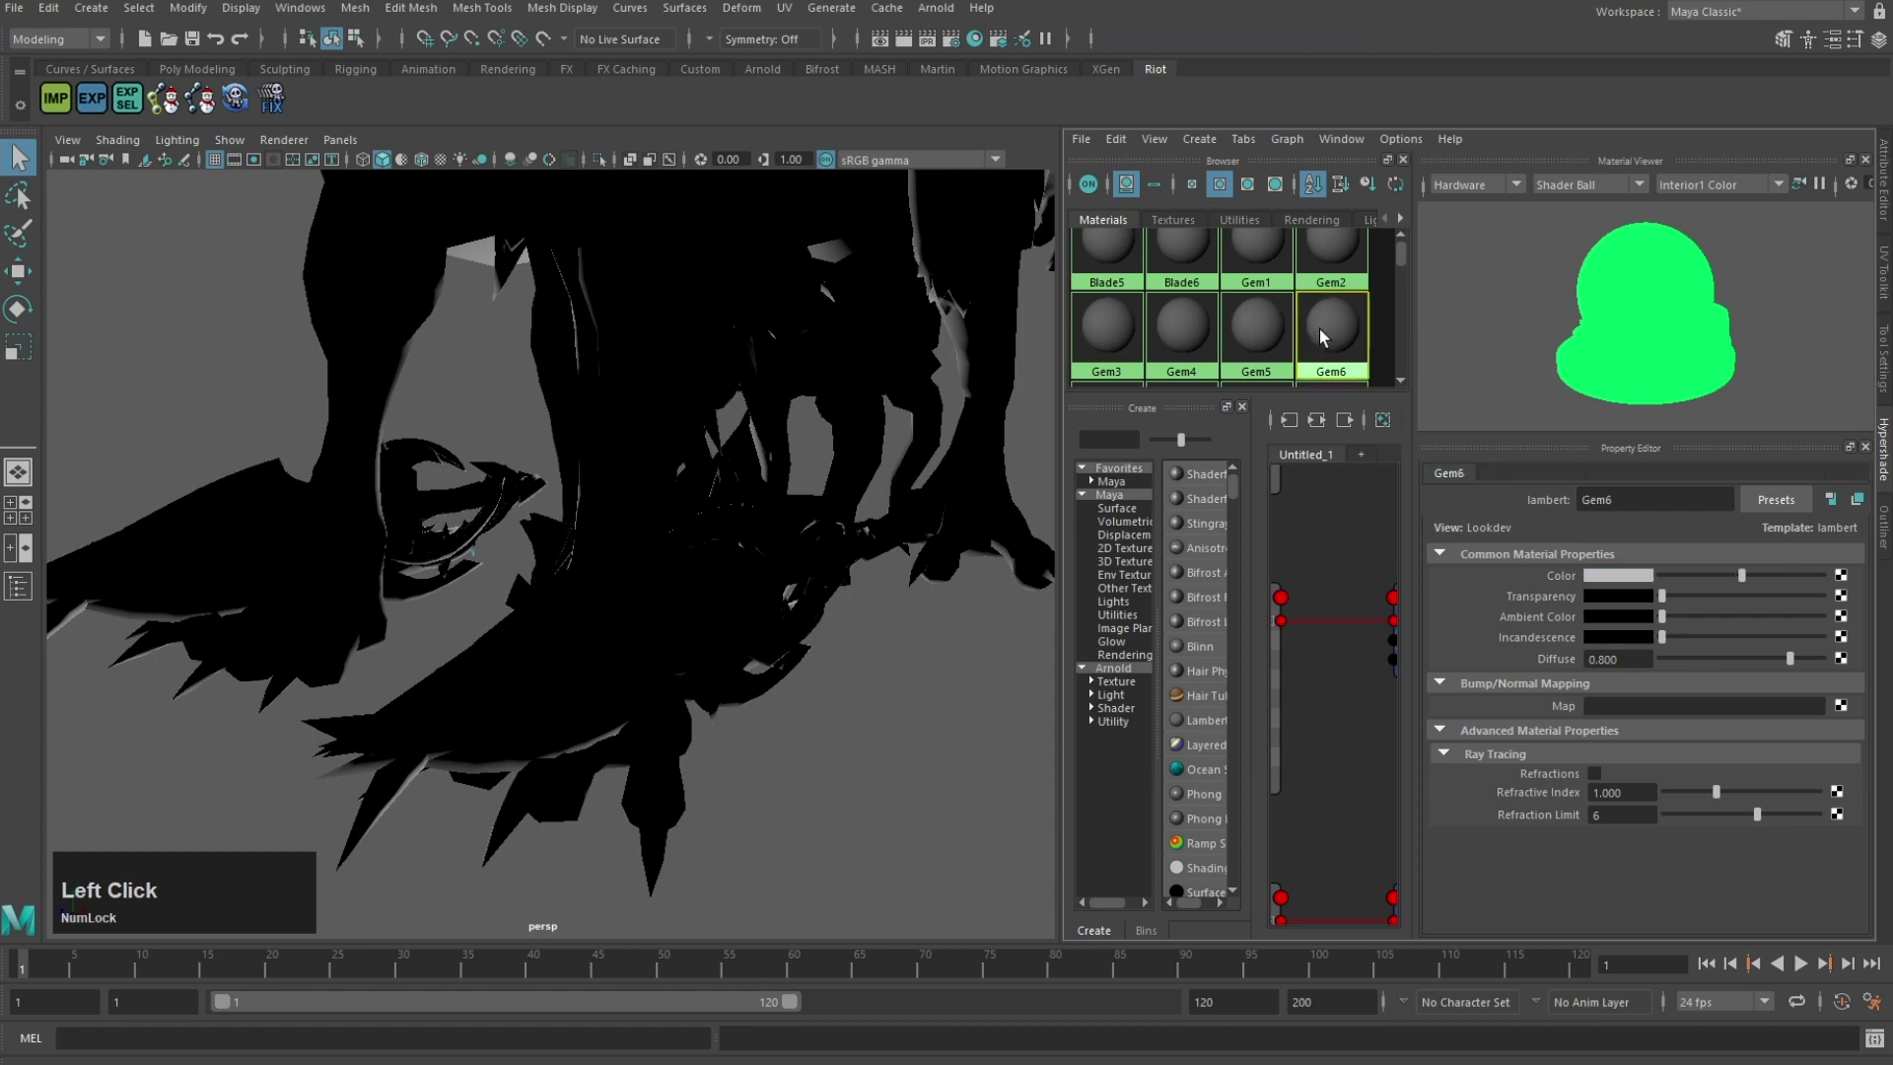
Step: Select the geometry by material and delete the faces assigned to Gem6, Joke and Lizard
{"action": "right_click", "coordinate": [1323, 337]}
{"action": "scroll", "coordinate": [1323, 338], "scroll_direction": "down", "scroll_amount": 2}
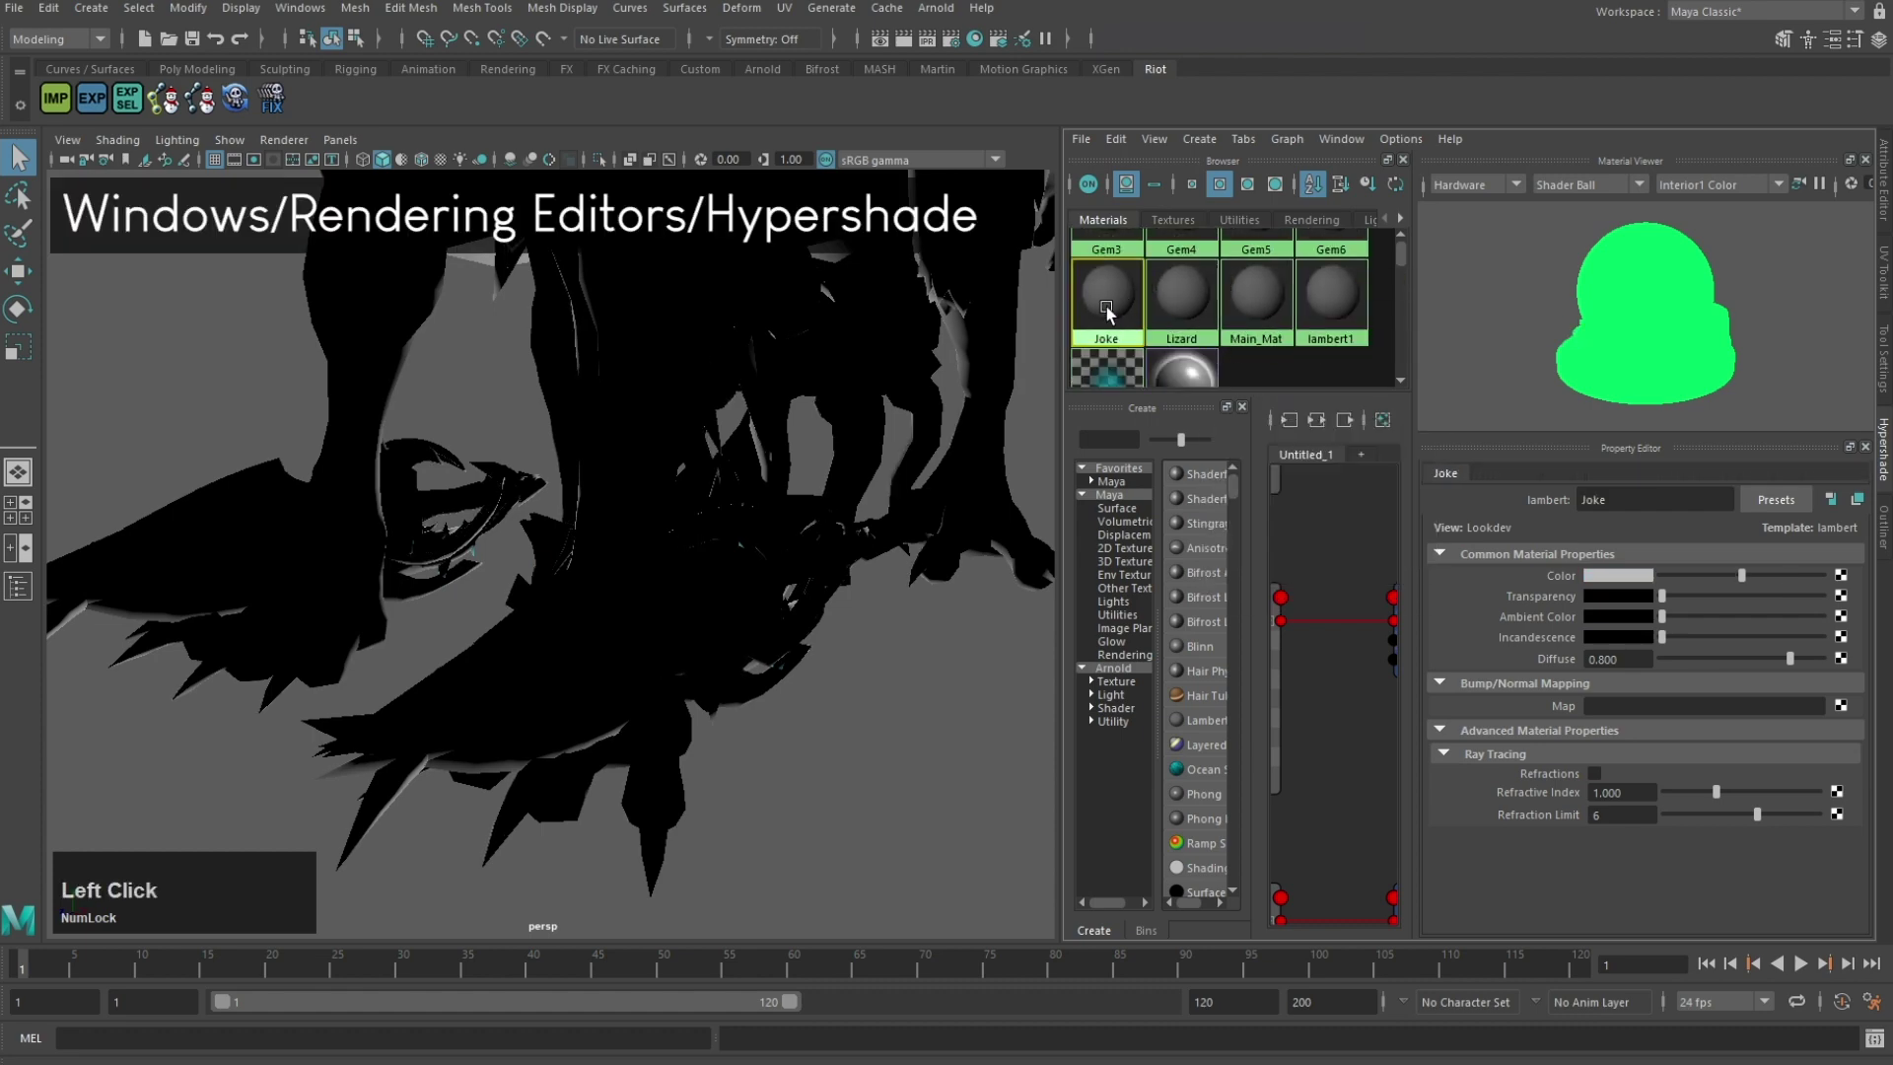
{"action": "right_click_drag", "start_coordinate": [1104, 307], "coordinate": [1285, 312]}
{"action": "key", "text": "Delete"}
{"action": "left_click", "coordinate": [1190, 306]}
{"action": "key", "text": "Delete"}
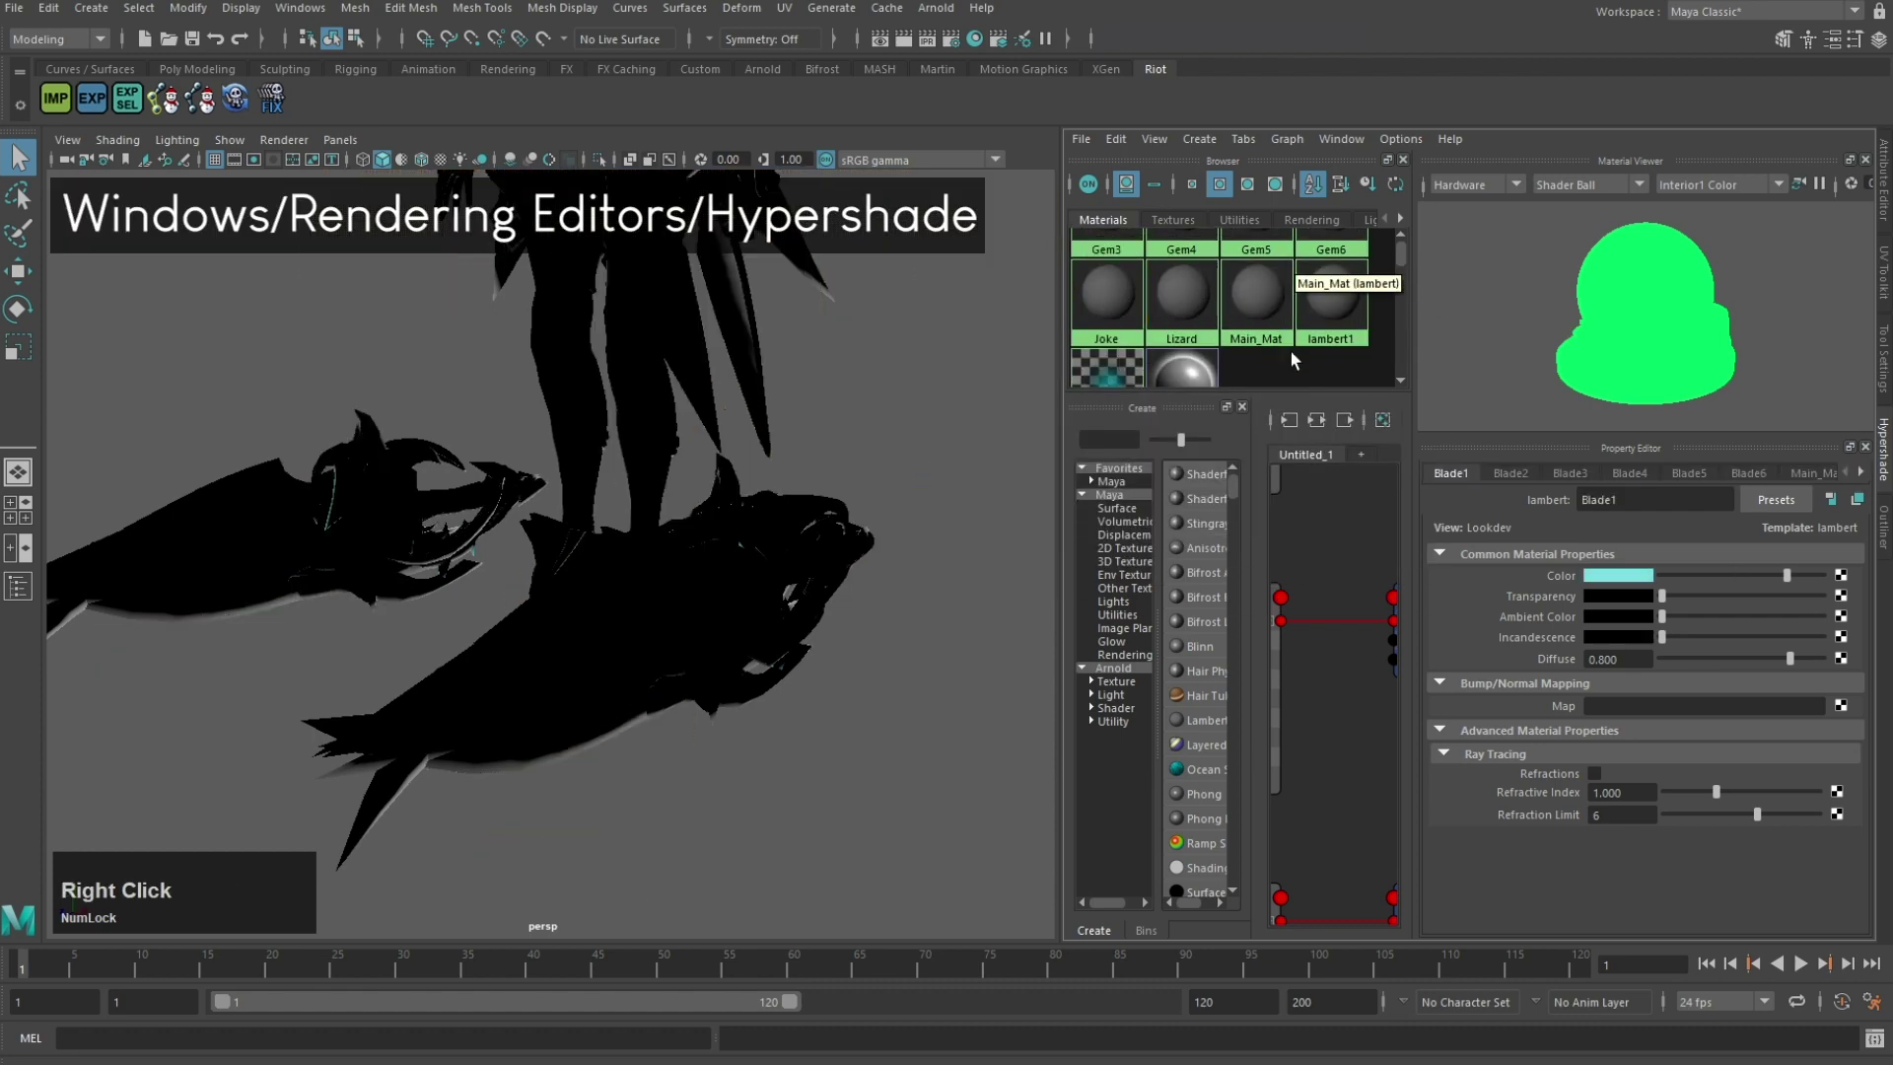
Step: Delete the unused material nodes from the Hypershade
{"action": "scroll", "coordinate": [1316, 311], "scroll_direction": "up", "scroll_amount": 3}
{"action": "left_click", "coordinate": [1116, 138]}
{"action": "left_click", "coordinate": [1179, 195]}
Step: Change the perspective view's lighting so the model is shaded instead of solid black
{"action": "scroll", "coordinate": [747, 450], "scroll_direction": "down", "scroll_amount": 5}
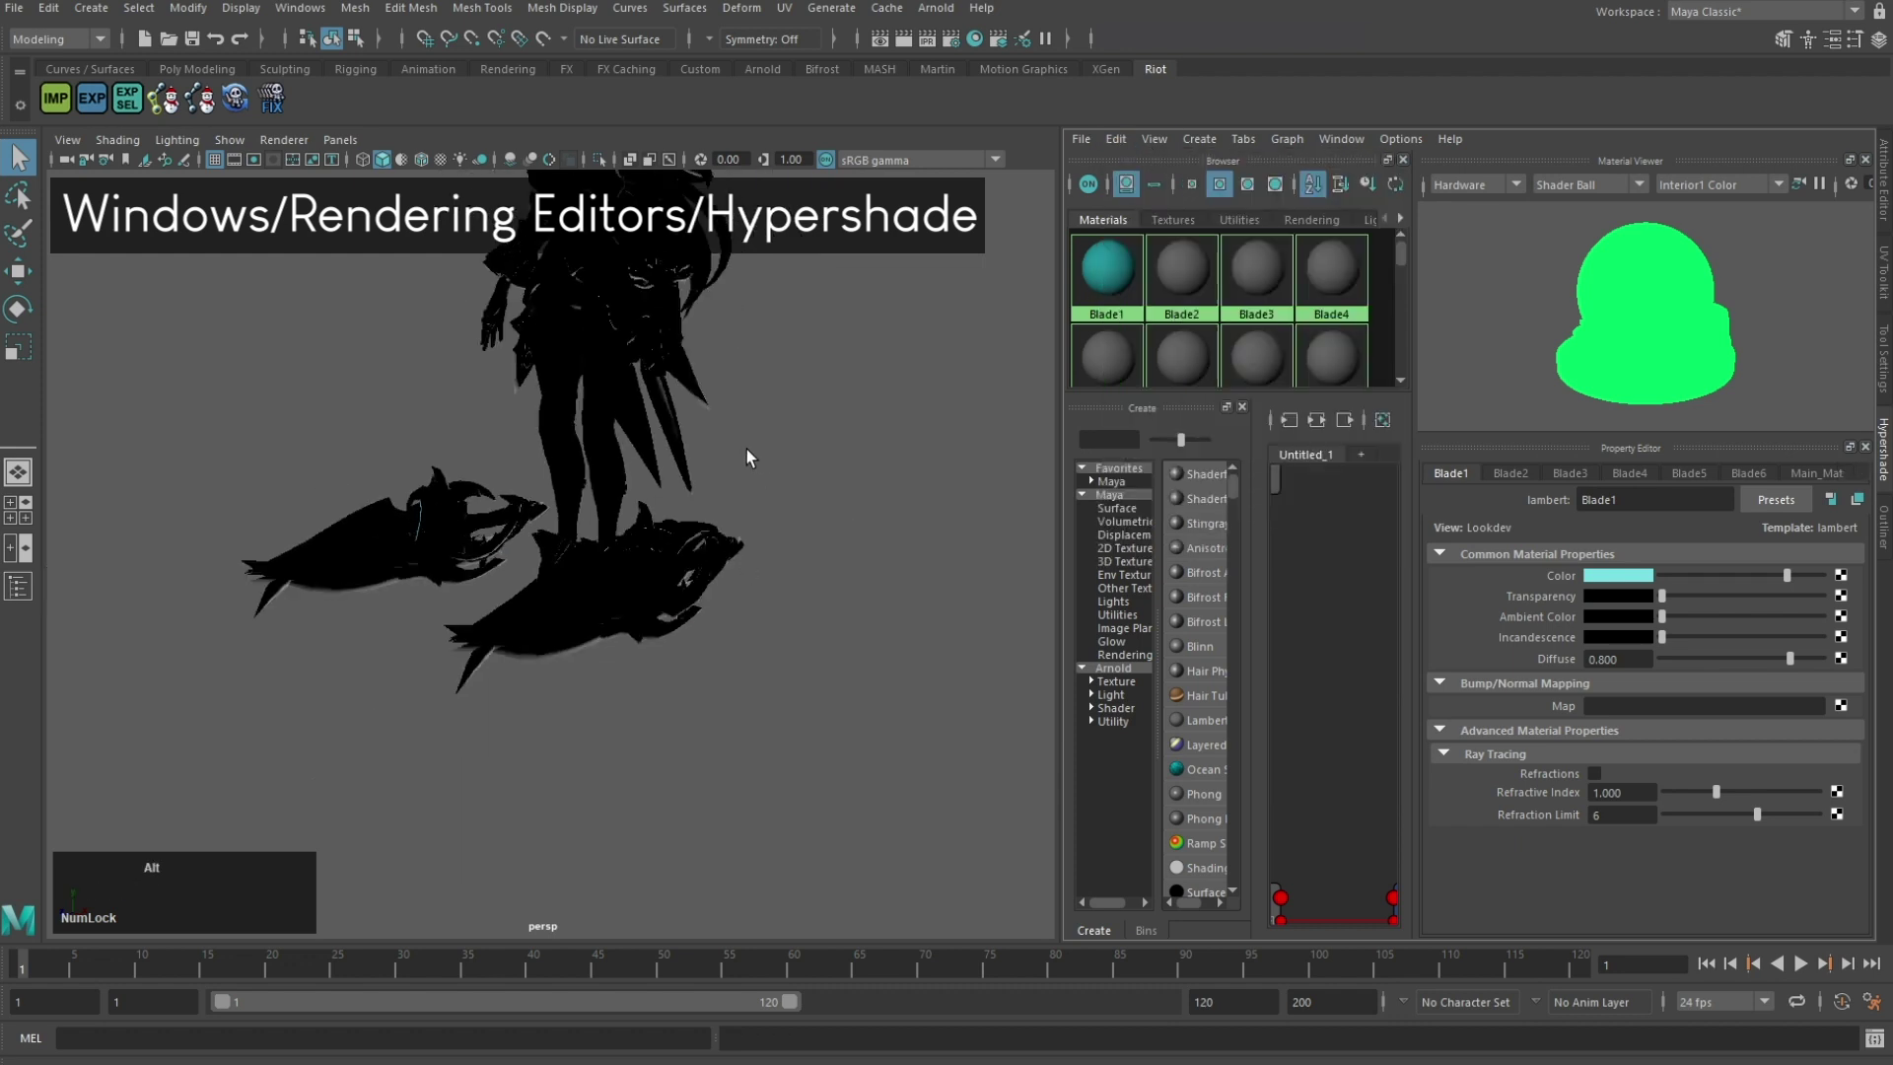
{"action": "middle_click_drag", "start_coordinate": [747, 449], "coordinate": [763, 577], "text": "alt"}
{"action": "left_click", "coordinate": [177, 140]}
{"action": "left_click", "coordinate": [274, 284]}
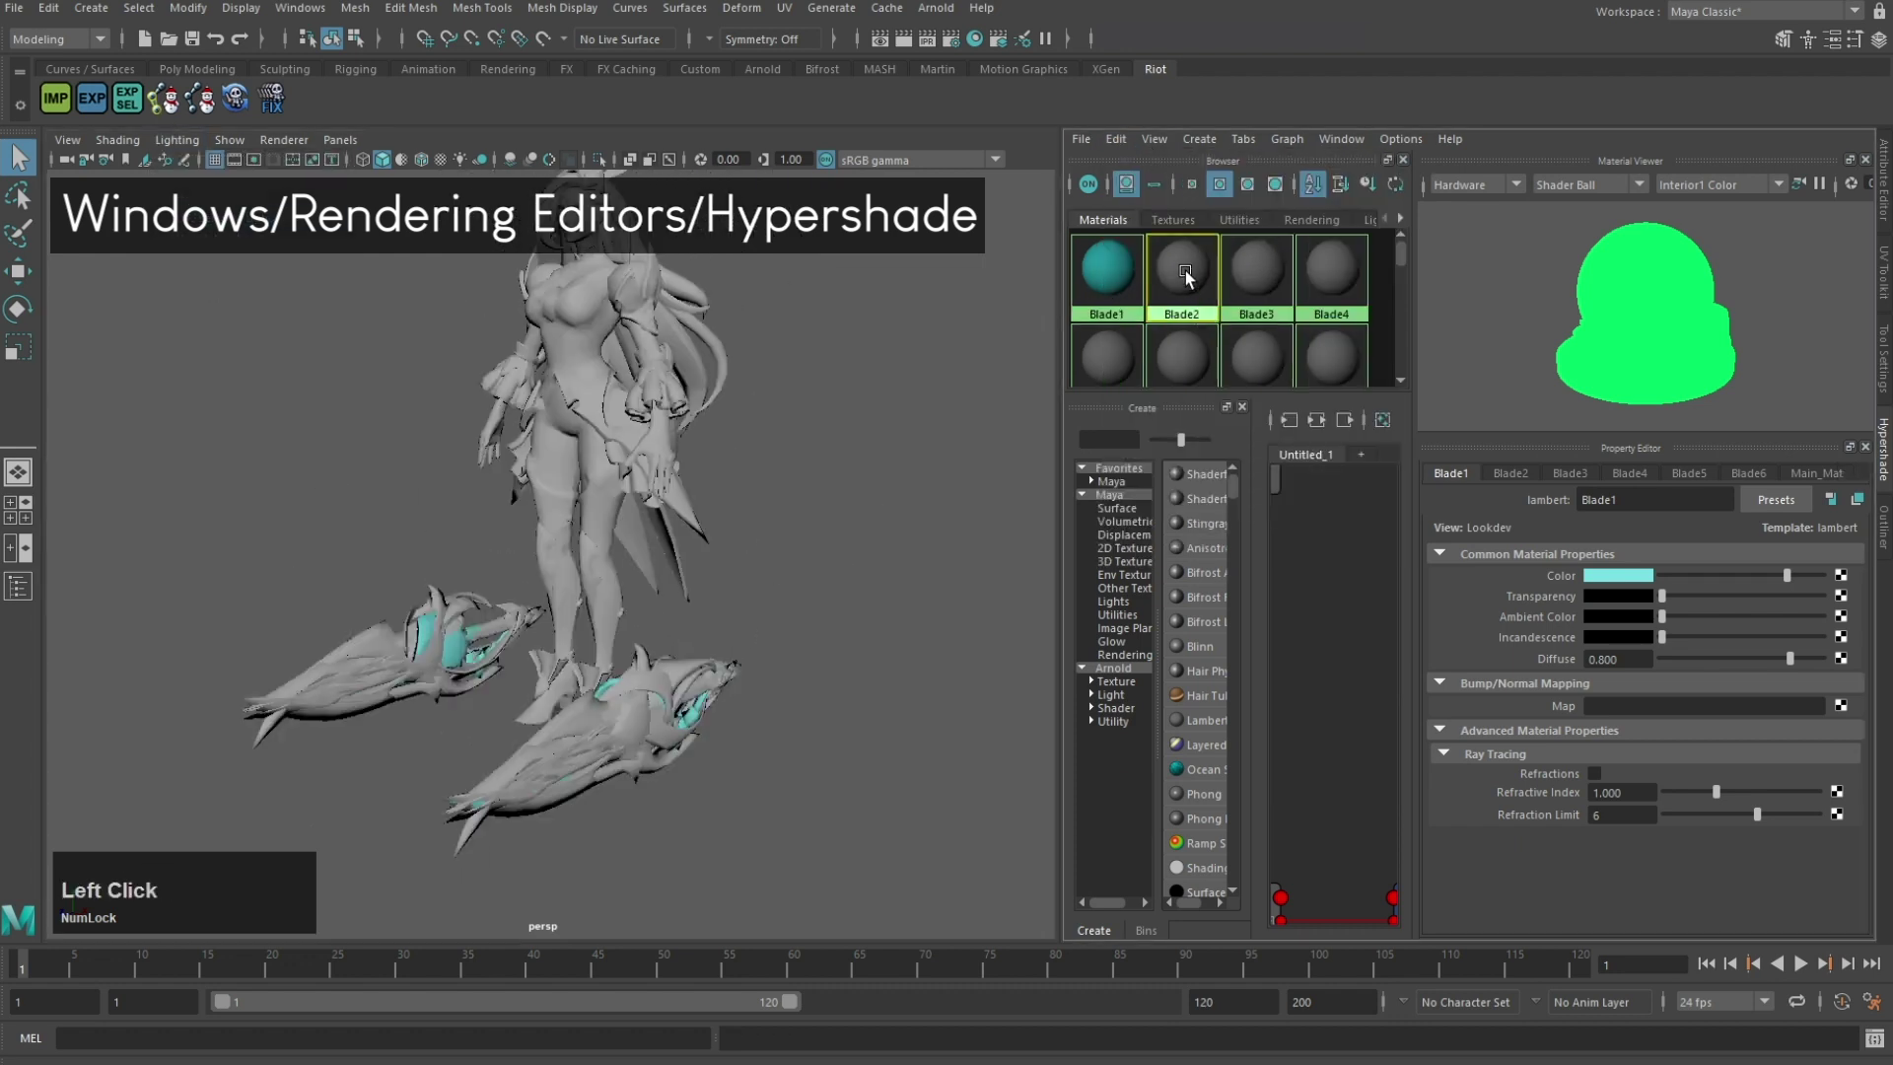
Step: Select the faces assigned to the Blade2 material, pull them away to check them, and delete them
{"action": "right_click_drag", "start_coordinate": [1186, 281], "coordinate": [1272, 284]}
{"action": "left_click_drag", "start_coordinate": [840, 487], "coordinate": [796, 442], "text": "alt"}
{"action": "key", "text": "w"}
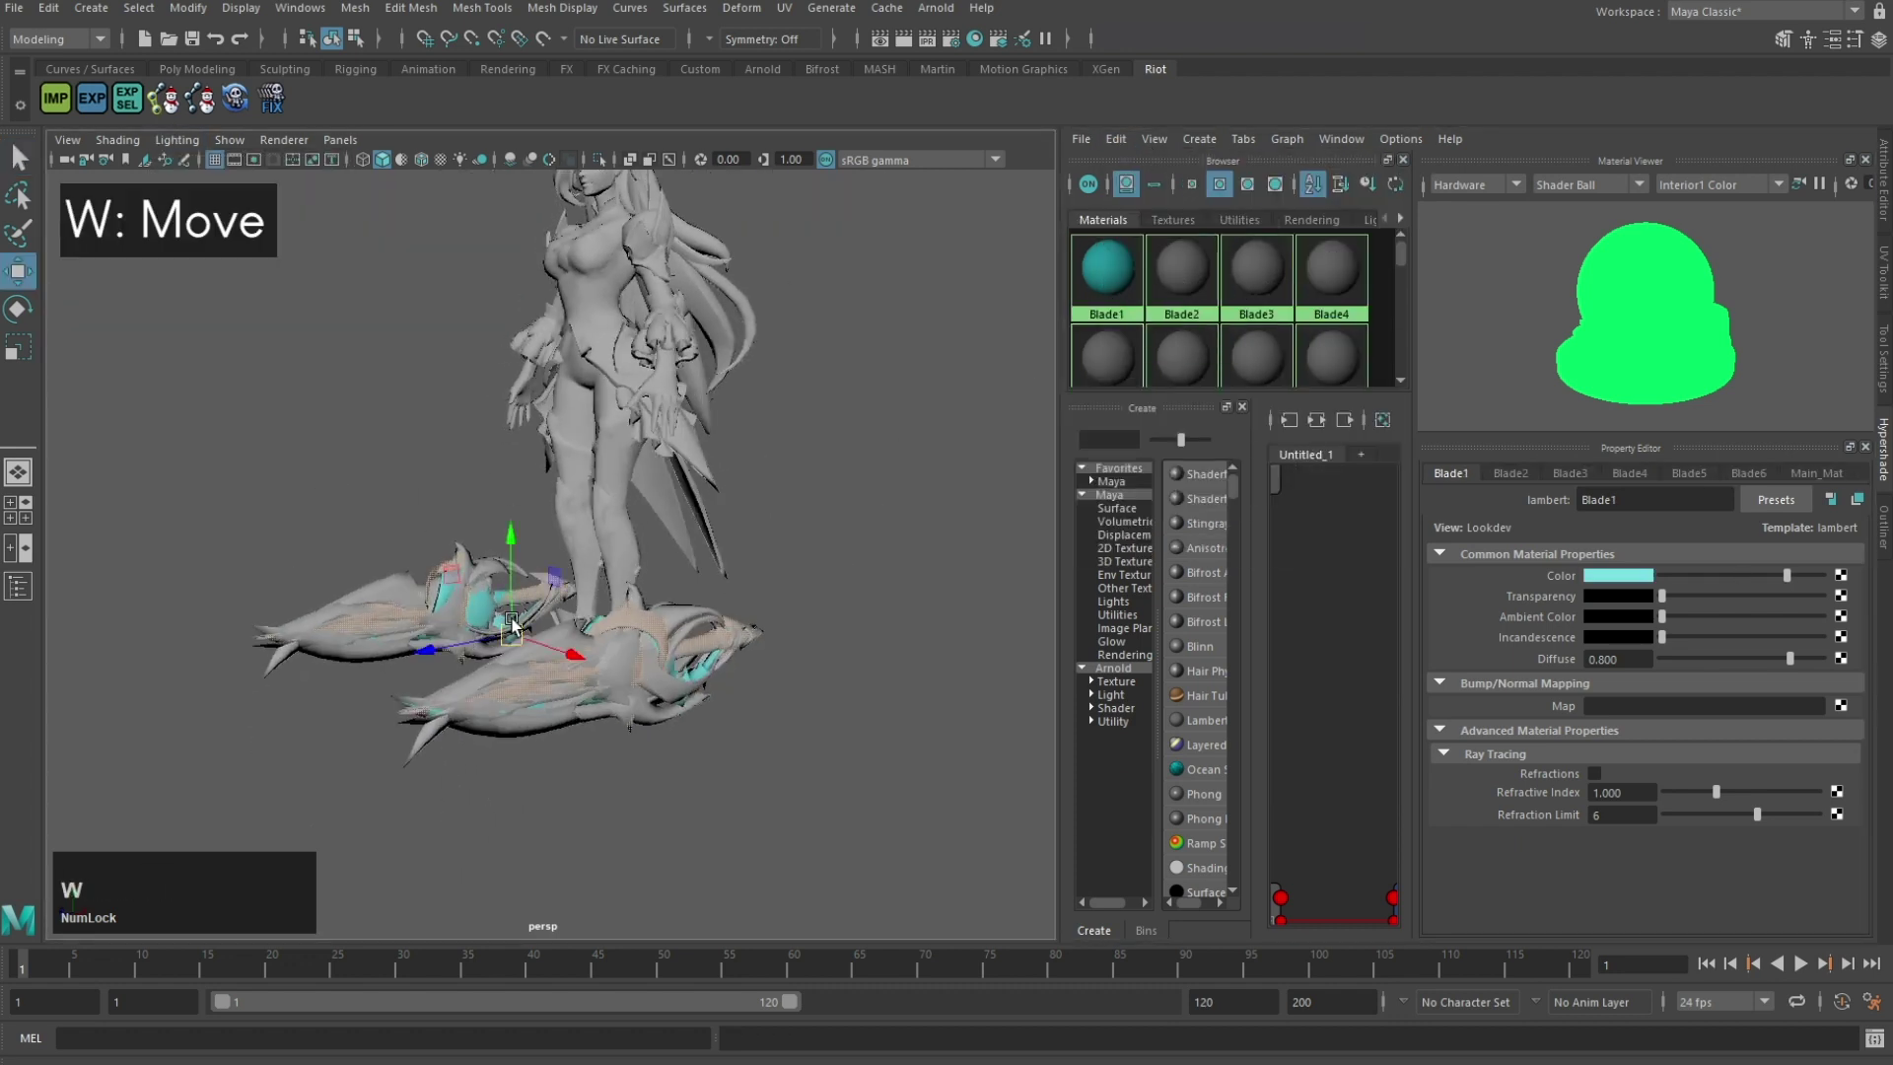
{"action": "left_click_drag", "start_coordinate": [514, 627], "coordinate": [514, 464]}
{"action": "key", "text": "Delete"}
Step: Delete the faces assigned to the Blade3, Blade4, Blade5 and Blade6 materials
{"action": "right_click_drag", "start_coordinate": [1262, 277], "coordinate": [1346, 280]}
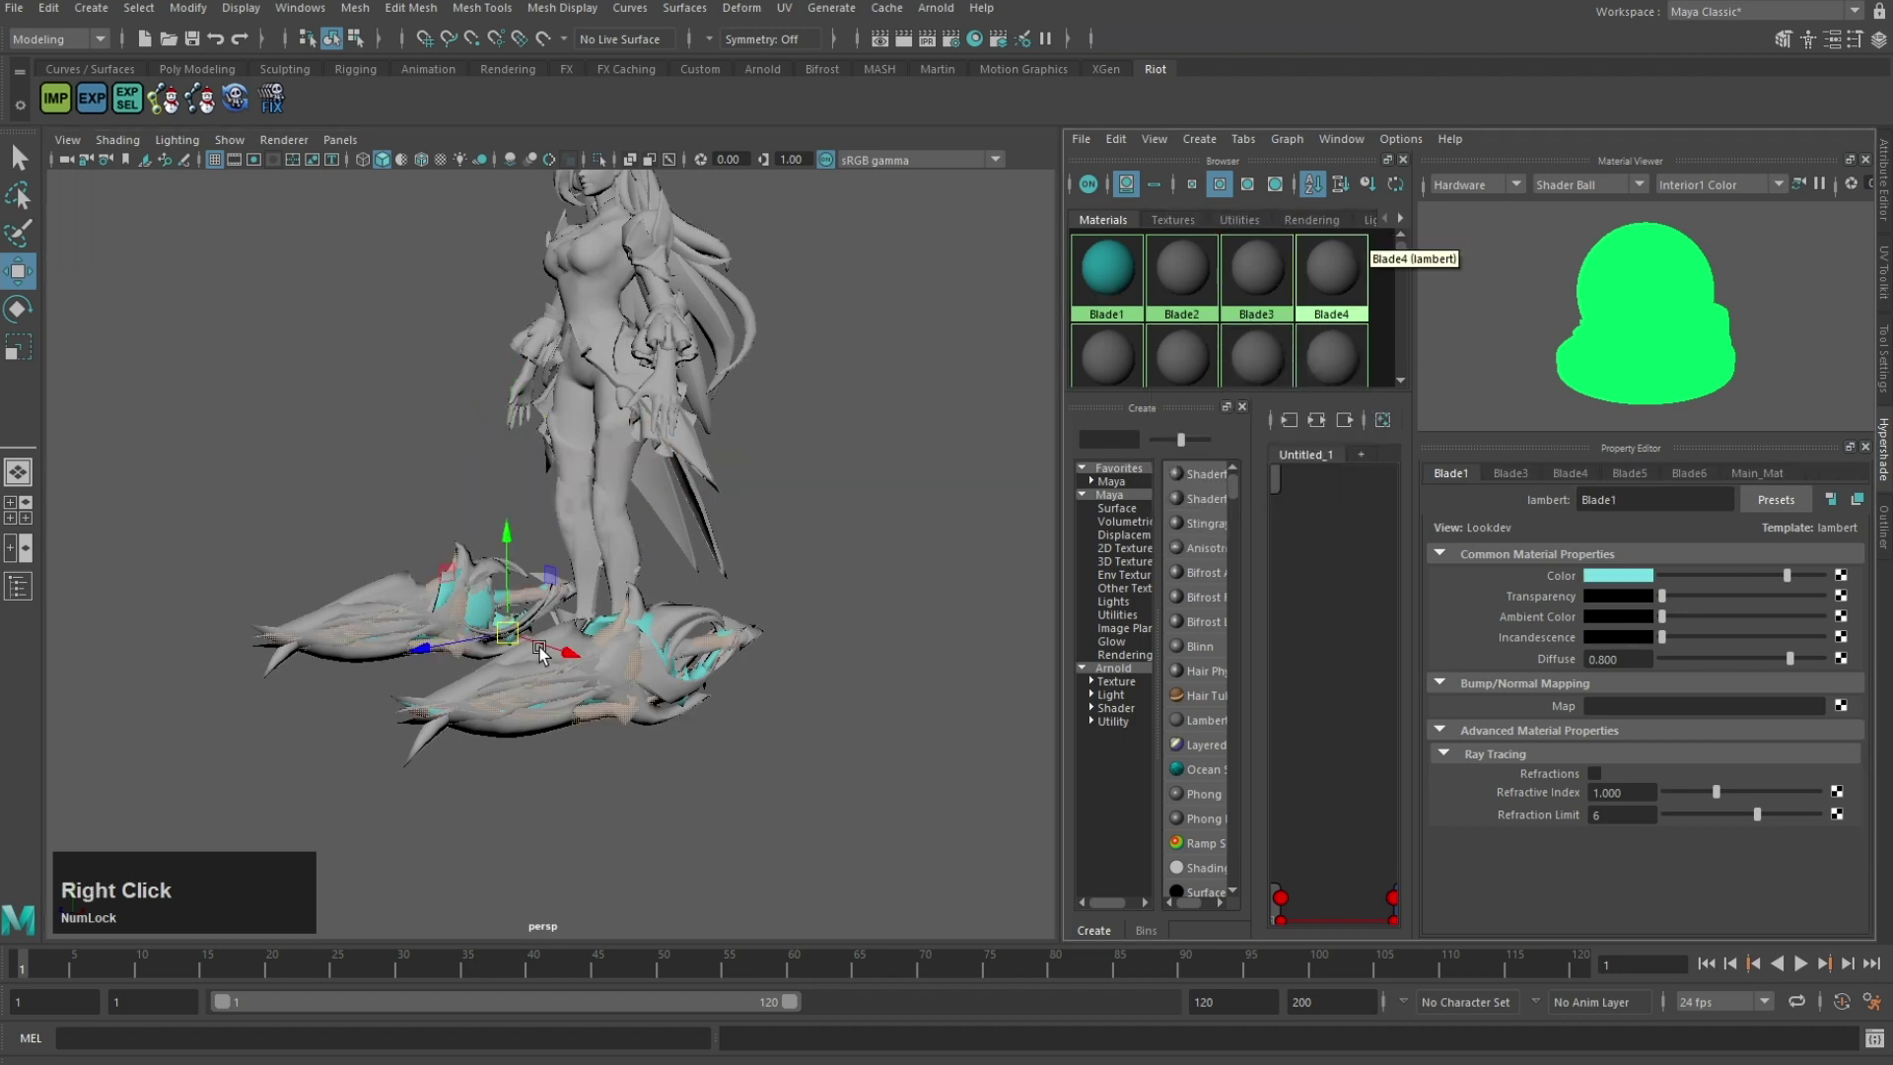
{"action": "left_click_drag", "start_coordinate": [511, 646], "coordinate": [439, 446]}
{"action": "key", "text": "Delete"}
{"action": "right_click_drag", "start_coordinate": [1332, 280], "coordinate": [1420, 280]}
{"action": "key", "text": "Delete"}
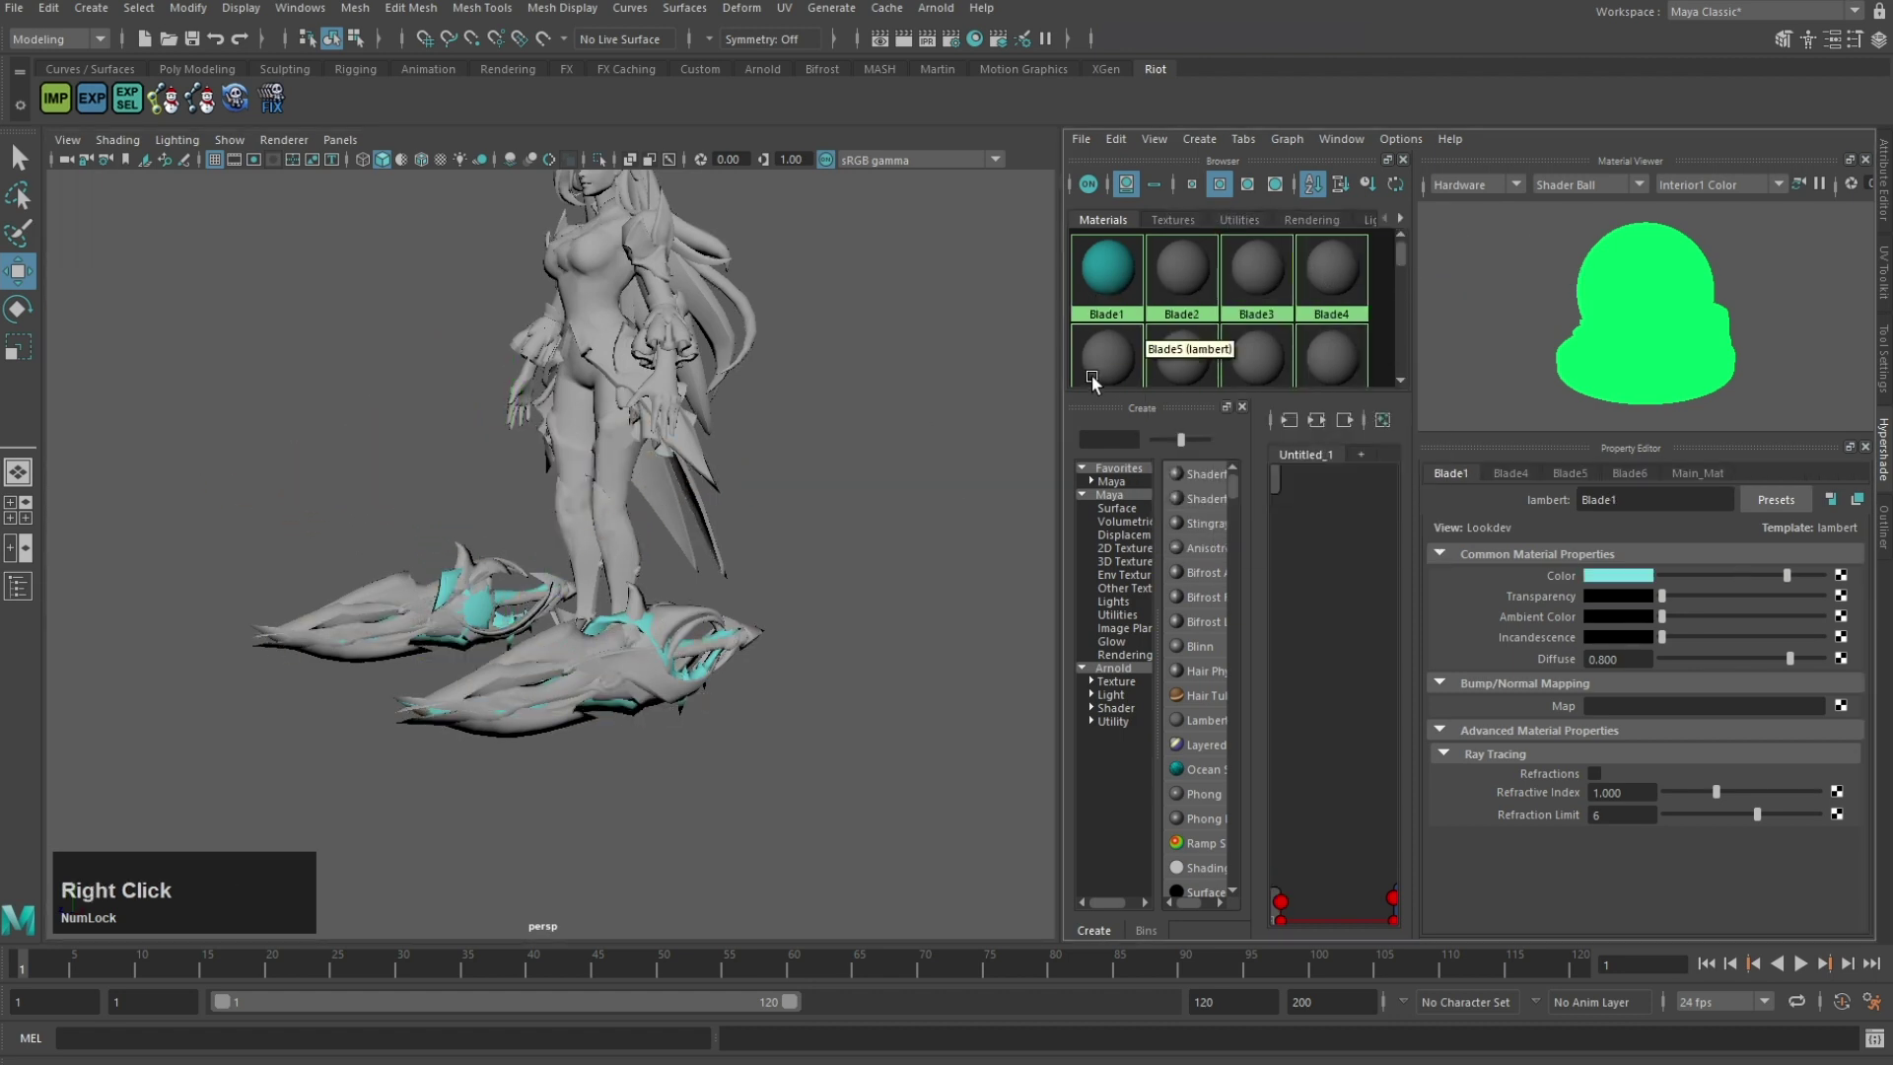
{"action": "right_click_drag", "start_coordinate": [1121, 360], "coordinate": [1281, 319]}
{"action": "key", "text": "Delete"}
{"action": "scroll", "coordinate": [1219, 338], "scroll_direction": "down", "scroll_amount": 1}
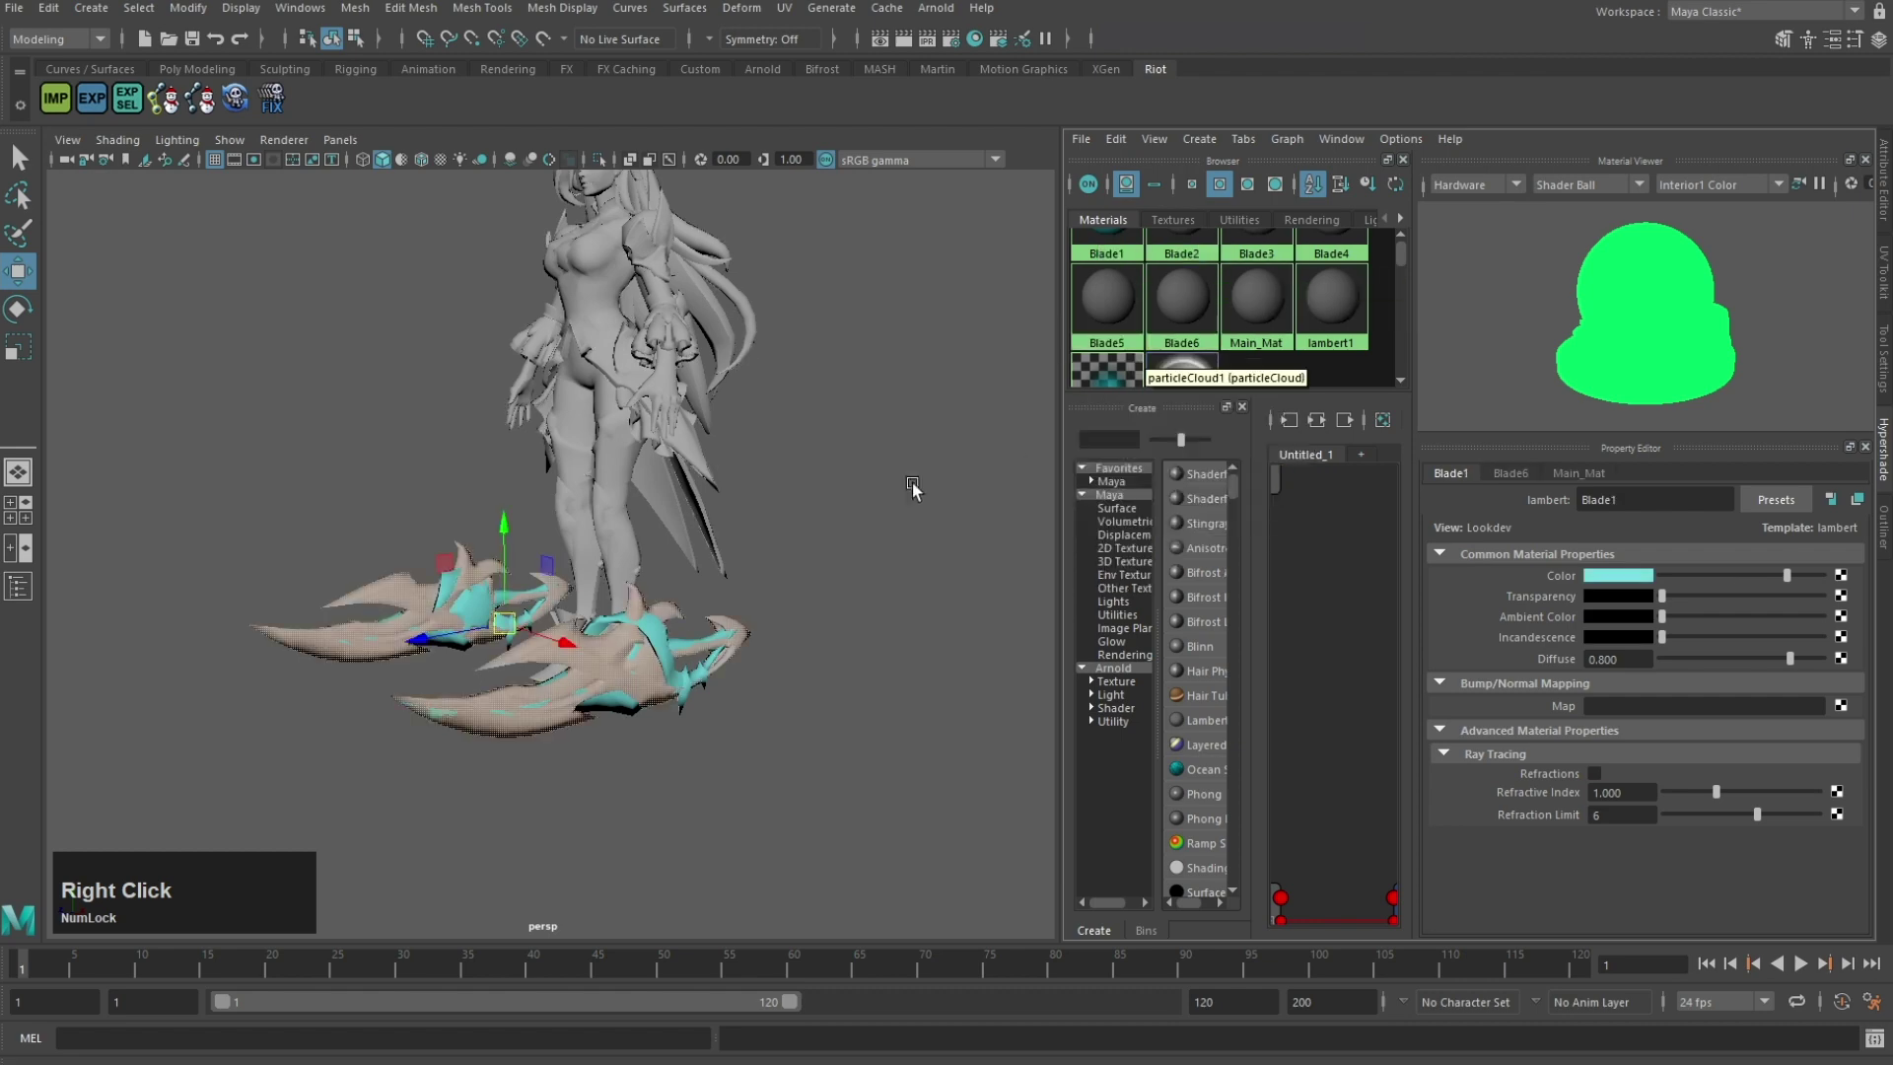
{"action": "key", "text": "Delete"}
Step: Select the remaining character mesh in face mode and delete its boot, leg, skirt and torso faces
{"action": "left_click", "coordinate": [680, 649]}
{"action": "scroll", "coordinate": [648, 498], "scroll_direction": "up", "scroll_amount": 4}
{"action": "left_click_drag", "start_coordinate": [648, 499], "coordinate": [856, 316], "text": "alt"}
{"action": "middle_click_drag", "start_coordinate": [855, 313], "coordinate": [847, 335], "text": "alt"}
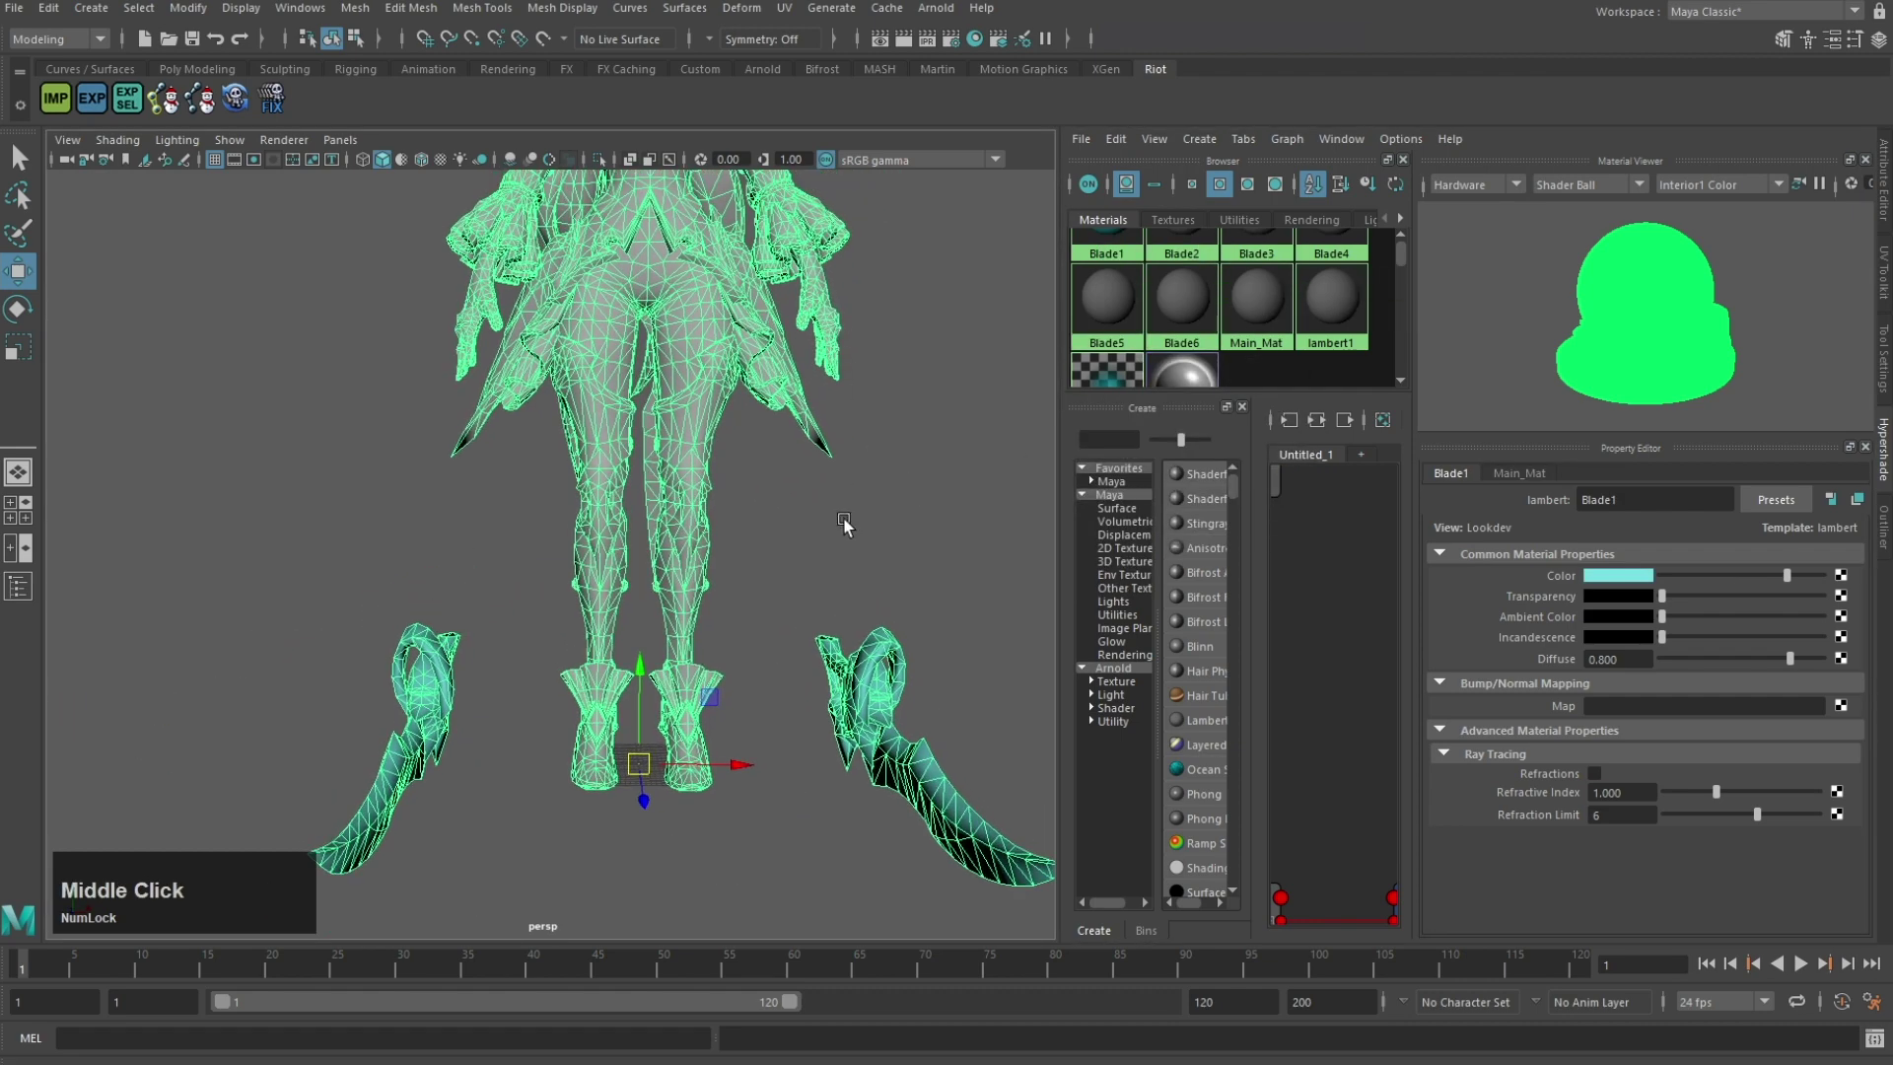
{"action": "key", "text": "F11"}
{"action": "left_click", "coordinate": [719, 594]}
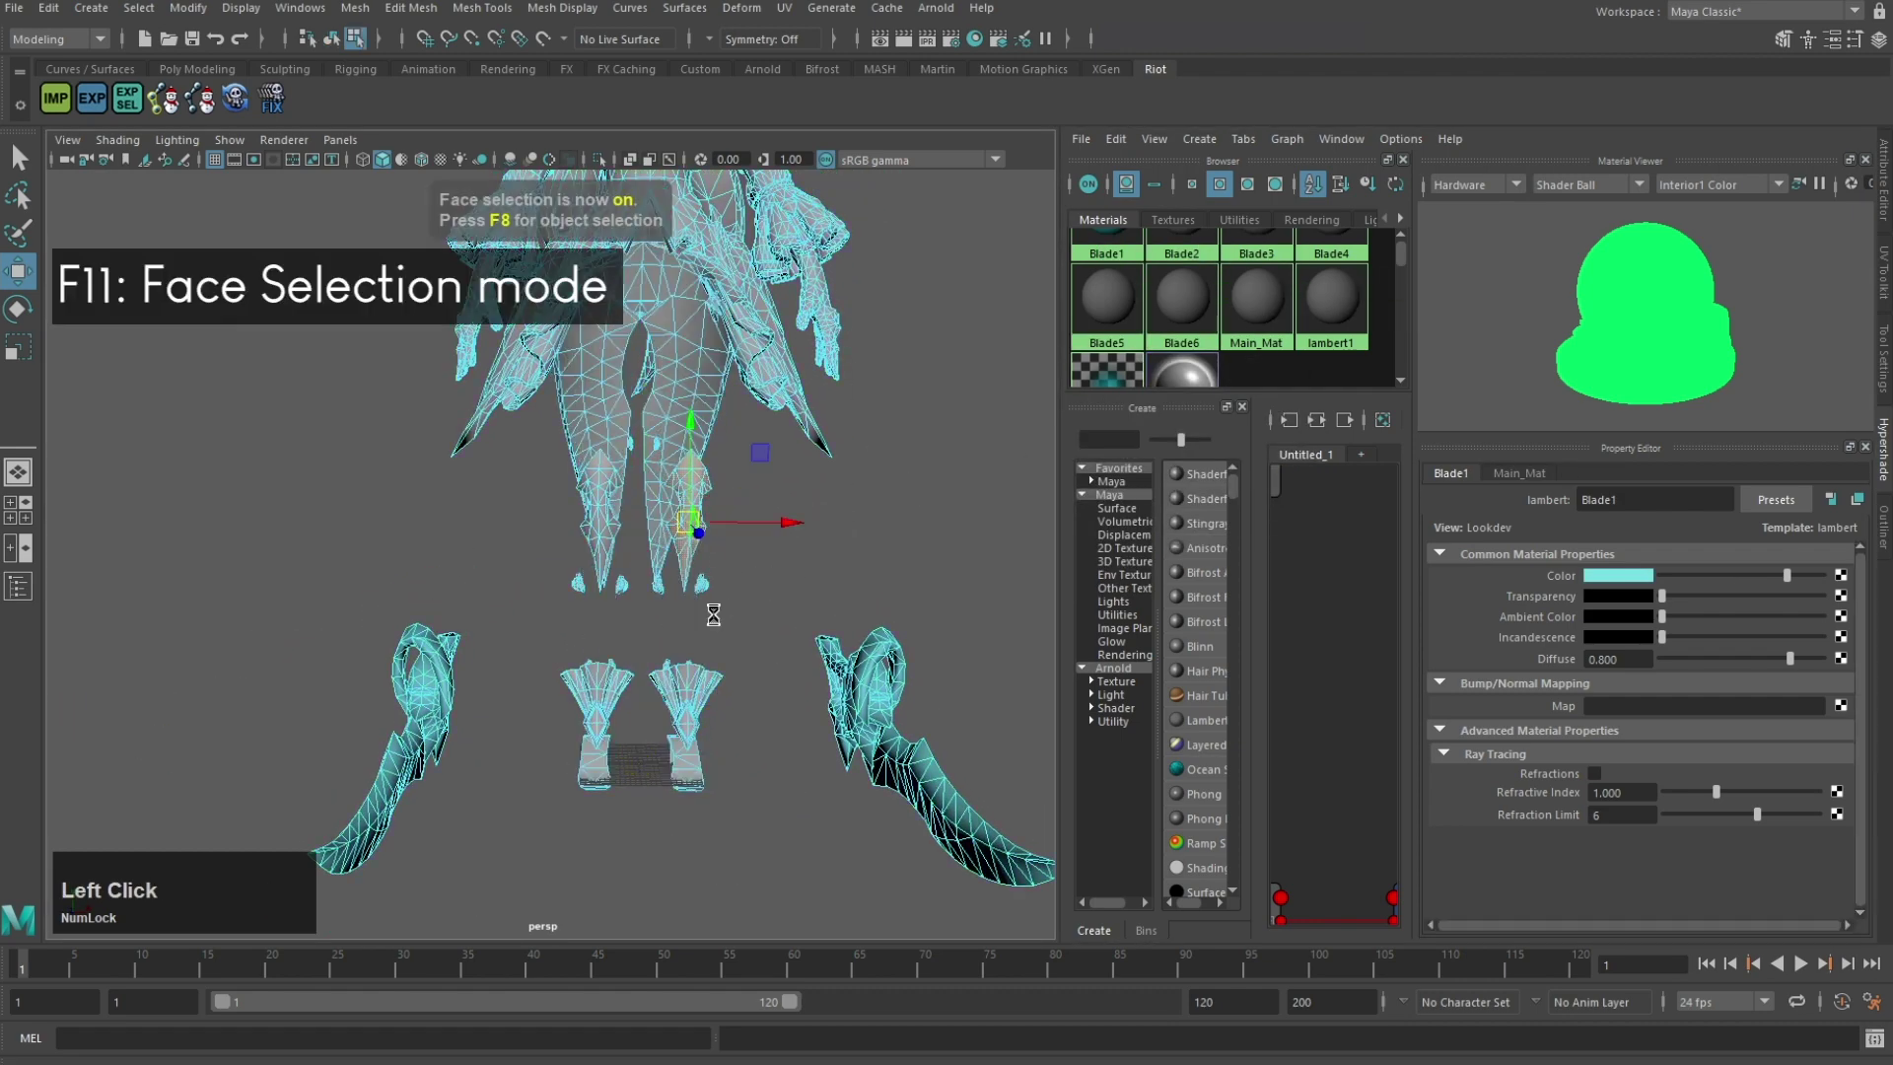
{"action": "left_click_drag", "start_coordinate": [527, 412], "coordinate": [528, 414]}
{"action": "middle_click_drag", "start_coordinate": [689, 469], "coordinate": [672, 739], "text": "alt"}
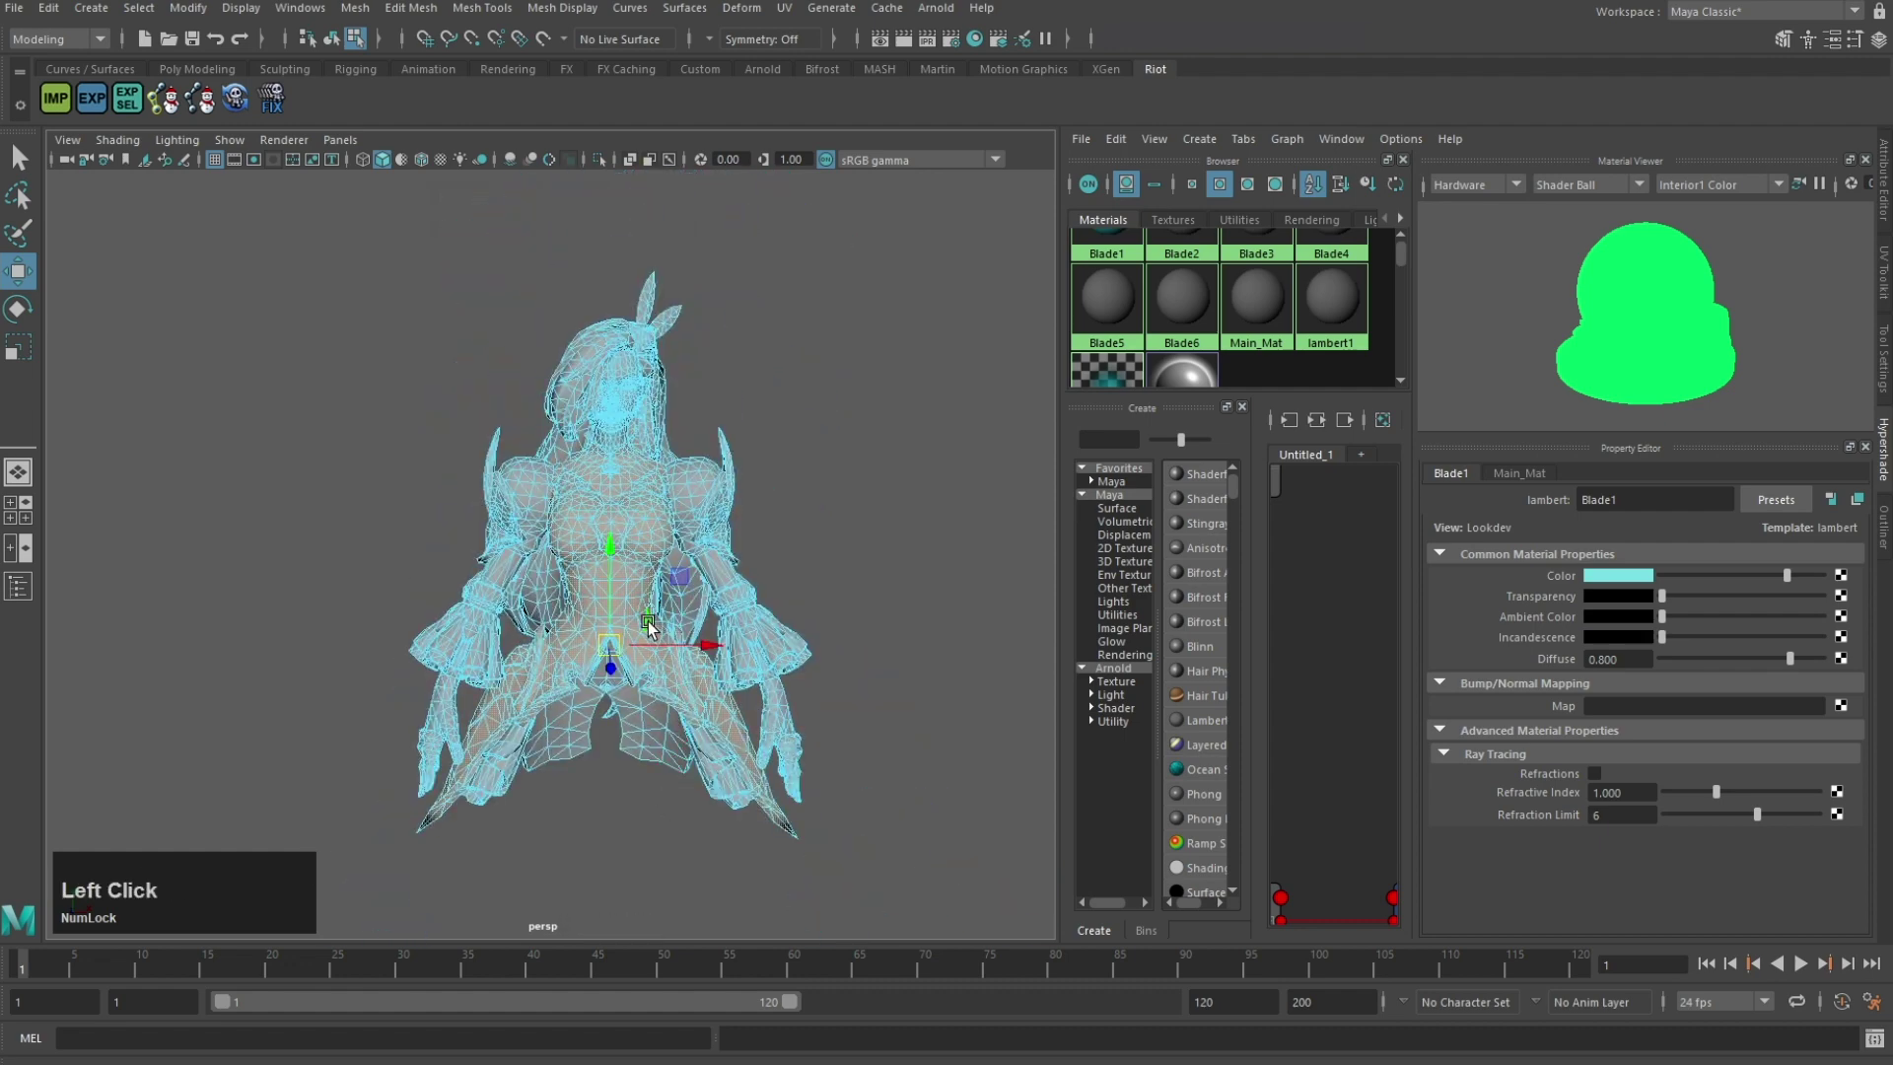
{"action": "key", "text": "Delete"}
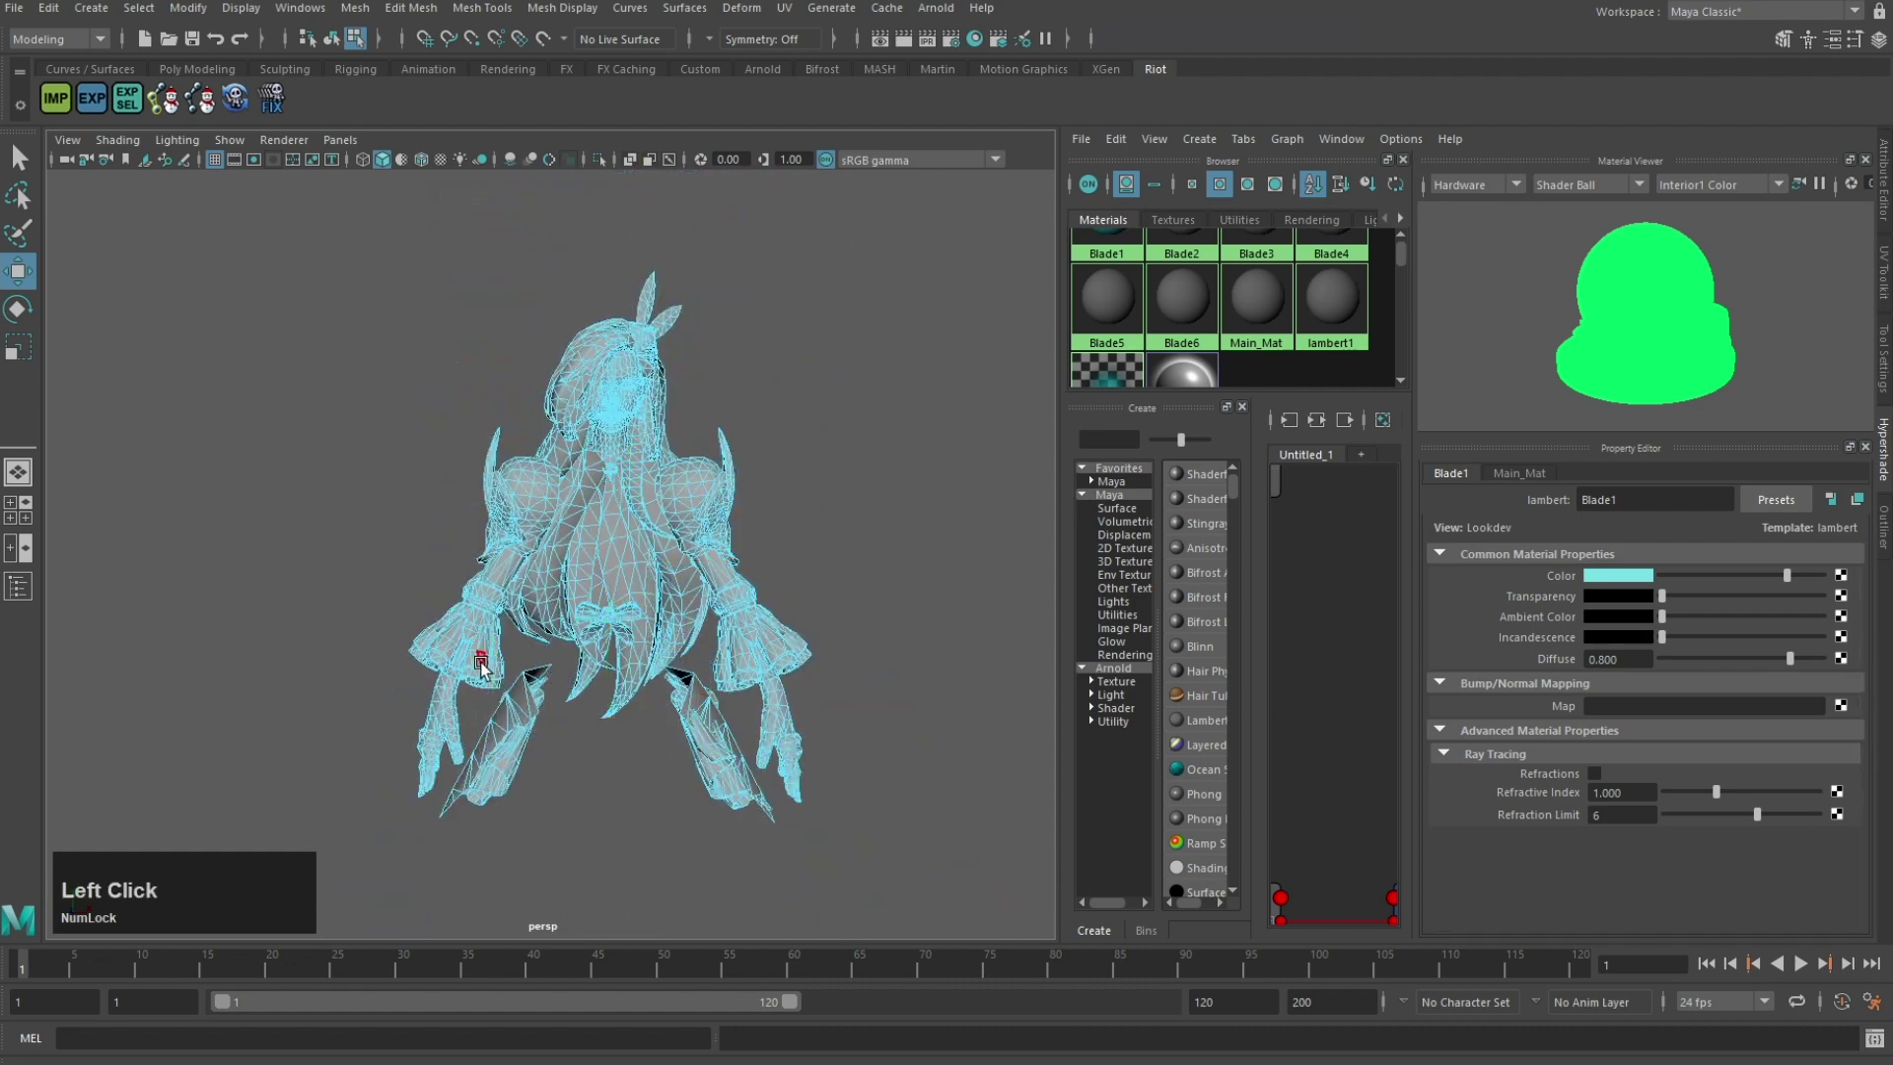
{"action": "left_click_drag", "start_coordinate": [817, 738], "coordinate": [816, 738]}
{"action": "key", "text": "Delete"}
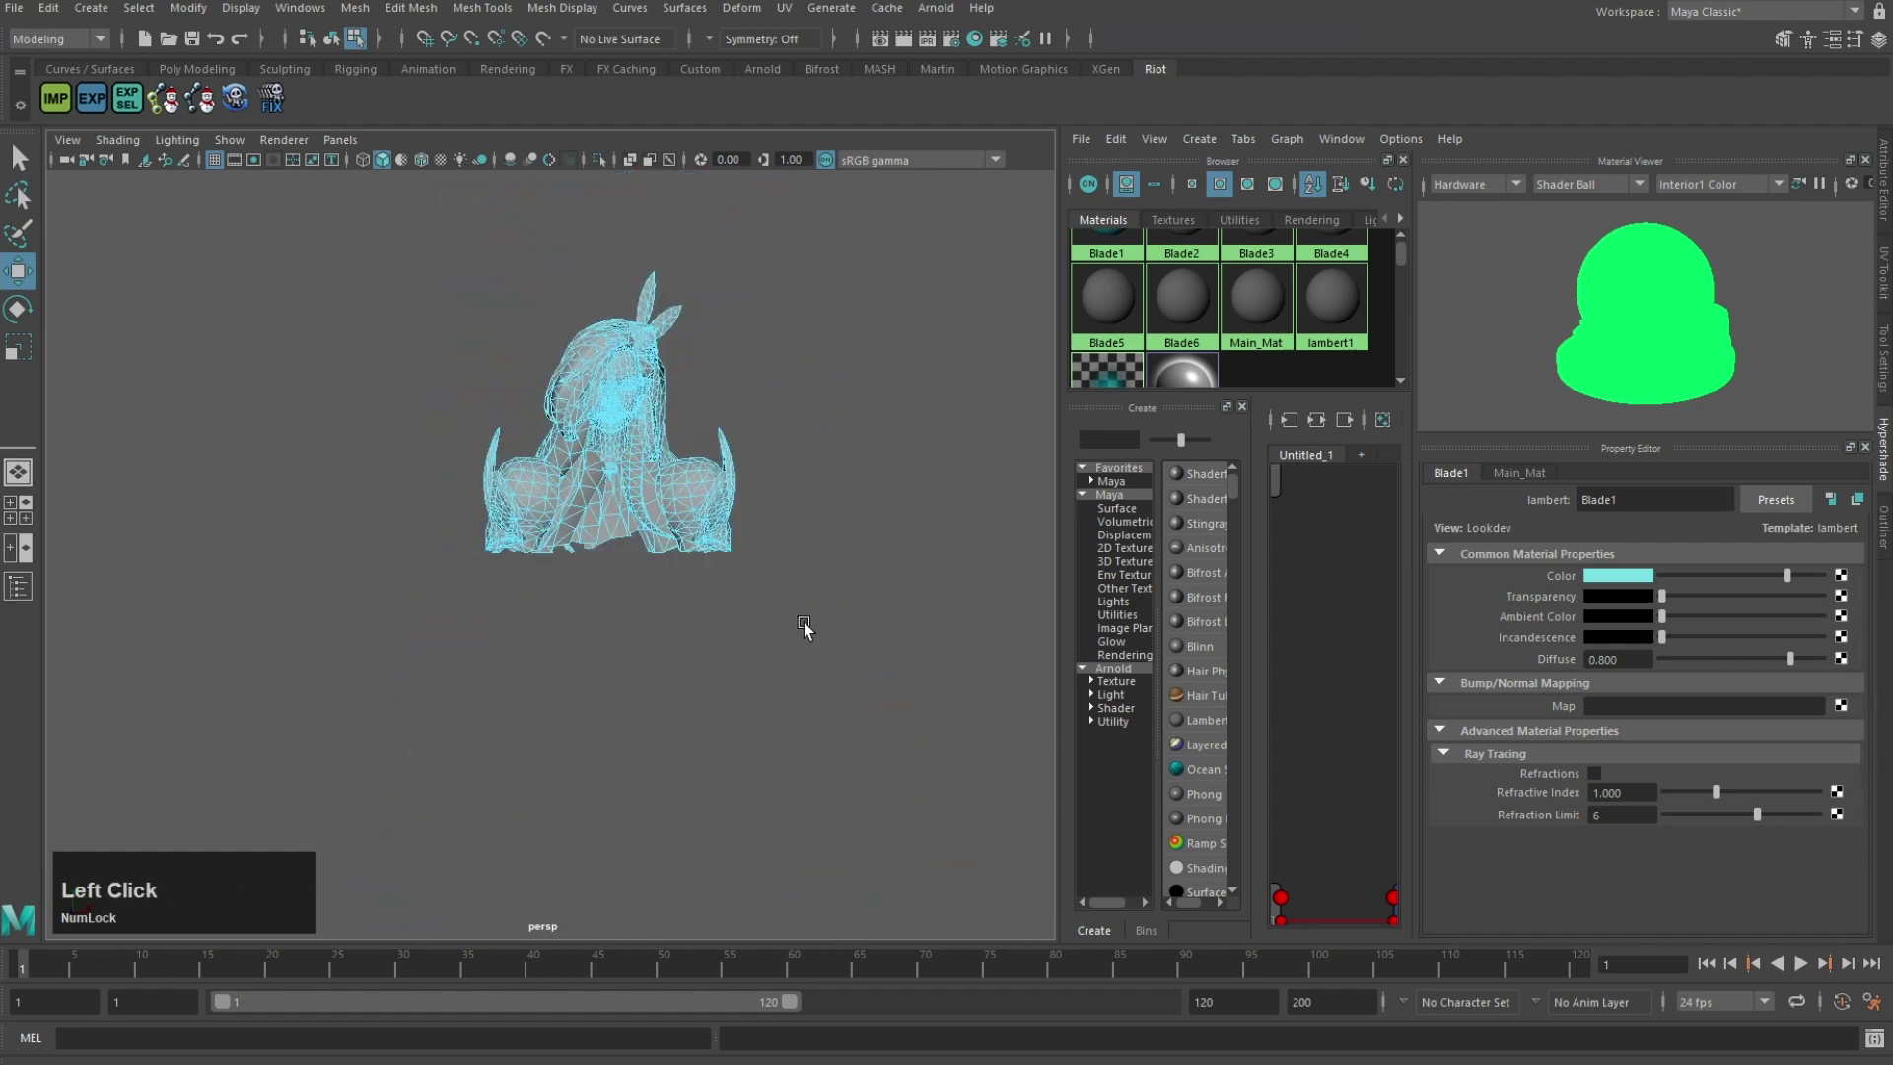
{"action": "key", "text": "ctrl+z"}
{"action": "key", "text": "ctrl+z"}
{"action": "key", "text": "ctrl+z"}
{"action": "key", "text": "ctrl+z"}
{"action": "key", "text": "ctrl+z"}
Step: Delete the hand and forearm faces from the character mesh
{"action": "left_click_drag", "start_coordinate": [303, 669], "coordinate": [684, 707], "text": "alt"}
{"action": "left_click", "coordinate": [574, 754]}
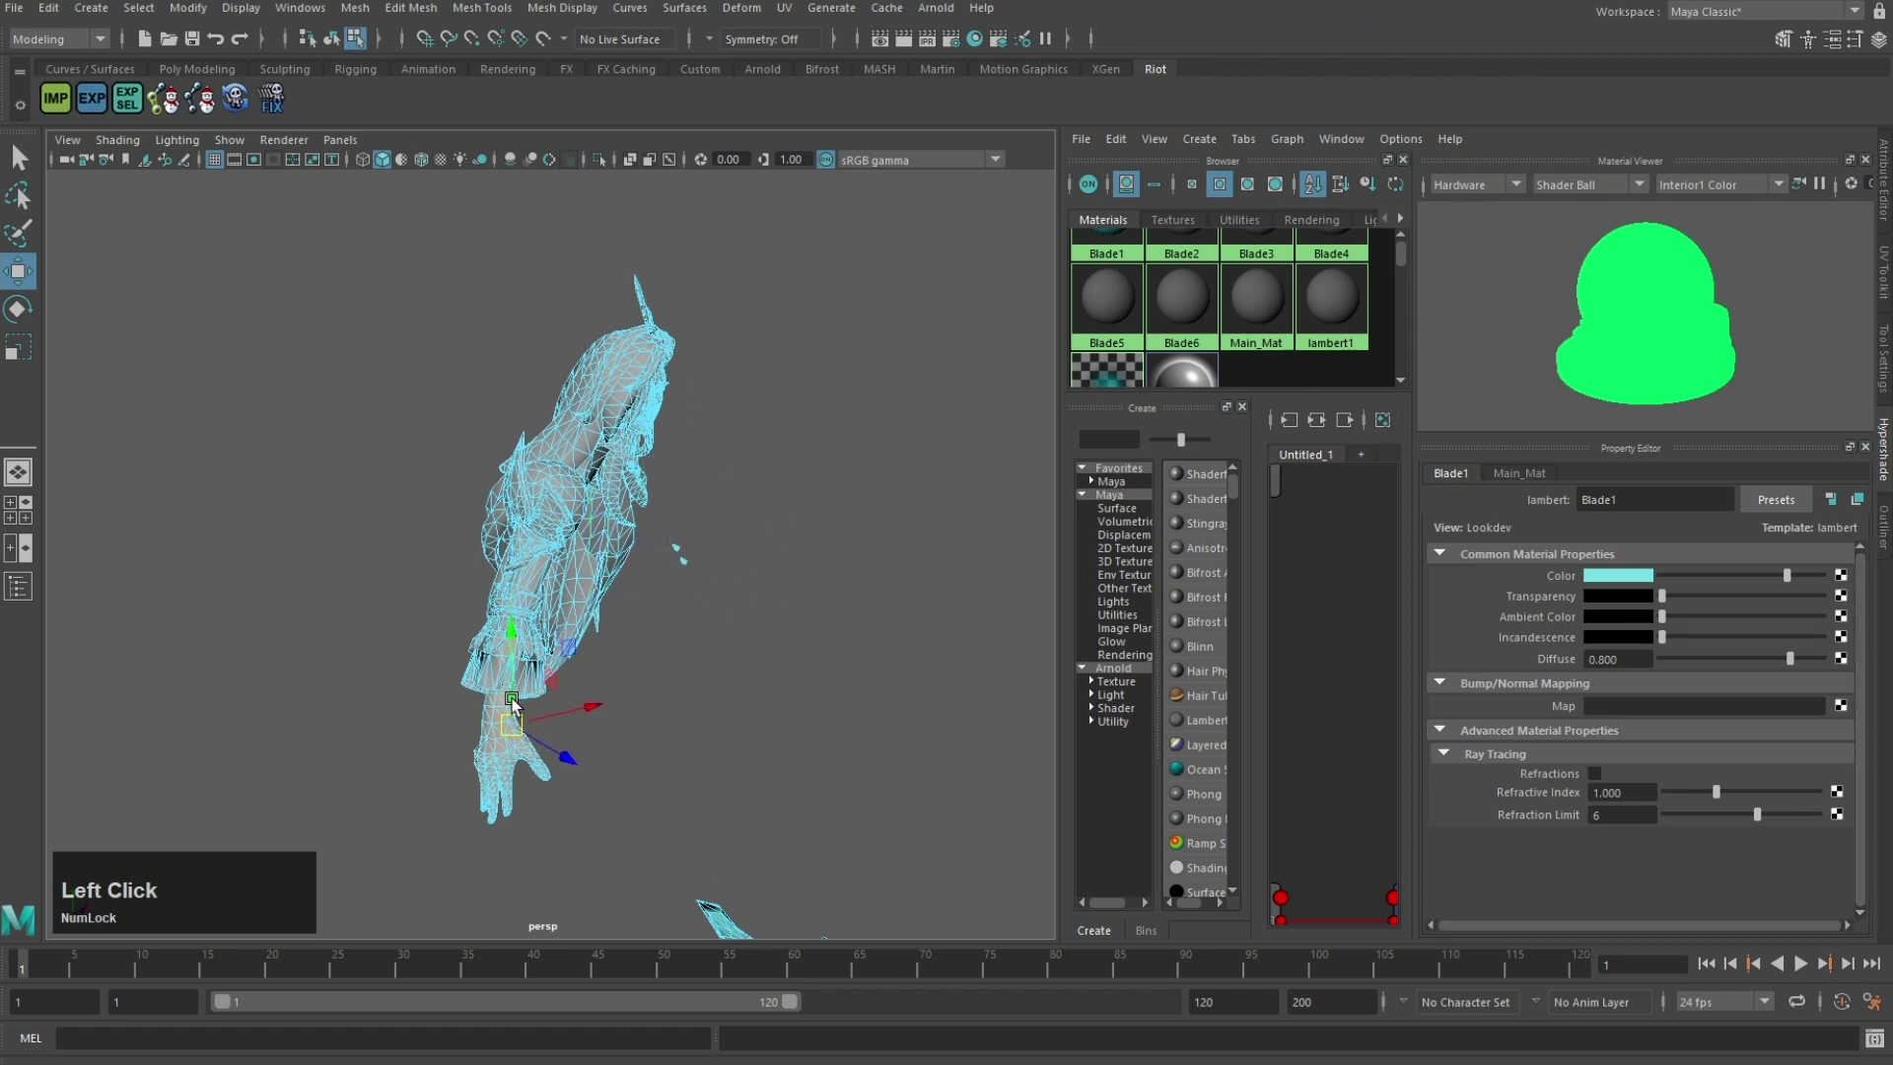
{"action": "left_click", "coordinate": [526, 549]}
{"action": "left_click", "coordinate": [531, 554]}
{"action": "left_click", "coordinate": [648, 580]}
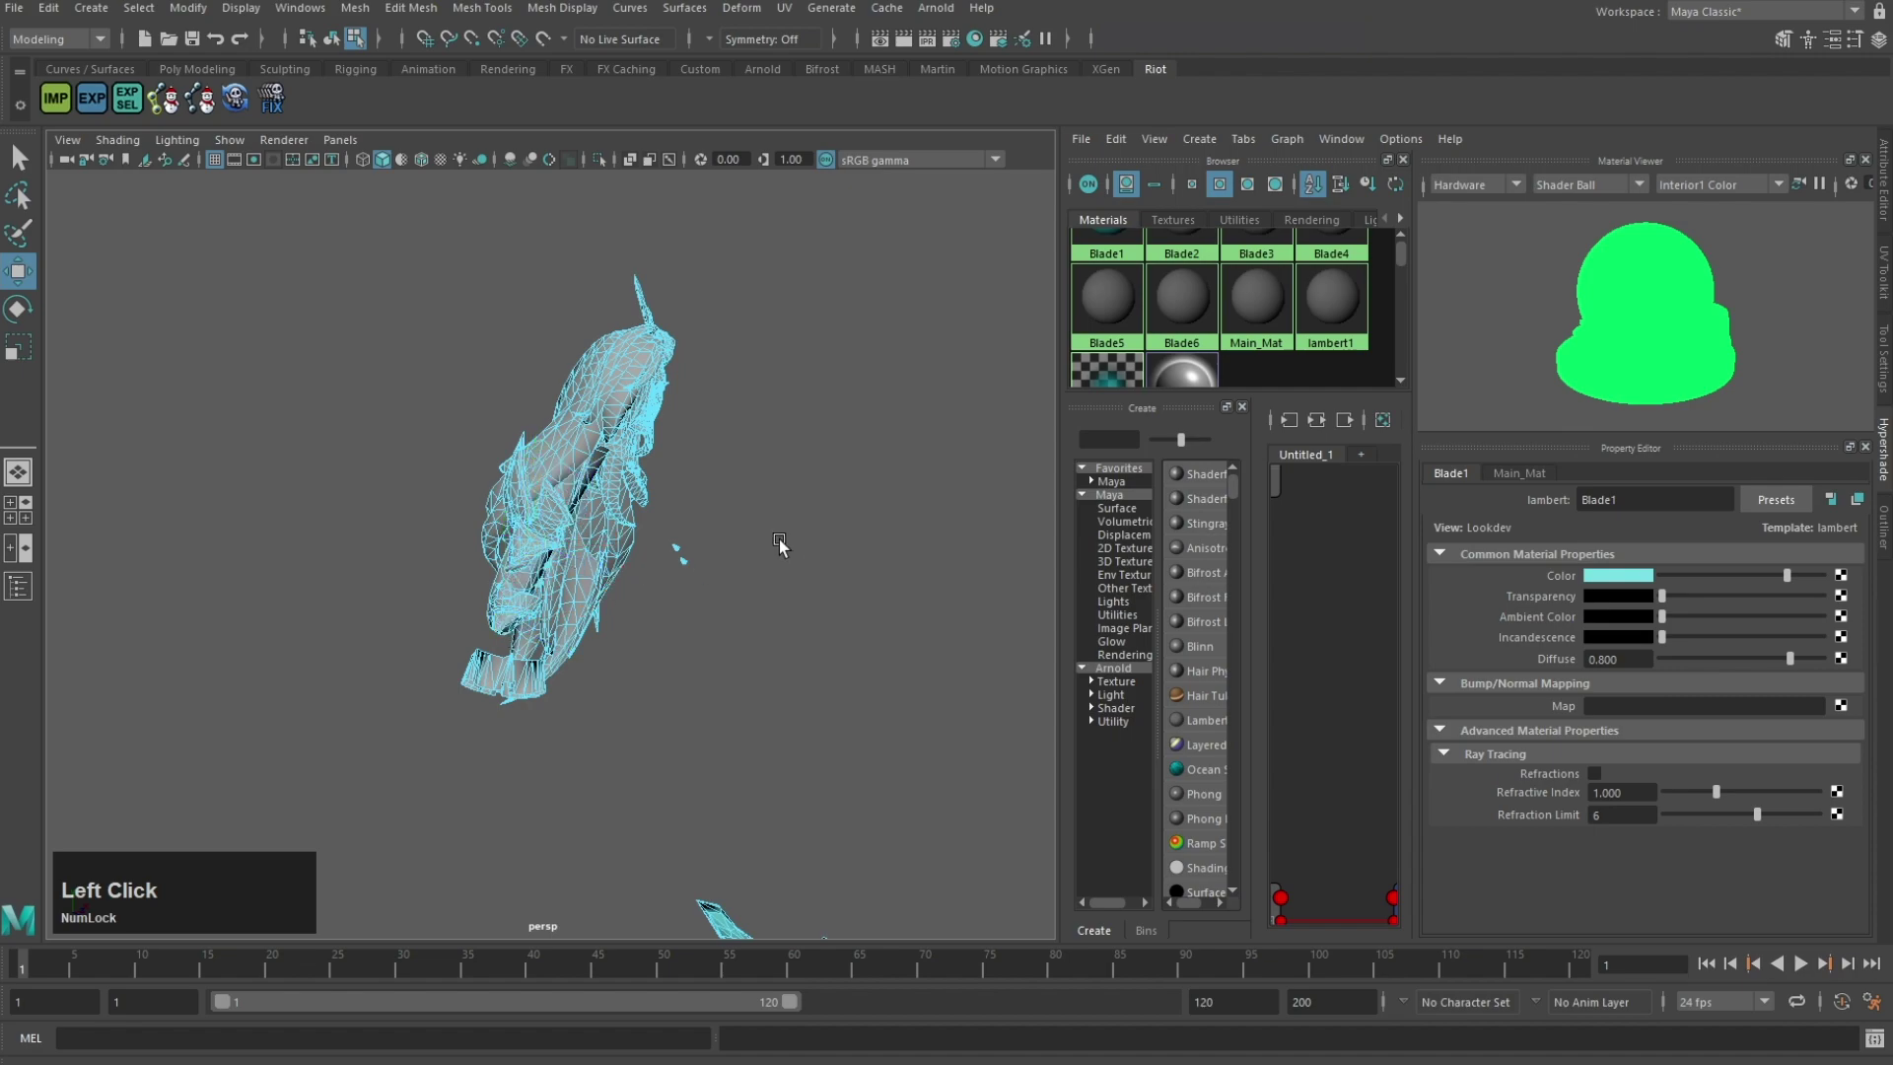
Step: Select the complete face shell together with both eye shells
{"action": "left_click_drag", "start_coordinate": [782, 545], "coordinate": [722, 577], "text": "alt"}
{"action": "scroll", "coordinate": [722, 577], "scroll_direction": "up", "scroll_amount": 5}
{"action": "middle_click_drag", "start_coordinate": [779, 434], "coordinate": [668, 717], "text": "alt"}
{"action": "scroll", "coordinate": [667, 718], "scroll_direction": "up", "scroll_amount": 4}
{"action": "double_click", "coordinate": [667, 717]}
{"action": "middle_click_drag", "start_coordinate": [791, 621], "coordinate": [806, 453], "text": "alt"}
{"action": "scroll", "coordinate": [806, 453], "scroll_direction": "up", "scroll_amount": 4}
{"action": "left_click", "coordinate": [806, 453], "text": "shift"}
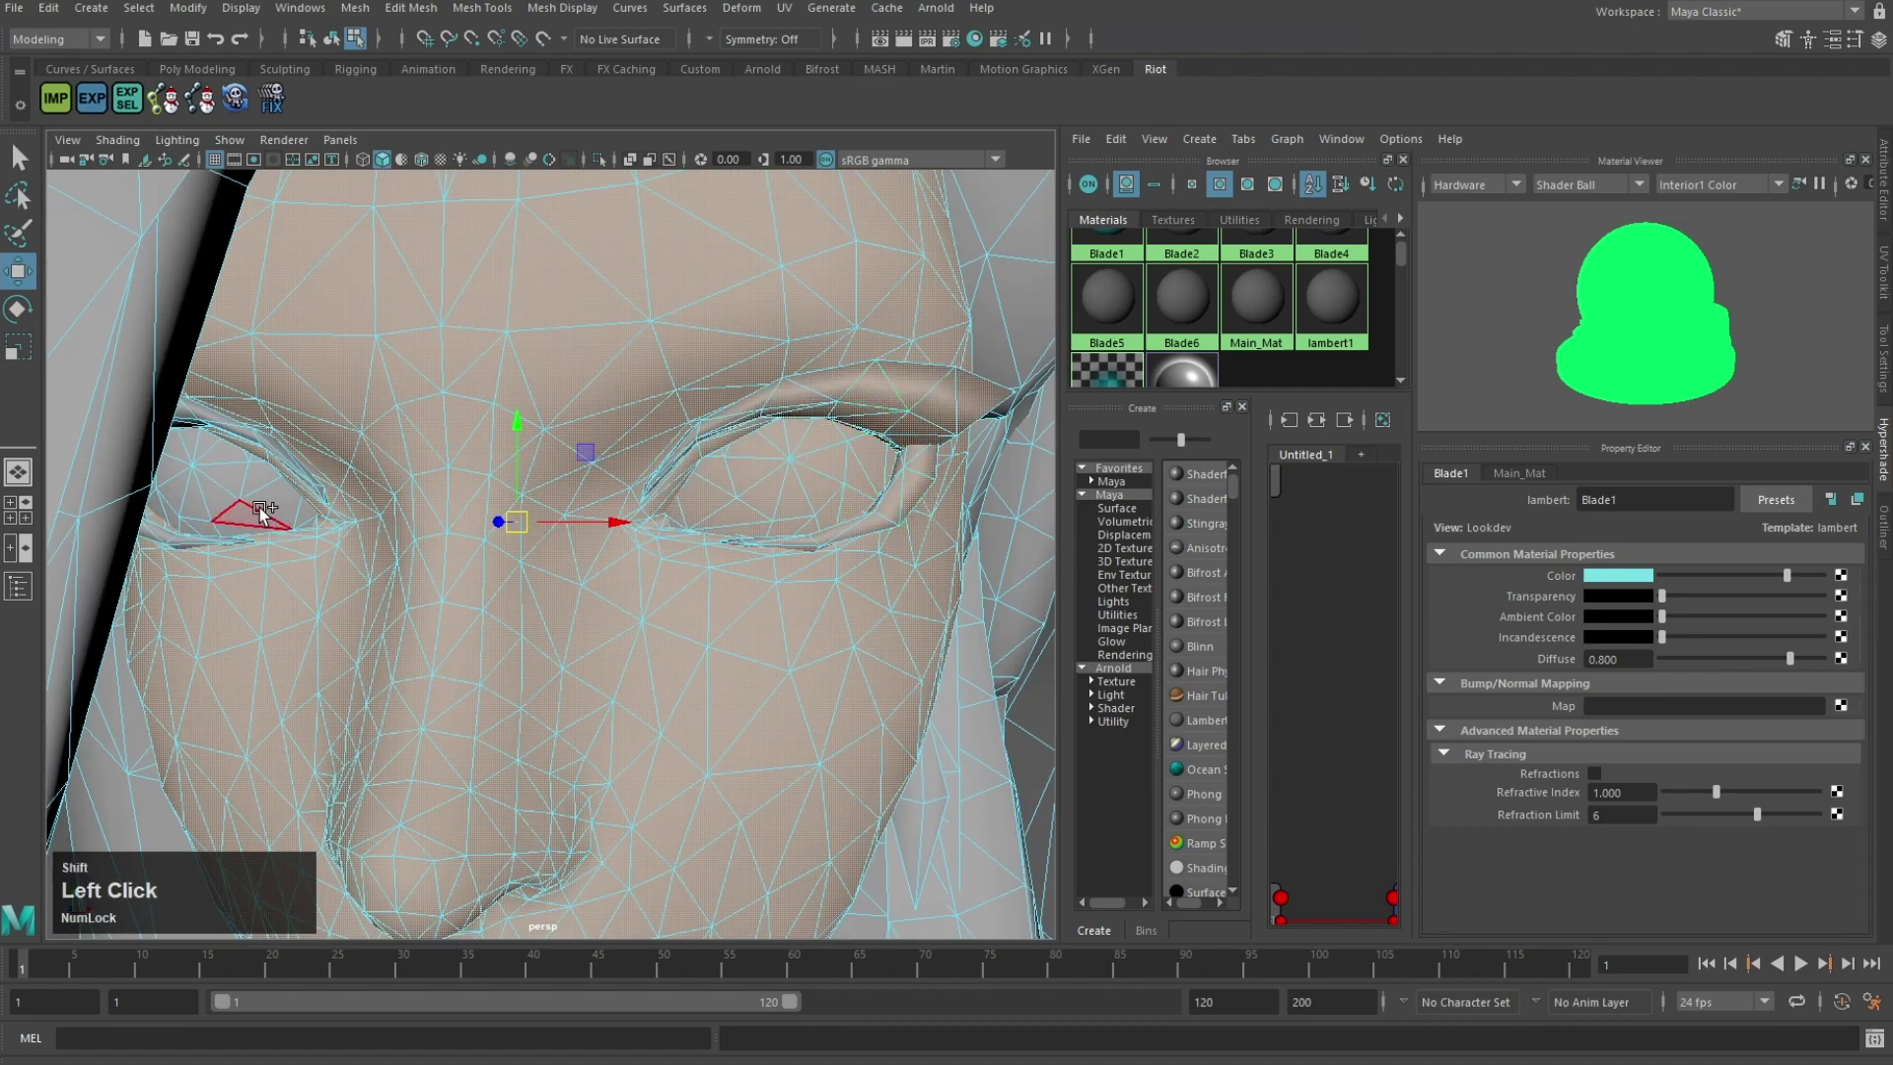
{"action": "scroll", "coordinate": [569, 771], "scroll_direction": "down", "scroll_amount": 5}
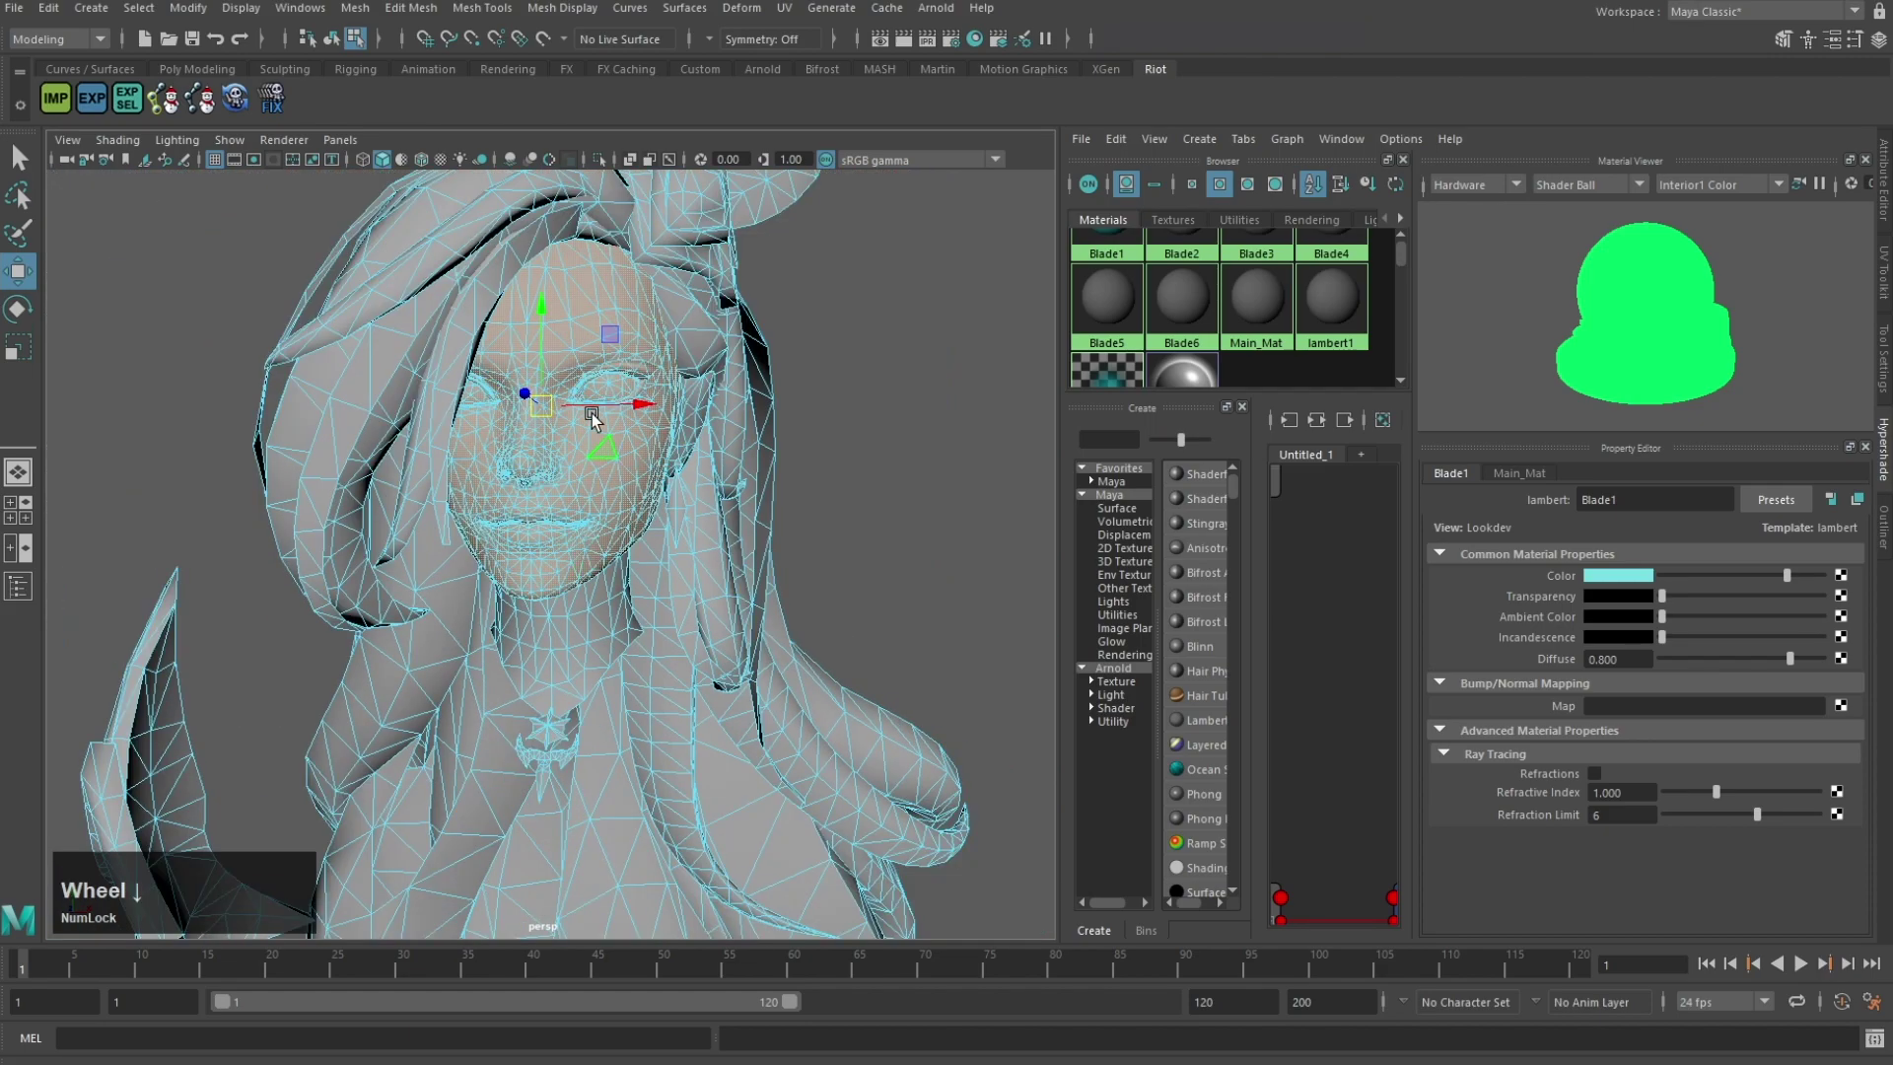
{"action": "left_click_drag", "start_coordinate": [547, 480], "coordinate": [1003, 446]}
{"action": "left_click_drag", "start_coordinate": [587, 541], "coordinate": [848, 592], "text": "alt"}
{"action": "key", "text": "ctrl+z"}
Step: Exclude both daggers from the selection while keeping the hair and remaining clothing faces selected
{"action": "scroll", "coordinate": [856, 589], "scroll_direction": "down", "scroll_amount": 6}
{"action": "scroll", "coordinate": [677, 617], "scroll_direction": "up", "scroll_amount": 3}
{"action": "middle_click_drag", "start_coordinate": [873, 917], "coordinate": [903, 672], "text": "alt"}
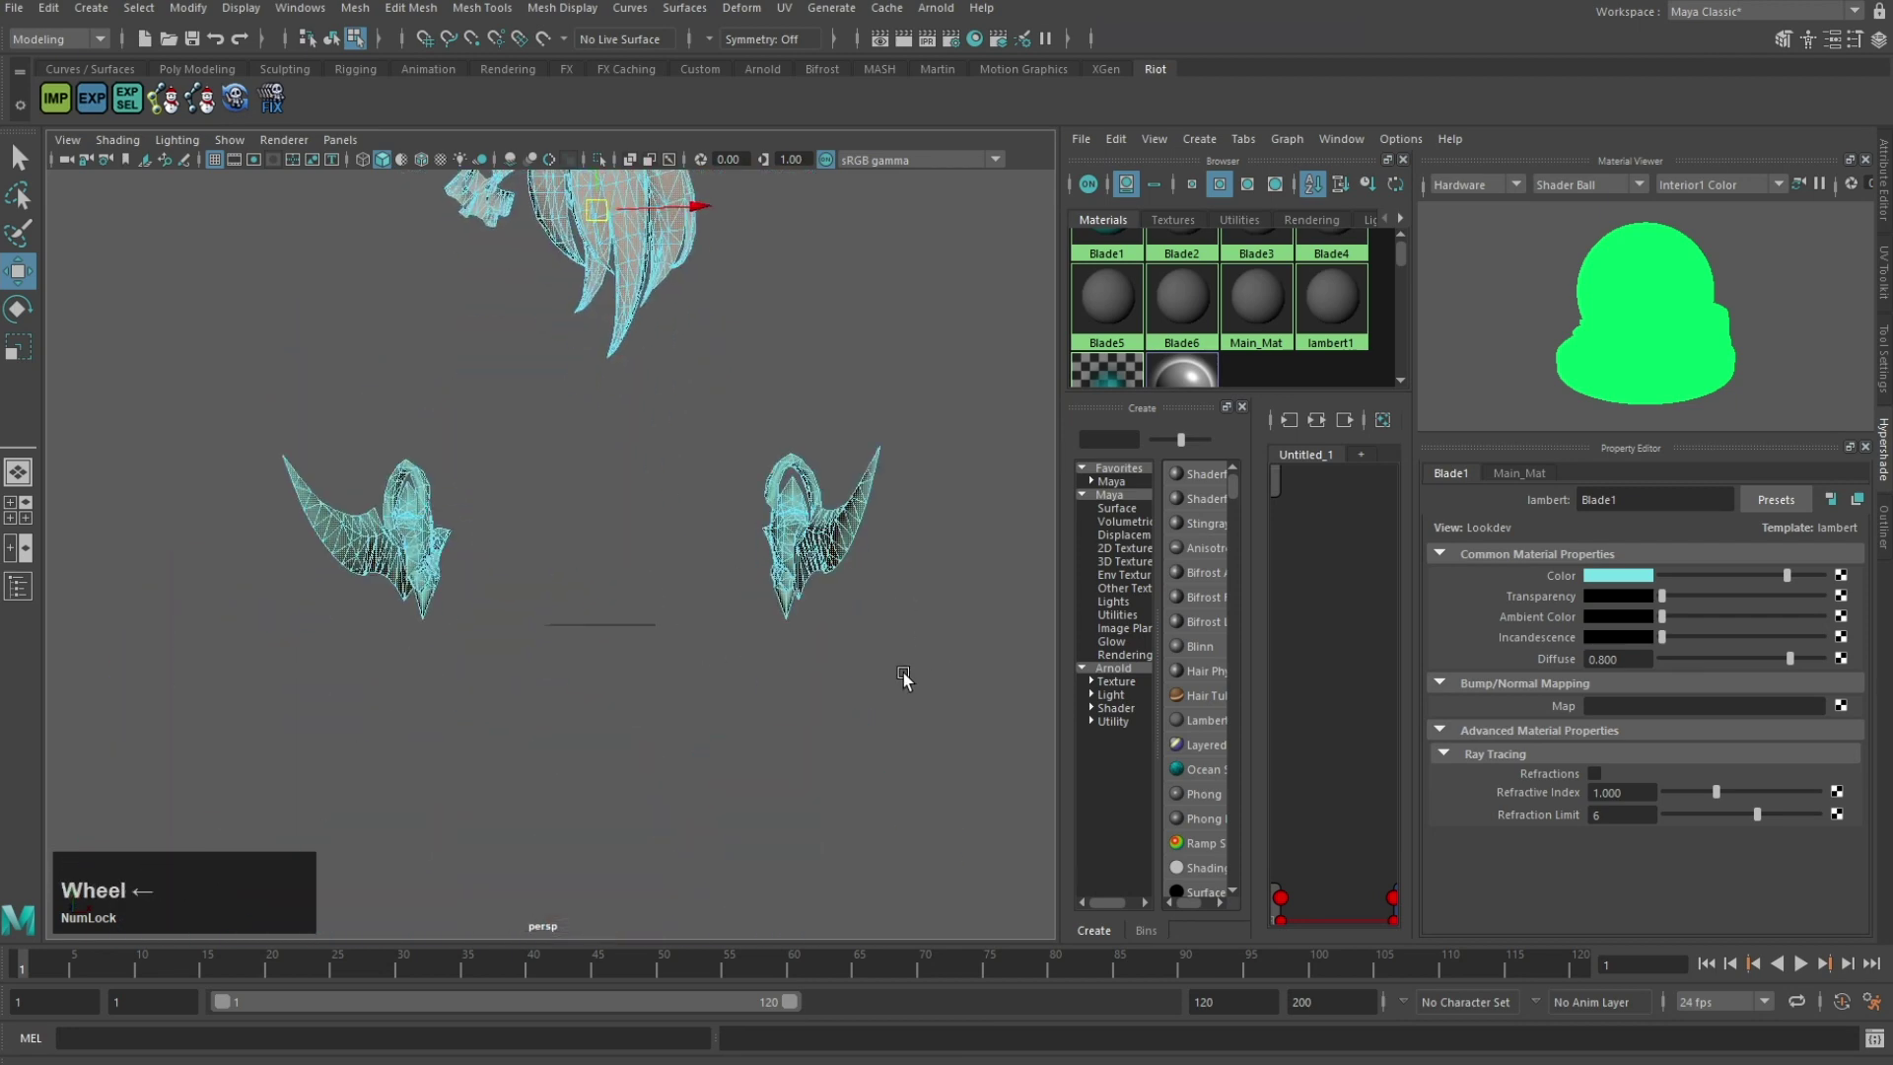
{"action": "scroll", "coordinate": [903, 680], "scroll_direction": "down", "scroll_amount": 5}
{"action": "left_click_drag", "start_coordinate": [903, 710], "coordinate": [380, 442], "text": "ctrl"}
{"action": "middle_click_drag", "start_coordinate": [791, 382], "coordinate": [819, 657], "text": "alt"}
{"action": "scroll", "coordinate": [819, 657], "scroll_direction": "up", "scroll_amount": 4}
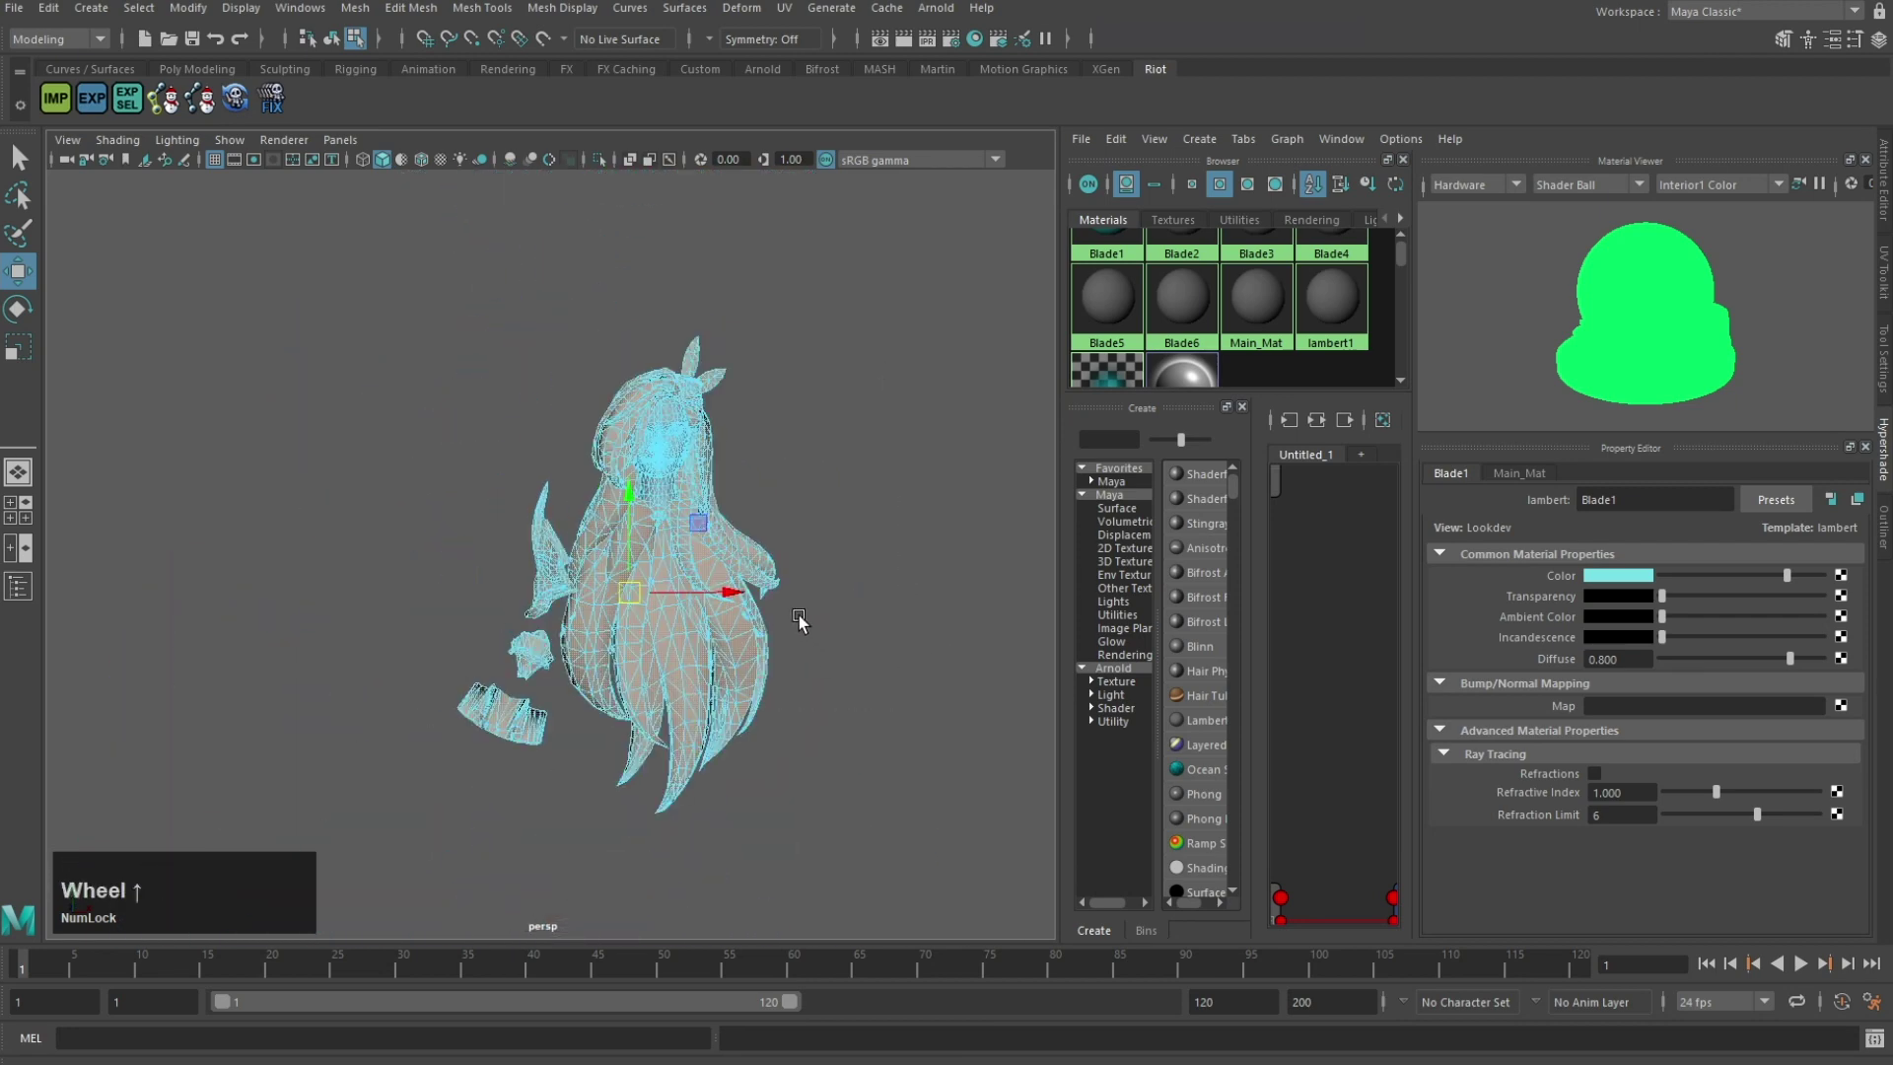
{"action": "key", "text": "Delete"}
{"action": "middle_click_drag", "start_coordinate": [696, 462], "coordinate": [593, 651], "text": "alt"}
{"action": "scroll", "coordinate": [593, 652], "scroll_direction": "up", "scroll_amount": 5}
{"action": "left_click_drag", "start_coordinate": [532, 616], "coordinate": [736, 641], "text": "alt"}
{"action": "key", "text": "ctrl+z"}
Step: Deselect the missed head pieces around the hair and delete the selected hair and clothing faces
{"action": "left_click_drag", "start_coordinate": [635, 582], "coordinate": [570, 500], "text": "alt"}
{"action": "scroll", "coordinate": [525, 594], "scroll_direction": "up", "scroll_amount": 5}
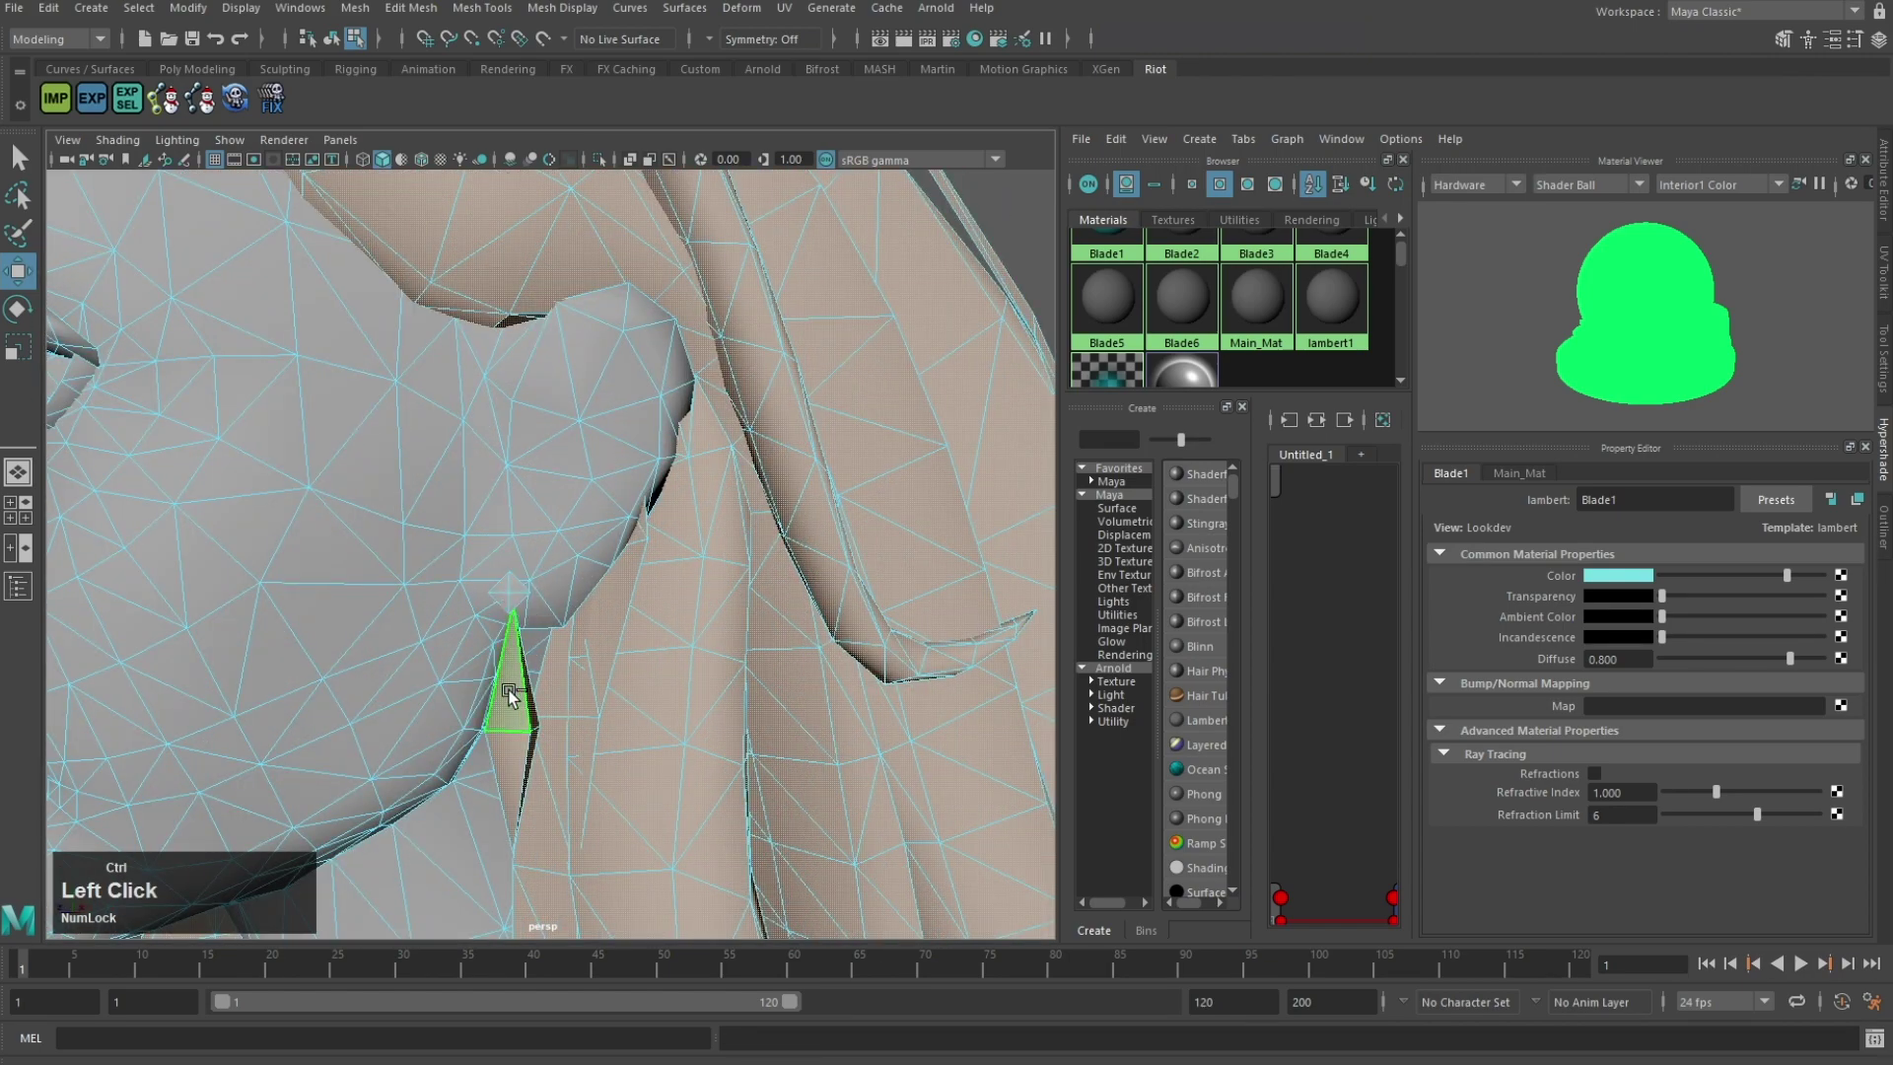
{"action": "scroll", "coordinate": [508, 599], "scroll_direction": "down", "scroll_amount": 5}
{"action": "left_click_drag", "start_coordinate": [509, 599], "coordinate": [322, 447], "text": "alt"}
{"action": "scroll", "coordinate": [530, 464], "scroll_direction": "up", "scroll_amount": 4}
{"action": "scroll", "coordinate": [664, 571], "scroll_direction": "up", "scroll_amount": 2, "text": "alt"}
{"action": "scroll", "coordinate": [463, 451], "scroll_direction": "down", "scroll_amount": 3, "text": "alt"}
{"action": "scroll", "coordinate": [323, 446], "scroll_direction": "up", "scroll_amount": 3, "text": "alt"}
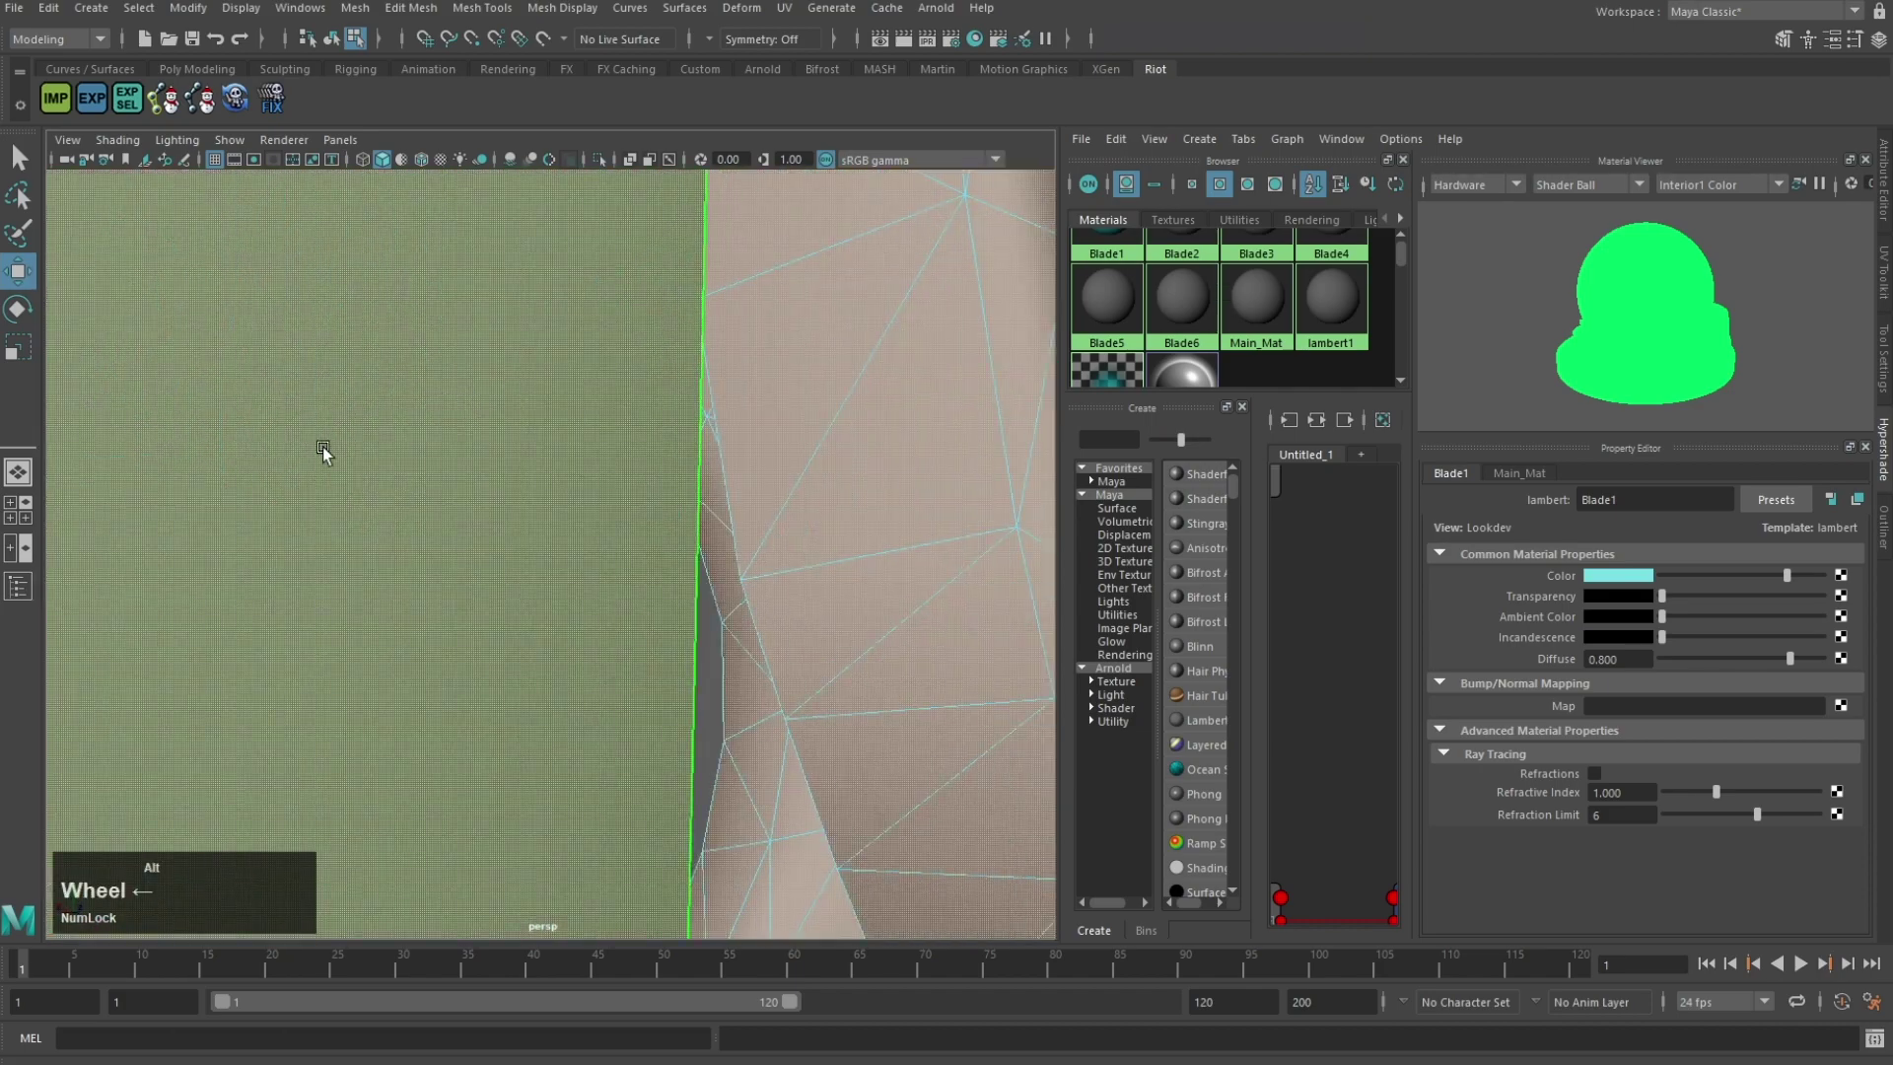
{"action": "middle_click_drag", "start_coordinate": [323, 446], "coordinate": [714, 623], "text": "alt"}
{"action": "double_click", "coordinate": [585, 442], "text": "ctrl"}
{"action": "left_click_drag", "start_coordinate": [751, 507], "coordinate": [414, 495], "text": "alt"}
{"action": "scroll", "coordinate": [414, 495], "scroll_direction": "down", "scroll_amount": 5}
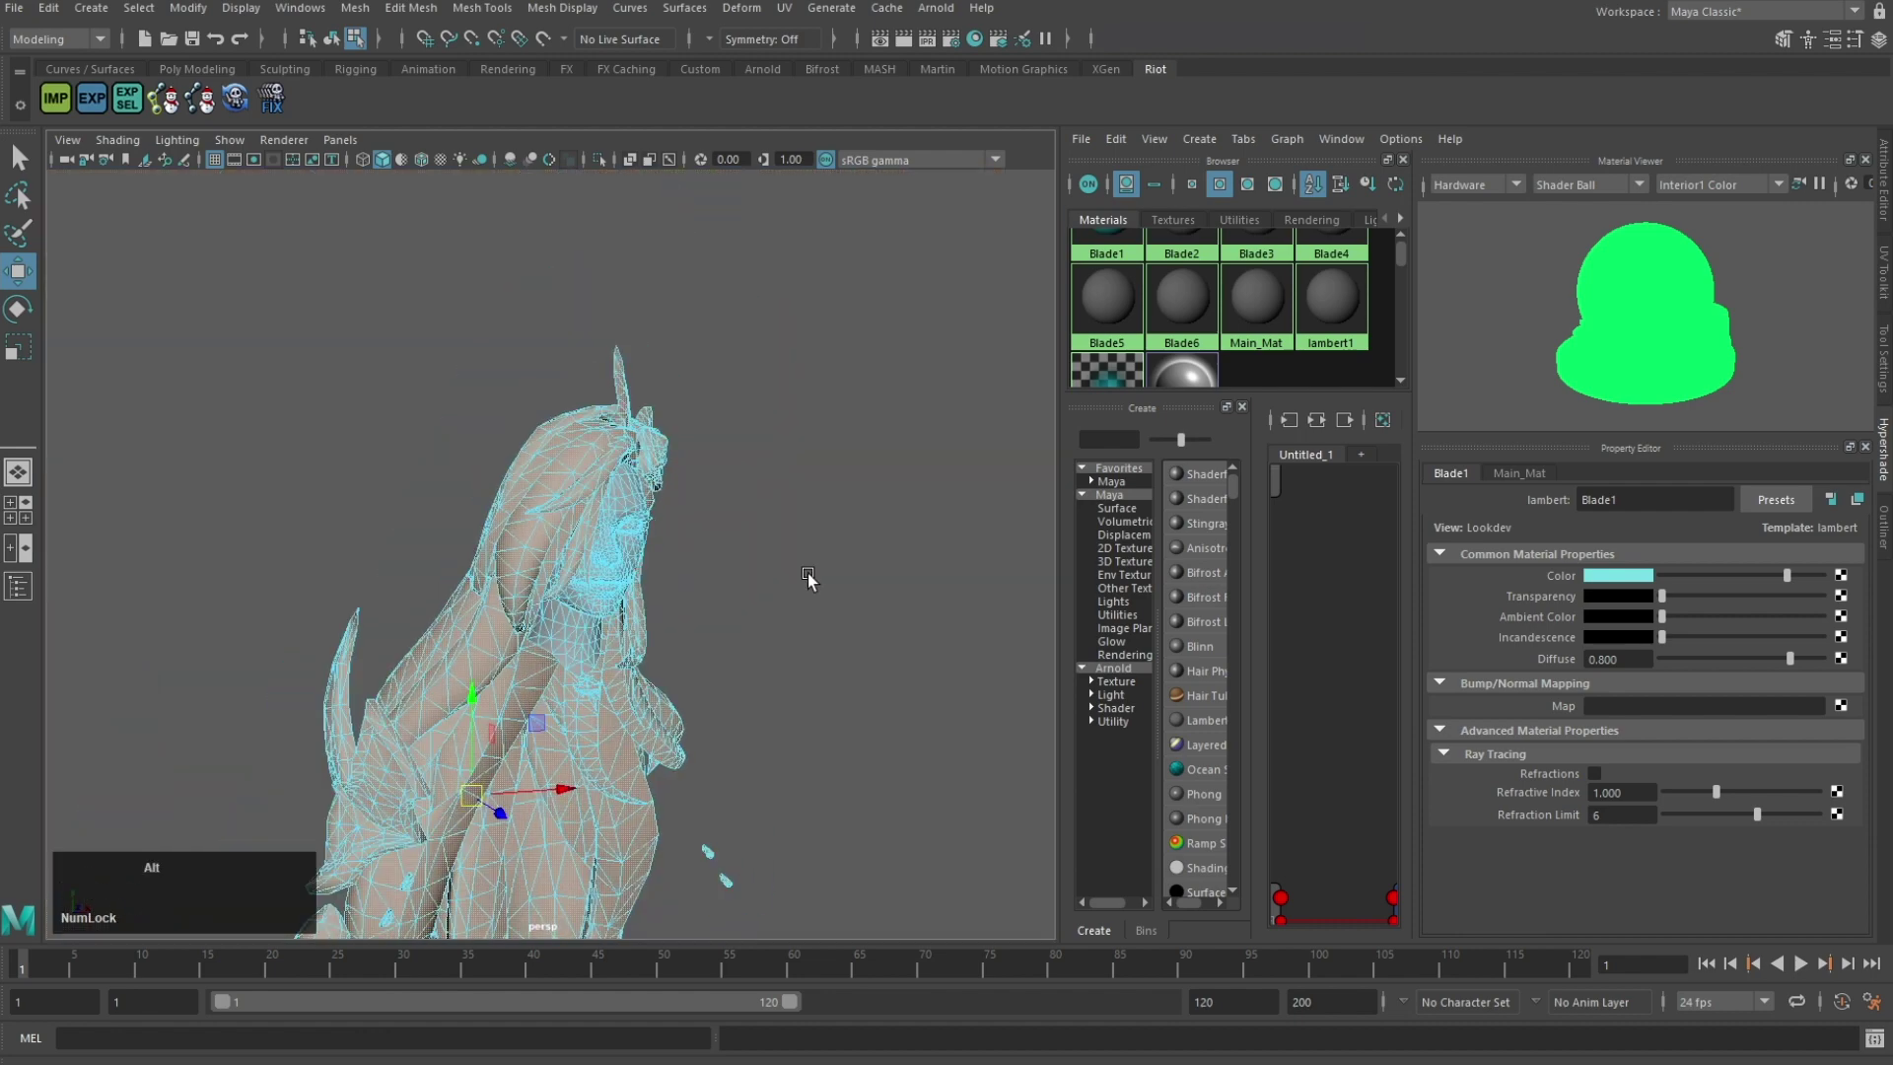
{"action": "key", "text": "Delete"}
Step: Inspect the remaining head and dagger meshes for leftover faces
{"action": "left_click_drag", "start_coordinate": [807, 571], "coordinate": [591, 581], "text": "alt"}
{"action": "scroll", "coordinate": [704, 683], "scroll_direction": "down", "scroll_amount": 4, "text": "alt"}
{"action": "middle_click_drag", "start_coordinate": [703, 683], "coordinate": [670, 149], "text": "alt"}
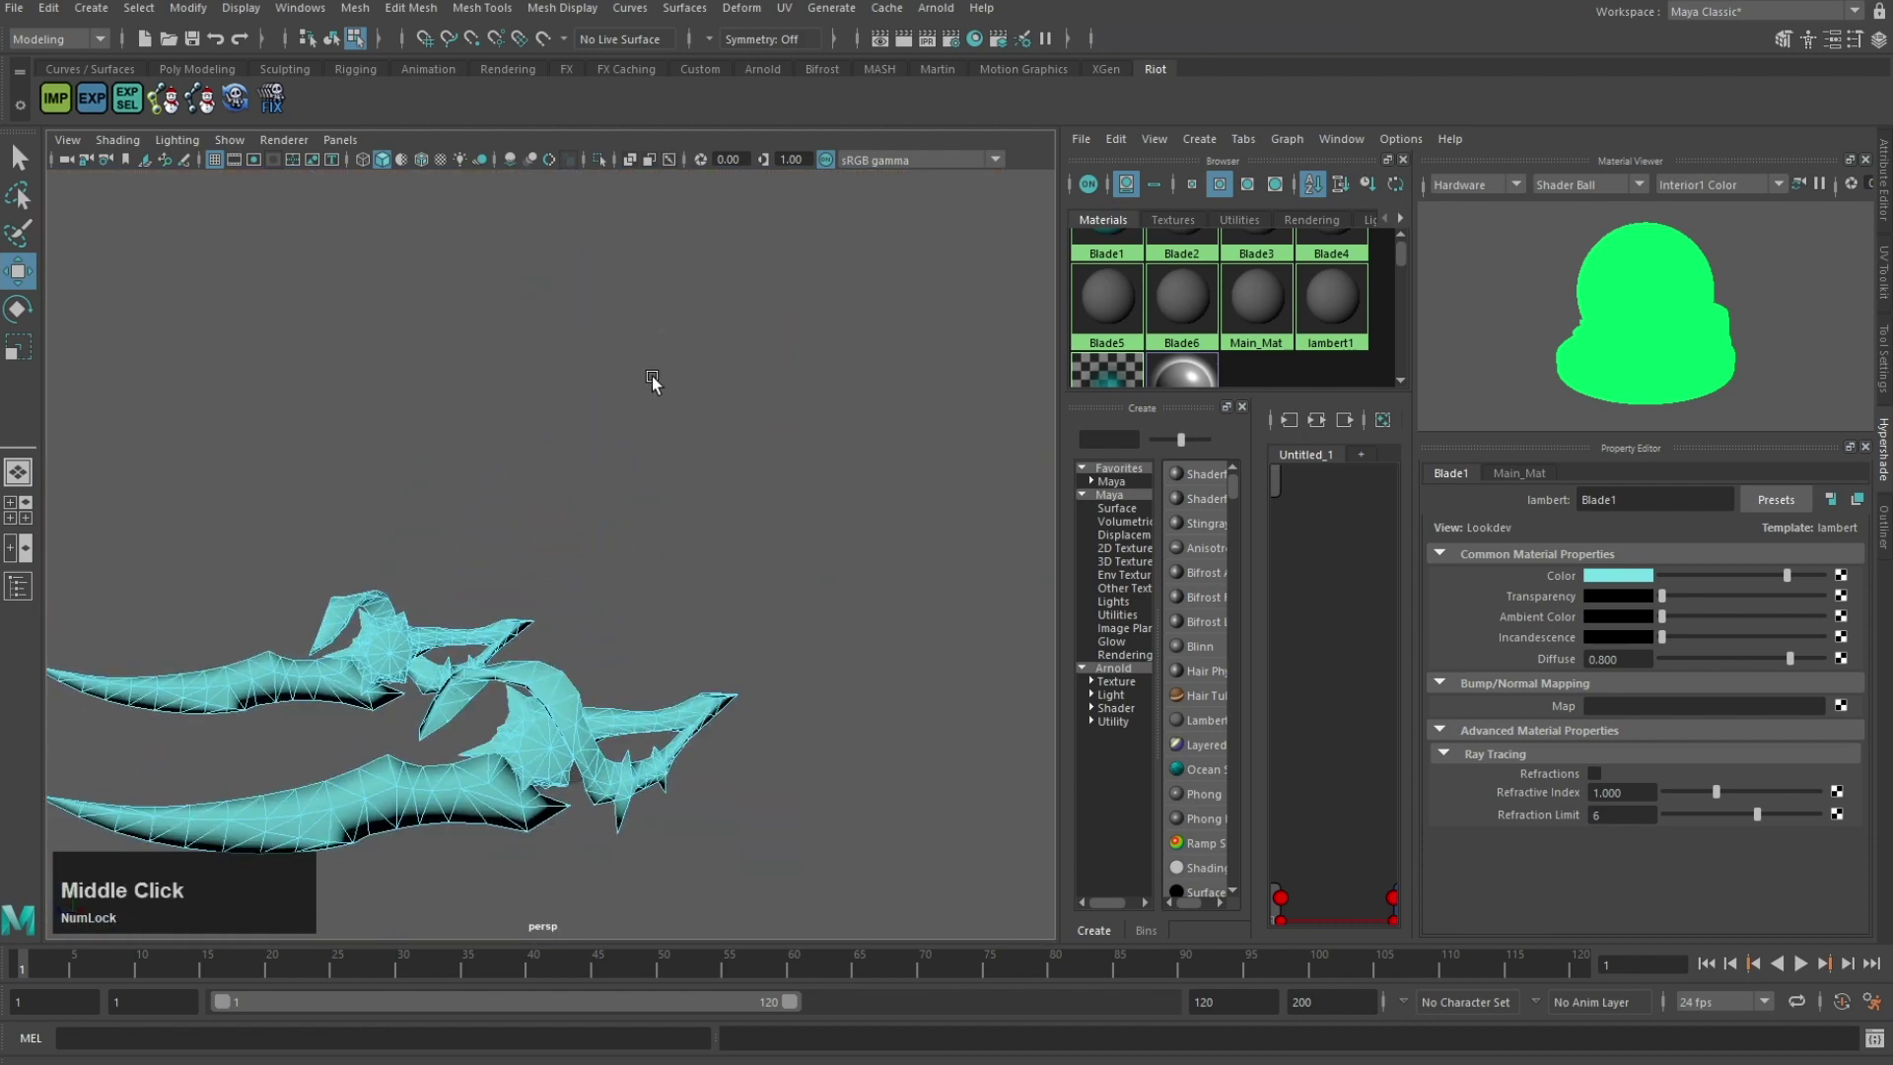
{"action": "middle_click_drag", "start_coordinate": [653, 380], "coordinate": [671, 459], "text": "alt"}
{"action": "left_click_drag", "start_coordinate": [671, 460], "coordinate": [790, 462], "text": "alt"}
{"action": "scroll", "coordinate": [750, 423], "scroll_direction": "down", "scroll_amount": 5, "text": "alt"}
{"action": "middle_click_drag", "start_coordinate": [699, 381], "coordinate": [716, 498], "text": "alt"}
{"action": "scroll", "coordinate": [784, 479], "scroll_direction": "up", "scroll_amount": 3, "text": "alt"}
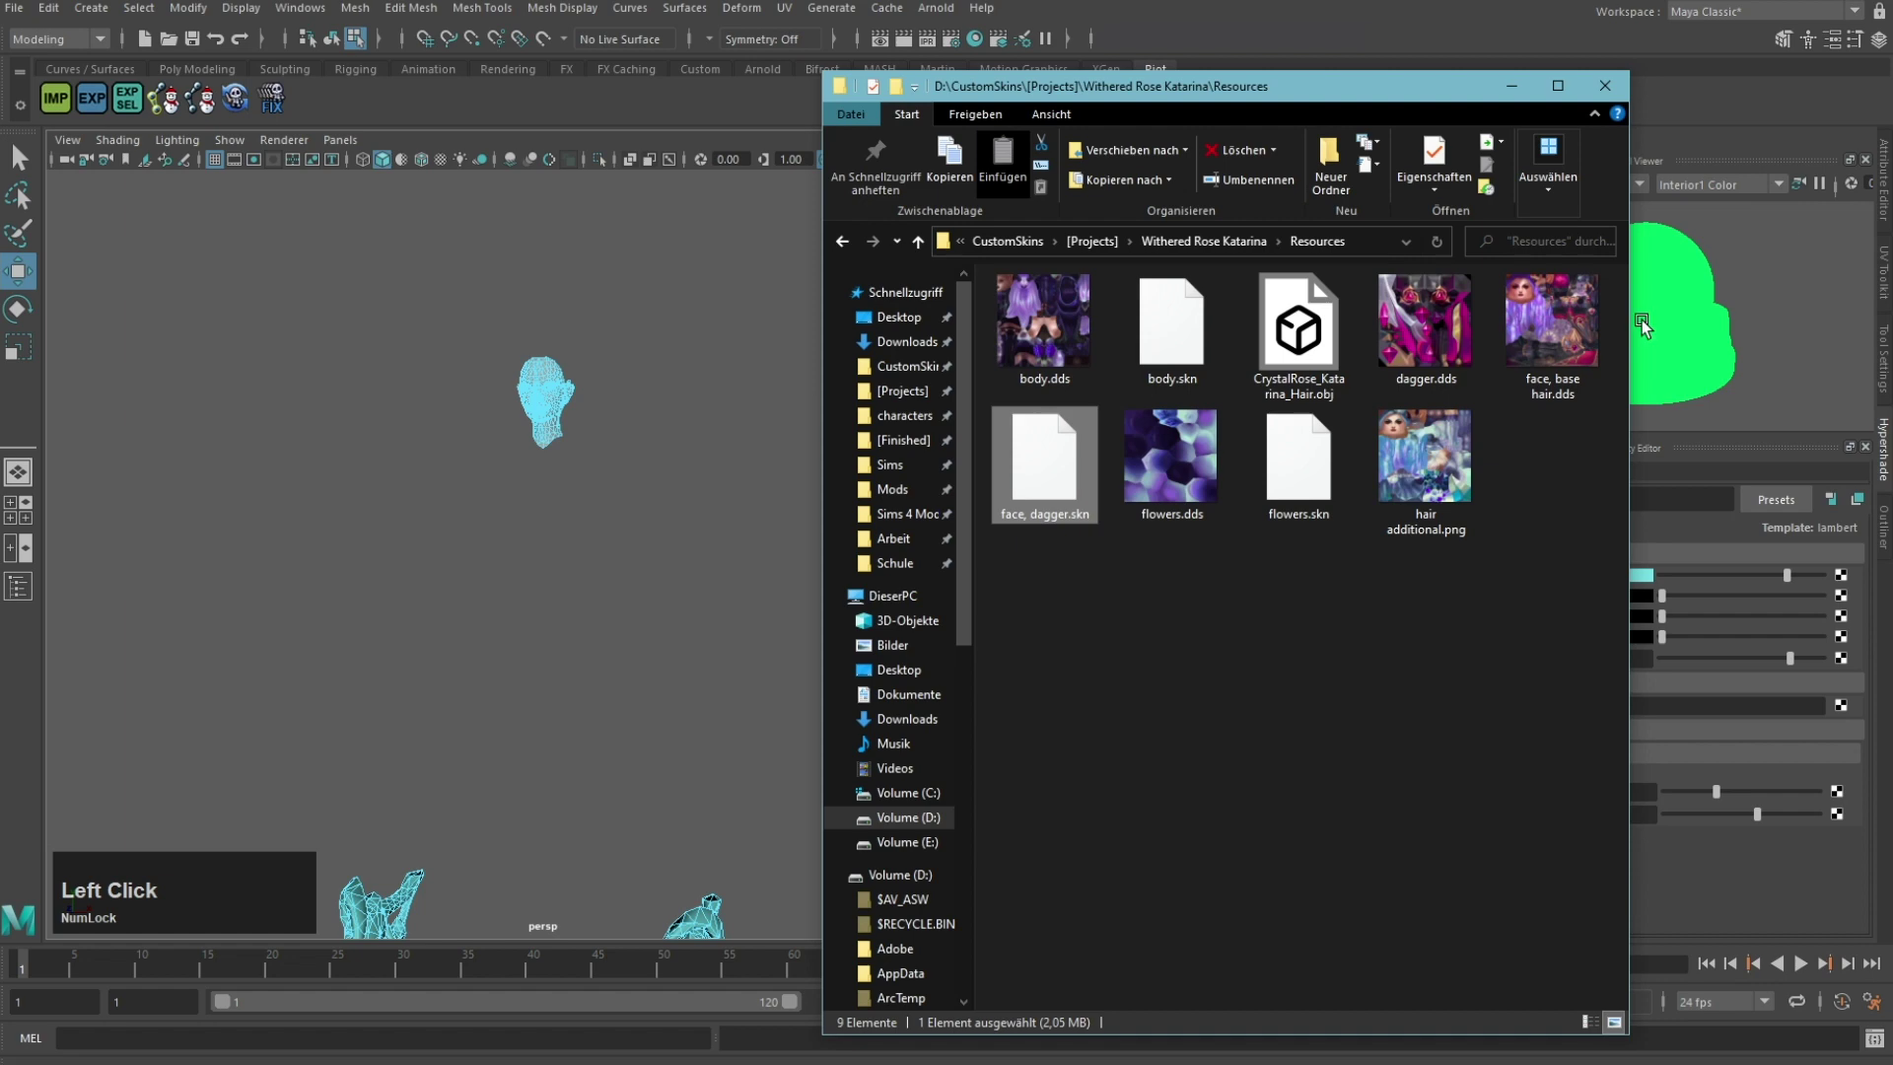
Step: Import body.skn from the Withered Rose Katarina Resources folder into the scene
{"action": "left_click", "coordinate": [1208, 581]}
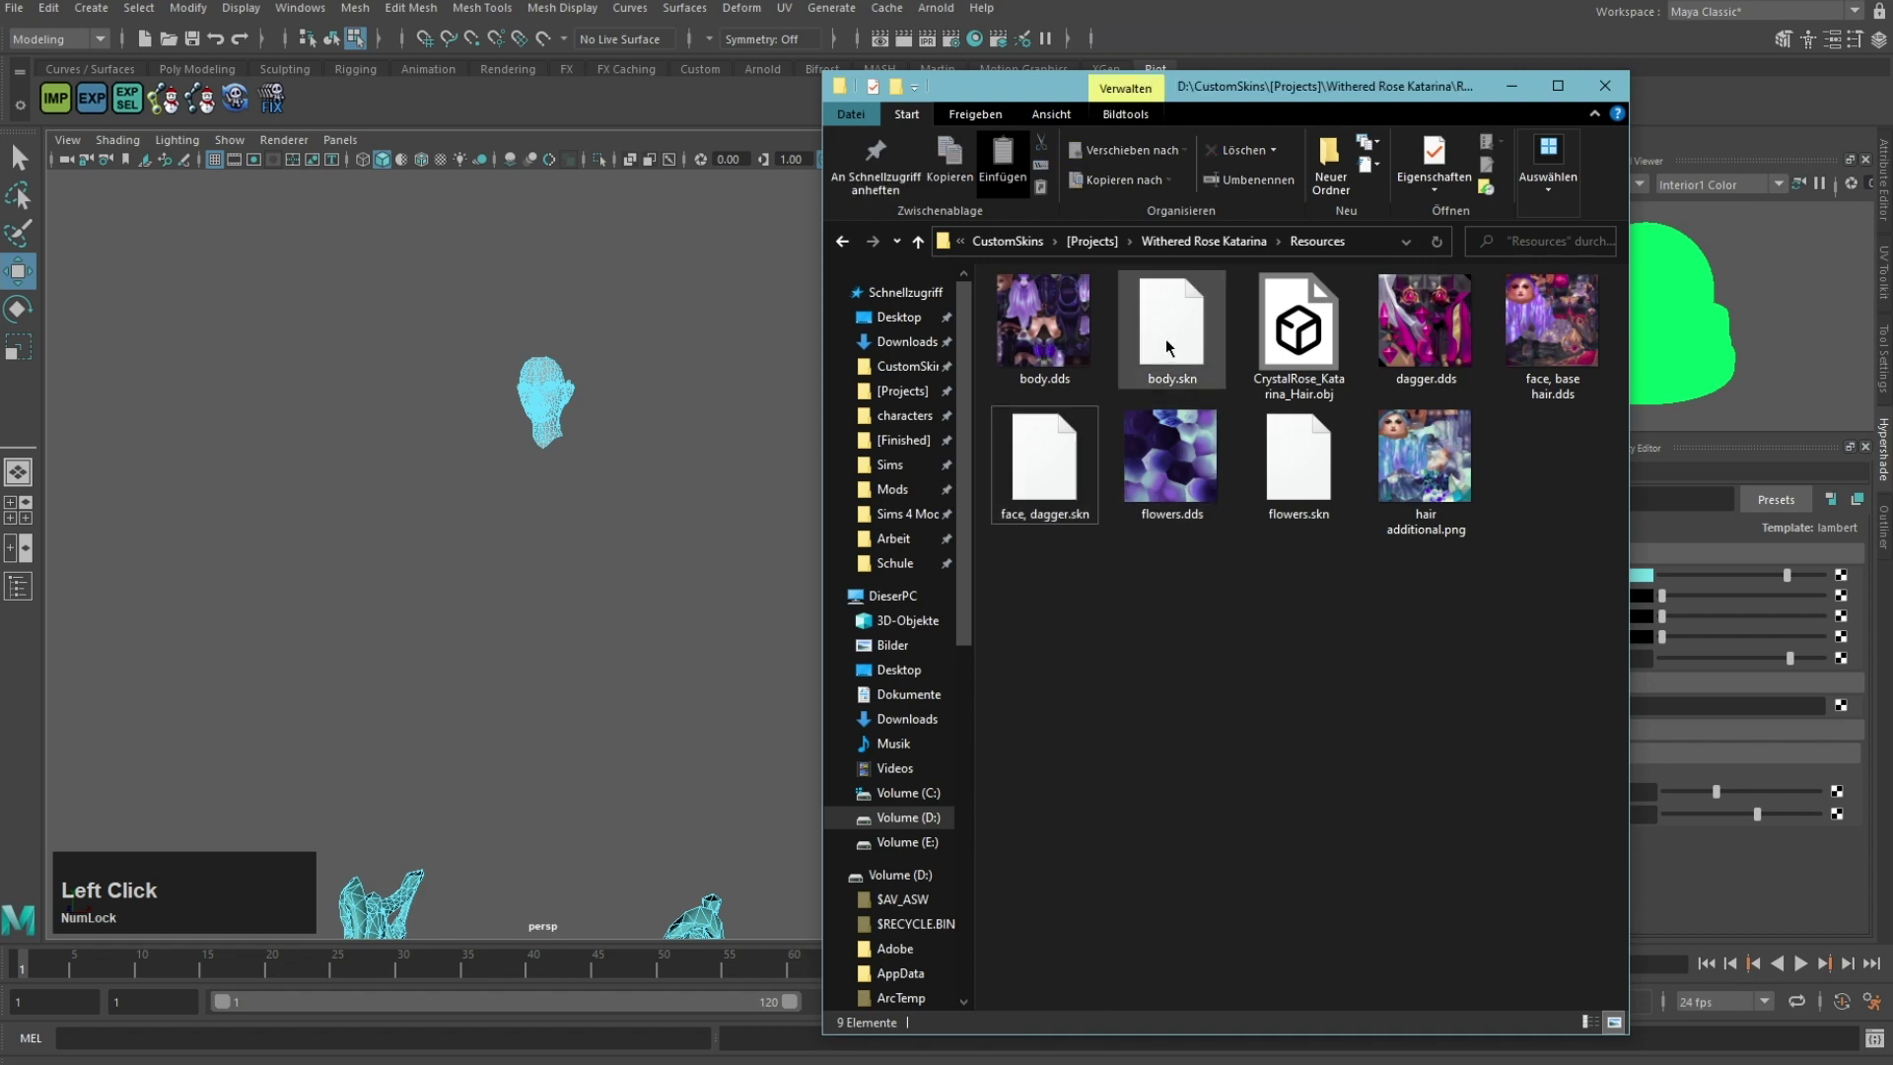
{"action": "left_click_drag", "start_coordinate": [1165, 339], "coordinate": [723, 535]}
{"action": "left_click", "coordinate": [557, 557]}
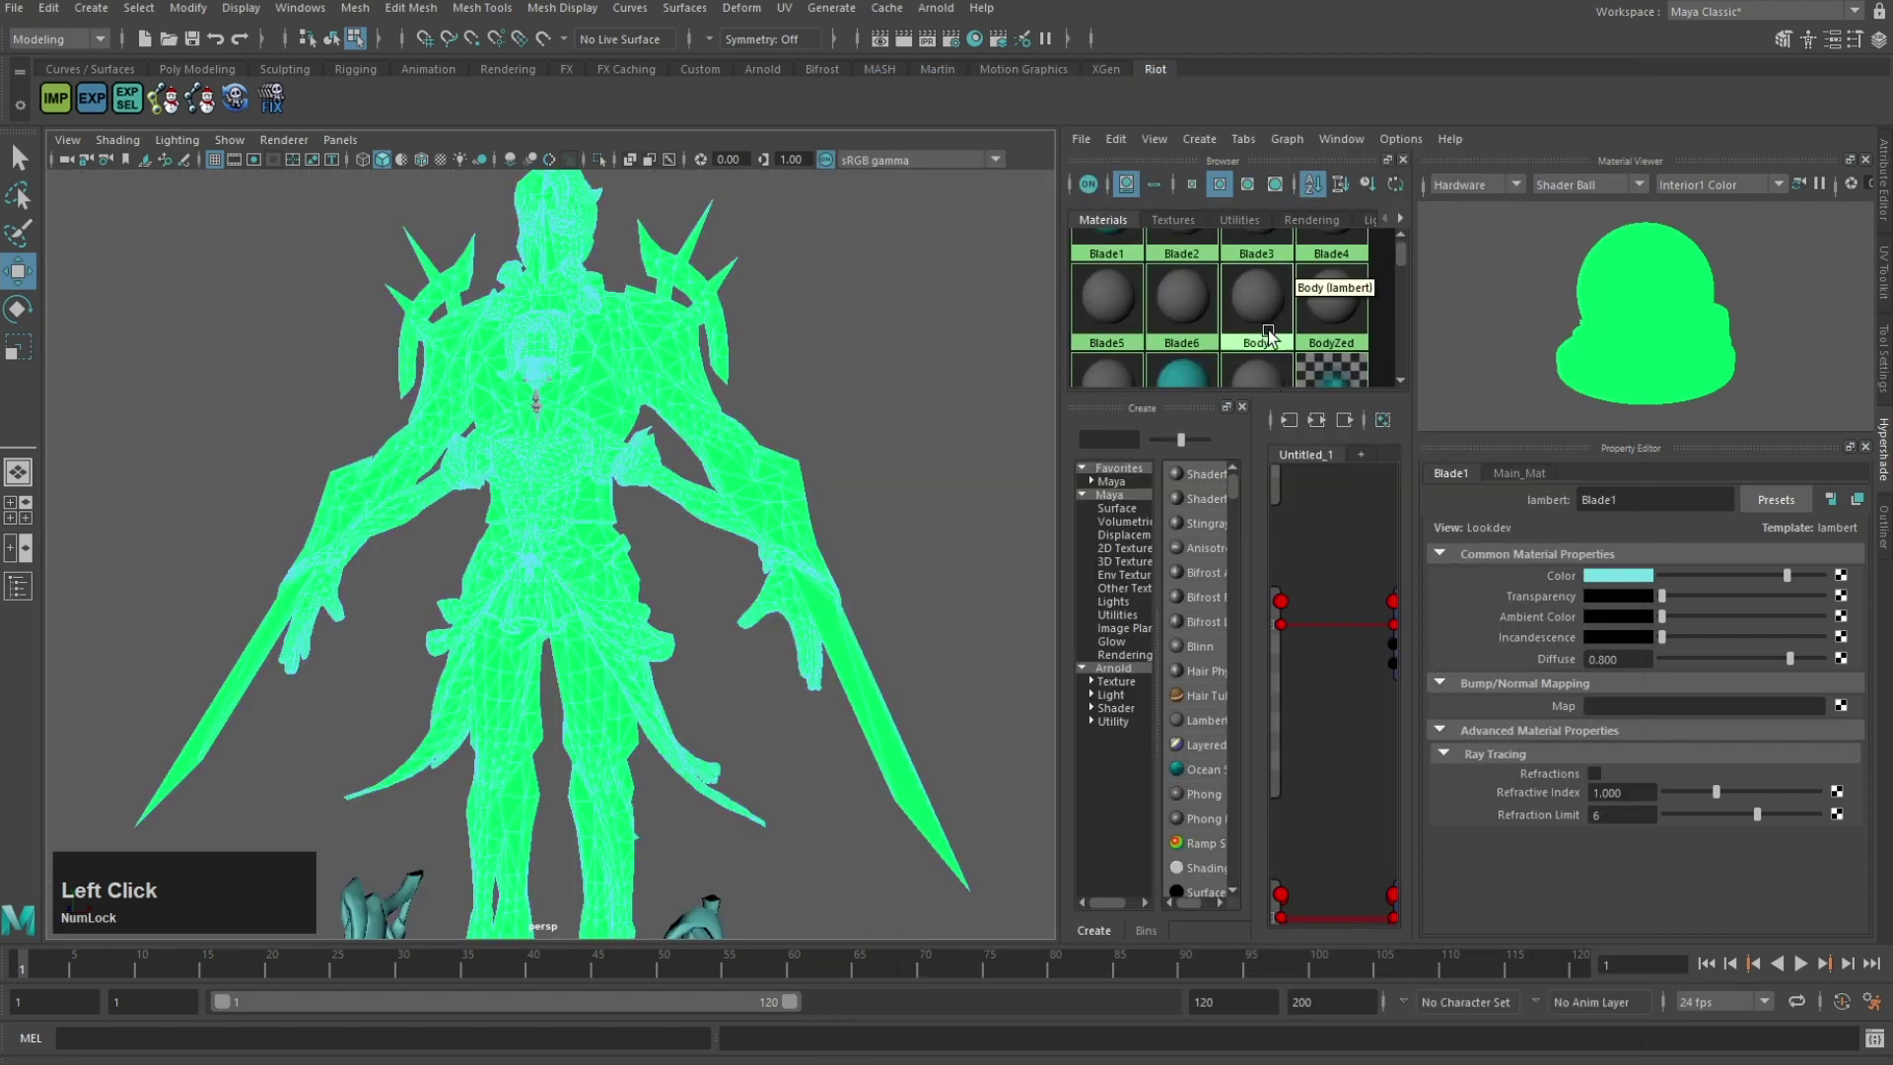
Step: Clear the unused Blade materials out of the Hypershade
{"action": "left_click", "coordinate": [1115, 138]}
{"action": "left_click", "coordinate": [1165, 189]}
{"action": "scroll", "coordinate": [1122, 352], "scroll_direction": "up", "scroll_amount": 2}
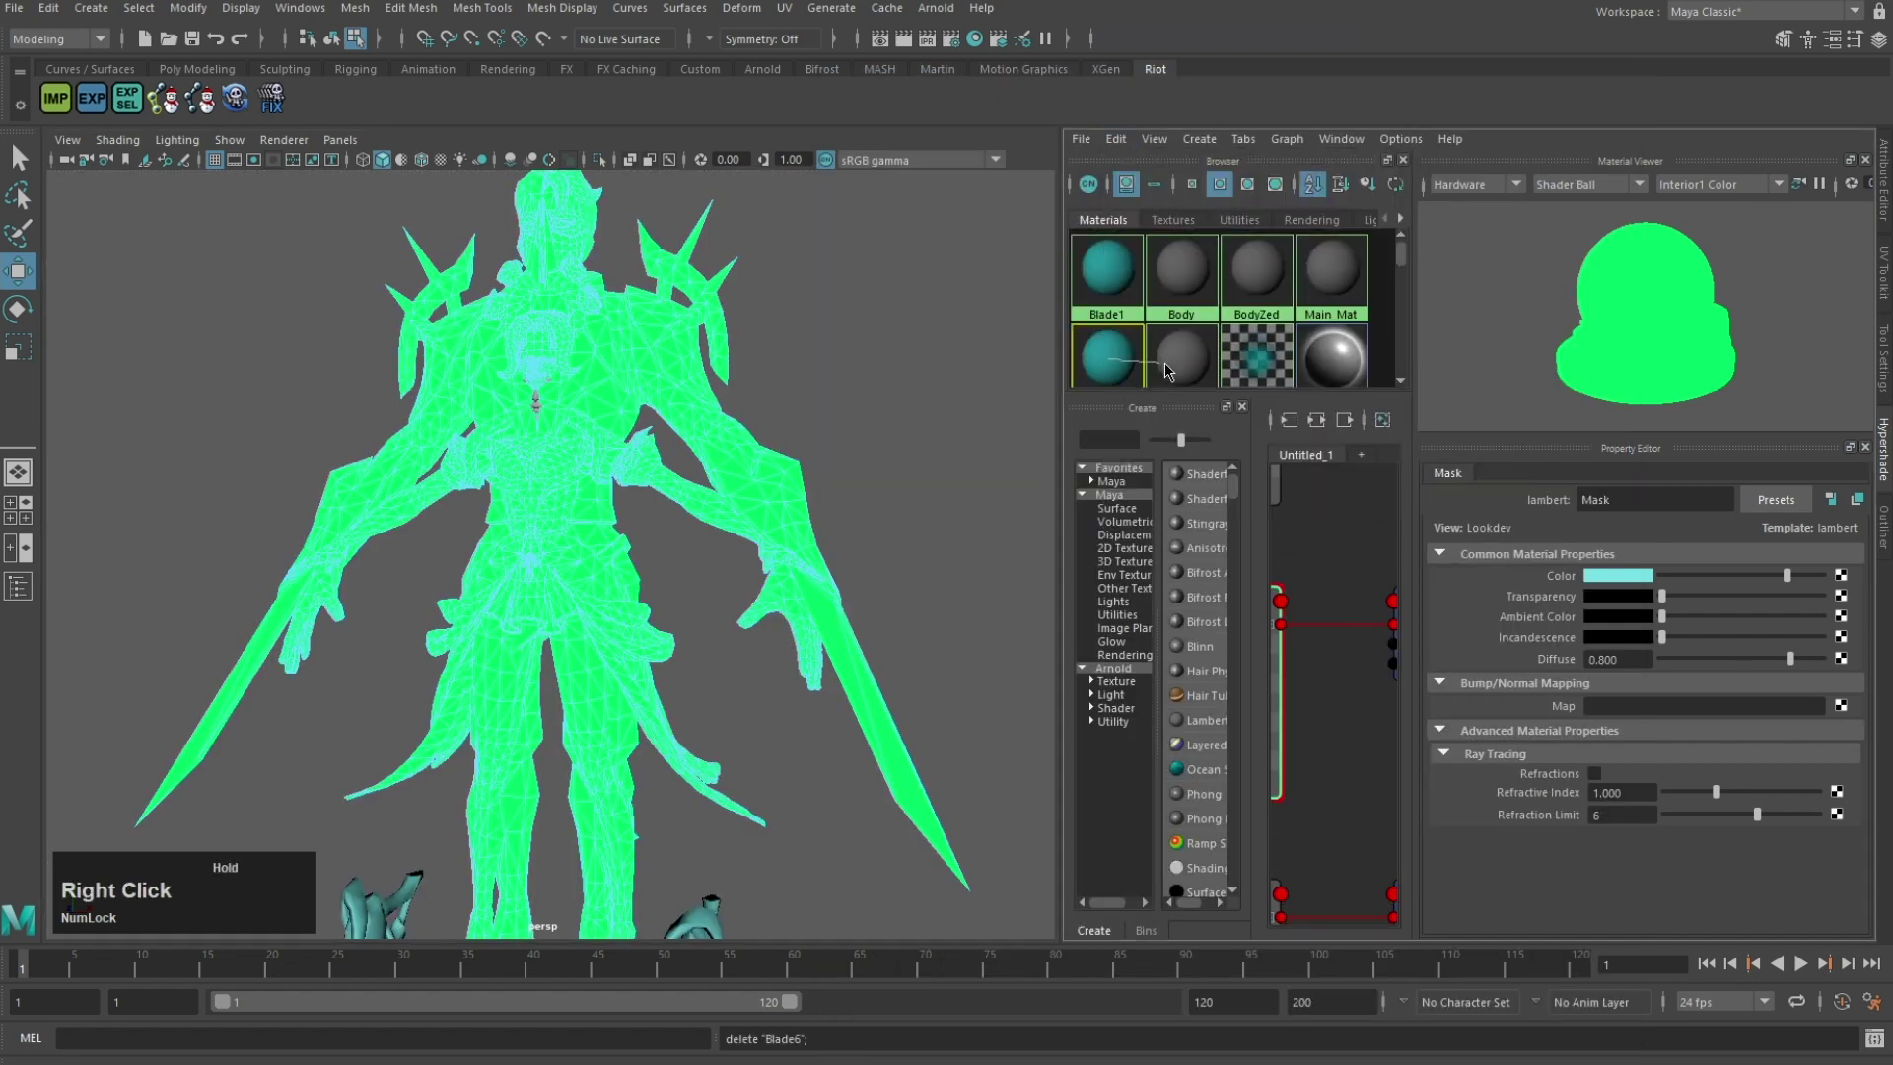
Step: Delete the imported body's faces assigned to the Mask and BodyZed materials
{"action": "right_click_drag", "start_coordinate": [1166, 371], "coordinate": [1181, 367]}
{"action": "left_click_drag", "start_coordinate": [845, 448], "coordinate": [760, 482], "text": "alt"}
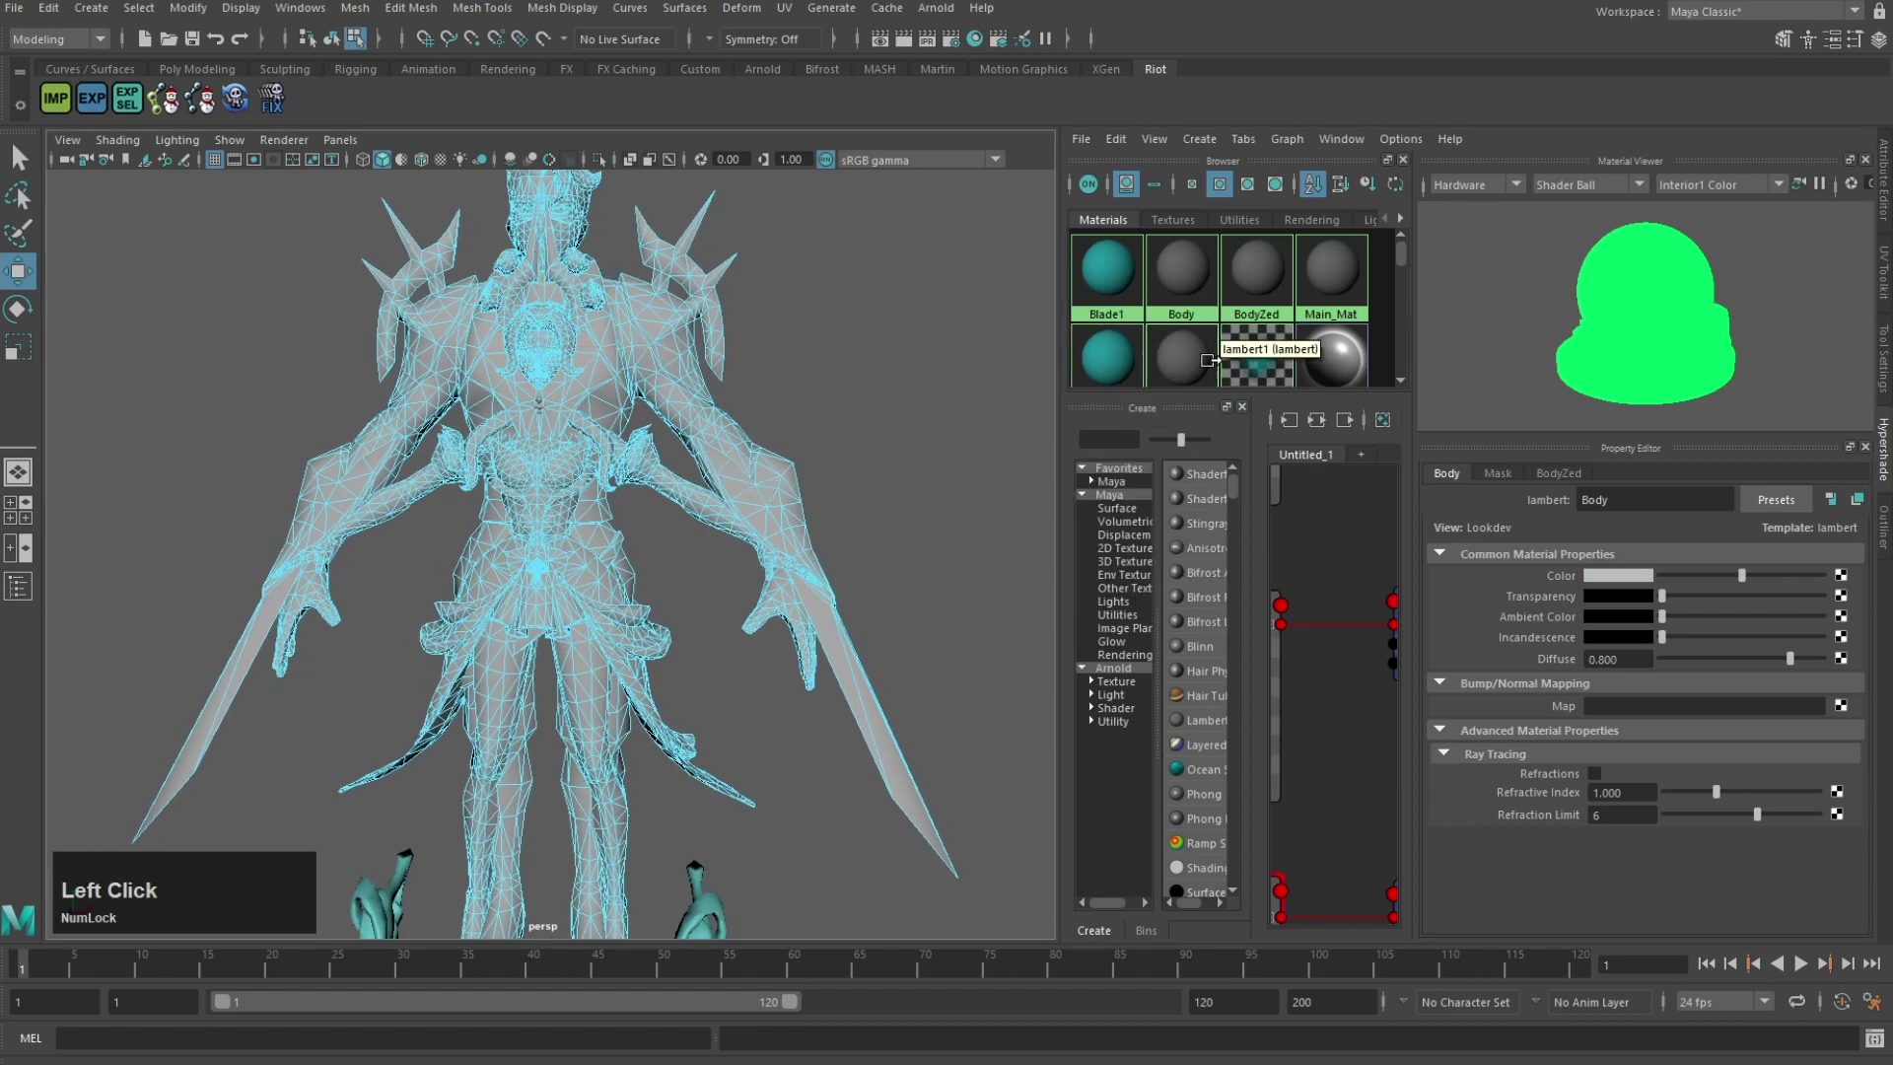
{"action": "right_click_drag", "start_coordinate": [1266, 300], "coordinate": [1308, 307]}
{"action": "key", "text": "Delete"}
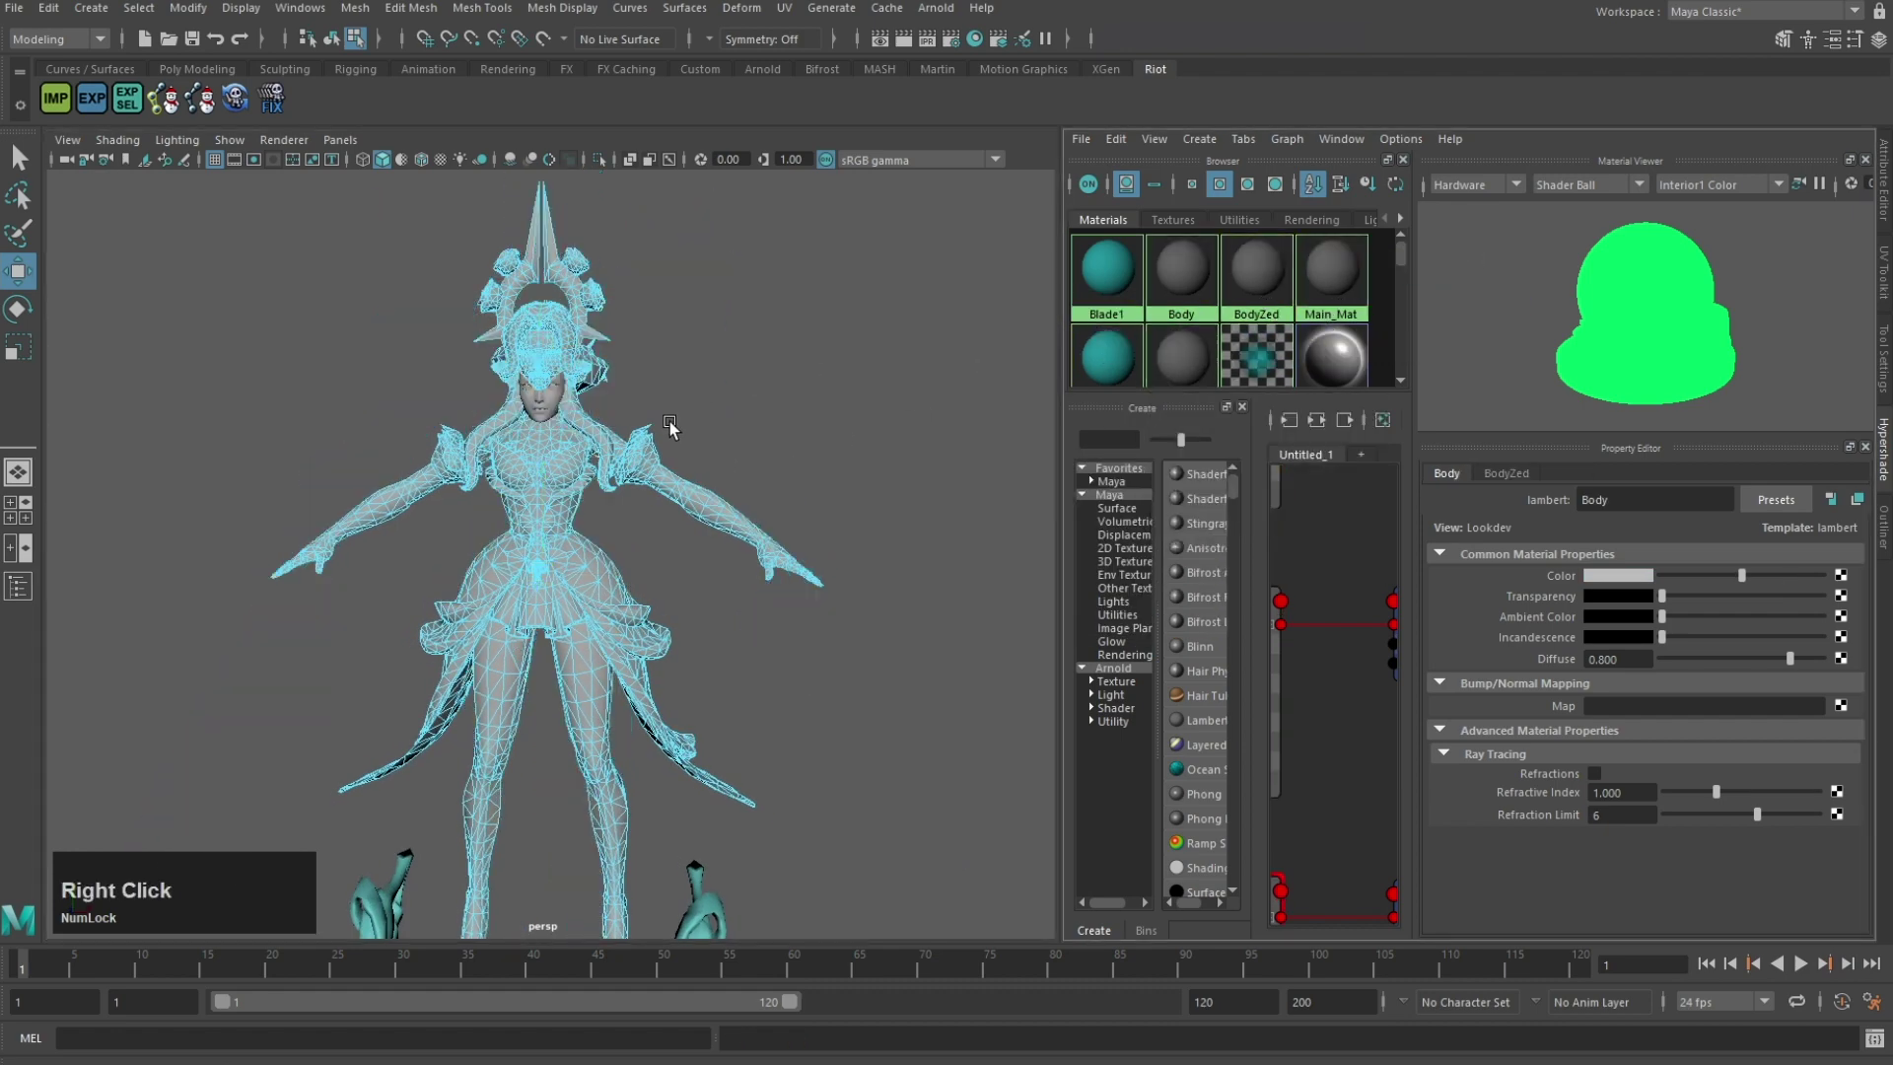
Step: Return to object selection and scale the imported body down slightly in the front view to fit the separate face
{"action": "middle_click_drag", "start_coordinate": [636, 613], "coordinate": [680, 451], "text": "alt"}
{"action": "scroll", "coordinate": [682, 456], "scroll_direction": "down", "scroll_amount": 4}
{"action": "key", "text": "F8"}
{"action": "key", "text": "space"}
{"action": "key", "text": "space"}
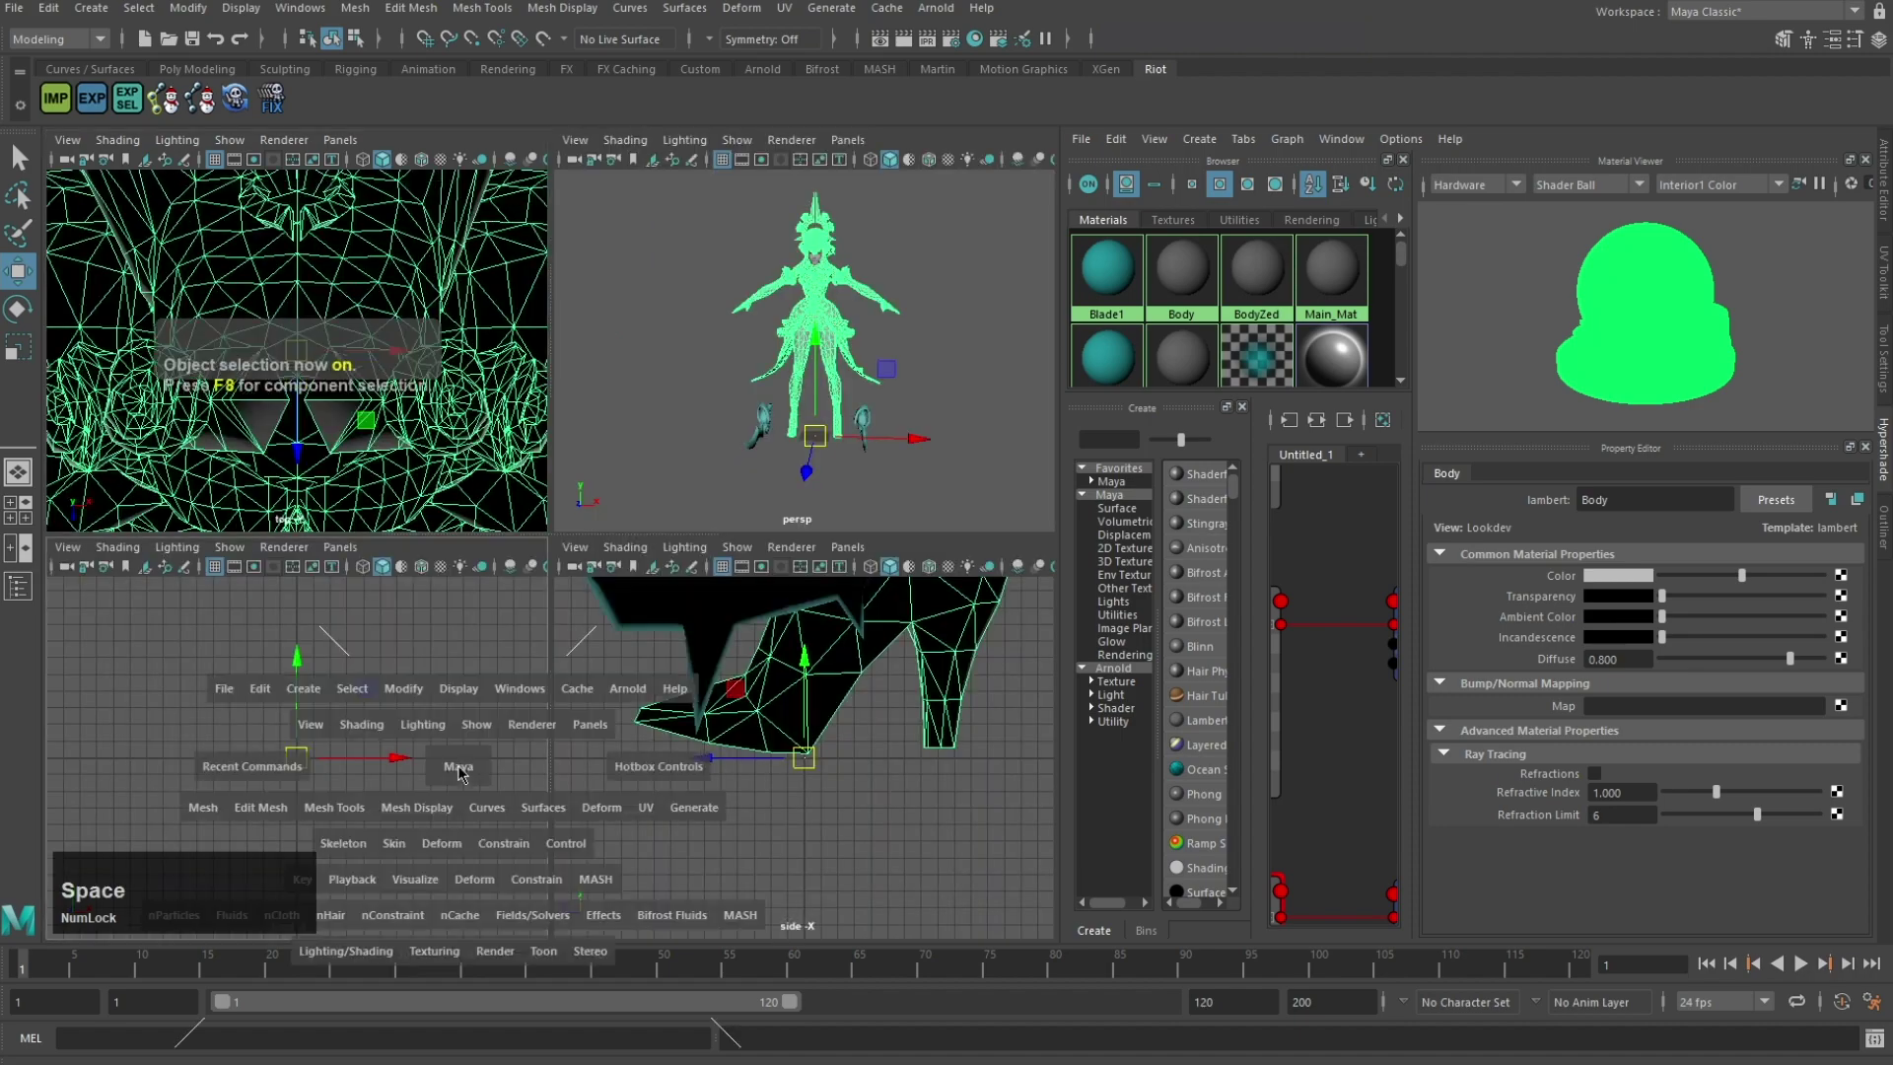
{"action": "scroll", "coordinate": [678, 495], "scroll_direction": "down", "scroll_amount": 8}
{"action": "scroll", "coordinate": [678, 495], "scroll_direction": "down", "scroll_amount": 5}
{"action": "key", "text": "r"}
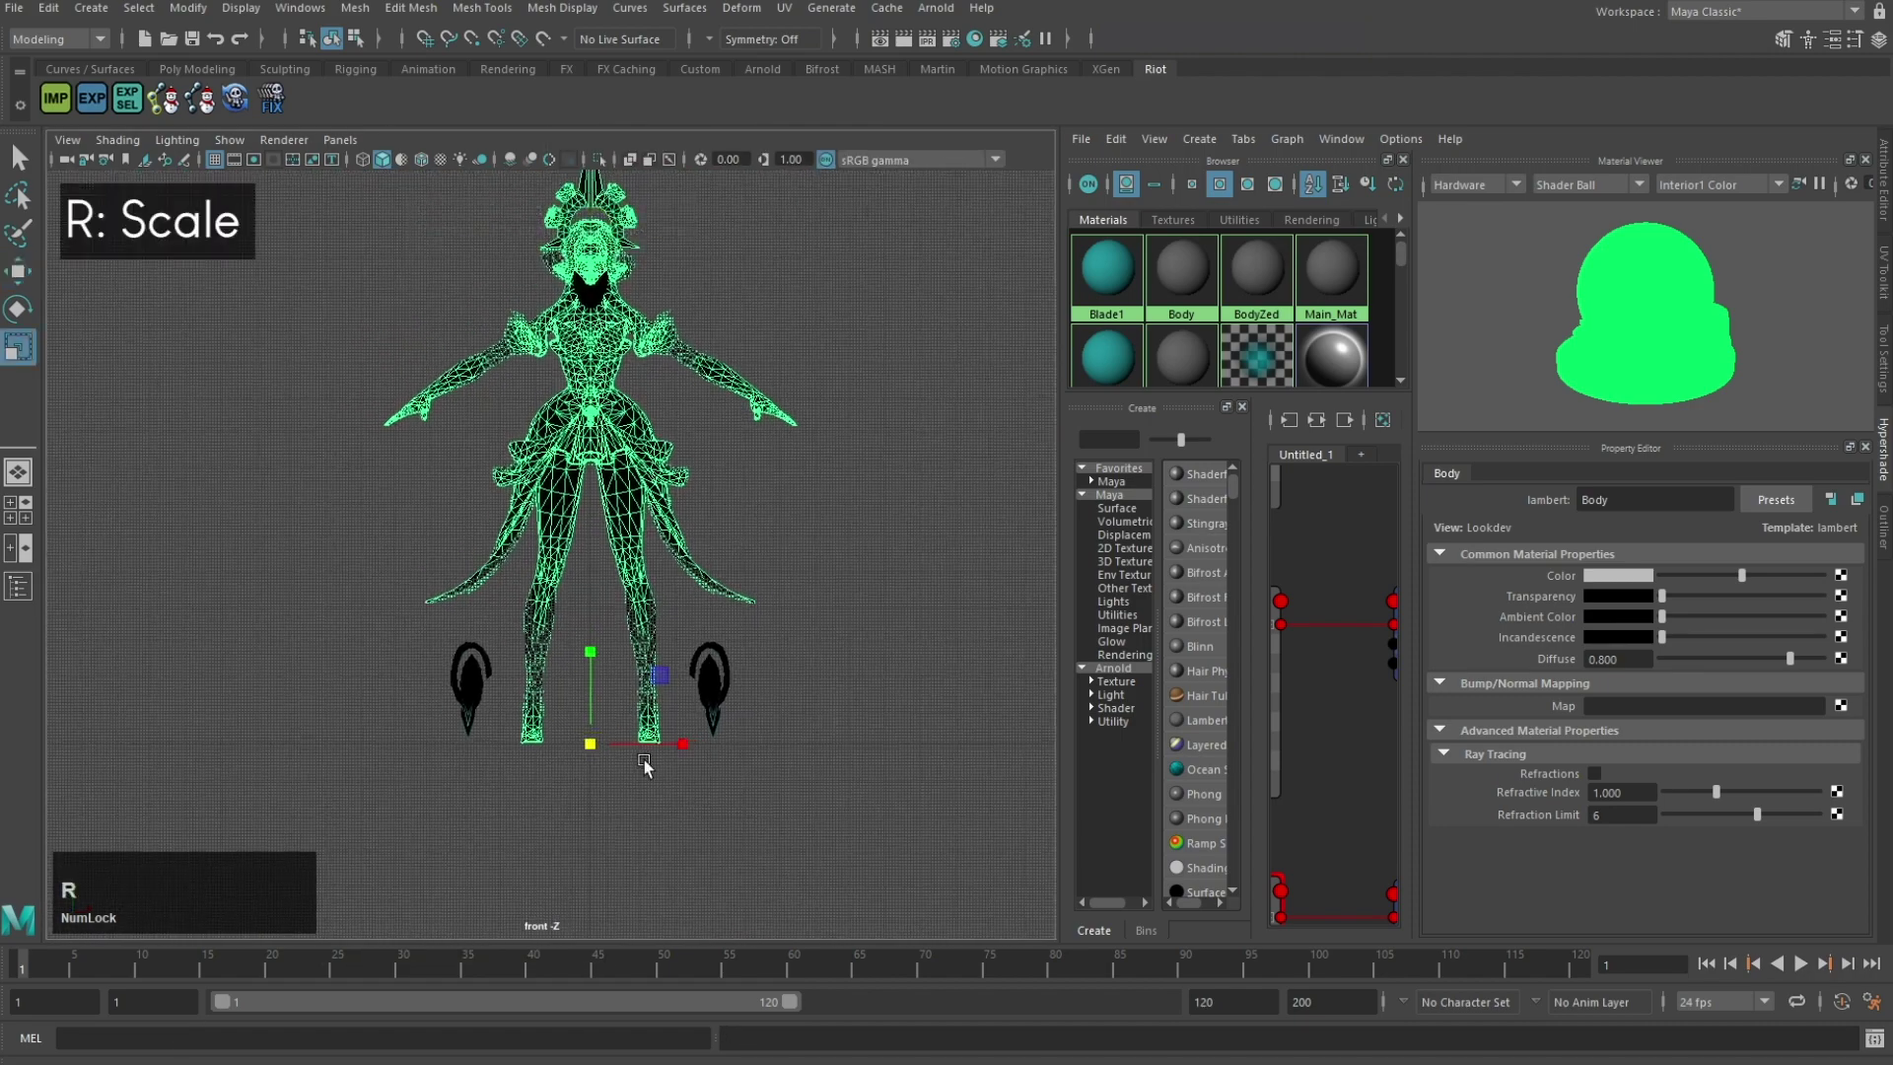
{"action": "left_click", "coordinate": [588, 747]}
{"action": "left_click_drag", "start_coordinate": [589, 747], "coordinate": [556, 769]}
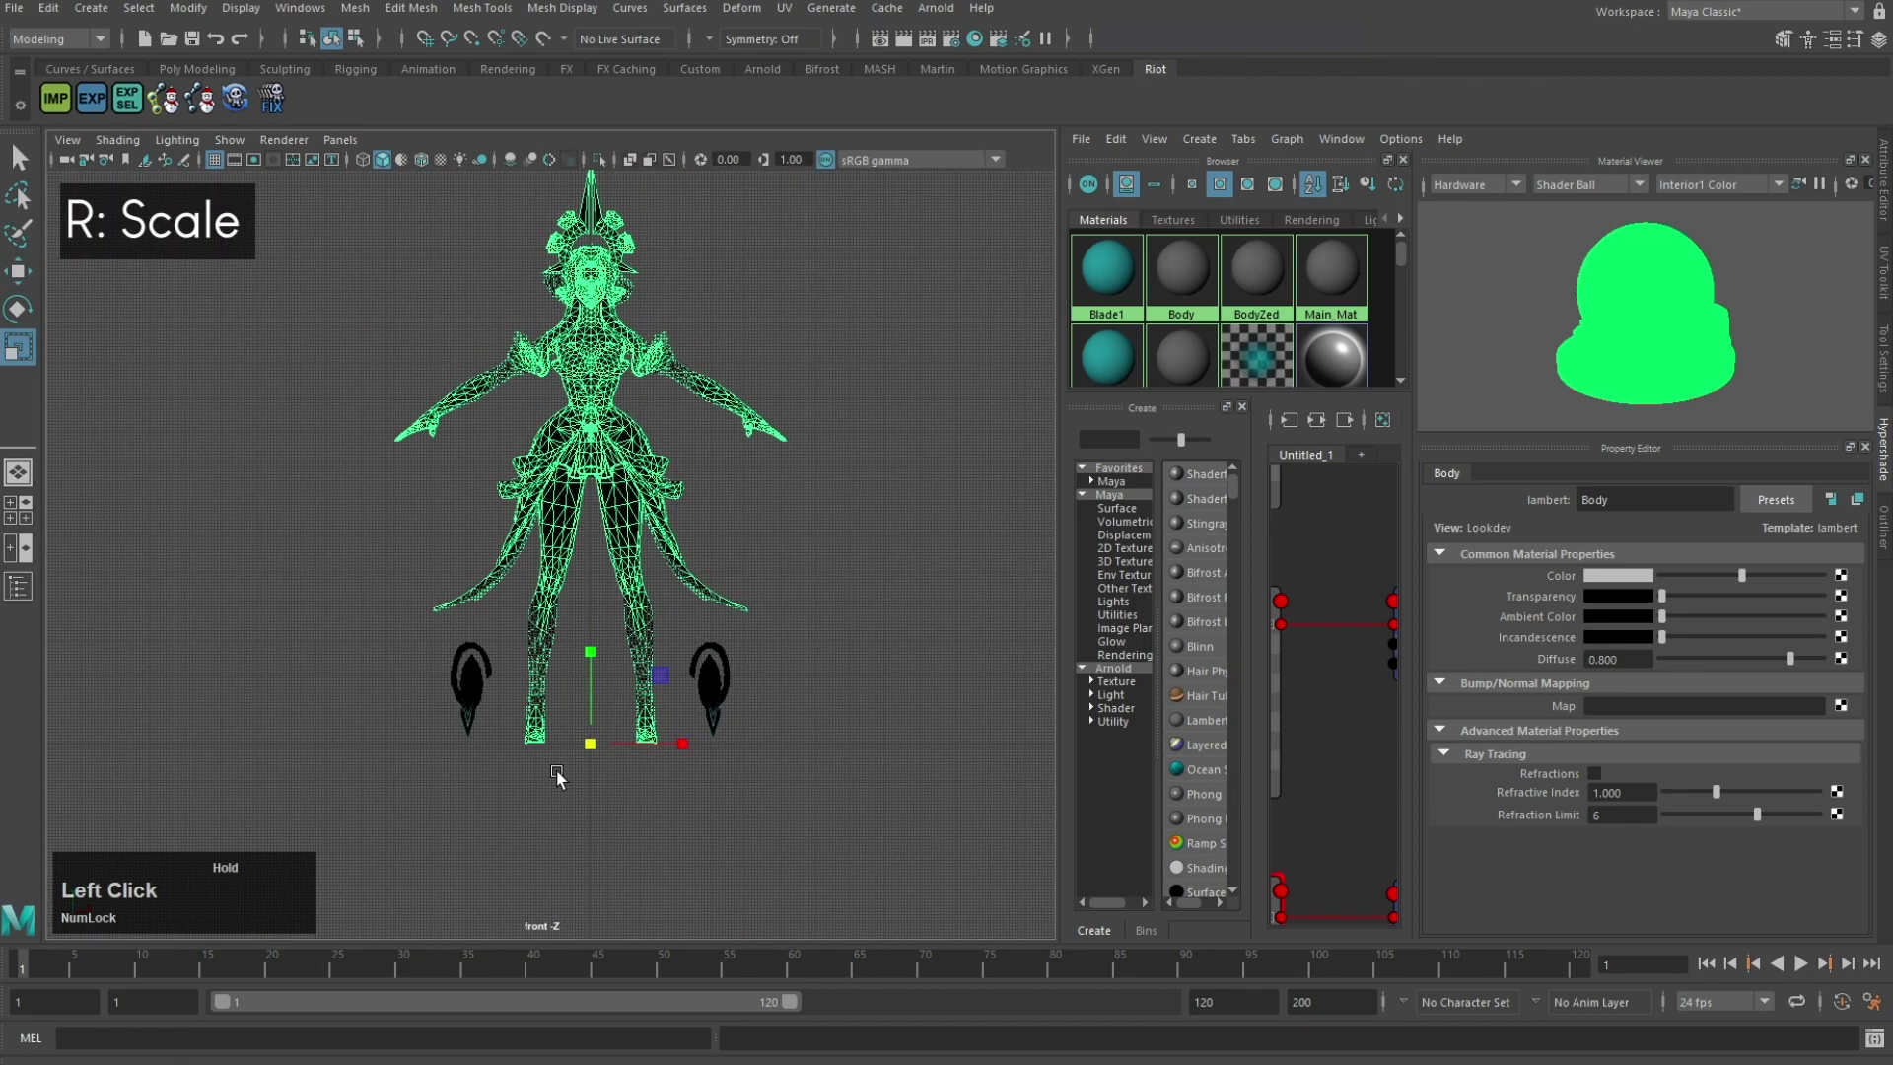
Step: Delete the imported body's own face and hair shells plus one side ornament beside the separate face
{"action": "key", "text": "space"}
{"action": "key", "text": "space"}
{"action": "scroll", "coordinate": [667, 621], "scroll_direction": "up", "scroll_amount": 5}
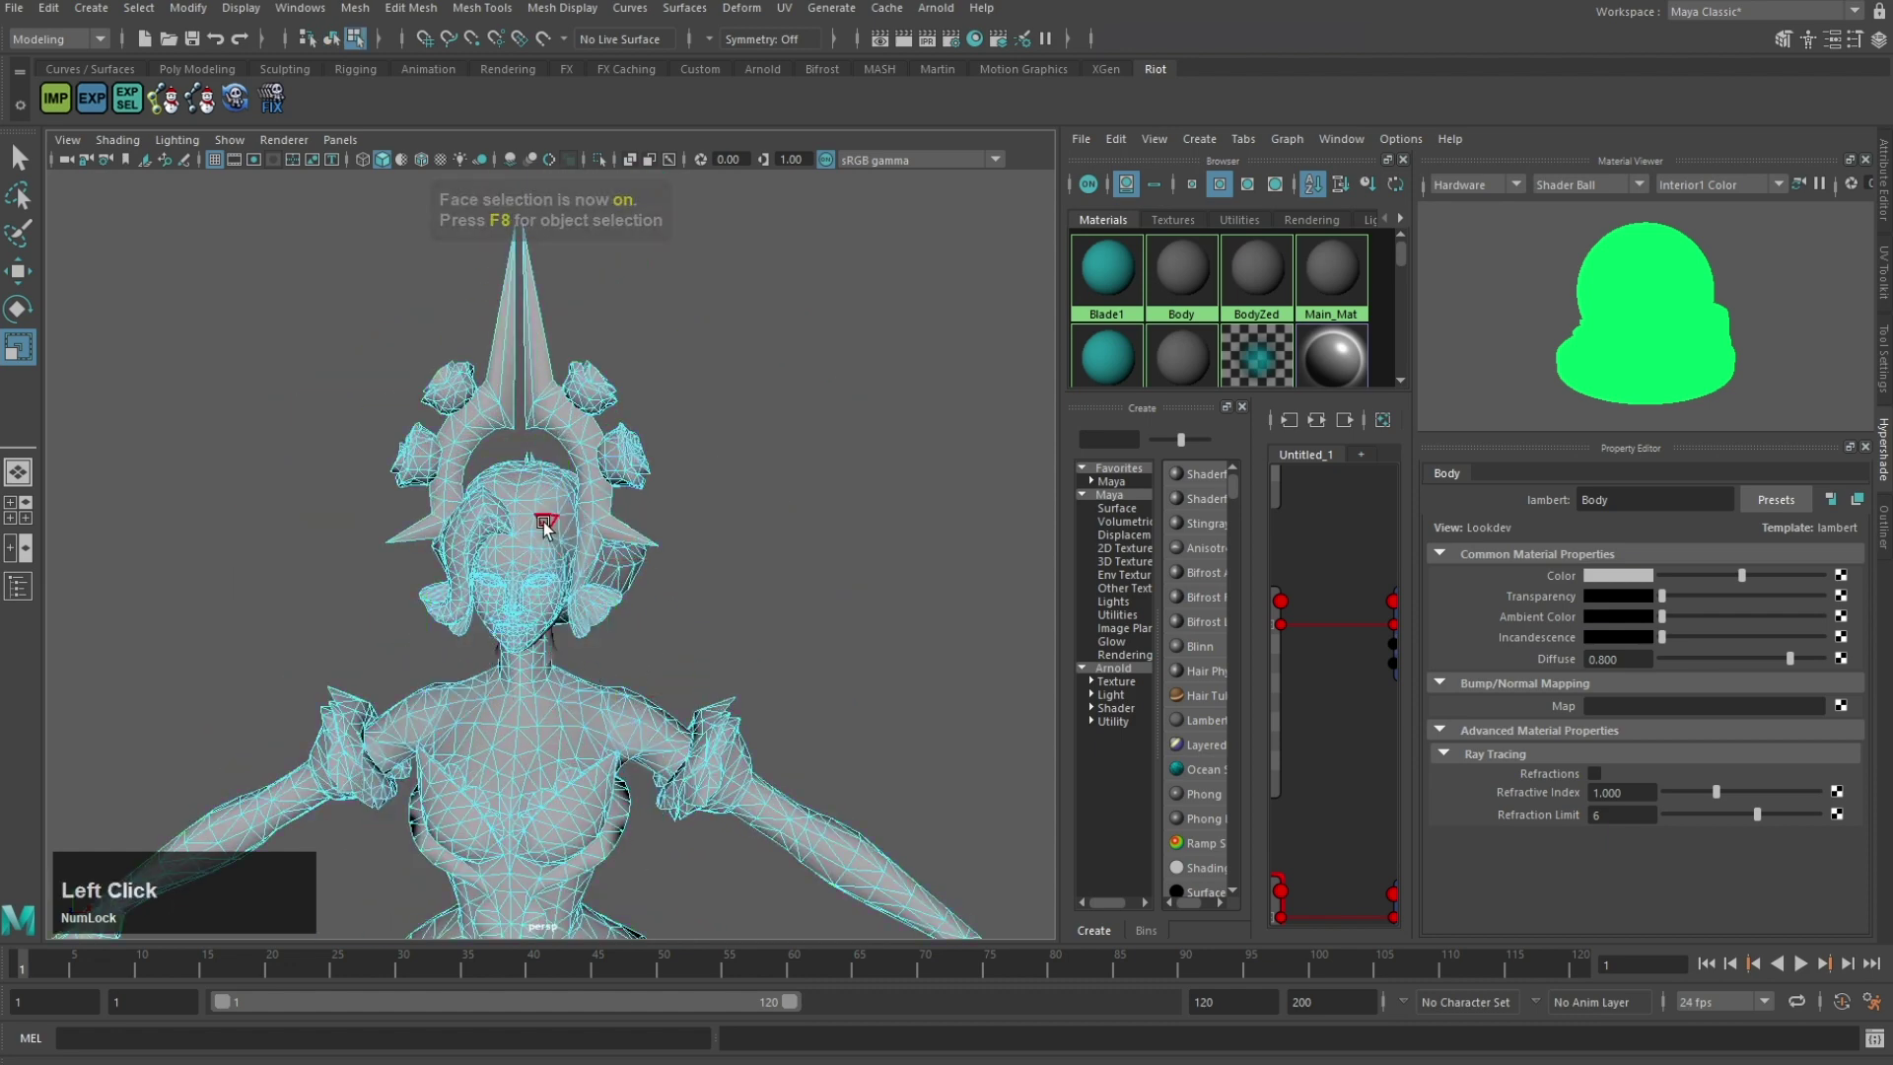
{"action": "key", "text": "Delete"}
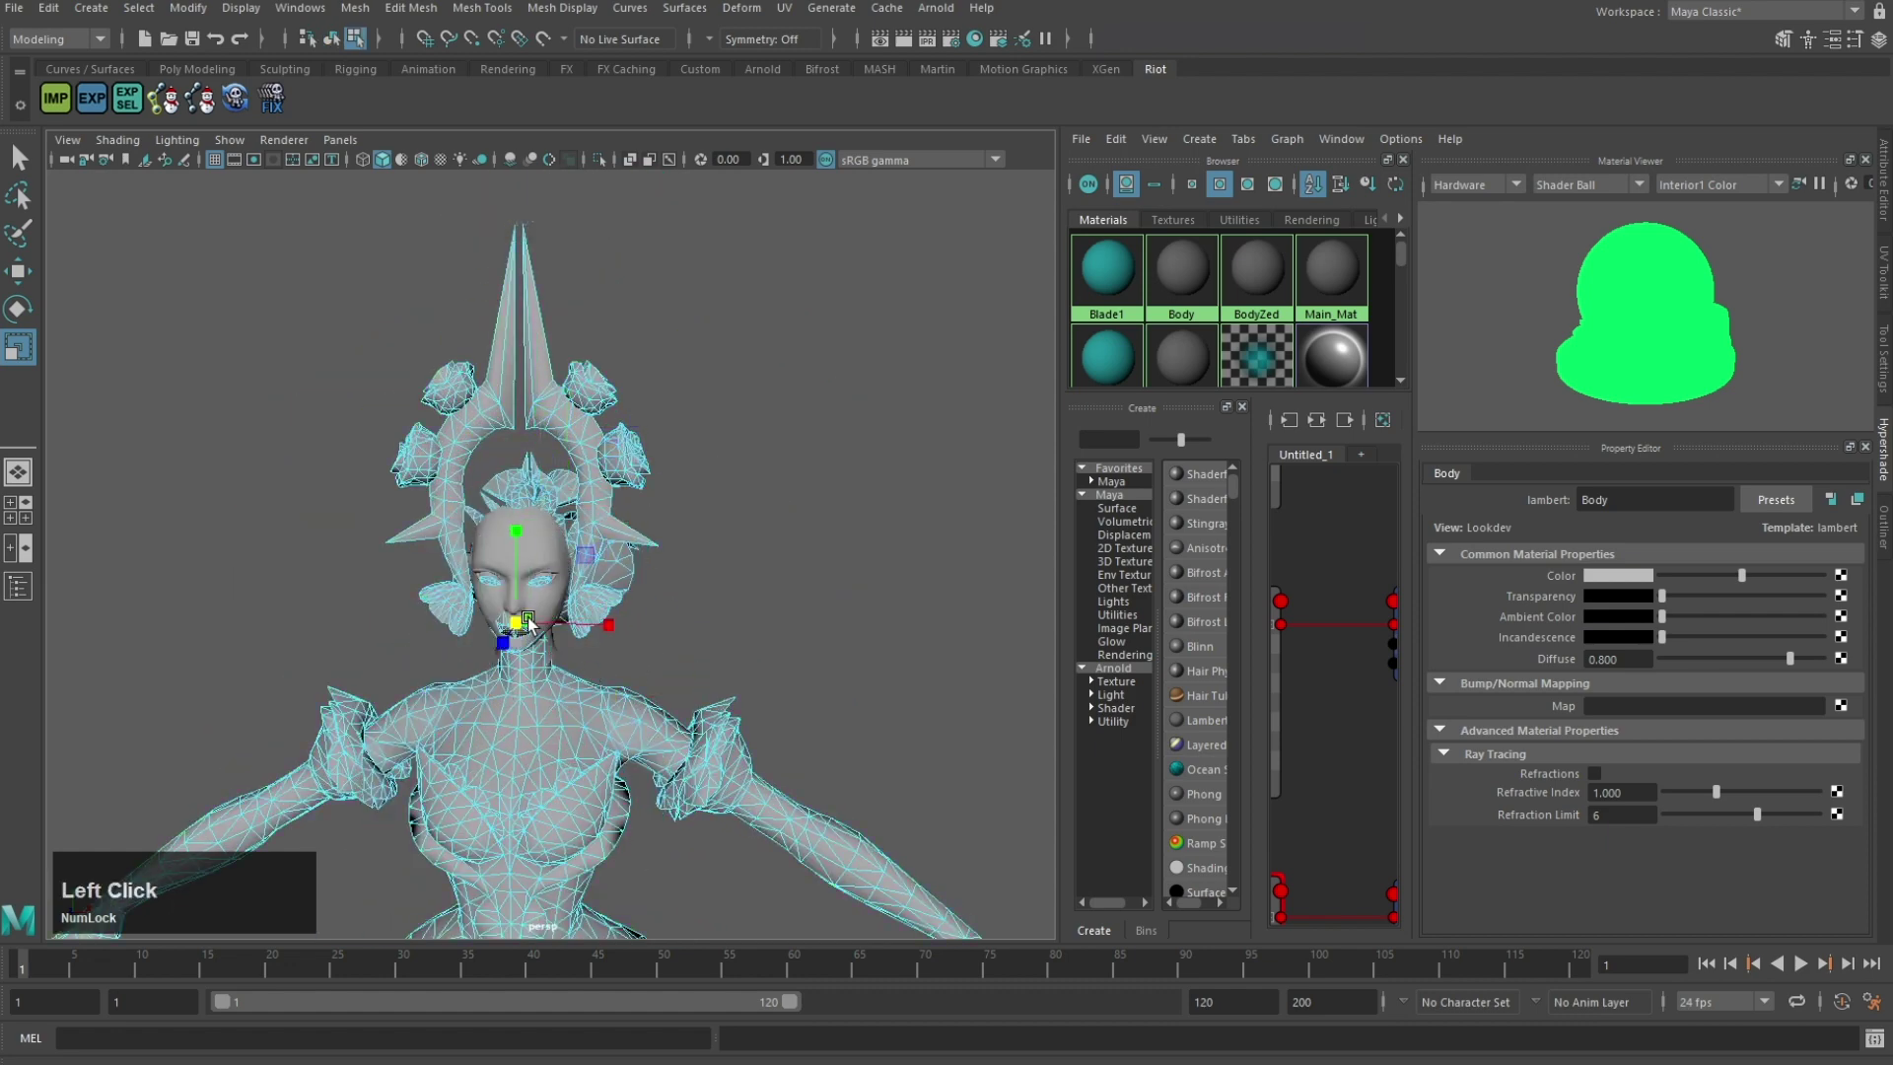
{"action": "scroll", "coordinate": [528, 621], "scroll_direction": "up", "scroll_amount": 3}
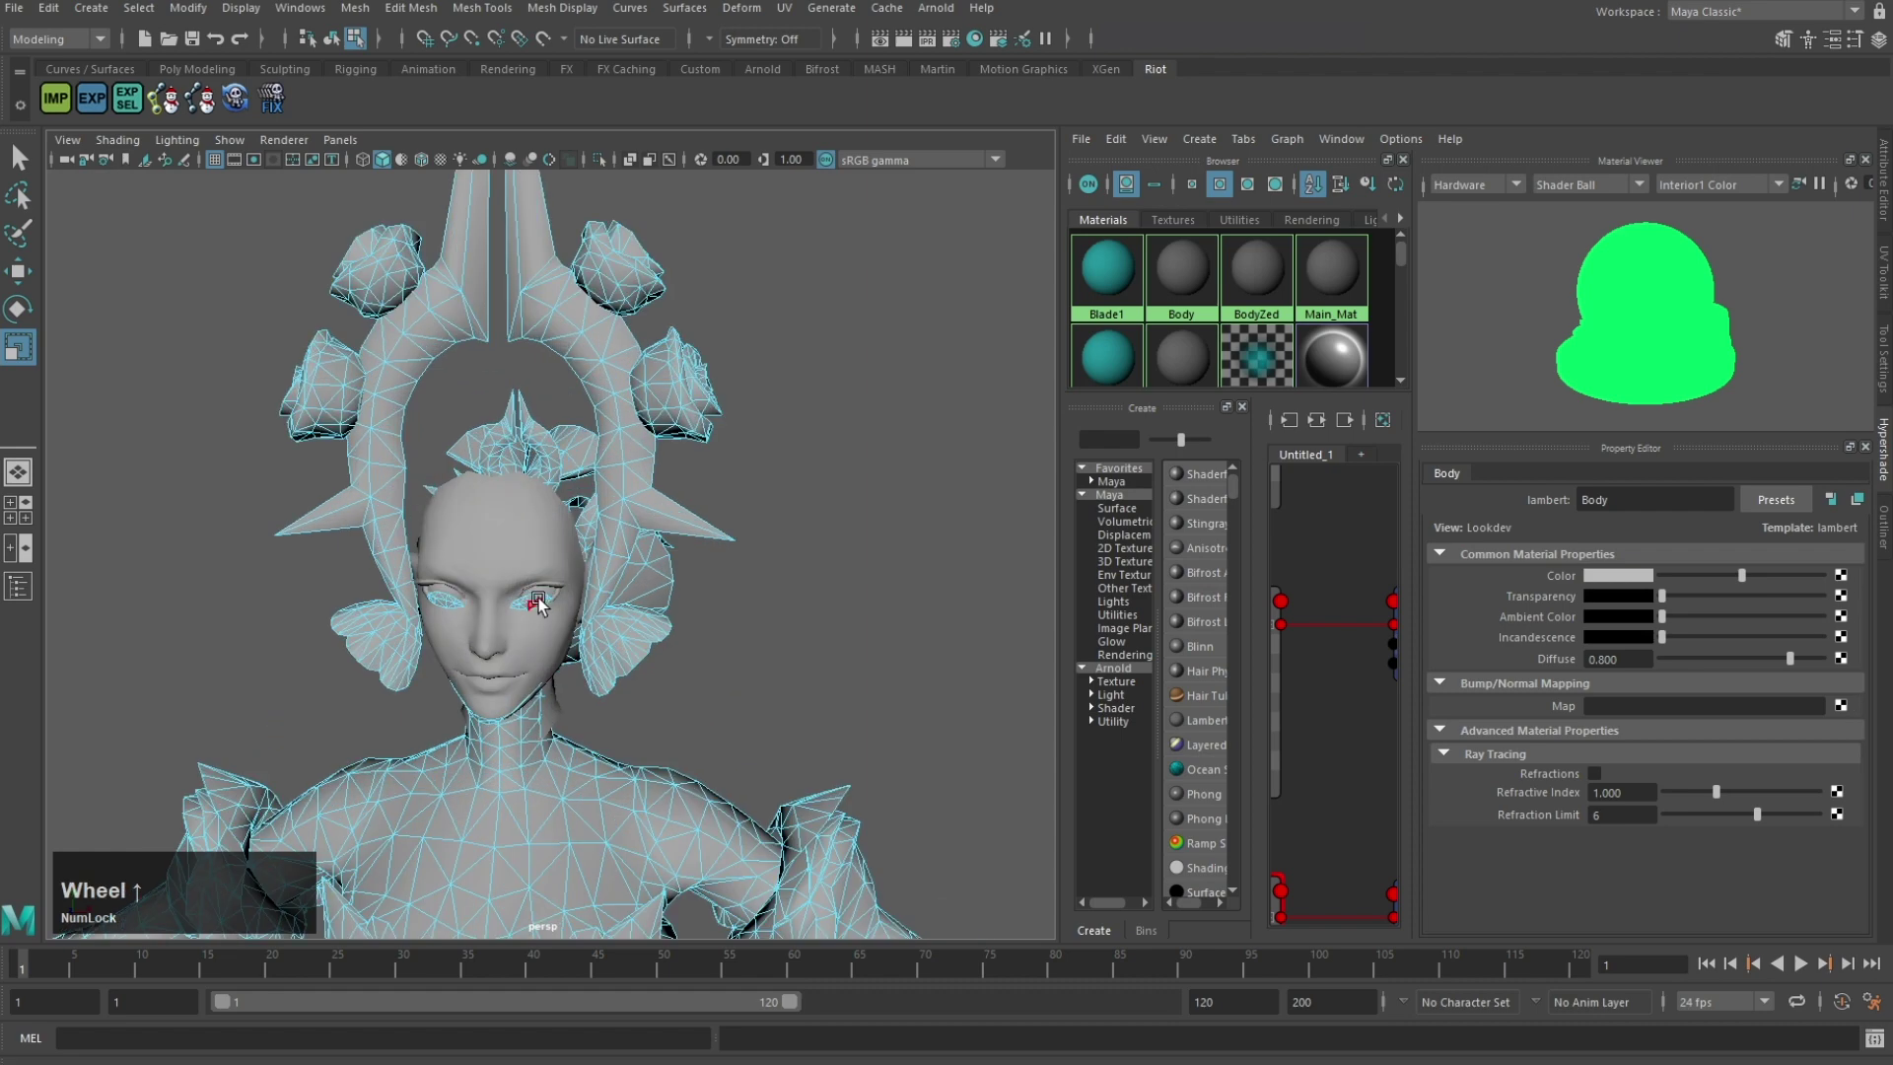
{"action": "double_click", "coordinate": [402, 628]}
{"action": "key", "text": "Delete"}
Step: Try to isolate the imported body's leftover faces under the chin, and undo the move applied to them
{"action": "left_click_drag", "start_coordinate": [465, 675], "coordinate": [676, 542], "text": "alt"}
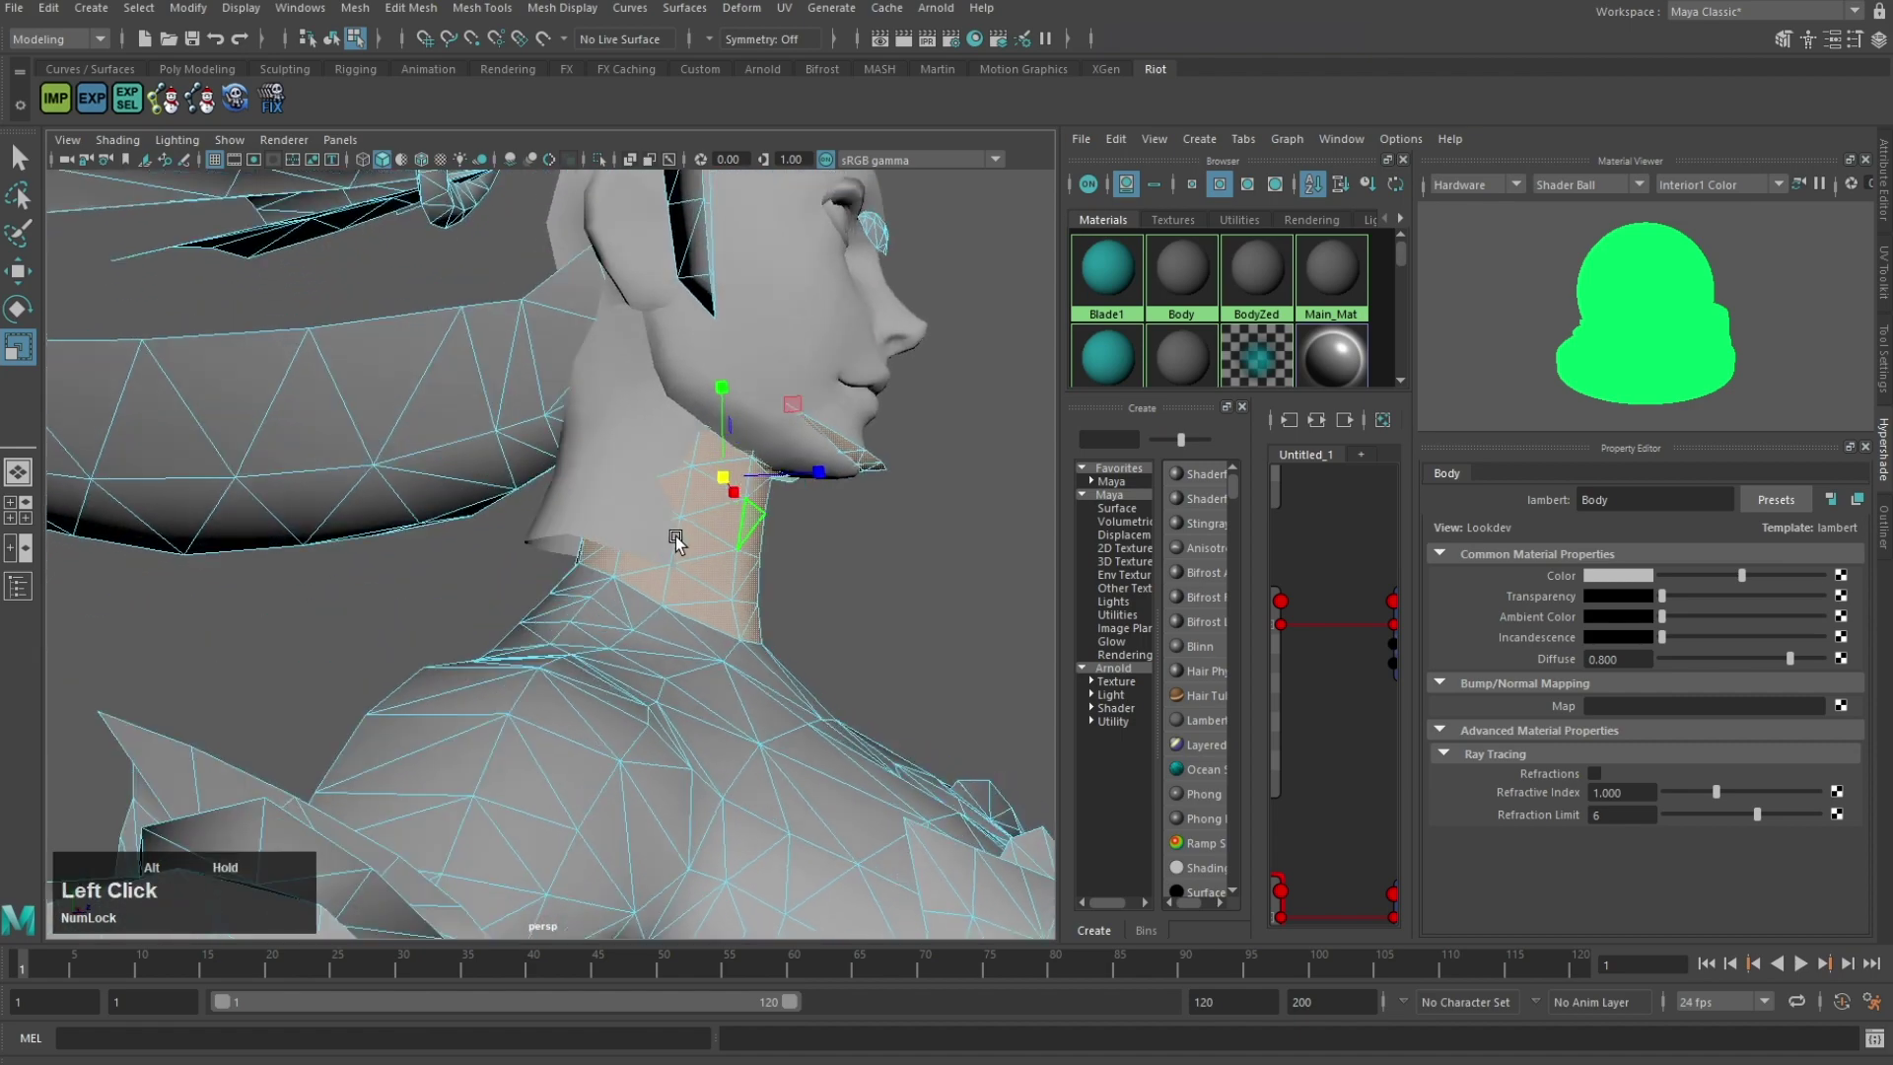
{"action": "left_click_drag", "start_coordinate": [554, 479], "coordinate": [558, 484], "text": "ctrl"}
{"action": "scroll", "coordinate": [558, 485], "scroll_direction": "up", "scroll_amount": 3}
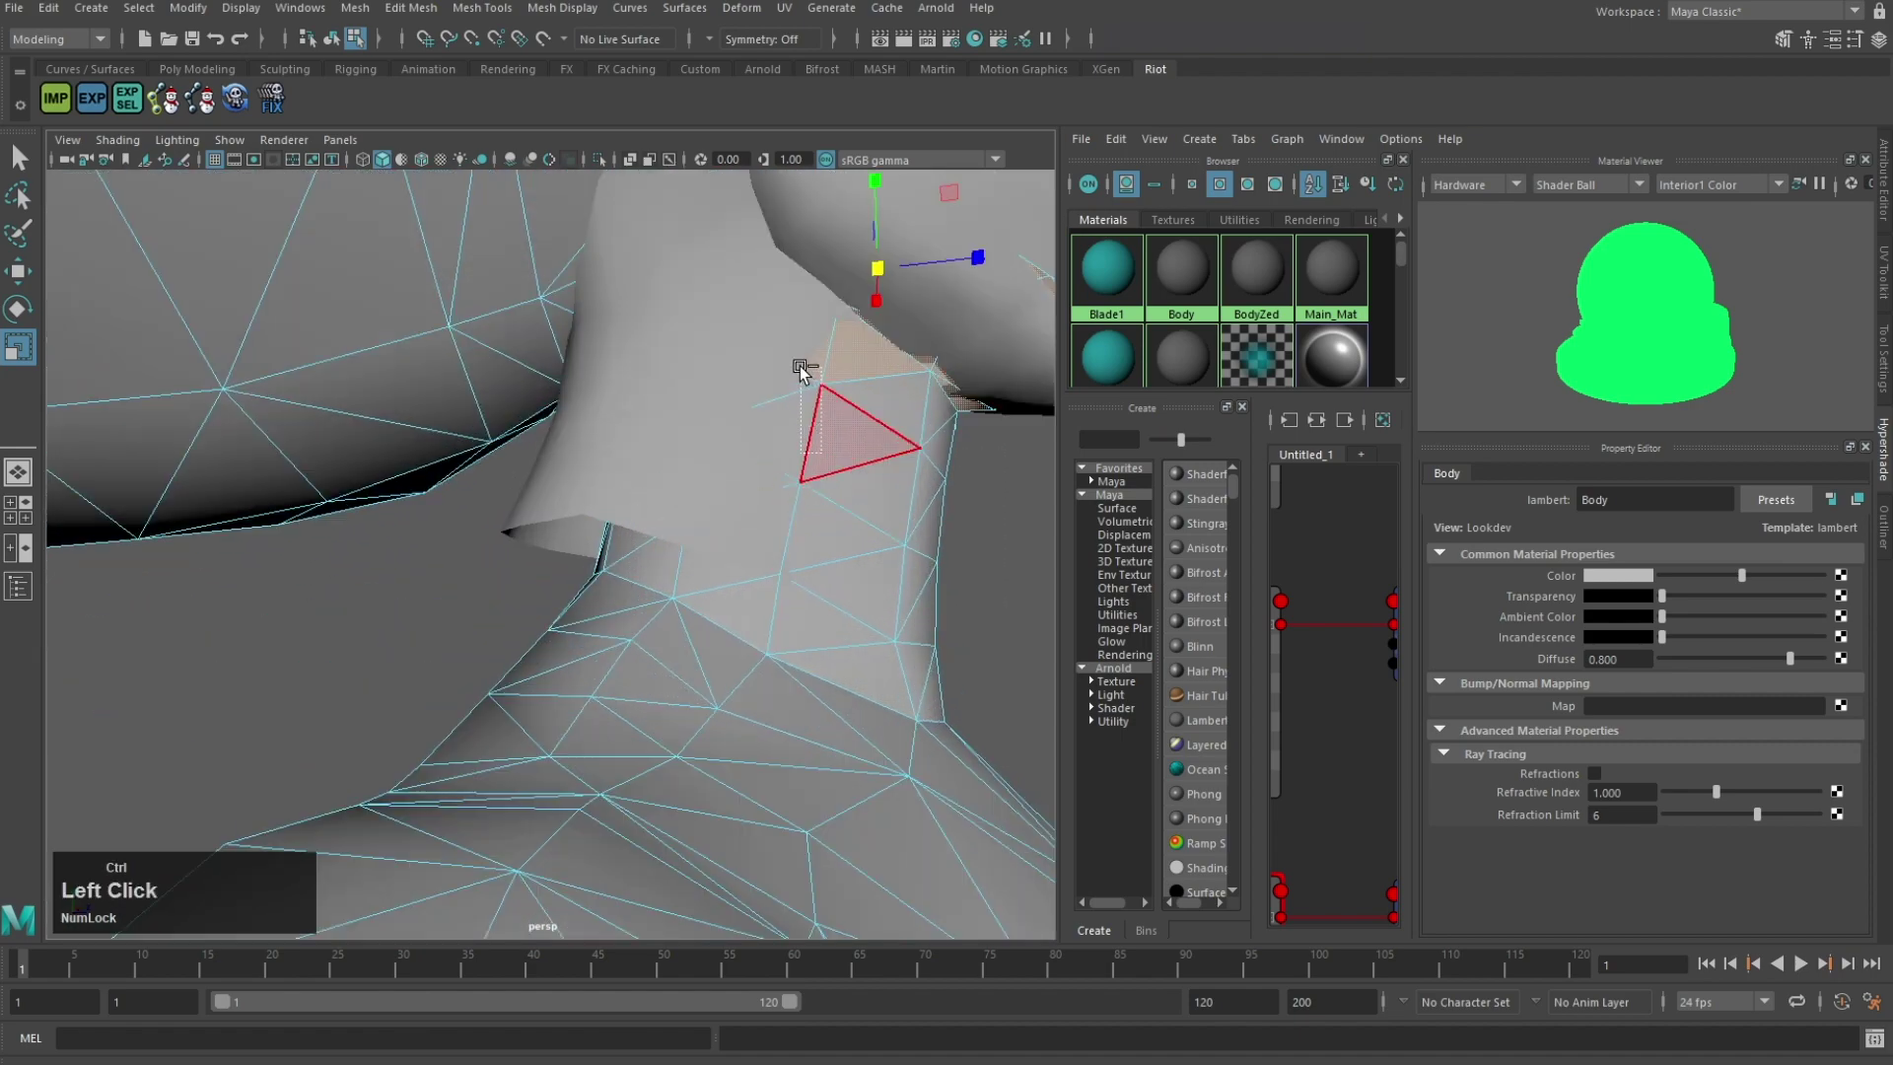
{"action": "left_click_drag", "start_coordinate": [800, 365], "coordinate": [617, 562], "text": "alt"}
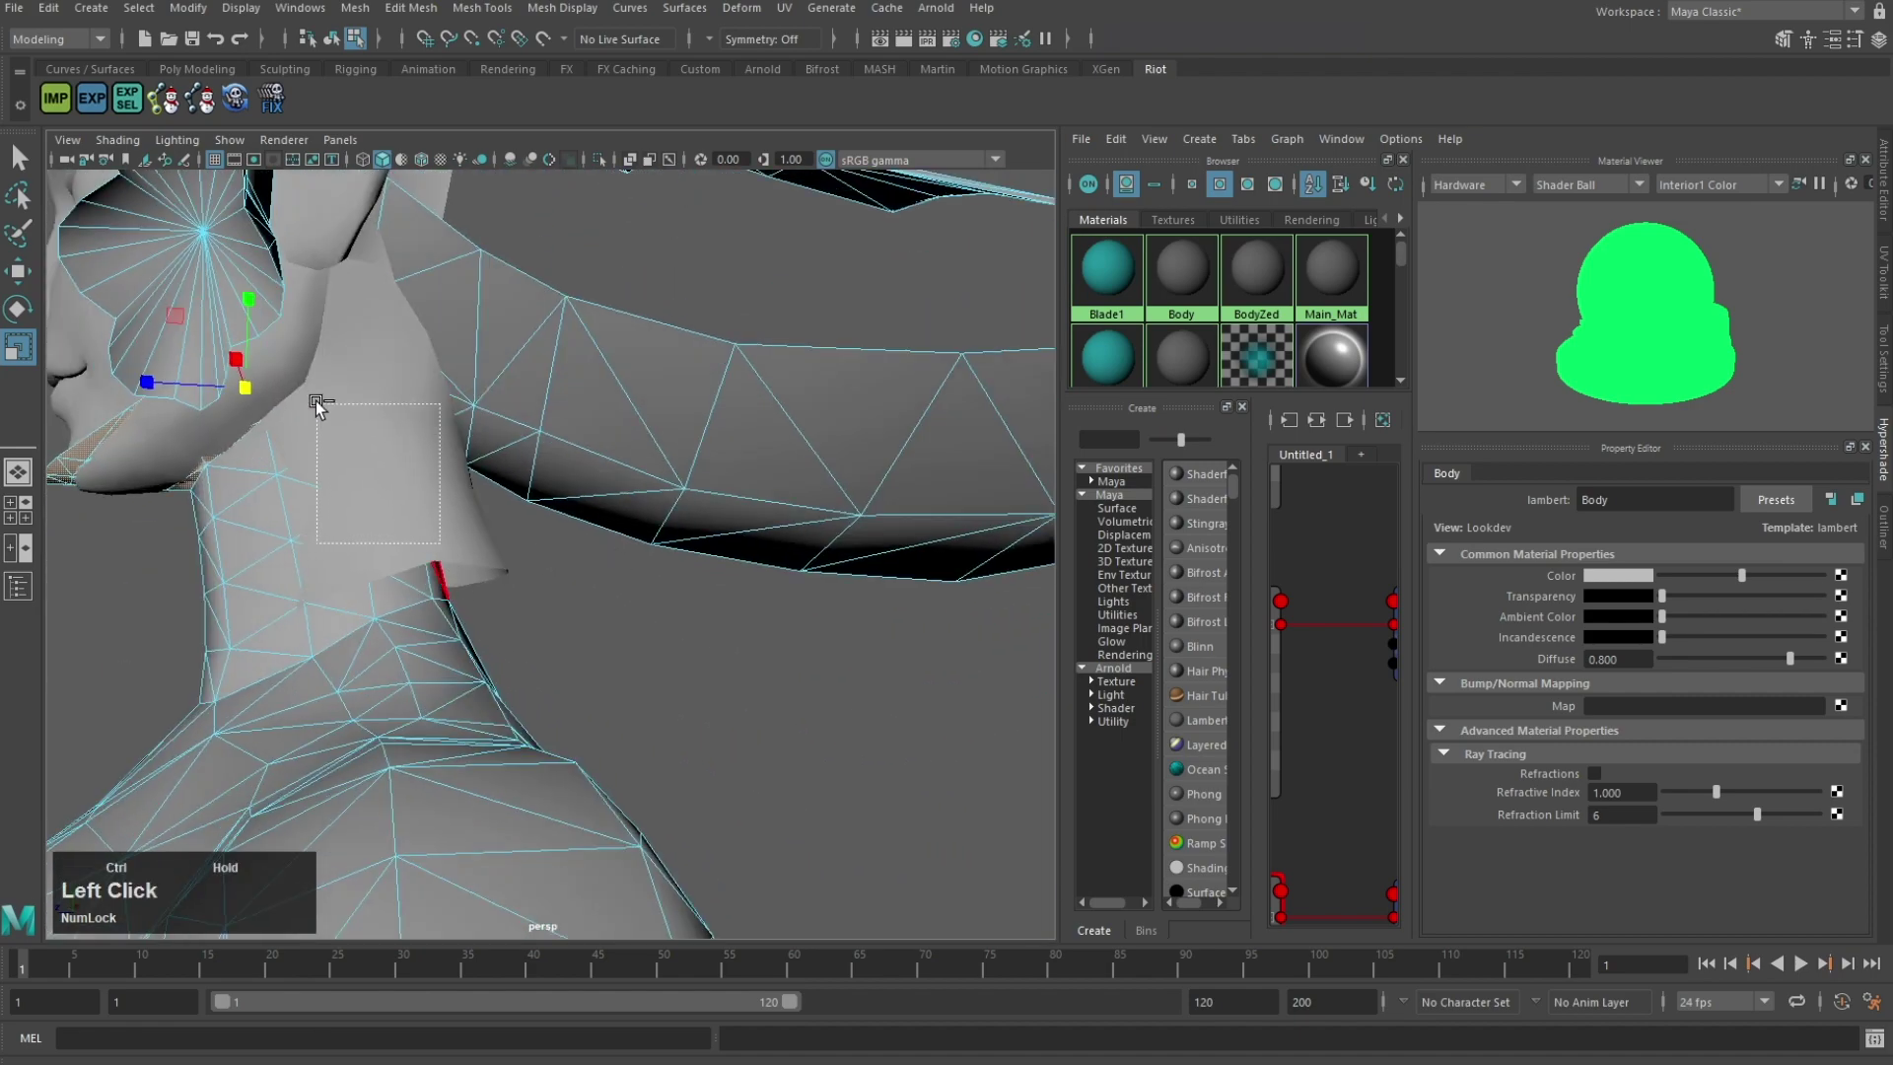
{"action": "left_click_drag", "start_coordinate": [316, 402], "coordinate": [313, 399], "text": "ctrl"}
{"action": "middle_click_drag", "start_coordinate": [315, 401], "coordinate": [635, 424], "text": "alt"}
{"action": "left_click_drag", "start_coordinate": [635, 424], "coordinate": [666, 440], "text": "alt"}
{"action": "key", "text": "w"}
{"action": "left_click_drag", "start_coordinate": [517, 387], "coordinate": [99, 426]}
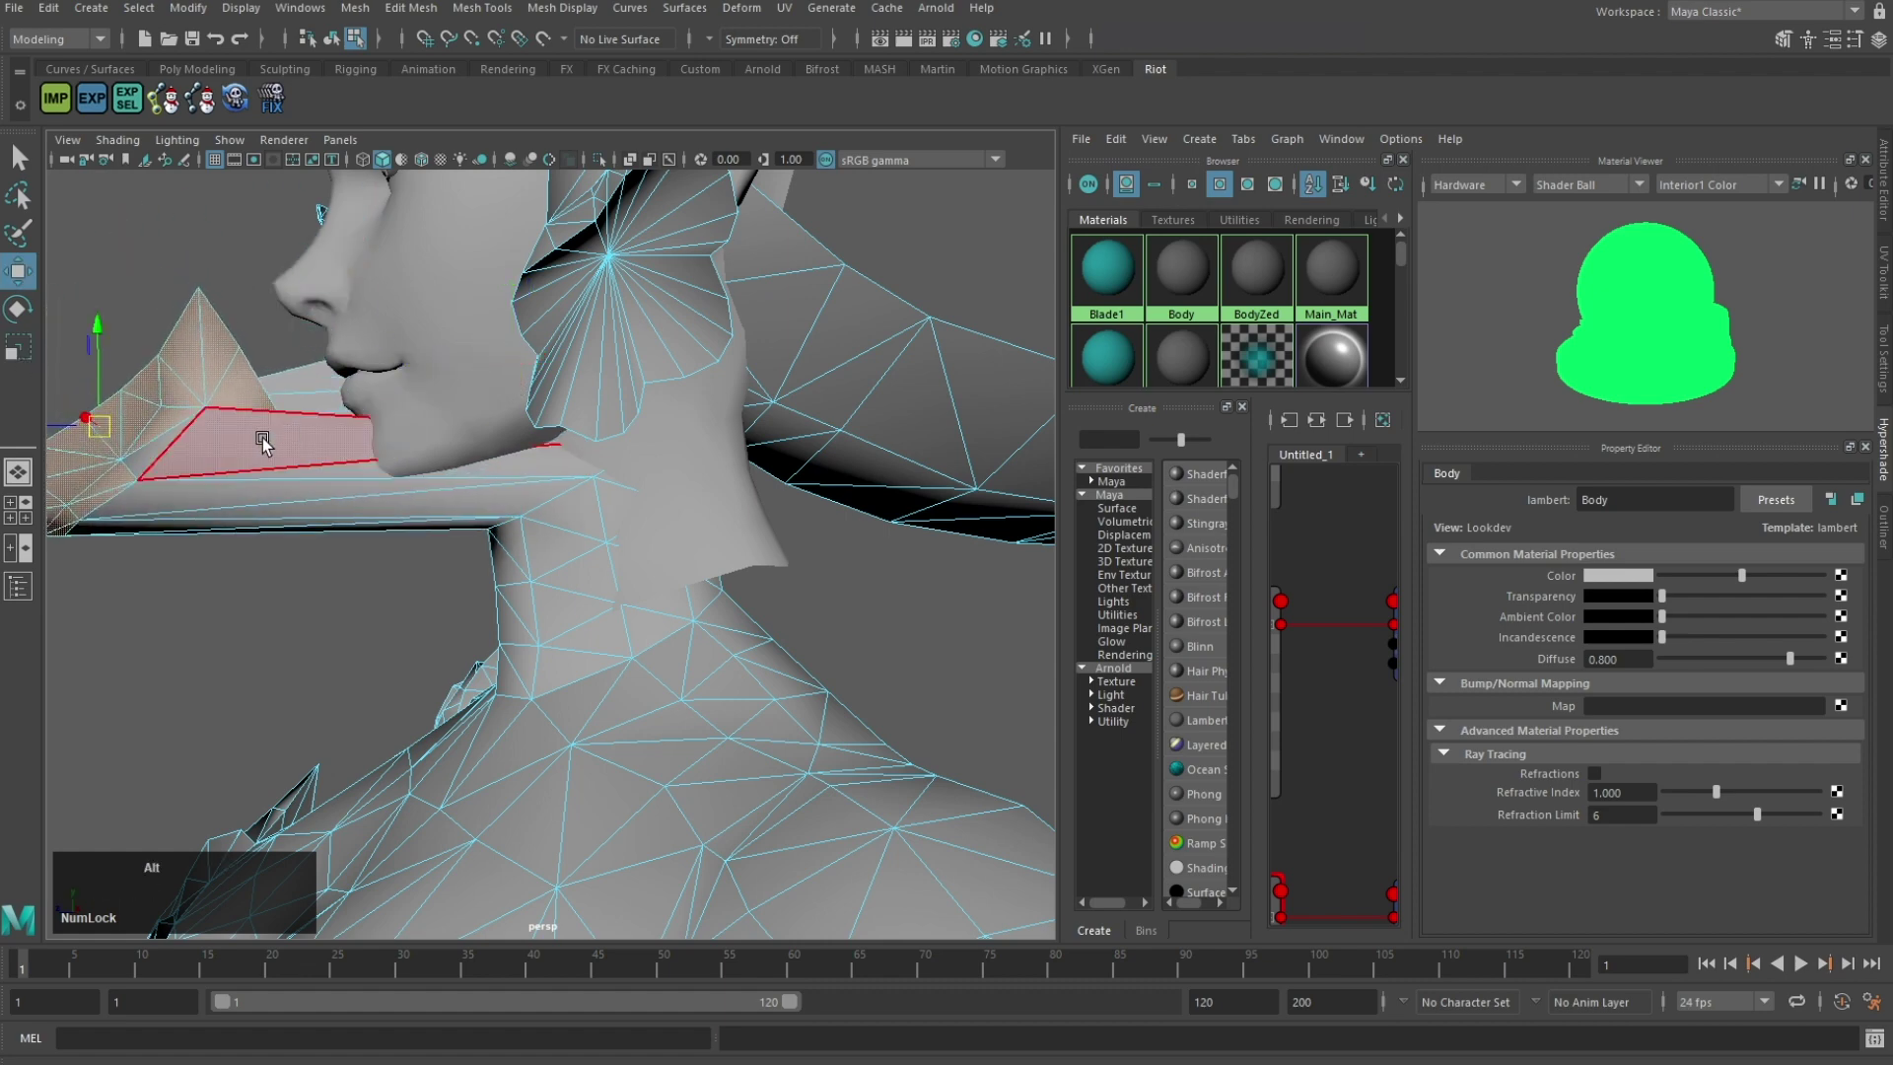
{"action": "middle_click_drag", "start_coordinate": [263, 444], "coordinate": [518, 534], "text": "alt"}
{"action": "left_click_drag", "start_coordinate": [517, 534], "coordinate": [545, 541], "text": "alt"}
{"action": "key", "text": "ctrl+z"}
Step: Delete the long tail piece and the winged ornament behind the imported body's head
{"action": "scroll", "coordinate": [838, 473], "scroll_direction": "down", "scroll_amount": 2}
{"action": "scroll", "coordinate": [676, 558], "scroll_direction": "down", "scroll_amount": 5}
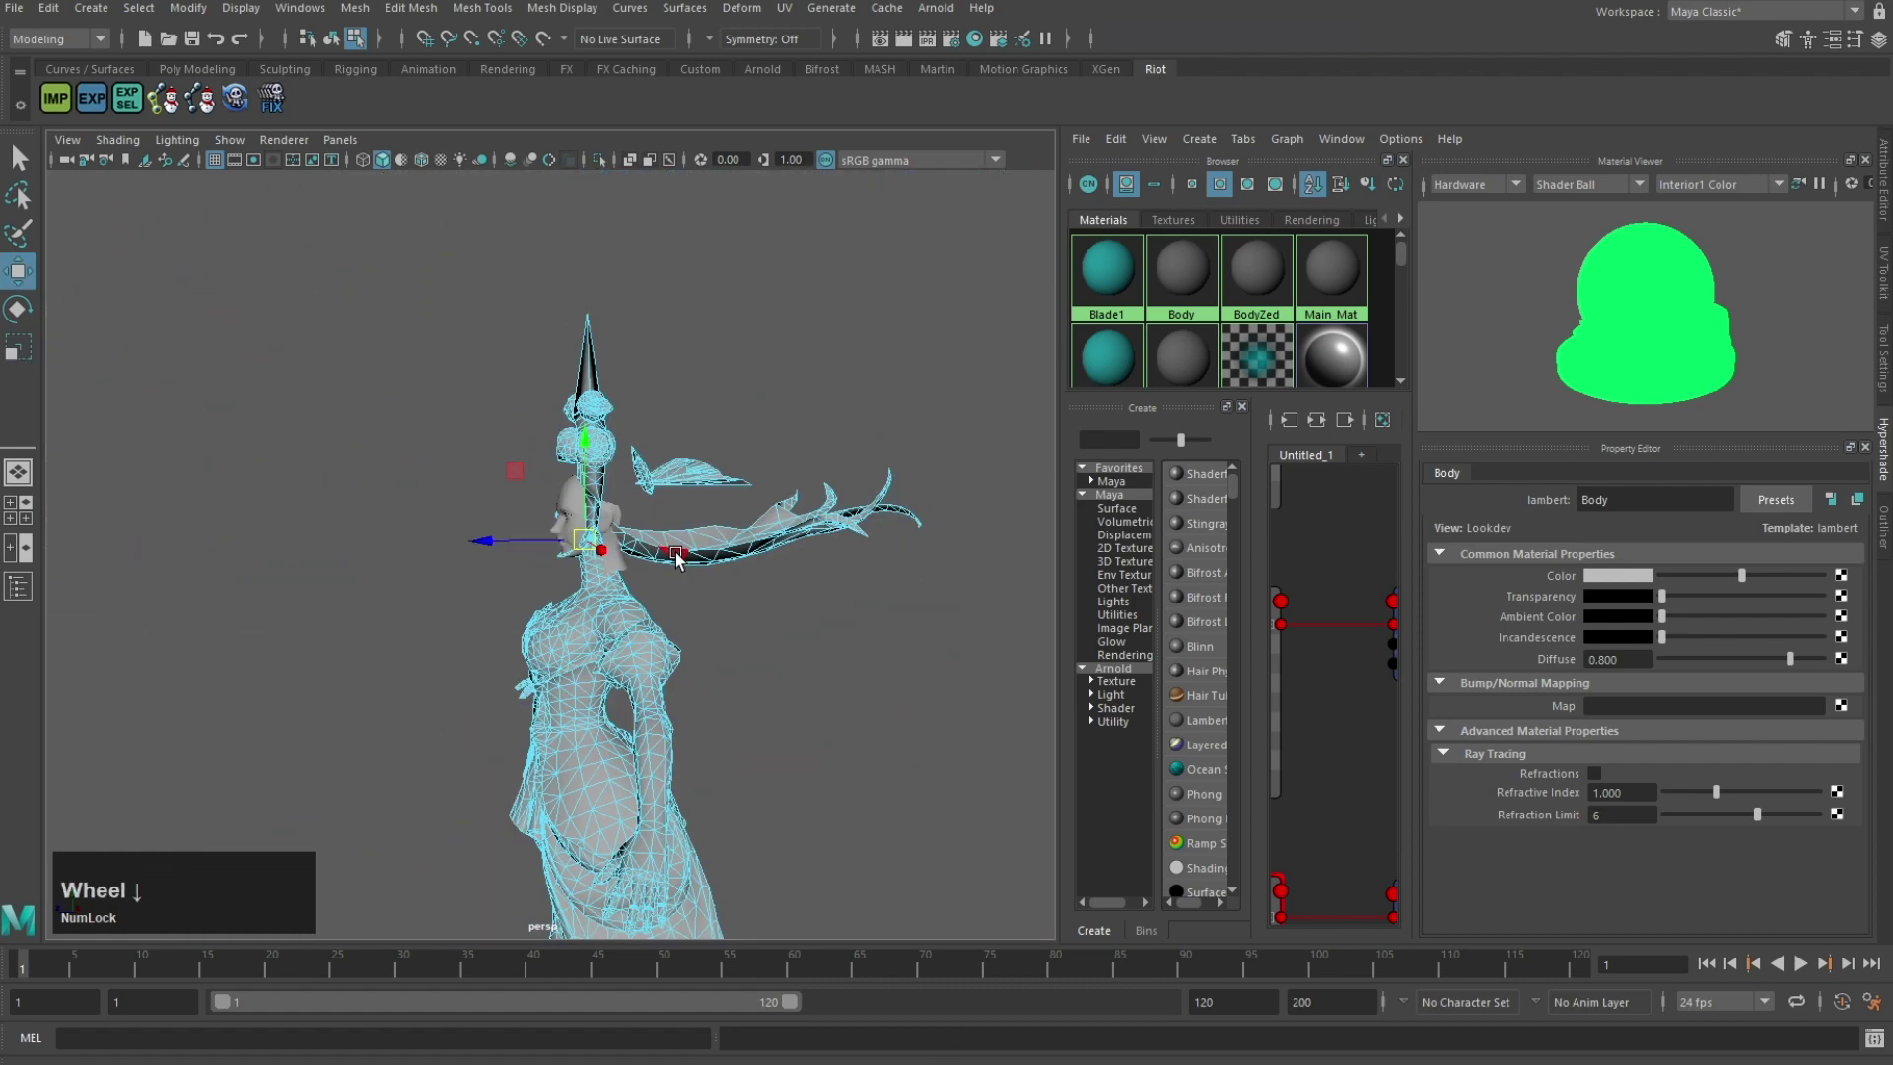
{"action": "scroll", "coordinate": [690, 513], "scroll_direction": "up", "scroll_amount": 5}
{"action": "left_click", "coordinate": [817, 378]}
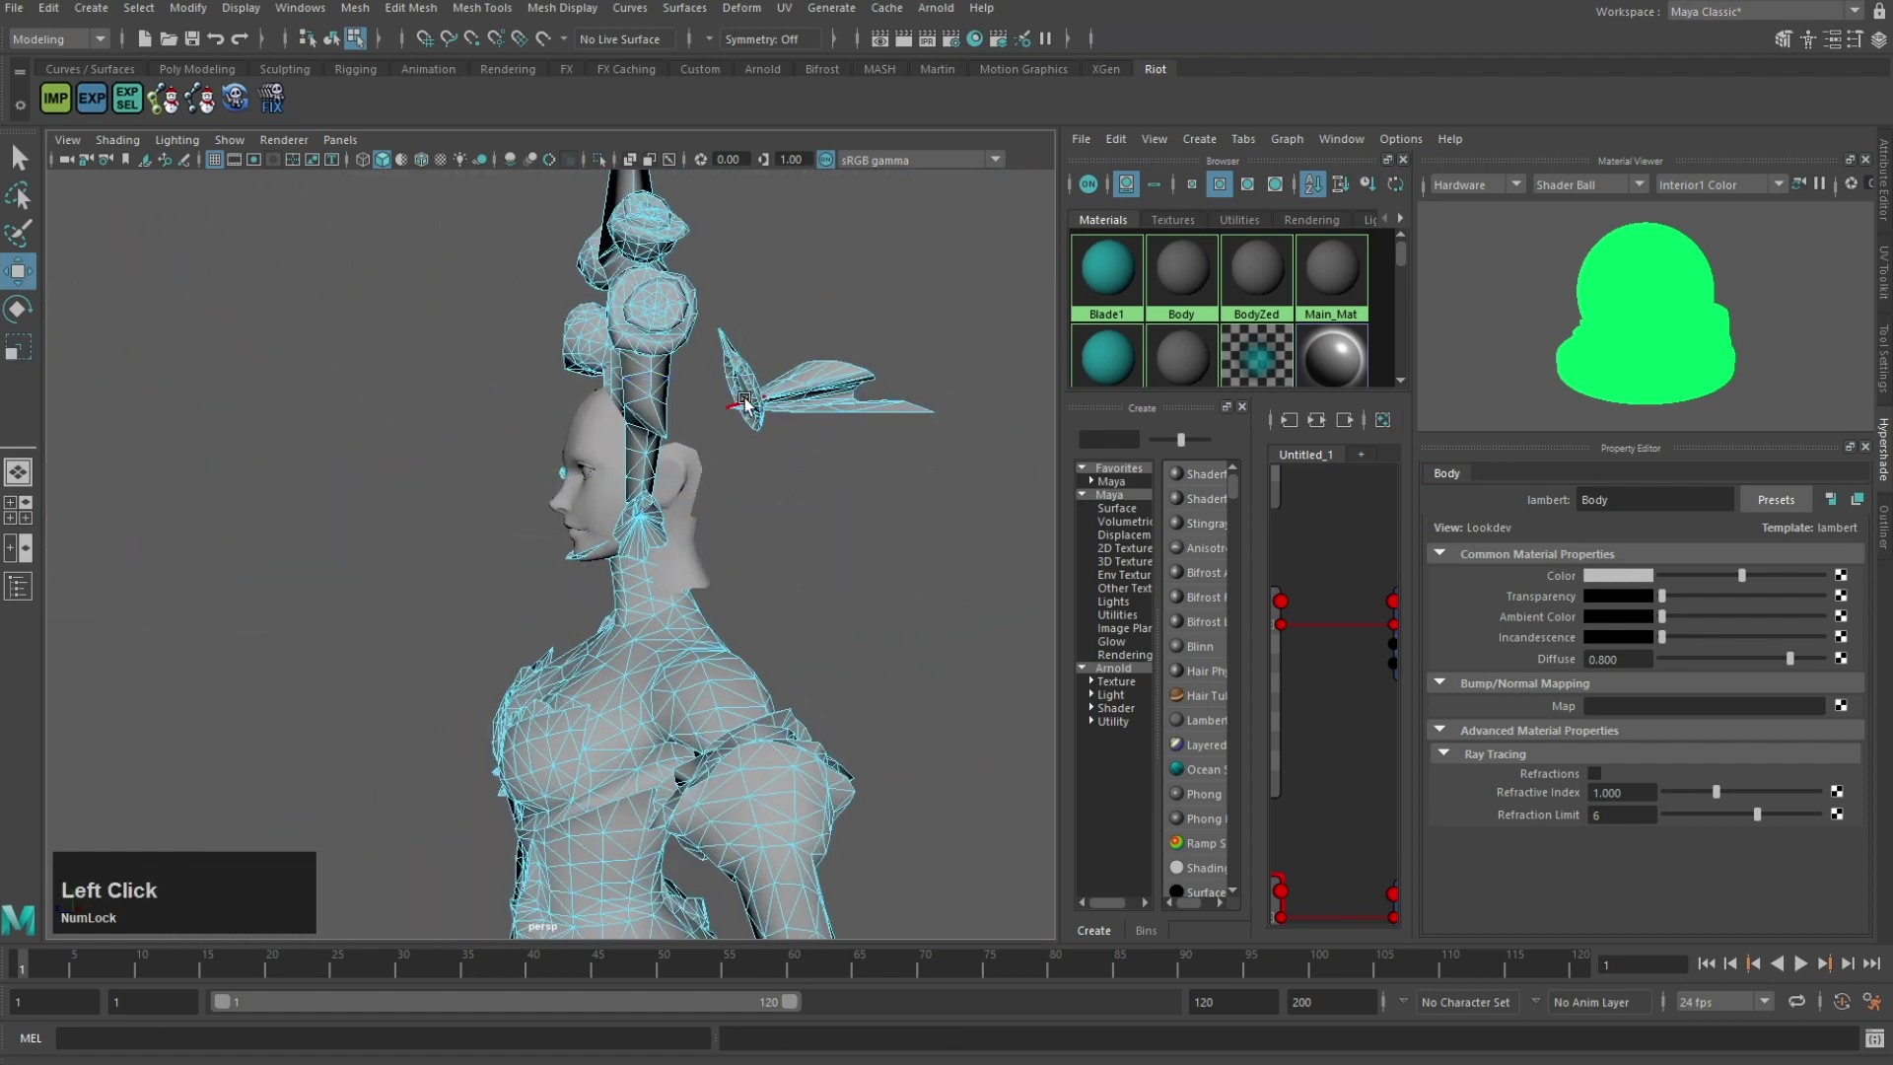
{"action": "scroll", "coordinate": [763, 469], "scroll_direction": "up", "scroll_amount": 3}
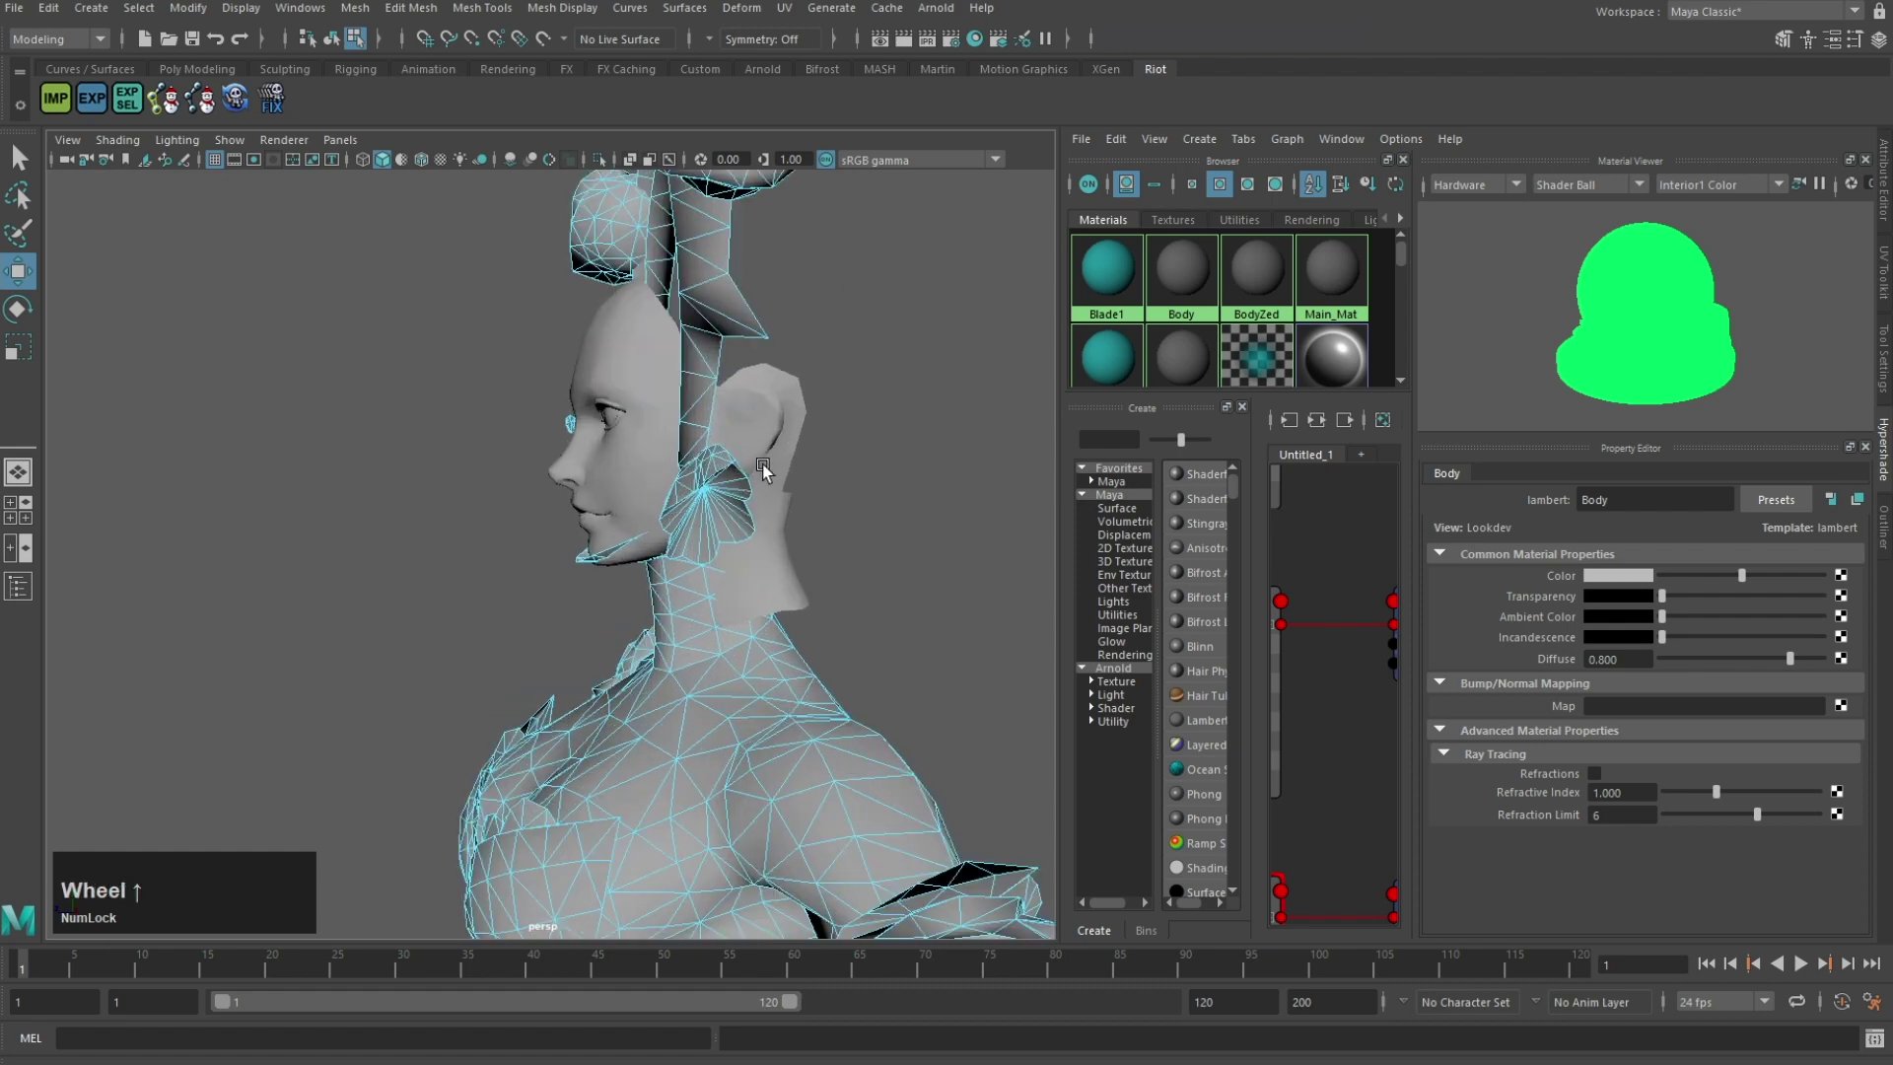
Step: Select the neck faces of the separate face mesh all the way around and delete them
{"action": "left_click", "coordinate": [773, 414]}
{"action": "left_click_drag", "start_coordinate": [802, 569], "coordinate": [785, 520], "text": "alt"}
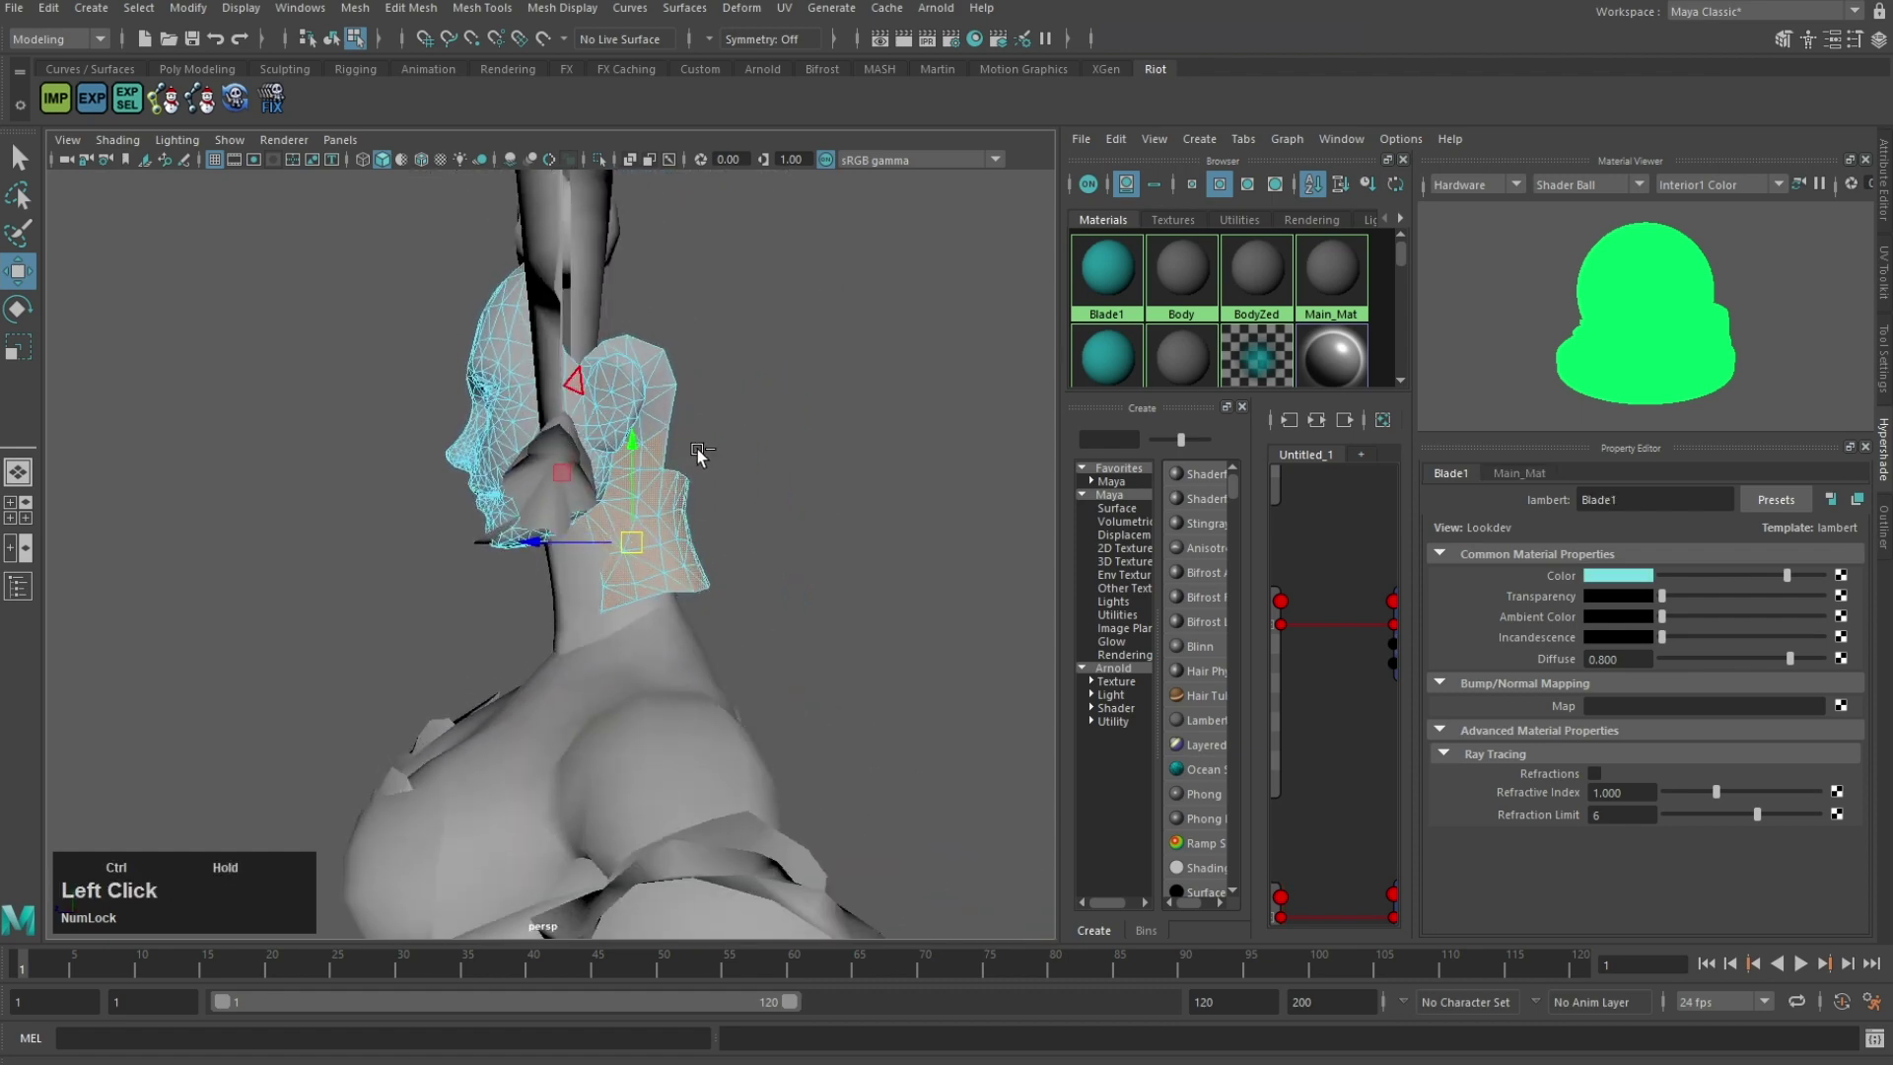
{"action": "left_click_drag", "start_coordinate": [697, 453], "coordinate": [158, 464], "text": "alt"}
{"action": "scroll", "coordinate": [507, 435], "scroll_direction": "up", "scroll_amount": 5}
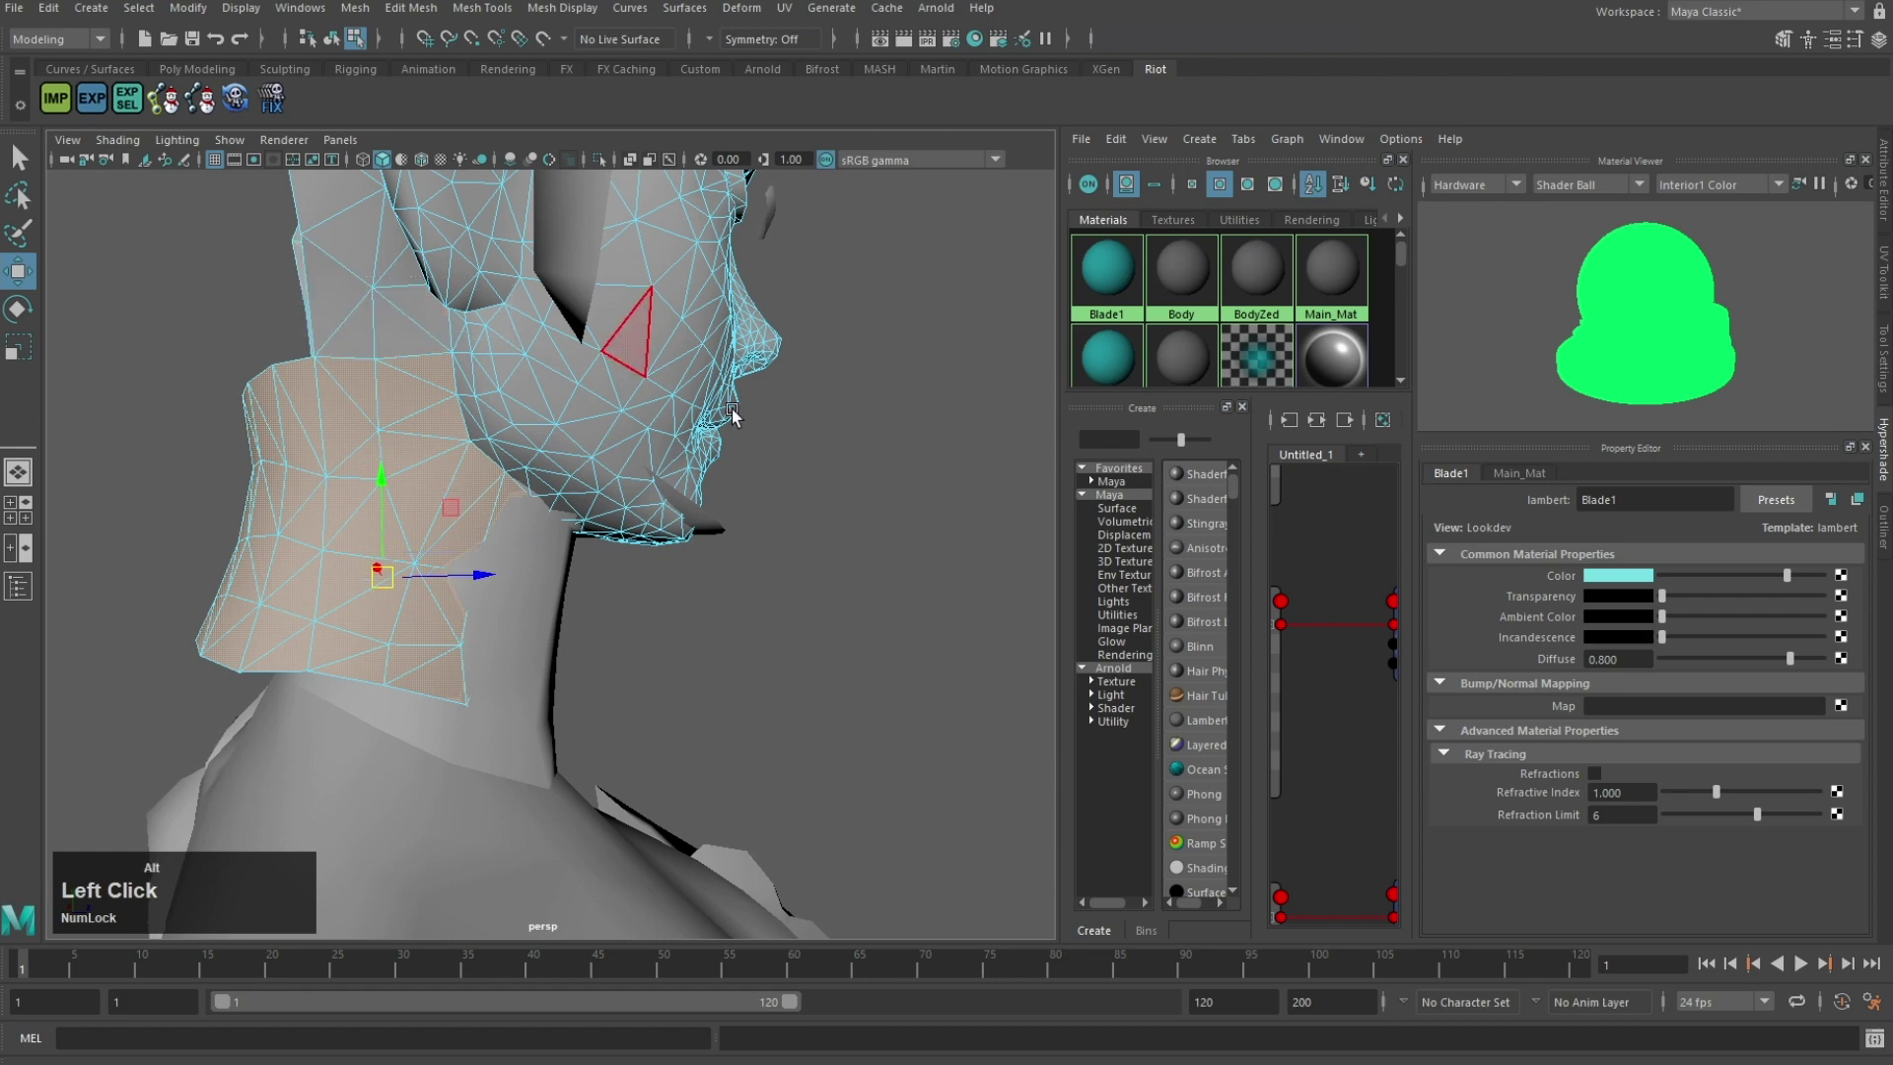
{"action": "left_click_drag", "start_coordinate": [732, 410], "coordinate": [695, 412], "text": "alt"}
{"action": "scroll", "coordinate": [562, 559], "scroll_direction": "down", "scroll_amount": 3}
Step: Delete the rest of the imported headdress around the head, including the spiked ring, the roses and the remaining side ornament
{"action": "left_click_drag", "start_coordinate": [562, 559], "coordinate": [782, 503], "text": "alt"}
{"action": "scroll", "coordinate": [690, 504], "scroll_direction": "down", "scroll_amount": 3}
{"action": "left_click", "coordinate": [569, 507]}
{"action": "left_click", "coordinate": [674, 313]}
{"action": "left_click_drag", "start_coordinate": [570, 506], "coordinate": [690, 319], "text": "alt"}
{"action": "scroll", "coordinate": [774, 359], "scroll_direction": "down", "scroll_amount": 2}
{"action": "key", "text": "Delete"}
{"action": "double_click", "coordinate": [466, 423]}
{"action": "key", "text": "Delete"}
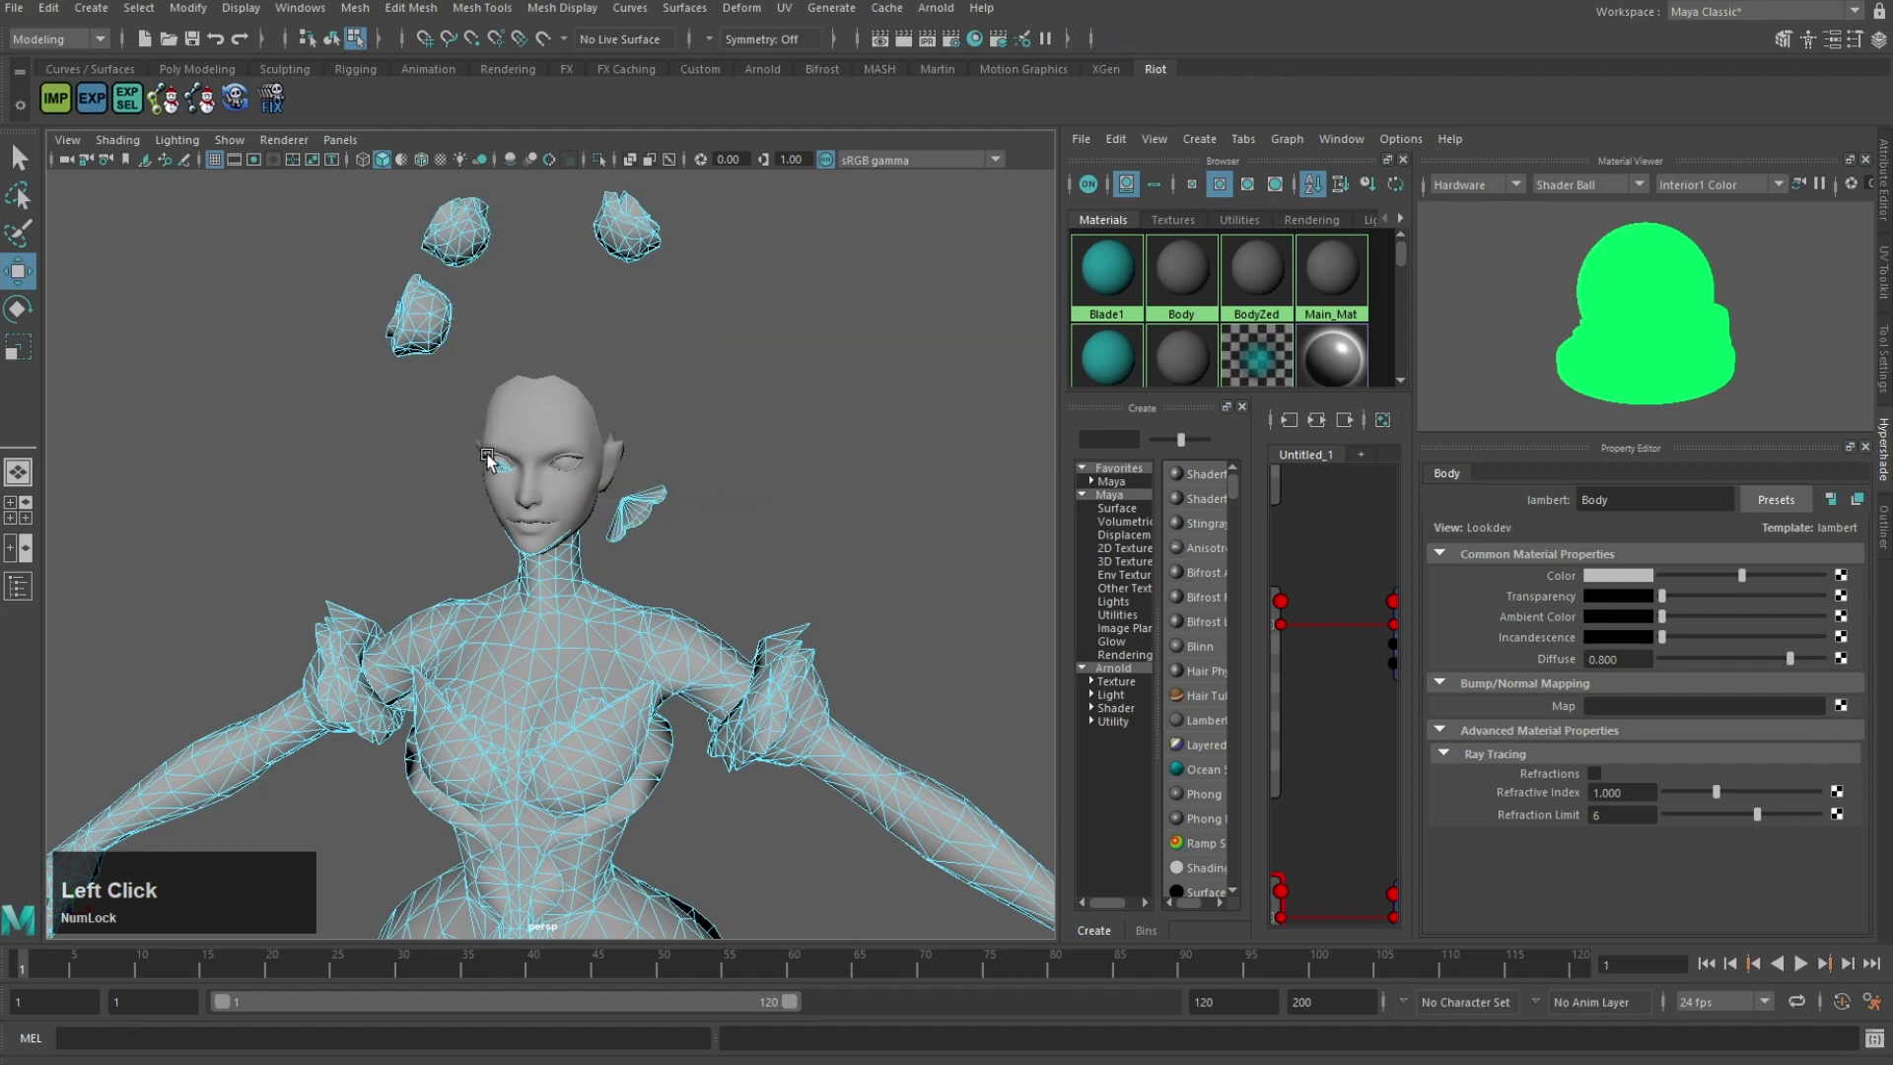
{"action": "scroll", "coordinate": [566, 411], "scroll_direction": "down", "scroll_amount": 2}
{"action": "left_click_drag", "start_coordinate": [387, 292], "coordinate": [670, 441]}
{"action": "key", "text": "Delete"}
Step: Isolate the imported body's leftover chin and uppermost neck faces, keeping the main neck out of the selection, and delete them
{"action": "scroll", "coordinate": [613, 505], "scroll_direction": "up", "scroll_amount": 4}
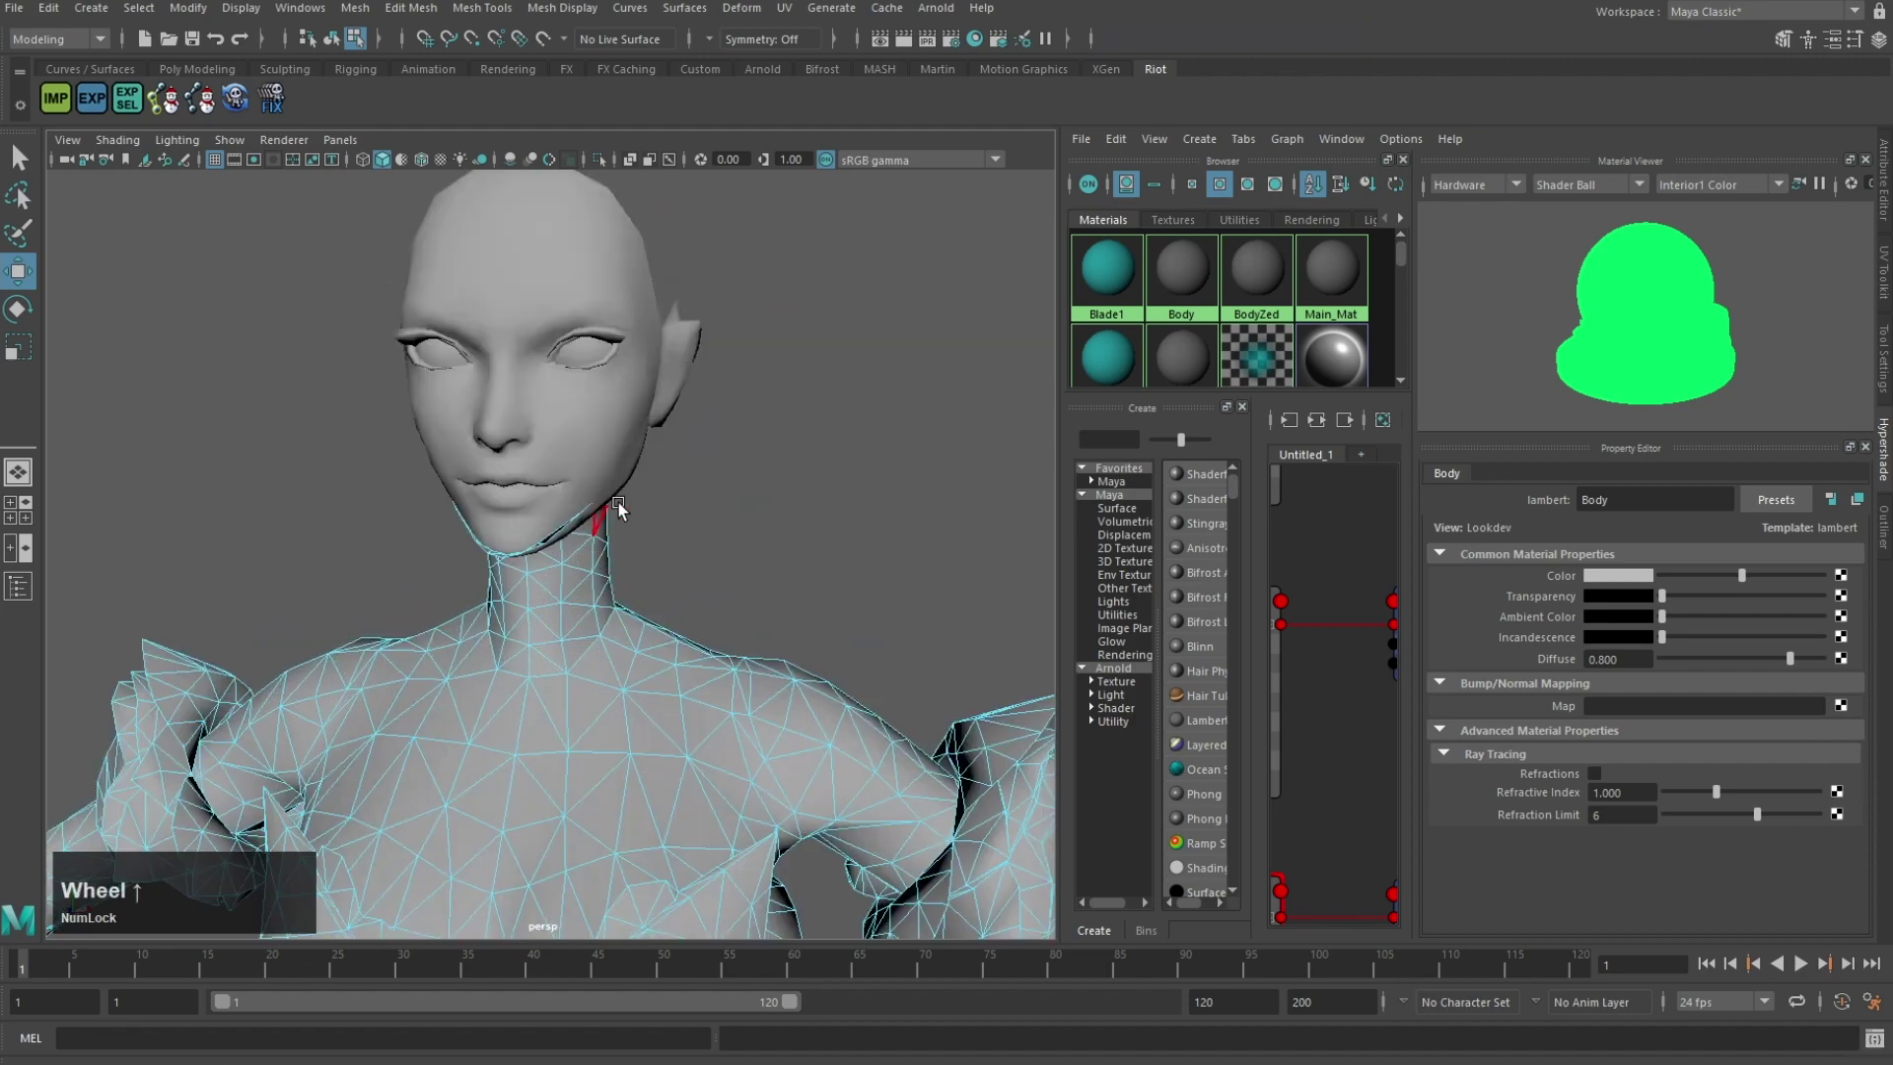
{"action": "left_click_drag", "start_coordinate": [616, 503], "coordinate": [735, 549], "text": "alt"}
{"action": "double_click", "coordinate": [490, 534]}
{"action": "scroll", "coordinate": [705, 520], "scroll_direction": "up", "scroll_amount": 3}
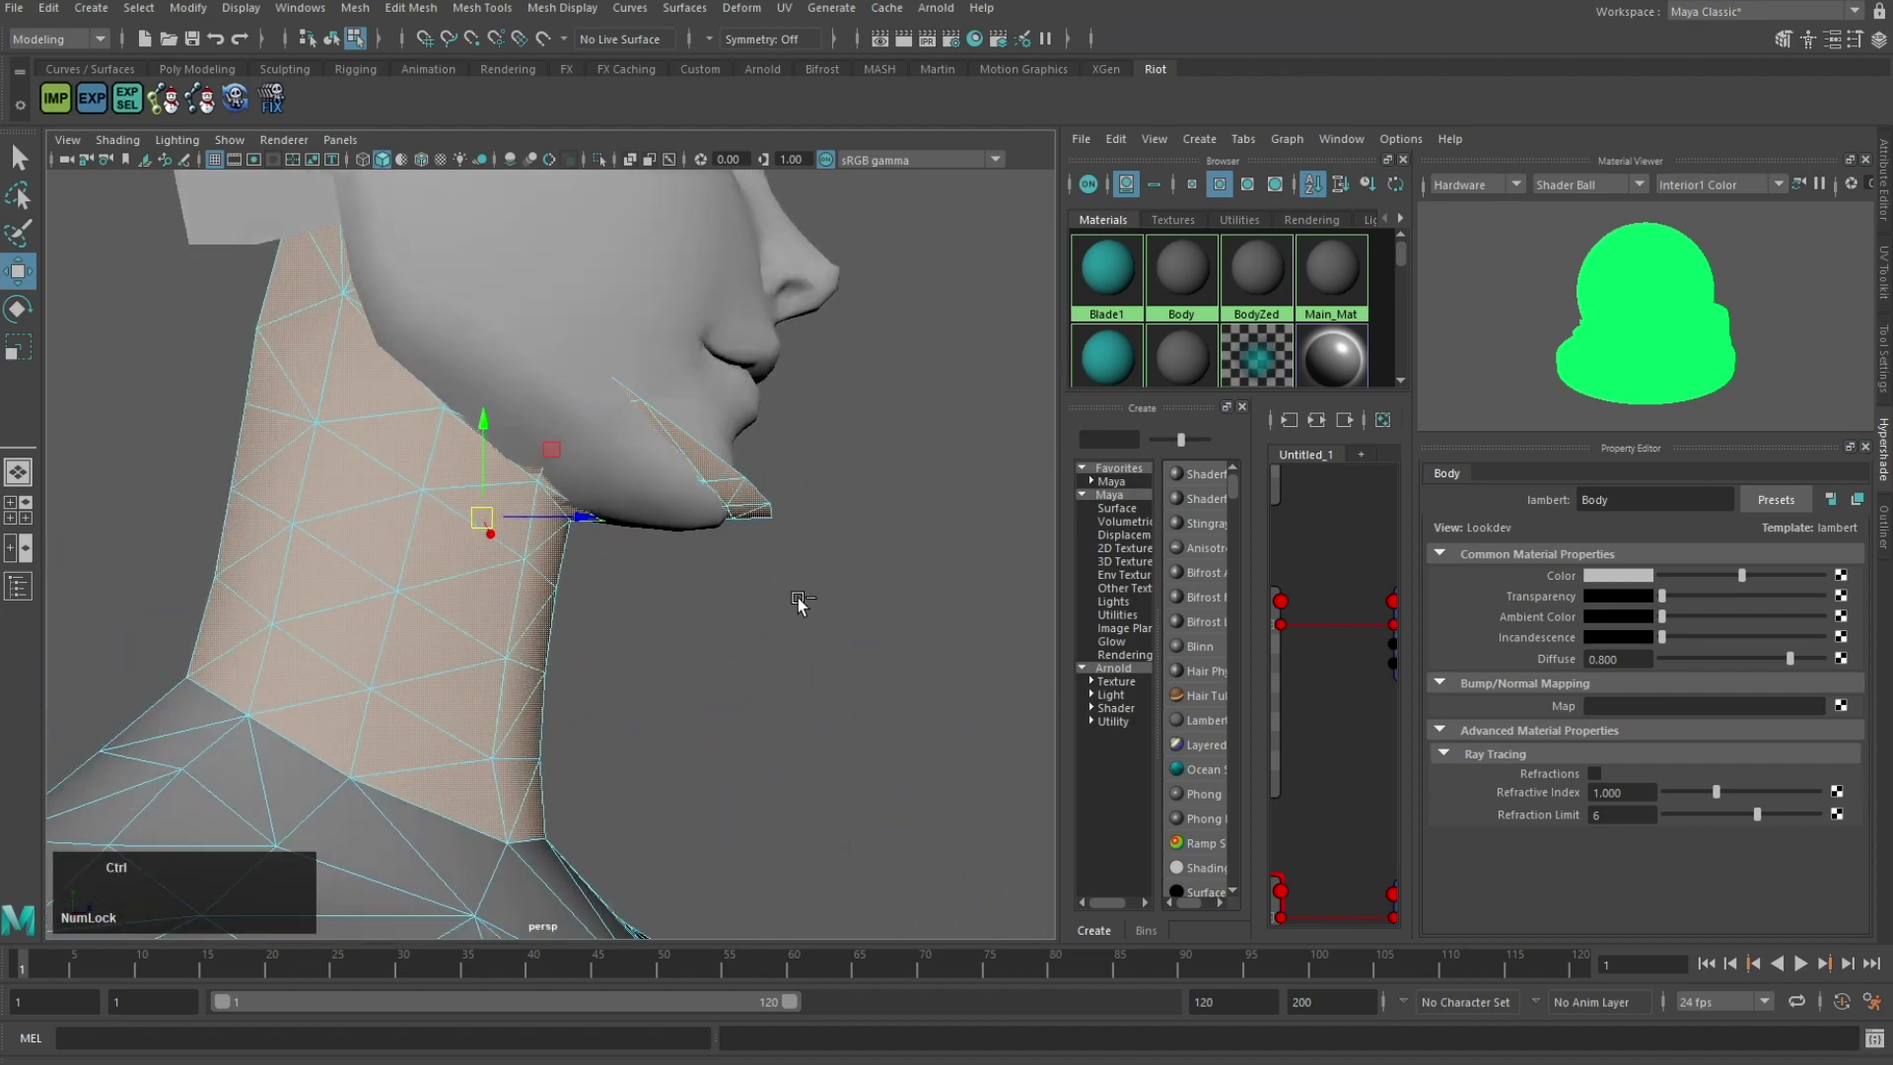
{"action": "left_click_drag", "start_coordinate": [596, 864], "coordinate": [194, 503], "text": "ctrl"}
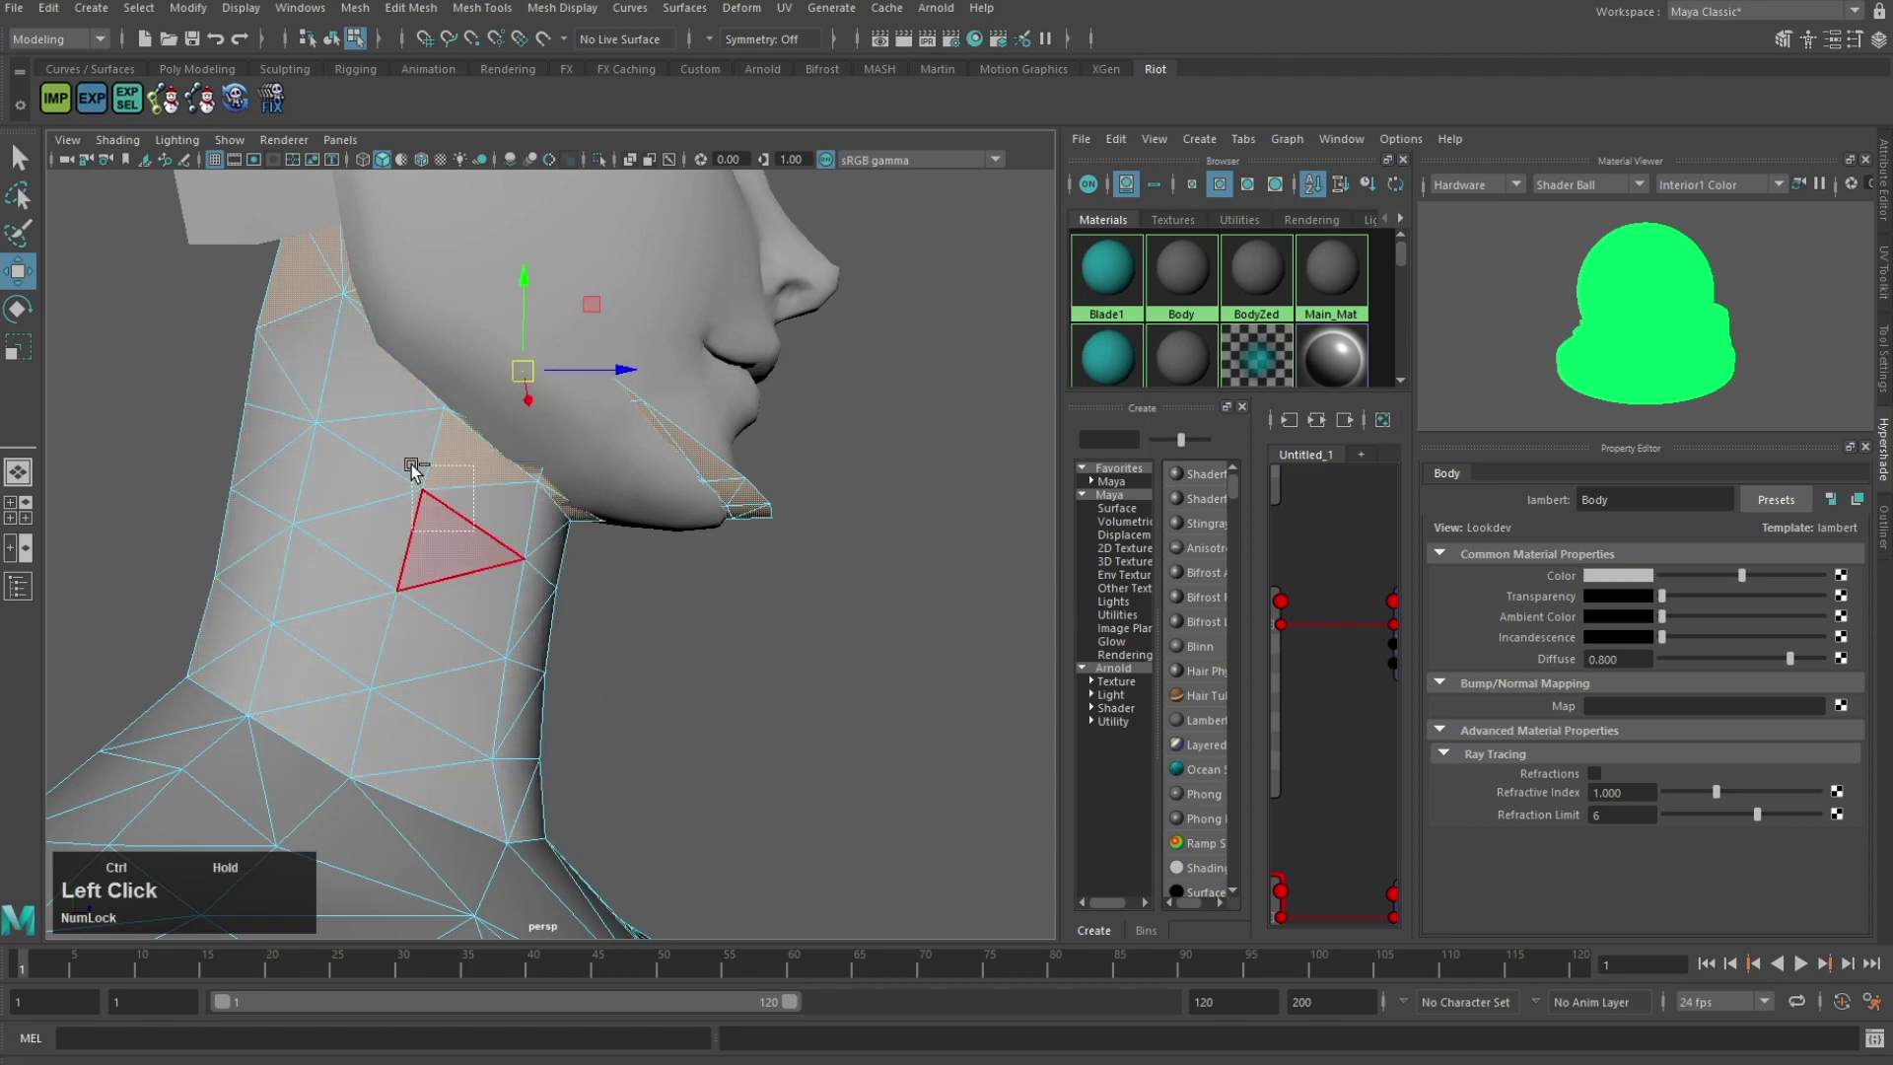
{"action": "left_click_drag", "start_coordinate": [412, 465], "coordinate": [408, 462], "text": "ctrl"}
{"action": "middle_click_drag", "start_coordinate": [408, 461], "coordinate": [514, 633], "text": "alt"}
{"action": "left_click_drag", "start_coordinate": [458, 551], "coordinate": [464, 552], "text": "ctrl"}
{"action": "left_click_drag", "start_coordinate": [465, 537], "coordinate": [824, 591], "text": "alt"}
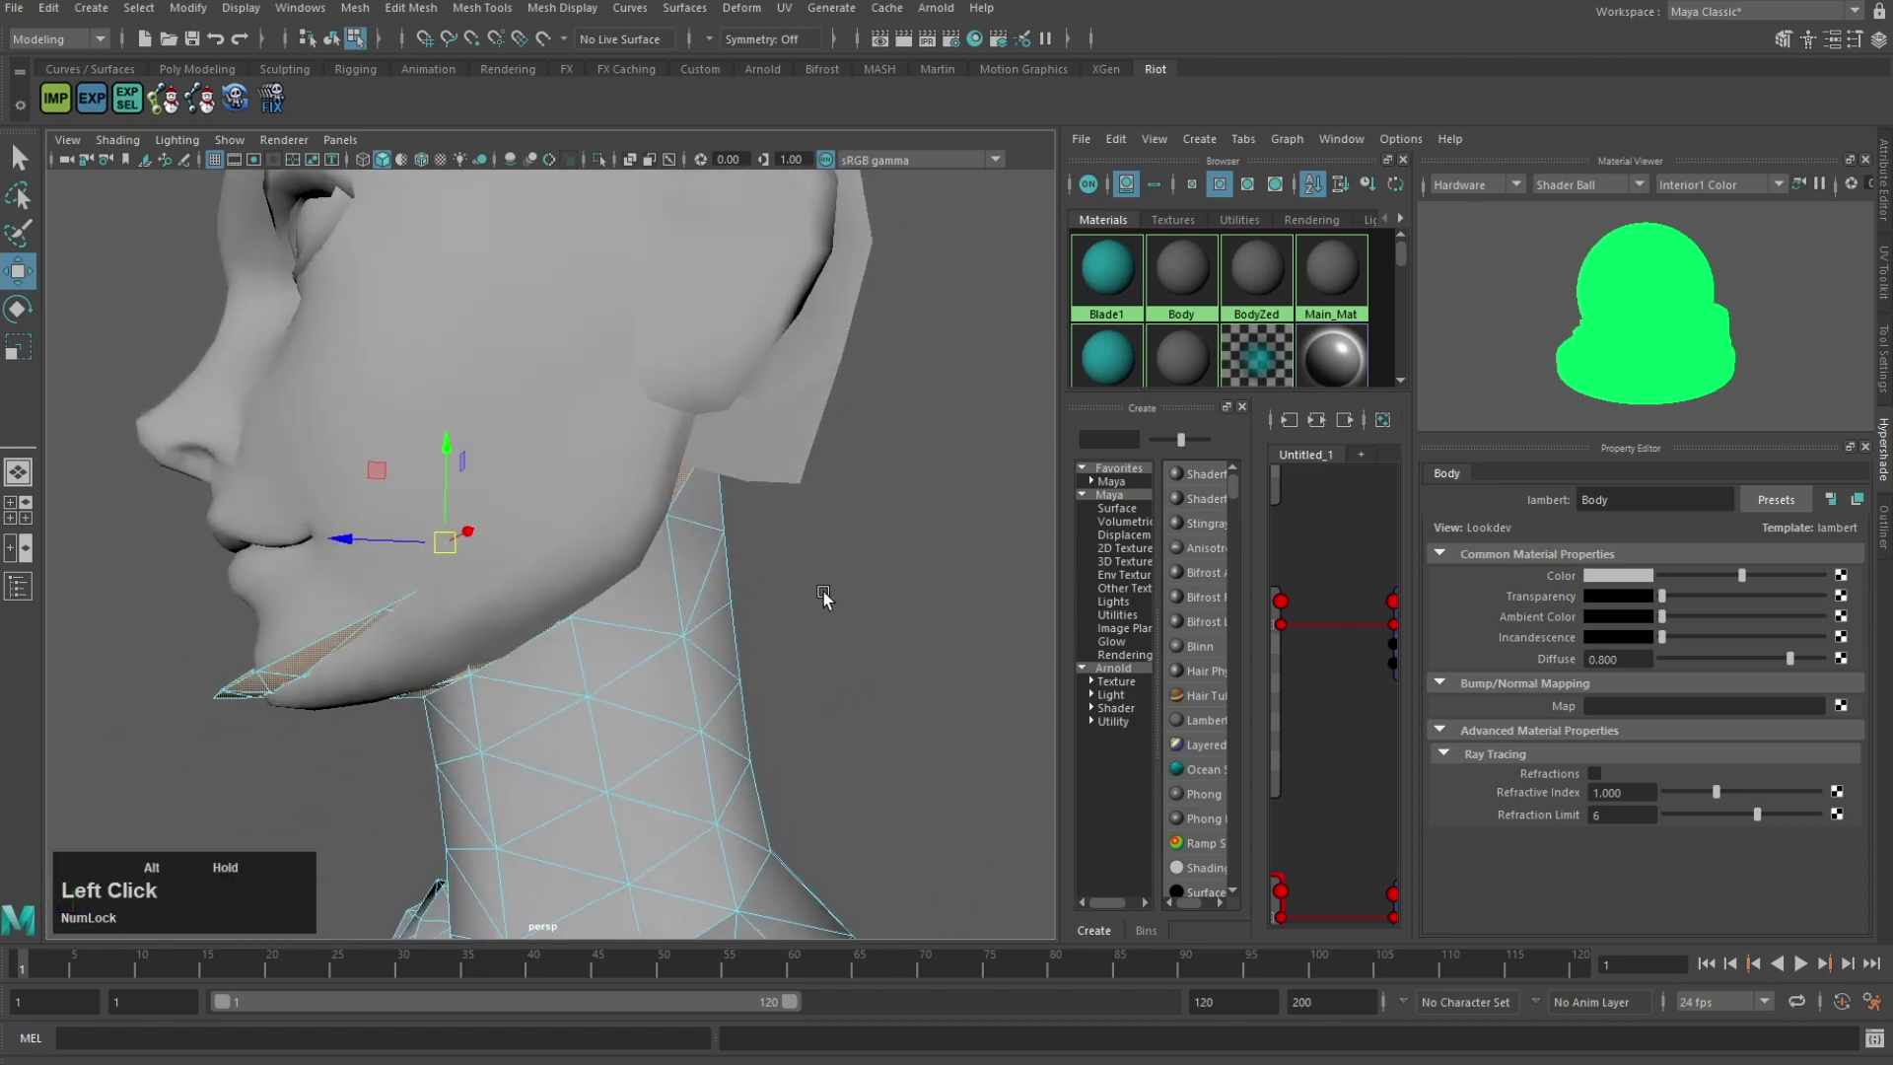
Step: Delete the long trailing fabric tails hanging from the skirt behind the legs
{"action": "scroll", "coordinate": [818, 661], "scroll_direction": "down", "scroll_amount": 12}
{"action": "middle_click_drag", "start_coordinate": [670, 596], "coordinate": [617, 550], "text": "alt"}
{"action": "left_click_drag", "start_coordinate": [617, 550], "coordinate": [696, 719], "text": "alt"}
{"action": "middle_click_drag", "start_coordinate": [697, 718], "coordinate": [789, 552], "text": "alt"}
{"action": "scroll", "coordinate": [808, 551], "scroll_direction": "up", "scroll_amount": 6}
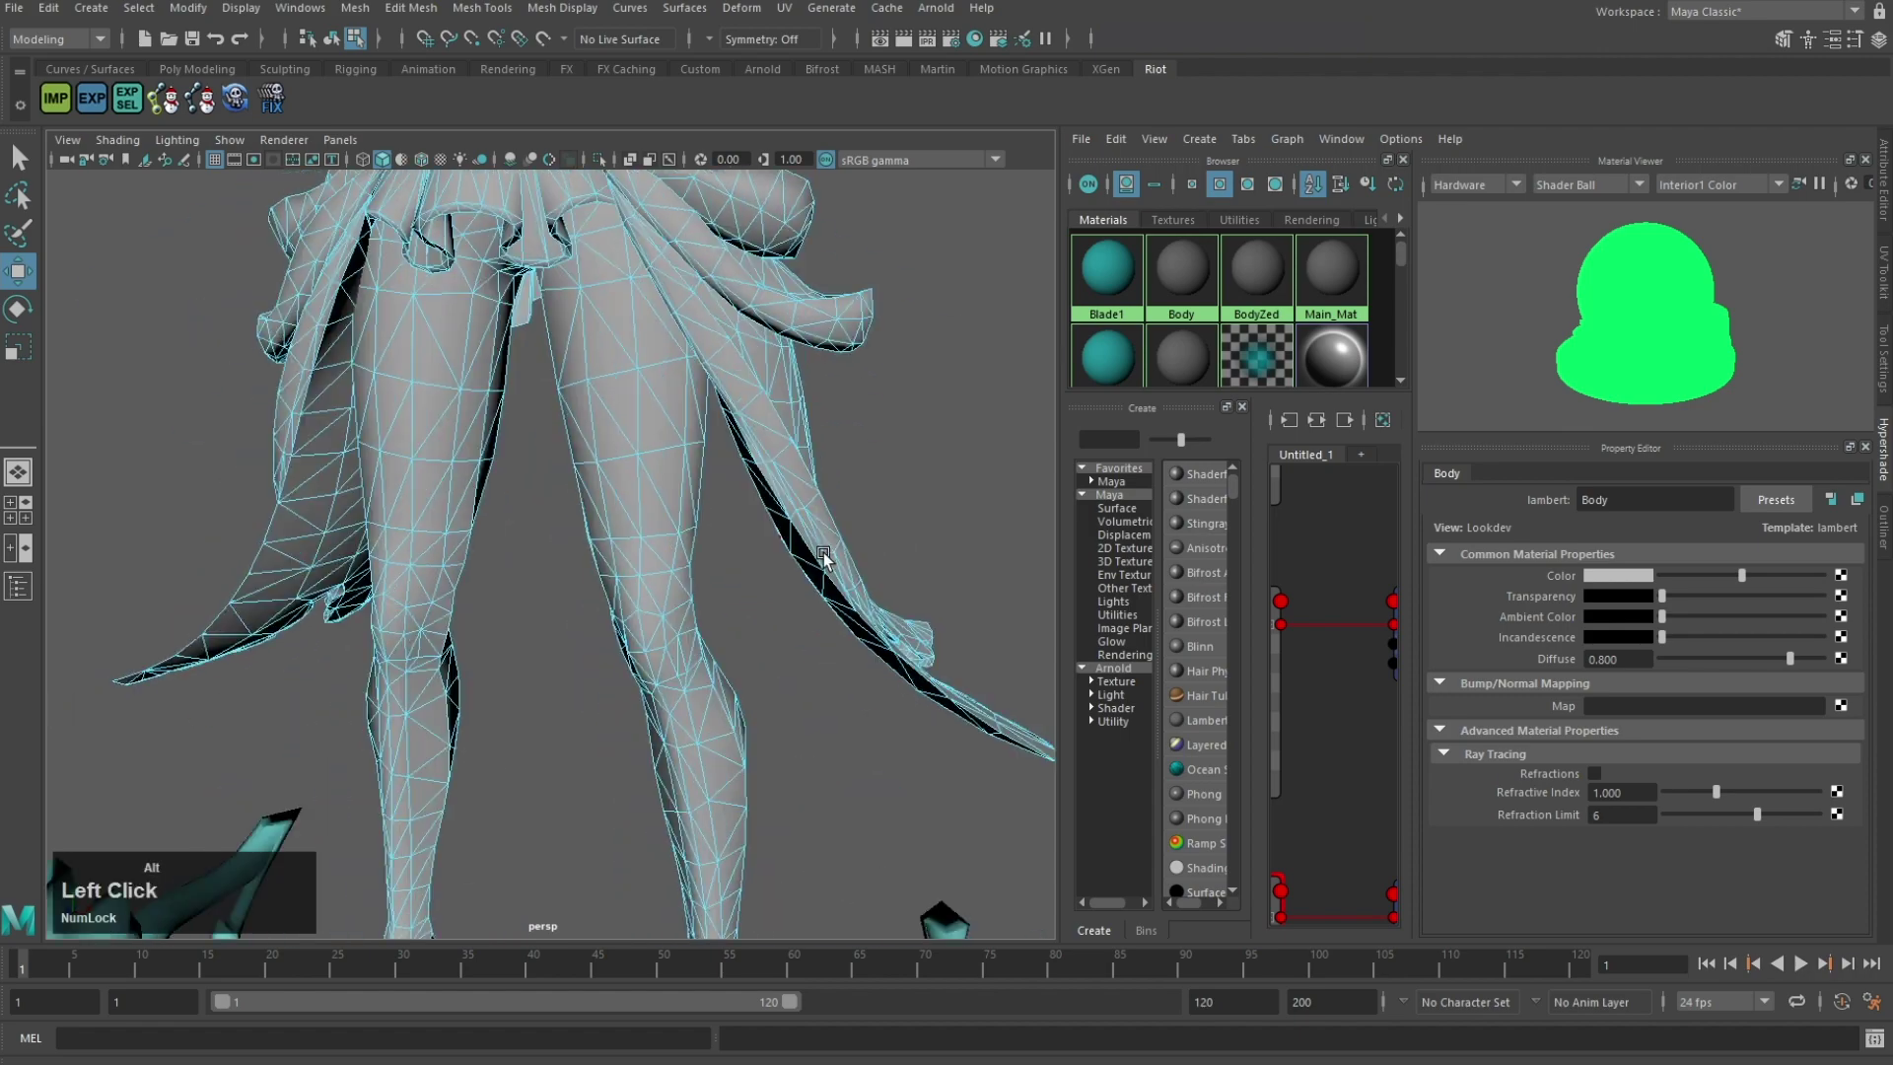
{"action": "double_click", "coordinate": [824, 550]}
{"action": "scroll", "coordinate": [759, 536], "scroll_direction": "down", "scroll_amount": 3}
{"action": "left_click_drag", "start_coordinate": [824, 549], "coordinate": [836, 608], "text": "alt"}
{"action": "scroll", "coordinate": [837, 609], "scroll_direction": "down", "scroll_amount": 3}
{"action": "scroll", "coordinate": [837, 609], "scroll_direction": "up", "scroll_amount": 8}
{"action": "middle_click_drag", "start_coordinate": [788, 601], "coordinate": [515, 549], "text": "alt"}
{"action": "left_click_drag", "start_coordinate": [515, 549], "coordinate": [701, 516], "text": "alt"}
{"action": "scroll", "coordinate": [542, 603], "scroll_direction": "down", "scroll_amount": 5}
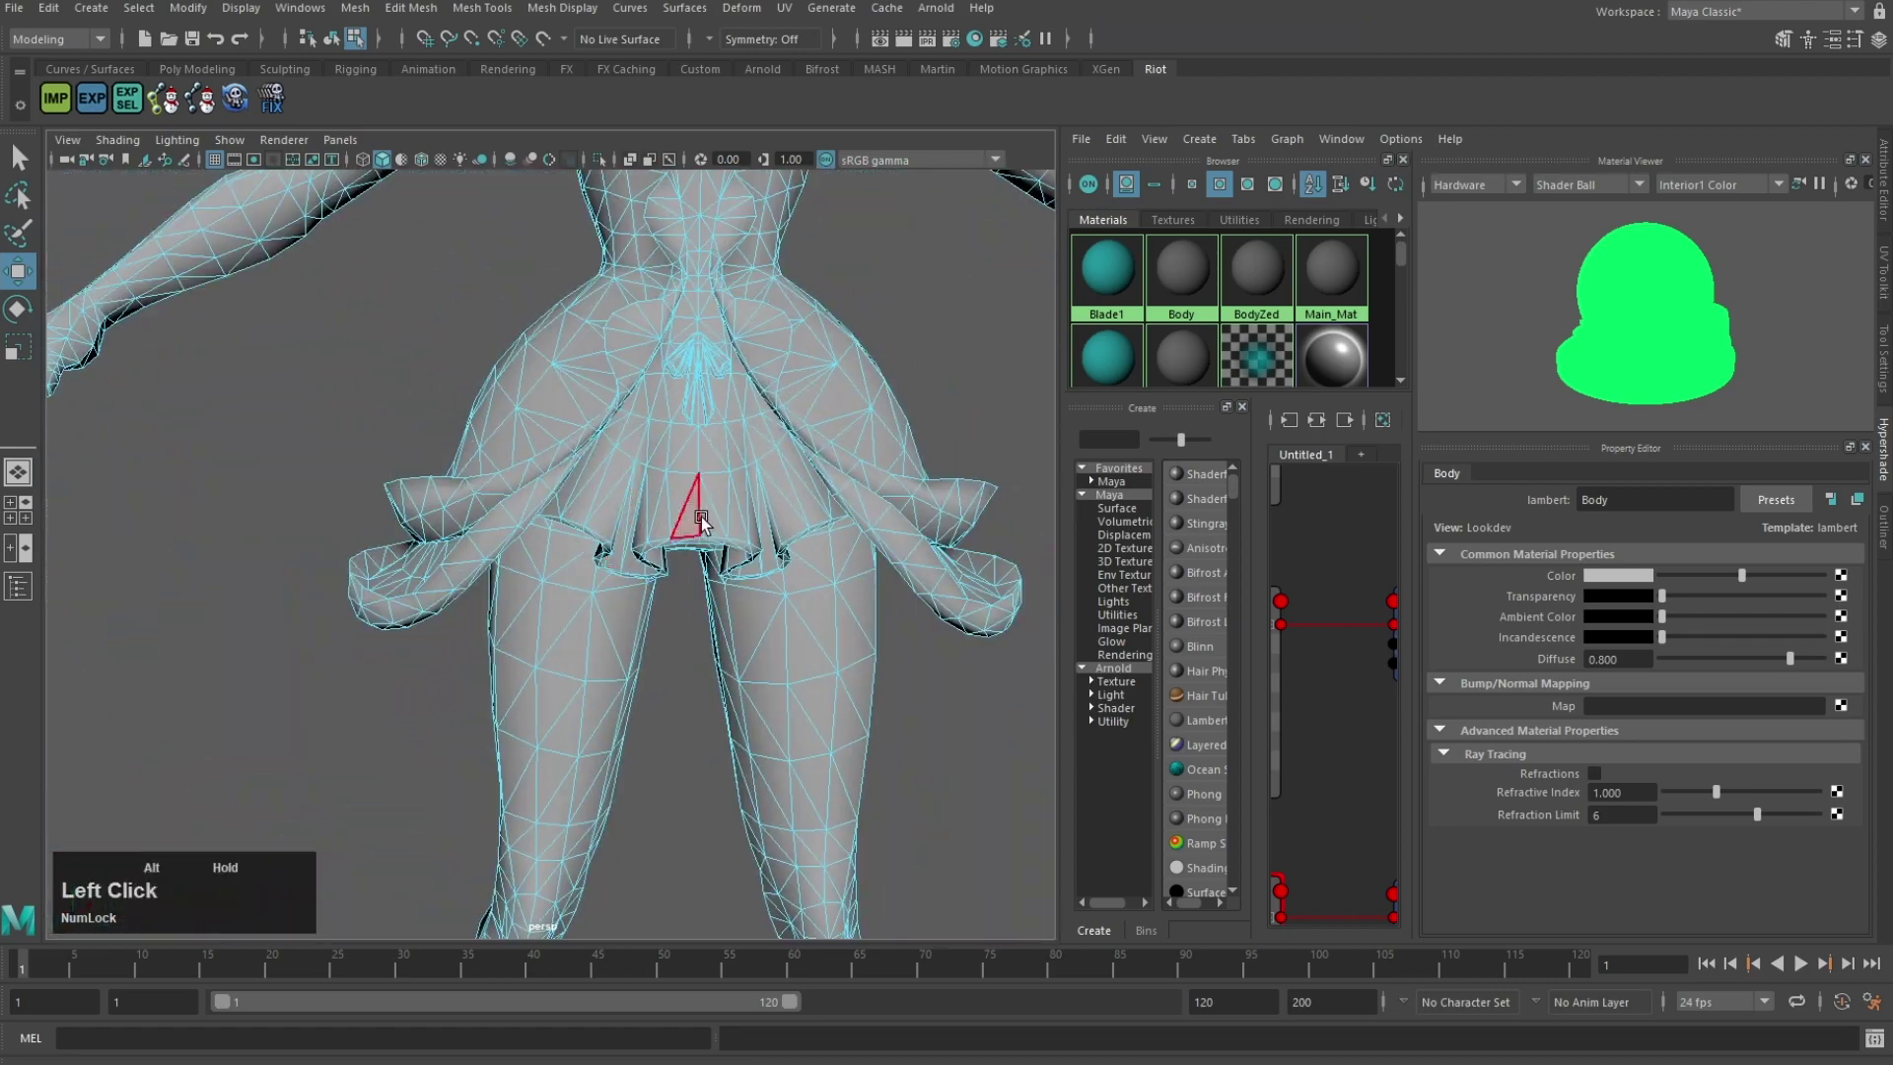
Step: Import CrystalRose_Katarina_Hair.obj from the Withered Rose Katarina Resources folder into the scene
{"action": "scroll", "coordinate": [701, 517], "scroll_direction": "down", "scroll_amount": 8}
{"action": "middle_click_drag", "start_coordinate": [682, 564], "coordinate": [667, 534], "text": "alt"}
{"action": "left_click_drag", "start_coordinate": [667, 534], "coordinate": [687, 527], "text": "alt"}
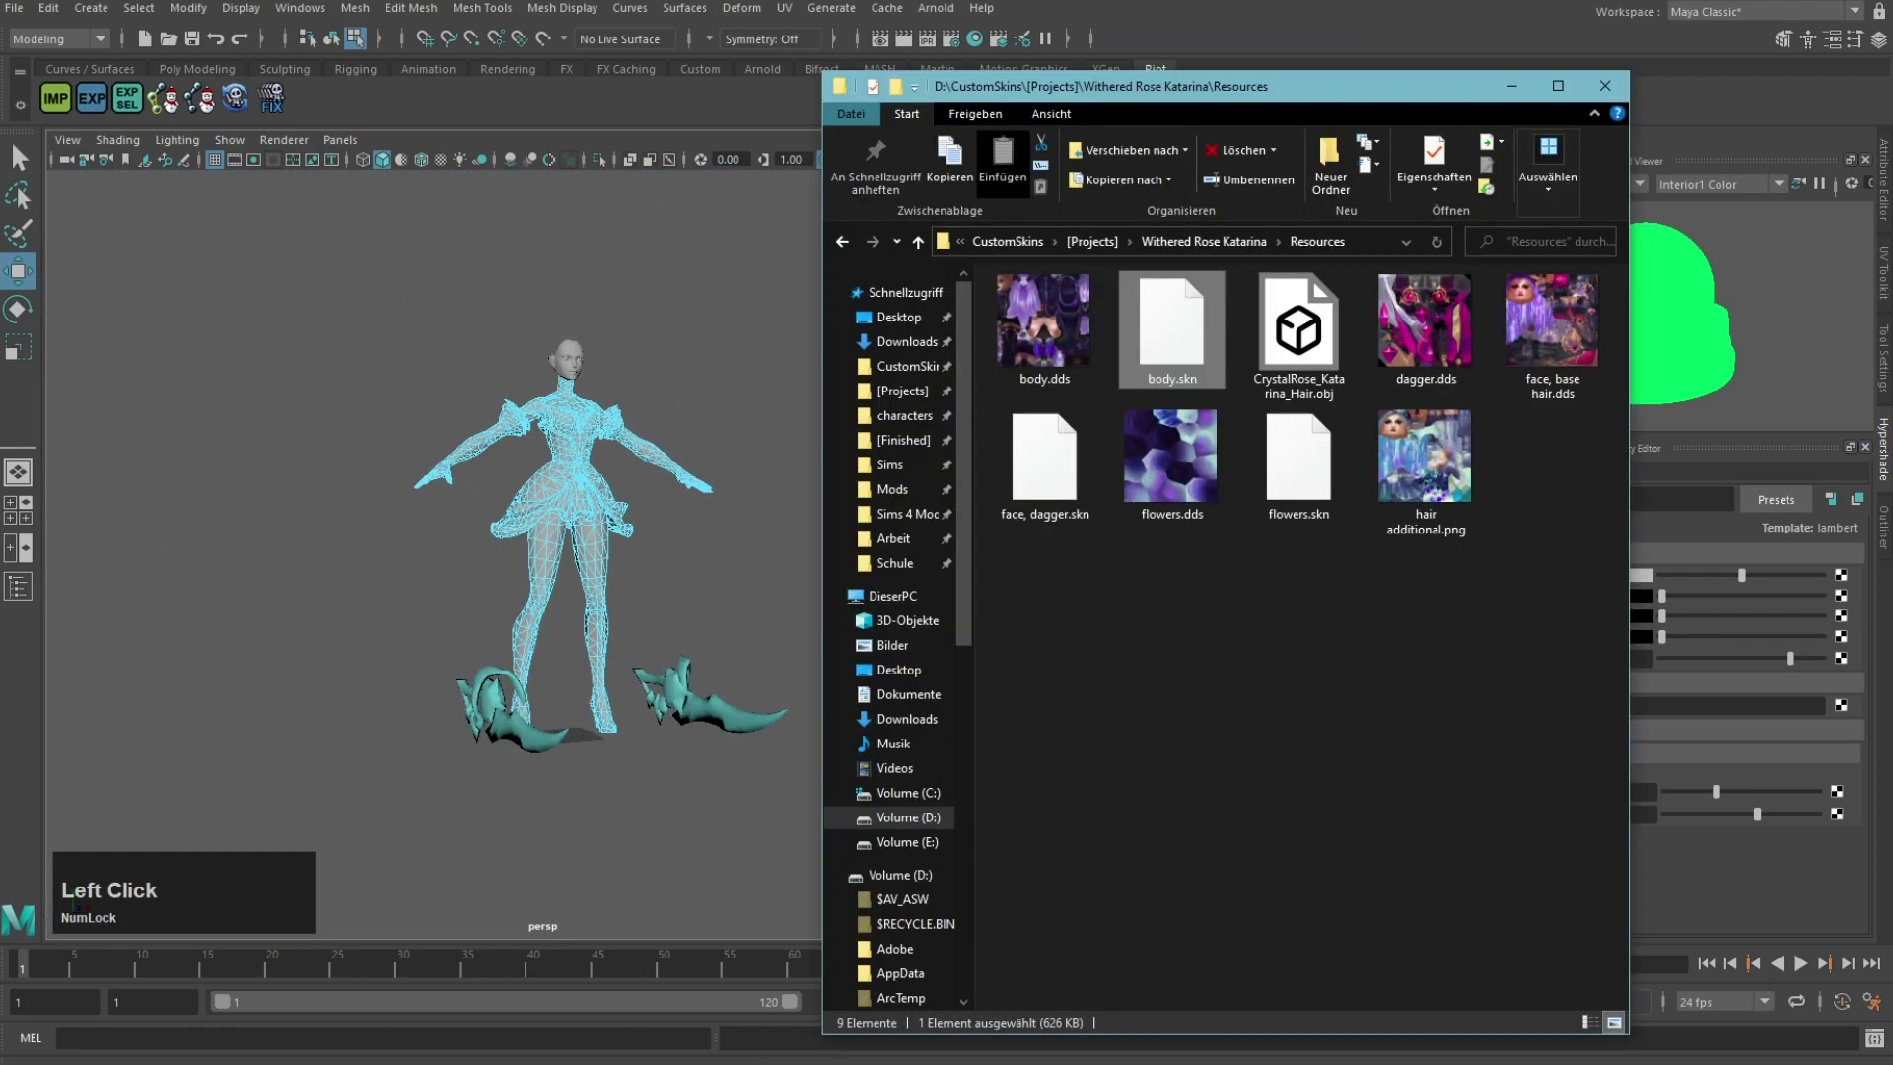
{"action": "left_click", "coordinate": [1387, 647]}
{"action": "left_click_drag", "start_coordinate": [1294, 335], "coordinate": [355, 530]}
Step: Select all faces of the imported hair and move it in depth and sideways to fit around the face
{"action": "scroll", "coordinate": [621, 492], "scroll_direction": "up", "scroll_amount": 5}
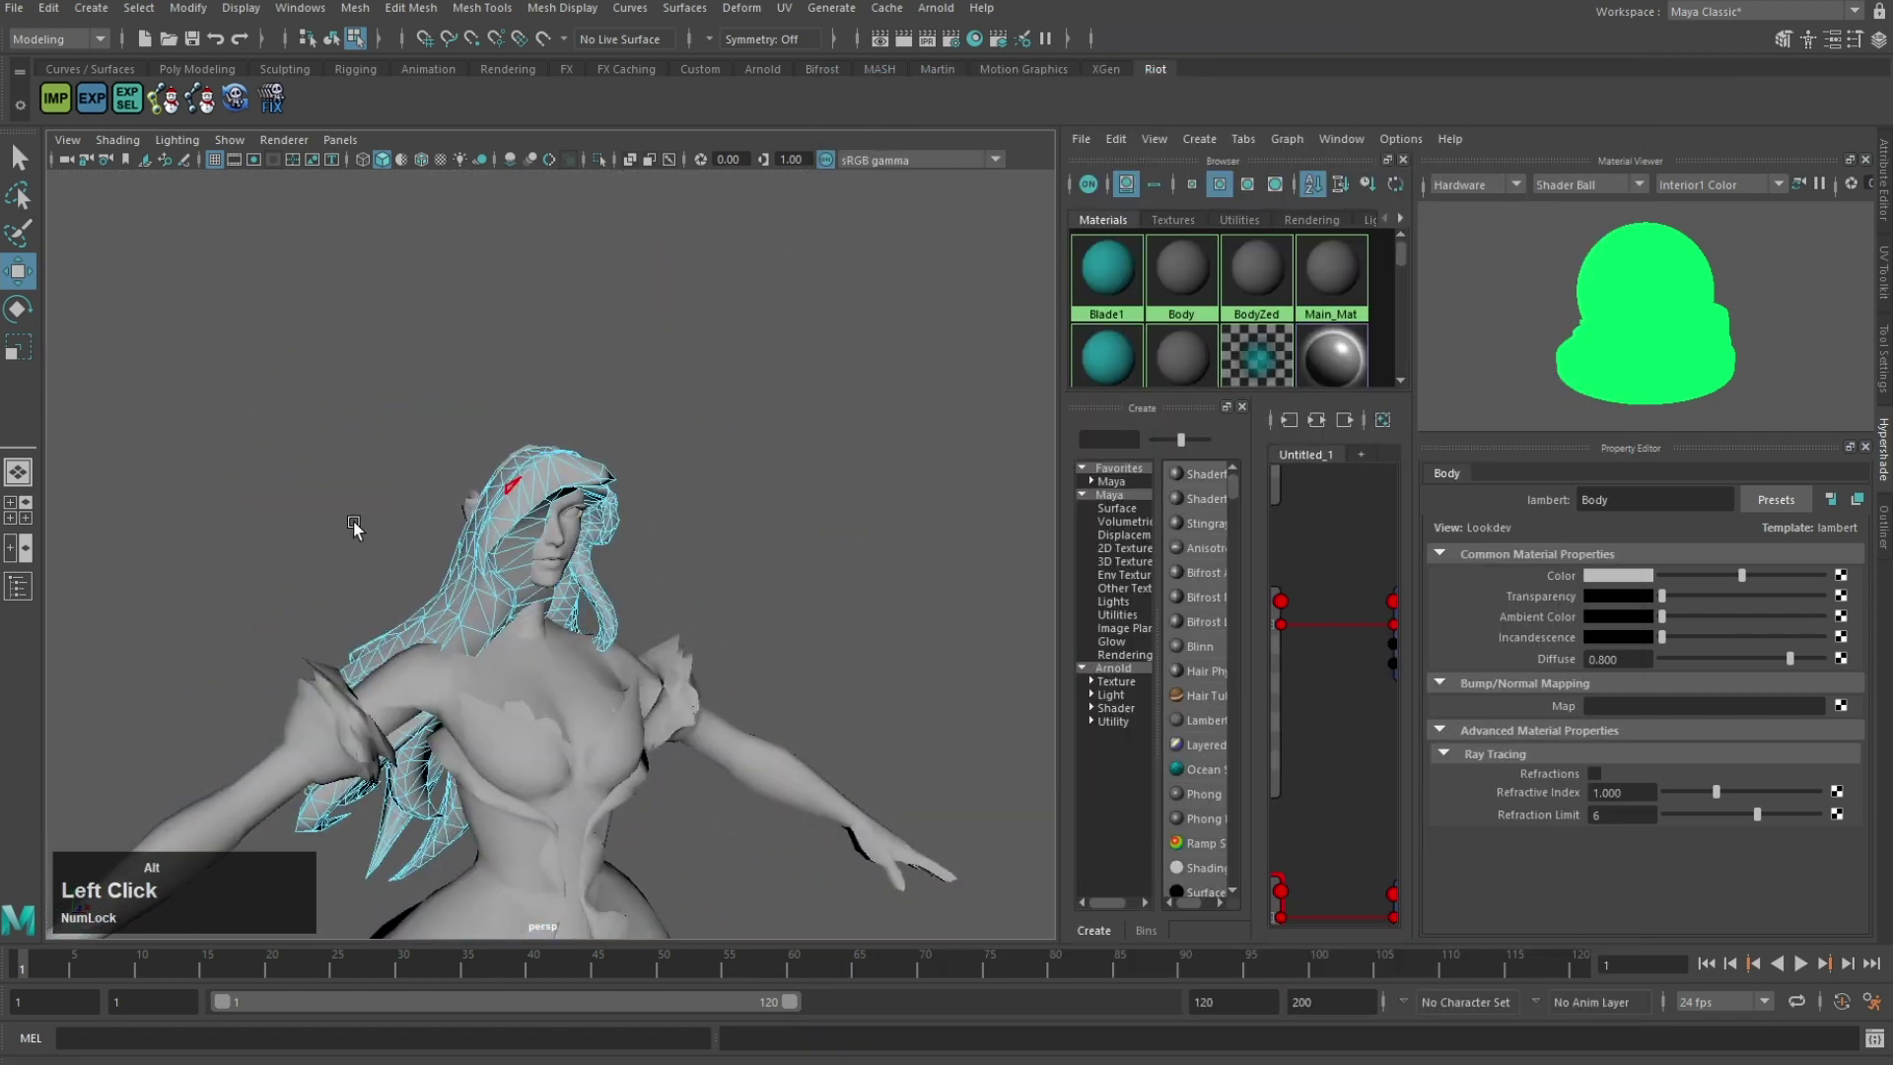
{"action": "scroll", "coordinate": [625, 591], "scroll_direction": "down", "scroll_amount": 5}
{"action": "scroll", "coordinate": [611, 562], "scroll_direction": "up", "scroll_amount": 5}
{"action": "left_click_drag", "start_coordinate": [682, 519], "coordinate": [641, 630], "text": "alt"}
{"action": "scroll", "coordinate": [592, 655], "scroll_direction": "up", "scroll_amount": 1}
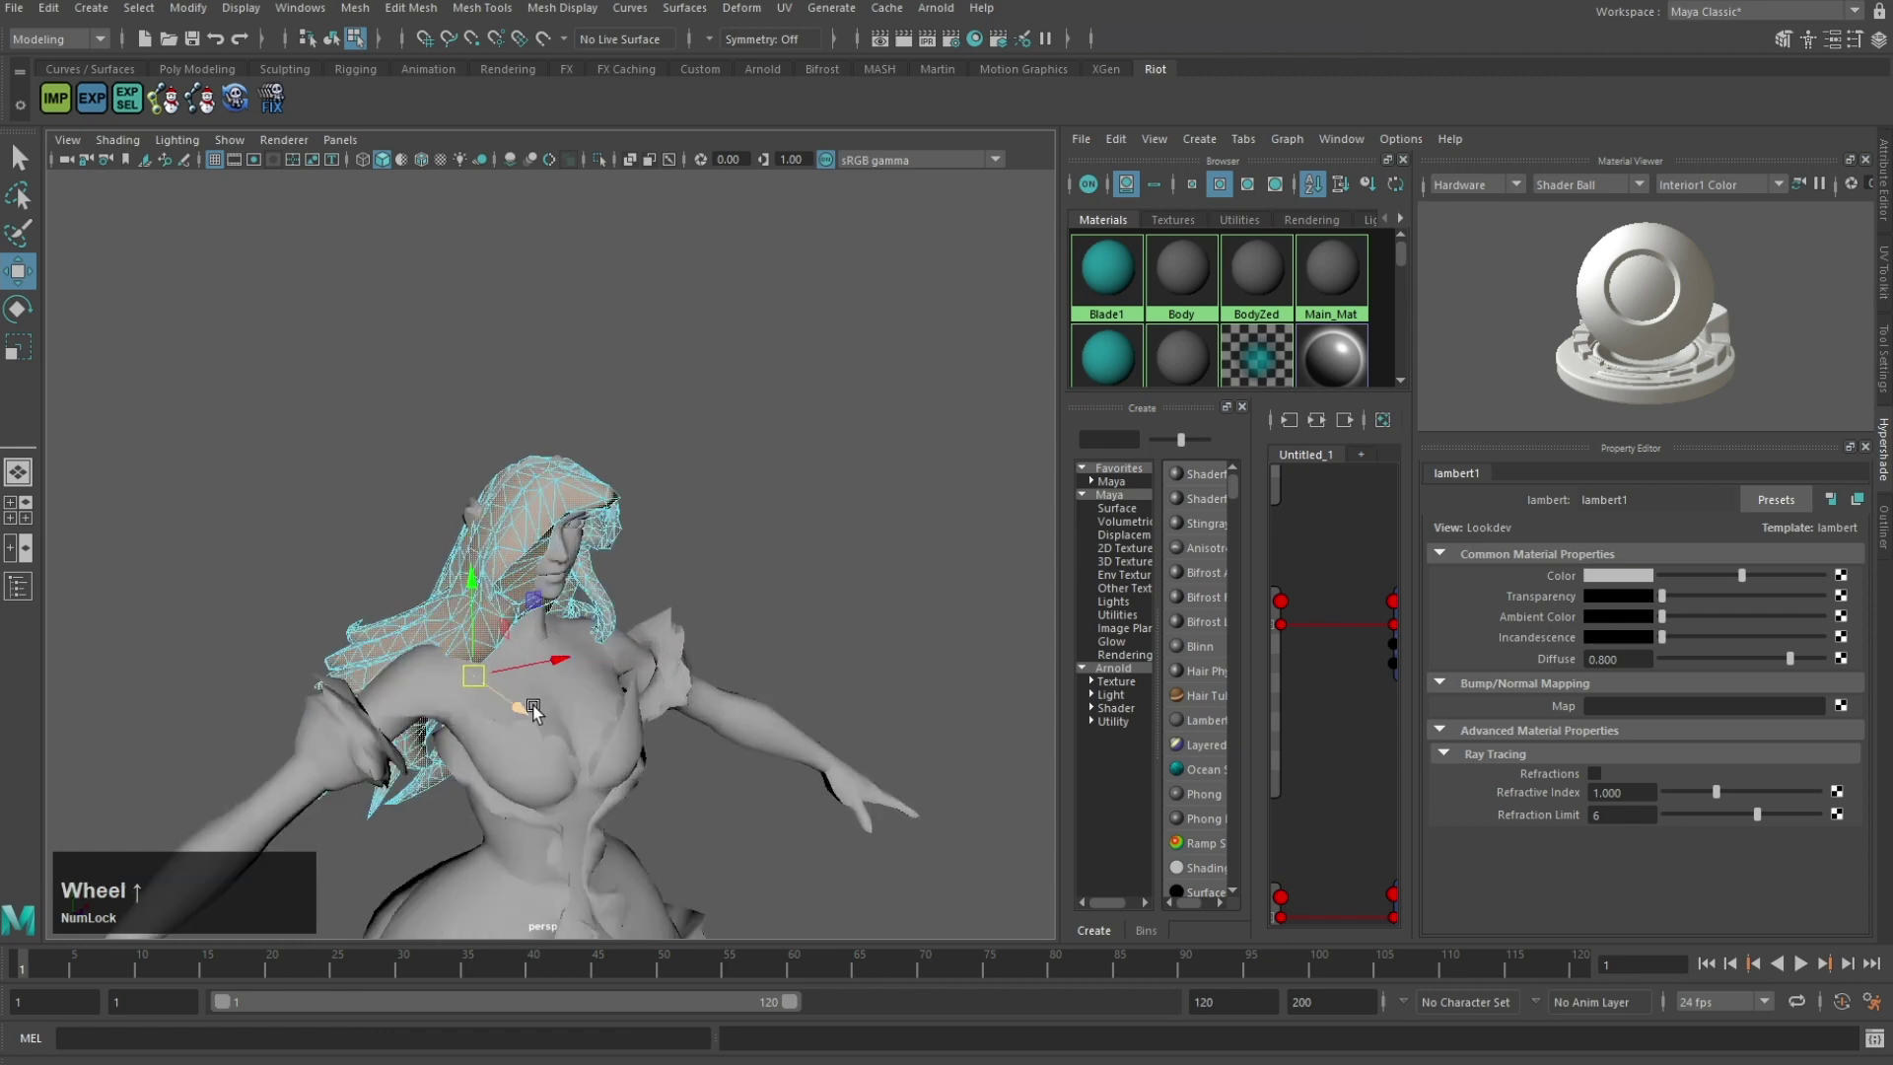
{"action": "left_click_drag", "start_coordinate": [532, 706], "coordinate": [561, 573]}
{"action": "scroll", "coordinate": [473, 729], "scroll_direction": "up", "scroll_amount": 3}
{"action": "left_click_drag", "start_coordinate": [639, 741], "coordinate": [629, 741]}
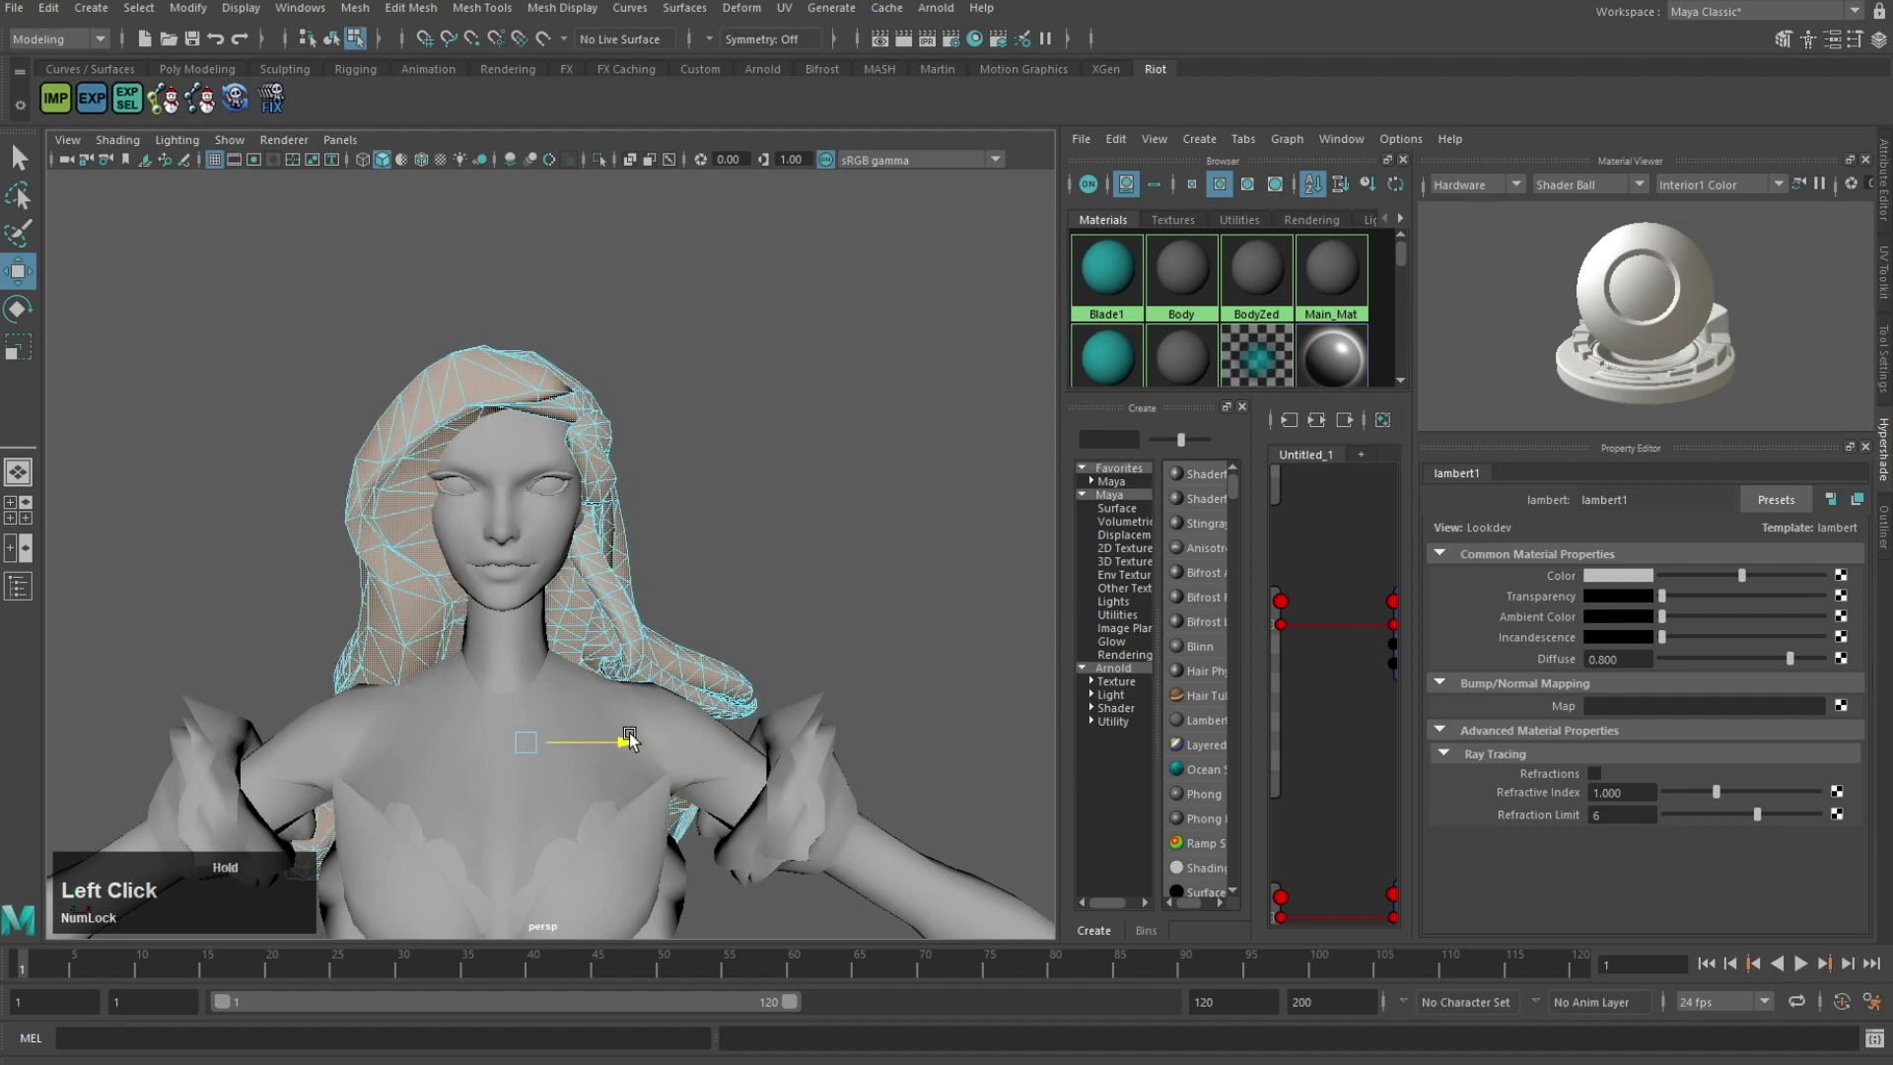
{"action": "left_click_drag", "start_coordinate": [761, 673], "coordinate": [589, 671], "text": "alt"}
{"action": "left_click_drag", "start_coordinate": [710, 786], "coordinate": [725, 778]}
Step: Switch the hair mesh to vertex selection and nudge individual vertices to refine its fit on the head
{"action": "left_click_drag", "start_coordinate": [424, 744], "coordinate": [730, 536], "text": "alt"}
{"action": "middle_click_drag", "start_coordinate": [730, 536], "coordinate": [777, 591], "text": "alt"}
{"action": "left_click_drag", "start_coordinate": [776, 592], "coordinate": [550, 529], "text": "alt"}
{"action": "key", "text": "F9"}
{"action": "left_click", "coordinate": [760, 344]}
{"action": "left_click_drag", "start_coordinate": [763, 350], "coordinate": [822, 381], "text": "alt"}
{"action": "mouse_move", "coordinate": [822, 381]}
{"action": "left_mouse_down"}
{"action": "mouse_move", "coordinate": [767, 432]}
{"action": "mouse_move", "coordinate": [738, 376]}
{"action": "mouse_move", "coordinate": [659, 343]}
{"action": "mouse_move", "coordinate": [819, 381]}
{"action": "mouse_move", "coordinate": [810, 361]}
{"action": "left_mouse_up"}
{"action": "left_click", "coordinate": [559, 388]}
{"action": "left_click_drag", "start_coordinate": [562, 388], "coordinate": [846, 485], "text": "alt"}
Step: Delete the unused material nodes, including BodyZed, from the Hypershade
{"action": "scroll", "coordinate": [846, 483], "scroll_direction": "down", "scroll_amount": 10}
{"action": "left_click_drag", "start_coordinate": [739, 611], "coordinate": [674, 501], "text": "alt"}
{"action": "middle_click_drag", "start_coordinate": [674, 501], "coordinate": [659, 298], "text": "alt"}
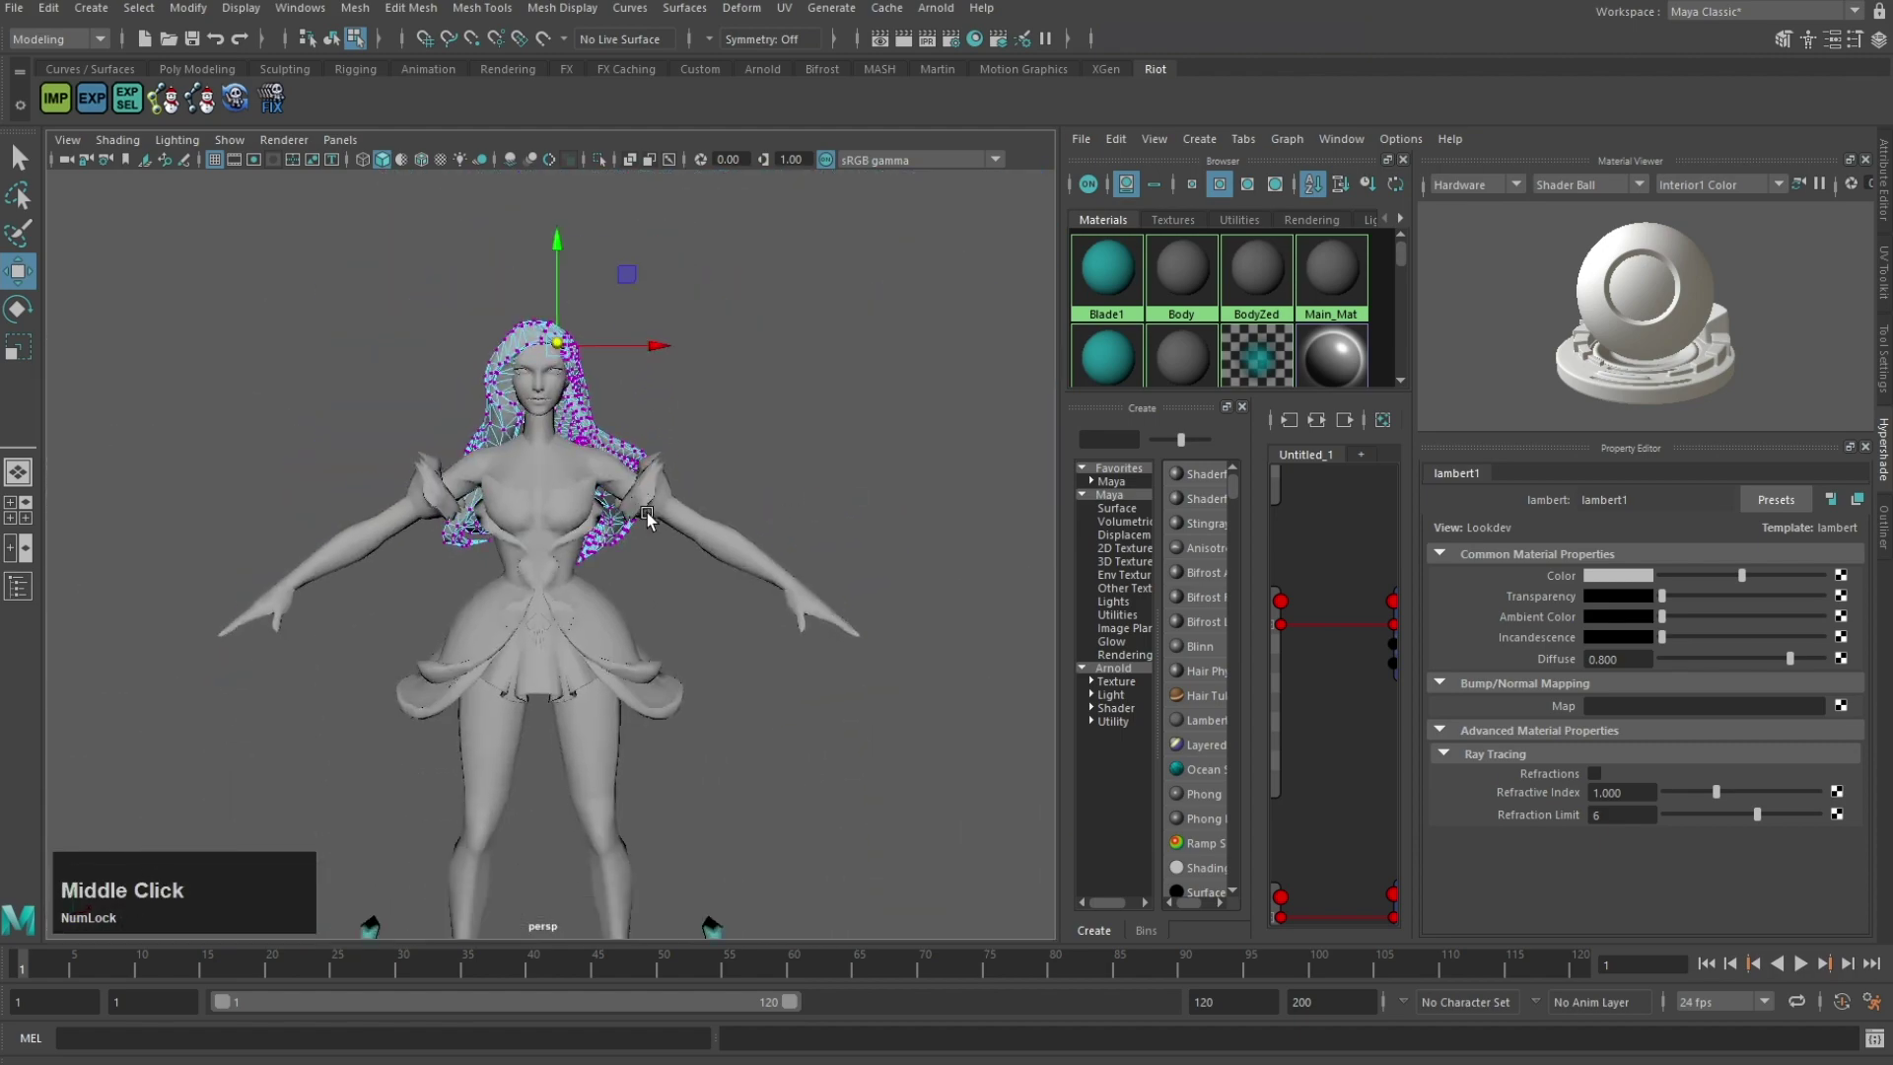
{"action": "middle_click_drag", "start_coordinate": [688, 617], "coordinate": [692, 520], "text": "alt"}
{"action": "scroll", "coordinate": [692, 521], "scroll_direction": "down", "scroll_amount": 2}
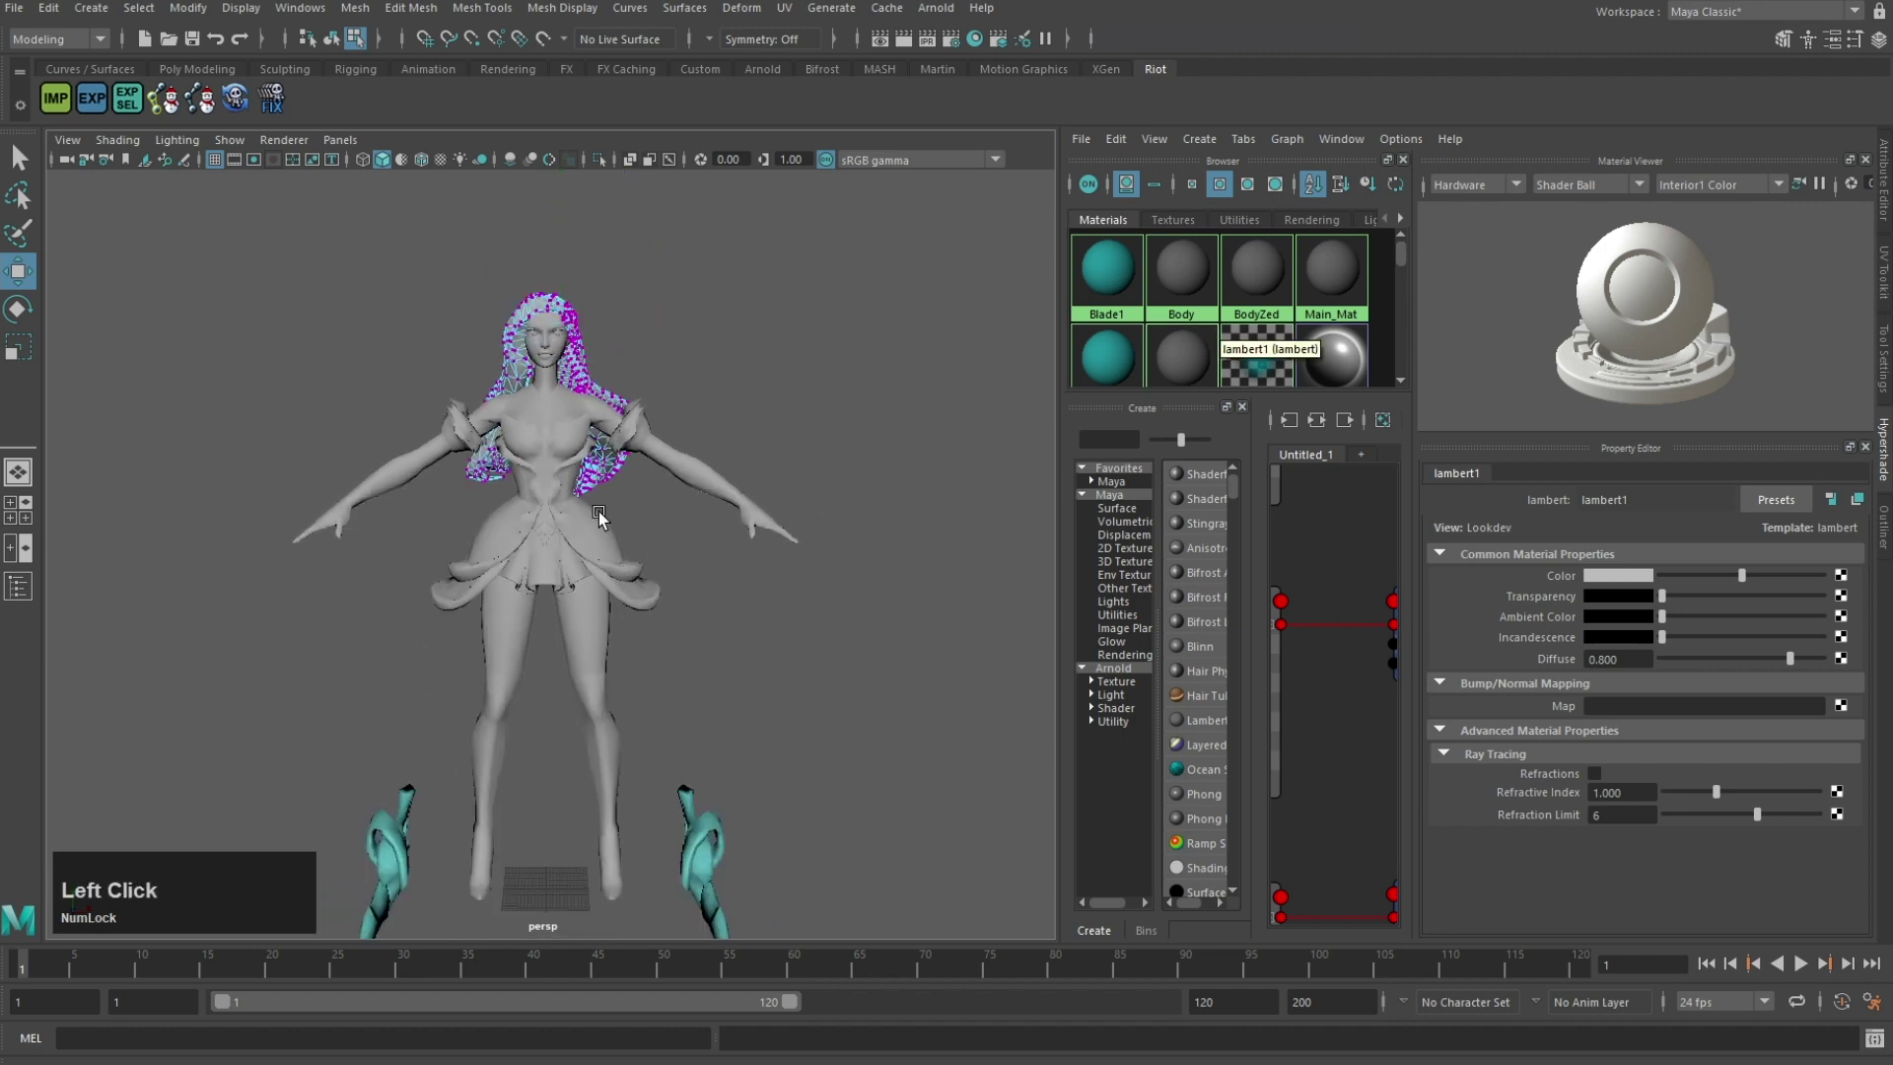
{"action": "left_click", "coordinate": [1116, 140]}
{"action": "left_click", "coordinate": [1189, 201]}
{"action": "key", "text": "F8"}
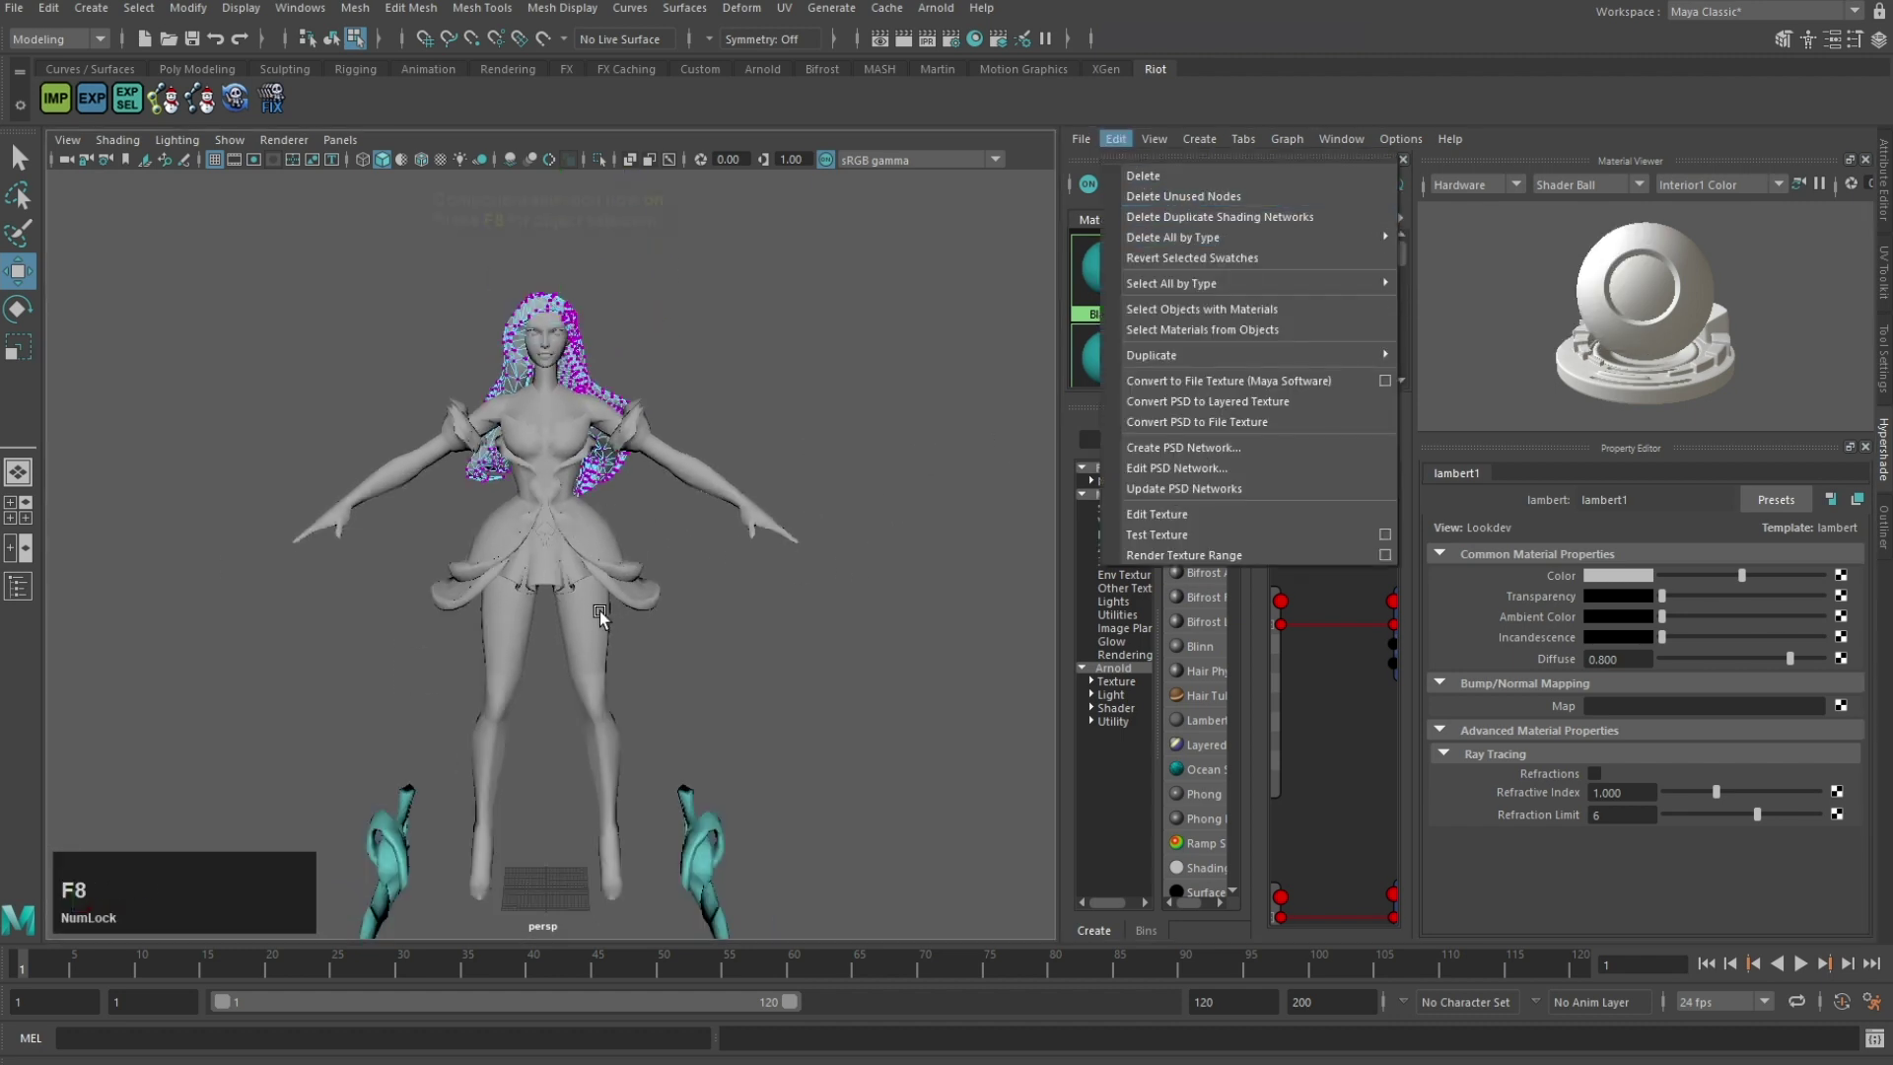
{"action": "left_click", "coordinate": [599, 611]}
{"action": "key", "text": "F8"}
{"action": "left_click", "coordinate": [1114, 139]}
{"action": "left_click", "coordinate": [1168, 193]}
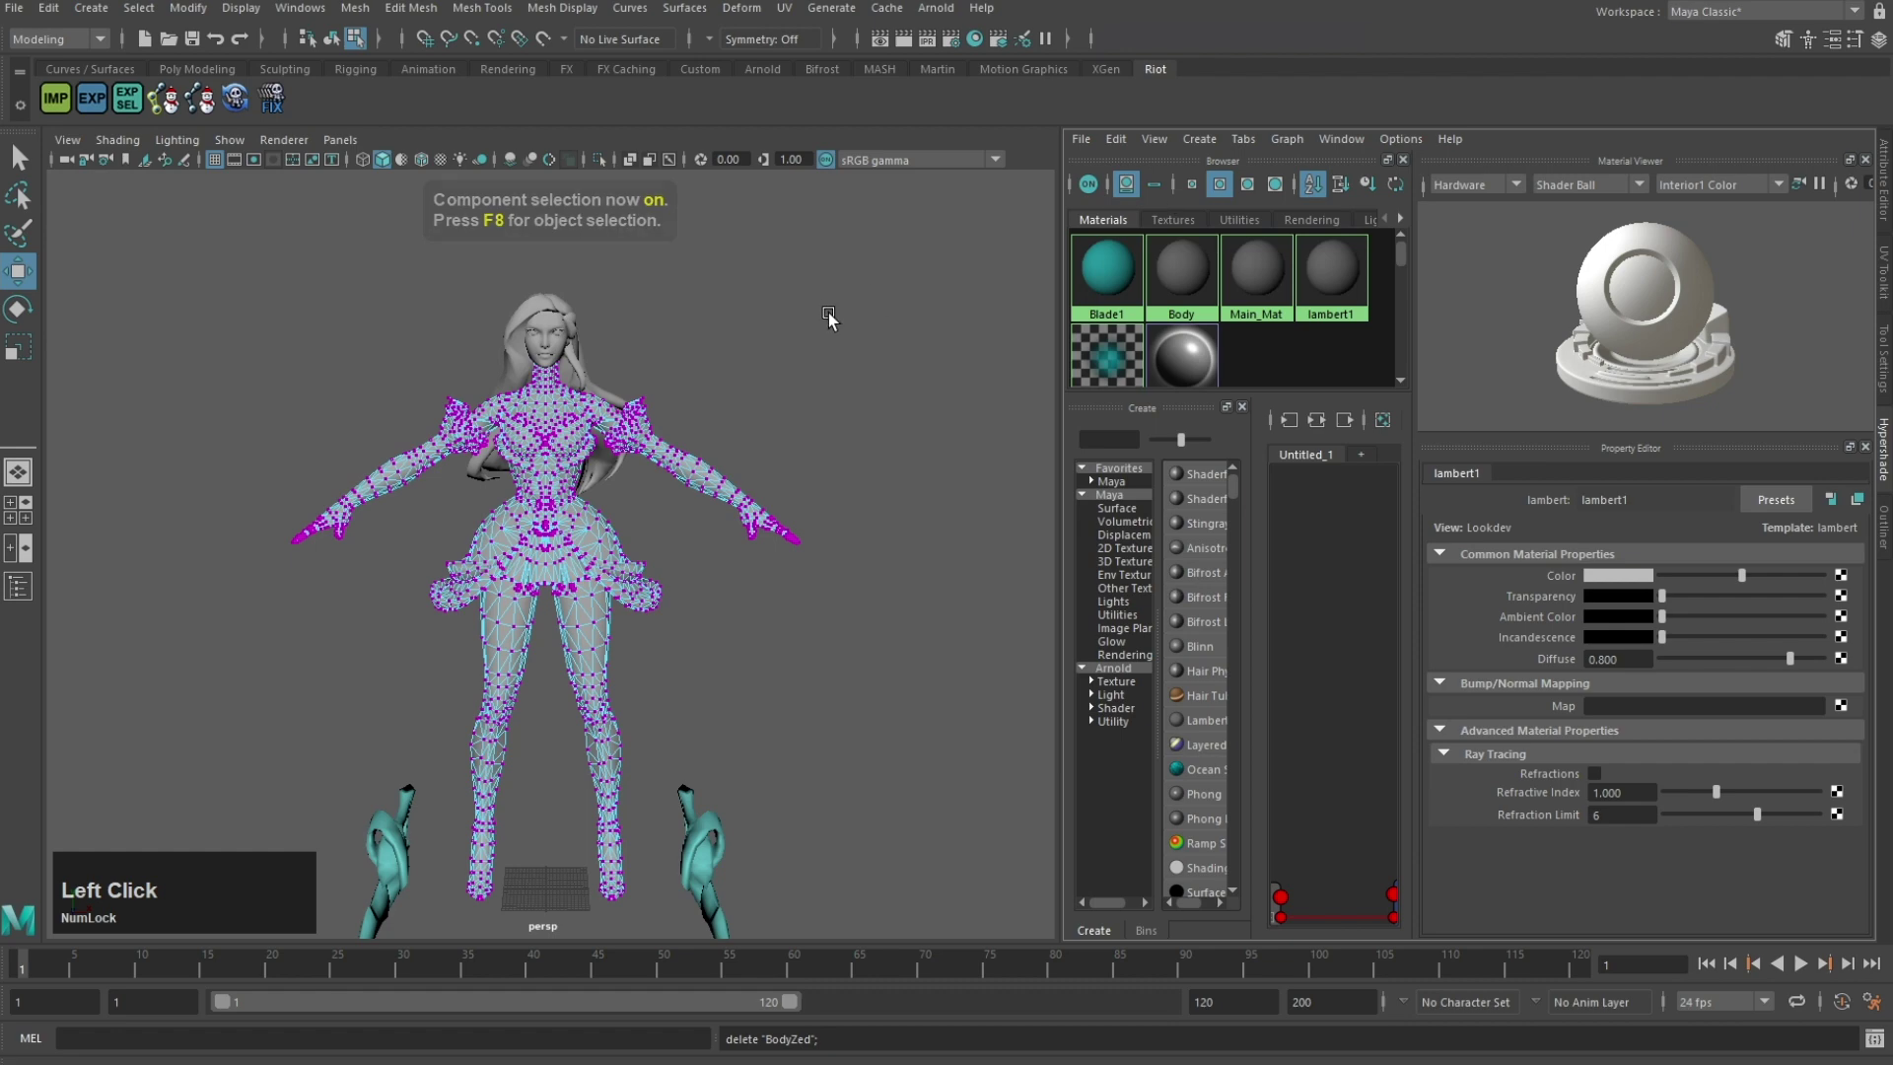
Step: Assign a new Lambert material to the whole body and delete the unused Body material
{"action": "key", "text": "F8"}
{"action": "right_click_drag", "start_coordinate": [722, 322], "coordinate": [917, 892]}
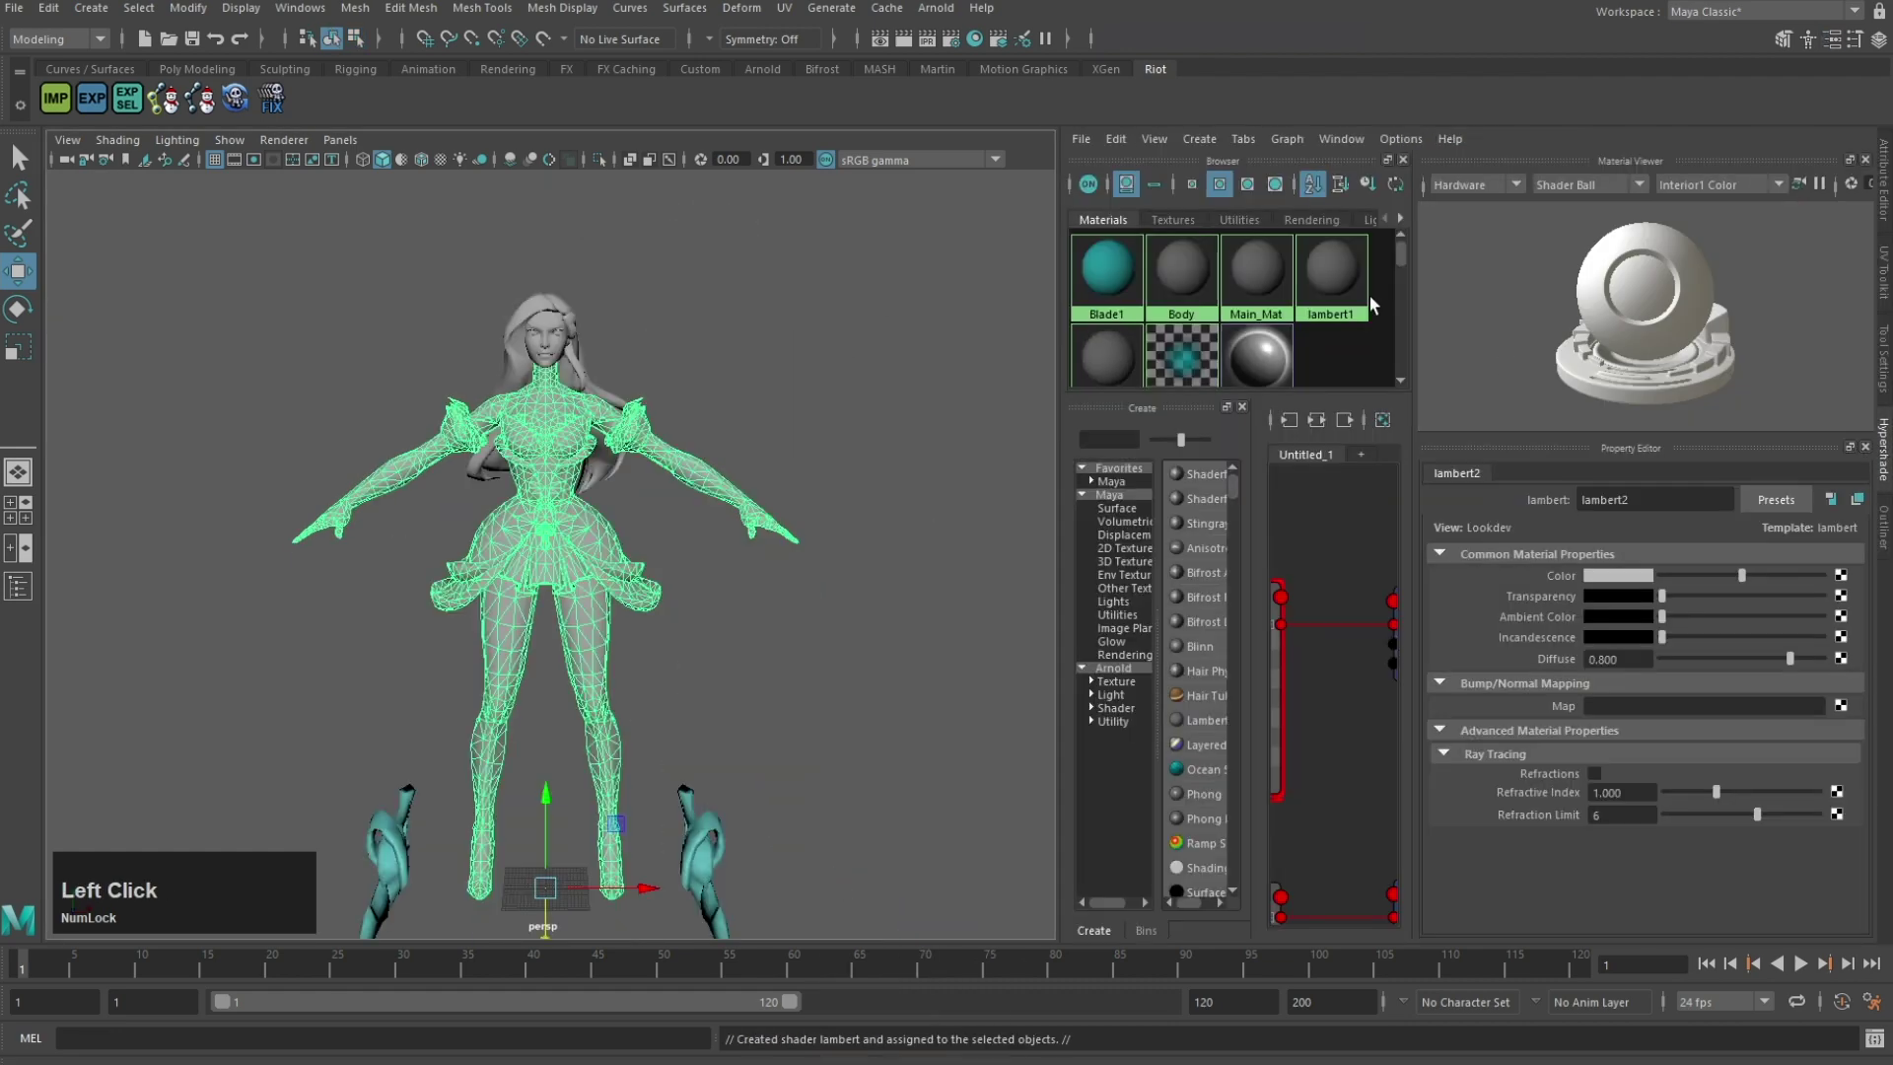
{"action": "left_click", "coordinate": [1115, 140]}
{"action": "left_click", "coordinate": [1173, 196]}
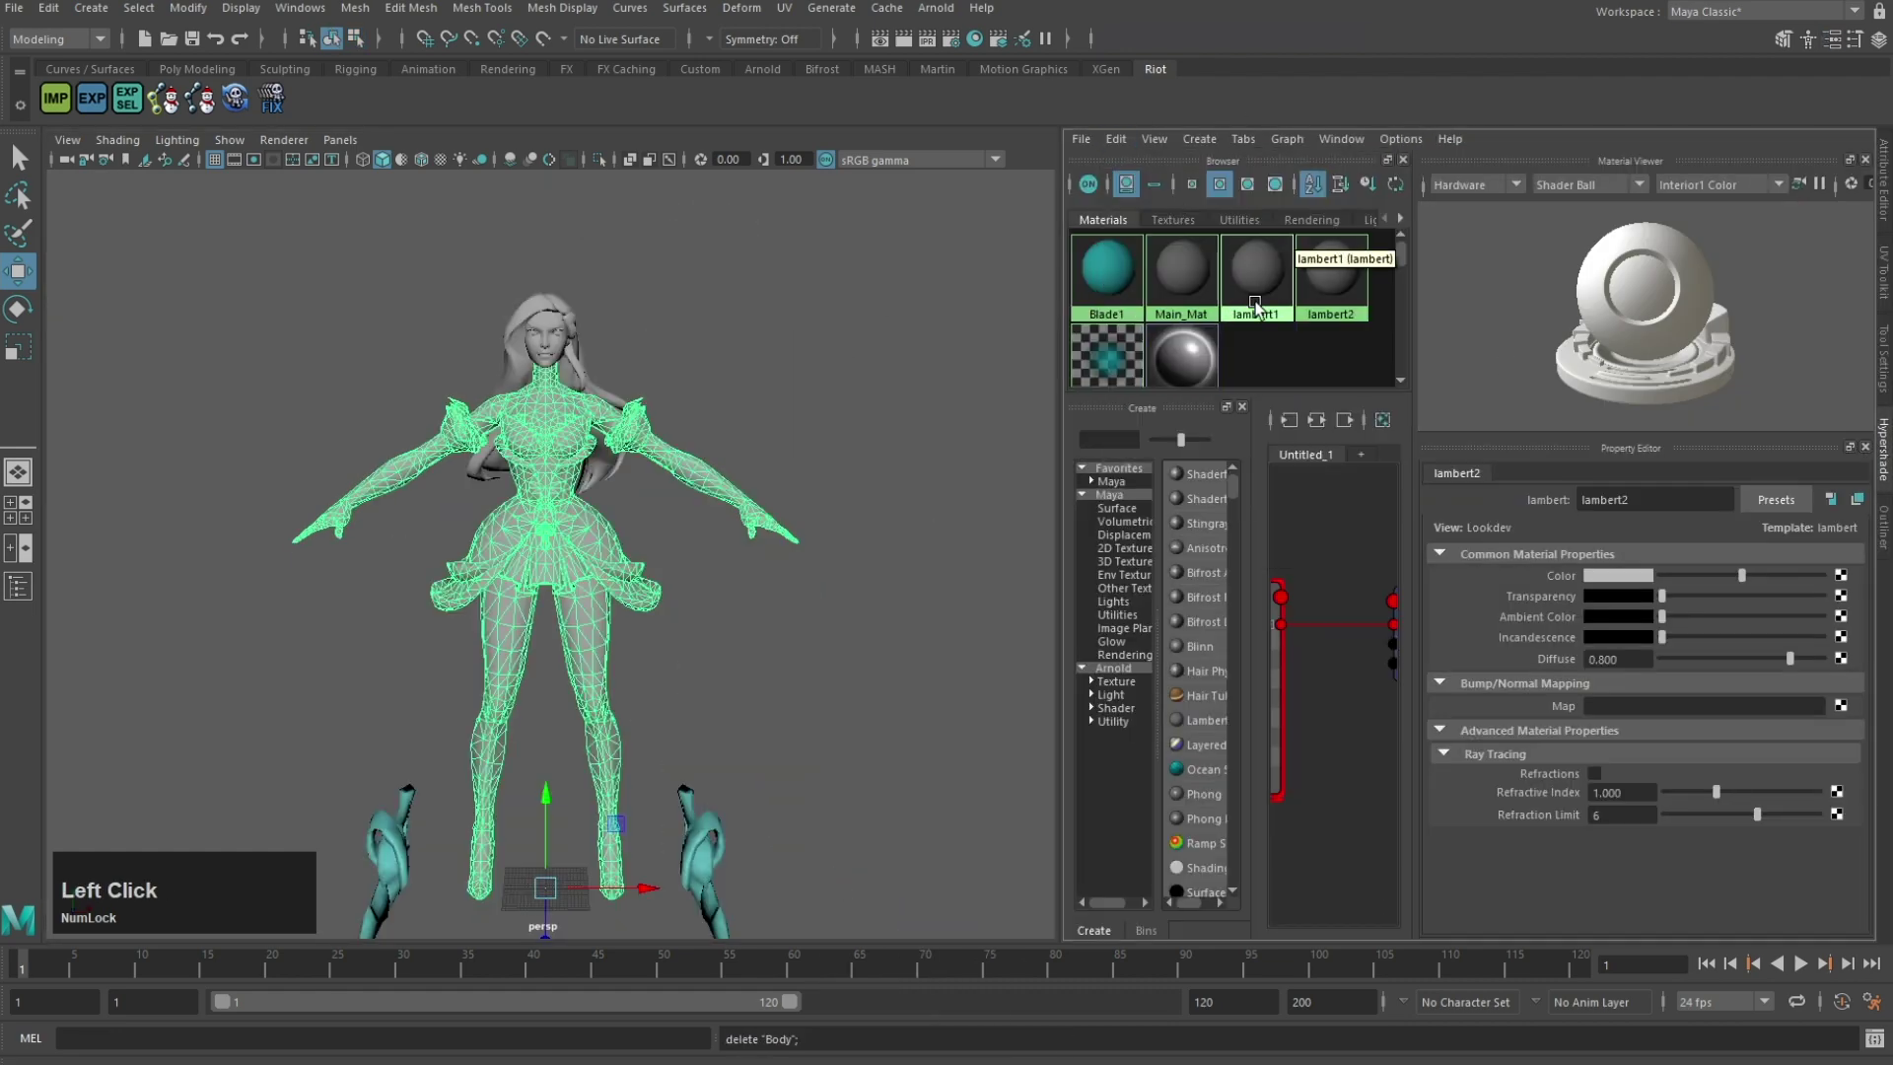
Step: Map a file texture to lambert2's color and load body.dds from the Withered Rose Katarina Resources folder
{"action": "left_click", "coordinate": [1330, 278]}
{"action": "left_click", "coordinate": [1840, 576]}
{"action": "left_click", "coordinate": [1171, 348]}
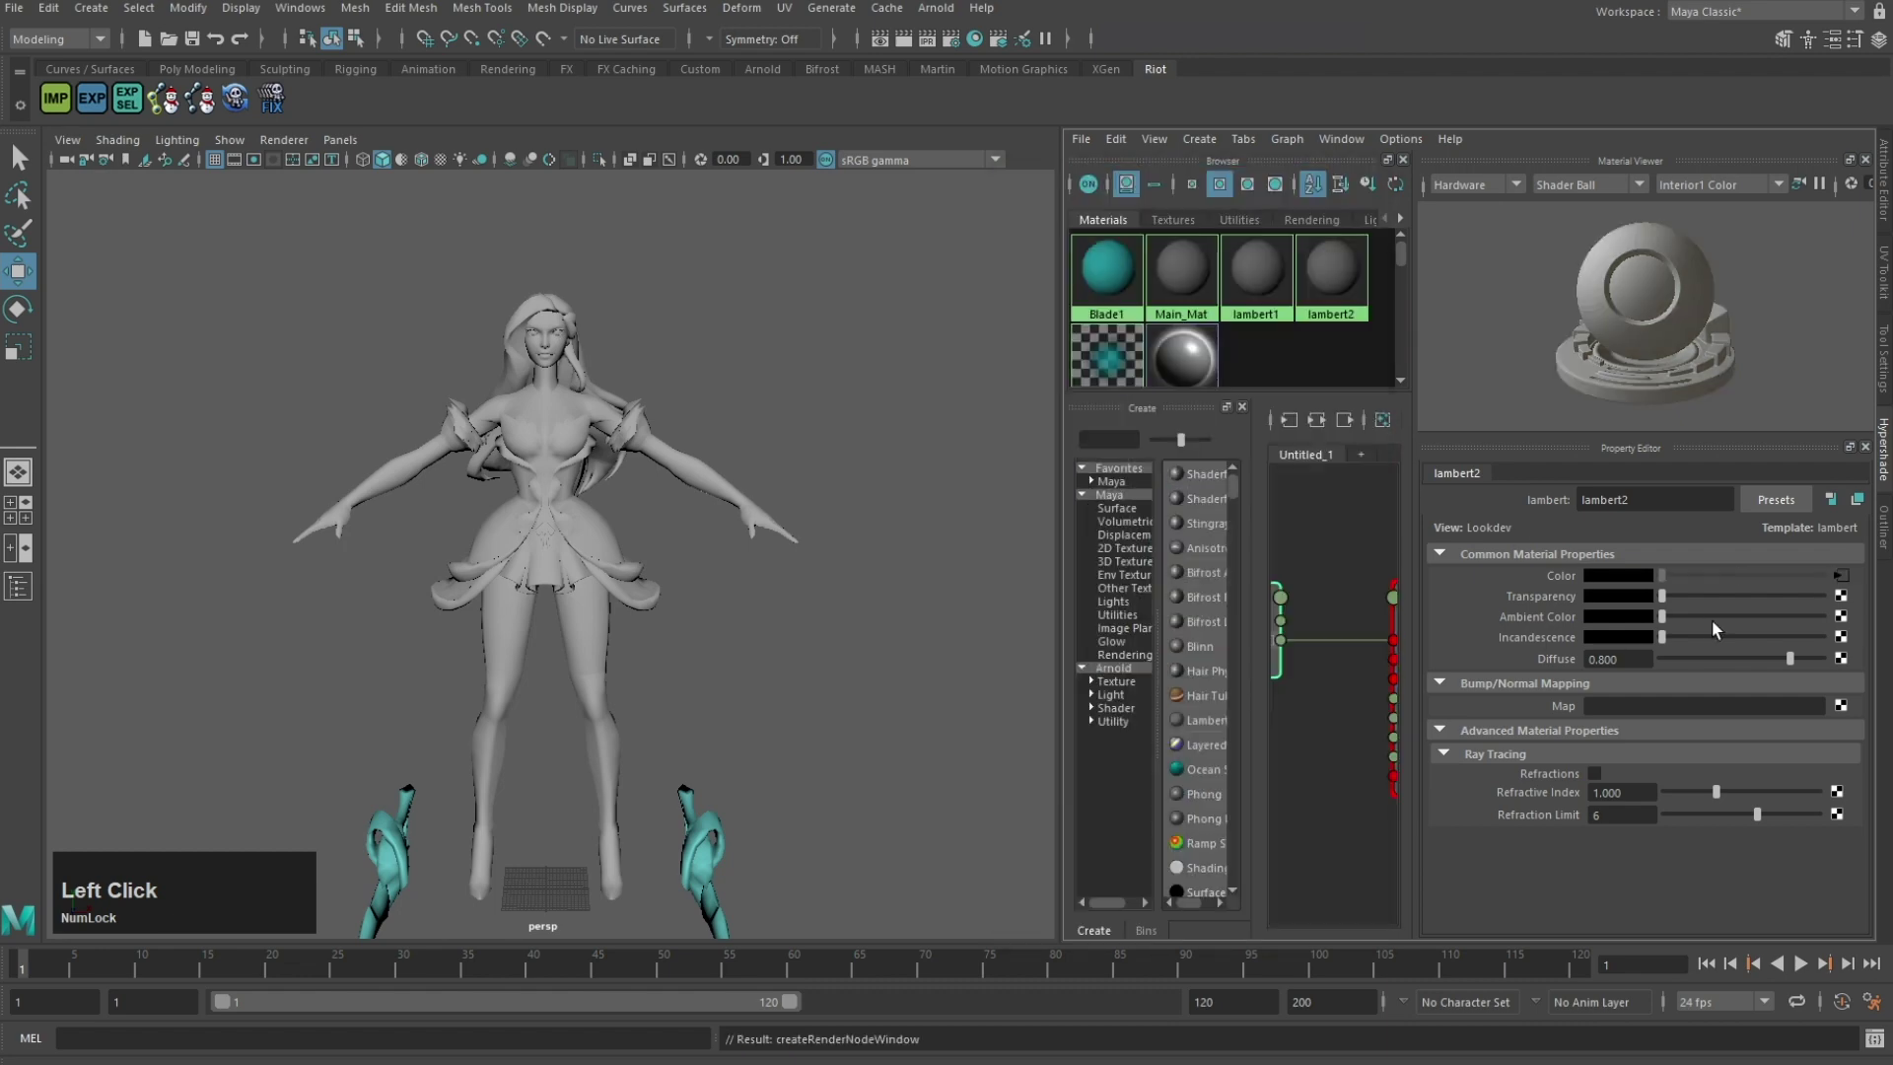
{"action": "left_click", "coordinate": [1847, 642]}
{"action": "left_click", "coordinate": [803, 507]}
{"action": "double_click", "coordinate": [922, 480]}
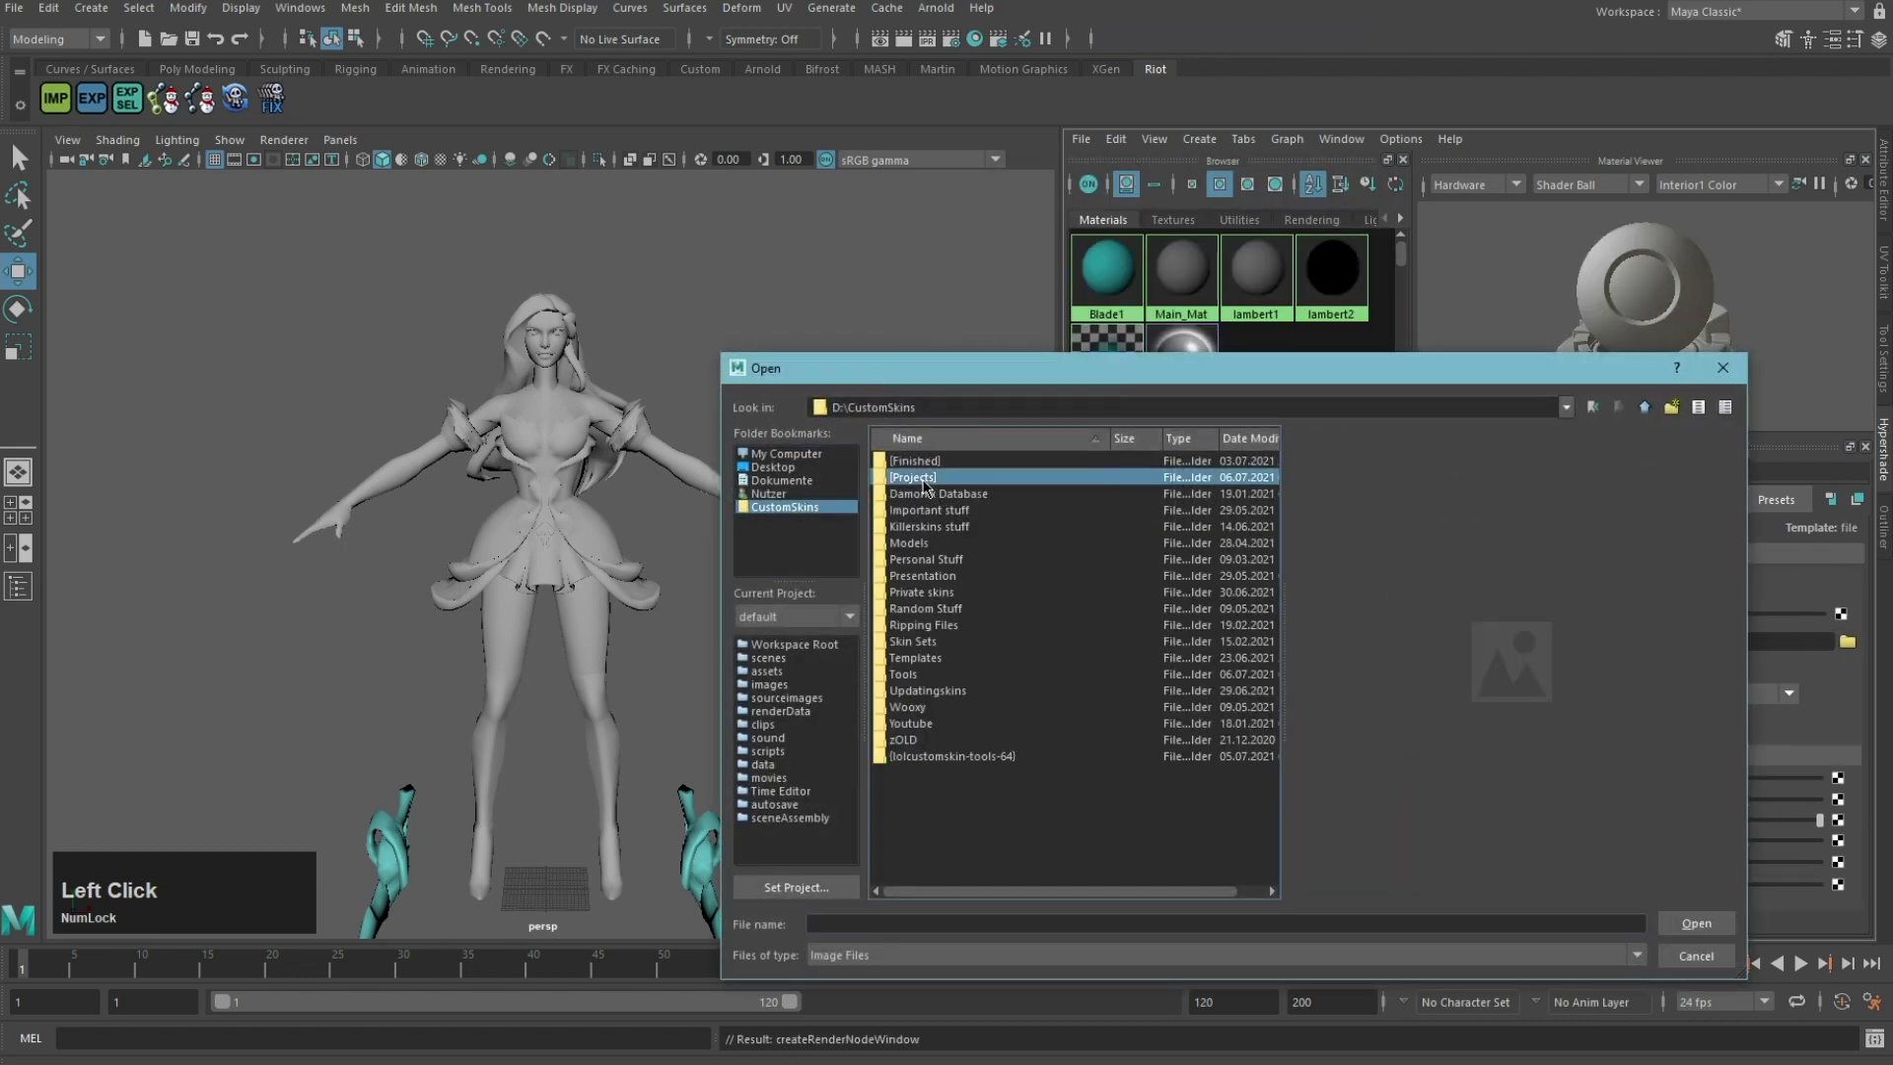
{"action": "scroll", "coordinate": [1010, 570], "scroll_direction": "down", "scroll_amount": 9}
{"action": "scroll", "coordinate": [1013, 577], "scroll_direction": "down", "scroll_amount": 3}
{"action": "double_click", "coordinate": [944, 804]}
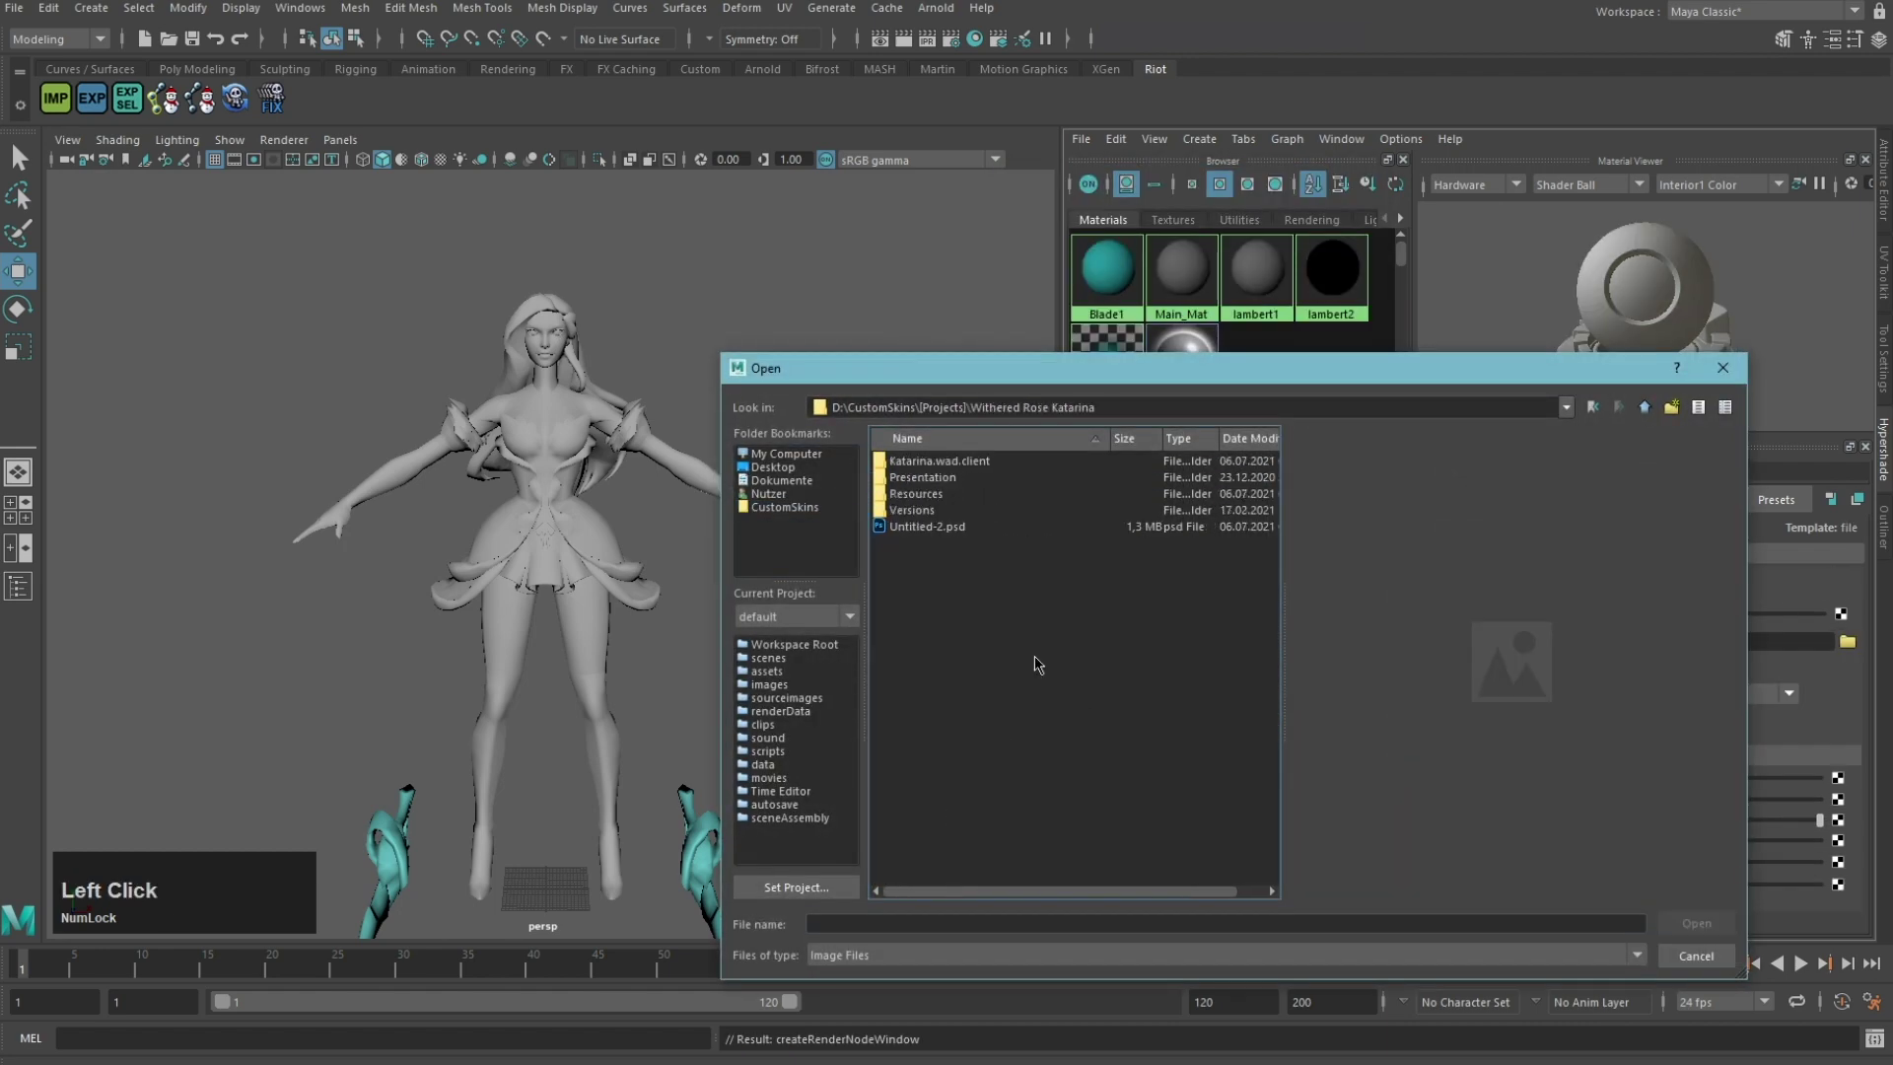
{"action": "double_click", "coordinate": [916, 493]}
{"action": "double_click", "coordinate": [911, 463]}
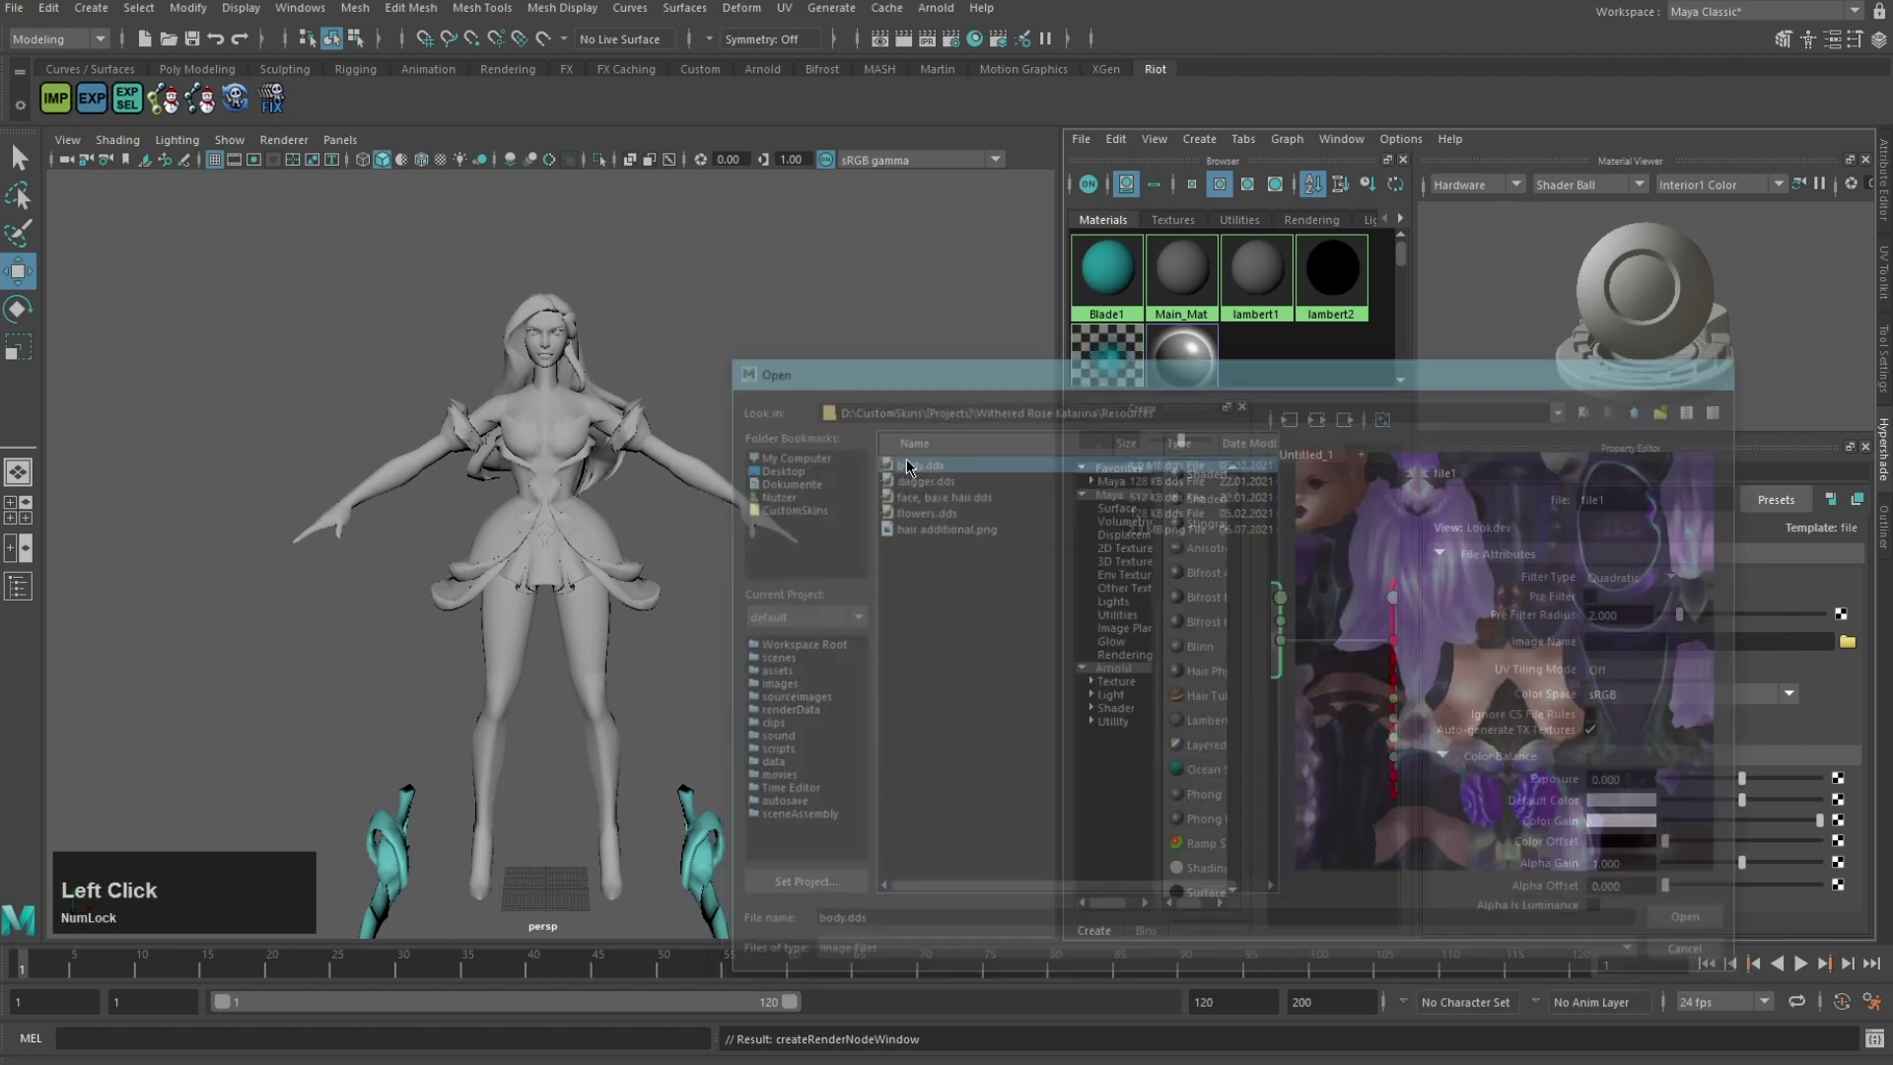
Step: Turn on textured display in the viewport and open the Viewport 2.0 settings to check the transparency algorithm
{"action": "left_click", "coordinate": [439, 160]}
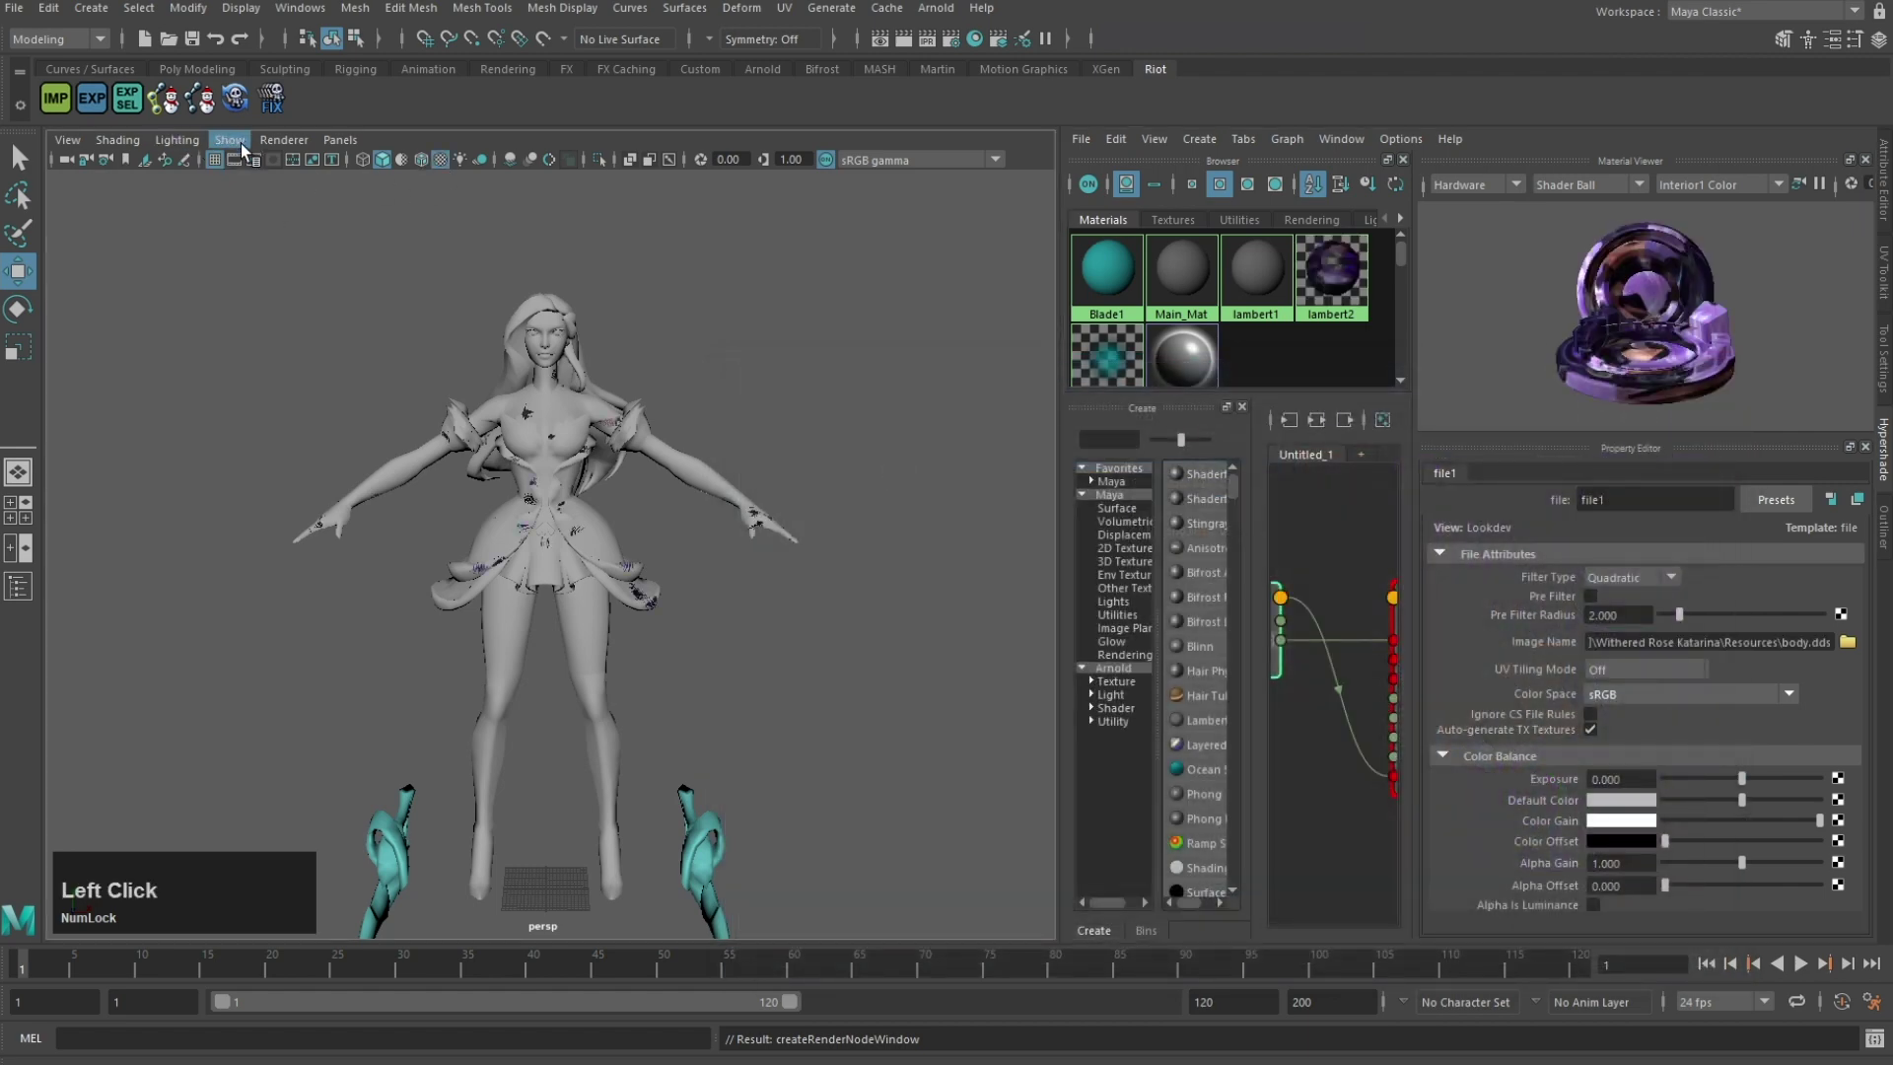
{"action": "scroll", "coordinate": [578, 442], "scroll_direction": "up", "scroll_amount": 4}
{"action": "left_click", "coordinate": [577, 441]}
{"action": "left_click", "coordinate": [285, 141]}
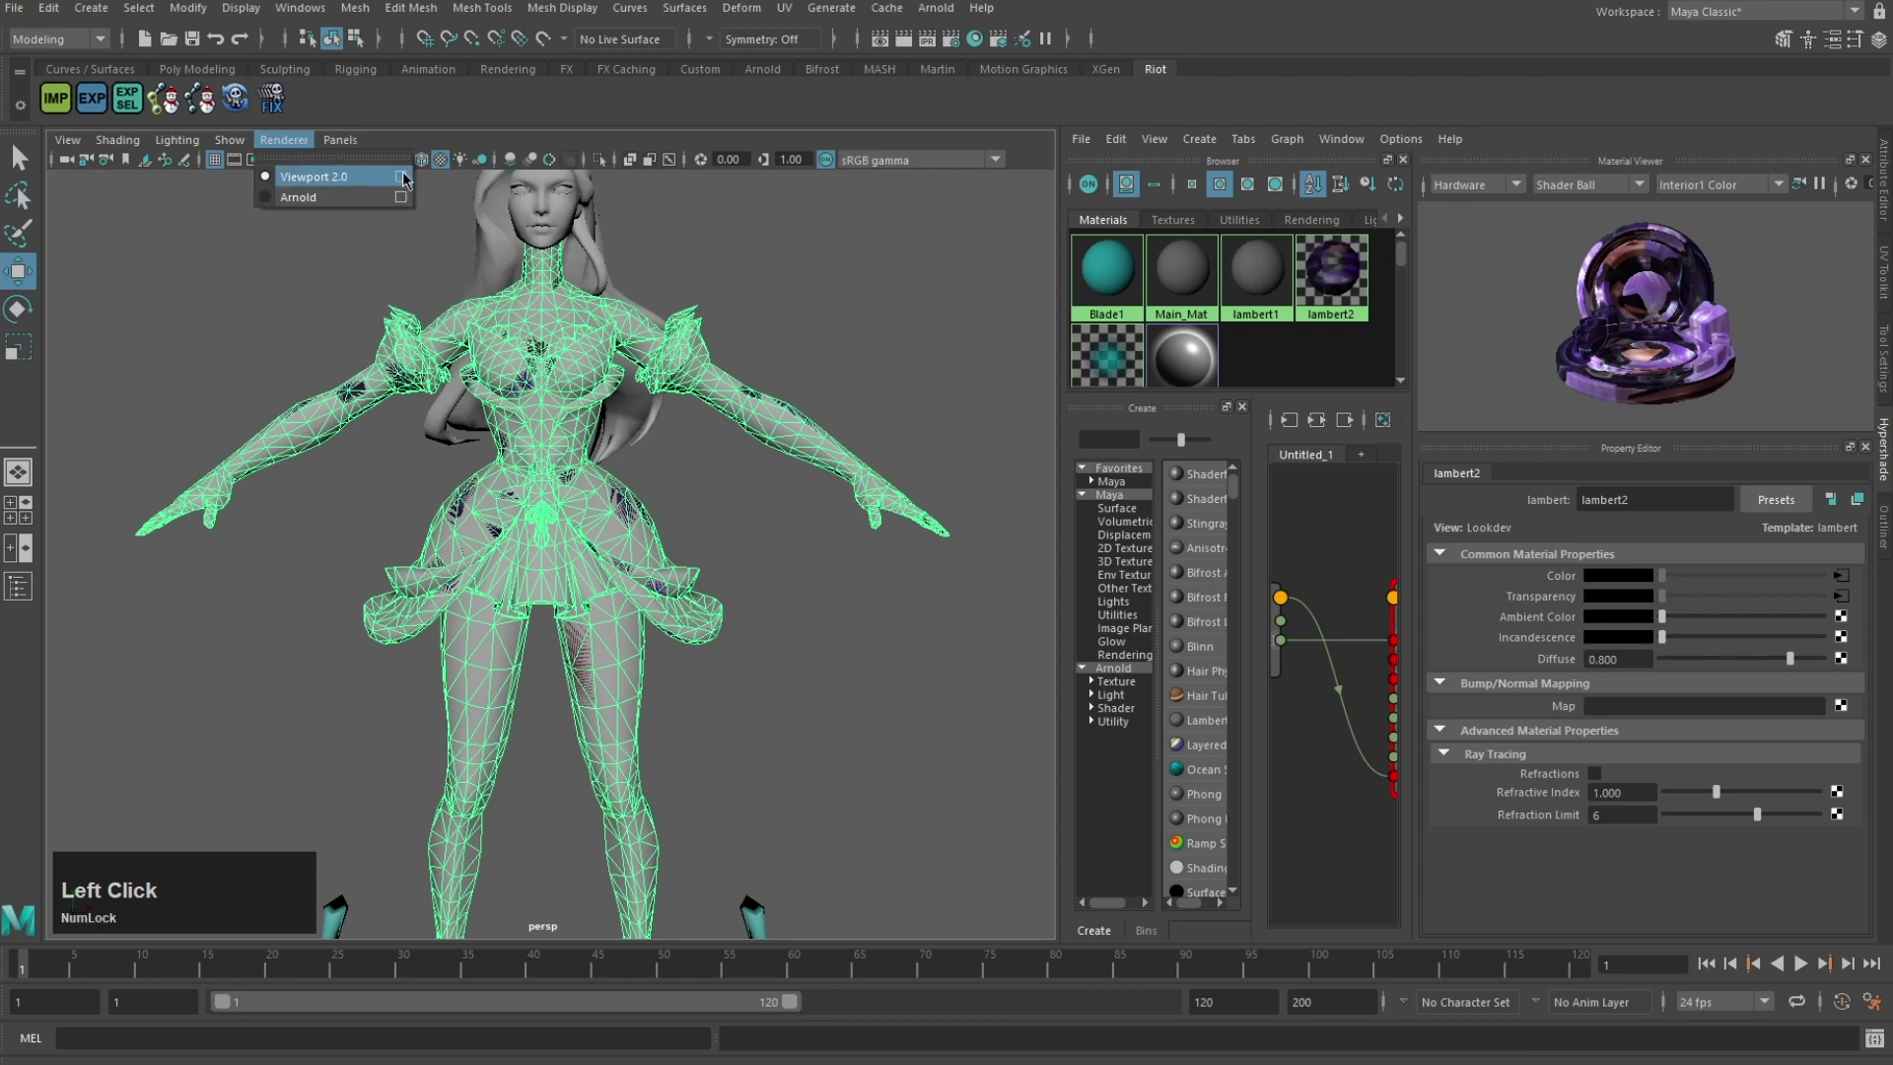
{"action": "left_click", "coordinate": [405, 177]}
{"action": "left_click", "coordinate": [1199, 210]}
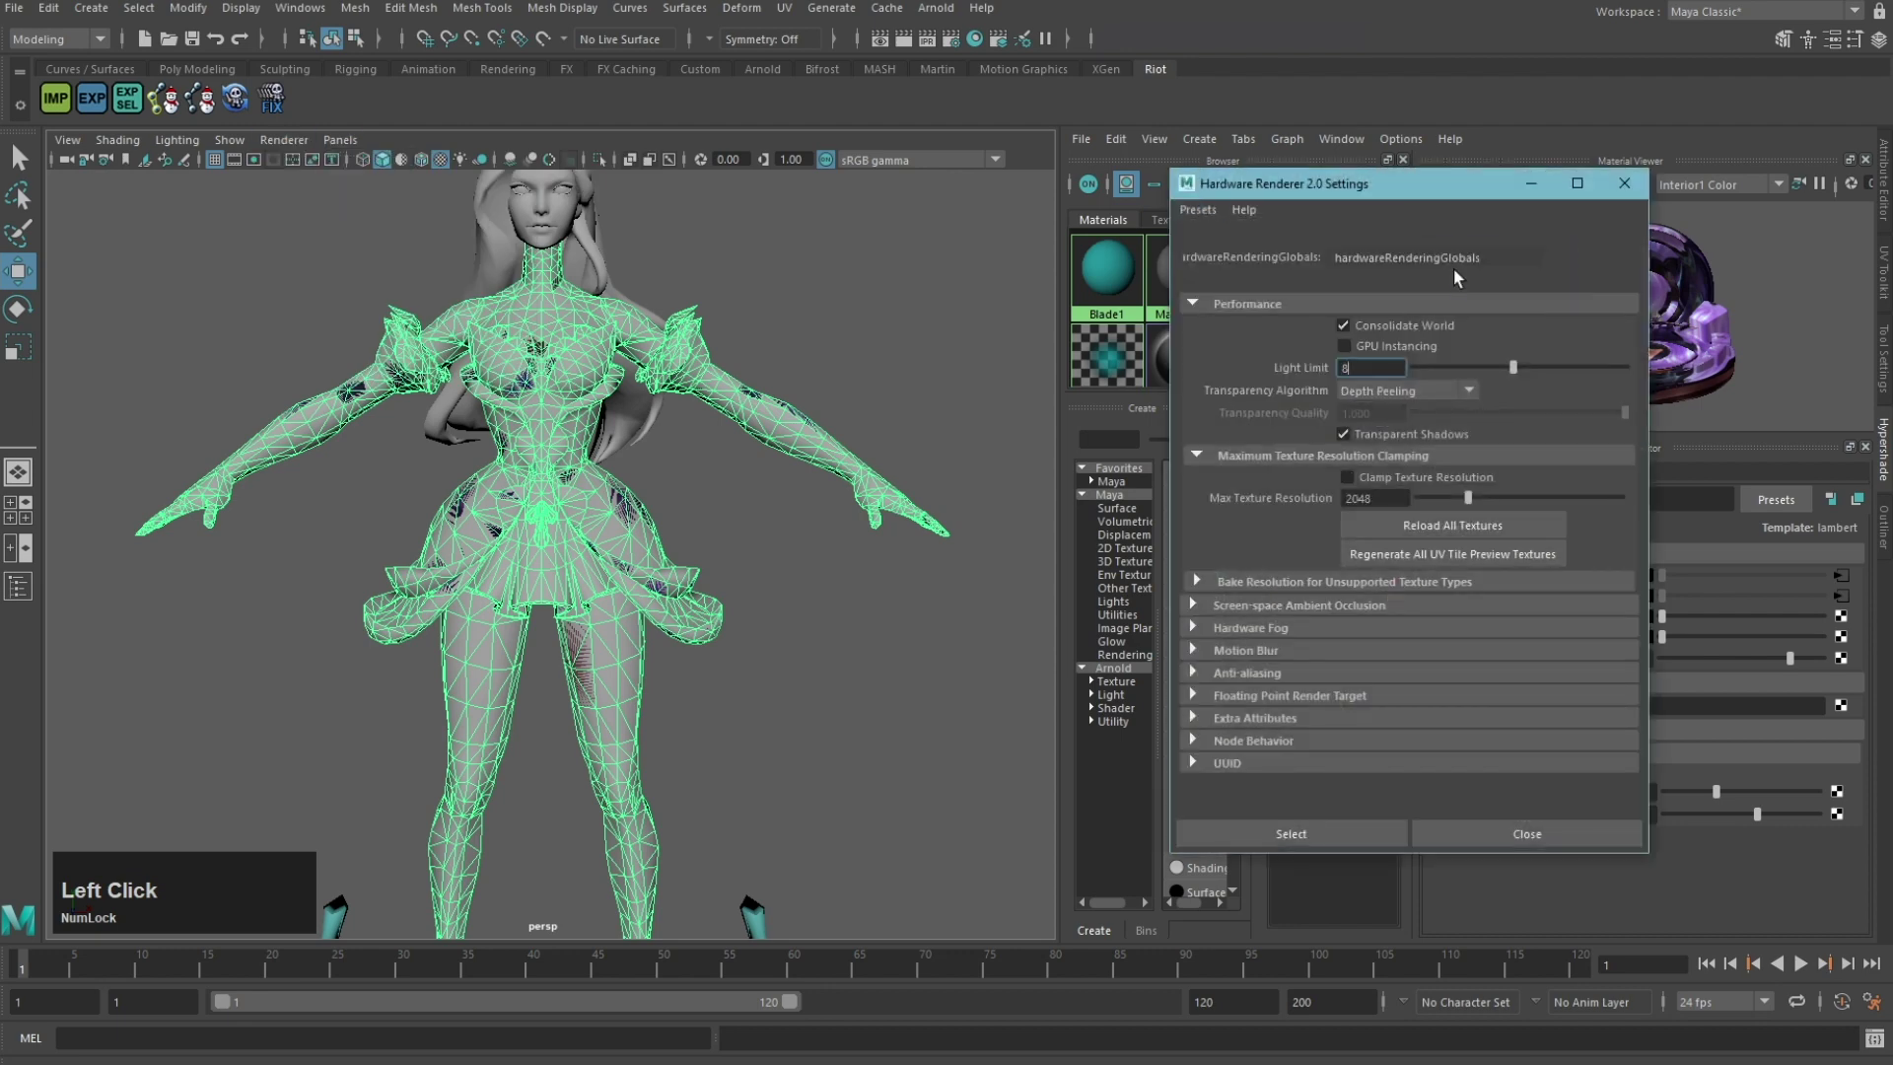
{"action": "left_click", "coordinate": [1623, 183]}
Step: Open the UV Editor for the body to check its UVs, close it and deselect the body
{"action": "left_click", "coordinate": [228, 71]}
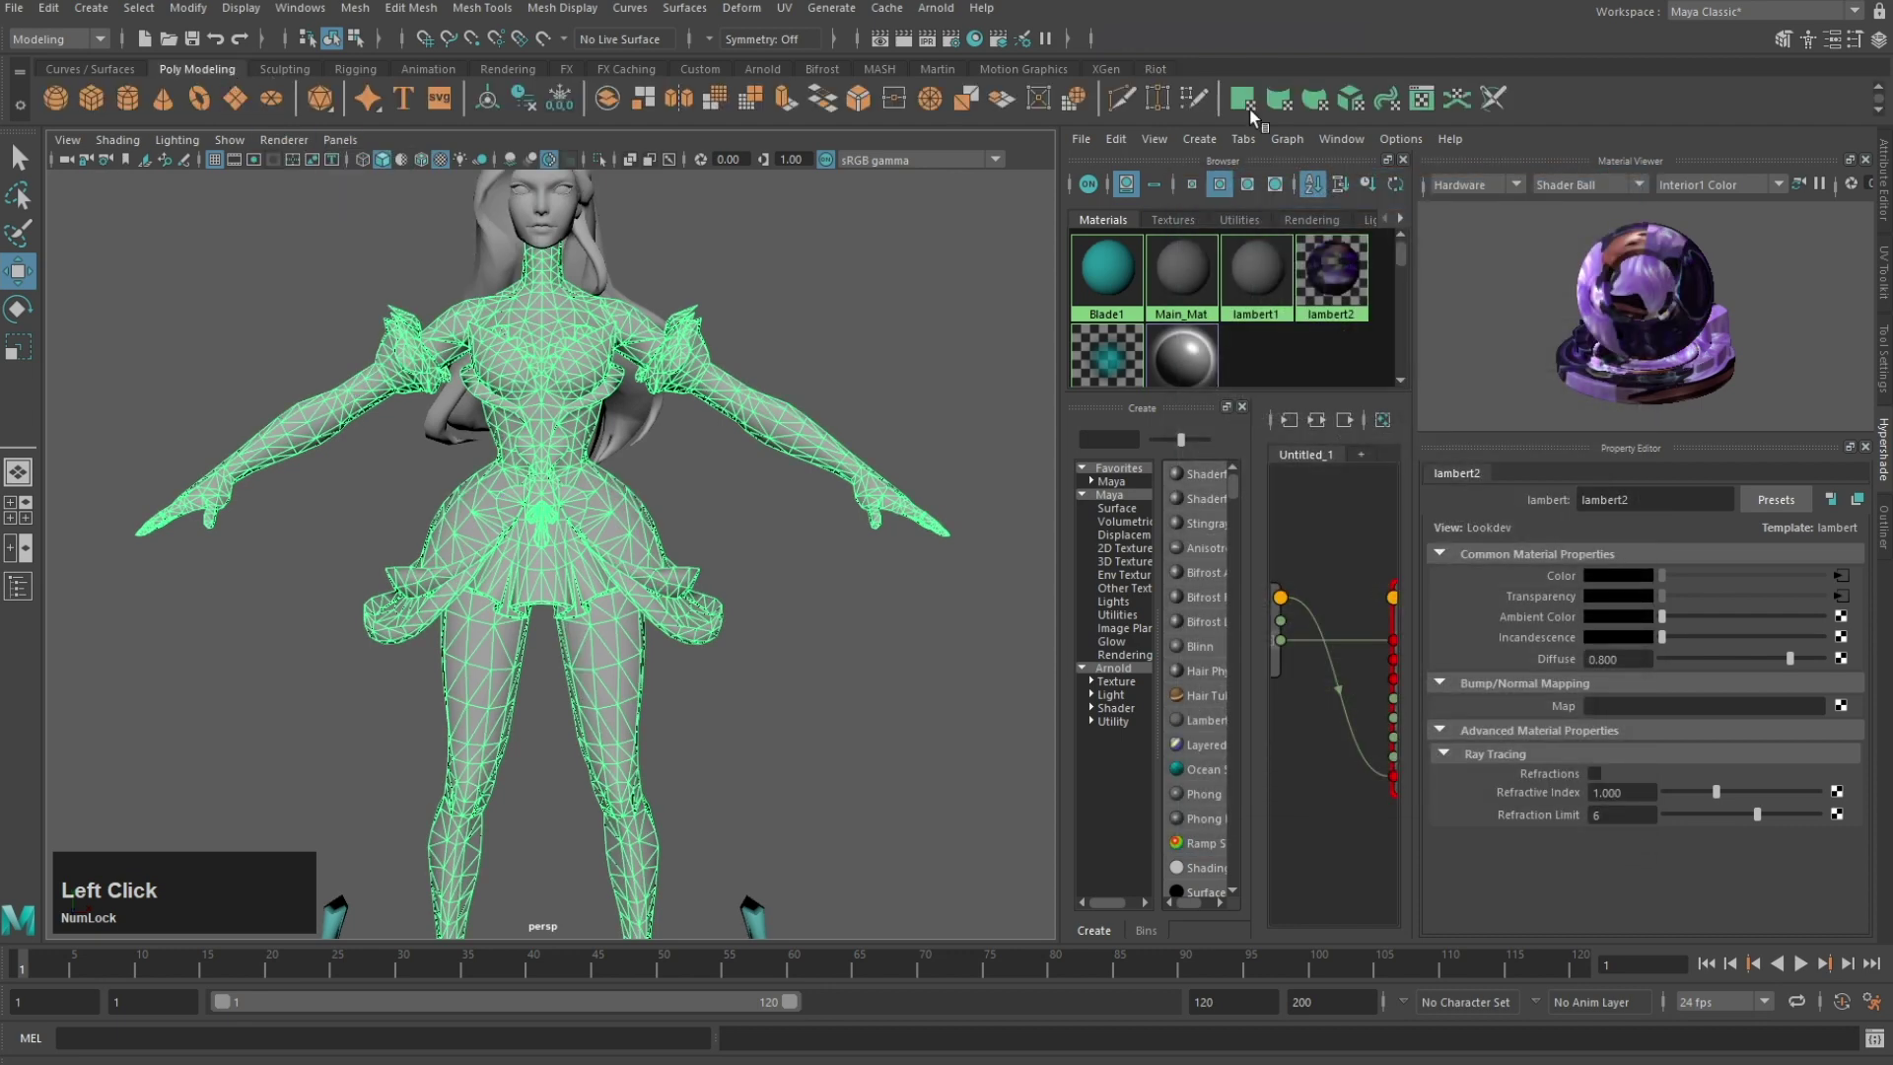
{"action": "left_click", "coordinate": [1428, 98]}
{"action": "left_click", "coordinate": [1652, 95]}
{"action": "left_click", "coordinate": [754, 298]}
{"action": "middle_click_drag", "start_coordinate": [713, 290], "coordinate": [747, 393], "text": "alt"}
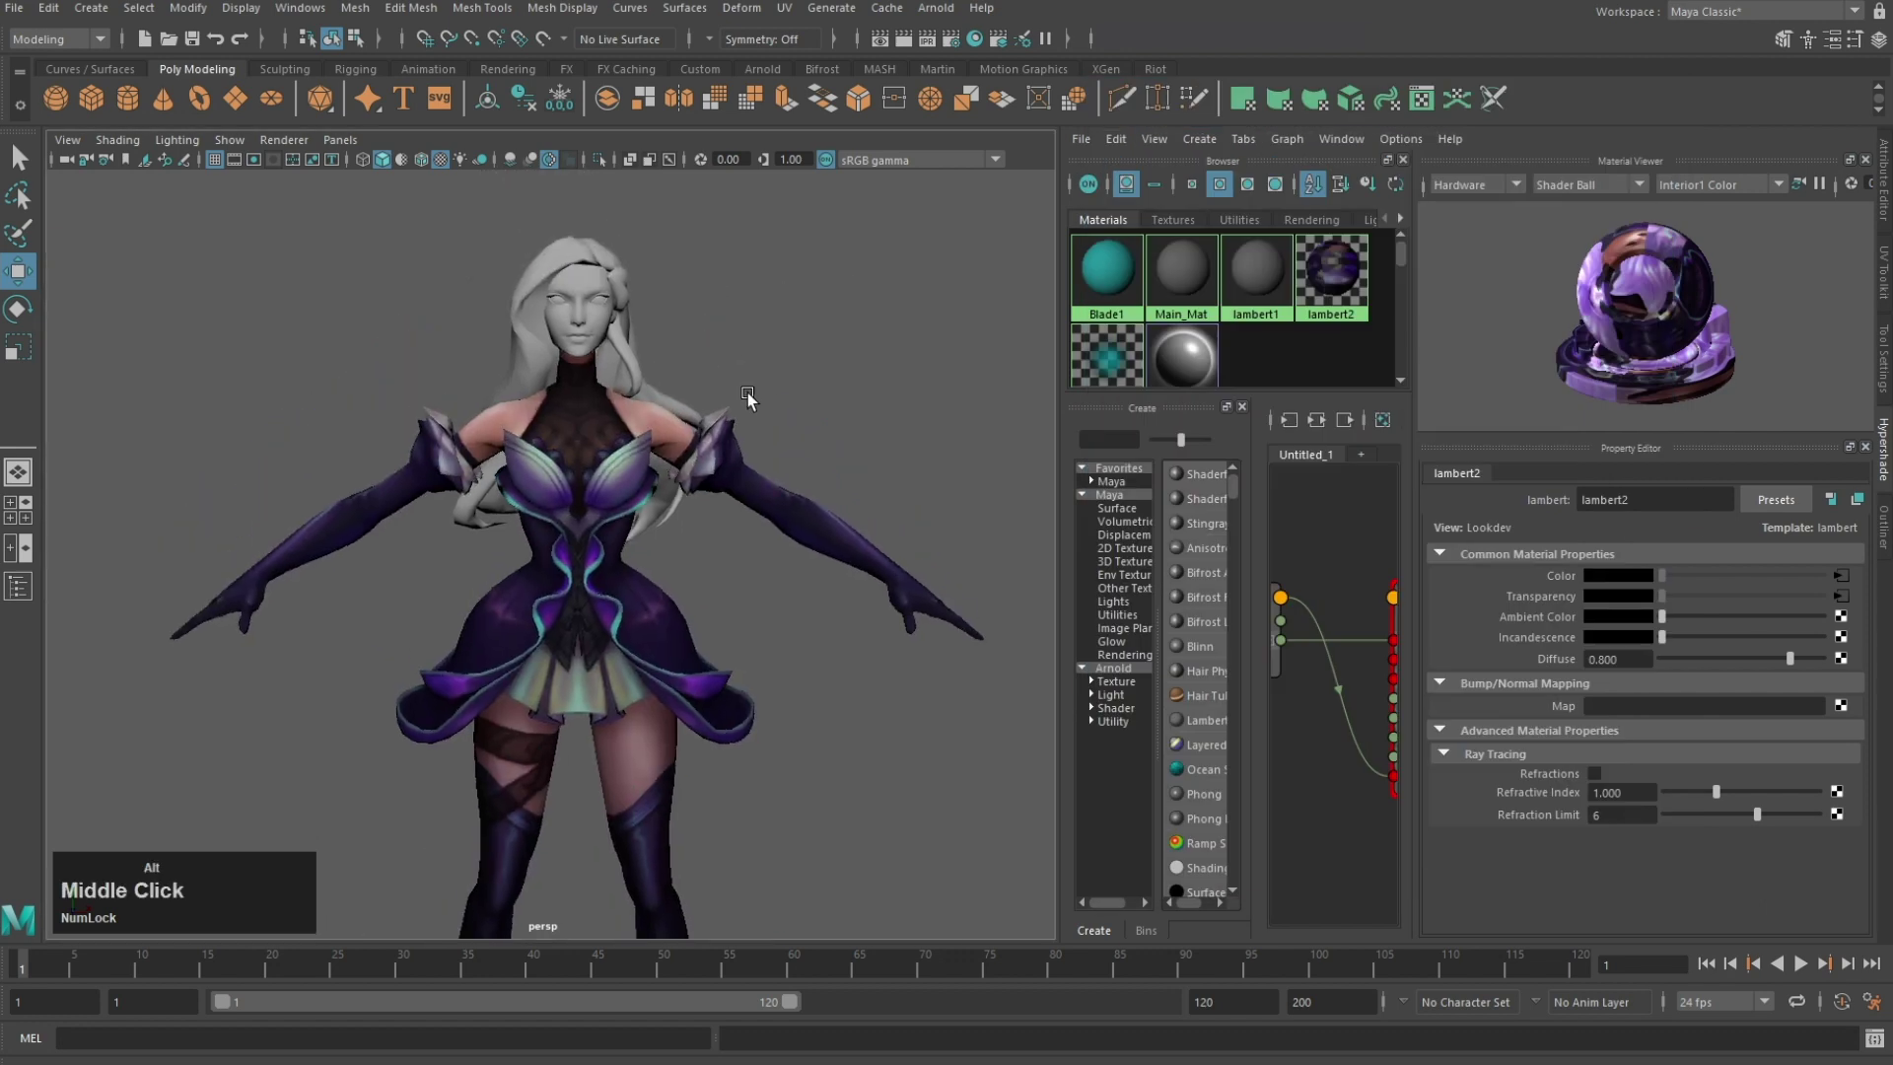
Step: Assign a new Lambert material to the polygons of the face and delete the unused Main_Mat material
{"action": "scroll", "coordinate": [690, 384], "scroll_direction": "up", "scroll_amount": 3}
{"action": "left_click", "coordinate": [599, 357]}
{"action": "scroll", "coordinate": [784, 370], "scroll_direction": "down", "scroll_amount": 5}
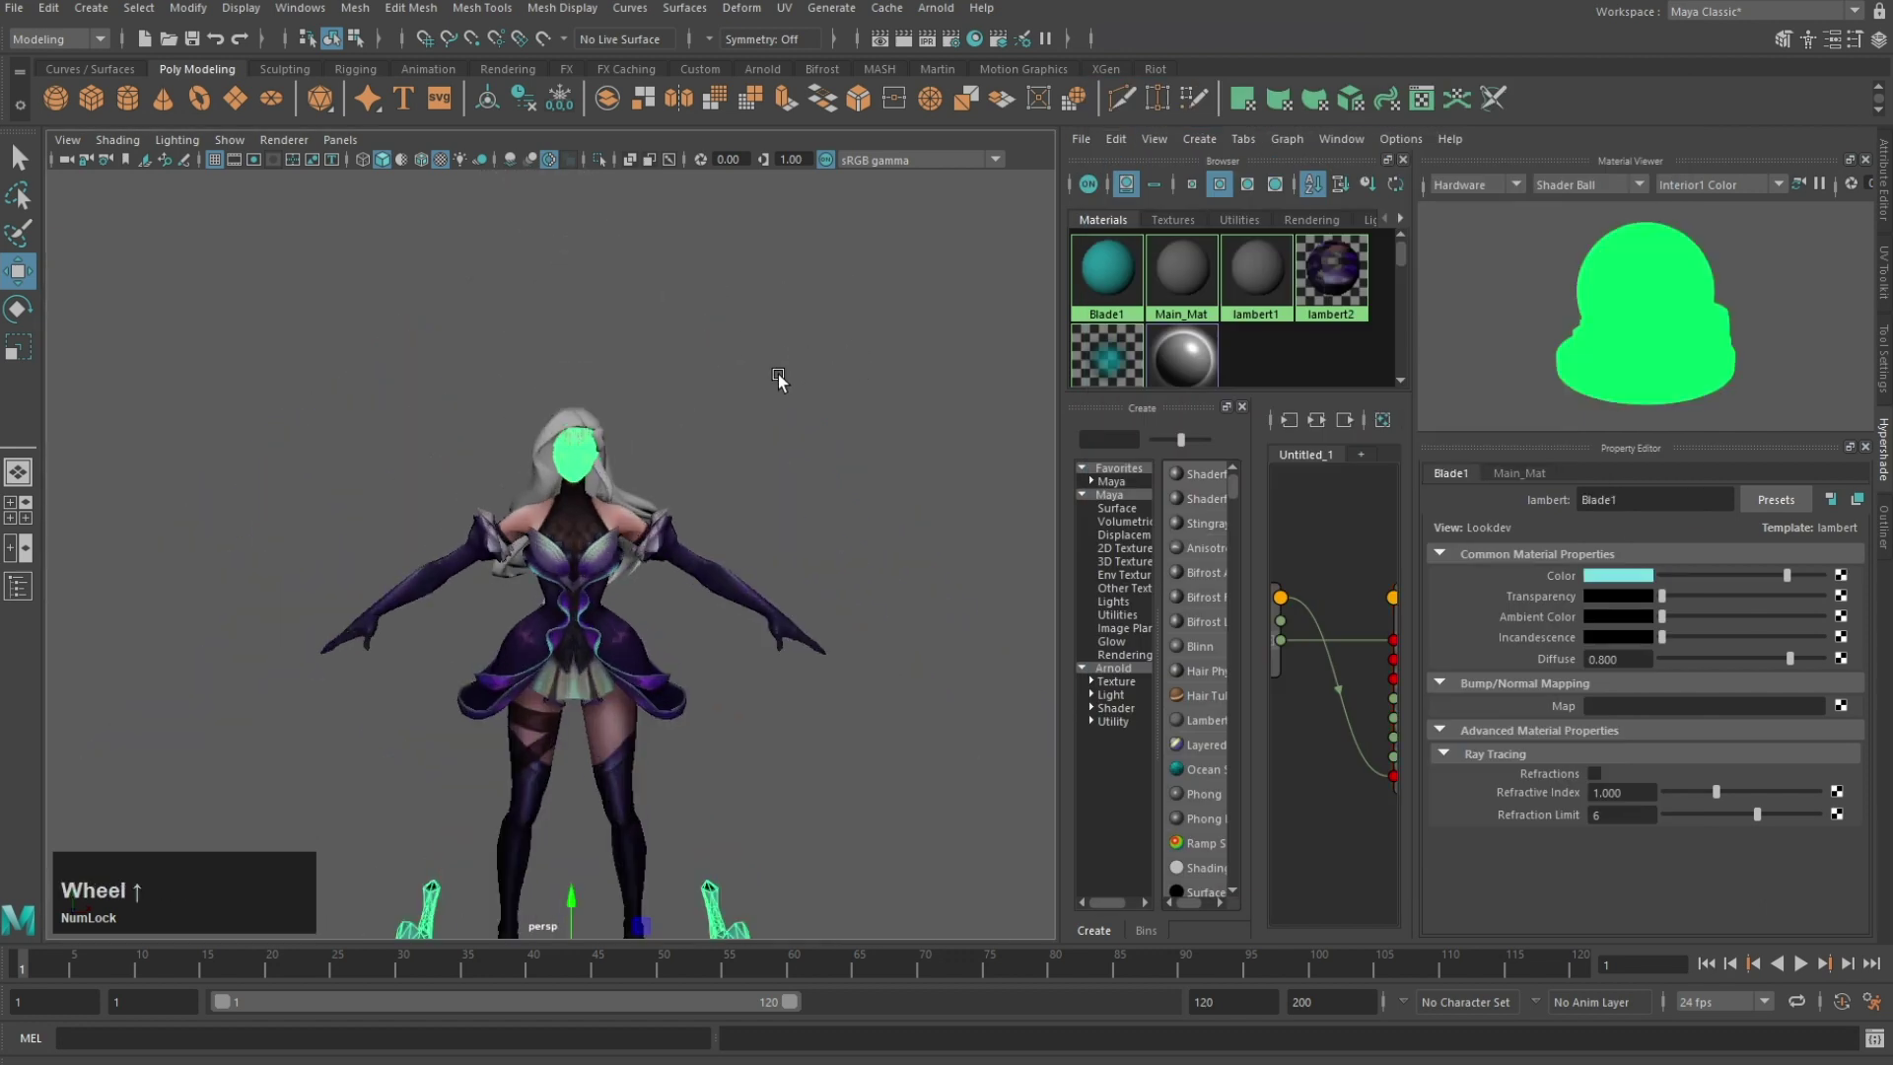
{"action": "key", "text": "F11"}
{"action": "right_click_drag", "start_coordinate": [800, 335], "coordinate": [936, 901]}
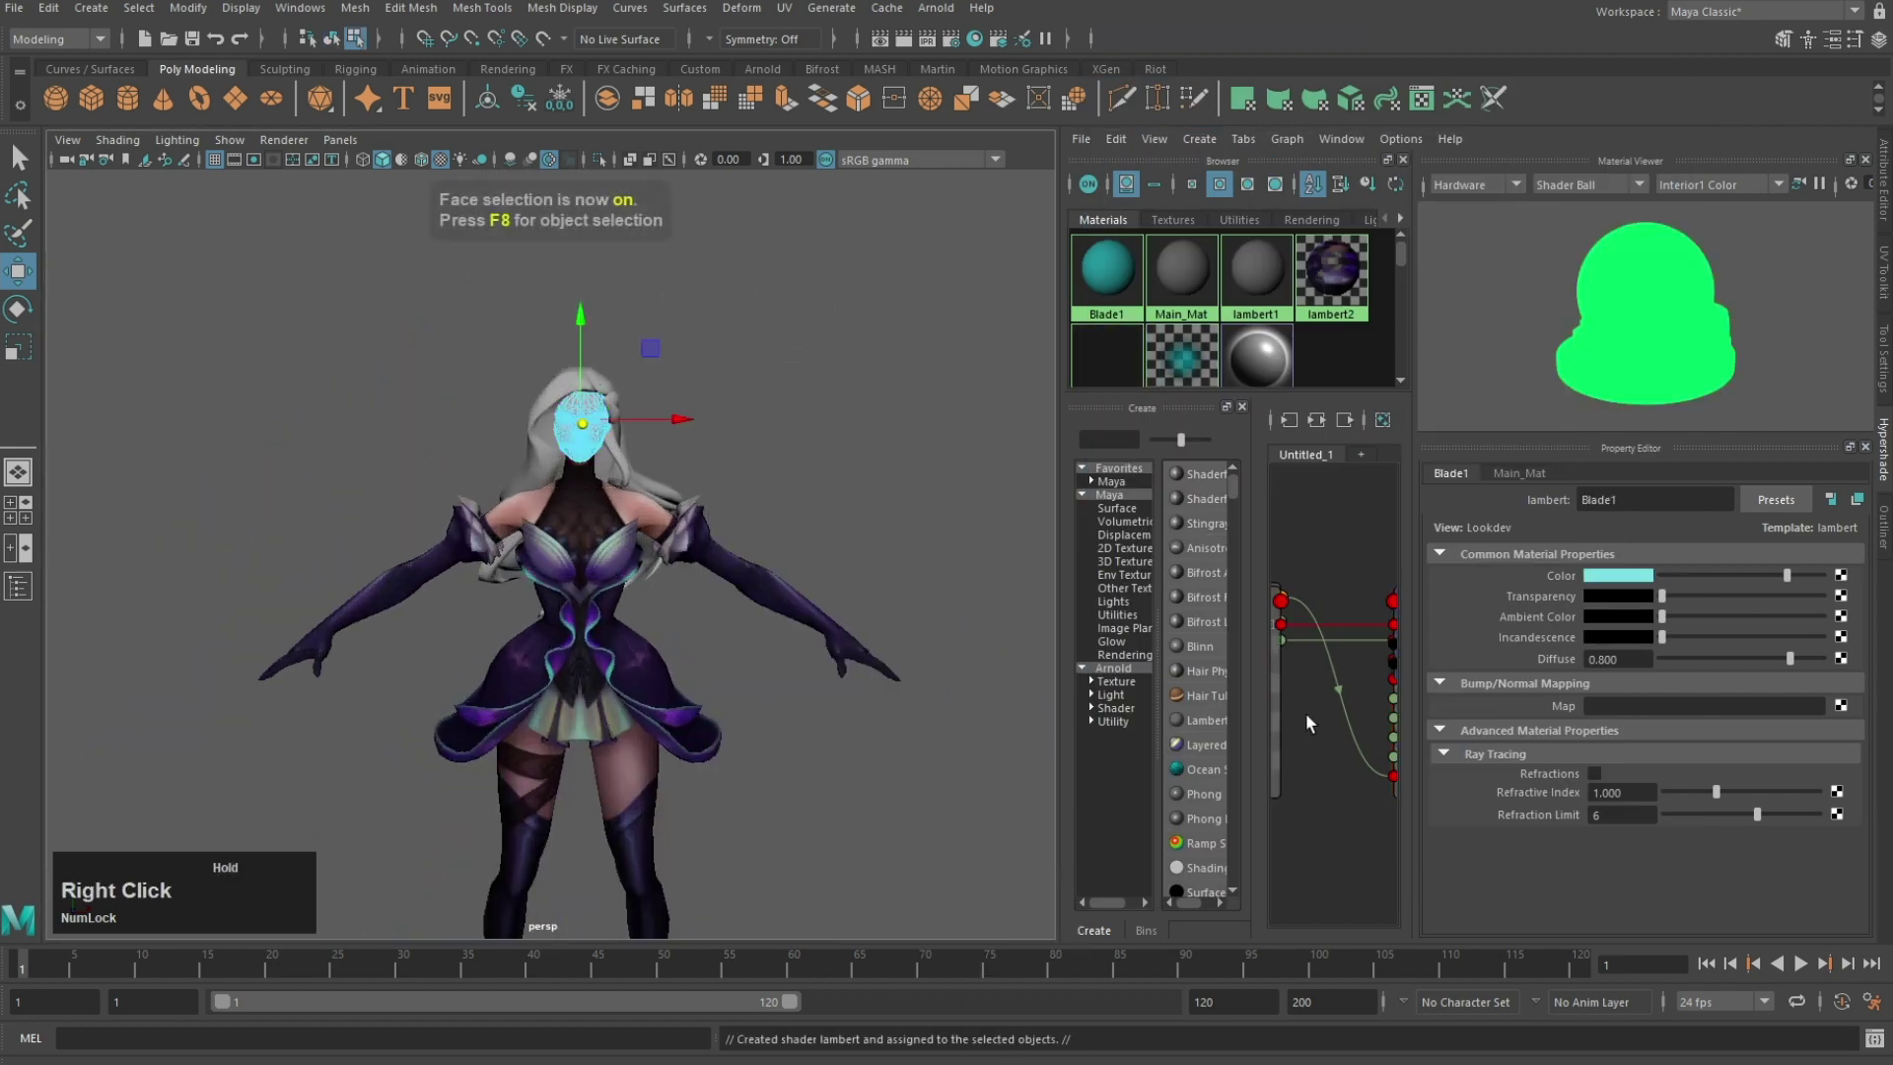
{"action": "left_click", "coordinate": [1883, 449]}
{"action": "left_click", "coordinate": [1114, 140]}
{"action": "left_click", "coordinate": [1172, 198]}
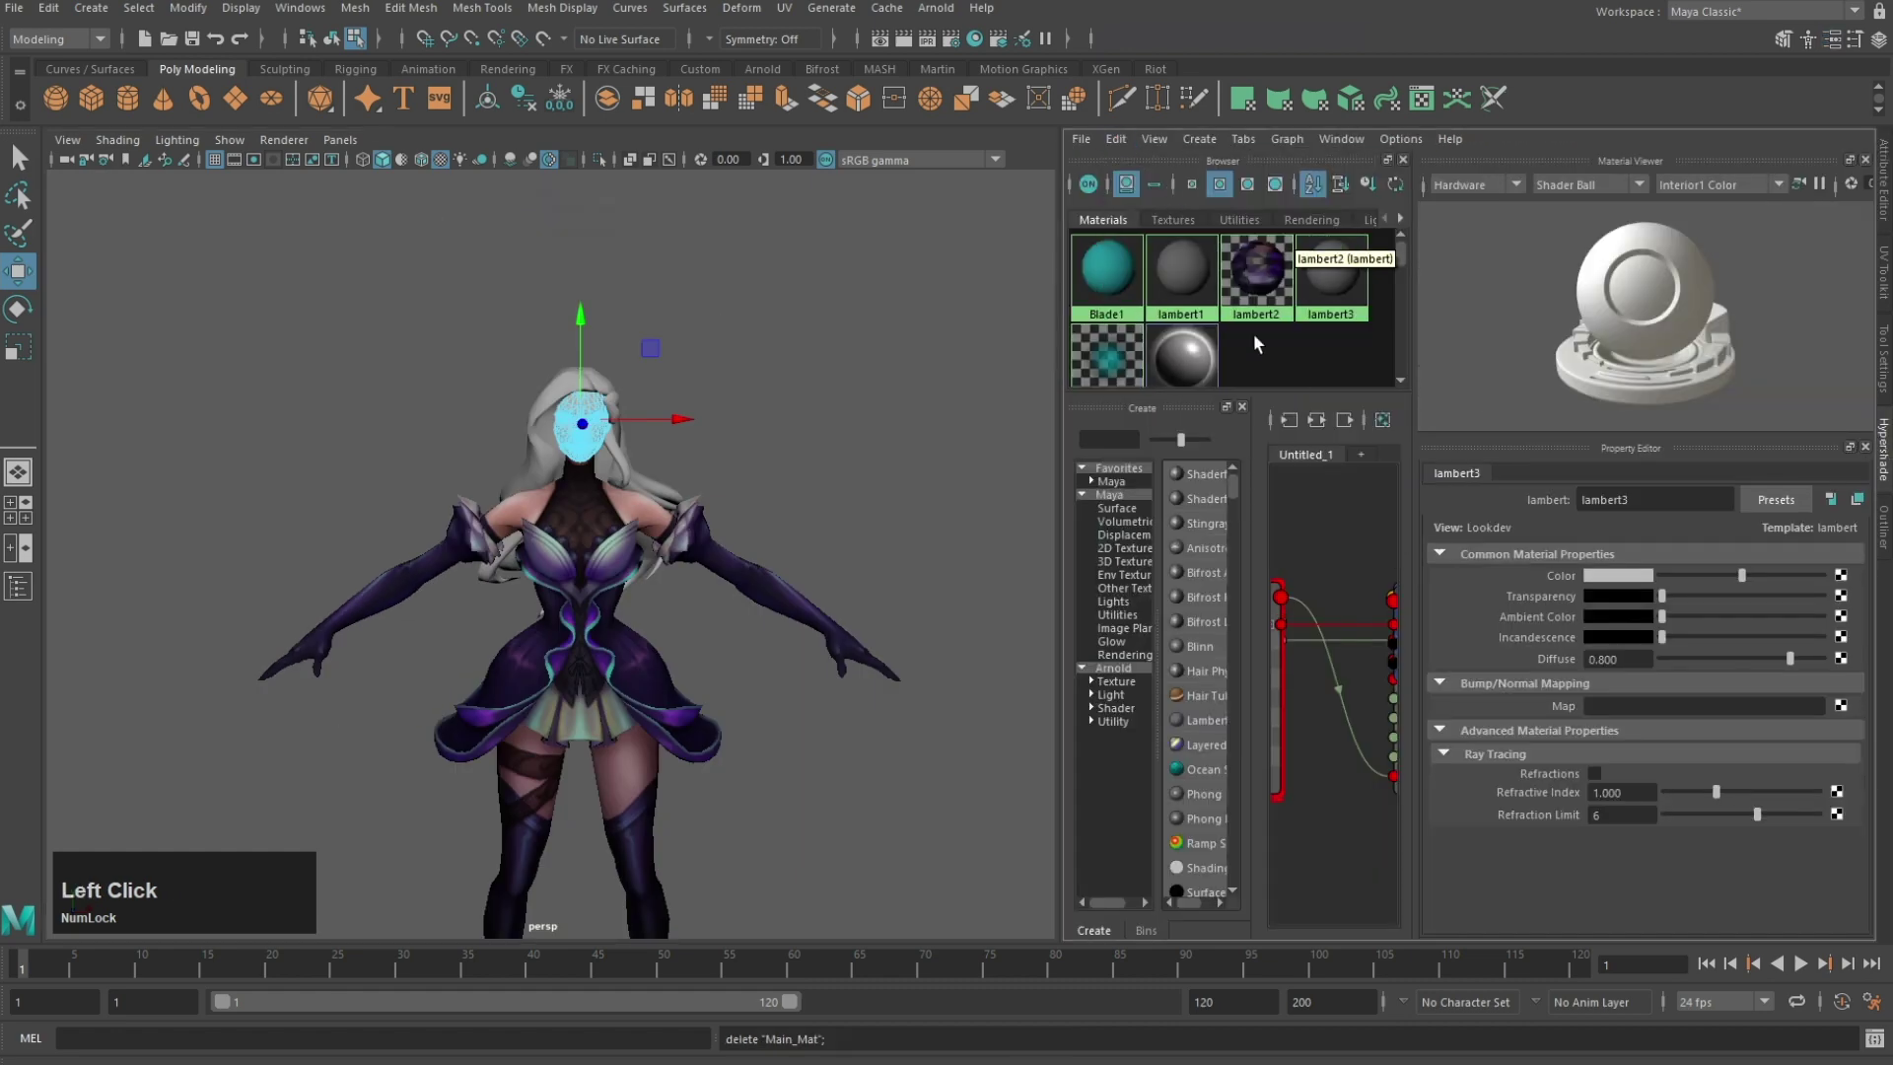
Step: Map a file texture to lambert3's color and load hair additional.png from the Withered Rose Katarina Resources folder
{"action": "left_click", "coordinate": [1840, 574]}
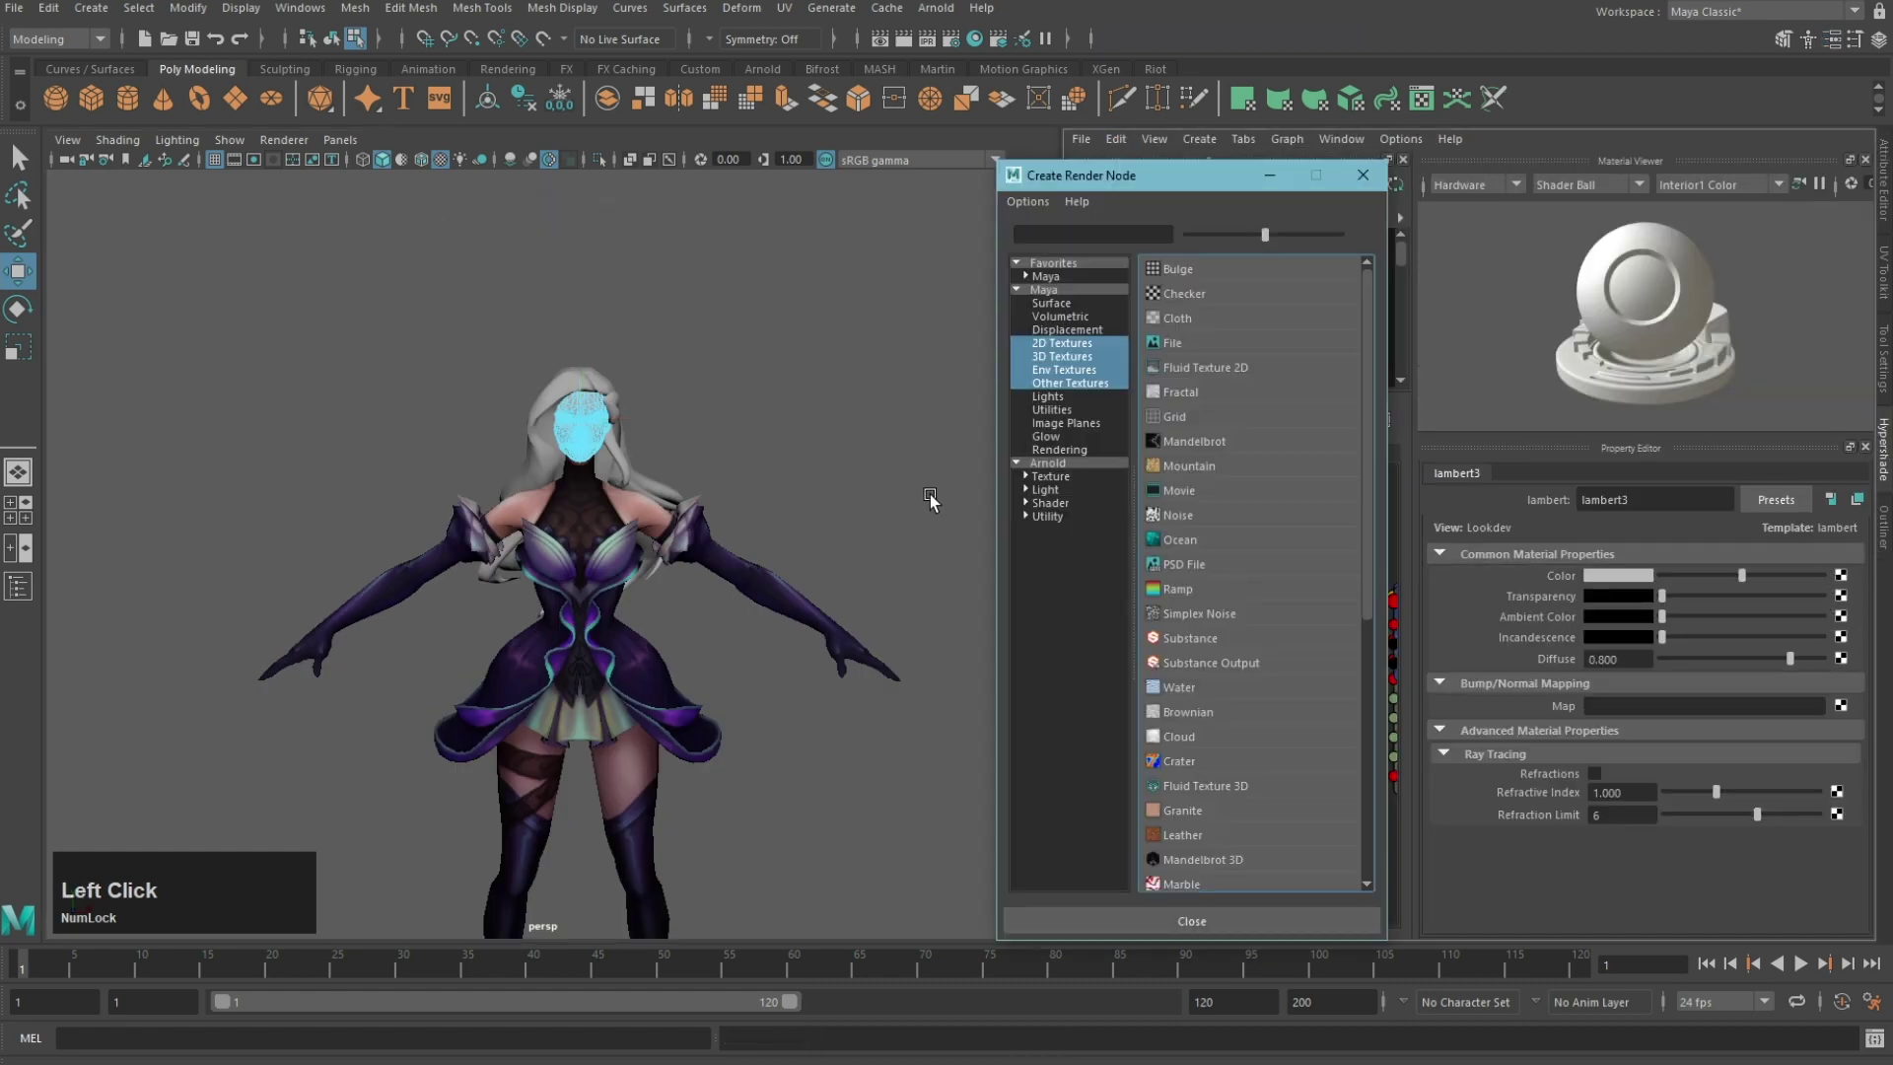
{"action": "left_click", "coordinate": [1169, 346]}
{"action": "left_click", "coordinate": [1847, 642]}
{"action": "left_click", "coordinate": [787, 508]}
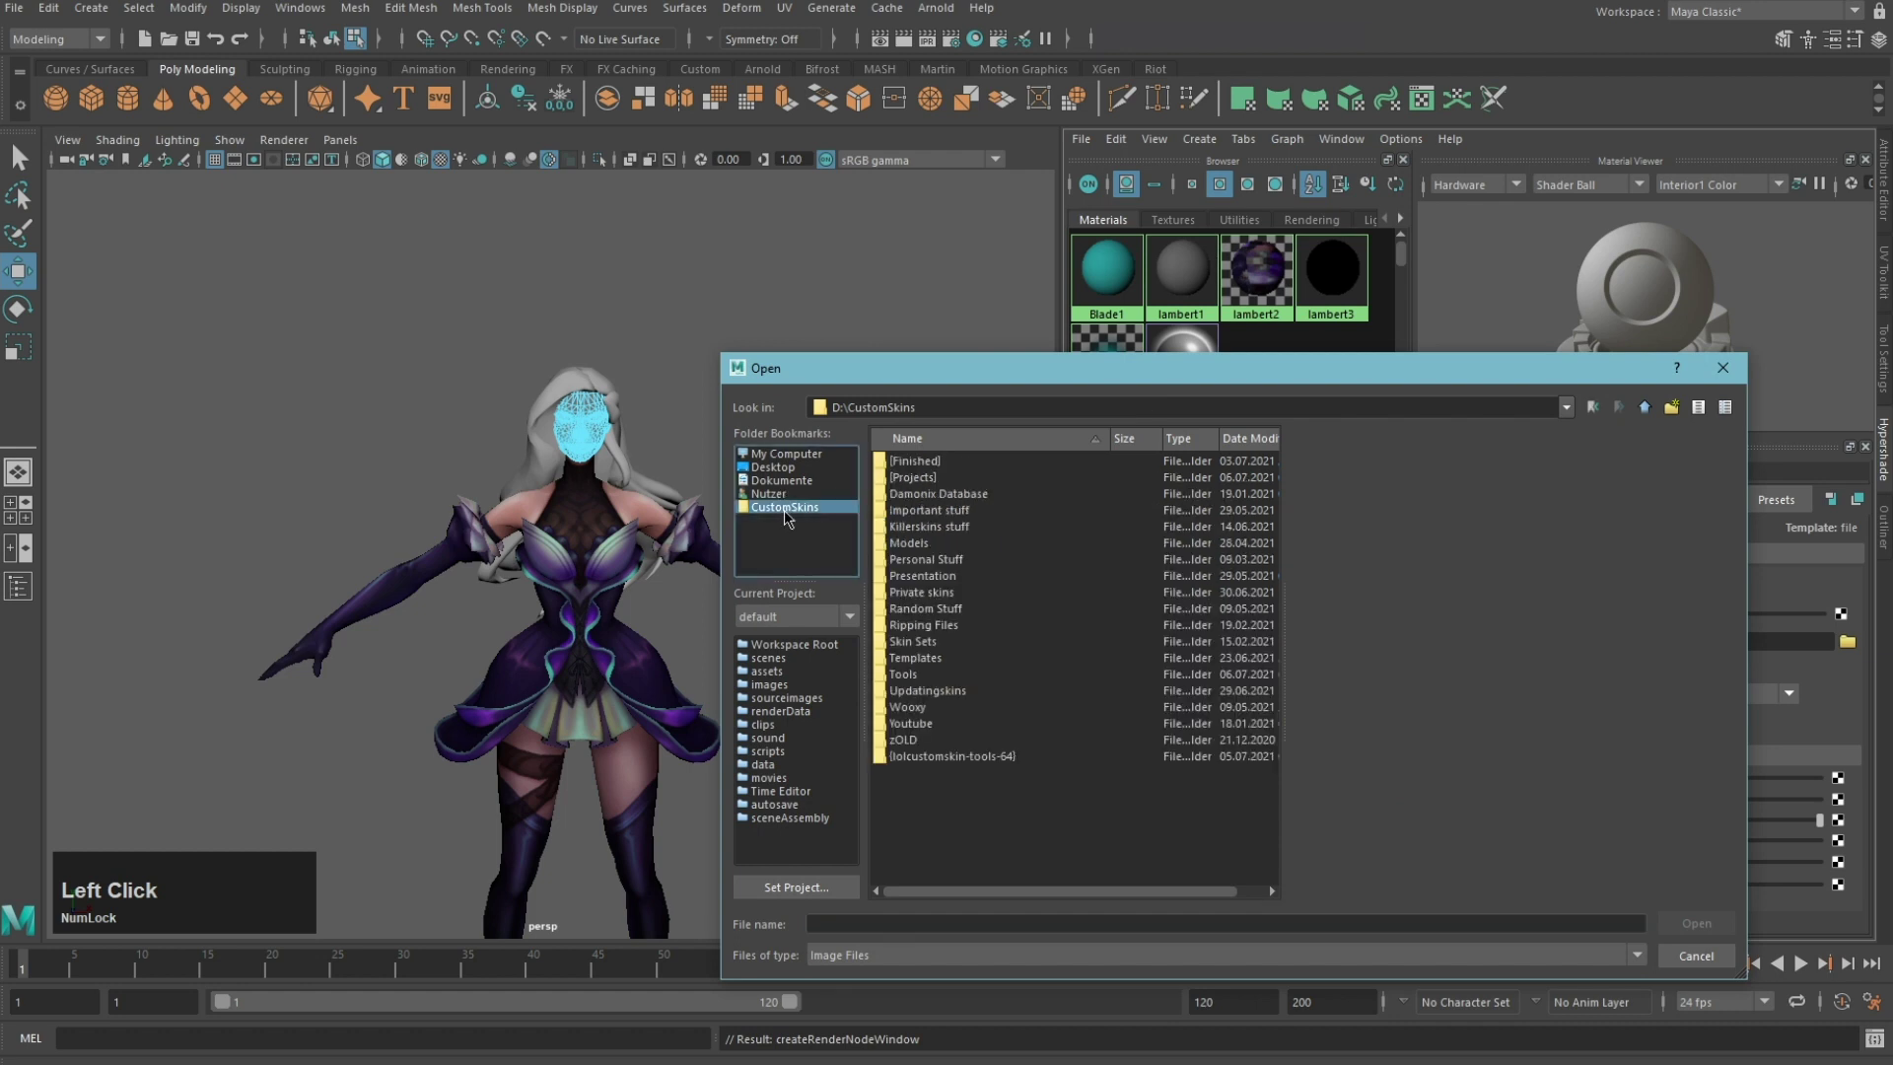
{"action": "left_click", "coordinate": [1645, 407]}
{"action": "left_click", "coordinate": [778, 507]}
{"action": "double_click", "coordinate": [913, 477]}
{"action": "scroll", "coordinate": [1031, 712], "scroll_direction": "down", "scroll_amount": 5}
{"action": "scroll", "coordinate": [1031, 711], "scroll_direction": "down", "scroll_amount": 10}
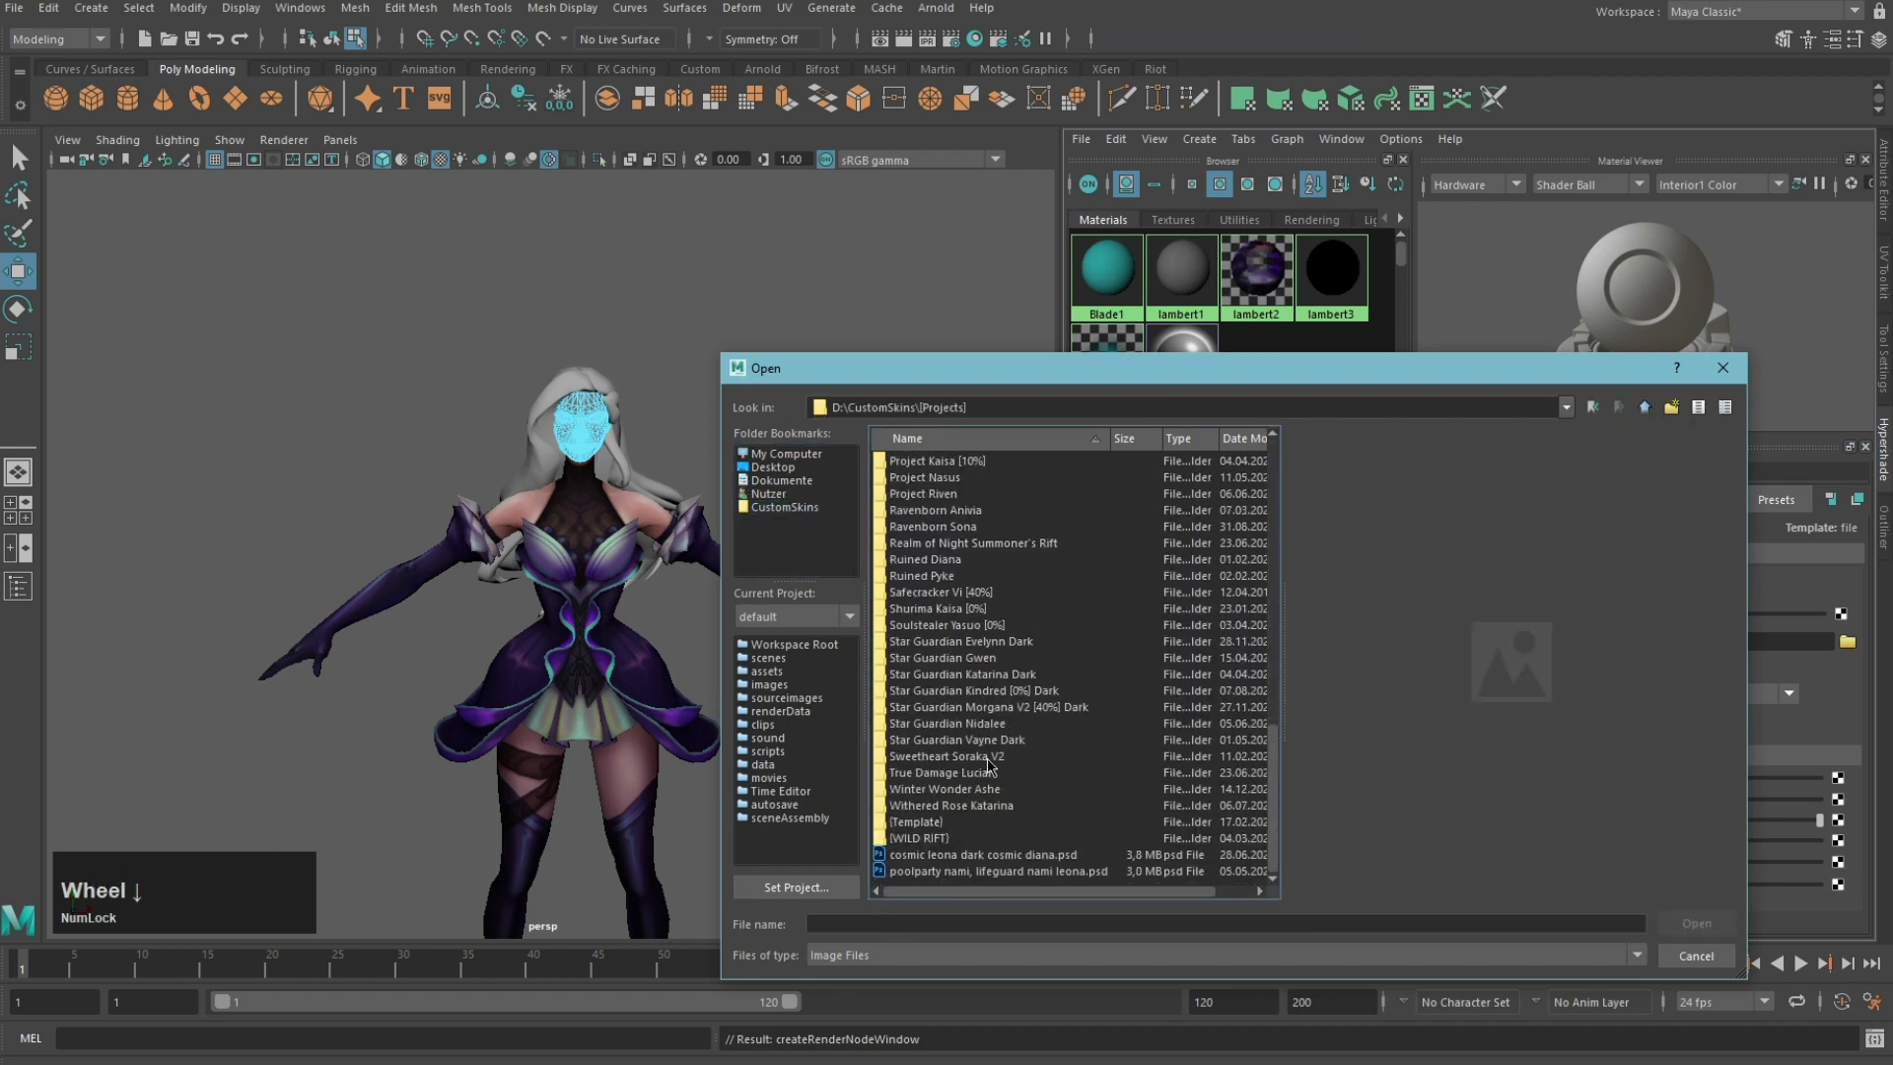
{"action": "double_click", "coordinate": [921, 805]}
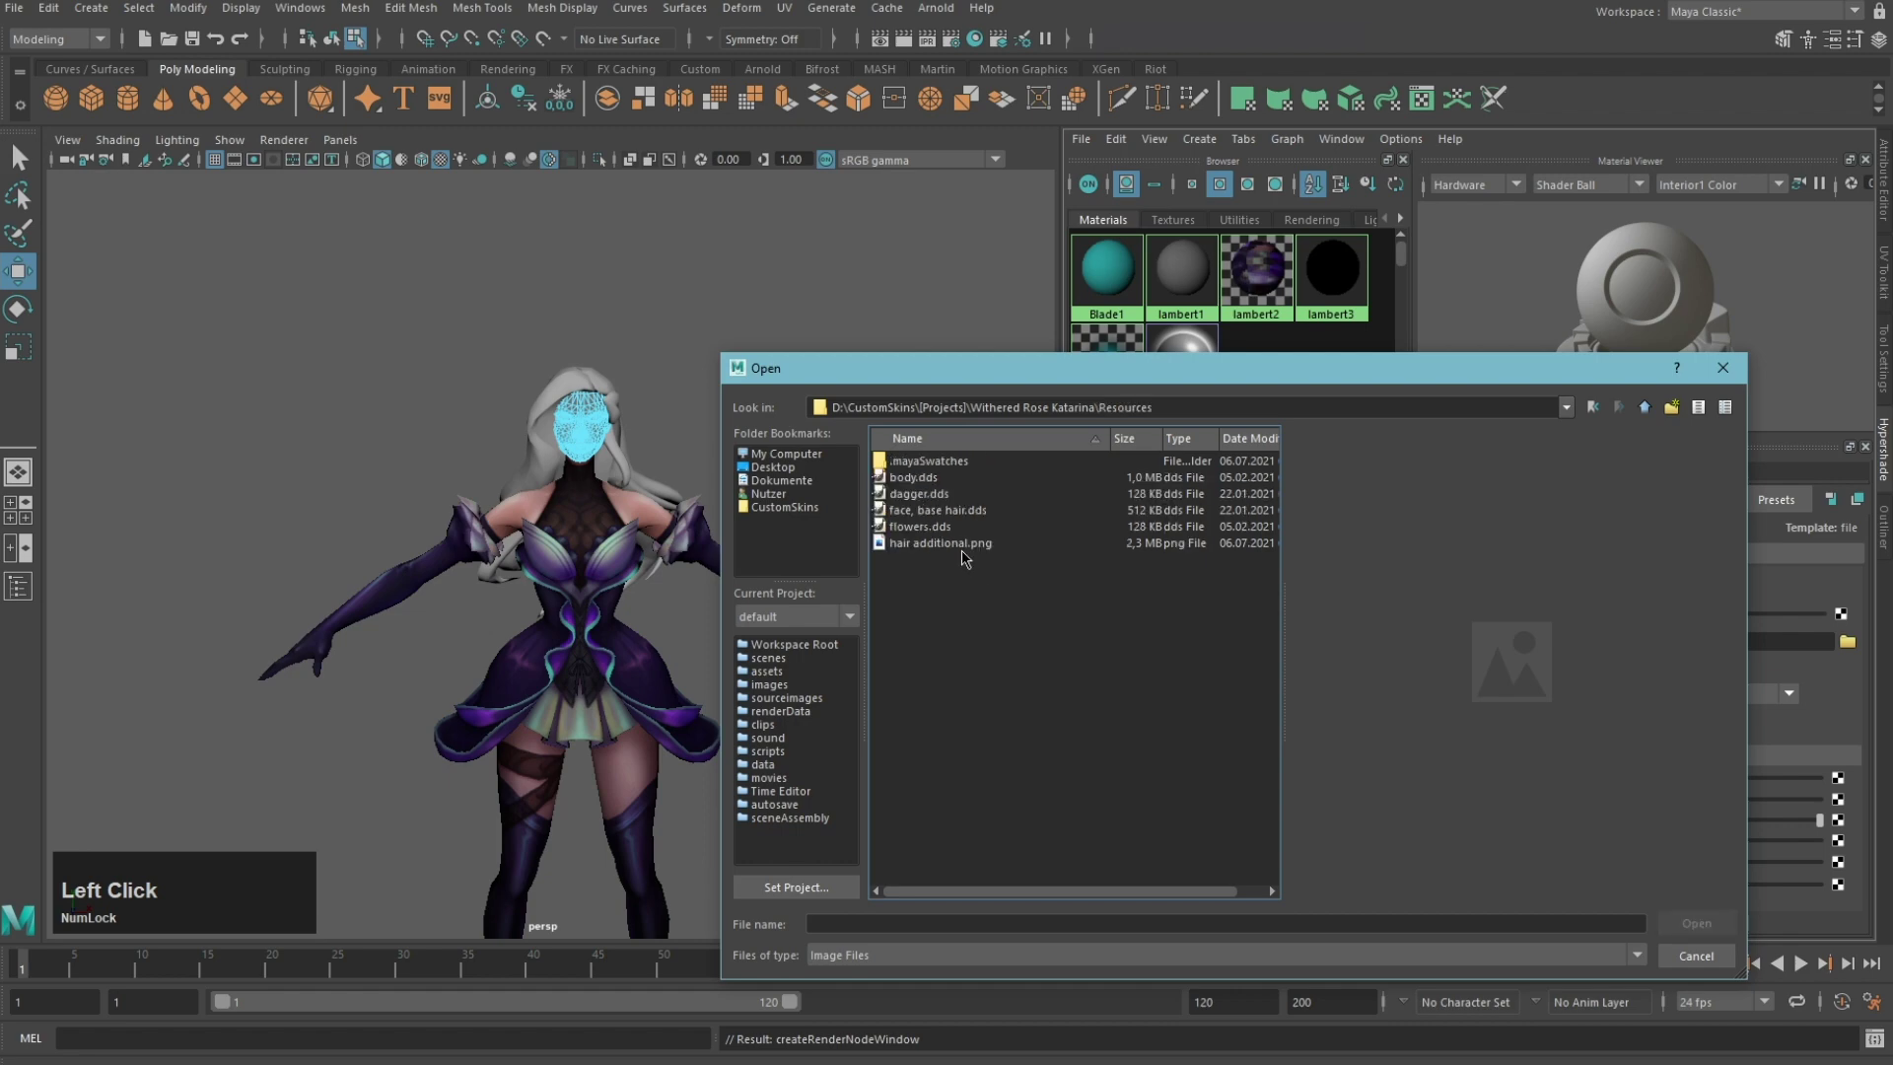
{"action": "double_click", "coordinate": [955, 547]}
{"action": "scroll", "coordinate": [773, 410], "scroll_direction": "up", "scroll_amount": 5}
{"action": "left_click_drag", "start_coordinate": [872, 321], "coordinate": [818, 305], "text": "alt"}
{"action": "middle_click_drag", "start_coordinate": [819, 306], "coordinate": [798, 401], "text": "alt"}
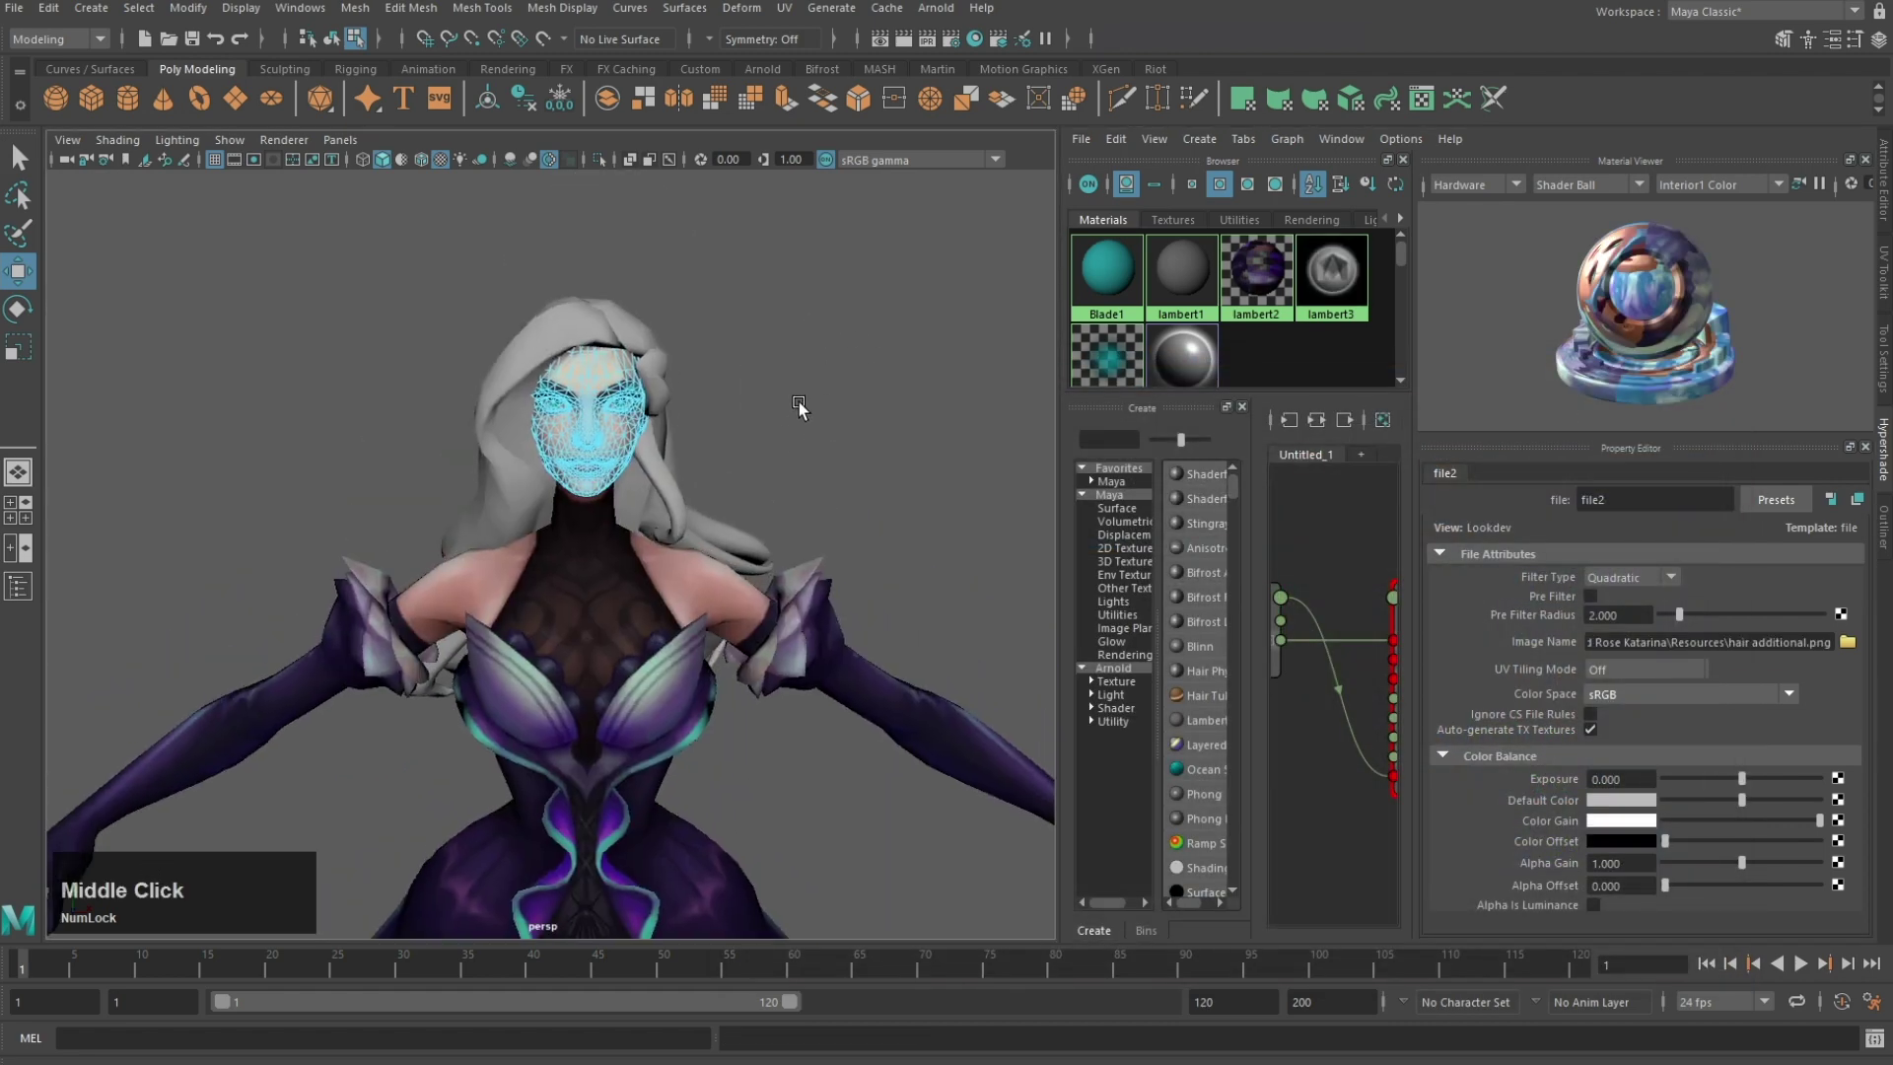
Step: Assign a new Lambert material to the polygons of both daggers and delete the unused Blade1 material
{"action": "key", "text": "F8"}
{"action": "left_click", "coordinate": [797, 397]}
{"action": "left_click_drag", "start_coordinate": [795, 394], "coordinate": [751, 680], "text": "alt"}
{"action": "scroll", "coordinate": [748, 717], "scroll_direction": "down", "scroll_amount": 3}
{"action": "middle_click_drag", "start_coordinate": [748, 719], "coordinate": [735, 431], "text": "alt"}
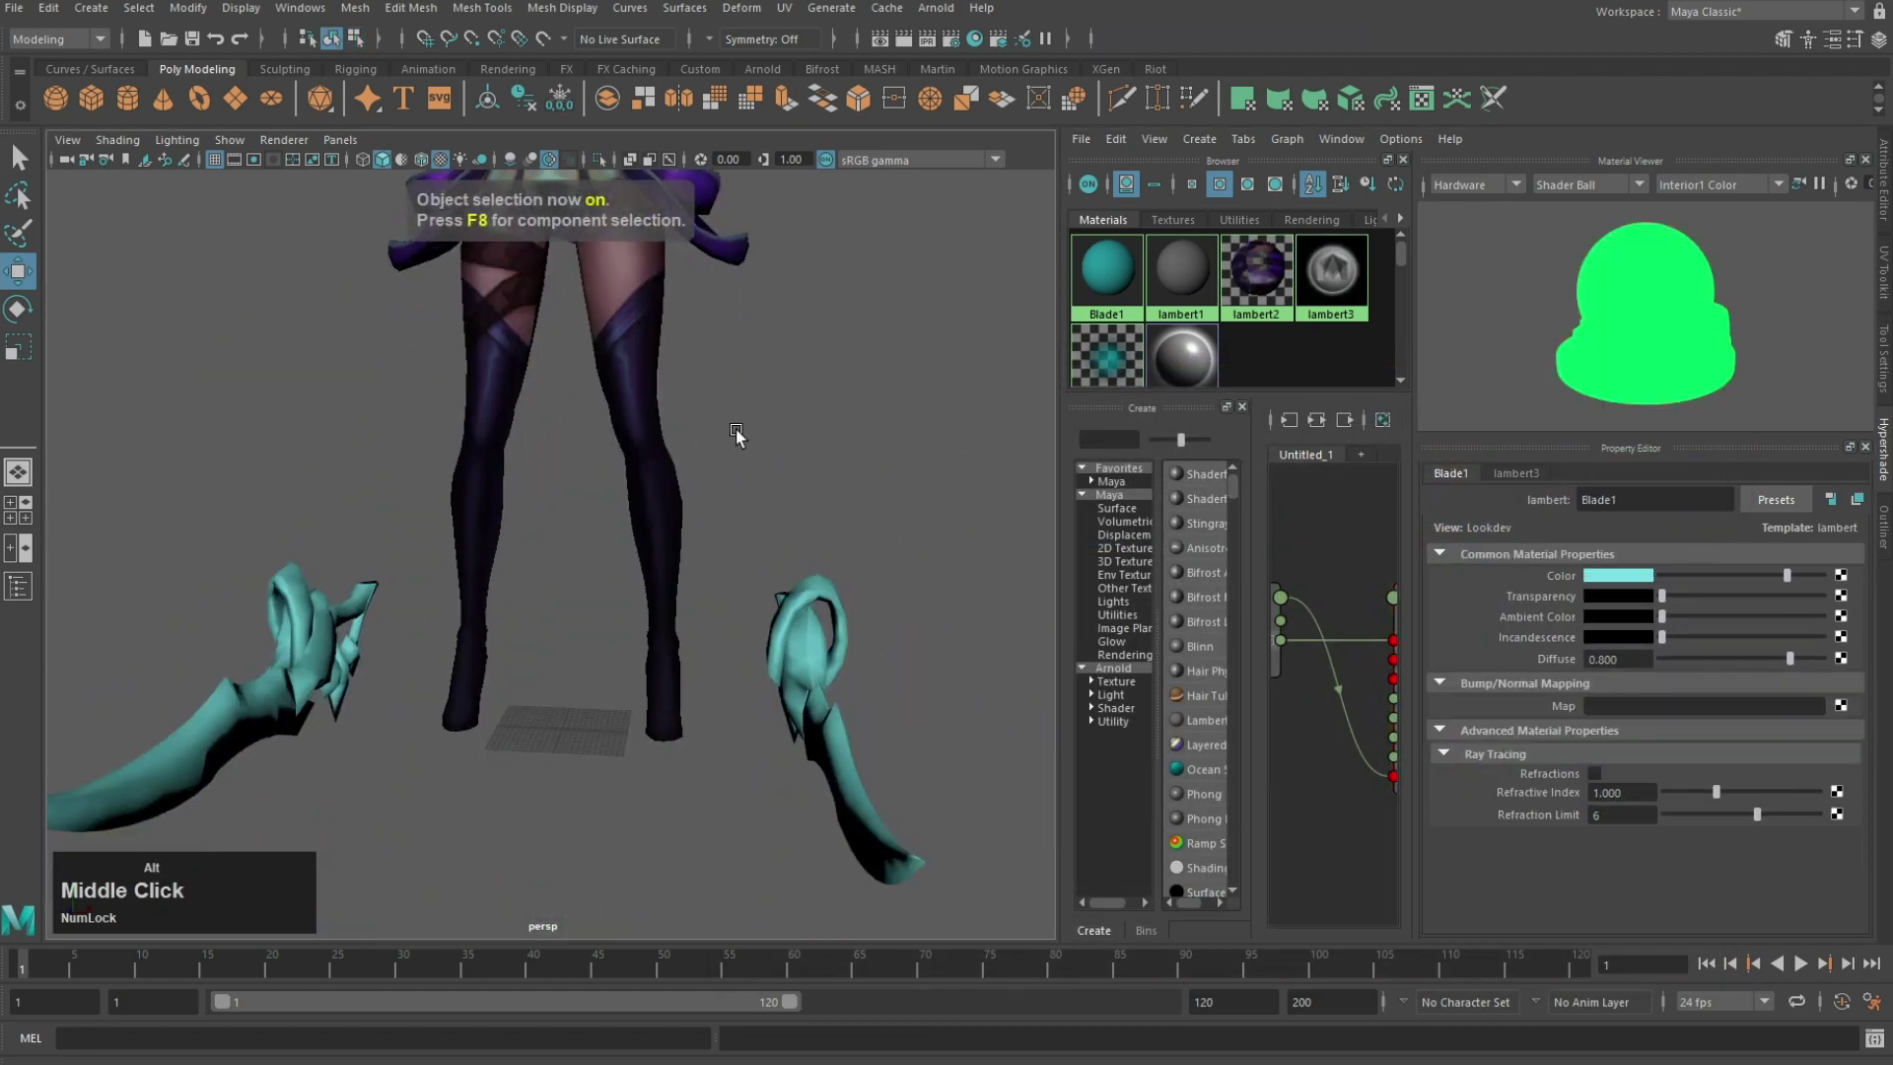
{"action": "left_click", "coordinate": [783, 606]}
{"action": "scroll", "coordinate": [768, 580], "scroll_direction": "down", "scroll_amount": 3}
{"action": "left_click_drag", "start_coordinate": [290, 414], "coordinate": [287, 412]}
{"action": "right_click_drag", "start_coordinate": [786, 464], "coordinate": [948, 912]}
{"action": "left_click", "coordinate": [1877, 445]}
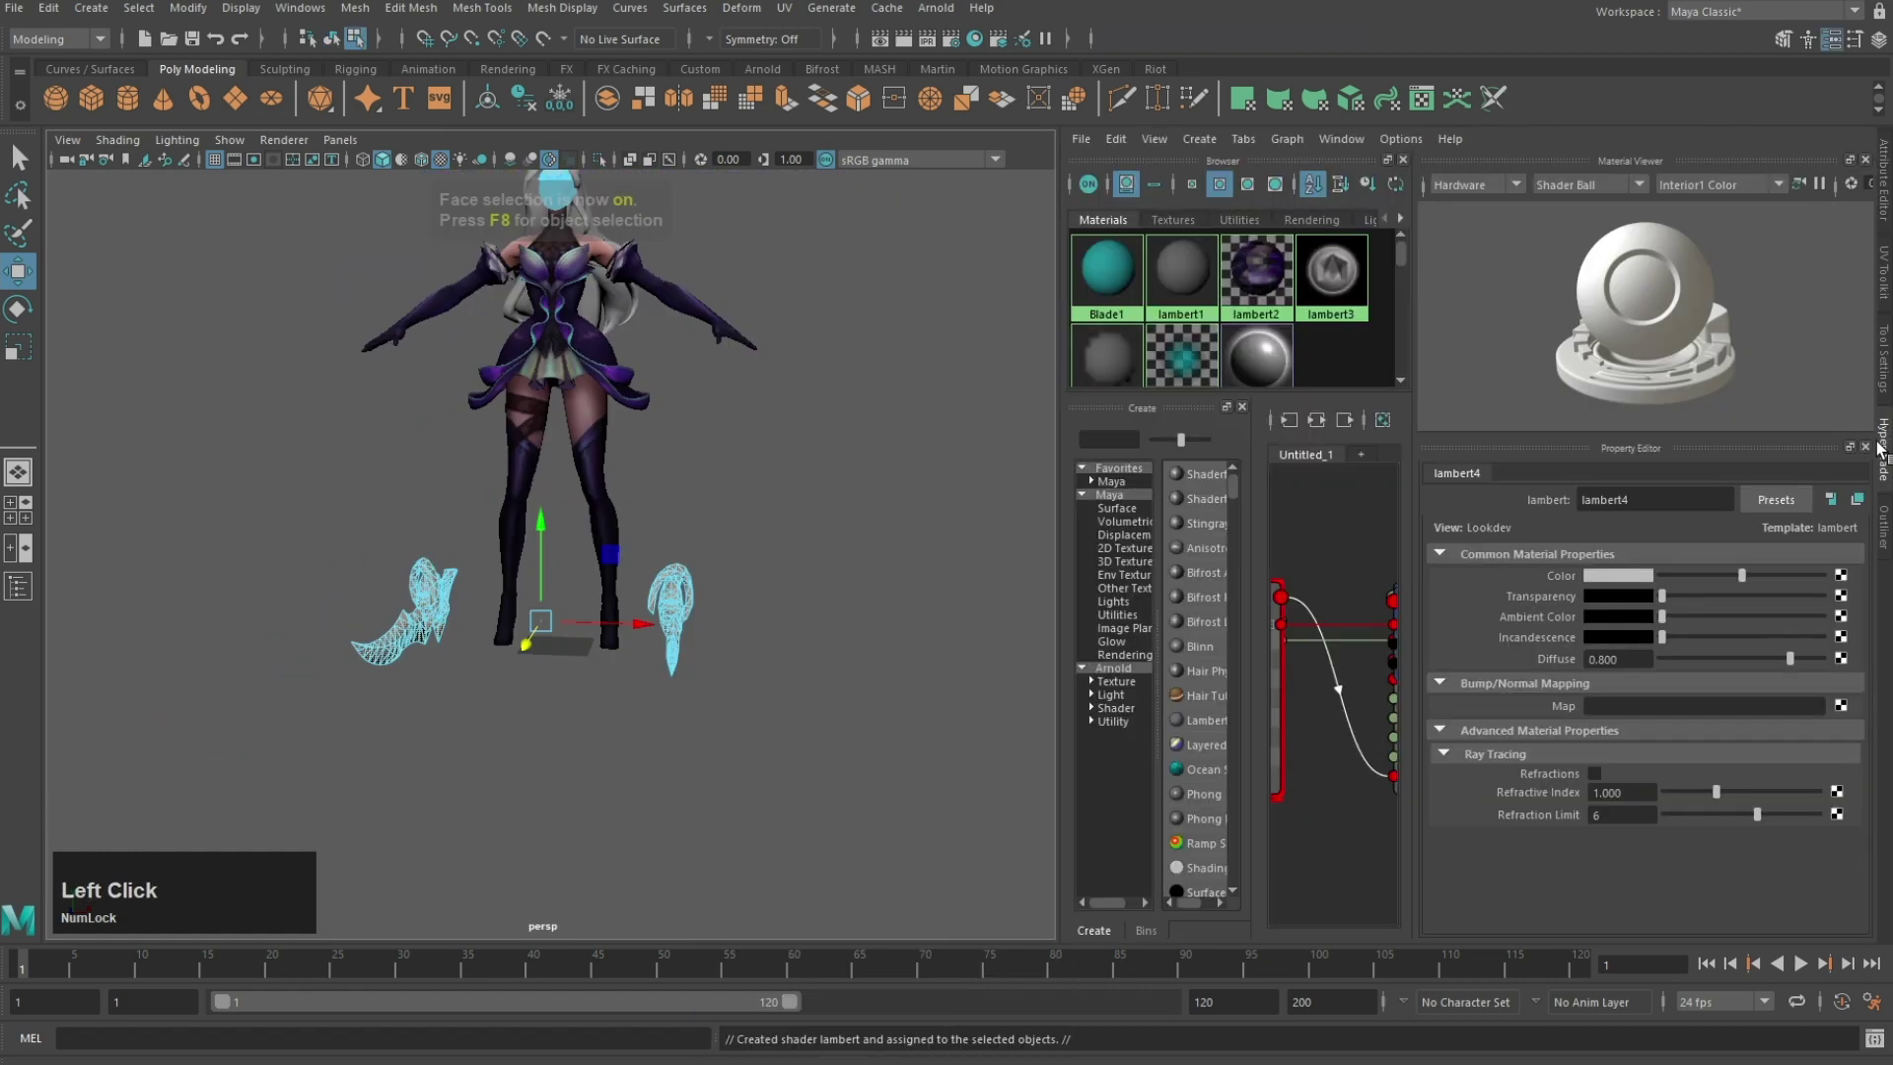
{"action": "left_click", "coordinate": [1104, 143]}
{"action": "left_click", "coordinate": [1167, 189]}
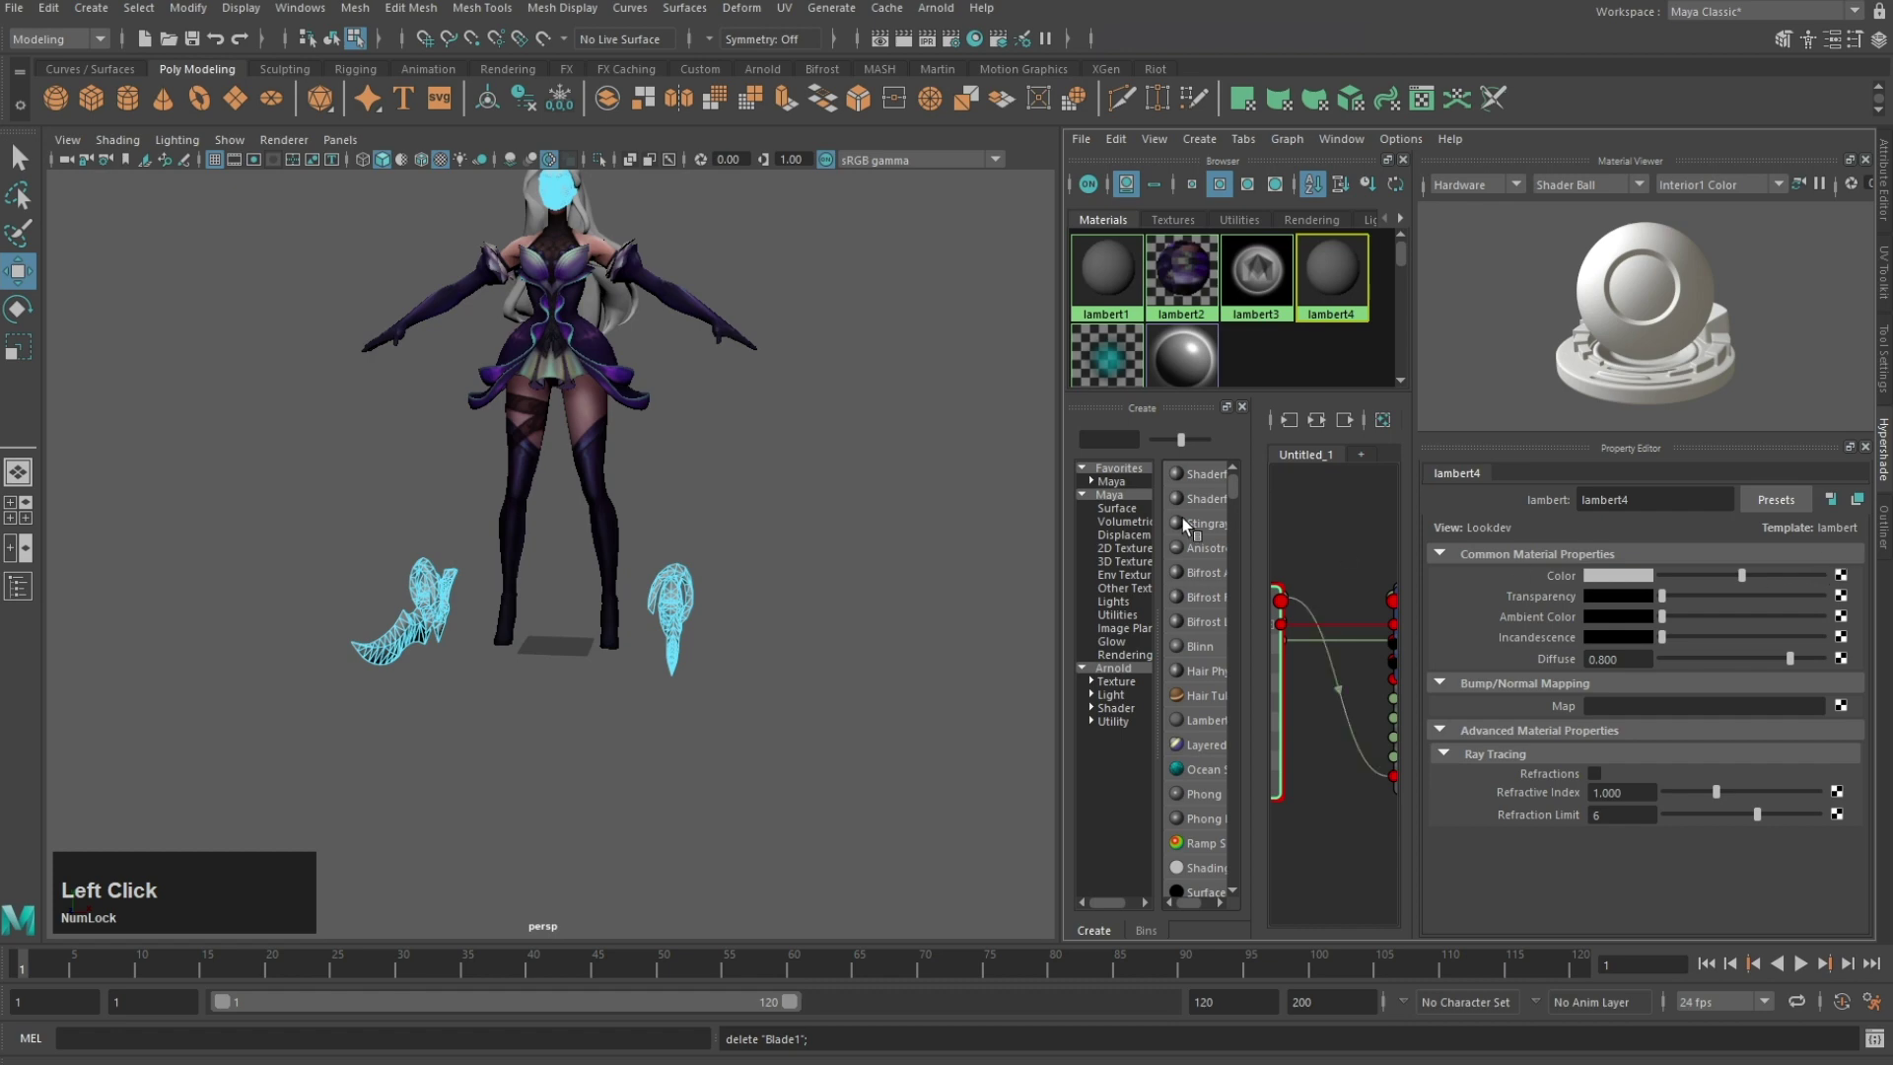
Step: Map a file texture to lambert4's color and load dagger.dds from the Resources folder
{"action": "left_click", "coordinate": [1841, 575]}
{"action": "left_click", "coordinate": [1186, 352]}
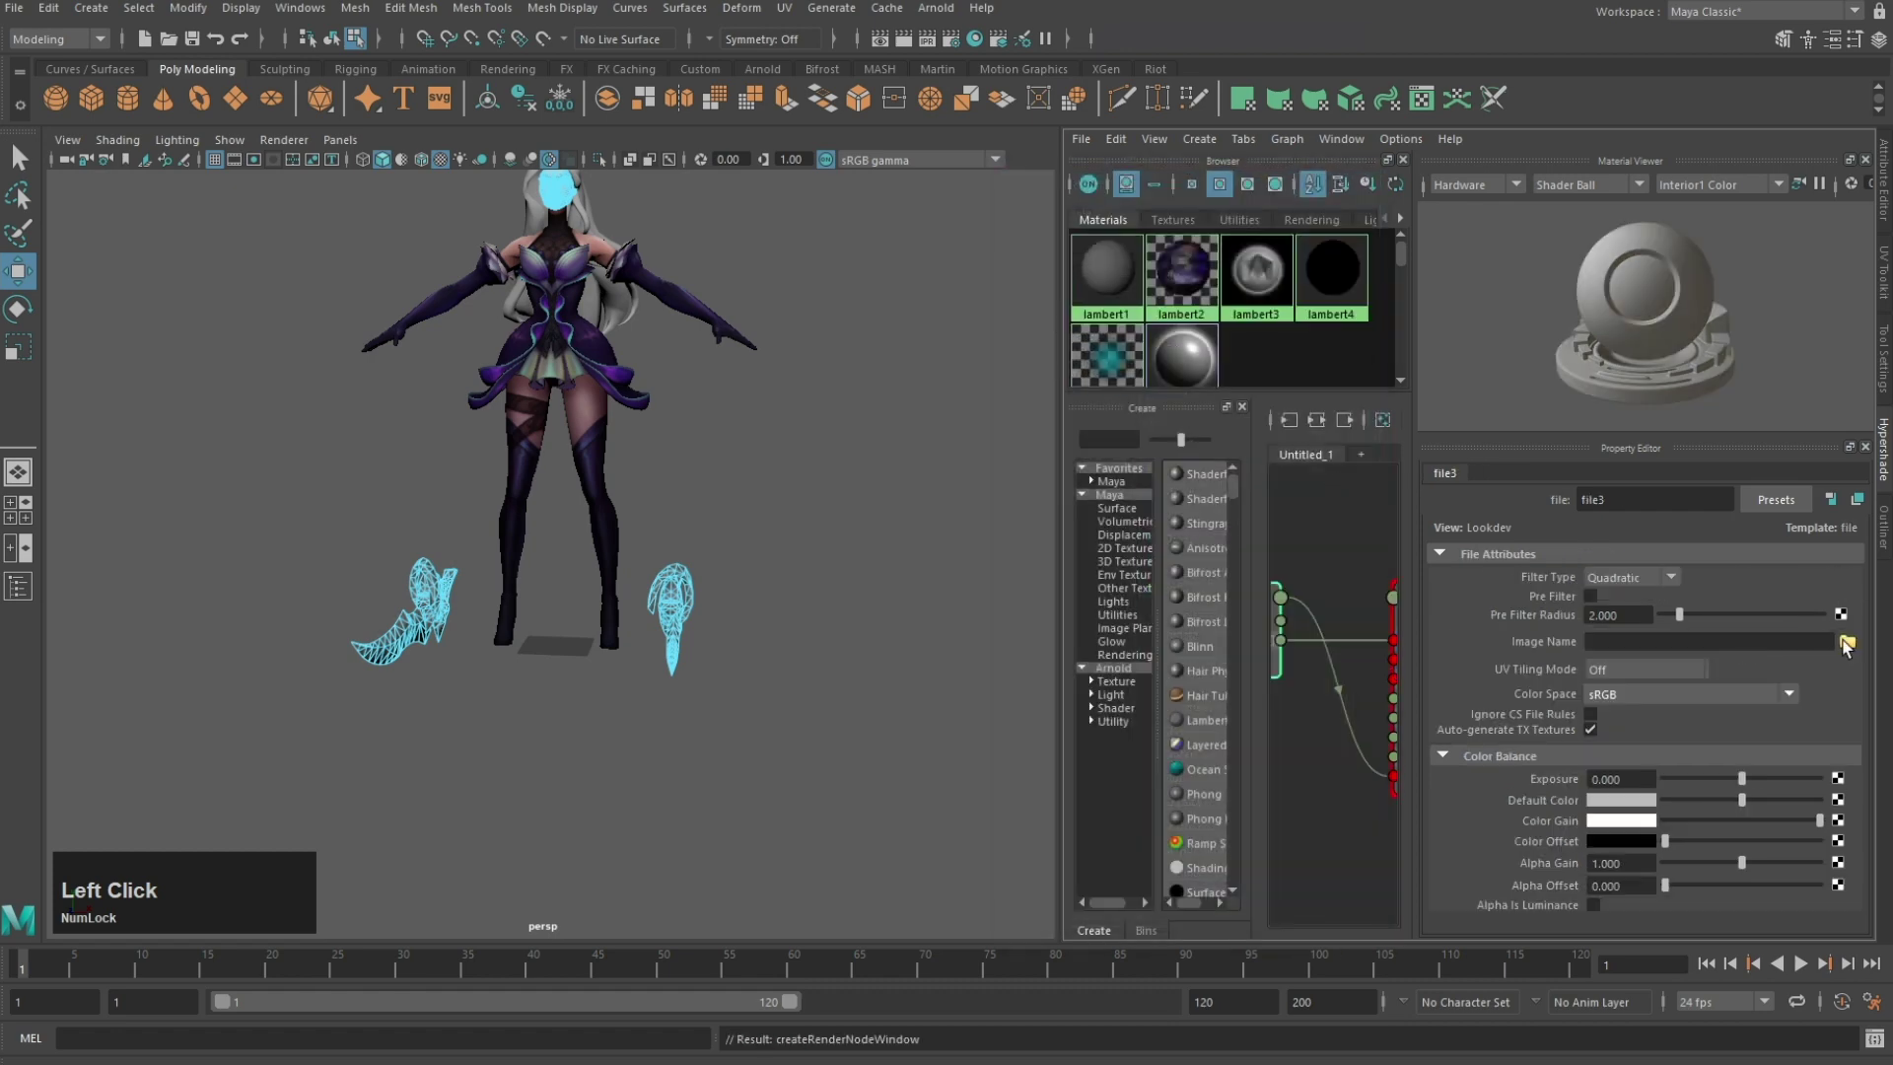
{"action": "left_click", "coordinate": [1848, 641]}
{"action": "double_click", "coordinate": [919, 493]}
{"action": "left_click_drag", "start_coordinate": [617, 550], "coordinate": [690, 387], "text": "alt"}
Step: Assign a new Lambert material to the hair mesh and delete the unused material nodes
{"action": "scroll", "coordinate": [610, 432], "scroll_direction": "up", "scroll_amount": 5}
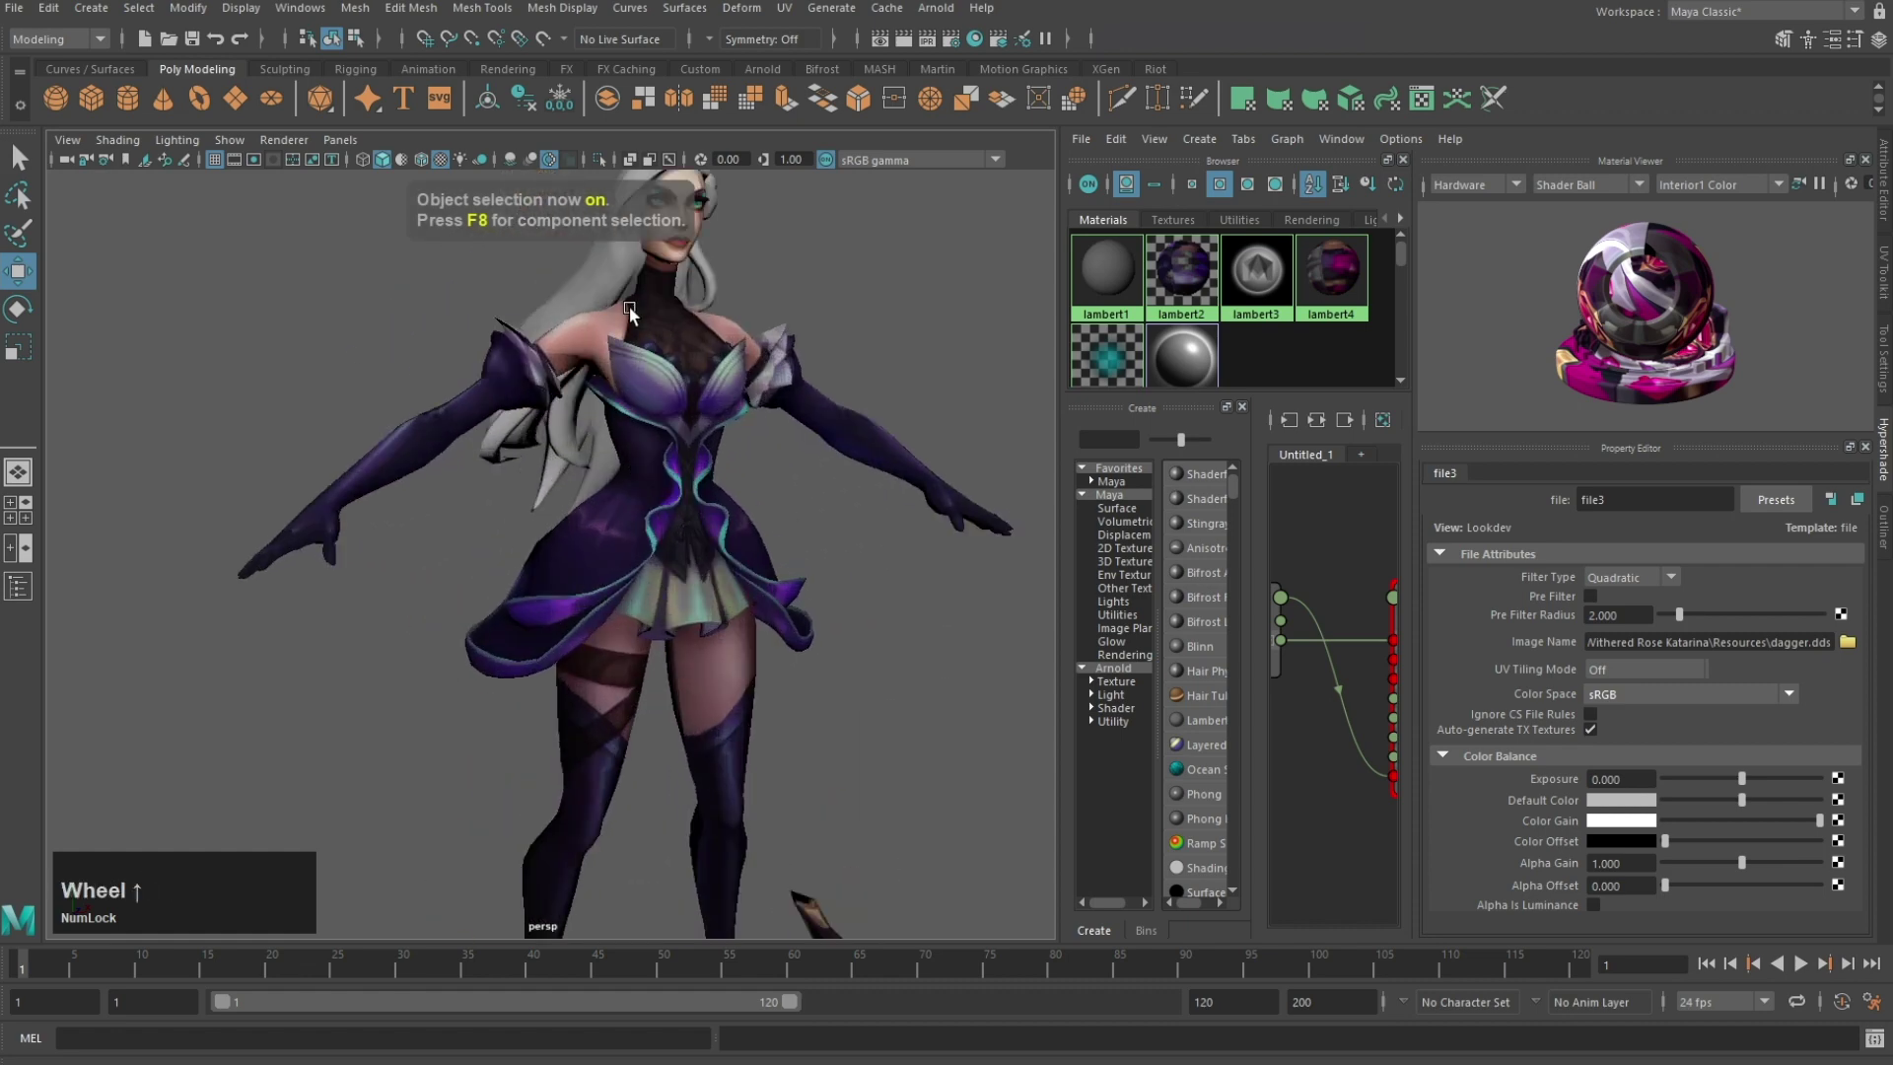
{"action": "left_click", "coordinate": [739, 296]}
{"action": "right_click_drag", "start_coordinate": [855, 302], "coordinate": [1089, 874]}
{"action": "scroll", "coordinate": [1112, 335], "scroll_direction": "down", "scroll_amount": 1}
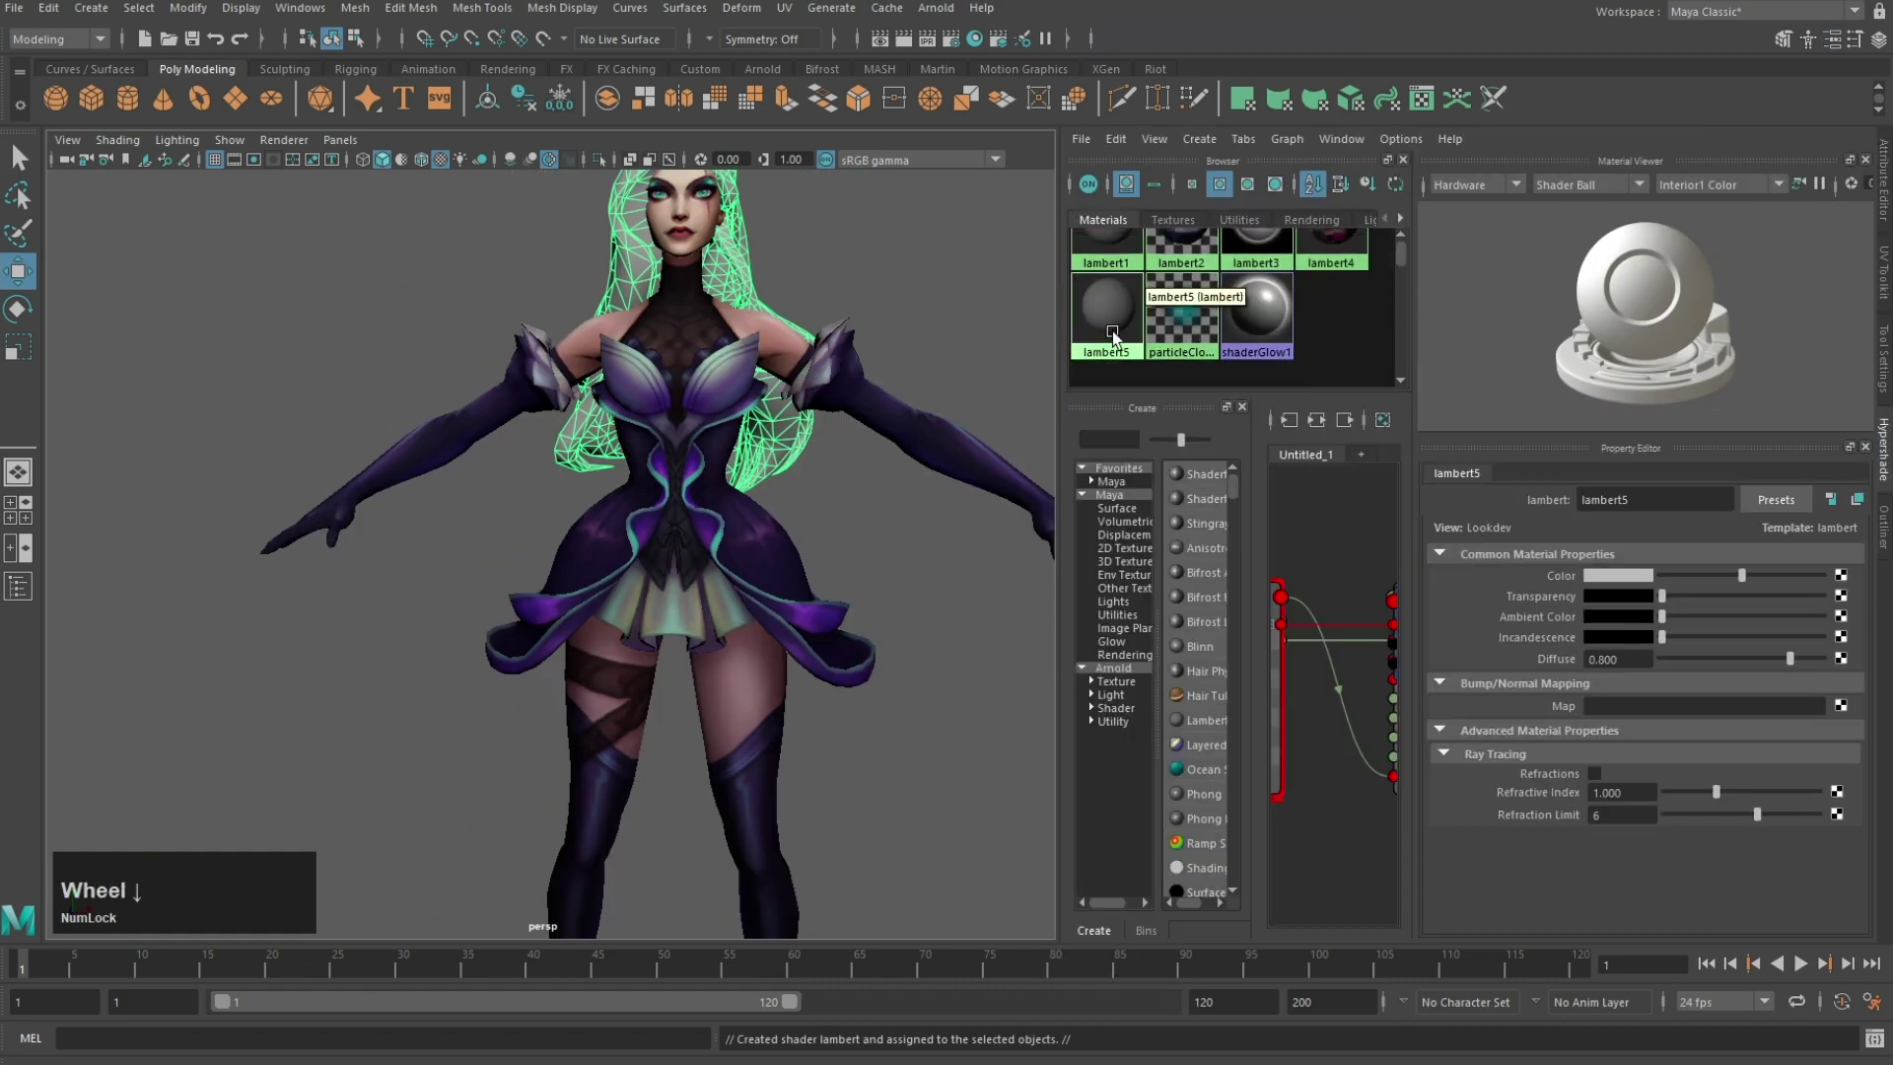
{"action": "left_click", "coordinate": [1112, 335]}
{"action": "left_click", "coordinate": [1115, 140]}
{"action": "left_click", "coordinate": [1163, 198]}
Step: Map a file texture to lambert5's color and load face, base hair.dds for the hair
{"action": "left_click", "coordinate": [1840, 576]}
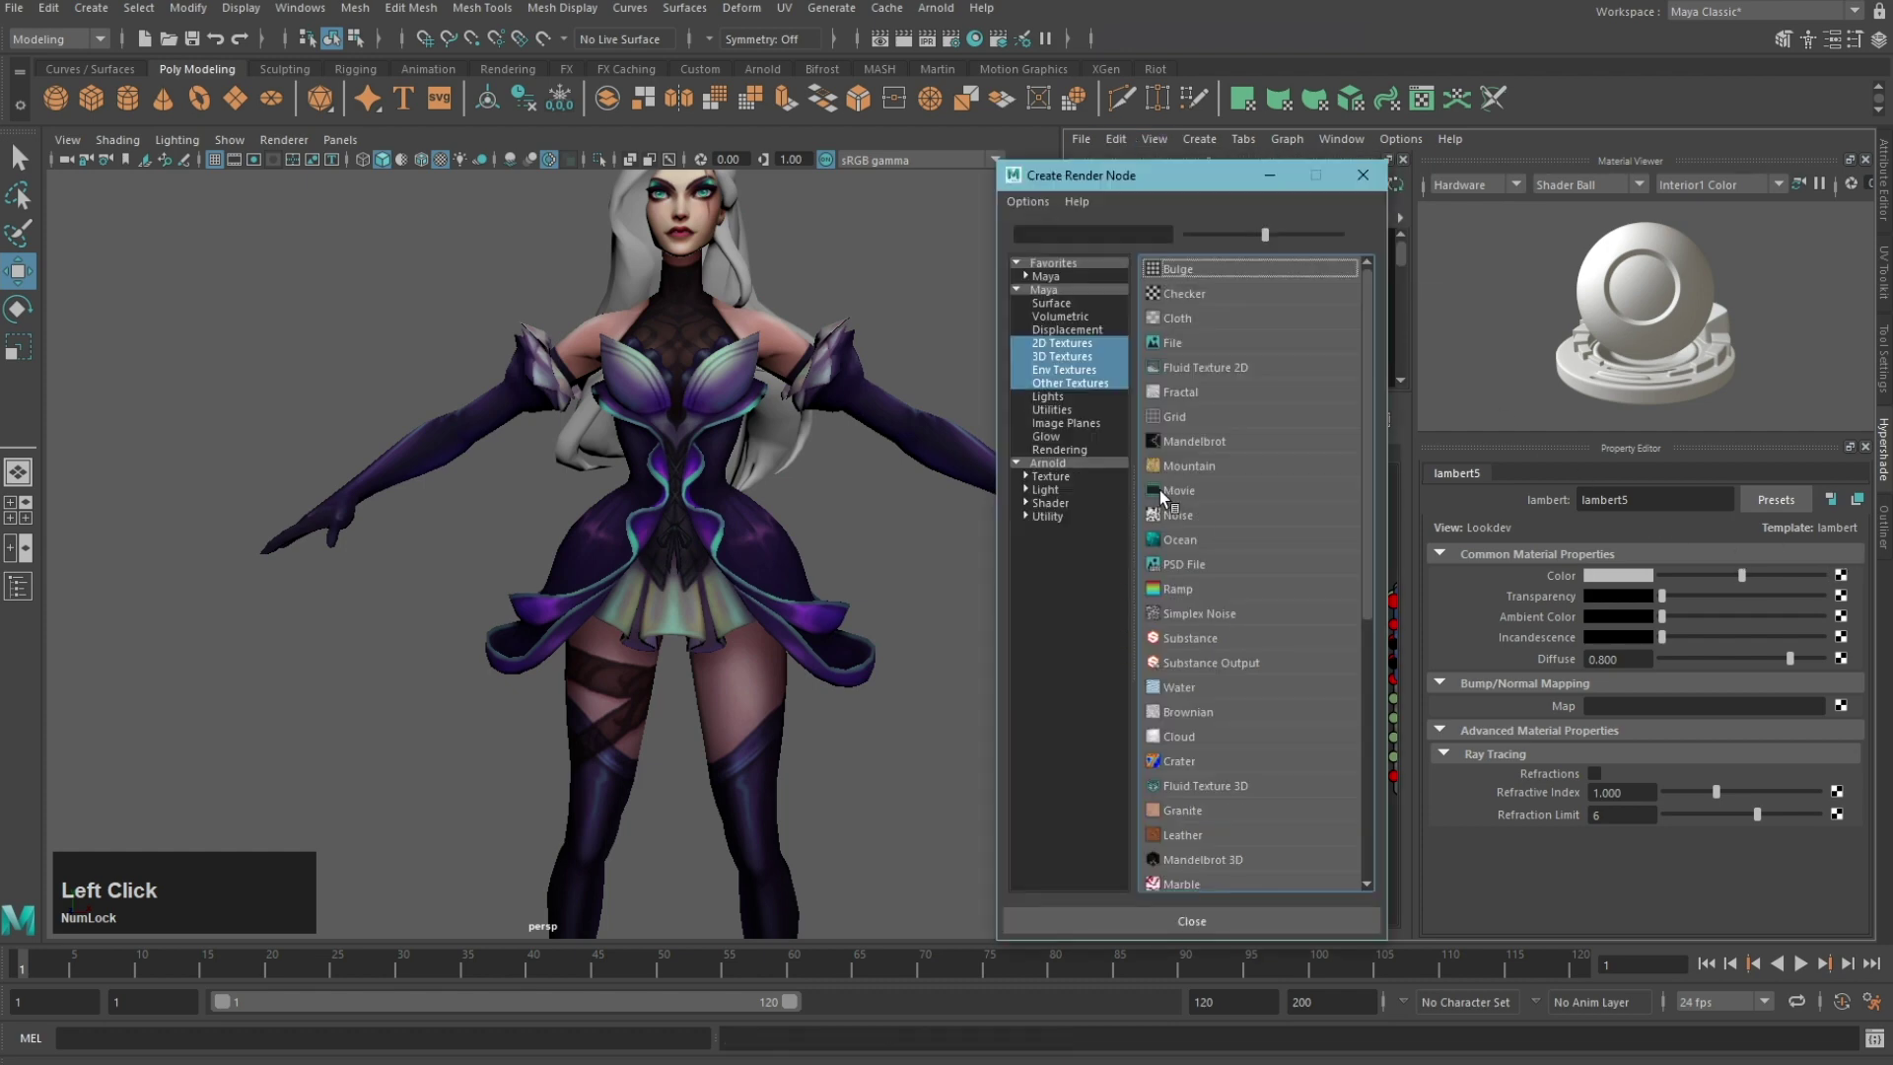
{"action": "left_click", "coordinate": [1163, 490]}
{"action": "left_click", "coordinate": [1847, 642]}
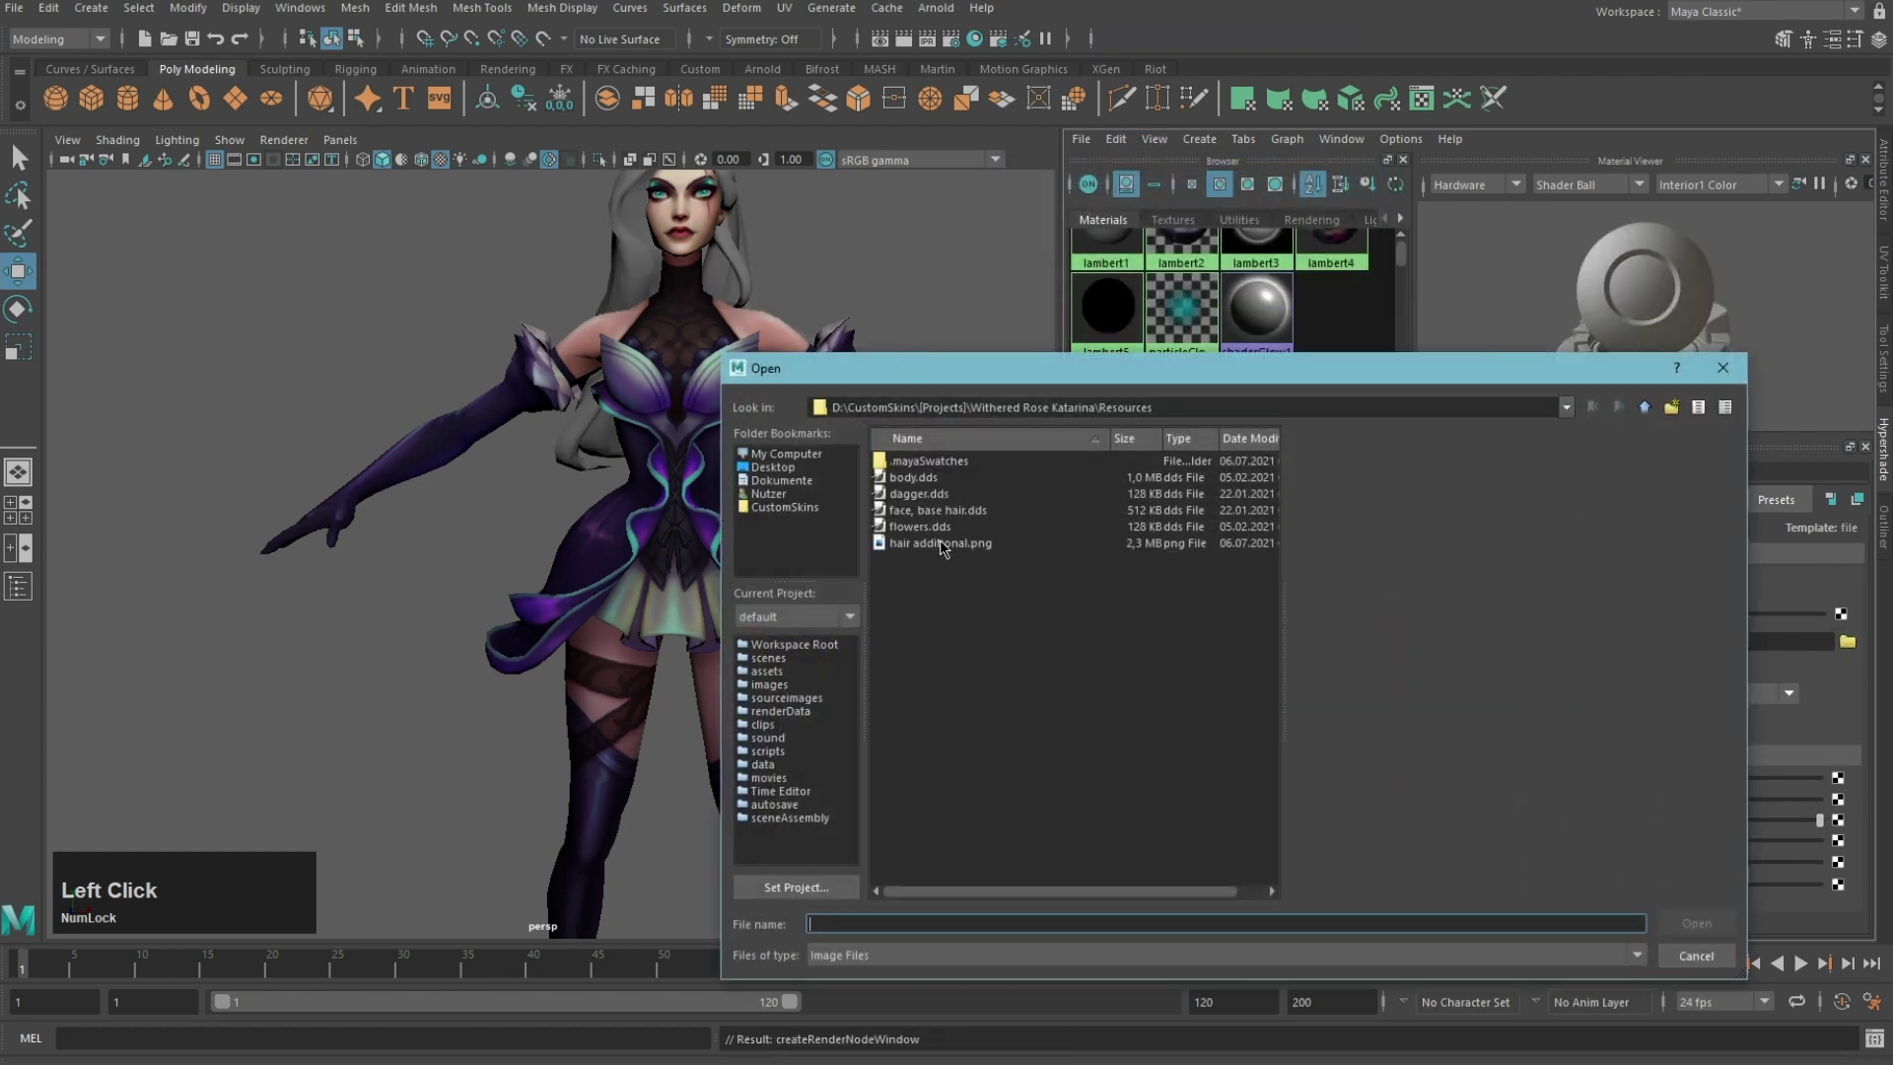
{"action": "double_click", "coordinate": [934, 514]}
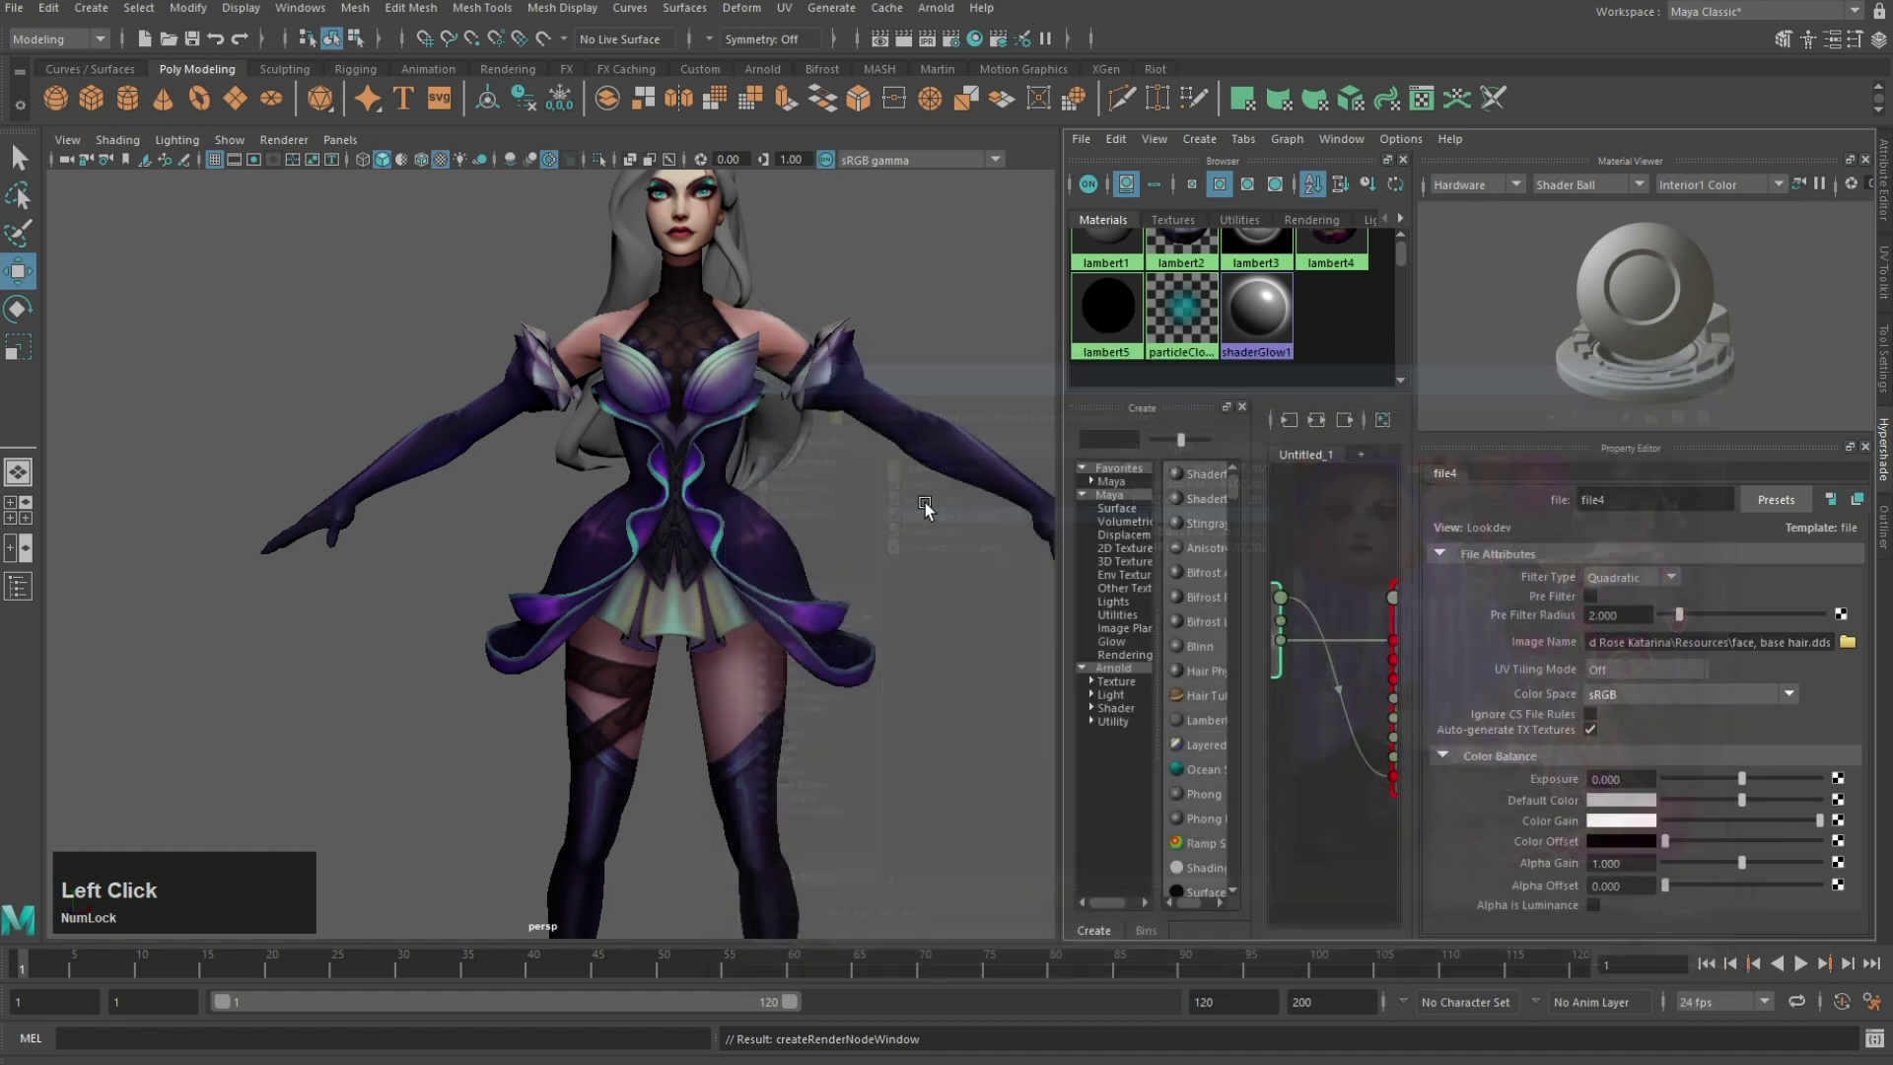
{"action": "middle_click_drag", "start_coordinate": [690, 285], "coordinate": [645, 582], "text": "alt"}
{"action": "mouse_move", "coordinate": [601, 562]}
{"action": "left_mouse_down", "text": "alt"}
{"action": "mouse_move", "coordinate": [1015, 532]}
{"action": "mouse_move", "coordinate": [708, 554]}
{"action": "mouse_move", "coordinate": [628, 540]}
{"action": "left_mouse_up", "text": "alt"}
Step: Show the Outliner and import flowers.skn from the Resources folder into the scene
{"action": "left_click", "coordinate": [1884, 528]}
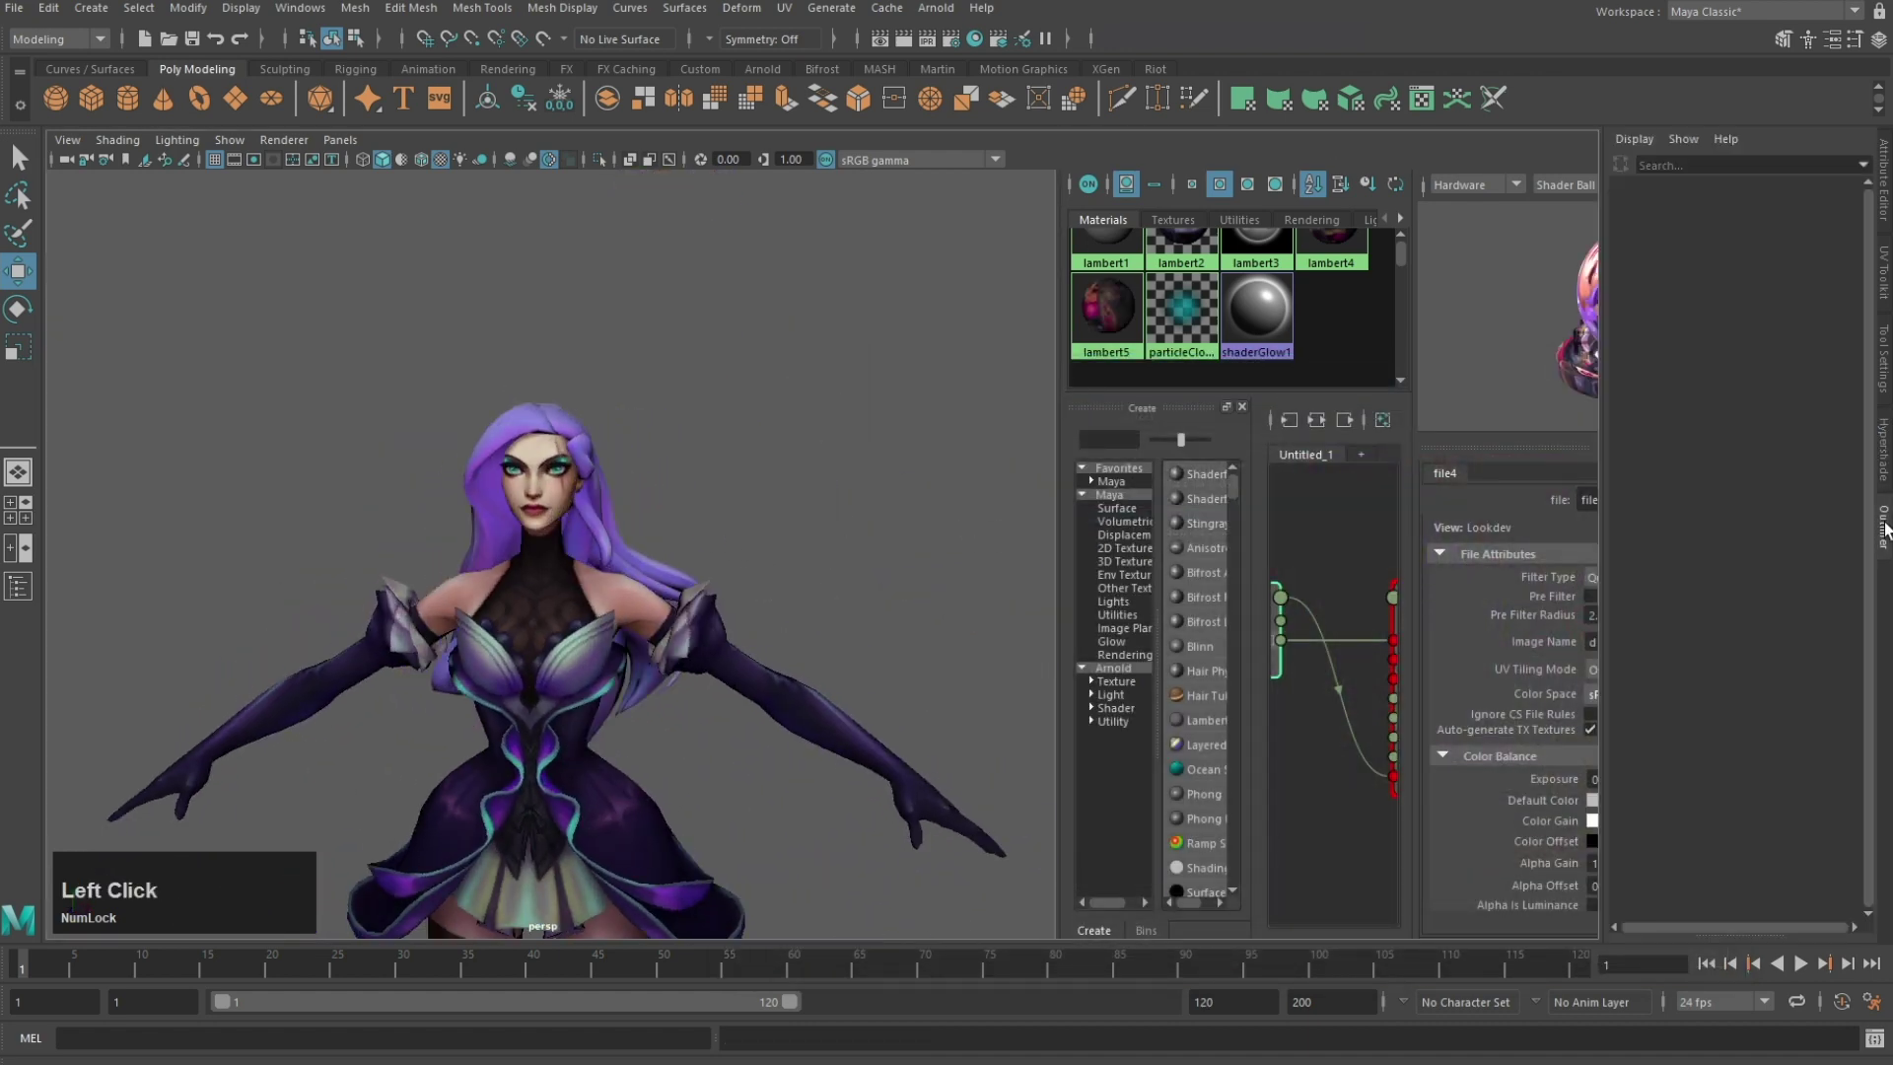
{"action": "scroll", "coordinate": [1023, 729], "scroll_direction": "down", "scroll_amount": 5}
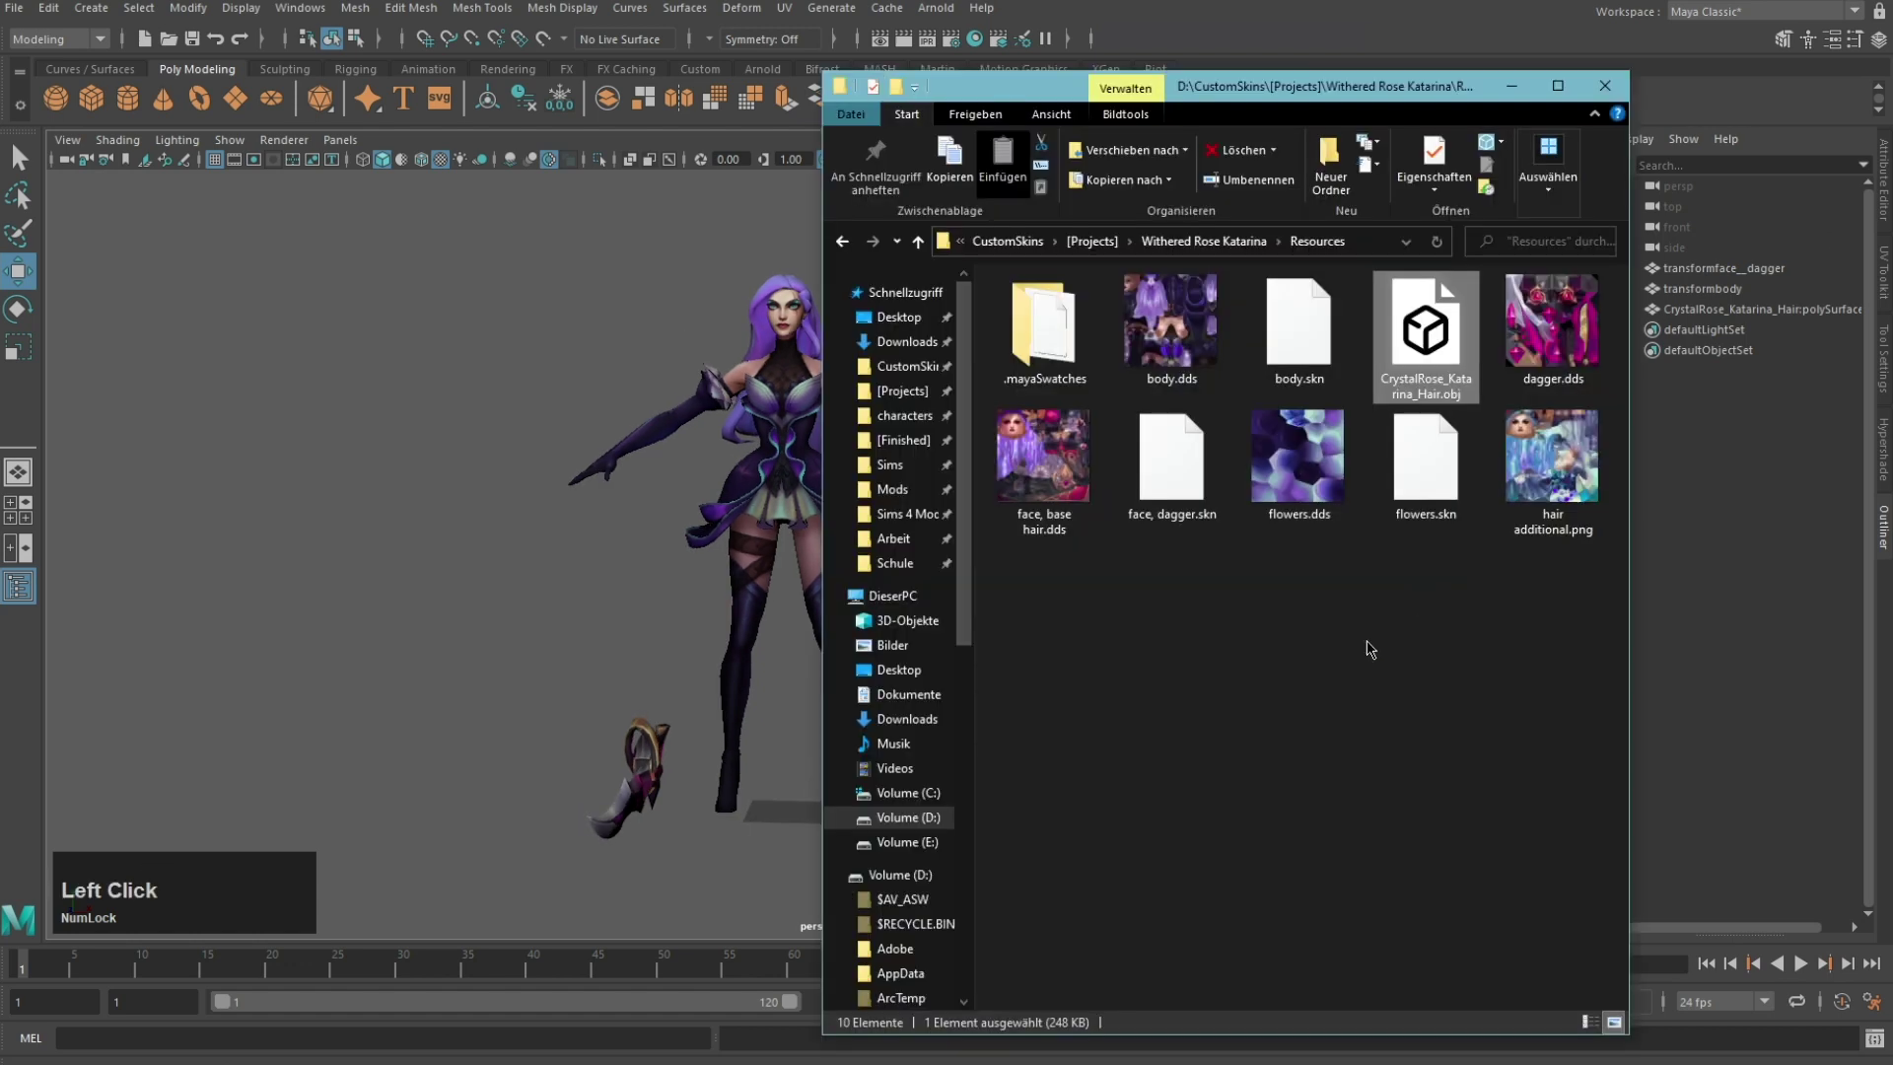
{"action": "left_click", "coordinate": [1424, 489]}
{"action": "left_click_drag", "start_coordinate": [706, 837], "coordinate": [710, 838]}
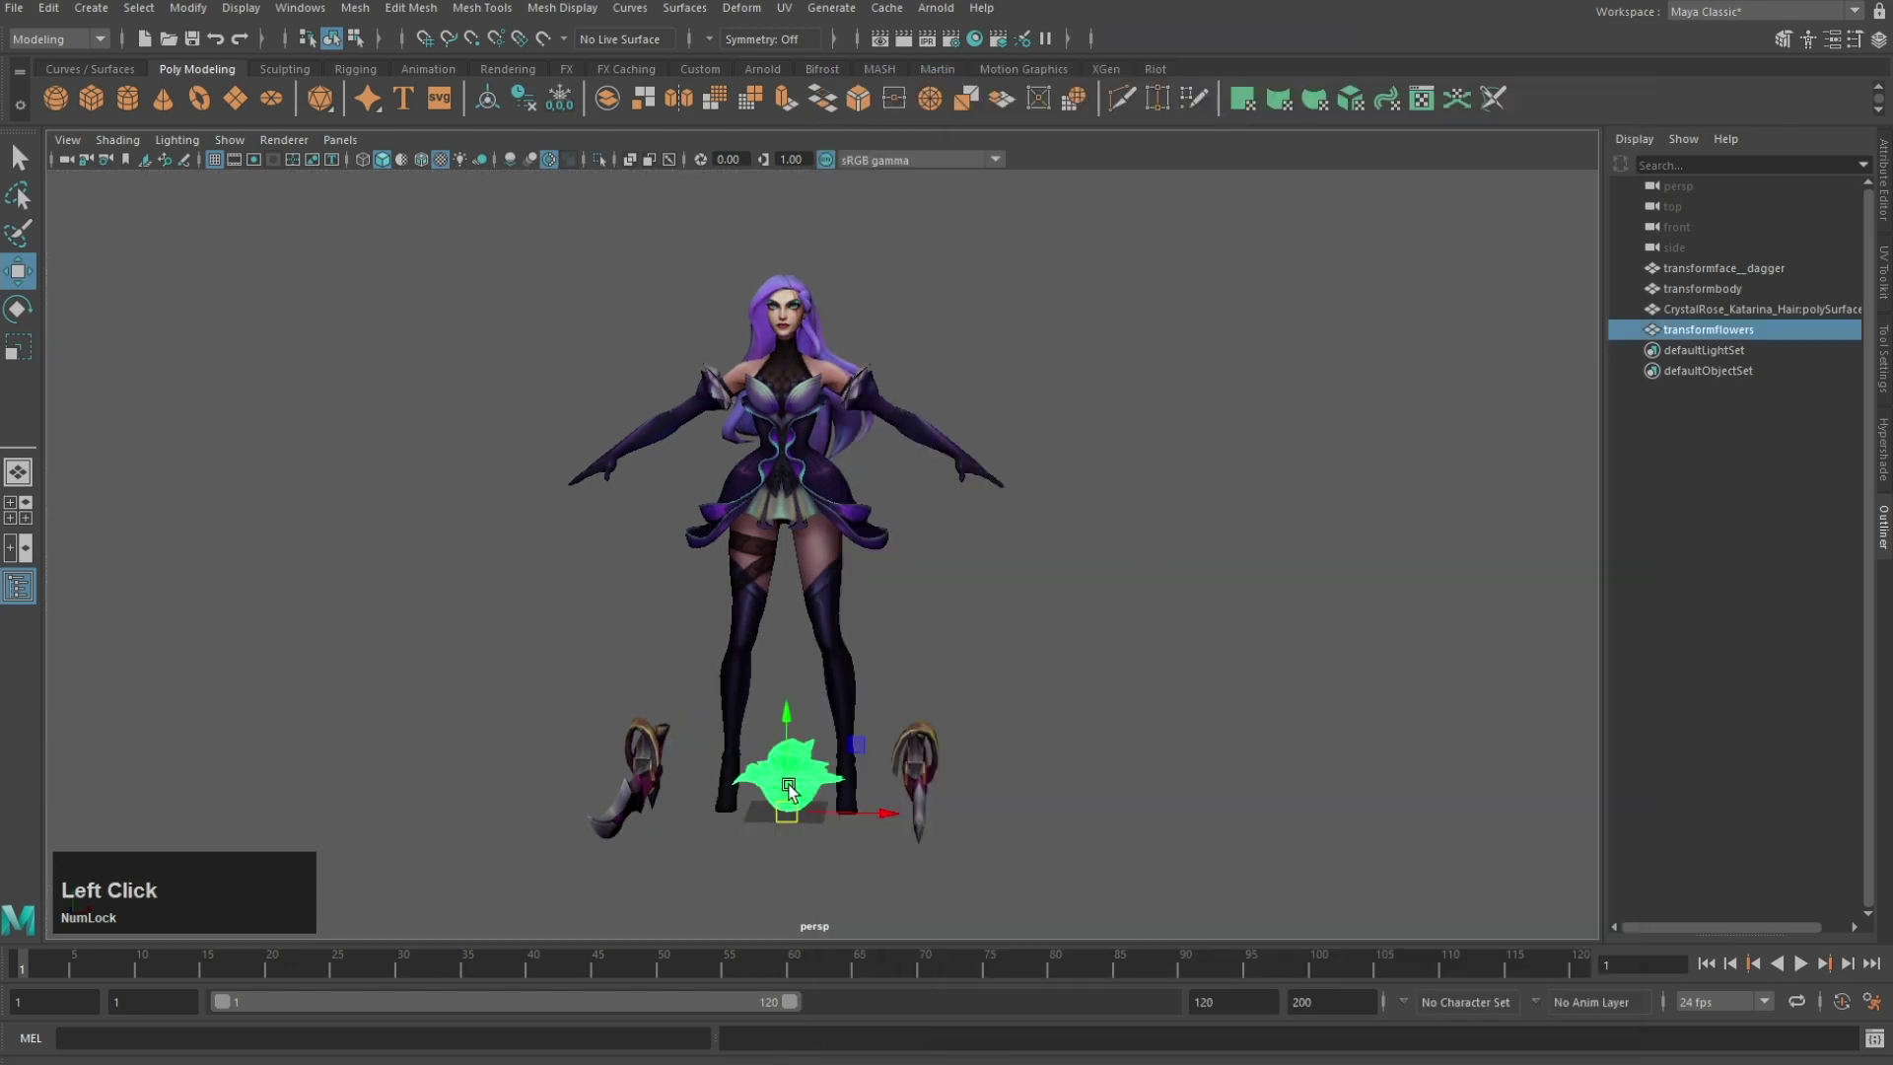
Step: Assign a new Lambert material to the imported flower and delete the unused Syndra_Skin16_Orbs_Mat material
{"action": "scroll", "coordinate": [730, 690], "scroll_direction": "up", "scroll_amount": 3}
{"action": "right_click_drag", "start_coordinate": [1026, 413], "coordinate": [1162, 913]}
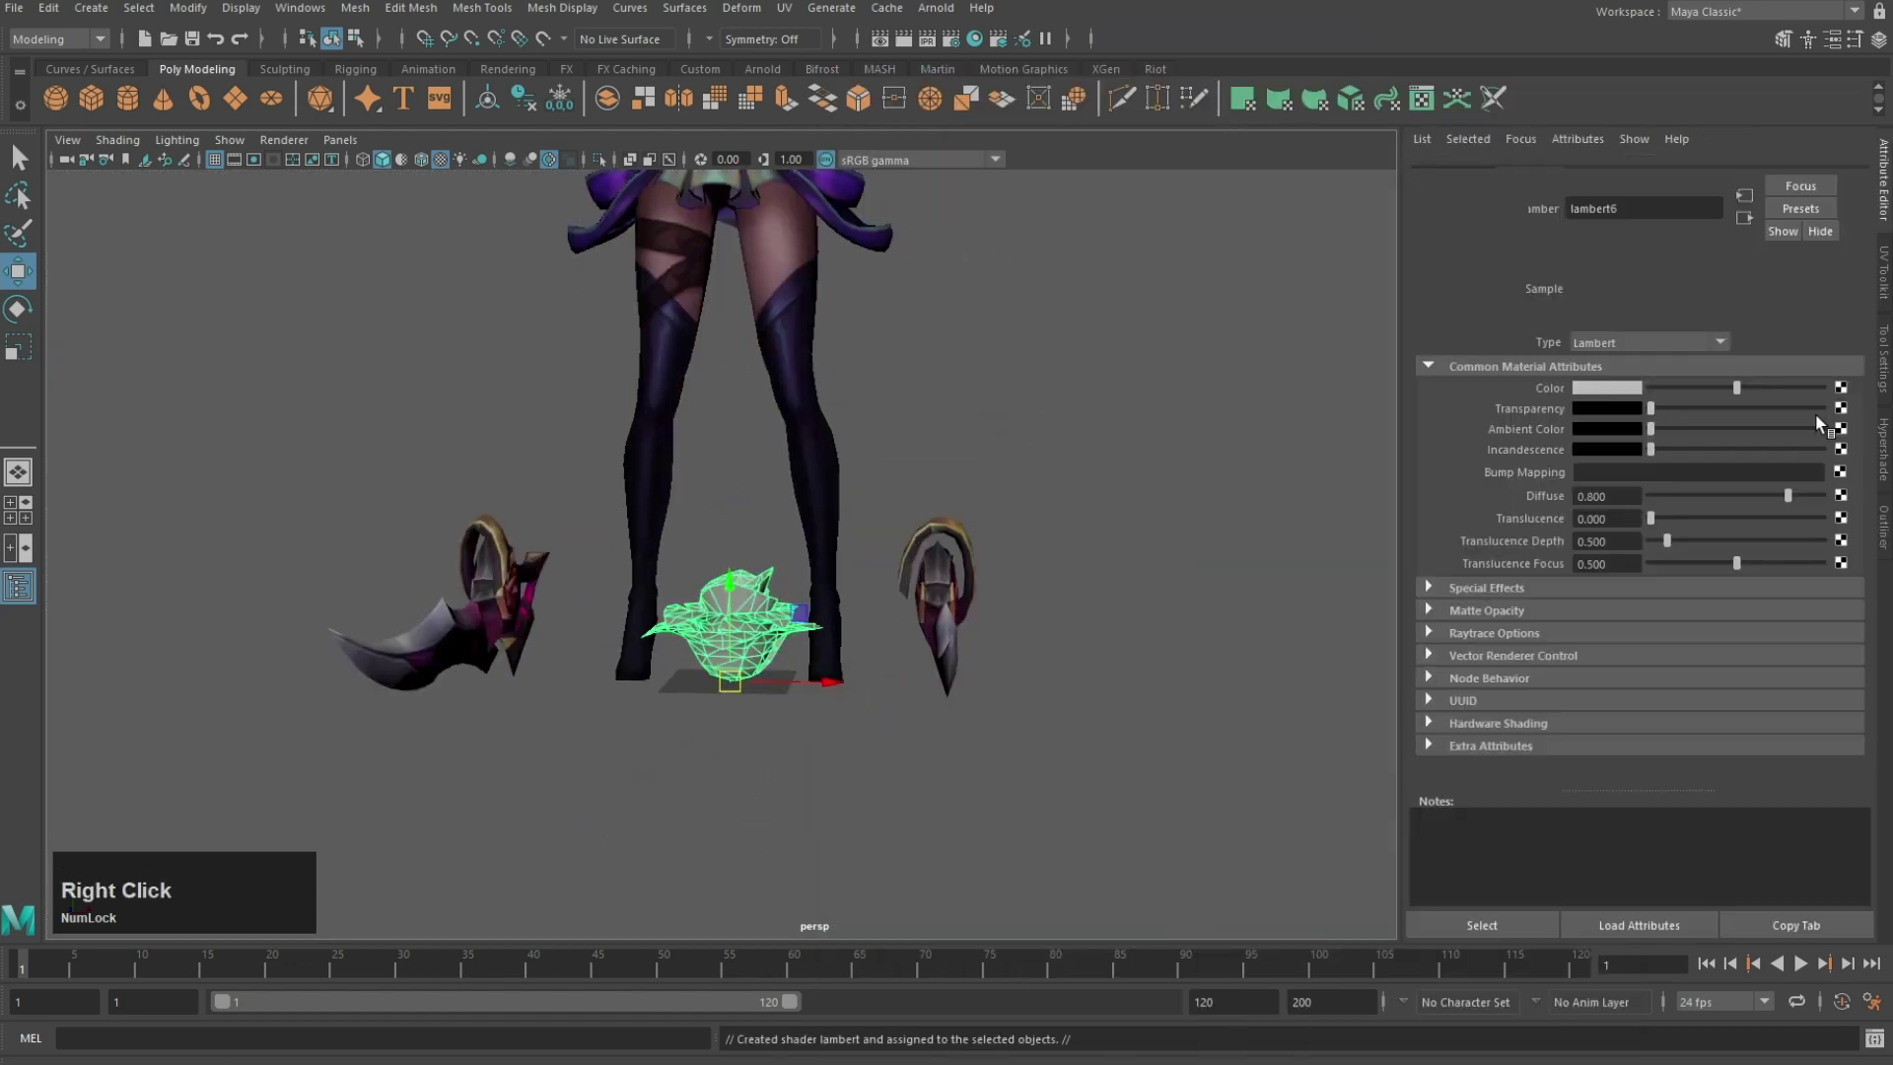
{"action": "left_click", "coordinate": [1884, 443]}
{"action": "left_click", "coordinate": [1114, 139]}
{"action": "left_click", "coordinate": [1134, 192]}
{"action": "scroll", "coordinate": [1188, 372], "scroll_direction": "up", "scroll_amount": 2}
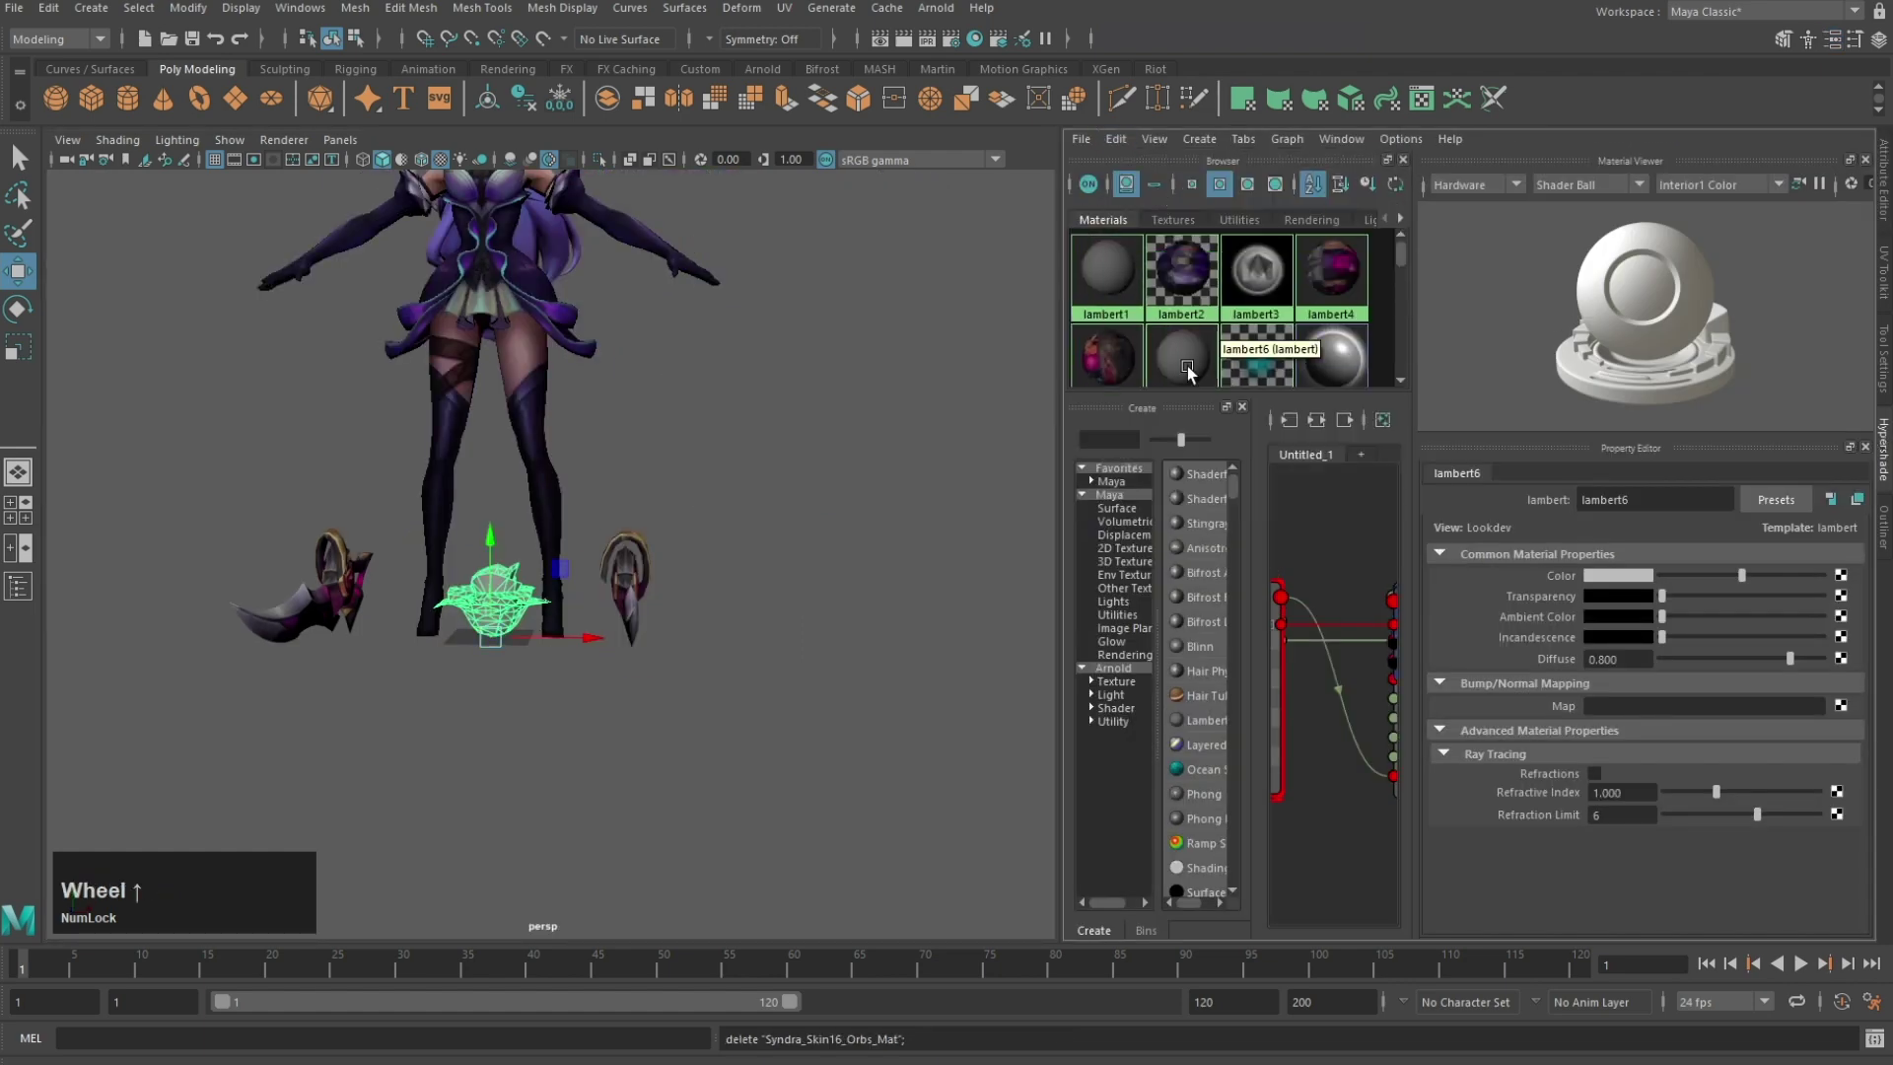
Step: Map a file texture to lambert6's color and load flowers.dds from the Resources folder
{"action": "left_click", "coordinate": [1841, 576]}
{"action": "left_click", "coordinate": [1180, 344]}
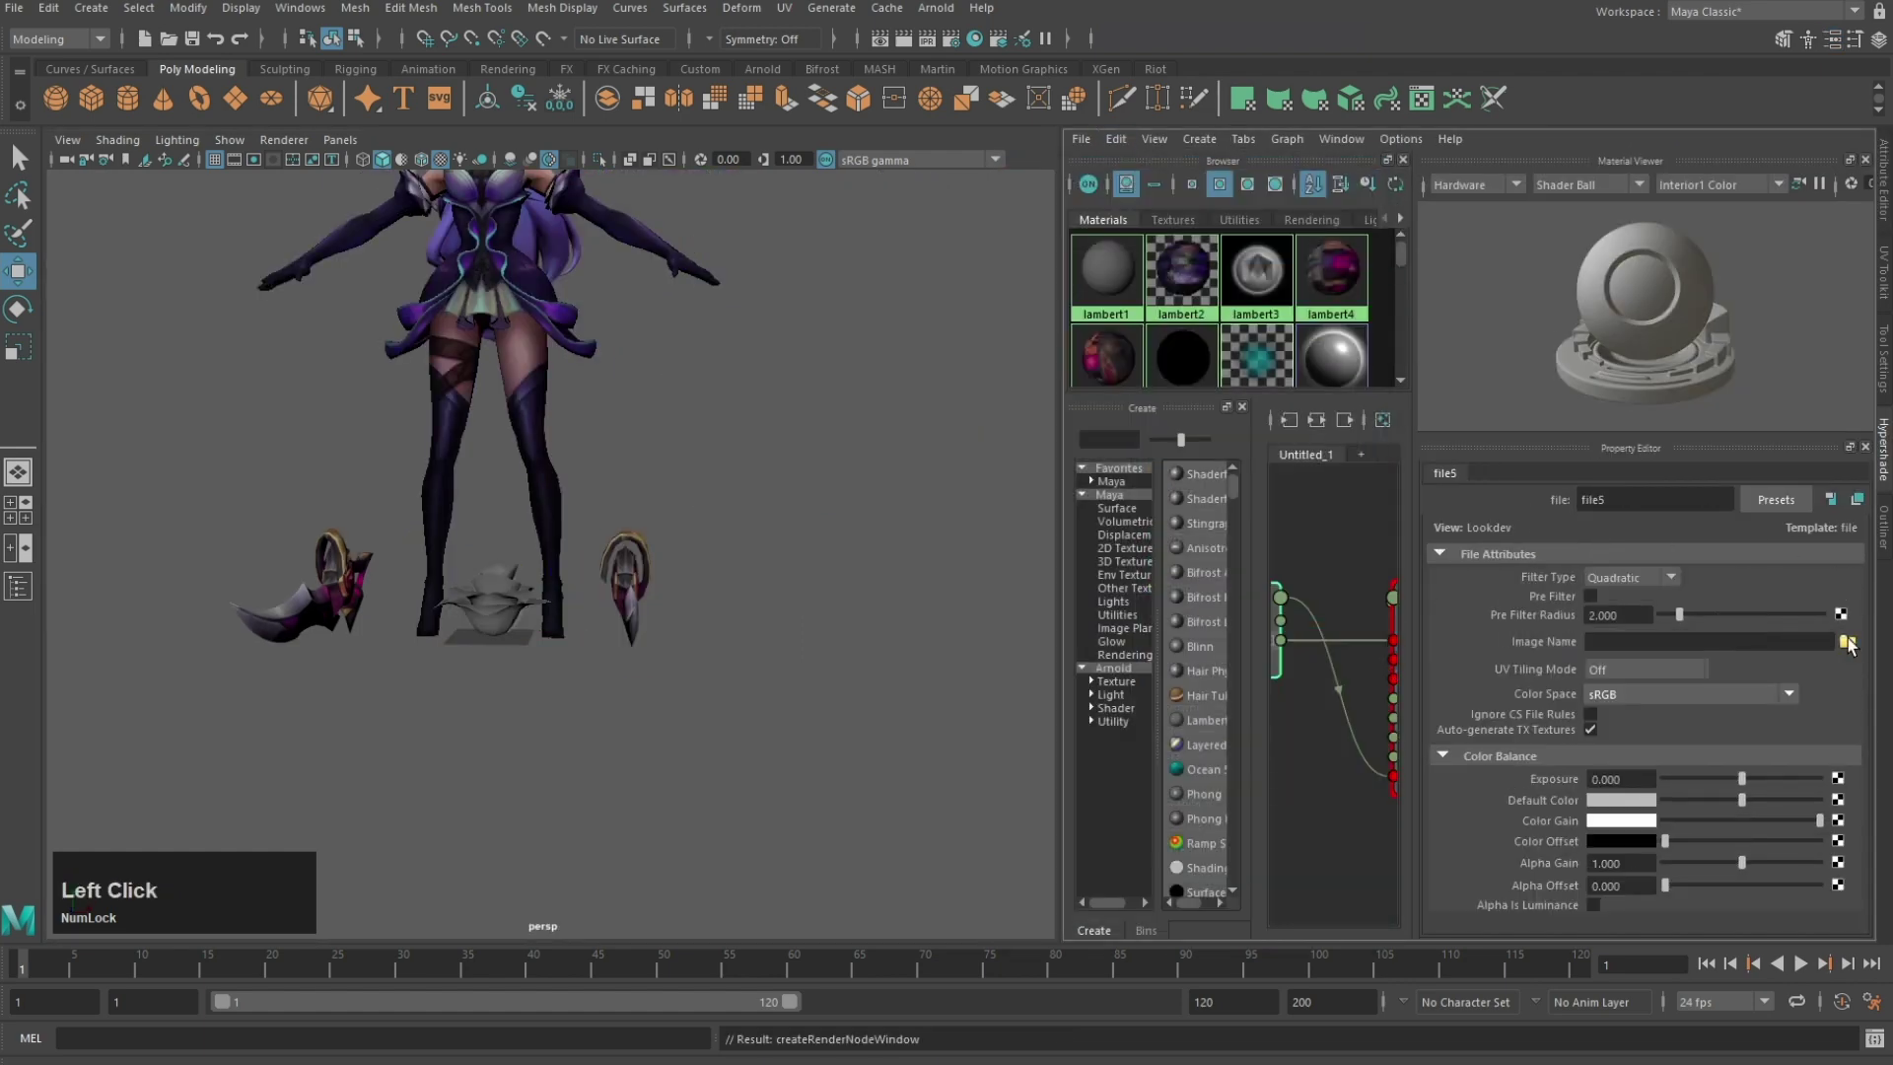
{"action": "left_click", "coordinate": [1844, 640]}
{"action": "double_click", "coordinate": [922, 530]}
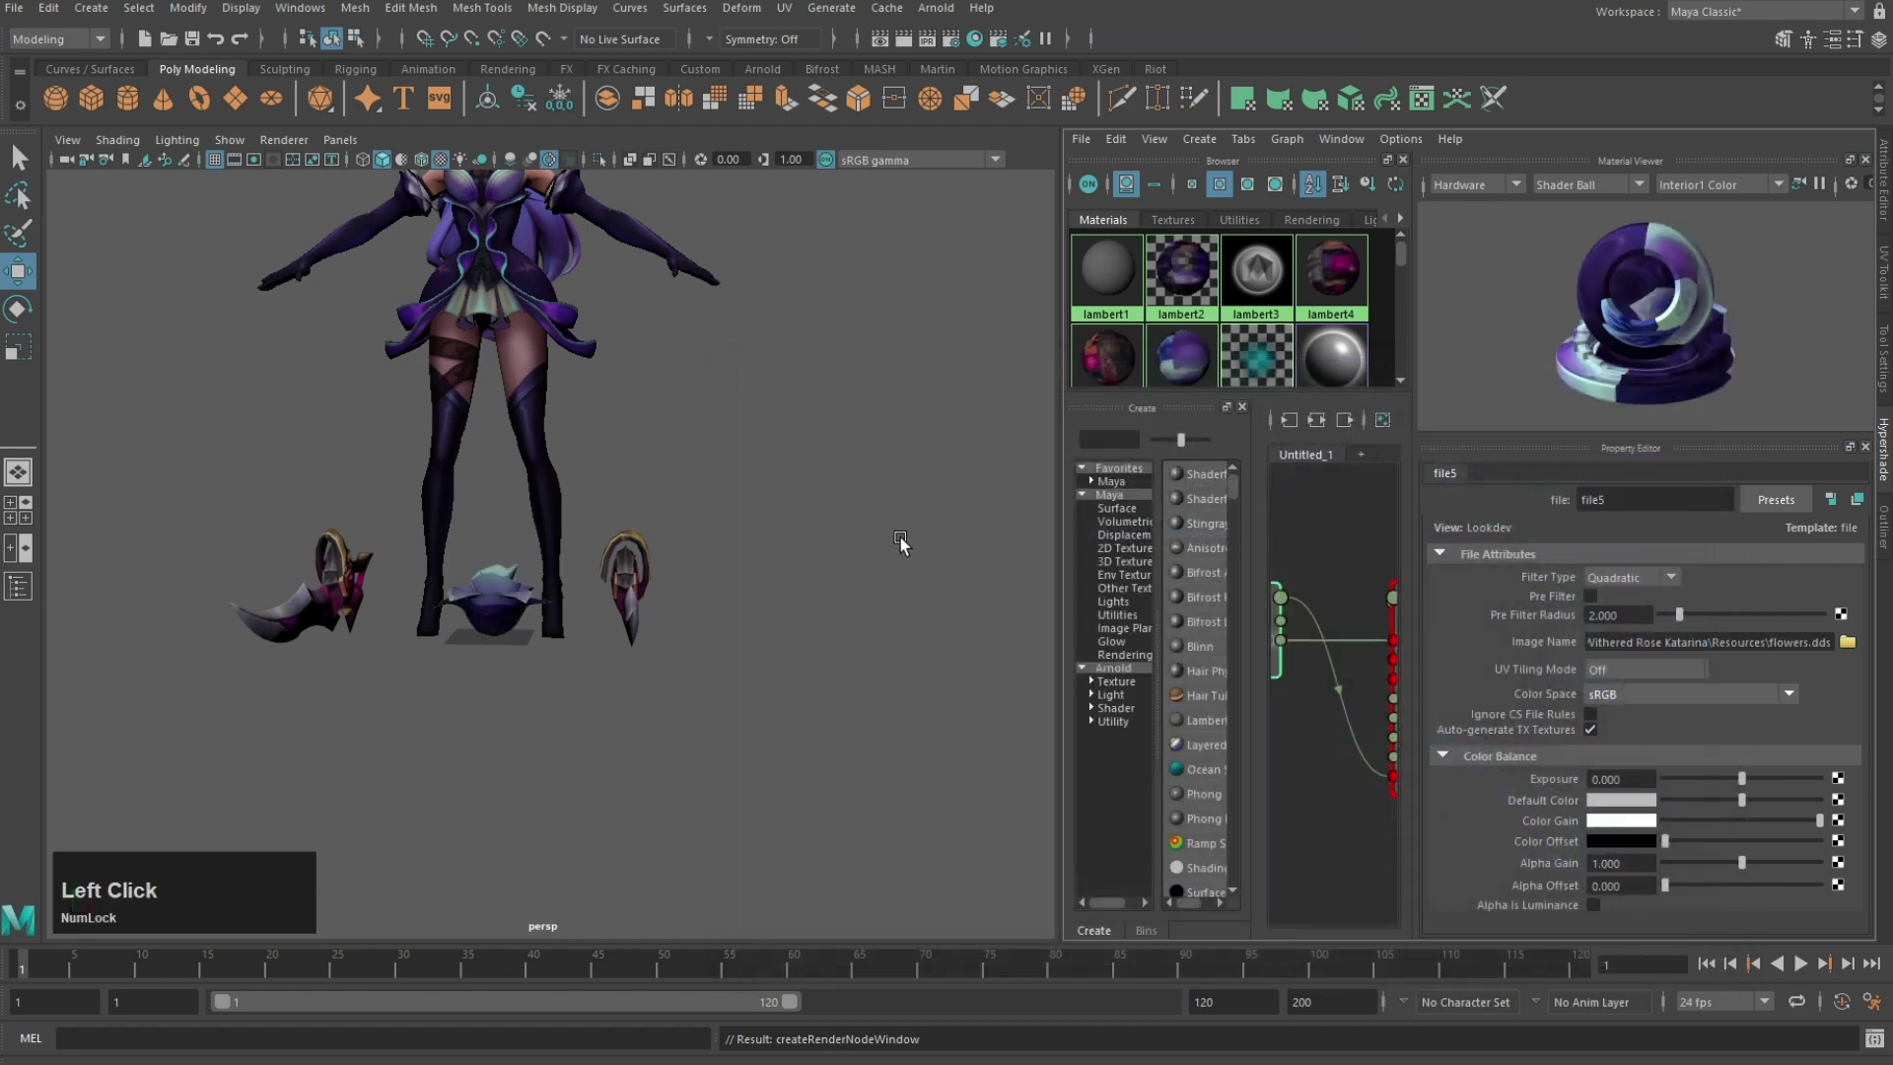
Step: Scale down the flower and move it onto the guard of the dagger on the character's right side
{"action": "left_click", "coordinate": [1878, 526]}
{"action": "left_click", "coordinate": [810, 668]}
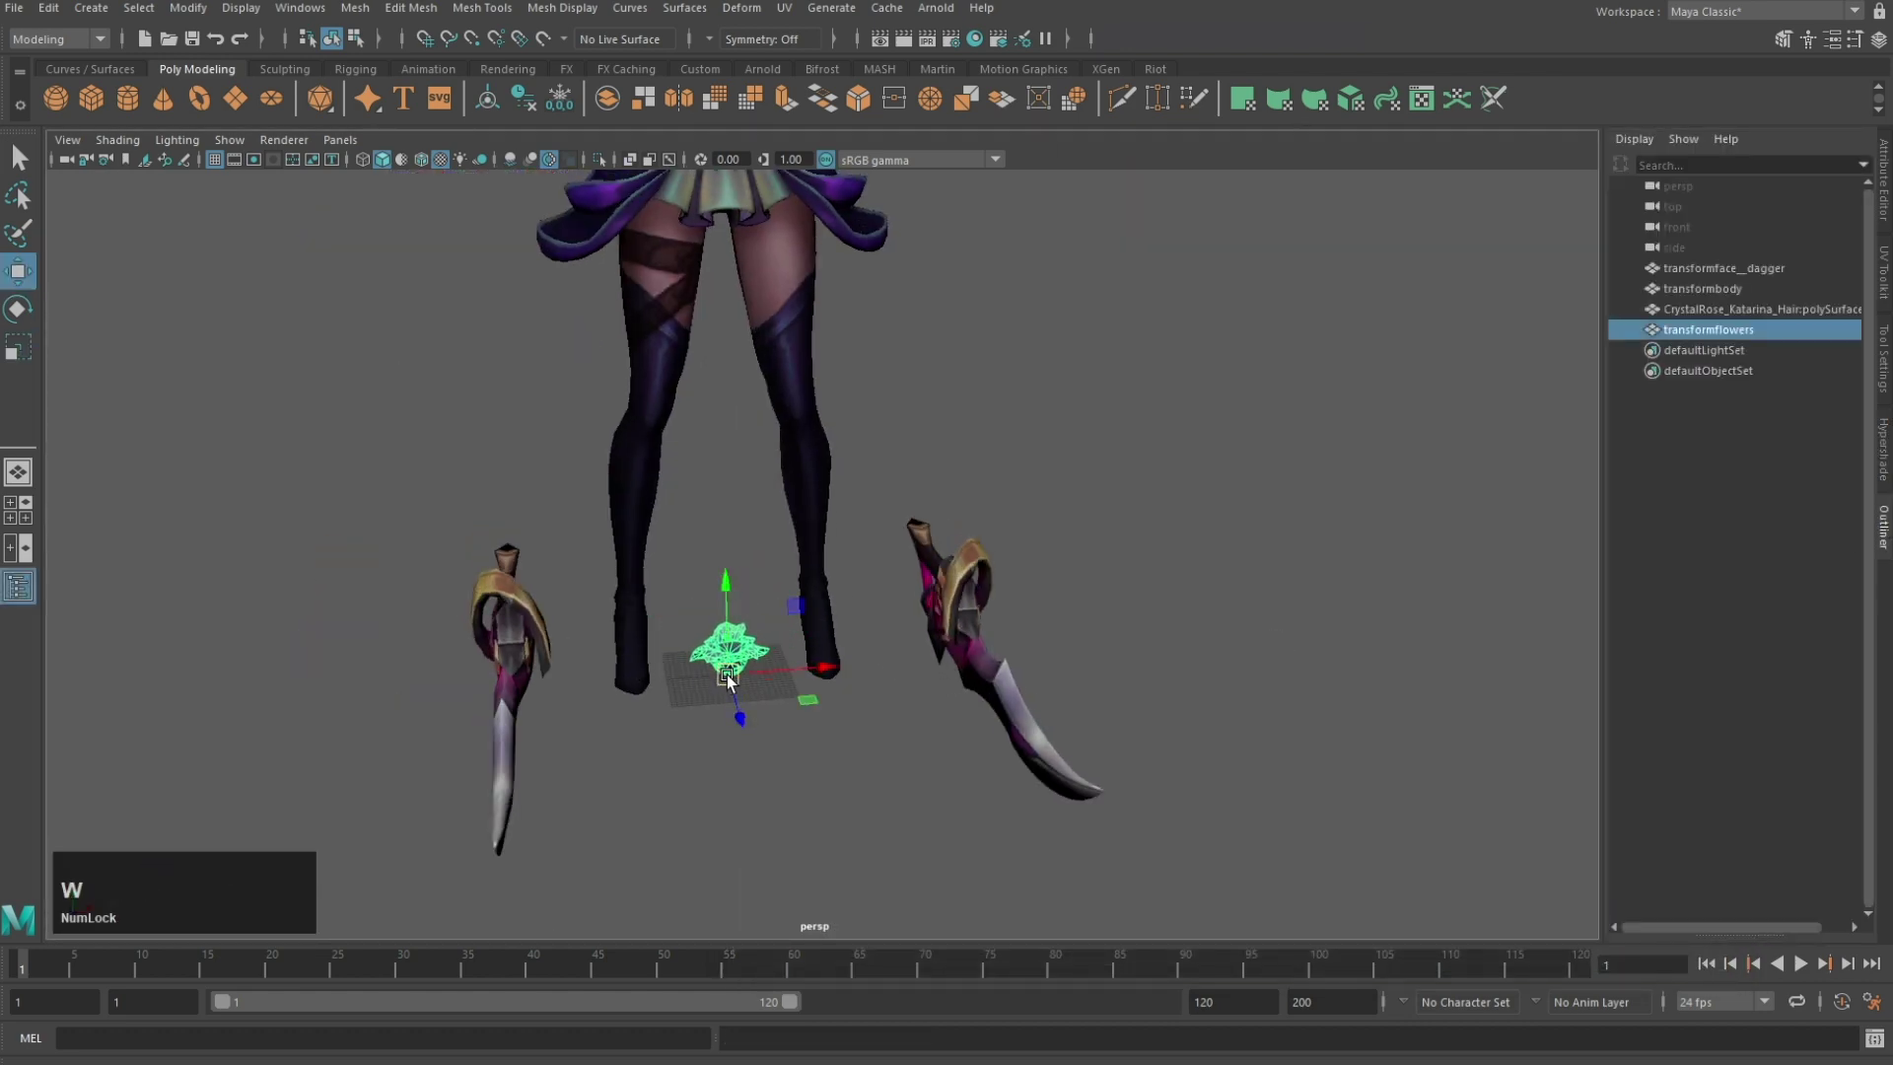
{"action": "left_click_drag", "start_coordinate": [512, 678], "coordinate": [687, 727], "text": "alt"}
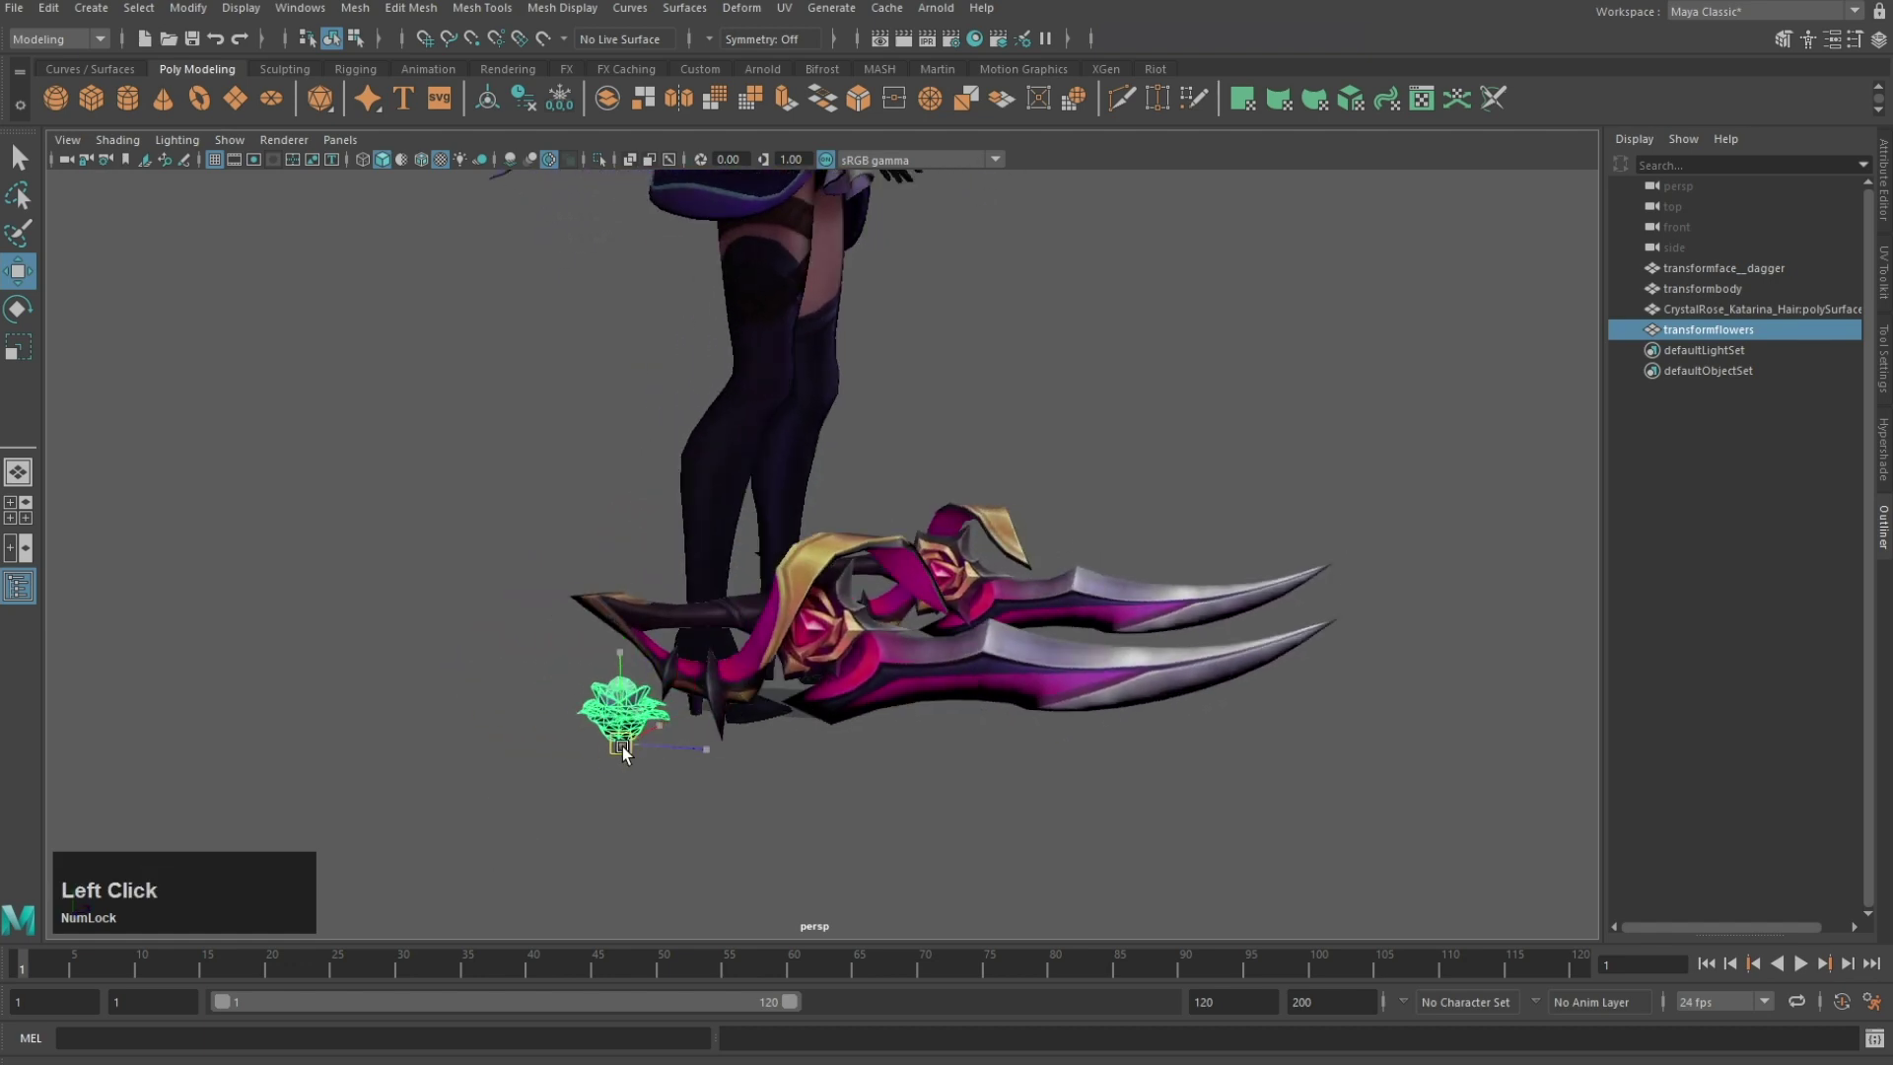
{"action": "left_click_drag", "start_coordinate": [821, 660], "coordinate": [670, 694], "text": "alt"}
{"action": "middle_click_drag", "start_coordinate": [671, 694], "coordinate": [655, 691], "text": "alt"}
{"action": "right_click_drag", "start_coordinate": [654, 692], "coordinate": [779, 674], "text": "alt"}
{"action": "left_click_drag", "start_coordinate": [779, 675], "coordinate": [743, 678], "text": "alt"}
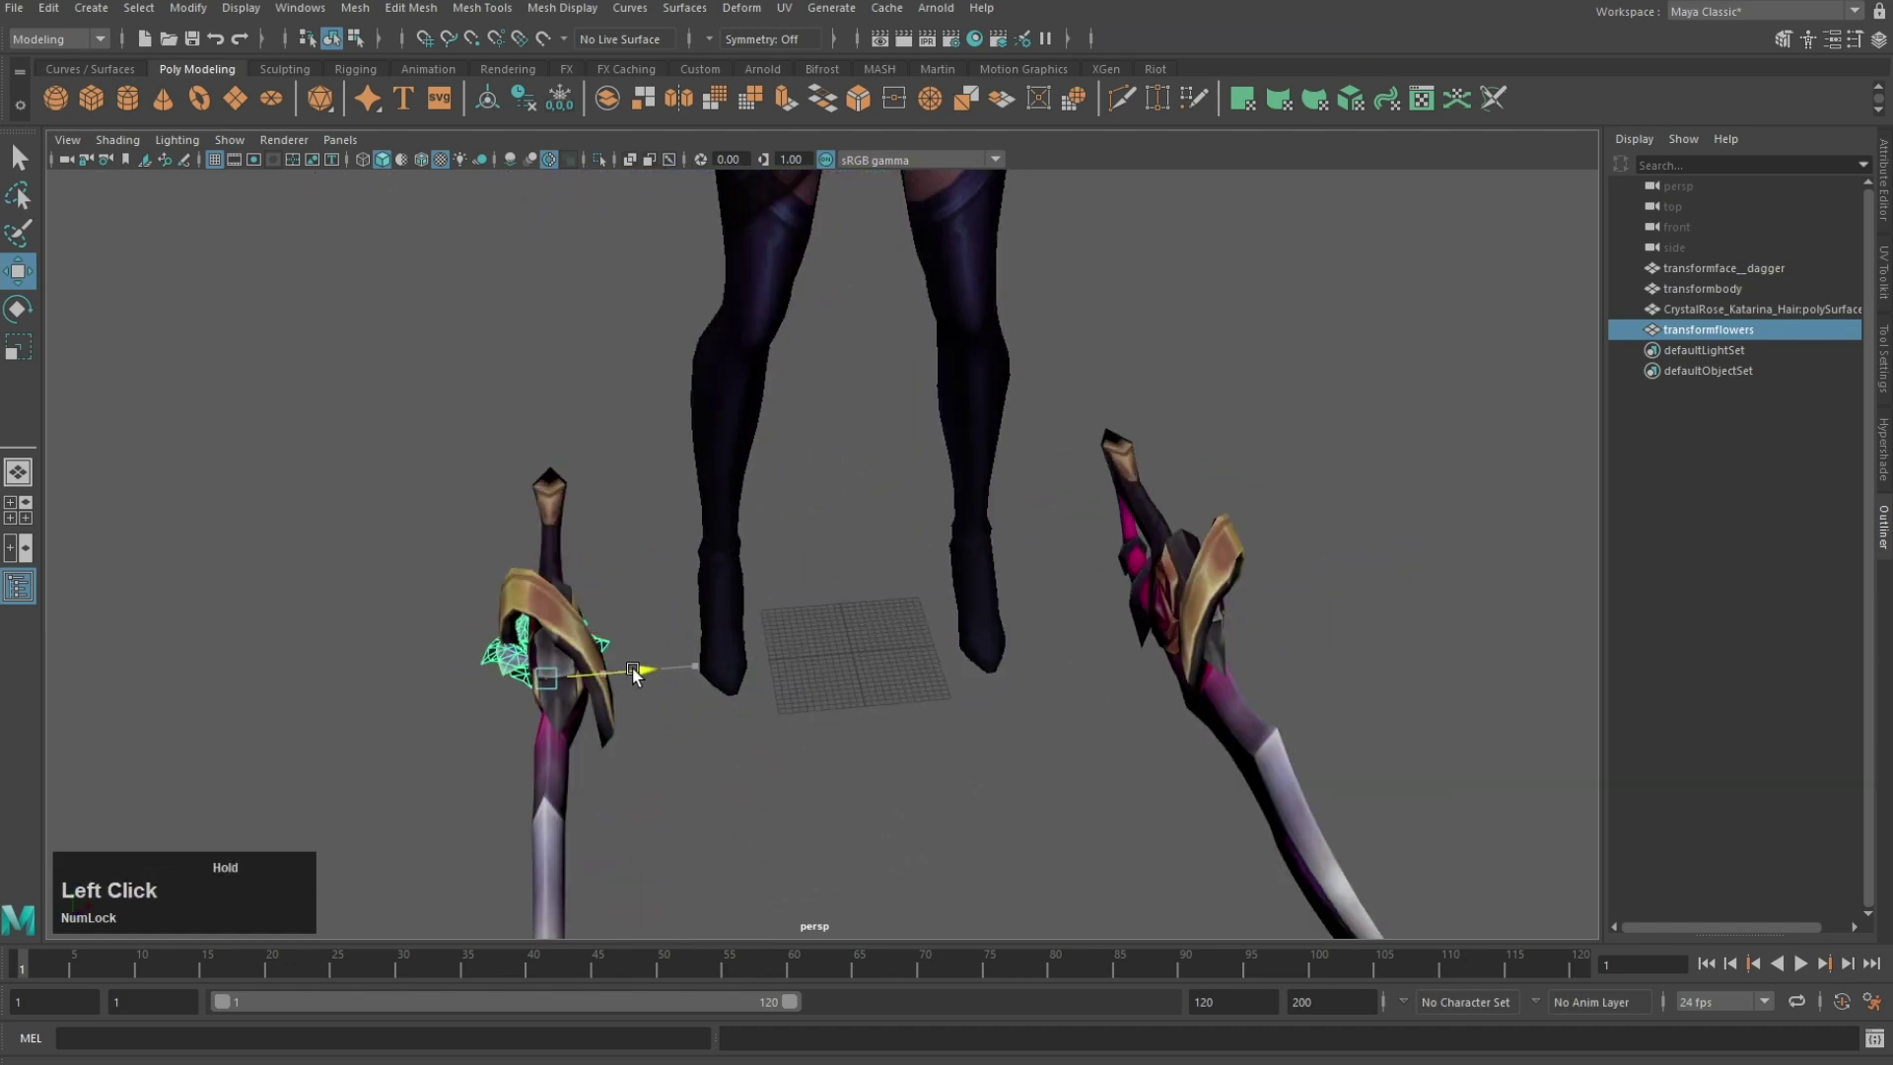
{"action": "left_click_drag", "start_coordinate": [522, 712], "coordinate": [523, 716]}
Step: Switch to the front view, change its lighting mode and turn on textured display
{"action": "key", "text": "e"}
{"action": "key", "text": "space"}
{"action": "key", "text": "space"}
{"action": "middle_click_drag", "start_coordinate": [680, 528], "coordinate": [664, 447], "text": "alt"}
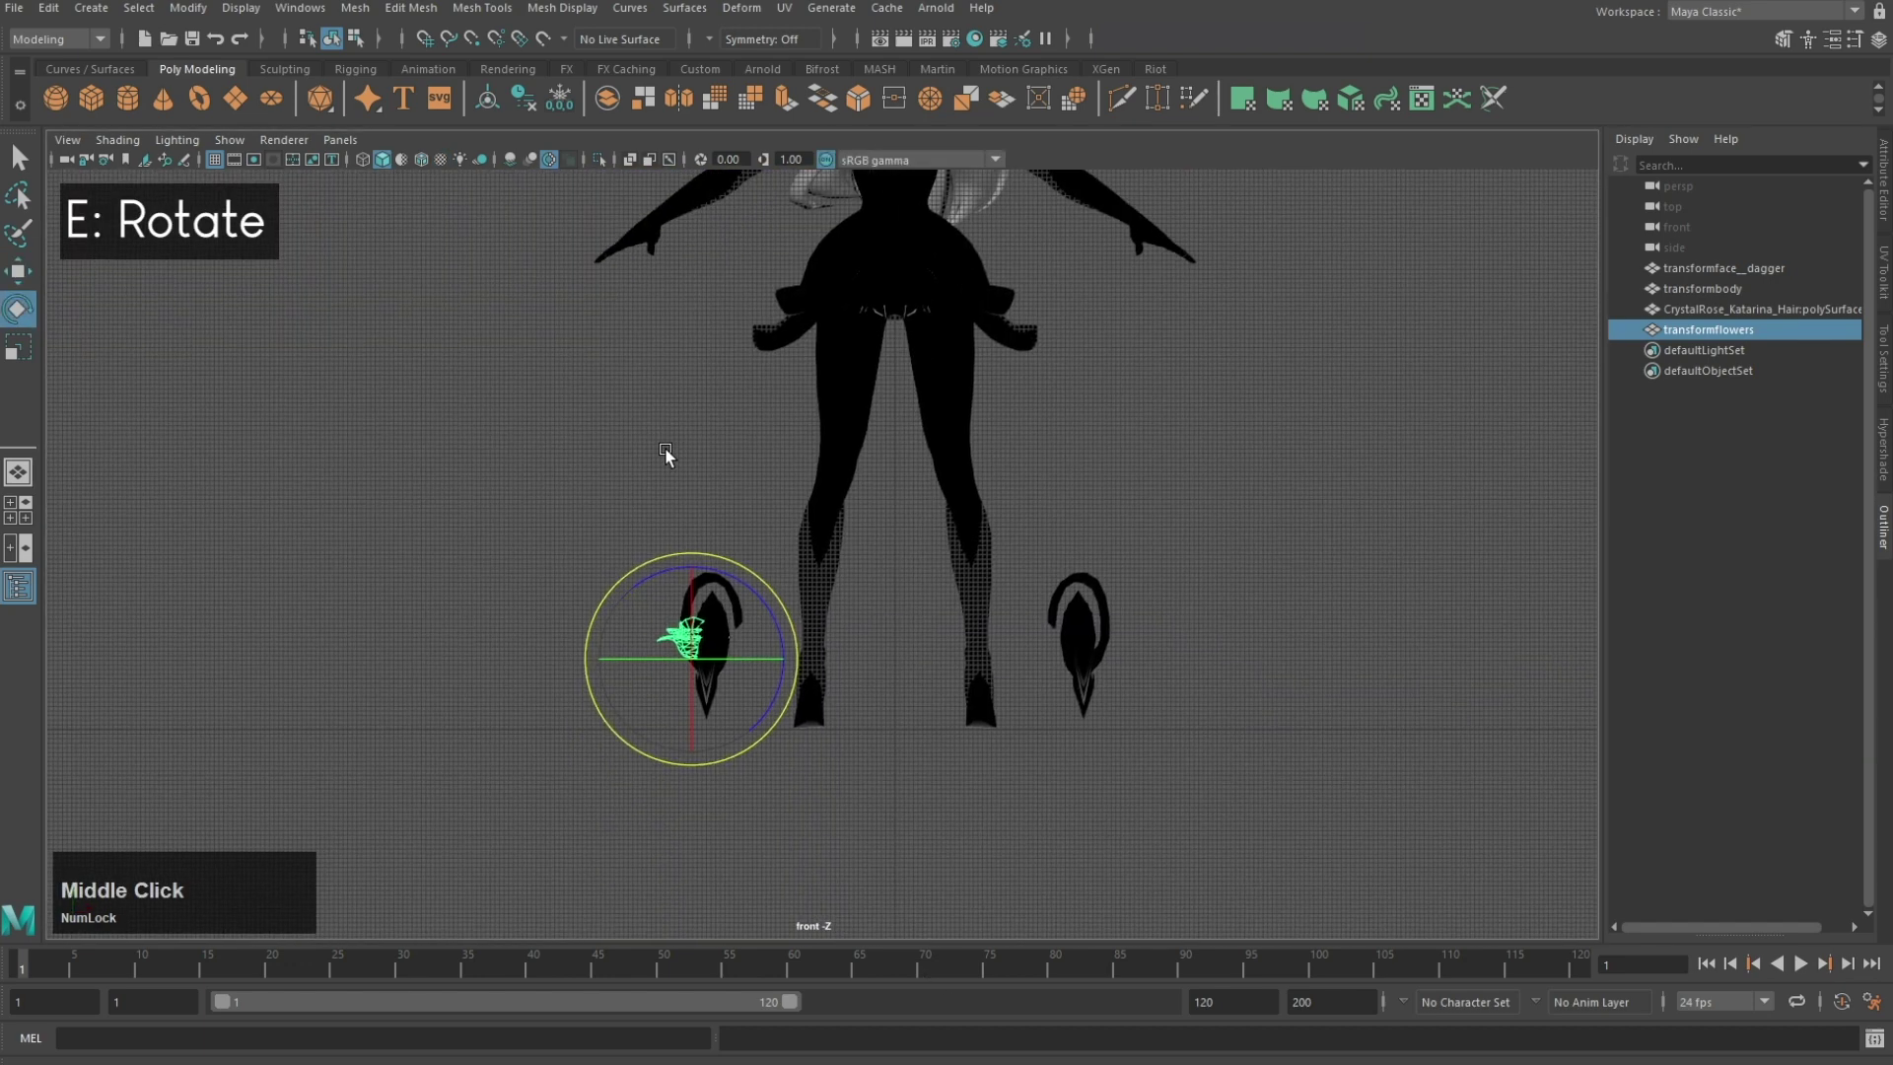
{"action": "right_click_drag", "start_coordinate": [665, 447], "coordinate": [754, 434], "text": "alt"}
{"action": "left_click", "coordinate": [178, 139]}
{"action": "left_click", "coordinate": [240, 281]}
{"action": "left_click", "coordinate": [440, 159]}
Step: Rotate the flower in even angle steps so its bud points outward, and position it against the dagger's outer side
{"action": "right_click_drag", "start_coordinate": [655, 601], "coordinate": [749, 644], "text": "alt"}
{"action": "middle_click_drag", "start_coordinate": [749, 644], "coordinate": [931, 439], "text": "alt"}
{"action": "right_click_drag", "start_coordinate": [932, 438], "coordinate": [951, 449], "text": "alt"}
{"action": "key", "text": "e"}
{"action": "left_click_drag", "start_coordinate": [772, 613], "coordinate": [769, 533]}
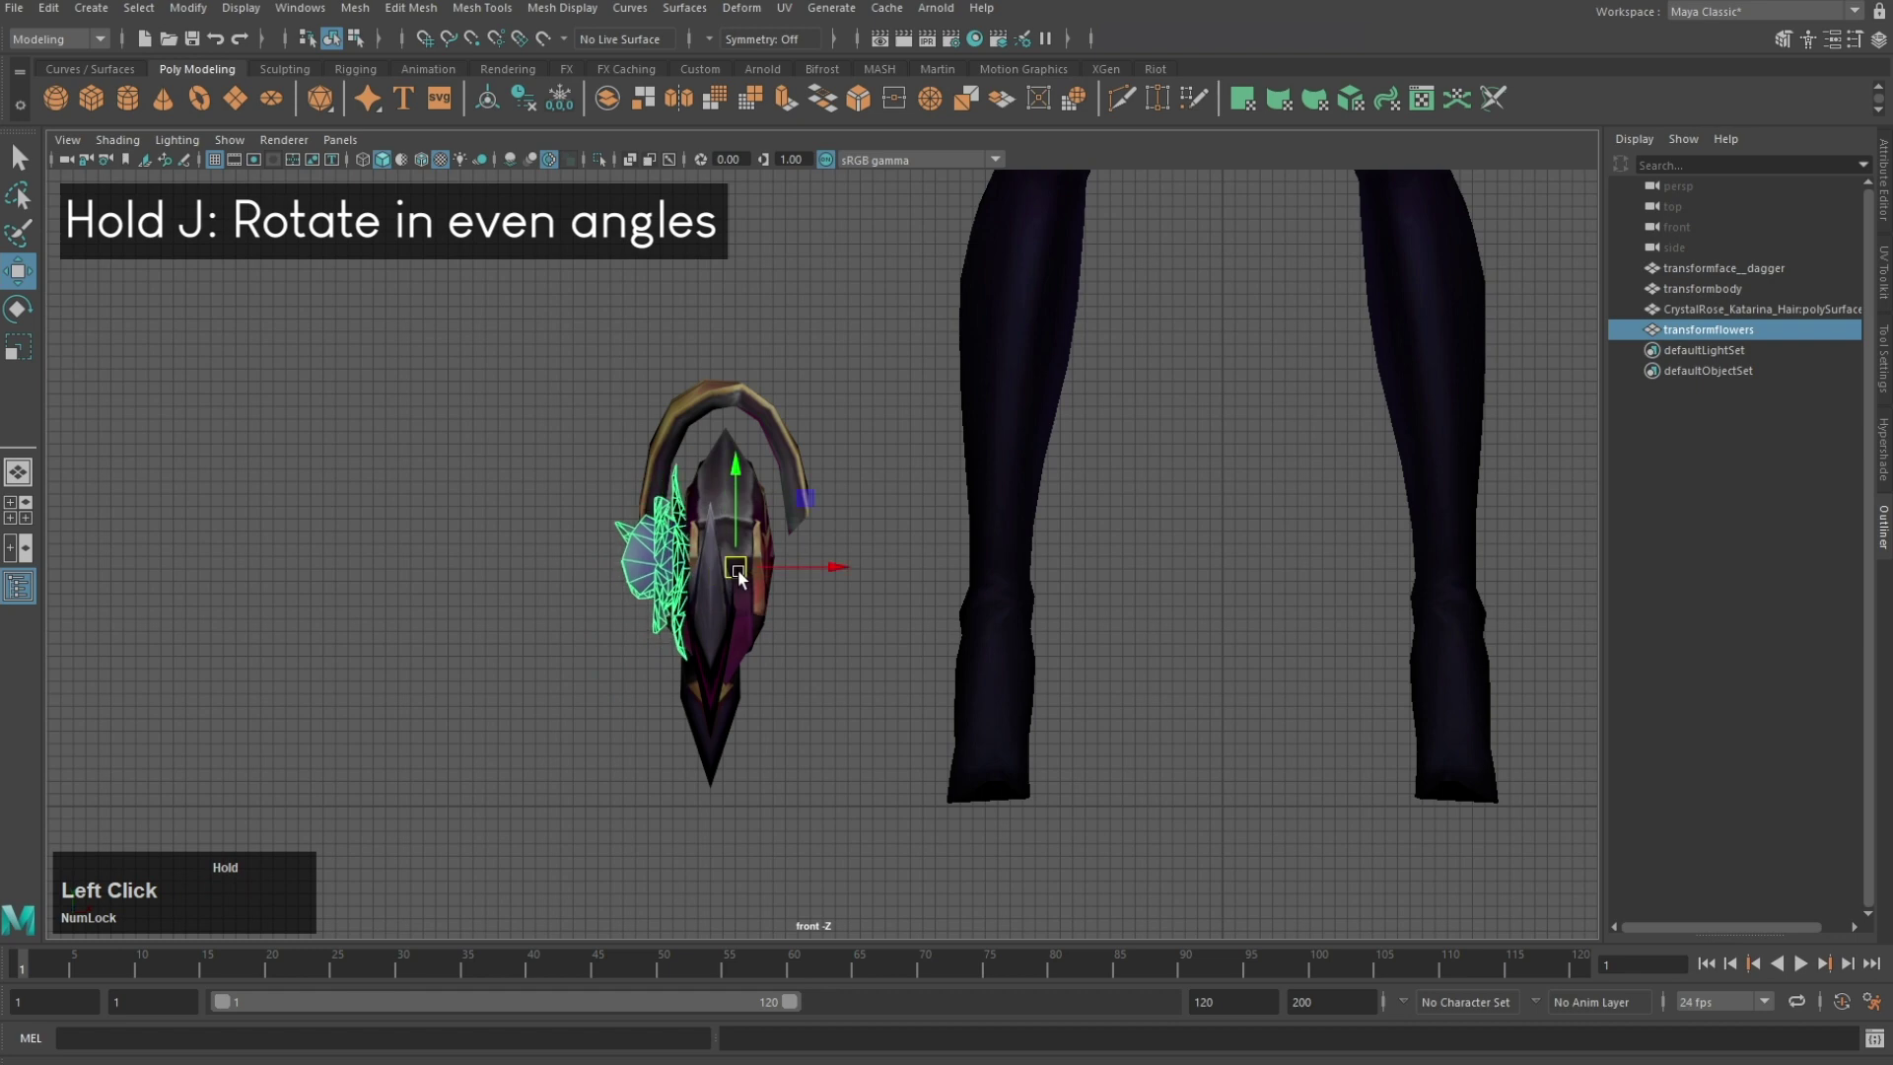
{"action": "key", "text": "space"}
{"action": "key", "text": "space"}
{"action": "left_click_drag", "start_coordinate": [833, 537], "coordinate": [915, 560], "text": "alt"}
{"action": "scroll", "coordinate": [905, 578], "scroll_direction": "up", "scroll_amount": 3}
{"action": "left_click", "coordinate": [1047, 515]}
{"action": "left_click_drag", "start_coordinate": [1013, 602], "coordinate": [834, 555], "text": "alt"}
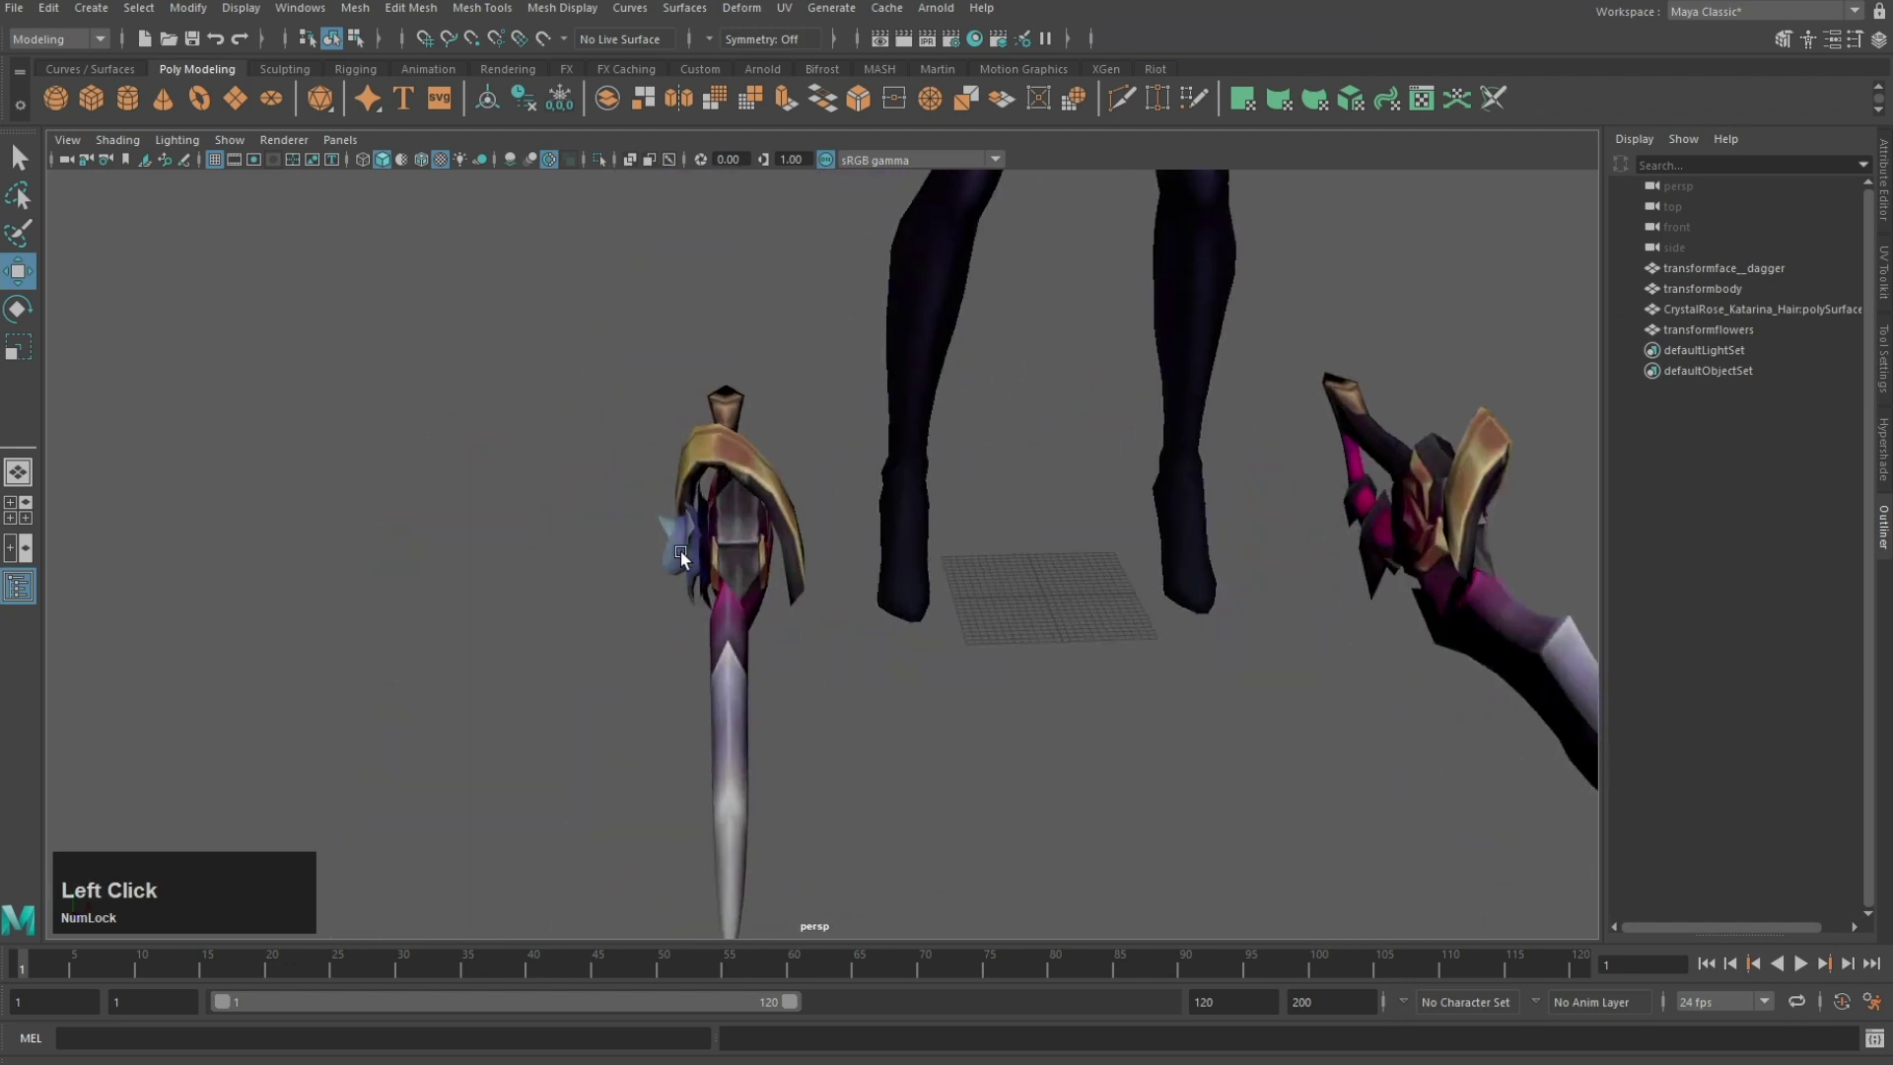
Step: Fine-tune the flower's position against the outer side of the dagger on the character's right side
{"action": "left_click", "coordinate": [680, 548]}
{"action": "left_click_drag", "start_coordinate": [680, 548], "coordinate": [801, 571], "text": "alt"}
{"action": "left_click_drag", "start_coordinate": [777, 537], "coordinate": [779, 538]}
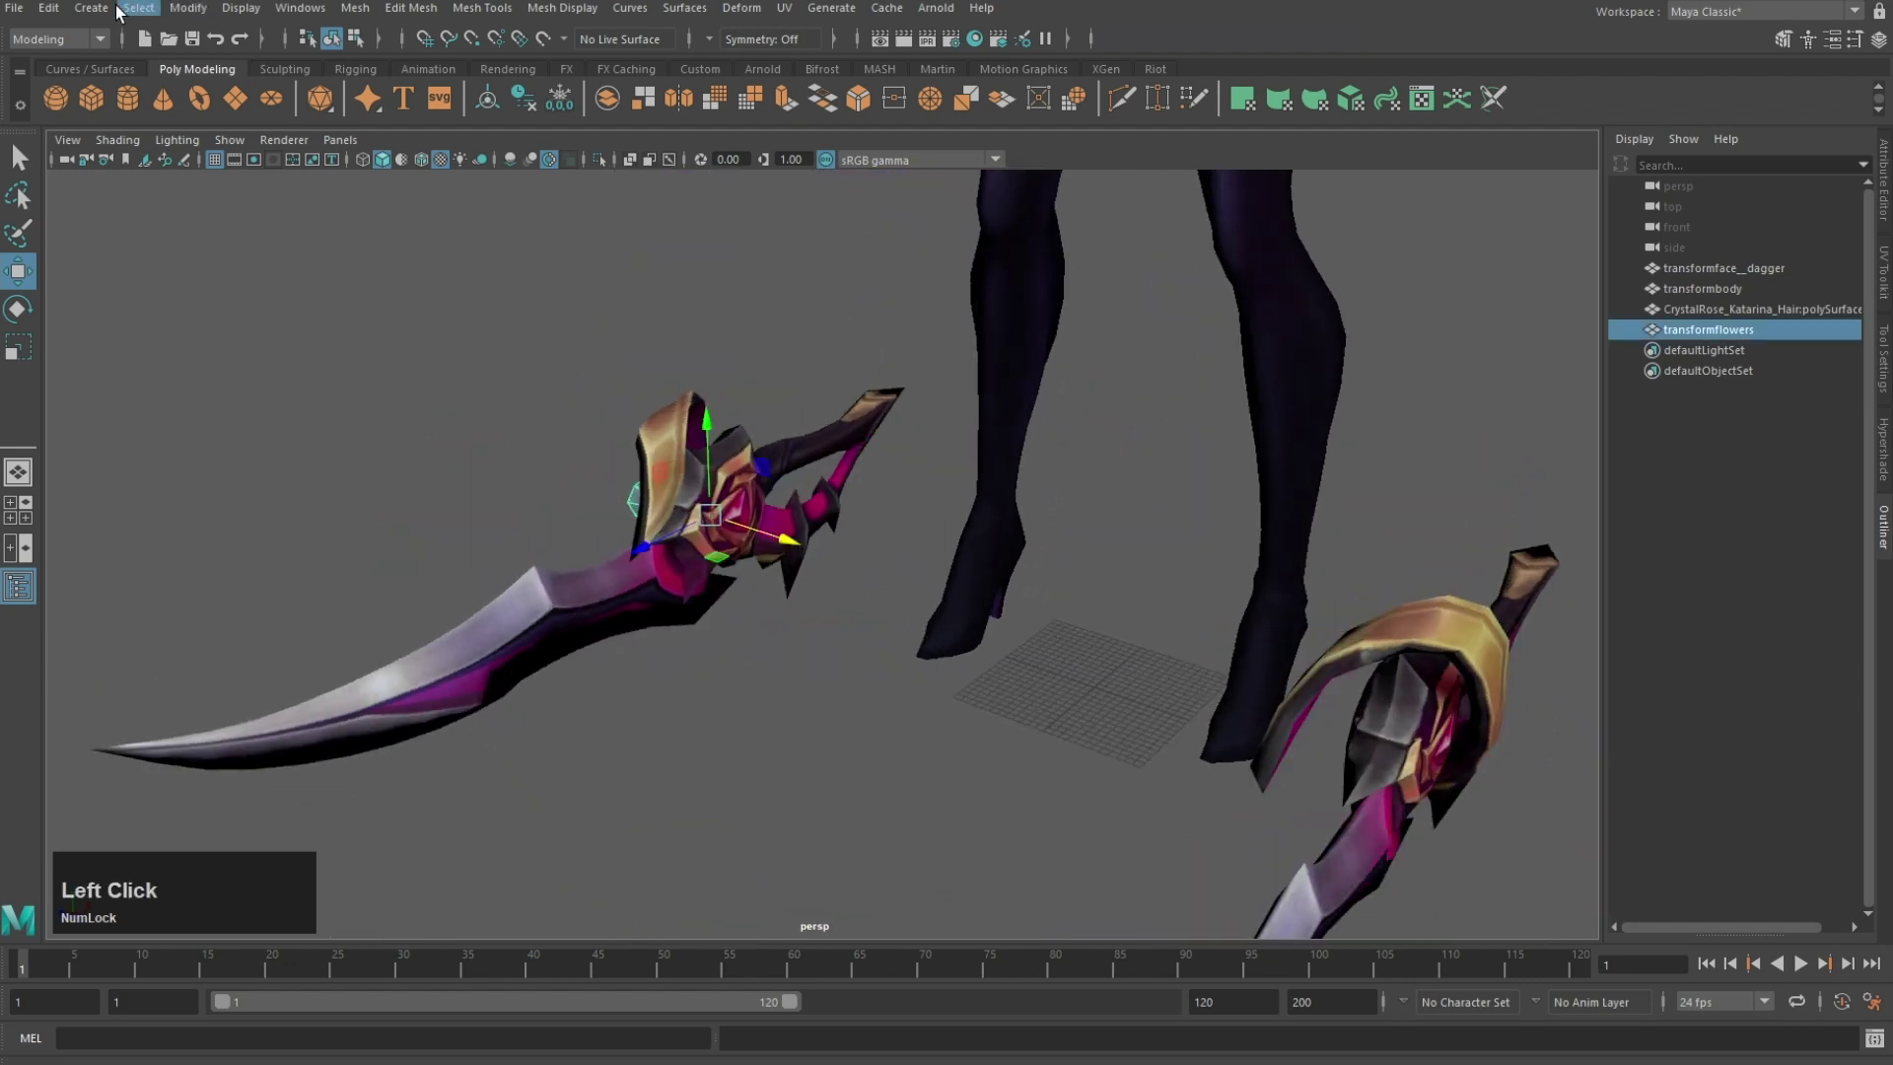
{"action": "left_click_drag", "start_coordinate": [345, 365], "coordinate": [850, 394], "text": "alt"}
{"action": "left_click", "coordinate": [1084, 297]}
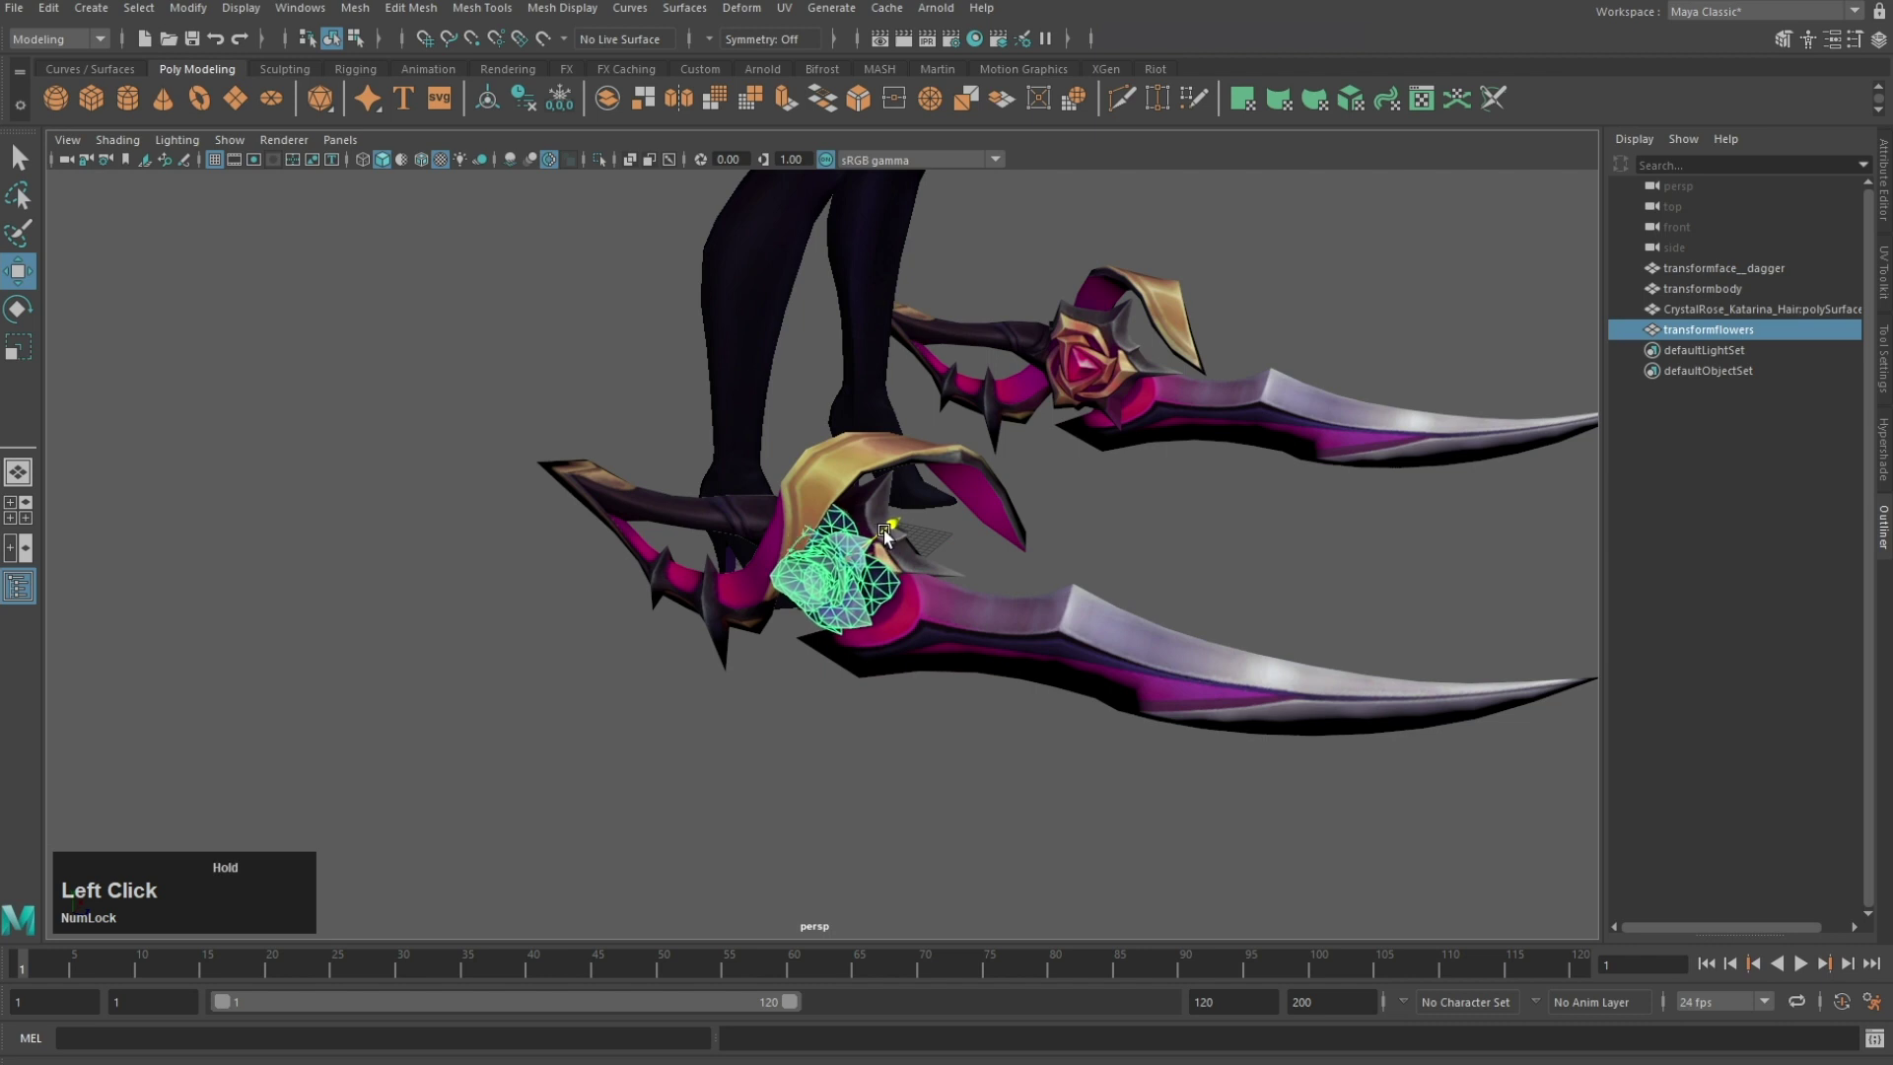
{"action": "left_click_drag", "start_coordinate": [963, 589], "coordinate": [738, 628], "text": "alt"}
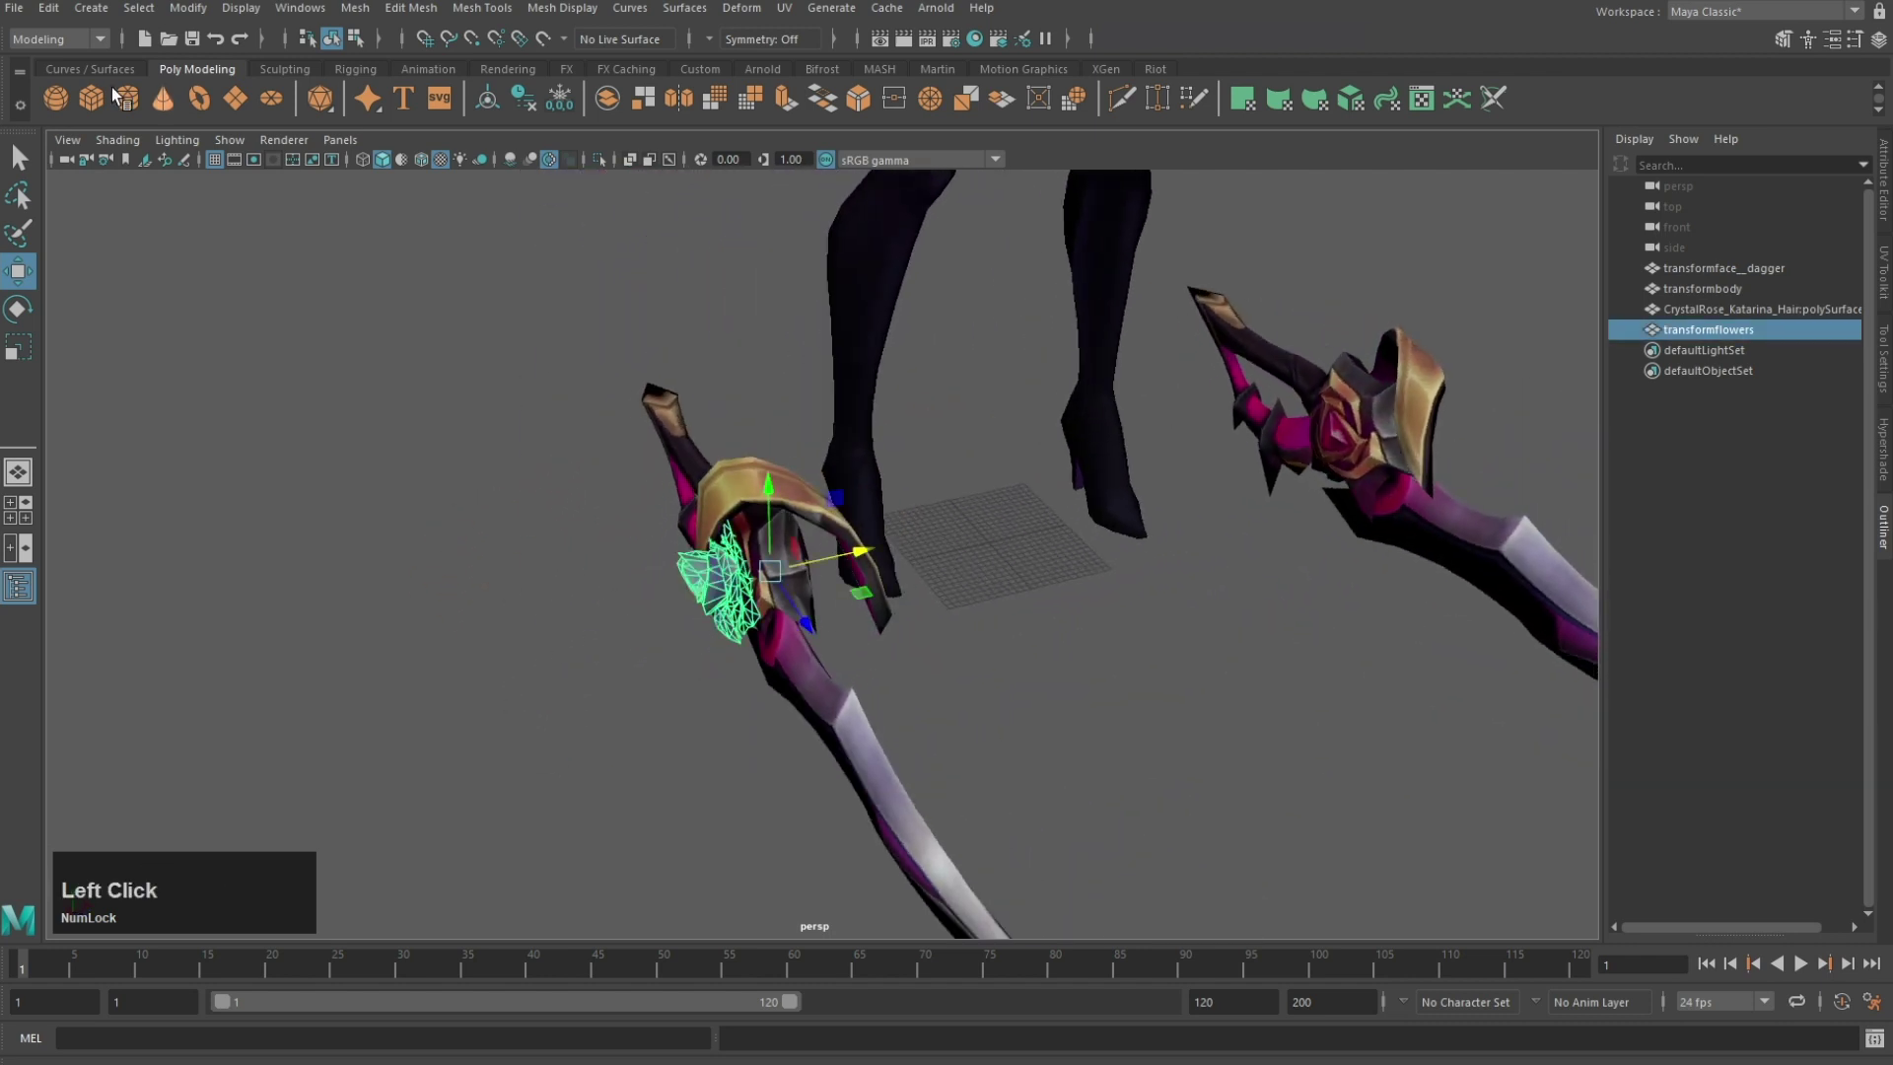
Step: Duplicate the flower and move the copy horizontally to the inner side of the same dagger
{"action": "left_click", "coordinate": [48, 9]}
{"action": "left_click", "coordinate": [115, 306]}
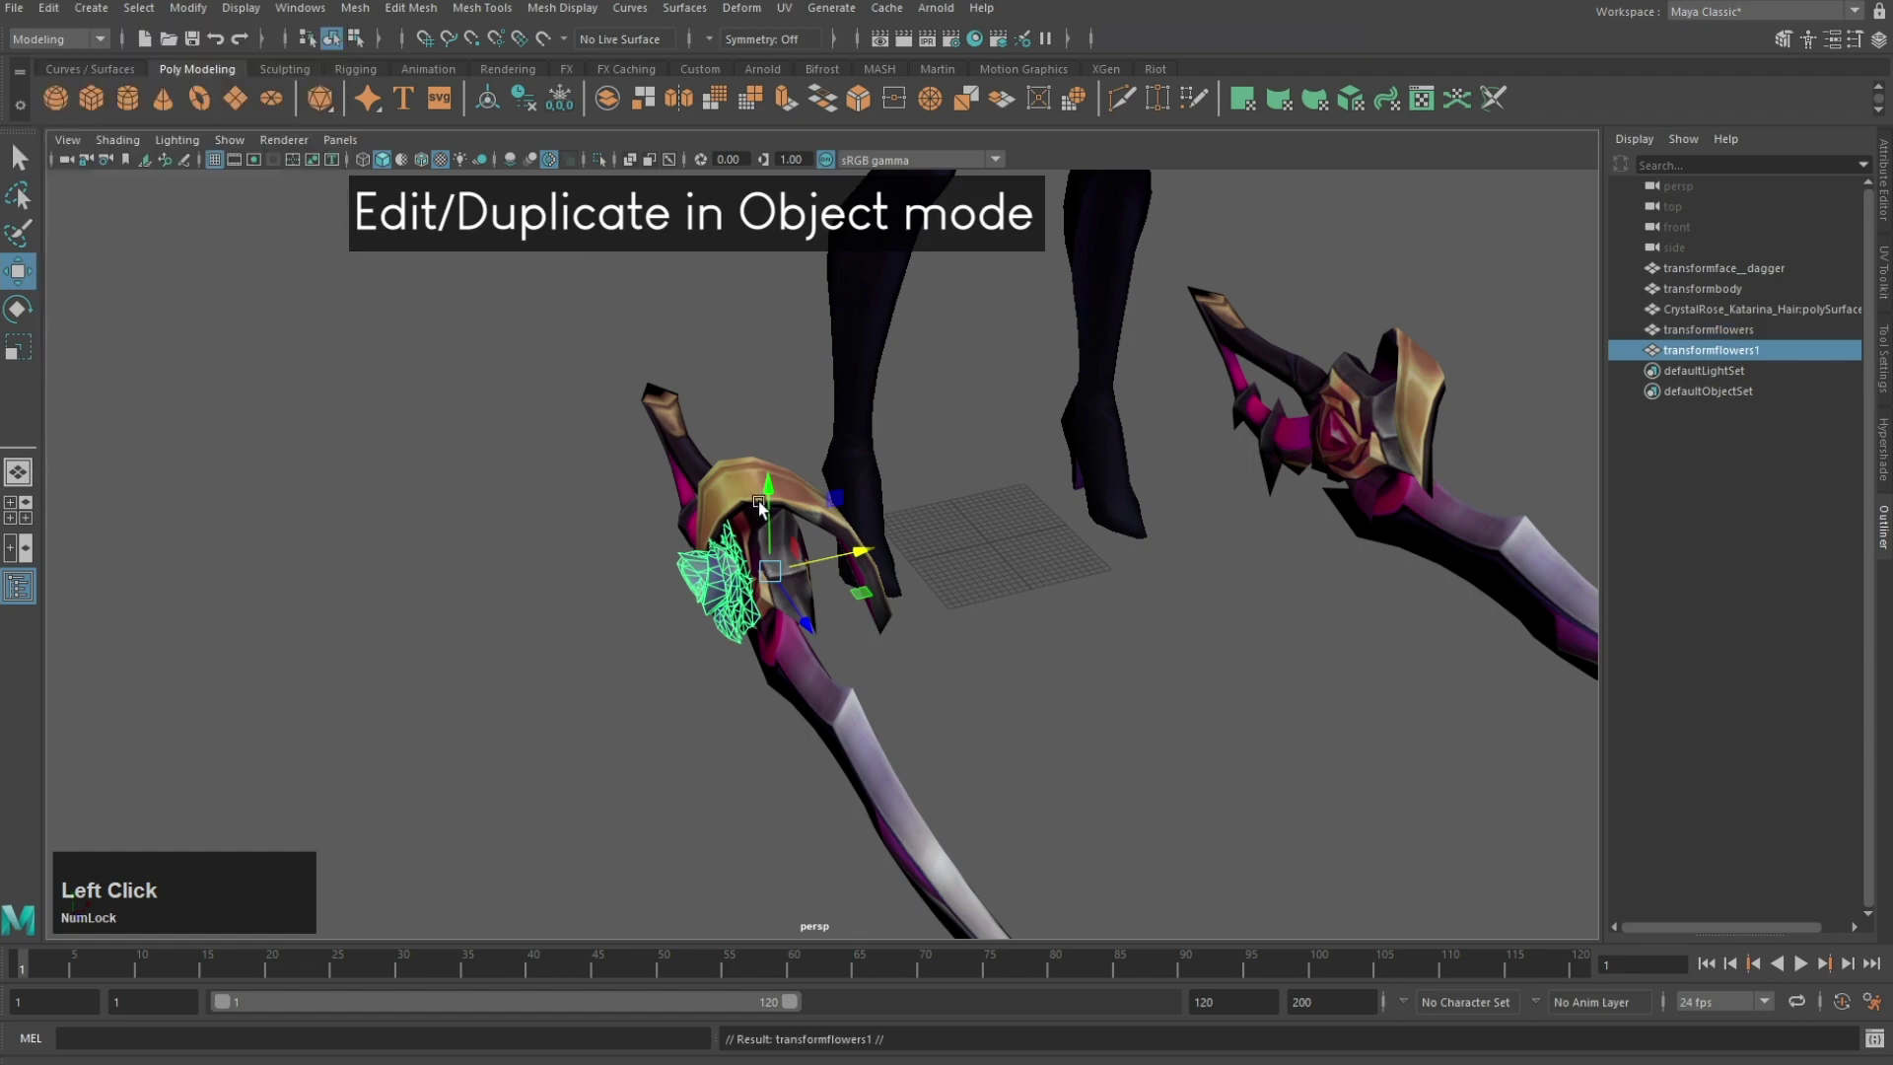
{"action": "key", "text": "space"}
{"action": "key", "text": "space"}
{"action": "left_click", "coordinate": [811, 564]}
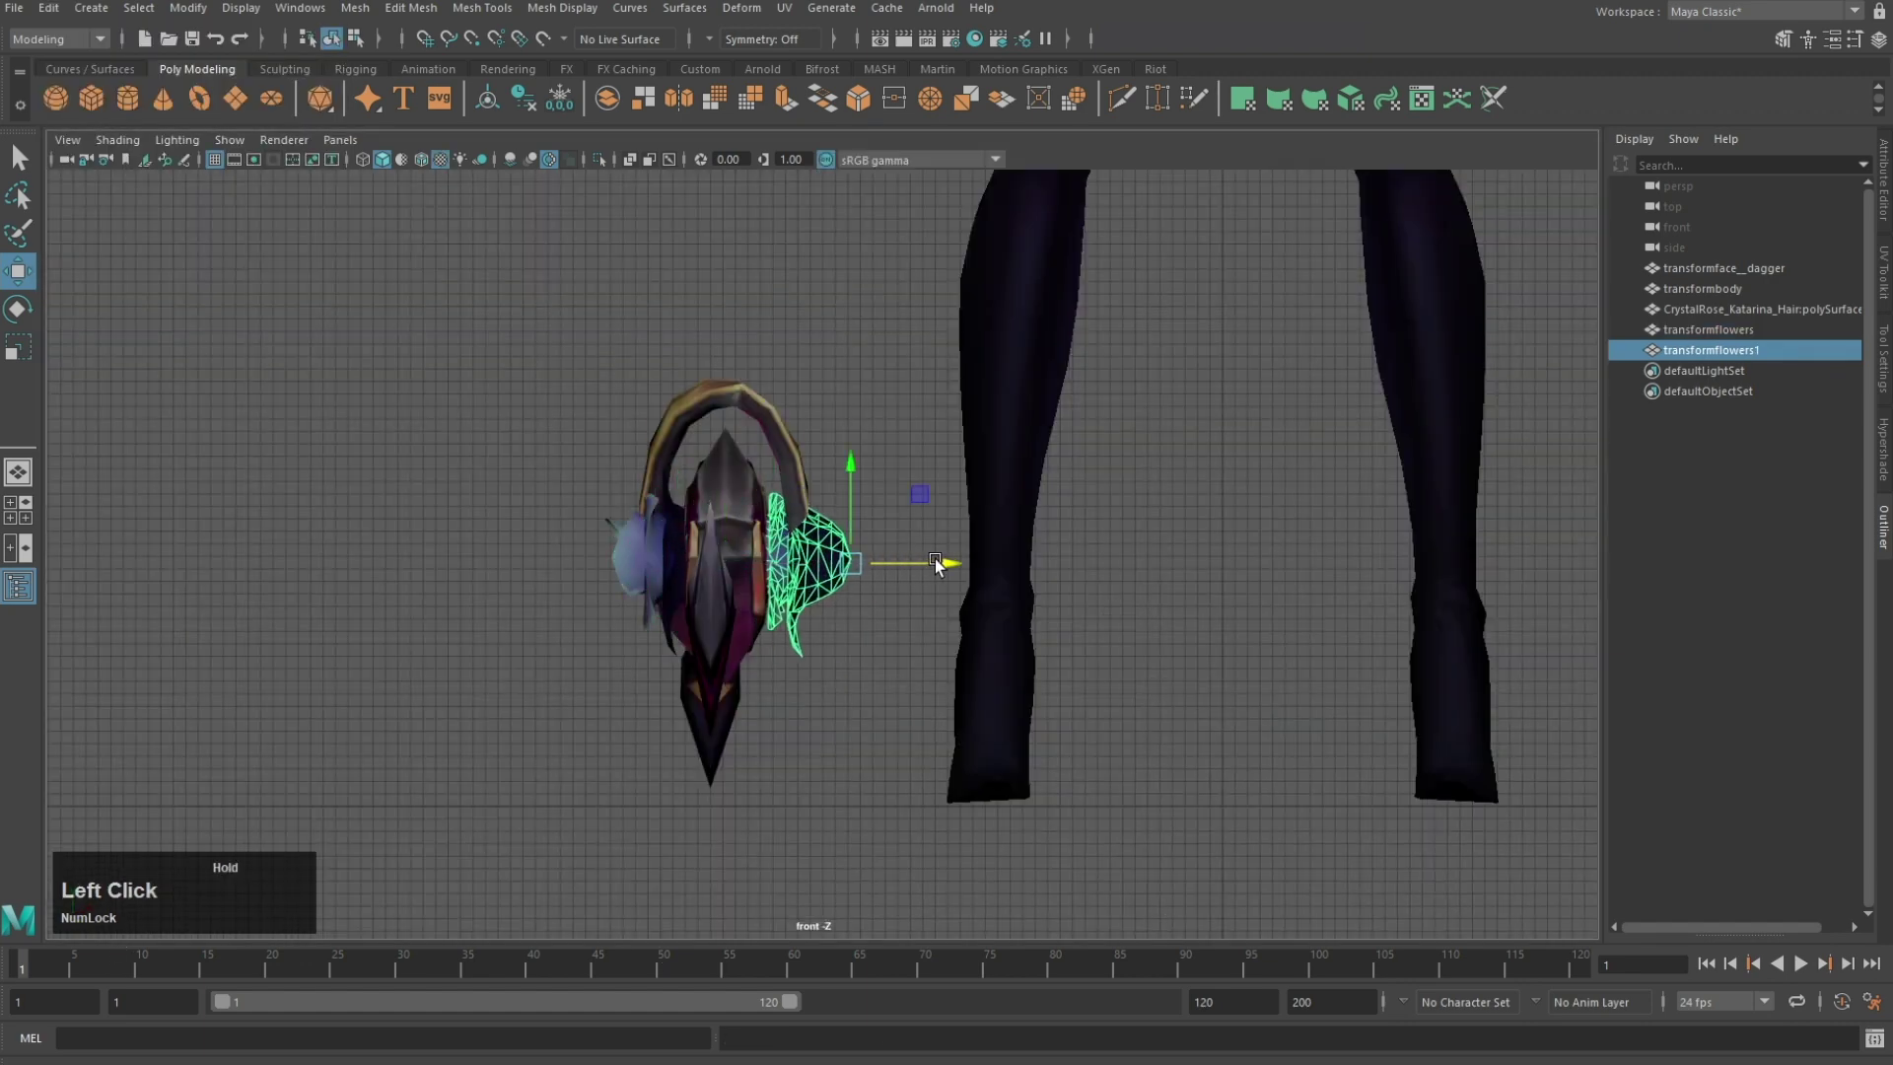
{"action": "left_click_drag", "start_coordinate": [961, 574], "coordinate": [805, 388]}
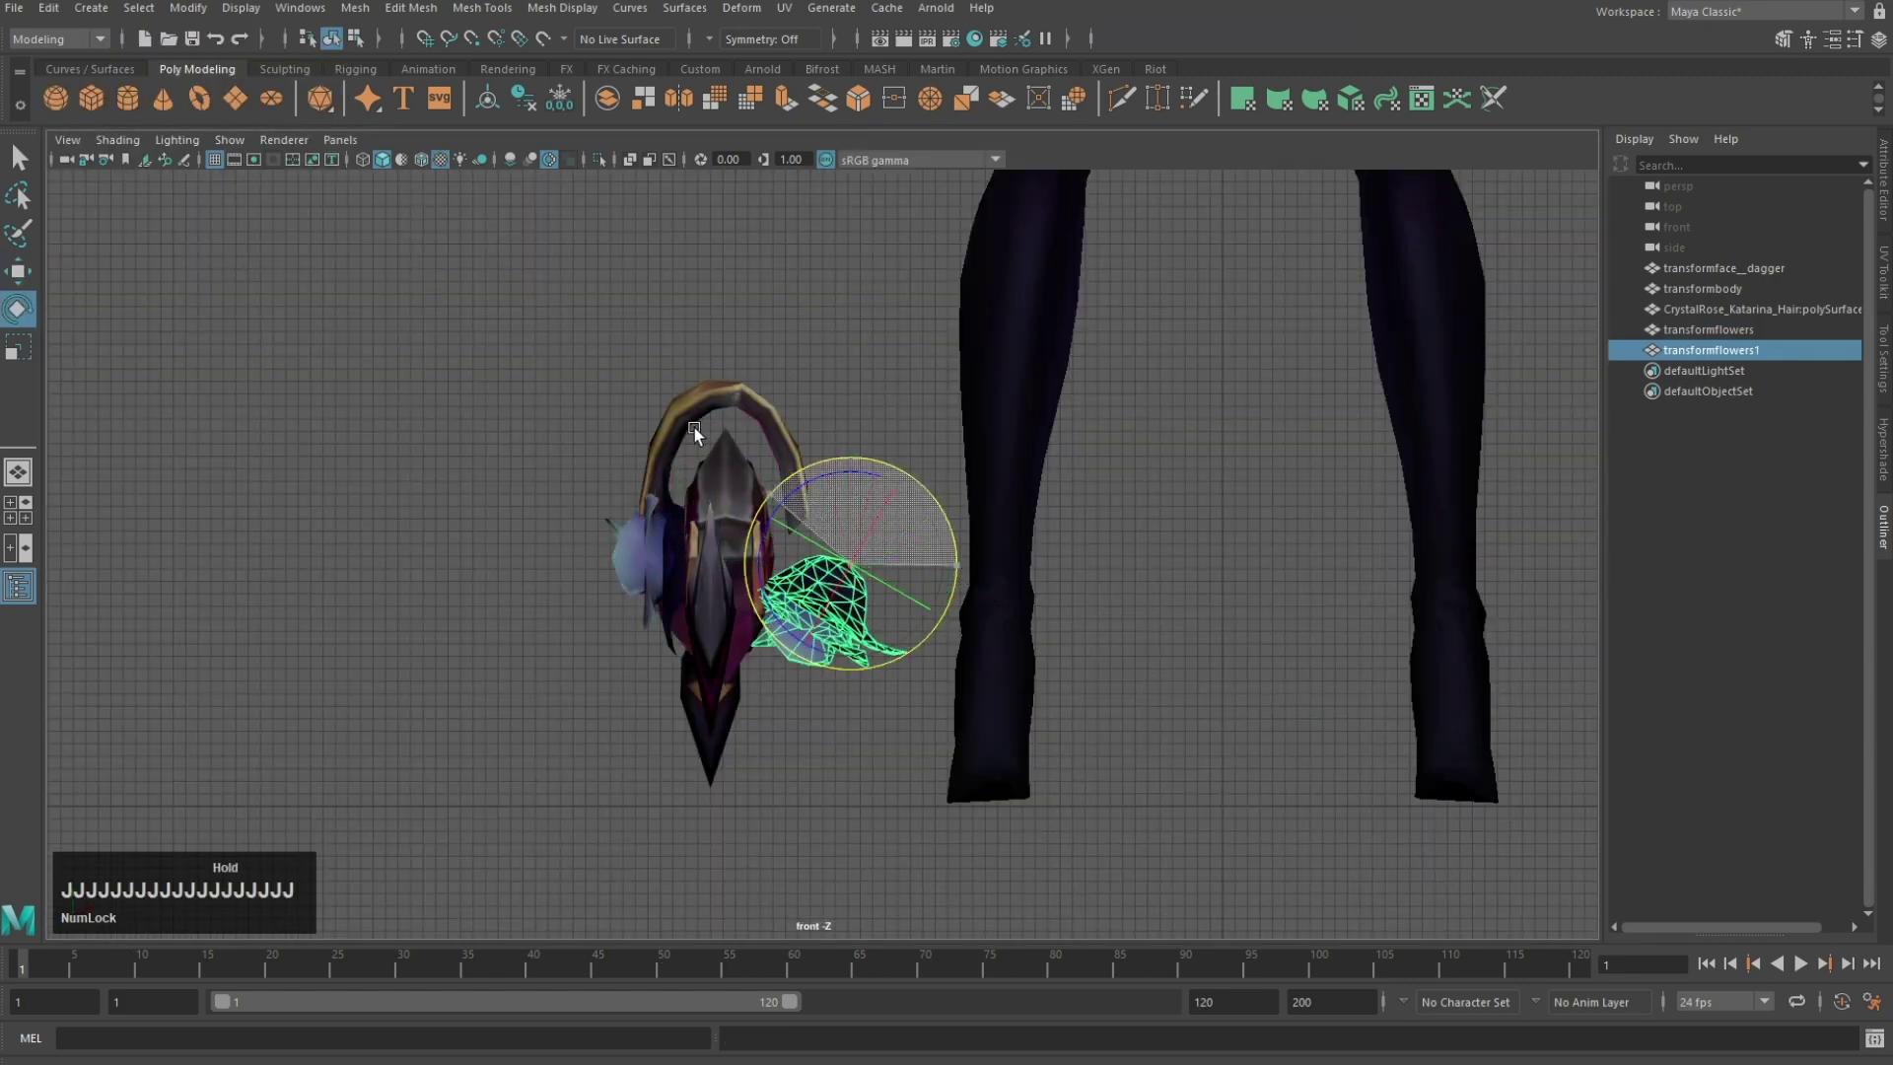
Step: Rotate the copied flower in even steps so its bud faces the legs, and place it against the dagger's inner side
{"action": "left_click_drag", "start_coordinate": [694, 431], "coordinate": [724, 503]}
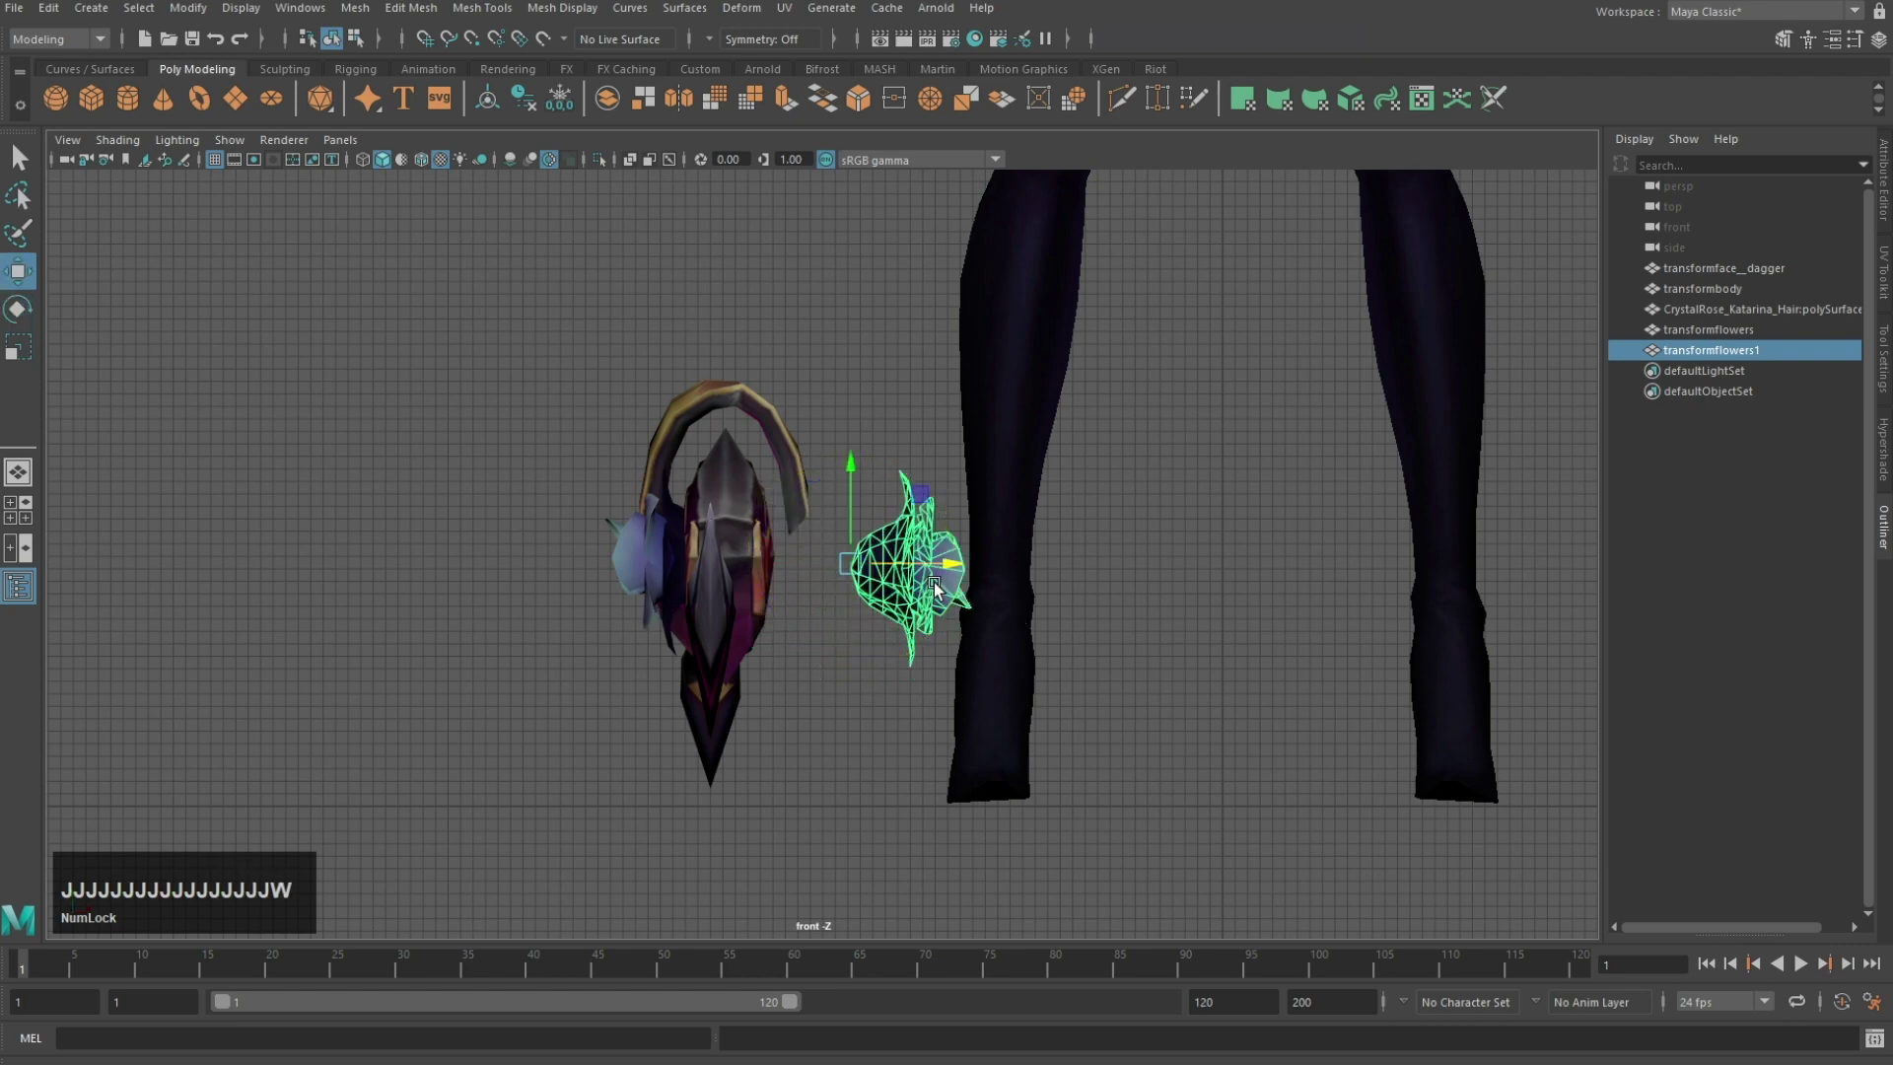
{"action": "left_click_drag", "start_coordinate": [934, 585], "coordinate": [859, 560]}
{"action": "key", "text": "space"}
{"action": "key", "text": "space"}
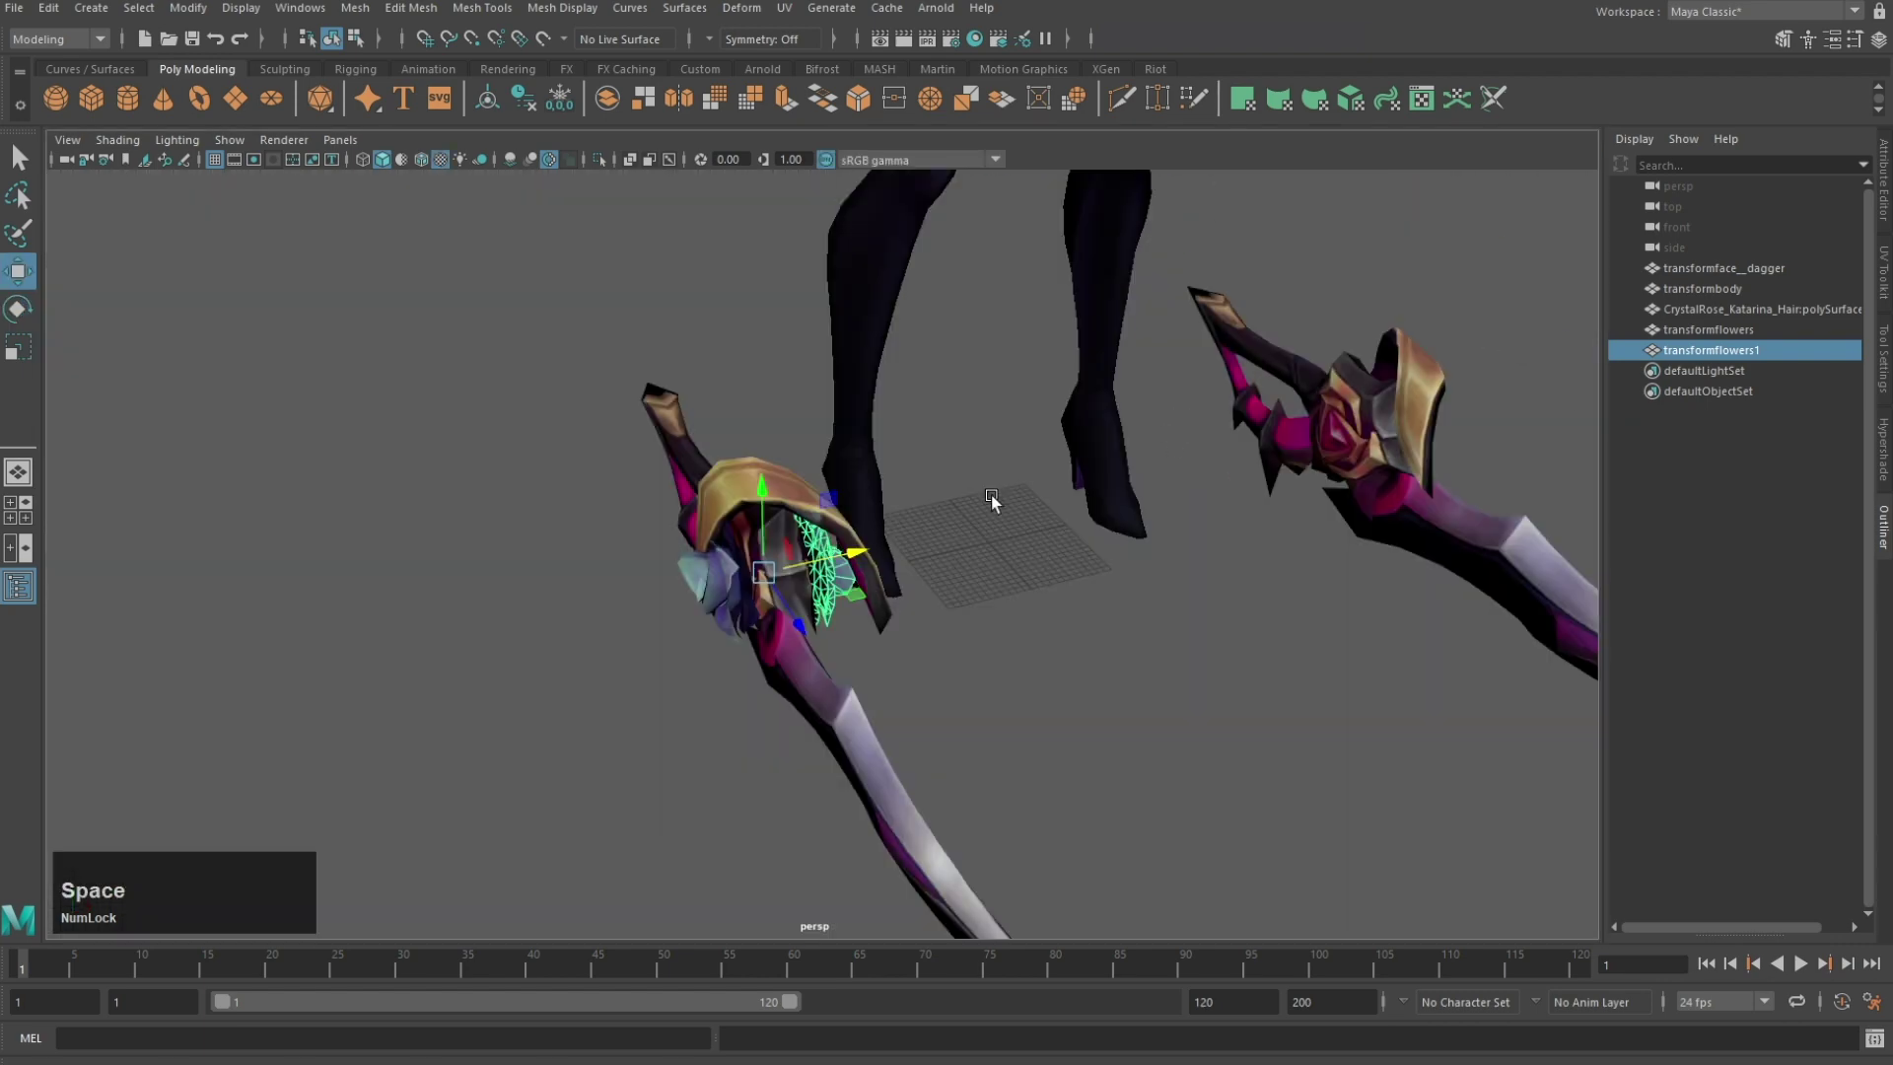
{"action": "left_click_drag", "start_coordinate": [991, 495], "coordinate": [675, 481], "text": "alt"}
{"action": "left_click", "coordinate": [774, 399]}
{"action": "left_click_drag", "start_coordinate": [773, 400], "coordinate": [1025, 438], "text": "alt"}
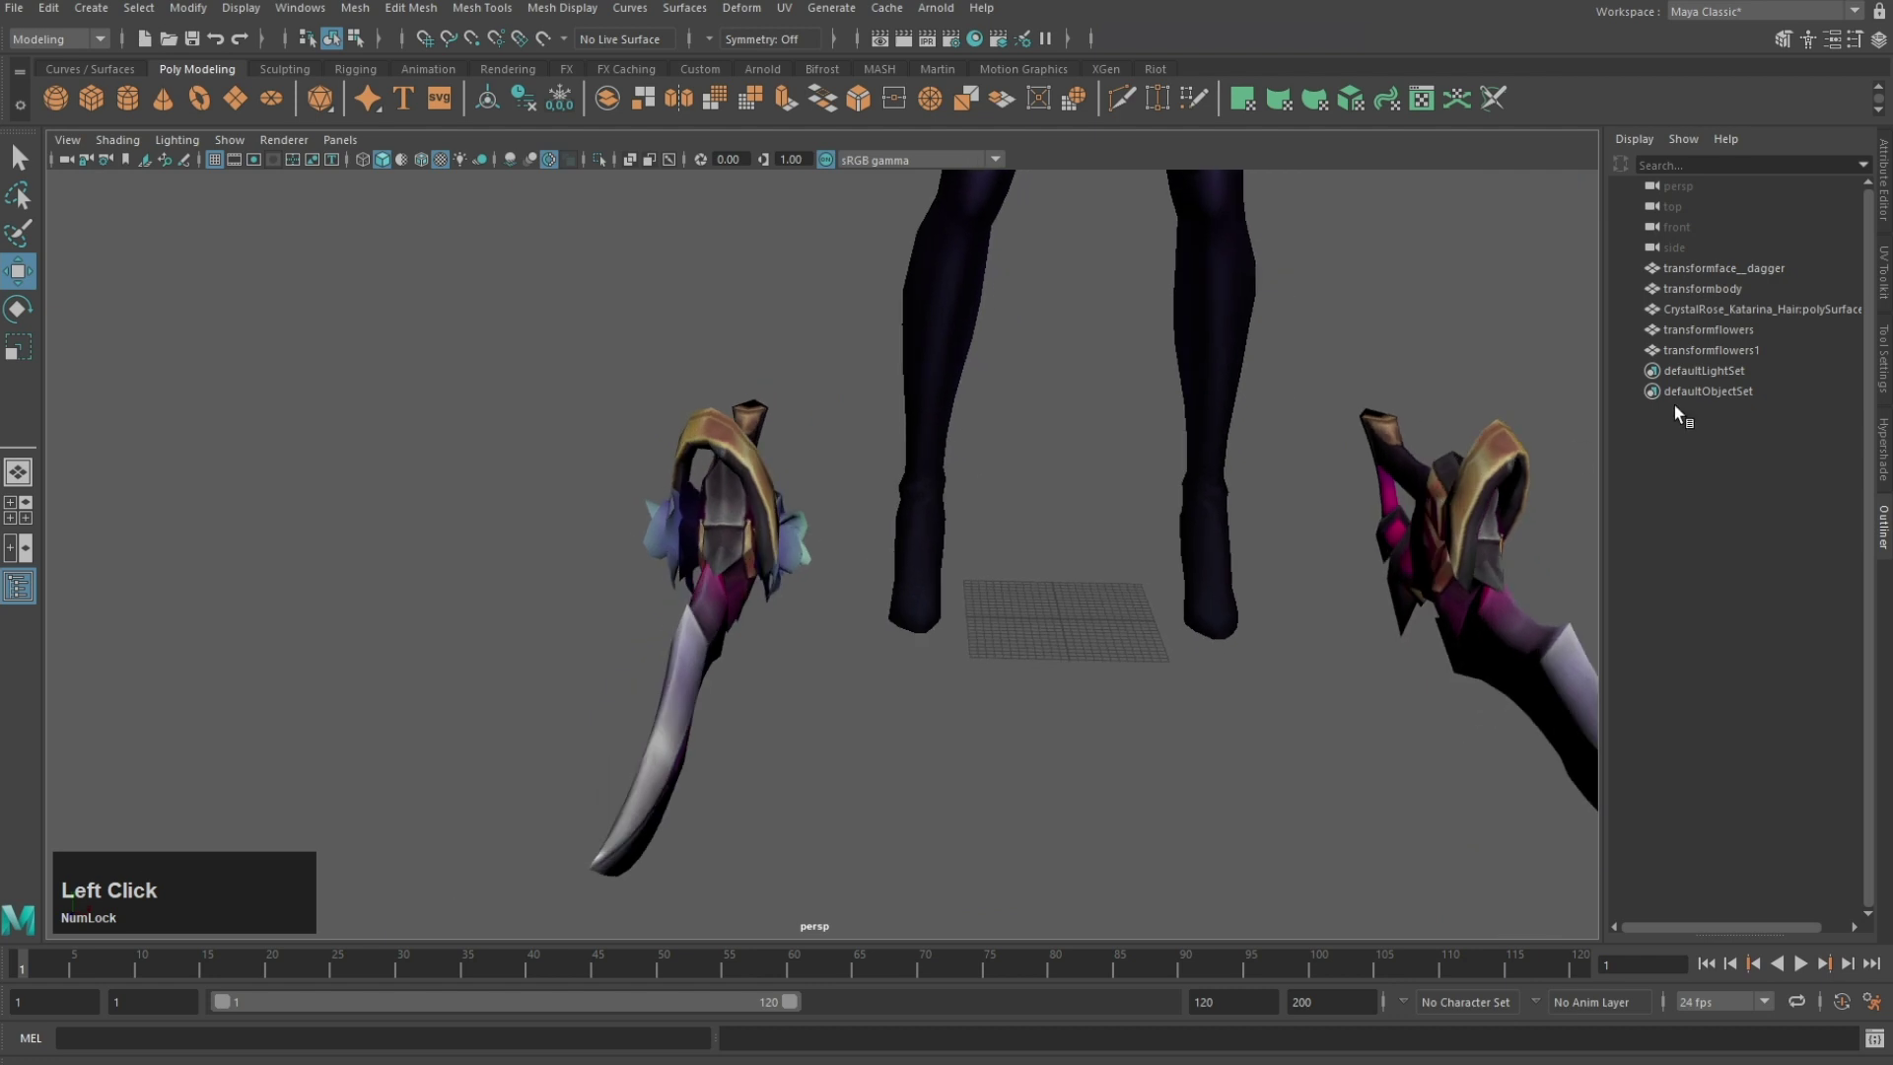
Step: Combine both flowers into one mesh and delete all construction history
{"action": "left_click", "coordinate": [1707, 329]}
{"action": "left_click", "coordinate": [1676, 350], "text": "shift"}
{"action": "left_click", "coordinate": [354, 9]}
{"action": "left_click", "coordinate": [380, 81]}
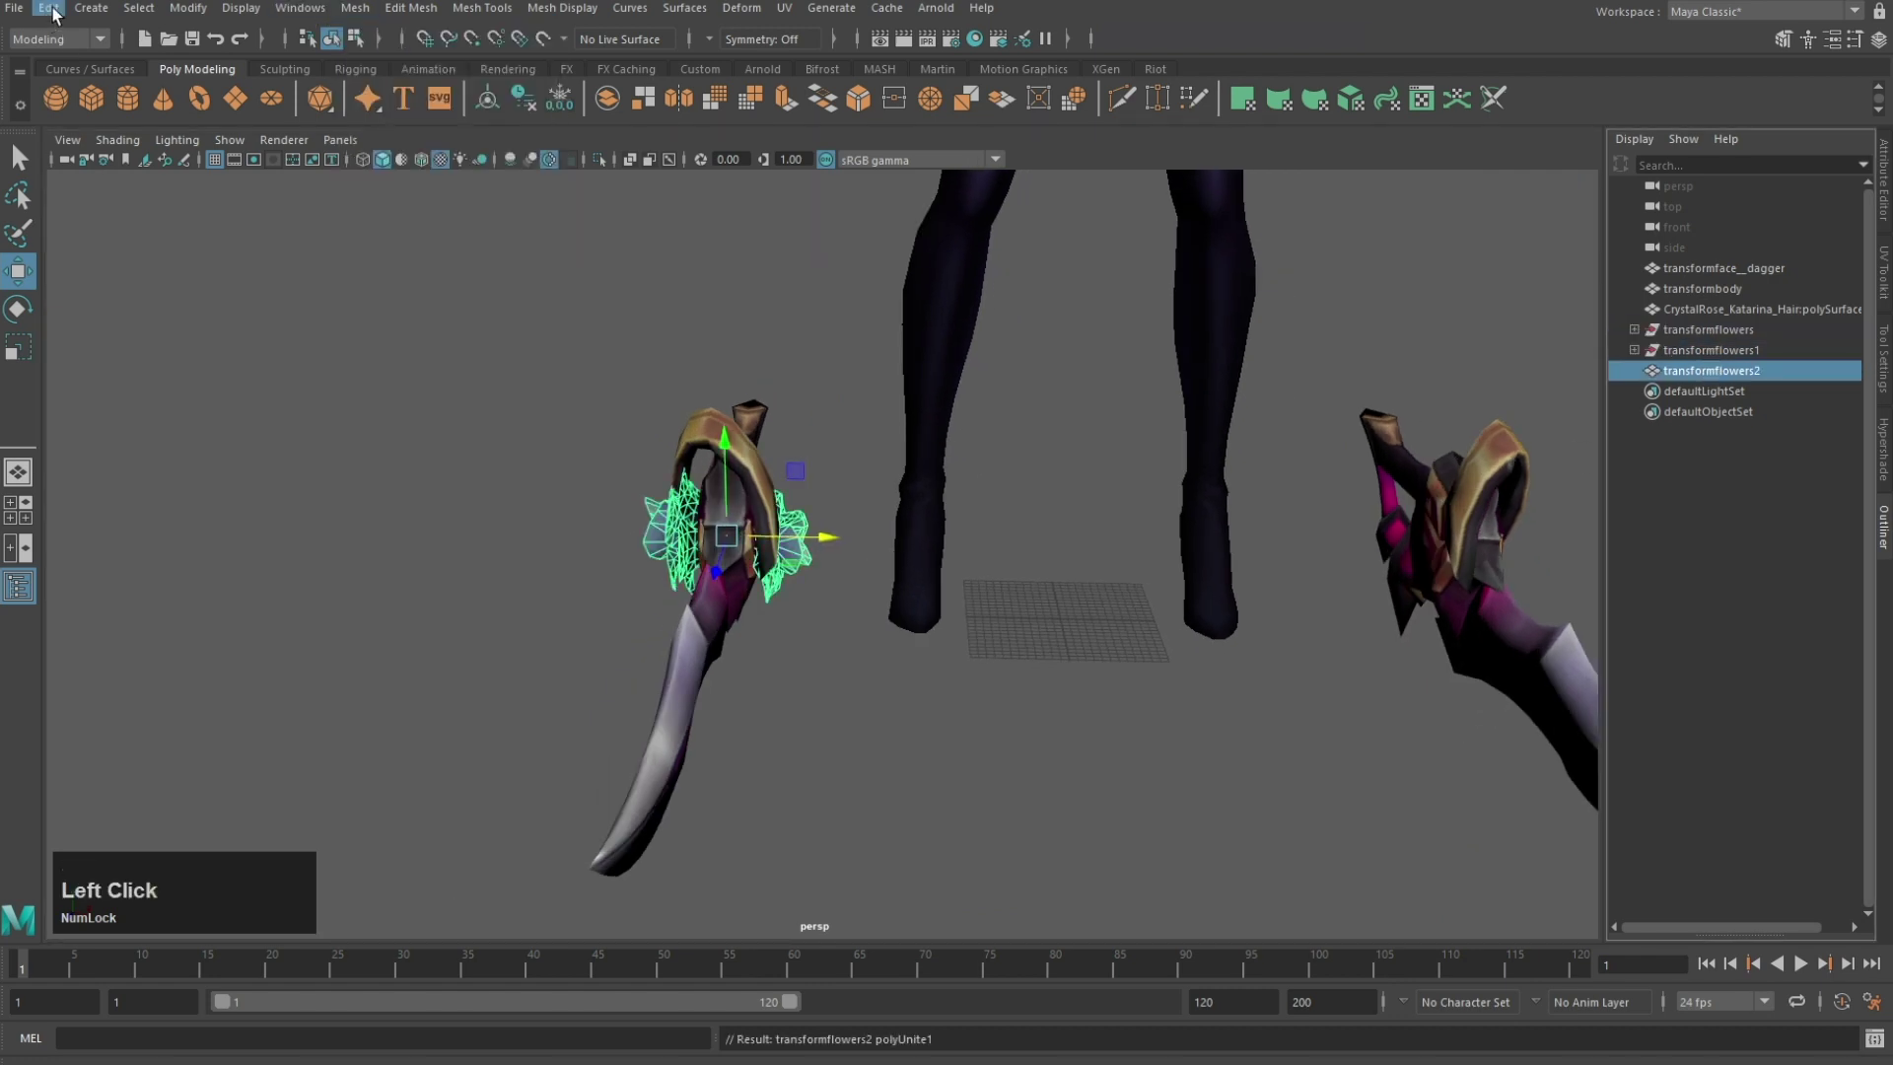
{"action": "left_click", "coordinate": [48, 8]}
{"action": "mouse_move", "coordinate": [272, 276]}
{"action": "left_click", "coordinate": [354, 287]}
Step: Duplicate the combined flower pair and move the copy onto the dagger on the character's left side
{"action": "left_click", "coordinate": [48, 8]}
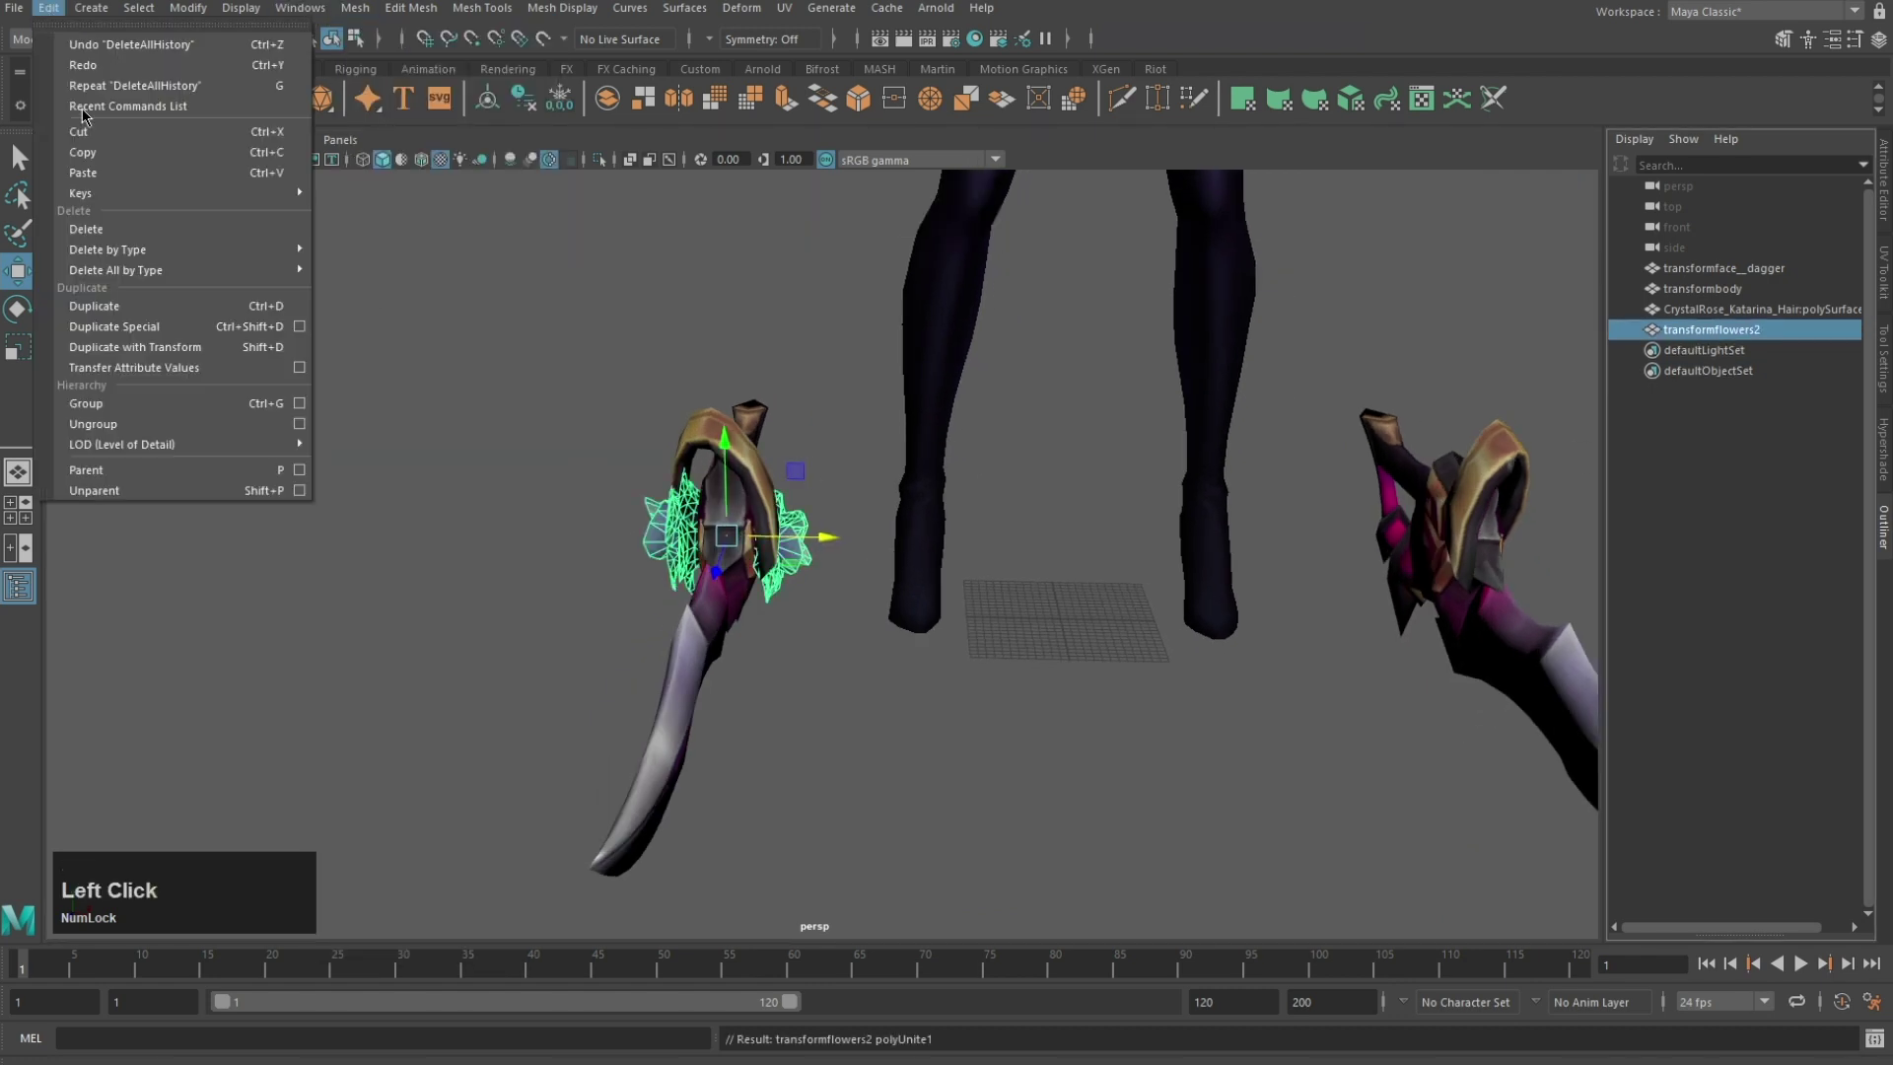
{"action": "left_click", "coordinate": [94, 305]}
{"action": "key", "text": "space"}
{"action": "key", "text": "space"}
{"action": "scroll", "coordinate": [1084, 575], "scroll_direction": "down", "scroll_amount": 3}
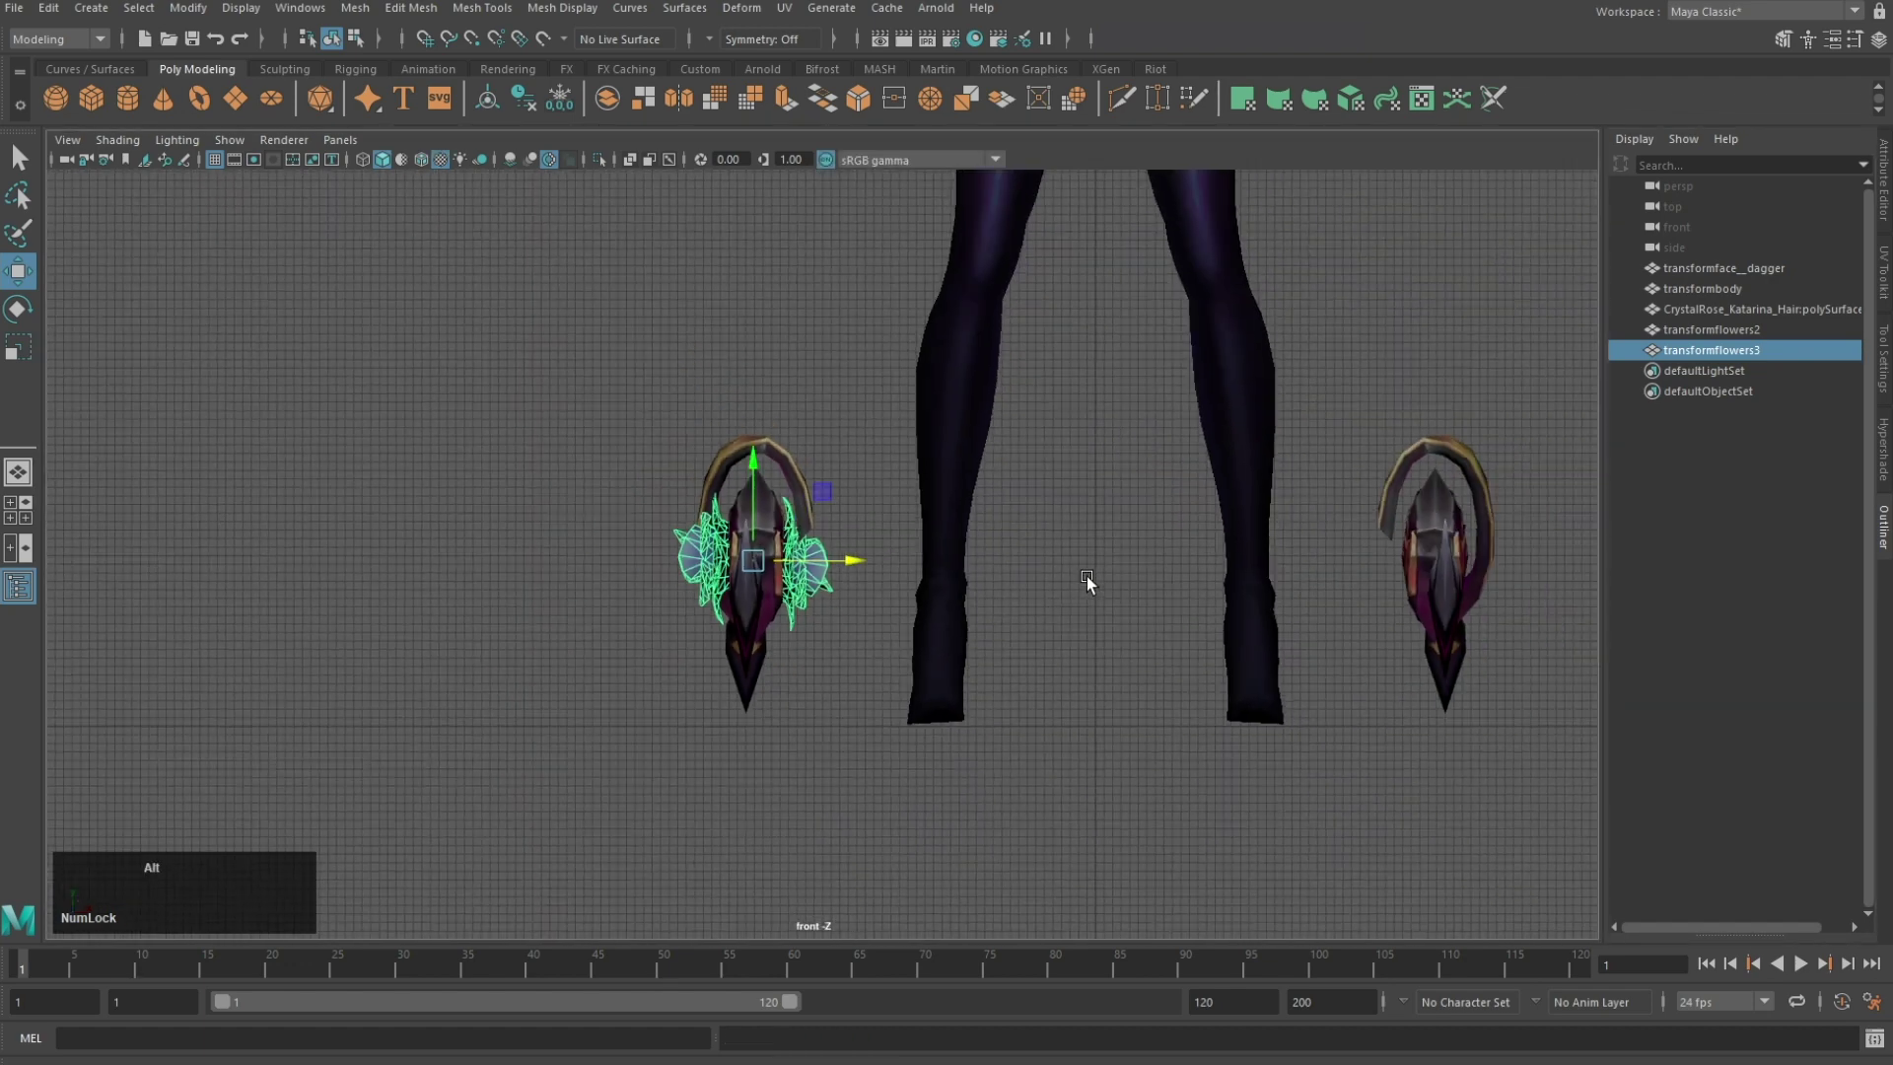
{"action": "middle_click_drag", "start_coordinate": [1086, 575], "coordinate": [881, 550], "text": "alt"}
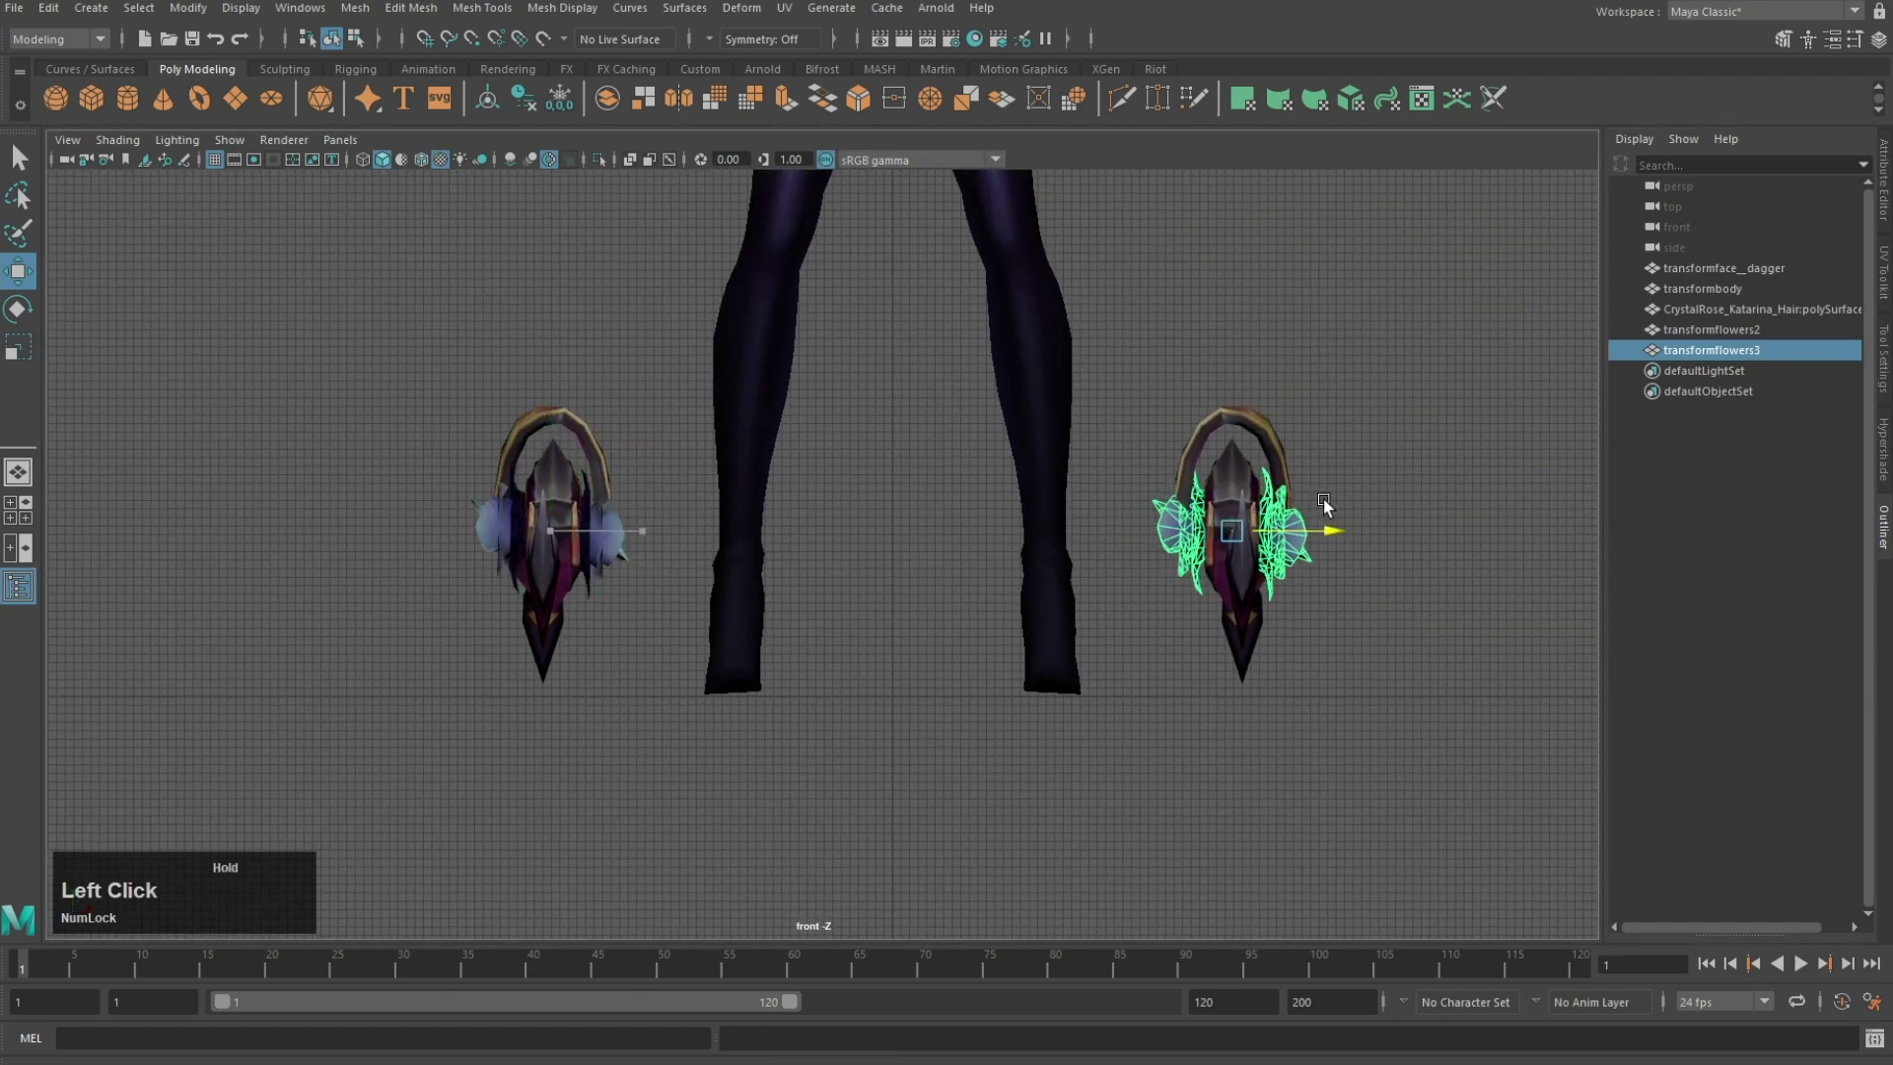
{"action": "key", "text": "space"}
{"action": "key", "text": "space"}
{"action": "middle_click_drag", "start_coordinate": [1173, 475], "coordinate": [1083, 457], "text": "alt"}
{"action": "left_click_drag", "start_coordinate": [1114, 473], "coordinate": [931, 496], "text": "alt"}
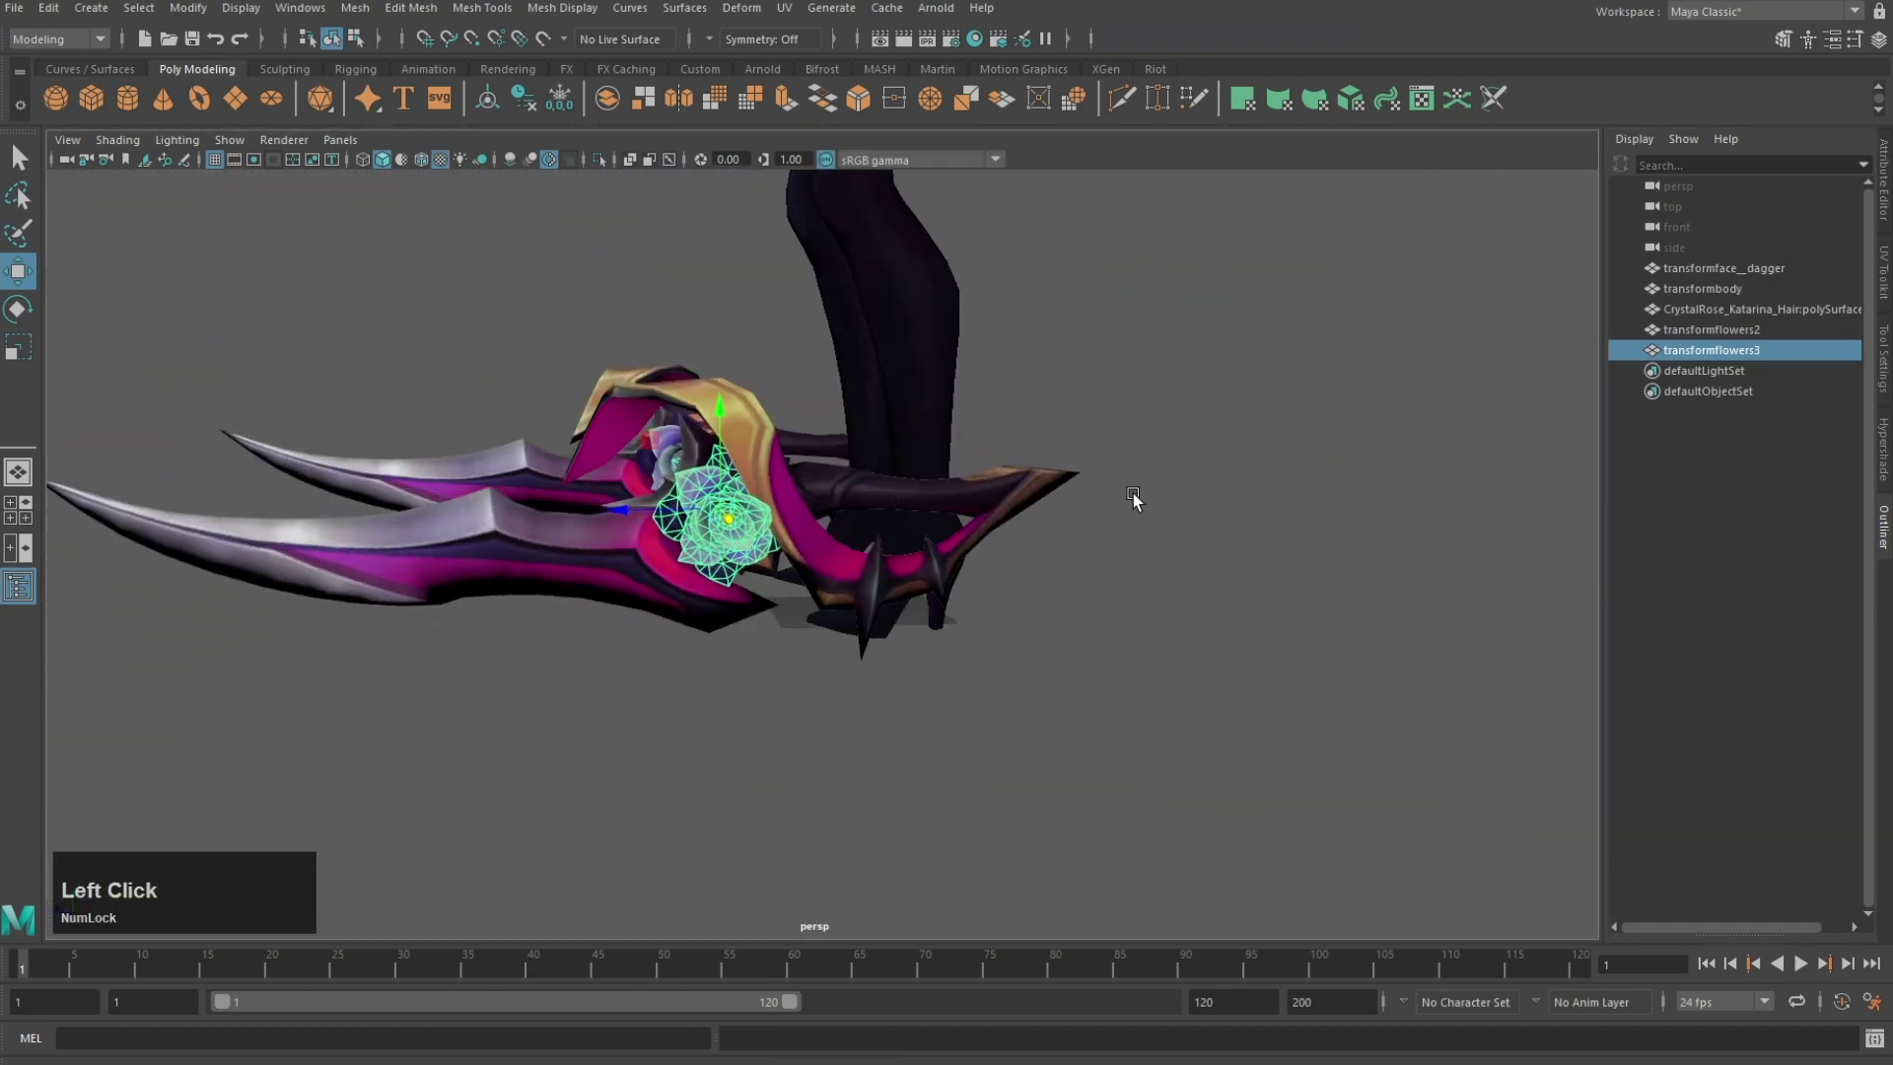
{"action": "left_click", "coordinate": [1132, 493]}
Step: Examine the whole character with both flowered daggers, including the back of the dress
{"action": "middle_click_drag", "start_coordinate": [948, 468], "coordinate": [1044, 604], "text": "alt"}
{"action": "scroll", "coordinate": [1045, 603], "scroll_direction": "down", "scroll_amount": 5}
{"action": "left_click_drag", "start_coordinate": [605, 507], "coordinate": [897, 395], "text": "alt"}
{"action": "middle_click_drag", "start_coordinate": [905, 398], "coordinate": [1077, 544], "text": "alt"}
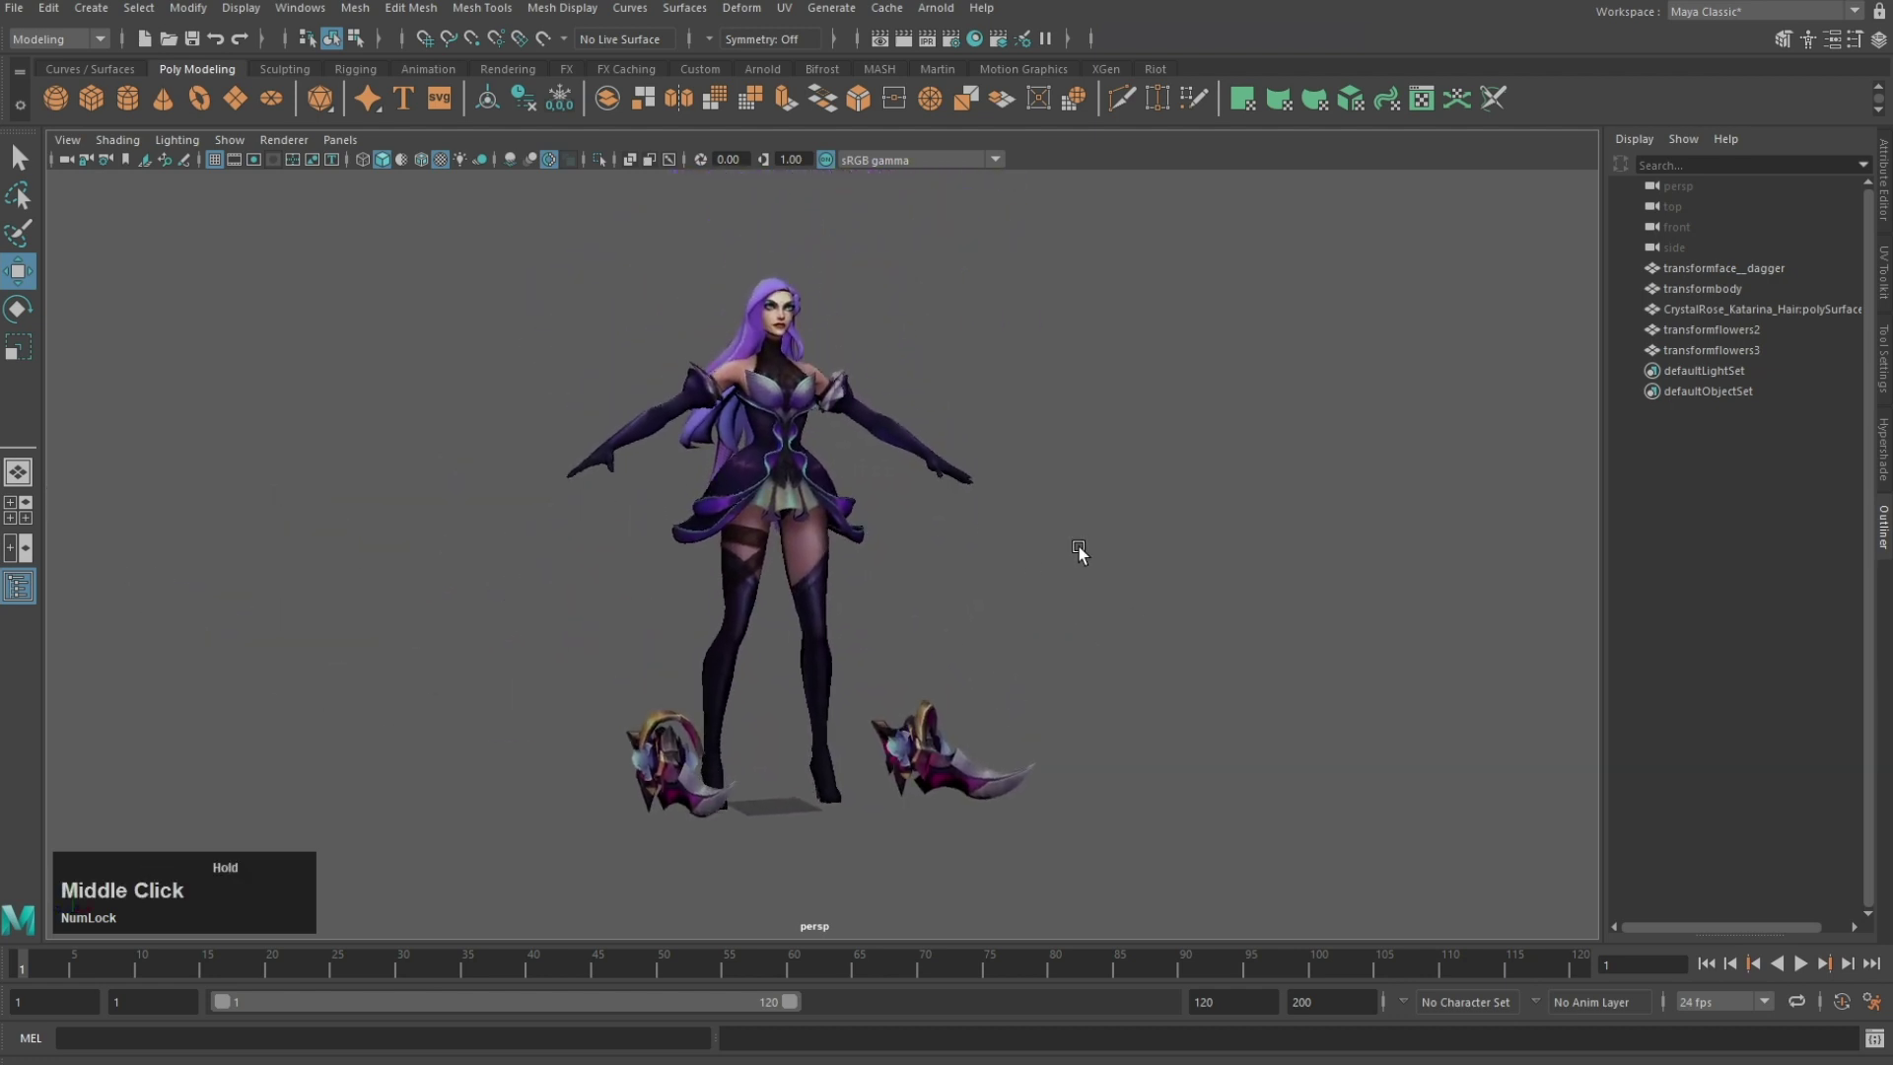
{"action": "left_click_drag", "start_coordinate": [1078, 547], "coordinate": [927, 593], "text": "alt"}
{"action": "left_click_drag", "start_coordinate": [582, 597], "coordinate": [1102, 469], "text": "alt"}
{"action": "scroll", "coordinate": [1105, 541], "scroll_direction": "up", "scroll_amount": 6}
{"action": "middle_click_drag", "start_coordinate": [1102, 468], "coordinate": [1027, 566], "text": "alt"}
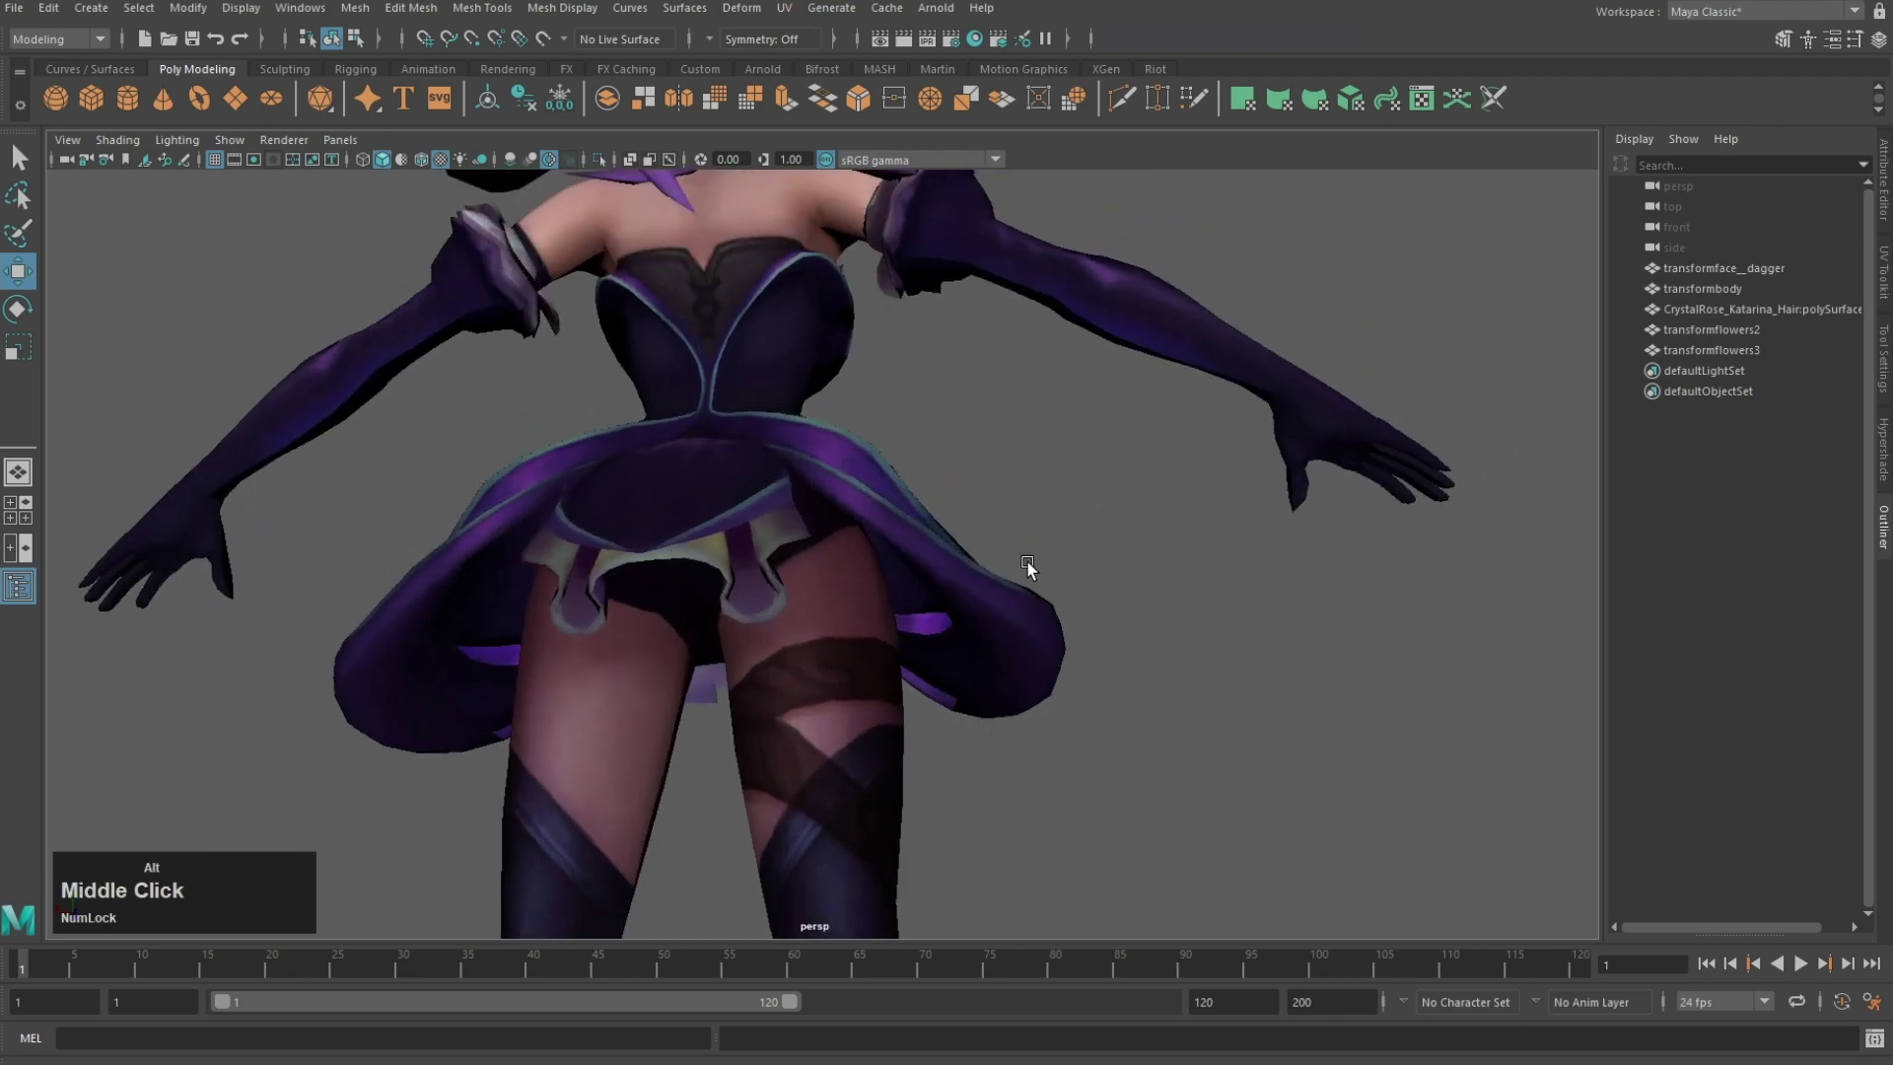
Step: Merge the body mesh's overlapping vertices and delete all construction history
{"action": "scroll", "coordinate": [1027, 567], "scroll_direction": "up", "scroll_amount": 5}
{"action": "left_click_drag", "start_coordinate": [1027, 566], "coordinate": [912, 656], "text": "alt"}
{"action": "left_click", "coordinate": [912, 658]}
{"action": "scroll", "coordinate": [914, 660], "scroll_direction": "up", "scroll_amount": 2}
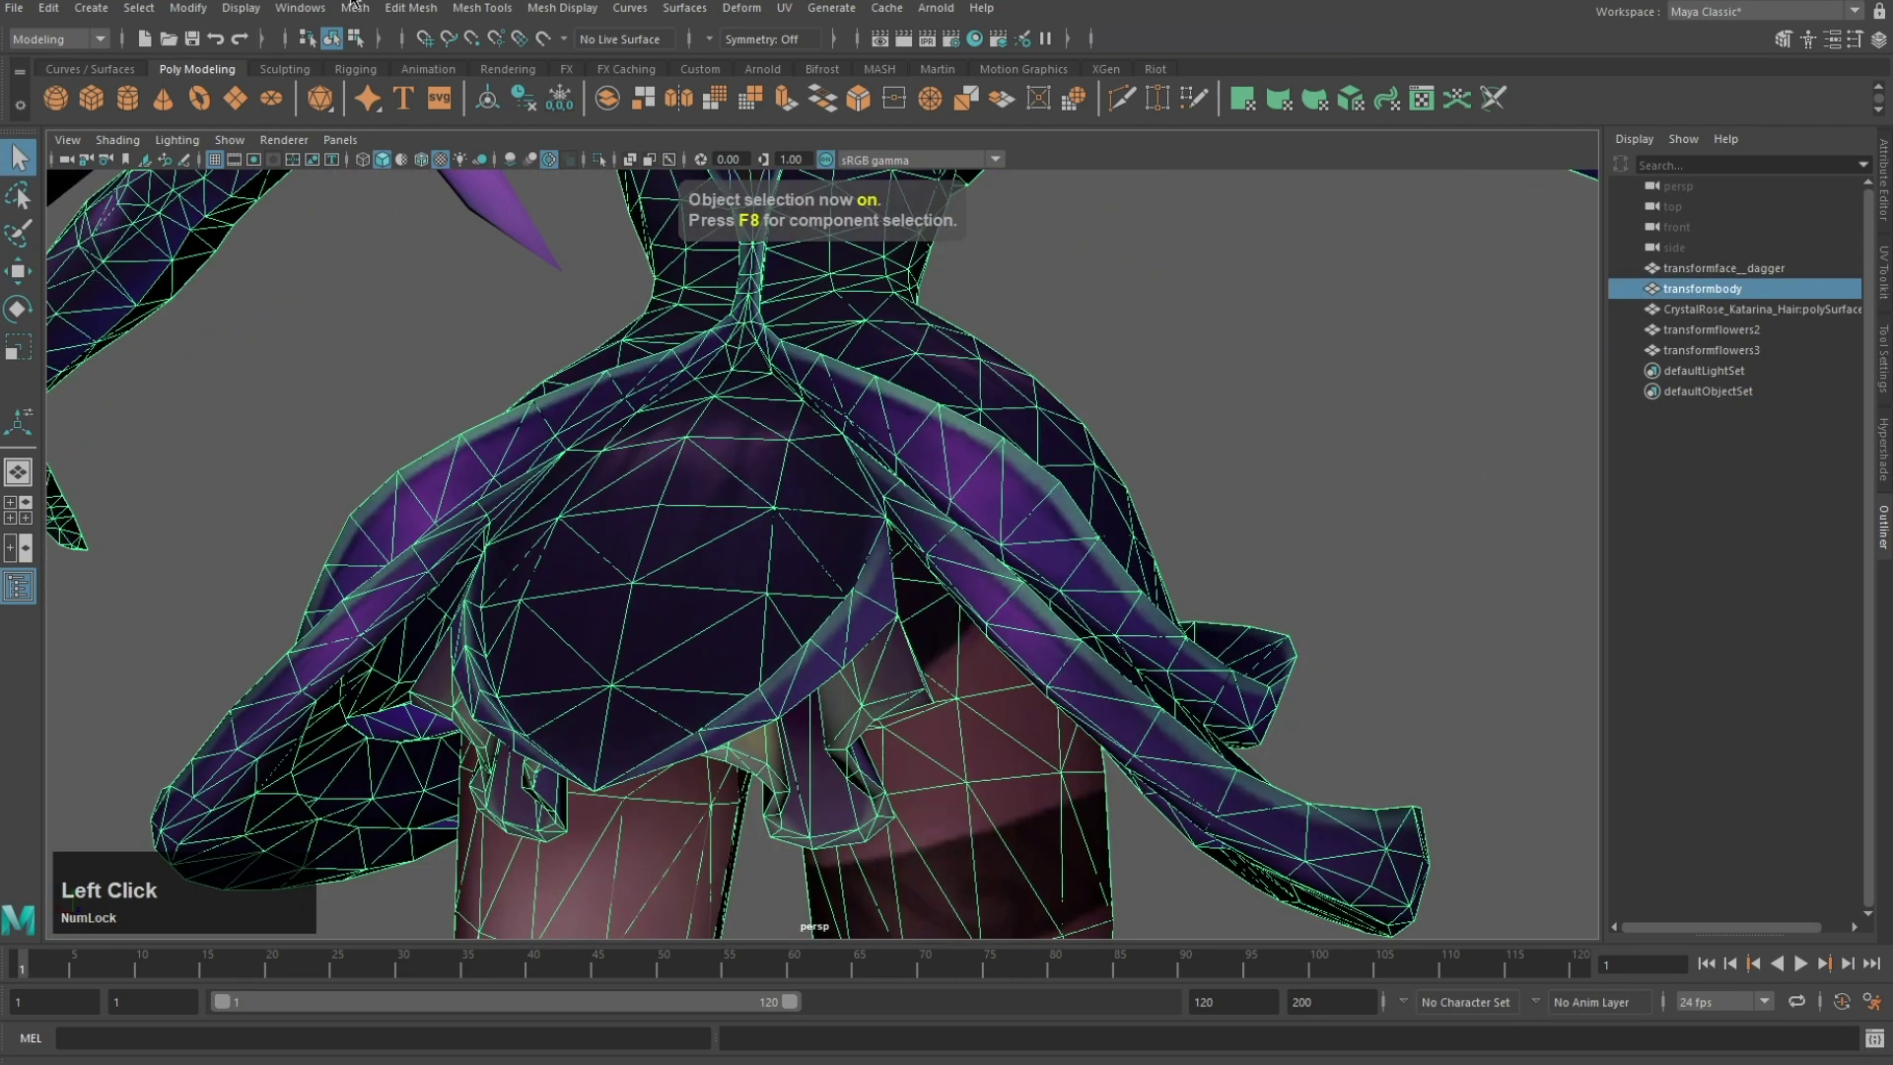
{"action": "left_click", "coordinate": [410, 8]}
{"action": "left_click", "coordinate": [444, 201]}
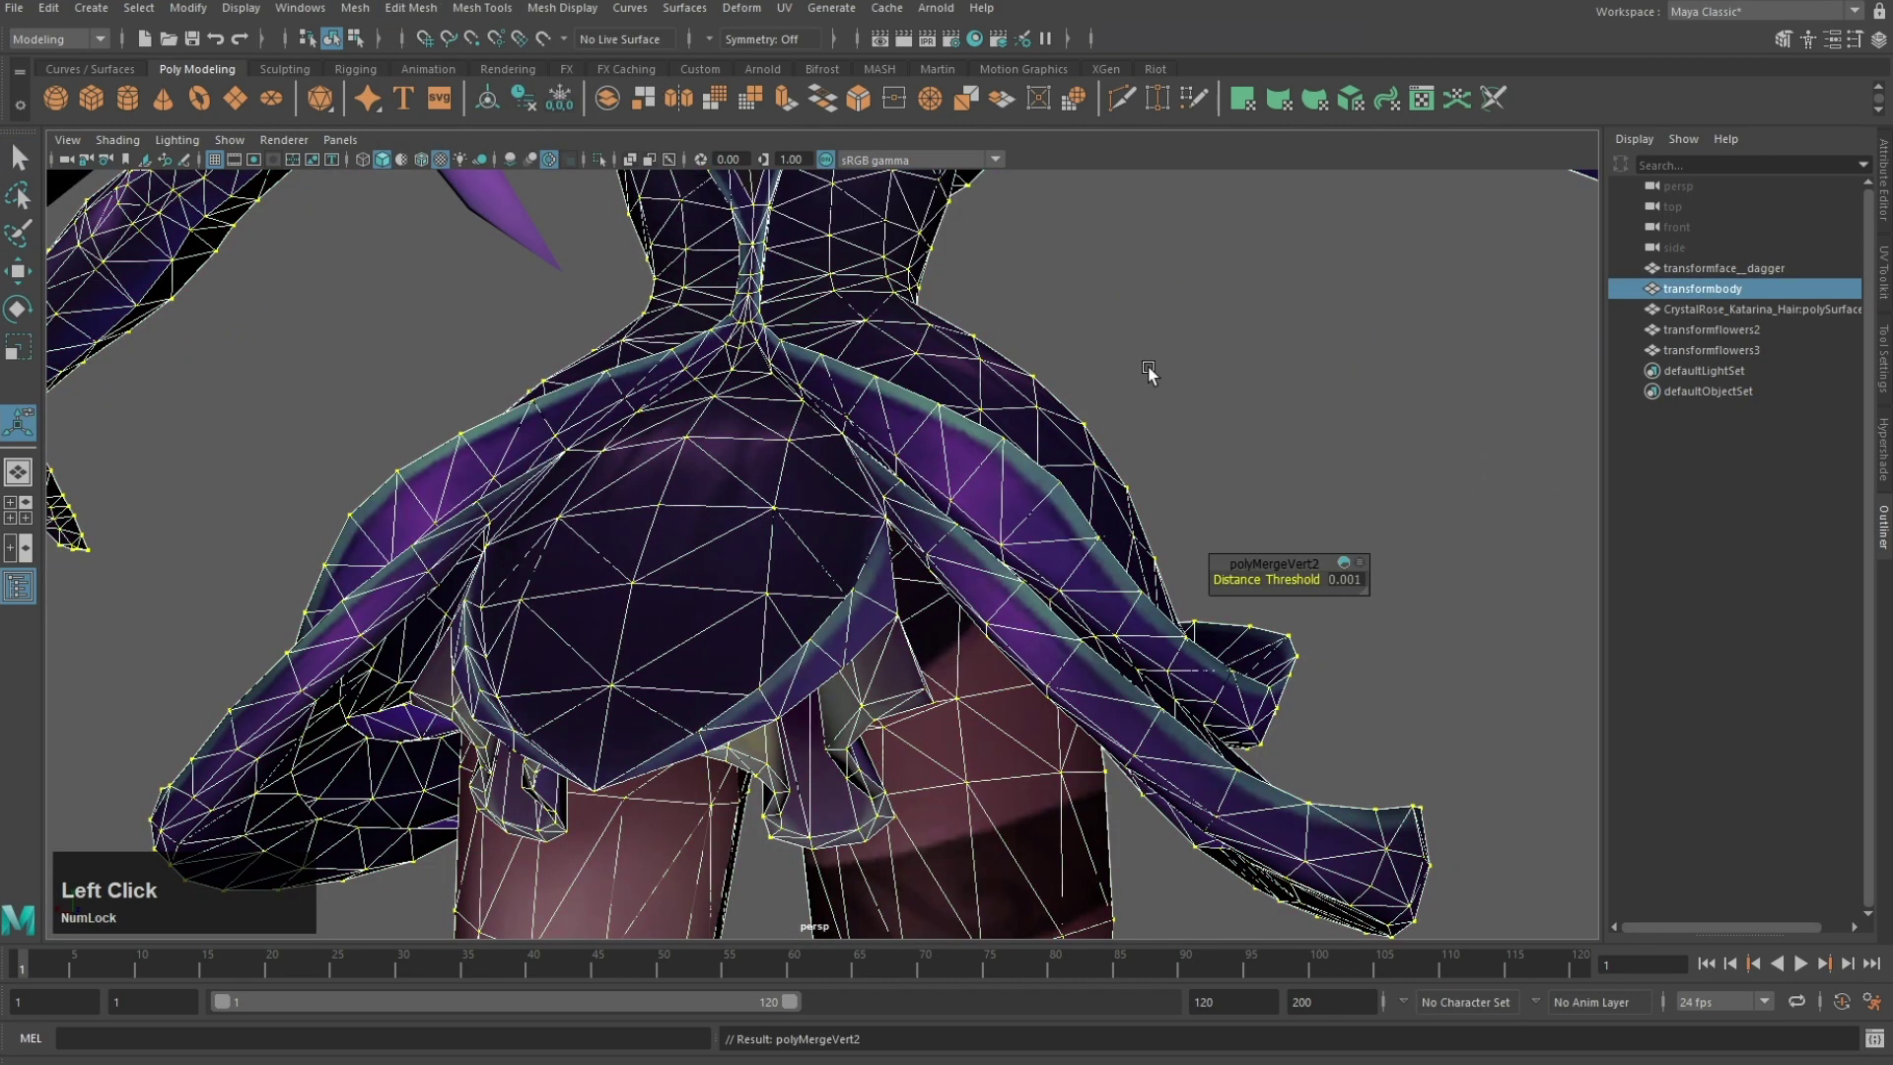
{"action": "left_click", "coordinate": [1072, 347]}
{"action": "left_click", "coordinate": [48, 8]}
{"action": "mouse_move", "coordinate": [237, 272]}
{"action": "left_click", "coordinate": [355, 287]}
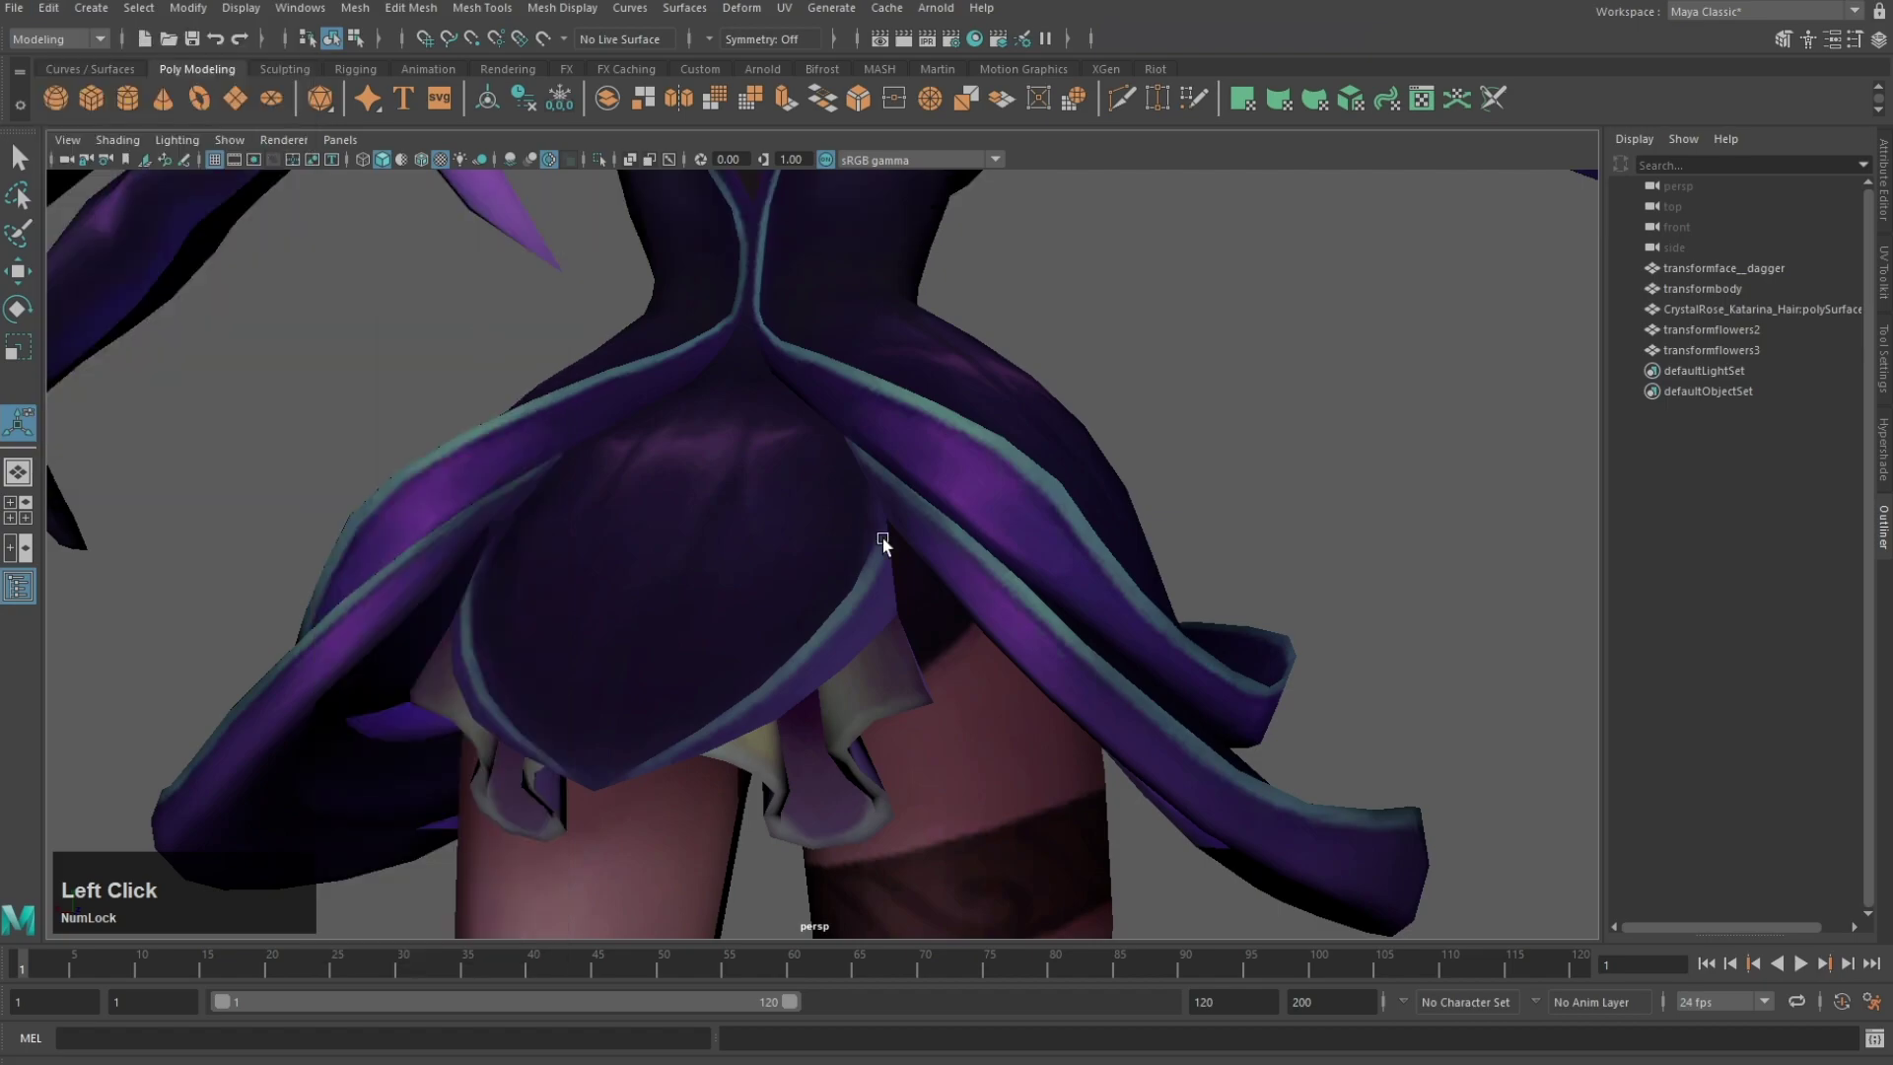
Step: Merge vertices of the pale ruffle into the skirt's edge beside the back flap on the character's right side
{"action": "left_click", "coordinate": [956, 768]}
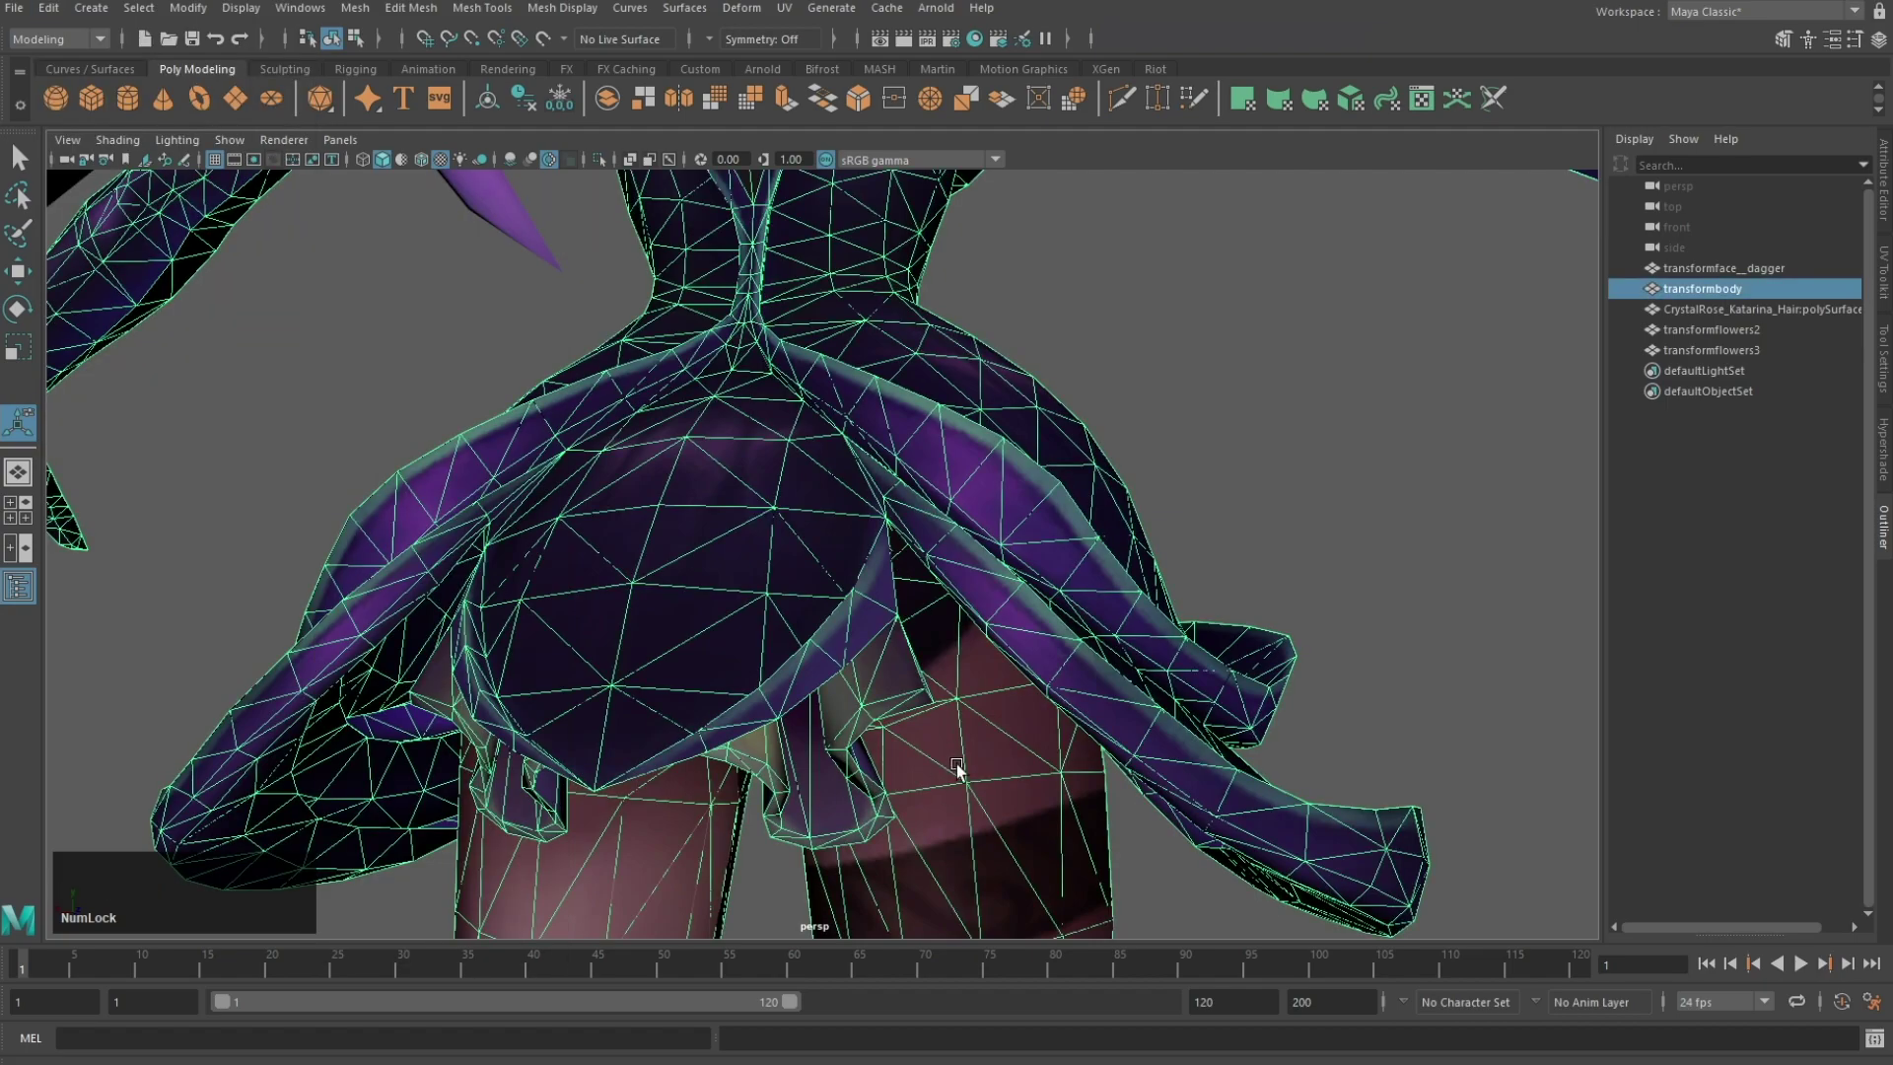
{"action": "scroll", "coordinate": [986, 778], "scroll_direction": "up", "scroll_amount": 5}
{"action": "key", "text": "F8"}
{"action": "left_click_drag", "start_coordinate": [996, 571], "coordinate": [1039, 625], "text": "alt"}
{"action": "right_click_drag", "start_coordinate": [1031, 634], "coordinate": [1150, 566], "text": "shift"}
{"action": "left_click_drag", "start_coordinate": [1149, 566], "coordinate": [1084, 592], "text": "alt"}
{"action": "left_click_drag", "start_coordinate": [964, 765], "coordinate": [1149, 663], "text": "alt"}
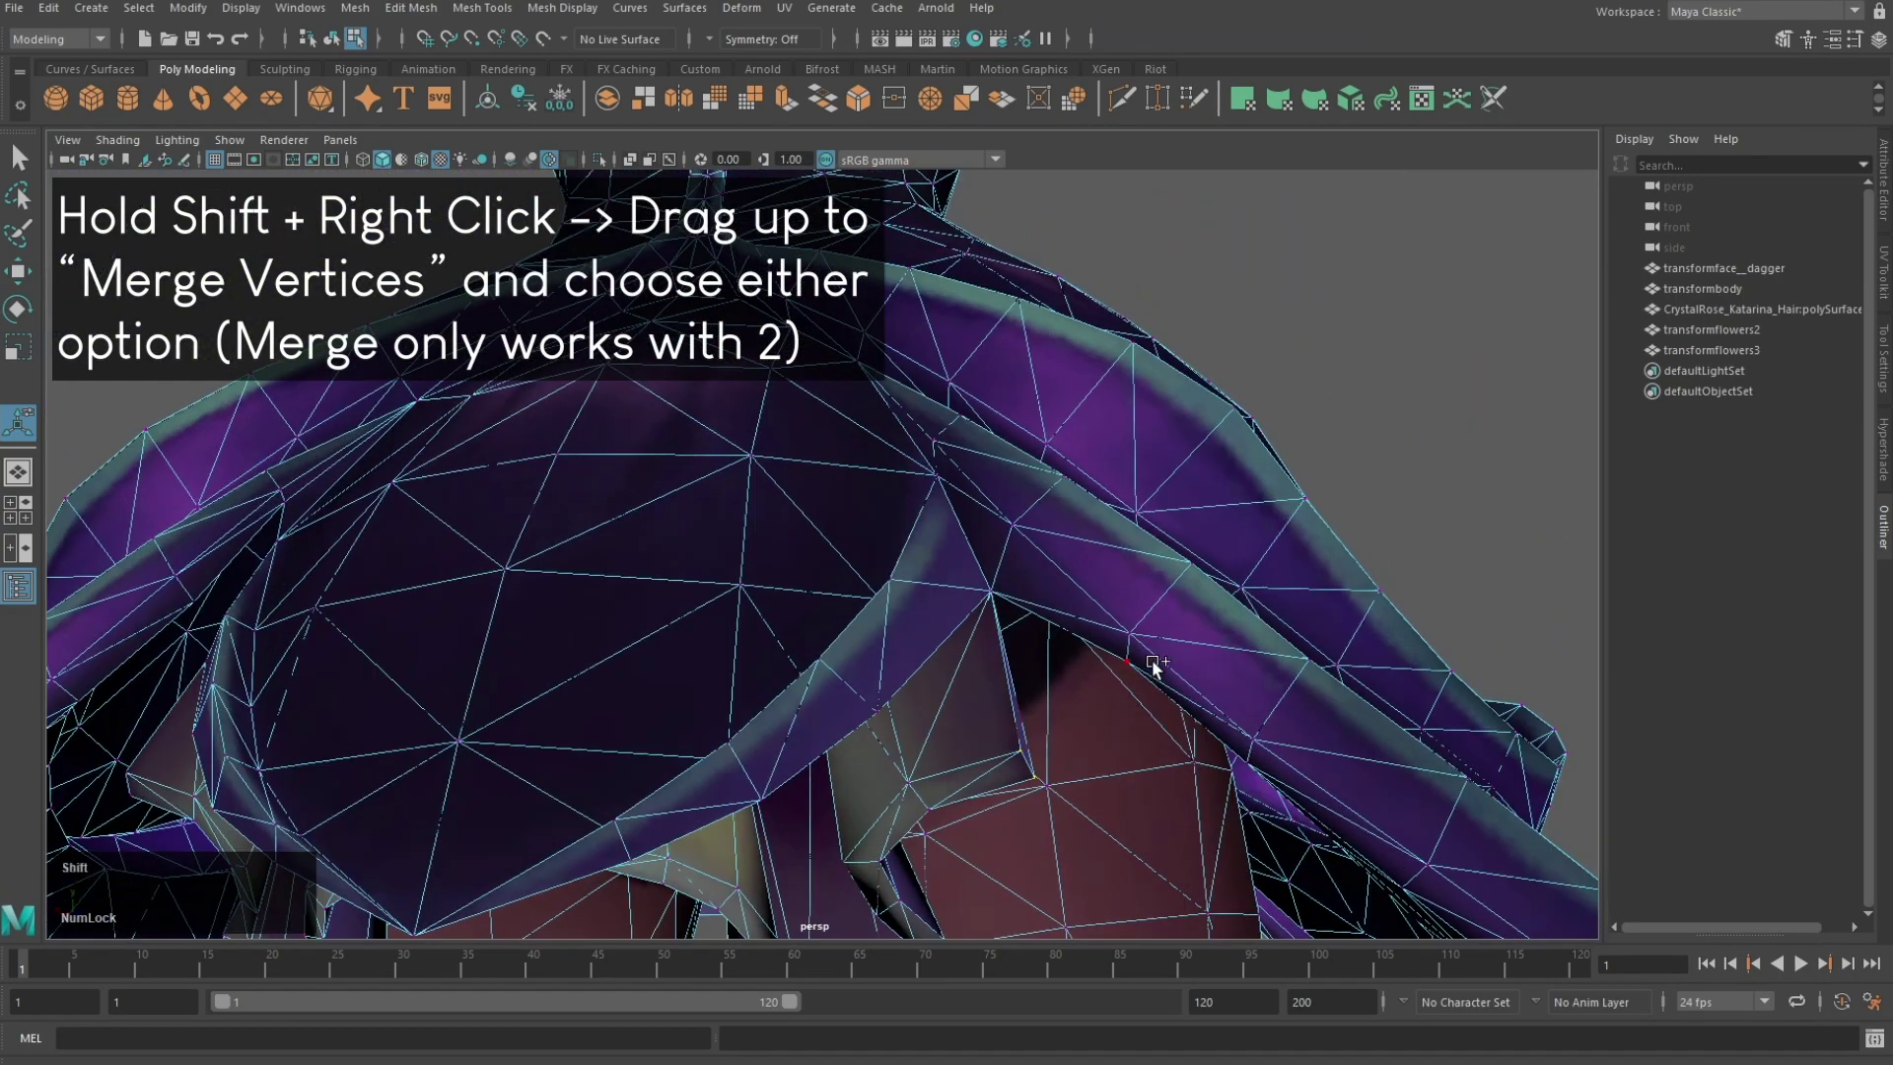
{"action": "right_click_drag", "start_coordinate": [1140, 636], "coordinate": [1155, 567], "text": "shift"}
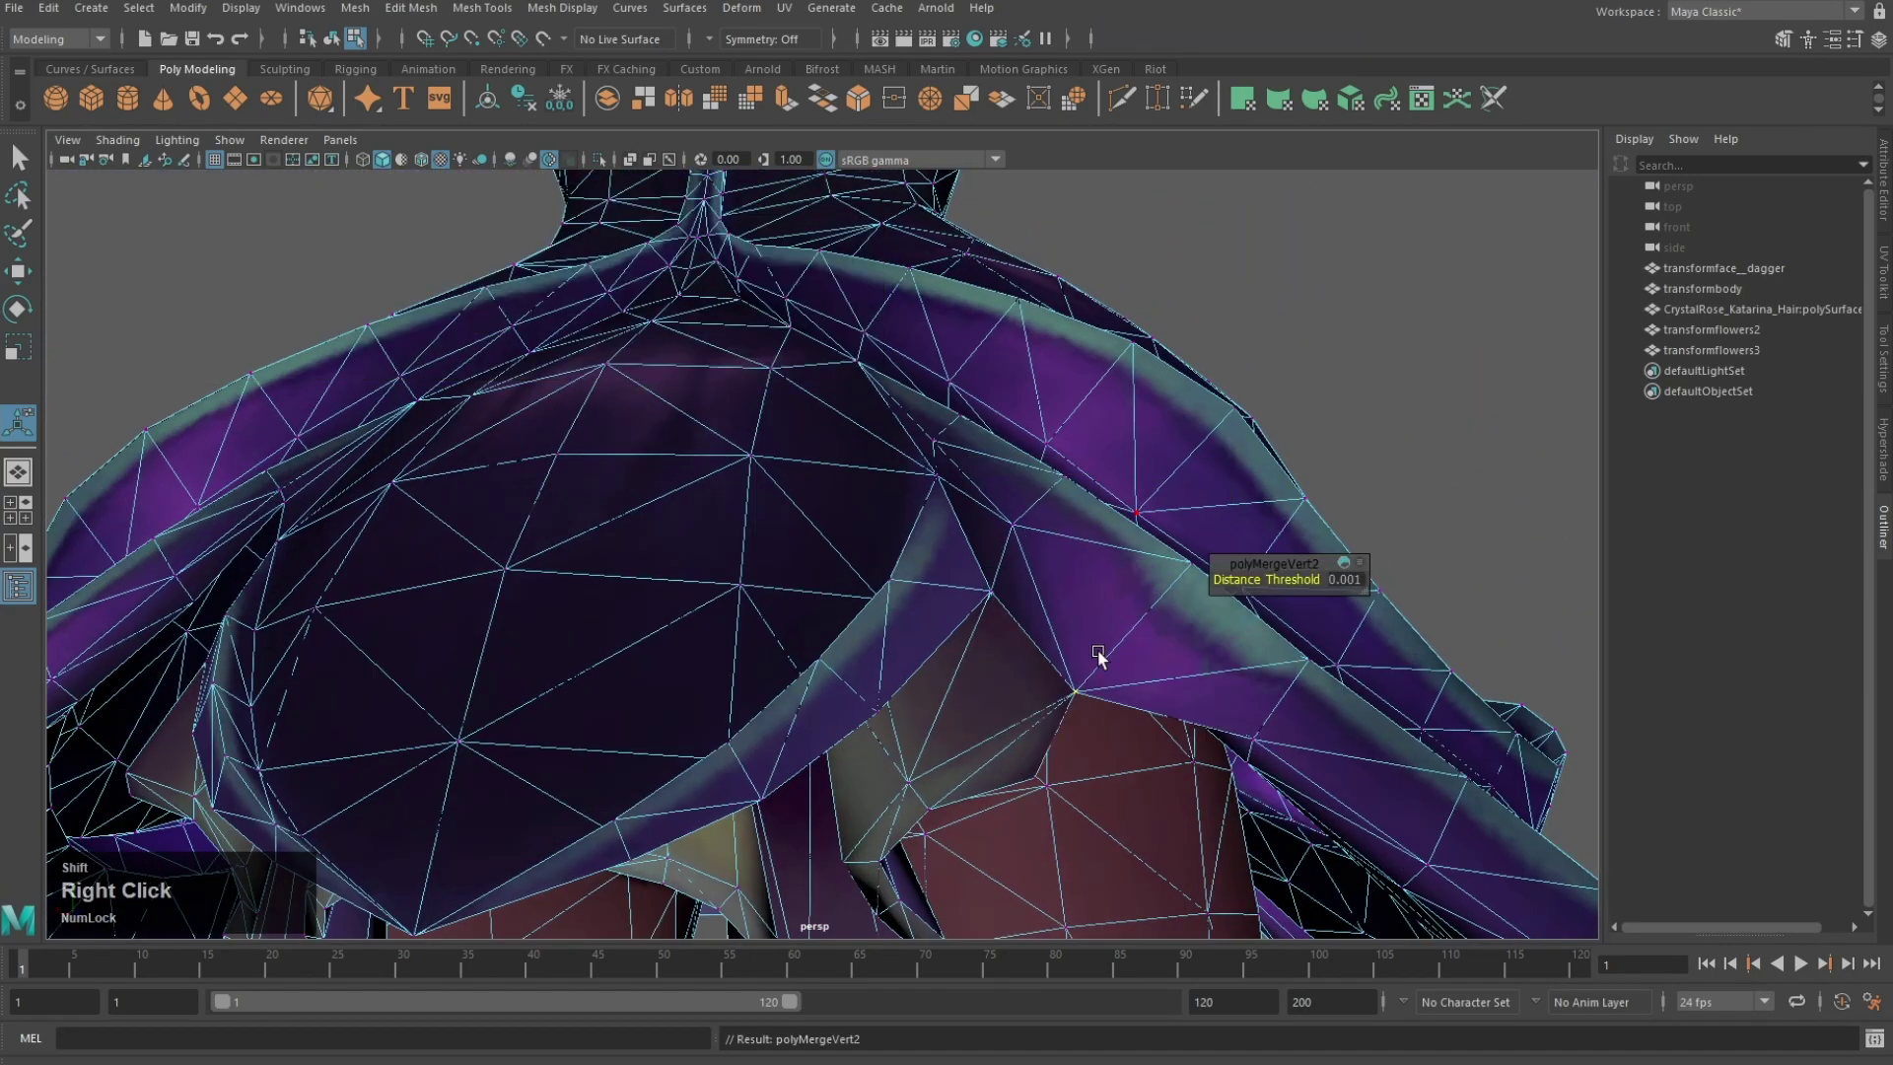
Step: Merge the next loose ruffle and skirt vertices on the character's right side of the back flap
{"action": "left_click", "coordinate": [1028, 772]}
{"action": "left_click_drag", "start_coordinate": [1027, 772], "coordinate": [1215, 598], "text": "alt"}
{"action": "right_click_drag", "start_coordinate": [1057, 237], "coordinate": [1133, 212], "text": "shift"}
{"action": "left_click_drag", "start_coordinate": [1134, 212], "coordinate": [946, 601], "text": "alt"}
{"action": "scroll", "coordinate": [1068, 574], "scroll_direction": "down", "scroll_amount": 4}
{"action": "middle_click_drag", "start_coordinate": [946, 601], "coordinate": [692, 558], "text": "alt"}
{"action": "scroll", "coordinate": [692, 558], "scroll_direction": "up", "scroll_amount": 4}
{"action": "left_click_drag", "start_coordinate": [692, 558], "coordinate": [836, 505], "text": "alt"}
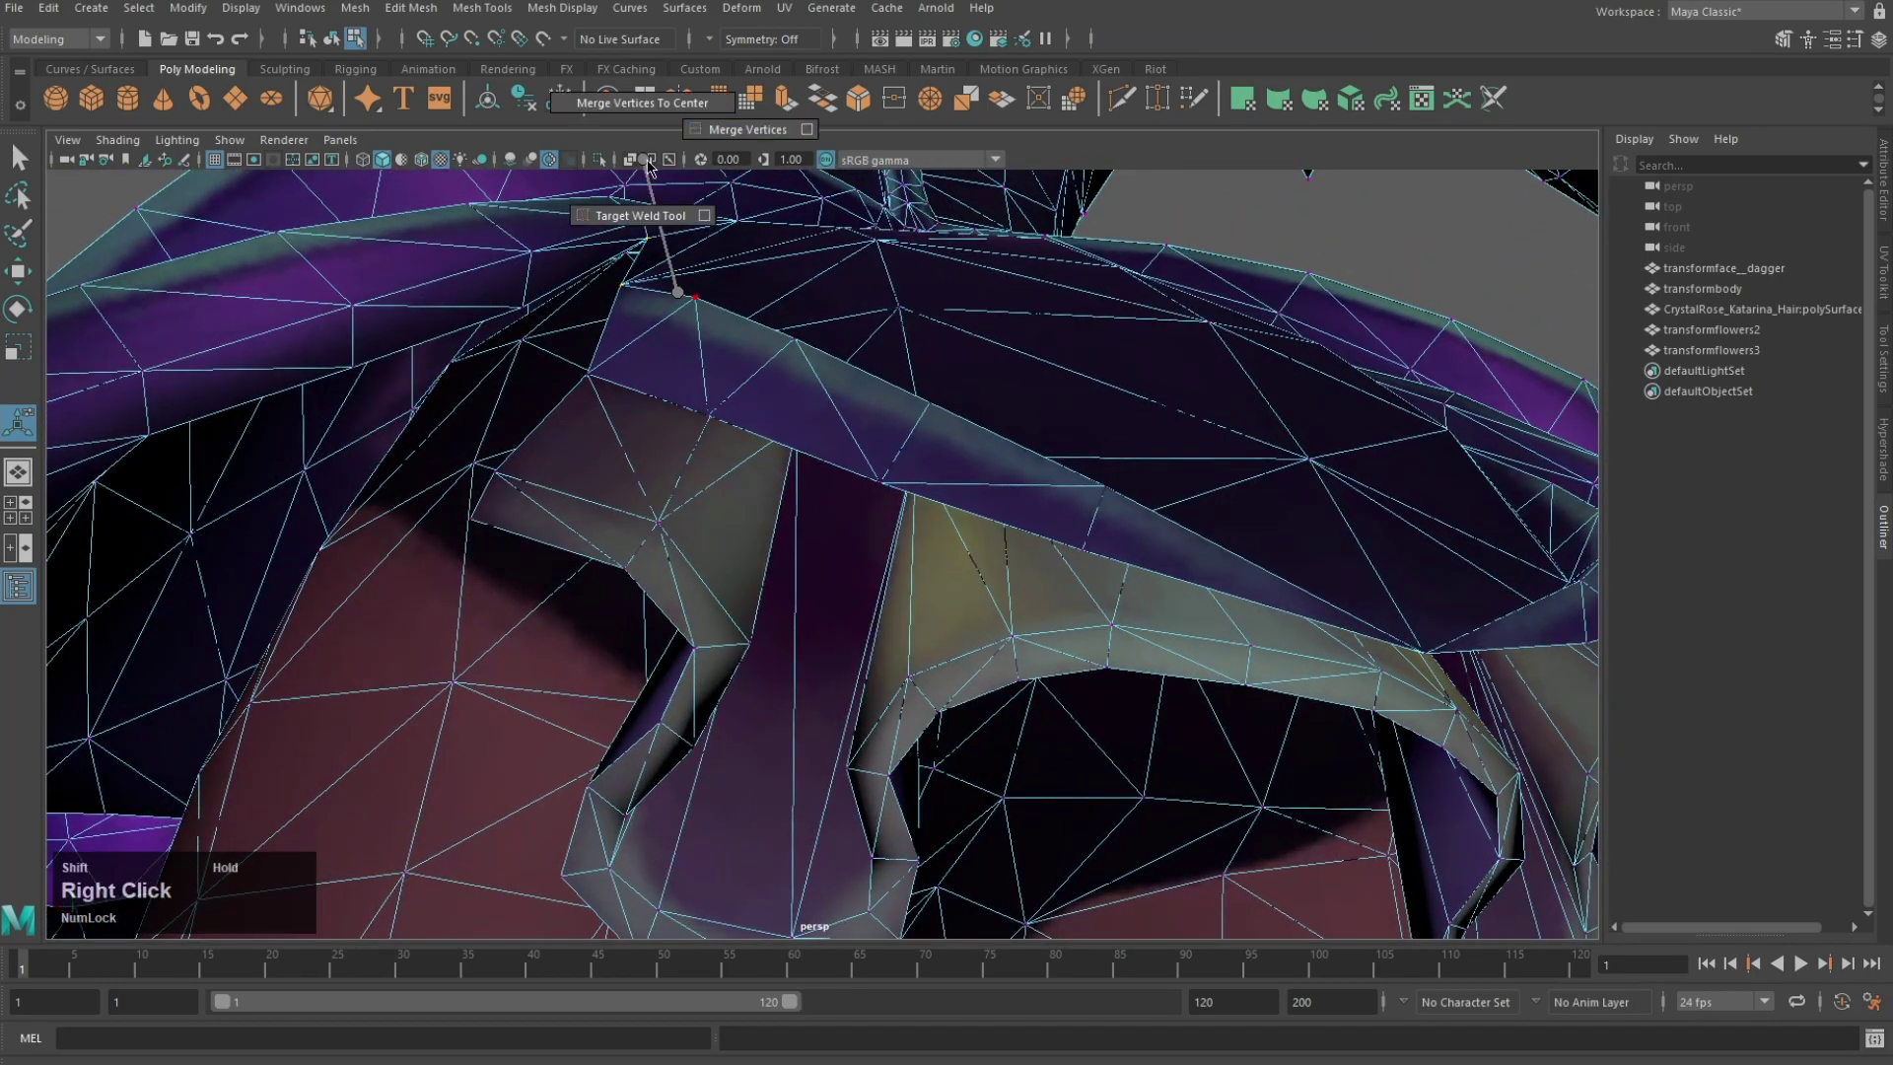
Step: Merge the upper ruffle vertices beside the back flap on the character's left side
{"action": "right_click_drag", "start_coordinate": [647, 165], "coordinate": [708, 135], "text": "shift"}
{"action": "middle_click_drag", "start_coordinate": [641, 326], "coordinate": [706, 432], "text": "alt"}
{"action": "left_click", "coordinate": [674, 478]}
{"action": "right_click_drag", "start_coordinate": [569, 246], "coordinate": [569, 244], "text": "shift"}
{"action": "left_click_drag", "start_coordinate": [570, 244], "coordinate": [717, 770], "text": "alt"}
{"action": "key", "text": "w"}
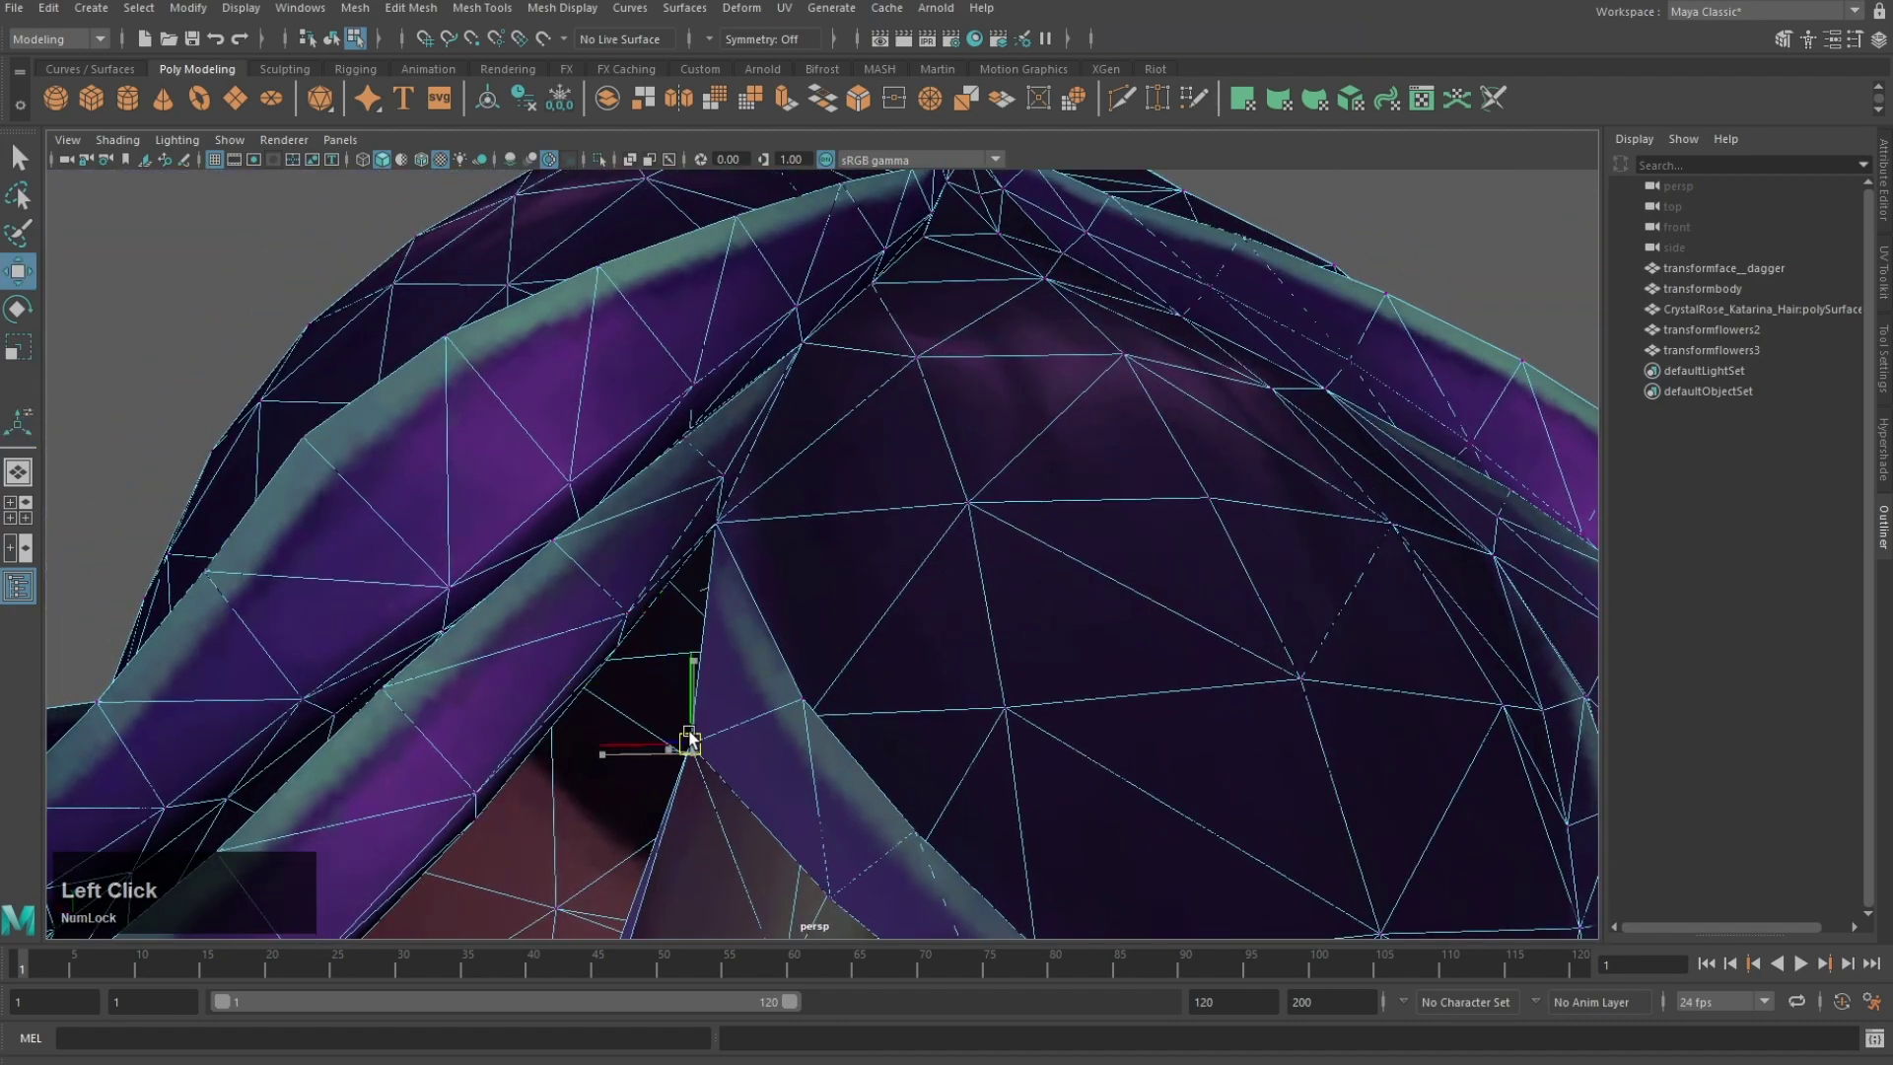
Step: Merge the remaining ruffle vertices into the skirt's edge on the character's left side to close the gap above the thigh
{"action": "right_click_drag", "start_coordinate": [651, 589], "coordinate": [652, 395], "text": "shift"}
{"action": "left_click_drag", "start_coordinate": [1199, 558], "coordinate": [1207, 516], "text": "alt"}
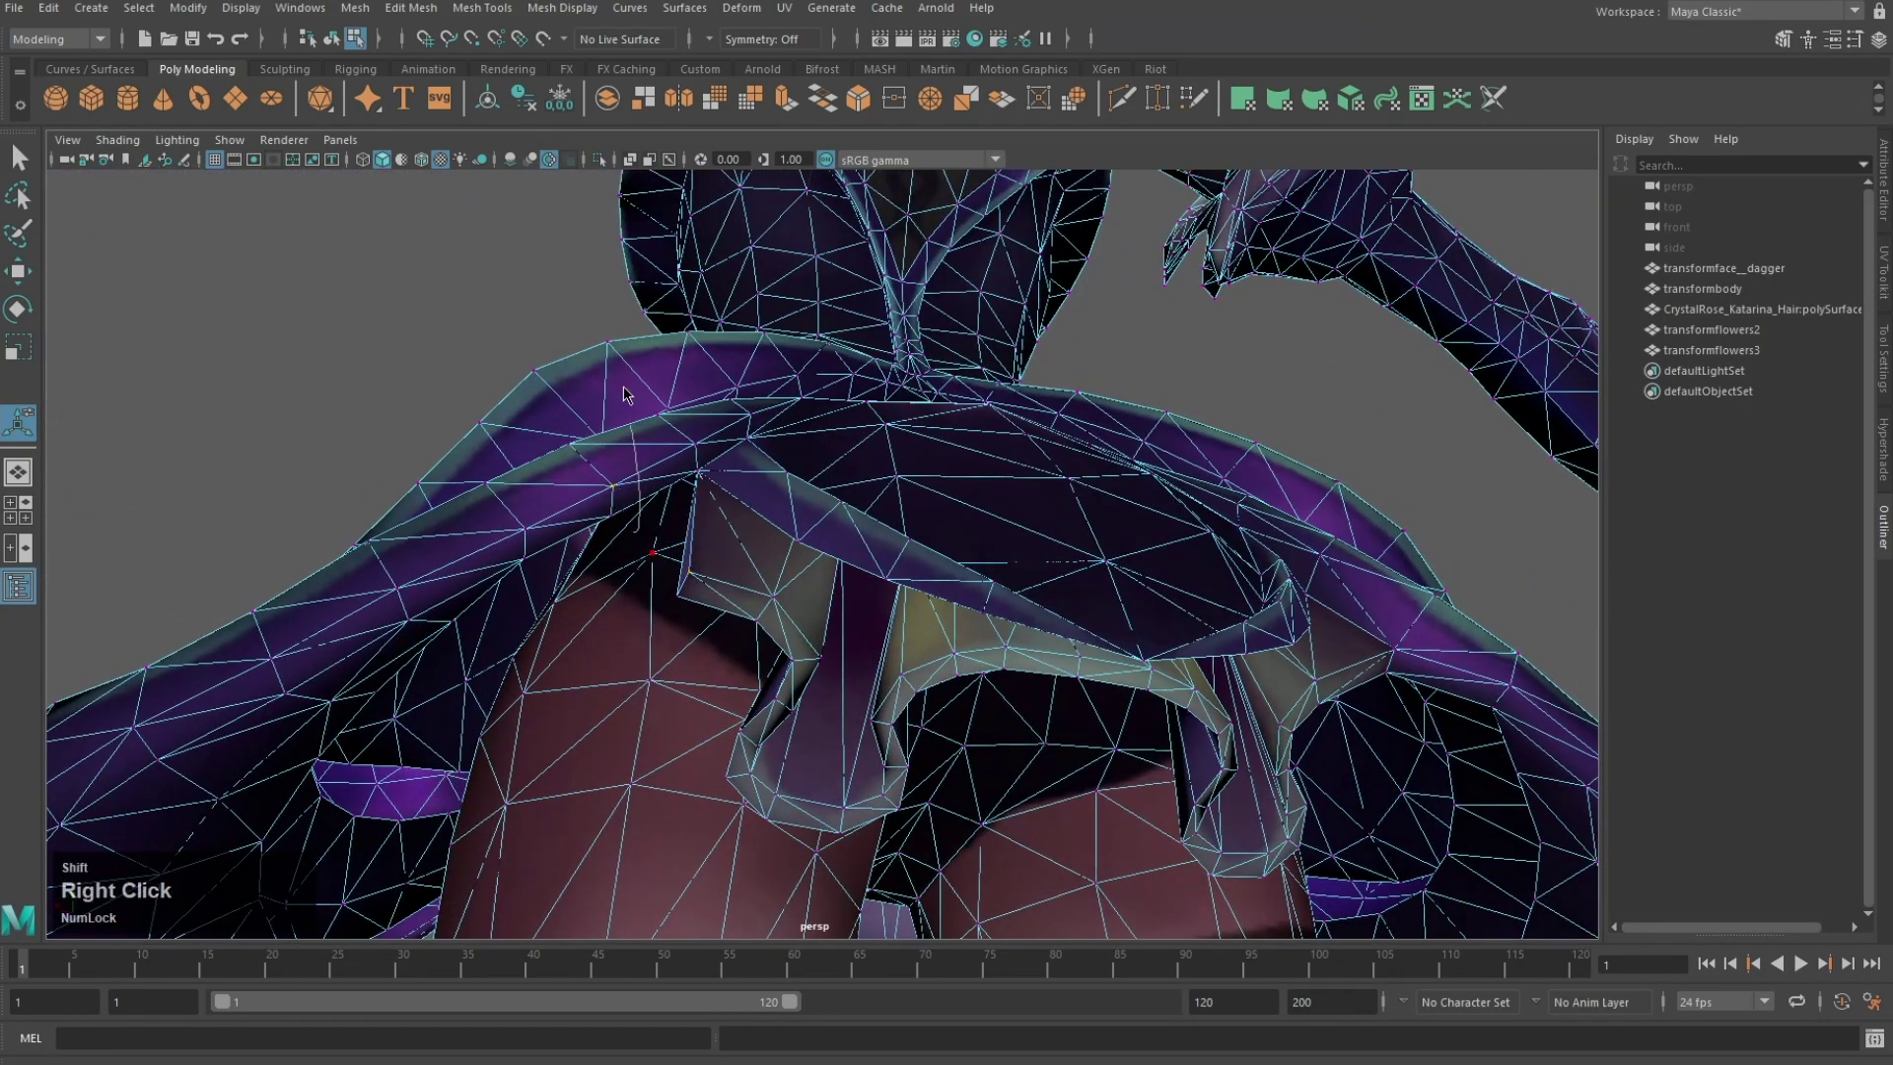
{"action": "left_click_drag", "start_coordinate": [709, 612], "coordinate": [704, 340], "text": "alt"}
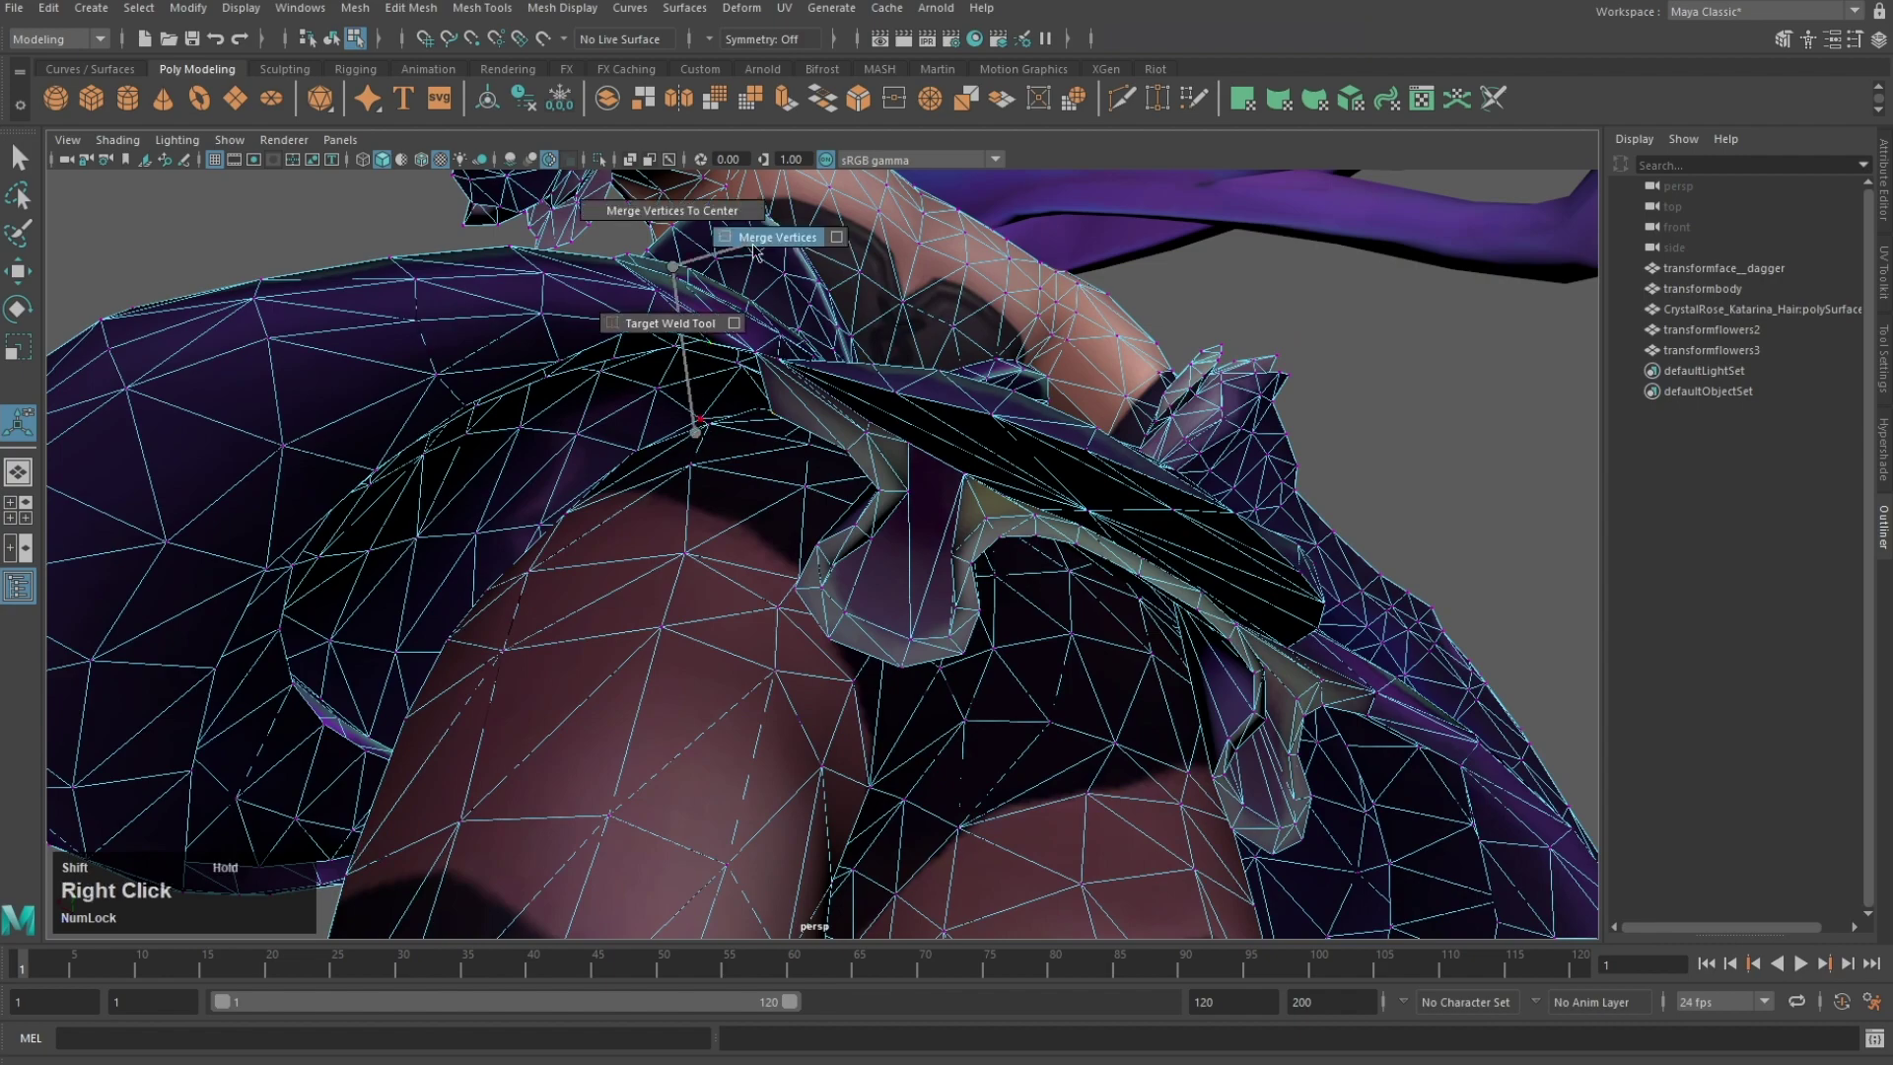
{"action": "right_click_drag", "start_coordinate": [752, 247], "coordinate": [755, 246], "text": "shift"}
{"action": "left_click_drag", "start_coordinate": [917, 414], "coordinate": [980, 559], "text": "alt"}
{"action": "scroll", "coordinate": [980, 559], "scroll_direction": "down", "scroll_amount": 5}
{"action": "middle_click_drag", "start_coordinate": [935, 572], "coordinate": [891, 455], "text": "alt"}
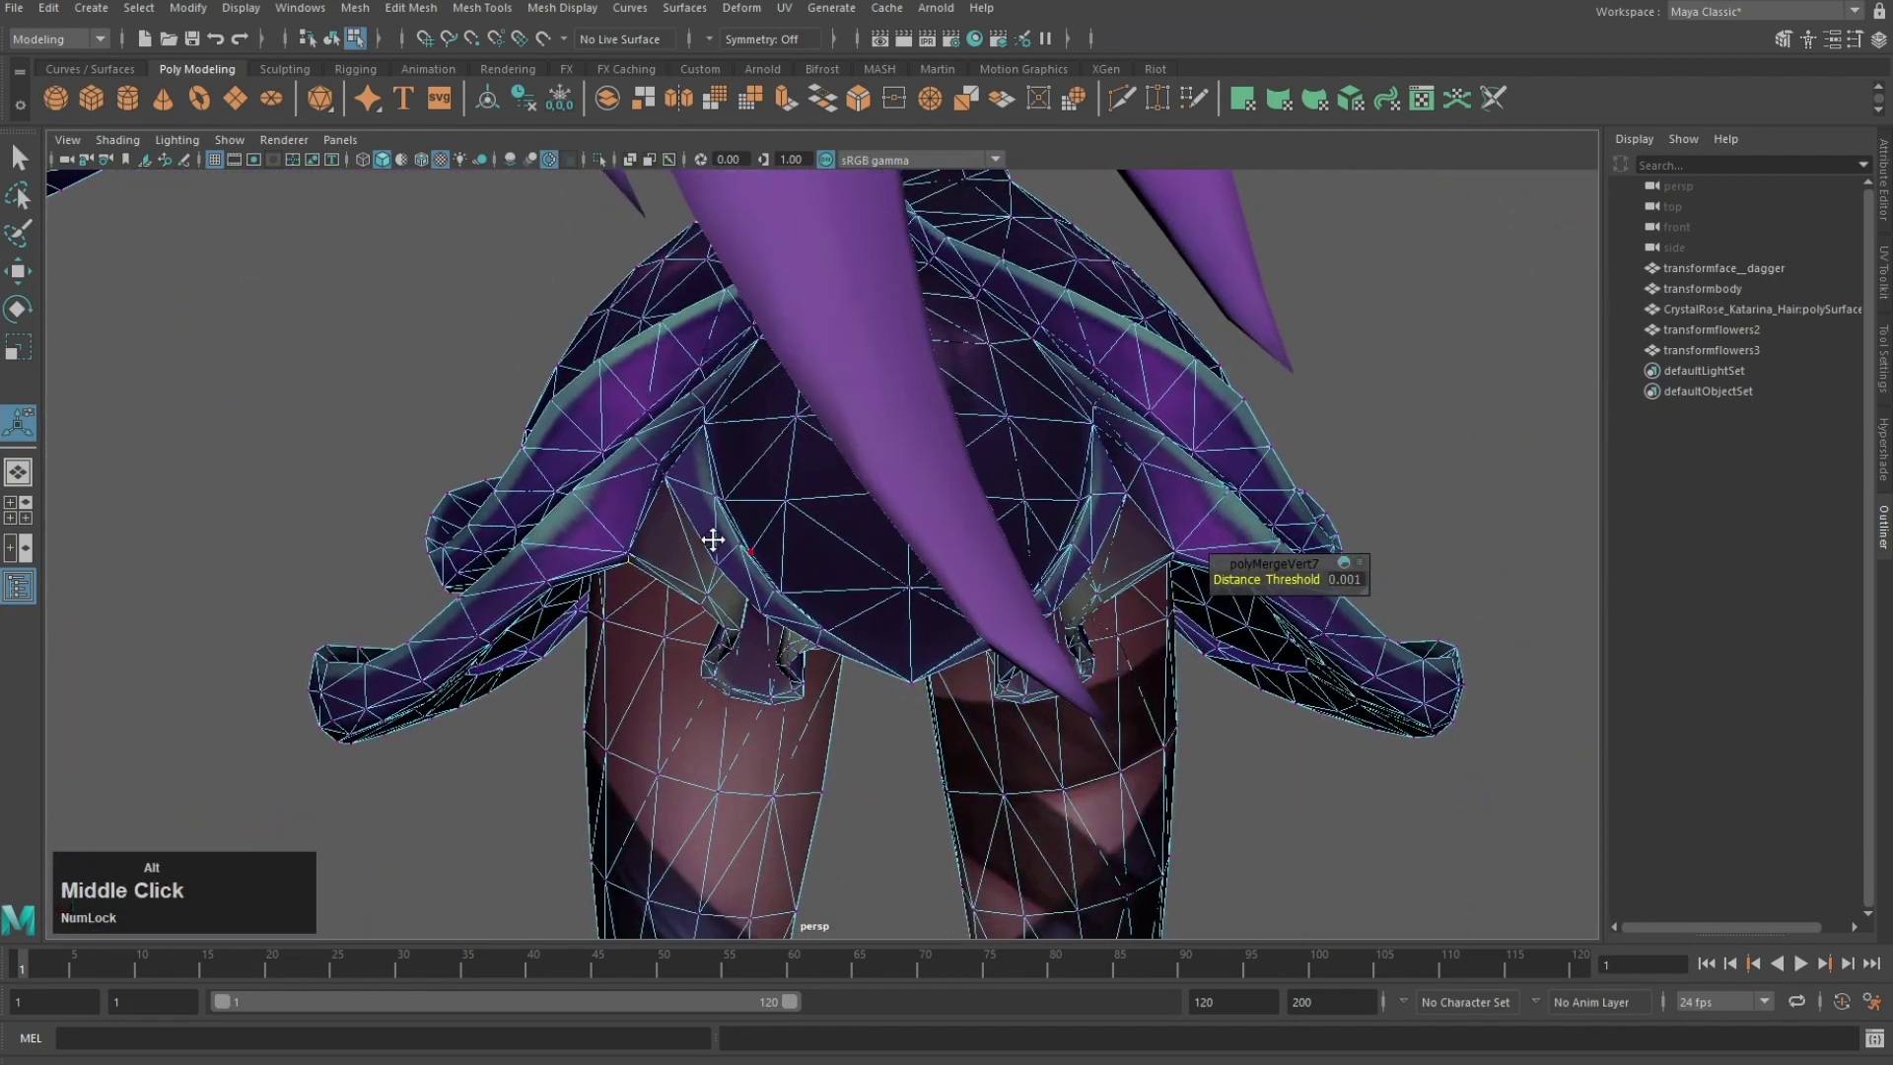
Step: Move the merged ruffle corner vertex on the character's left side up along the skirt's edge
{"action": "middle_click_drag", "start_coordinate": [713, 540], "coordinate": [845, 583], "text": "alt"}
{"action": "scroll", "coordinate": [846, 583], "scroll_direction": "up", "scroll_amount": 5}
{"action": "key", "text": "w"}
{"action": "left_click", "coordinate": [731, 641]}
{"action": "left_click_drag", "start_coordinate": [727, 652], "coordinate": [695, 611]}
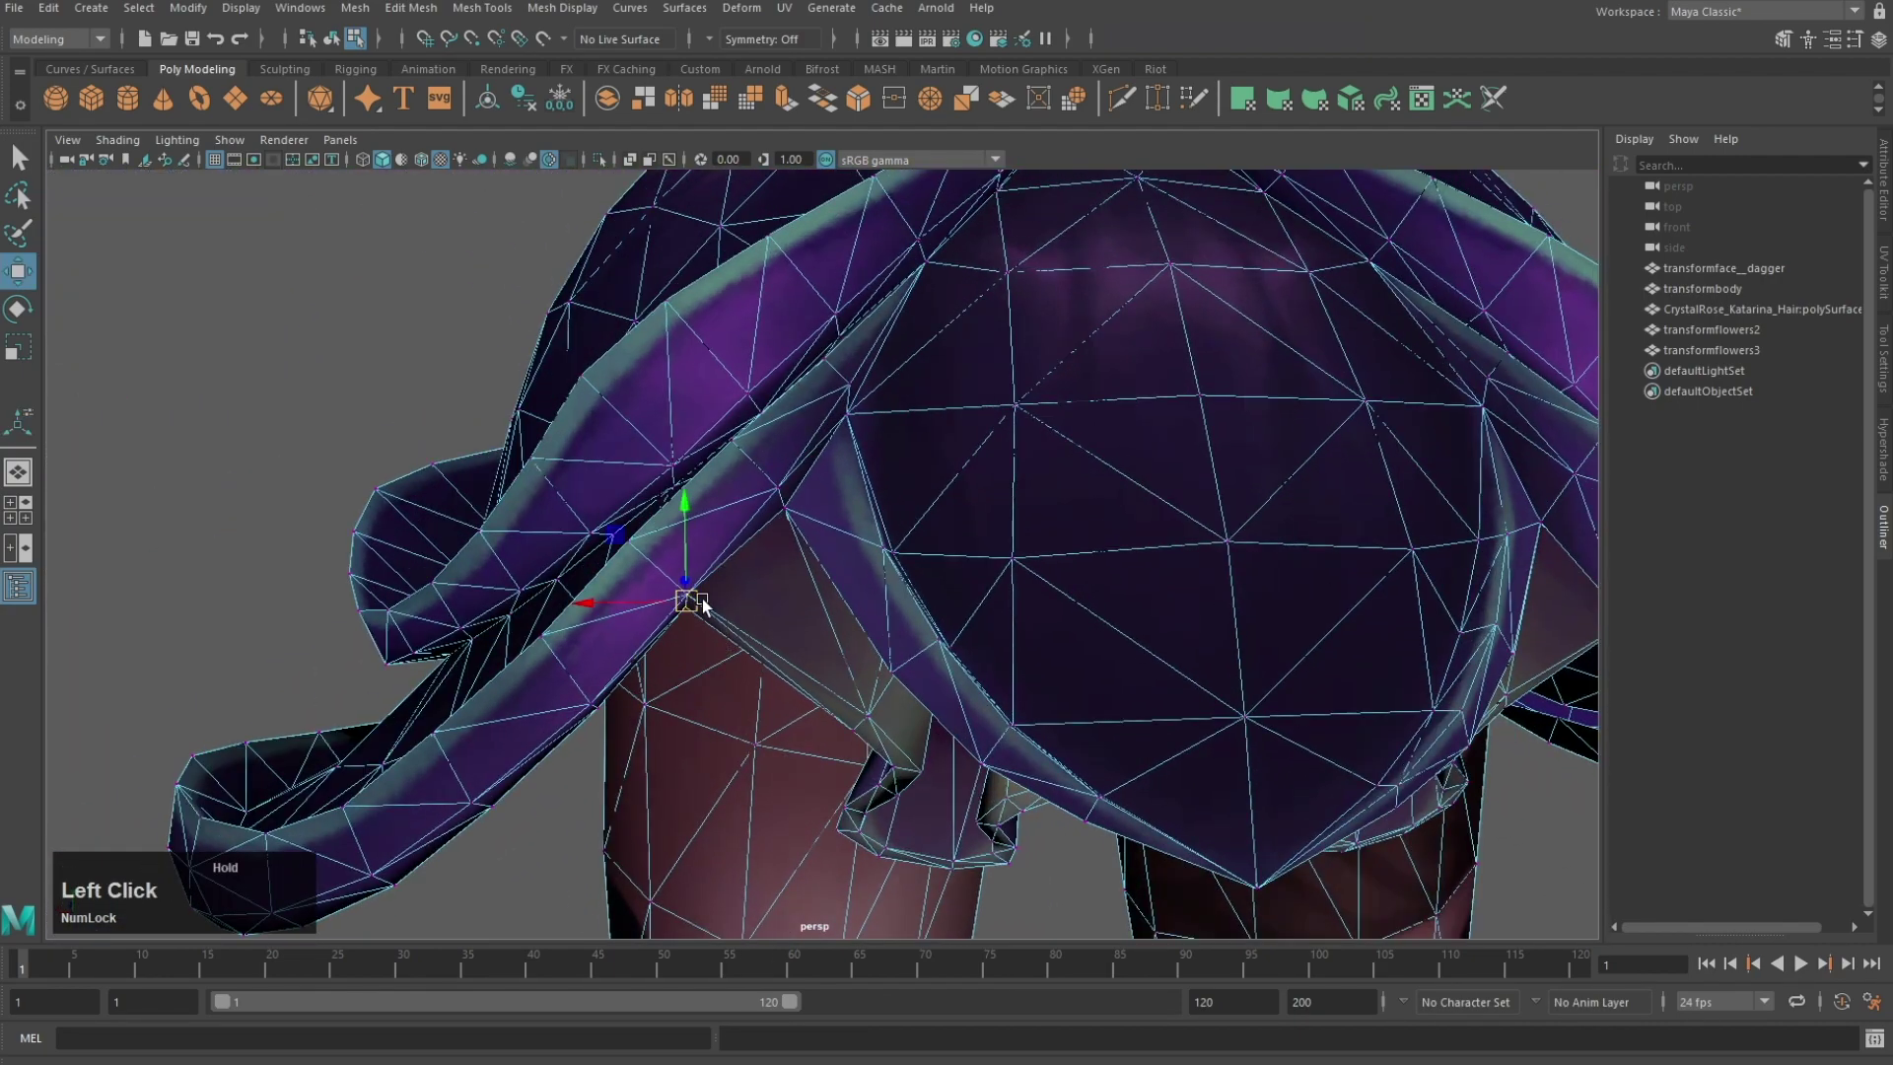
Step: Adjust the matching ruffle corner vertex on the character's right side and return to object selection
{"action": "scroll", "coordinate": [946, 558], "scroll_direction": "down", "scroll_amount": 4}
{"action": "left_click_drag", "start_coordinate": [1044, 552], "coordinate": [887, 567], "text": "alt"}
{"action": "scroll", "coordinate": [1157, 655], "scroll_direction": "up", "scroll_amount": 4}
{"action": "left_click", "coordinate": [1259, 749]}
{"action": "key", "text": "q"}
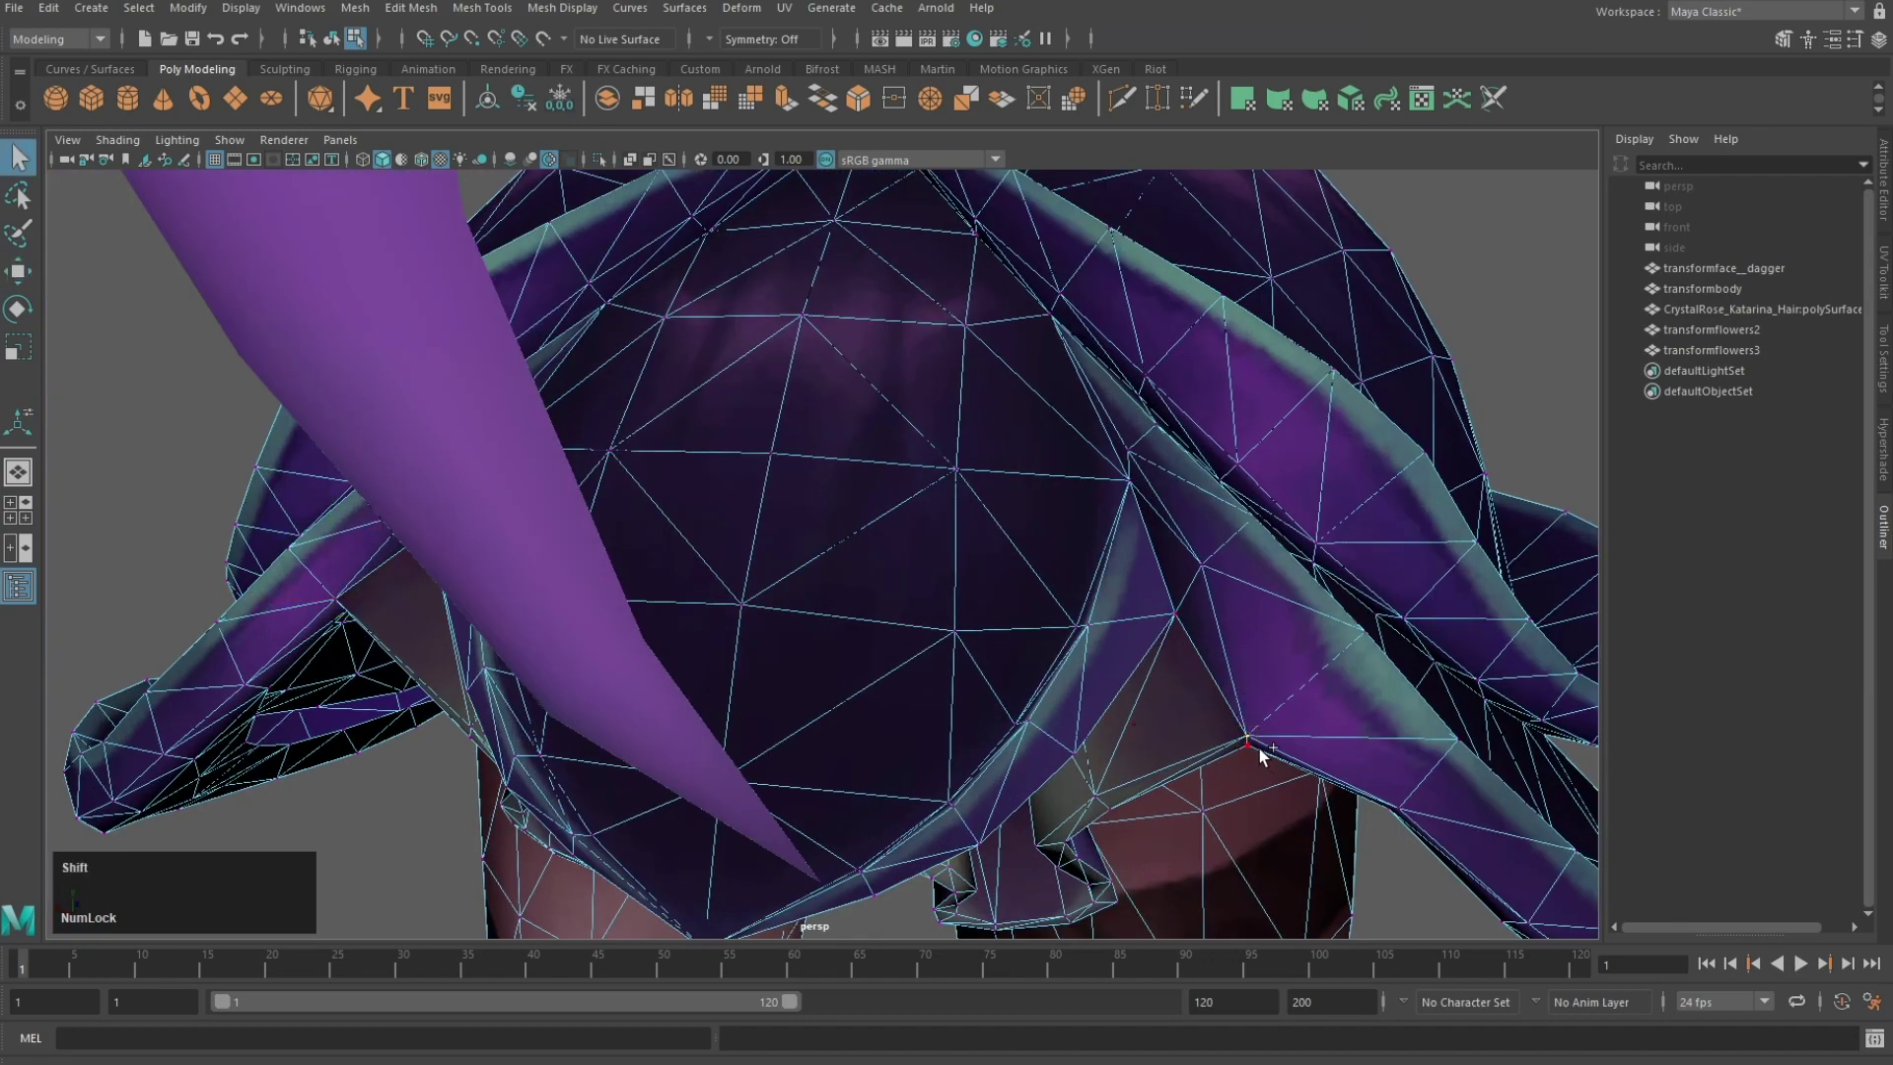
{"action": "key", "text": "w"}
{"action": "middle_click_drag", "start_coordinate": [1258, 748], "coordinate": [1026, 695], "text": "alt"}
{"action": "left_click_drag", "start_coordinate": [1081, 646], "coordinate": [1185, 572], "text": "alt"}
{"action": "scroll", "coordinate": [1122, 643], "scroll_direction": "down", "scroll_amount": 3}
{"action": "key", "text": "F8"}
{"action": "left_click", "coordinate": [1250, 513]}
Step: Select the outer edge vertices of the hanging back ruffle on the character's right side and reposition them together
{"action": "scroll", "coordinate": [1250, 513], "scroll_direction": "down", "scroll_amount": 3}
{"action": "left_click_drag", "start_coordinate": [1250, 512], "coordinate": [872, 562], "text": "alt"}
{"action": "scroll", "coordinate": [882, 572], "scroll_direction": "up", "scroll_amount": 3}
{"action": "left_click", "coordinate": [886, 578]}
{"action": "scroll", "coordinate": [887, 579], "scroll_direction": "up", "scroll_amount": 5}
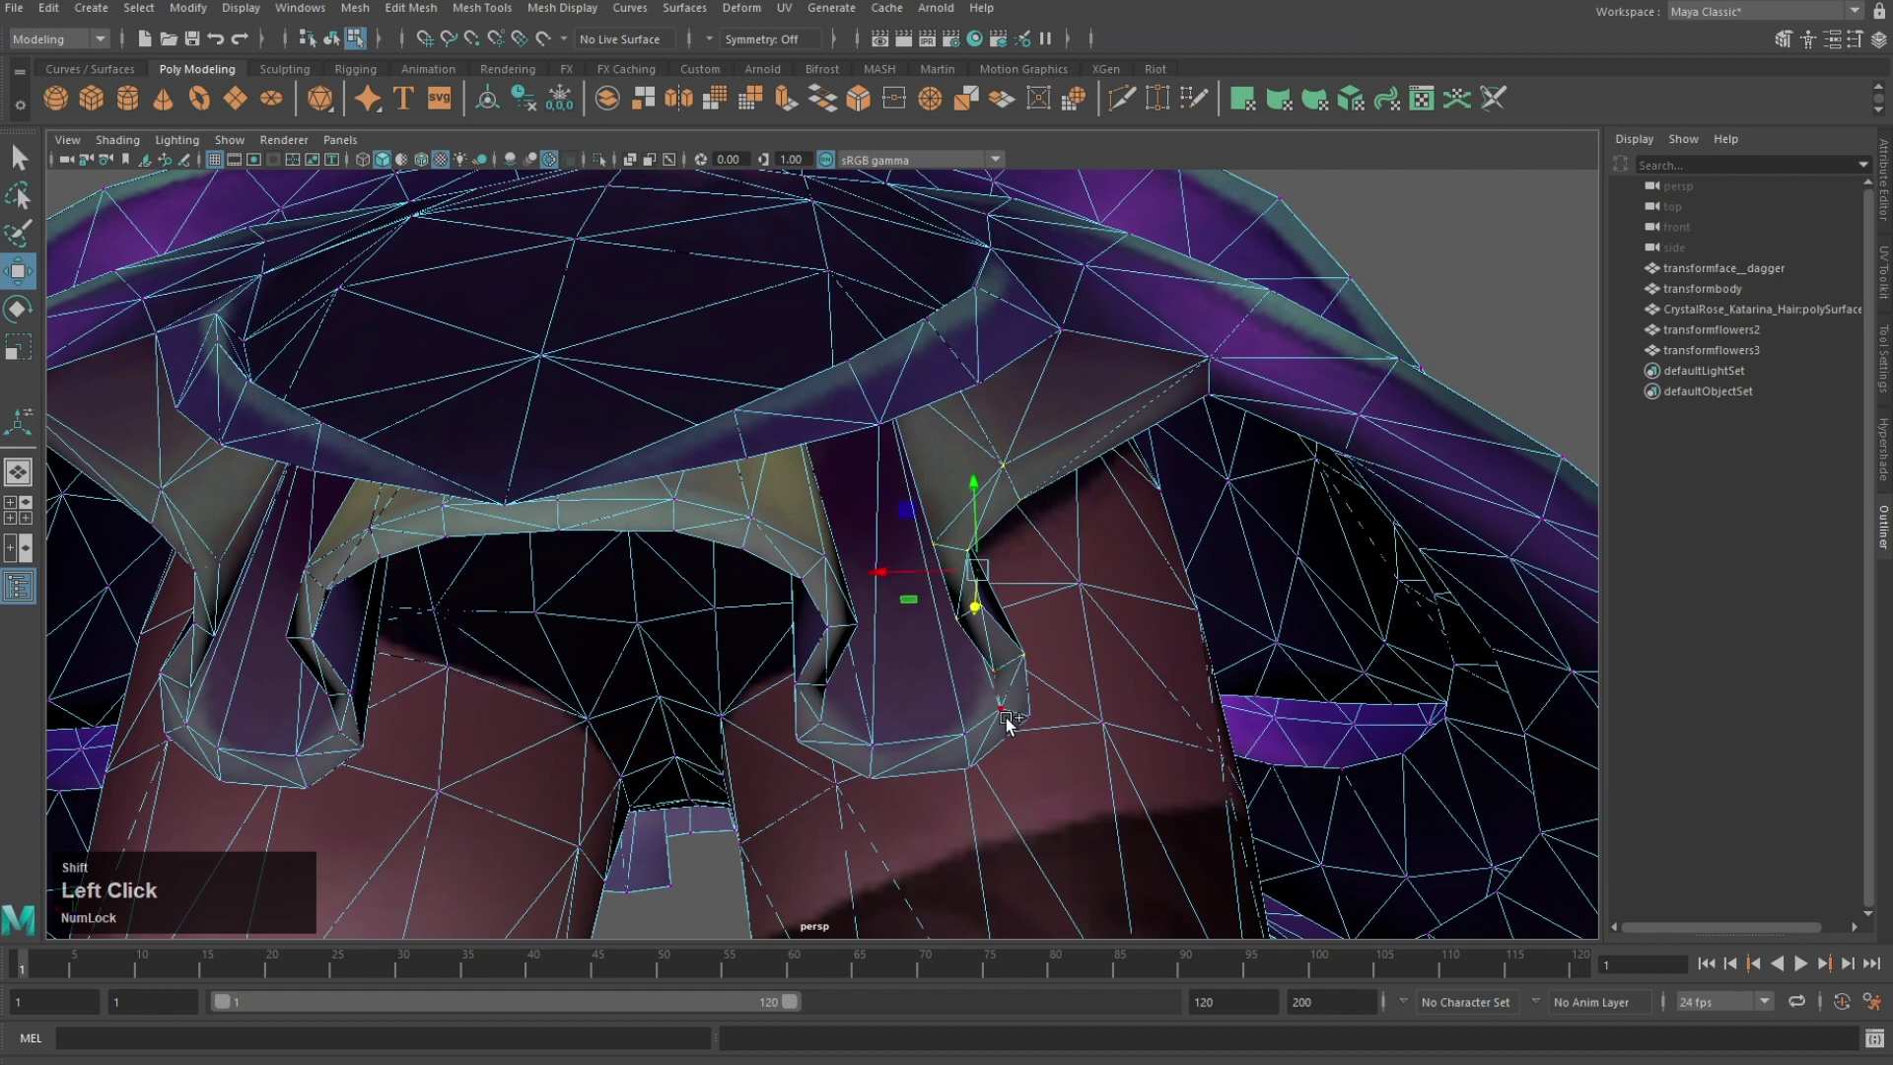
{"action": "scroll", "coordinate": [1047, 713], "scroll_direction": "down", "scroll_amount": 3}
{"action": "left_click_drag", "start_coordinate": [1047, 713], "coordinate": [977, 621], "text": "alt"}
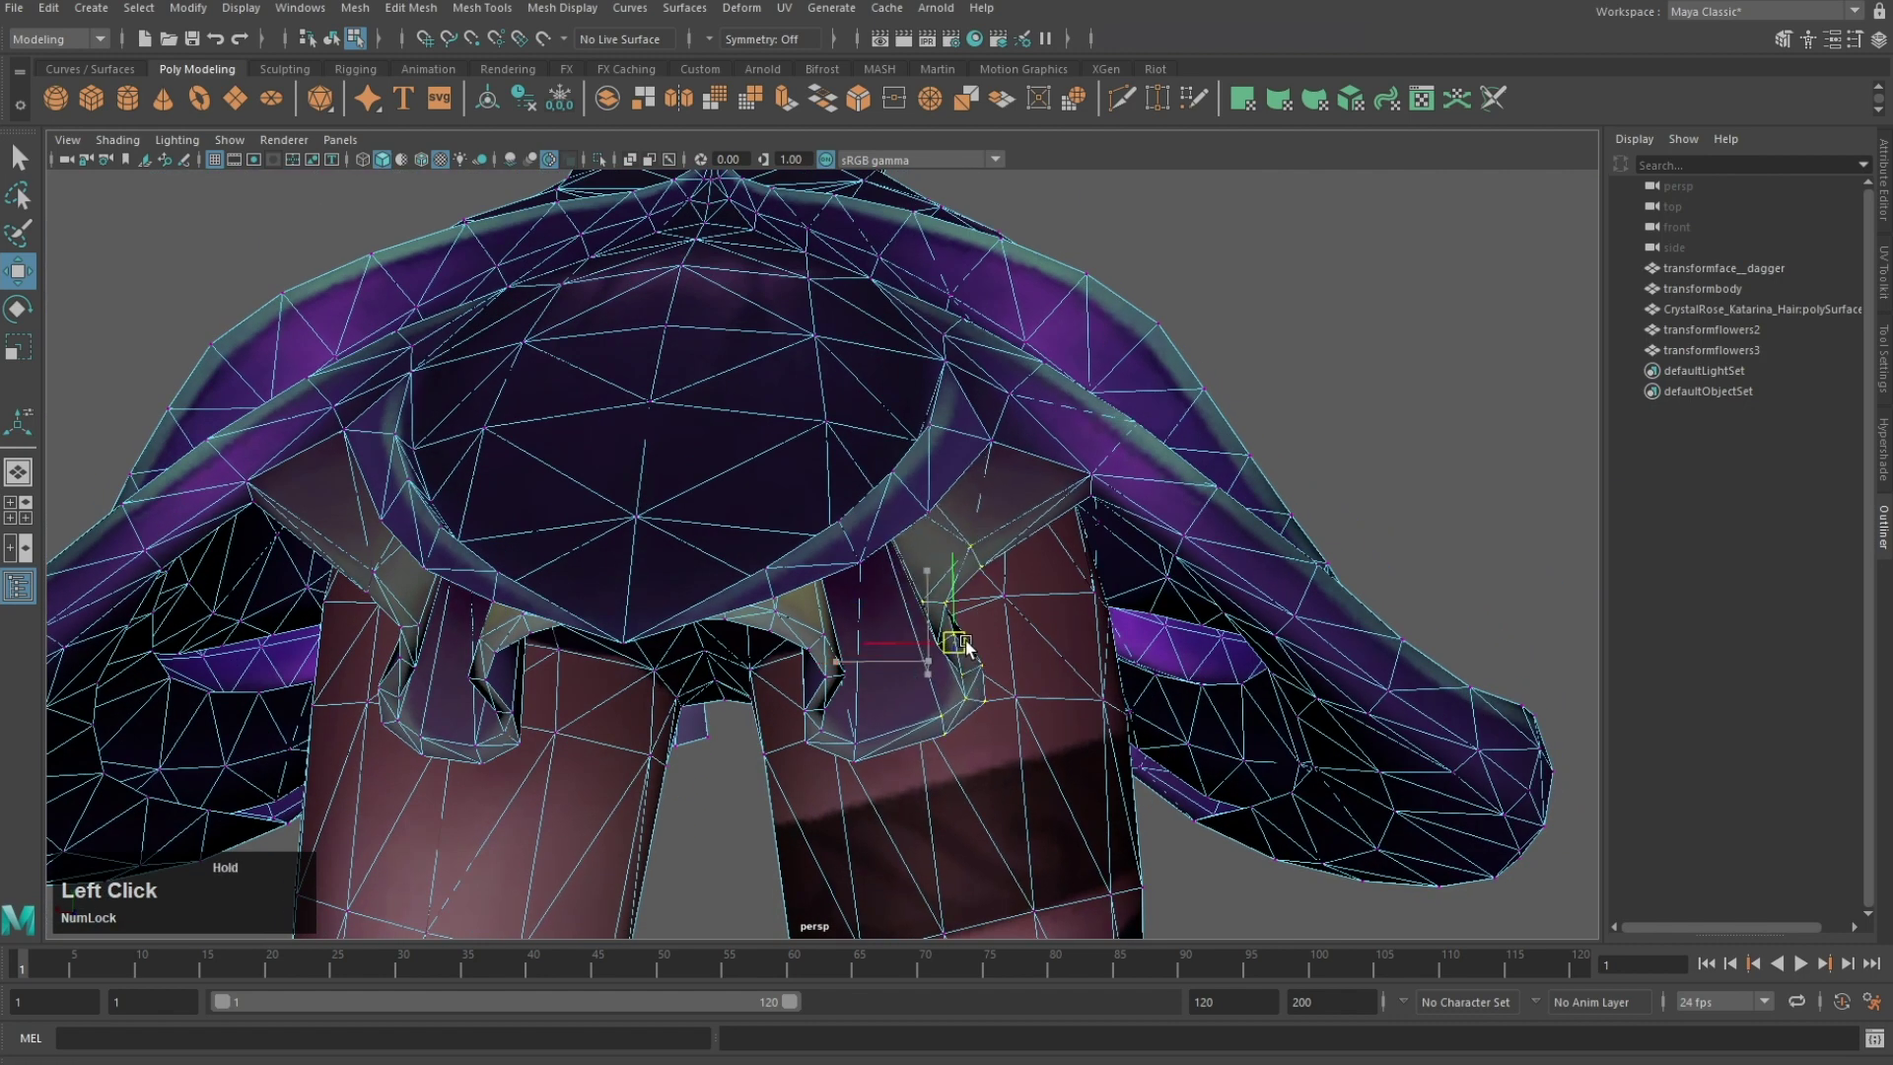
Step: Reposition the outer edge vertices of the hanging back ruffle on the character's left side, and return to object selection
{"action": "middle_click_drag", "start_coordinate": [974, 636], "coordinate": [845, 663], "text": "alt"}
{"action": "scroll", "coordinate": [715, 529], "scroll_direction": "up", "scroll_amount": 3}
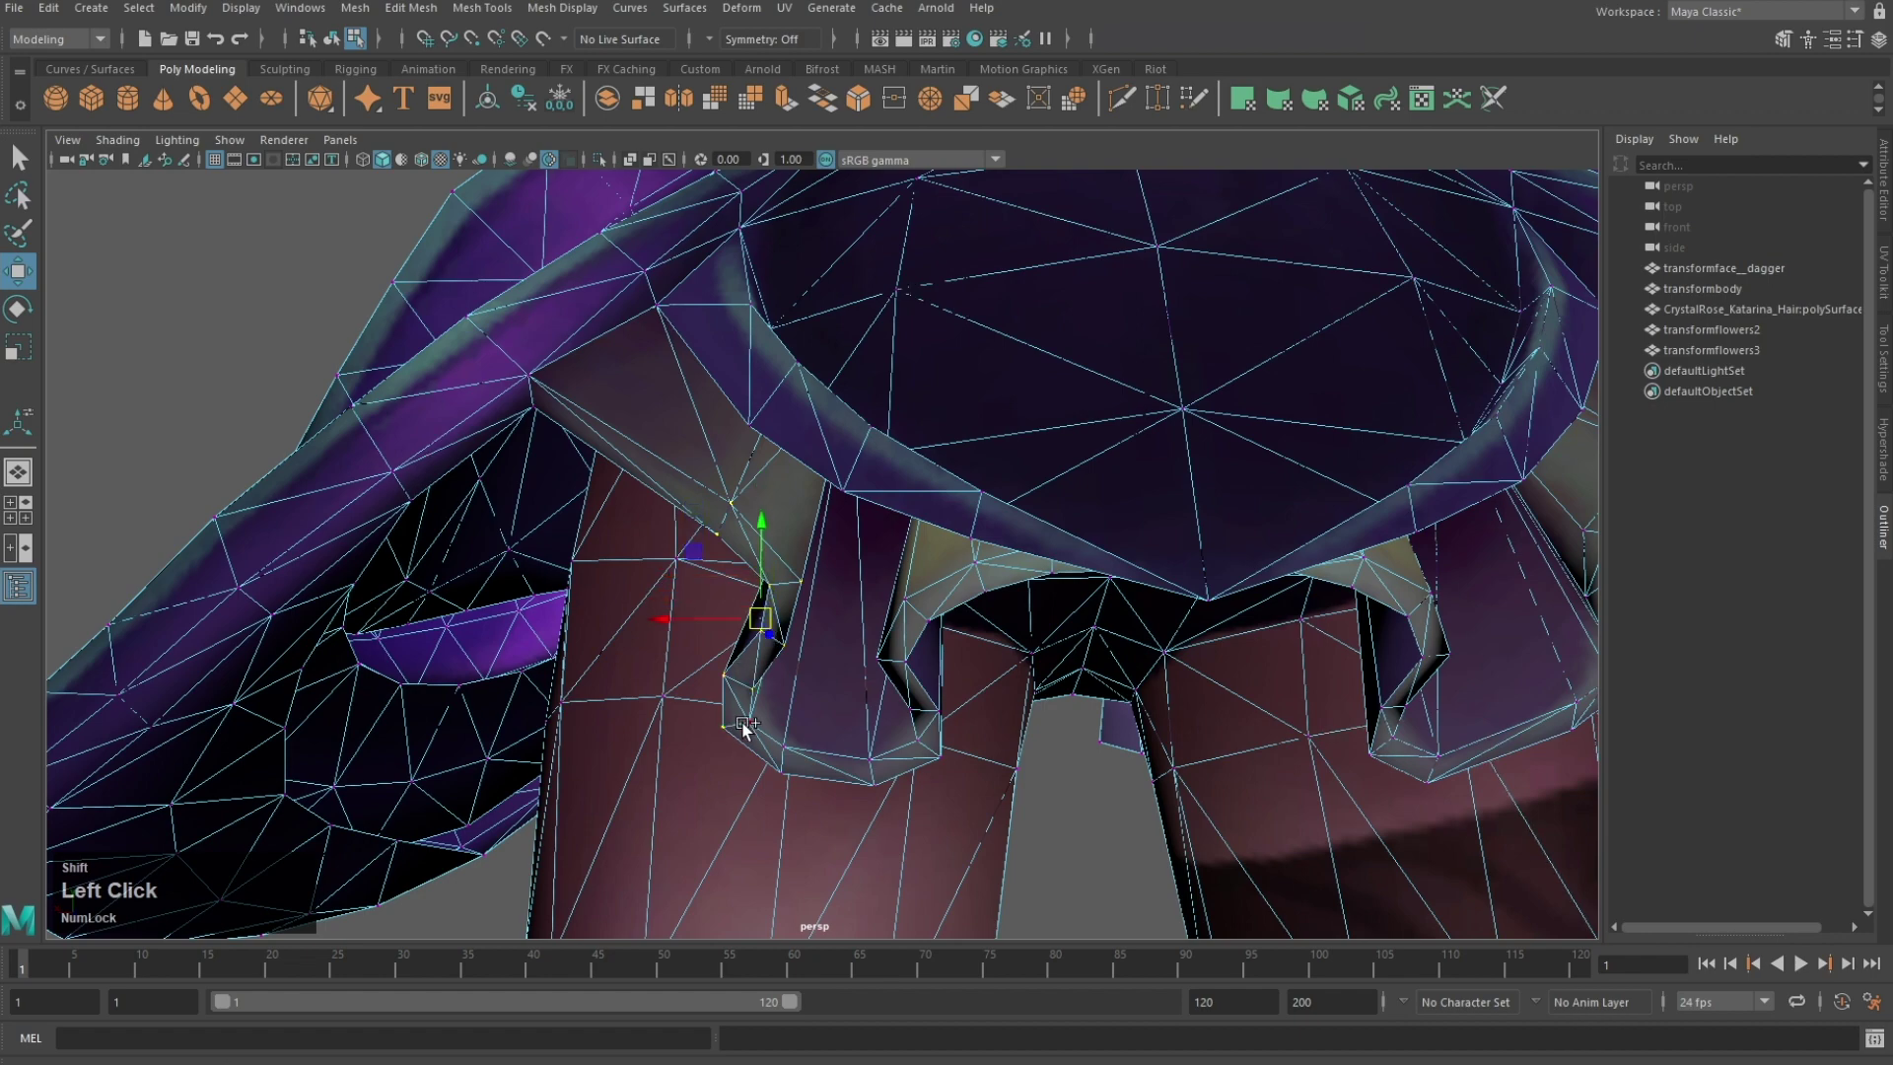
{"action": "left_click", "coordinate": [787, 761], "text": "shift"}
{"action": "middle_click_drag", "start_coordinate": [763, 659], "coordinate": [832, 682], "text": "alt"}
{"action": "left_click_drag", "start_coordinate": [831, 665], "coordinate": [762, 629]}
{"action": "scroll", "coordinate": [904, 627], "scroll_direction": "down", "scroll_amount": 4}
{"action": "scroll", "coordinate": [904, 627], "scroll_direction": "down", "scroll_amount": 4}
{"action": "key", "text": "F8"}
{"action": "left_click", "coordinate": [1141, 508]}
Step: Select the body and examine the front of the skirt and its underside around the thighs
{"action": "left_click_drag", "start_coordinate": [1140, 508], "coordinate": [475, 757], "text": "alt"}
{"action": "left_click", "coordinate": [954, 453]}
{"action": "middle_click_drag", "start_coordinate": [779, 473], "coordinate": [815, 636], "text": "alt"}
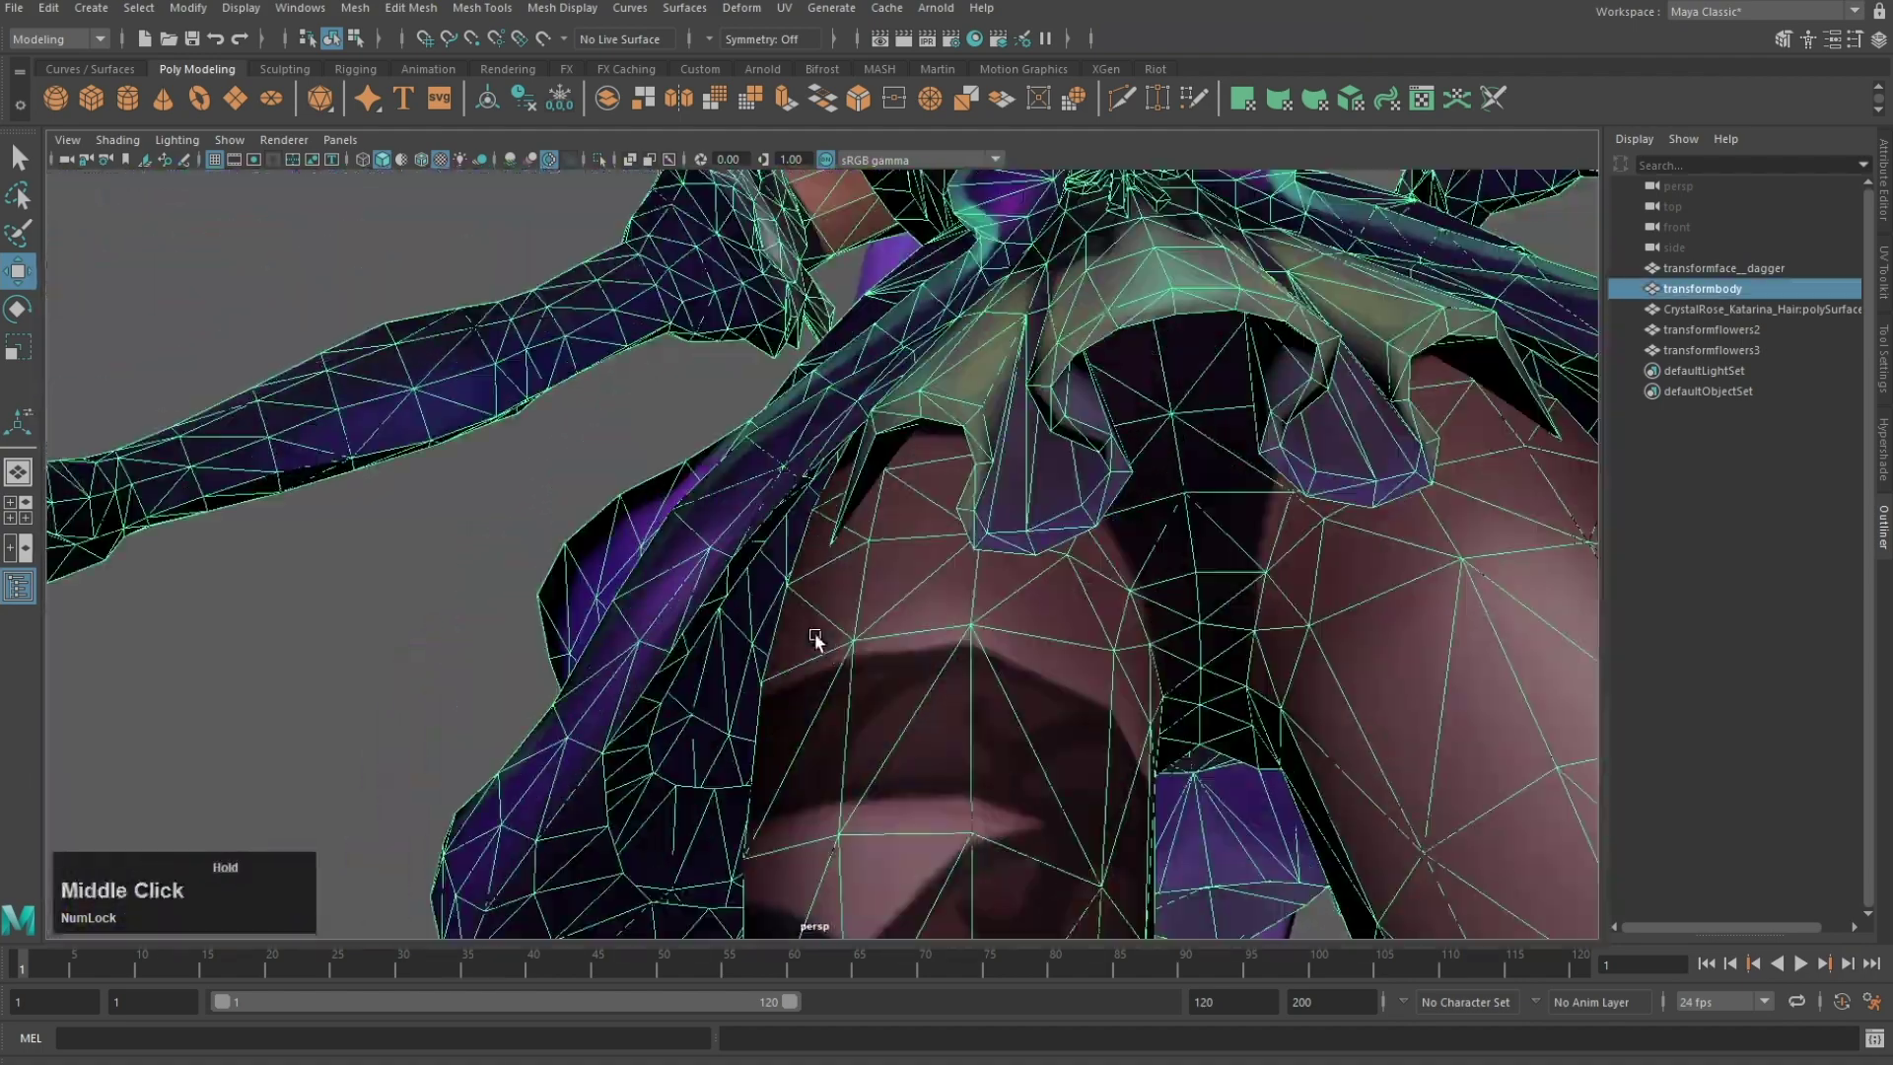
{"action": "left_click_drag", "start_coordinate": [815, 637], "coordinate": [795, 583], "text": "alt"}
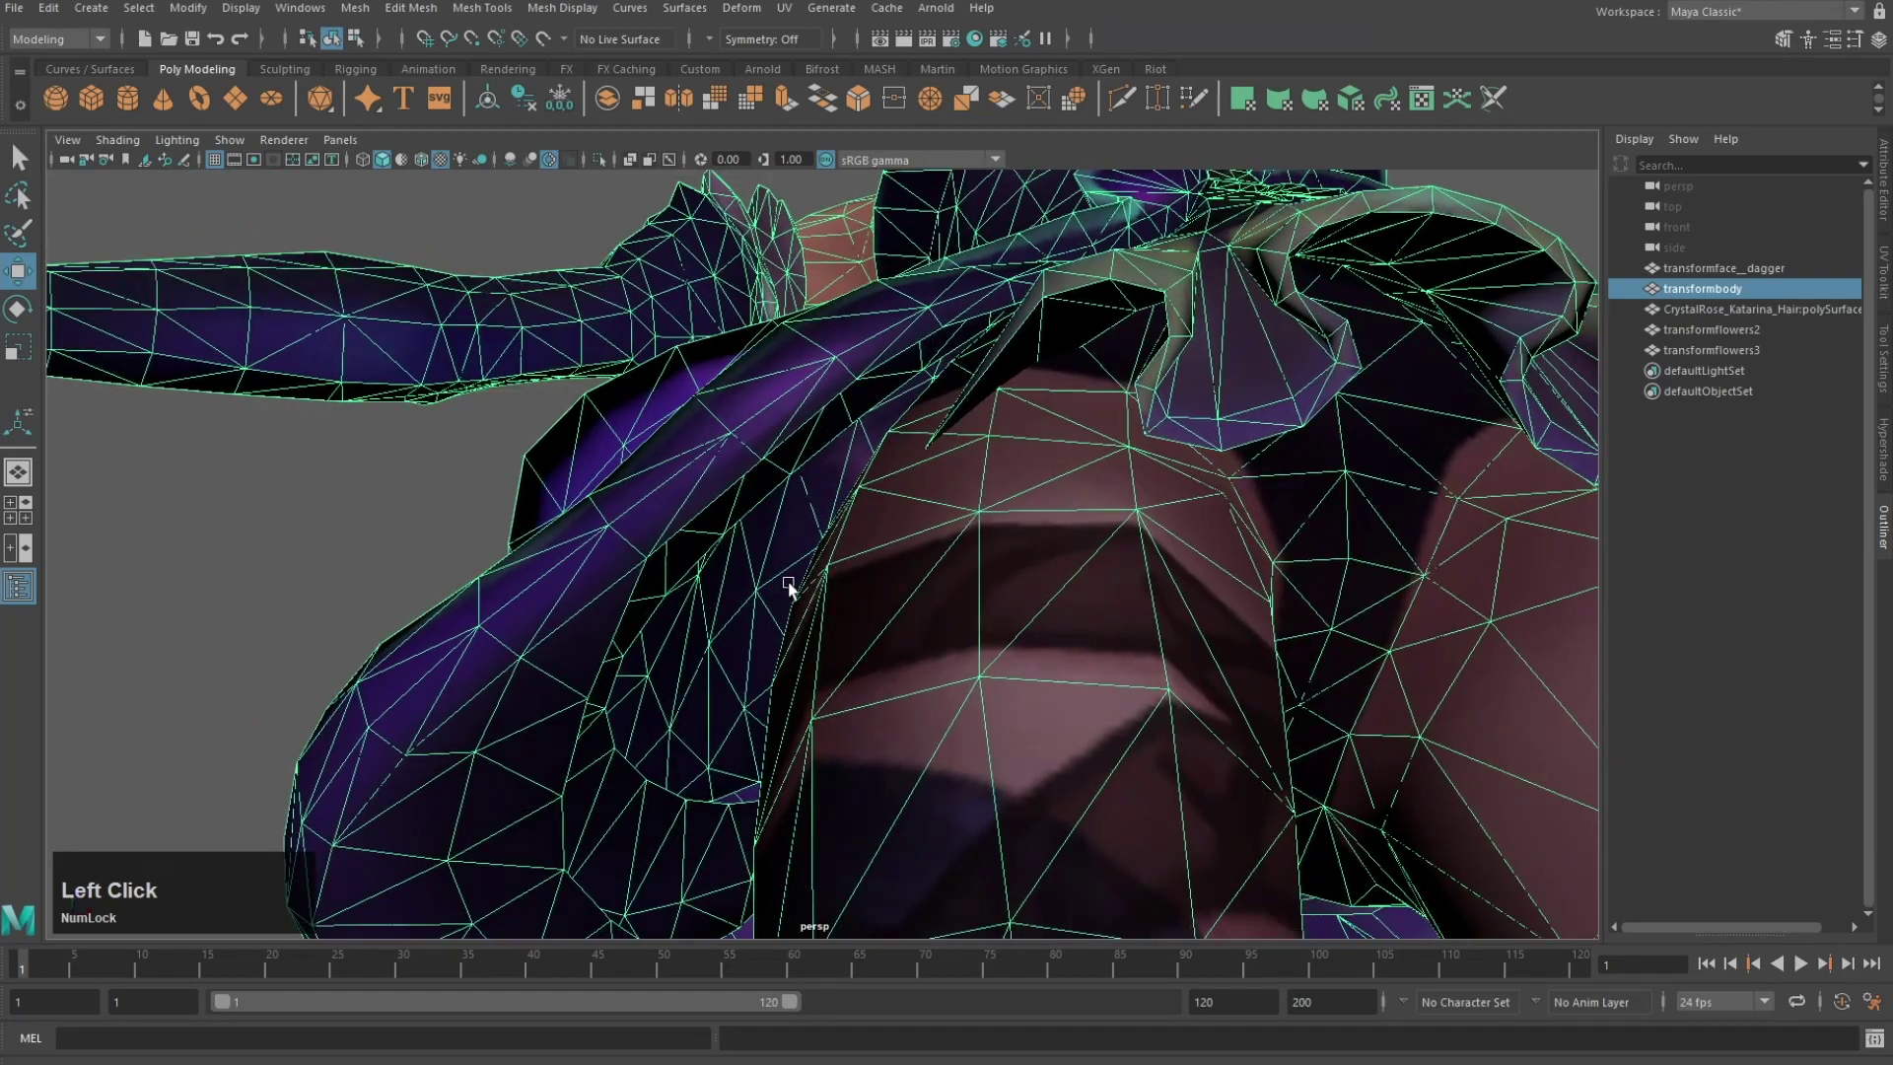
{"action": "key", "text": "F9"}
{"action": "scroll", "coordinate": [771, 568], "scroll_direction": "down", "scroll_amount": 5}
{"action": "left_click_drag", "start_coordinate": [872, 506], "coordinate": [869, 500], "text": "alt"}
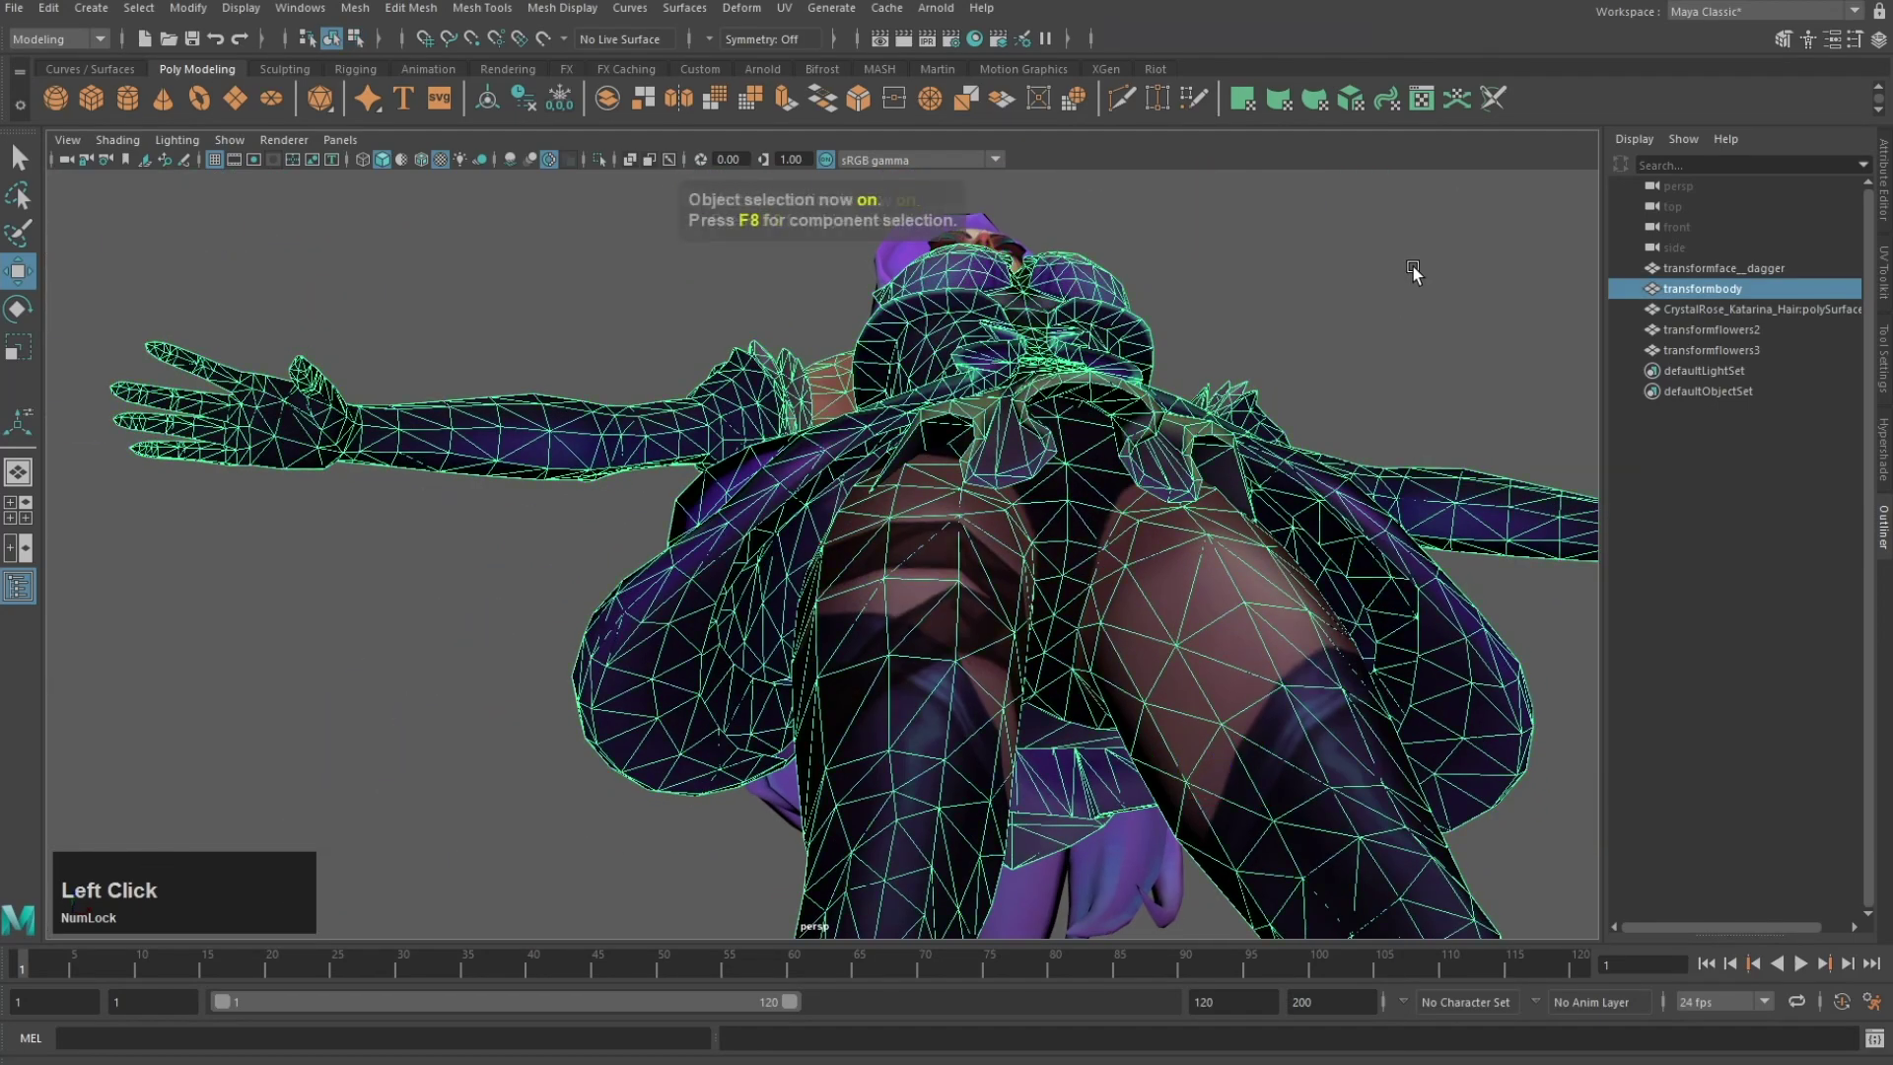
Step: Clear the body selection and look over the model from the front, down to the legs and daggers
{"action": "left_click", "coordinate": [1412, 271]}
{"action": "left_click_drag", "start_coordinate": [1412, 271], "coordinate": [915, 520], "text": "alt"}
{"action": "scroll", "coordinate": [915, 521], "scroll_direction": "down", "scroll_amount": 5}
{"action": "middle_click_drag", "start_coordinate": [943, 707], "coordinate": [961, 259], "text": "alt"}
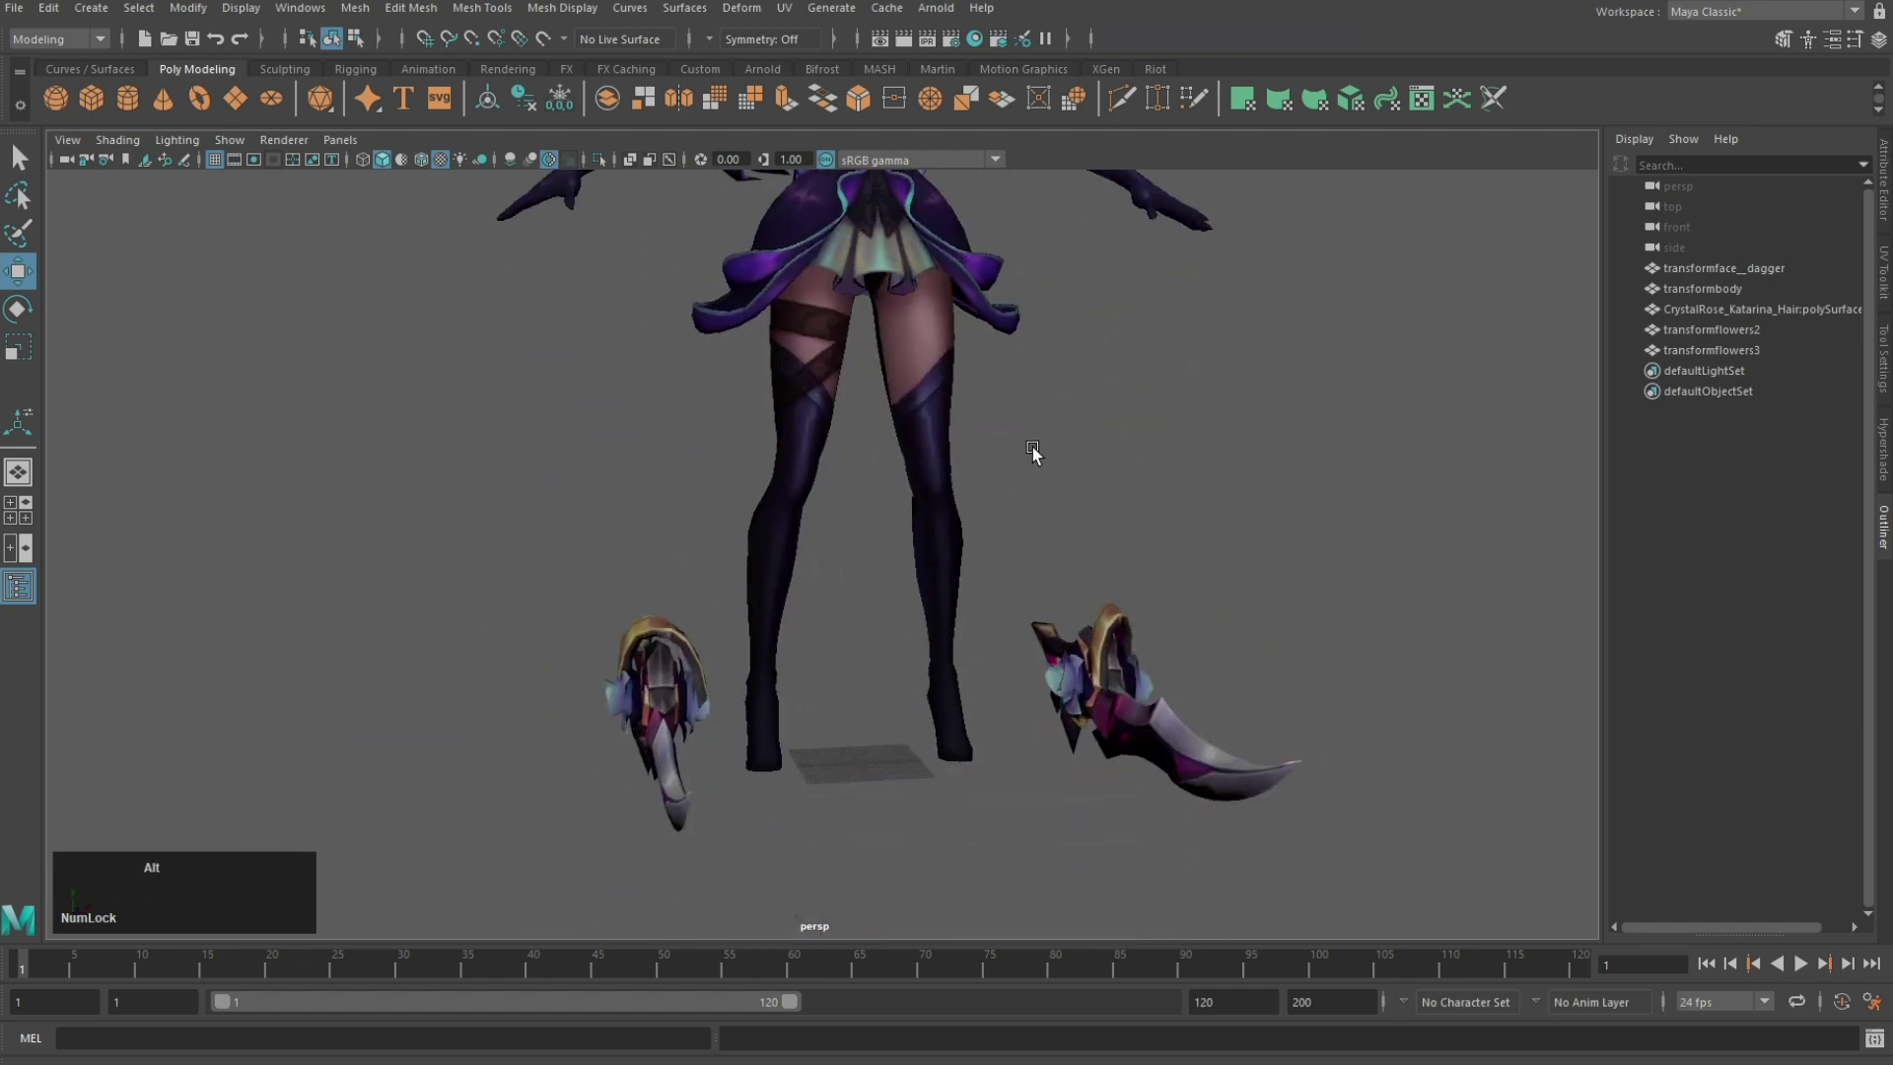
{"action": "left_click_drag", "start_coordinate": [1032, 447], "coordinate": [1081, 450], "text": "alt"}
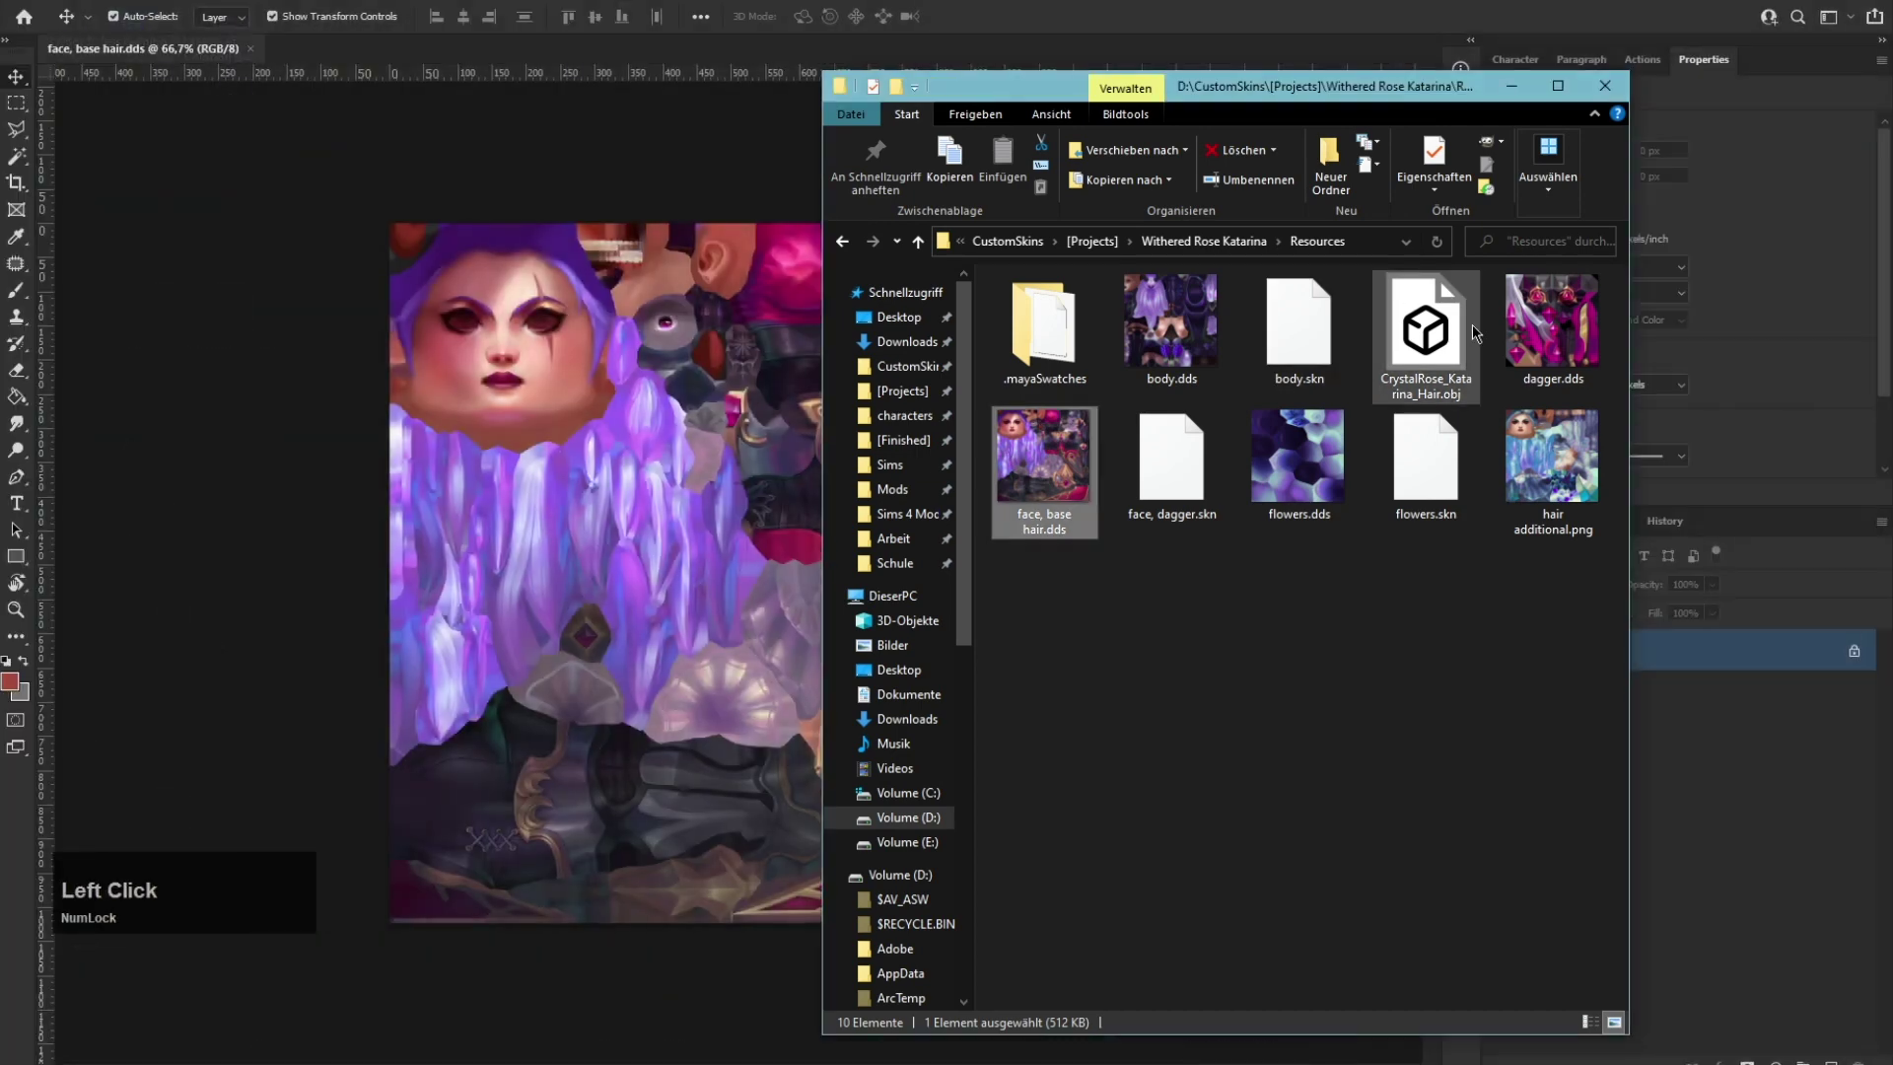
Step: Place hair additional.png from the Resources folder into face, base hair.dds in Photoshop and scale it to fill the 1024 px canvas
{"action": "left_click", "coordinate": [1552, 463]}
{"action": "left_click_drag", "start_coordinate": [1553, 463], "coordinate": [534, 521]}
{"action": "scroll", "coordinate": [533, 522], "scroll_direction": "down", "scroll_amount": 3, "text": "alt"}
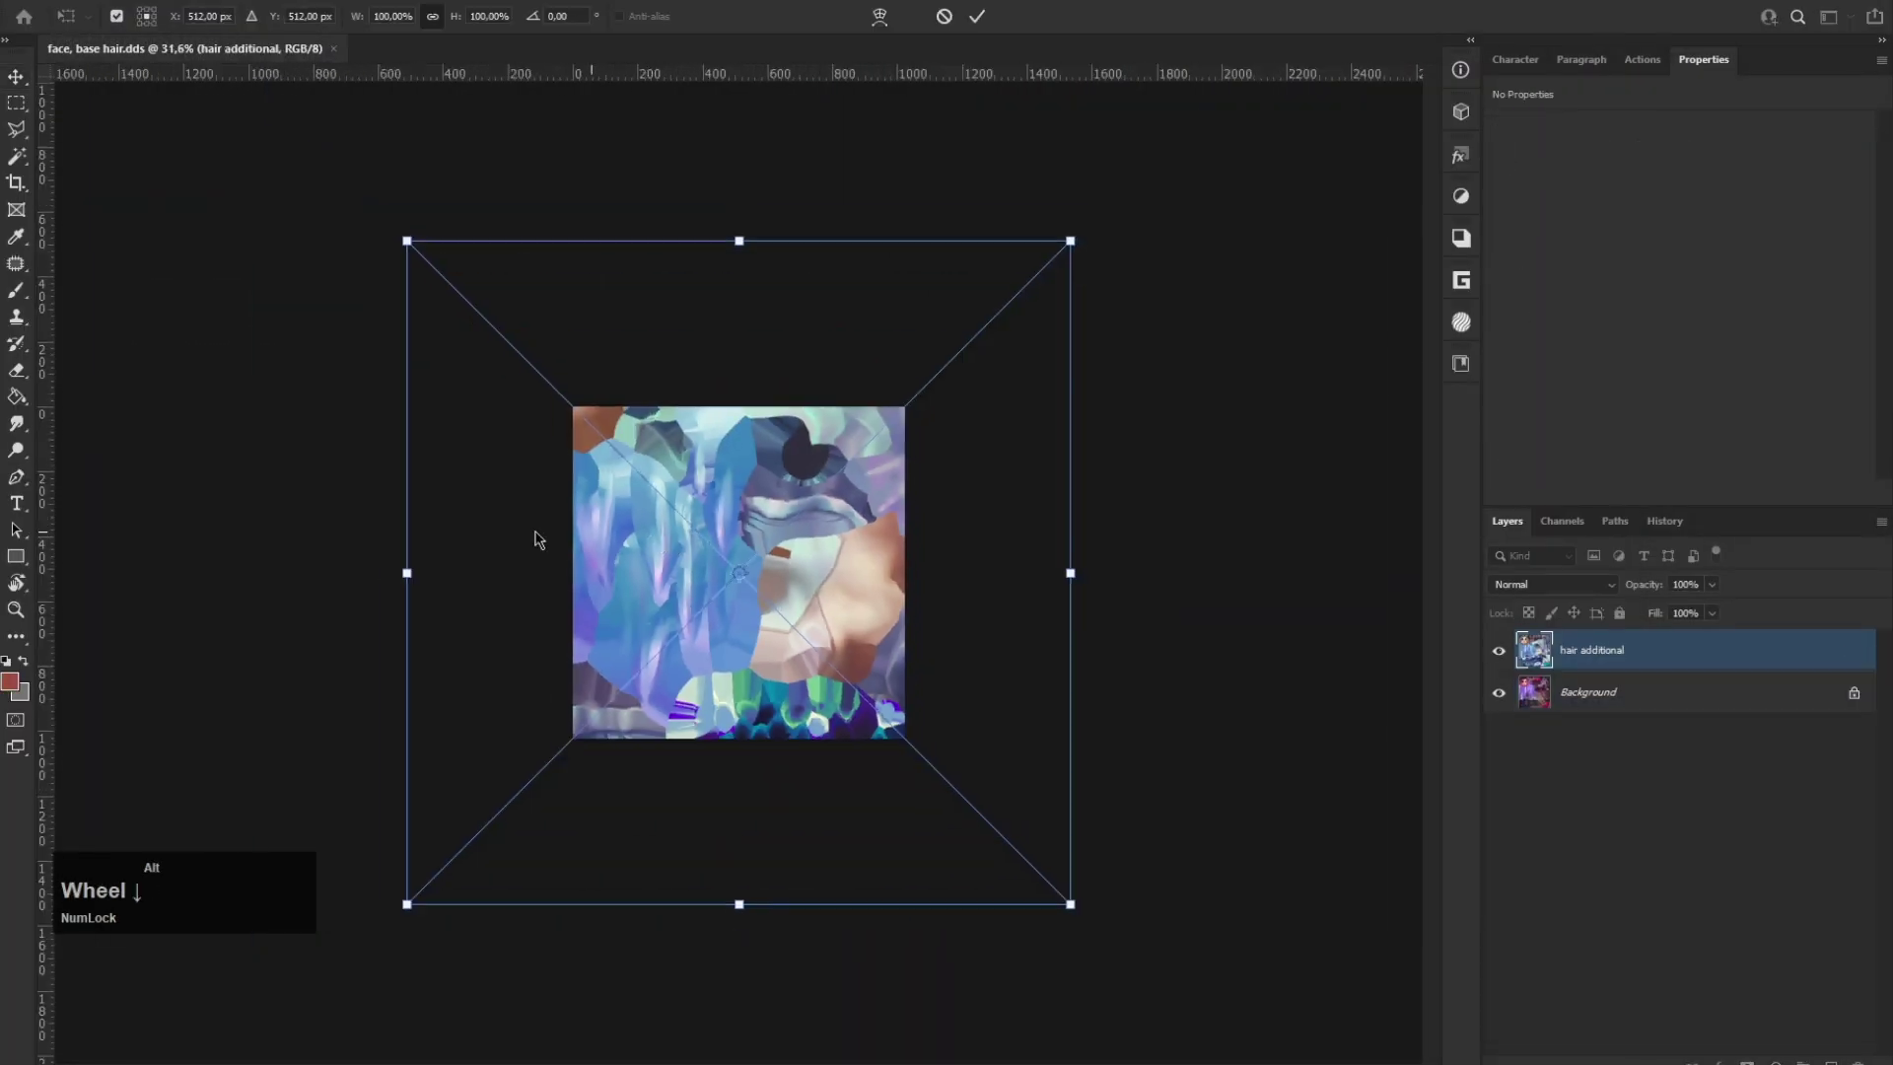
{"action": "left_click_drag", "start_coordinate": [406, 569], "coordinate": [572, 572]}
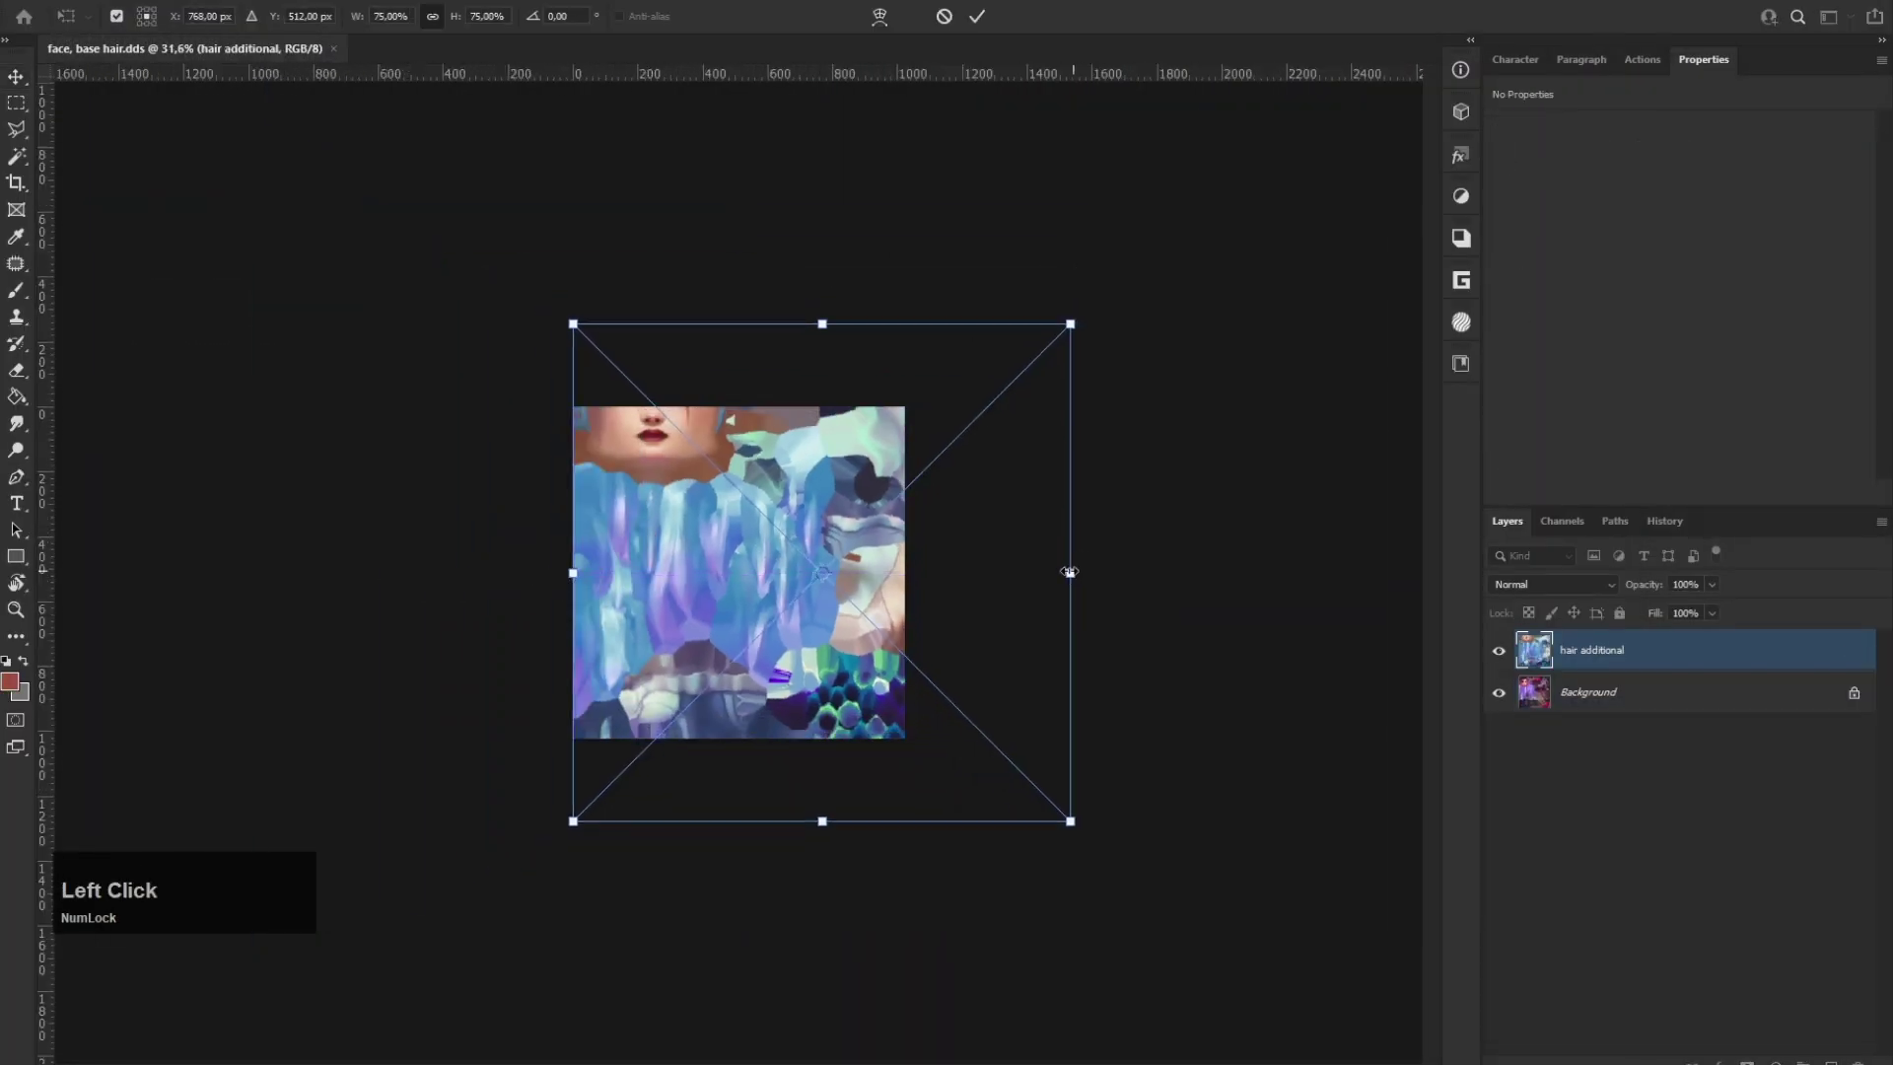
{"action": "left_click_drag", "start_coordinate": [1069, 573], "coordinate": [915, 574]}
{"action": "key", "text": "Return"}
{"action": "scroll", "coordinate": [826, 515], "scroll_direction": "up", "scroll_amount": 4, "text": "alt"}
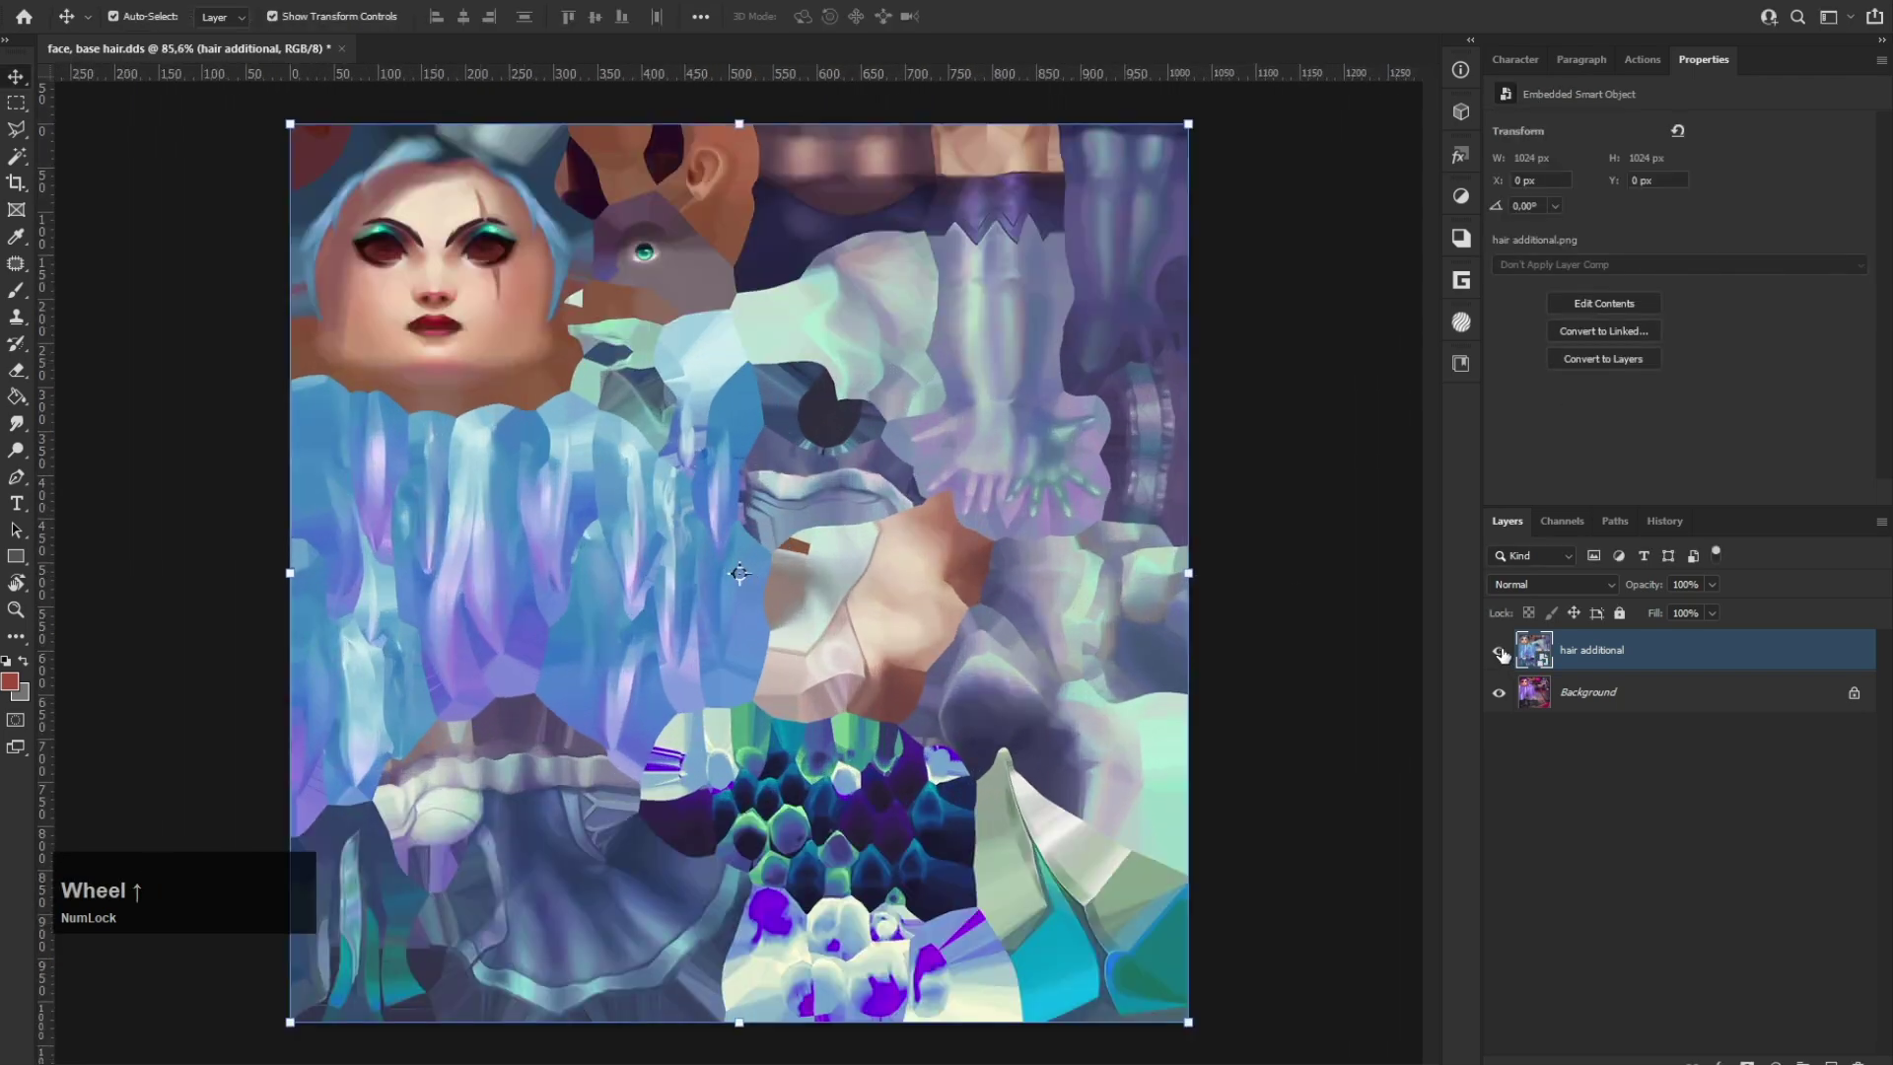
Step: Toggle the visibility of the hair additional layer repeatedly to compare it with the base hair texture
{"action": "left_click", "coordinate": [1499, 652]}
{"action": "left_click", "coordinate": [1500, 652]}
{"action": "left_click", "coordinate": [1499, 652]}
{"action": "left_click", "coordinate": [1499, 652]}
{"action": "left_click", "coordinate": [1500, 653]}
{"action": "left_click", "coordinate": [1499, 653]}
{"action": "left_click", "coordinate": [1499, 652]}
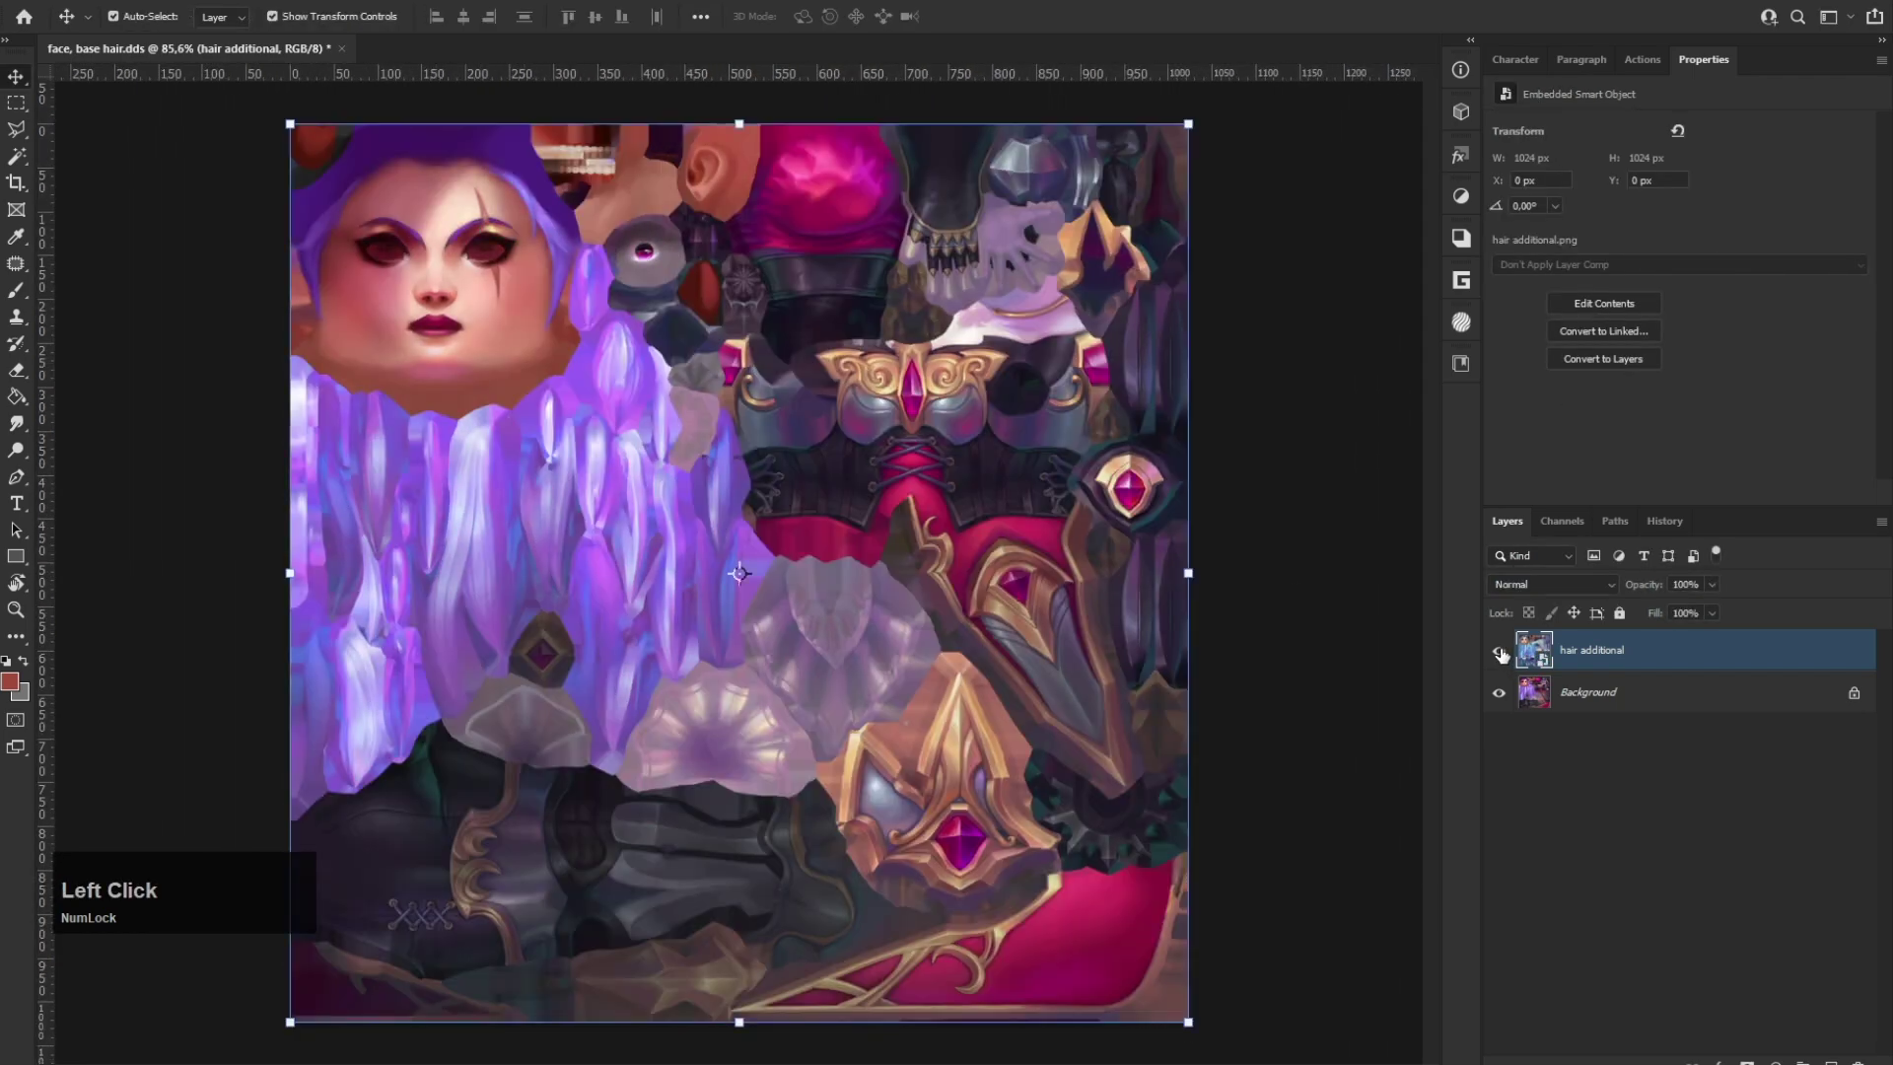
{"action": "left_click", "coordinate": [1499, 652]}
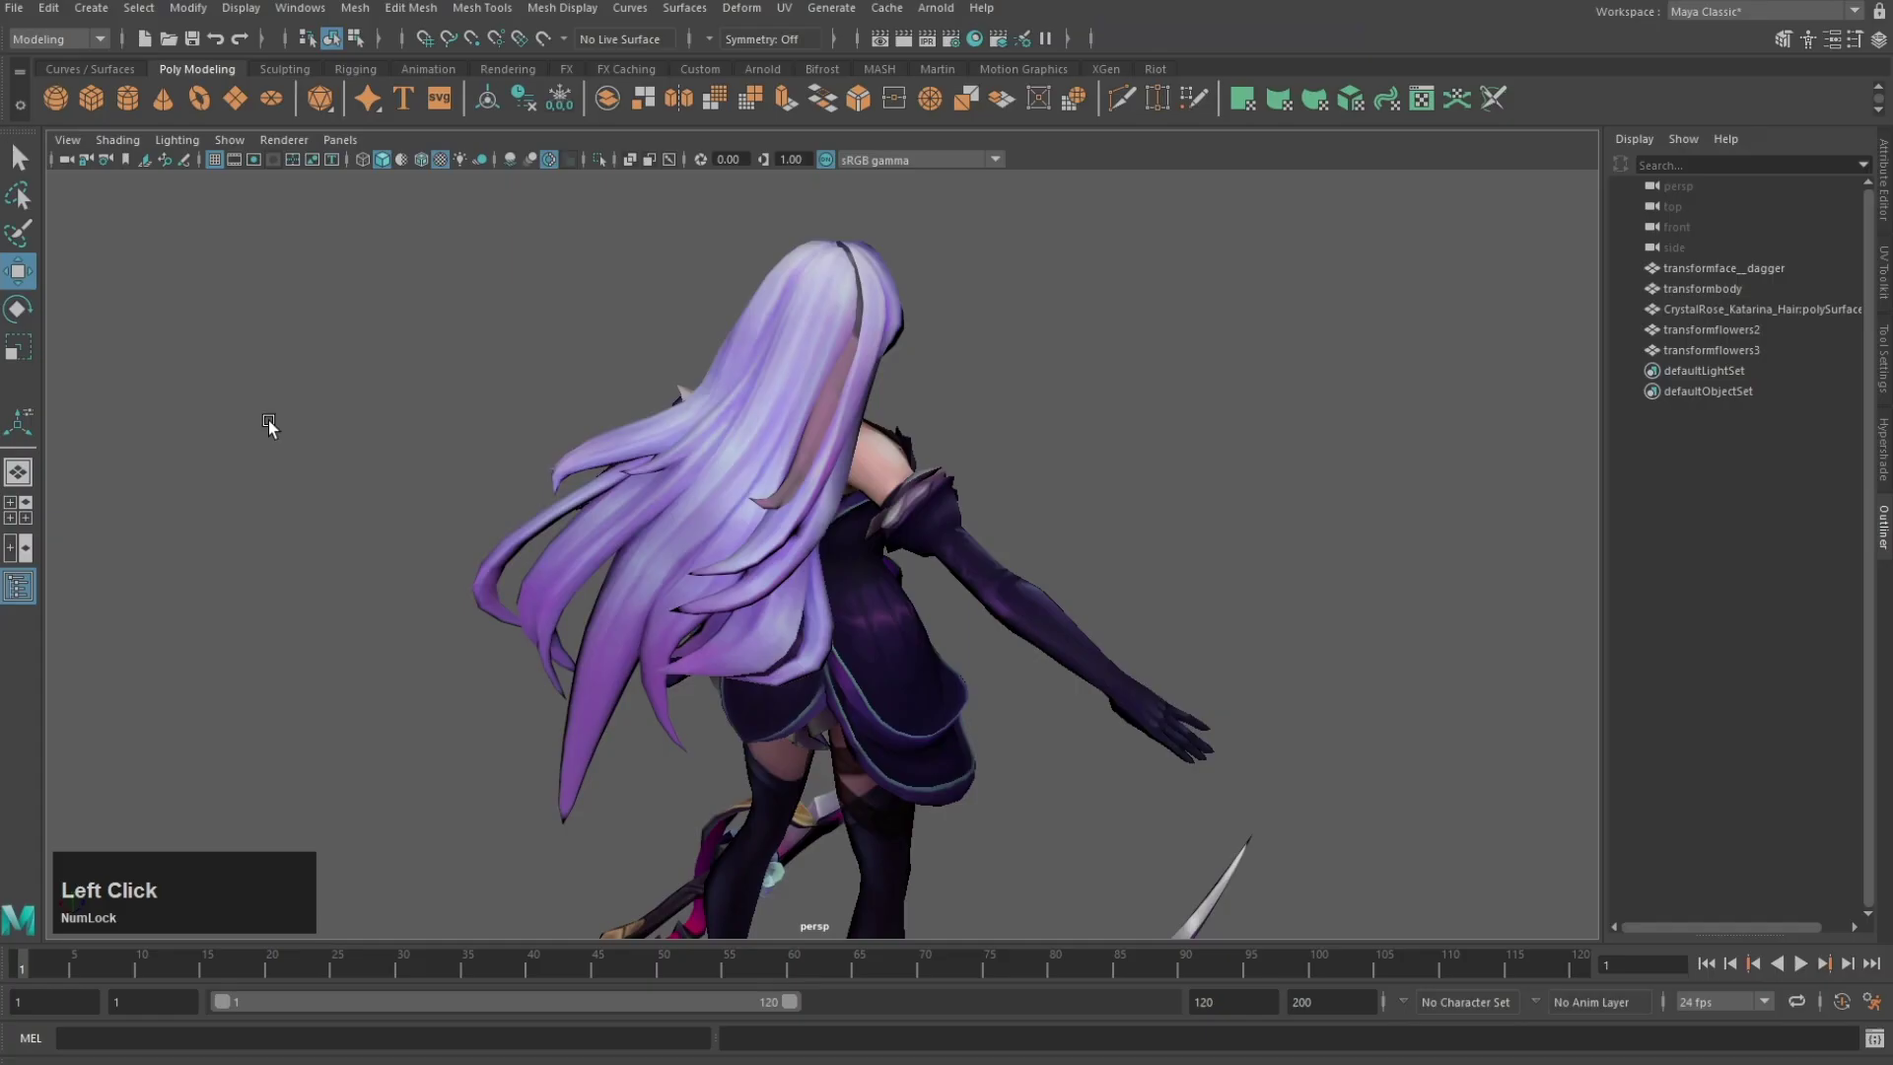
Step: In Maya, select the hair mesh, switch to face selection and view its UV shells in the UV Editor
{"action": "left_click", "coordinate": [922, 441]}
{"action": "scroll", "coordinate": [890, 387], "scroll_direction": "up", "scroll_amount": 3}
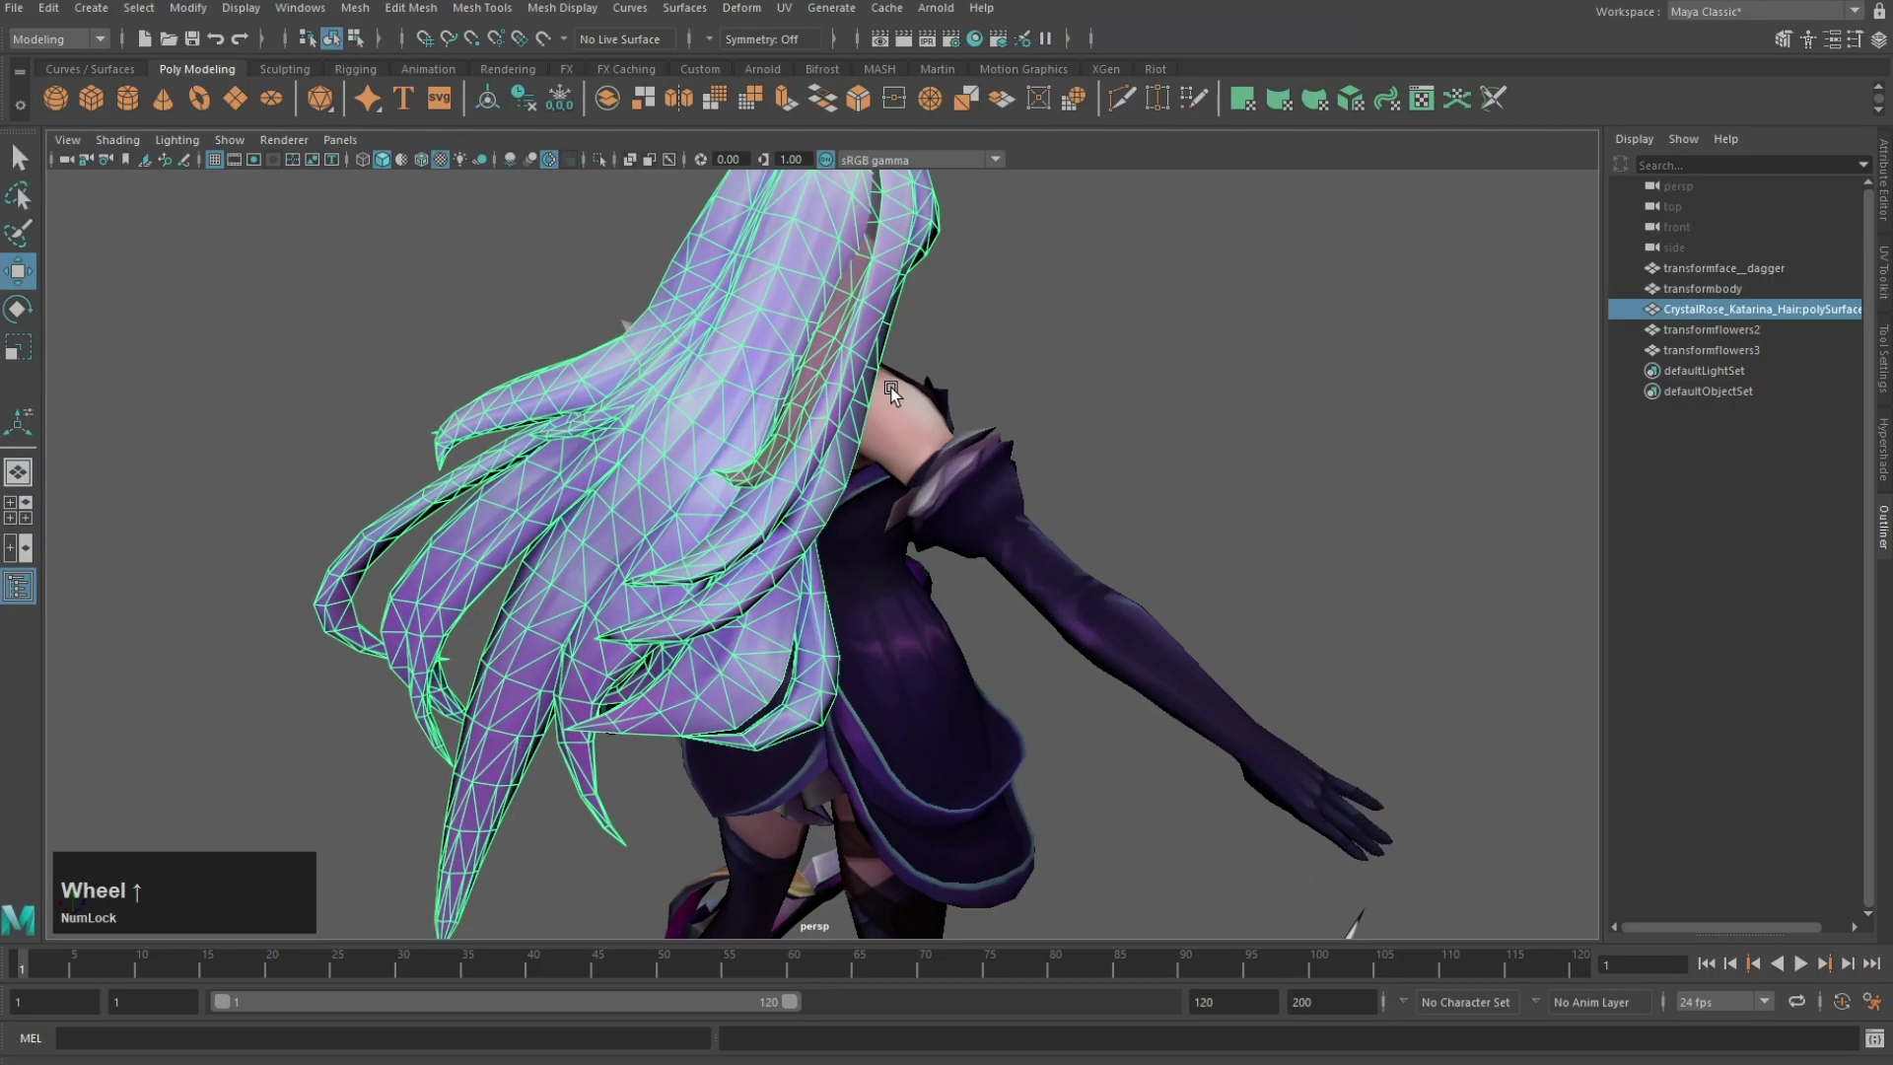
{"action": "key", "text": "F11"}
{"action": "left_click", "coordinate": [851, 331]}
{"action": "left_click", "coordinate": [1428, 92]}
{"action": "scroll", "coordinate": [1479, 465], "scroll_direction": "down", "scroll_amount": 5}
{"action": "middle_click_drag", "start_coordinate": [1479, 465], "coordinate": [1454, 464], "text": "alt"}
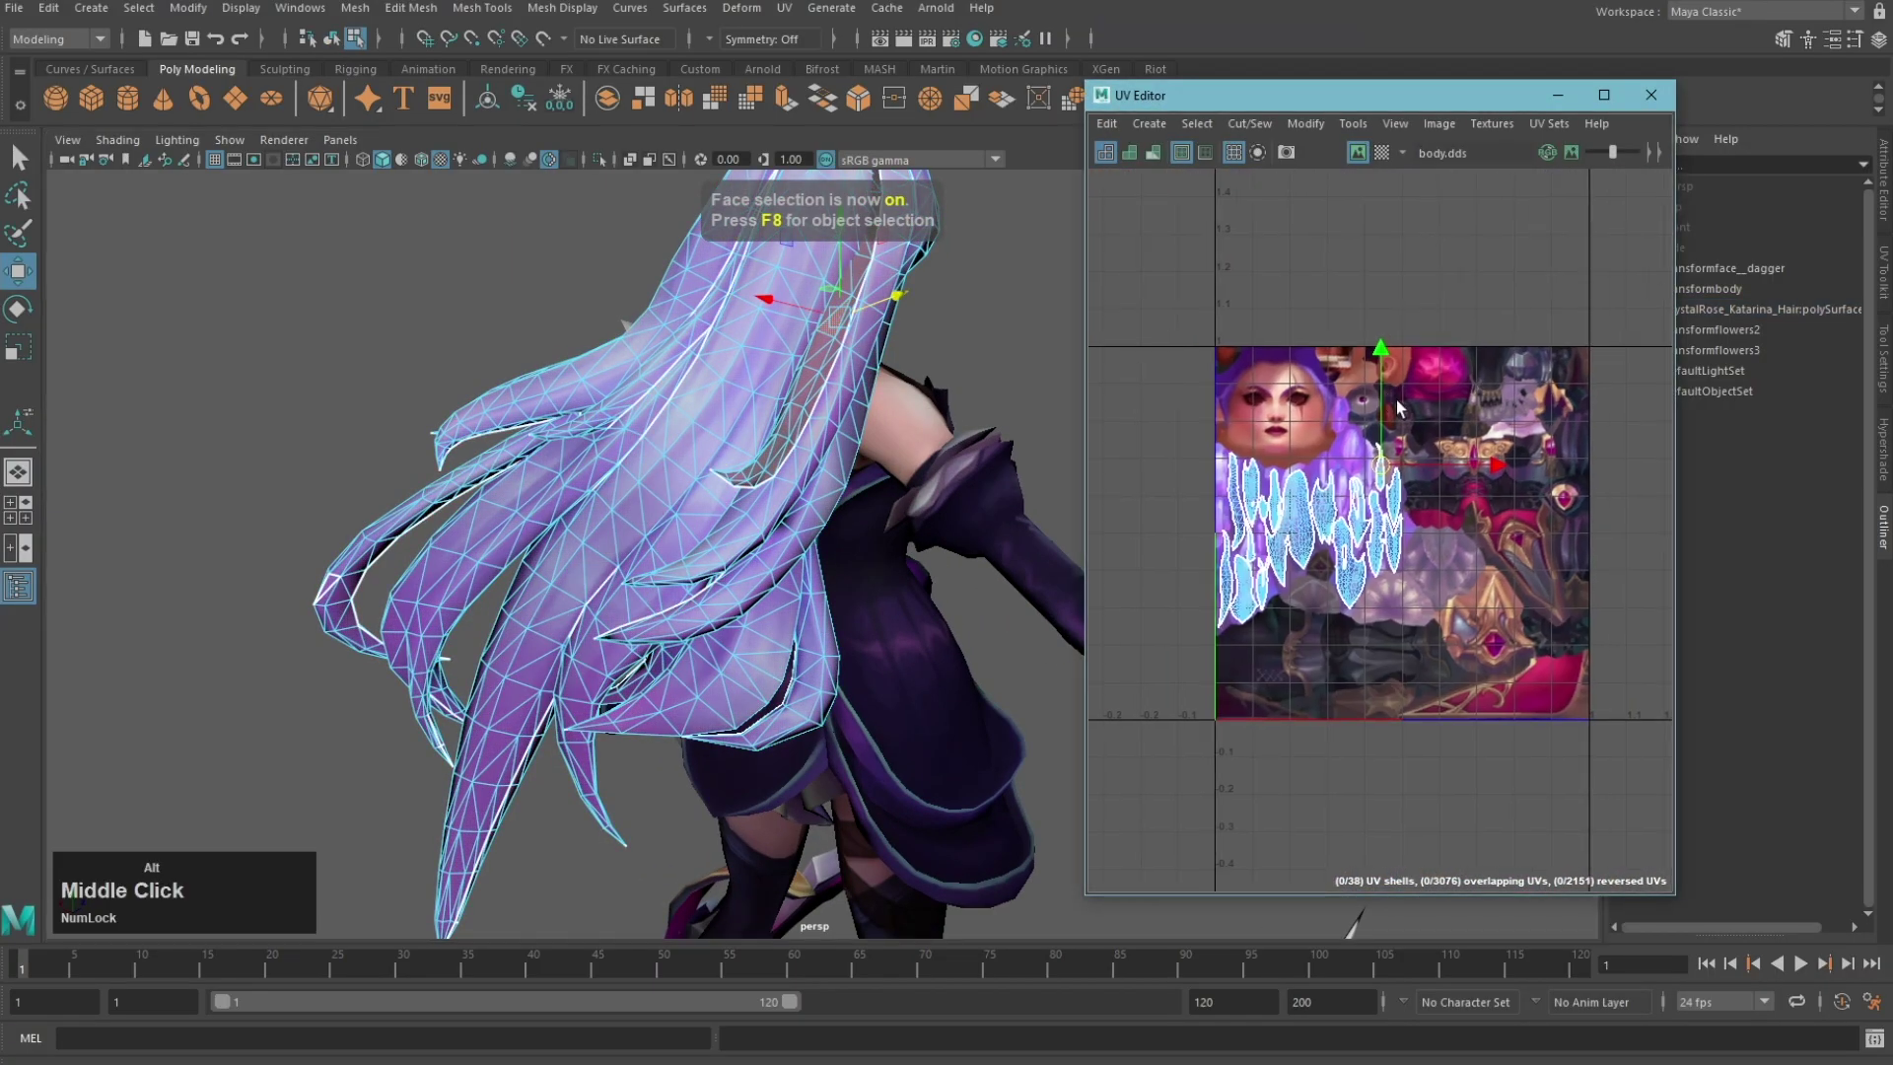
Step: Select the small strand's UV shell beyond the hair texture's edge, try moving its faces on the model, and undo the move
{"action": "scroll", "coordinate": [1449, 464], "scroll_direction": "up", "scroll_amount": 4}
{"action": "left_click", "coordinate": [1429, 536]}
{"action": "middle_click_drag", "start_coordinate": [1321, 514], "coordinate": [1543, 471], "text": "alt"}
{"action": "left_click", "coordinate": [1489, 424]}
{"action": "middle_click_drag", "start_coordinate": [772, 312], "coordinate": [772, 349], "text": "alt"}
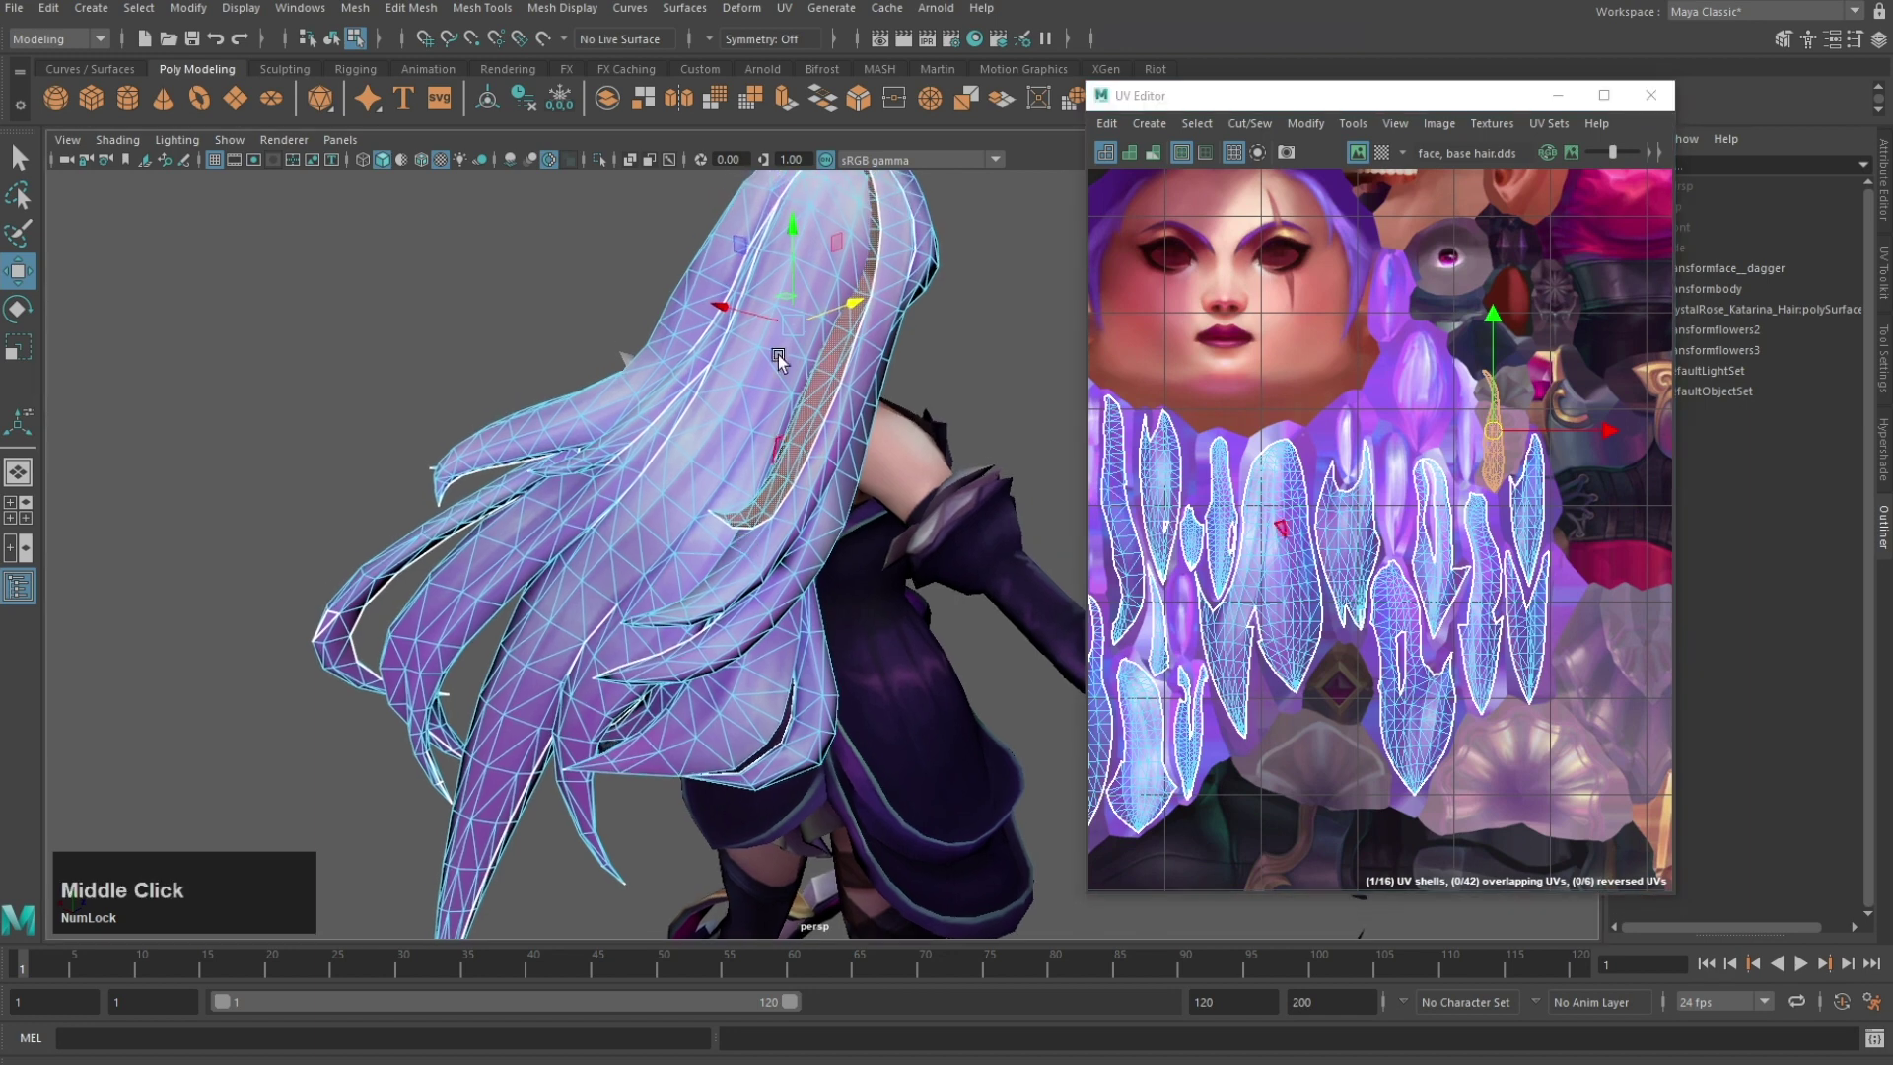
{"action": "left_click_drag", "start_coordinate": [802, 323], "coordinate": [1025, 388]}
{"action": "key", "text": "ctrl+z"}
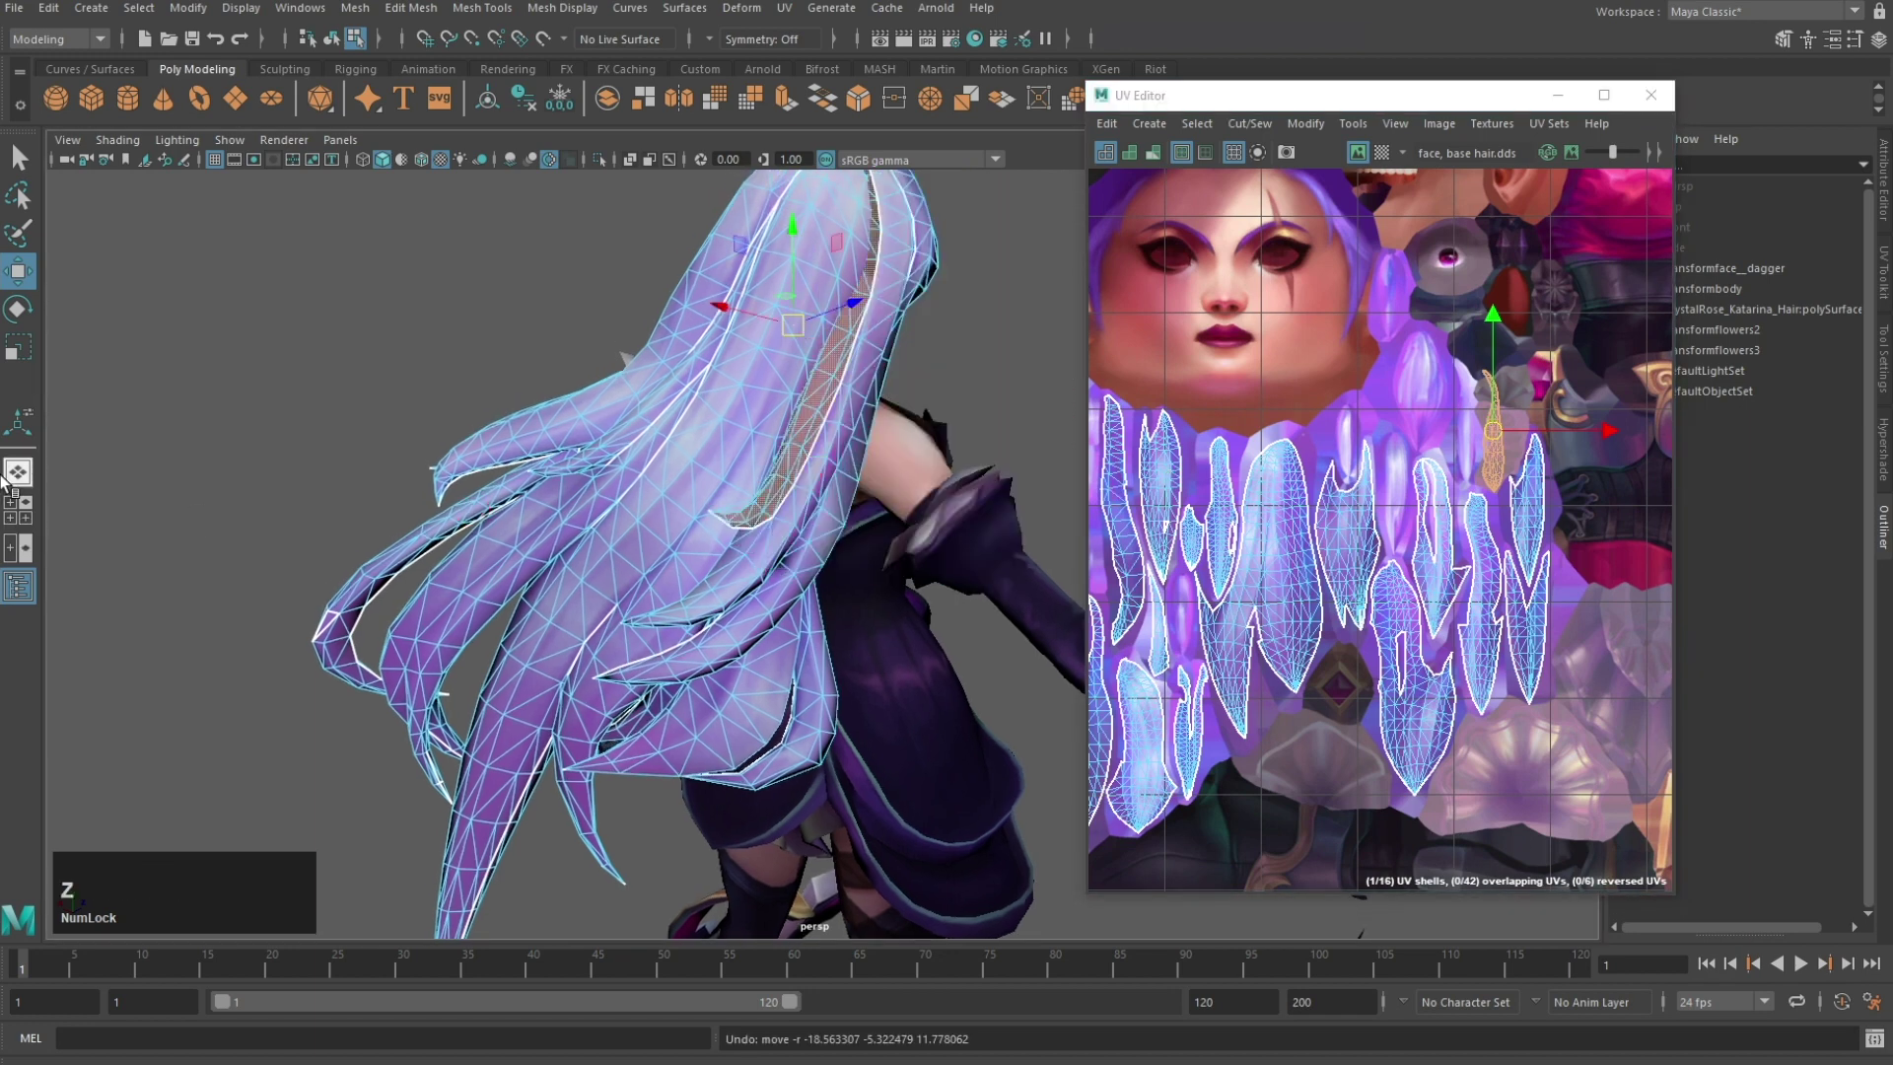
Step: Switch to Photoshop and compare the hair additional layer with the base texture around the small strand's area
{"action": "mouse_move", "coordinate": [5, 480]}
{"action": "left_click", "coordinate": [99, 419]}
{"action": "scroll", "coordinate": [414, 483], "scroll_direction": "up", "scroll_amount": 2}
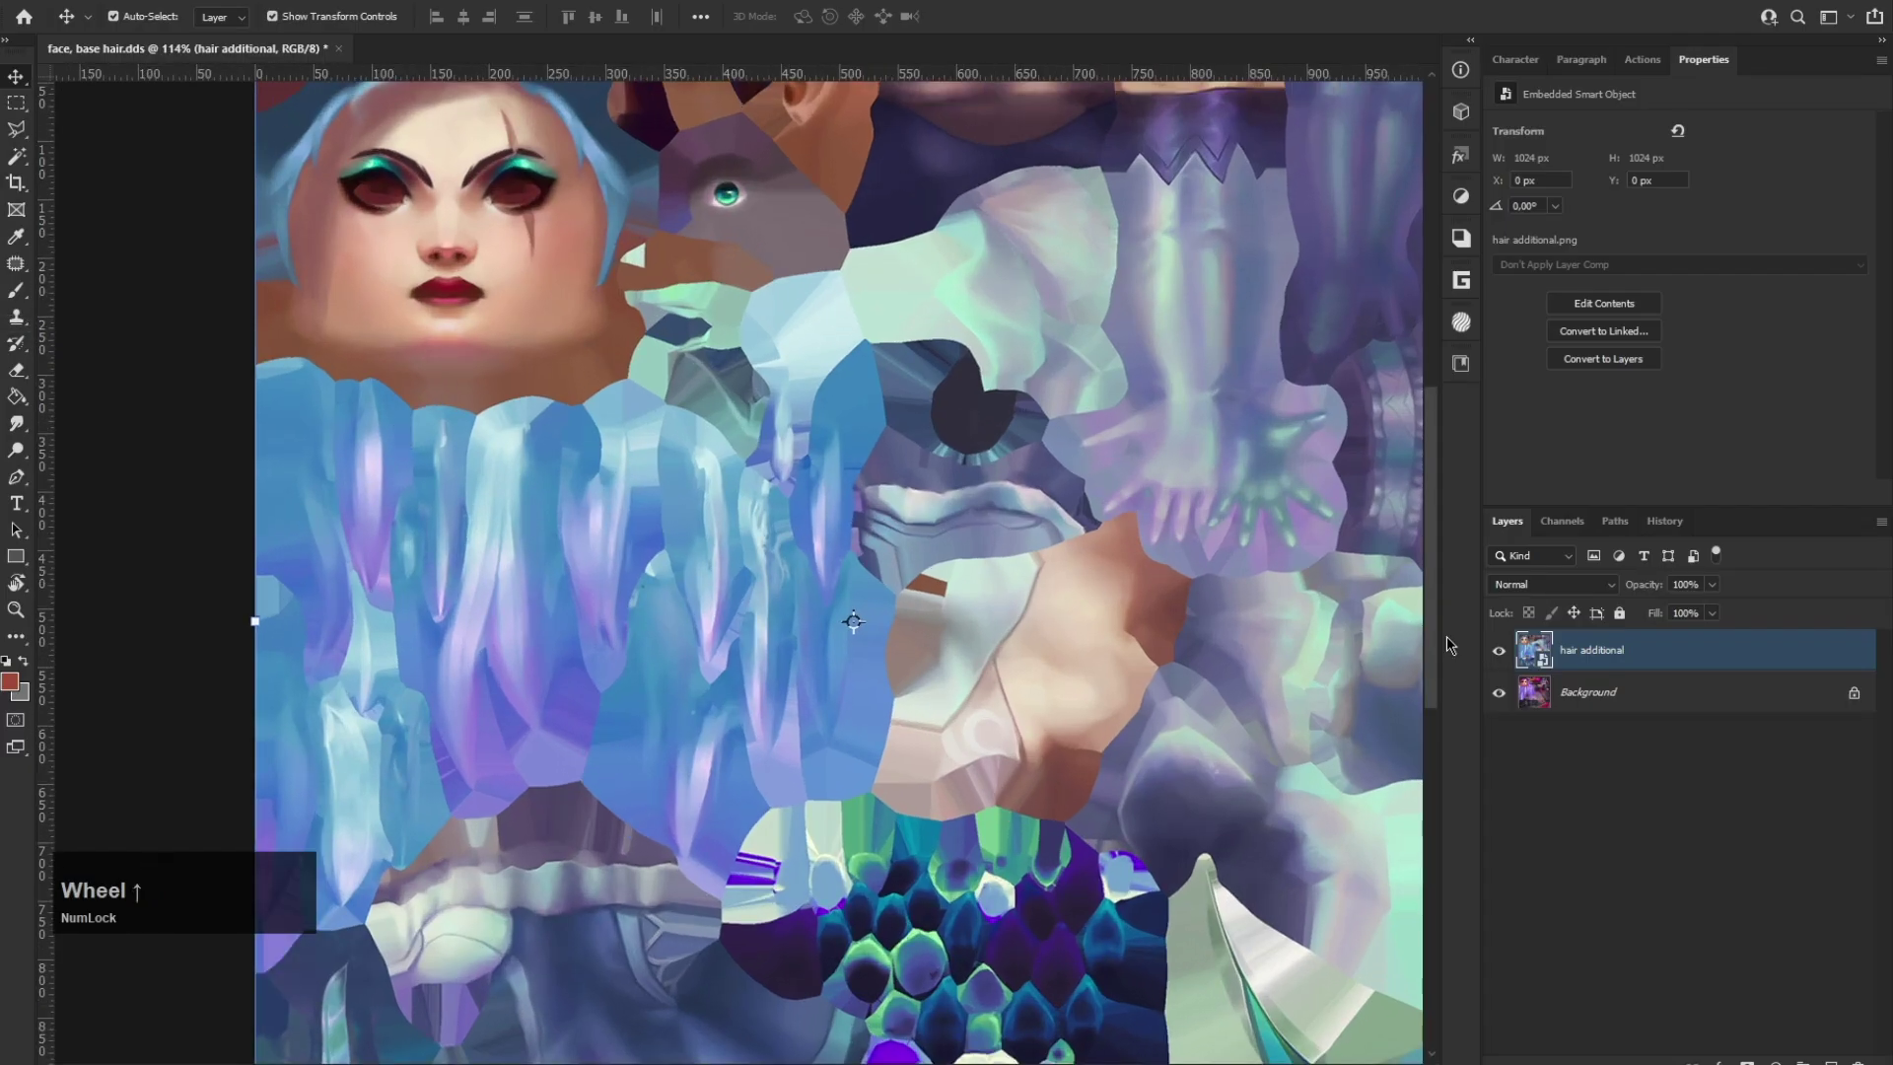
{"action": "left_click", "coordinate": [1497, 651]}
{"action": "left_click", "coordinate": [1497, 651]}
{"action": "scroll", "coordinate": [778, 414], "scroll_direction": "up", "scroll_amount": 4}
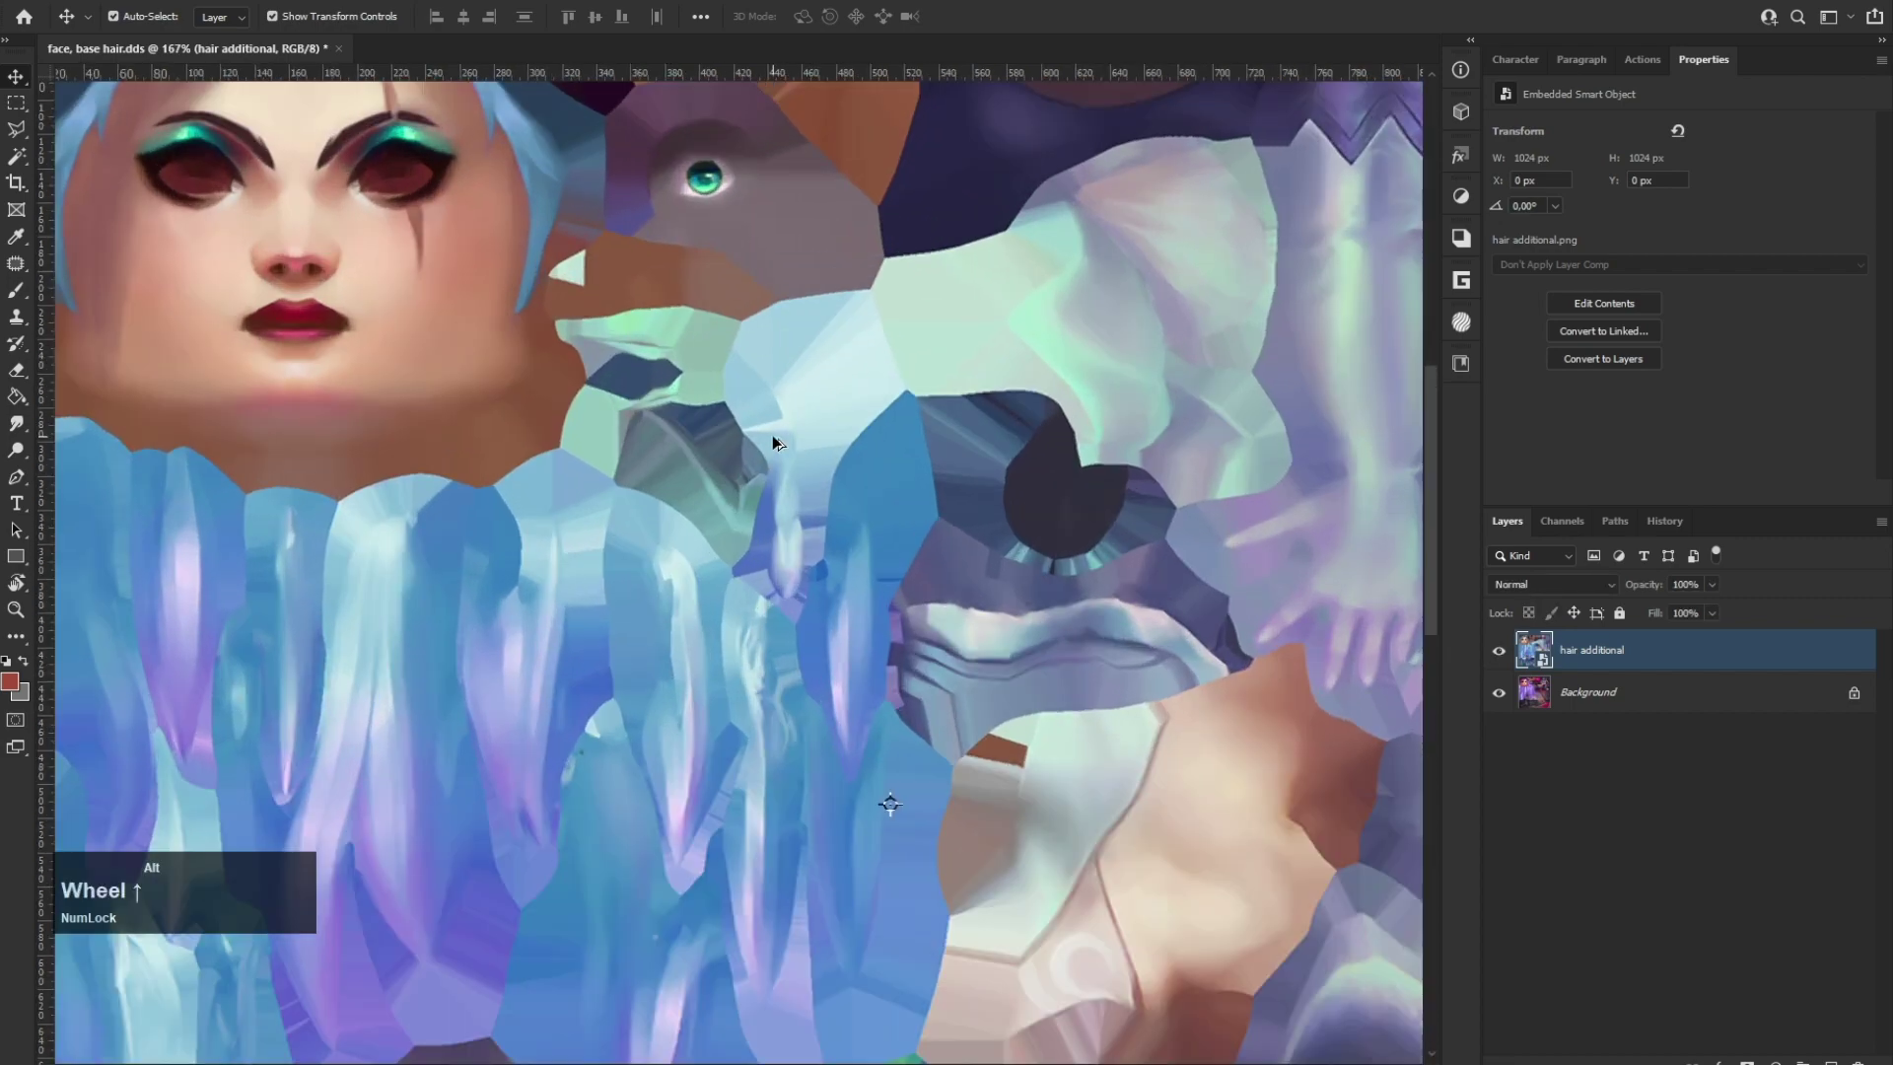
{"action": "scroll", "coordinate": [887, 735], "scroll_direction": "down", "scroll_amount": 4}
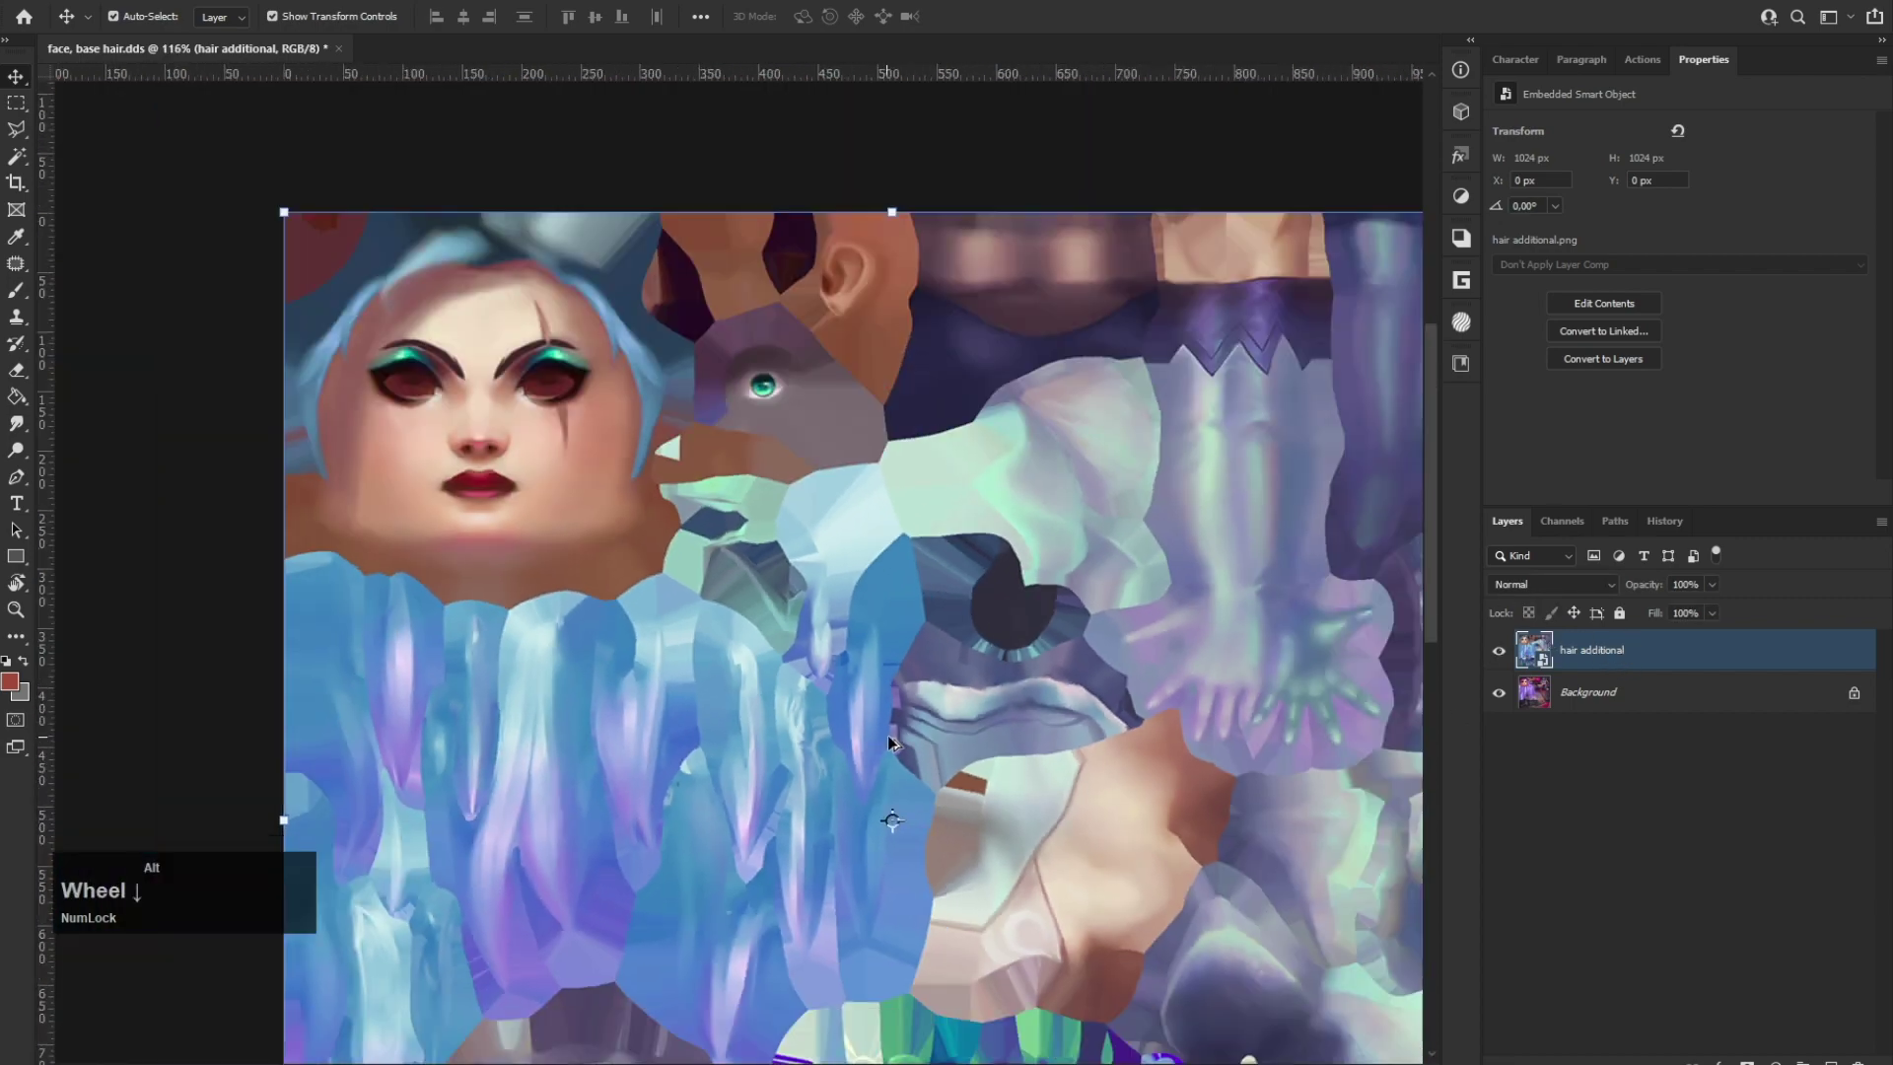
Step: Return to Maya and select all of the hair's UV shells in the UV Editor
{"action": "left_click", "coordinate": [121, 392]}
{"action": "scroll", "coordinate": [1434, 523], "scroll_direction": "down", "scroll_amount": 5}
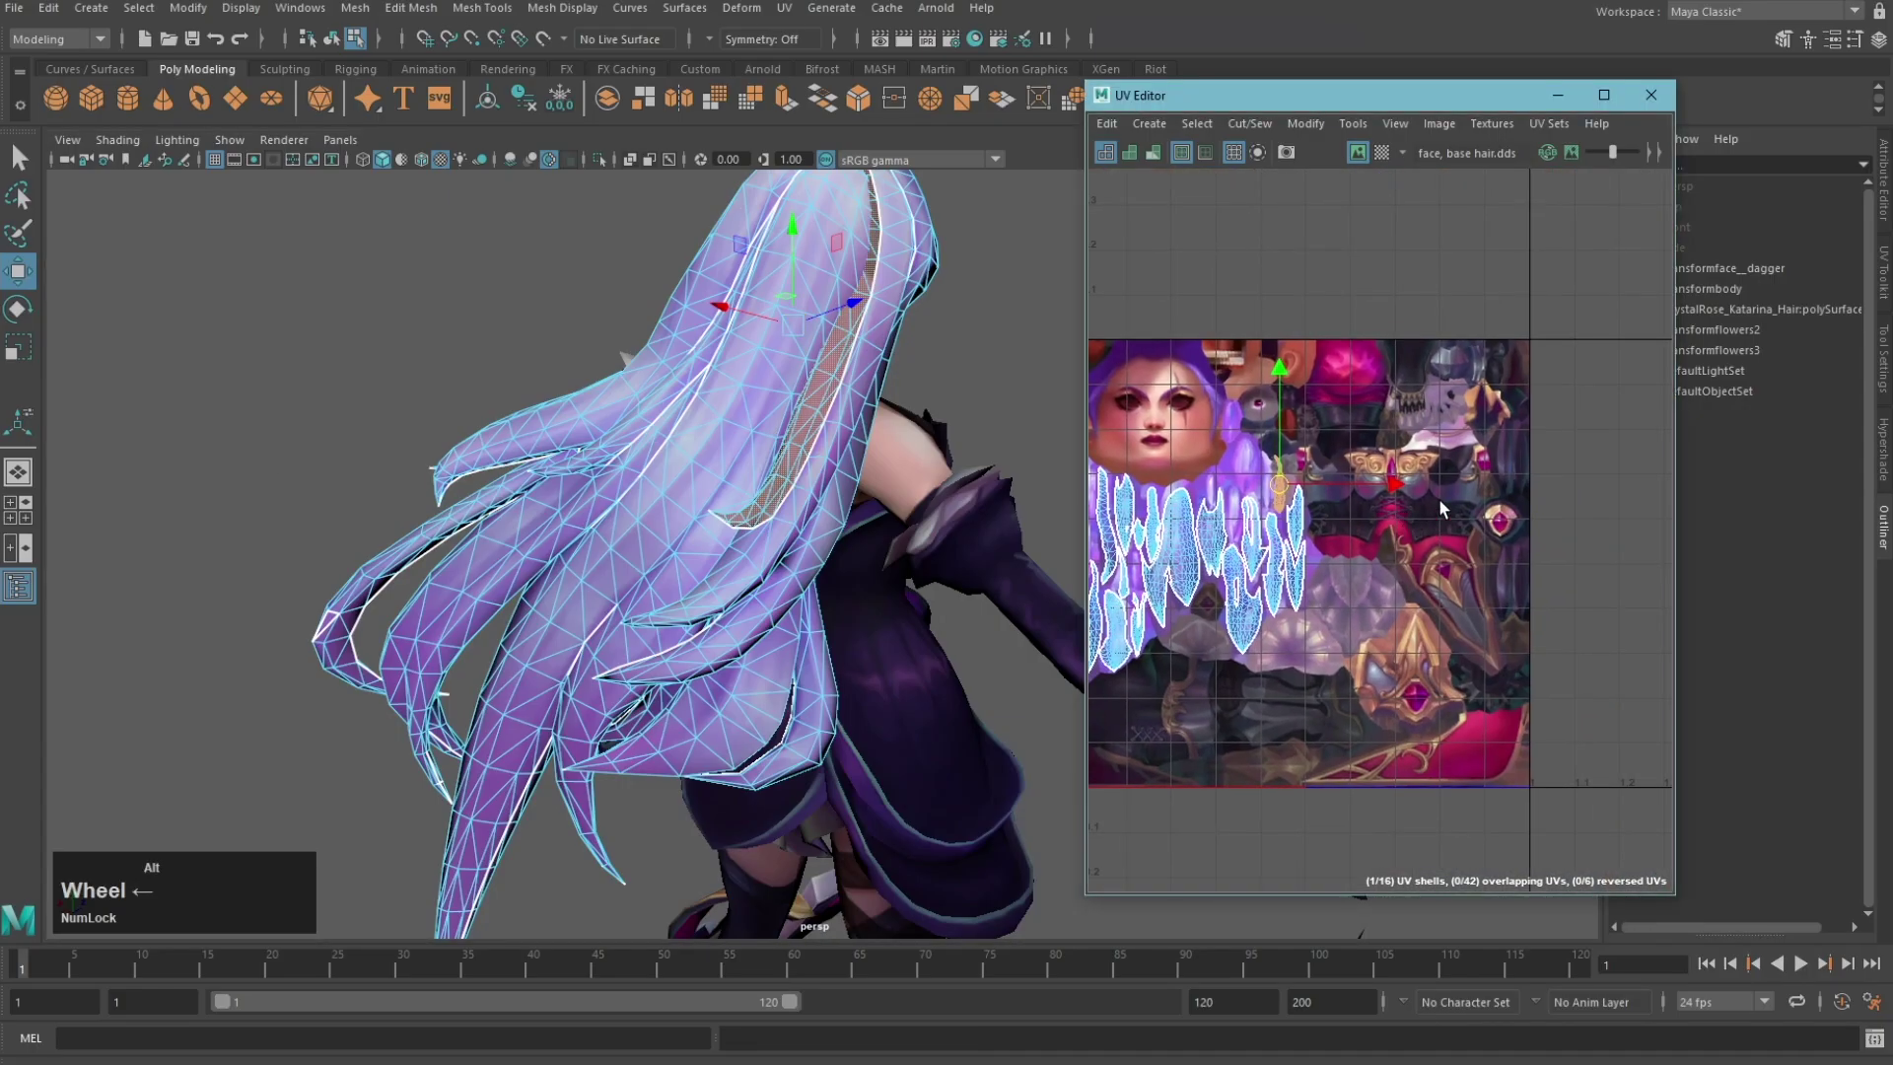
{"action": "key", "text": "F11"}
{"action": "left_click_drag", "start_coordinate": [1519, 760], "coordinate": [1093, 321]}
Step: Export a 1024 x 1024 PNG UV snapshot of the hair as "uv hair" into the Withered Rose Katarina project folder
{"action": "left_click", "coordinate": [1425, 123]}
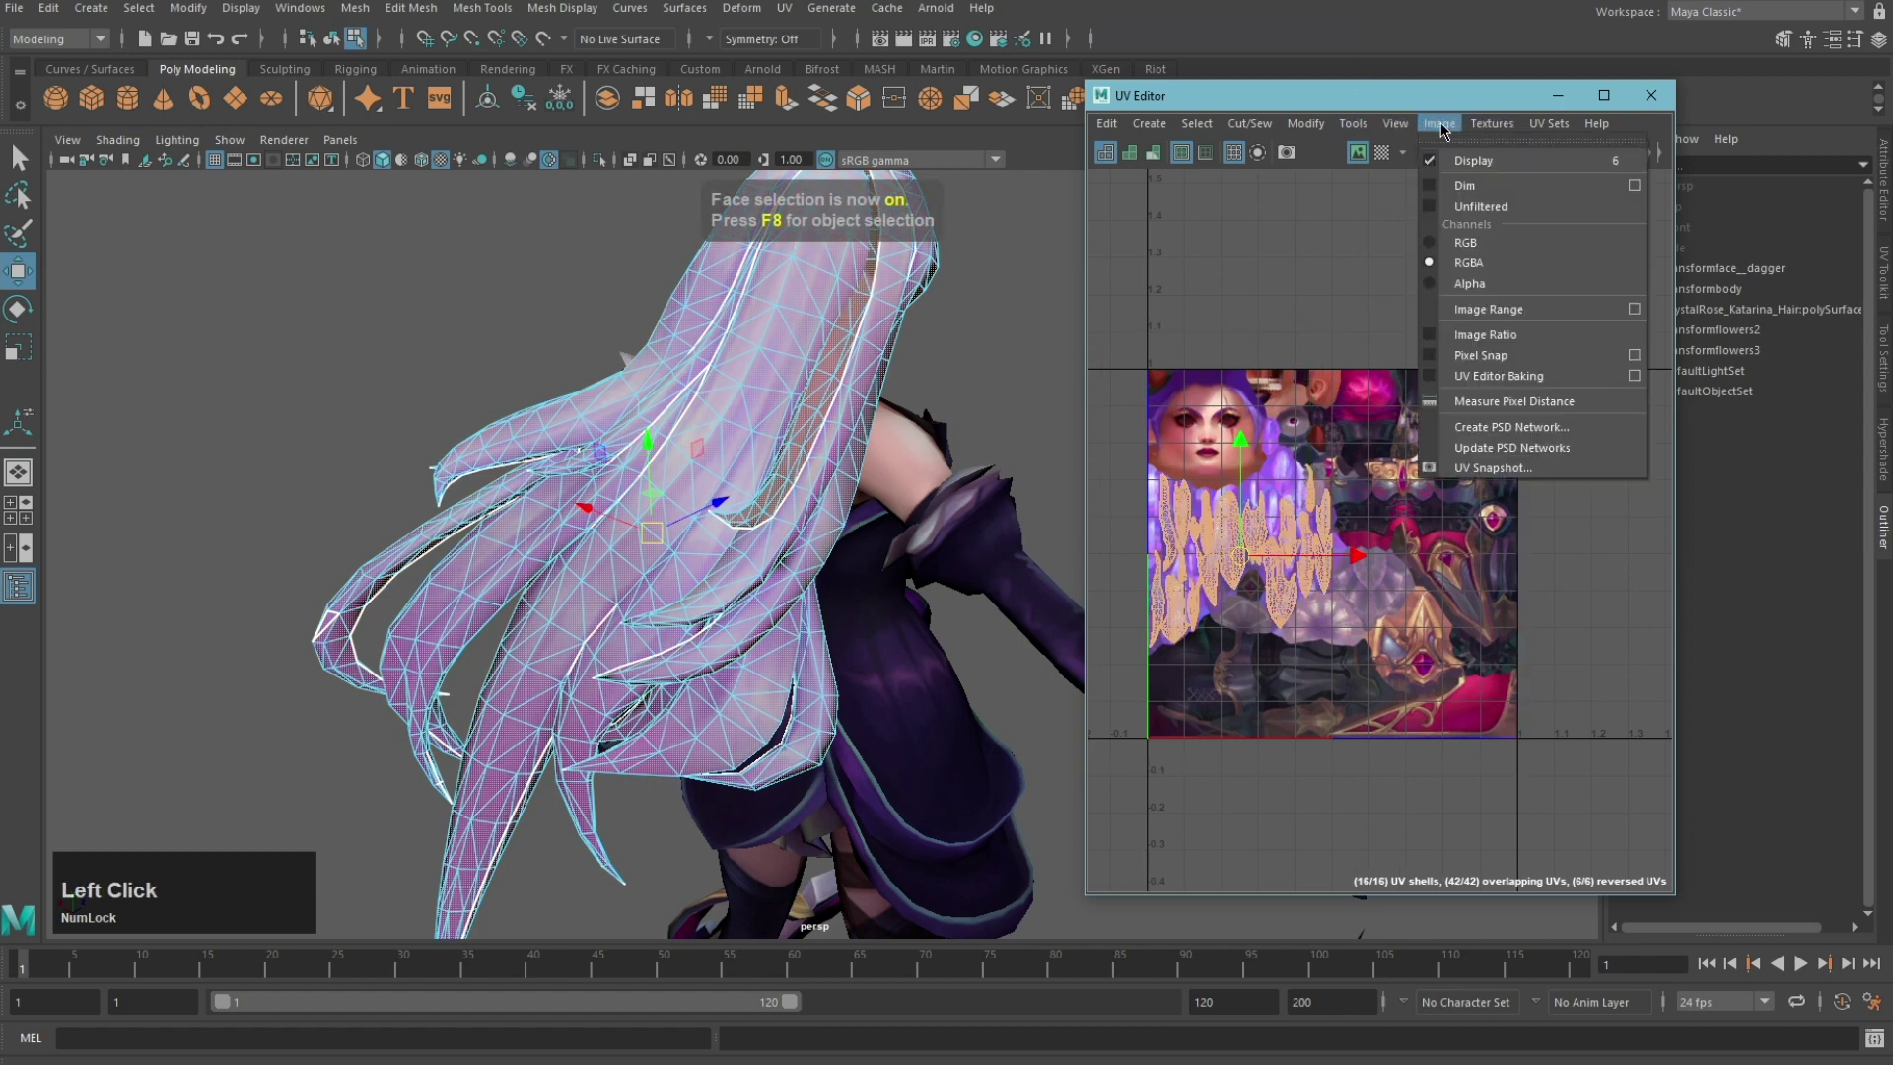
{"action": "left_click", "coordinate": [1508, 470]}
{"action": "left_click", "coordinate": [1738, 209]}
{"action": "left_click", "coordinate": [775, 507]}
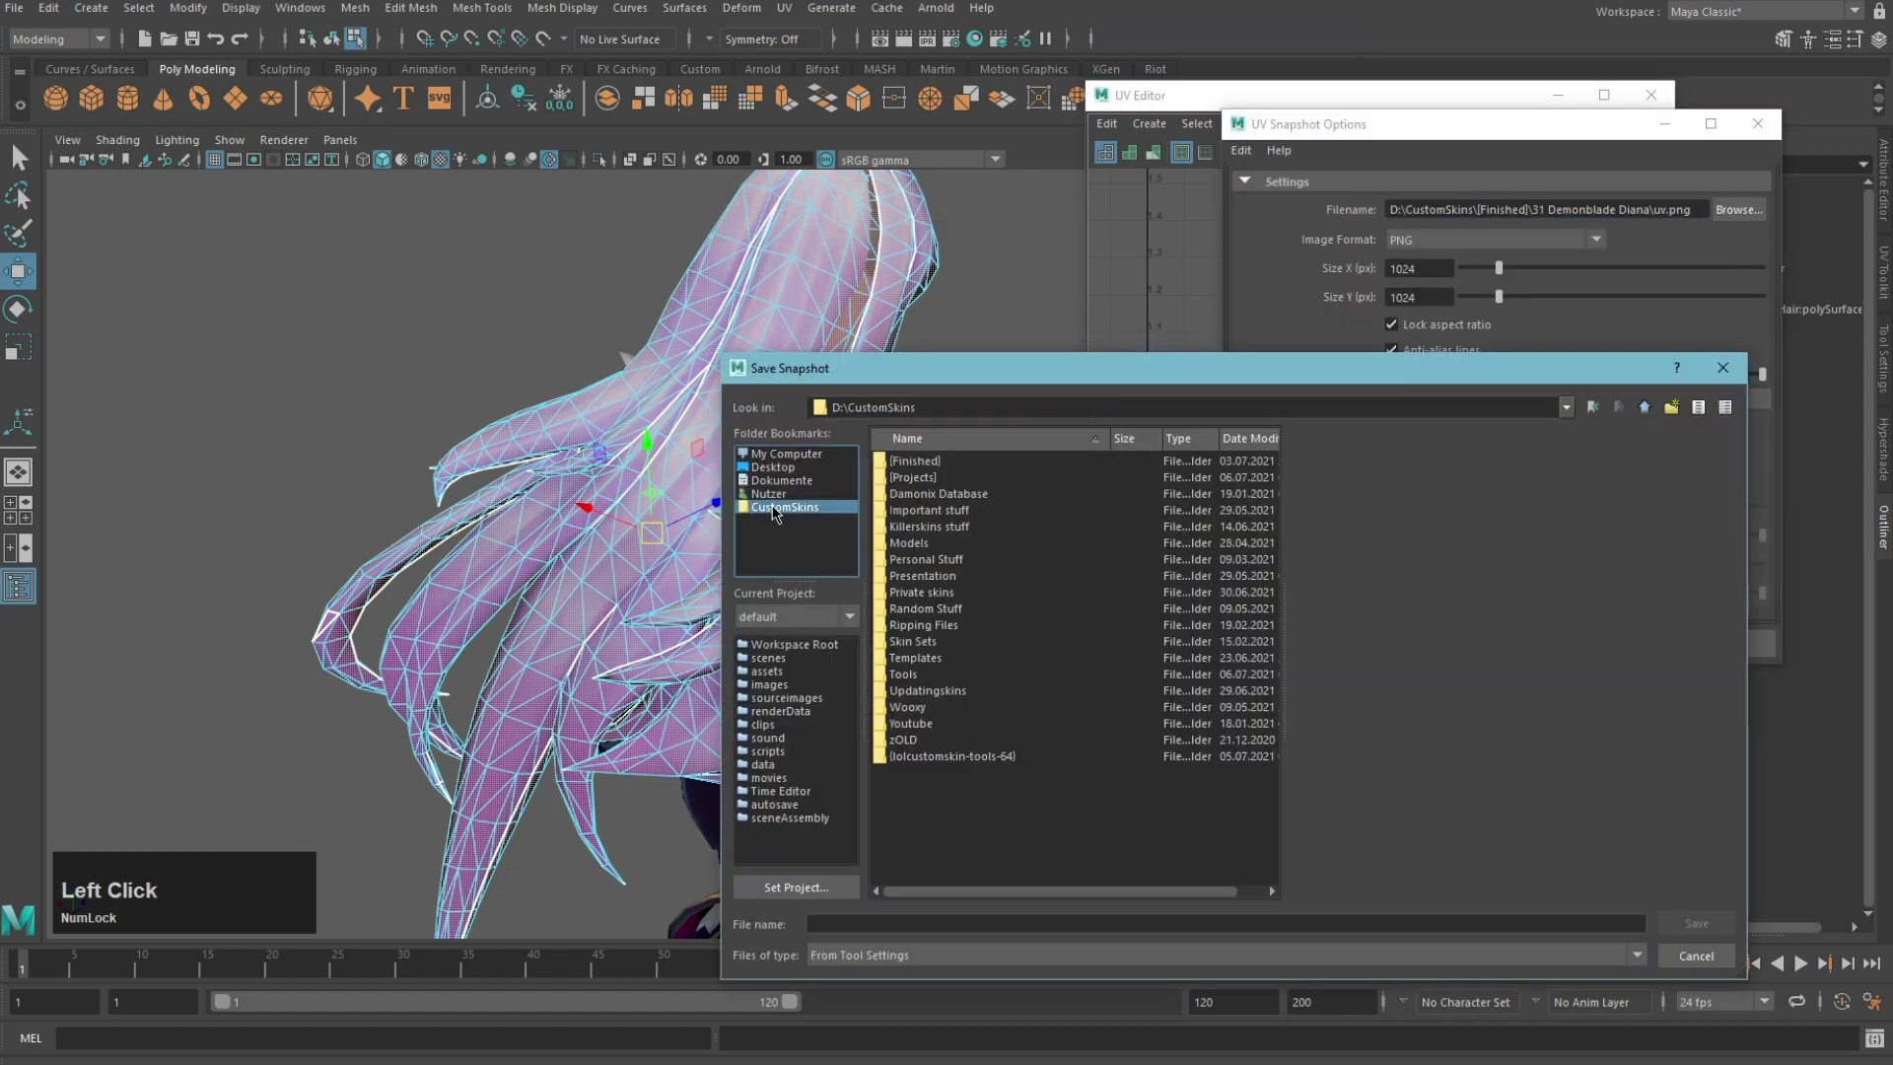
{"action": "double_click", "coordinate": [915, 478]}
{"action": "scroll", "coordinate": [1025, 661], "scroll_direction": "down", "scroll_amount": 5}
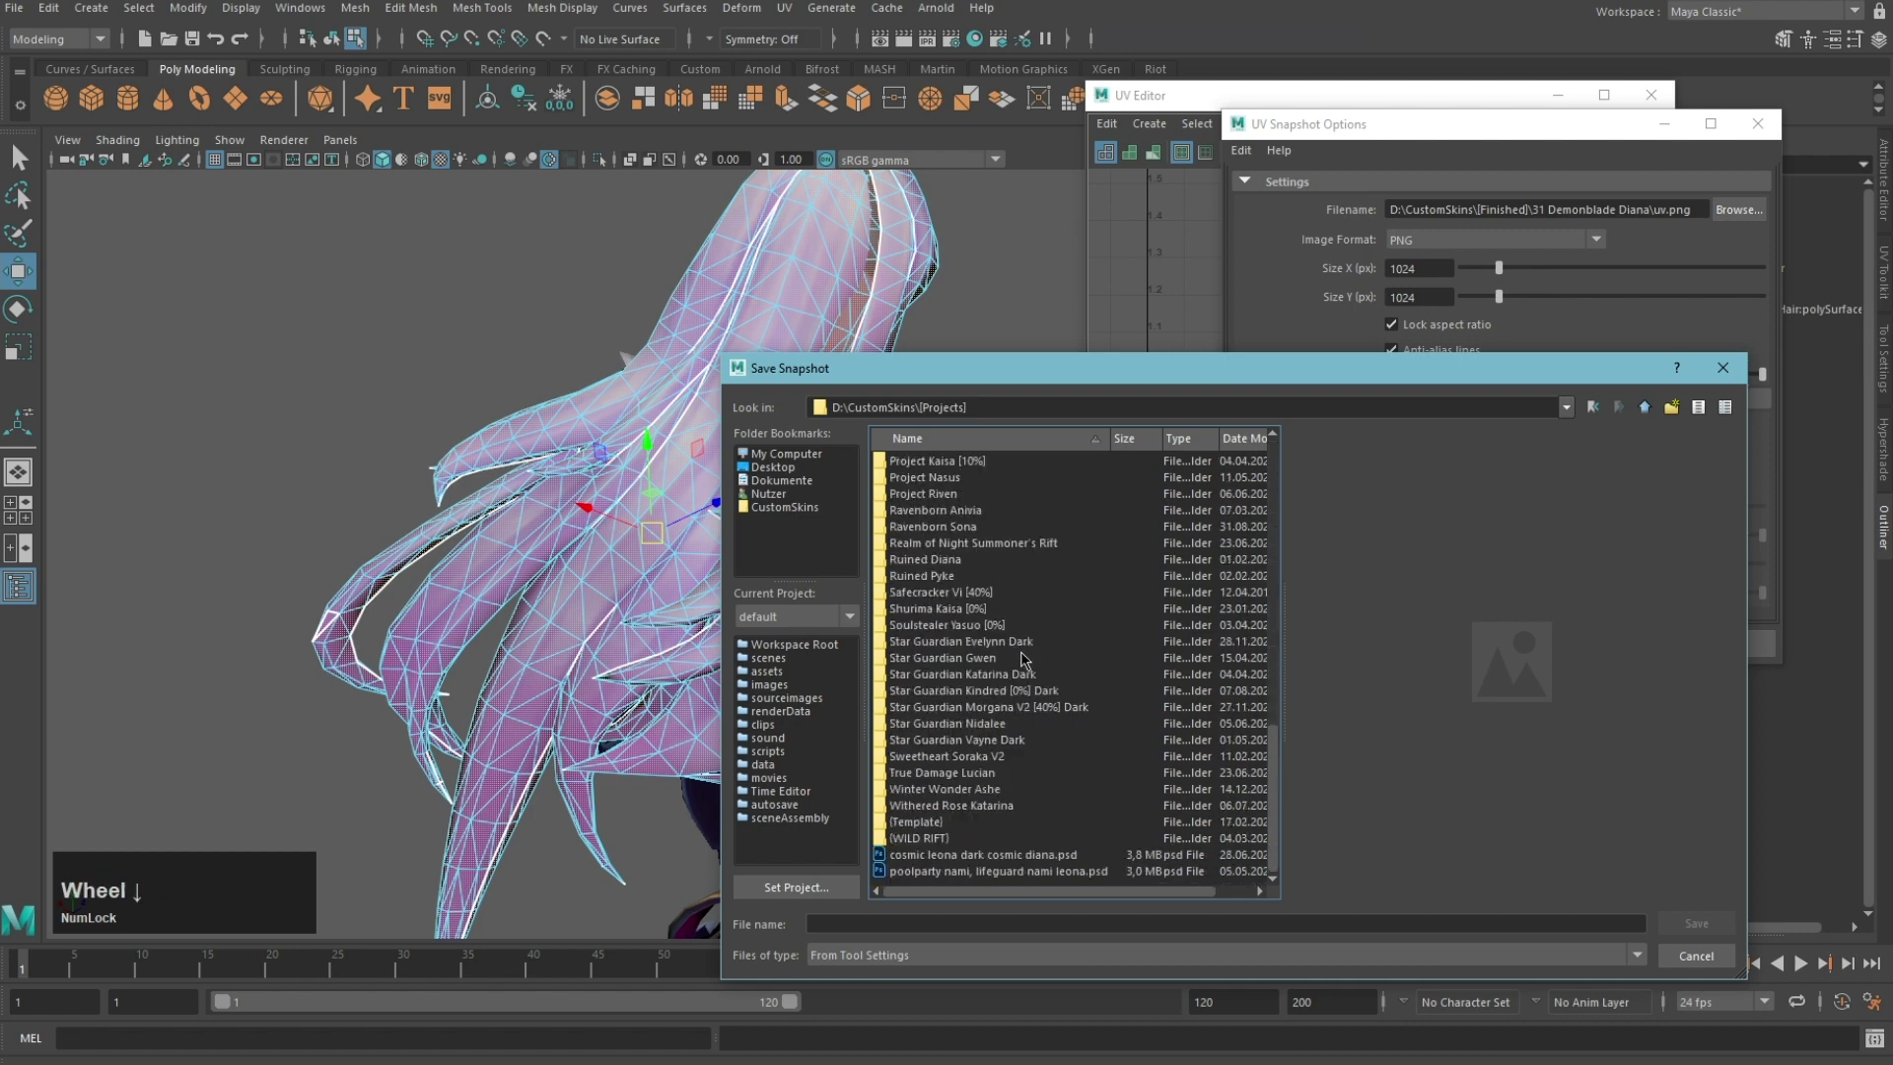
{"action": "double_click", "coordinate": [932, 806]}
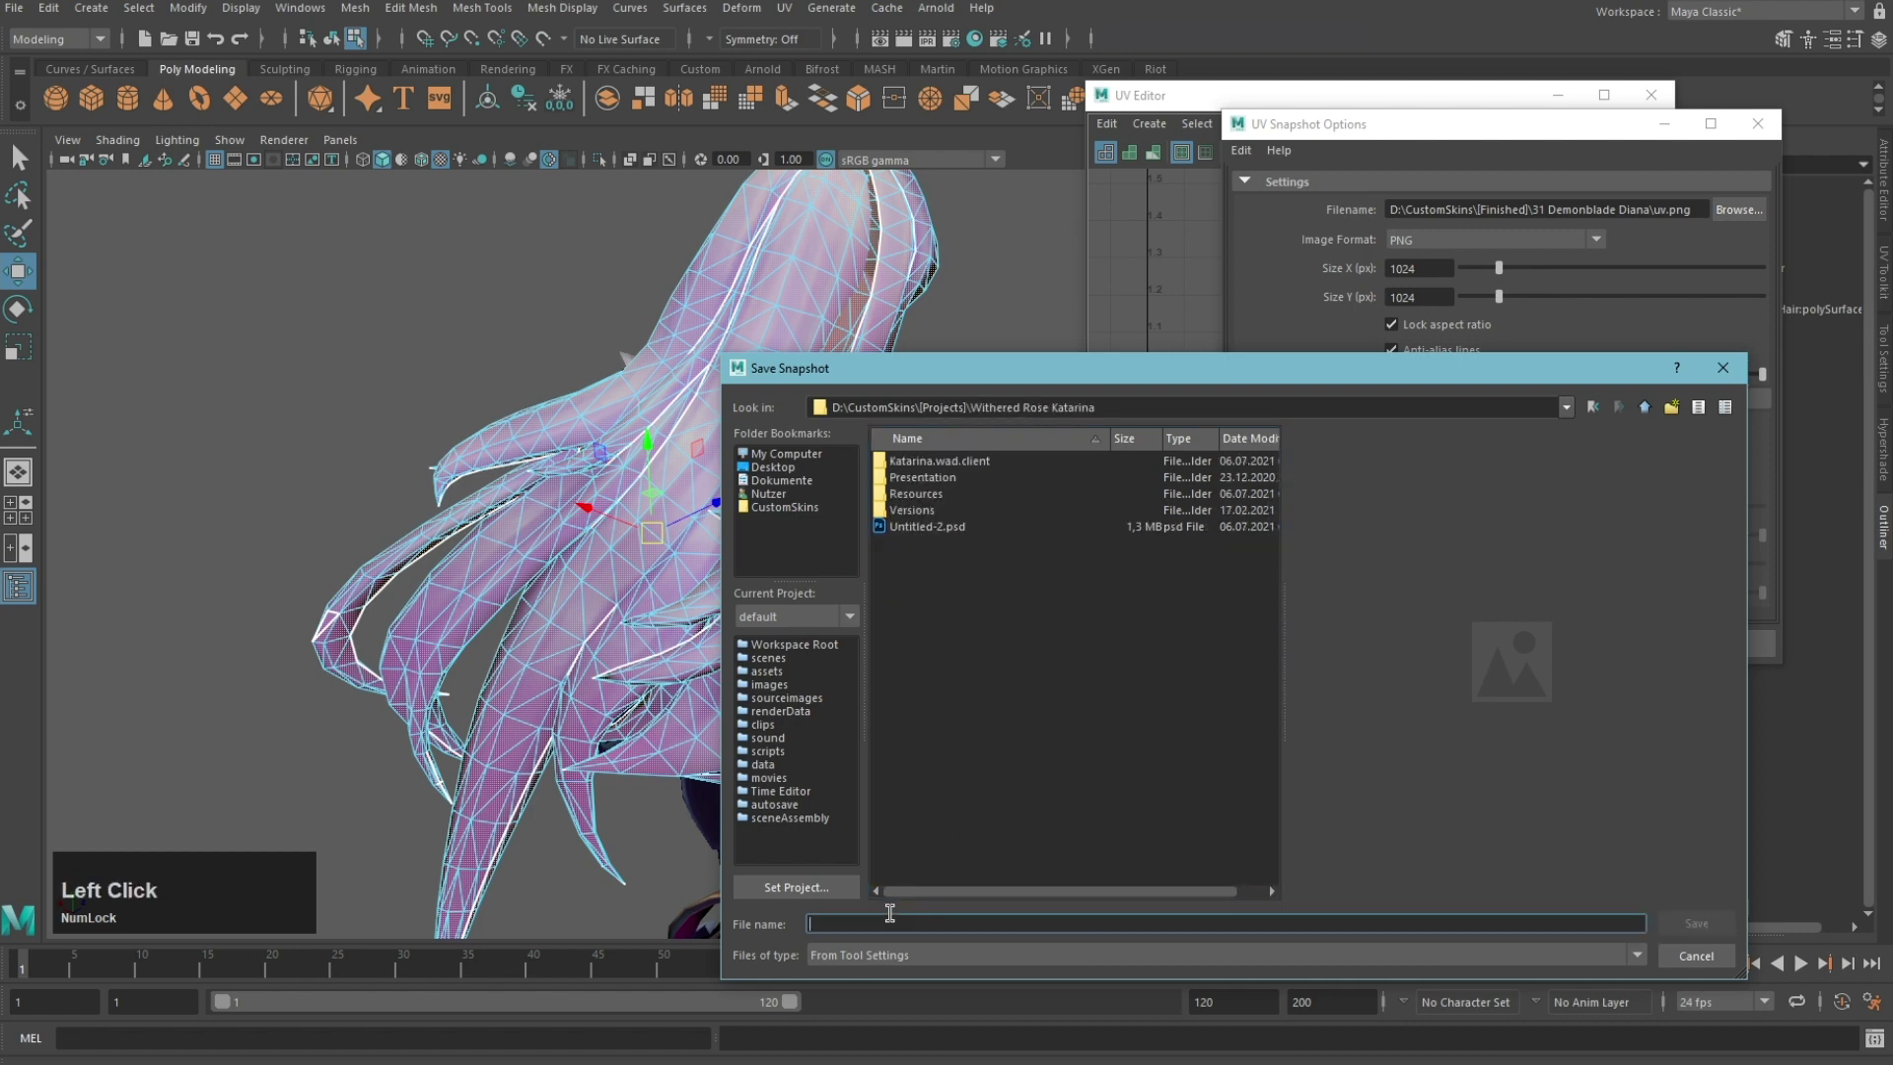
{"action": "type", "text": "uv hair"}
{"action": "key", "text": "Return"}
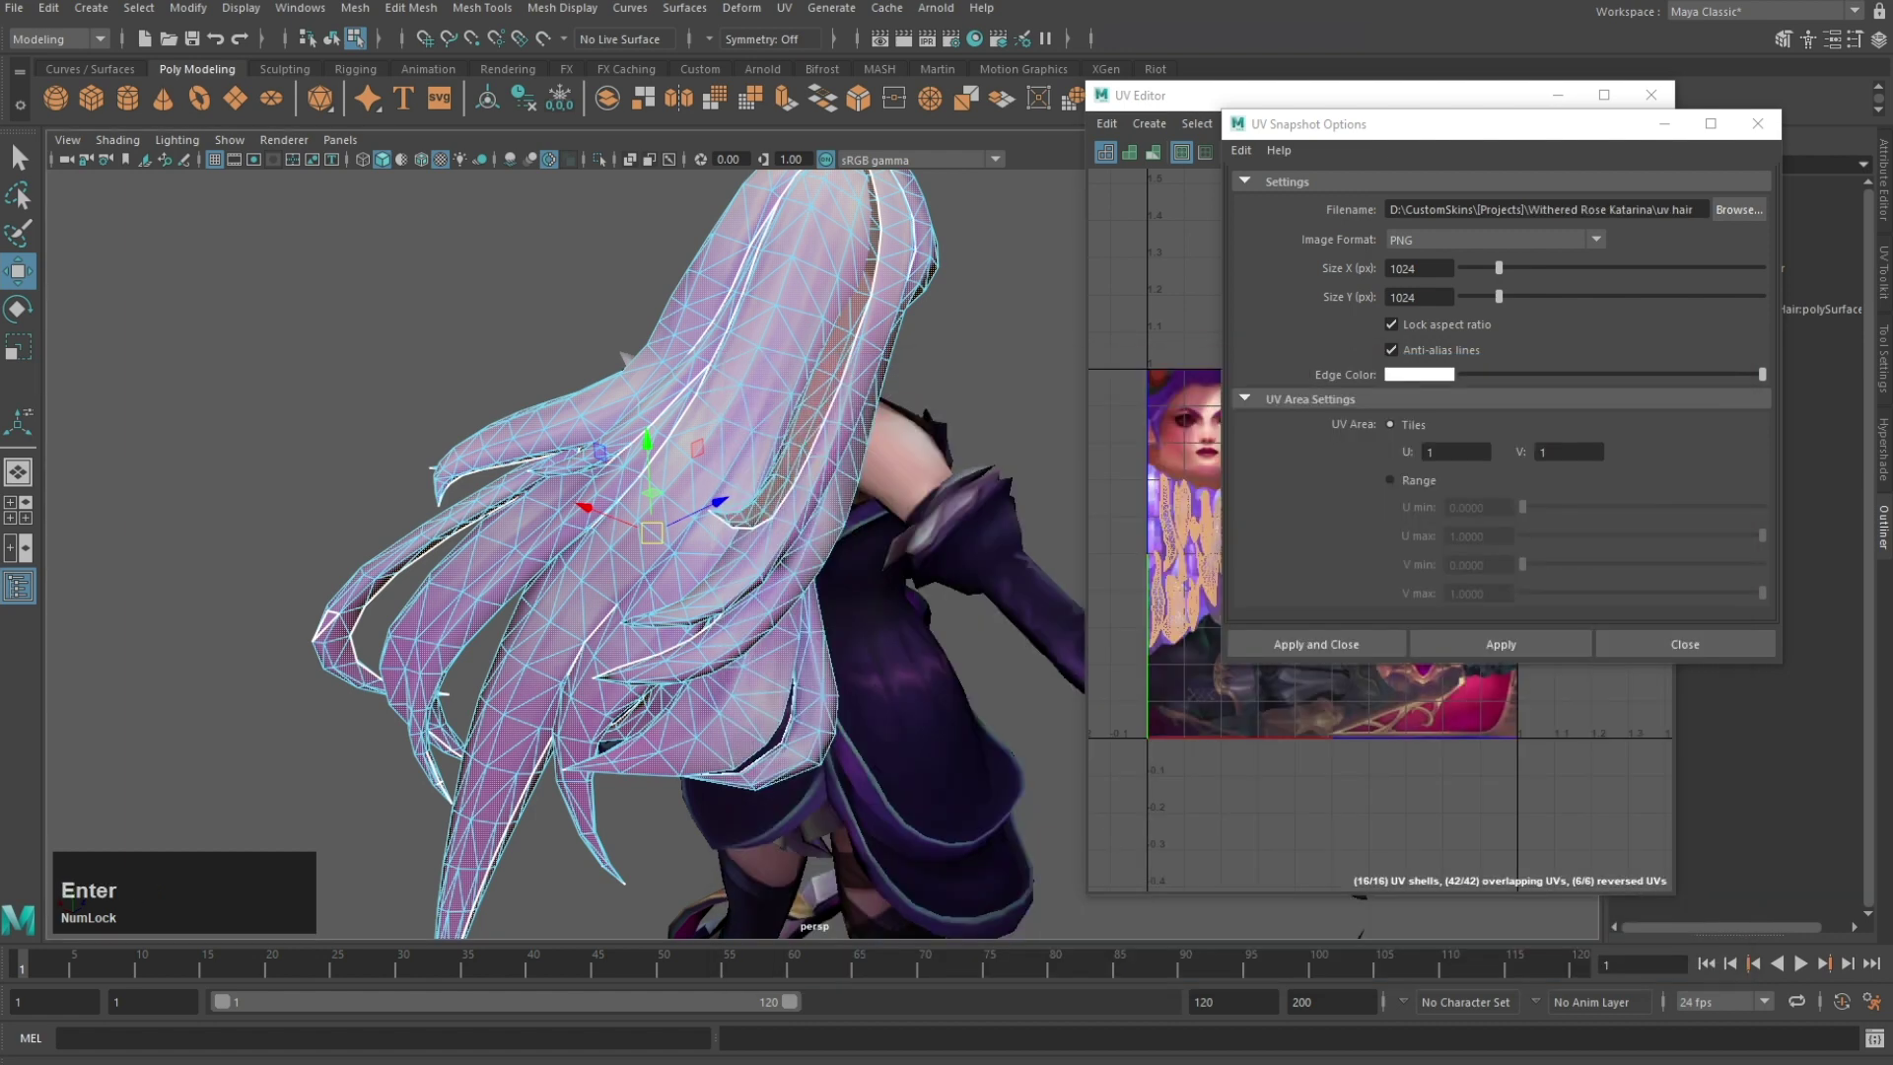
{"action": "left_click", "coordinate": [1316, 644]}
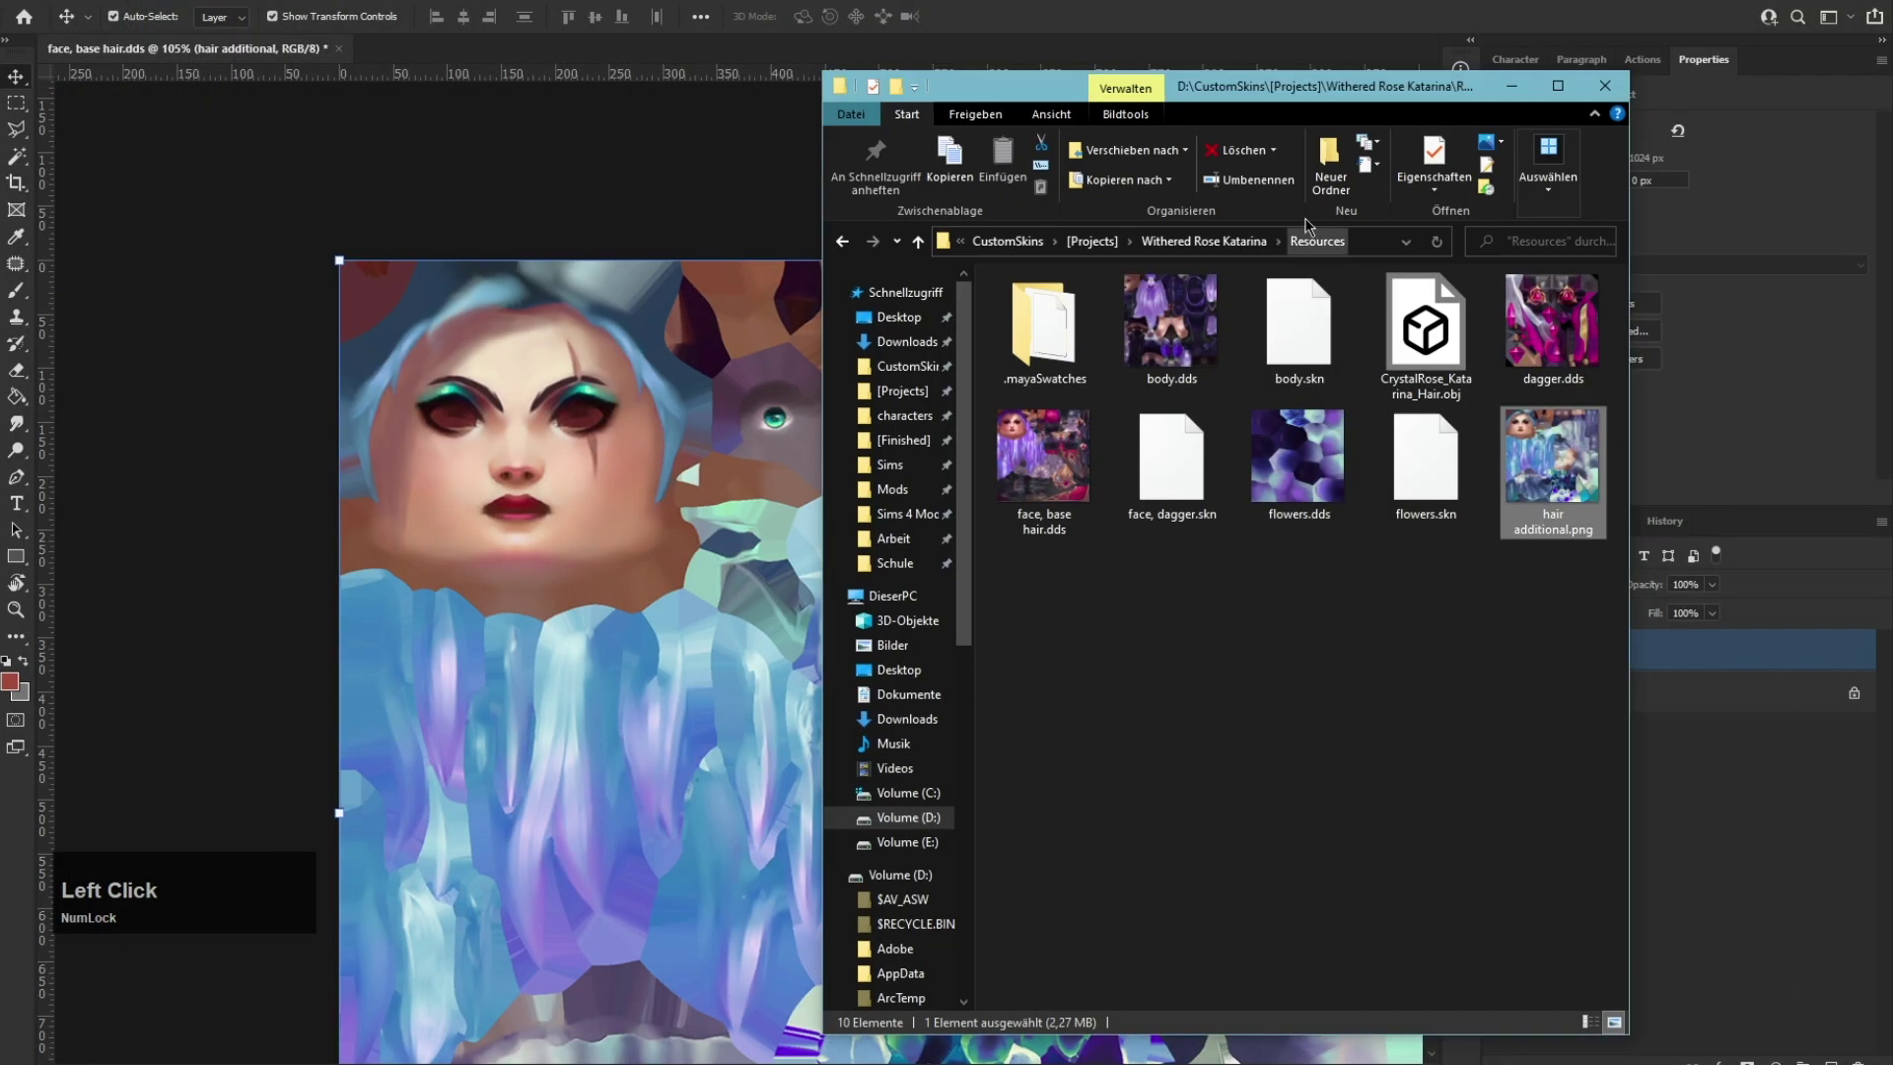
Step: Place uv hair.png from the Withered Rose Katarina folder into the Photoshop texture and align it with the canvas
{"action": "left_click", "coordinate": [1204, 241]}
{"action": "left_click_drag", "start_coordinate": [1048, 427], "coordinate": [678, 520]}
{"action": "scroll", "coordinate": [882, 628], "scroll_direction": "down", "scroll_amount": 2, "text": "alt"}
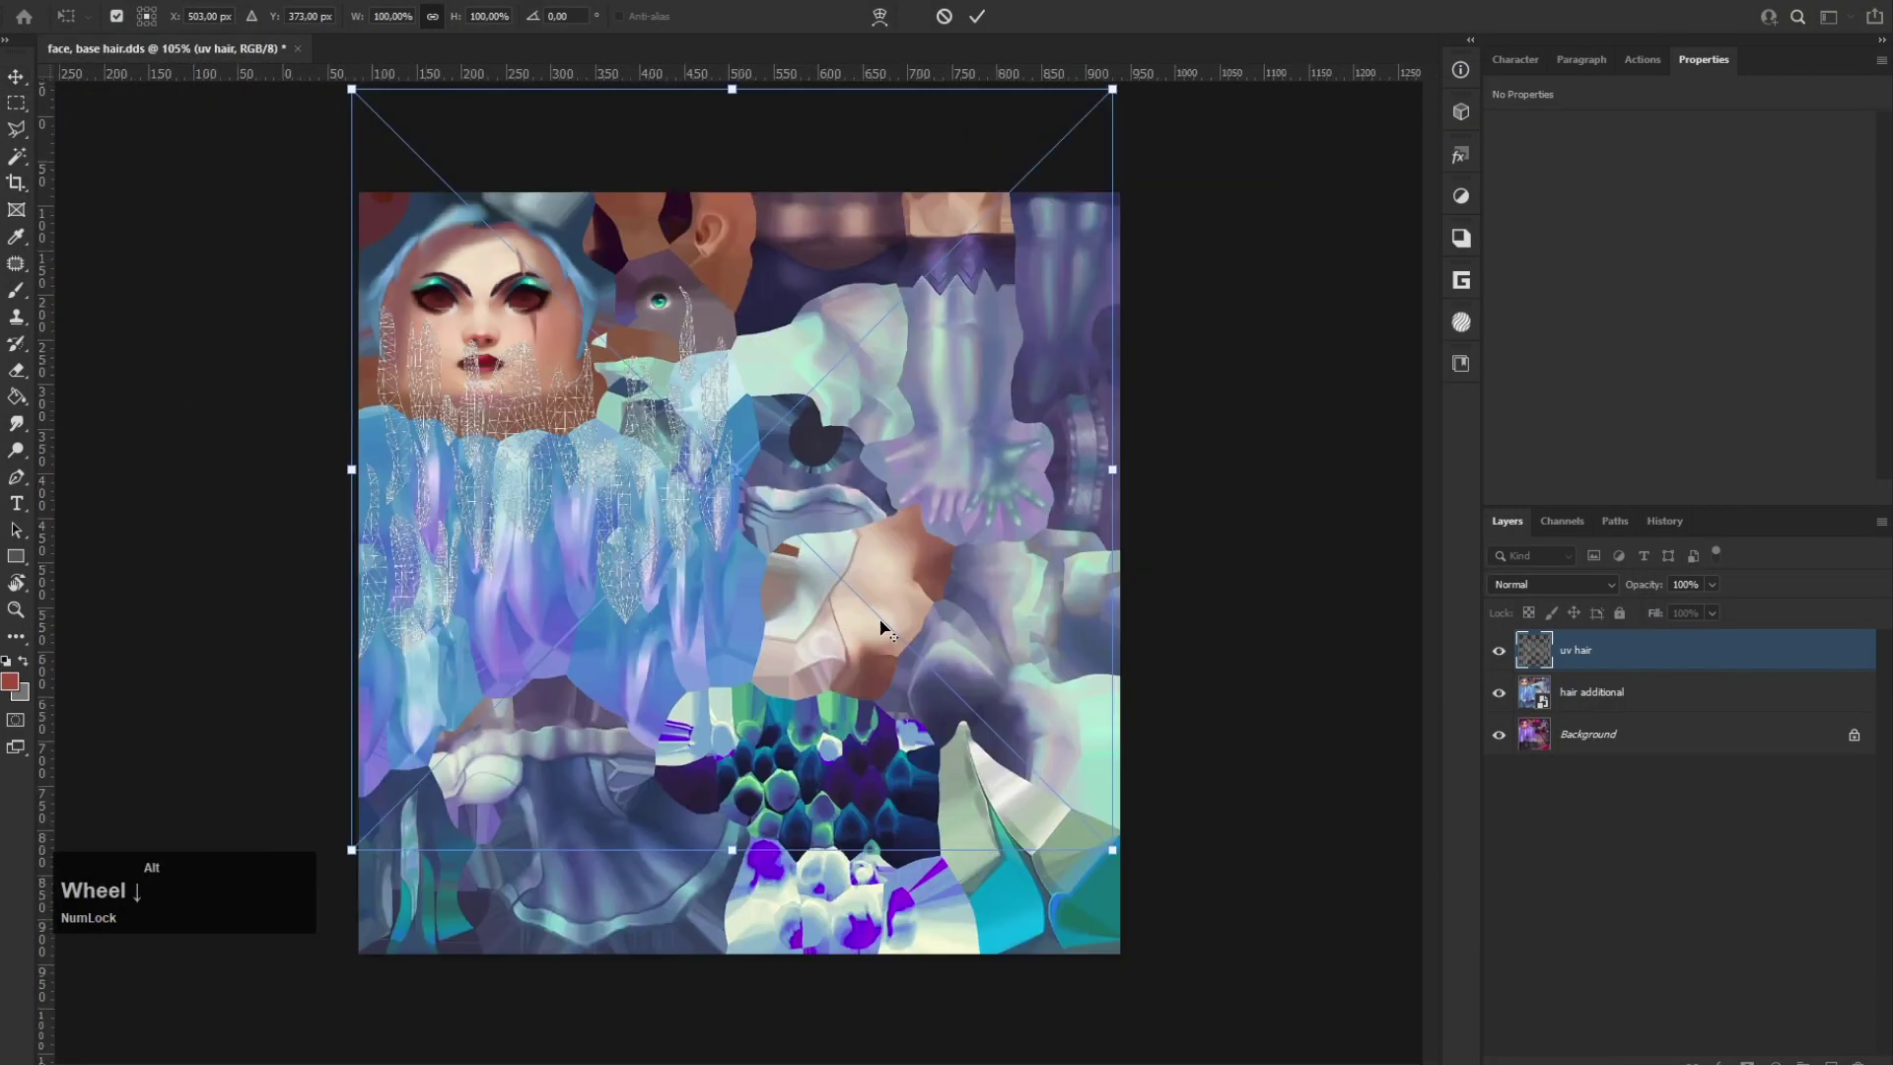
{"action": "scroll", "coordinate": [882, 628], "scroll_direction": "down", "scroll_amount": 2, "text": "alt"}
{"action": "left_click_drag", "start_coordinate": [718, 452], "coordinate": [722, 519]}
{"action": "left_click", "coordinate": [326, 537]}
{"action": "left_click", "coordinate": [317, 538]}
Step: Lasso the small strand beside the main hair area and mask the hair additional layer to that selection
{"action": "scroll", "coordinate": [212, 537], "scroll_direction": "up", "scroll_amount": 8, "text": "alt"}
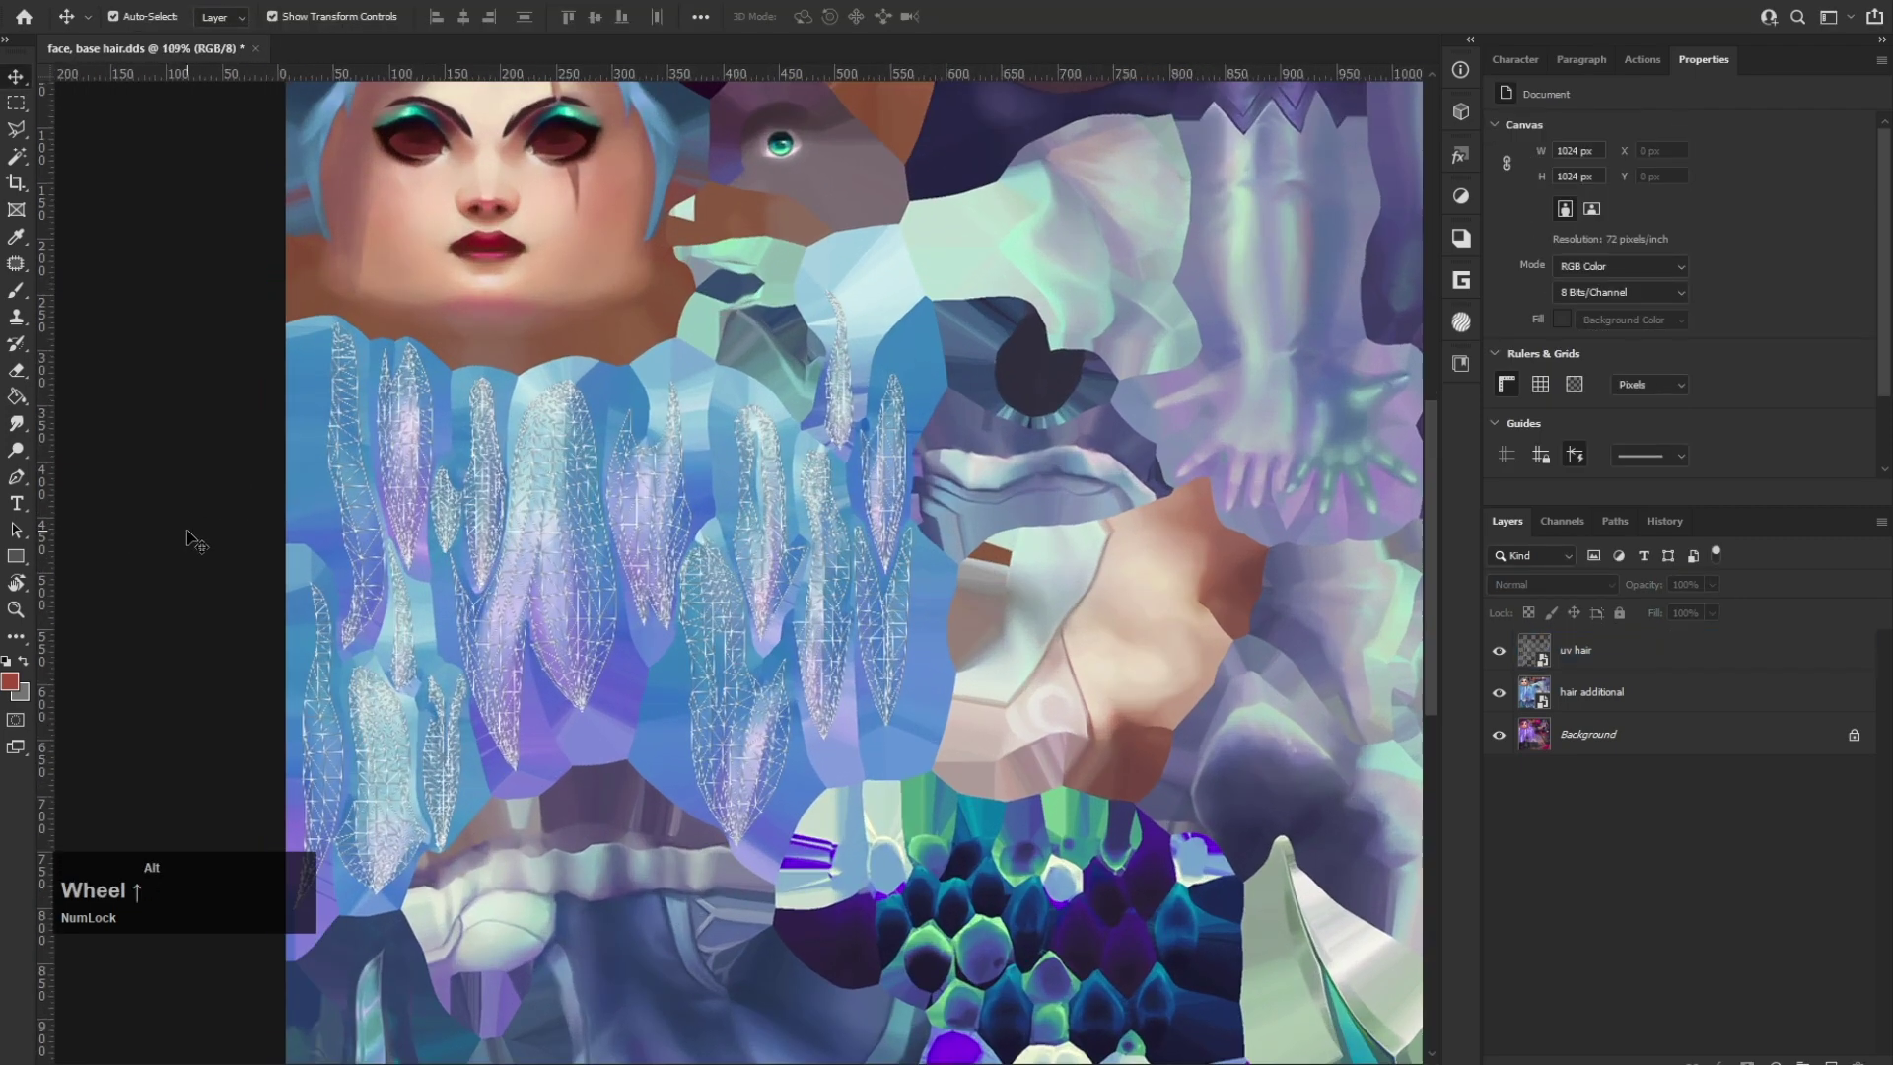
{"action": "scroll", "coordinate": [194, 541], "scroll_direction": "up", "scroll_amount": 1, "text": "alt"}
{"action": "key", "text": "l"}
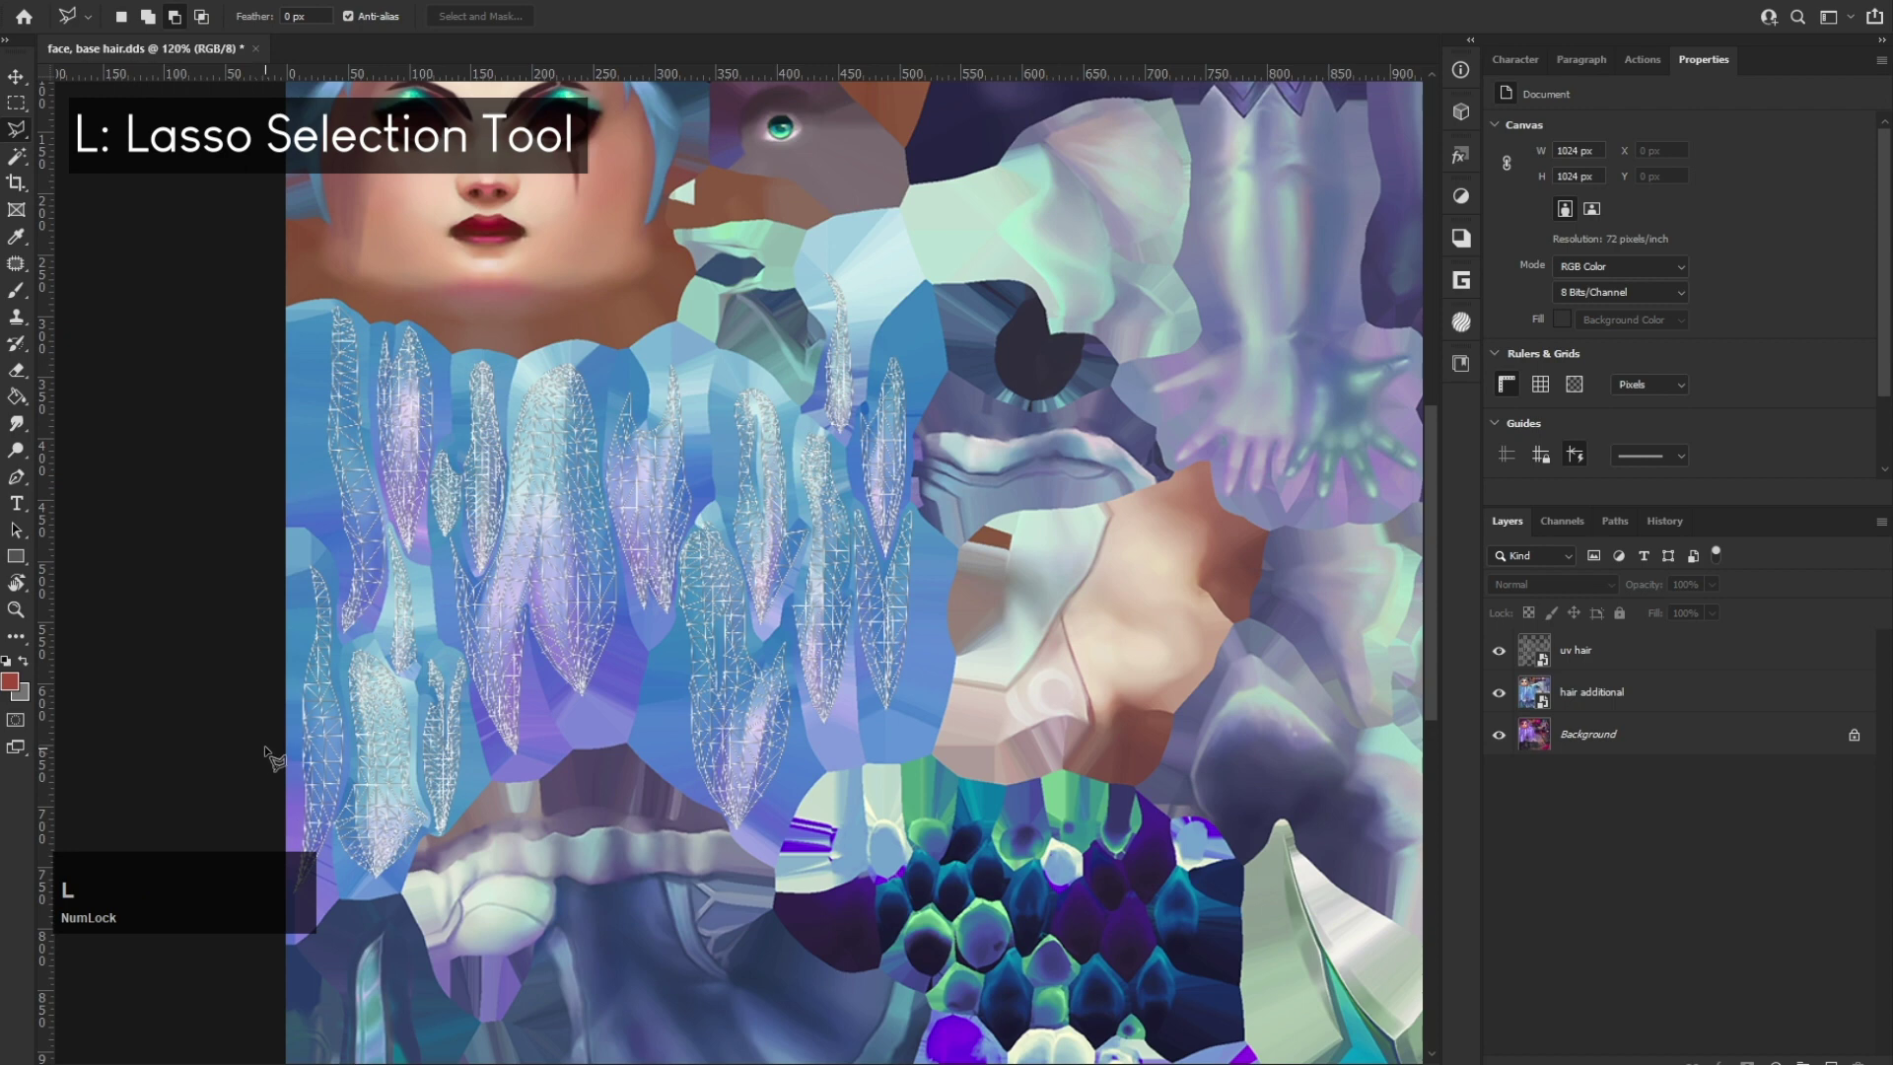
{"action": "mouse_move", "coordinate": [275, 739]}
{"action": "left_mouse_down"}
{"action": "mouse_move", "coordinate": [288, 483]}
{"action": "mouse_move", "coordinate": [327, 298]}
{"action": "left_mouse_up"}
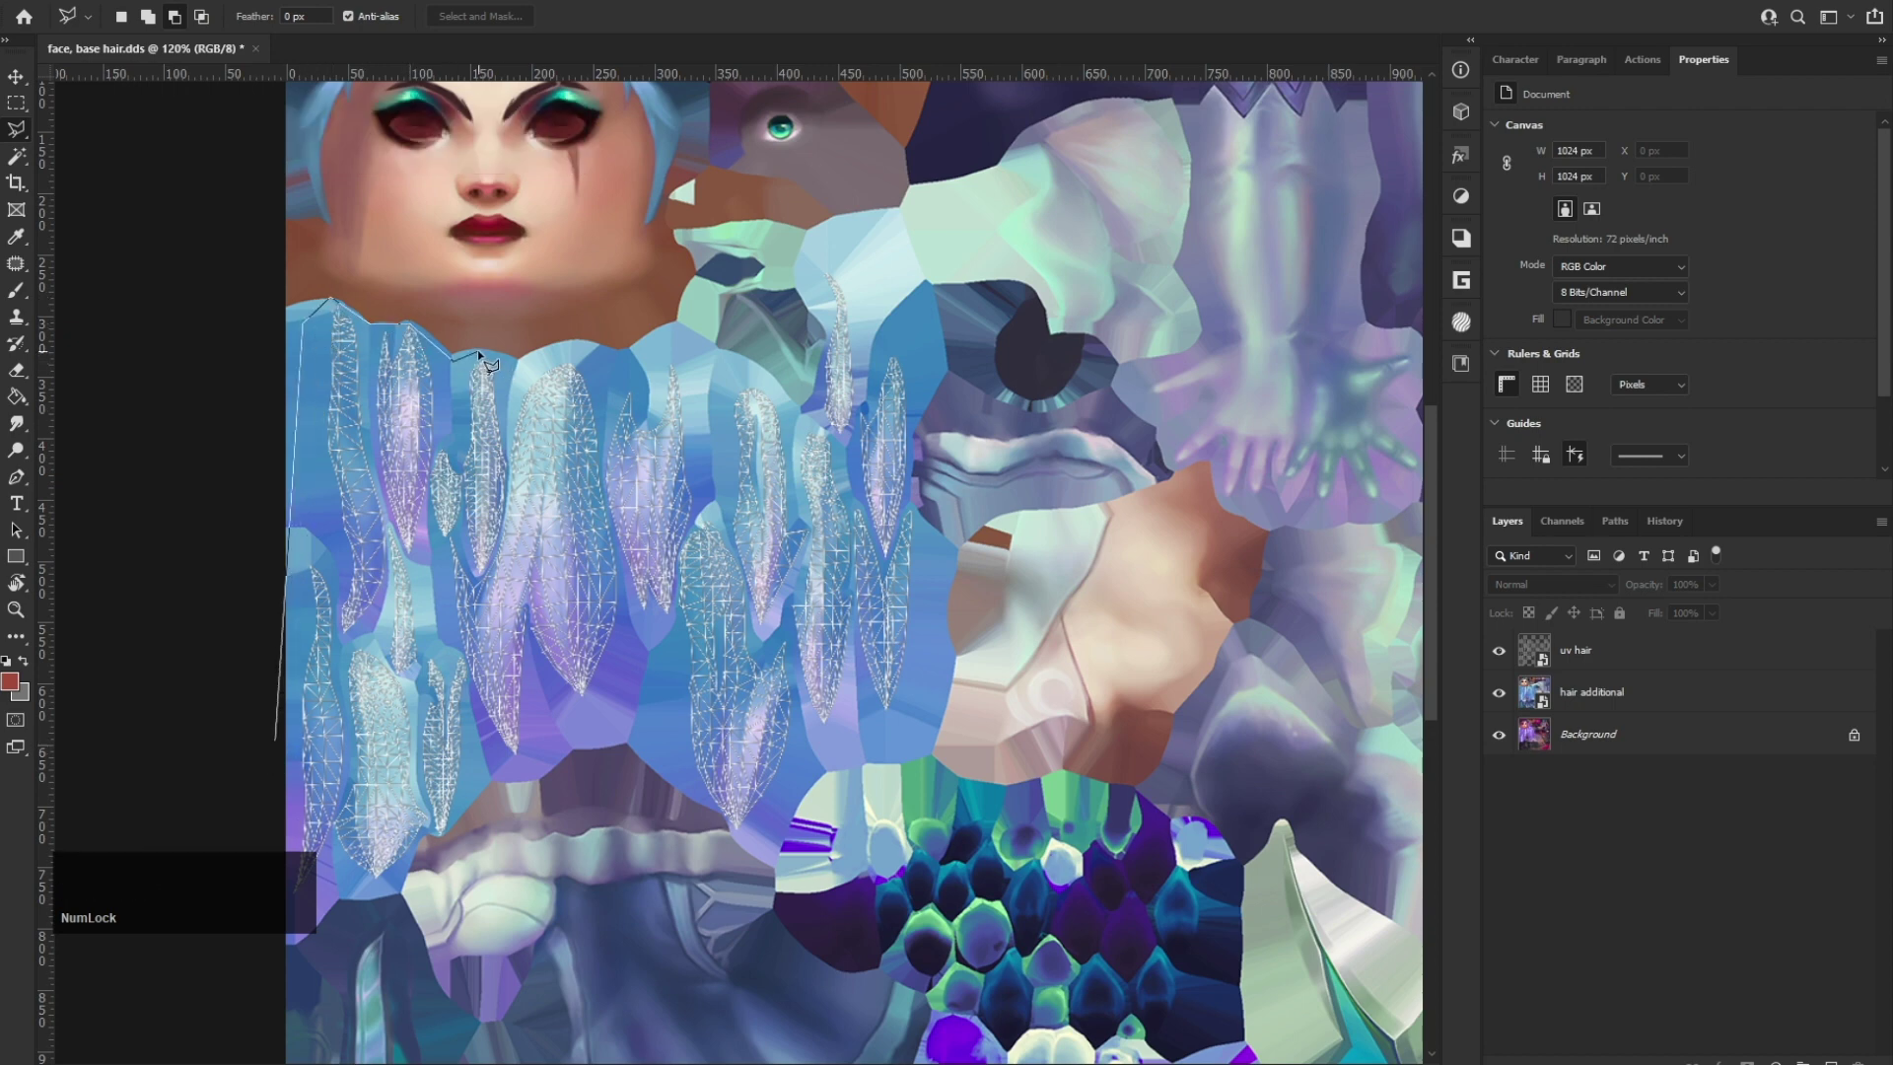
{"action": "scroll", "coordinate": [821, 367], "scroll_direction": "up", "scroll_amount": 2}
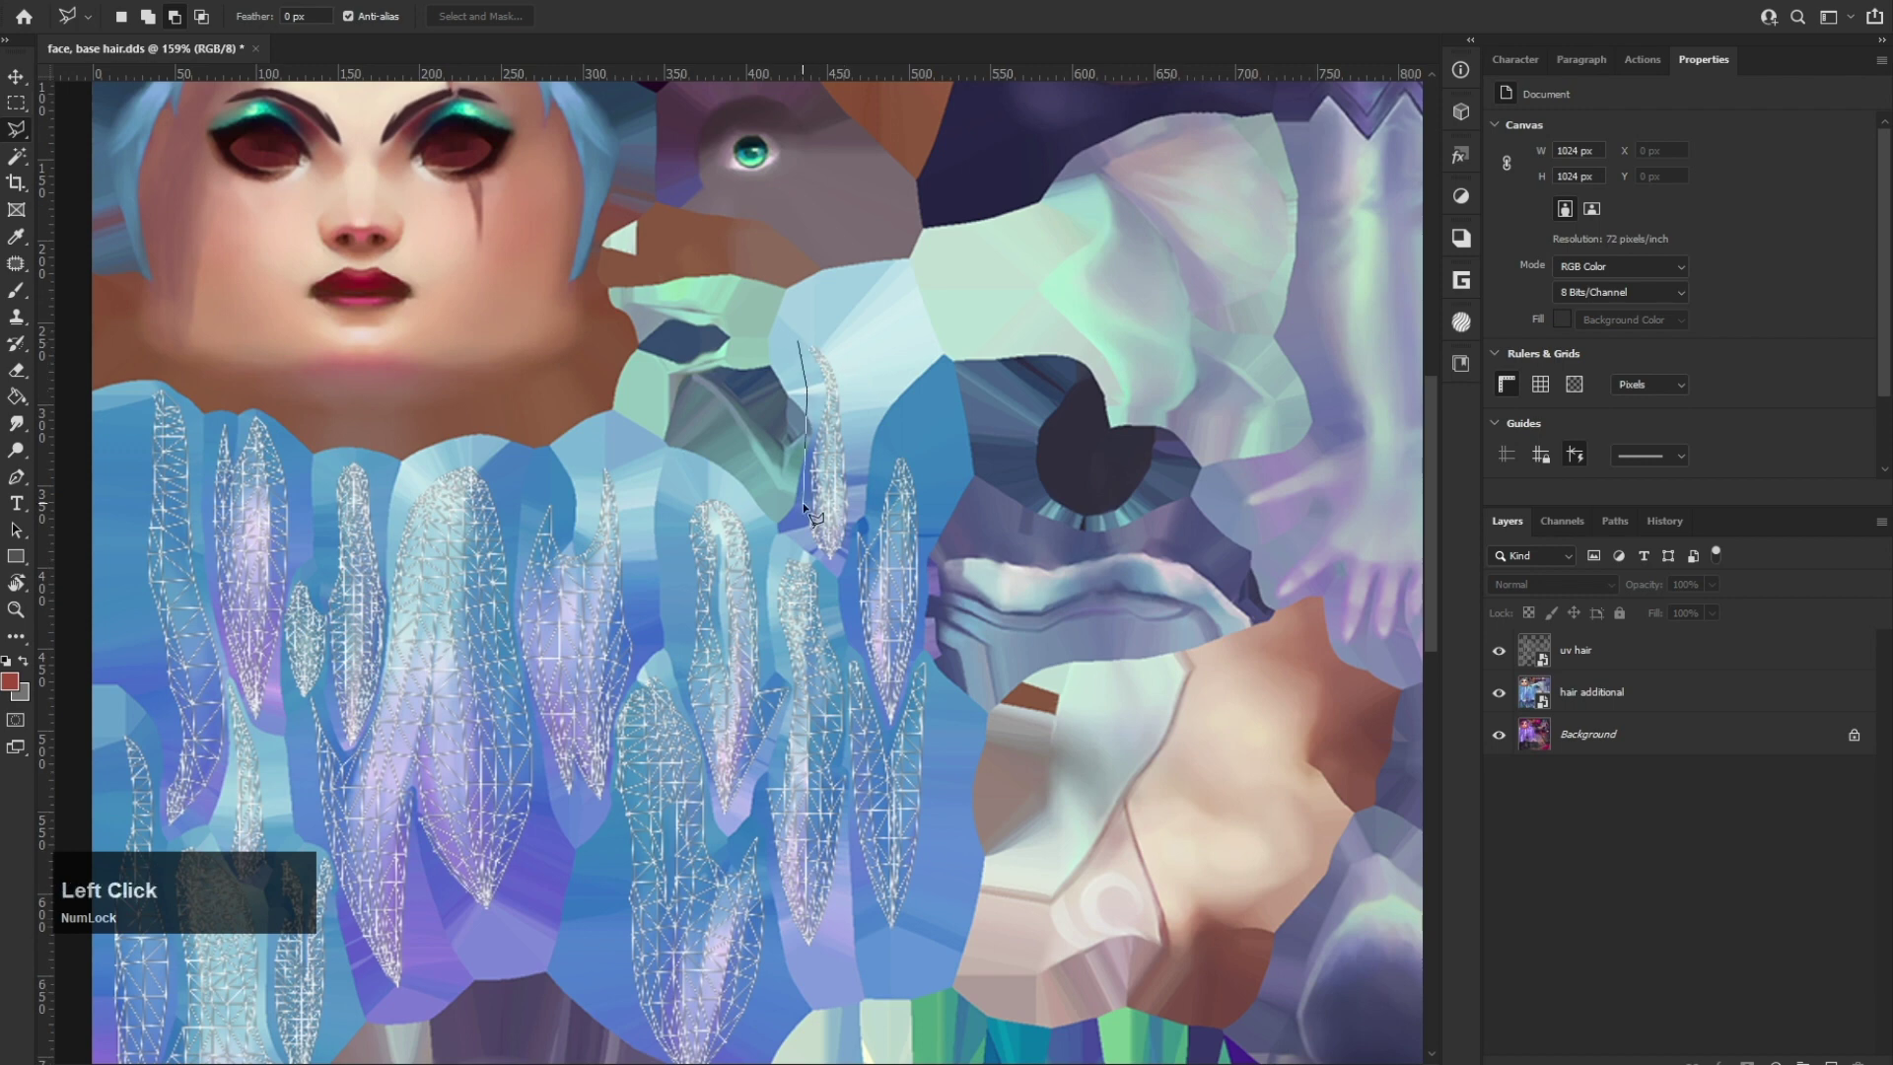
{"action": "left_click", "coordinate": [800, 341]}
{"action": "left_click", "coordinate": [1628, 705]}
{"action": "left_click", "coordinate": [1747, 1061]}
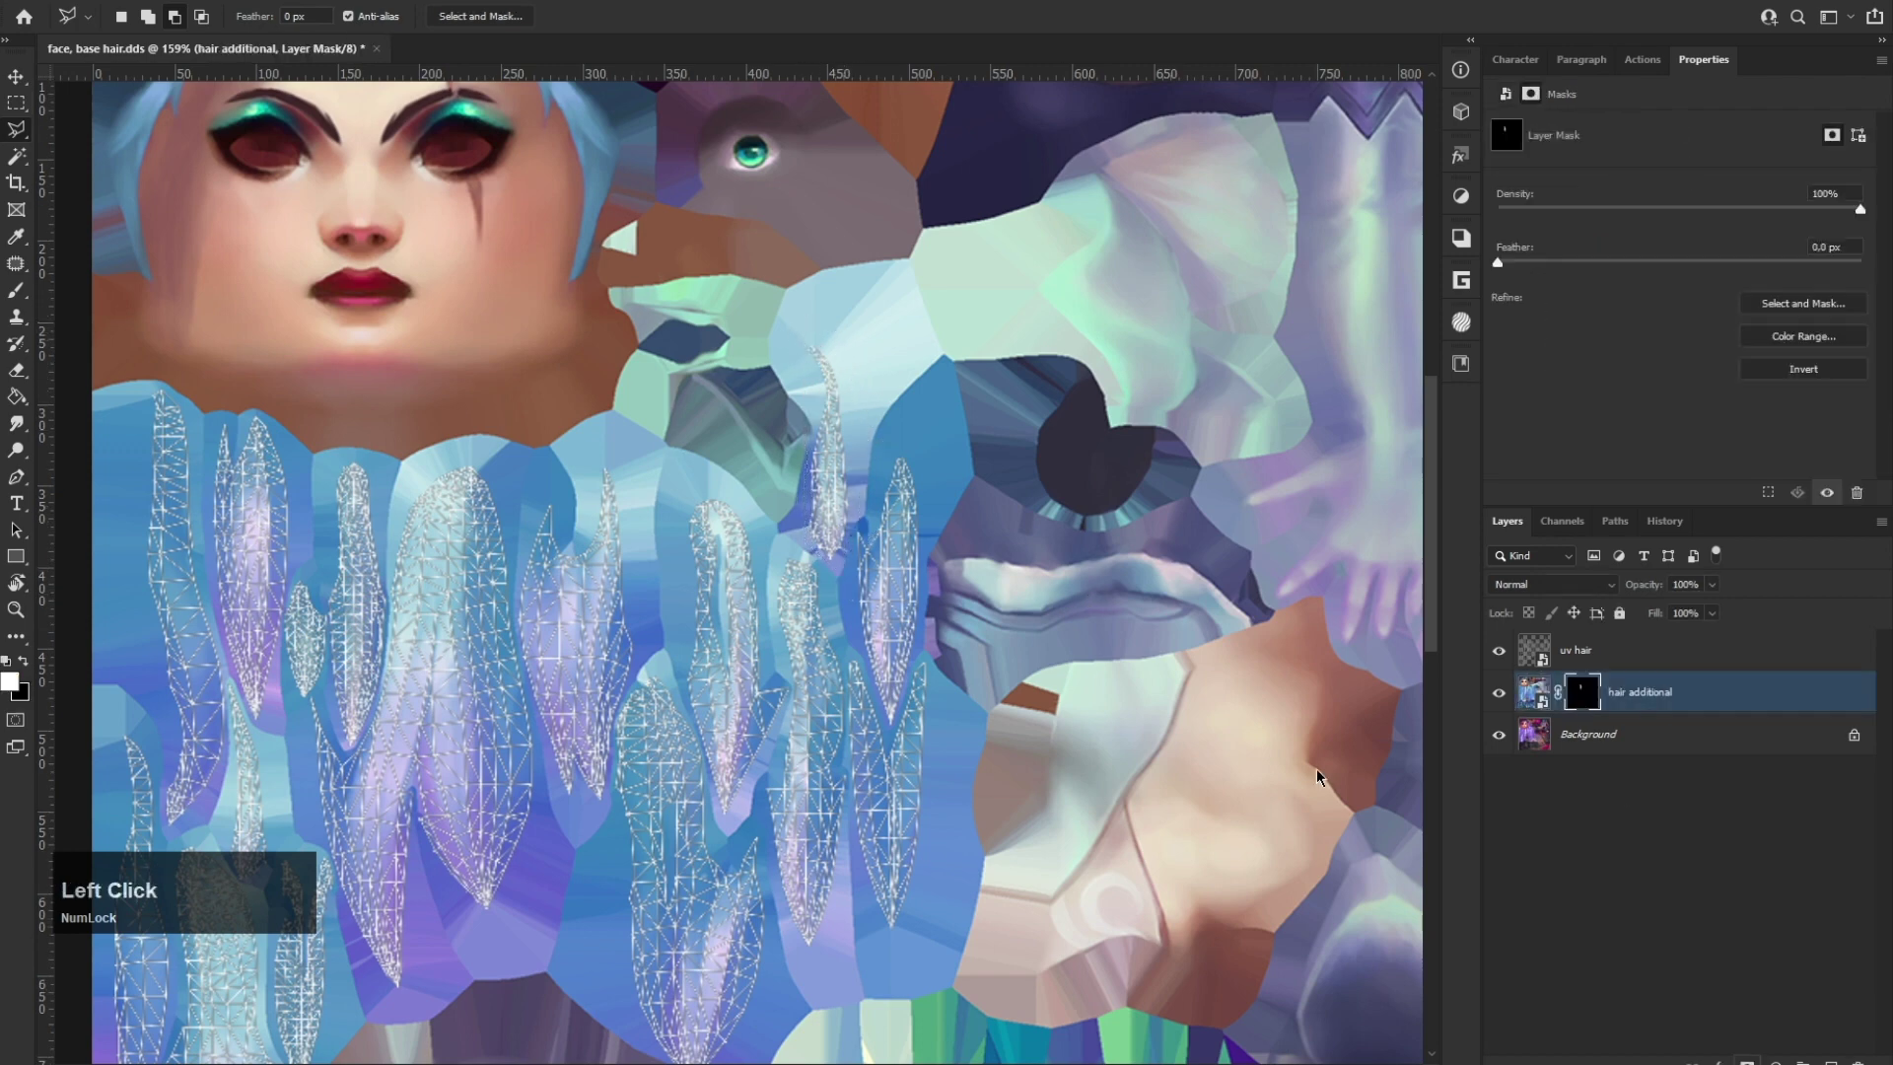
Step: Hide the uv hair layer and clip a Hue/Saturation adjustment with hue +40 to the masked hair additional layer
{"action": "left_click", "coordinate": [1498, 650]}
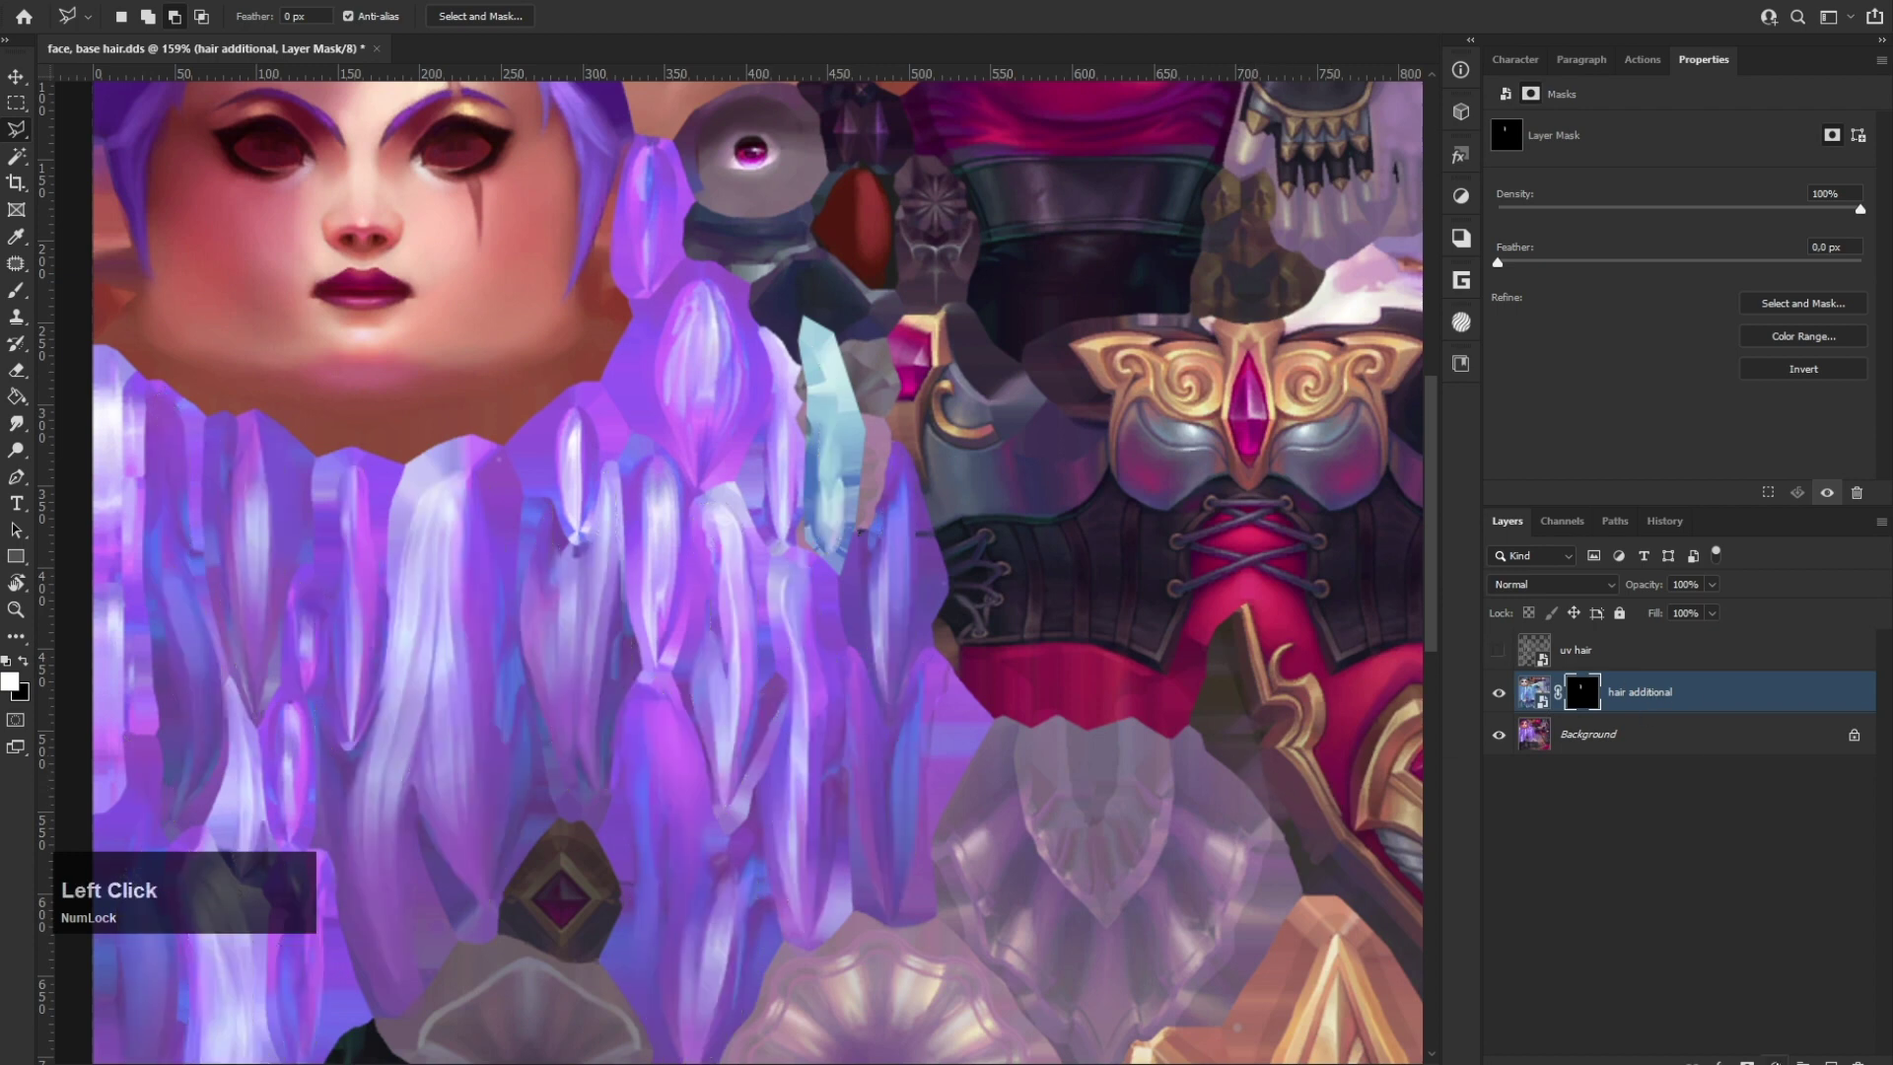
{"action": "left_click", "coordinate": [1775, 1060]}
{"action": "left_click", "coordinate": [1764, 857]}
{"action": "left_click_drag", "start_coordinate": [1680, 207], "coordinate": [1751, 226]}
{"action": "left_click", "coordinate": [1675, 710], "text": "alt"}
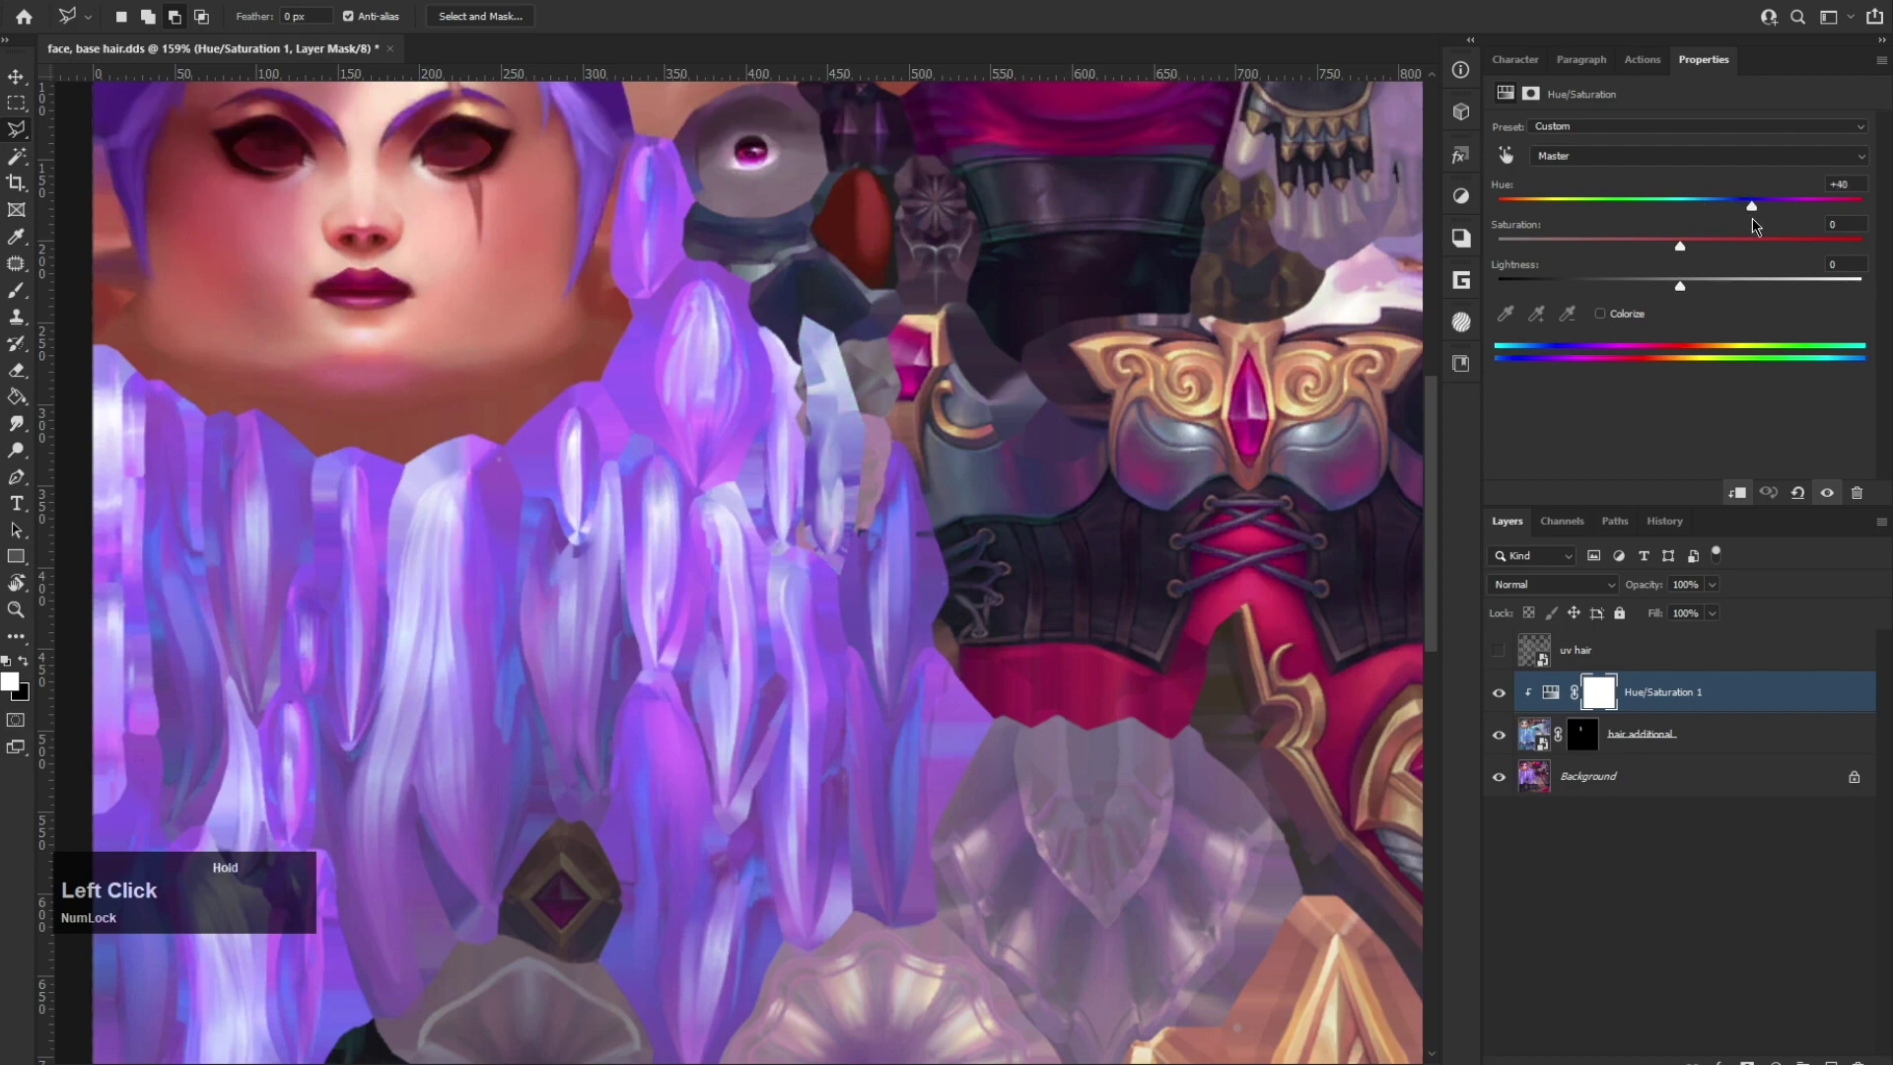
Step: Place a second copy of hair additional.png from the Resources folder and scale it to fill the 1024 px canvas
{"action": "scroll", "coordinate": [722, 651], "scroll_direction": "down", "scroll_amount": 2, "text": "alt"}
{"action": "scroll", "coordinate": [722, 650], "scroll_direction": "up", "scroll_amount": 4}
{"action": "left_click", "coordinate": [1055, 414]}
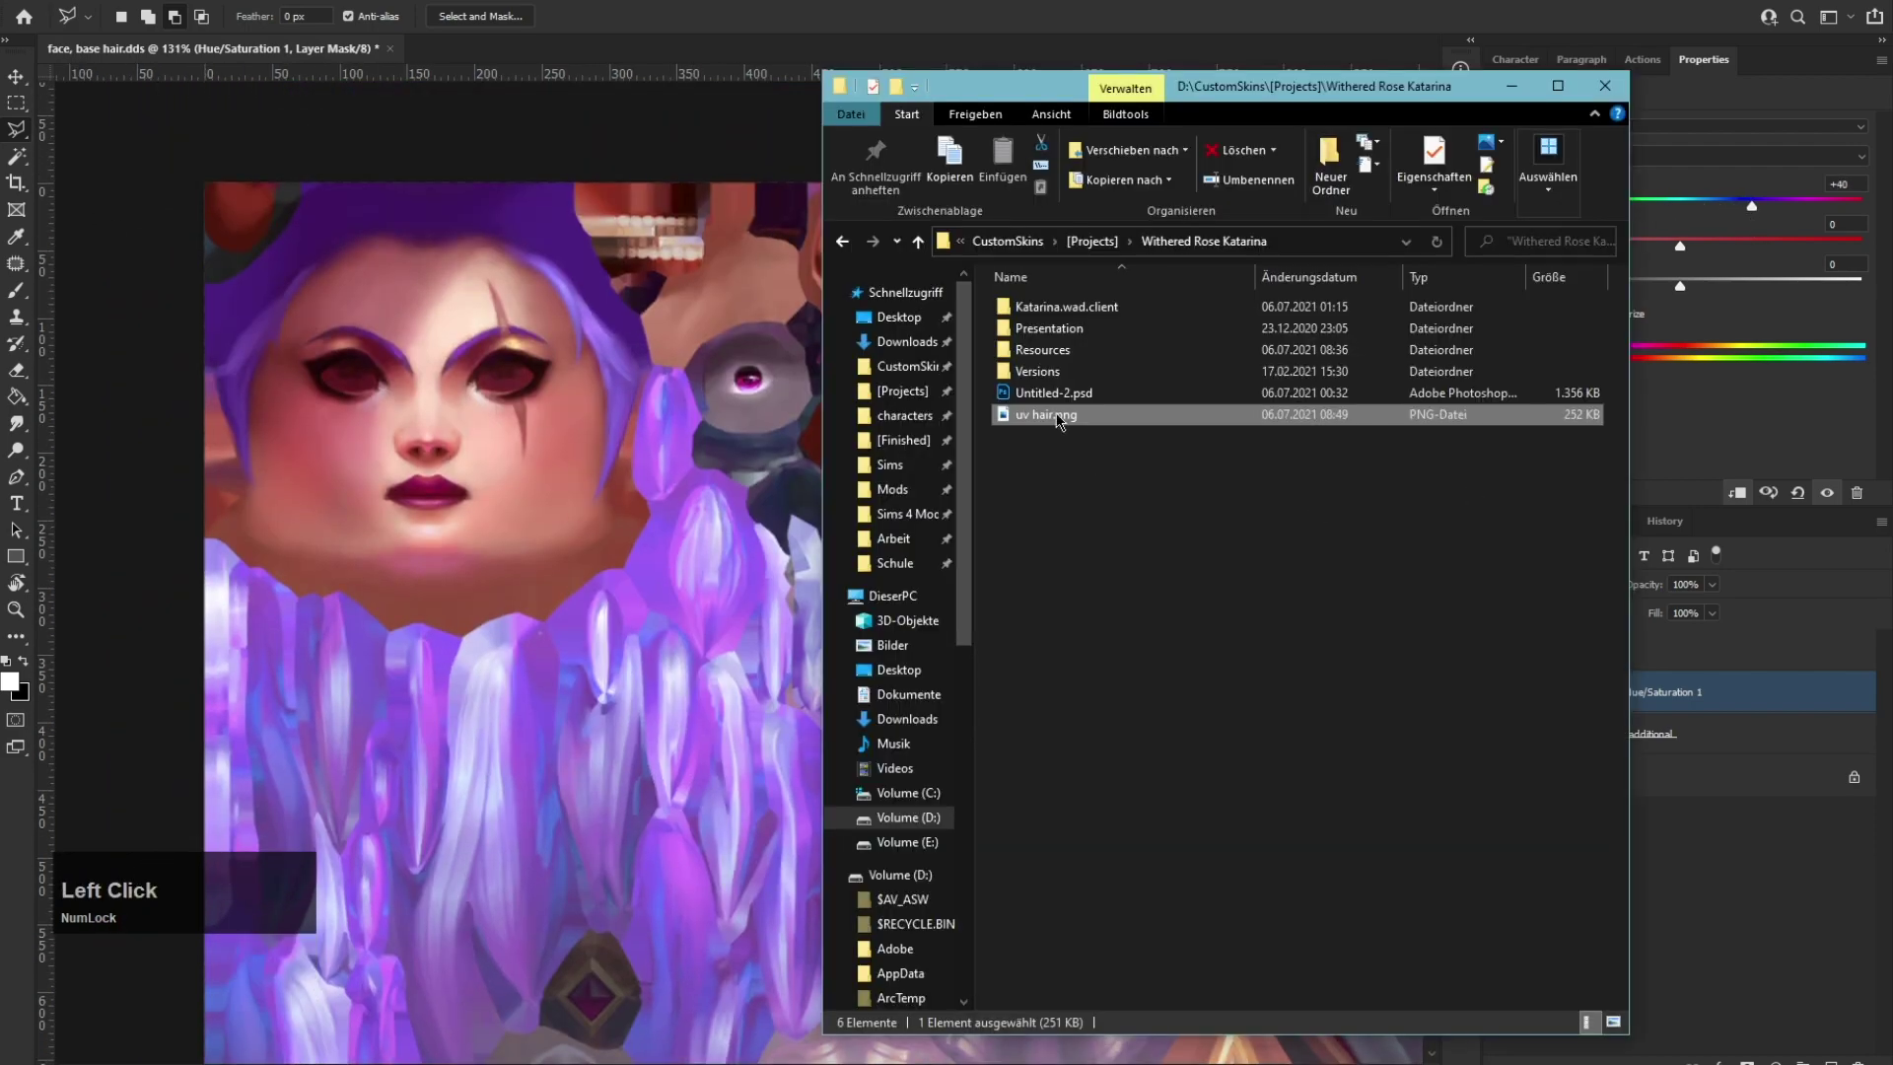
{"action": "double_click", "coordinate": [1045, 350]}
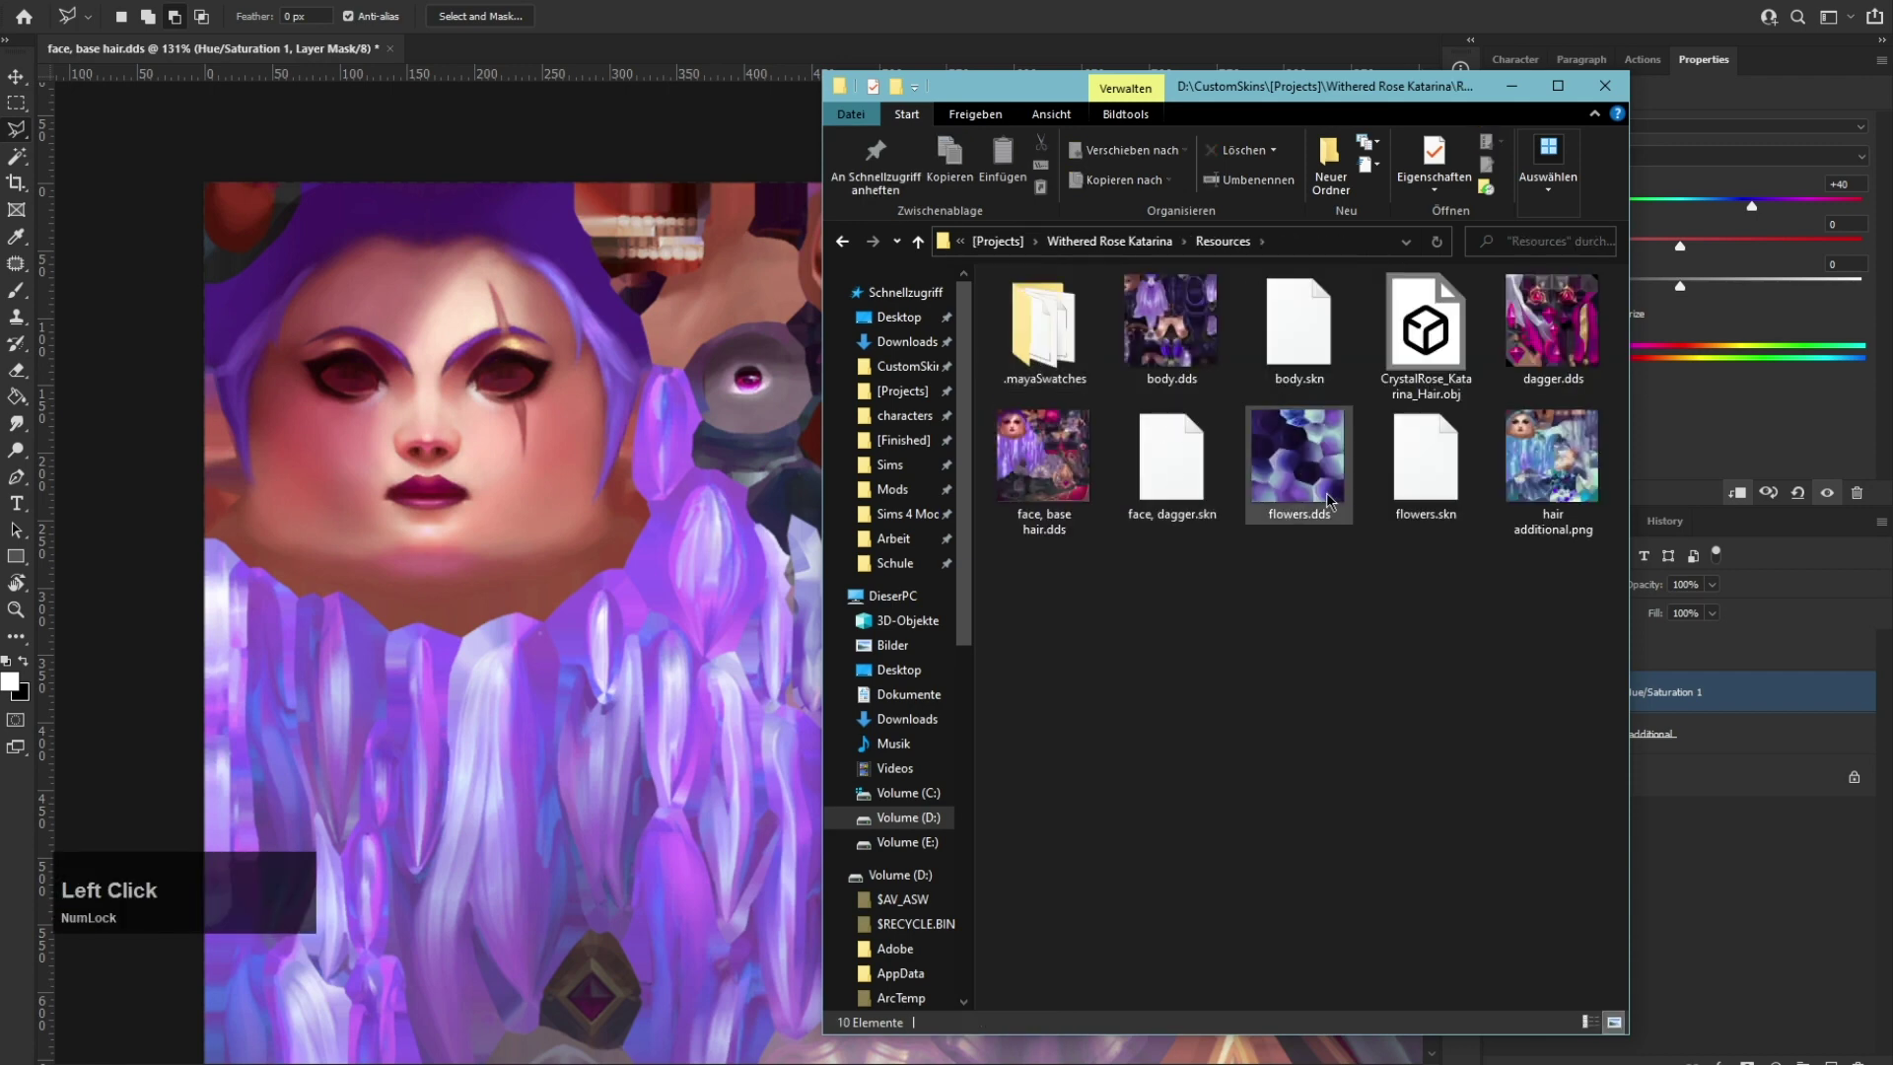
{"action": "left_click_drag", "start_coordinate": [1550, 455], "coordinate": [591, 562]}
{"action": "scroll", "coordinate": [845, 541], "scroll_direction": "down", "scroll_amount": 4}
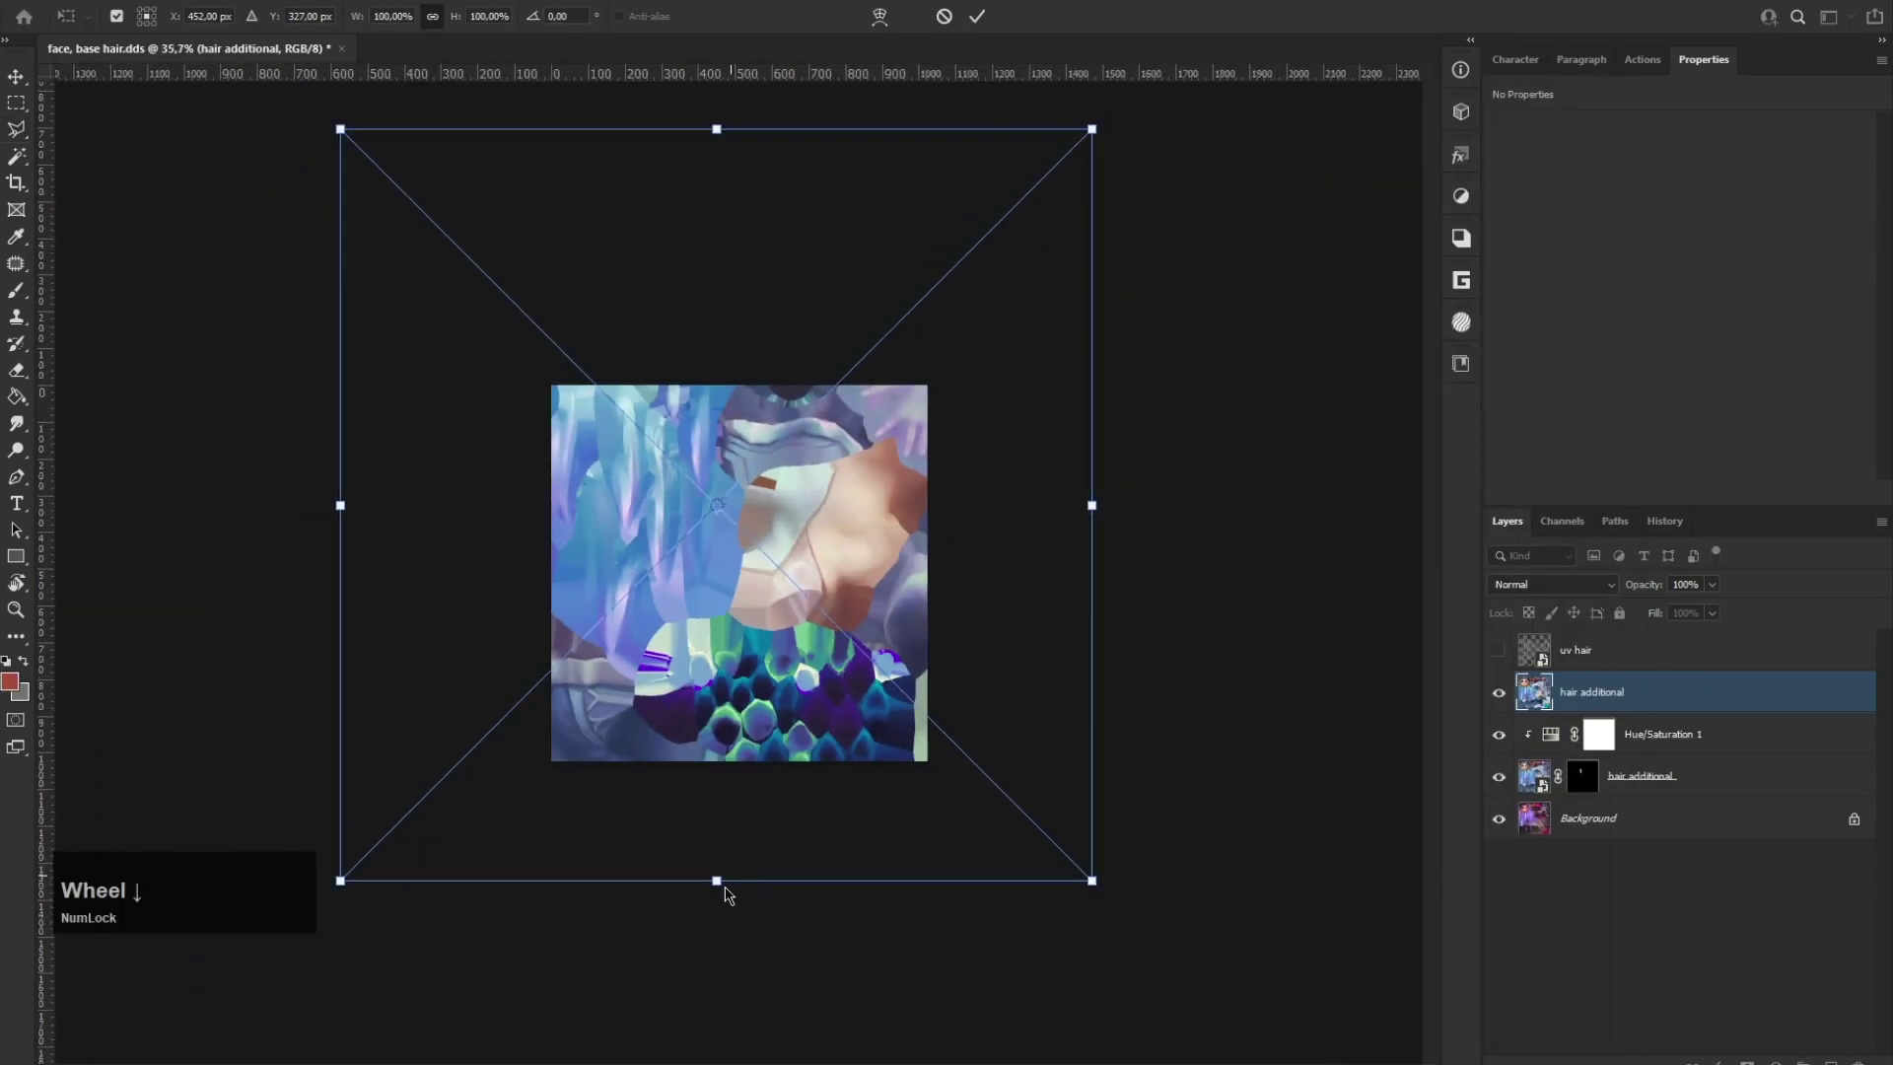
{"action": "left_click_drag", "start_coordinate": [727, 894], "coordinate": [717, 761]}
{"action": "left_click_drag", "start_coordinate": [722, 131], "coordinate": [734, 384]}
{"action": "key", "text": "Return"}
{"action": "scroll", "coordinate": [570, 360], "scroll_direction": "up", "scroll_amount": 3, "text": "alt"}
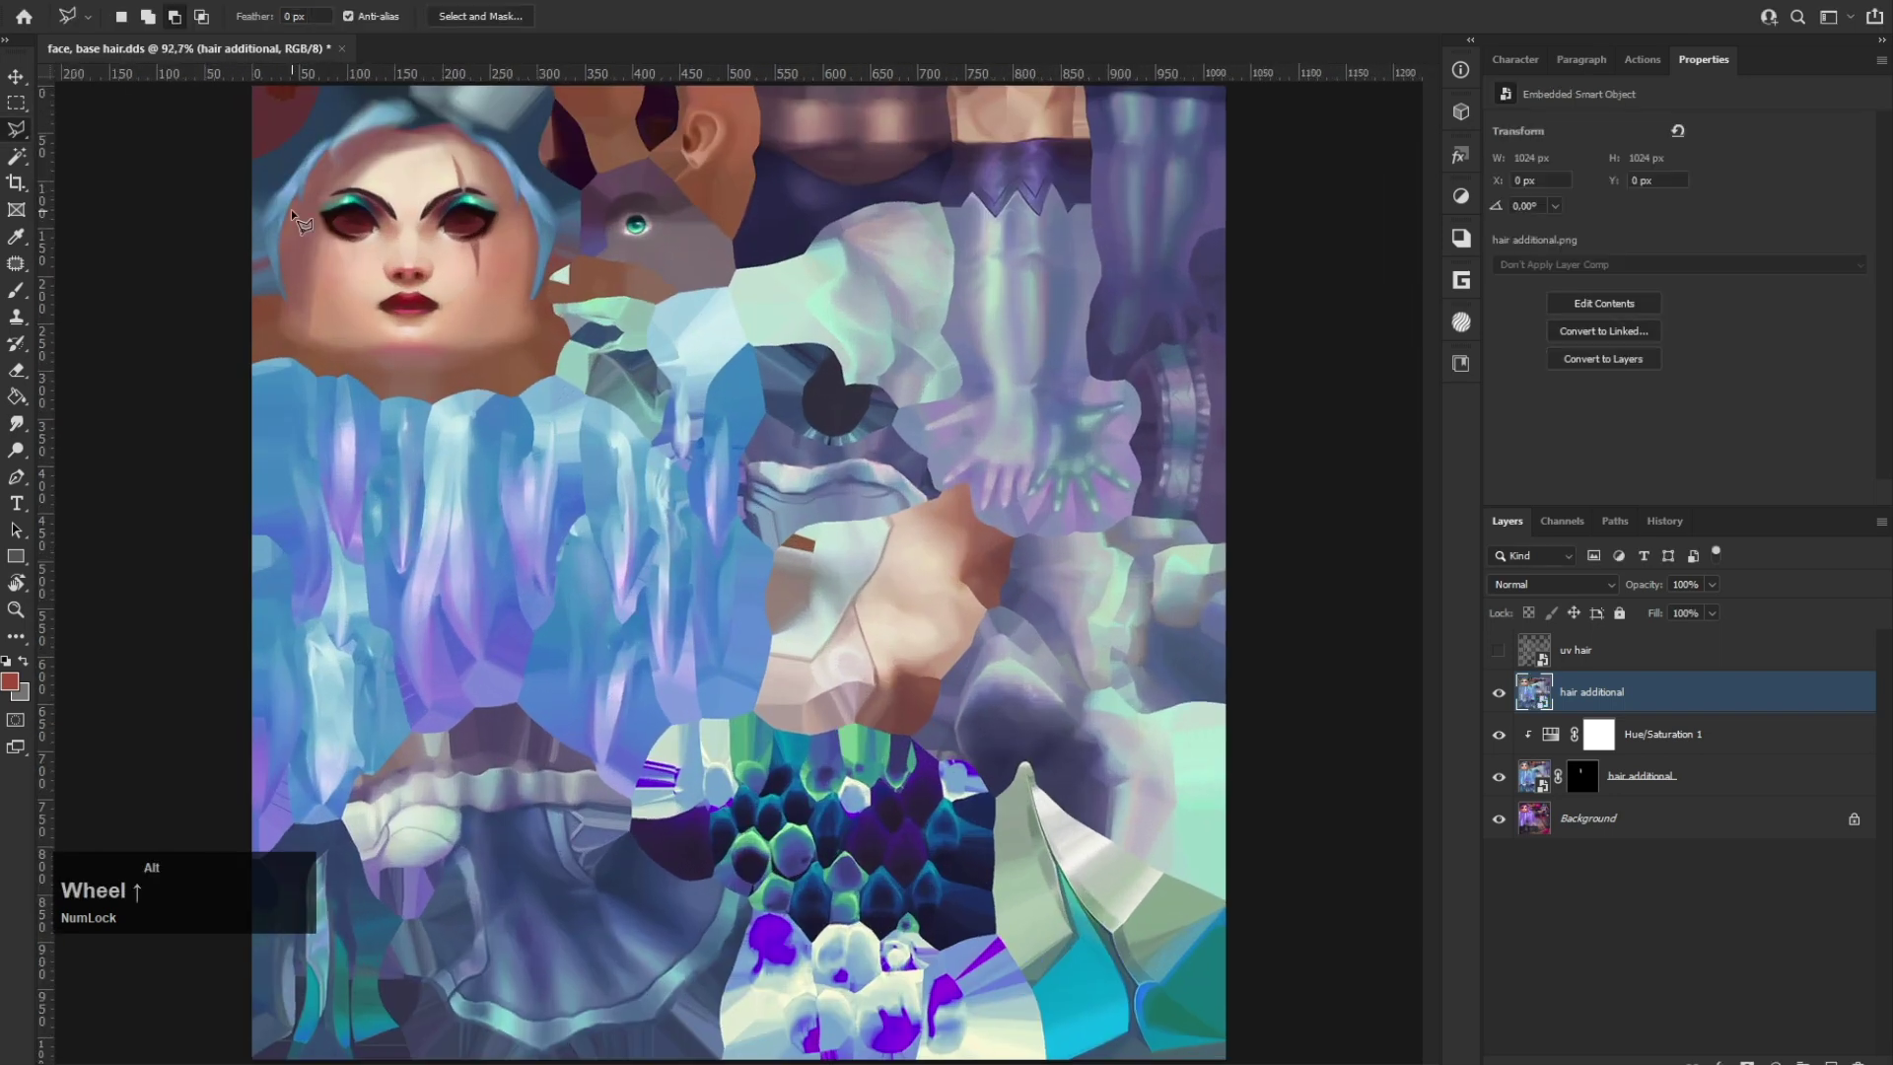
Step: Move the new hair additional layer directly above Background, clear any selection and show the uv hair layer
{"action": "left_click_drag", "start_coordinate": [1605, 696], "coordinate": [1583, 746]}
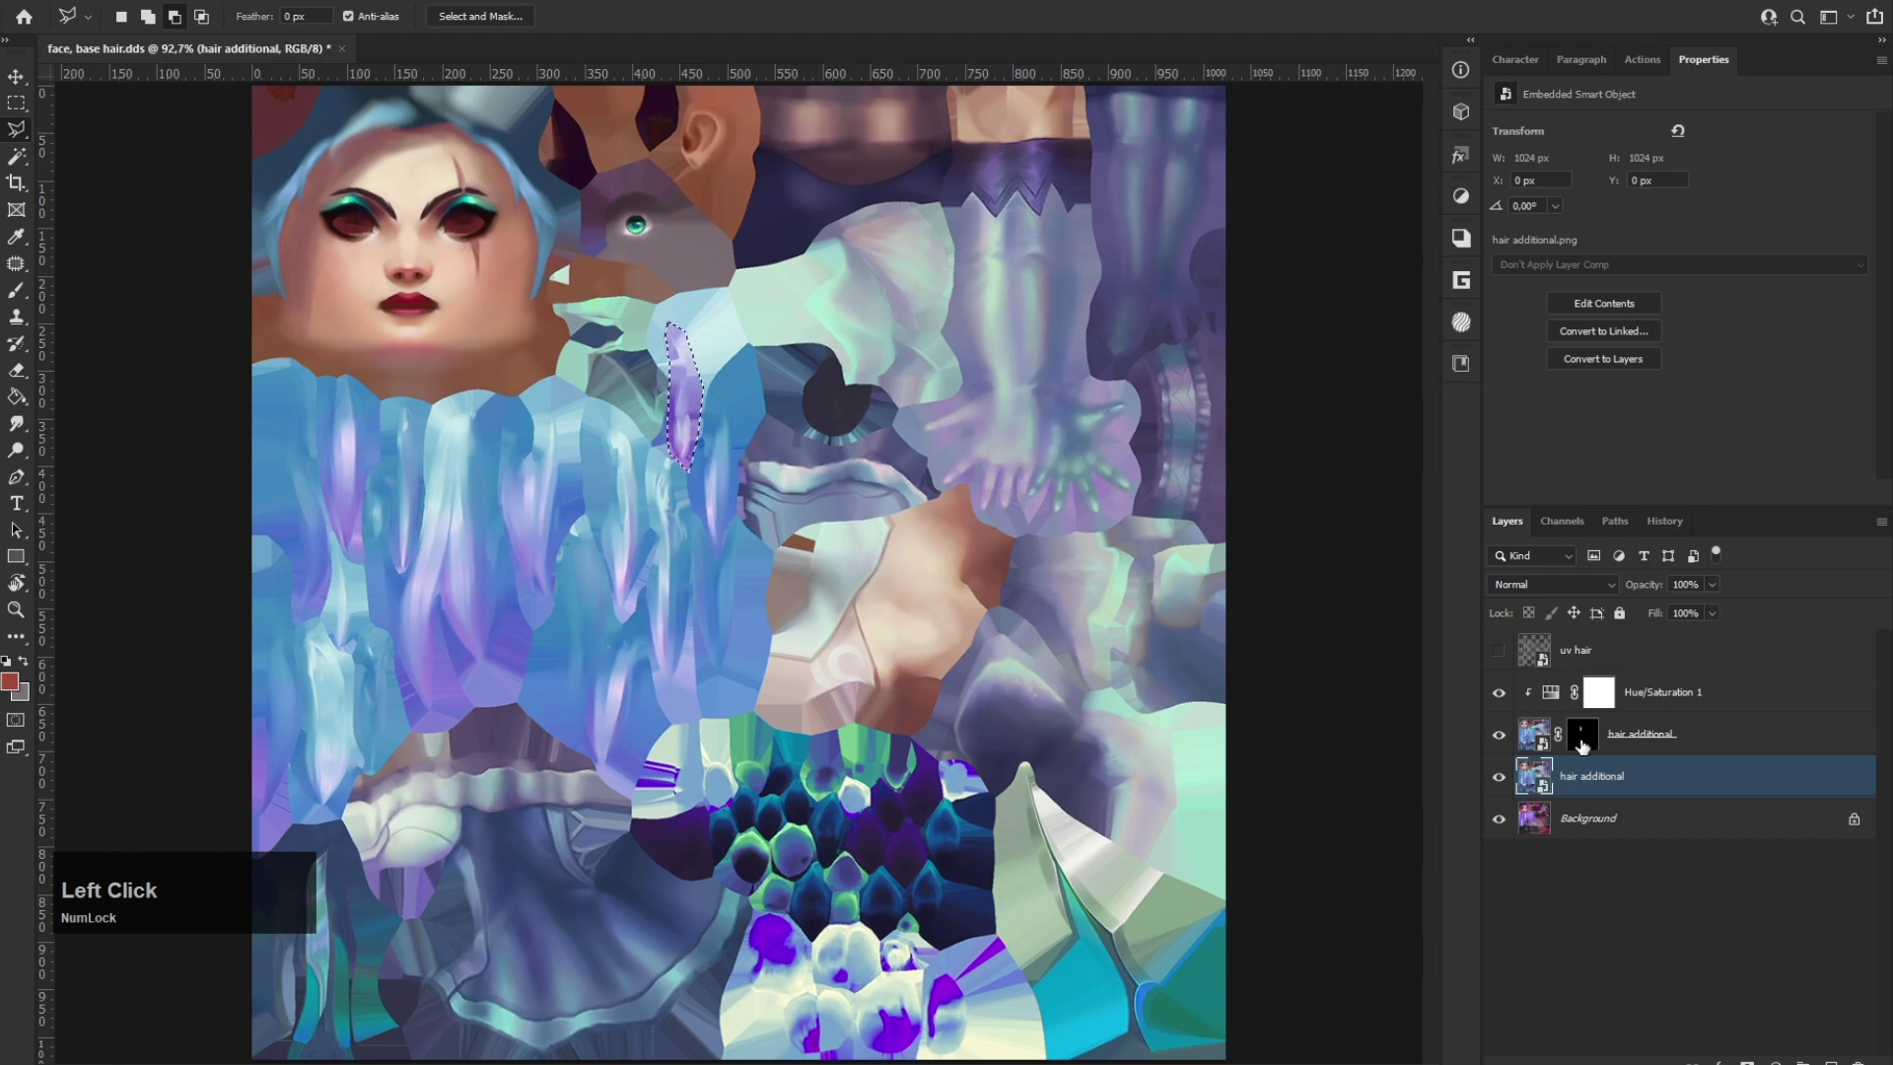
{"action": "key", "text": "ctrl+d"}
{"action": "left_click", "coordinate": [1498, 650]}
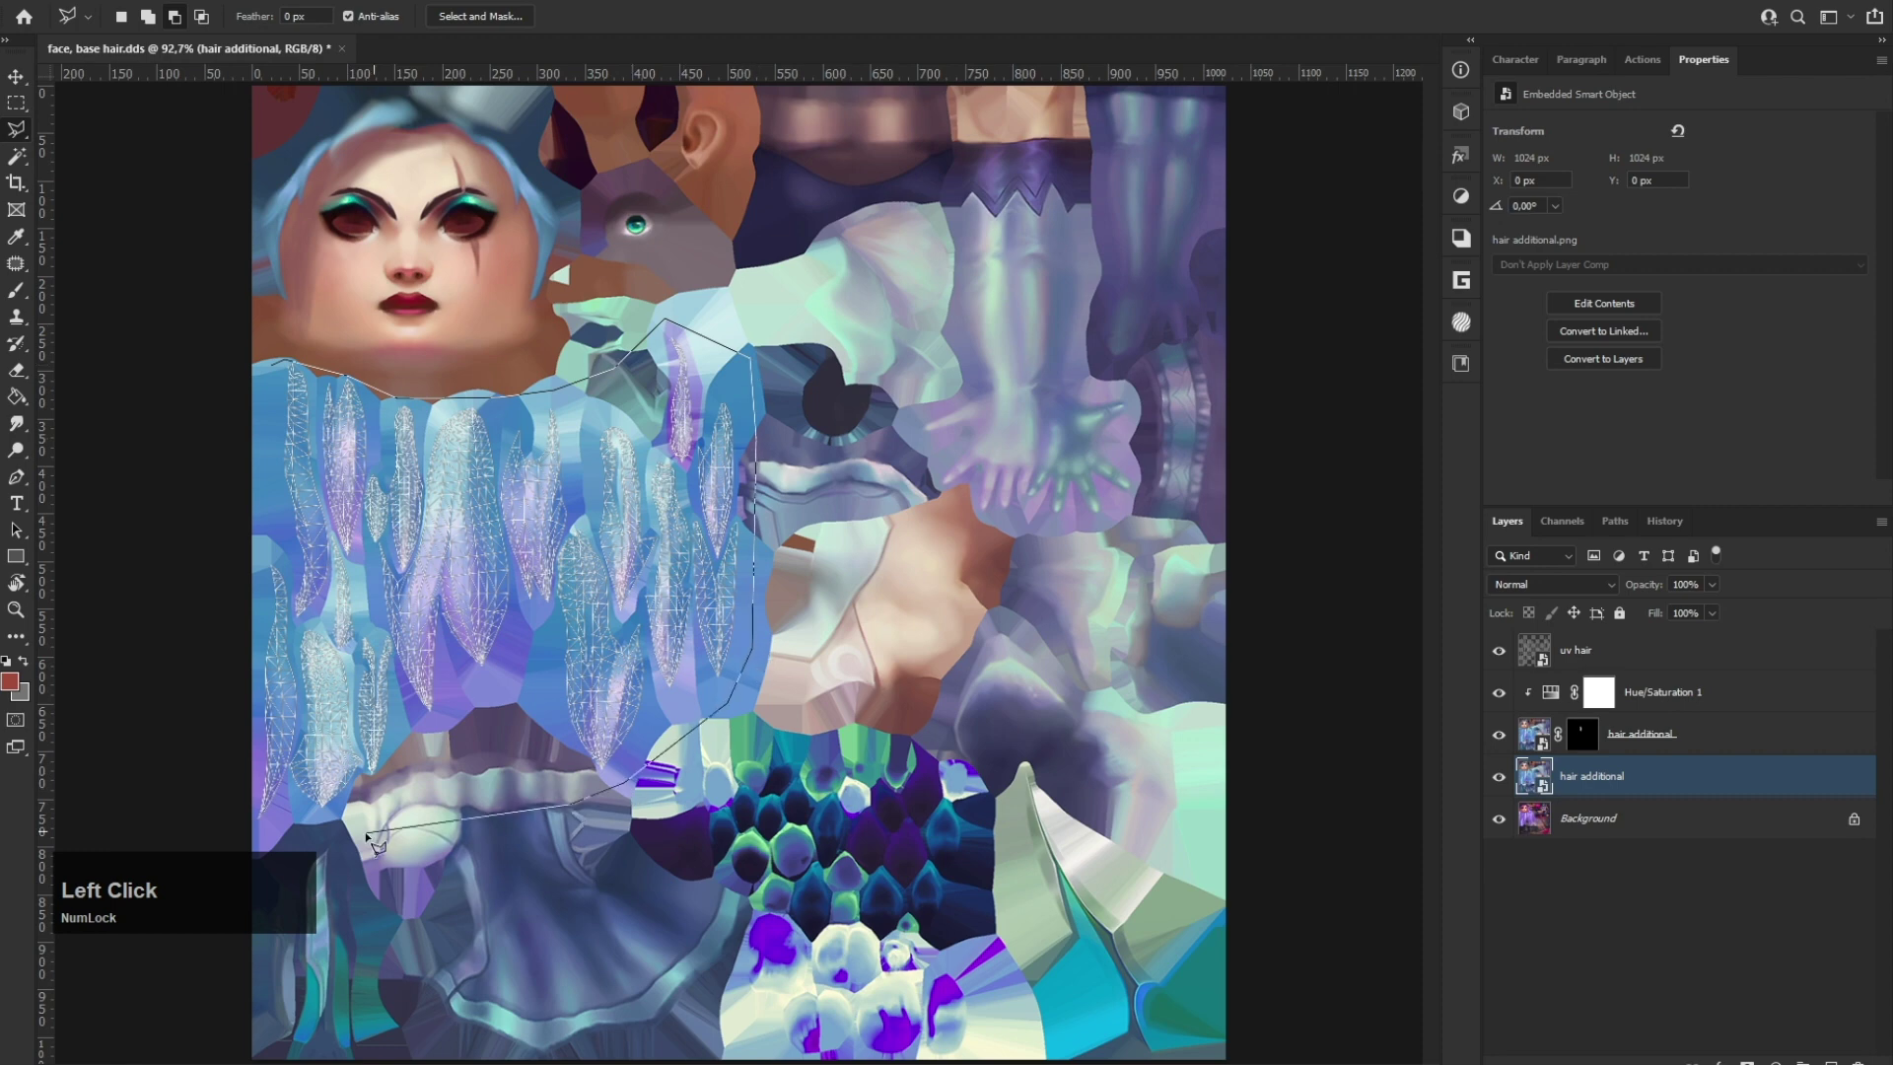
Step: Lasso the main hair area and mask the lower hair additional layer to everything outside it by inverting the mask
{"action": "left_click", "coordinate": [274, 367]}
{"action": "left_click", "coordinate": [1746, 1062]}
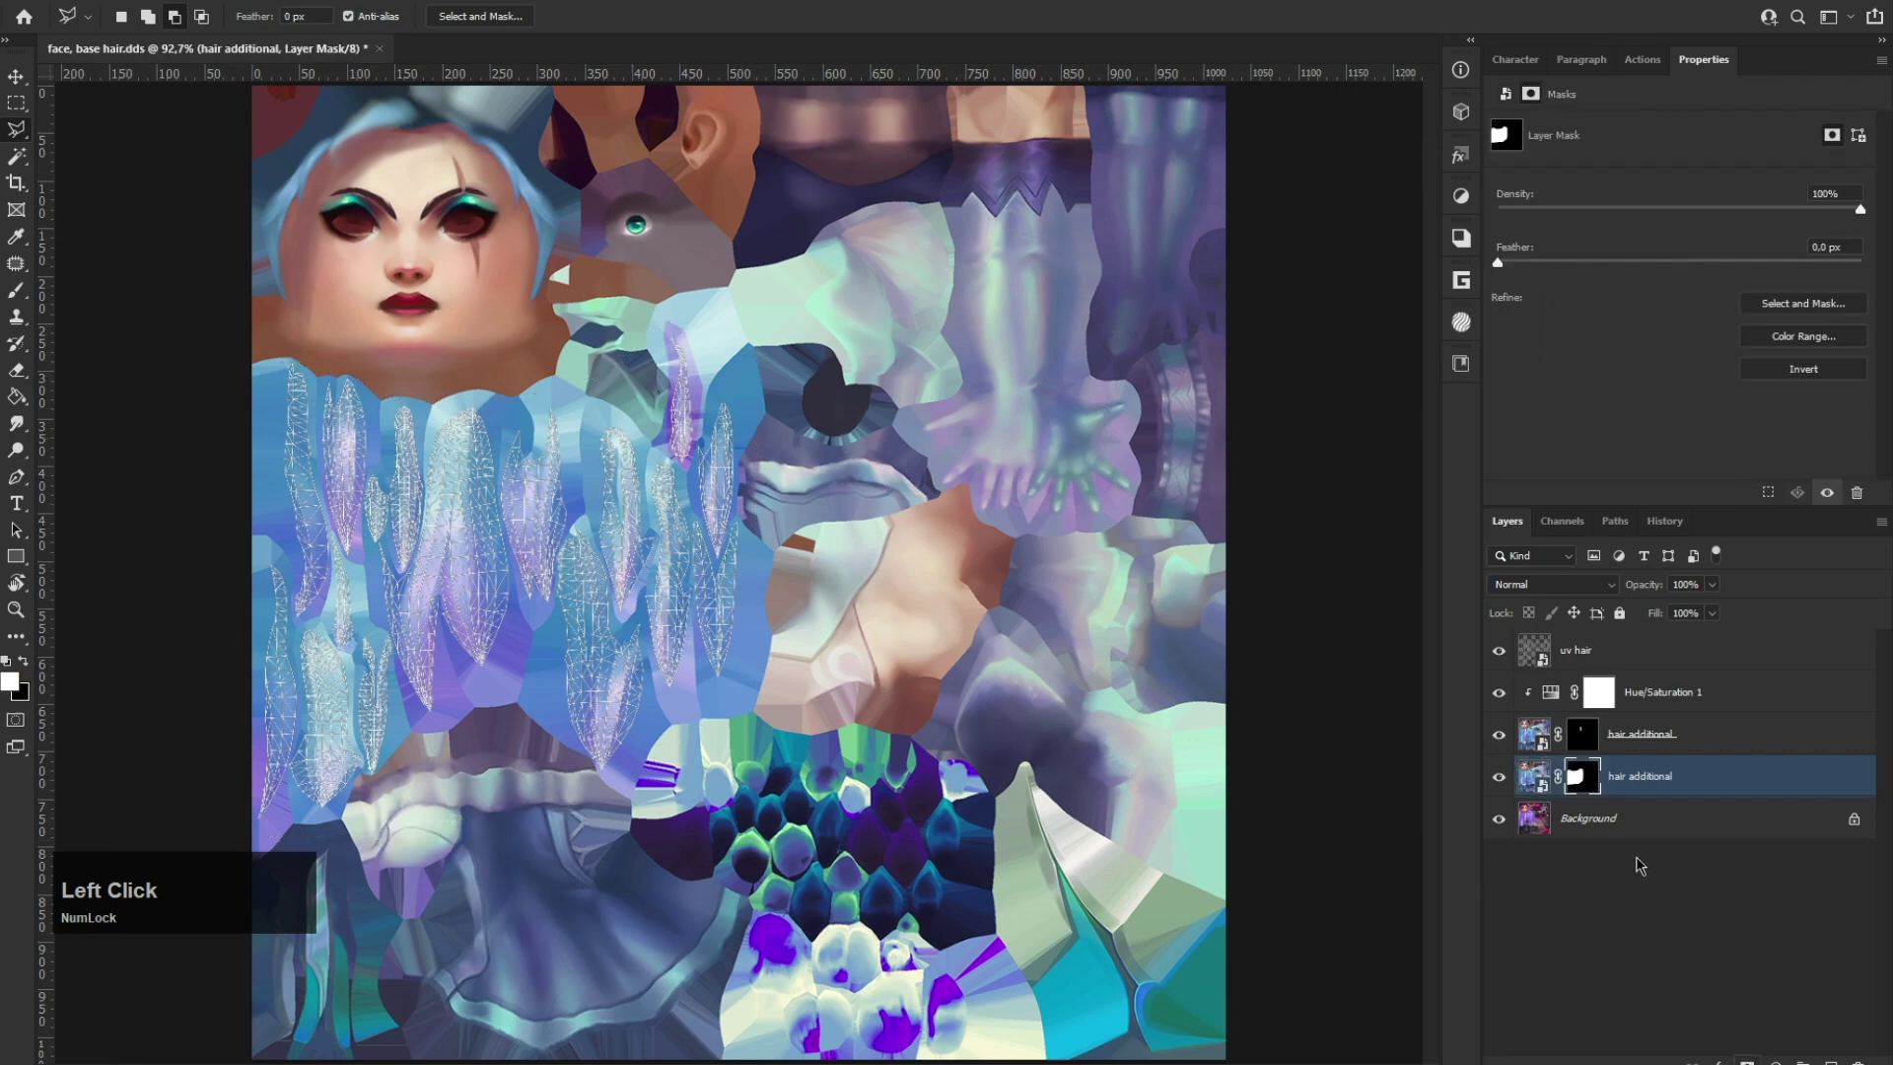
{"action": "key", "text": "ctrl+i"}
{"action": "key", "text": "d"}
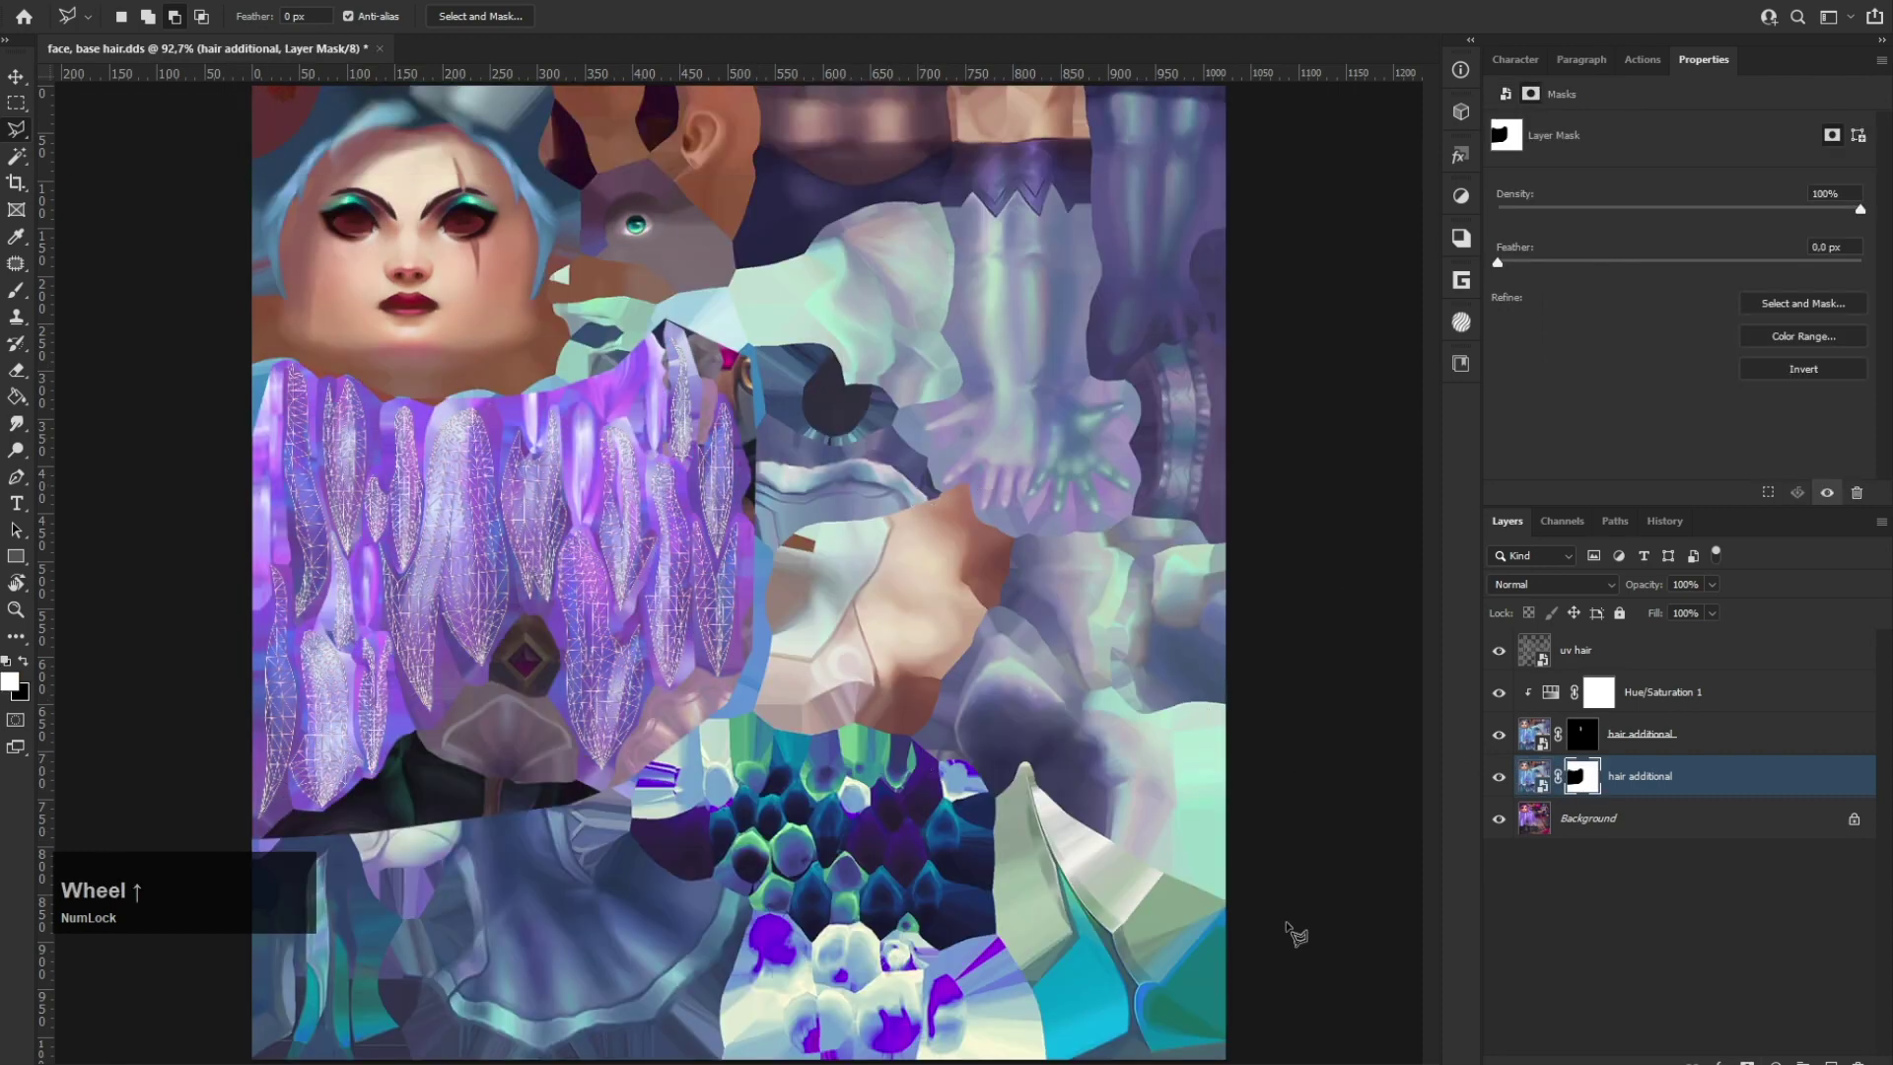
Step: Ready a small brush for the face, add an empty layer on top of the stack and delete the uv hair layer
{"action": "scroll", "coordinate": [621, 311], "scroll_direction": "up", "scroll_amount": 5}
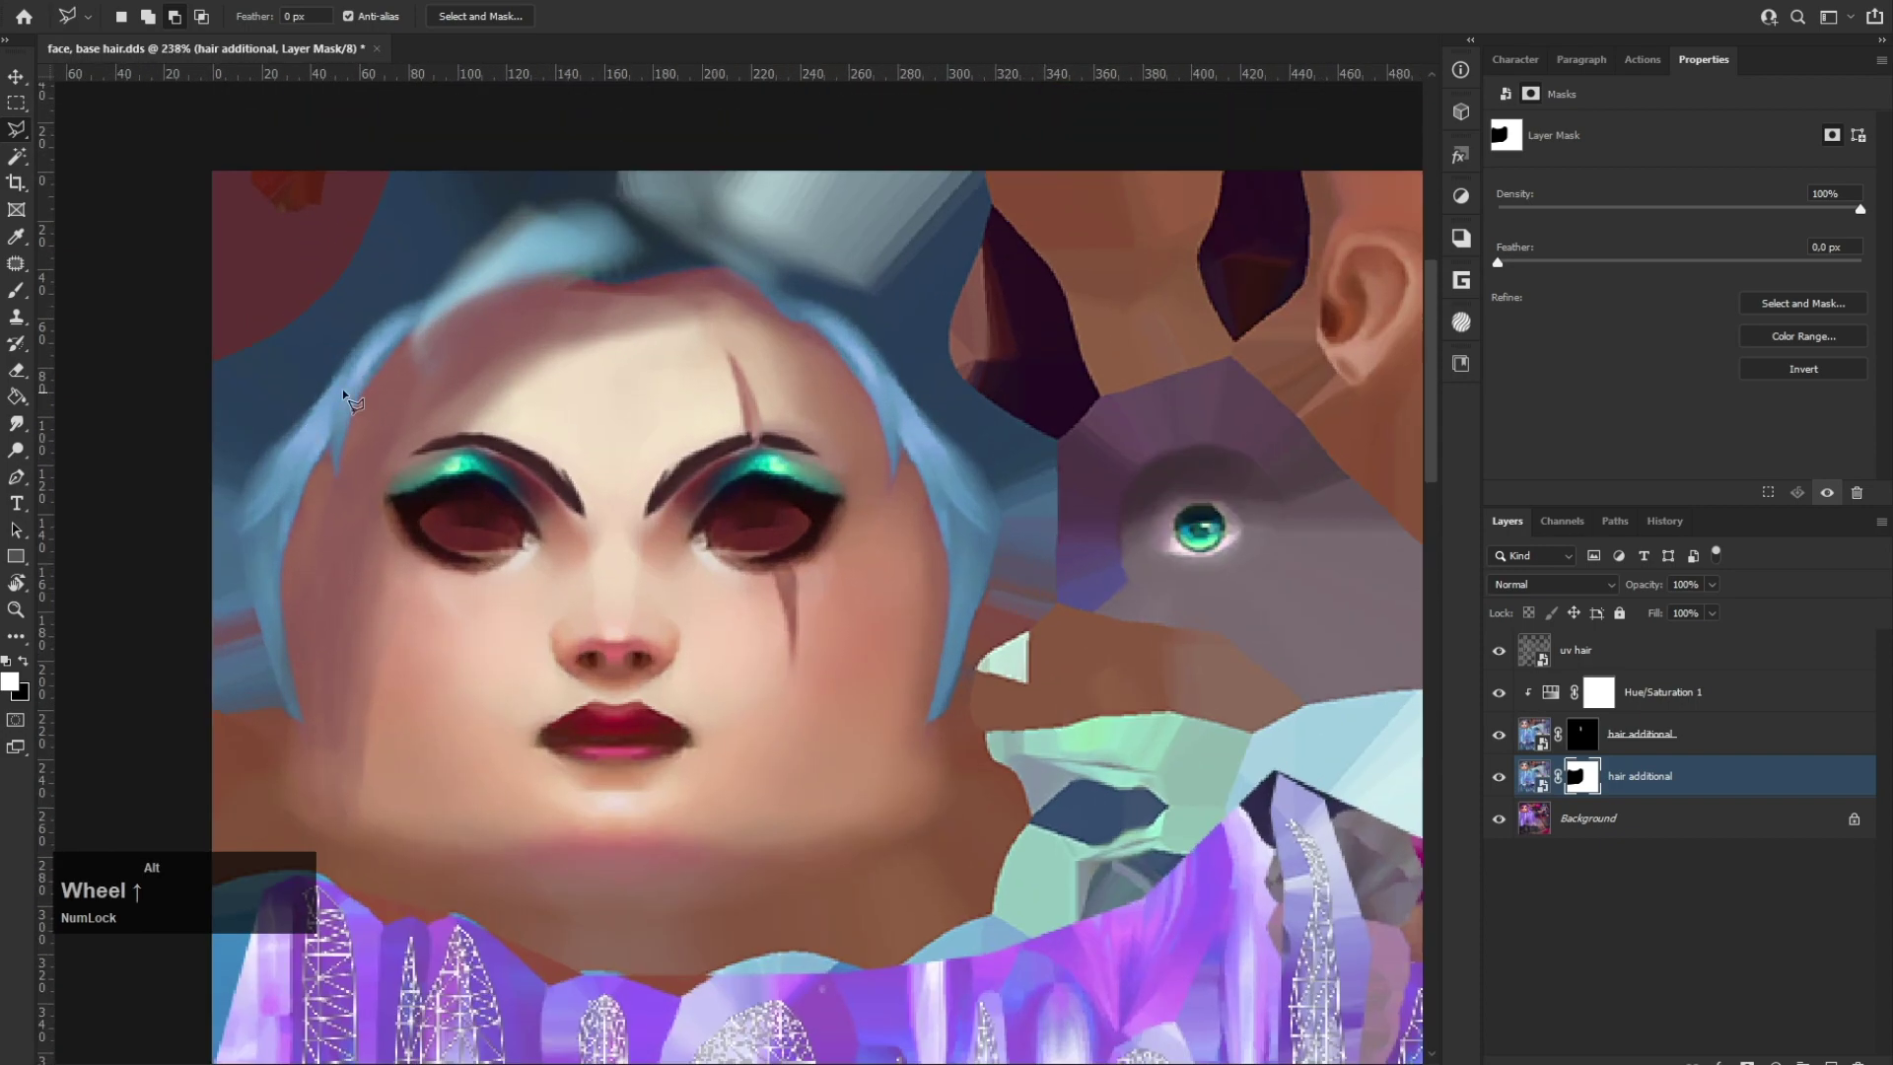
{"action": "key", "text": "v"}
{"action": "key", "text": "b"}
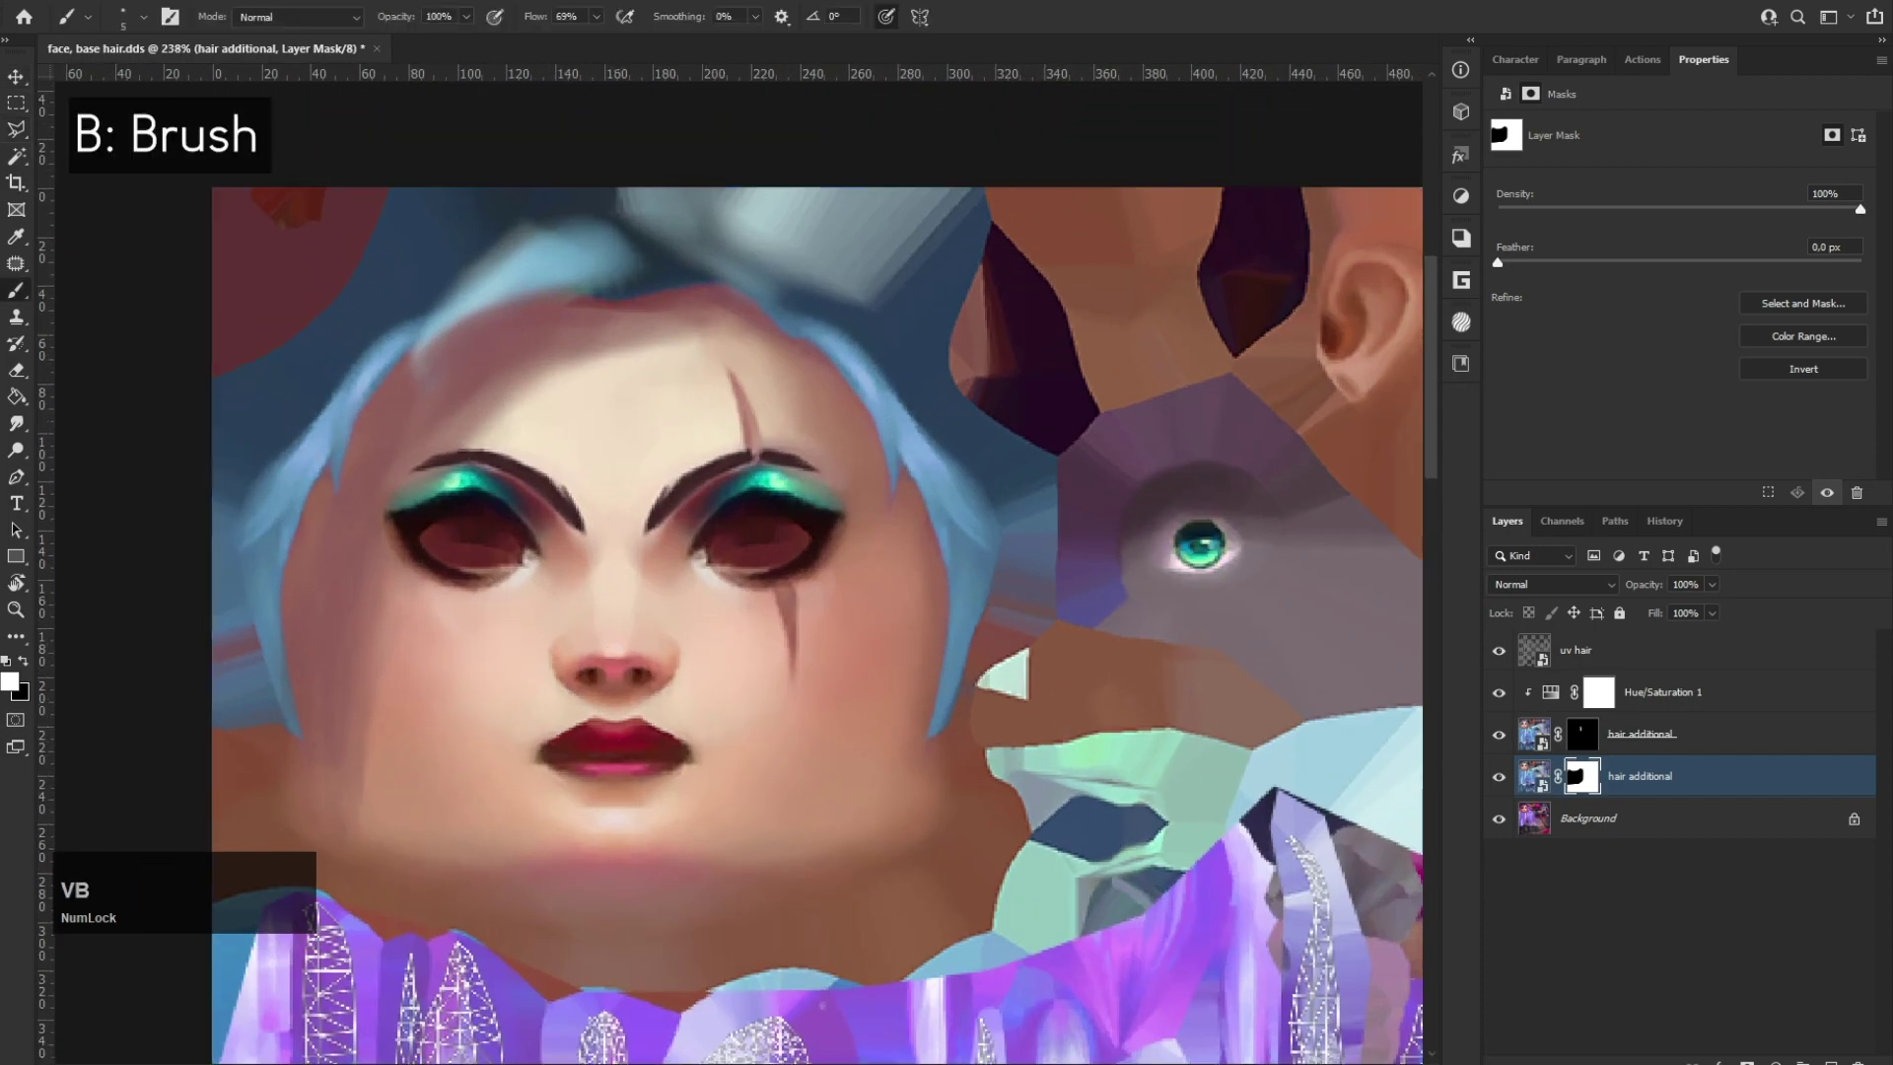
{"action": "left_click", "coordinate": [779, 314]}
{"action": "scroll", "coordinate": [537, 621], "scroll_direction": "up", "scroll_amount": 1, "text": "alt"}
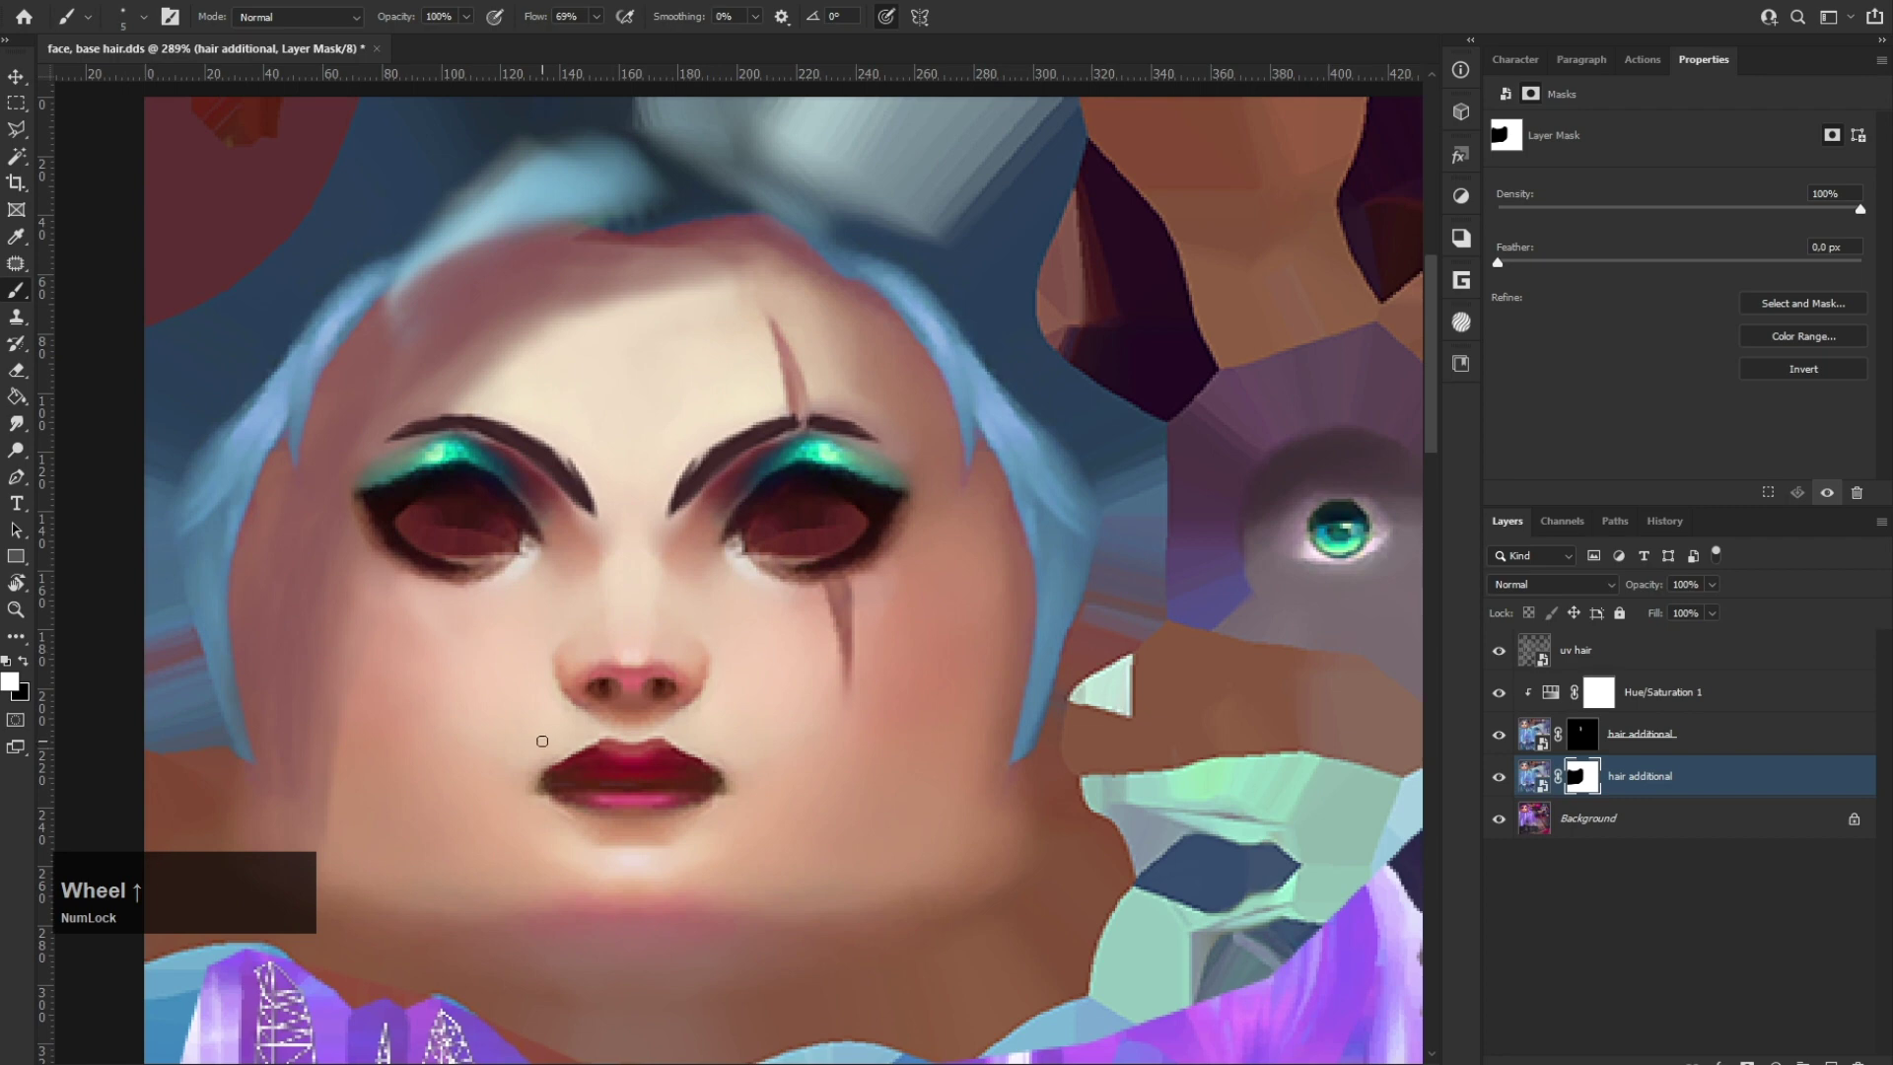
{"action": "scroll", "coordinate": [542, 740], "scroll_direction": "down", "scroll_amount": 1}
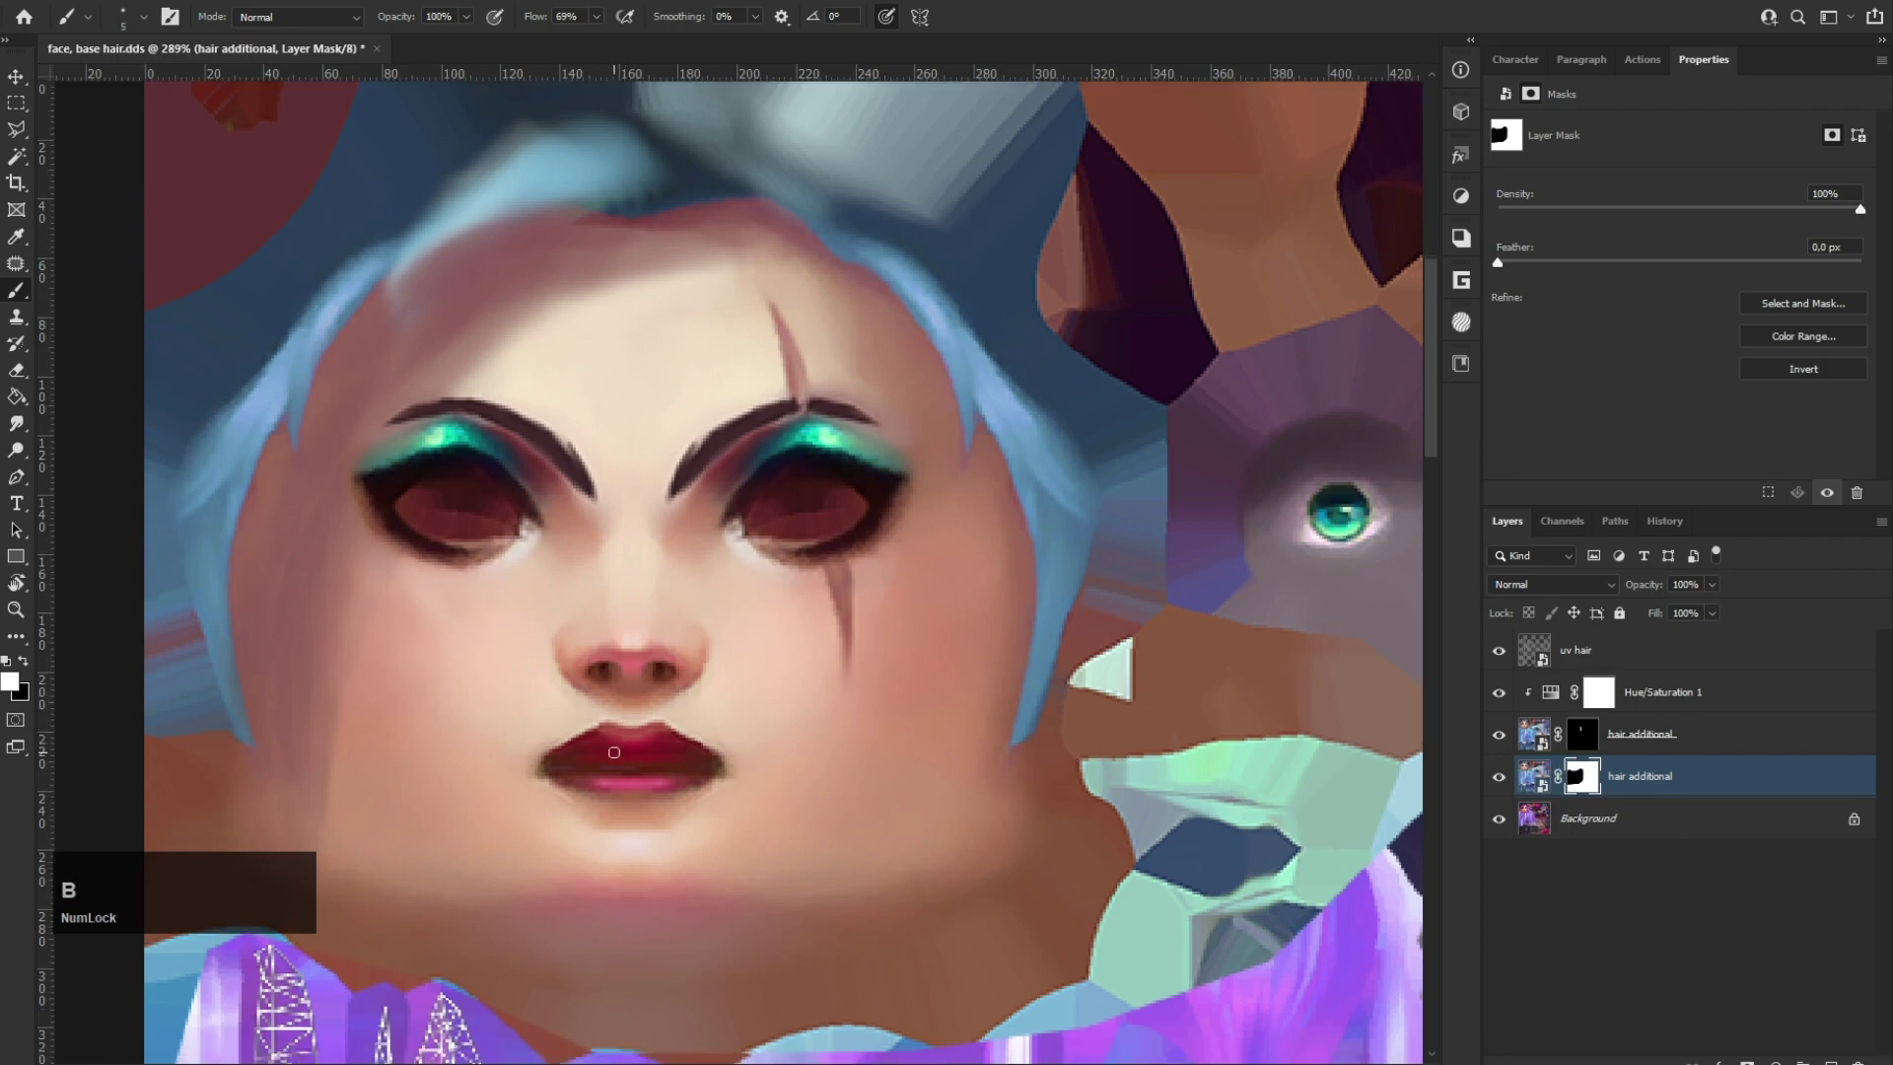
{"action": "right_click_drag", "start_coordinate": [614, 752], "coordinate": [626, 752], "text": "alt"}
{"action": "scroll", "coordinate": [577, 762], "scroll_direction": "up", "scroll_amount": 1, "text": "alt"}
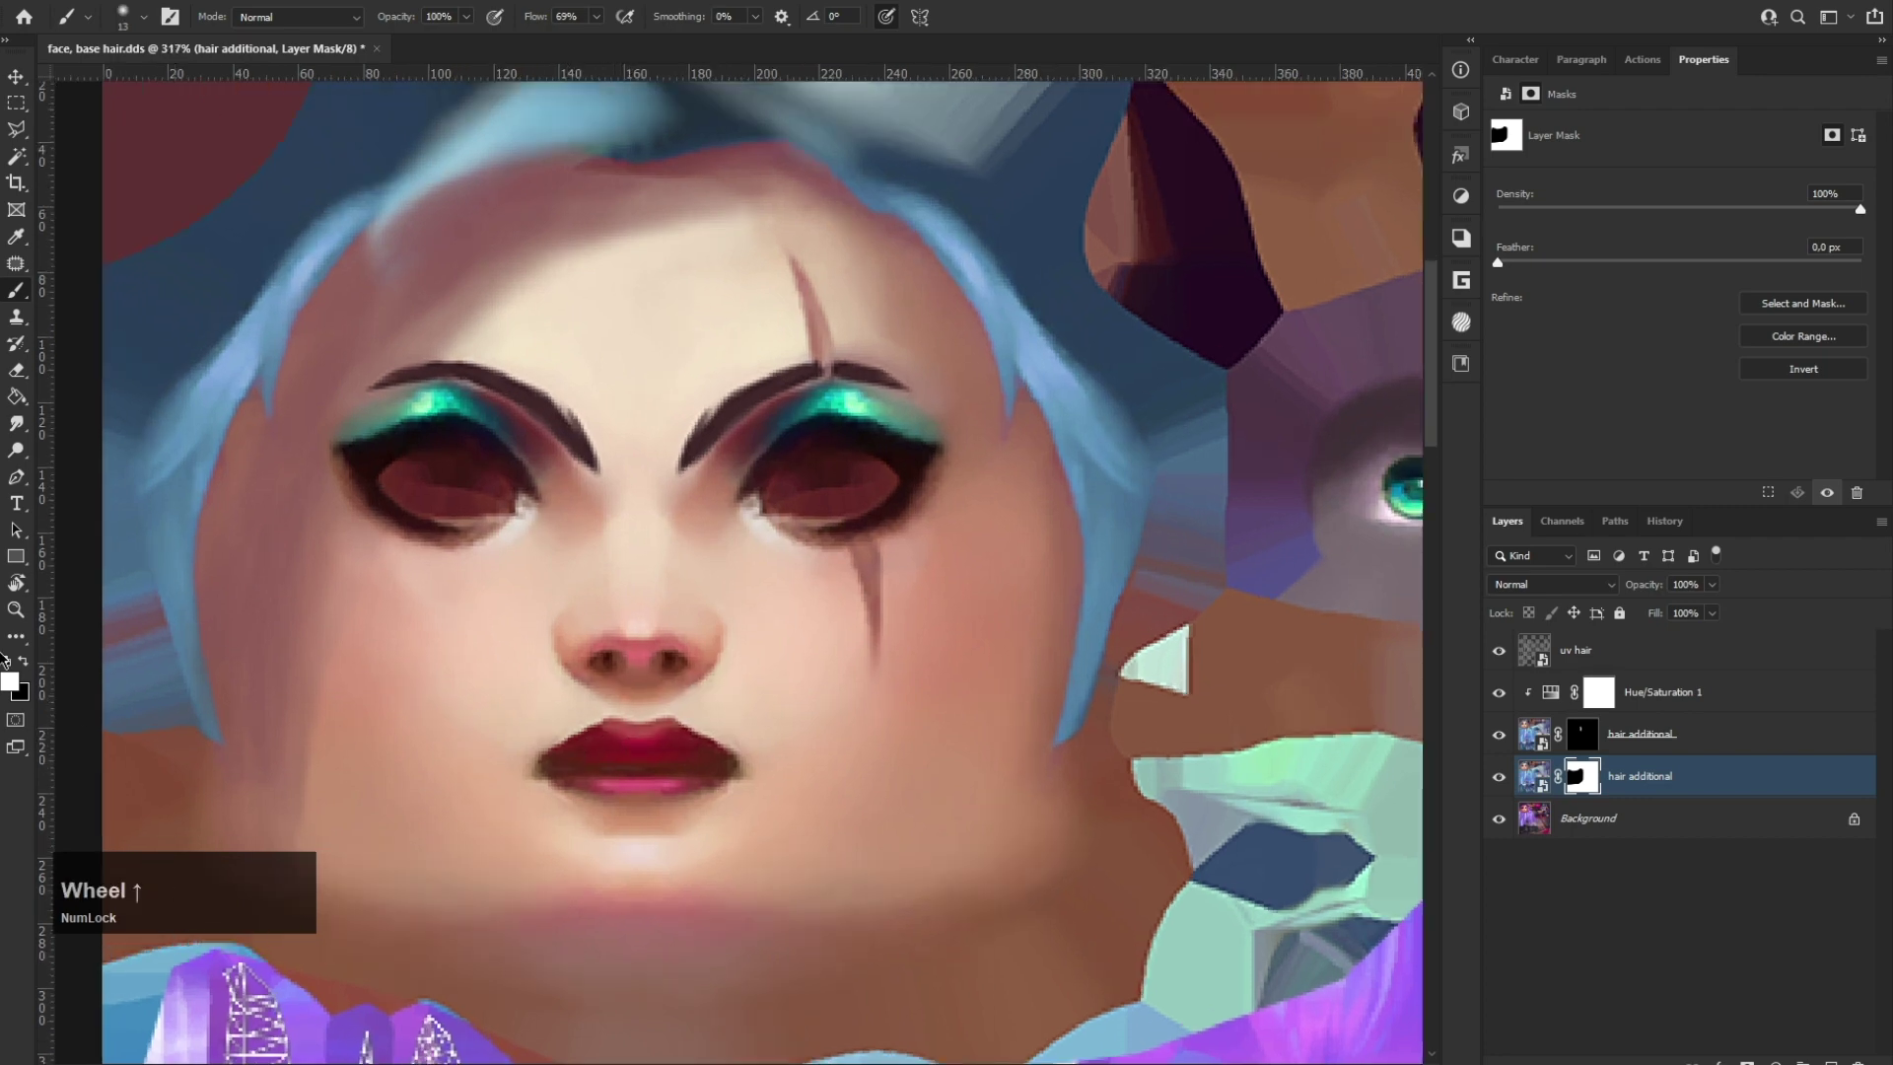
{"action": "left_click", "coordinate": [1650, 666]}
{"action": "left_click", "coordinate": [1830, 1061]}
{"action": "left_click", "coordinate": [1651, 706]}
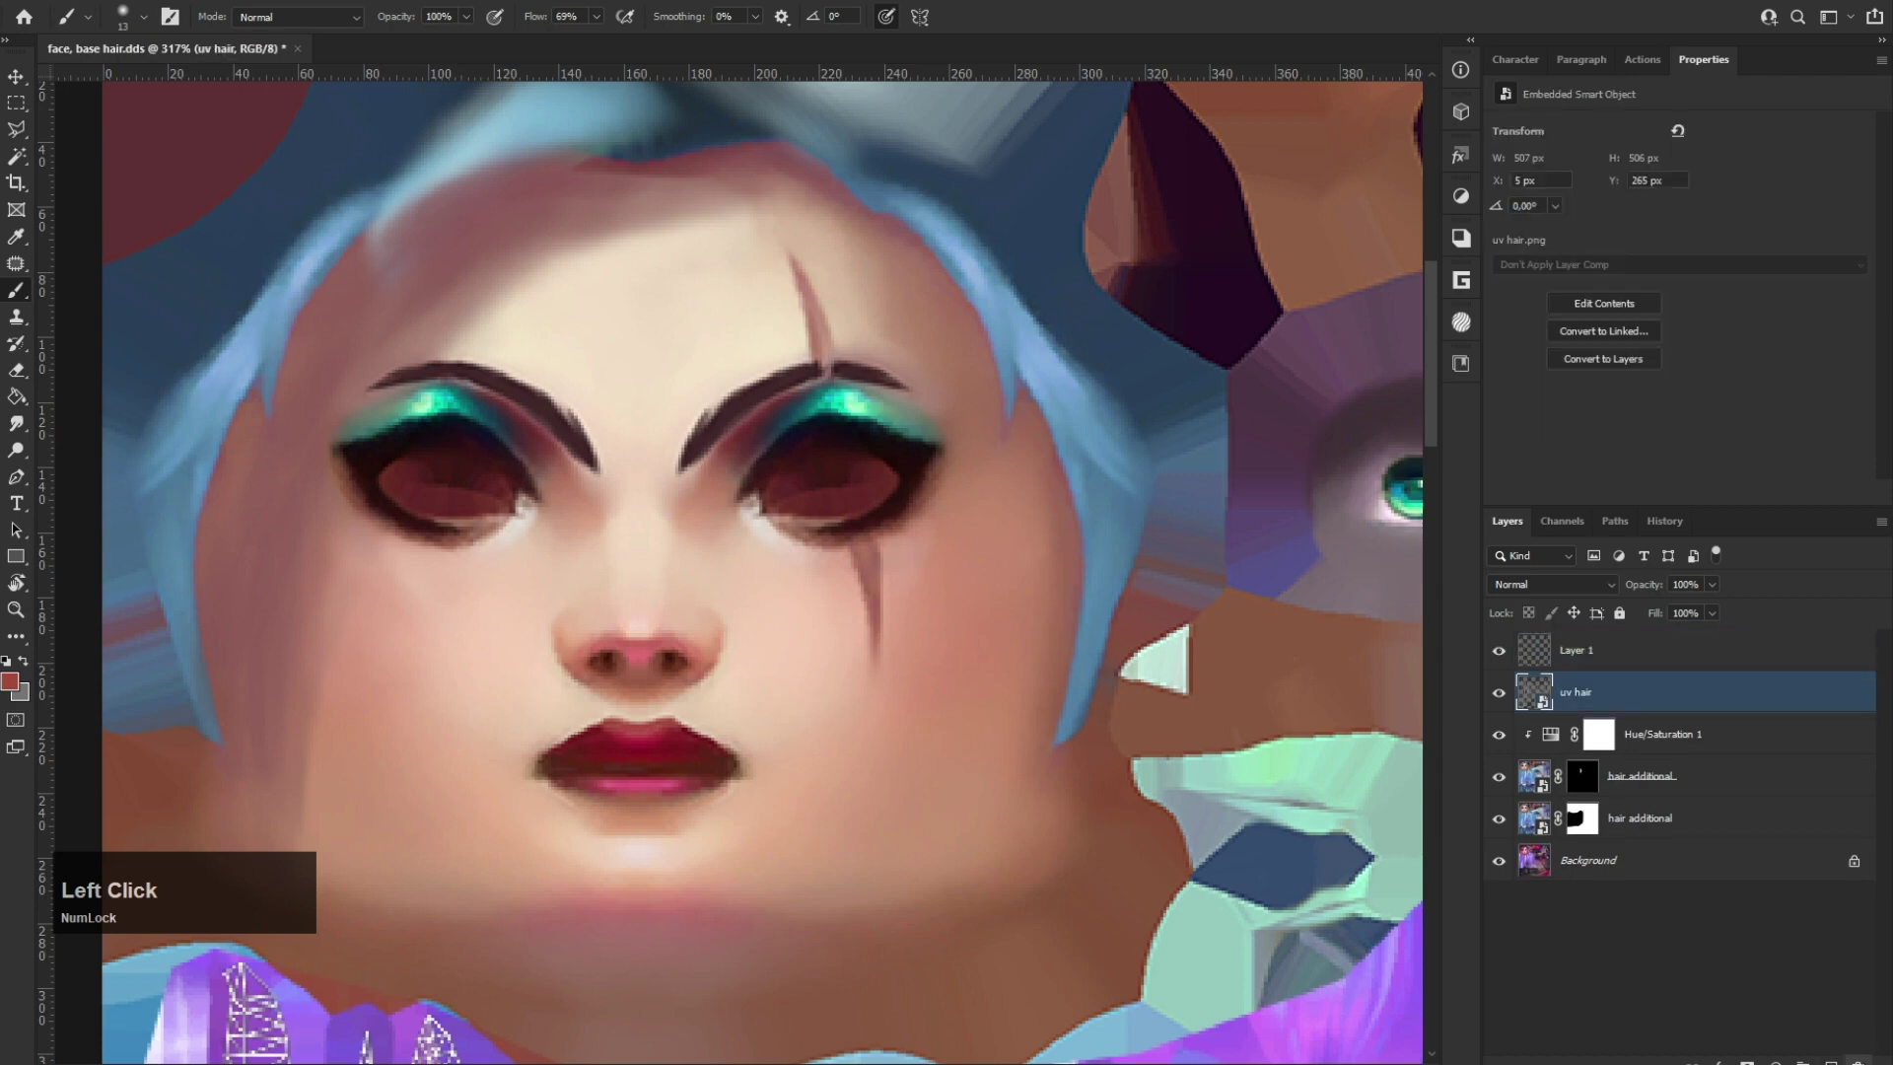
{"action": "key", "text": "Delete"}
Step: Paint the lips solid black on Layer 1 and set that layer to Color blend mode at 71% opacity
{"action": "scroll", "coordinate": [562, 769], "scroll_direction": "up", "scroll_amount": 4, "text": "alt"}
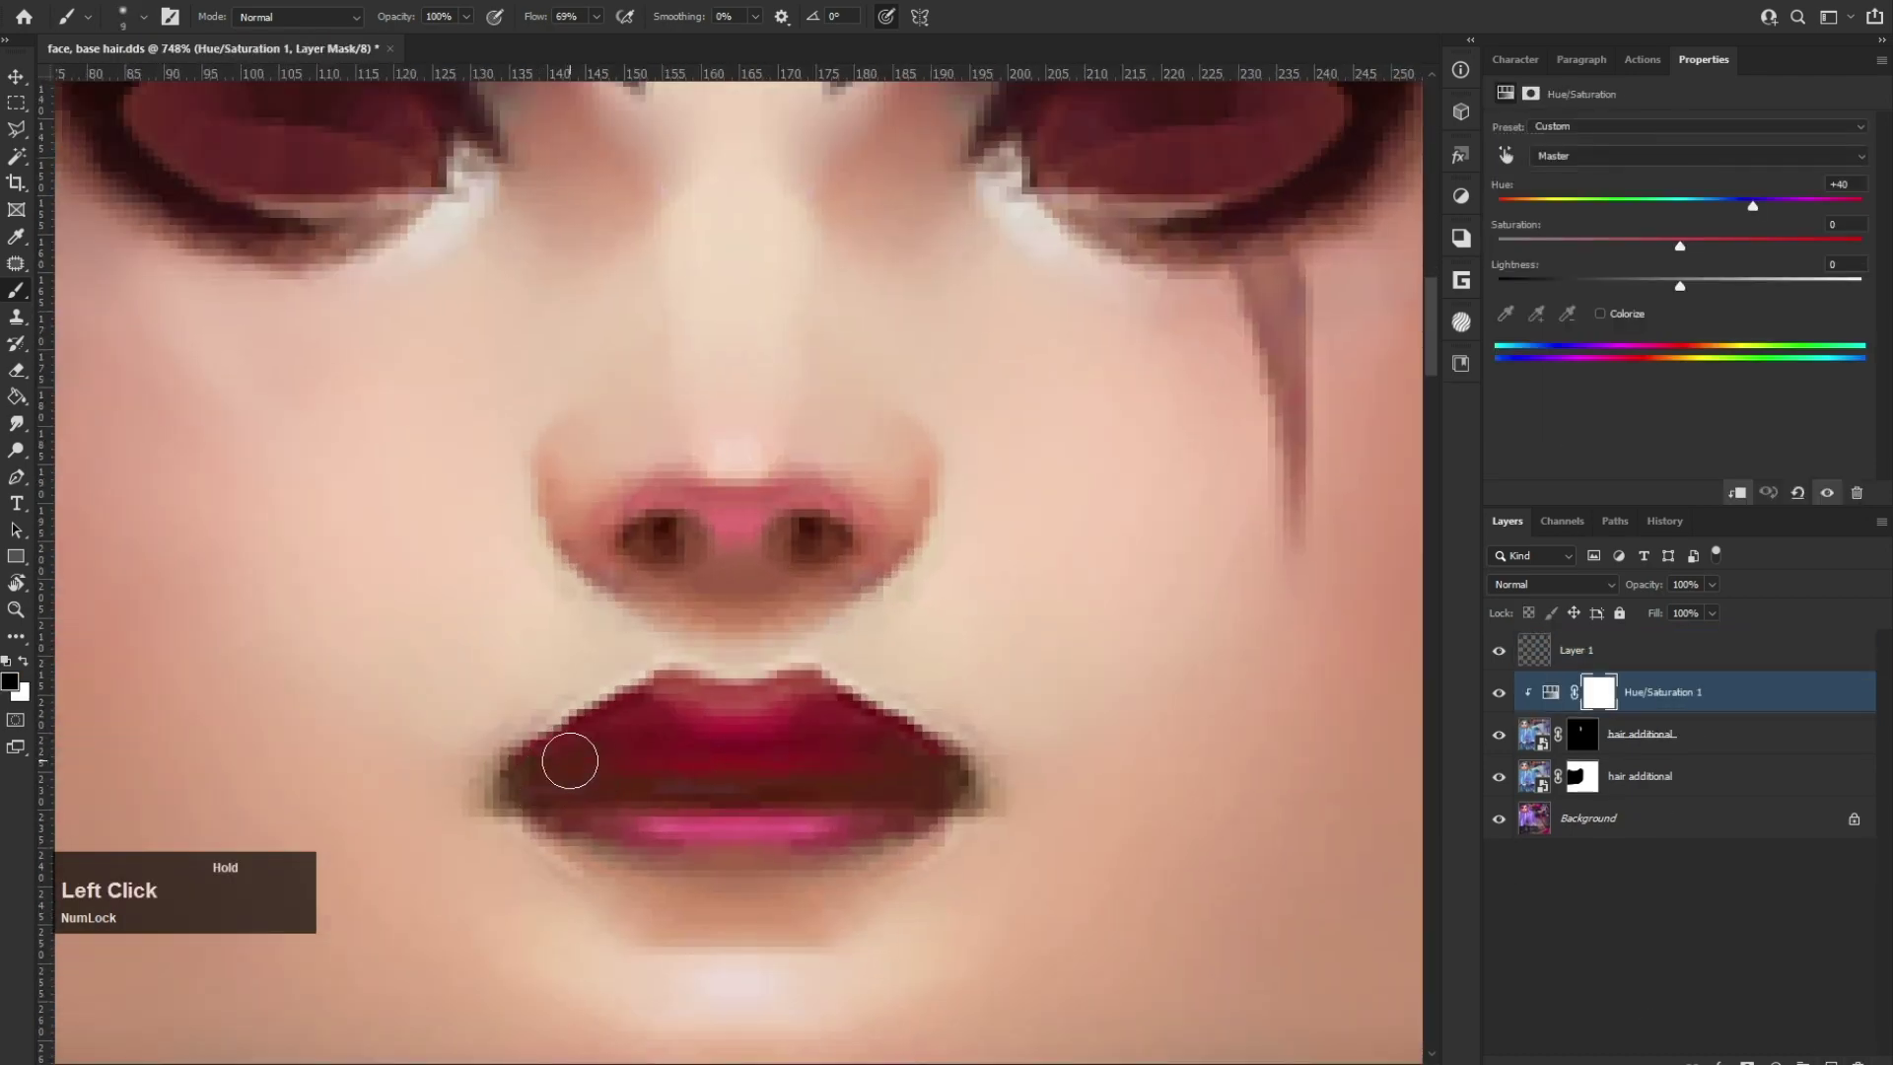
{"action": "left_click", "coordinate": [1532, 654]}
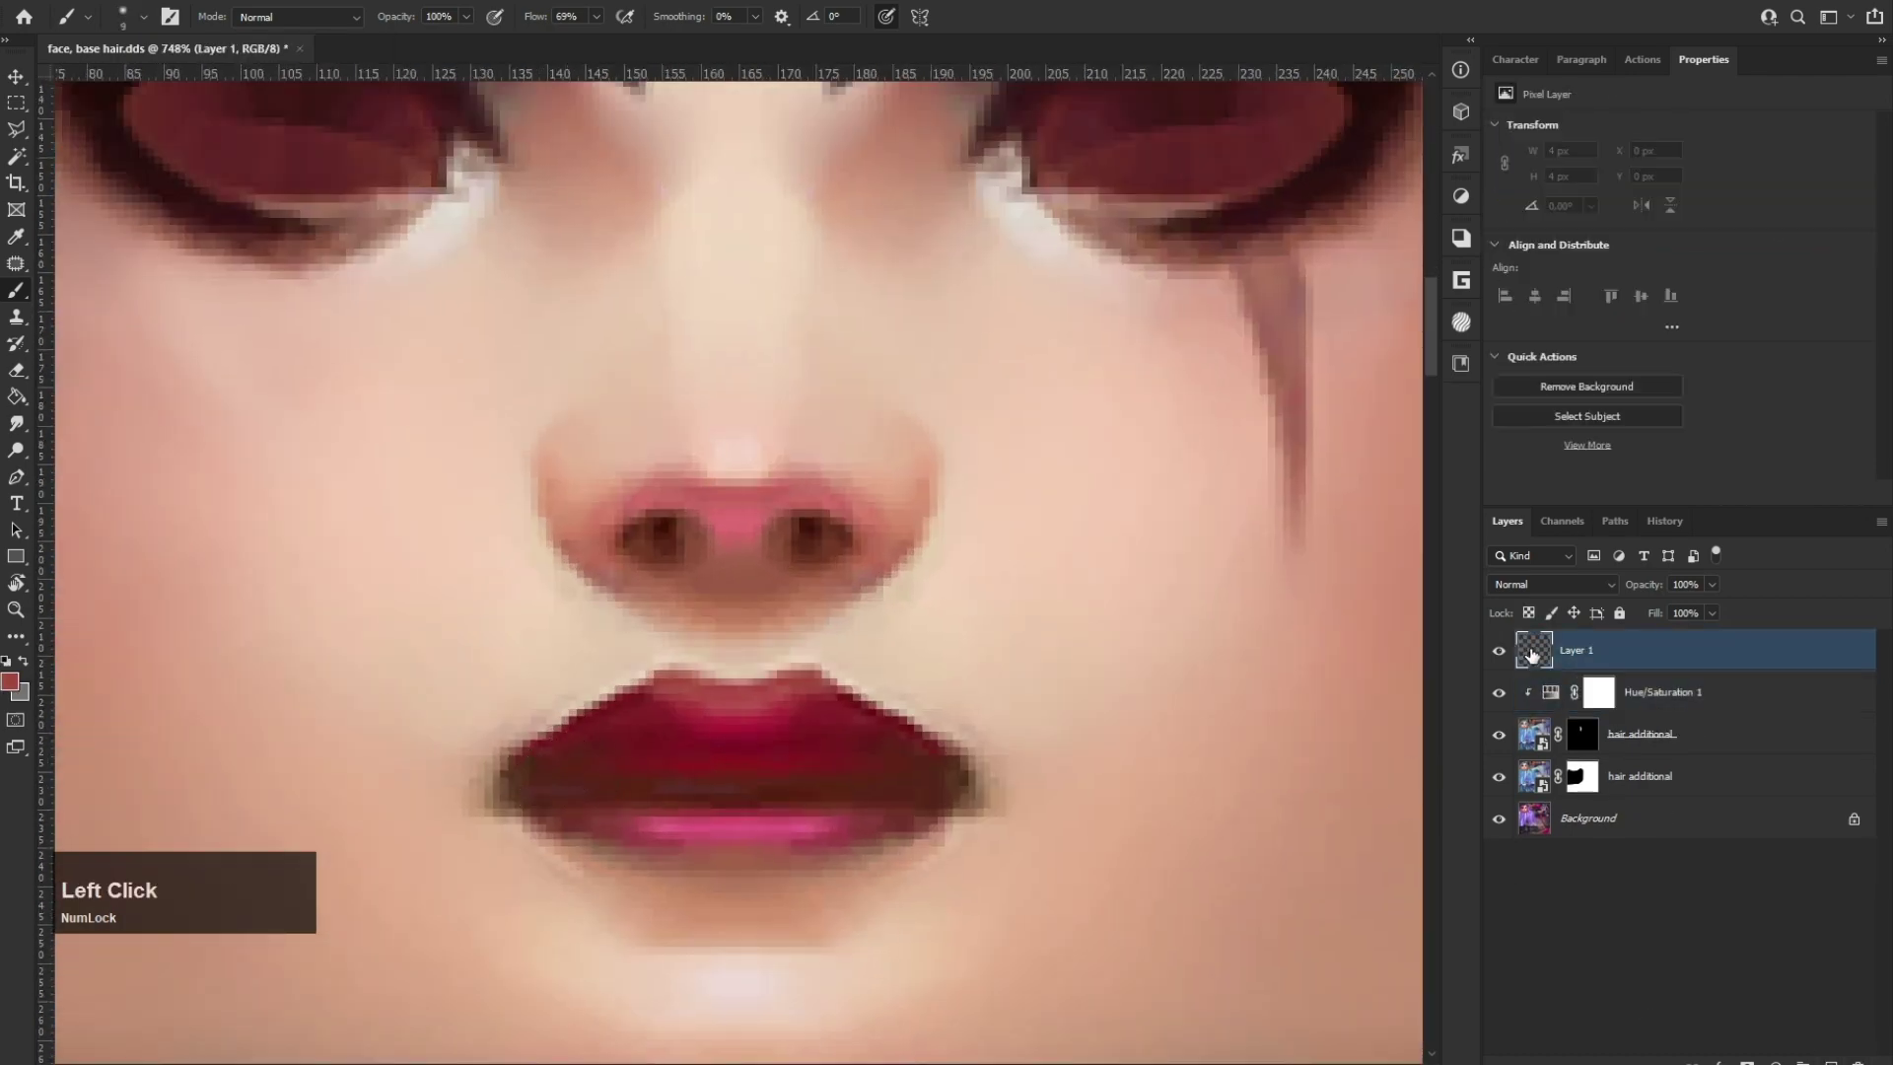
{"action": "mouse_move", "coordinate": [601, 744]}
{"action": "left_mouse_down"}
{"action": "mouse_move", "coordinate": [537, 773]}
{"action": "mouse_move", "coordinate": [663, 689]}
{"action": "mouse_move", "coordinate": [790, 689]}
{"action": "mouse_move", "coordinate": [900, 759]}
{"action": "mouse_move", "coordinate": [891, 802]}
{"action": "mouse_move", "coordinate": [621, 824]}
{"action": "mouse_move", "coordinate": [647, 790]}
{"action": "mouse_move", "coordinate": [750, 752]}
{"action": "mouse_move", "coordinate": [888, 786]}
{"action": "mouse_move", "coordinate": [701, 807]}
{"action": "left_mouse_up"}
{"action": "key", "text": "d"}
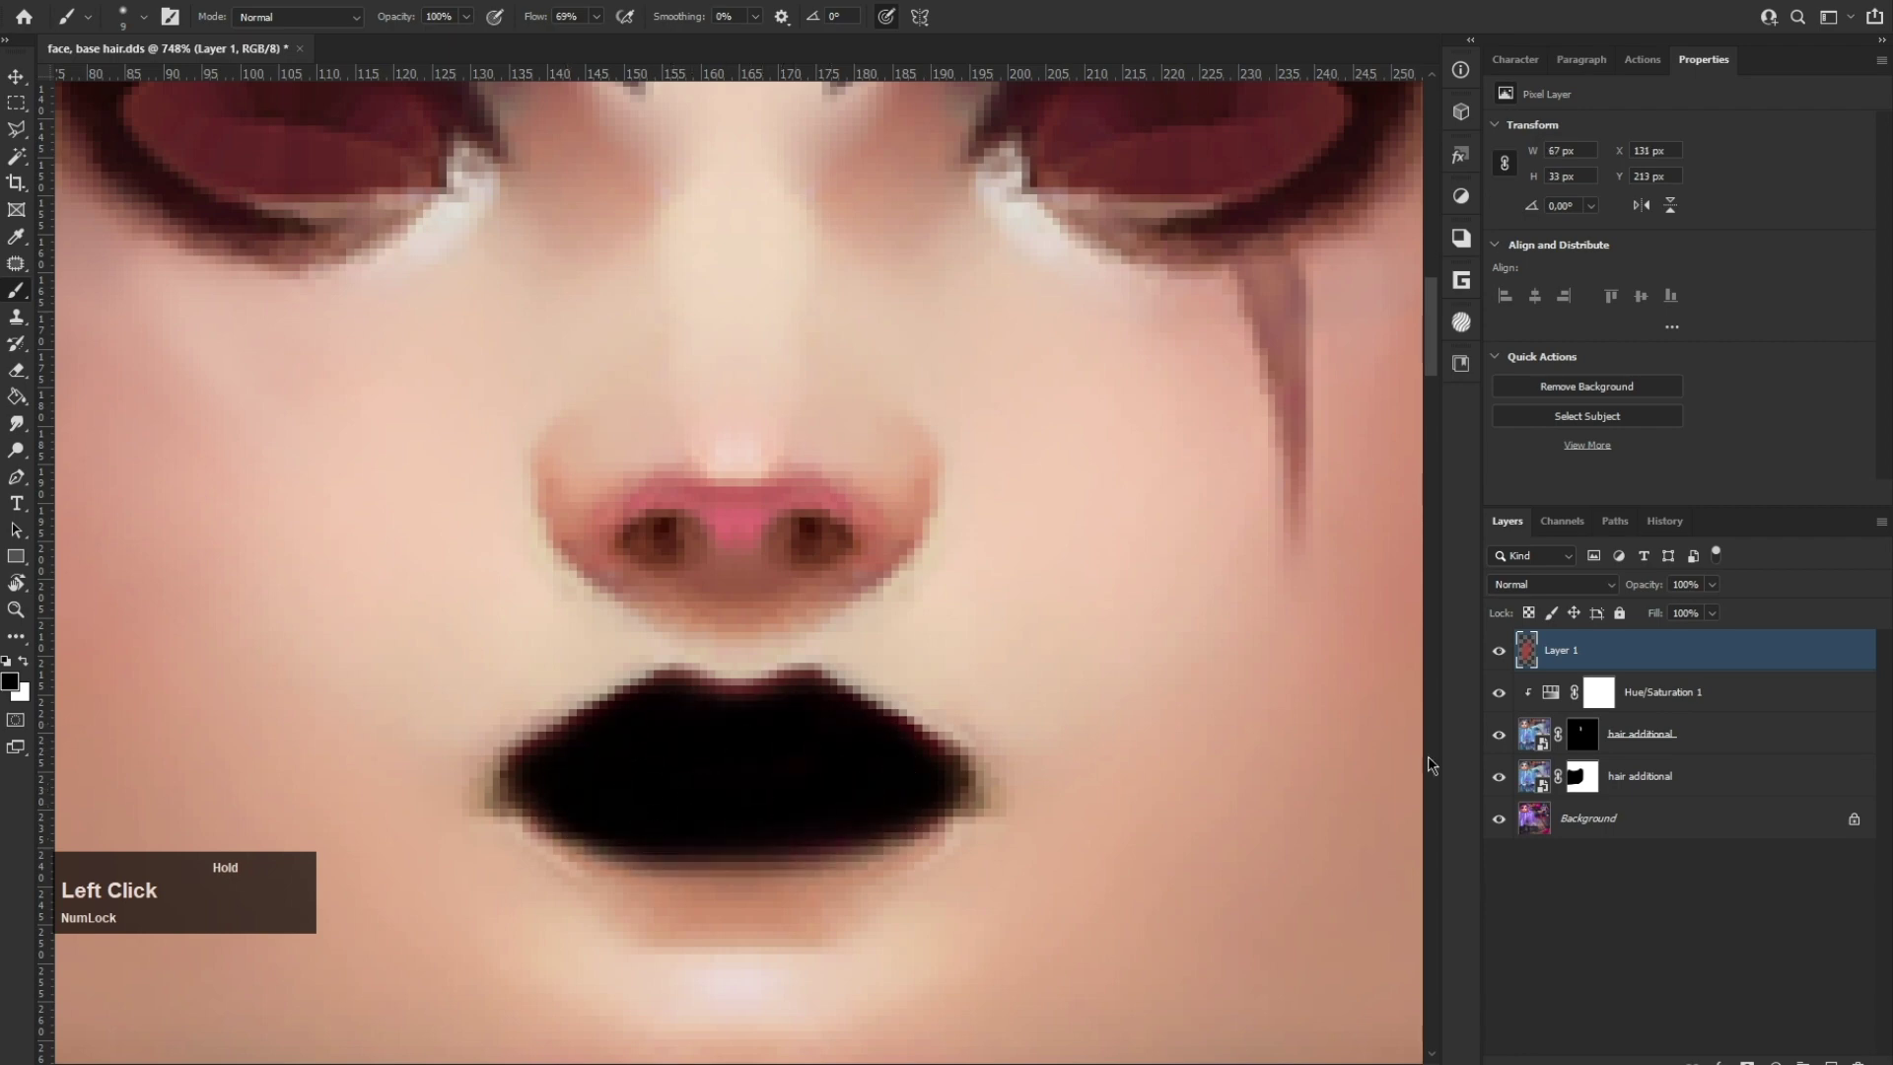
{"action": "left_click", "coordinate": [1553, 584]}
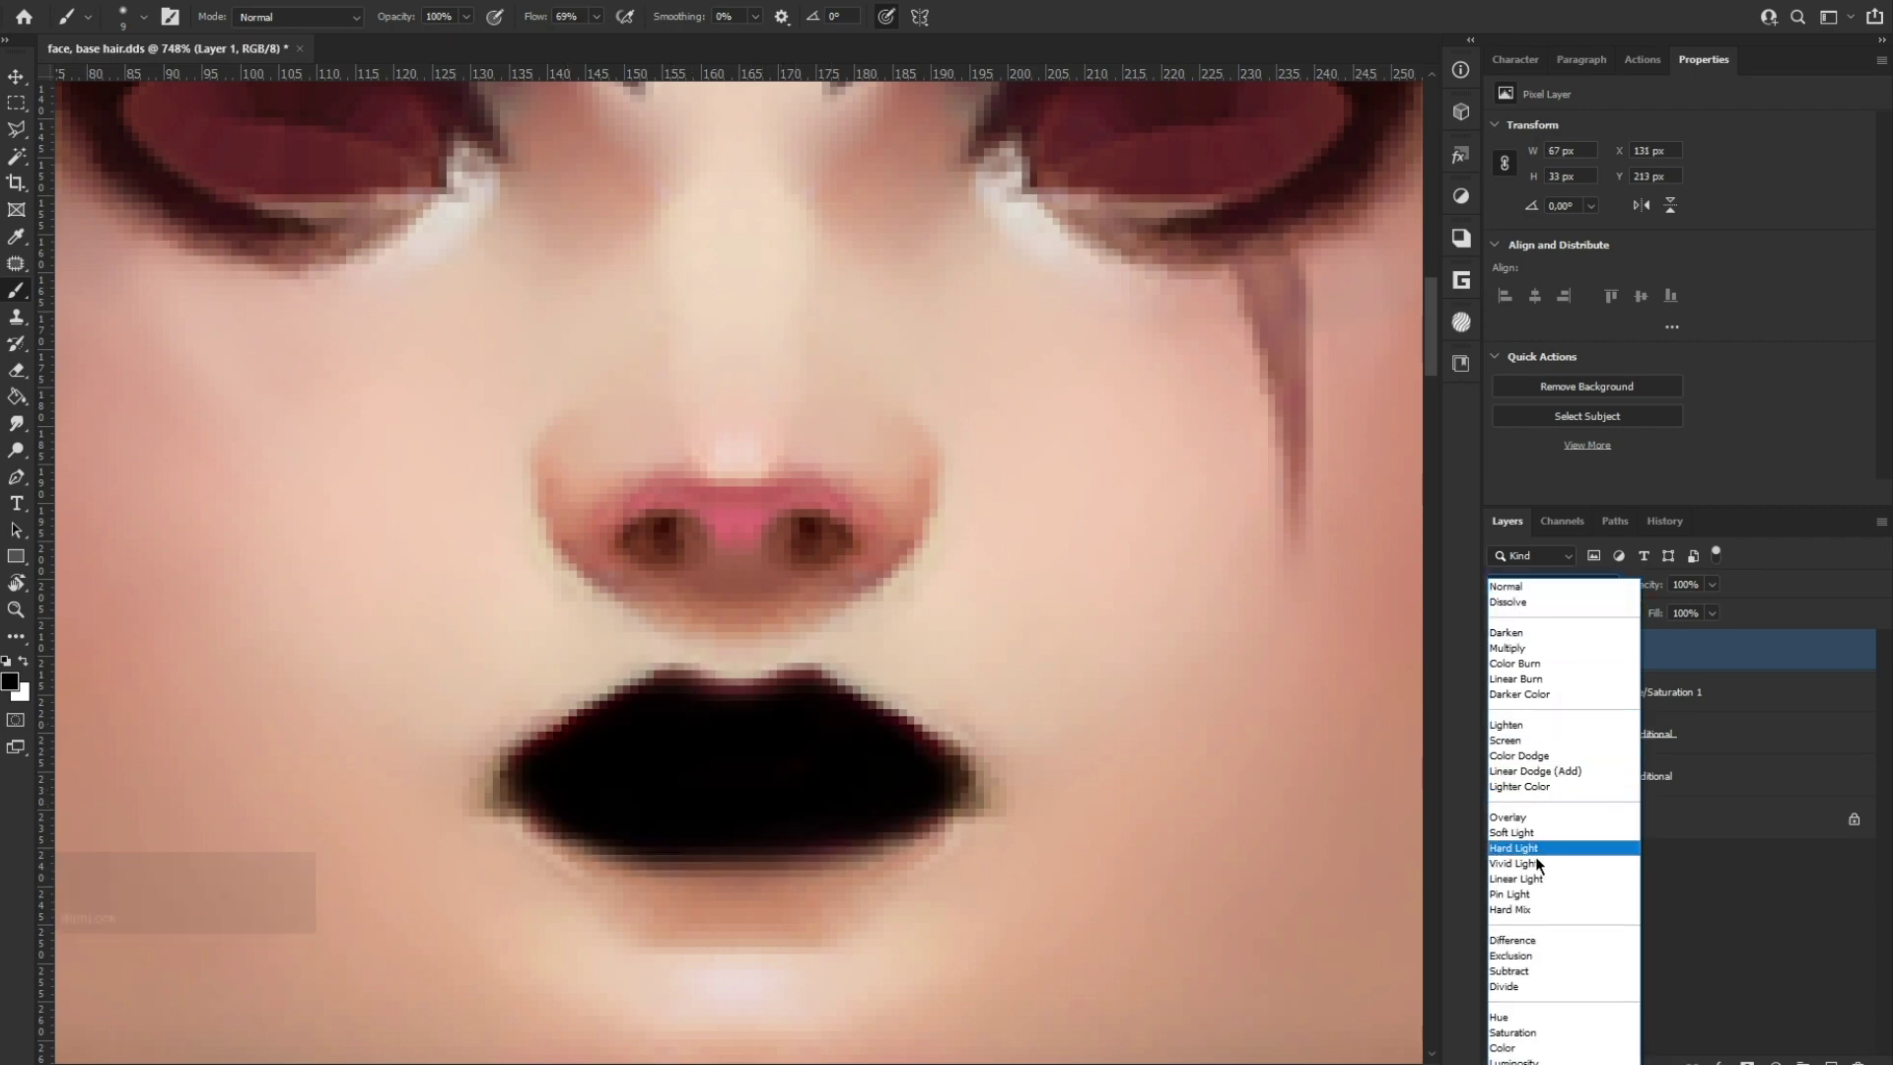
{"action": "left_click", "coordinate": [1543, 1035]}
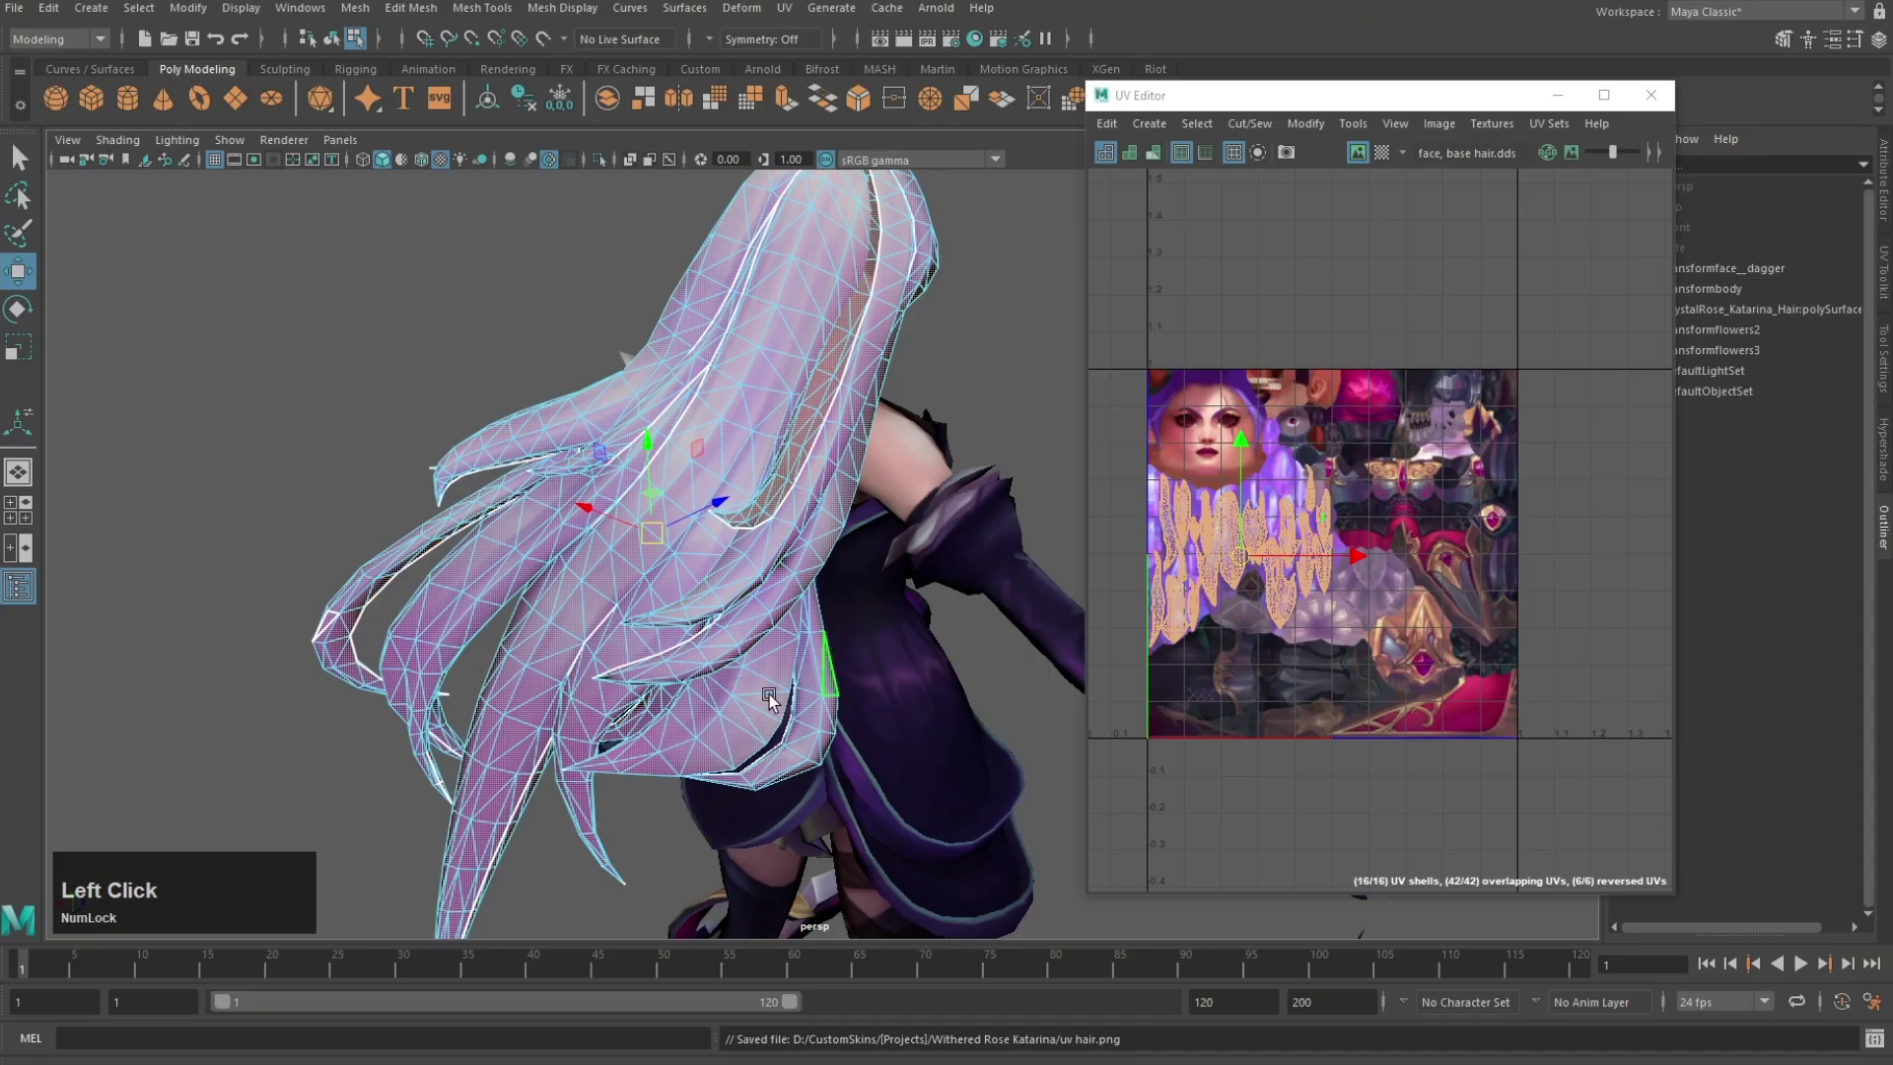
Step: Switch to Maya, deselect the hair UVs and view the character's face from the front with flat viewport lighting
{"action": "left_click_drag", "start_coordinate": [552, 493], "coordinate": [690, 592], "text": "alt"}
{"action": "middle_click_drag", "start_coordinate": [690, 592], "coordinate": [882, 459], "text": "alt"}
{"action": "left_click", "coordinate": [883, 459]}
{"action": "scroll", "coordinate": [670, 394], "scroll_direction": "up", "scroll_amount": 3}
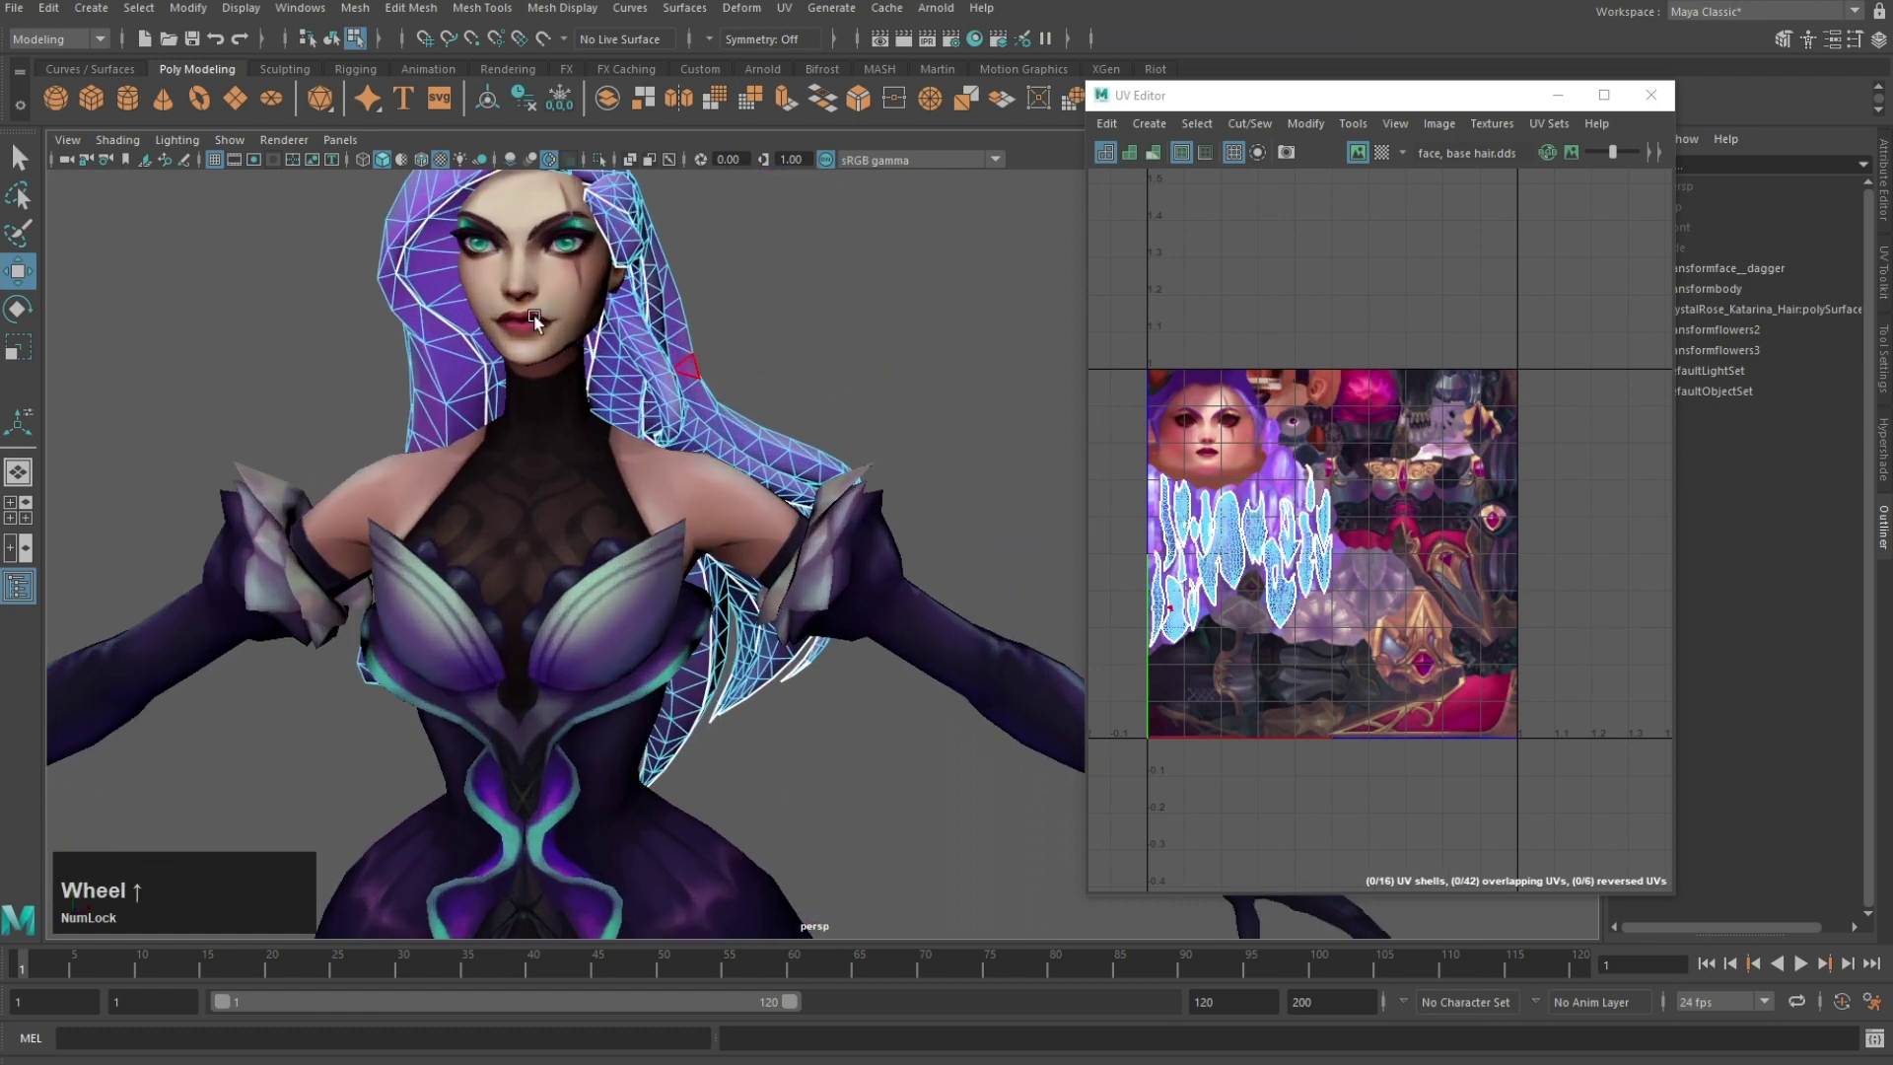
{"action": "left_click", "coordinate": [177, 138]}
{"action": "left_click", "coordinate": [236, 238]}
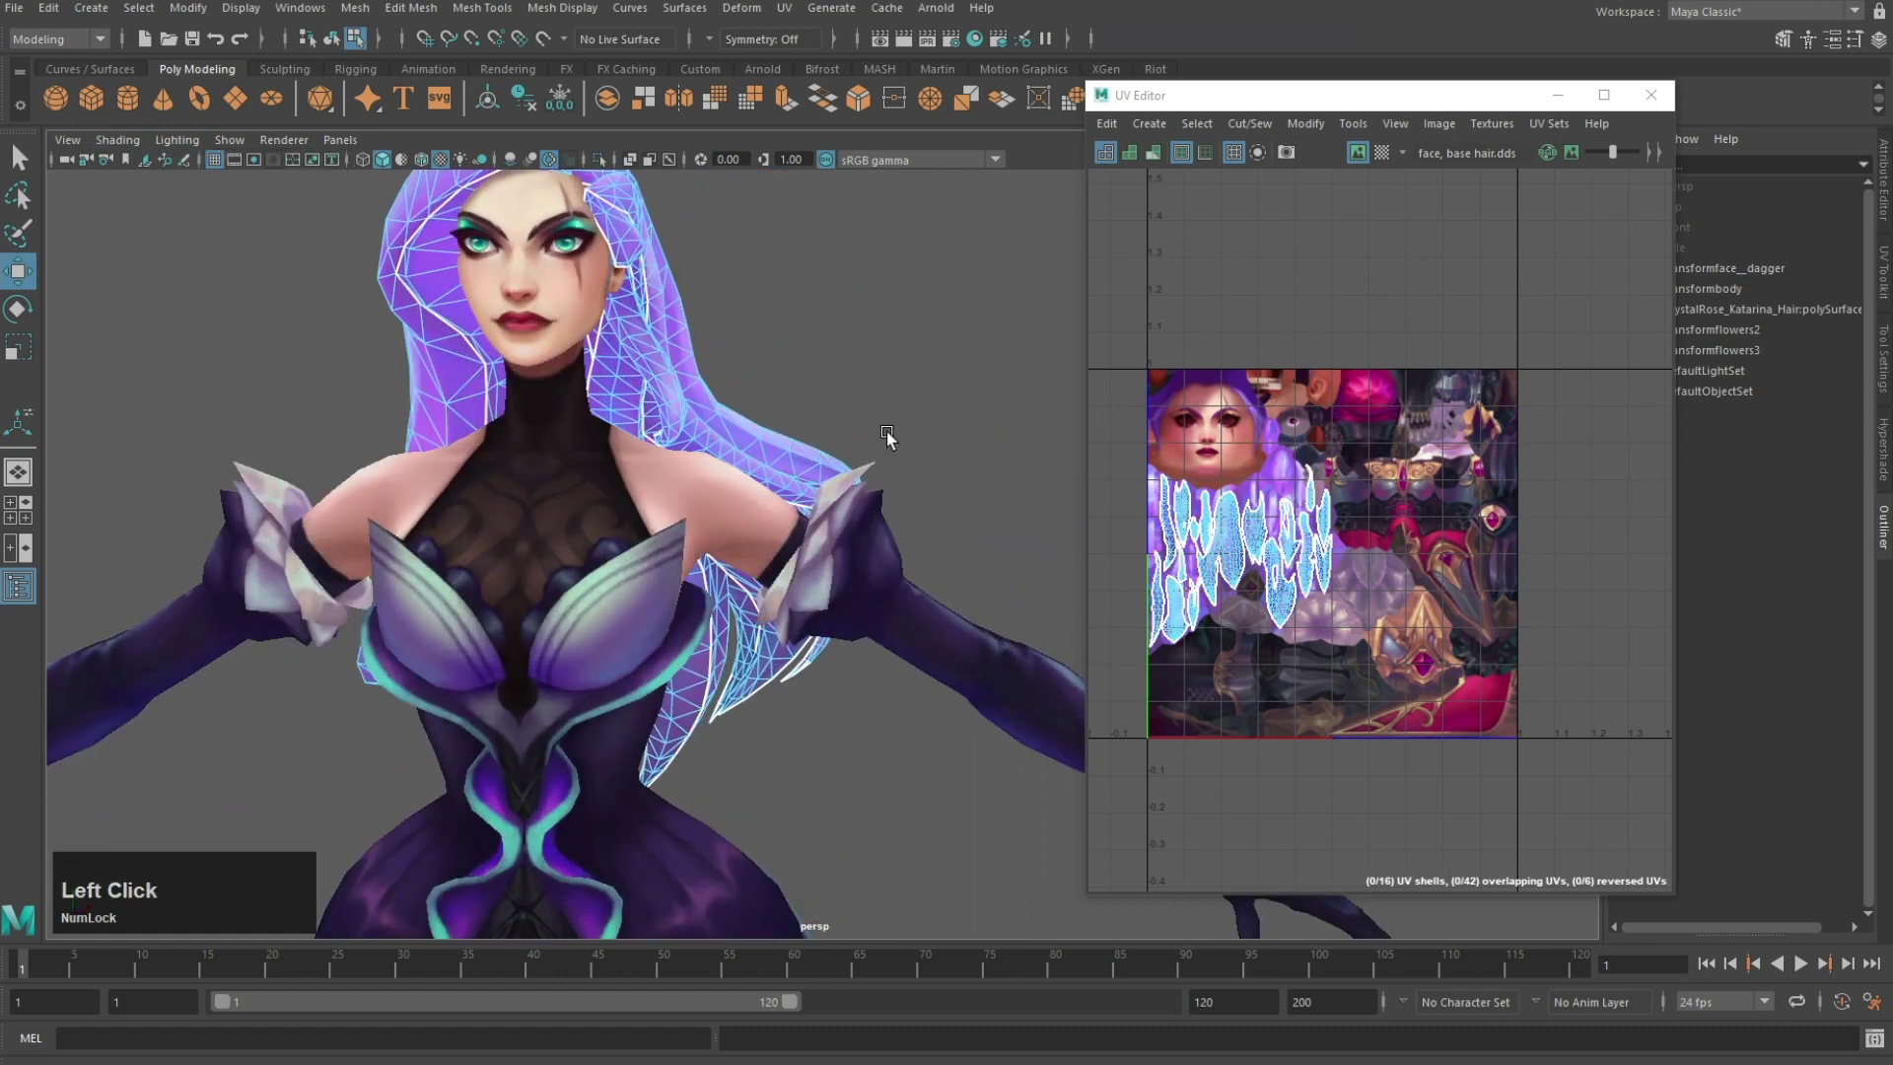
Step: Return to Photoshop and rename the lower hair additional layer to "face etc"
{"action": "scroll", "coordinate": [901, 424], "scroll_direction": "down", "scroll_amount": 3}
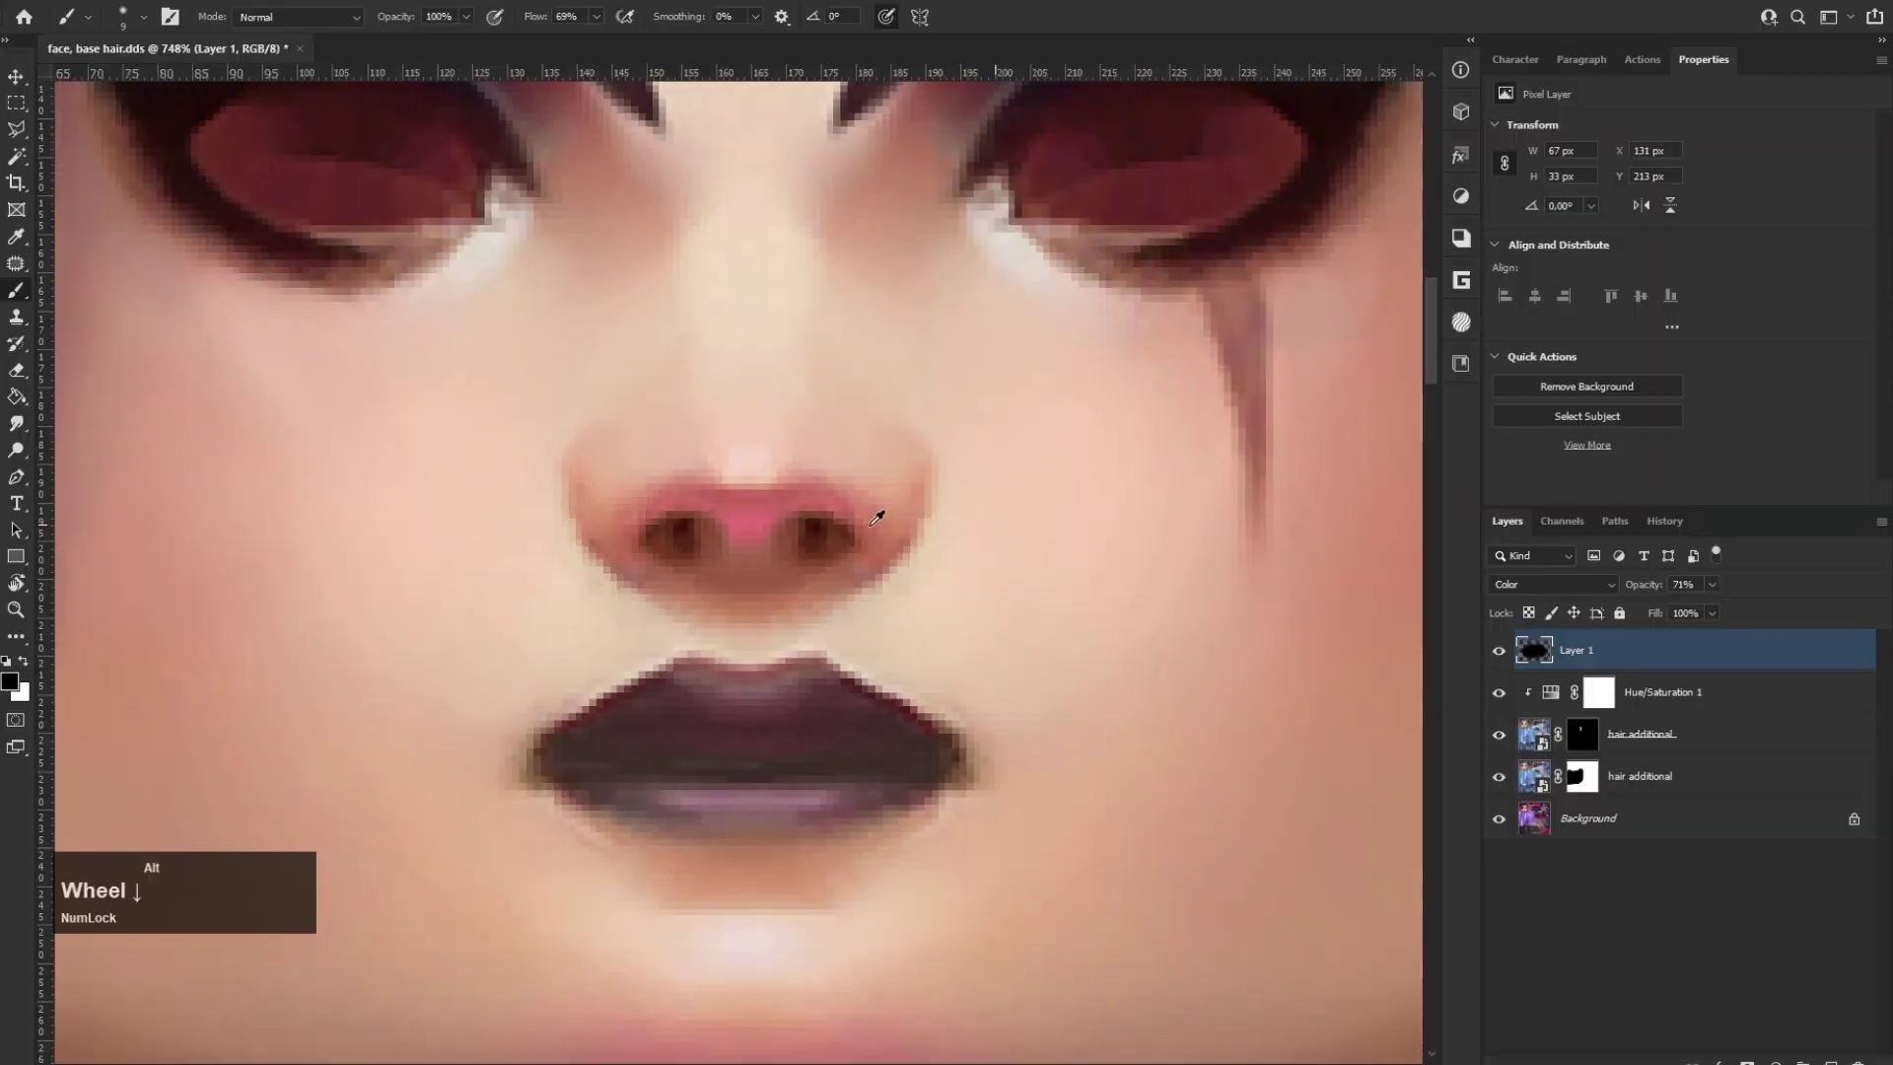
{"action": "scroll", "coordinate": [875, 506], "scroll_direction": "down", "scroll_amount": 5, "text": "alt"}
{"action": "left_click", "coordinate": [1664, 778]}
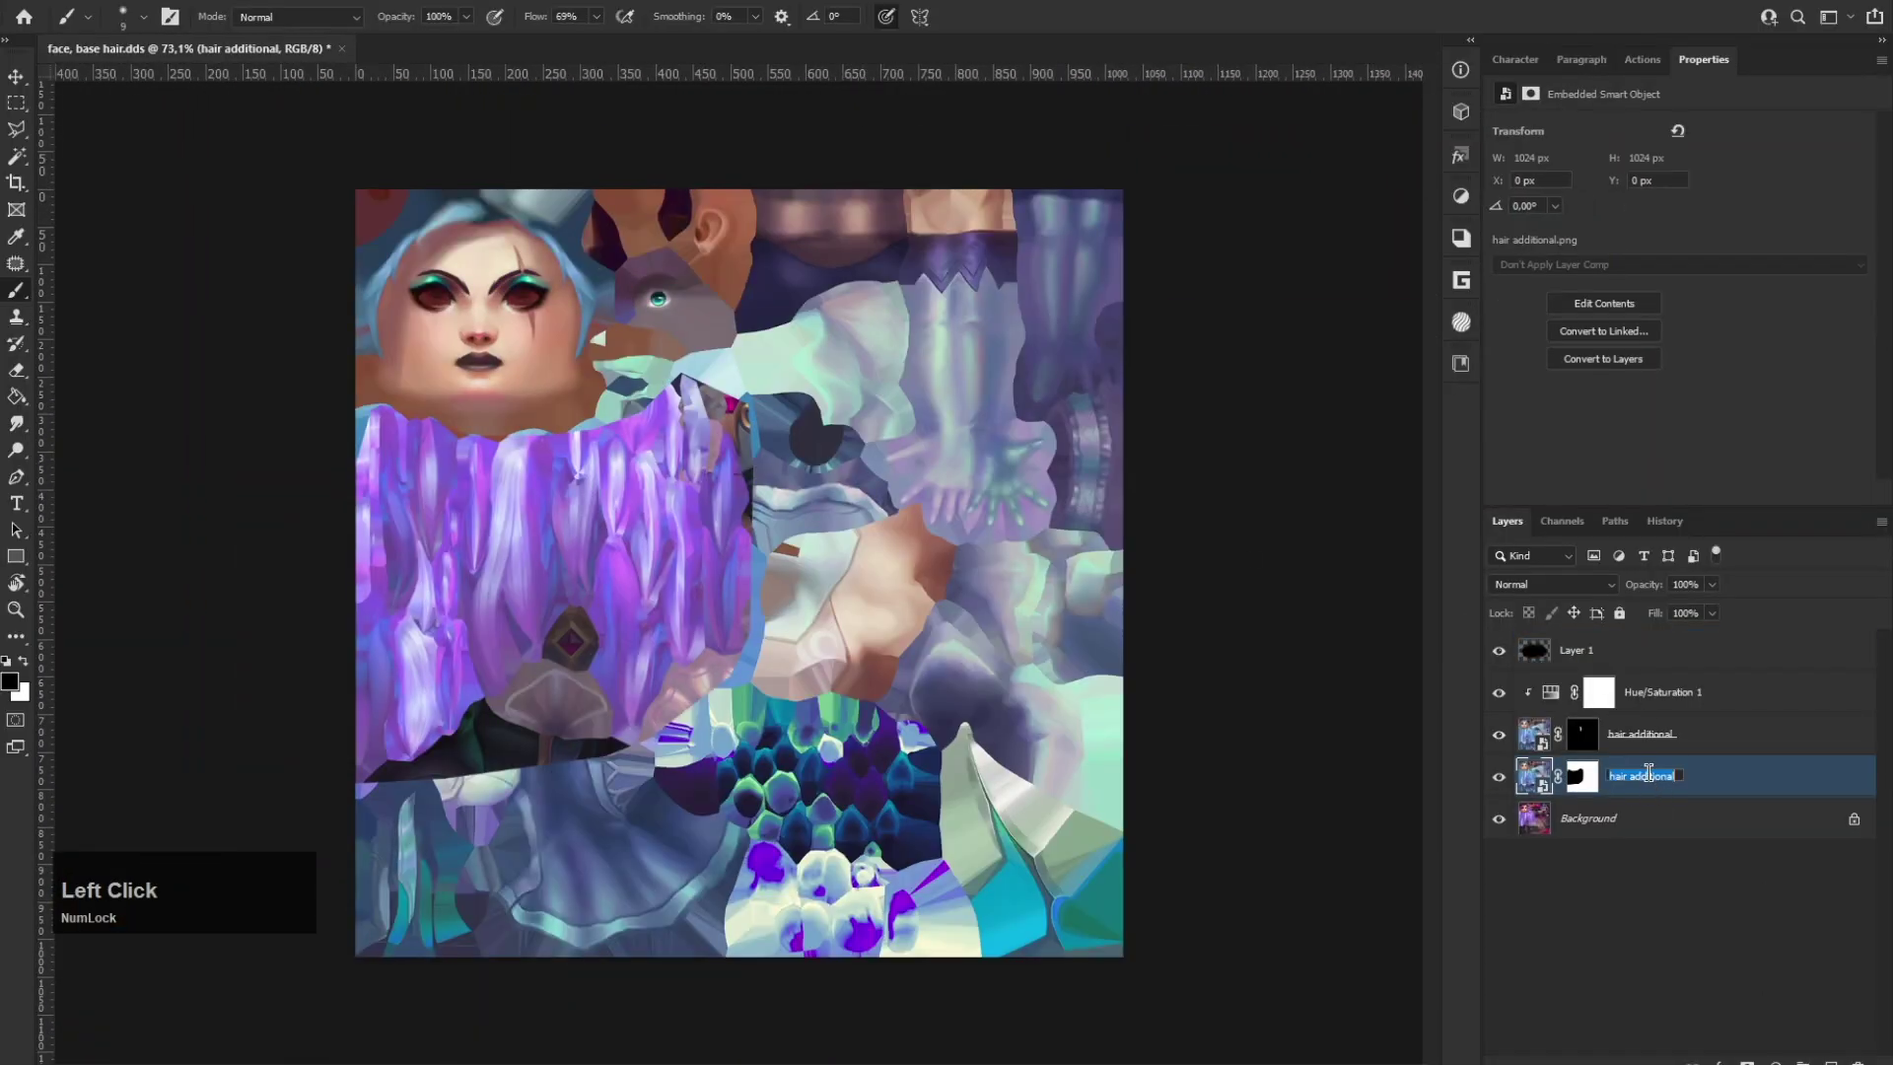
{"action": "type", "text": "face etc"}
{"action": "key", "text": "Return"}
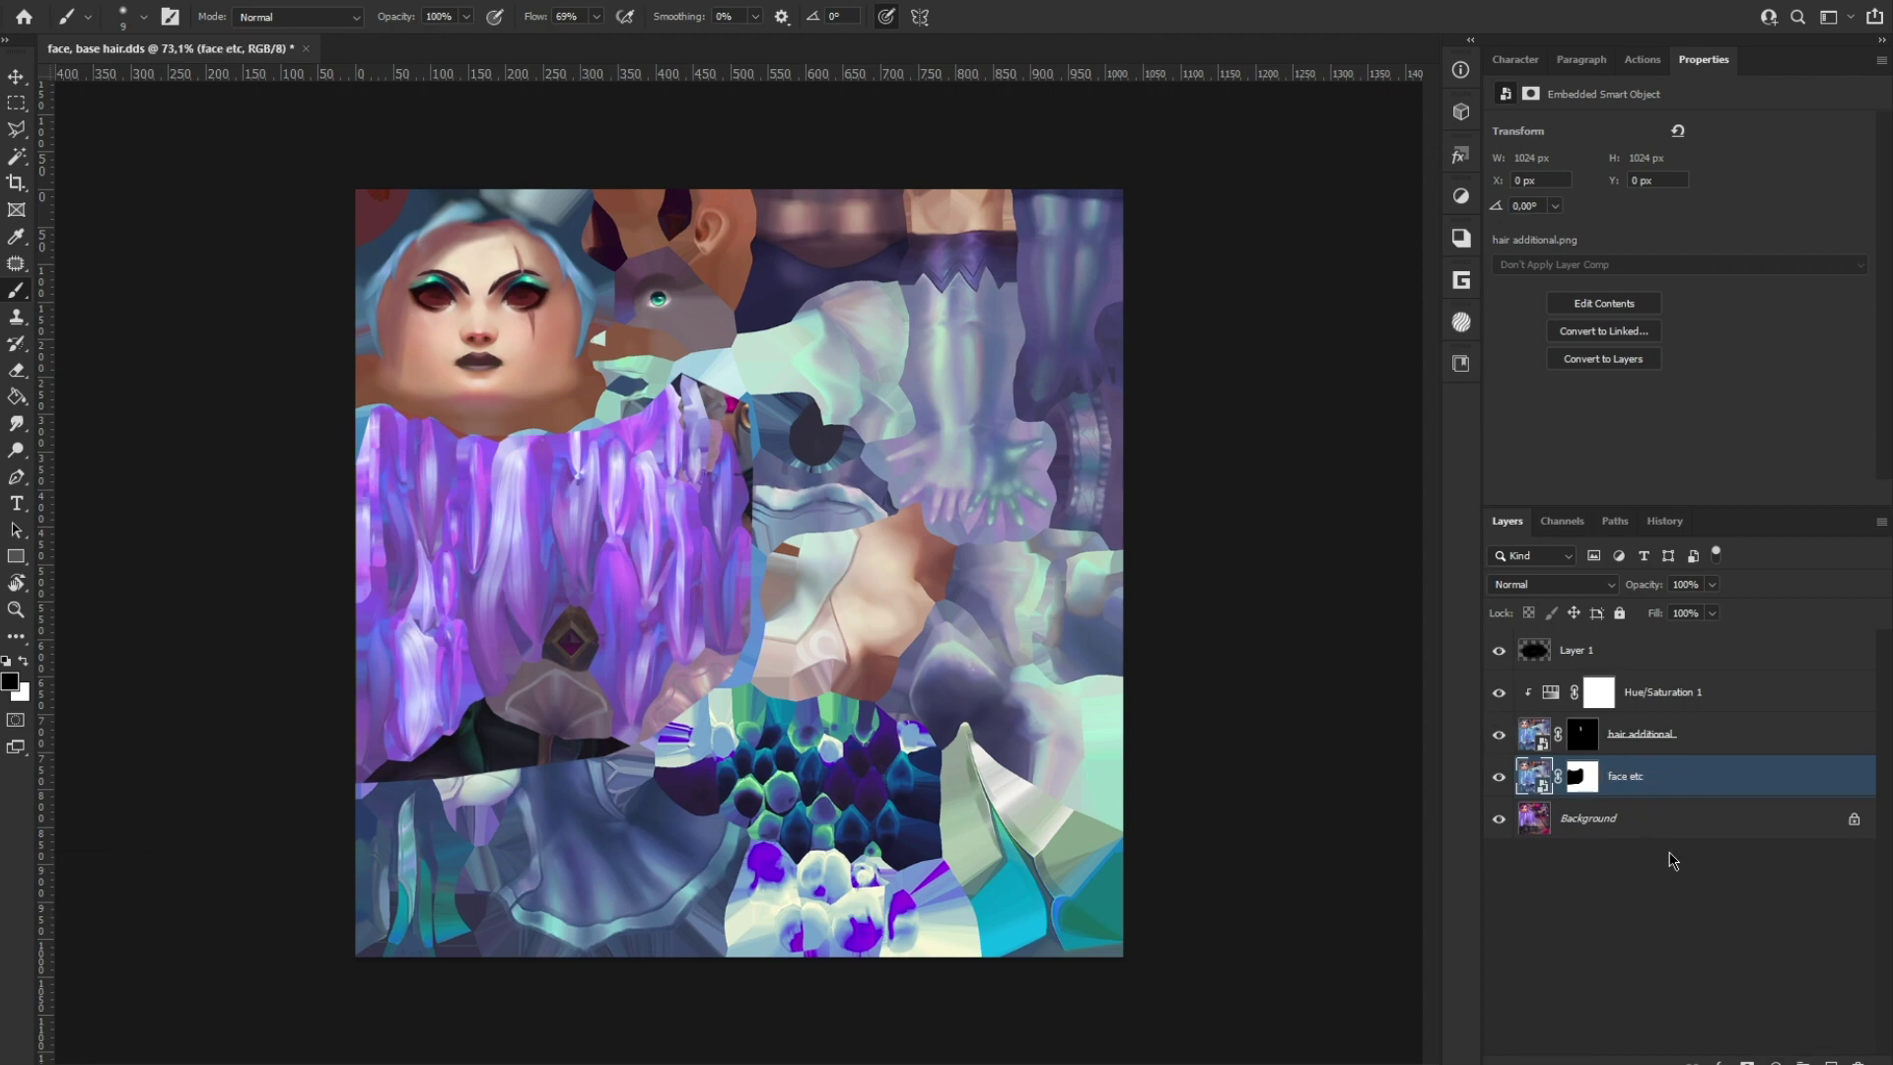
Step: Add a Hue/Saturation adjustment directly above the face etc layer with hue -9
{"action": "left_click", "coordinate": [1774, 1056]}
{"action": "left_click", "coordinate": [1755, 872]}
{"action": "scroll", "coordinate": [1187, 490], "scroll_direction": "up", "scroll_amount": 1}
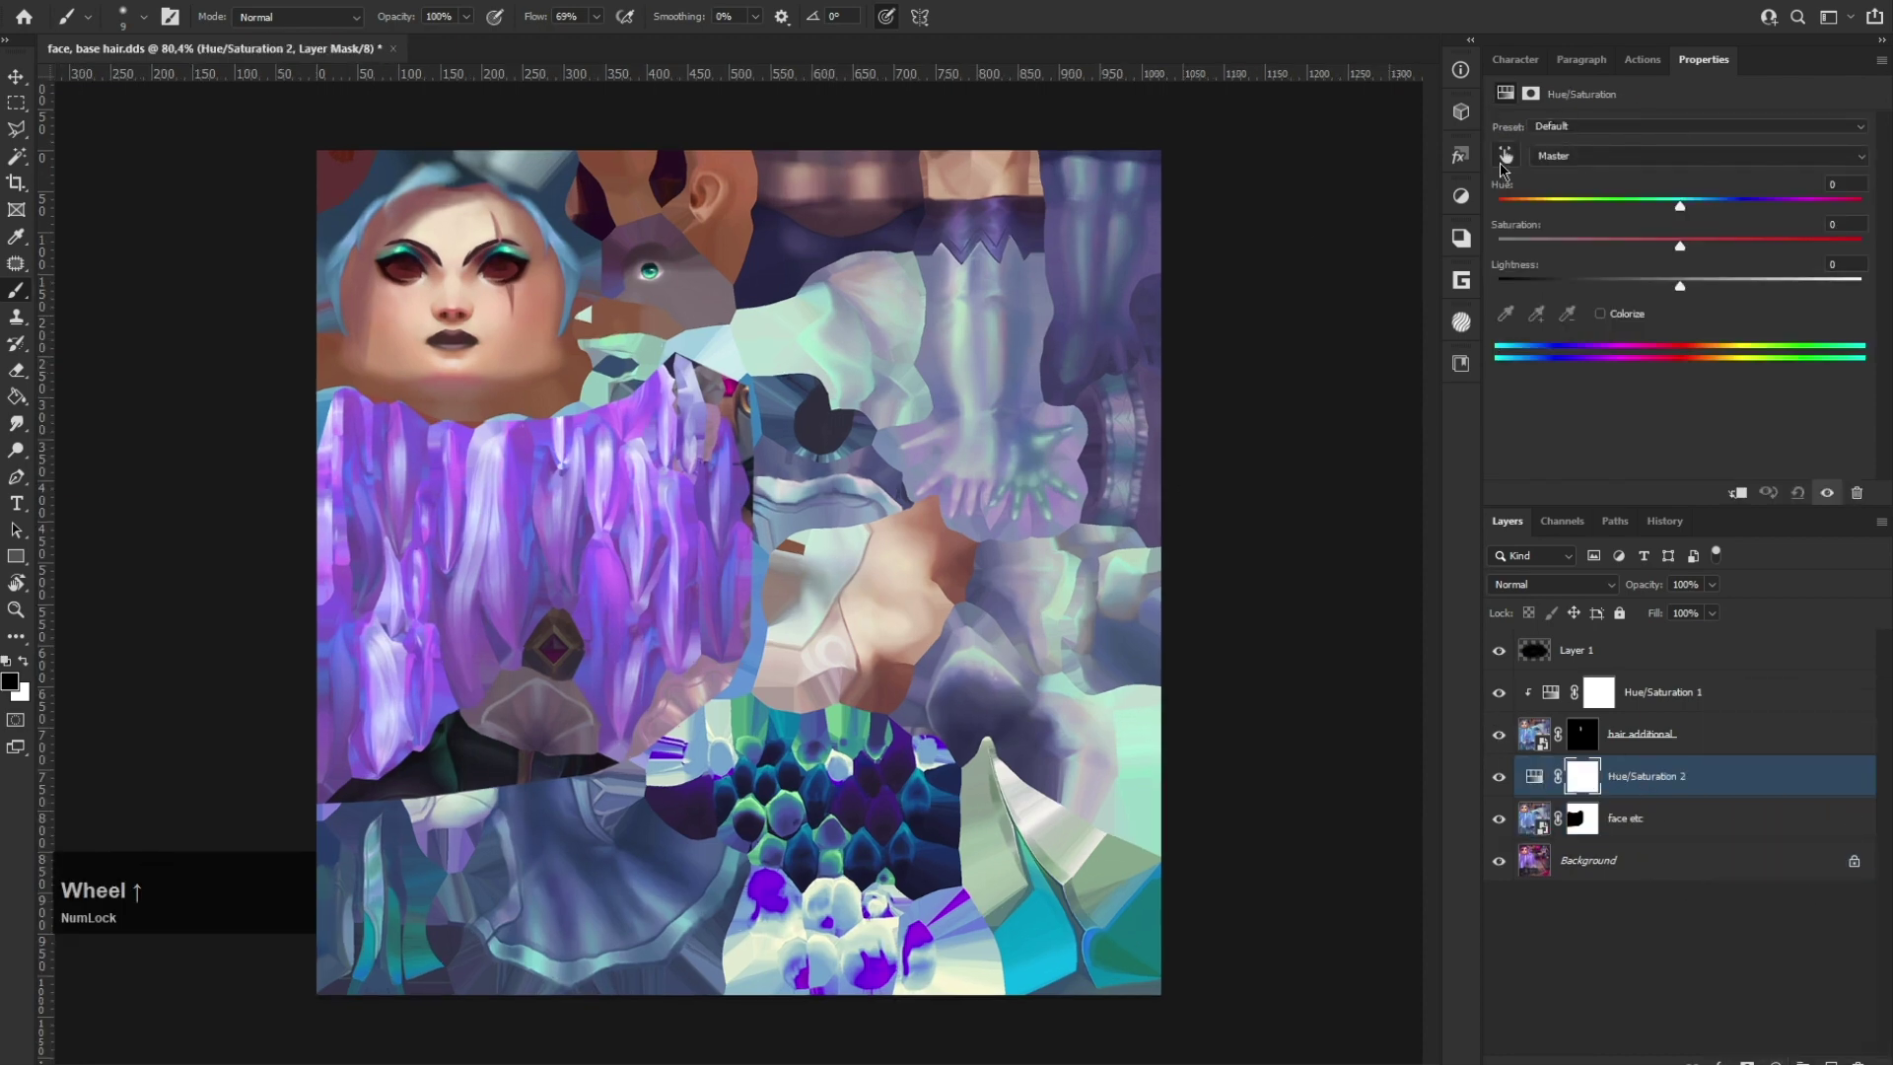
{"action": "left_click_drag", "start_coordinate": [1679, 202], "coordinate": [1670, 203]}
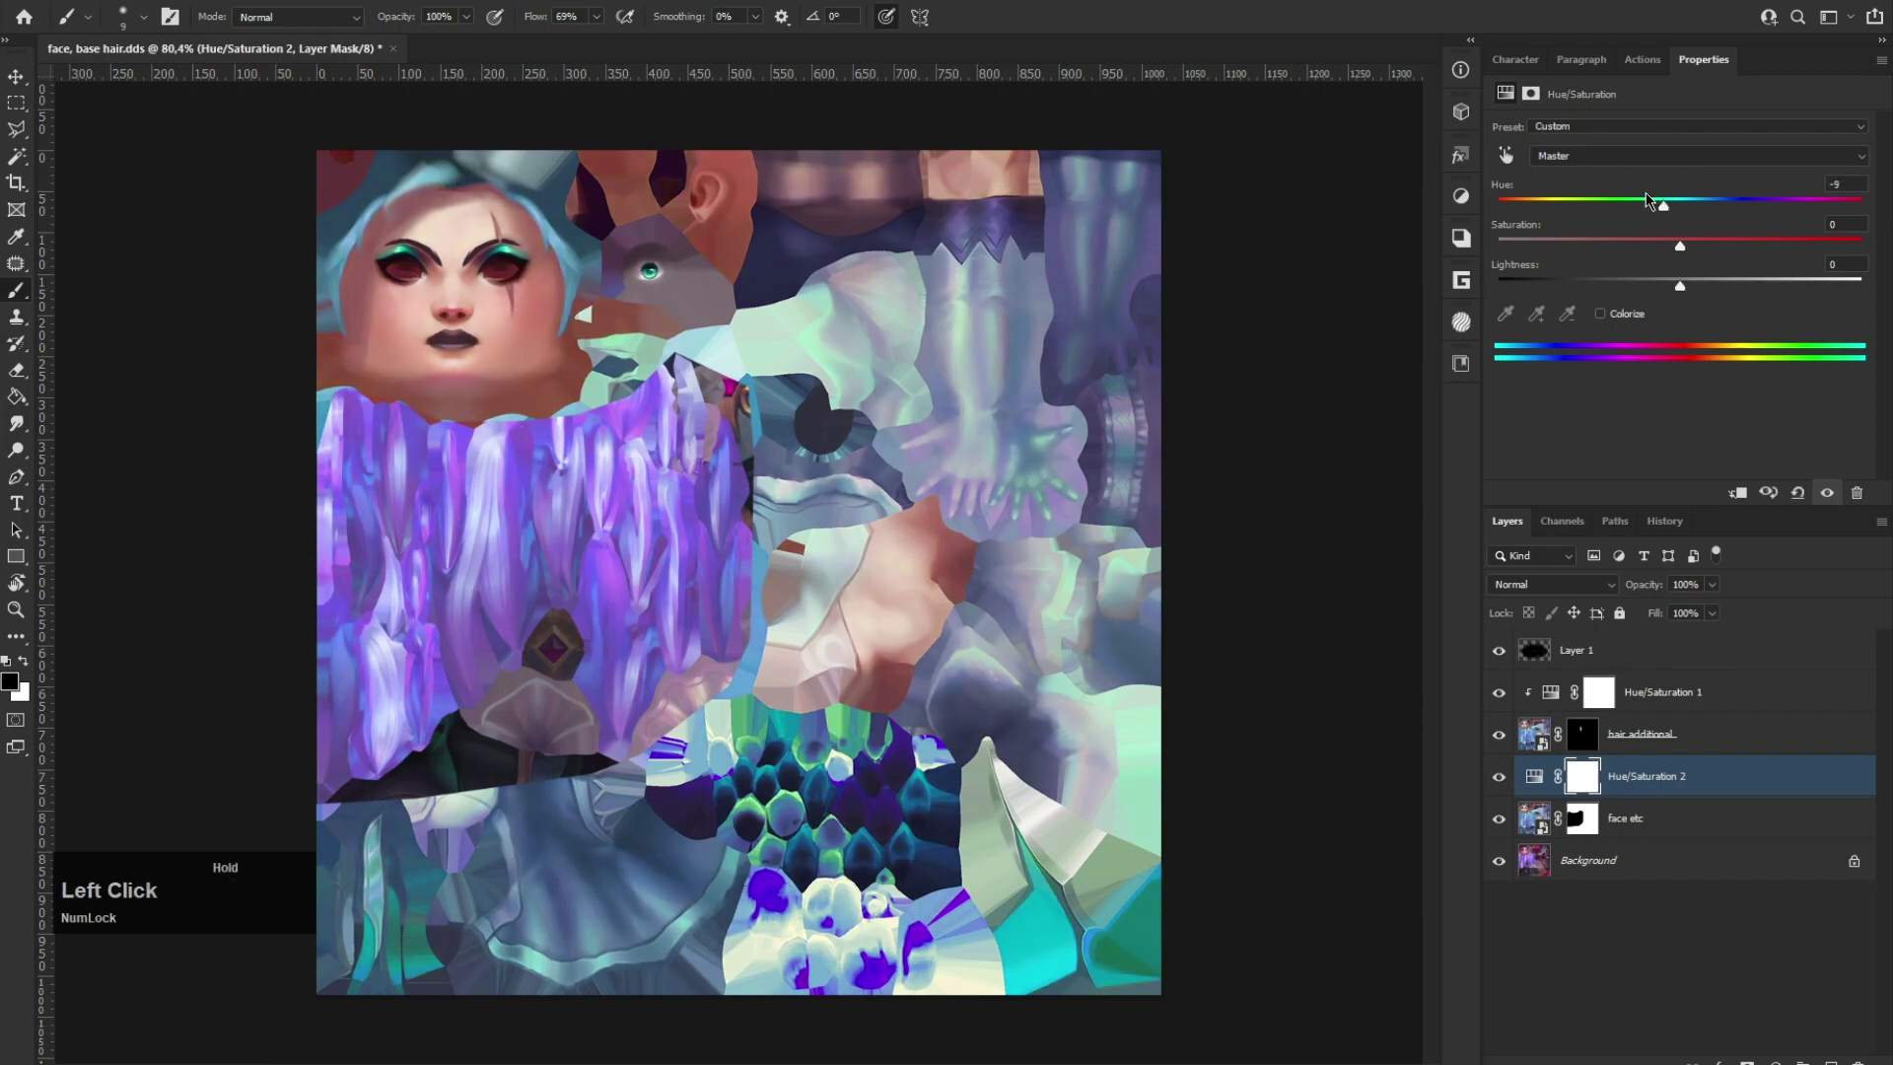
Step: Open body.dds from the Resources folder and sample the dark purple of its lips as the brush colour
{"action": "scroll", "coordinate": [444, 226], "scroll_direction": "up", "scroll_amount": 6, "text": "alt"}
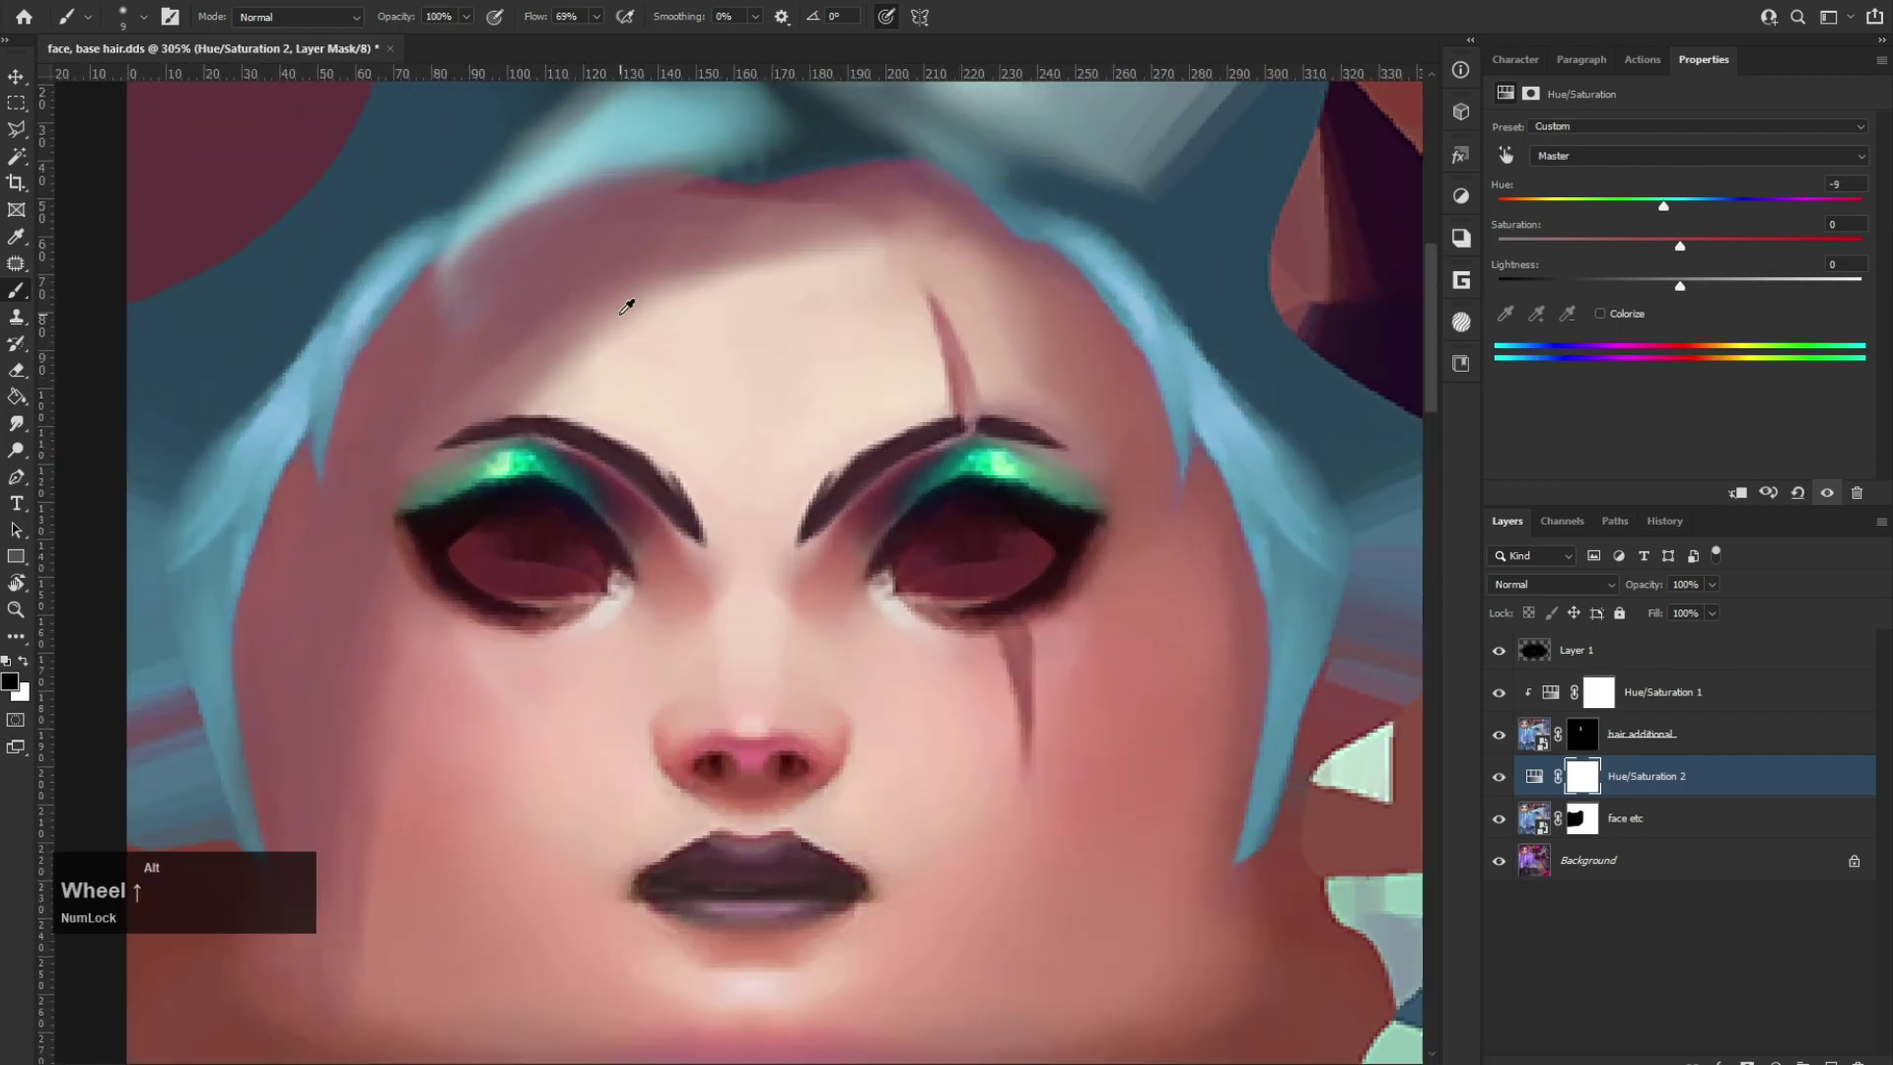
{"action": "left_click", "coordinate": [946, 1063]}
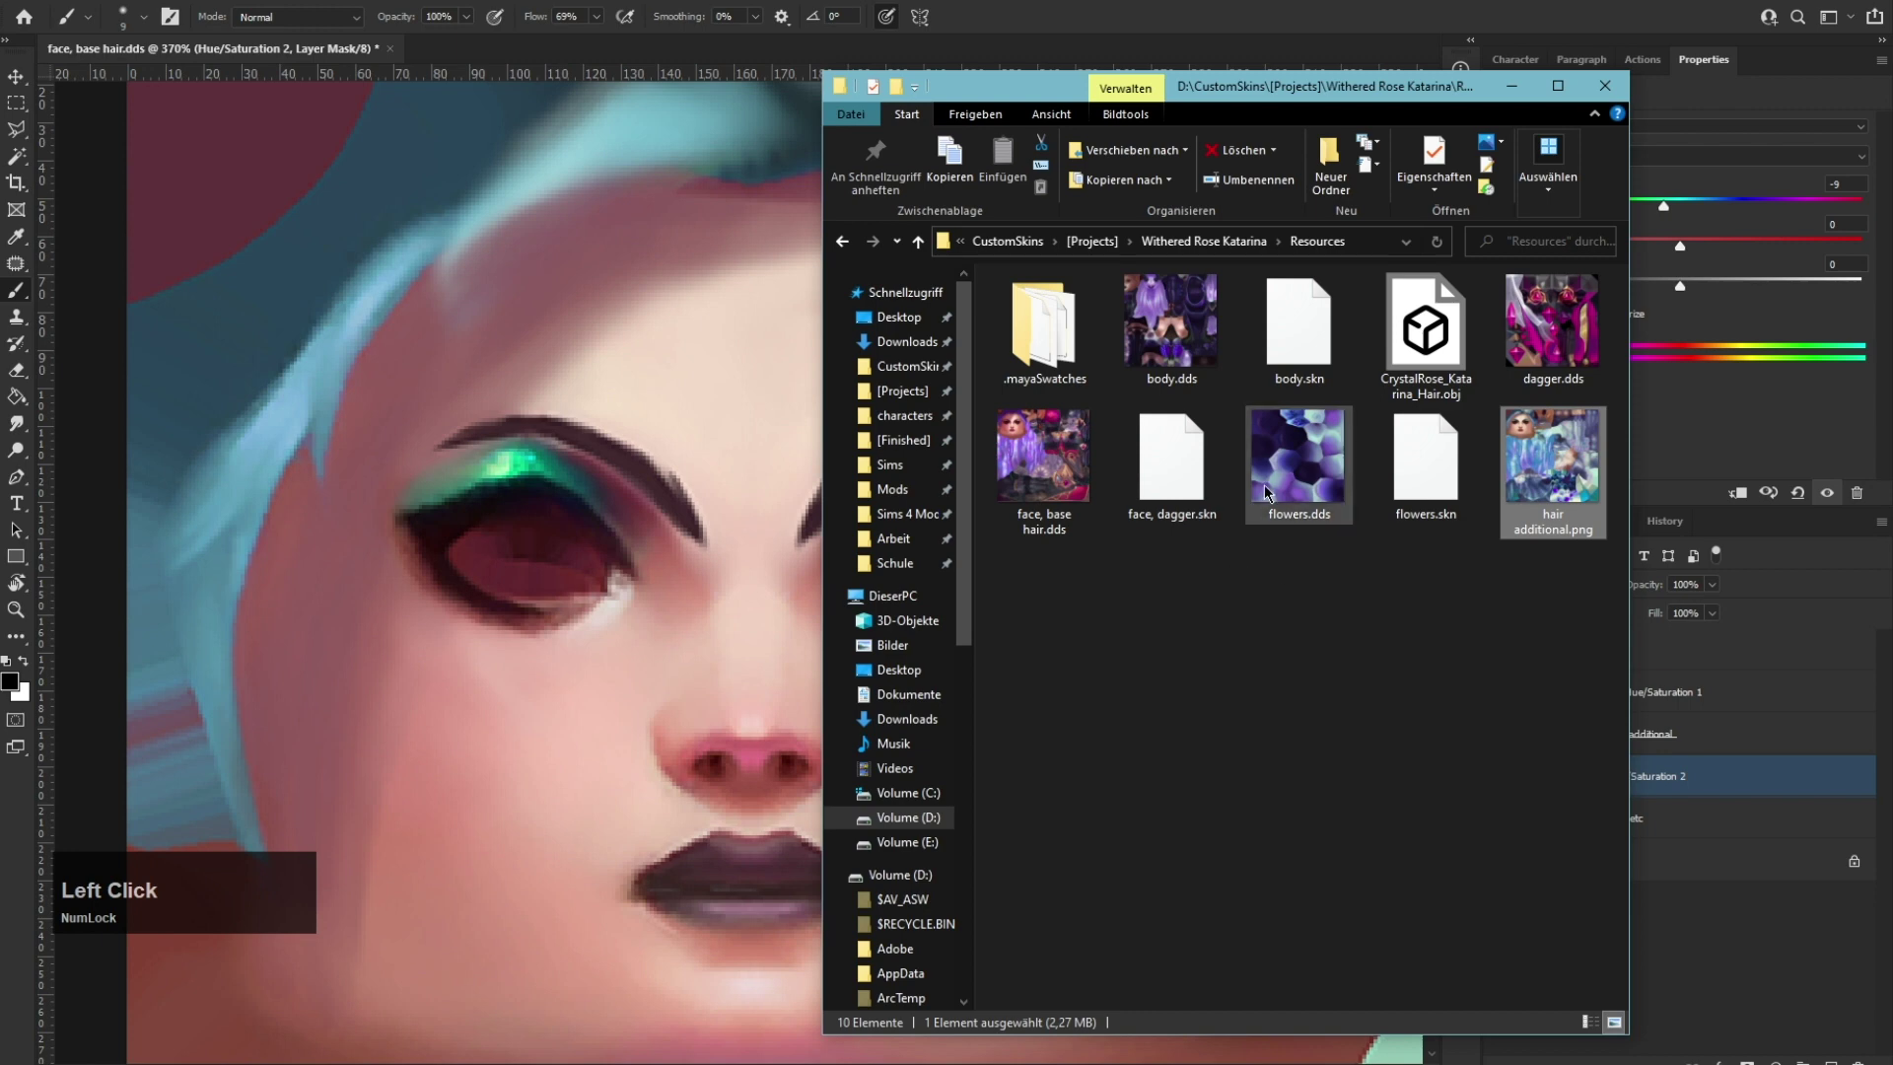
{"action": "left_click", "coordinate": [526, 25]}
{"action": "left_click_drag", "start_coordinate": [511, 37], "coordinate": [511, 39]}
{"action": "scroll", "coordinate": [423, 326], "scroll_direction": "up", "scroll_amount": 6, "text": "alt"}
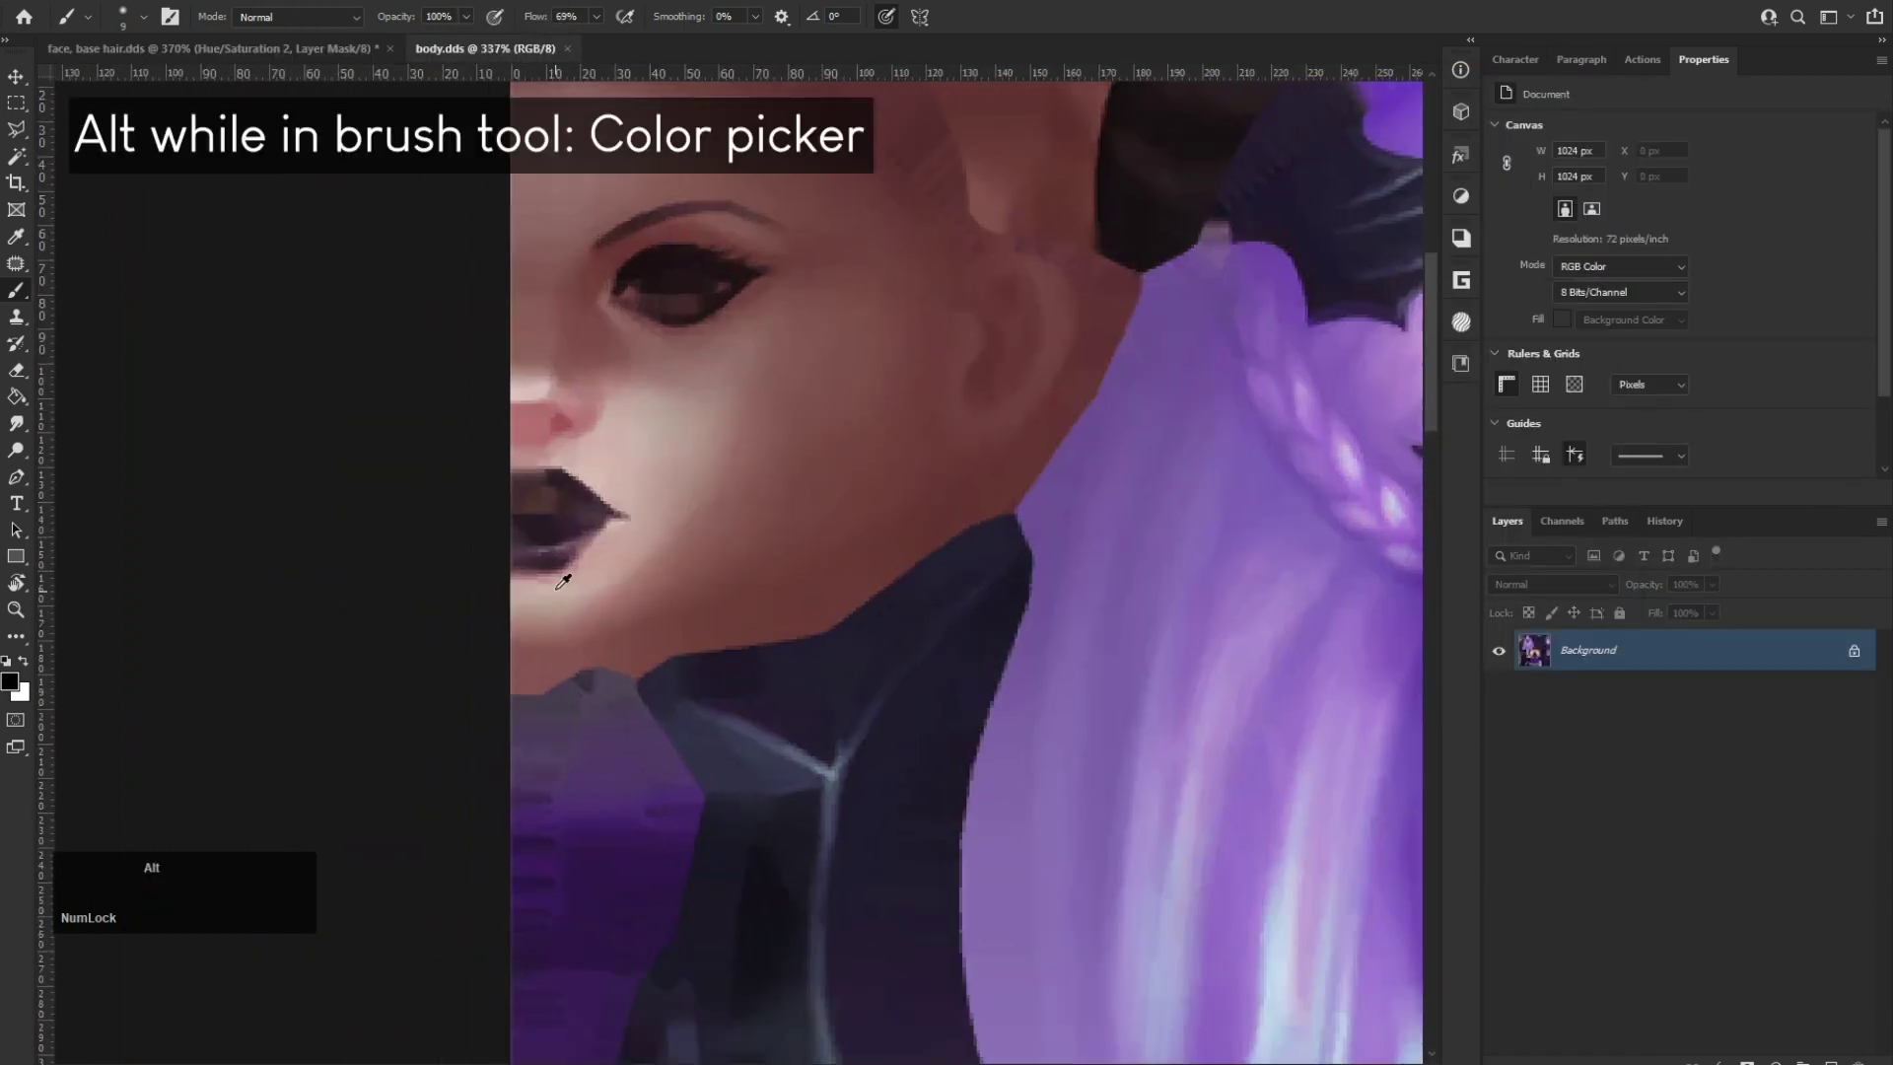
{"action": "left_click", "coordinate": [533, 549], "text": "alt"}
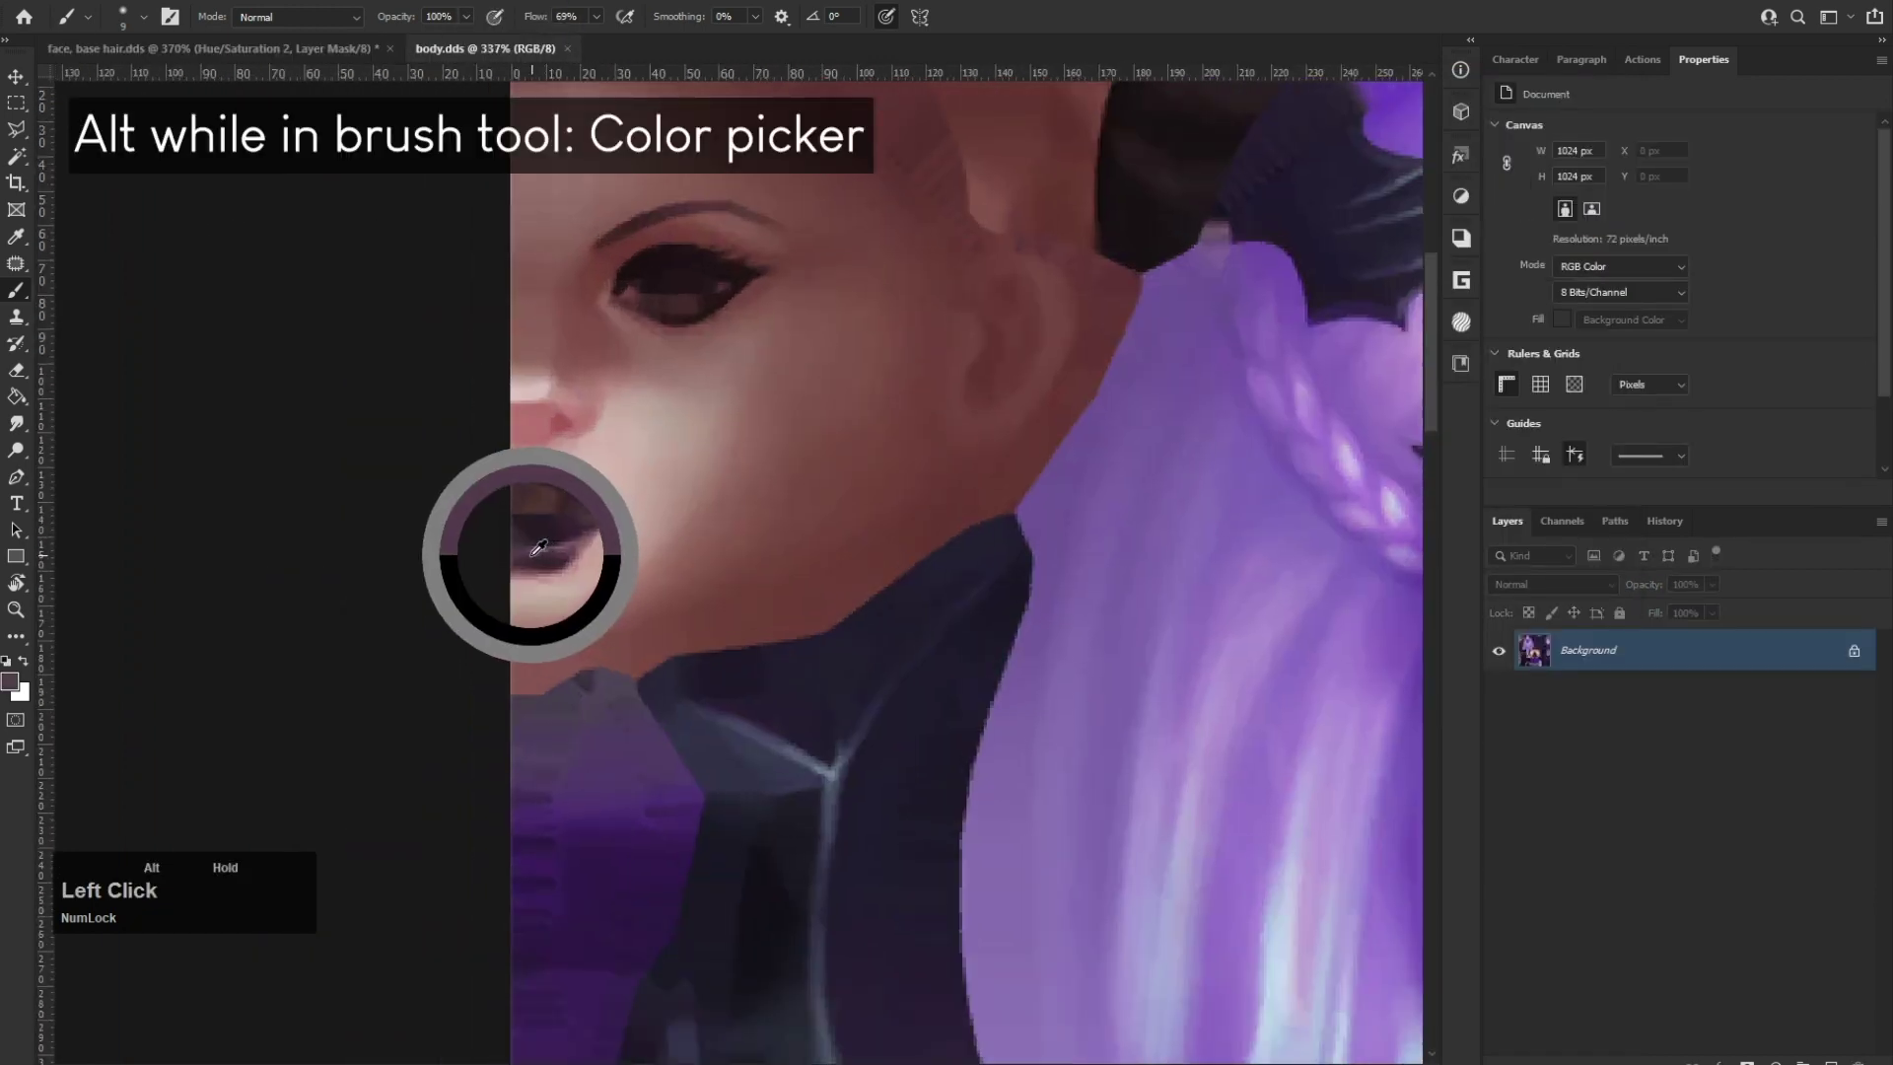
Step: Go back to face, base hair.dds and repaint the lips on Layer 1 with the sampled purple
{"action": "key", "text": "ctrl+Tab"}
{"action": "scroll", "coordinate": [455, 616], "scroll_direction": "up", "scroll_amount": 1, "text": "alt"}
{"action": "double_click", "coordinate": [1696, 650]}
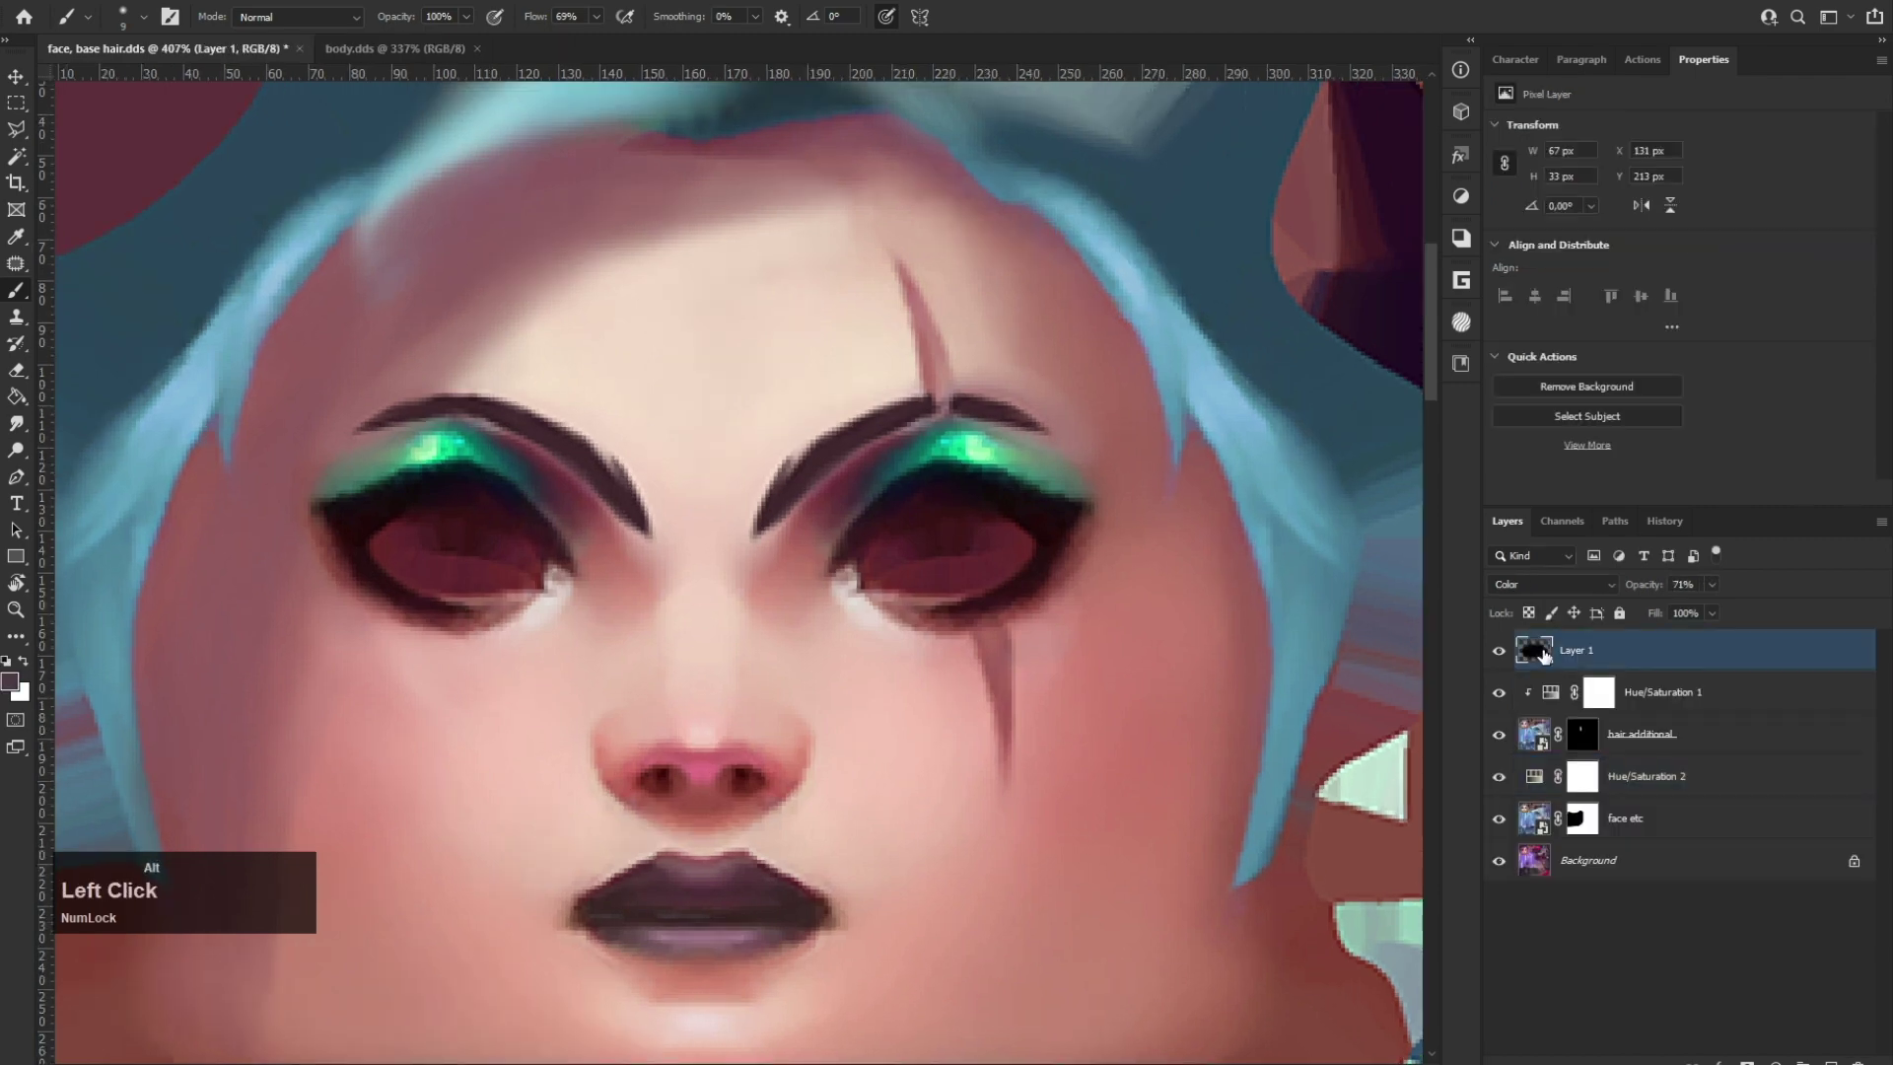
{"action": "left_click", "coordinate": [1769, 47]}
{"action": "left_click_drag", "start_coordinate": [680, 892], "coordinate": [743, 917]}
Step: Paint over the green eyeshadow above both eyes on Layer 1 with the same purple and a smaller brush
{"action": "scroll", "coordinate": [989, 477], "scroll_direction": "up", "scroll_amount": 2, "text": "alt"}
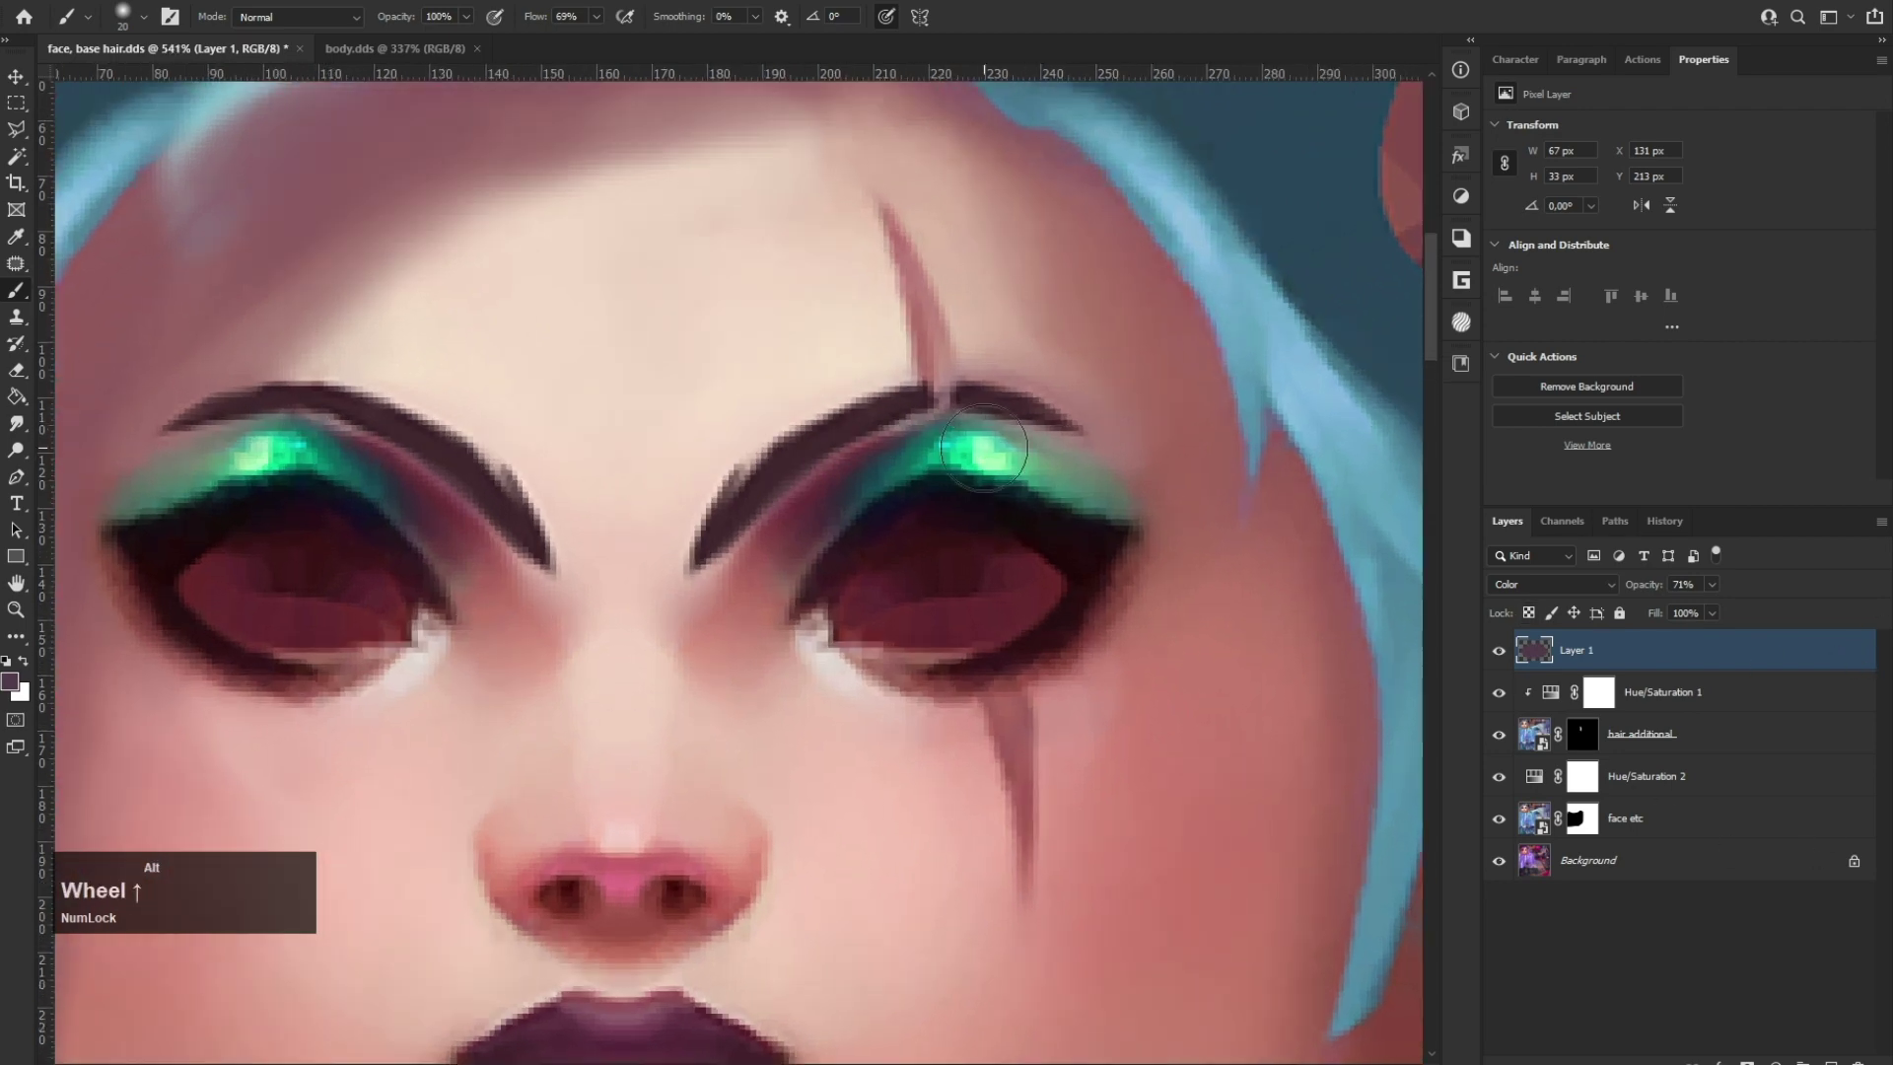
{"action": "right_click_drag", "start_coordinate": [1054, 439], "coordinate": [1059, 471], "text": "alt"}
{"action": "scroll", "coordinate": [1043, 431], "scroll_direction": "up", "scroll_amount": 2, "text": "alt"}
{"action": "left_click_drag", "start_coordinate": [1074, 471], "coordinate": [1132, 488]}
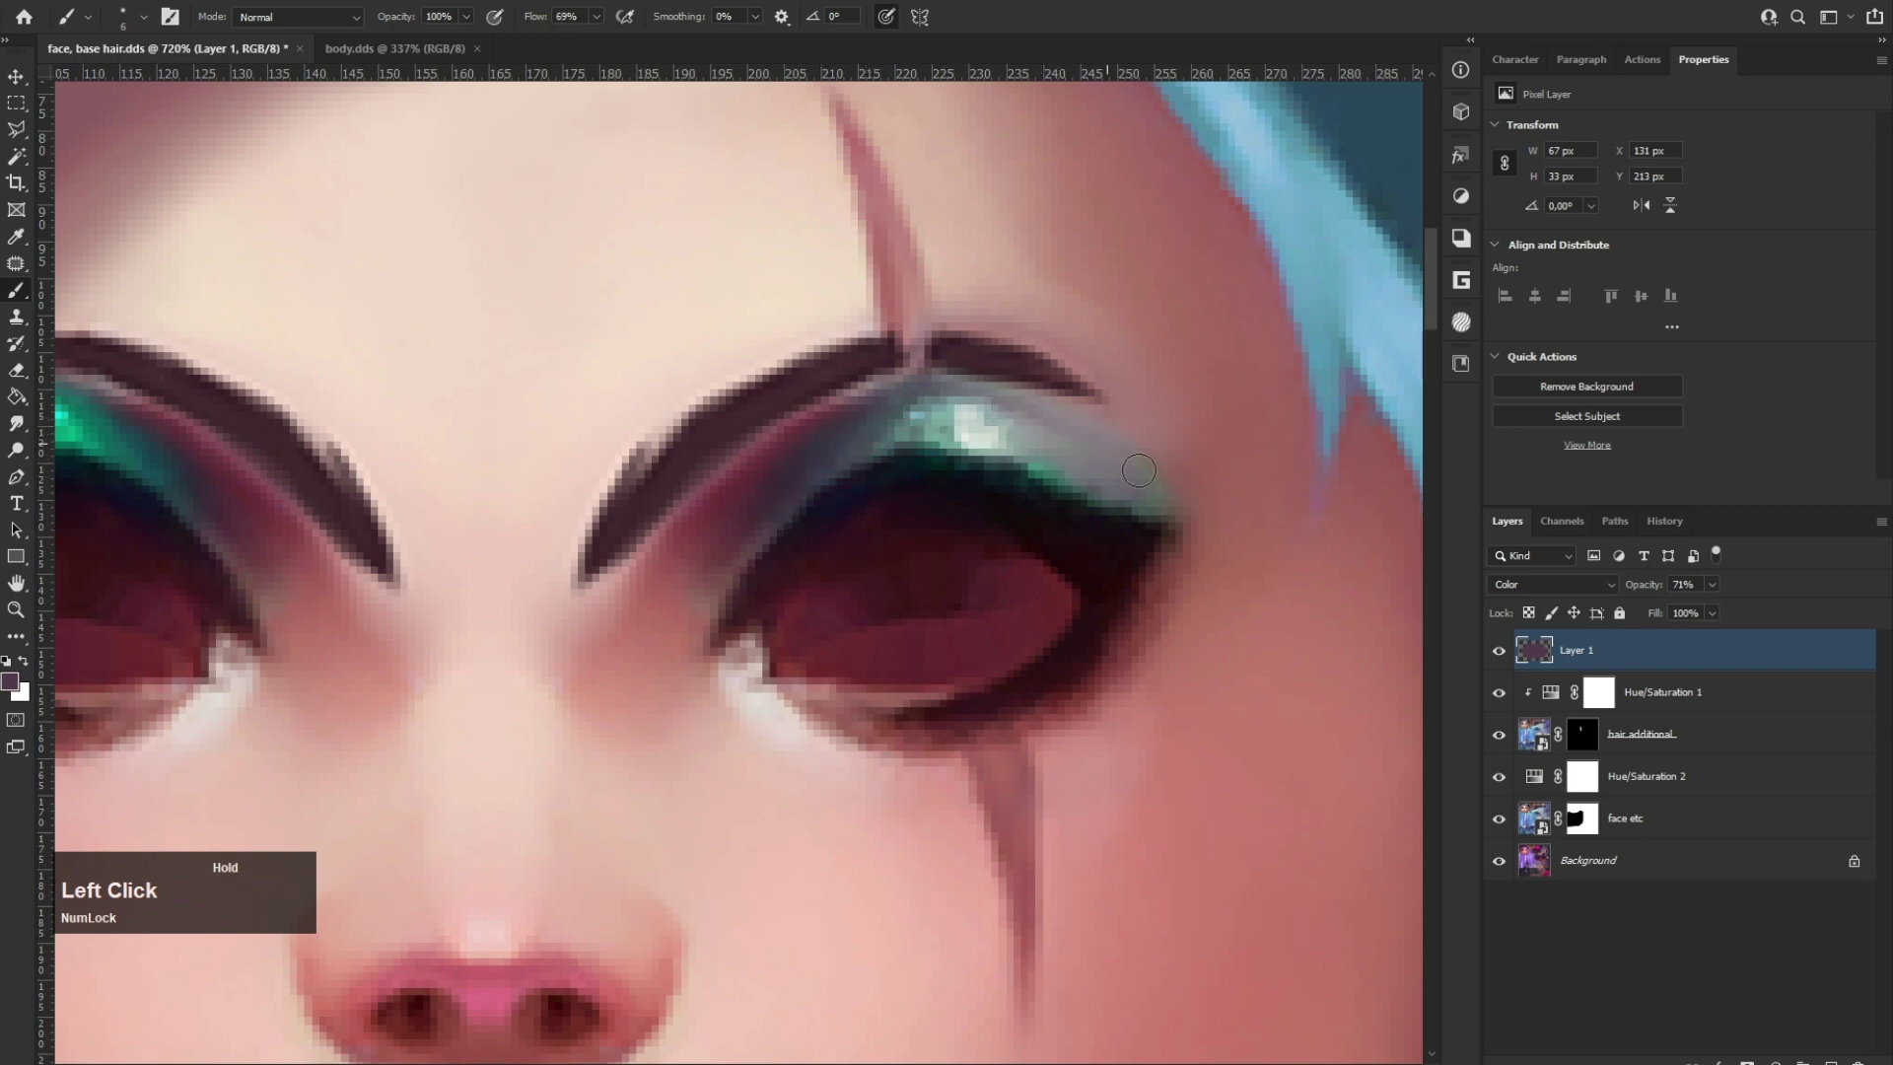
{"action": "left_click_drag", "start_coordinate": [433, 1063], "coordinate": [375, 1064]}
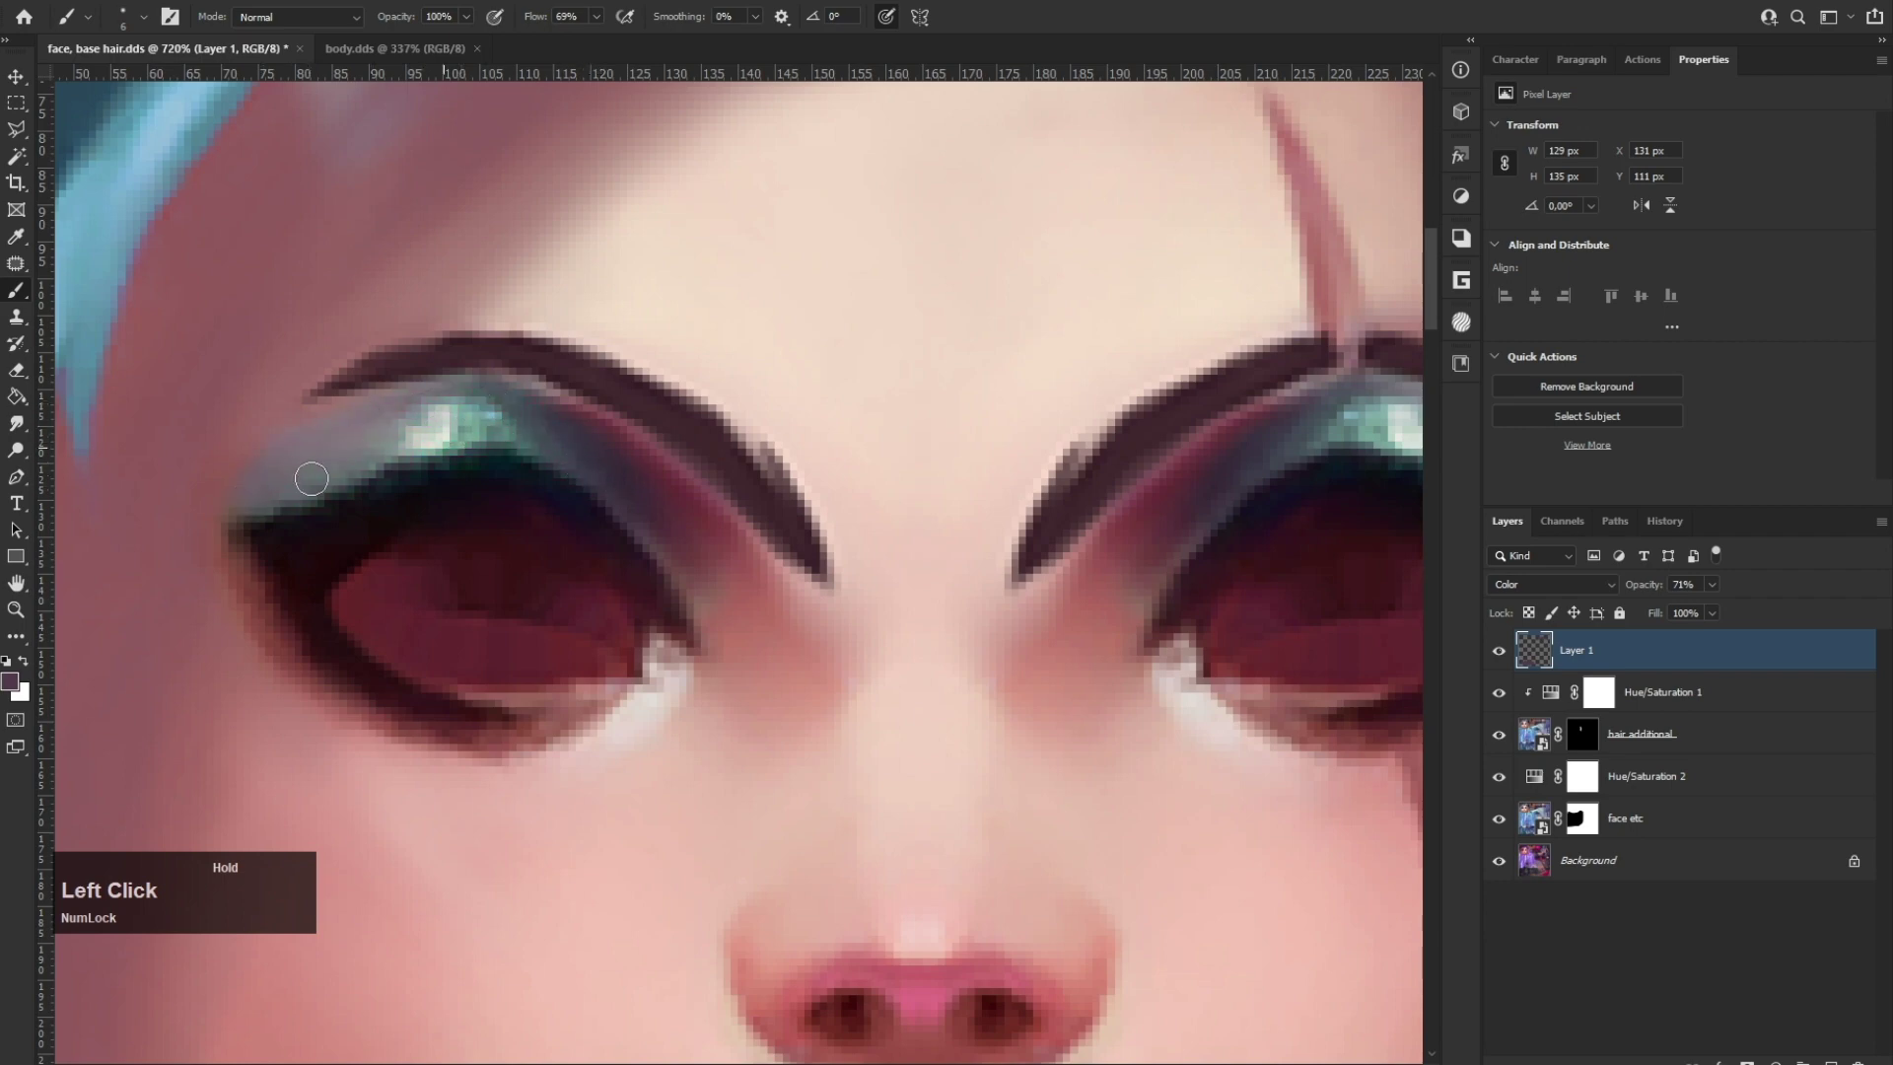
Step: Recolour the eyeshadow on Layer 1 with its transparent pixels locked, using the dark eye colour sampled from body.dds
{"action": "left_click", "coordinate": [1620, 613]}
{"action": "left_click", "coordinate": [345, 57]}
{"action": "scroll", "coordinate": [786, 387], "scroll_direction": "up", "scroll_amount": 3, "text": "alt"}
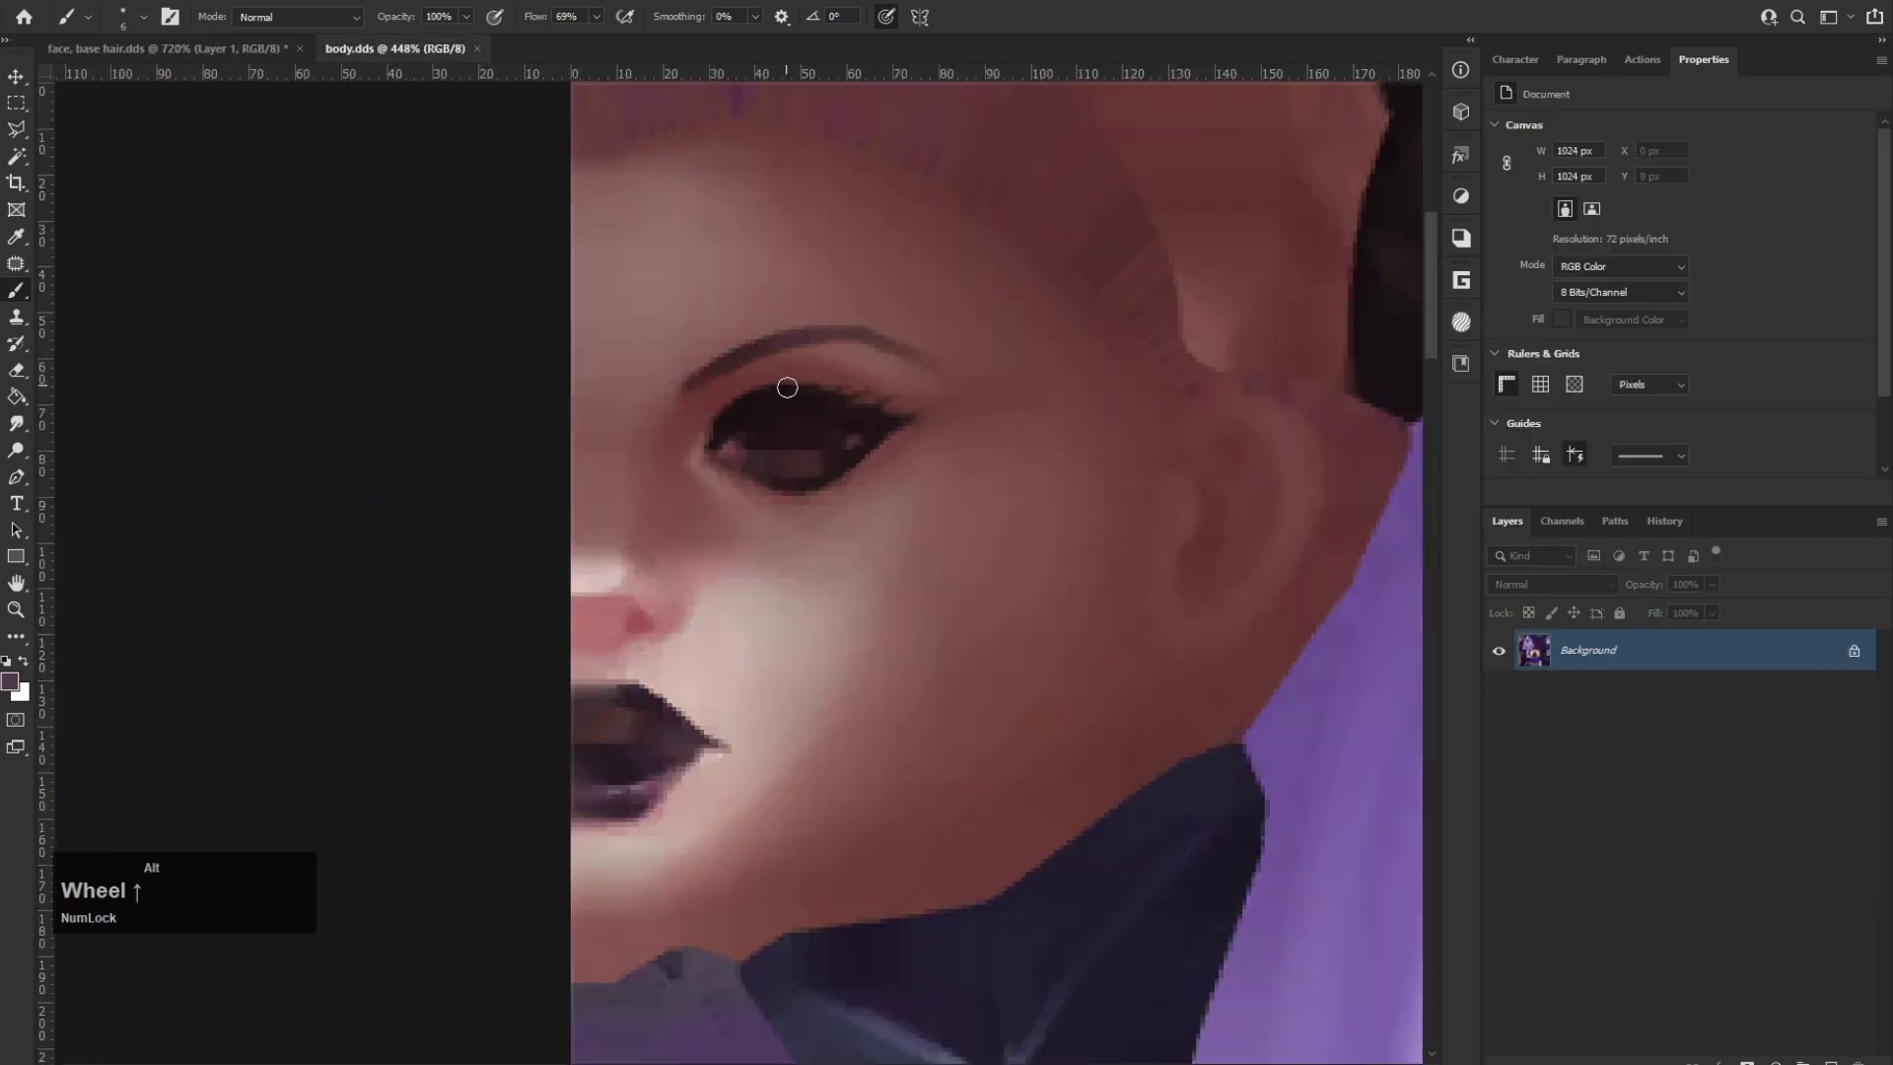
{"action": "left_click", "coordinate": [163, 49]}
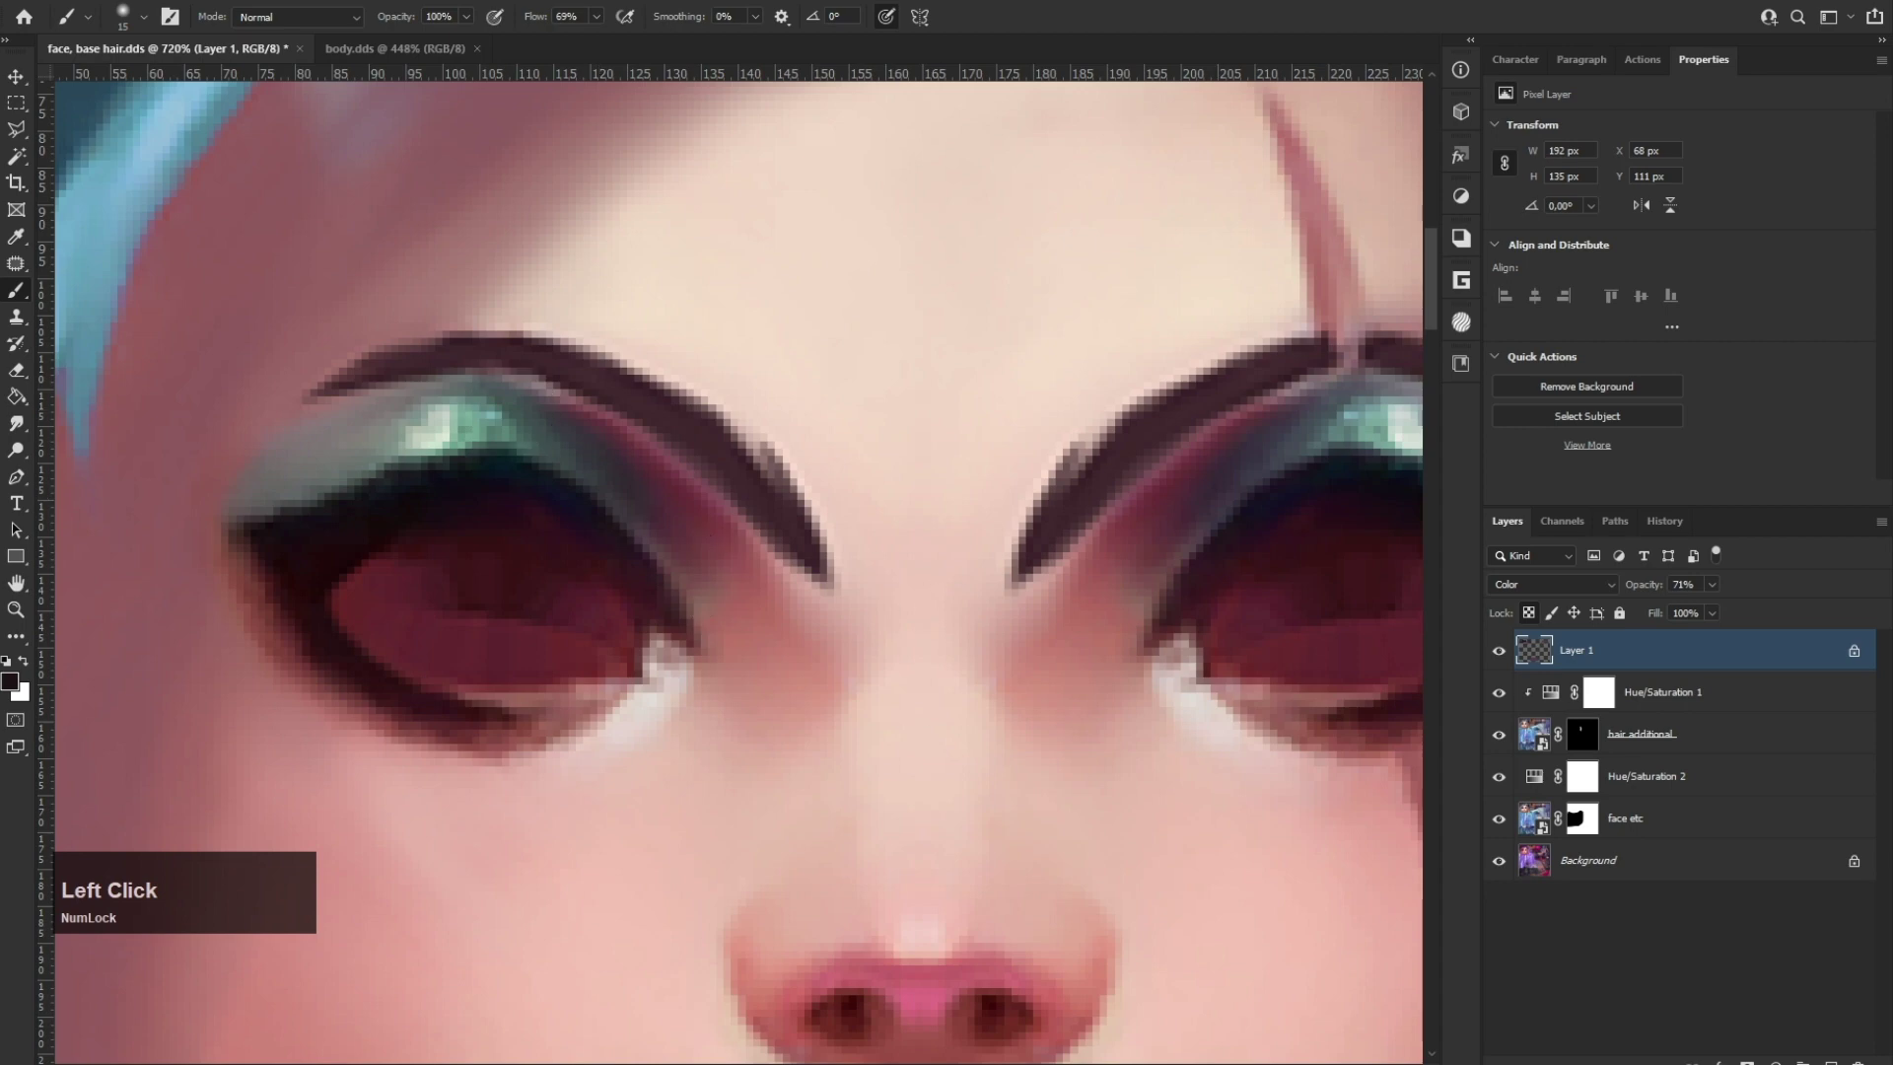
Step: Add a new layer above Layer 1, load Layer 1's painted area as a selection and fill both eyelids with the dark colour
{"action": "scroll", "coordinate": [866, 796], "scroll_direction": "down", "scroll_amount": 2, "text": "alt"}
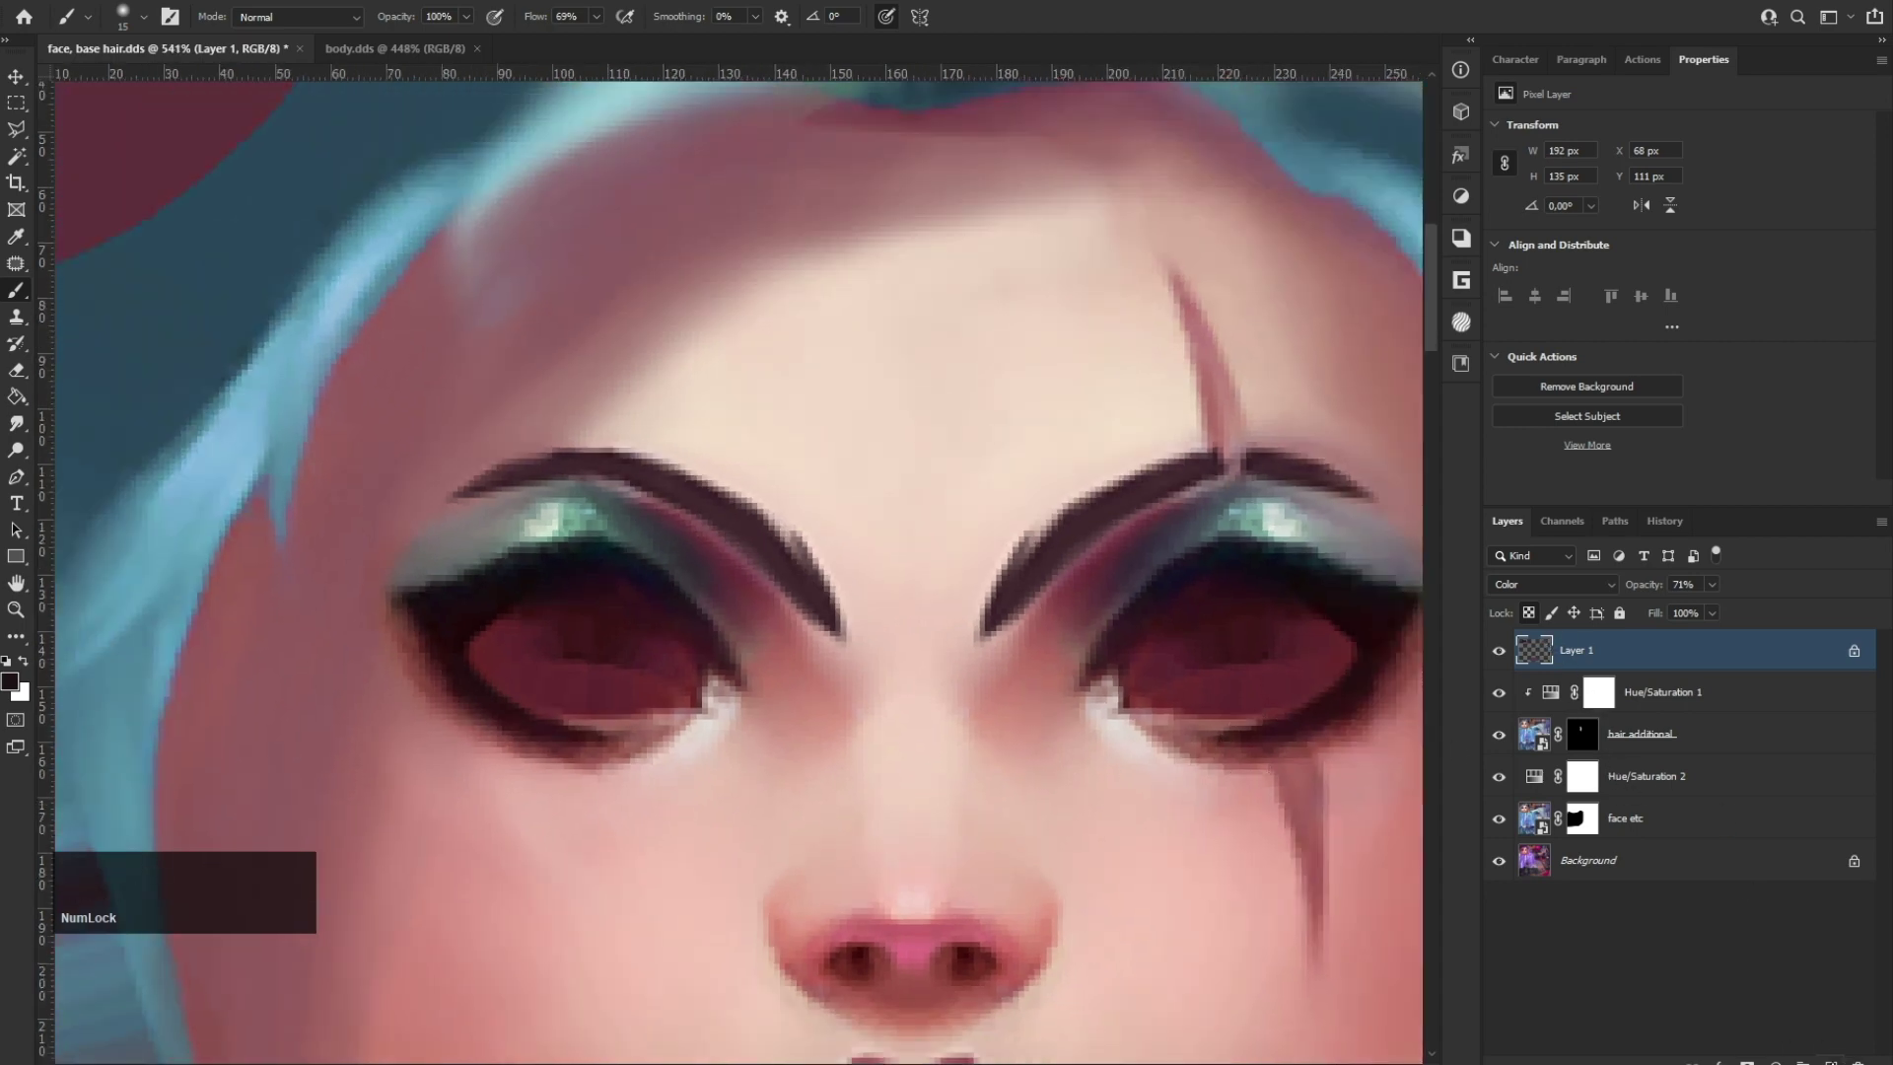
{"action": "left_click", "coordinate": [1831, 1061]}
{"action": "left_click", "coordinate": [1534, 692], "text": "ctrl"}
{"action": "mouse_move", "coordinate": [690, 584]}
{"action": "left_mouse_down"}
{"action": "mouse_move", "coordinate": [647, 532]}
{"action": "mouse_move", "coordinate": [328, 576]}
{"action": "mouse_move", "coordinate": [1469, 557]}
{"action": "left_mouse_up"}
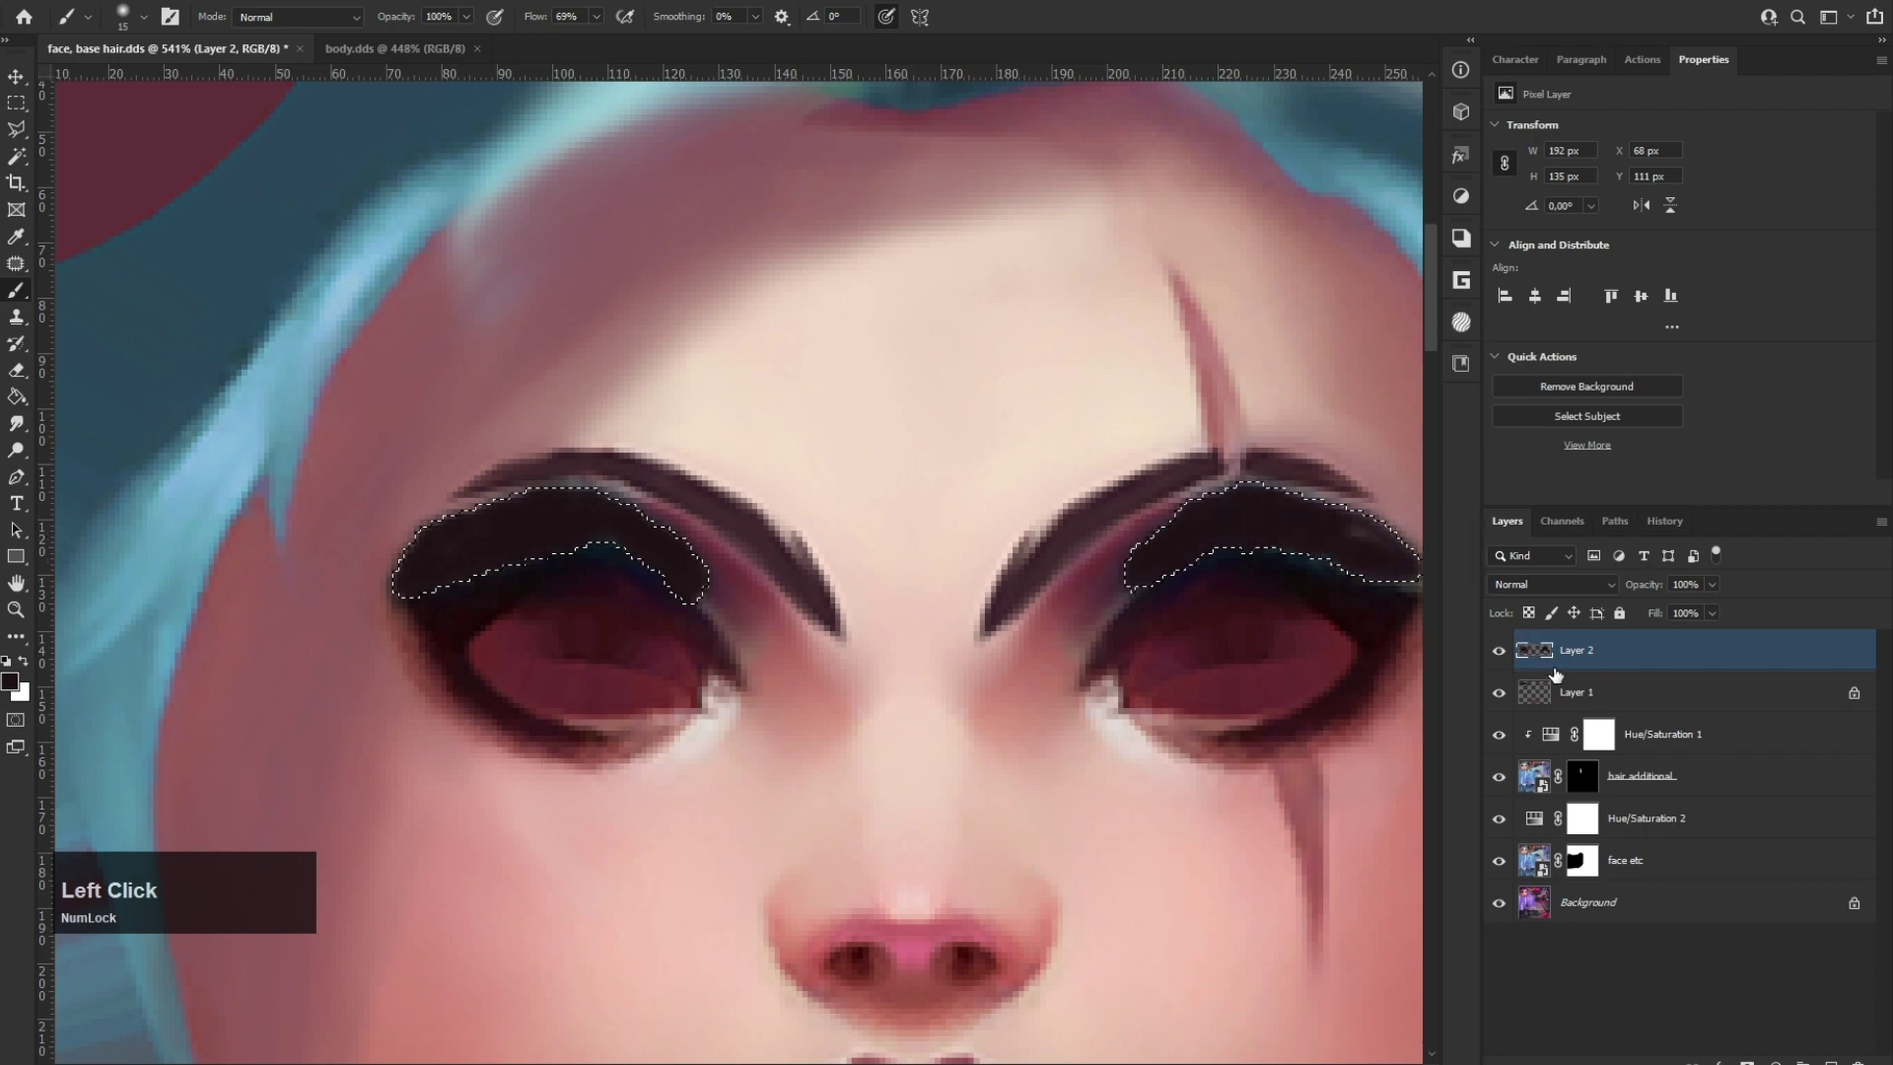
Step: Hide Layer 2, erase the eyeshadow paint from Layer 1 with its transparency unlocked, and clear the selection
{"action": "left_click", "coordinate": [1568, 692]}
{"action": "key", "text": "e"}
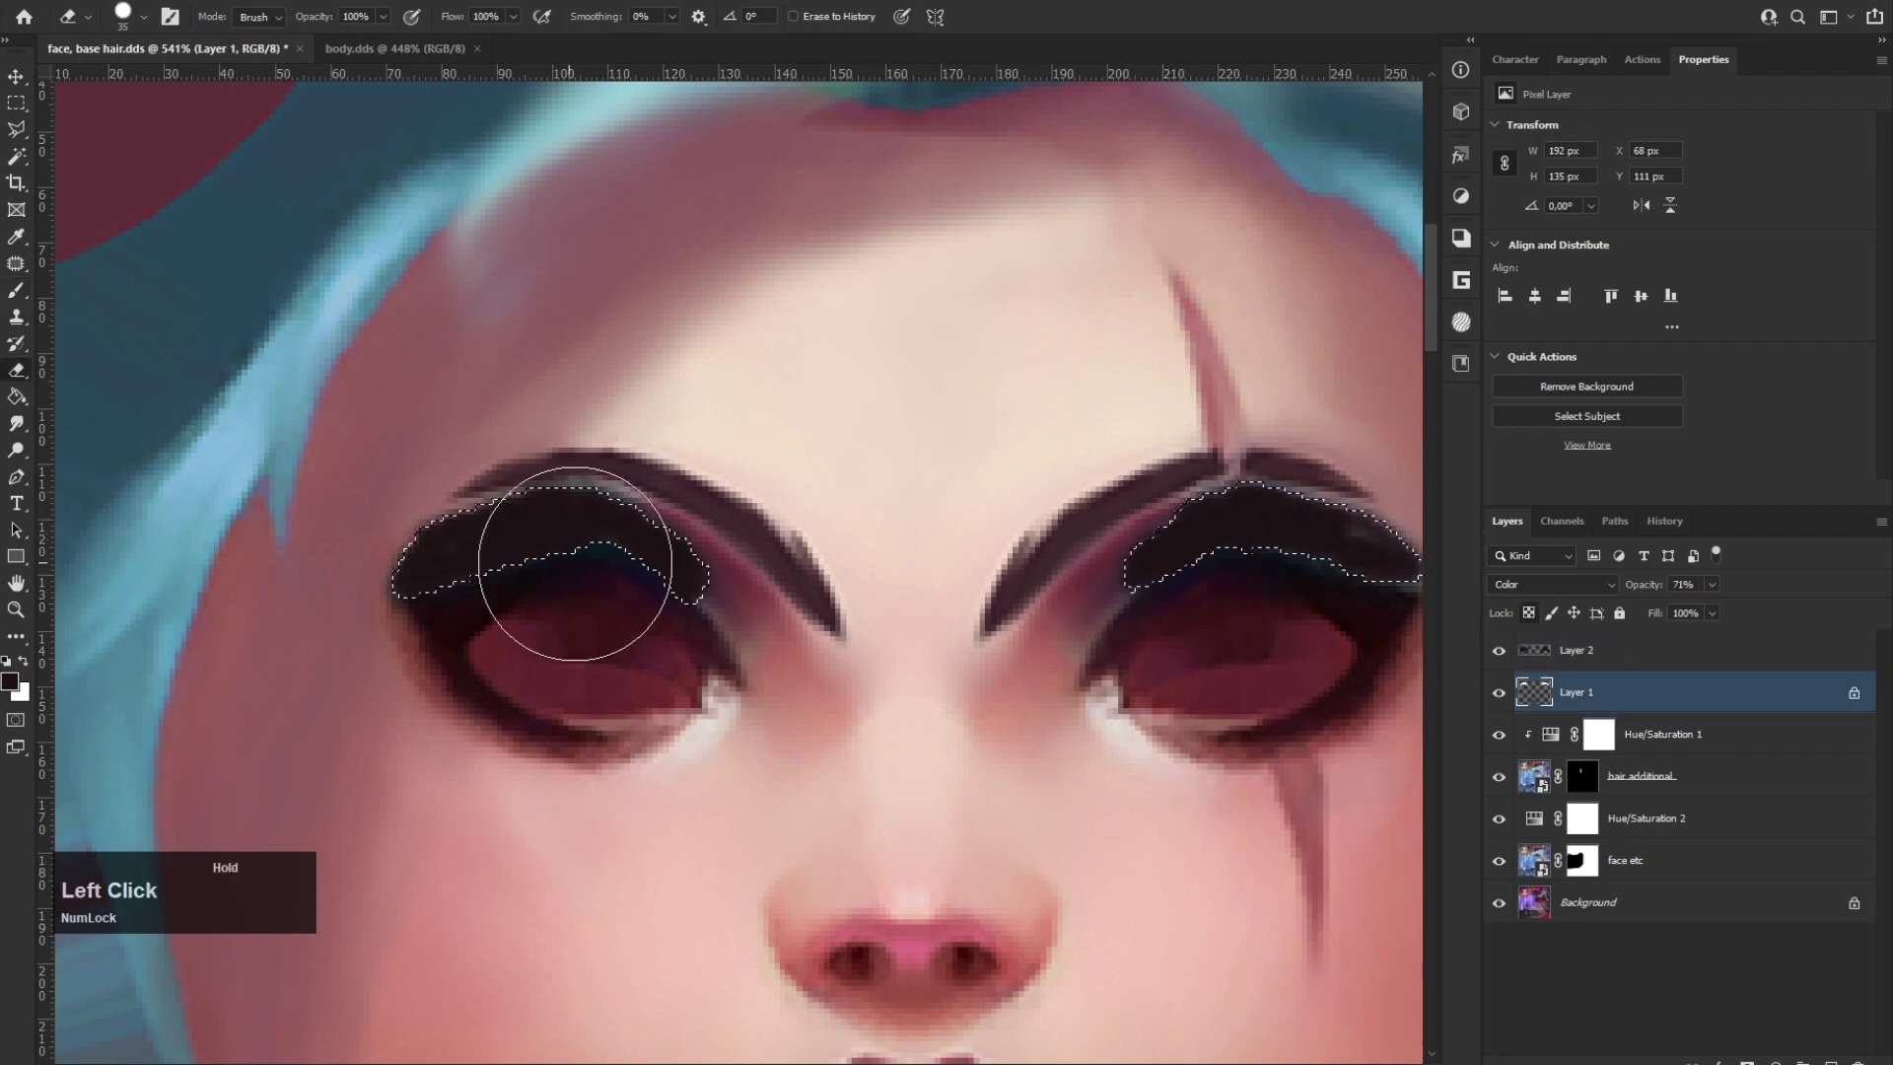
{"action": "left_click", "coordinate": [1499, 650]}
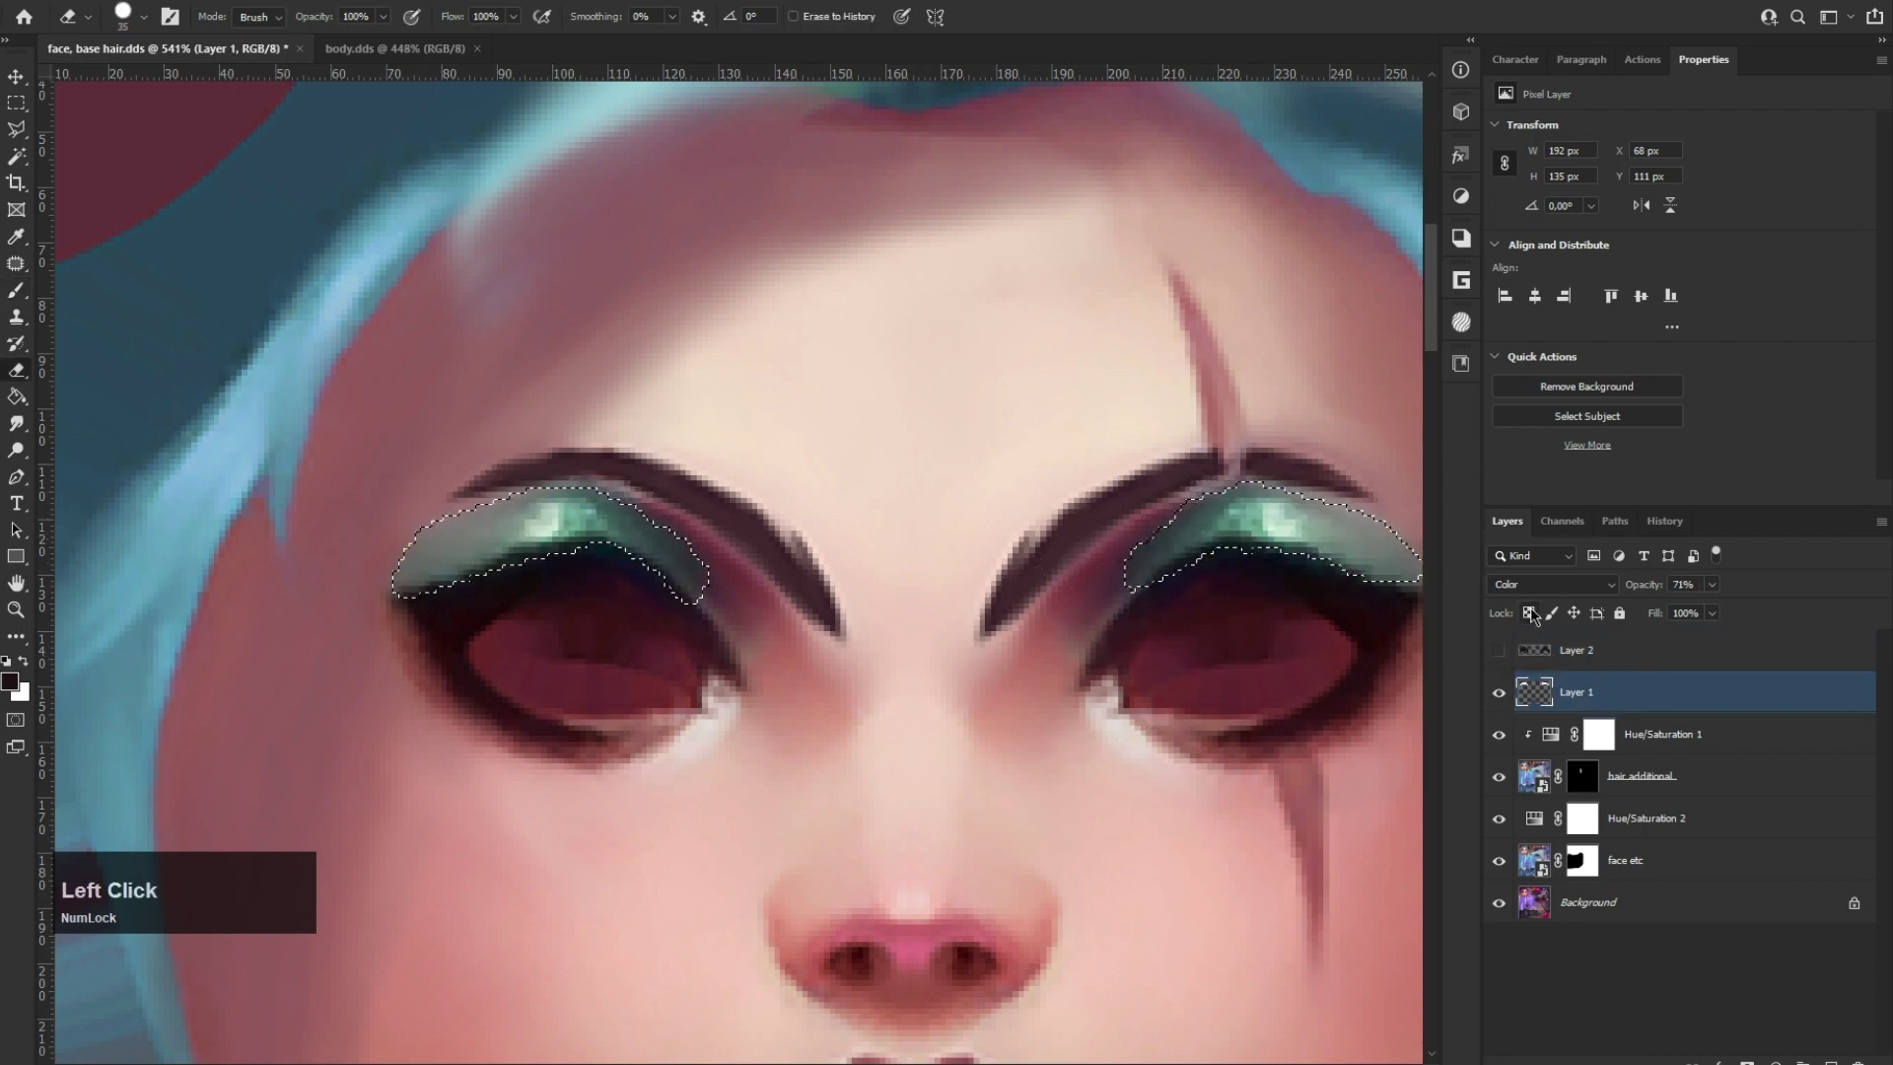
{"action": "mouse_move", "coordinate": [1380, 552]}
{"action": "left_mouse_down"}
{"action": "mouse_move", "coordinate": [1162, 582]}
{"action": "mouse_move", "coordinate": [846, 494]}
{"action": "left_mouse_up"}
{"action": "key", "text": "ctrl+d"}
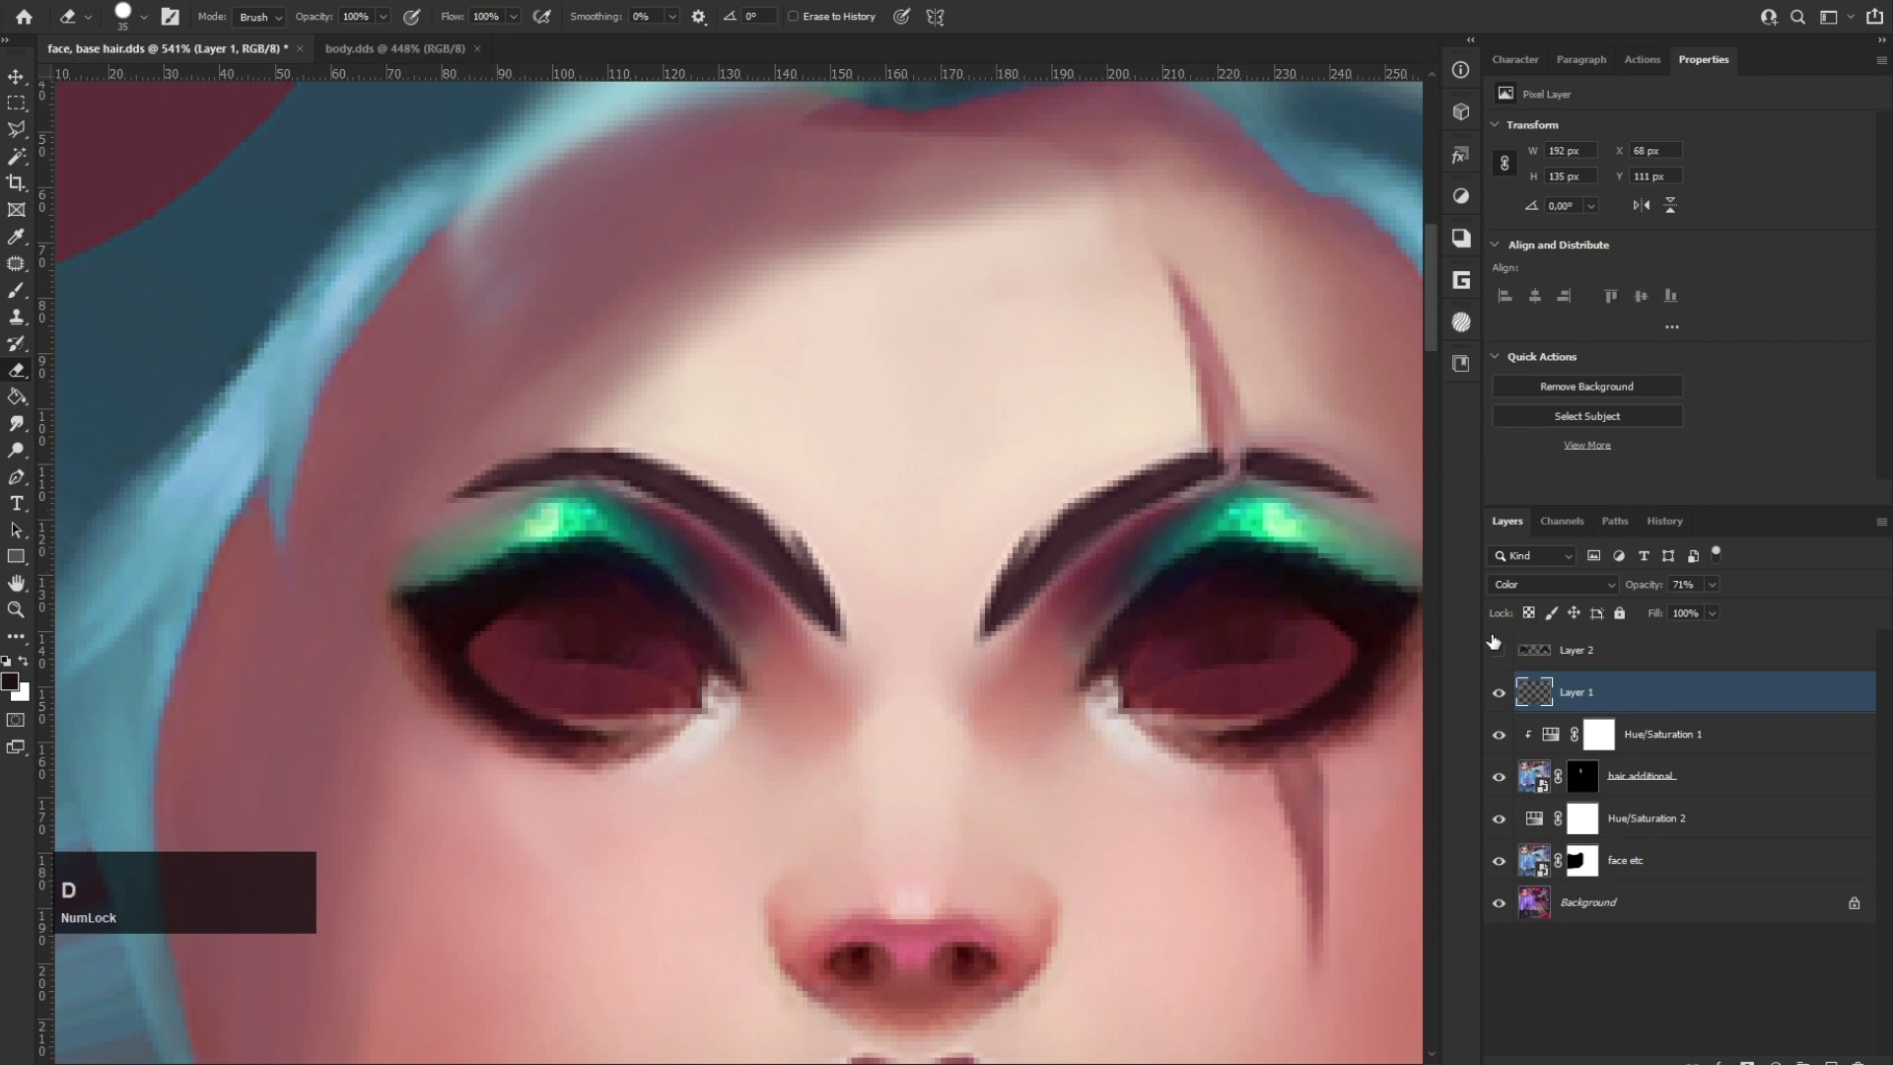
Step: Show Layer 2 and smudge the edges of its dark eyelid paint above both eyes with a small Smudge tool at 49% strength
{"action": "left_click", "coordinate": [1499, 650]}
{"action": "left_click", "coordinate": [1577, 649]}
{"action": "key", "text": "b"}
{"action": "mouse_move", "coordinate": [1318, 571]}
{"action": "right_mouse_down", "text": "alt"}
{"action": "mouse_move", "coordinate": [1340, 545]}
{"action": "mouse_move", "coordinate": [1322, 540]}
{"action": "right_mouse_up", "text": "alt"}
{"action": "left_click", "coordinate": [1356, 542], "text": "shift"}
{"action": "left_click", "coordinate": [16, 424]}
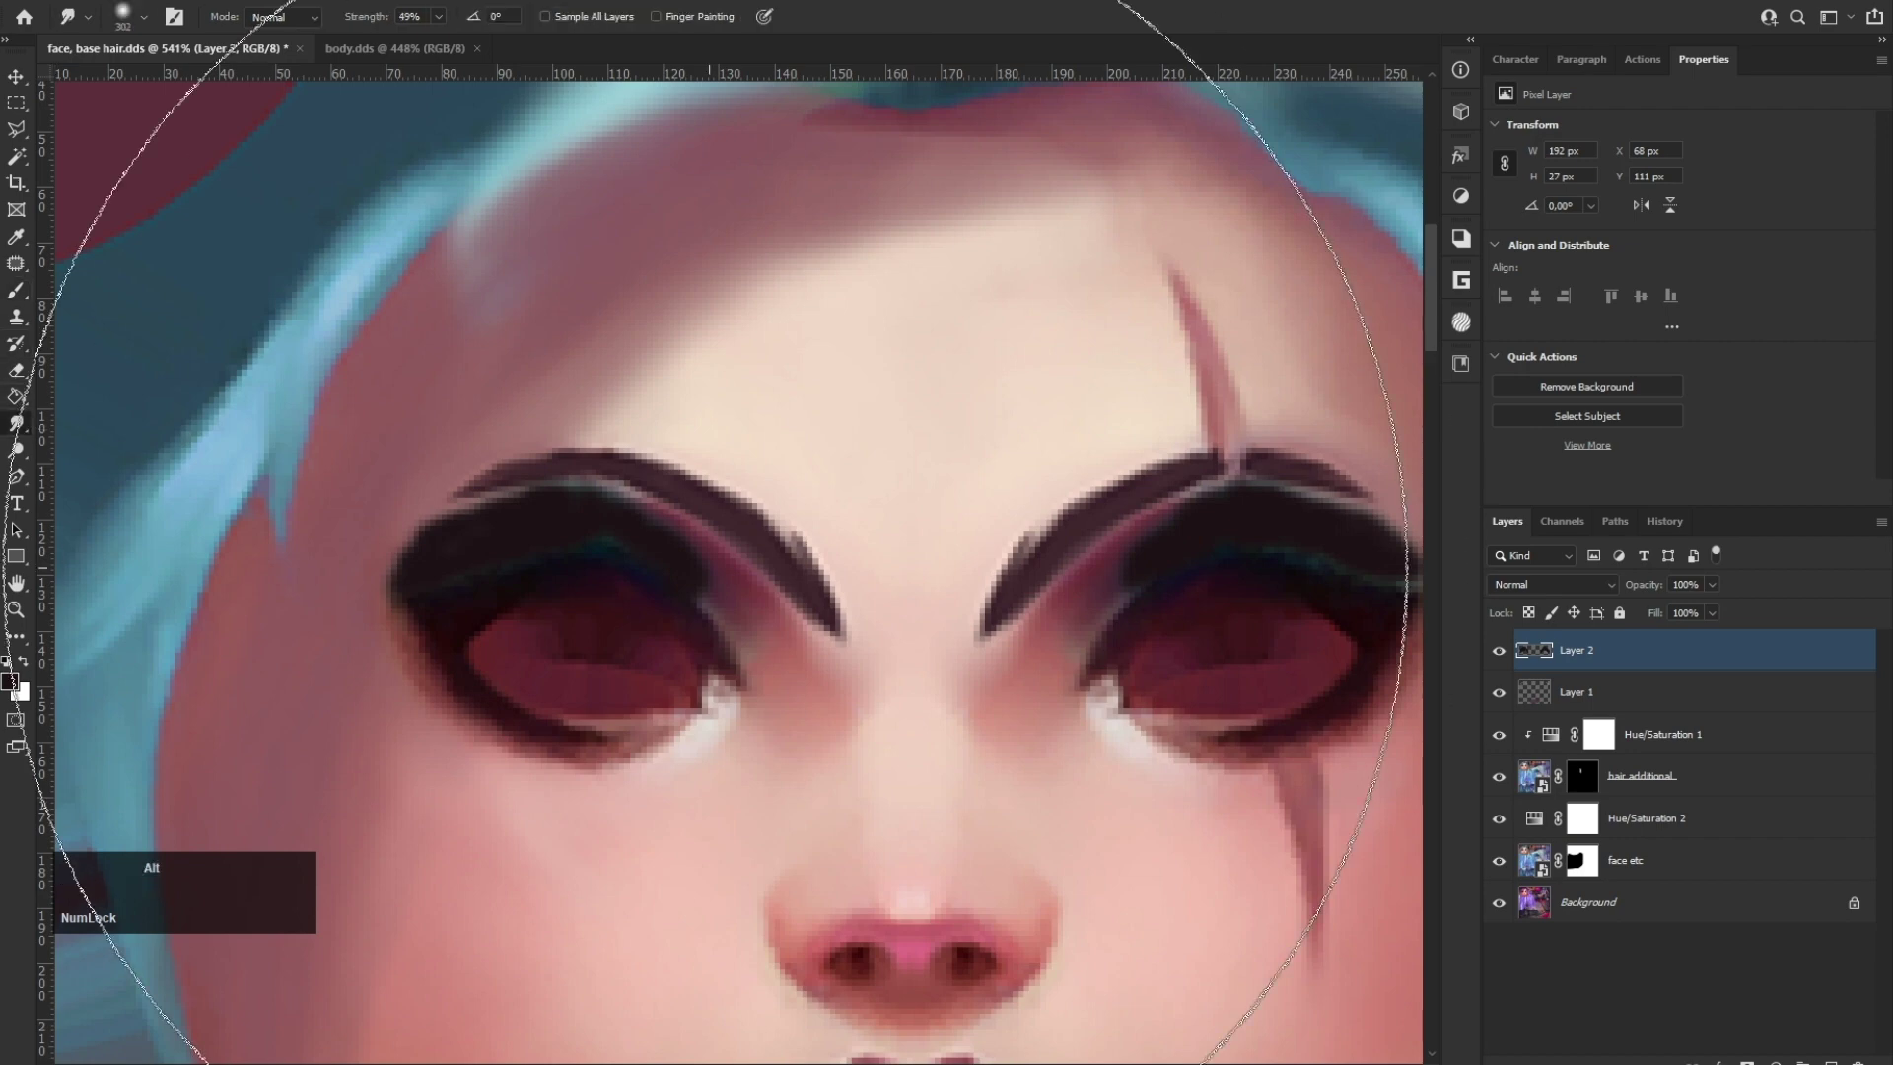
{"action": "right_click_drag", "start_coordinate": [655, 584], "coordinate": [424, 597], "text": "alt"}
{"action": "right_click_drag", "start_coordinate": [593, 584], "coordinate": [607, 582], "text": "alt"}
{"action": "left_click_drag", "start_coordinate": [603, 572], "coordinate": [607, 549]}
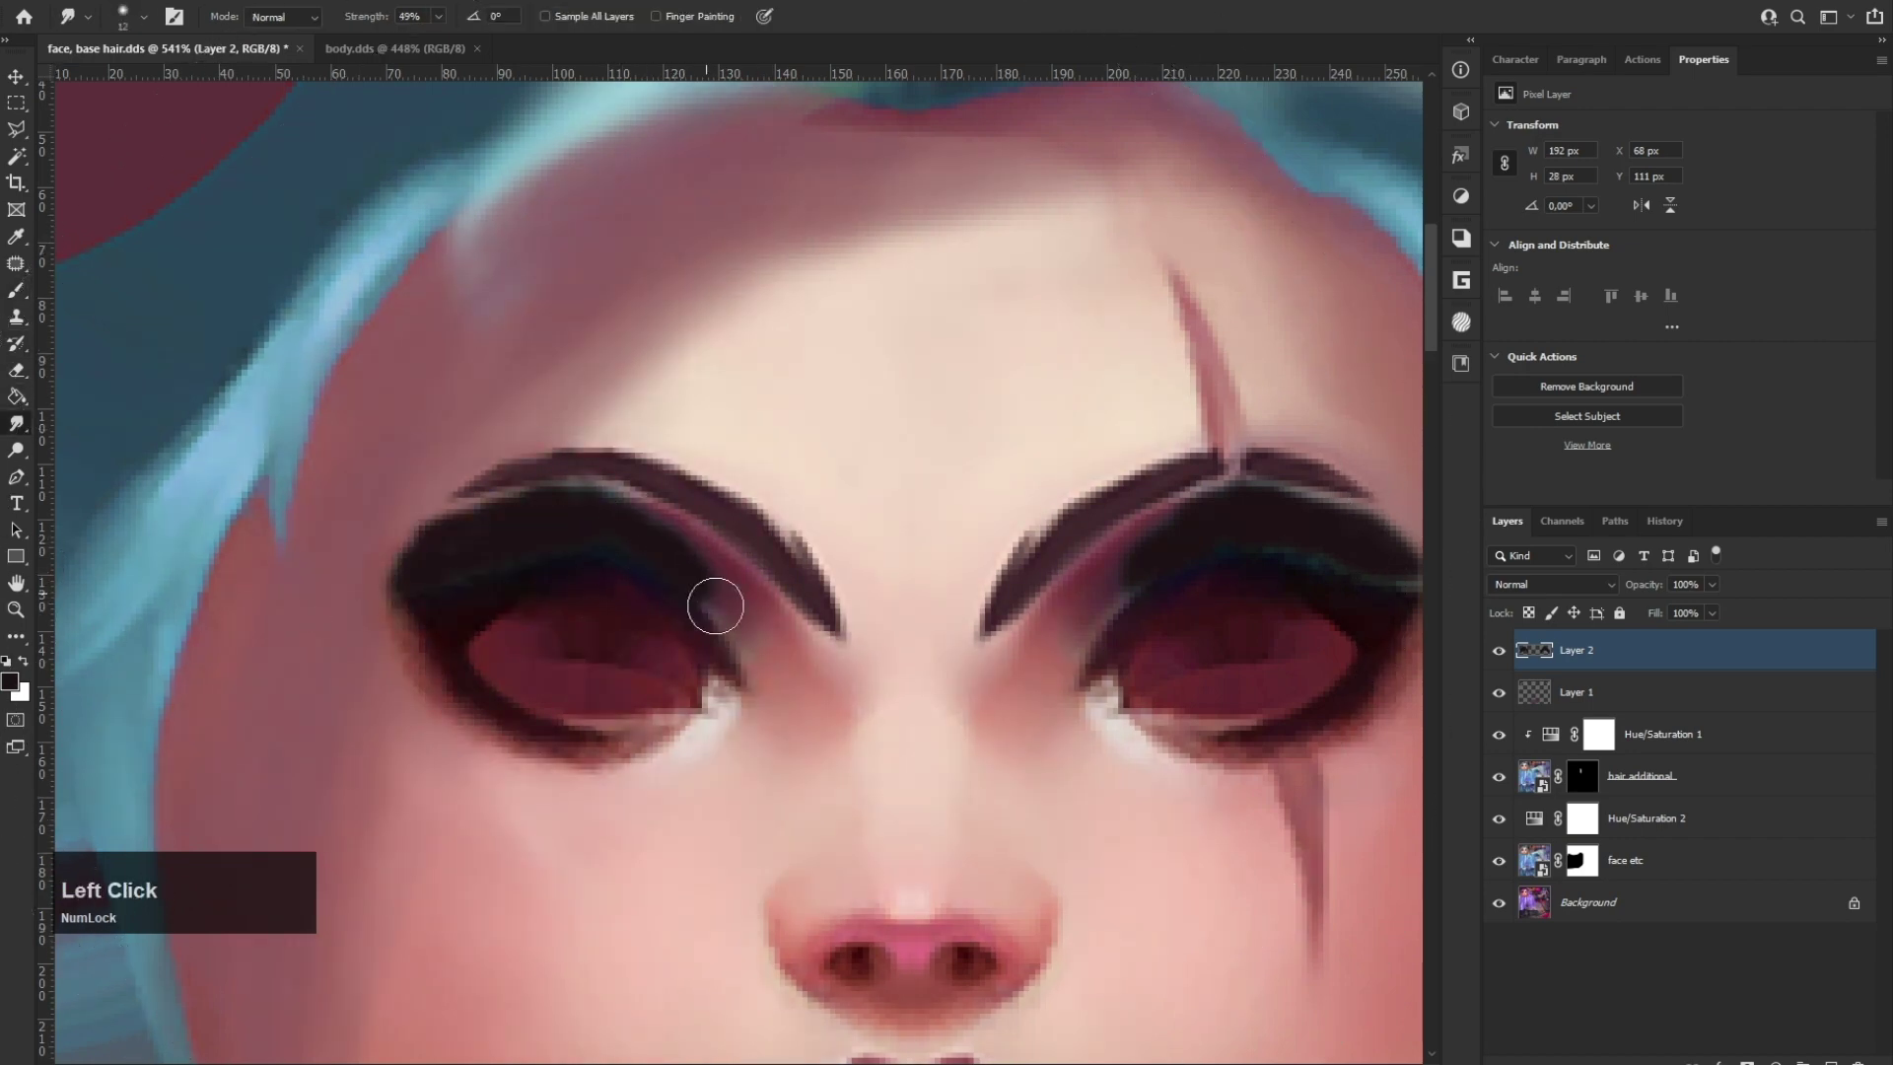
{"action": "mouse_move", "coordinate": [716, 605]}
{"action": "left_mouse_down"}
{"action": "mouse_move", "coordinate": [562, 499]}
{"action": "mouse_move", "coordinate": [453, 549]}
{"action": "mouse_move", "coordinate": [549, 516]}
{"action": "mouse_move", "coordinate": [601, 523]}
{"action": "left_mouse_up"}
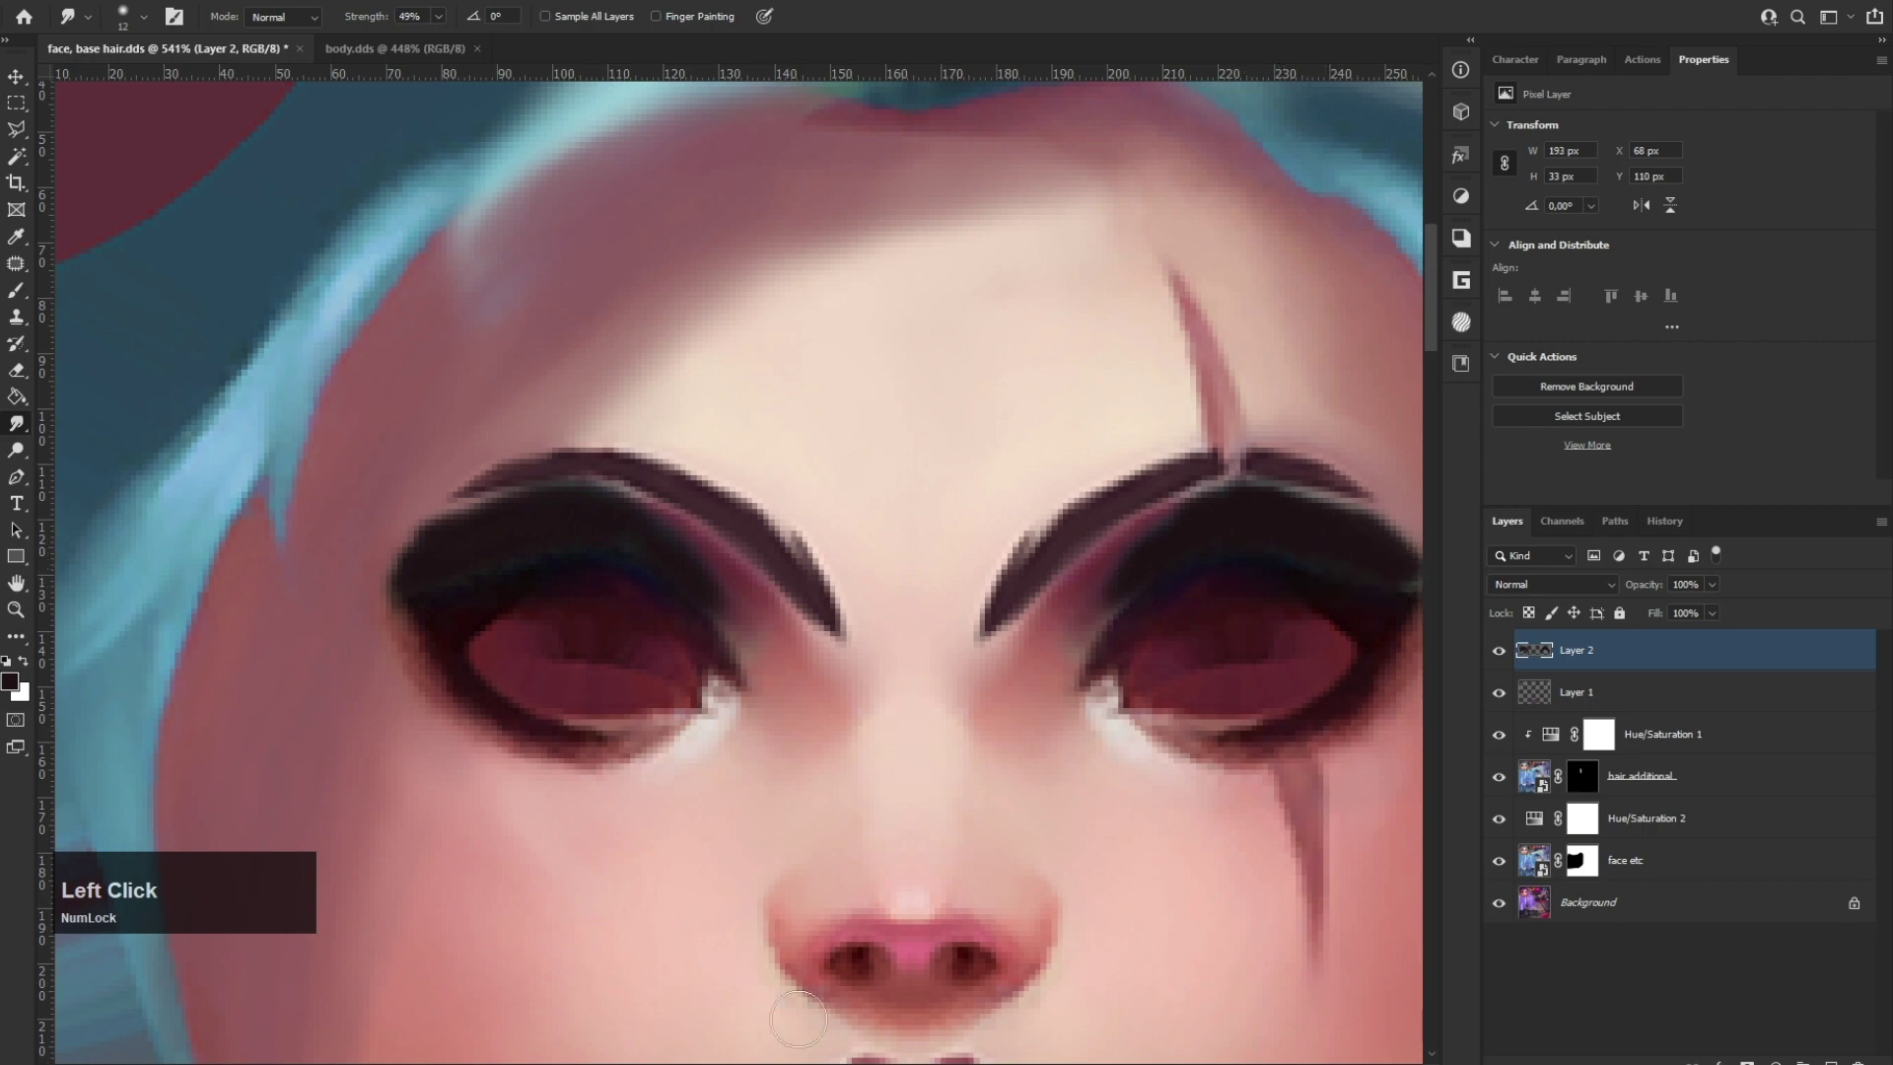
{"action": "left_click_drag", "start_coordinate": [774, 1063], "coordinate": [793, 1063]}
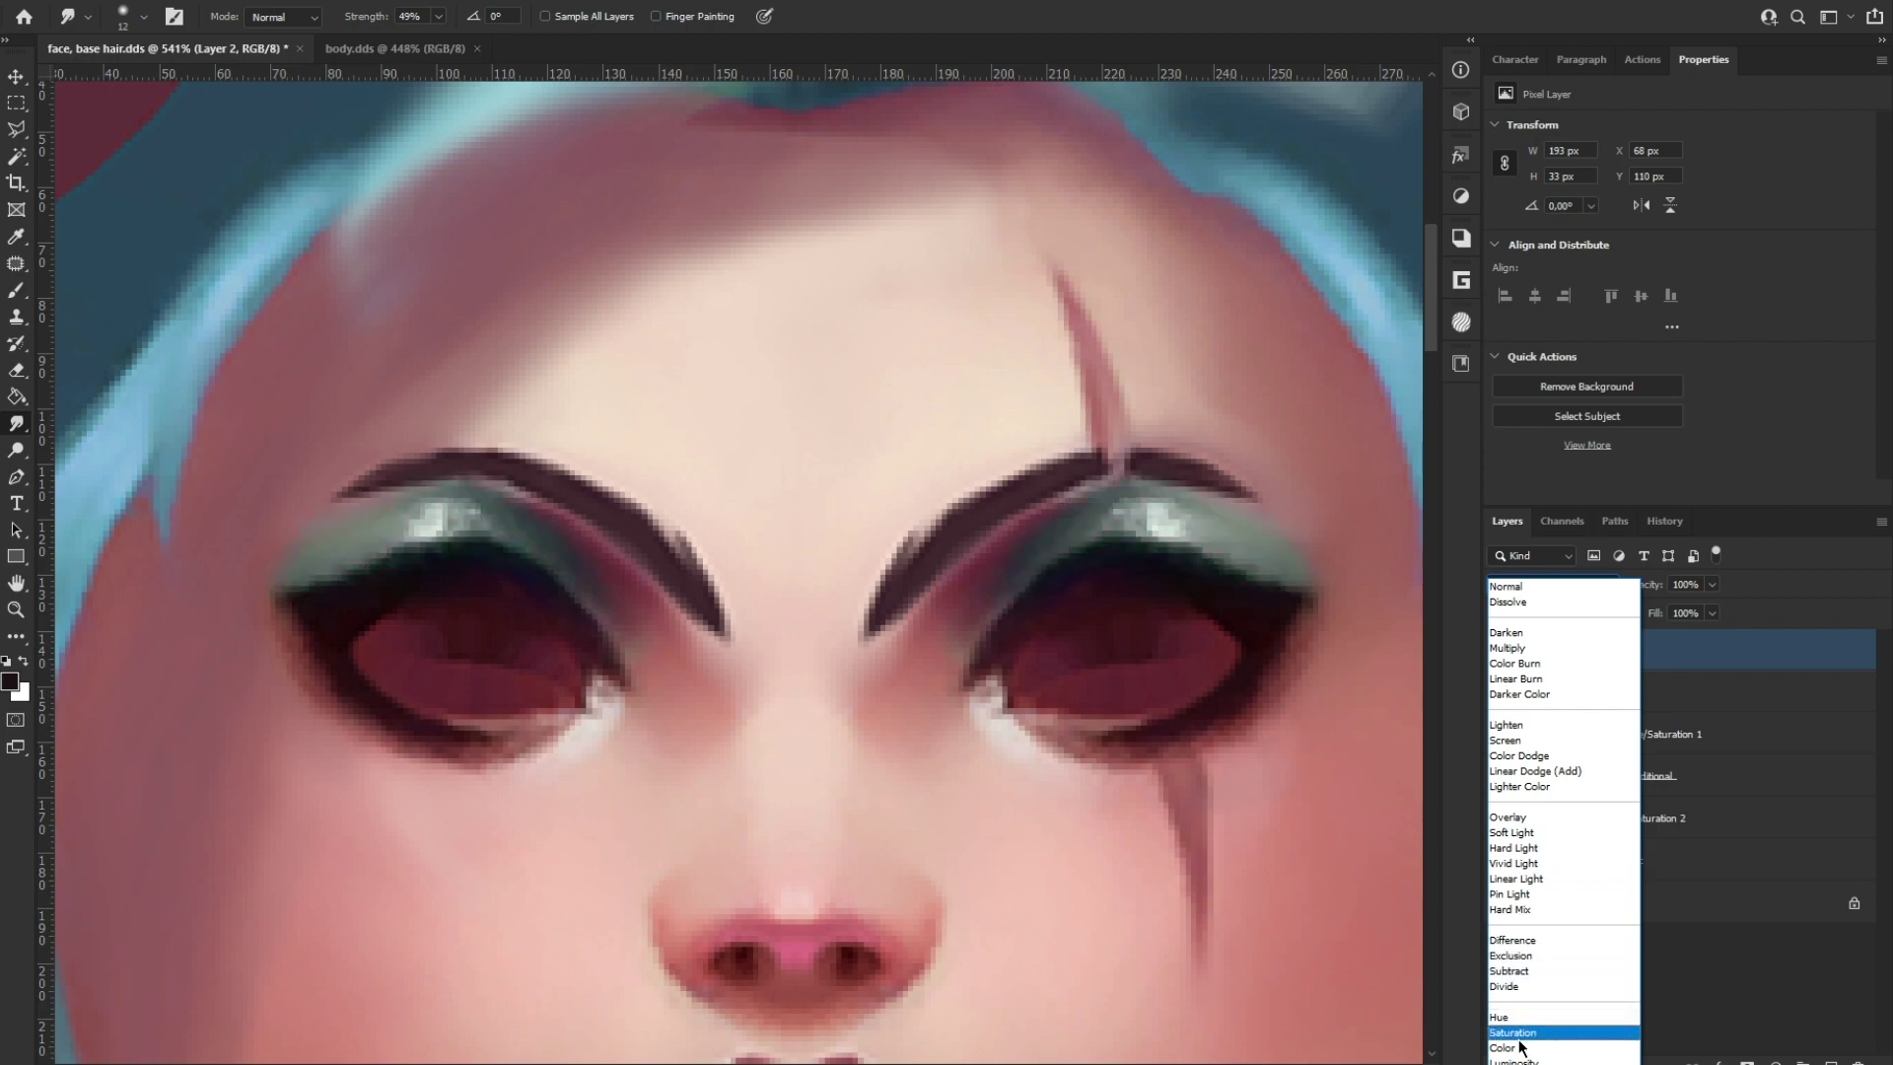
Step: Load Layer 2's painted area as a selection, hide that layer, and add a masked Hue/Saturation adjustment above Hue/Saturation 2
{"action": "left_click", "coordinate": [1682, 654]}
{"action": "left_click", "coordinate": [1535, 651], "text": "ctrl"}
{"action": "left_click", "coordinate": [1666, 820]}
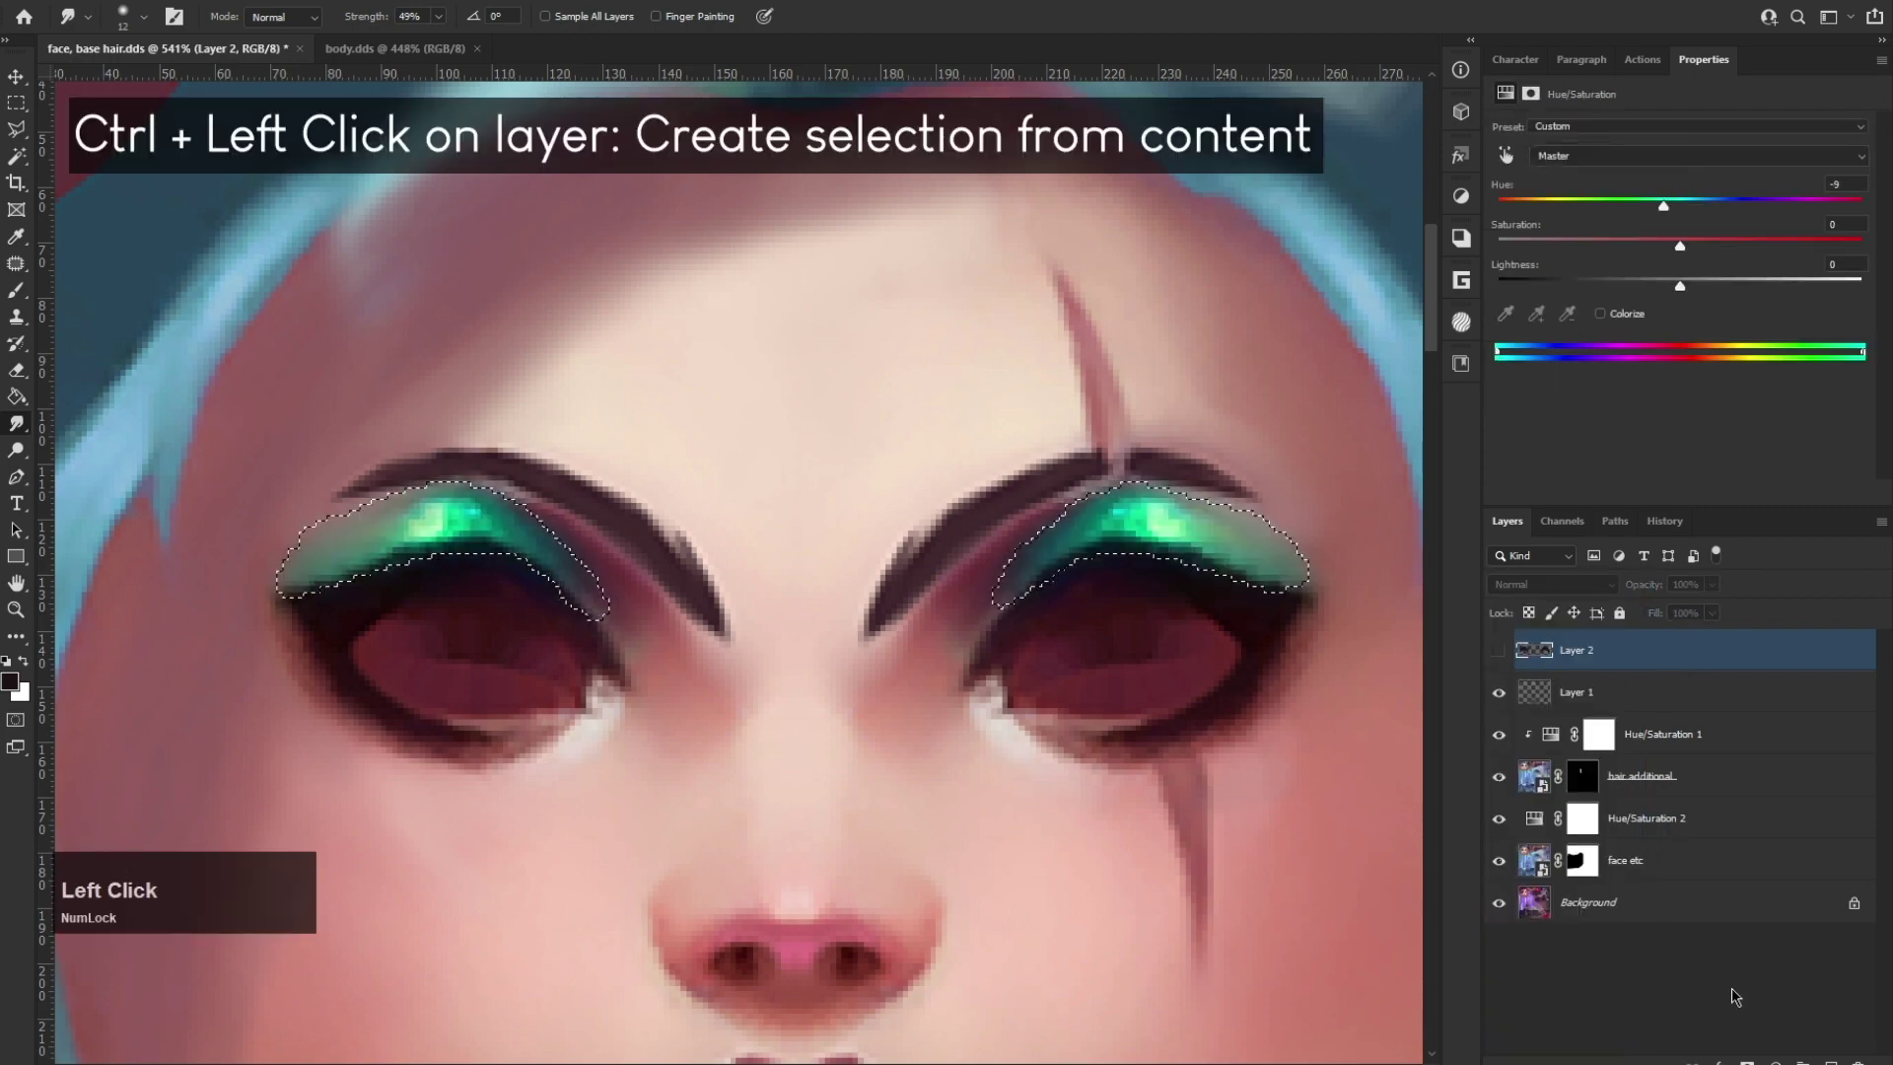
{"action": "left_click", "coordinate": [1775, 1062]}
{"action": "left_click", "coordinate": [1853, 872]}
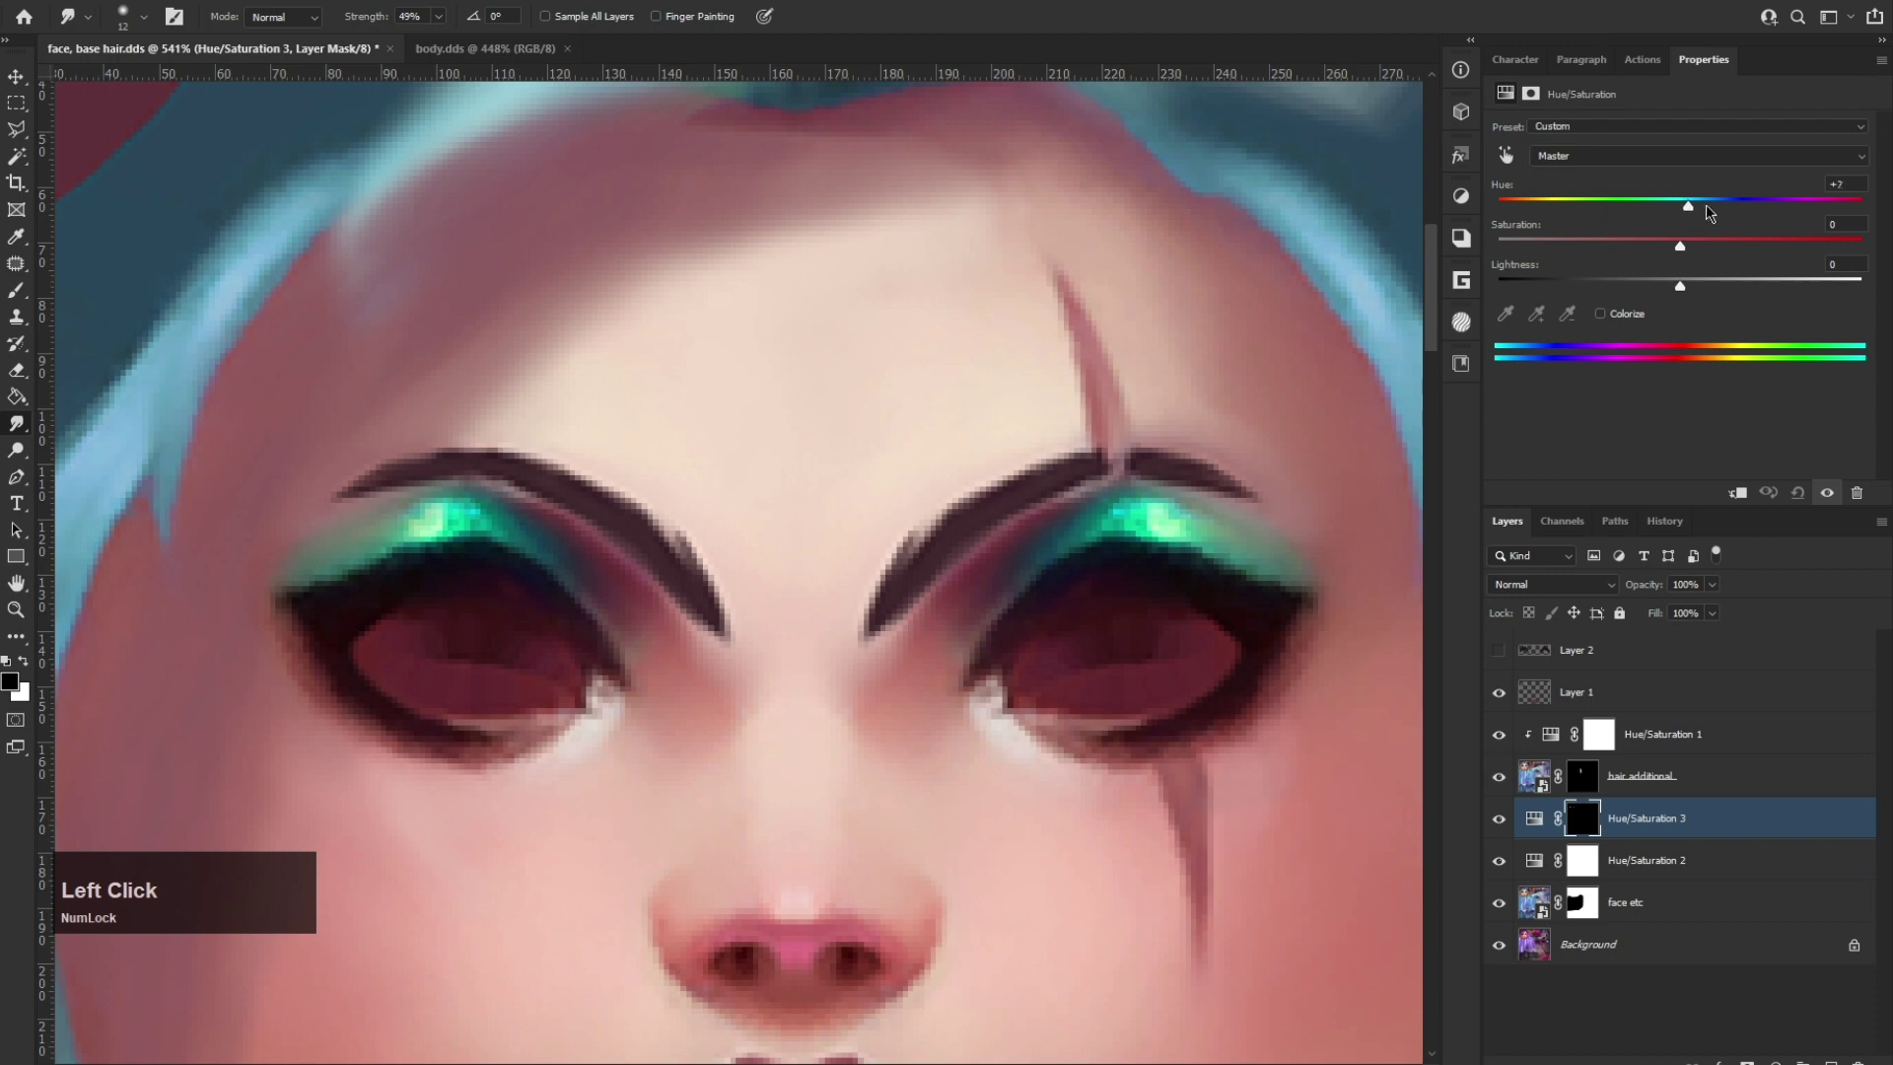
Step: Colorize the eyeshadow adjustment with hue 277, saturation 14 and lightness -54
{"action": "left_click_drag", "start_coordinate": [1708, 211], "coordinate": [1804, 209]}
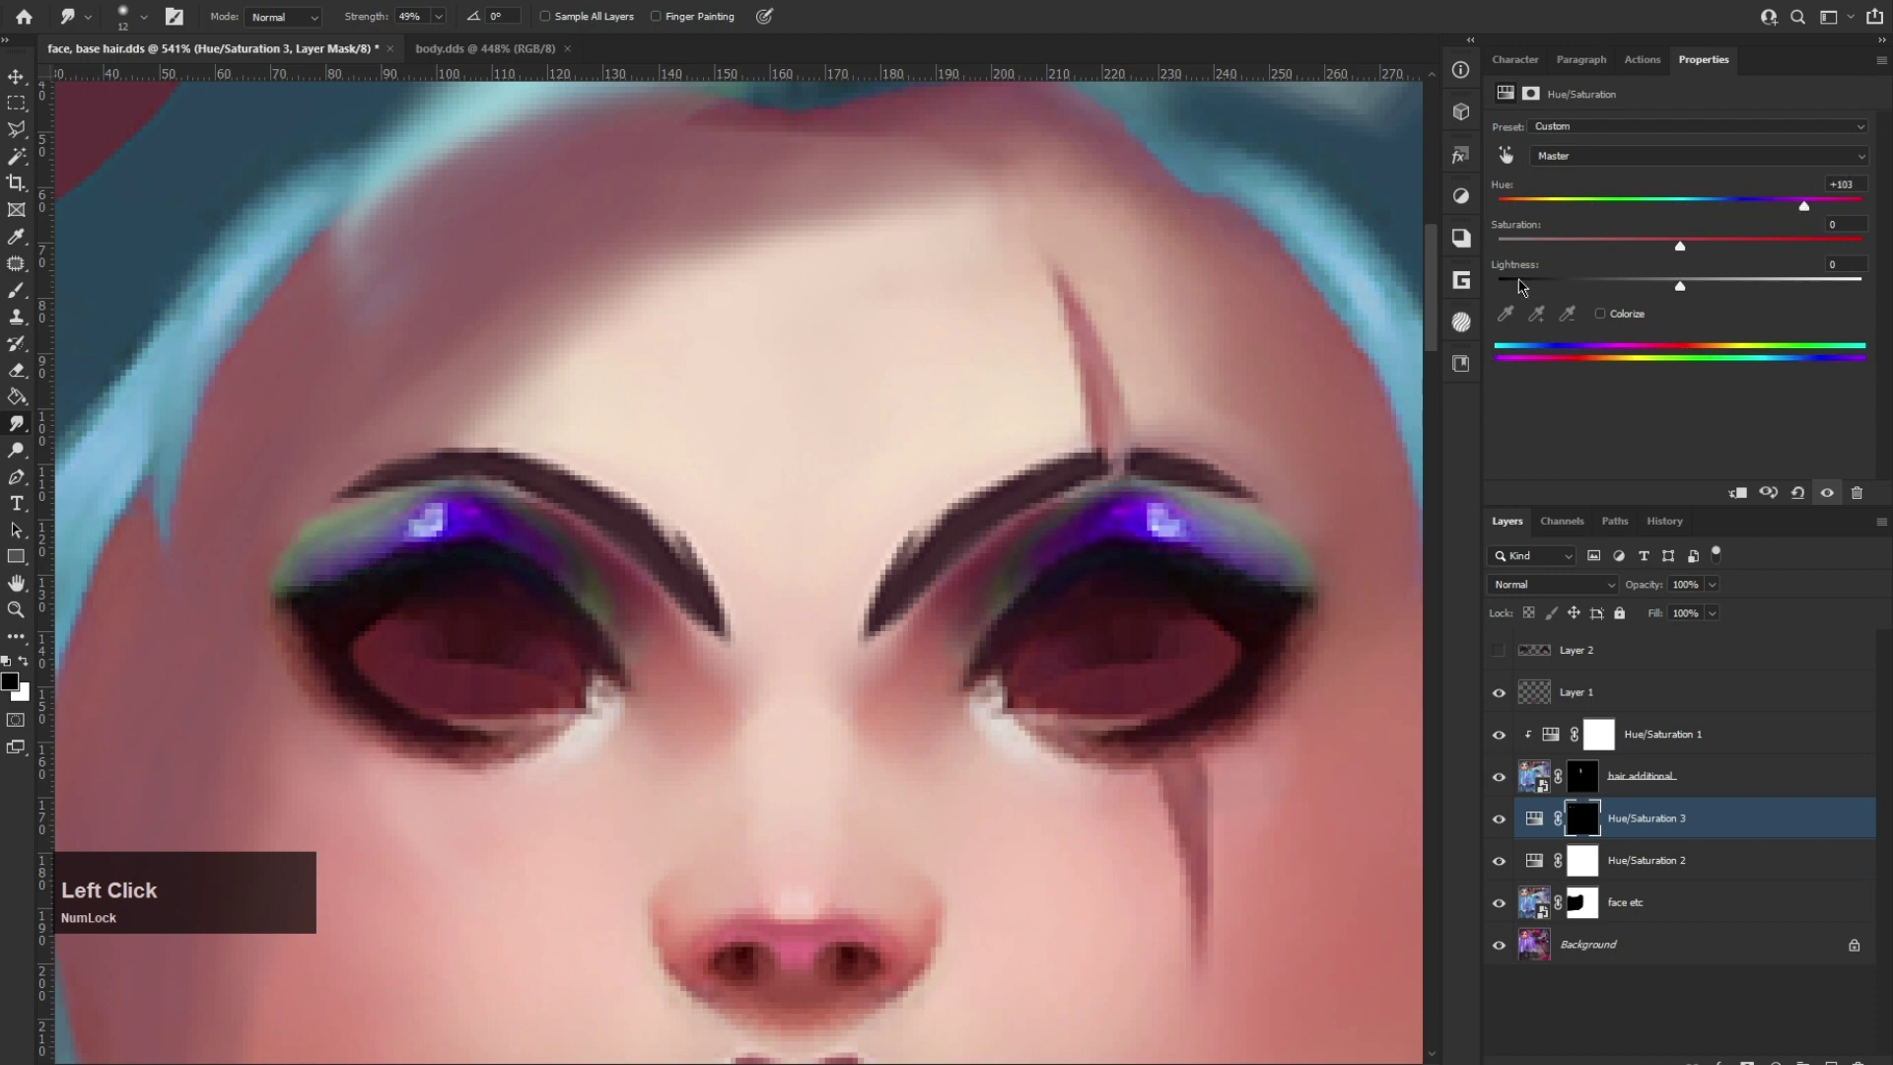
{"action": "left_click", "coordinate": [1600, 314]}
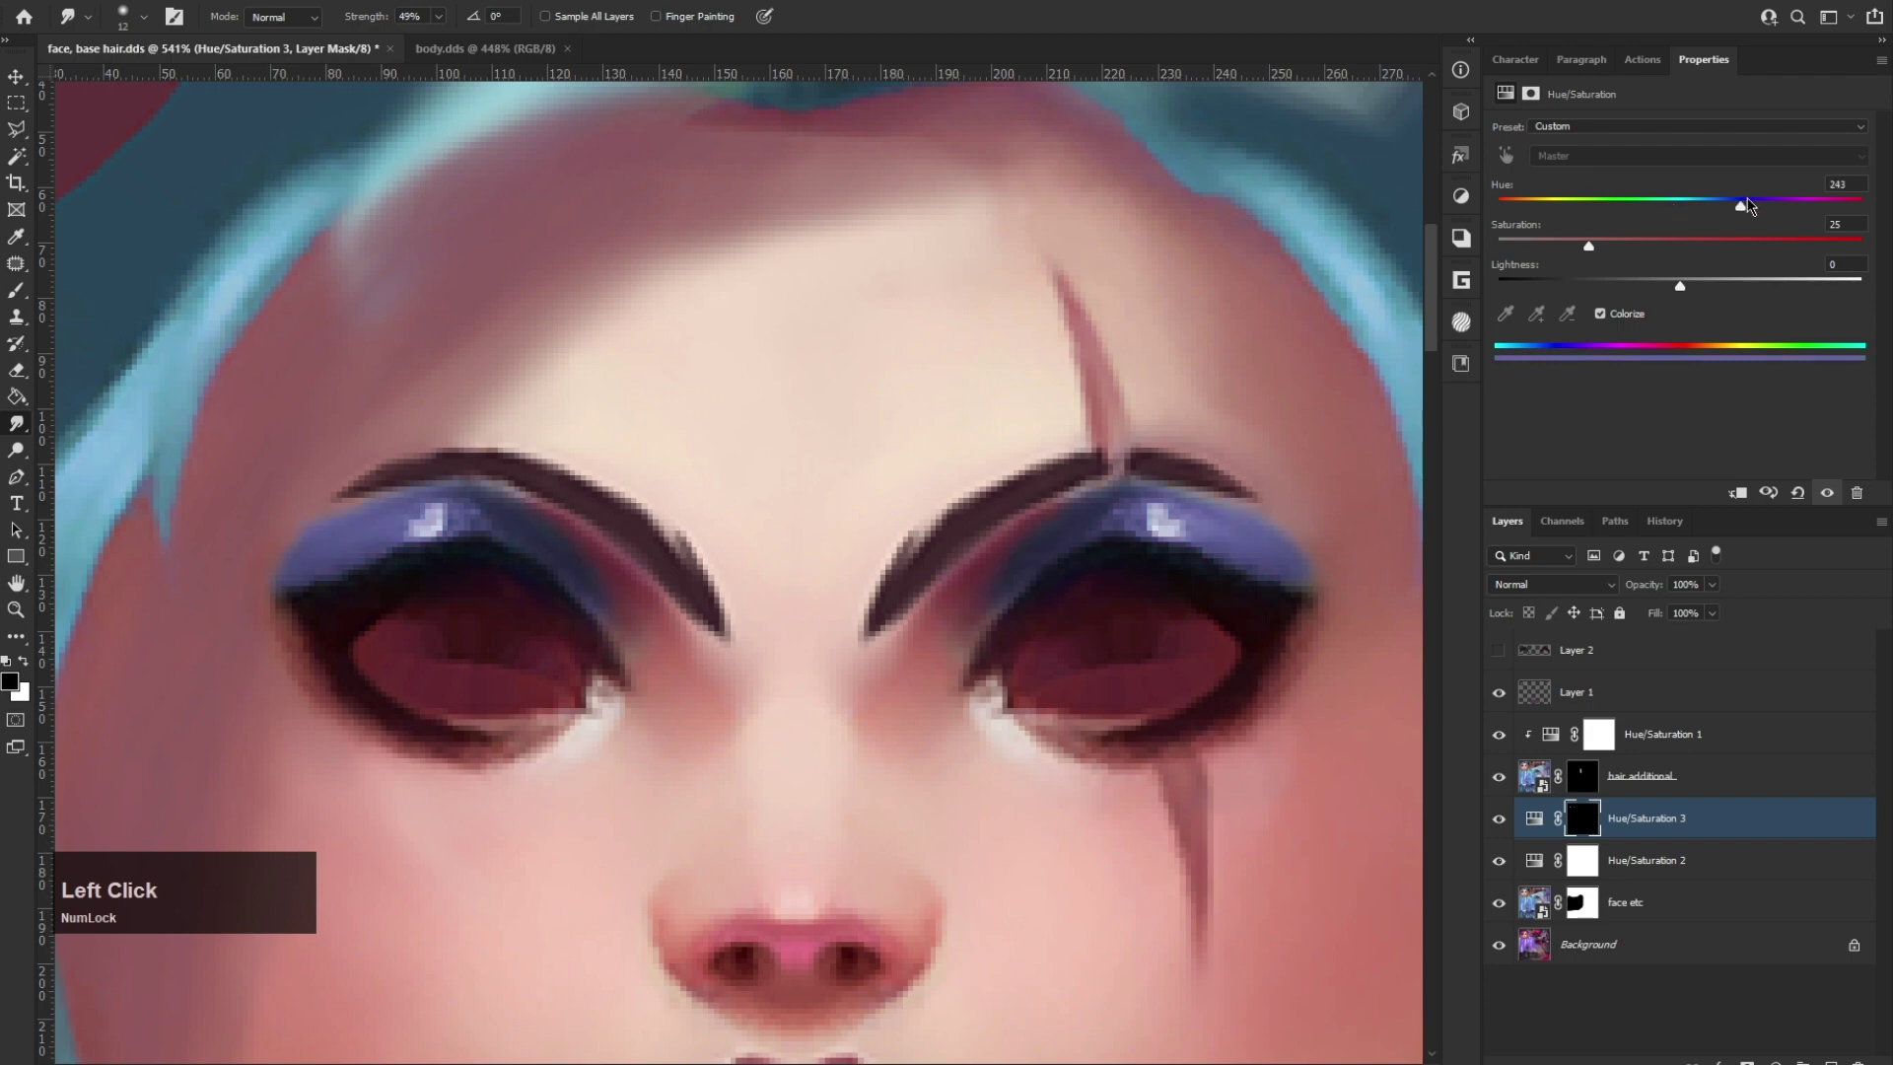
{"action": "left_click_drag", "start_coordinate": [1679, 288], "coordinate": [1611, 286]}
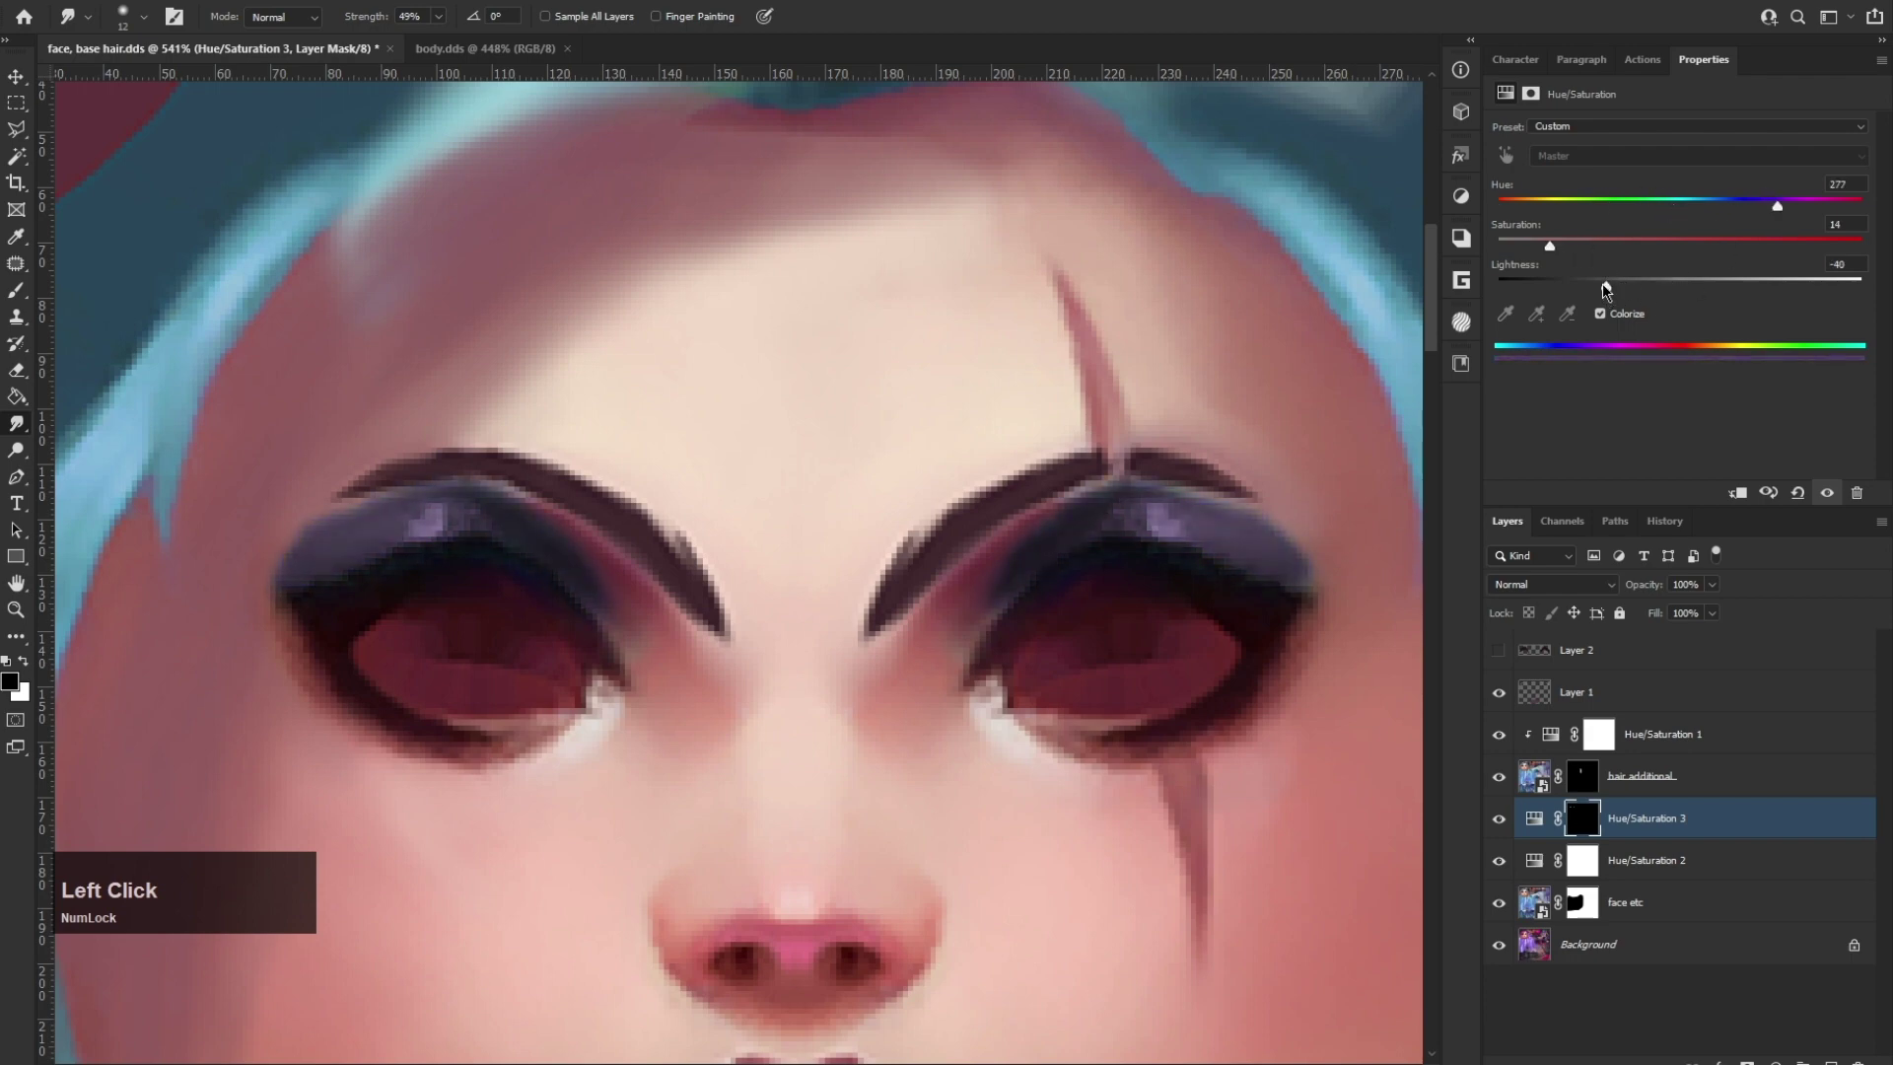
{"action": "left_click_drag", "start_coordinate": [1604, 288], "coordinate": [1583, 288]}
Step: Smudge the eyeshadow adjustment's mask around both eyelids to soften its edges
{"action": "left_click", "coordinate": [1583, 810]}
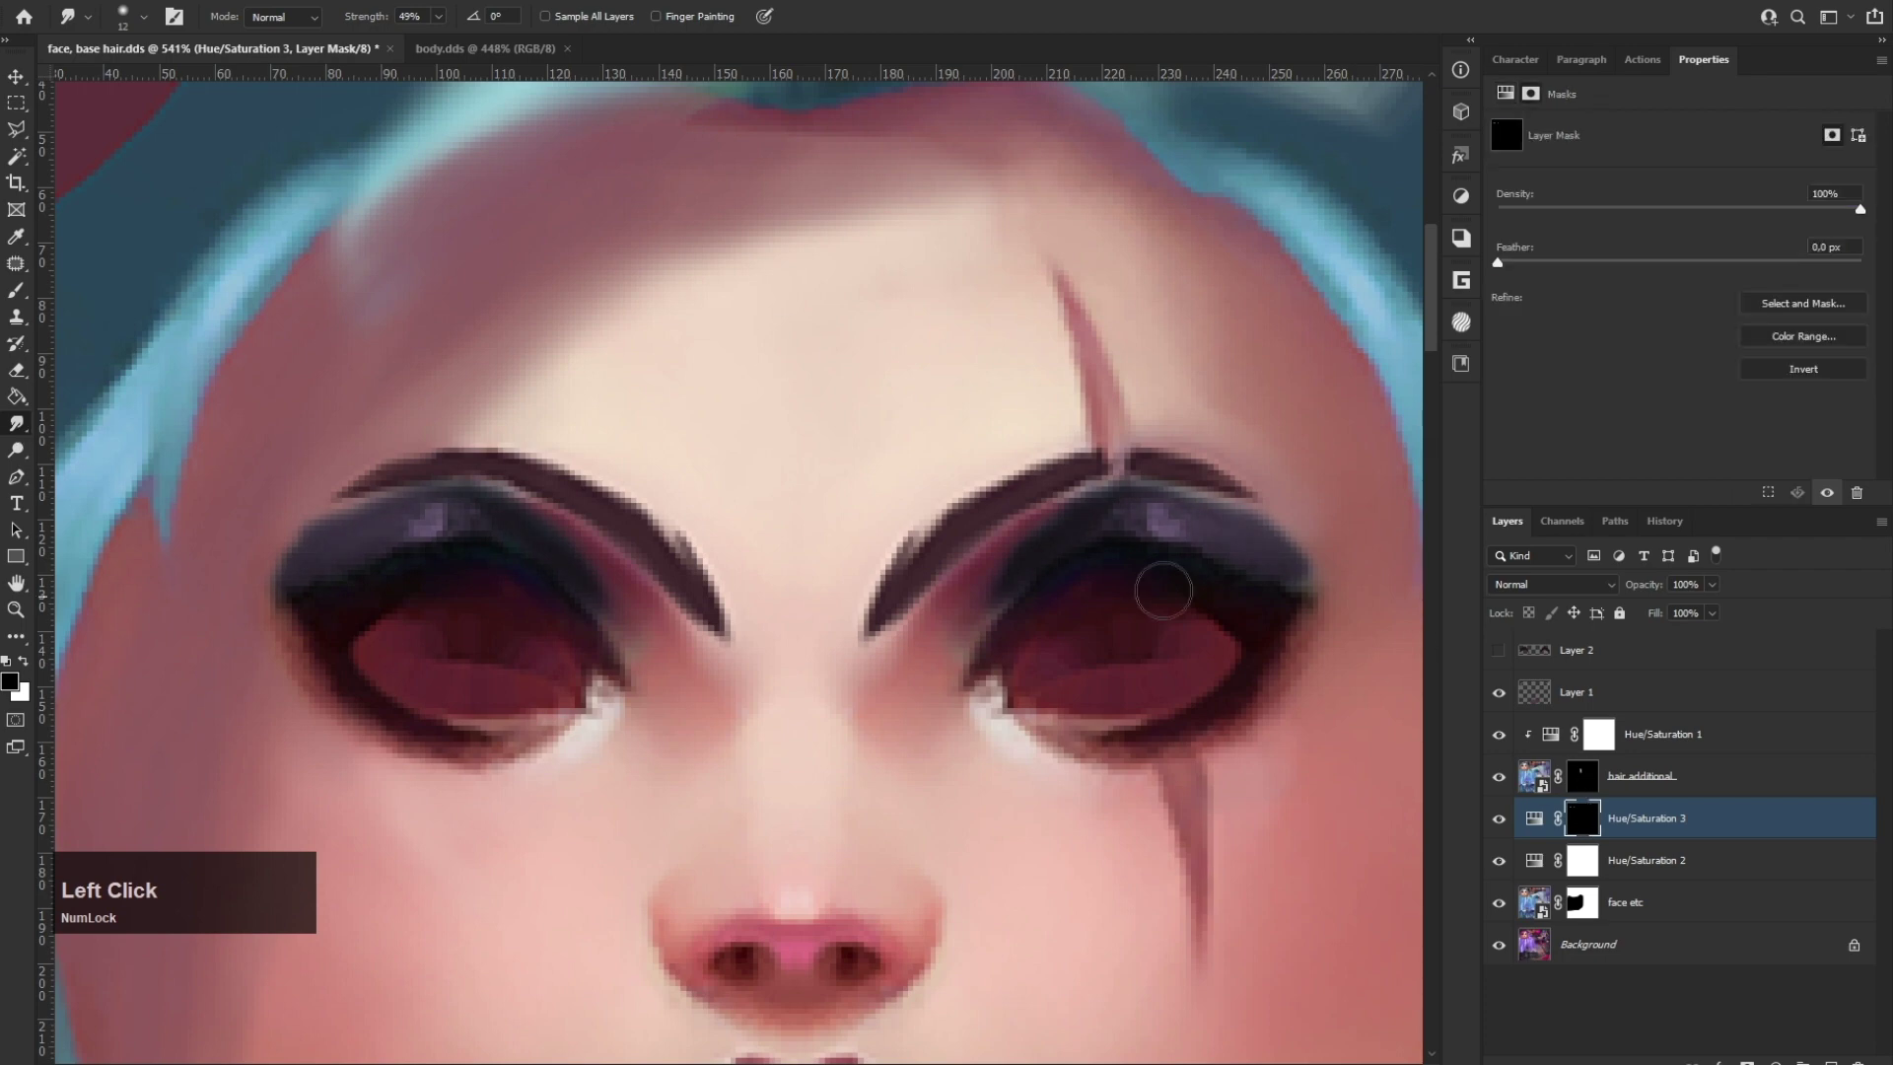
{"action": "left_click_drag", "start_coordinate": [1263, 542], "coordinate": [1301, 584]}
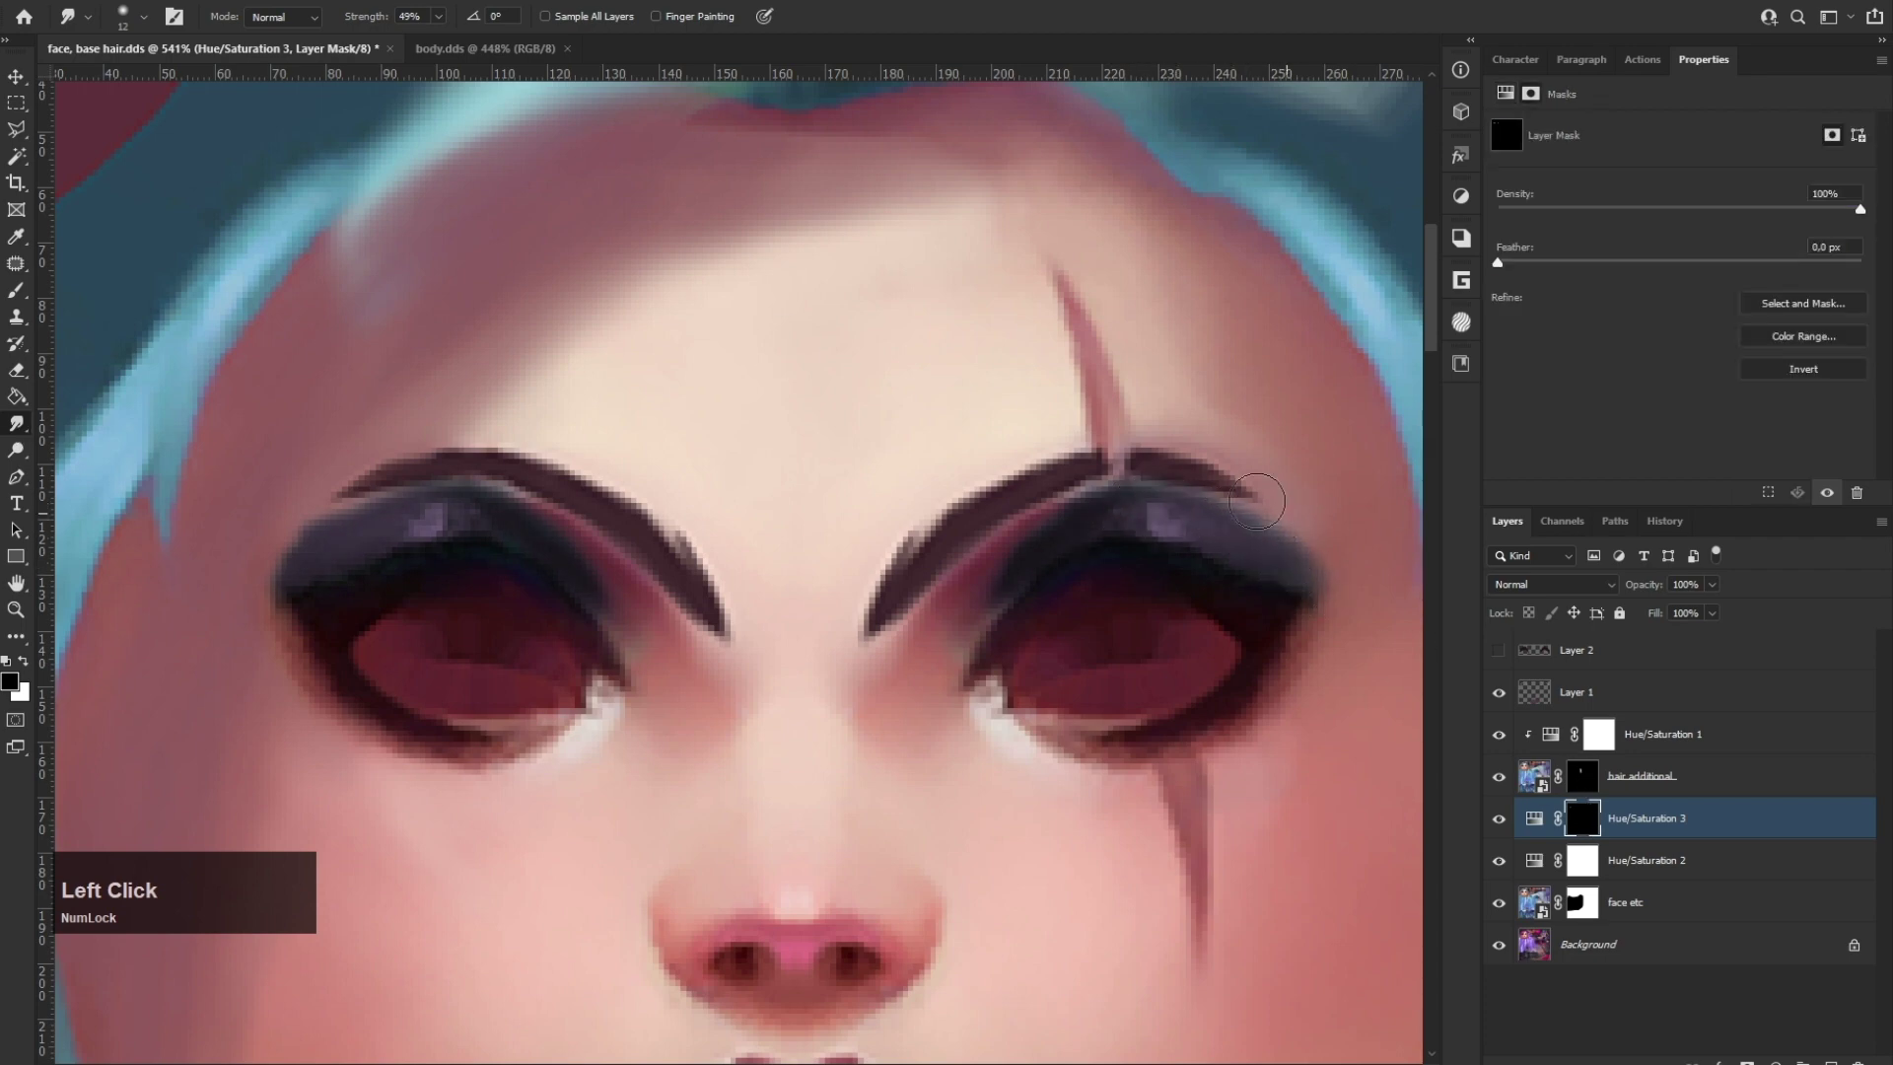
{"action": "left_click_drag", "start_coordinate": [458, 531], "coordinate": [496, 523]}
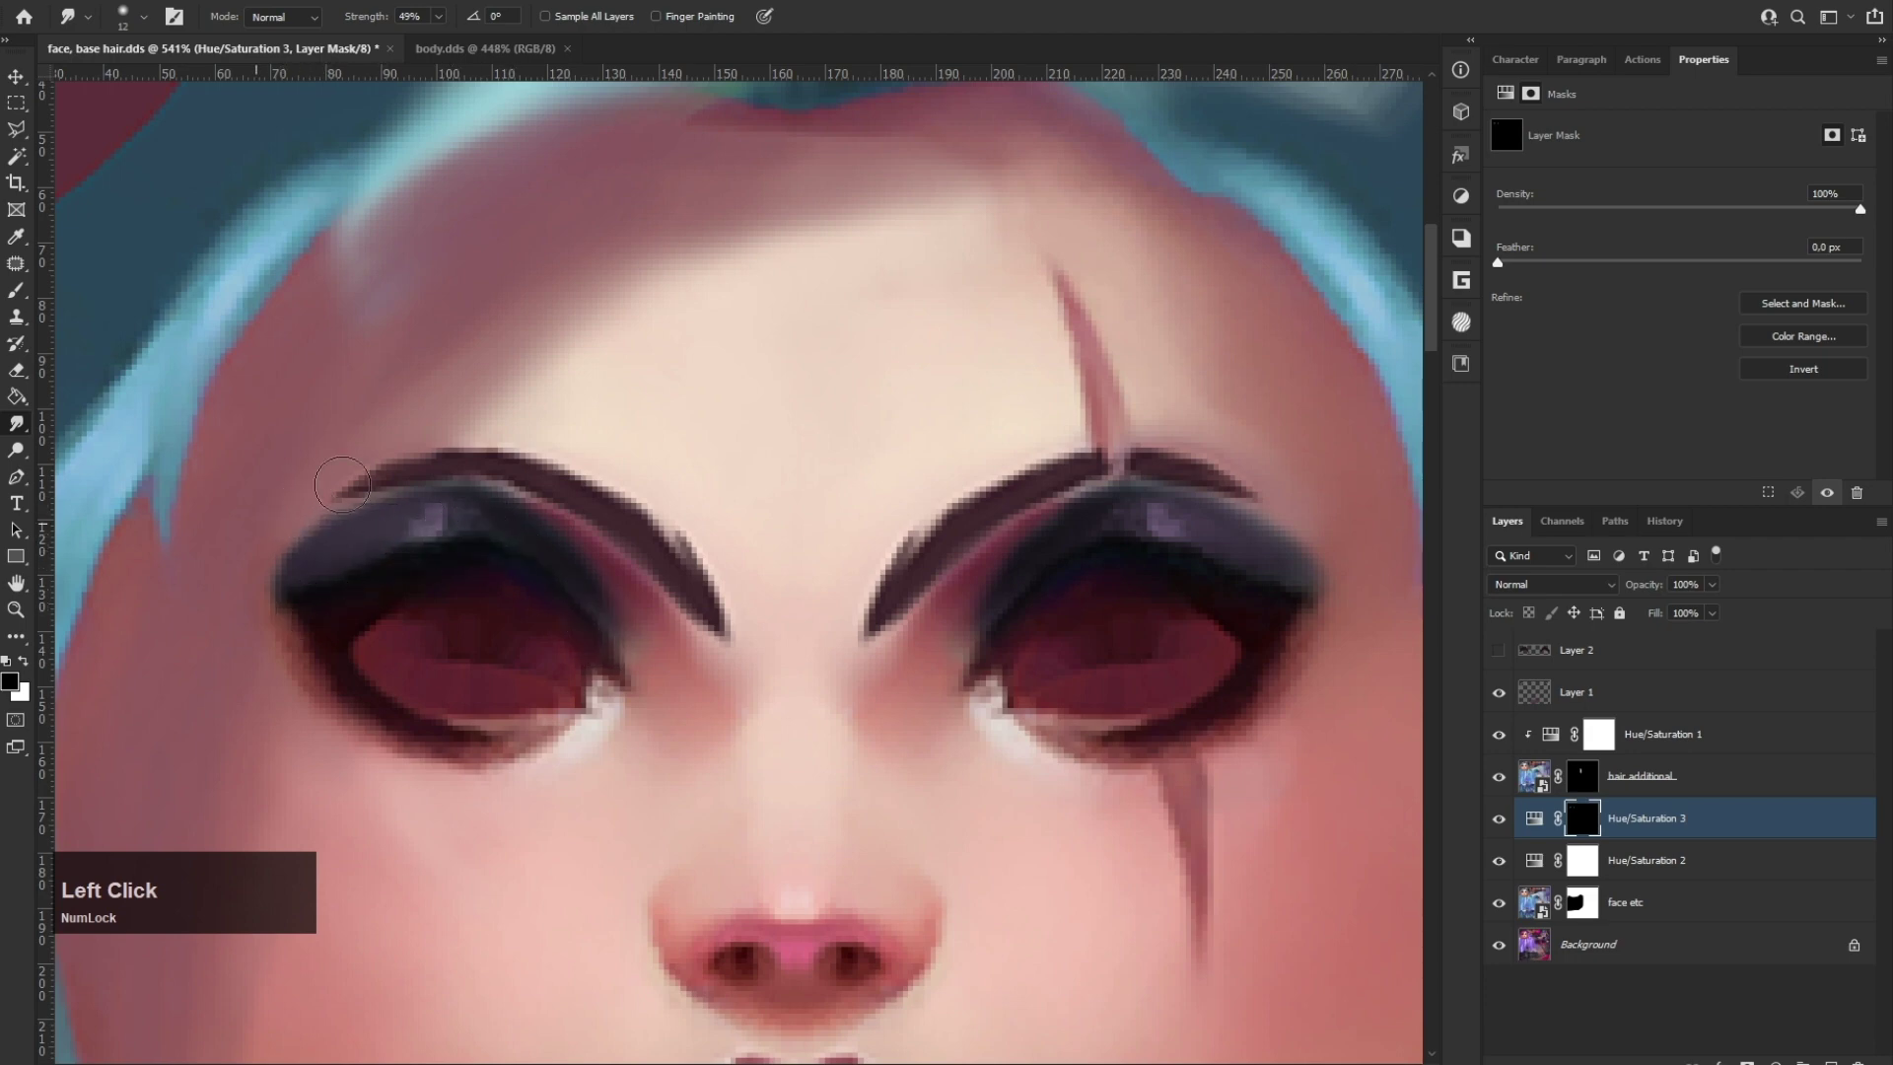
{"action": "scroll", "coordinate": [993, 621], "scroll_direction": "down", "scroll_amount": 10}
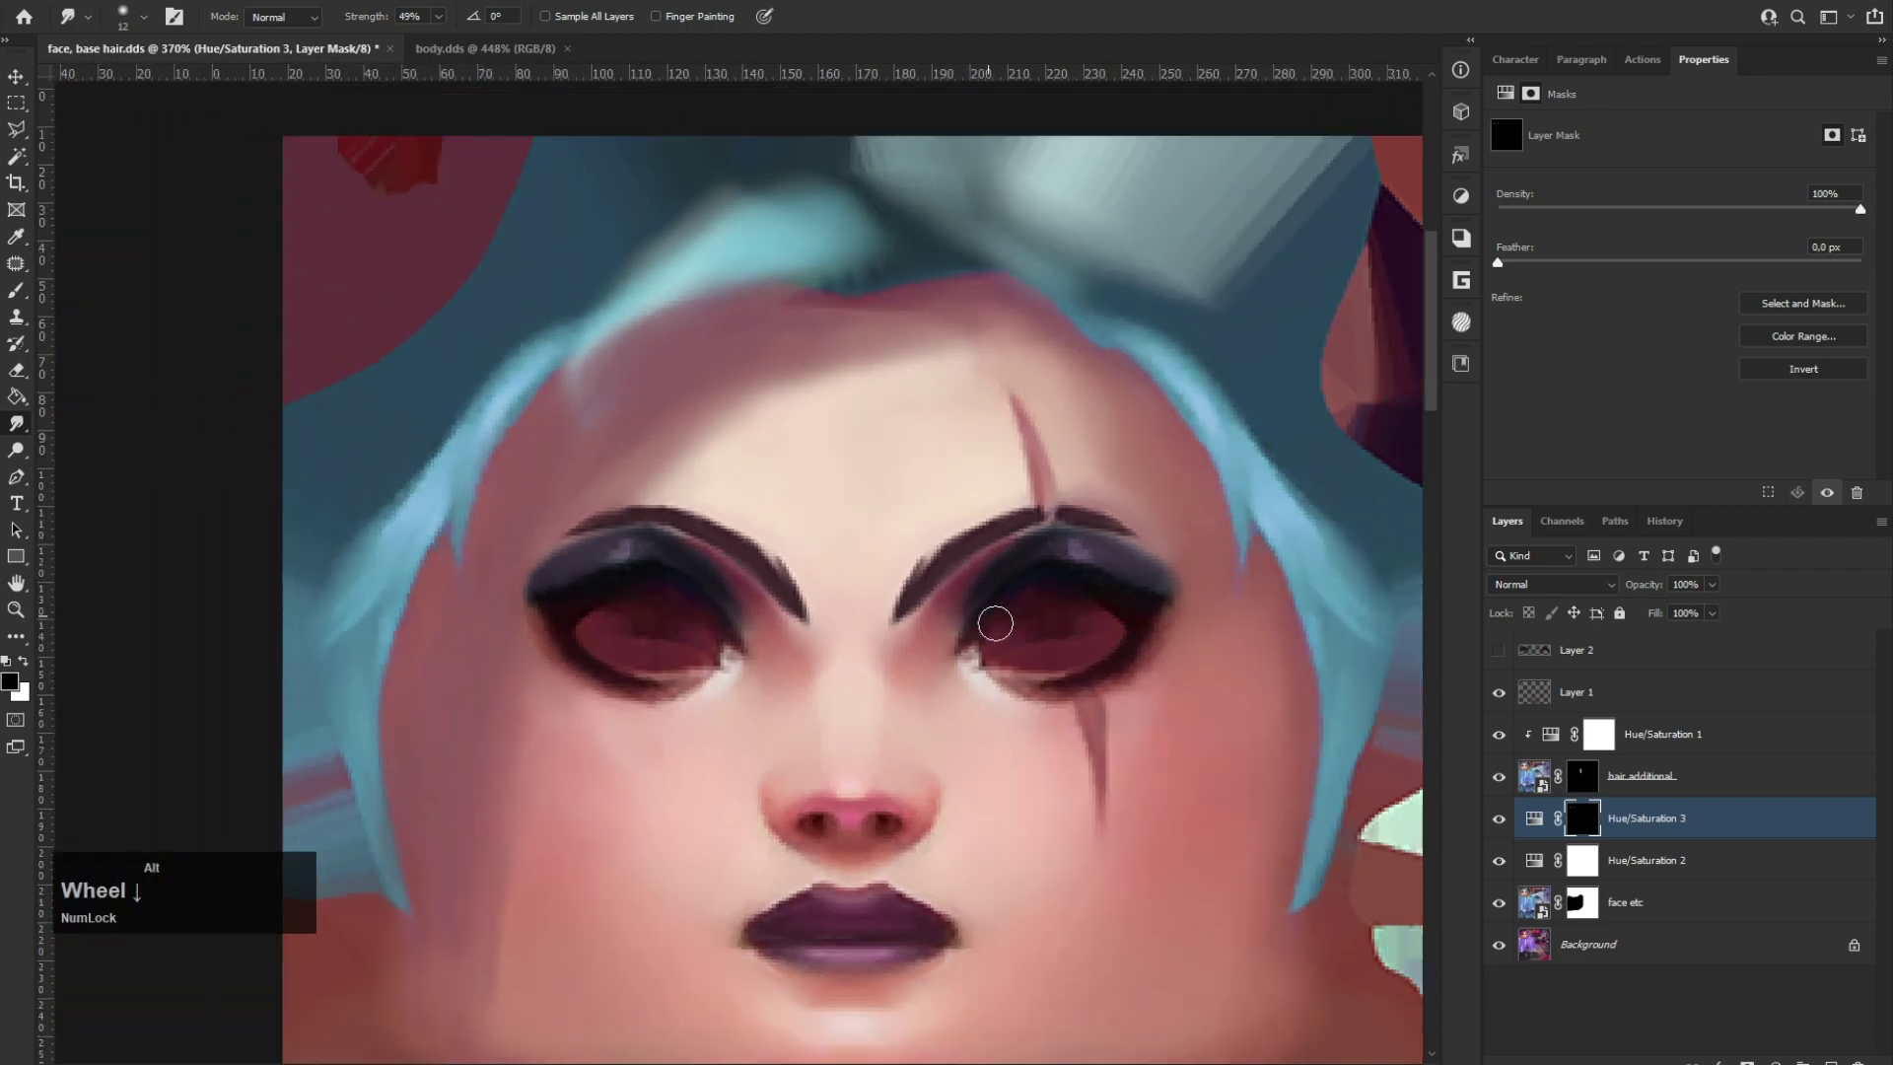
Step: Export the composited face and hair texture as a PNG named face
{"action": "key", "text": "v"}
{"action": "left_click", "coordinate": [134, 108]}
{"action": "left_click", "coordinate": [41, 1]}
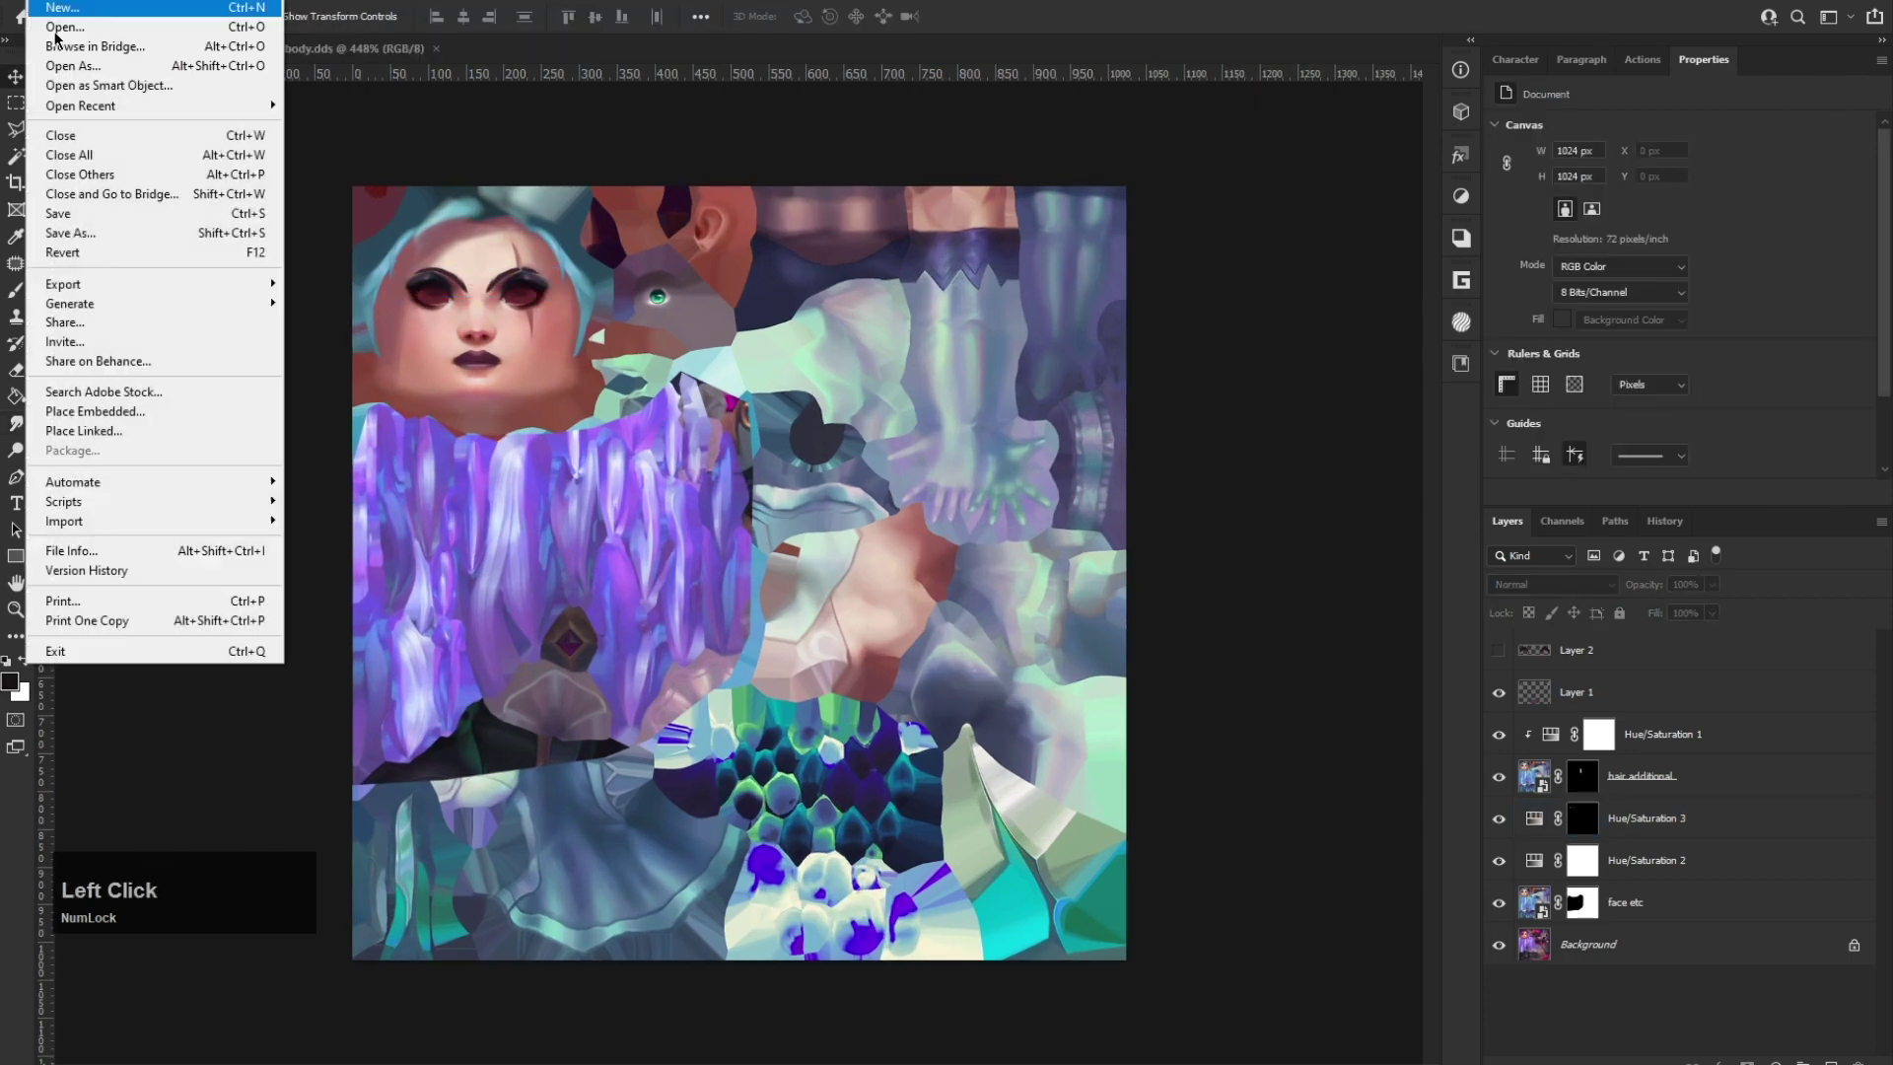
{"action": "mouse_move", "coordinate": [165, 285]}
{"action": "left_click", "coordinate": [345, 283]}
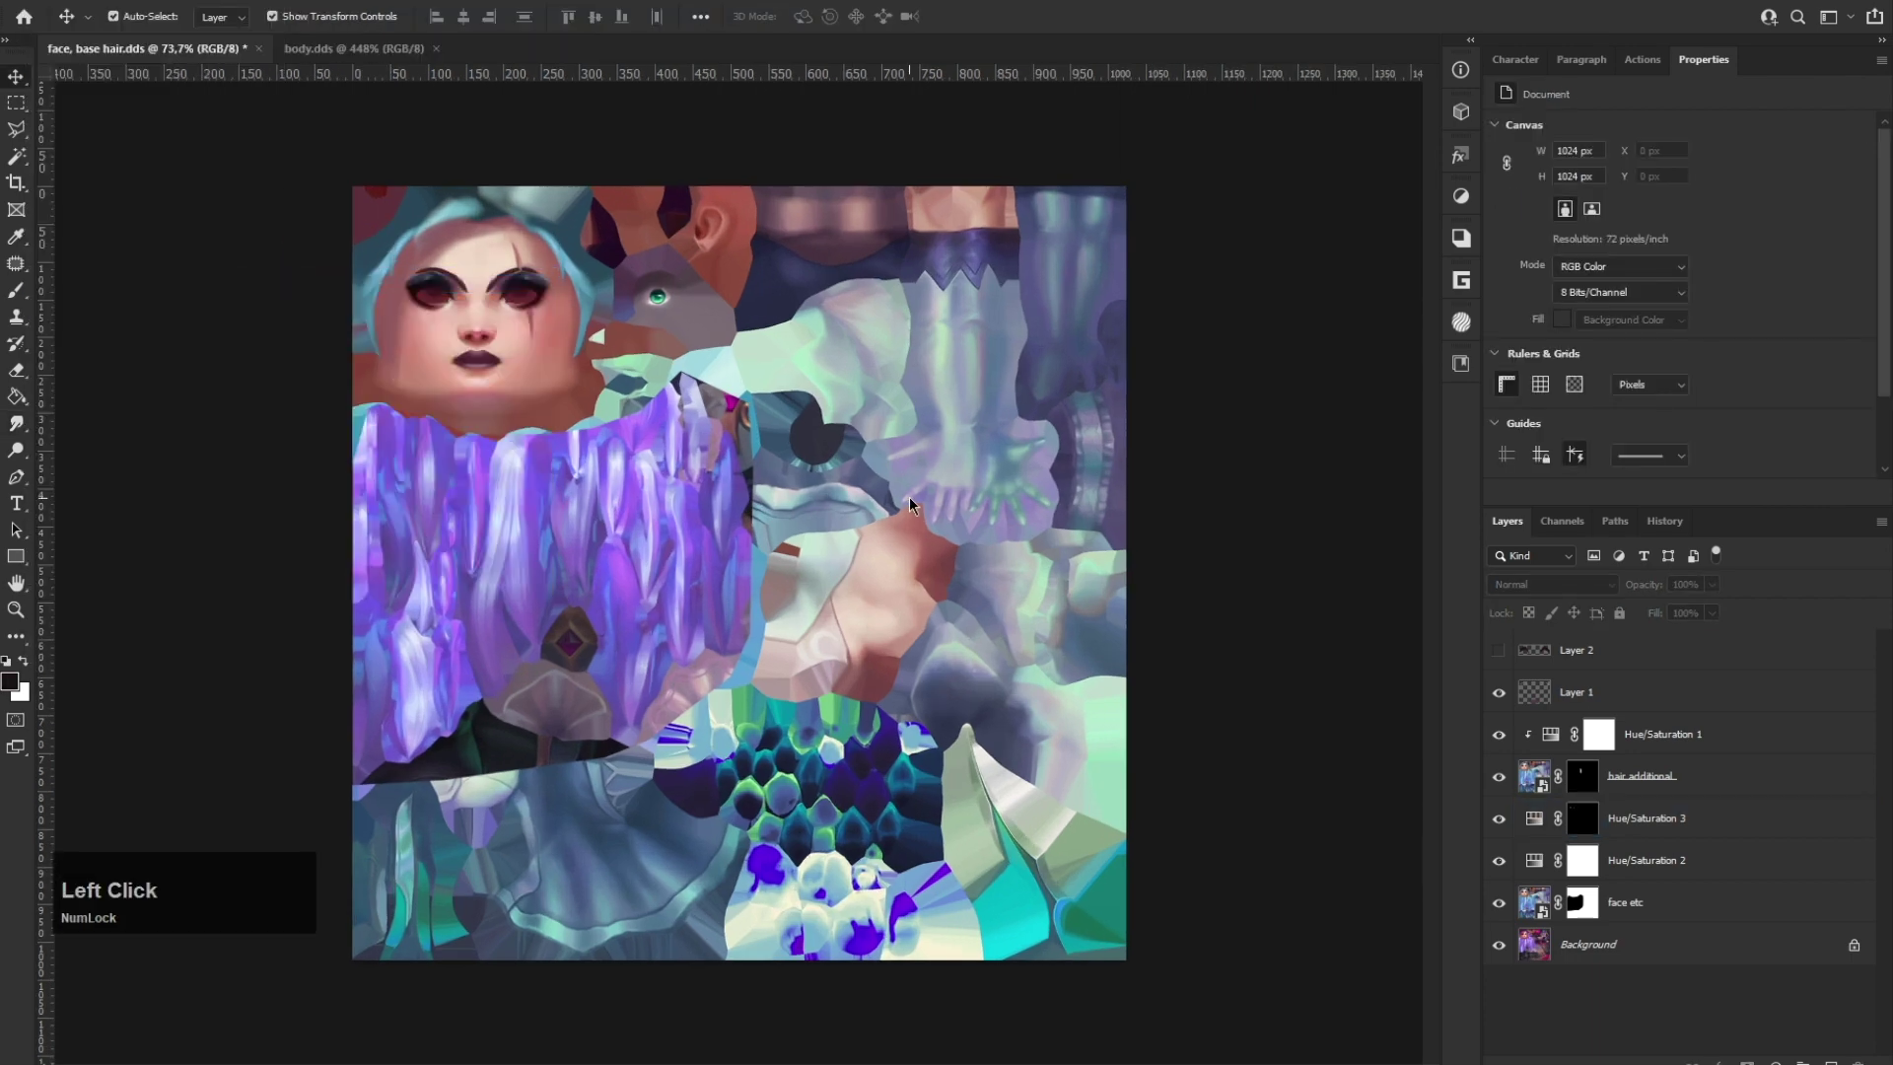
{"action": "type", "text": "face"}
{"action": "key", "text": "Return"}
Step: Switch to Maya, add the face mesh to the hair selection in object mode, and select the head and hair faces
{"action": "left_click", "coordinate": [1, 320]}
{"action": "left_click", "coordinate": [78, 399]}
{"action": "left_click", "coordinate": [1658, 94]}
{"action": "key", "text": "F8"}
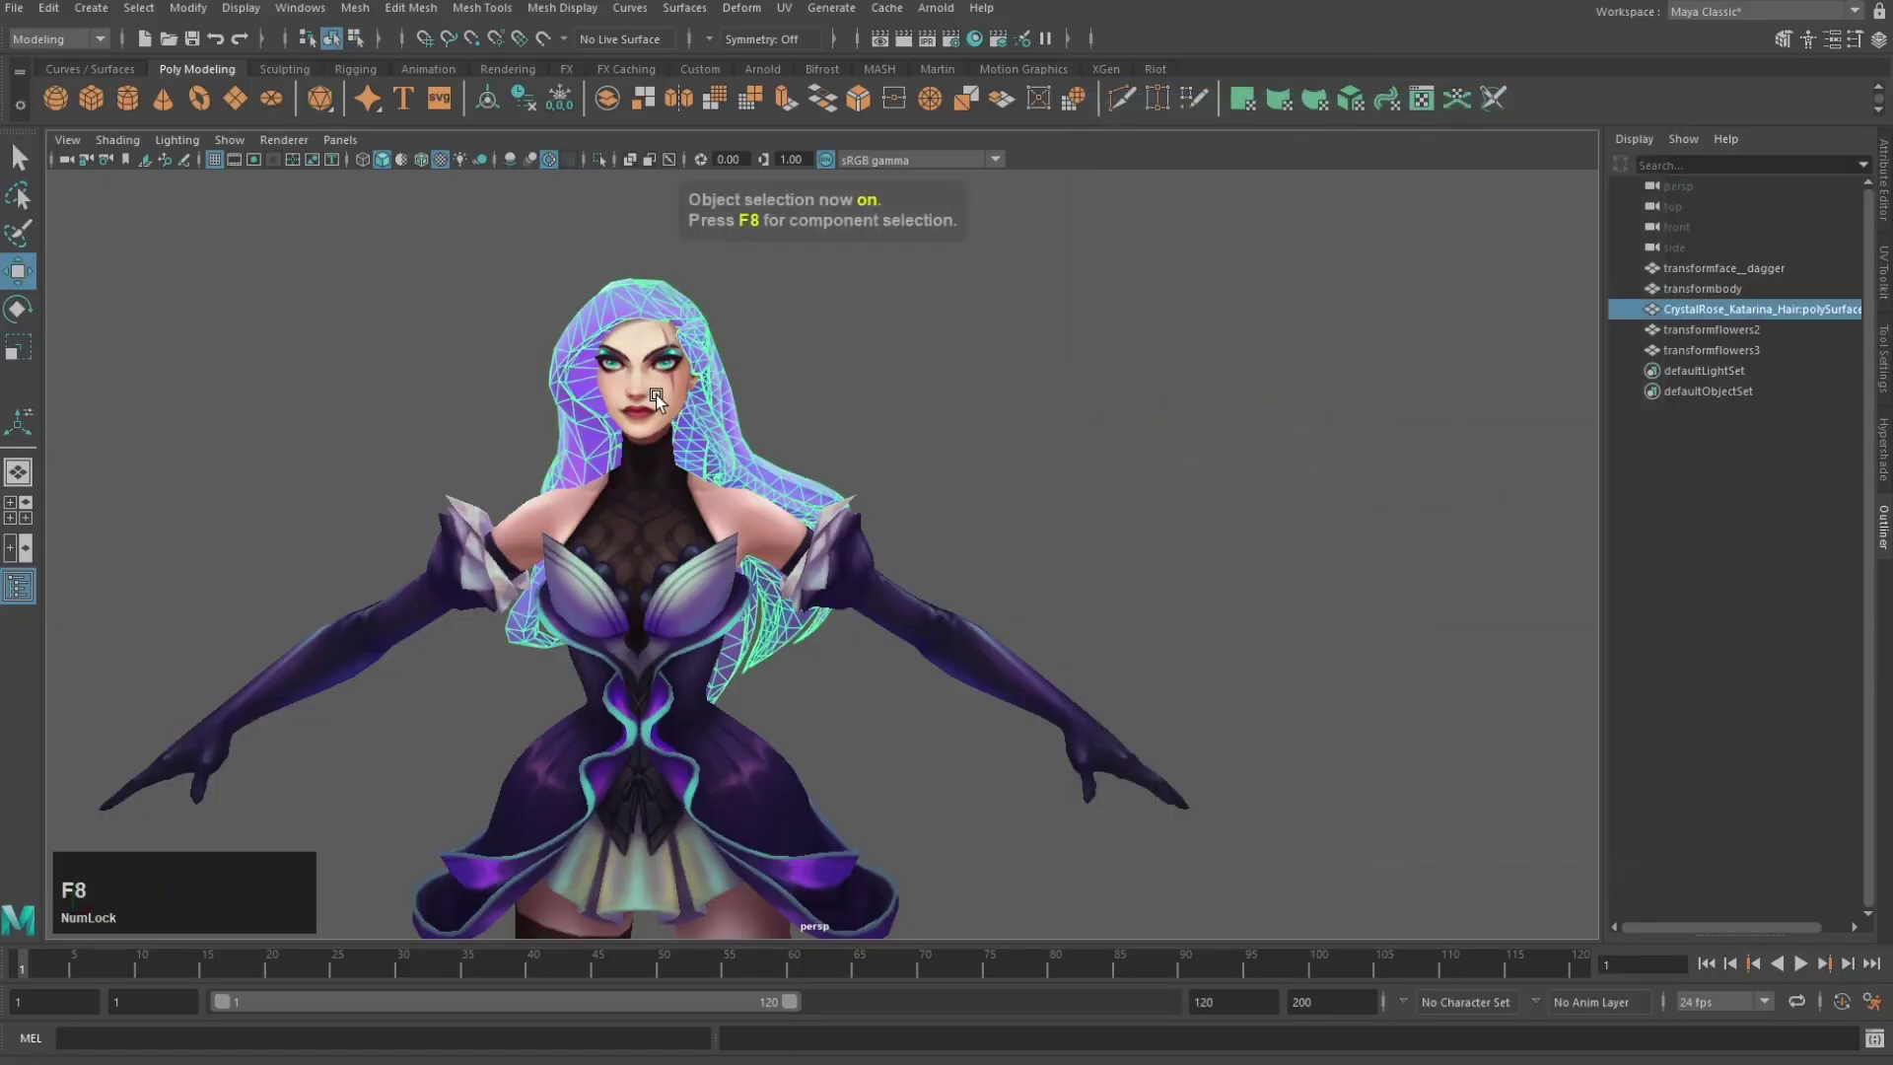
{"action": "left_click", "coordinate": [671, 392], "text": "shift"}
{"action": "scroll", "coordinate": [838, 523], "scroll_direction": "down", "scroll_amount": 6}
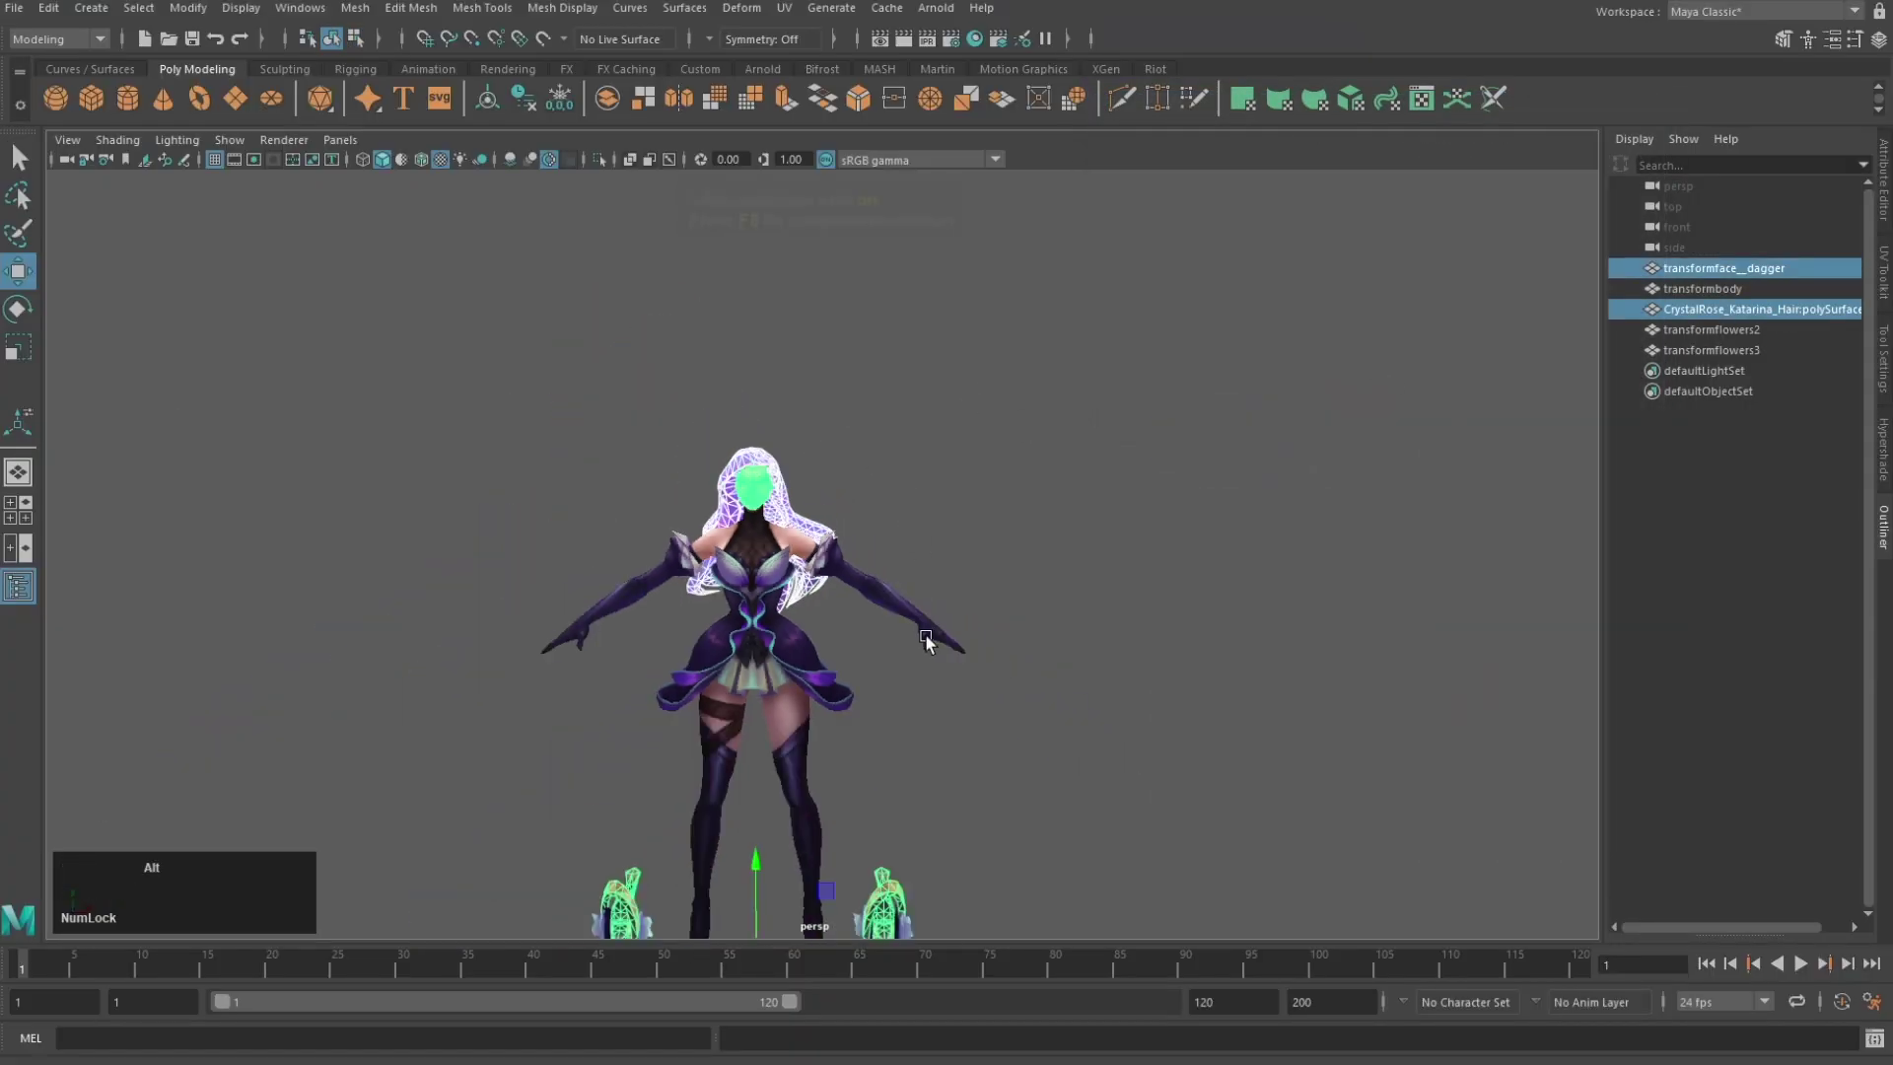
{"action": "mouse_move", "coordinate": [961, 576]}
{"action": "middle_mouse_down", "text": "alt"}
{"action": "mouse_move", "coordinate": [955, 485]}
{"action": "mouse_move", "coordinate": [982, 571]}
{"action": "middle_mouse_up", "text": "alt"}
{"action": "scroll", "coordinate": [1019, 558], "scroll_direction": "up", "scroll_amount": 4}
{"action": "key", "text": "F11"}
{"action": "left_click_drag", "start_coordinate": [537, 293], "coordinate": [963, 694]}
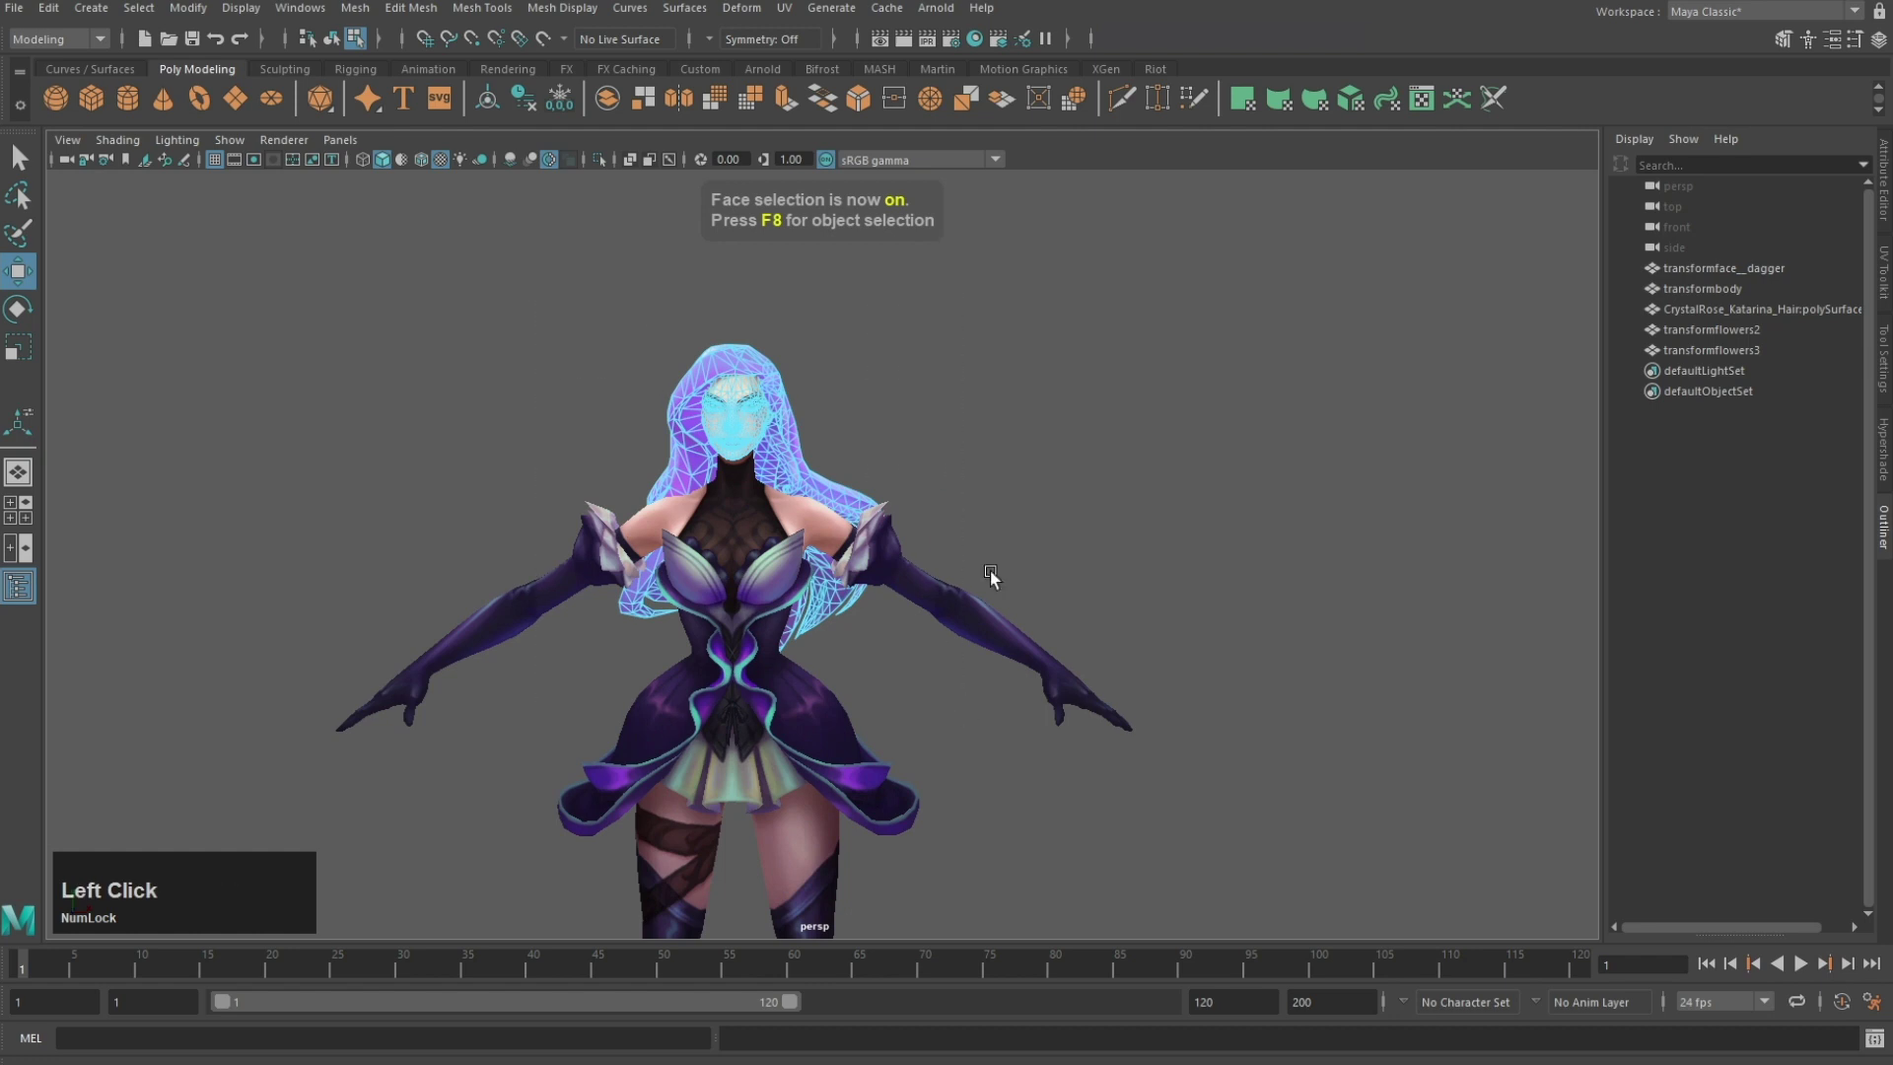
Step: Assign a new Lambert material to the selected faces, delete the unused nodes in the Hypershade, and select the new material
{"action": "right_click_drag", "start_coordinate": [1035, 355], "coordinate": [1185, 915]}
{"action": "left_click", "coordinate": [1883, 450]}
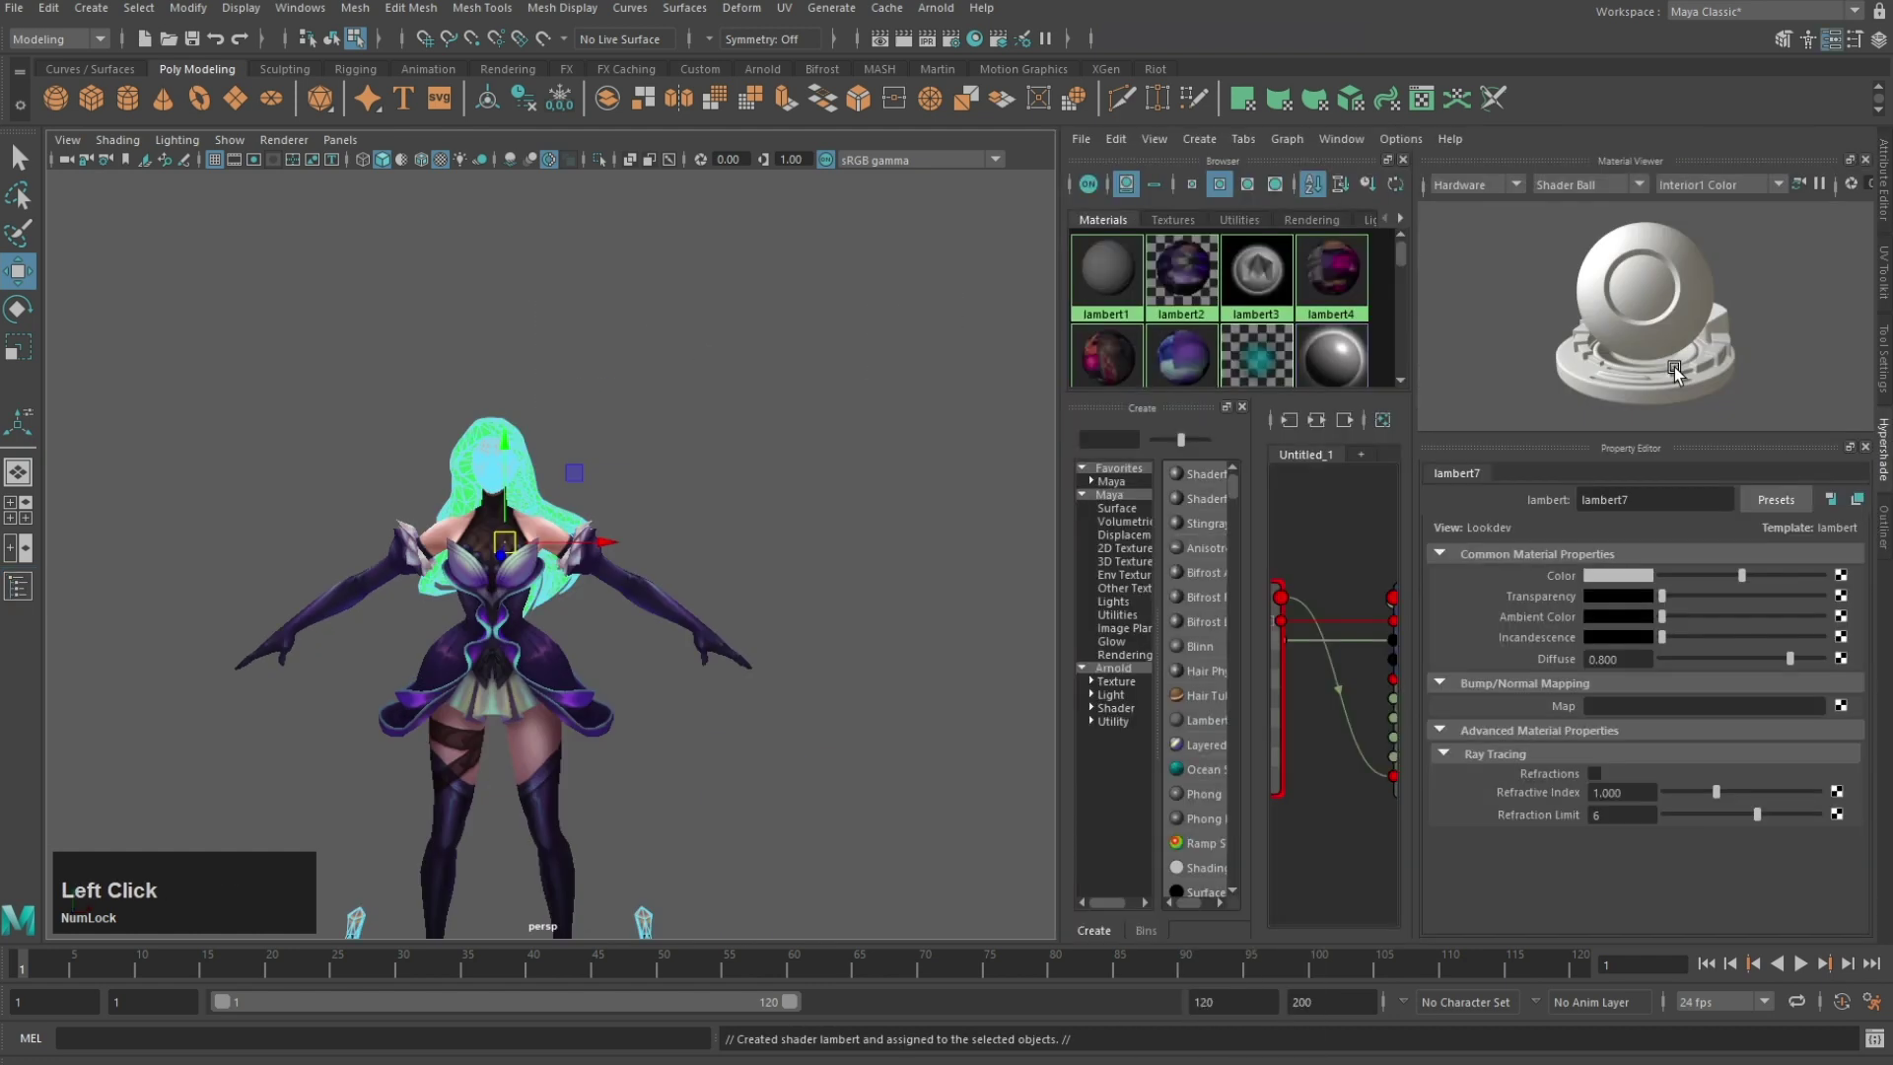
{"action": "left_click", "coordinate": [1116, 139]}
{"action": "left_click", "coordinate": [1182, 199]}
{"action": "scroll", "coordinate": [1262, 340], "scroll_direction": "down", "scroll_amount": 2}
{"action": "left_click", "coordinate": [1119, 320]}
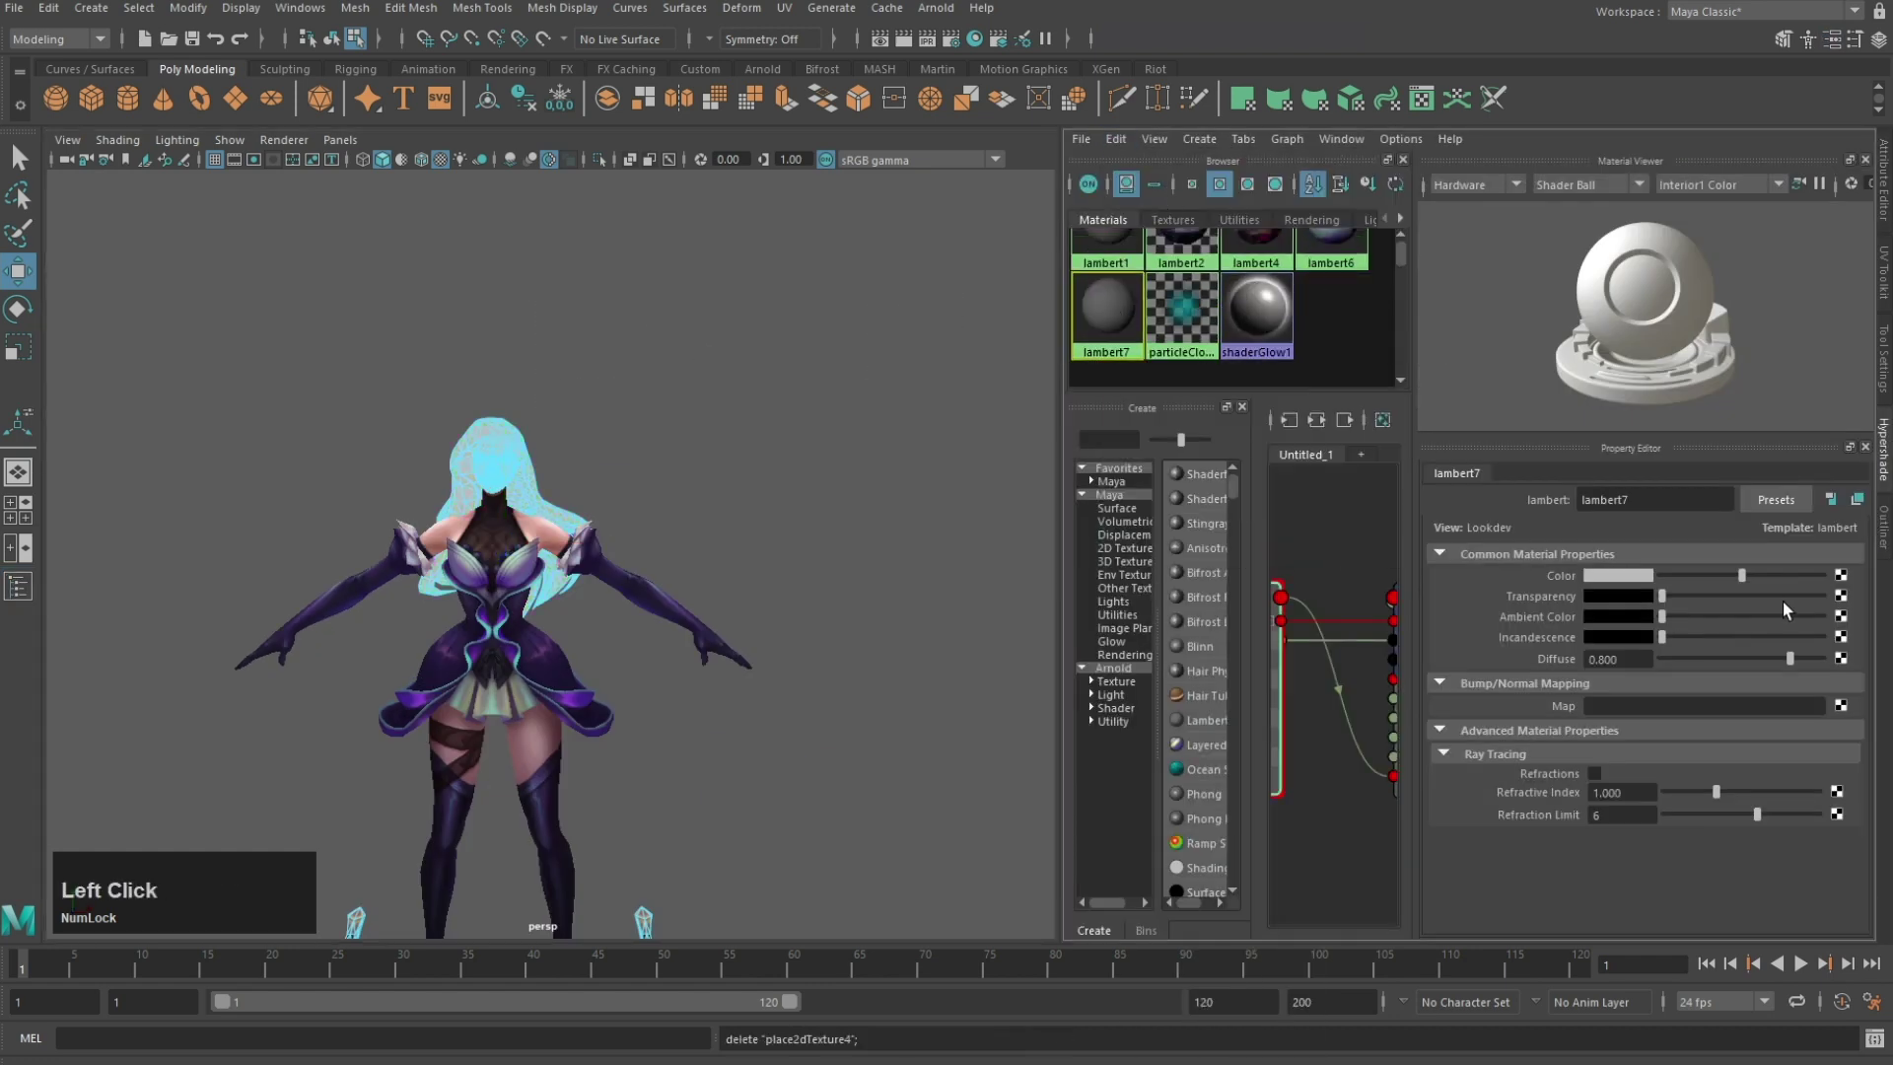
Step: Connect face.png as a file texture to the new Lambert's colour and view the retextured head in object mode
{"action": "left_click", "coordinate": [1841, 575]}
{"action": "left_click", "coordinate": [1179, 360]}
{"action": "left_click", "coordinate": [1847, 641]}
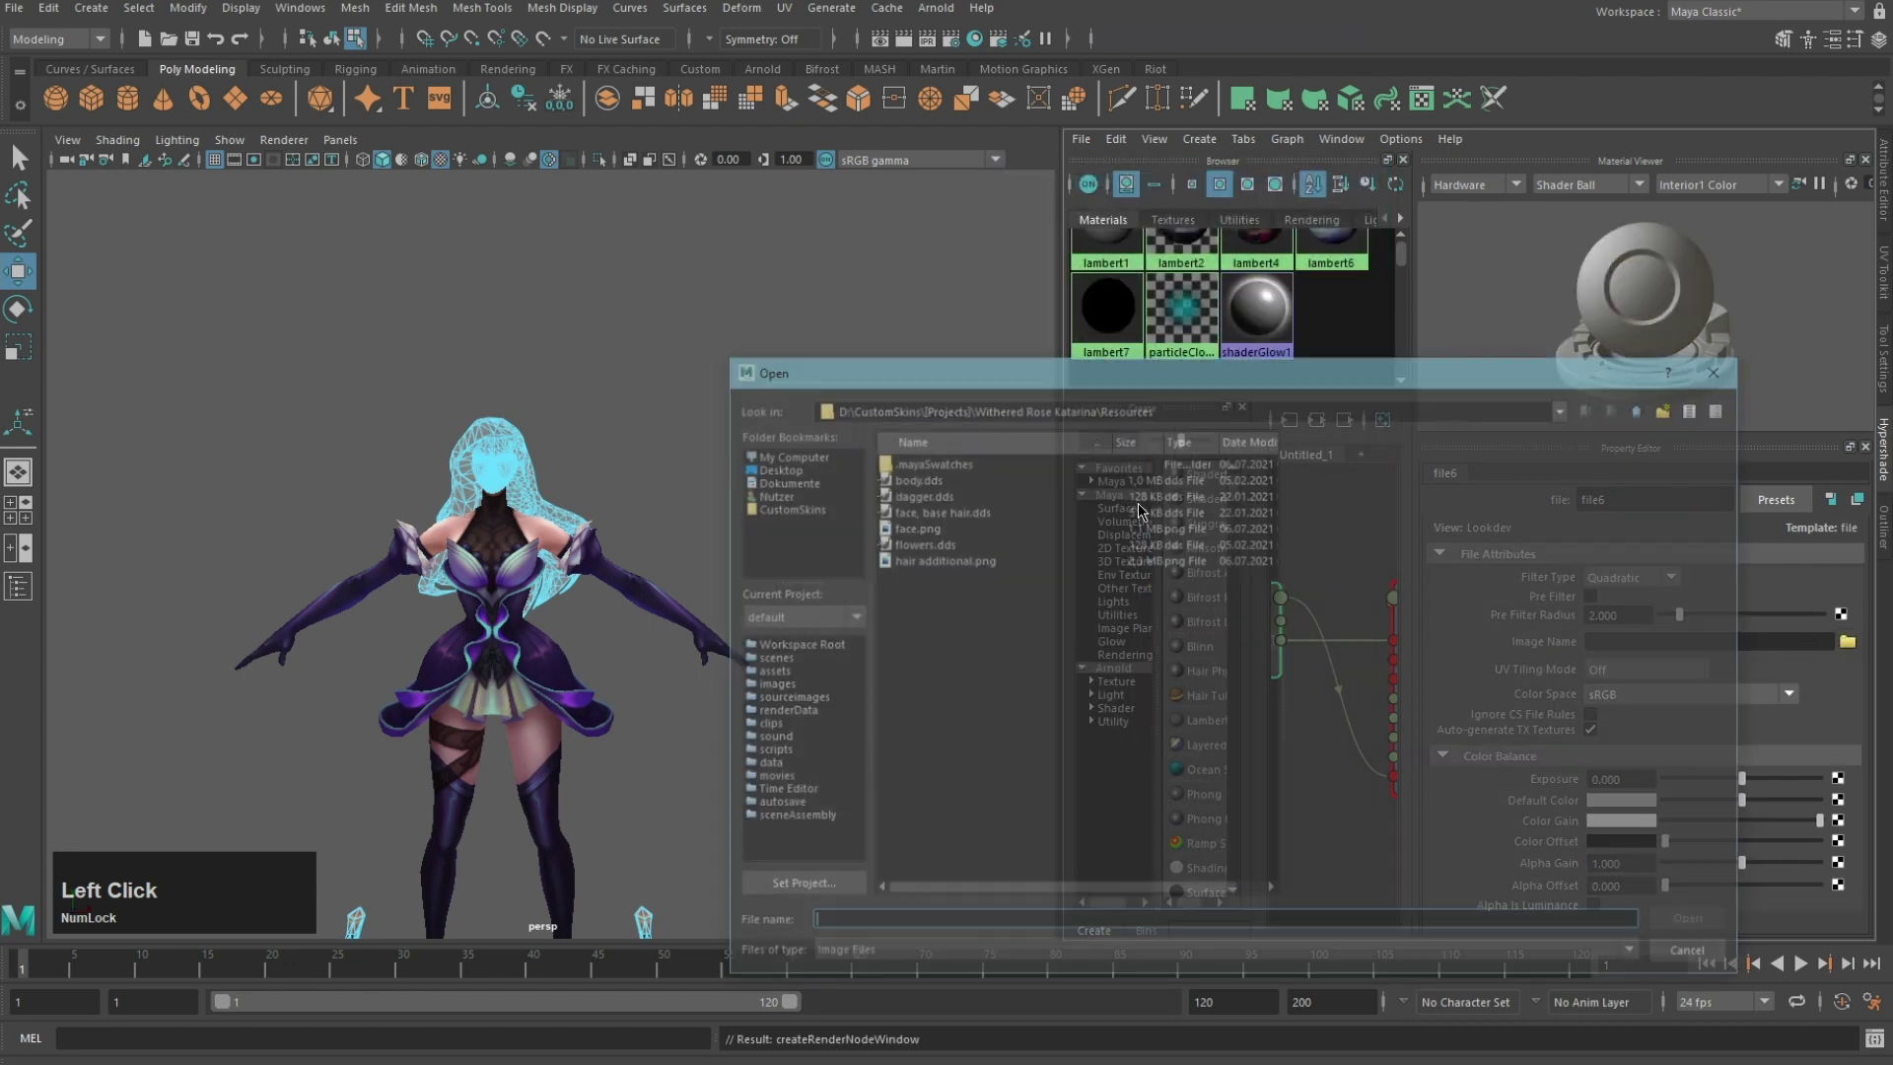
{"action": "double_click", "coordinate": [925, 528]}
{"action": "left_click", "coordinate": [1884, 528]}
{"action": "scroll", "coordinate": [1026, 374], "scroll_direction": "up", "scroll_amount": 6}
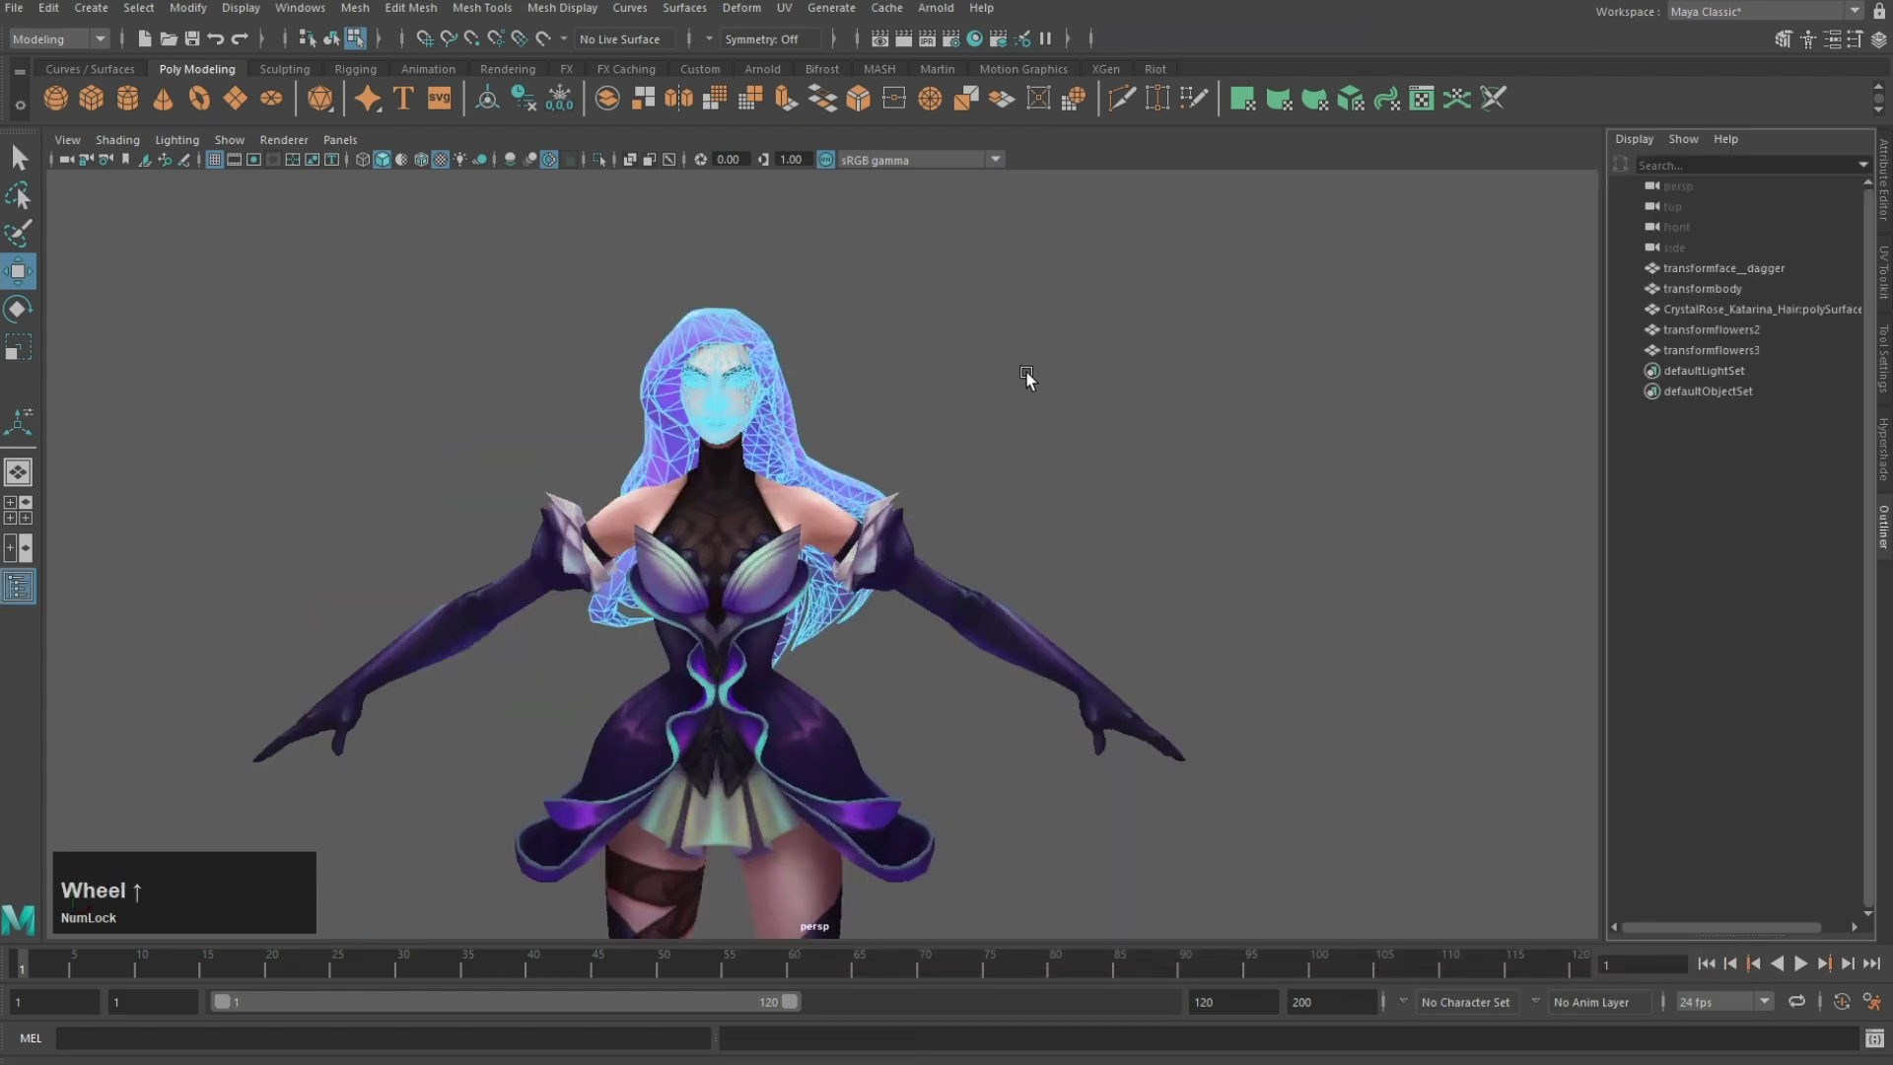
{"action": "left_click", "coordinate": [1069, 323]}
{"action": "key", "text": "F8"}
{"action": "left_click_drag", "start_coordinate": [892, 412], "coordinate": [976, 414], "text": "alt"}
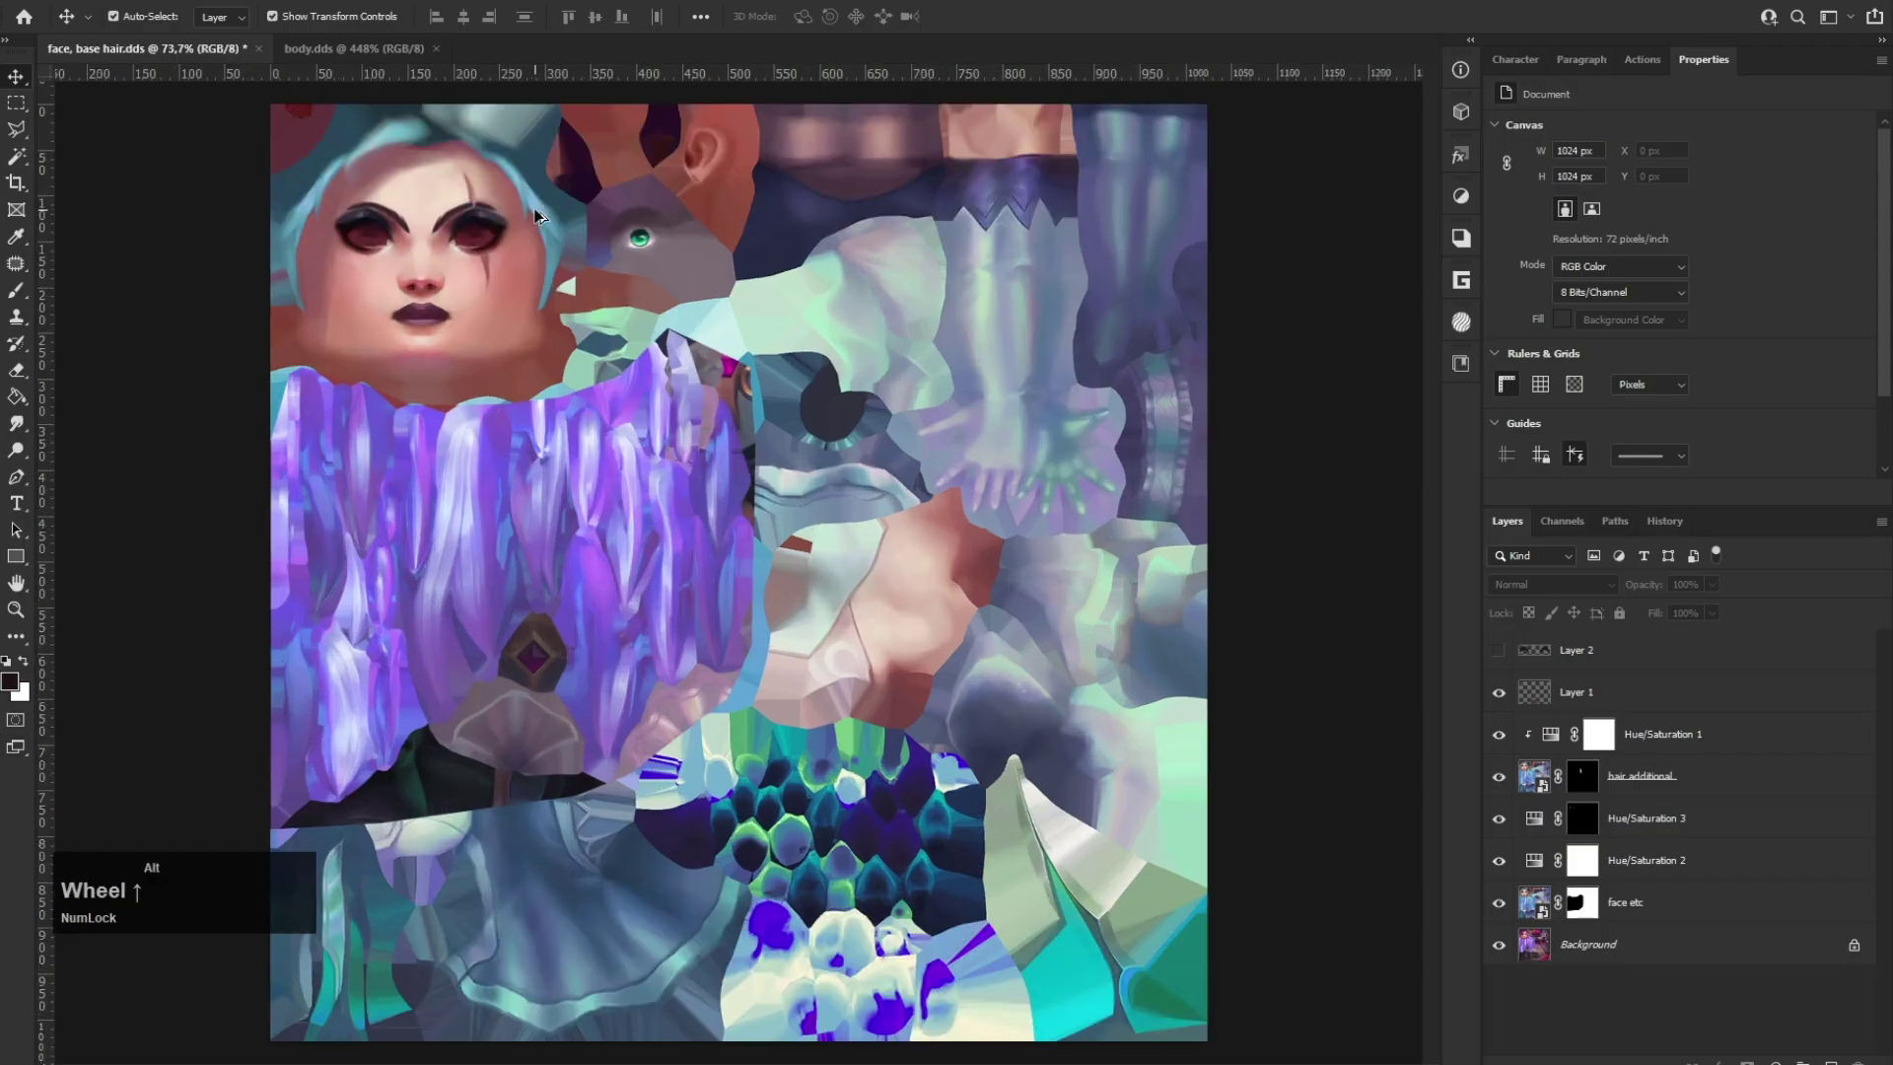
Step: Back in Photoshop, add a Hue/Saturation adjustment above Hue/Saturation 3 for the green eye and invert its mask
{"action": "scroll", "coordinate": [920, 529], "scroll_direction": "up", "scroll_amount": 5}
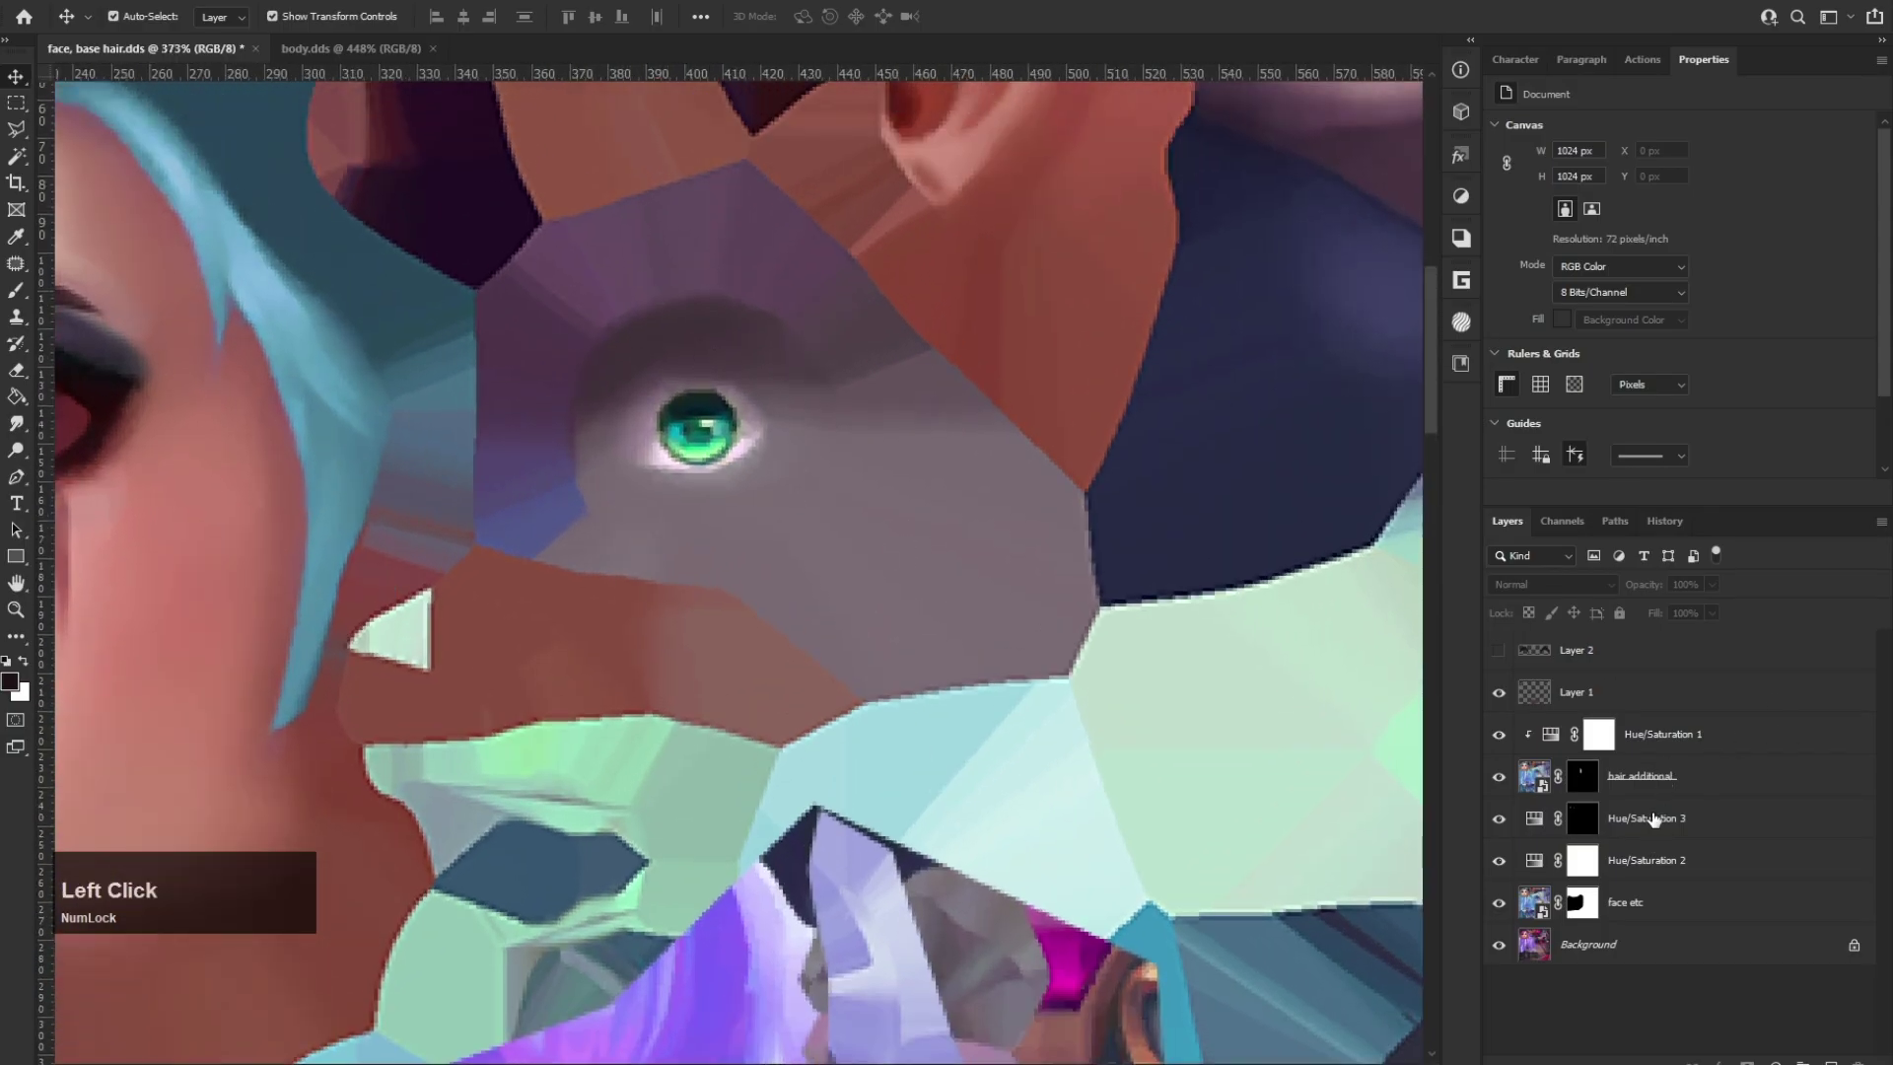
{"action": "left_click", "coordinate": [1653, 818]}
{"action": "left_click", "coordinate": [1775, 1061]}
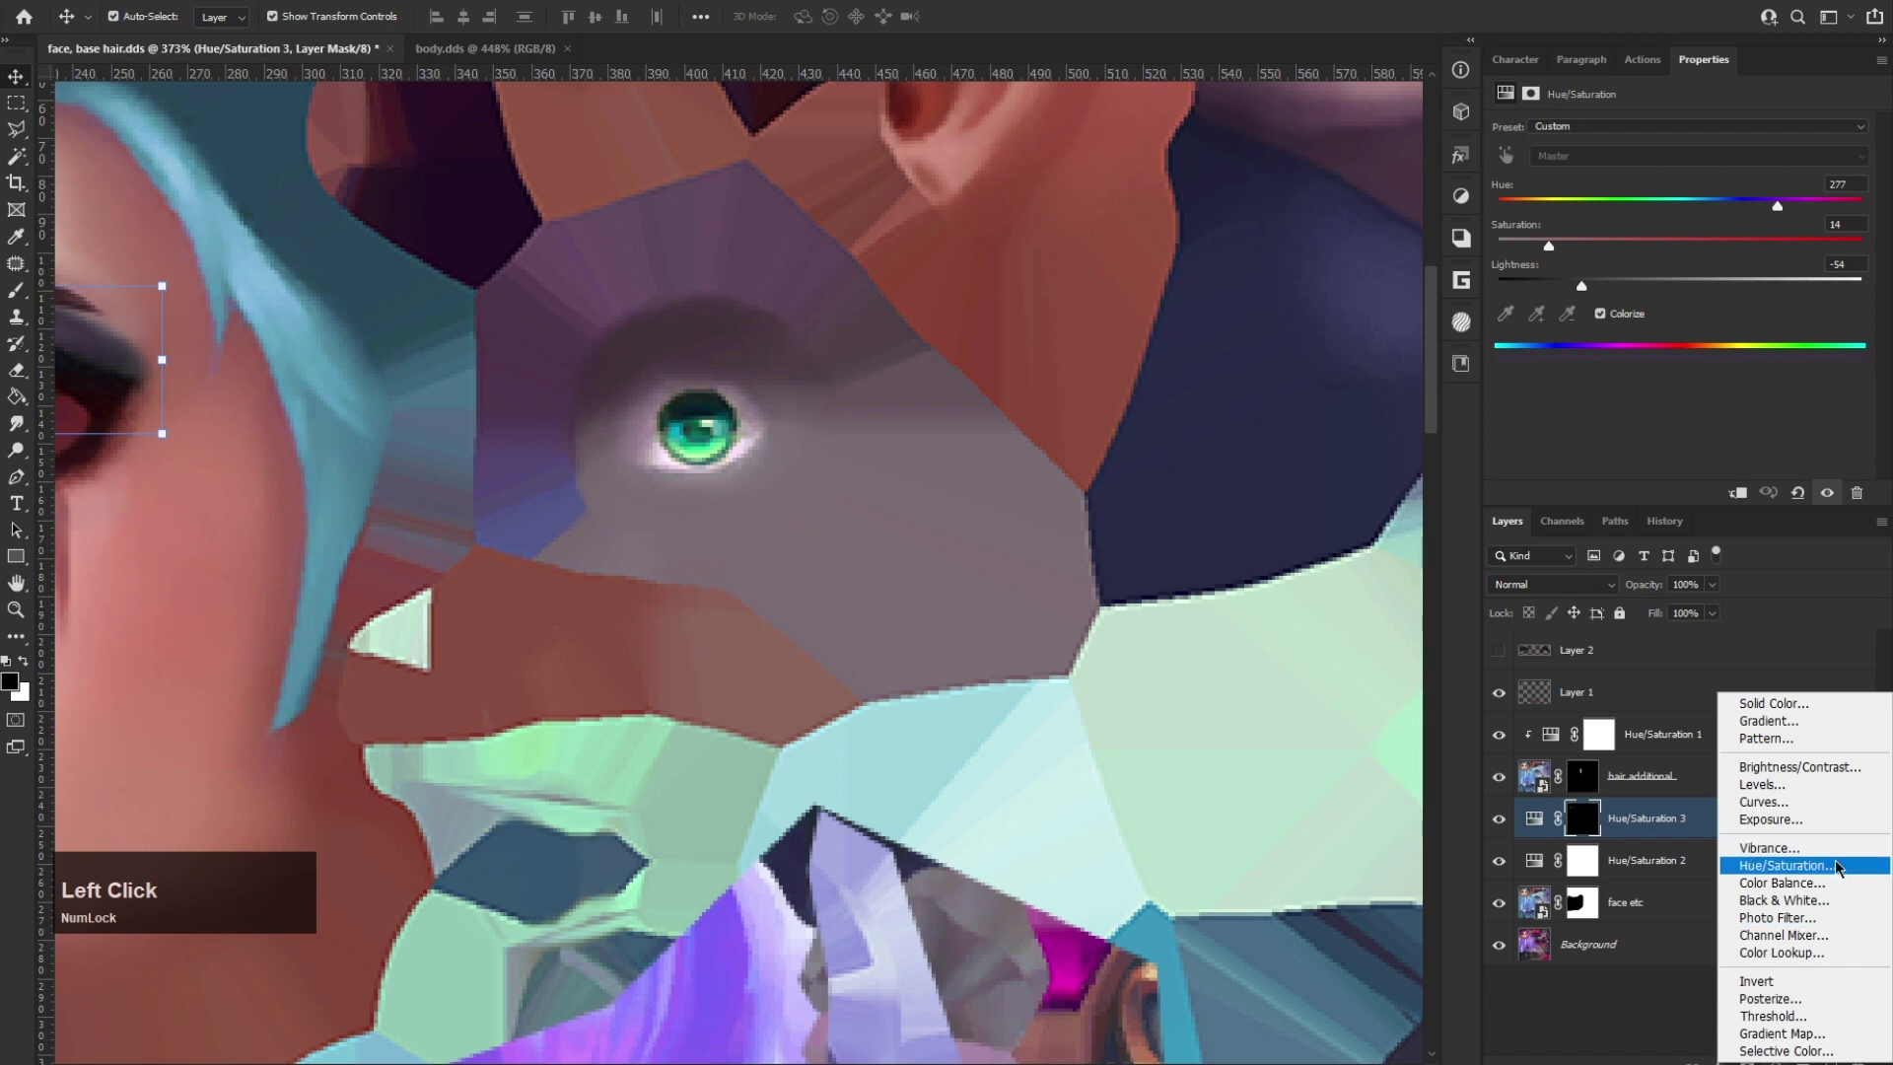
{"action": "left_click", "coordinate": [1774, 856]}
{"action": "key", "text": "ctrl+i"}
Step: Paint white on the new adjustment's mask over the green iris with a brush resized to fit it
{"action": "key", "text": "b"}
{"action": "key", "text": "x"}
{"action": "scroll", "coordinate": [680, 431], "scroll_direction": "up", "scroll_amount": 3}
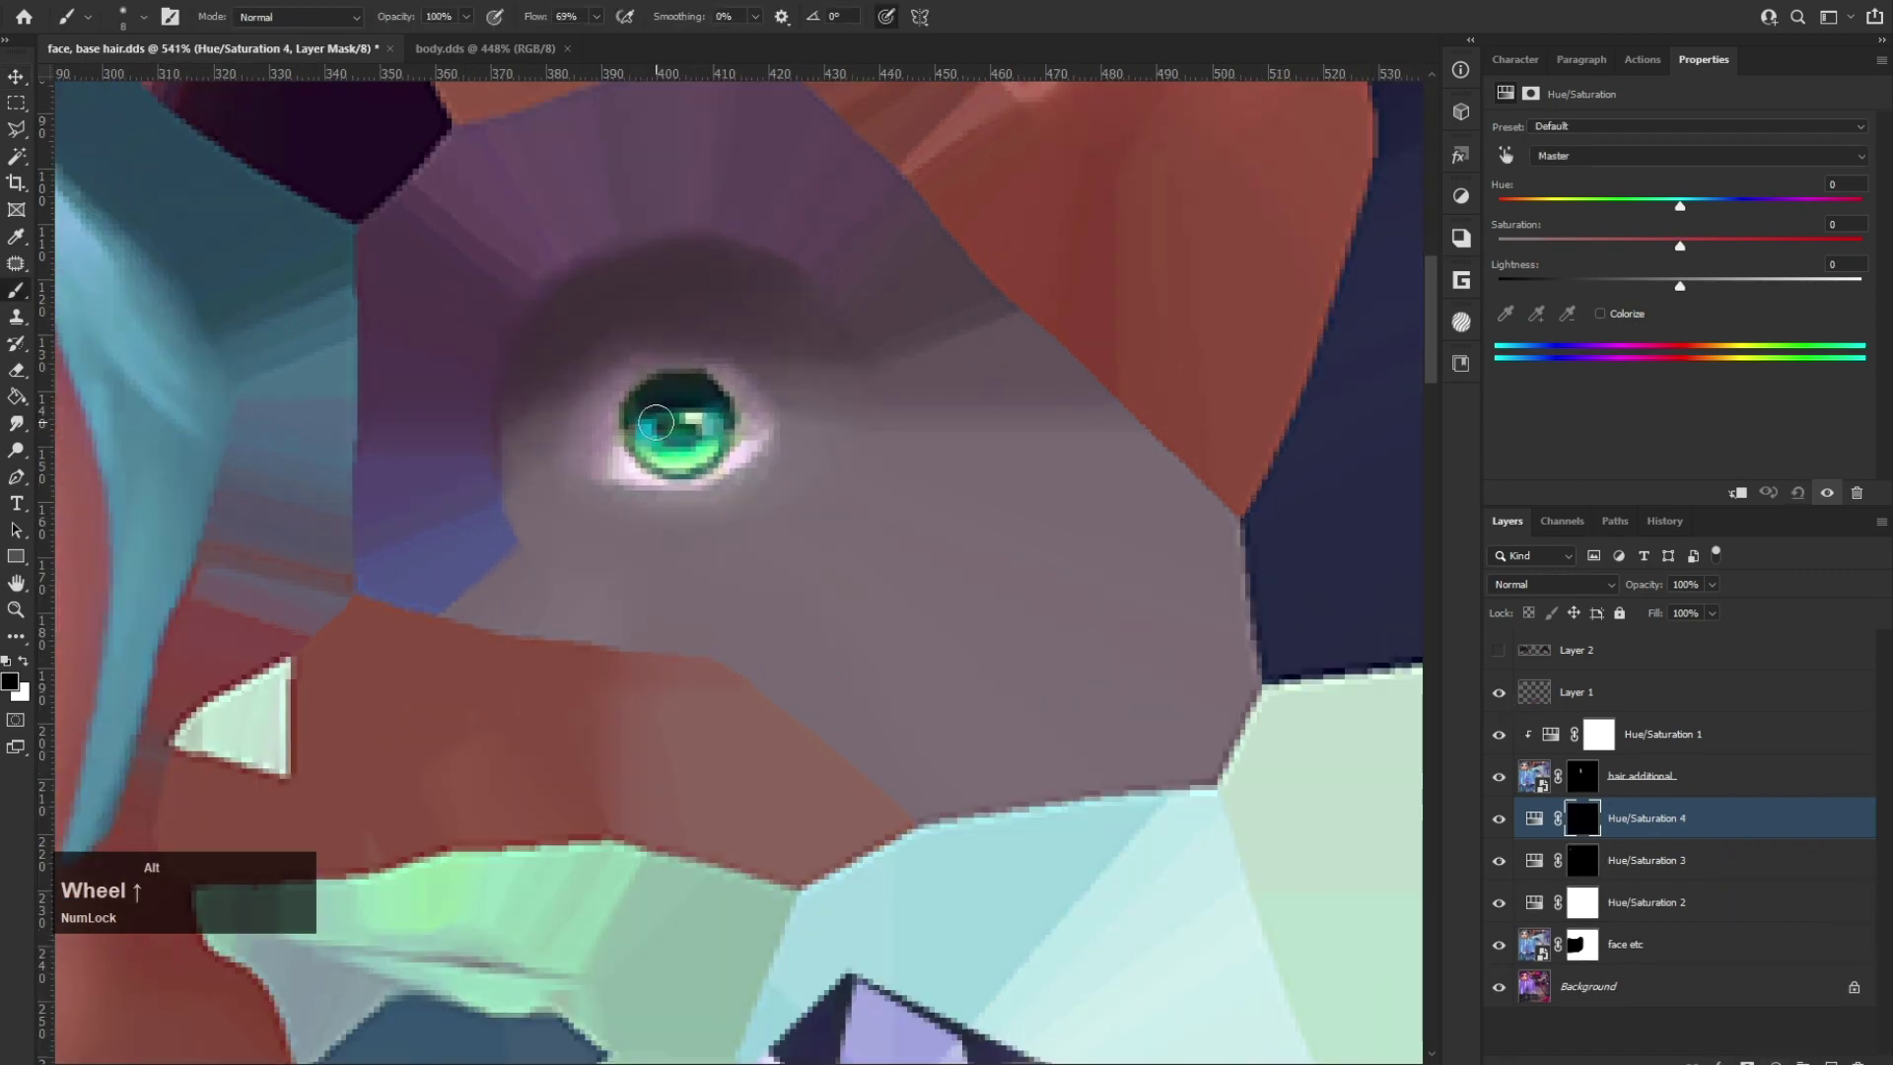
{"action": "right_click_drag", "start_coordinate": [680, 431], "coordinate": [688, 541], "text": "alt"}
{"action": "left_click_drag", "start_coordinate": [672, 418], "coordinate": [672, 413]}
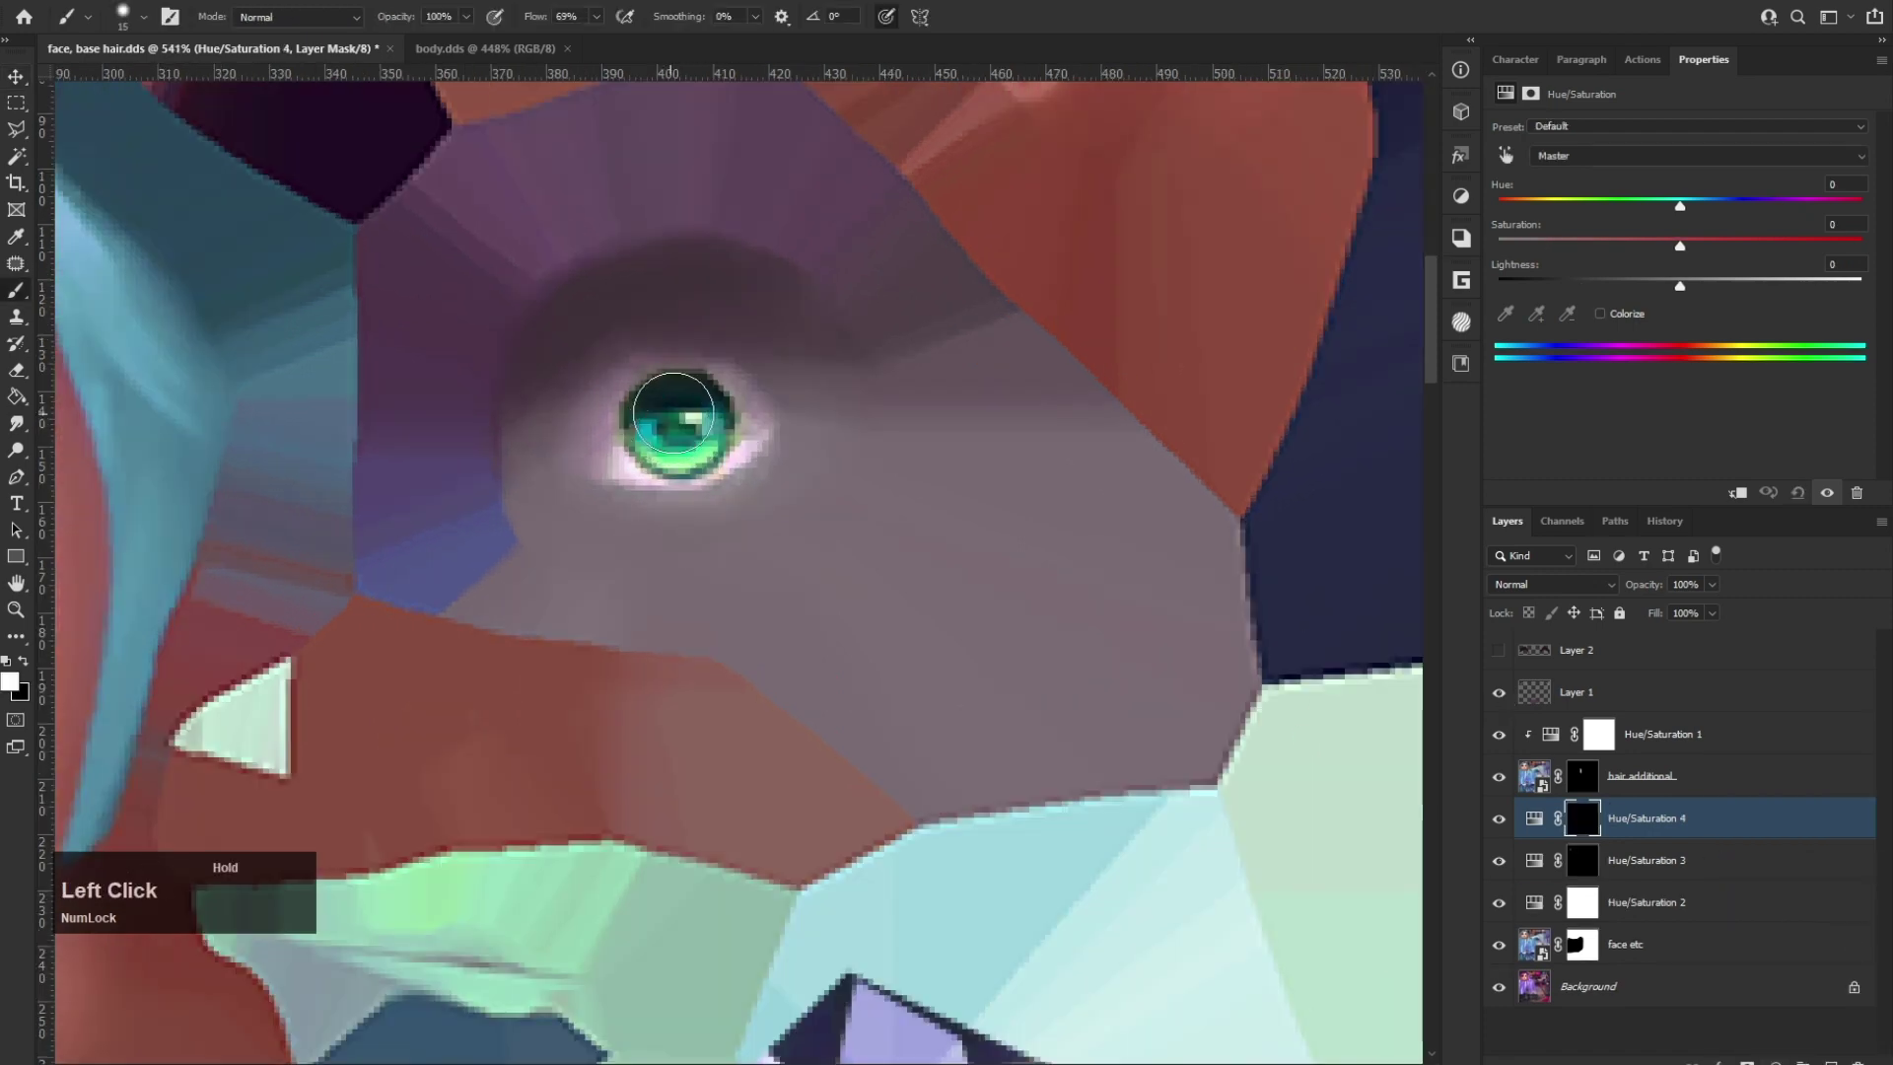
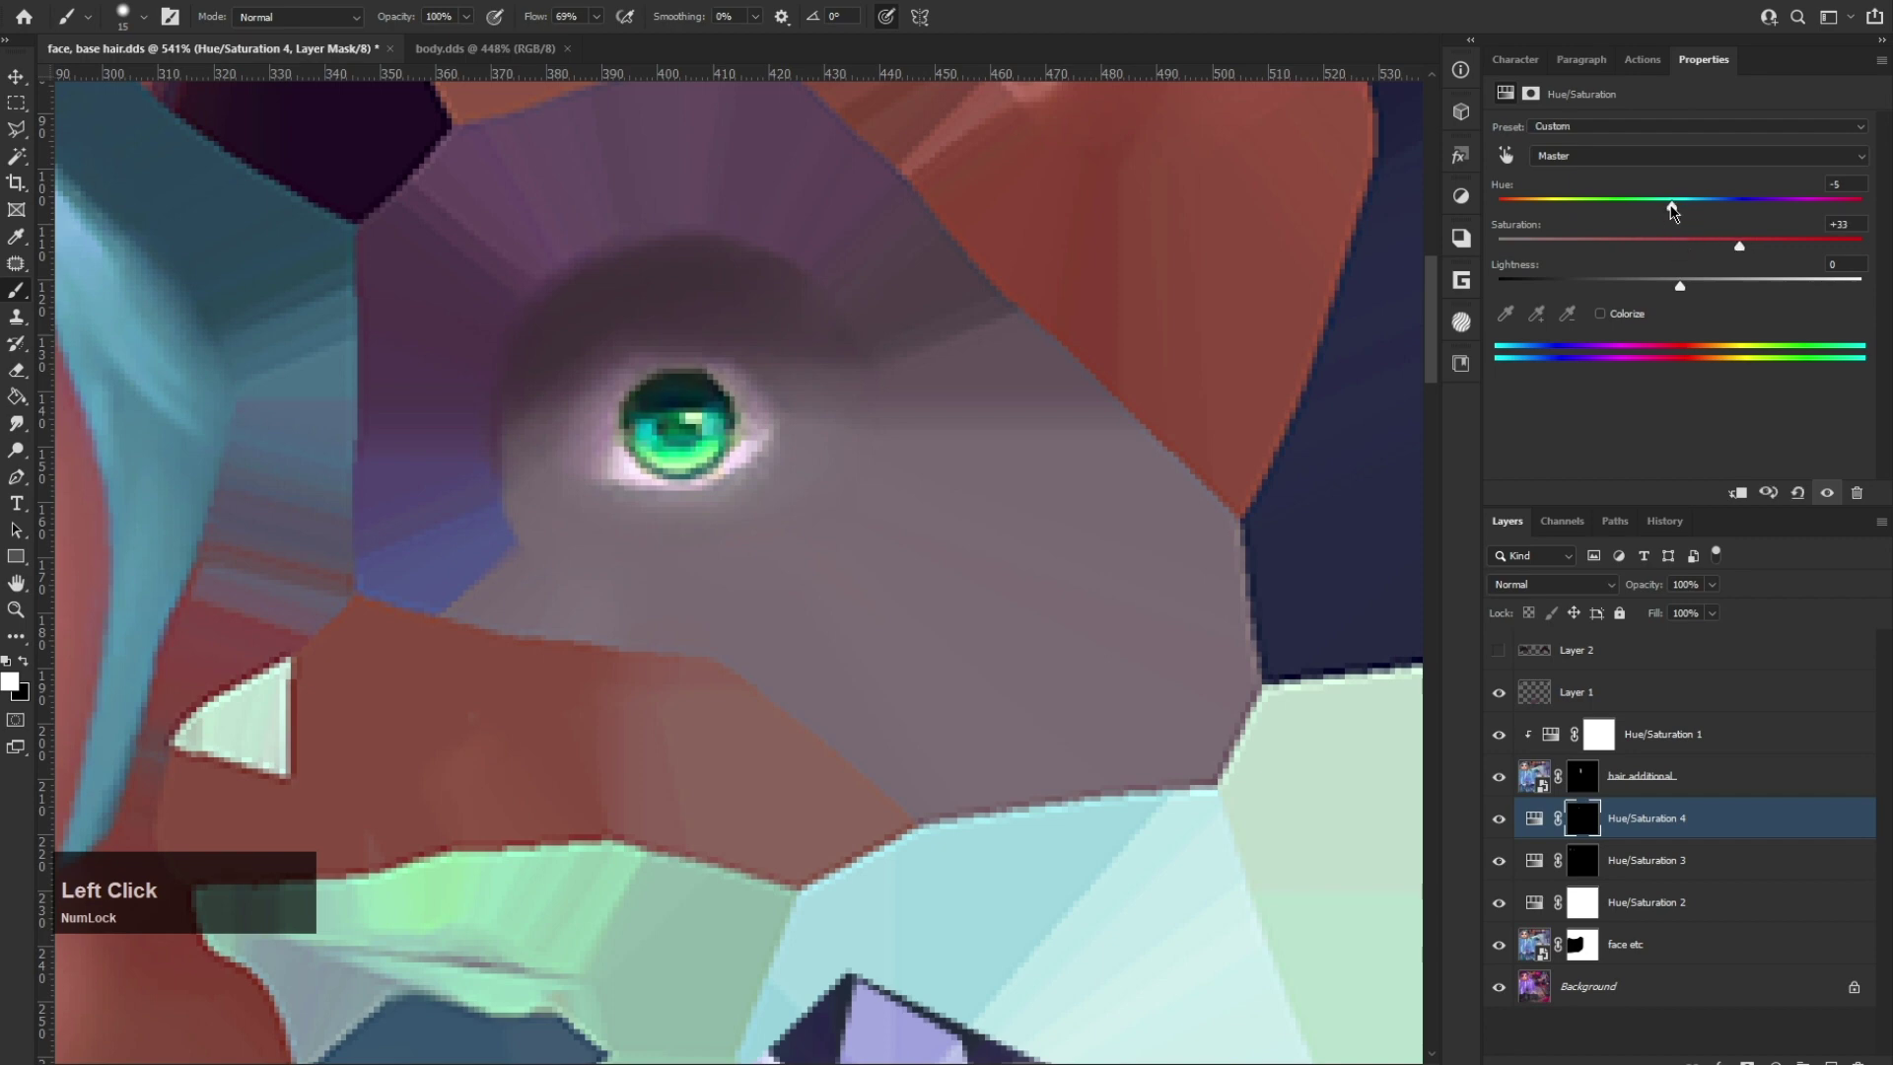
Step: Check the eye colour in body.dds and set the iris adjustment to hue +111 and saturation +12
{"action": "left_click", "coordinate": [457, 51]}
{"action": "scroll", "coordinate": [624, 527], "scroll_direction": "down", "scroll_amount": 8, "text": "alt"}
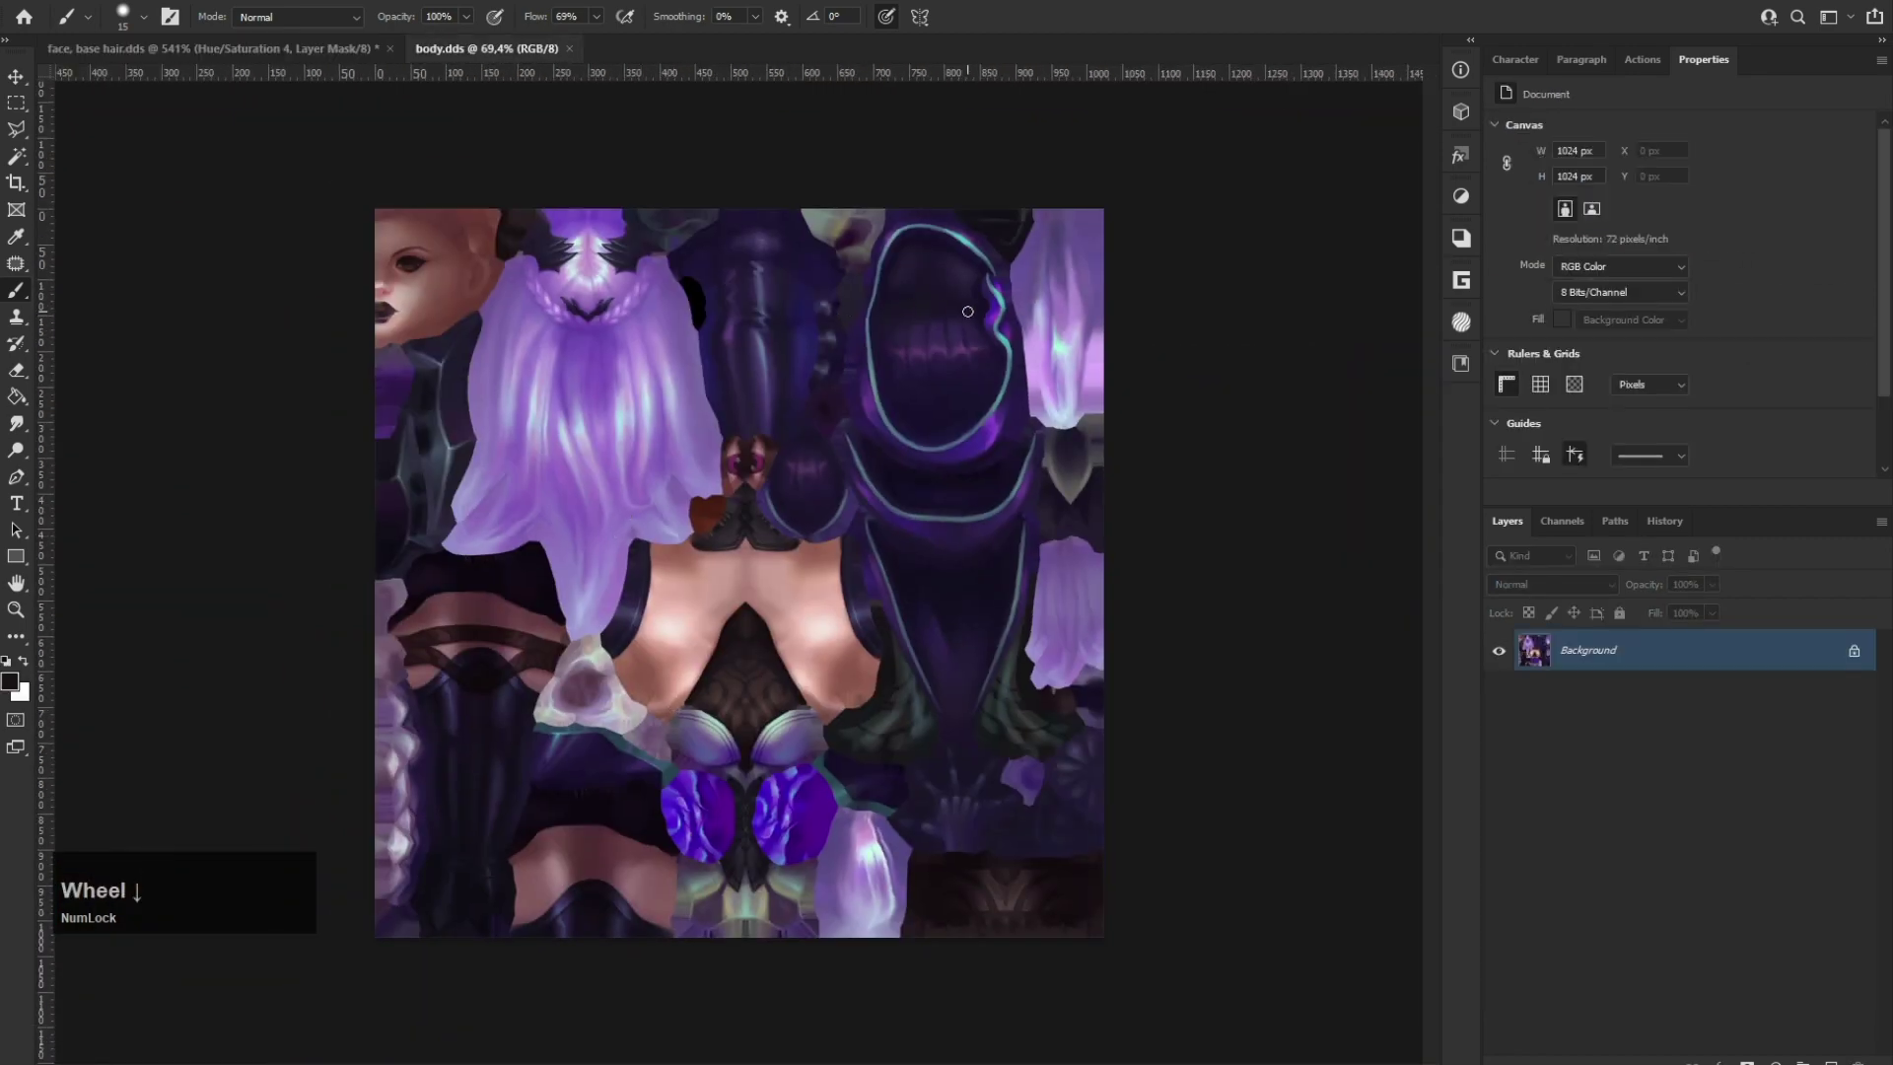
{"action": "scroll", "coordinate": [740, 424], "scroll_direction": "up", "scroll_amount": 6, "text": "alt"}
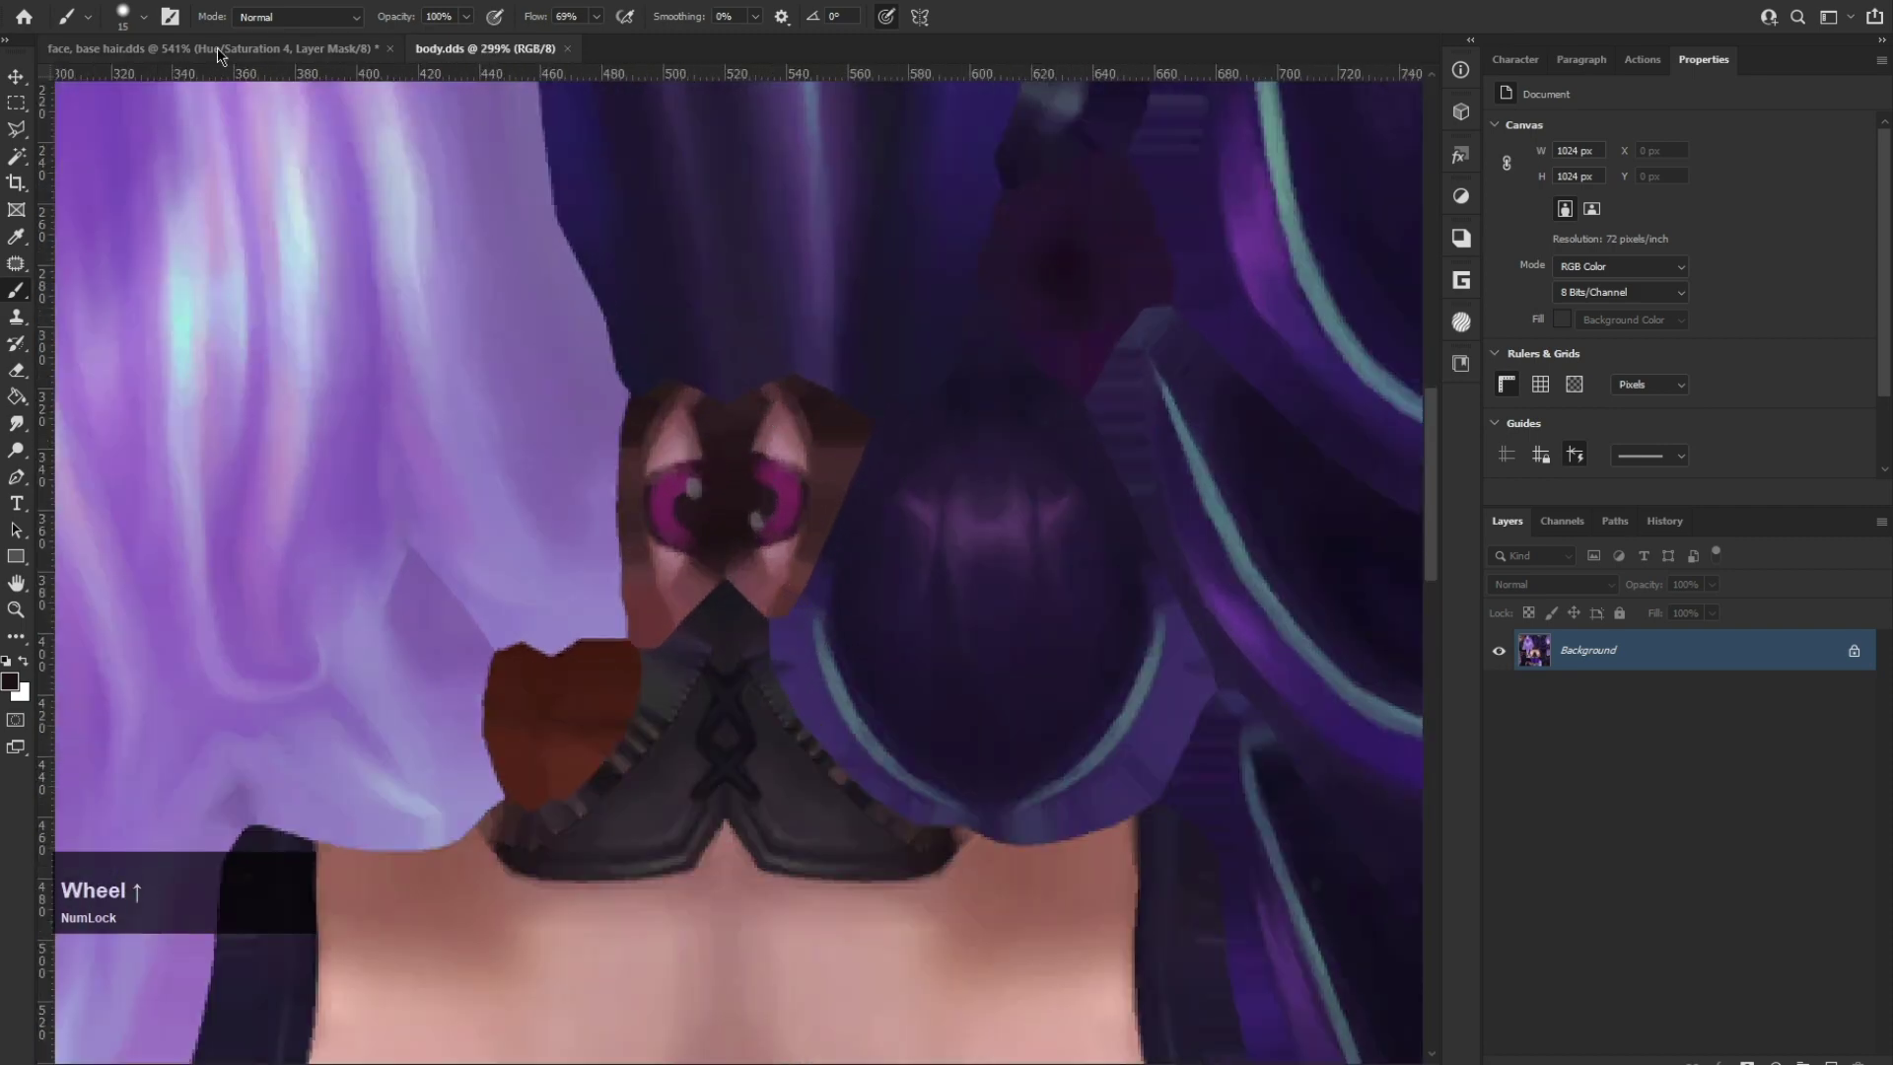
{"action": "left_click", "coordinate": [217, 47]}
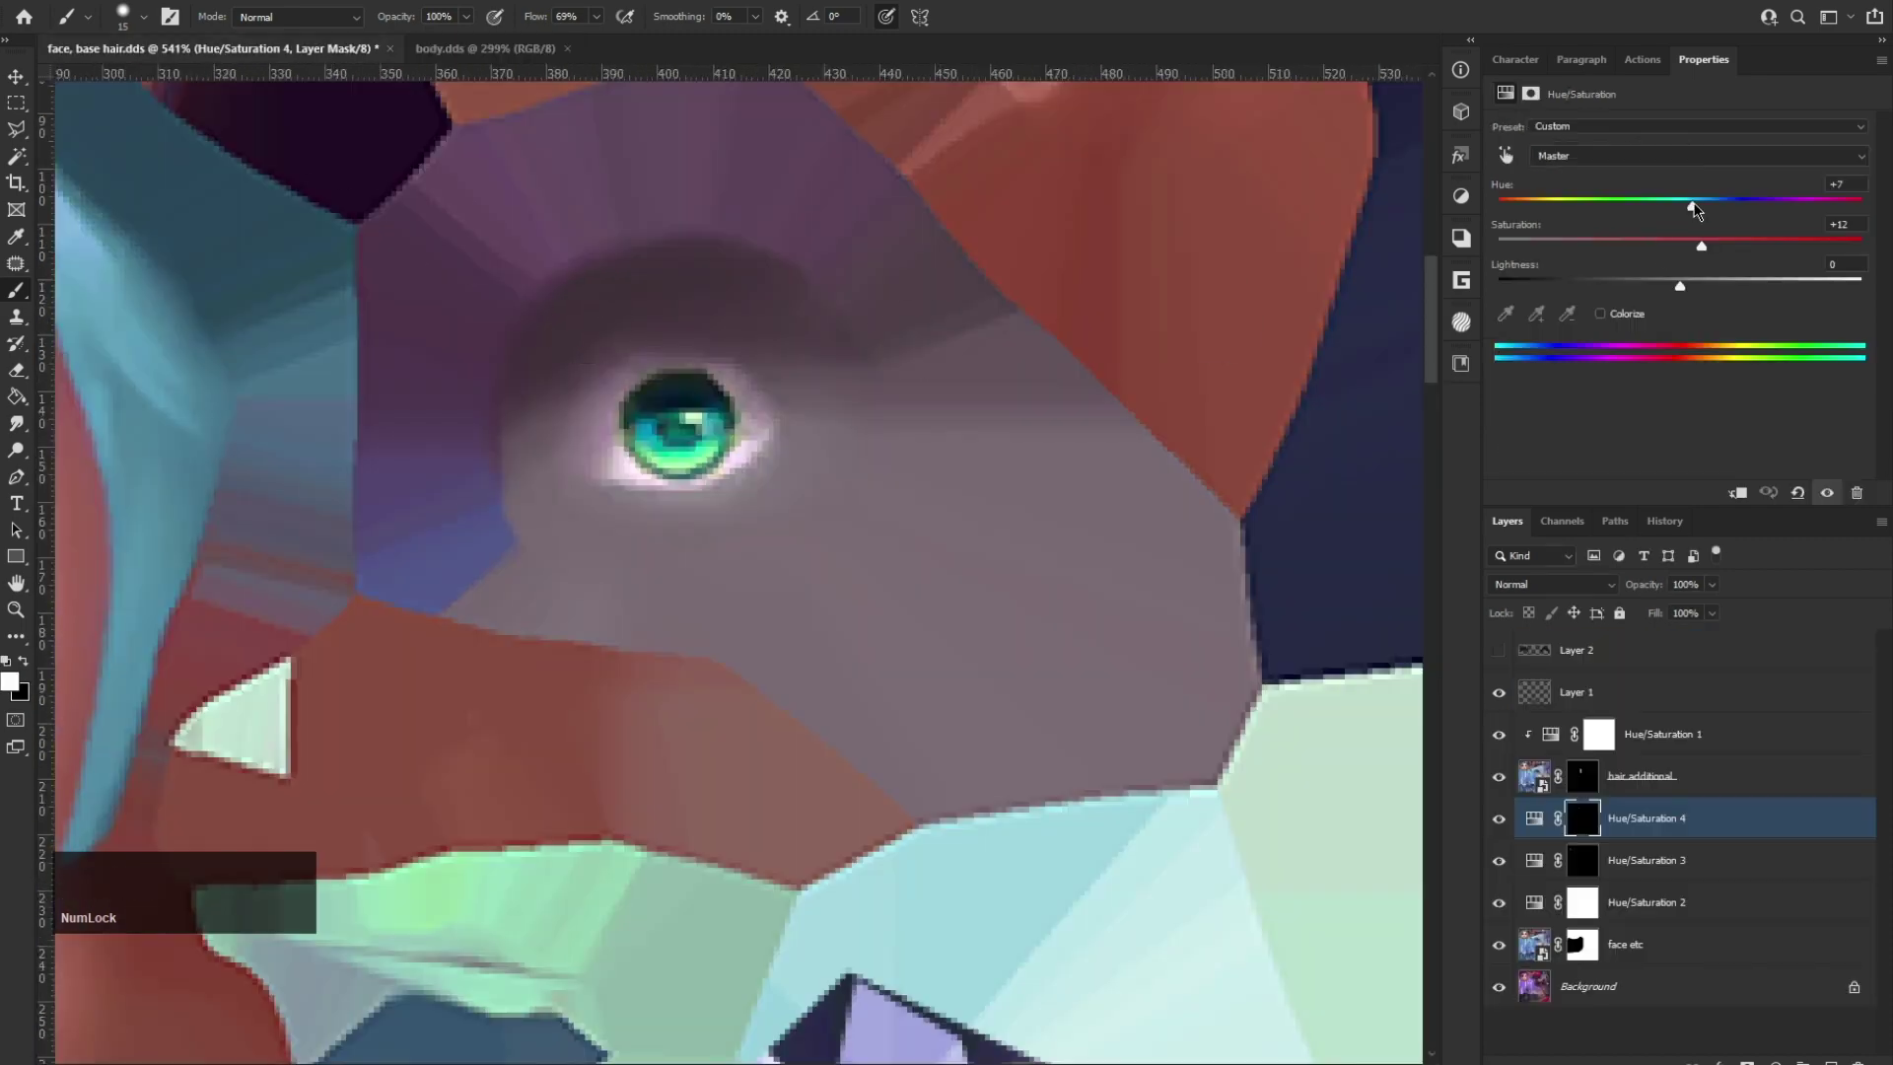
{"action": "left_click_drag", "start_coordinate": [1693, 208], "coordinate": [1818, 208]}
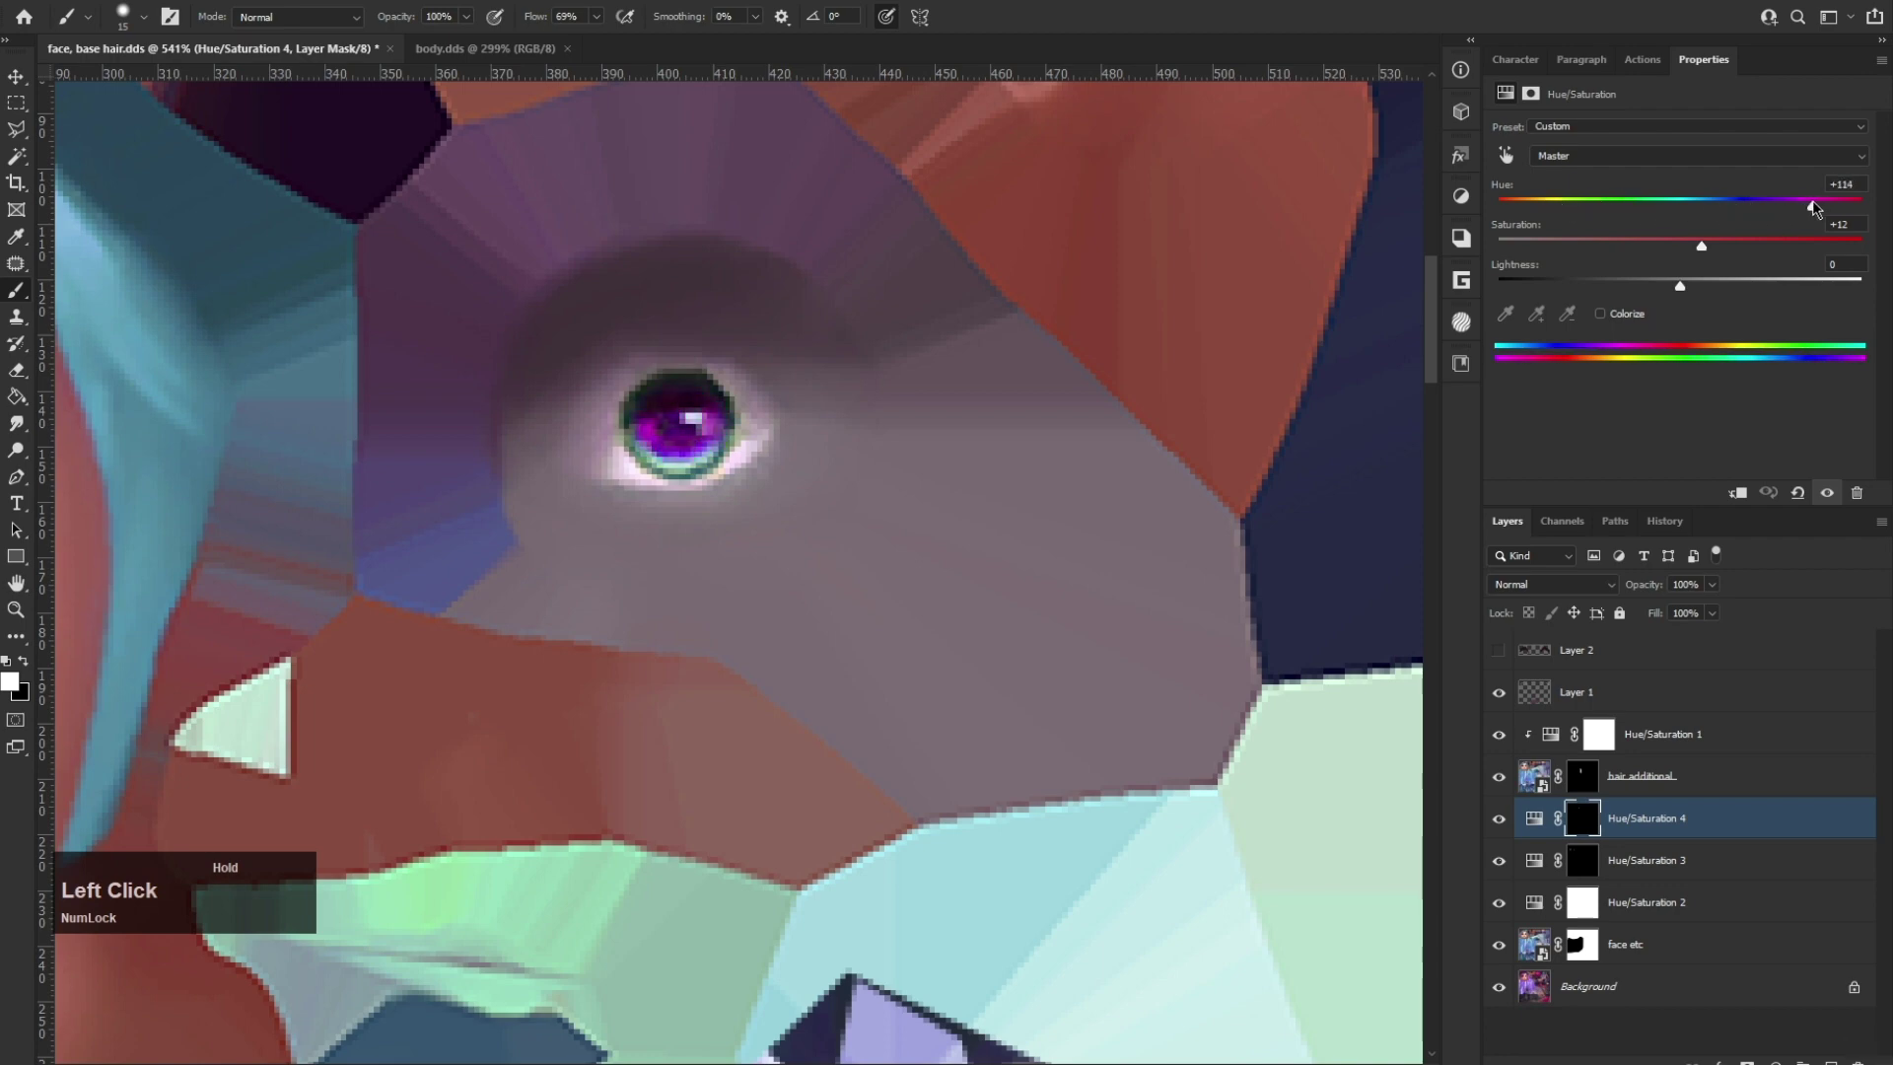
Step: Export the updated texture as a PNG, replacing the existing face.png in the Resources folder
{"action": "left_click", "coordinate": [37, 1]}
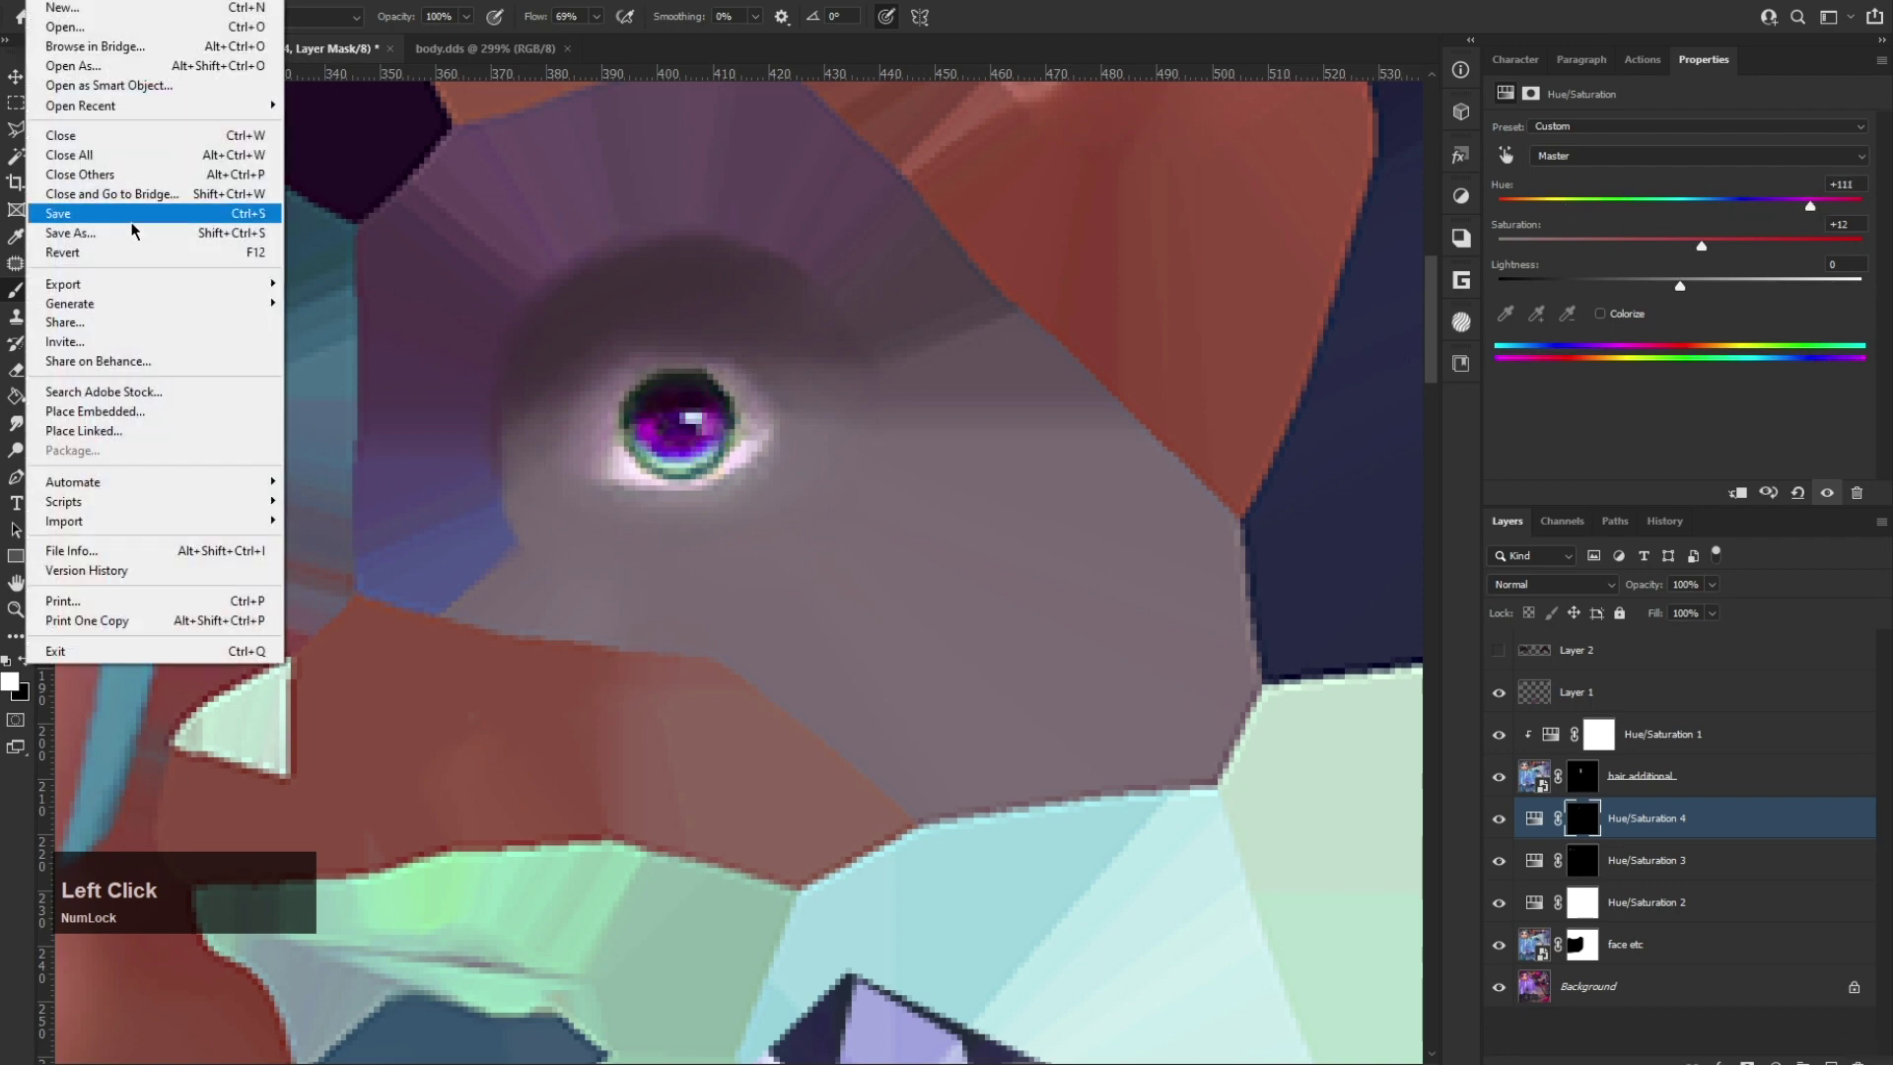
{"action": "mouse_move", "coordinate": [162, 286]}
{"action": "left_click", "coordinate": [315, 286]}
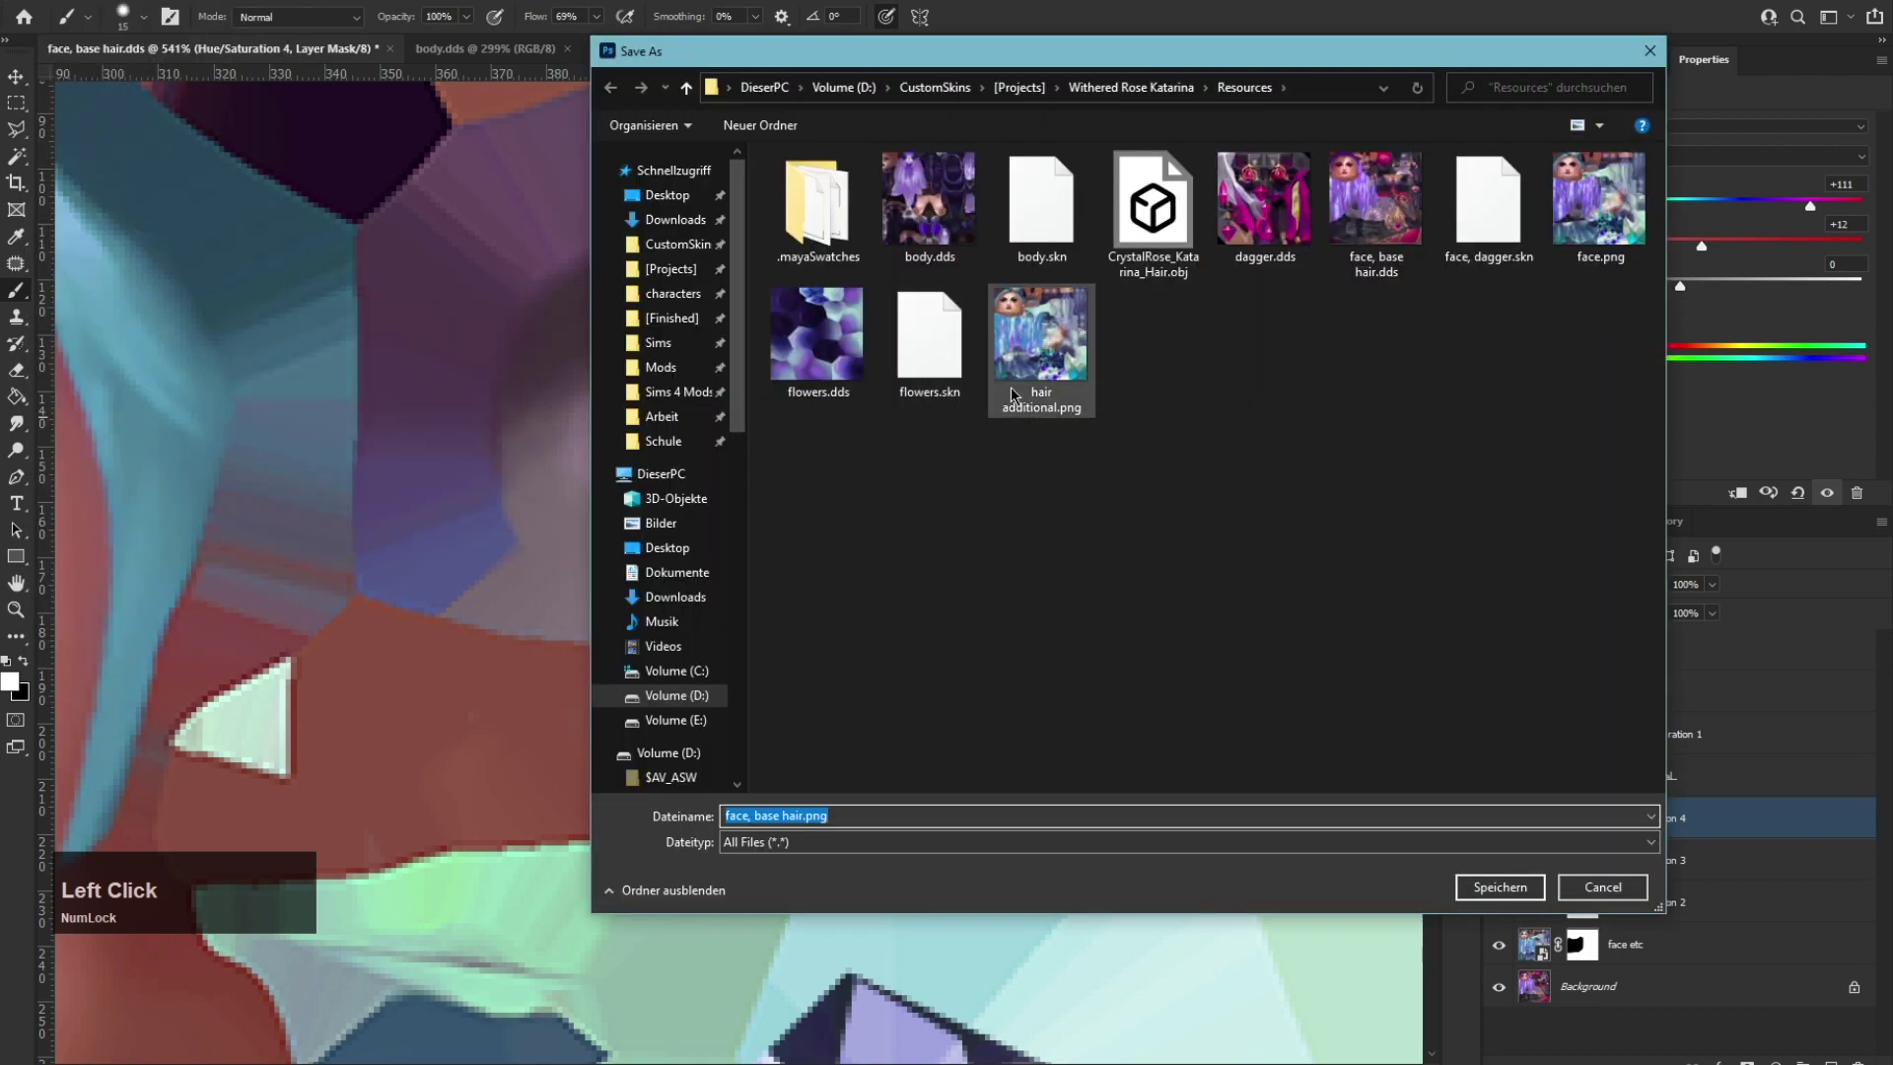
{"action": "double_click", "coordinate": [1598, 209]}
{"action": "left_click", "coordinate": [995, 538]}
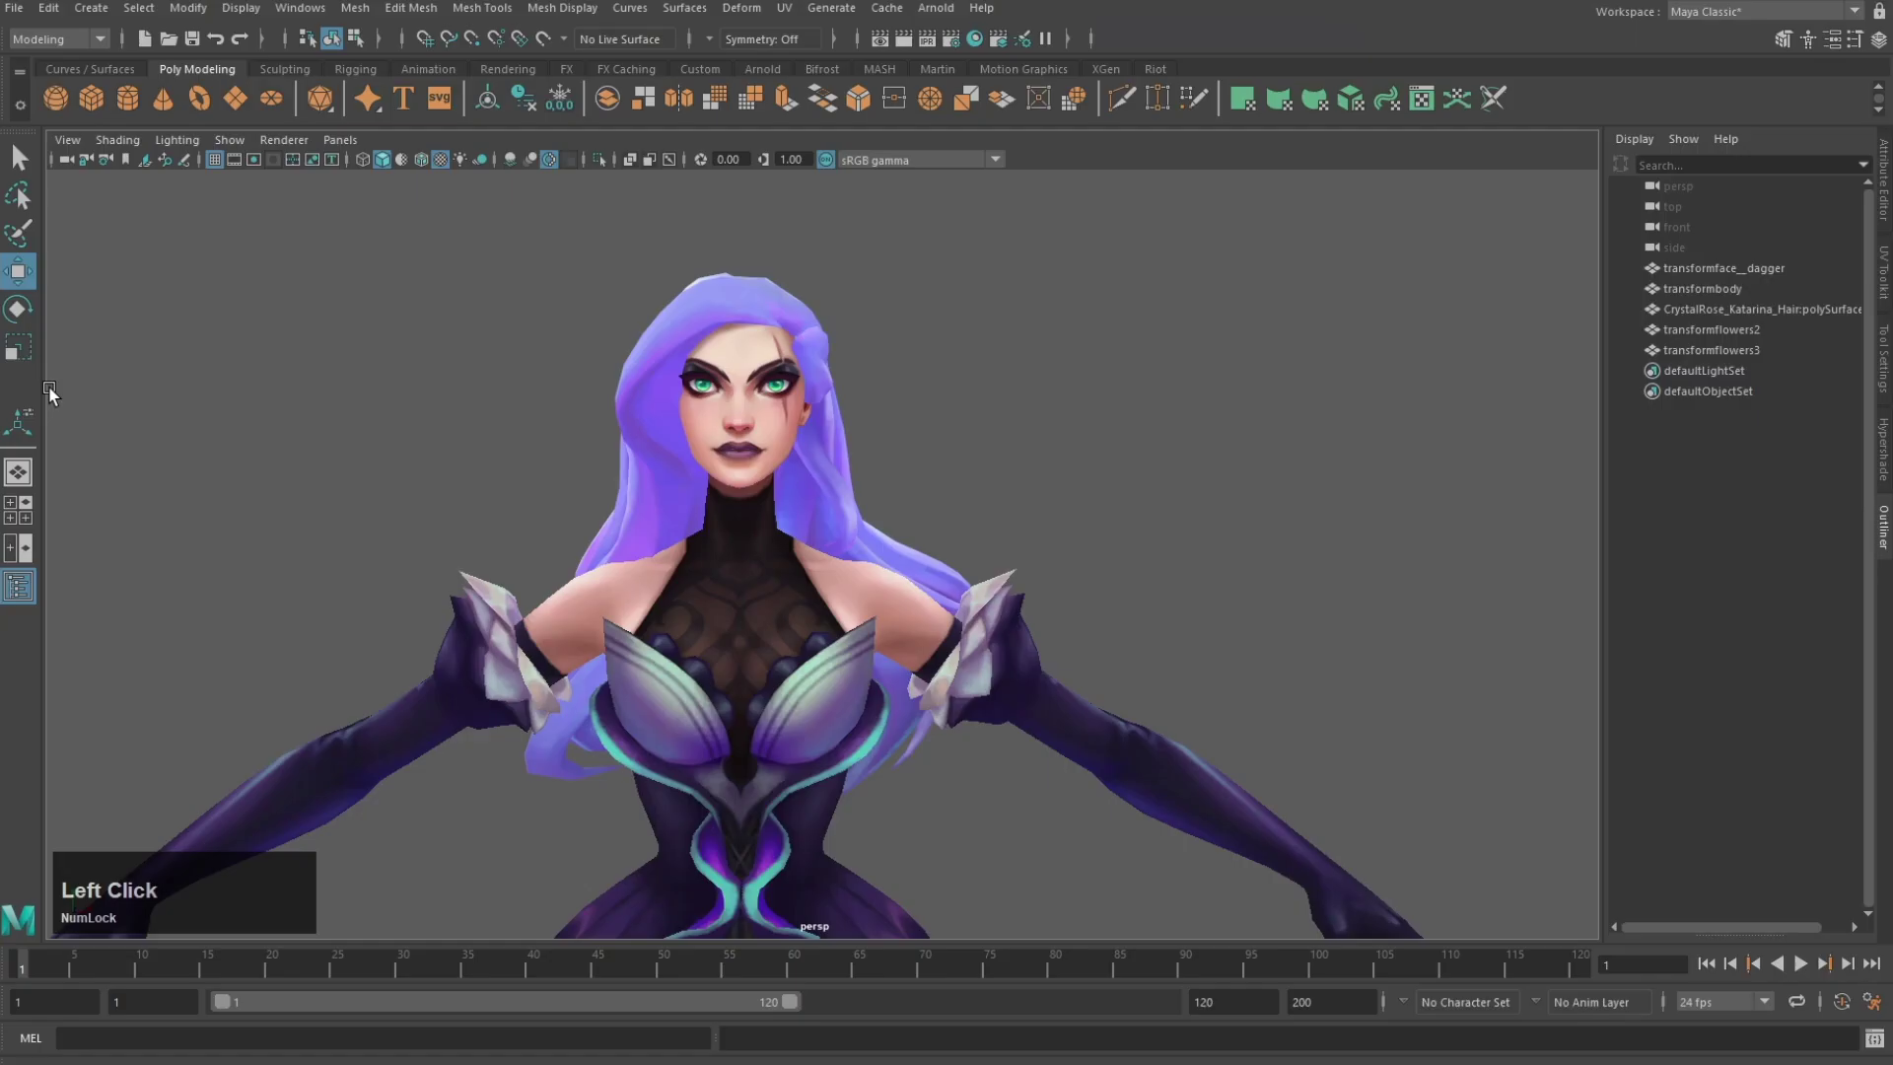
Step: Reload all textures in Maya's Hardware Renderer 2.0 settings, check the eyes from an angle, and close the settings
{"action": "left_click", "coordinate": [283, 139]}
{"action": "left_click", "coordinate": [394, 169]}
{"action": "left_click", "coordinate": [1452, 525]}
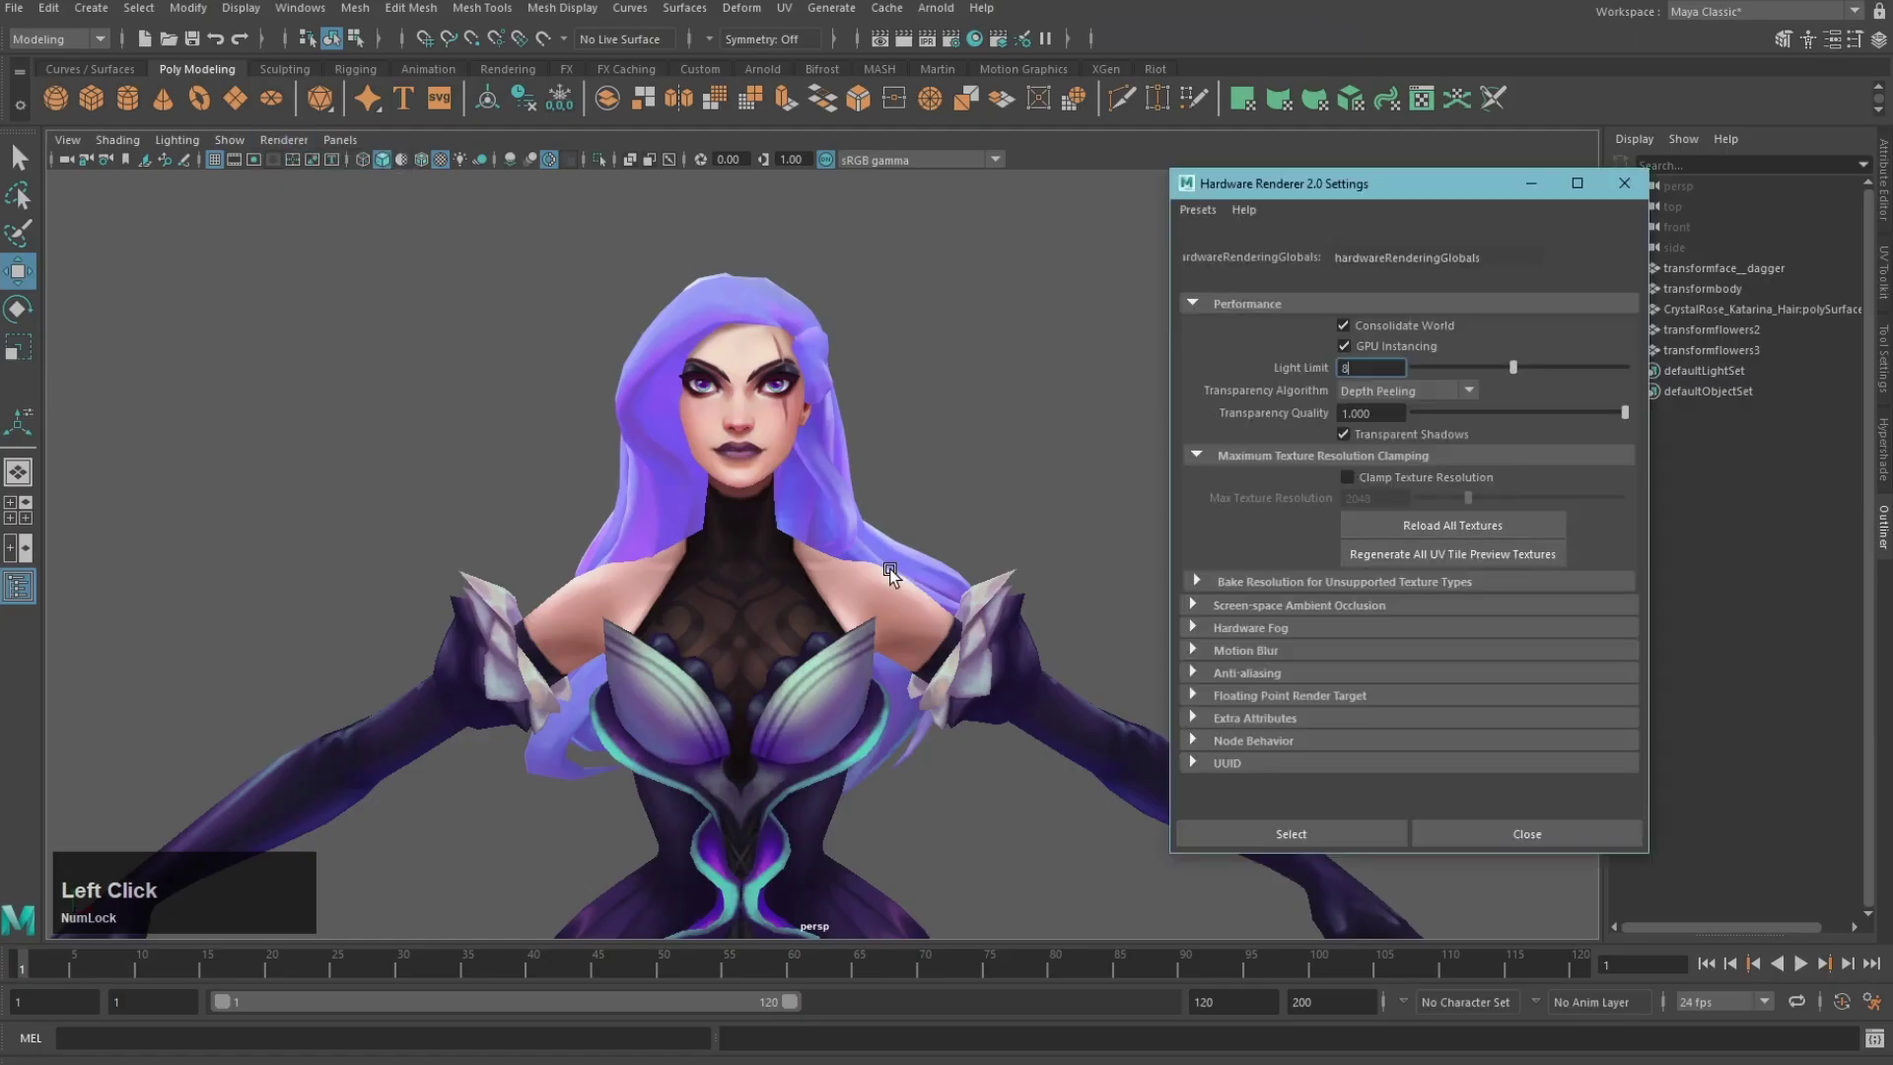
{"action": "left_click_drag", "start_coordinate": [927, 552], "coordinate": [848, 497], "text": "alt"}
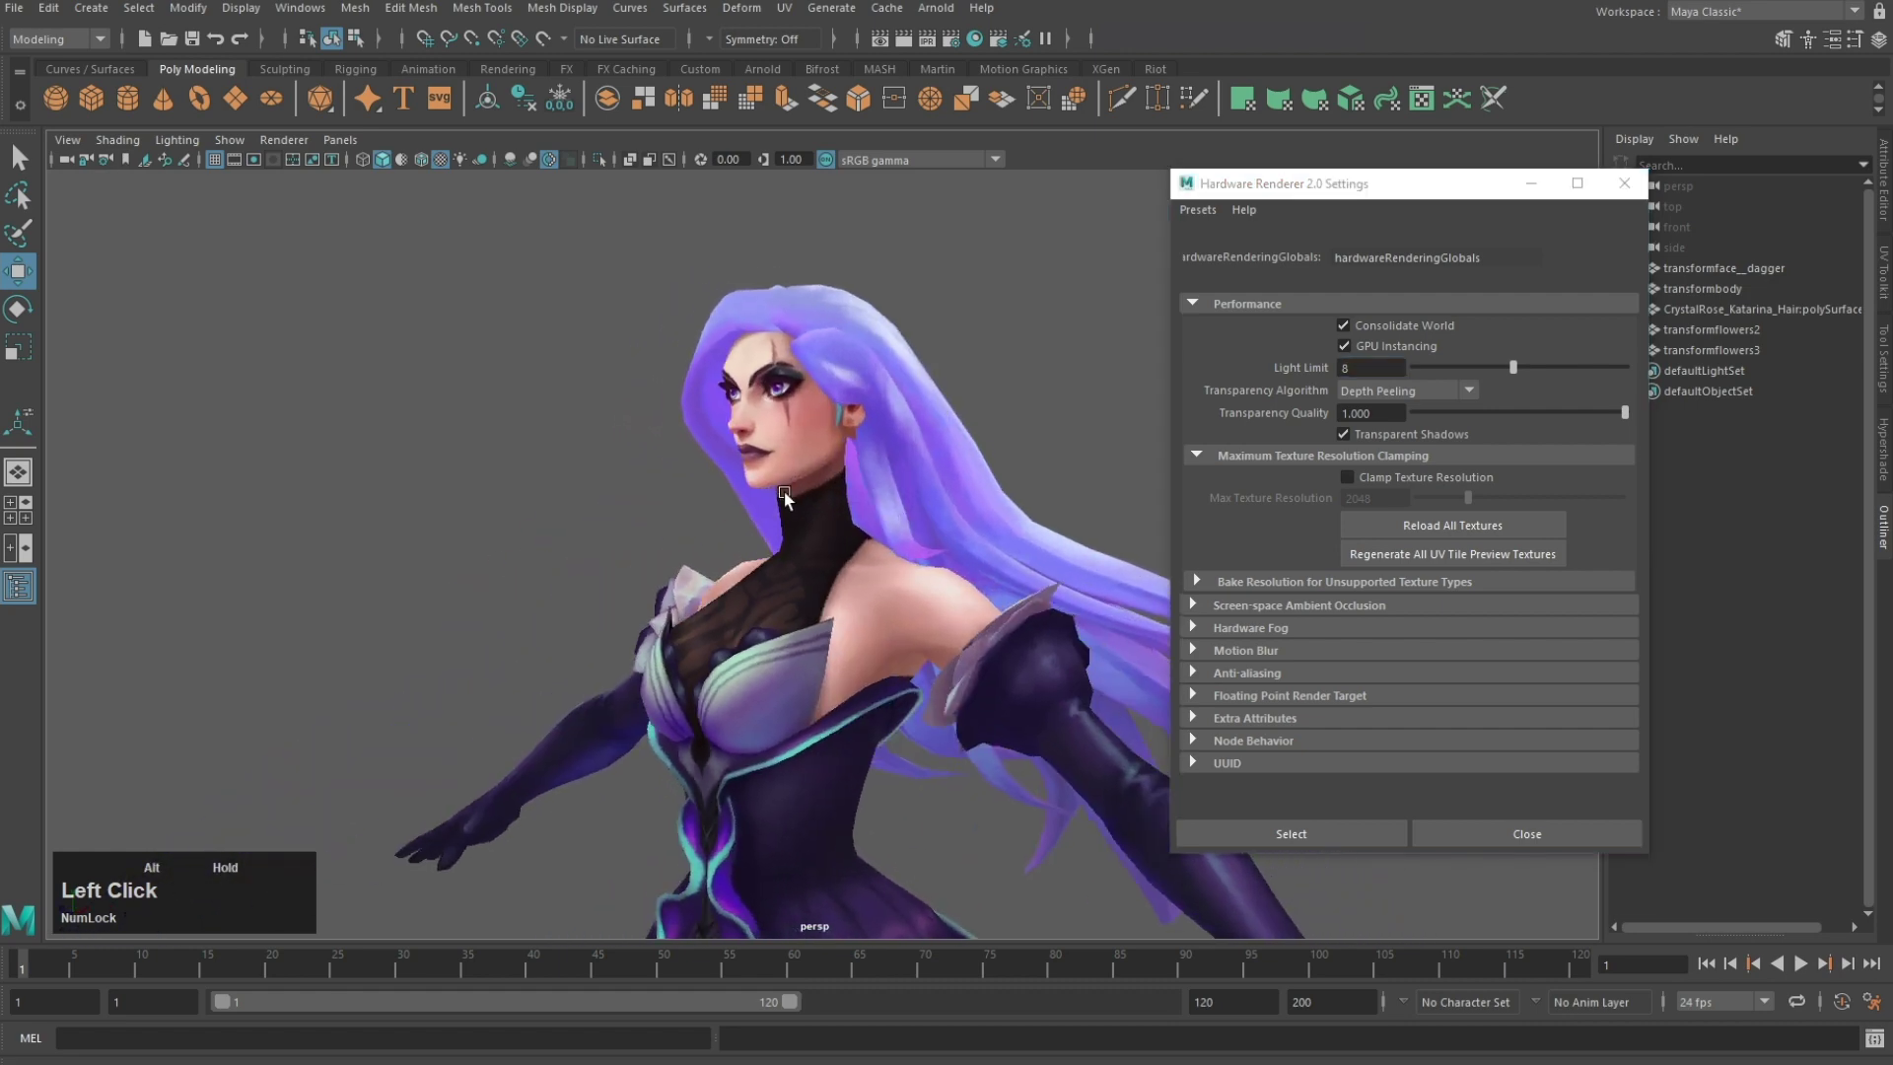
{"action": "left_click", "coordinate": [1624, 184]}
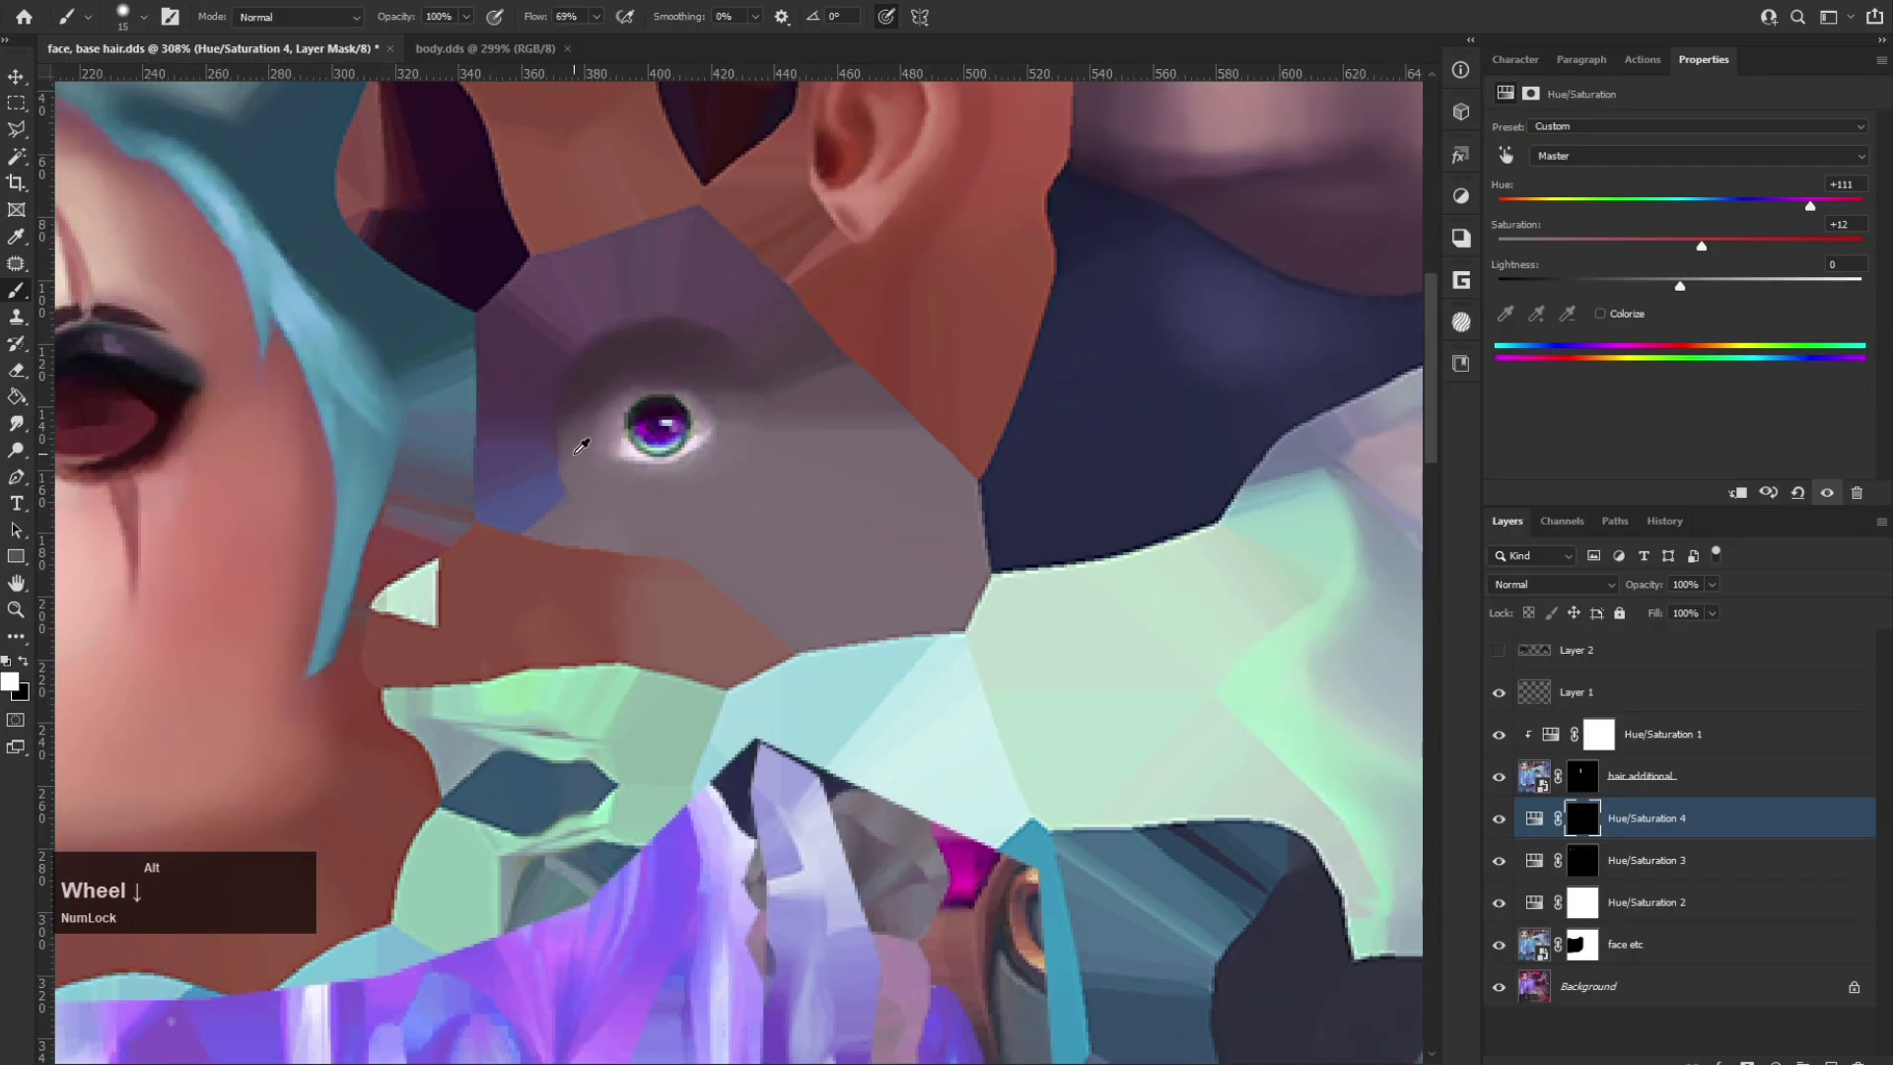
Step: Back in Photoshop, replace the hidden Layer 2 with a new empty layer and sample purple from the hair texture
{"action": "scroll", "coordinate": [582, 445], "scroll_direction": "down", "scroll_amount": 3, "text": "alt"}
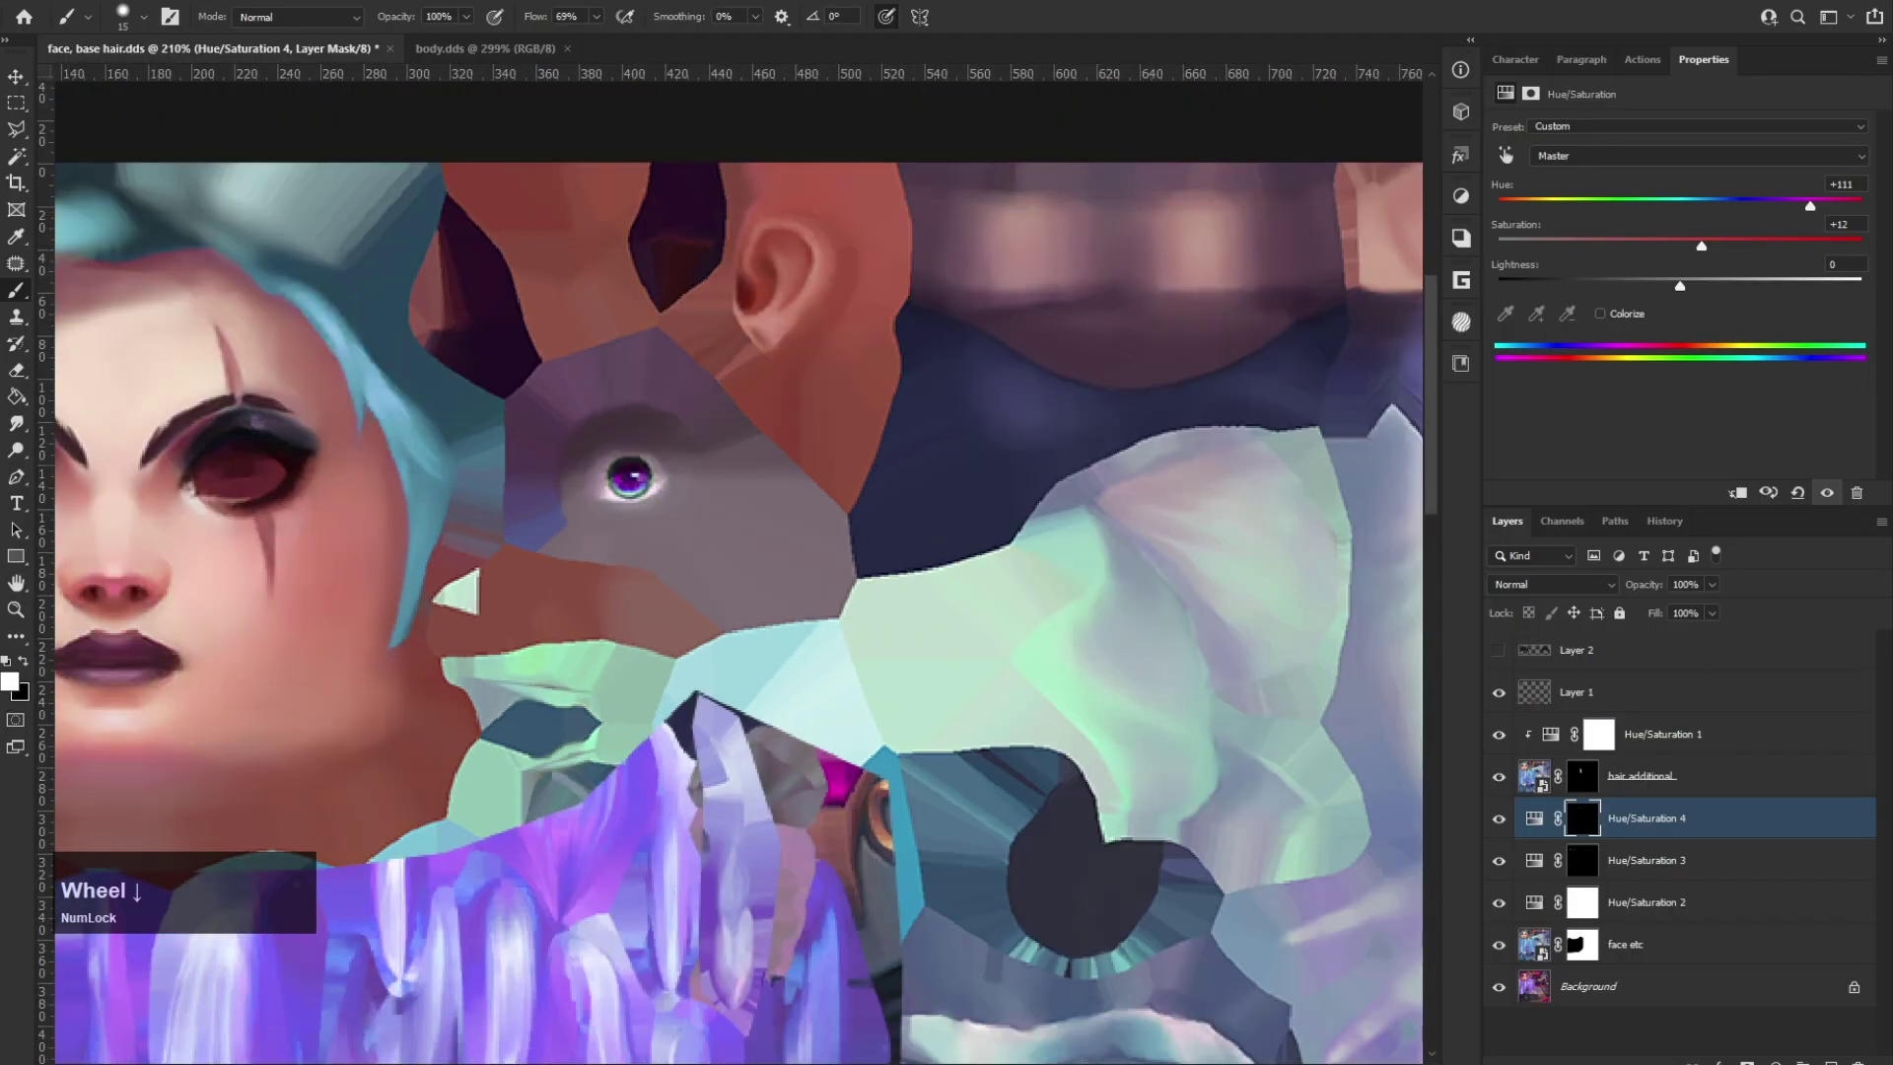
{"action": "left_click_drag", "start_coordinate": [814, 867], "coordinate": [874, 909], "text": "alt"}
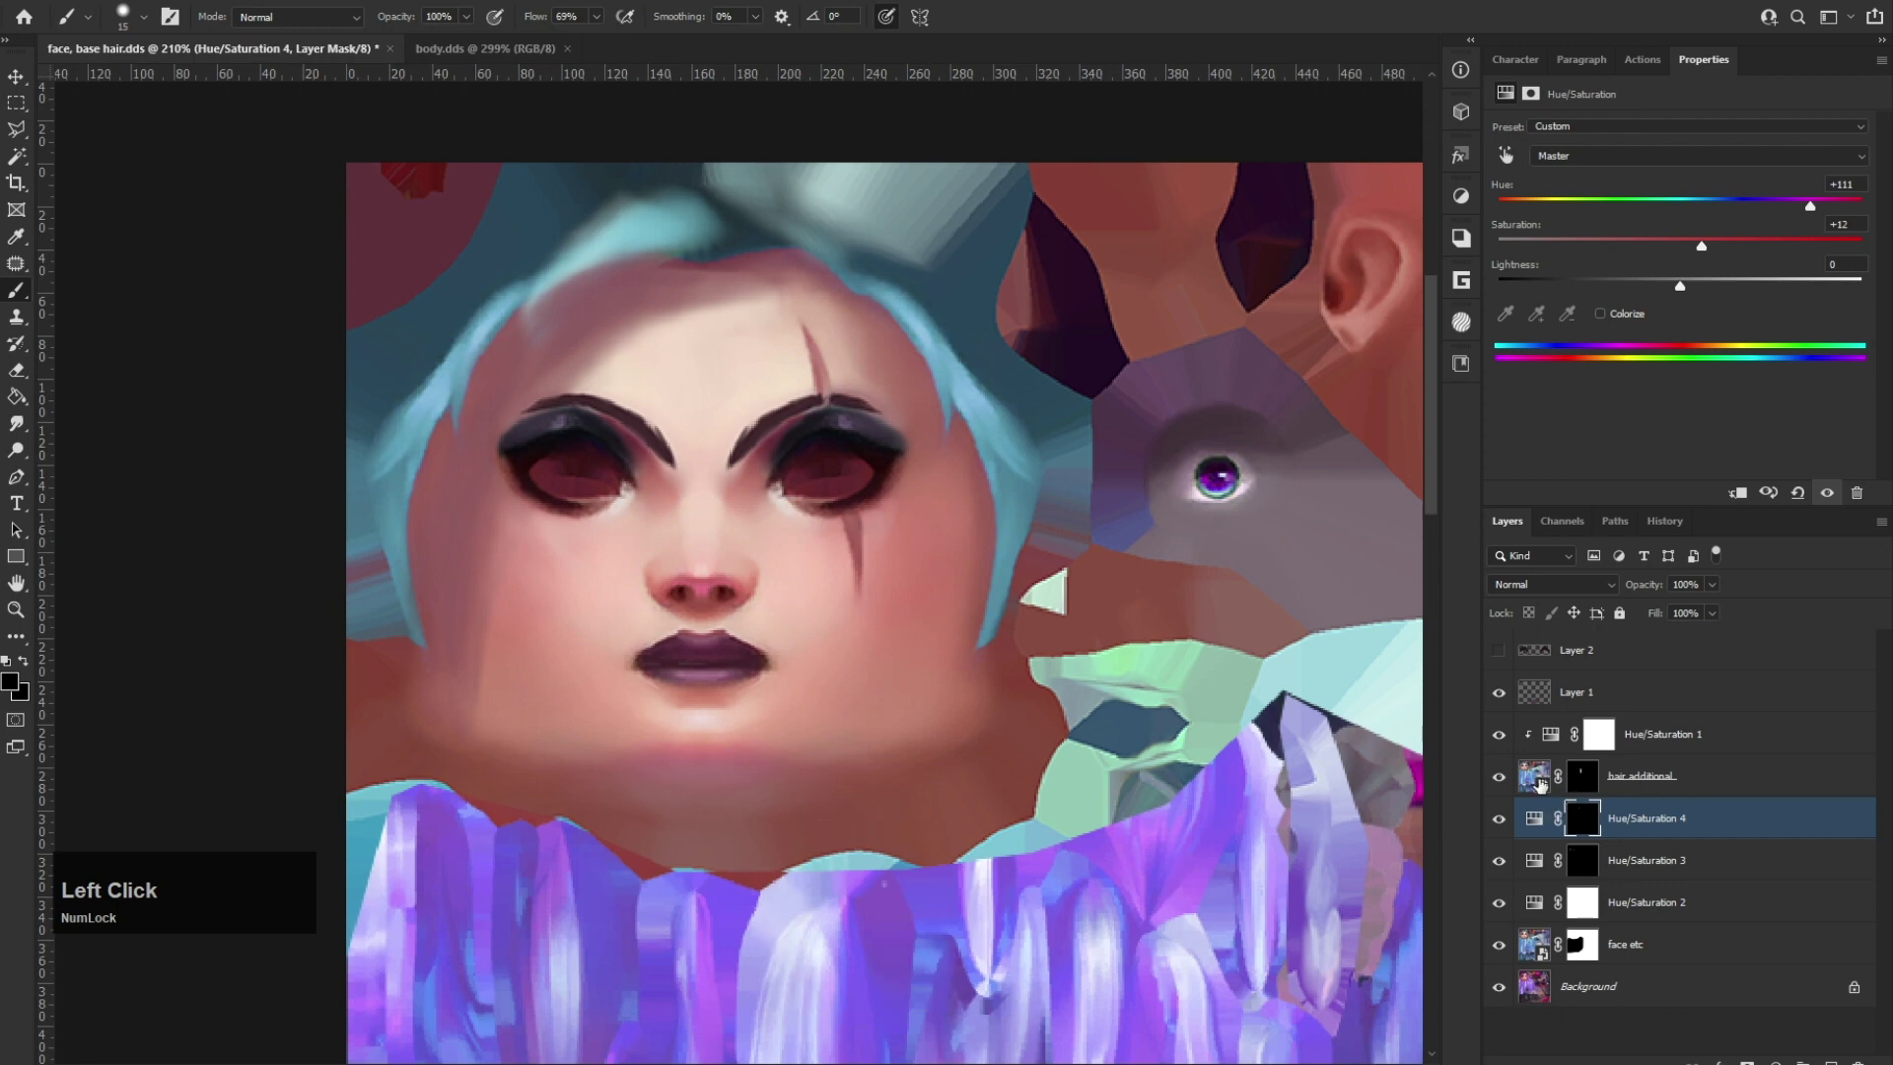
{"action": "left_click", "coordinate": [1543, 785]}
{"action": "left_click", "coordinate": [1550, 663]}
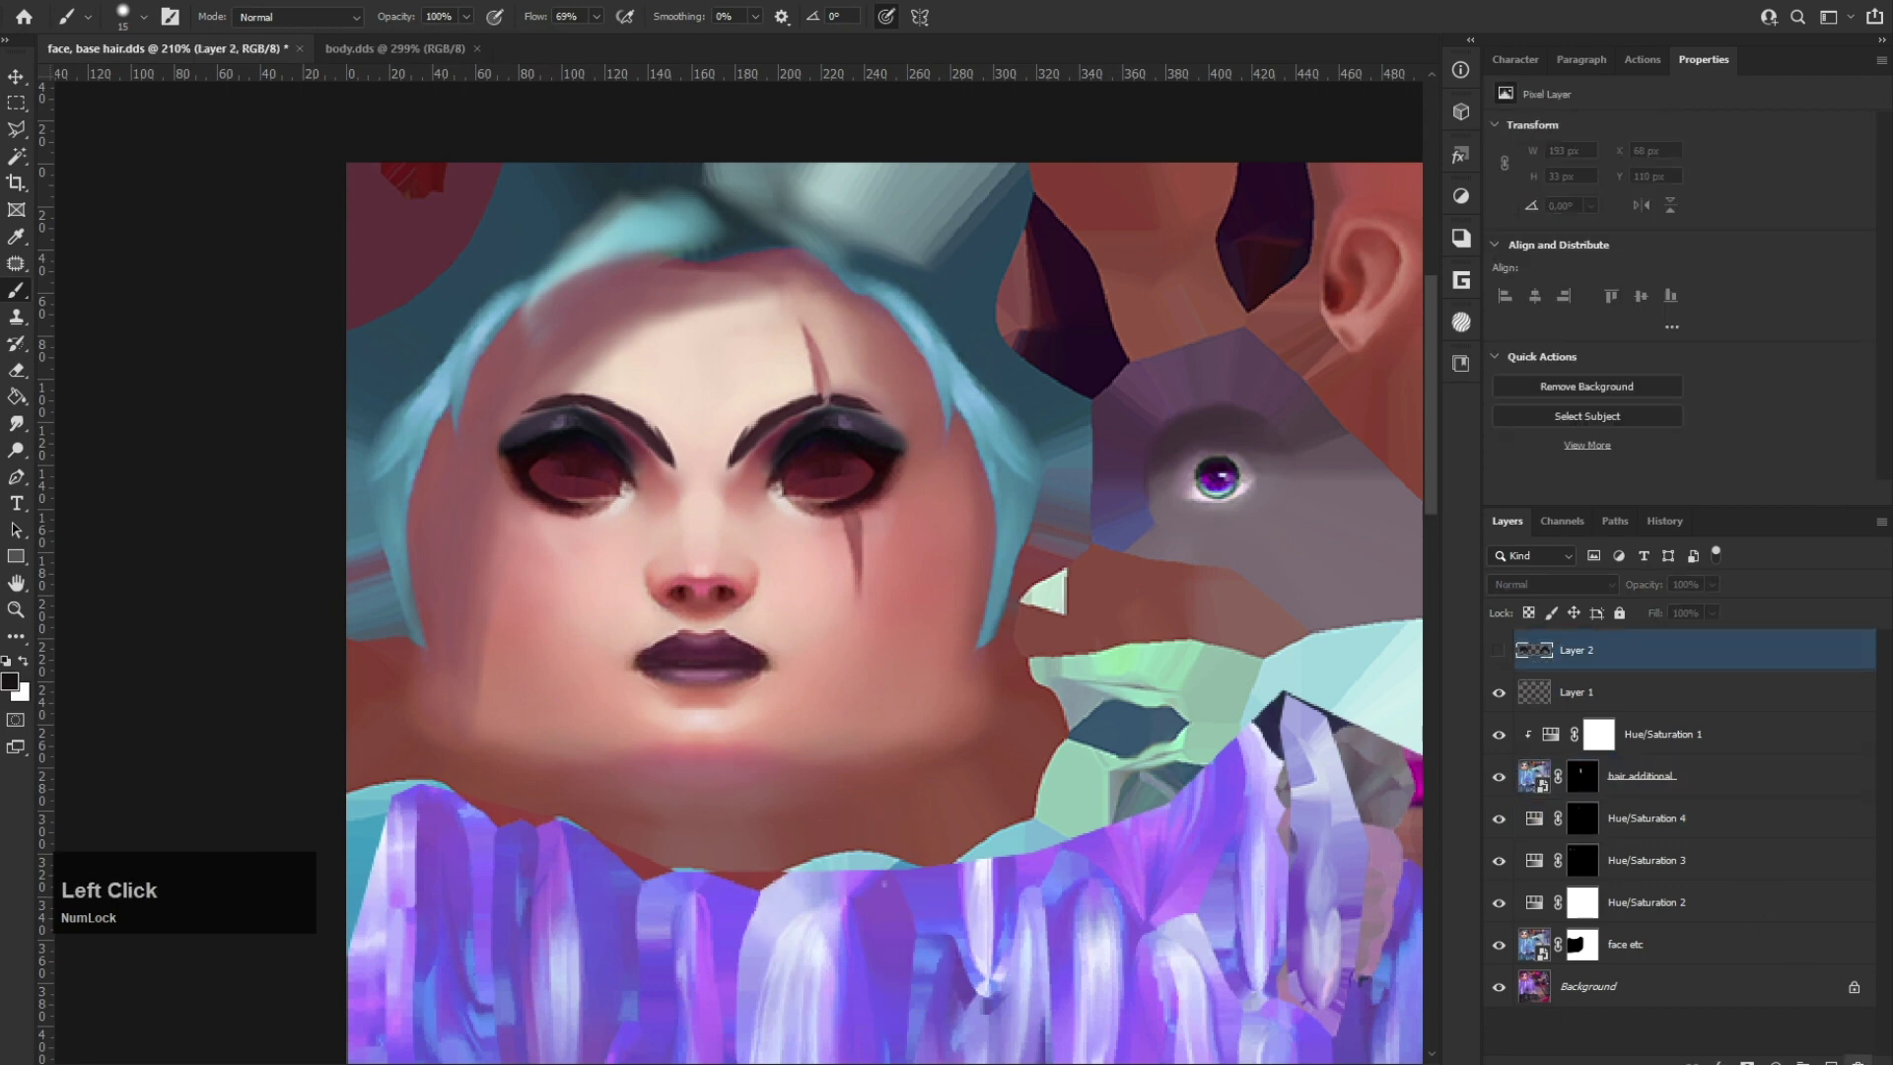
{"action": "left_click", "coordinate": [1857, 1062]}
{"action": "left_click", "coordinate": [1831, 1062]}
{"action": "left_click_drag", "start_coordinate": [855, 896], "coordinate": [883, 916], "text": "alt"}
{"action": "scroll", "coordinate": [496, 510], "scroll_direction": "up", "scroll_amount": 5, "text": "alt"}
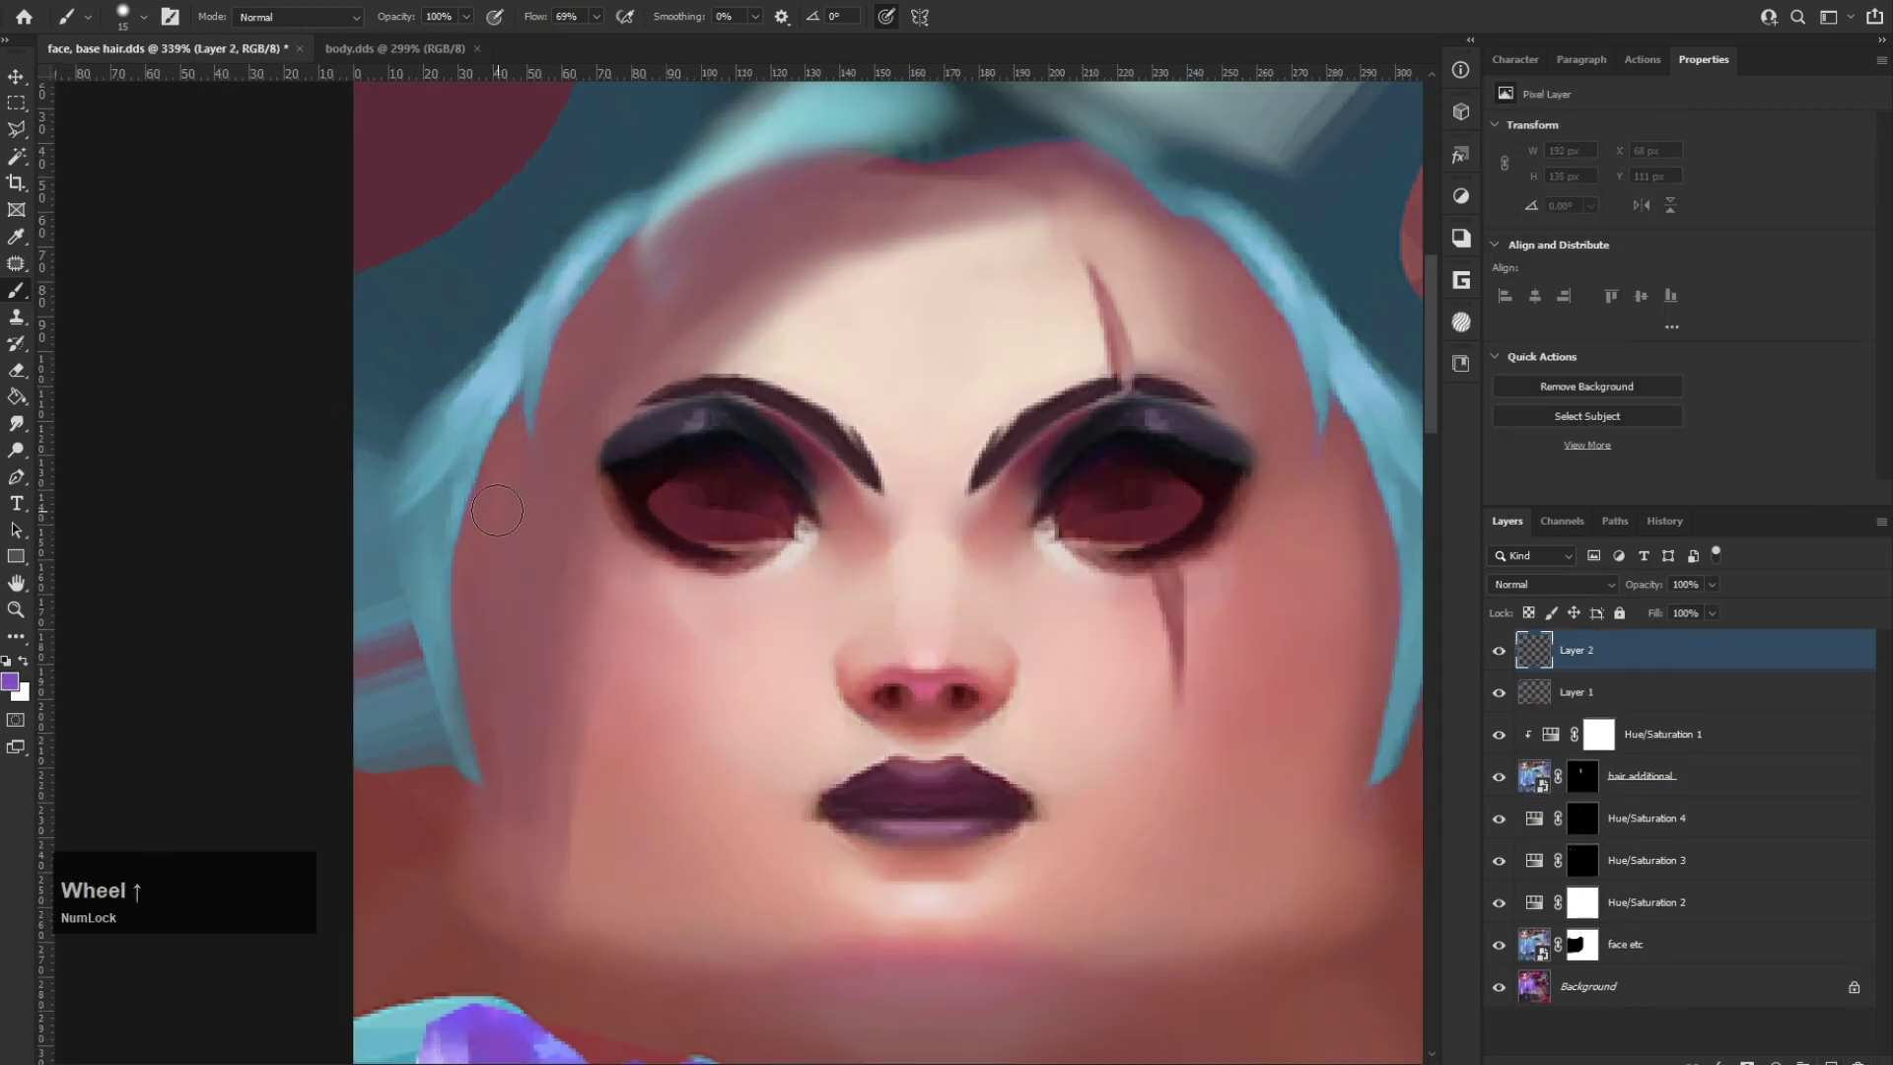
Step: Paint purple over the lower teal strand on the face's left edge and set the layer's blend mode to Color
{"action": "left_click_drag", "start_coordinate": [404, 481], "coordinate": [446, 734]}
{"action": "right_click_drag", "start_coordinate": [444, 740], "coordinate": [465, 751], "text": "alt"}
{"action": "mouse_move", "coordinate": [449, 750]}
{"action": "left_mouse_down"}
{"action": "mouse_move", "coordinate": [507, 363]}
{"action": "mouse_move", "coordinate": [441, 519]}
{"action": "left_mouse_up"}
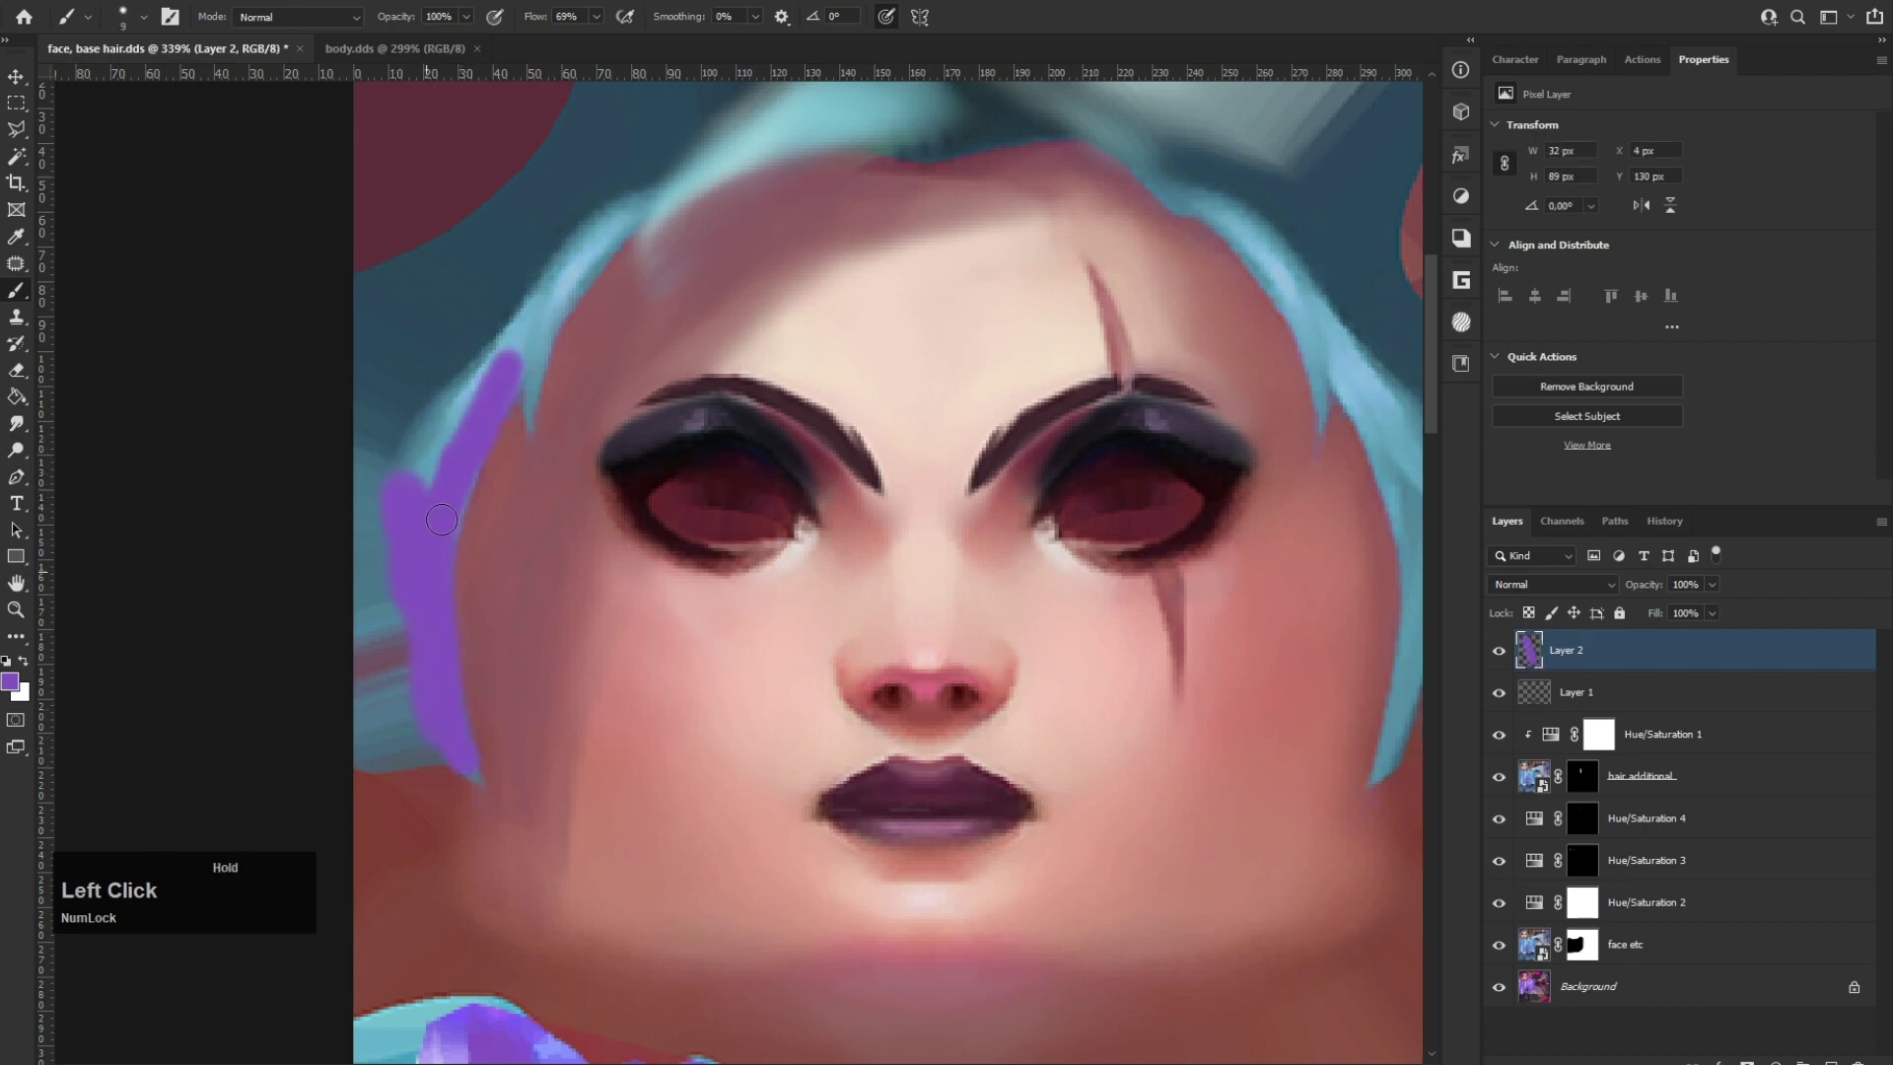
{"action": "left_click", "coordinate": [1557, 592]}
{"action": "left_click", "coordinate": [1533, 1030]}
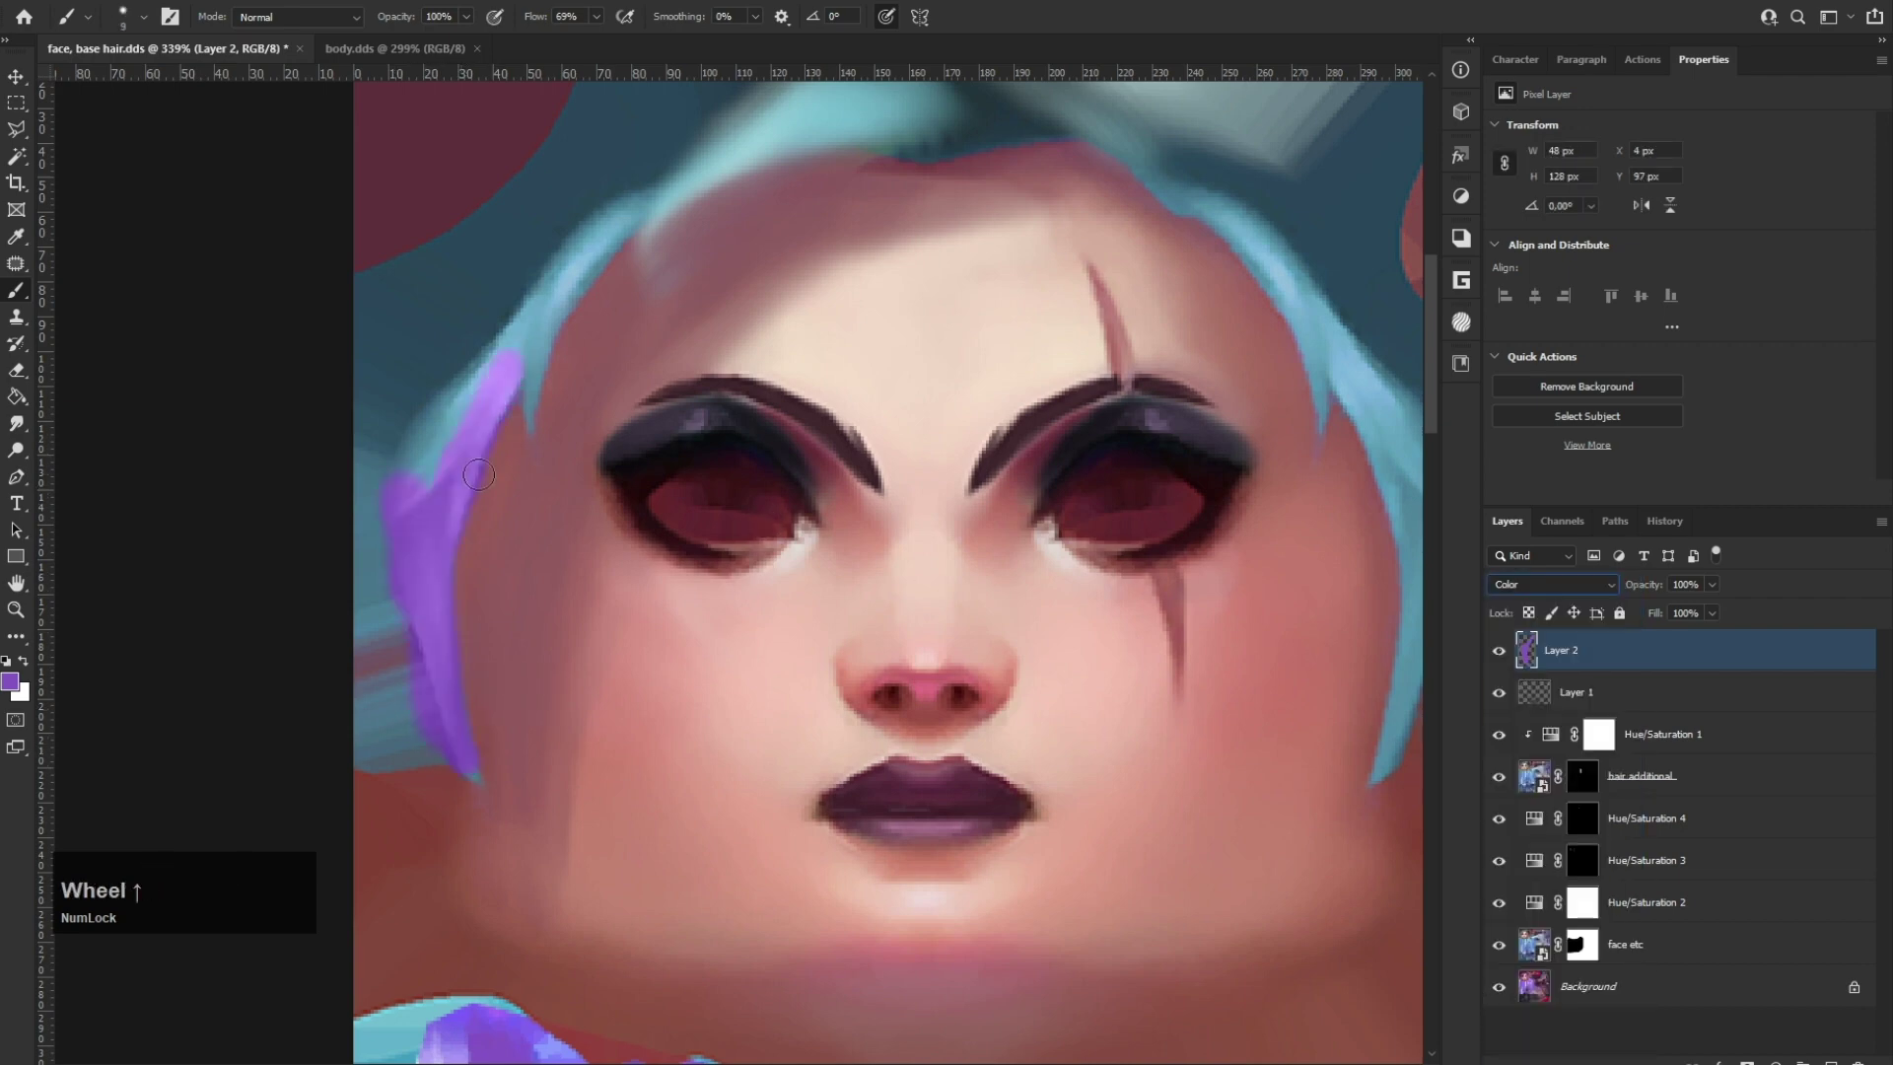
Step: Paint purple over the upper left strand and across the hairline above the forehead, resizing the brush to fit
{"action": "left_click_drag", "start_coordinate": [519, 367], "coordinate": [623, 202]}
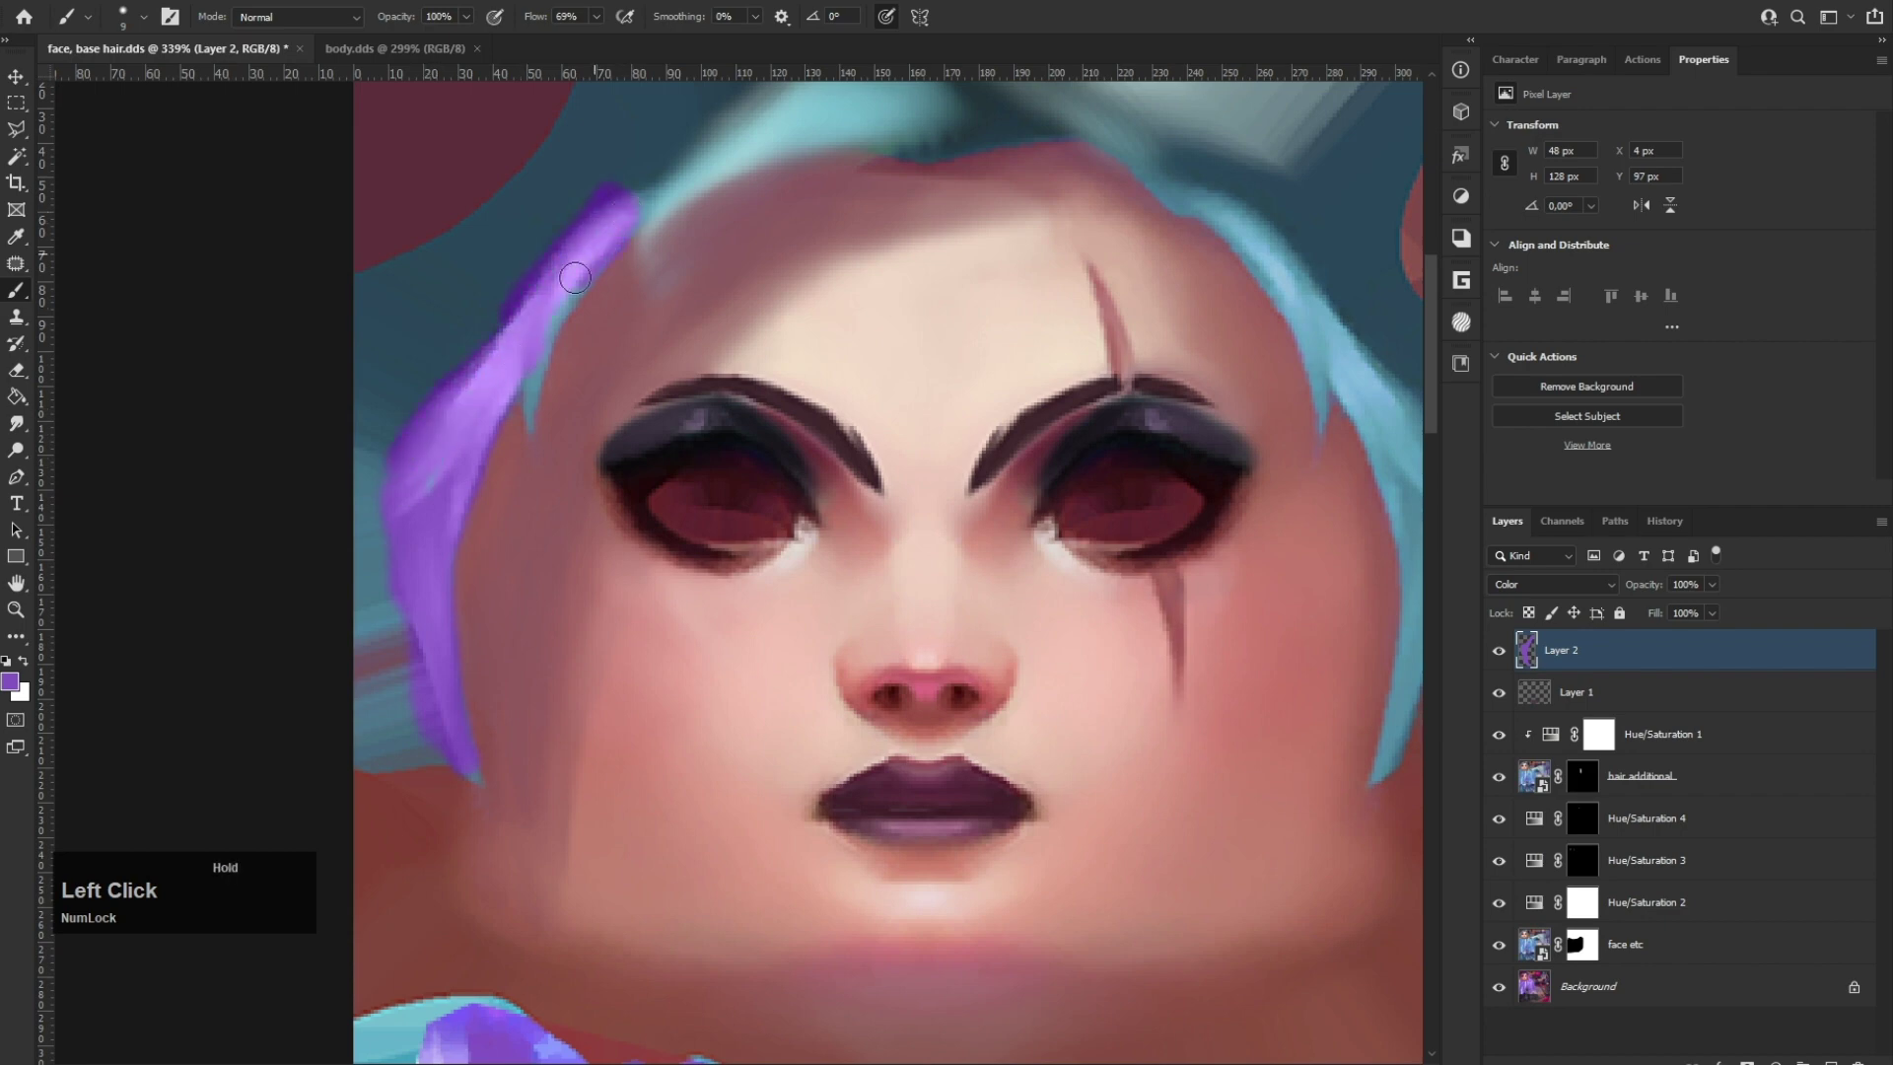
{"action": "left_click_drag", "start_coordinate": [539, 347], "coordinate": [533, 365]}
{"action": "right_click_drag", "start_coordinate": [531, 376], "coordinate": [518, 377], "text": "alt"}
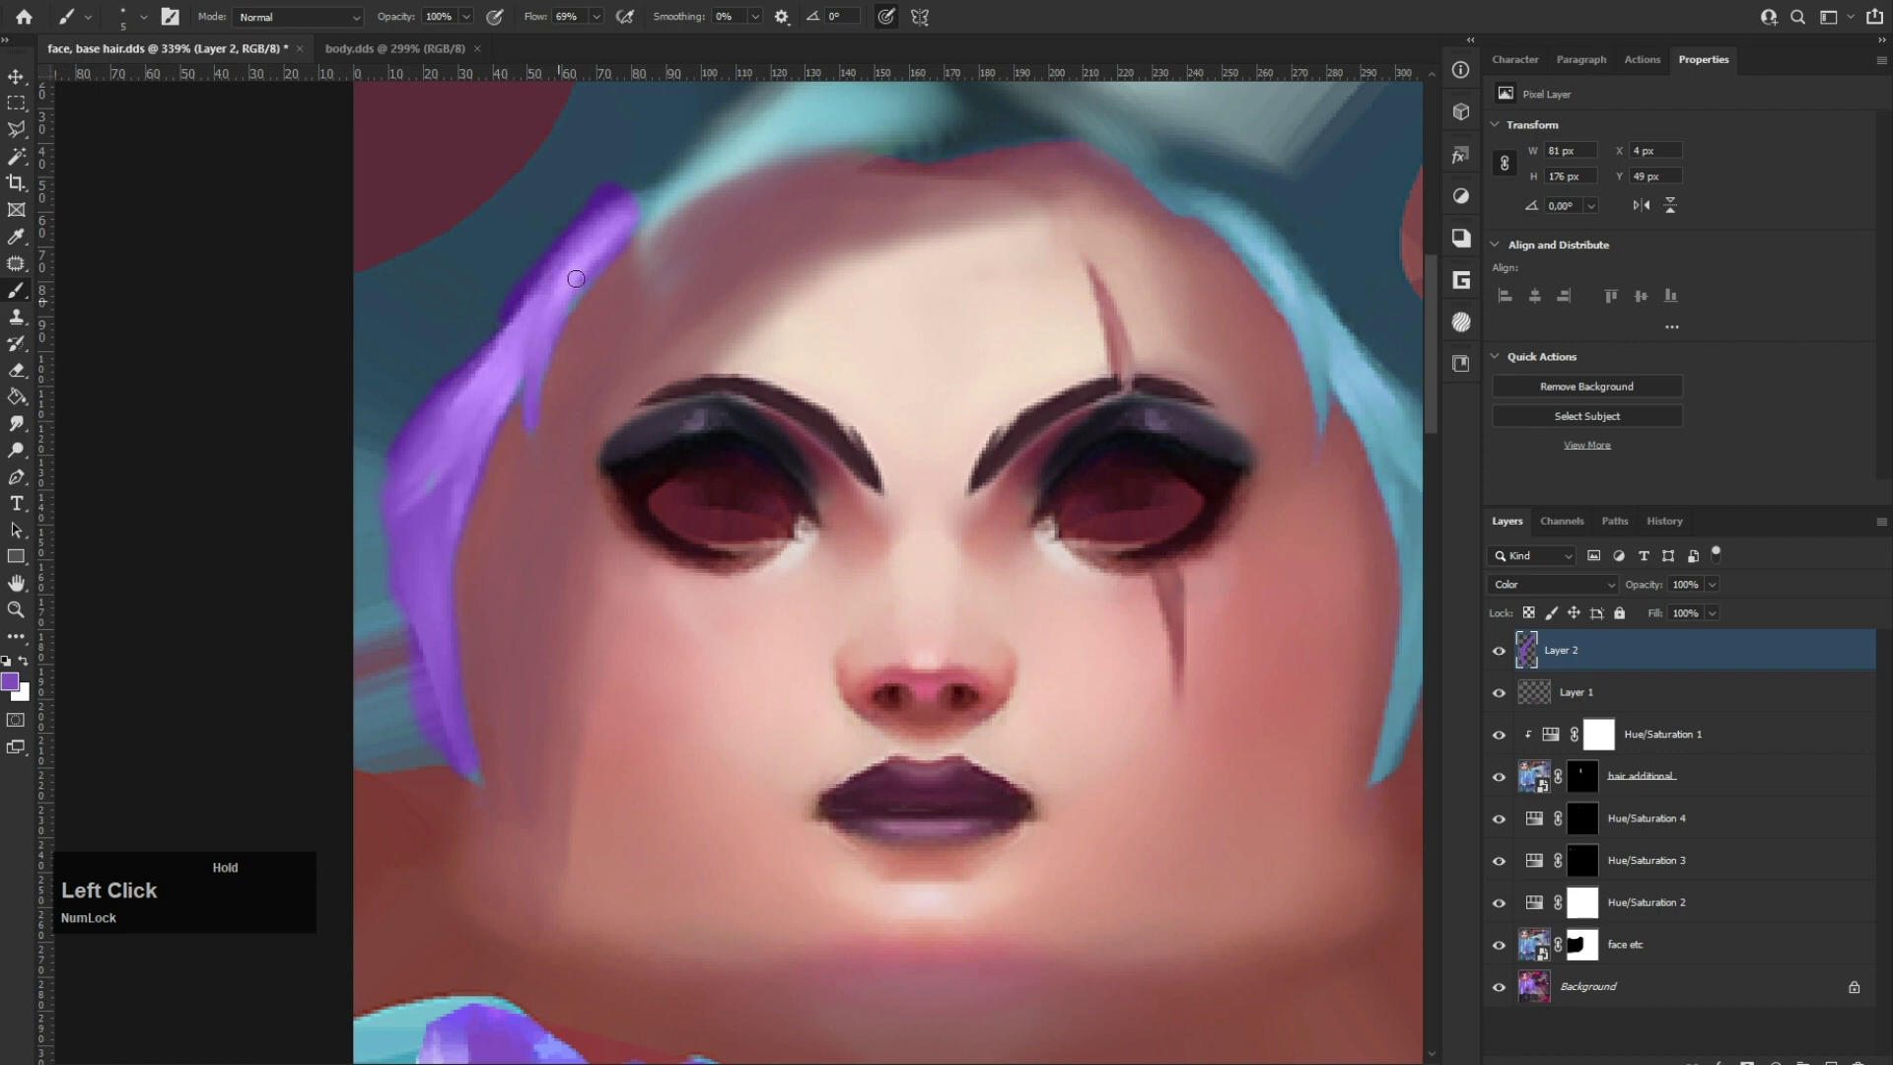
{"action": "left_click_drag", "start_coordinate": [576, 279], "coordinate": [638, 216]}
{"action": "scroll", "coordinate": [637, 216], "scroll_direction": "up", "scroll_amount": 1}
{"action": "right_click_drag", "start_coordinate": [647, 274], "coordinate": [690, 274], "text": "alt"}
{"action": "mouse_move", "coordinate": [645, 252]}
{"action": "left_mouse_down"}
{"action": "mouse_move", "coordinate": [845, 186]}
{"action": "mouse_move", "coordinate": [882, 209]}
{"action": "mouse_move", "coordinate": [1109, 192]}
{"action": "left_mouse_up"}
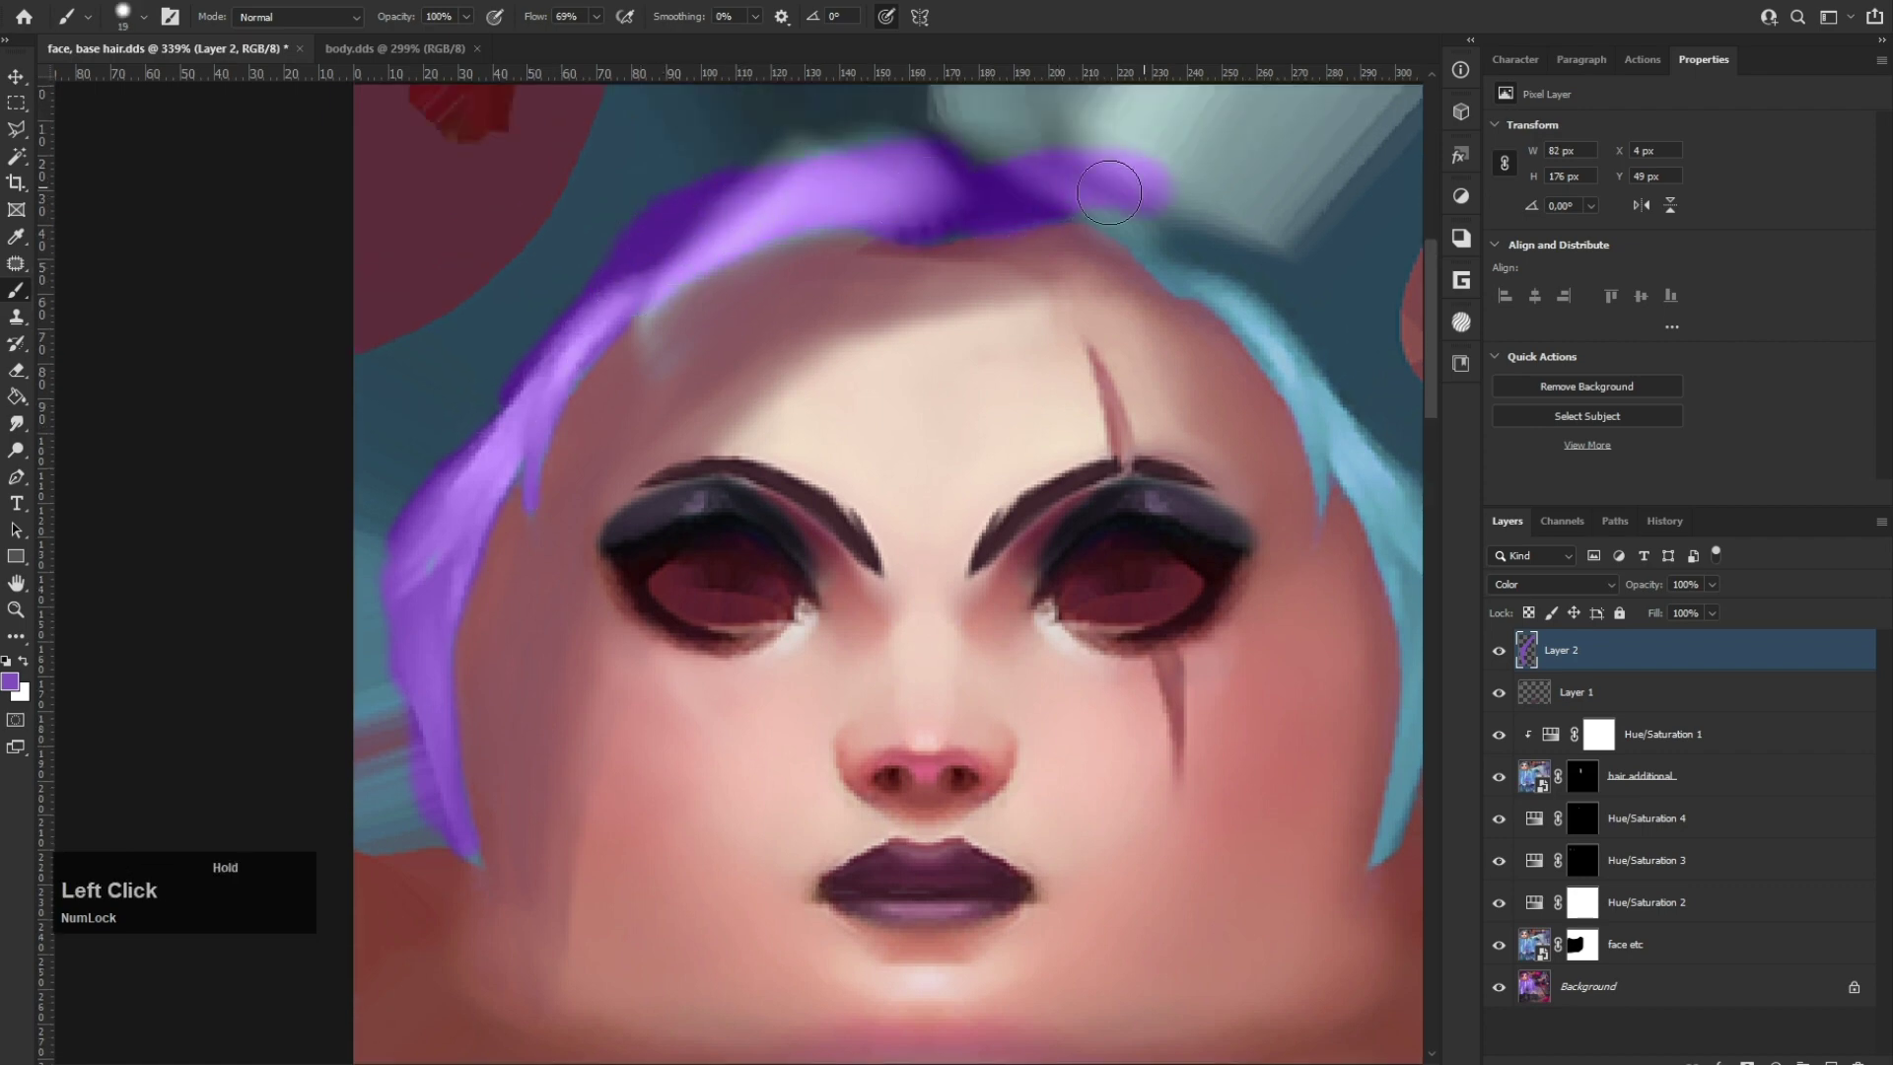
Step: Continue the purple from the hairline down the upper right strand, using a smaller brush for its inner edge
{"action": "scroll", "coordinate": [1013, 266], "scroll_direction": "right", "scroll_amount": 2}
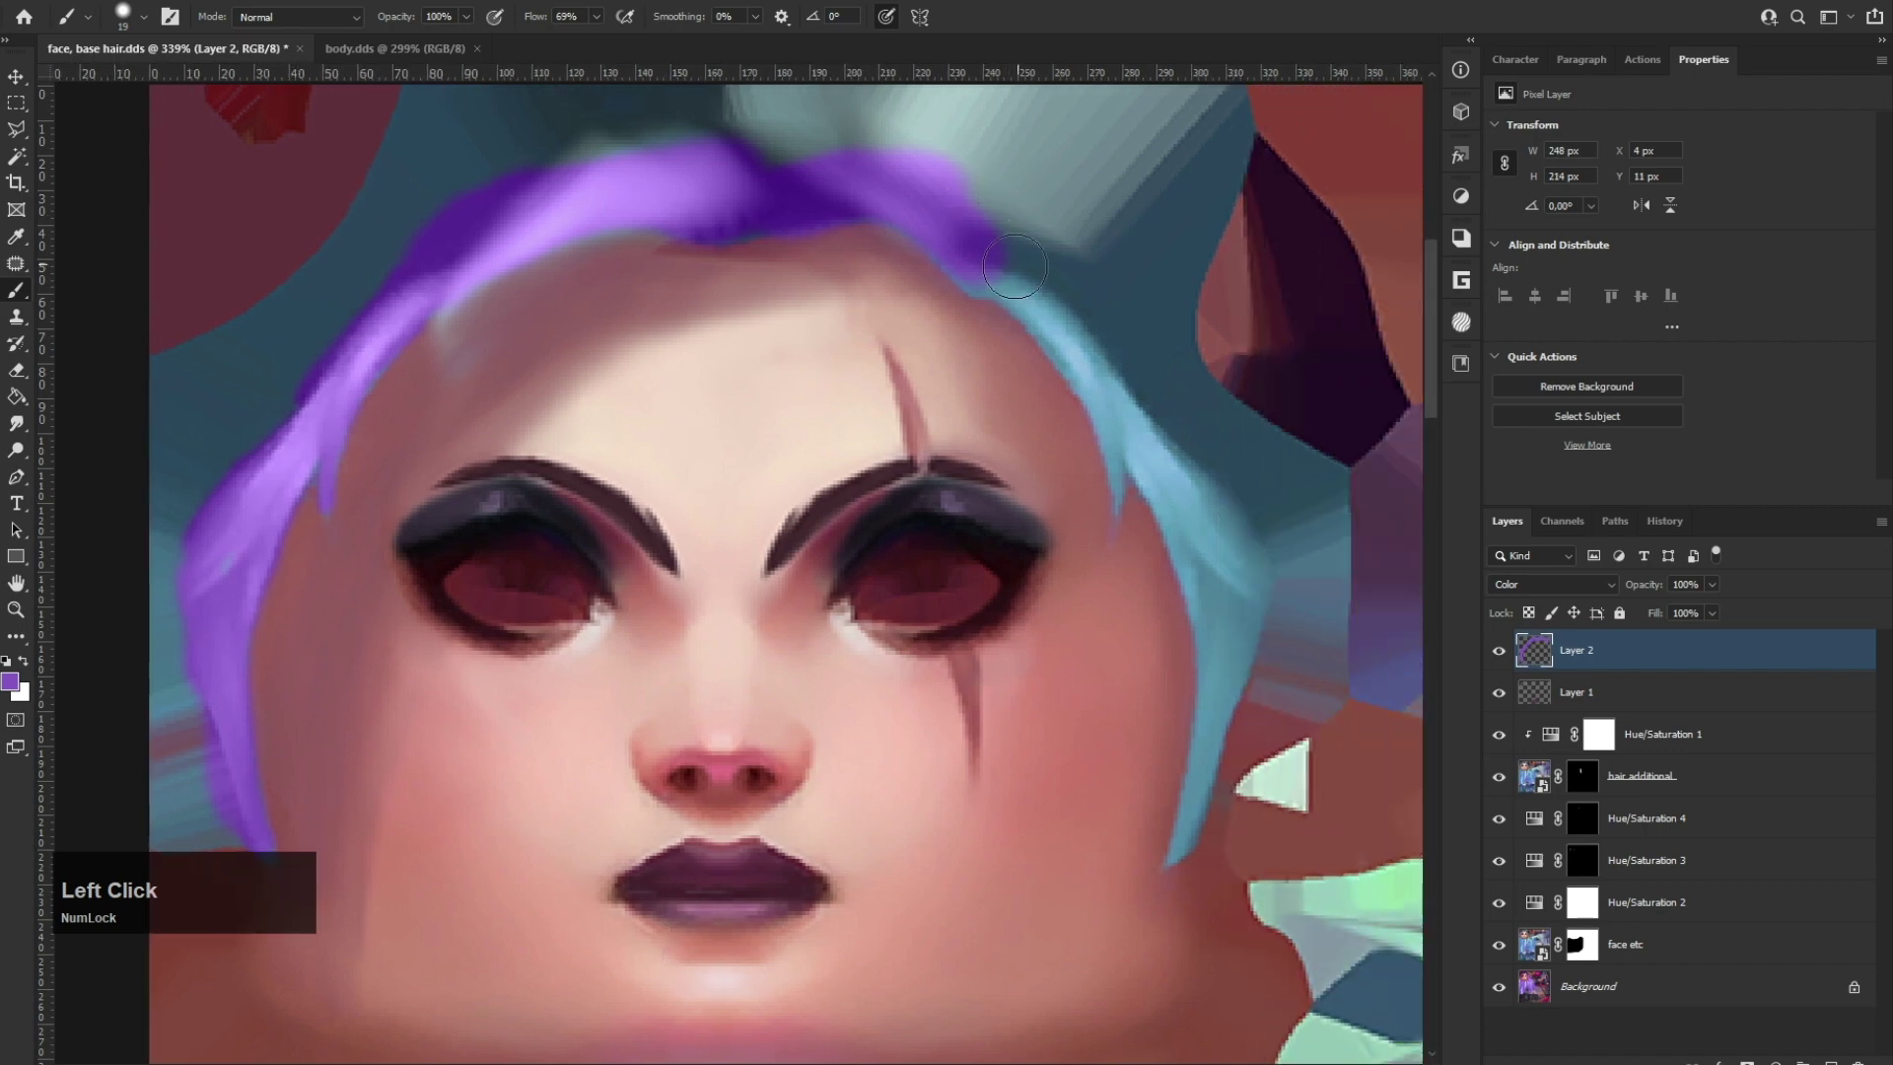
{"action": "left_click_drag", "start_coordinate": [986, 264], "coordinate": [1068, 321]}
{"action": "mouse_move", "coordinate": [965, 256]}
{"action": "left_mouse_down"}
{"action": "mouse_move", "coordinate": [1114, 365]}
{"action": "mouse_move", "coordinate": [1089, 372]}
{"action": "mouse_move", "coordinate": [1230, 569]}
{"action": "left_mouse_up"}
{"action": "right_click_drag", "start_coordinate": [1144, 431], "coordinate": [1104, 434], "text": "alt"}
{"action": "left_click", "coordinate": [1078, 381]}
{"action": "left_click", "coordinate": [1120, 467]}
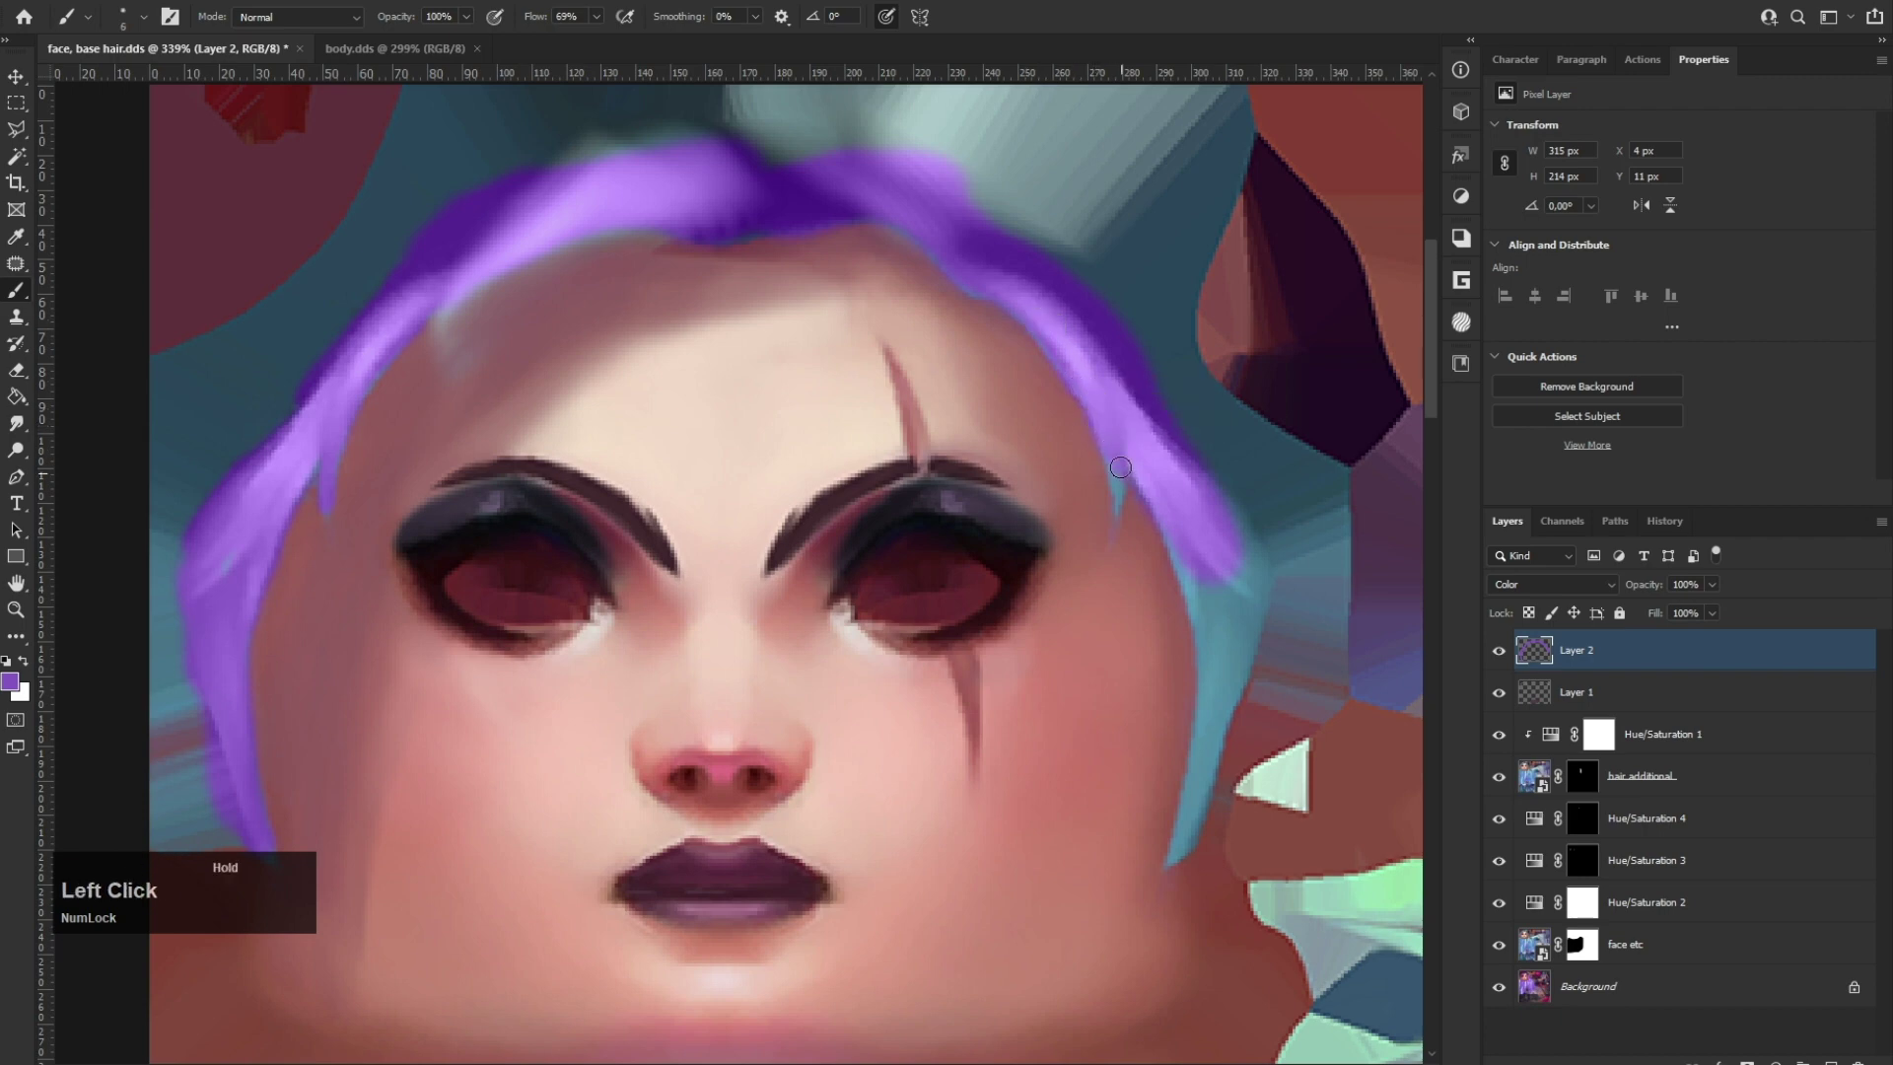
Step: Paint purple over the remaining teal of the lower right strand down to its tip and along its outer edge
{"action": "right_click_drag", "start_coordinate": [1120, 511], "coordinate": [1200, 515], "text": "alt"}
{"action": "left_click", "coordinate": [1207, 597]}
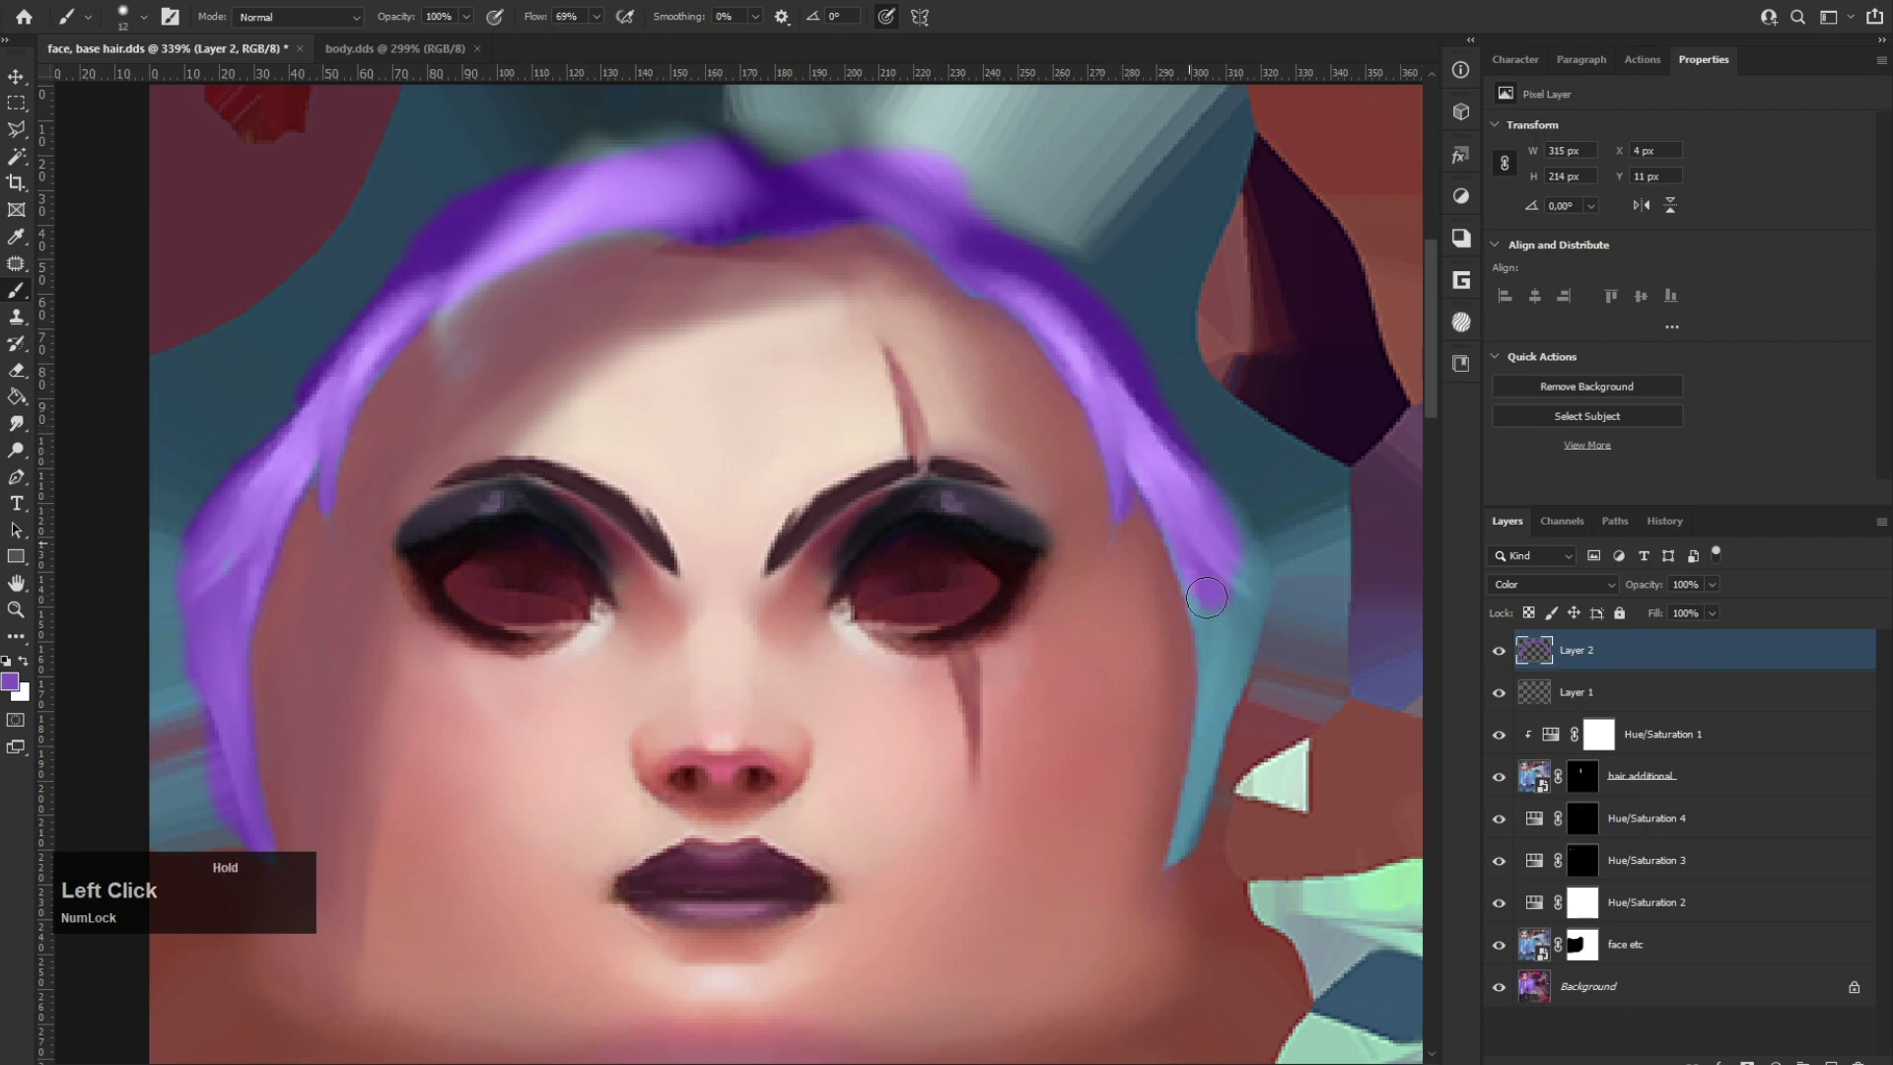
{"action": "left_click_drag", "start_coordinate": [1211, 631], "coordinate": [1216, 705]}
{"action": "right_click_drag", "start_coordinate": [1215, 706], "coordinate": [1209, 707], "text": "alt"}
{"action": "left_click", "coordinate": [1207, 734]}
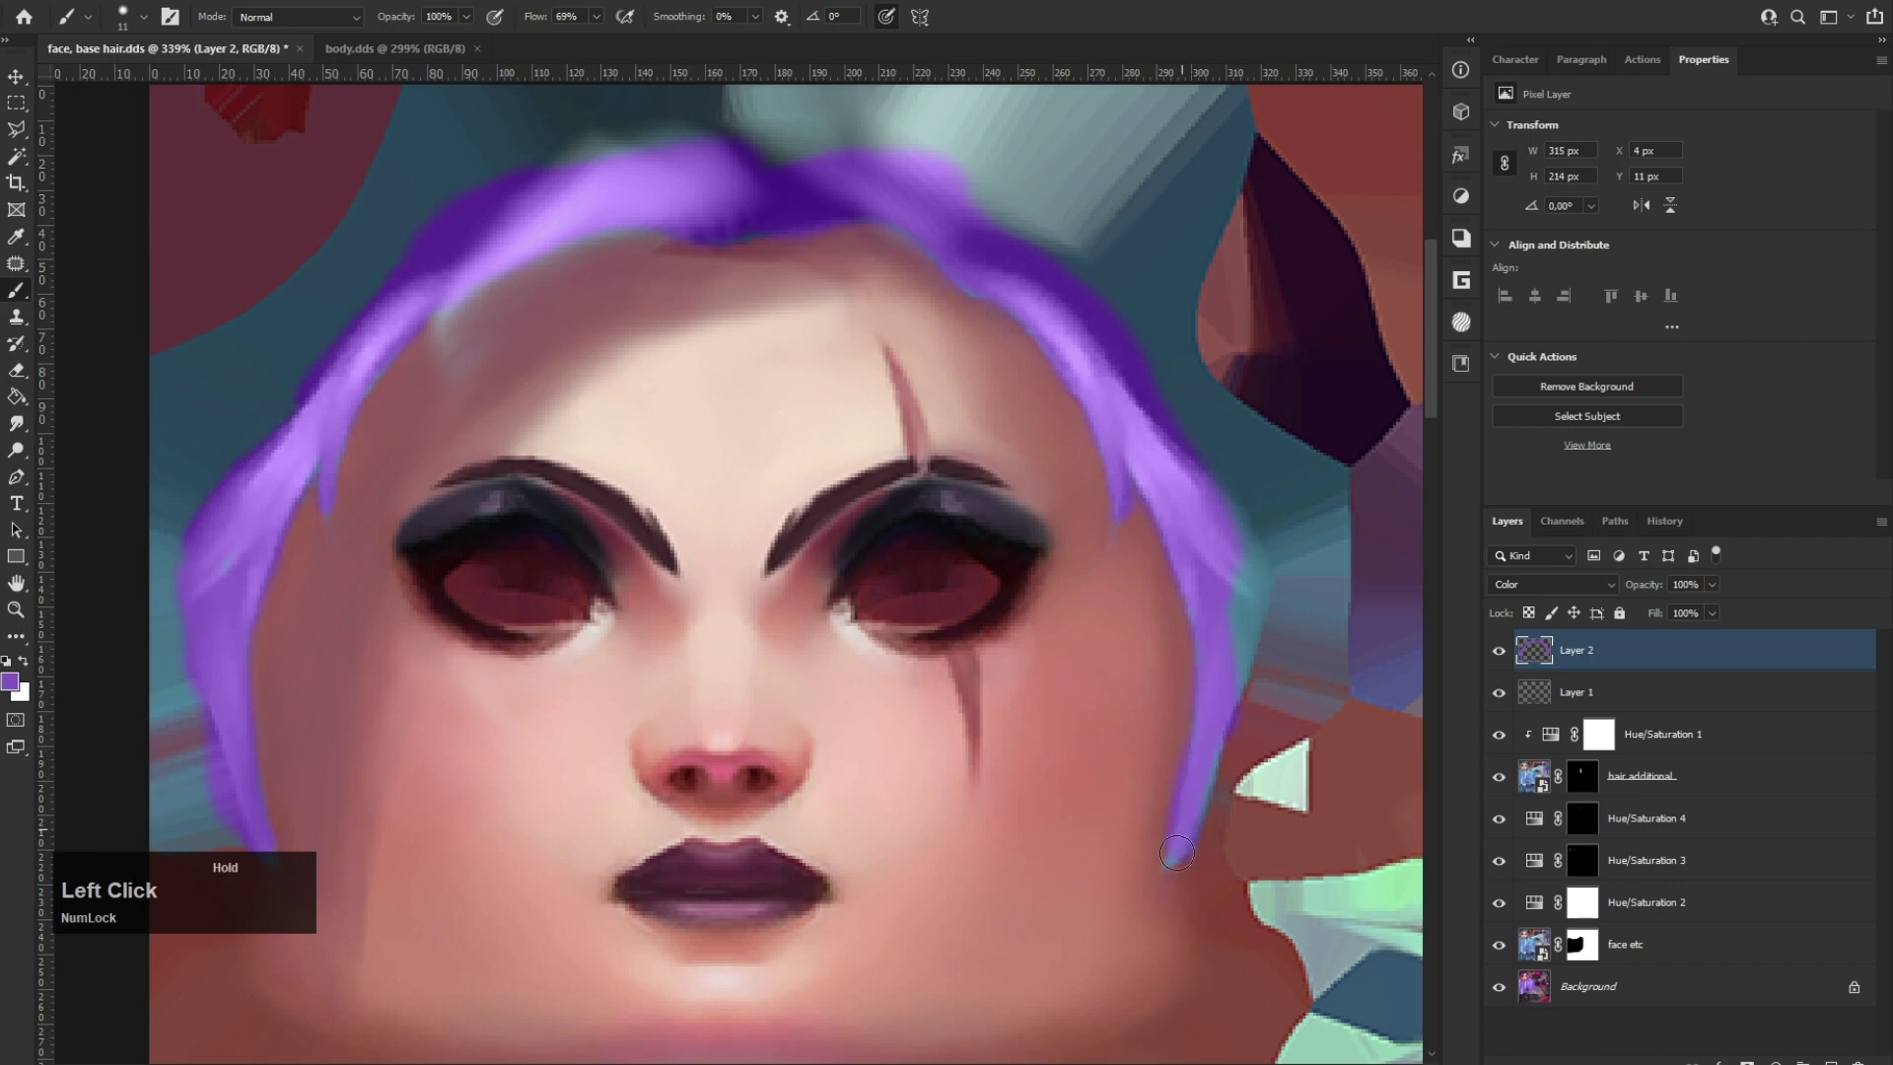
{"action": "left_click_drag", "start_coordinate": [1177, 852], "coordinate": [1257, 561]}
Step: Erase stray purple around the lower right strand and touch up the purple along the upper left hairline
{"action": "key", "text": "e"}
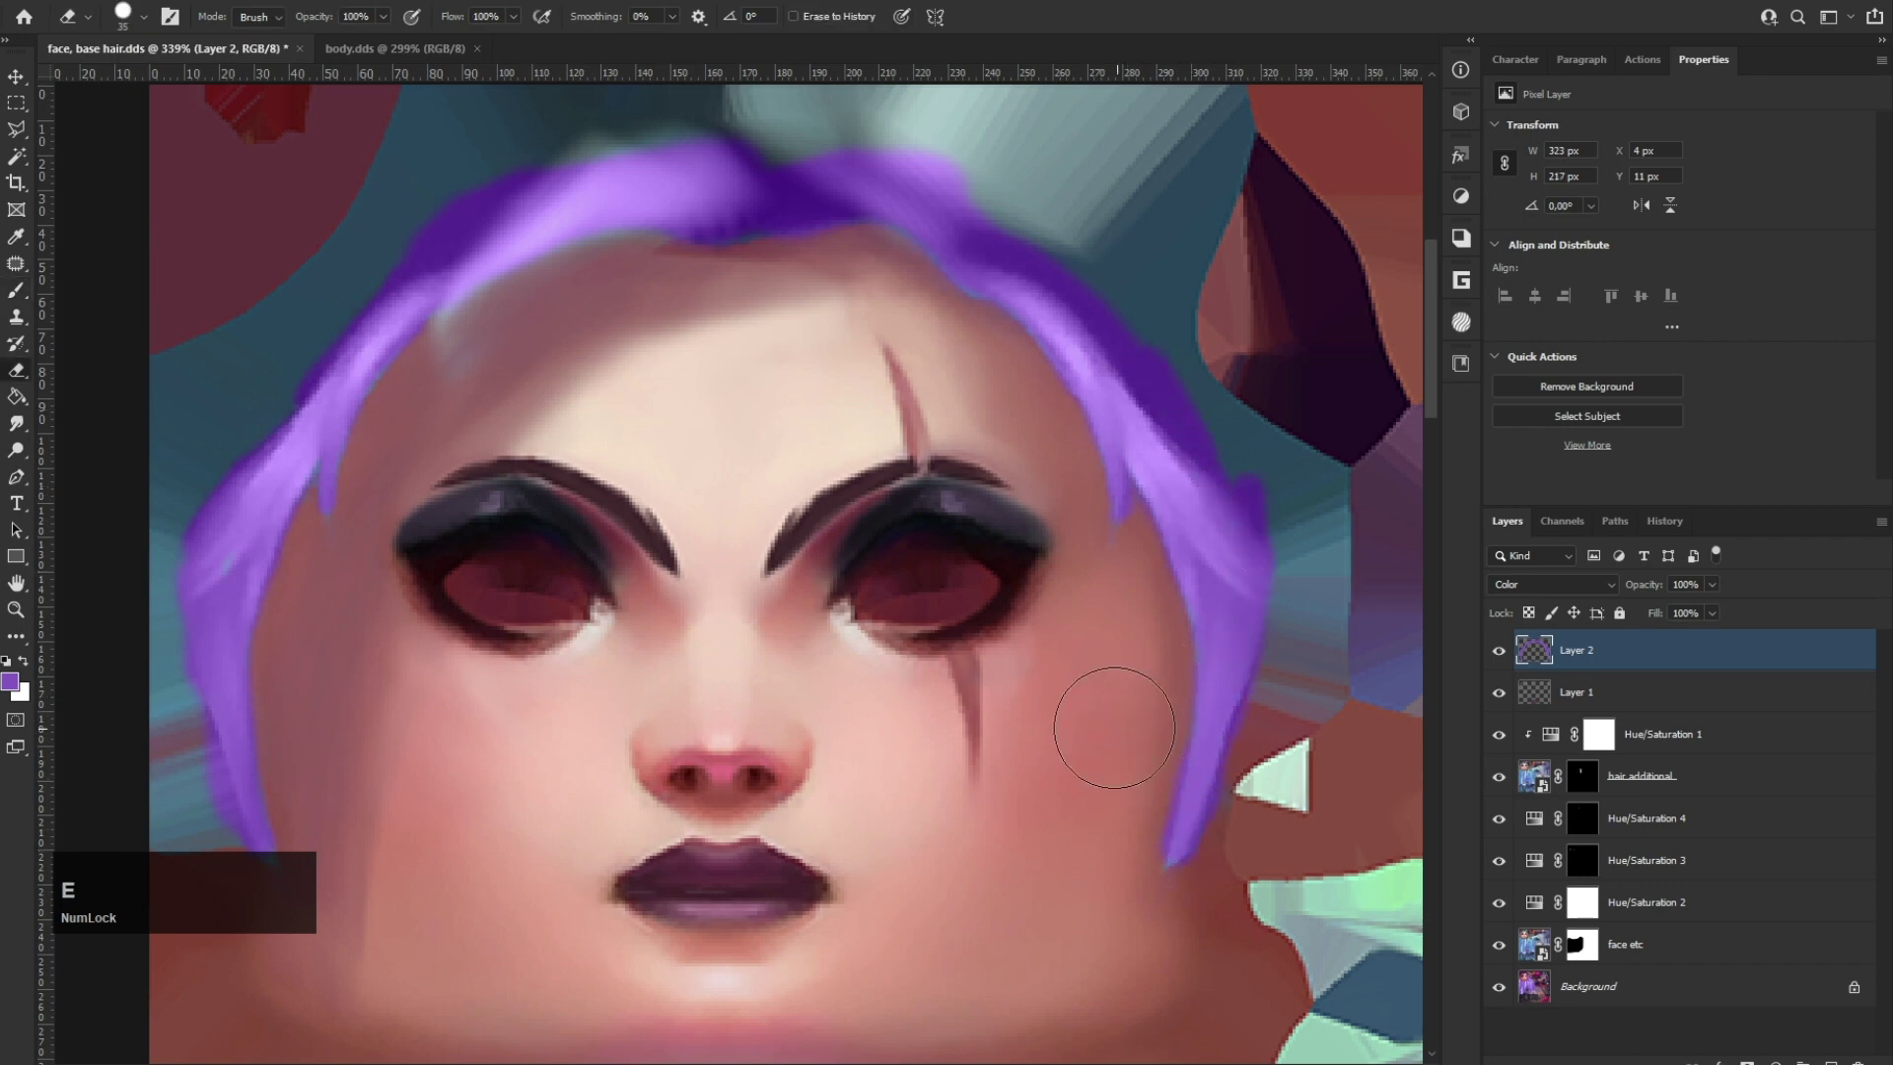
{"action": "left_click_drag", "start_coordinate": [1130, 880], "coordinate": [1279, 818]}
{"action": "key", "text": "b"}
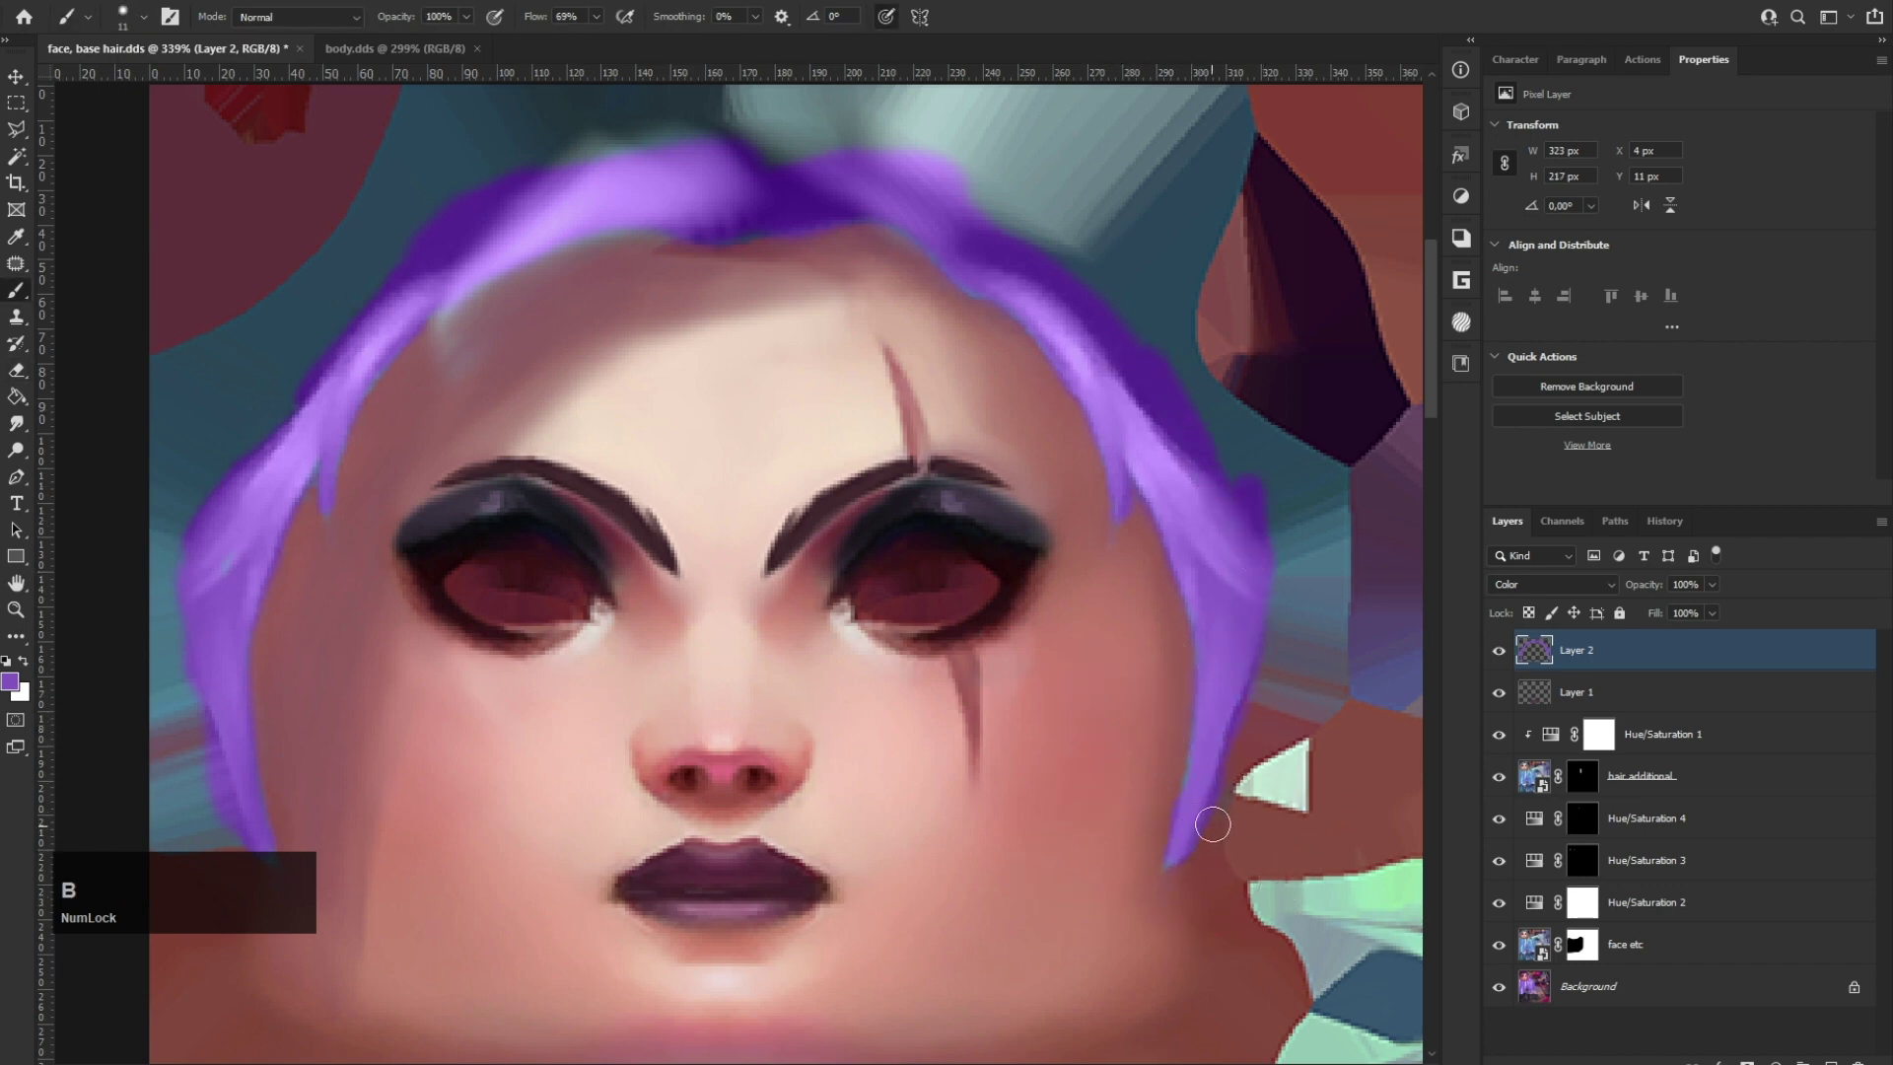
{"action": "right_click_drag", "start_coordinate": [694, 227], "coordinate": [708, 218], "text": "alt"}
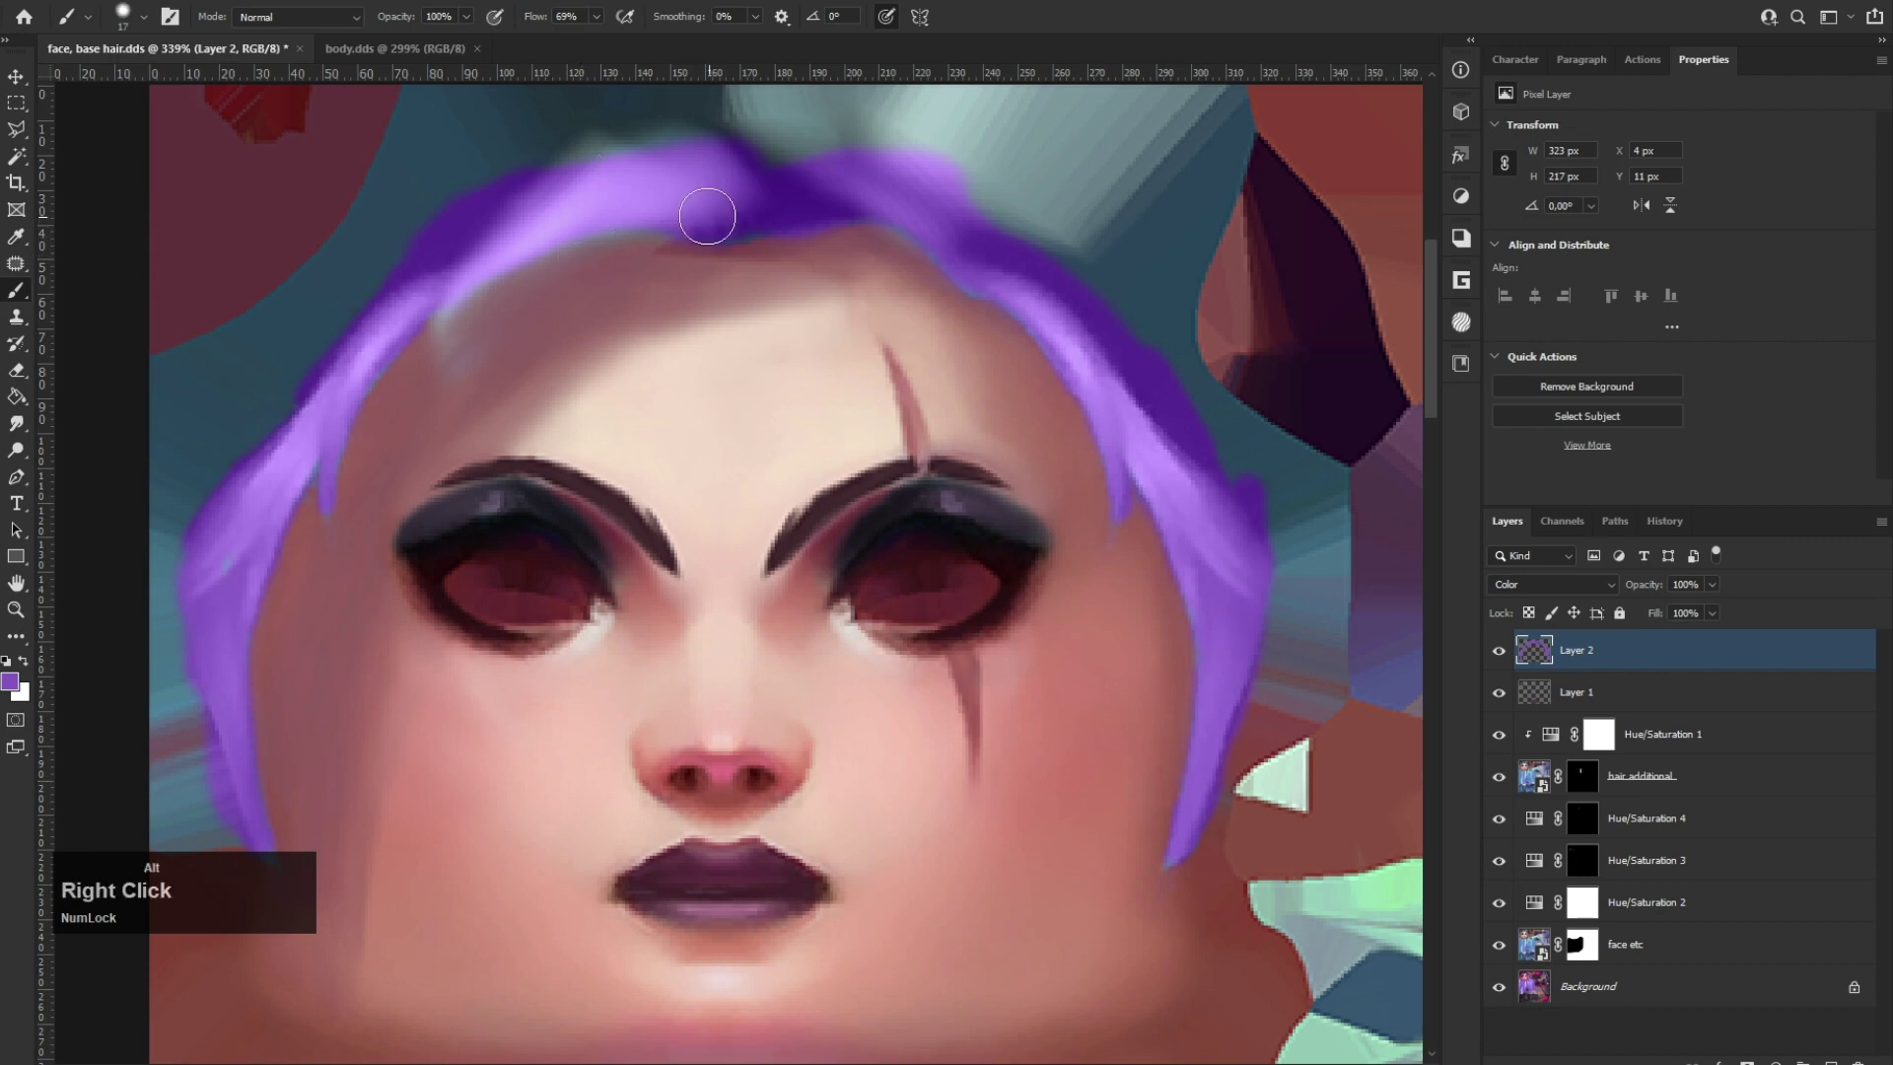
{"action": "left_click_drag", "start_coordinate": [676, 206], "coordinate": [672, 207]}
{"action": "left_click_drag", "start_coordinate": [440, 280], "coordinate": [434, 288]}
{"action": "scroll", "coordinate": [743, 305], "scroll_direction": "down", "scroll_amount": 2}
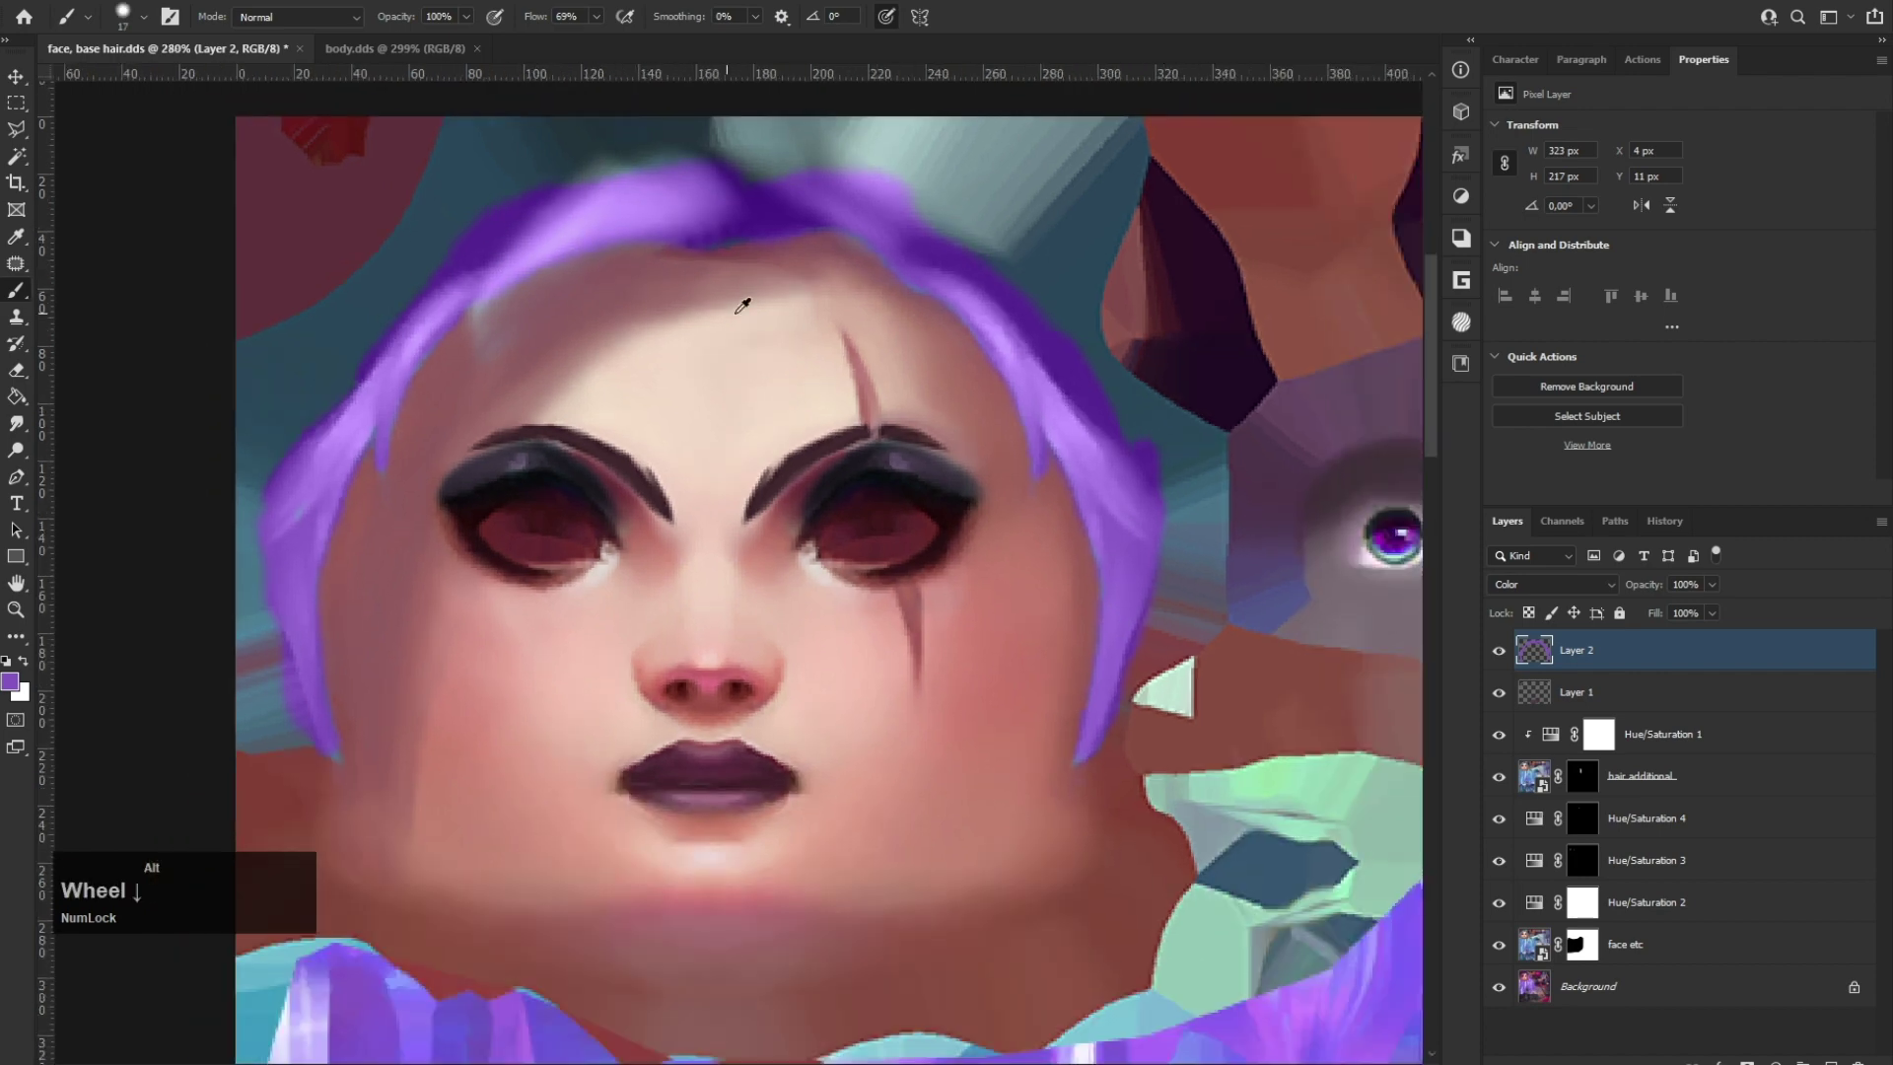
{"action": "scroll", "coordinate": [909, 340], "scroll_direction": "up", "scroll_amount": 1}
{"action": "left_click", "coordinate": [42, 2]}
{"action": "left_click", "coordinate": [121, 234]}
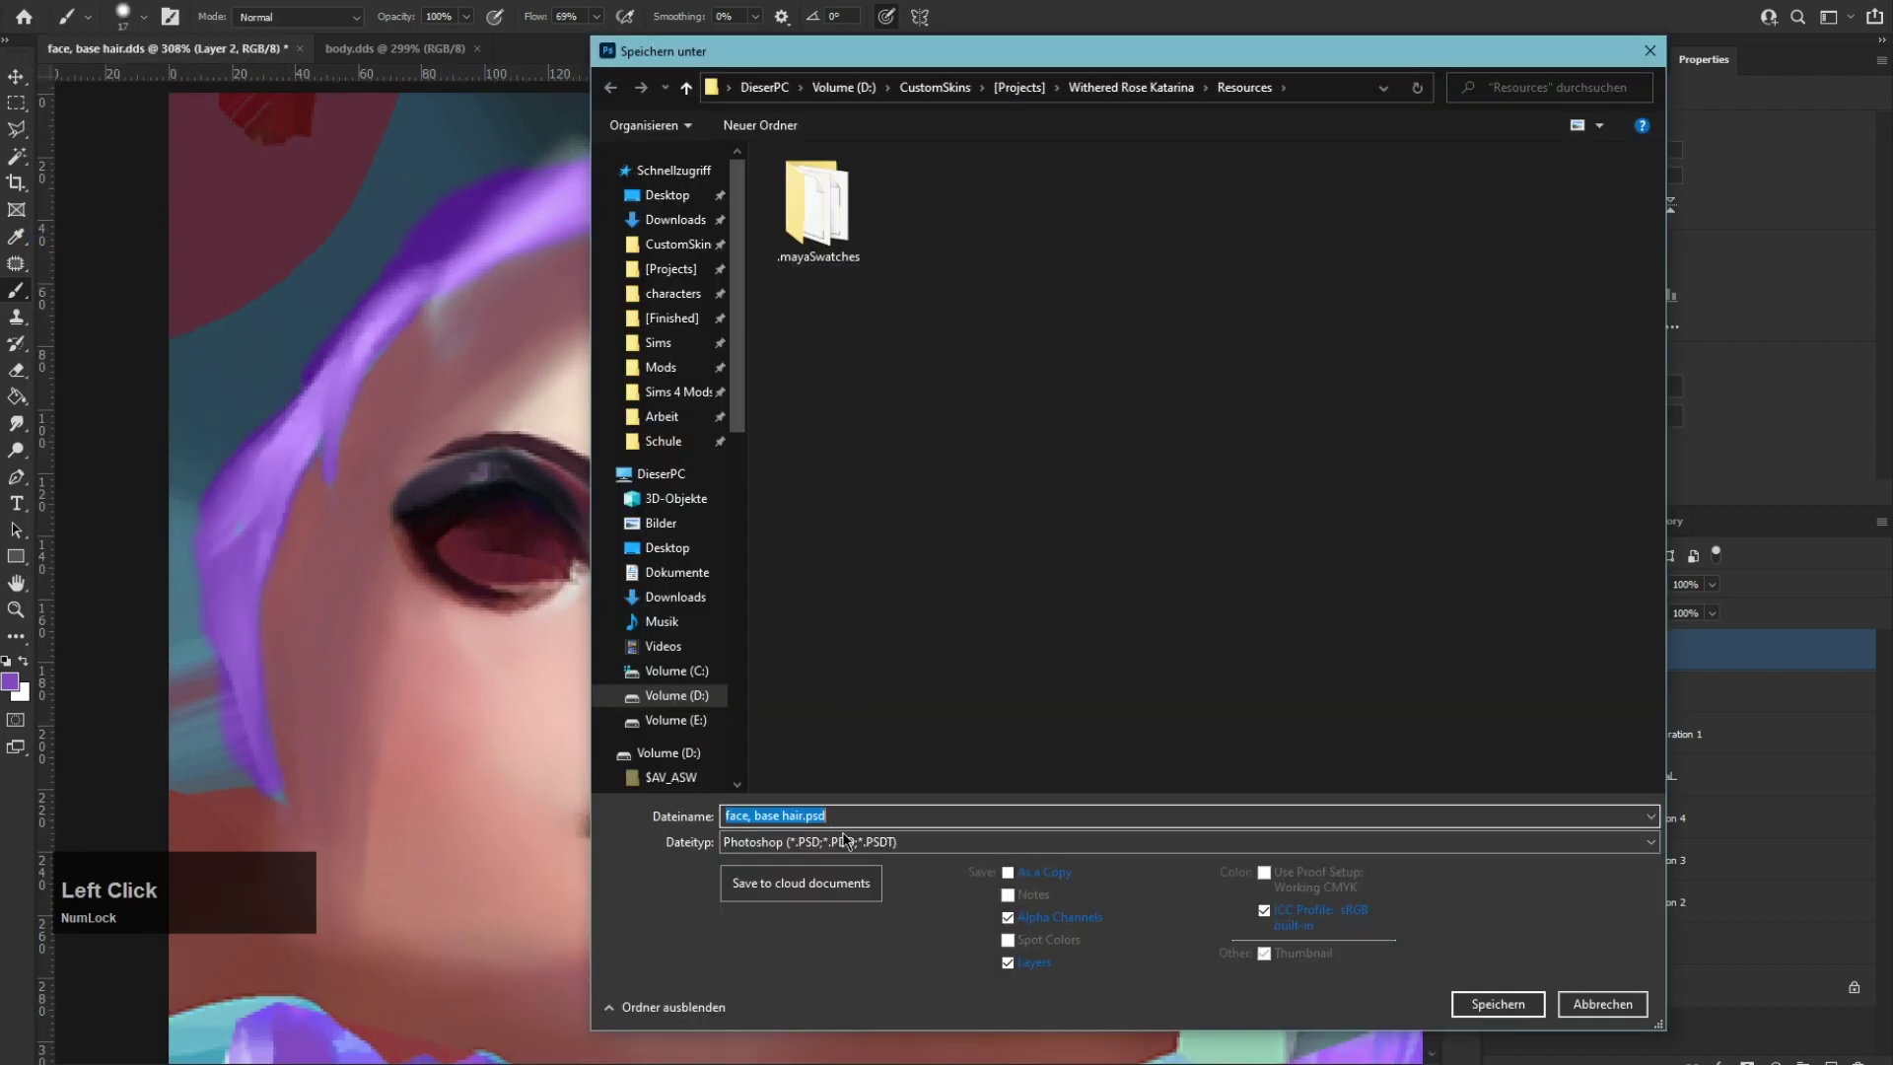
{"action": "left_click", "coordinate": [1016, 841]}
{"action": "left_click", "coordinate": [1015, 538]}
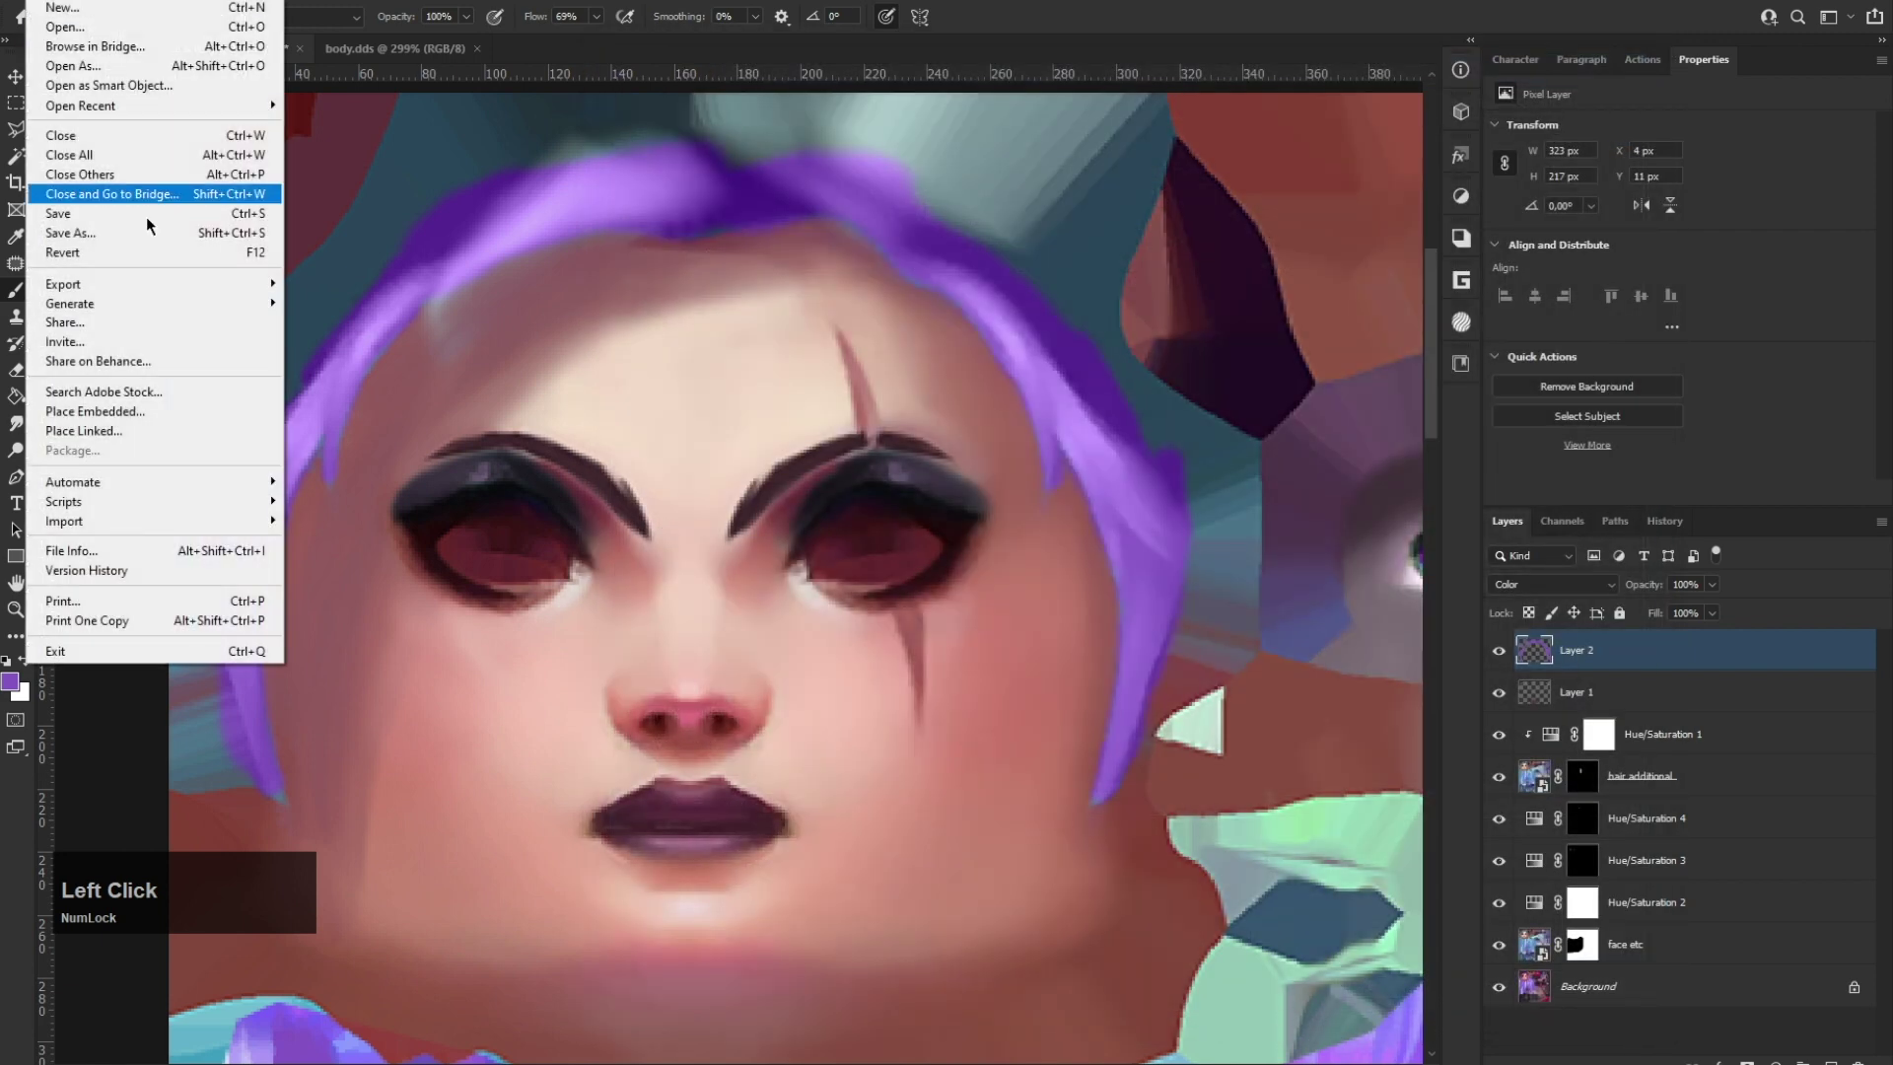
Step: Export the recoloured face texture as a PNG, replacing face.png in the Resources folder
{"action": "mouse_move", "coordinate": [148, 283]}
{"action": "left_click", "coordinate": [336, 283]}
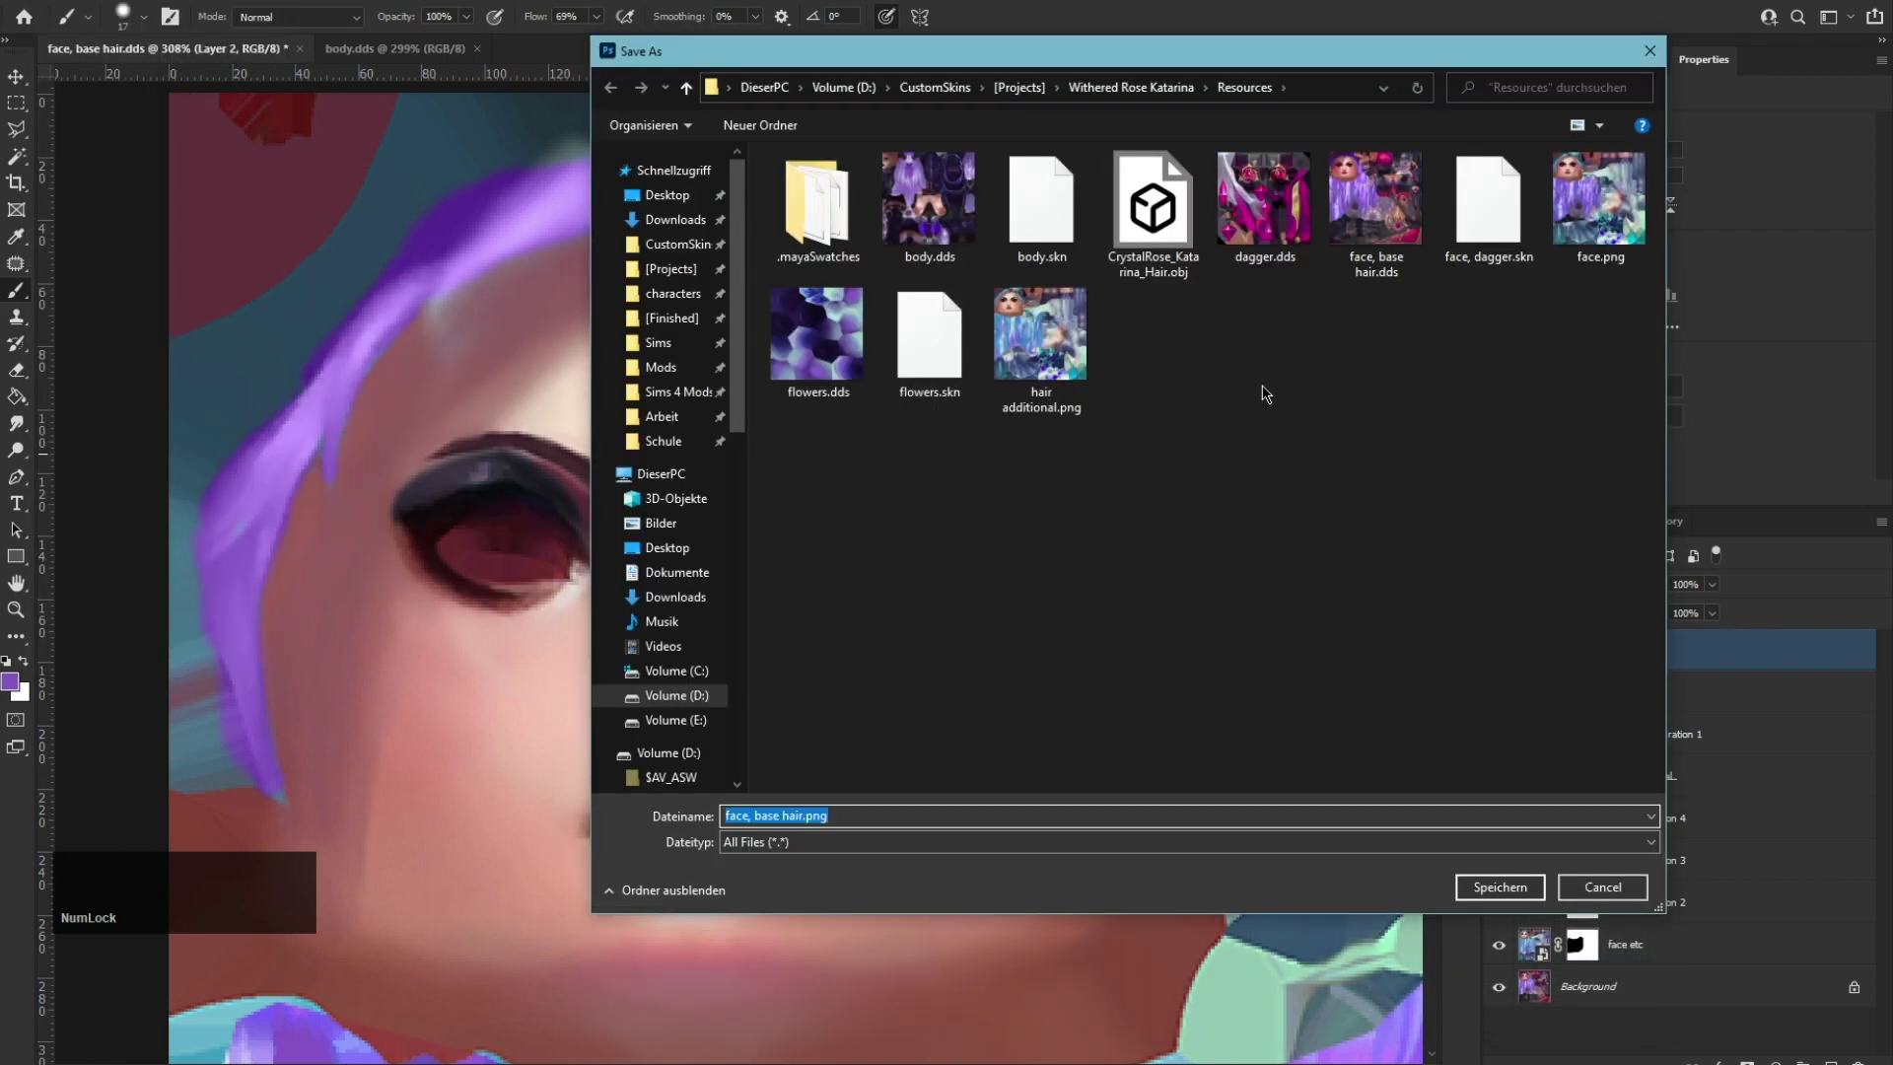
{"action": "double_click", "coordinate": [1599, 197]}
{"action": "left_click", "coordinate": [980, 541]}
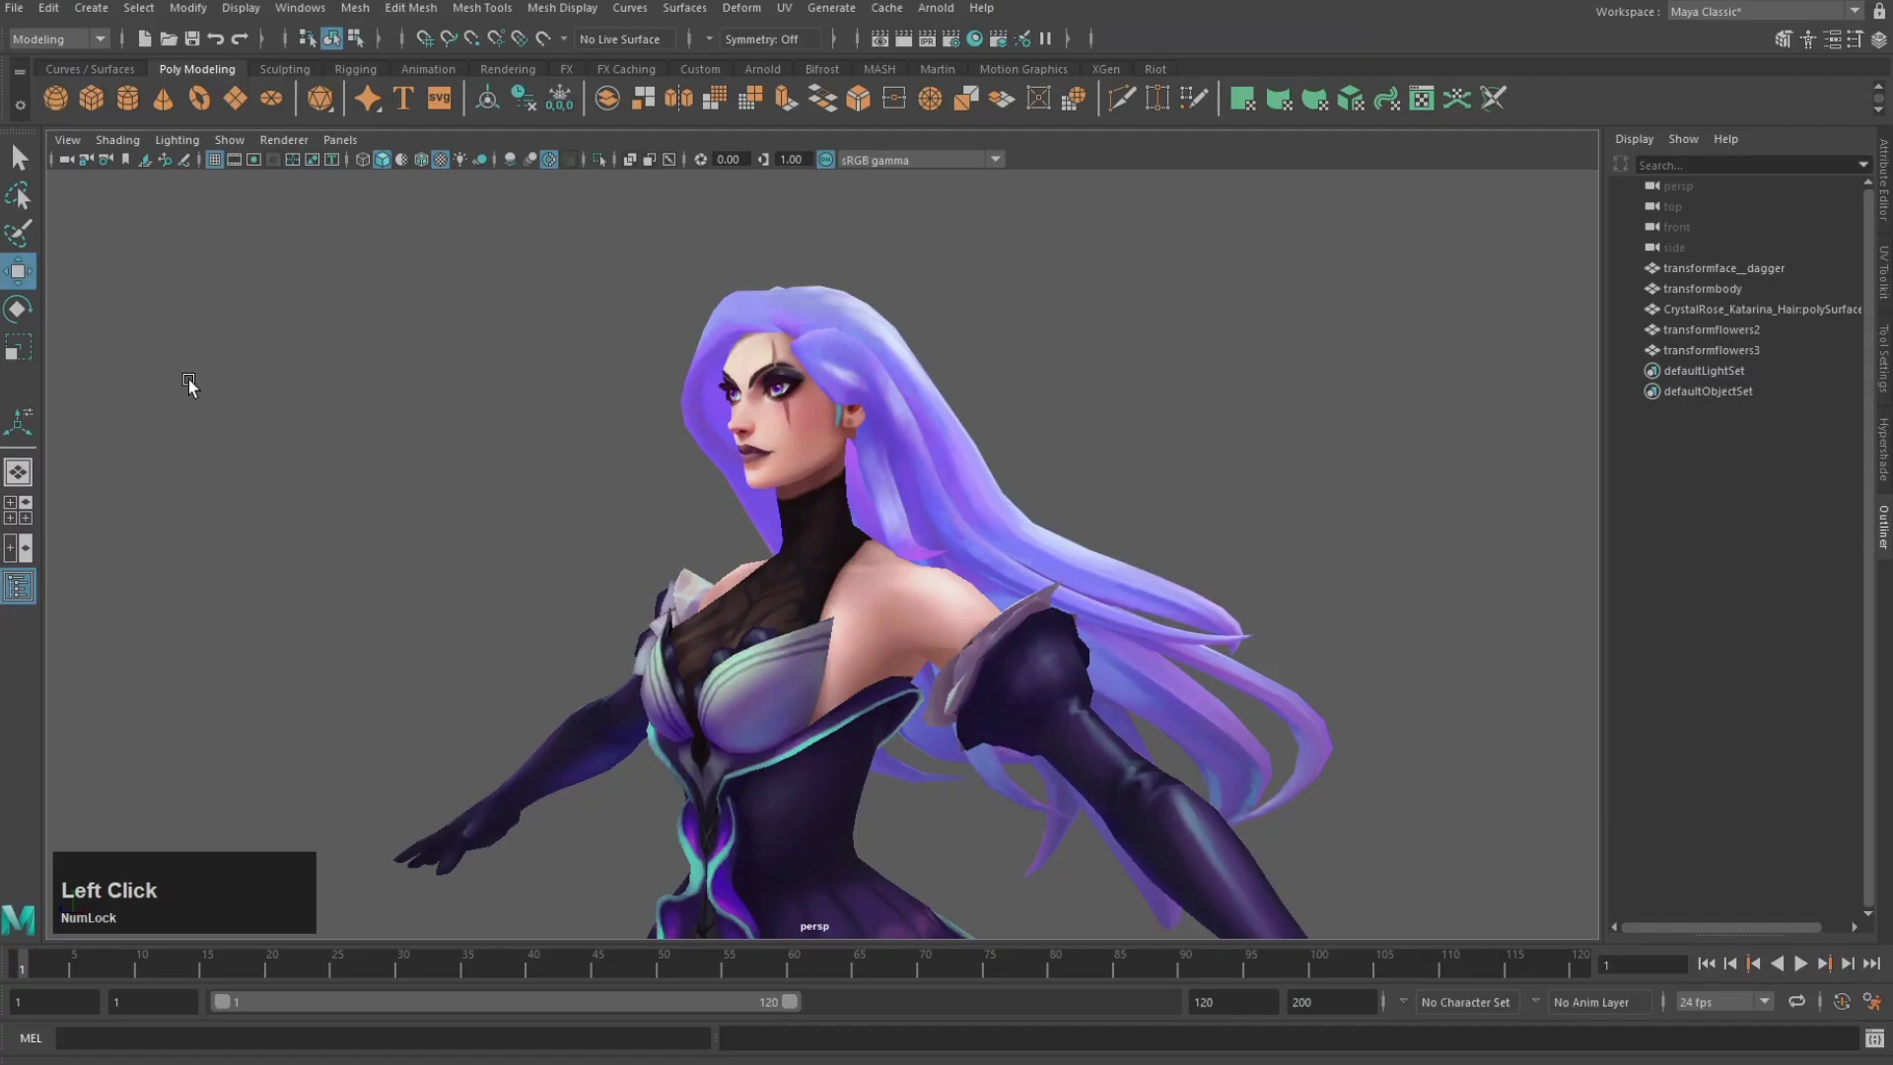
Step: Switch to Maya, reload all textures, and check the recoloured hairline on the model
{"action": "left_click", "coordinate": [283, 139]}
{"action": "left_click", "coordinate": [392, 186]}
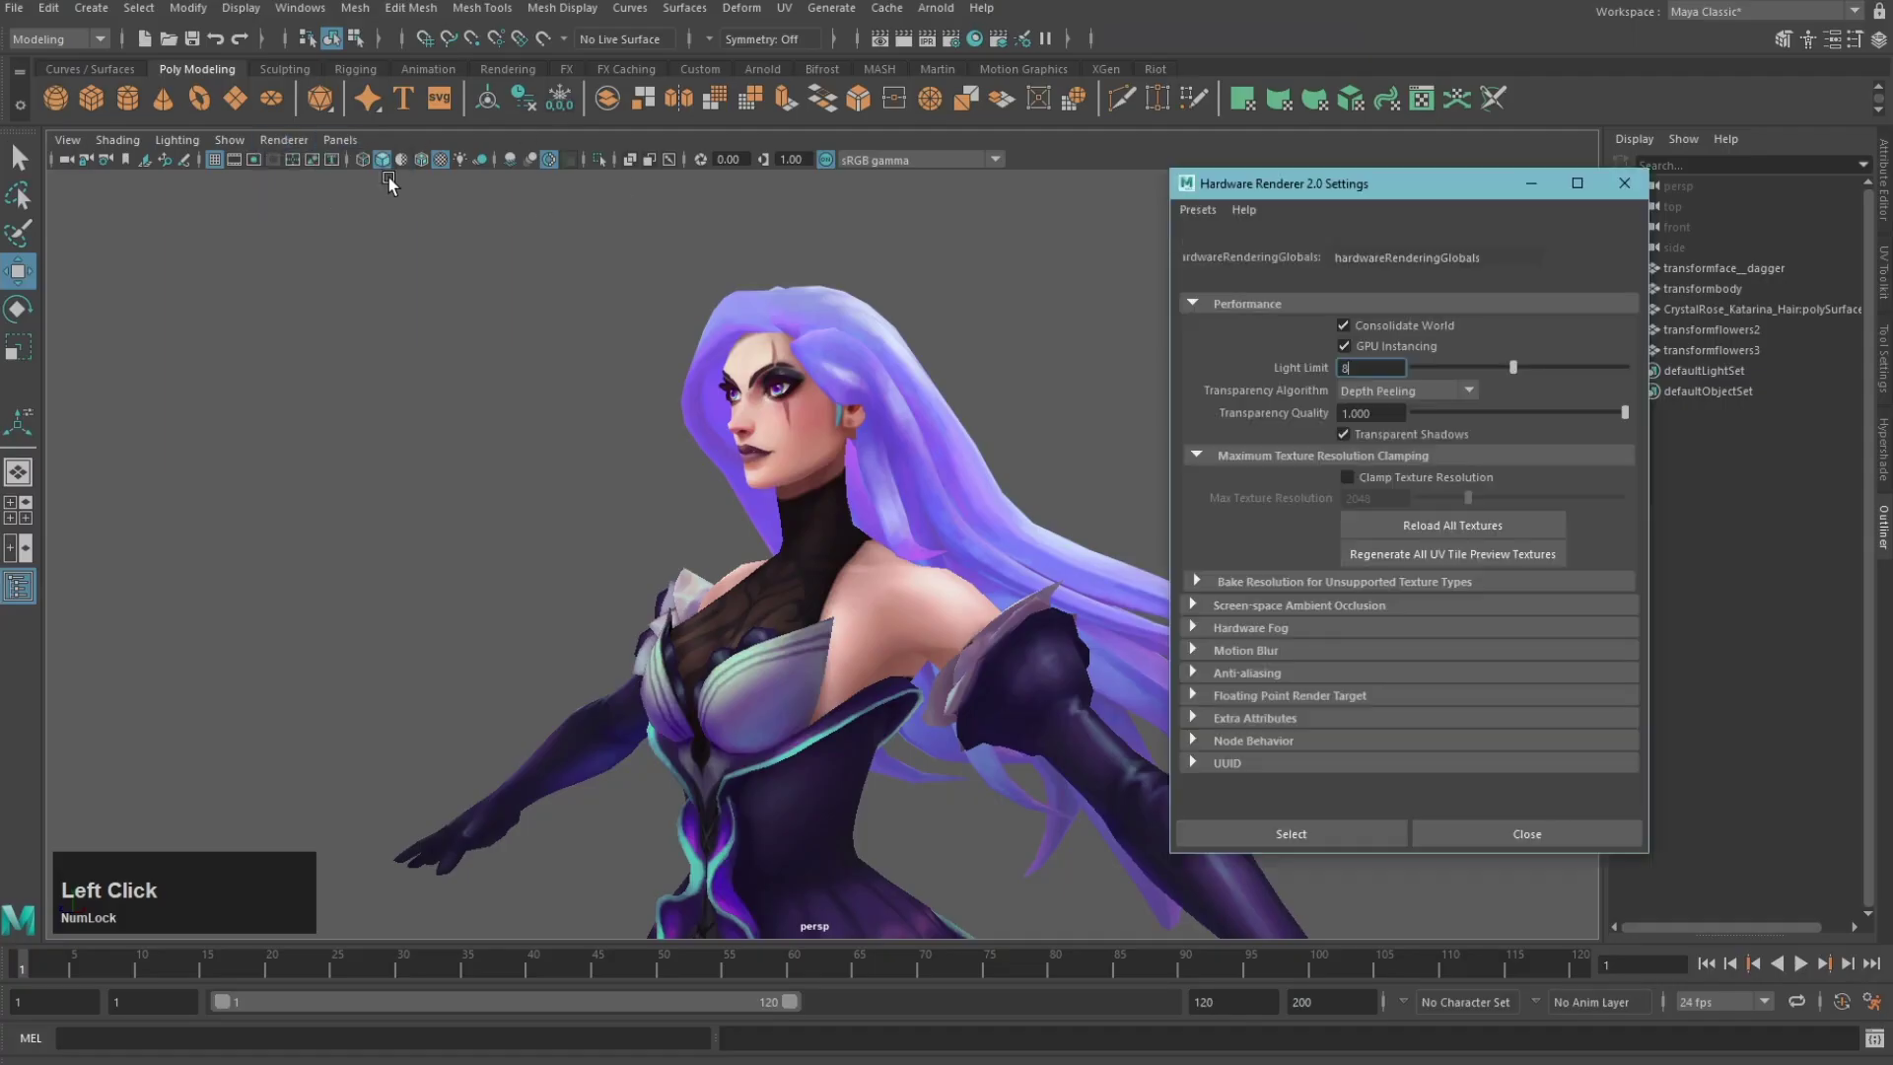
{"action": "left_click", "coordinate": [1497, 525]}
{"action": "left_click_drag", "start_coordinate": [779, 578], "coordinate": [880, 584], "text": "alt"}
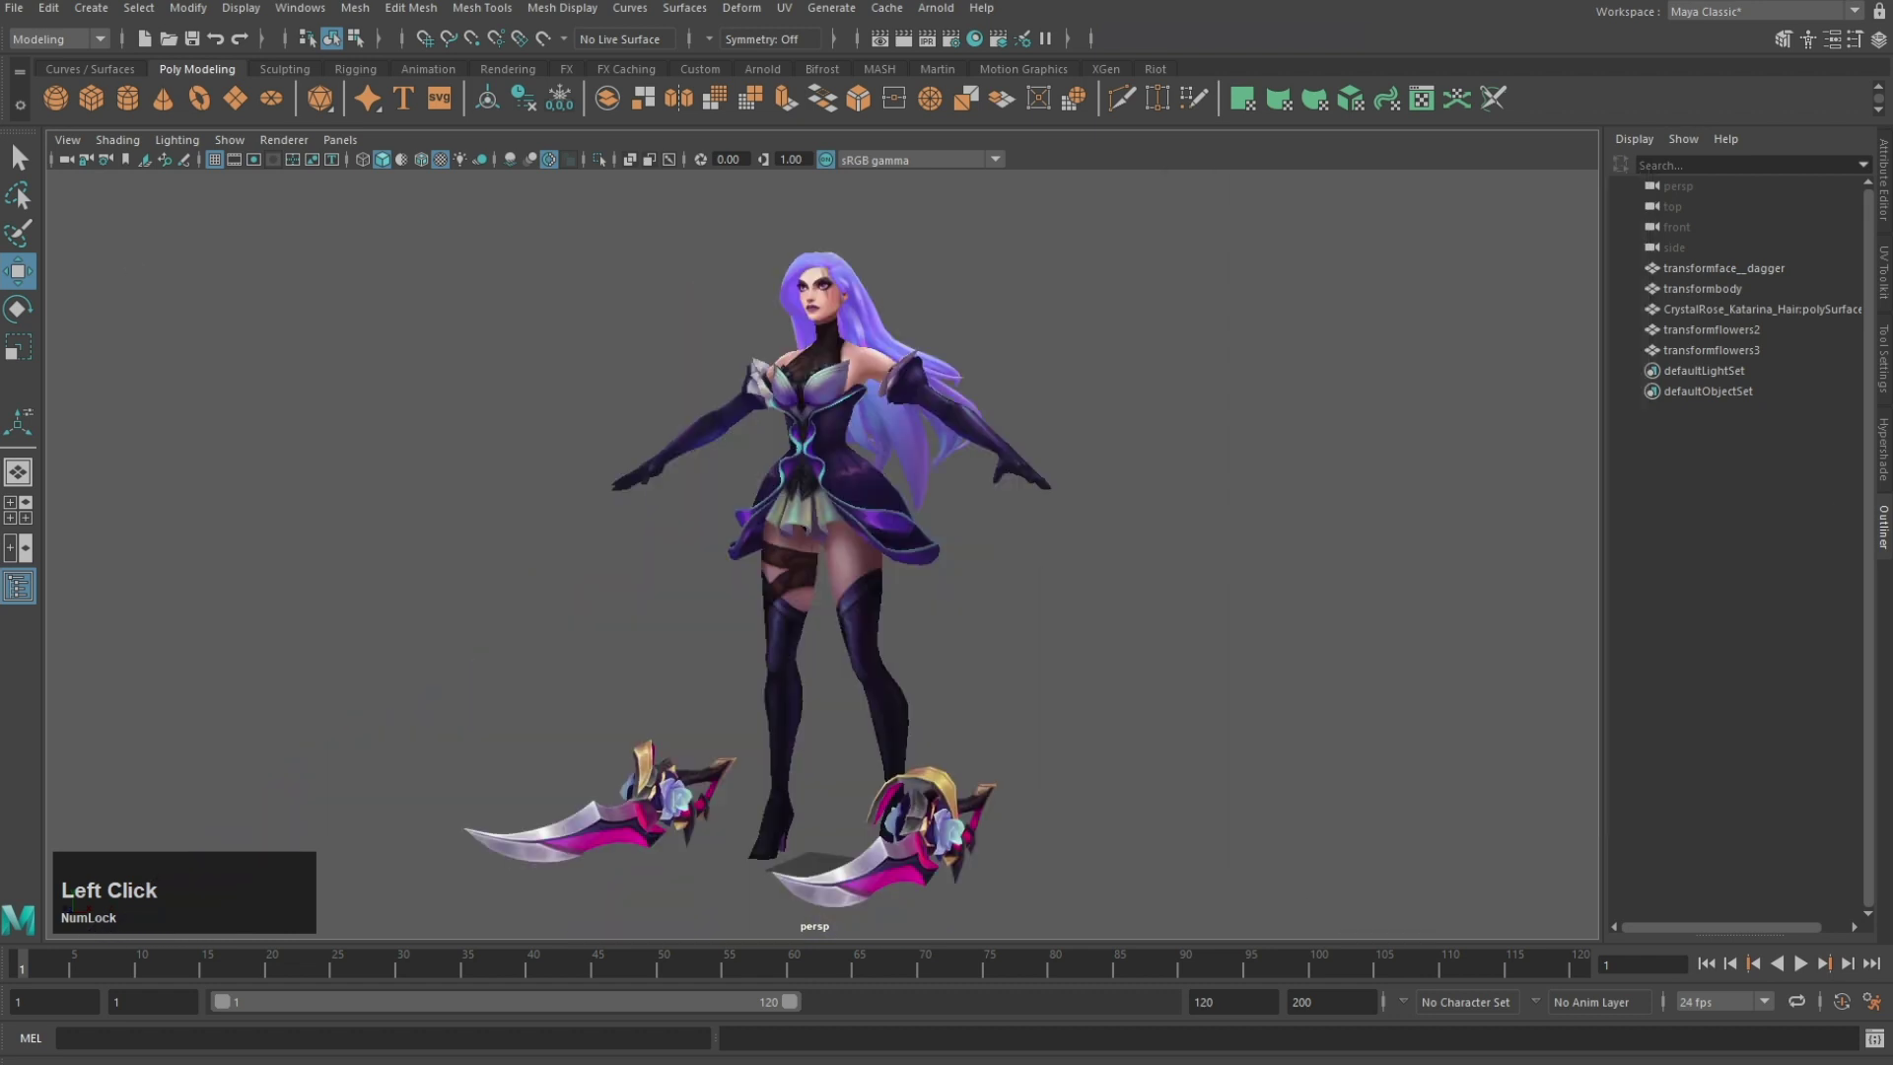
Step: Export the whole scene as an FBX named "withered rose katarin wip" into the Withered Rose Katarina project folder
{"action": "left_click", "coordinate": [14, 7]}
{"action": "left_click", "coordinate": [170, 254]}
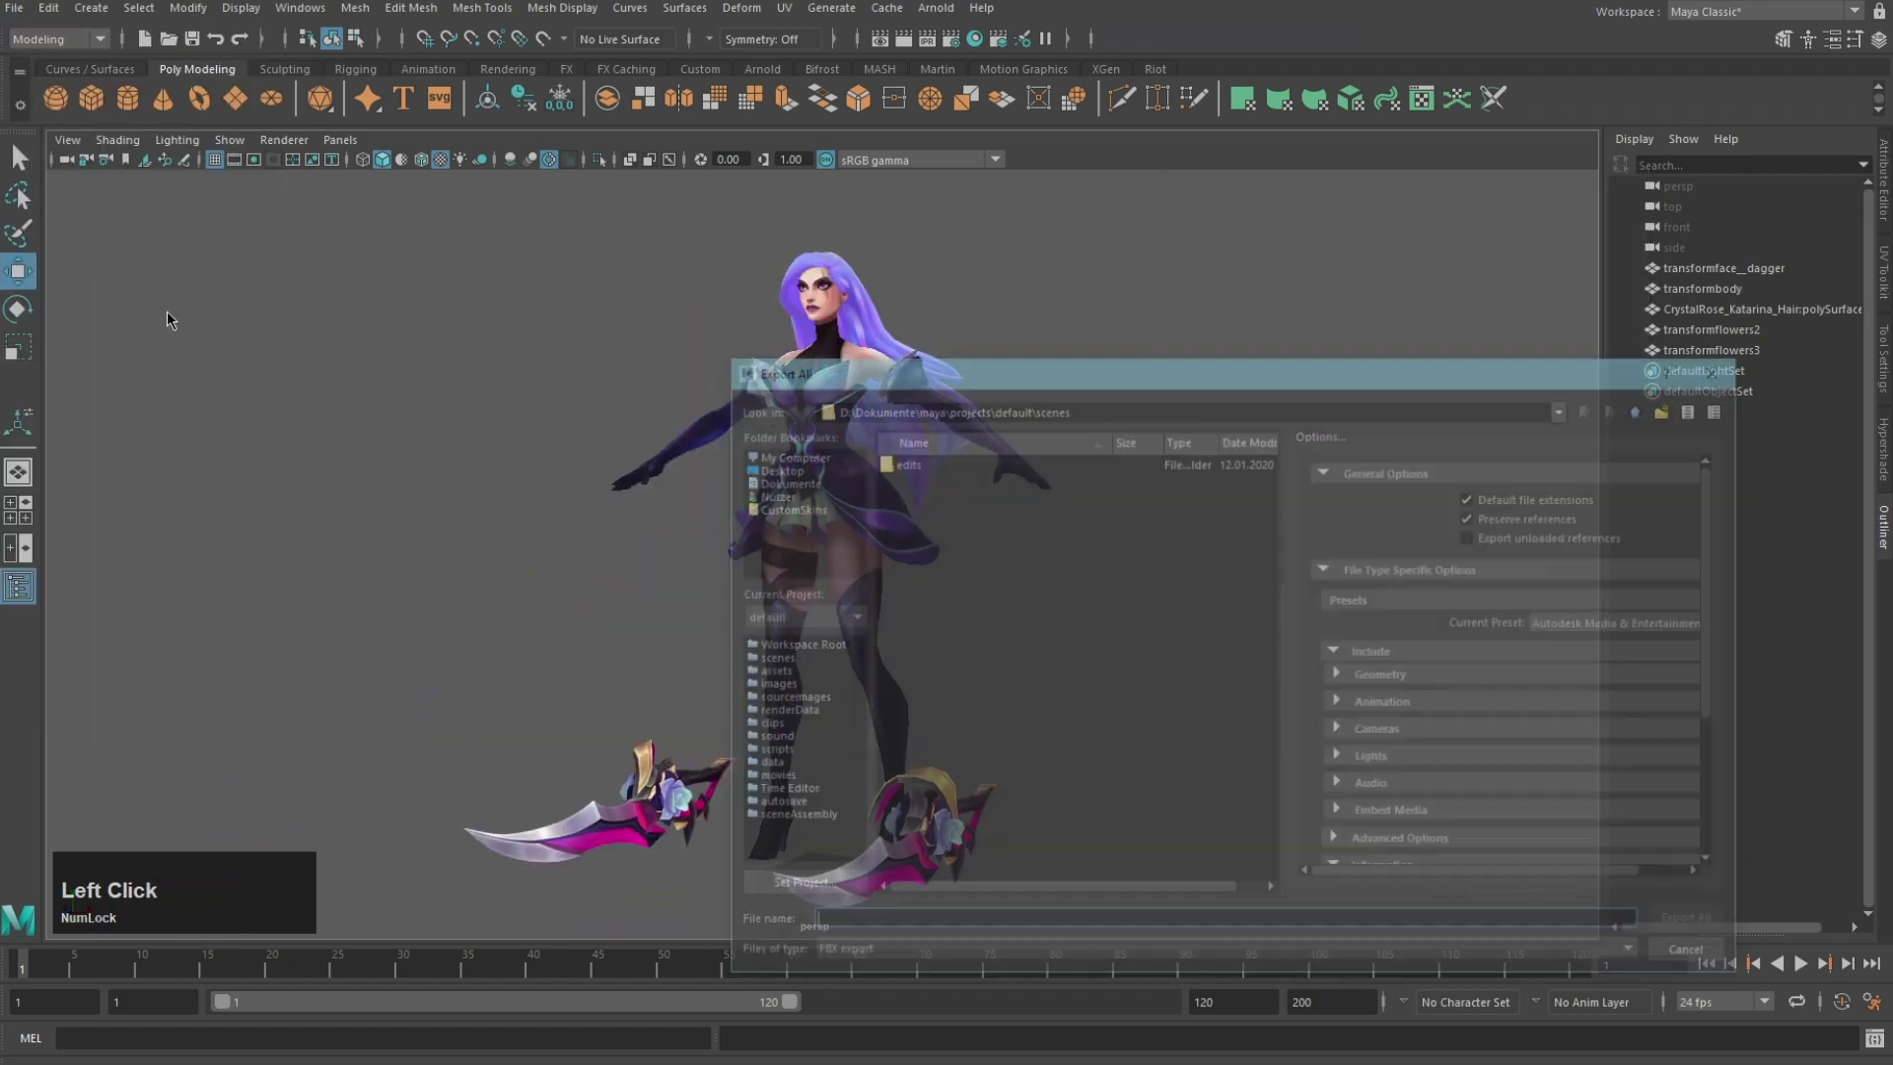
{"action": "type", "text": "withered rose katarin wip"}
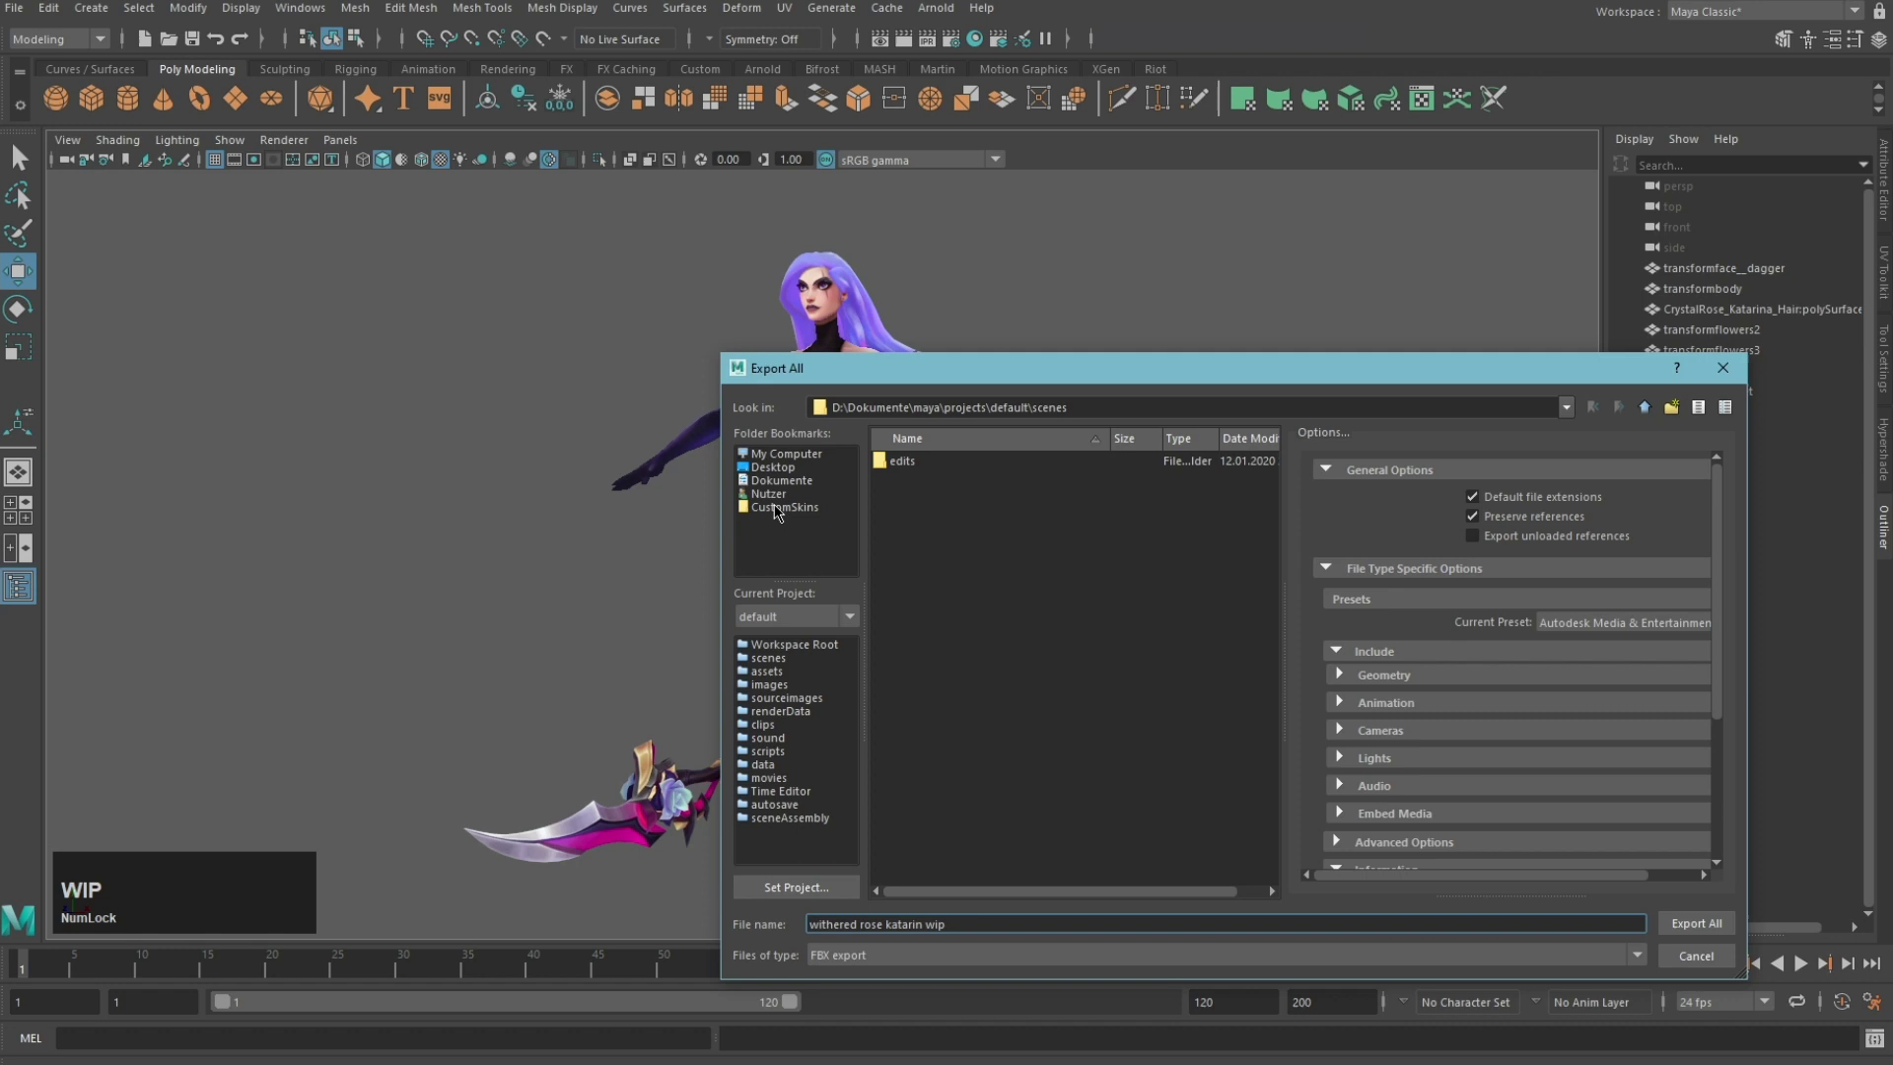
{"action": "left_click", "coordinate": [777, 508]}
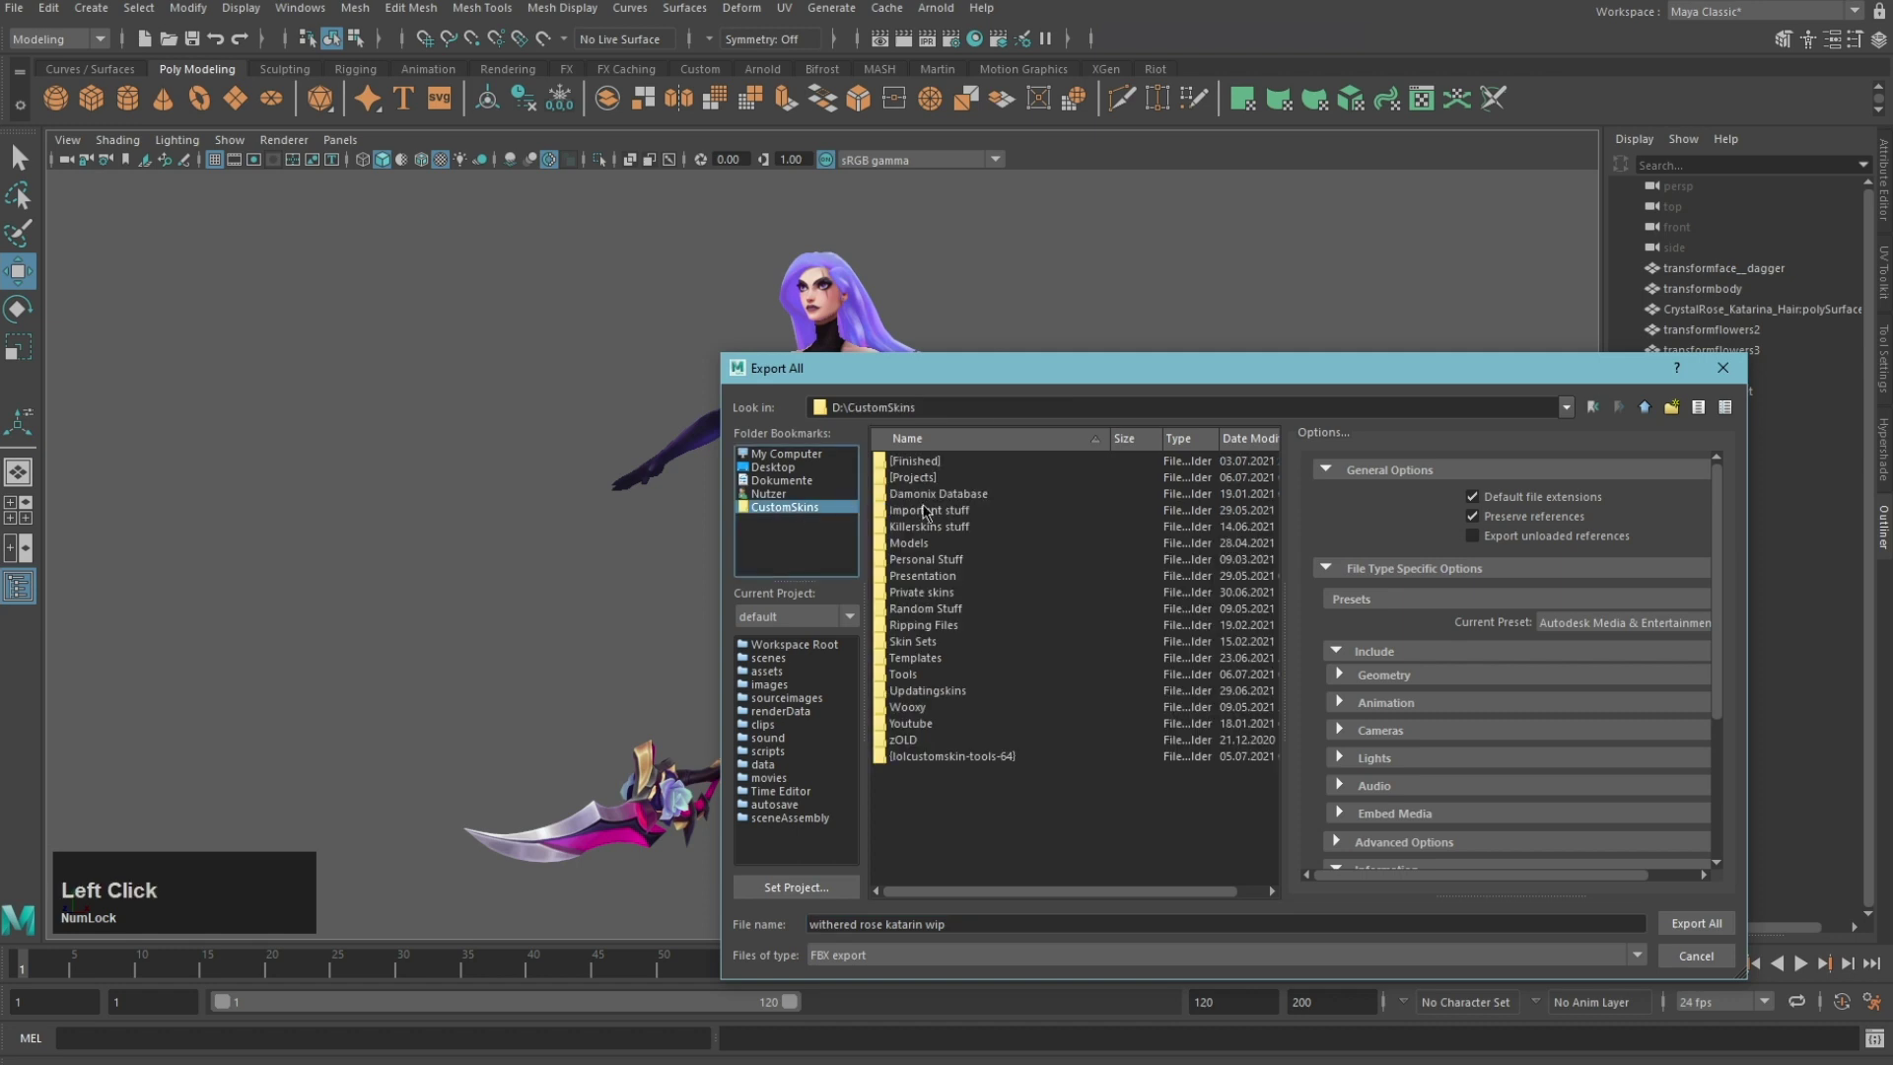
{"action": "double_click", "coordinate": [915, 479]}
{"action": "scroll", "coordinate": [1000, 705], "scroll_direction": "down", "scroll_amount": 10}
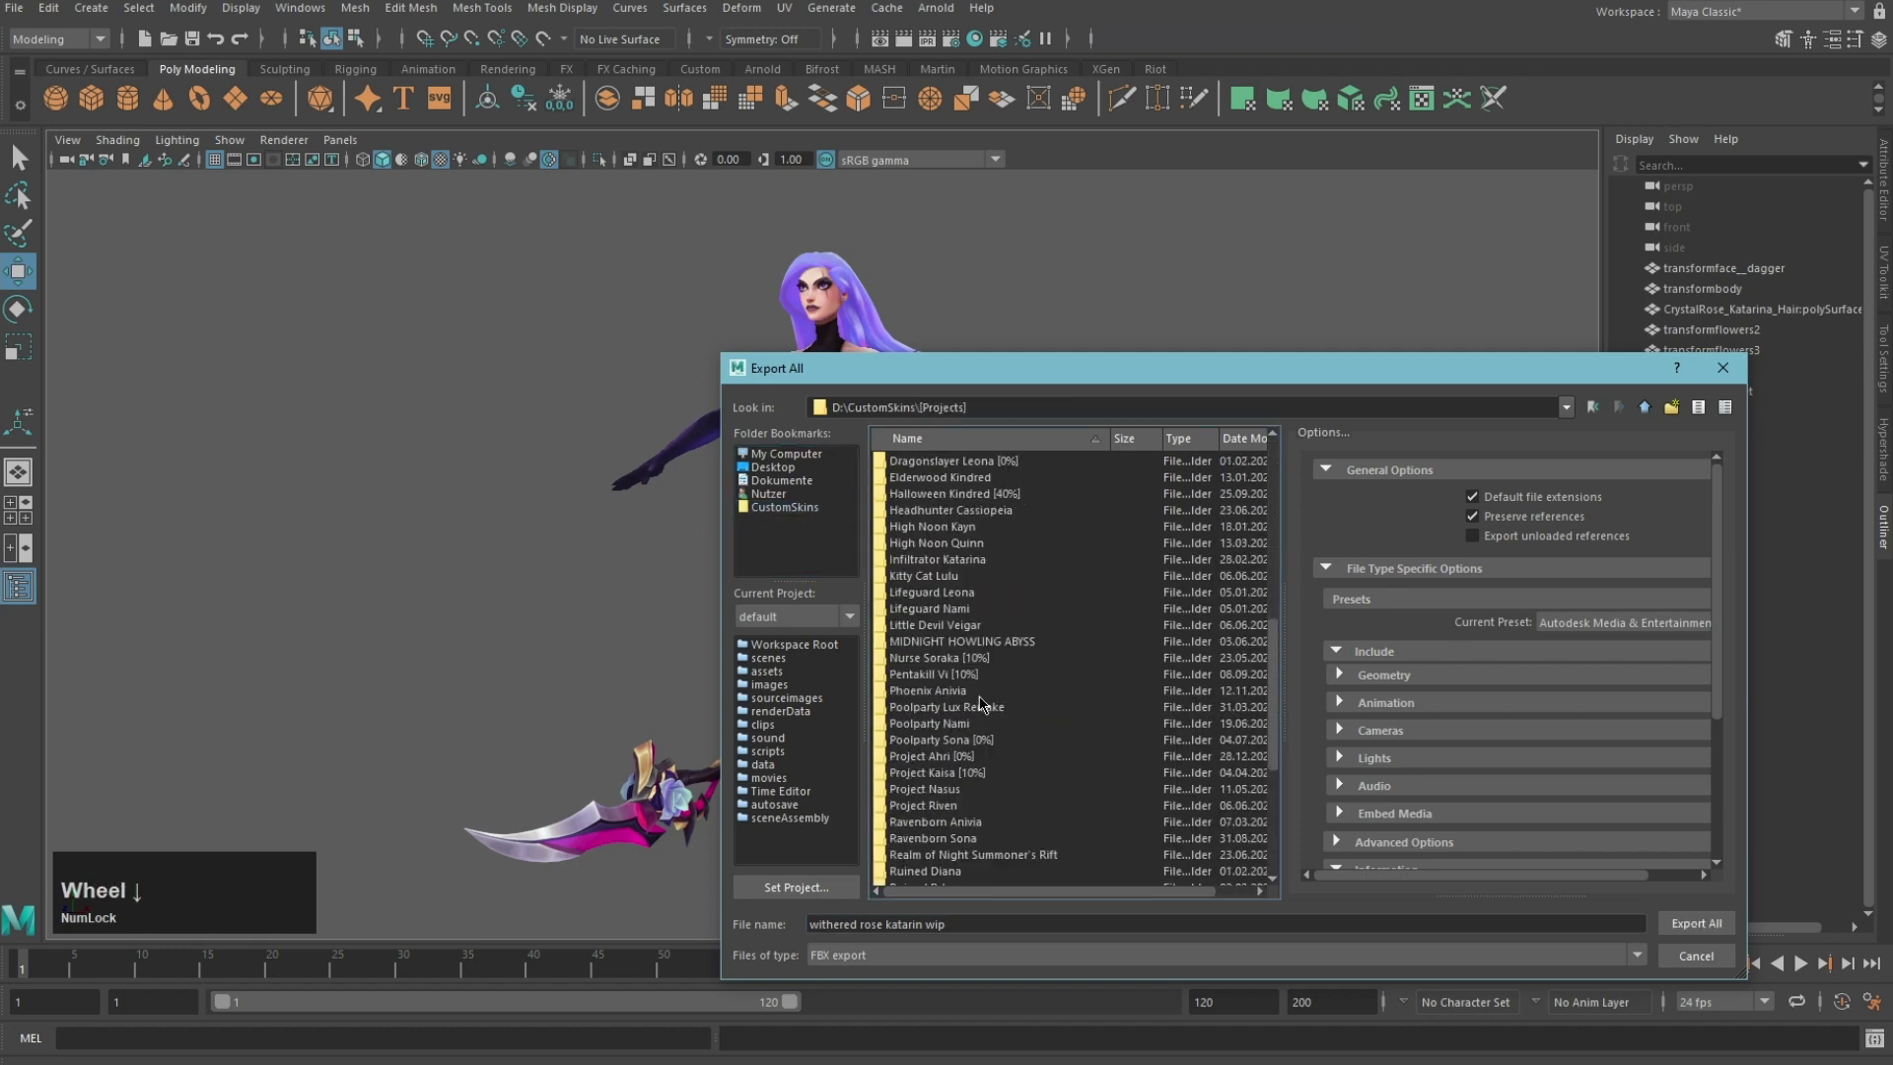
{"action": "left_click", "coordinate": [956, 841]}
{"action": "double_click", "coordinate": [956, 840]}
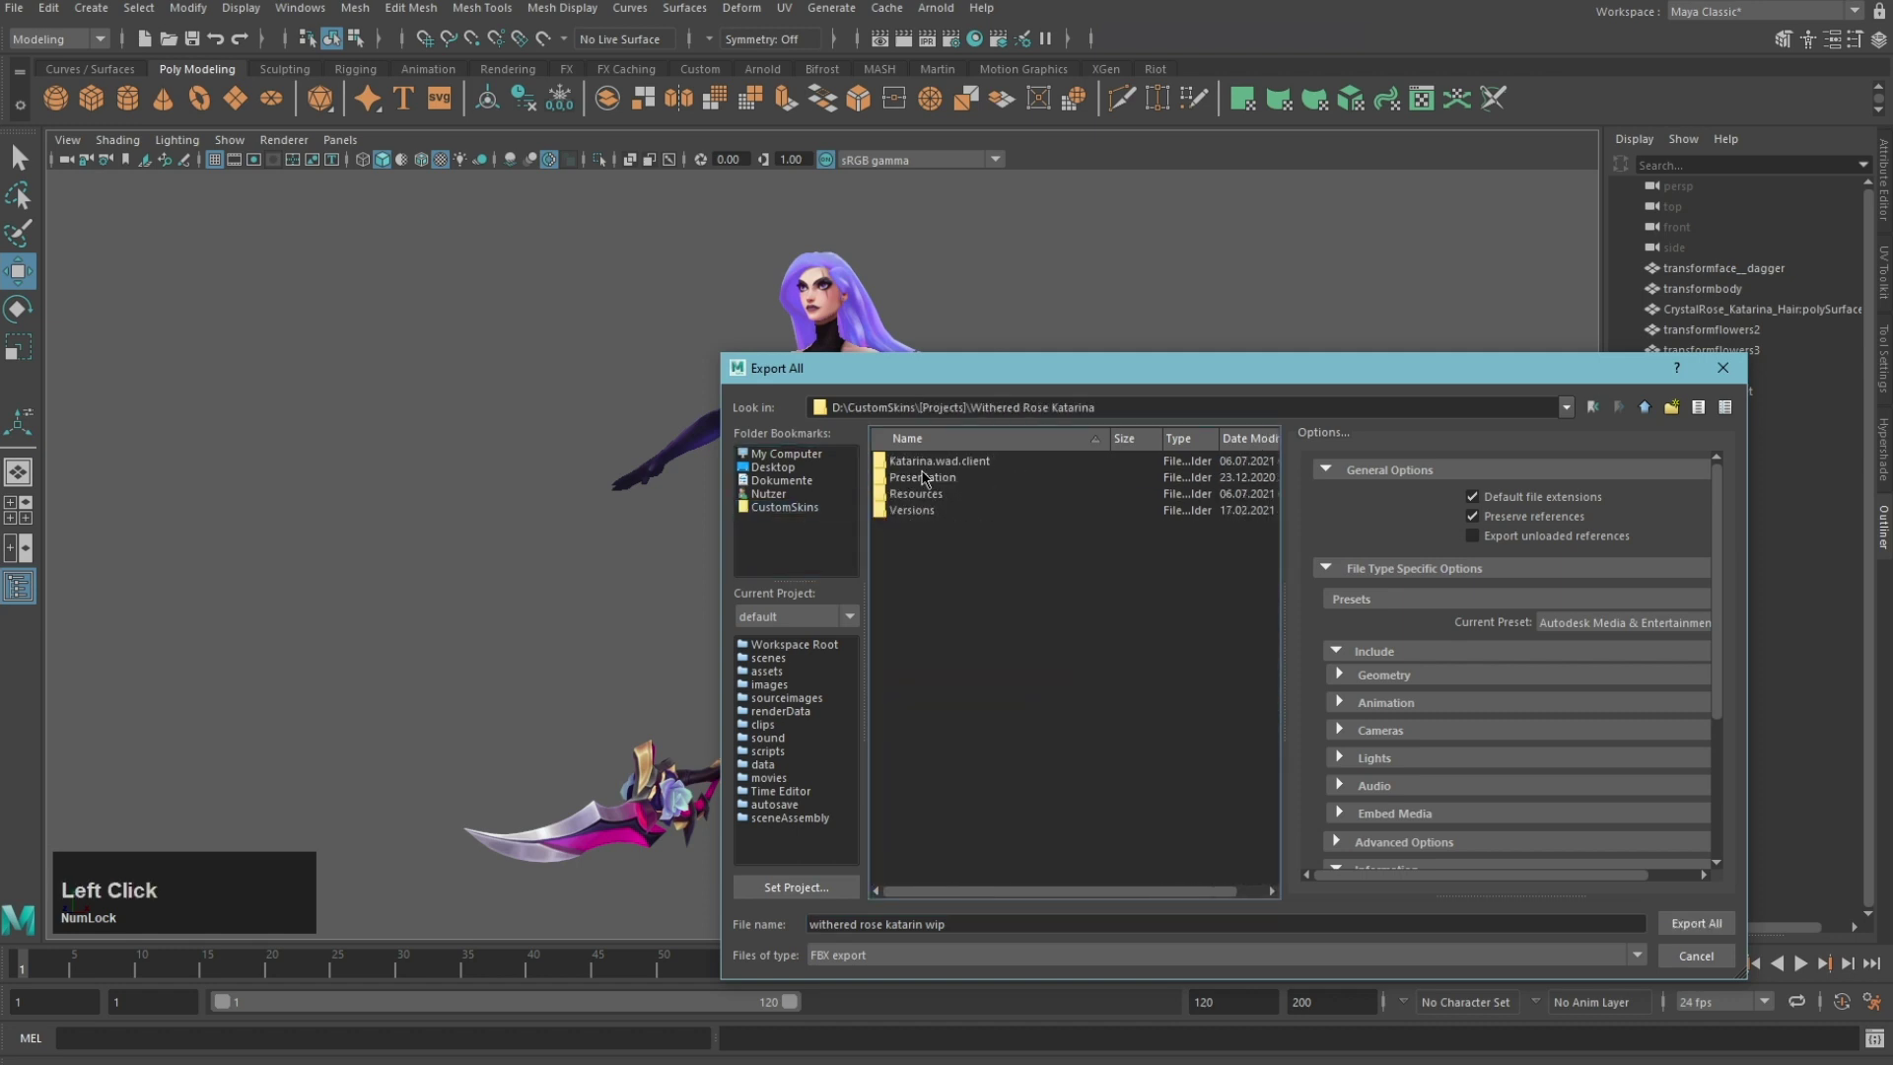
{"action": "left_click", "coordinate": [1684, 923]}
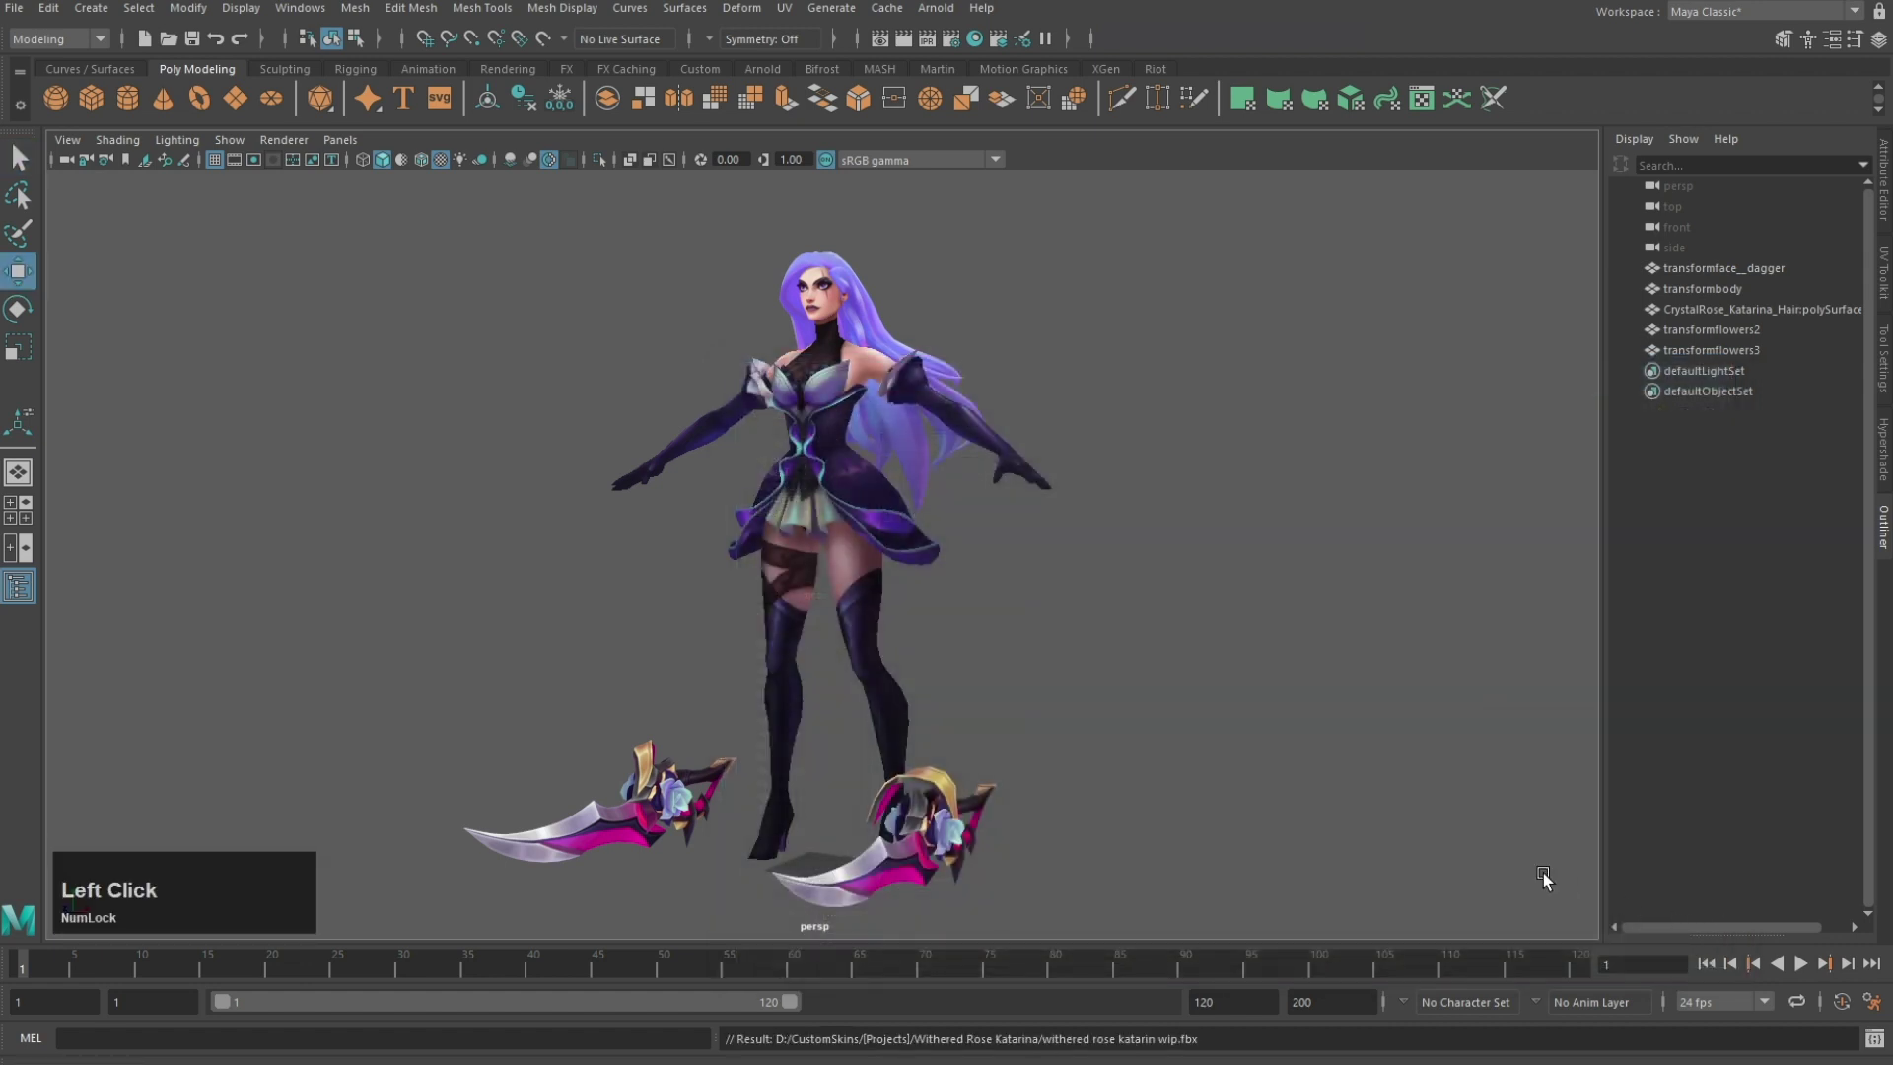
Step: Switch to Photoshop and compare the dagger concept in Untitled-2.psd with the Color Balance 1 adjustment off and on
{"action": "scroll", "coordinate": [1126, 752], "scroll_direction": "up", "scroll_amount": 2}
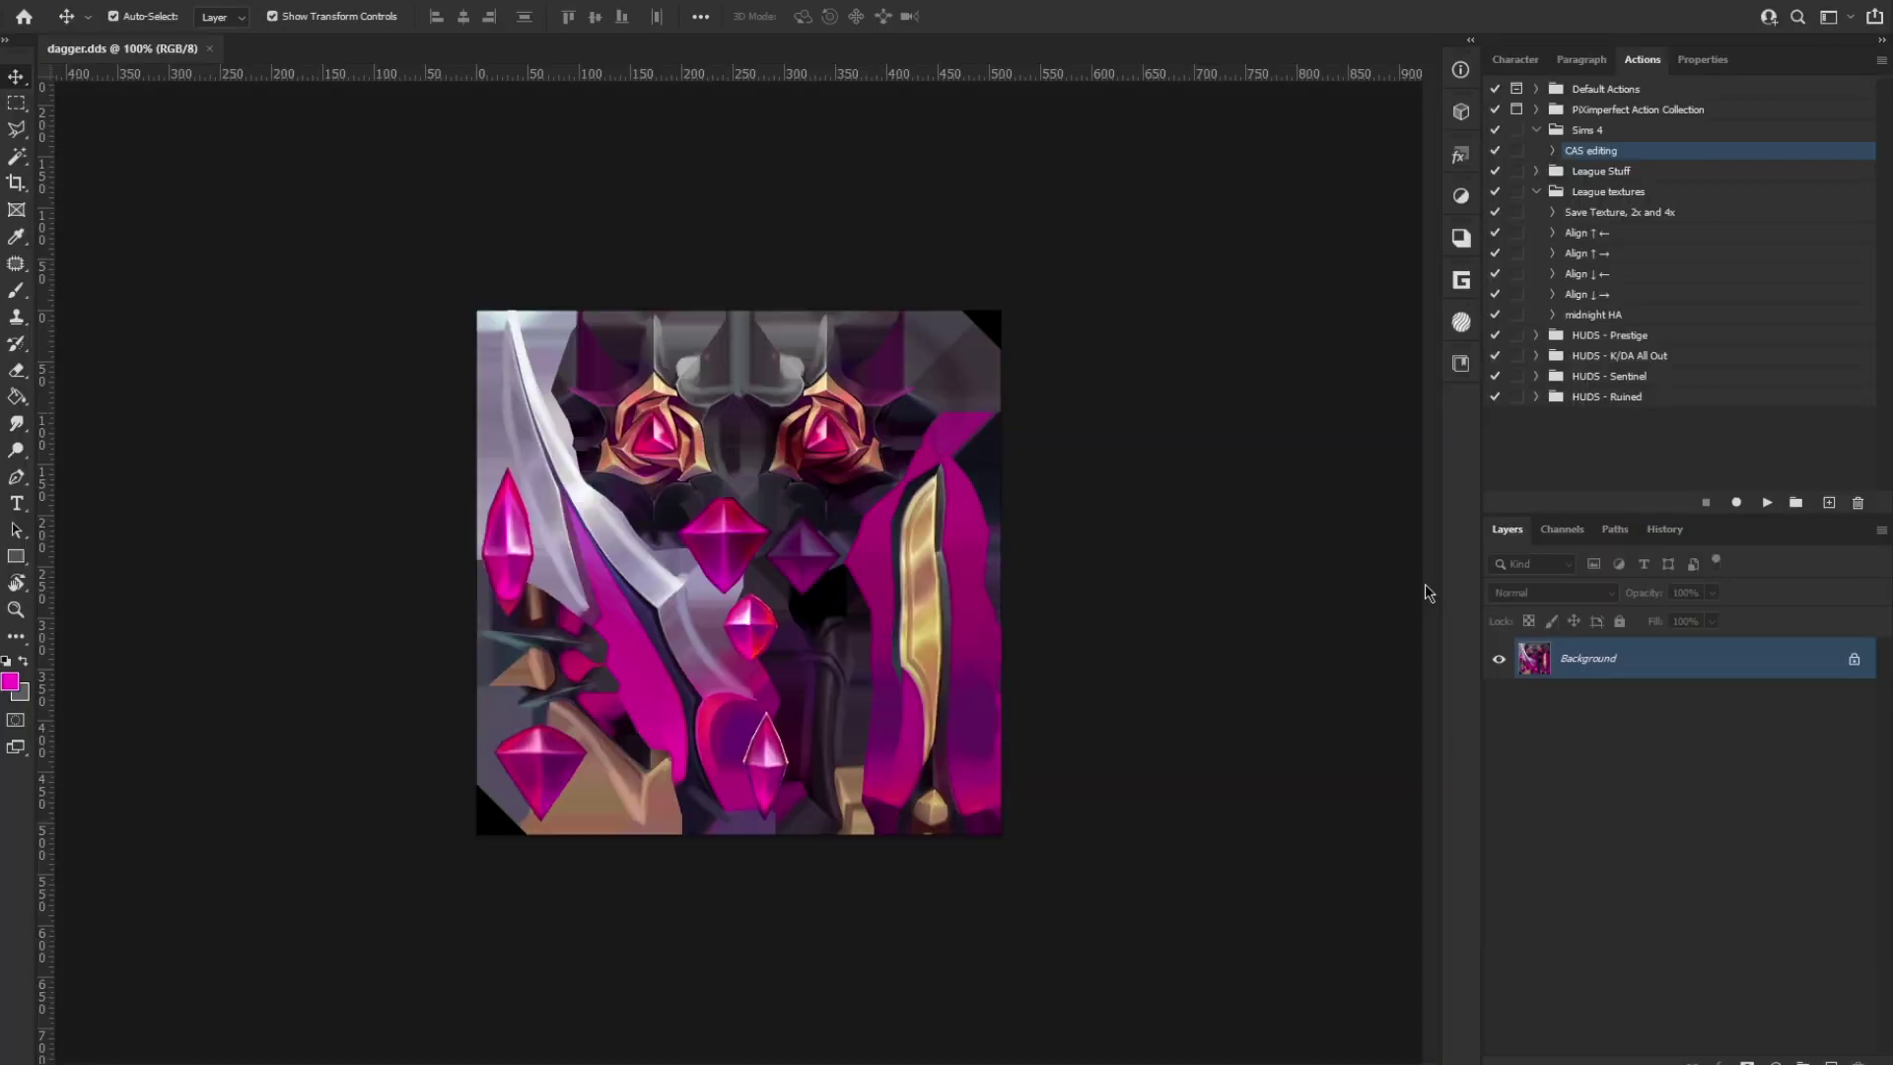
{"action": "scroll", "coordinate": [707, 515], "scroll_direction": "up", "scroll_amount": 2, "text": "alt"}
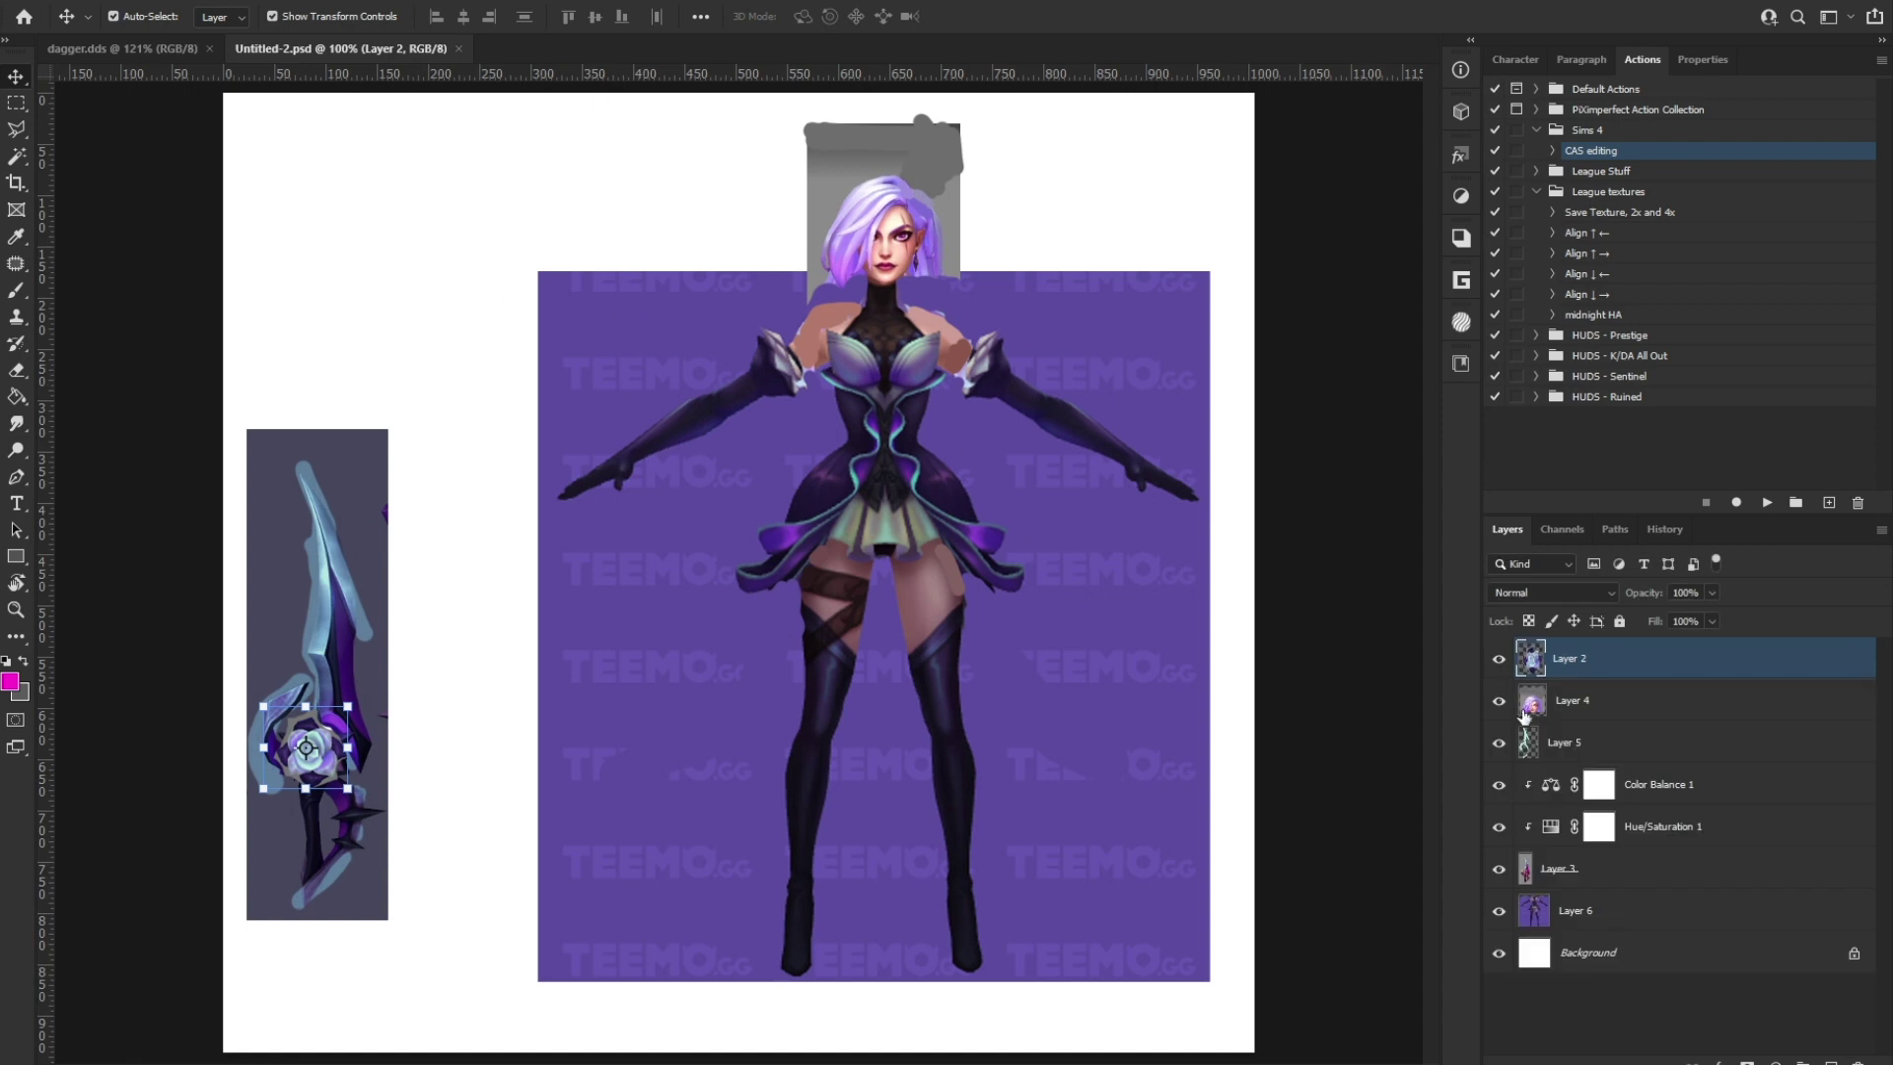
{"action": "left_click", "coordinate": [1676, 784]}
{"action": "left_click", "coordinate": [1498, 784]}
{"action": "left_click", "coordinate": [1499, 784]}
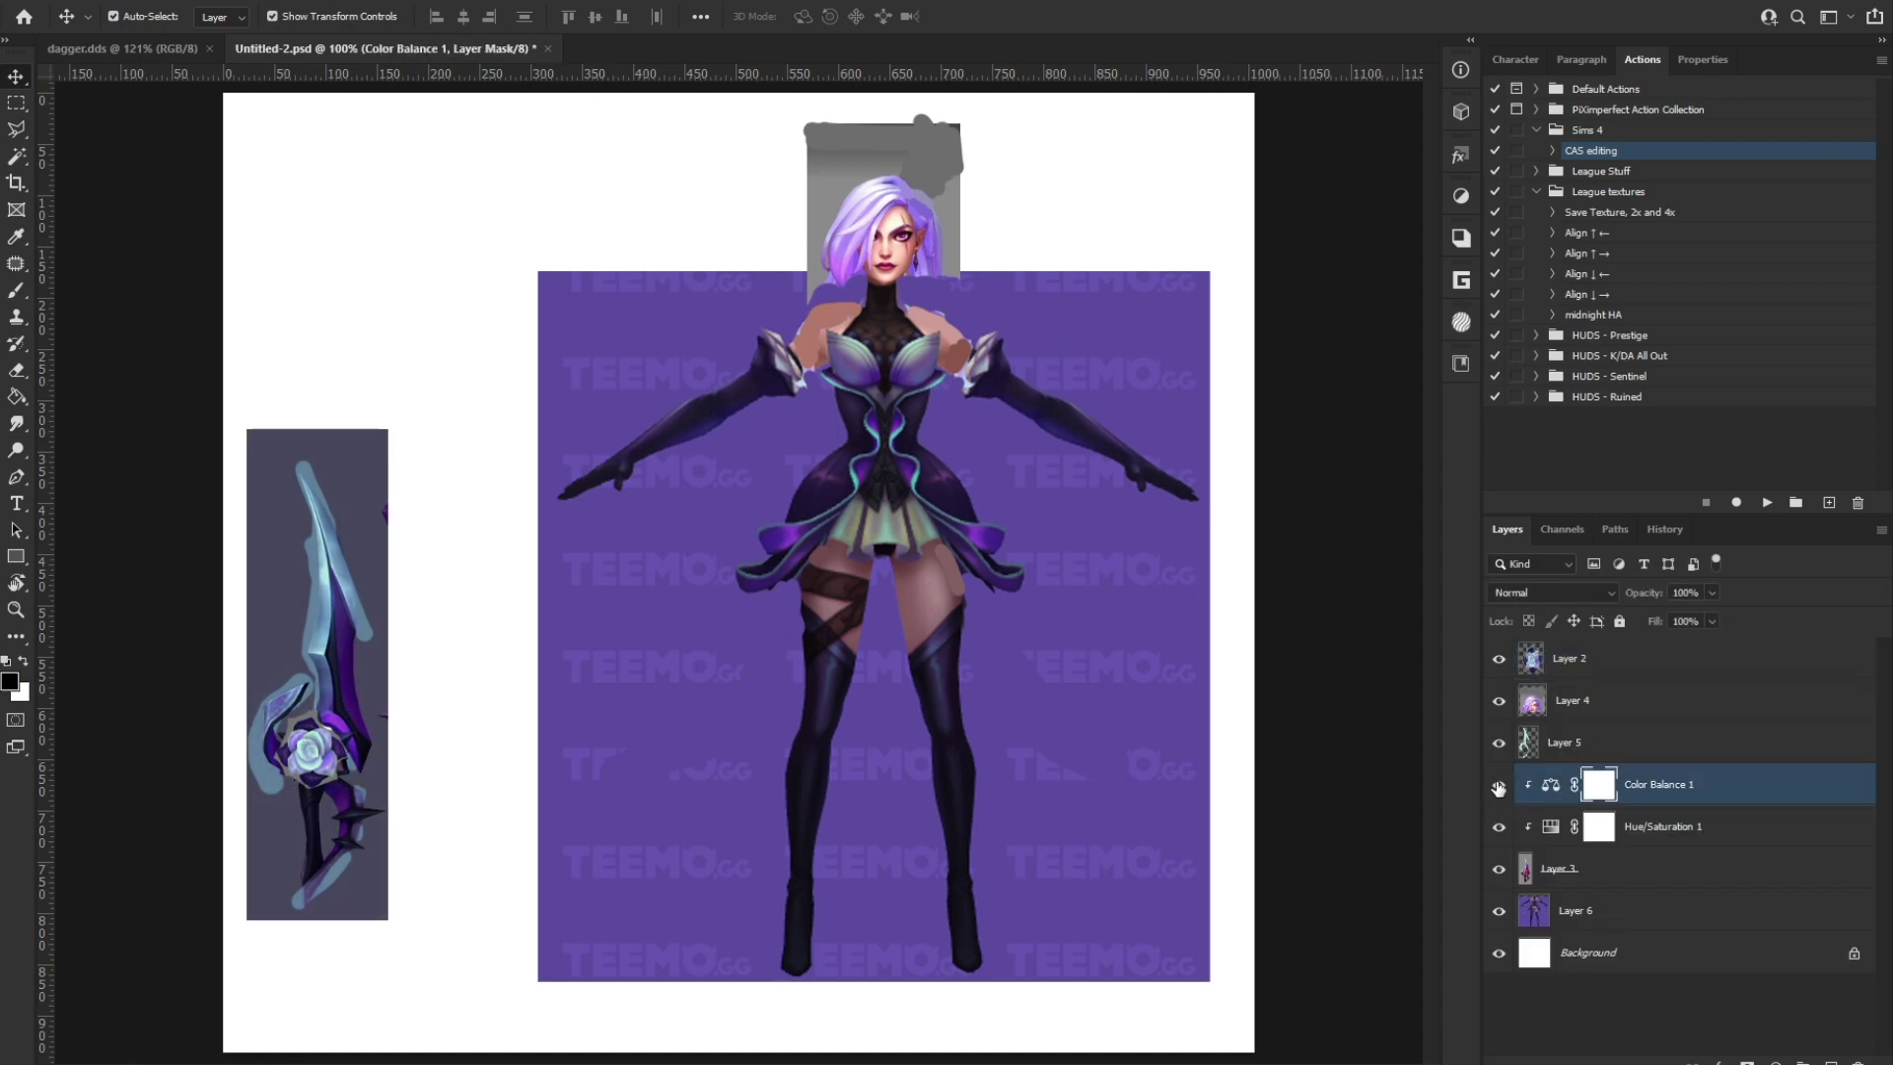
Step: Copy the Color Balance 1 and Hue/Saturation 1 adjustments from Untitled-2.psd into dagger.dds
{"action": "left_click", "coordinate": [1673, 833], "text": "ctrl"}
{"action": "left_click_drag", "start_coordinate": [160, 66], "coordinate": [1133, 621]}
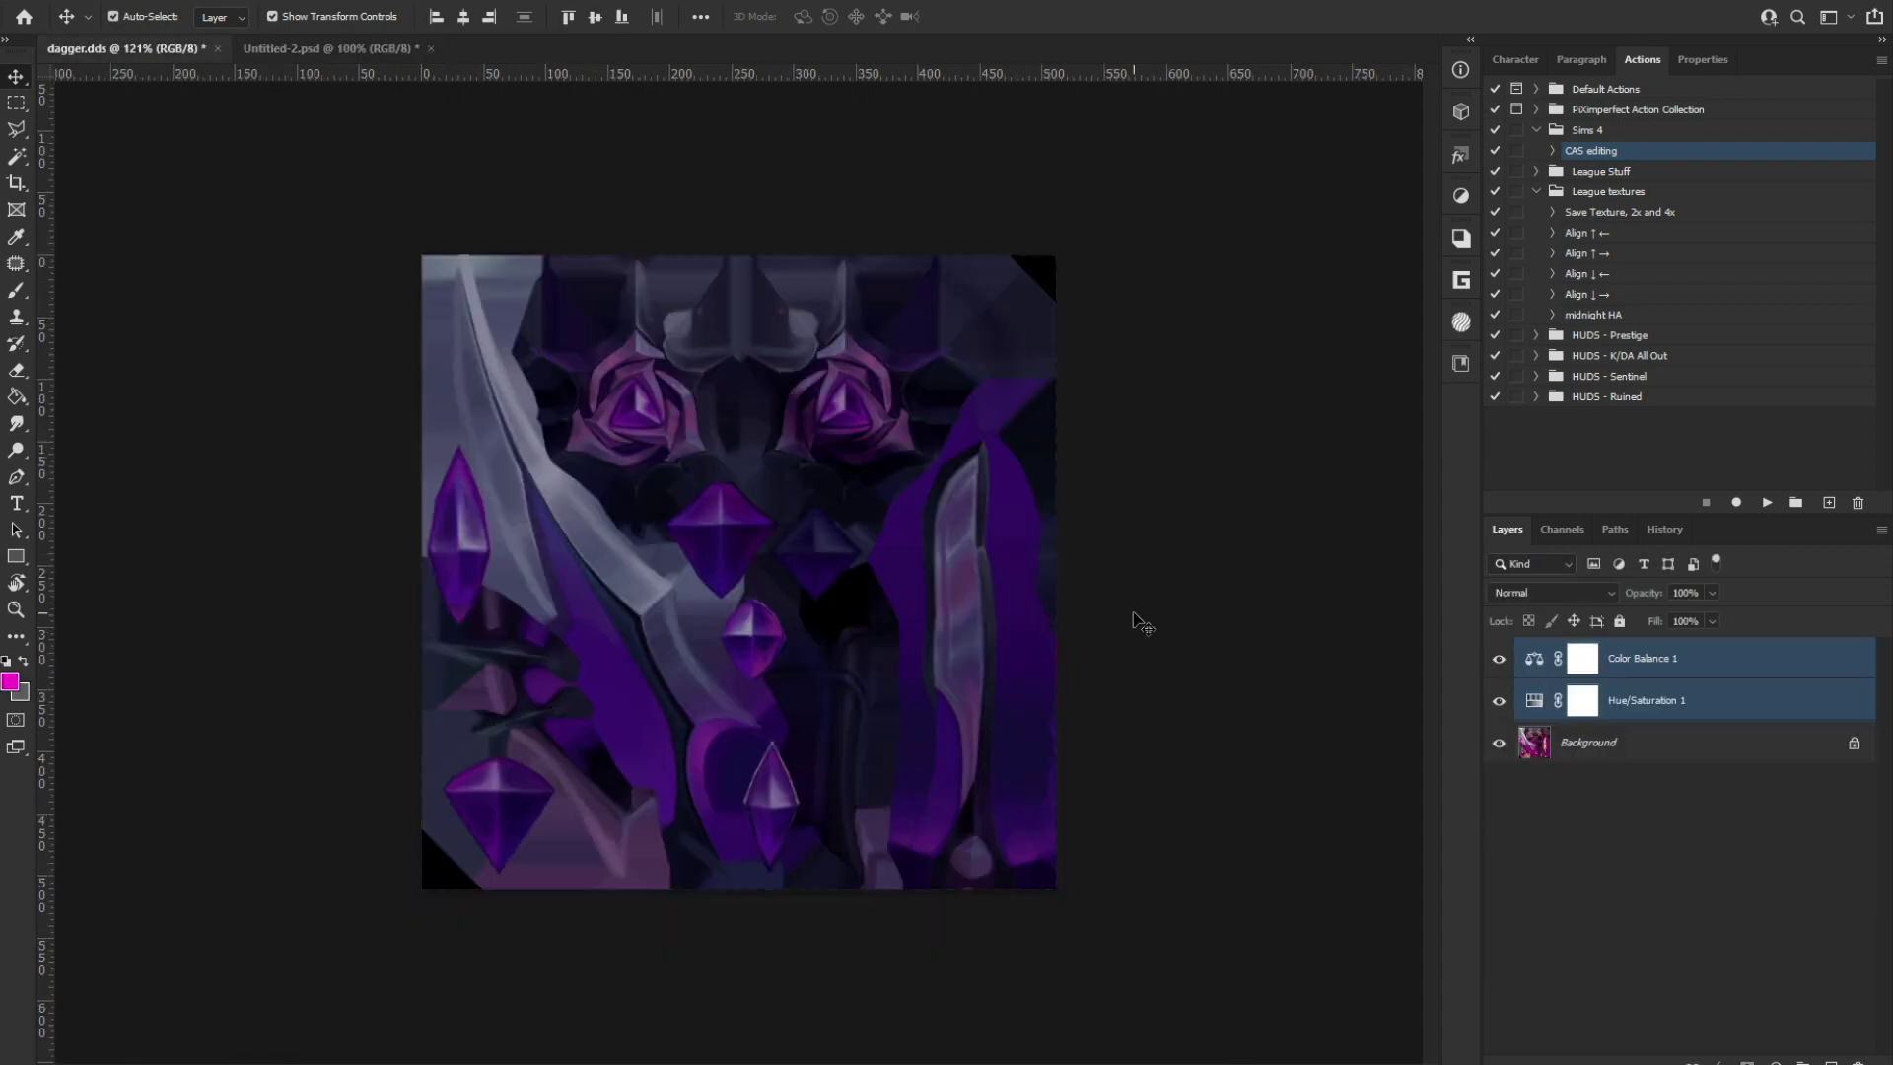
Step: In Untitled-2.psd, set Layer 5's blending mode to Normal and sample its mint green as the brush colour
{"action": "left_click", "coordinate": [317, 50]}
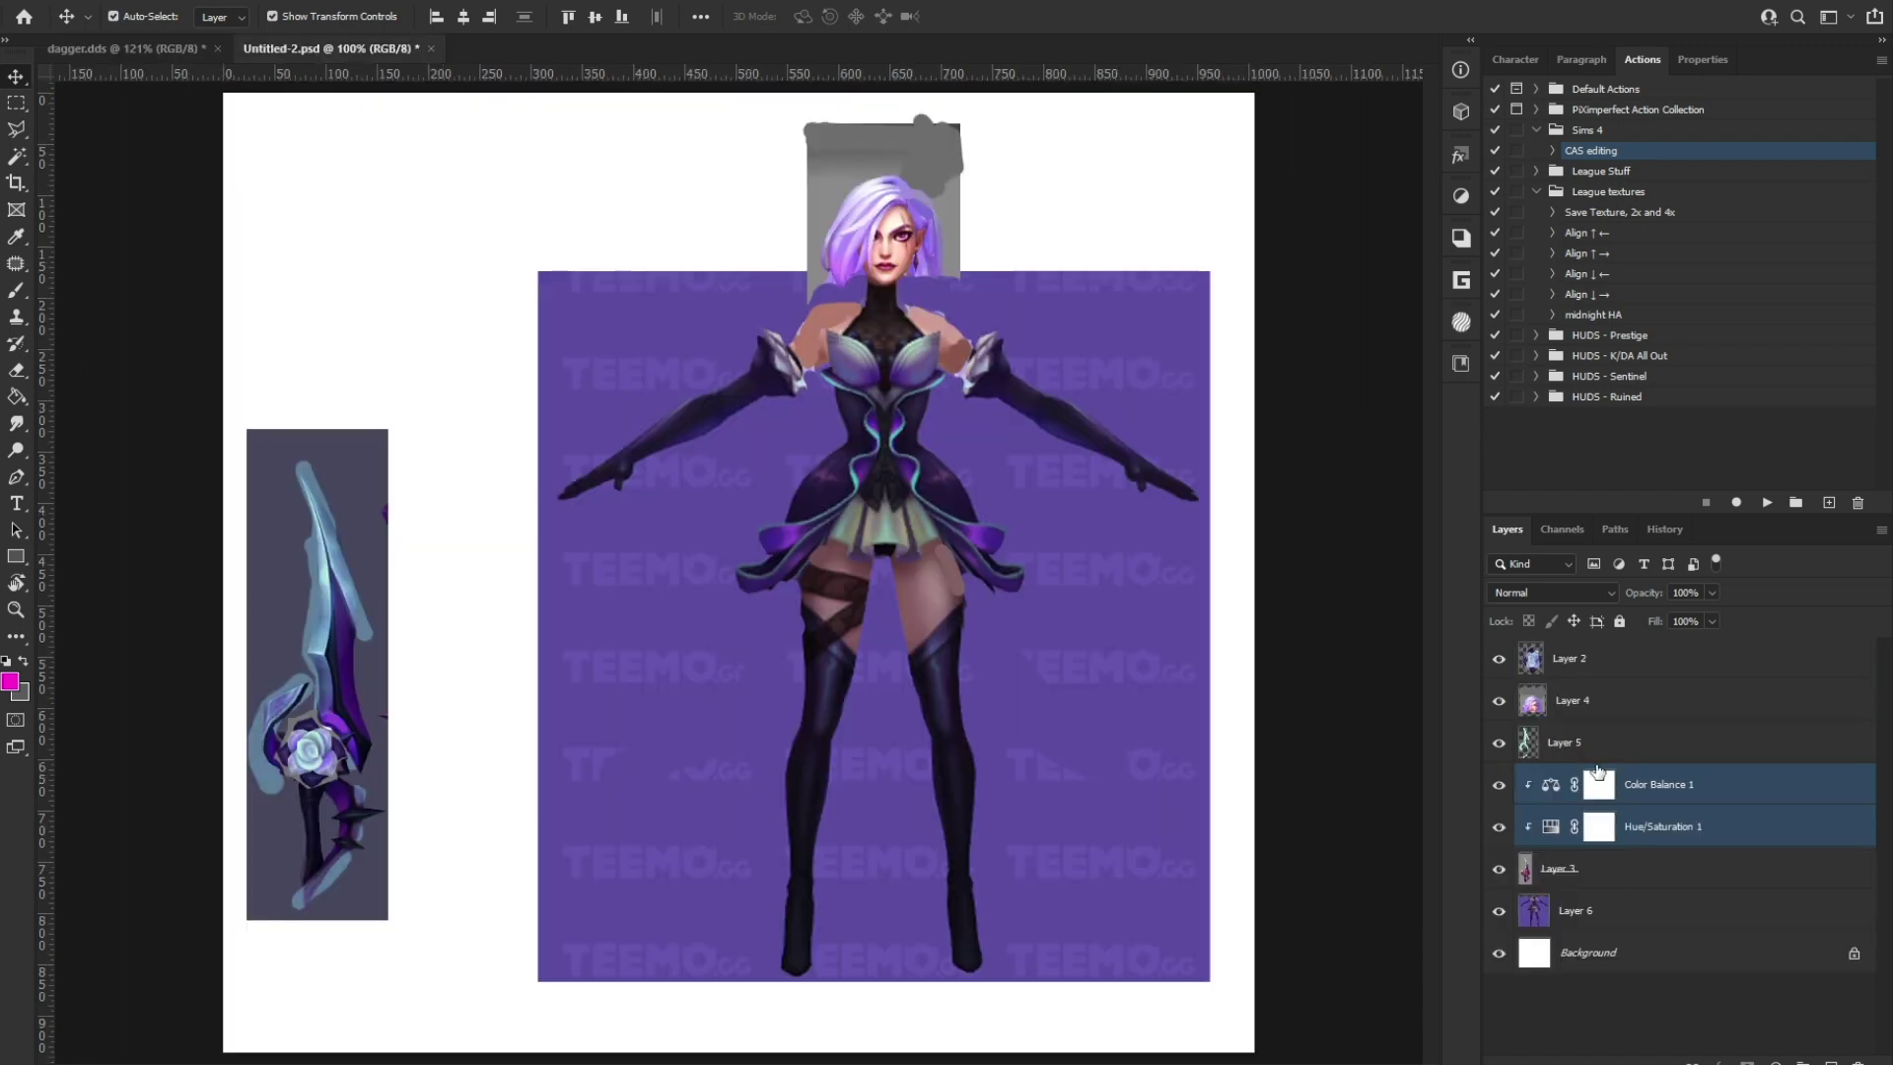
{"action": "left_click", "coordinate": [1597, 752]}
{"action": "left_click", "coordinate": [1567, 589]}
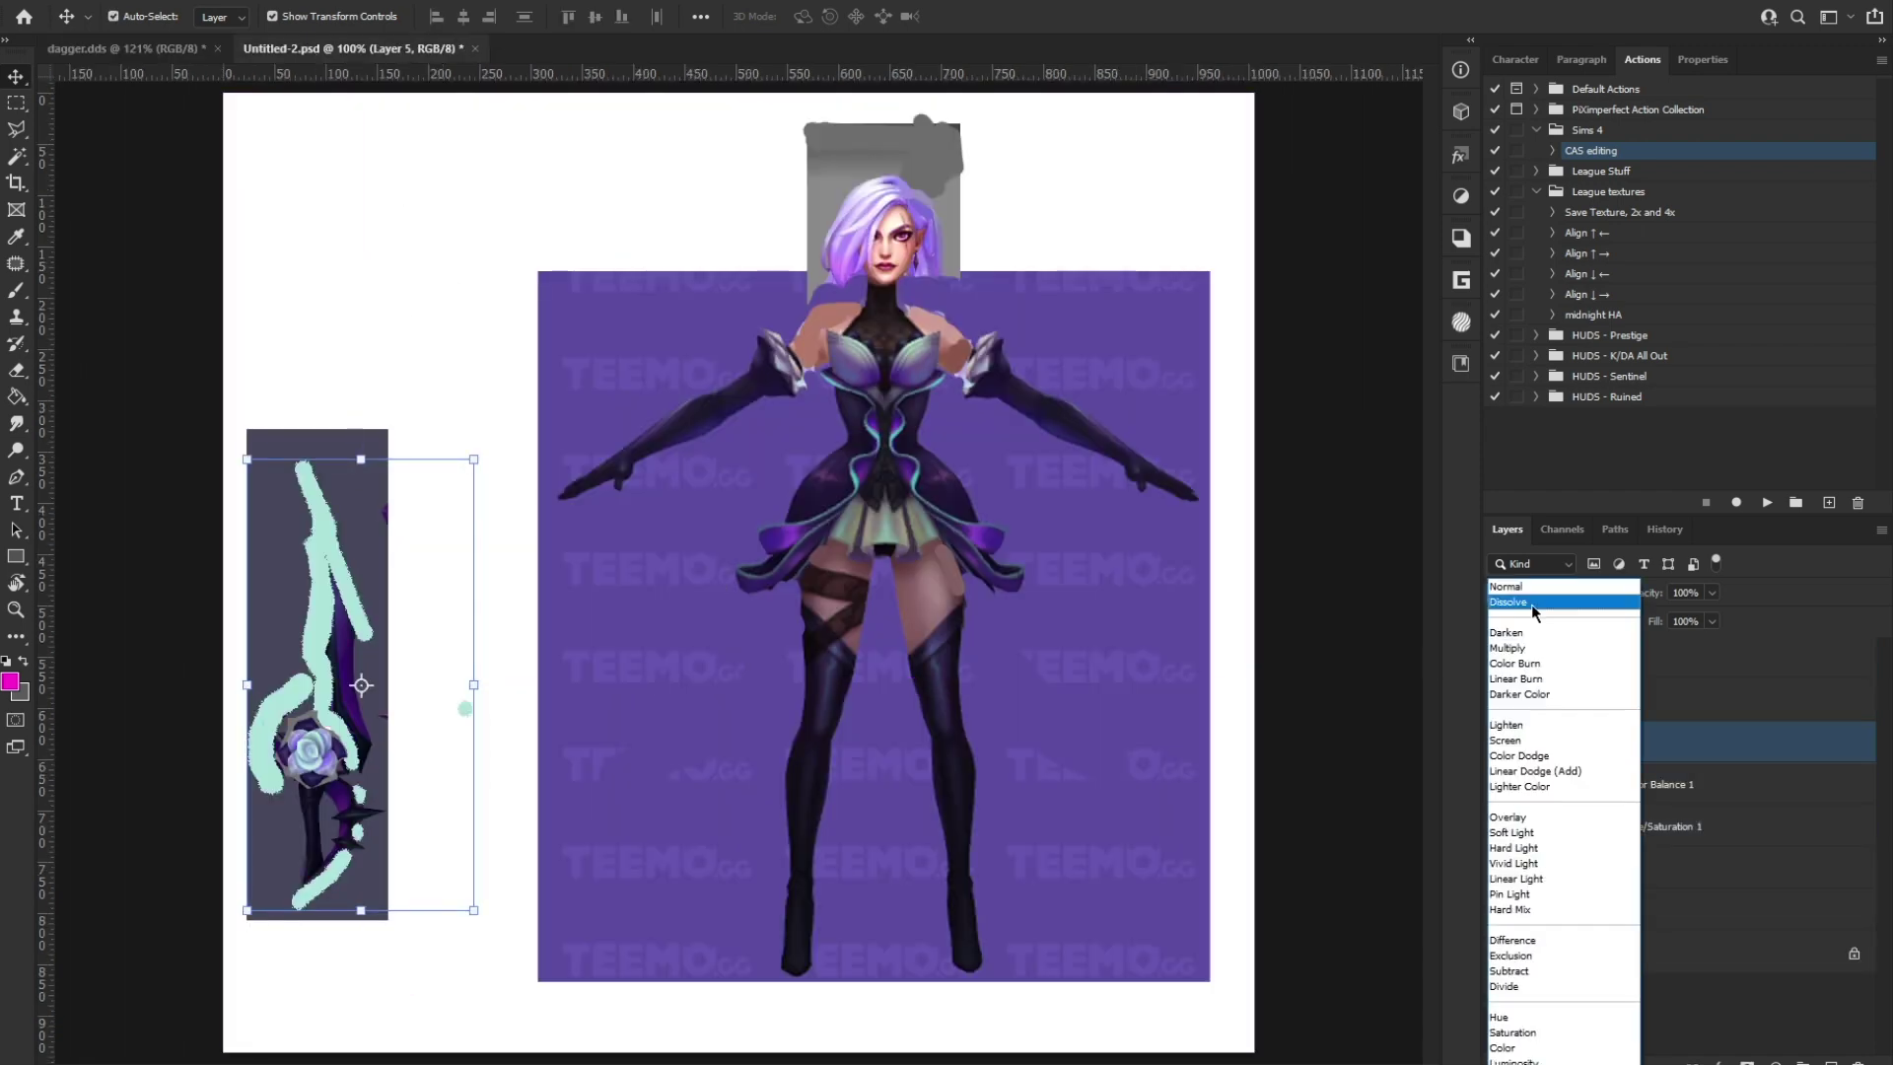
{"action": "left_click", "coordinate": [1534, 599]}
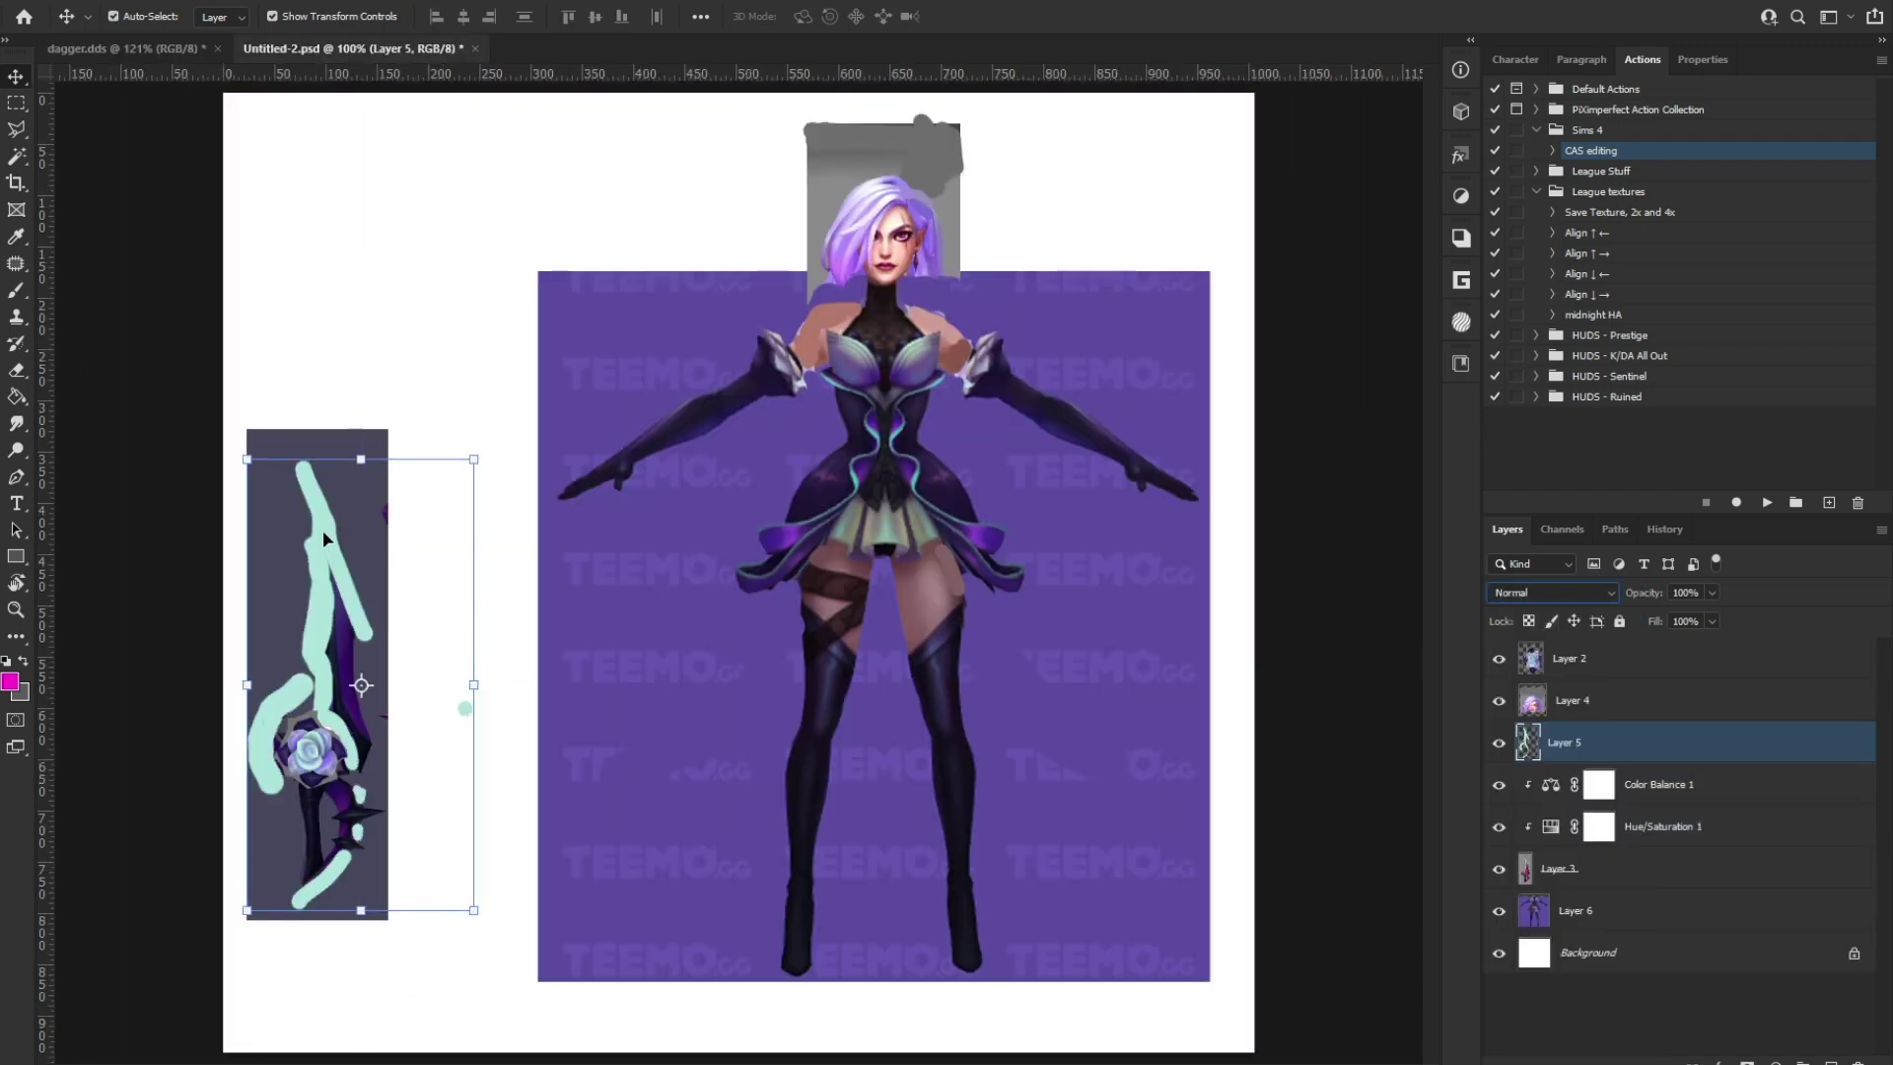
{"action": "key", "text": "b"}
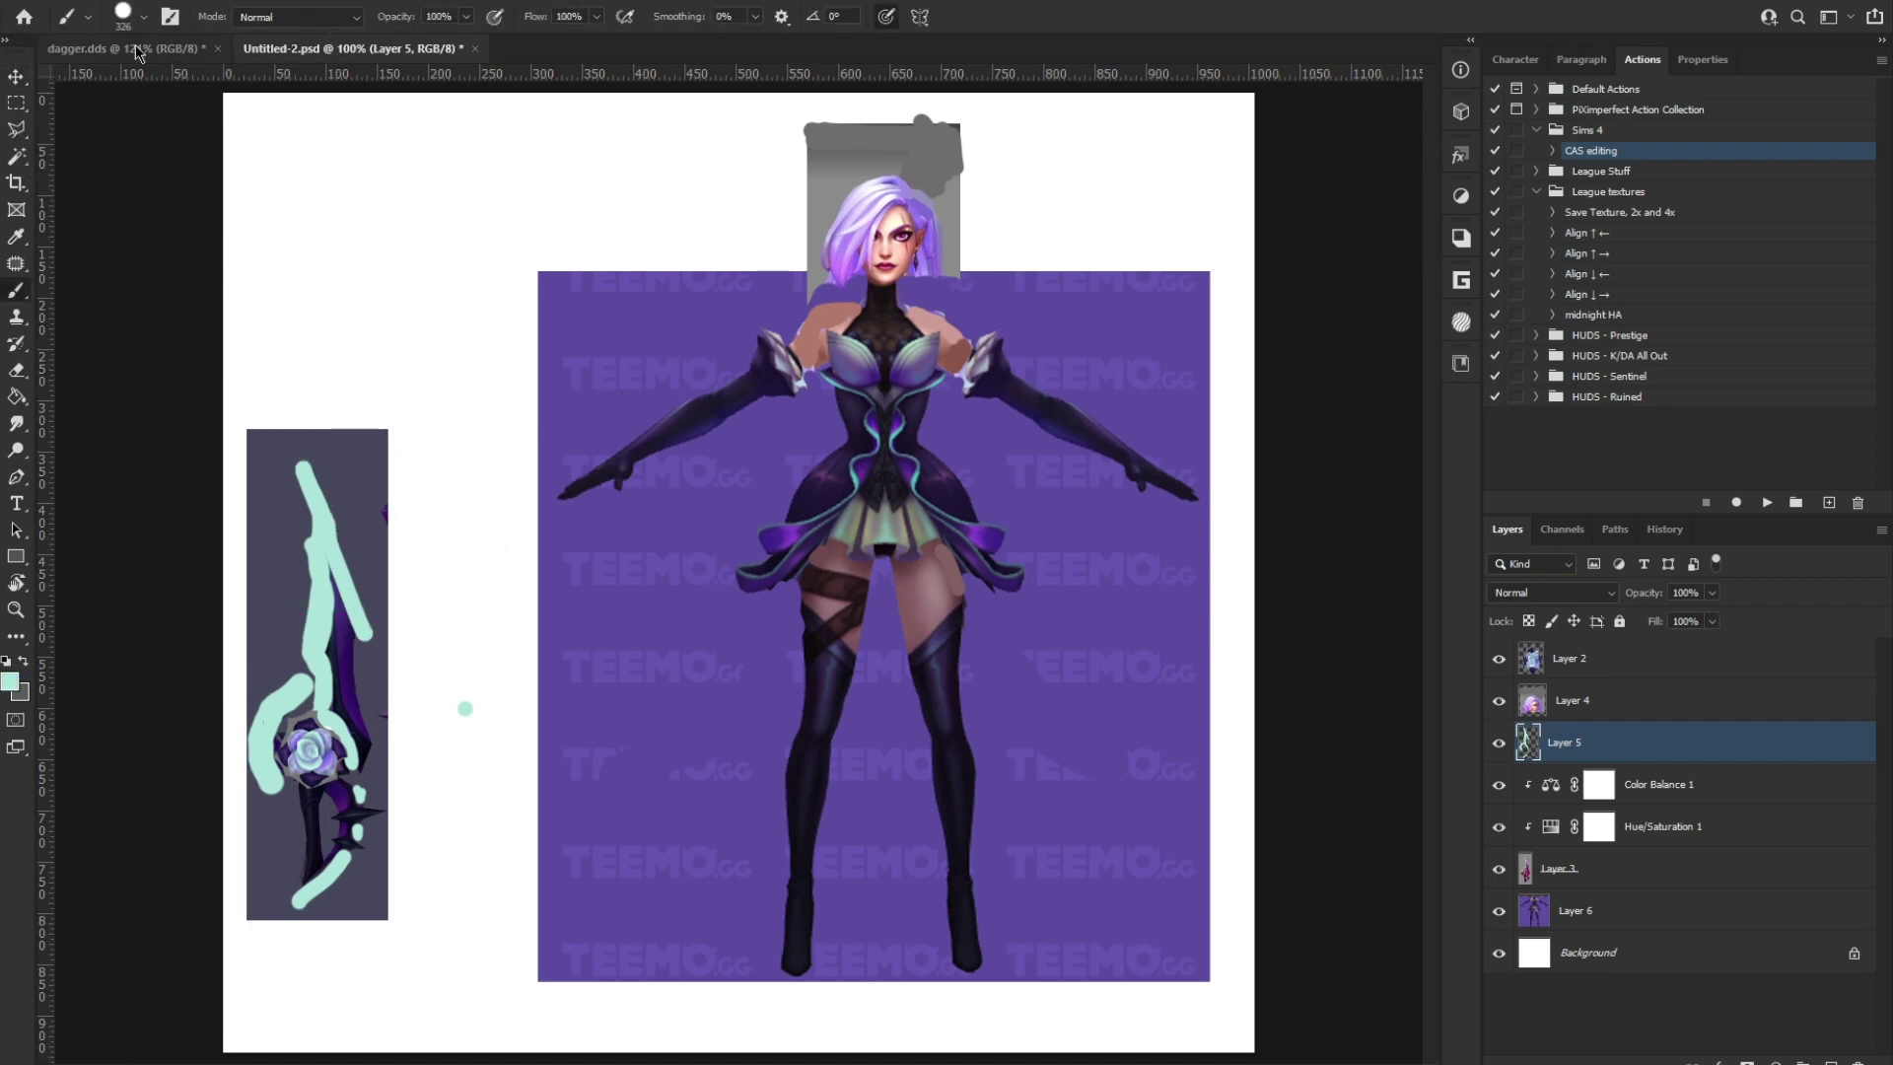
Step: In dagger.dds, add a new layer above Color Balance 1 and paint the upper outer blade area mint green
{"action": "left_click", "coordinate": [135, 47]}
{"action": "scroll", "coordinate": [621, 433], "scroll_direction": "up", "scroll_amount": 4, "text": "alt"}
{"action": "right_click_drag", "start_coordinate": [539, 530], "coordinate": [333, 525], "text": "alt"}
{"action": "left_click", "coordinate": [1616, 655]}
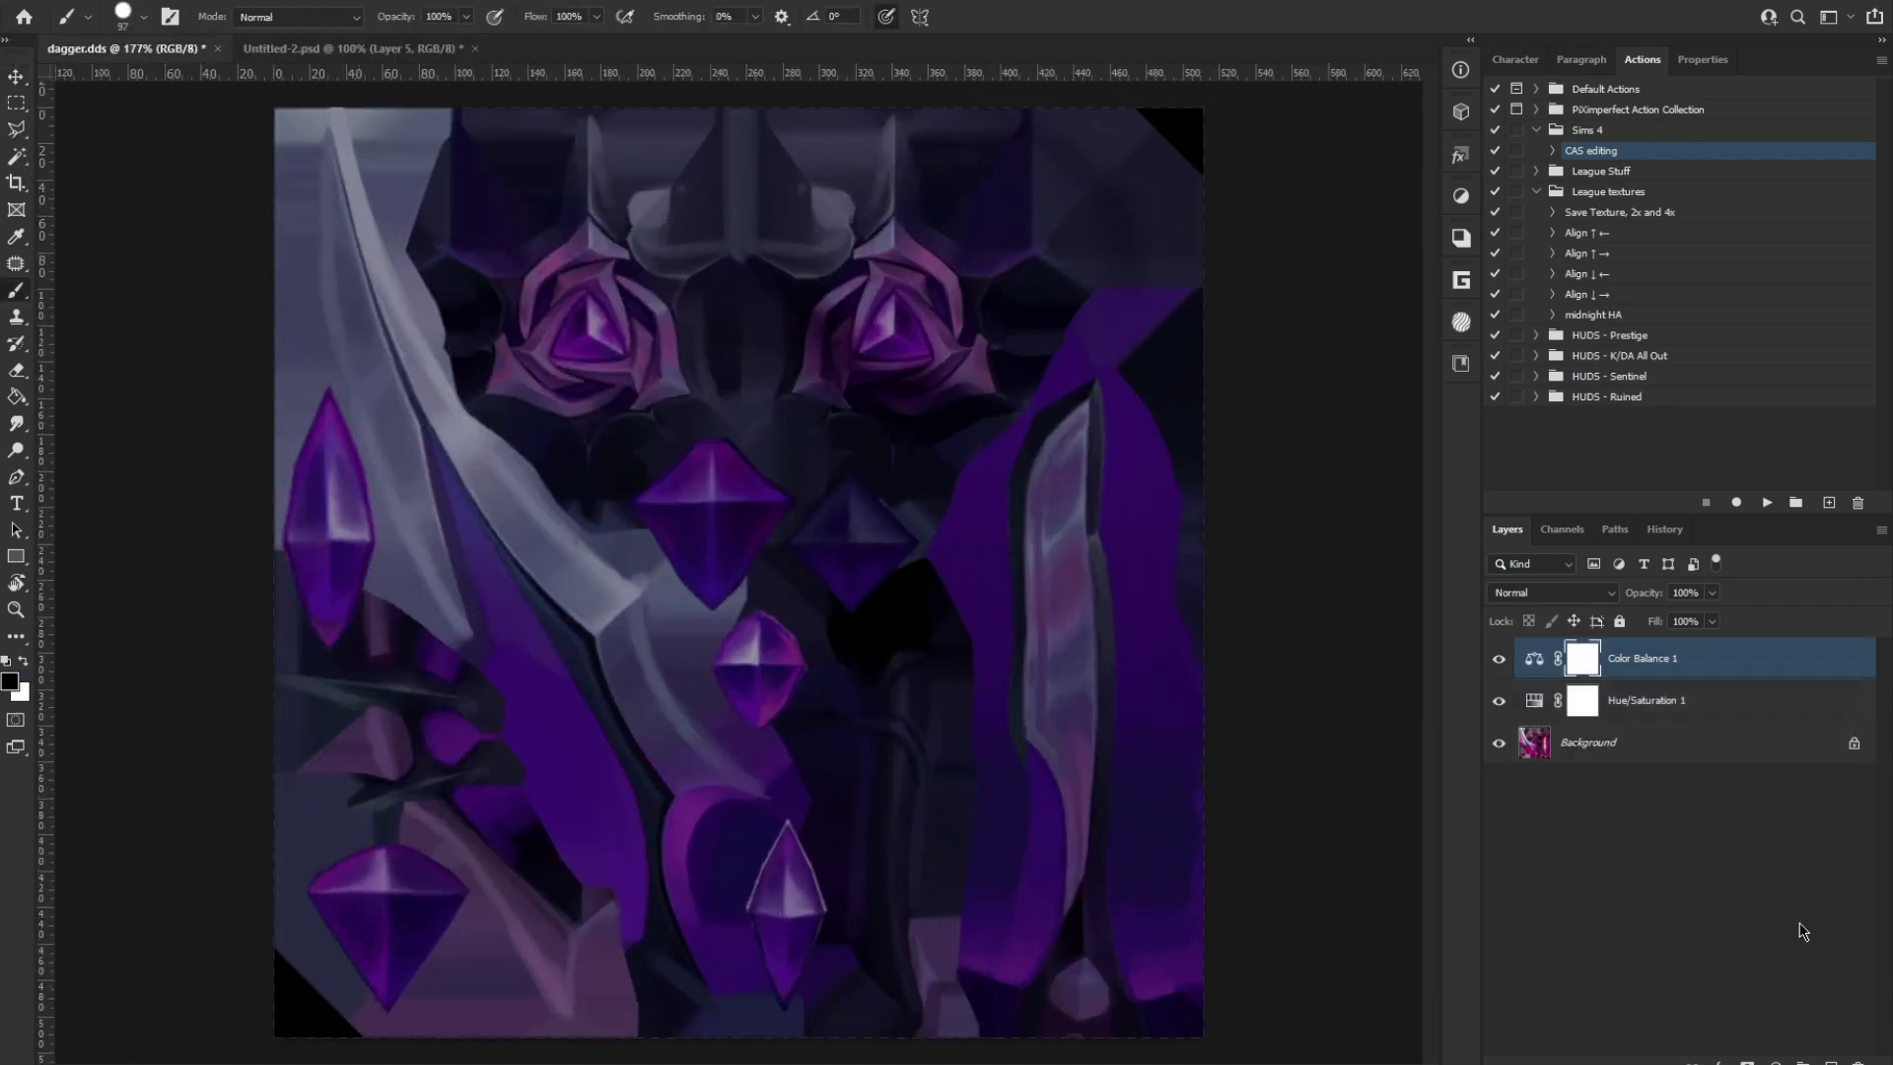
{"action": "left_click", "coordinate": [1830, 1061]}
{"action": "mouse_move", "coordinate": [366, 400]}
{"action": "right_mouse_down", "text": "alt"}
{"action": "mouse_move", "coordinate": [316, 401]}
{"action": "mouse_move", "coordinate": [331, 358]}
{"action": "right_mouse_up", "text": "alt"}
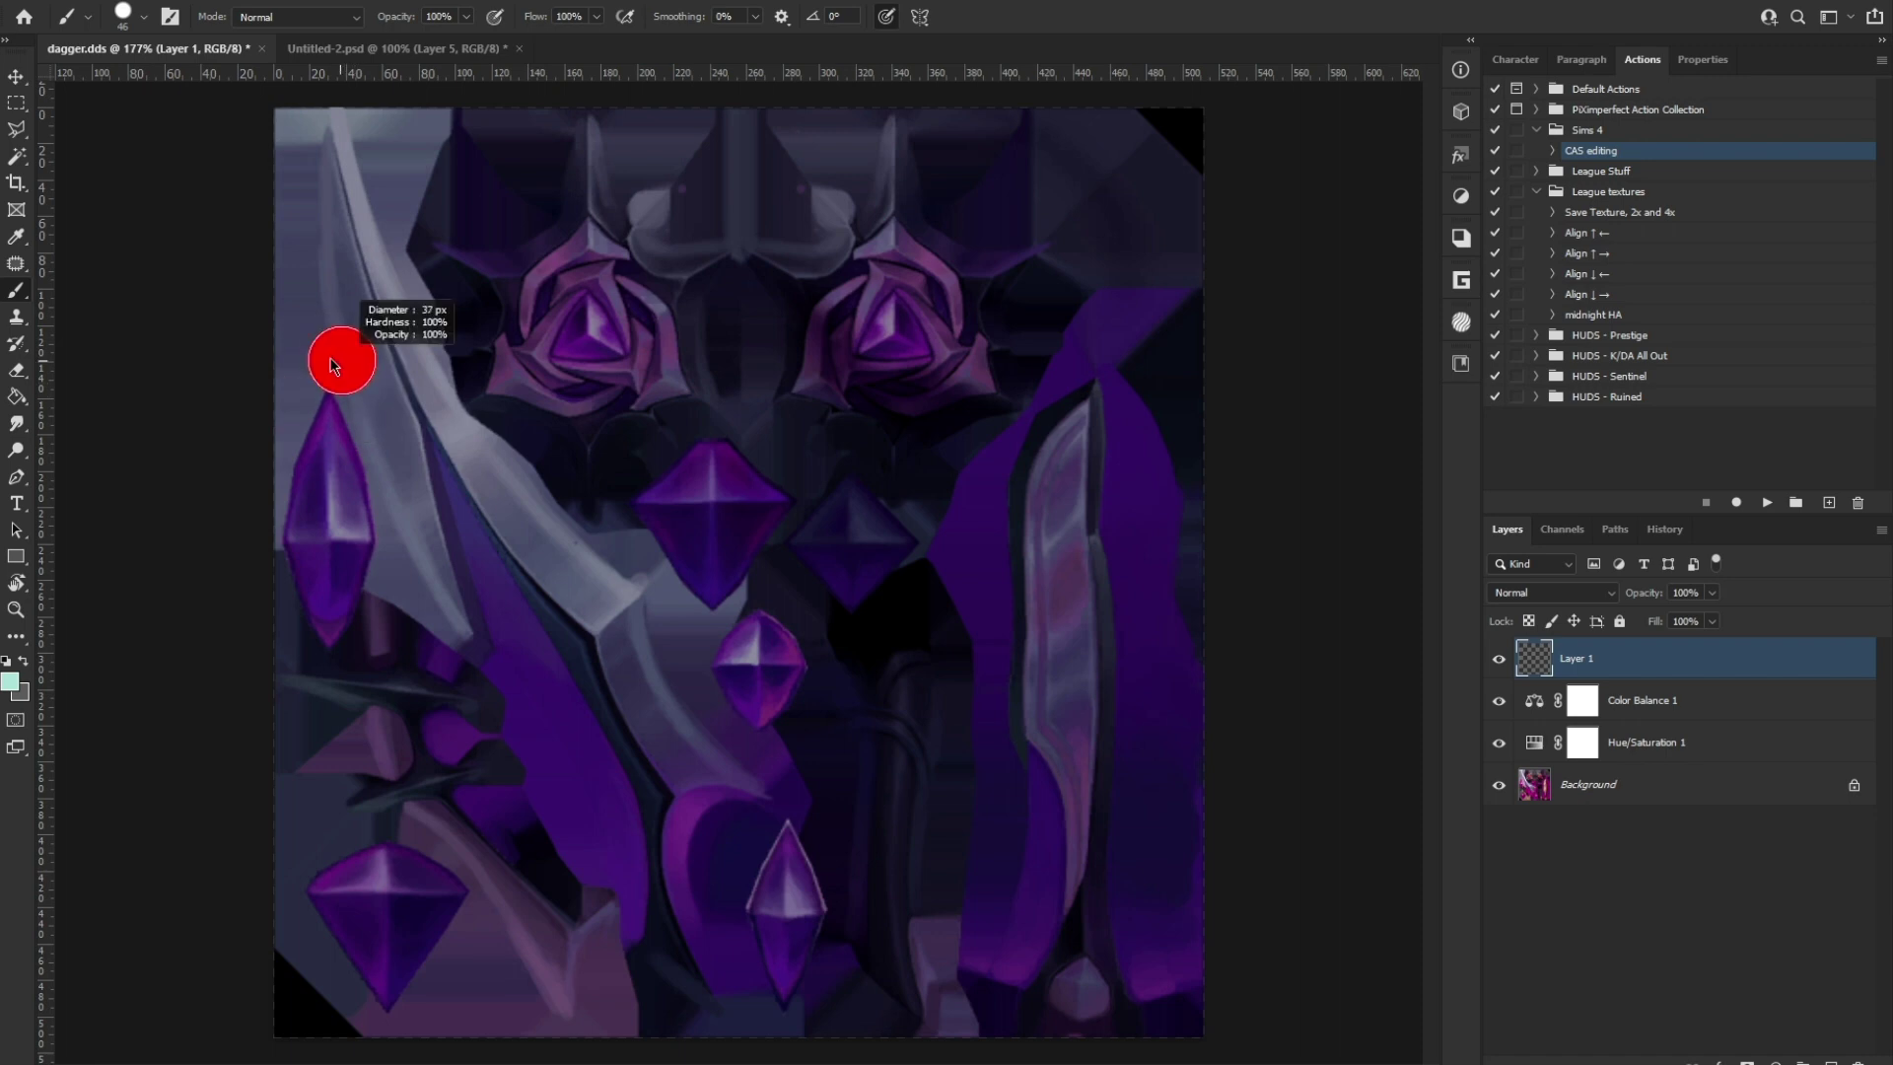
{"action": "mouse_move", "coordinate": [333, 366]}
{"action": "left_mouse_down"}
{"action": "mouse_move", "coordinate": [347, 359]}
{"action": "mouse_move", "coordinate": [291, 99]}
{"action": "mouse_move", "coordinate": [296, 359]}
{"action": "mouse_move", "coordinate": [264, 449]}
{"action": "left_mouse_up"}
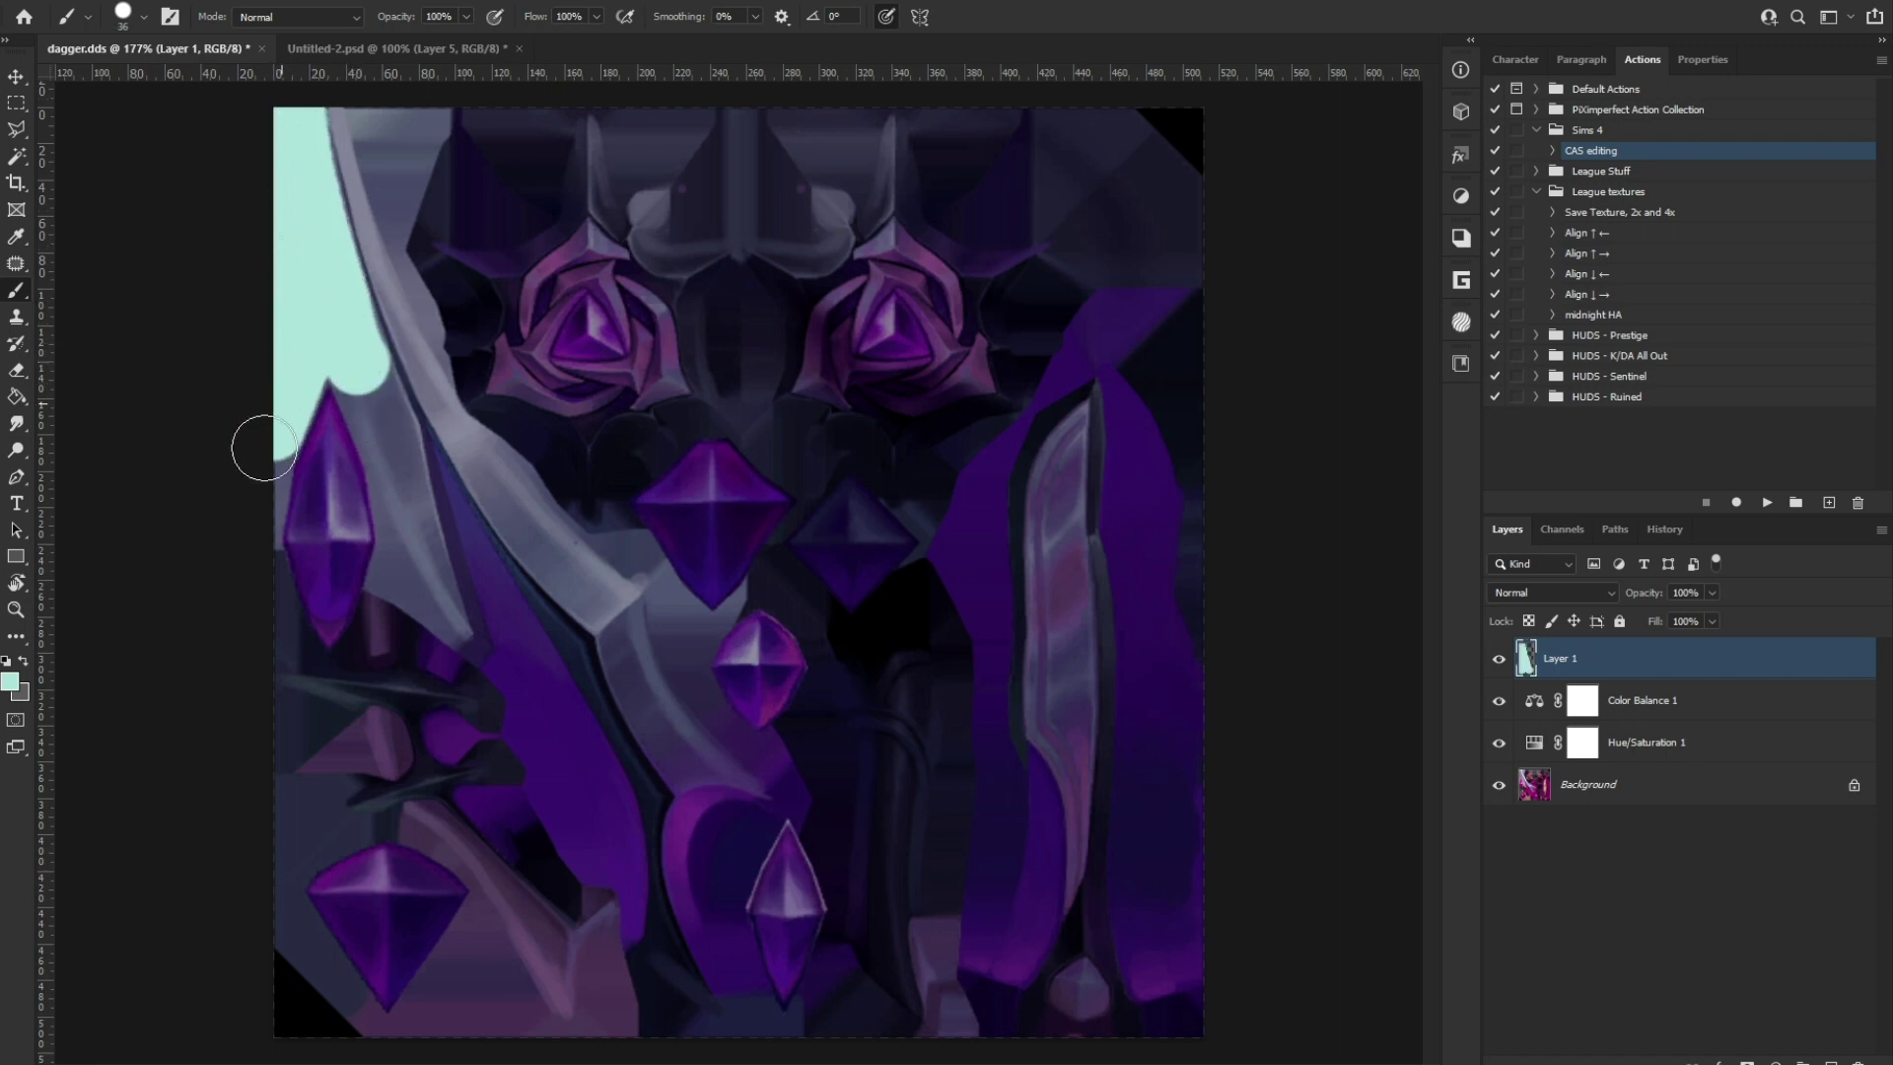
Step: Set Layer 1's blending mode to Overlay, matching the mint stroke layer in Untitled-2.psd
{"action": "left_click", "coordinate": [1543, 594]}
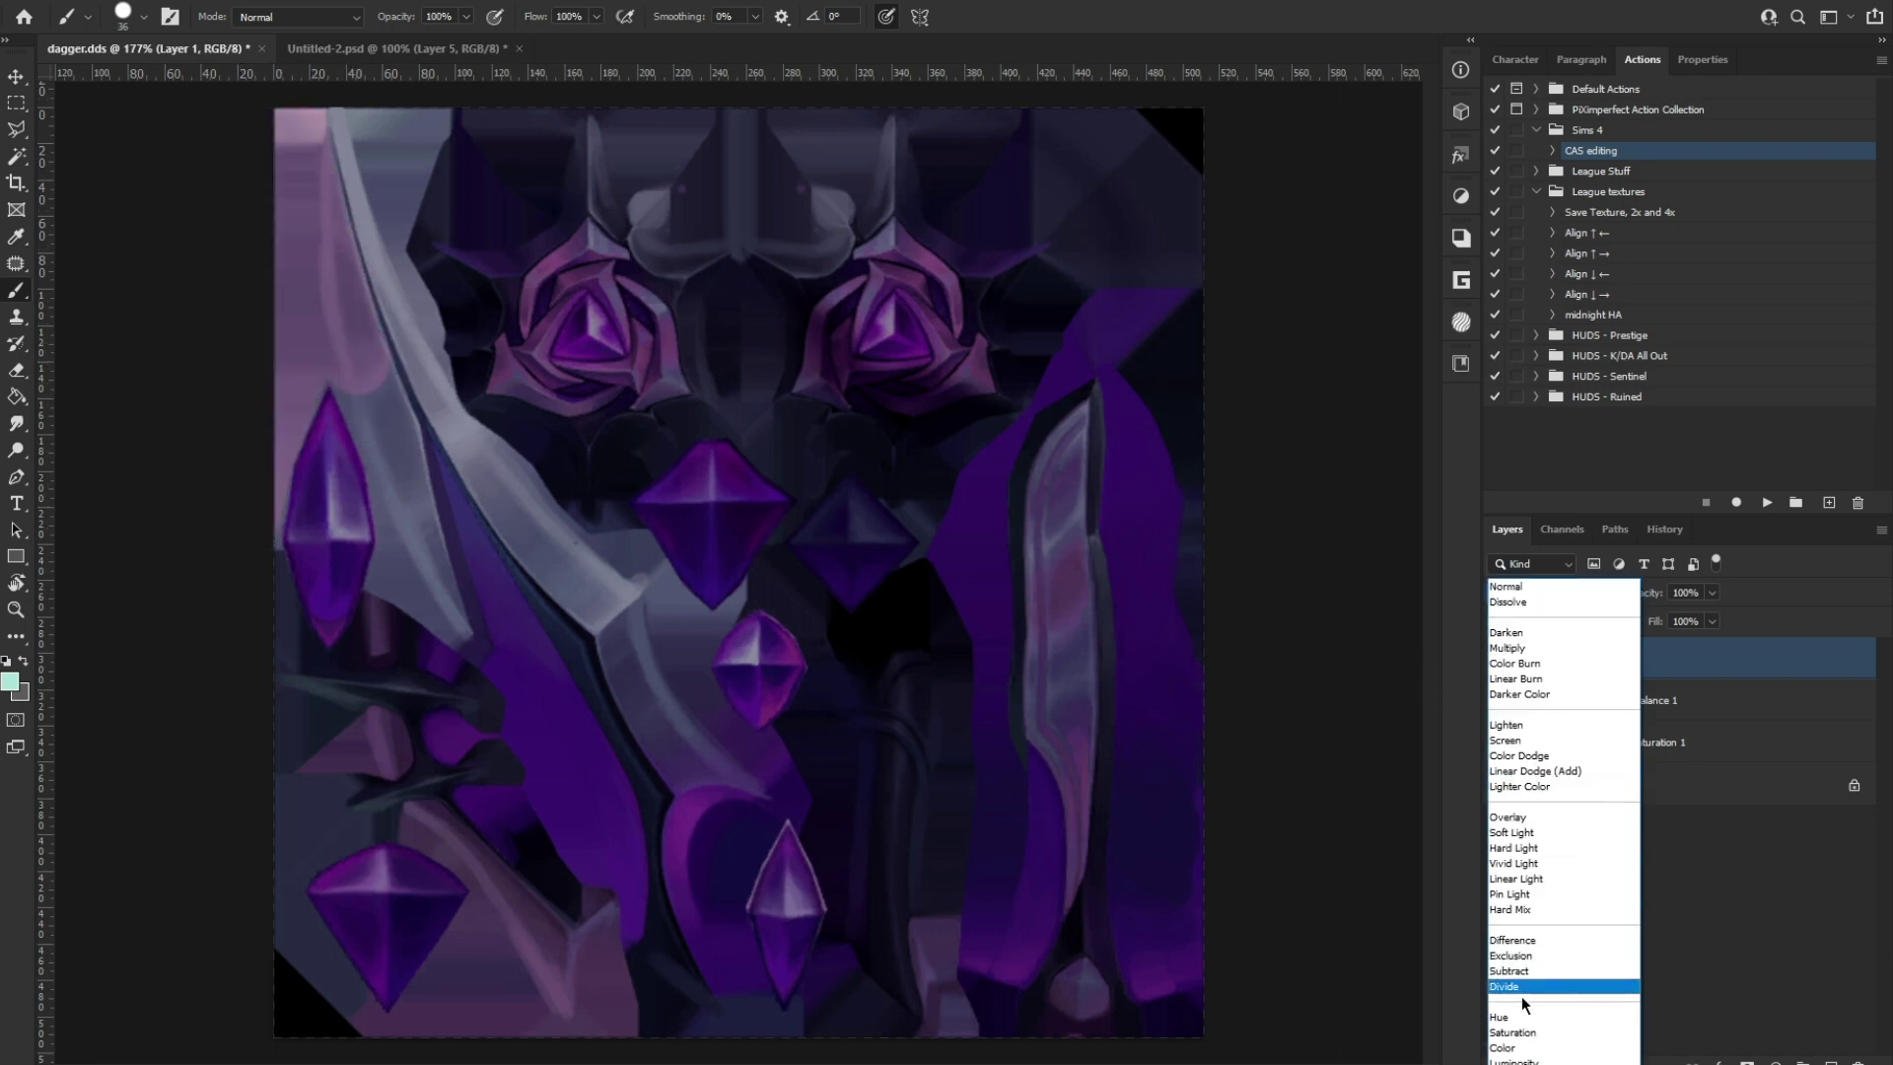
{"action": "left_click", "coordinate": [1513, 1050]}
{"action": "left_click", "coordinate": [402, 49]}
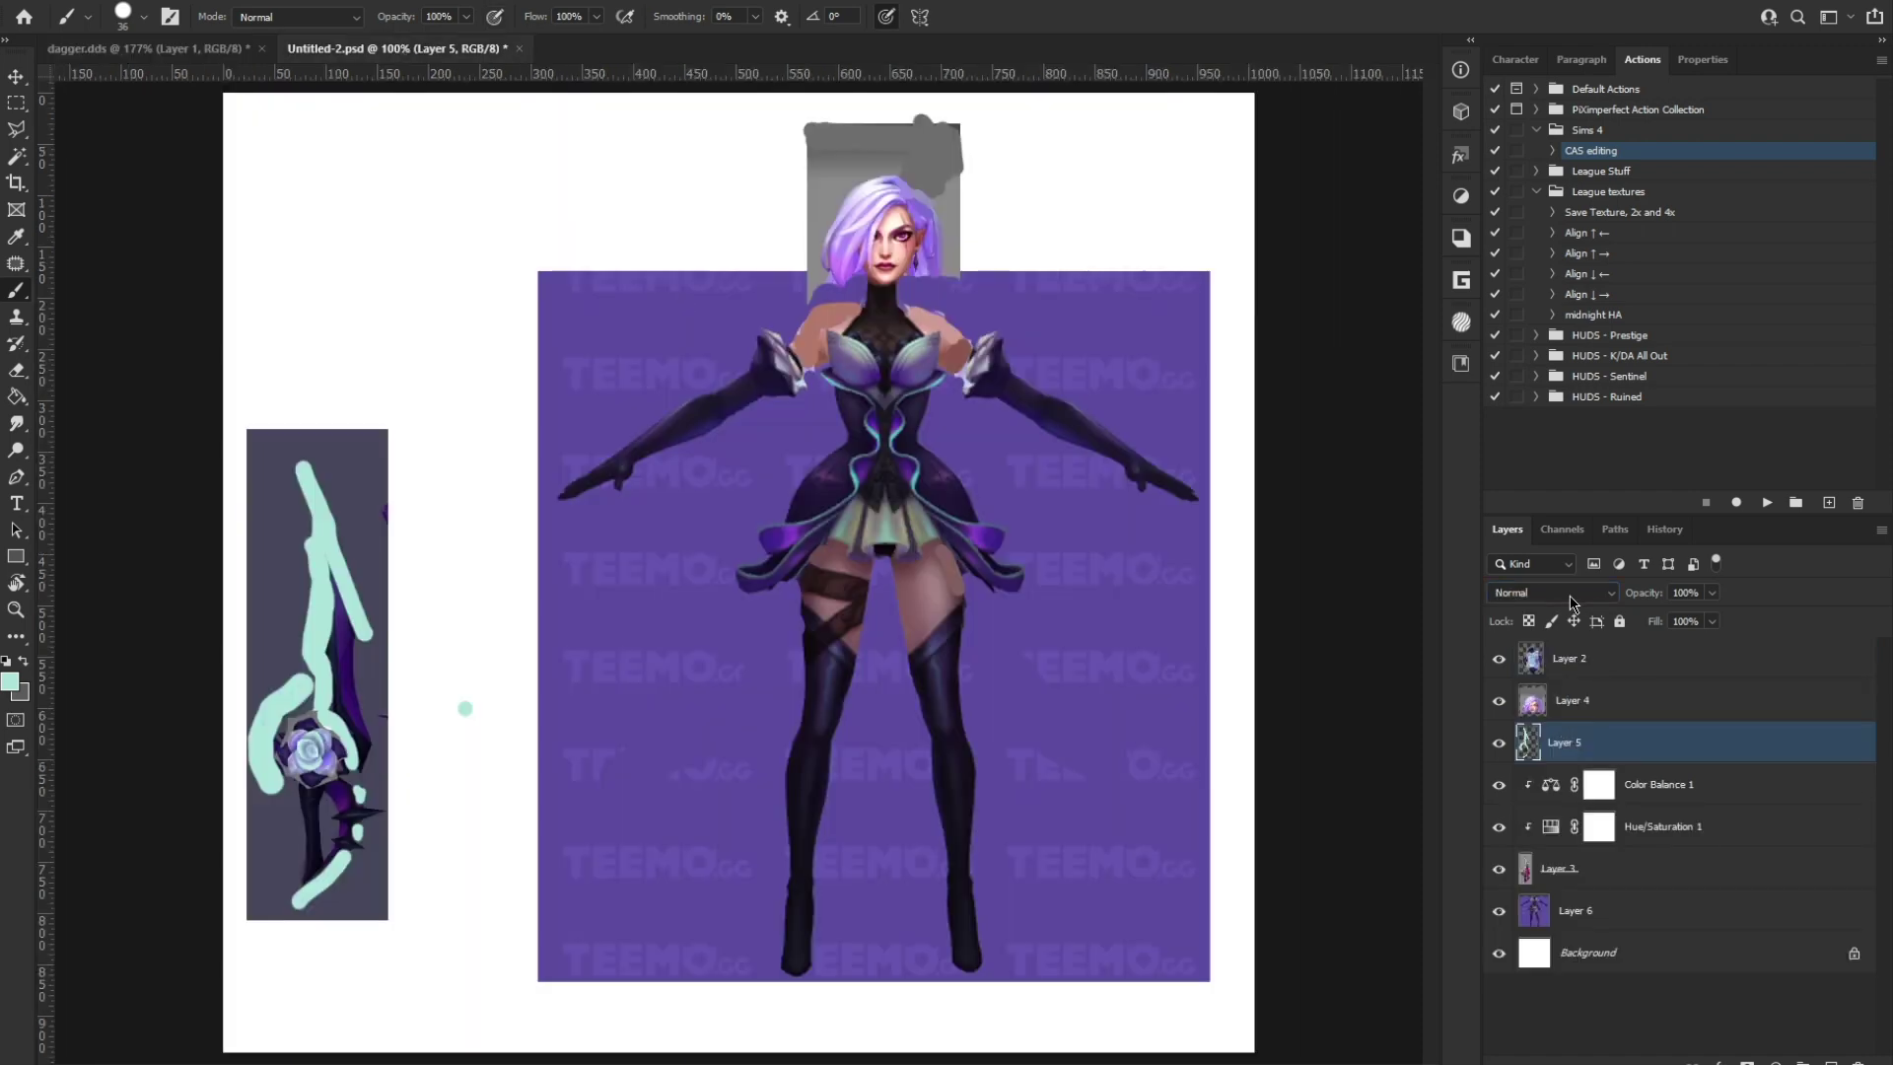
{"action": "left_click", "coordinate": [145, 49]}
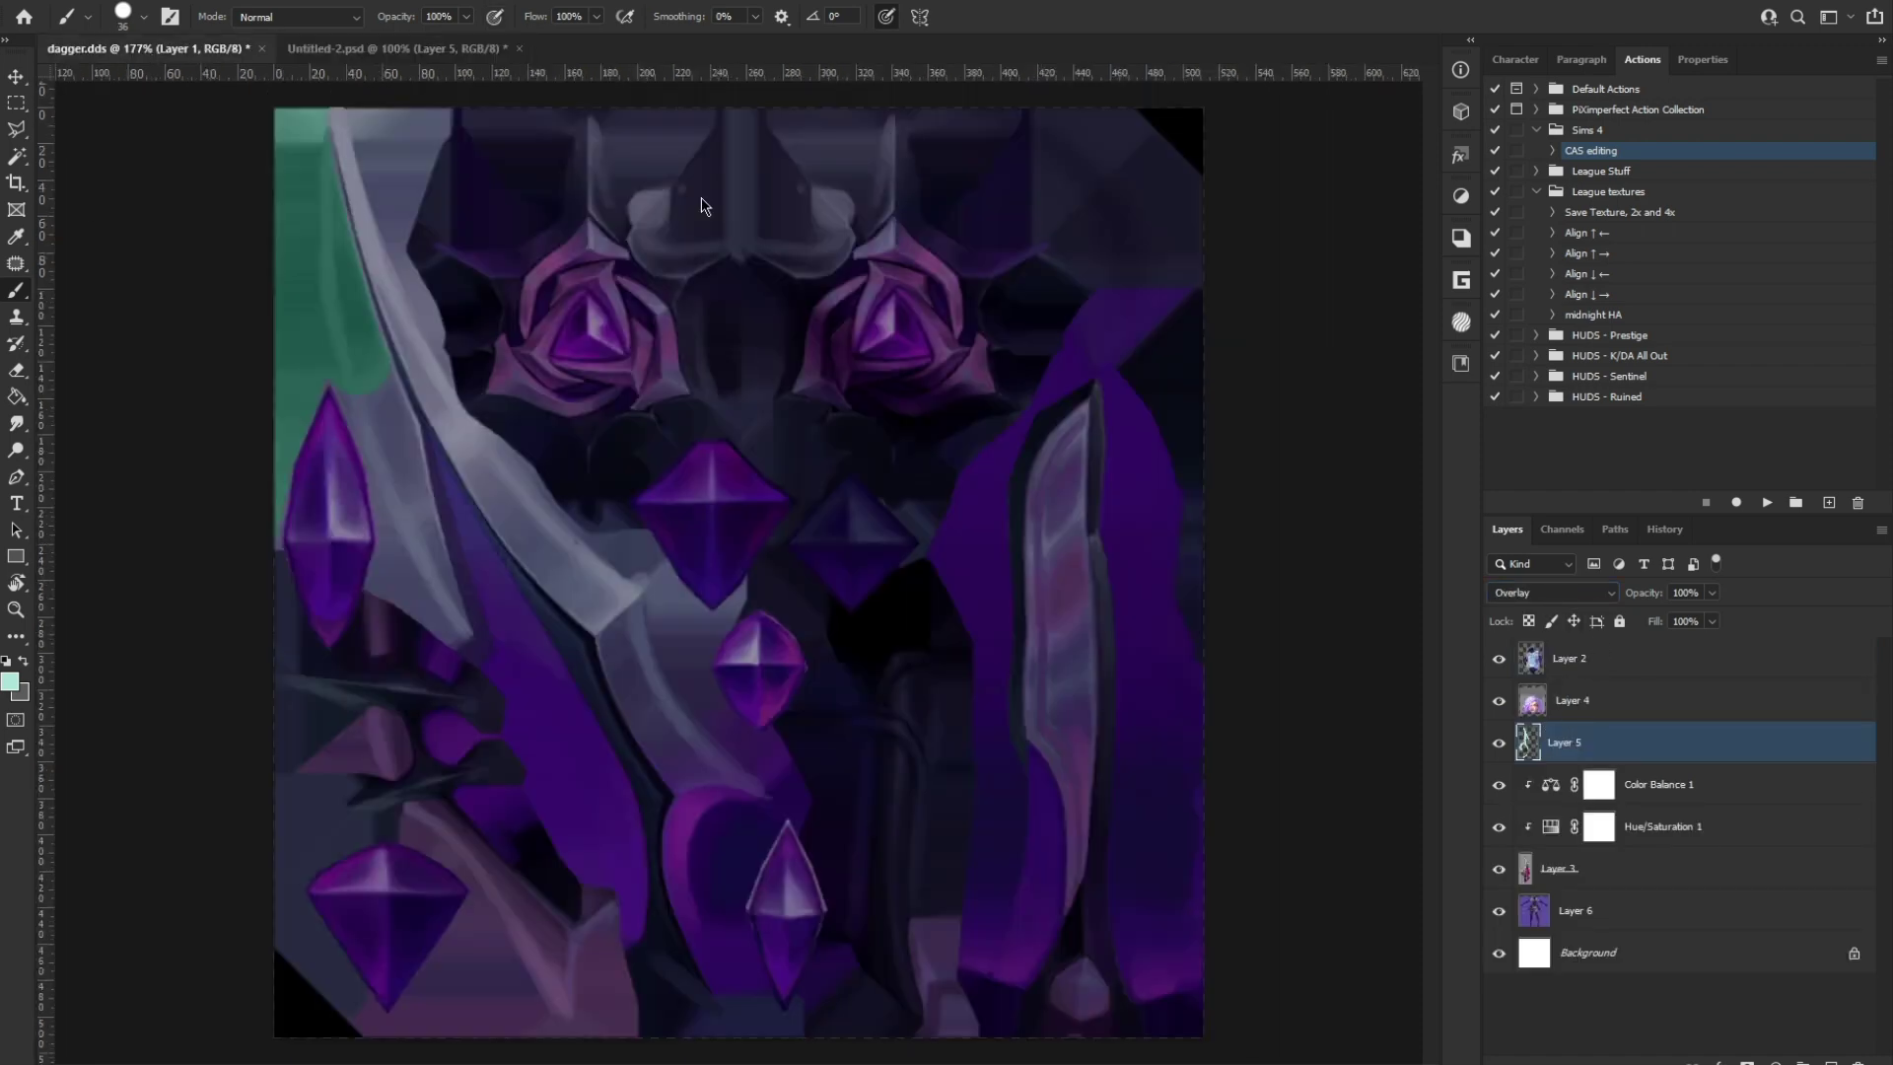
{"action": "left_click", "coordinate": [1530, 594]}
{"action": "left_click", "coordinate": [1508, 817]}
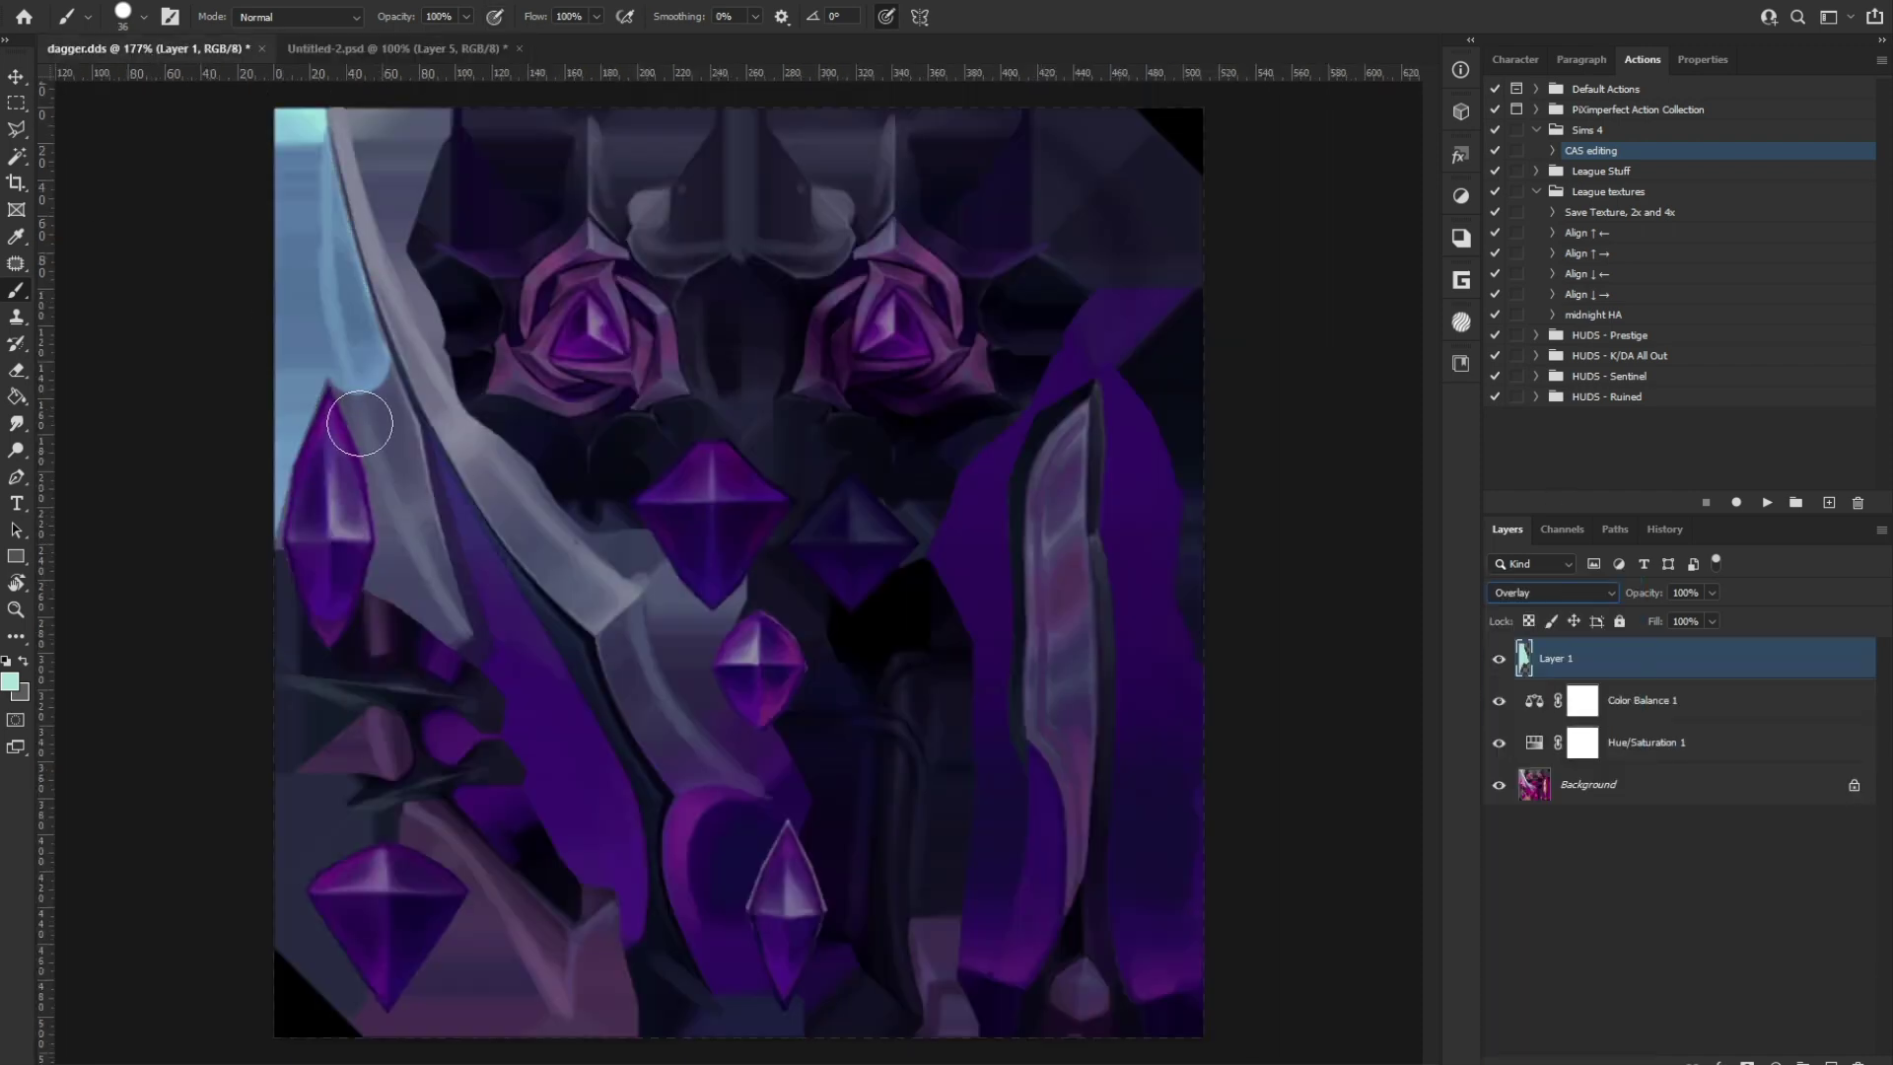
Step: Paint mint over the upper part of the large blade, covering both sides of its dark dividing line
{"action": "left_click", "coordinate": [379, 400]}
{"action": "left_click_drag", "start_coordinate": [360, 382], "coordinate": [357, 379]}
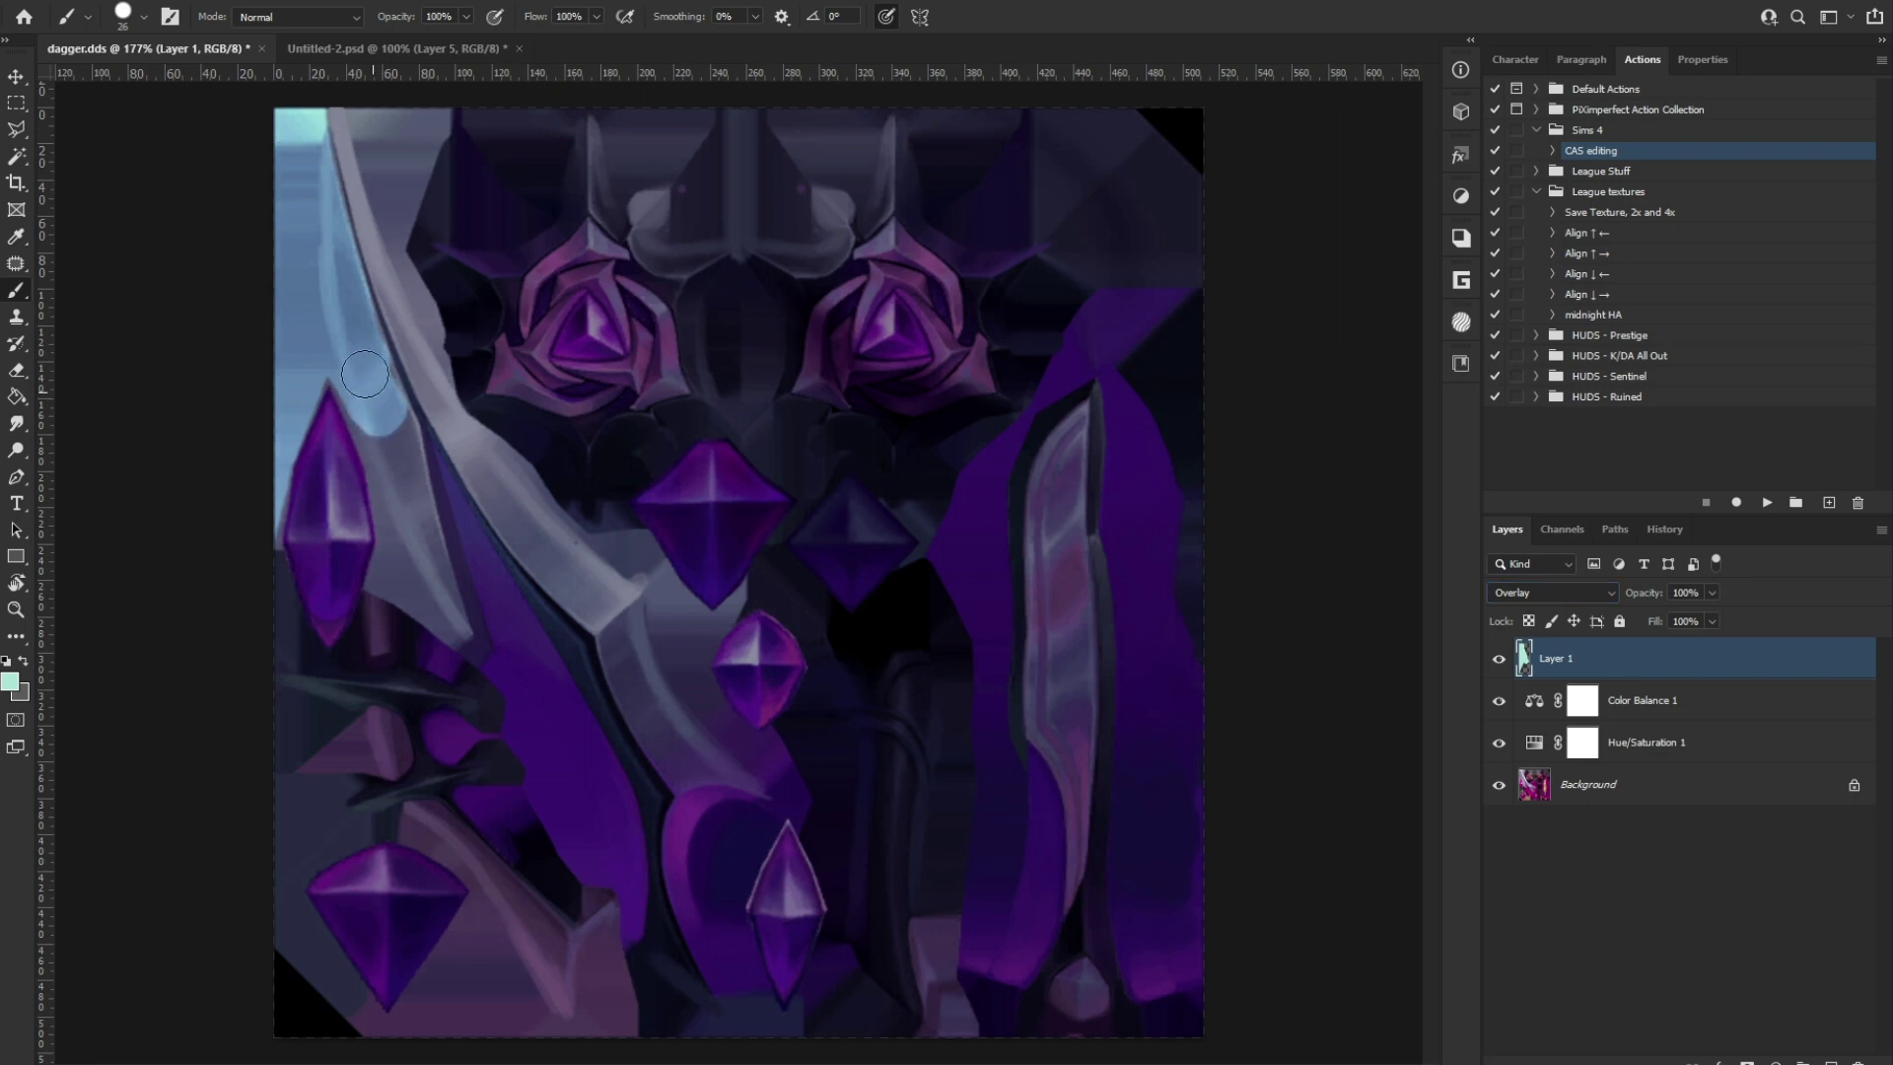
{"action": "scroll", "coordinate": [365, 374], "scroll_direction": "up", "scroll_amount": 5, "text": "alt"}
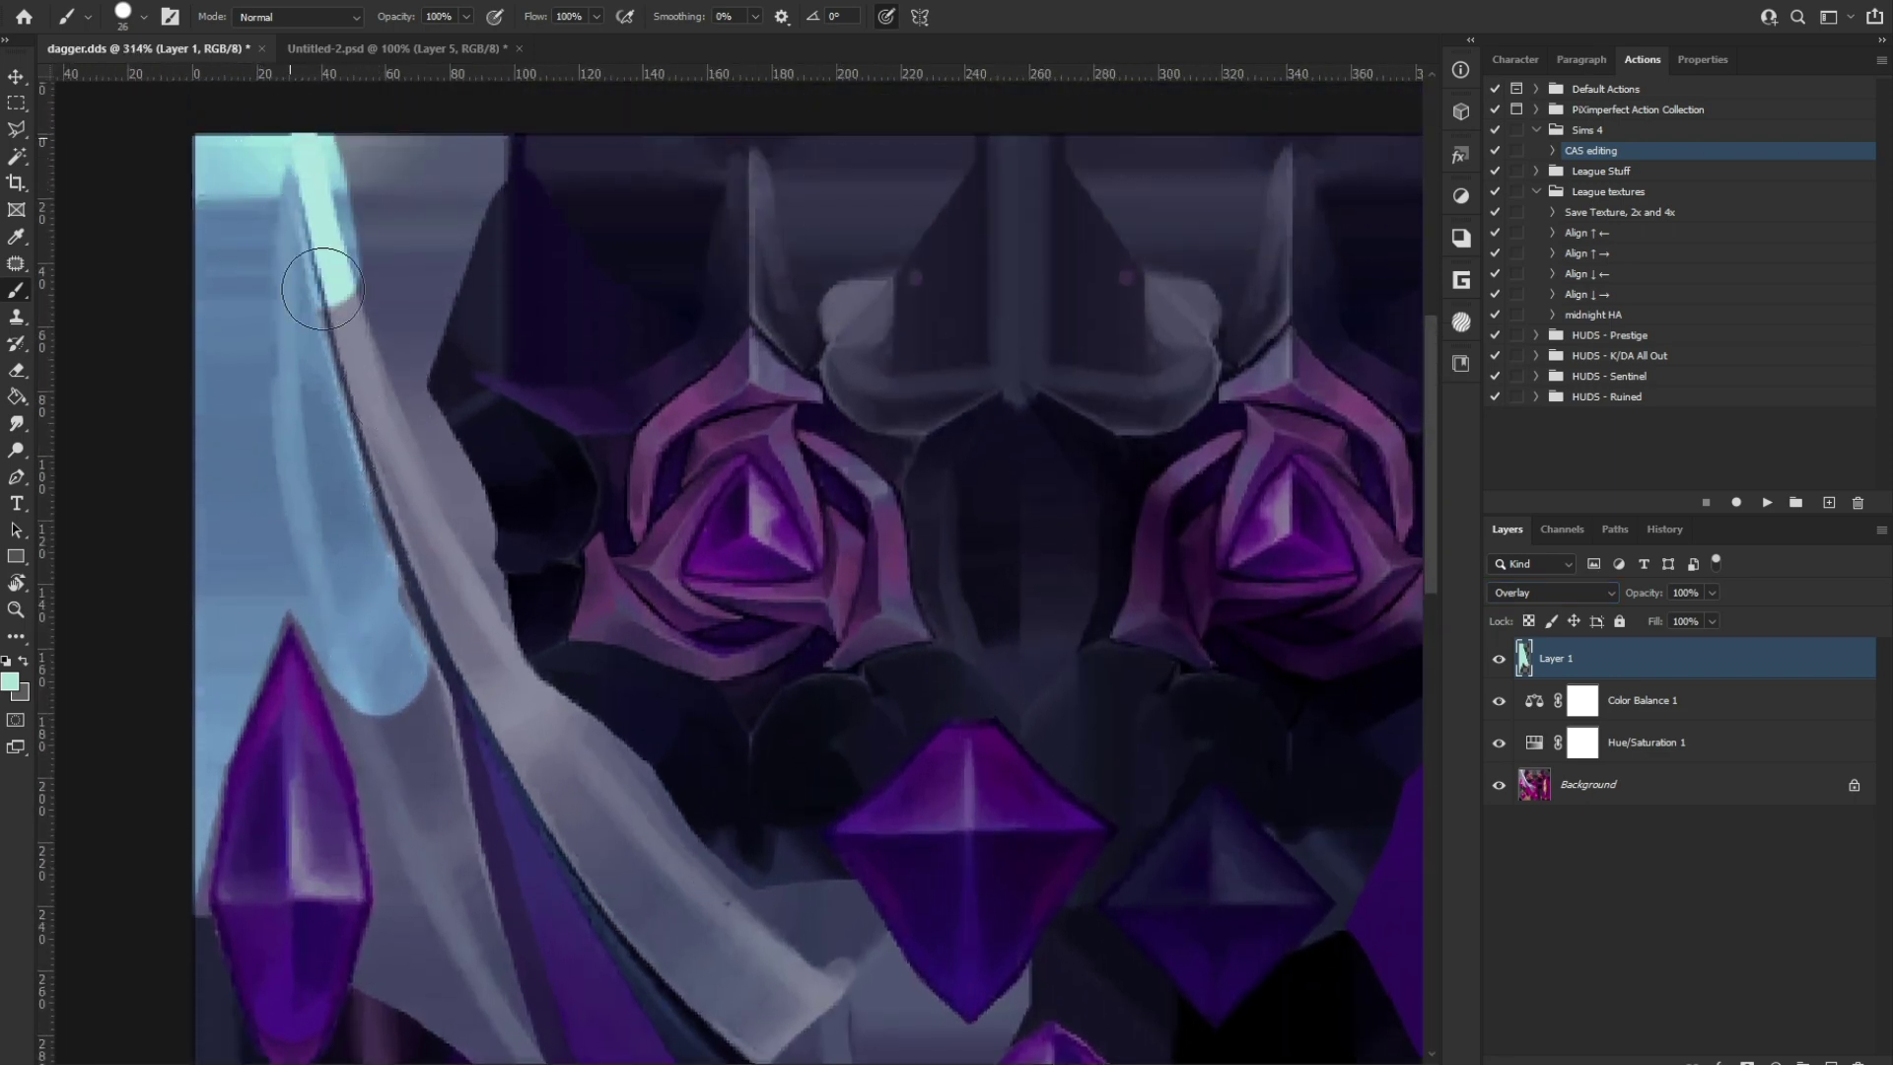
{"action": "mouse_move", "coordinate": [322, 289]}
{"action": "left_mouse_down"}
{"action": "mouse_move", "coordinate": [404, 167]}
{"action": "mouse_move", "coordinate": [365, 399]}
{"action": "left_mouse_up"}
{"action": "mouse_move", "coordinate": [394, 493]}
{"action": "left_mouse_down"}
{"action": "mouse_move", "coordinate": [389, 422]}
{"action": "mouse_move", "coordinate": [435, 541]}
{"action": "mouse_move", "coordinate": [372, 664]}
{"action": "mouse_move", "coordinate": [392, 695]}
{"action": "left_mouse_up"}
Step: Extend the mint paint down the blade strip beside the tall purple crystal to its pointed lower end
{"action": "scroll", "coordinate": [396, 701], "scroll_direction": "down", "scroll_amount": 2}
{"action": "scroll", "coordinate": [395, 701], "scroll_direction": "down", "scroll_amount": 7}
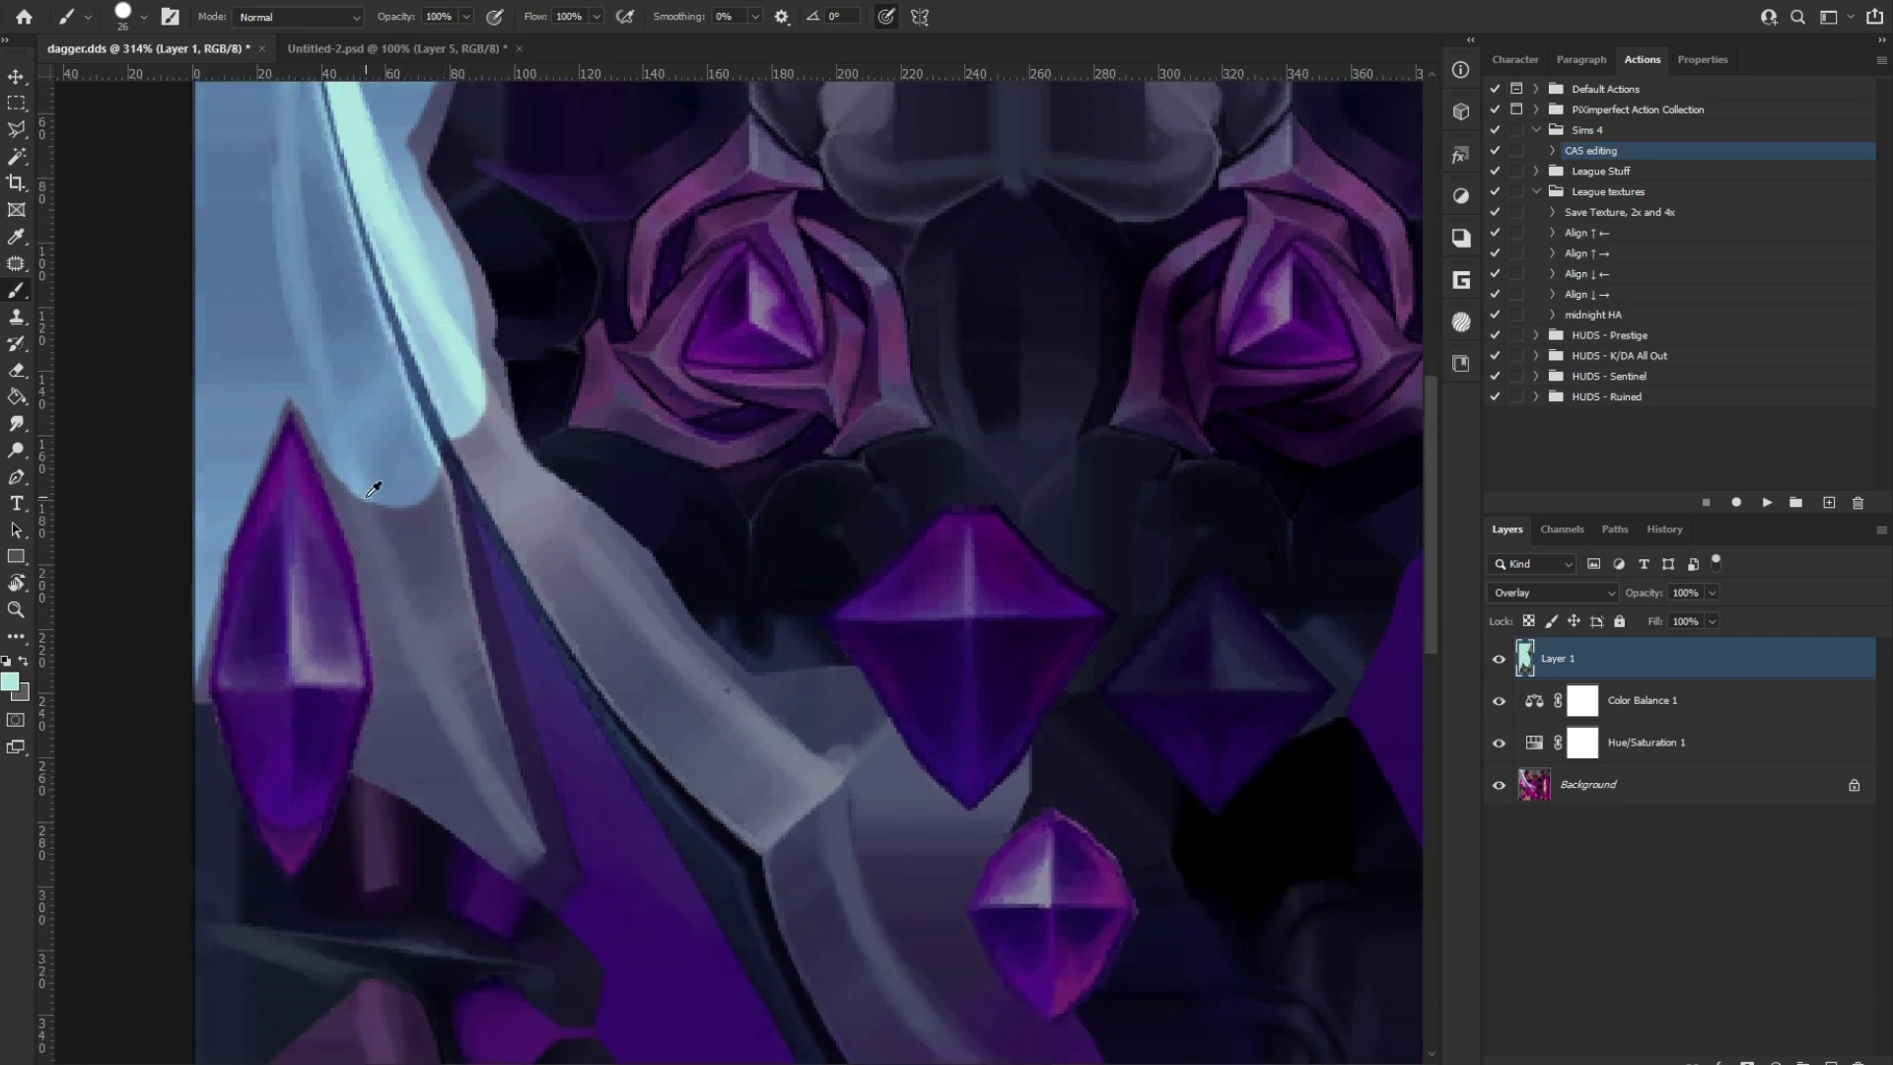
{"action": "mouse_move", "coordinate": [351, 454]}
{"action": "left_mouse_down"}
{"action": "mouse_move", "coordinate": [409, 748]}
{"action": "mouse_move", "coordinate": [503, 837]}
{"action": "left_mouse_up"}
{"action": "right_click_drag", "start_coordinate": [502, 838], "coordinate": [499, 838], "text": "alt"}
{"action": "mouse_move", "coordinate": [532, 846]}
{"action": "left_mouse_down"}
{"action": "mouse_move", "coordinate": [455, 704]}
{"action": "mouse_move", "coordinate": [419, 499]}
{"action": "left_mouse_up"}
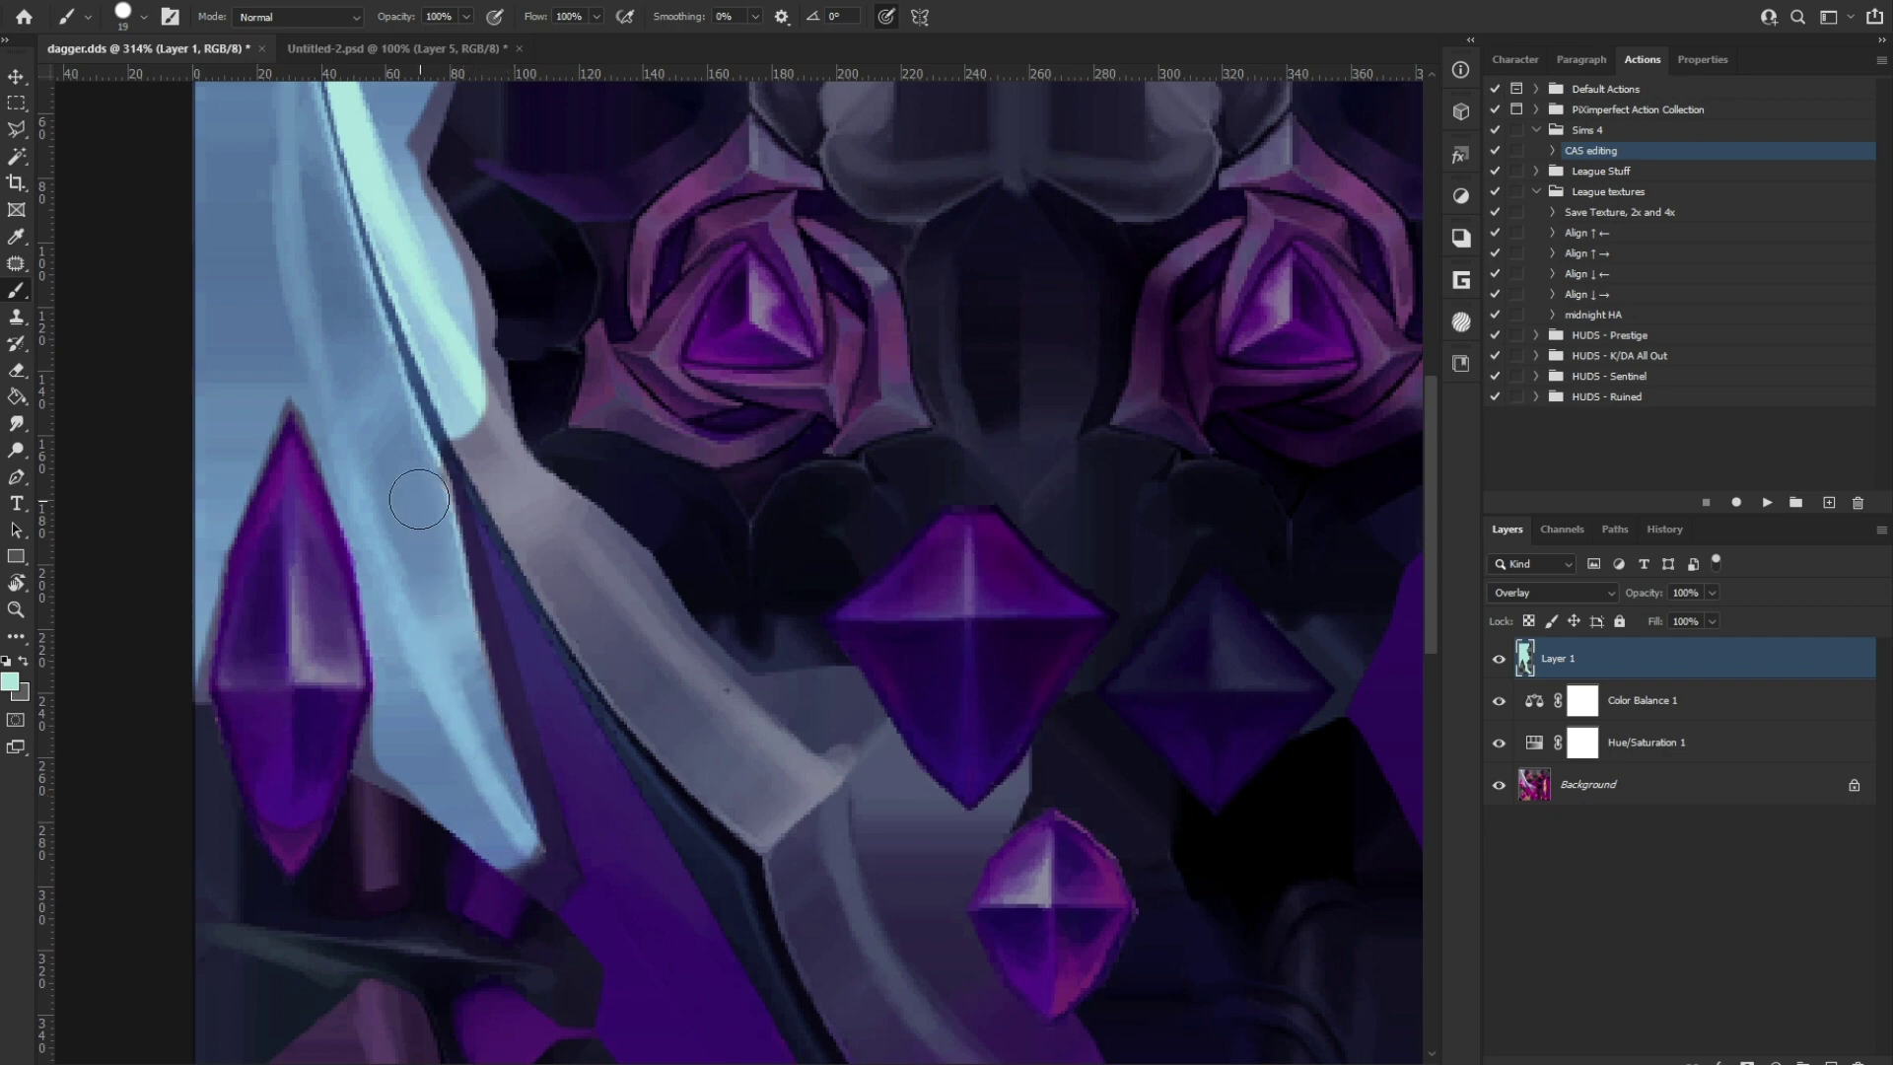
Step: Paint mint along the curved main blade strip from its upper part down to the notched end
{"action": "right_click_drag", "start_coordinate": [469, 386], "coordinate": [467, 415], "text": "alt"}
{"action": "mouse_move", "coordinate": [472, 435]}
{"action": "left_mouse_down"}
{"action": "mouse_move", "coordinate": [641, 695]}
{"action": "mouse_move", "coordinate": [754, 808]}
{"action": "mouse_move", "coordinate": [800, 816]}
{"action": "left_mouse_up"}
{"action": "right_click_drag", "start_coordinate": [800, 816], "coordinate": [800, 816], "text": "alt"}
{"action": "left_click_drag", "start_coordinate": [800, 817], "coordinate": [554, 508]}
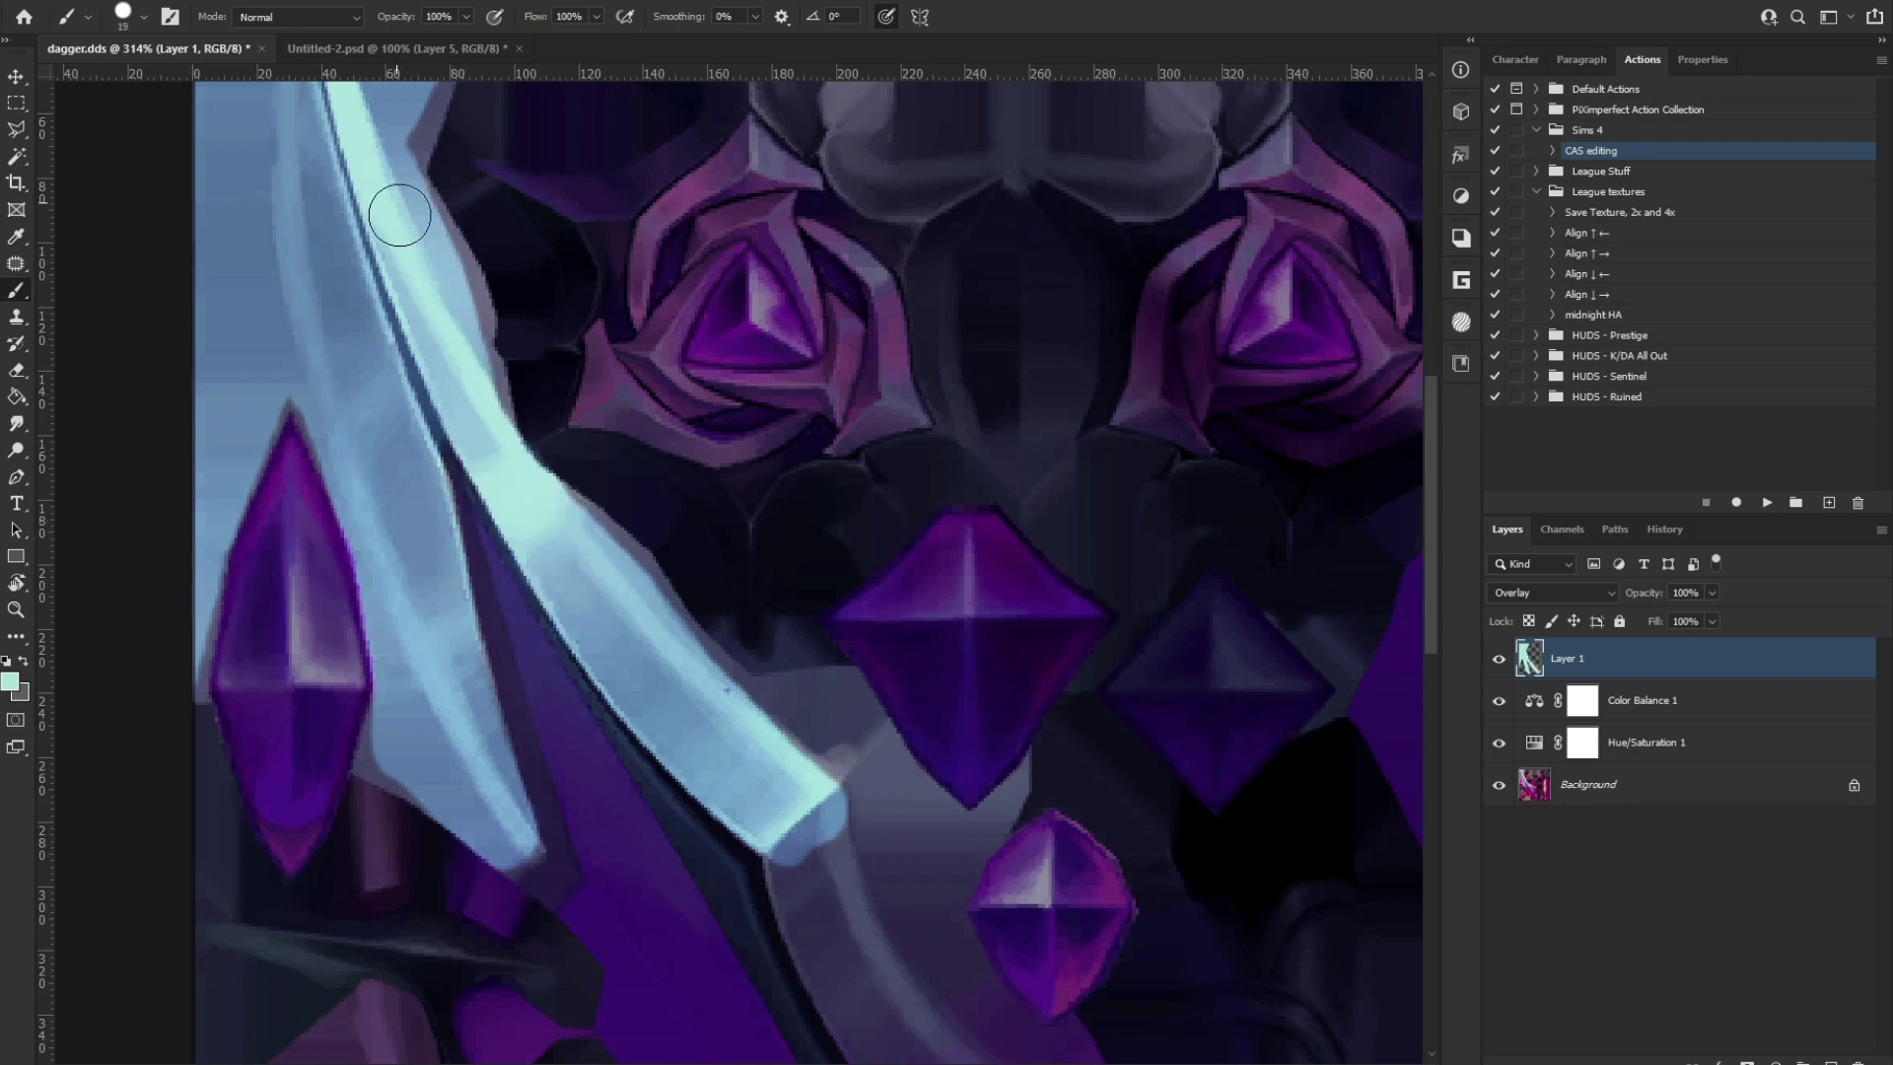
Step: Clean up the mint along the dark dividing line between the two blade strips with a small eraser and brush
{"action": "scroll", "coordinate": [560, 530], "scroll_direction": "down", "scroll_amount": 1}
{"action": "key", "text": "e"}
{"action": "right_click_drag", "start_coordinate": [430, 400], "coordinate": [432, 418], "text": "alt"}
{"action": "key", "text": "b"}
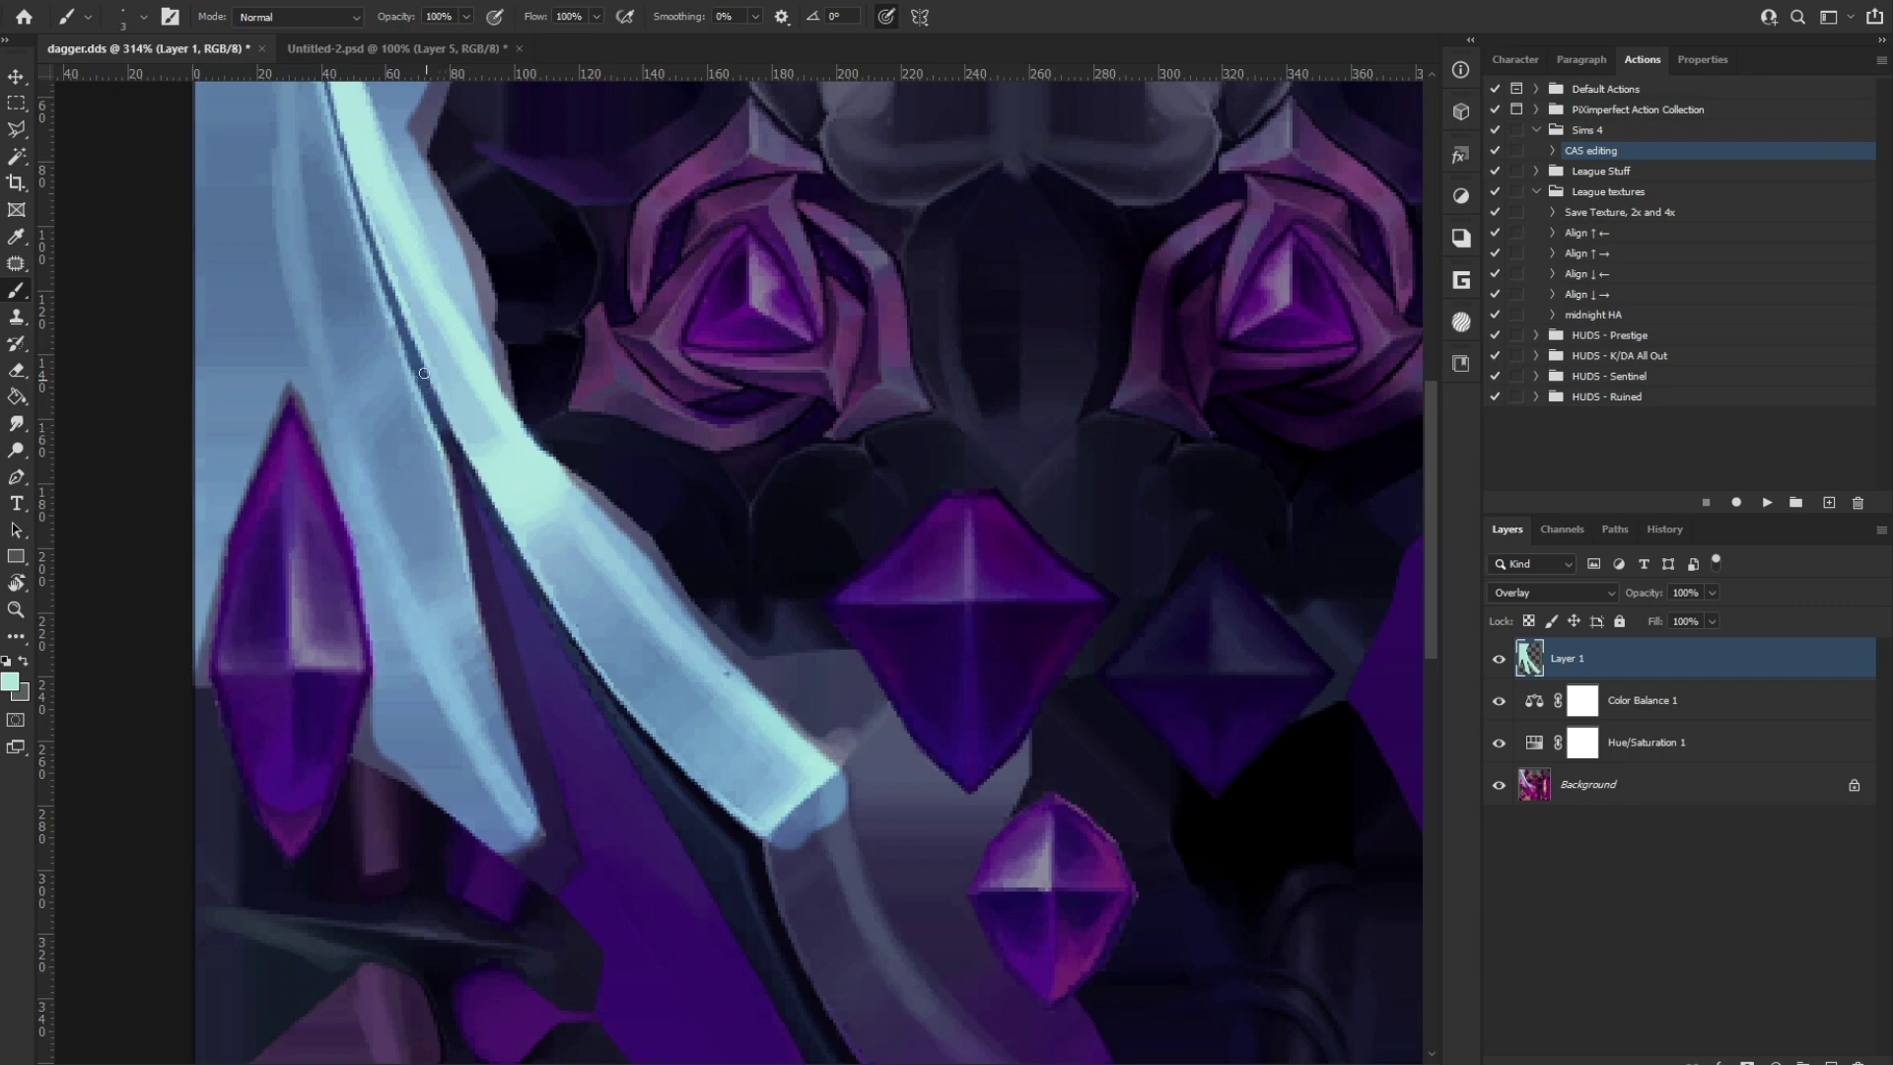
{"action": "key", "text": "e"}
{"action": "mouse_move", "coordinate": [428, 441]}
{"action": "right_mouse_down", "text": "alt"}
{"action": "mouse_move", "coordinate": [463, 441]}
{"action": "mouse_move", "coordinate": [433, 442]}
{"action": "right_mouse_up", "text": "alt"}
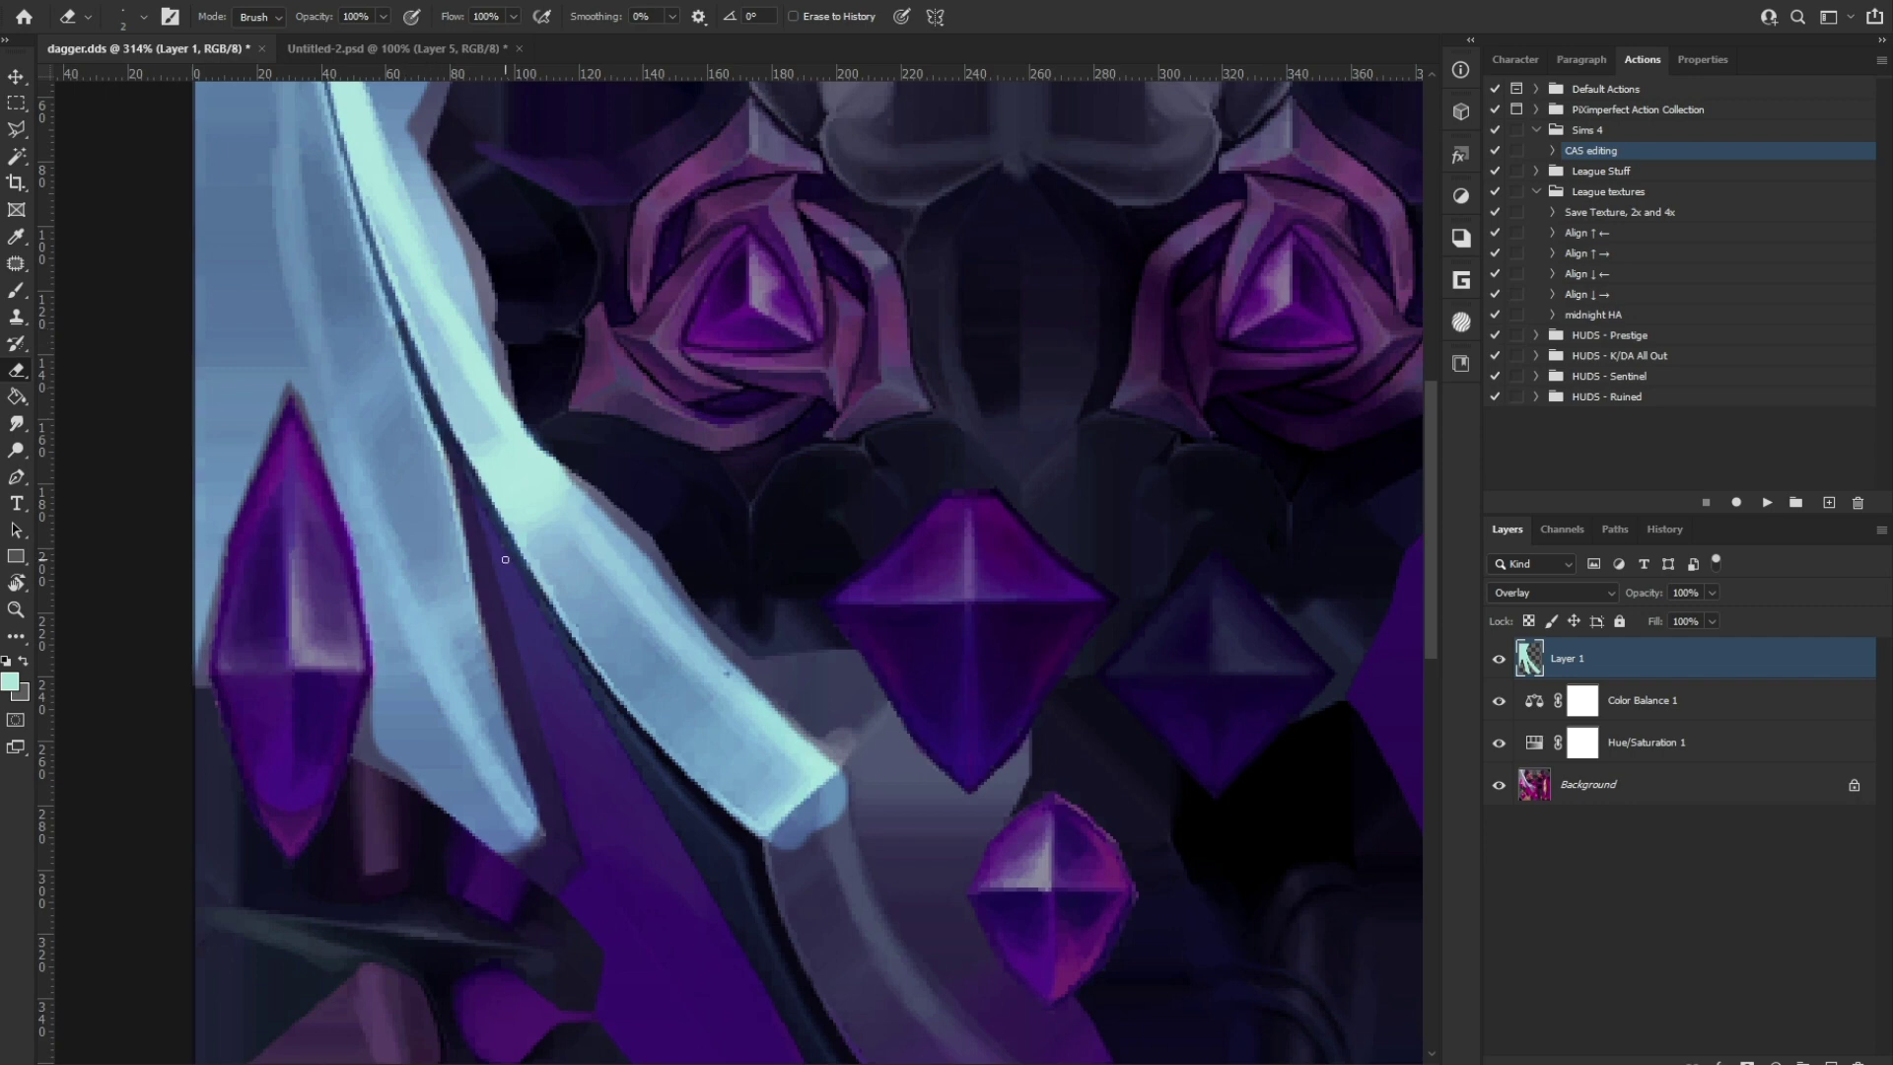
Step: Paint mint over the notched blade end and the curved section below it, down to the purple area
{"action": "key", "text": "b"}
{"action": "scroll", "coordinate": [814, 408], "scroll_direction": "down", "scroll_amount": 4}
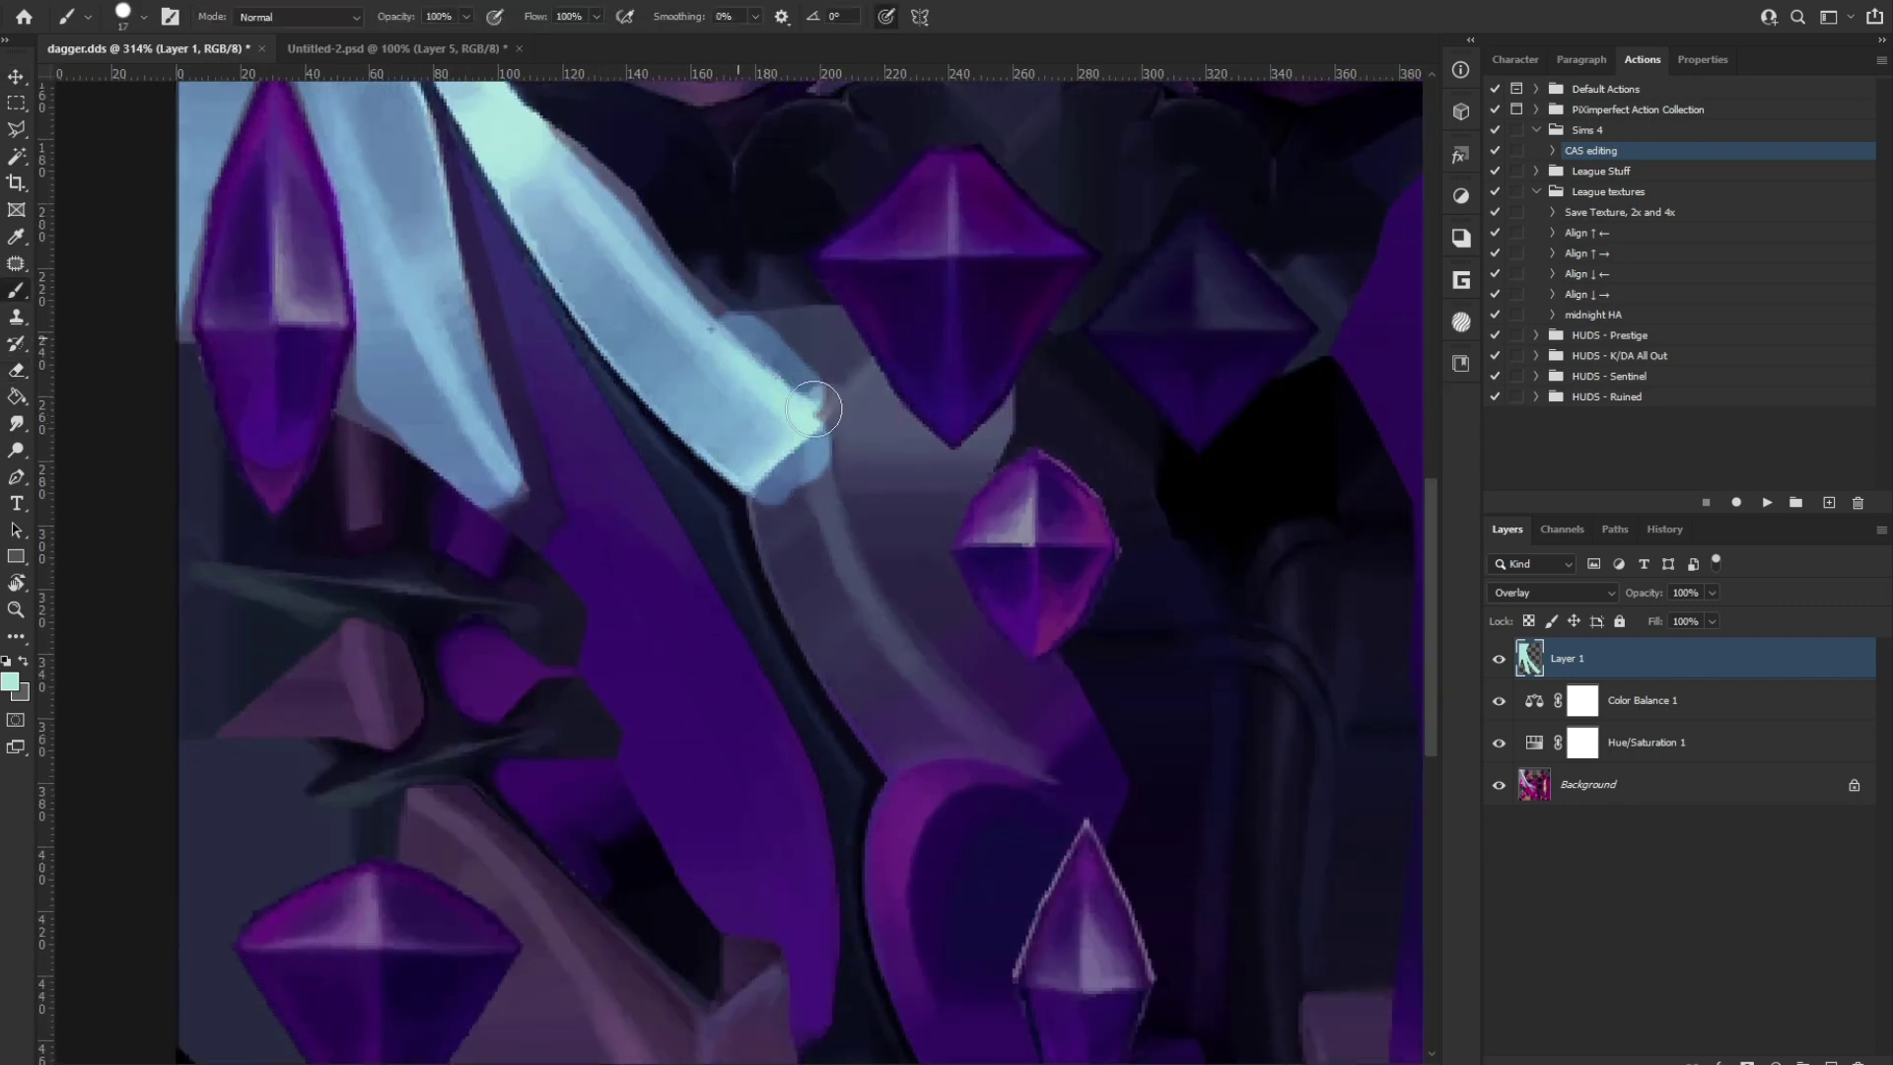
{"action": "left_click_drag", "start_coordinate": [813, 408], "coordinate": [830, 368]}
{"action": "right_click_drag", "start_coordinate": [837, 467], "coordinate": [861, 477], "text": "alt"}
{"action": "mouse_move", "coordinate": [842, 389]}
{"action": "left_mouse_down"}
{"action": "mouse_move", "coordinate": [893, 579]}
{"action": "mouse_move", "coordinate": [796, 495]}
{"action": "left_mouse_up"}
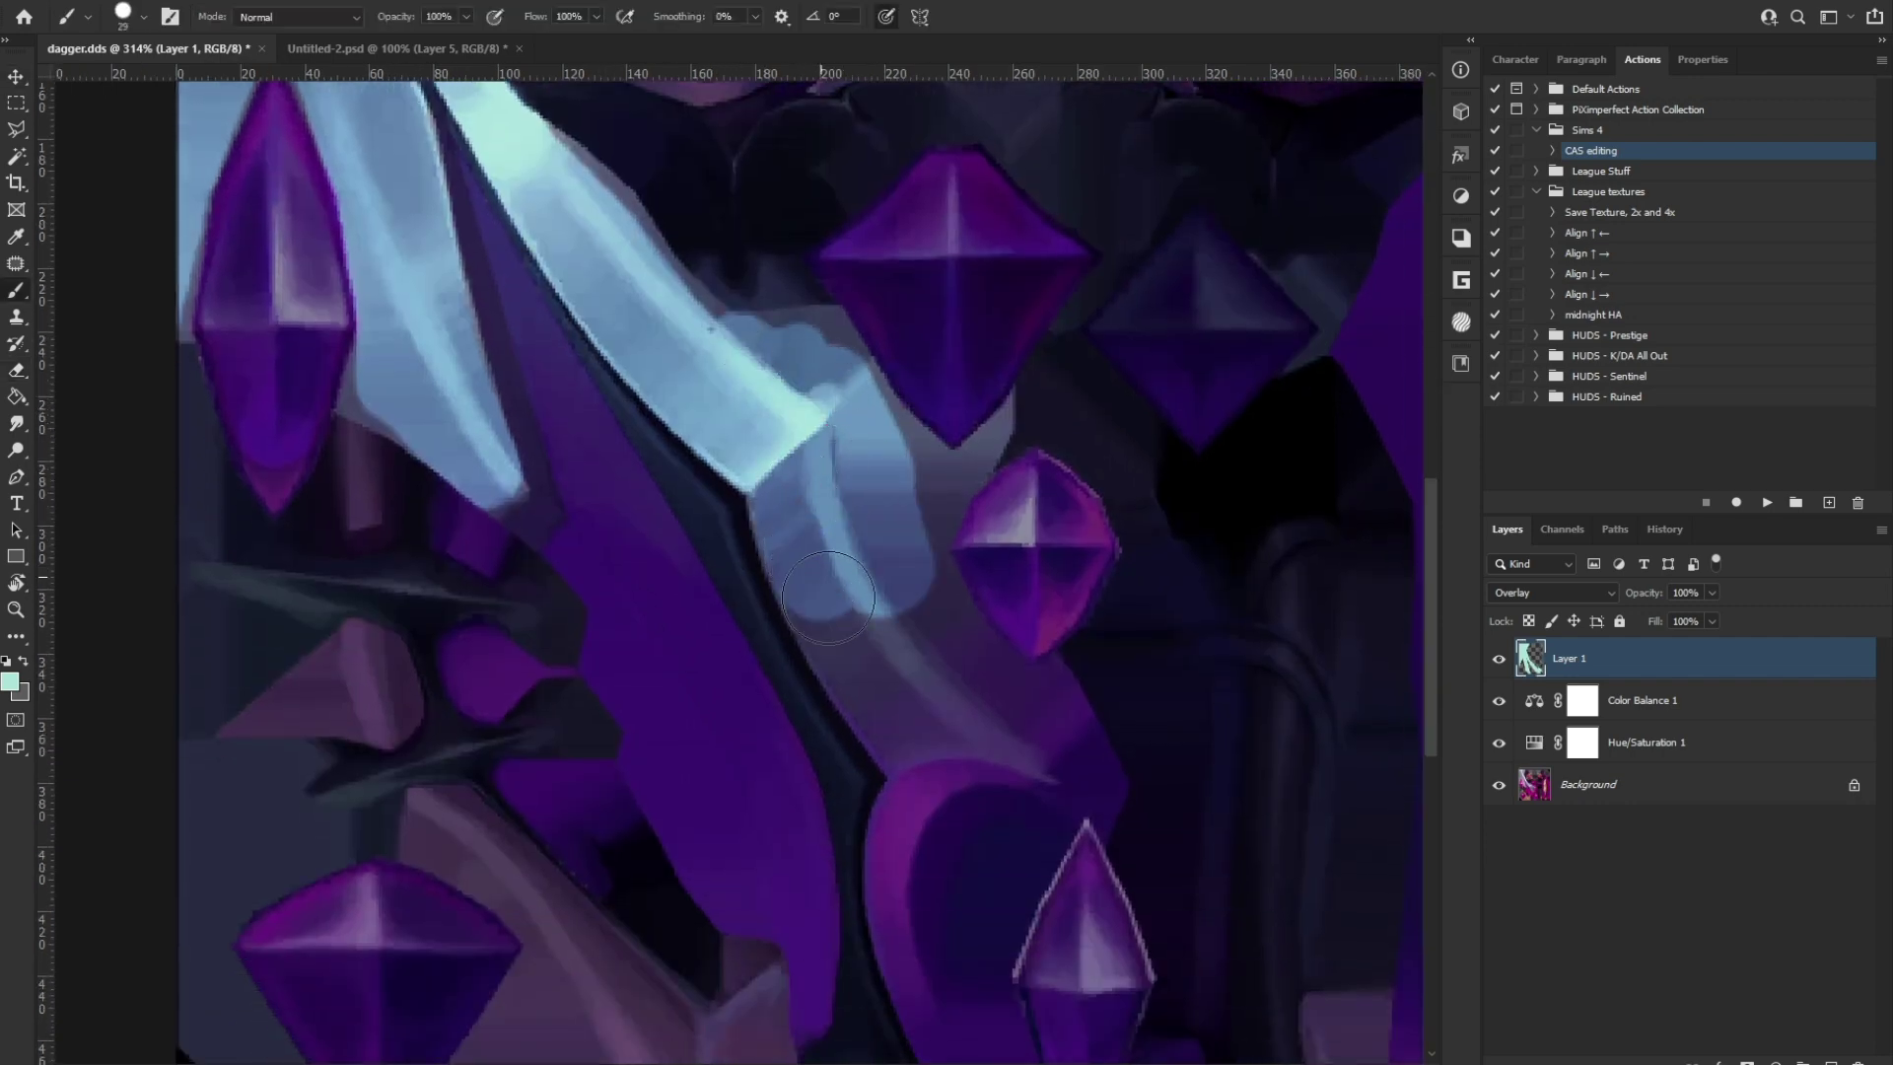
{"action": "left_click_drag", "start_coordinate": [828, 597], "coordinate": [927, 741]}
{"action": "scroll", "coordinate": [971, 630], "scroll_direction": "down", "scroll_amount": 2}
Step: Compare the dagger texture with Layer 1 hidden and shown, and check it against the concept in Untitled-2.psd
{"action": "scroll", "coordinate": [989, 564], "scroll_direction": "down", "scroll_amount": 3, "text": "alt"}
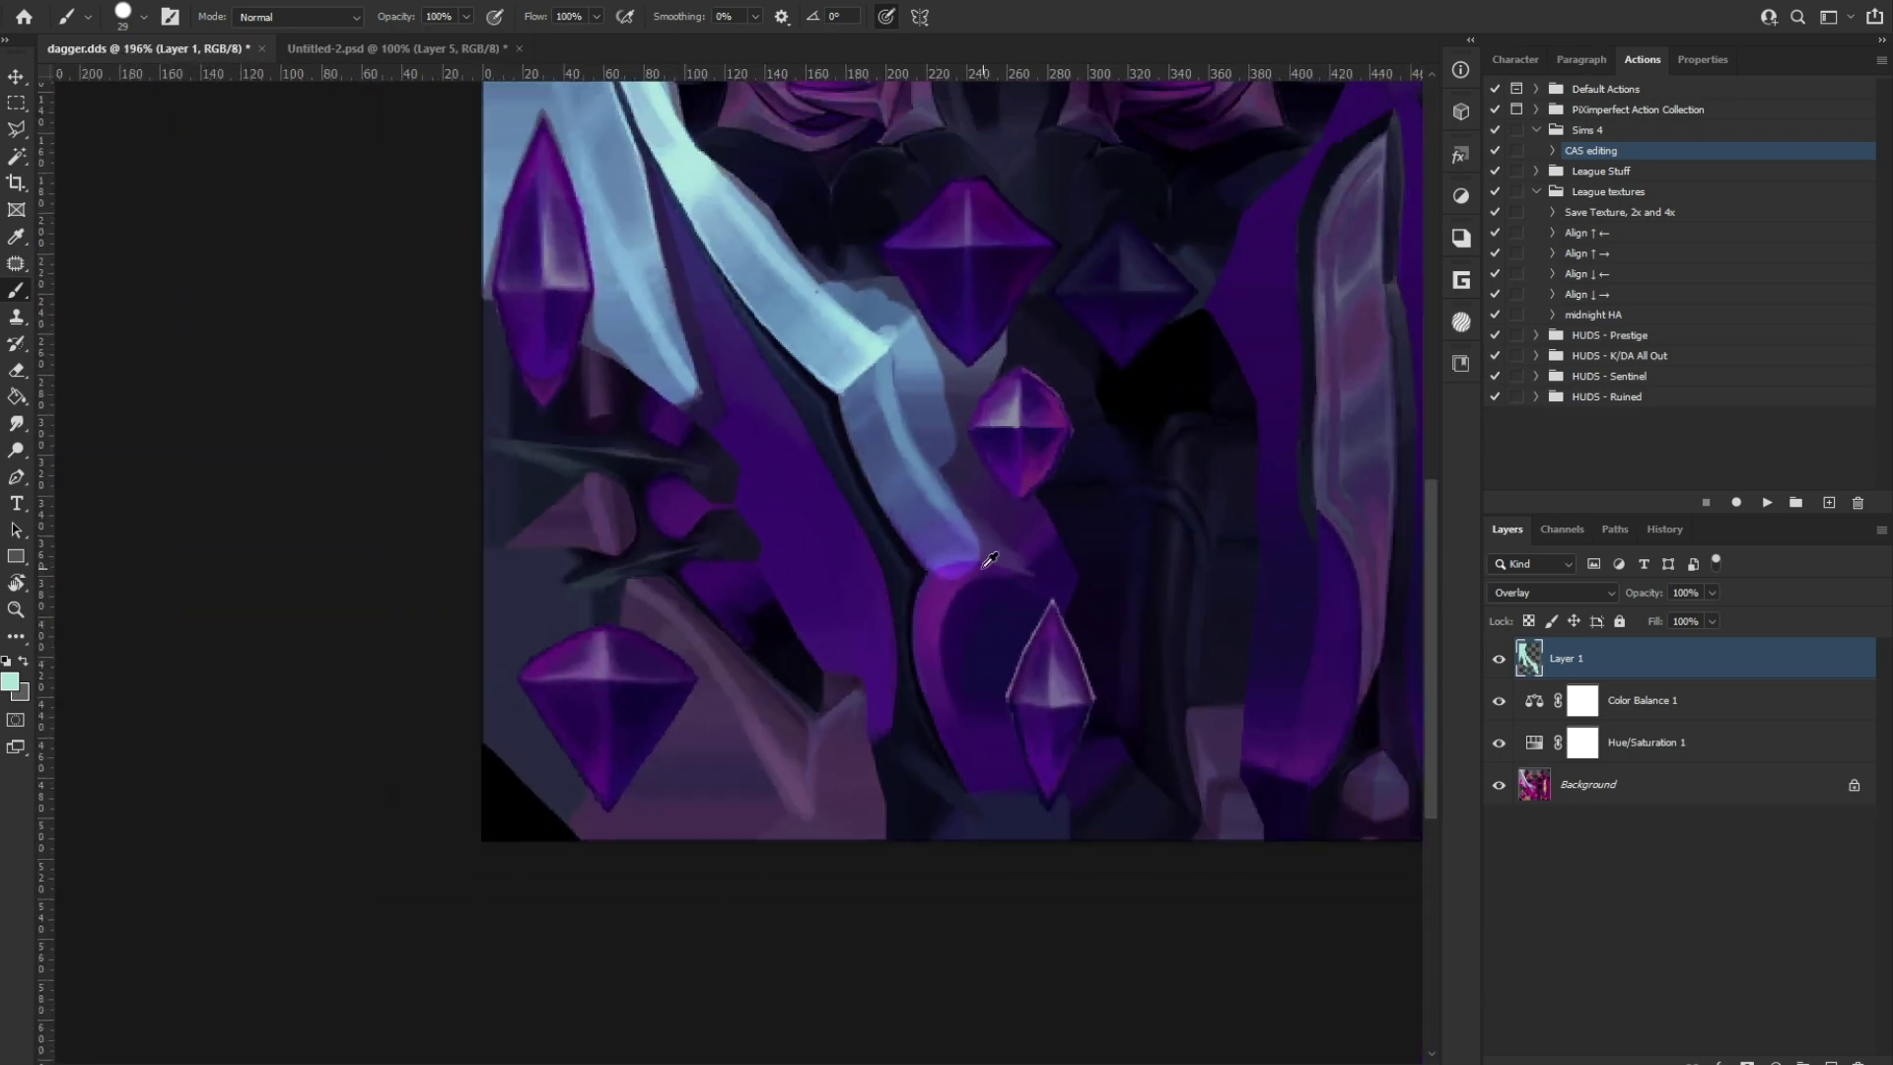
{"action": "scroll", "coordinate": [990, 564], "scroll_direction": "up", "scroll_amount": 3, "text": "alt"}
{"action": "left_click", "coordinate": [1496, 662]}
{"action": "left_click", "coordinate": [1498, 658]}
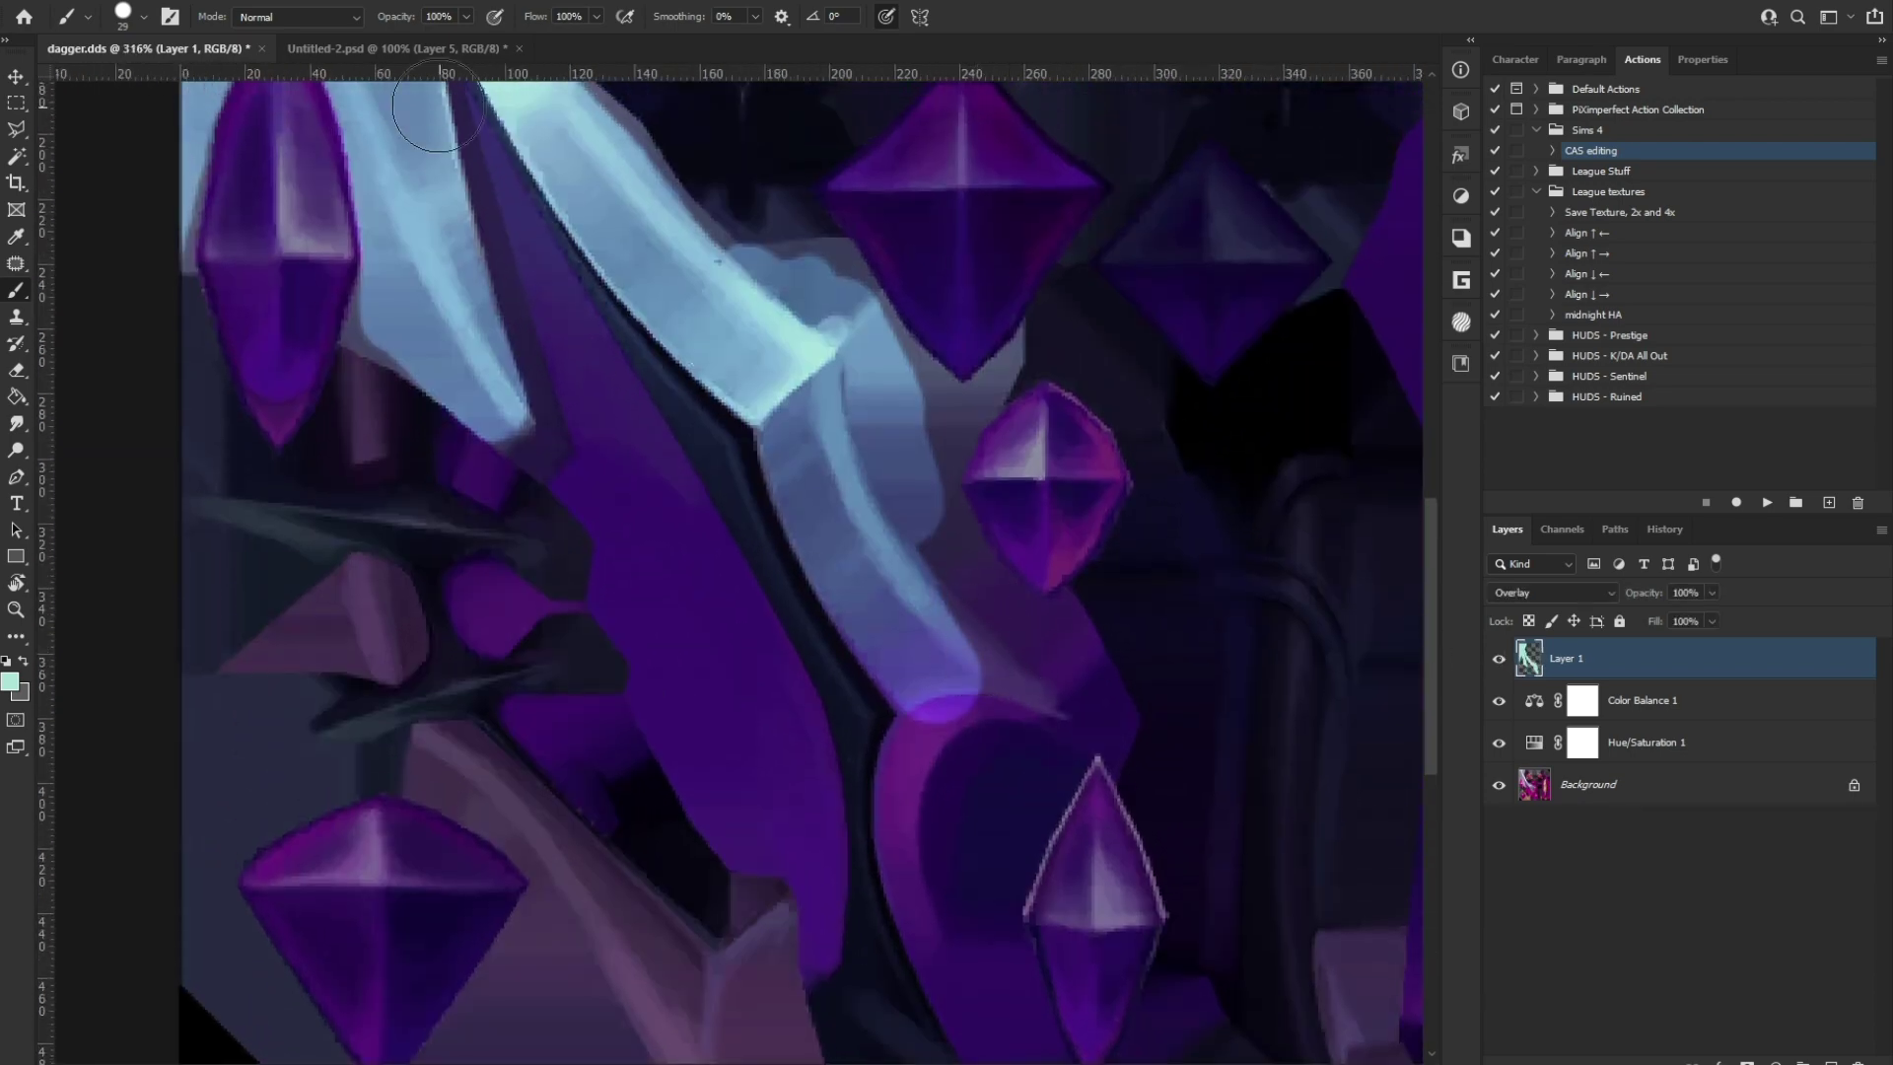
{"action": "left_click", "coordinate": [394, 48]}
{"action": "left_click", "coordinate": [221, 47]}
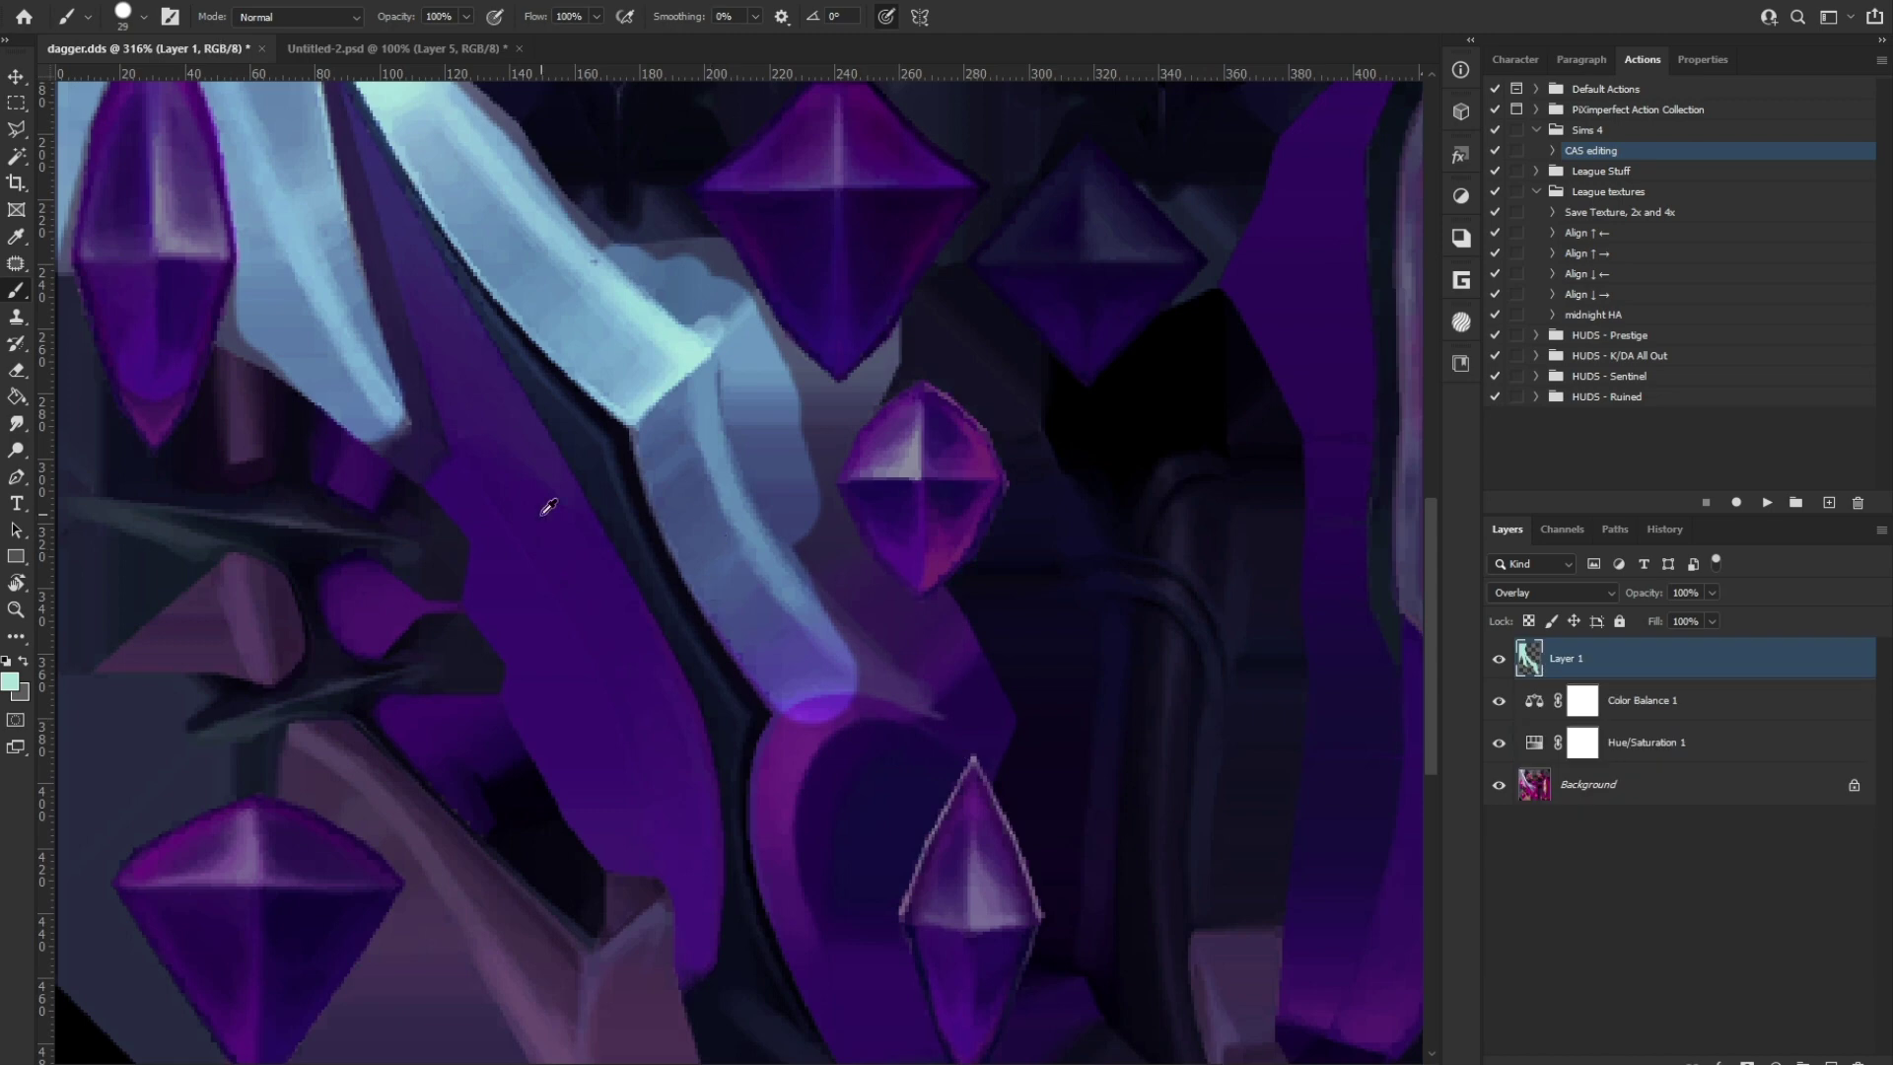
Step: Smudge the lower end of the mint paint to blend it into the purple at the blade's base
{"action": "scroll", "coordinate": [548, 506], "scroll_direction": "down", "scroll_amount": 2, "text": "alt"}
{"action": "left_click", "coordinate": [19, 426]}
{"action": "right_click_drag", "start_coordinate": [824, 658], "coordinate": [875, 663], "text": "alt"}
{"action": "left_click_drag", "start_coordinate": [833, 678], "coordinate": [820, 648]}
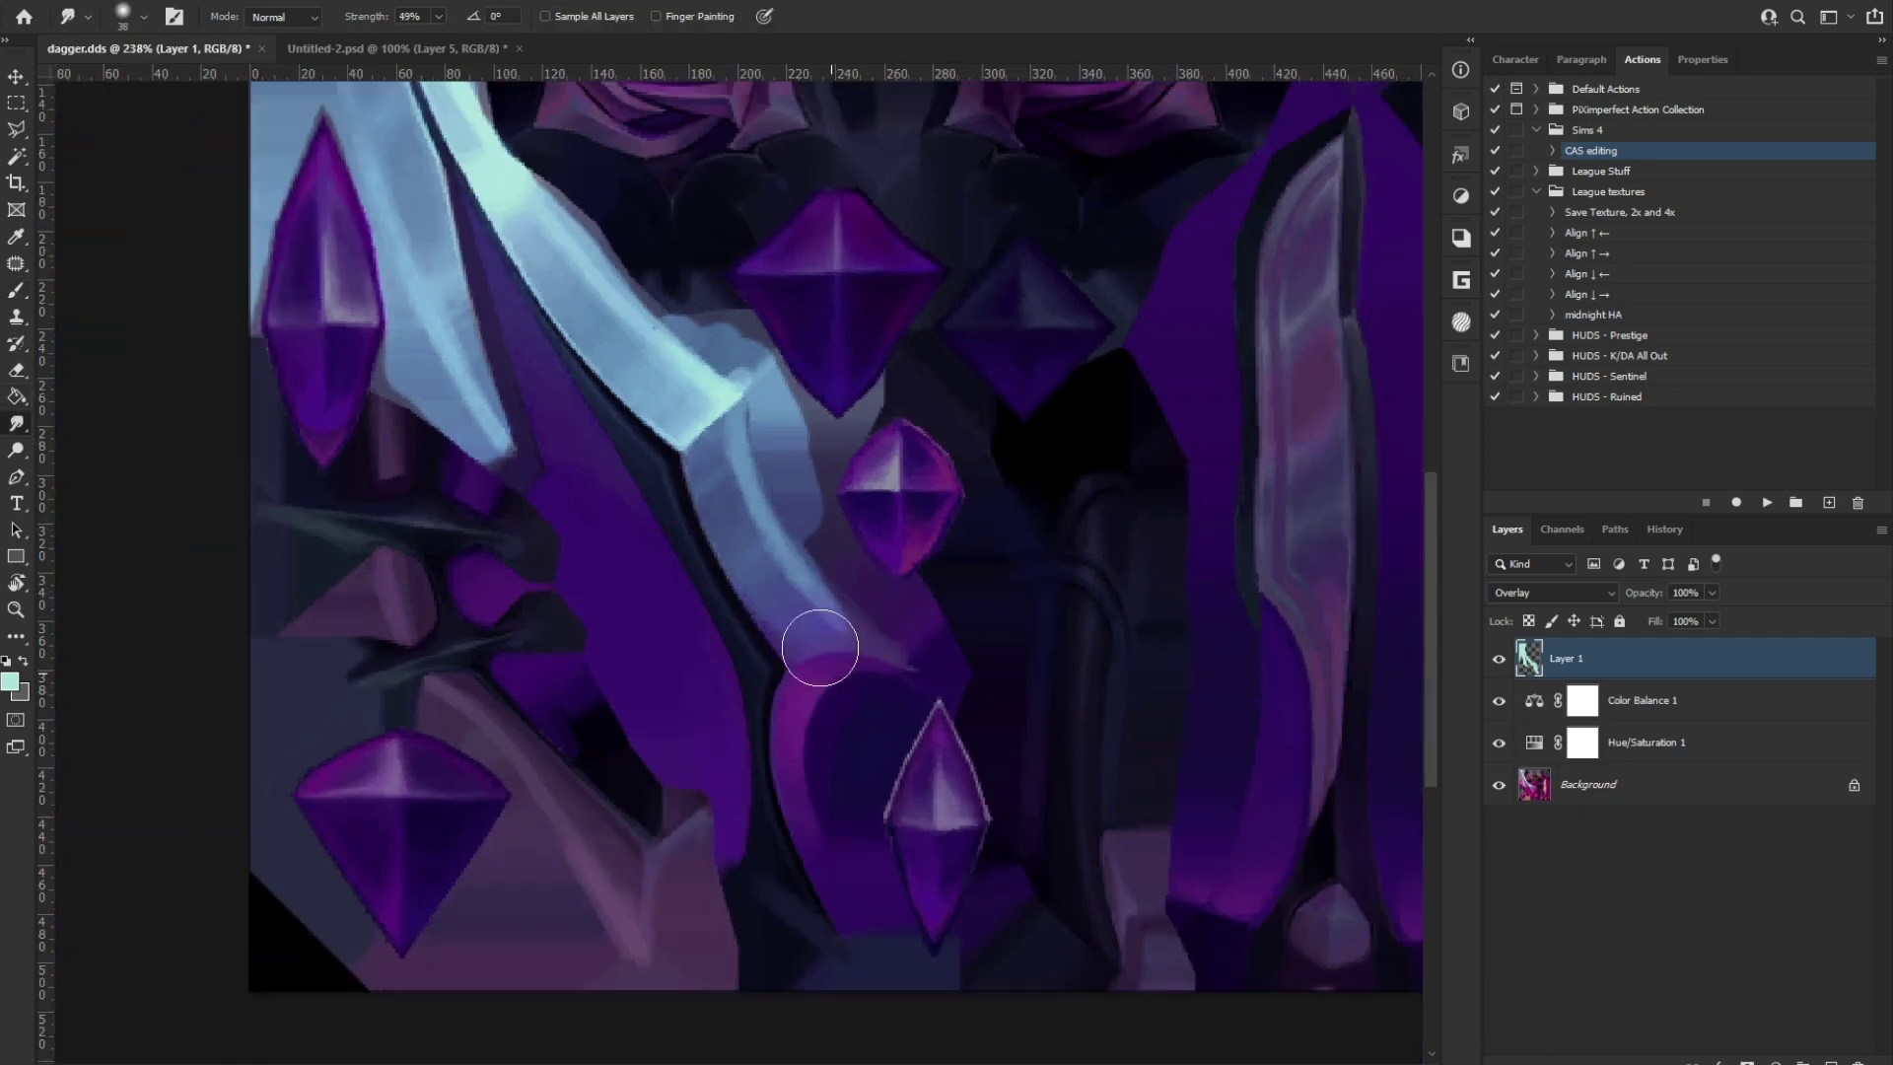
{"action": "scroll", "coordinate": [937, 651], "scroll_direction": "down", "scroll_amount": 2, "text": "alt"}
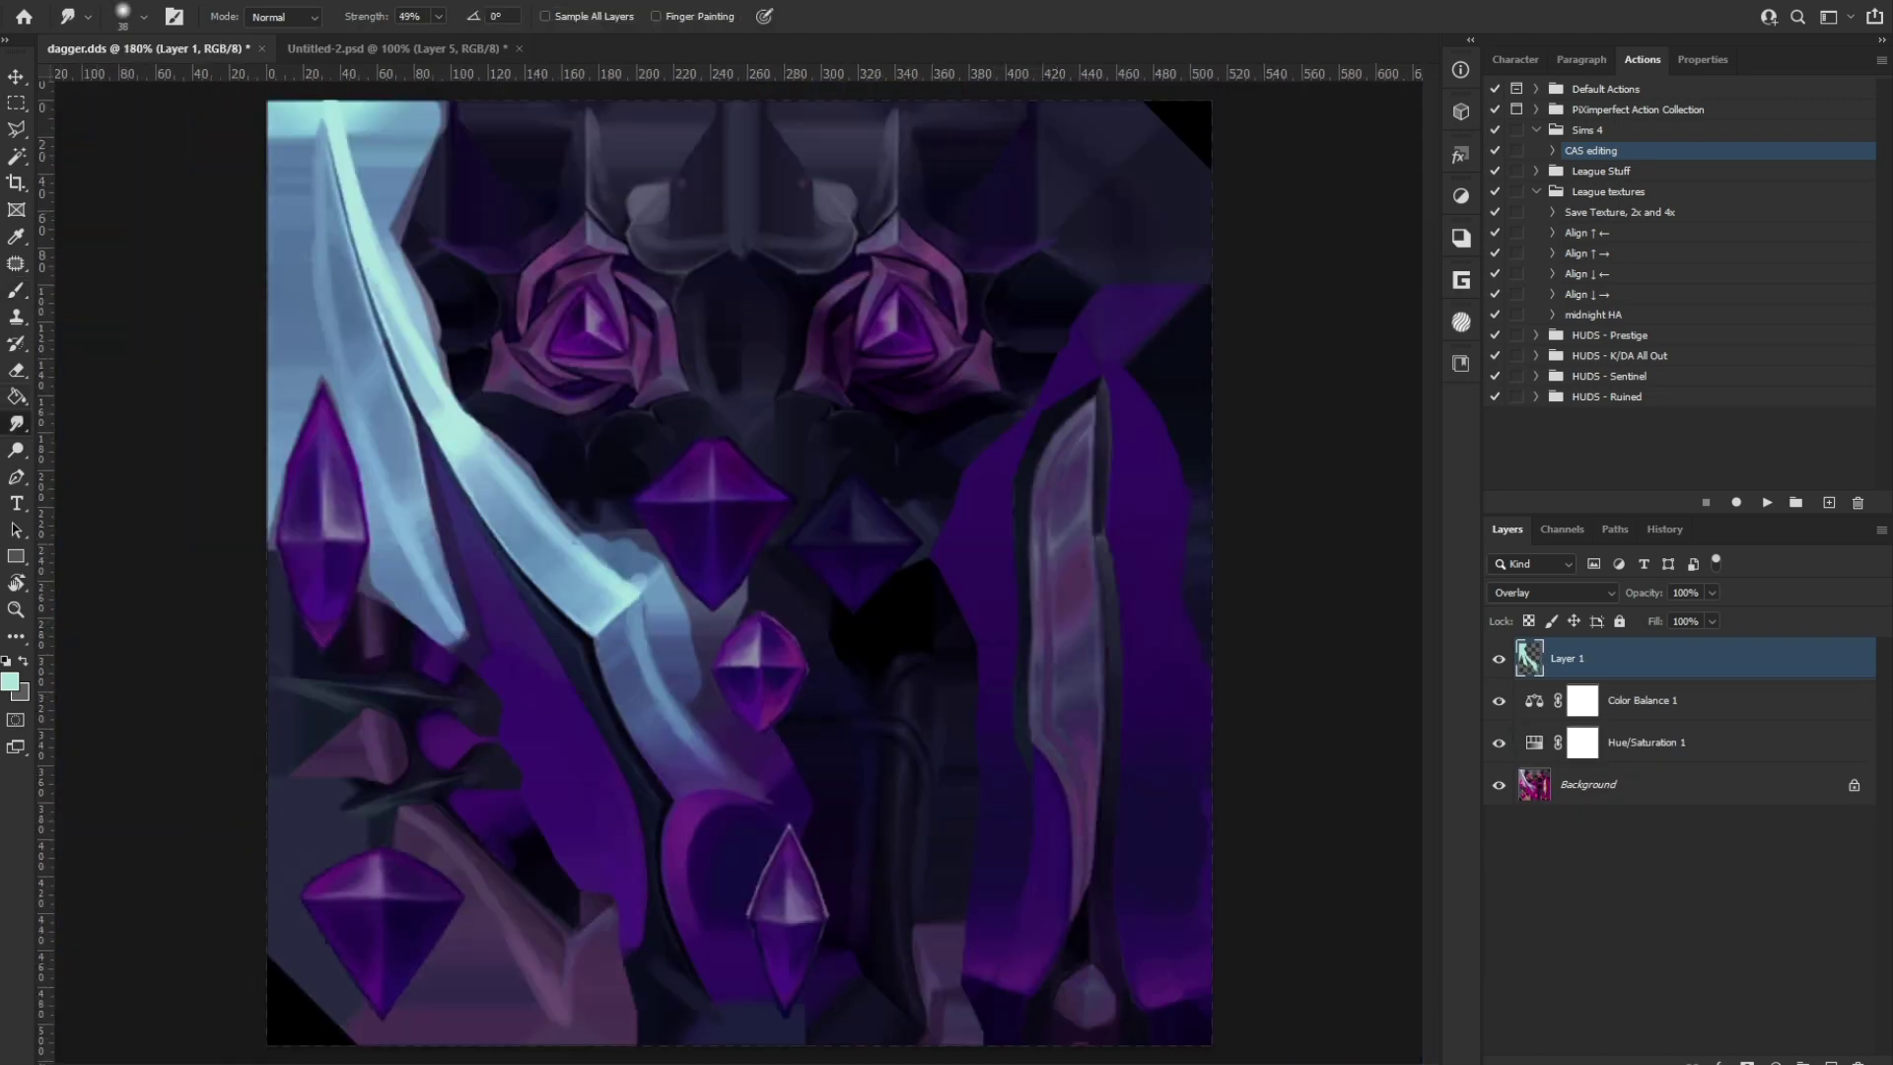
Step: Save the dagger texture as a DDS file in the Resources folder using the NVIDIA Texture Tools Exporter
{"action": "left_click", "coordinate": [39, 1]}
{"action": "left_click", "coordinate": [89, 234]}
{"action": "left_click", "coordinate": [741, 839]}
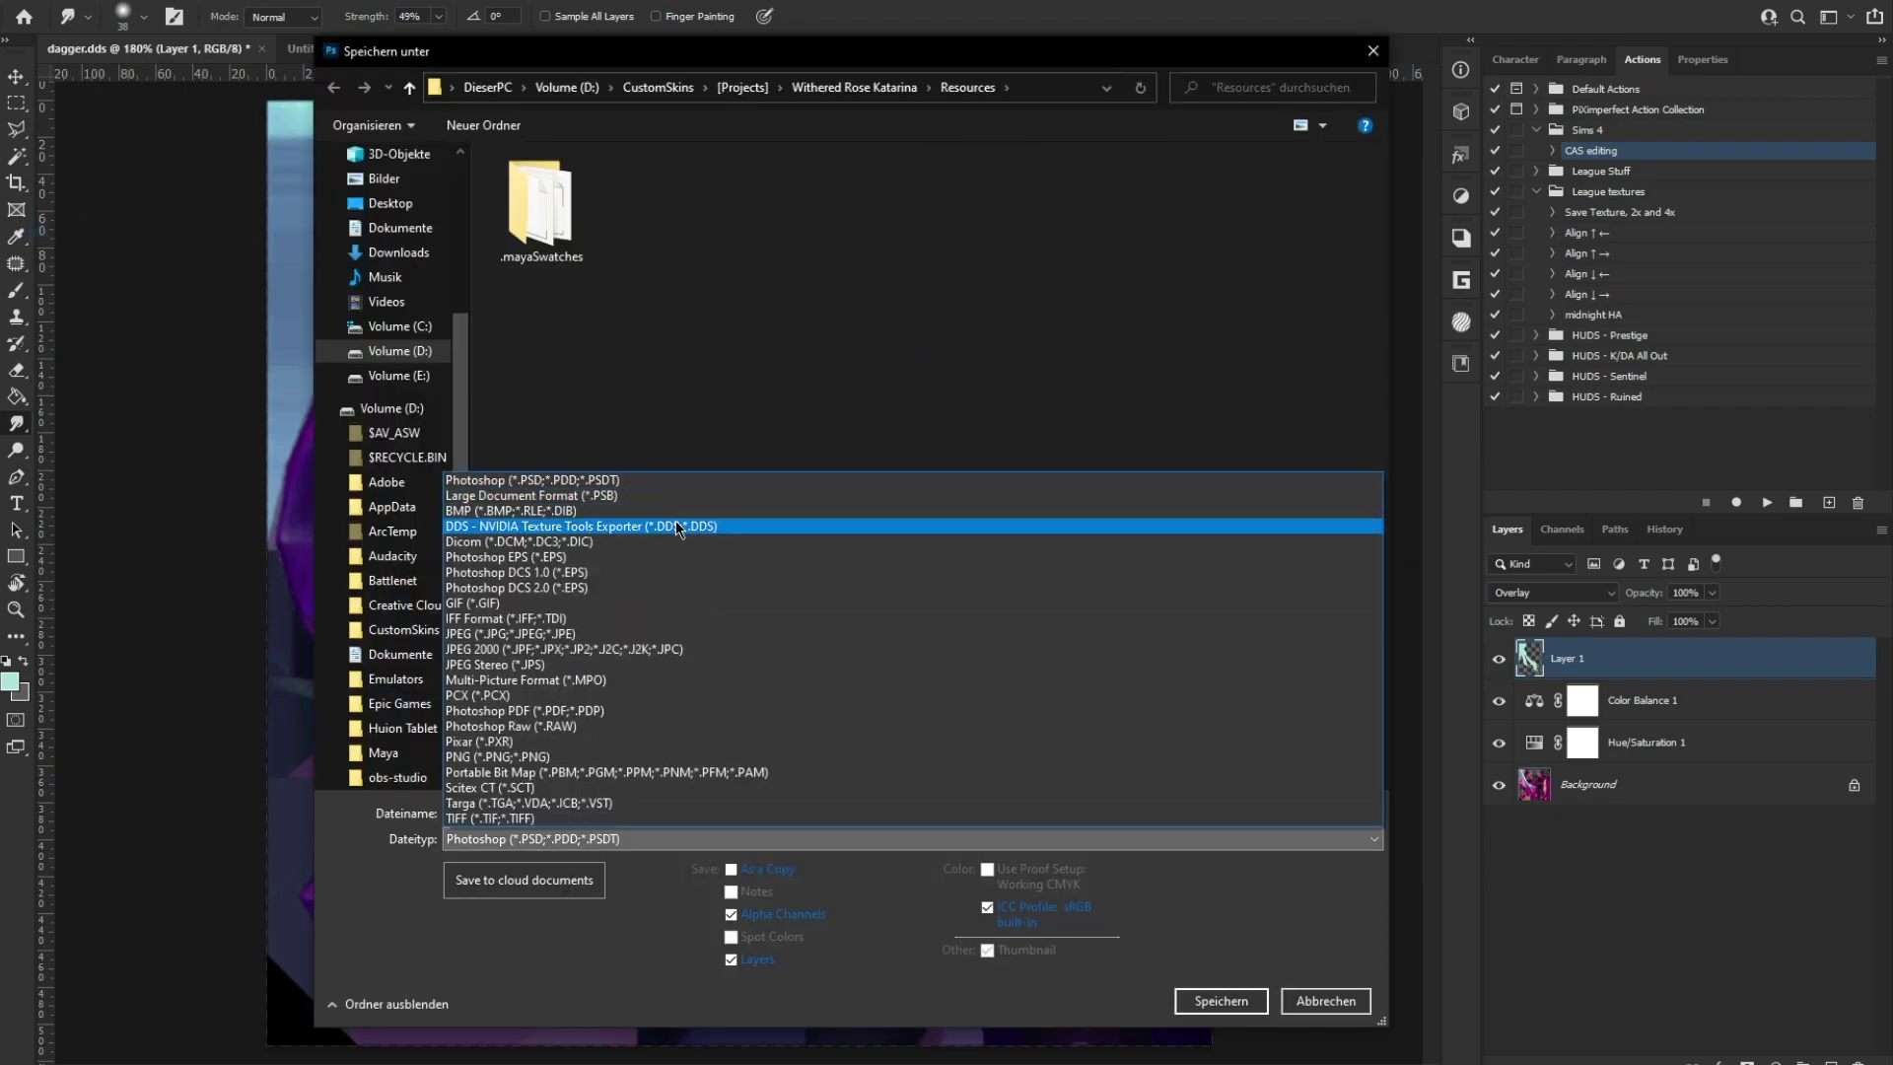
{"action": "left_click", "coordinate": [684, 524]}
{"action": "key", "text": "Return"}
{"action": "left_click", "coordinate": [1013, 537]}
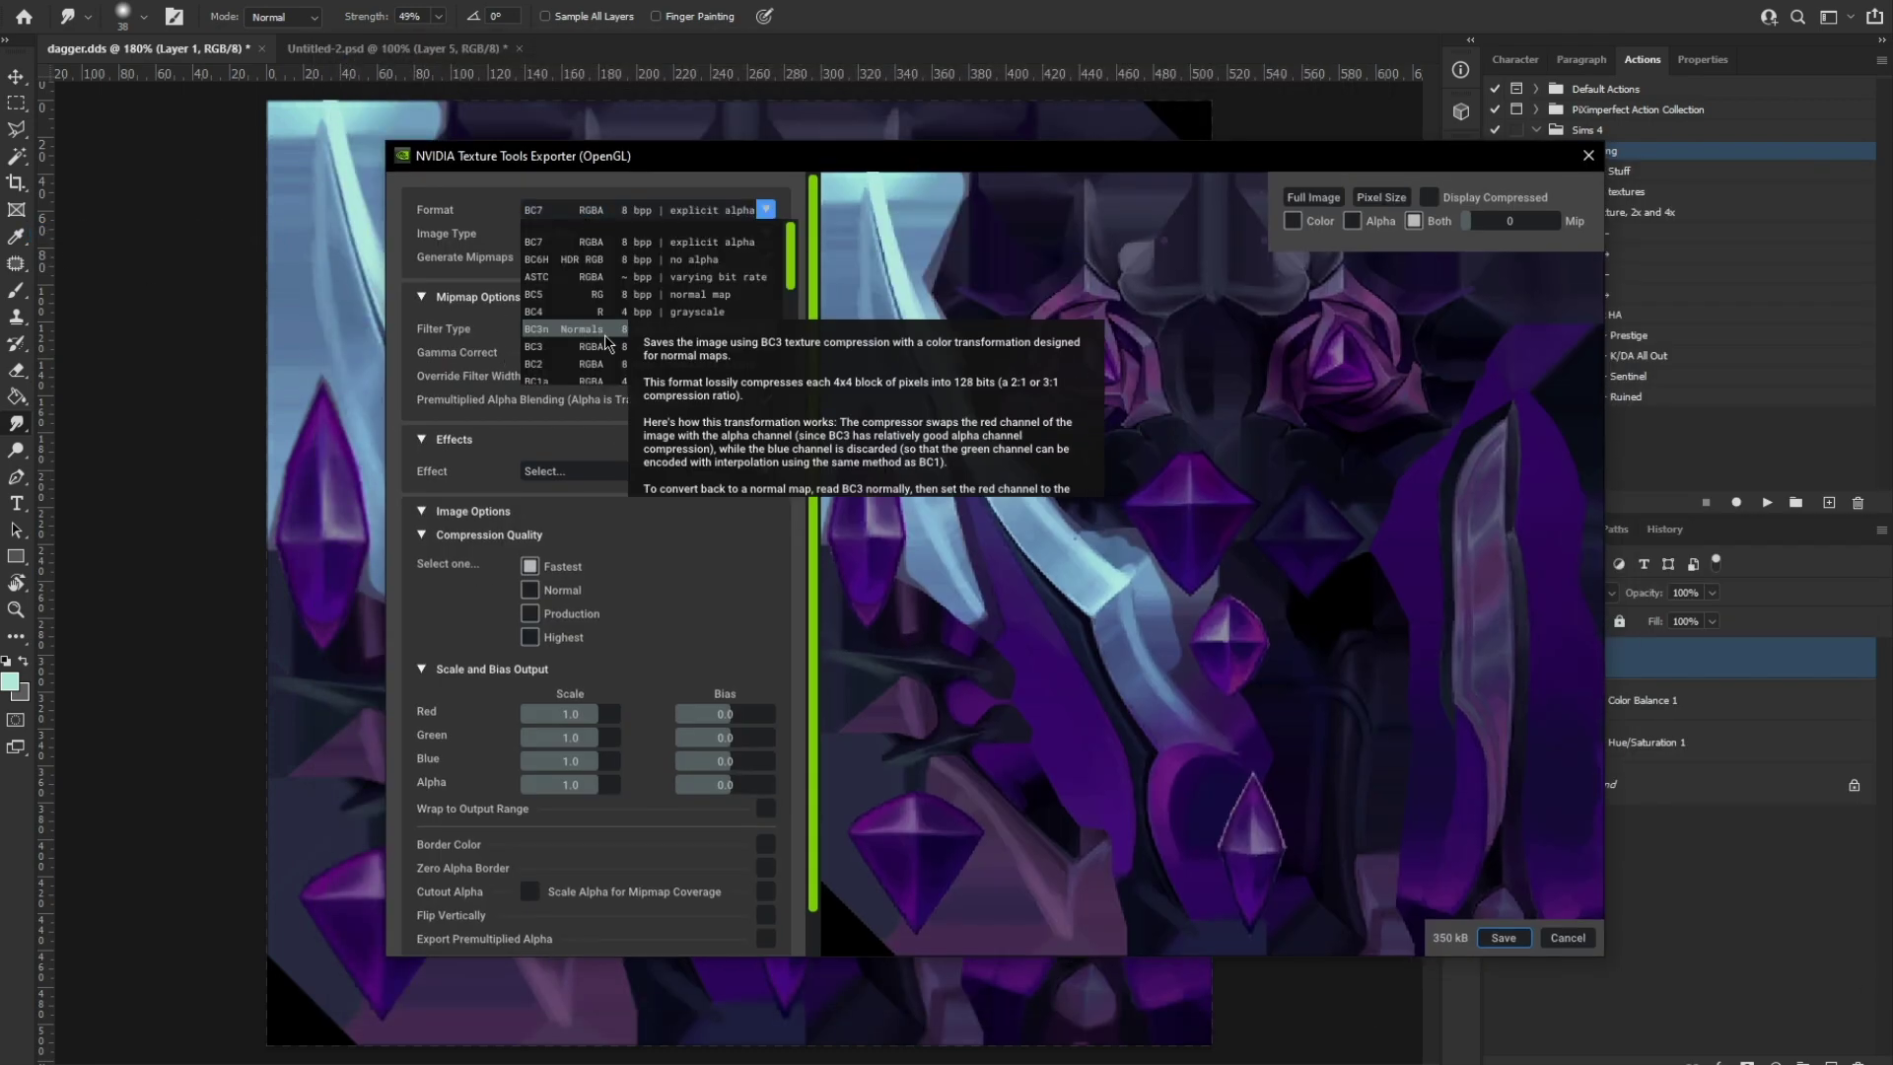
{"action": "left_click", "coordinate": [1503, 938]}
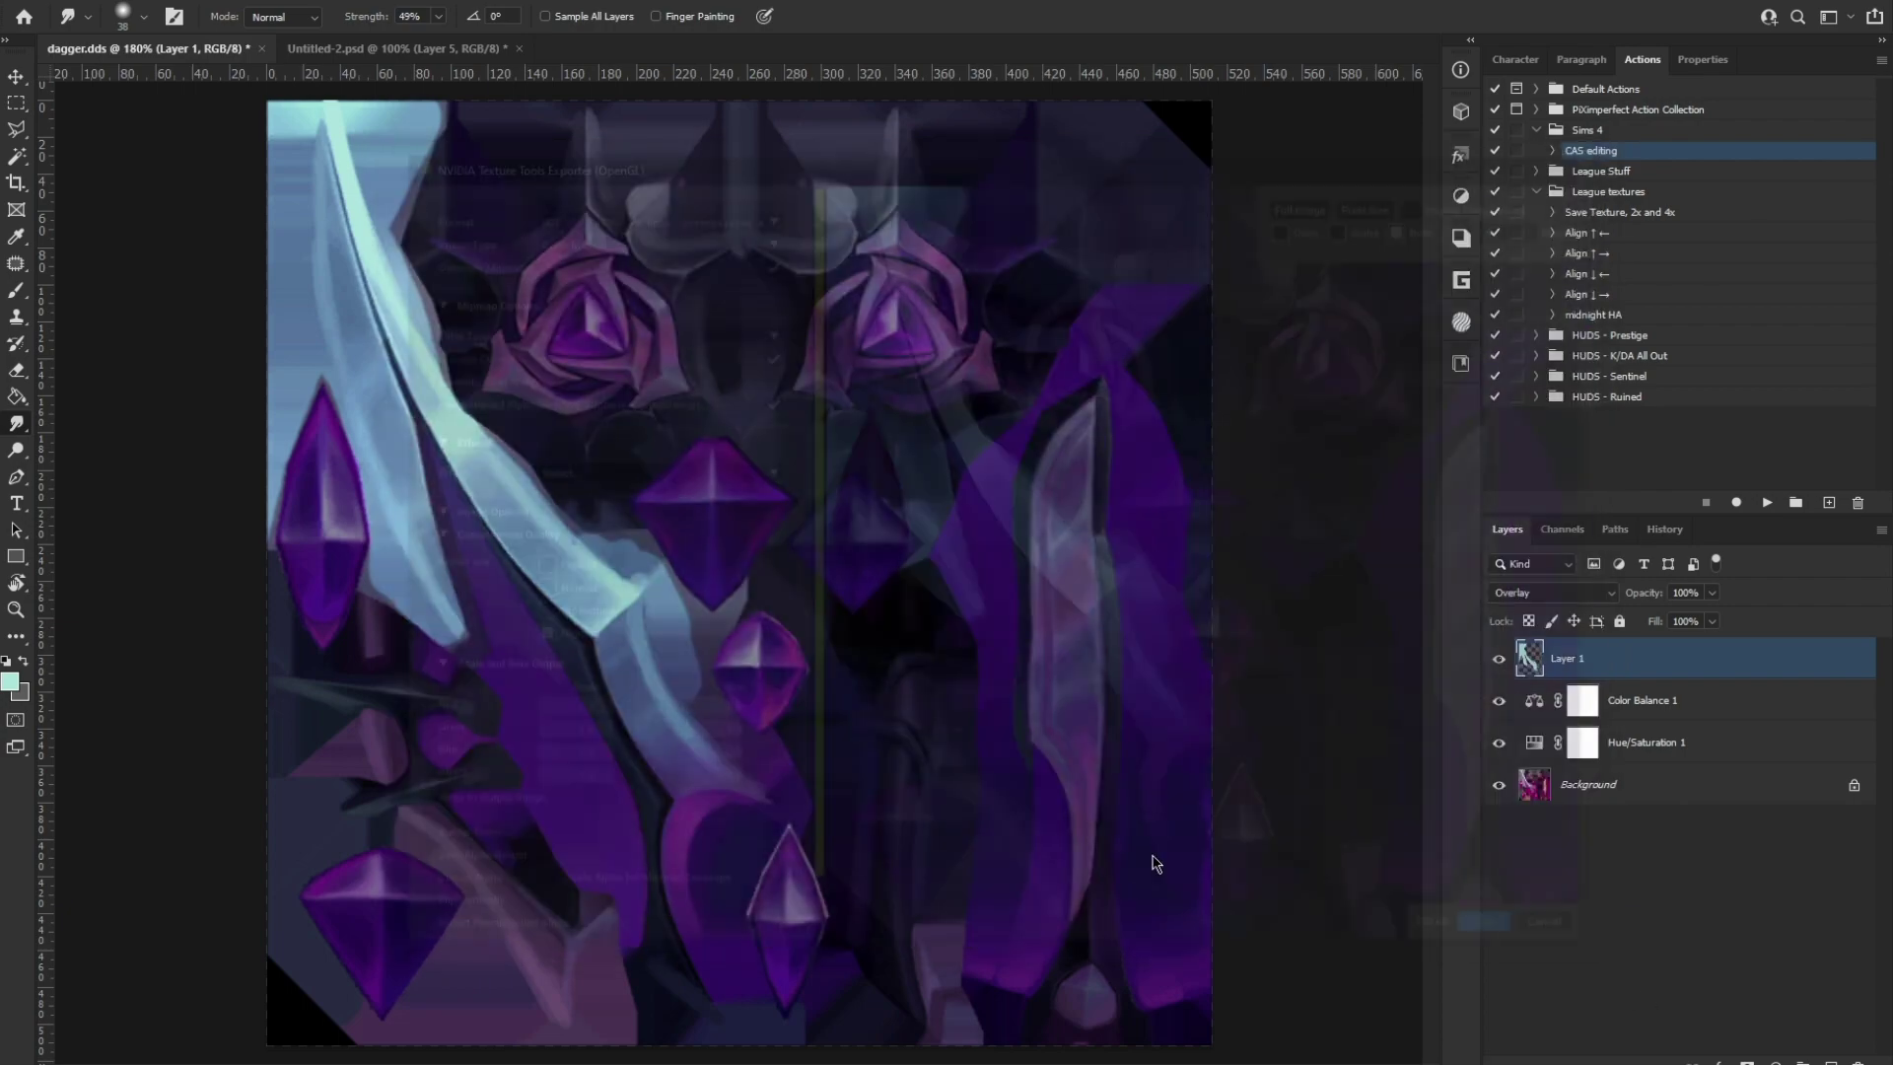
Step: Switch to Maya, reload all textures, and inspect the recoloured daggers up close from several angles
{"action": "left_click", "coordinate": [106, 542]}
{"action": "left_click", "coordinate": [284, 139]}
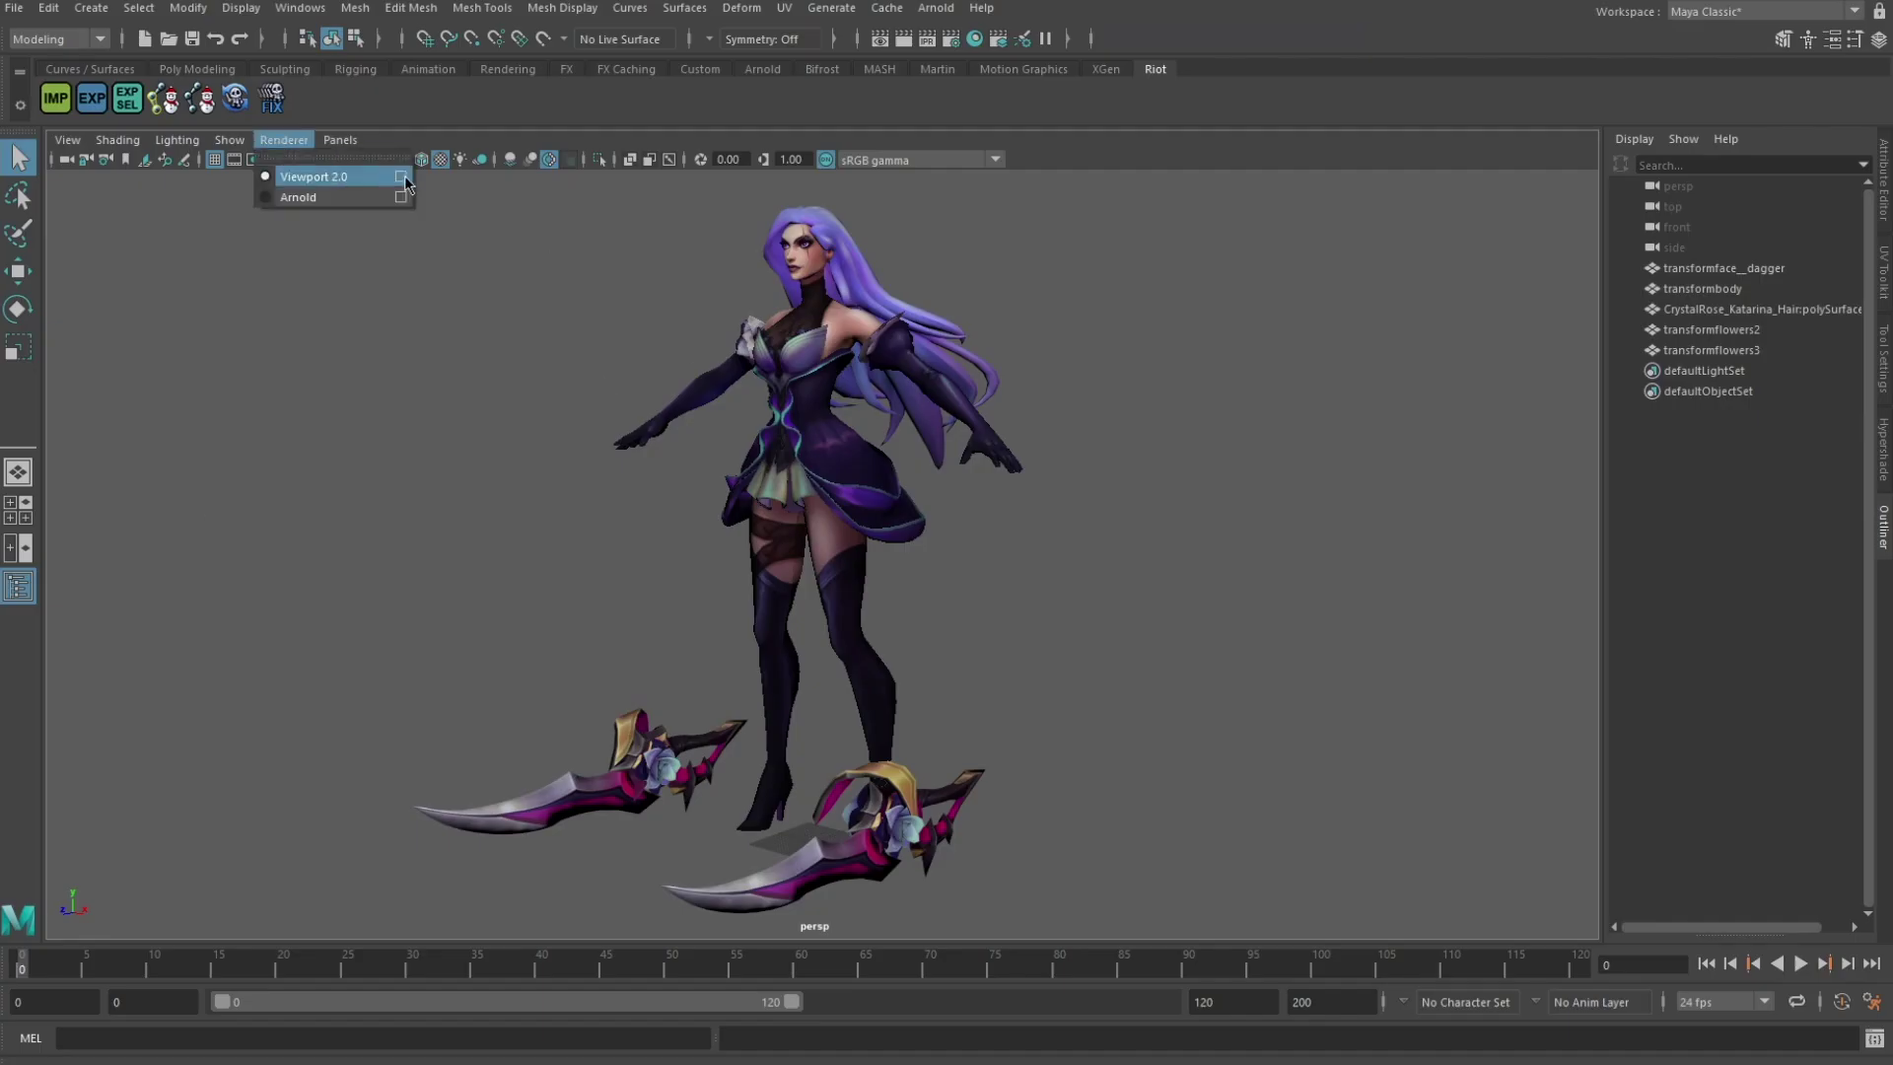
{"action": "left_click", "coordinate": [409, 184]}
{"action": "left_click", "coordinate": [1448, 529]}
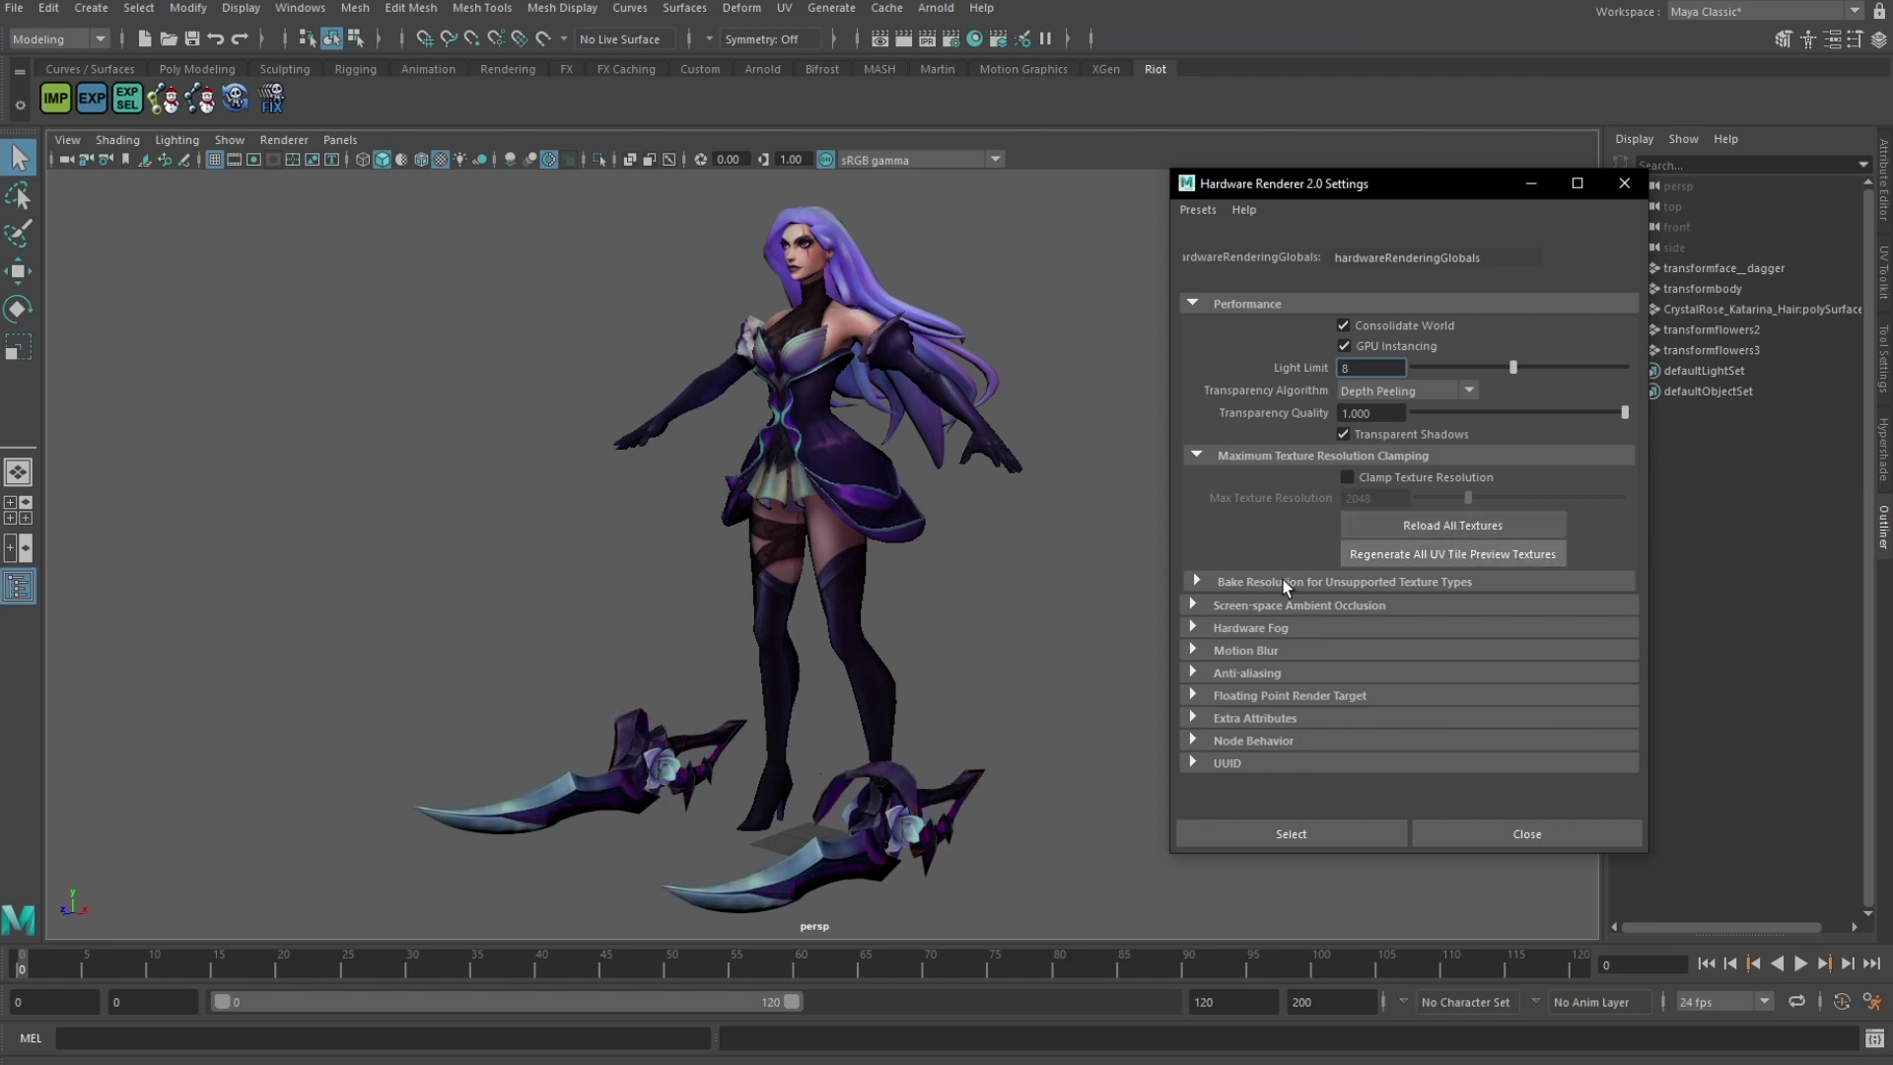
{"action": "left_click_drag", "start_coordinate": [1025, 611], "coordinate": [794, 549], "text": "alt"}
{"action": "scroll", "coordinate": [854, 583], "scroll_direction": "up", "scroll_amount": 4}
{"action": "middle_click_drag", "start_coordinate": [795, 549], "coordinate": [925, 568], "text": "alt"}
{"action": "left_click_drag", "start_coordinate": [925, 568], "coordinate": [723, 524], "text": "alt"}
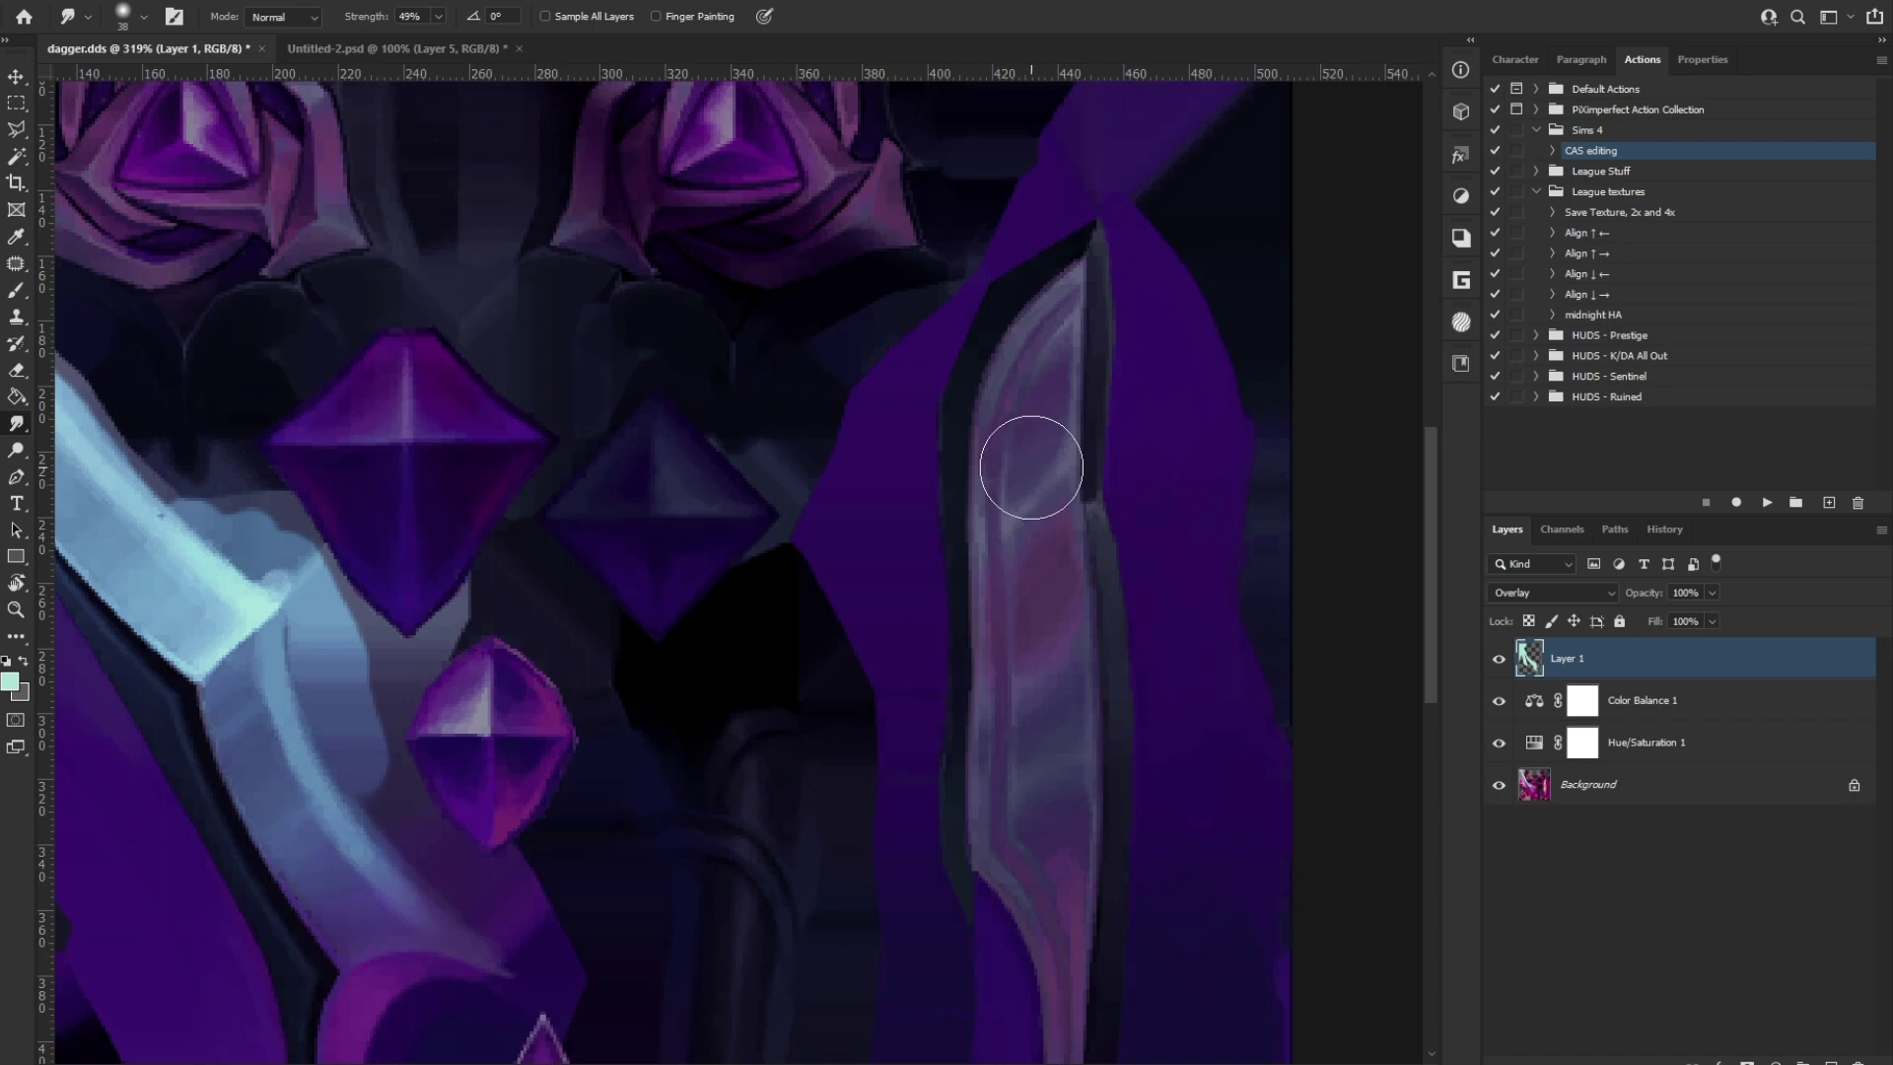
Step: Paint the narrow inner blade of the dagger texture mint on Layer 1 down to its tip, using progressively smaller brushes
{"action": "right_click_drag", "start_coordinate": [1031, 468], "coordinate": [1031, 405], "text": "alt"}
{"action": "key", "text": "b"}
{"action": "mouse_move", "coordinate": [1017, 436]}
{"action": "left_mouse_down"}
{"action": "mouse_move", "coordinate": [1050, 330]}
{"action": "mouse_move", "coordinate": [1037, 447]}
{"action": "left_mouse_up"}
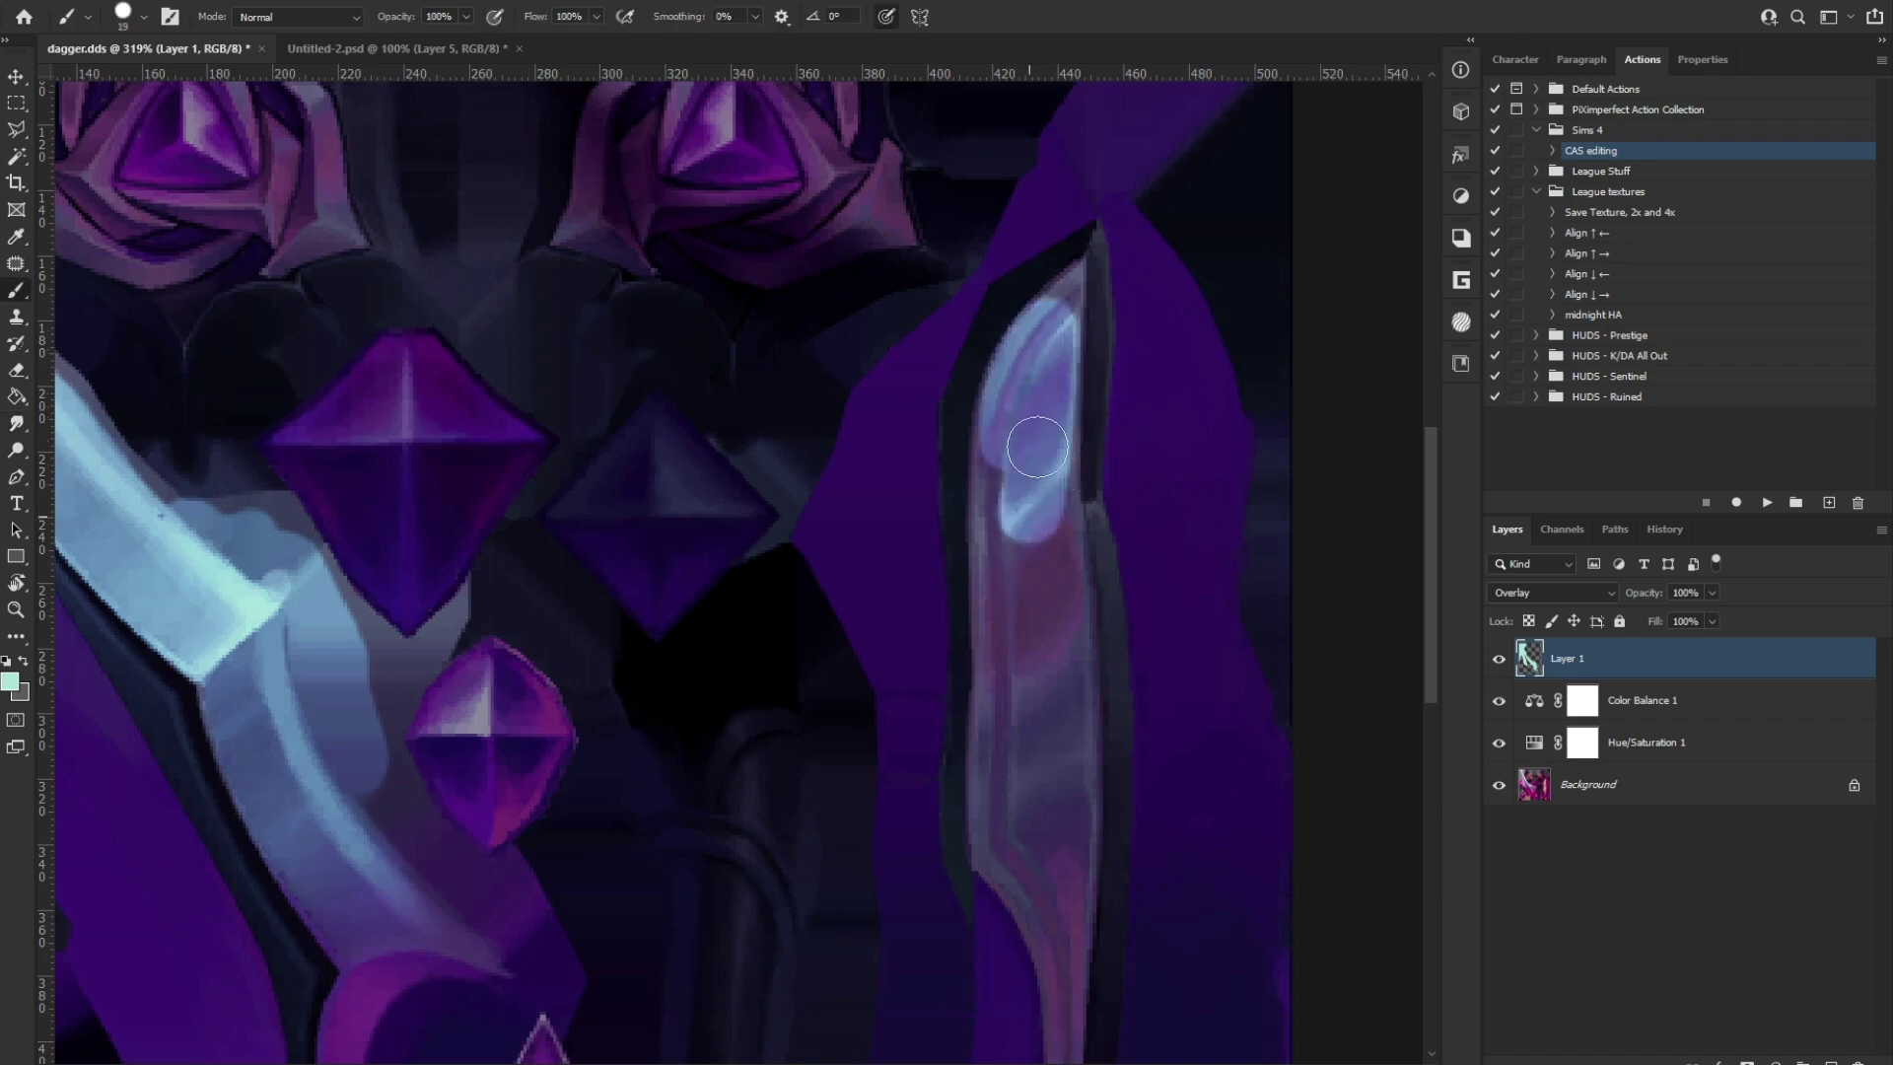
{"action": "mouse_move", "coordinate": [1006, 514]}
{"action": "left_mouse_down"}
{"action": "mouse_move", "coordinate": [1001, 786]}
{"action": "mouse_move", "coordinate": [1049, 449]}
{"action": "left_mouse_up"}
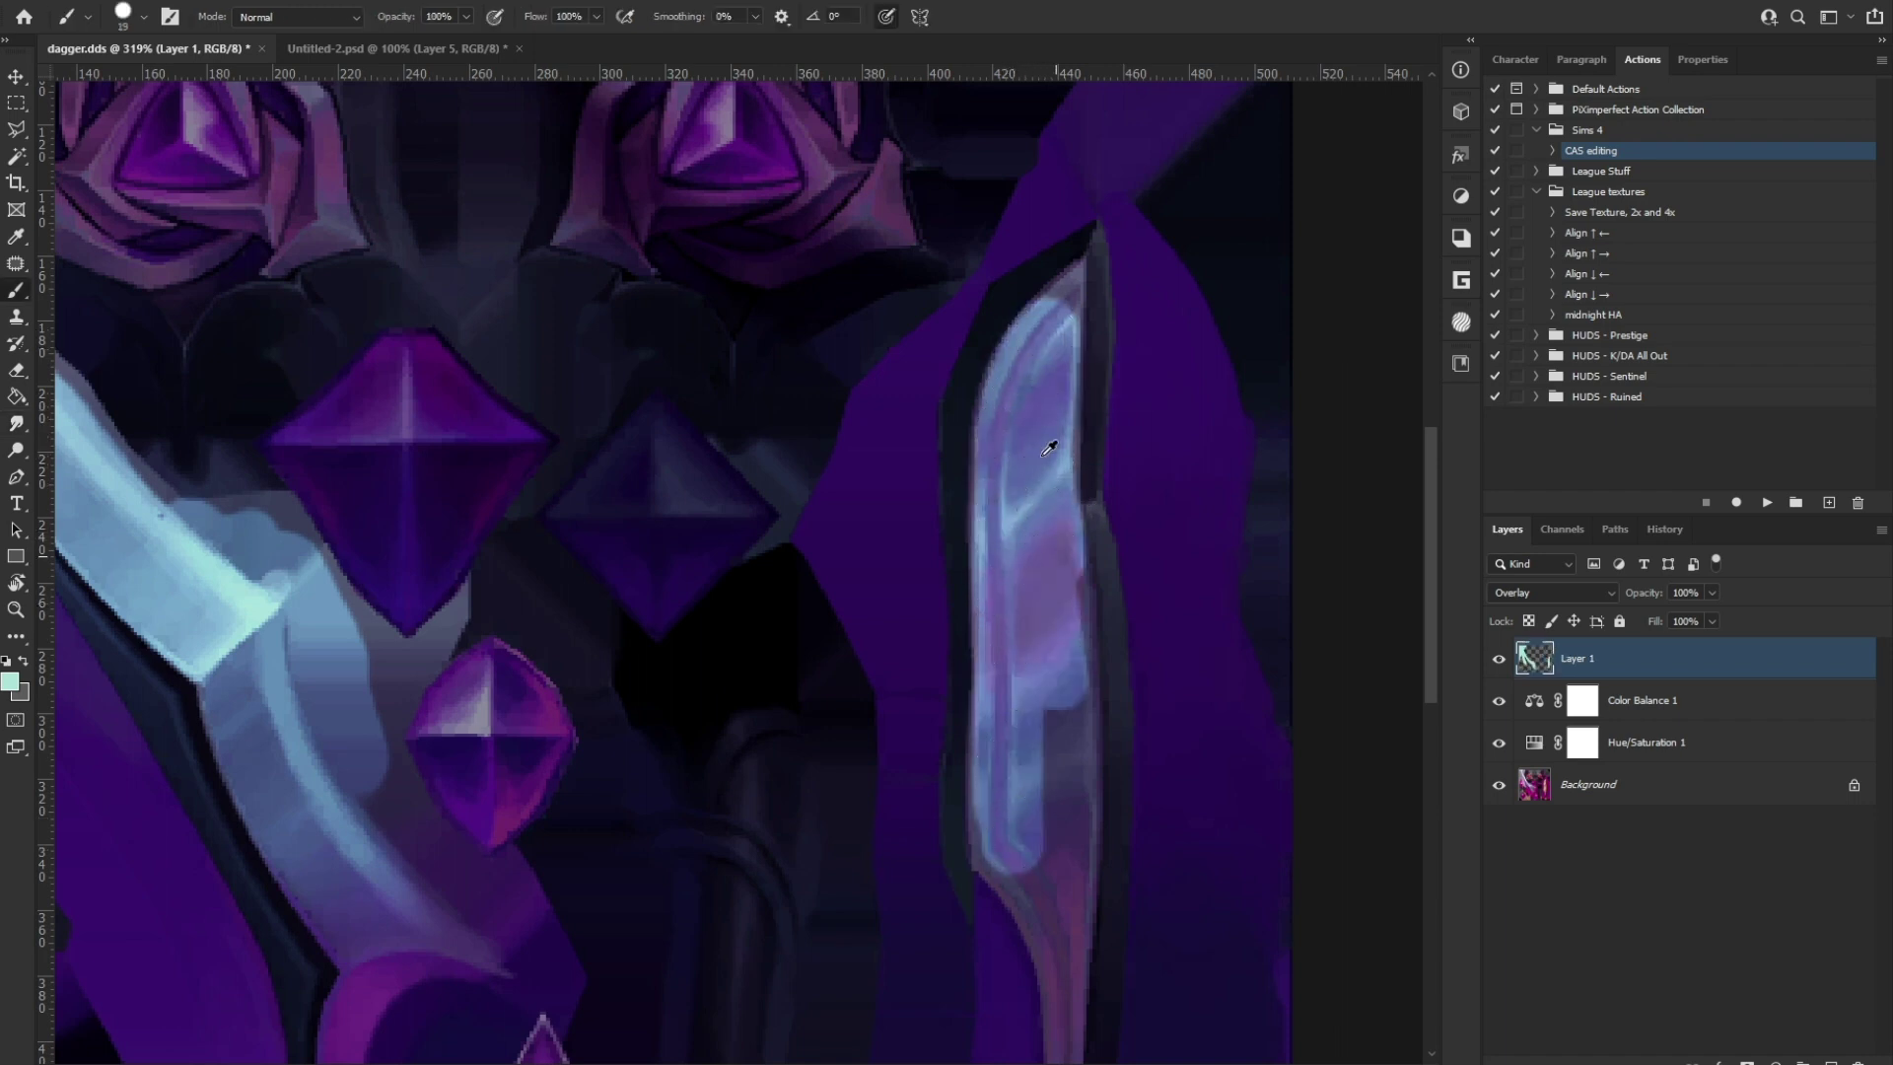
{"action": "right_click_drag", "start_coordinate": [1025, 483], "coordinate": [1058, 372], "text": "alt"}
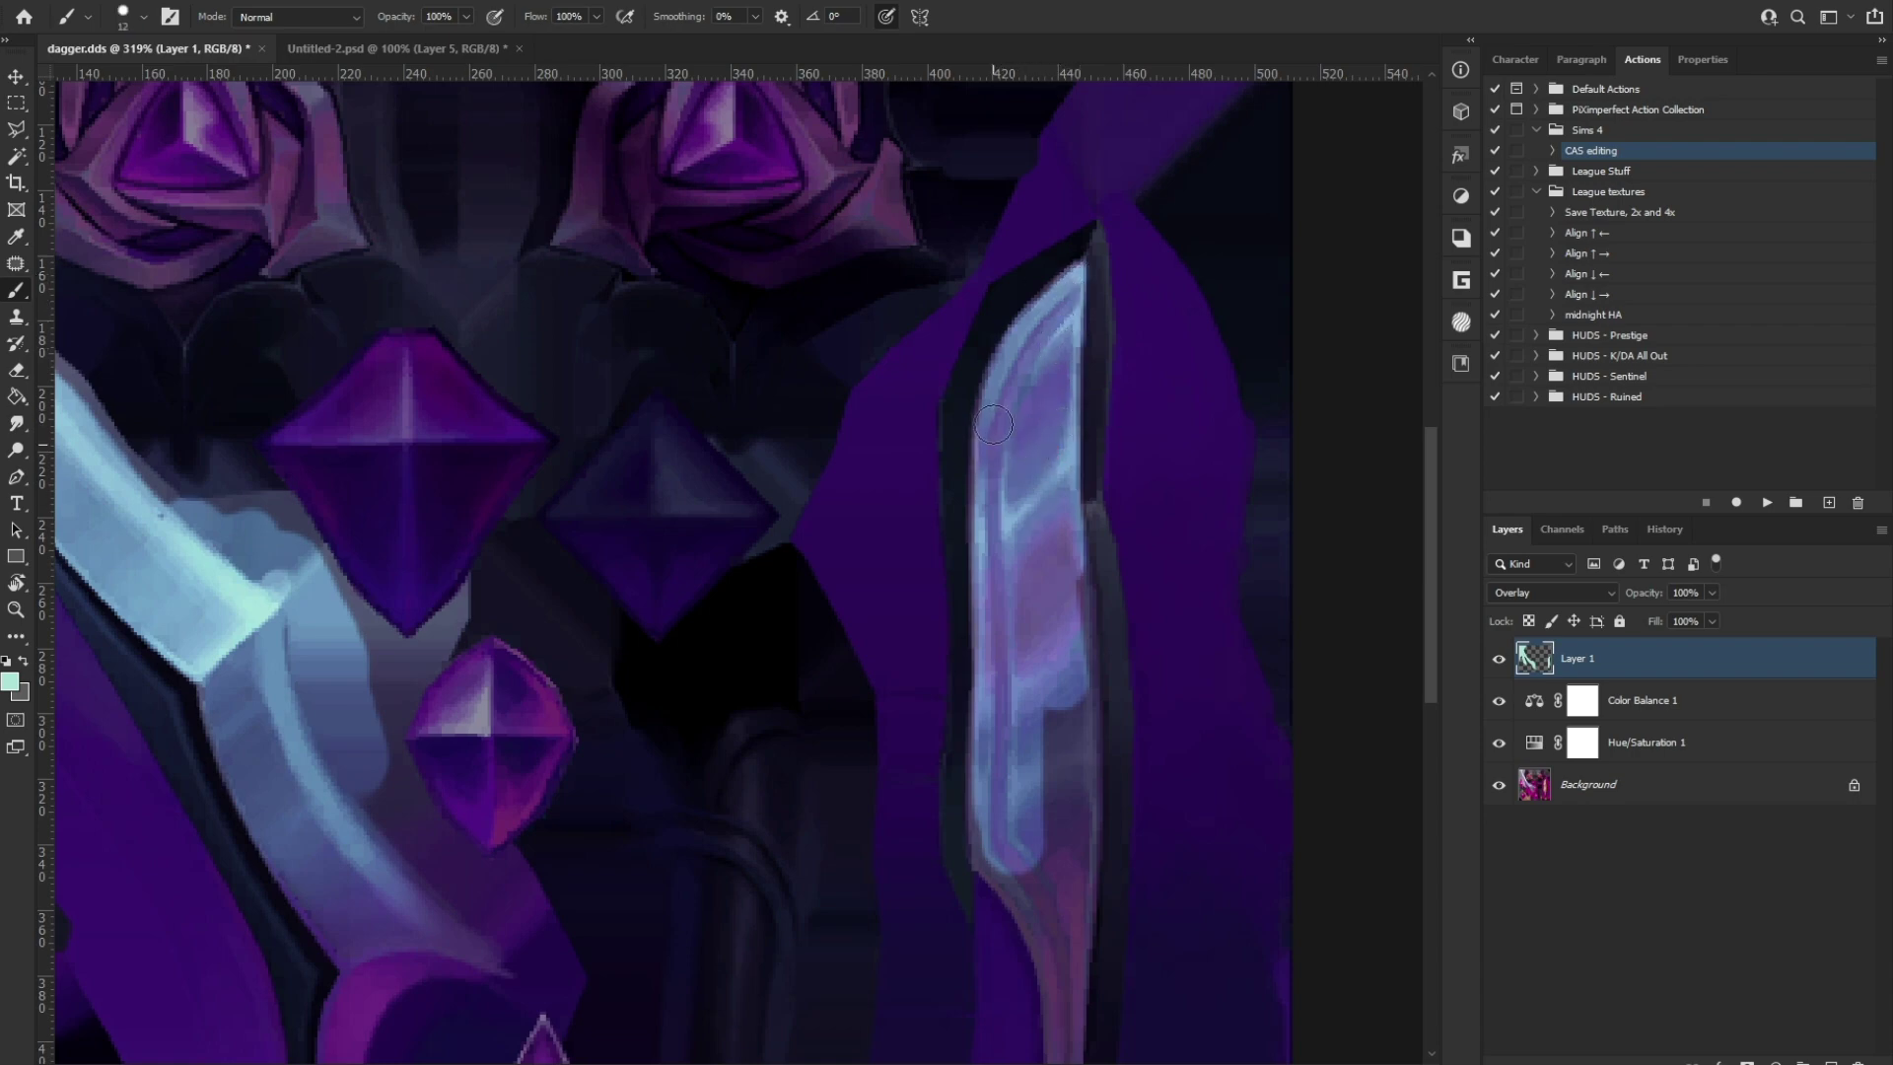
{"action": "scroll", "coordinate": [986, 568], "scroll_direction": "down", "scroll_amount": 3}
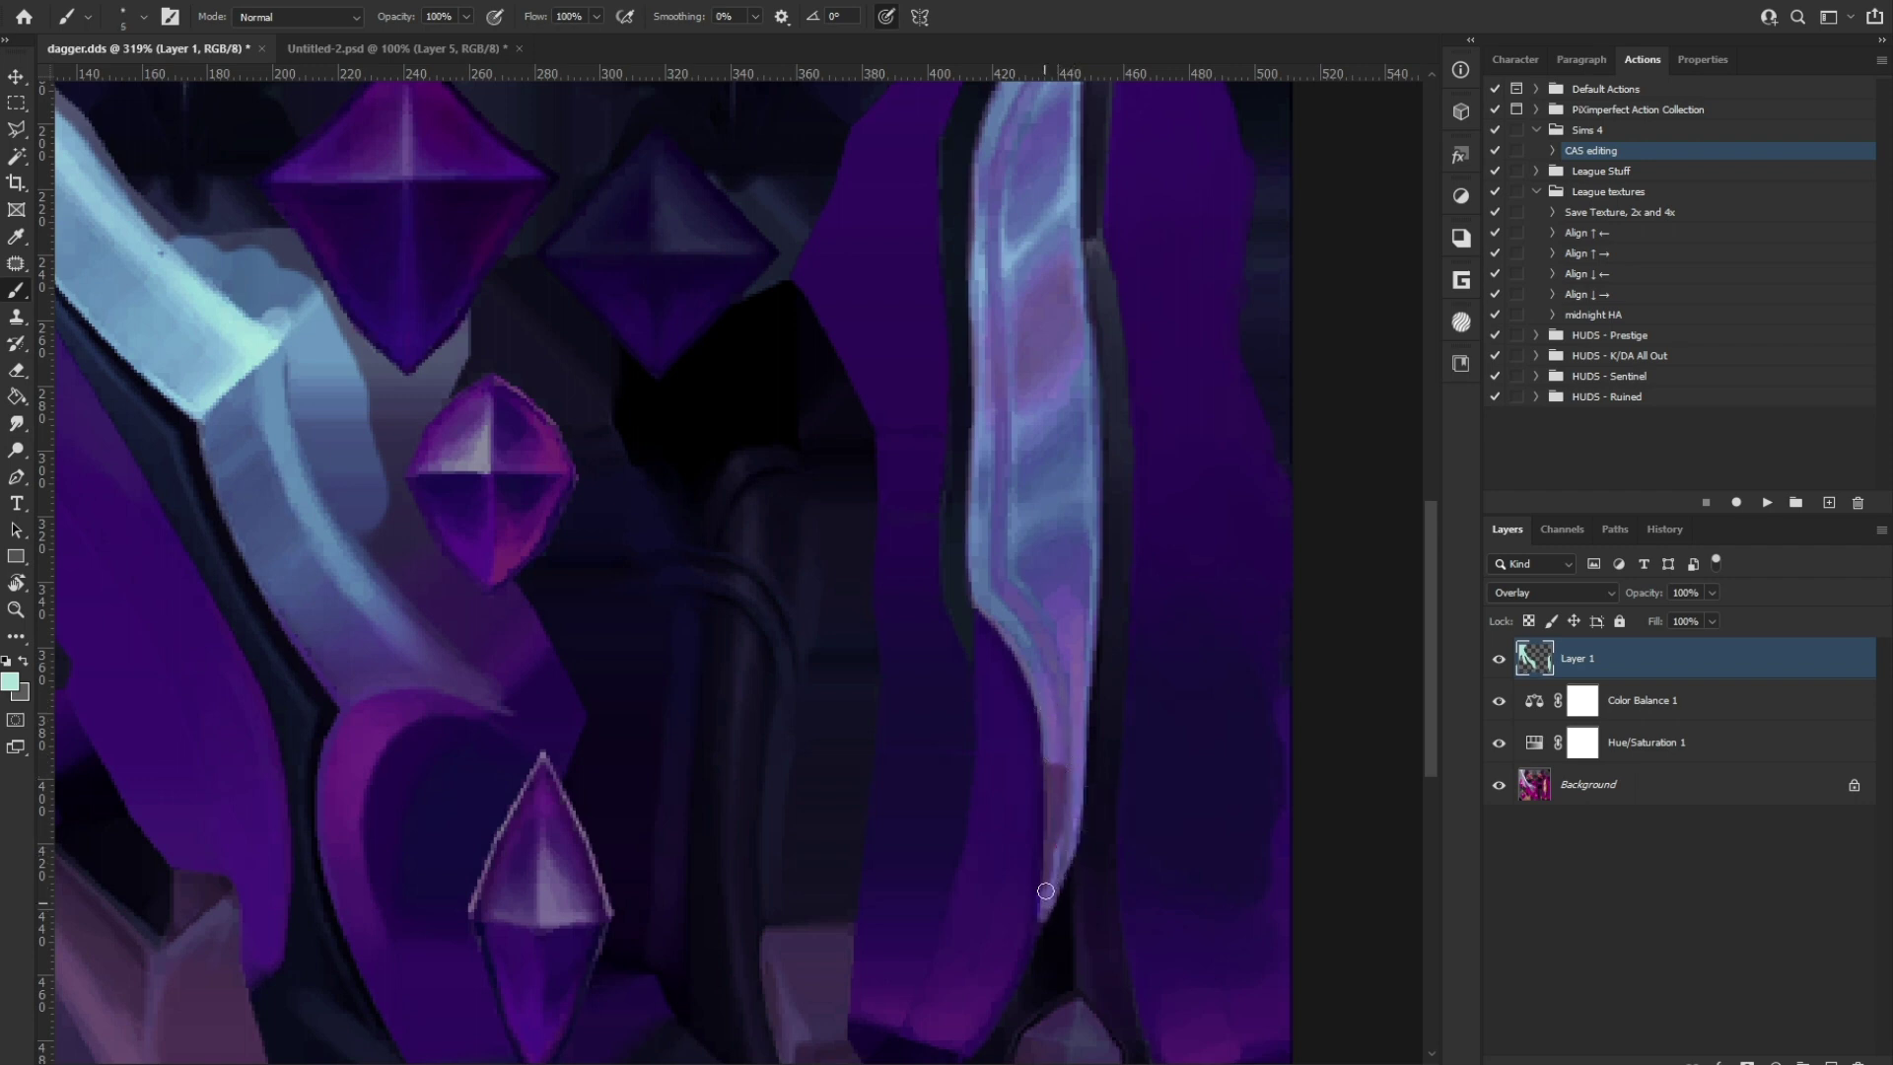
{"action": "key", "text": "e"}
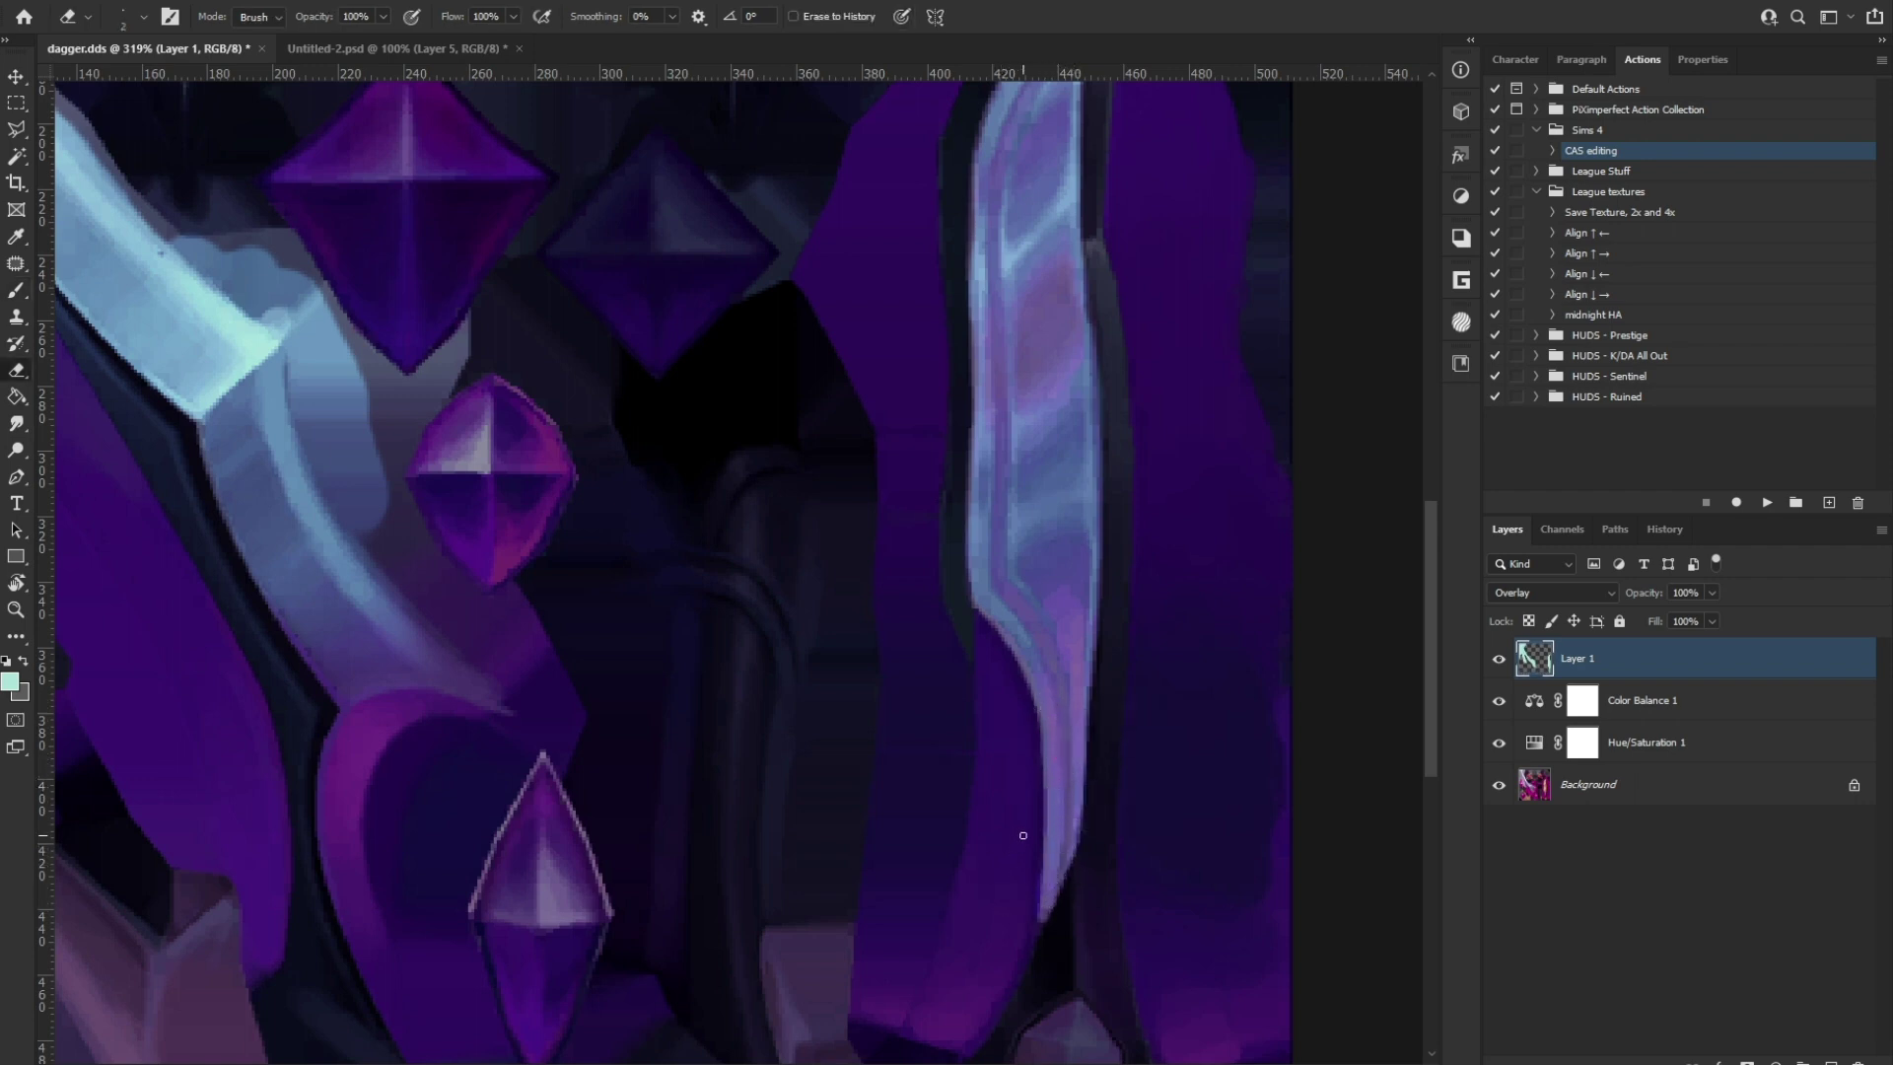
{"action": "scroll", "coordinate": [1032, 925], "scroll_direction": "down", "scroll_amount": 3, "text": "alt"}
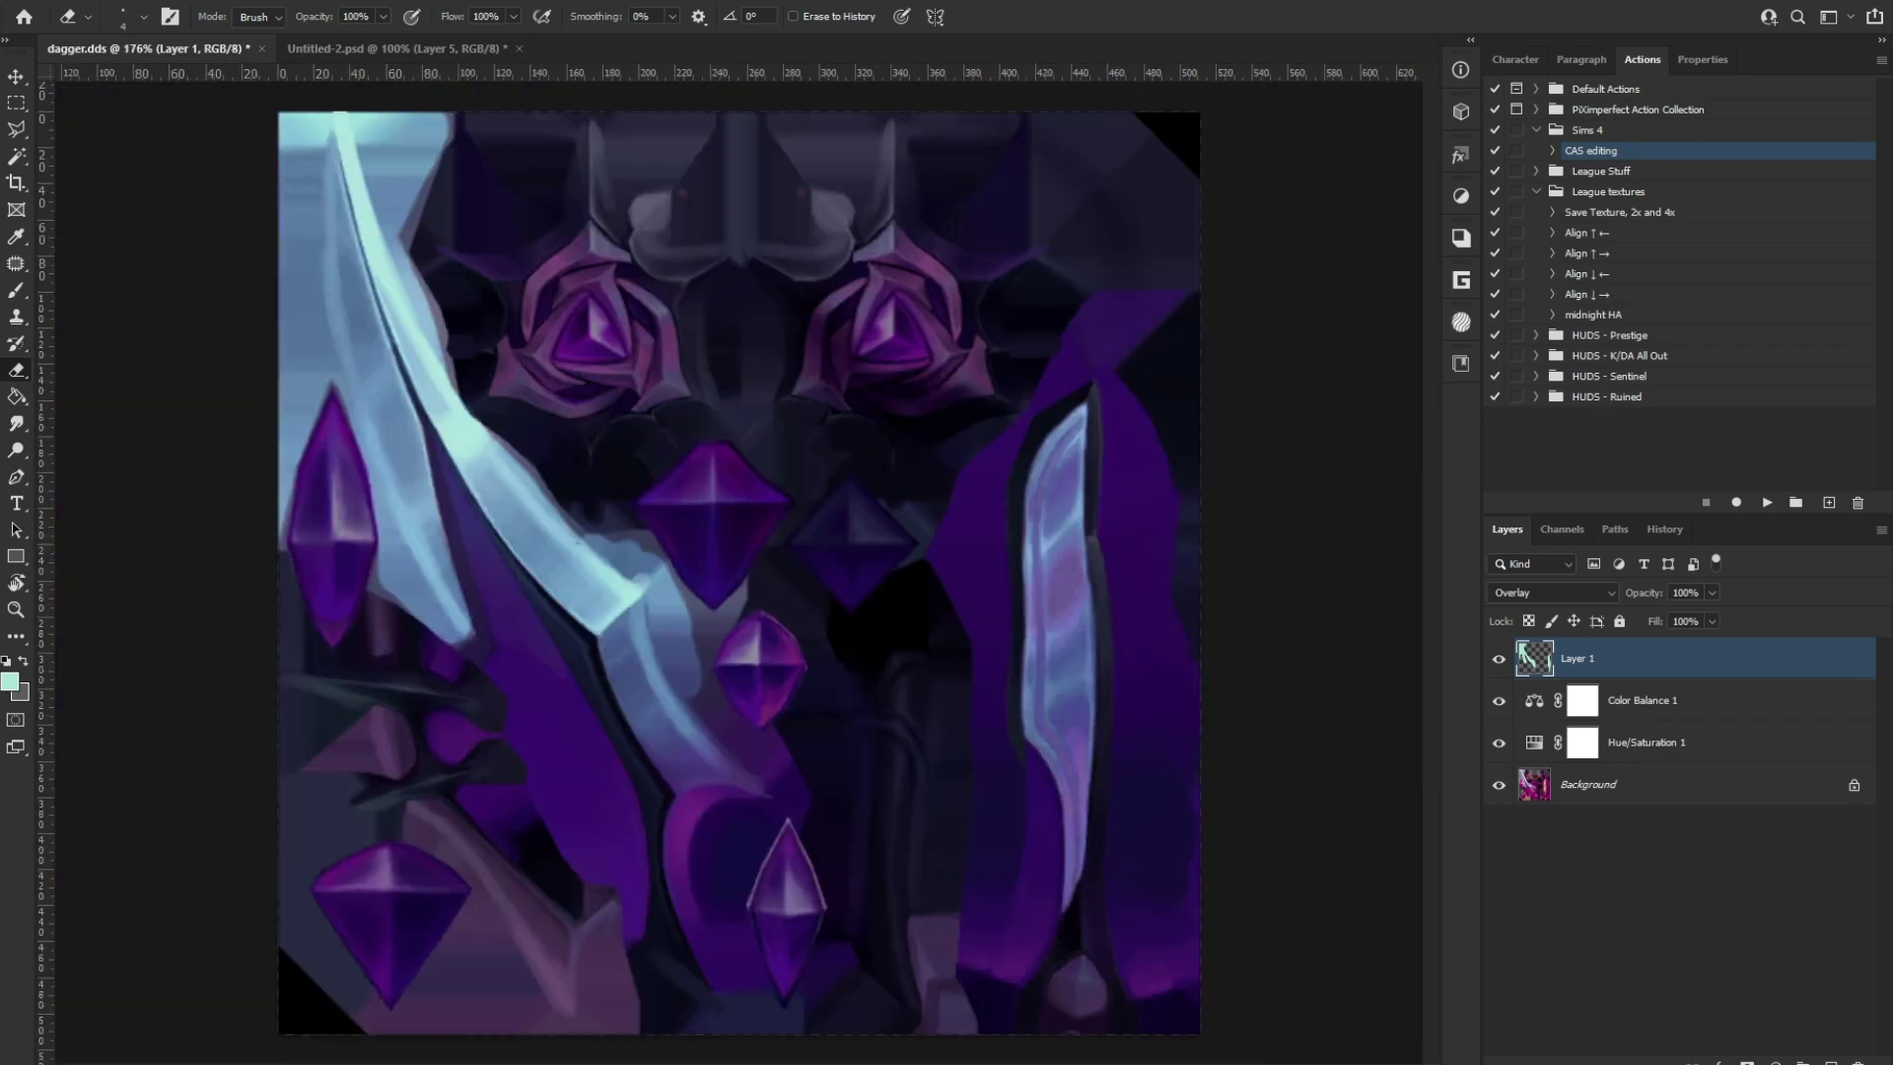
Step: Save the texture over dagger.dds in the Resources folder with the NVIDIA Texture Tools Exporter at highest compression quality
{"action": "key", "text": "ctrl+shift+s"}
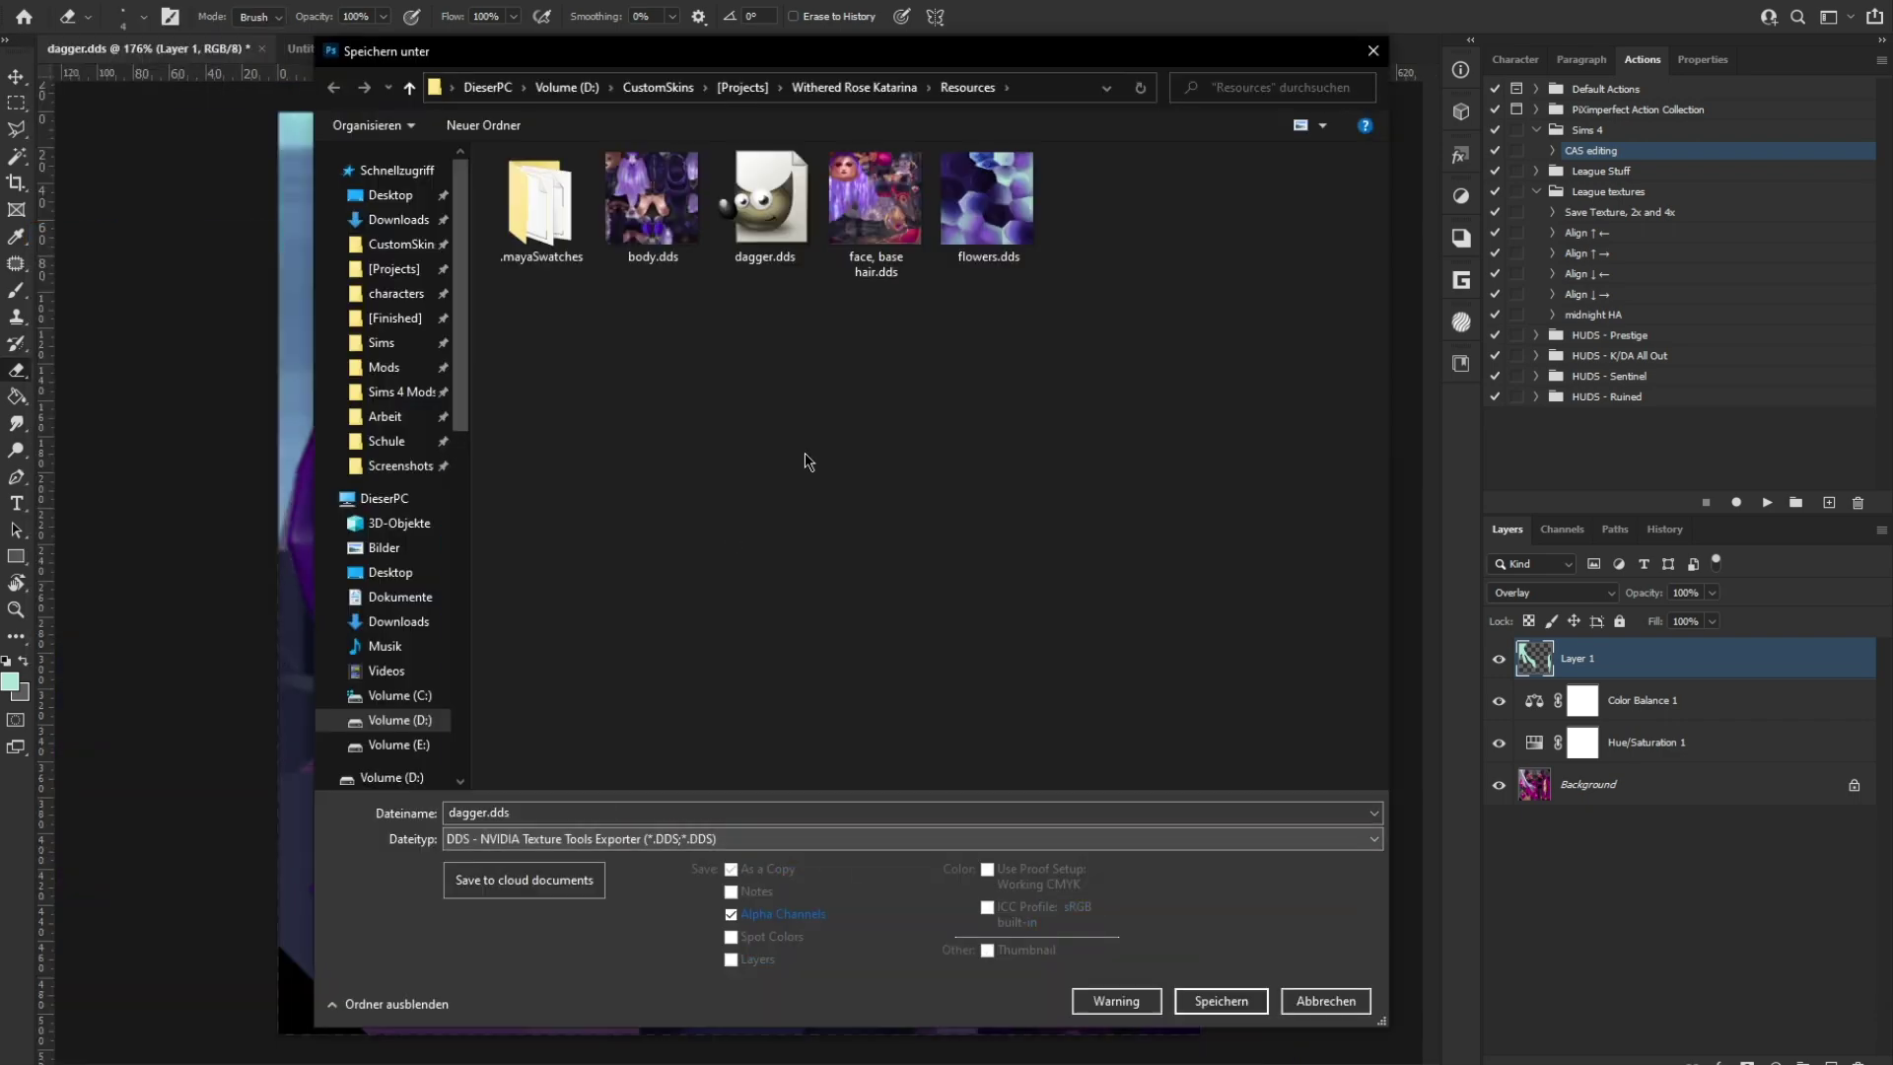
{"action": "double_click", "coordinate": [764, 197]}
{"action": "left_click", "coordinate": [991, 540]}
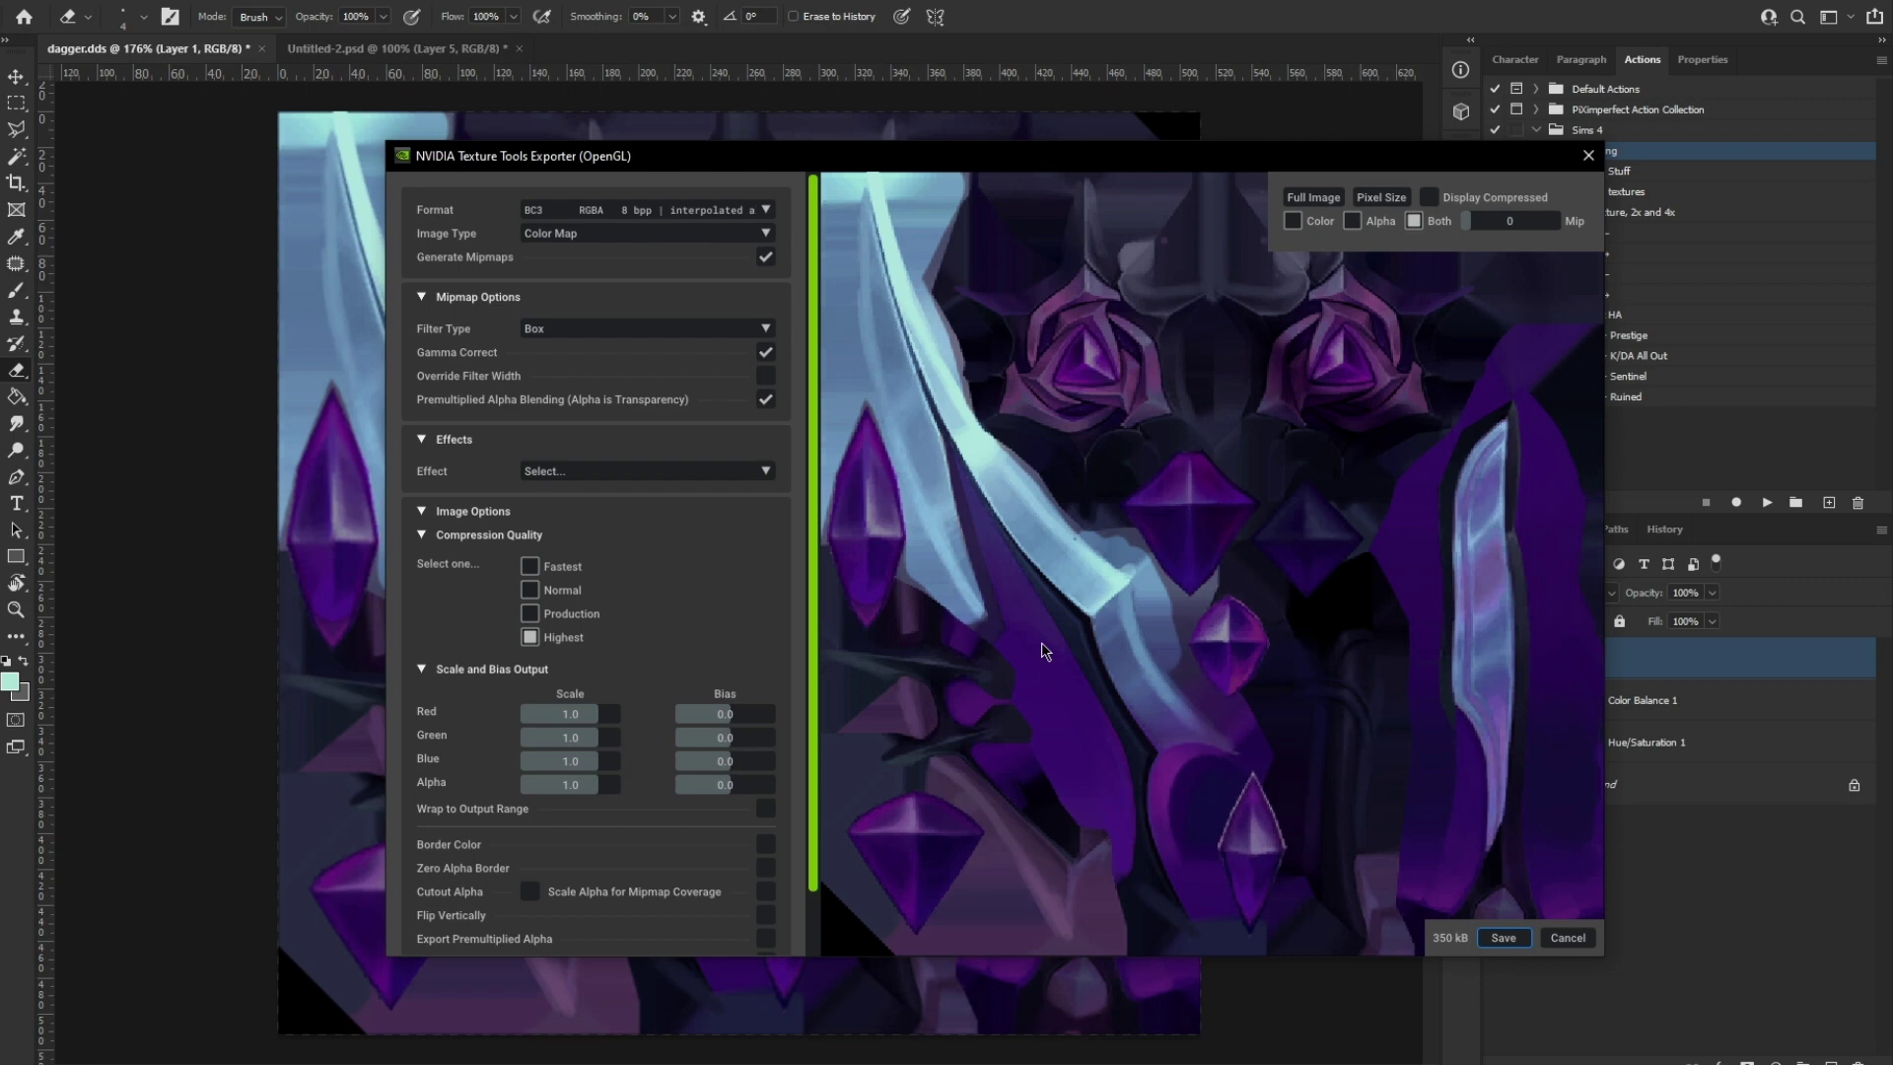
{"action": "left_click", "coordinate": [1504, 937]}
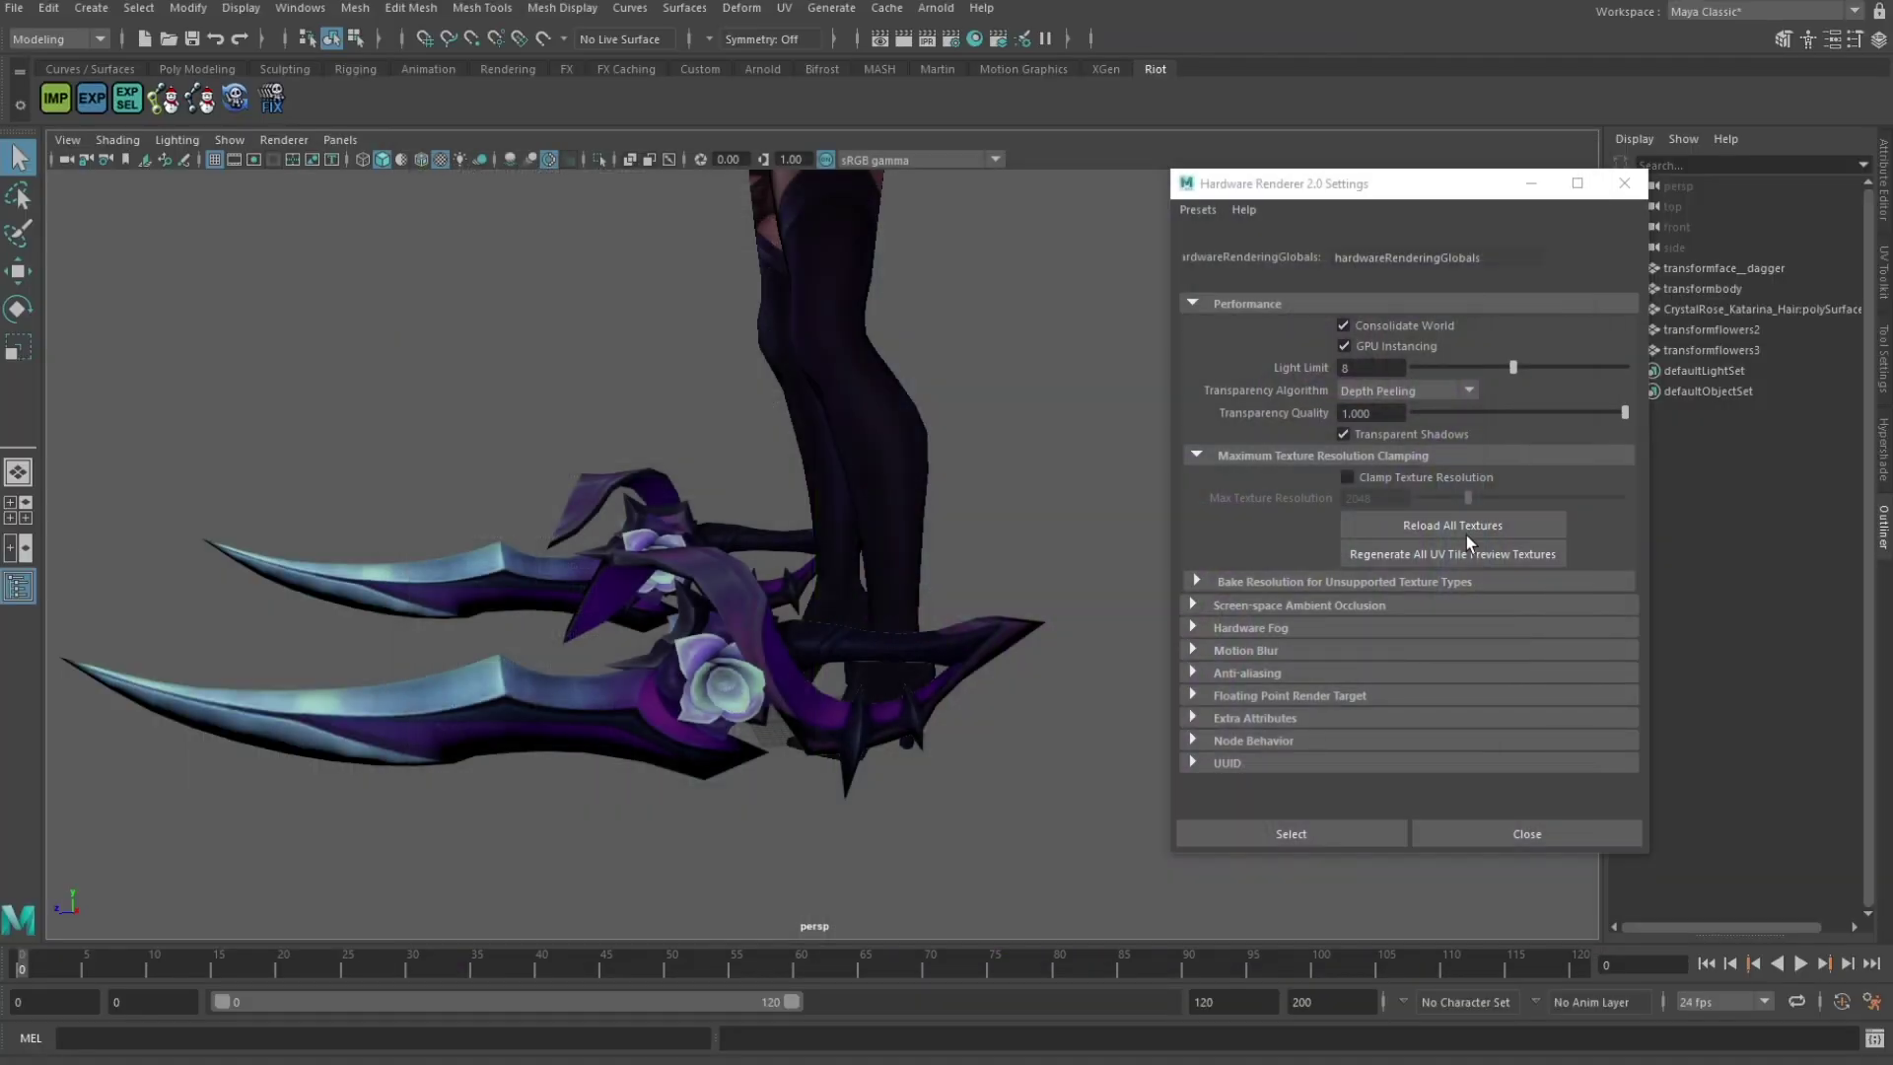
Step: Switch to Maya, reload all textures, and inspect the updated dagger mesh up close
{"action": "left_click", "coordinate": [1468, 541]}
{"action": "left_click_drag", "start_coordinate": [847, 540], "coordinate": [917, 495], "text": "alt"}
{"action": "left_click", "coordinate": [1027, 636]}
{"action": "scroll", "coordinate": [1029, 510], "scroll_direction": "up", "scroll_amount": 5}
{"action": "middle_click_drag", "start_coordinate": [1028, 510], "coordinate": [978, 610], "text": "alt"}
{"action": "left_click_drag", "start_coordinate": [978, 611], "coordinate": [966, 571], "text": "alt"}
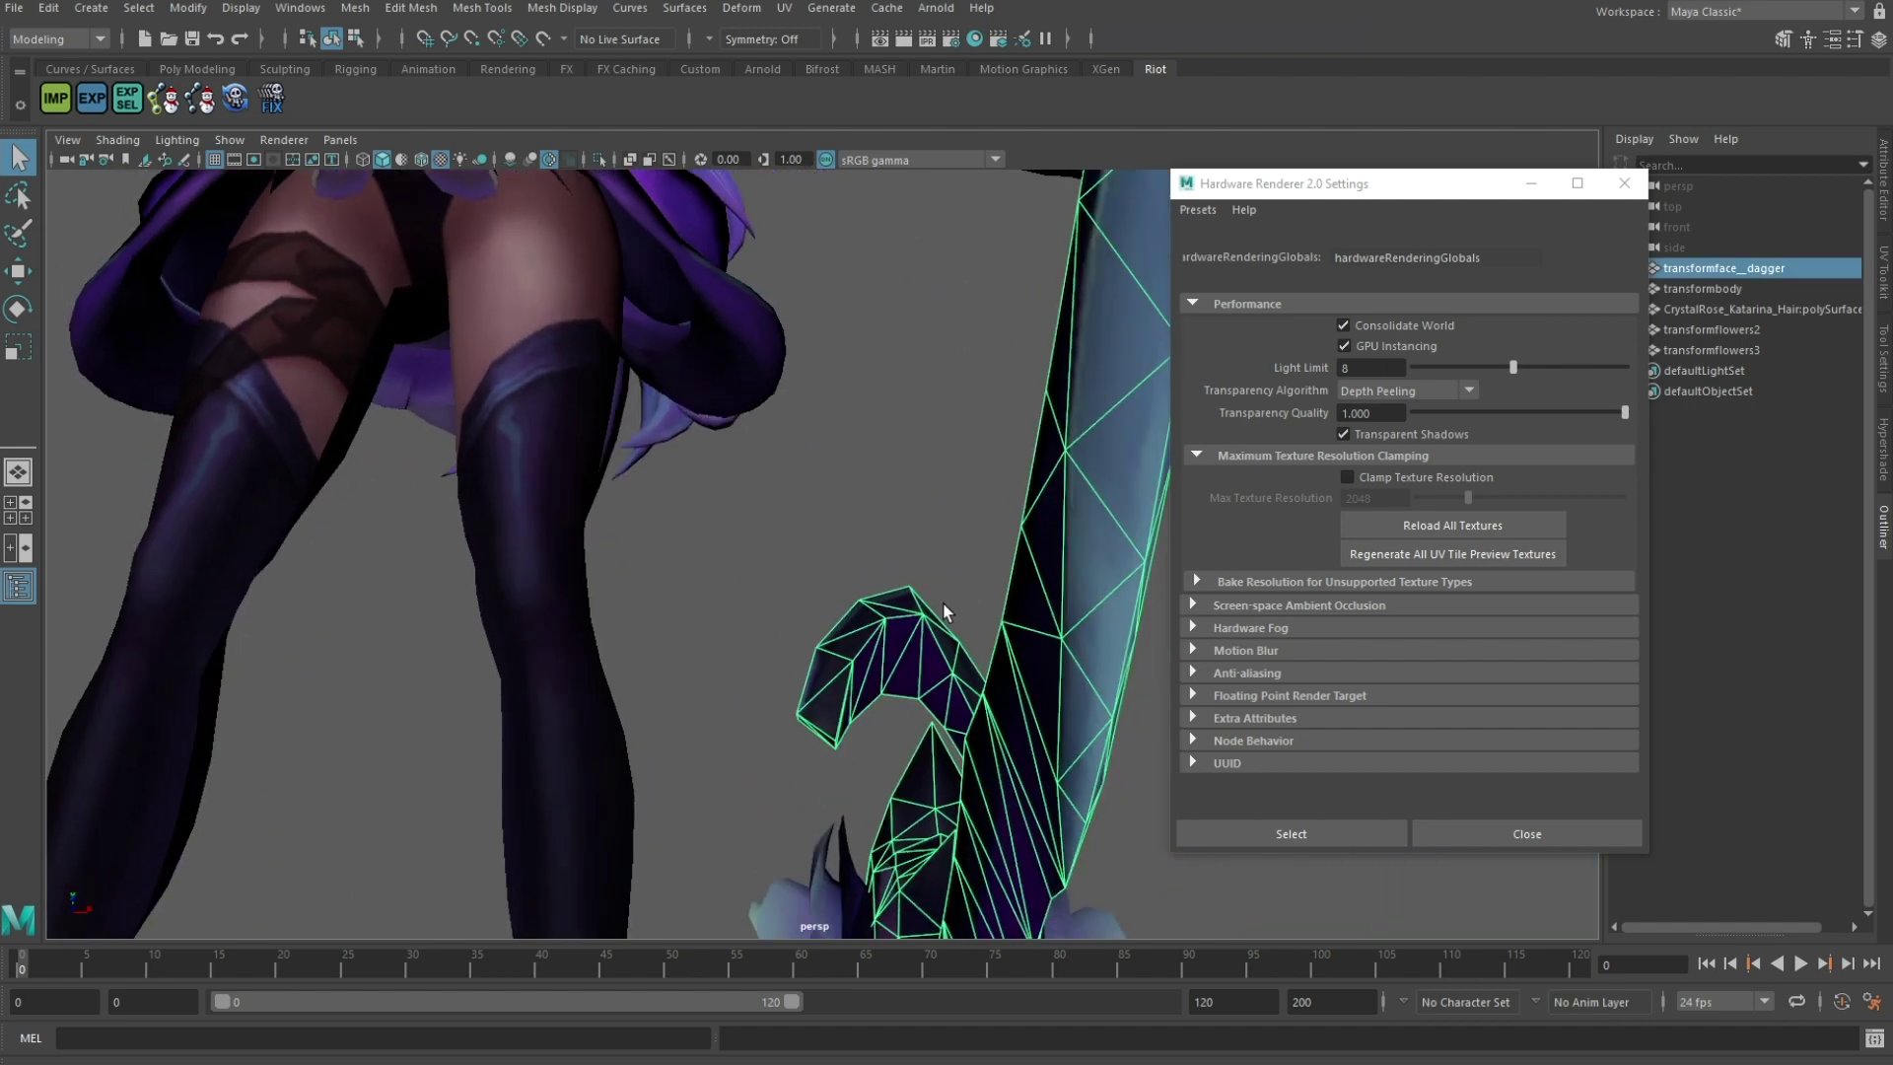
Step: Look up the UVs of the dagger's curved strap in the UV Editor, and examine the daggers in object mode
{"action": "key", "text": "F11"}
{"action": "double_click", "coordinate": [887, 670]}
{"action": "left_click", "coordinate": [217, 68]}
{"action": "left_click", "coordinate": [1422, 98]}
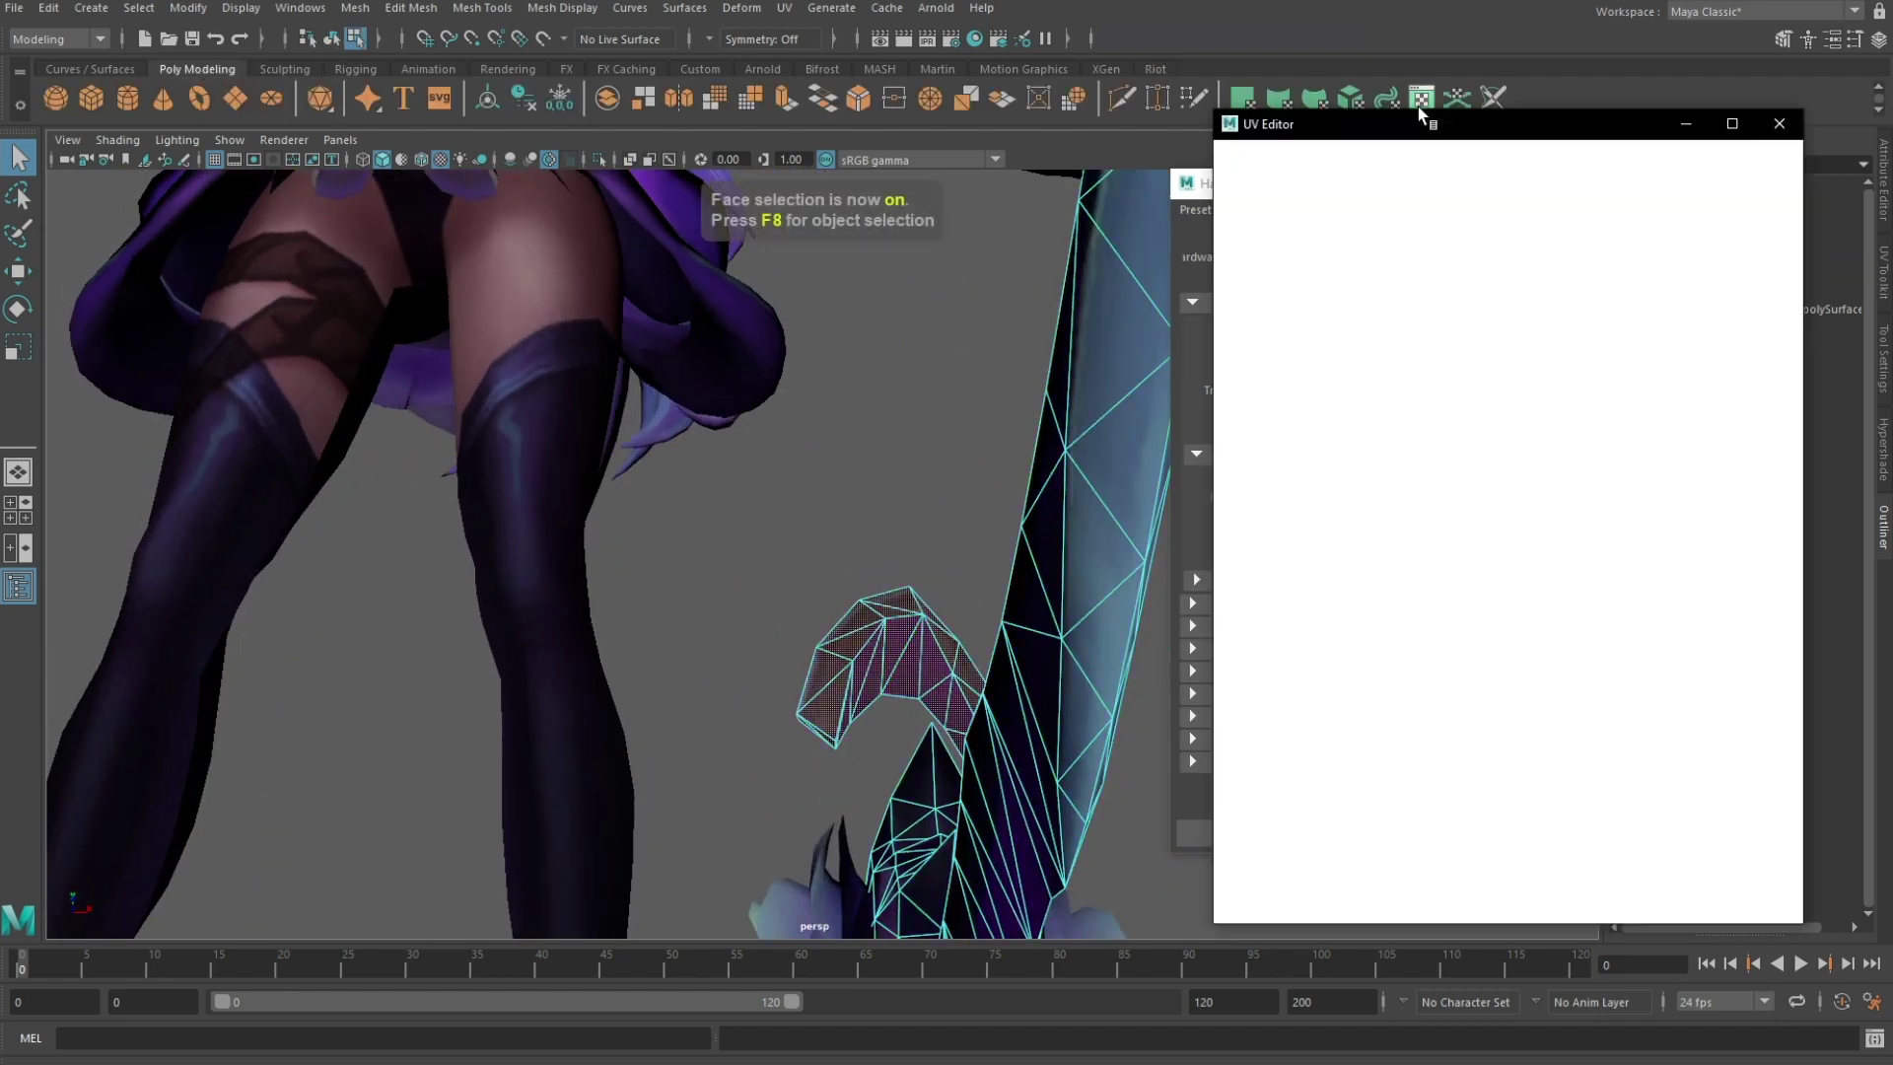
{"action": "middle_click_drag", "start_coordinate": [1641, 565], "coordinate": [1603, 541], "text": "alt"}
{"action": "left_click", "coordinate": [1782, 127]}
{"action": "left_click_drag", "start_coordinate": [971, 537], "coordinate": [913, 723], "text": "alt"}
{"action": "scroll", "coordinate": [904, 581], "scroll_direction": "down", "scroll_amount": 5}
{"action": "middle_click_drag", "start_coordinate": [912, 722], "coordinate": [919, 552], "text": "alt"}
{"action": "key", "text": "F8"}
{"action": "left_click_drag", "start_coordinate": [980, 464], "coordinate": [497, 589], "text": "alt"}
Step: Switch back to Photoshop and close the concept document Untitled-2.psd
{"action": "key", "text": "alt+Tab"}
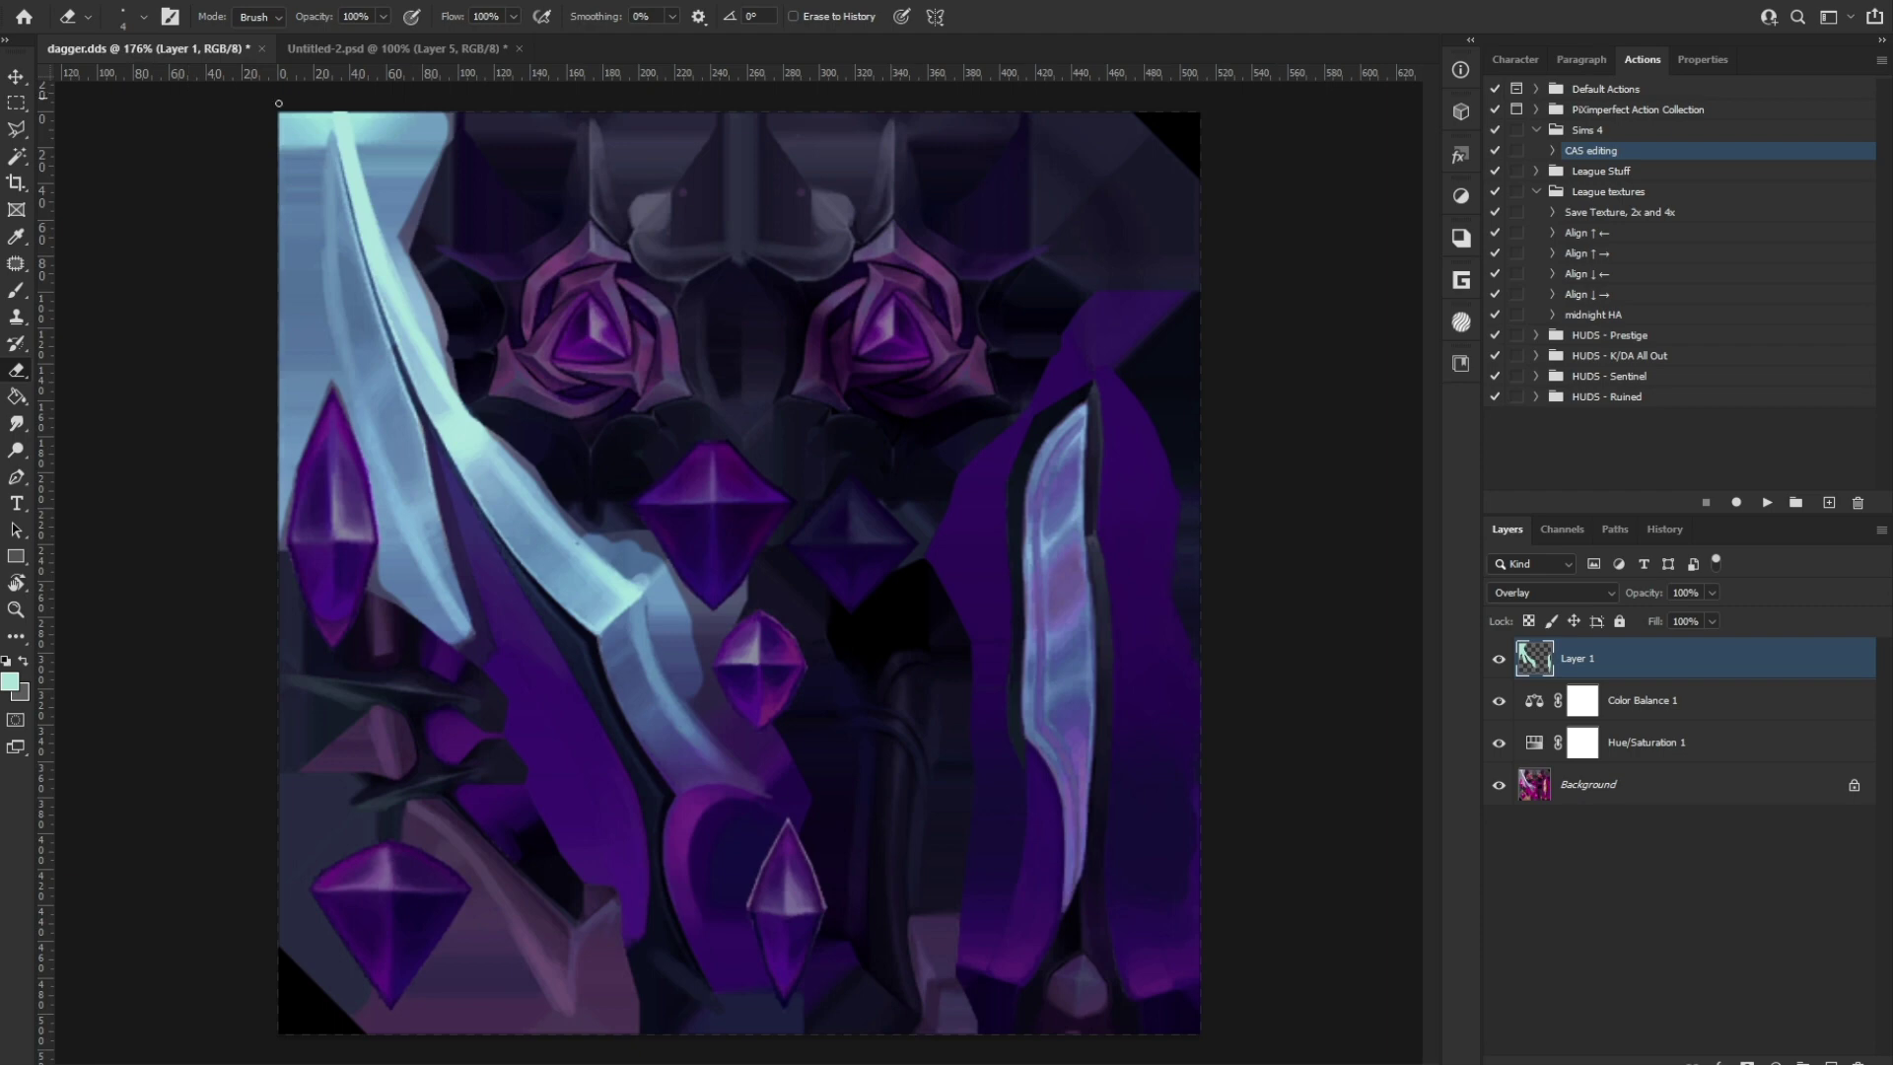
{"action": "left_click", "coordinate": [518, 50]}
{"action": "left_click", "coordinate": [936, 392]}
Step: Save the dagger texture again in DDS format, overwriting dagger.dds in the Resources folder
{"action": "left_click", "coordinate": [40, 1]}
{"action": "left_click", "coordinate": [71, 232]}
{"action": "left_click", "coordinate": [709, 839]}
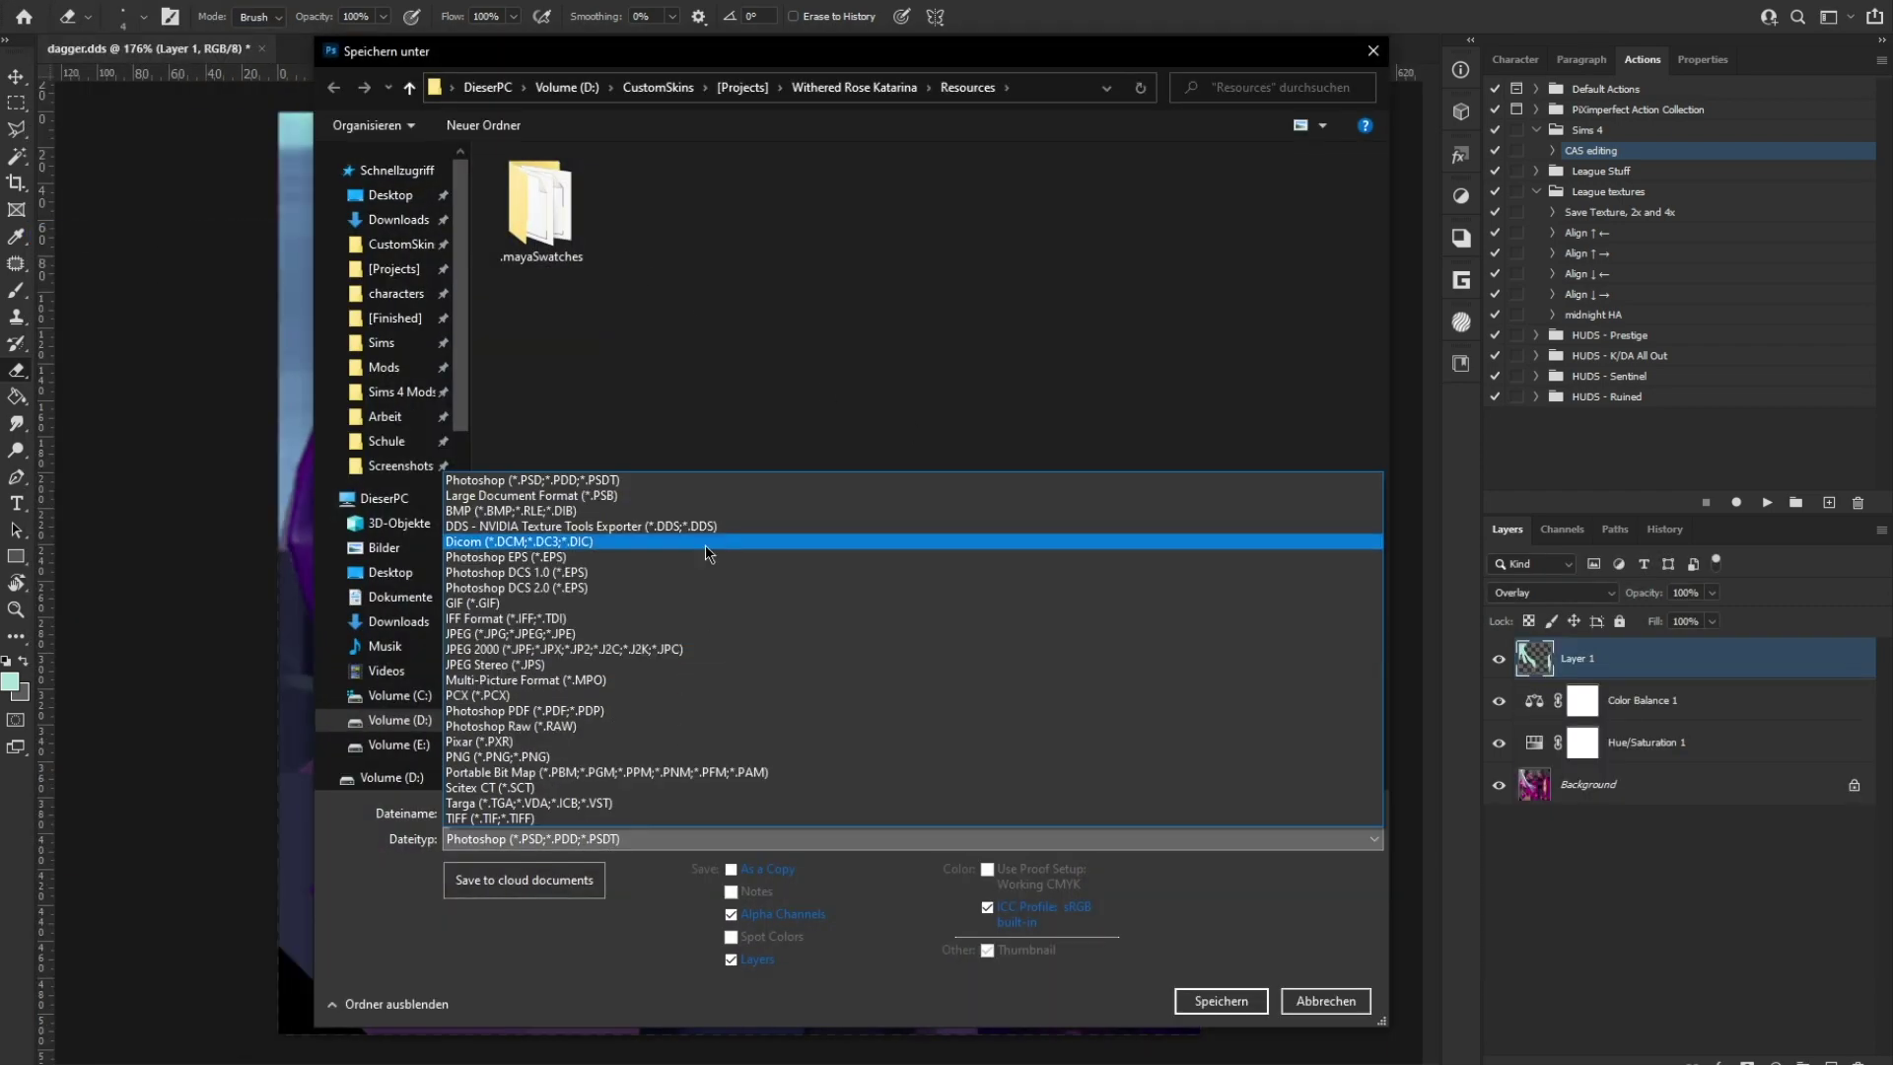
{"action": "left_click", "coordinate": [706, 544]}
{"action": "double_click", "coordinate": [768, 262]}
{"action": "left_click", "coordinate": [971, 534]}
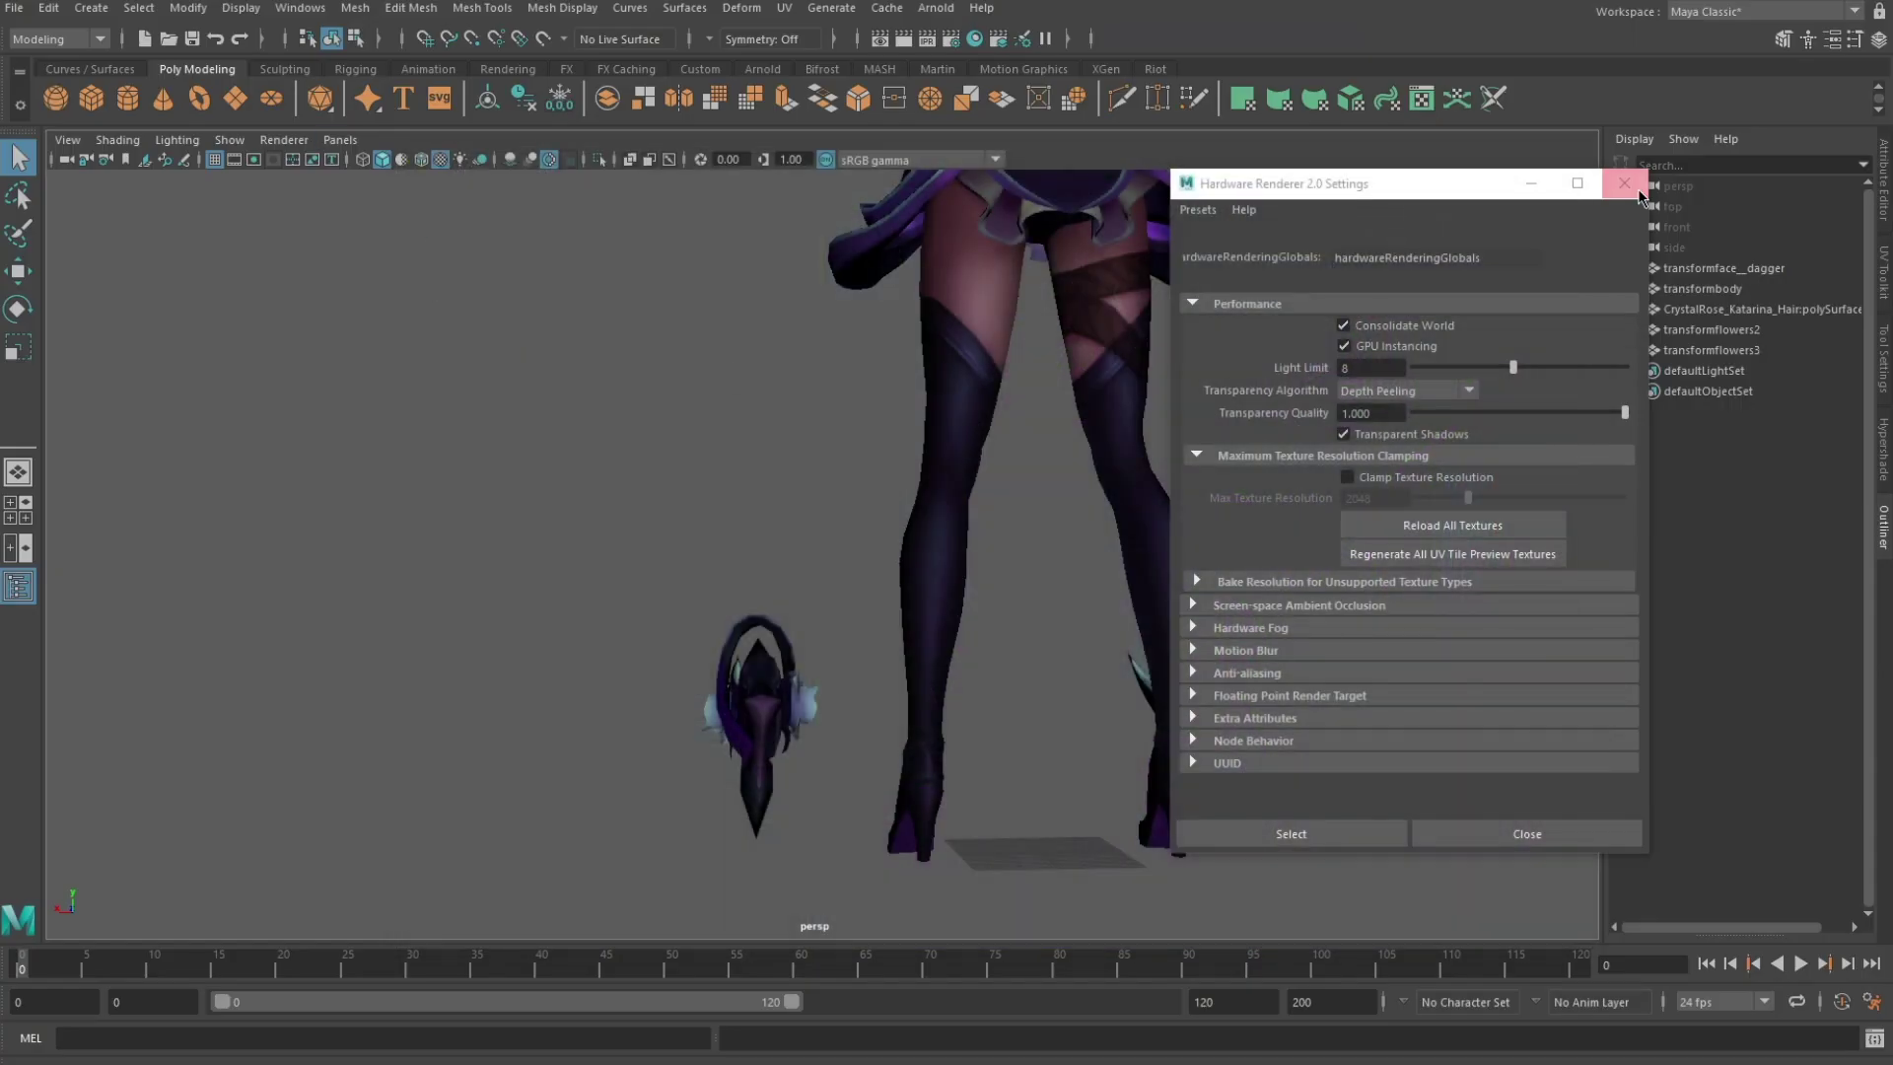
Step: Switch to Maya, close the renderer settings, and inspect the whole character and daggers under flat lighting
{"action": "left_click", "coordinate": [1636, 189]}
{"action": "left_click", "coordinate": [178, 139]}
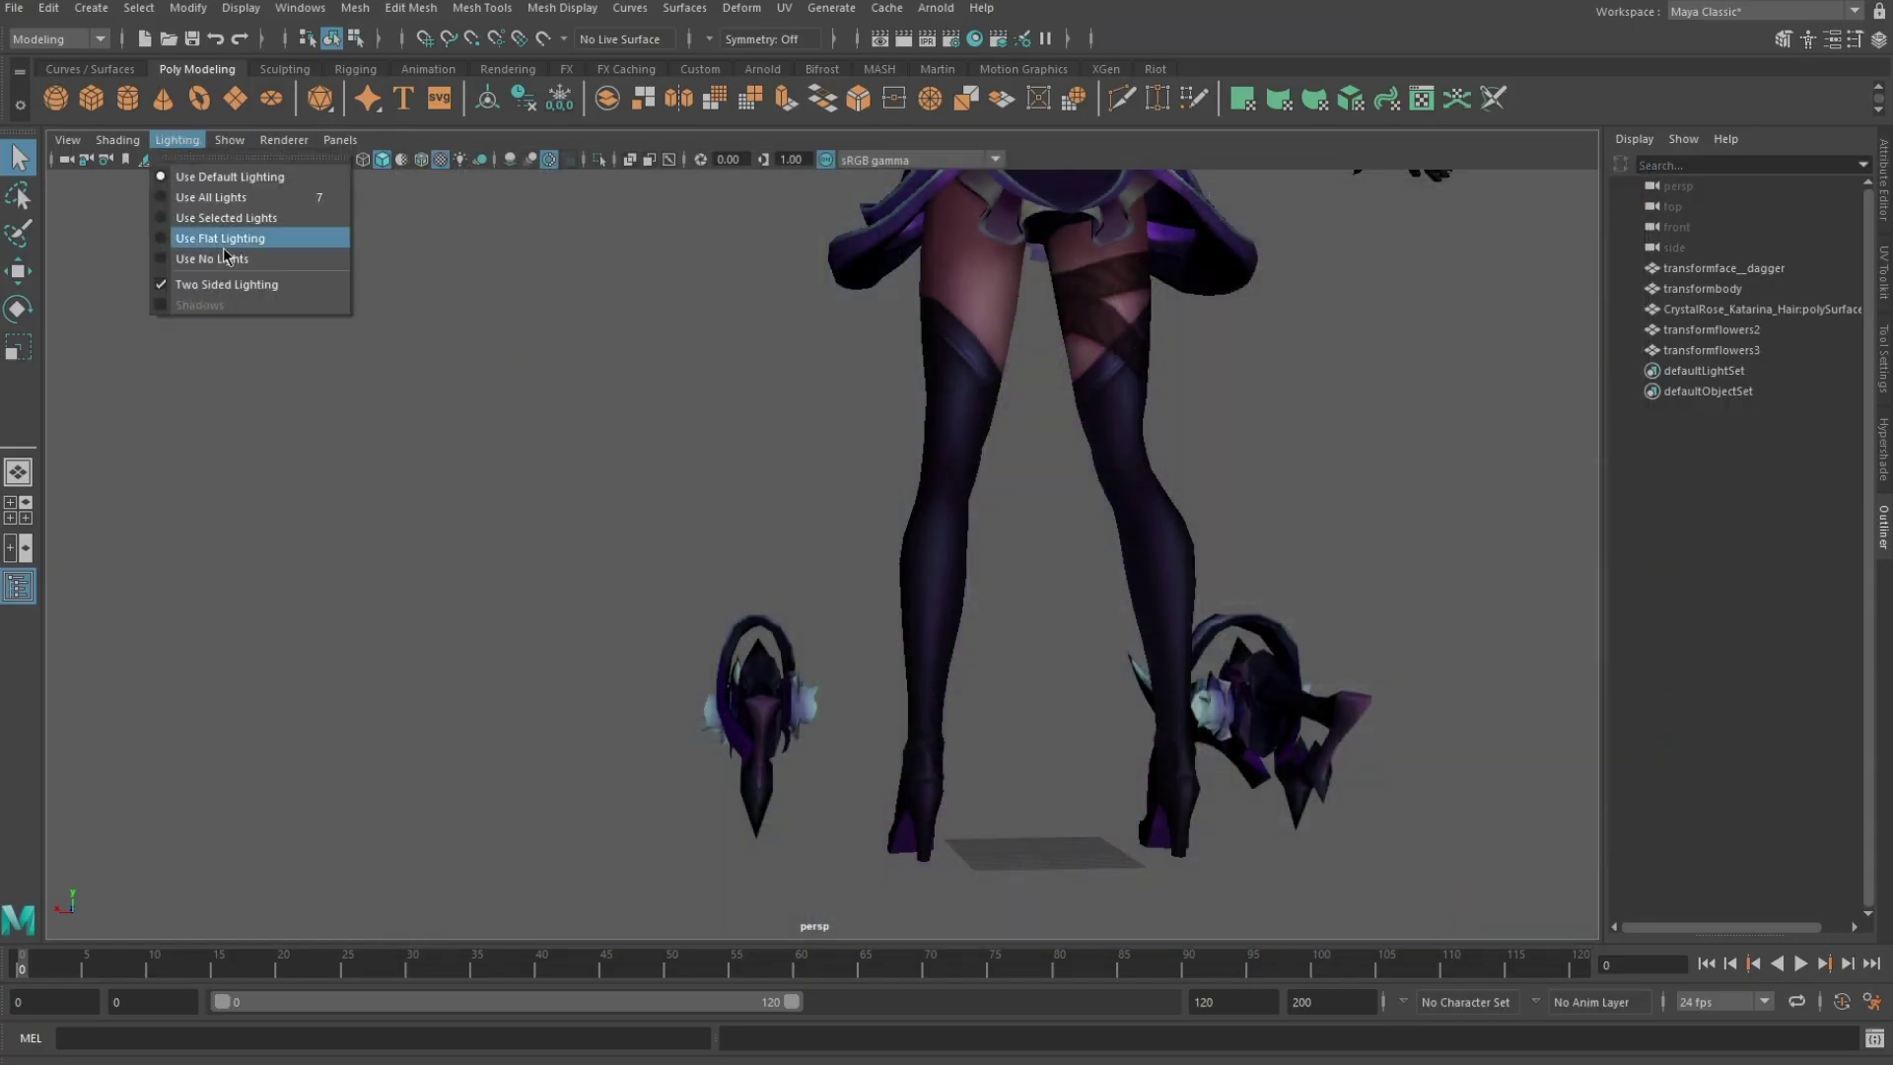
{"action": "left_click", "coordinate": [227, 249]}
{"action": "left_click", "coordinate": [937, 533]}
{"action": "middle_click_drag", "start_coordinate": [1243, 376], "coordinate": [1038, 335], "text": "alt"}
{"action": "left_click", "coordinate": [1035, 340]}
{"action": "left_click_drag", "start_coordinate": [697, 499], "coordinate": [1064, 483], "text": "alt"}
{"action": "scroll", "coordinate": [1073, 475], "scroll_direction": "down", "scroll_amount": 8}
{"action": "middle_click_drag", "start_coordinate": [985, 332], "coordinate": [968, 396], "text": "alt"}
{"action": "left_click_drag", "start_coordinate": [968, 396], "coordinate": [1019, 426], "text": "alt"}
{"action": "scroll", "coordinate": [1019, 426], "scroll_direction": "up", "scroll_amount": 5}
Step: Combine the meshes transformflowers2 and transformflowers3 into a single mesh
{"action": "left_click", "coordinate": [1717, 269]}
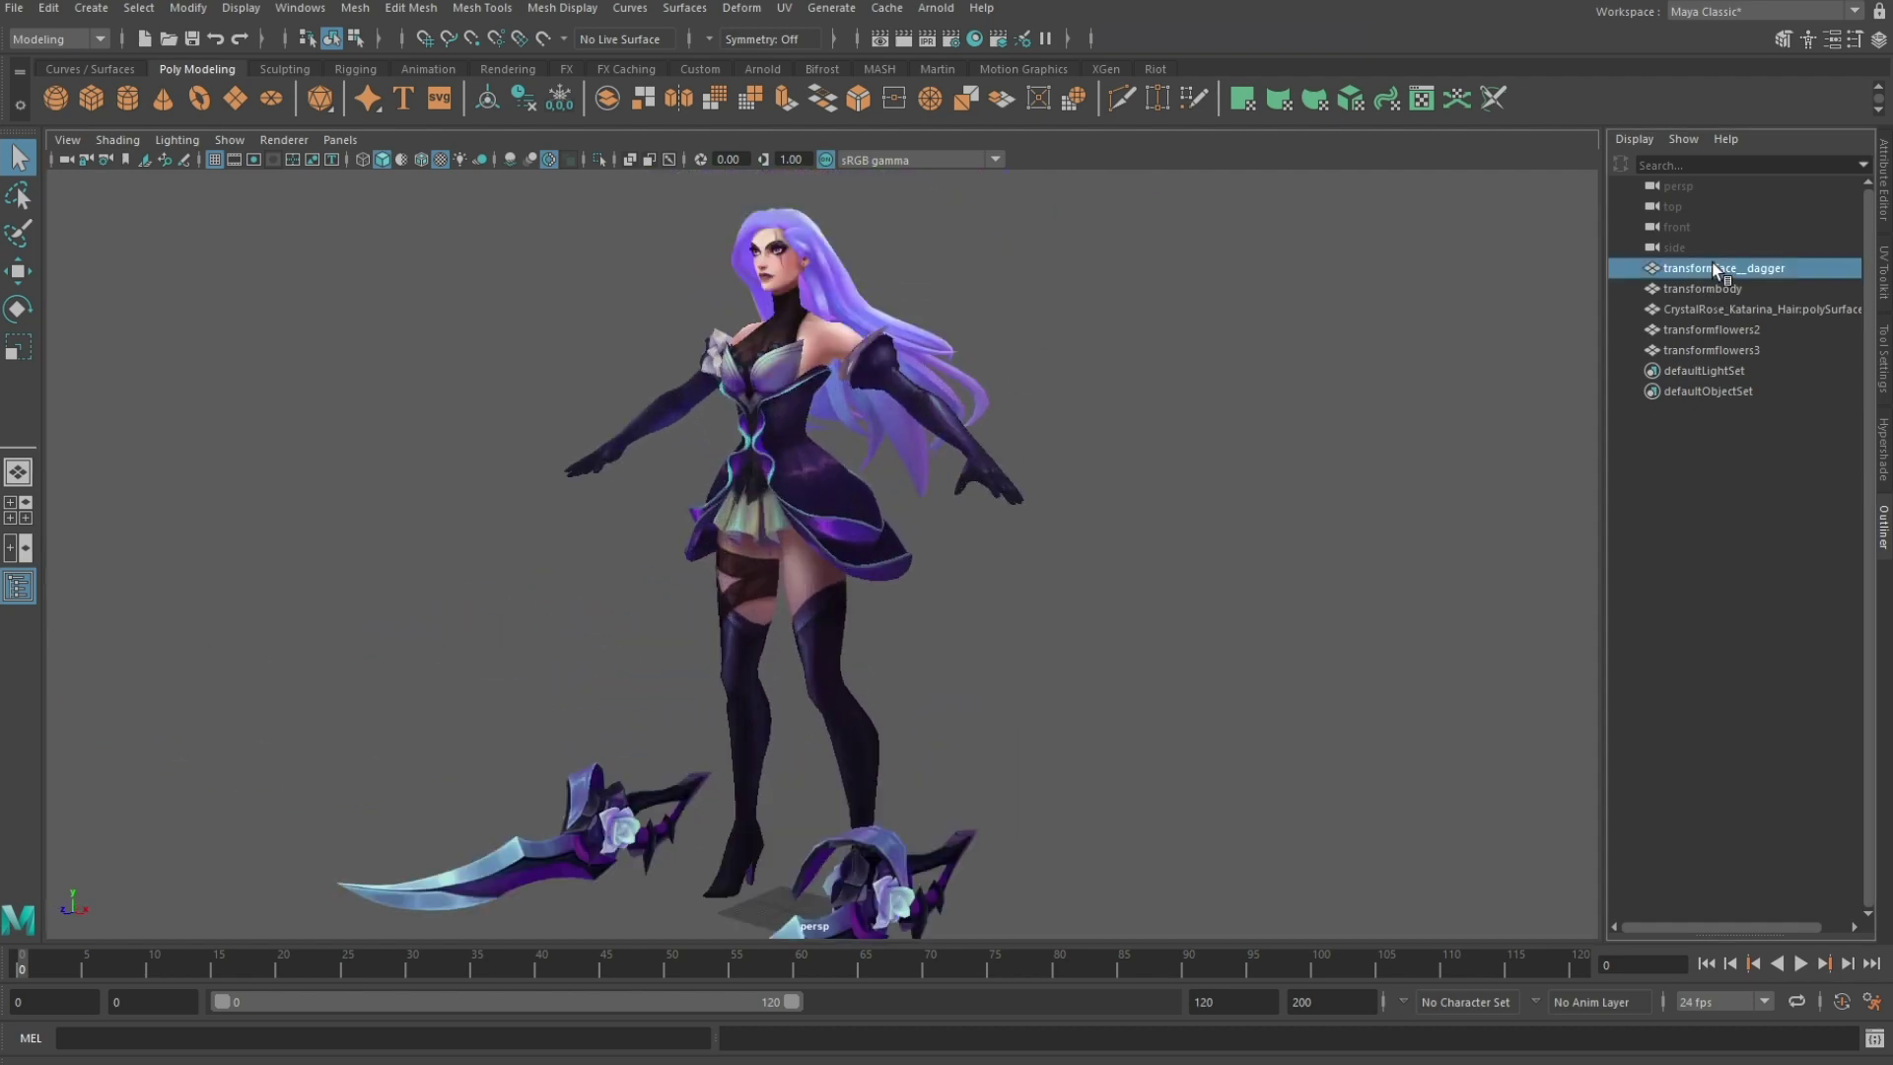
{"action": "left_click", "coordinate": [1719, 290]}
{"action": "left_click_drag", "start_coordinate": [1380, 424], "coordinate": [1461, 437], "text": "alt"}
{"action": "left_click", "coordinate": [1733, 309]}
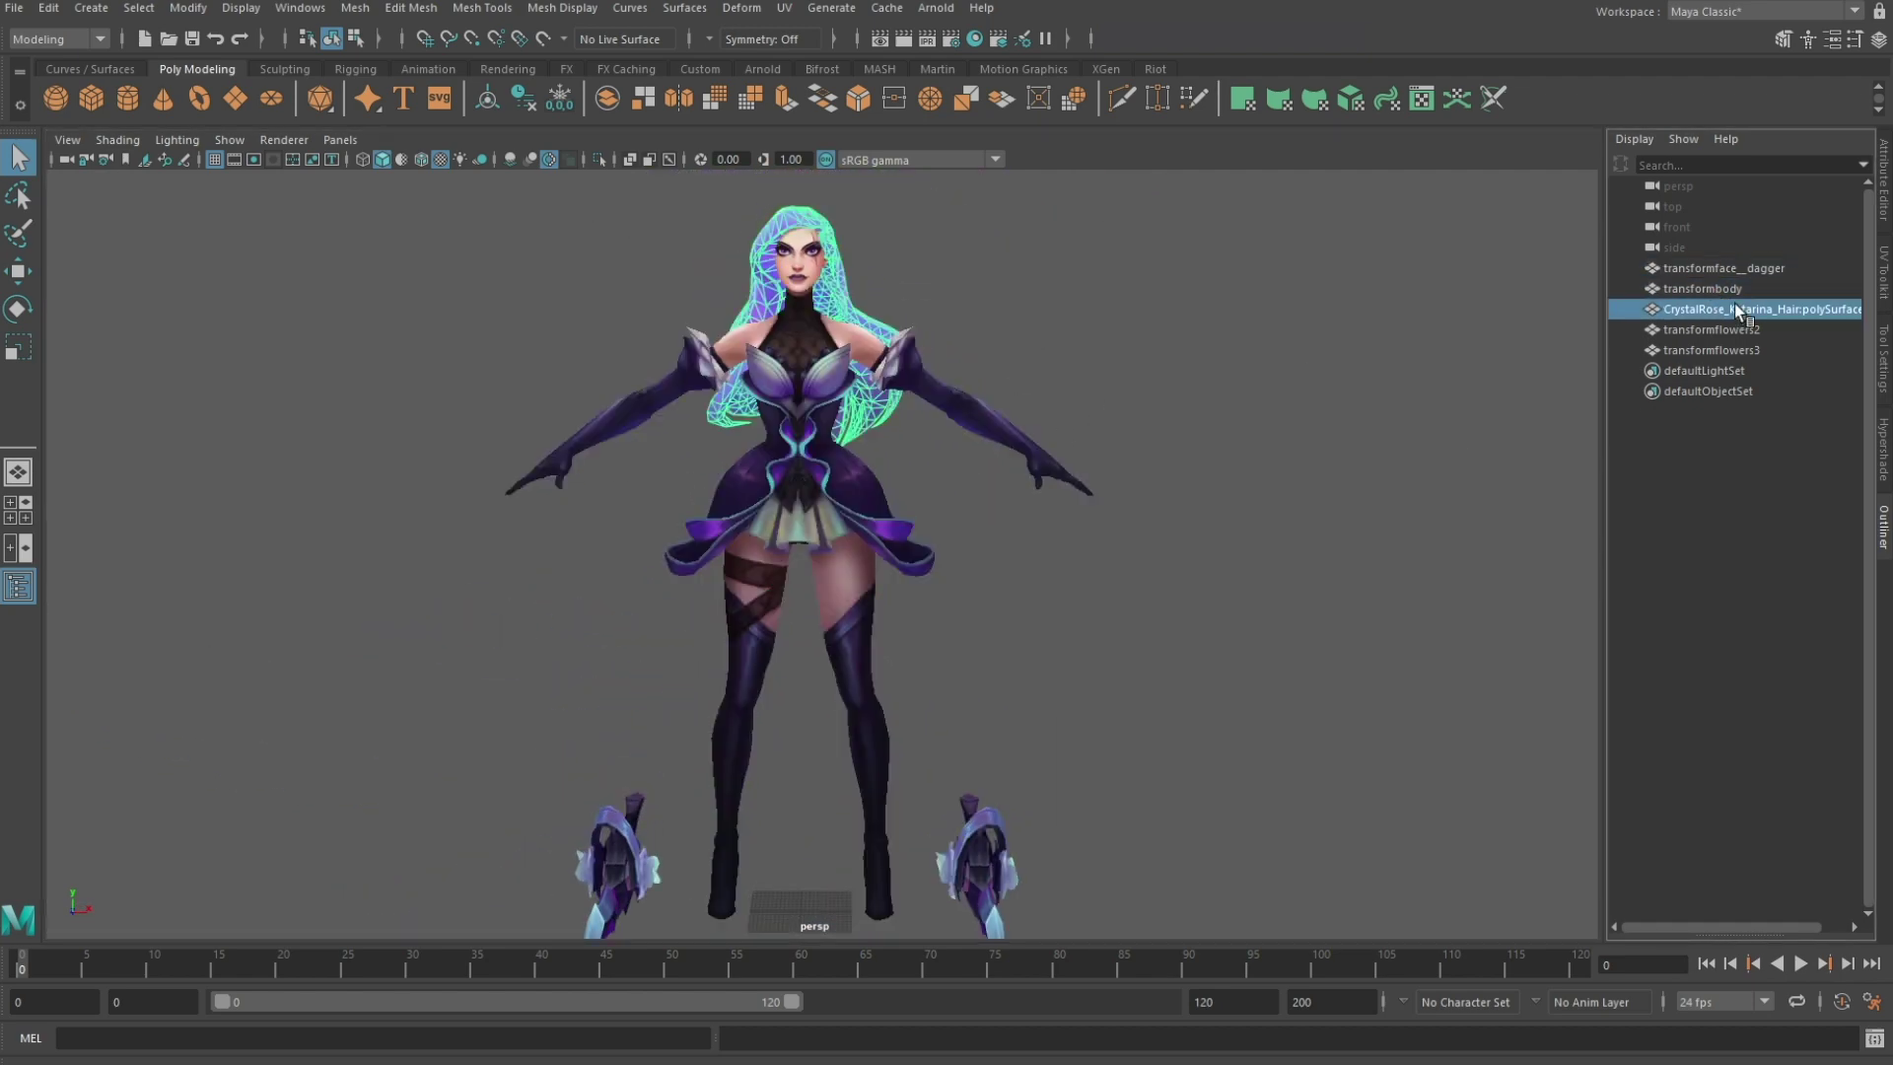
{"action": "left_click", "coordinate": [1746, 329]}
{"action": "left_click", "coordinate": [1743, 353]}
{"action": "left_click", "coordinate": [1737, 332], "text": "shift"}
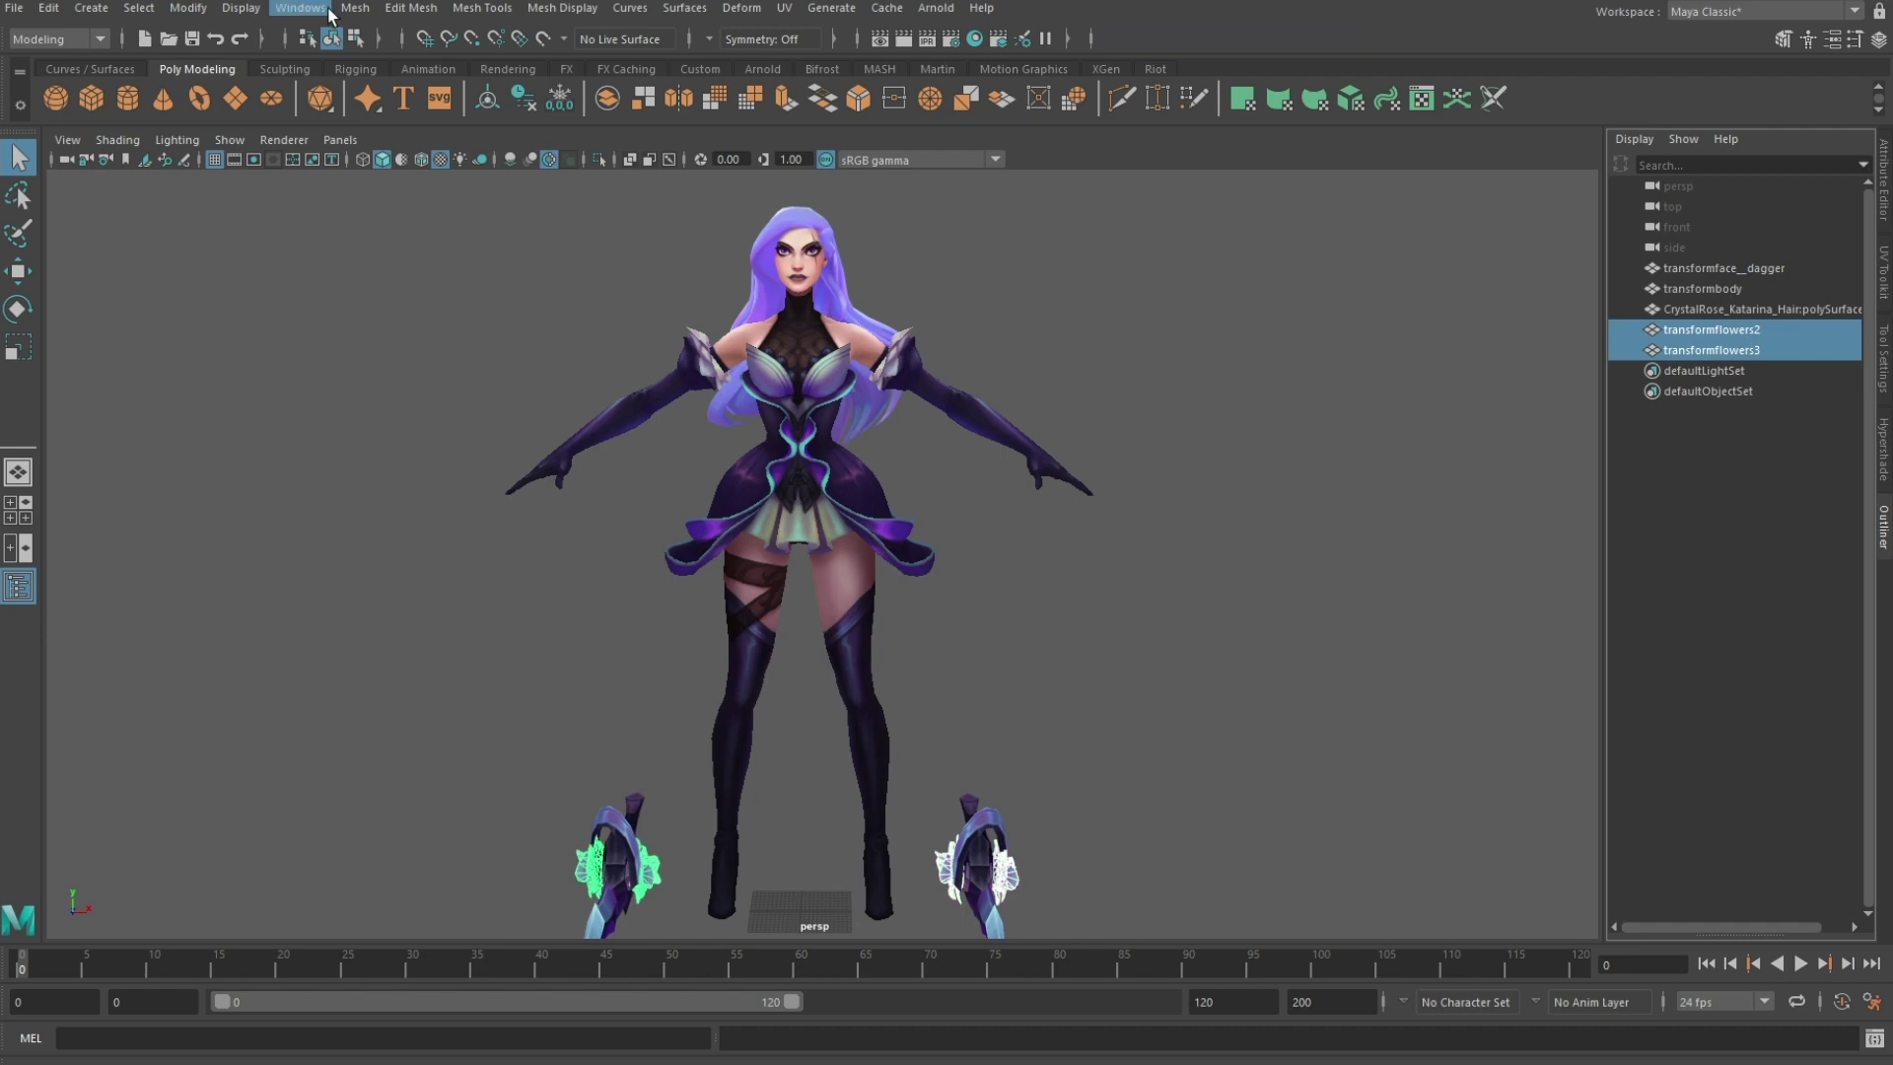
{"action": "left_click", "coordinate": [355, 9]}
{"action": "left_click", "coordinate": [403, 79]}
Step: Delete all construction history in the scene to clear the leftover flower groups
{"action": "scroll", "coordinate": [1140, 532], "scroll_direction": "up", "scroll_amount": 2}
{"action": "middle_click_drag", "start_coordinate": [1141, 533], "coordinate": [1143, 498], "text": "alt"}
{"action": "left_click_drag", "start_coordinate": [1142, 497], "coordinate": [1178, 612], "text": "alt"}
{"action": "left_click", "coordinate": [1179, 612]}
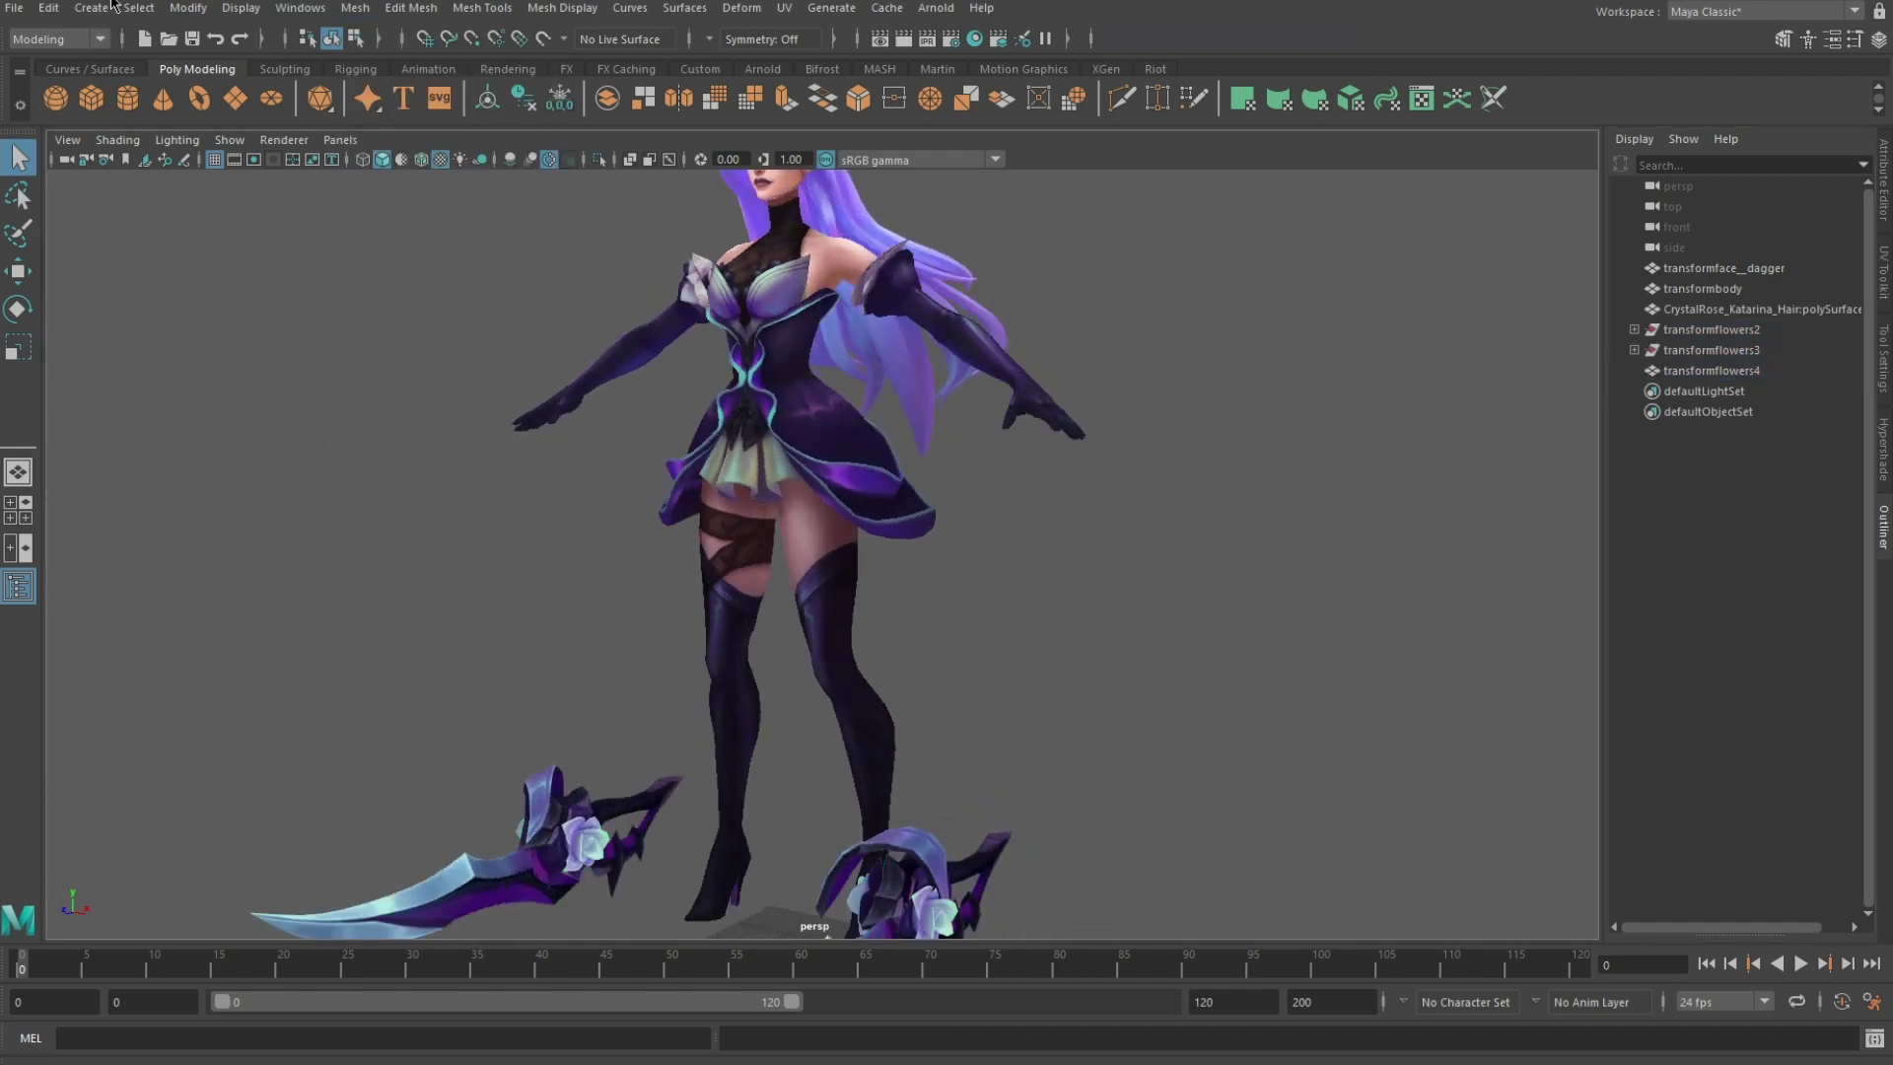
{"action": "left_click", "coordinate": [48, 8]}
{"action": "mouse_move", "coordinate": [182, 269]}
{"action": "left_click", "coordinate": [363, 298]}
Step: Open the UV Editor for the transformface__dagger mesh and display the viewport untextured with default lighting
{"action": "left_click", "coordinate": [1715, 329]}
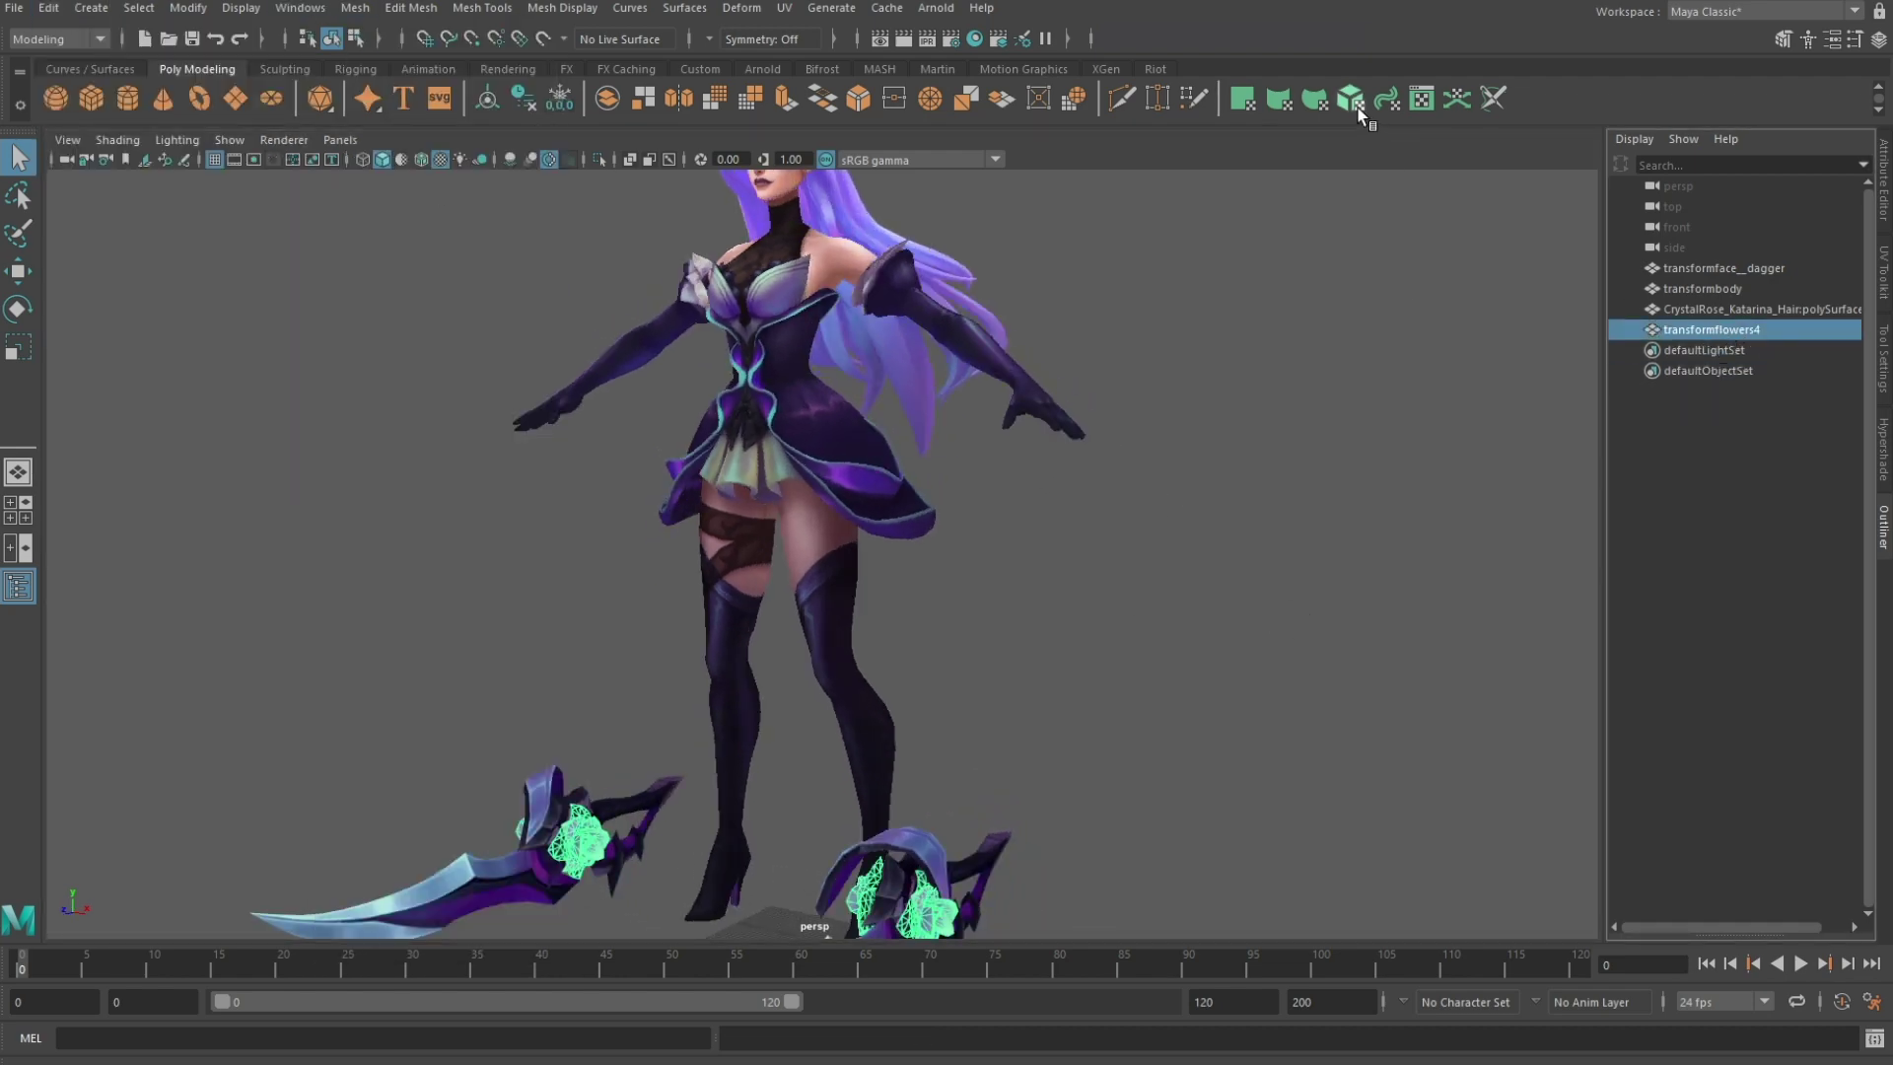
{"action": "left_click", "coordinate": [1421, 99]}
{"action": "left_click", "coordinate": [1779, 123]}
{"action": "left_click", "coordinate": [1735, 308]}
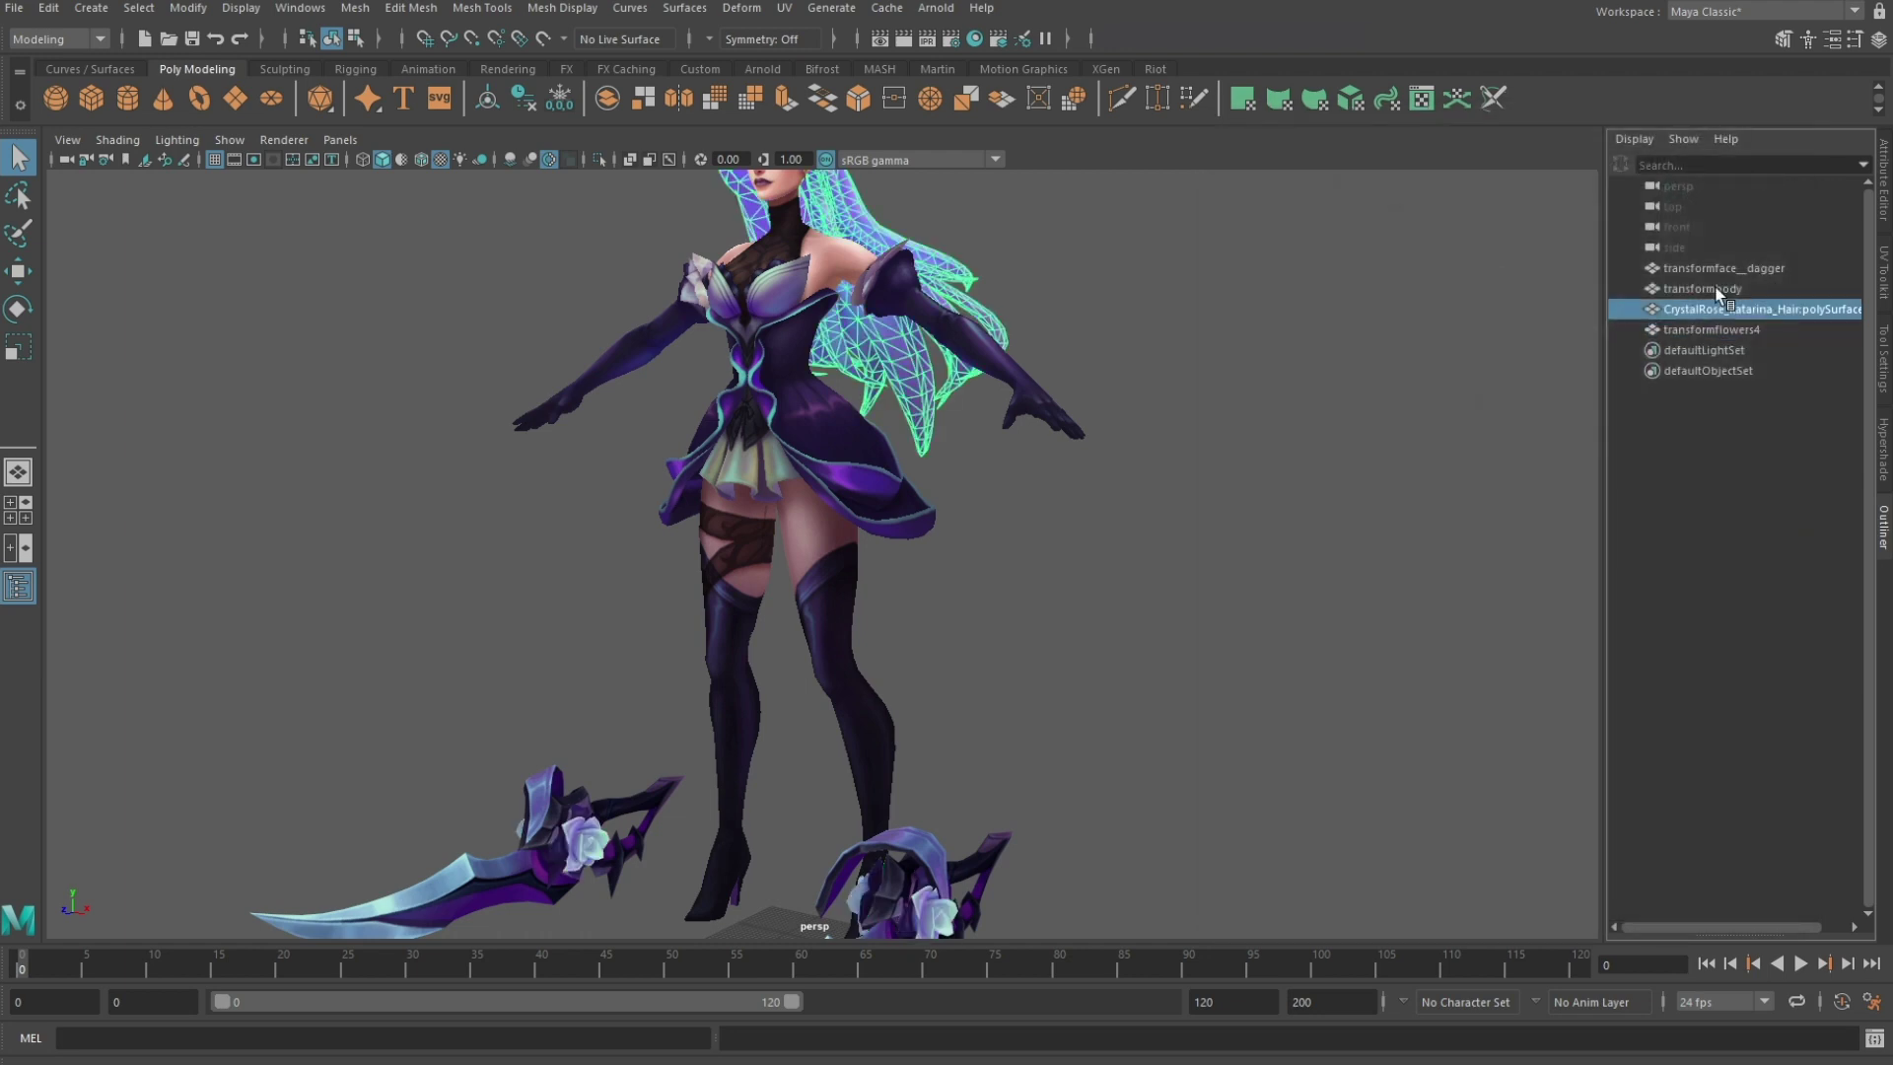
{"action": "left_click", "coordinate": [1711, 288]}
{"action": "left_click", "coordinate": [1723, 268]}
{"action": "middle_click_drag", "start_coordinate": [1099, 296], "coordinate": [1126, 491], "text": "alt"}
{"action": "left_click", "coordinate": [1421, 99]}
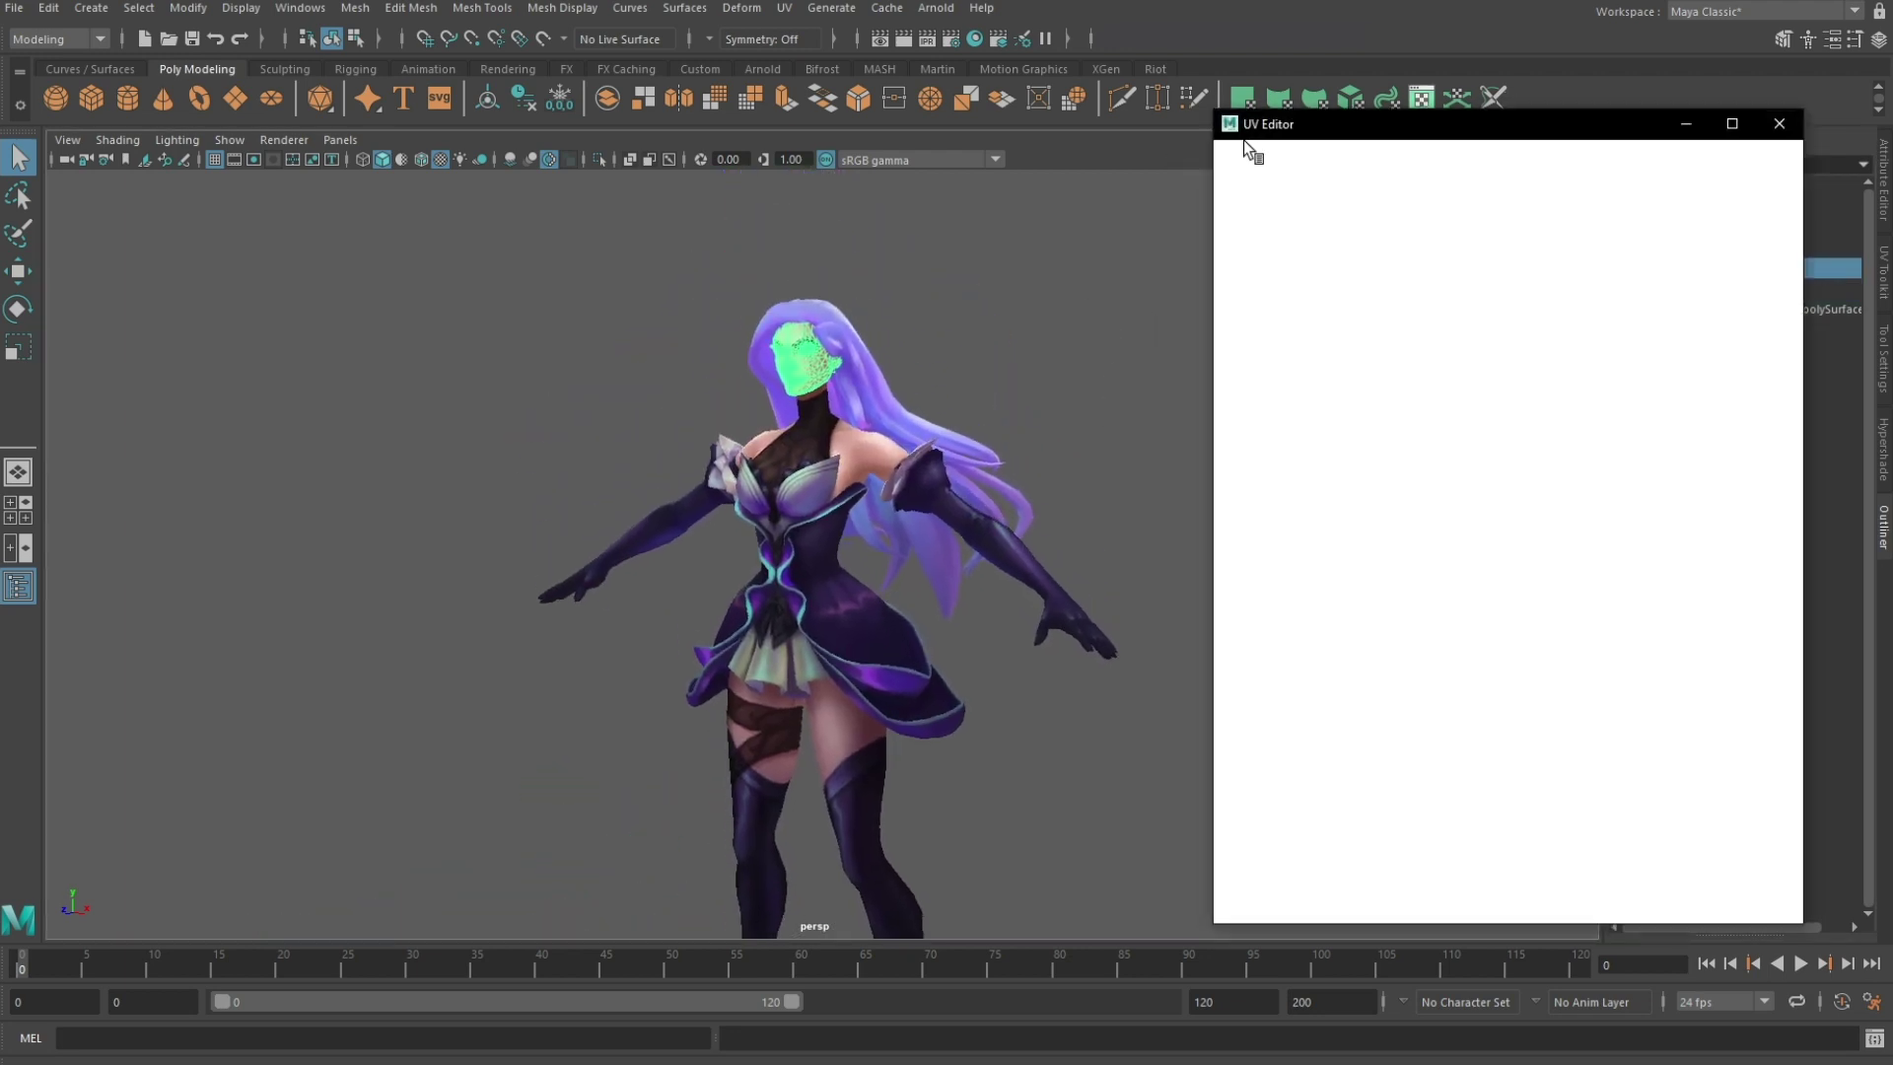
{"action": "left_click", "coordinate": [442, 160]}
{"action": "left_click", "coordinate": [177, 139]}
{"action": "left_click", "coordinate": [207, 169]}
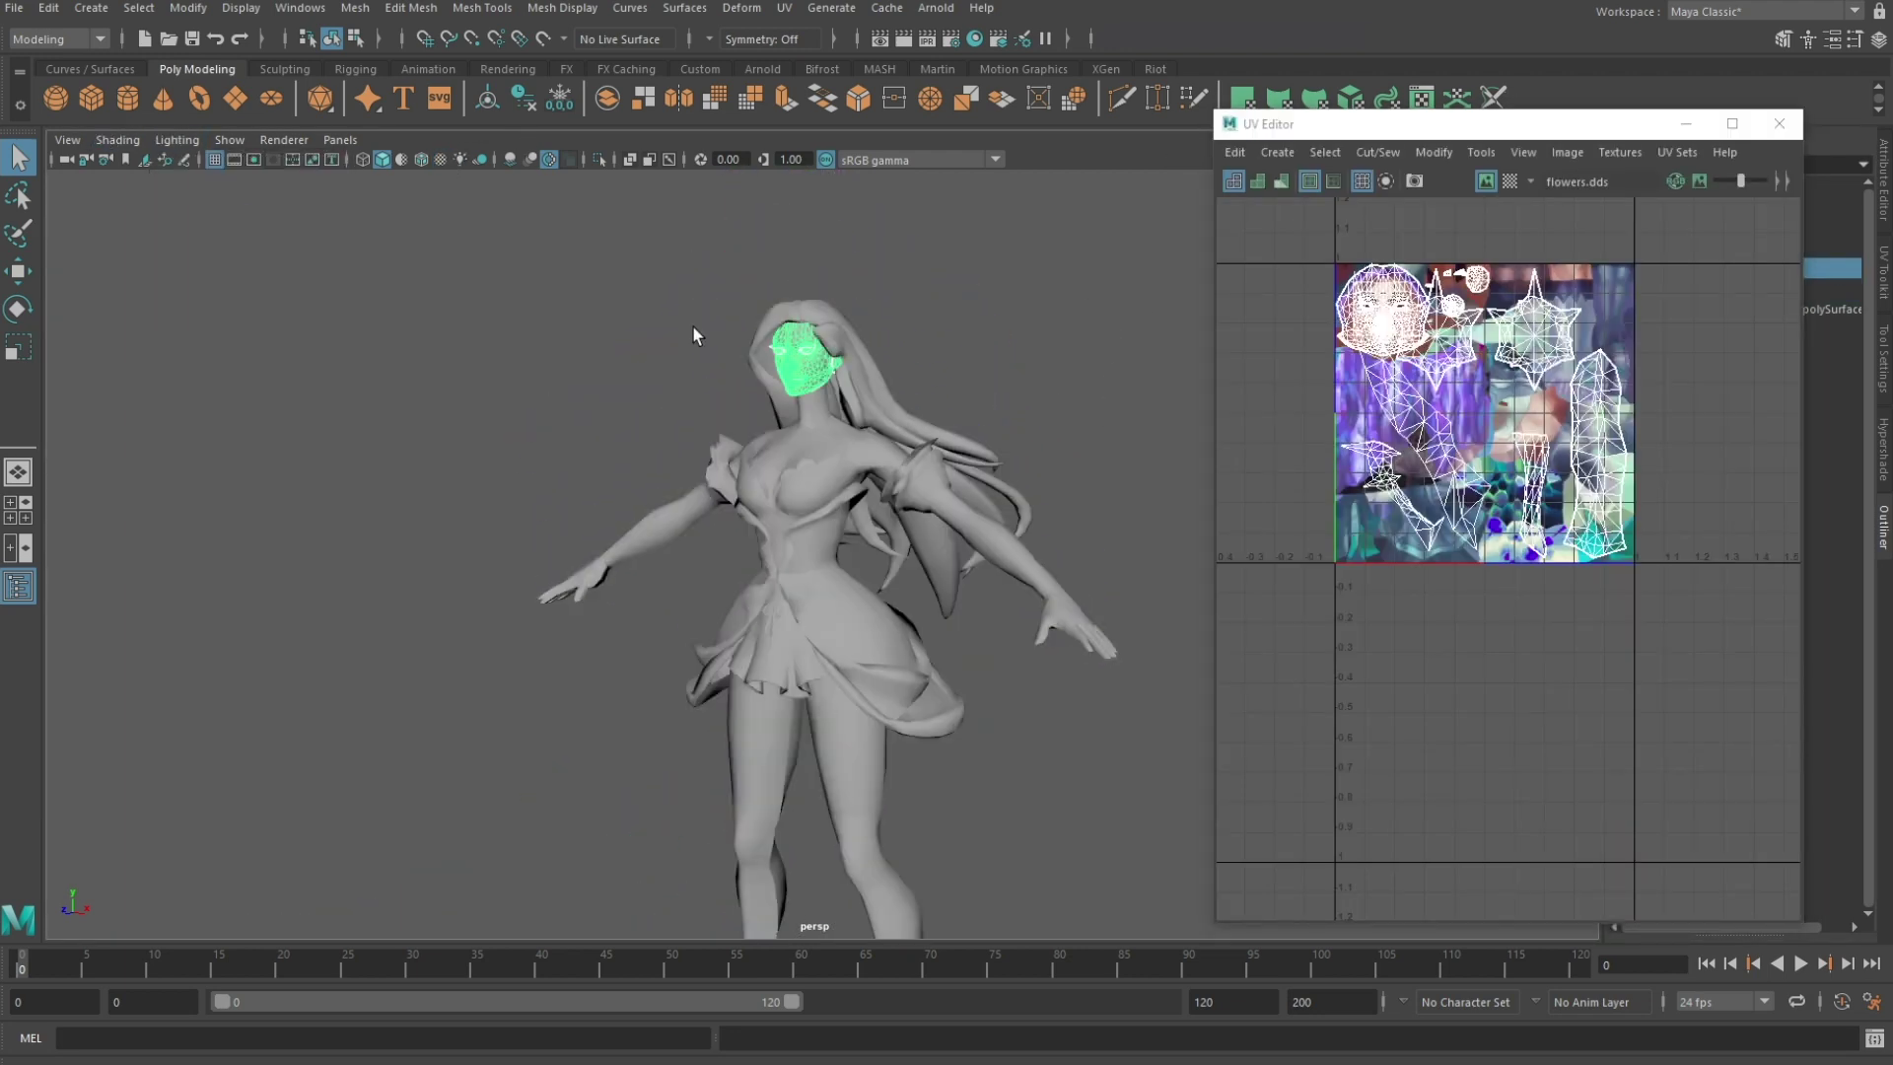
Step: Select the faces of the character's face and scale their UVs into the upper-left quarter using the custom align script
{"action": "mouse_move", "coordinate": [966, 538]}
{"action": "middle_mouse_down", "text": "alt"}
{"action": "mouse_move", "coordinate": [937, 447]}
{"action": "mouse_move", "coordinate": [963, 393]}
{"action": "mouse_move", "coordinate": [964, 567]}
{"action": "middle_mouse_up", "text": "alt"}
{"action": "key", "text": "F11"}
{"action": "left_click_drag", "start_coordinate": [993, 608], "coordinate": [674, 261]}
{"action": "left_click", "coordinate": [938, 69]}
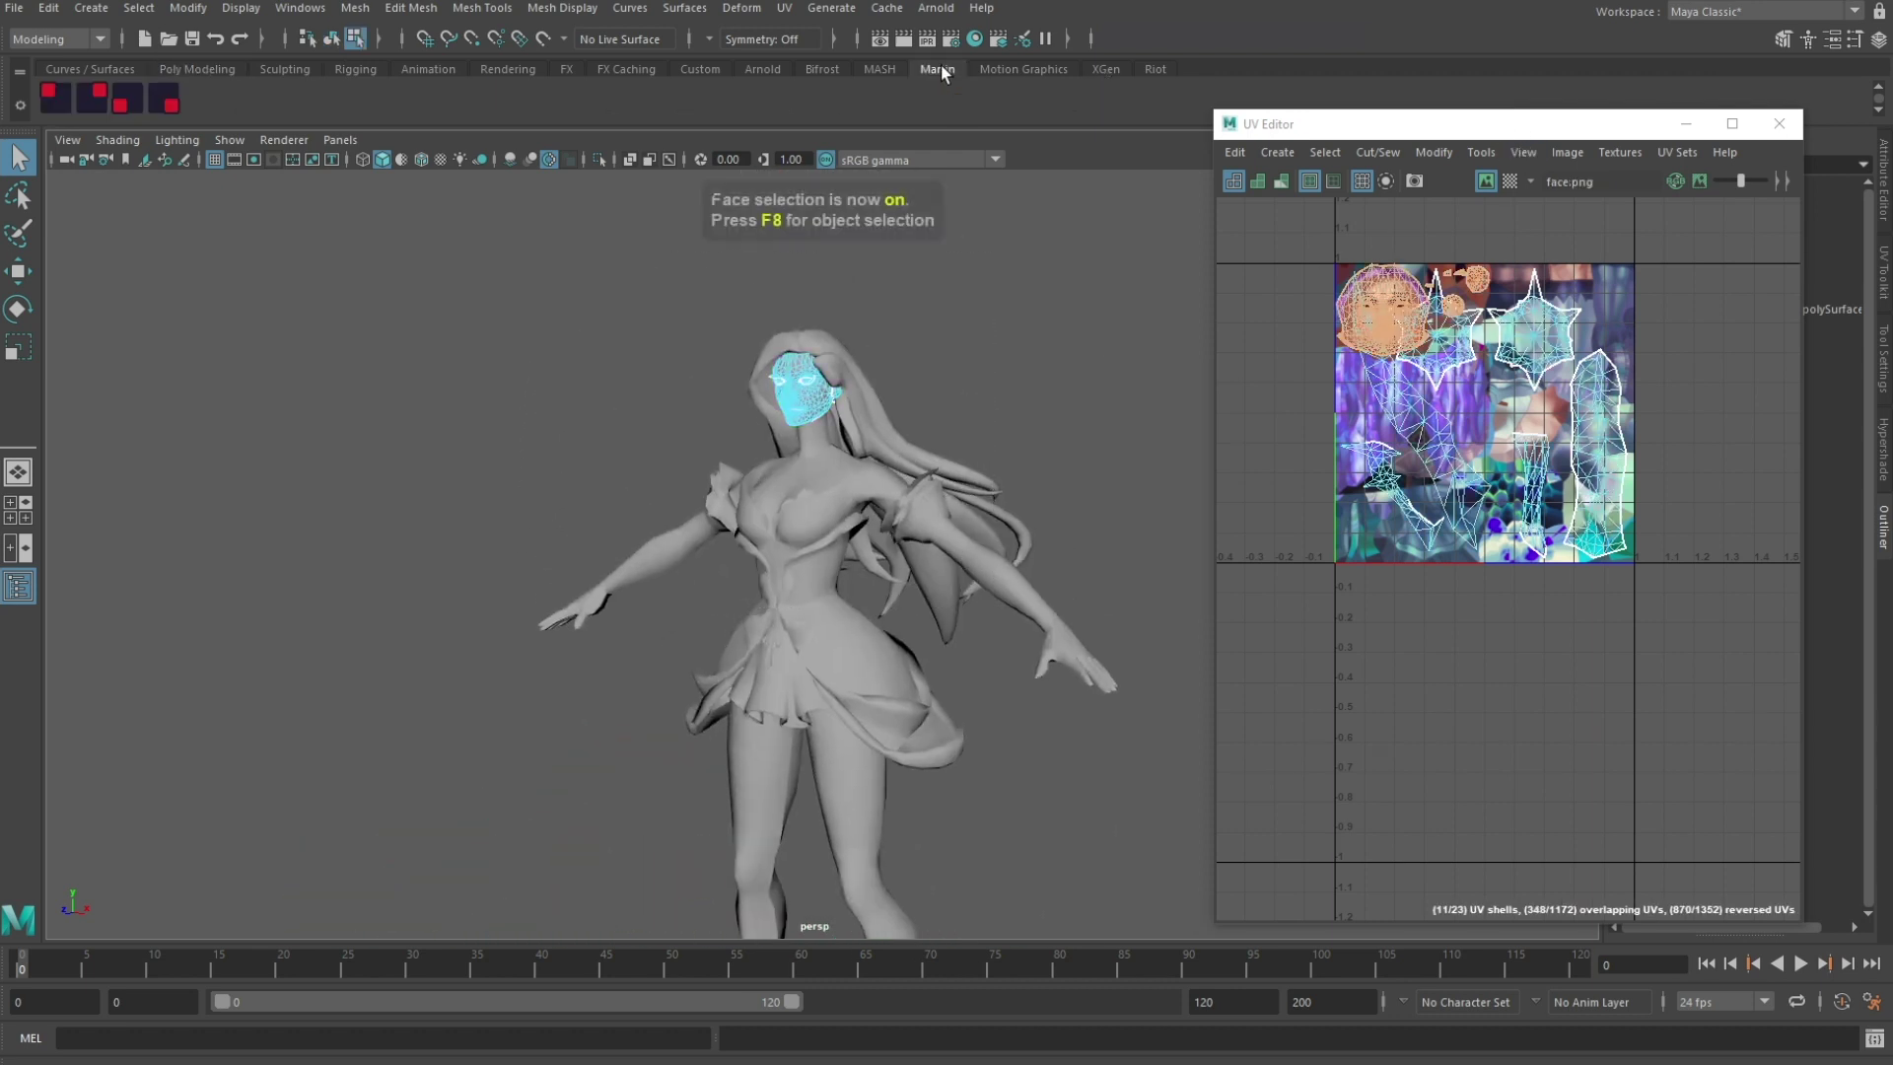
{"action": "left_click", "coordinate": [61, 102]}
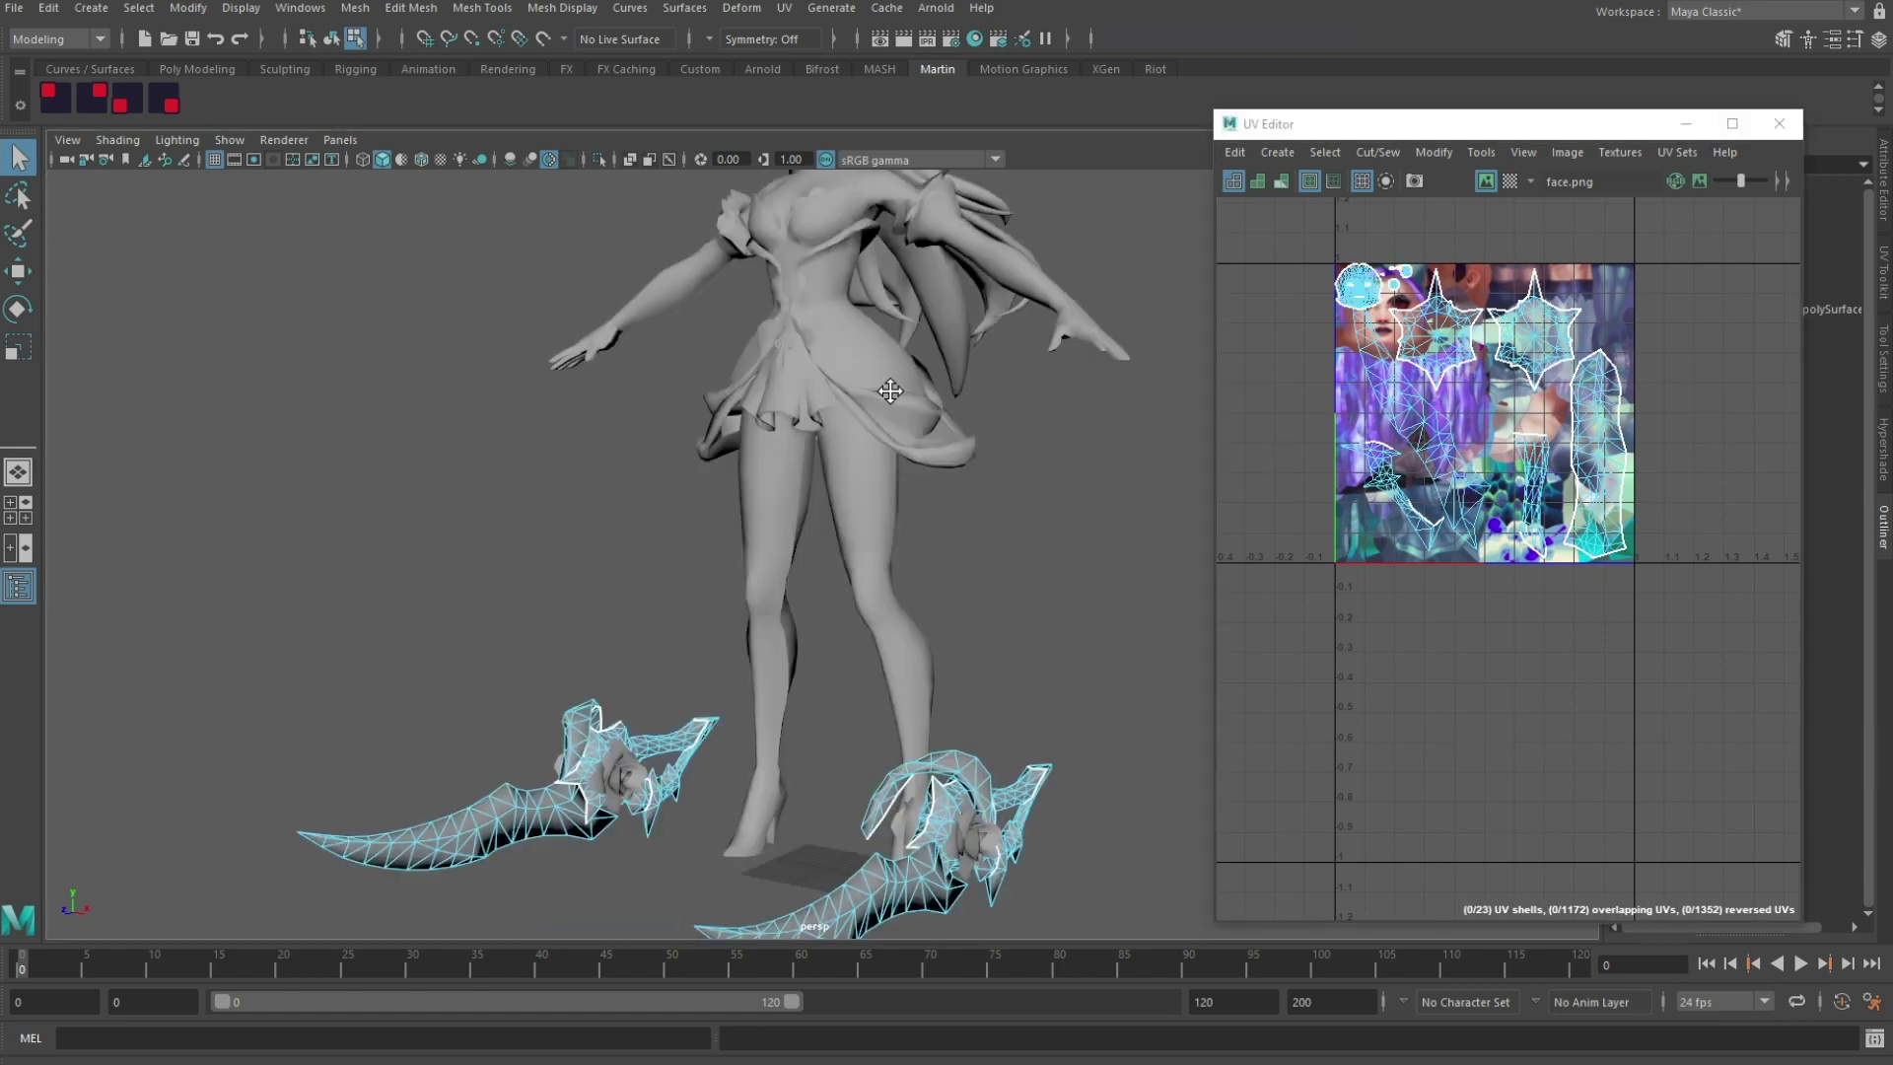
Step: Scale the dagger UV shells to a quarter of the UV space and move them down into its lower-left quarter
{"action": "left_click_drag", "start_coordinate": [976, 402], "coordinate": [586, 503], "text": "alt"}
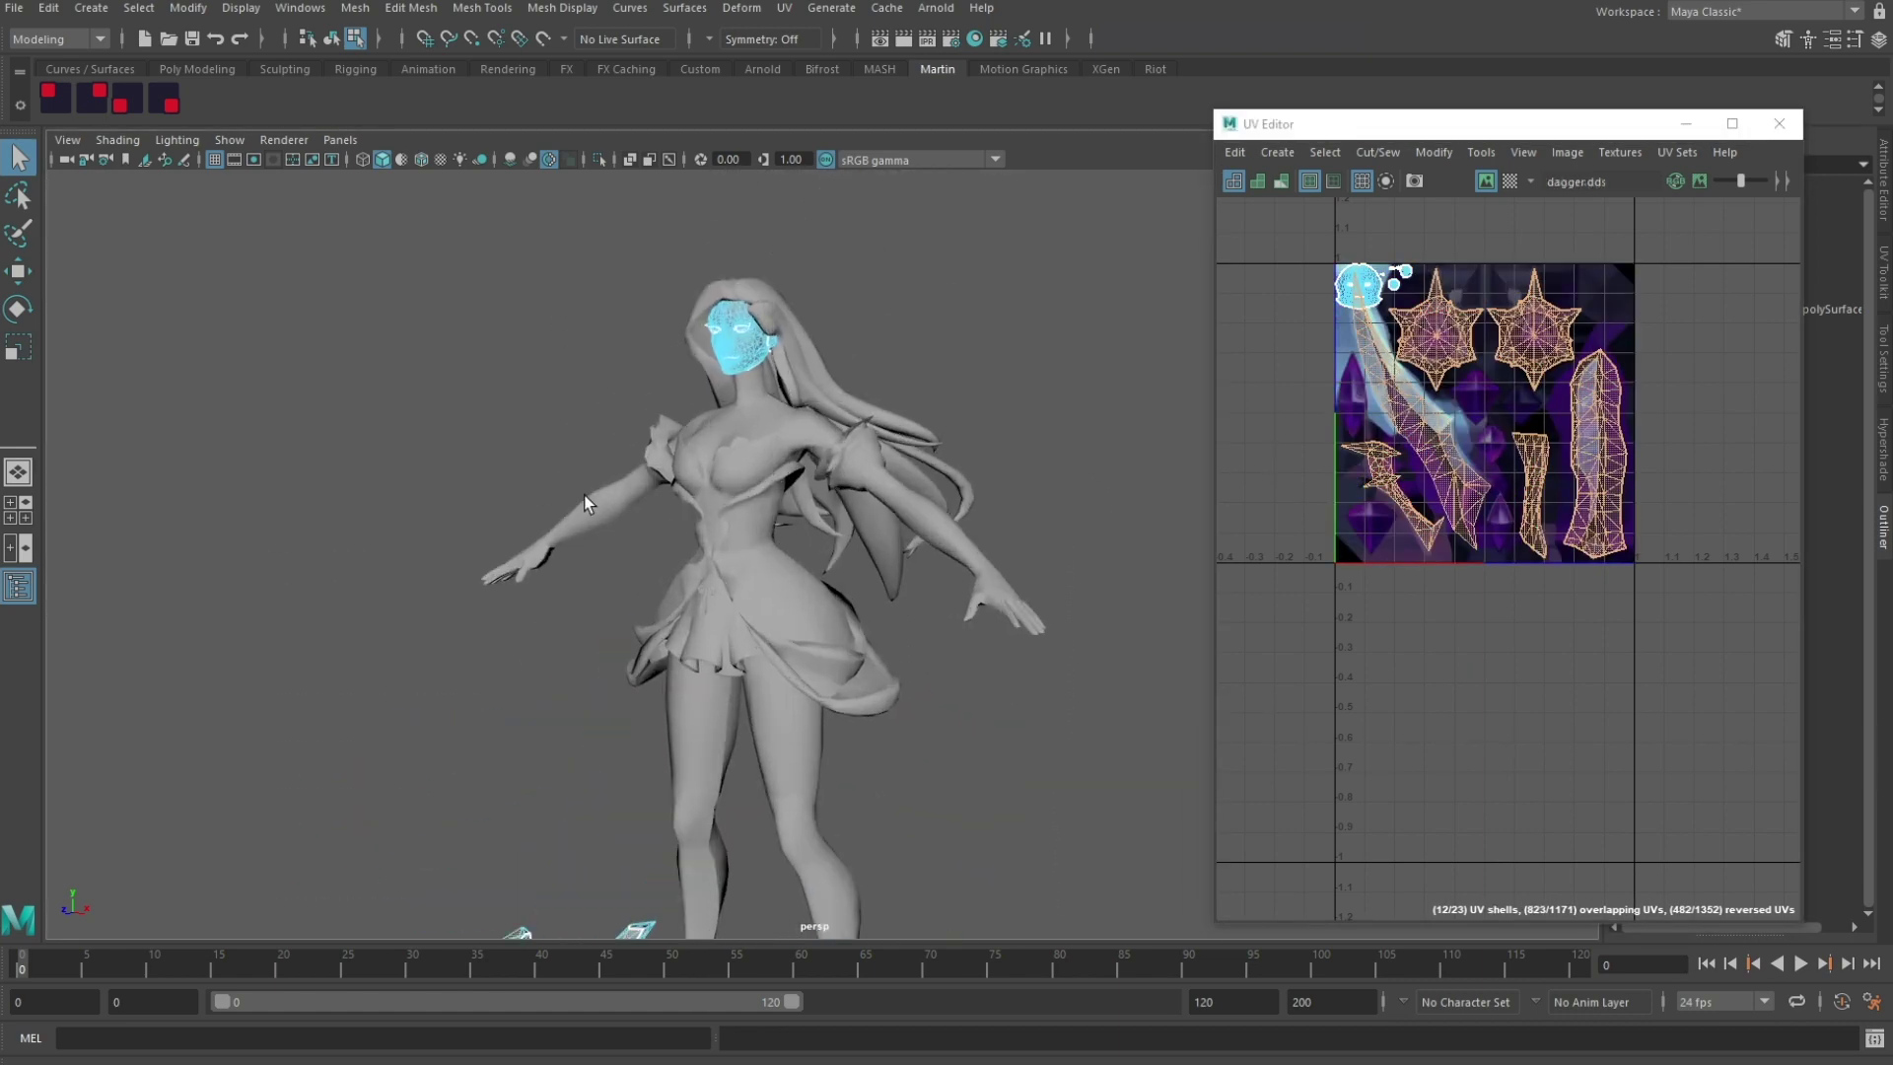
{"action": "left_click", "coordinate": [49, 98]}
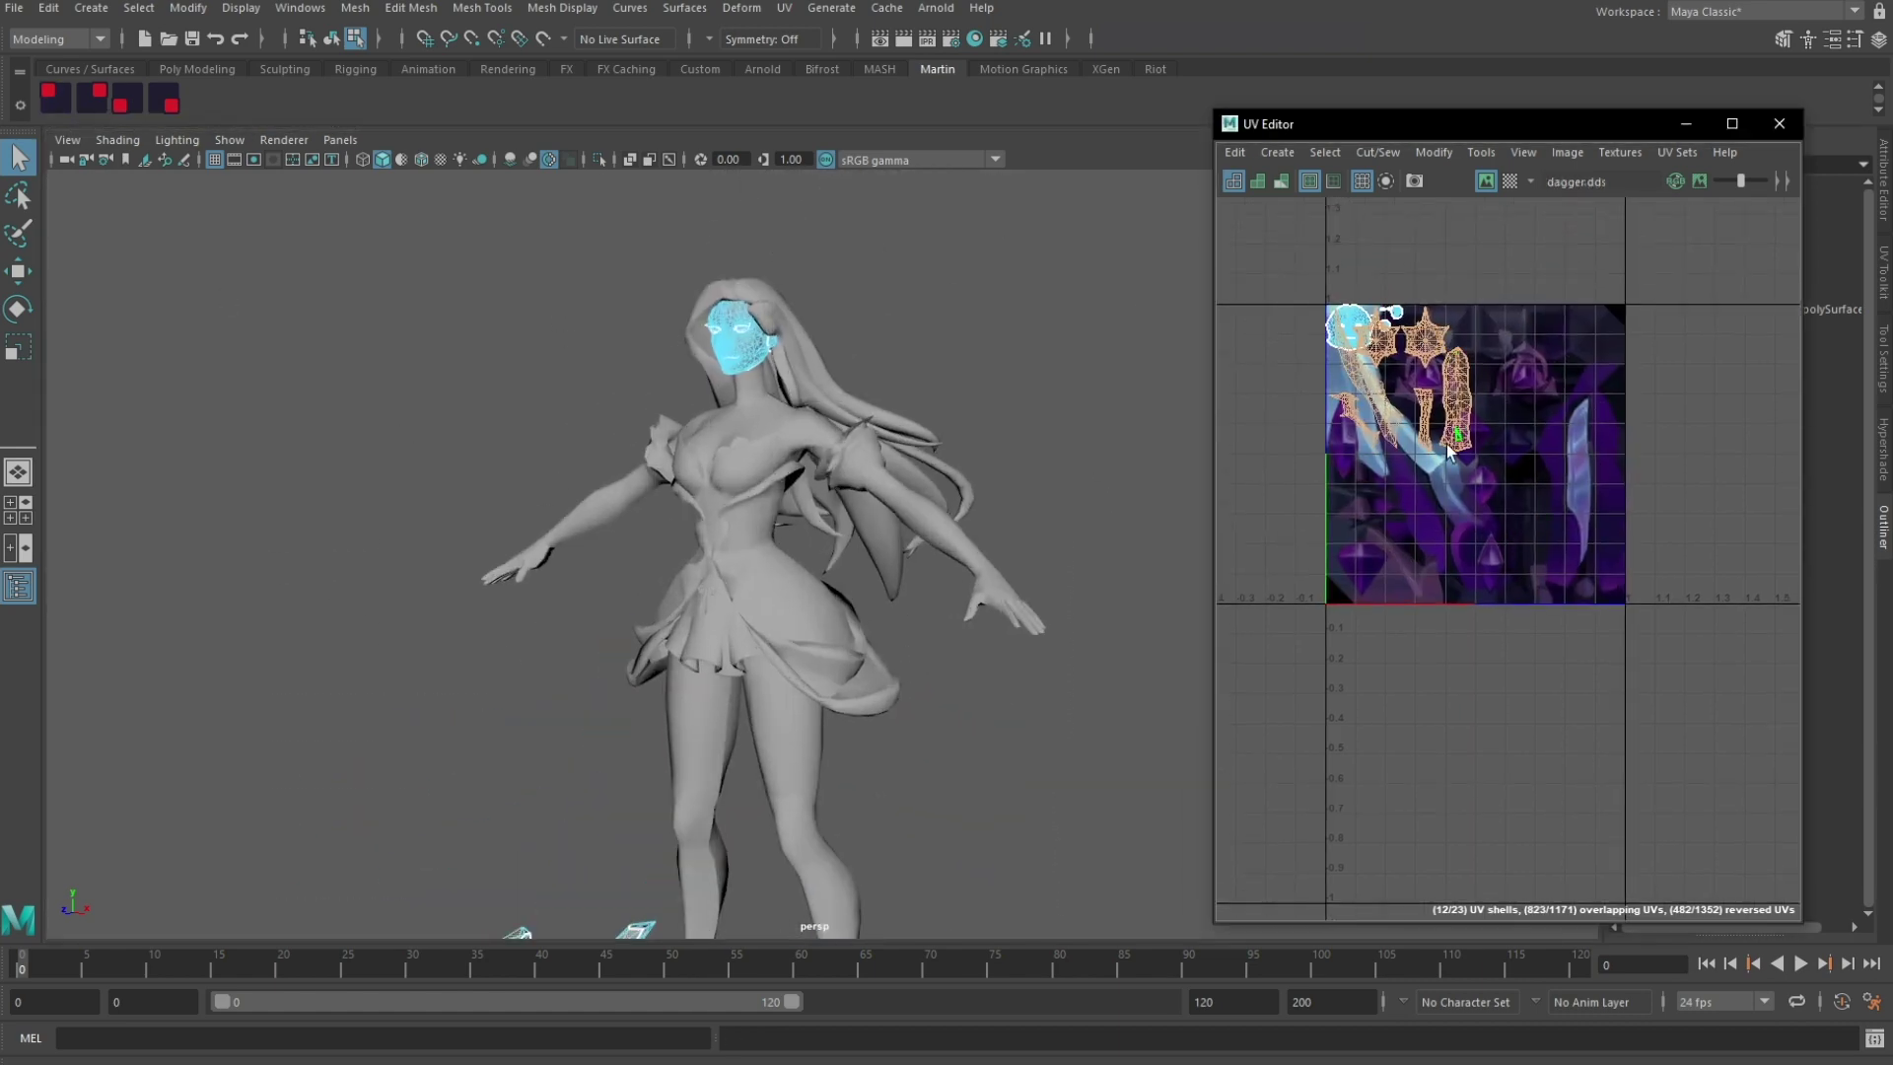
{"action": "key", "text": "w"}
{"action": "middle_click_drag", "start_coordinate": [914, 570], "coordinate": [836, 412], "text": "alt"}
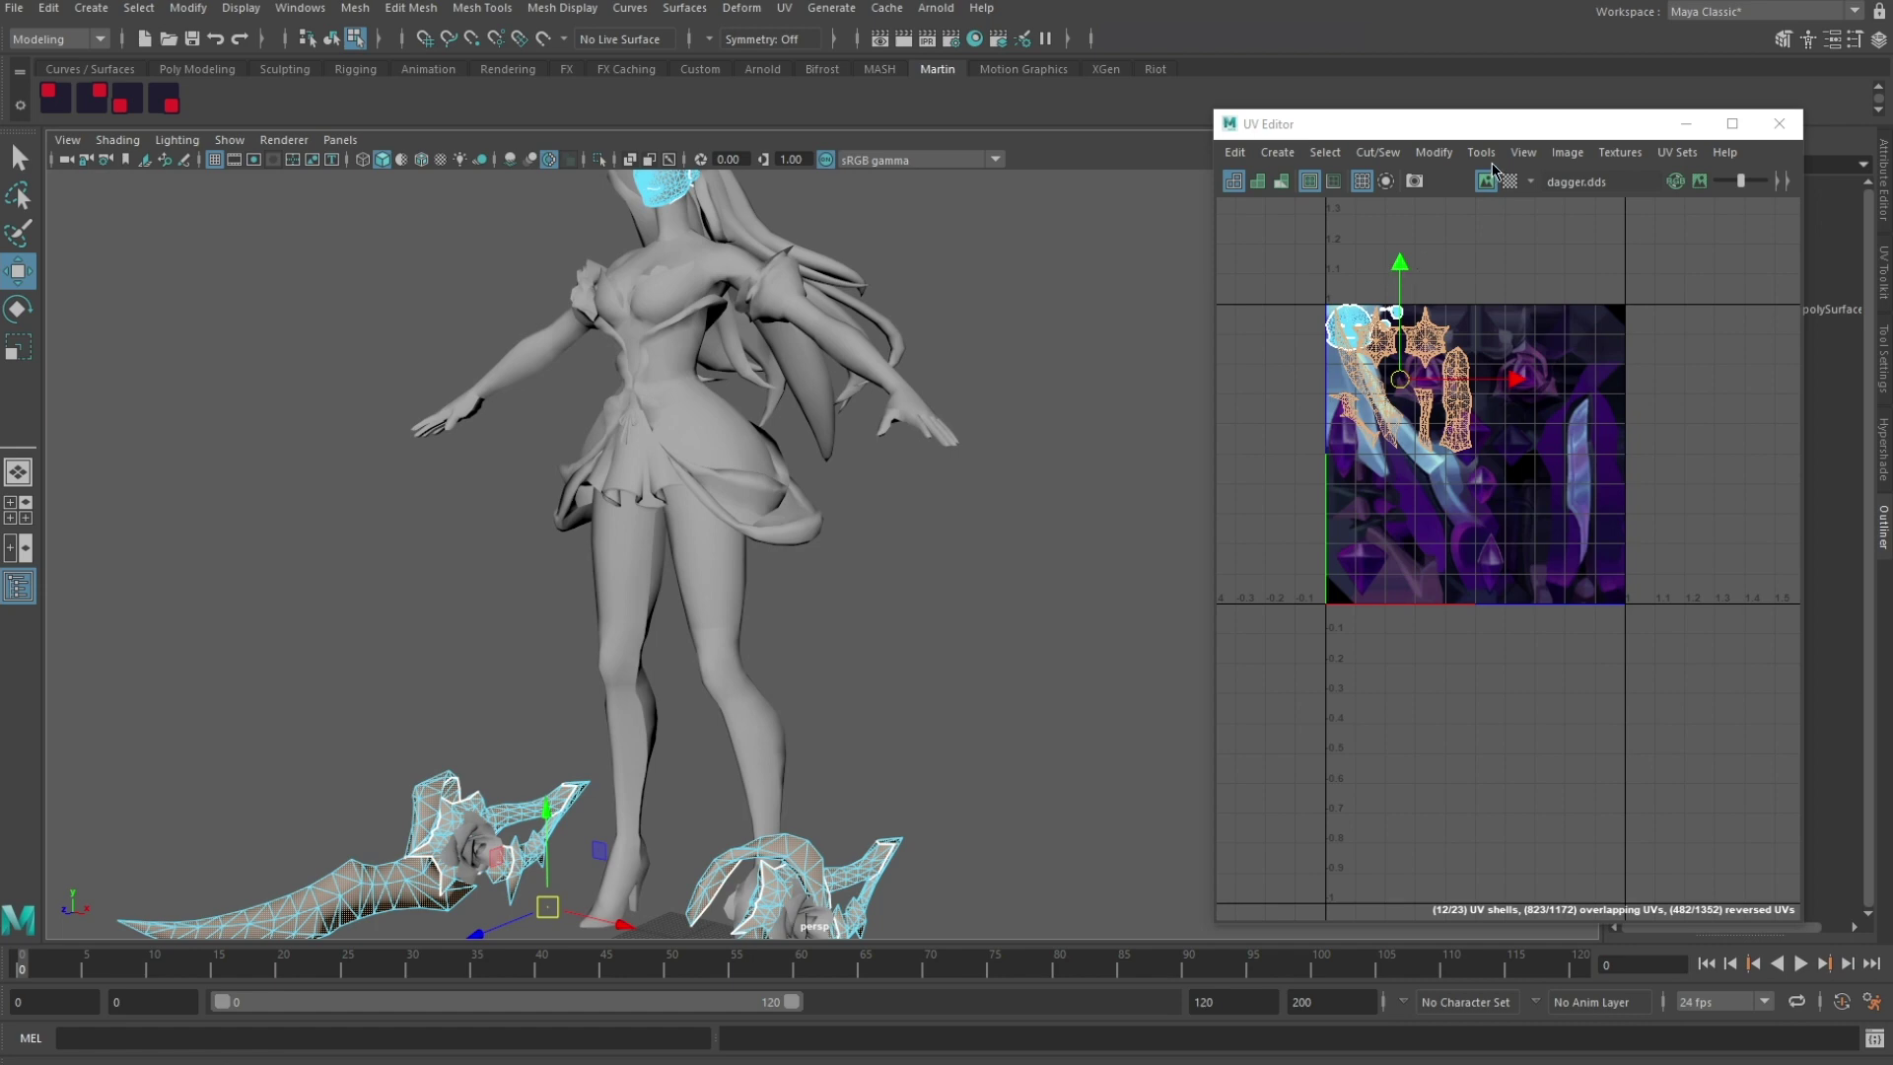
{"action": "left_click_drag", "start_coordinate": [1476, 135], "coordinate": [1164, 119]}
{"action": "left_click_drag", "start_coordinate": [1088, 250], "coordinate": [1088, 396]}
{"action": "left_click", "coordinate": [1694, 287]}
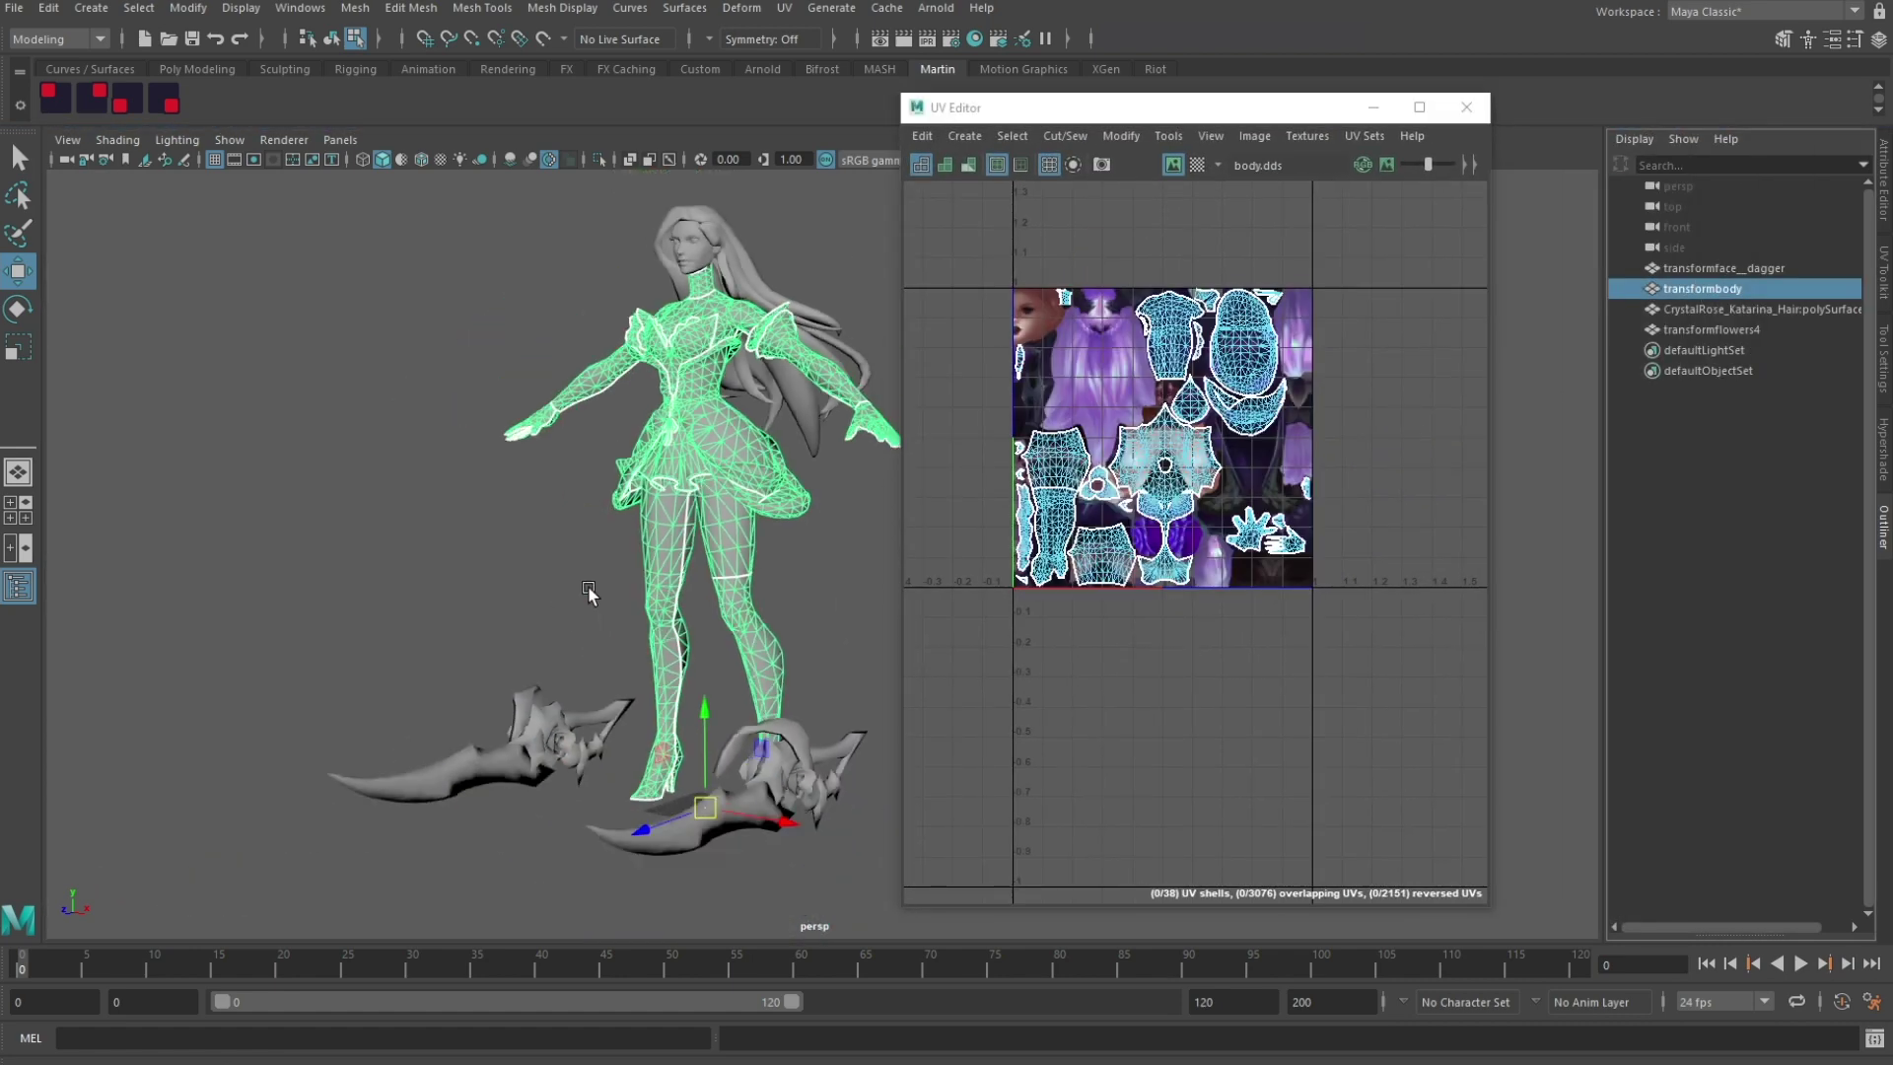
{"action": "left_click_drag", "start_coordinate": [1373, 704], "coordinate": [938, 216]}
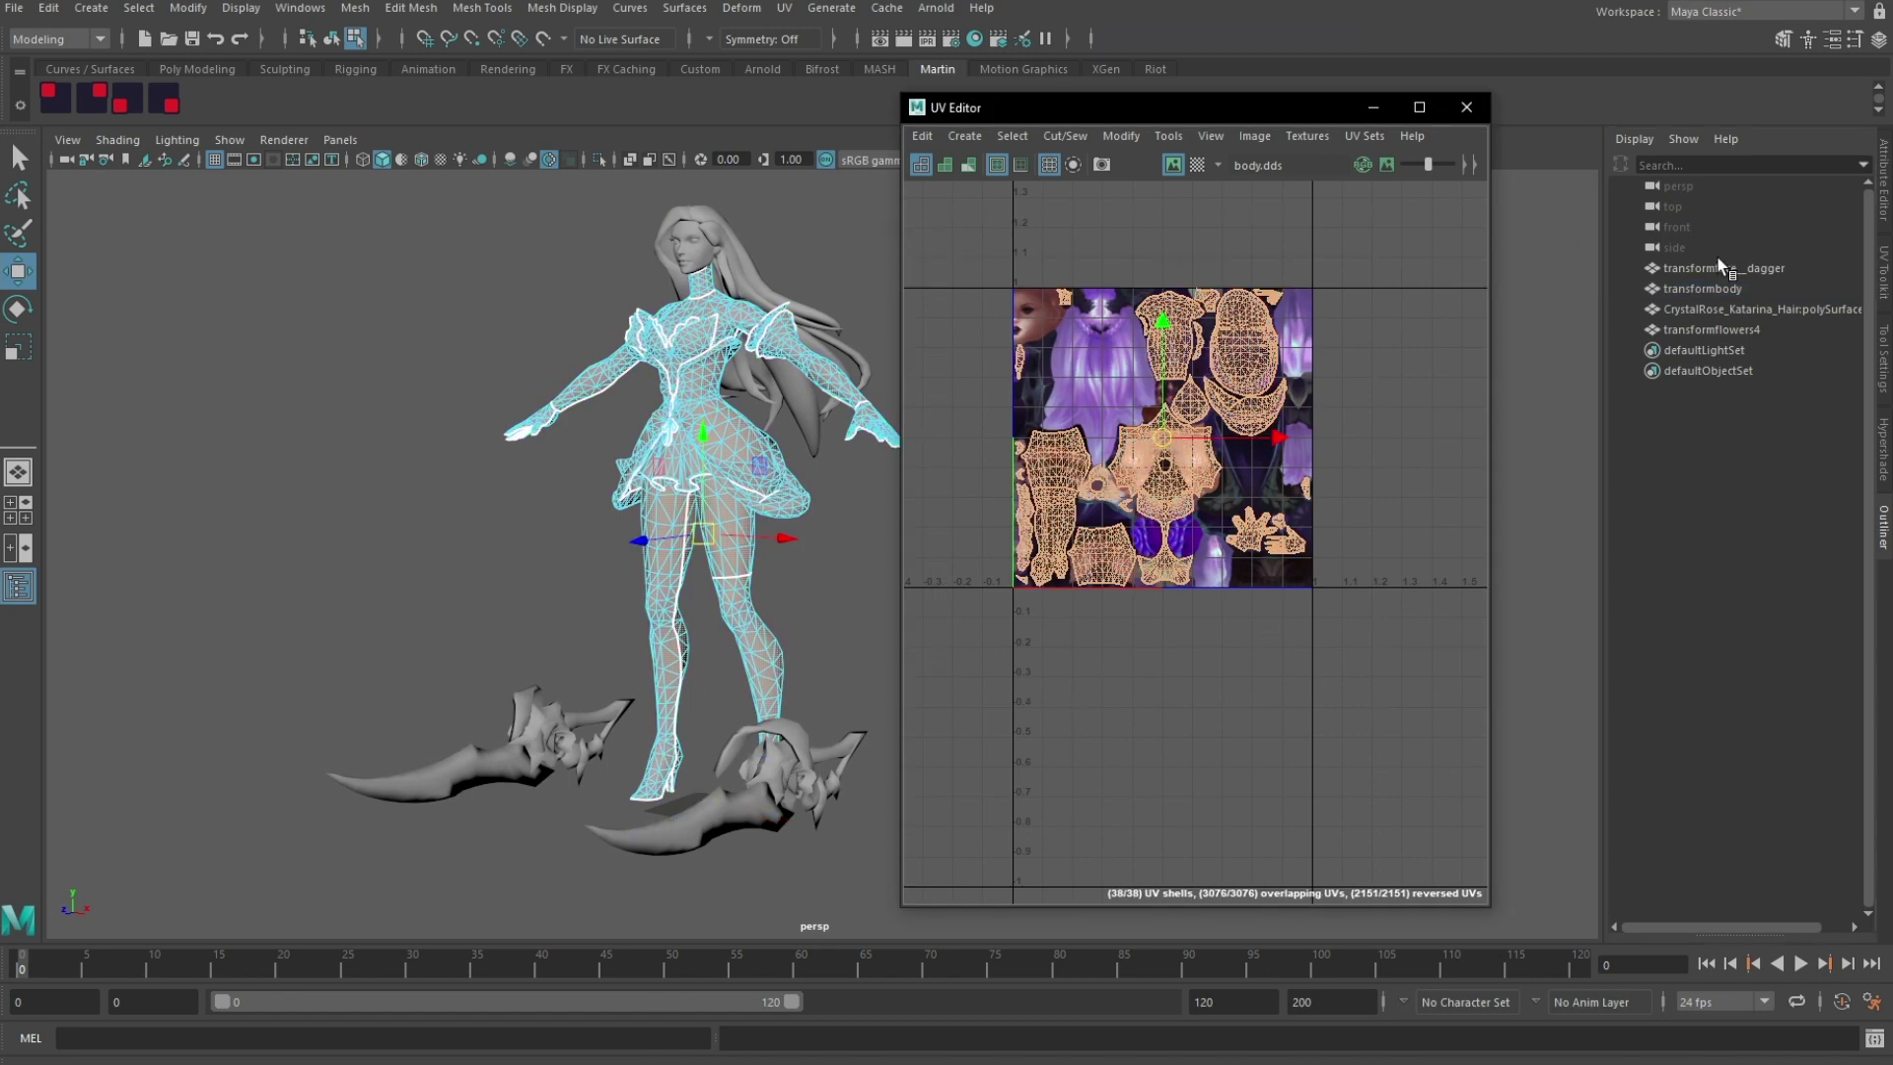
{"action": "left_click", "coordinate": [1720, 268]}
{"action": "left_click", "coordinate": [1724, 287]}
Step: Select all UVs of the hair mesh and scale them into the upper-left quarter of the UV space
{"action": "left_click", "coordinate": [1727, 309]}
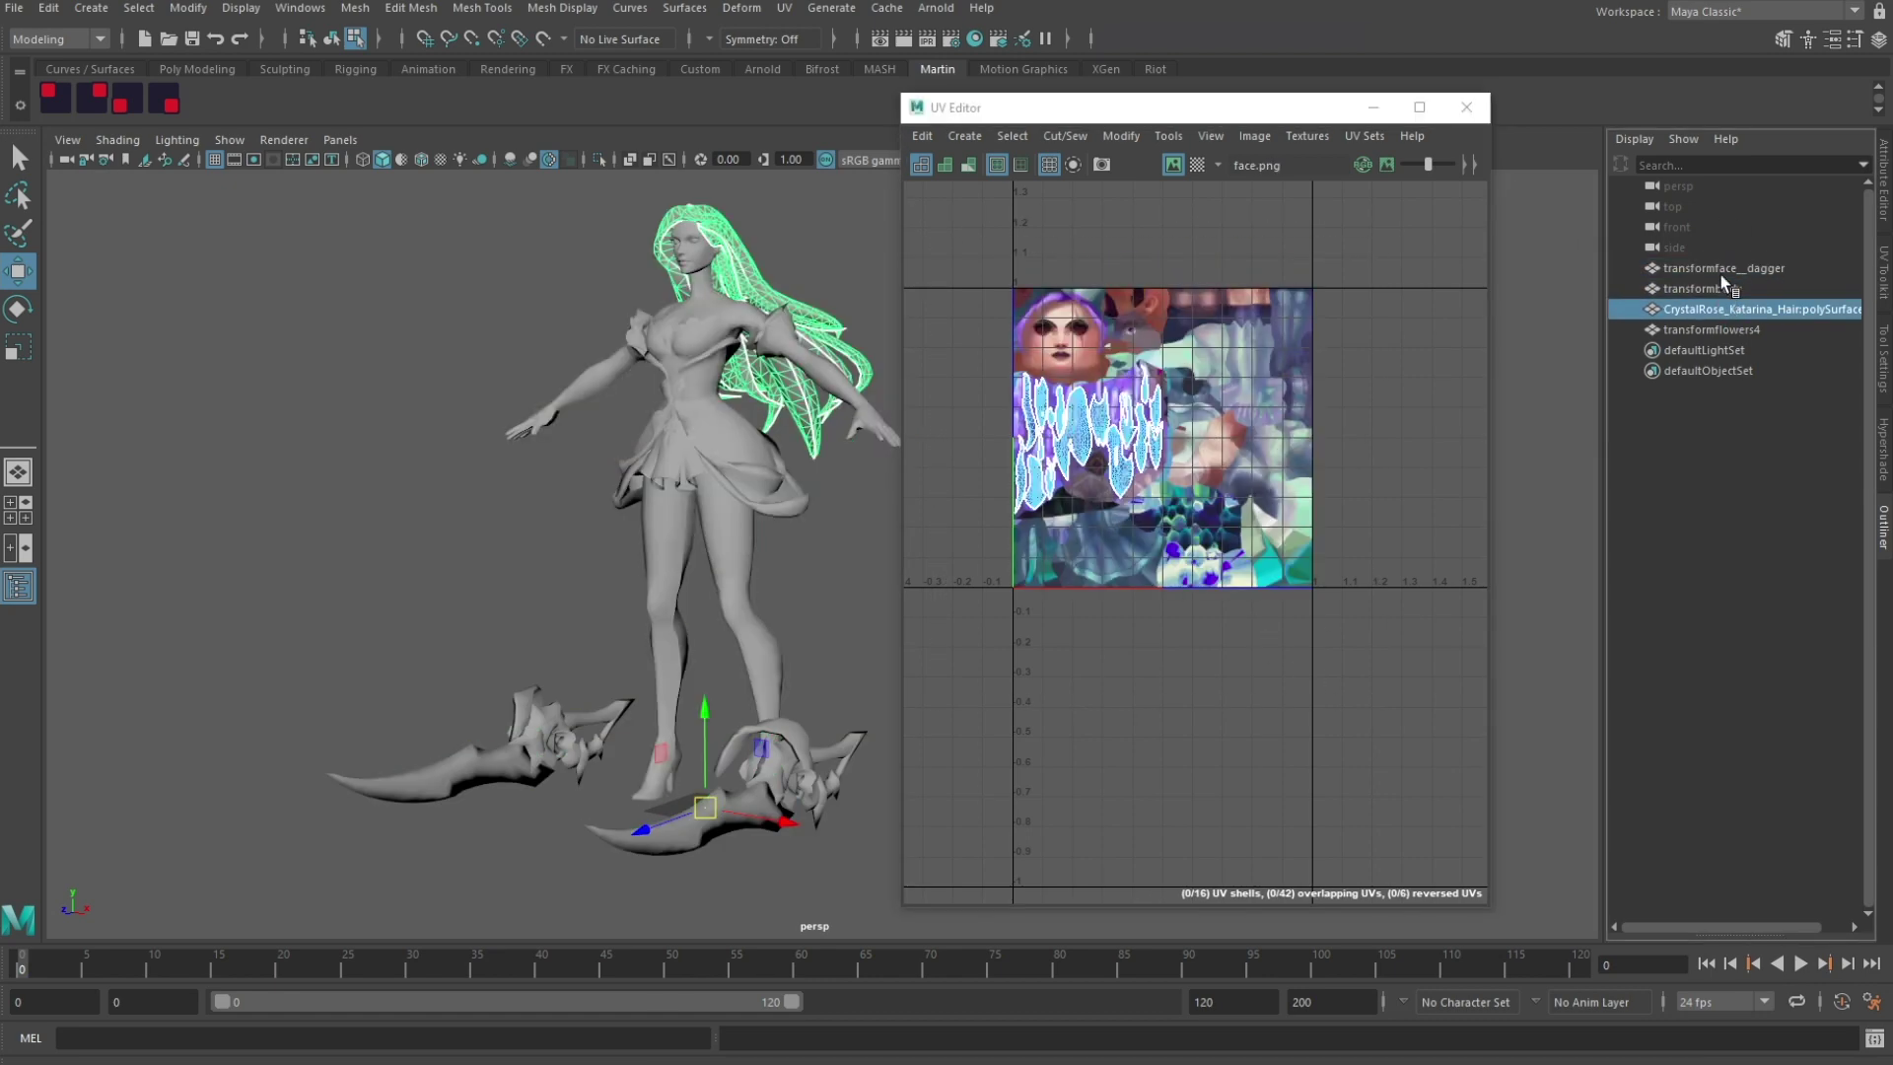
{"action": "left_click_drag", "start_coordinate": [1381, 656], "coordinate": [946, 276]}
{"action": "left_click", "coordinate": [55, 97]}
{"action": "left_click", "coordinate": [1353, 307]}
Step: Check the UV layouts of the hair and transformface__dagger meshes together for their placement
{"action": "left_click", "coordinate": [1732, 312]}
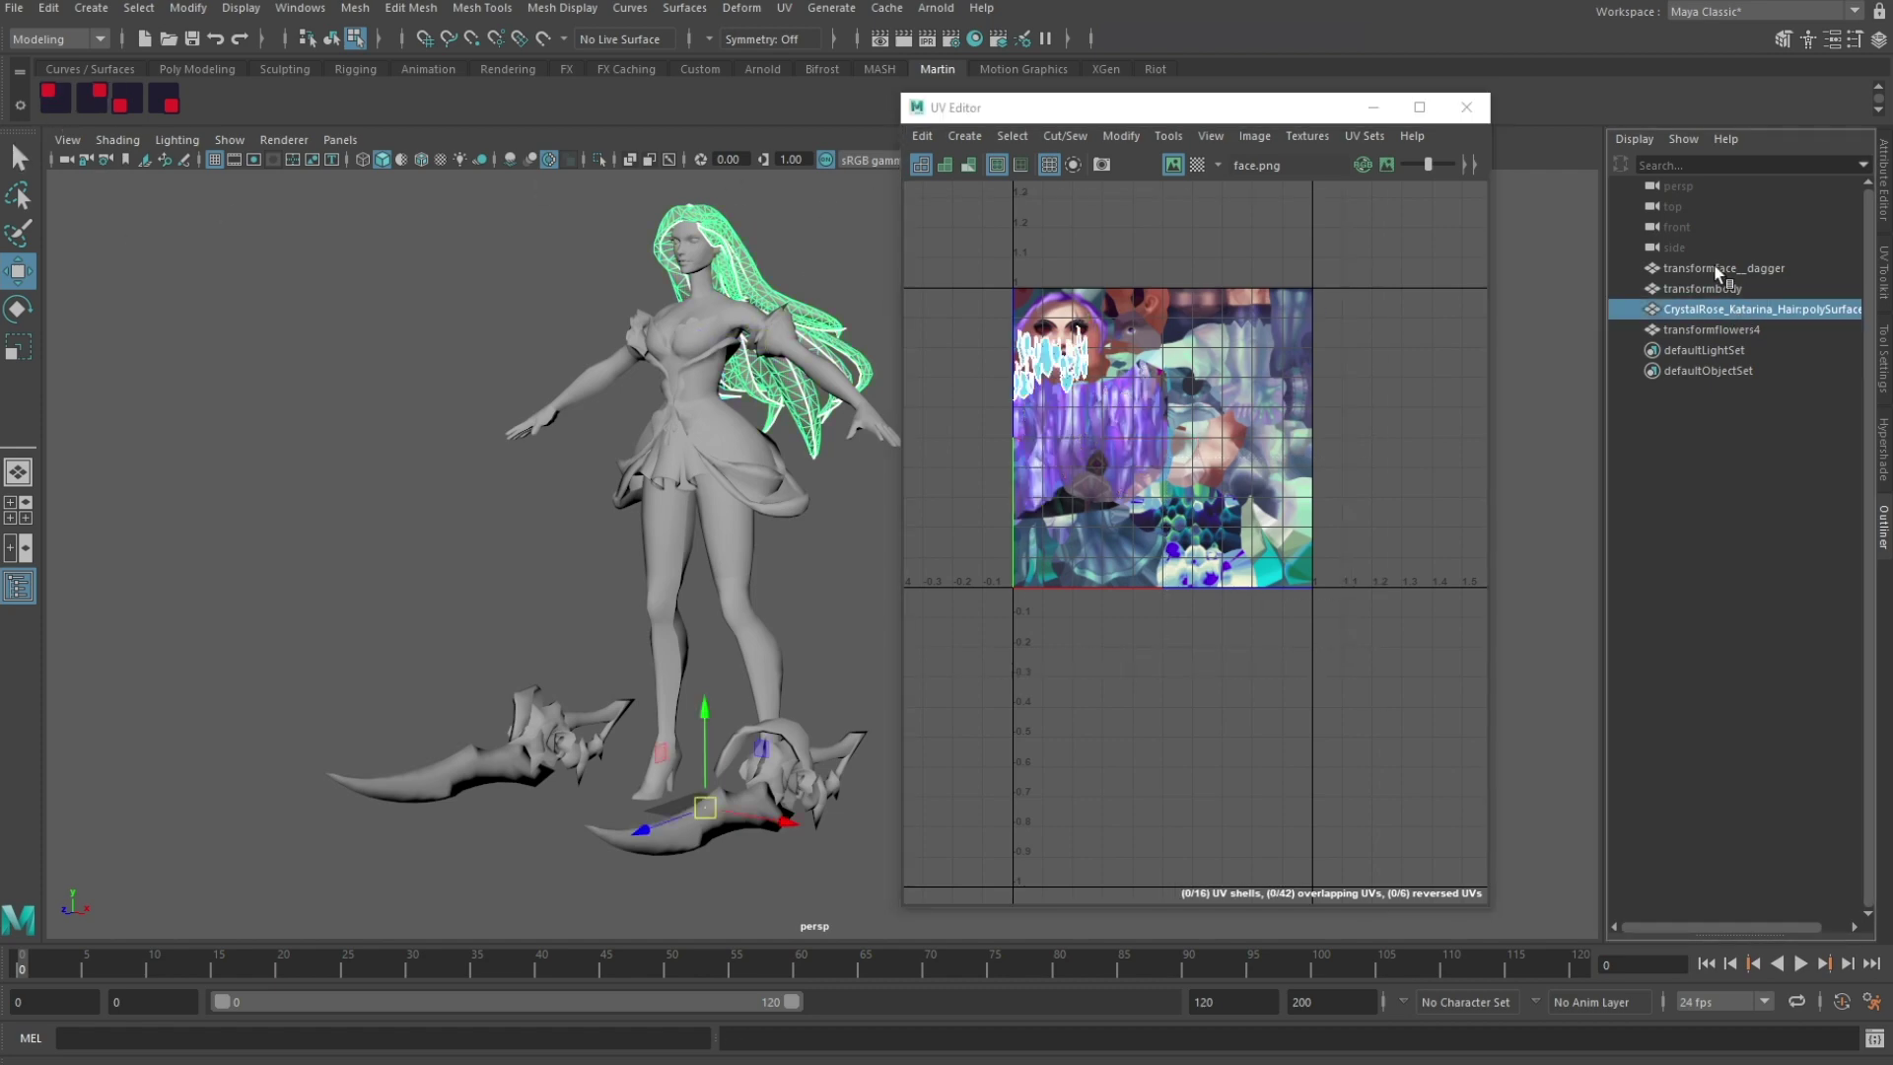
{"action": "left_click", "coordinate": [1715, 267], "text": "ctrl"}
{"action": "left_click", "coordinate": [1299, 447]}
{"action": "middle_click_drag", "start_coordinate": [1249, 333], "coordinate": [1275, 367], "text": "alt"}
{"action": "right_click_drag", "start_coordinate": [1275, 367], "coordinate": [1356, 384], "text": "alt"}
{"action": "middle_click_drag", "start_coordinate": [1355, 384], "coordinate": [1336, 477], "text": "alt"}
{"action": "left_click", "coordinate": [1419, 414]}
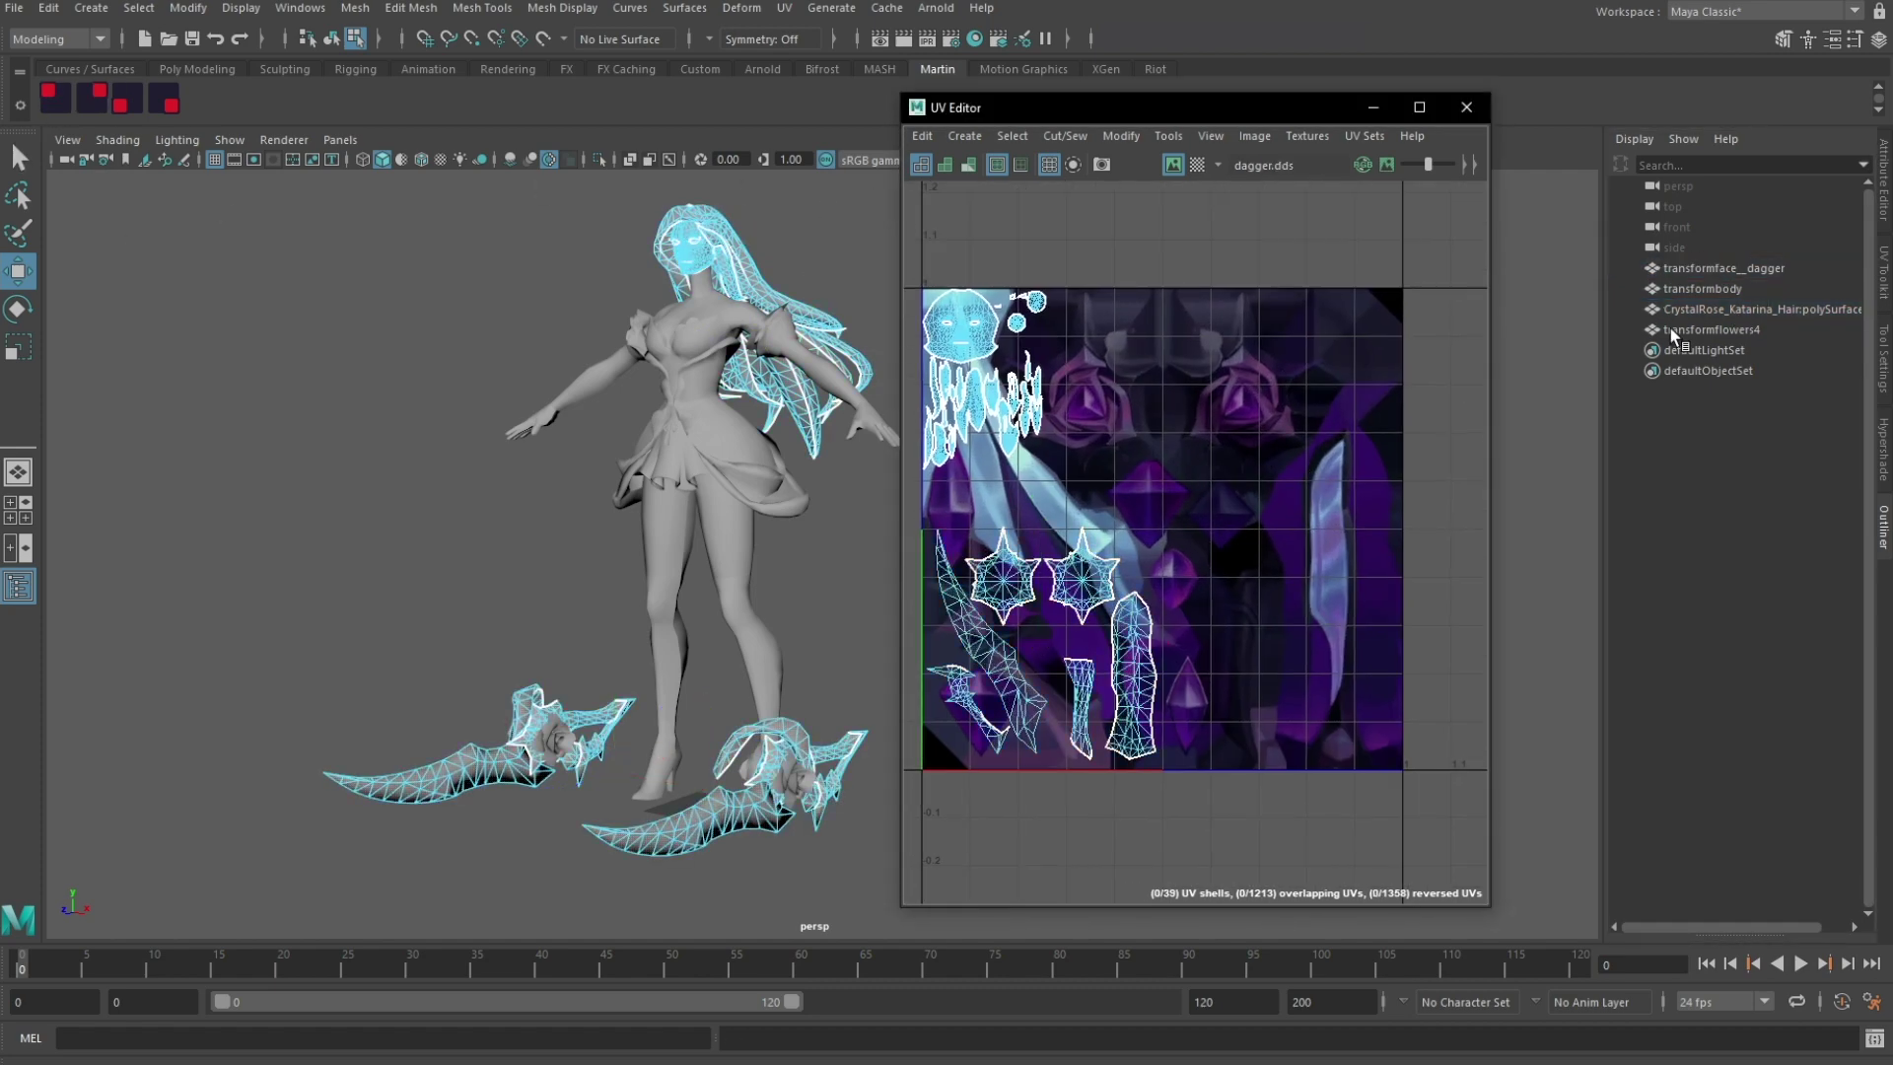
Step: Select all UVs of transformbody and scale them into the upper-right quarter of the UV space
{"action": "left_click", "coordinate": [1688, 289]}
{"action": "left_click_drag", "start_coordinate": [915, 271], "coordinate": [1391, 731]}
{"action": "scroll", "coordinate": [1392, 738], "scroll_direction": "down", "scroll_amount": 3}
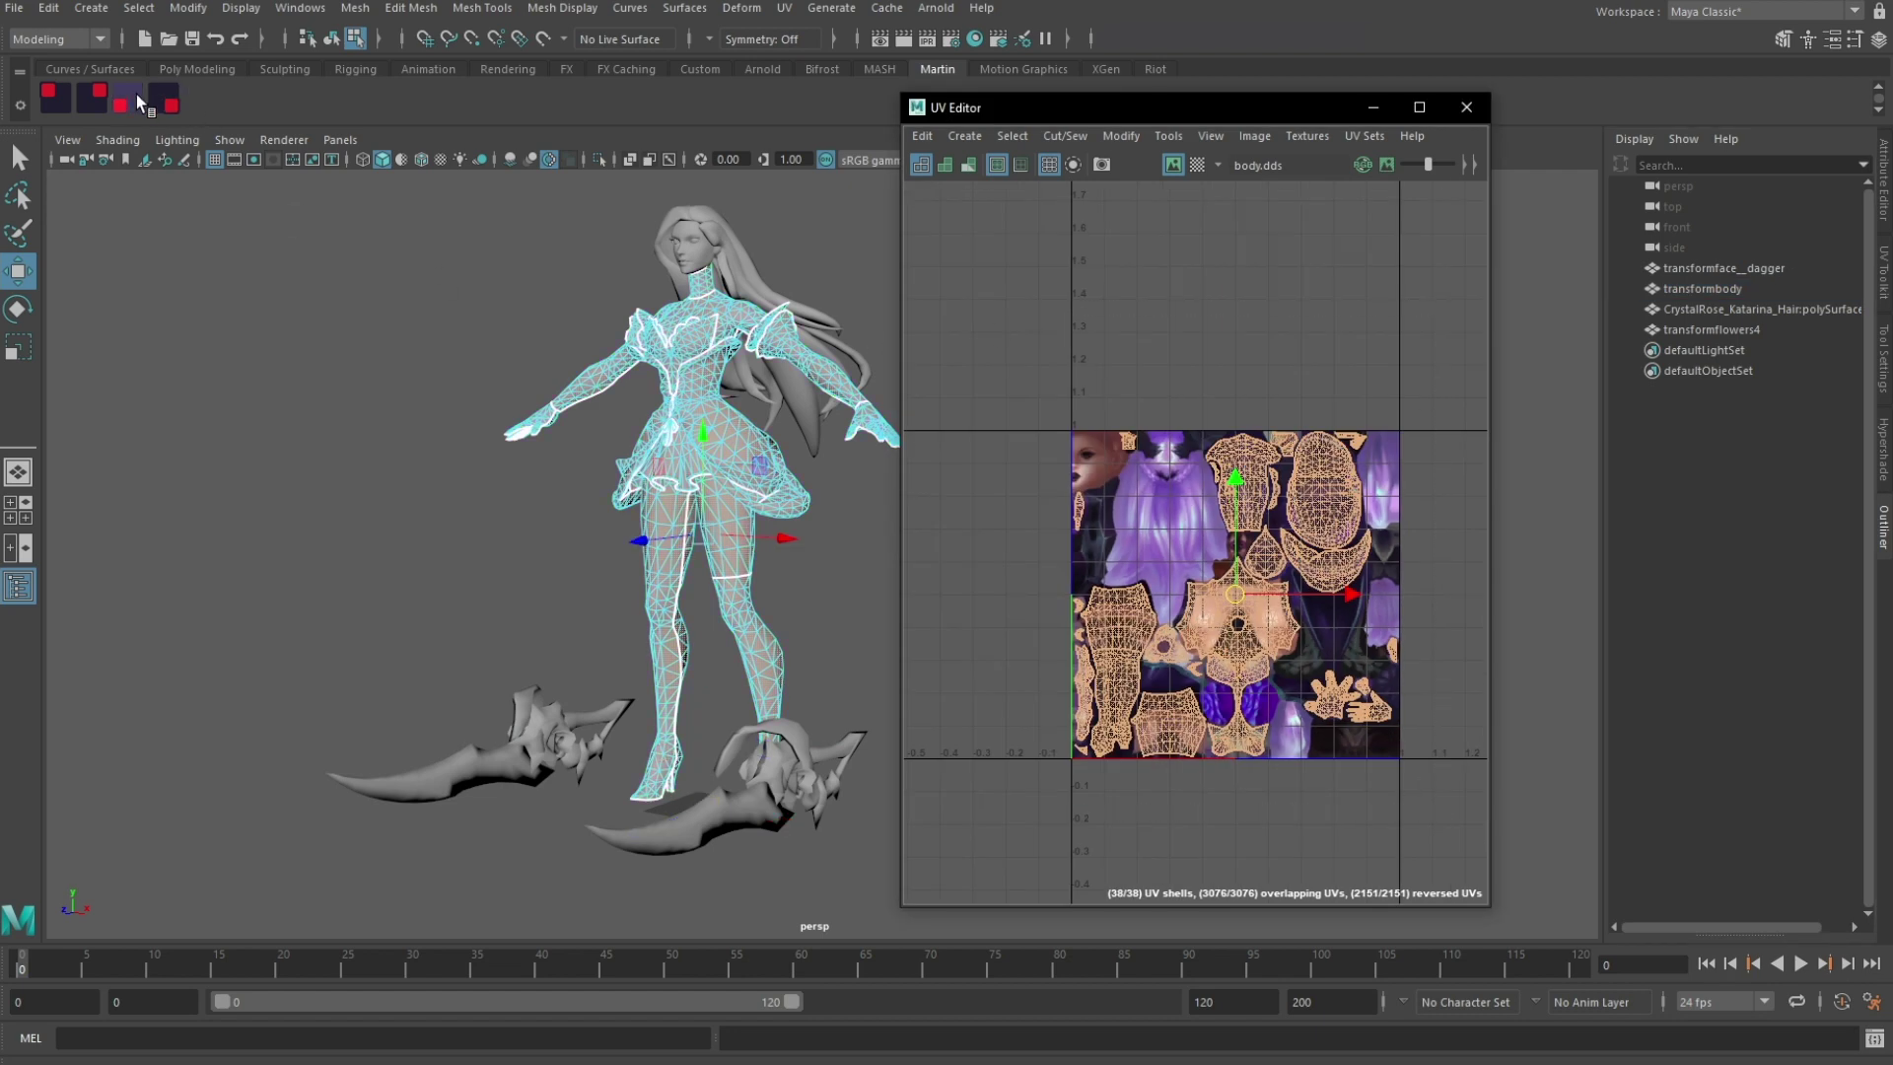
{"action": "left_click", "coordinate": [96, 102]}
{"action": "left_click", "coordinate": [1301, 569]}
{"action": "middle_click_drag", "start_coordinate": [1301, 568], "coordinate": [1245, 513], "text": "alt"}
Step: Select all UVs of transformflowers4 and scale them into the lower-right quarter of the UV space
{"action": "left_click", "coordinate": [1716, 332]}
{"action": "left_click_drag", "start_coordinate": [1387, 797], "coordinate": [945, 285]}
{"action": "left_click", "coordinate": [171, 99]}
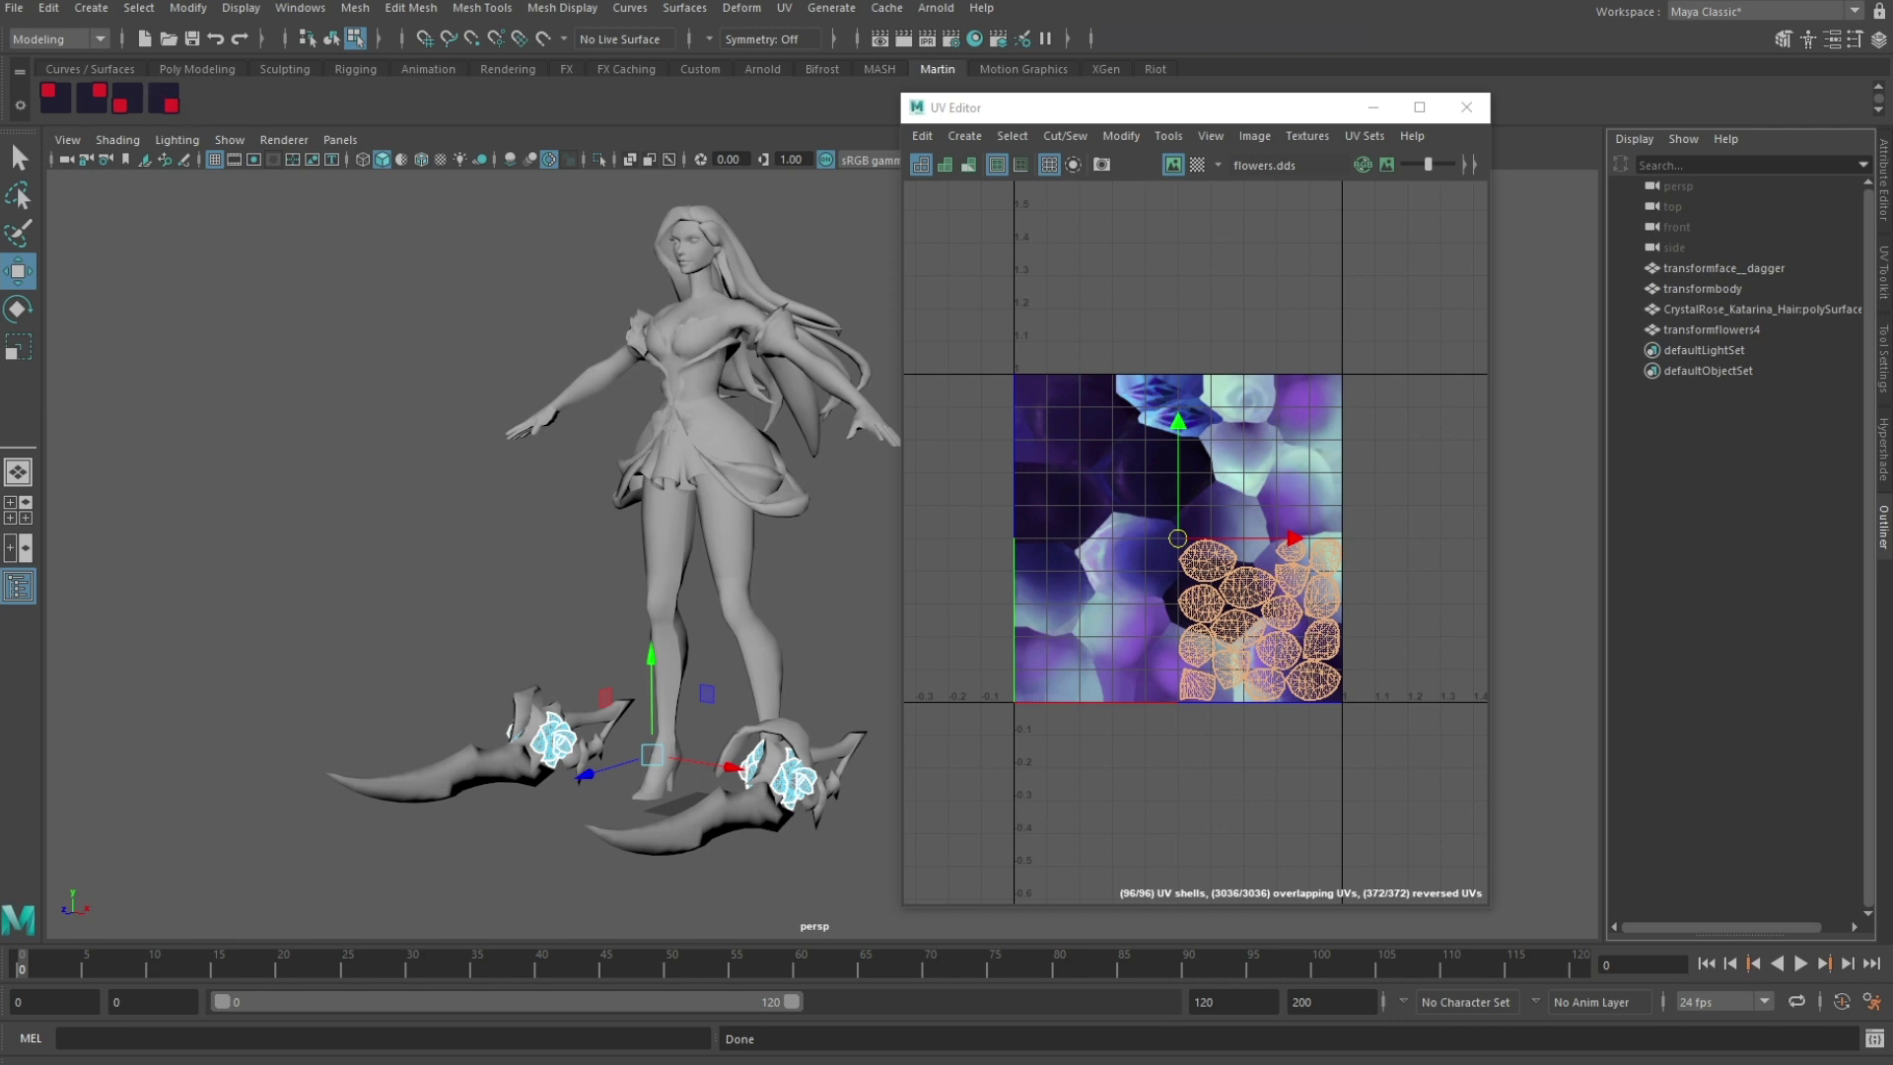
Step: Scale the transformflowers4 UVs once more toward the lower-right corner of the UV space, and check the layouts of all four meshes together
{"action": "left_click", "coordinate": [171, 98]}
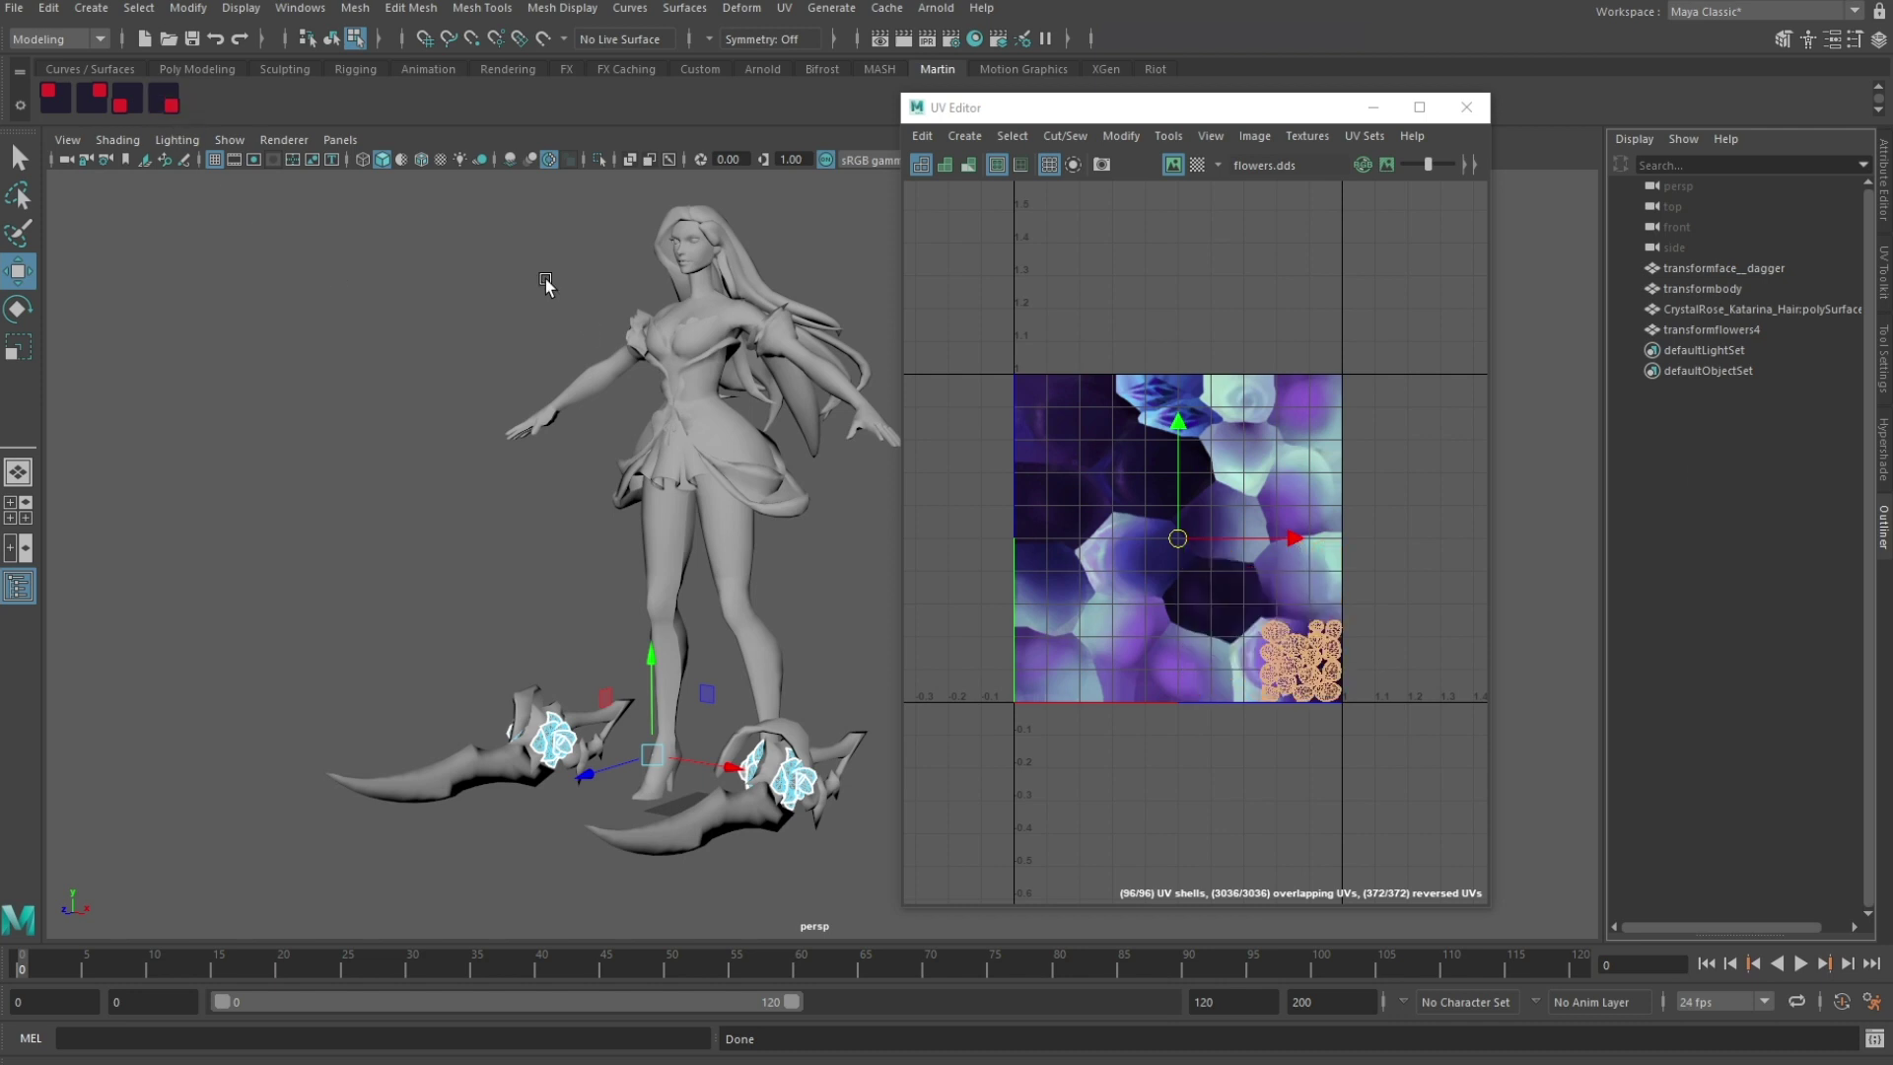
{"action": "left_click", "coordinate": [1323, 785]}
{"action": "left_click", "coordinate": [1680, 331]}
{"action": "left_click", "coordinate": [1687, 269], "text": "shift"}
{"action": "right_click_drag", "start_coordinate": [1385, 498], "coordinate": [1445, 501]}
{"action": "left_click_drag", "start_coordinate": [1411, 803], "coordinate": [1417, 728]}
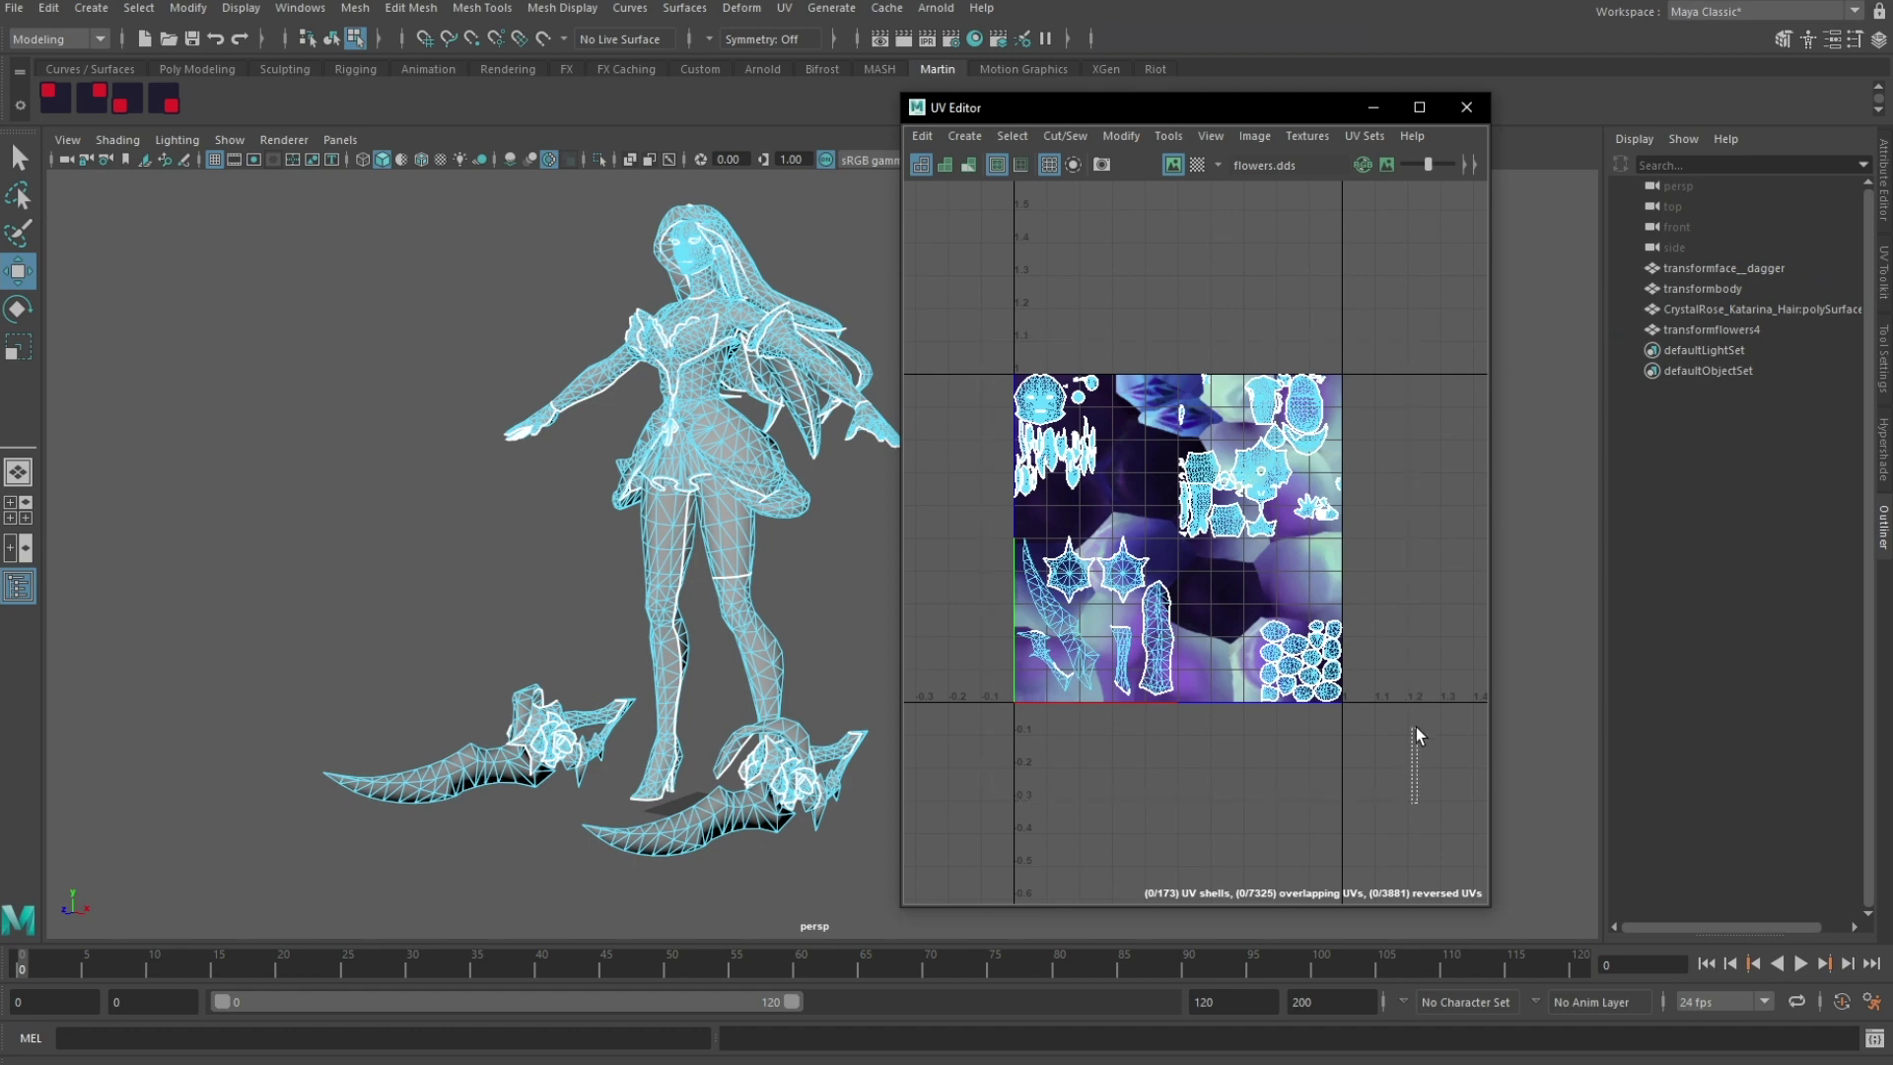
Step: Combine transformface__dagger, transformbody, the hair mesh and transformflowers4 into one mesh and delete its construction history
{"action": "left_click", "coordinate": [1709, 335]}
{"action": "left_click", "coordinate": [1697, 269], "text": "shift"}
{"action": "left_click", "coordinate": [355, 8]}
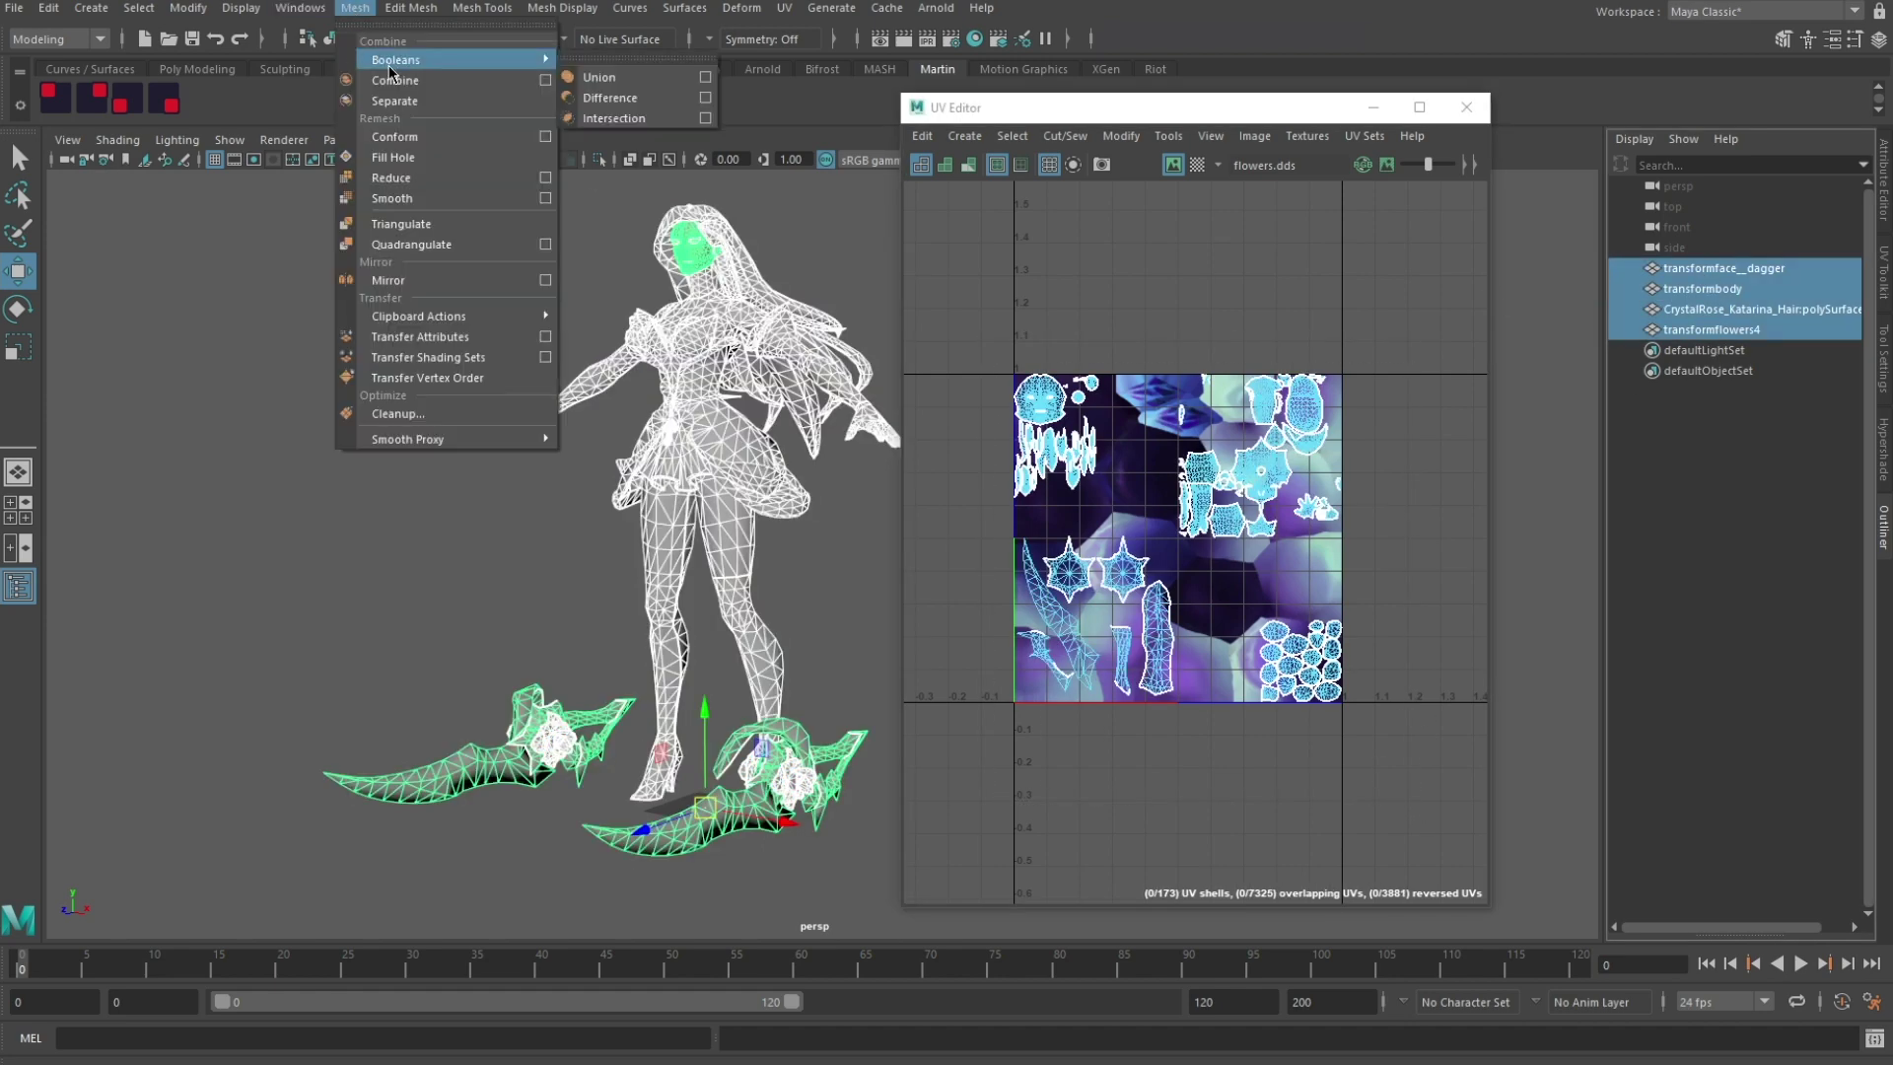
{"action": "left_click", "coordinate": [380, 69]}
{"action": "left_click", "coordinate": [48, 8]}
{"action": "mouse_move", "coordinate": [197, 269]}
{"action": "left_click", "coordinate": [354, 287]}
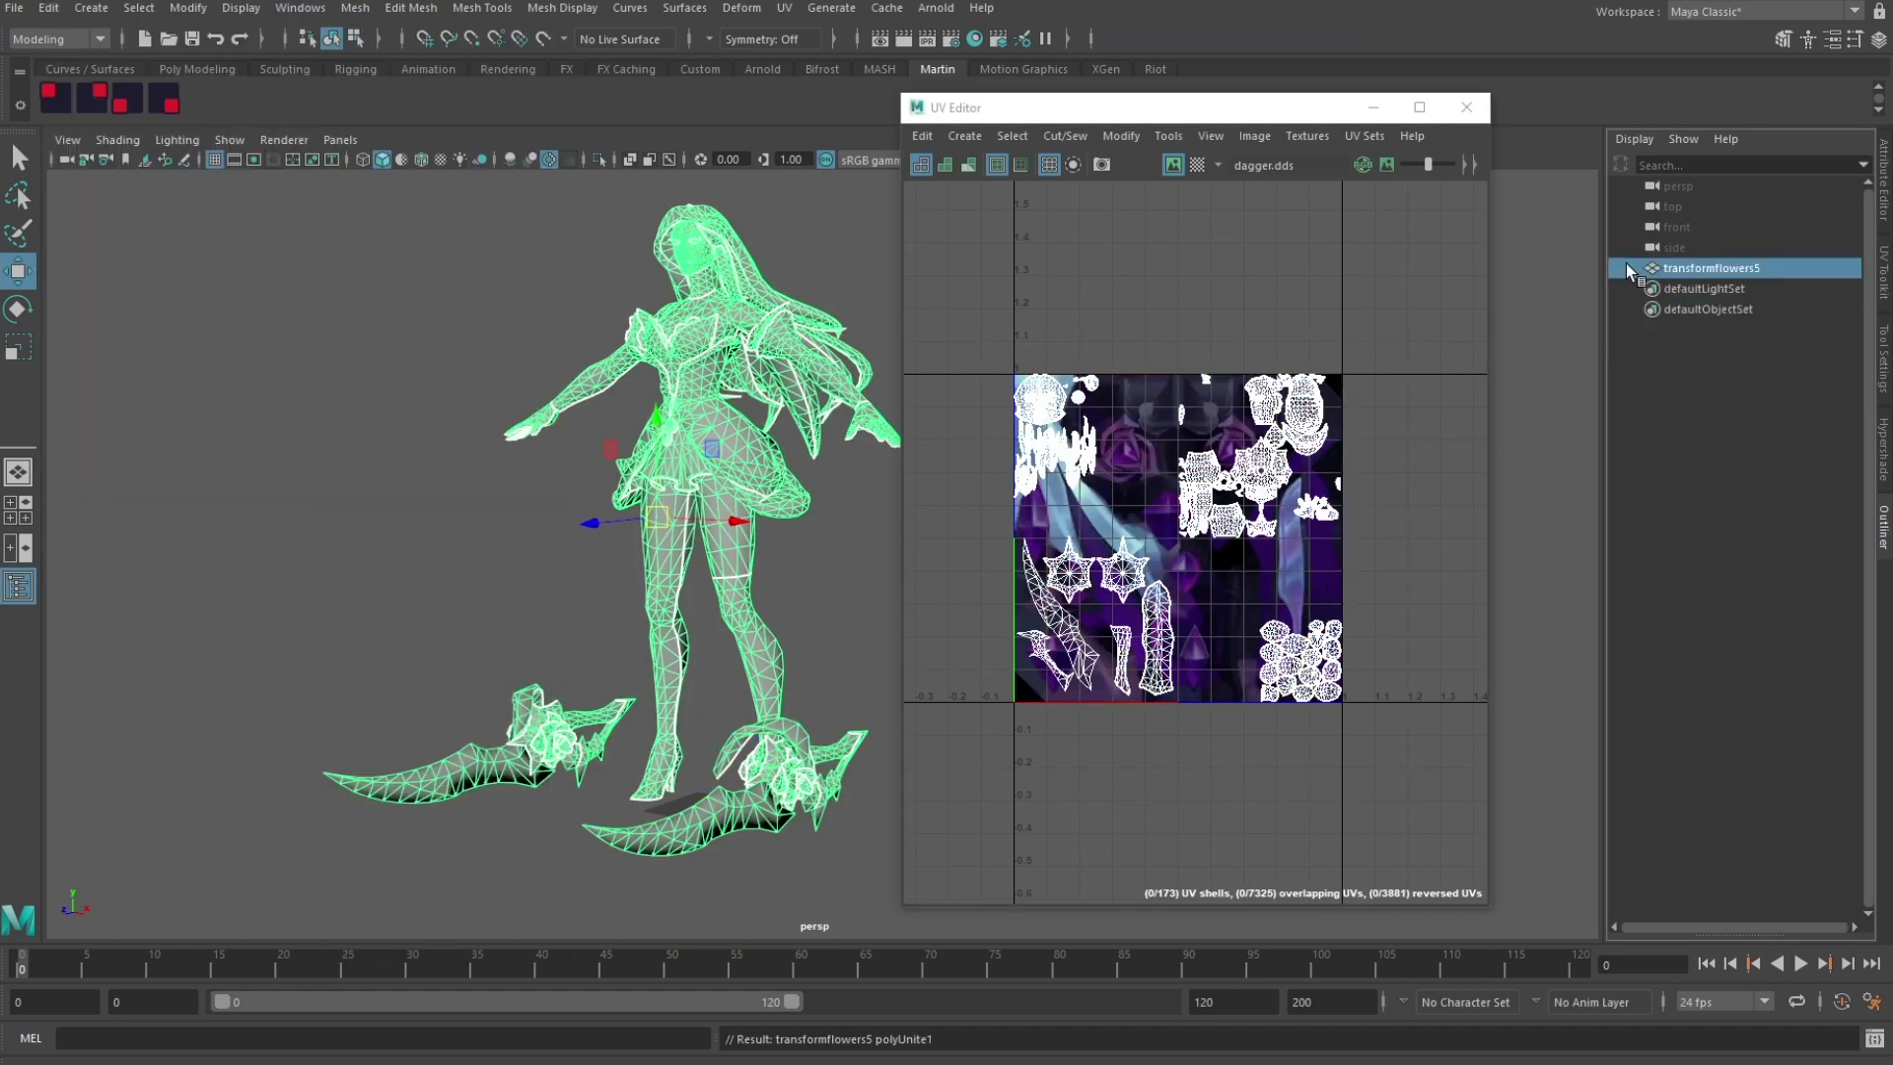
Step: Merge the vertices of the combined mesh
{"action": "left_click", "coordinate": [410, 8]}
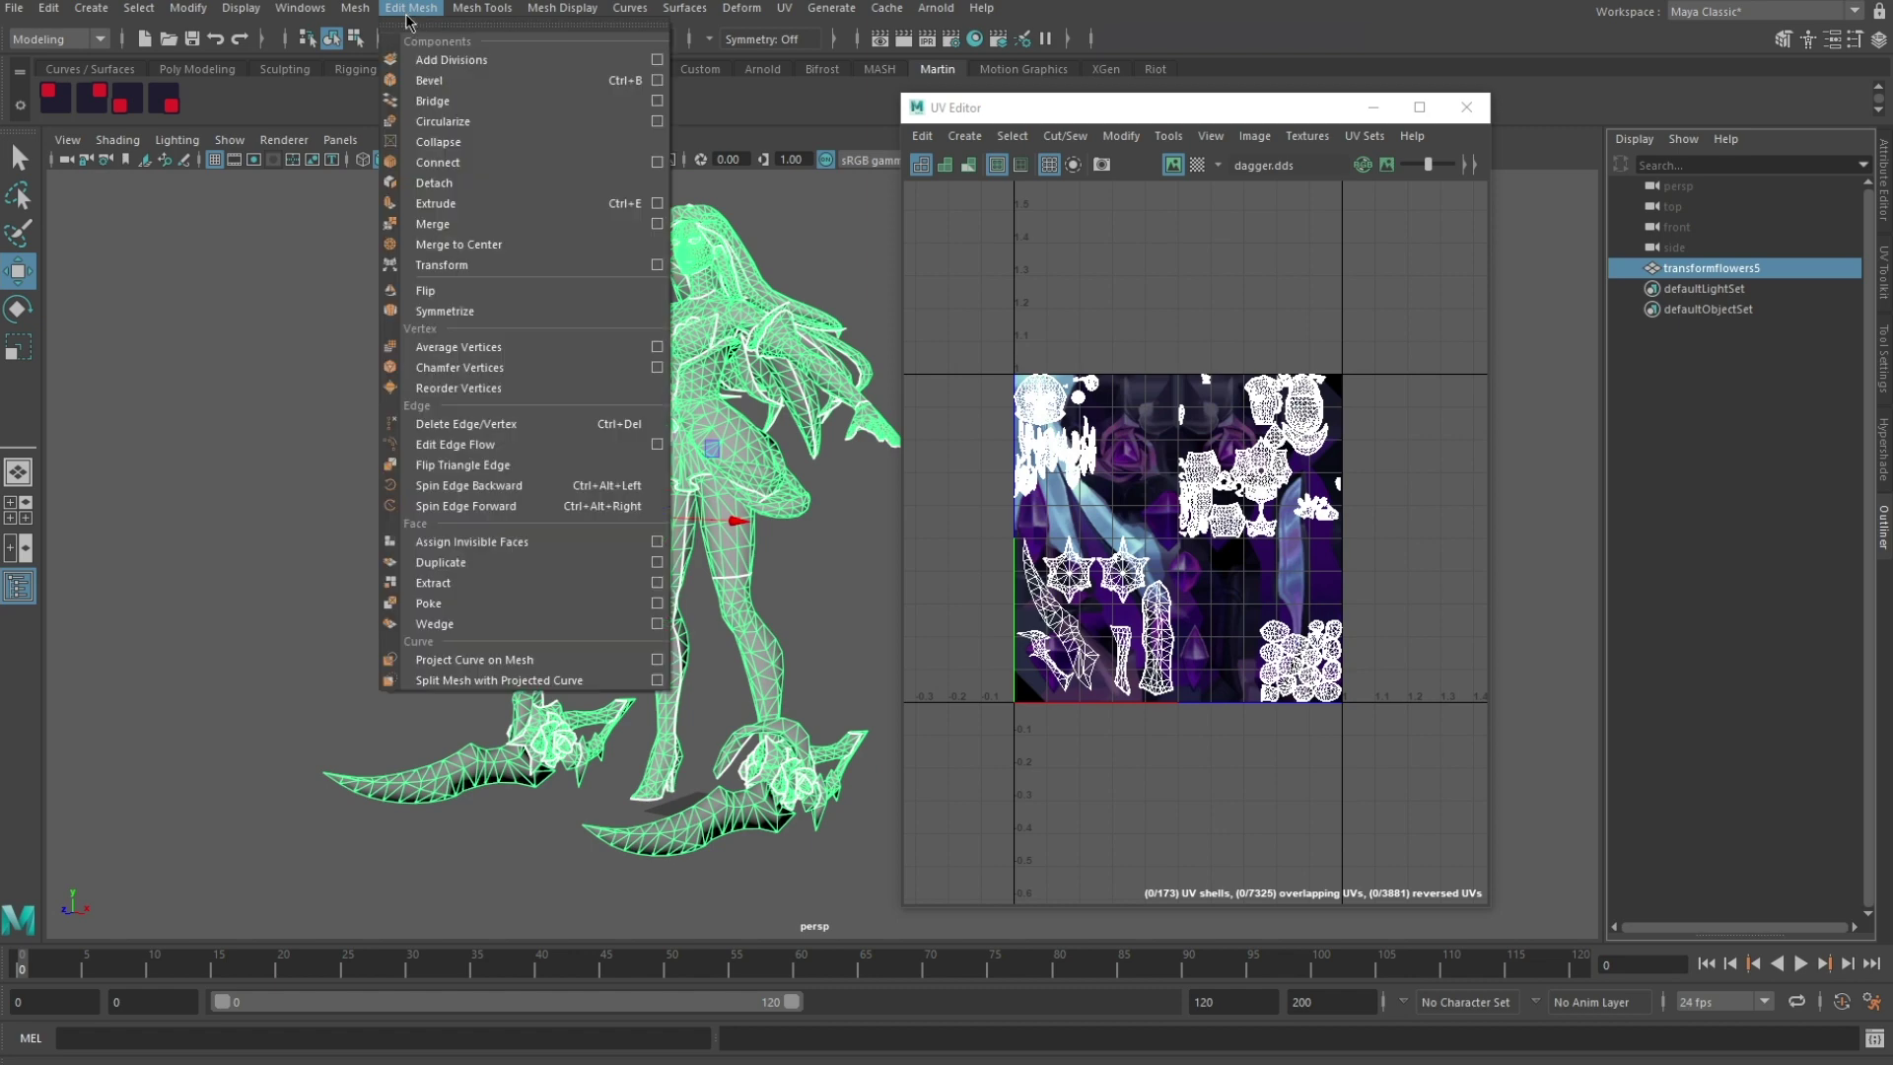
{"action": "left_click", "coordinate": [511, 228]}
{"action": "left_click", "coordinate": [408, 537]}
{"action": "middle_click_drag", "start_coordinate": [592, 466], "coordinate": [547, 457], "text": "alt"}
{"action": "left_click", "coordinate": [686, 457]}
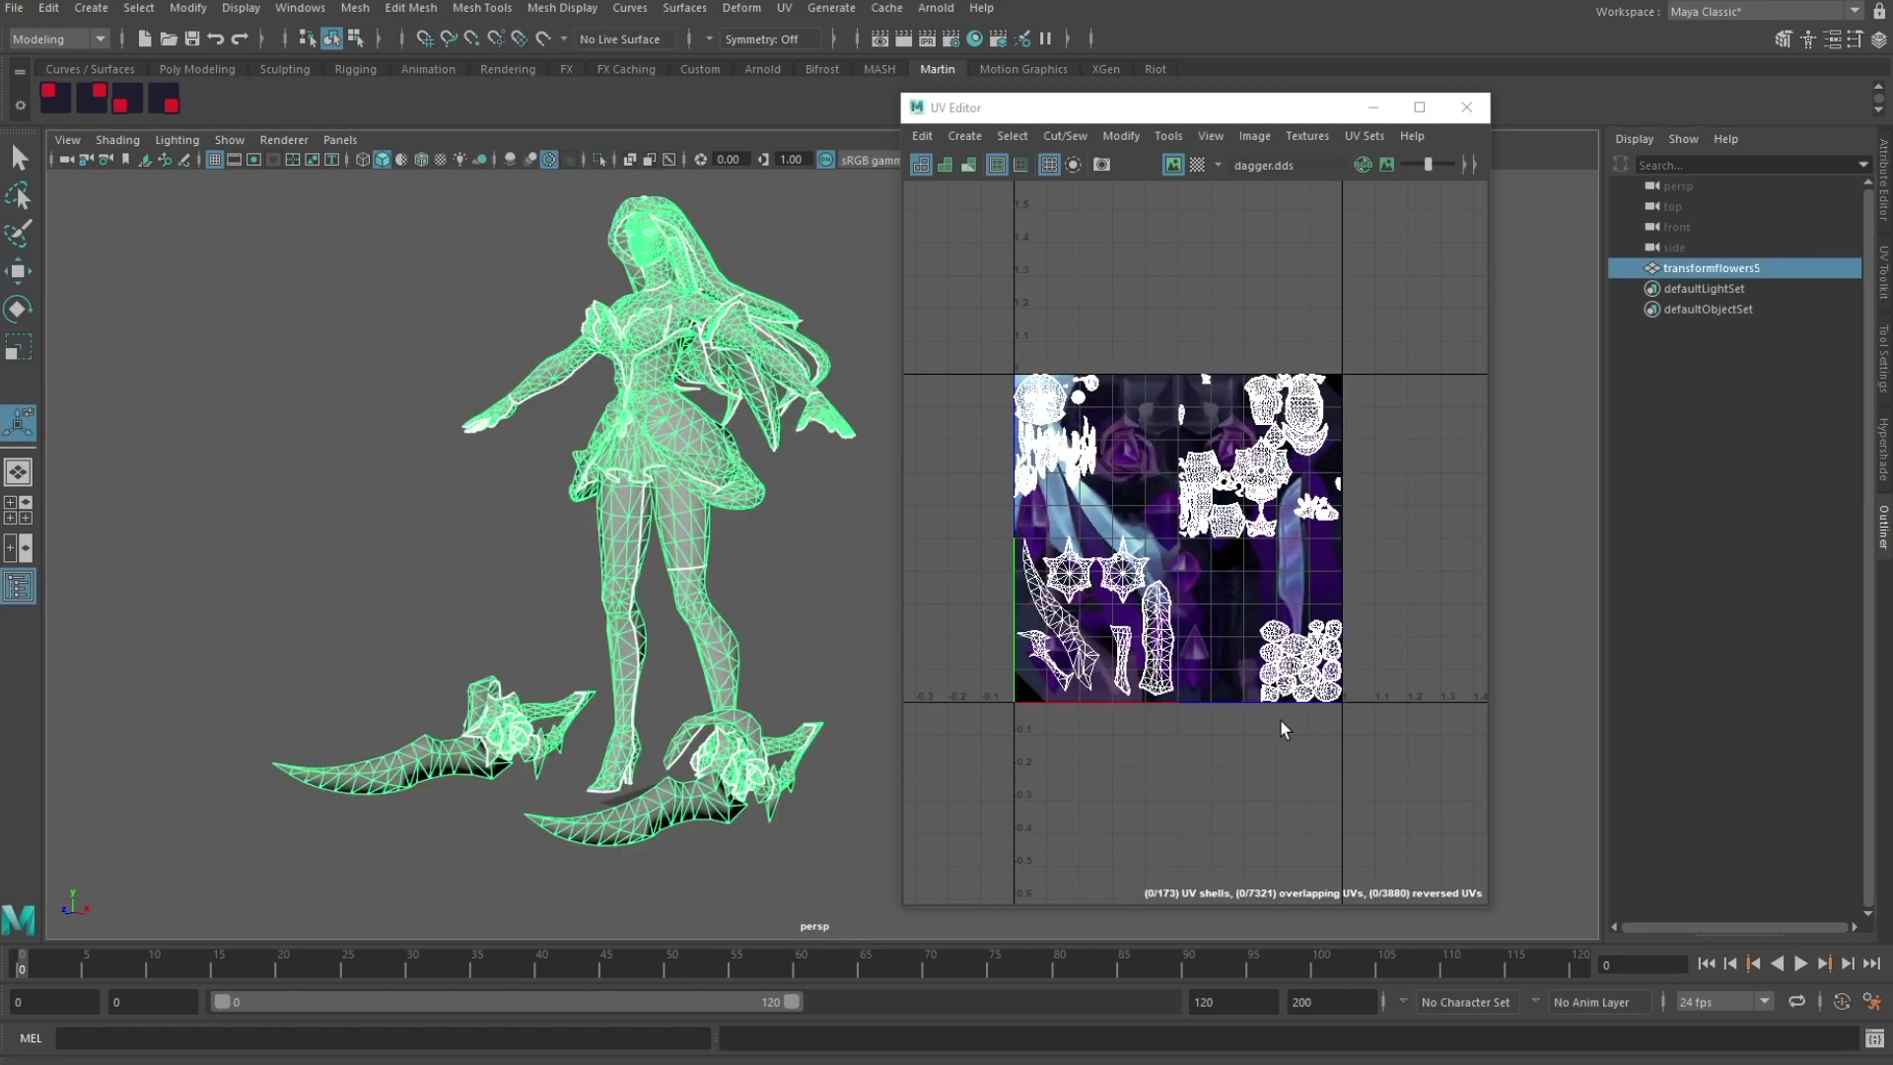
Step: Export a 1024 by 1024 PNG UV snapshot of the whole combined mesh as uvmodel, and close the UV Editor
{"action": "key", "text": "ctrl+F11"}
{"action": "left_click", "coordinate": [1254, 136]}
{"action": "left_click", "coordinate": [1326, 485]}
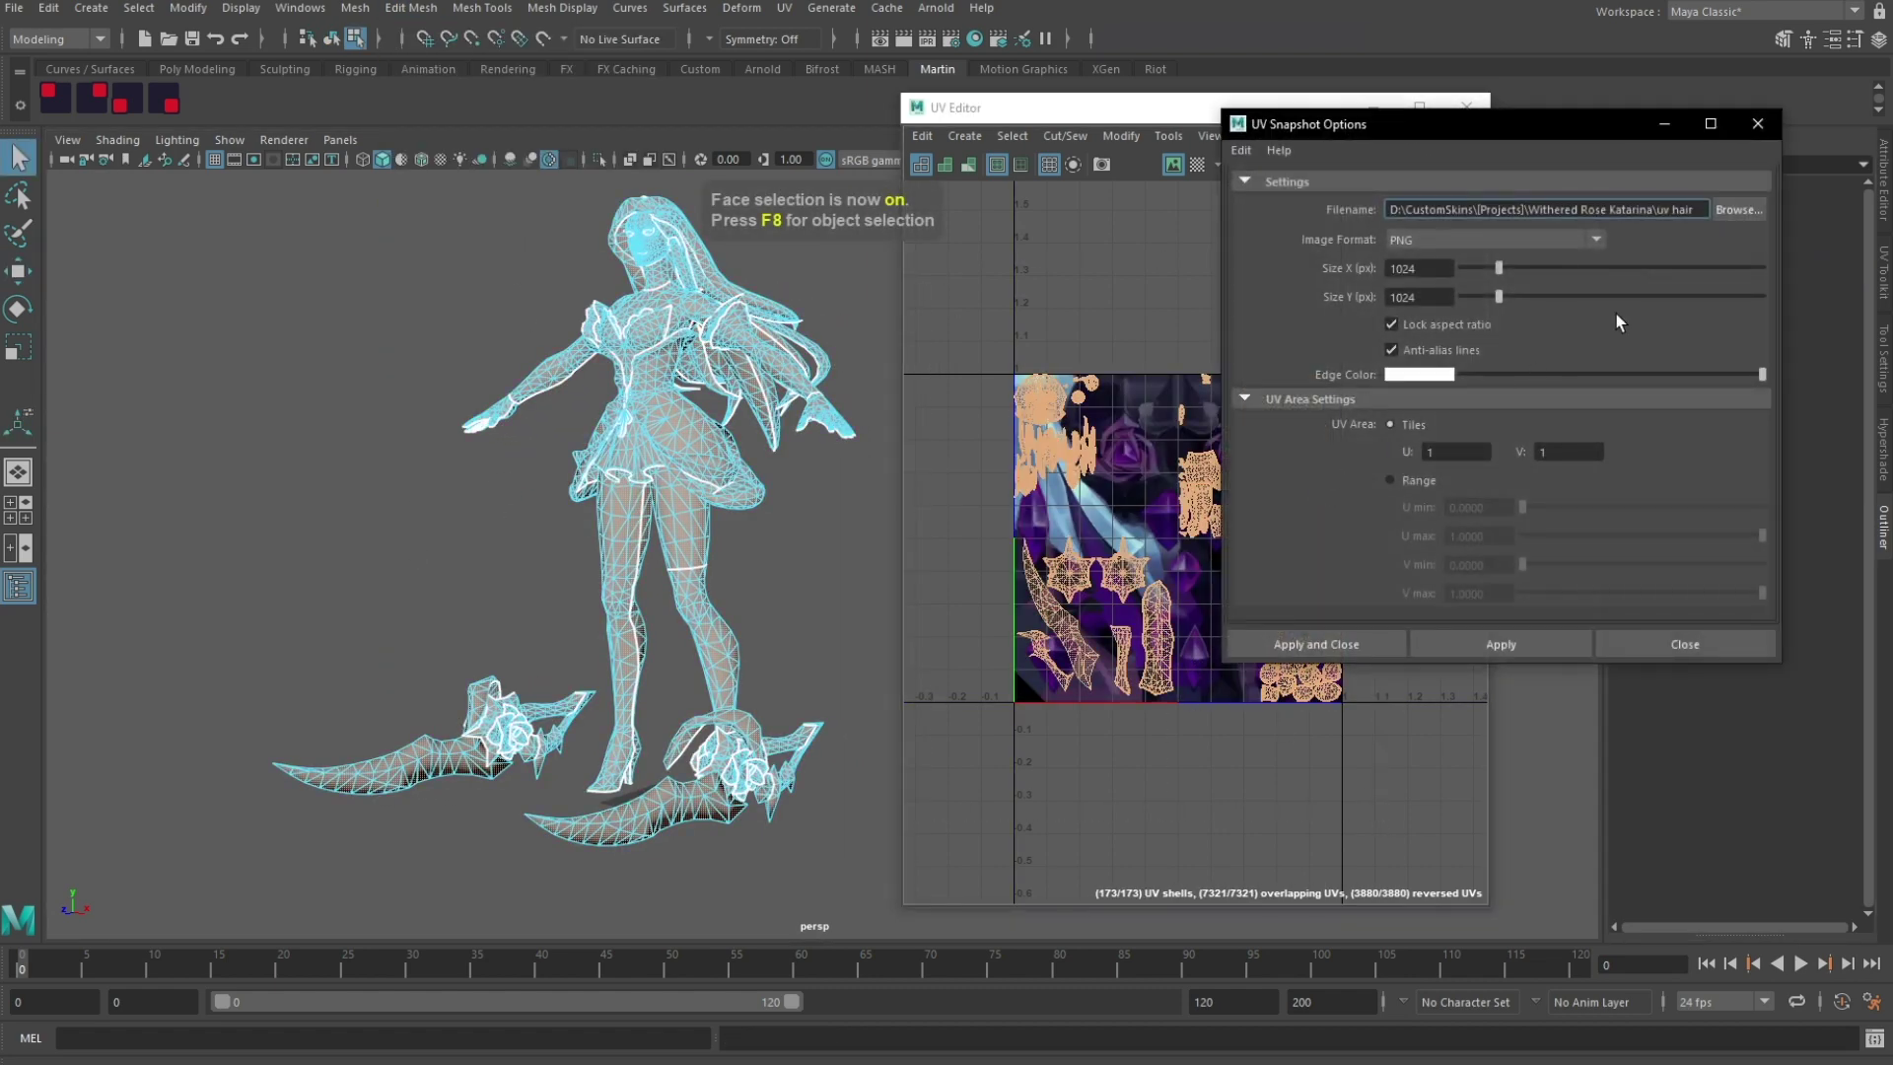
{"action": "left_click", "coordinate": [1738, 209]}
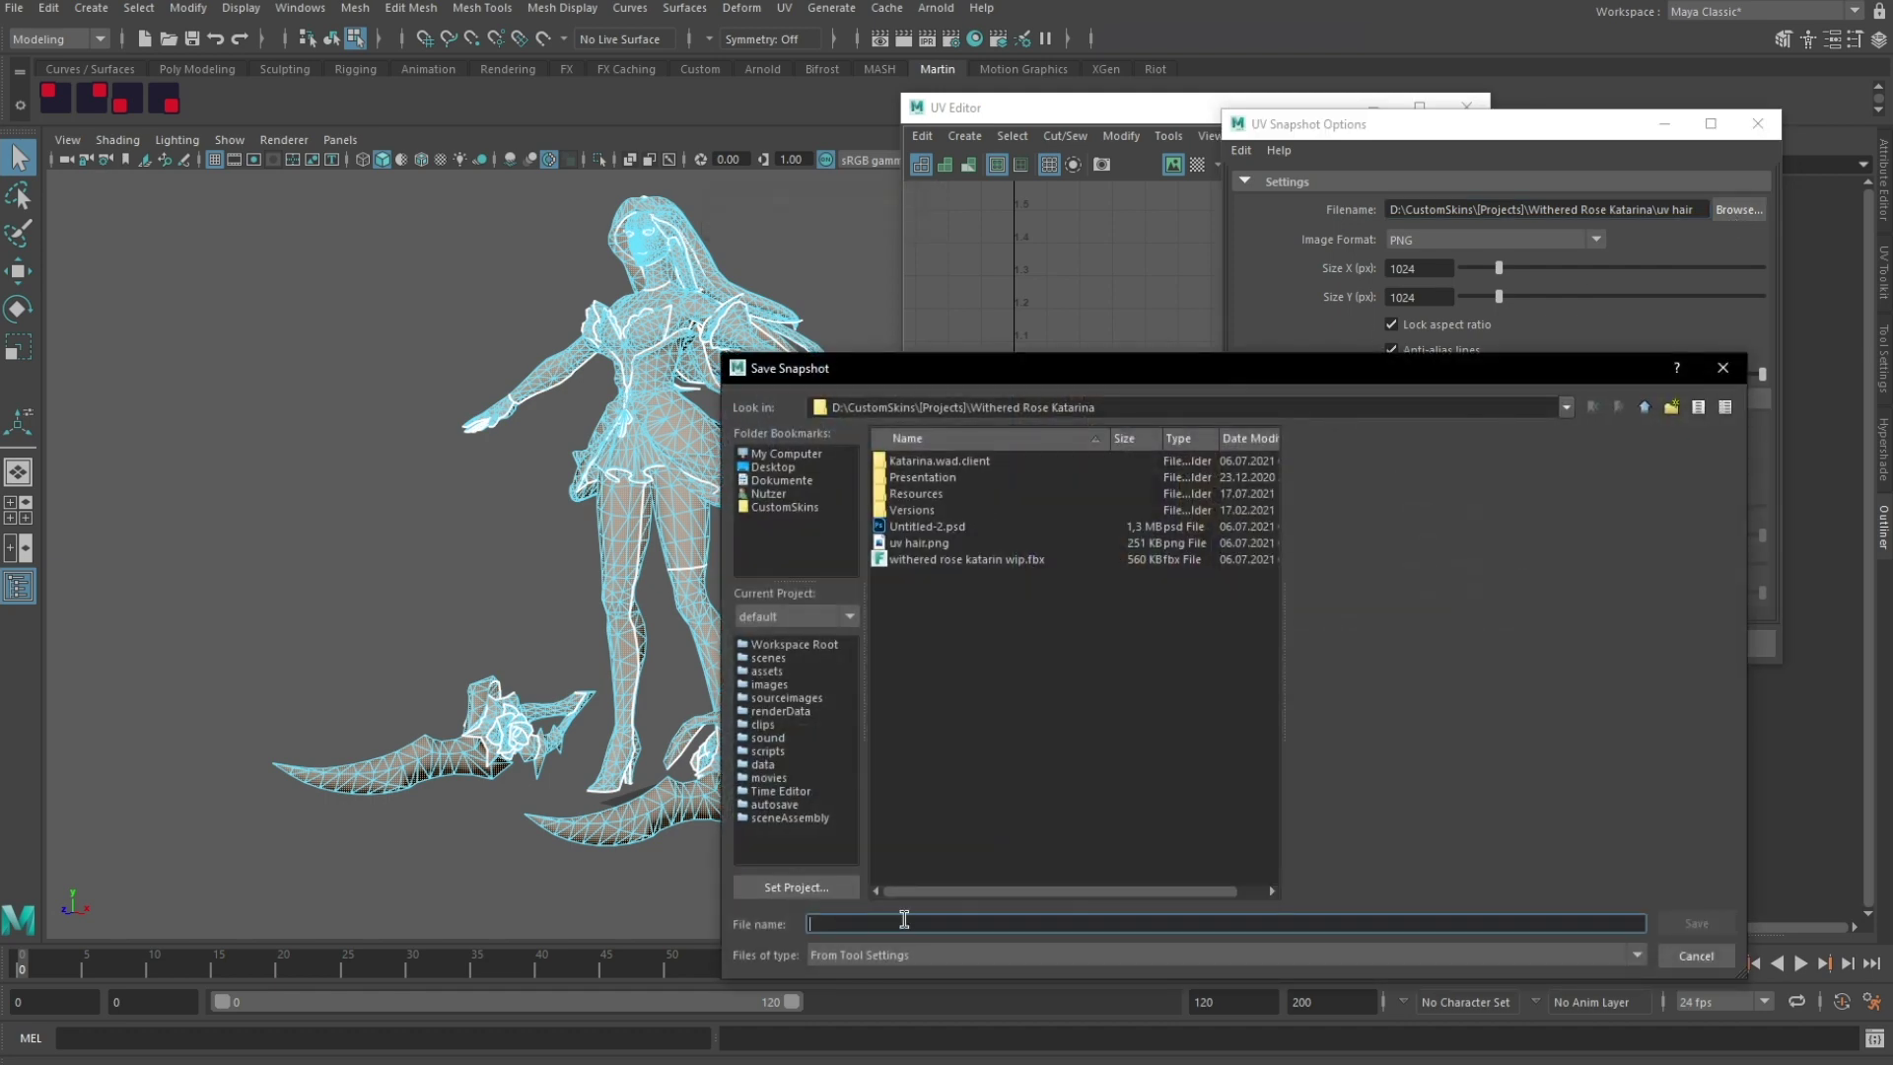
{"action": "type", "text": "uvmodel"}
{"action": "key", "text": "Return"}
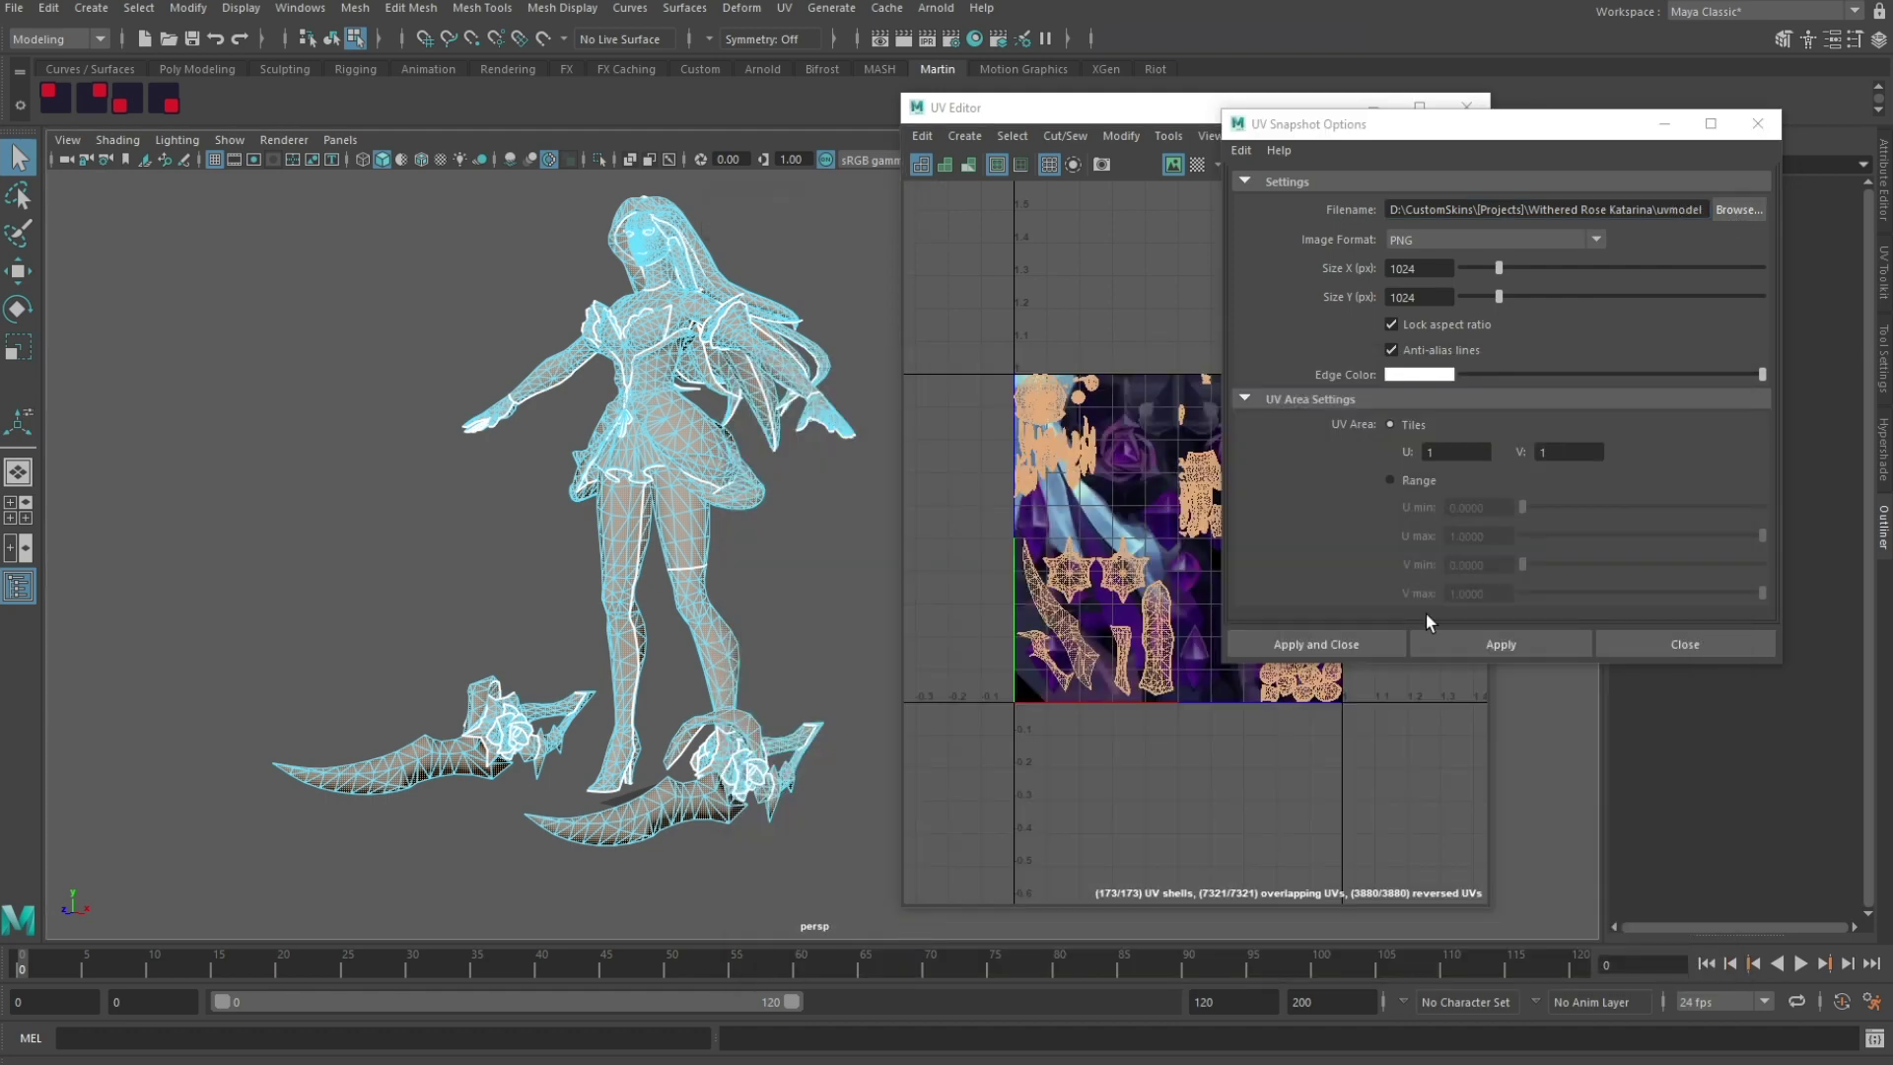
{"action": "left_click", "coordinate": [1316, 643]}
{"action": "left_click", "coordinate": [1467, 105]}
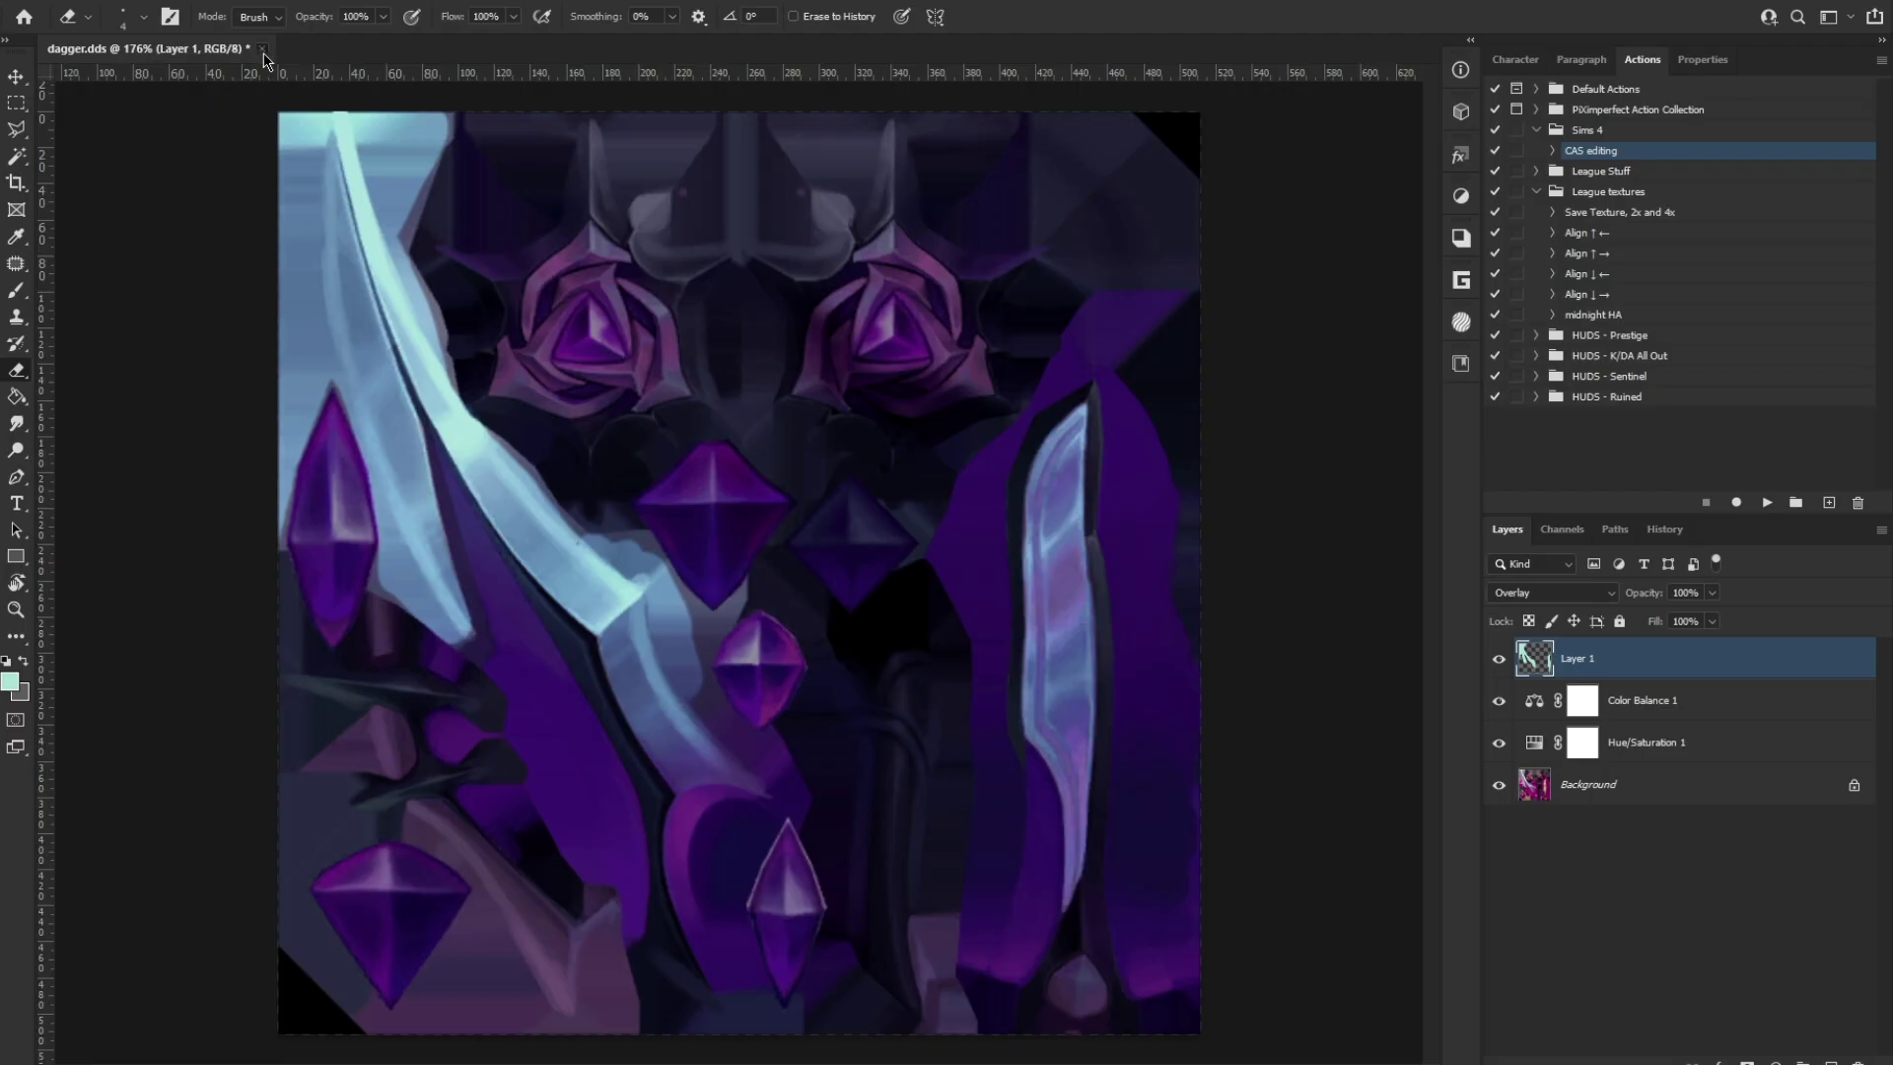
Step: Switch to Photoshop, close dagger.dds and open uvmodel.png
{"action": "left_click", "coordinate": [263, 53]}
{"action": "left_click", "coordinate": [933, 401]}
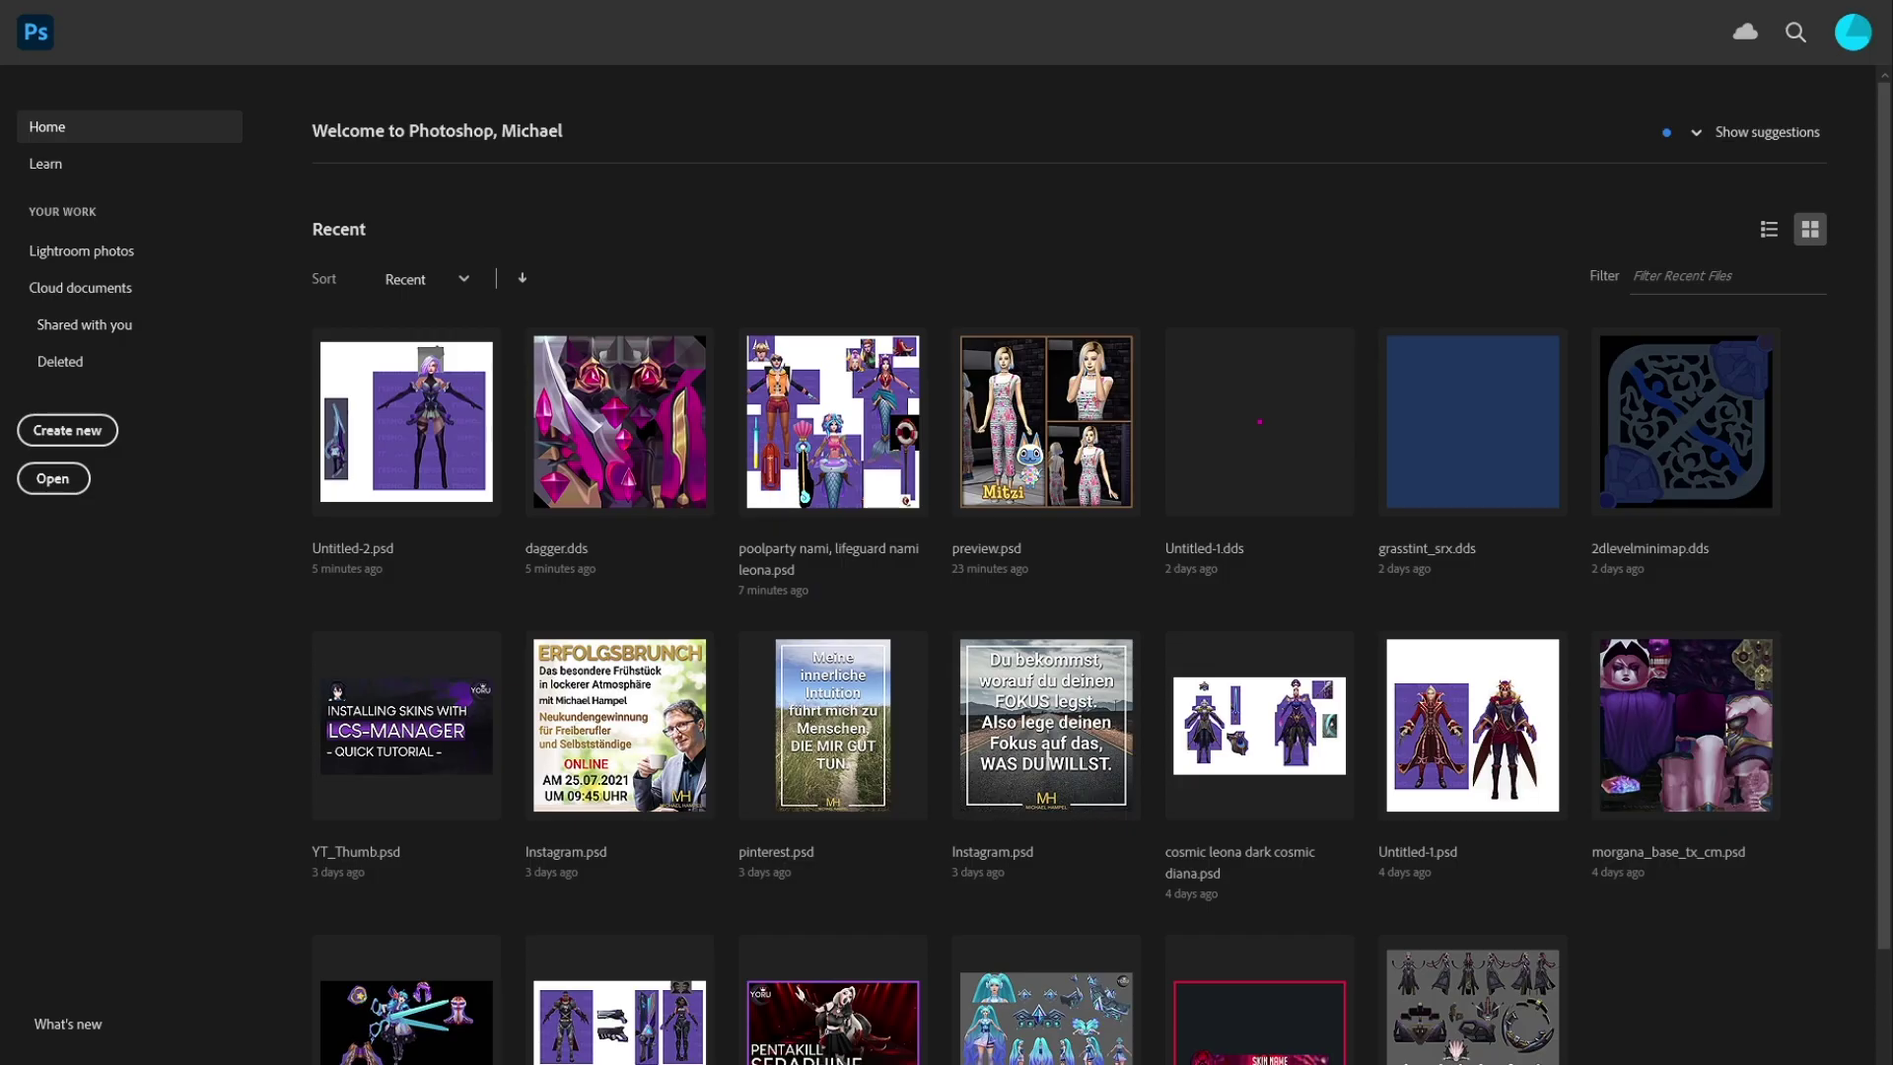
{"action": "left_click_drag", "start_coordinate": [1604, 512], "coordinate": [1141, 498]}
{"action": "key", "text": "v"}
{"action": "key", "text": "ctrl+plus"}
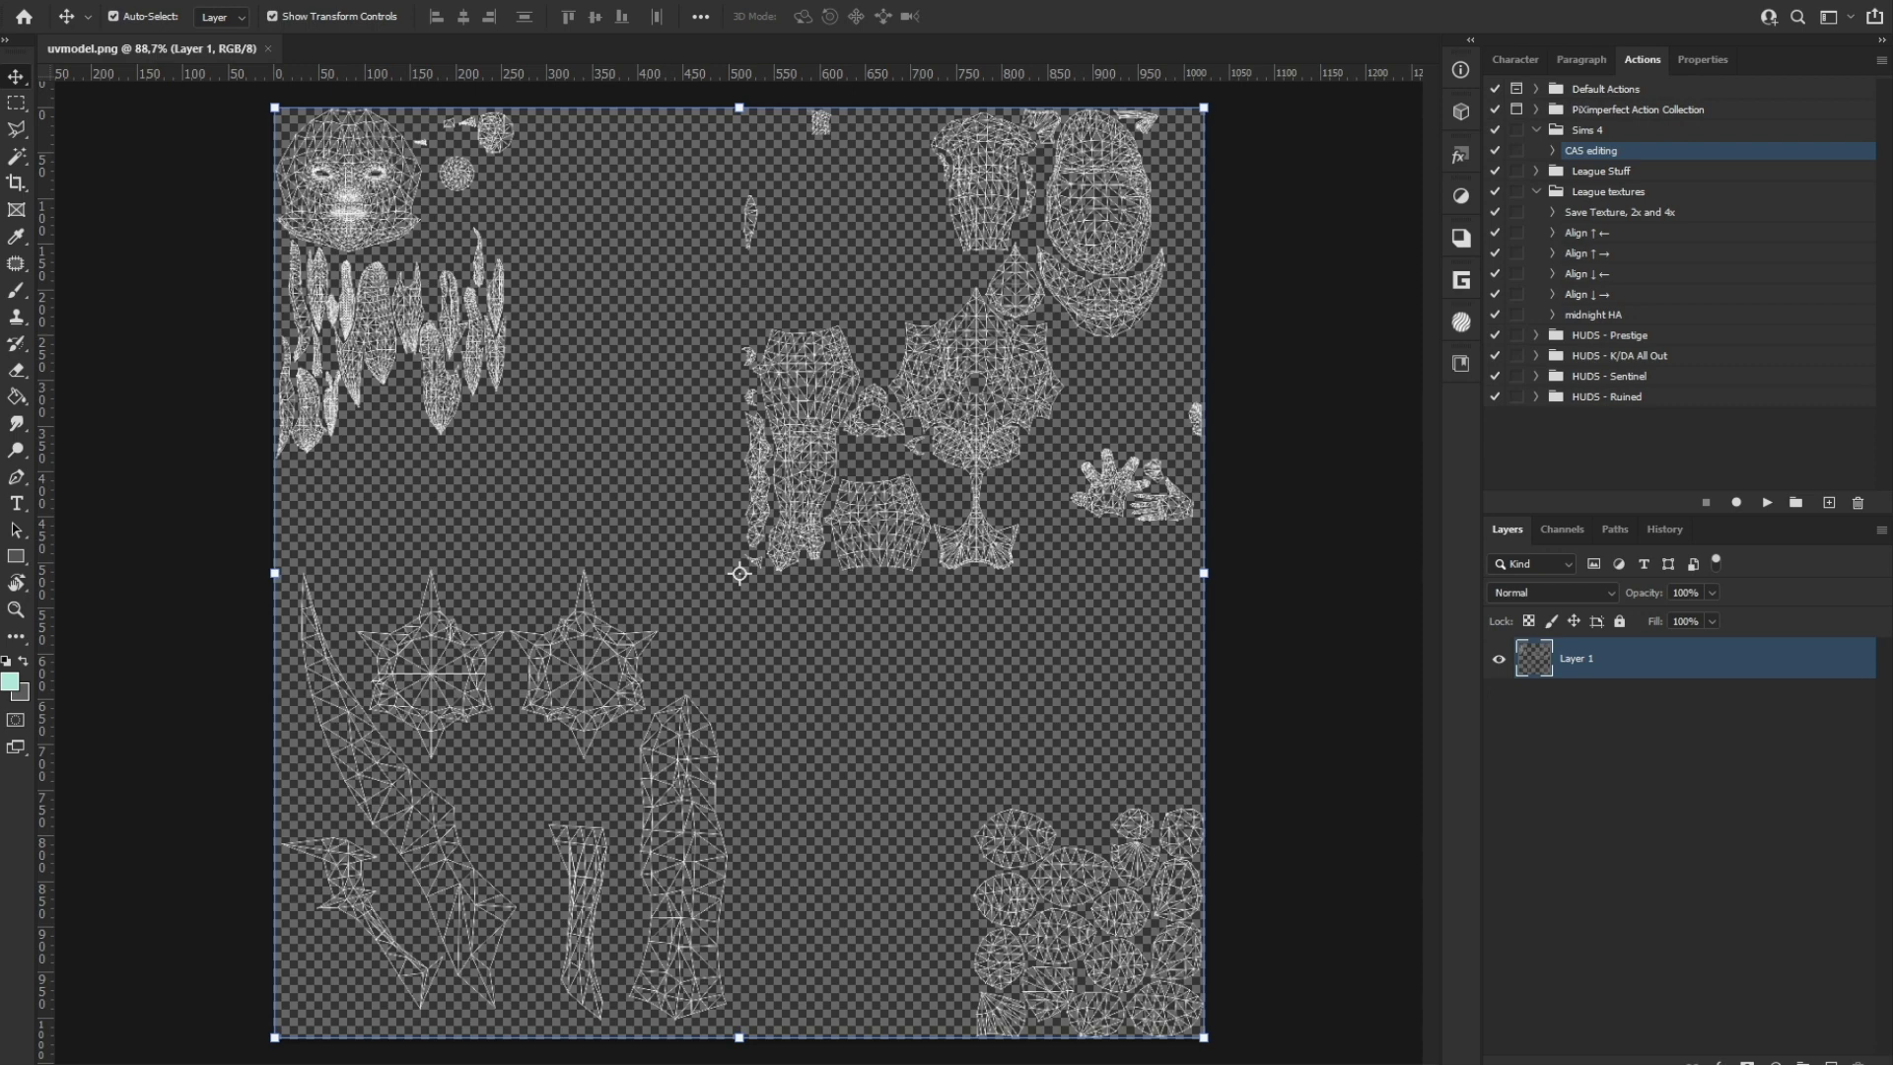
Step: Place the body texture in the uvmodel.png document and scale it to 50%
{"action": "left_click_drag", "start_coordinate": [1688, 501], "coordinate": [915, 546]}
{"action": "key", "text": "Return"}
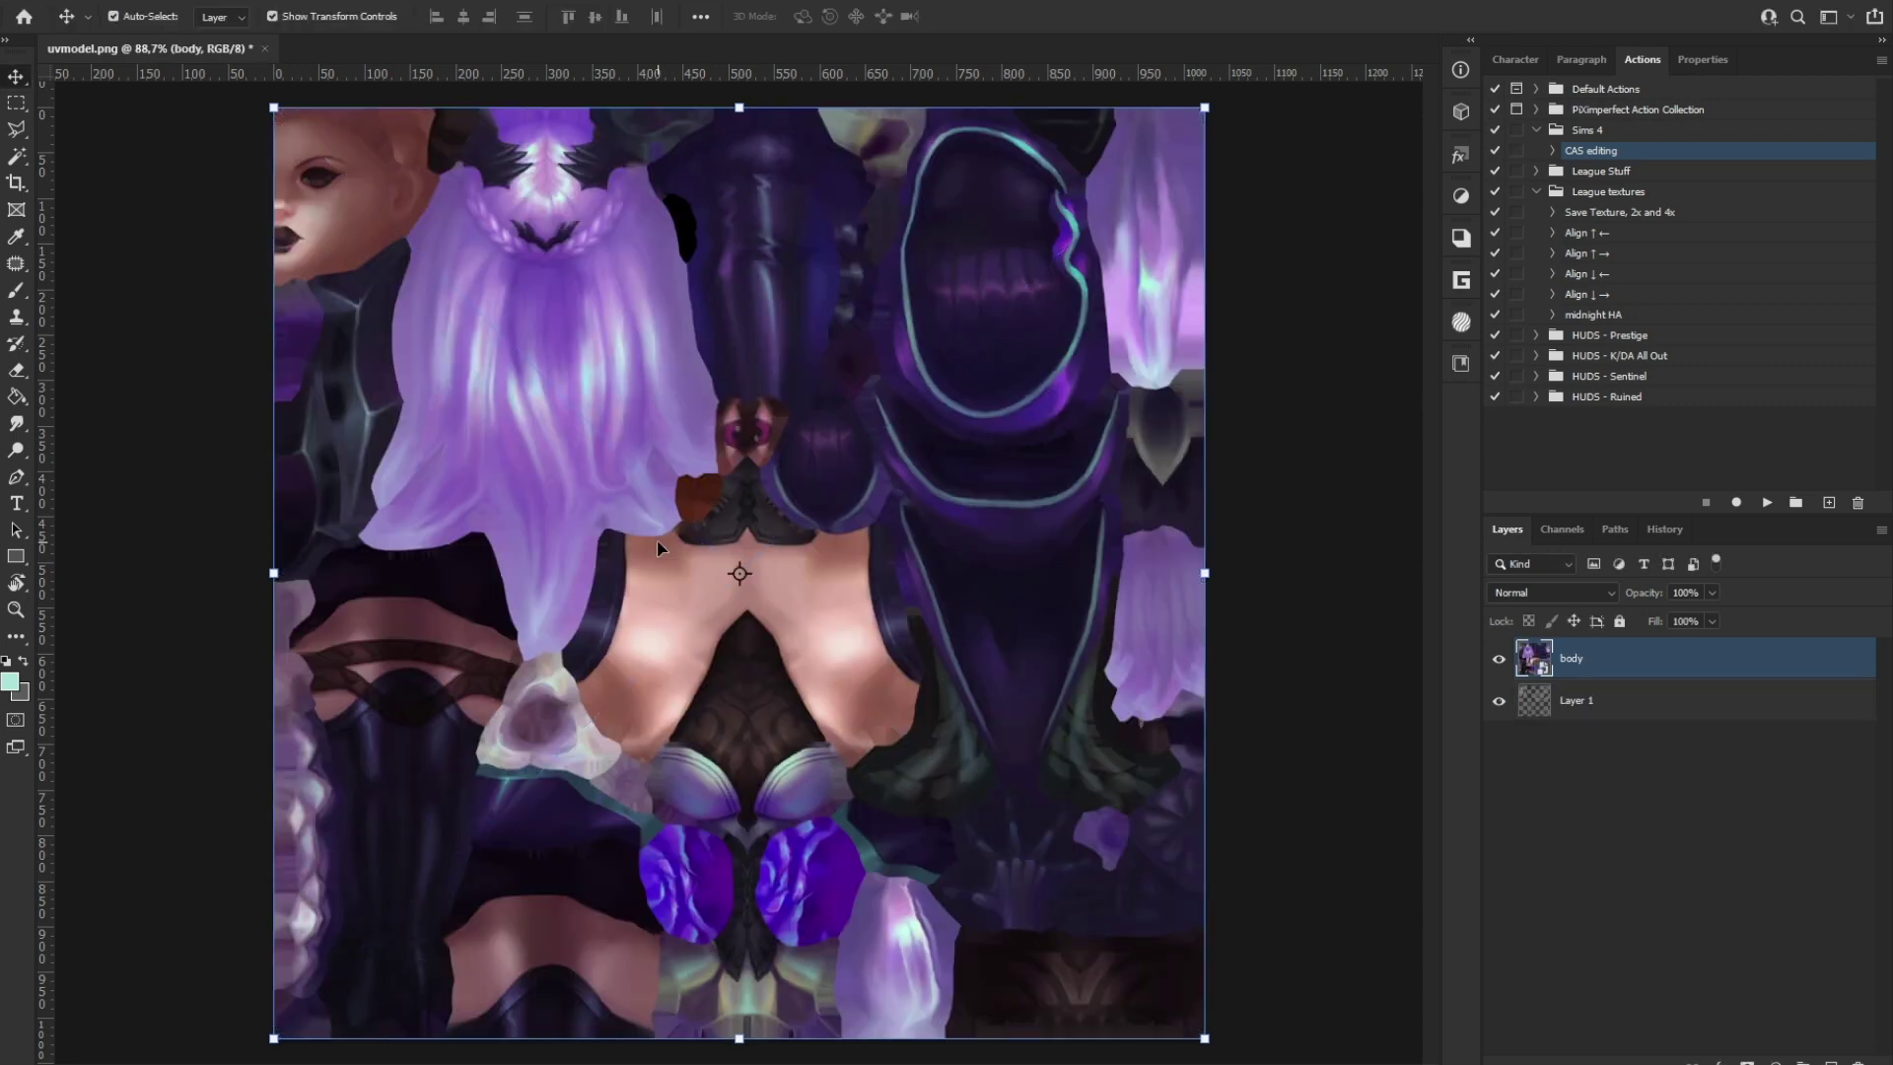
{"action": "key", "text": "ctrl+t"}
{"action": "left_click", "coordinate": [490, 16]}
{"action": "type", "text": "50"}
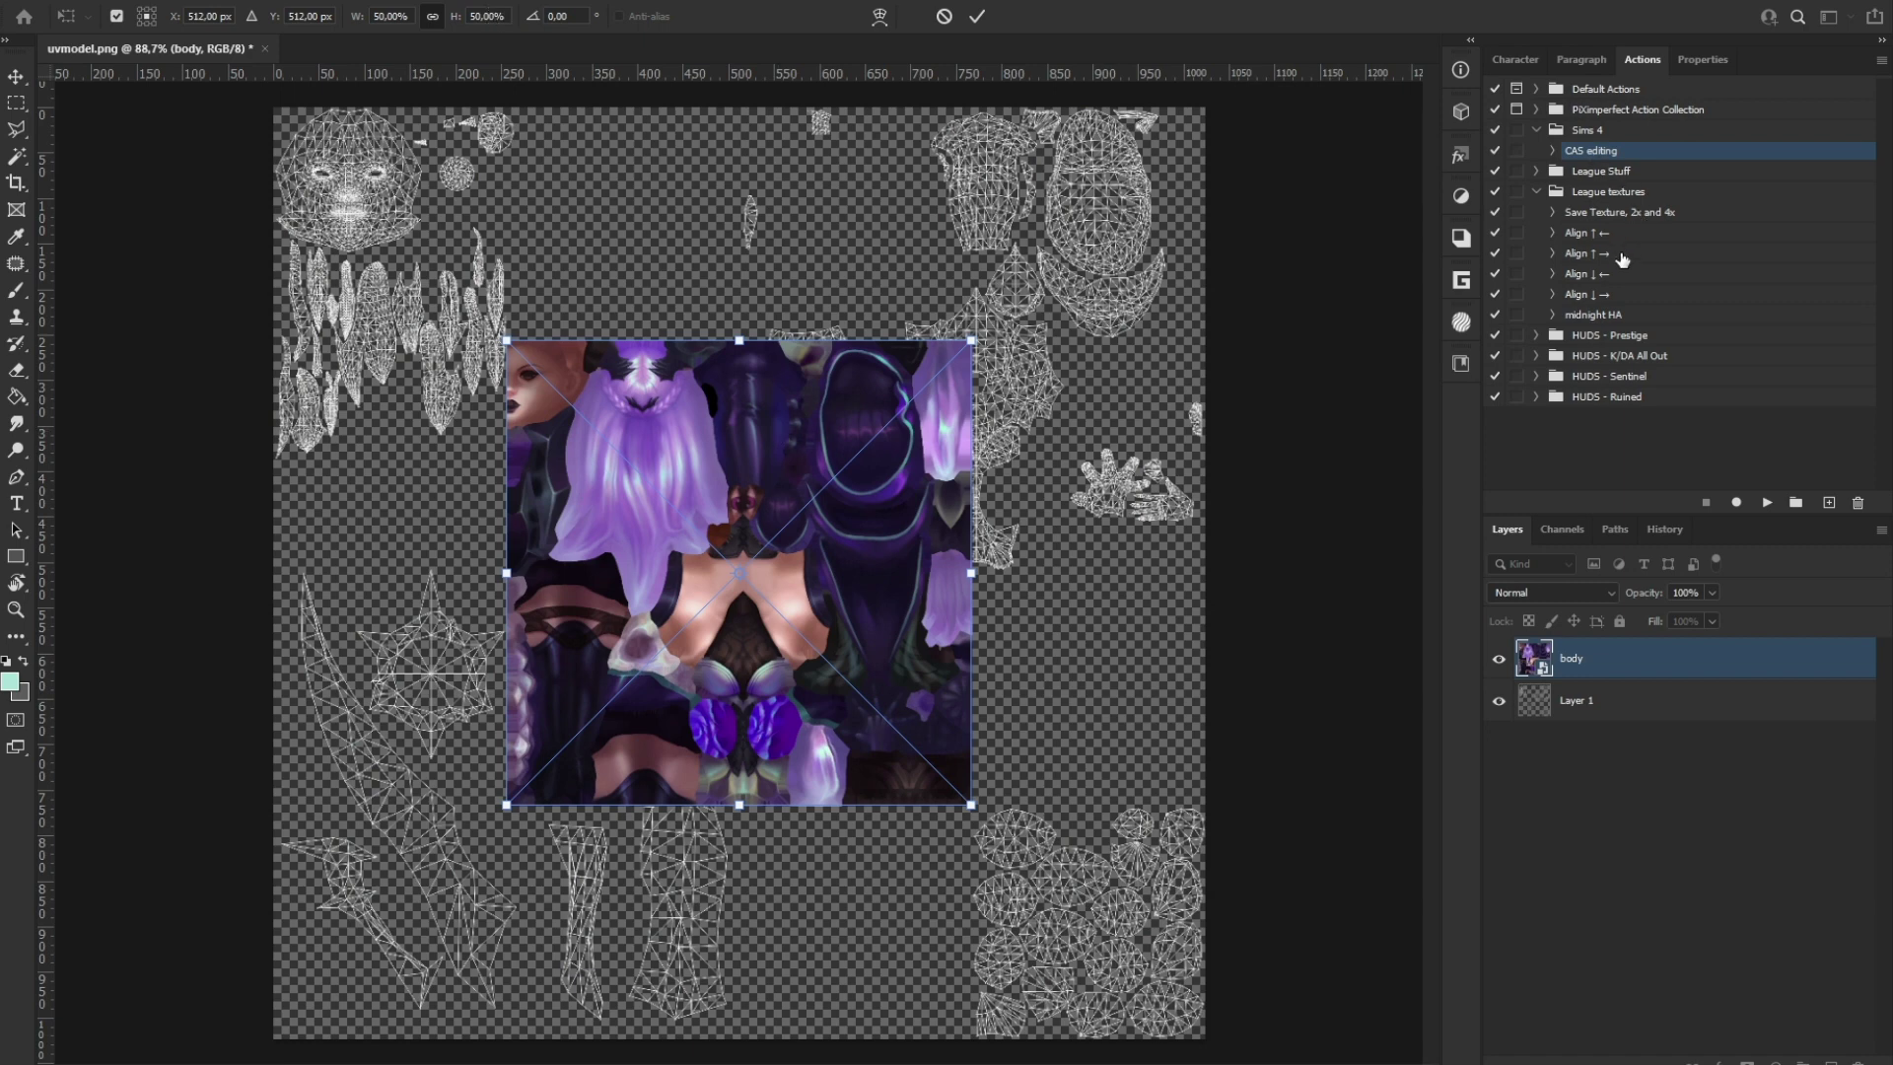
{"action": "key", "text": "Return"}
Step: Align the body texture to the canvas's upper-right corner with the recorded align action, and move its layer beneath the UV wireframe layer
{"action": "left_click", "coordinate": [1652, 254]}
{"action": "left_click", "coordinate": [1766, 502]}
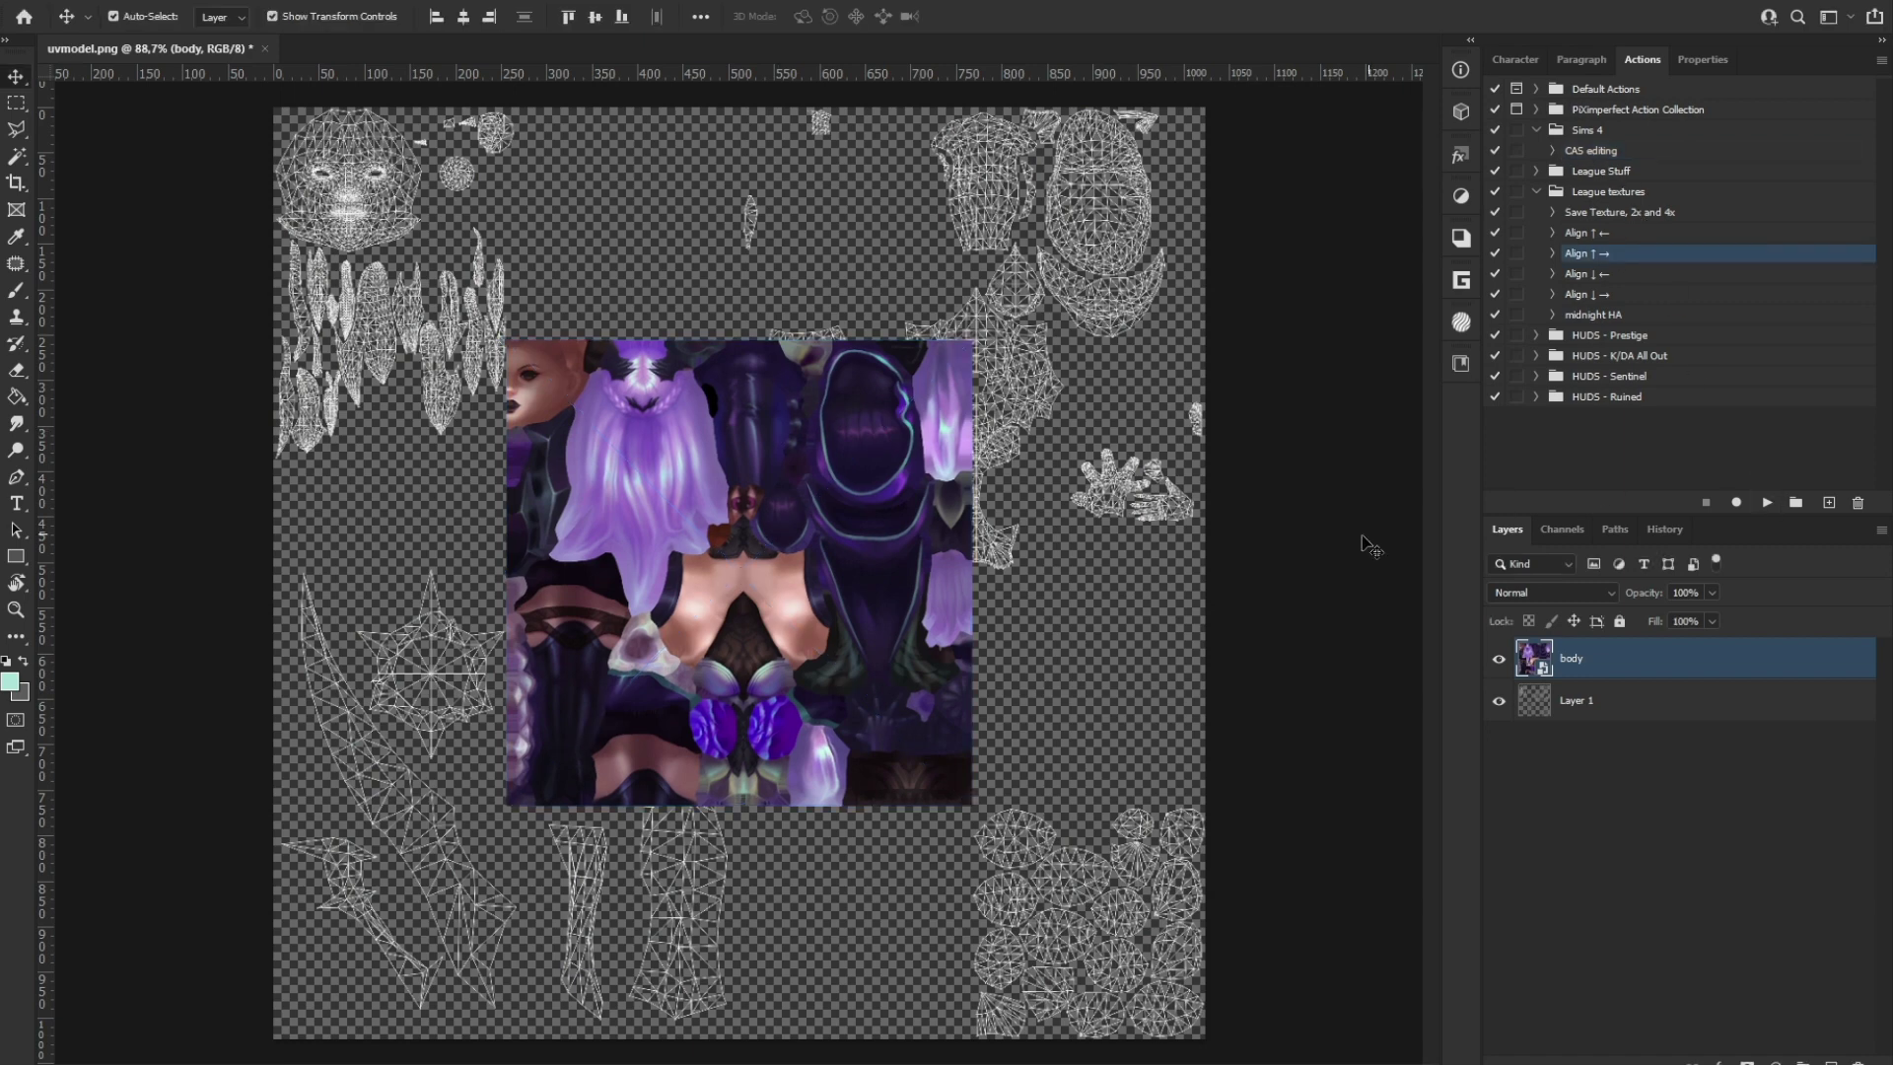
{"action": "left_click_drag", "start_coordinate": [1600, 660], "coordinate": [1617, 714]}
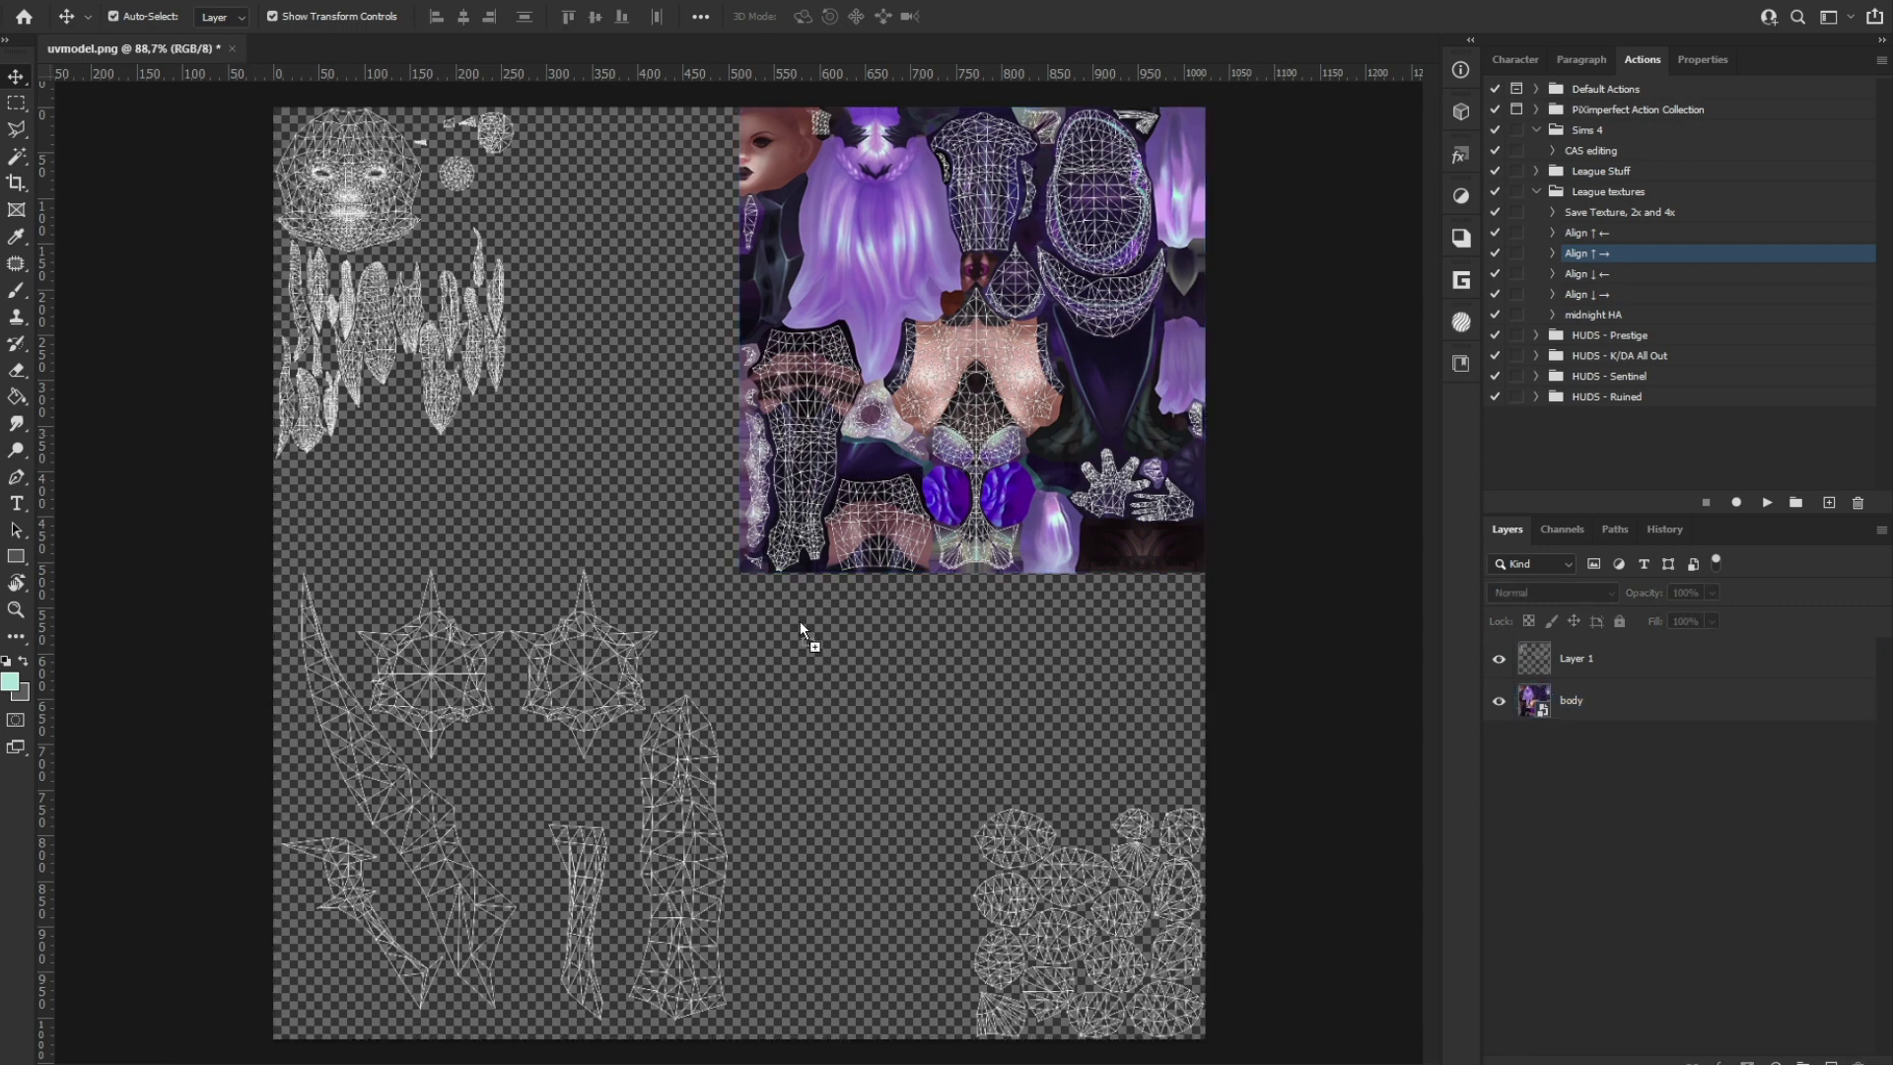
Step: Place the flowers texture in the document and scale it to 50%
{"action": "left_click_drag", "start_coordinate": [800, 628], "coordinate": [800, 629]}
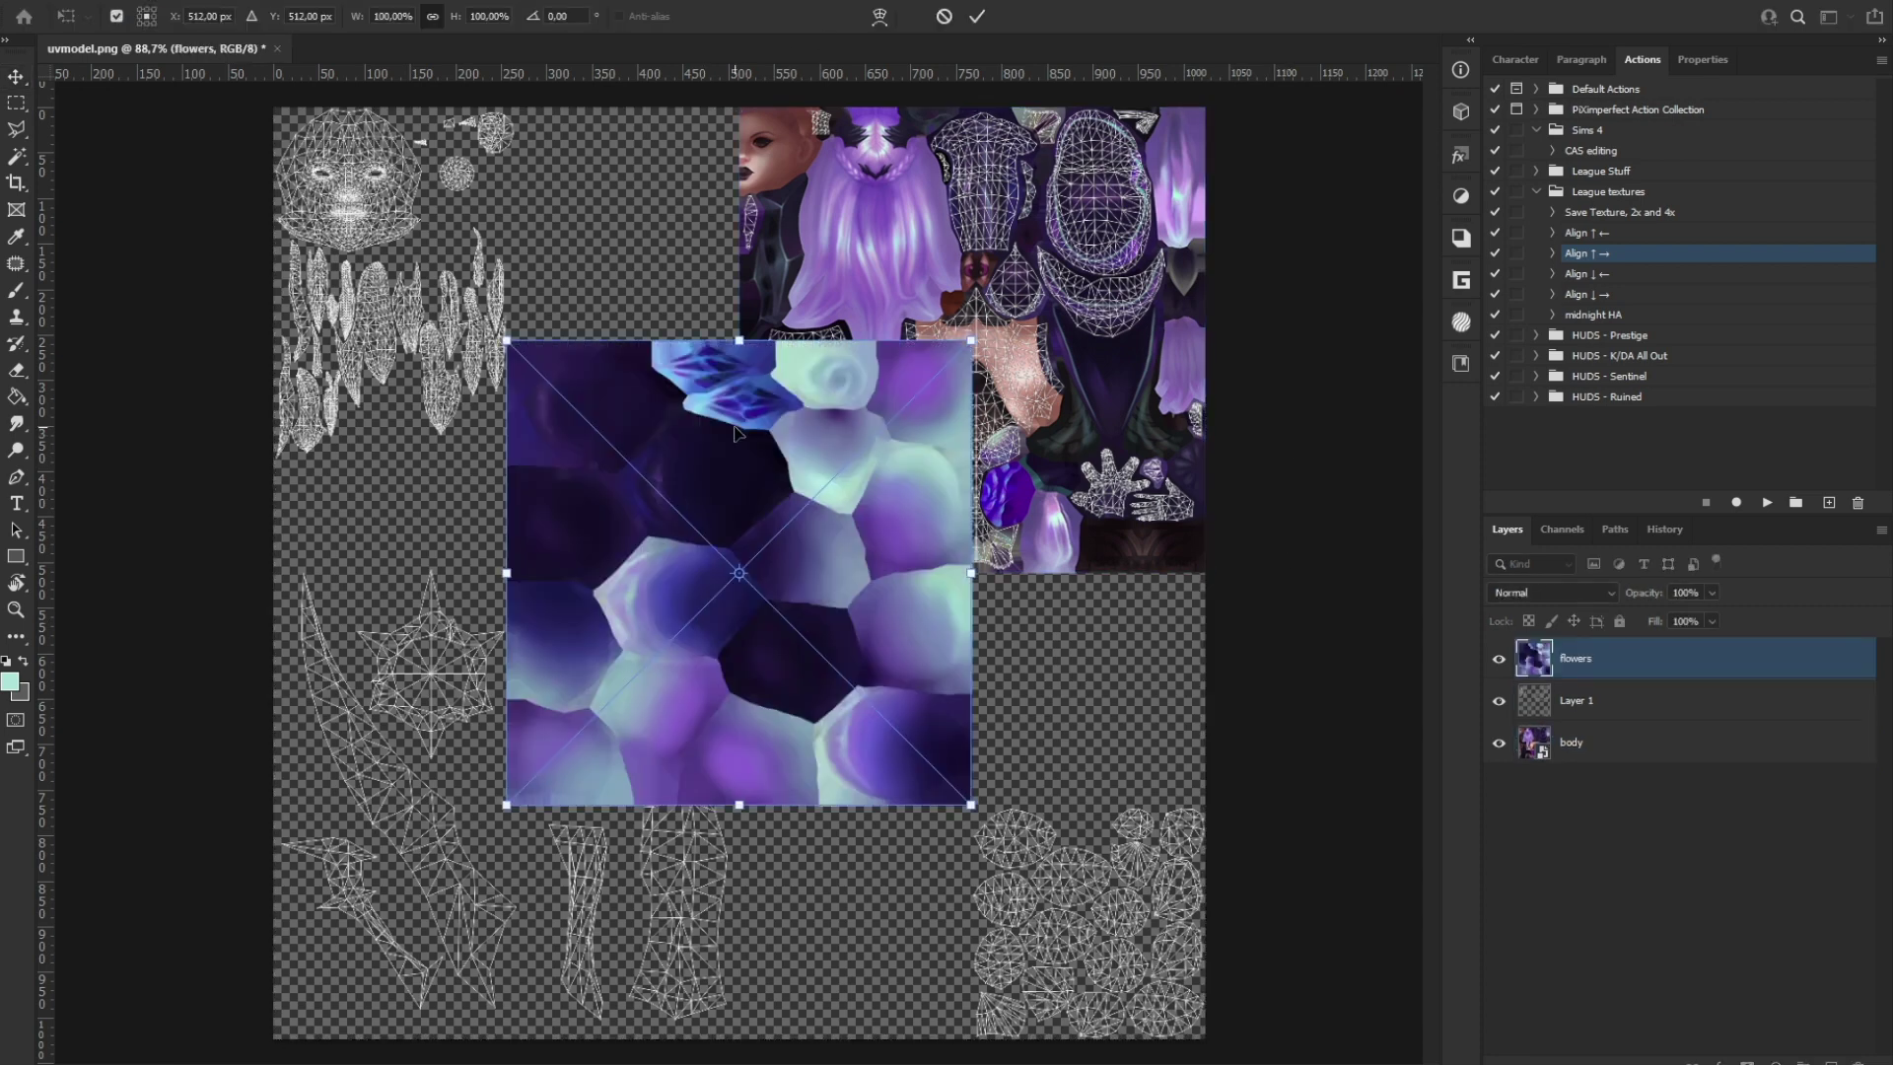
{"action": "key", "text": "Return"}
{"action": "key", "text": "ctrl+t"}
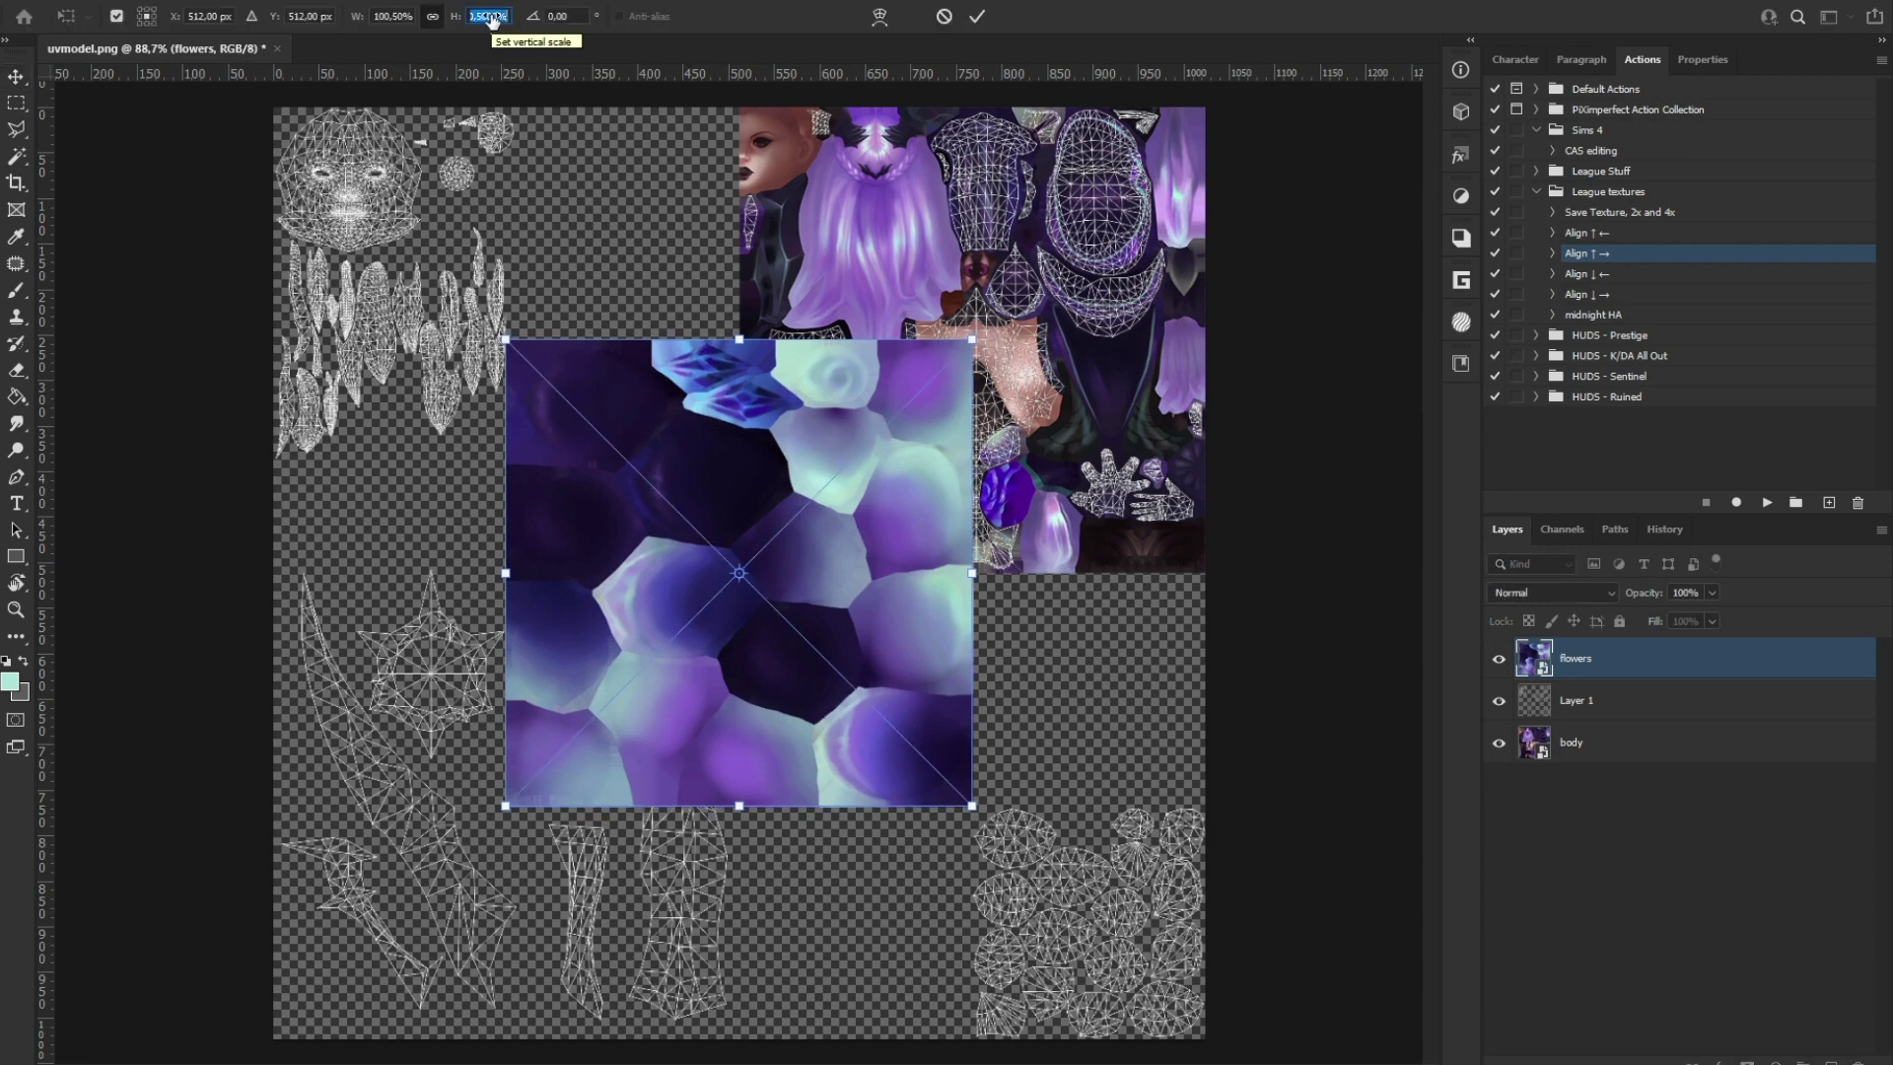
{"action": "type", "text": "50"}
{"action": "key", "text": "Return"}
{"action": "key", "text": "Return"}
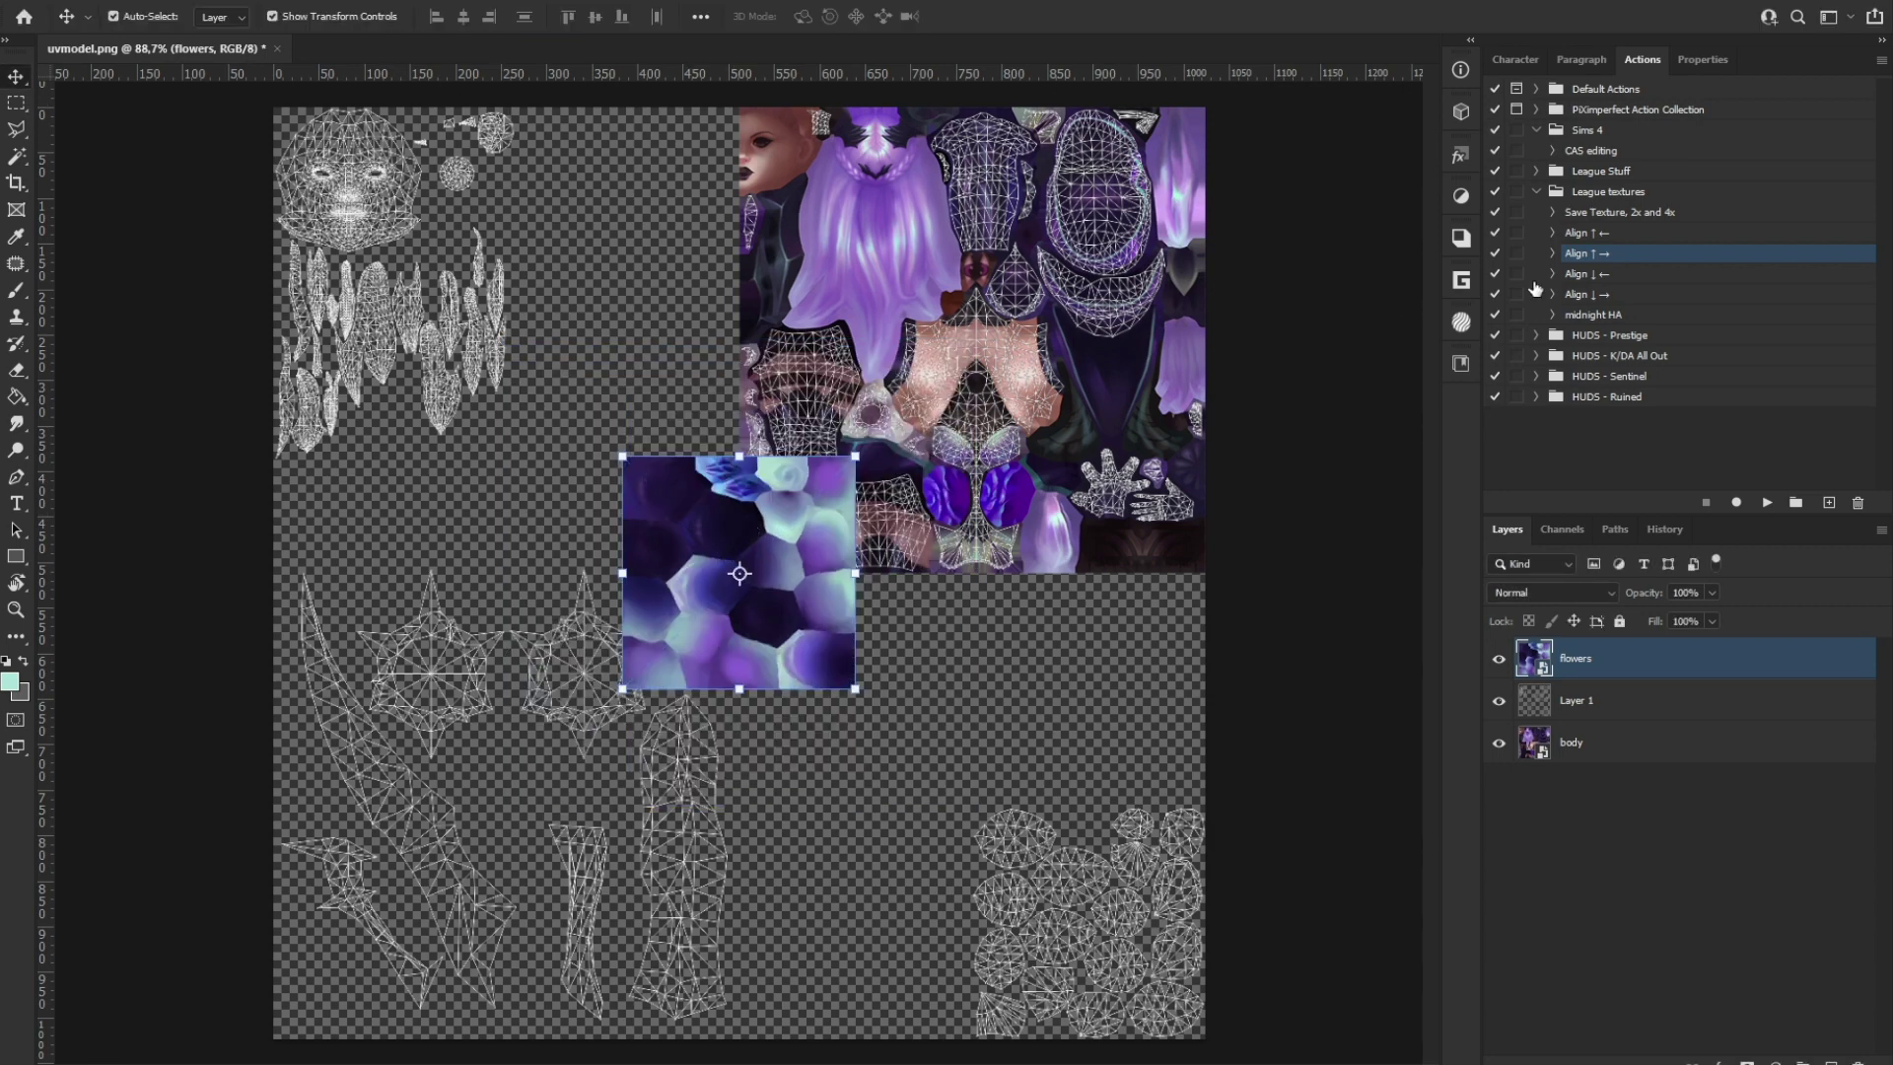
Step: Align the flowers texture to the canvas's lower-right corner with the recorded action, and move its layer beneath the UV wireframe layer
{"action": "left_click", "coordinate": [1631, 295]}
{"action": "left_click", "coordinate": [1766, 503]}
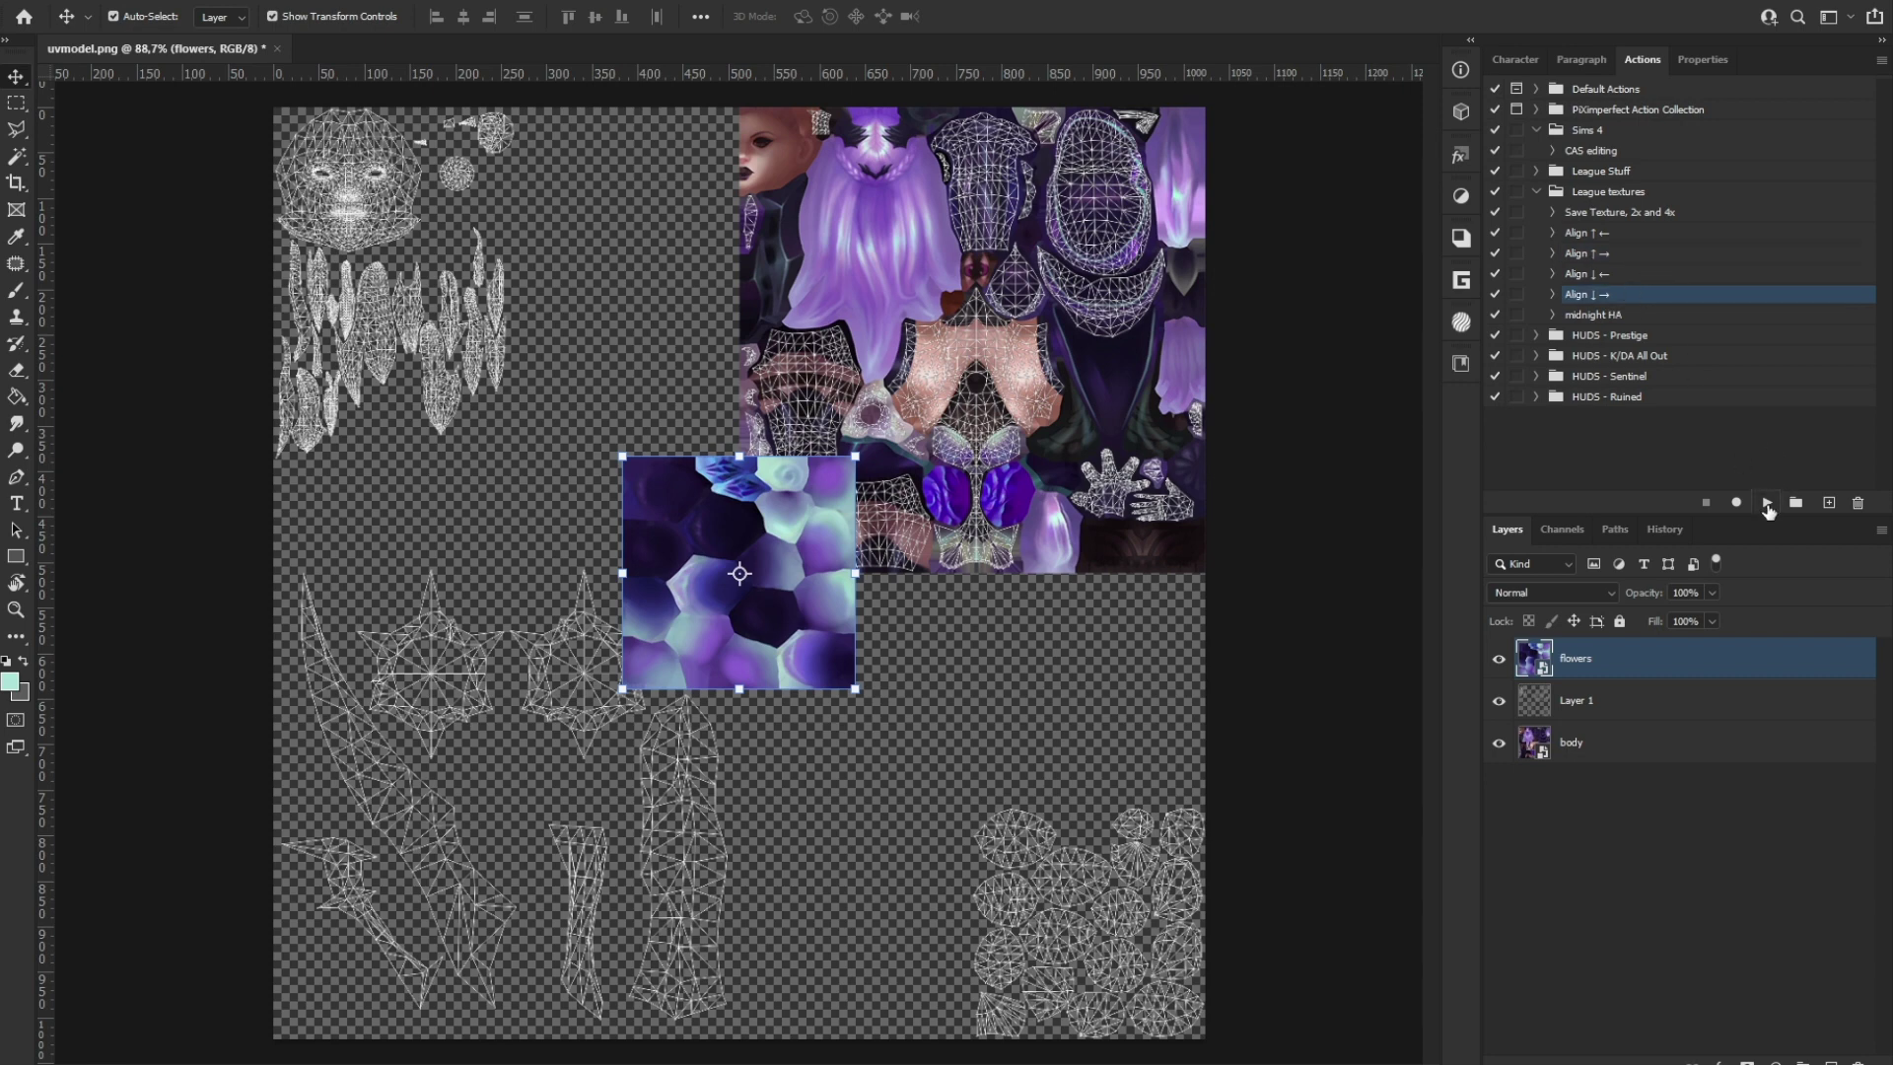
{"action": "left_click_drag", "start_coordinate": [1577, 658], "coordinate": [1606, 718]}
{"action": "key", "text": "ctrl+d"}
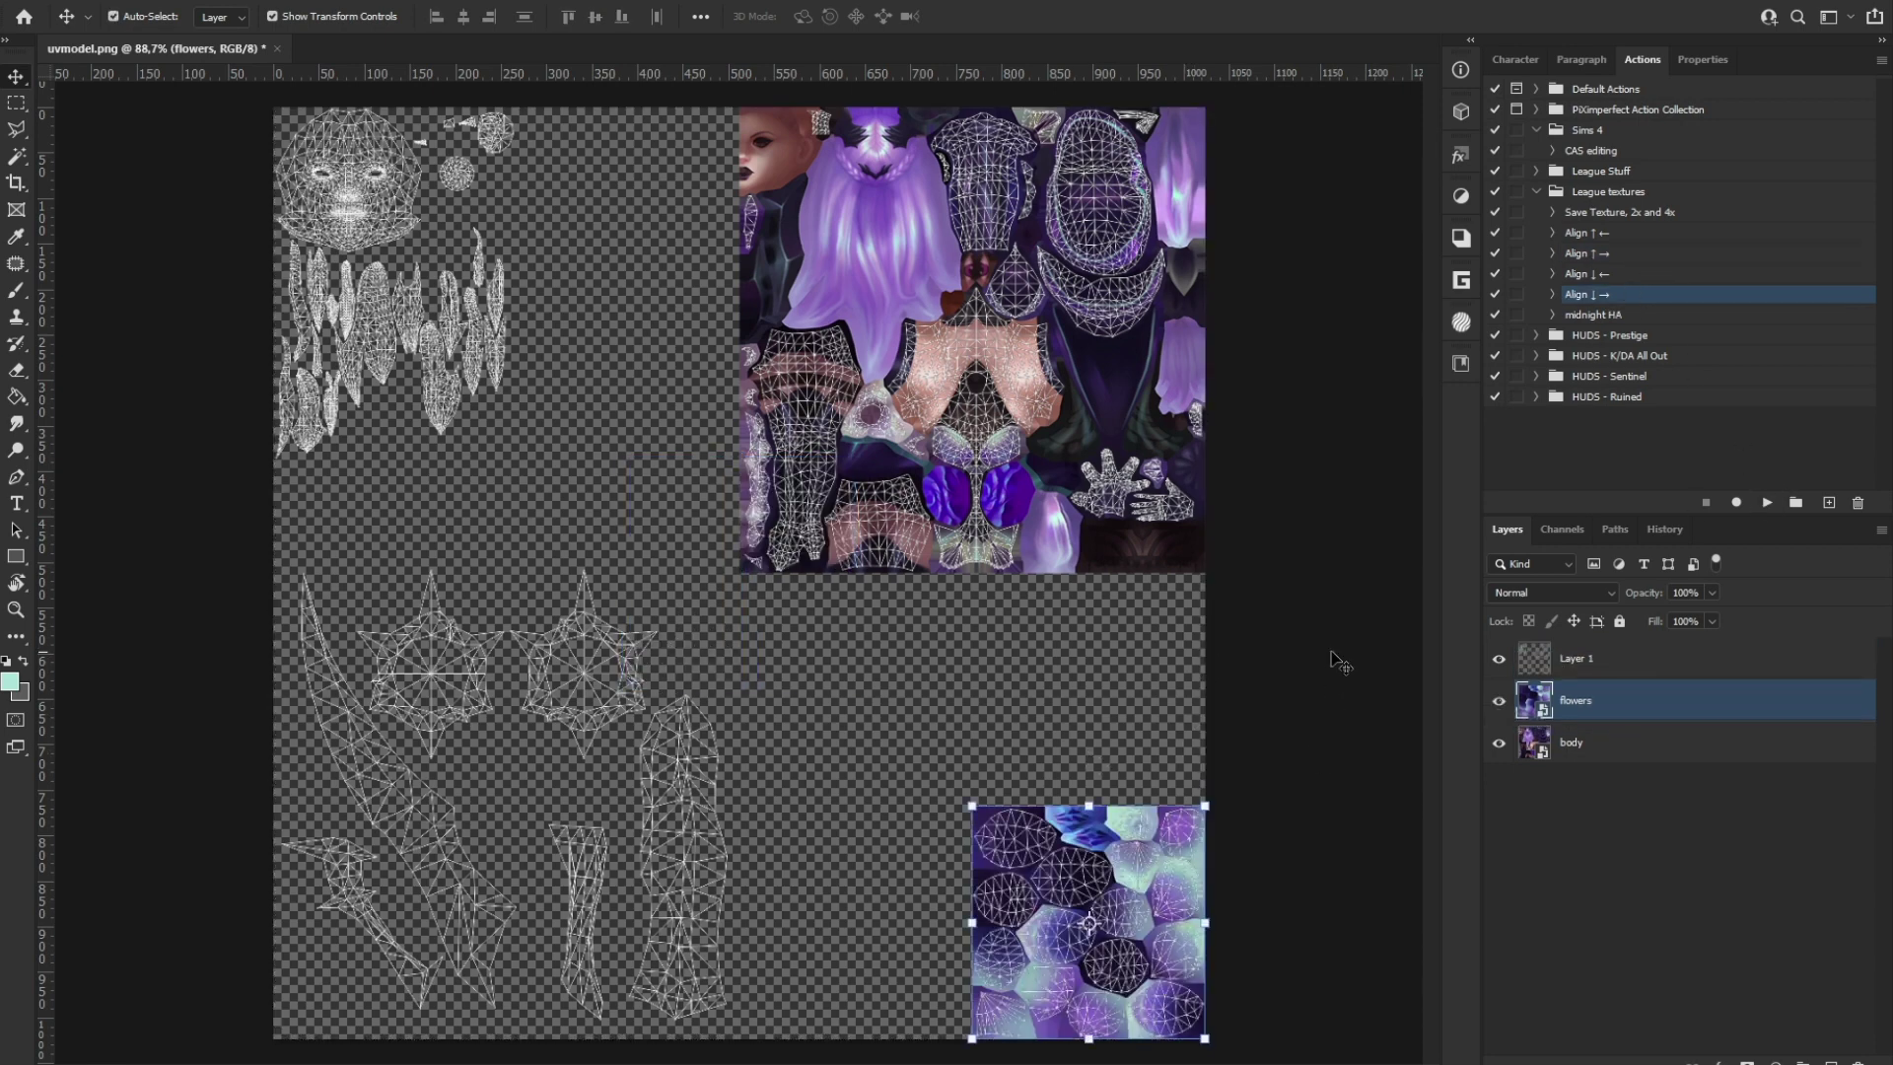
{"action": "left_click", "coordinate": [1329, 651], "text": "ctrl"}
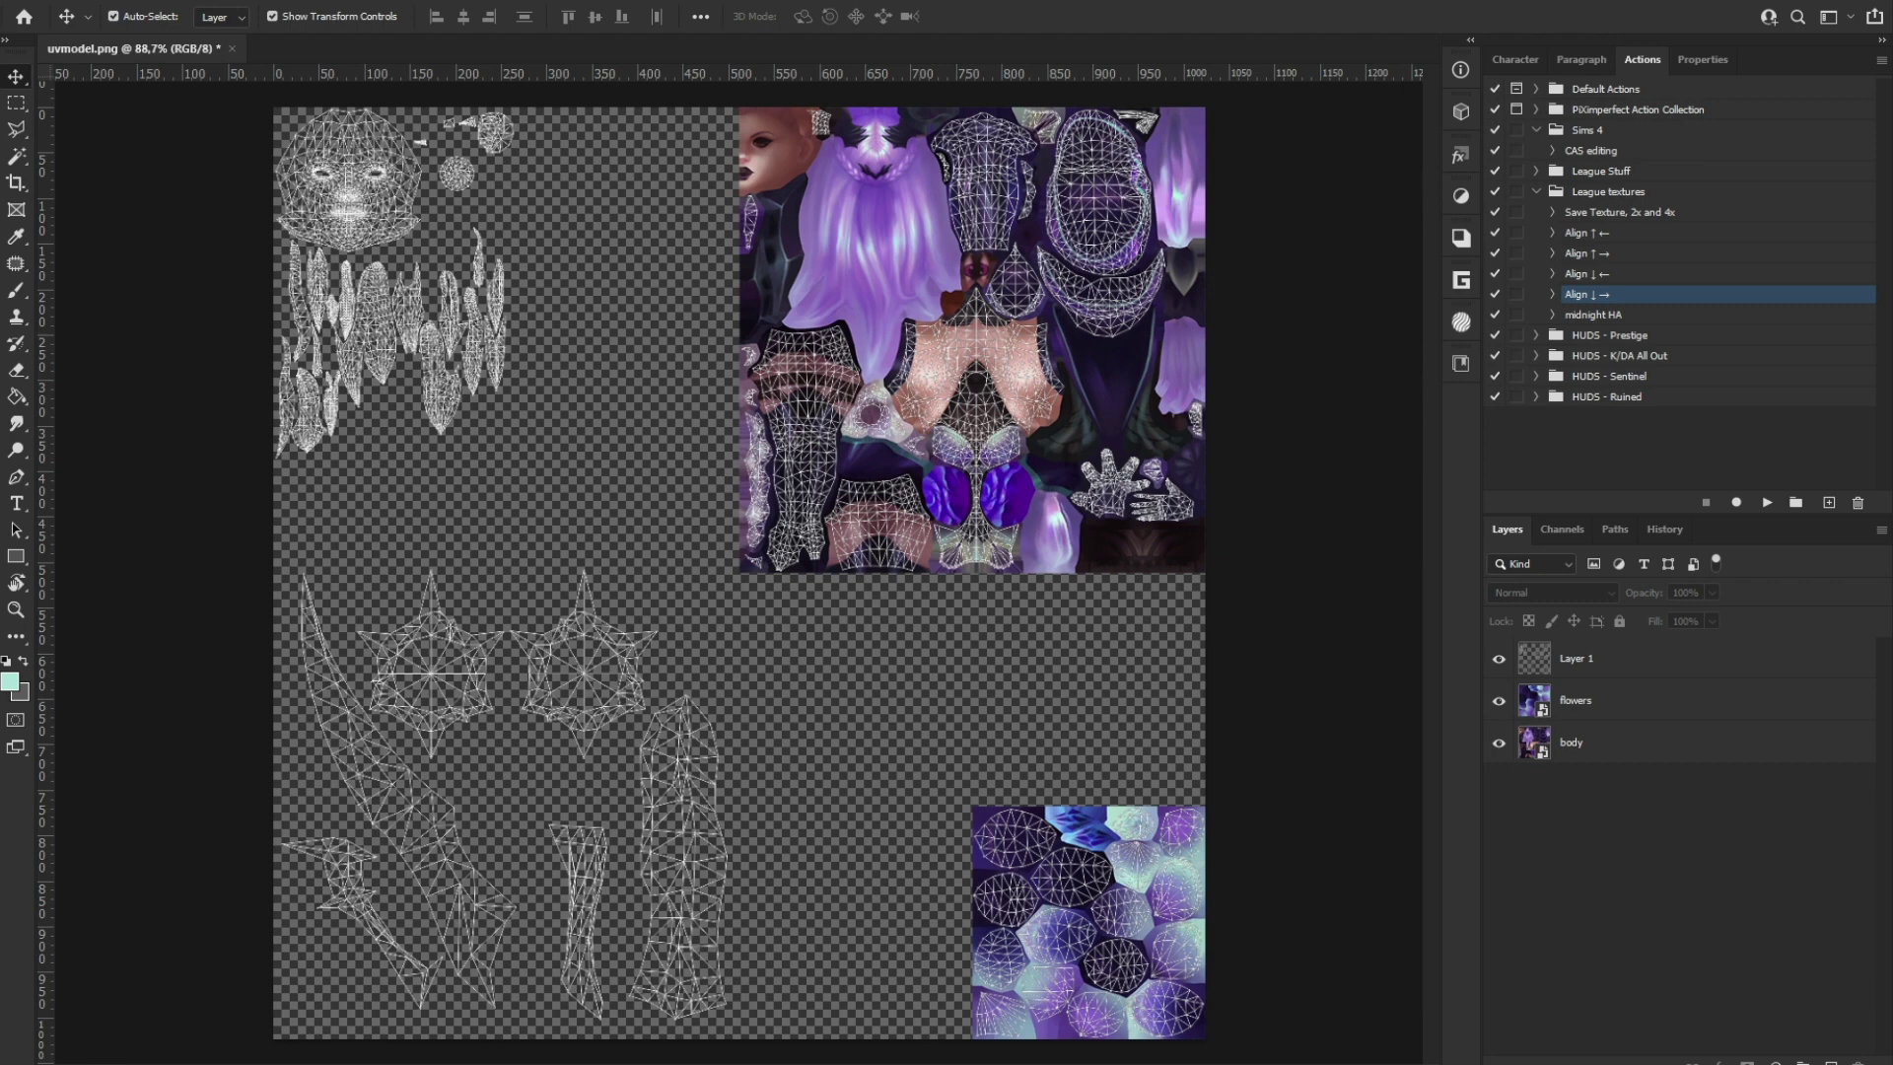
Step: Place the "face, base hair" texture in the document and scale it to 50%
{"action": "key", "text": "Return"}
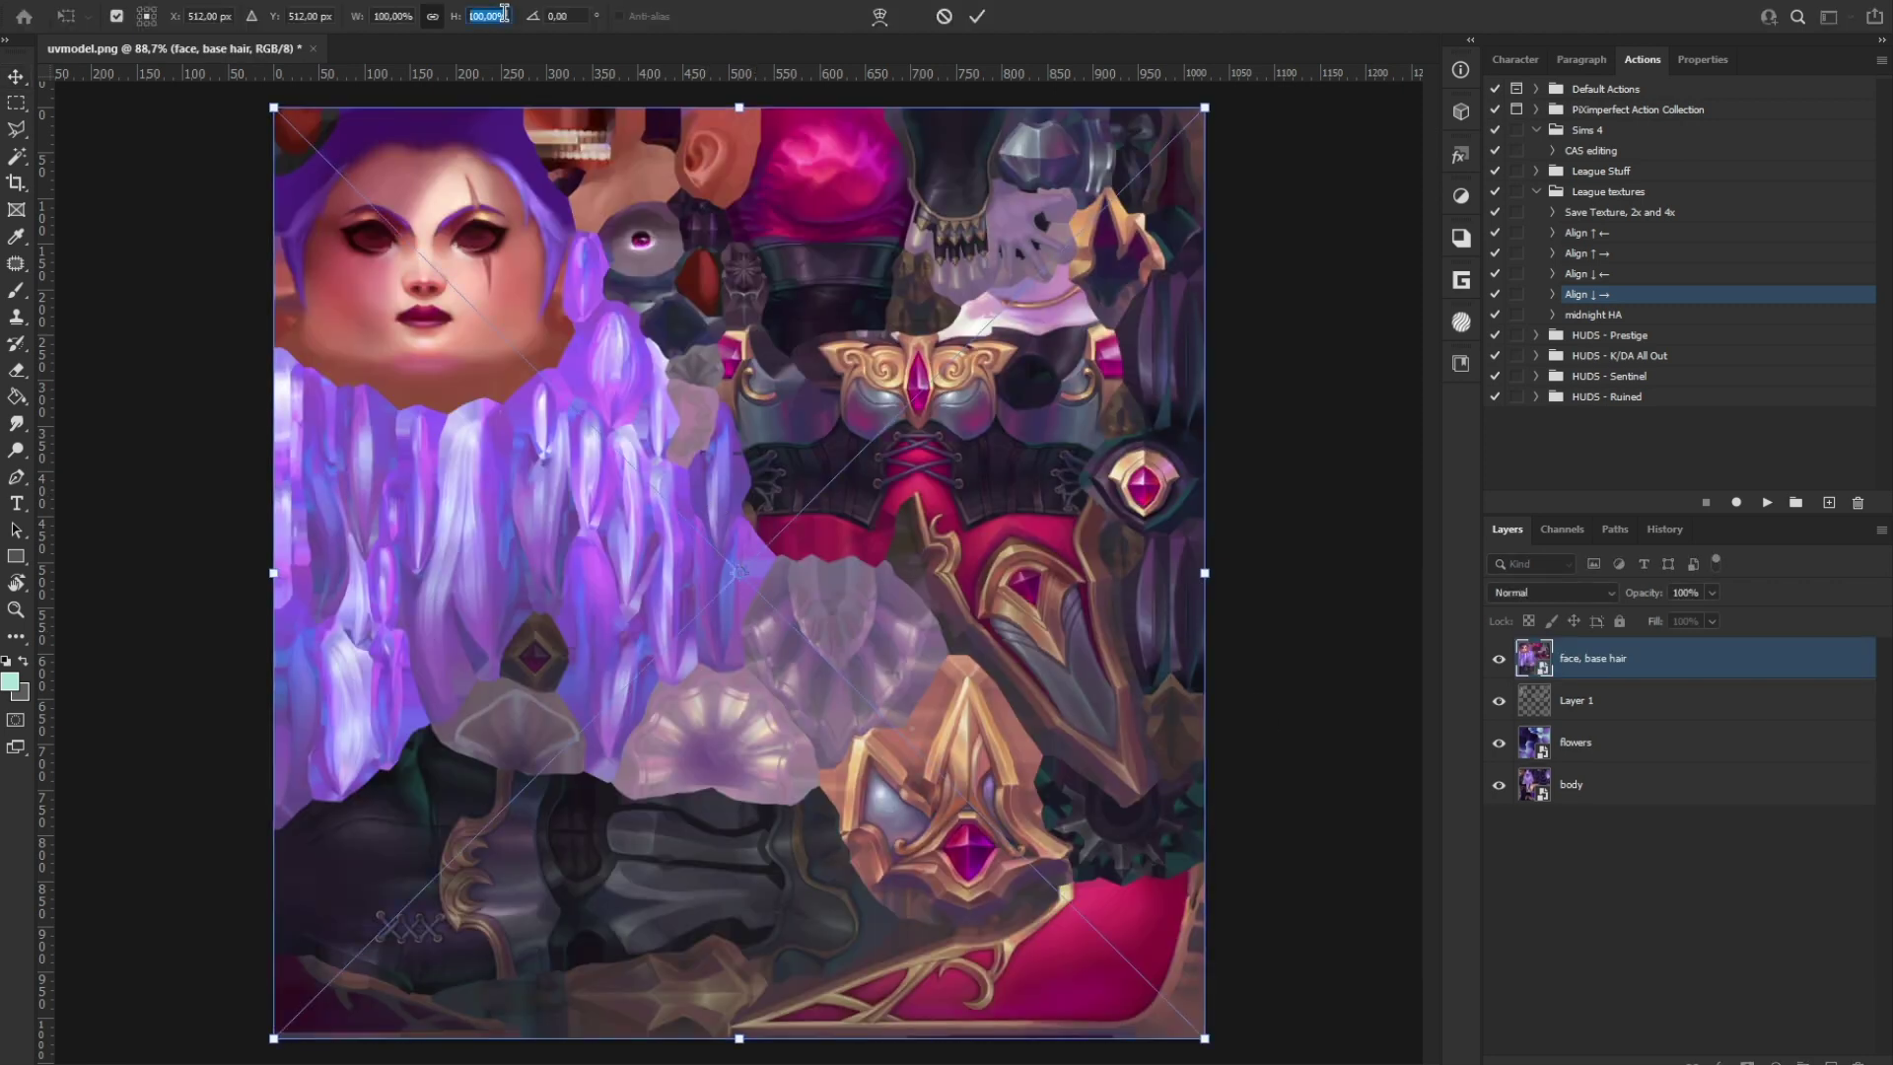
{"action": "type", "text": "50%"}
{"action": "key", "text": "Return"}
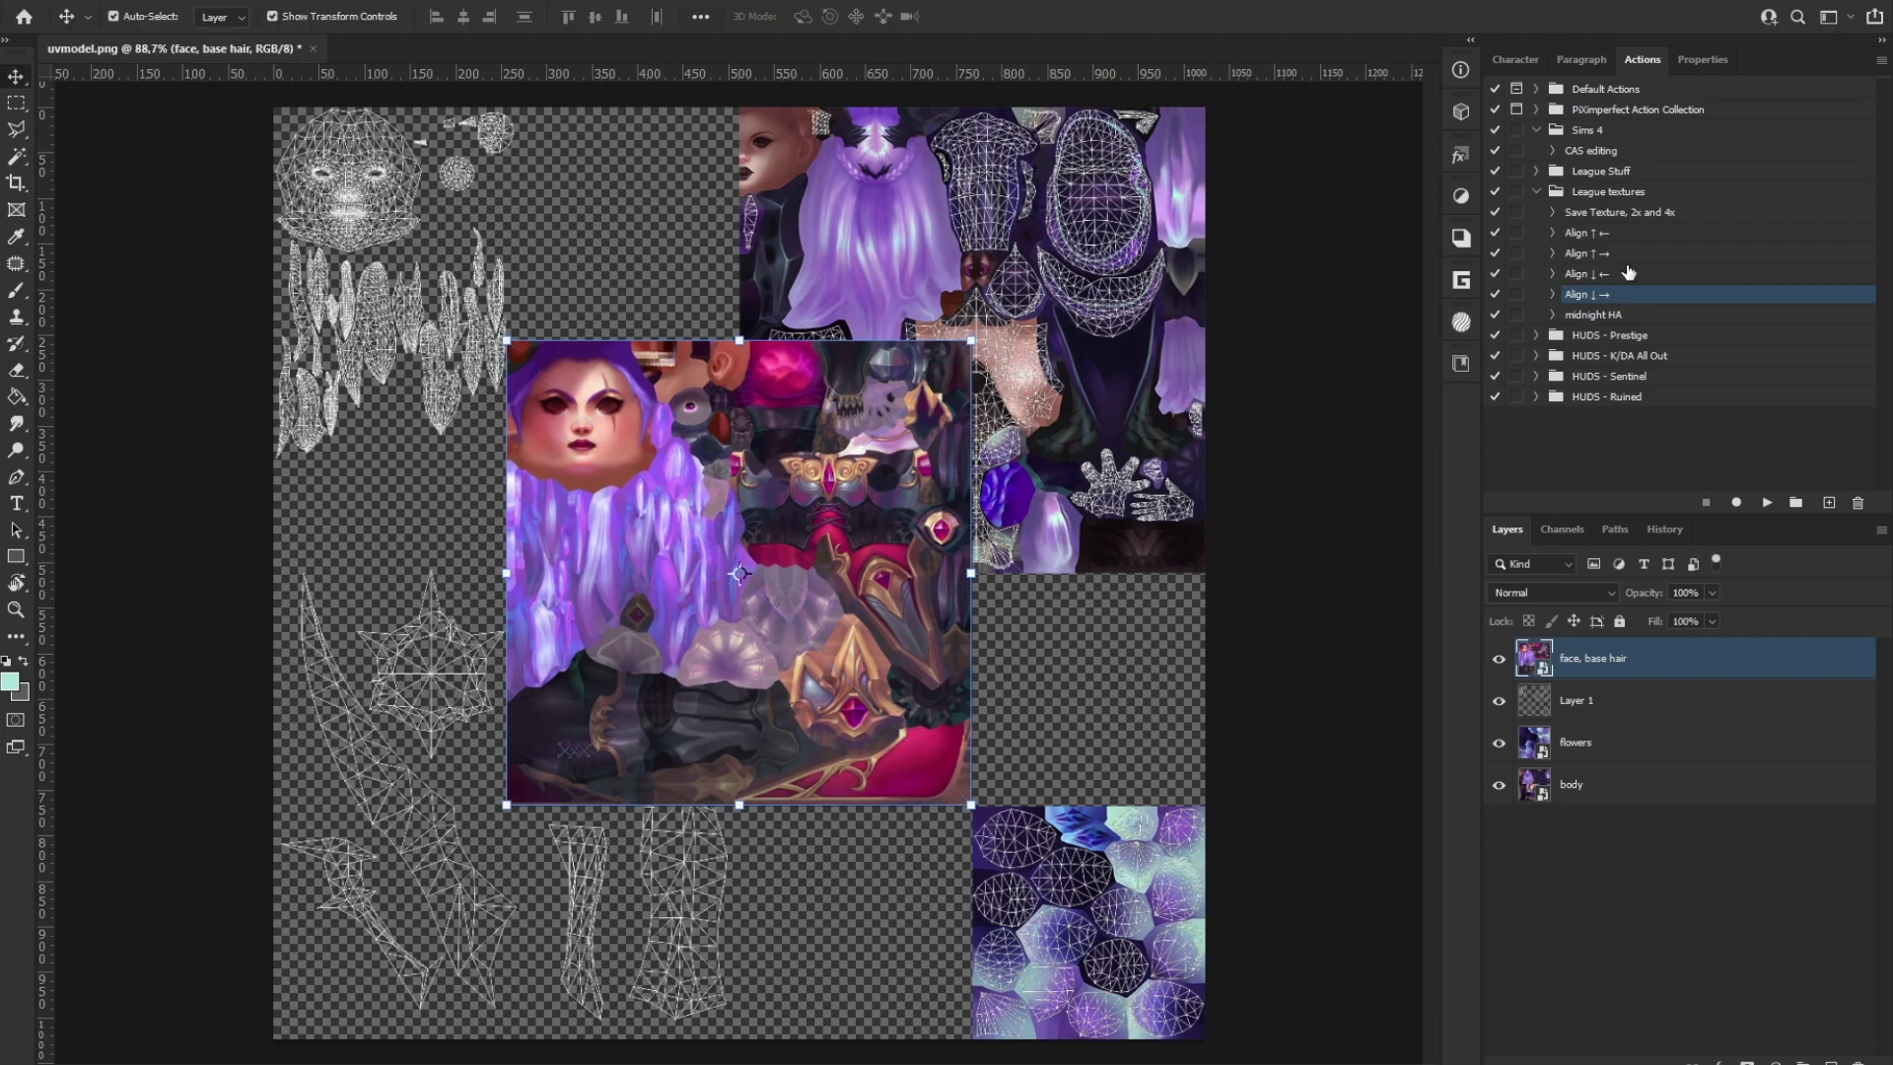
Step: Align the "face, base hair" texture to the canvas's upper-left corner, move it beneath the wireframe layer, and inspect its fit with the UVs
{"action": "left_click", "coordinate": [1615, 238]}
{"action": "left_click", "coordinate": [1766, 503]}
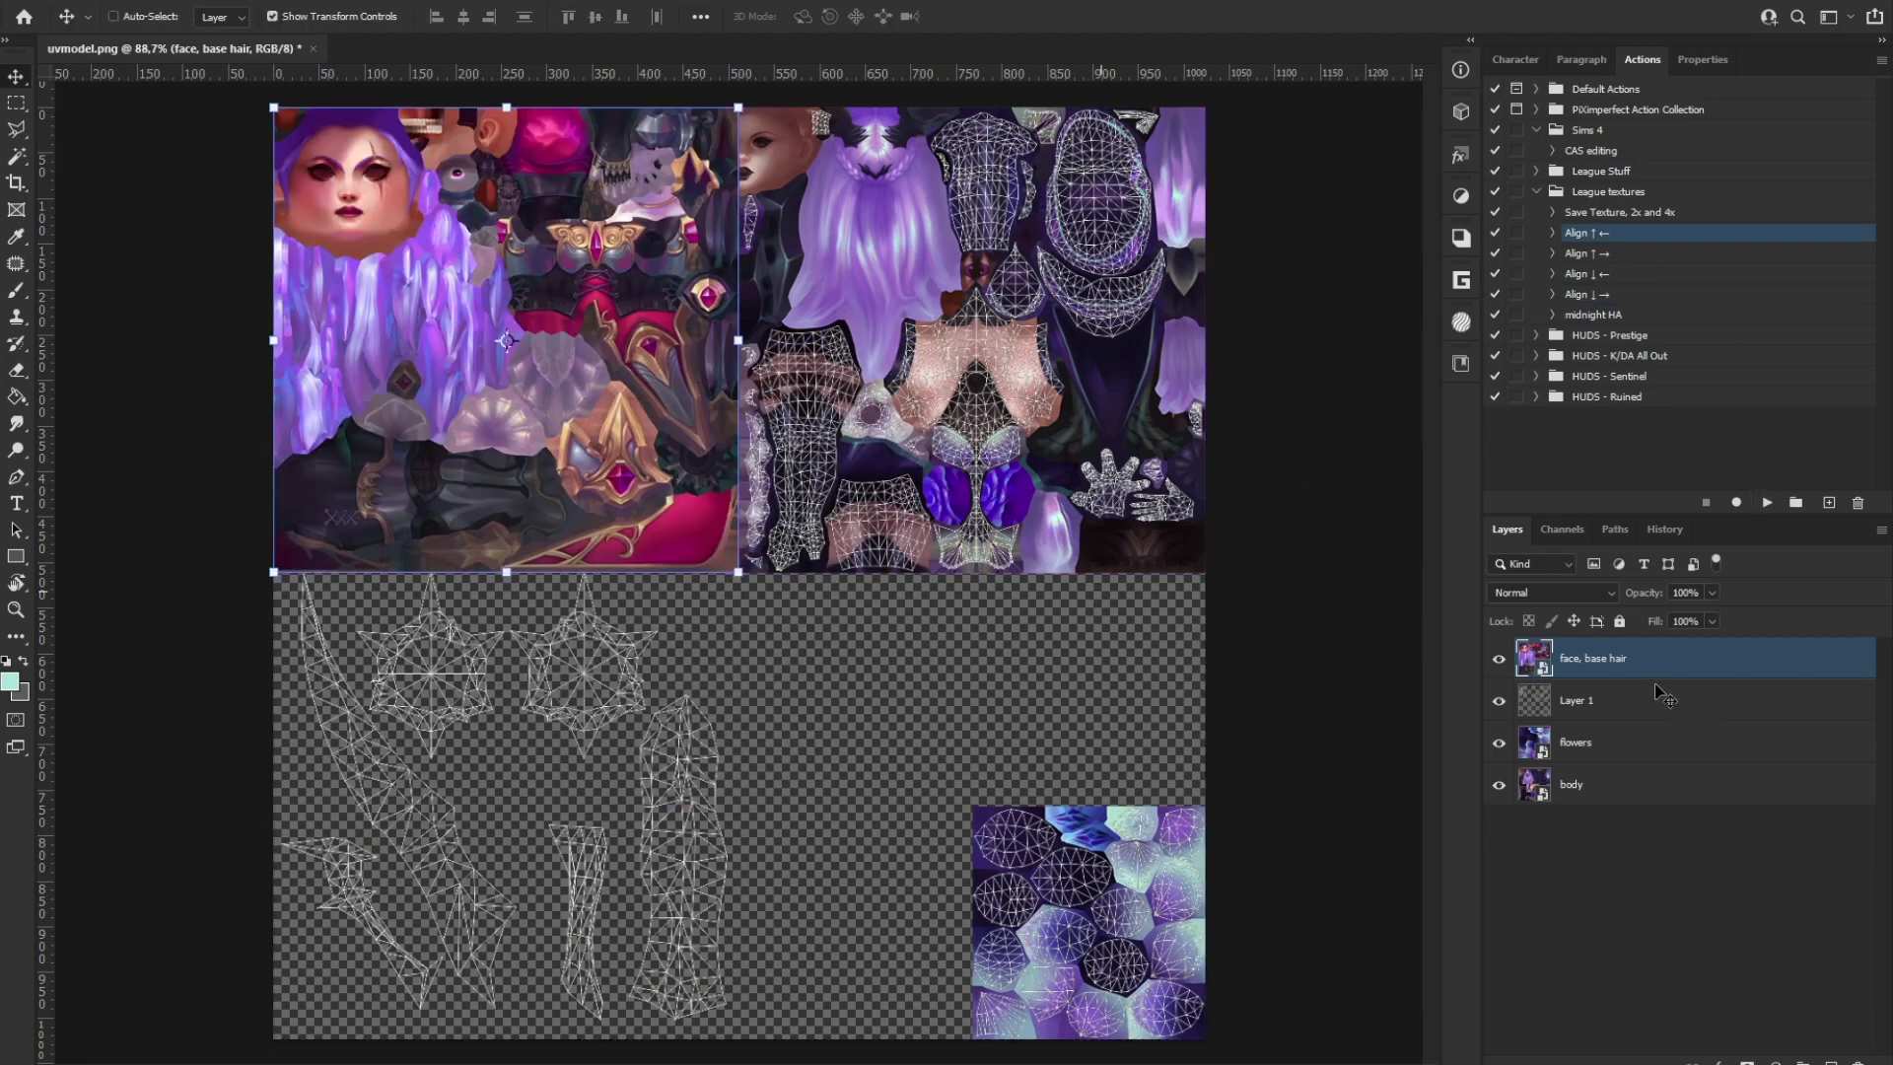
{"action": "left_click_drag", "start_coordinate": [1648, 669], "coordinate": [1641, 721]}
{"action": "left_click", "coordinate": [1251, 776]}
{"action": "scroll", "coordinate": [434, 227], "scroll_direction": "up", "scroll_amount": 8, "text": "alt"}
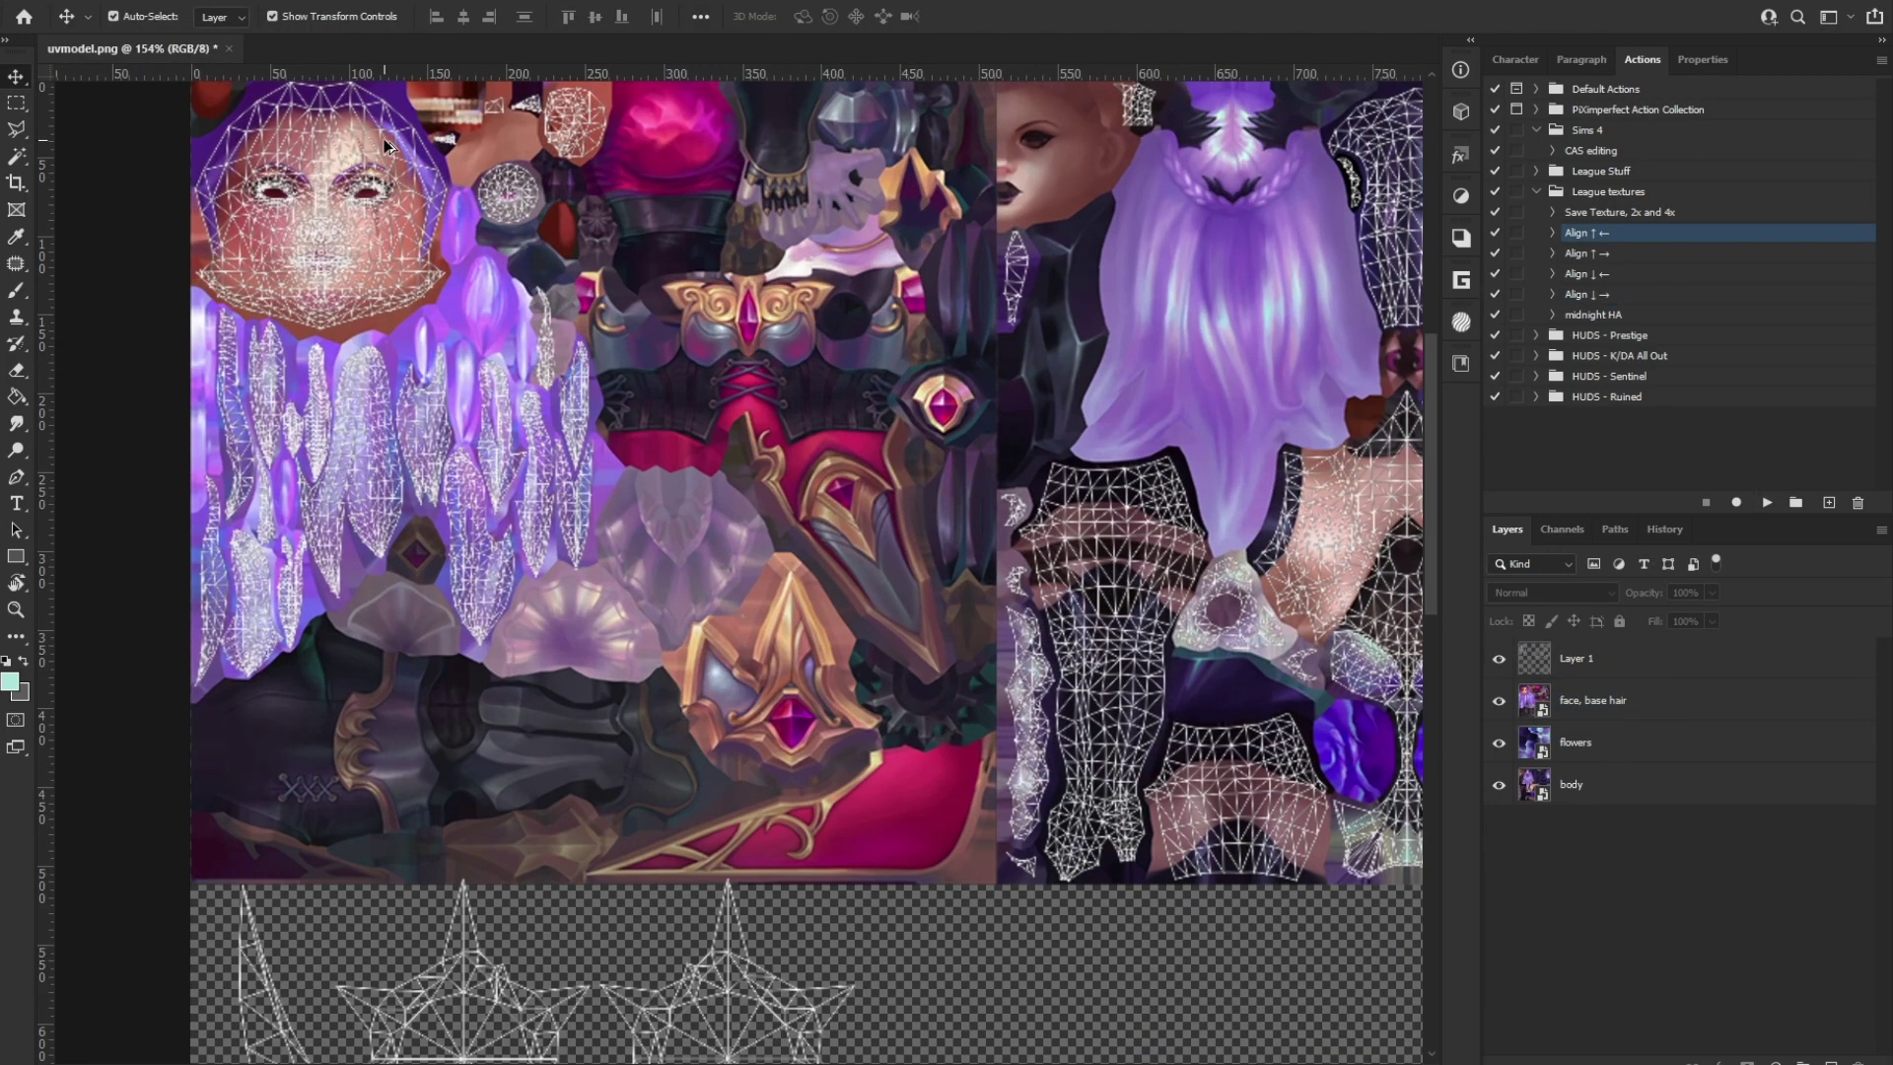
{"action": "scroll", "coordinate": [567, 343], "scroll_direction": "up", "scroll_amount": 1, "text": "alt"}
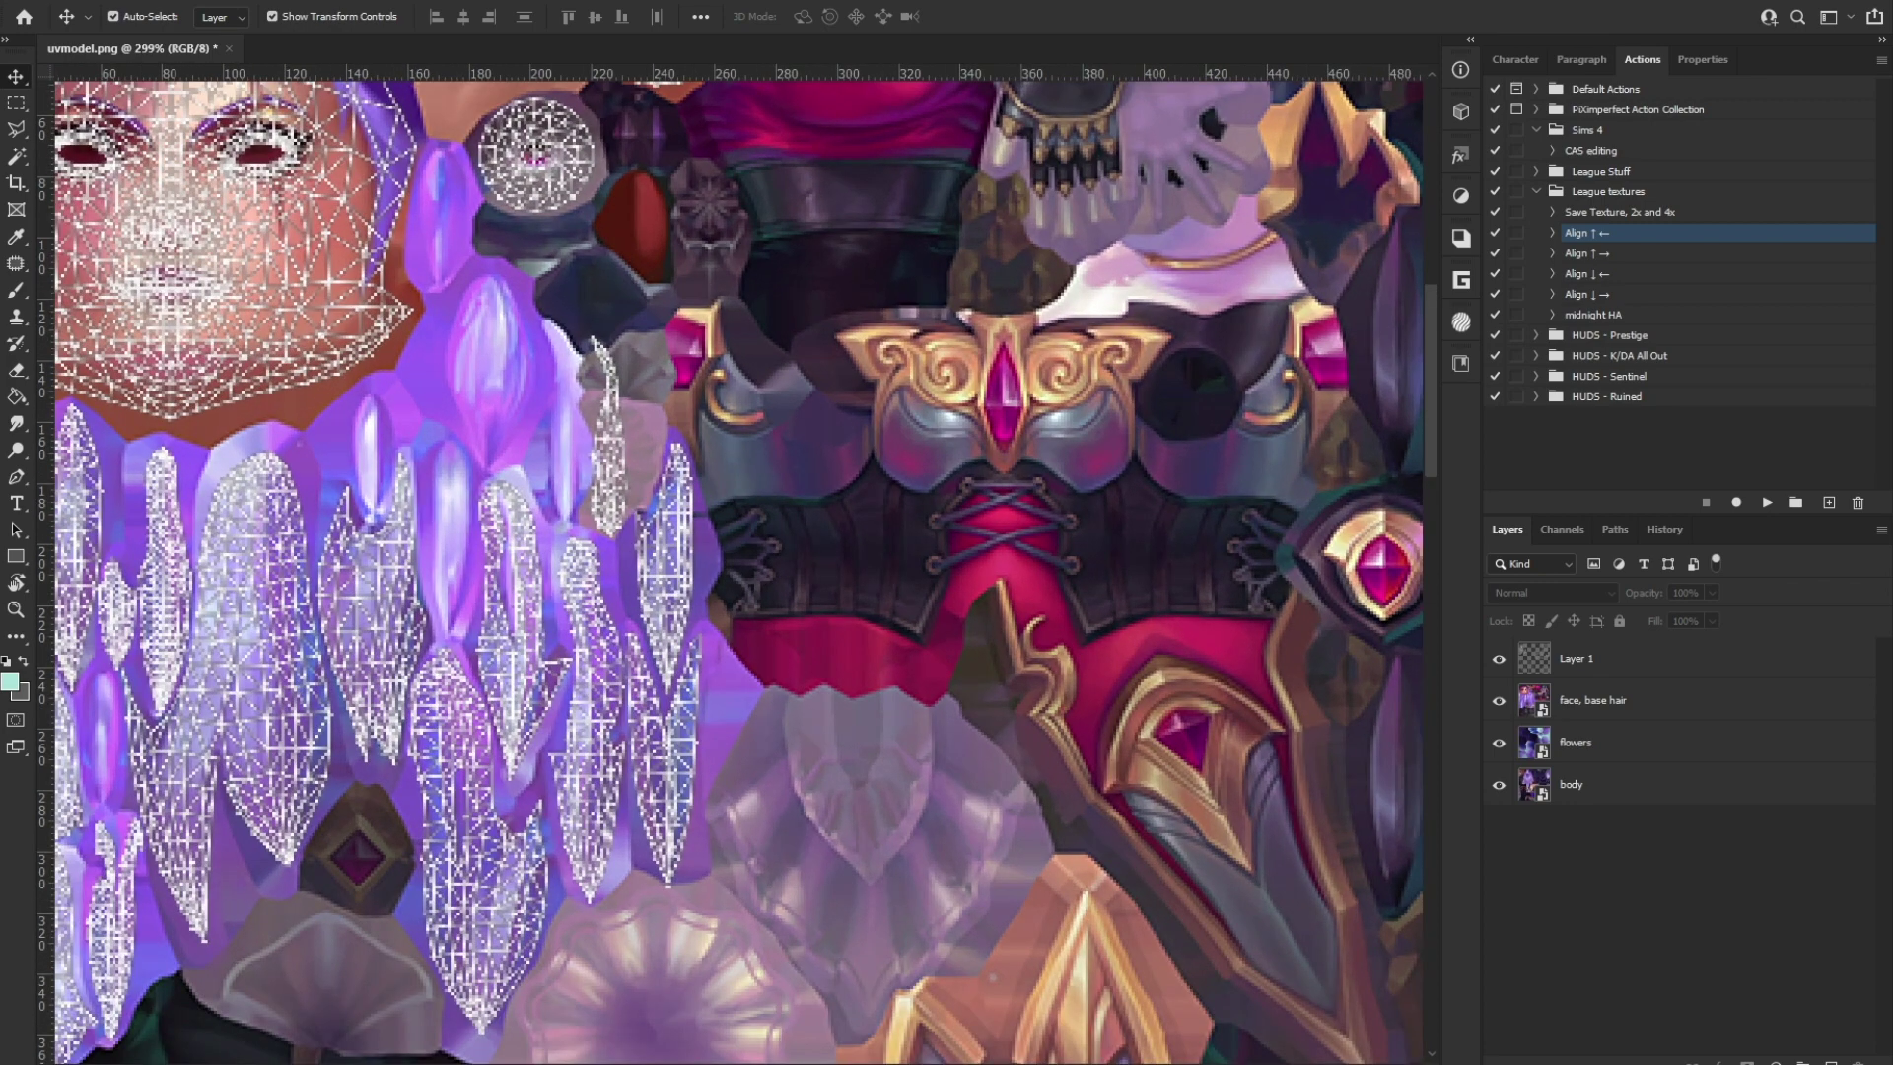
Step: Place the face texture at 50% scale, aligned to the canvas's upper-left corner with the recorded align action
{"action": "key", "text": "Return"}
{"action": "scroll", "coordinate": [620, 598], "scroll_direction": "down", "scroll_amount": 16, "text": "alt"}
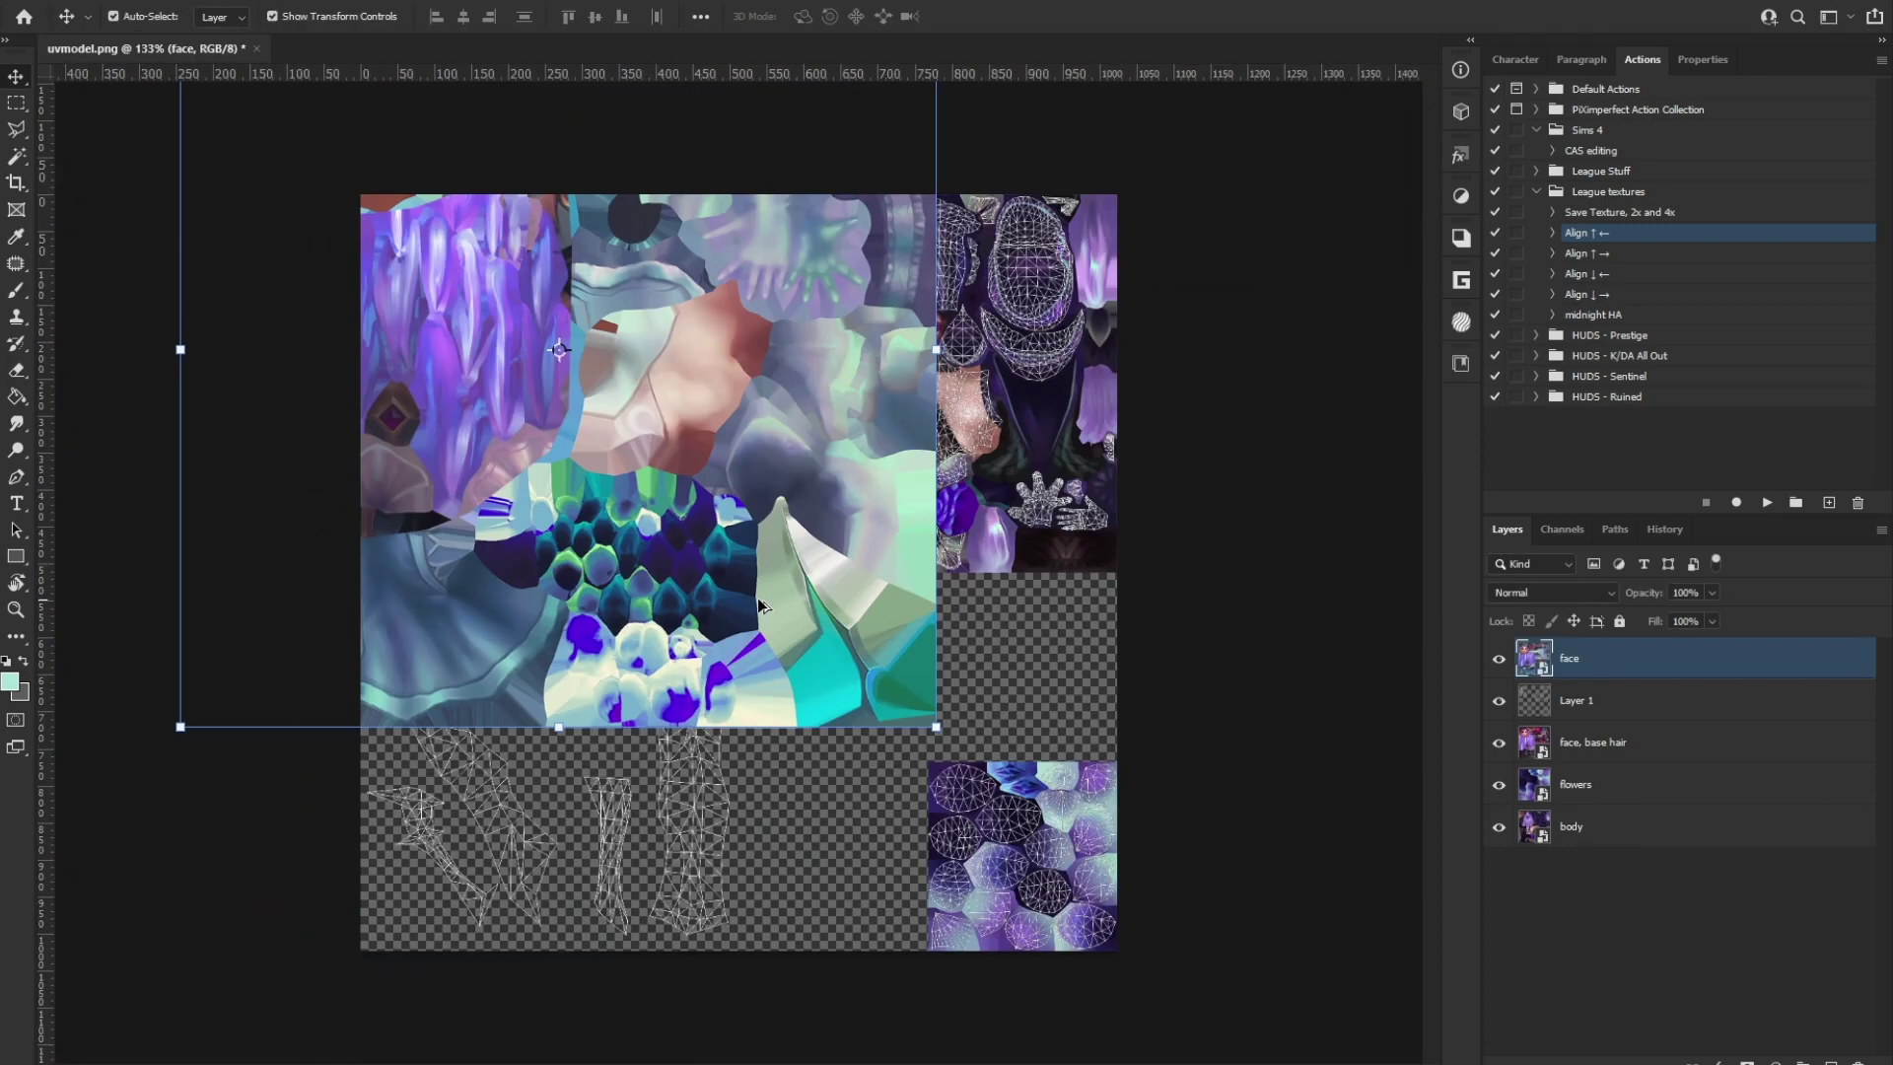
{"action": "key", "text": "t"}
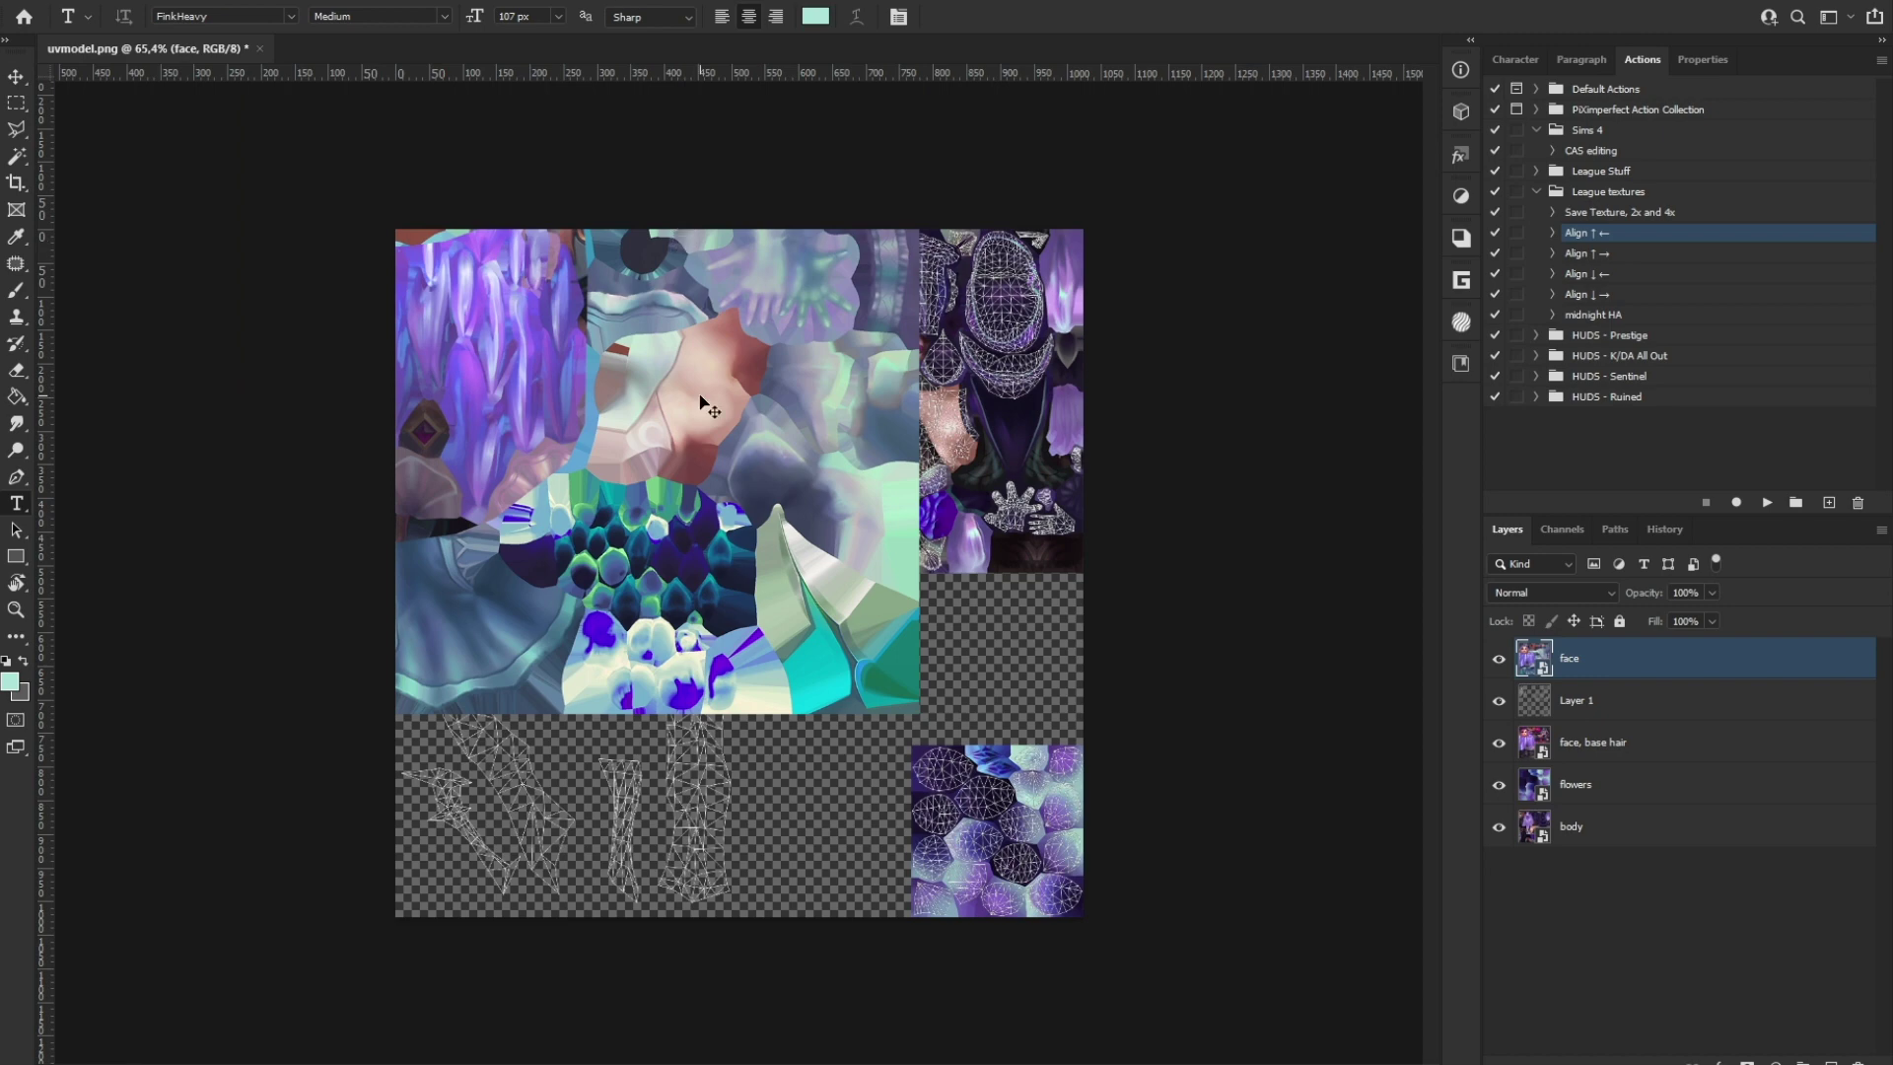
{"action": "key", "text": "ctrl+t"}
{"action": "type", "text": "50"}
{"action": "key", "text": "Return"}
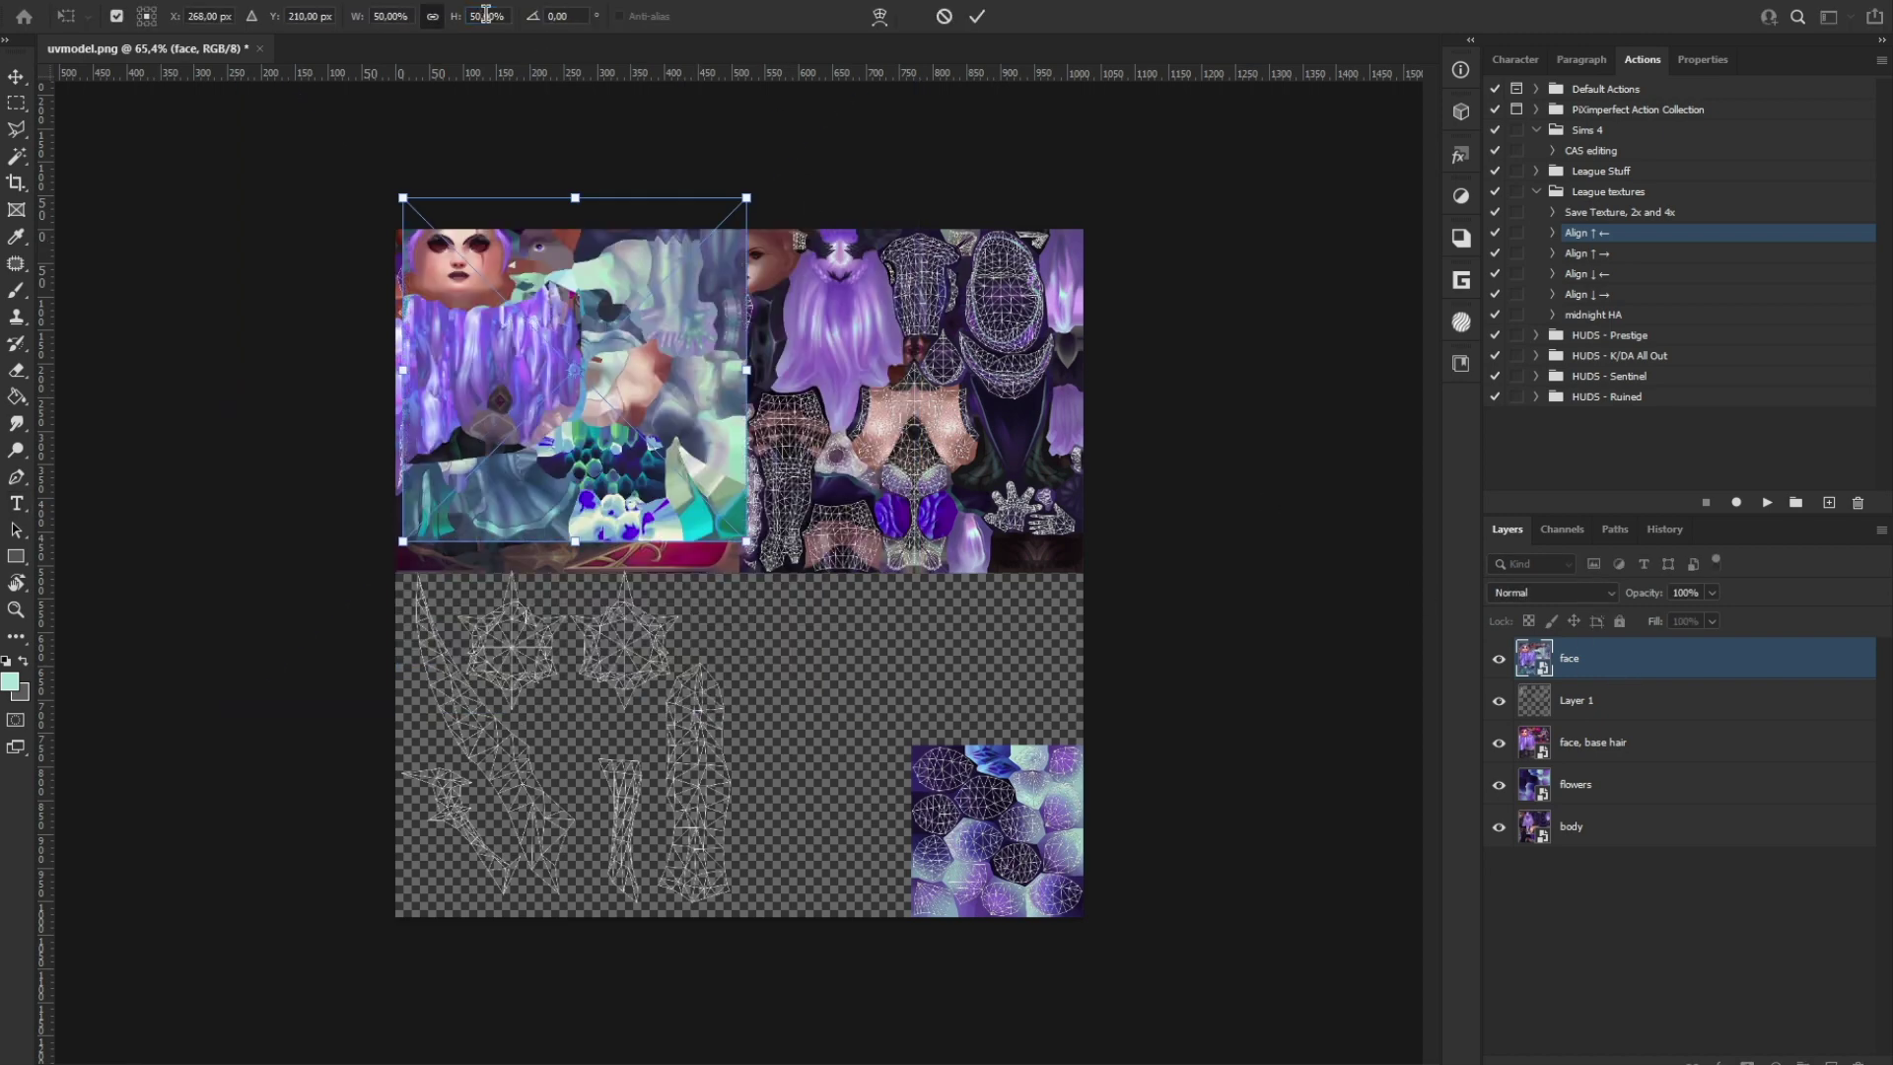
{"action": "key", "text": "t"}
{"action": "left_click", "coordinate": [1765, 503]}
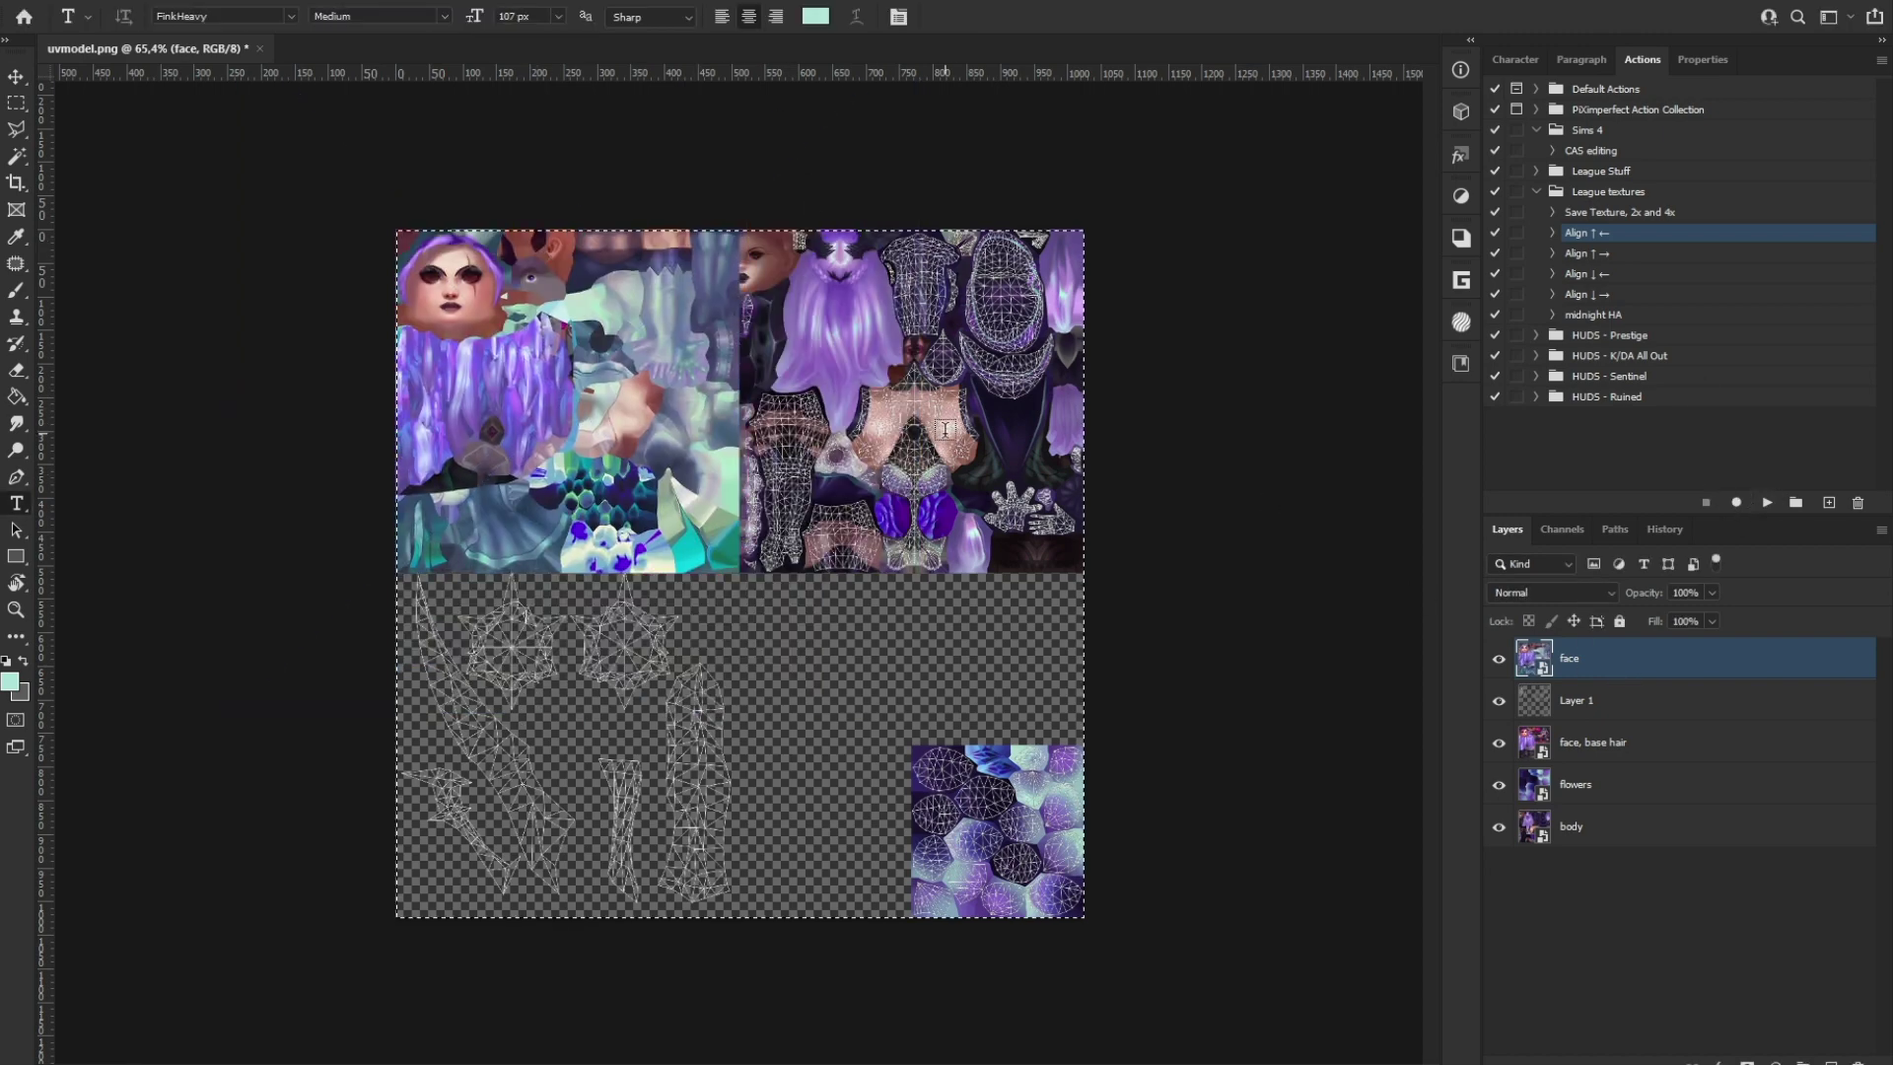
Step: Try the face layer beneath the UV wireframe layer, hide the wireframe, and toggle the face layer to compare it with "face, base hair"
{"action": "left_click_drag", "start_coordinate": [1572, 673], "coordinate": [1603, 723]}
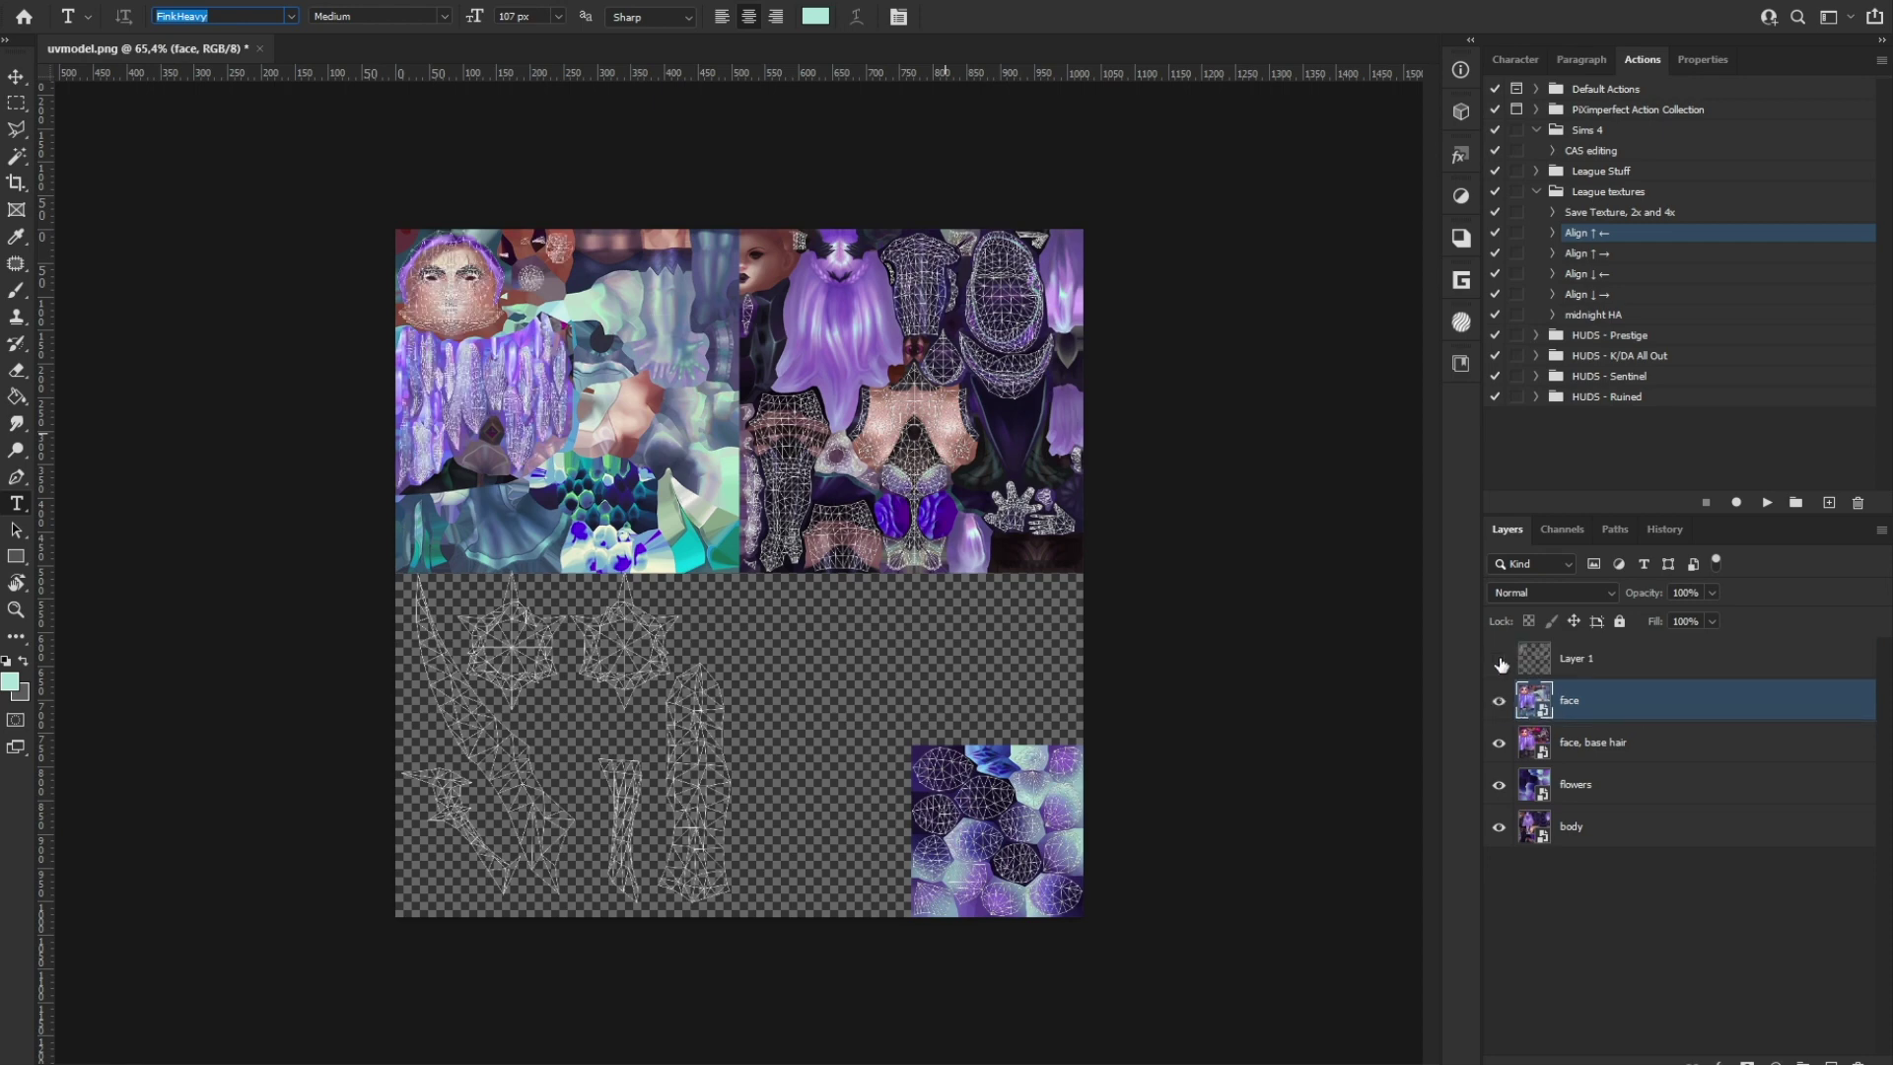
{"action": "left_click", "coordinate": [1499, 658]}
{"action": "left_click", "coordinate": [1498, 702]}
{"action": "left_click", "coordinate": [1497, 701]}
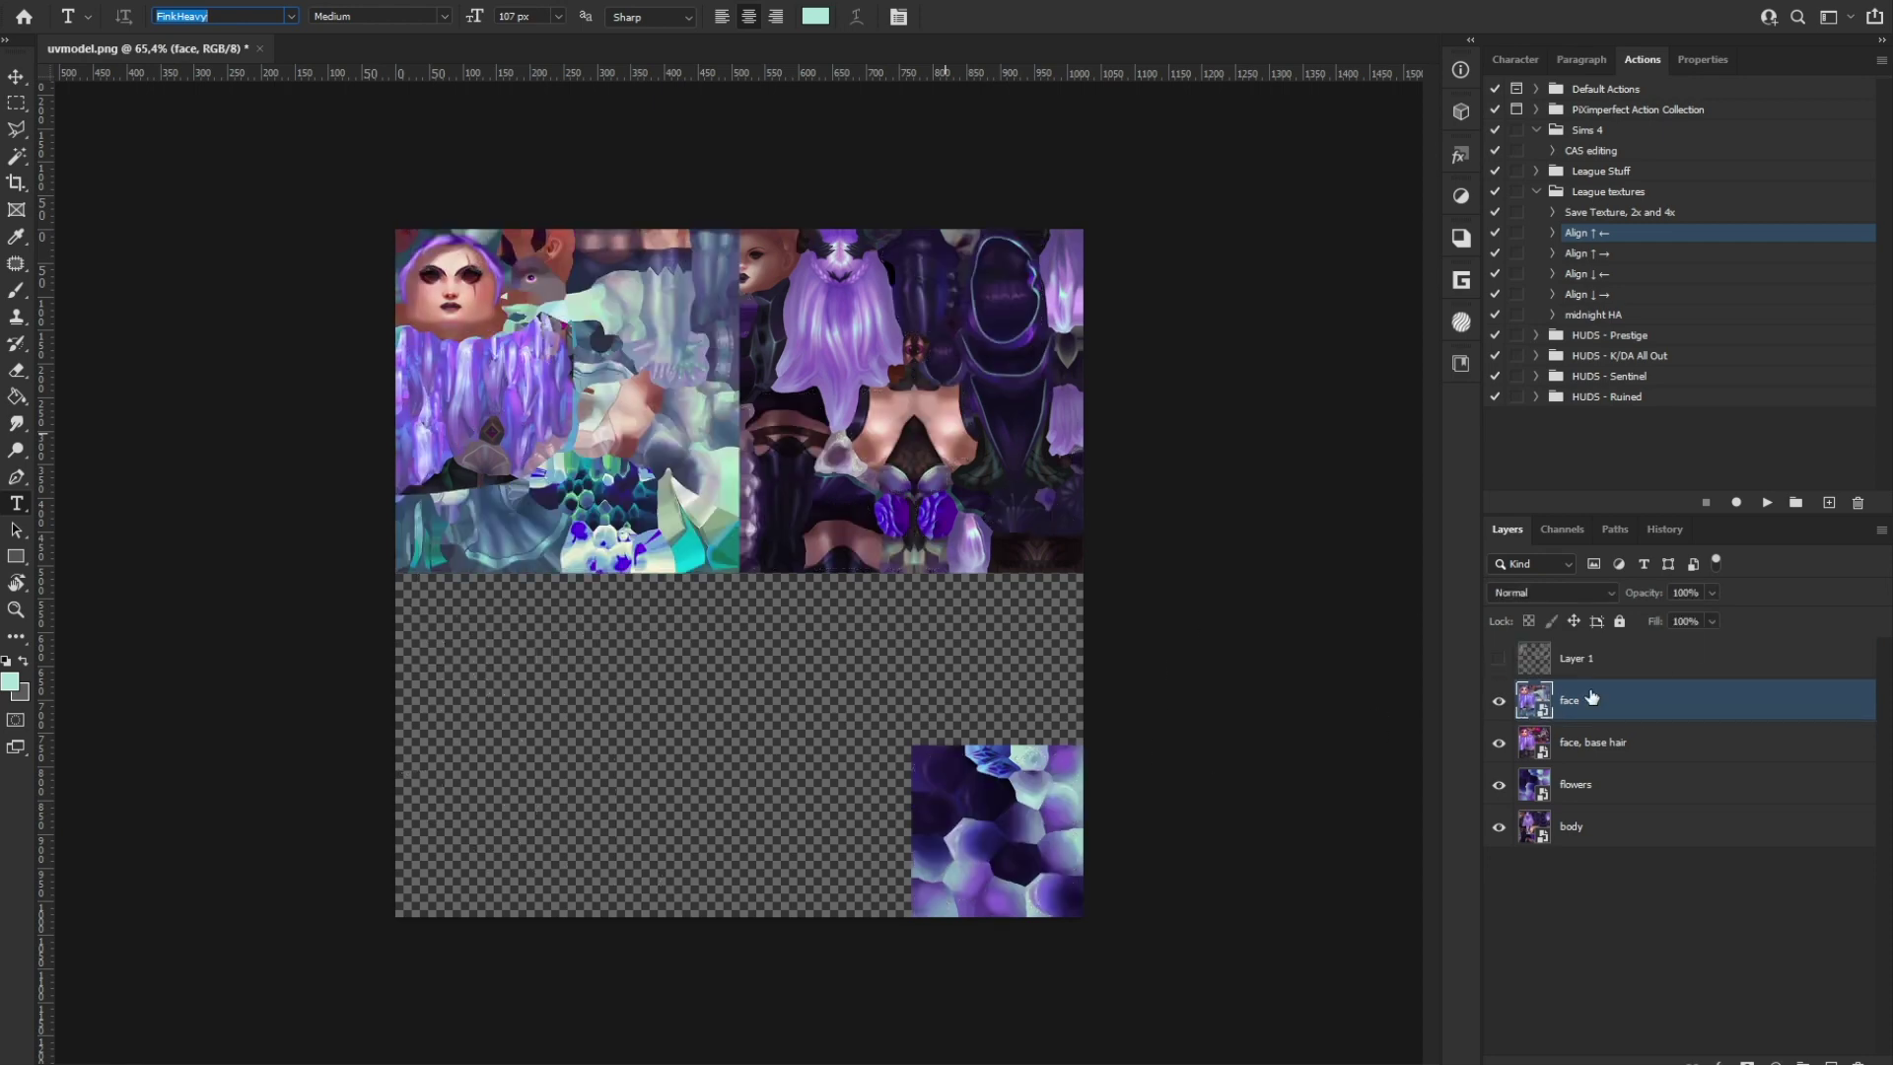
{"action": "left_click", "coordinate": [1176, 511]}
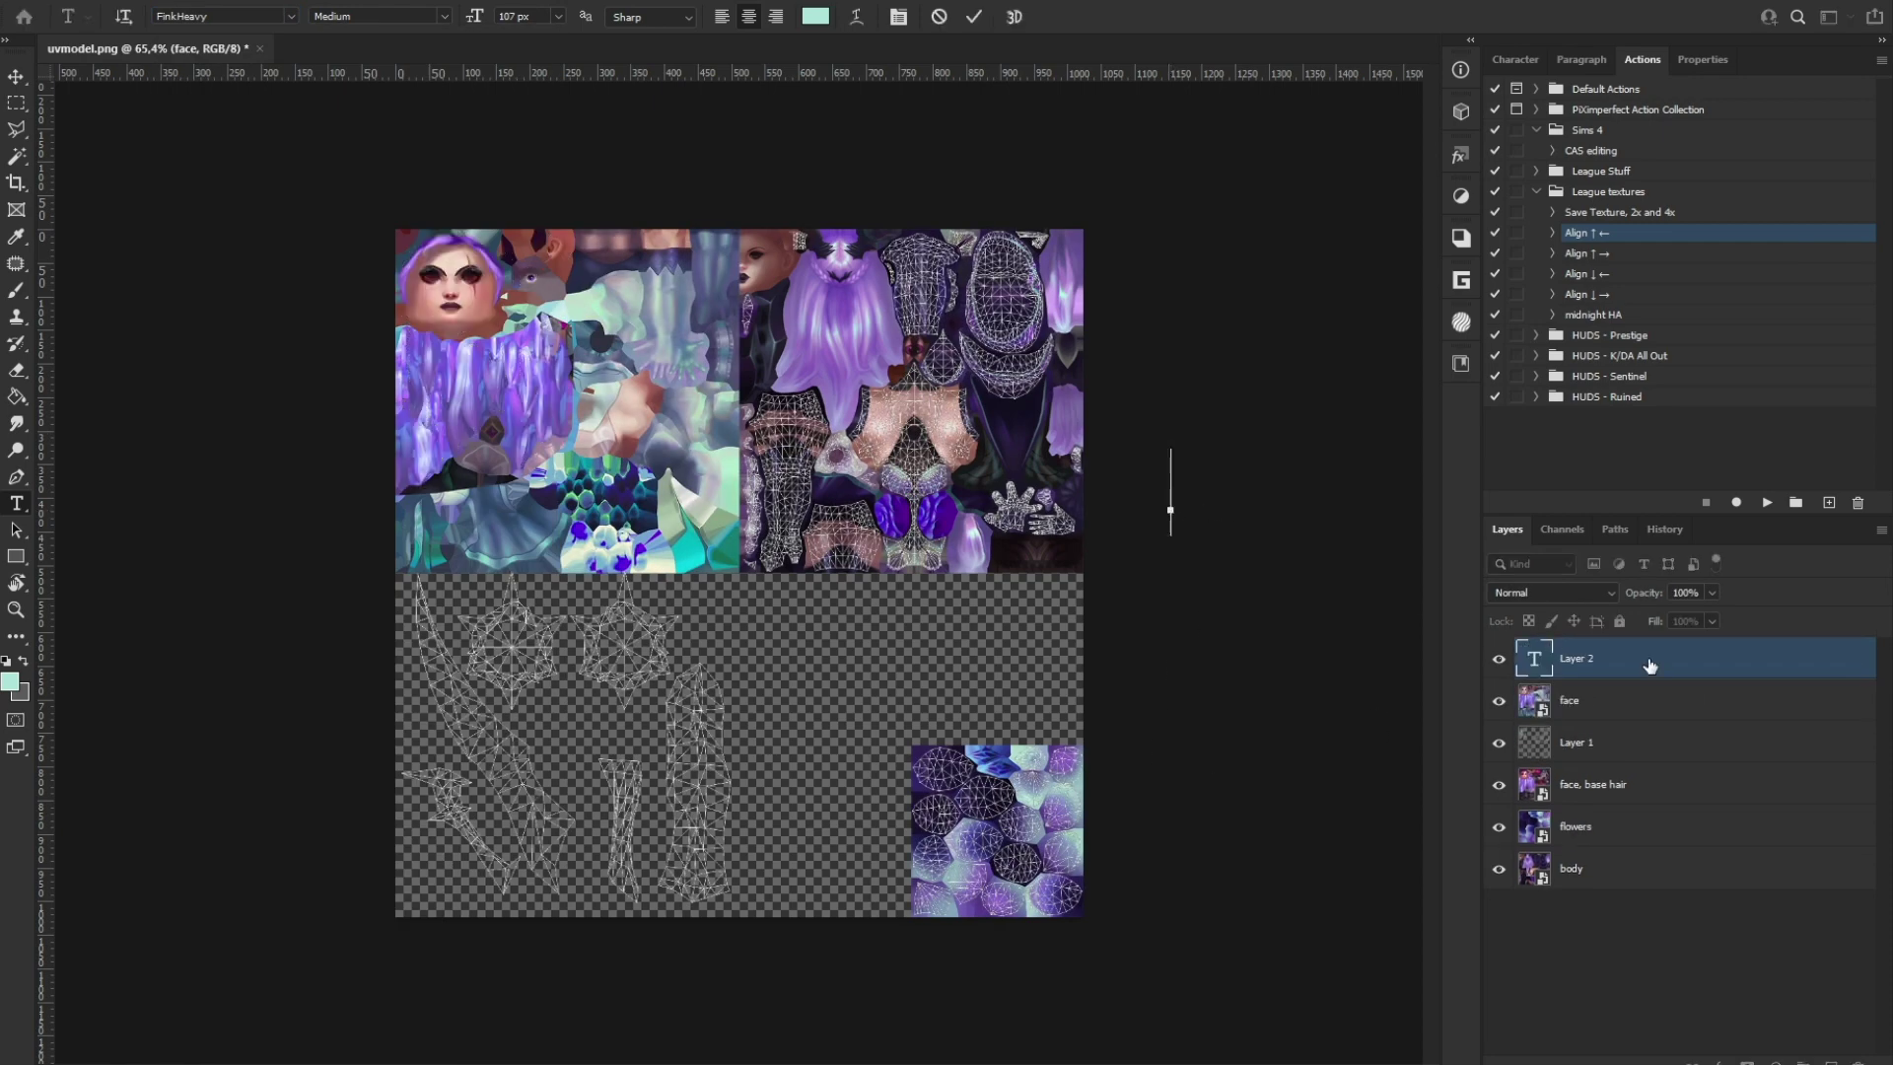
{"action": "key", "text": "Escape"}
{"action": "key", "text": "v"}
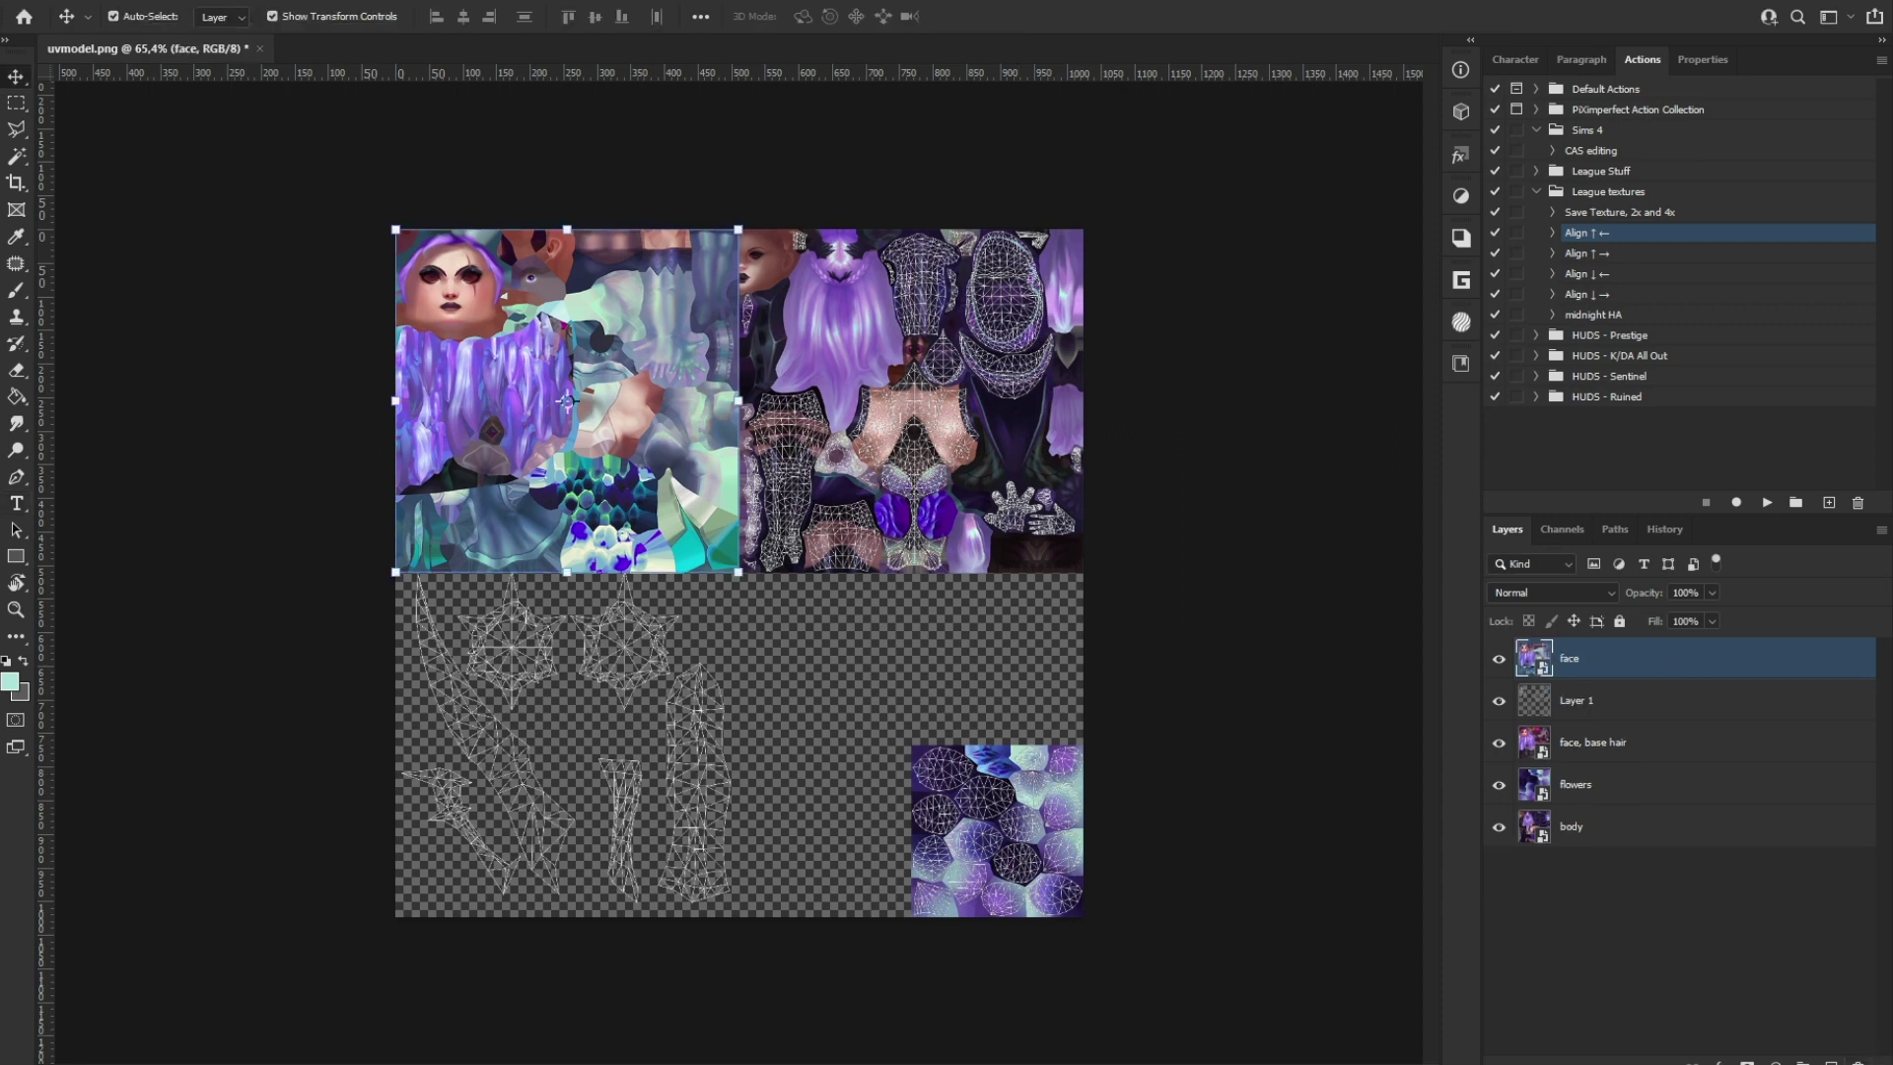
Step: Place the dagger texture at 100% scale and align it to the canvas's lower-left corner with the recorded align action
{"action": "left_click_drag", "start_coordinate": [631, 746], "coordinate": [618, 741]}
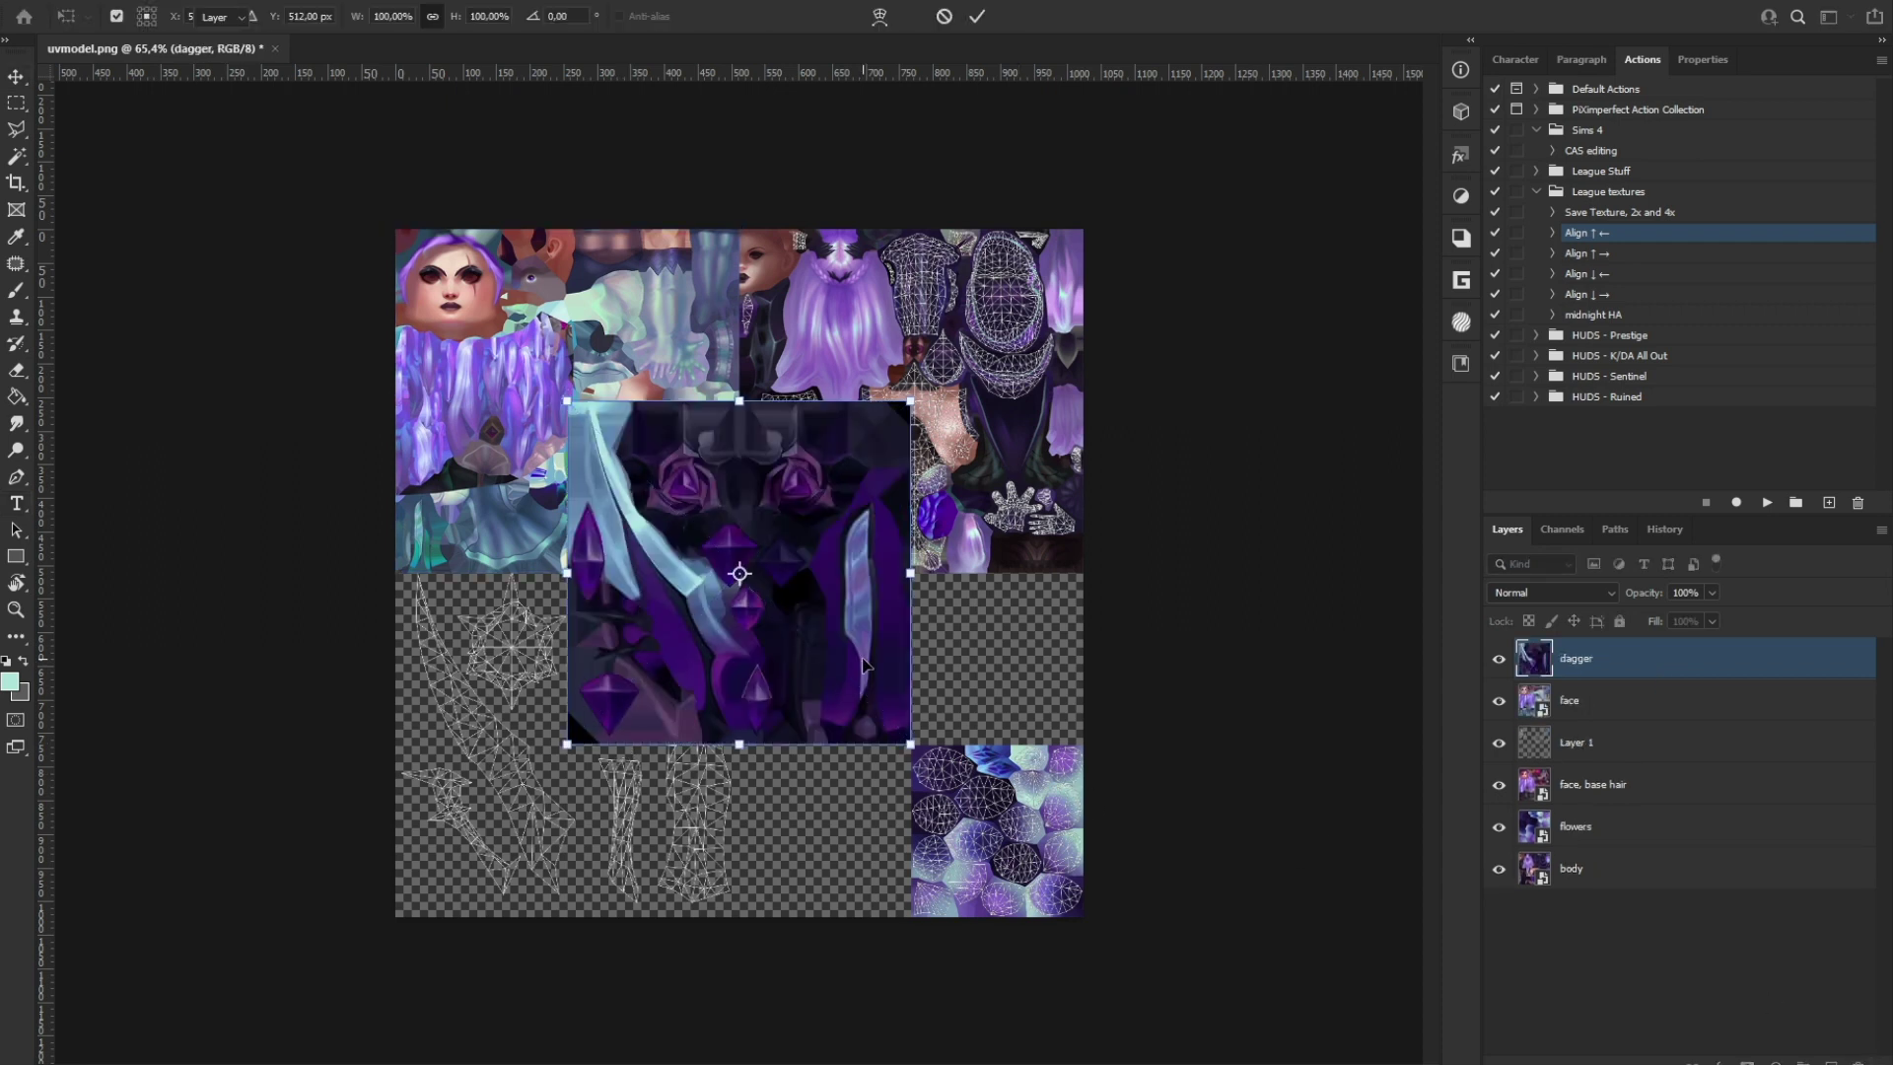
{"action": "key", "text": "Return"}
{"action": "left_click", "coordinate": [1618, 275]}
{"action": "left_click", "coordinate": [1766, 503]}
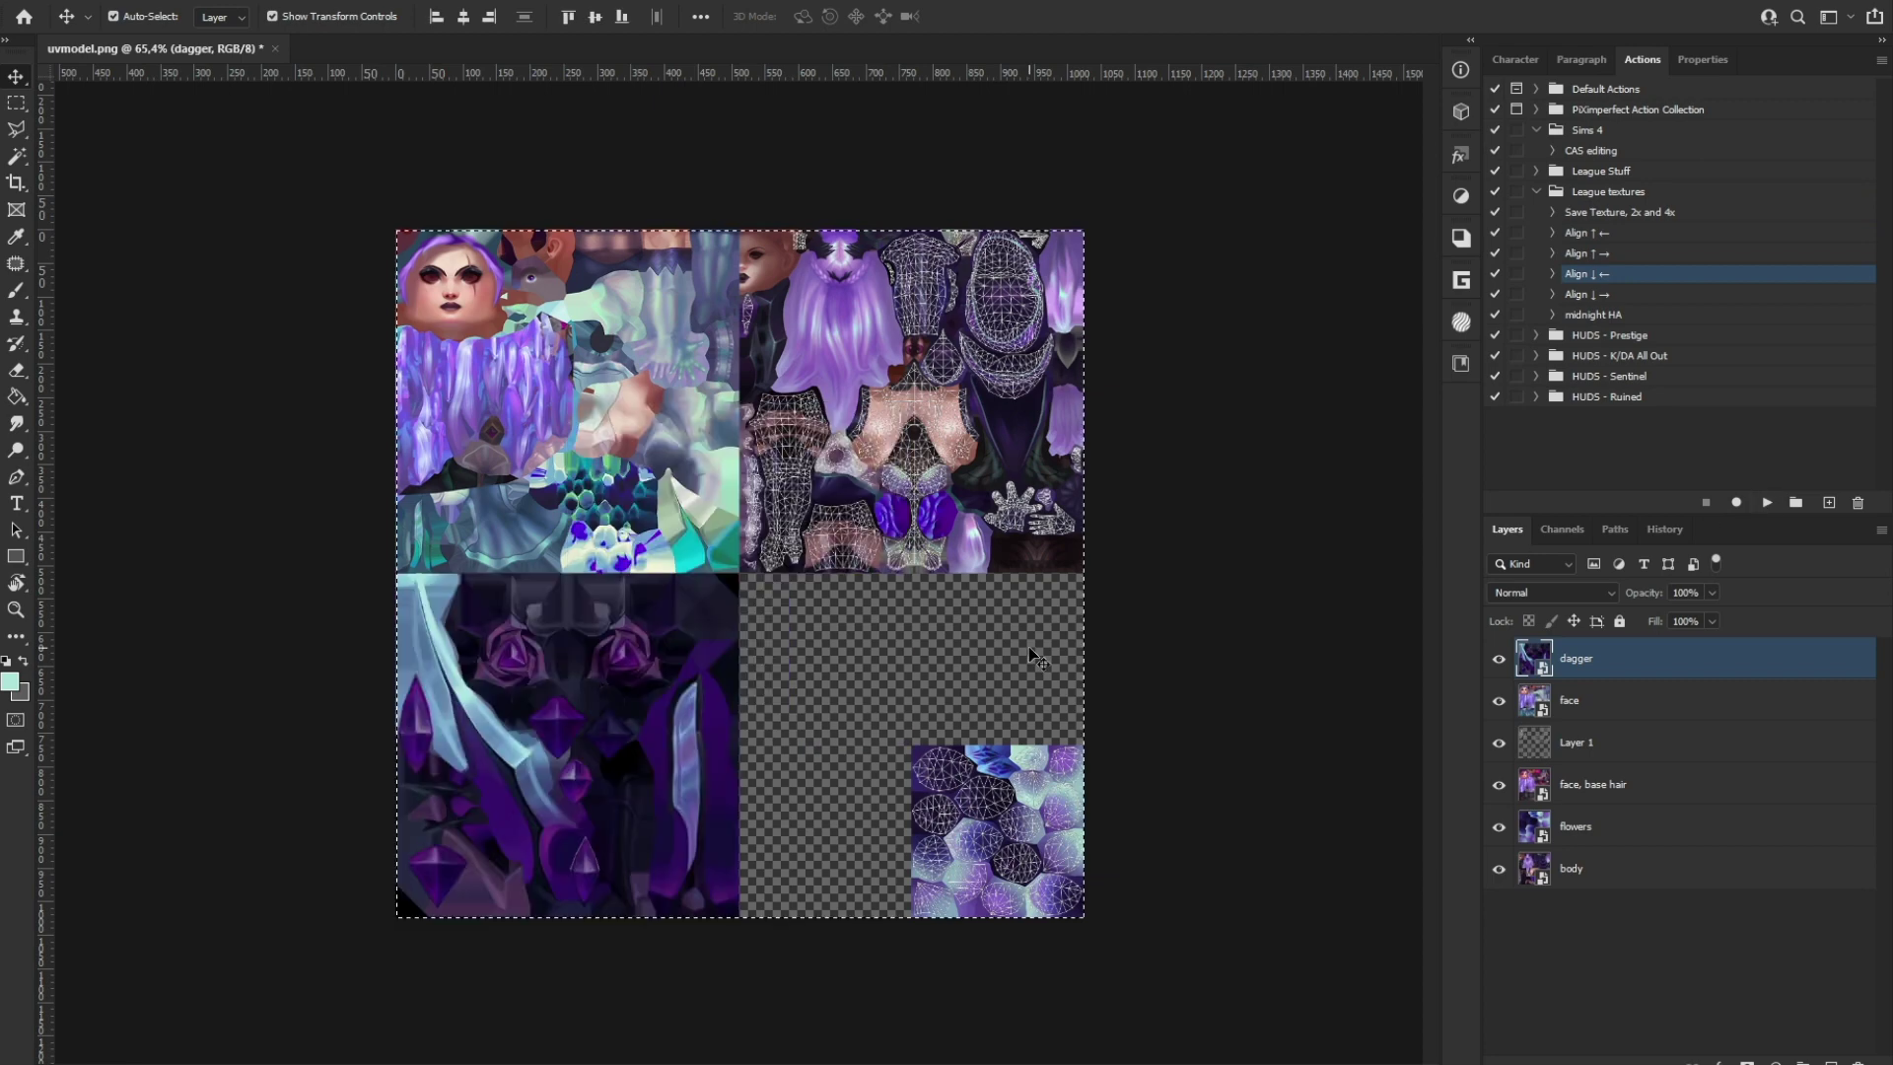
Step: Move the UV wireframe layer above the dagger layer, check the textures against the UVs, and hide the wireframe
{"action": "double_click", "coordinate": [1577, 744]}
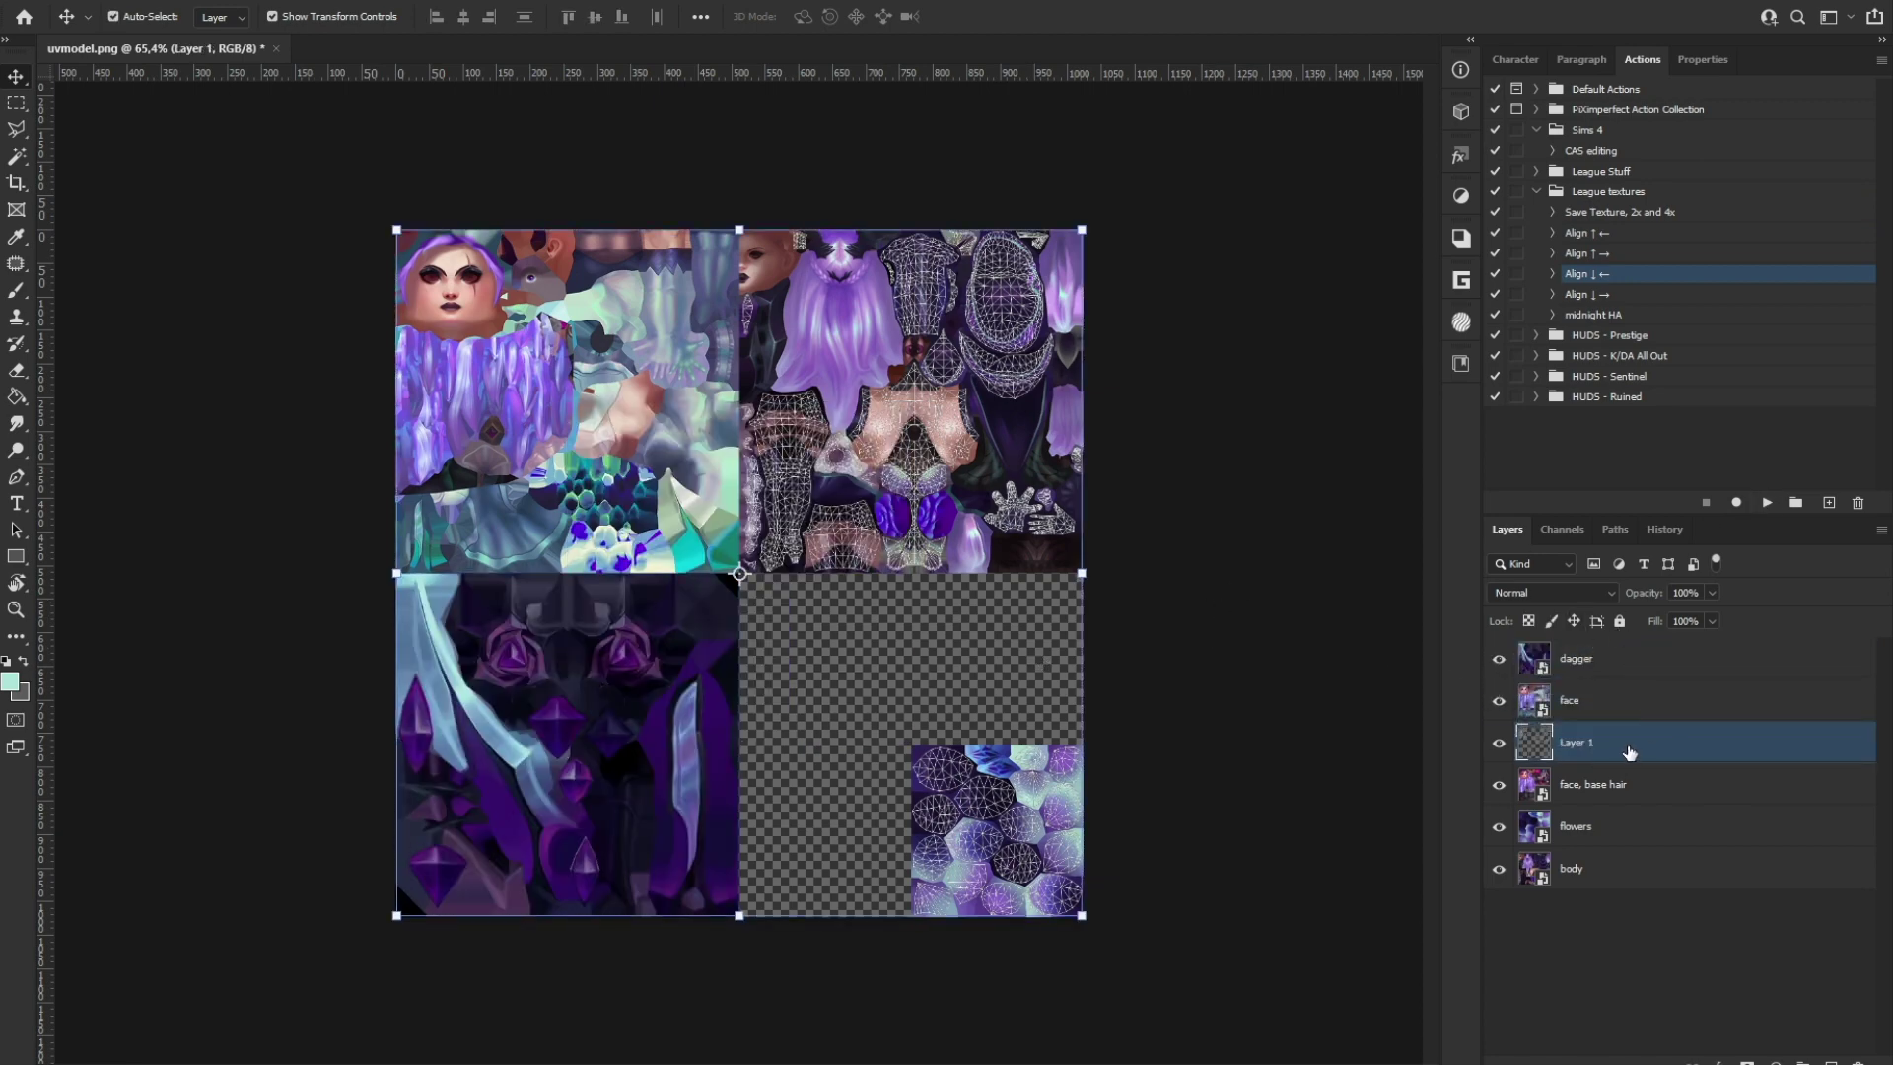
{"action": "left_click_drag", "start_coordinate": [1615, 655], "coordinate": [1615, 653]}
{"action": "left_click", "coordinate": [1499, 668]}
{"action": "left_click", "coordinate": [1499, 667]}
{"action": "scroll", "coordinate": [744, 422], "scroll_direction": "up", "scroll_amount": 1, "text": "alt"}
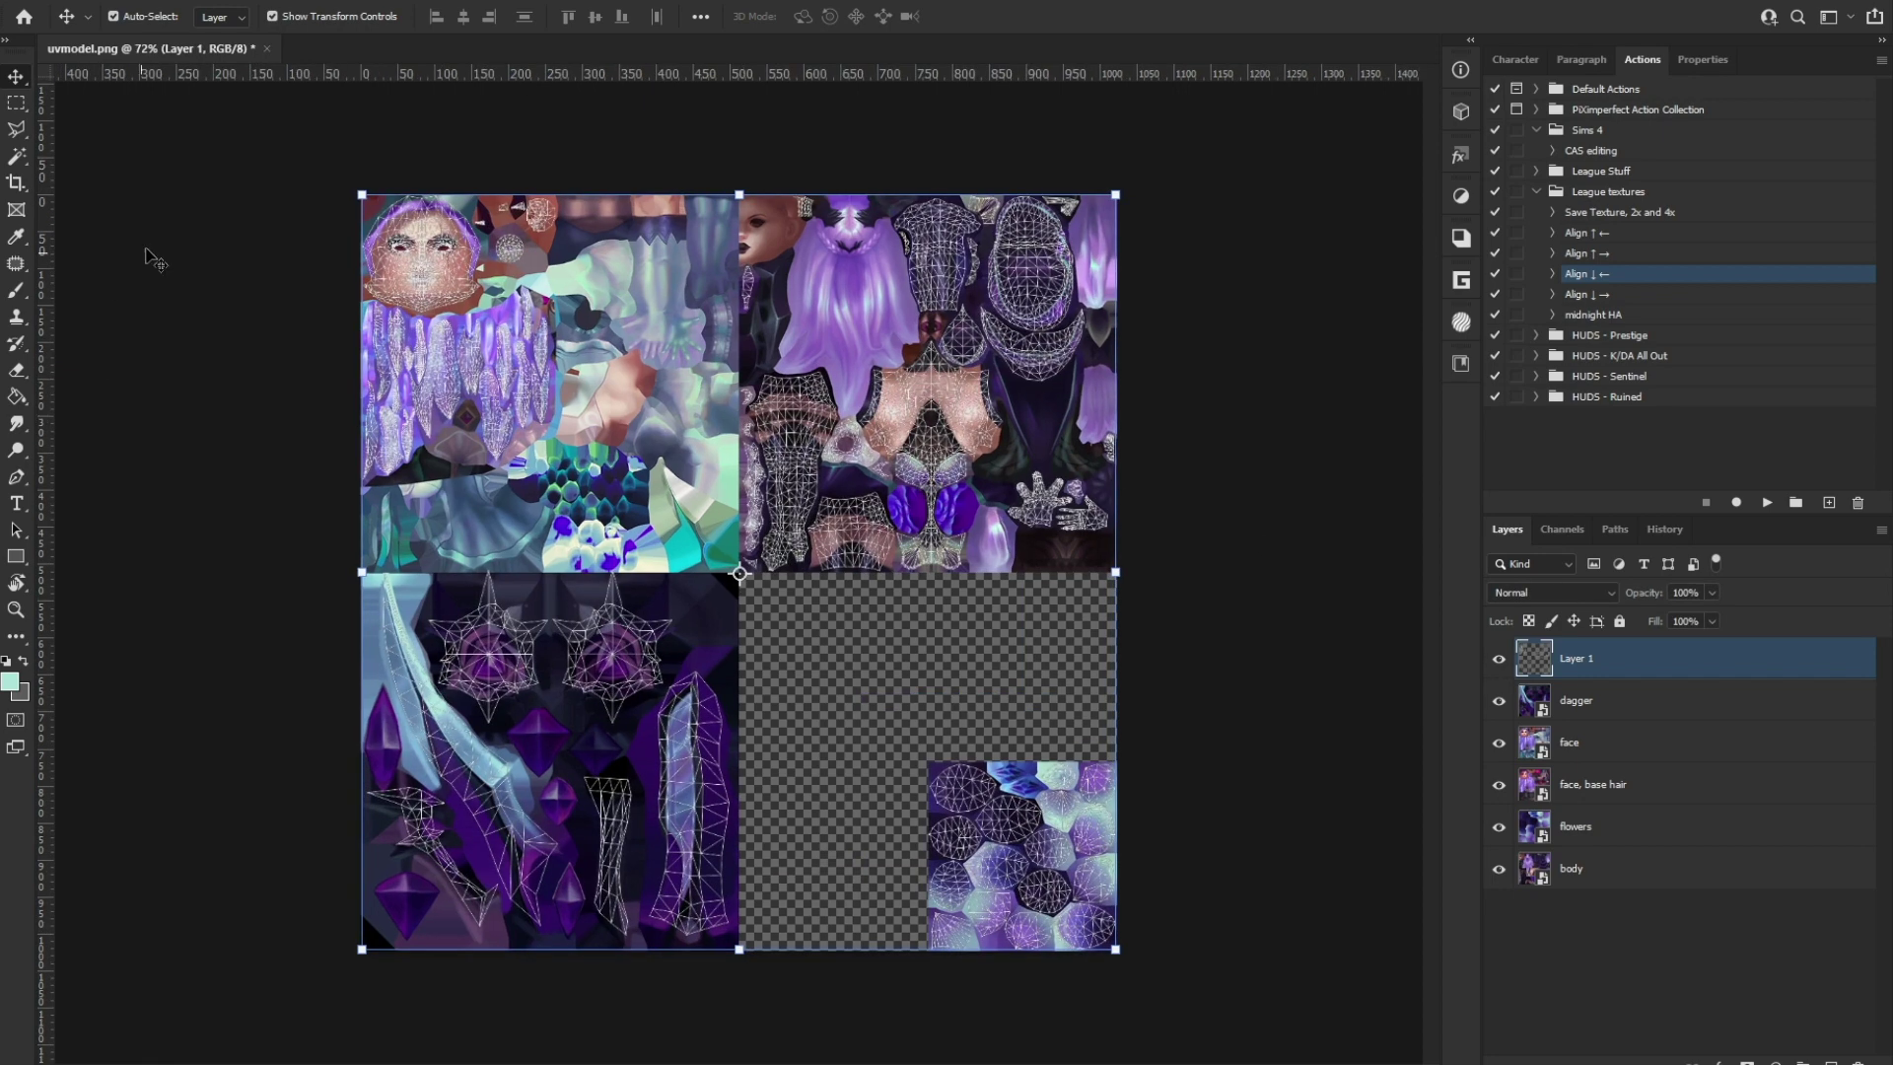
{"action": "left_click", "coordinate": [150, 256]}
{"action": "left_click", "coordinate": [1499, 660]}
Step: Save the combined texture in NVIDIA DDS format, overwriting katarina_base_2012_tx_cm.dds in Katarina.wad.client\ASSETS\Characters\Katarina\Skins\Base
{"action": "left_click", "coordinate": [37, 1]}
{"action": "left_click", "coordinate": [96, 235]}
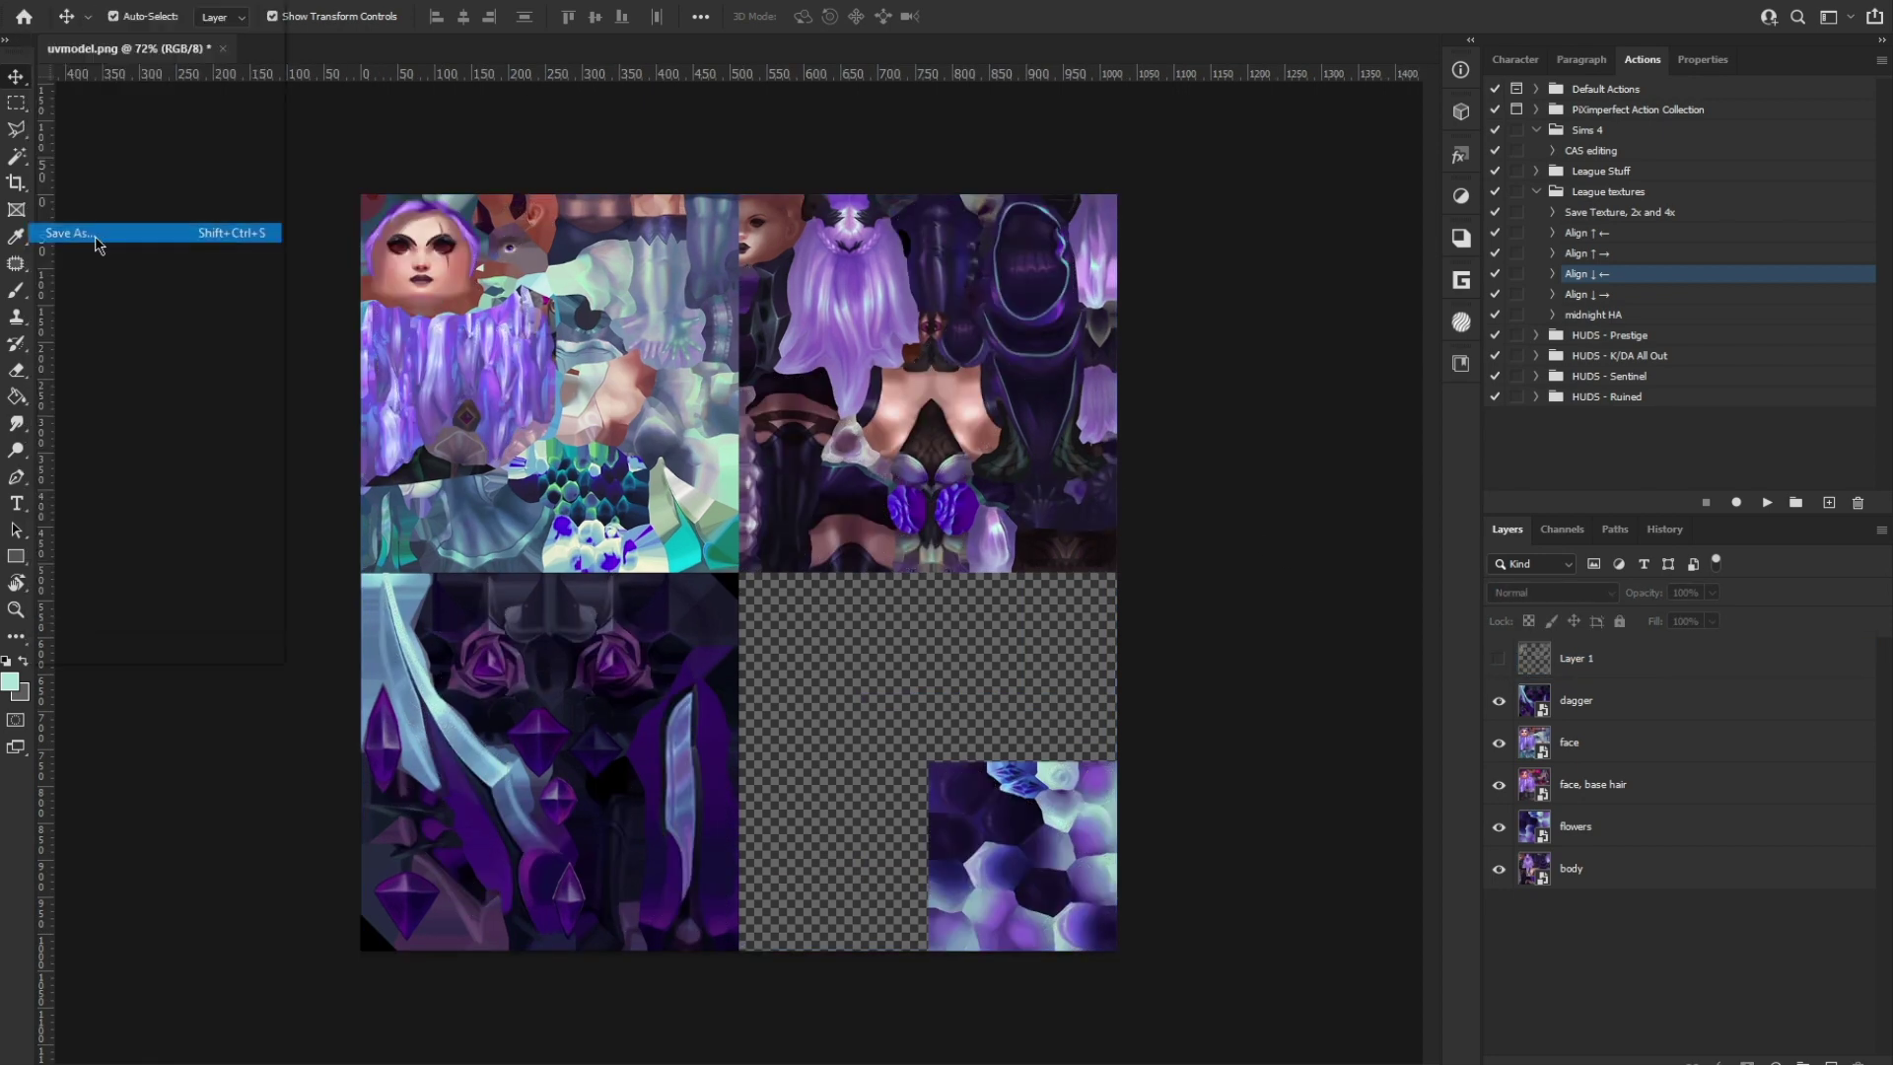
{"action": "left_click", "coordinate": [788, 838]}
{"action": "left_click", "coordinate": [718, 591]}
{"action": "double_click", "coordinate": [562, 185]}
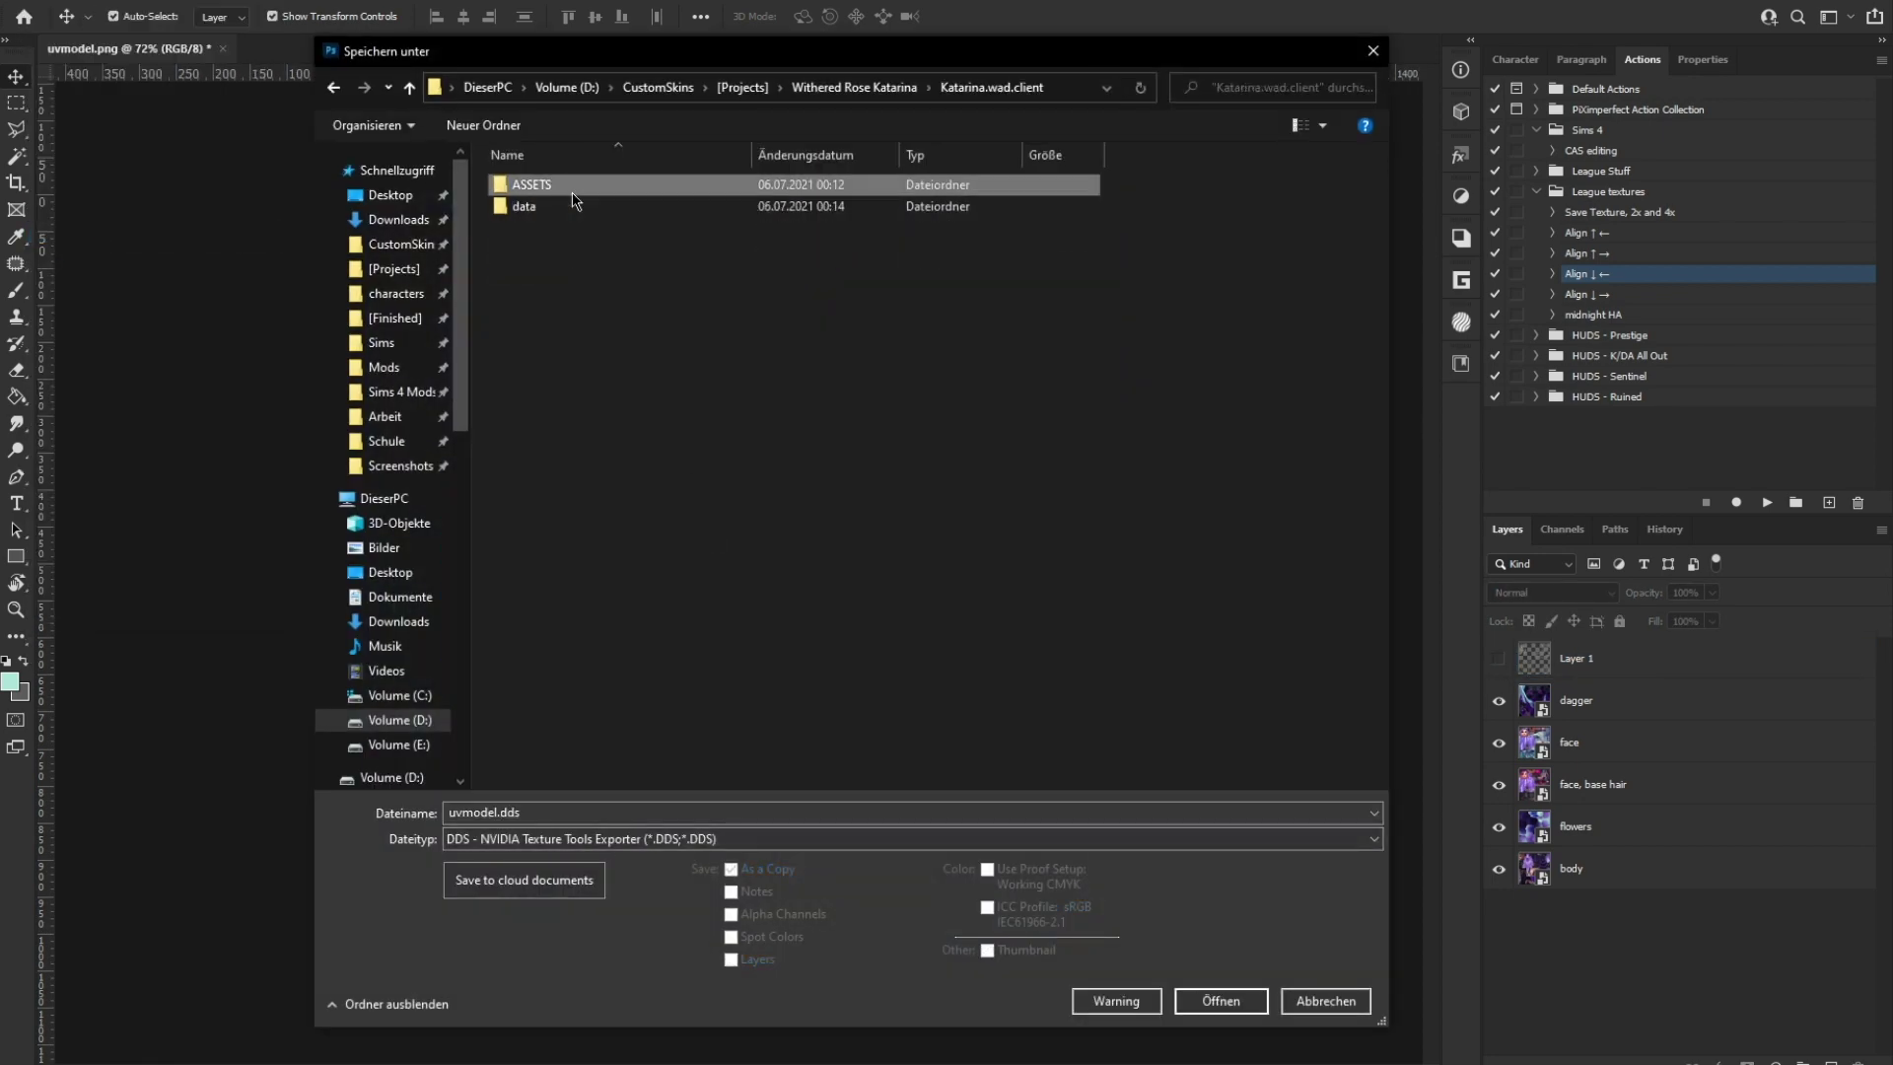
{"action": "double_click", "coordinate": [544, 184]}
{"action": "double_click", "coordinate": [549, 187]}
{"action": "double_click", "coordinate": [549, 187]}
{"action": "double_click", "coordinate": [549, 188]}
{"action": "double_click", "coordinate": [549, 187]}
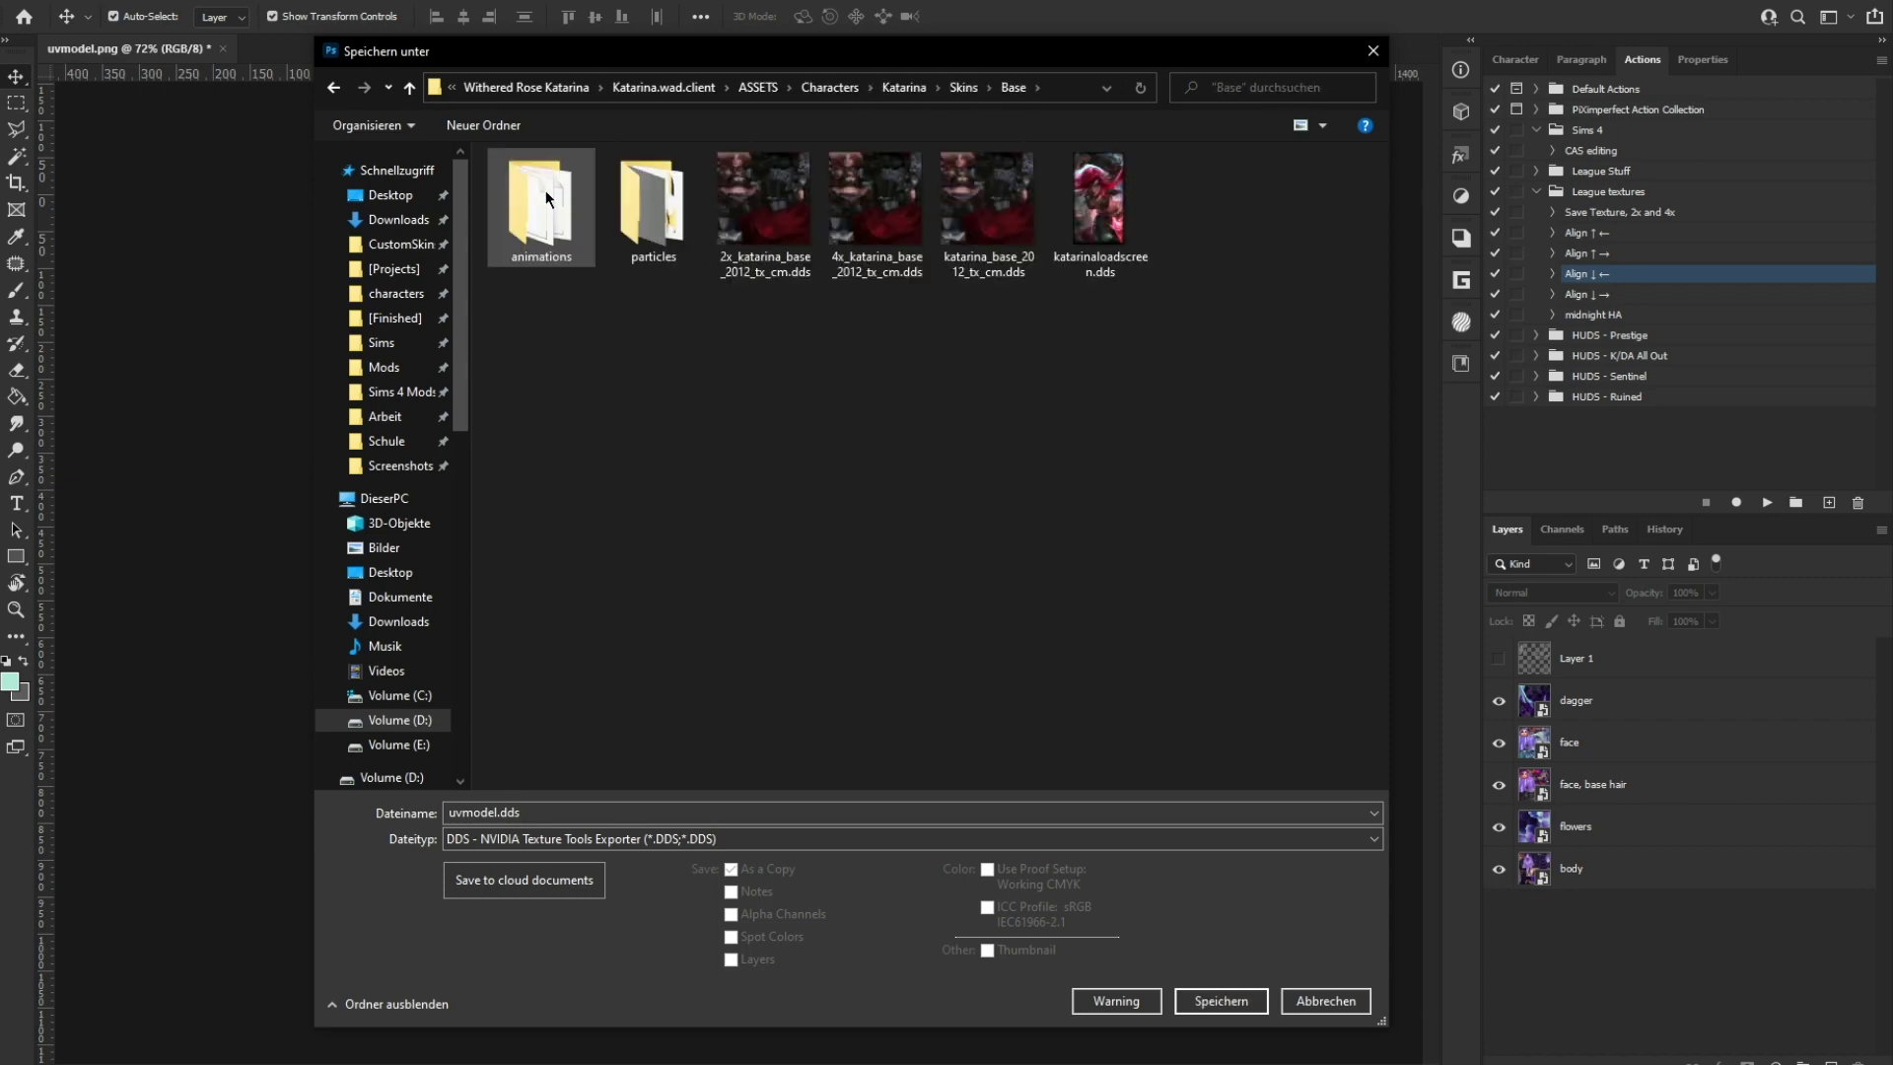
{"action": "double_click", "coordinate": [986, 202]}
{"action": "left_click", "coordinate": [991, 542]}
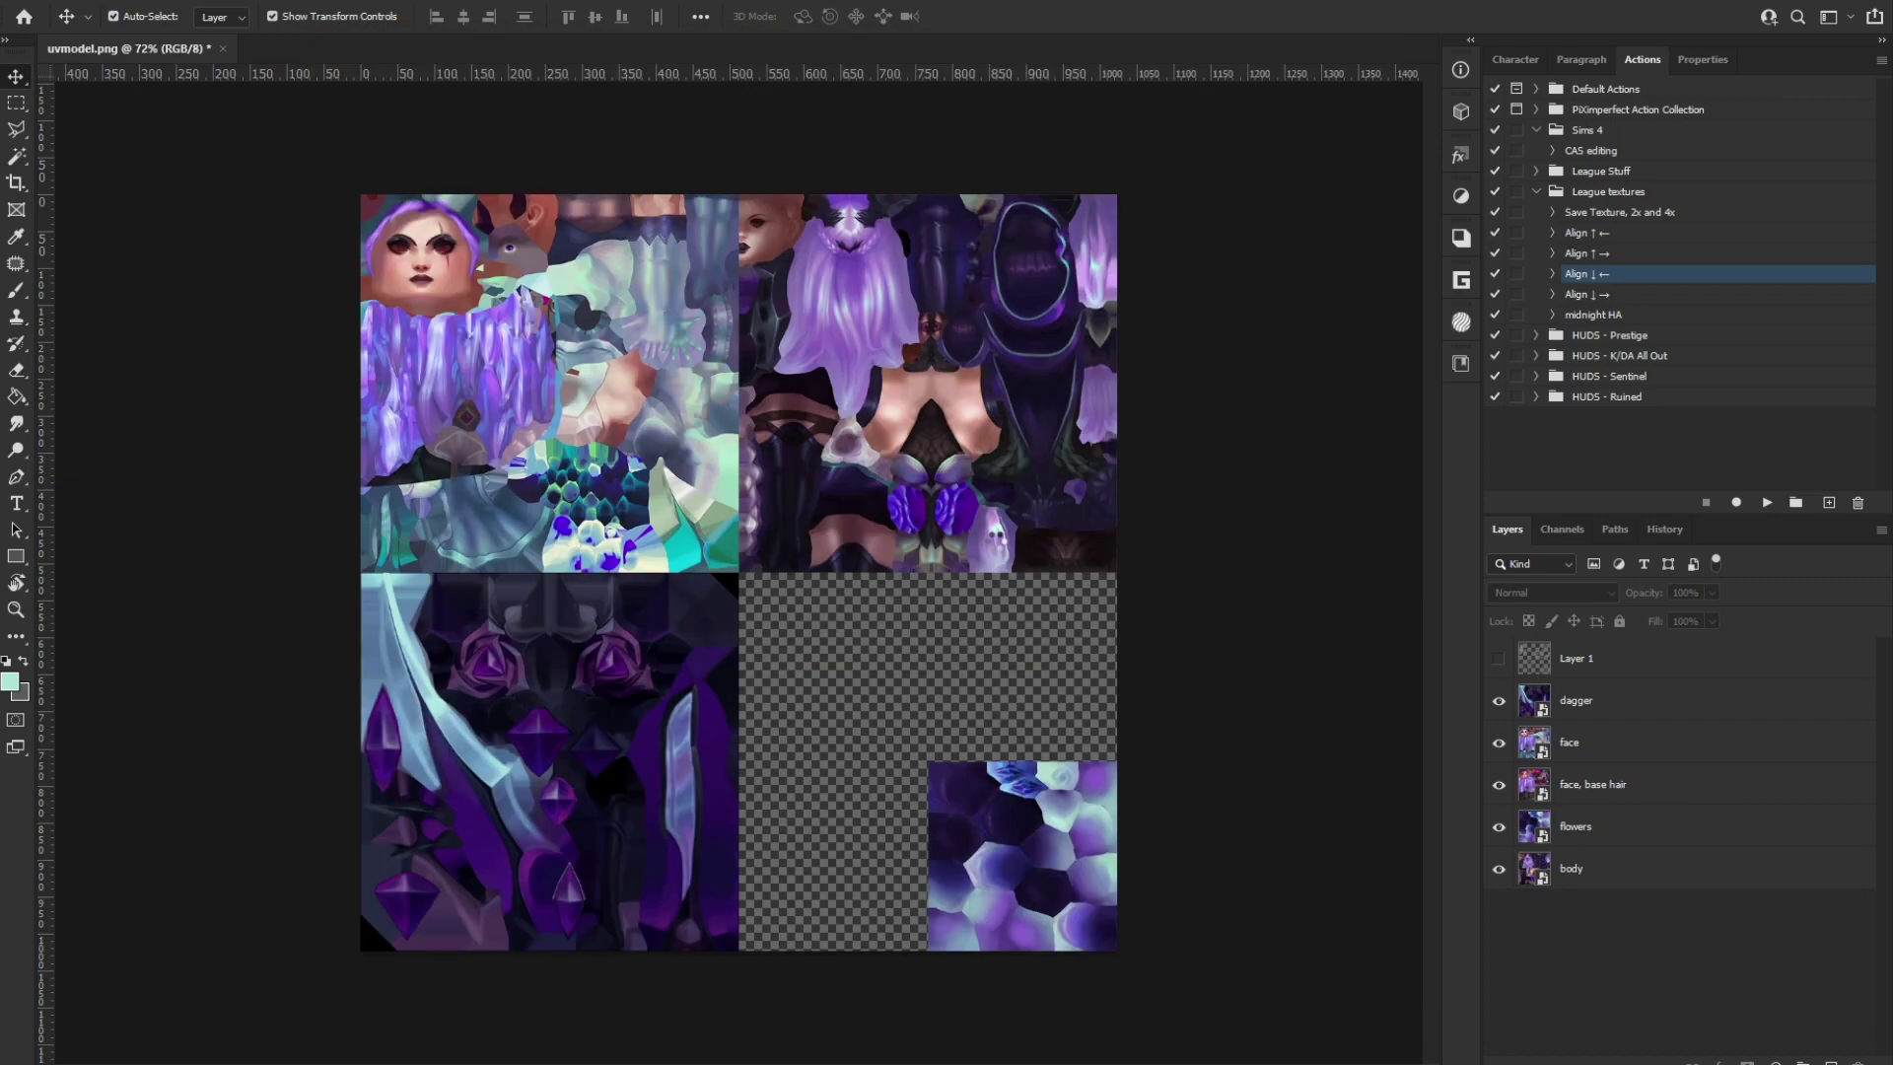
{"action": "left_click", "coordinate": [1500, 937]}
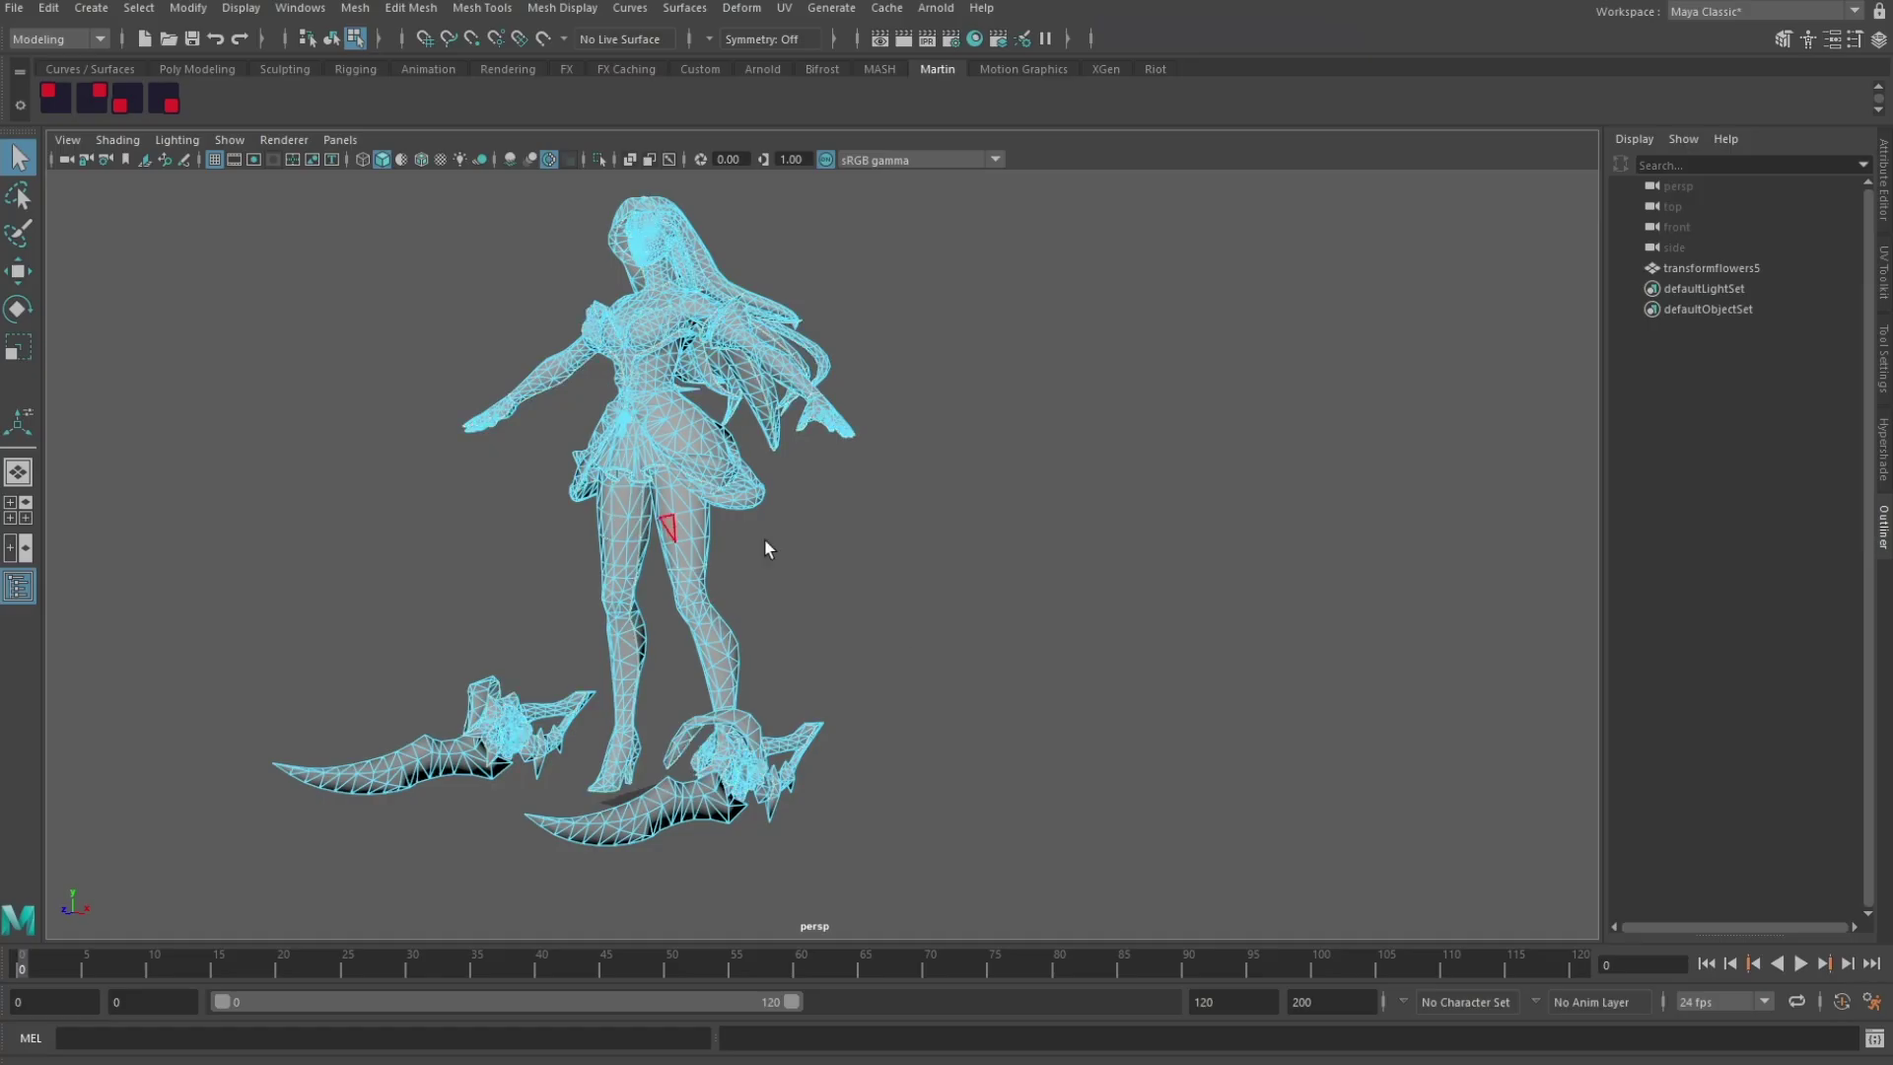
Step: Switch to Maya, assign a new Lambert material to the whole combined model, and delete the unused material nodes
{"action": "left_click_drag", "start_coordinate": [888, 558], "coordinate": [933, 558], "text": "alt"}
{"action": "key", "text": "F8"}
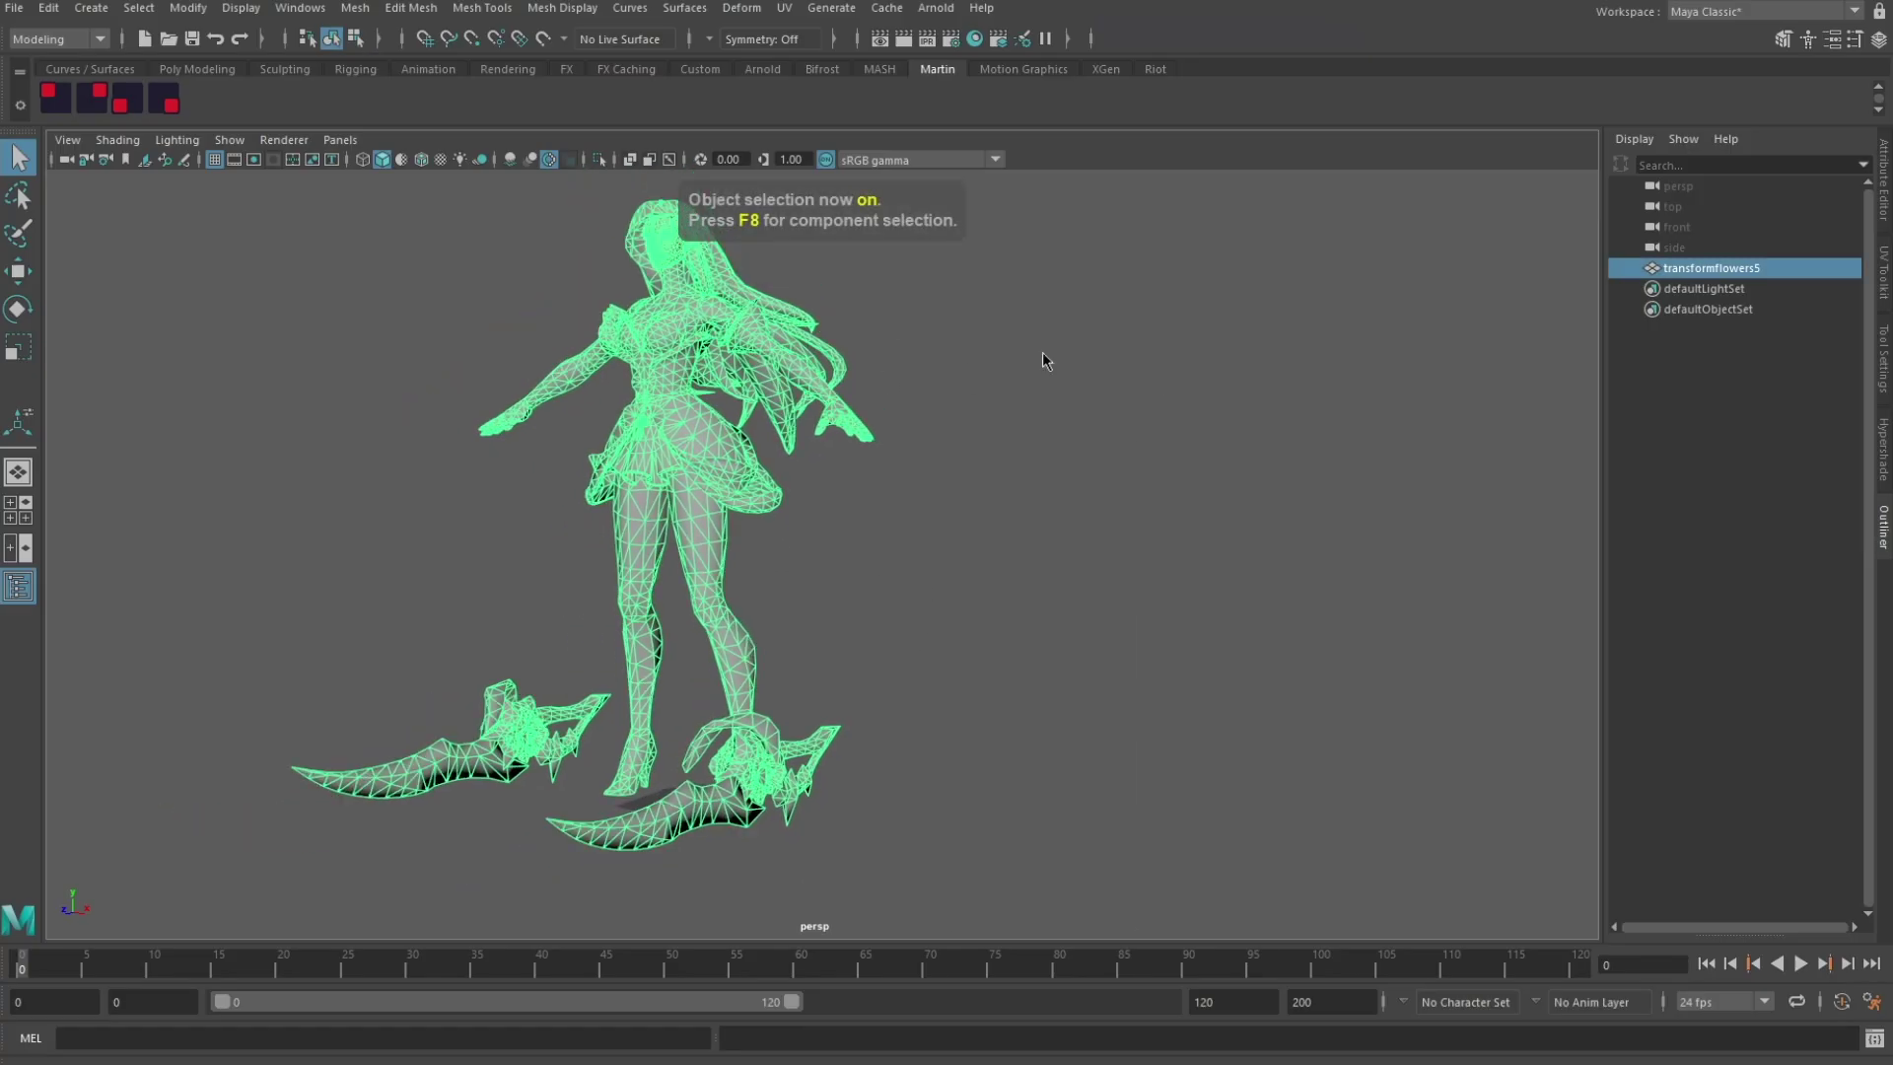
{"action": "right_click_drag", "start_coordinate": [1046, 361], "coordinate": [1222, 917]}
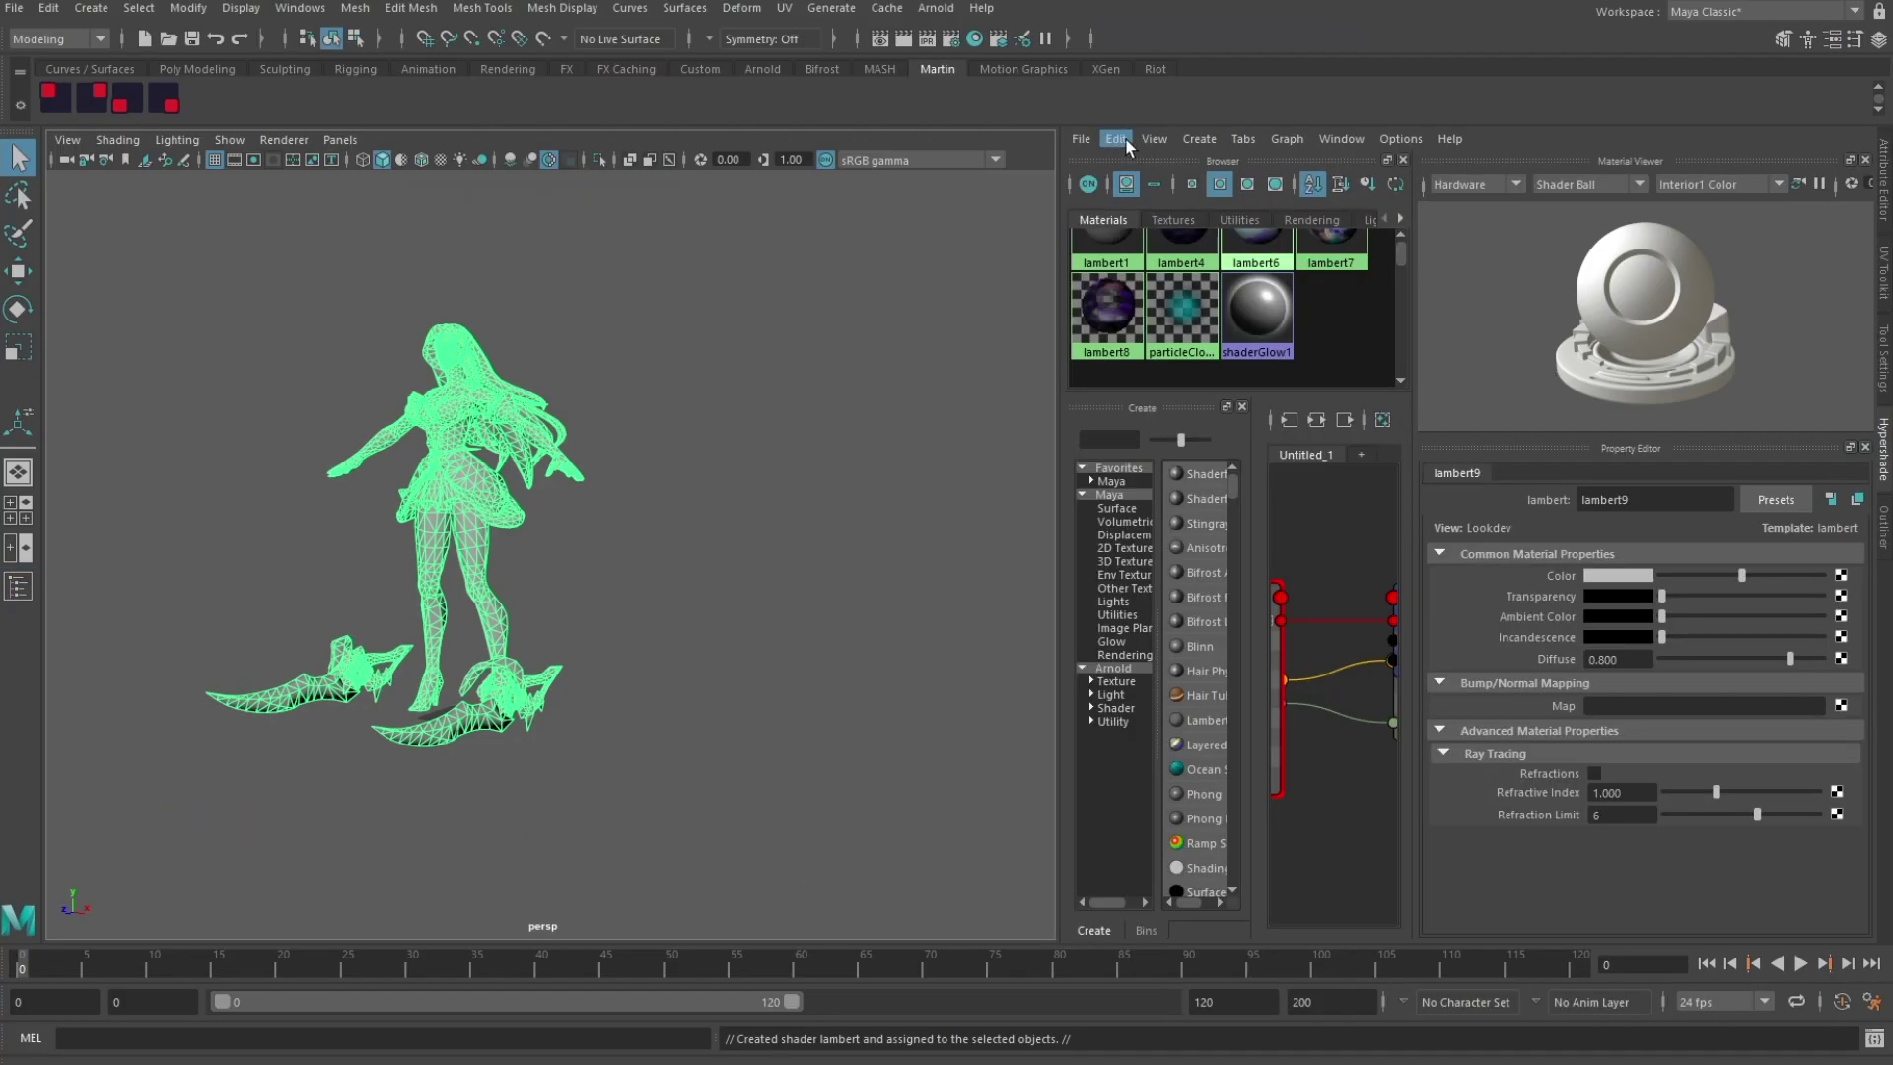
{"action": "left_click", "coordinate": [1127, 146]}
{"action": "left_click", "coordinate": [1298, 201]}
Step: Connect a File texture to the Color attribute of the lambert9 material
{"action": "left_click", "coordinate": [1195, 296]}
{"action": "left_click", "coordinate": [1840, 575]}
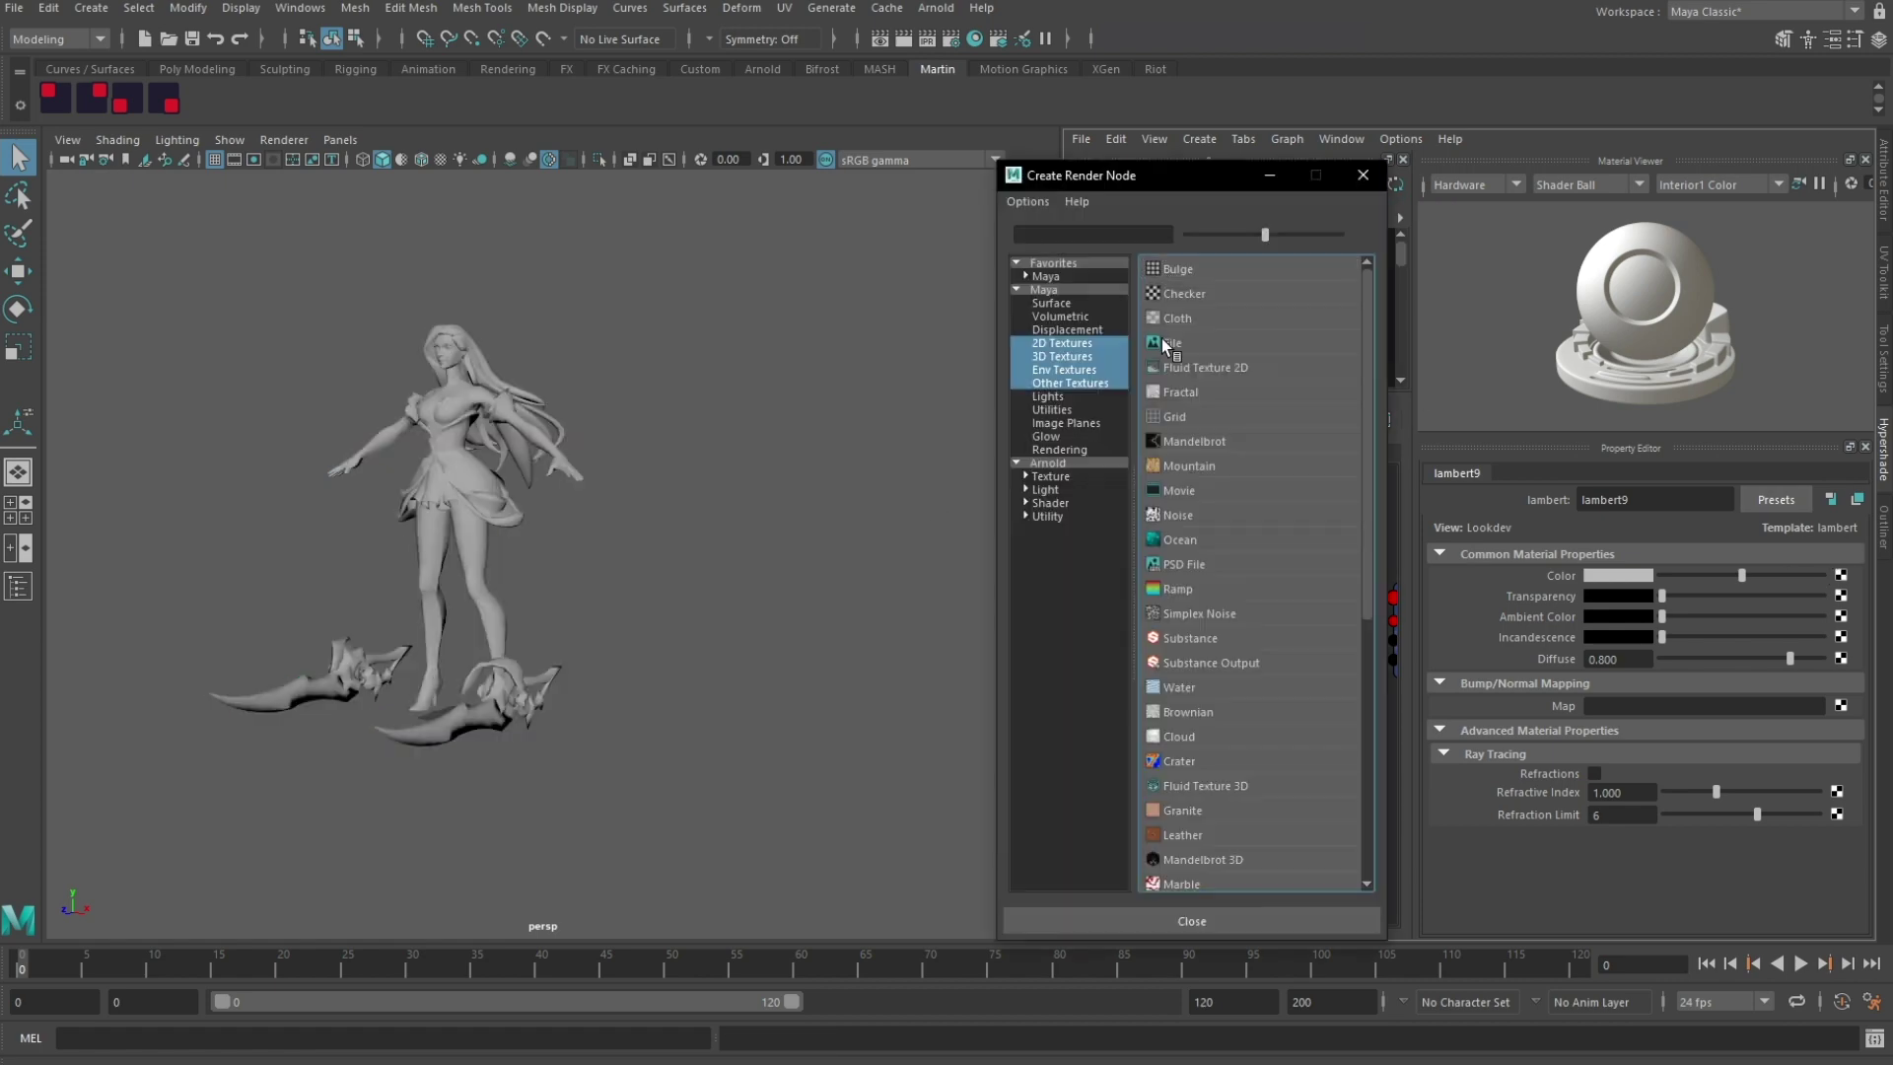
{"action": "left_click", "coordinate": [1169, 344]}
Step: Load katarina_base_2012_tx_cm.dds from the project's Katarina\Skins\Base folder as the file texture's image
{"action": "left_click", "coordinate": [1847, 642]}
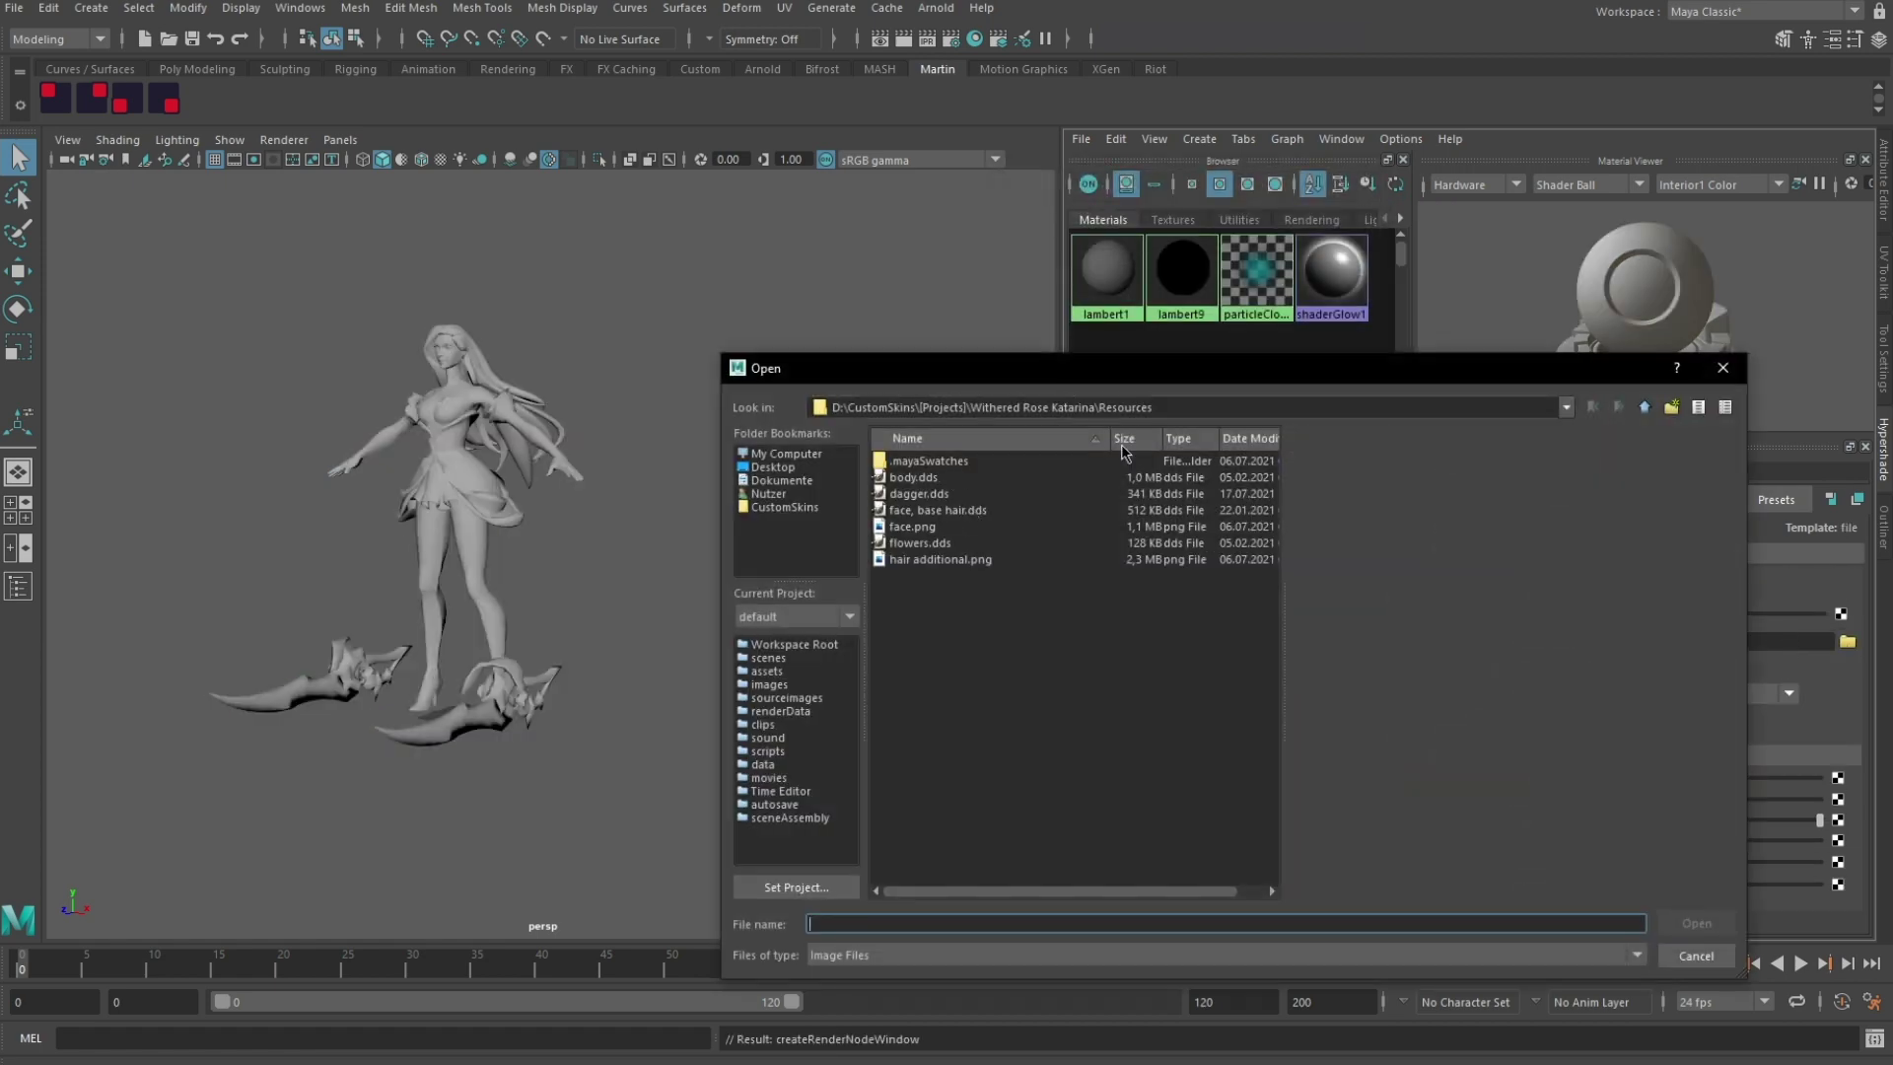
{"action": "left_click", "coordinate": [1644, 410]}
{"action": "double_click", "coordinate": [917, 460]}
{"action": "double_click", "coordinate": [936, 462]}
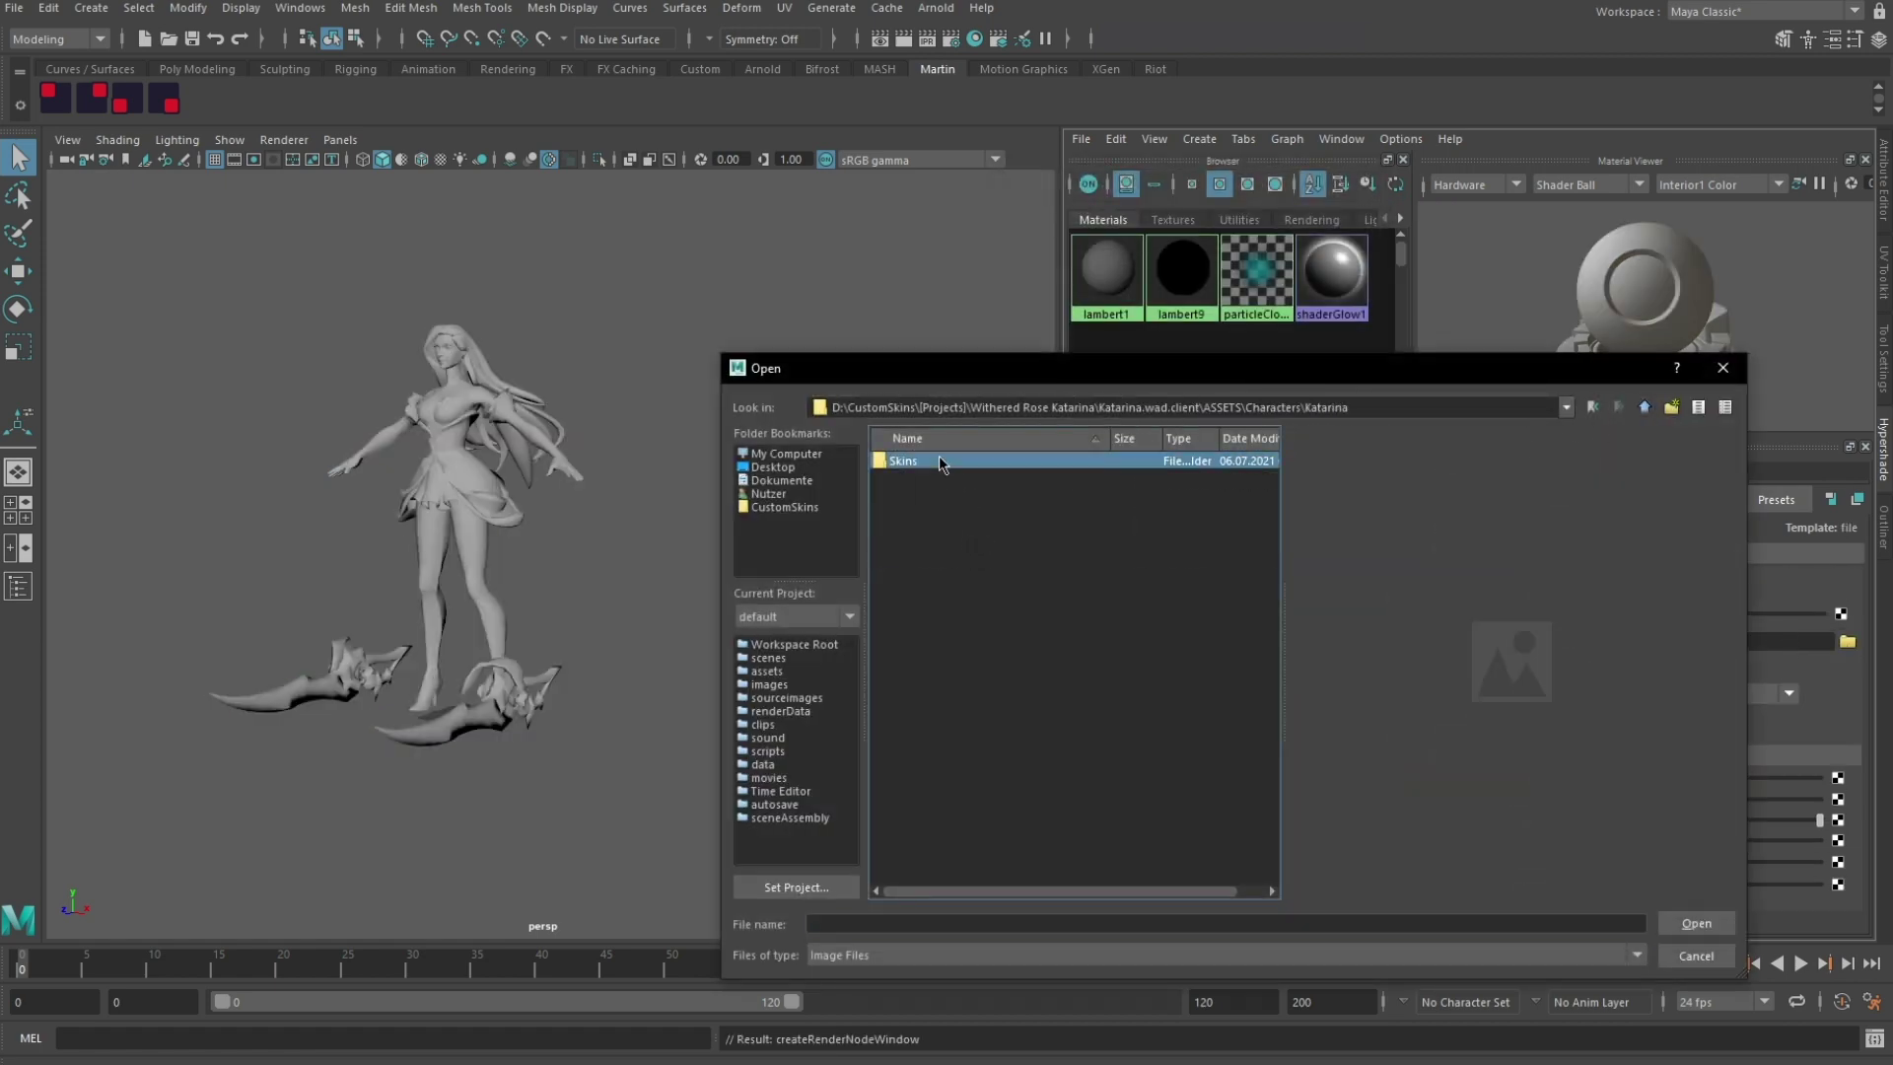
{"action": "double_click", "coordinate": [940, 464]}
{"action": "double_click", "coordinate": [939, 462]}
{"action": "left_click", "coordinate": [939, 512]}
{"action": "left_click", "coordinate": [940, 528]}
{"action": "double_click", "coordinate": [939, 527]}
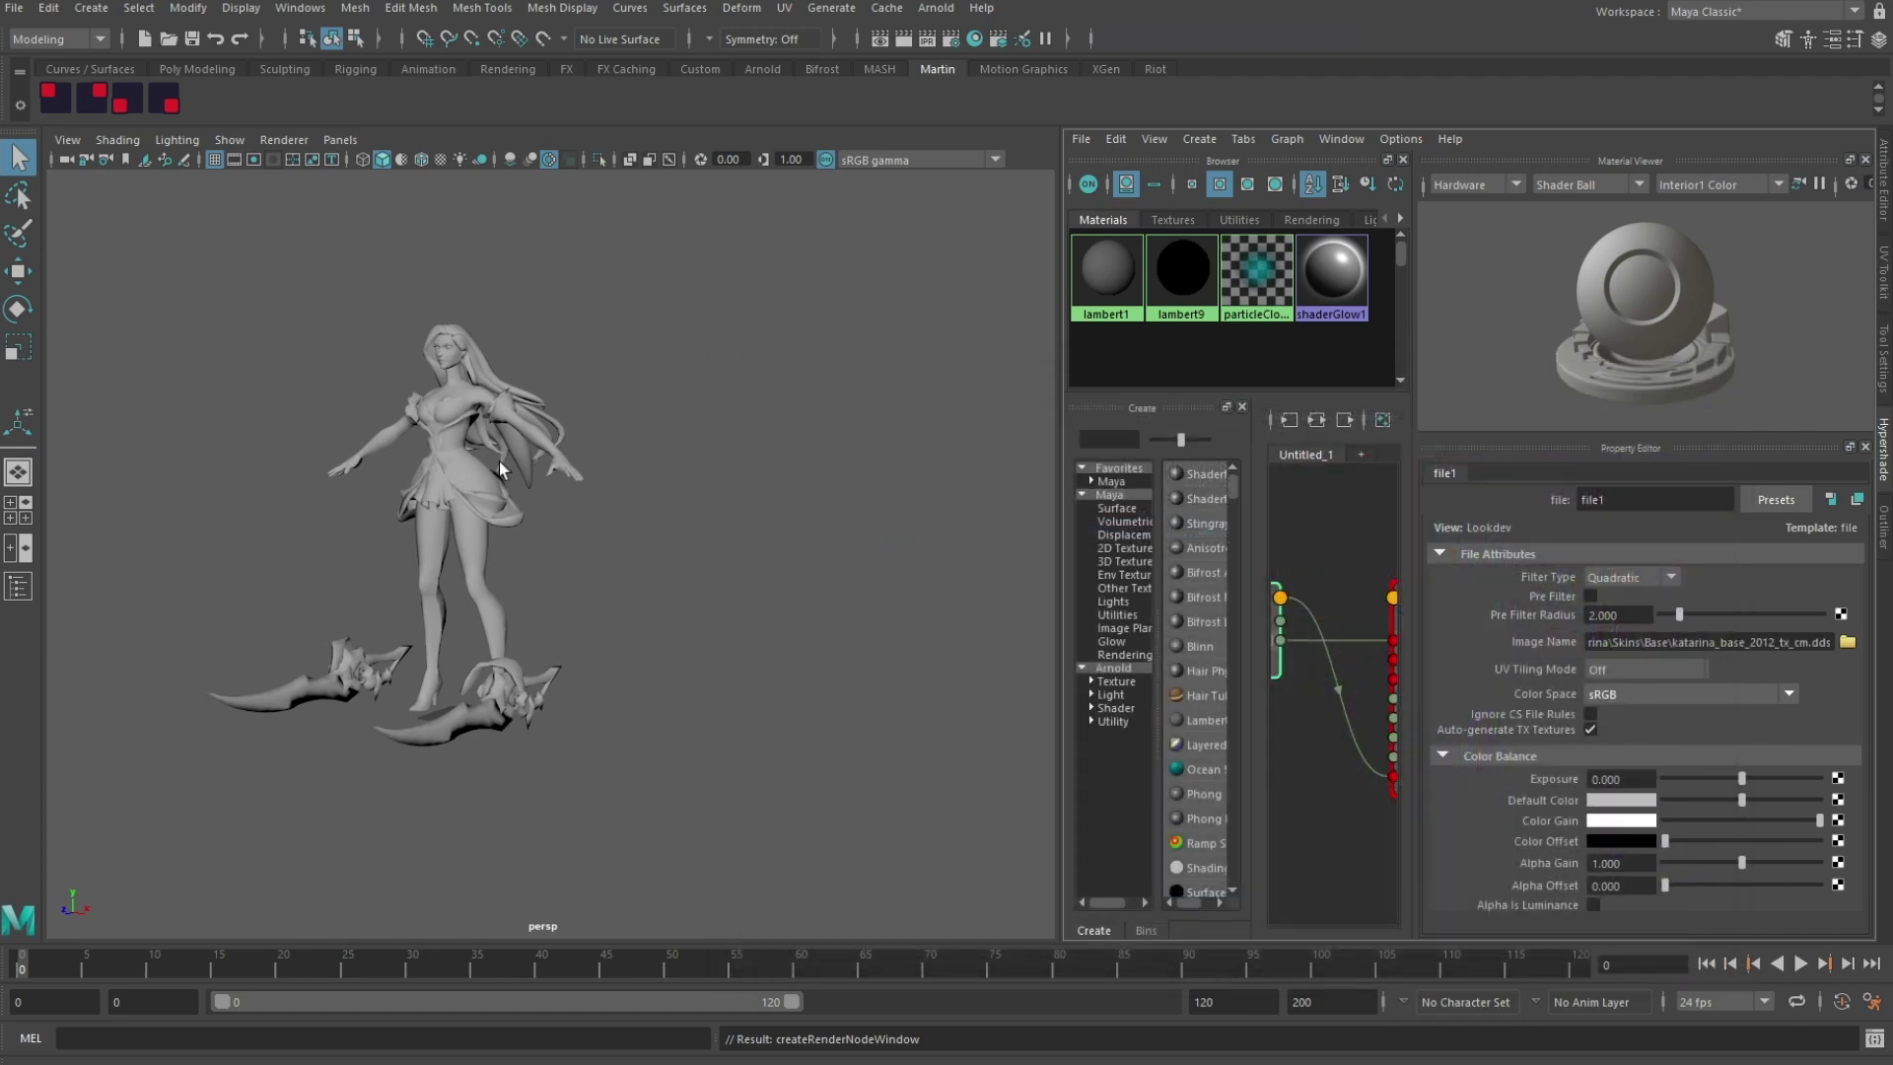
Step: Display the textures on the character model in the viewport and inspect it from several angles
{"action": "left_click", "coordinate": [441, 159]}
{"action": "scroll", "coordinate": [552, 421], "scroll_direction": "up", "scroll_amount": 5}
{"action": "middle_click_drag", "start_coordinate": [449, 394], "coordinate": [663, 693], "text": "alt"}
{"action": "mouse_move", "coordinate": [664, 693]}
{"action": "left_mouse_down", "text": "alt"}
{"action": "mouse_move", "coordinate": [491, 571]}
{"action": "mouse_move", "coordinate": [777, 529]}
{"action": "mouse_move", "coordinate": [612, 591]}
{"action": "left_mouse_up", "text": "alt"}
{"action": "middle_click_drag", "start_coordinate": [612, 592], "coordinate": [631, 360], "text": "alt"}
{"action": "scroll", "coordinate": [788, 454], "scroll_direction": "down", "scroll_amount": 3}
{"action": "middle_click_drag", "start_coordinate": [713, 558], "coordinate": [711, 490], "text": "alt"}
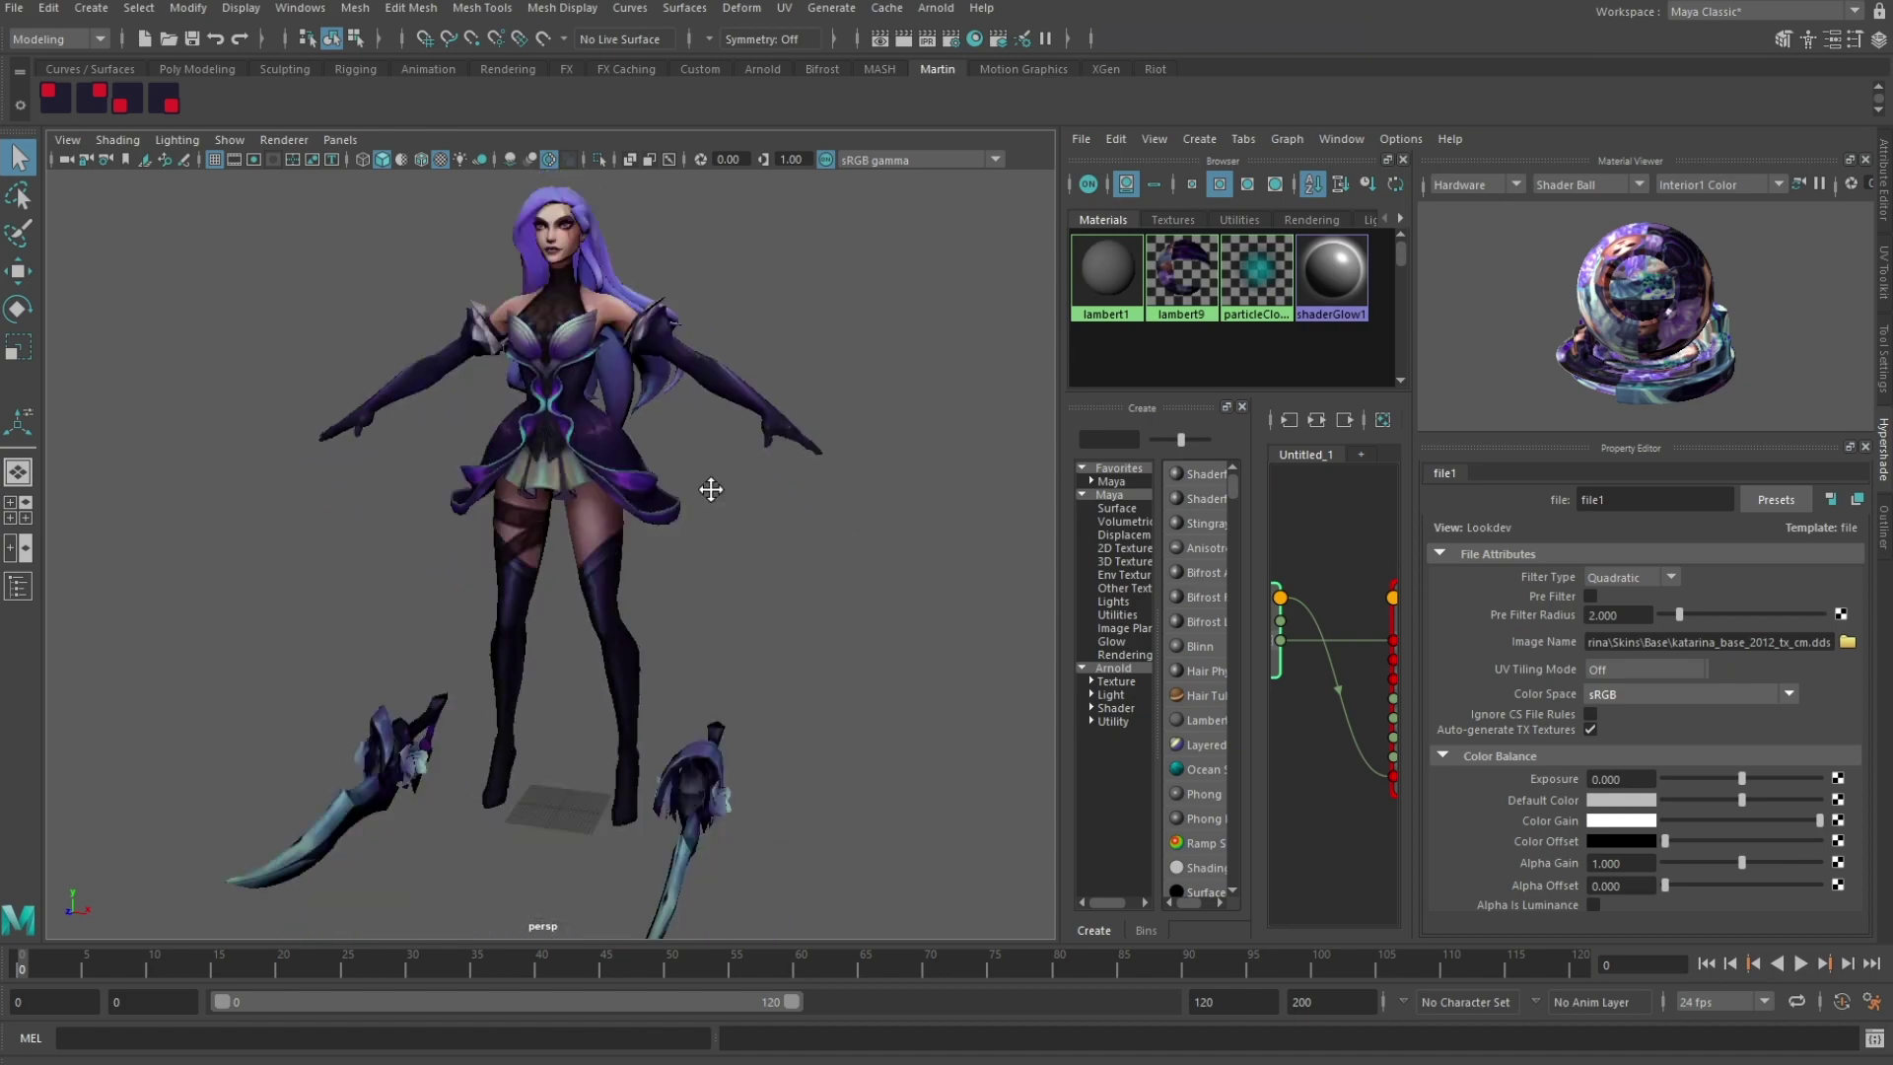
{"action": "left_click_drag", "start_coordinate": [711, 489], "coordinate": [803, 355], "text": "alt"}
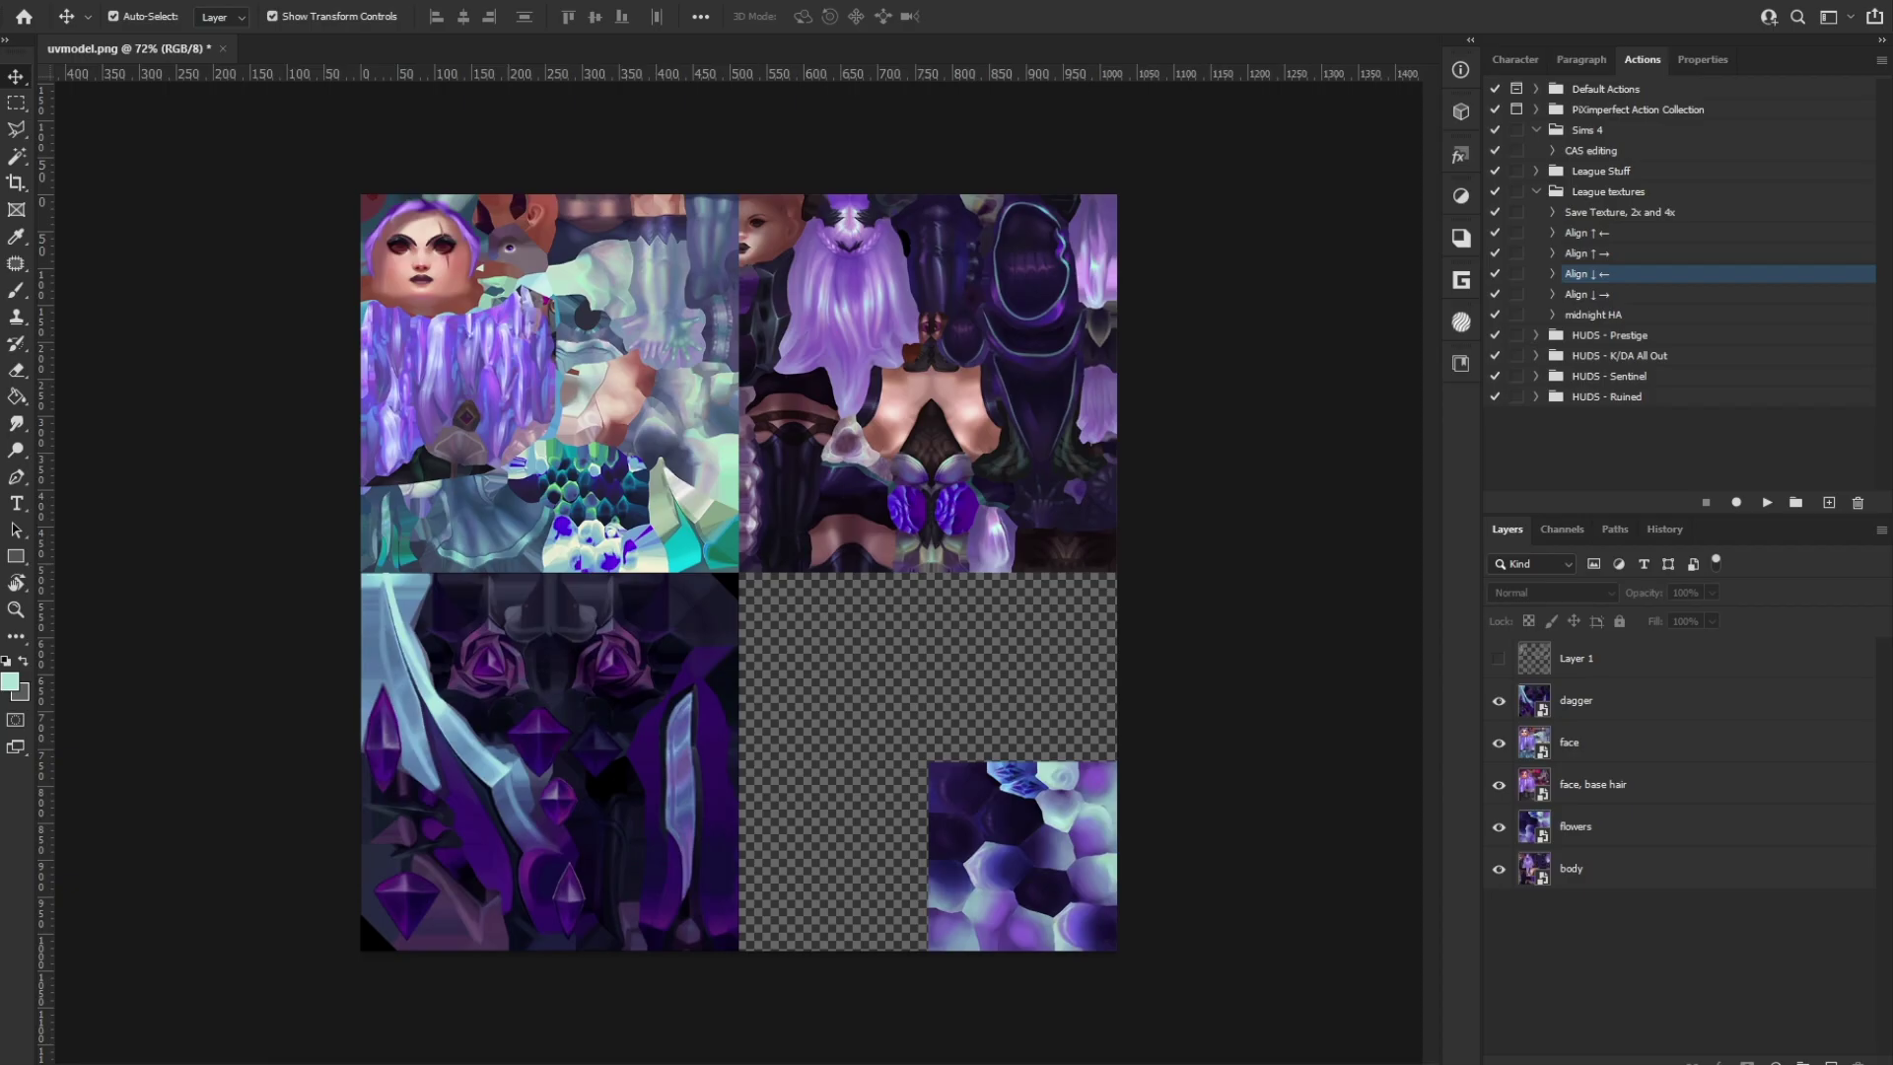
Step: Switch to Photoshop and export the uvmodel texture as a PNG named texture in the Withered Rose Katarina folder
{"action": "left_click", "coordinate": [36, 0]}
{"action": "mouse_move", "coordinate": [237, 284]}
{"action": "left_click", "coordinate": [319, 280]}
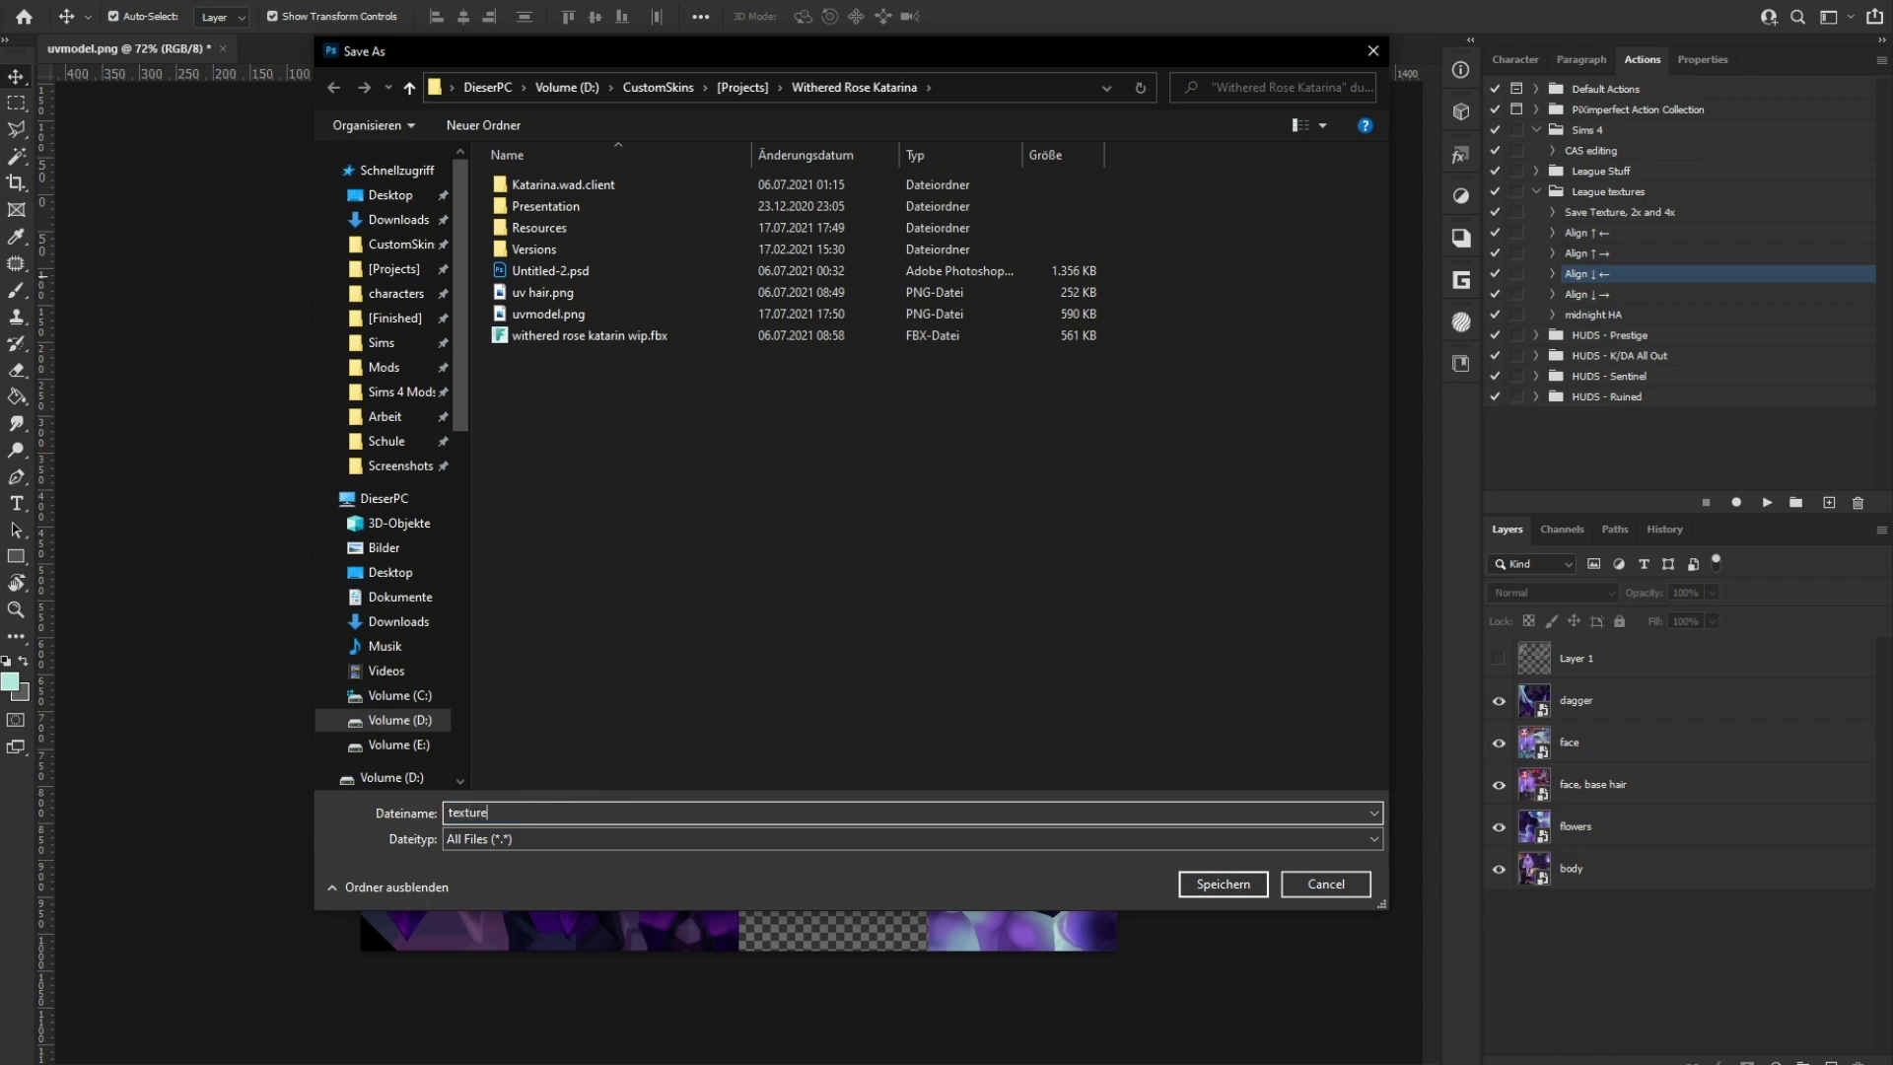
{"action": "type", "text": "texture"}
{"action": "key", "text": "Return"}
Step: Launch Waifu2x-Extension-GUI and dismiss the update offer
{"action": "key", "text": "super"}
{"action": "type", "text": "wall"}
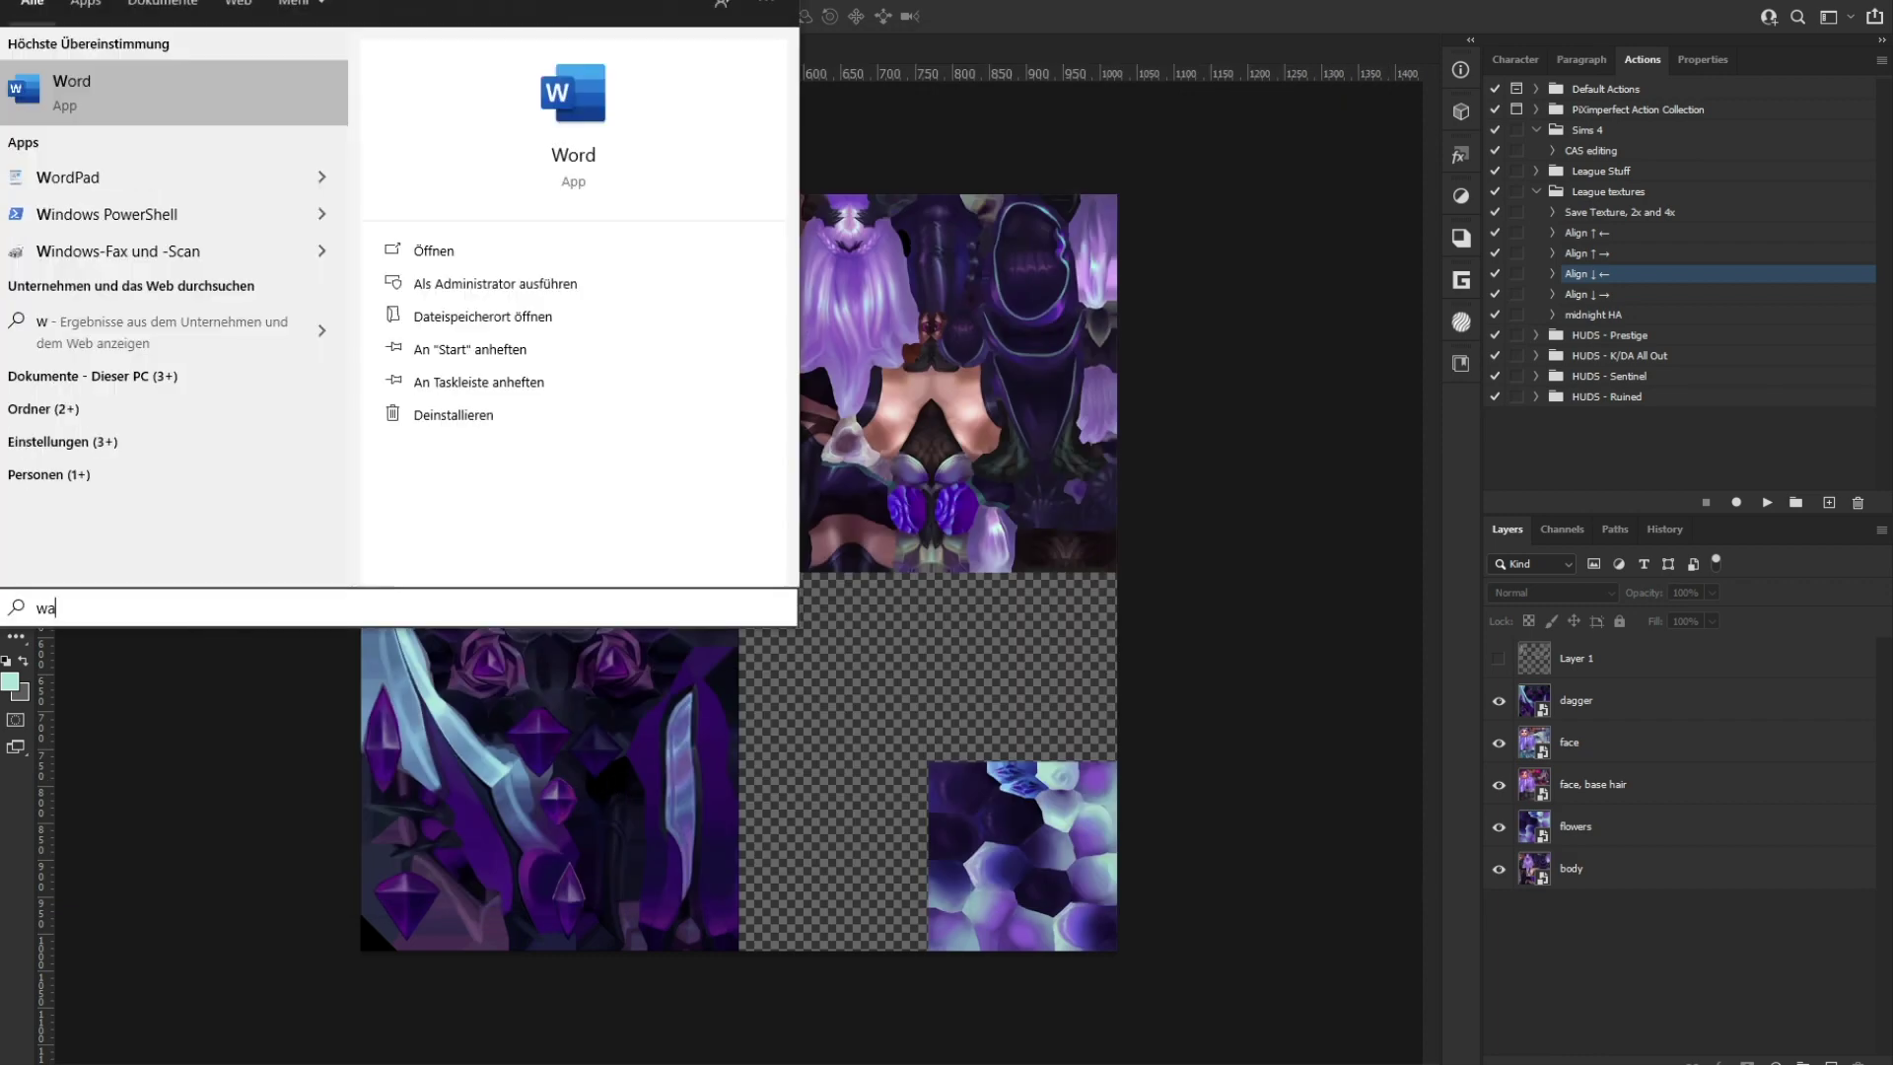
{"action": "key", "text": "Return"}
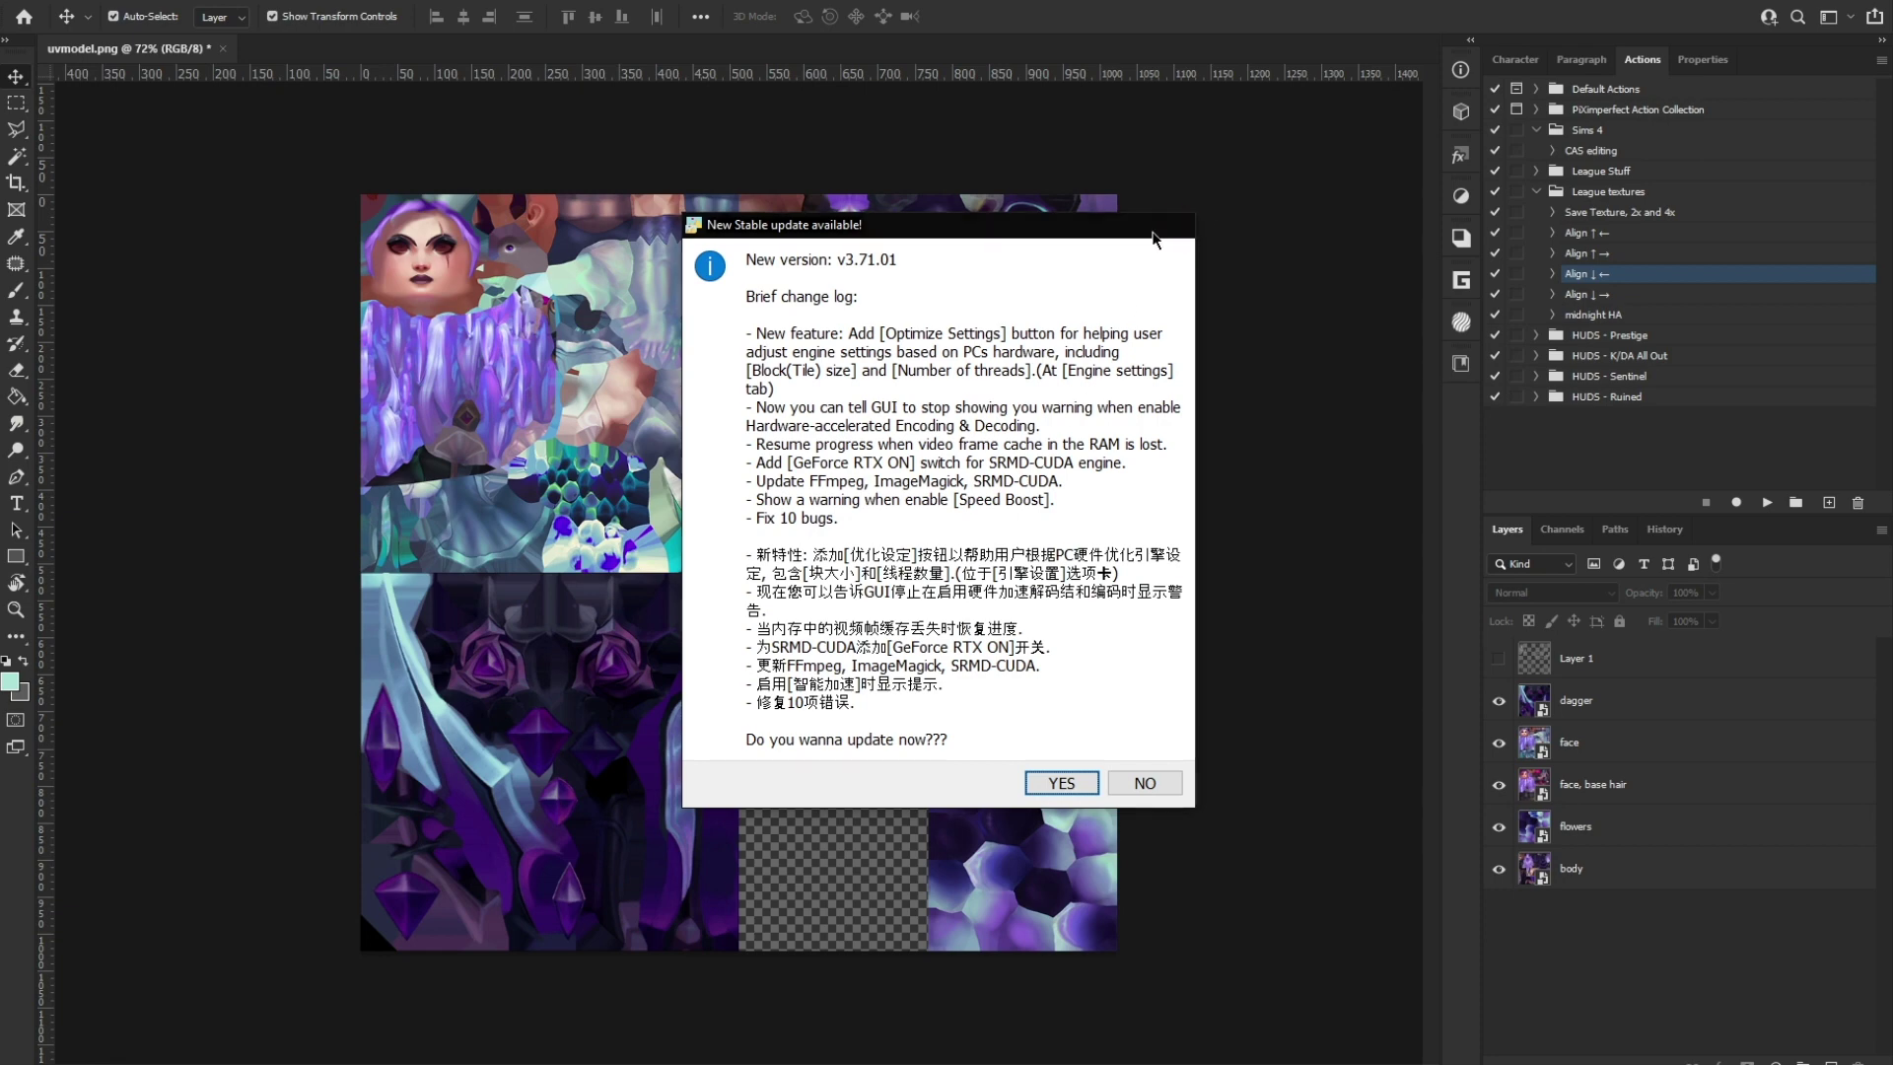
{"action": "left_click", "coordinate": [1168, 228]}
{"action": "left_click_drag", "start_coordinate": [990, 157], "coordinate": [899, 167]}
Step: Add texture.png to the Waifu2x home file list and start processing it with image scale ratio 1 and denoise level 3
{"action": "left_click", "coordinate": [466, 201]}
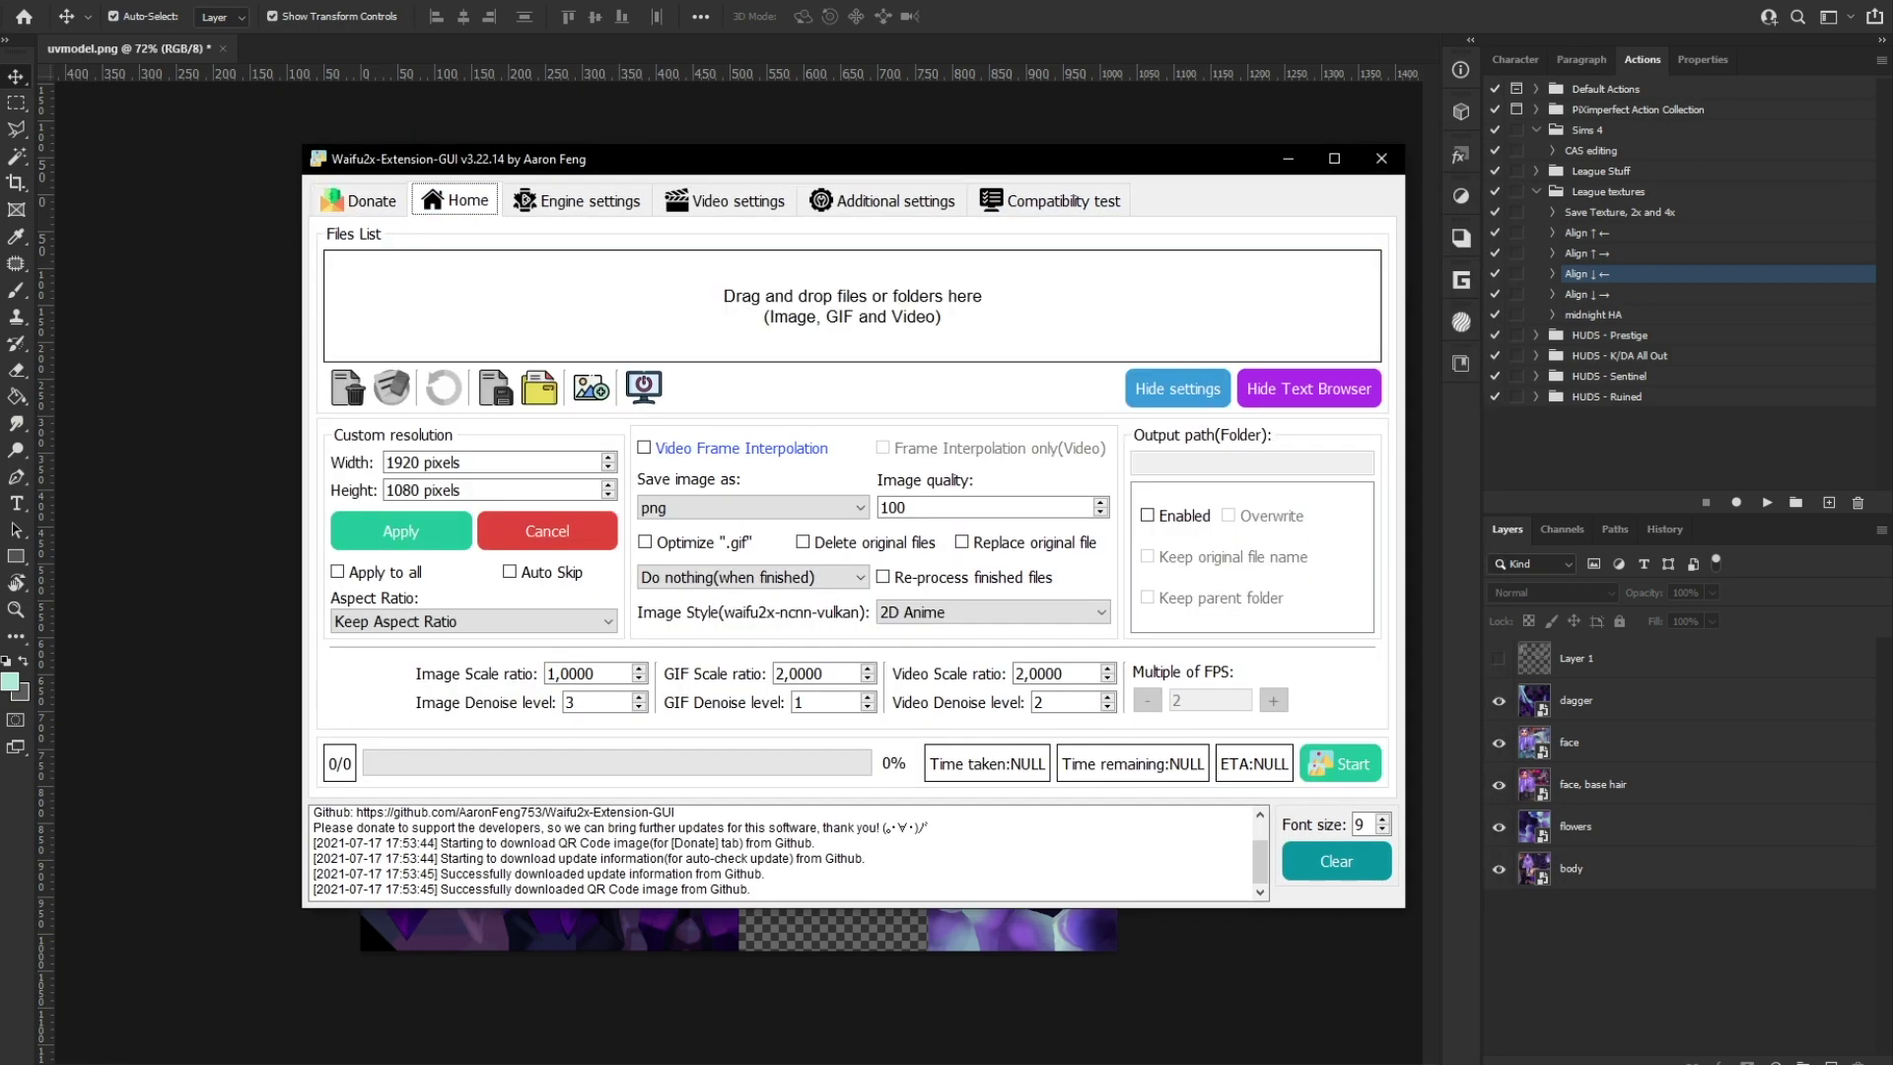
{"action": "left_click_drag", "start_coordinate": [963, 303], "coordinate": [966, 306]}
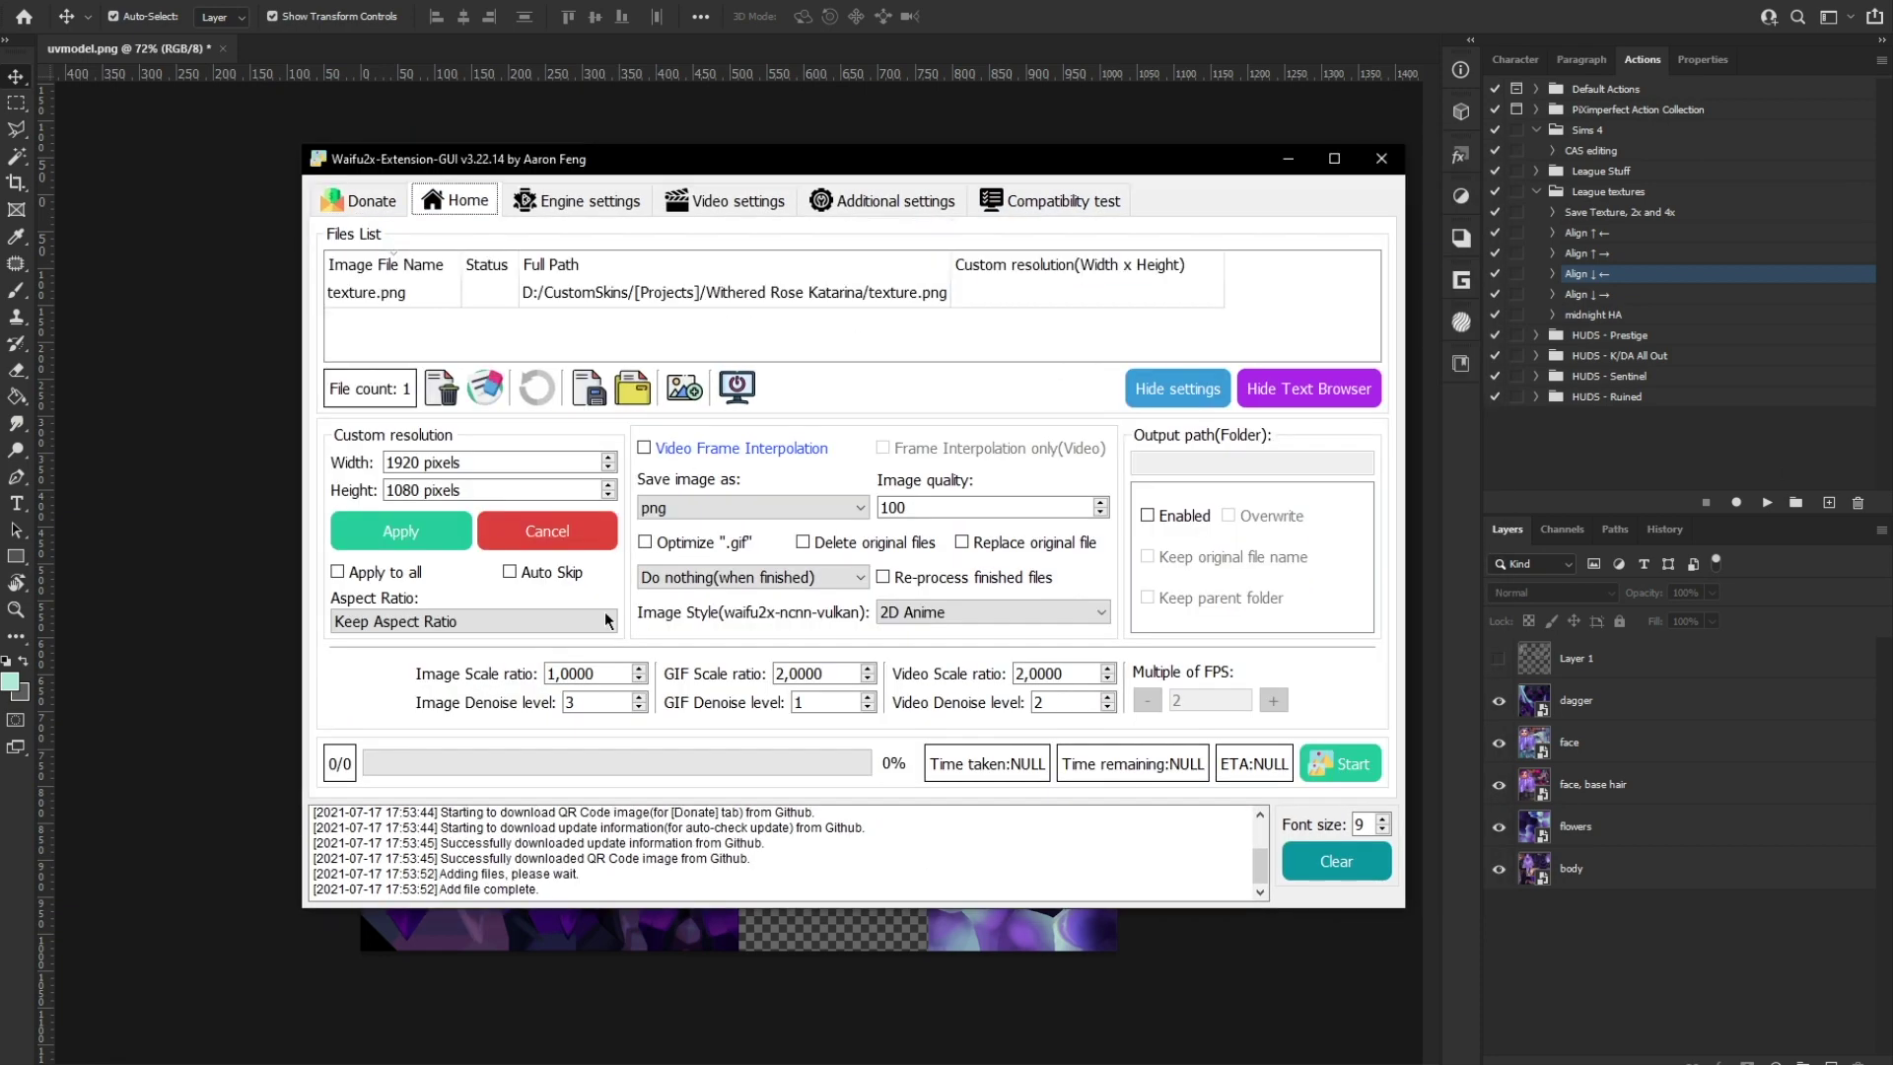
{"action": "left_click", "coordinate": [1348, 773]}
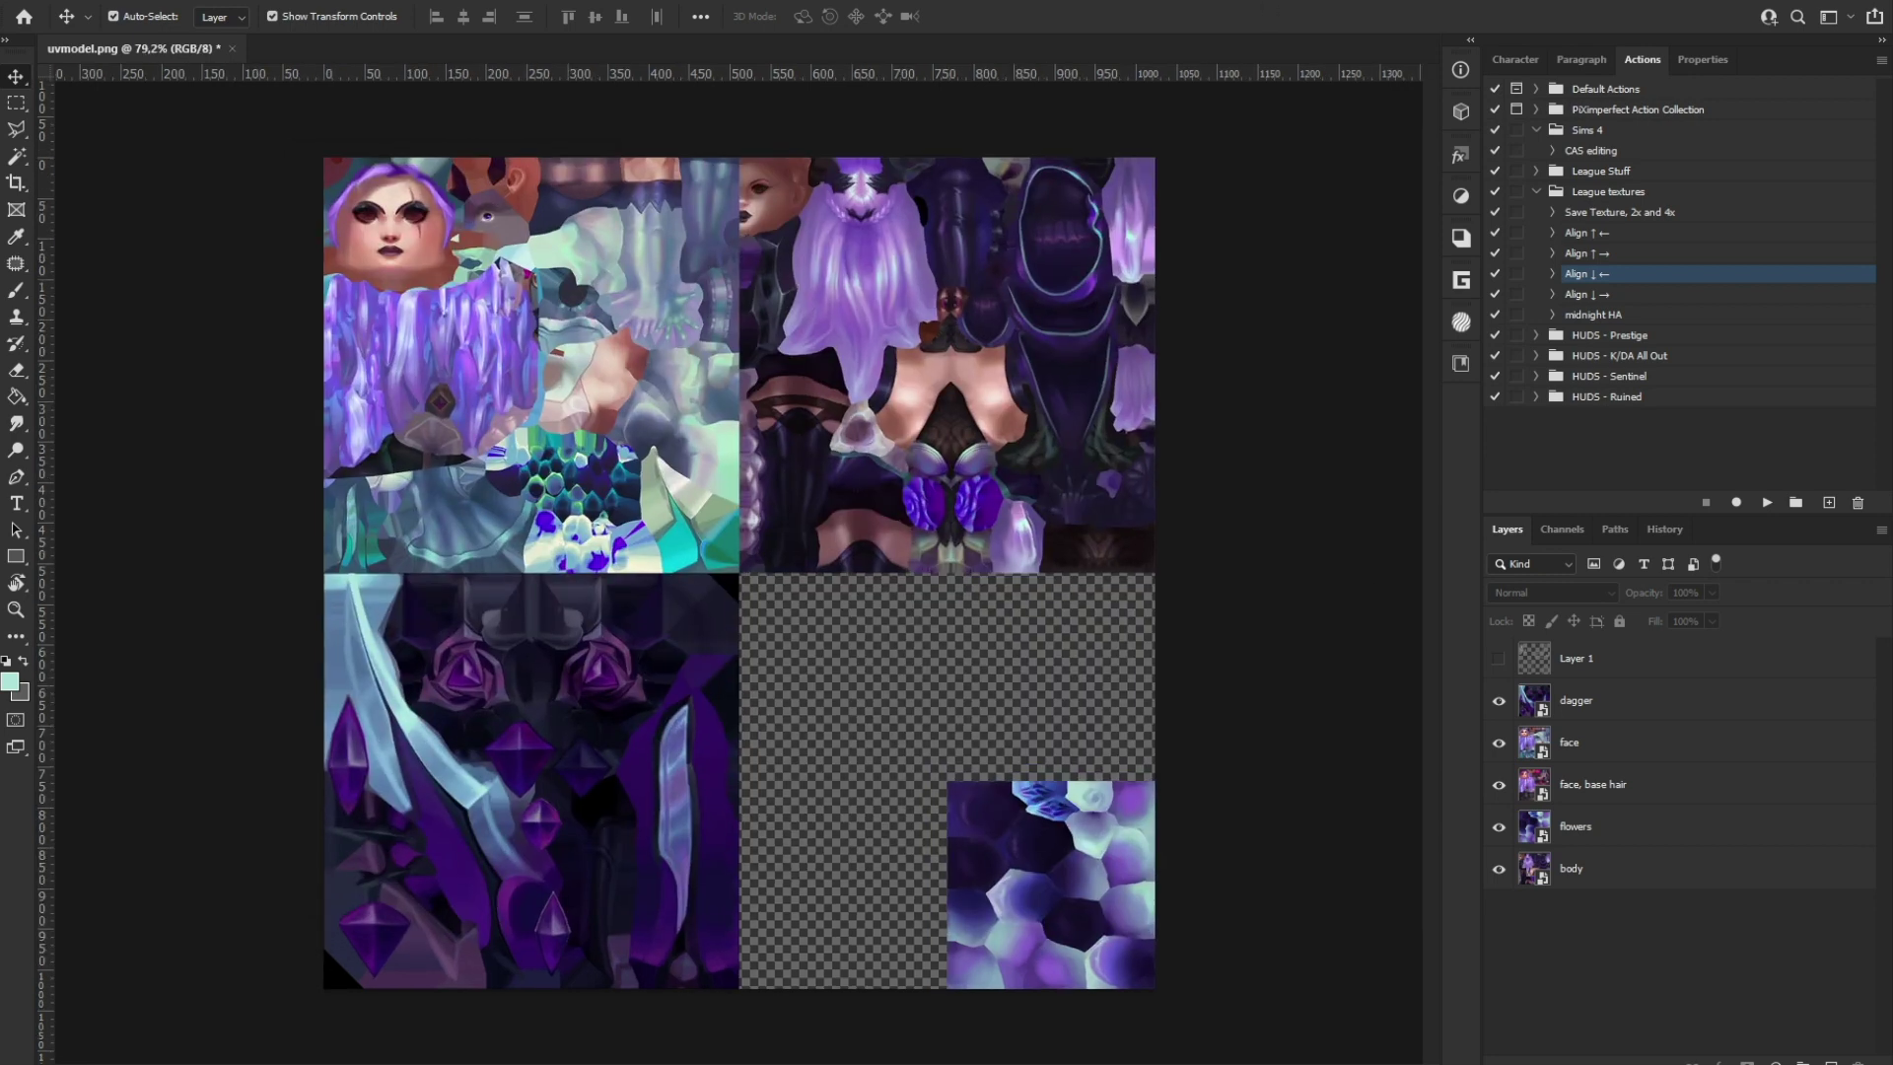
Step: Place the denoised texture_waifu2x_1x_3n_png image in Photoshop's uvmodel document and scale it to fill the whole canvas
{"action": "left_click_drag", "start_coordinate": [789, 570], "coordinate": [789, 555]}
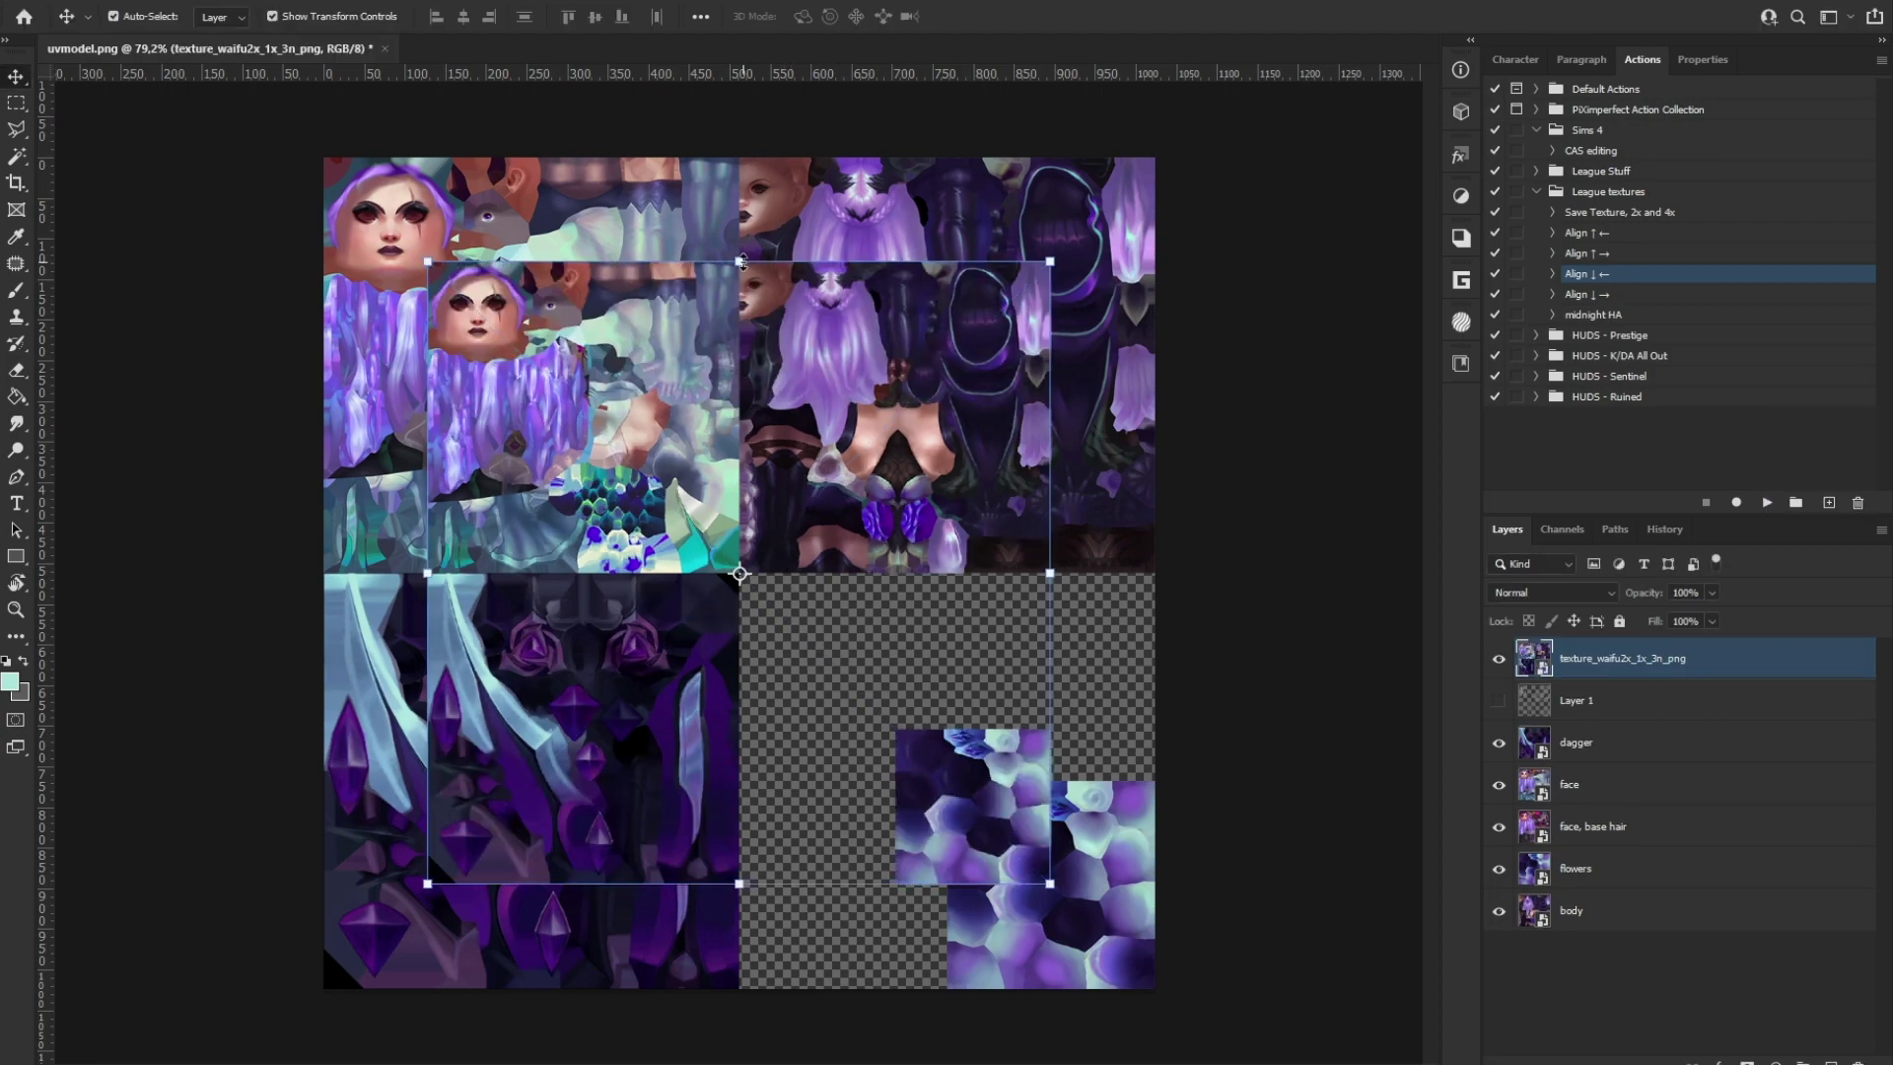
{"action": "left_click_drag", "start_coordinate": [741, 261], "coordinate": [740, 158]}
{"action": "left_click_drag", "start_coordinate": [740, 883], "coordinate": [741, 987]}
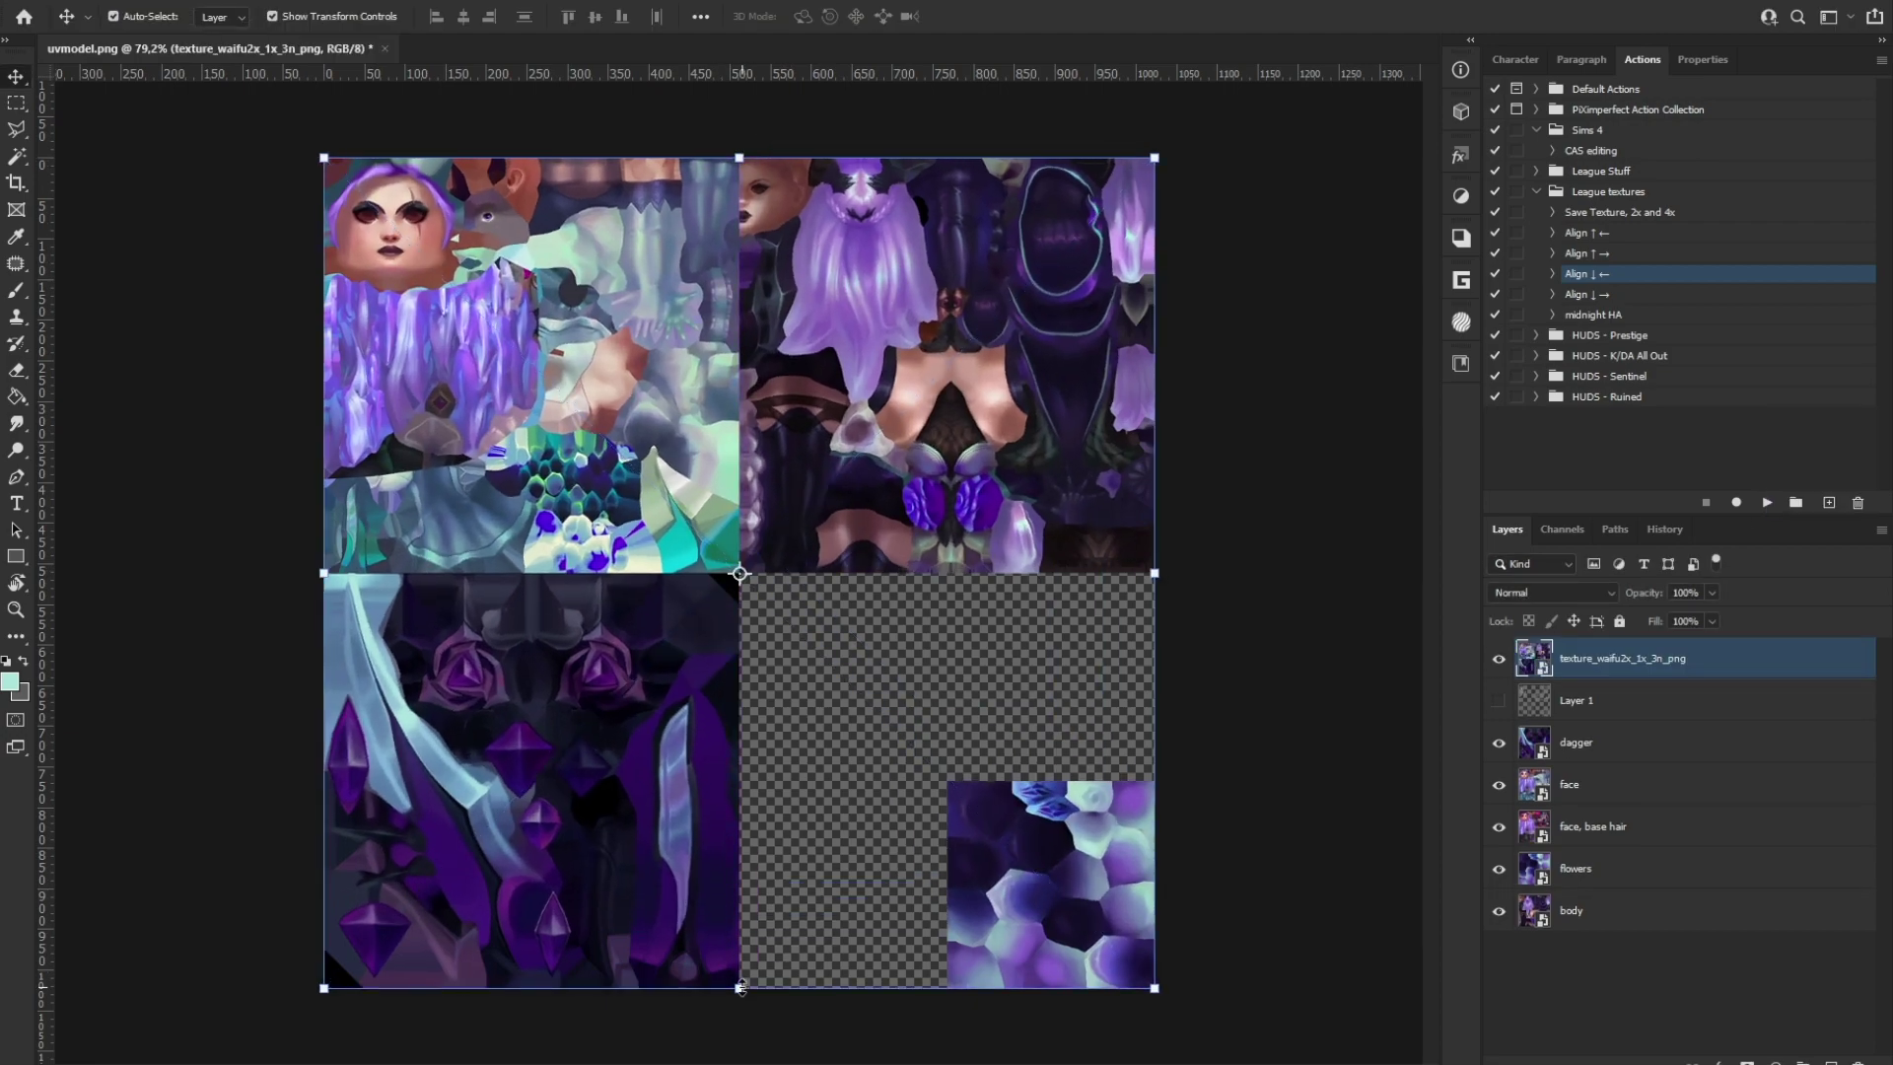
{"action": "scroll", "coordinate": [943, 572], "scroll_direction": "up", "scroll_amount": 10, "text": "alt"}
{"action": "scroll", "coordinate": [986, 572], "scroll_direction": "up", "scroll_amount": 5}
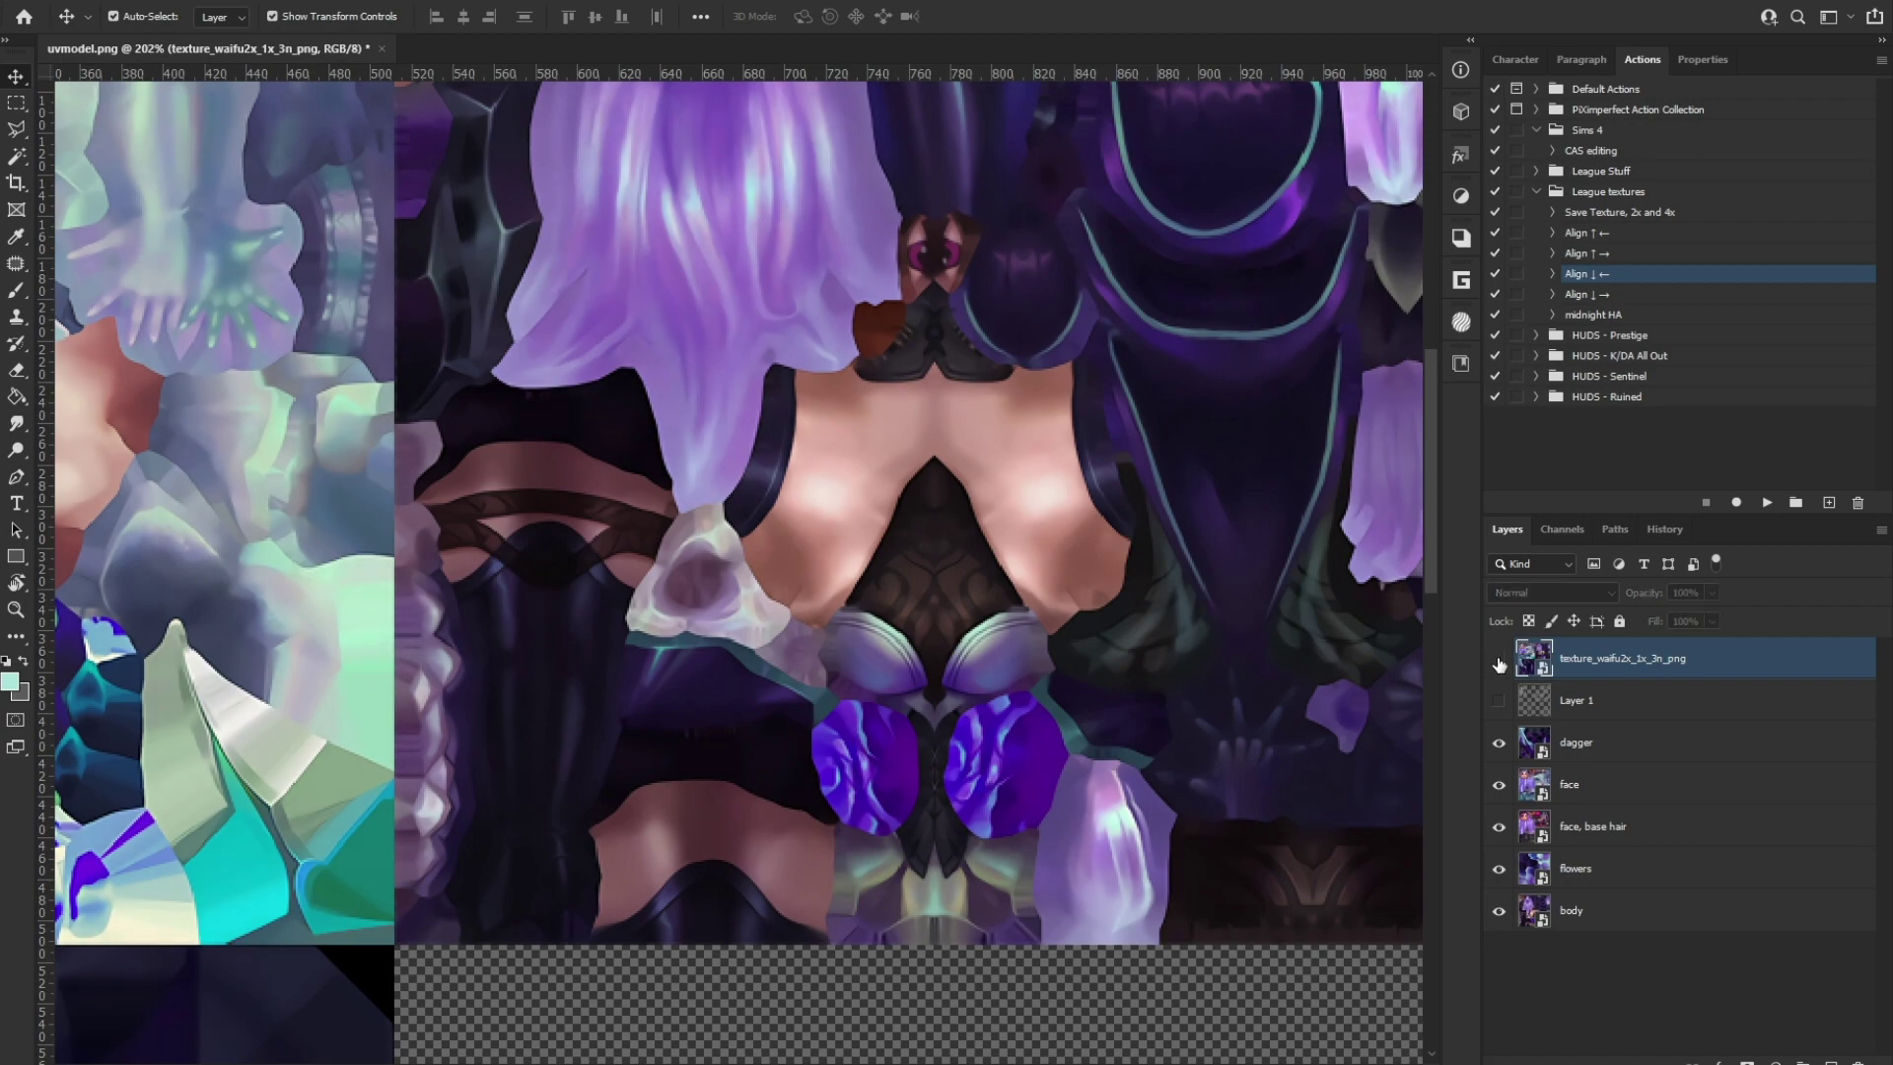
{"action": "left_click", "coordinate": [1112, 998]}
{"action": "scroll", "coordinate": [944, 749], "scroll_direction": "down", "scroll_amount": 13, "text": "alt"}
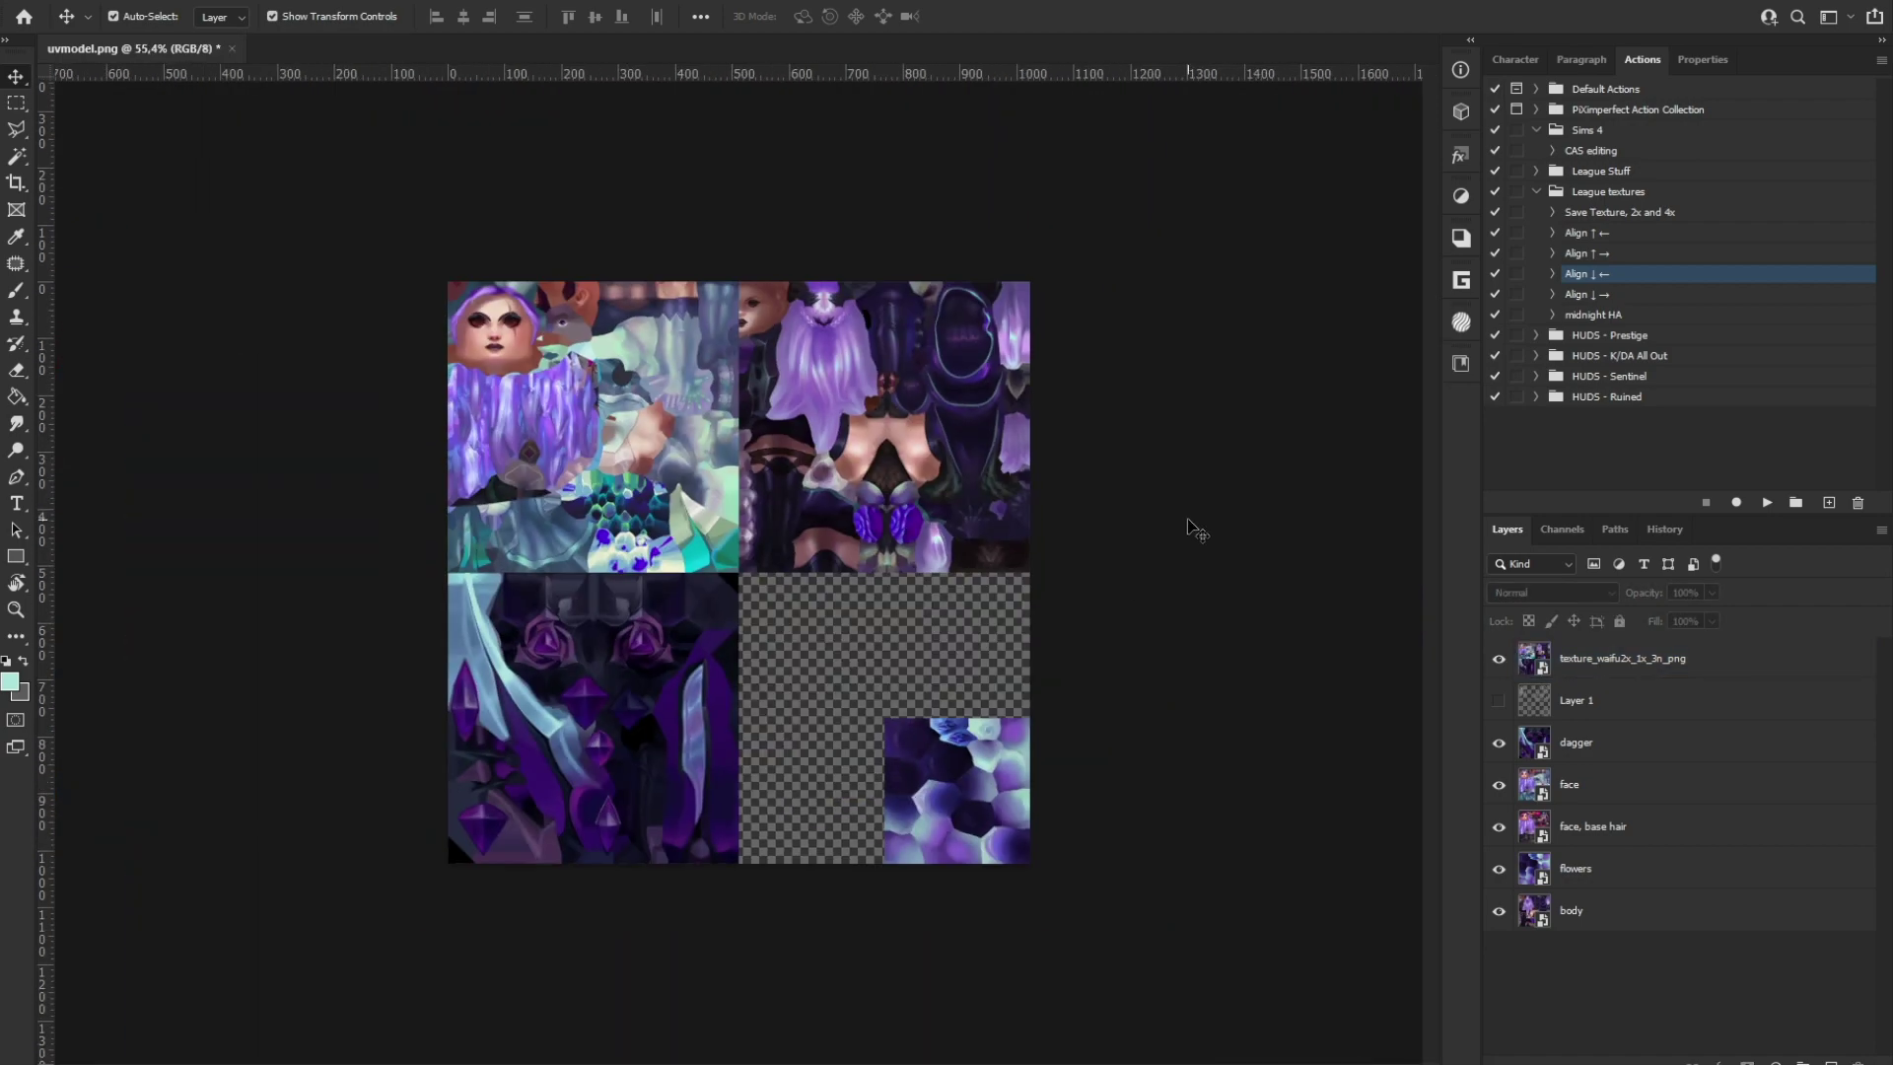
Step: Start saving the document under a new name and go to Katarina's Skins > Base folder inside Katarina.wad.client
{"action": "scroll", "coordinate": [1194, 526], "scroll_direction": "up", "scroll_amount": 1, "text": "alt"}
{"action": "left_click", "coordinate": [40, 1]}
{"action": "left_click", "coordinate": [111, 240]}
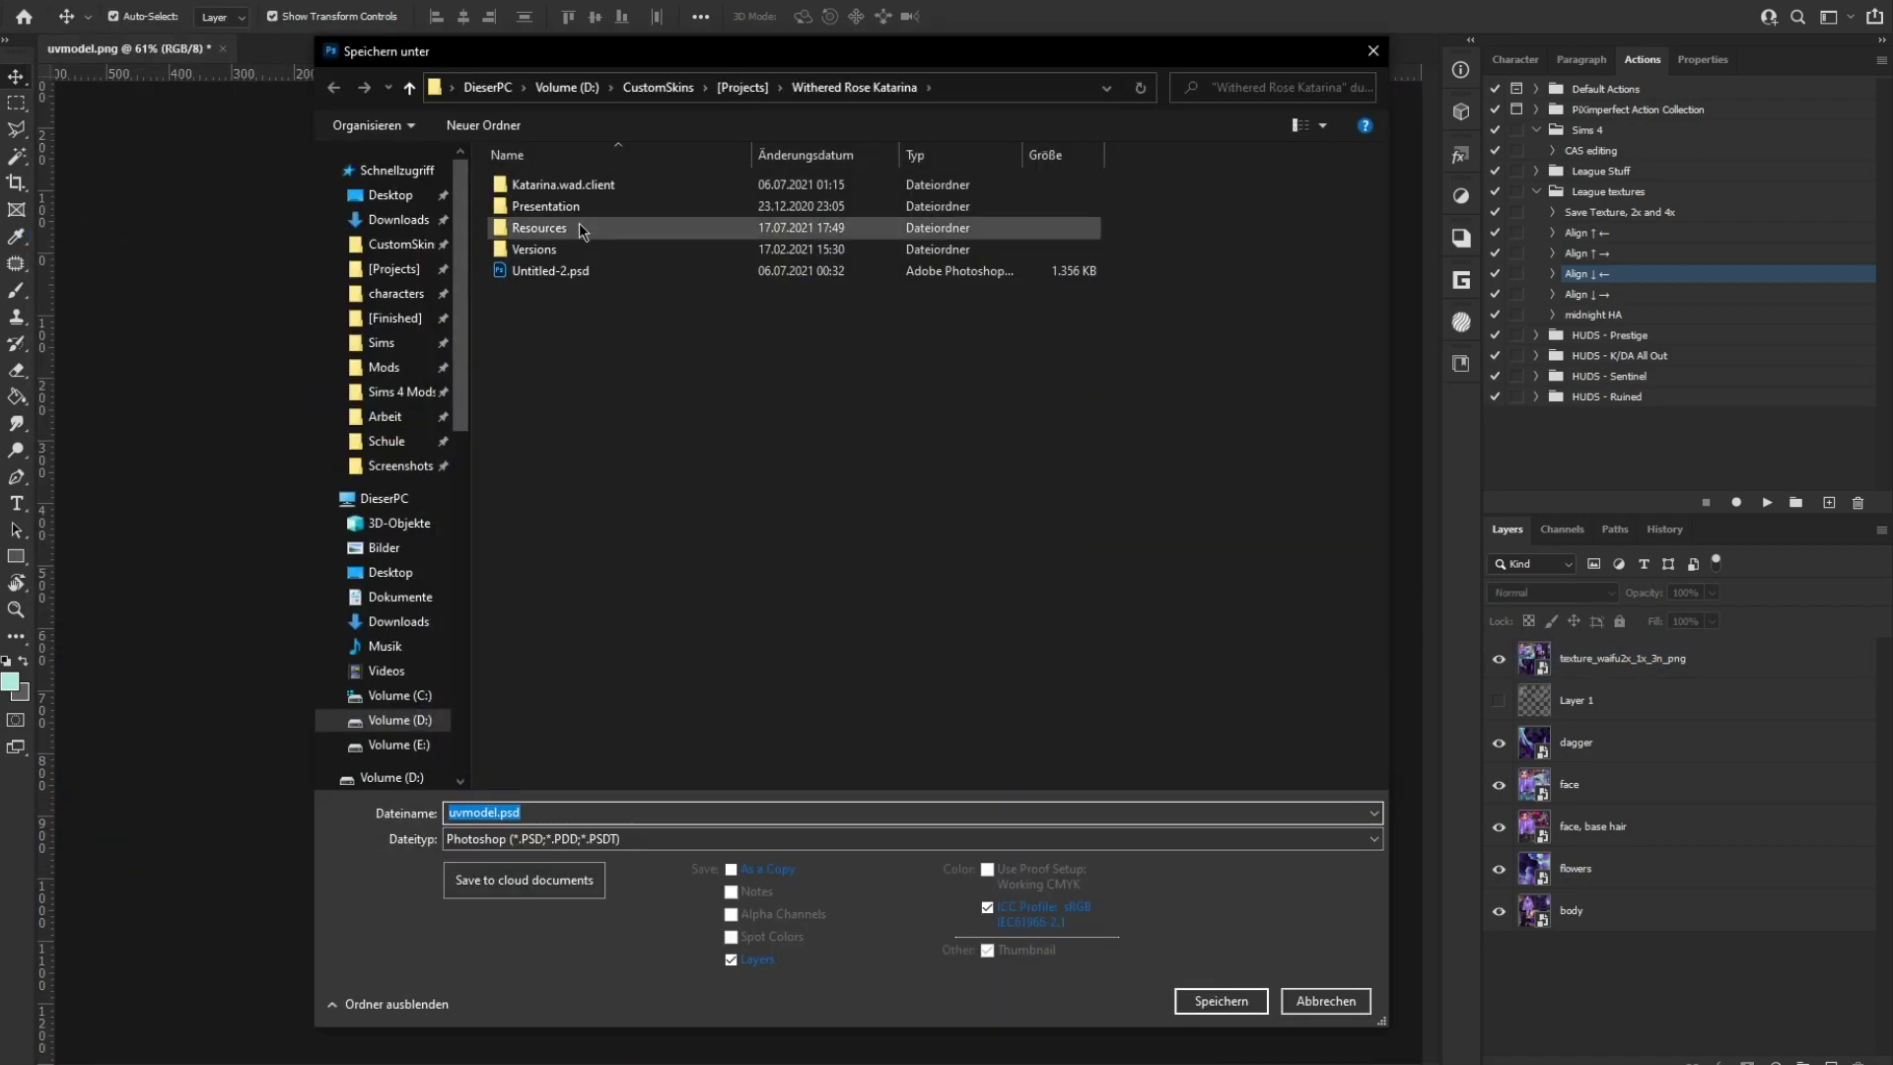
{"action": "double_click", "coordinate": [572, 191]}
{"action": "double_click", "coordinate": [530, 190]}
{"action": "double_click", "coordinate": [530, 190]}
{"action": "double_click", "coordinate": [530, 189]}
{"action": "double_click", "coordinate": [531, 190]}
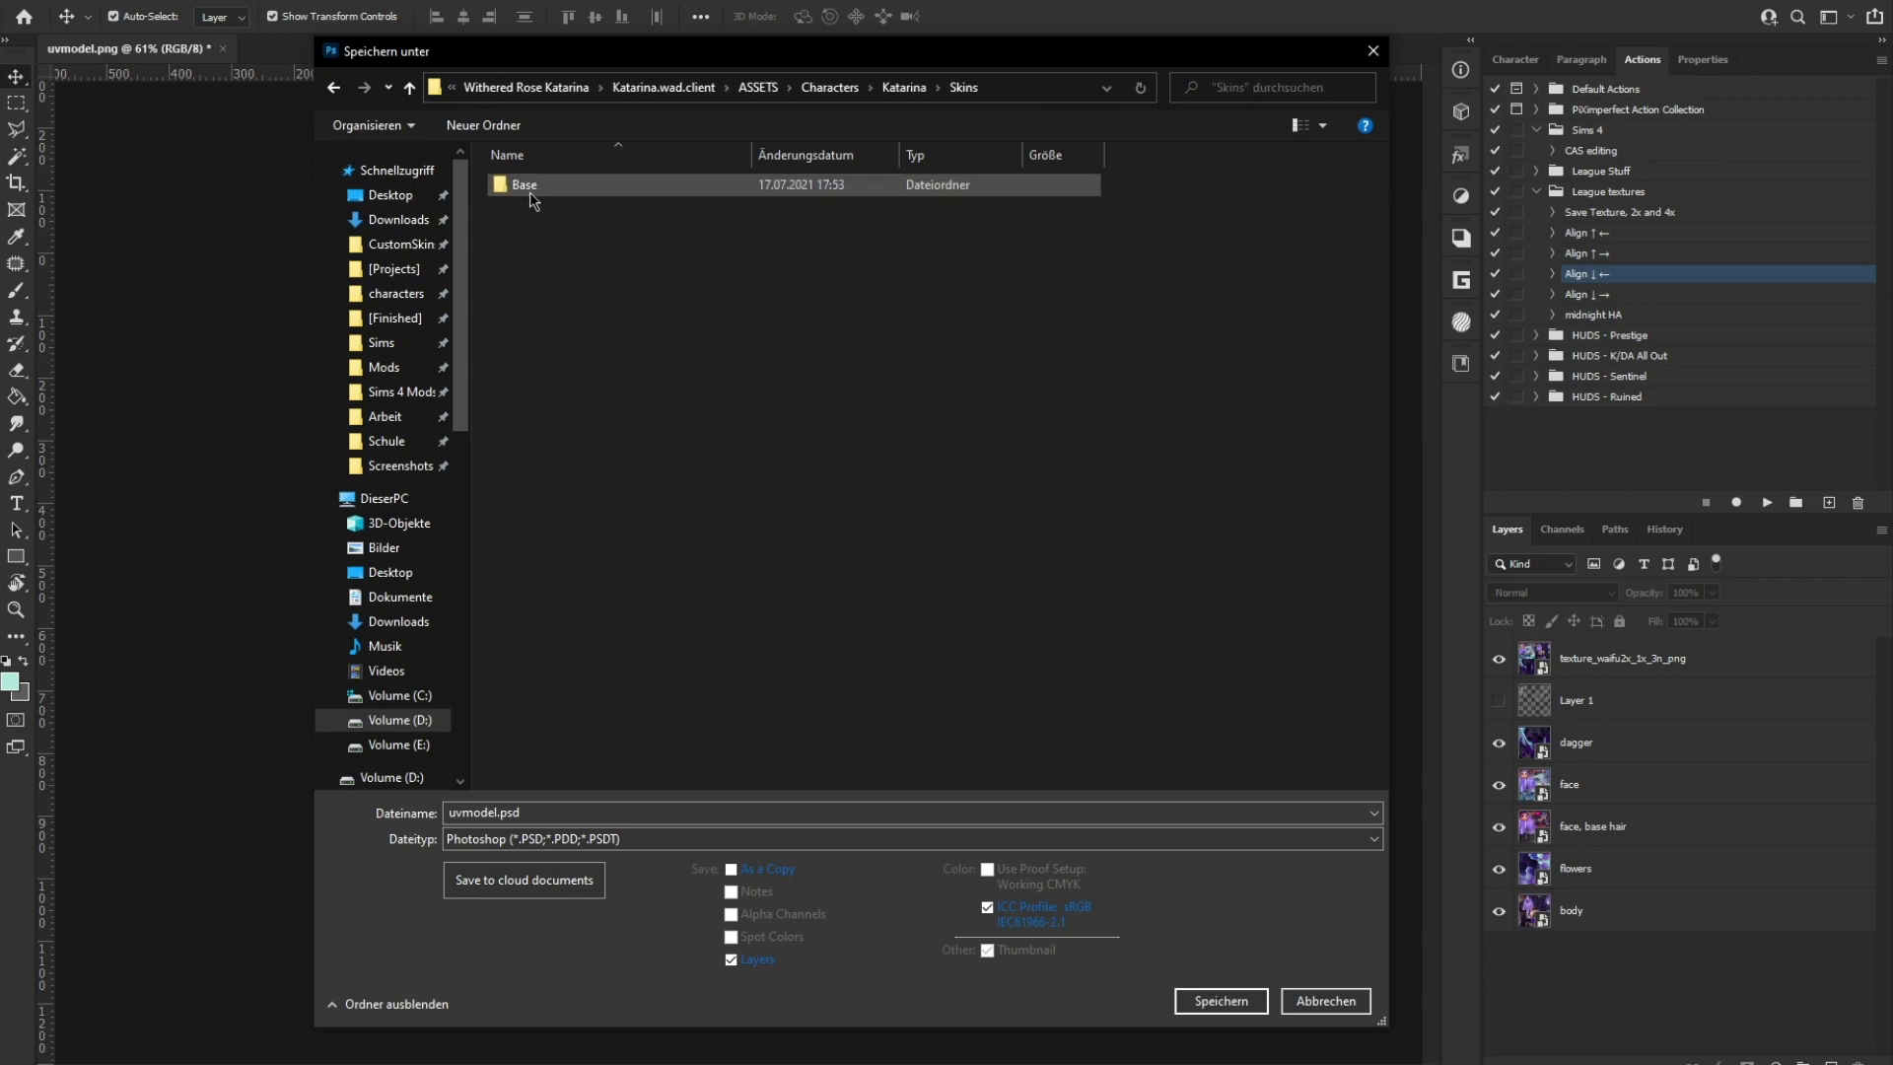
{"action": "double_click", "coordinate": [530, 190]}
Step: Save the texture in DDS format, replacing katarina_base_2012_tx_cm.dds
{"action": "left_click", "coordinate": [732, 838]}
{"action": "left_click", "coordinate": [739, 523]}
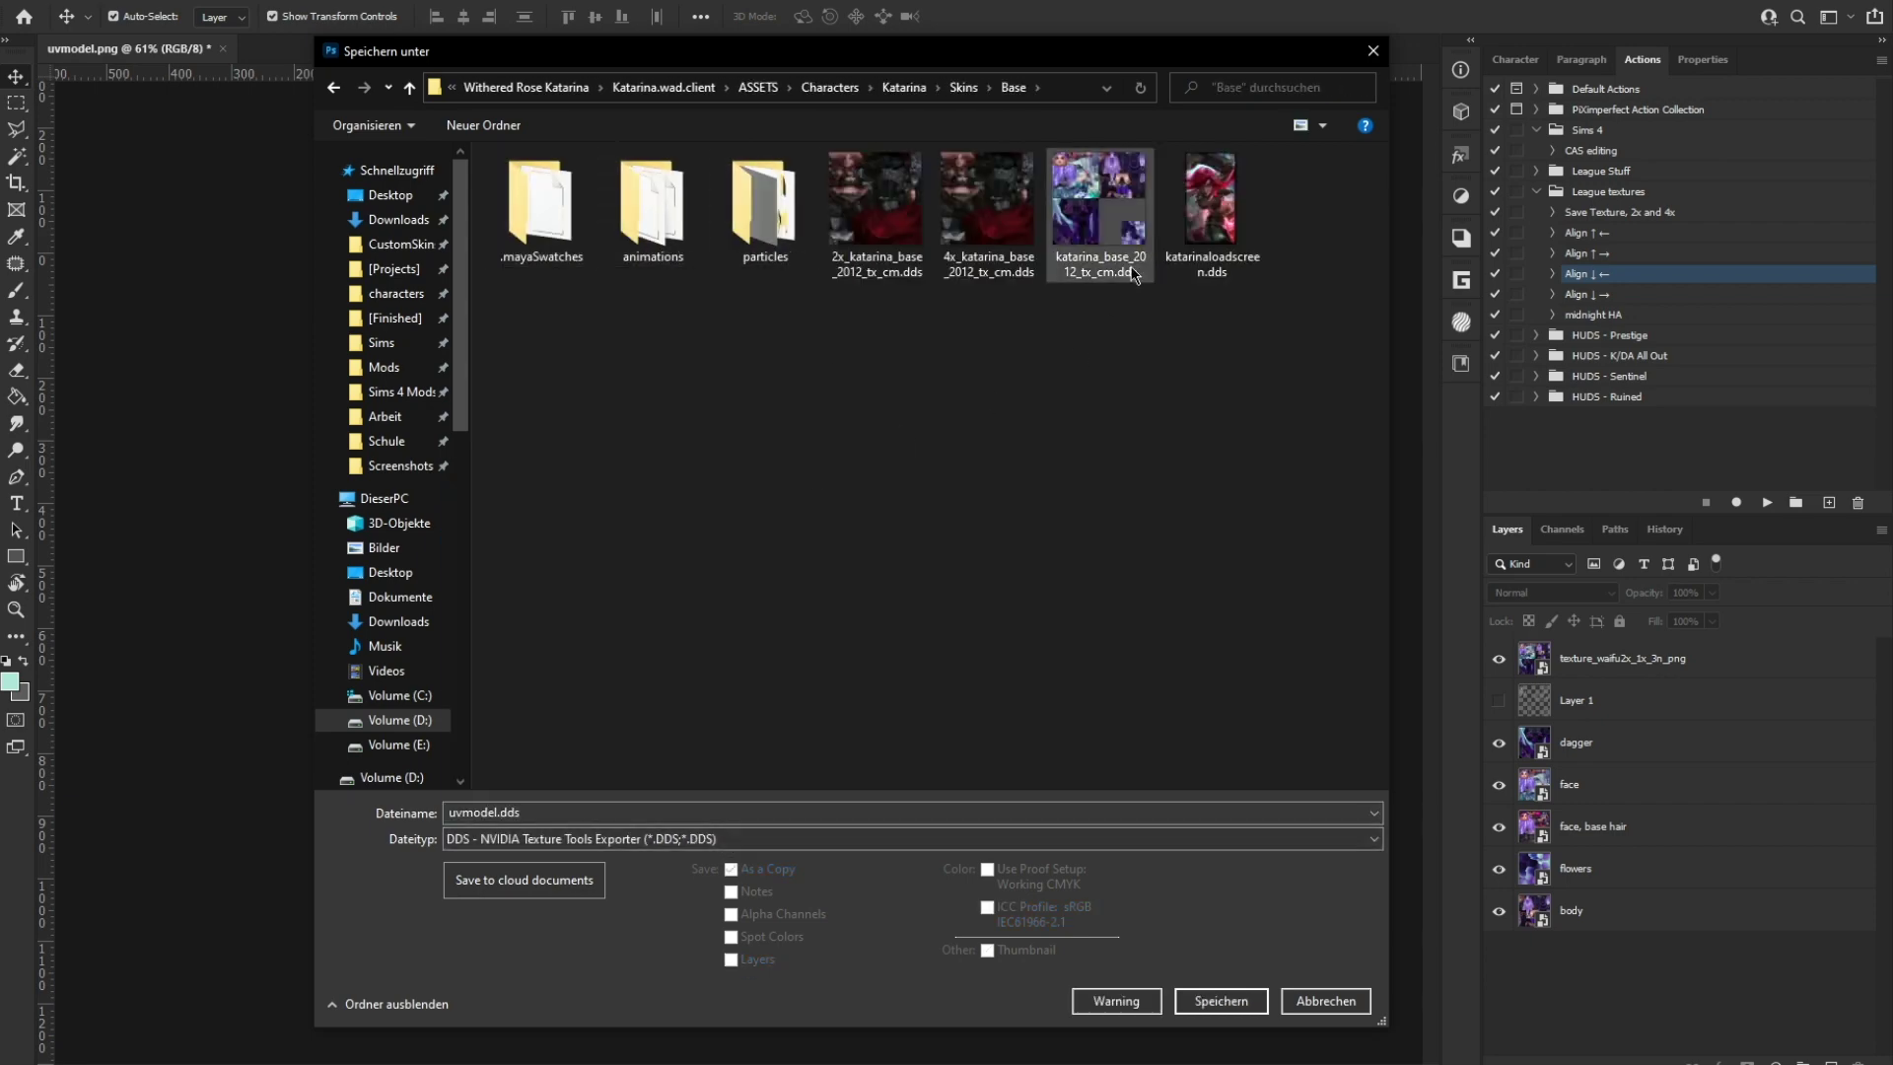
{"action": "double_click", "coordinate": [1094, 202]}
{"action": "left_click", "coordinate": [986, 540]}
{"action": "left_click", "coordinate": [1504, 938]}
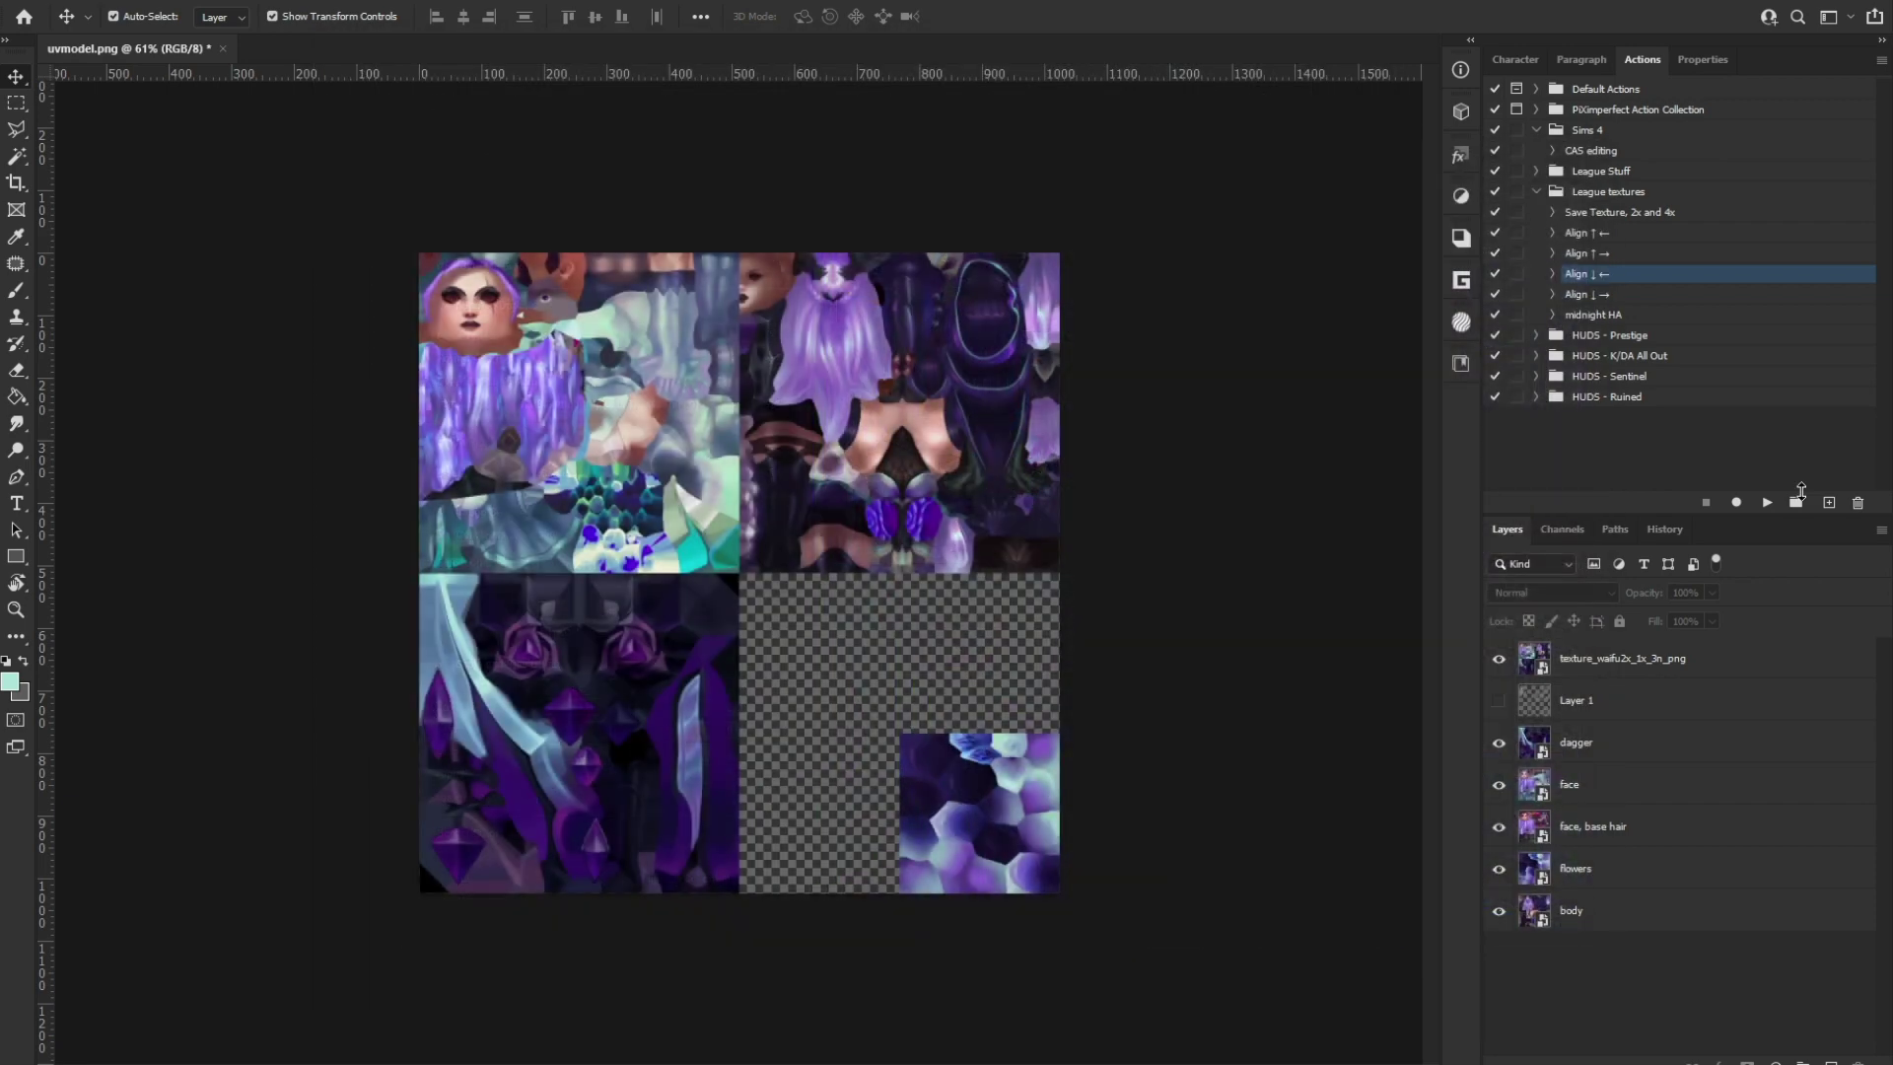
Step: Switch to Maya and open the Viewport 2.0 renderer settings
{"action": "key", "text": "alt+Tab"}
{"action": "left_click", "coordinate": [284, 139]}
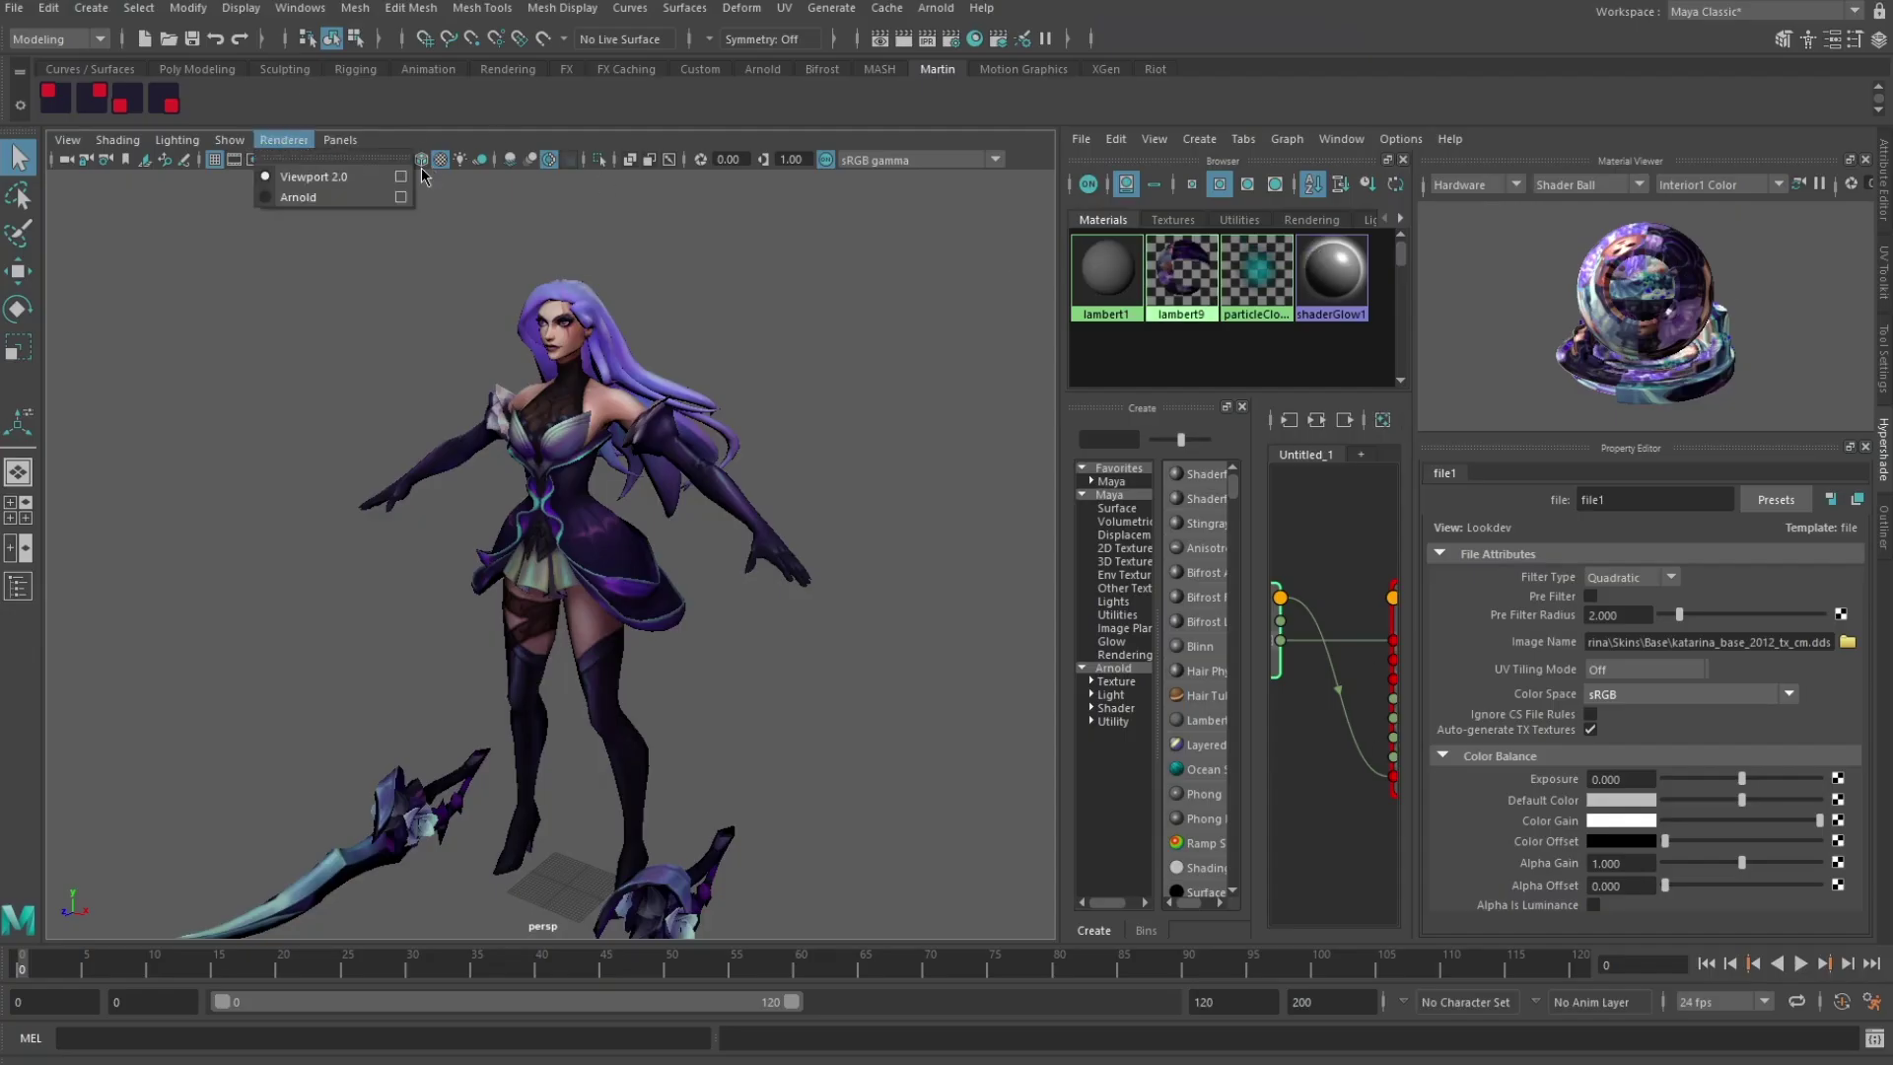
{"action": "left_click", "coordinate": [426, 178]}
{"action": "scroll", "coordinate": [493, 444], "scroll_direction": "up", "scroll_amount": 5}
Step: Set the viewport to flat lighting, inspect the character's updated texture and close the renderer settings
{"action": "left_click", "coordinate": [177, 139]}
{"action": "left_click", "coordinate": [229, 242]}
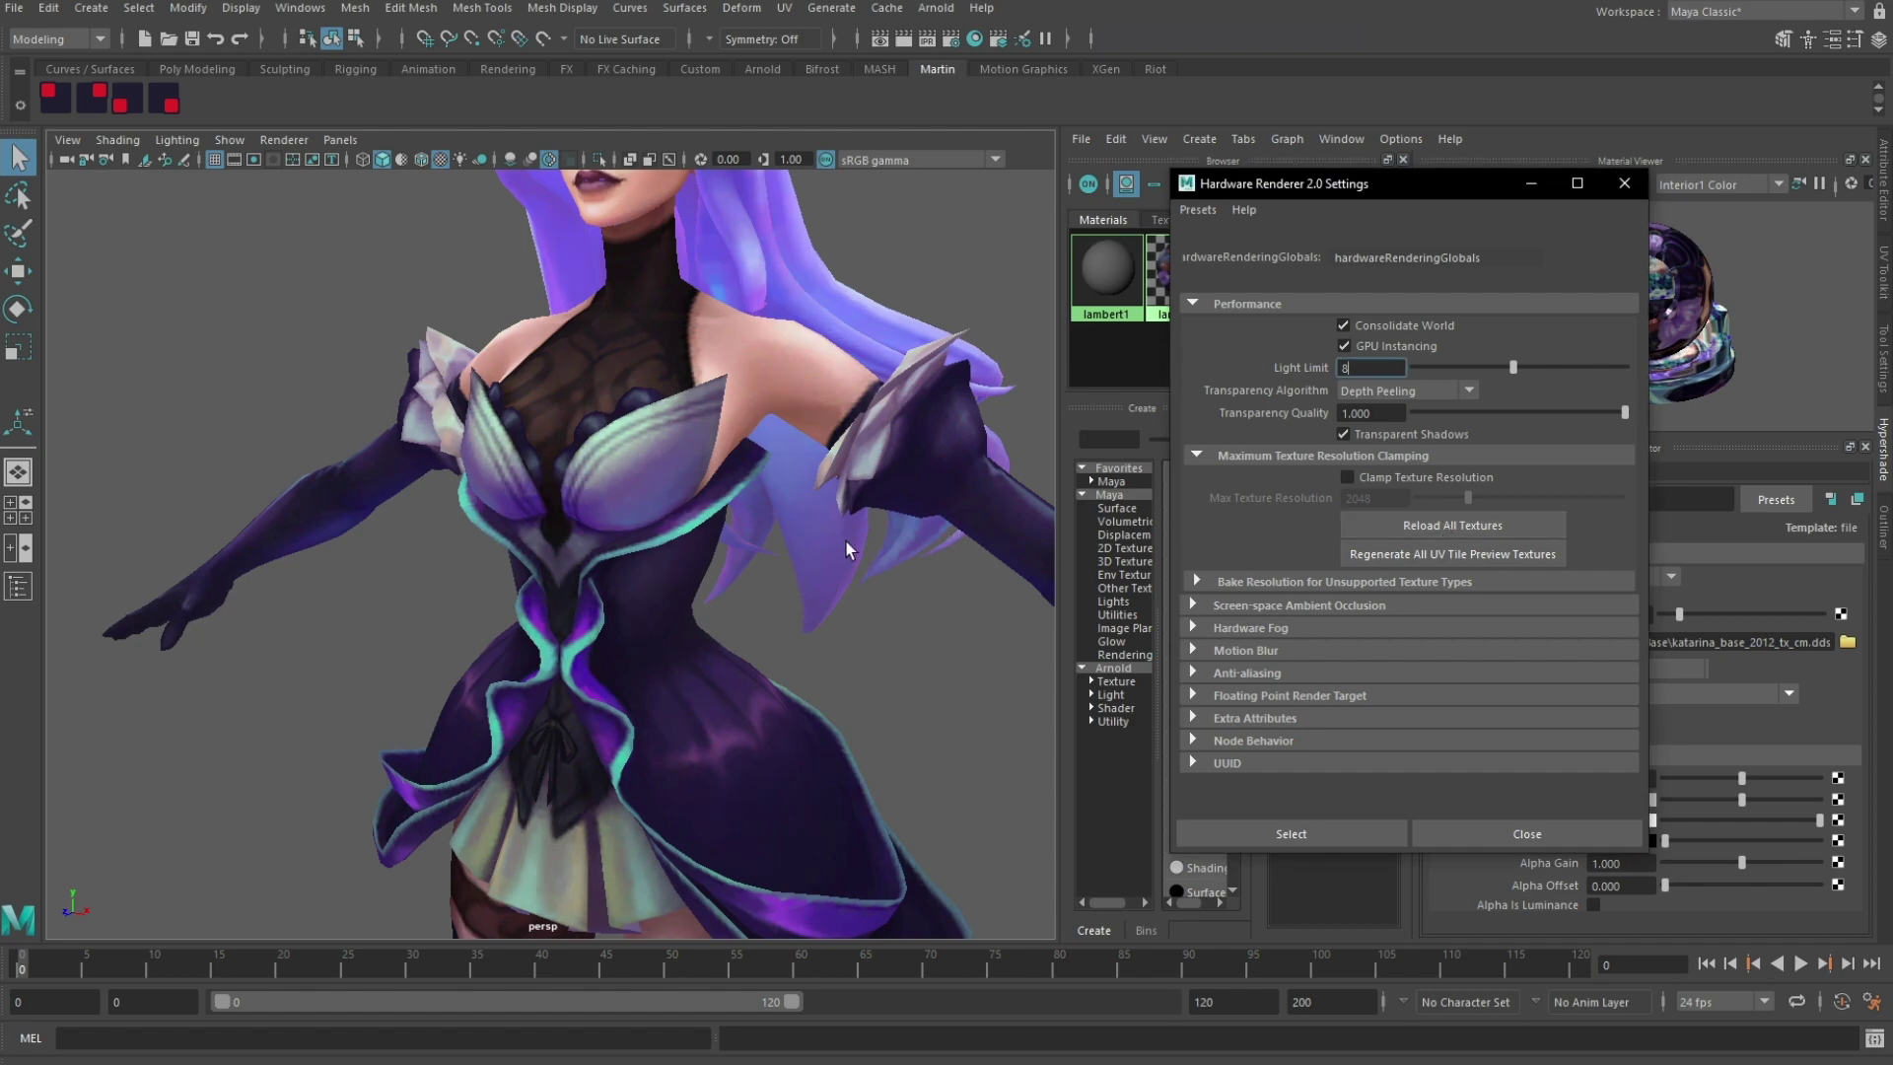
{"action": "middle_click_drag", "start_coordinate": [844, 537], "coordinate": [804, 531], "text": "alt"}
{"action": "left_click_drag", "start_coordinate": [804, 532], "coordinate": [752, 537], "text": "alt"}
{"action": "scroll", "coordinate": [753, 536], "scroll_direction": "down", "scroll_amount": 4}
{"action": "left_click", "coordinate": [1624, 183]}
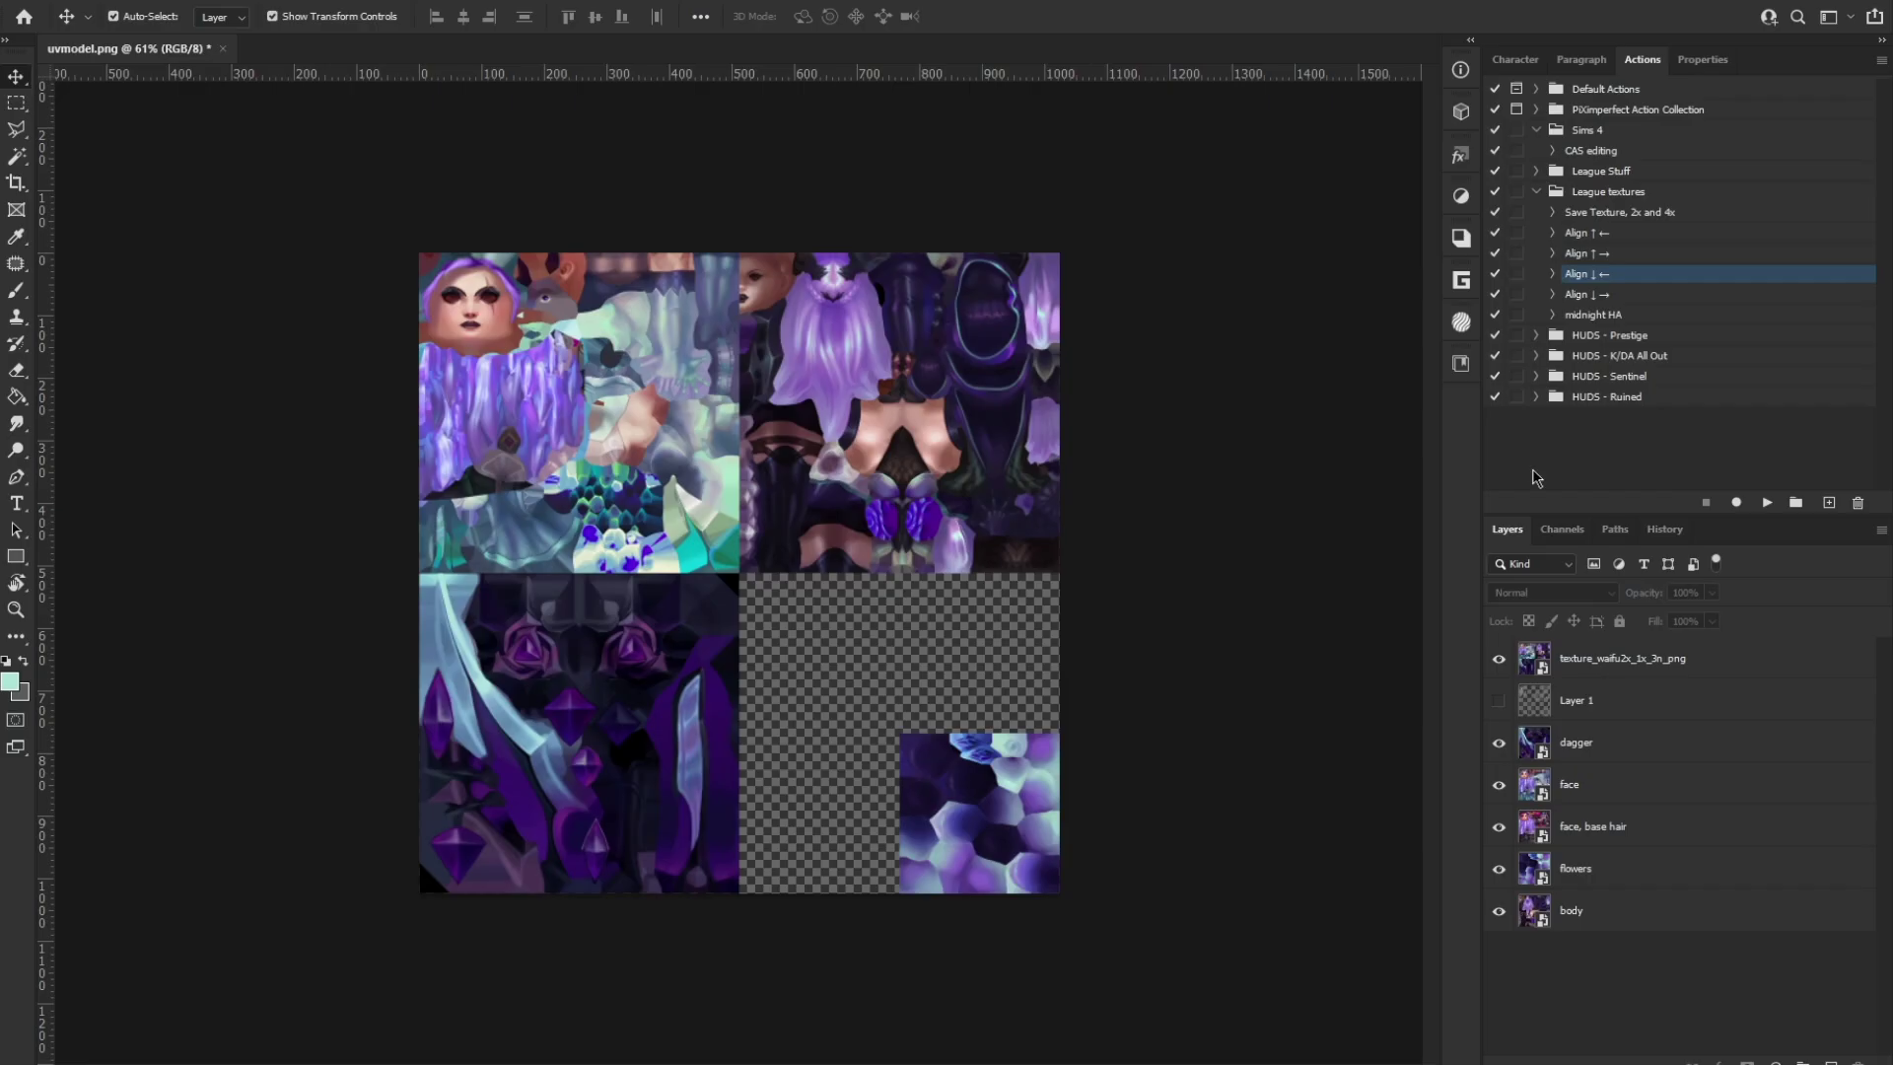
Step: In Photoshop, run the "Save Texture, 2x and 4x" action and save the first copy as DDS over 2x_katarina_base_2012_tx_cm.dds in the Base folder
{"action": "left_click", "coordinate": [1622, 213]}
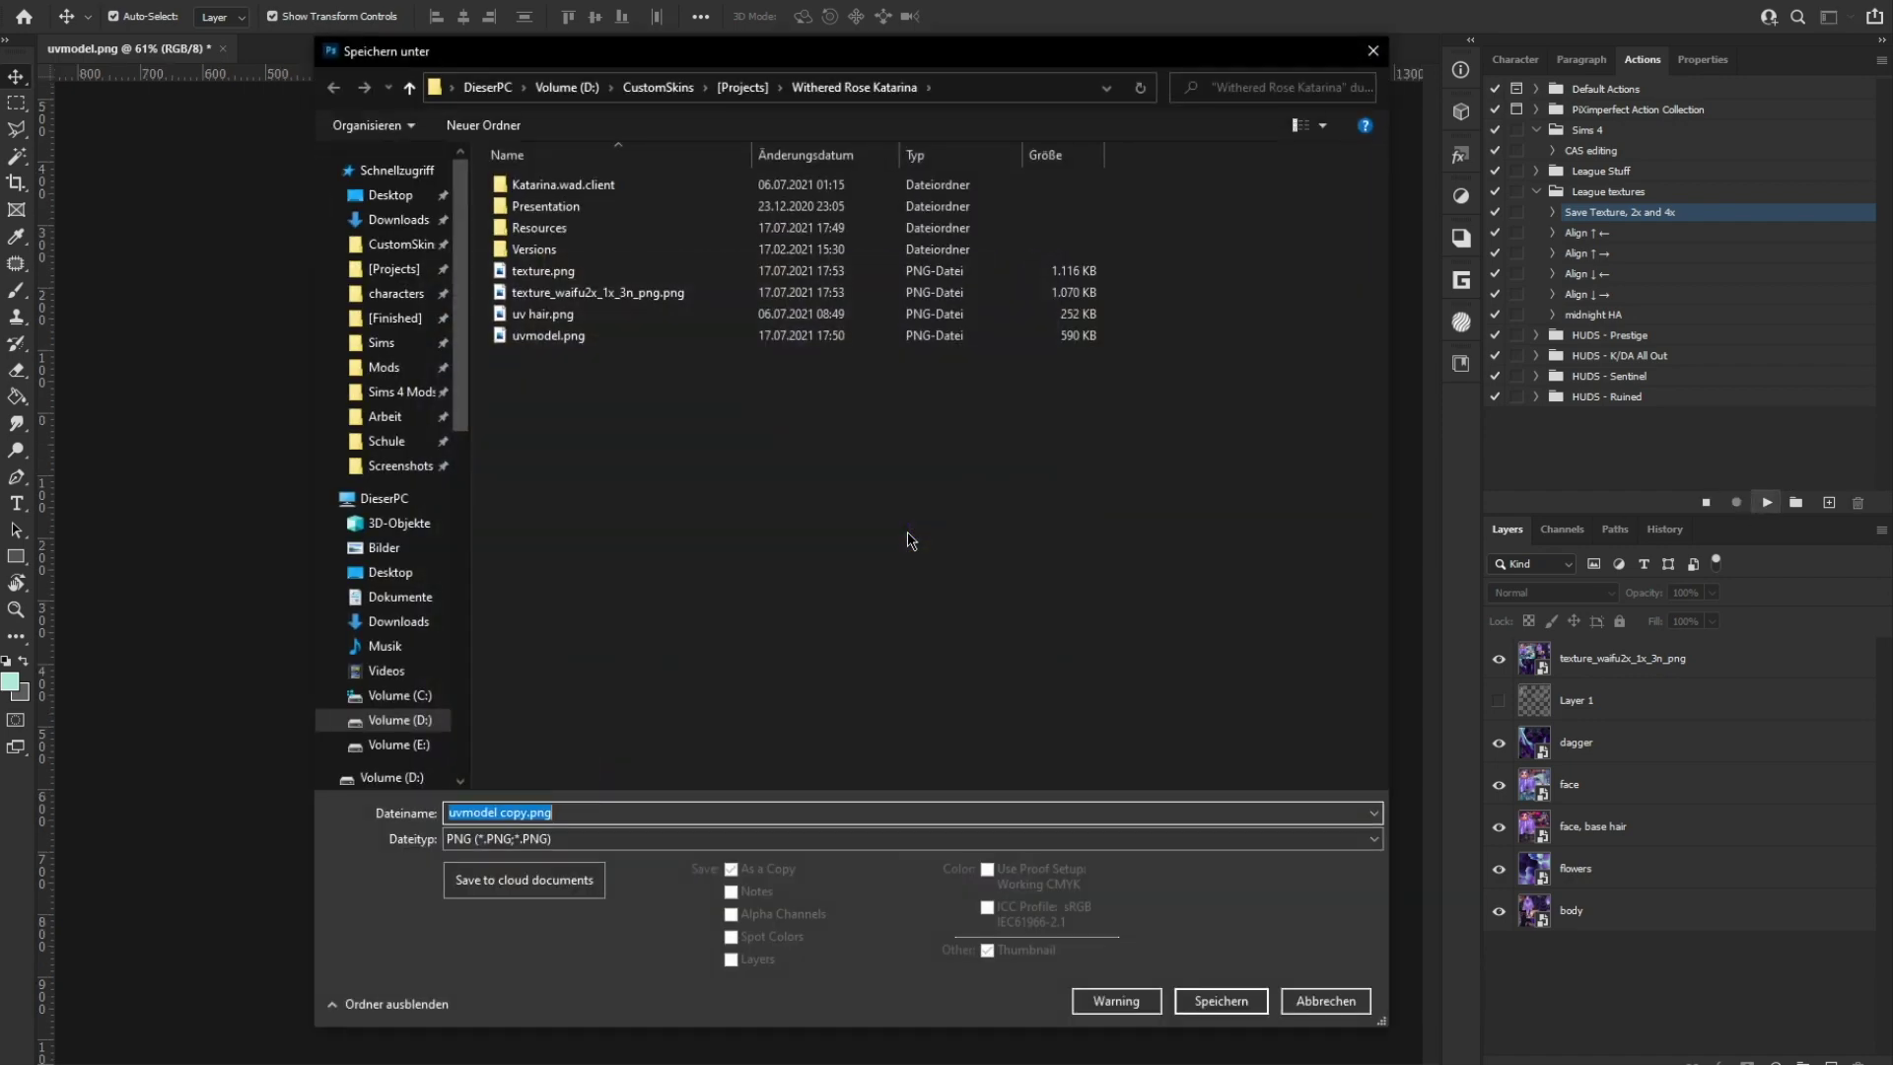
{"action": "double_click", "coordinate": [534, 182]}
{"action": "double_click", "coordinate": [535, 181]}
{"action": "double_click", "coordinate": [534, 180]}
{"action": "double_click", "coordinate": [534, 179]}
{"action": "double_click", "coordinate": [534, 185]}
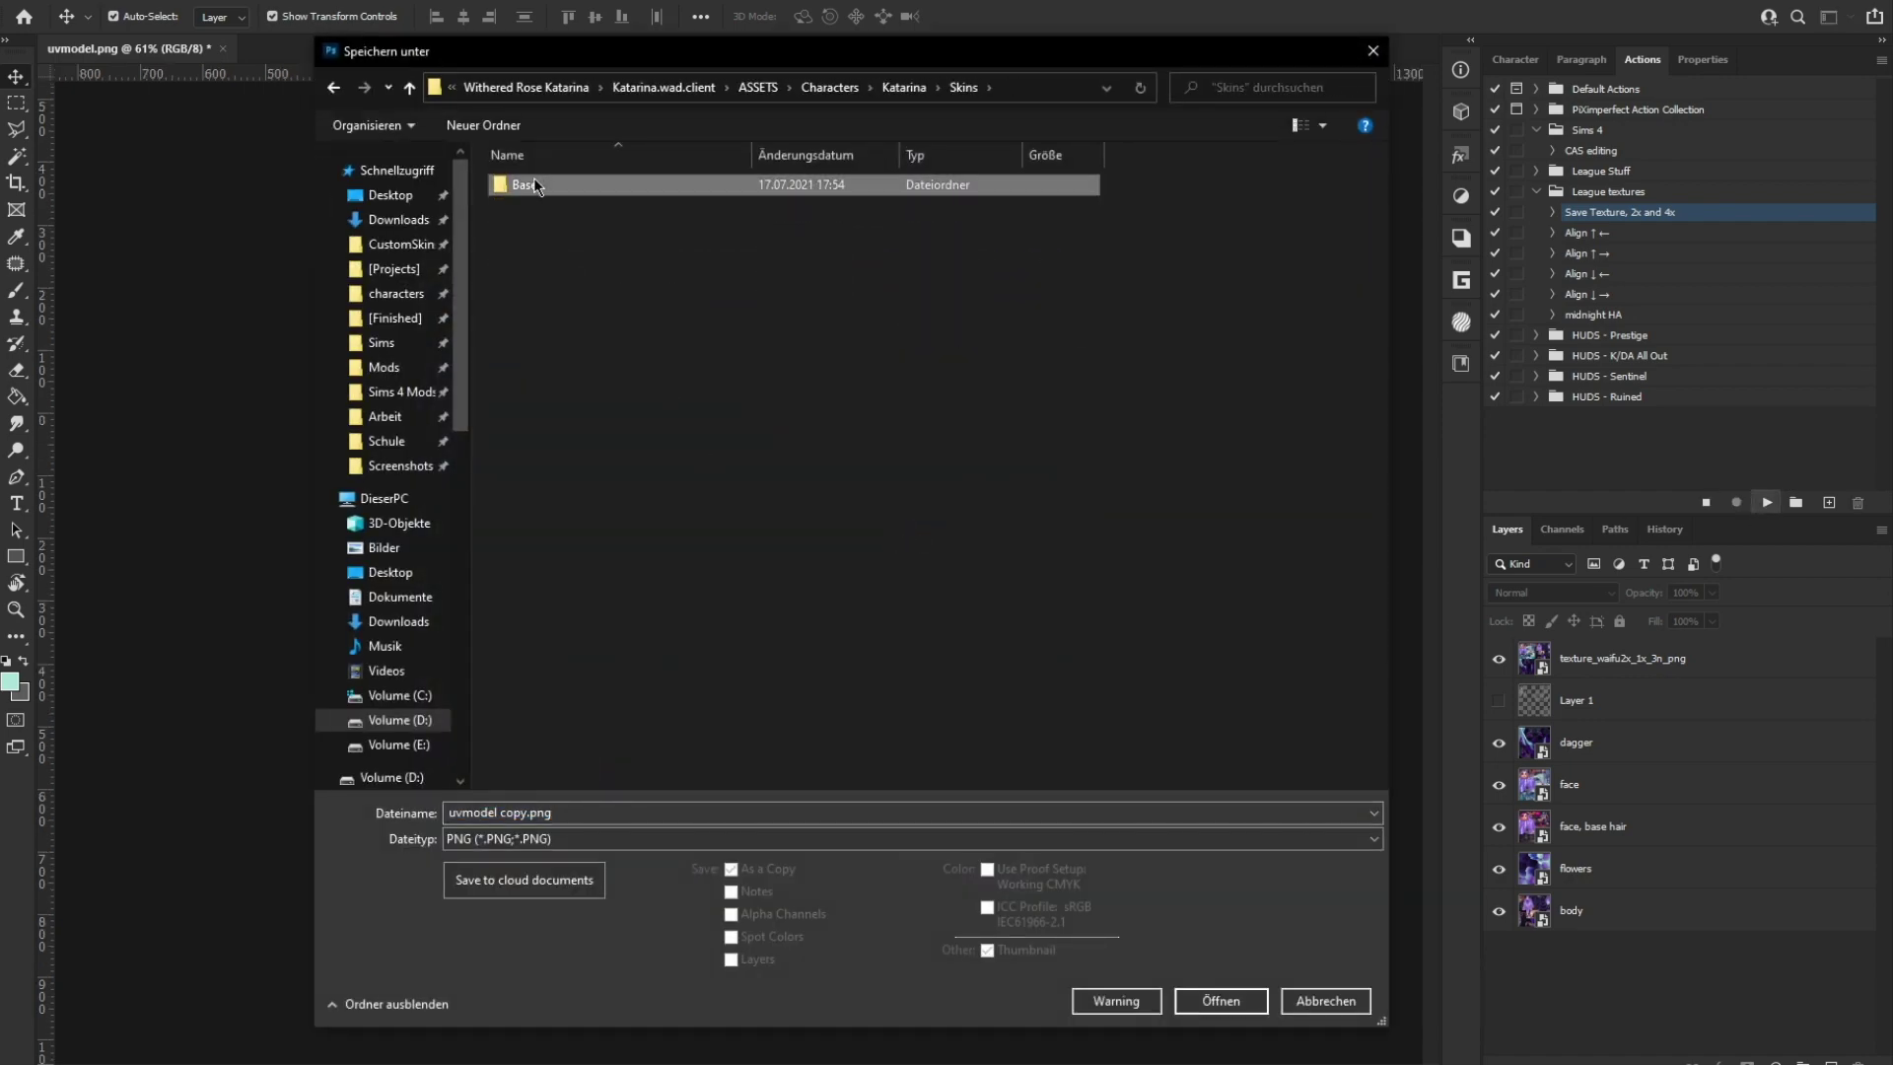
{"action": "double_click", "coordinate": [534, 185]}
{"action": "left_click", "coordinate": [887, 839]}
{"action": "left_click", "coordinate": [690, 541]}
{"action": "double_click", "coordinate": [881, 232]}
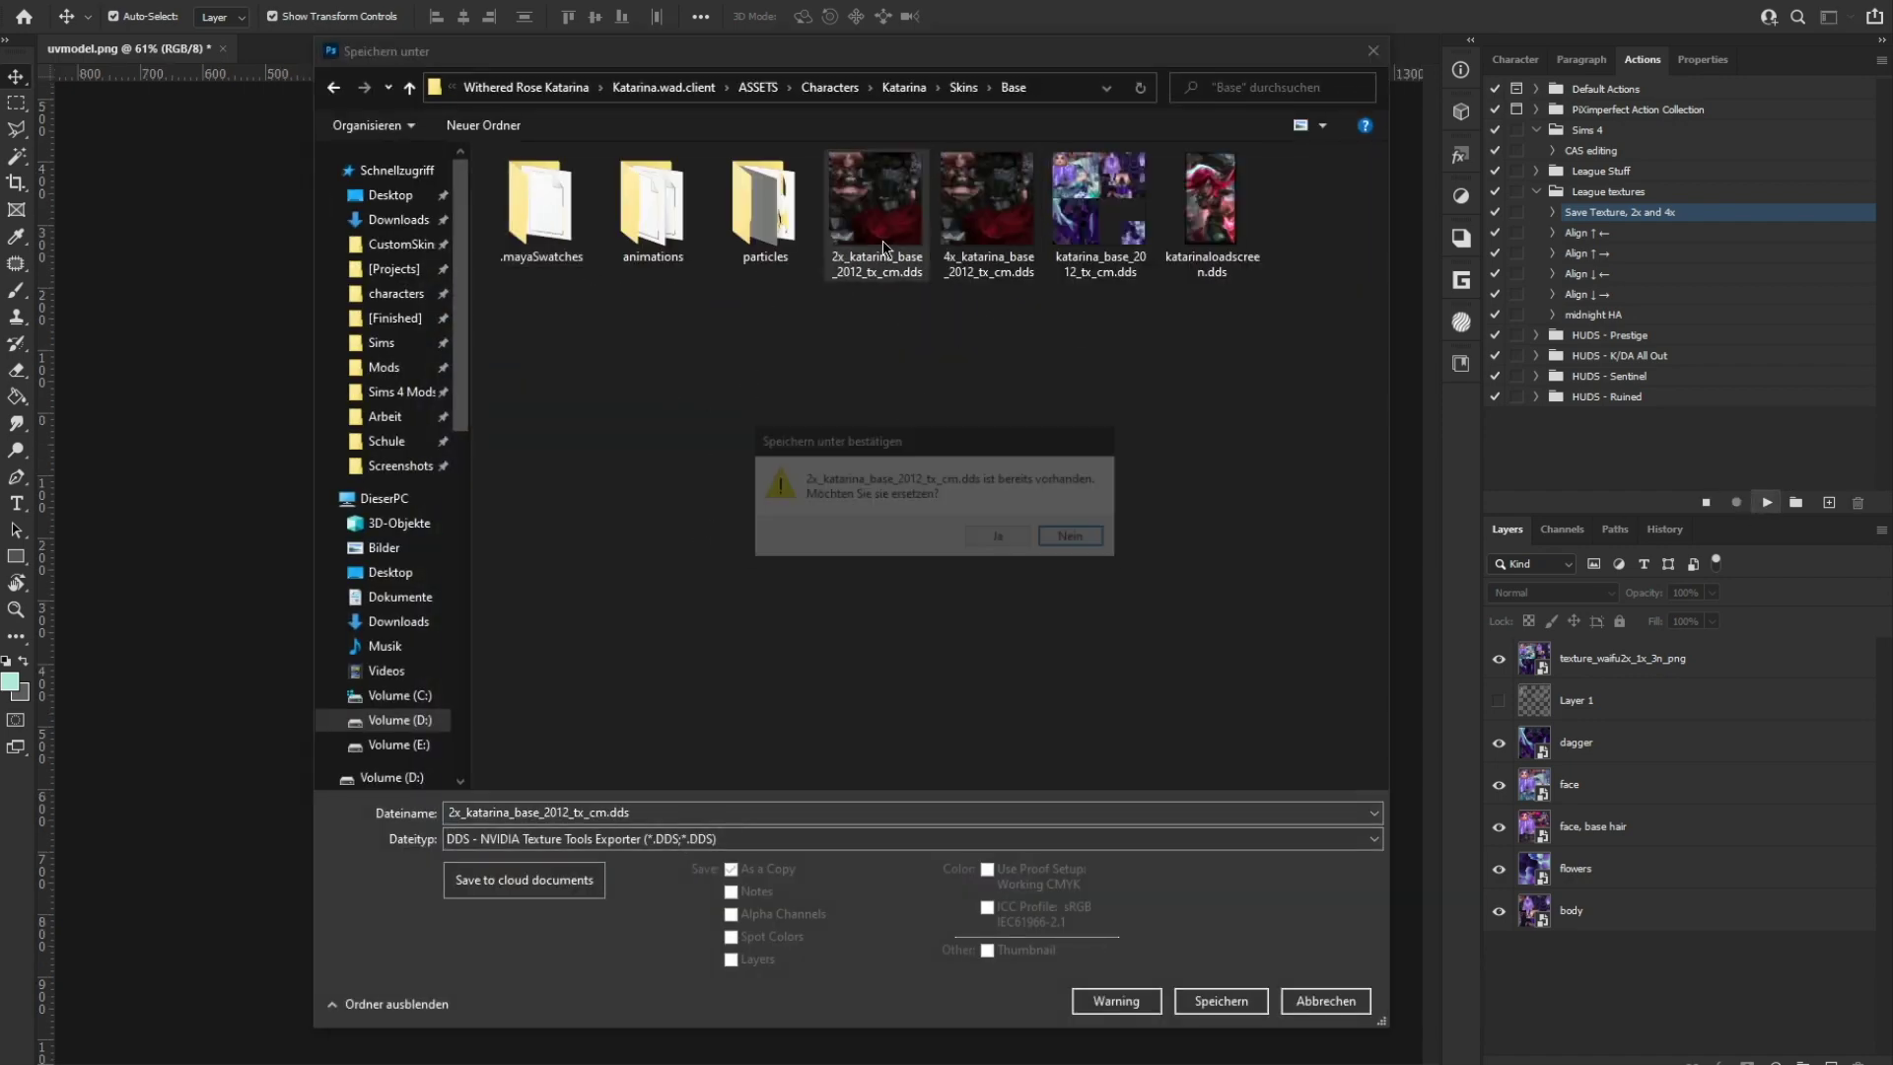
{"action": "left_click", "coordinate": [996, 538]}
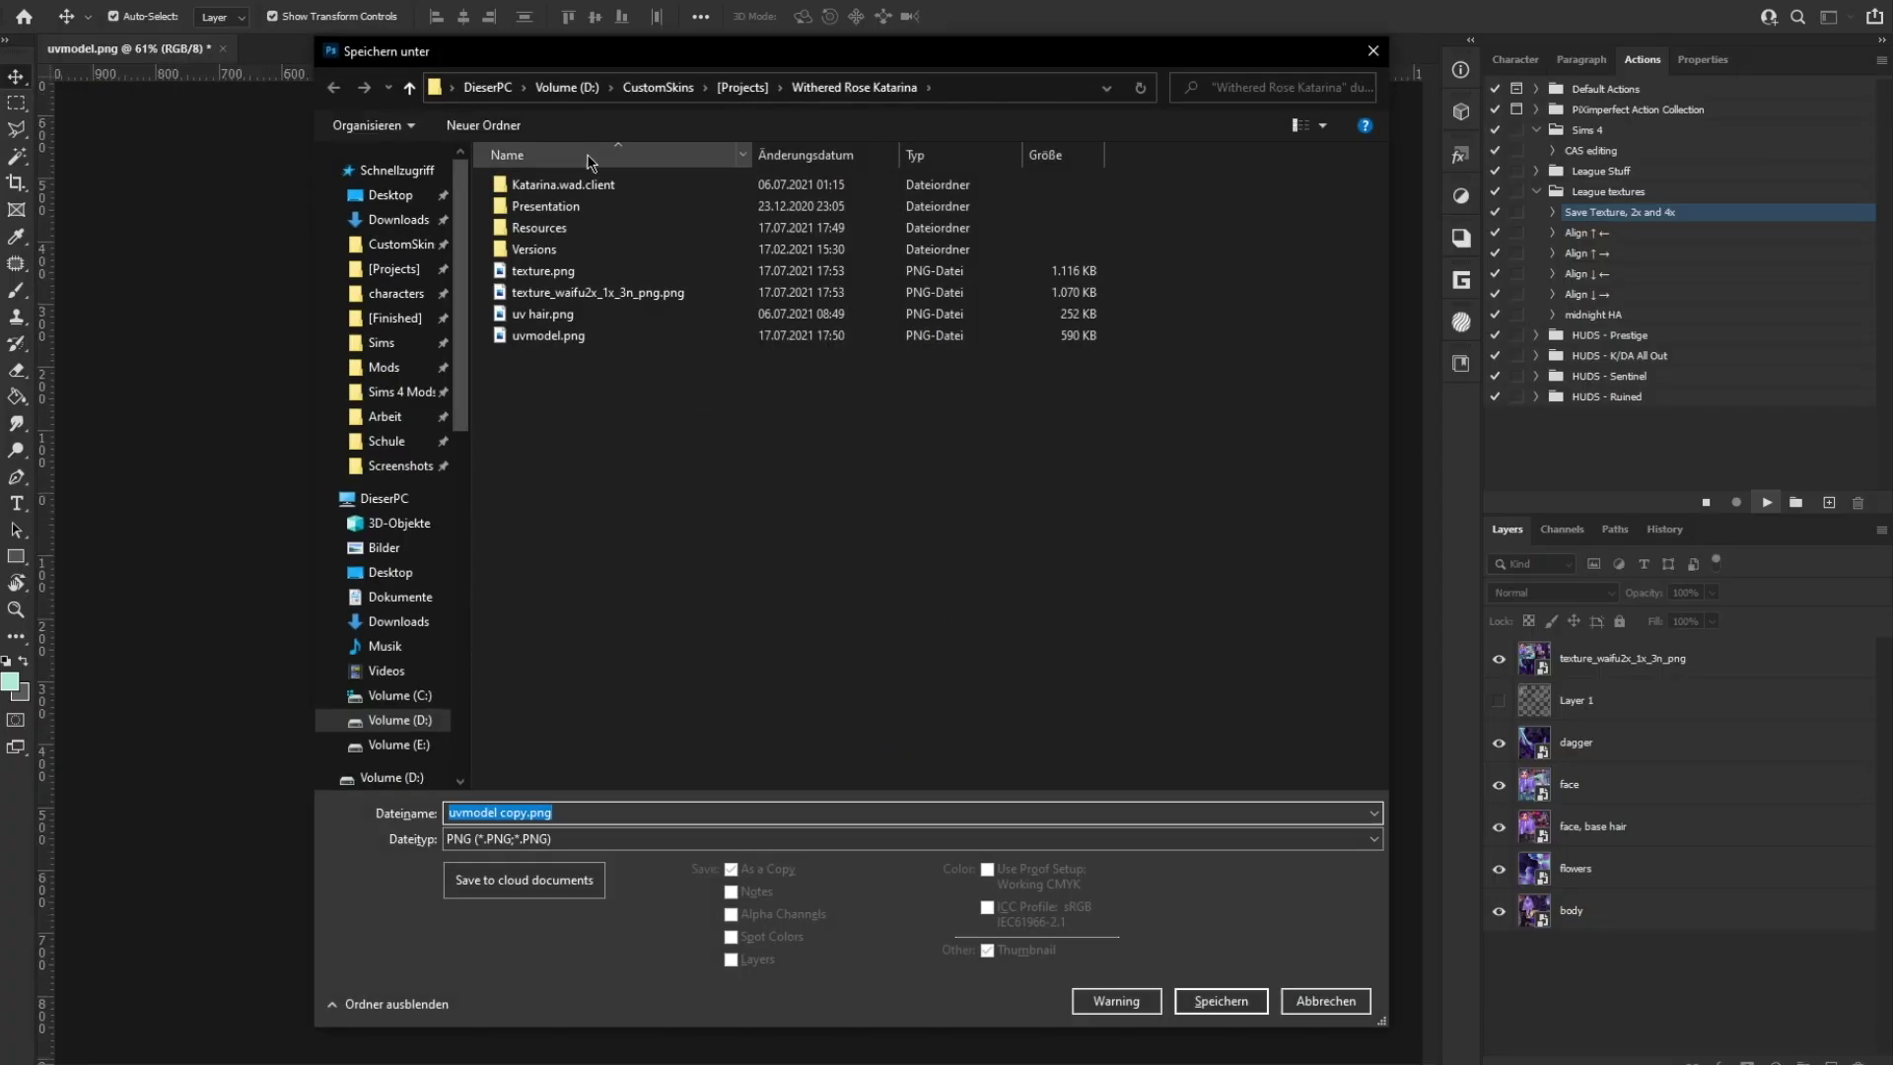
Step: Save the action's second copy as DDS over 4x_katarina_base_2012_tx_cm.dds in the Base folder
{"action": "double_click", "coordinate": [596, 189]}
{"action": "double_click", "coordinate": [597, 189]}
{"action": "double_click", "coordinate": [596, 190]}
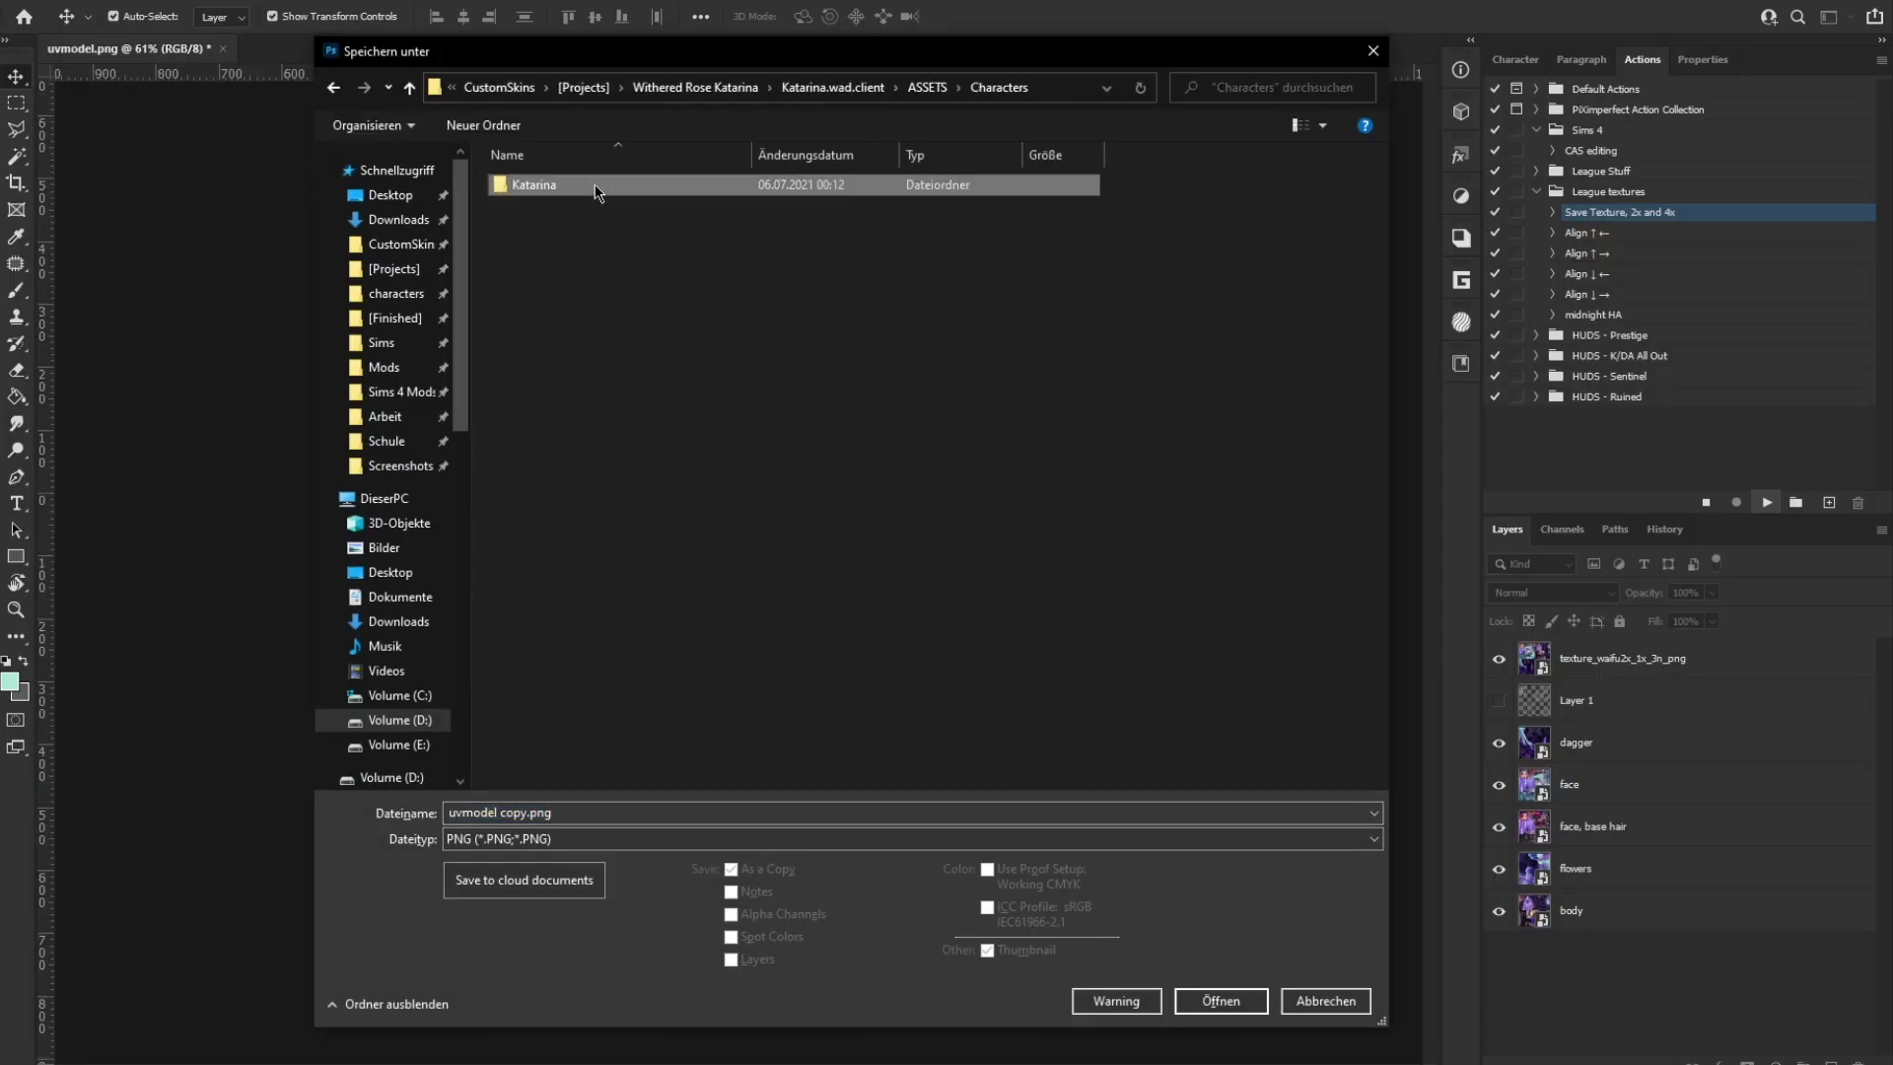
{"action": "double_click", "coordinate": [597, 189]}
{"action": "double_click", "coordinate": [597, 189]}
{"action": "double_click", "coordinate": [597, 189]}
{"action": "left_click", "coordinate": [601, 837]}
{"action": "left_click", "coordinate": [671, 525]}
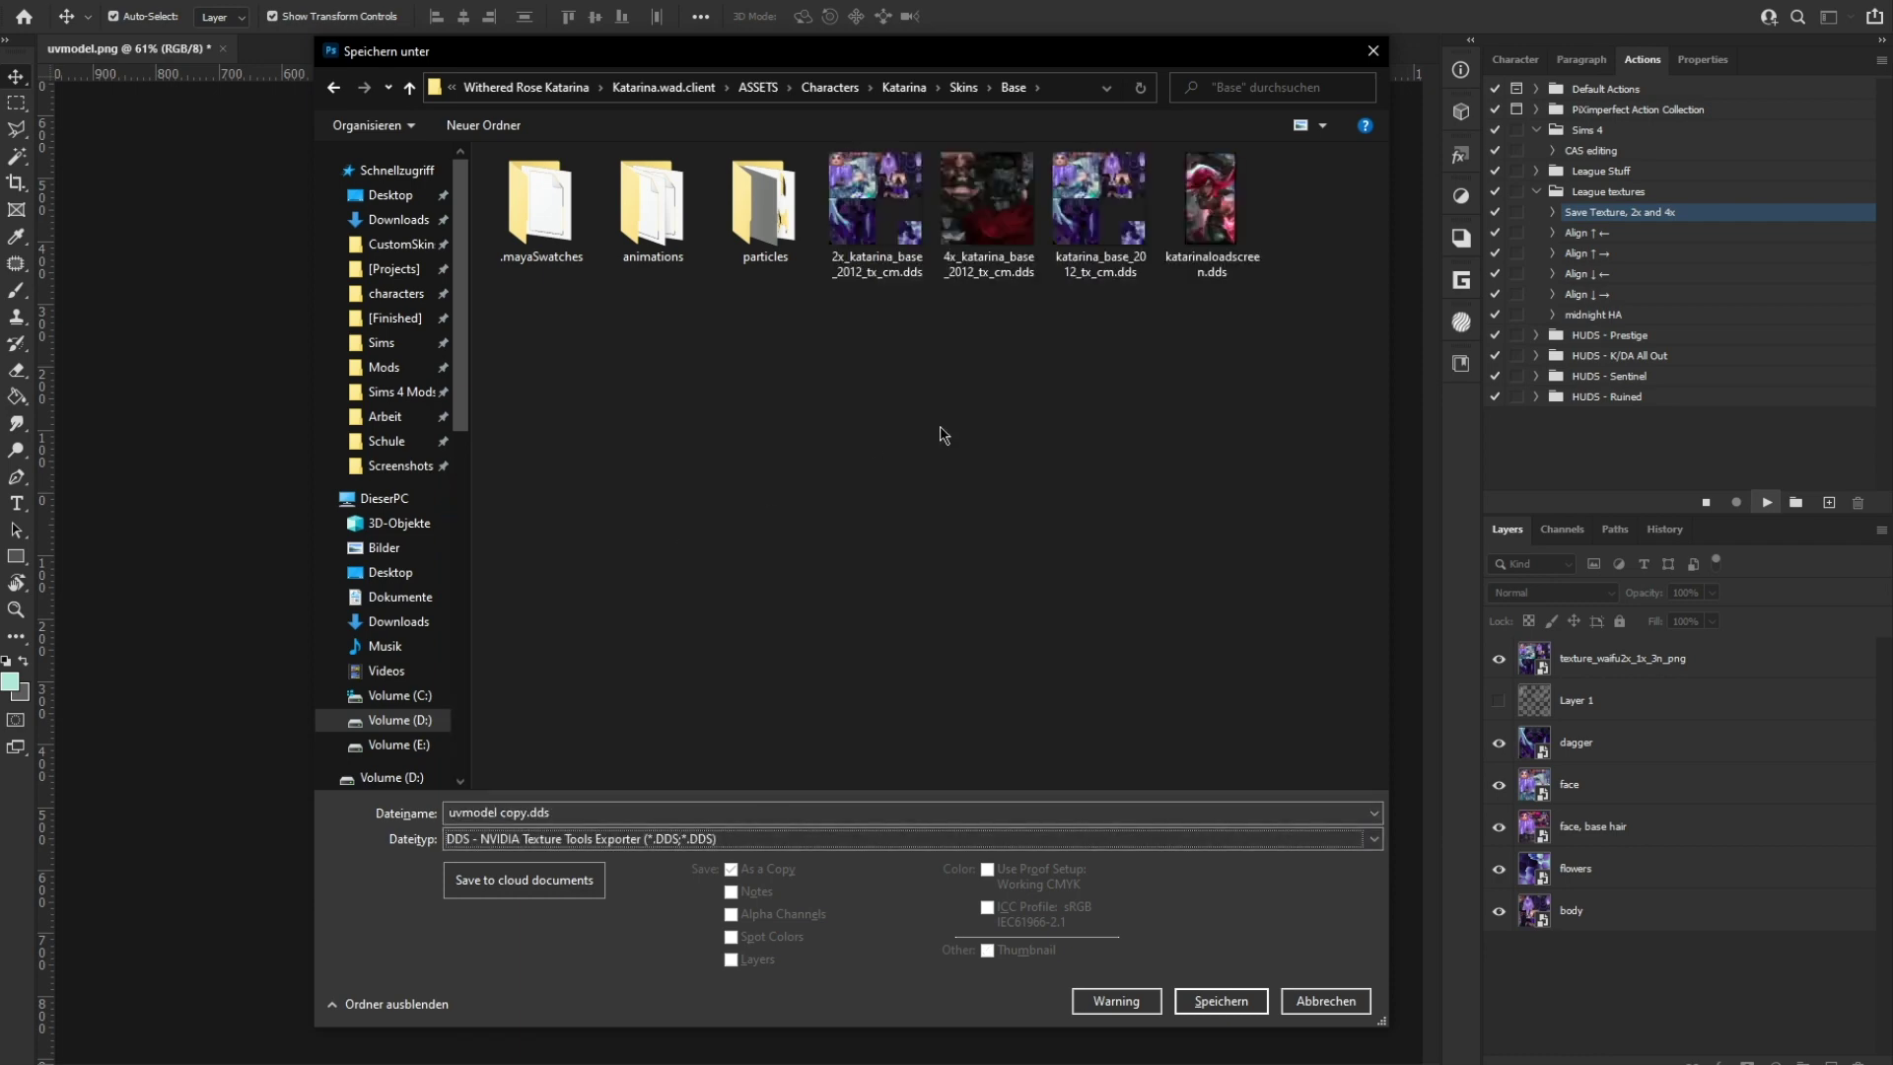
{"action": "double_click", "coordinate": [989, 207]}
{"action": "left_click", "coordinate": [1013, 534]}
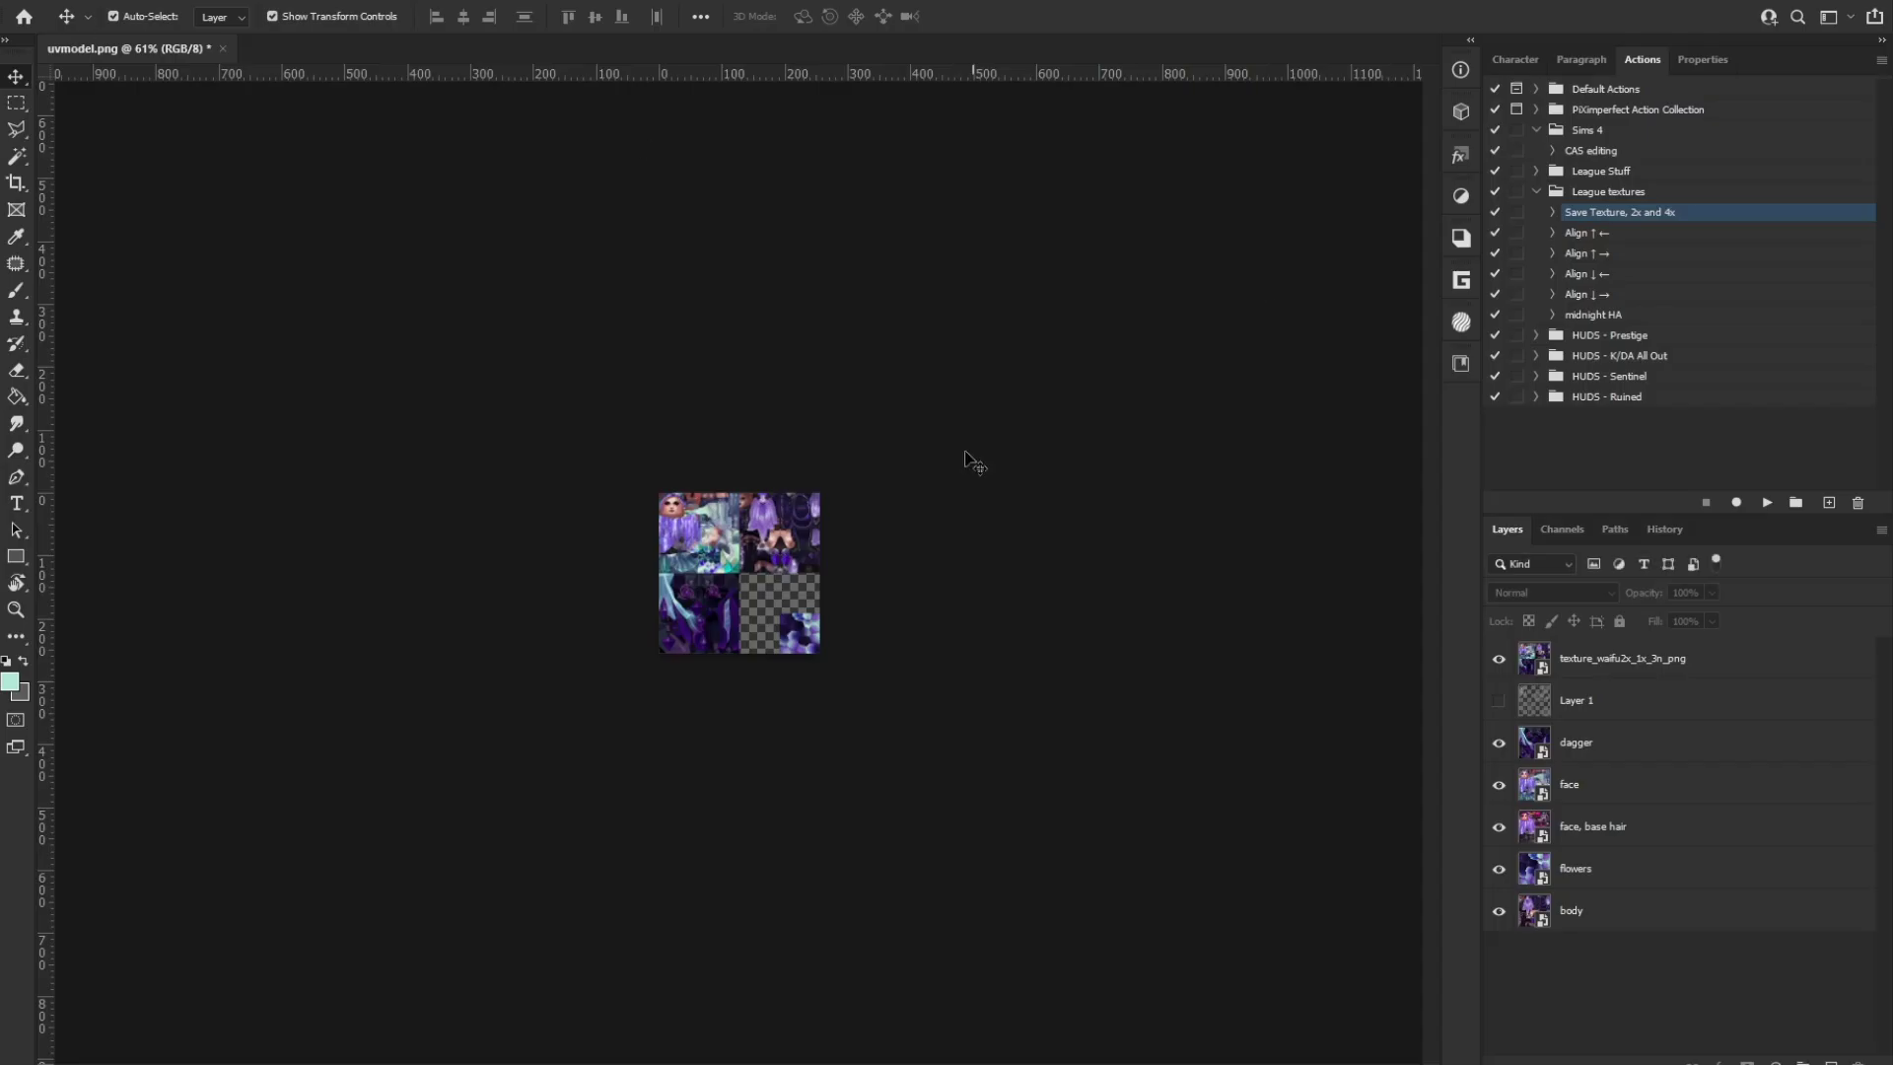
Step: Save the layered document as texture.psd and close it
{"action": "scroll", "coordinate": [963, 515], "scroll_direction": "up", "scroll_amount": 2, "text": "alt"}
{"action": "key", "text": "alt+f"}
{"action": "left_click", "coordinate": [71, 233]}
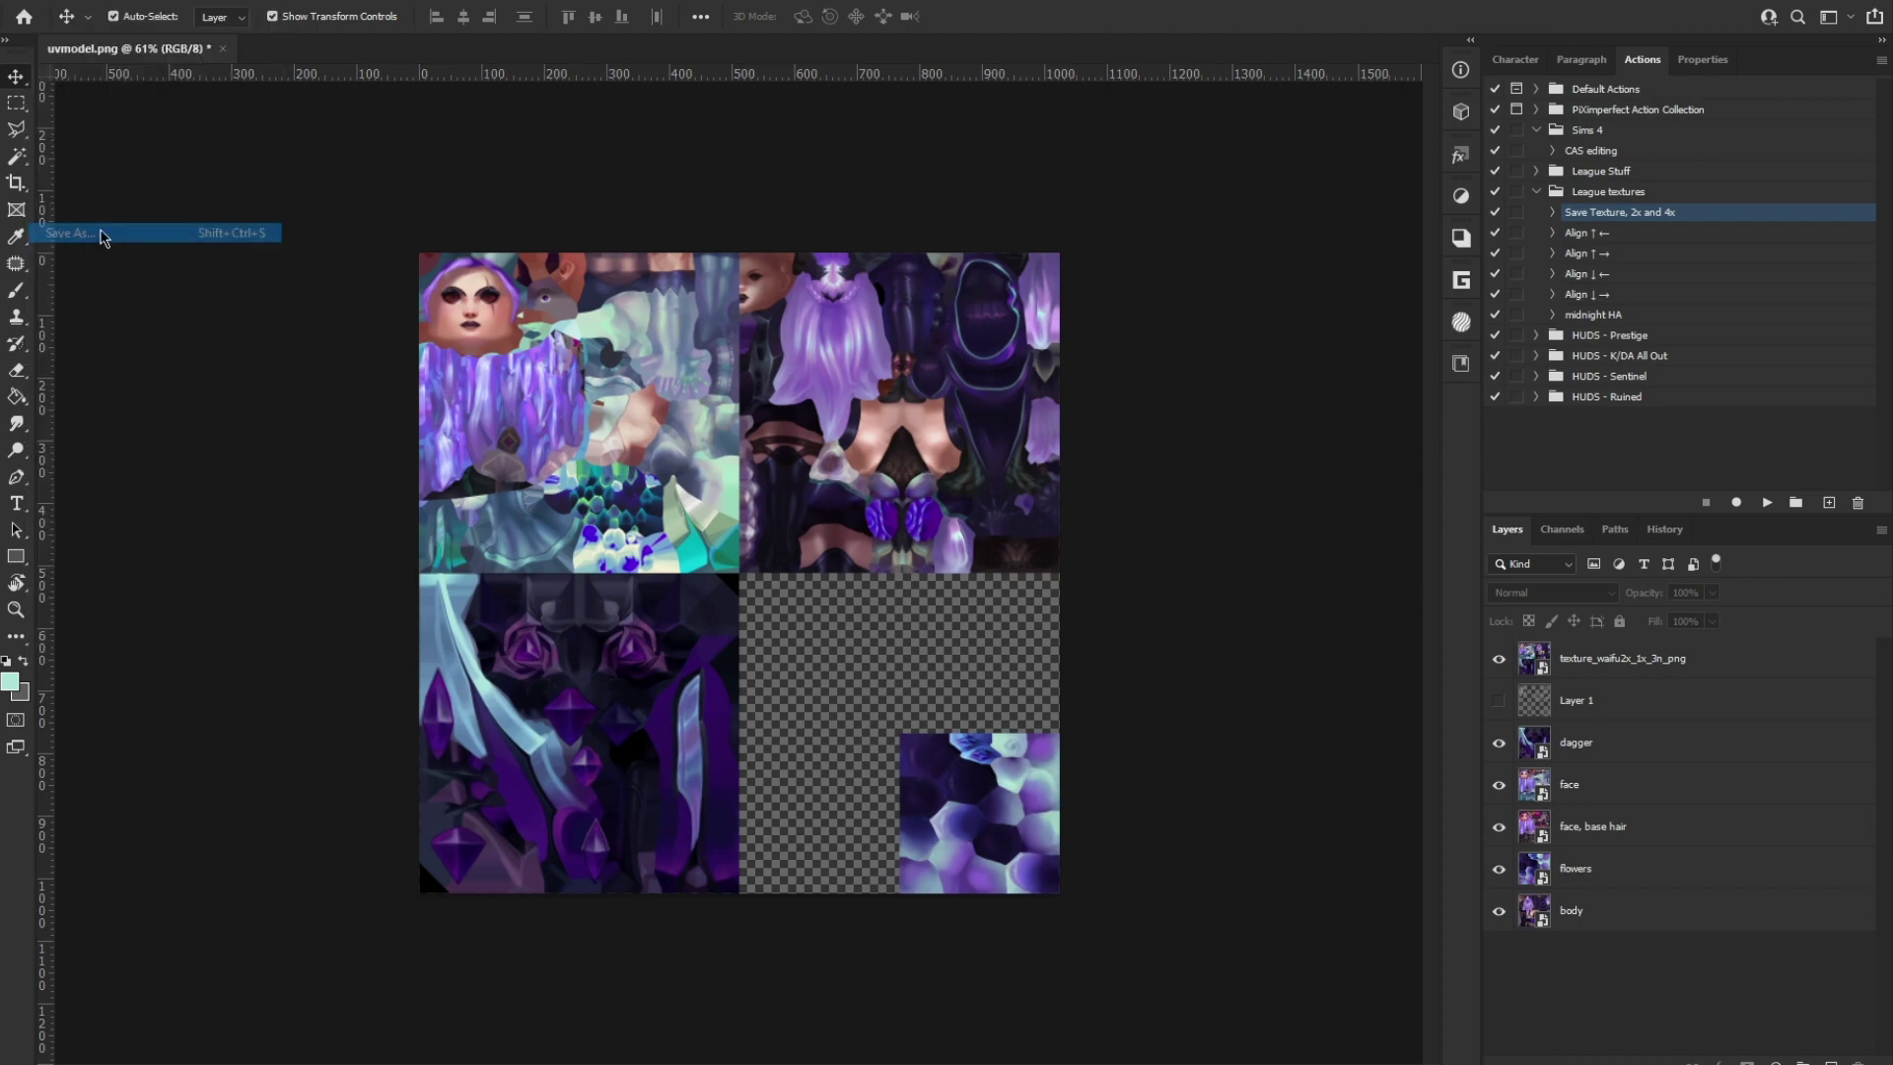
{"action": "type", "text": "texture"}
{"action": "key", "text": "Return"}
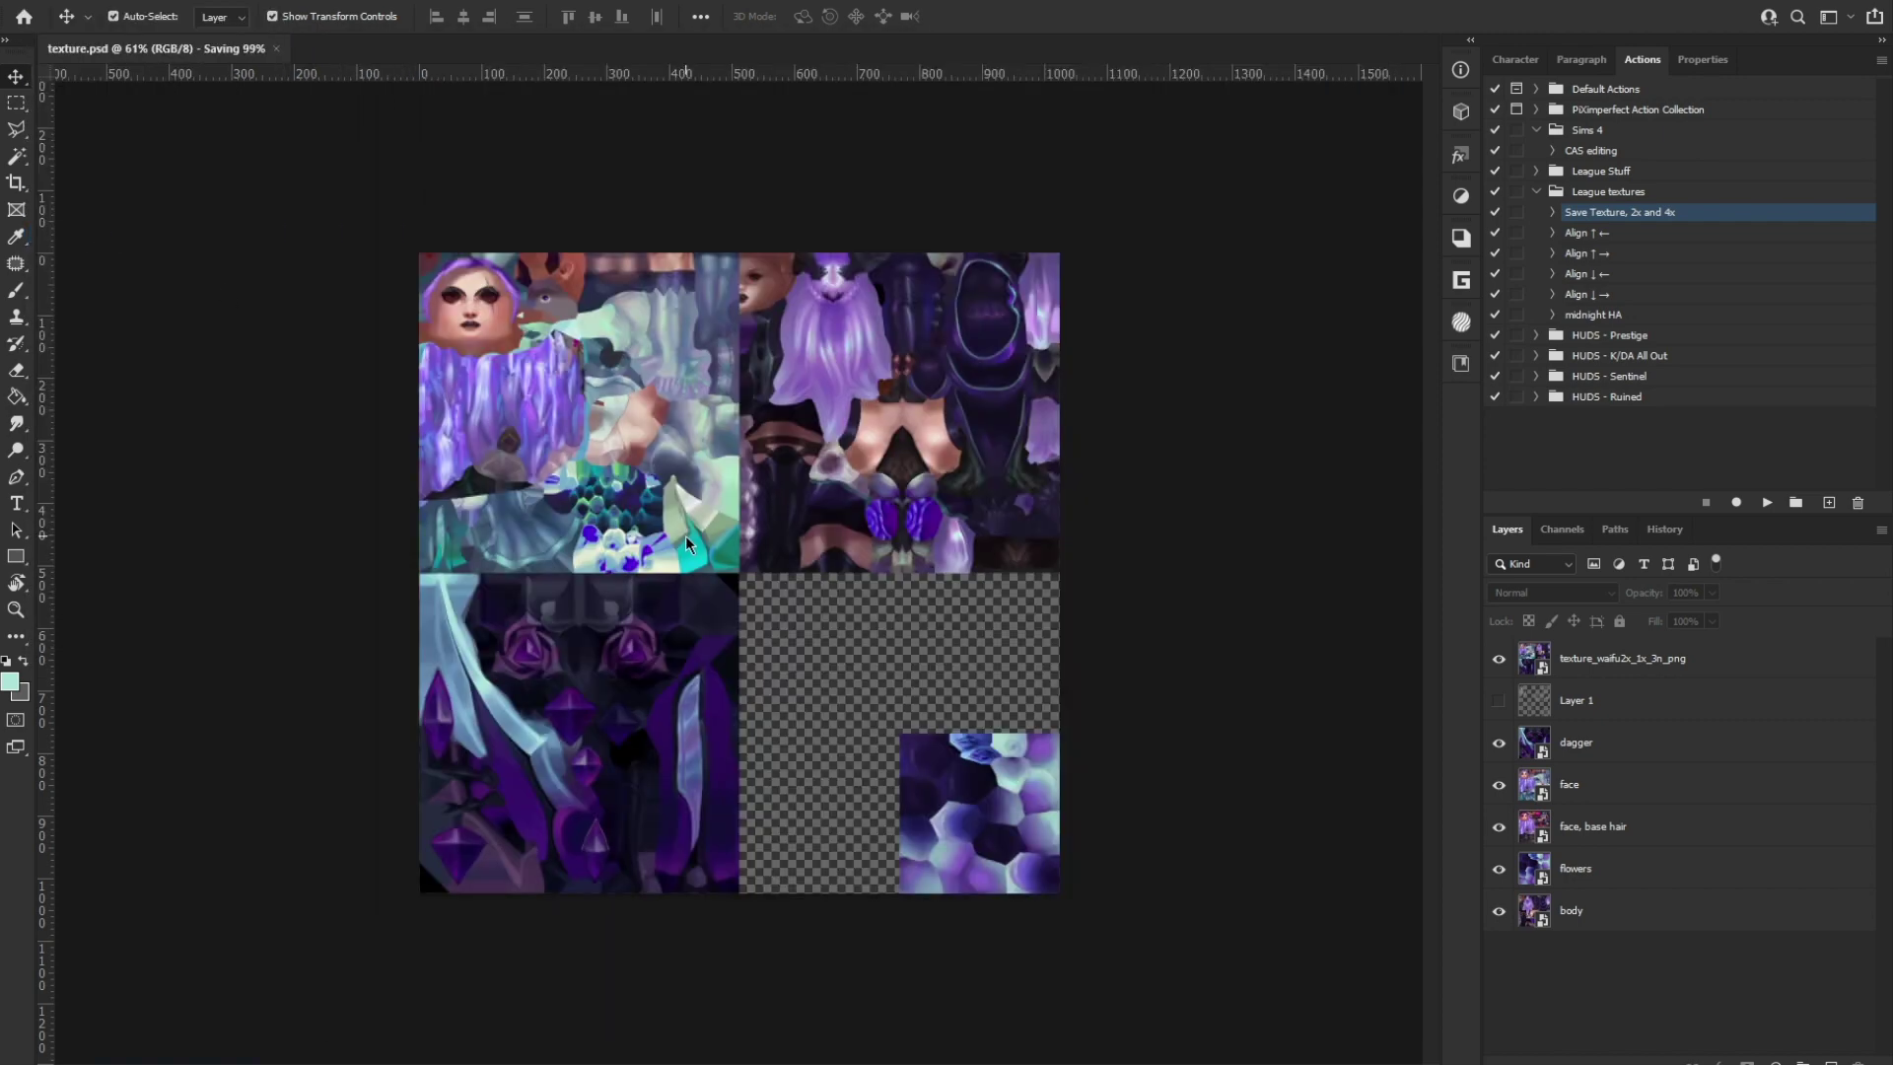
{"action": "left_click", "coordinate": [206, 48]}
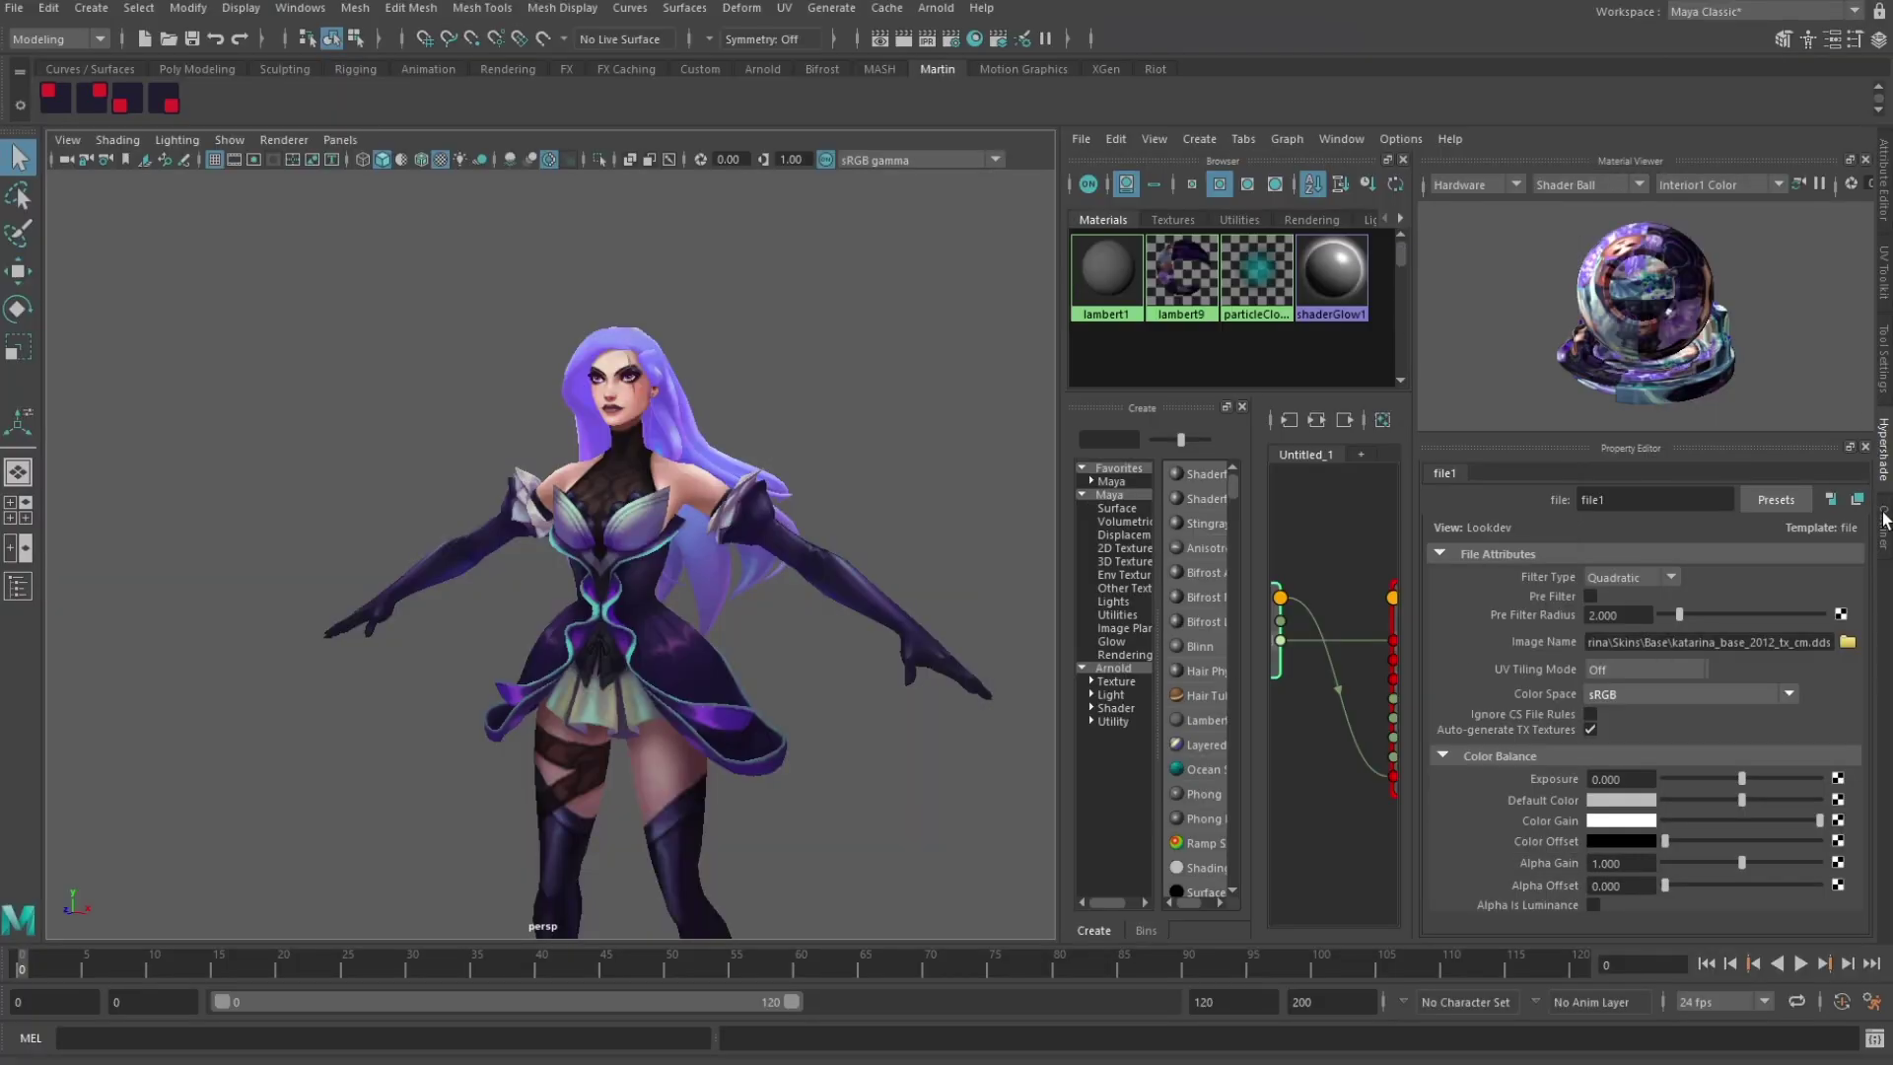
Step: Switch to Maya, show the Outliner and import the character's skeleton into the scene
{"action": "left_click", "coordinate": [1883, 519]}
{"action": "scroll", "coordinate": [984, 709], "scroll_direction": "down", "scroll_amount": 5}
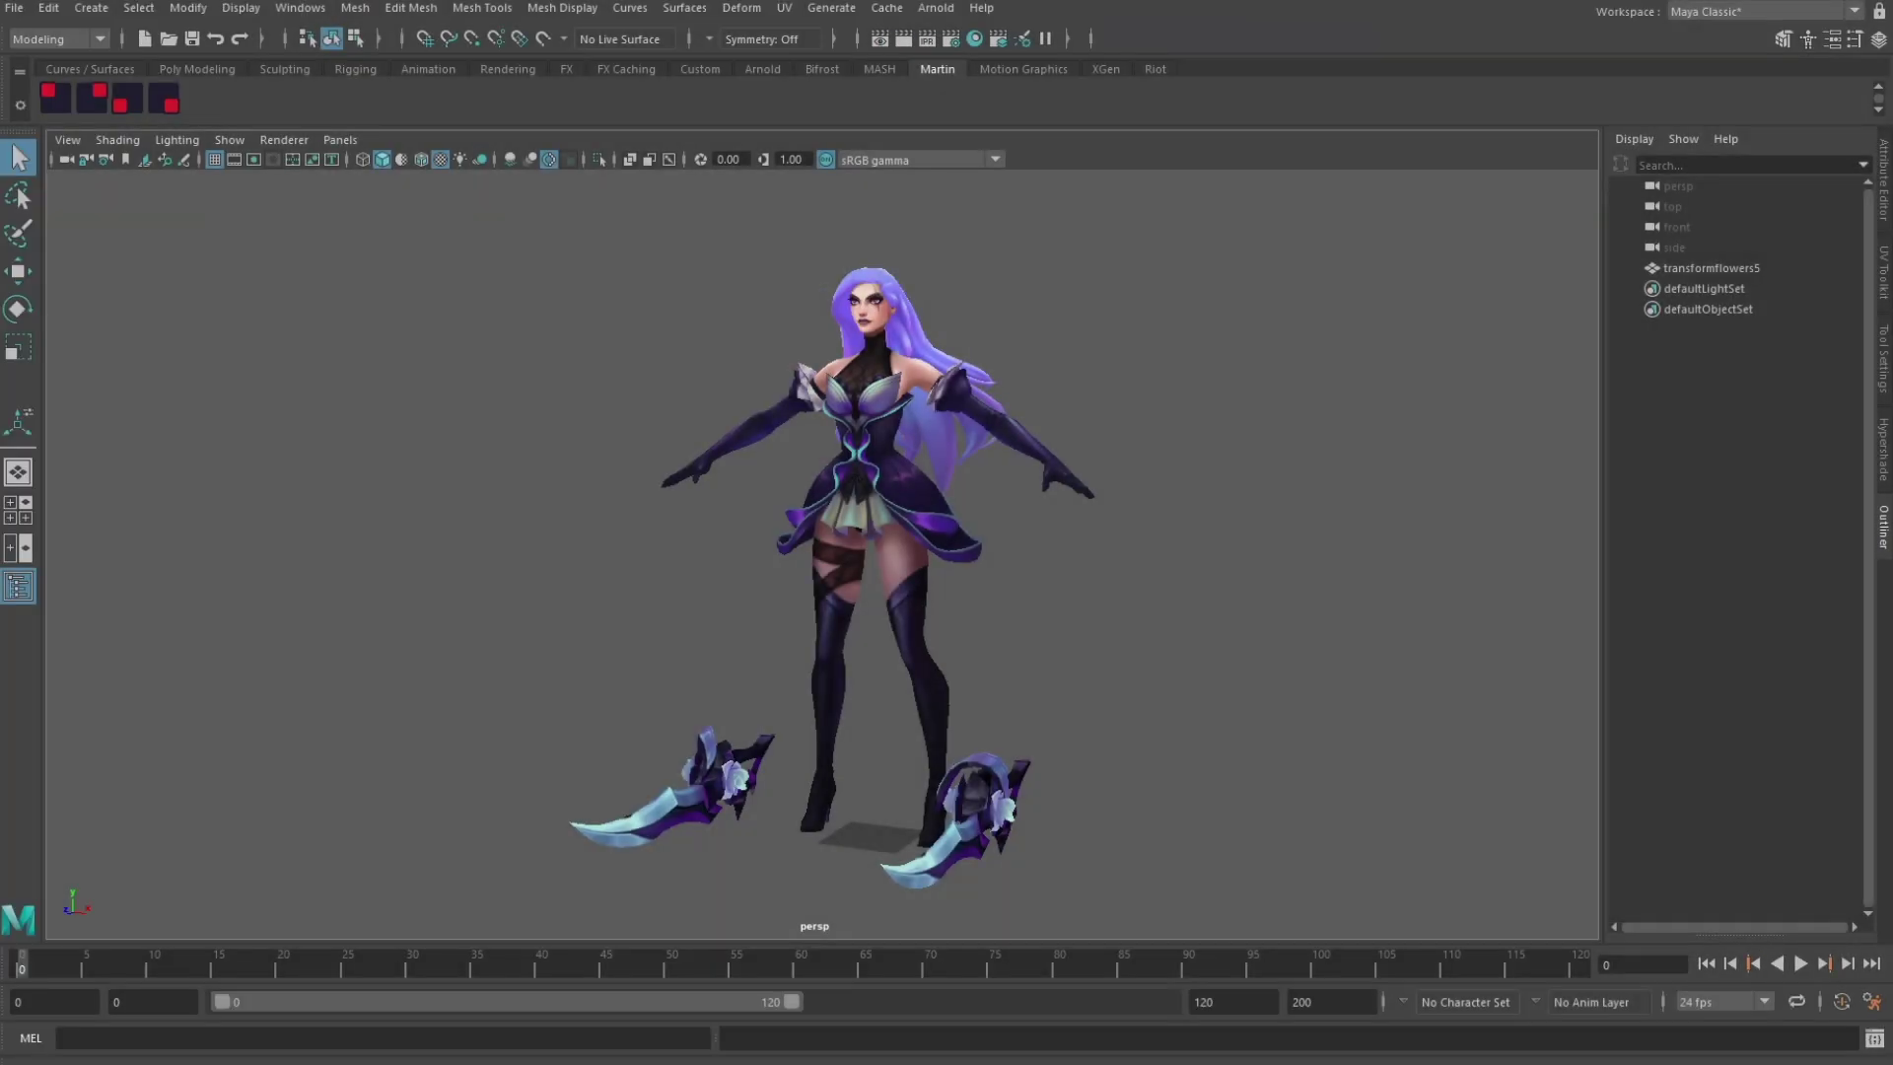
{"action": "left_click_drag", "start_coordinate": [1102, 560], "coordinate": [1100, 558]}
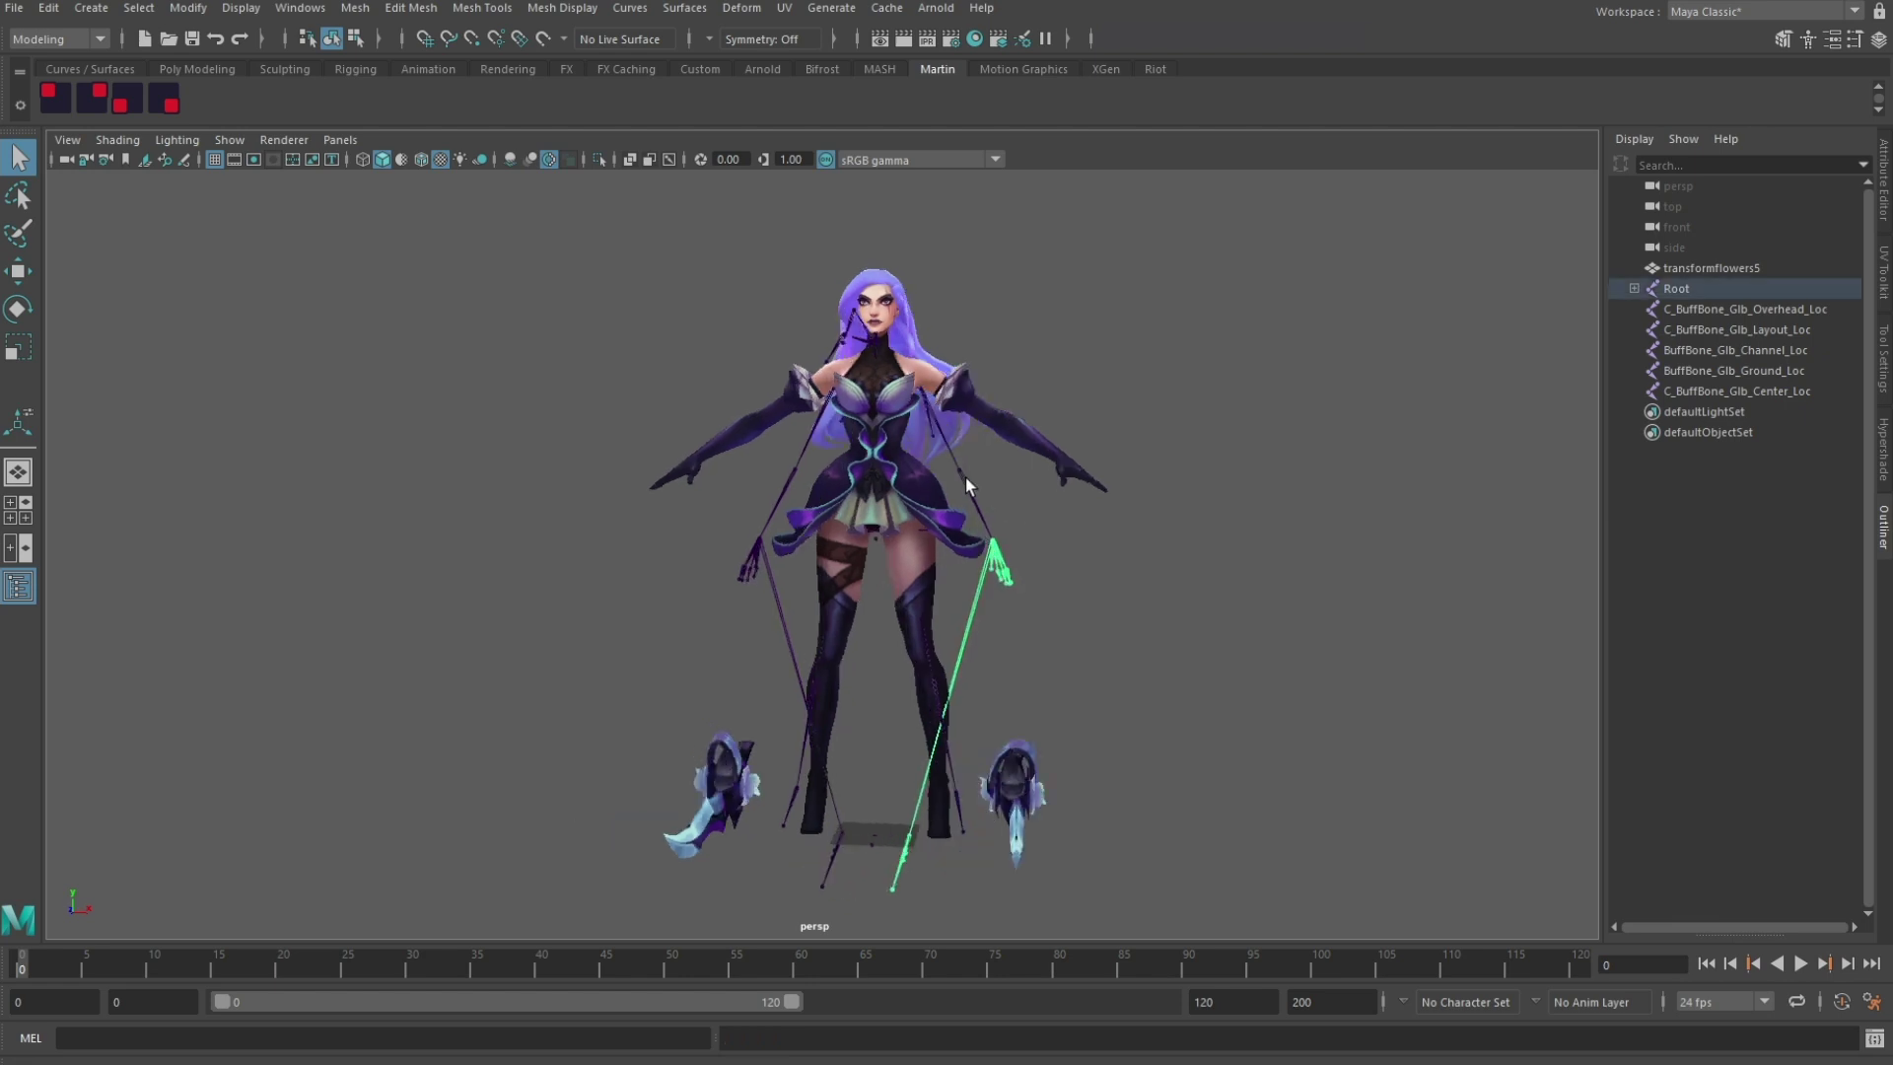
{"action": "left_click", "coordinate": [1140, 476]}
Step: Restore default lighting, hide the textures and display the joints through the mesh with X-ray joints
{"action": "left_click", "coordinate": [176, 139]}
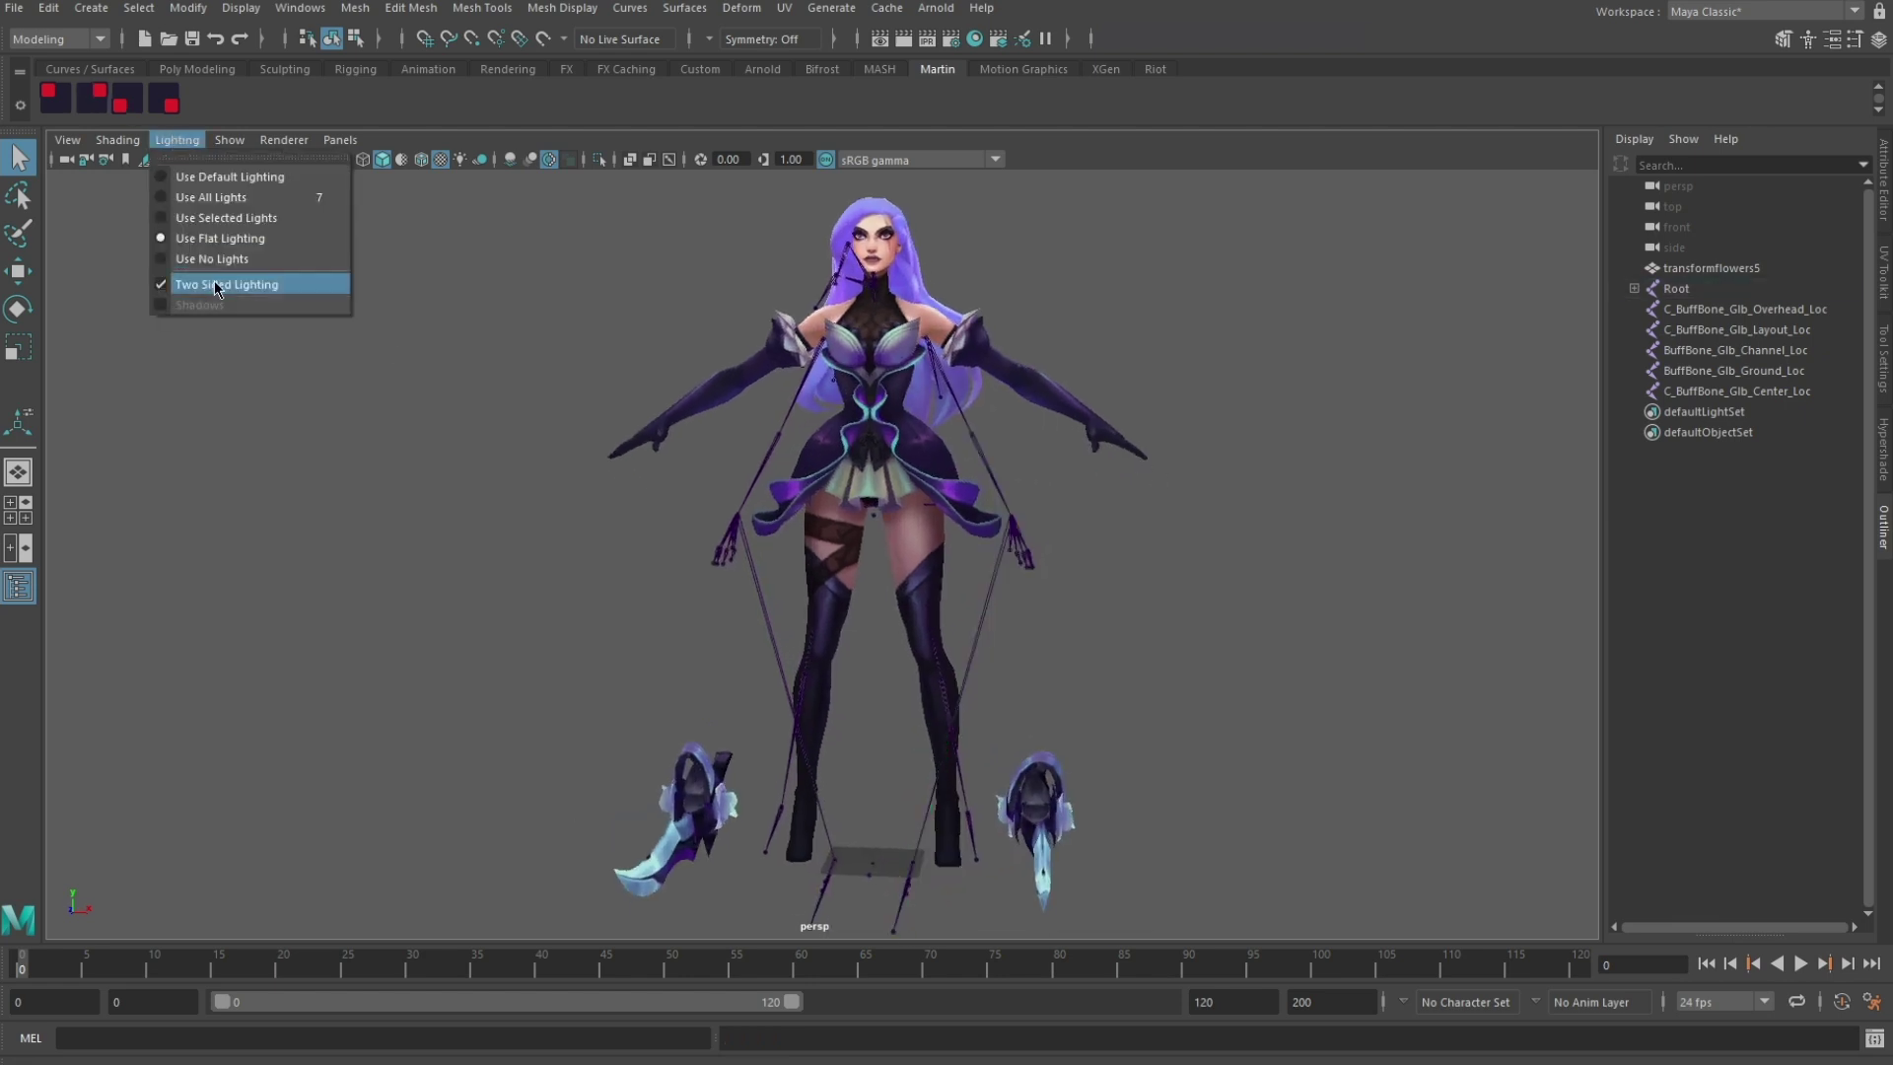
{"action": "left_click", "coordinate": [225, 185]}
{"action": "left_click", "coordinate": [439, 161]}
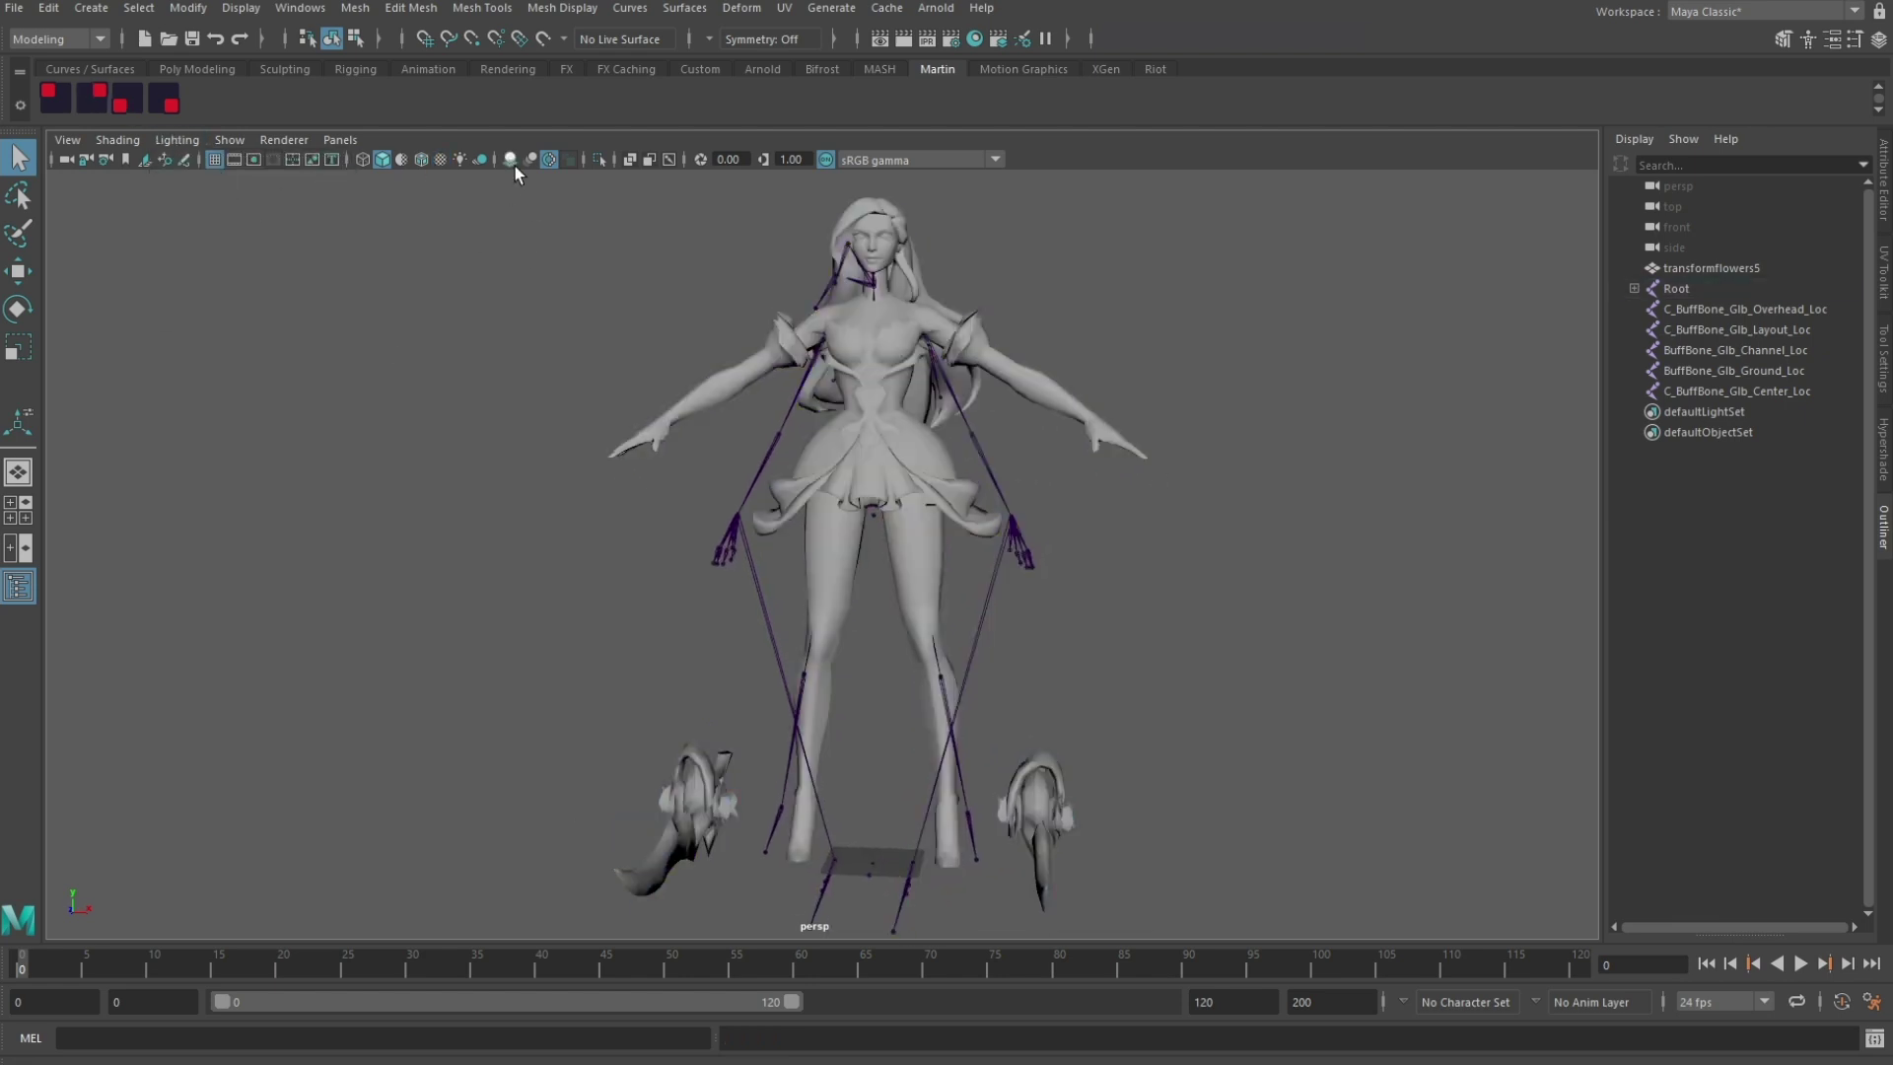
{"action": "left_click", "coordinate": [671, 159]}
Step: Move the joint chains beside the head out to the character's right side, clear of the mesh
{"action": "left_click_drag", "start_coordinate": [1183, 295], "coordinate": [474, 438], "text": "alt"}
{"action": "left_click", "coordinate": [860, 434]}
{"action": "left_click_drag", "start_coordinate": [860, 434], "coordinate": [611, 419], "text": "alt"}
{"action": "key", "text": "w"}
{"action": "left_click_drag", "start_coordinate": [917, 395], "coordinate": [424, 394]}
{"action": "left_click_drag", "start_coordinate": [927, 335], "coordinate": [370, 340], "text": "alt"}
{"action": "left_click", "coordinate": [948, 328]}
{"action": "left_click_drag", "start_coordinate": [1025, 296], "coordinate": [894, 501], "text": "alt"}
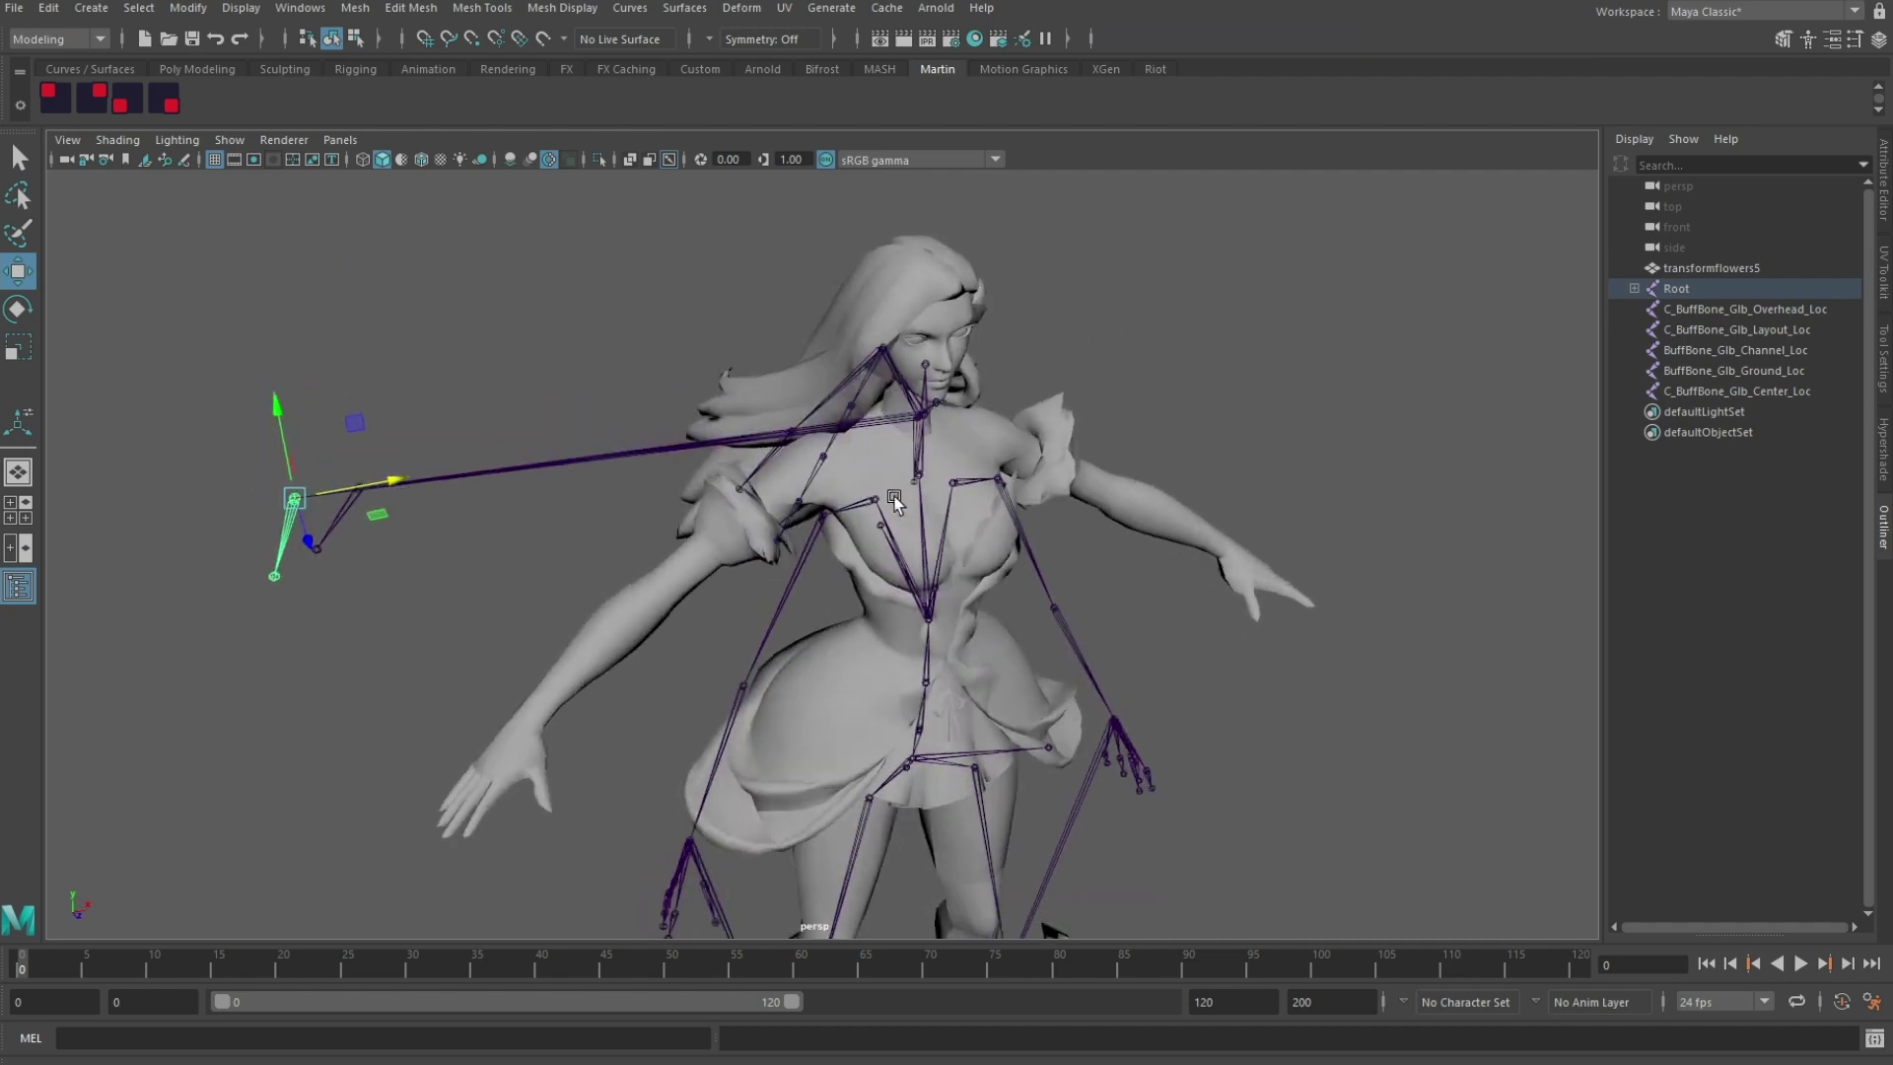
Step: Show the model in the front view and enable two-sided lighting there
{"action": "key", "text": "space"}
{"action": "key", "text": "space"}
{"action": "right_click_drag", "start_coordinate": [904, 542], "coordinate": [1010, 317], "text": "alt"}
{"action": "middle_click_drag", "start_coordinate": [1010, 317], "coordinate": [868, 519], "text": "alt"}
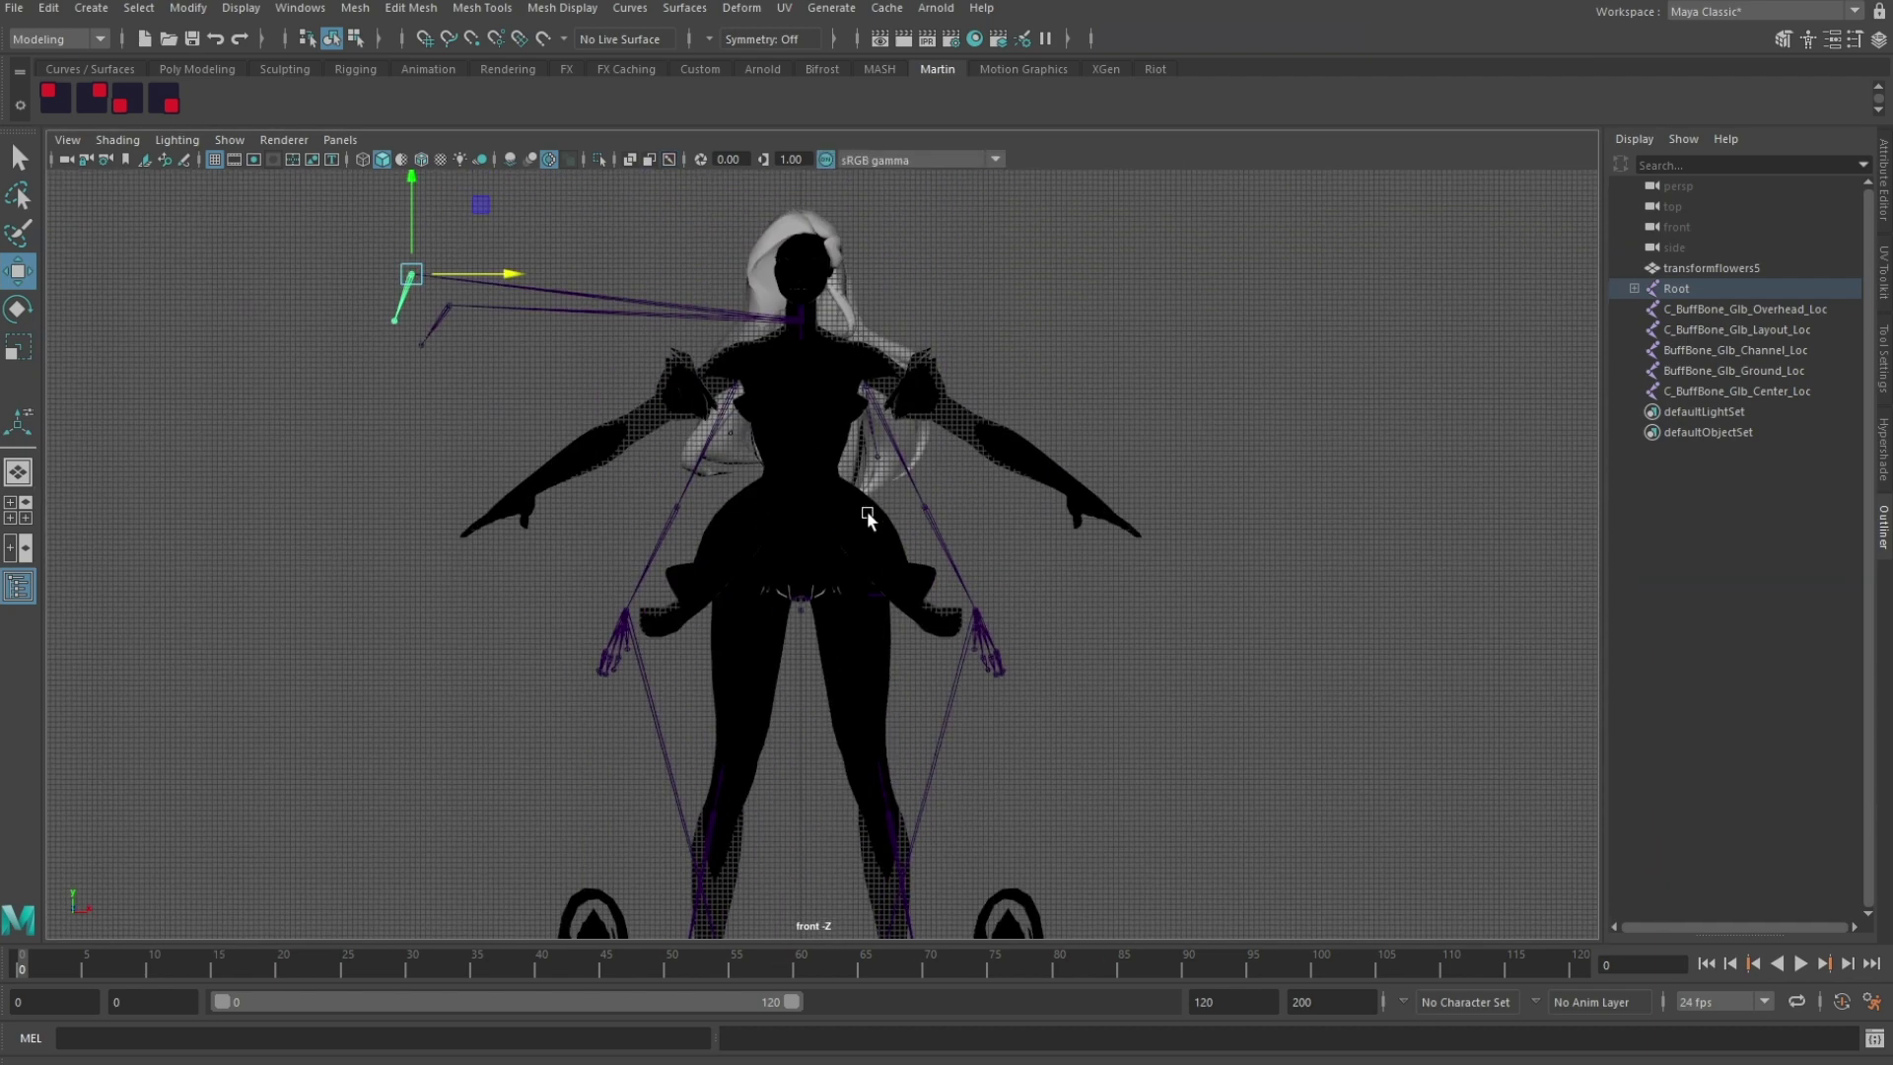
{"action": "left_click", "coordinate": [177, 140]}
{"action": "left_click", "coordinate": [222, 284]}
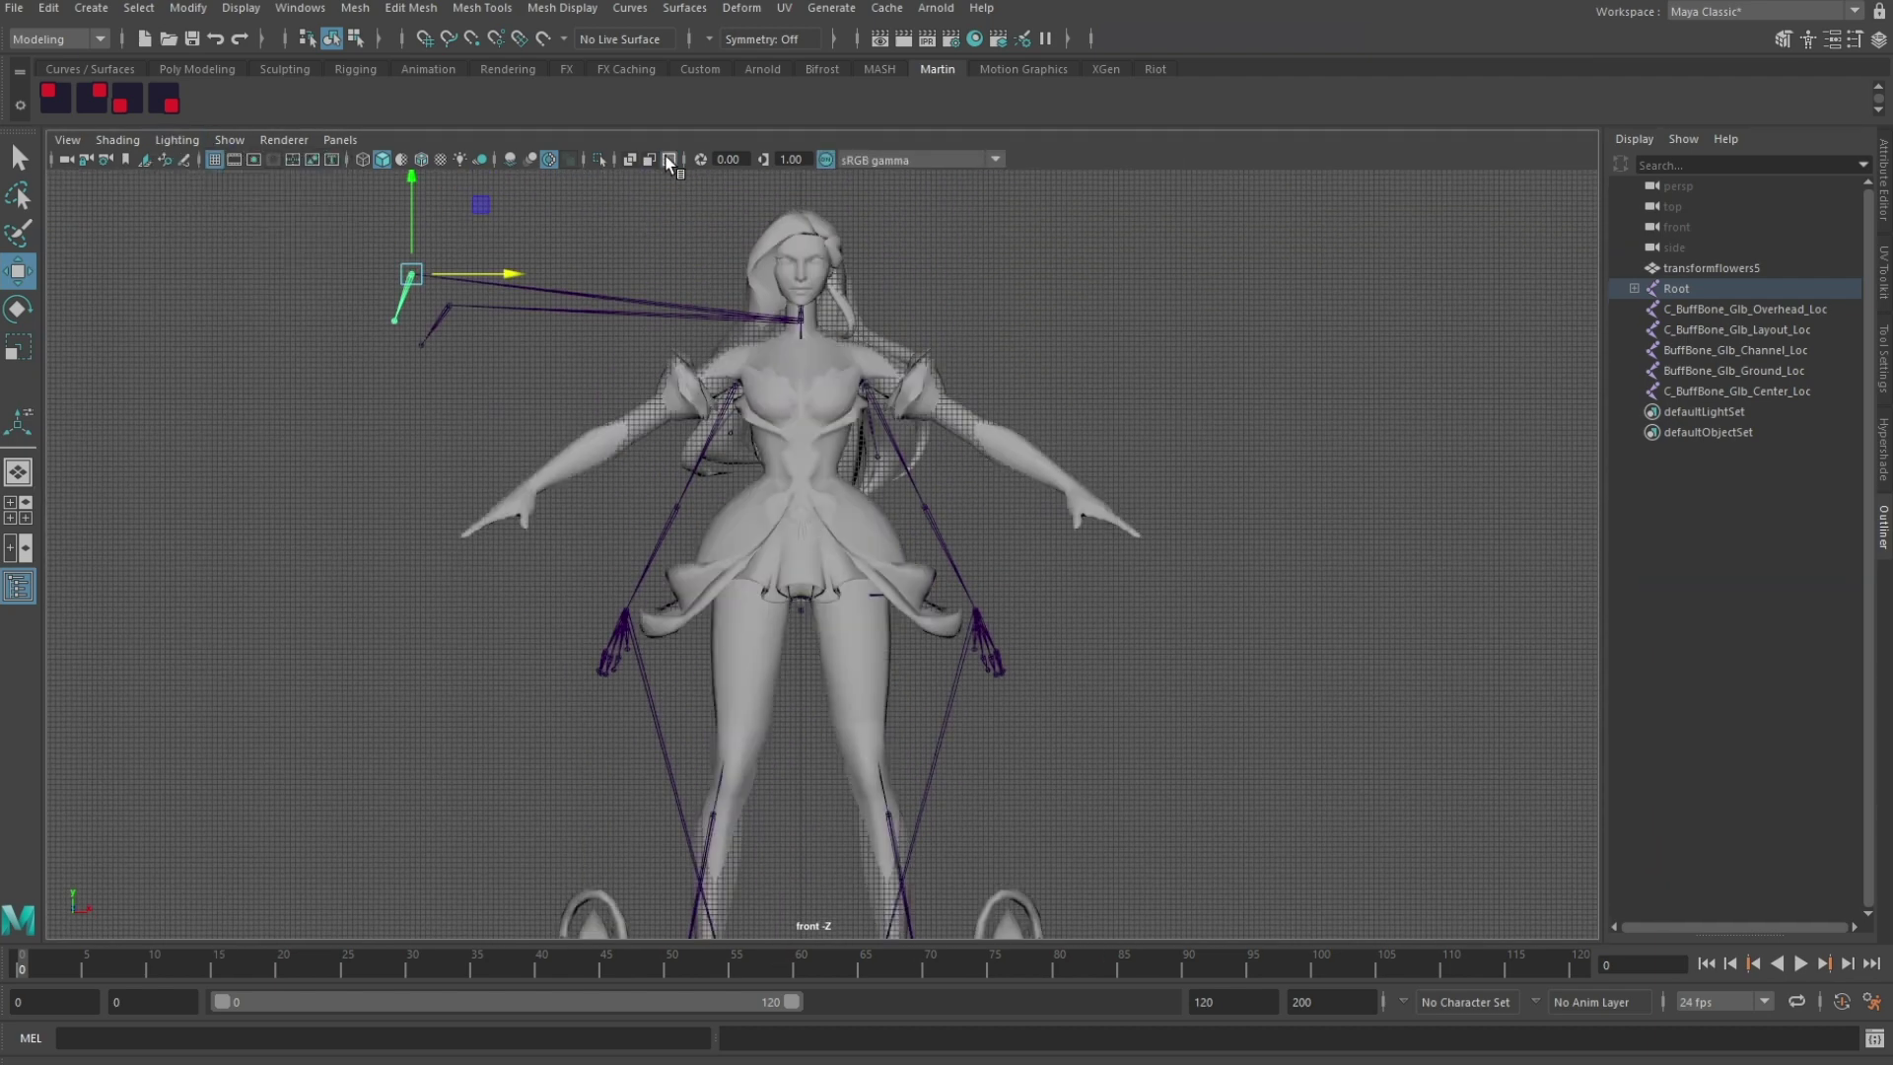
Step: Try scaling the whole character mesh down uniformly to about 0.92, compare it in the side view, and undo the scaling
{"action": "left_click", "coordinate": [840, 492]}
{"action": "left_click_drag", "start_coordinate": [798, 642], "coordinate": [742, 663]}
{"action": "key", "text": "space"}
{"action": "key", "text": "space"}
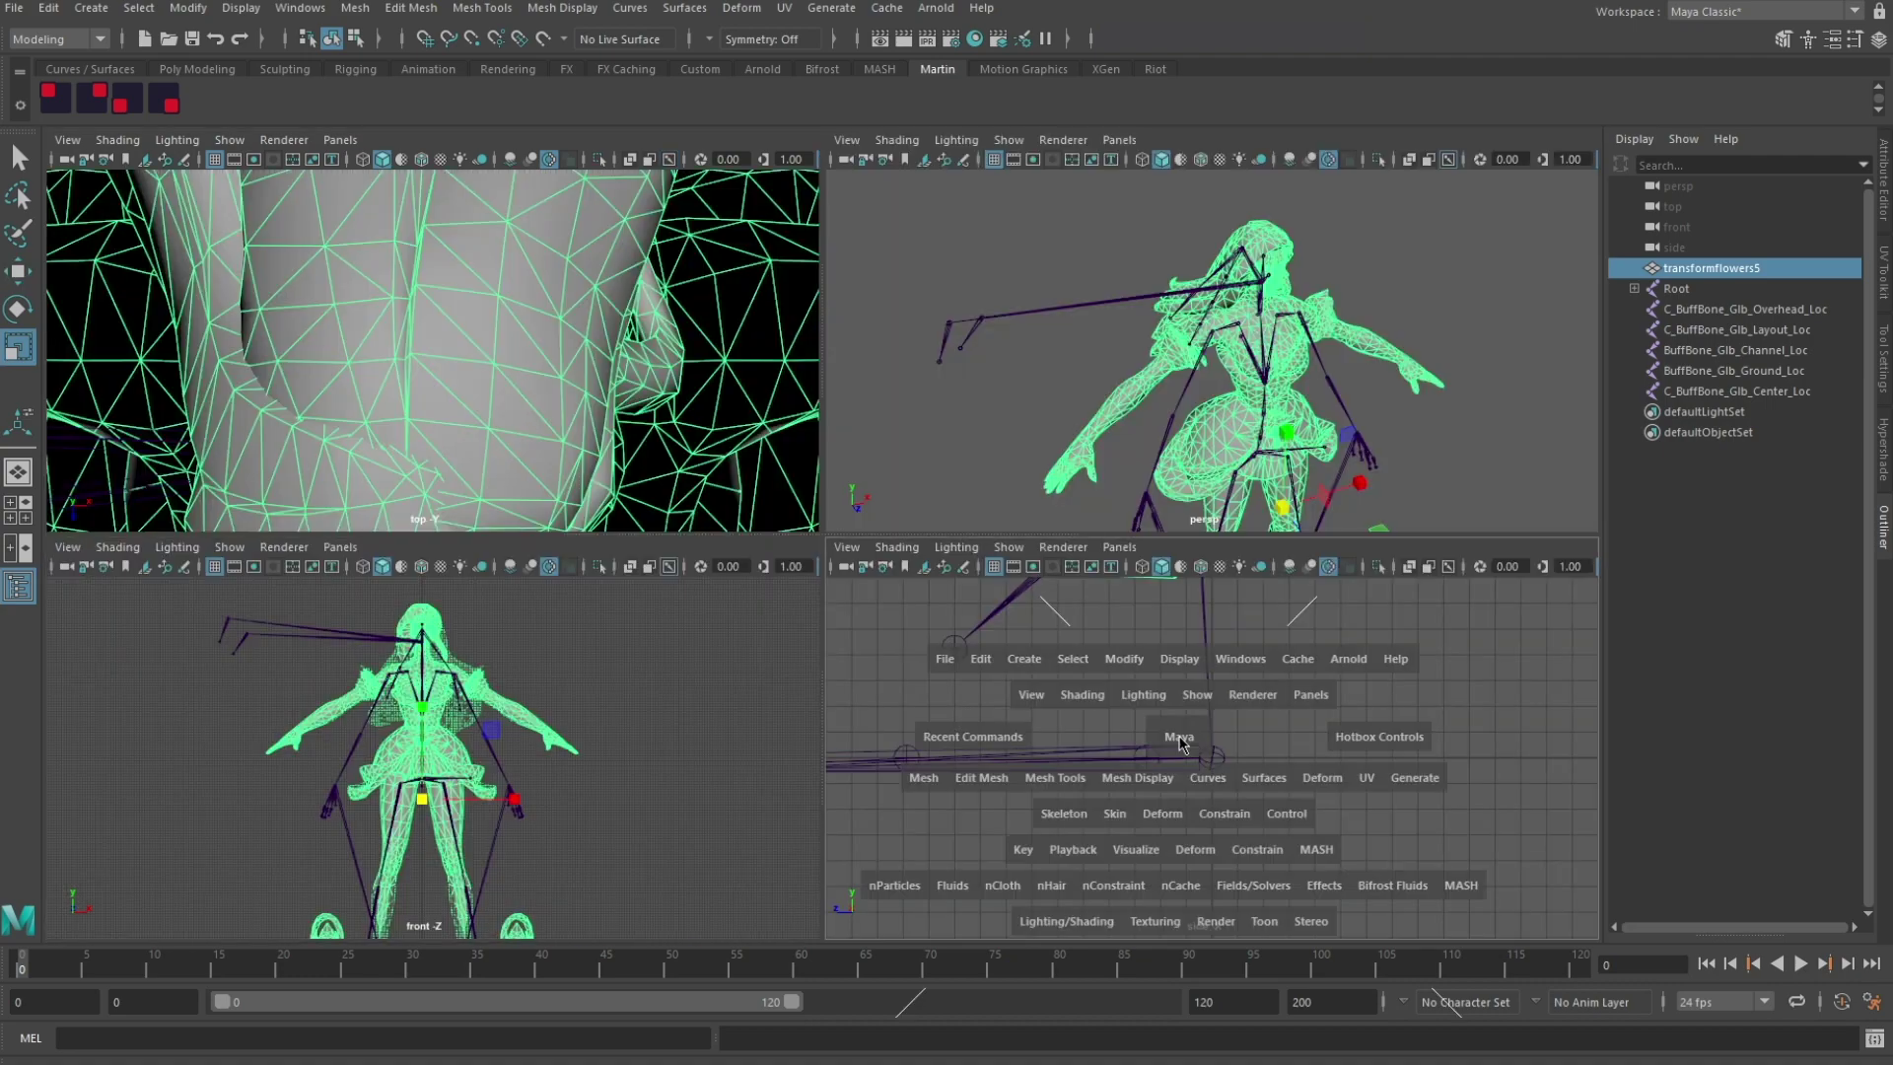
{"action": "key", "text": "w"}
{"action": "right_click_drag", "start_coordinate": [1111, 464], "coordinate": [927, 313], "text": "alt"}
{"action": "middle_click_drag", "start_coordinate": [923, 341], "coordinate": [954, 547], "text": "alt"}
{"action": "key", "text": "ctrl+z"}
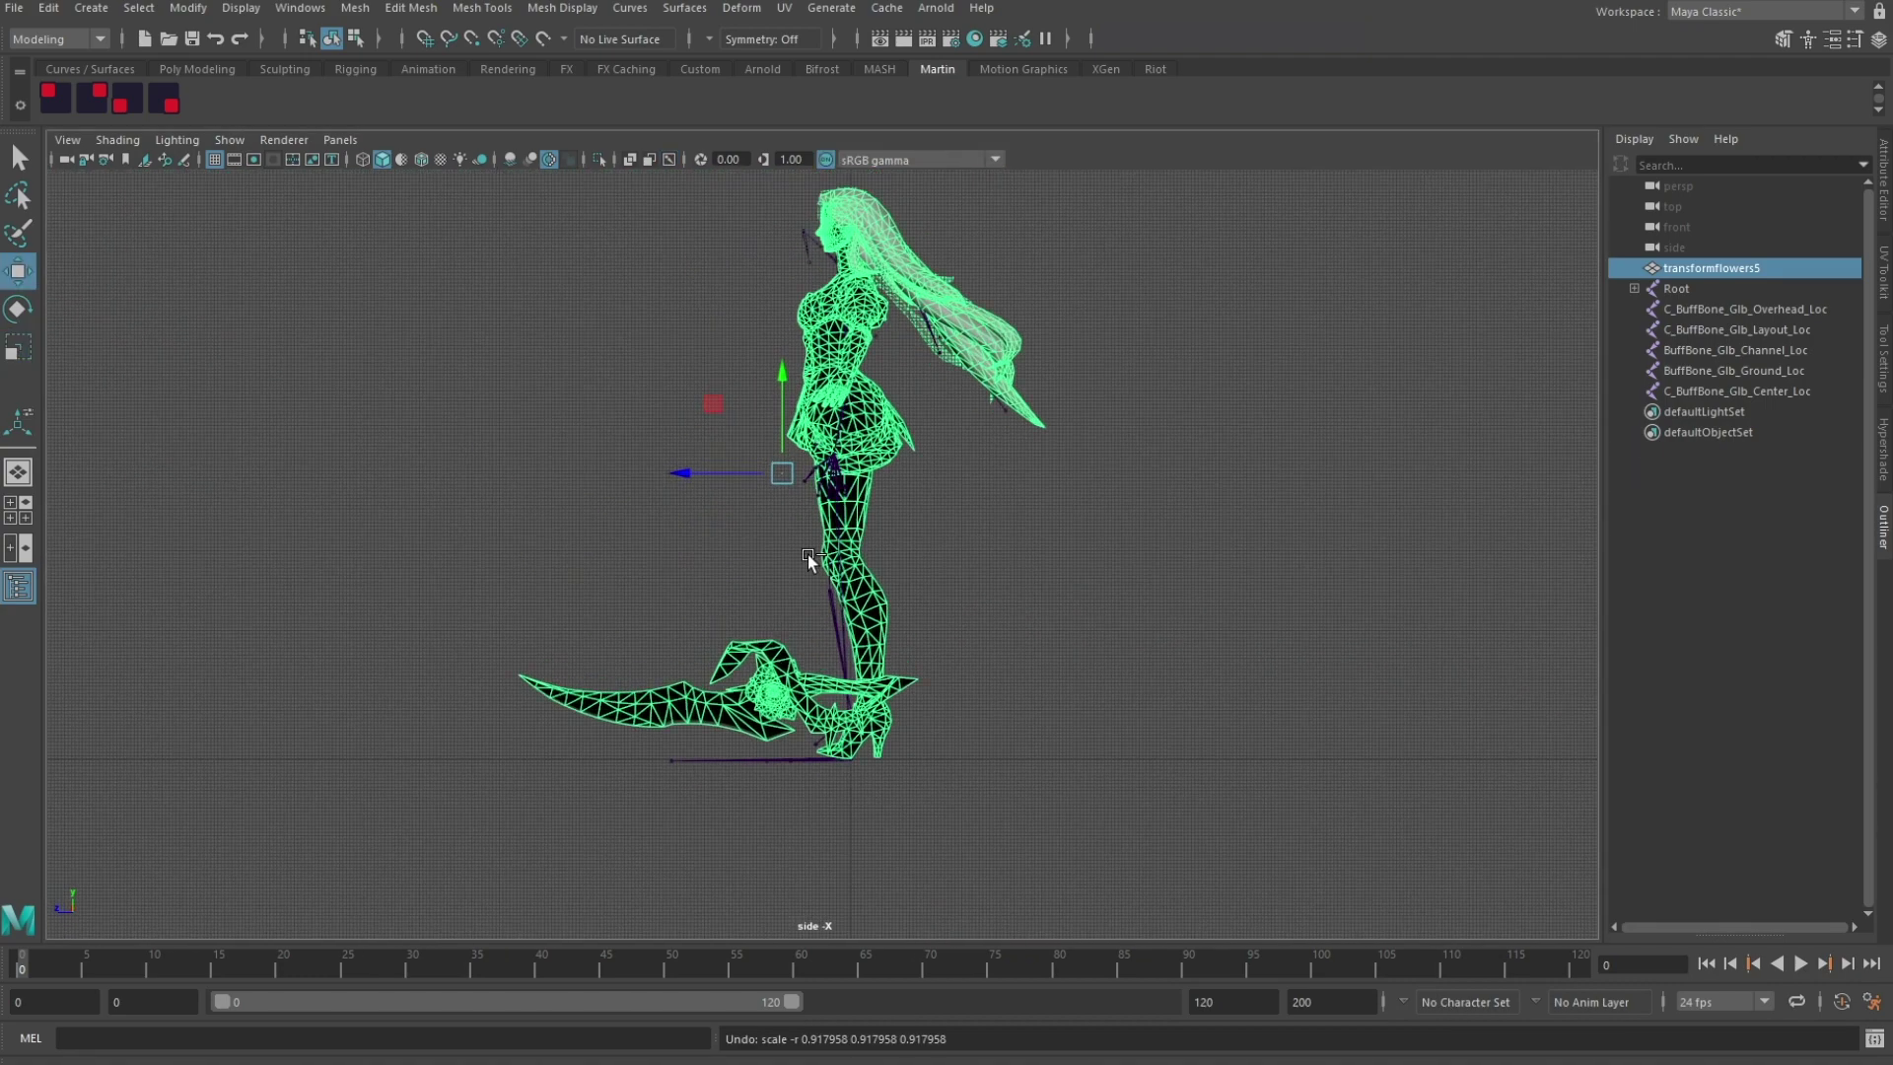
Step: Nudge the character mesh slightly forward in the side view and enable two-sided lighting there
{"action": "left_click_drag", "start_coordinate": [709, 473], "coordinate": [705, 473]}
{"action": "left_click", "coordinate": [192, 141]}
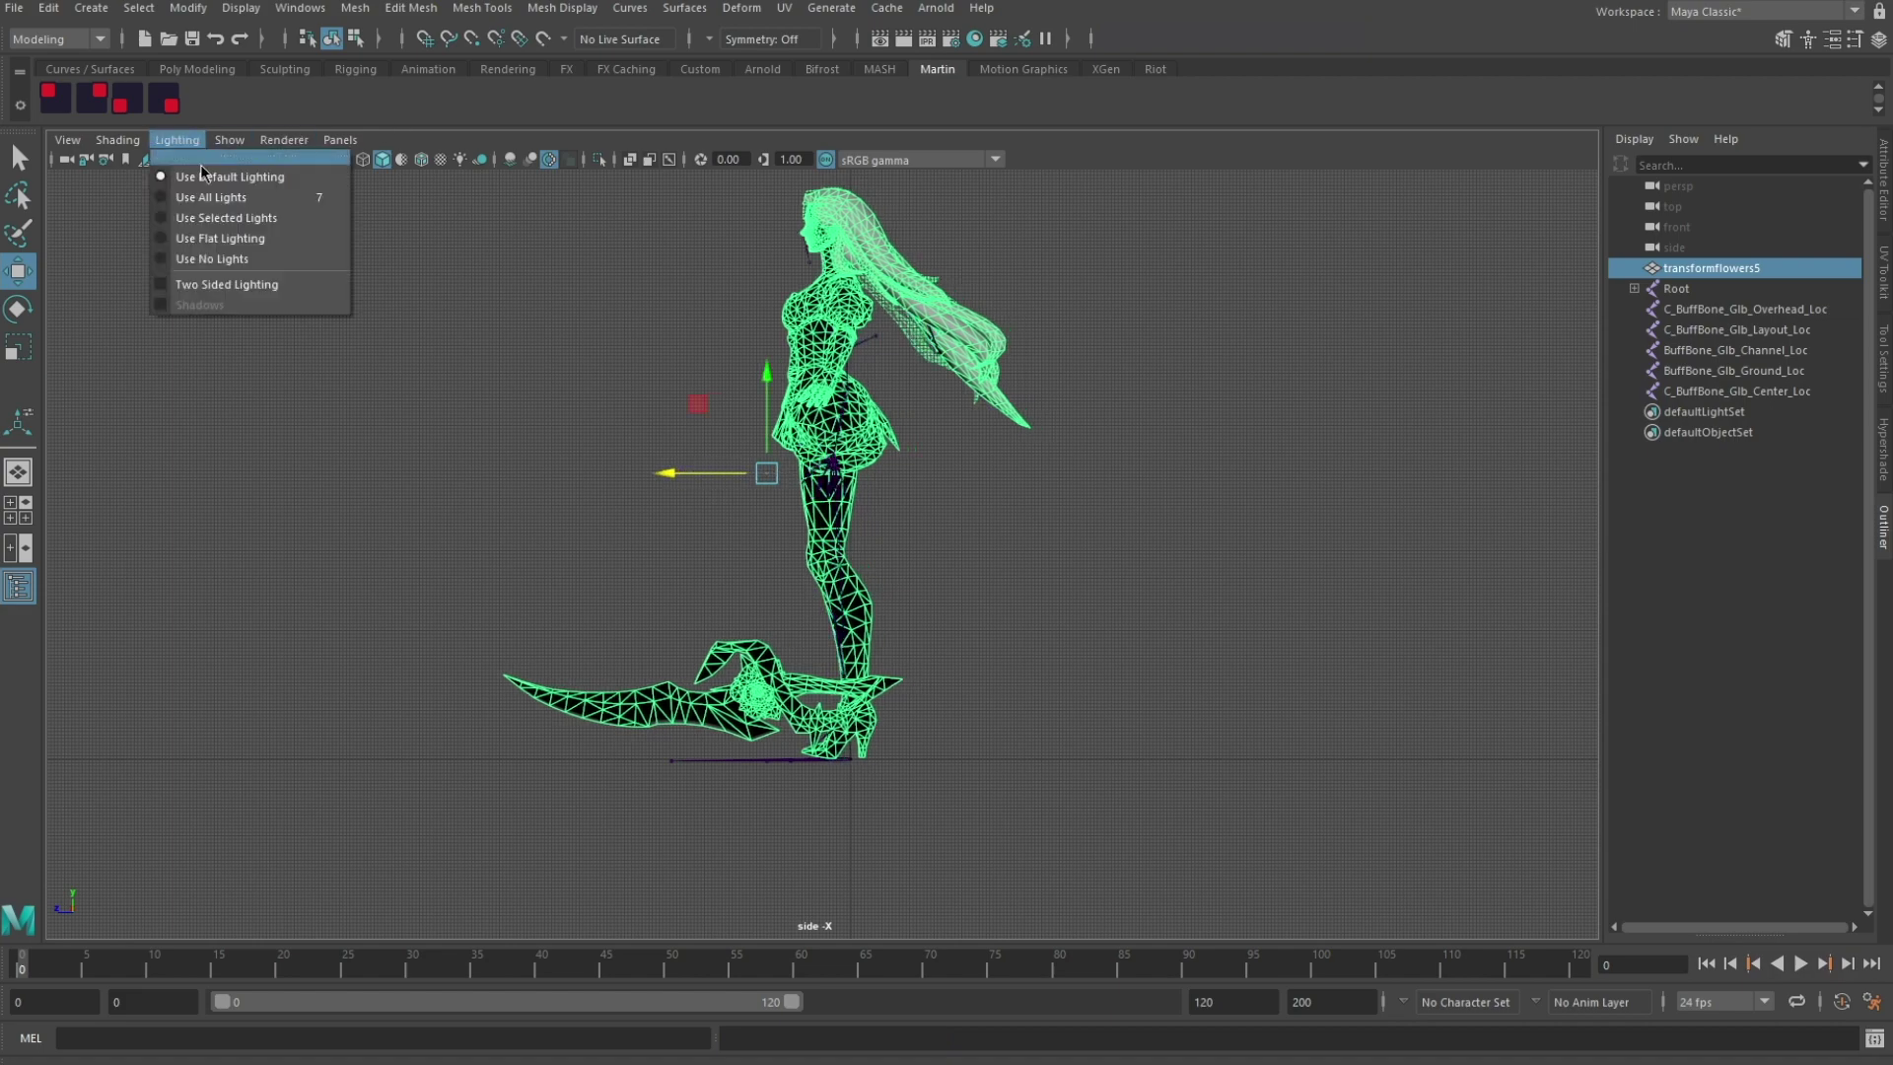
{"action": "left_click", "coordinate": [233, 288]}
Step: Scale the character mesh down slightly, lower it and shift it slightly backward to fit the skeleton in the side view
{"action": "scroll", "coordinate": [972, 561], "scroll_direction": "up", "scroll_amount": 3}
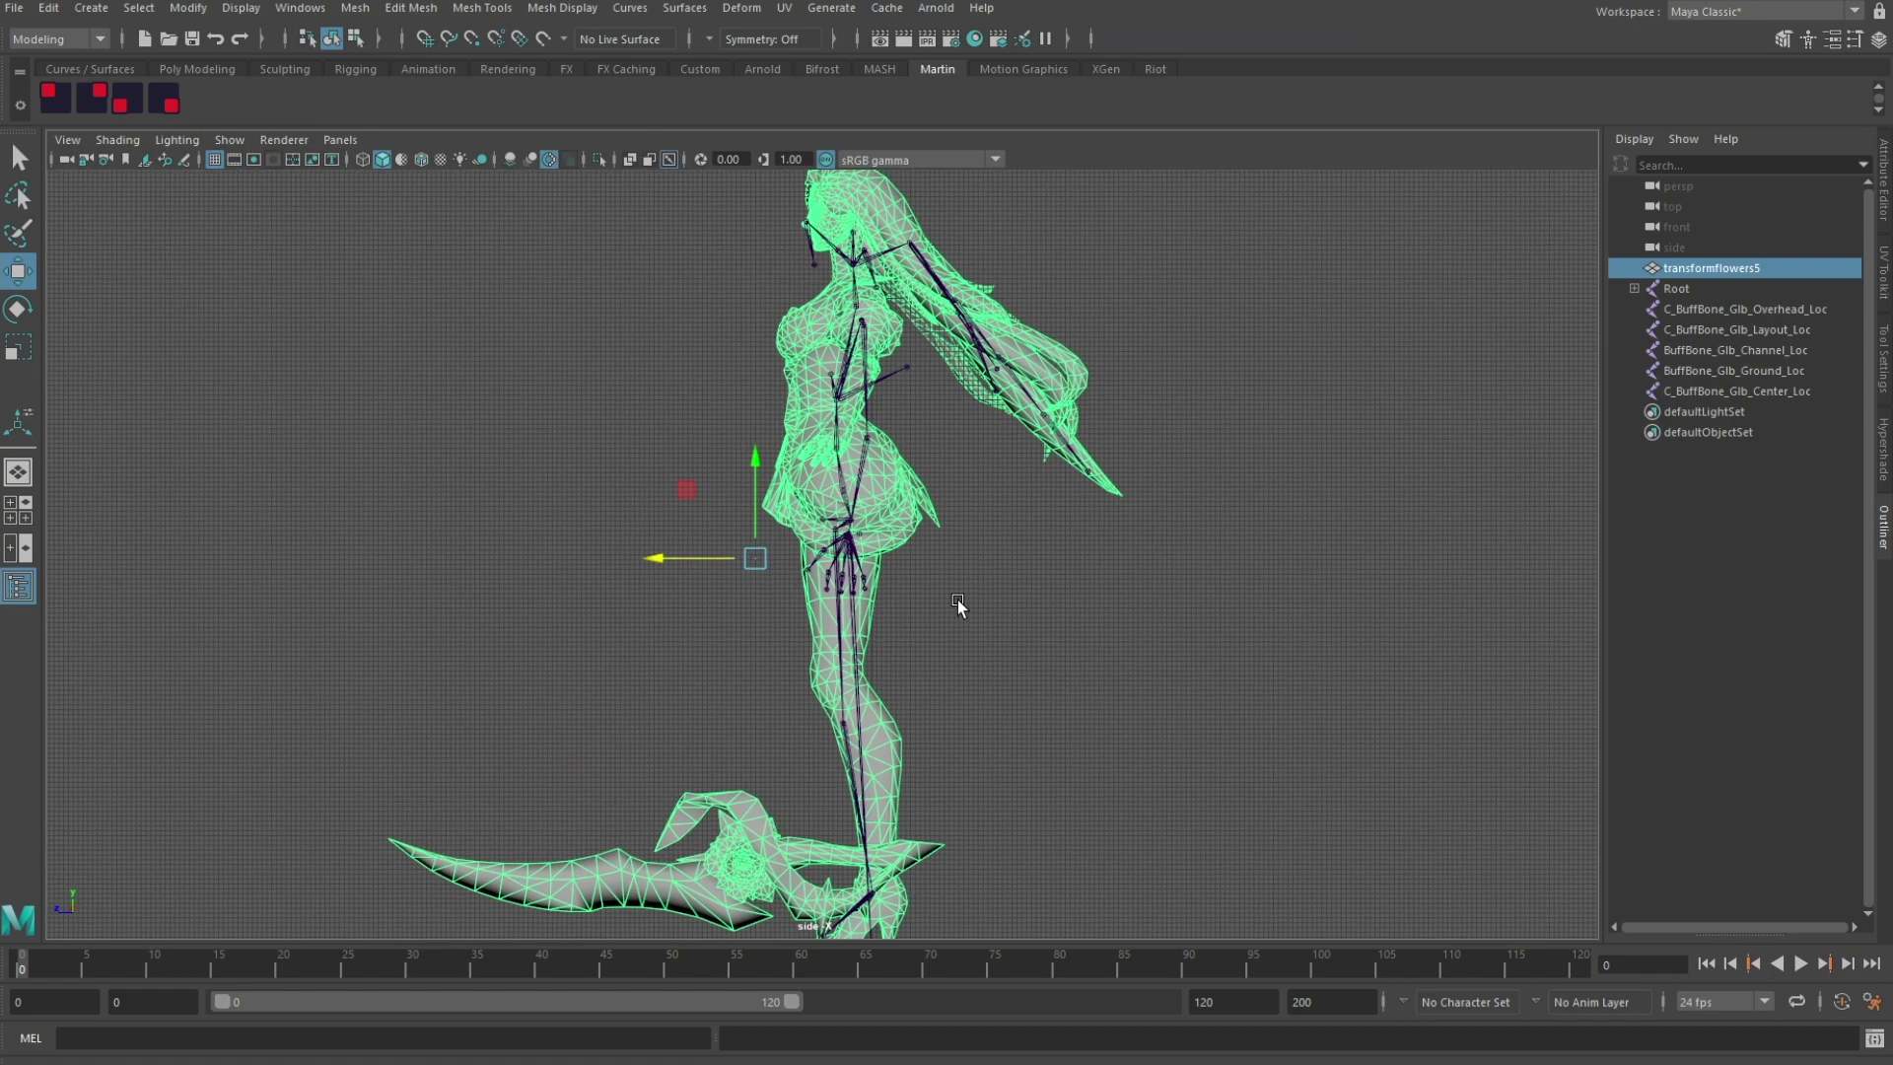
{"action": "key", "text": "r"}
{"action": "left_click_drag", "start_coordinate": [764, 590], "coordinate": [732, 596]}
{"action": "key", "text": "w"}
{"action": "middle_click_drag", "start_coordinate": [810, 508], "coordinate": [787, 462], "text": "alt"}
{"action": "left_click_drag", "start_coordinate": [738, 443], "coordinate": [739, 466]}
{"action": "scroll", "coordinate": [742, 464], "scroll_direction": "down", "scroll_amount": 1}
{"action": "middle_click_drag", "start_coordinate": [752, 440], "coordinate": [758, 460], "text": "alt"}
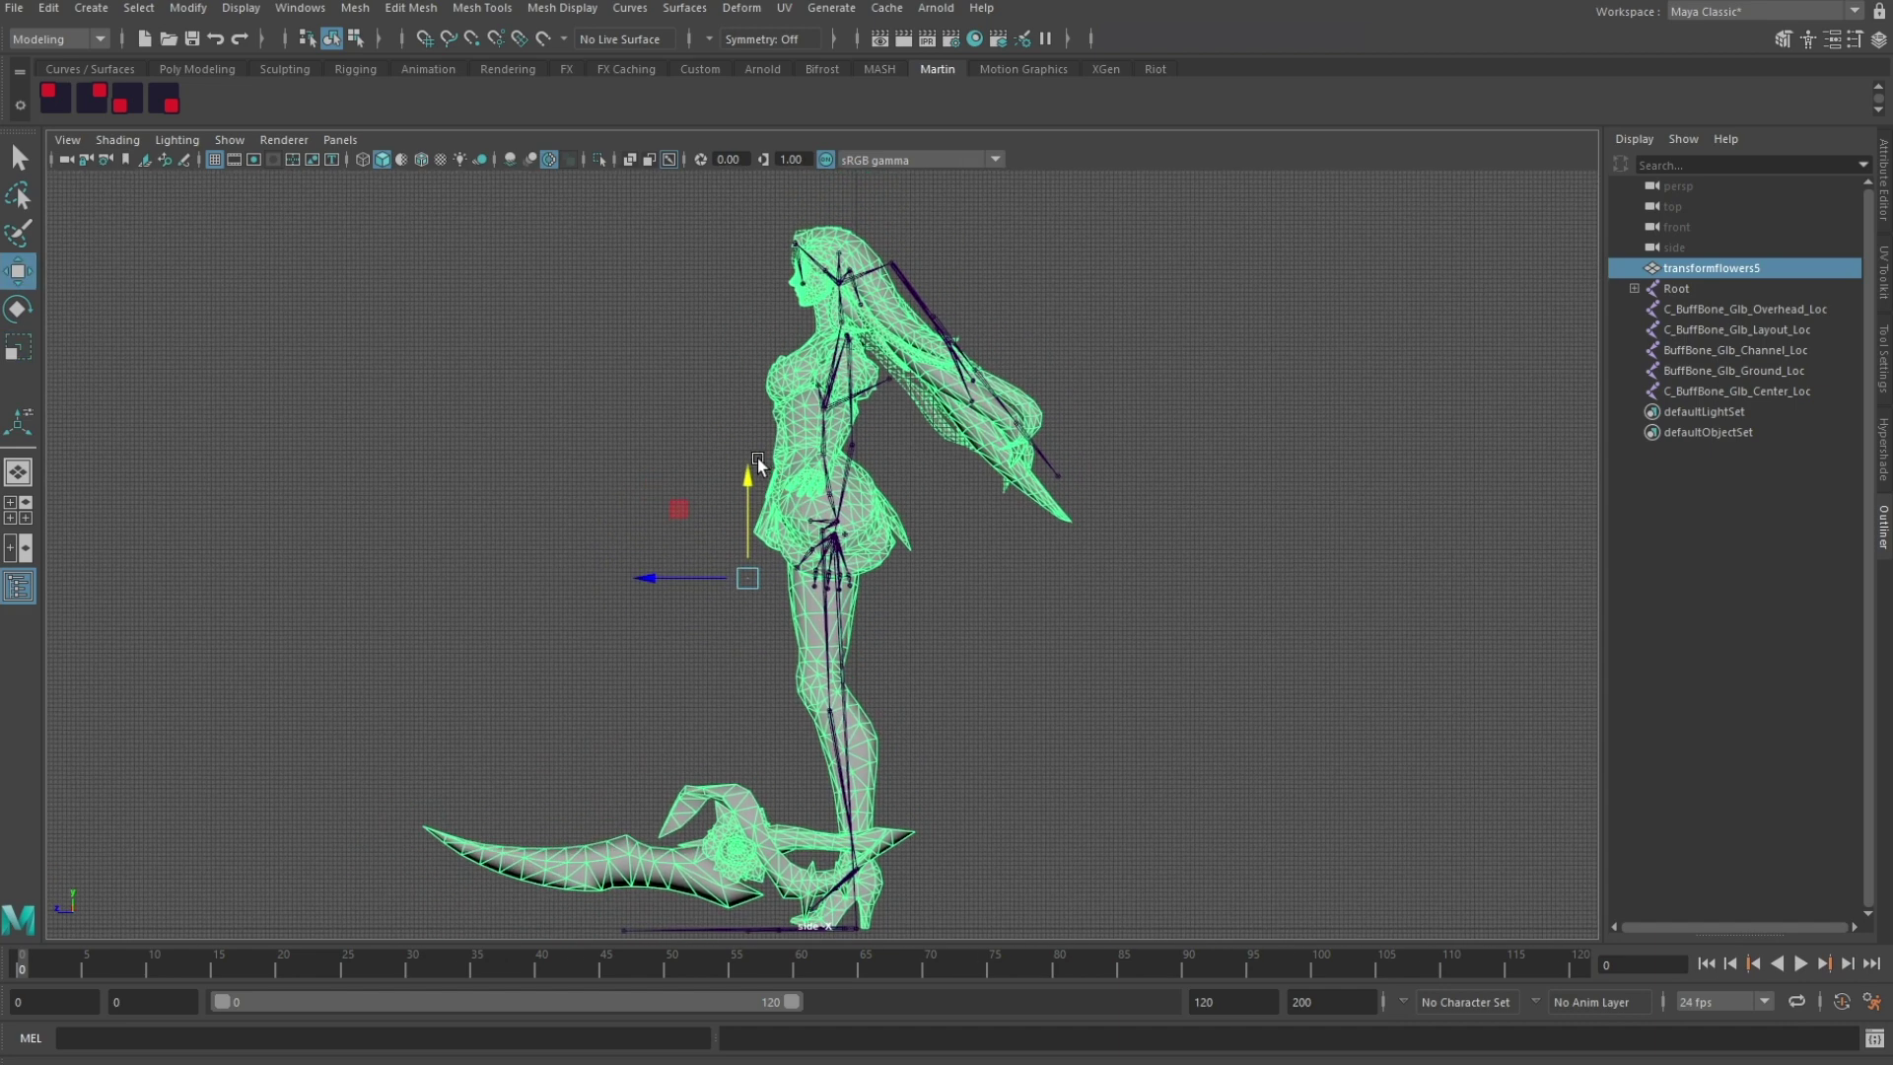
{"action": "left_click_drag", "start_coordinate": [702, 591], "coordinate": [715, 581]}
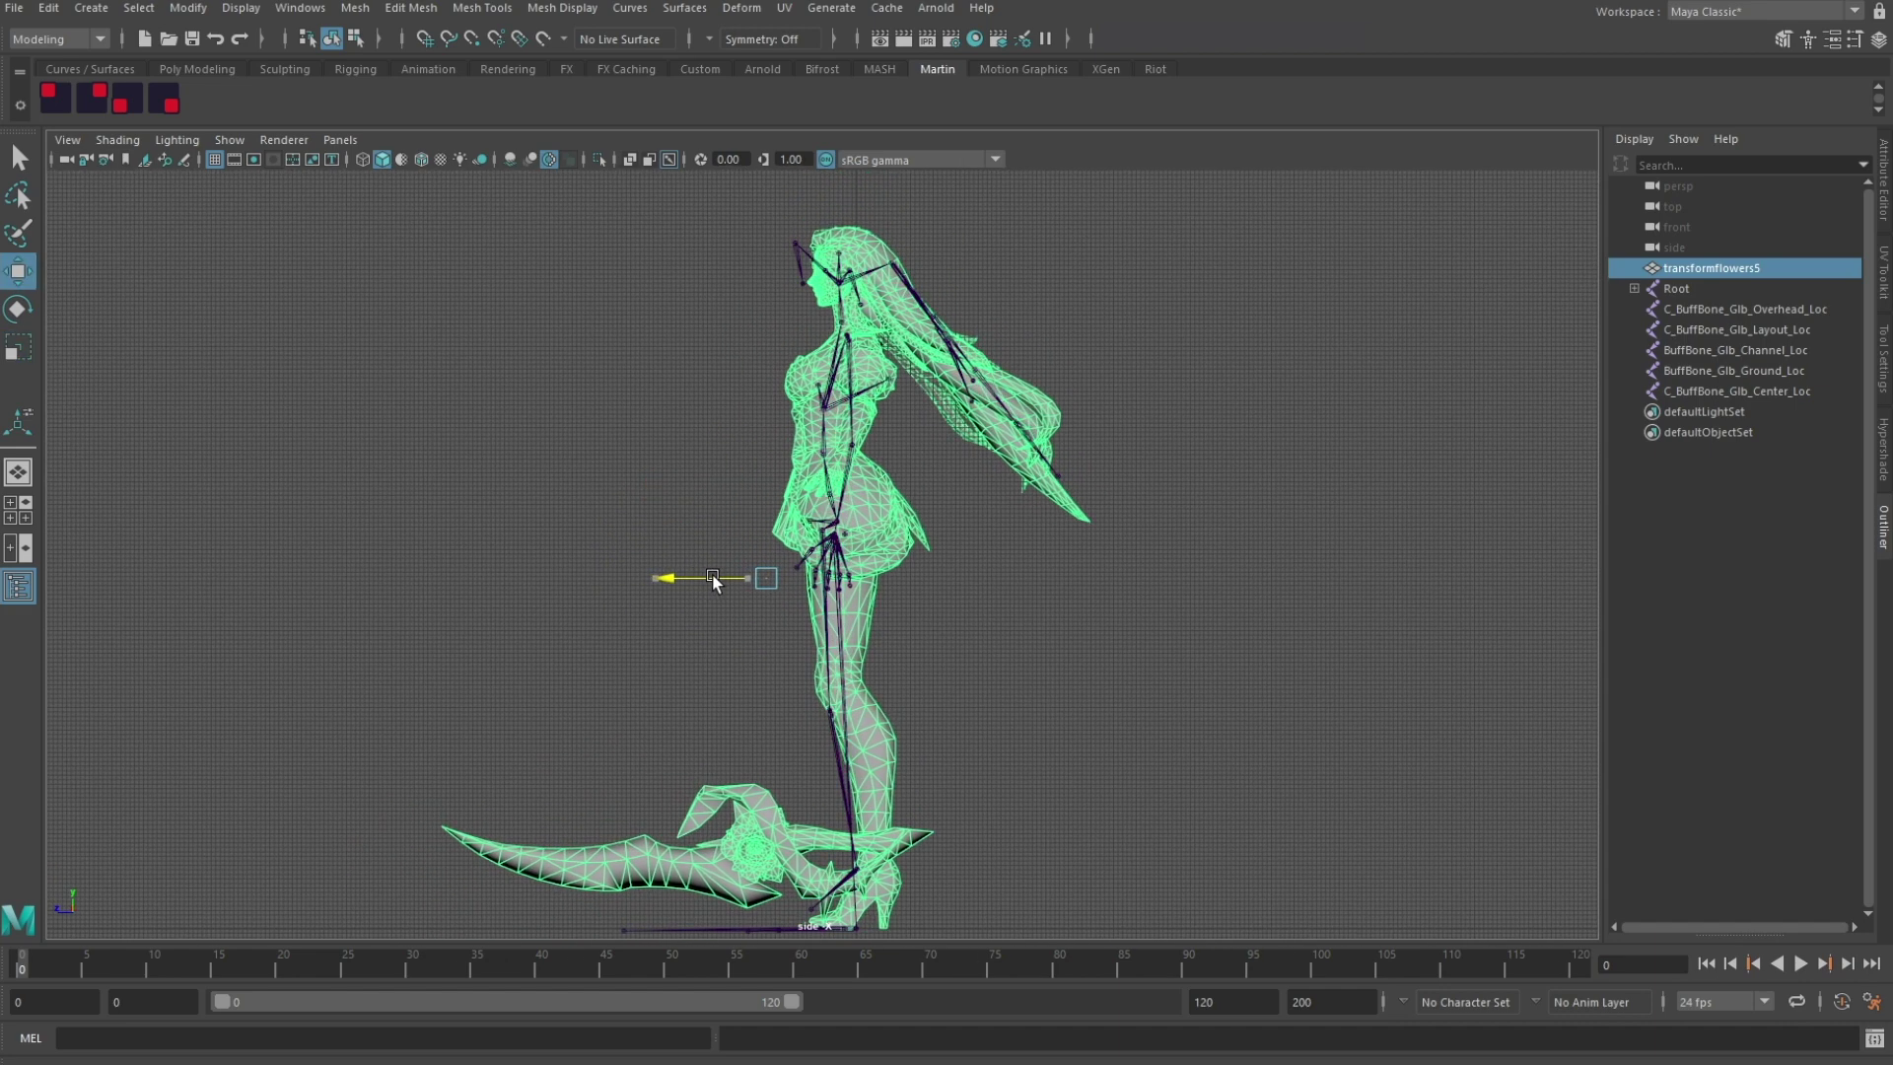
Step: Examine how the character mesh lines up with the skeleton in the front and perspective views
{"action": "key", "text": "space"}
{"action": "key", "text": "space"}
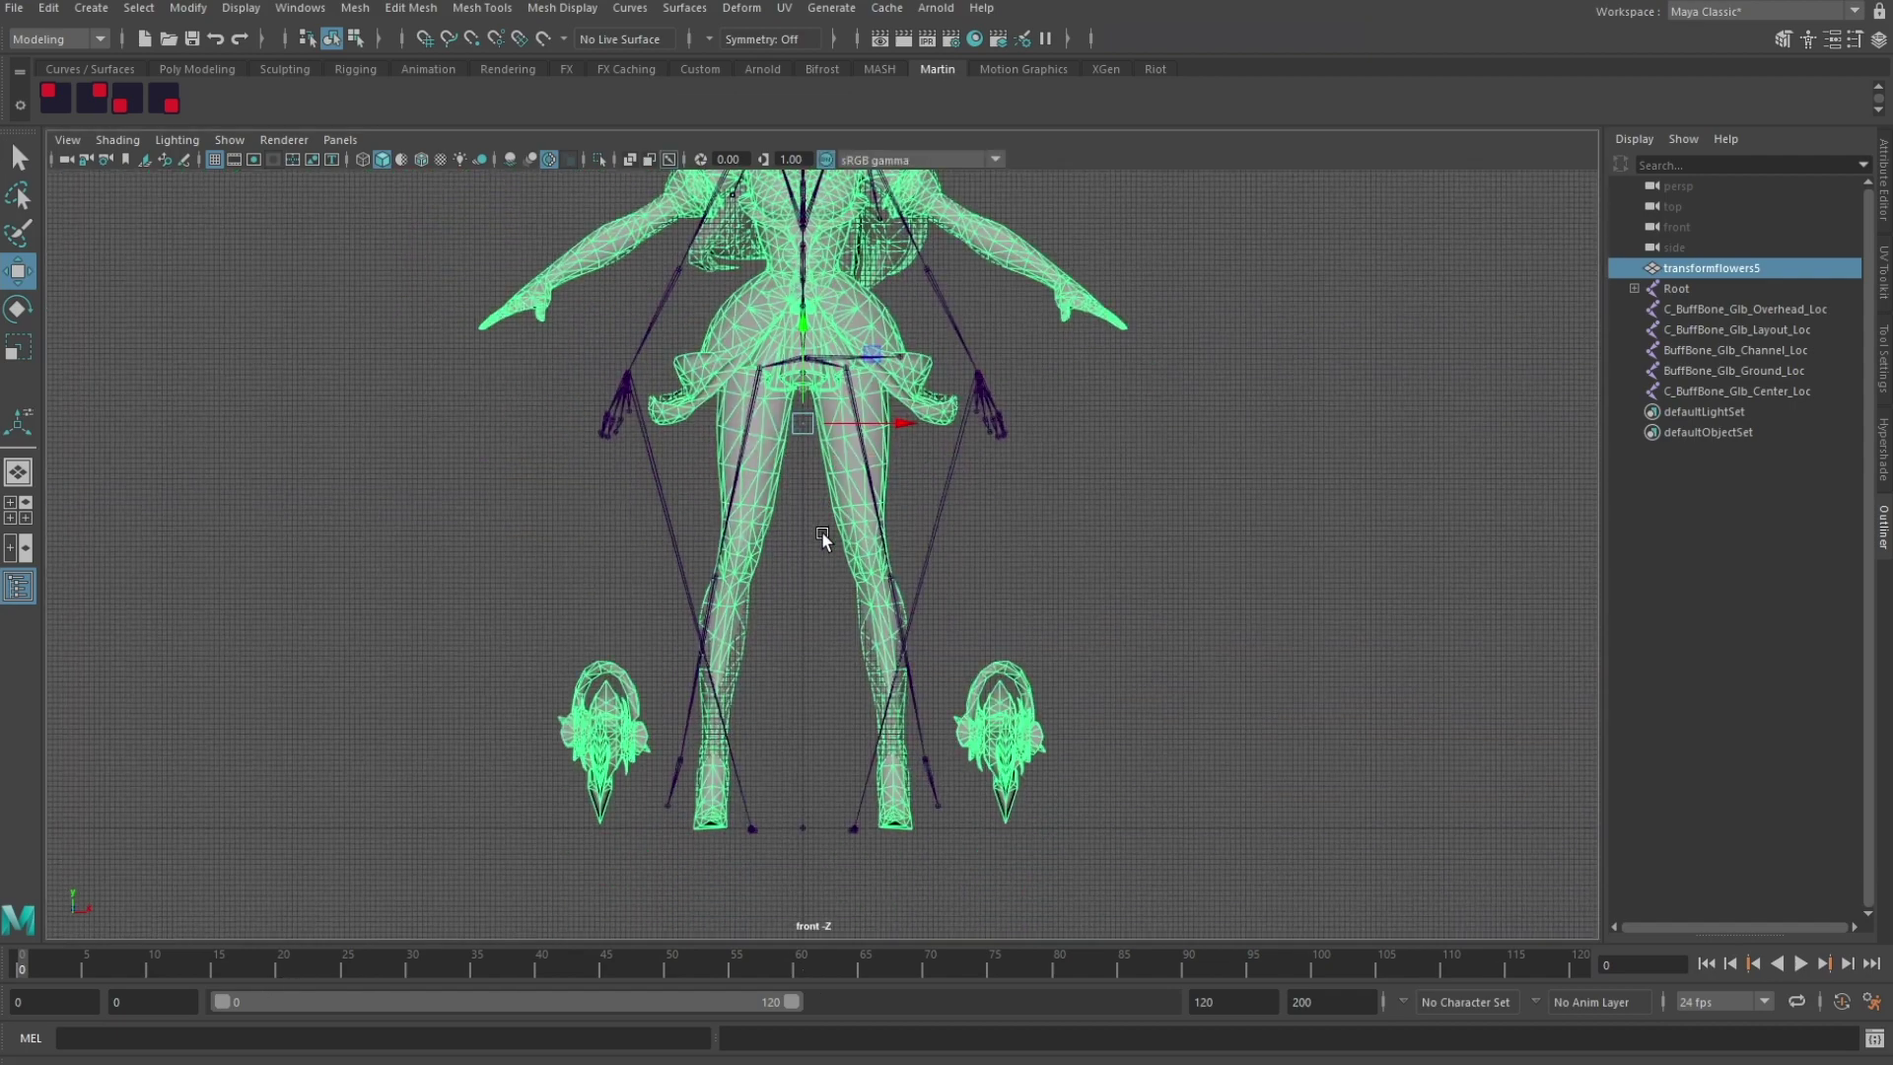
{"action": "key", "text": "space"}
{"action": "key", "text": "space"}
{"action": "middle_click_drag", "start_coordinate": [1150, 536], "coordinate": [1281, 477], "text": "alt"}
{"action": "left_click_drag", "start_coordinate": [1281, 477], "coordinate": [1250, 414], "text": "alt"}
{"action": "middle_click_drag", "start_coordinate": [1250, 414], "coordinate": [1038, 425], "text": "alt"}
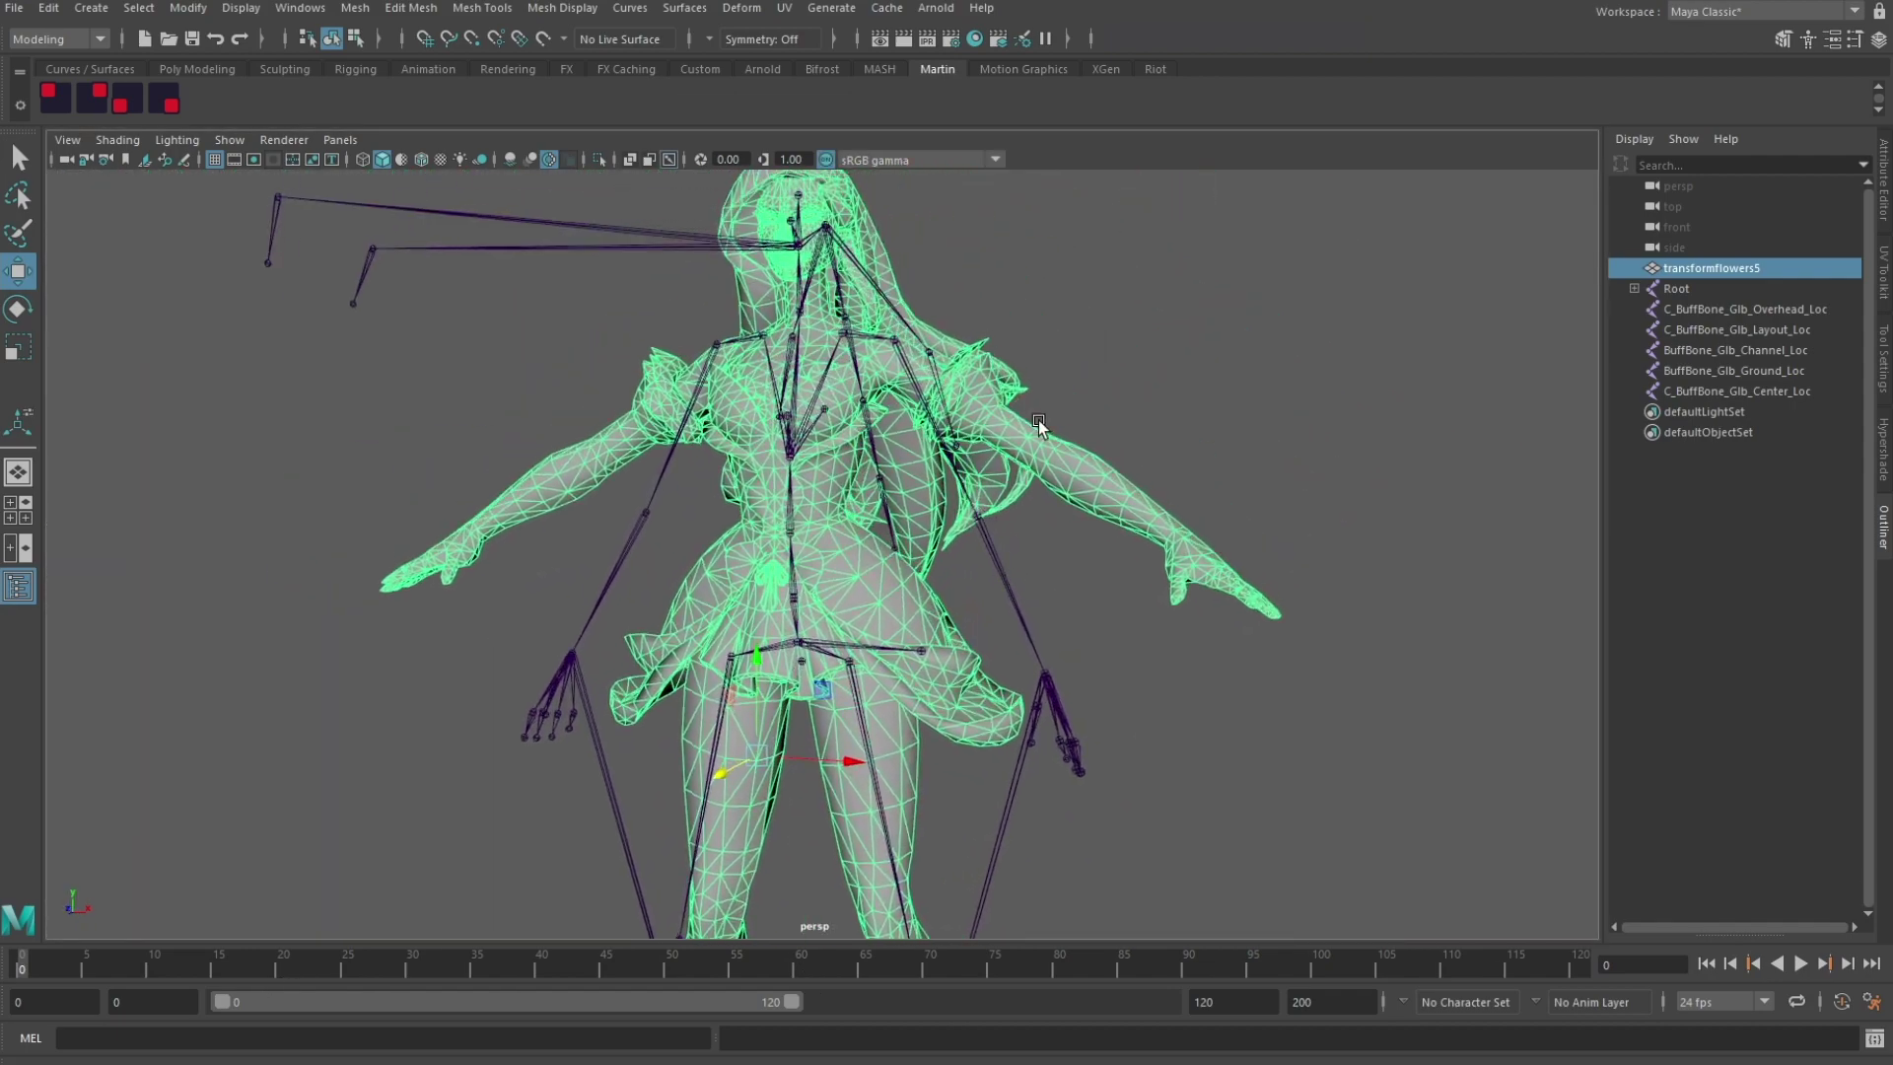
{"action": "left_click_drag", "start_coordinate": [1038, 425], "coordinate": [1078, 427], "text": "alt"}
{"action": "scroll", "coordinate": [946, 631], "scroll_direction": "down", "scroll_amount": 3}
{"action": "middle_click_drag", "start_coordinate": [895, 710], "coordinate": [877, 517], "text": "alt"}
{"action": "key", "text": "r"}
{"action": "scroll", "coordinate": [799, 572], "scroll_direction": "down", "scroll_amount": 1}
{"action": "key", "text": "space"}
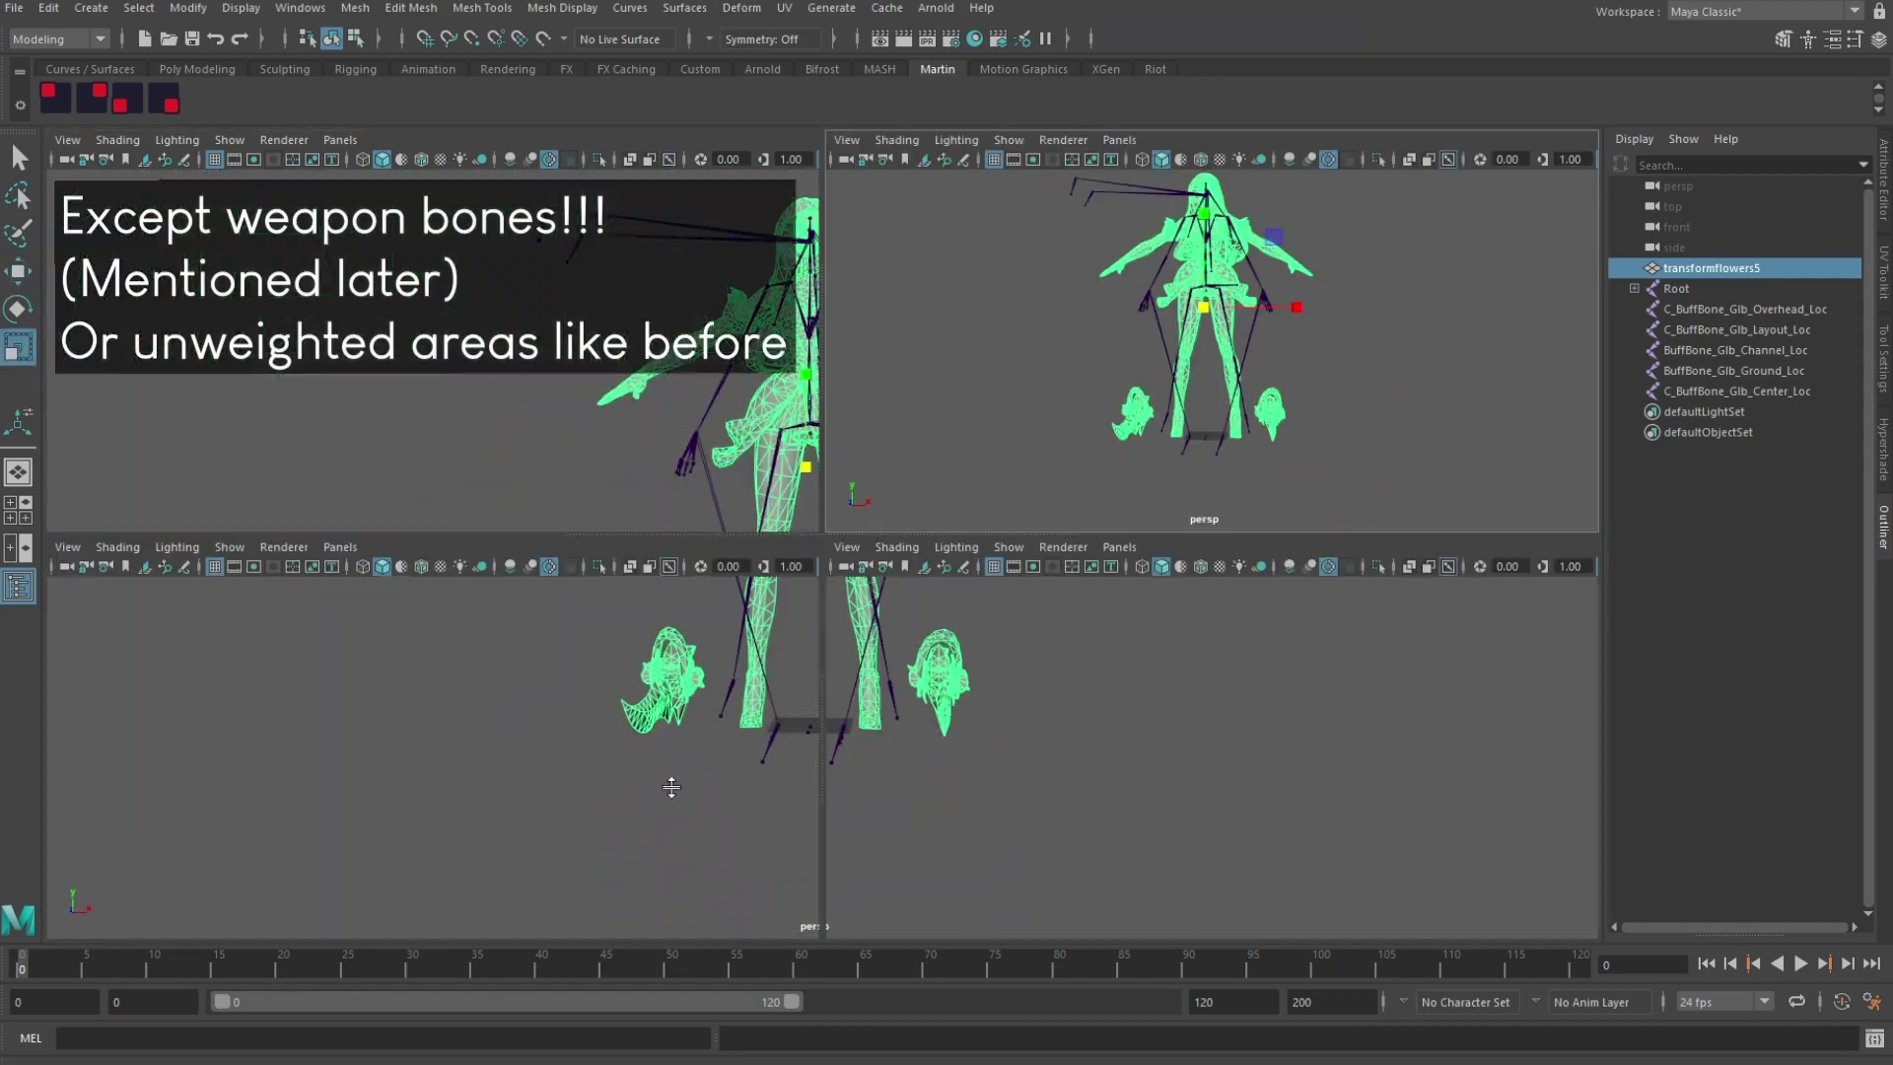
{"action": "key", "text": "space"}
Step: Lower the character mesh slightly and scale it up a little in the front view to match the skeleton
{"action": "key", "text": "w"}
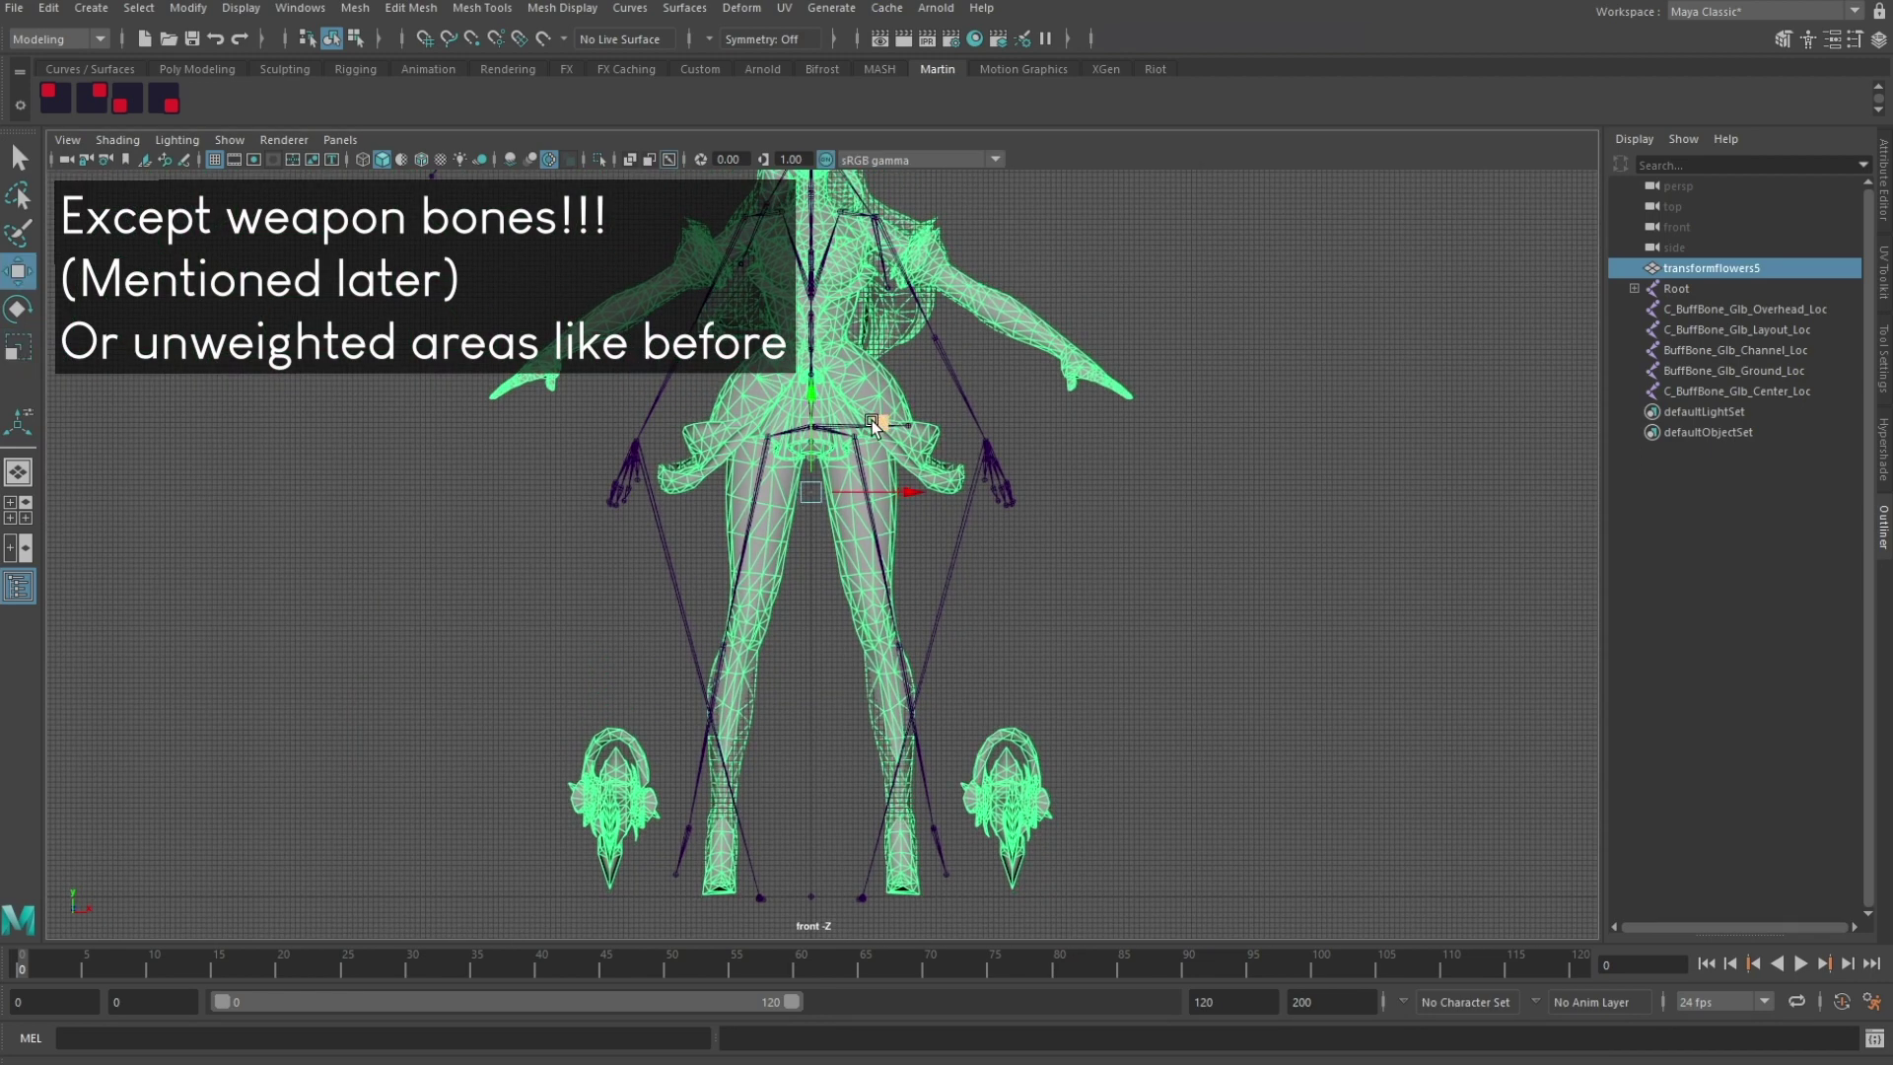
{"action": "left_click_drag", "start_coordinate": [813, 402], "coordinate": [812, 407]}
{"action": "middle_click_drag", "start_coordinate": [1059, 397], "coordinate": [1068, 531], "text": "alt"}
{"action": "key", "text": "r"}
{"action": "left_click_drag", "start_coordinate": [814, 628], "coordinate": [828, 627]}
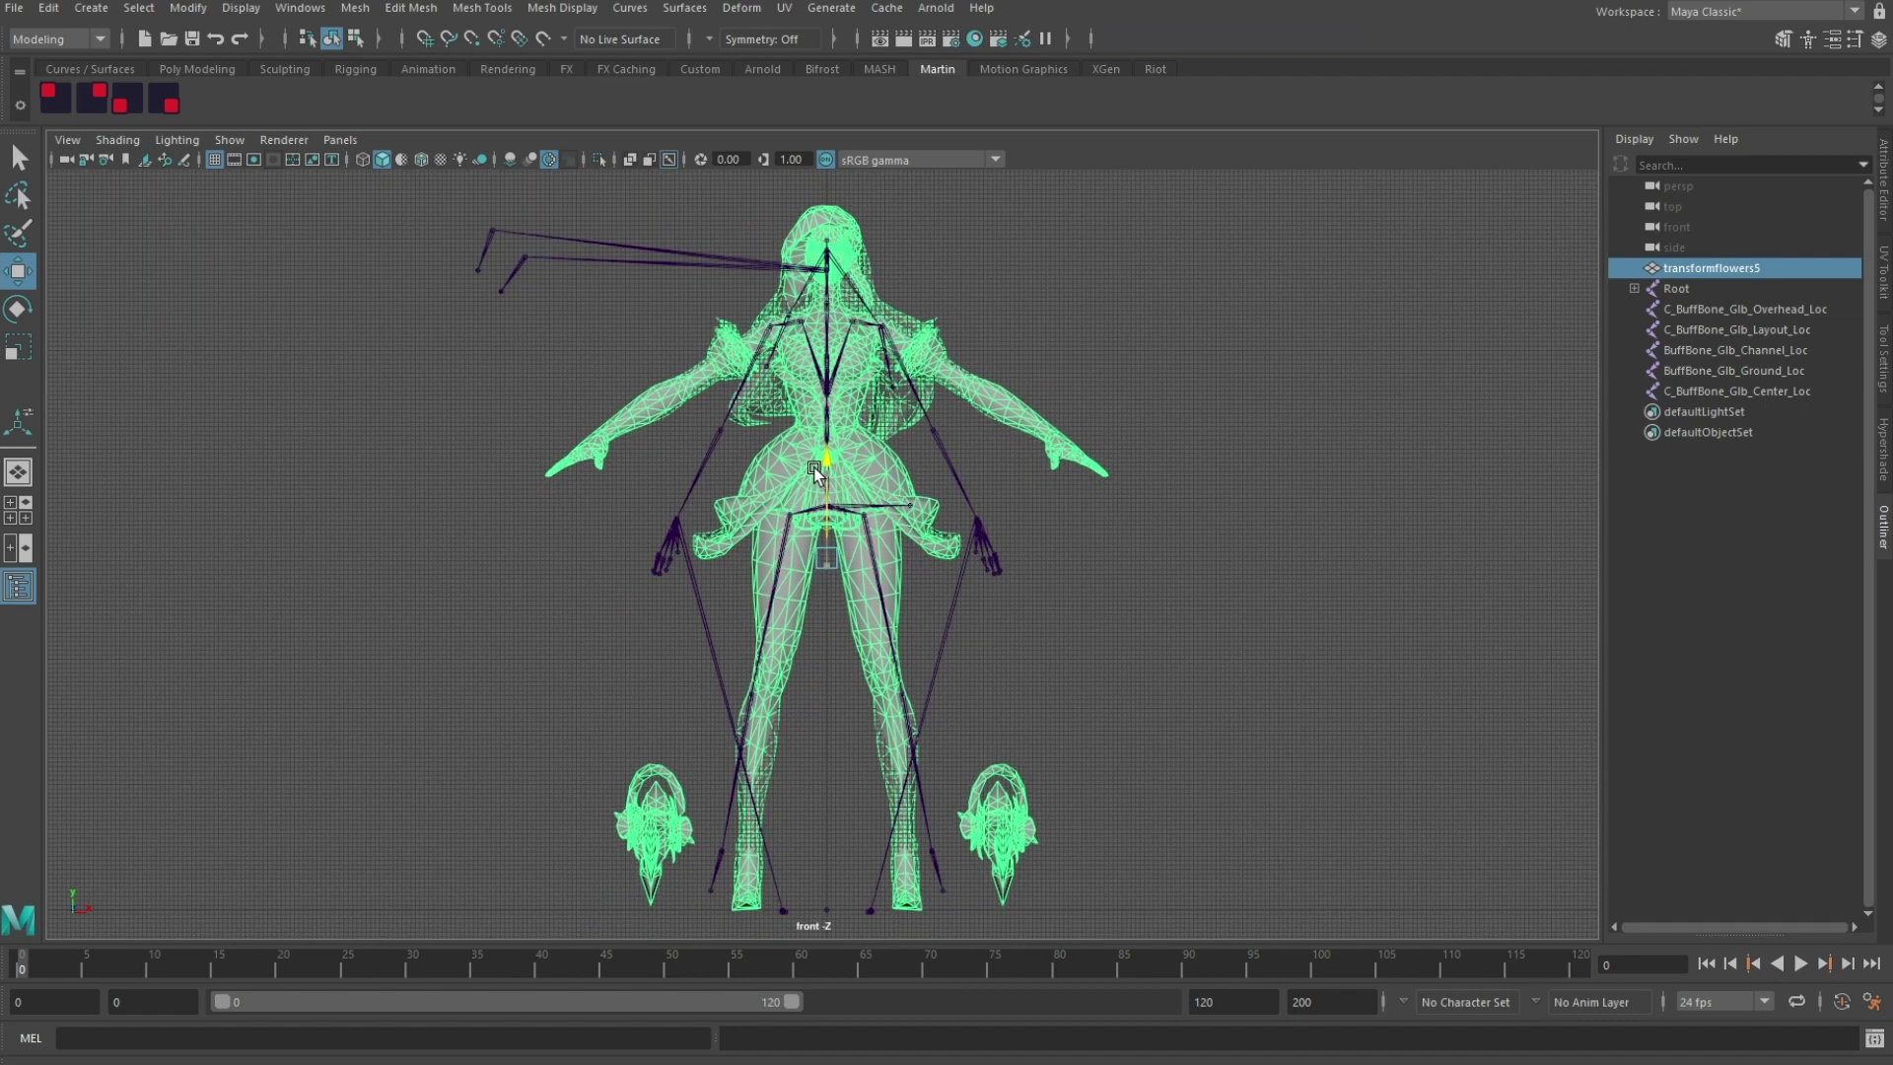
Step: Select the faces of the dagger on the character's left and move them inward and down onto the left weapon joint
{"action": "middle_click_drag", "start_coordinate": [1150, 804], "coordinate": [1143, 552], "text": "alt"}
{"action": "scroll", "coordinate": [1143, 552], "scroll_direction": "up", "scroll_amount": 2}
{"action": "right_click_drag", "start_coordinate": [1163, 591], "coordinate": [1183, 700]}
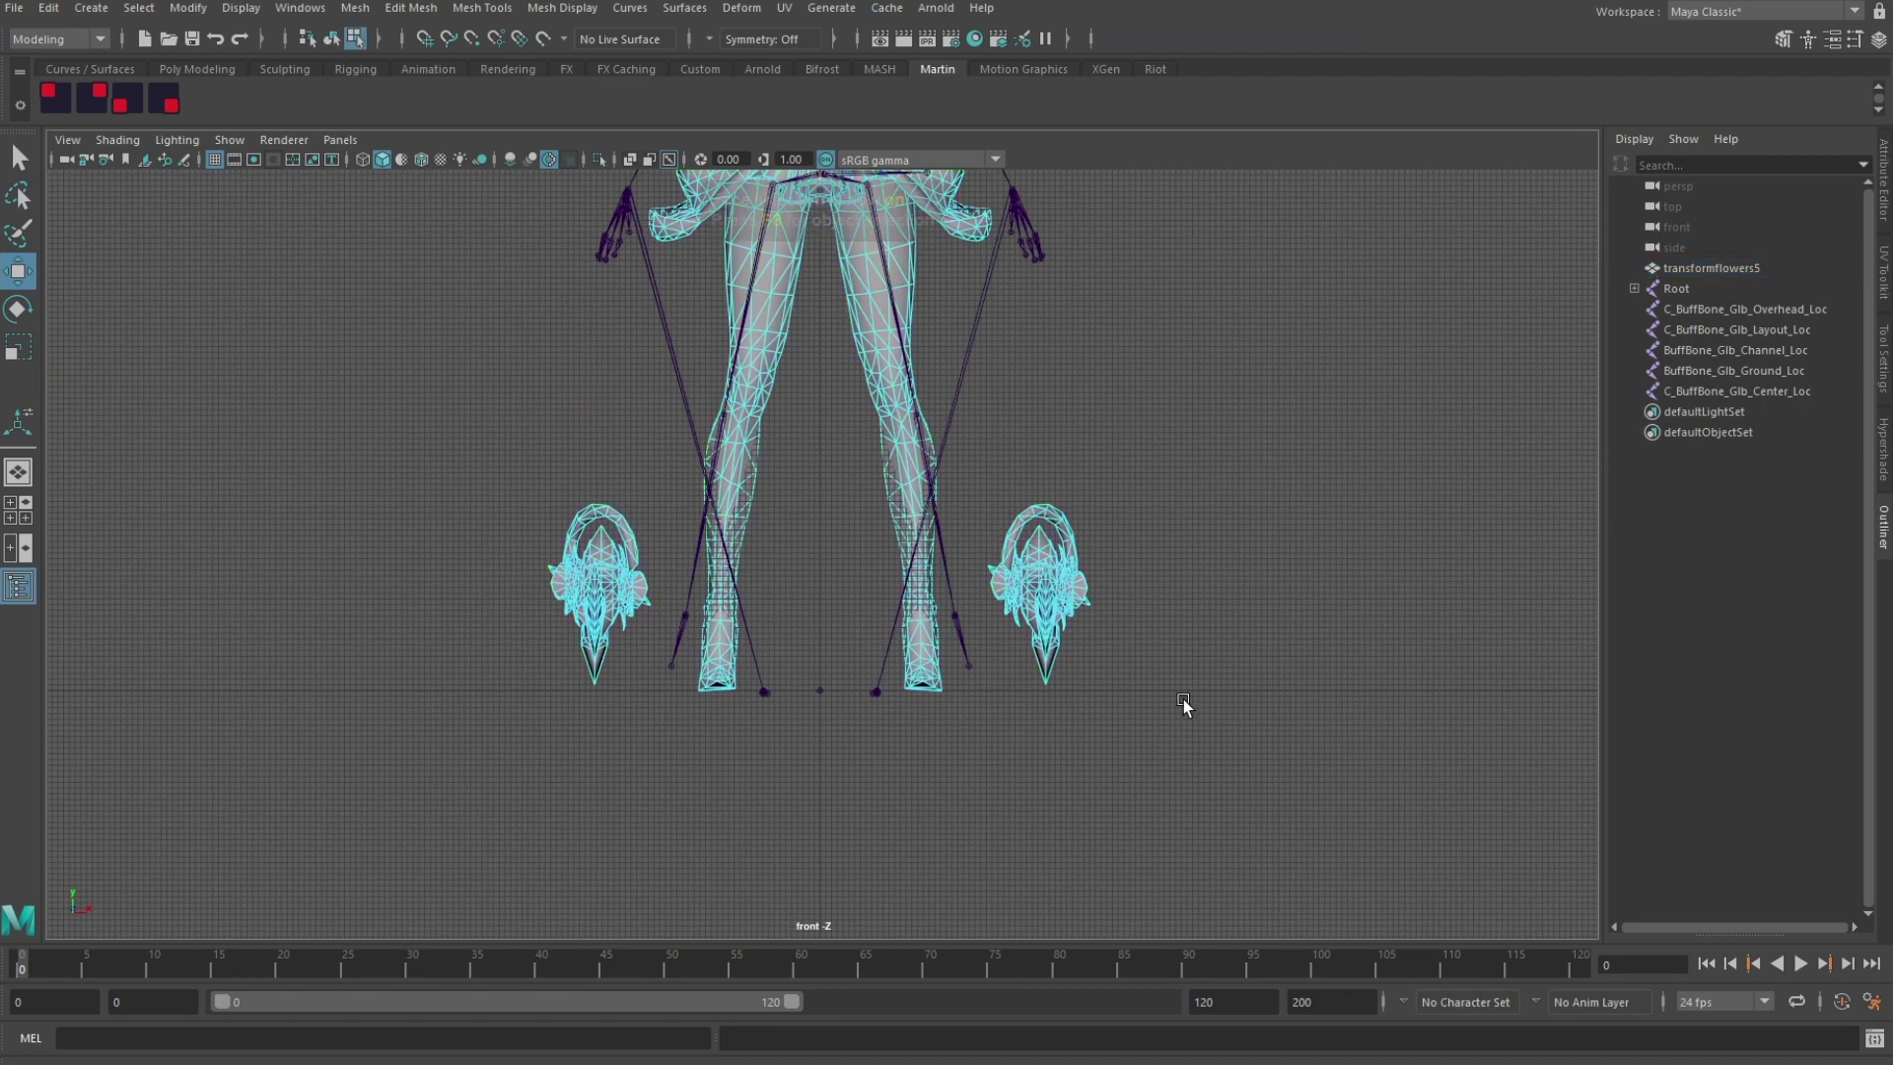
{"action": "left_click_drag", "start_coordinate": [1184, 749], "coordinate": [980, 429]}
{"action": "left_click_drag", "start_coordinate": [1141, 593], "coordinate": [973, 591]}
{"action": "left_click_drag", "start_coordinate": [876, 525], "coordinate": [878, 594]}
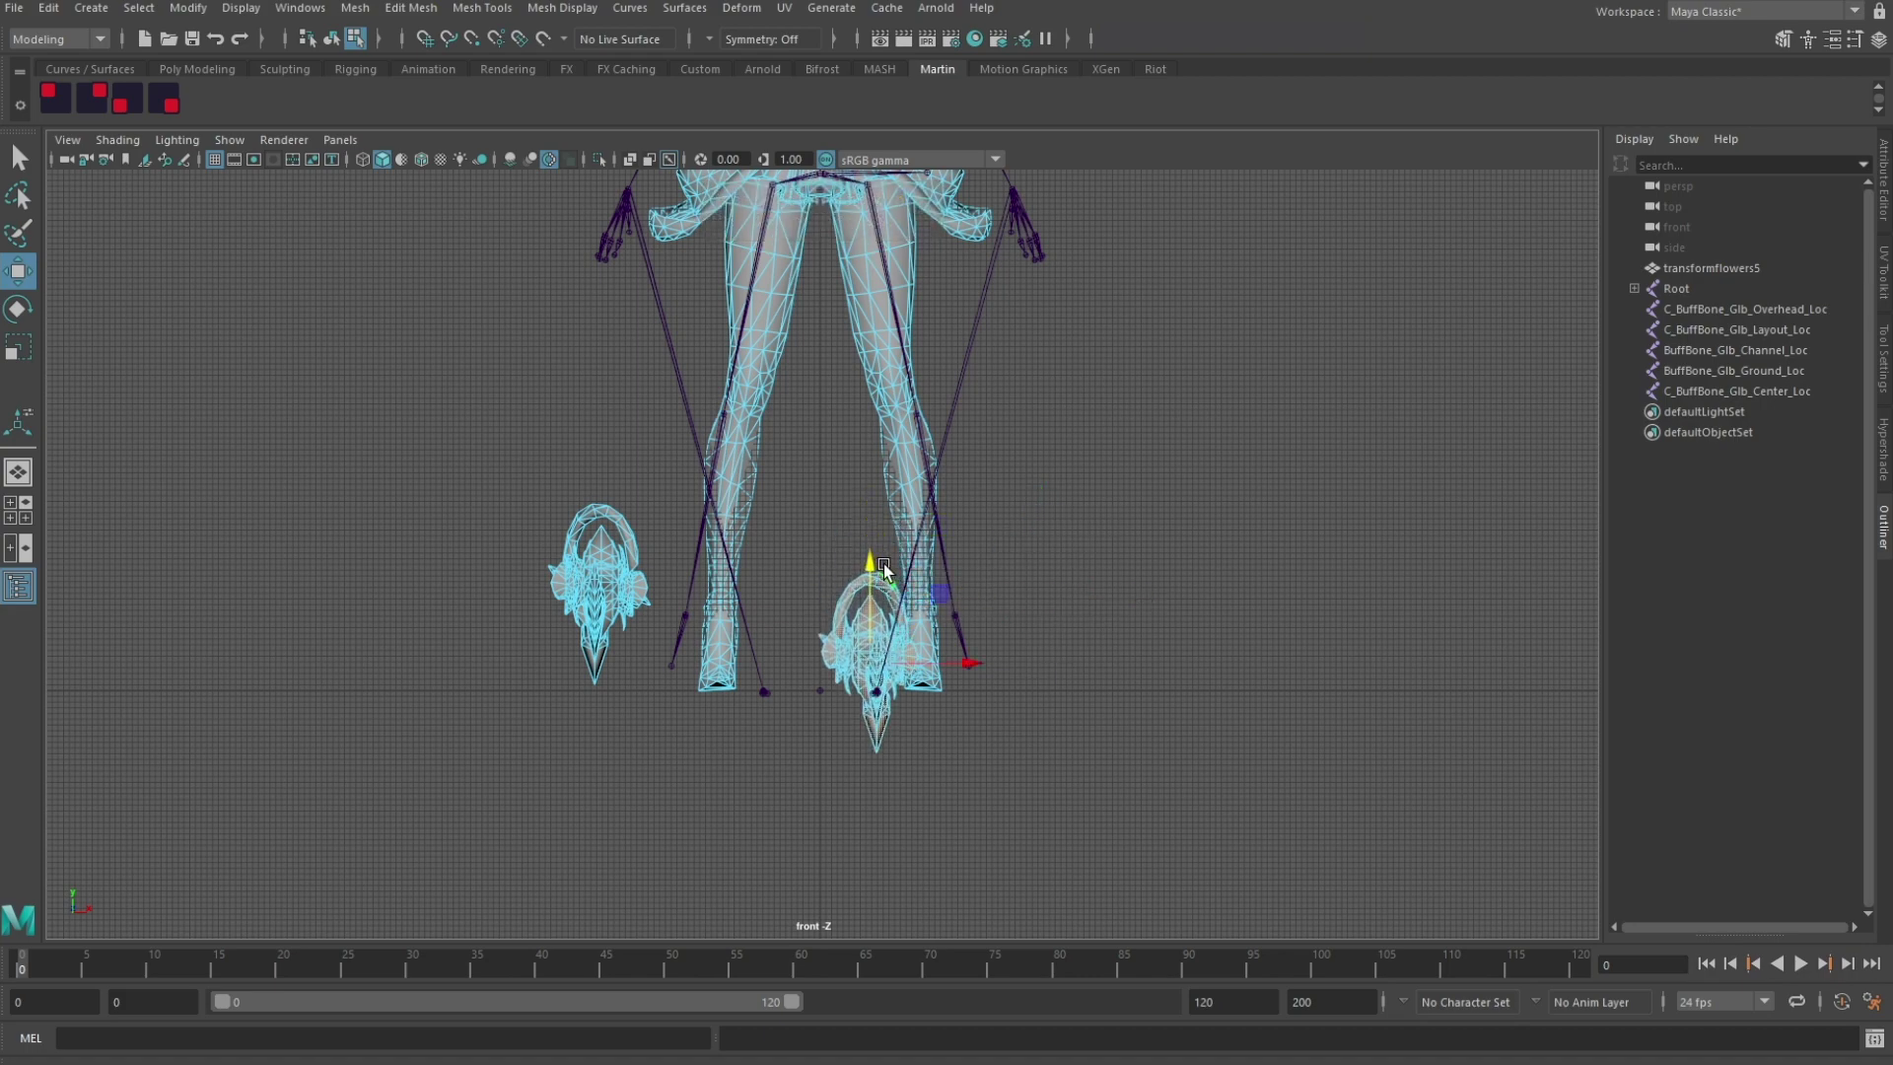
Step: Lower the selected dagger and shift it slightly backward in the side view so its grip sits on the weapon joints
{"action": "key", "text": "space"}
{"action": "key", "text": "space"}
{"action": "middle_click_drag", "start_coordinate": [1026, 704], "coordinate": [1030, 286], "text": "alt"}
{"action": "scroll", "coordinate": [837, 500], "scroll_direction": "up", "scroll_amount": 5}
{"action": "middle_click_drag", "start_coordinate": [582, 384], "coordinate": [696, 503], "text": "alt"}
{"action": "scroll", "coordinate": [696, 503], "scroll_direction": "up", "scroll_amount": 1}
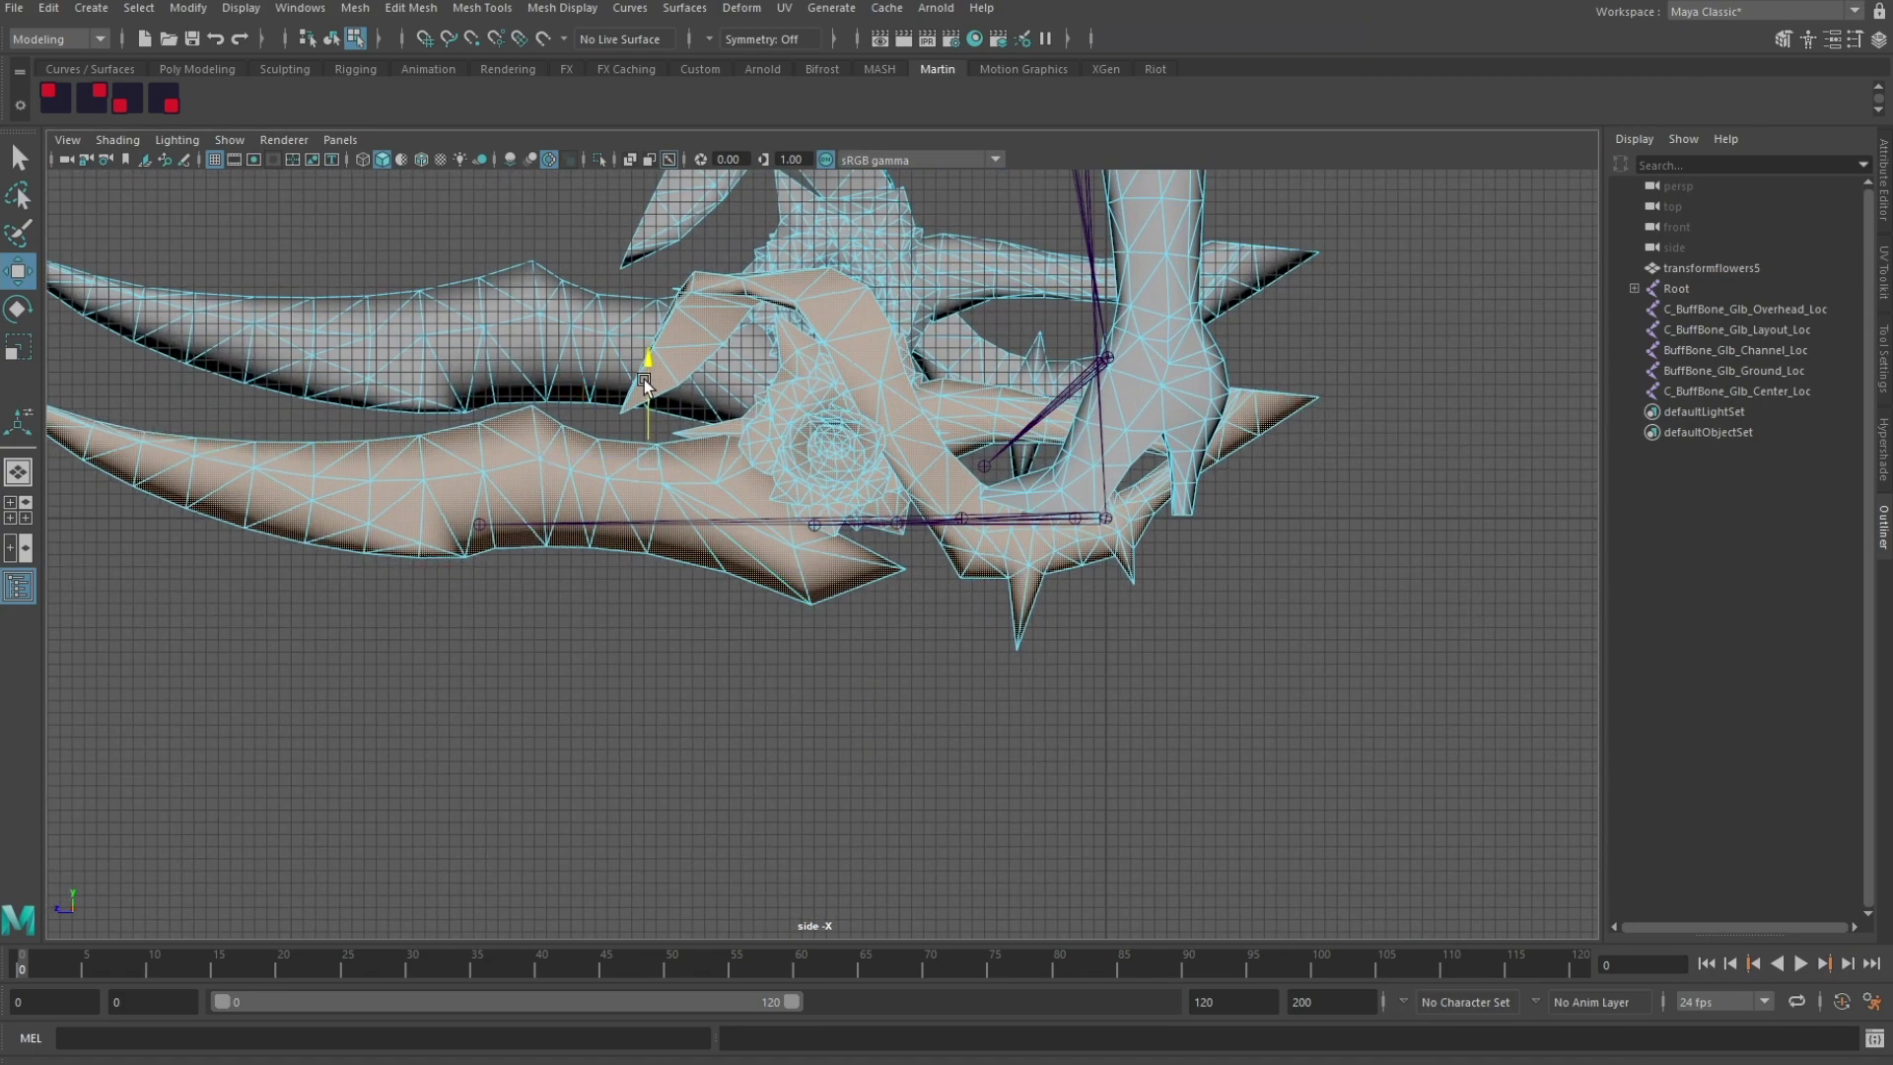
{"action": "left_click_drag", "start_coordinate": [648, 382], "coordinate": [658, 475]}
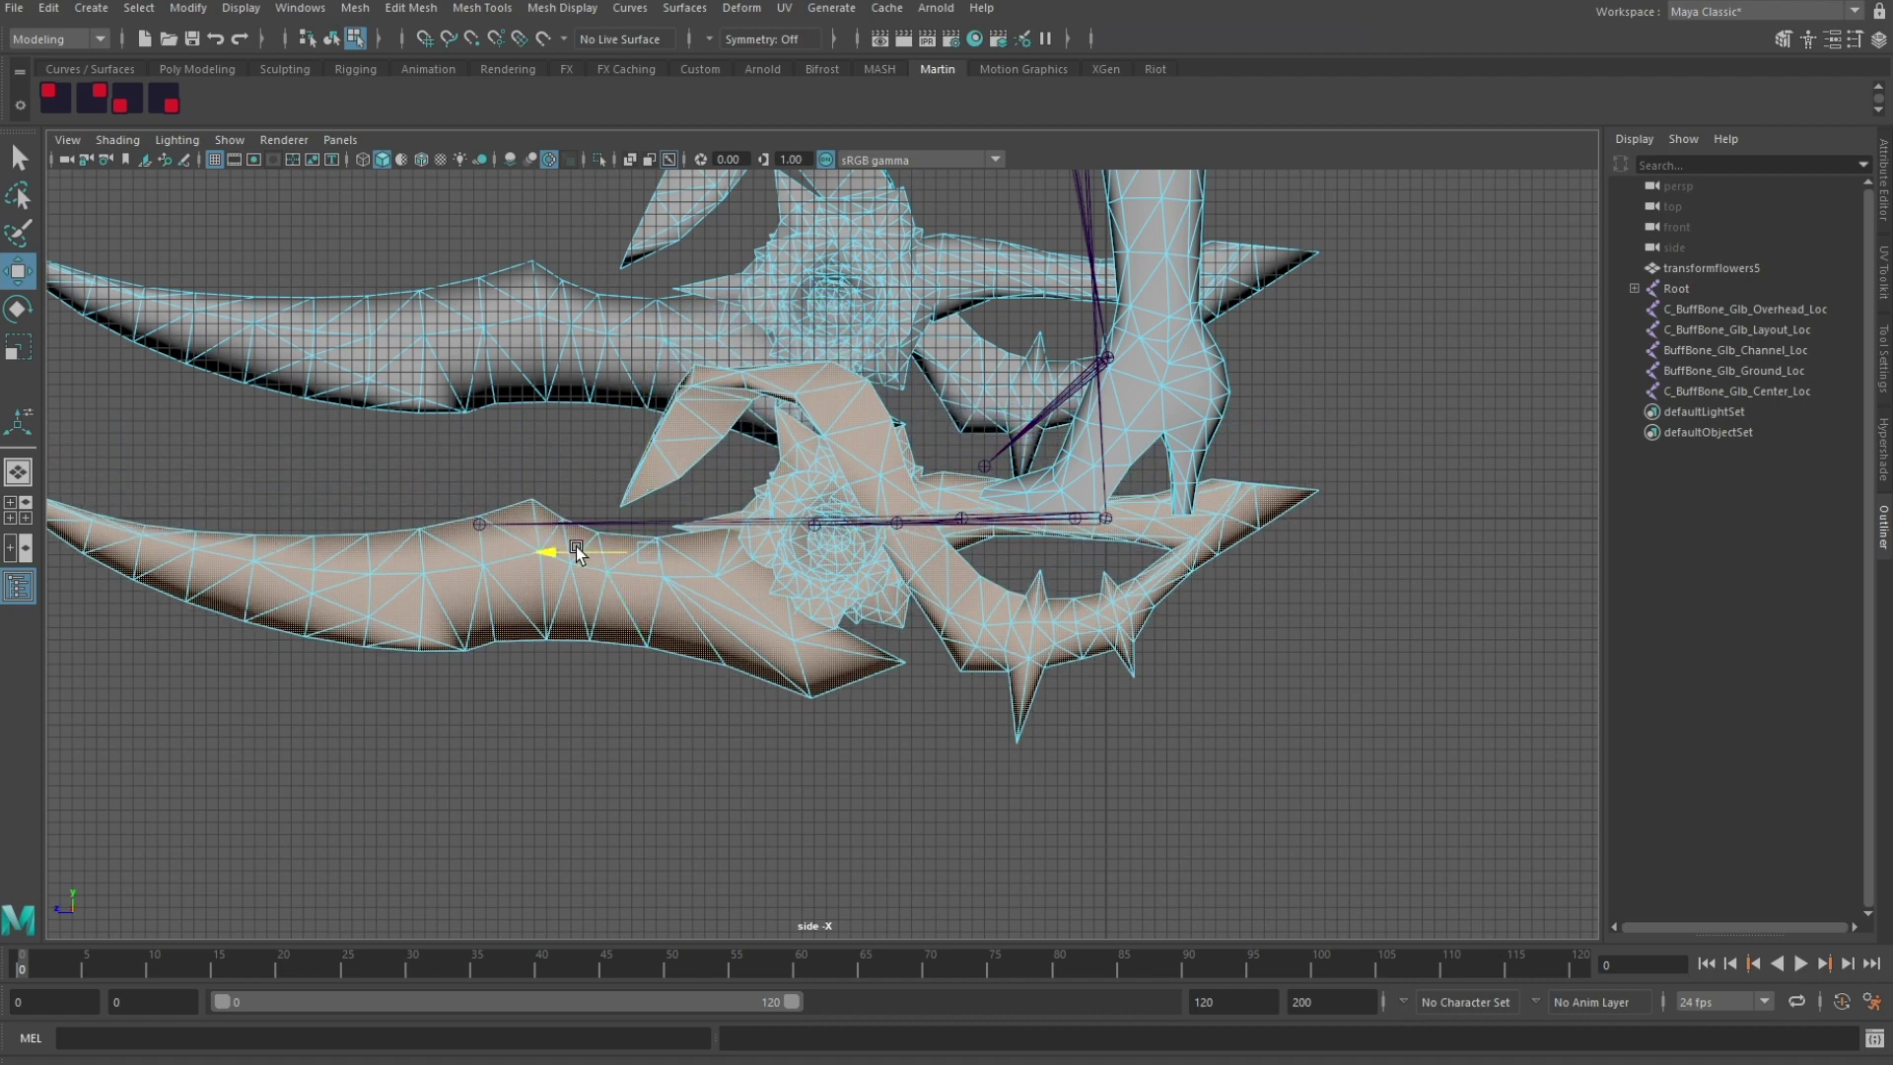
{"action": "left_click_drag", "start_coordinate": [576, 546], "coordinate": [609, 546]}
{"action": "scroll", "coordinate": [794, 379], "scroll_direction": "down", "scroll_amount": 2}
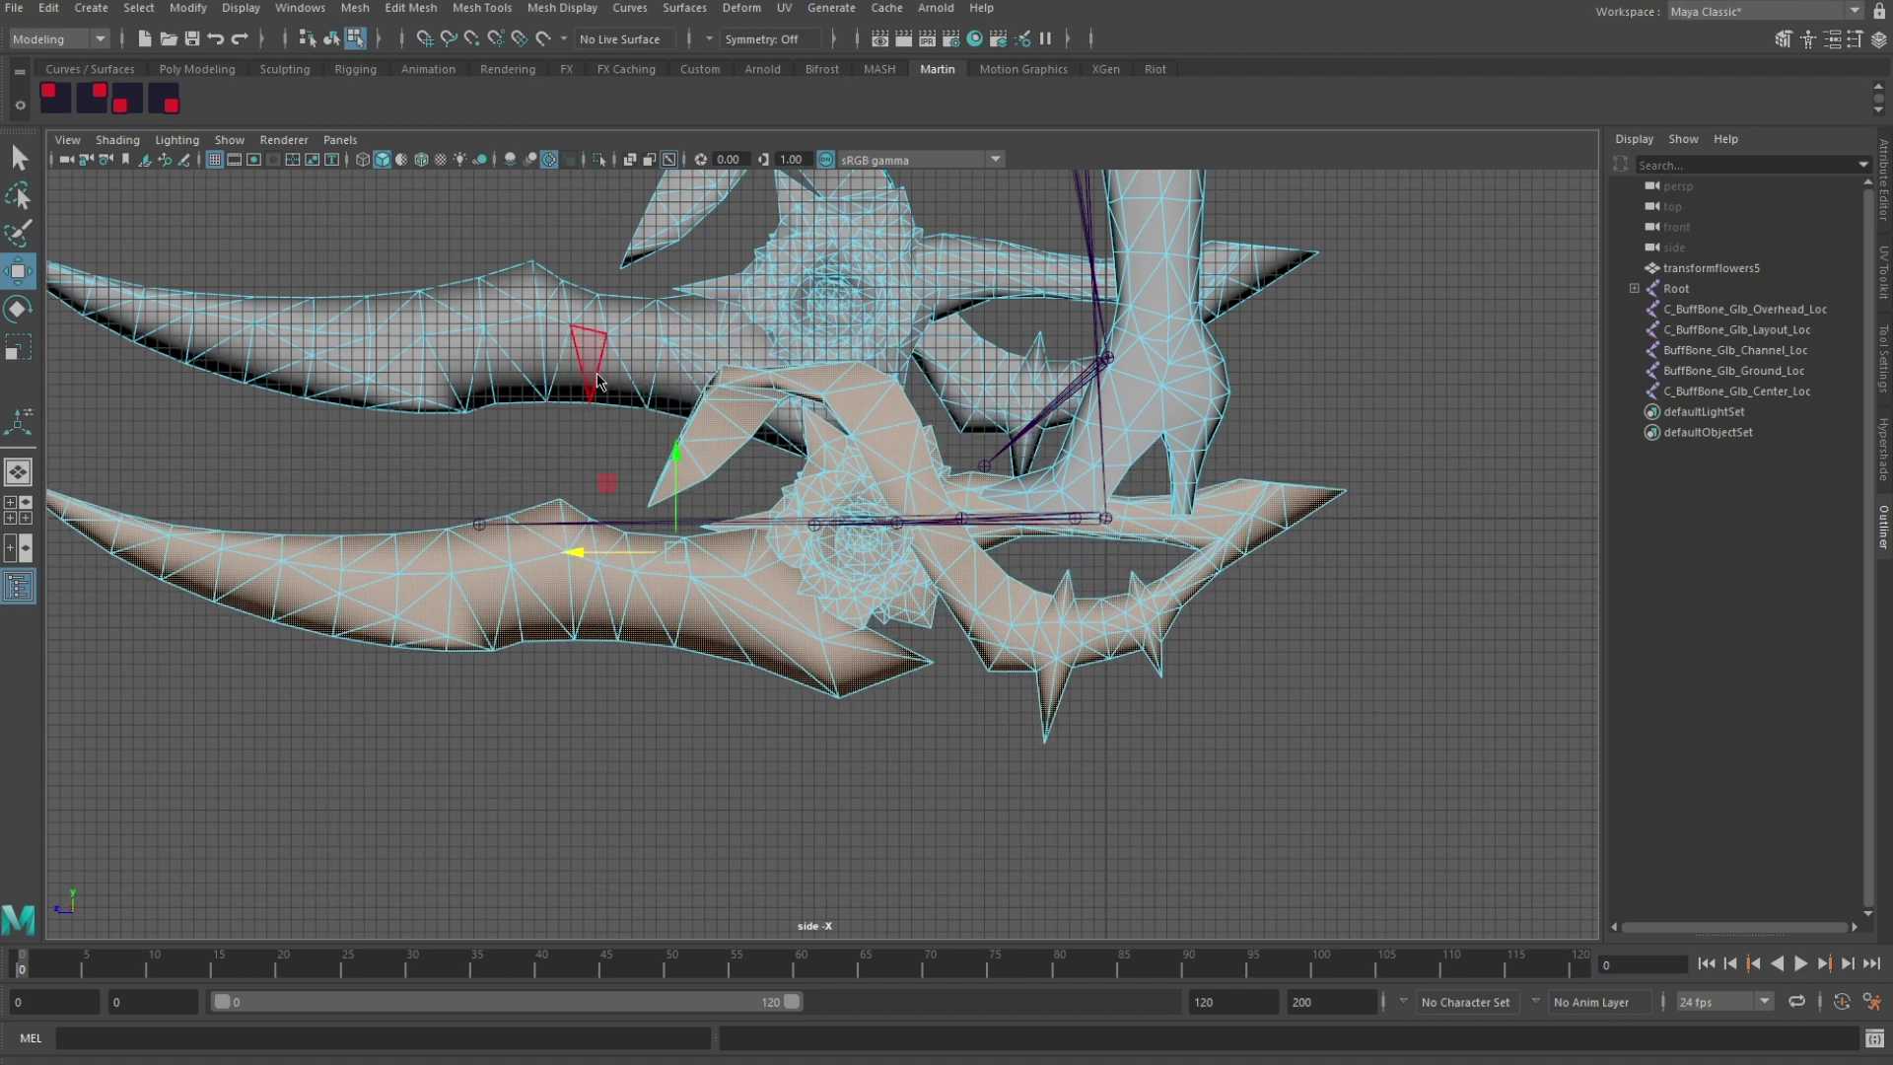
Step: Select the faces of the dagger on the character's right and move them inward and down toward the right weapon joint
{"action": "key", "text": "space"}
{"action": "key", "text": "space"}
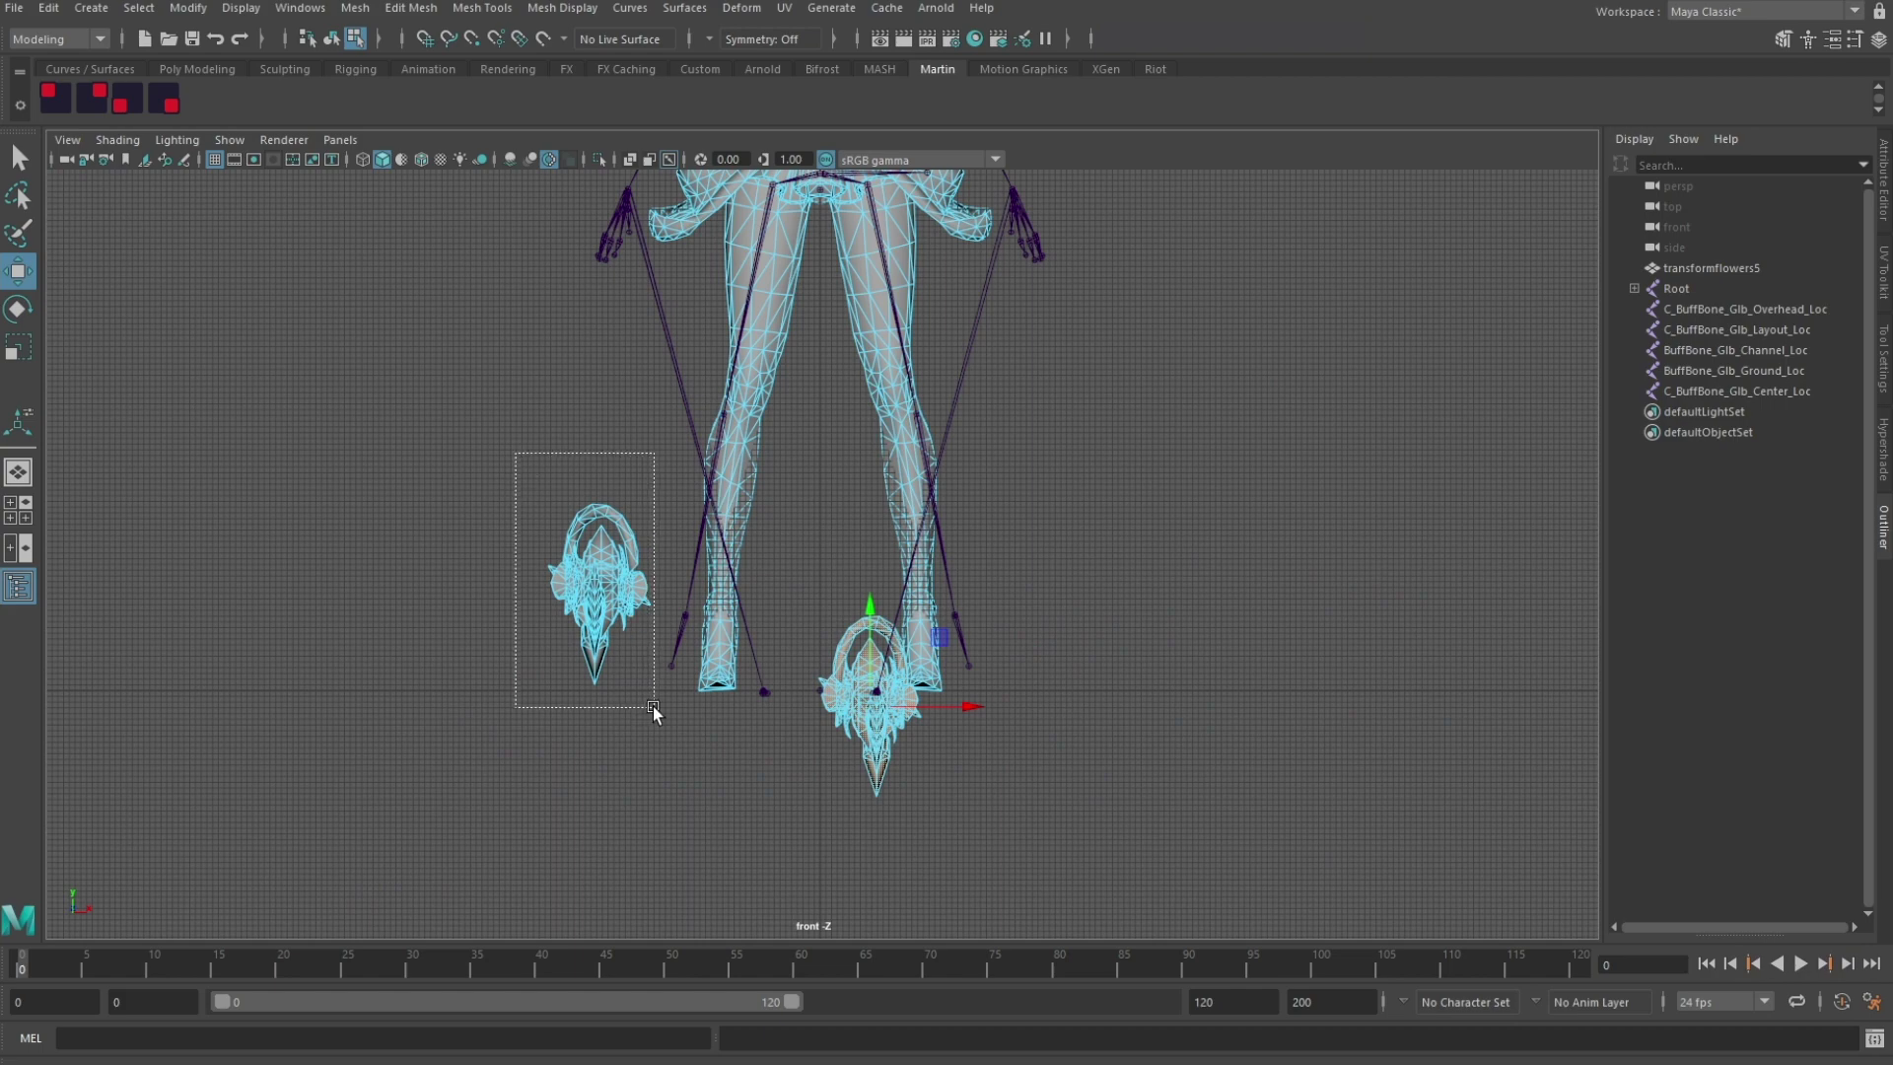
{"action": "left_click_drag", "start_coordinate": [653, 706], "coordinate": [653, 706]}
{"action": "key", "text": "space"}
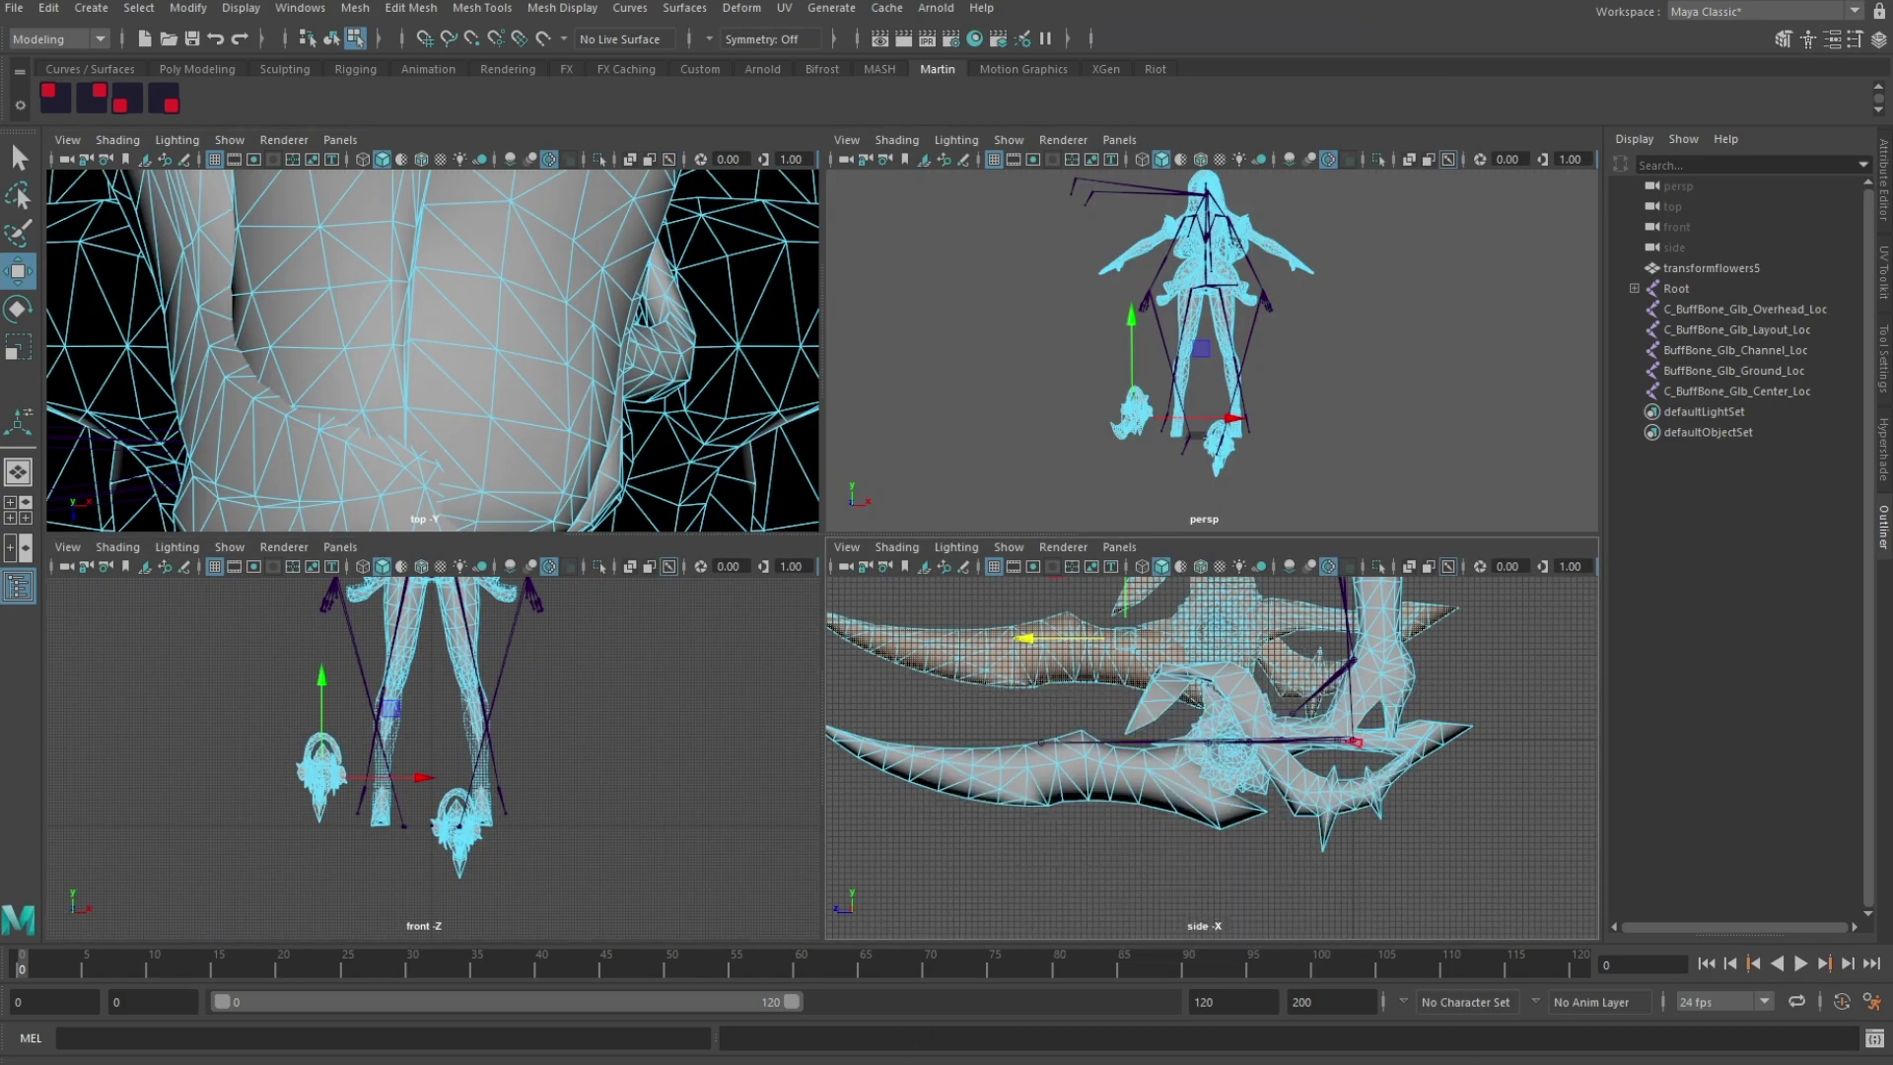
{"action": "key", "text": "space"}
{"action": "left_click_drag", "start_coordinate": [700, 595], "coordinate": [867, 597]}
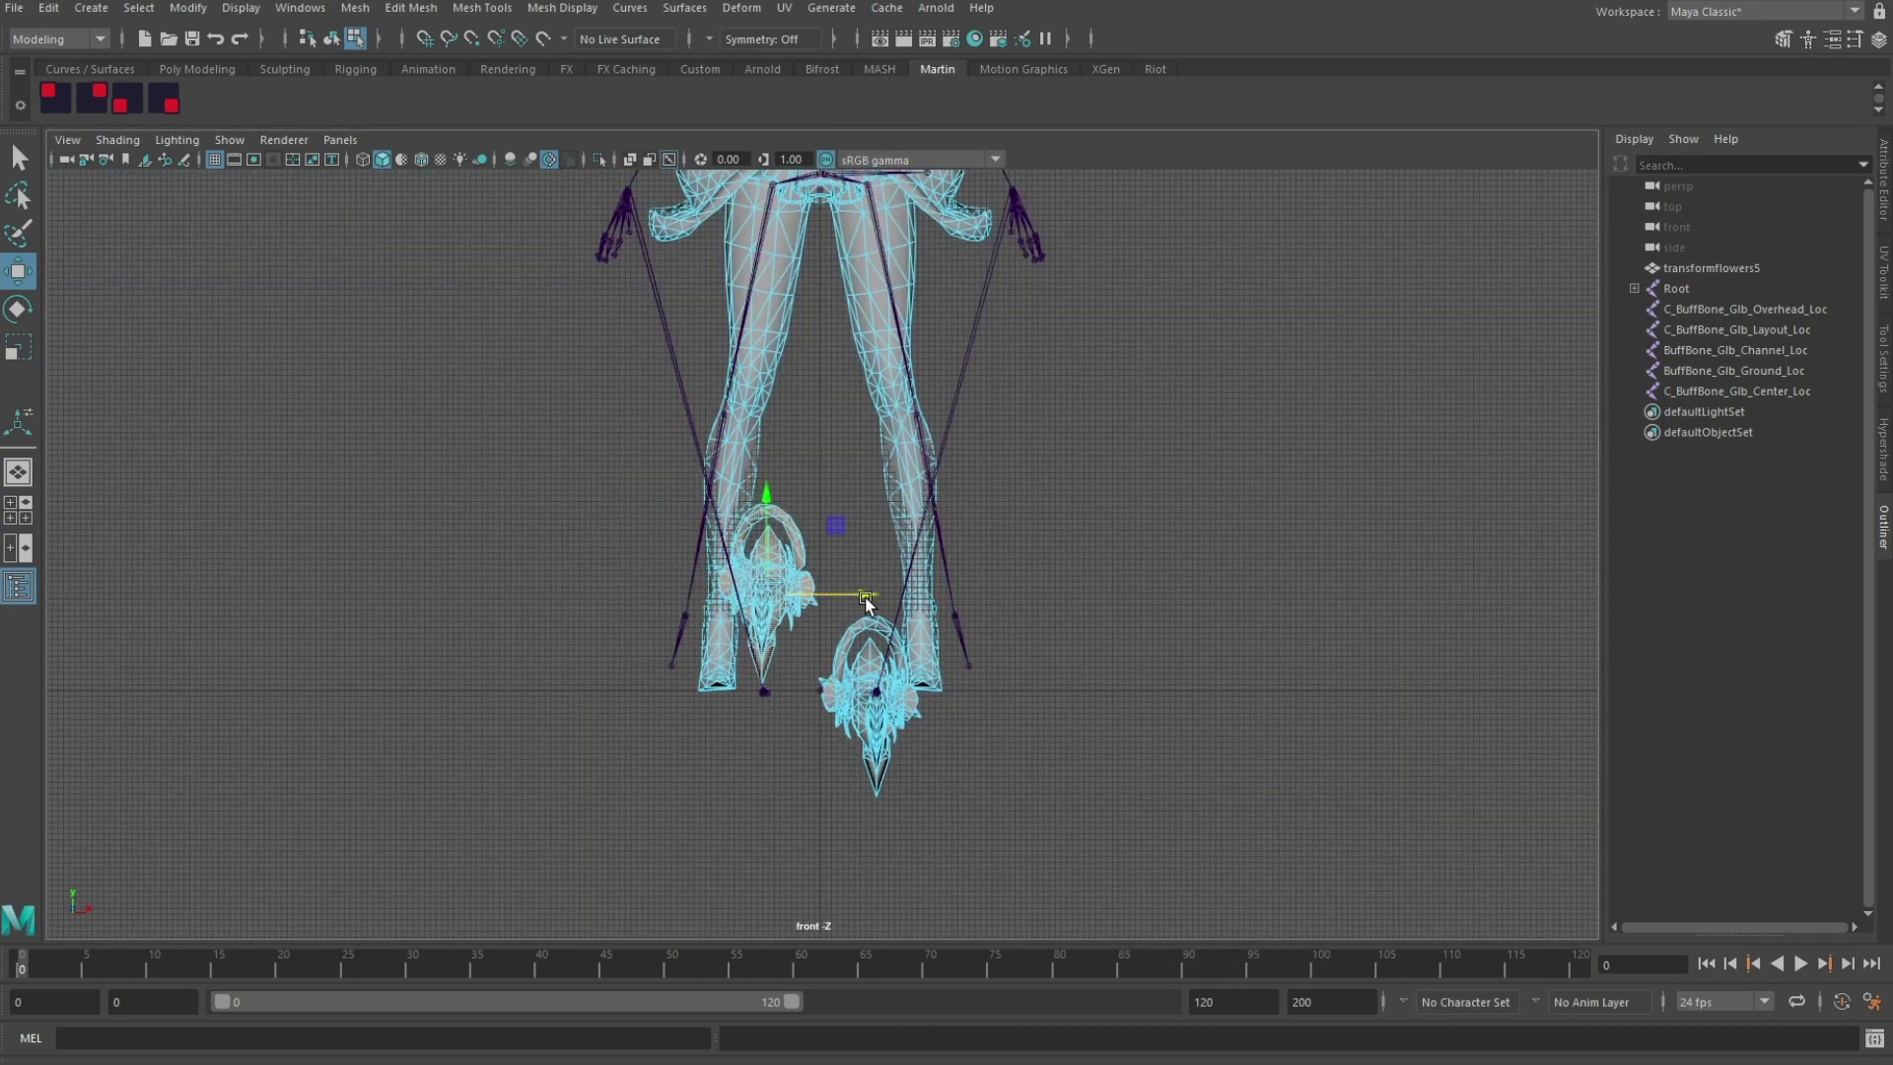
{"action": "left_click_drag", "start_coordinate": [772, 495], "coordinate": [780, 582]}
Step: Align the second dagger with the first in height and depth in the side view, and return to object selection
{"action": "key", "text": "space"}
{"action": "key", "text": "space"}
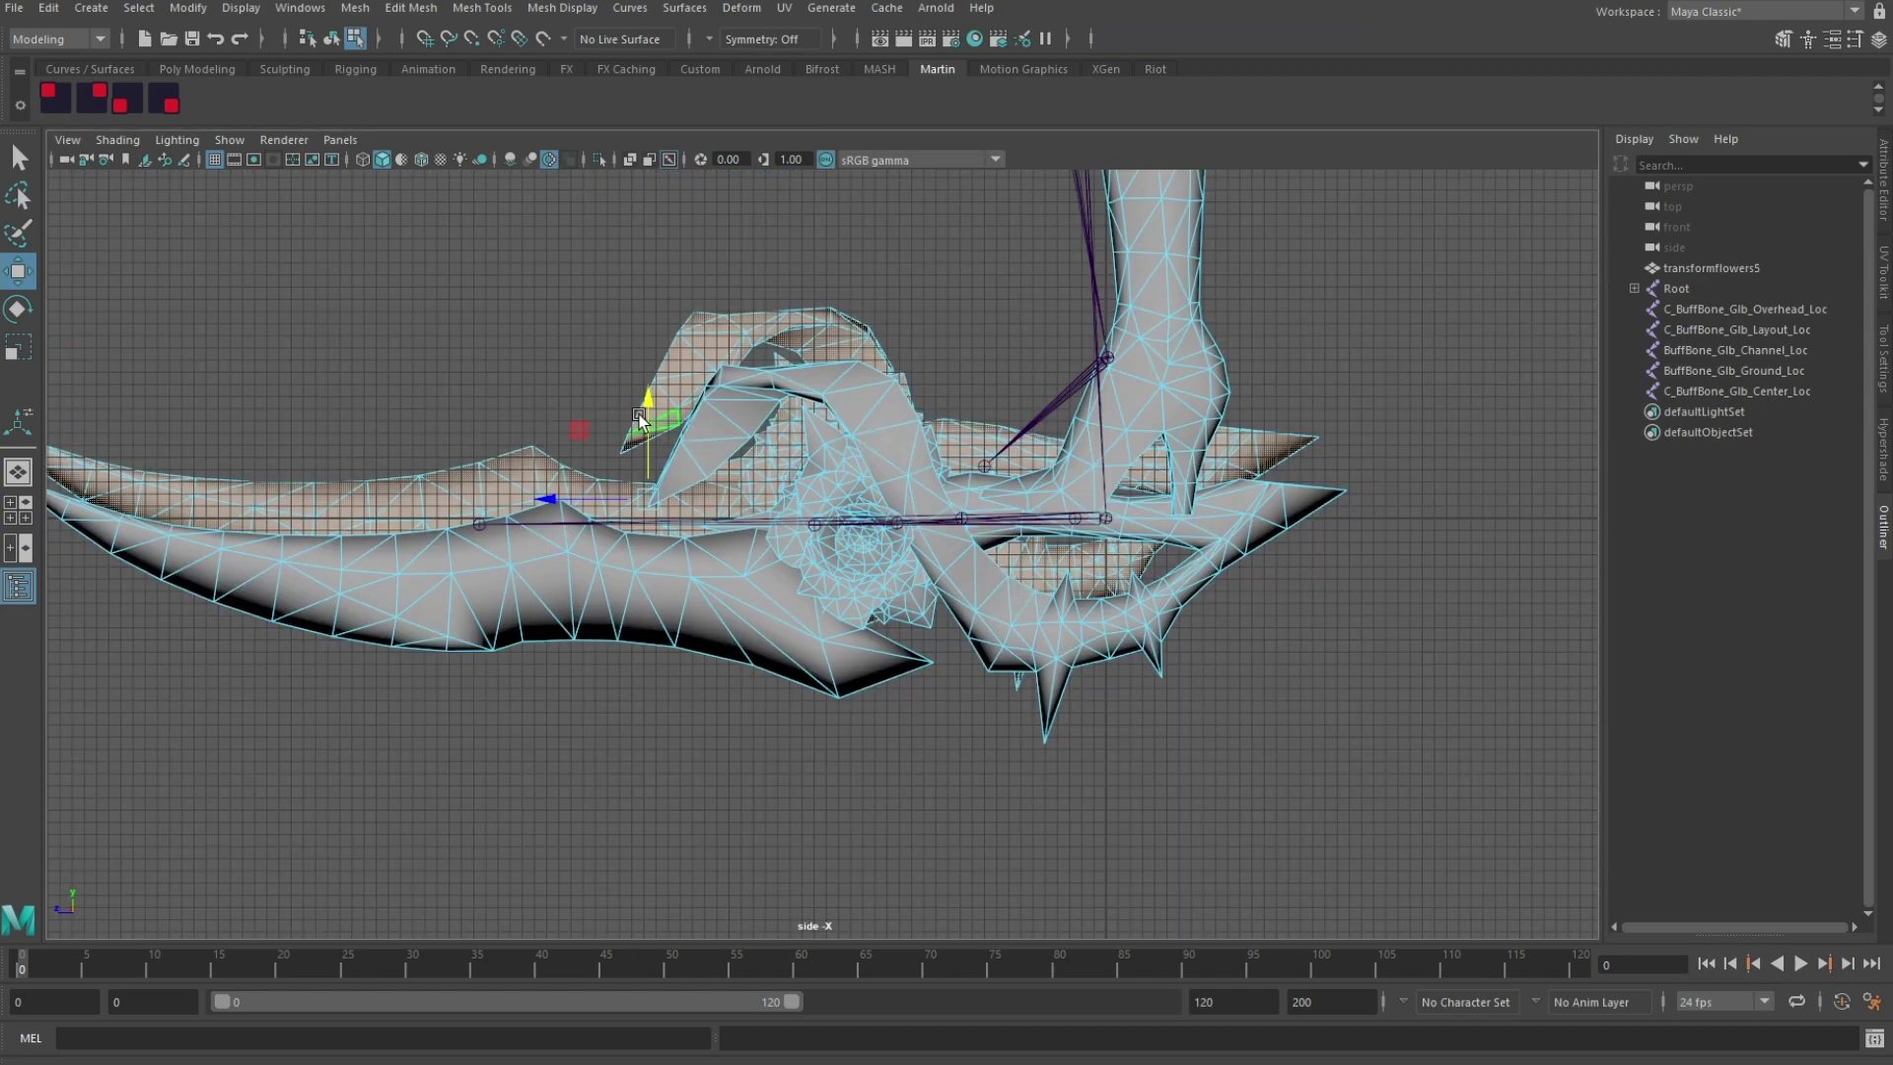
{"action": "left_click_drag", "start_coordinate": [662, 430], "coordinate": [665, 466]}
{"action": "left_click_drag", "start_coordinate": [582, 545], "coordinate": [607, 545]}
{"action": "key", "text": "space"}
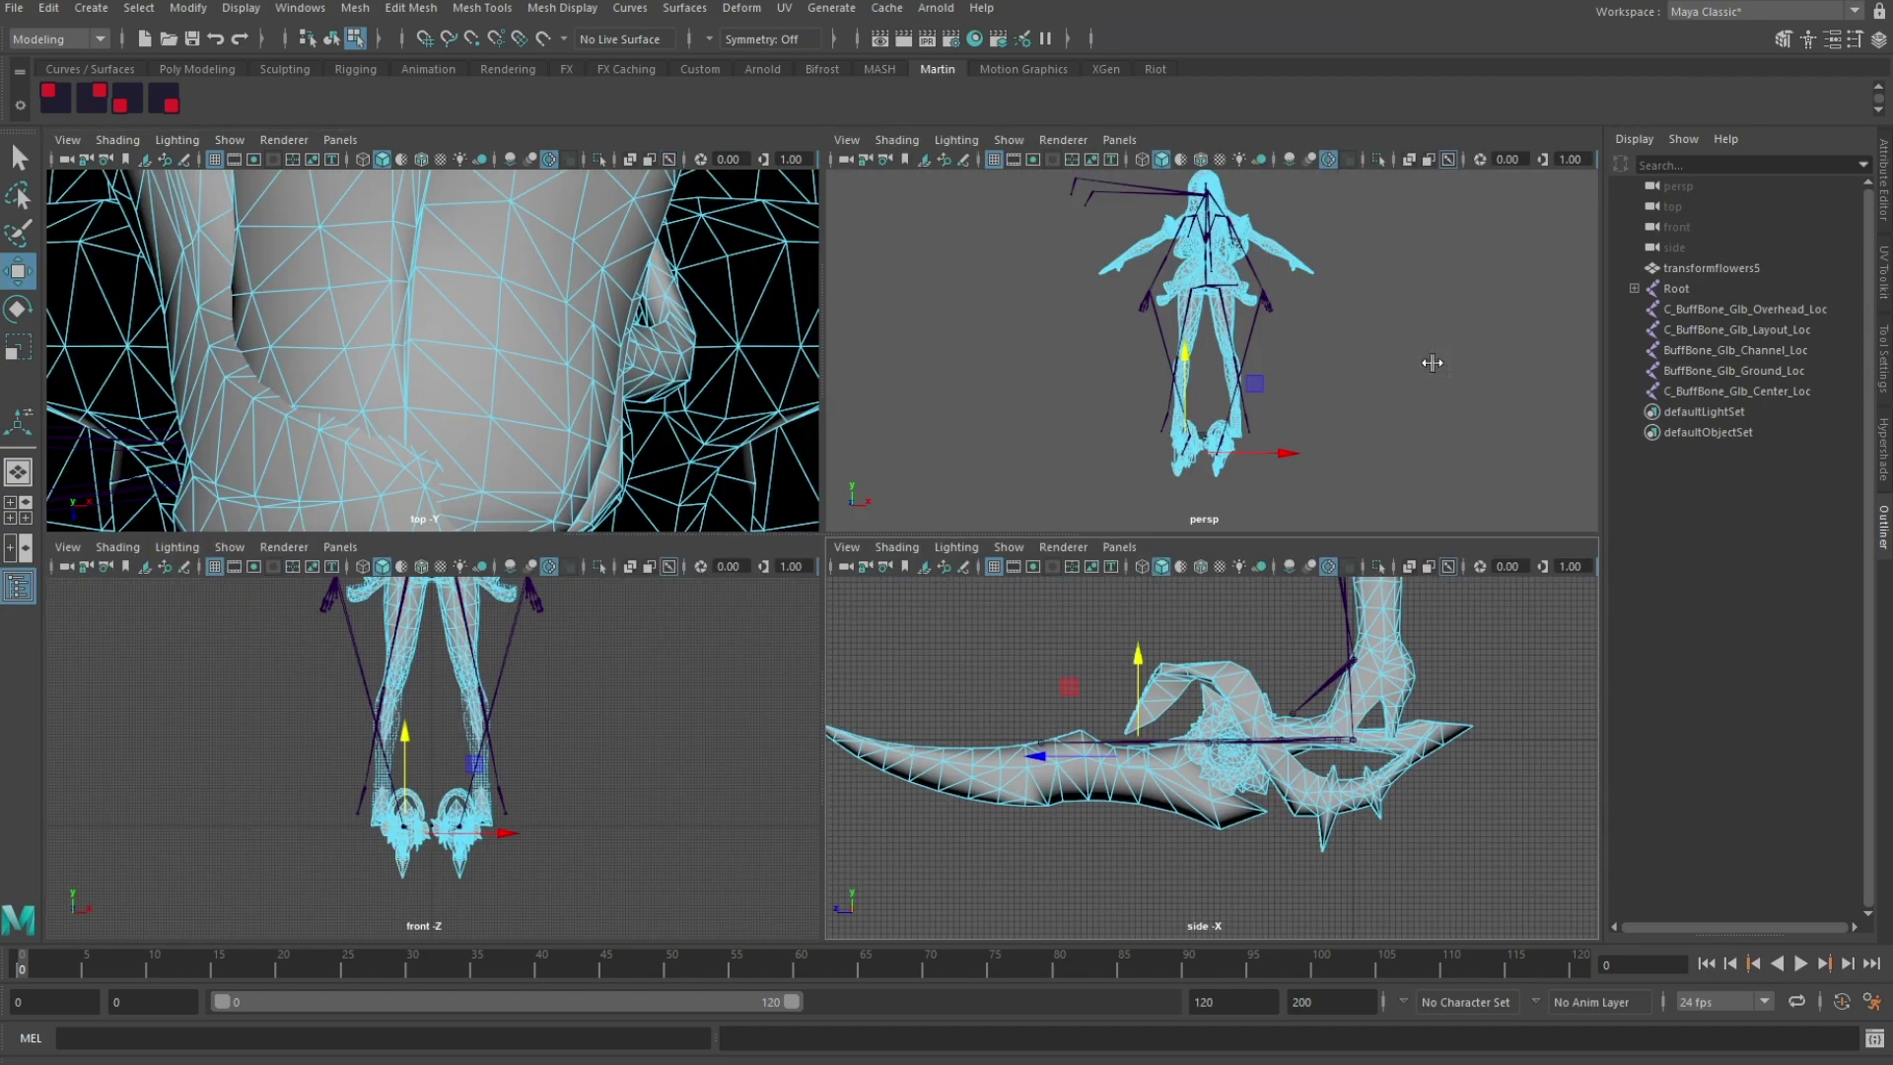
{"action": "key", "text": "space"}
{"action": "key", "text": "F8"}
Step: Rotate the left and right thigh joints in the front view so the leg bones run inside the mesh legs
{"action": "key", "text": "space"}
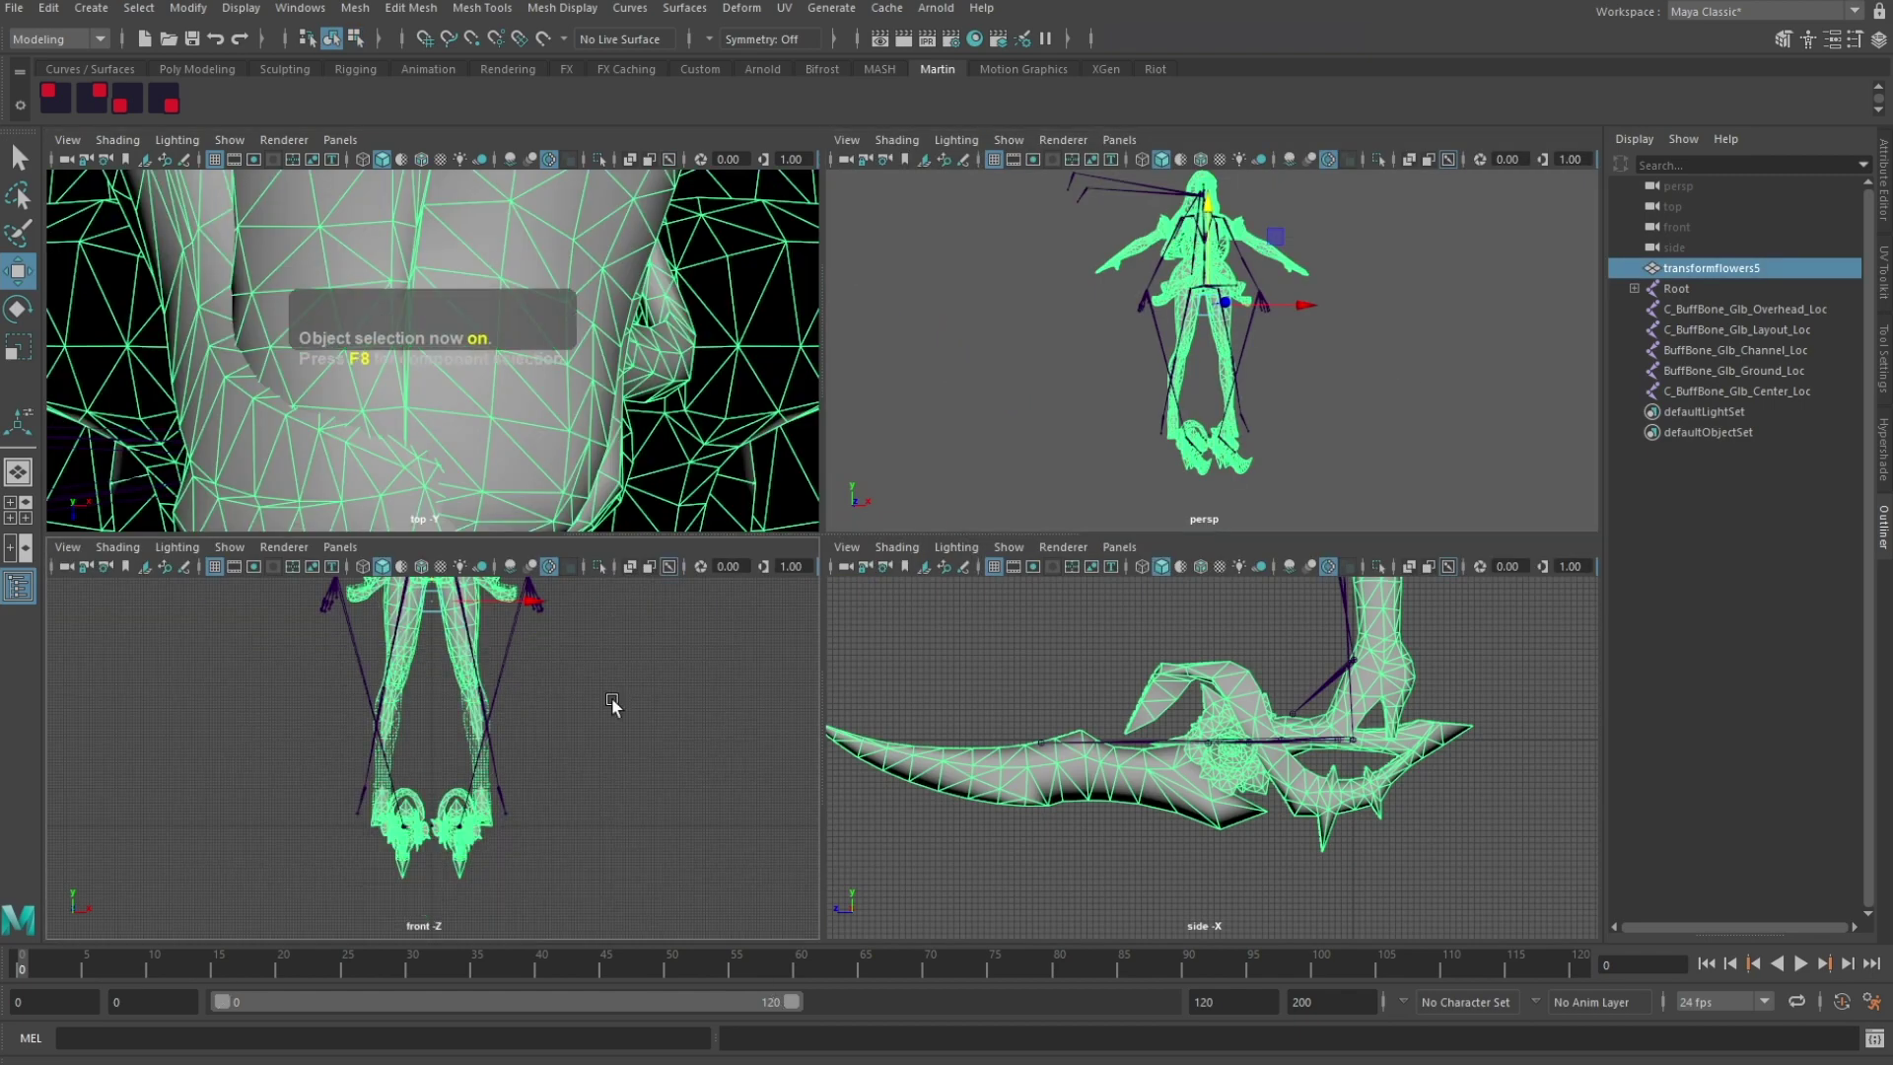
{"action": "key", "text": "space"}
{"action": "left_click", "coordinate": [895, 522]}
{"action": "key", "text": "e"}
{"action": "left_click_drag", "start_coordinate": [941, 431], "coordinate": [930, 436]}
{"action": "left_click", "coordinate": [725, 480]}
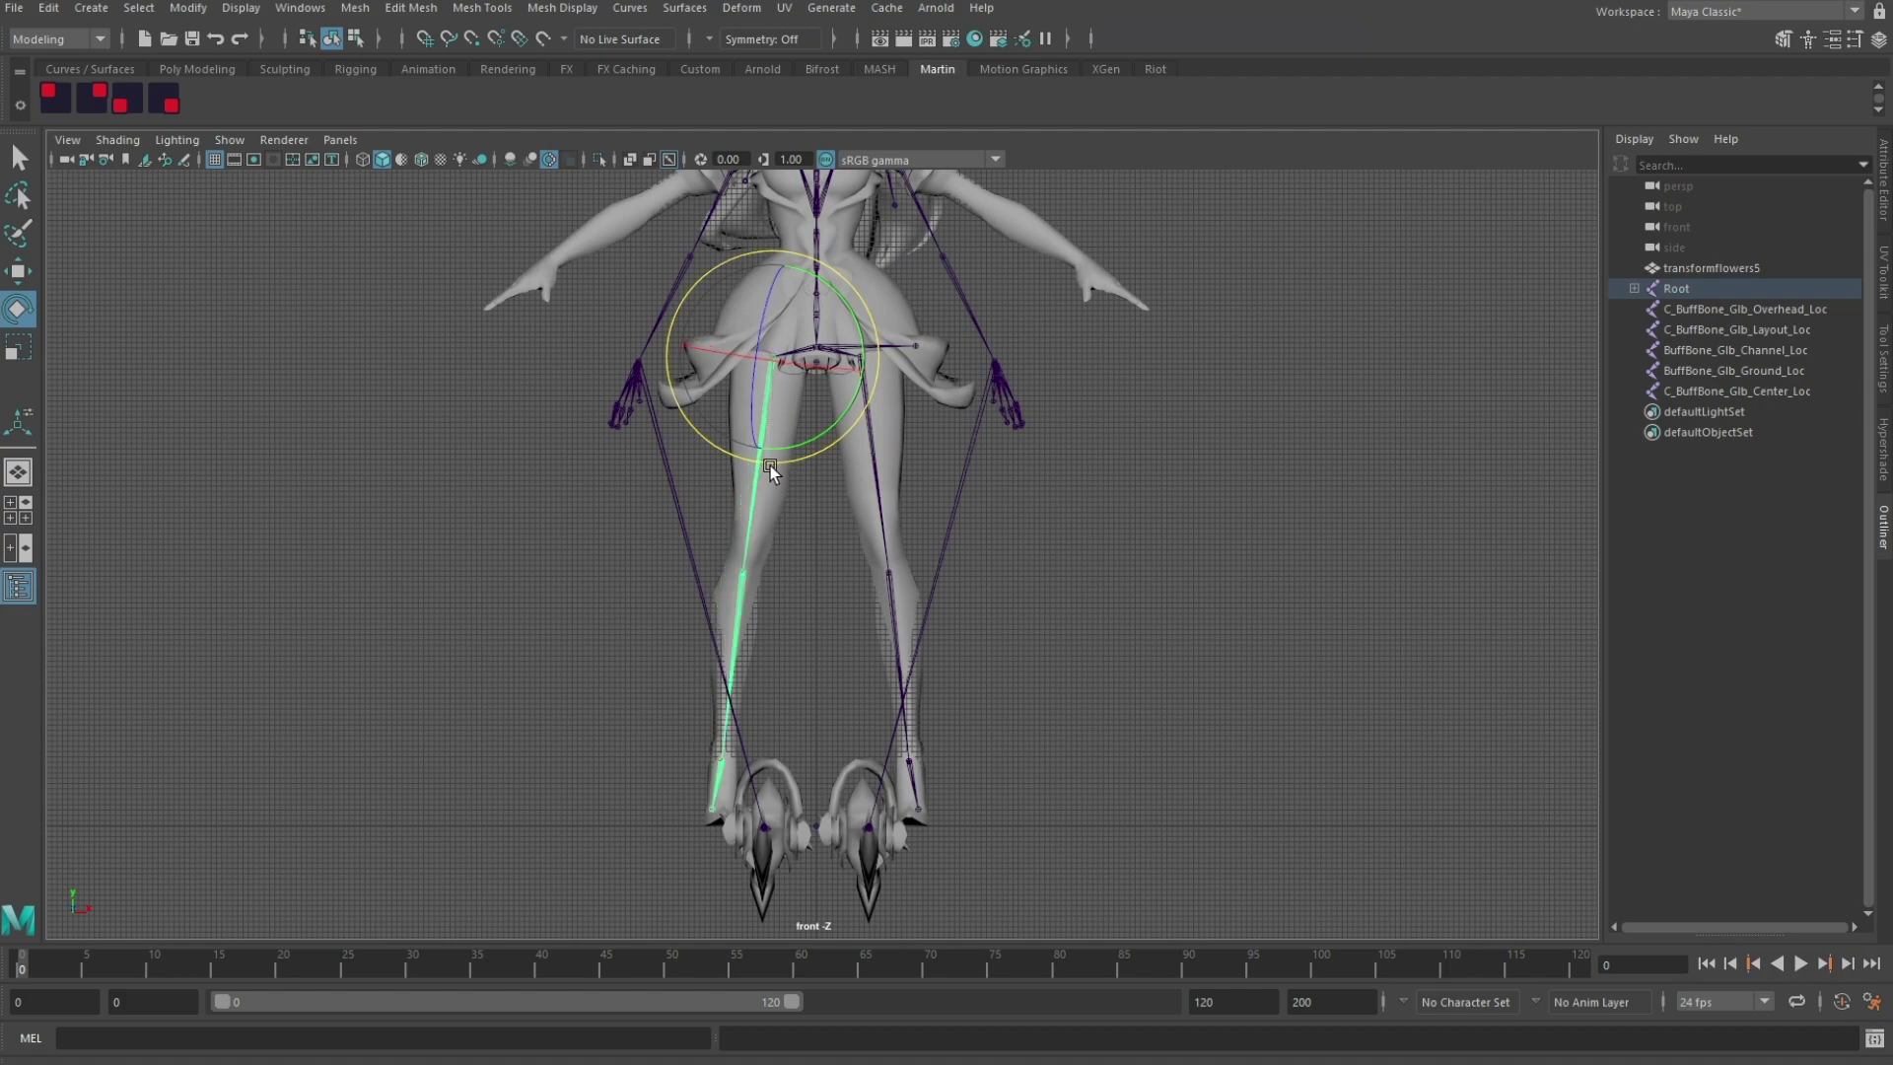
{"action": "left_click", "coordinate": [1141, 521]}
Step: Display the textures on the model in the perspective view
{"action": "key", "text": "space"}
{"action": "key", "text": "space"}
{"action": "left_click", "coordinate": [177, 139]}
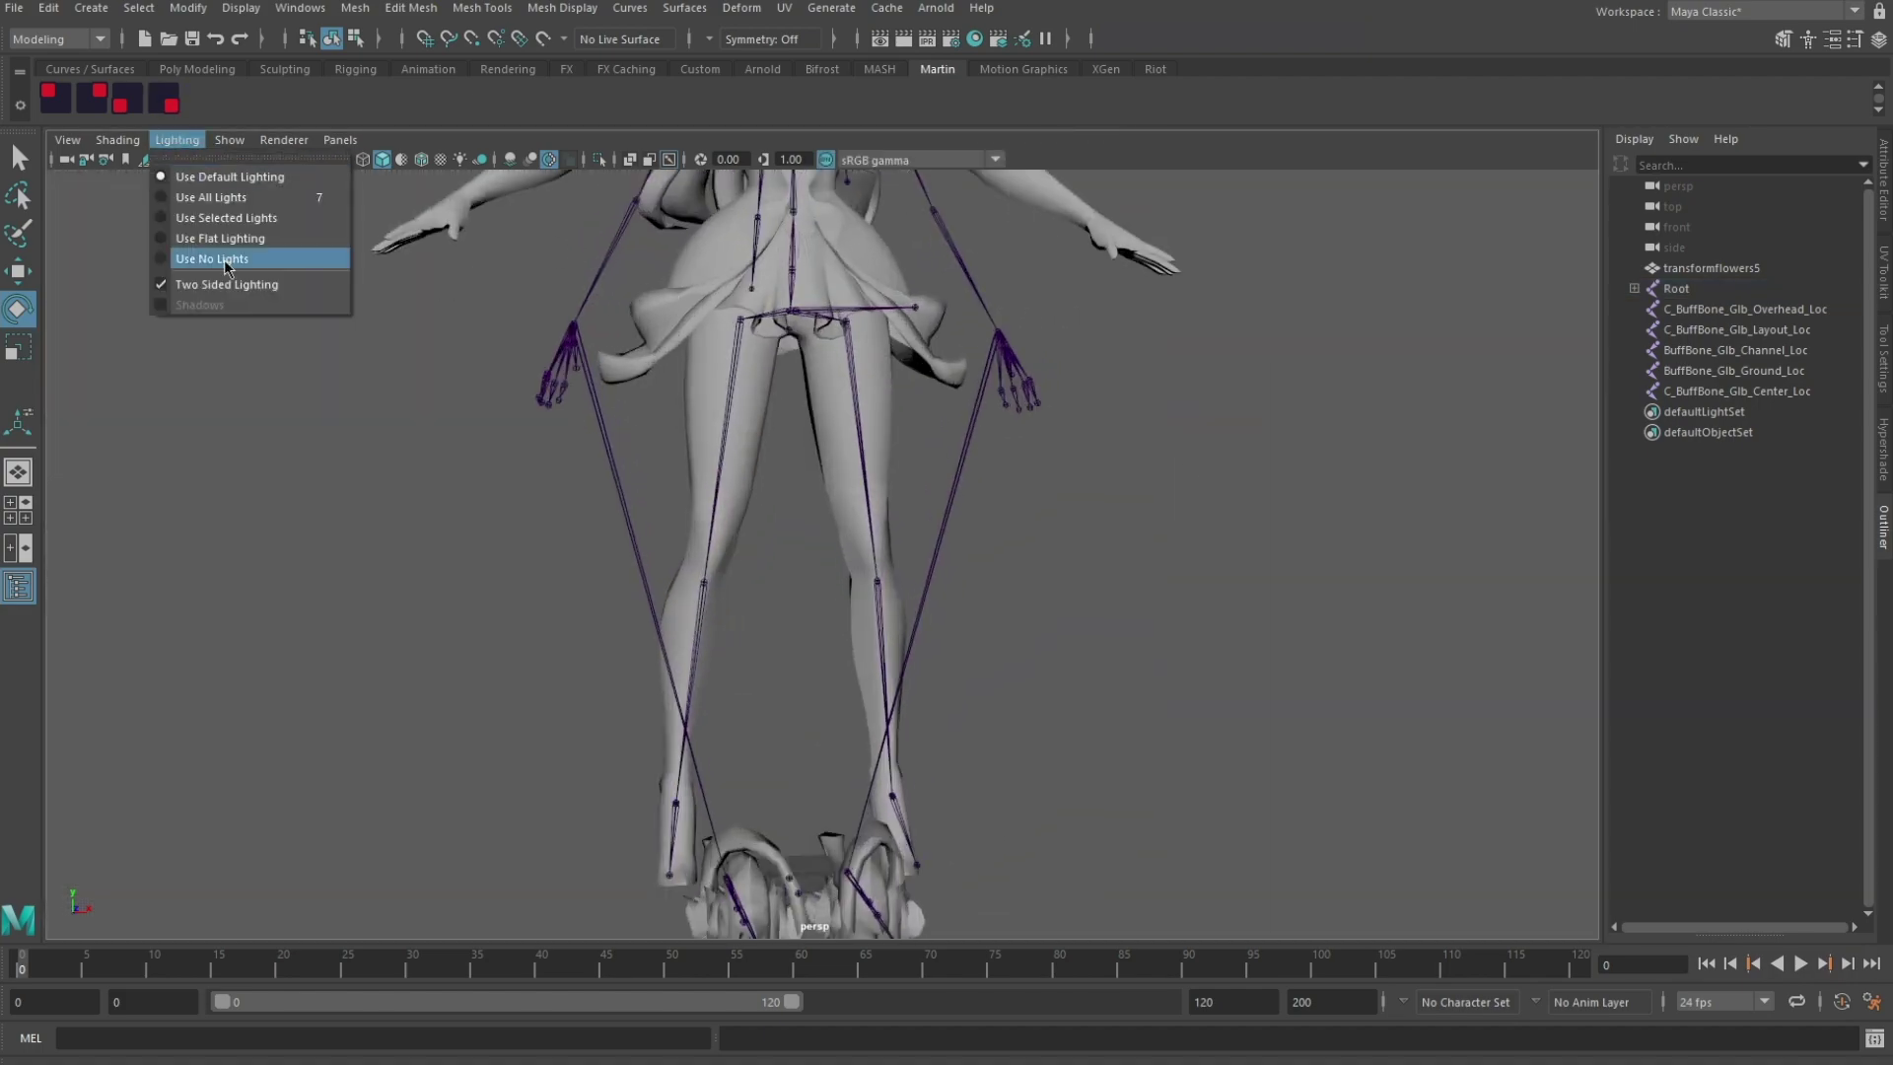
{"action": "left_click", "coordinate": [438, 160]}
Step: Select the mesh vertices around the knees in the side view, widen the soft-selection radius and move them down toward the knee joints
{"action": "key", "text": "space"}
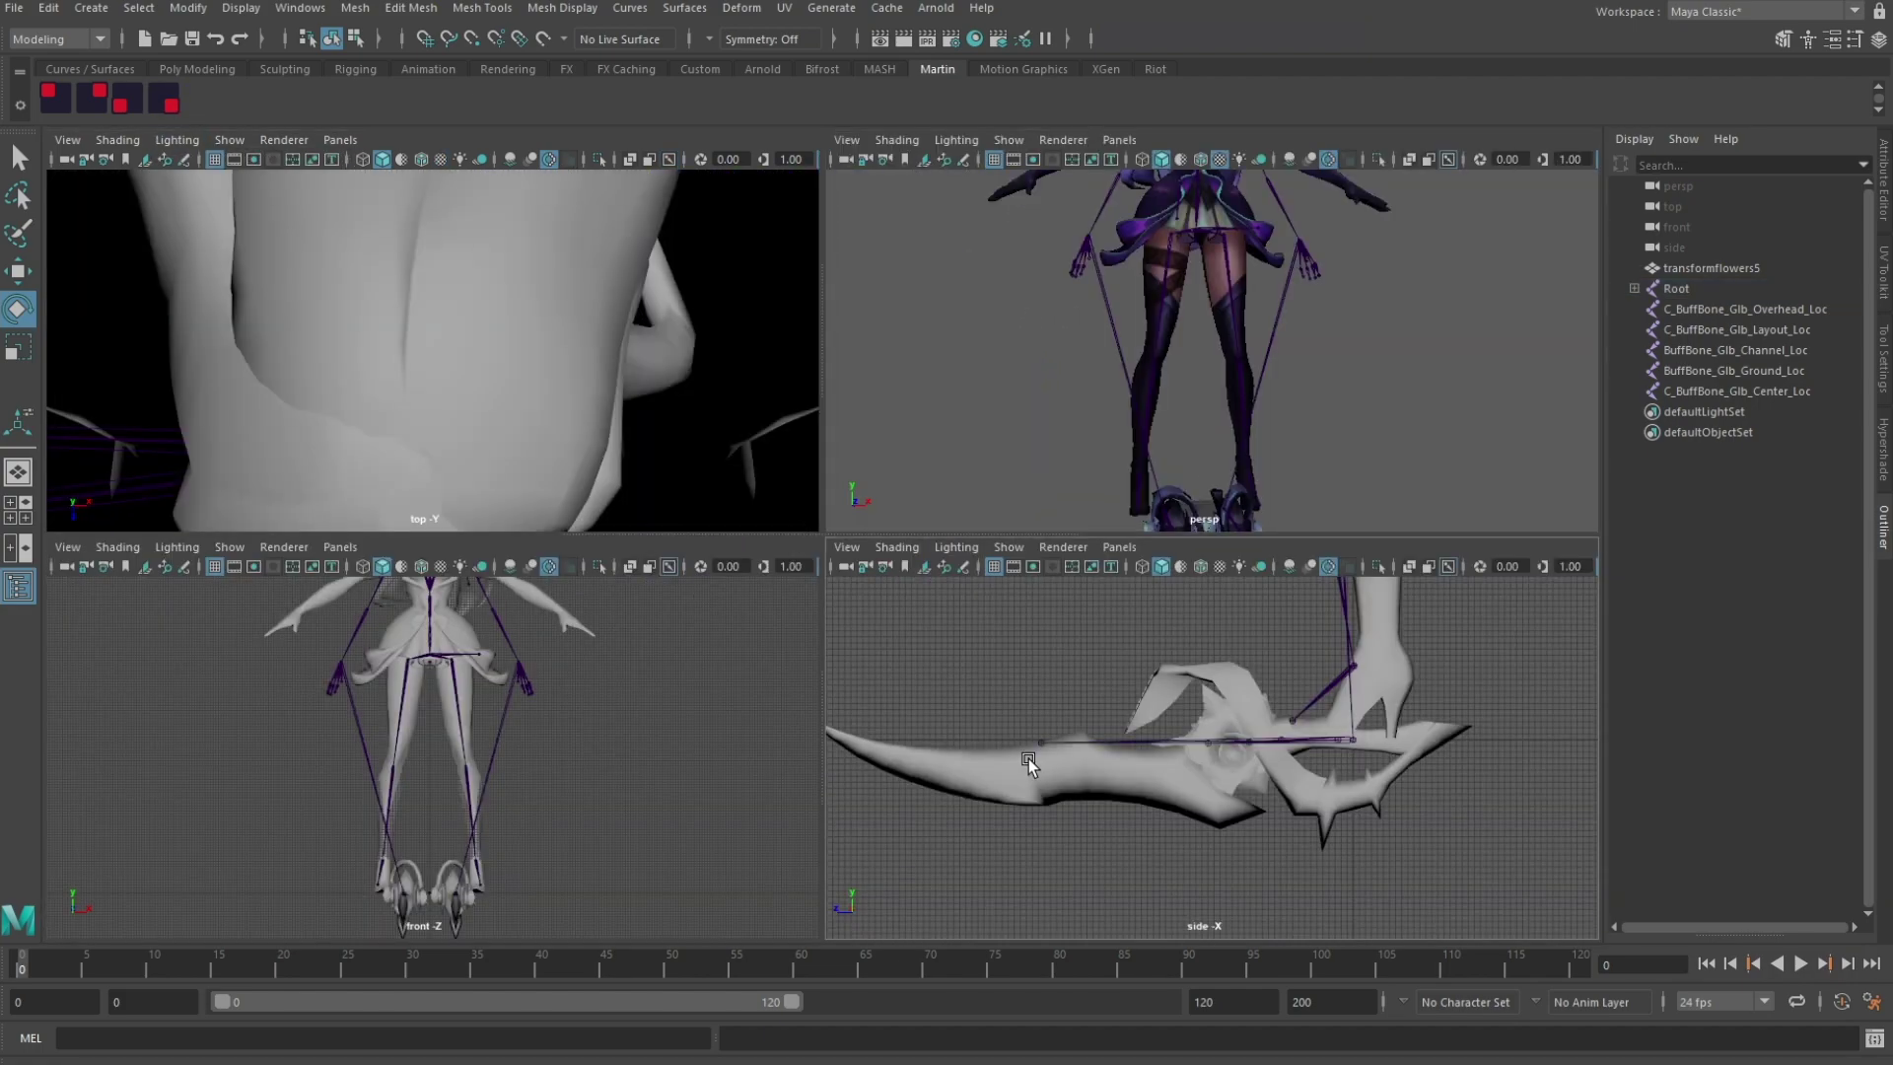
{"action": "key", "text": "space"}
{"action": "middle_click_drag", "start_coordinate": [986, 502], "coordinate": [840, 971], "text": "alt"}
{"action": "left_click", "coordinate": [982, 506]}
{"action": "middle_click_drag", "start_coordinate": [1043, 414], "coordinate": [1073, 500], "text": "alt"}
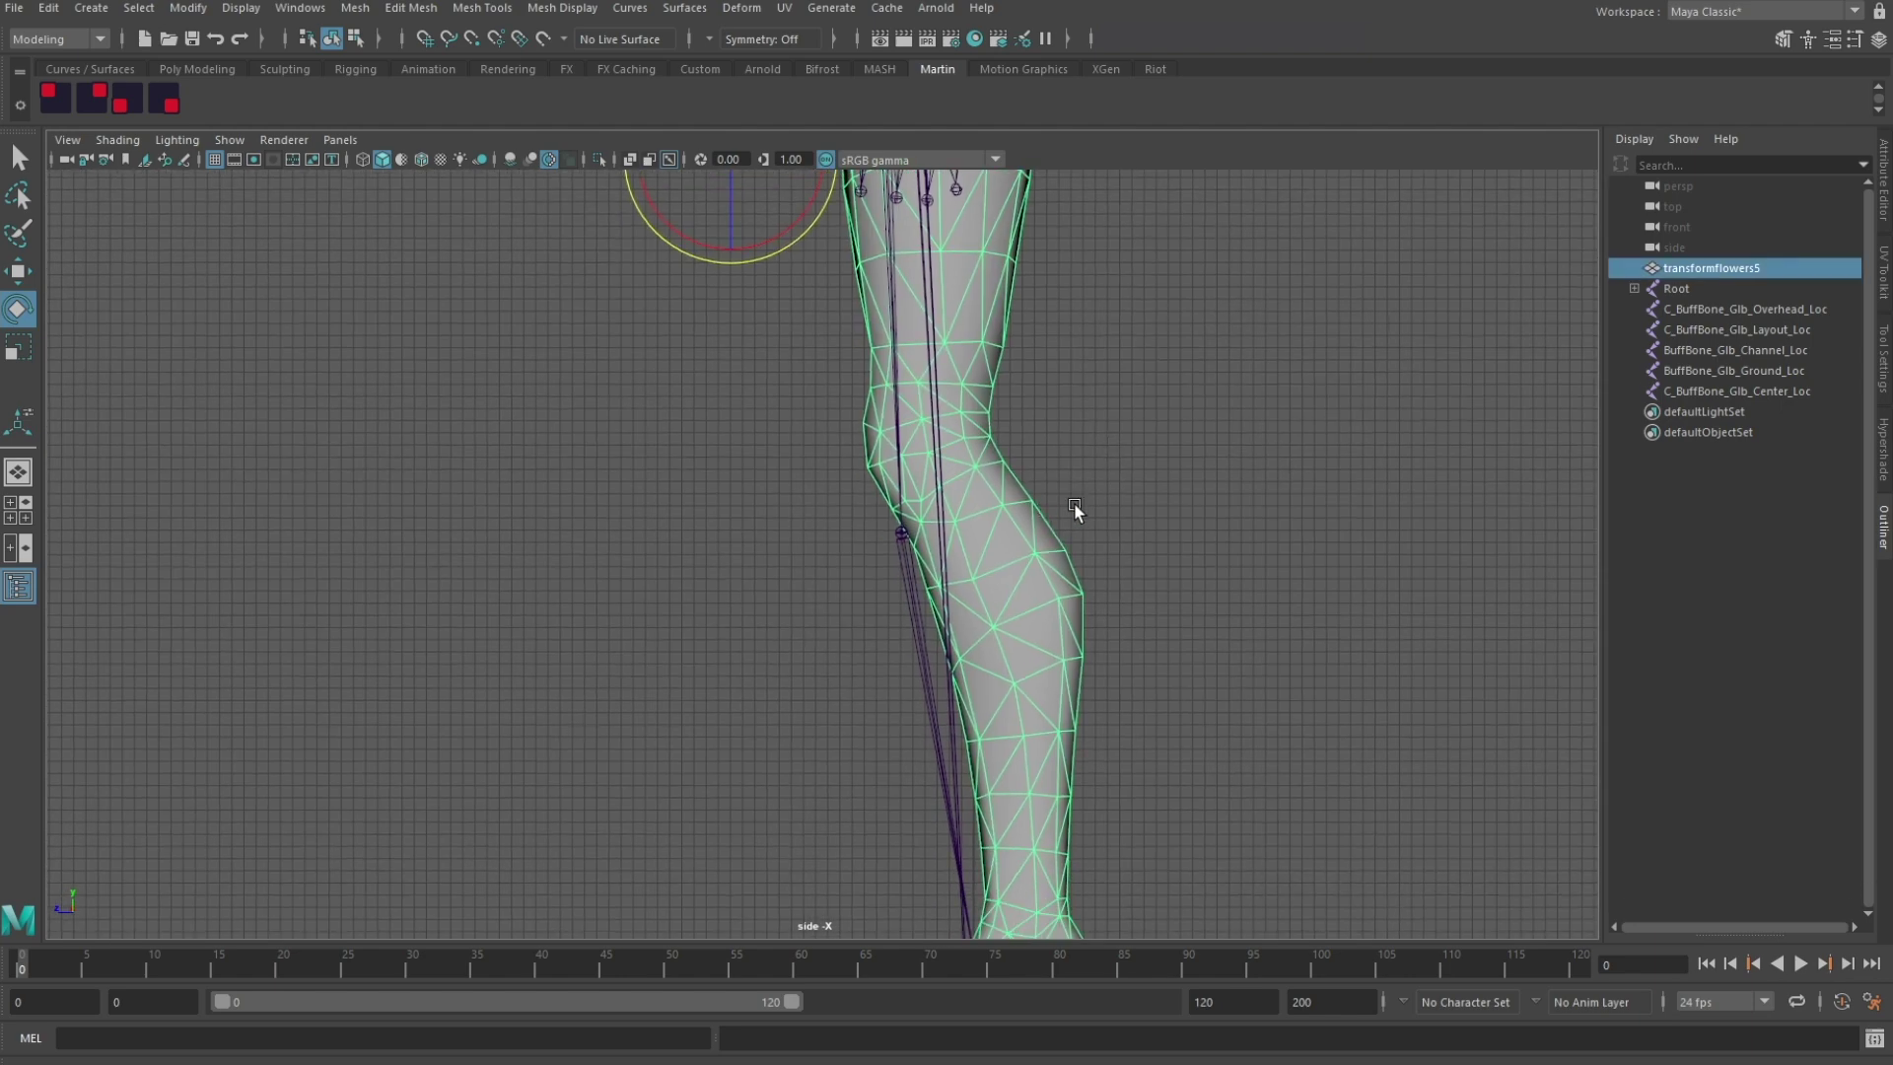
{"action": "scroll", "coordinate": [1092, 503], "scroll_direction": "down", "scroll_amount": 2}
{"action": "key", "text": "F9"}
{"action": "left_click_drag", "start_coordinate": [1080, 677], "coordinate": [825, 365]}
{"action": "key", "text": "w"}
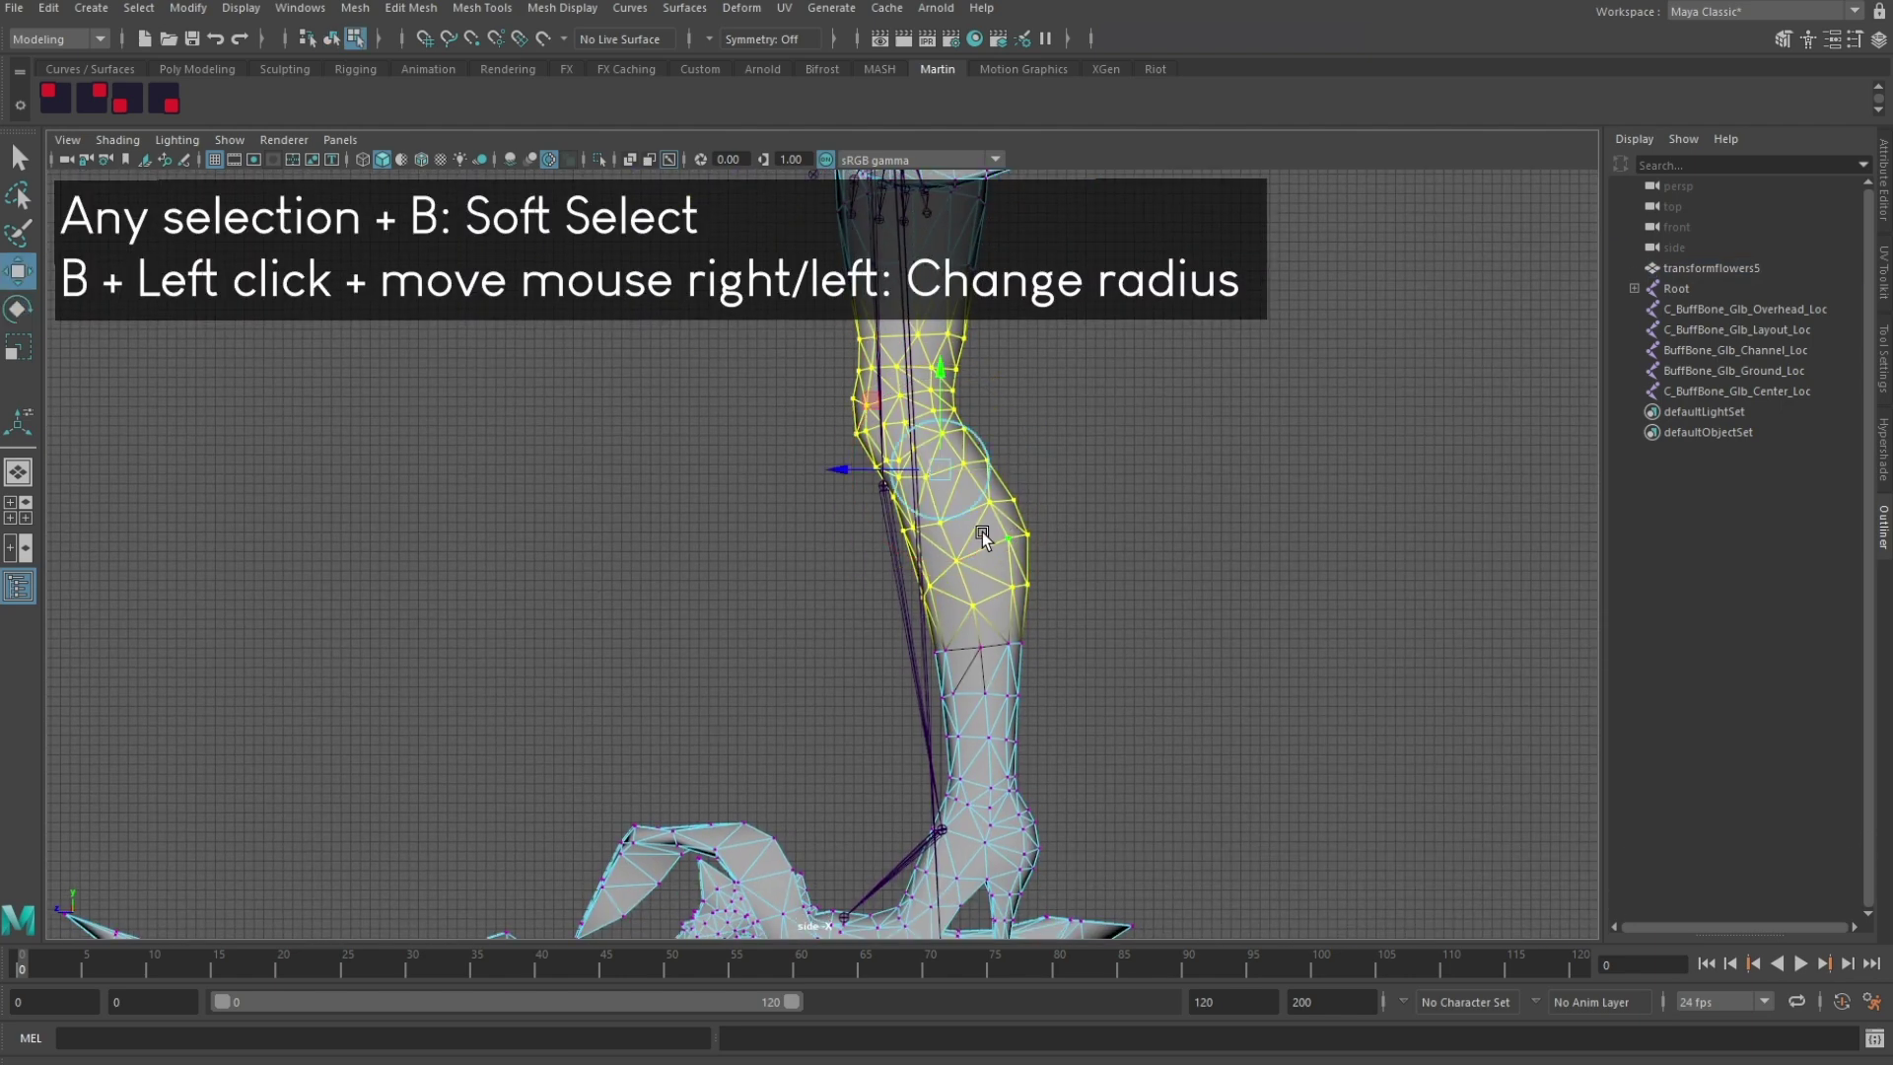
{"action": "left_click_drag", "start_coordinate": [982, 531], "coordinate": [1011, 527]}
{"action": "left_click_drag", "start_coordinate": [935, 471], "coordinate": [938, 495]}
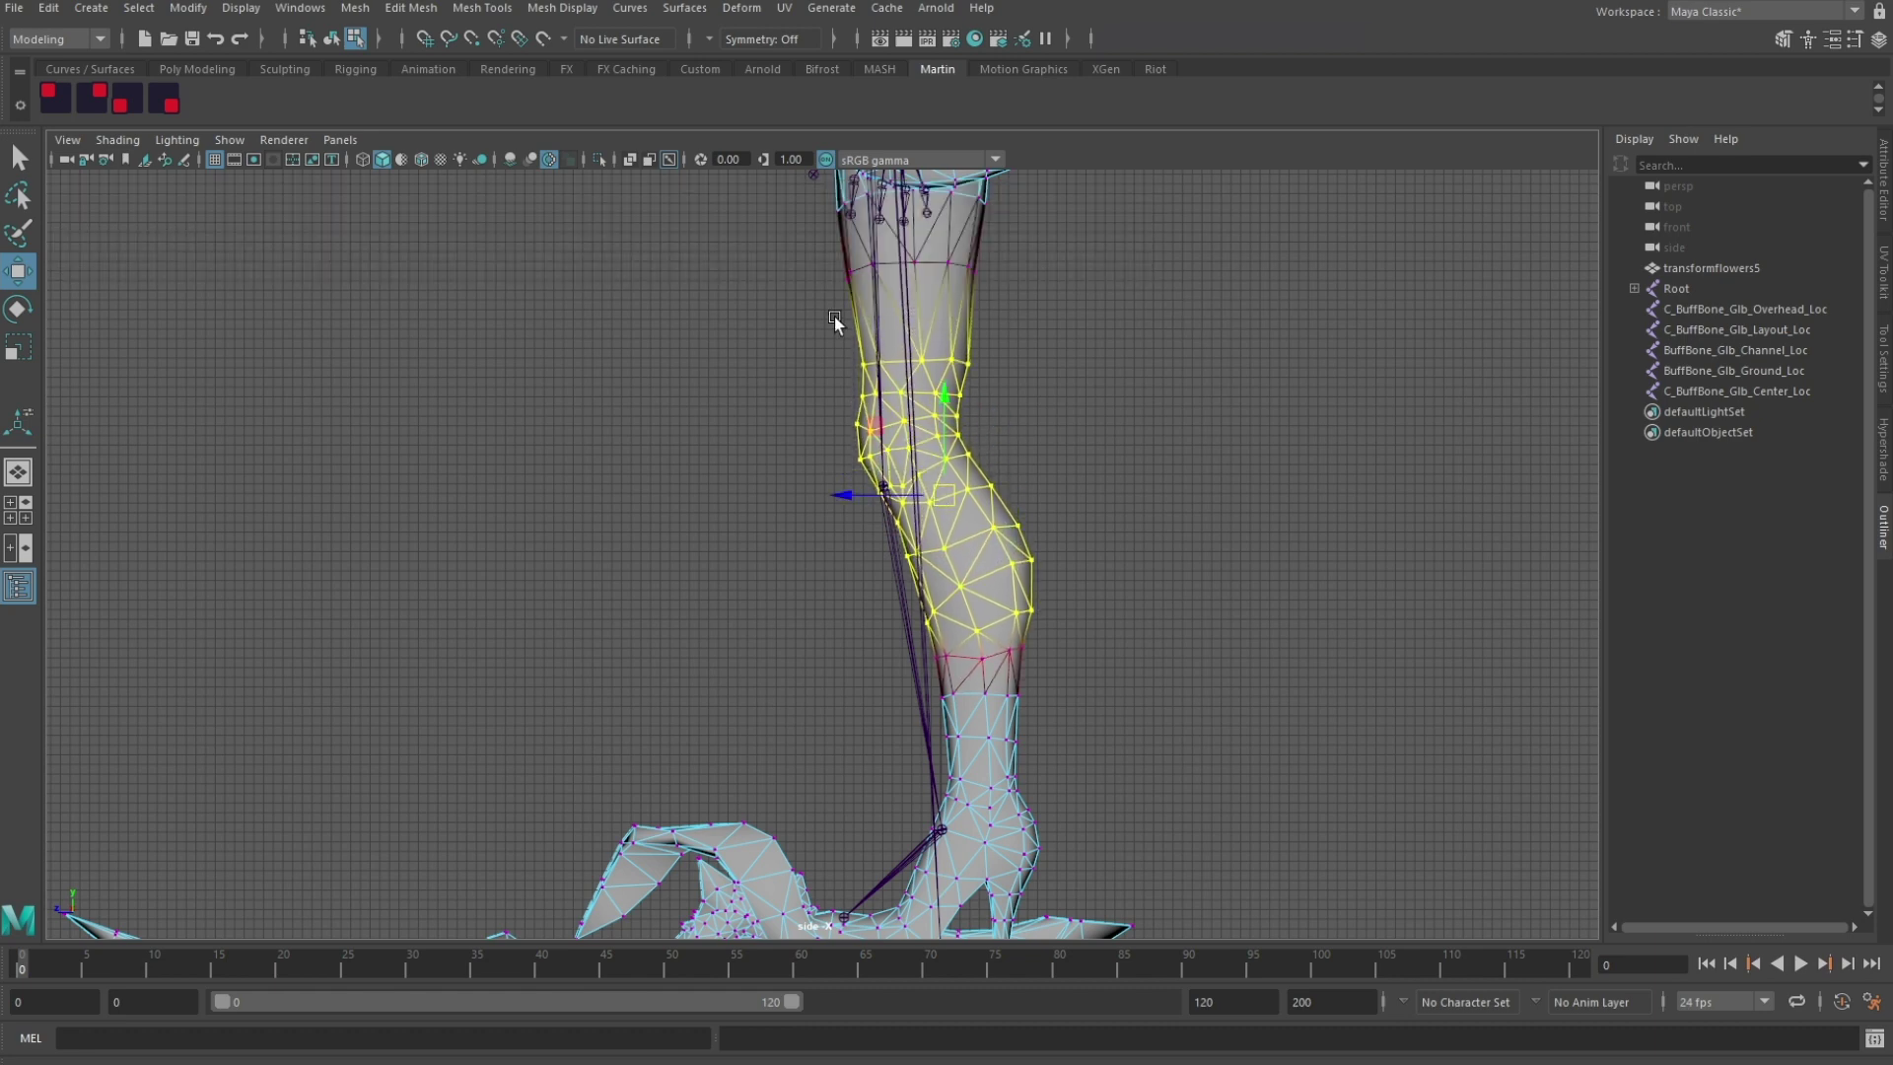
Step: Remove the lower-thigh vertices from the selection, lower the remaining knee vertices slightly further and clear the selection
{"action": "left_click_drag", "start_coordinate": [799, 284], "coordinate": [1003, 383], "text": "ctrl"}
{"action": "left_click_drag", "start_coordinate": [948, 501], "coordinate": [949, 513]}
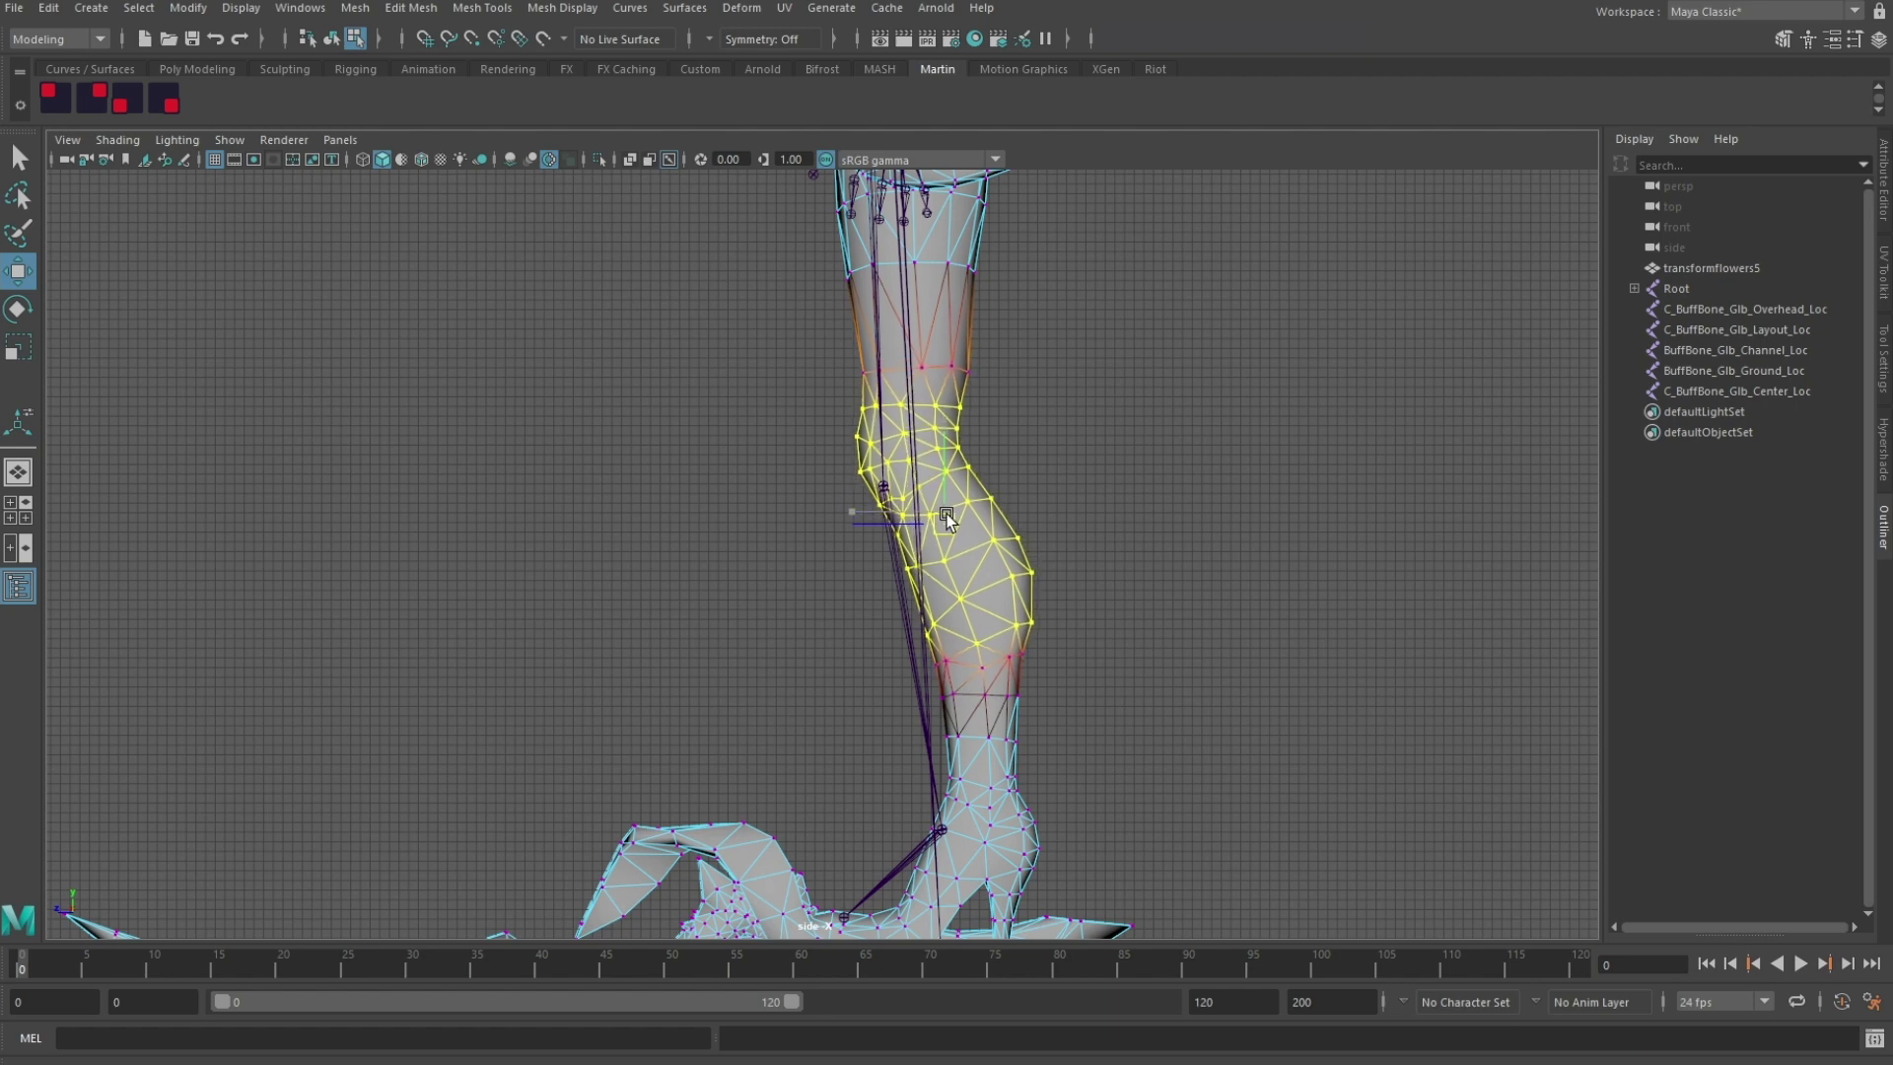
{"action": "left_click", "coordinate": [1123, 325]}
Step: Select the vertices just above the knees and raise them slightly with soft selection
{"action": "middle_click_drag", "start_coordinate": [1123, 325], "coordinate": [1128, 512], "text": "alt"}
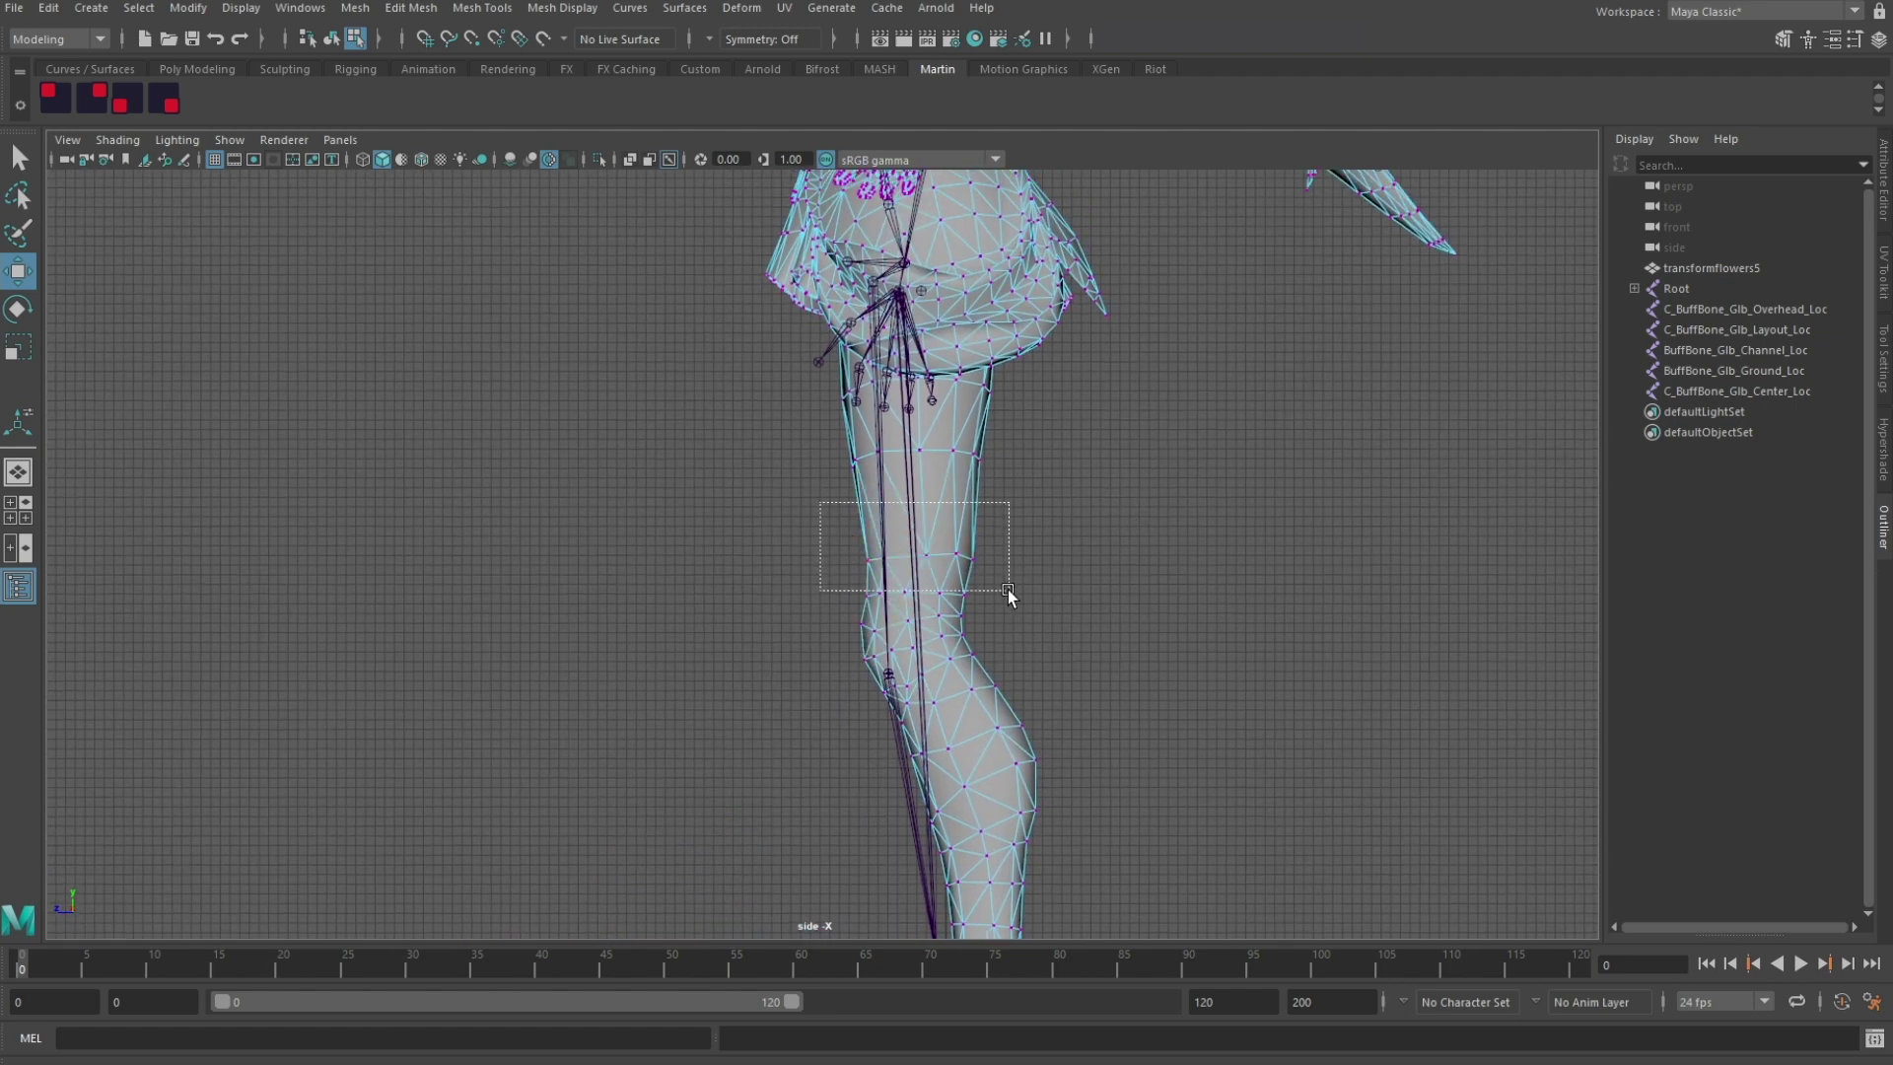
{"action": "left_click_drag", "start_coordinate": [1009, 591], "coordinate": [1013, 599]}
{"action": "left_click_drag", "start_coordinate": [920, 494], "coordinate": [920, 479]}
{"action": "left_click", "coordinate": [1057, 680]}
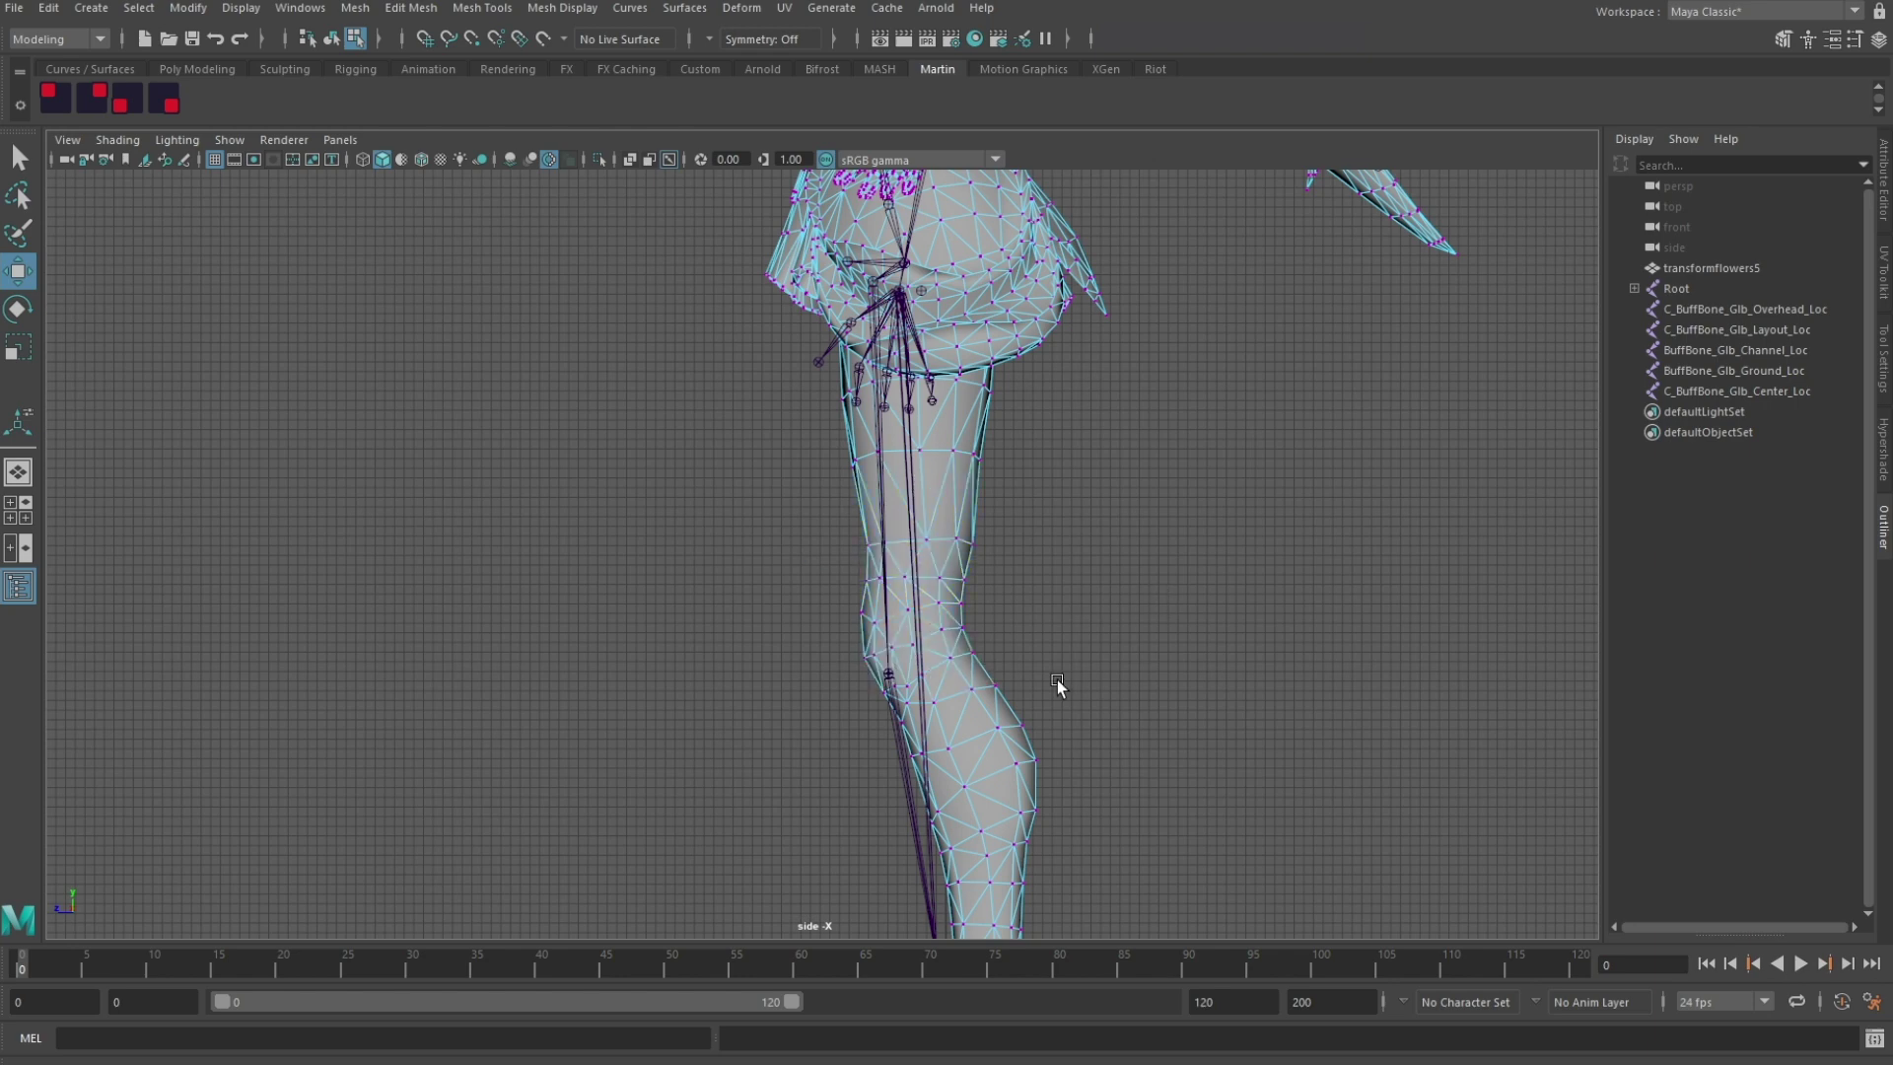
Step: Select the vertices at knee-joint height and lower them slightly with soft selection
{"action": "scroll", "coordinate": [1051, 572], "scroll_direction": "up", "scroll_amount": 1}
{"action": "middle_click_drag", "start_coordinate": [1057, 680], "coordinate": [1067, 591], "text": "alt"}
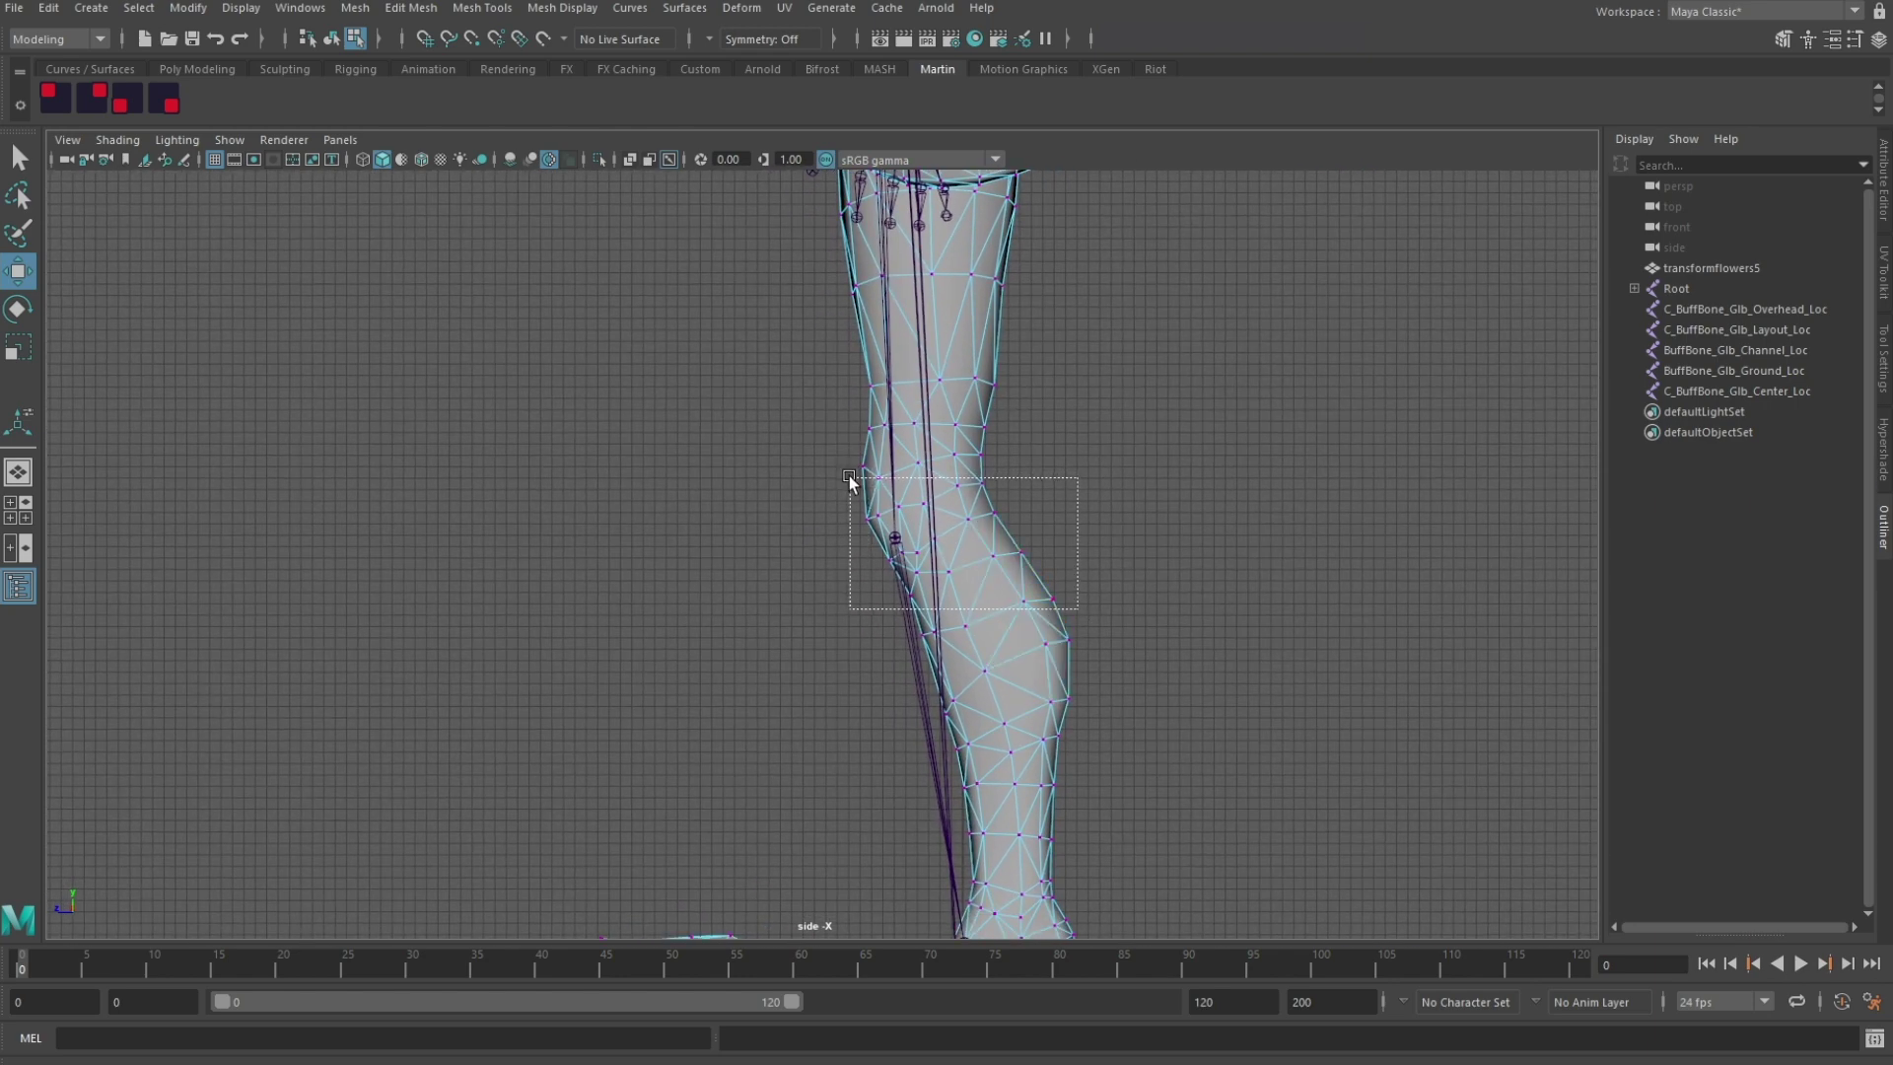
{"action": "left_click_drag", "start_coordinate": [850, 478], "coordinate": [850, 477]}
{"action": "left_click_drag", "start_coordinate": [958, 451], "coordinate": [961, 458]}
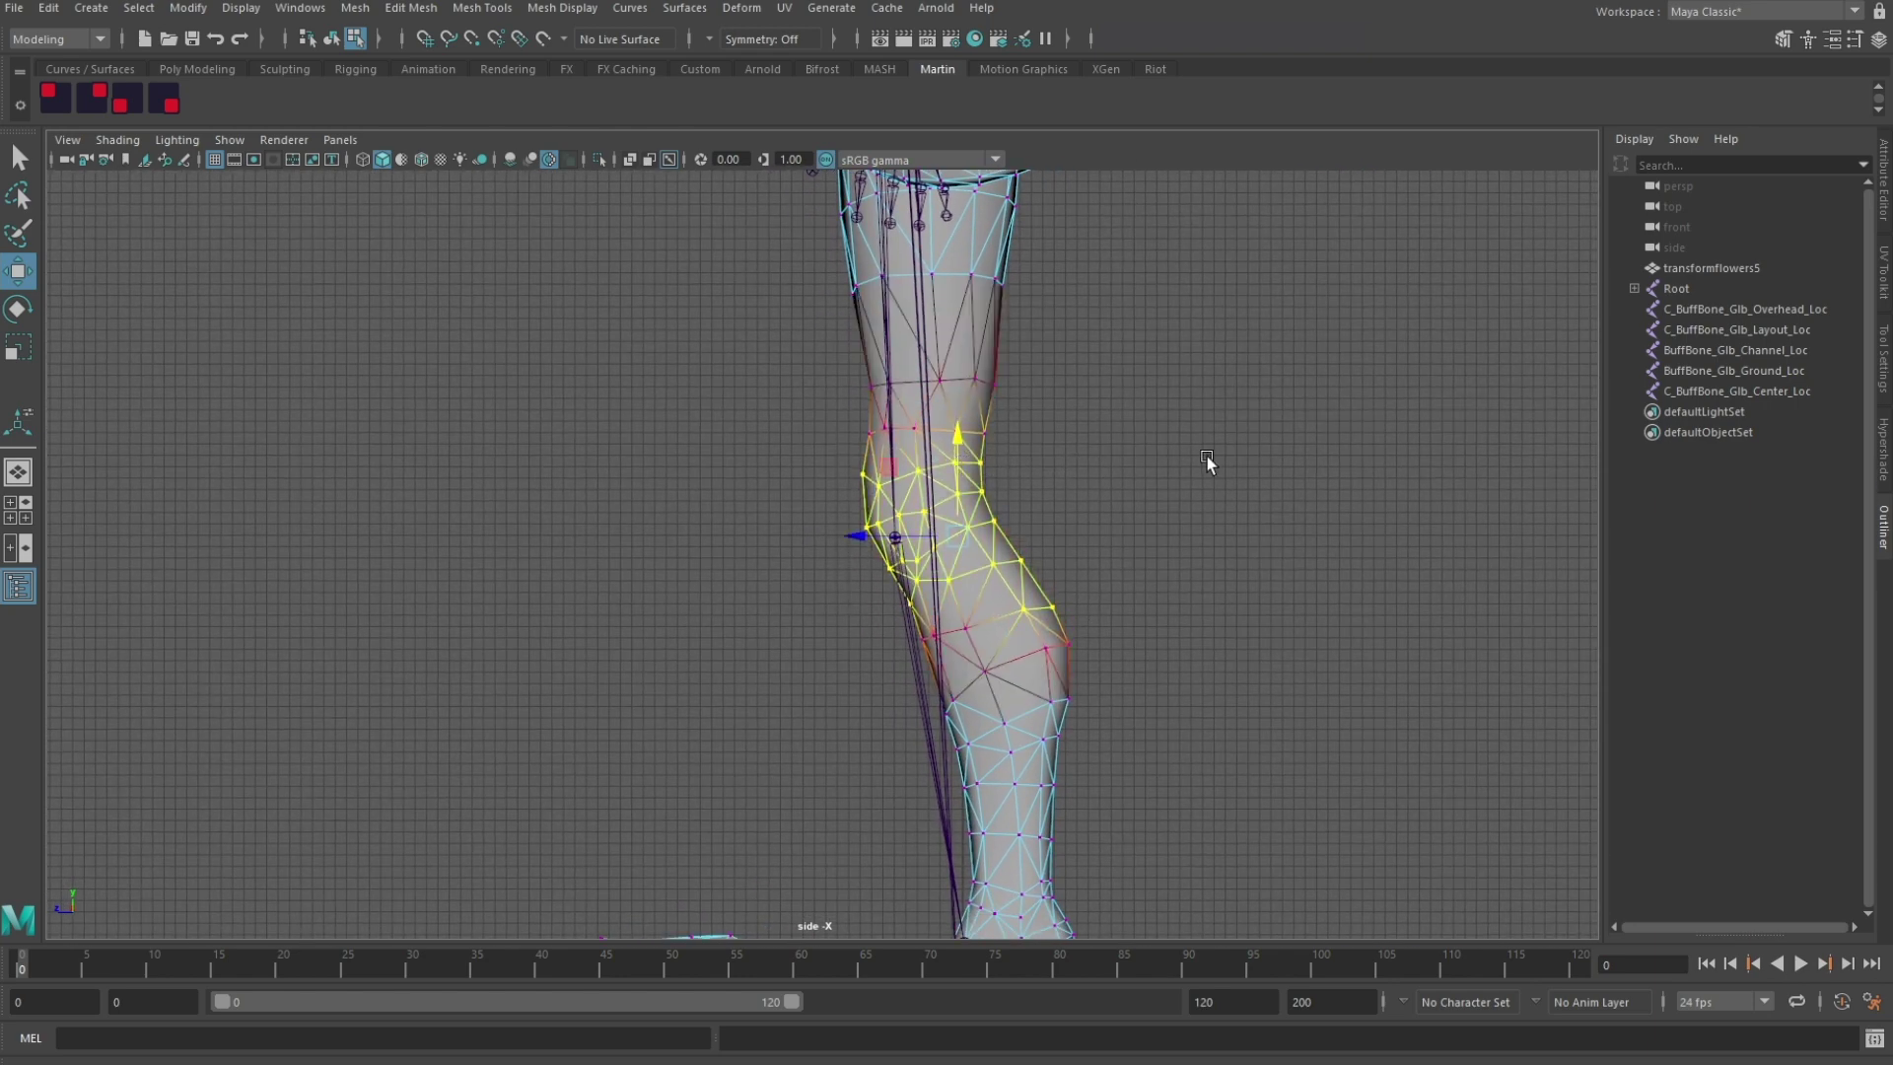
Step: Return to object mode and examine the reshaped knees and legs in the textured perspective view
{"action": "key", "text": "space"}
{"action": "key", "text": "space"}
{"action": "key", "text": "F8"}
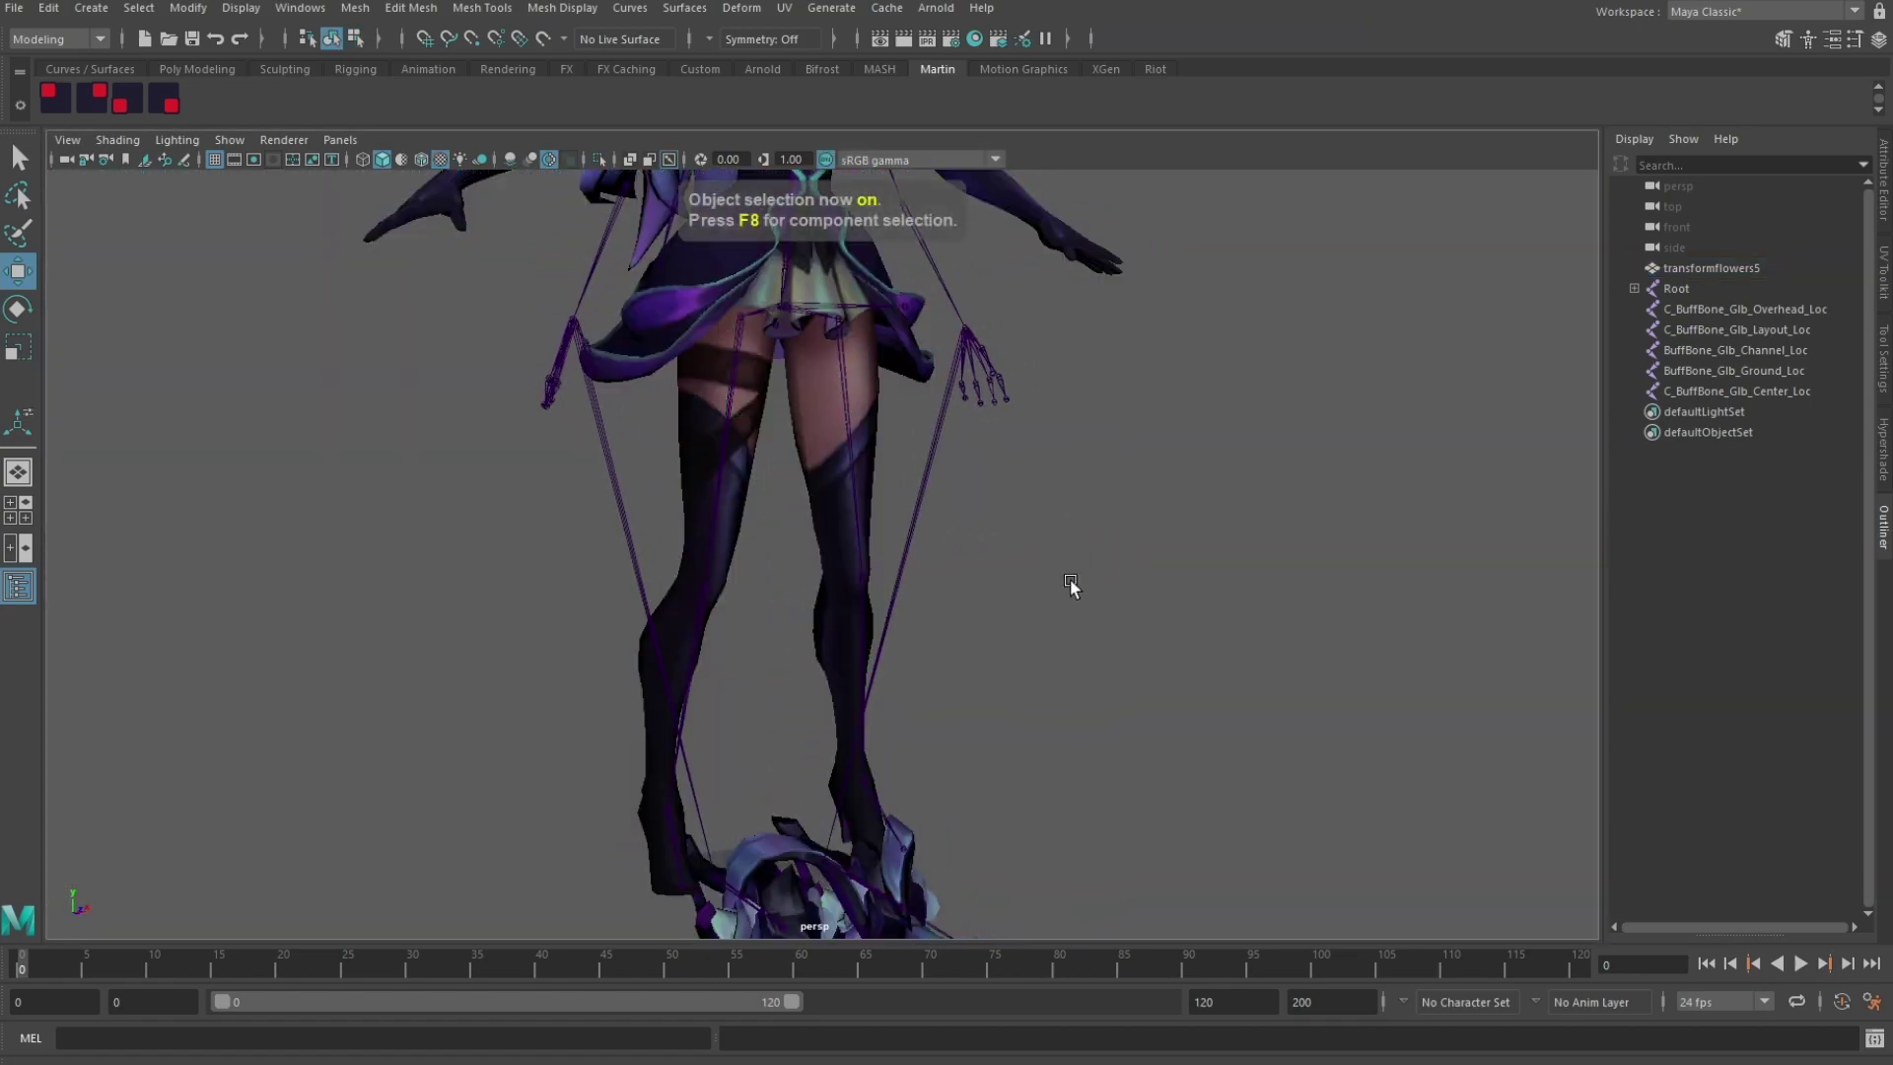
{"action": "scroll", "coordinate": [1069, 581], "scroll_direction": "down", "scroll_amount": 3}
{"action": "left_click_drag", "start_coordinate": [1068, 580], "coordinate": [937, 570], "text": "alt"}
{"action": "middle_click_drag", "start_coordinate": [1004, 475], "coordinate": [1019, 682], "text": "alt"}
Step: Select the character mesh, enter vertex mode in the front view and select the hip, skirt and thigh vertices
{"action": "left_click", "coordinate": [879, 546]}
{"action": "key", "text": "space"}
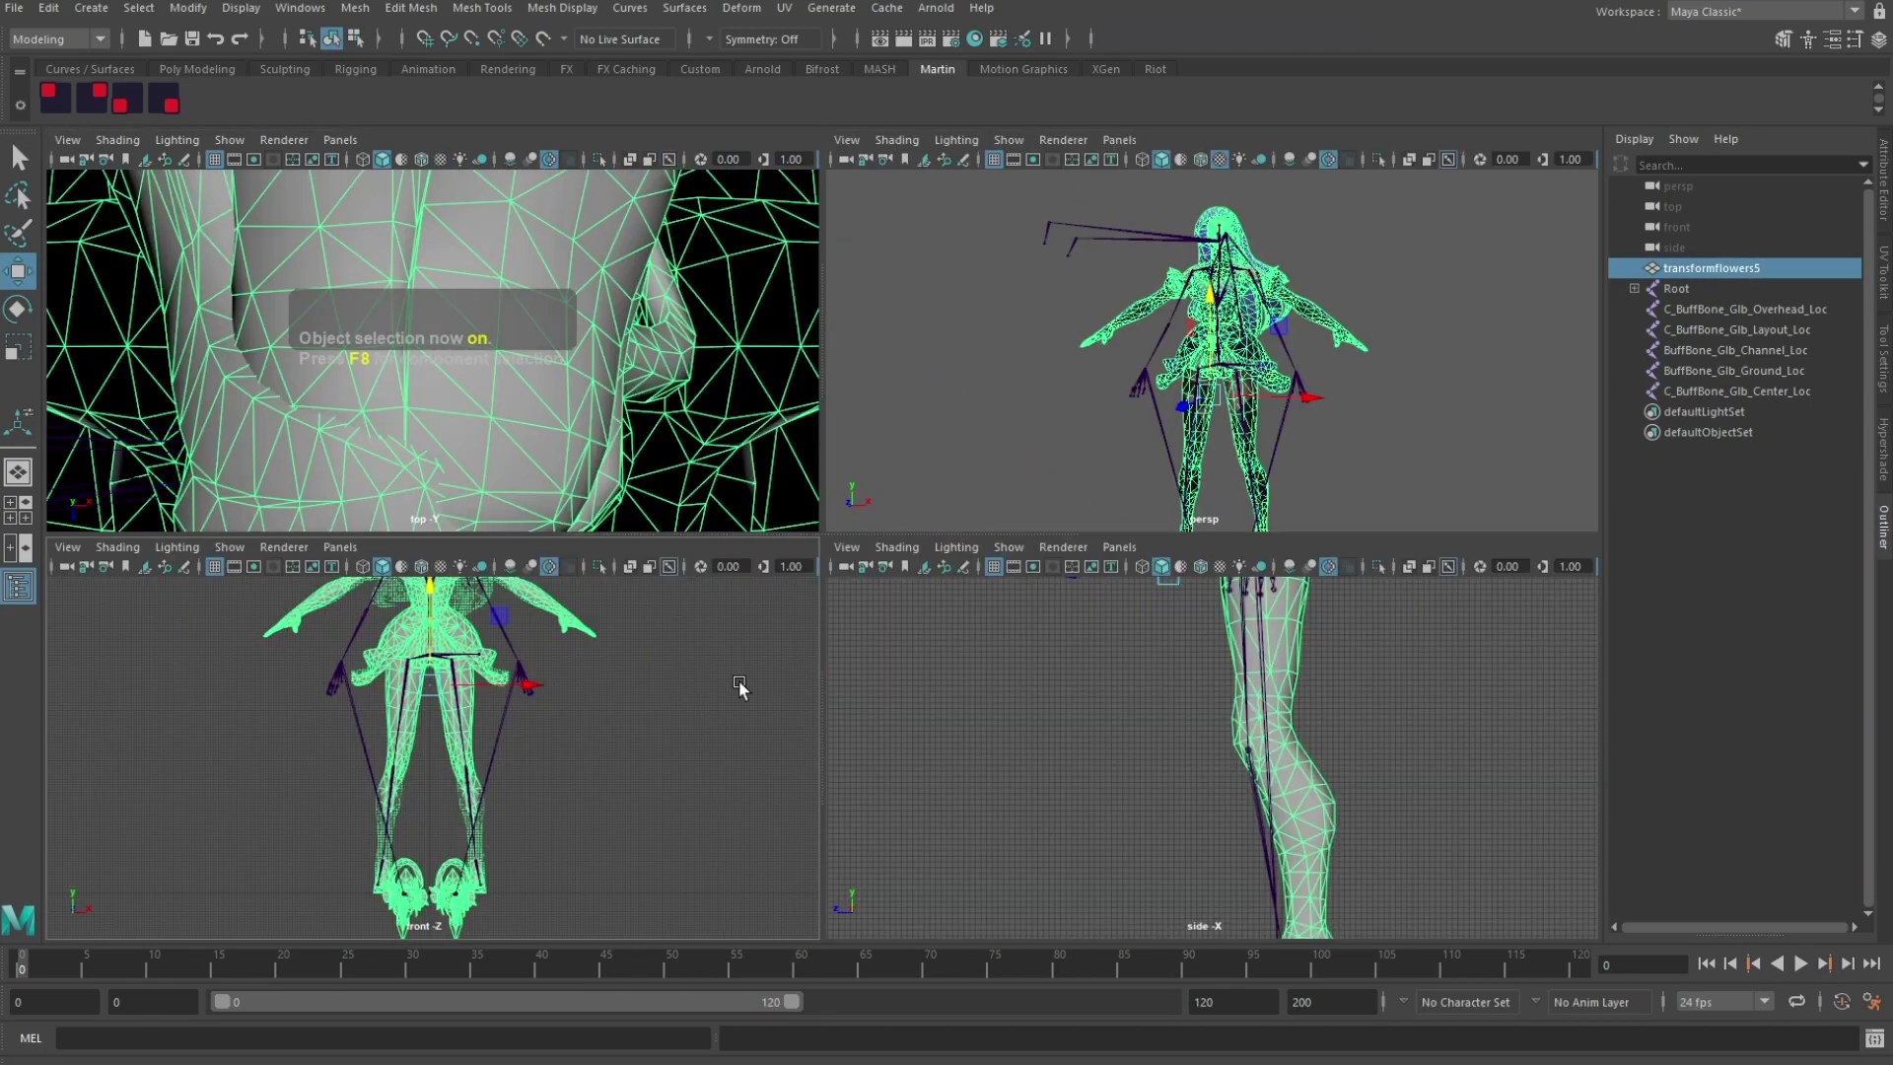
{"action": "key", "text": "space"}
{"action": "scroll", "coordinate": [979, 375], "scroll_direction": "down", "scroll_amount": 1}
{"action": "middle_click_drag", "start_coordinate": [980, 375], "coordinate": [1041, 686], "text": "alt"}
{"action": "scroll", "coordinate": [1041, 686], "scroll_direction": "up", "scroll_amount": 3}
{"action": "key", "text": "F9"}
{"action": "middle_click_drag", "start_coordinate": [1078, 842], "coordinate": [1114, 749], "text": "alt"}
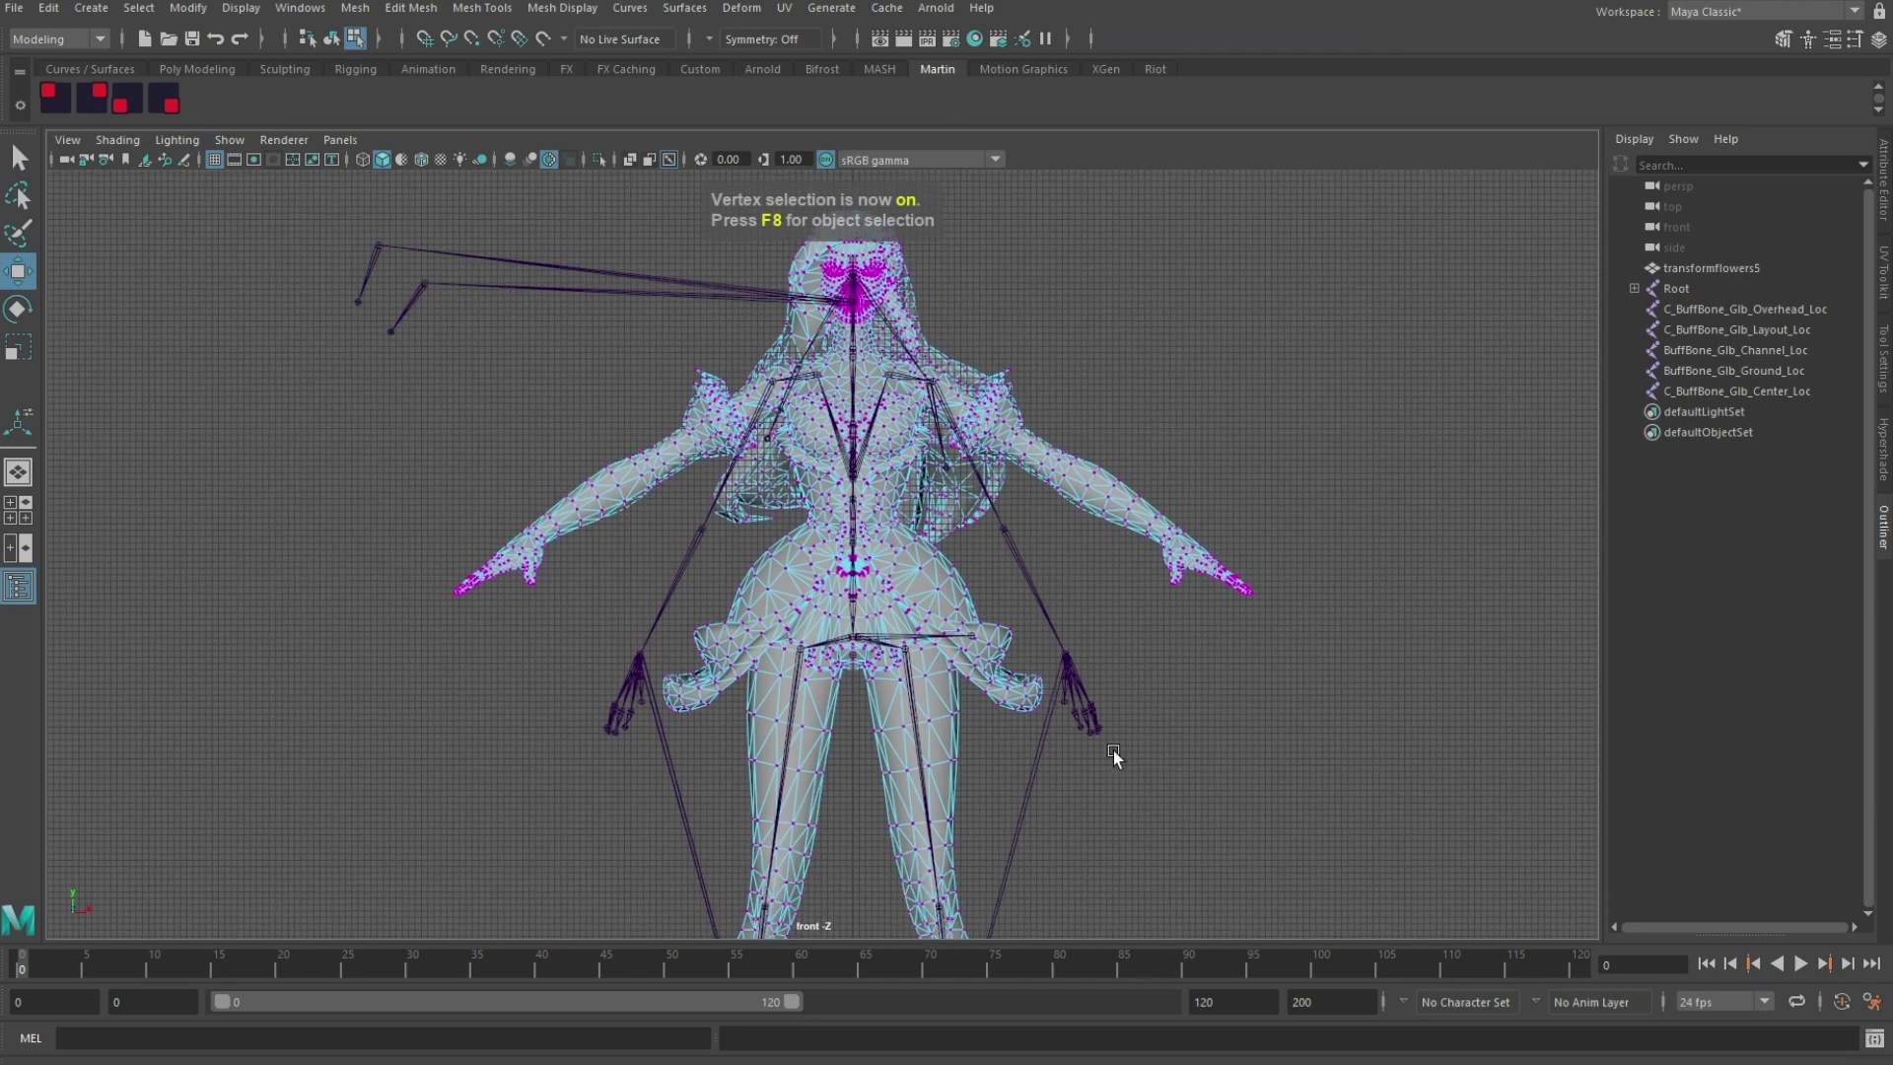
{"action": "left_click_drag", "start_coordinate": [717, 576], "coordinate": [645, 514]}
{"action": "key", "text": "space"}
{"action": "key", "text": "space"}
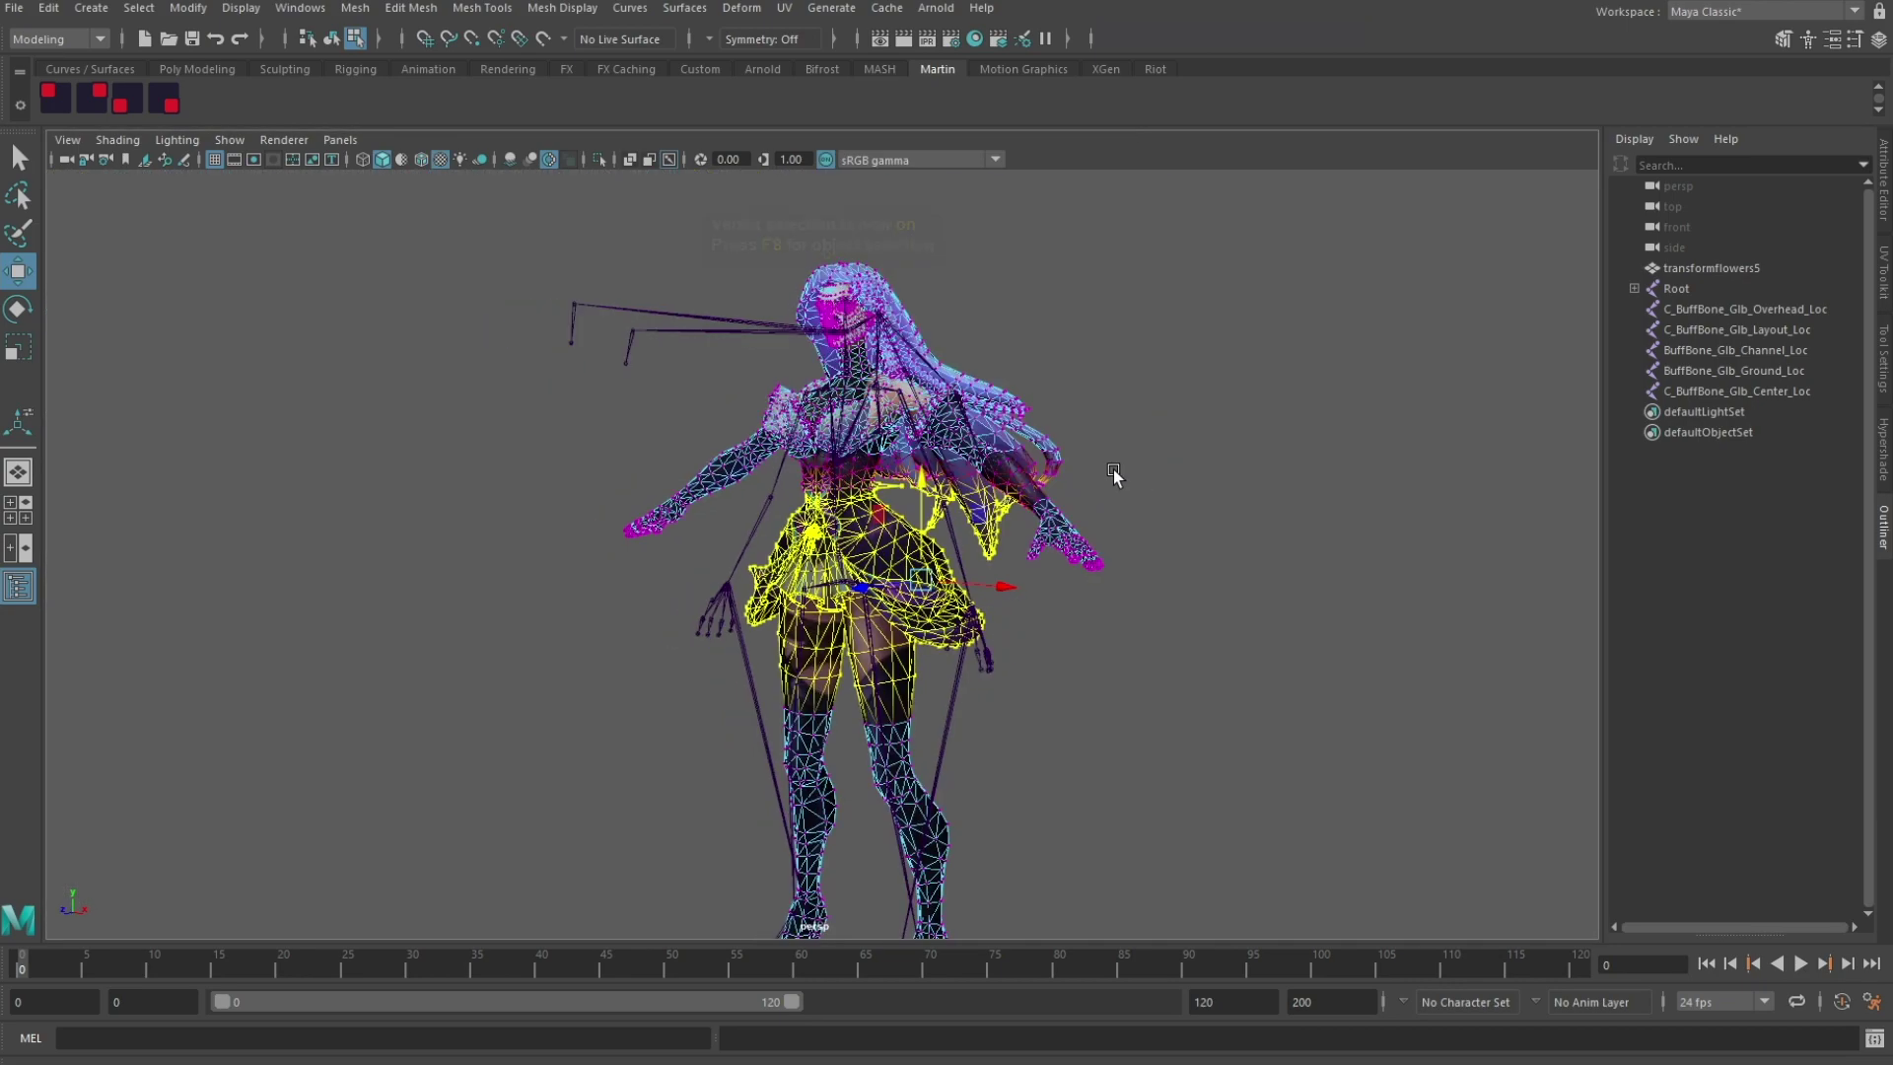
Step: Remove the forearm vertices from the selection, lower the hip and skirt vertices slightly with soft selection and return to object mode
{"action": "left_click_drag", "start_coordinate": [1114, 469], "coordinate": [1234, 671], "text": "alt"}
{"action": "left_click_drag", "start_coordinate": [955, 330], "coordinate": [954, 331]}
{"action": "key", "text": "space"}
{"action": "key", "text": "space"}
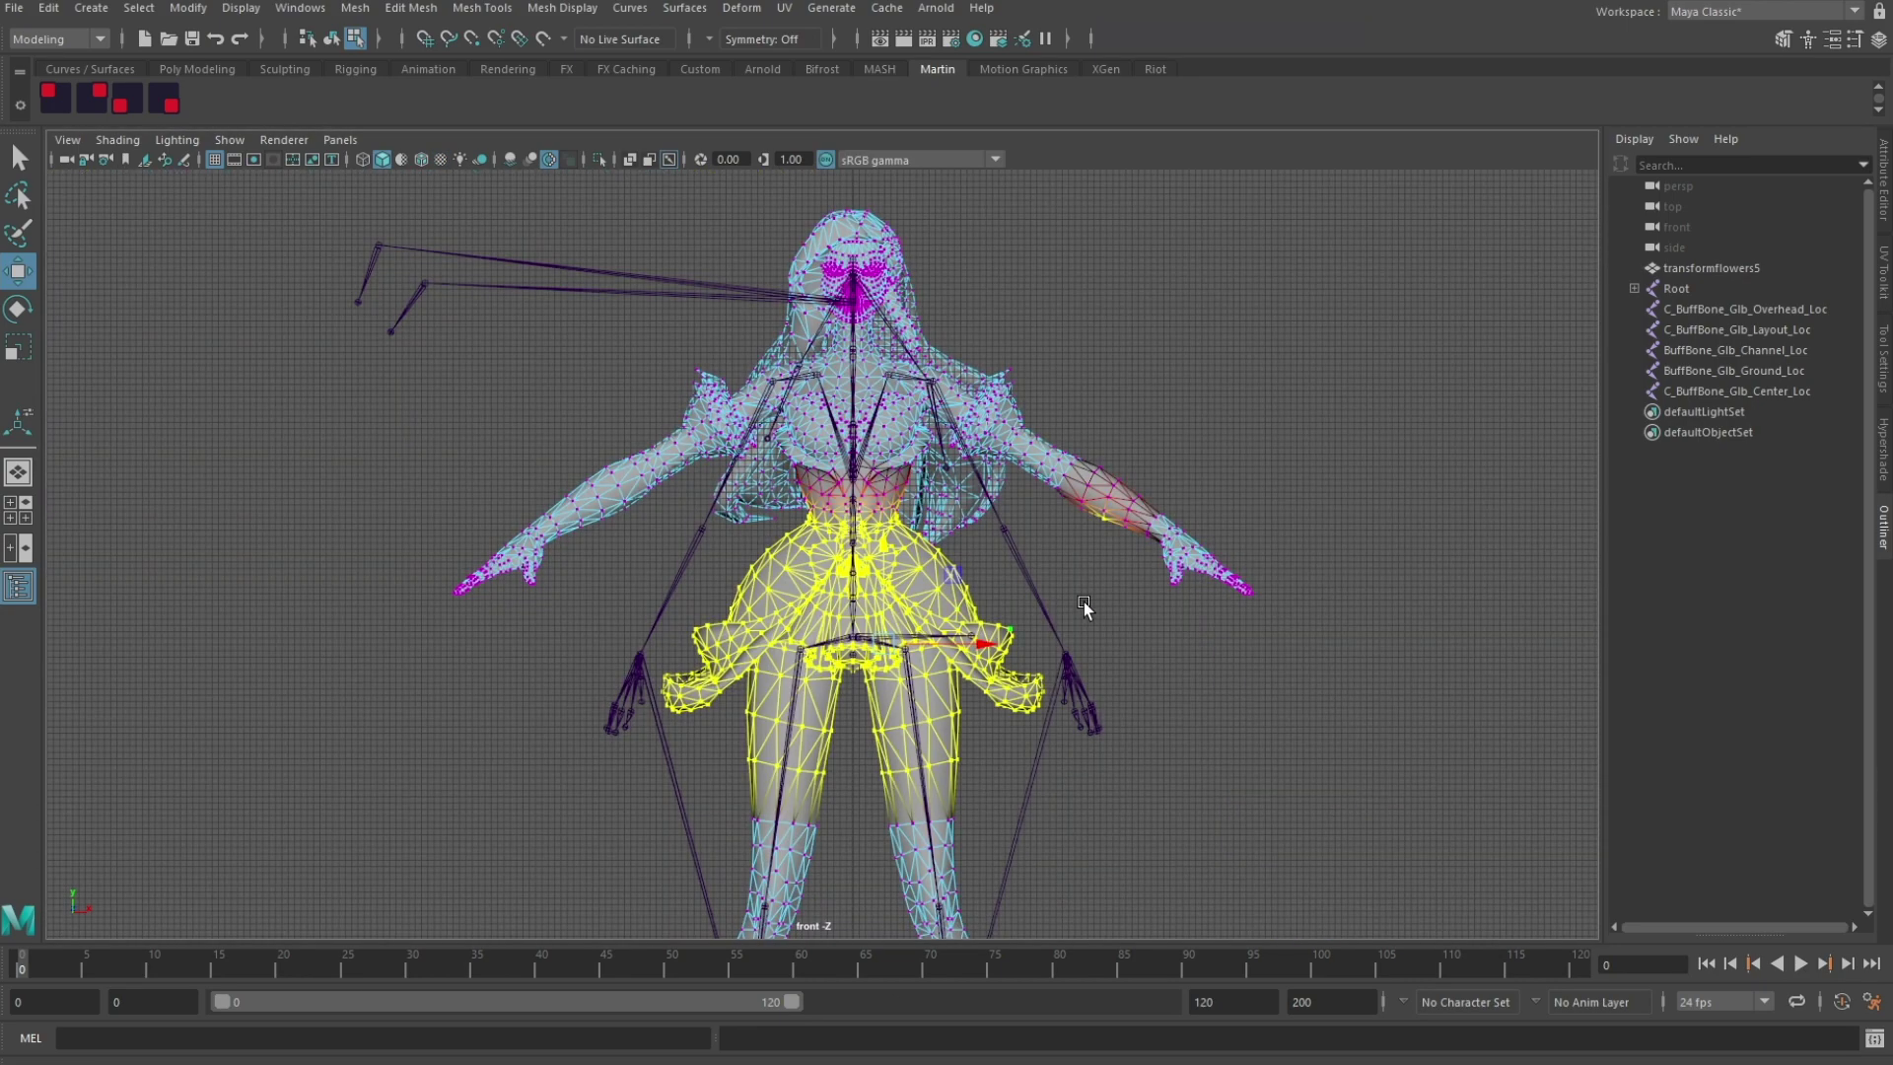
{"action": "left_click_drag", "start_coordinate": [1038, 412], "coordinate": [1038, 412], "text": "ctrl"}
{"action": "scroll", "coordinate": [905, 631], "scroll_direction": "up", "scroll_amount": 1}
{"action": "middle_click_drag", "start_coordinate": [887, 638], "coordinate": [879, 534], "text": "alt"}
{"action": "left_click_drag", "start_coordinate": [856, 467], "coordinate": [879, 480]}
{"action": "key", "text": "ctrl+z"}
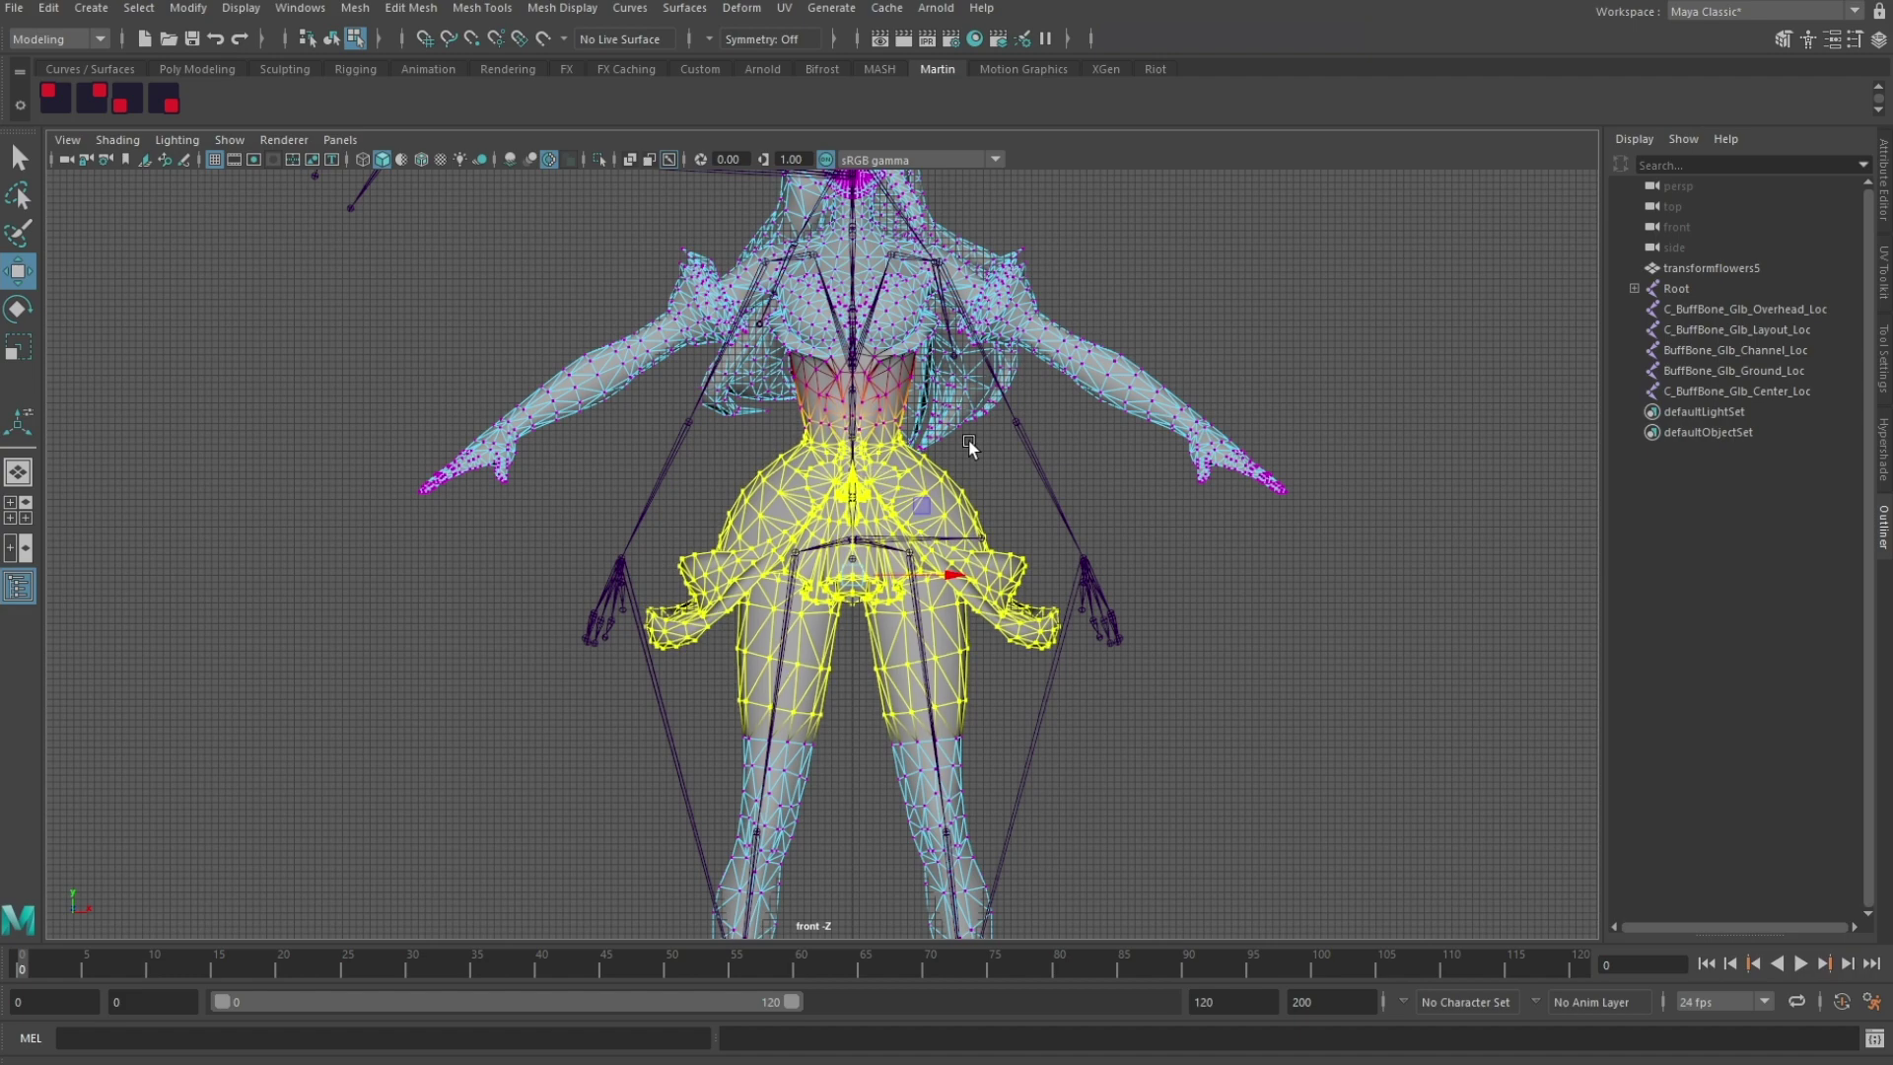
{"action": "key", "text": "space"}
{"action": "key", "text": "space"}
{"action": "key", "text": "F8"}
{"action": "left_click", "coordinate": [660, 696]}
{"action": "left_click_drag", "start_coordinate": [660, 696], "coordinate": [853, 687], "text": "alt"}
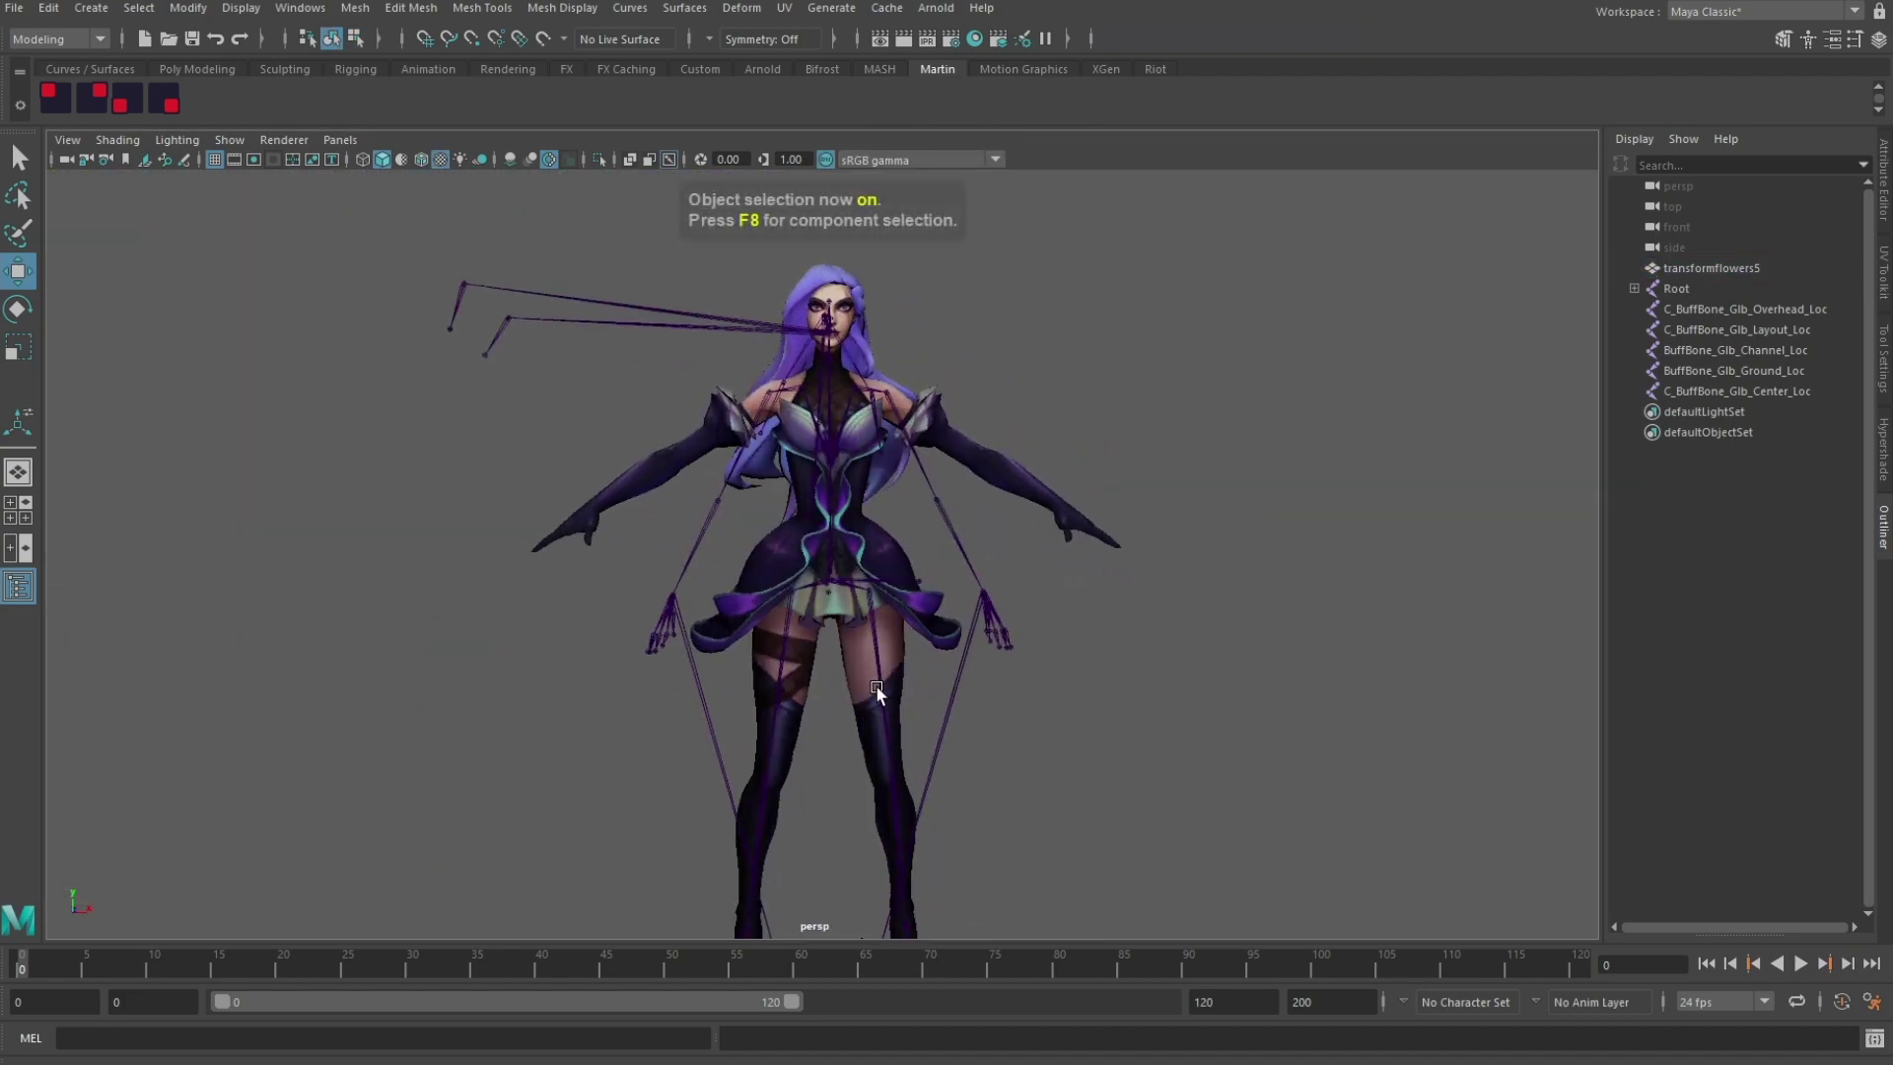
Step: Select the waist vertices in the front view, leaving out the hair tips, and scale them slightly wider with soft selection
{"action": "key", "text": "space"}
{"action": "left_click", "coordinate": [1063, 601]}
{"action": "scroll", "coordinate": [1114, 572], "scroll_direction": "up", "scroll_amount": 5}
{"action": "scroll", "coordinate": [1114, 572], "scroll_direction": "up", "scroll_amount": 2}
{"action": "key", "text": "F8"}
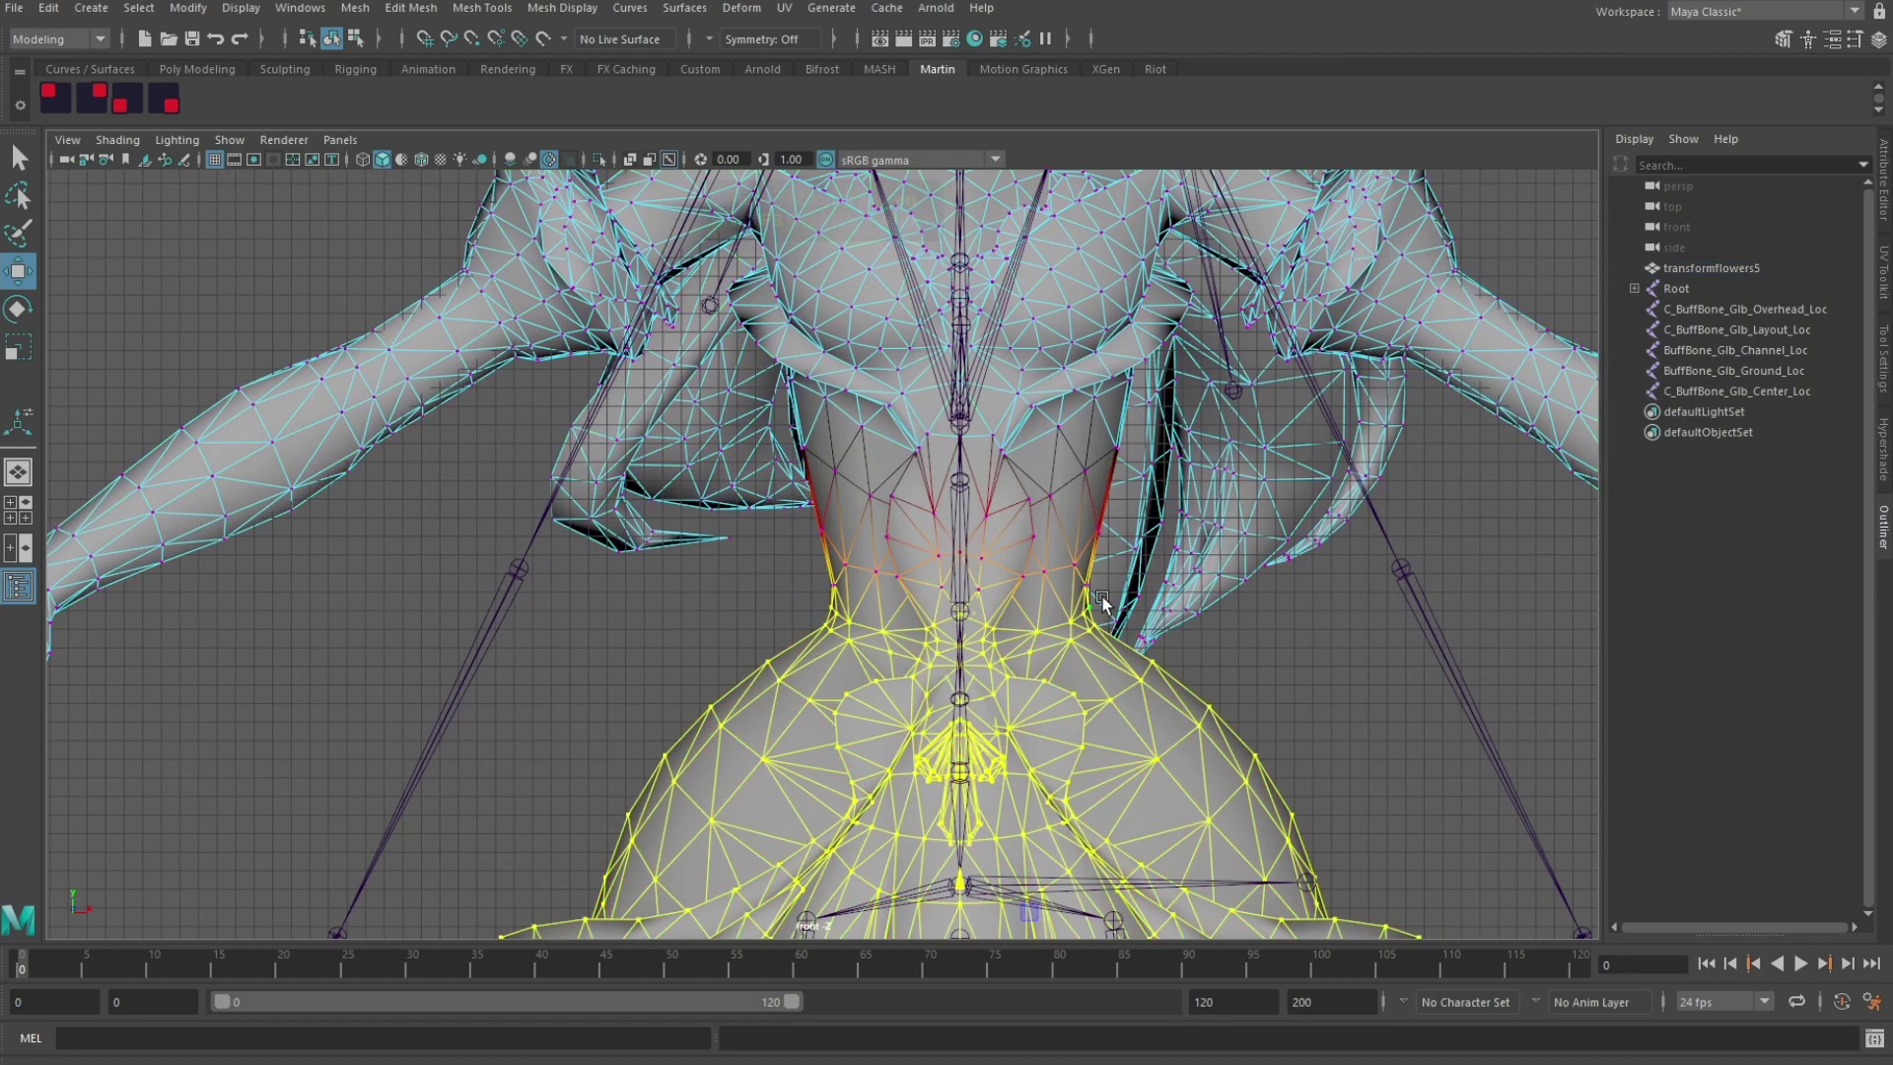
{"action": "left_click_drag", "start_coordinate": [1123, 655], "coordinate": [801, 515]}
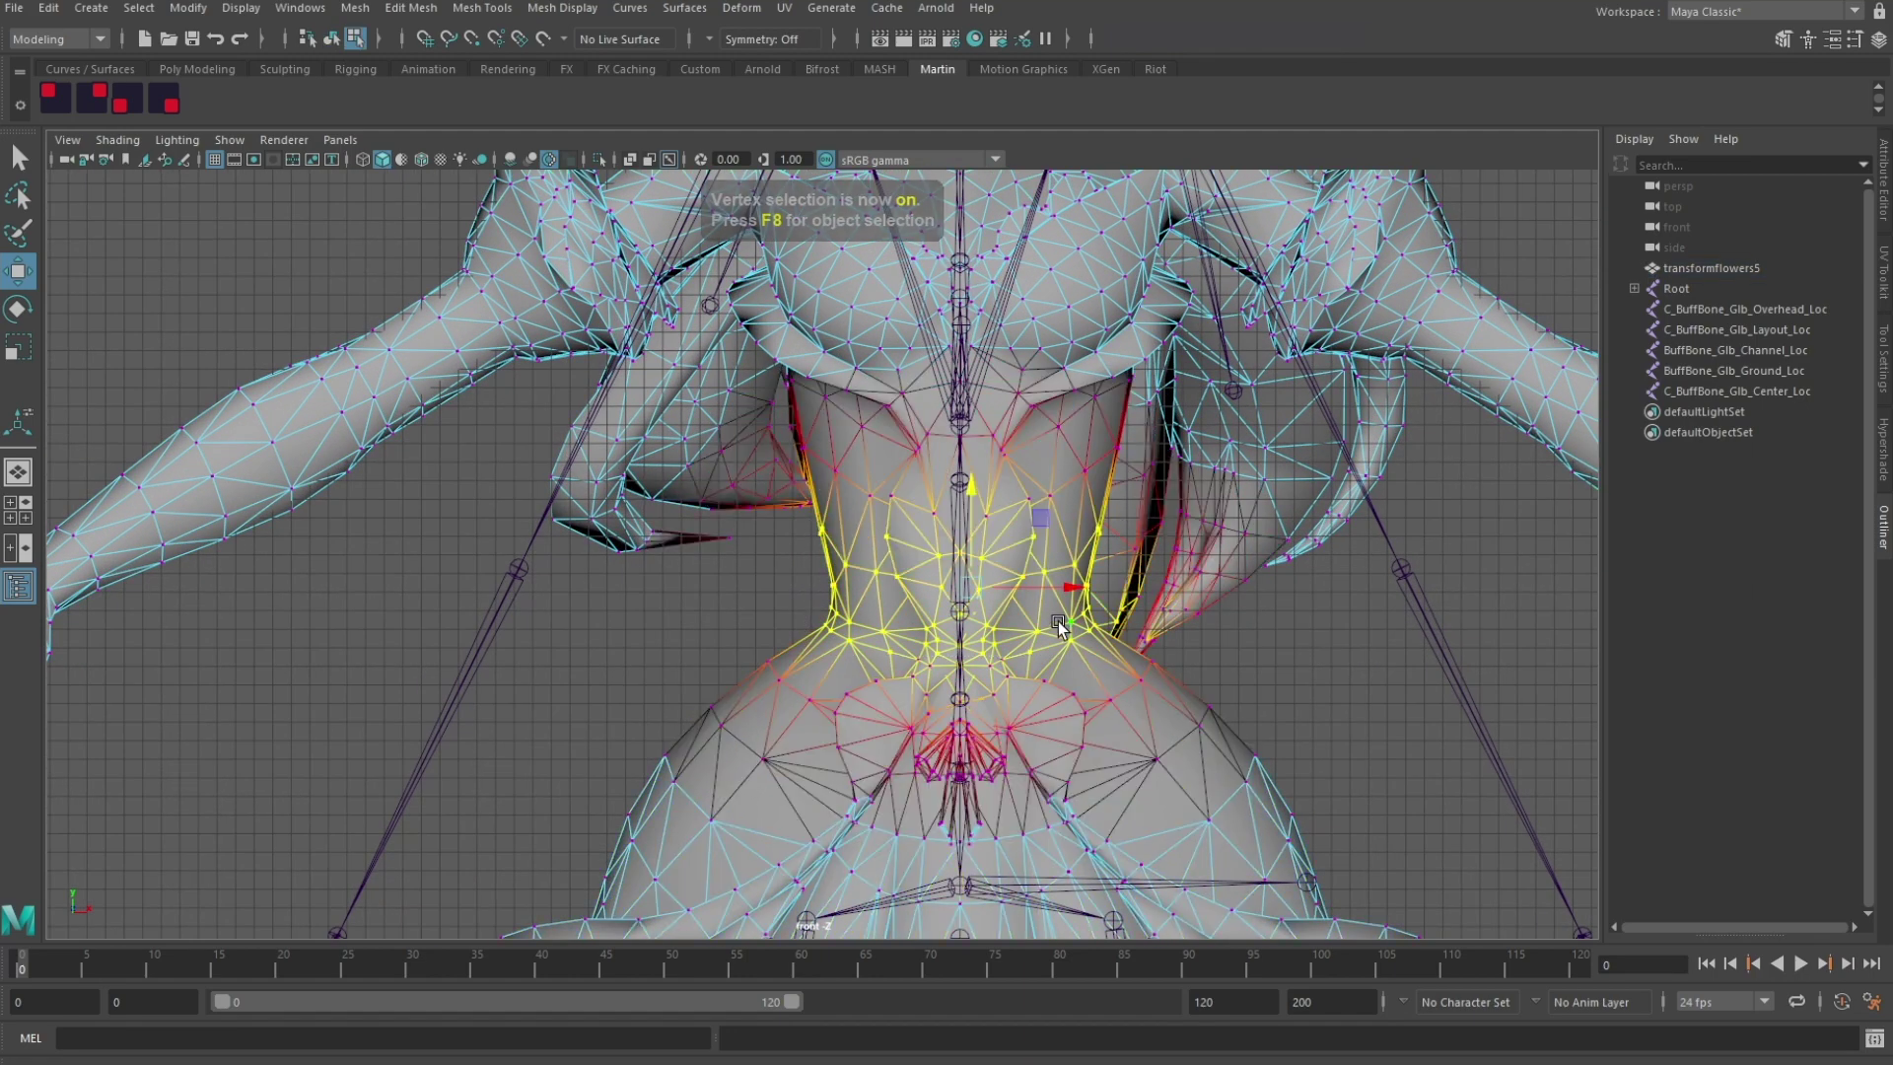
{"action": "key", "text": "space"}
{"action": "key", "text": "space"}
{"action": "left_click_drag", "start_coordinate": [1230, 434], "coordinate": [1000, 500], "text": "alt"}
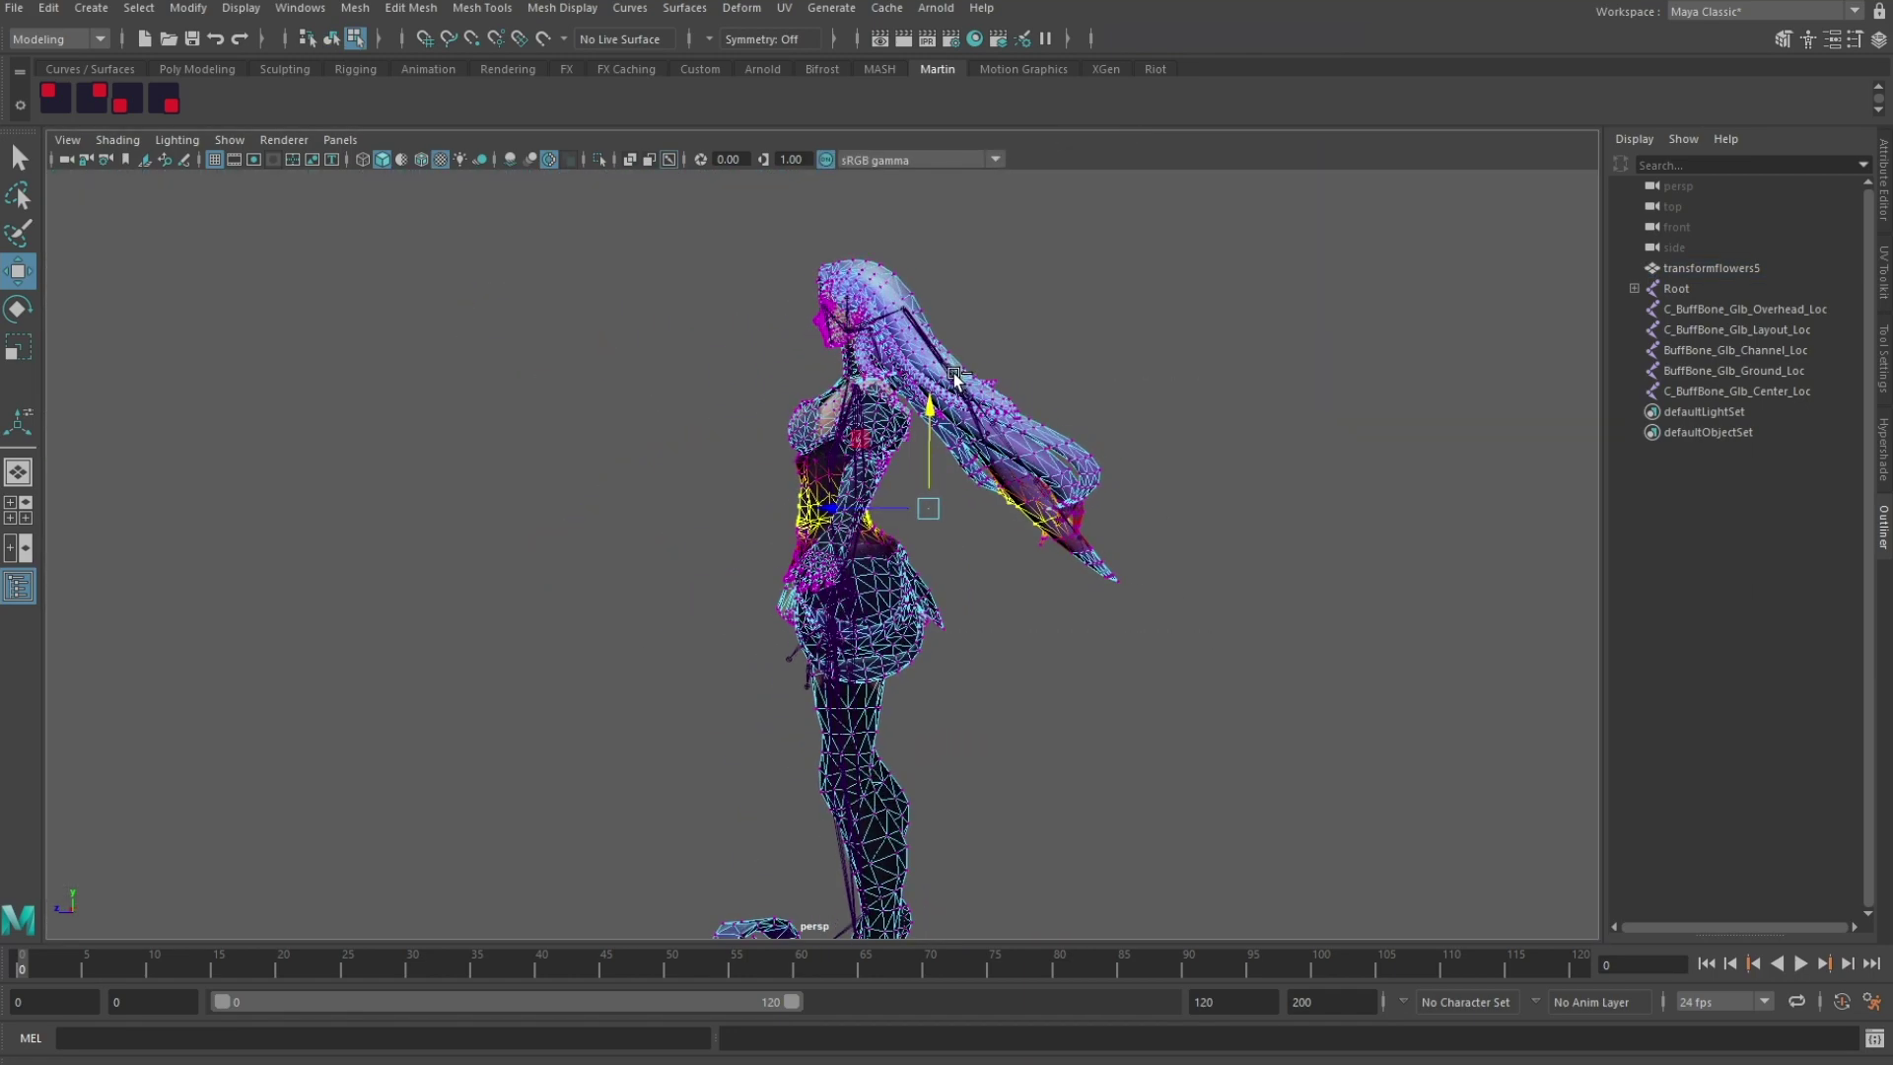
{"action": "key", "text": "space"}
{"action": "key", "text": "space"}
{"action": "key", "text": "r"}
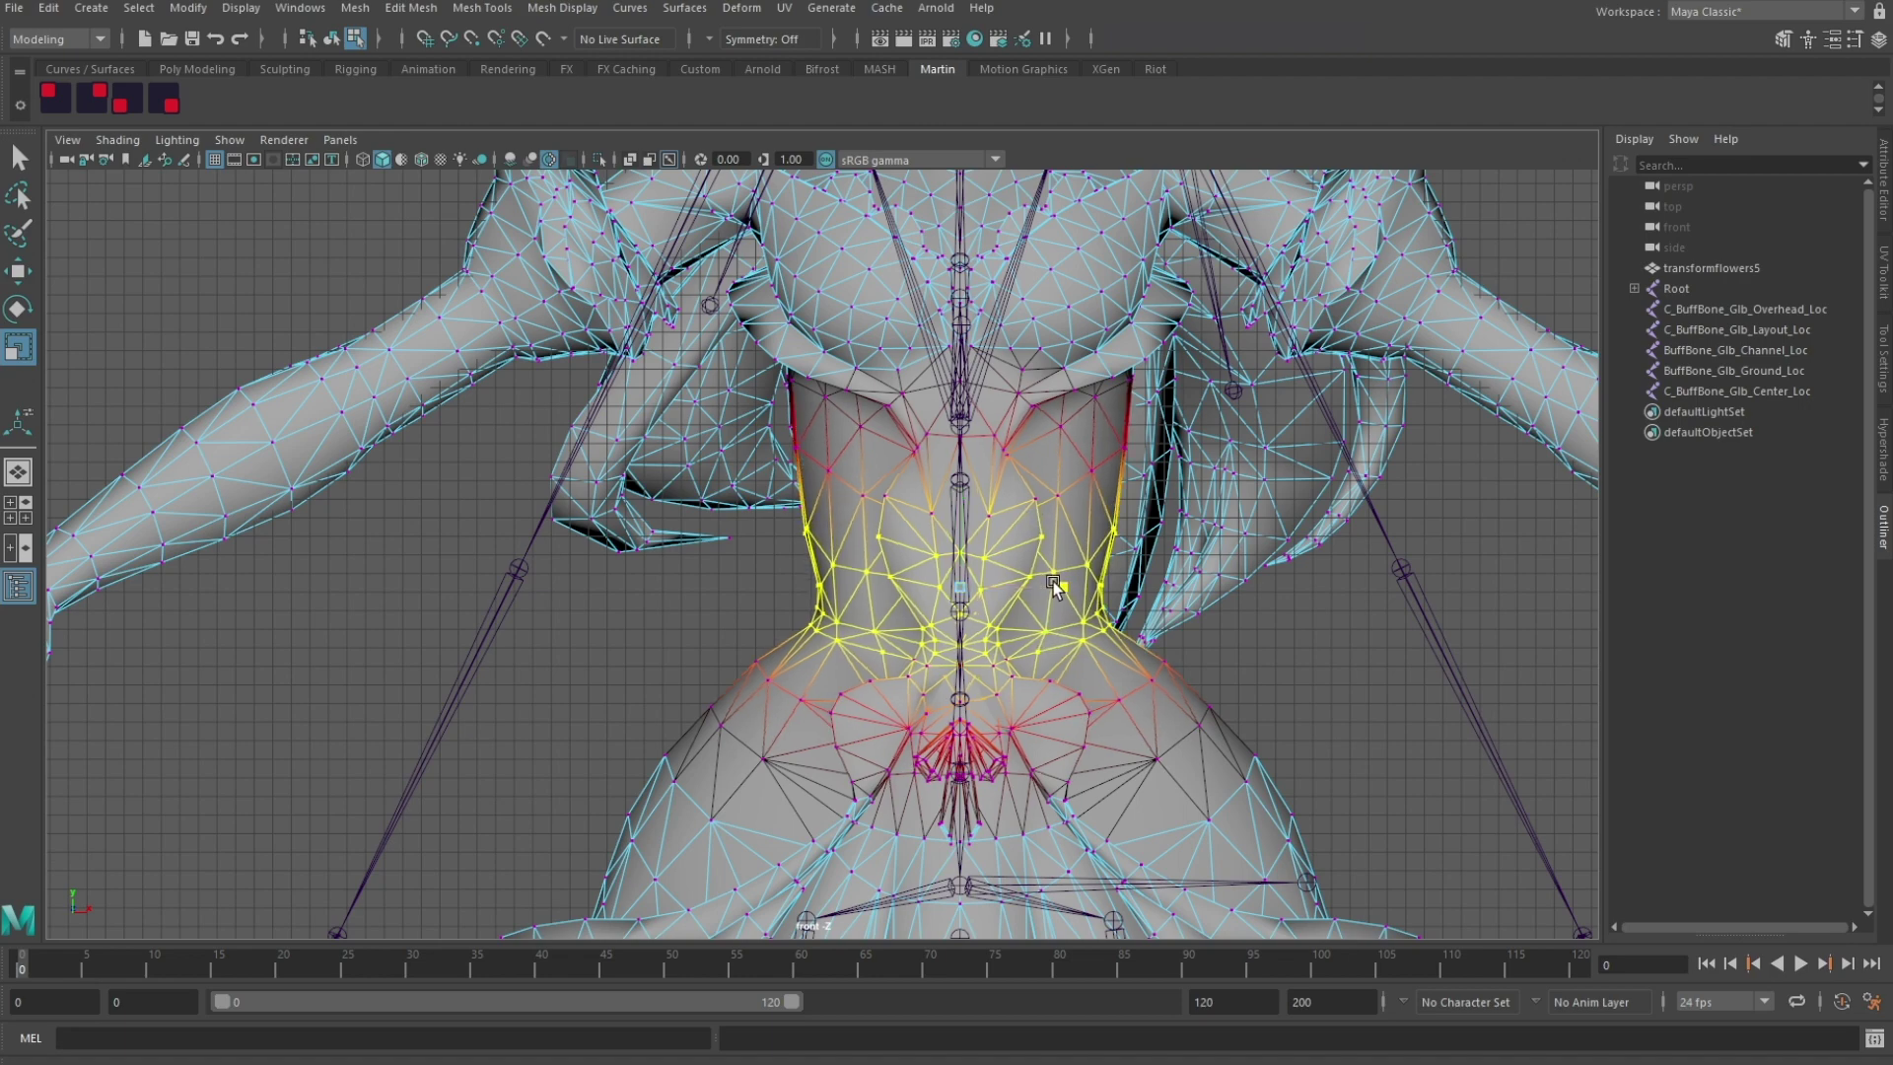
Step: Return to object mode and examine the character's widened waist from the side and the front
{"action": "scroll", "coordinate": [1053, 587], "scroll_direction": "down", "scroll_amount": 3}
{"action": "key", "text": "space"}
{"action": "key", "text": "space"}
{"action": "key", "text": "F8"}
{"action": "key", "text": "space"}
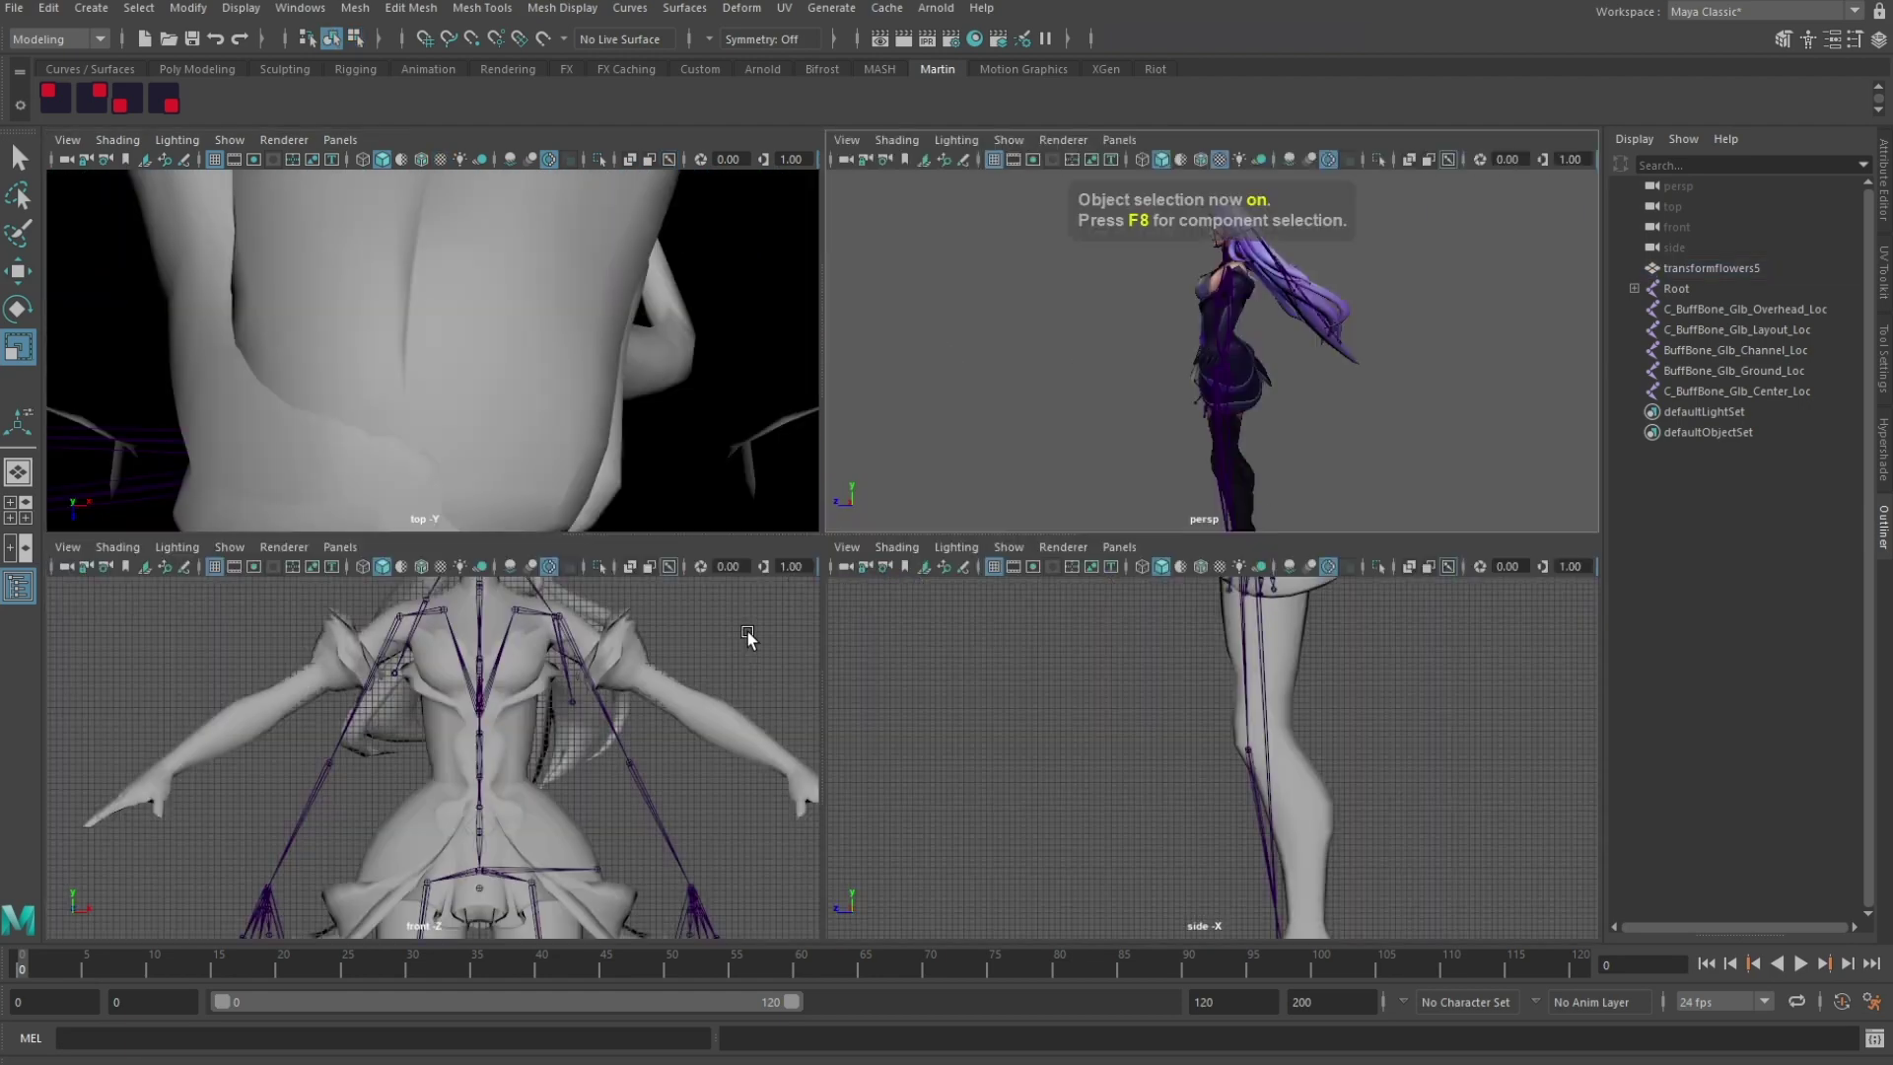
{"action": "key", "text": "space"}
{"action": "left_click_drag", "start_coordinate": [747, 638], "coordinate": [889, 637], "text": "alt"}
{"action": "key", "text": "space"}
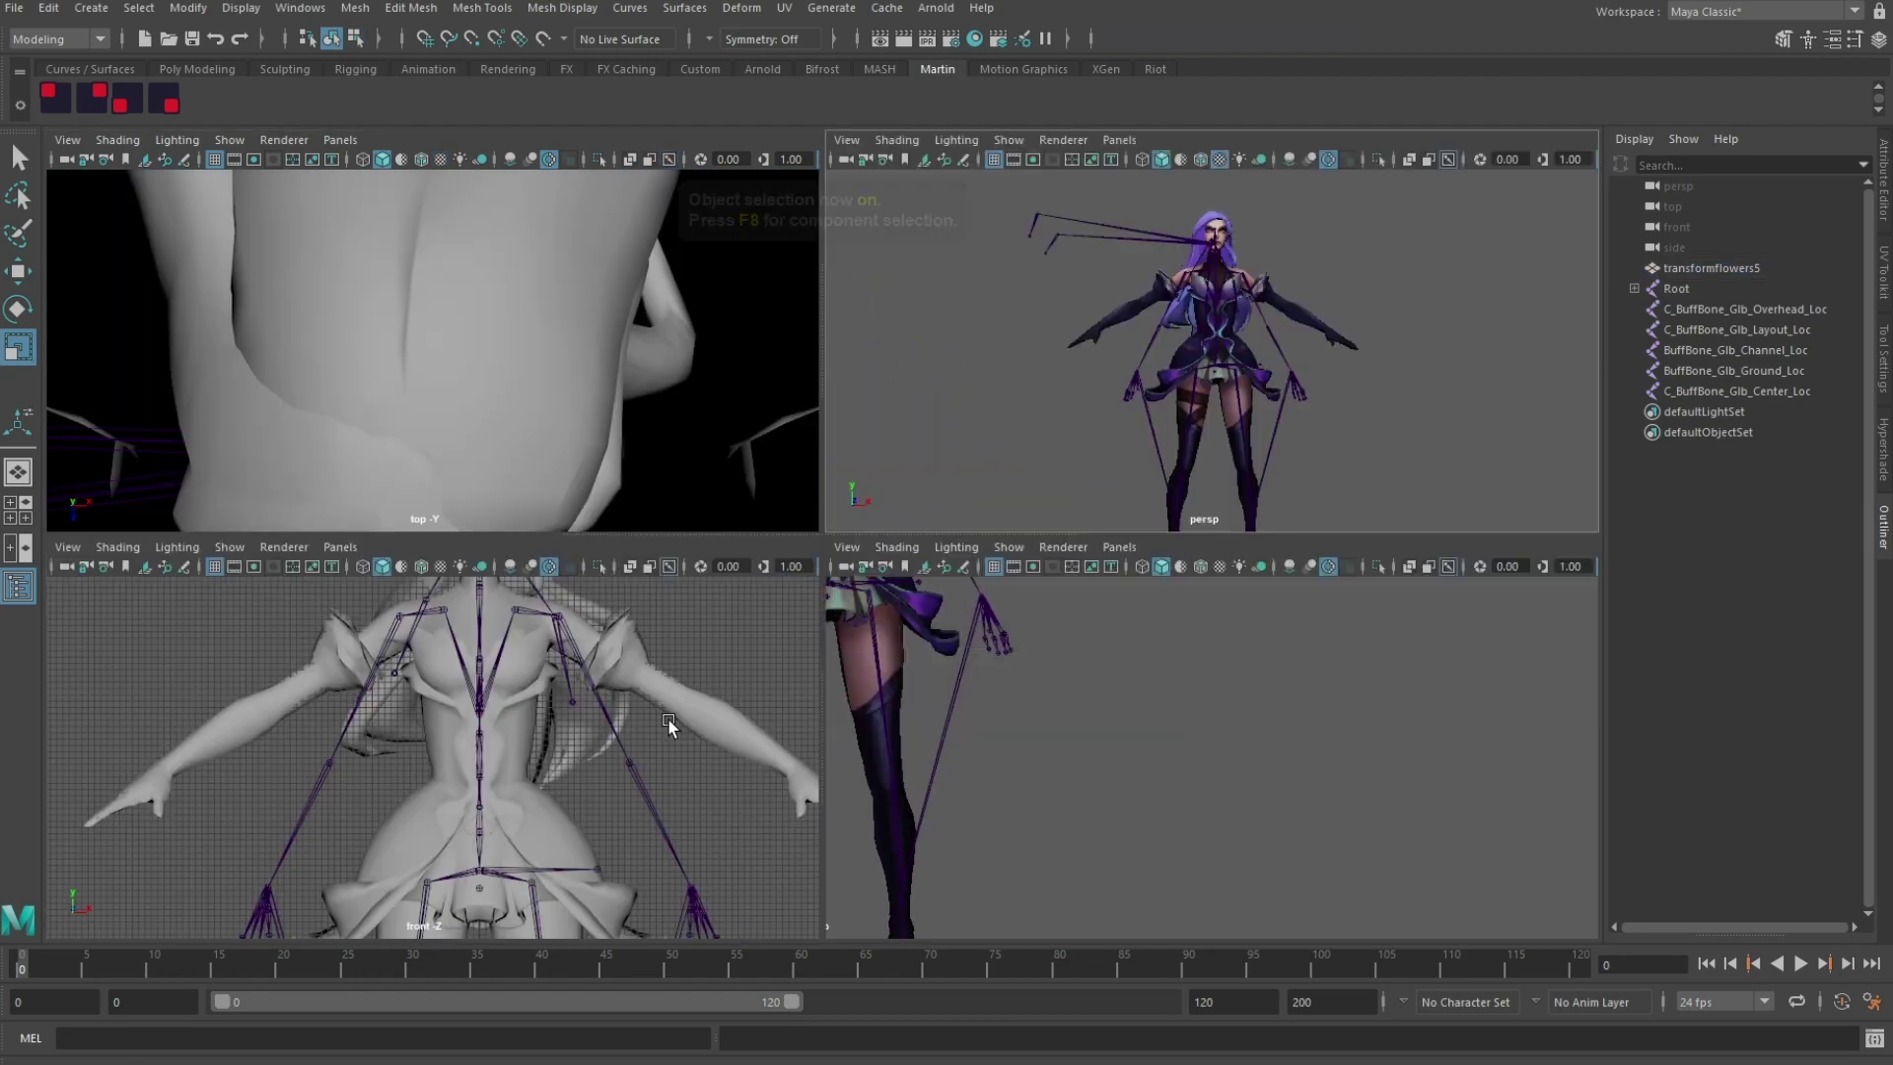
Step: Select the vertices on both sides of the waist, leaving out the hair, and scale them slightly outward with soft selection
{"action": "key", "text": "space"}
{"action": "left_click", "coordinate": [1047, 646]}
{"action": "scroll", "coordinate": [1144, 713], "scroll_direction": "up", "scroll_amount": 5}
{"action": "key", "text": "F8"}
{"action": "left_click_drag", "start_coordinate": [1239, 699], "coordinate": [1138, 594]}
{"action": "left_click_drag", "start_coordinate": [776, 592], "coordinate": [877, 705], "text": "shift"}
{"action": "key", "text": "space"}
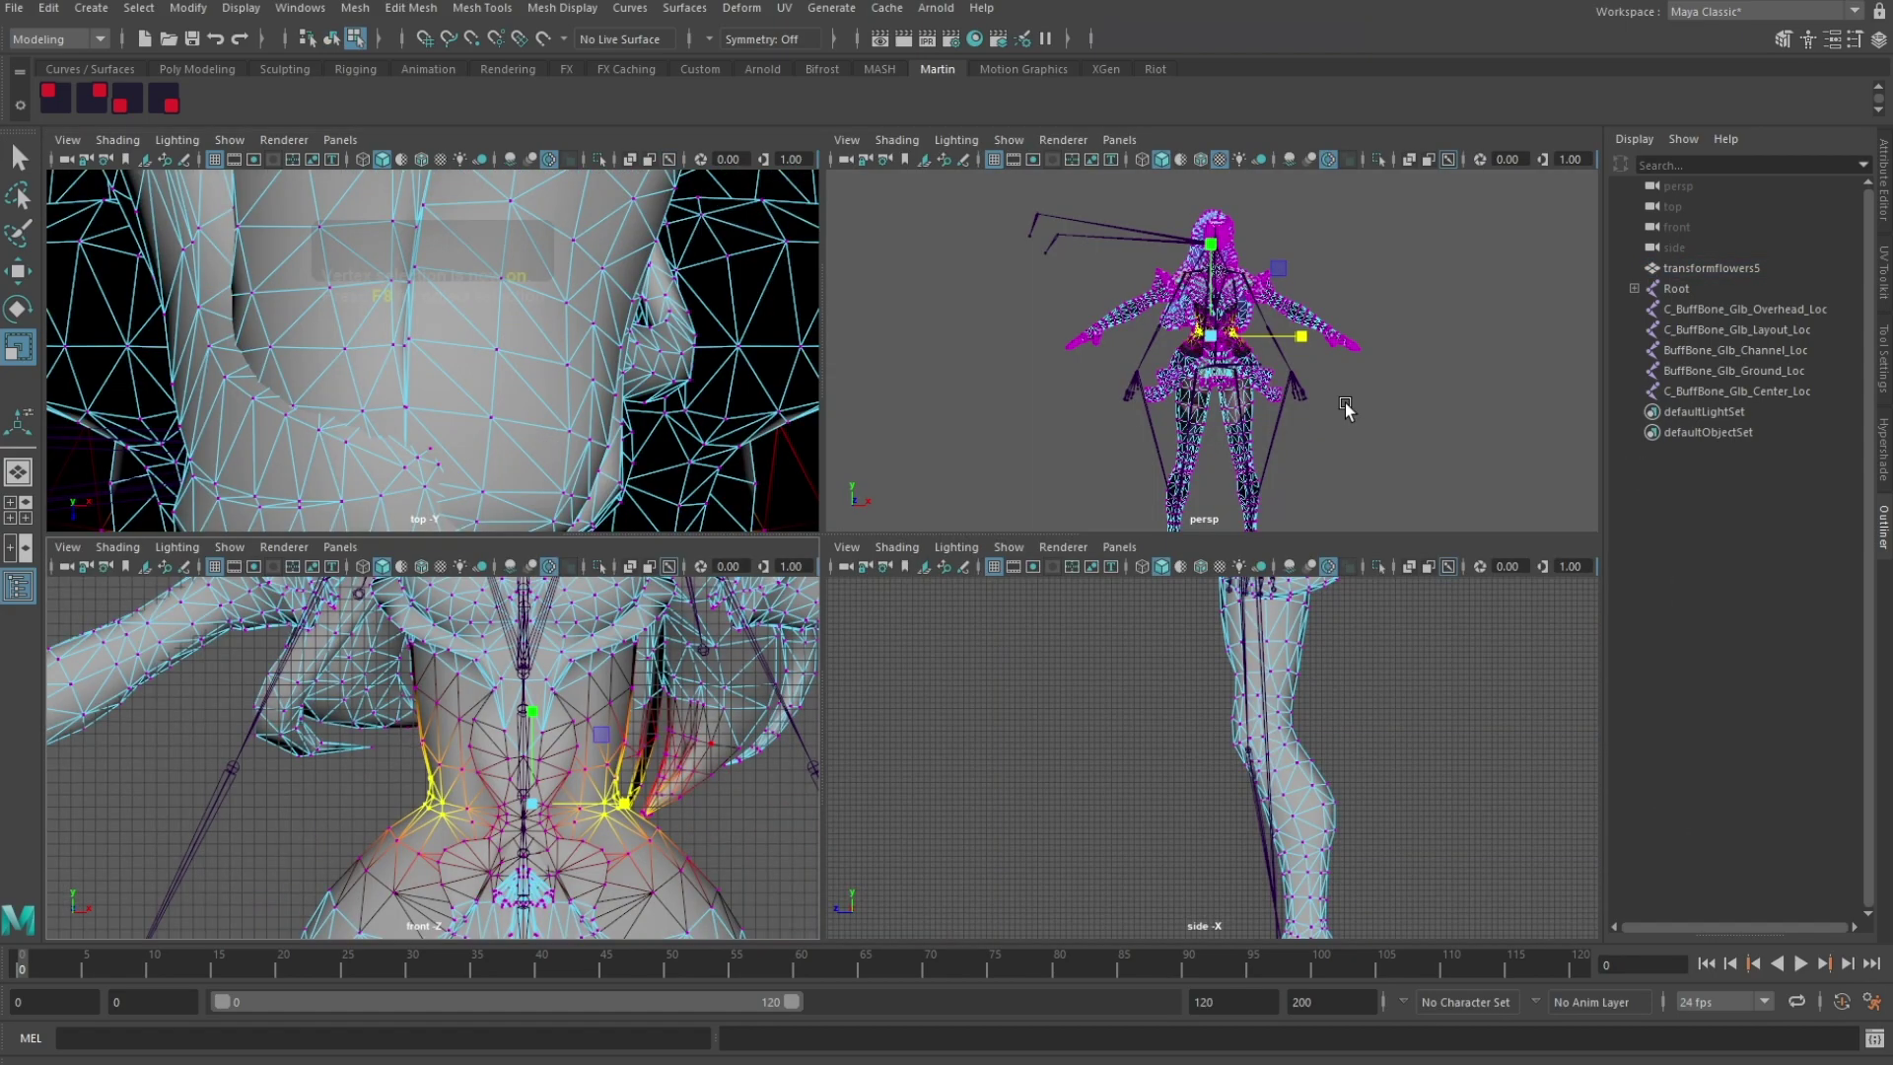
{"action": "key", "text": "space"}
{"action": "left_click_drag", "start_coordinate": [1123, 562], "coordinate": [1191, 418], "text": "alt"}
{"action": "key", "text": "space"}
{"action": "key", "text": "space"}
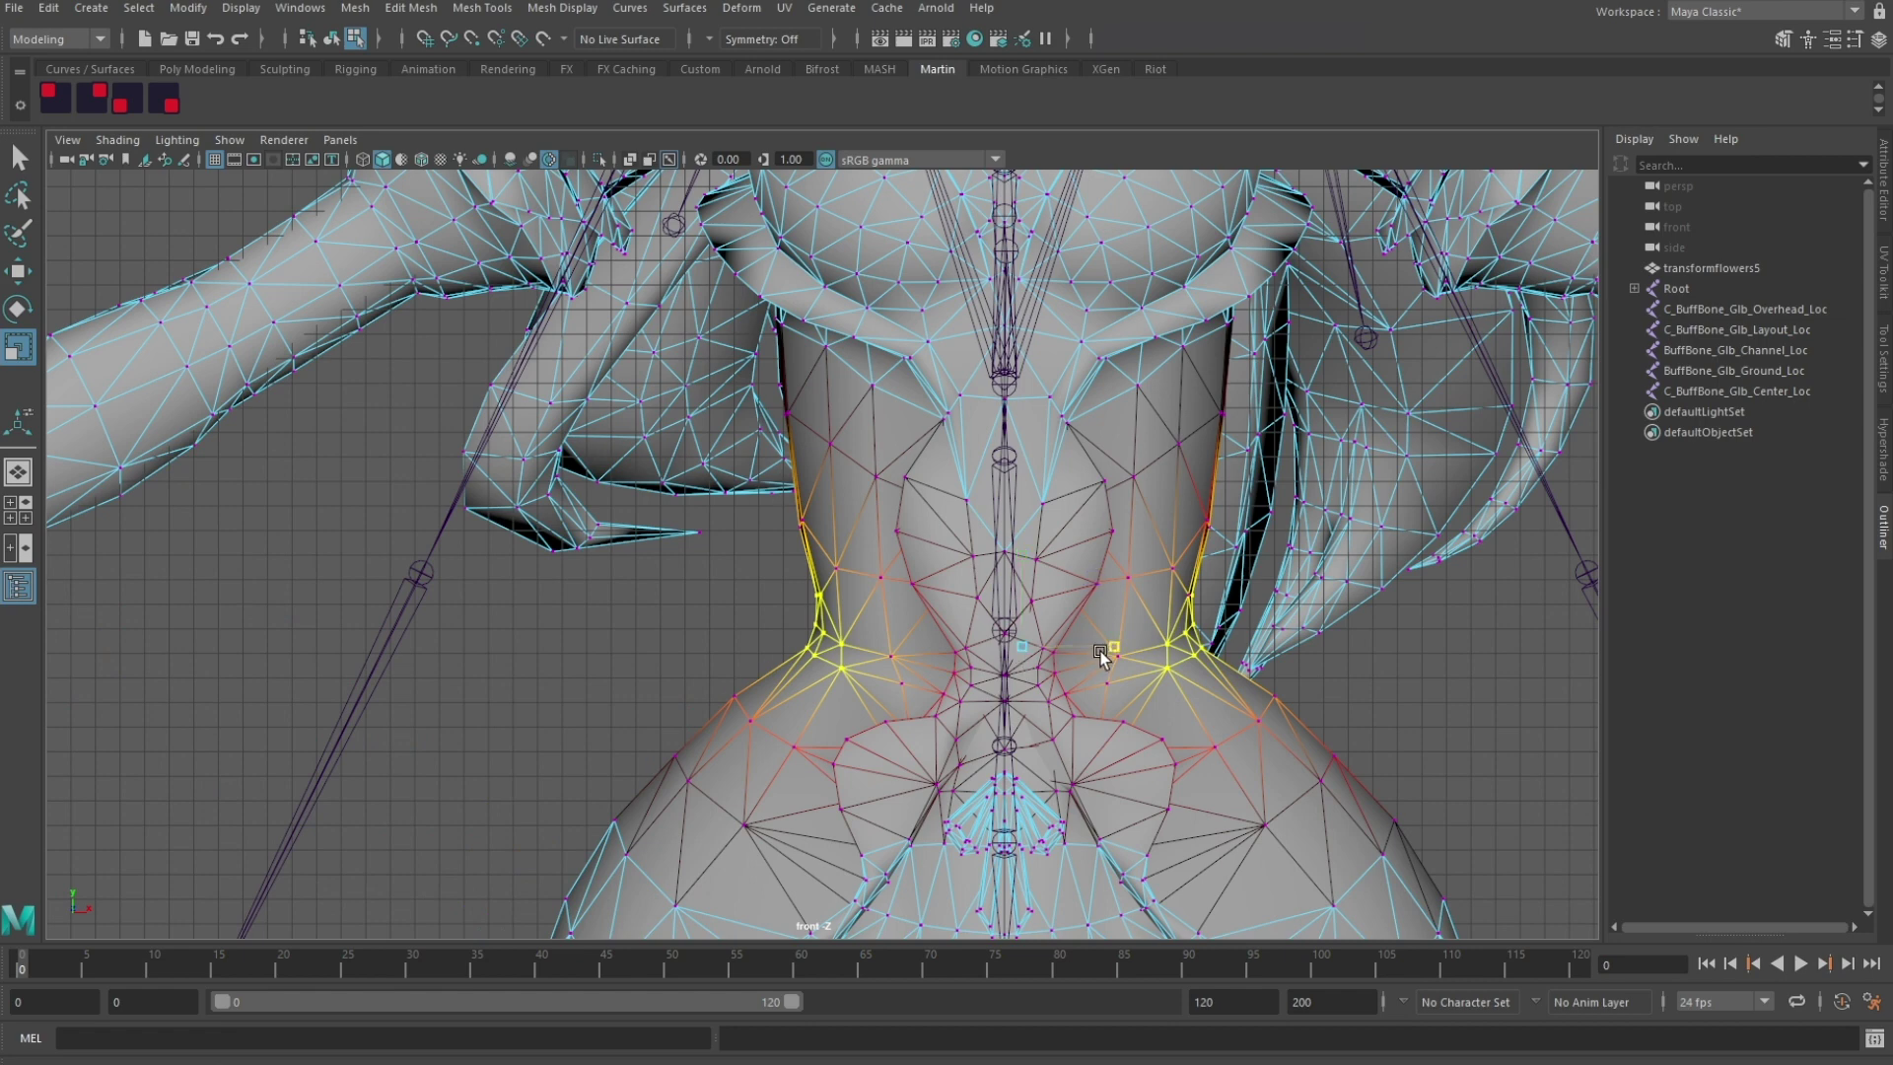
{"action": "left_click_drag", "start_coordinate": [1100, 650], "coordinate": [1106, 649]}
Step: Clear the vertex selection and examine the waist shape in the textured perspective view
{"action": "middle_click_drag", "start_coordinate": [950, 778], "coordinate": [926, 631], "text": "alt"}
{"action": "left_click_drag", "start_coordinate": [665, 530], "coordinate": [697, 553]}
{"action": "left_click", "coordinate": [1268, 549]}
{"action": "scroll", "coordinate": [1374, 571], "scroll_direction": "down", "scroll_amount": 2}
{"action": "left_click", "coordinate": [1374, 570]}
{"action": "scroll", "coordinate": [1287, 447], "scroll_direction": "down", "scroll_amount": 1}
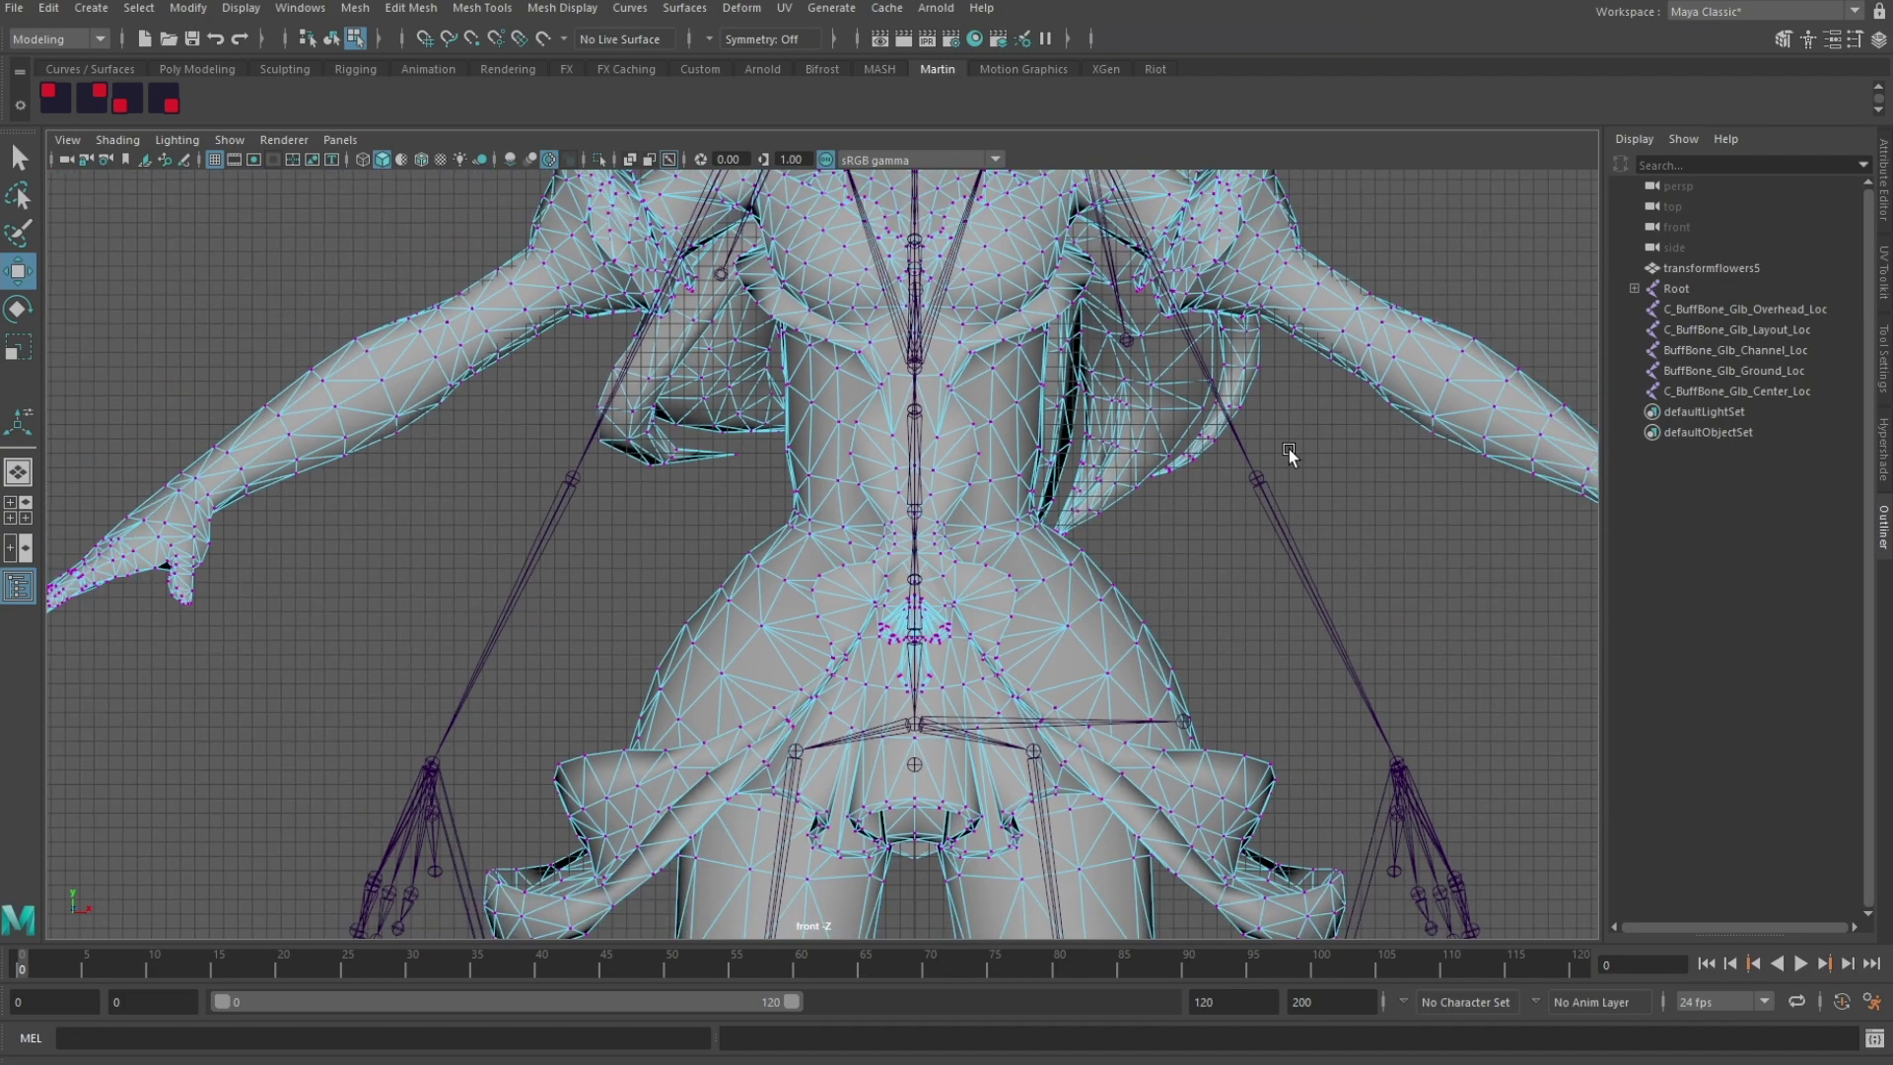
{"action": "scroll", "coordinate": [1288, 448], "scroll_direction": "down", "scroll_amount": 3}
{"action": "key", "text": "space"}
{"action": "key", "text": "space"}
{"action": "key", "text": "F8"}
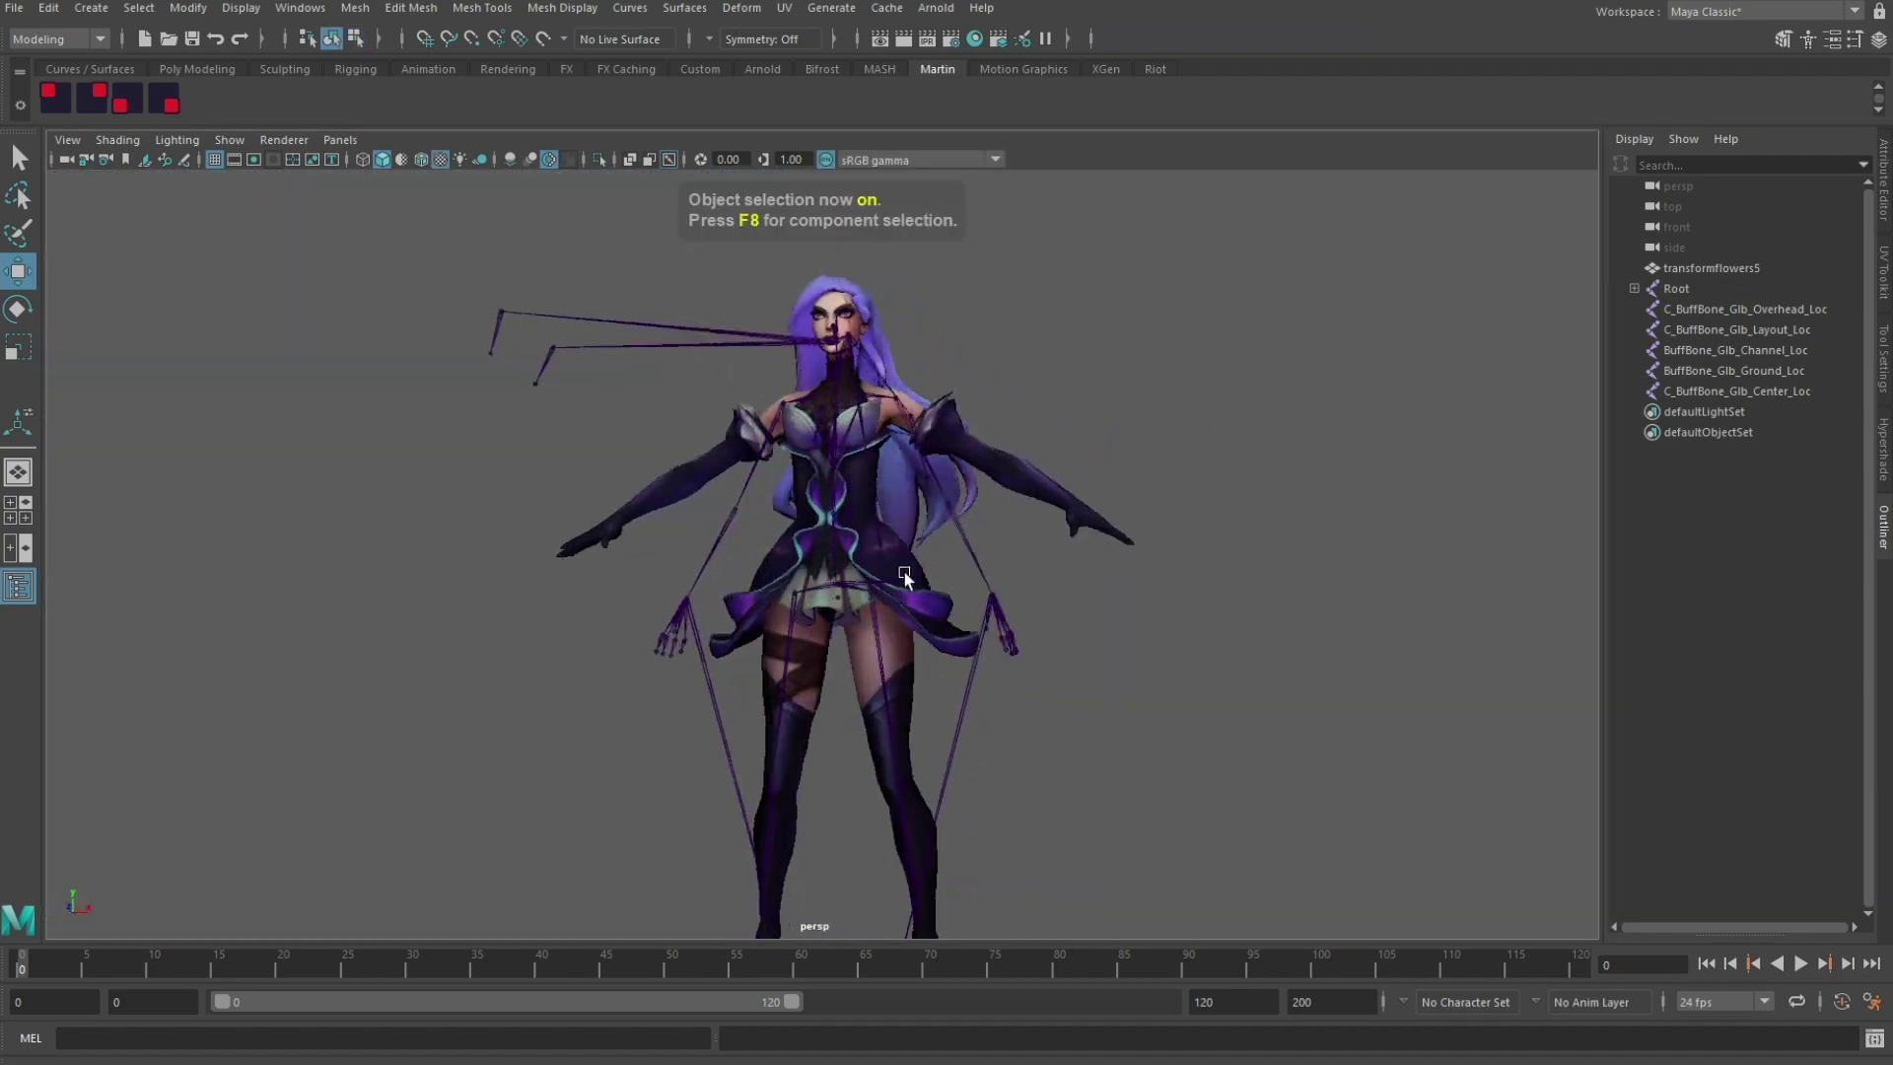
{"action": "left_click_drag", "start_coordinate": [904, 572], "coordinate": [952, 599], "text": "alt"}
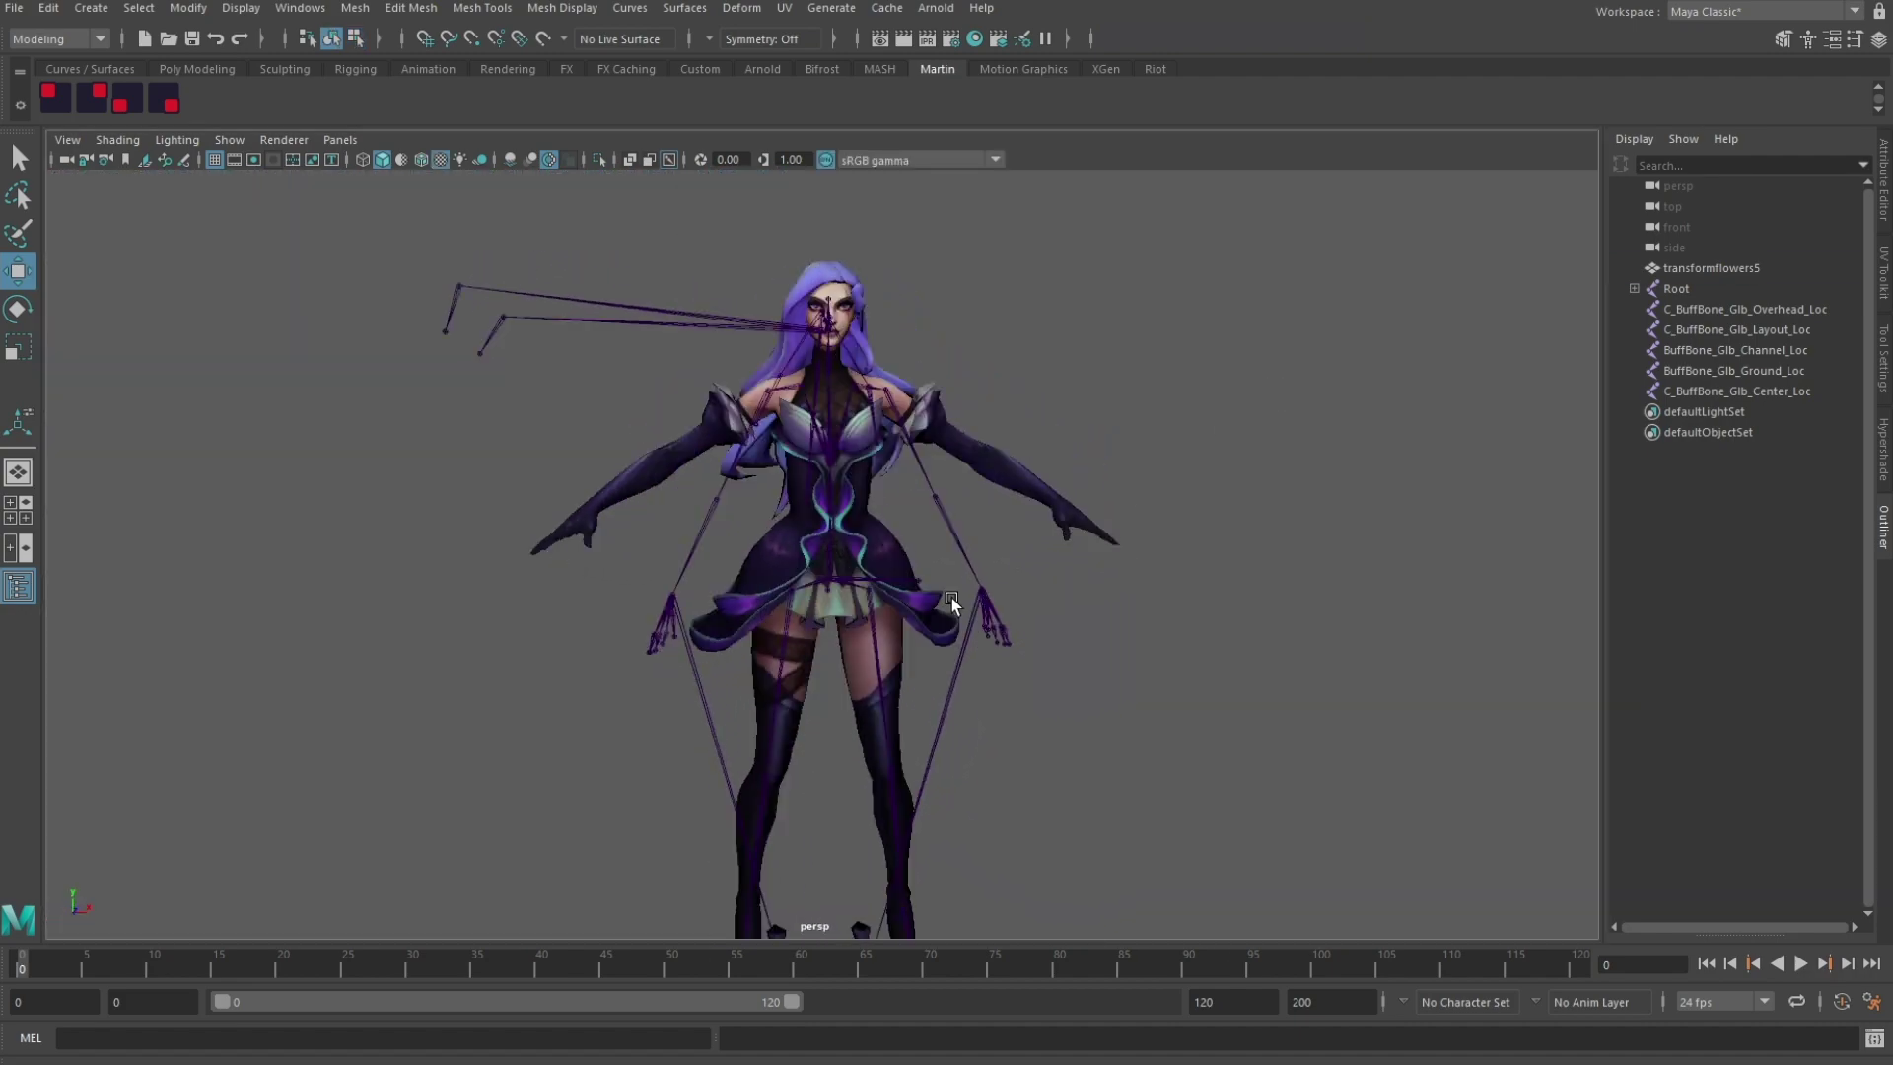
Step: Reselect the narrowest waist vertices on both sides in the front view and reduce the soft-selection radius
{"action": "key", "text": "space"}
{"action": "key", "text": "space"}
{"action": "scroll", "coordinate": [1001, 638], "scroll_direction": "down", "scroll_amount": 3}
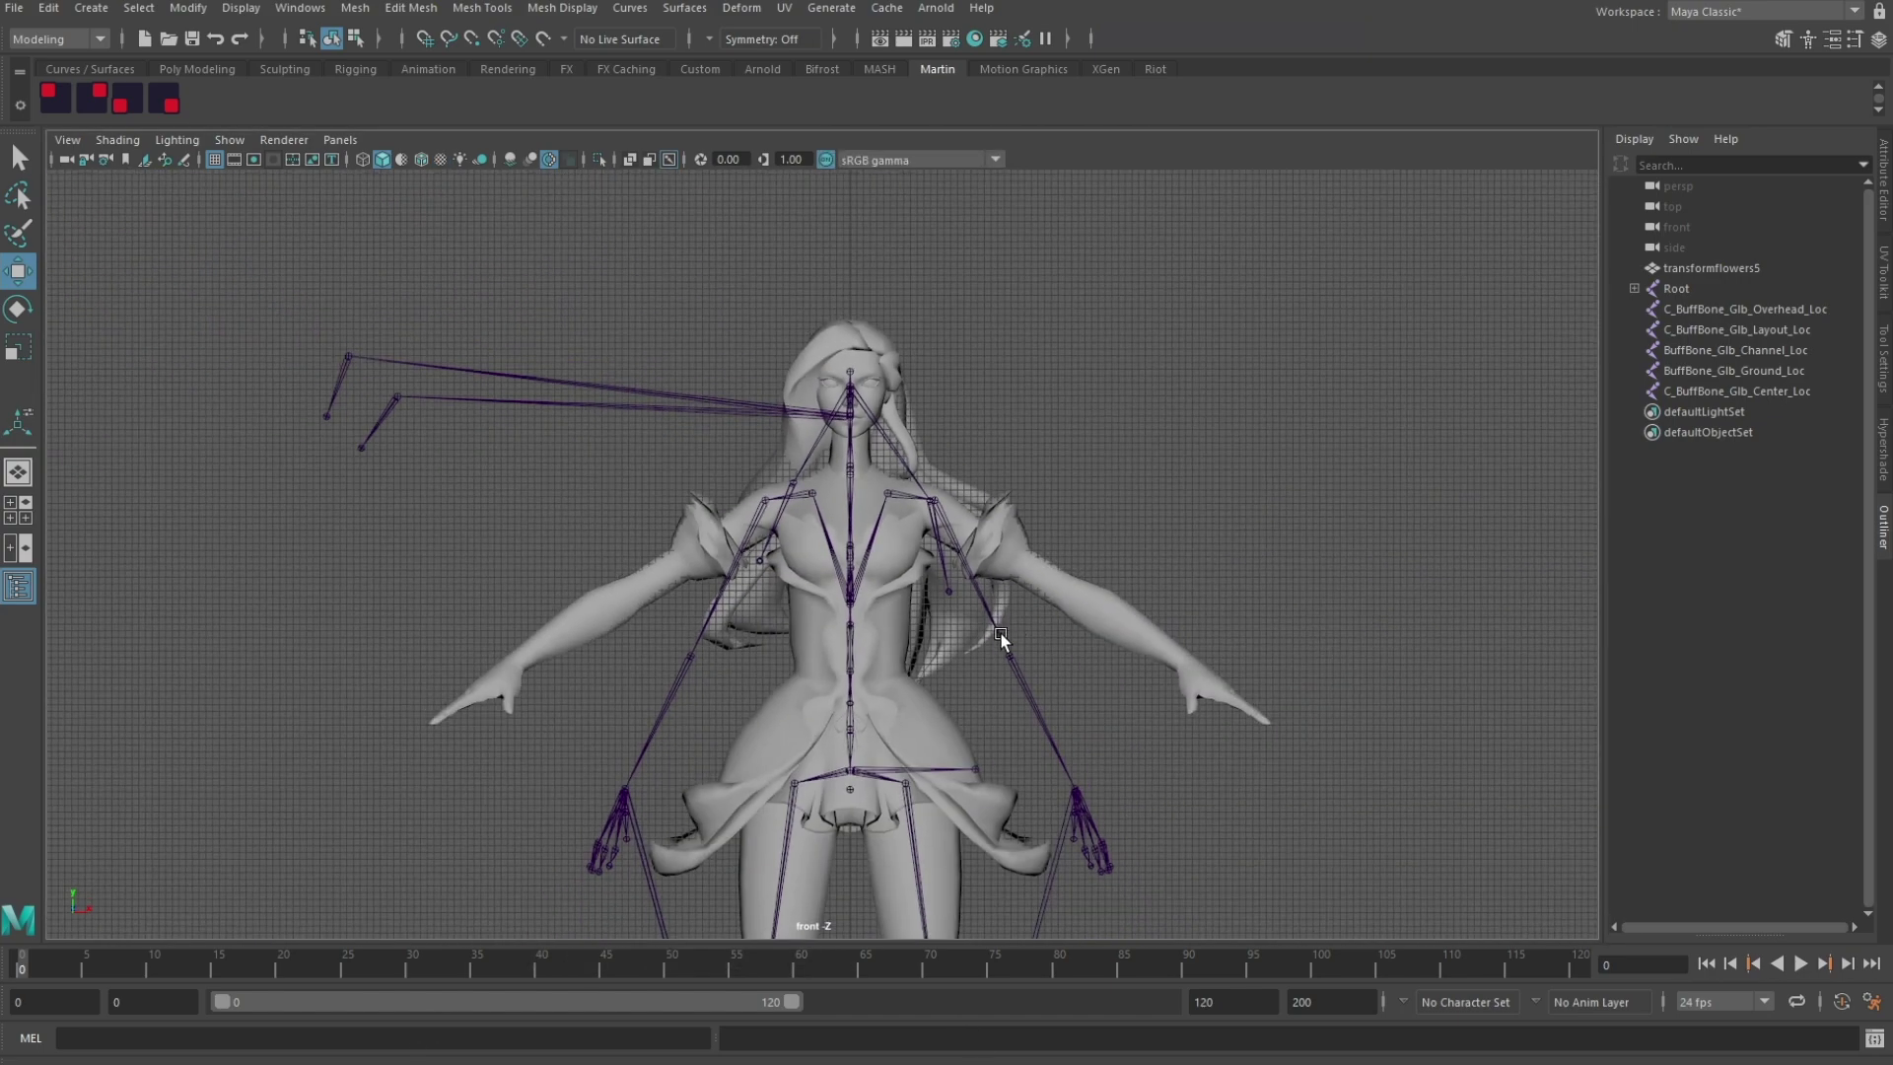
{"action": "left_click", "coordinate": [1001, 638]}
{"action": "scroll", "coordinate": [1003, 690], "scroll_direction": "up", "scroll_amount": 8}
{"action": "key", "text": "F8"}
{"action": "scroll", "coordinate": [1163, 611], "scroll_direction": "up", "scroll_amount": 2}
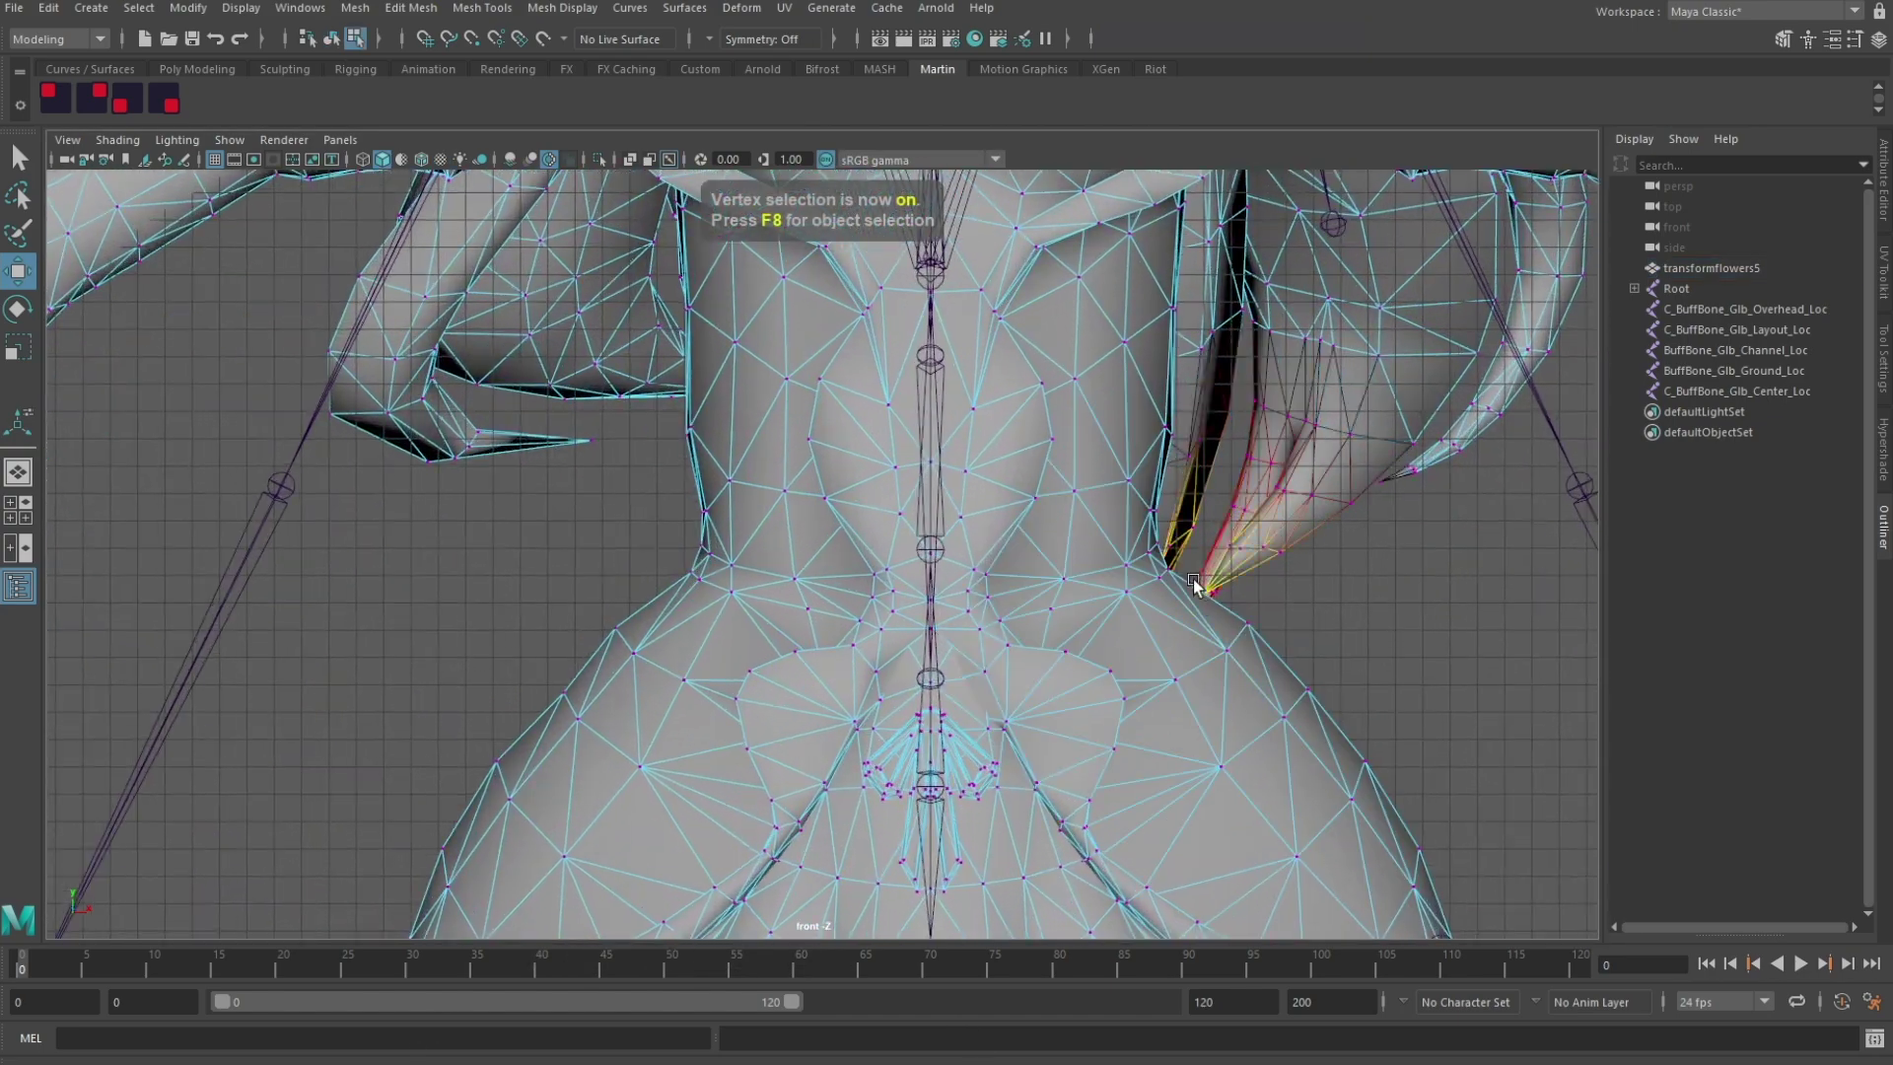
{"action": "left_click_drag", "start_coordinate": [1124, 533], "coordinate": [1114, 530]}
{"action": "left_click_drag", "start_coordinate": [672, 518], "coordinate": [754, 615], "text": "shift"}
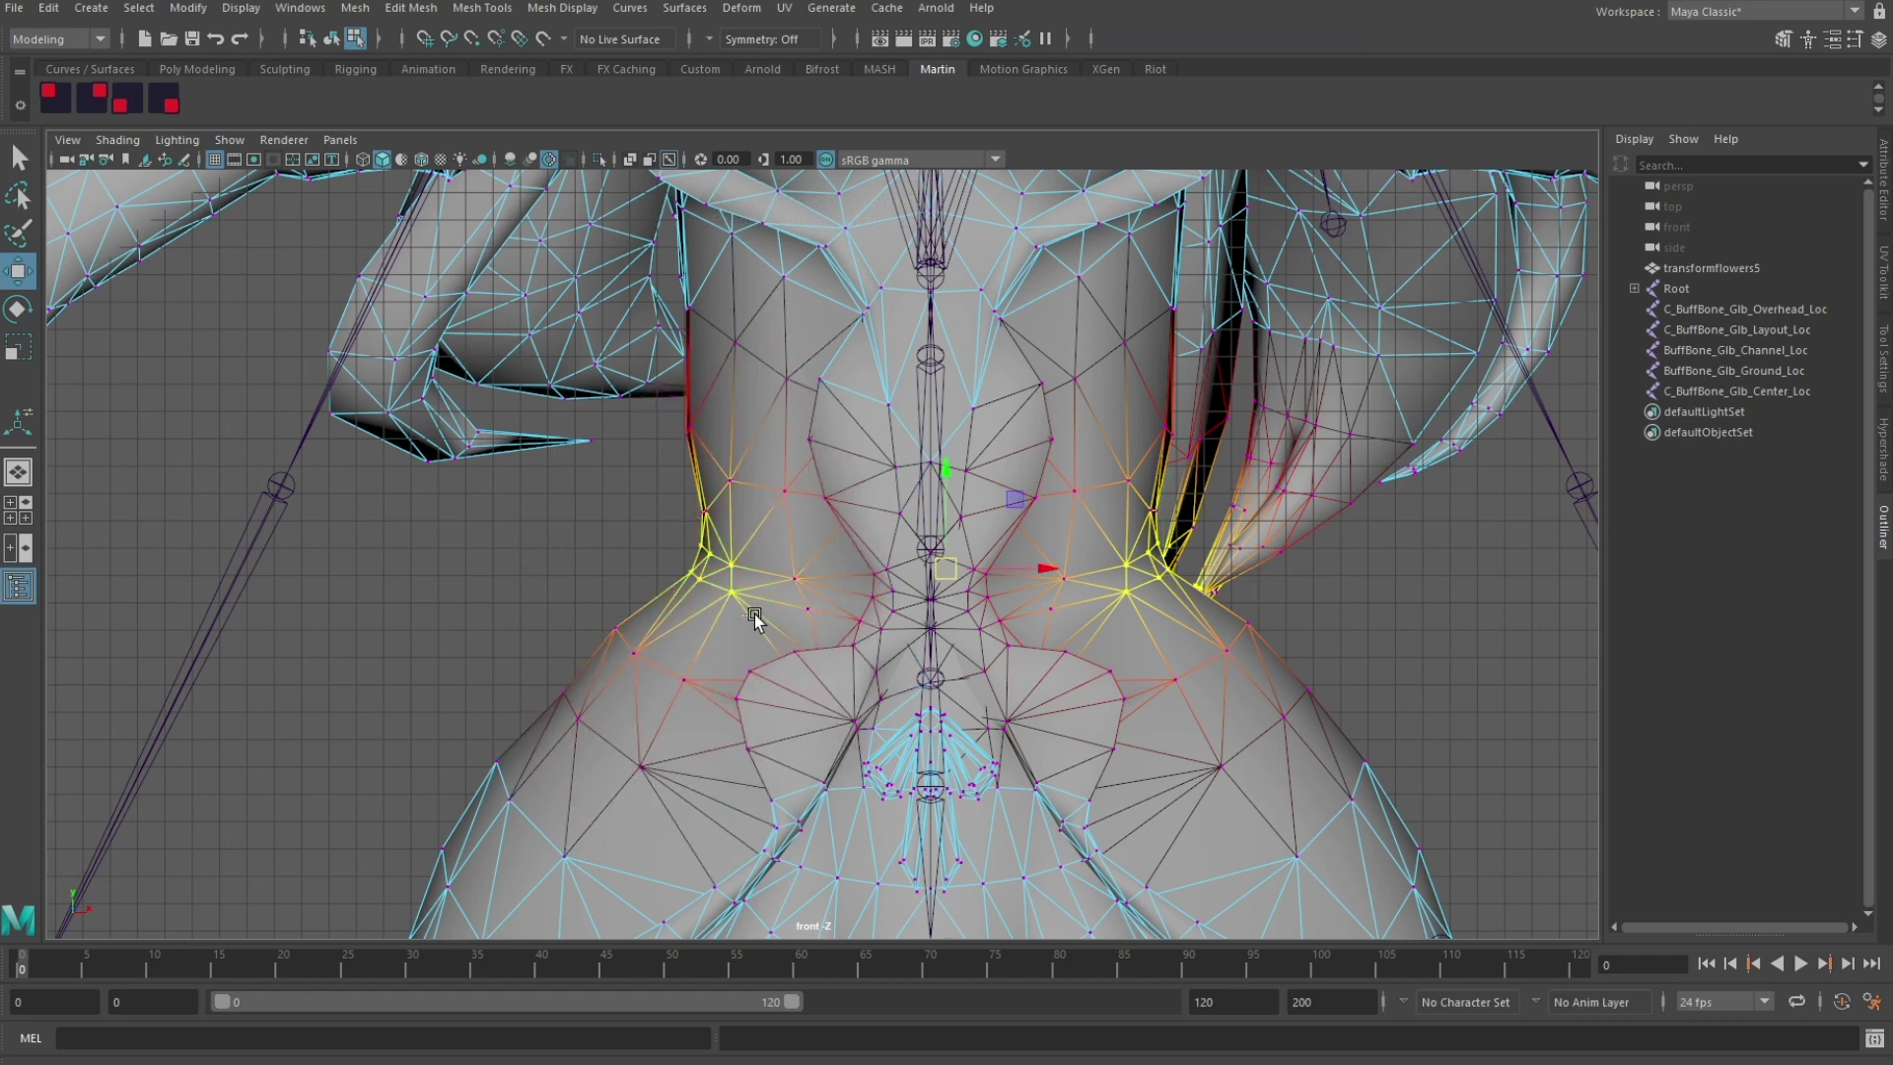
{"action": "left_click_drag", "start_coordinate": [1113, 496], "coordinate": [1078, 464]}
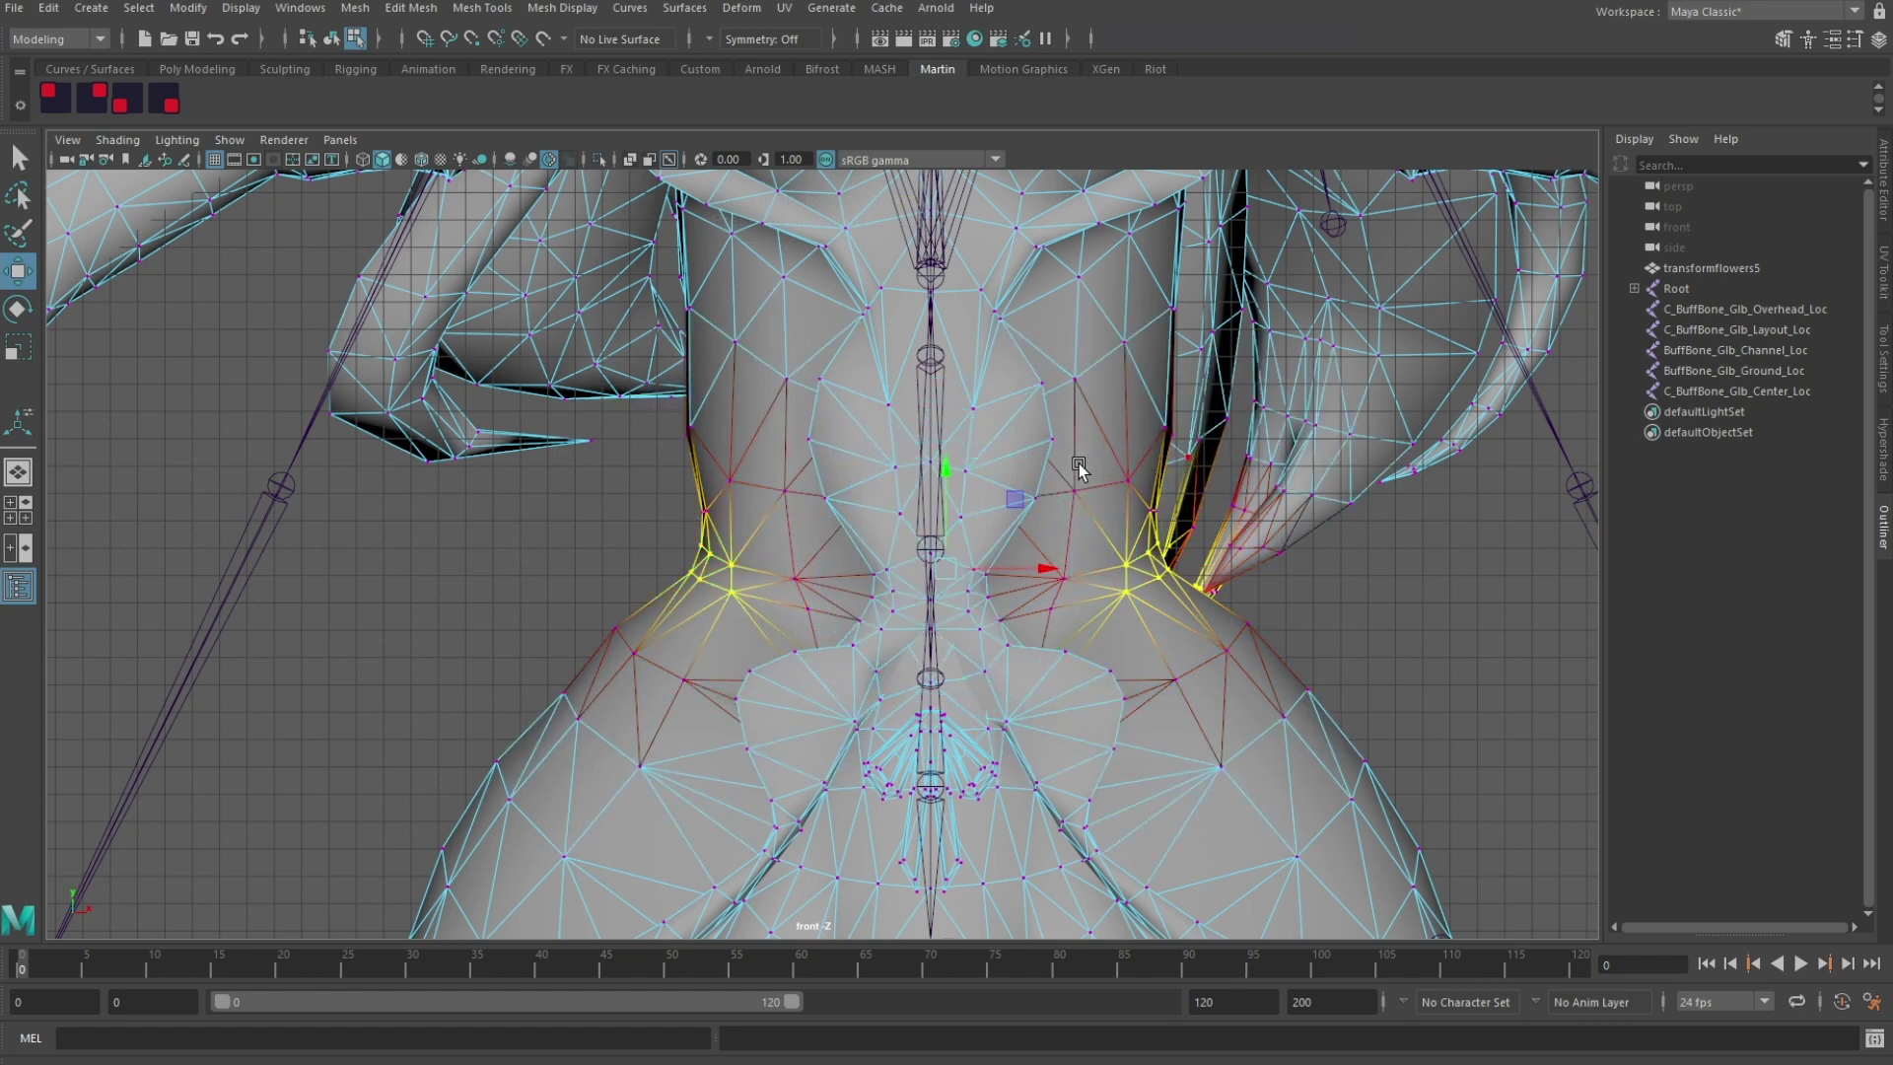
Step: Scale the selected waist-side vertices further outward without affecting the hair tips
{"action": "key", "text": "space"}
{"action": "key", "text": "space"}
{"action": "left_click_drag", "start_coordinate": [1292, 377], "coordinate": [1033, 561], "text": "alt"}
{"action": "key", "text": "space"}
{"action": "key", "text": "space"}
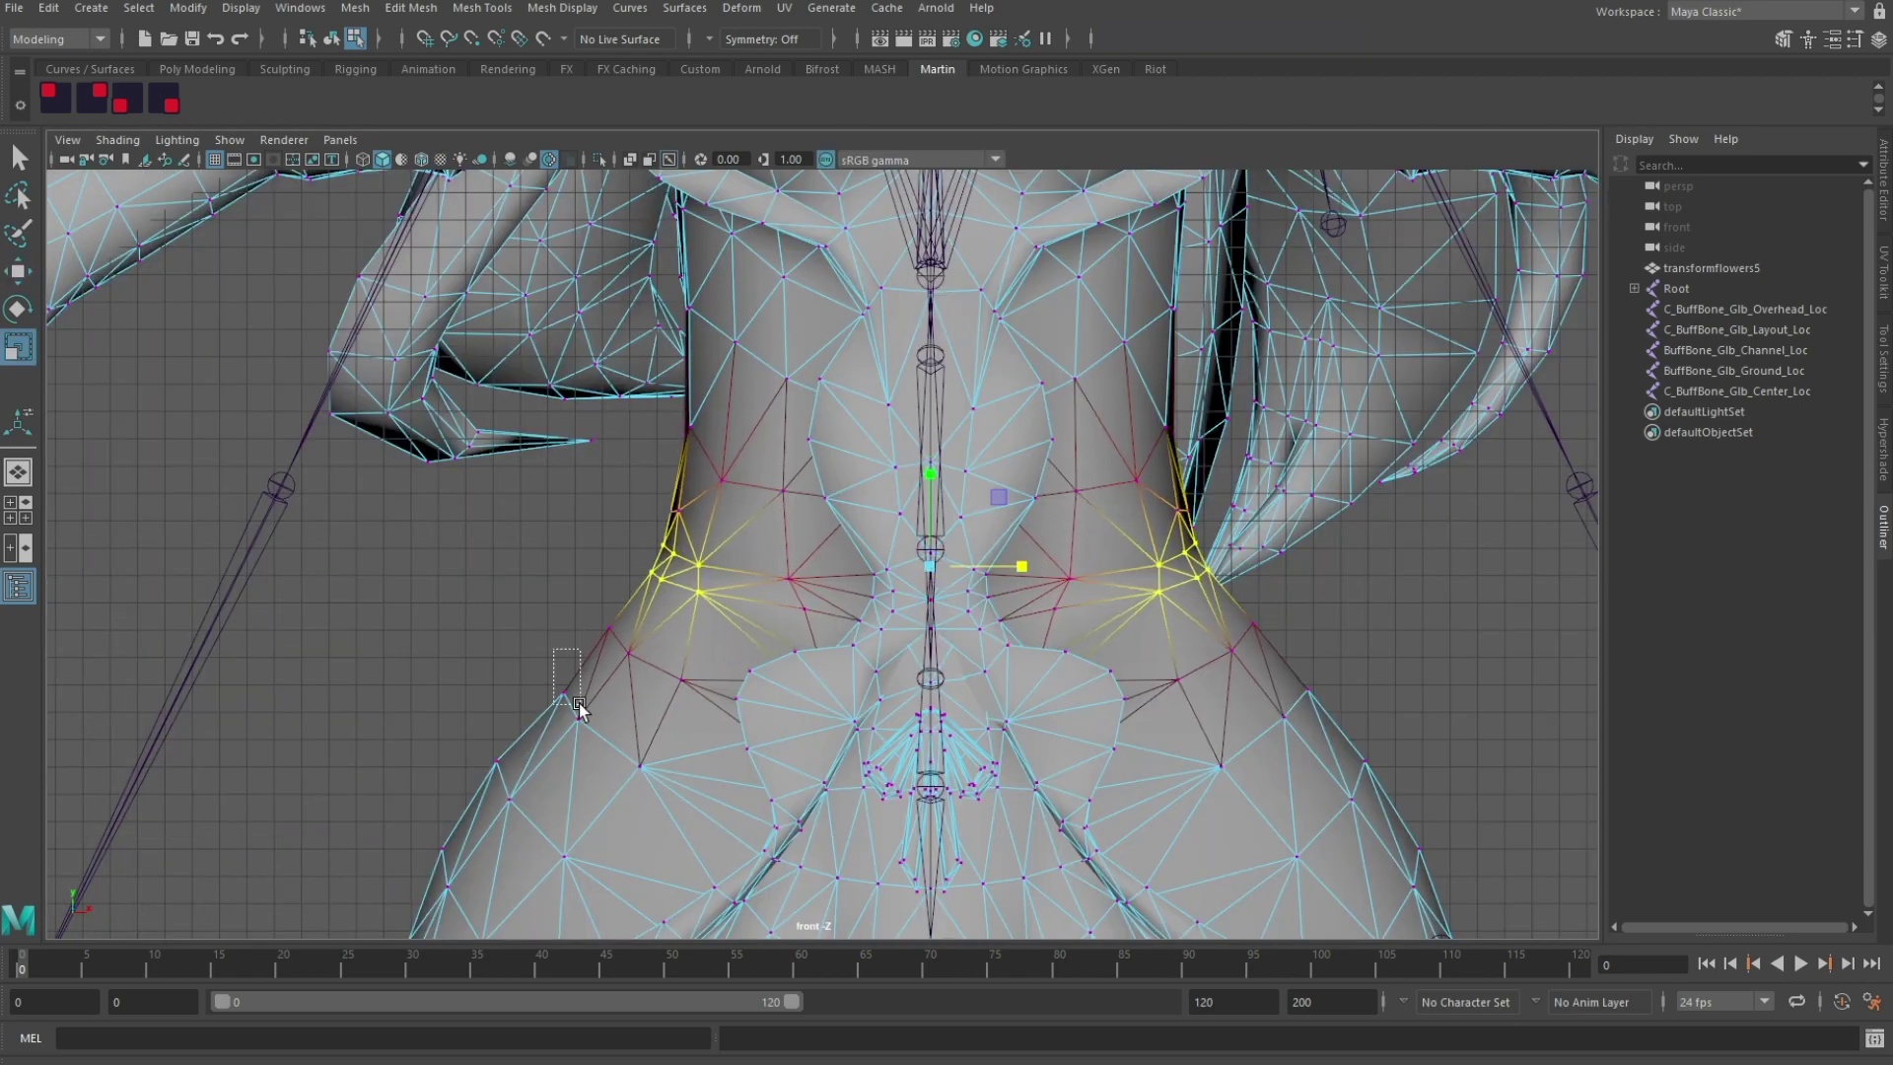
{"action": "left_click_drag", "start_coordinate": [579, 705], "coordinate": [564, 695]}
{"action": "key", "text": "w"}
Step: Clear the vertex selection, return to object mode and examine the character's torso and hips in perspective
{"action": "right_click_drag", "start_coordinate": [1364, 629], "coordinate": [1259, 618], "text": "alt"}
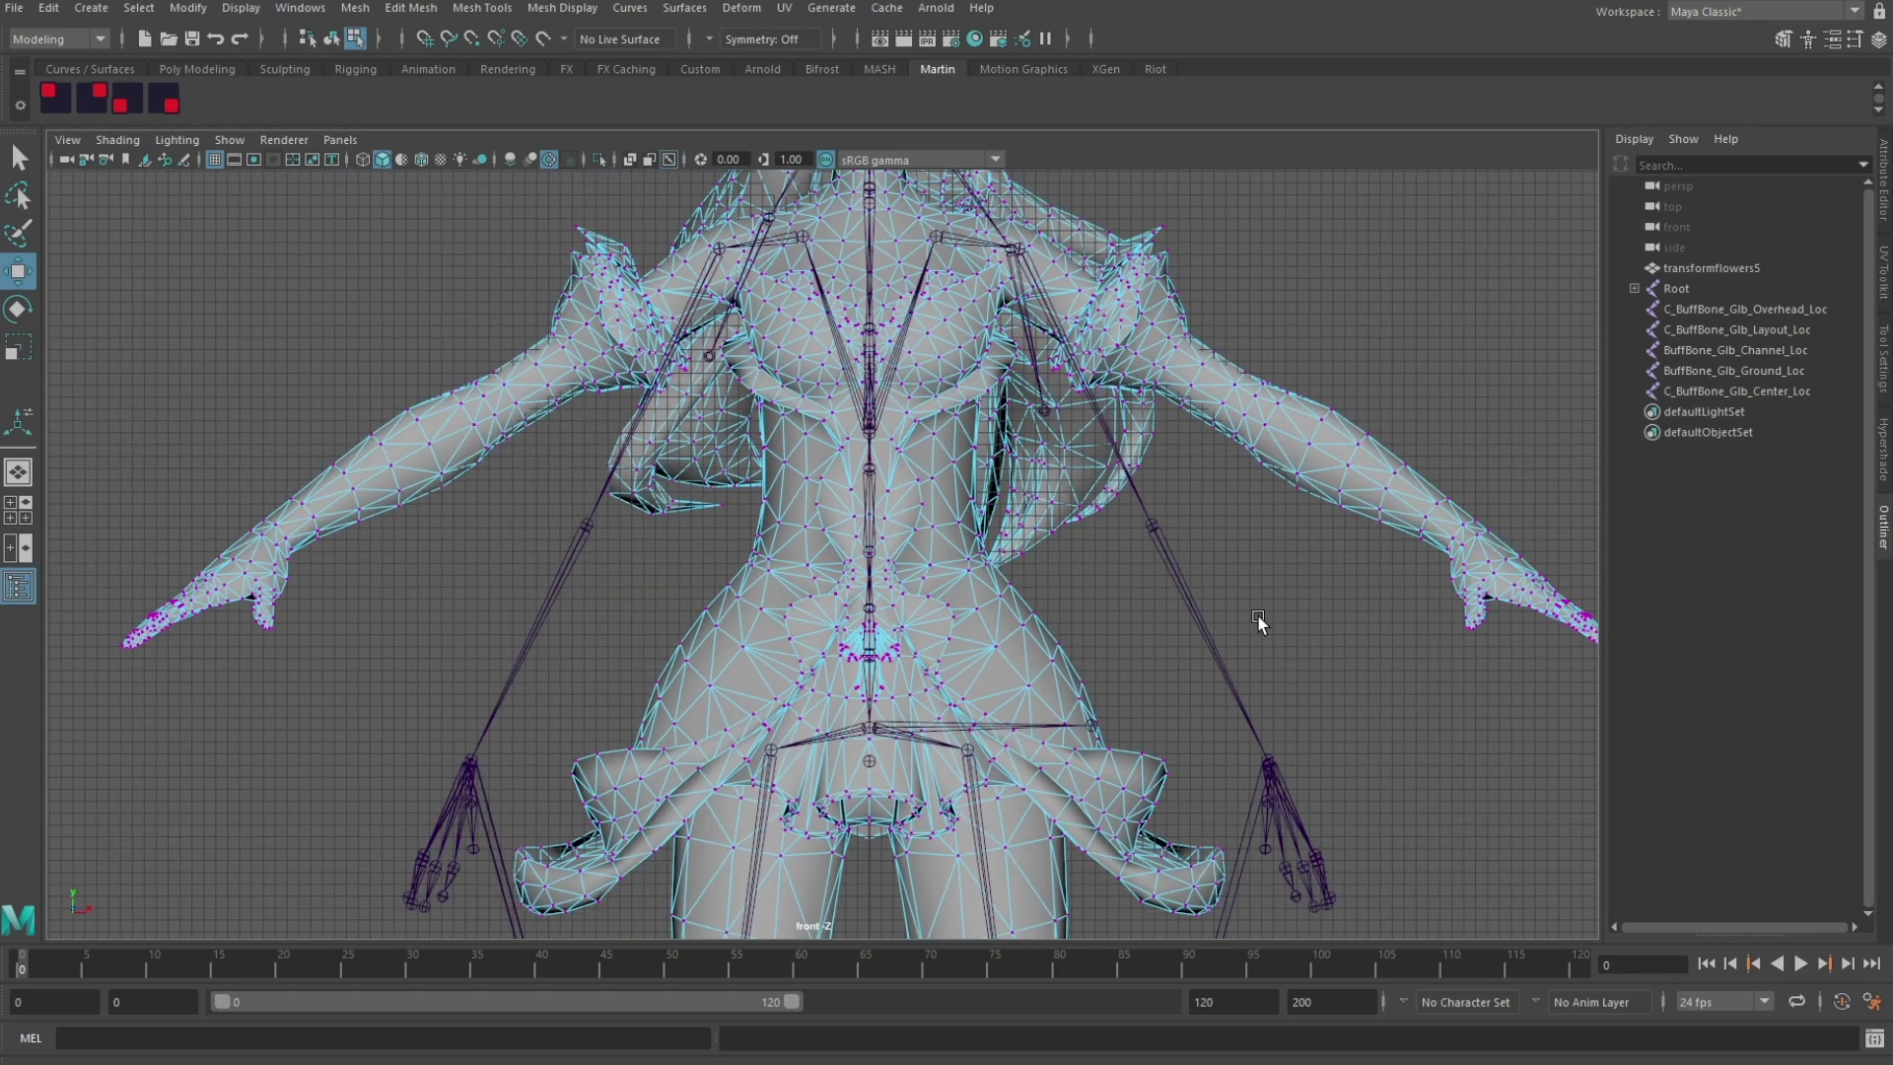
{"action": "left_click", "coordinate": [1253, 467]}
{"action": "key", "text": "space"}
{"action": "key", "text": "space"}
{"action": "left_click_drag", "start_coordinate": [1250, 477], "coordinate": [1195, 532], "text": "alt"}
{"action": "key", "text": "F8"}
{"action": "left_click", "coordinate": [1191, 537]}
{"action": "left_click_drag", "start_coordinate": [934, 656], "coordinate": [990, 659], "text": "alt"}
Step: Select the character's left upper-arm joint in the front view and rotate the arm chain up onto the mesh arm
{"action": "key", "text": "space"}
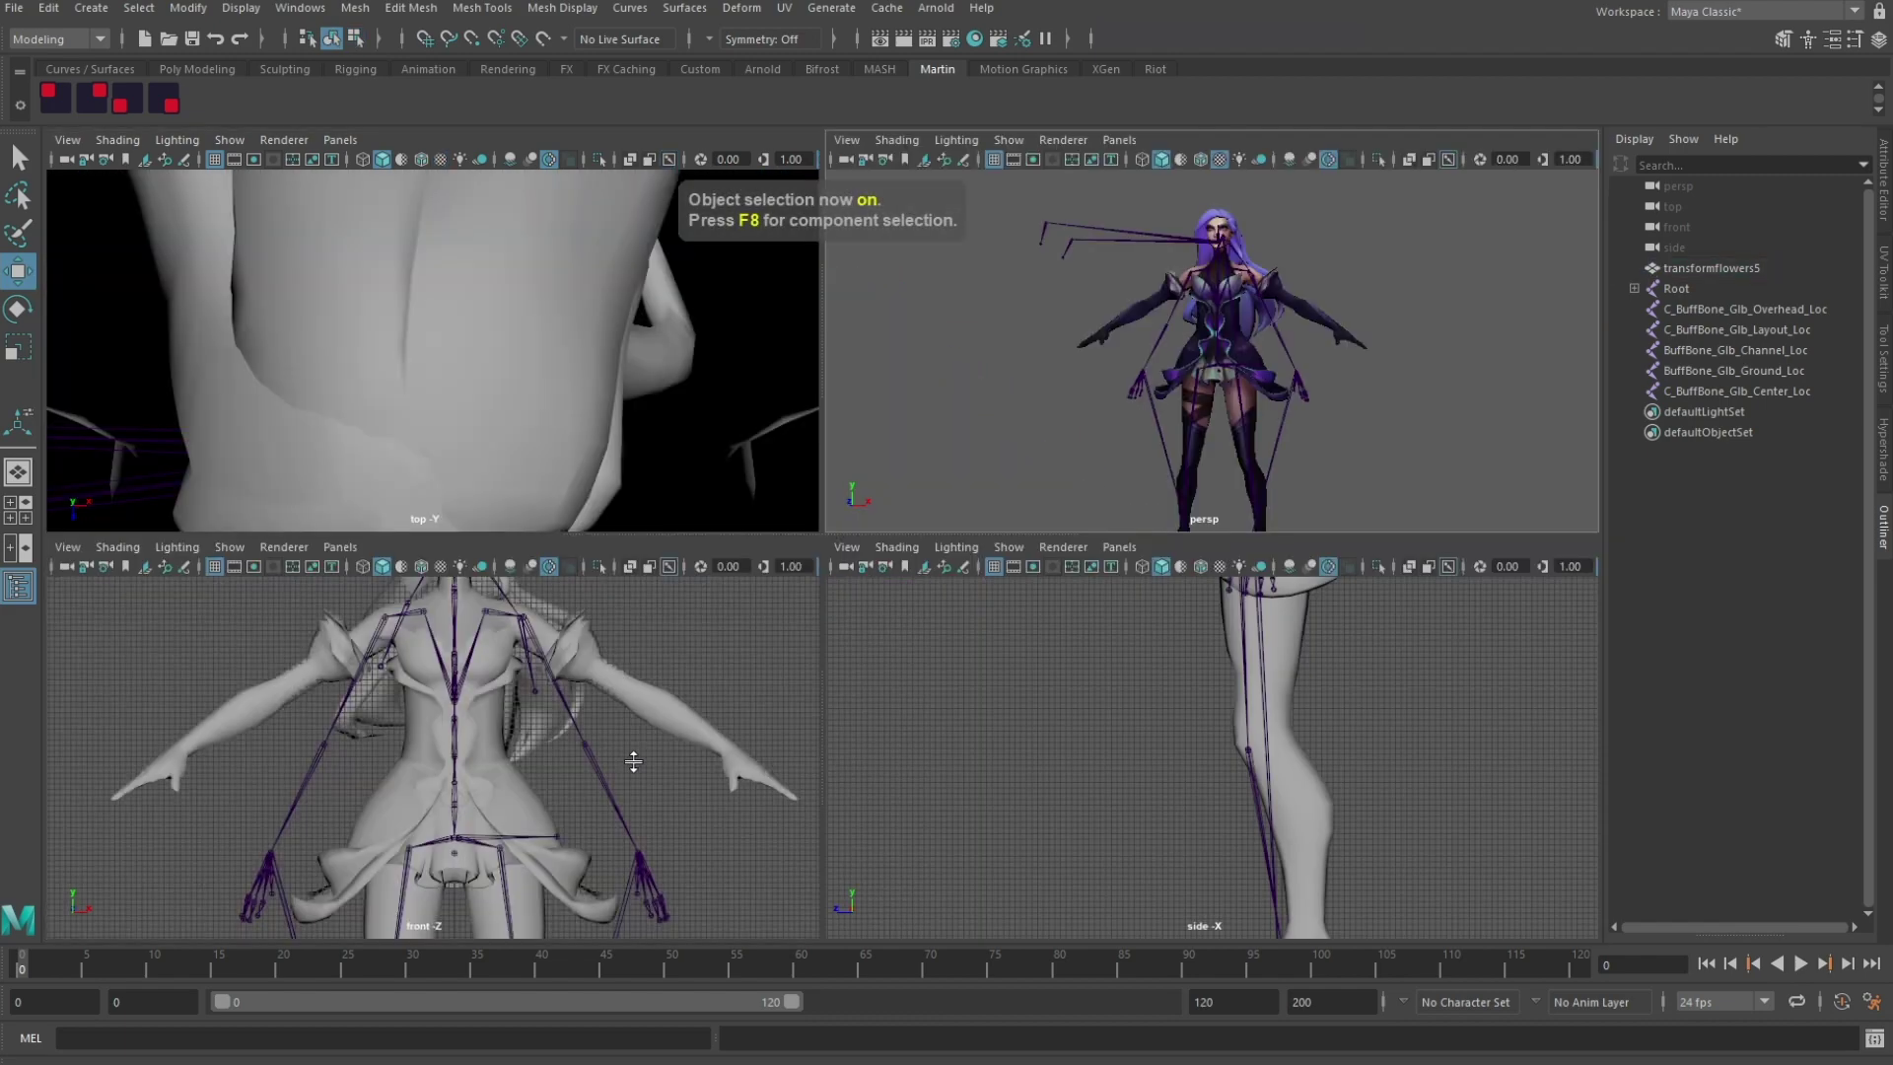
{"action": "key", "text": "space"}
{"action": "right_click_drag", "start_coordinate": [1081, 512], "coordinate": [1023, 507], "text": "alt"}
{"action": "left_click", "coordinate": [1064, 485]}
{"action": "middle_click_drag", "start_coordinate": [1149, 456], "coordinate": [1129, 494], "text": "alt"}
{"action": "right_click_drag", "start_coordinate": [1297, 479], "coordinate": [1208, 470], "text": "alt"}
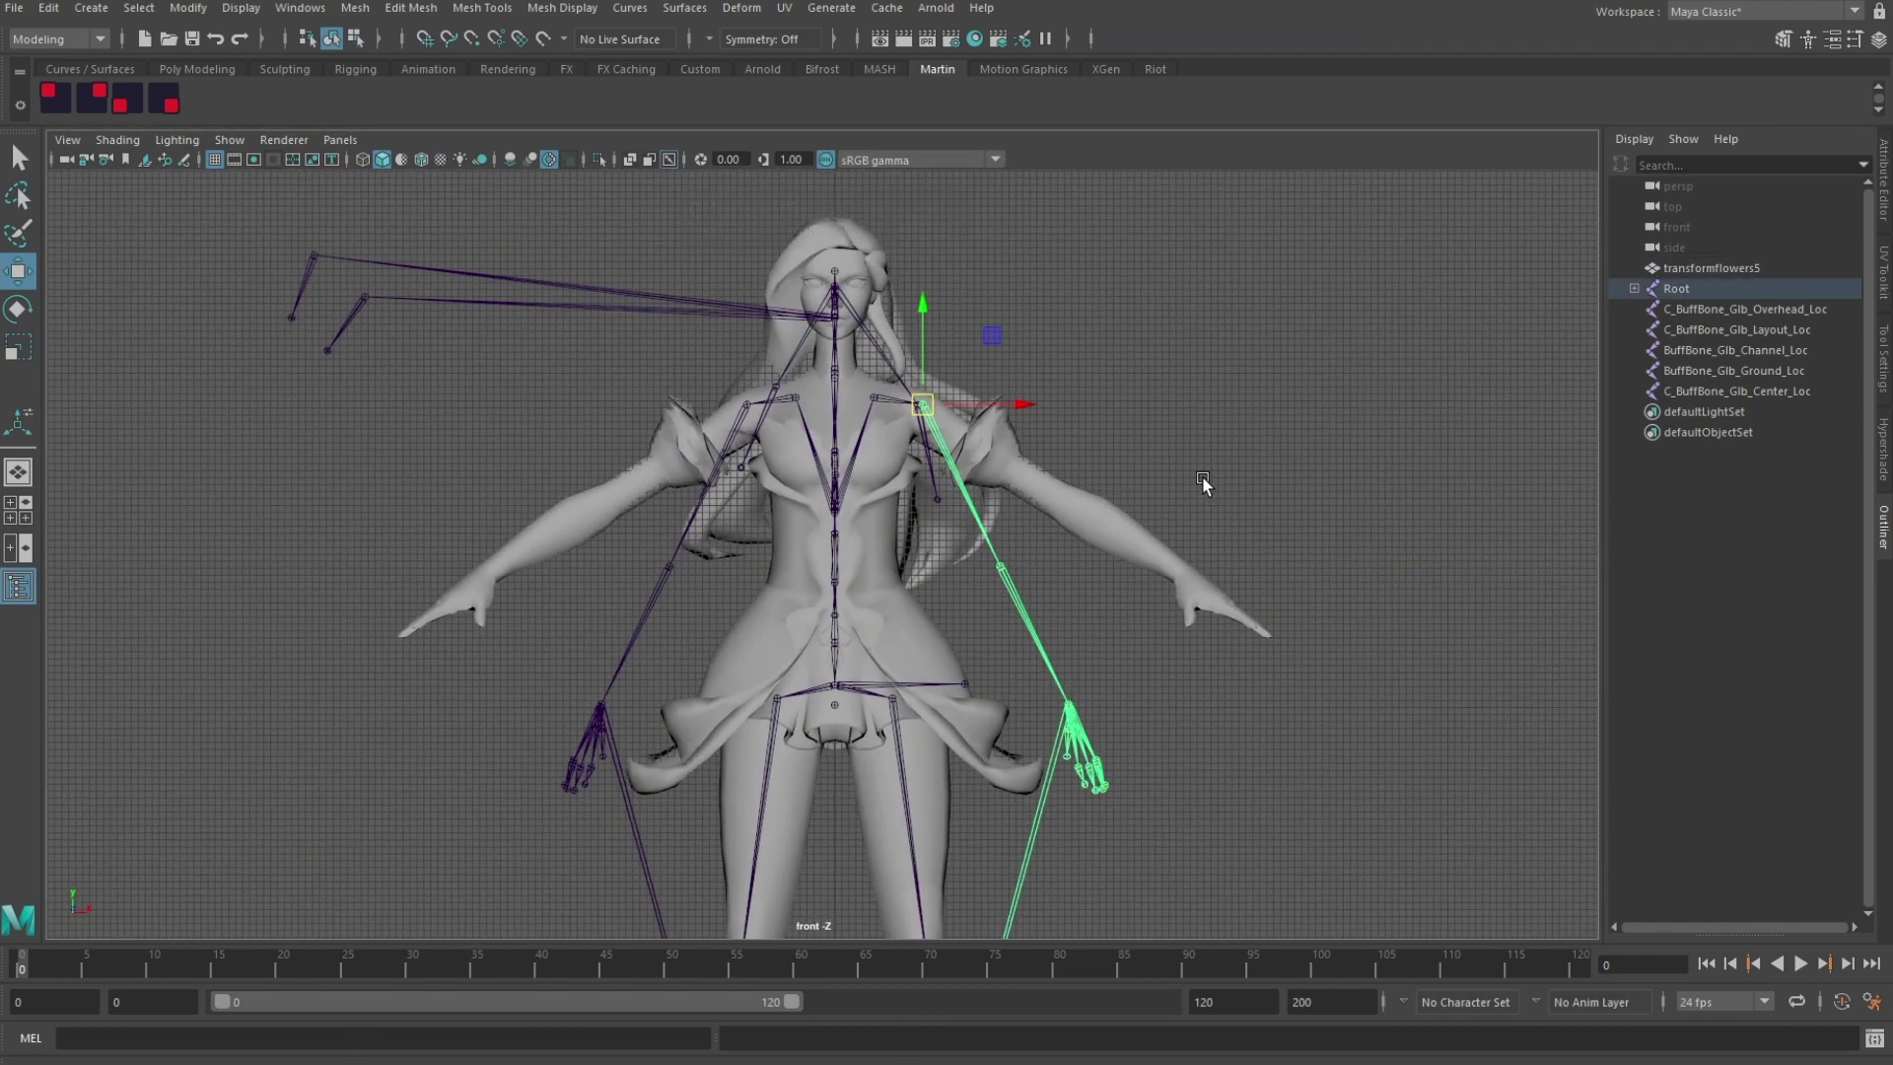
{"action": "key", "text": "e"}
{"action": "left_click_drag", "start_coordinate": [1020, 453], "coordinate": [1079, 396]}
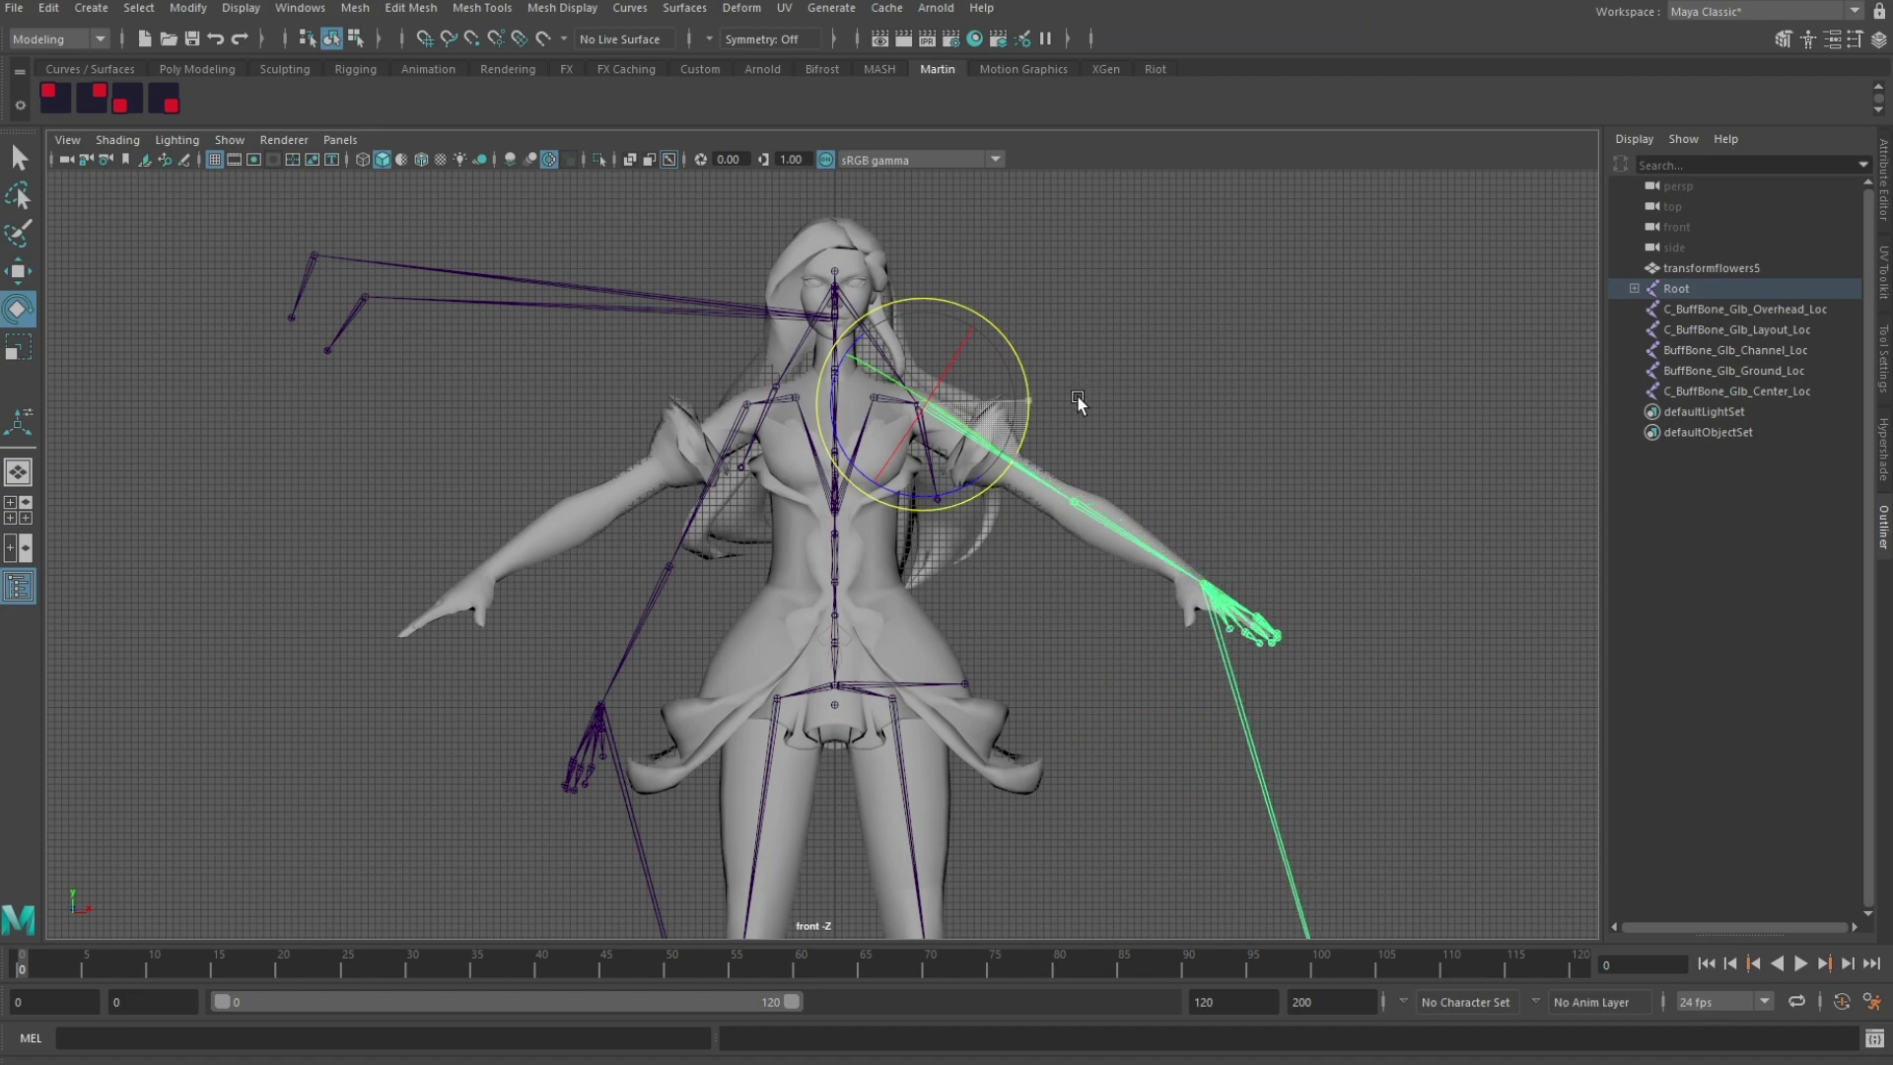
Step: Rotate the character's right upper-arm joint up so its bones follow the mesh arm, and check the fit in perspective
{"action": "left_click", "coordinate": [741, 412]}
{"action": "left_click_drag", "start_coordinate": [739, 423], "coordinate": [702, 521]}
{"action": "key", "text": "space"}
{"action": "key", "text": "space"}
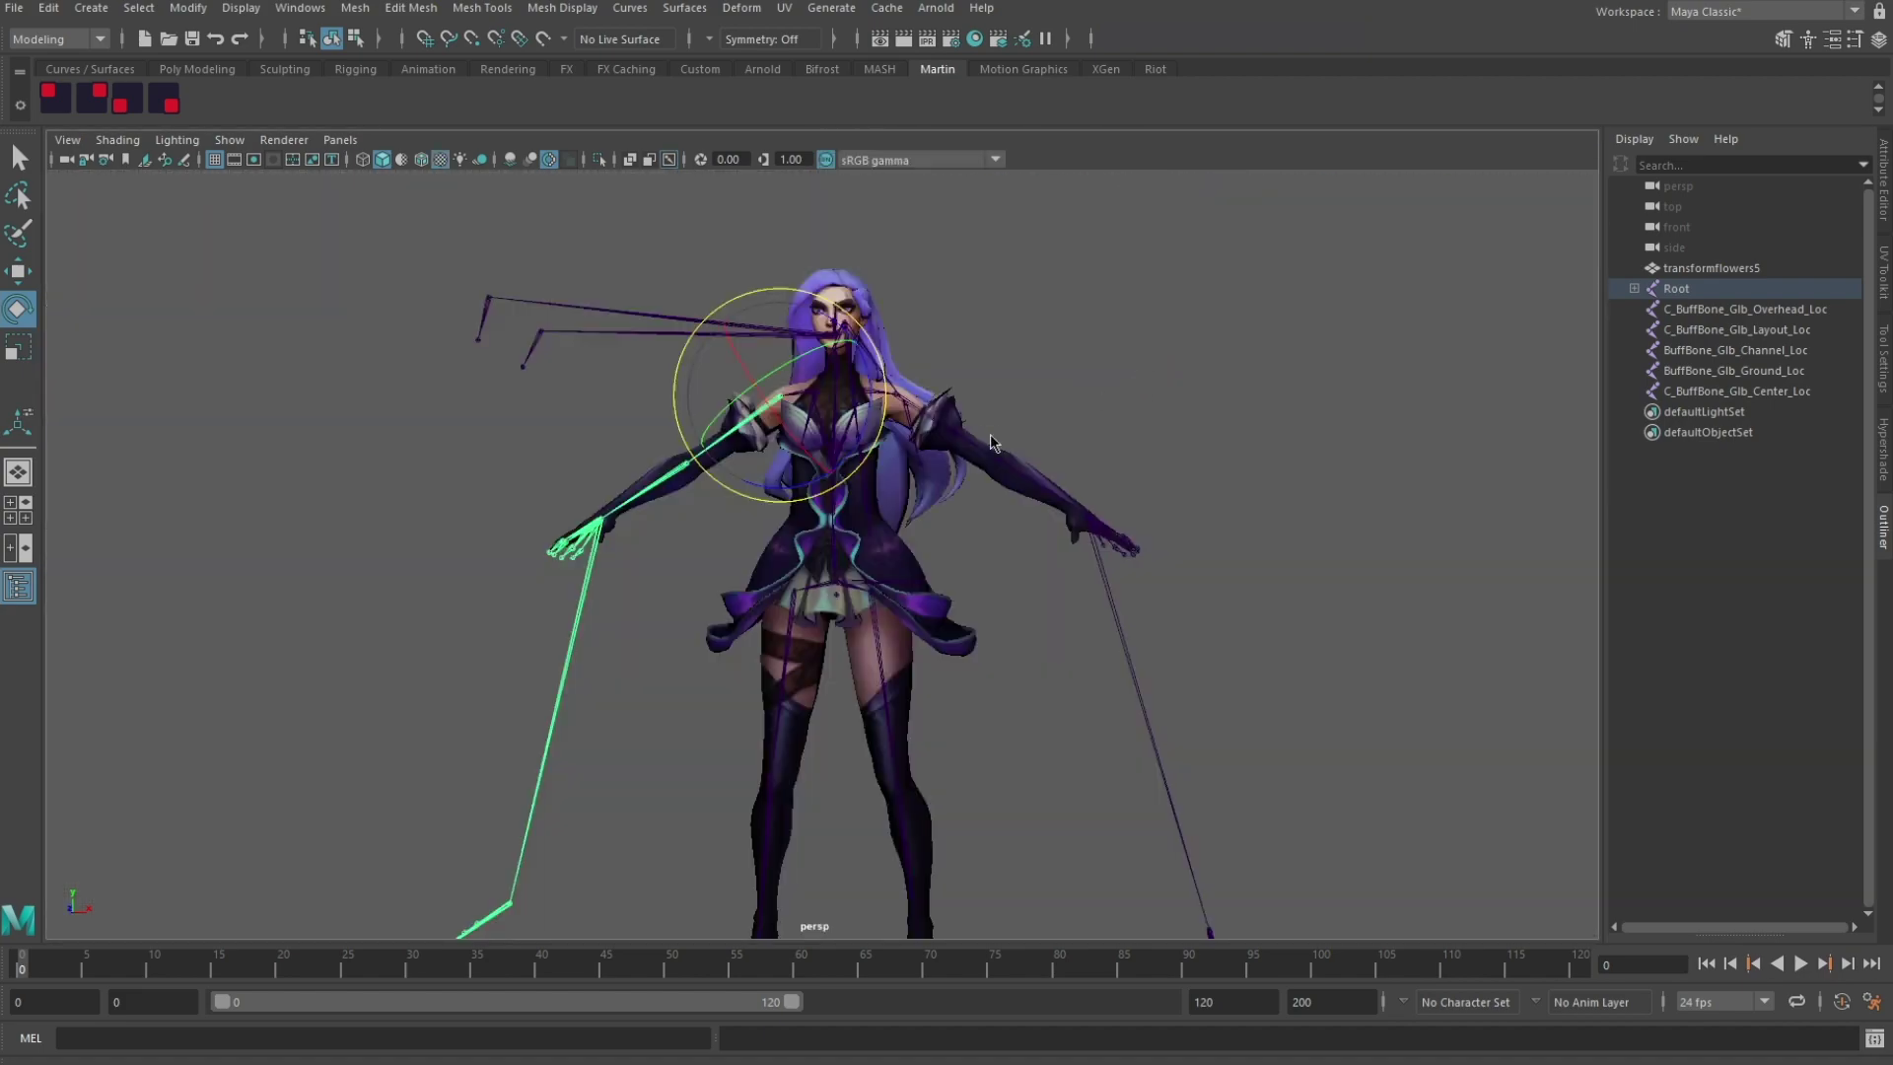
Step: Change the top view's lighting so the mesh is fully shaded and show the joints through the mesh
{"action": "key", "text": "space"}
{"action": "key", "text": "space"}
{"action": "scroll", "coordinate": [747, 400], "scroll_direction": "down", "scroll_amount": 5}
{"action": "left_click", "coordinate": [177, 141]}
{"action": "left_click", "coordinate": [208, 286]}
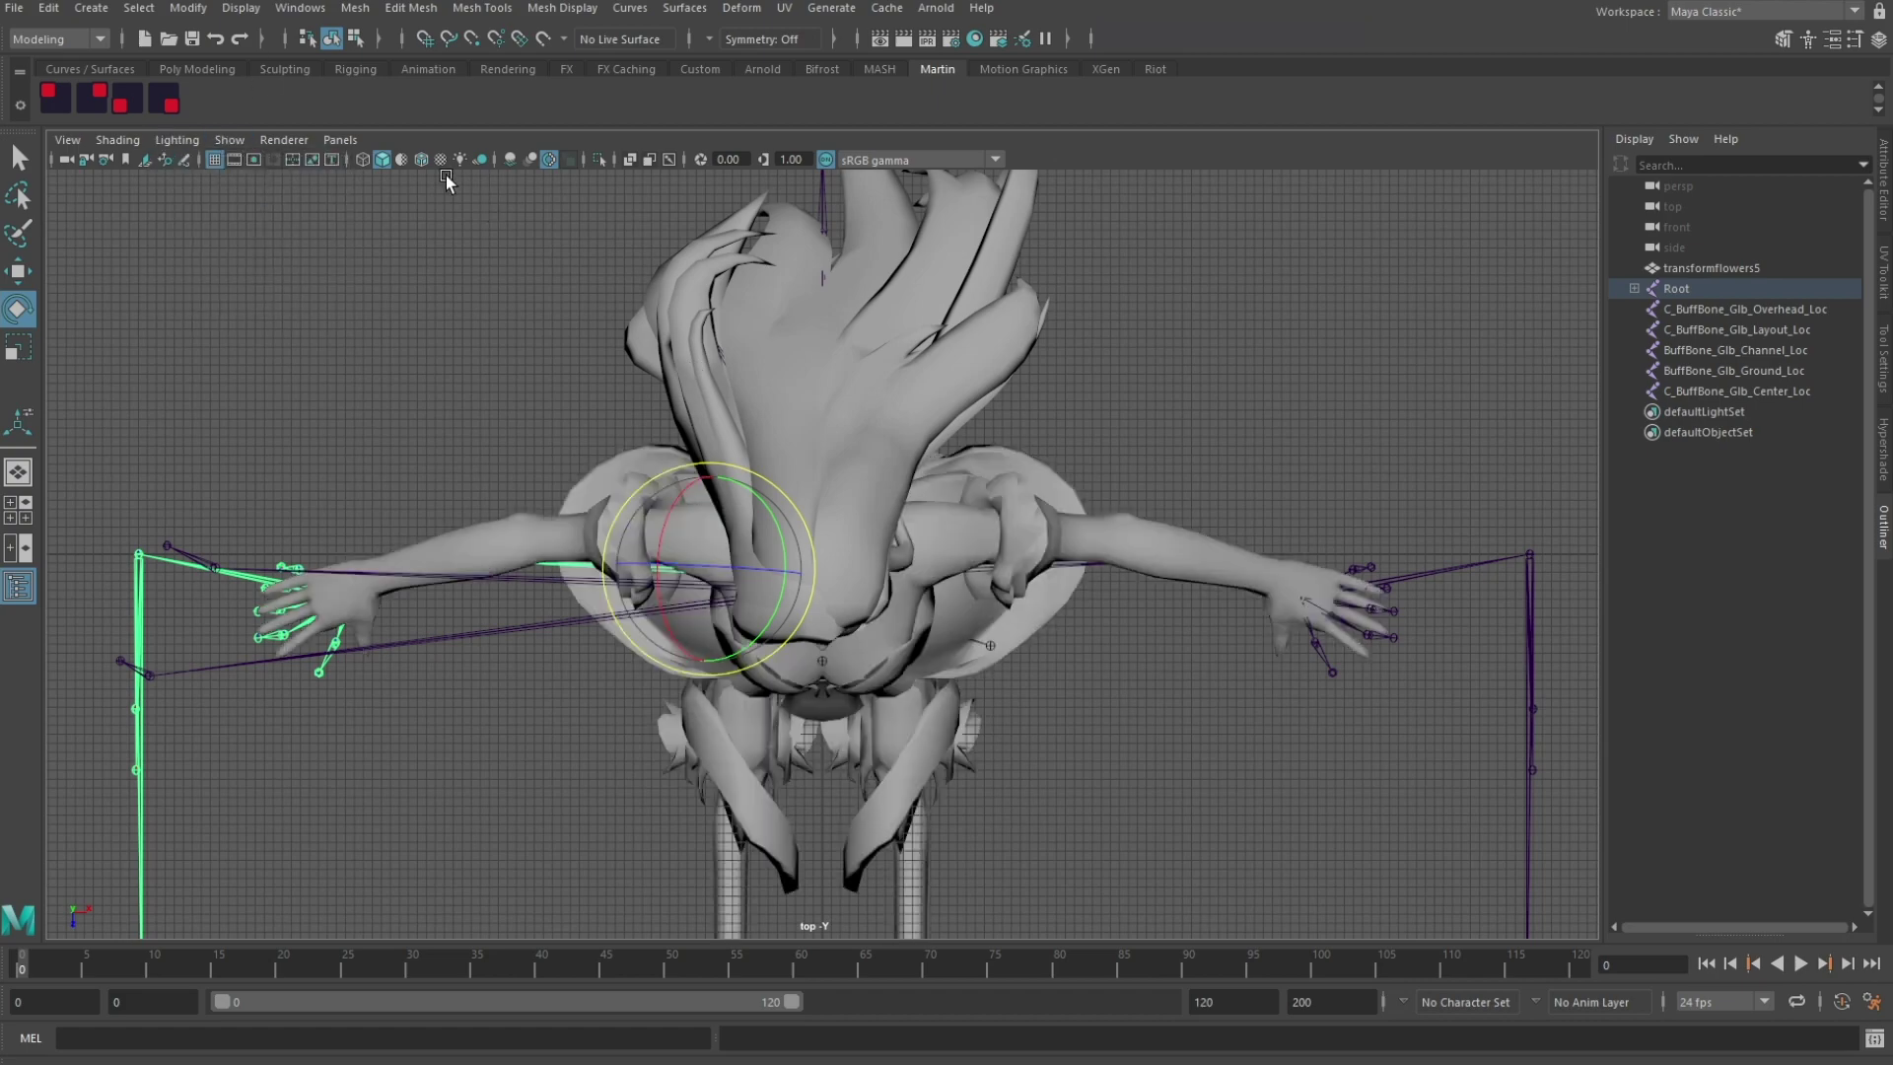
{"action": "left_click", "coordinate": [669, 160]}
{"action": "scroll", "coordinate": [967, 562], "scroll_direction": "up", "scroll_amount": 3}
Step: Select the Root joint and move the whole skeleton slightly backward to line up with the body mesh
{"action": "left_click", "coordinate": [968, 574]}
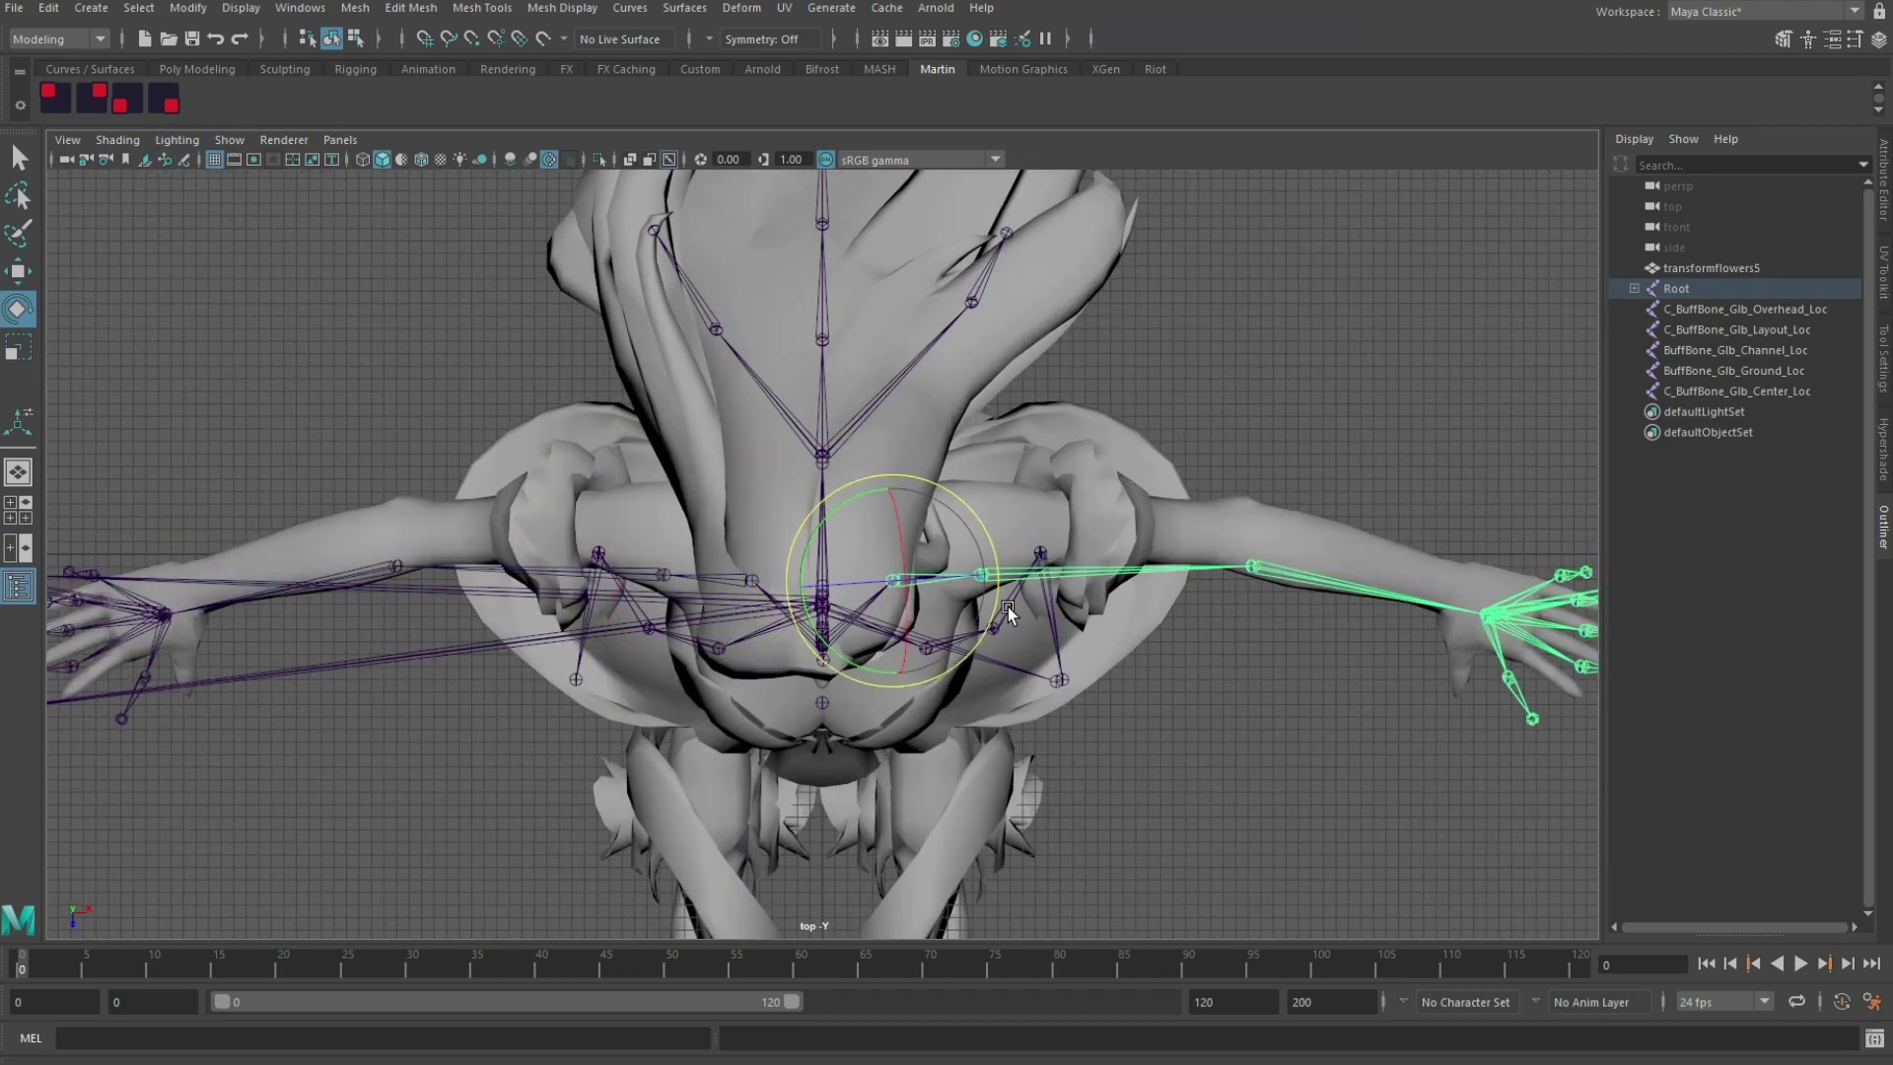
{"action": "left_click", "coordinate": [811, 659]}
{"action": "left_click", "coordinate": [819, 621]}
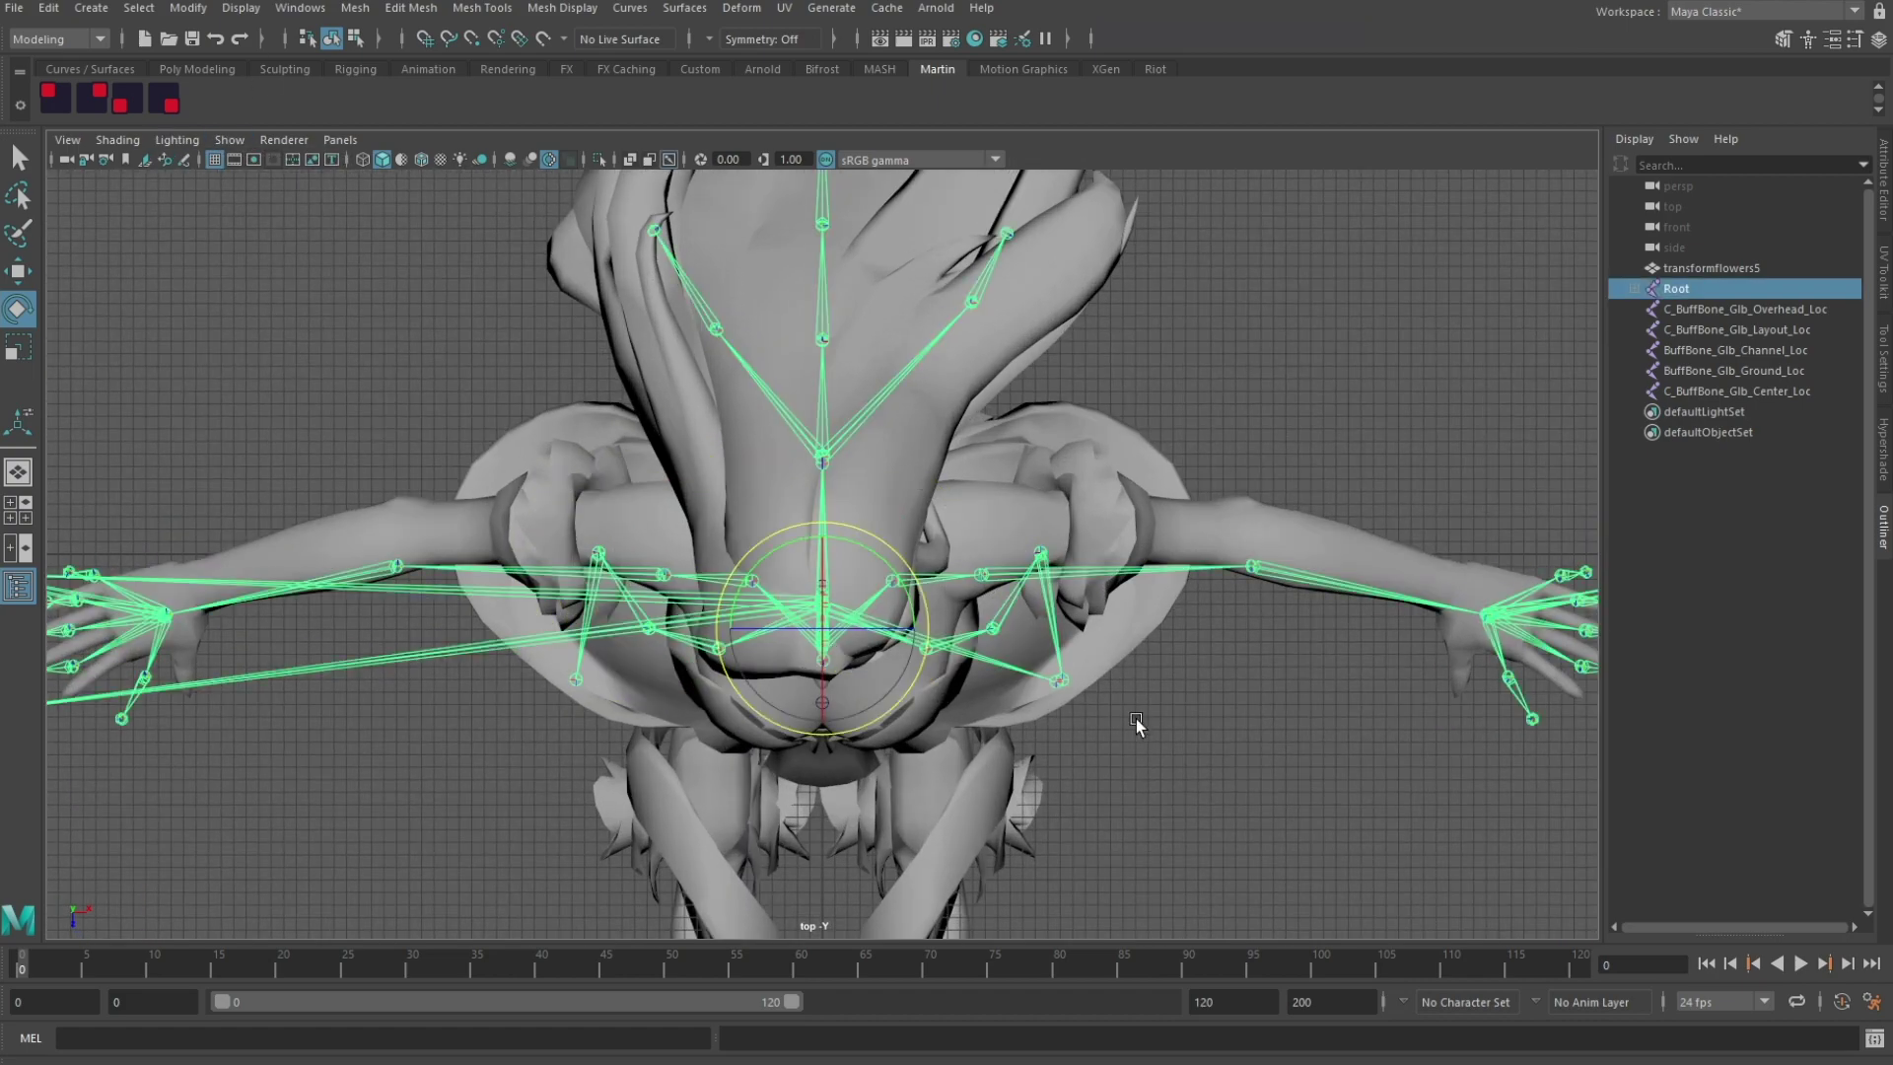
{"action": "middle_click_drag", "start_coordinate": [1151, 717], "coordinate": [1113, 635], "text": "alt"}
{"action": "key", "text": "space"}
{"action": "key", "text": "space"}
{"action": "middle_click_drag", "start_coordinate": [899, 643], "coordinate": [917, 528], "text": "alt"}
{"action": "scroll", "coordinate": [931, 528], "scroll_direction": "down", "scroll_amount": 5}
{"action": "key", "text": "w"}
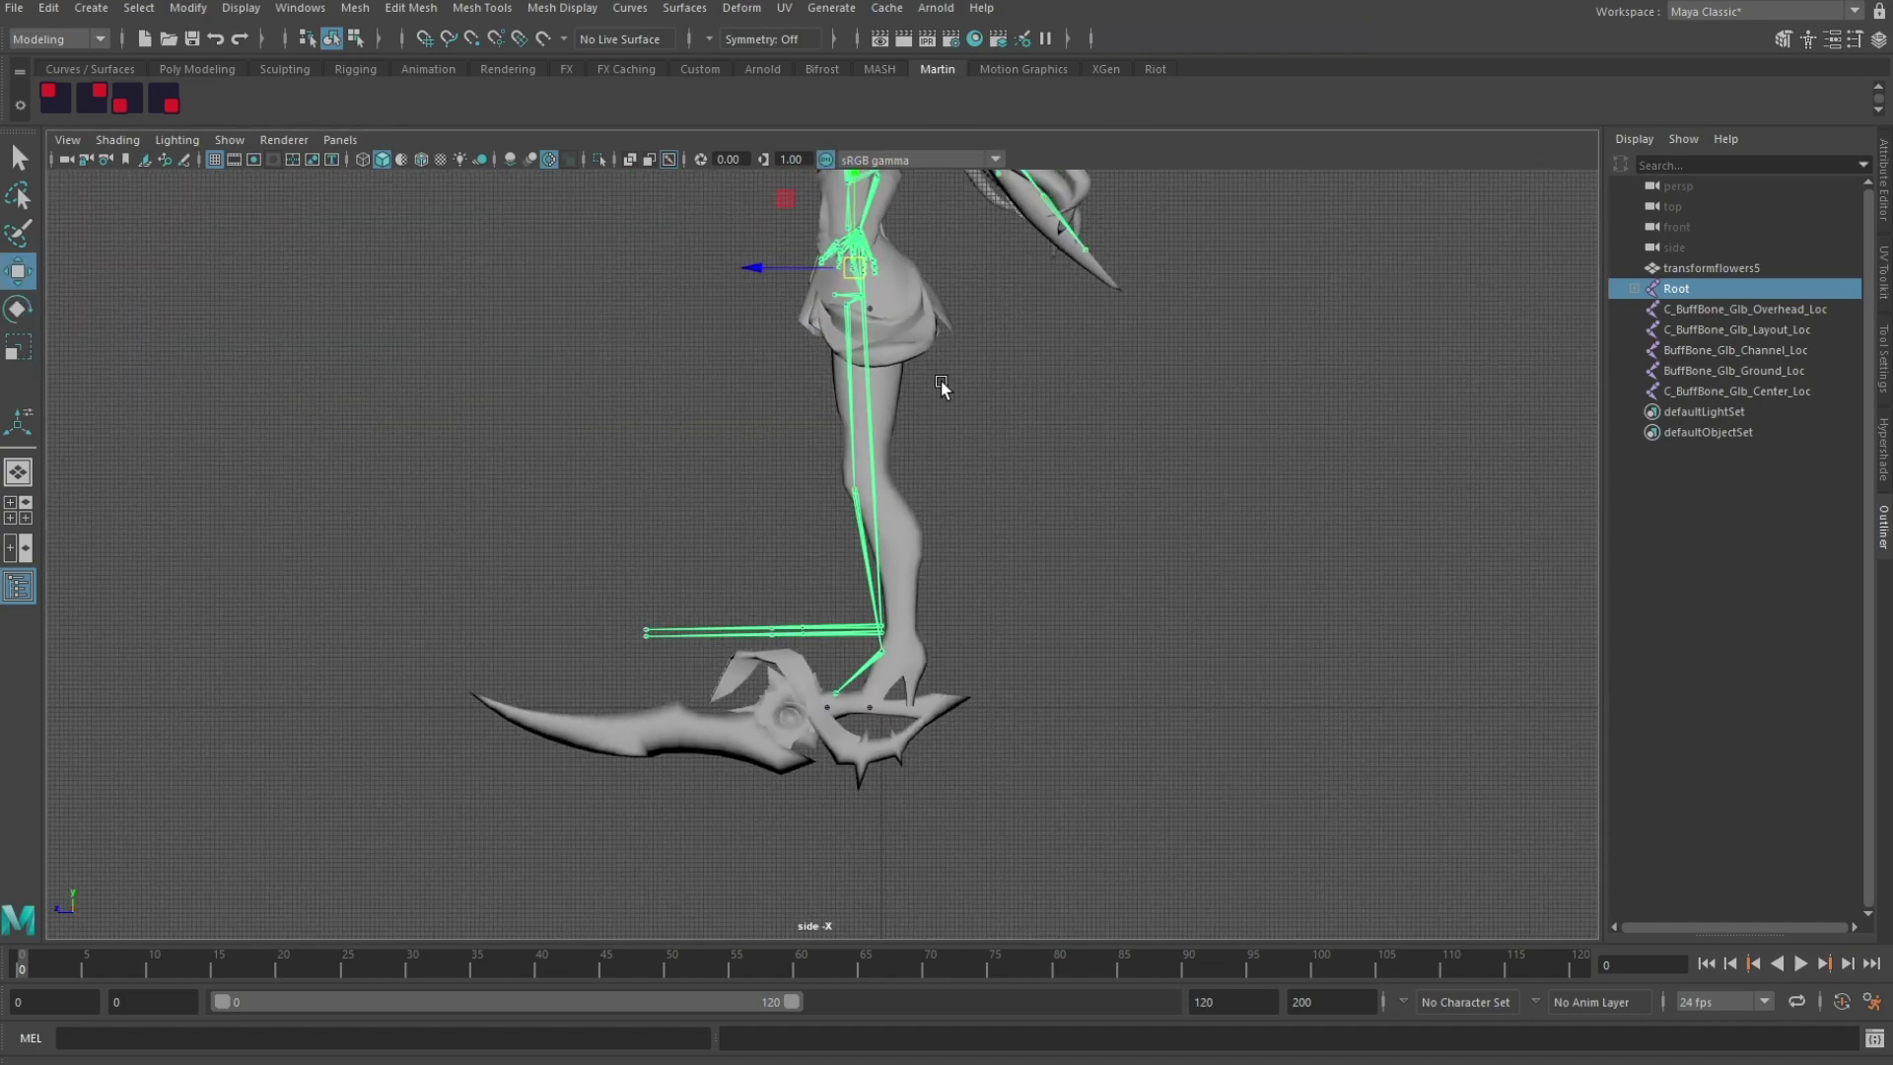
{"action": "middle_click_drag", "start_coordinate": [940, 381], "coordinate": [930, 625], "text": "alt"}
{"action": "key", "text": "space"}
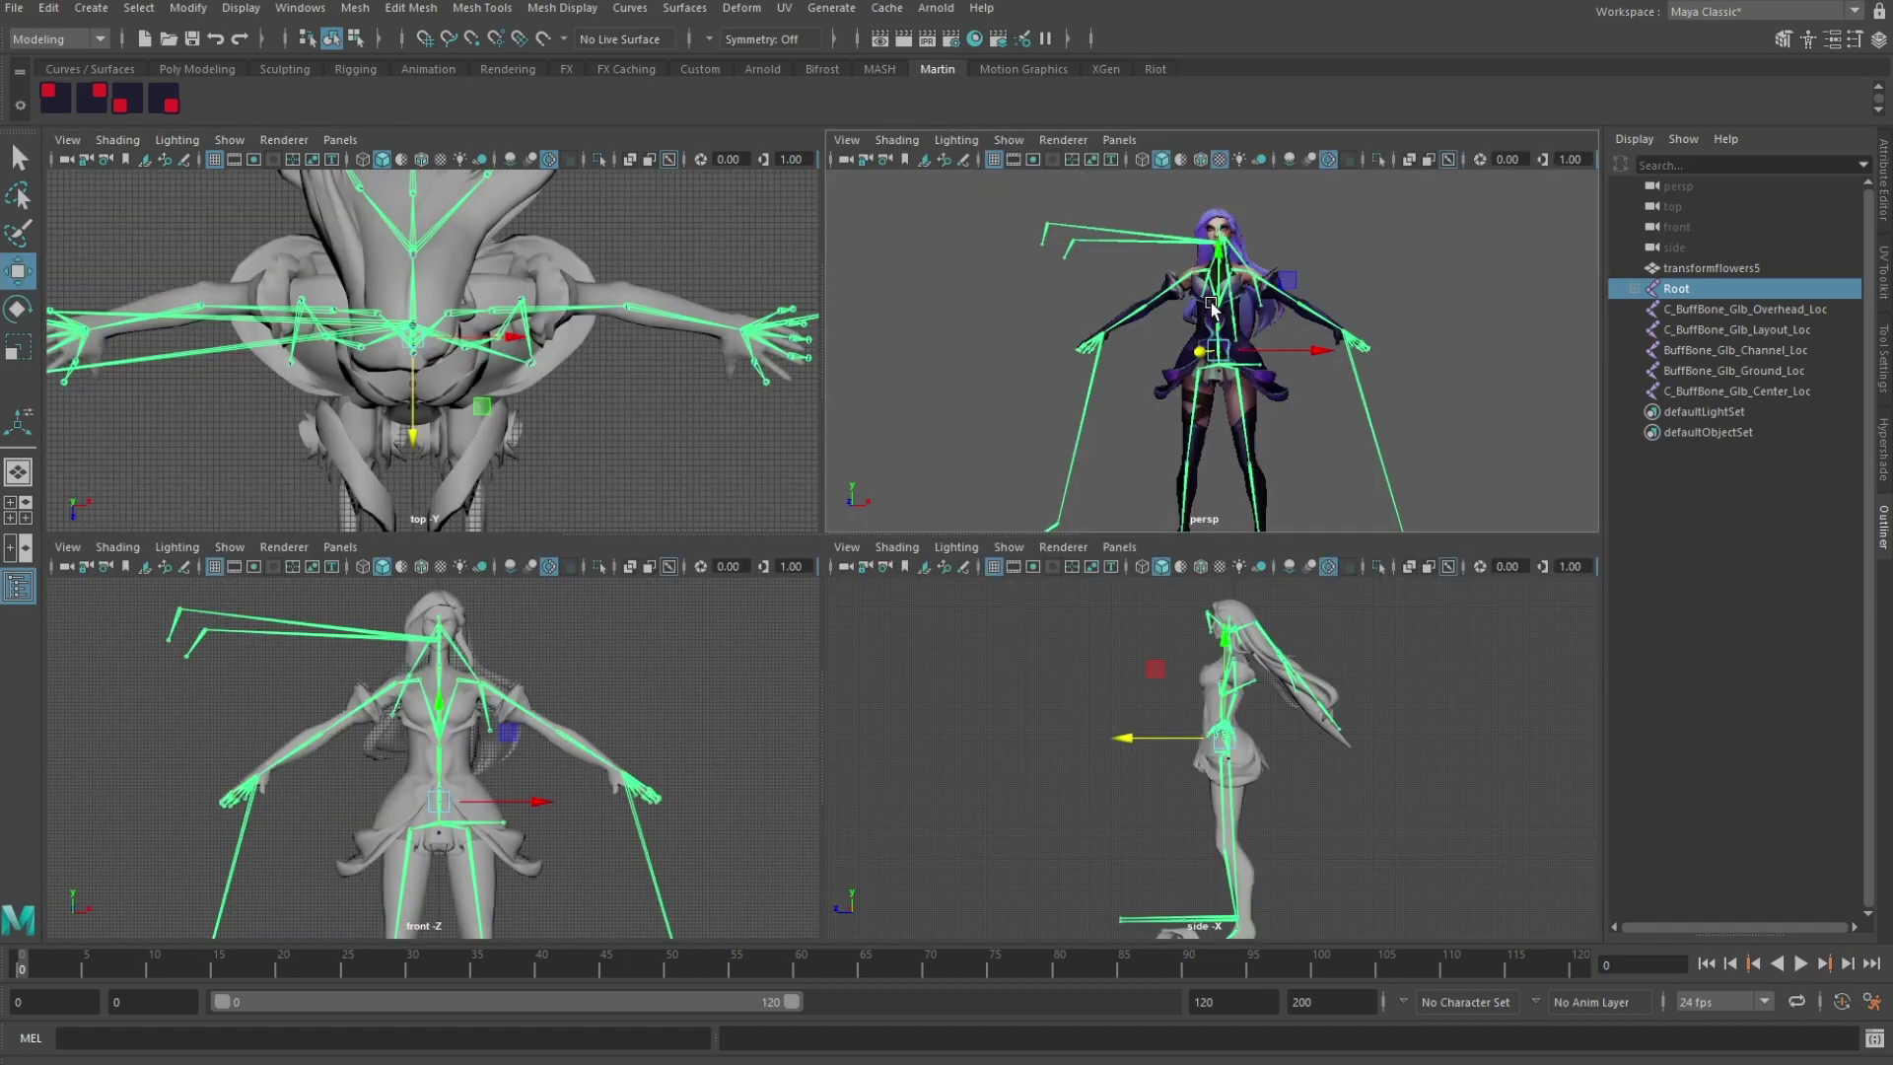
{"action": "key", "text": "space"}
{"action": "key", "text": "space"}
{"action": "key", "text": "space"}
Step: Rotate the character's left upper-arm and elbow joints in the top view to follow the bend of the mesh arm
{"action": "left_click", "coordinate": [1102, 475]}
{"action": "left_click", "coordinate": [1104, 469]}
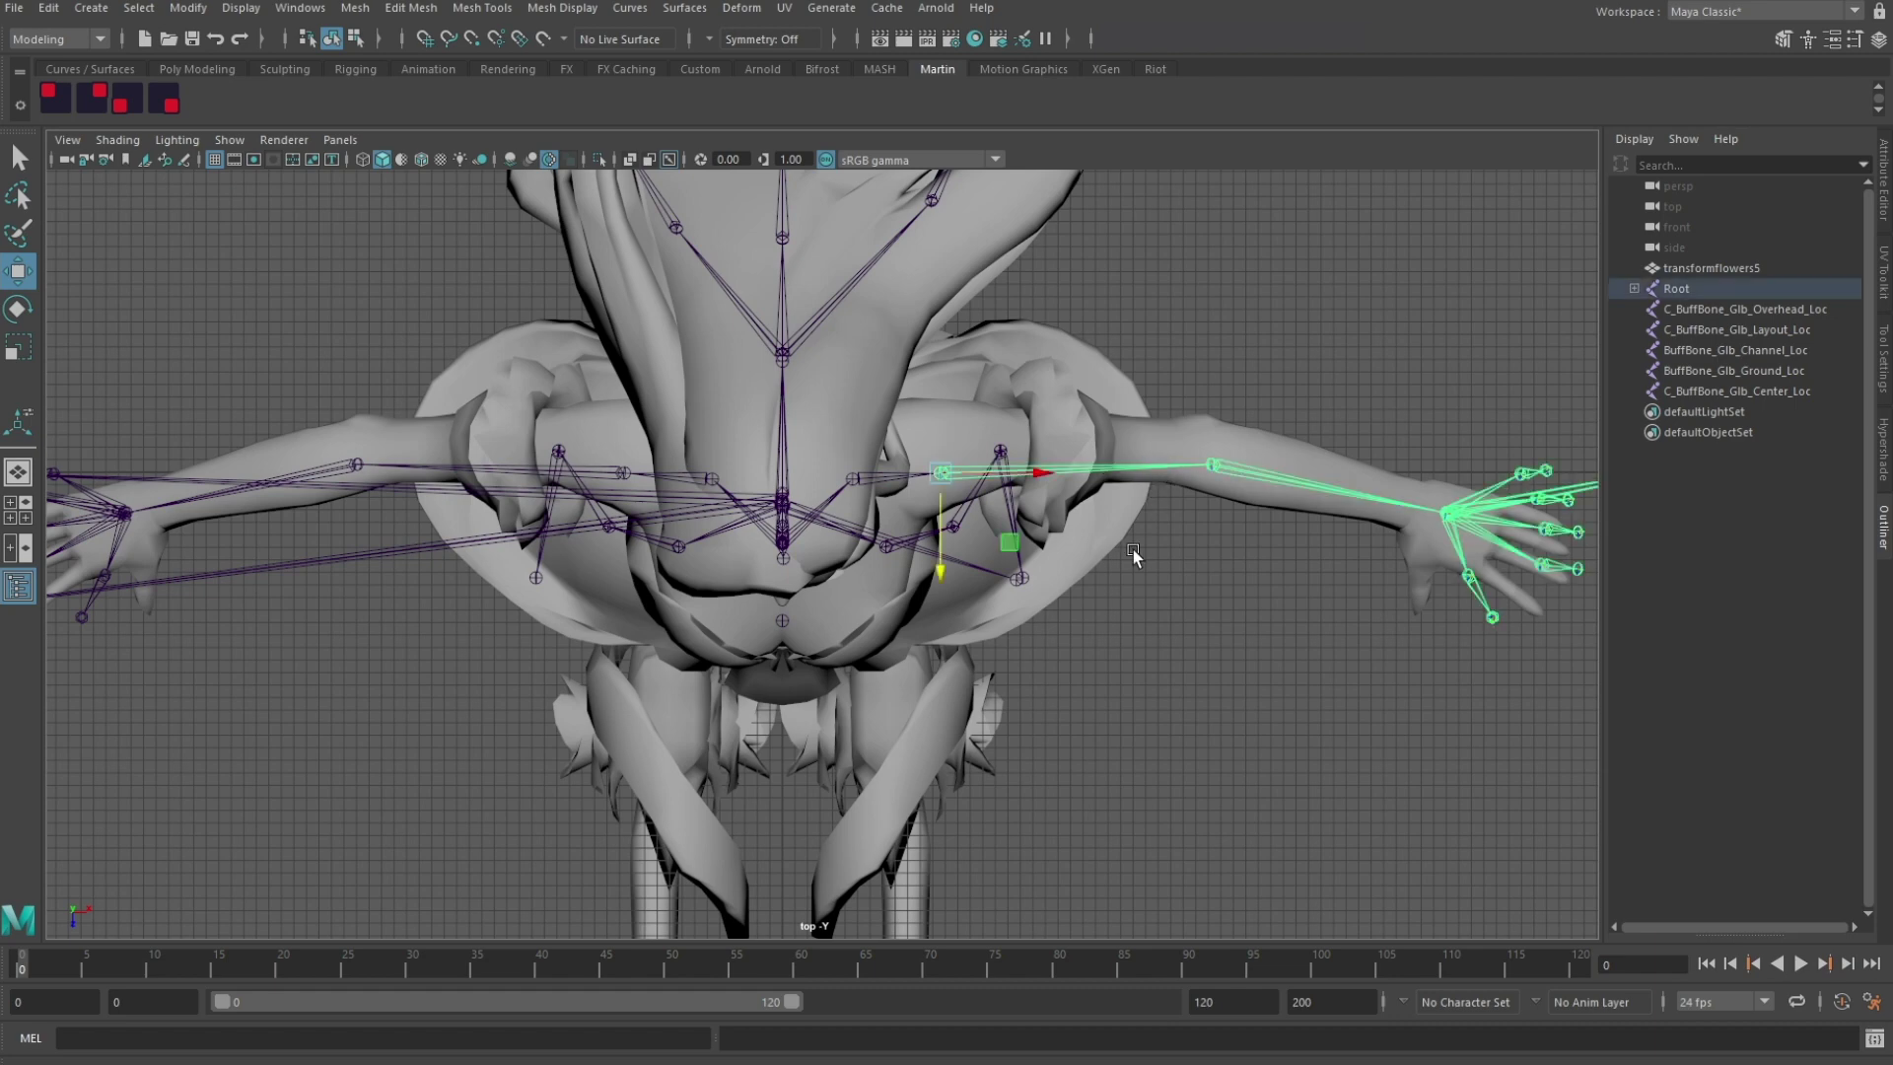
{"action": "key", "text": "e"}
{"action": "left_click_drag", "start_coordinate": [1045, 485], "coordinate": [1045, 477]}
{"action": "left_click", "coordinate": [1259, 444]}
{"action": "left_click_drag", "start_coordinate": [1311, 446], "coordinate": [1310, 461]}
Step: Rotate the character's right upper-arm and elbow joints in the top view to follow the bend of the mesh arm
{"action": "middle_click_drag", "start_coordinate": [511, 465], "coordinate": [571, 487], "text": "alt"}
{"action": "left_click", "coordinate": [571, 487]}
{"action": "middle_click_drag", "start_coordinate": [508, 302], "coordinate": [570, 325], "text": "alt"}
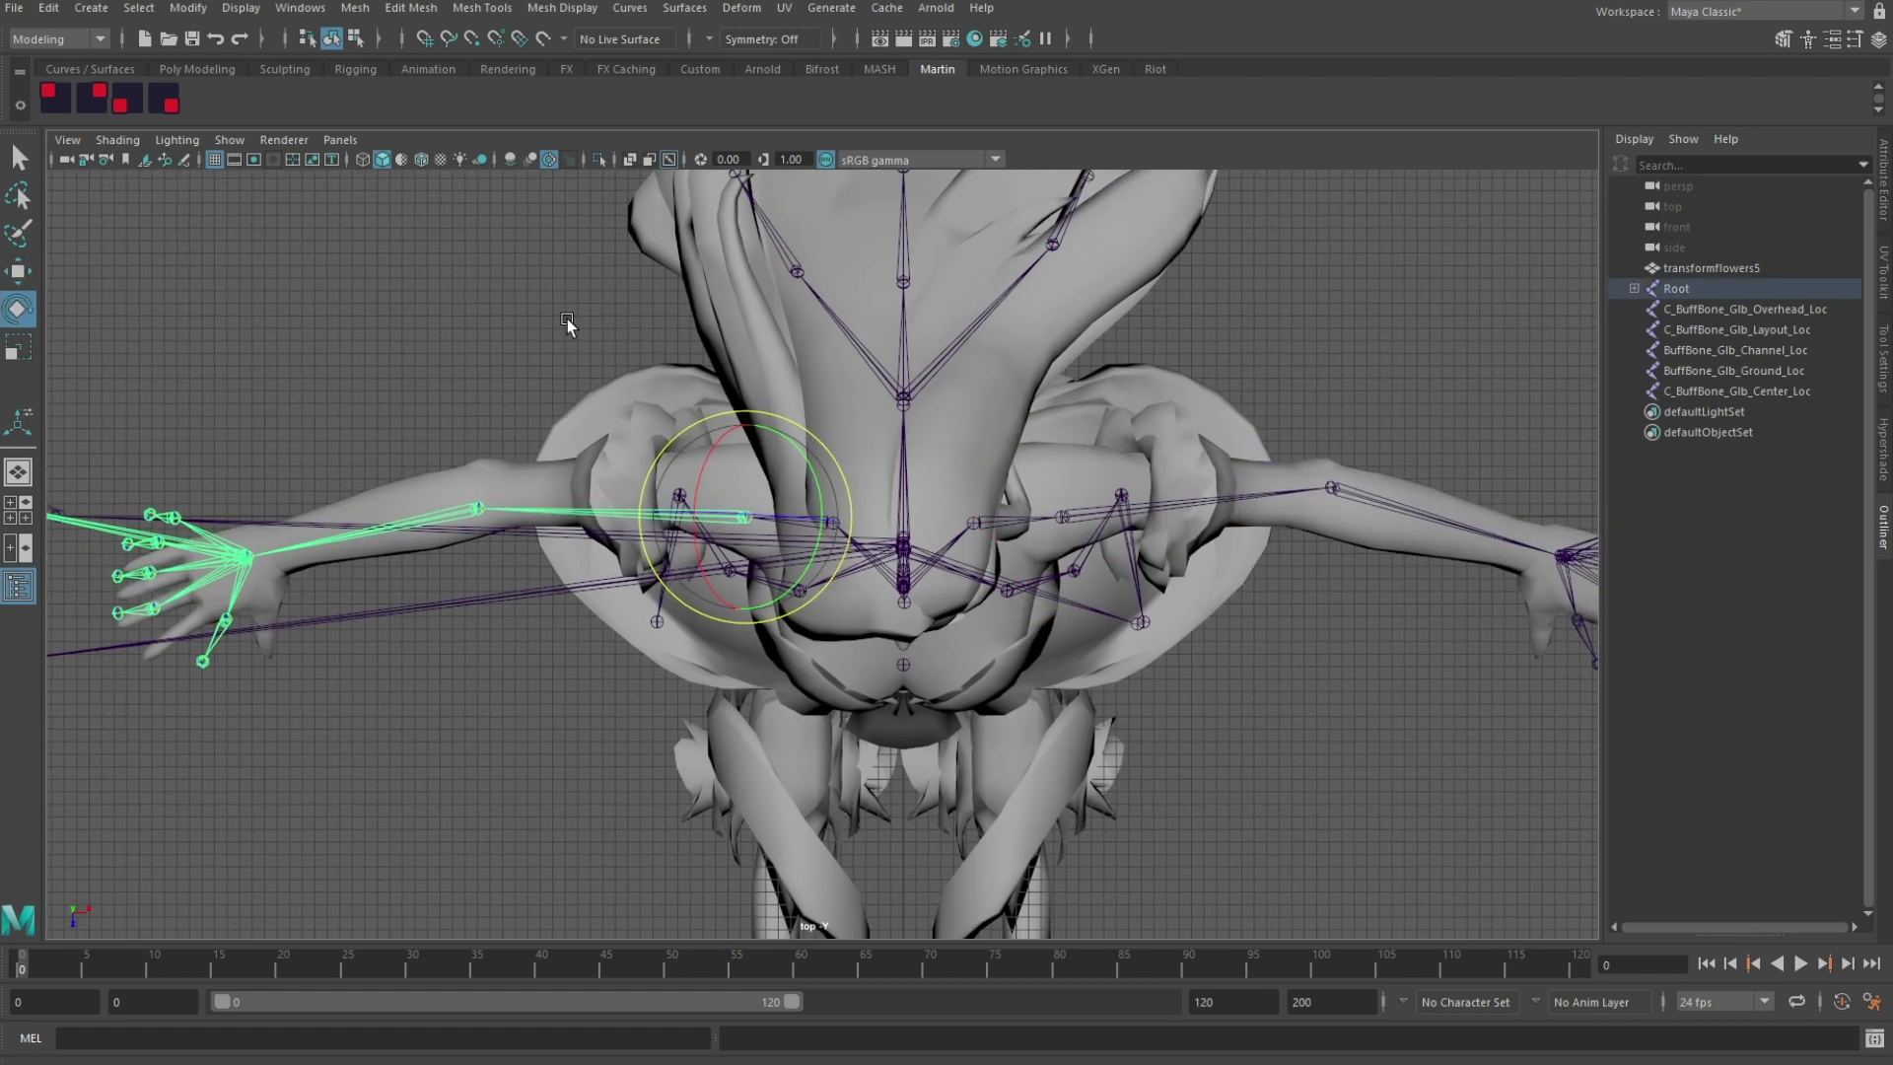
{"action": "left_click", "coordinate": [570, 325]}
{"action": "left_click", "coordinate": [775, 518]}
{"action": "left_click_drag", "start_coordinate": [727, 523], "coordinate": [643, 500]}
{"action": "left_click", "coordinate": [631, 513]}
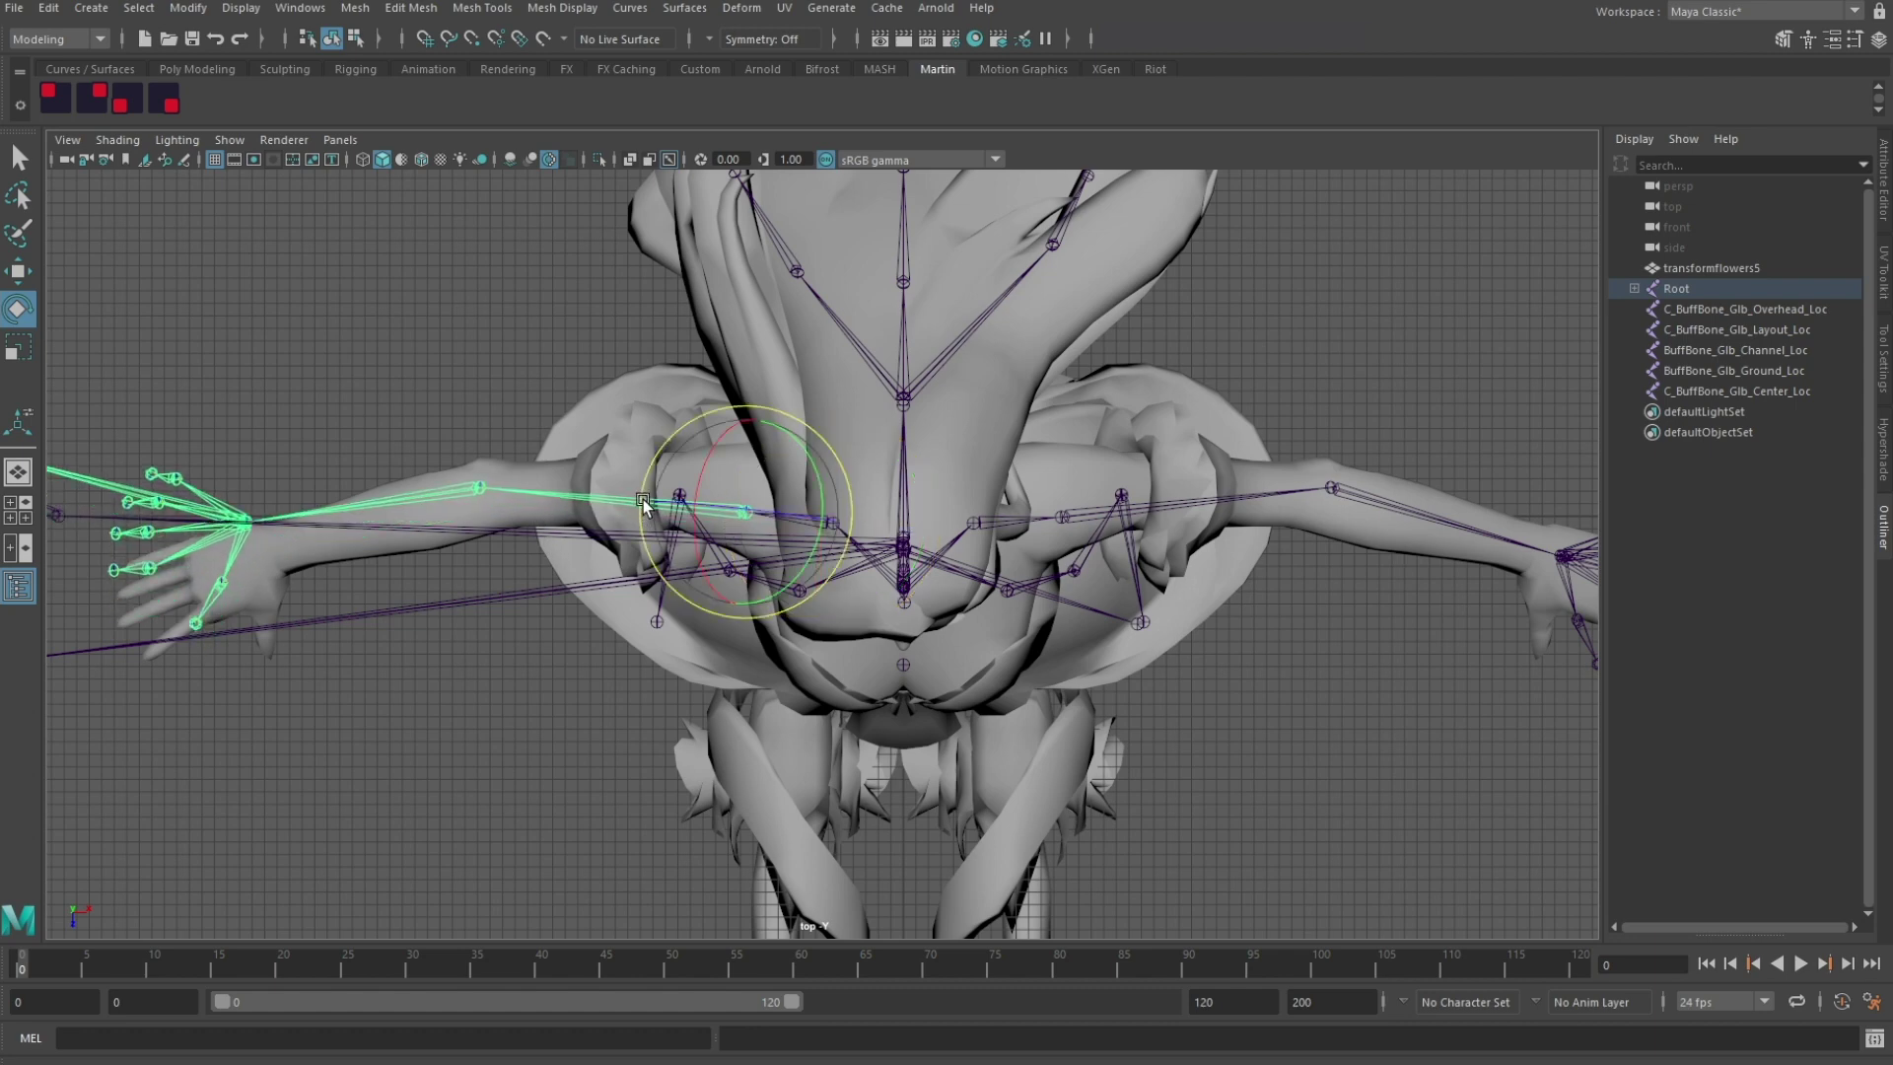
{"action": "left_click", "coordinate": [431, 490]}
{"action": "middle_click_drag", "start_coordinate": [452, 480], "coordinate": [778, 471], "text": "alt"}
{"action": "left_click_drag", "start_coordinate": [719, 426], "coordinate": [721, 435]}
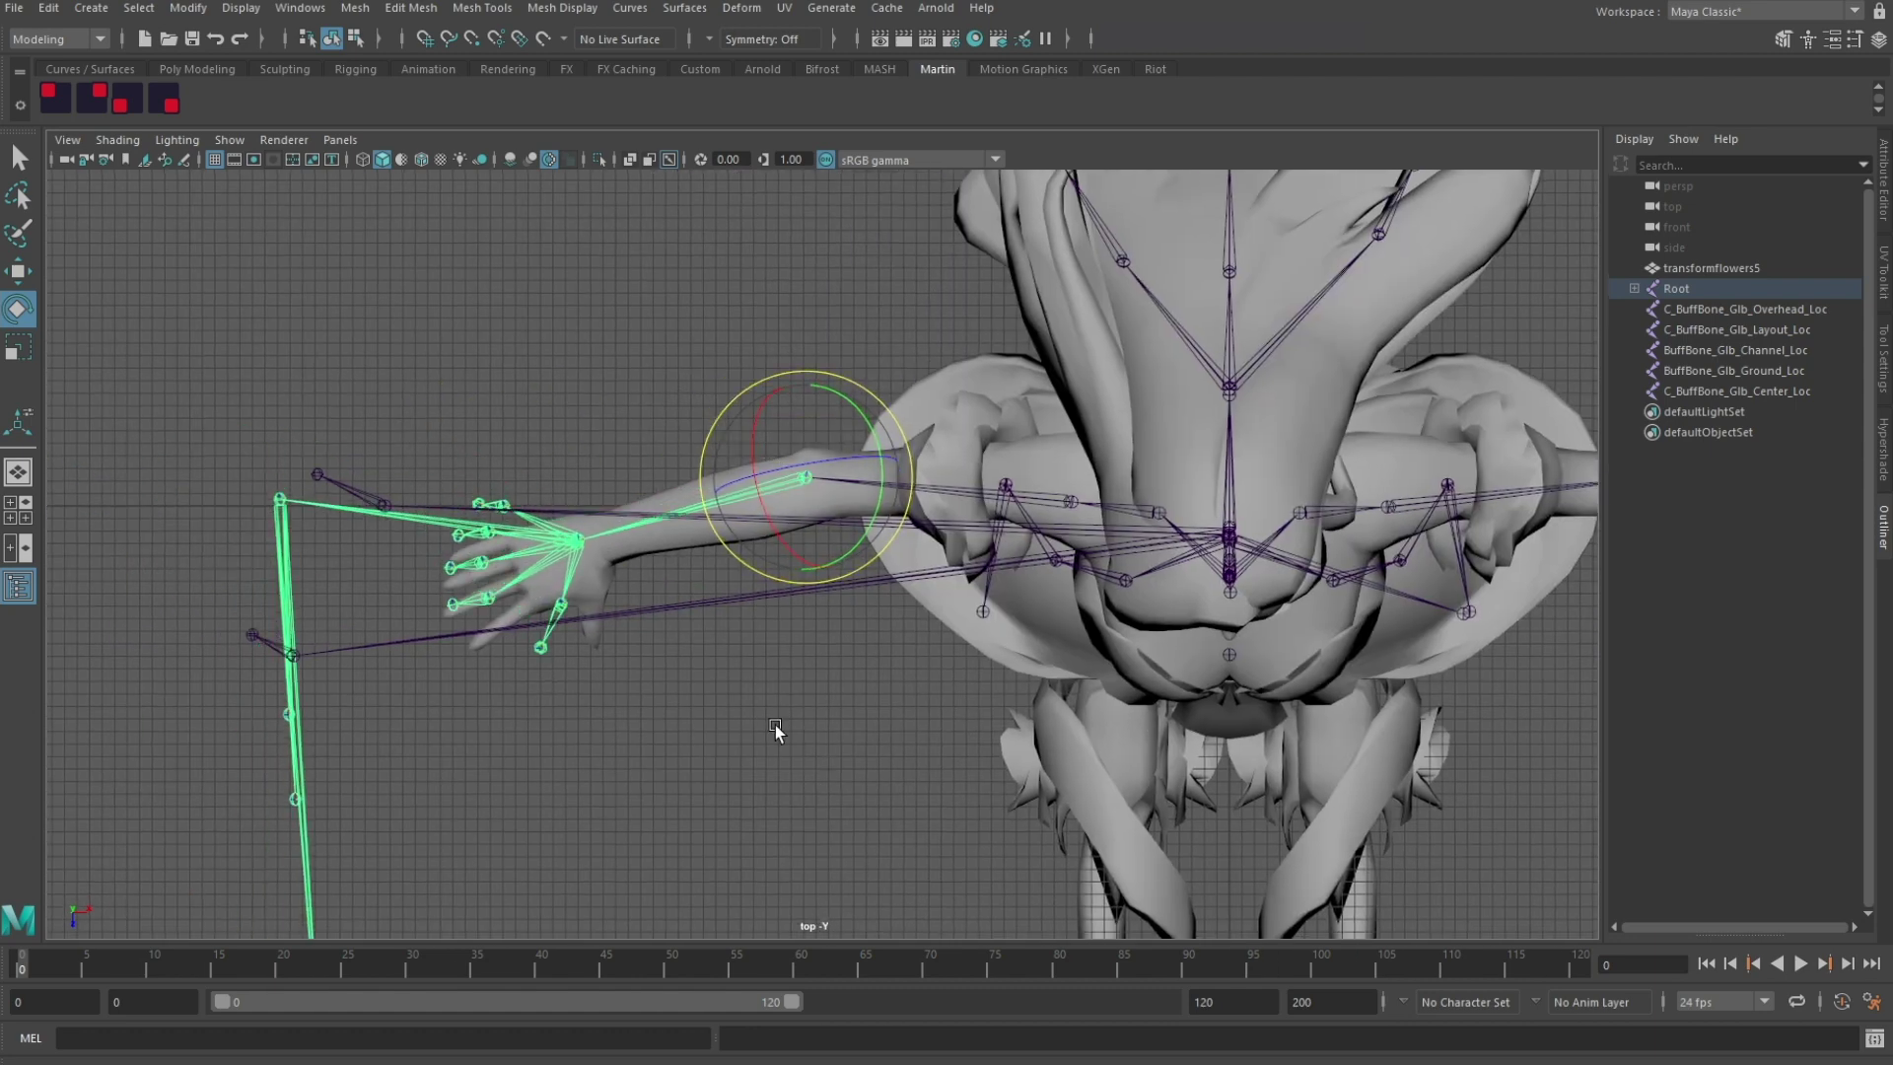
Step: Move the character's right weapon joint in the front view onto the handle of the dagger beside the right foot
{"action": "key", "text": "space"}
{"action": "key", "text": "space"}
{"action": "middle_click_drag", "start_coordinate": [595, 639], "coordinate": [611, 637], "text": "alt"}
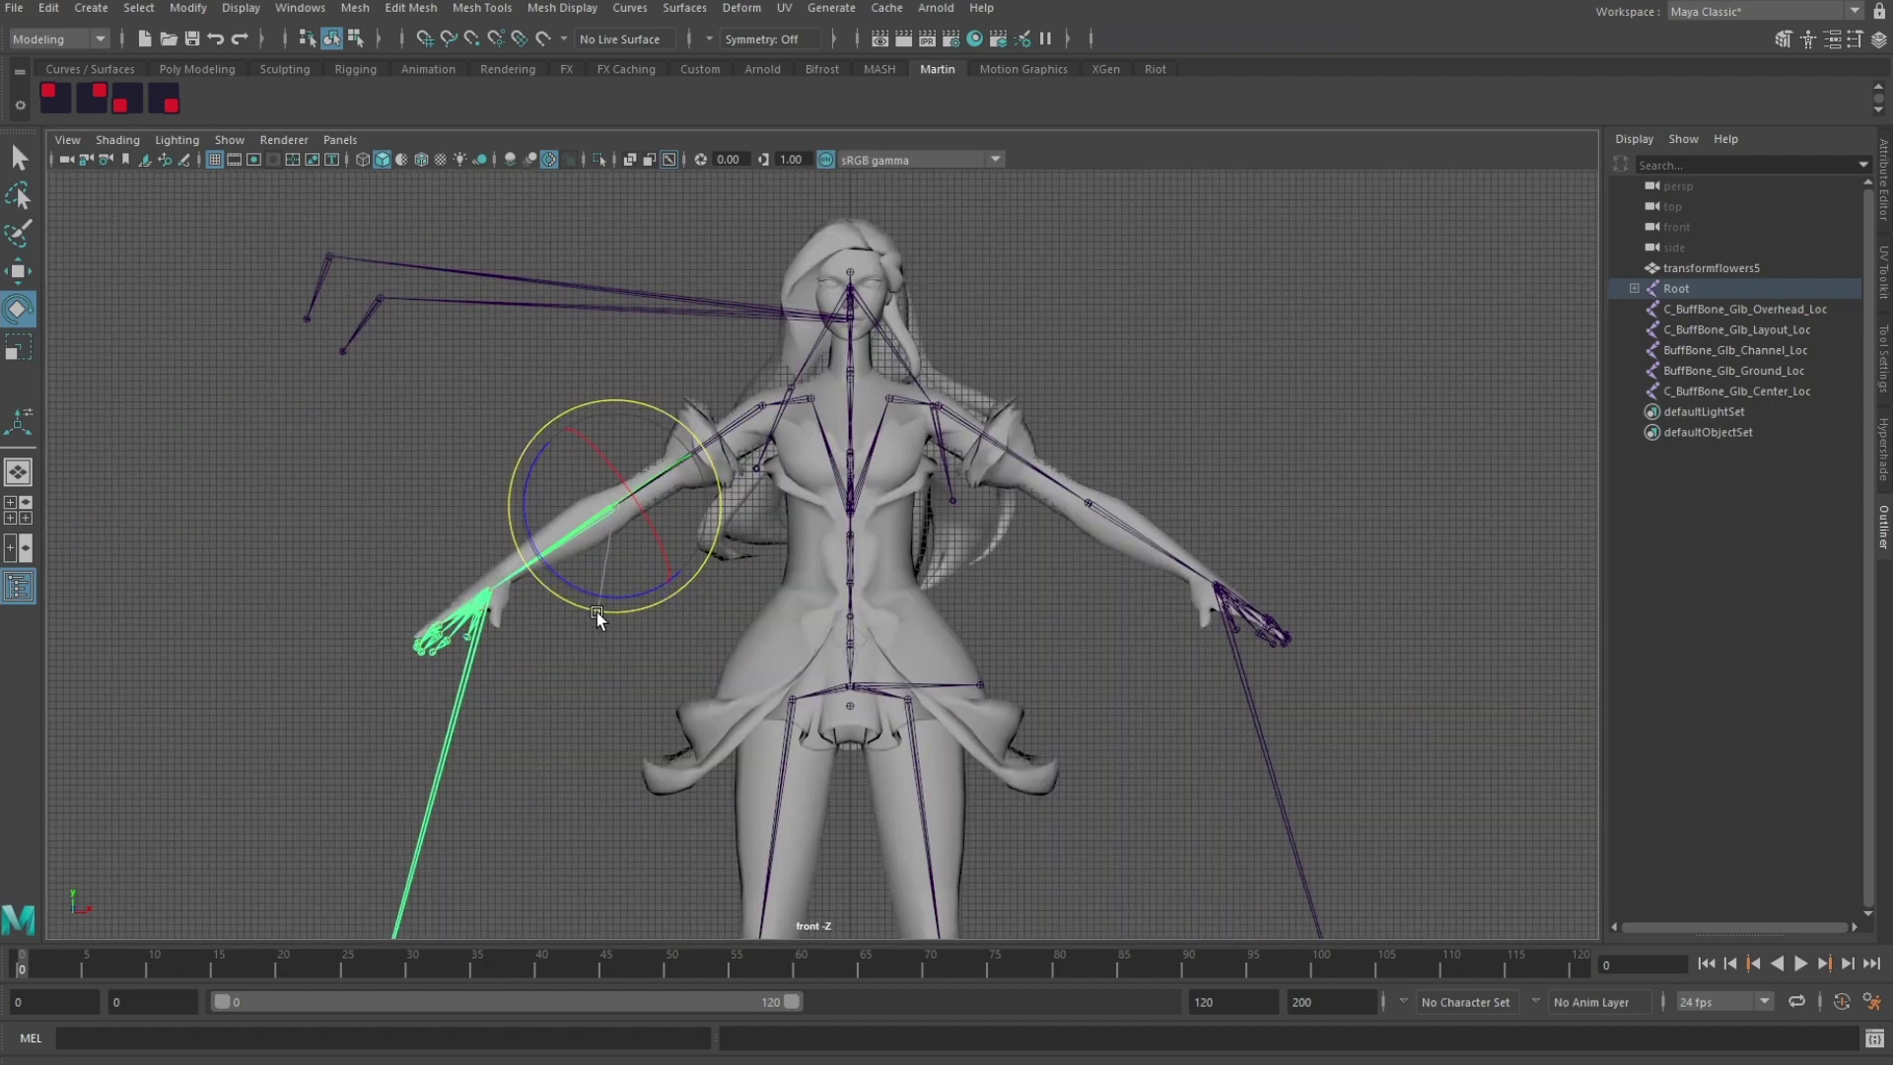
{"action": "left_click", "coordinate": [1104, 658]}
{"action": "scroll", "coordinate": [1104, 658], "scroll_direction": "down", "scroll_amount": 3}
{"action": "middle_click_drag", "start_coordinate": [837, 665], "coordinate": [917, 254], "text": "alt"}
{"action": "left_click", "coordinate": [558, 585]}
{"action": "key", "text": "w"}
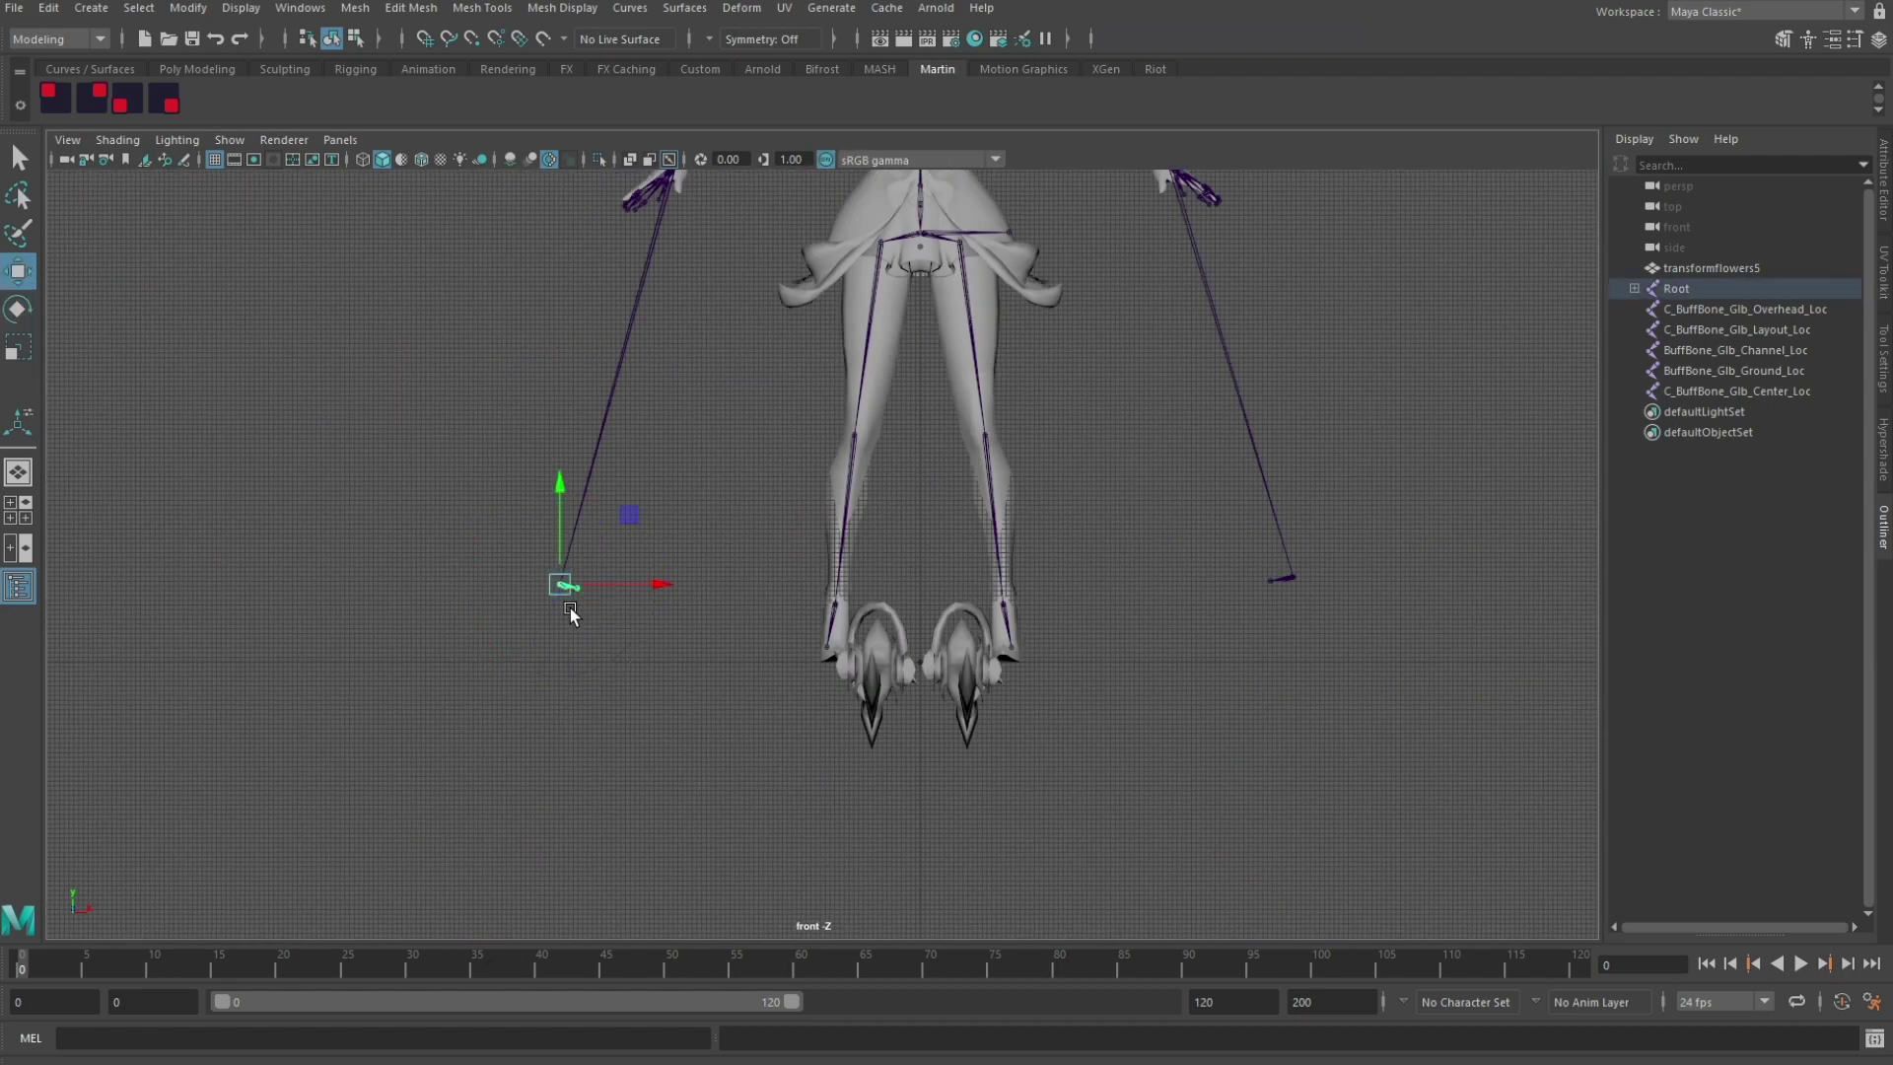
{"action": "left_click_drag", "start_coordinate": [565, 595], "coordinate": [878, 666]}
Step: Examine the right weapon joint chain against the dagger from the side in the perspective view
{"action": "key", "text": "space"}
{"action": "key", "text": "space"}
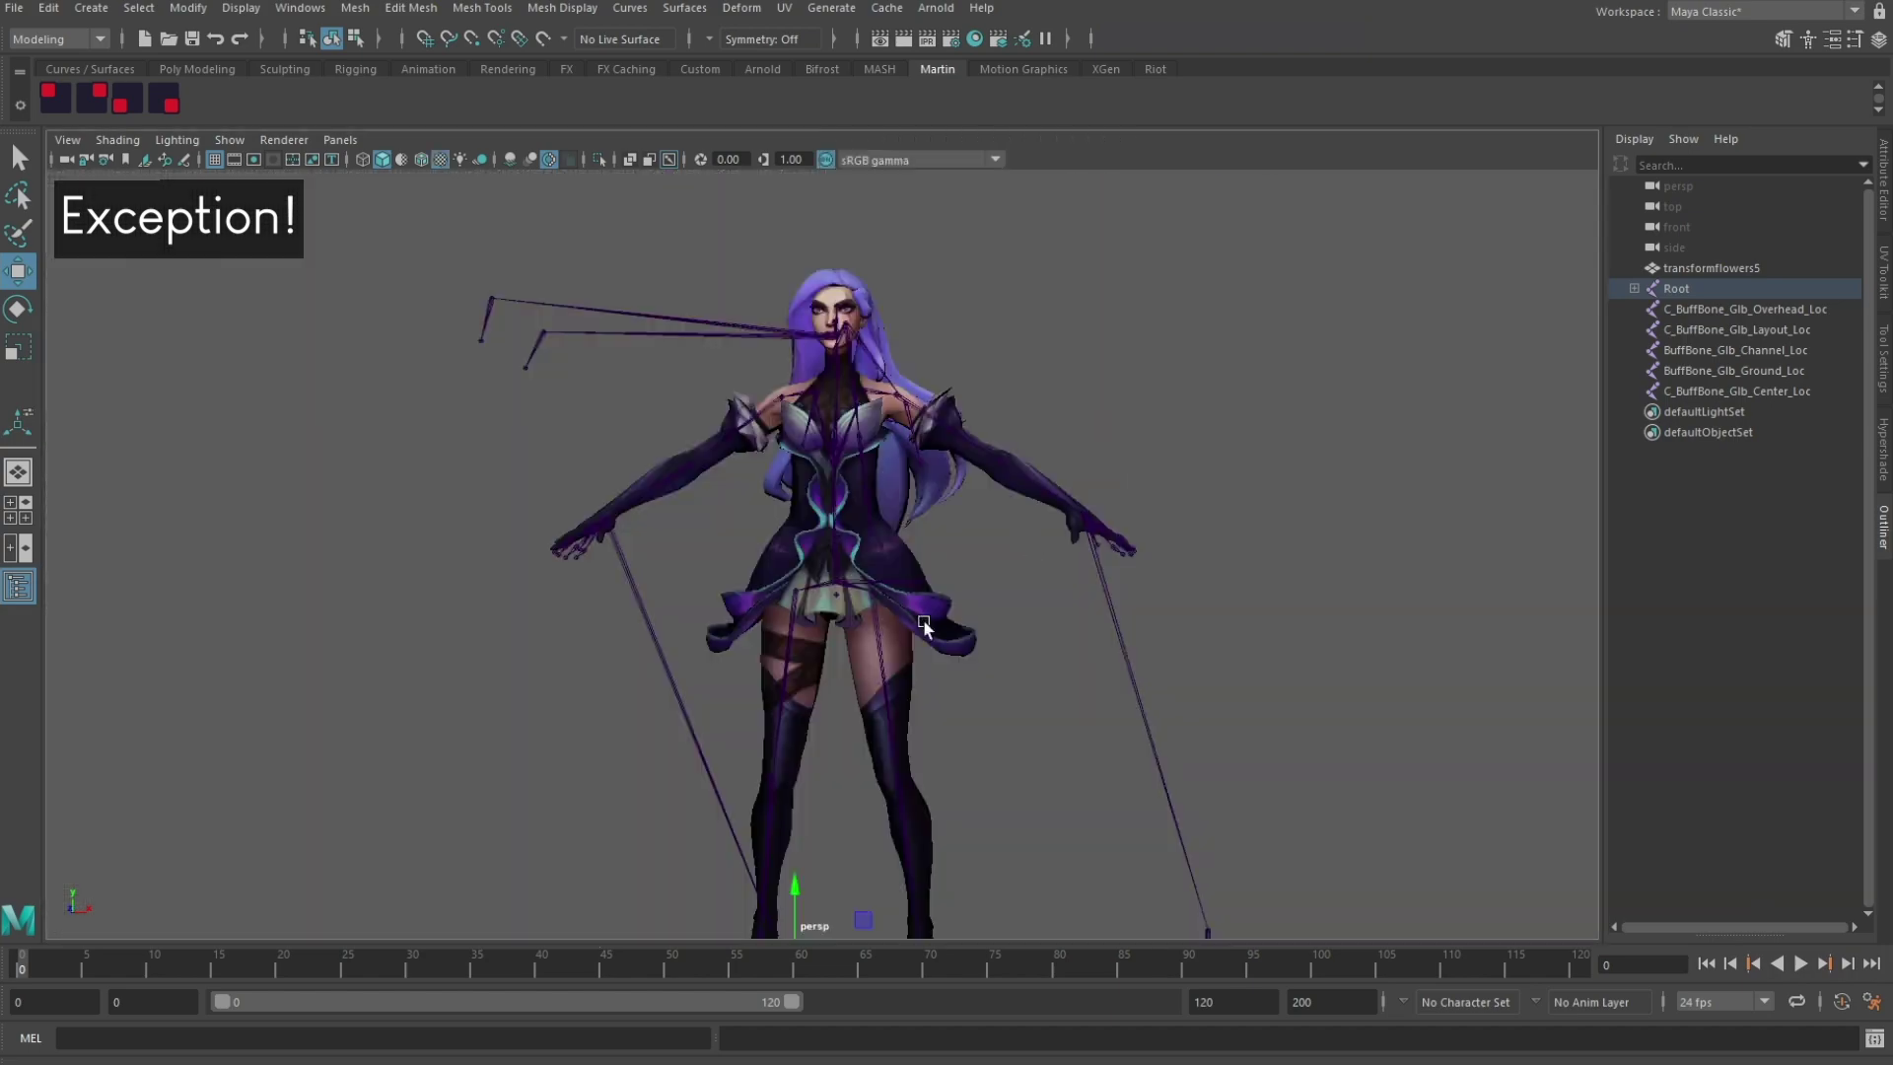
{"action": "middle_click_drag", "start_coordinate": [923, 619], "coordinate": [897, 315], "text": "alt"}
{"action": "left_click_drag", "start_coordinate": [592, 581], "coordinate": [738, 532], "text": "alt"}
{"action": "right_click_drag", "start_coordinate": [737, 533], "coordinate": [773, 664], "text": "alt"}
{"action": "left_click_drag", "start_coordinate": [773, 663], "coordinate": [789, 631], "text": "alt"}
{"action": "middle_click_drag", "start_coordinate": [789, 631], "coordinate": [814, 306], "text": "alt"}
{"action": "right_click_drag", "start_coordinate": [813, 305], "coordinate": [696, 505], "text": "alt"}
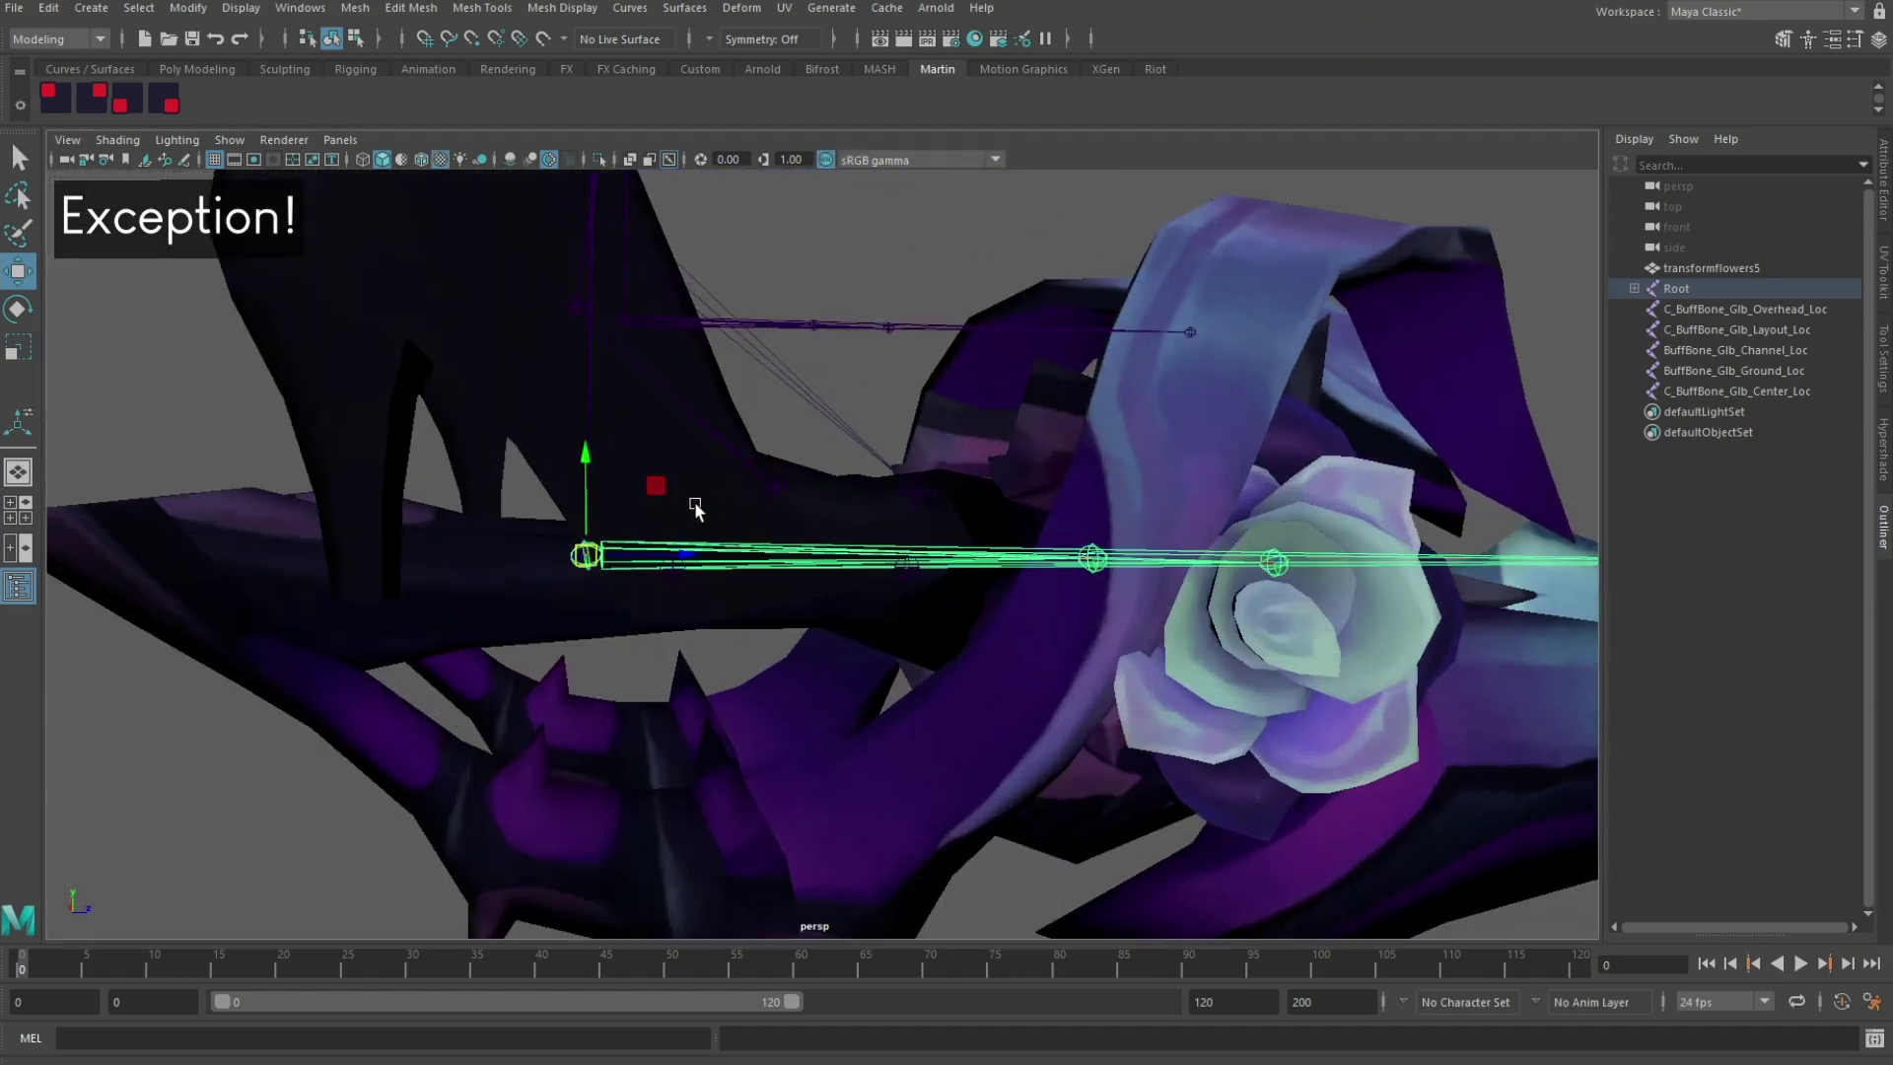
{"action": "scroll", "coordinate": [589, 464], "scroll_direction": "down", "scroll_amount": 8}
{"action": "key", "text": "e"}
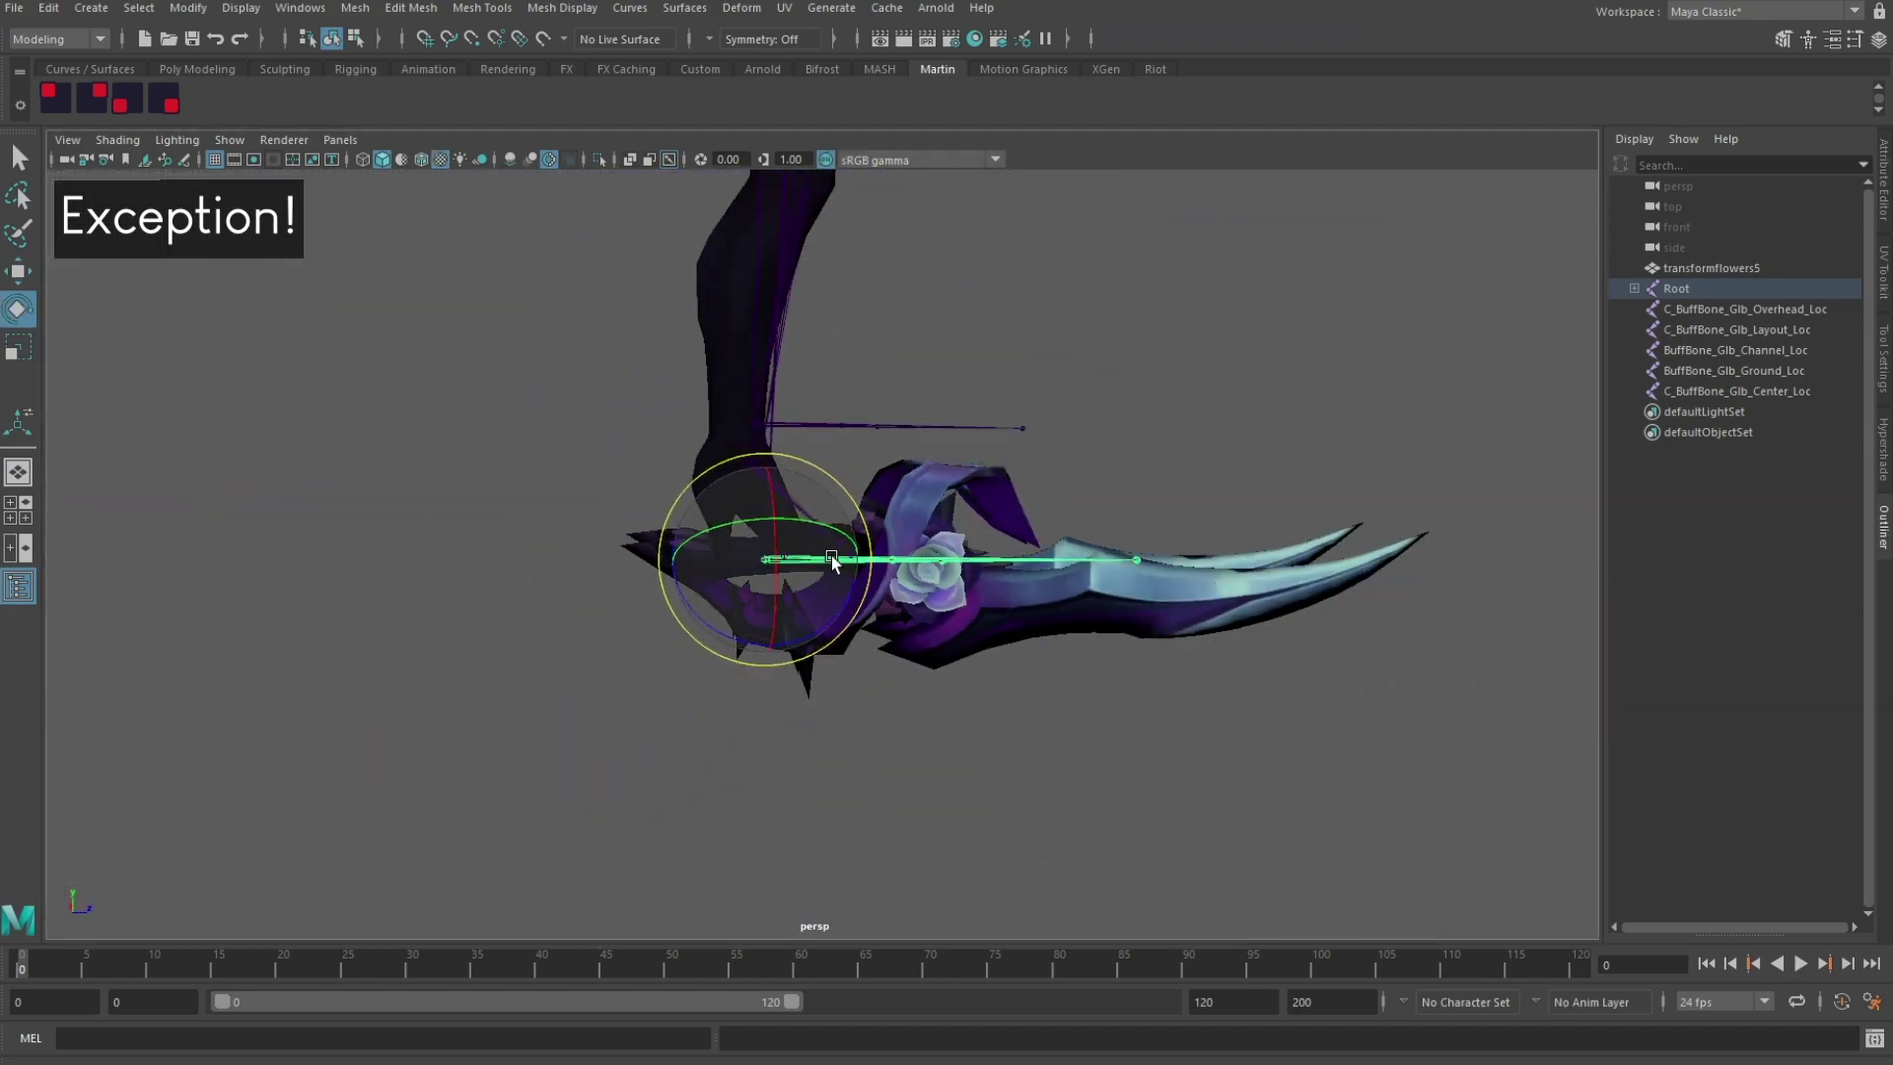
{"action": "key", "text": "ctrl+z"}
Step: Rotate the character's right weapon joint slightly in the top view so its chain runs straight along the dagger
{"action": "left_click_drag", "start_coordinate": [461, 646], "coordinate": [748, 674], "text": "alt"}
{"action": "key", "text": "w"}
{"action": "scroll", "coordinate": [769, 662], "scroll_direction": "up", "scroll_amount": 6}
{"action": "key", "text": "space"}
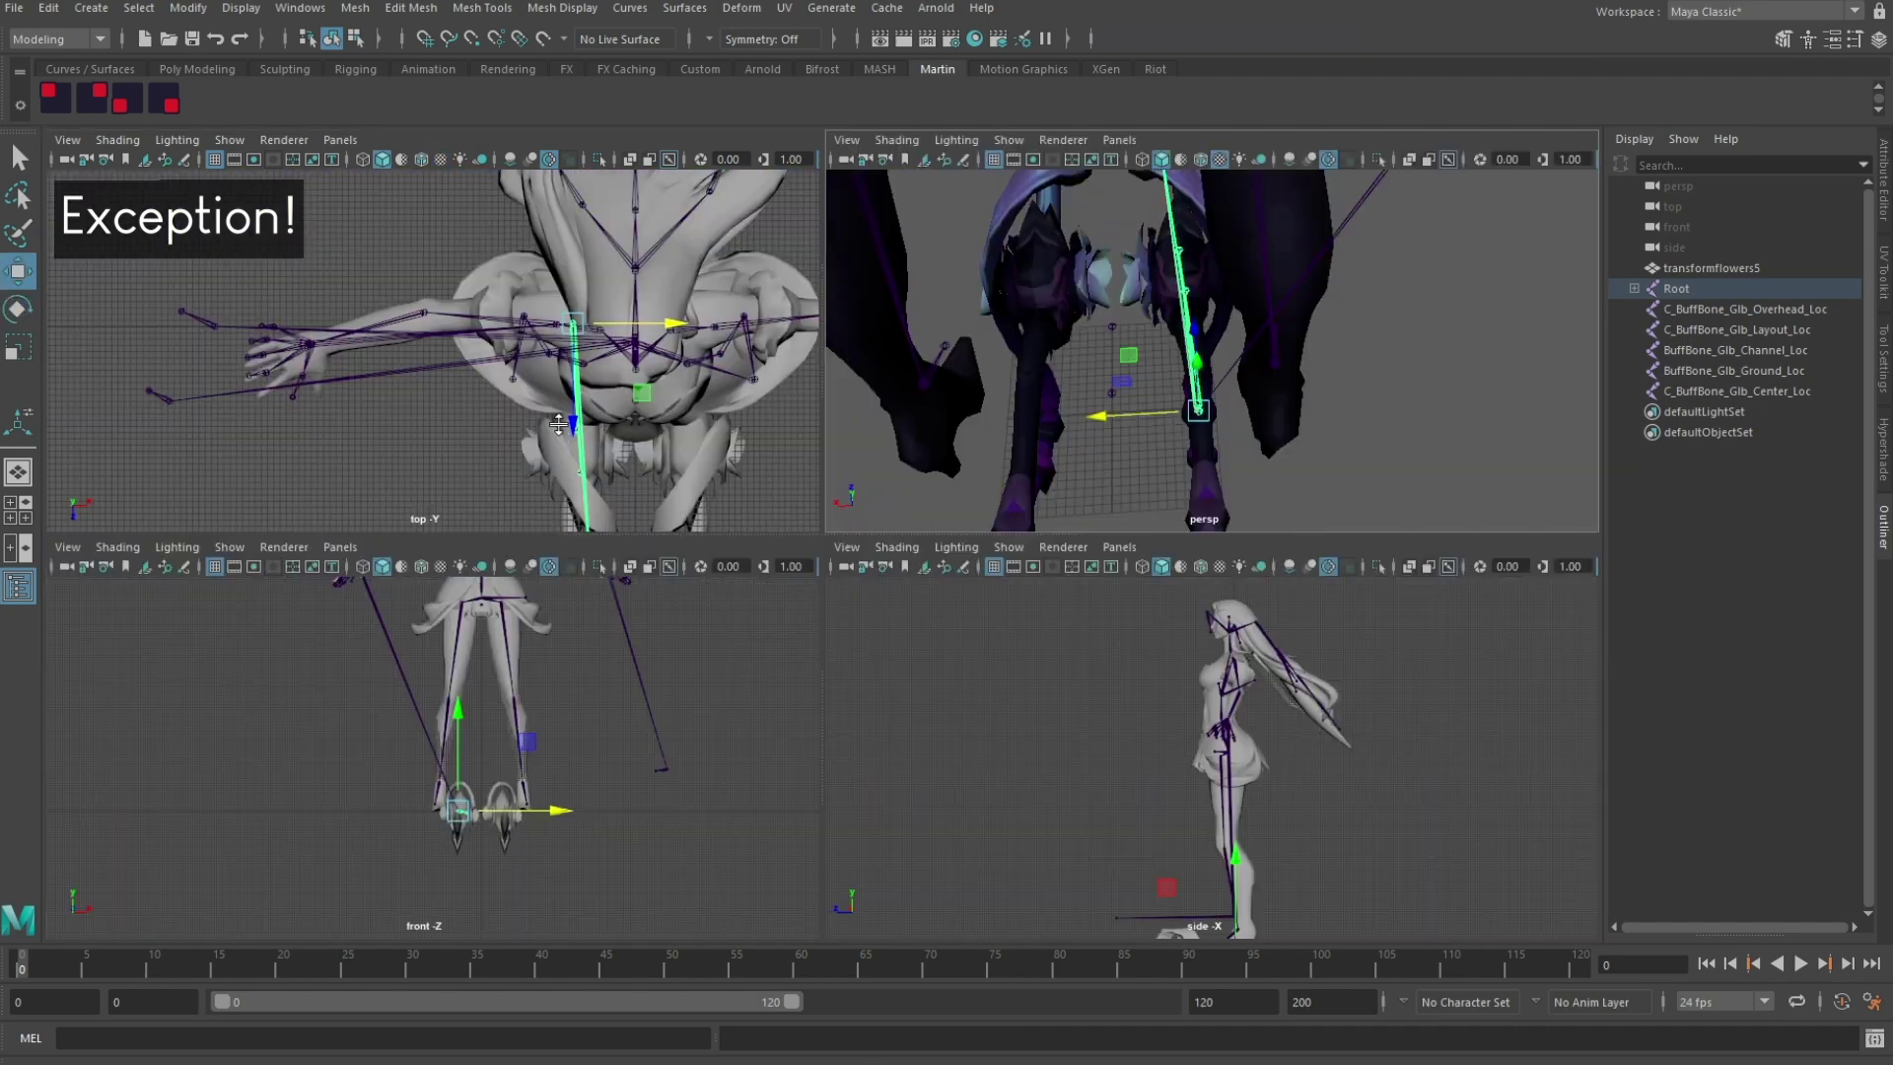
{"action": "key", "text": "space"}
{"action": "key", "text": "e"}
{"action": "left_click_drag", "start_coordinate": [1082, 393], "coordinate": [1076, 396]}
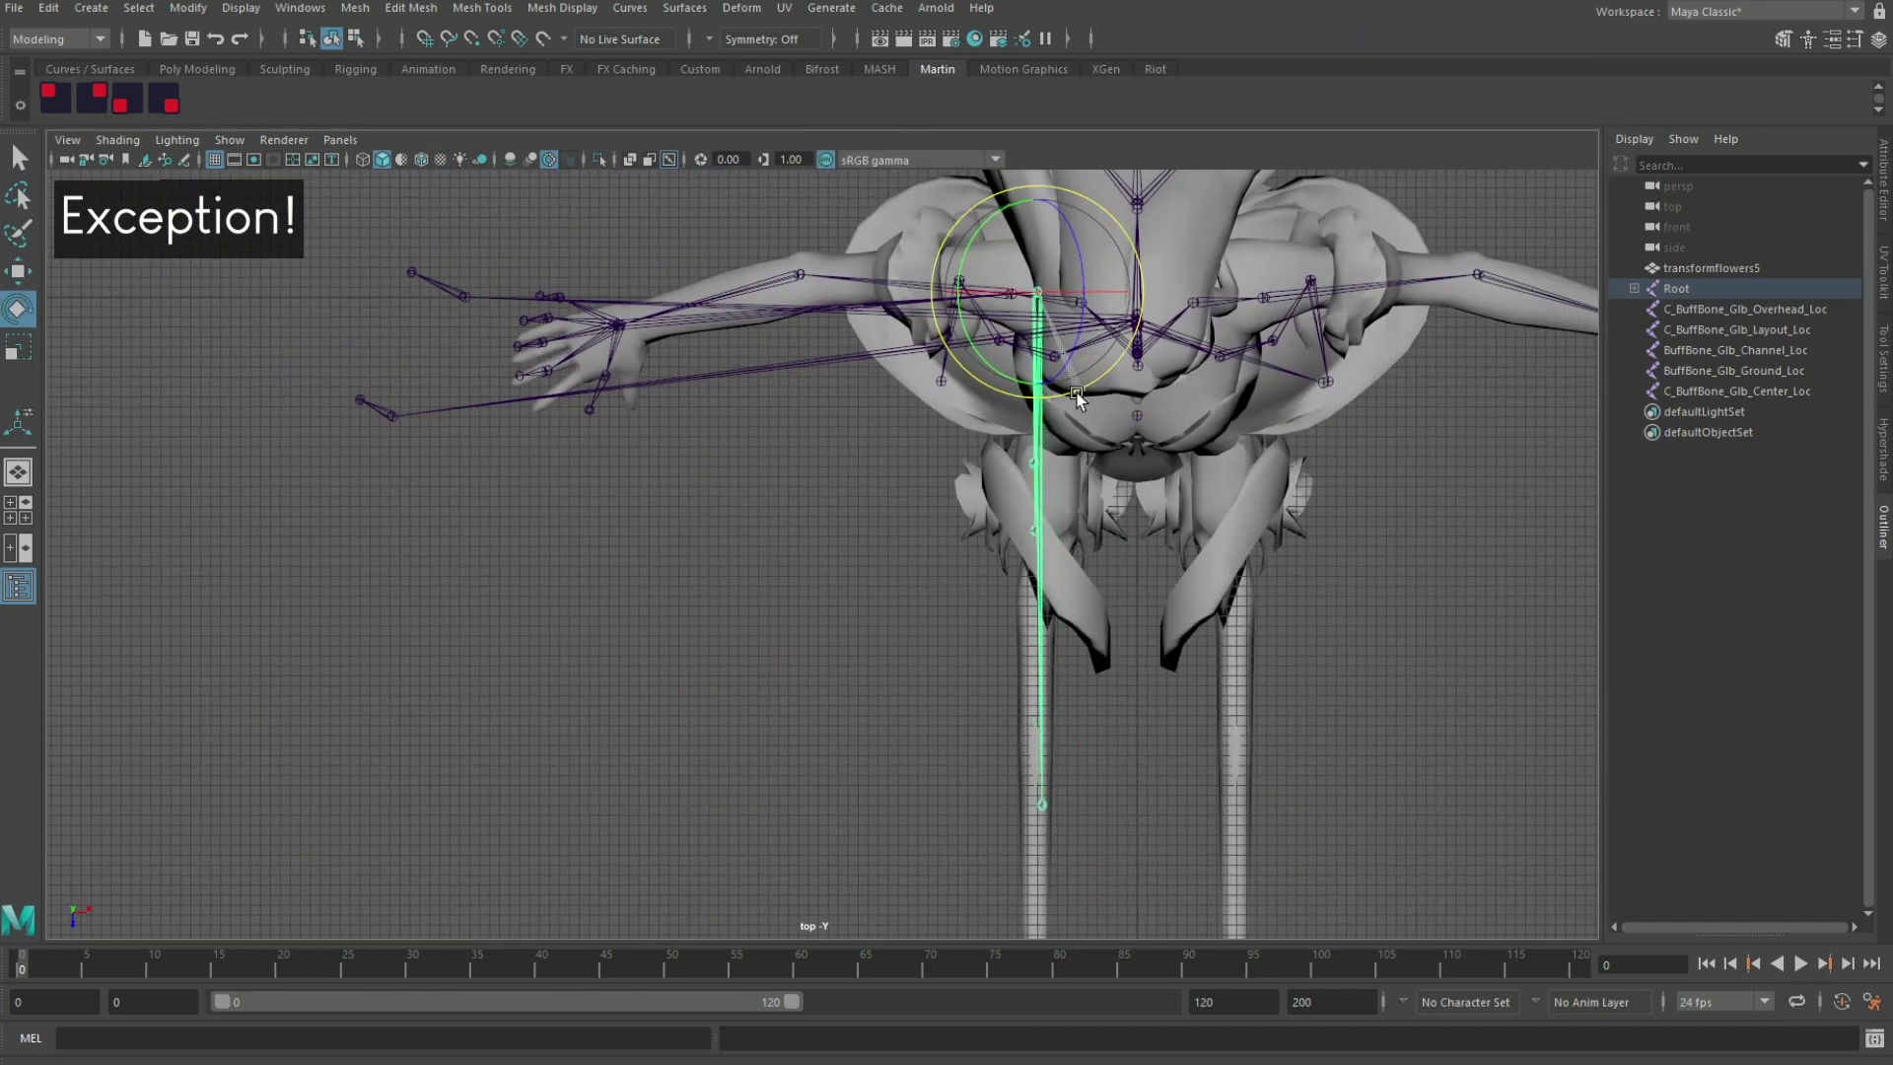
Step: Select the character's left weapon joint and move it in the front view onto the other dagger's handle
{"action": "key", "text": "space"}
{"action": "key", "text": "space"}
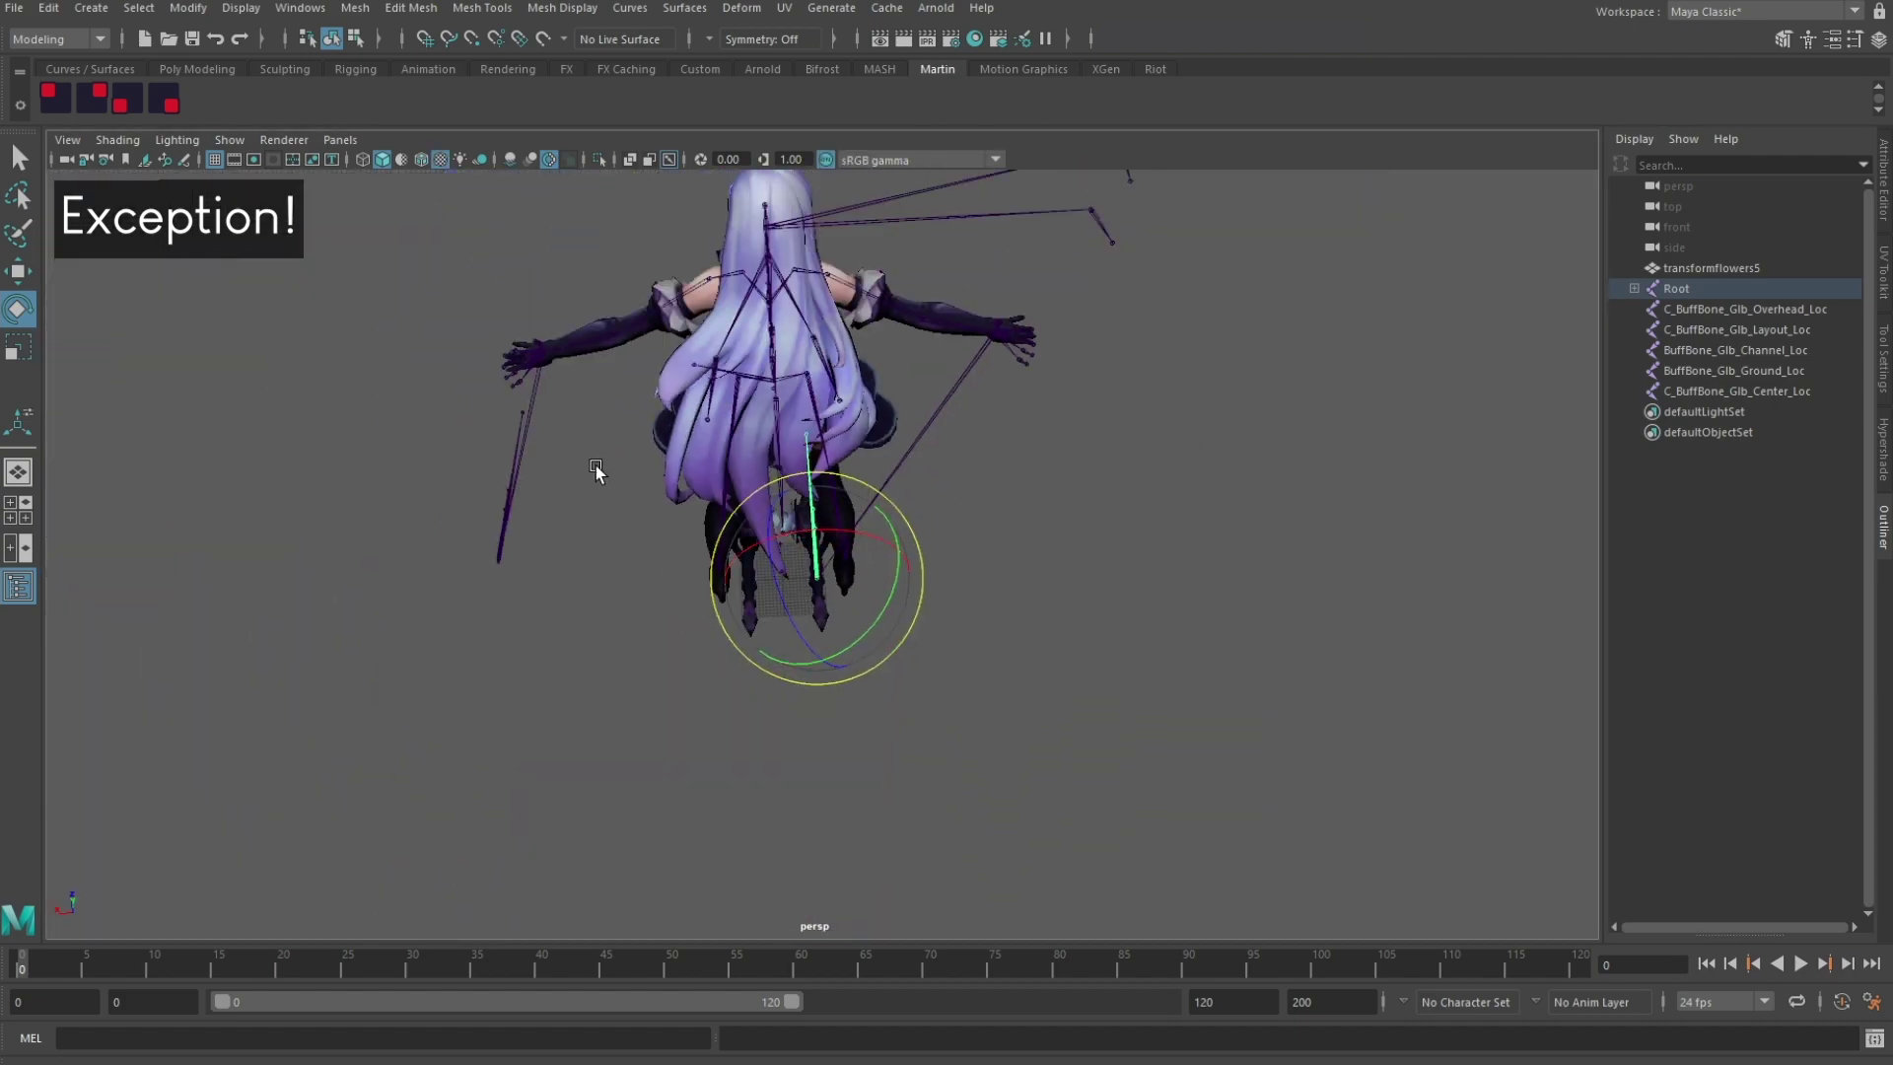
{"action": "left_click", "coordinate": [602, 465]}
{"action": "left_click", "coordinate": [572, 684]}
{"action": "key", "text": "w"}
{"action": "key", "text": "space"}
{"action": "key", "text": "space"}
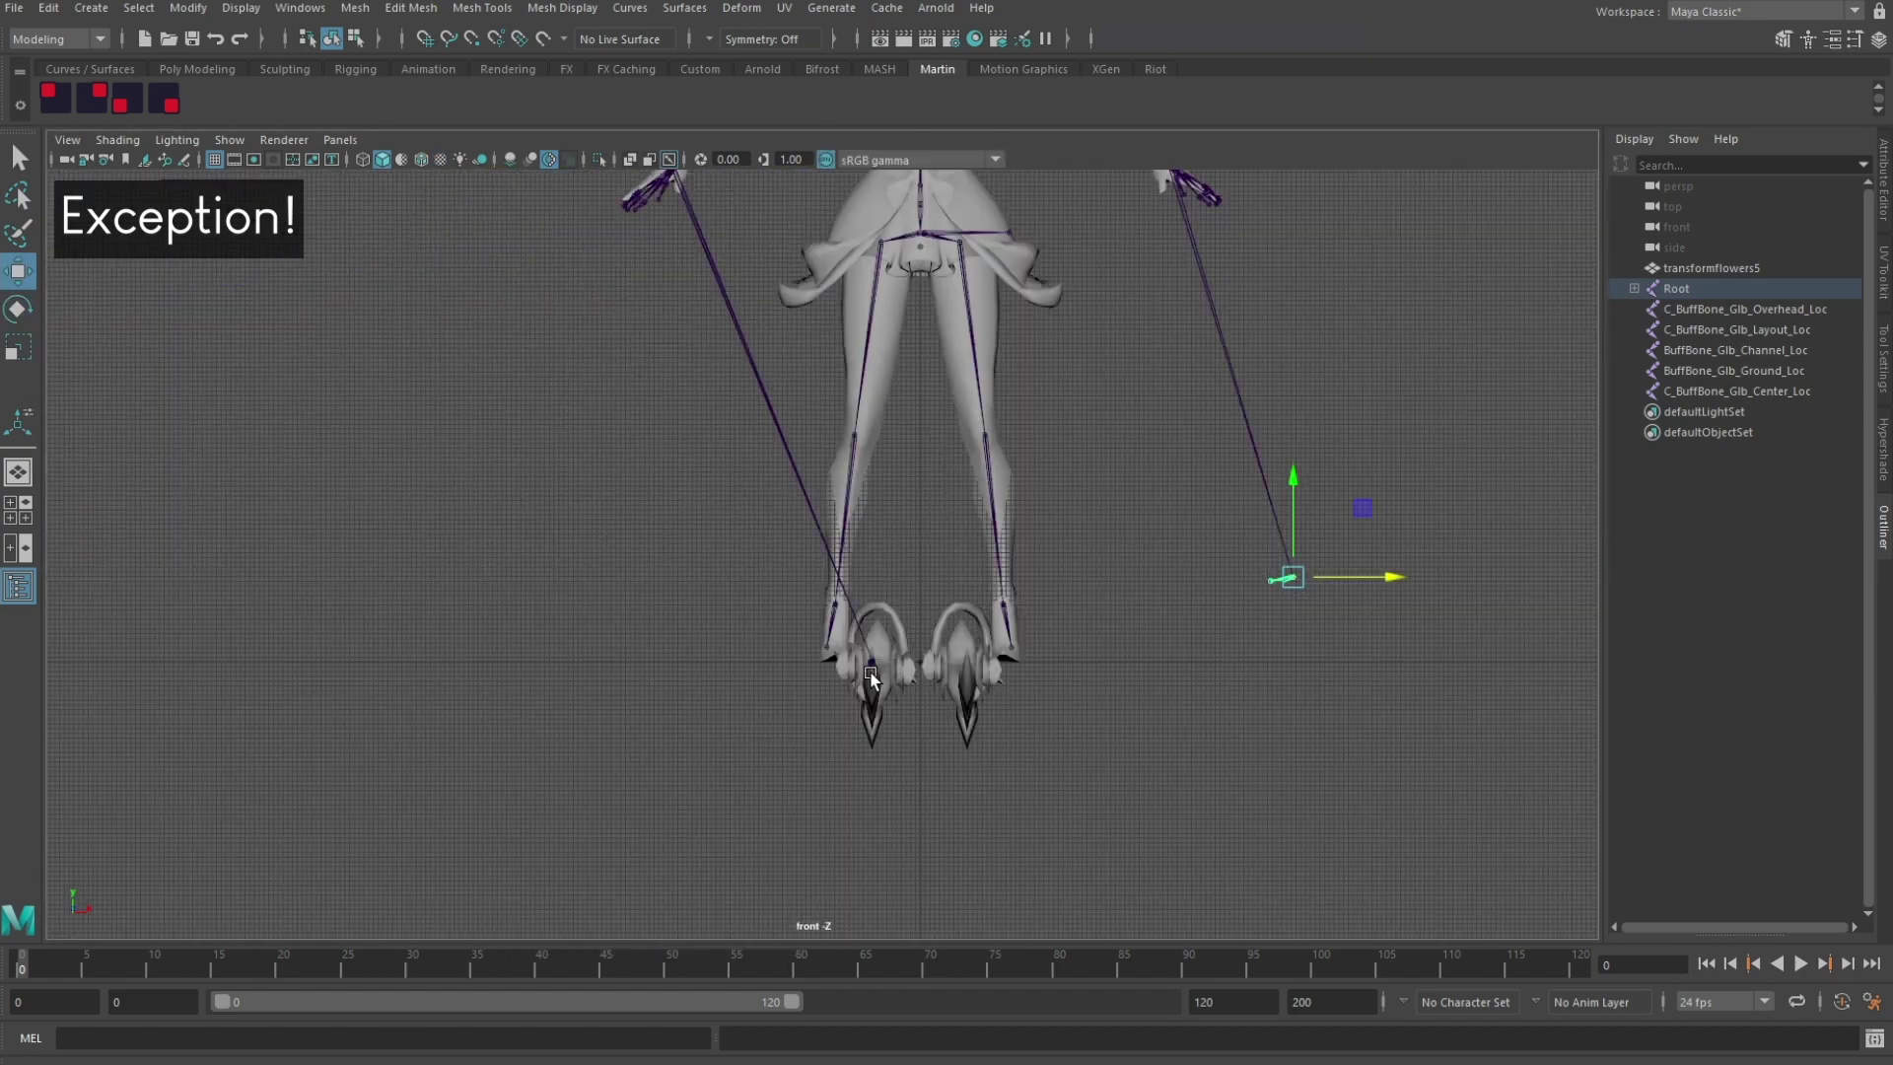
{"action": "left_click_drag", "start_coordinate": [1294, 589], "coordinate": [971, 675]}
Step: Rotate and shift the character's left weapon joint in the top view to line its chain up with the dagger
{"action": "key", "text": "space"}
{"action": "key", "text": "space"}
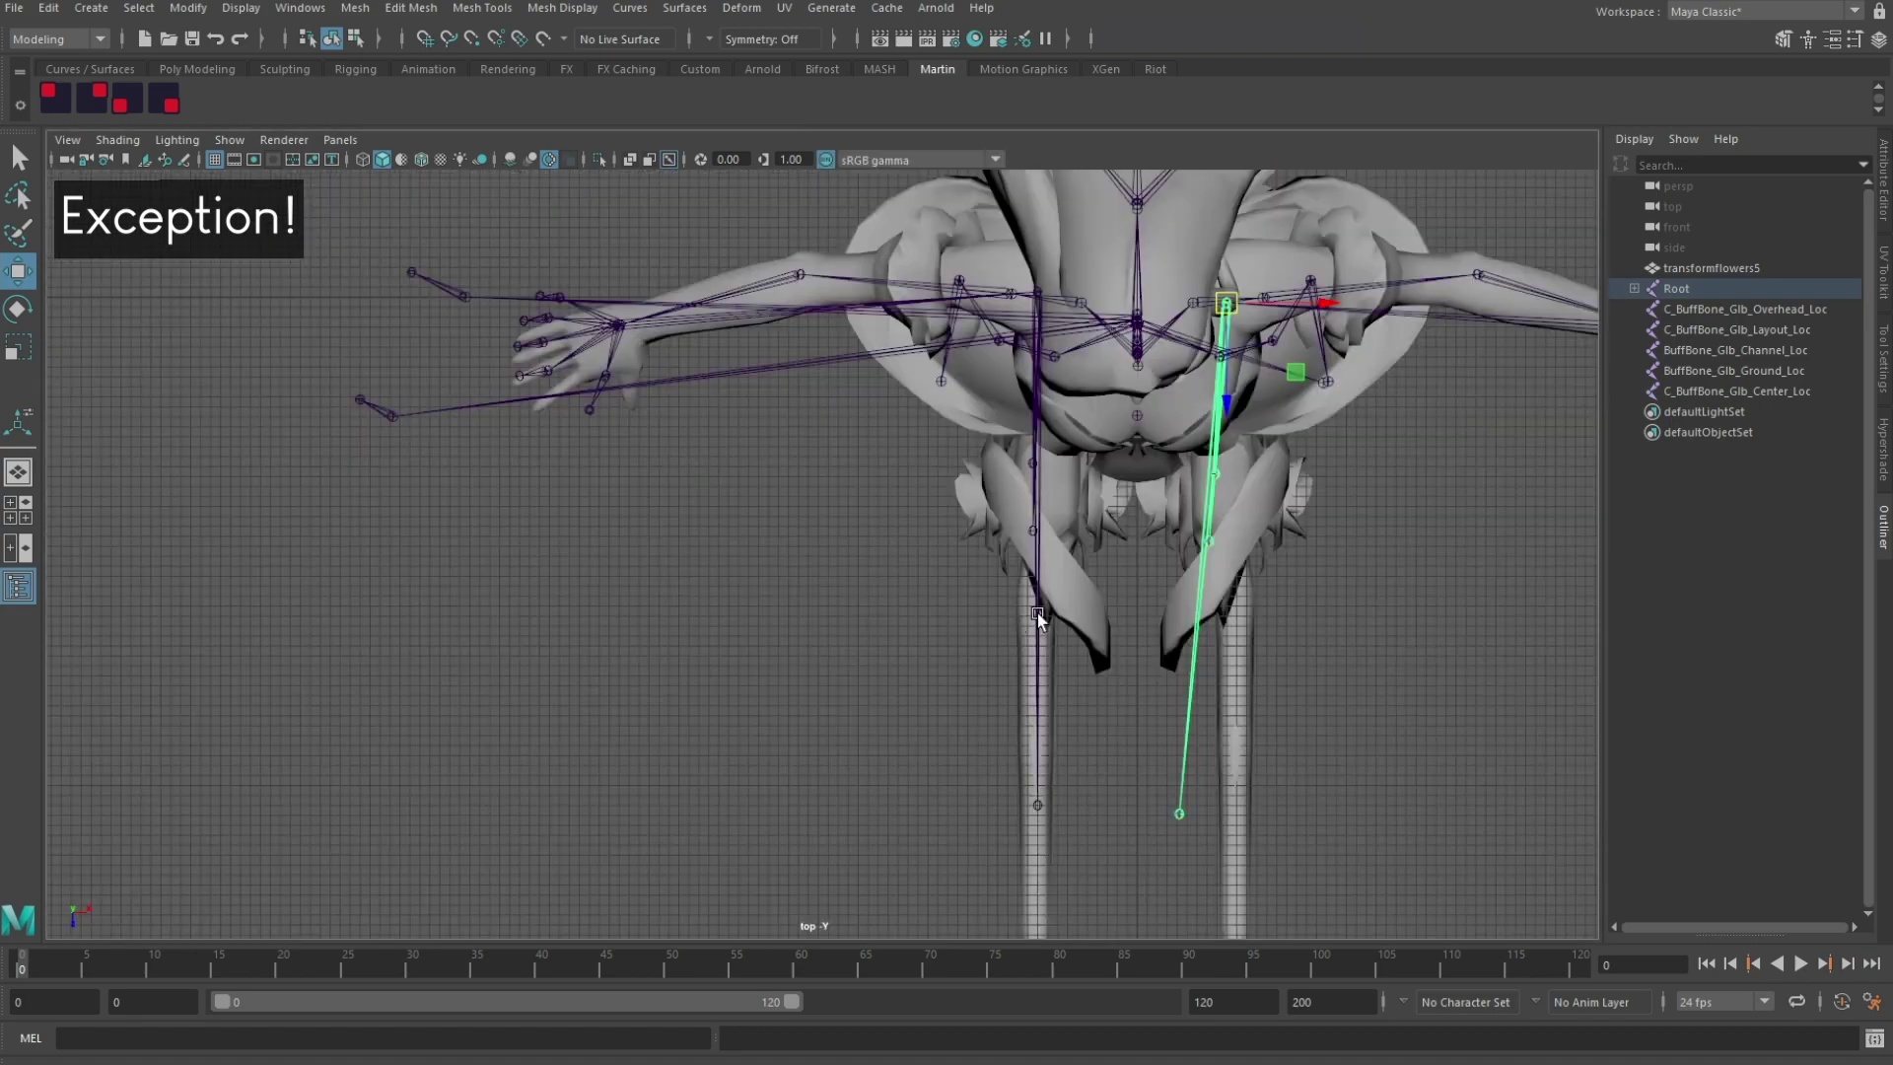
{"action": "middle_click_drag", "start_coordinate": [1305, 716], "coordinate": [1127, 638], "text": "alt"}
{"action": "scroll", "coordinate": [1128, 638], "scroll_direction": "down", "scroll_amount": 1}
{"action": "key", "text": "e"}
{"action": "left_click_drag", "start_coordinate": [1035, 357], "coordinate": [1041, 356]}
{"action": "key", "text": "w"}
{"action": "middle_click_drag", "start_coordinate": [1225, 378], "coordinate": [1174, 419], "text": "alt"}
{"action": "left_click_drag", "start_coordinate": [1063, 291], "coordinate": [1069, 288]}
{"action": "key", "text": "e"}
{"action": "key", "text": "w"}
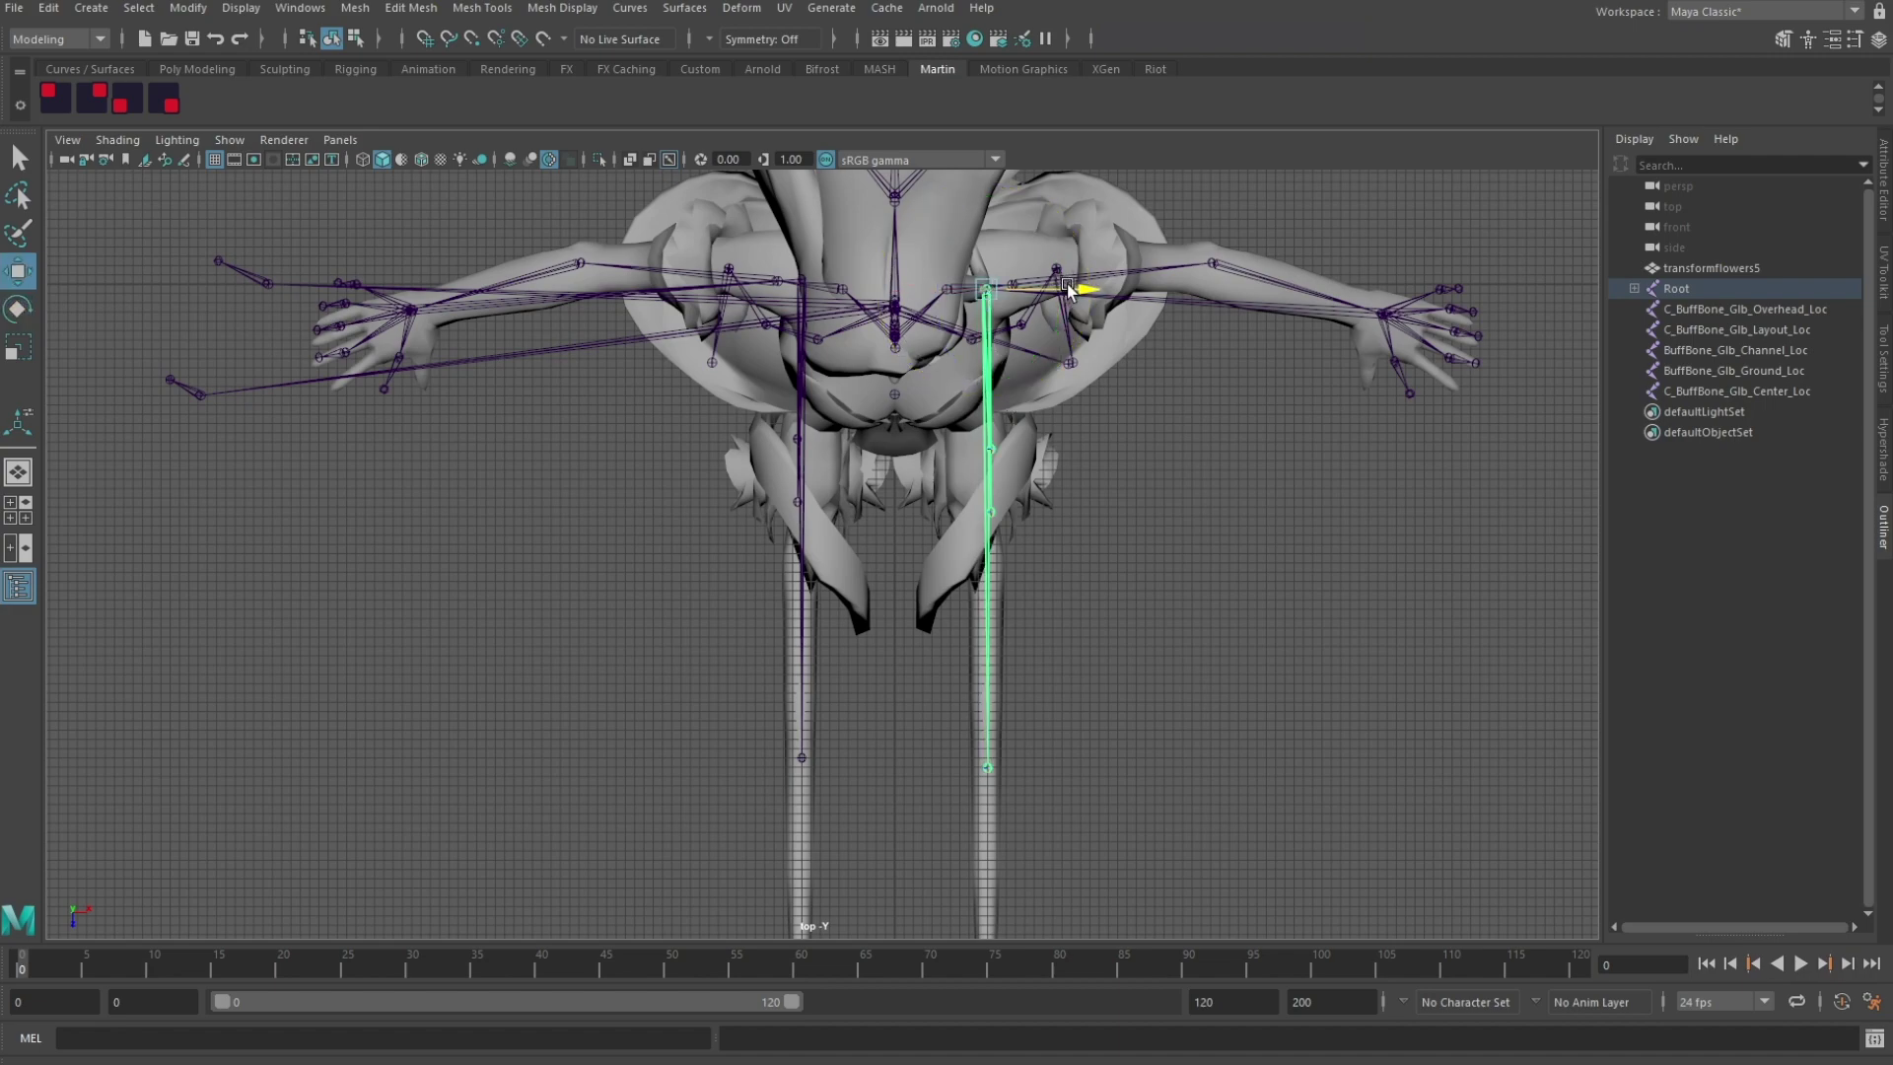
Step: Examine how the arm and weapon joints fit the textured mesh from several angles in perspective
{"action": "key", "text": "space"}
{"action": "key", "text": "space"}
{"action": "left_click_drag", "start_coordinate": [1033, 519], "coordinate": [1074, 414], "text": "alt"}
{"action": "scroll", "coordinate": [1033, 368], "scroll_direction": "down", "scroll_amount": 5}
{"action": "middle_click_drag", "start_coordinate": [759, 286], "coordinate": [682, 440], "text": "alt"}
{"action": "scroll", "coordinate": [682, 440], "scroll_direction": "up", "scroll_amount": 5}
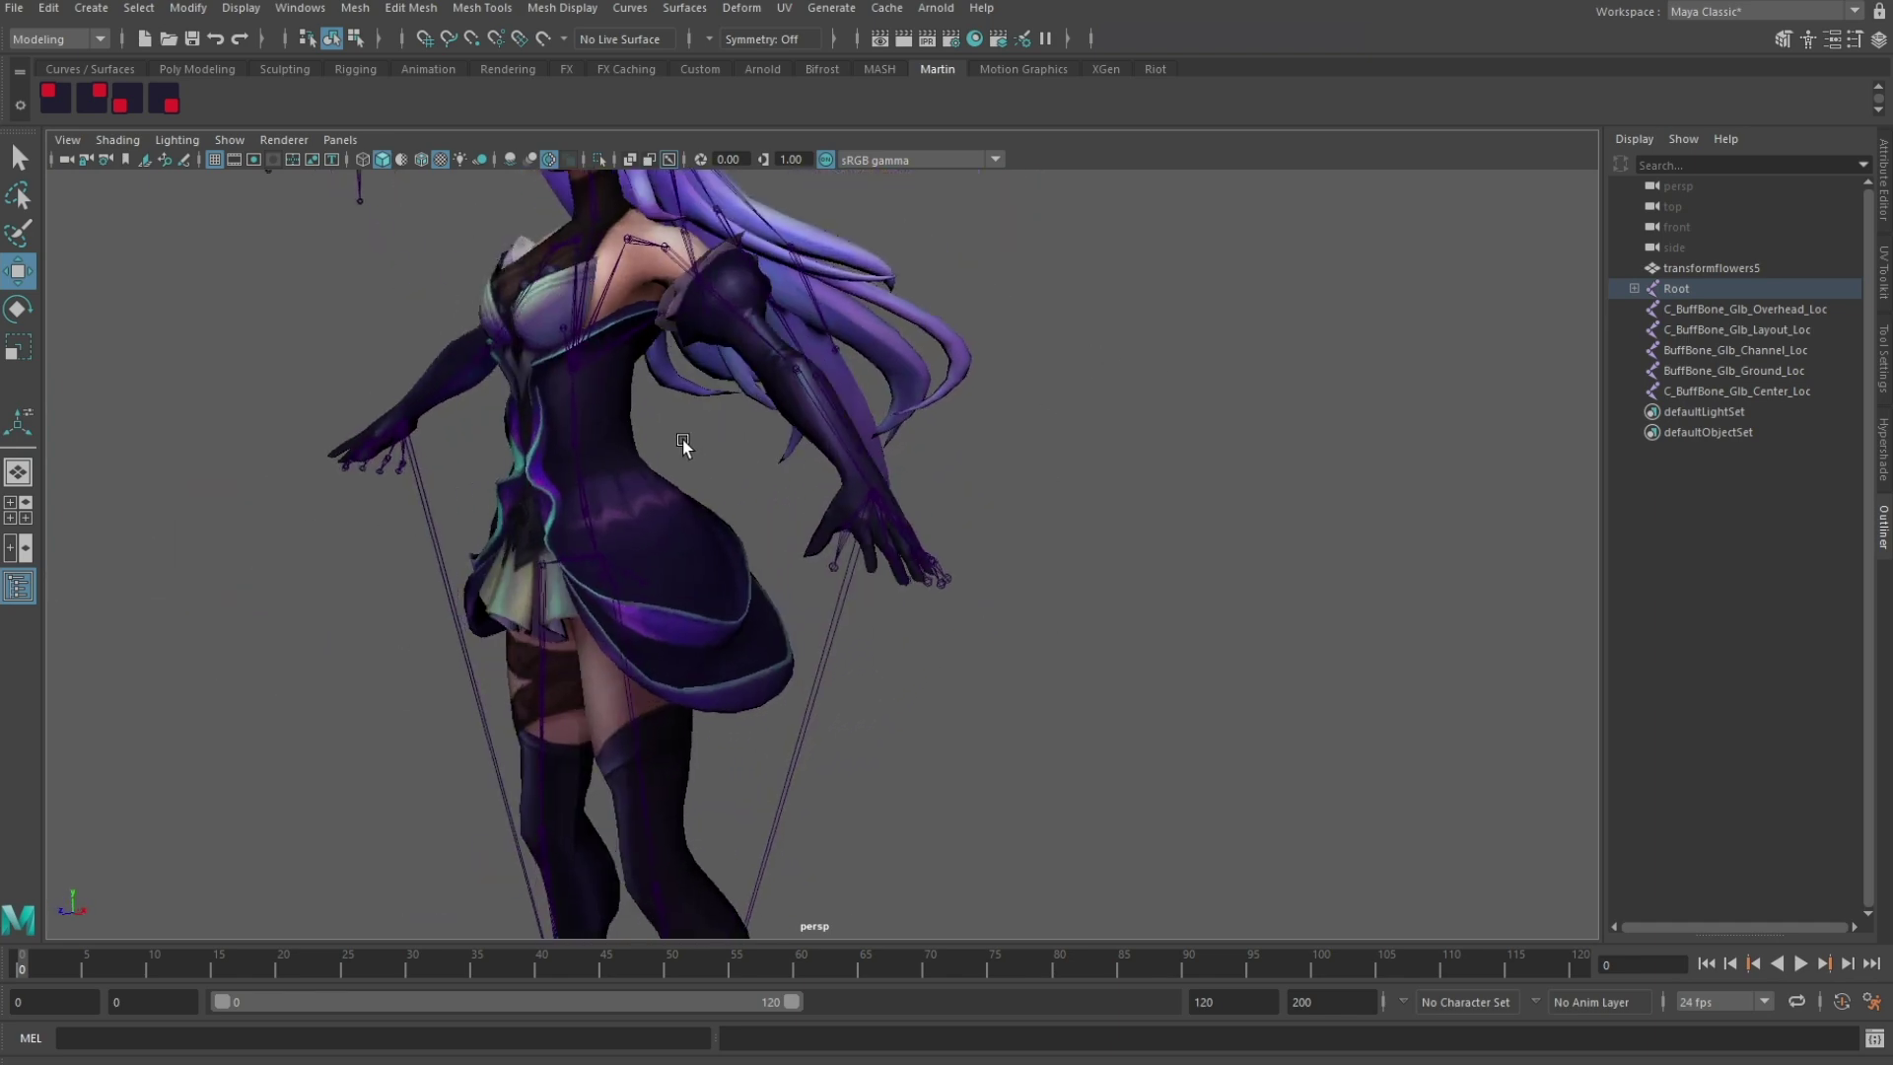
{"action": "left_click_drag", "start_coordinate": [682, 440], "coordinate": [912, 406], "text": "alt"}
Step: Select the vertices of the character's right forearm and hand in the front view and move them slightly down and outward along the bones
{"action": "key", "text": "space"}
{"action": "key", "text": "space"}
{"action": "middle_click_drag", "start_coordinate": [746, 414], "coordinate": [792, 889], "text": "alt"}
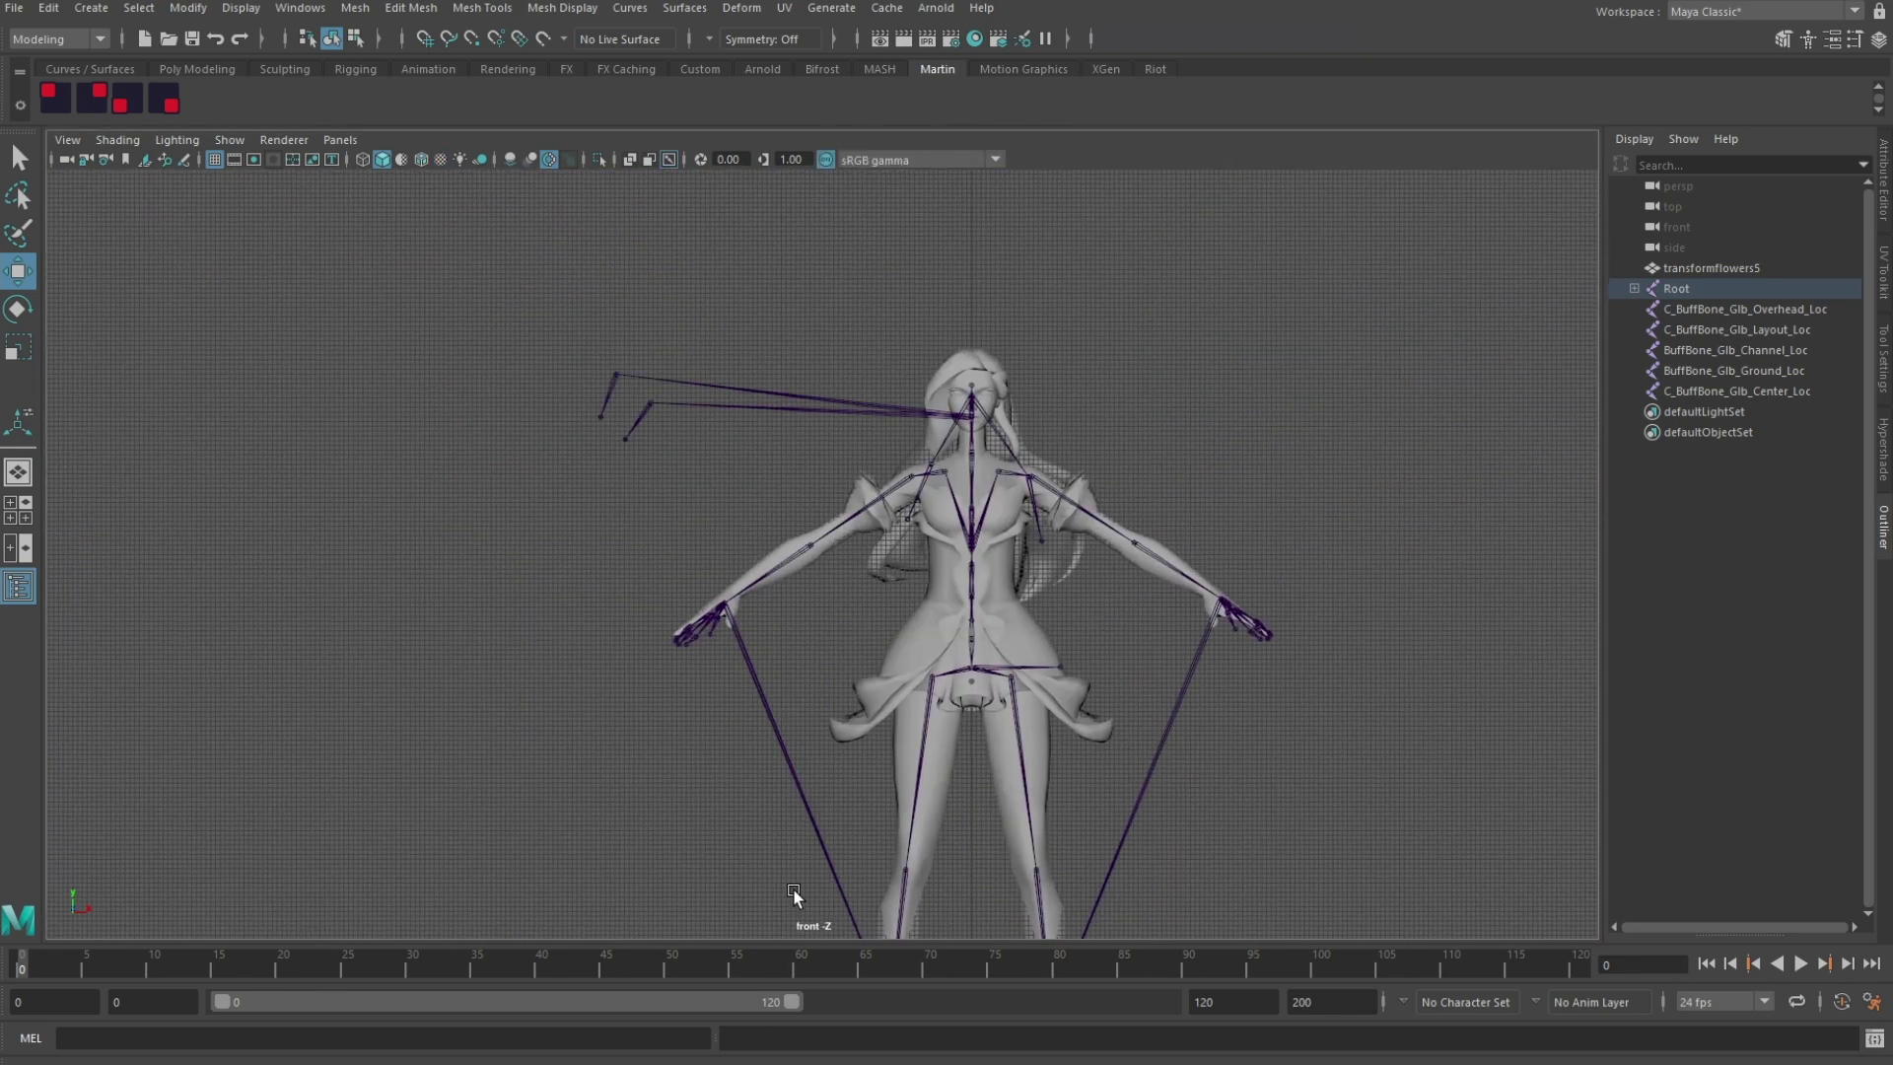
{"action": "scroll", "coordinate": [789, 621], "scroll_direction": "up", "scroll_amount": 6}
{"action": "left_click", "coordinate": [790, 623]}
{"action": "middle_click_drag", "start_coordinate": [812, 682], "coordinate": [871, 642], "text": "alt"}
{"action": "key", "text": "F9"}
{"action": "scroll", "coordinate": [870, 646], "scroll_direction": "down", "scroll_amount": 2}
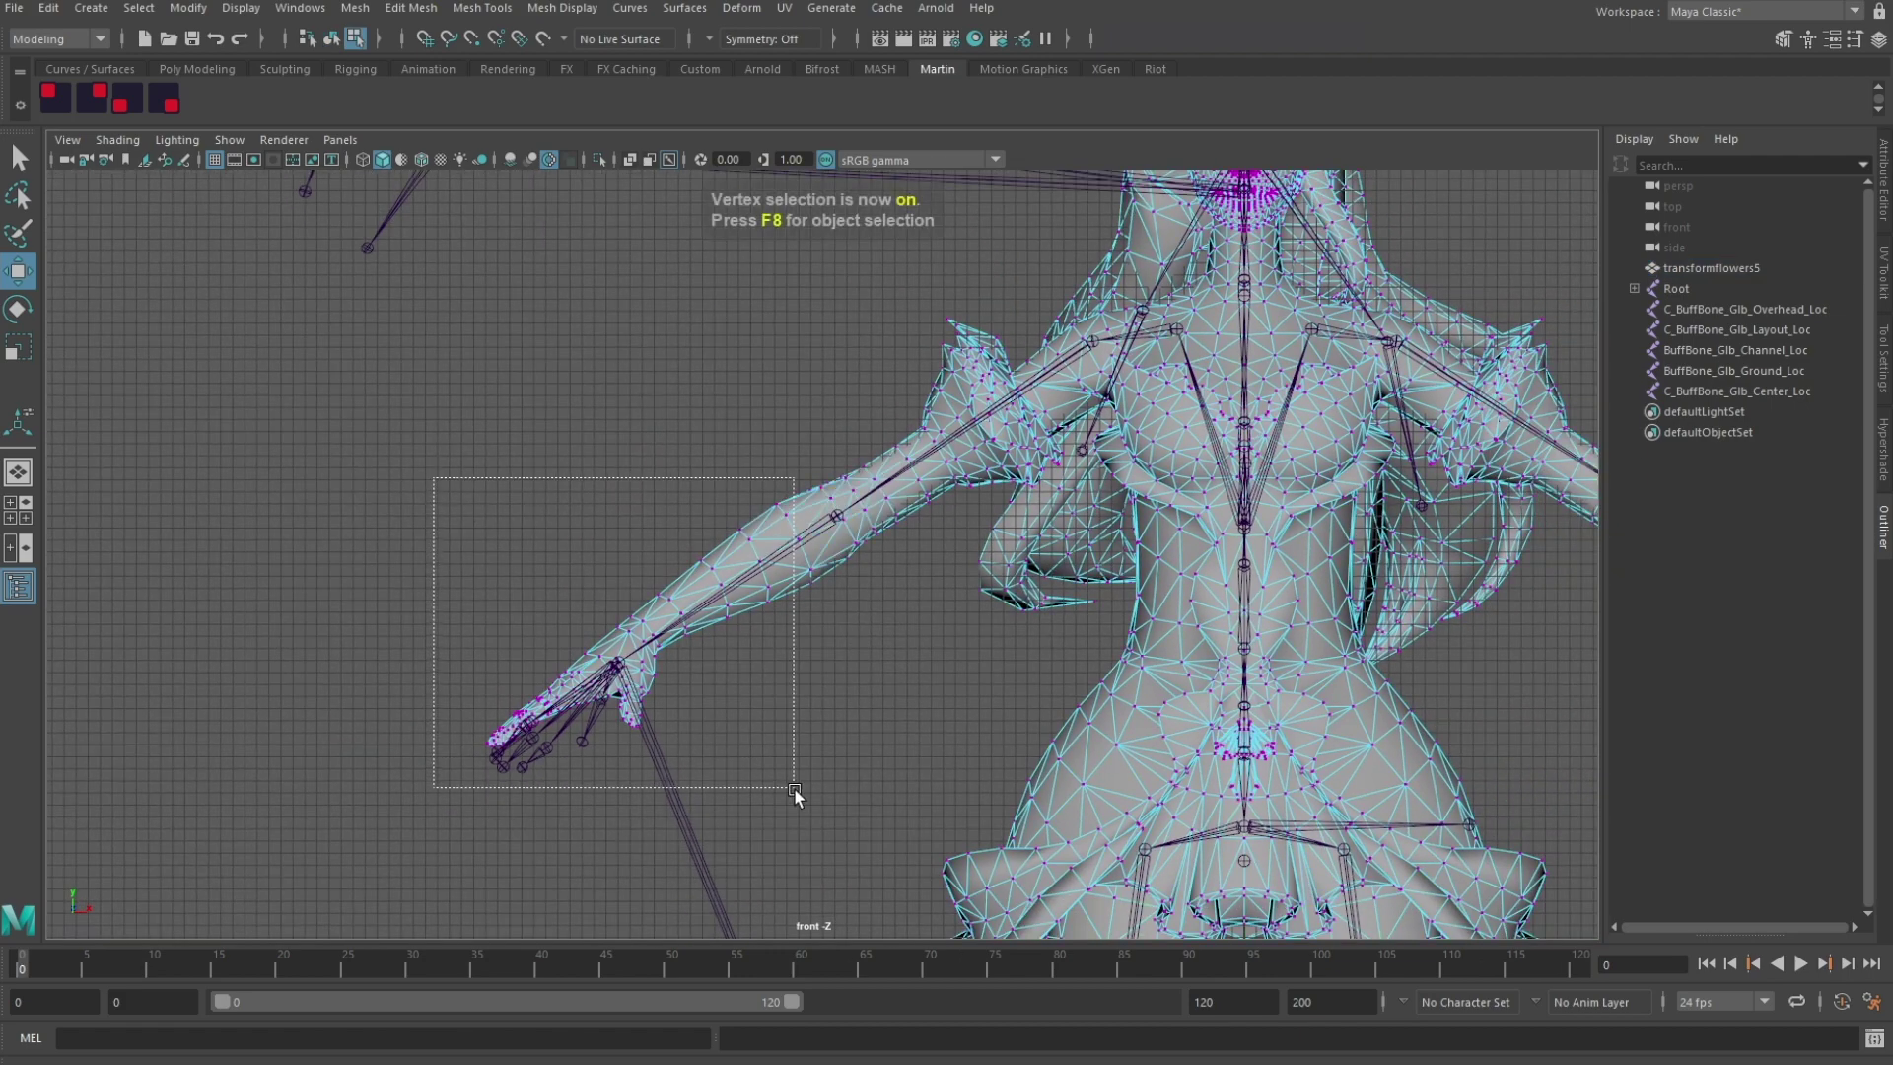
{"action": "left_click_drag", "start_coordinate": [863, 818], "coordinate": [862, 819]}
{"action": "scroll", "coordinate": [919, 529], "scroll_direction": "up", "scroll_amount": 4}
{"action": "left_click_drag", "start_coordinate": [948, 572], "coordinate": [904, 517]}
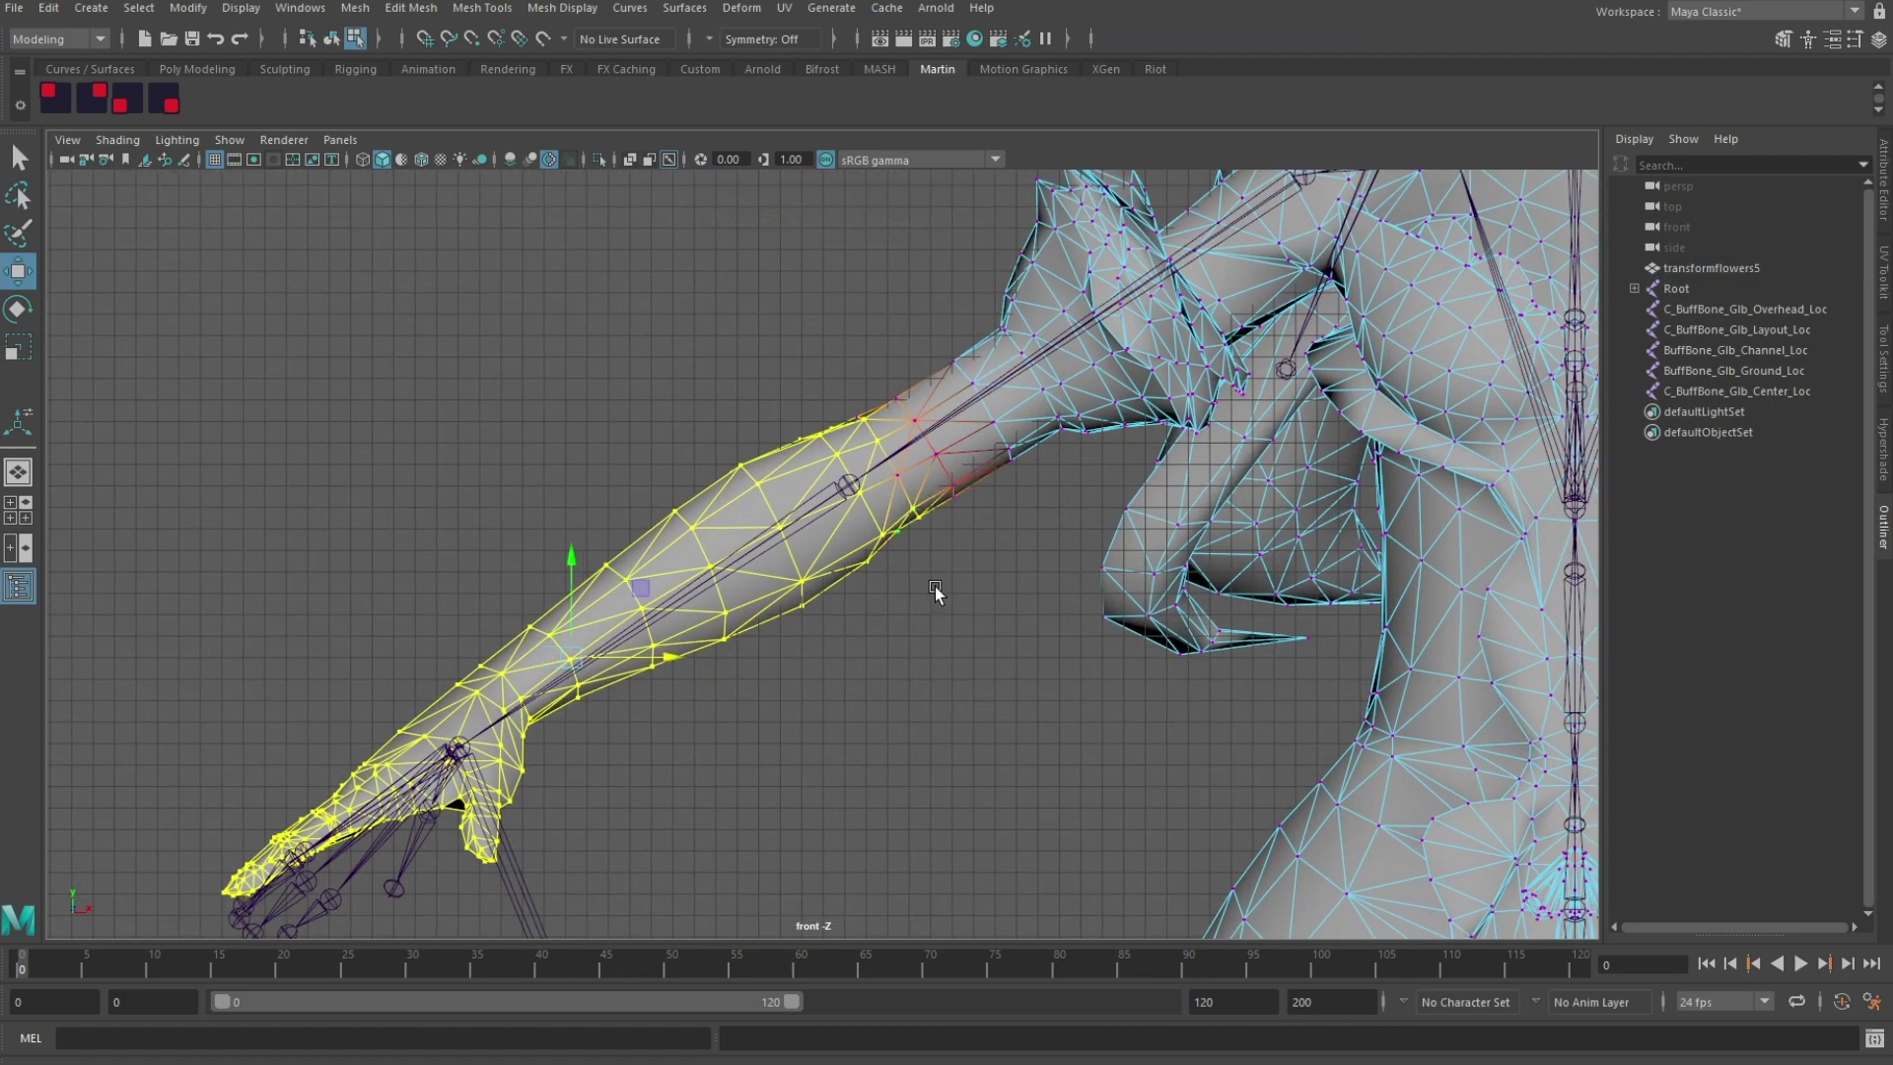
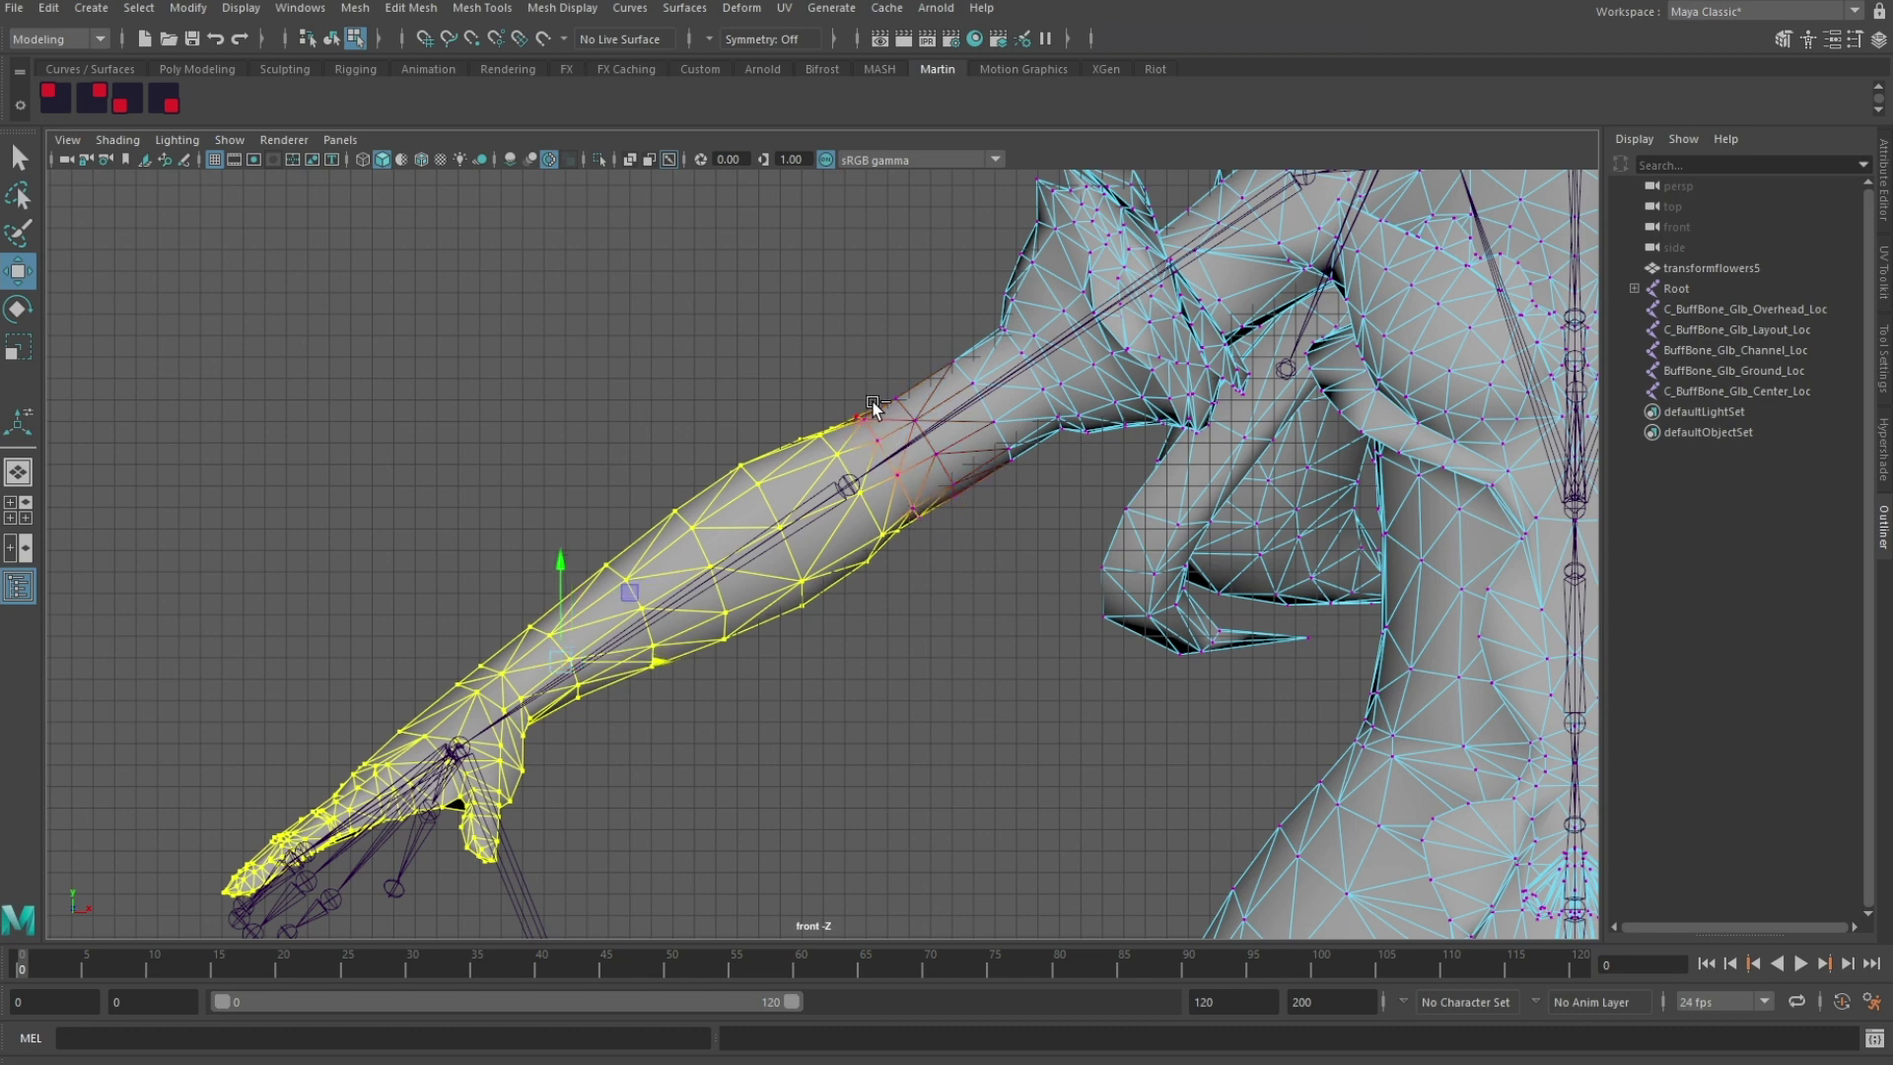
{"action": "scroll", "coordinate": [663, 751], "scroll_direction": "down", "scroll_amount": 1}
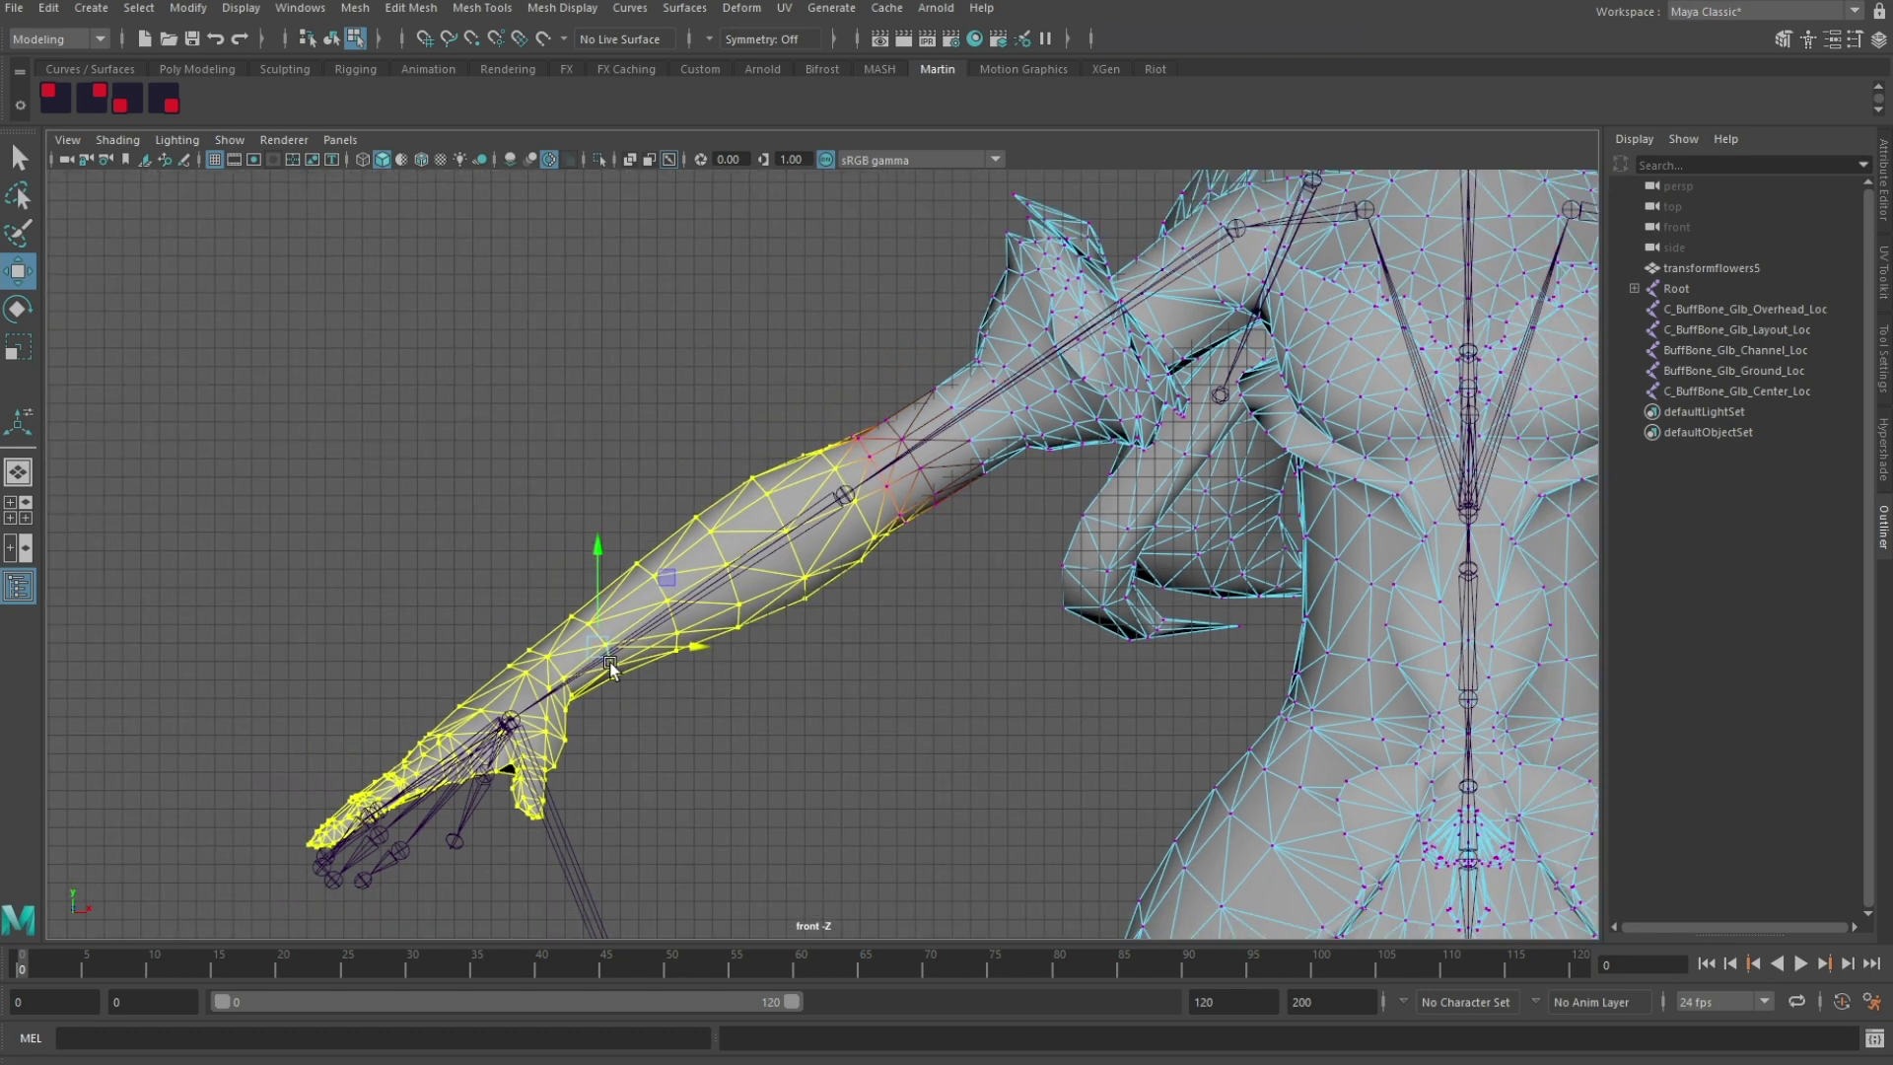
{"action": "left_click_drag", "start_coordinate": [597, 646], "coordinate": [572, 661]}
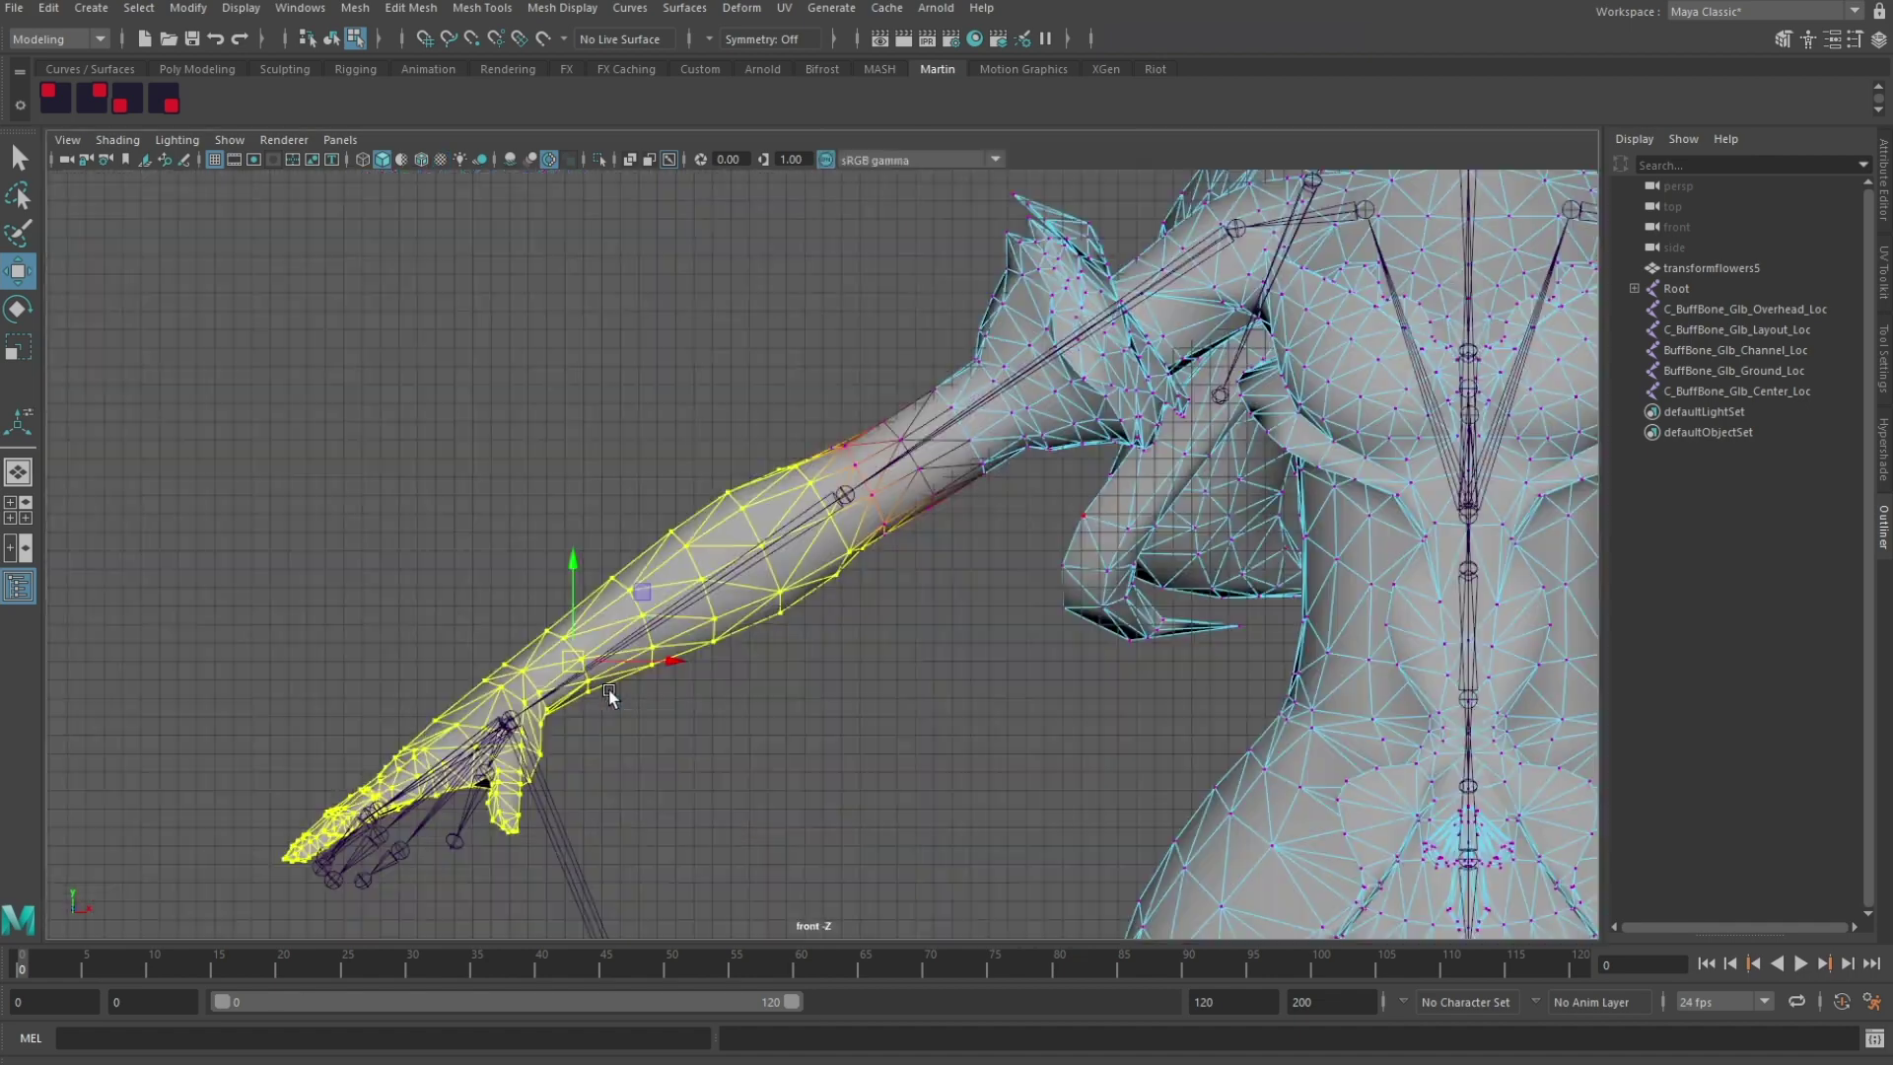
{"action": "middle_click_drag", "start_coordinate": [689, 636], "coordinate": [714, 526], "text": "alt"}
{"action": "left_click_drag", "start_coordinate": [600, 556], "coordinate": [600, 560]}
Step: Narrow the vertex selection to the character's right hand and lower forearm and move it slightly down and outward toward the hand joints
{"action": "scroll", "coordinate": [292, 495], "scroll_direction": "down", "scroll_amount": 1}
{"action": "left_click_drag", "start_coordinate": [282, 506], "coordinate": [593, 807]}
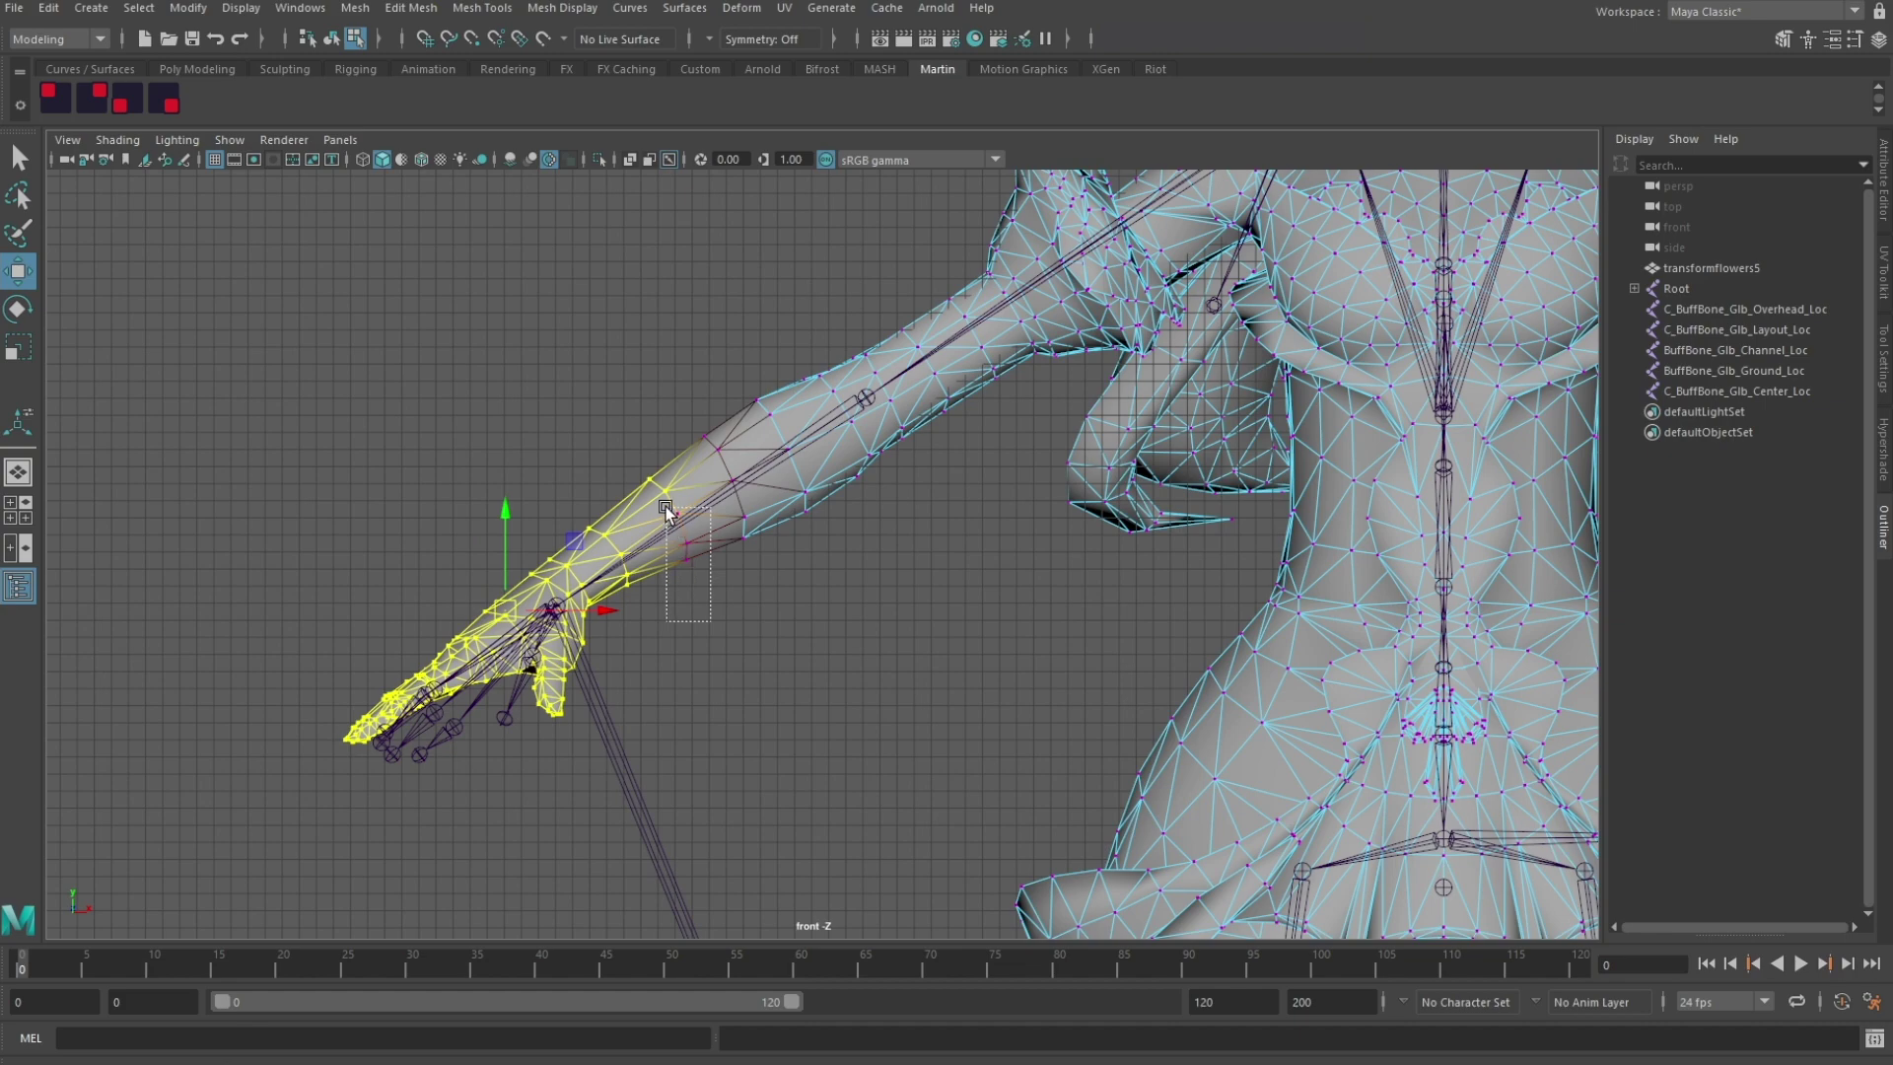
{"action": "left_click_drag", "start_coordinate": [749, 560], "coordinate": [753, 559]}
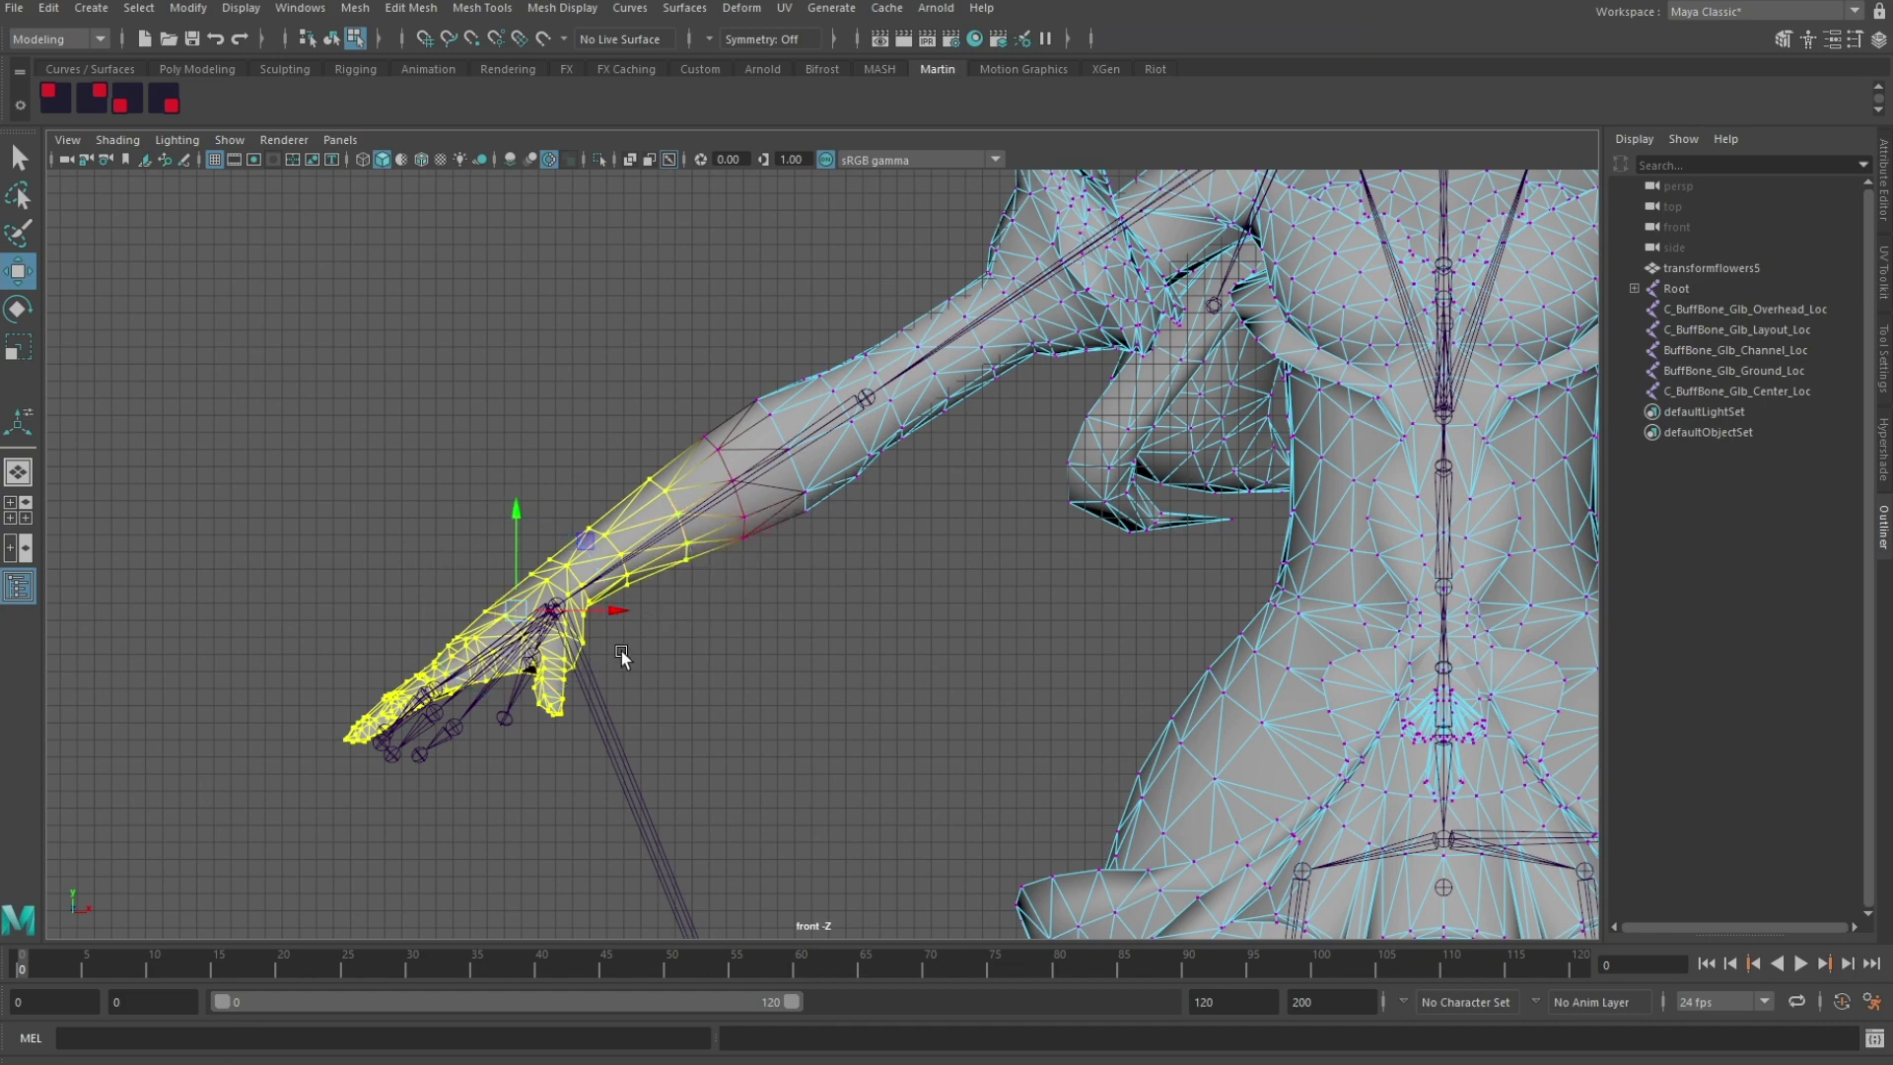
{"action": "left_click_drag", "start_coordinate": [517, 612], "coordinate": [501, 636]}
Step: Switch to face selection, open the UV Editor for the body mesh and bring the sleeve's UV shell into view
{"action": "scroll", "coordinate": [1205, 450], "scroll_direction": "down", "scroll_amount": 2}
{"action": "middle_click_drag", "start_coordinate": [1243, 442], "coordinate": [689, 526], "text": "alt"}
{"action": "key", "text": "F11"}
{"action": "double_click", "coordinate": [1126, 546]}
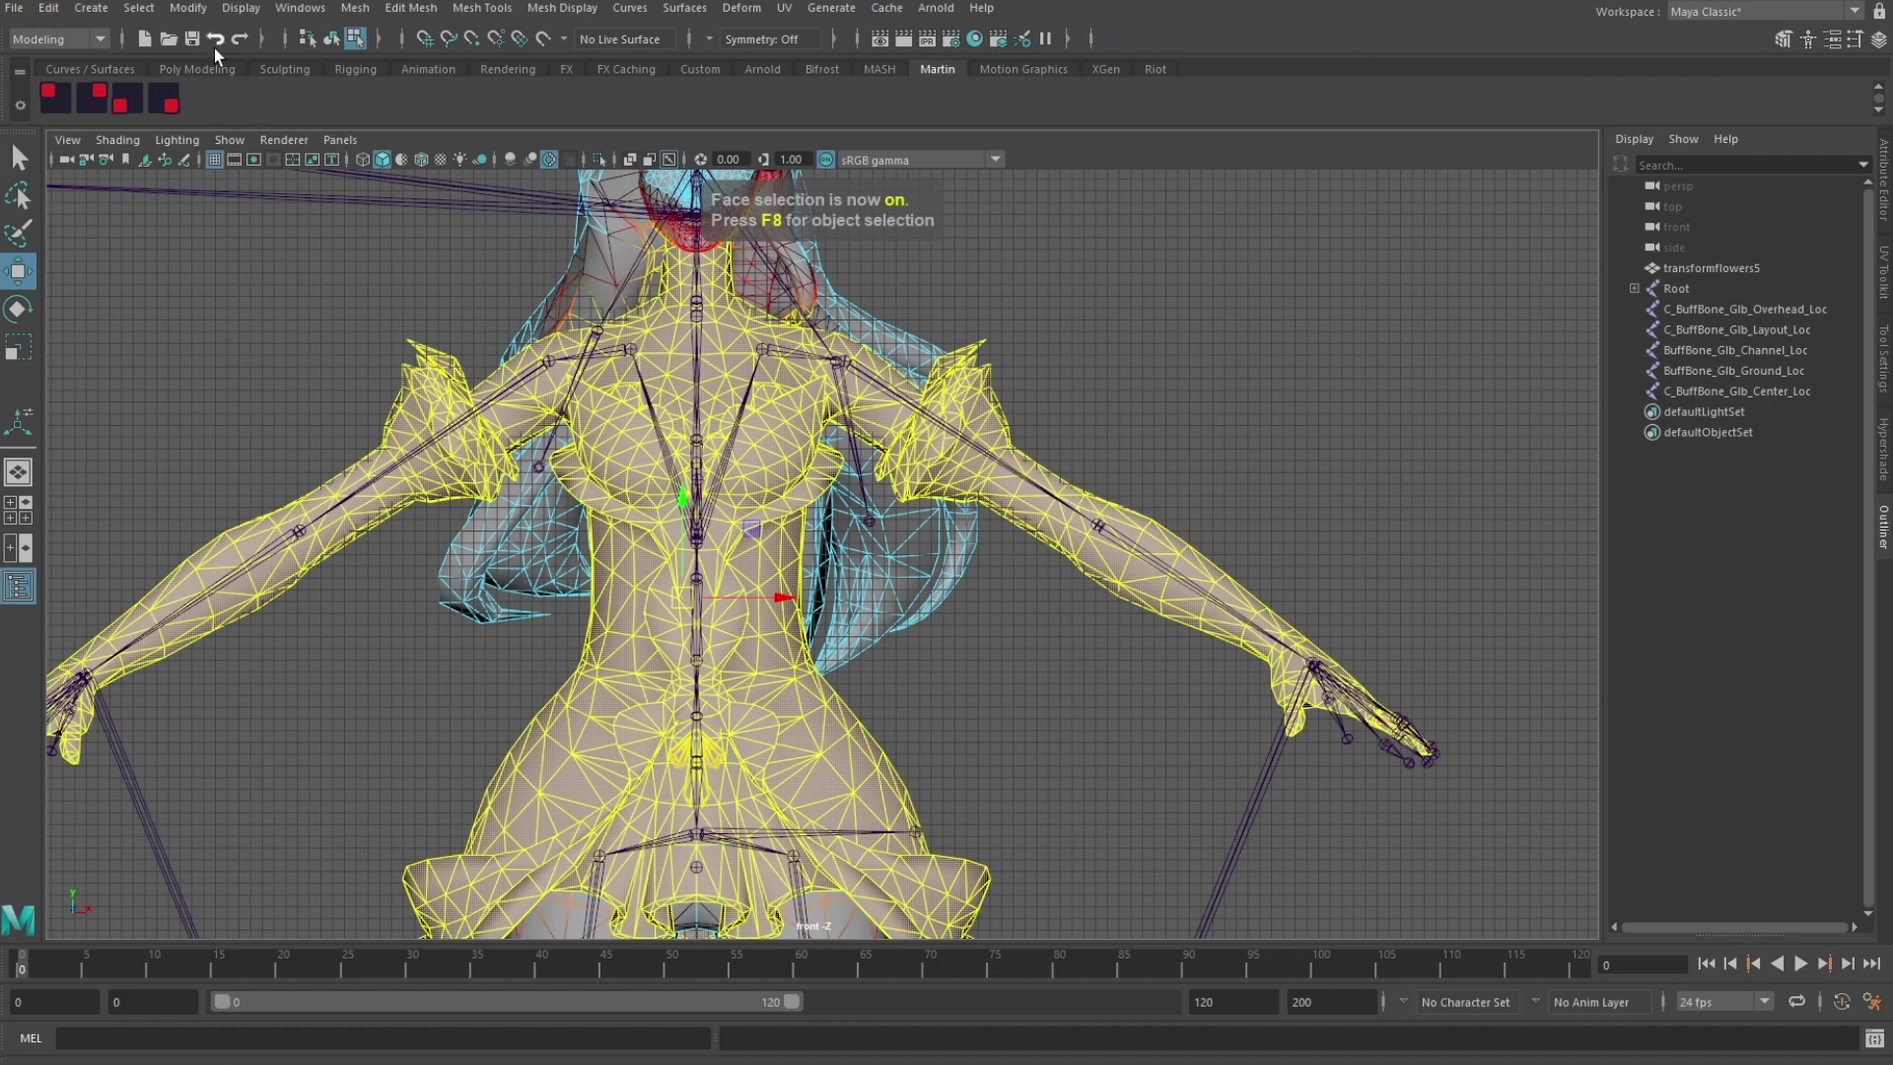
{"action": "left_click", "coordinate": [217, 71]}
{"action": "left_click", "coordinate": [1424, 98]}
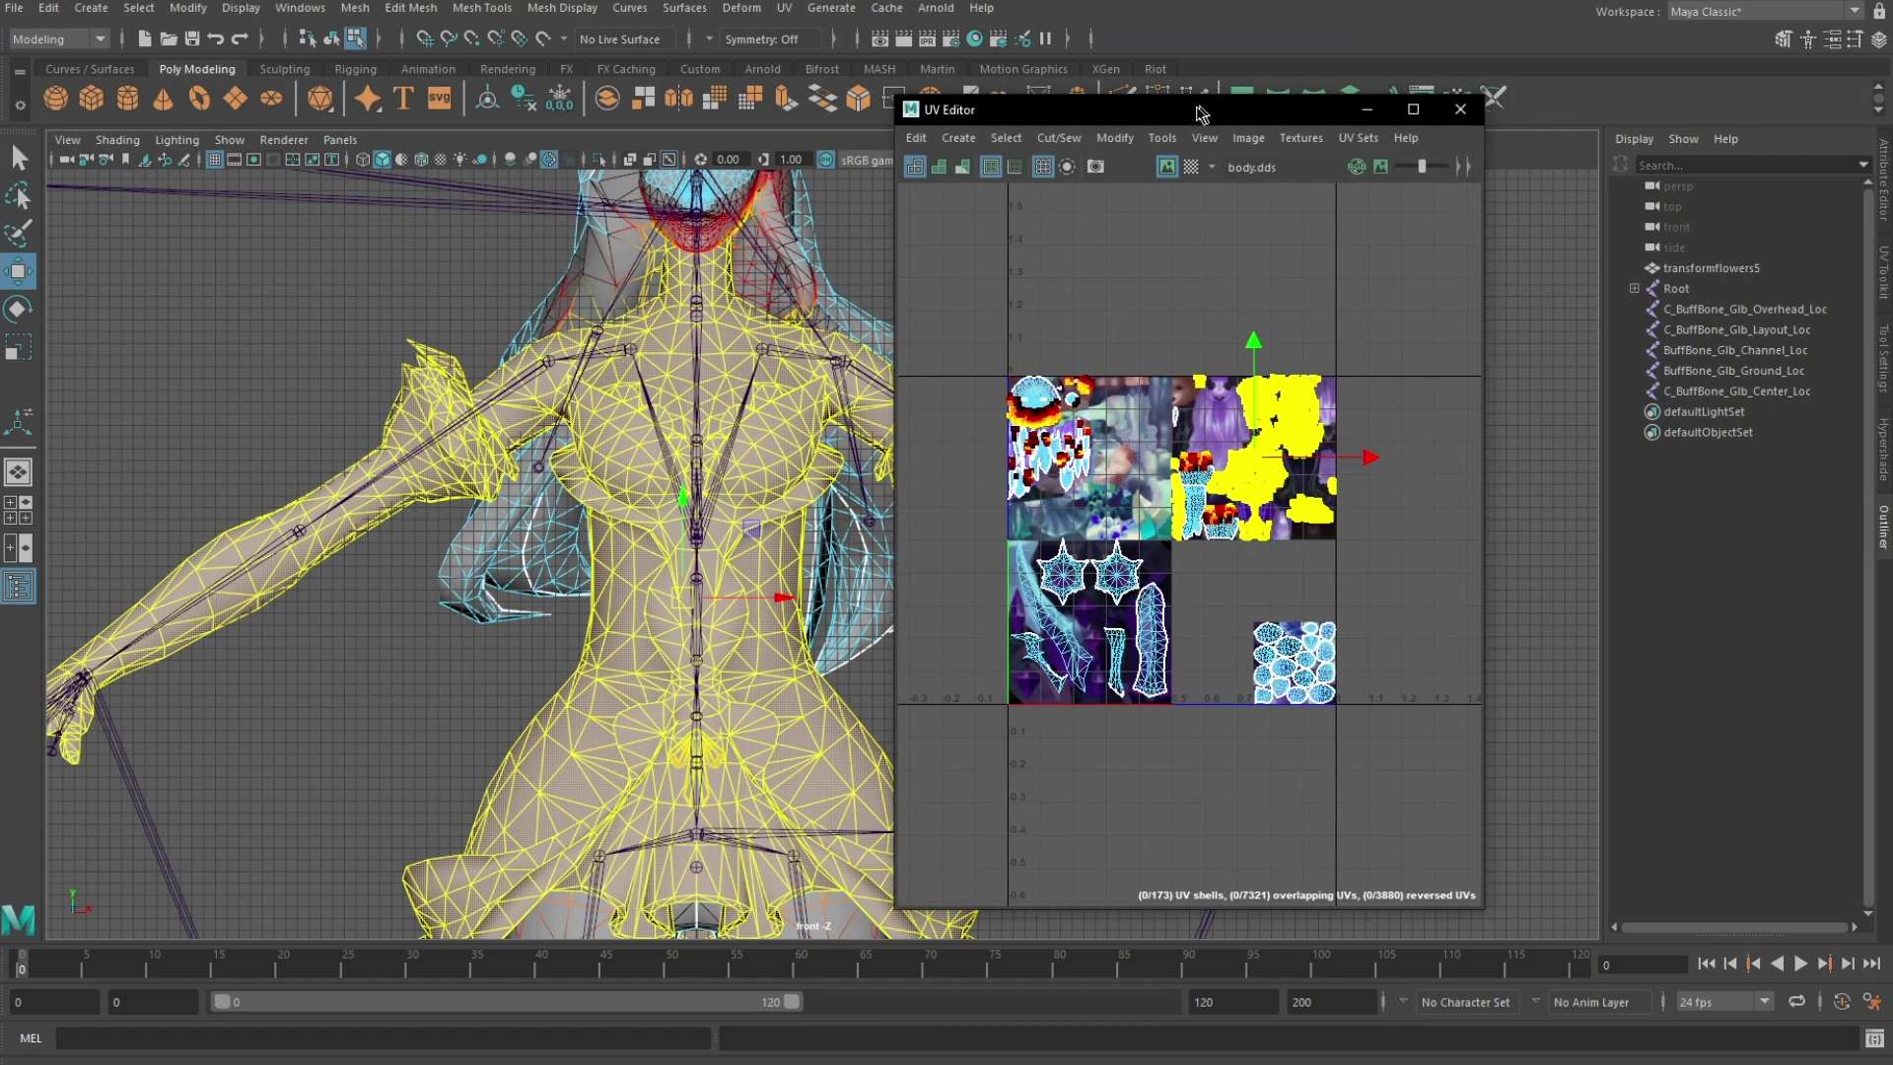
{"action": "left_click_drag", "start_coordinate": [1197, 107], "coordinate": [759, 98]}
{"action": "left_click", "coordinate": [1204, 563]}
{"action": "scroll", "coordinate": [777, 324], "scroll_direction": "up", "scroll_amount": 5}
{"action": "middle_click_drag", "start_coordinate": [995, 198], "coordinate": [769, 502], "text": "alt"}
{"action": "scroll", "coordinate": [907, 465], "scroll_direction": "up", "scroll_amount": 5}
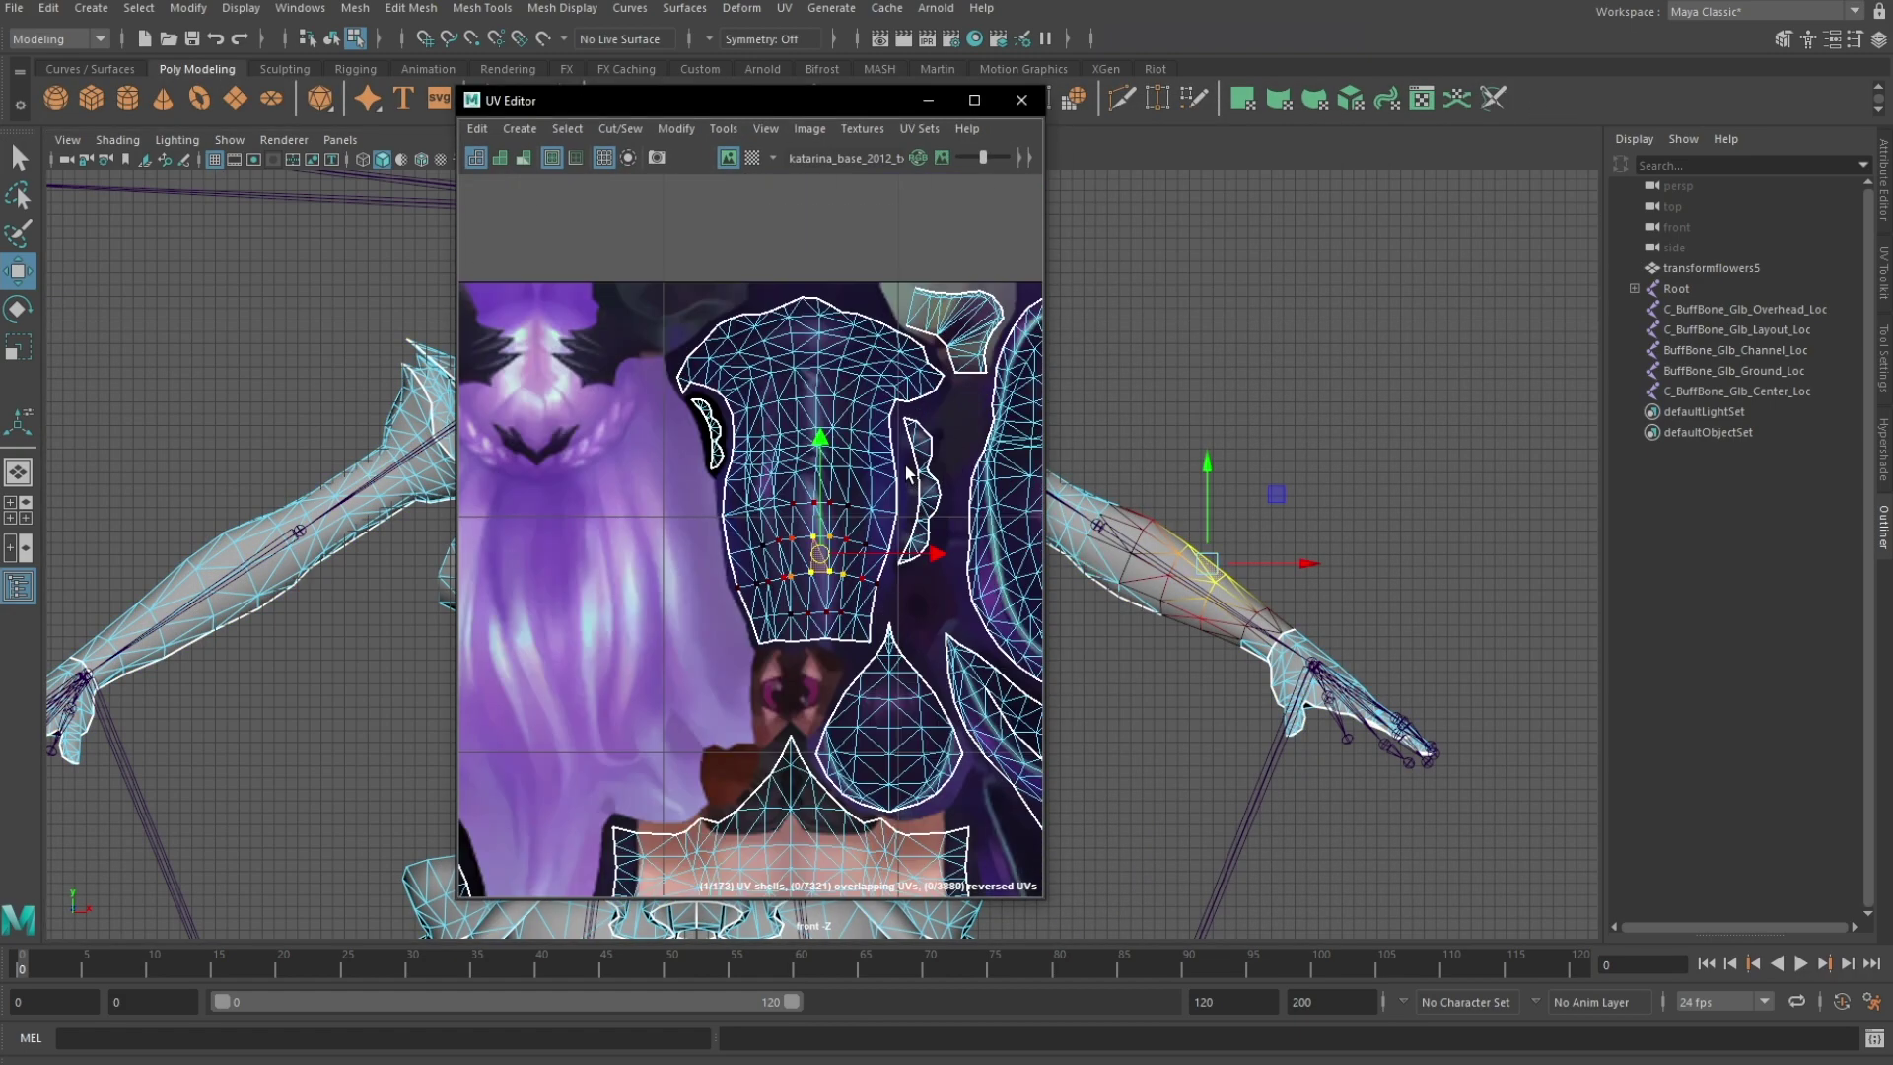
Step: Select the character's right sleeve through its UV shell, convert it to faces, and delete the right sleeve and hand
{"action": "double_click", "coordinate": [859, 412]}
{"action": "left_click_drag", "start_coordinate": [815, 106], "coordinate": [1153, 114]}
{"action": "scroll", "coordinate": [491, 623], "scroll_direction": "down", "scroll_amount": 1}
{"action": "key", "text": "F11"}
{"action": "scroll", "coordinate": [325, 690], "scroll_direction": "down", "scroll_amount": 2}
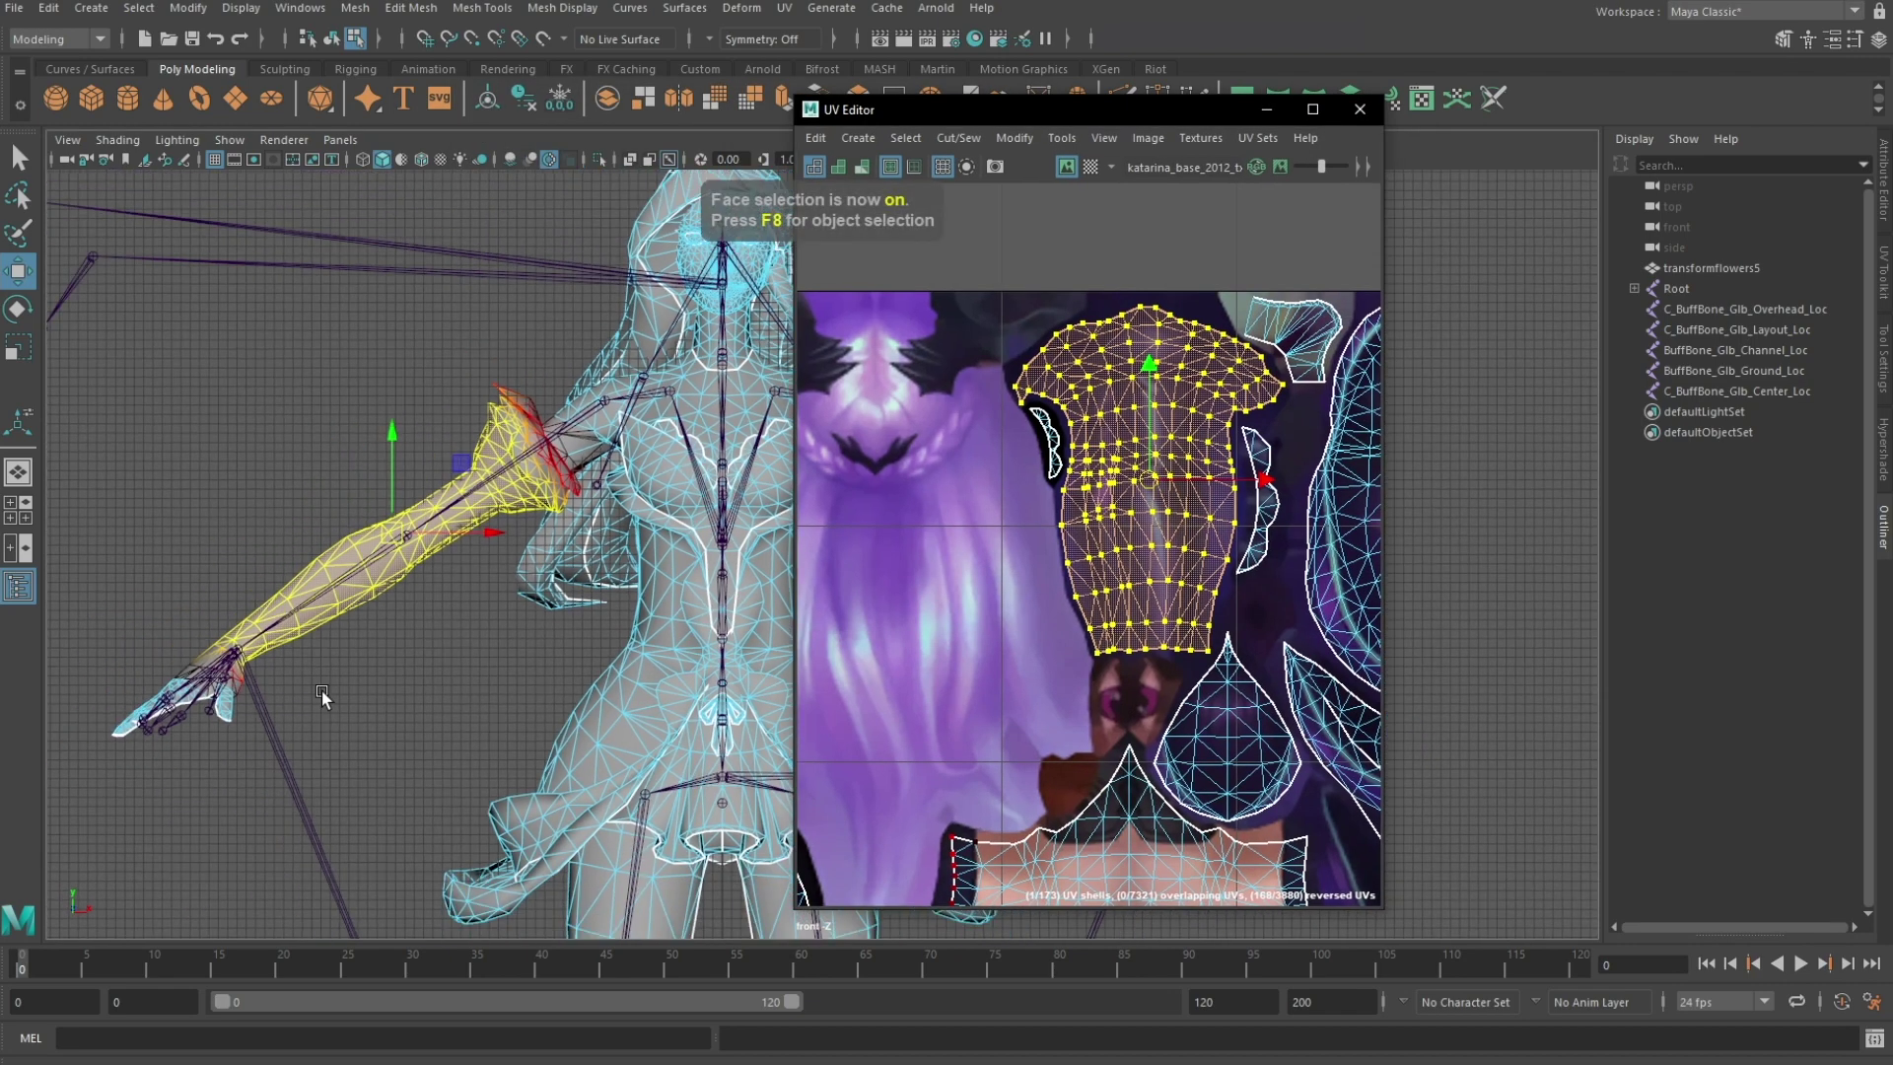
{"action": "key", "text": "b"}
{"action": "middle_click_drag", "start_coordinate": [505, 665], "coordinate": [517, 619], "text": "alt"}
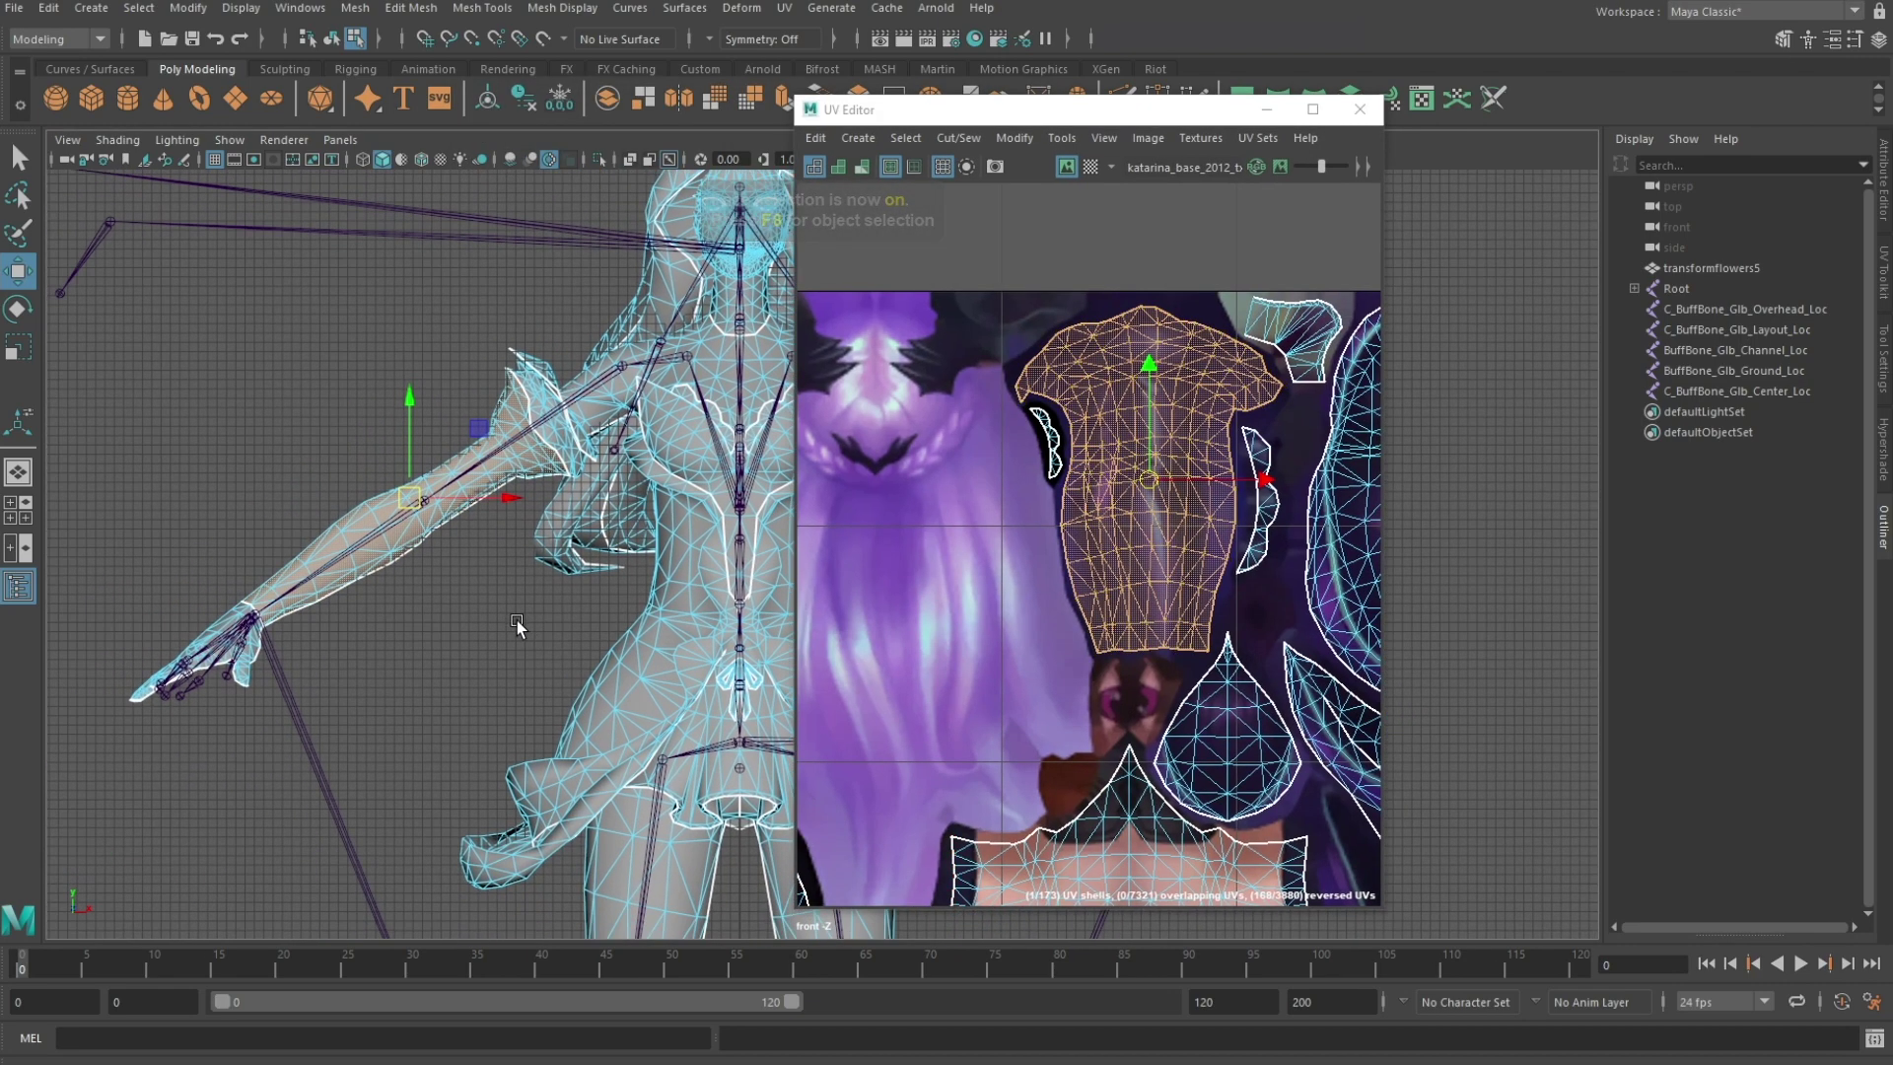
{"action": "scroll", "coordinate": [493, 670], "scroll_direction": "down", "scroll_amount": 1}
{"action": "key", "text": "Delete"}
{"action": "middle_click_drag", "start_coordinate": [416, 685], "coordinate": [114, 697], "text": "alt"}
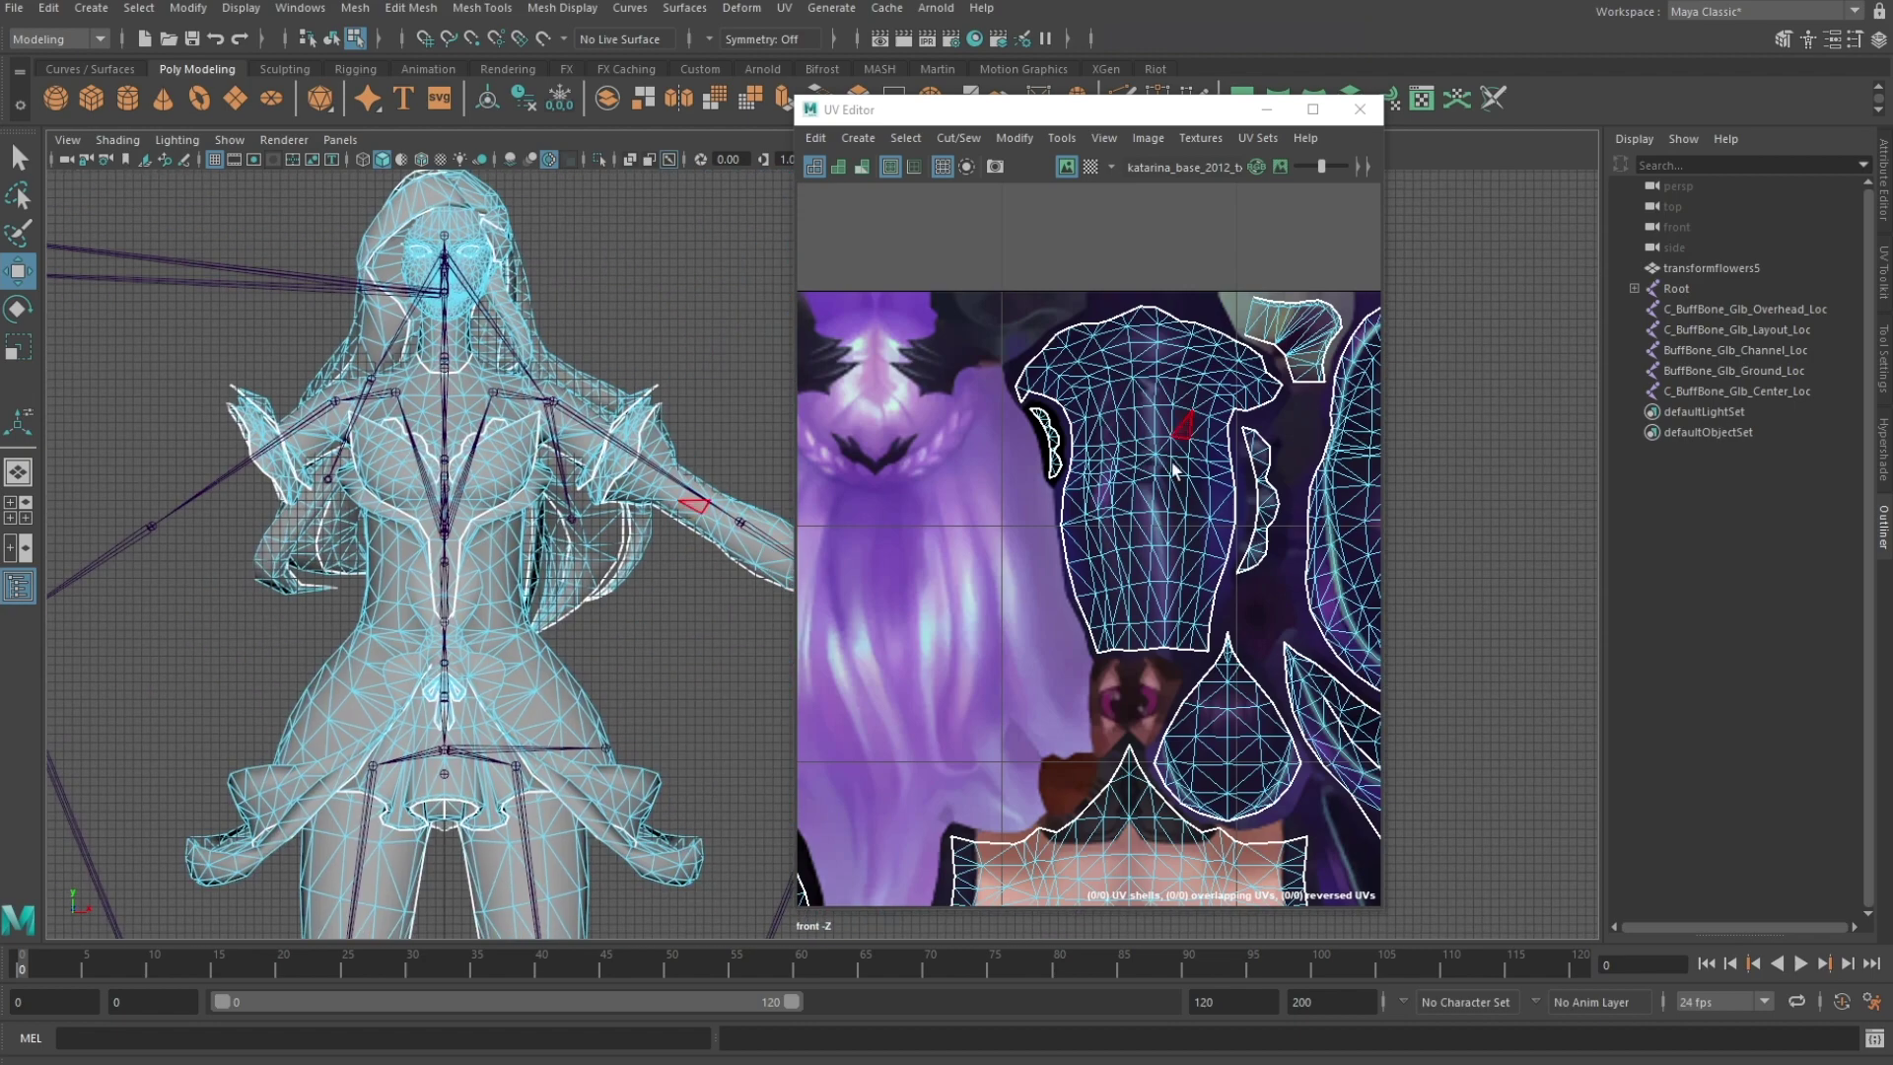
Step: Select the character's left sleeve and glove through their UV shells, try moving them outward, and undo the move
{"action": "double_click", "coordinate": [1173, 504]}
{"action": "middle_click_drag", "start_coordinate": [773, 630], "coordinate": [397, 557], "text": "alt"}
{"action": "scroll", "coordinate": [493, 560], "scroll_direction": "up", "scroll_amount": 1}
{"action": "left_click", "coordinate": [493, 545], "text": "shift"}
{"action": "scroll", "coordinate": [1184, 646], "scroll_direction": "down", "scroll_amount": 3}
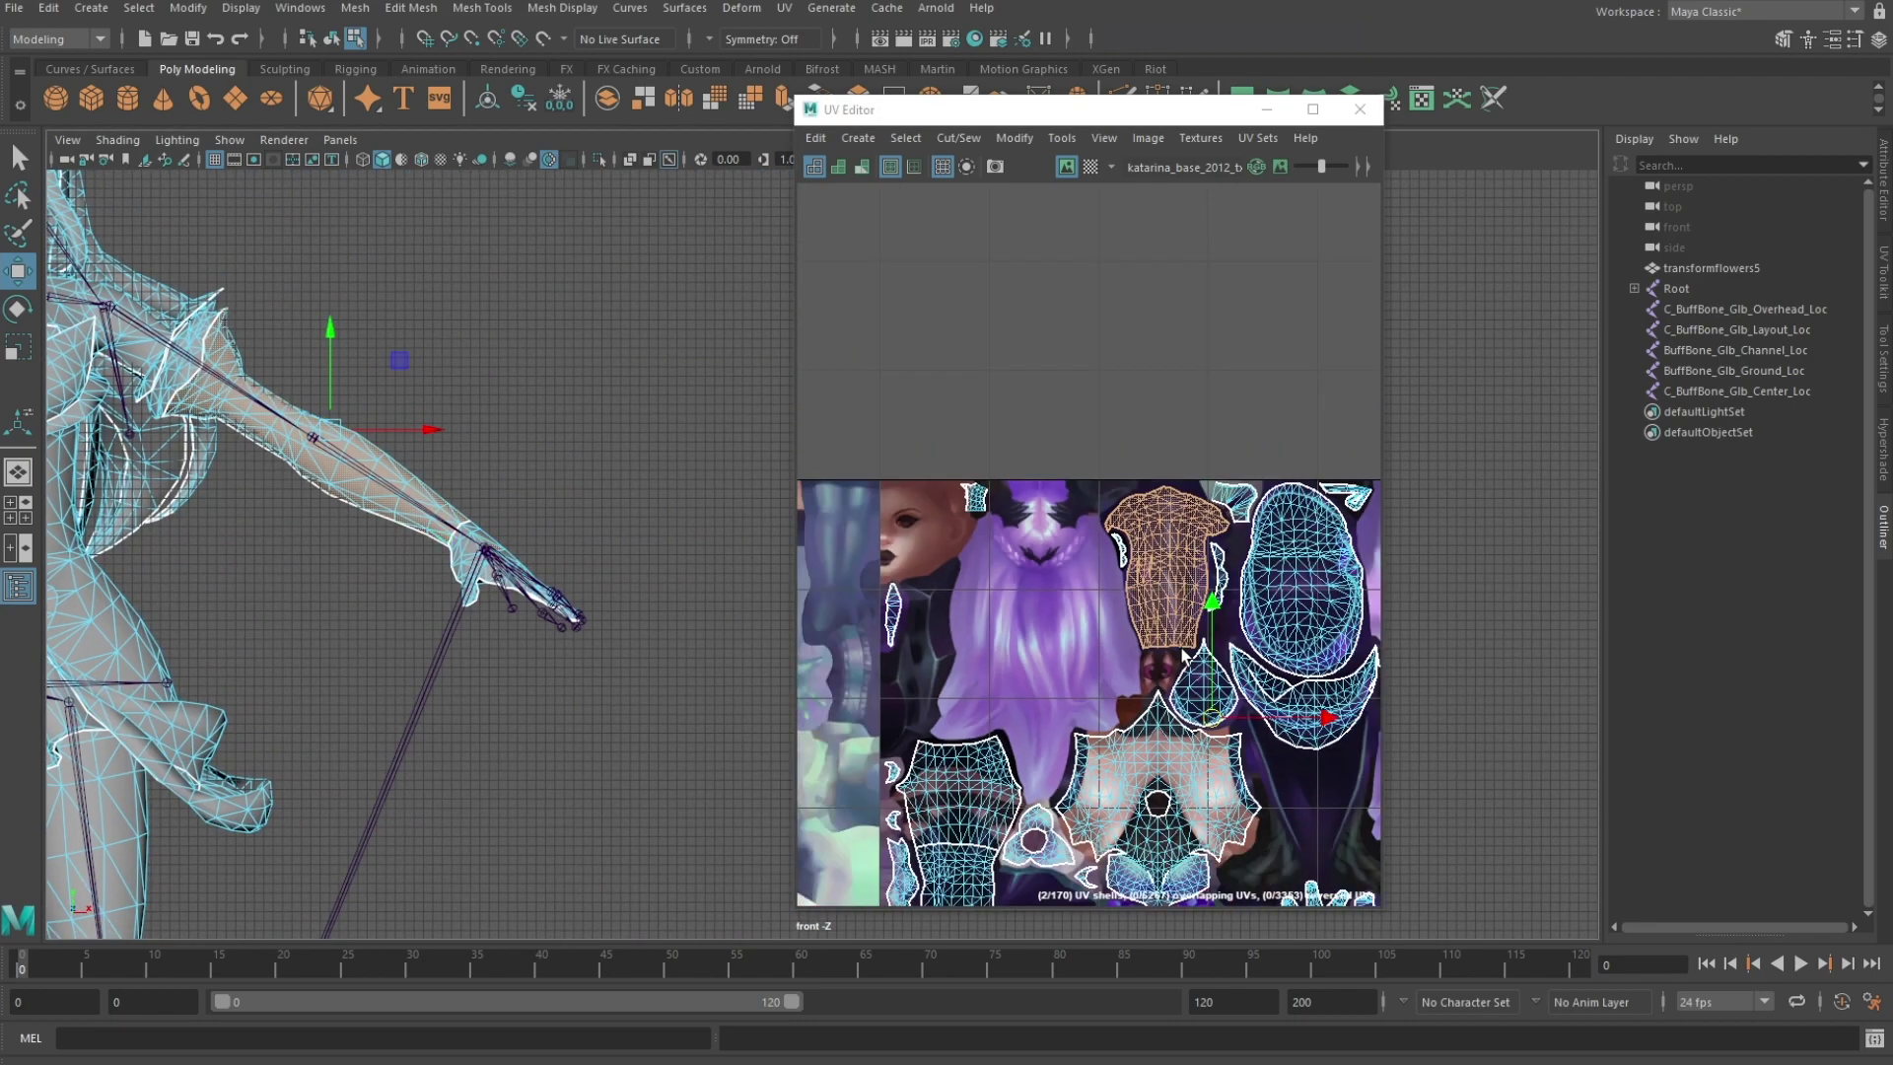
{"action": "middle_click_drag", "start_coordinate": [1186, 648], "coordinate": [1104, 498], "text": "alt"}
{"action": "scroll", "coordinate": [1104, 498], "scroll_direction": "up", "scroll_amount": 1}
{"action": "scroll", "coordinate": [1299, 872], "scroll_direction": "down", "scroll_amount": 1}
{"action": "scroll", "coordinate": [1184, 593], "scroll_direction": "up", "scroll_amount": 4}
{"action": "middle_click_drag", "start_coordinate": [1299, 872], "coordinate": [1043, 545], "text": "alt"}
{"action": "double_click", "coordinate": [1158, 576], "text": "shift"}
{"action": "left_click_drag", "start_coordinate": [376, 453], "coordinate": [720, 449]}
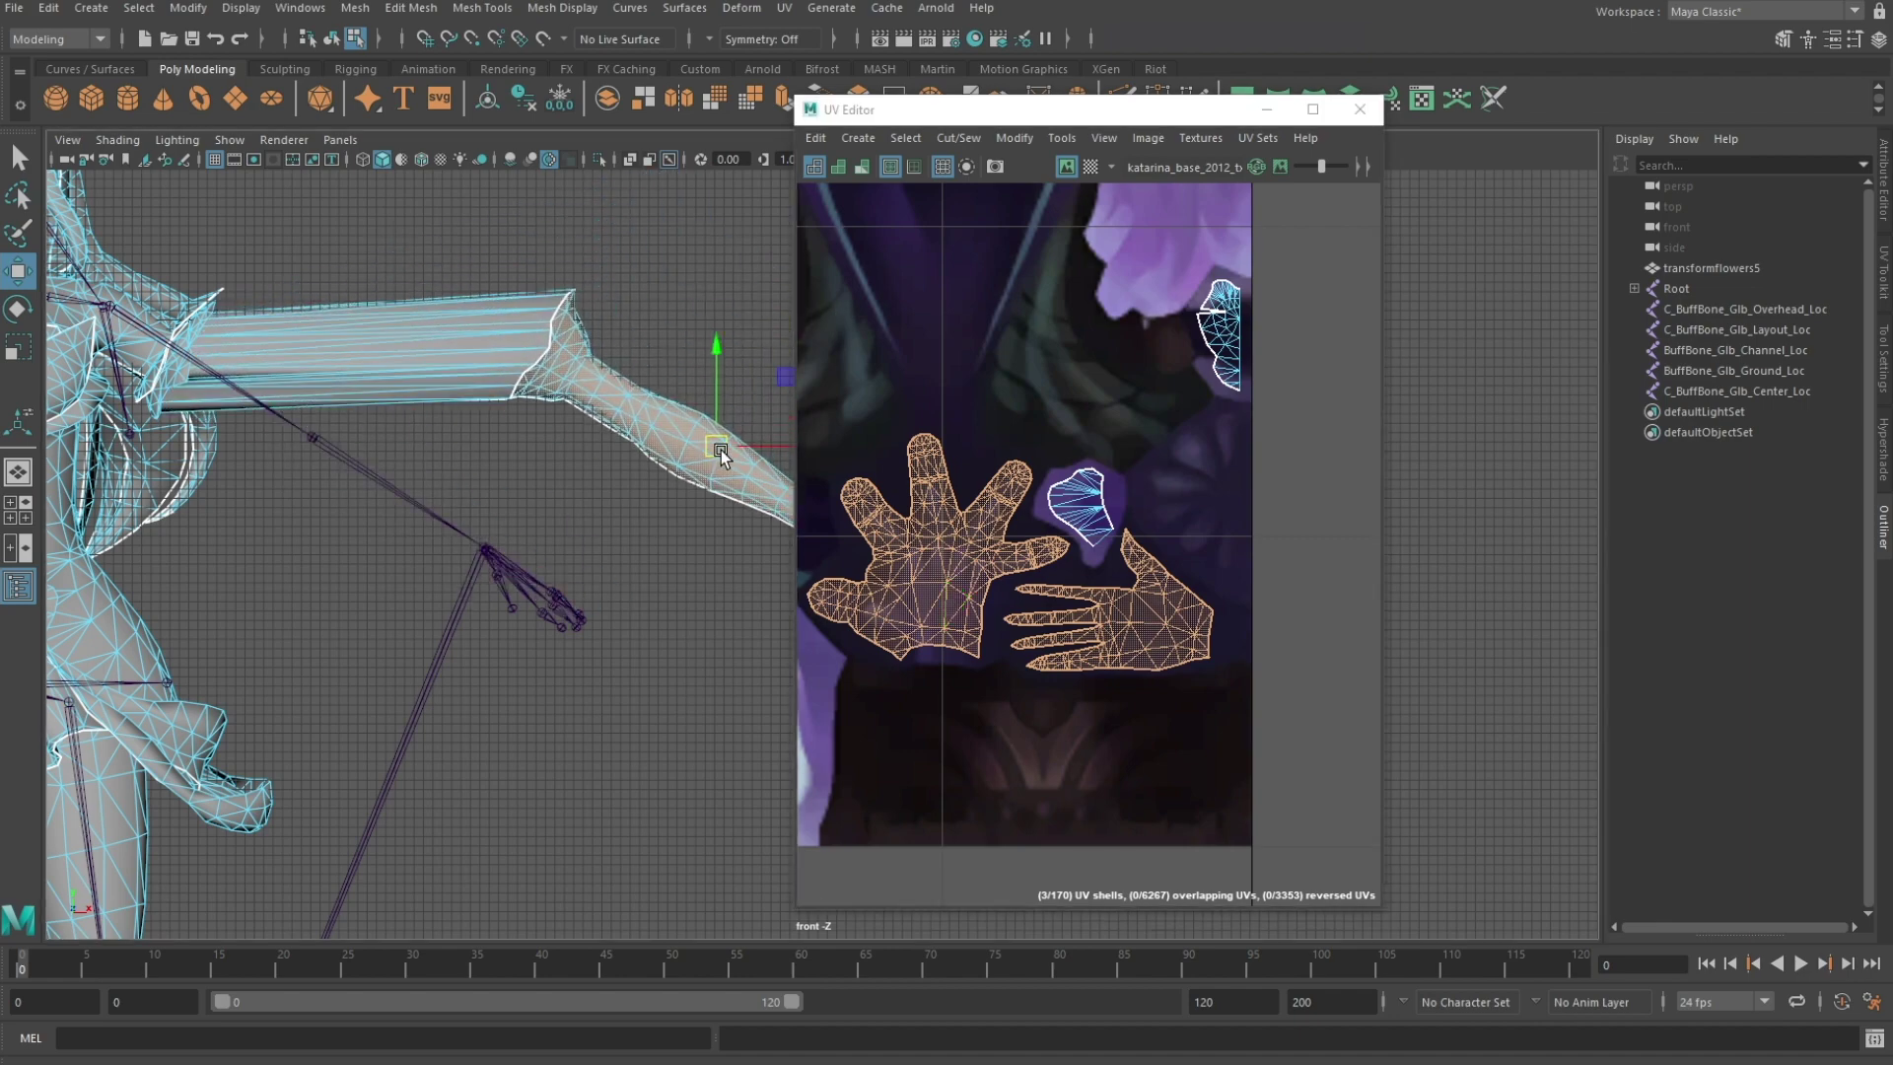
{"action": "key", "text": "ctrl+z"}
Step: Close the UV Editor and undo the deletion of the character's right sleeve and hand
{"action": "scroll", "coordinate": [719, 449], "scroll_direction": "down", "scroll_amount": 1}
{"action": "left_click", "coordinate": [1363, 111]}
{"action": "scroll", "coordinate": [704, 479], "scroll_direction": "down", "scroll_amount": 2}
{"action": "middle_click_drag", "start_coordinate": [704, 479], "coordinate": [1226, 461], "text": "alt"}
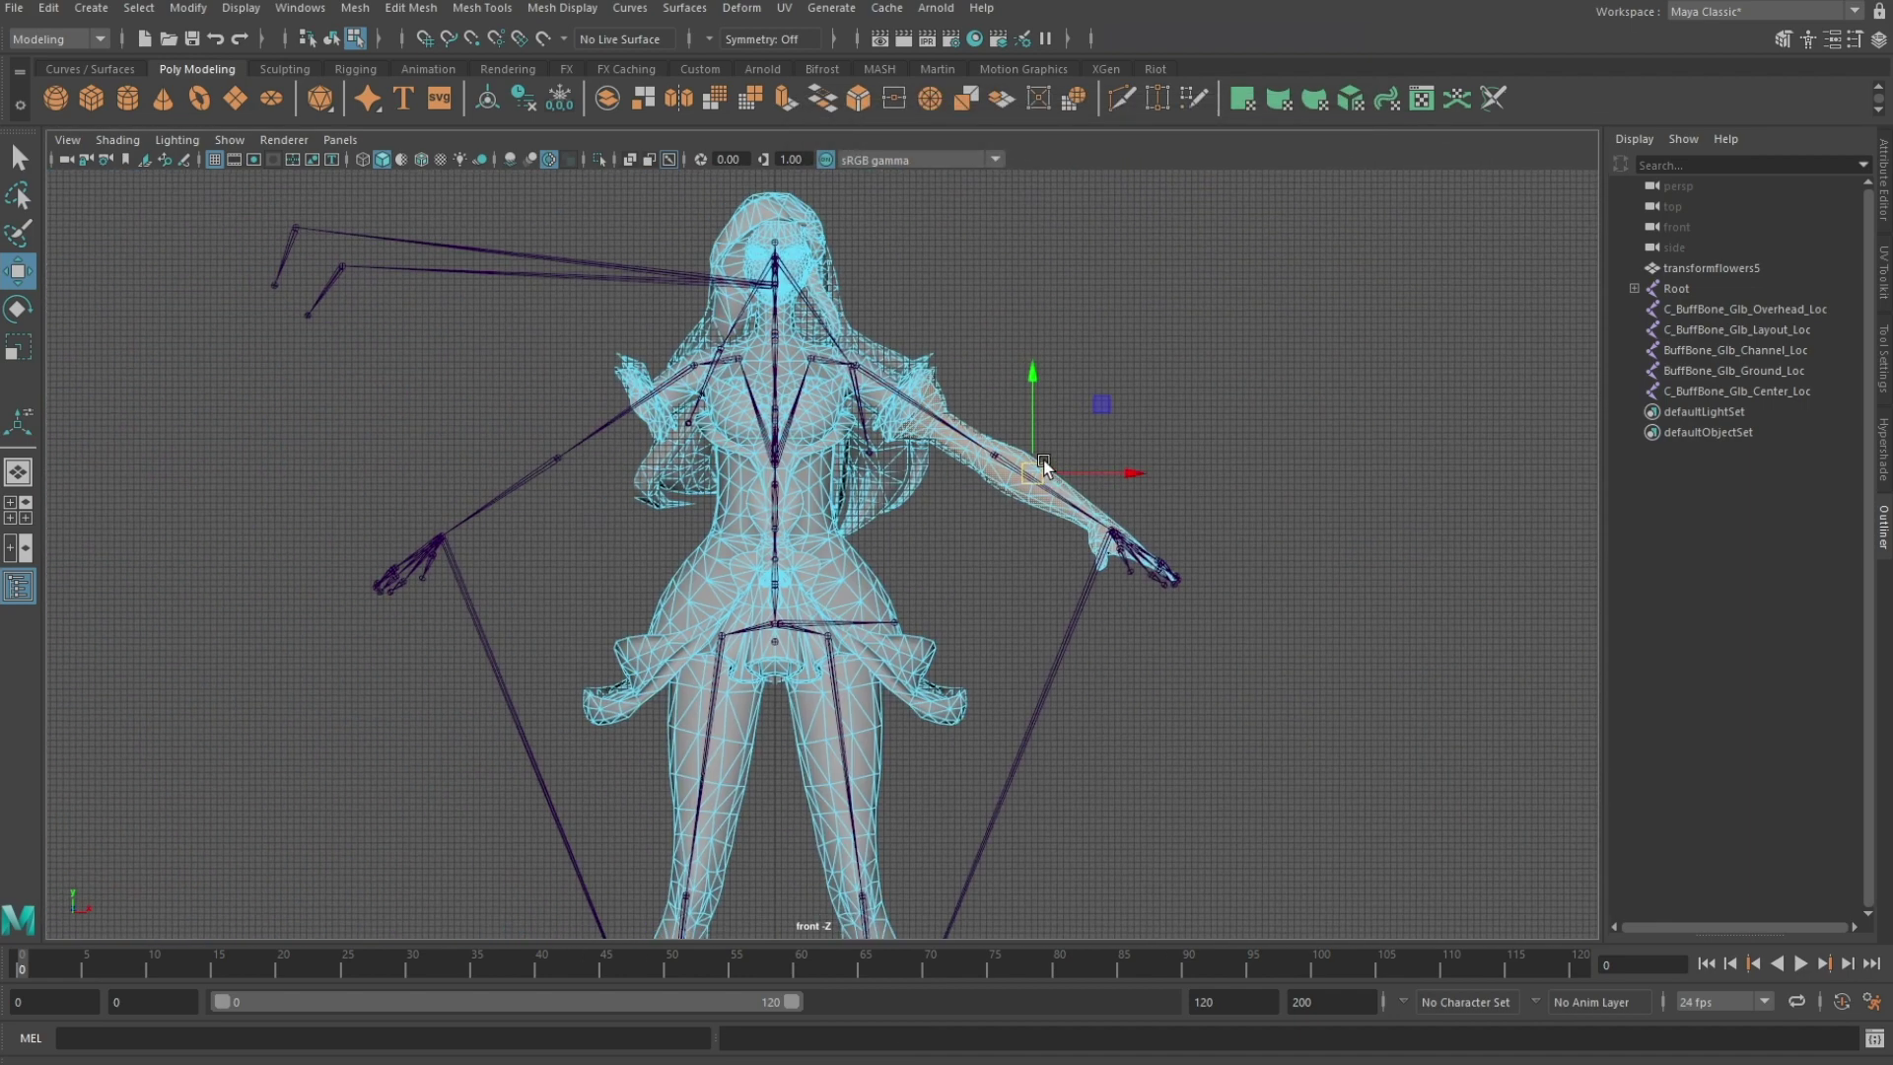
{"action": "key", "text": "ctrl+z"}
{"action": "key", "text": "ctrl+z"}
{"action": "key", "text": "ctrl+z"}
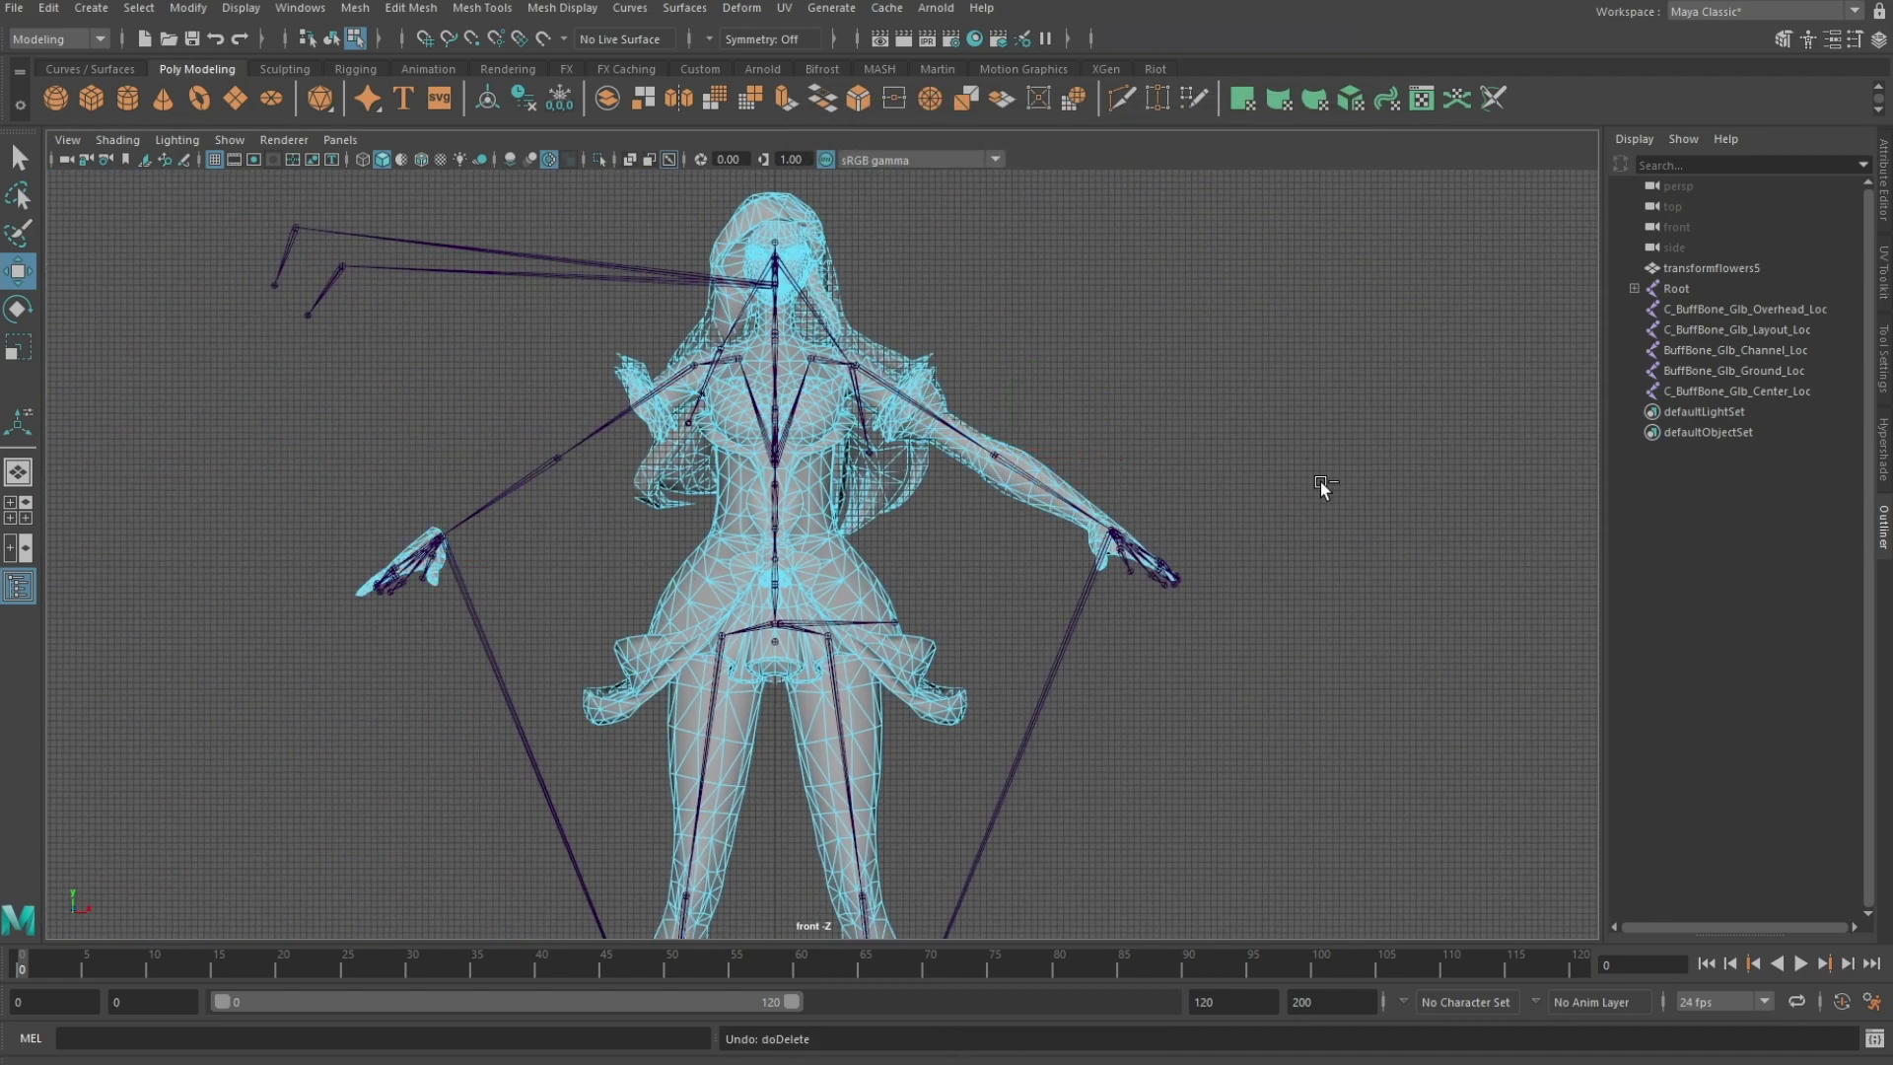
{"action": "key", "text": "ctrl+z"}
{"action": "key", "text": "ctrl+z"}
Step: Open the UV Editor, select the character's right sleeve through its UV shell, and close the editor
{"action": "left_click", "coordinate": [1034, 487]}
{"action": "left_click", "coordinate": [1425, 104]}
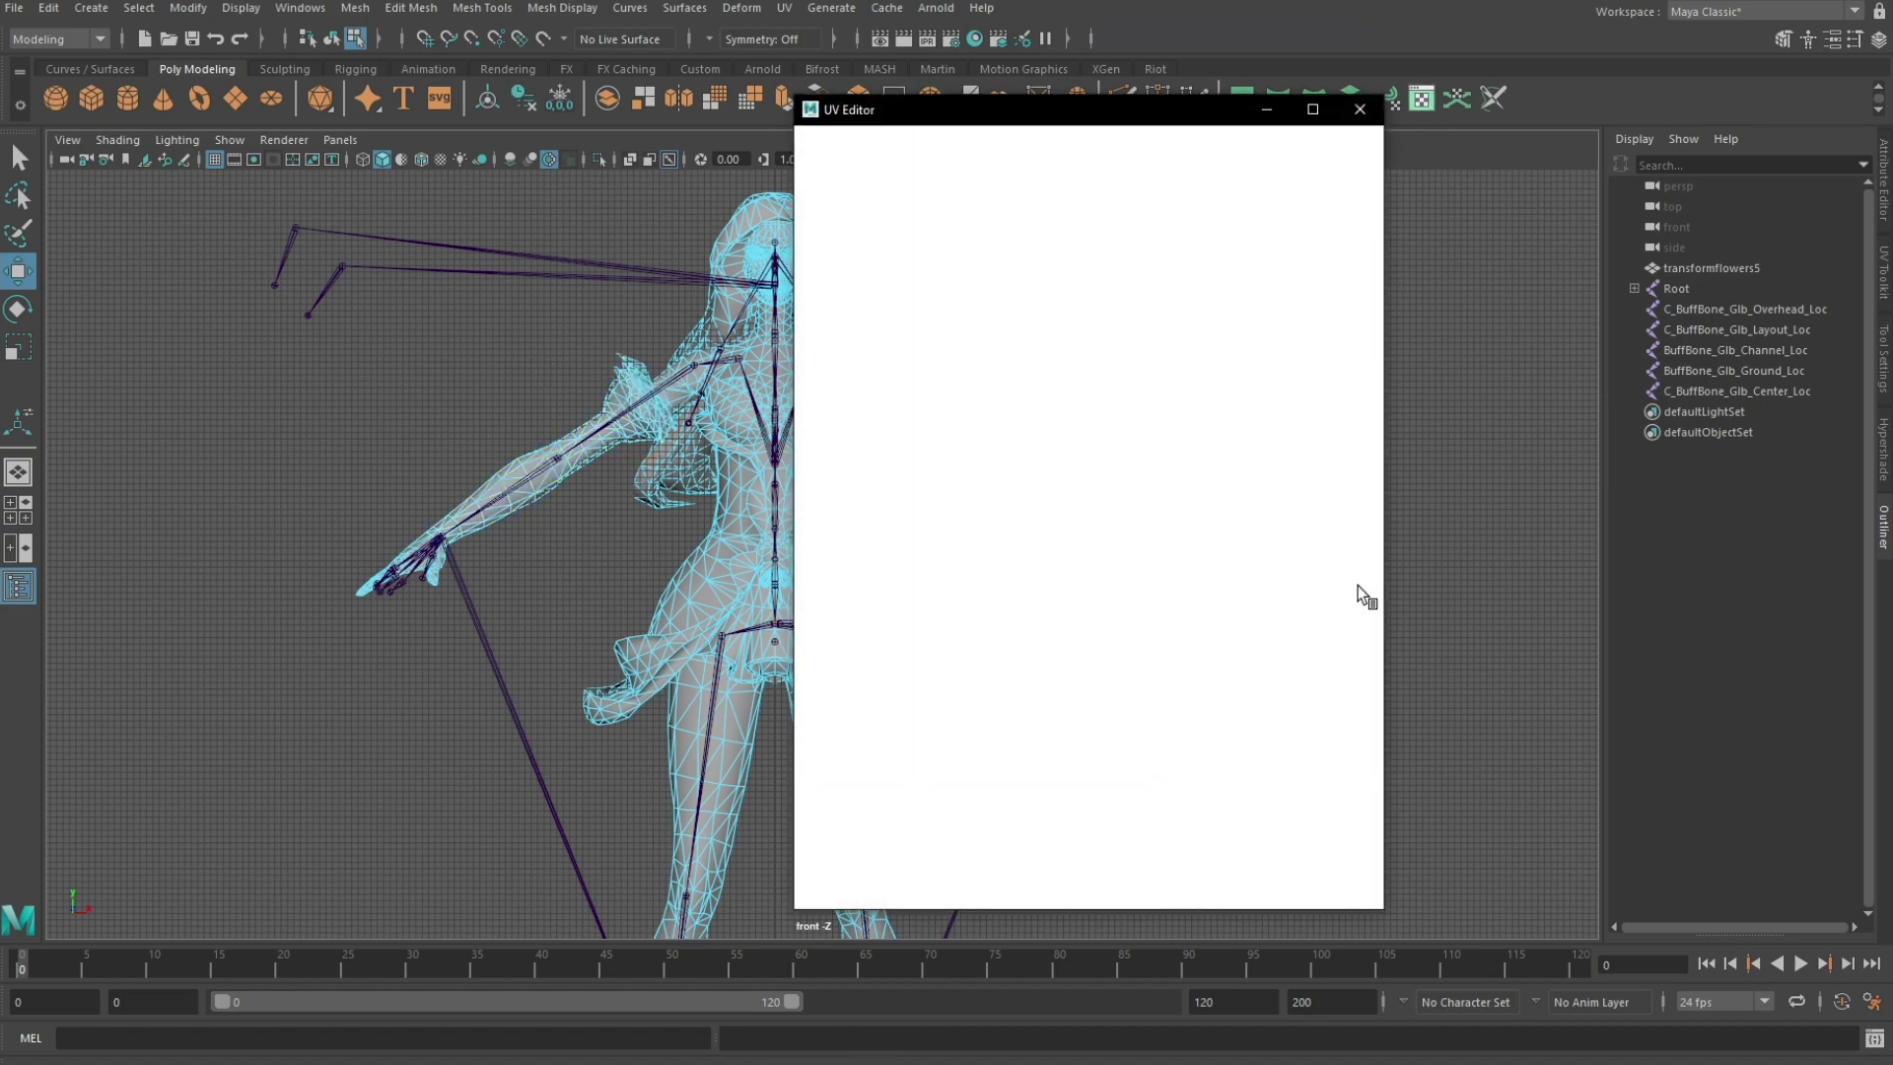
{"action": "middle_click_drag", "start_coordinate": [986, 393], "coordinate": [1190, 745], "text": "alt"}
{"action": "double_click", "coordinate": [1026, 460]}
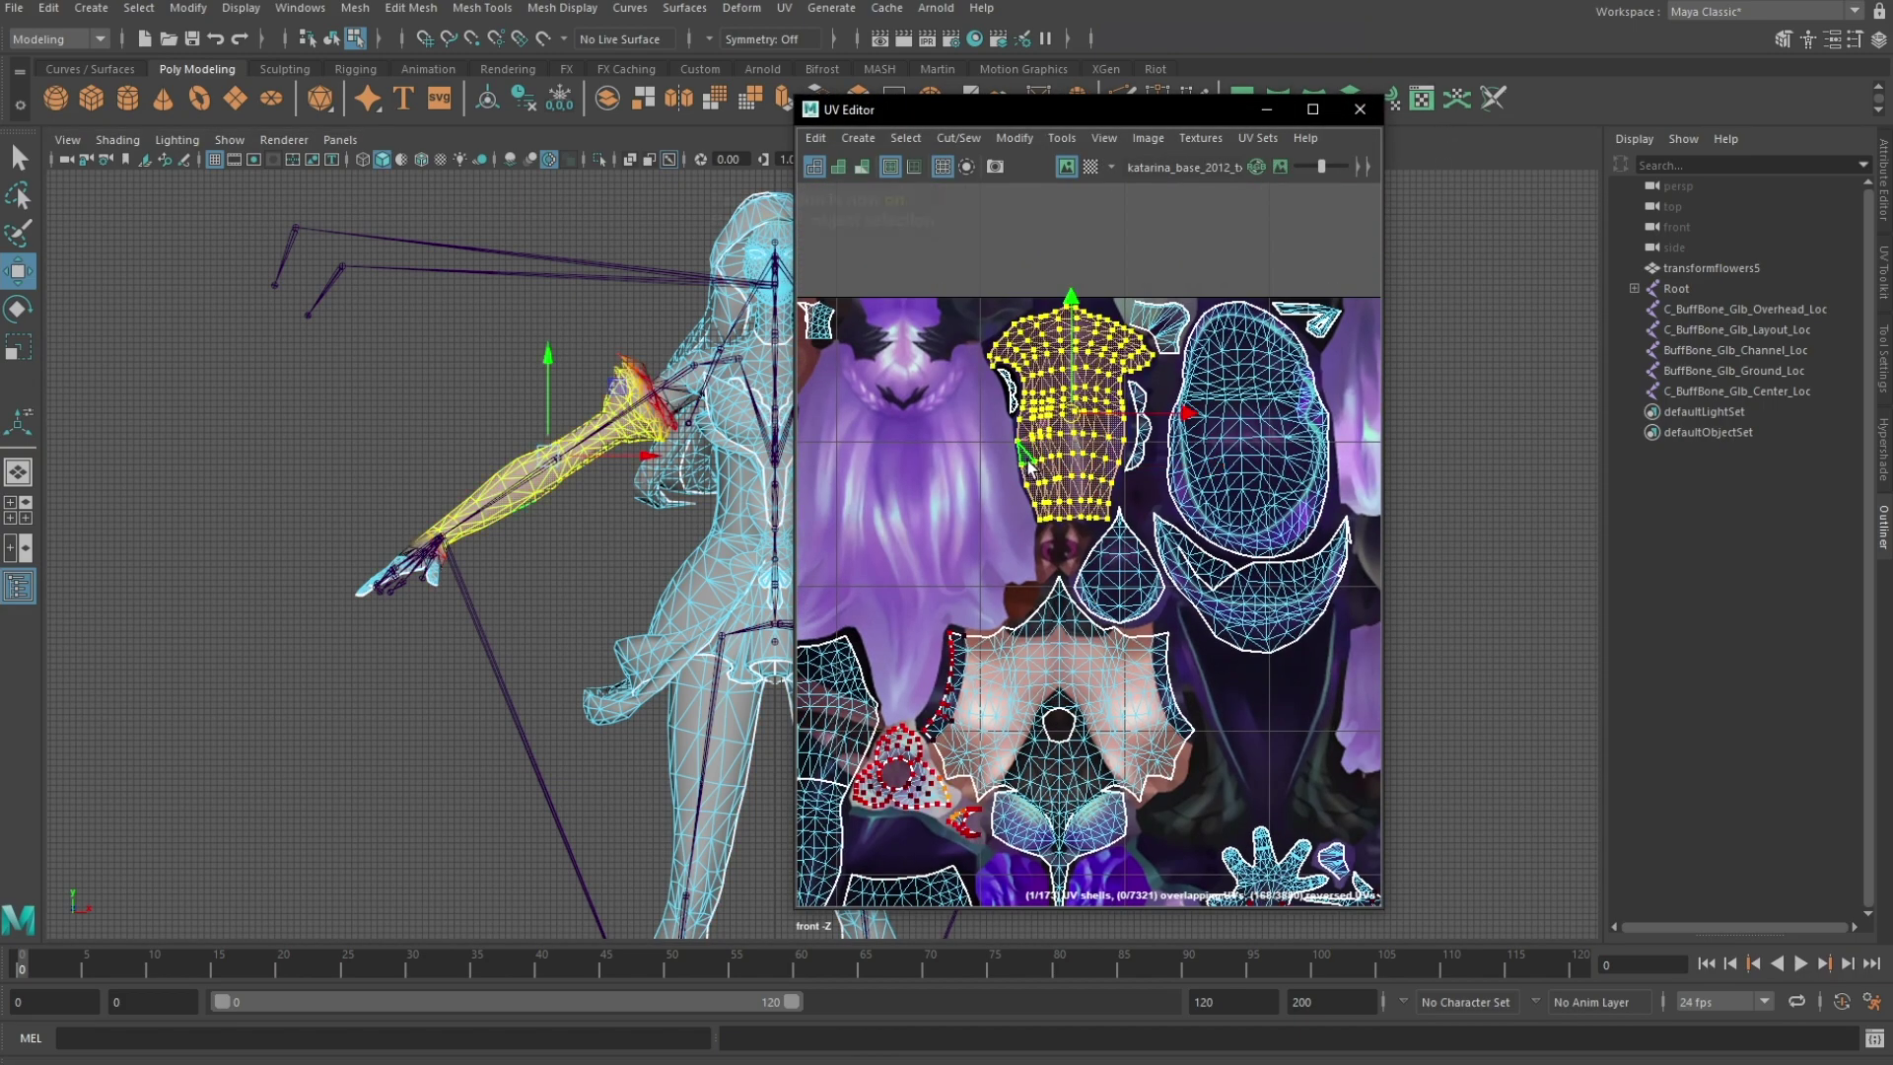
{"action": "middle_click_drag", "start_coordinate": [1166, 336], "coordinate": [1140, 340], "text": "alt"}
{"action": "left_click", "coordinate": [1366, 111]}
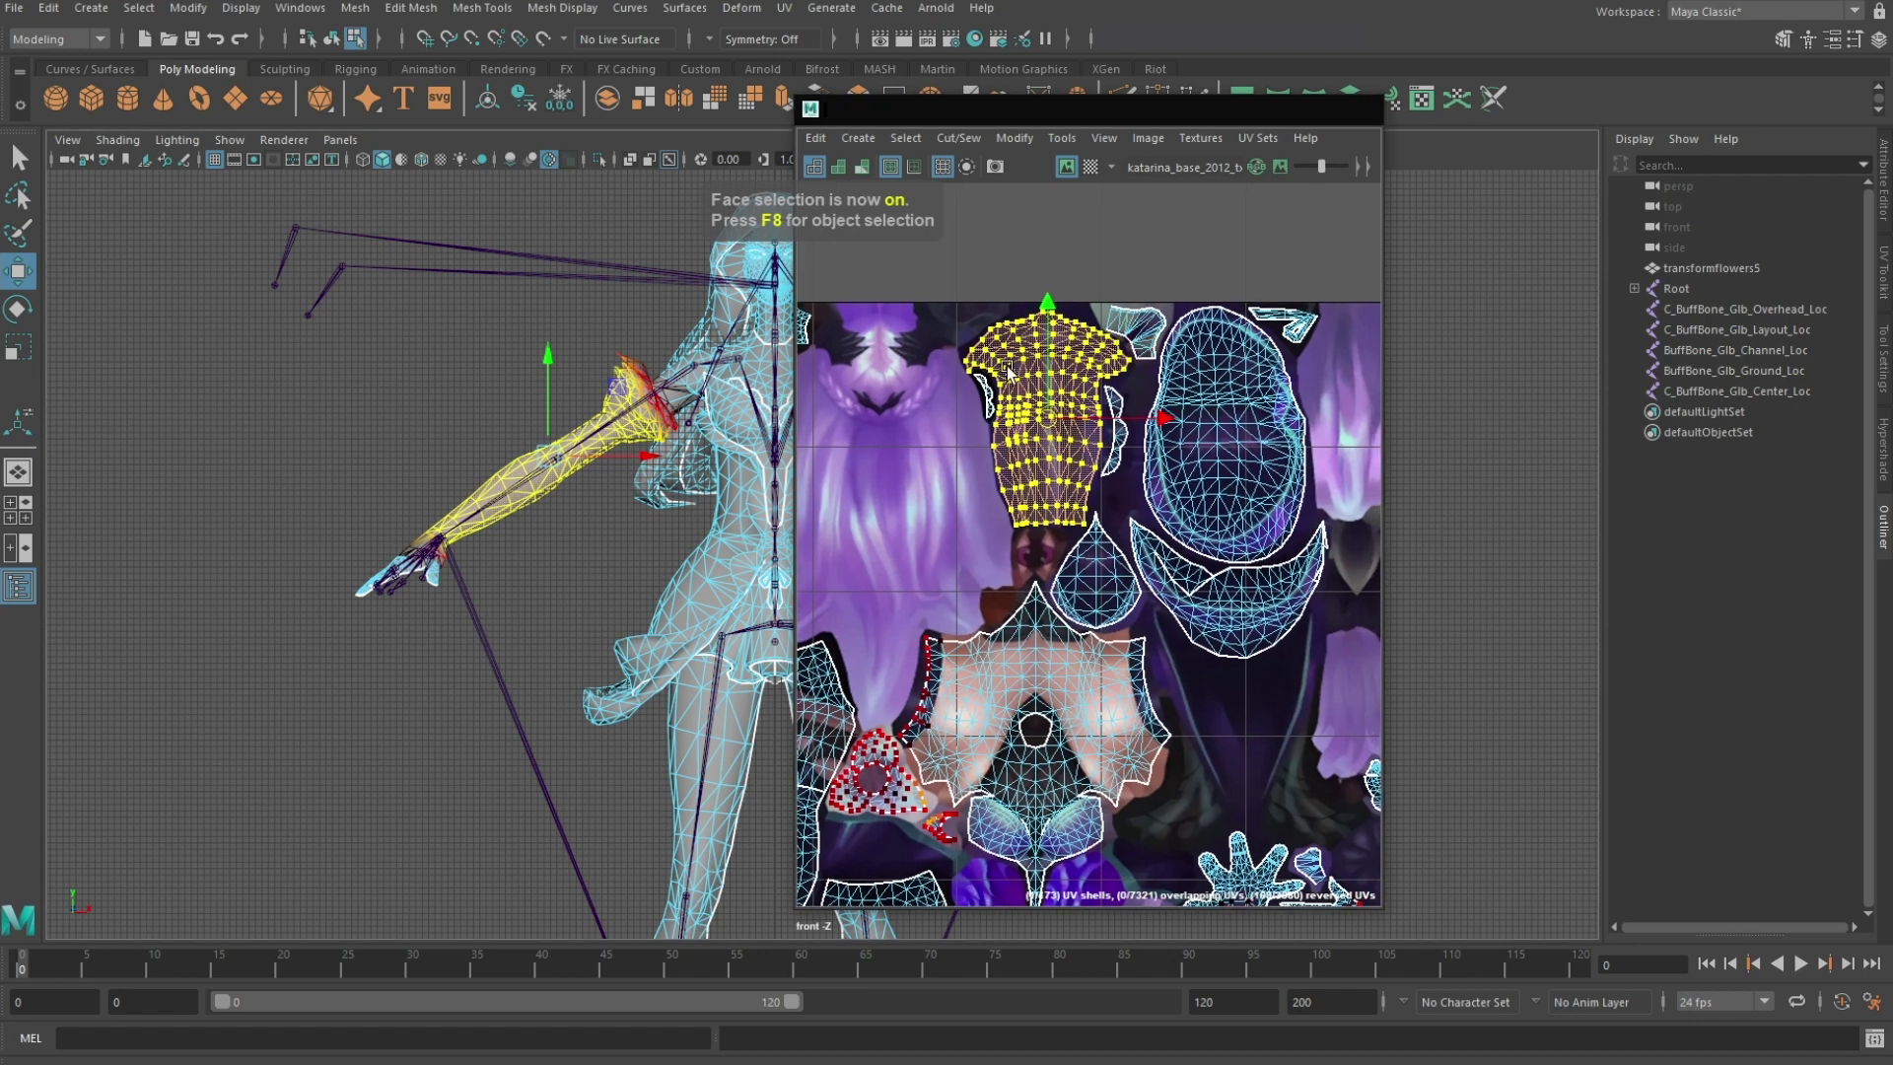
Step: Select the vertices of the character's left forearm and hand in the front view and move them outward along the arm bones
{"action": "middle_click_drag", "start_coordinate": [1015, 446], "coordinate": [908, 552], "text": "alt"}
{"action": "scroll", "coordinate": [907, 554], "scroll_direction": "up", "scroll_amount": 4}
{"action": "double_click", "coordinate": [993, 602]}
{"action": "scroll", "coordinate": [1078, 635], "scroll_direction": "up", "scroll_amount": 4}
{"action": "key", "text": "F9"}
{"action": "left_click", "coordinate": [988, 599]}
{"action": "scroll", "coordinate": [996, 602], "scroll_direction": "up", "scroll_amount": 1}
{"action": "middle_click_drag", "start_coordinate": [1114, 602], "coordinate": [967, 441], "text": "alt"}
{"action": "left_click_drag", "start_coordinate": [1311, 799], "coordinate": [946, 442]}
{"action": "left_click_drag", "start_coordinate": [807, 390], "coordinate": [808, 392]}
{"action": "scroll", "coordinate": [793, 398], "scroll_direction": "up", "scroll_amount": 3}
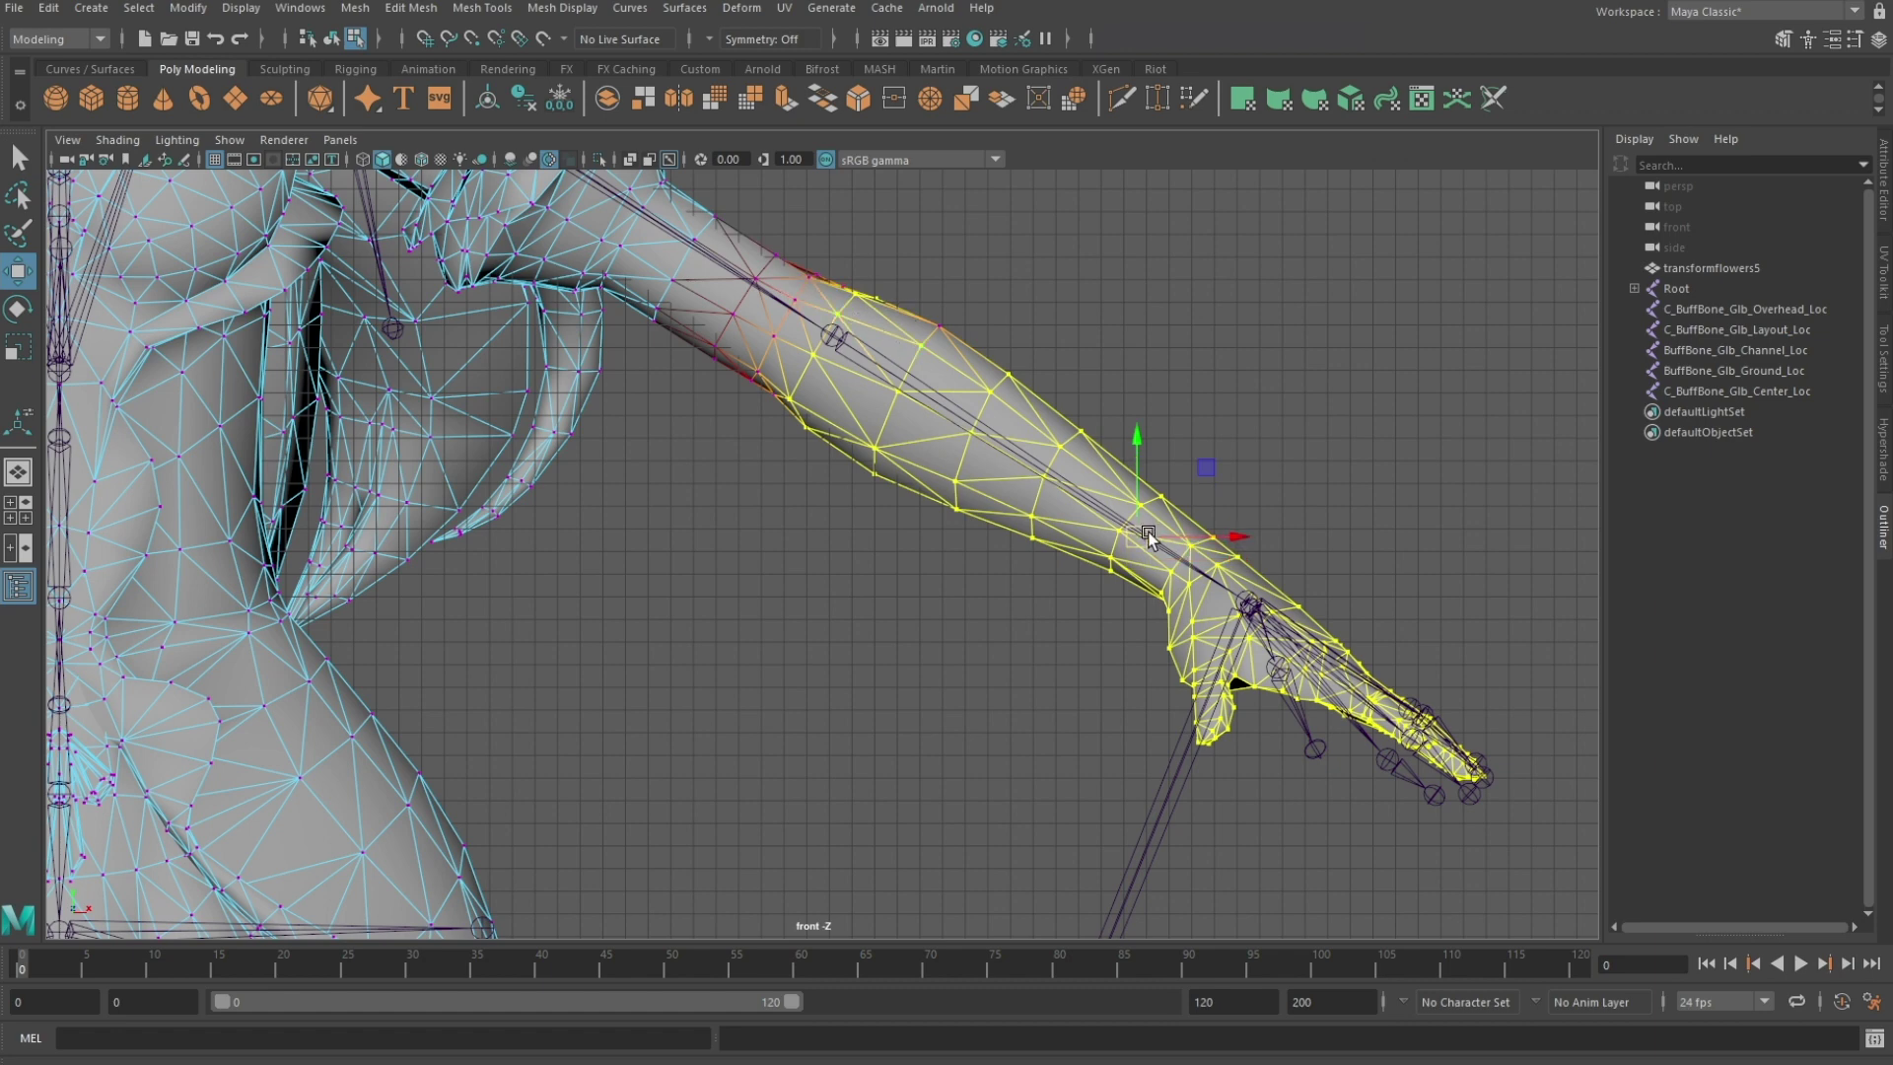
{"action": "left_click_drag", "start_coordinate": [1148, 536], "coordinate": [1192, 559]}
{"action": "middle_click_drag", "start_coordinate": [1368, 448], "coordinate": [1230, 334], "text": "alt"}
{"action": "scroll", "coordinate": [680, 290], "scroll_direction": "down", "scroll_amount": 2}
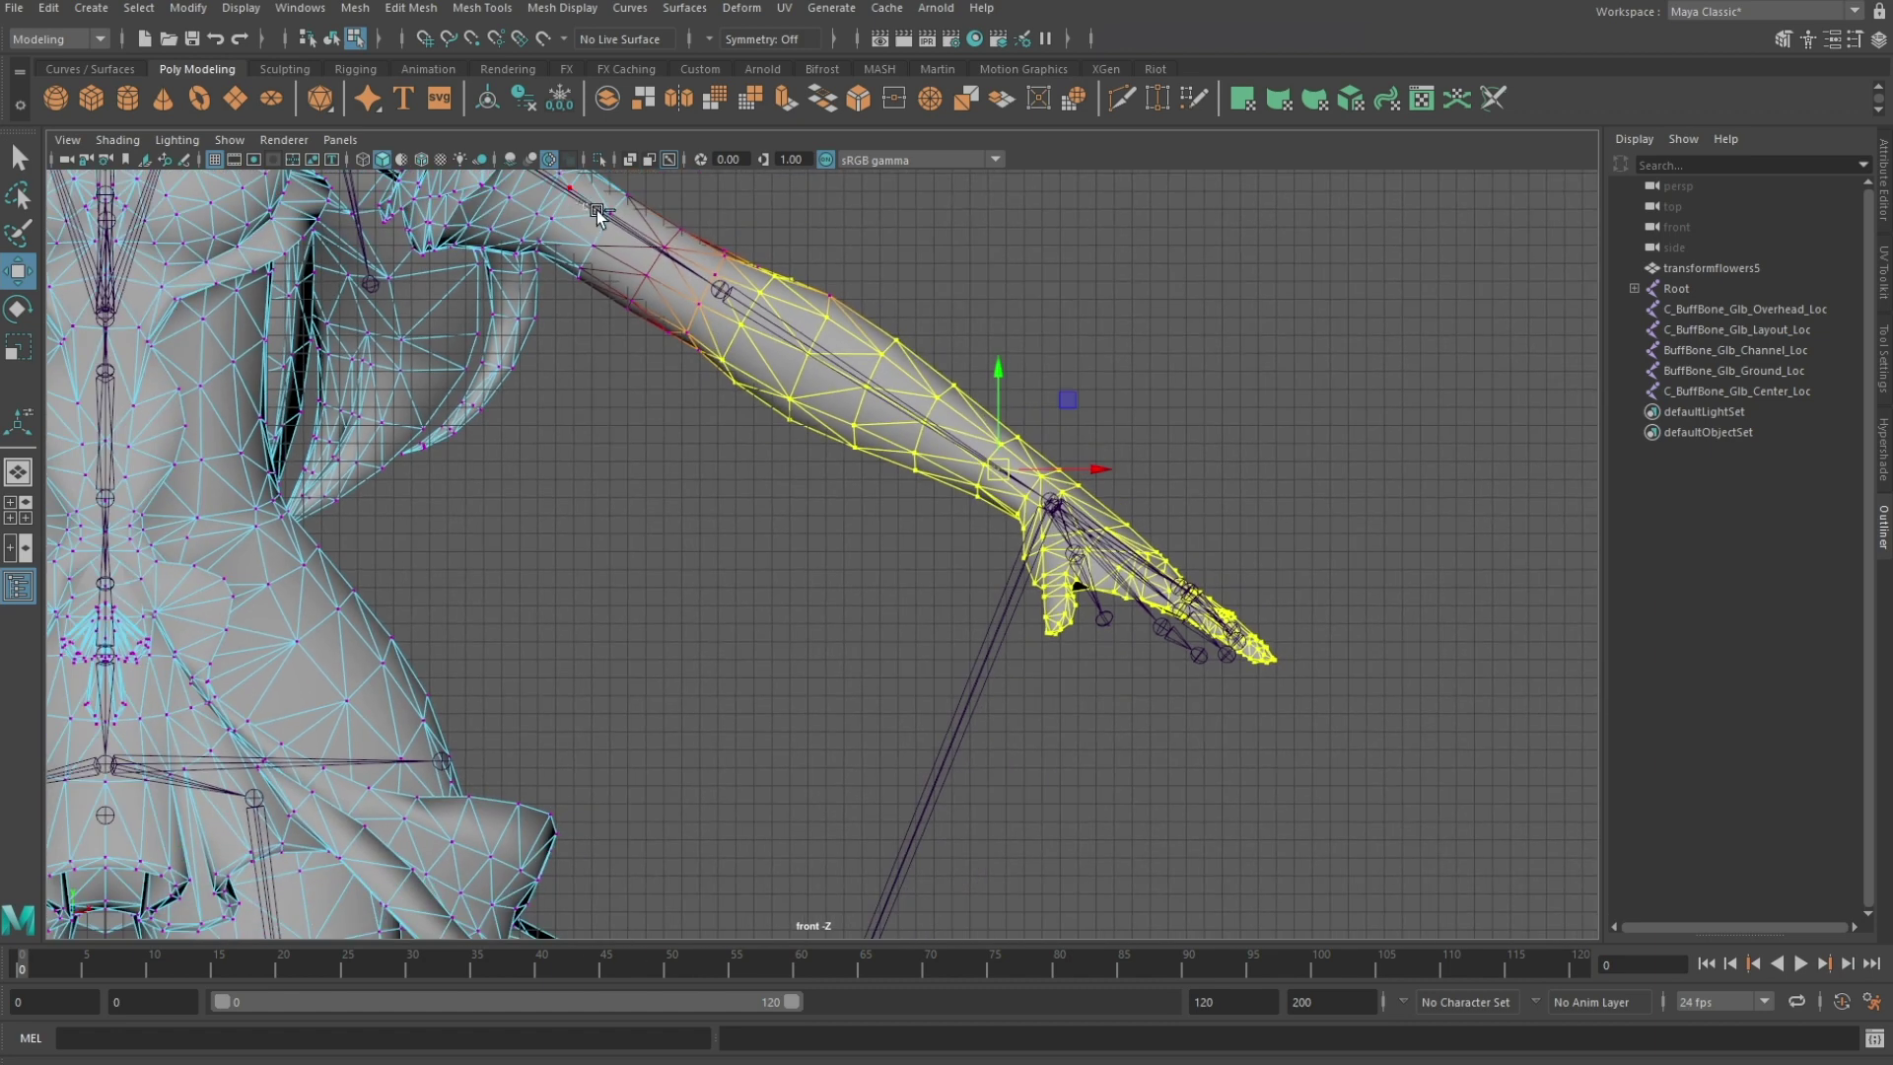
{"action": "left_click_drag", "start_coordinate": [970, 543], "coordinate": [970, 544], "text": "ctrl"}
{"action": "scroll", "coordinate": [1207, 582], "scroll_direction": "up", "scroll_amount": 3}
{"action": "left_click_drag", "start_coordinate": [1248, 548], "coordinate": [968, 478]}
Step: Switch to the perspective view, select the character mesh and enter vertex selection
{"action": "key", "text": "space"}
{"action": "key", "text": "space"}
{"action": "right_click_drag", "start_coordinate": [967, 473], "coordinate": [1132, 558], "text": "alt"}
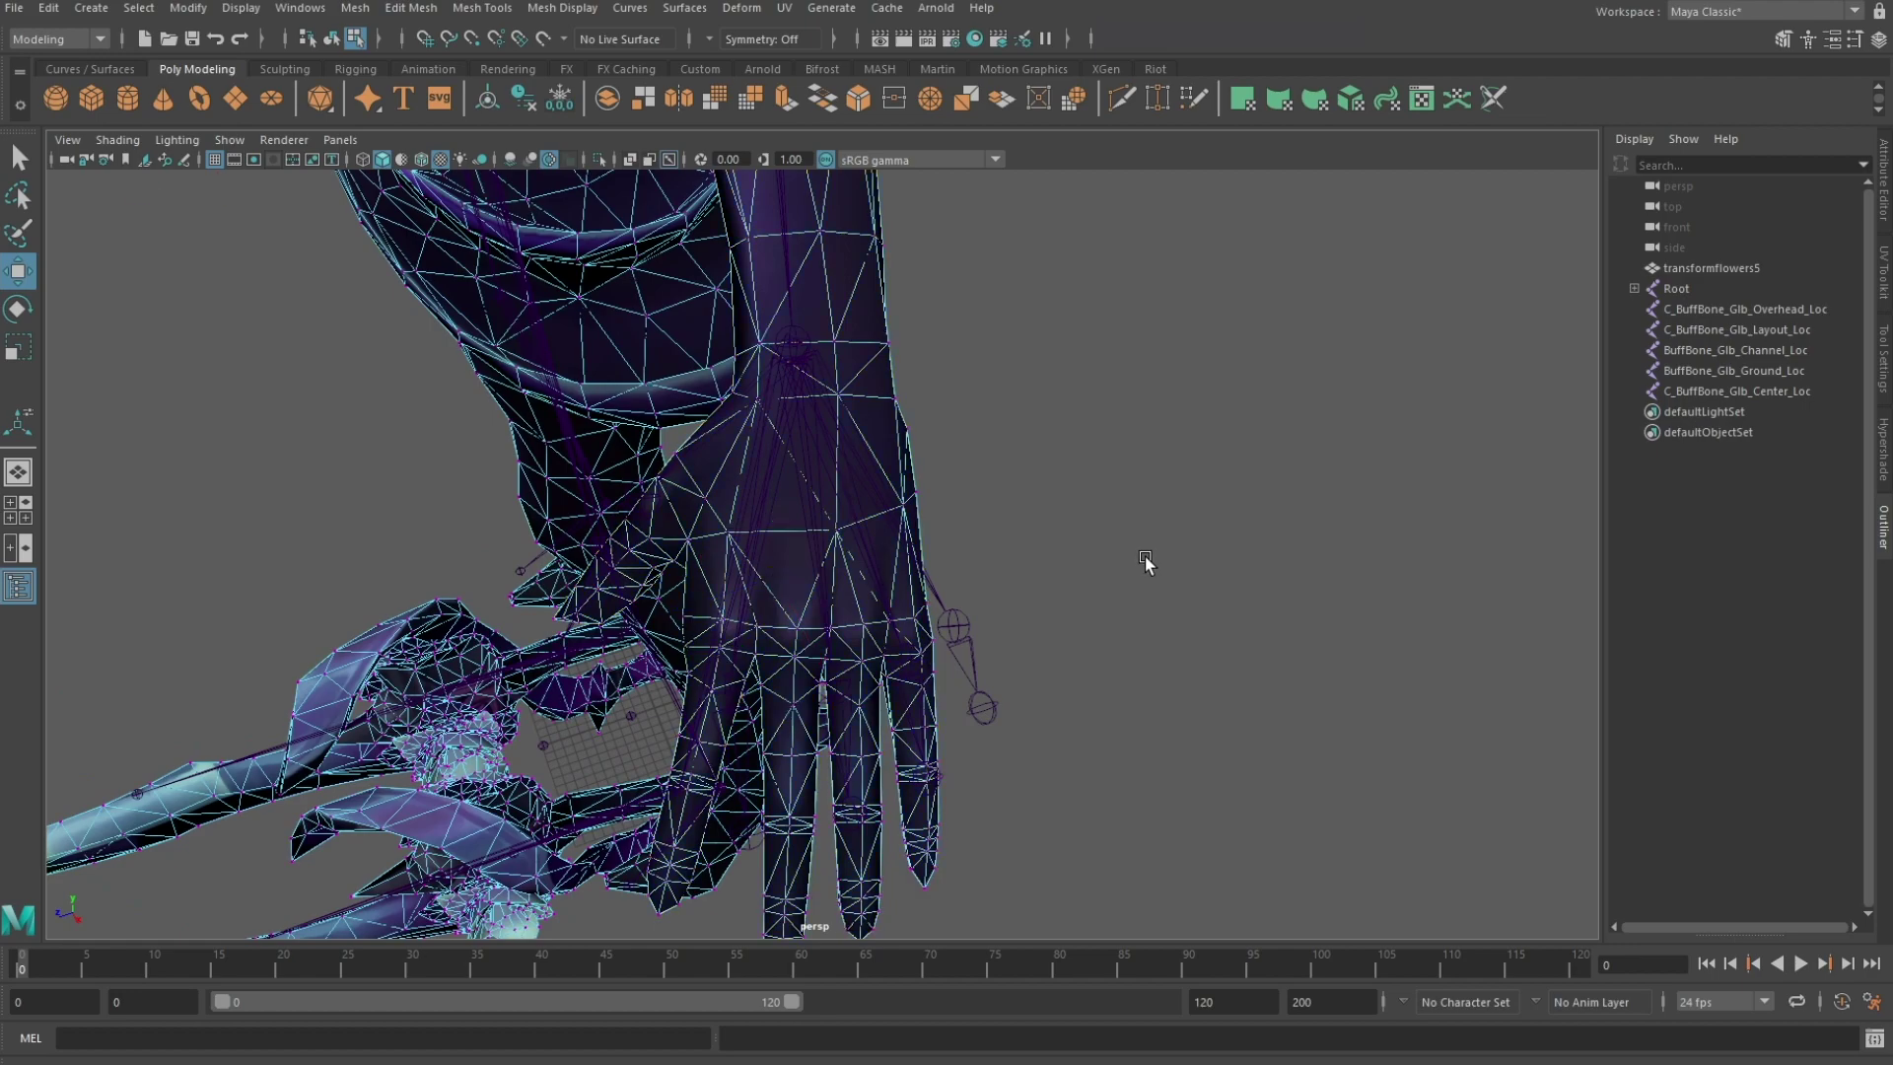
{"action": "key", "text": "F8"}
{"action": "left_click_drag", "start_coordinate": [1141, 557], "coordinate": [1232, 593], "text": "alt"}
{"action": "left_click", "coordinate": [1026, 599]}
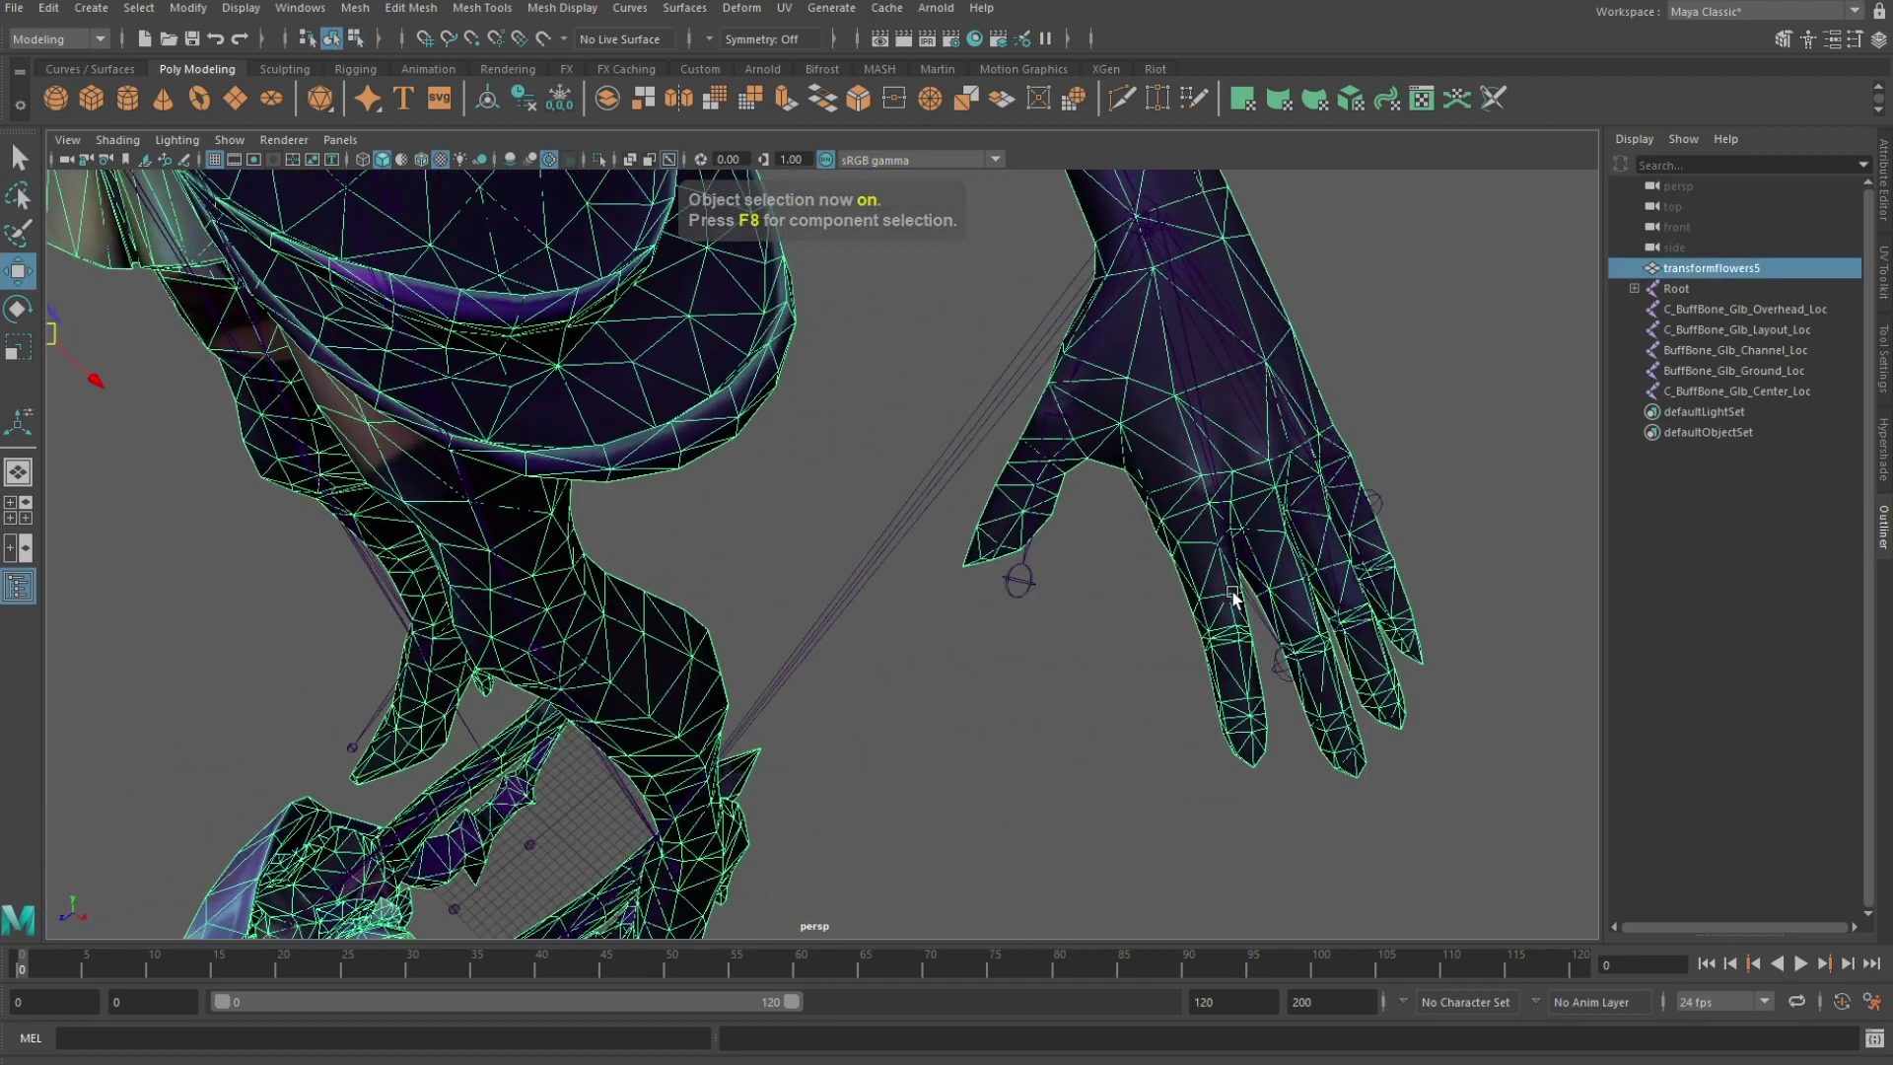
{"action": "right_click_drag", "start_coordinate": [1232, 593], "coordinate": [1102, 582], "text": "alt"}
{"action": "key", "text": "F9"}
Step: Select the vertices of the character's left hand with soft selection and nudge them into line with the hand joints
{"action": "left_click_drag", "start_coordinate": [1102, 581], "coordinate": [1309, 393], "text": "alt"}
{"action": "middle_click_drag", "start_coordinate": [1309, 392], "coordinate": [1045, 567], "text": "alt"}
{"action": "right_click_drag", "start_coordinate": [1045, 567], "coordinate": [1091, 553], "text": "alt"}
{"action": "left_click_drag", "start_coordinate": [1091, 553], "coordinate": [1109, 581], "text": "alt"}
{"action": "left_click_drag", "start_coordinate": [1181, 641], "coordinate": [895, 300]}
{"action": "right_click_drag", "start_coordinate": [789, 404], "coordinate": [877, 404], "text": "alt"}
{"action": "middle_click_drag", "start_coordinate": [958, 227], "coordinate": [939, 345], "text": "alt"}
{"action": "left_click_drag", "start_coordinate": [939, 345], "coordinate": [1232, 316], "text": "alt"}
{"action": "middle_click_drag", "start_coordinate": [1232, 315], "coordinate": [773, 676], "text": "alt"}
{"action": "right_click_drag", "start_coordinate": [774, 675], "coordinate": [856, 661], "text": "alt"}
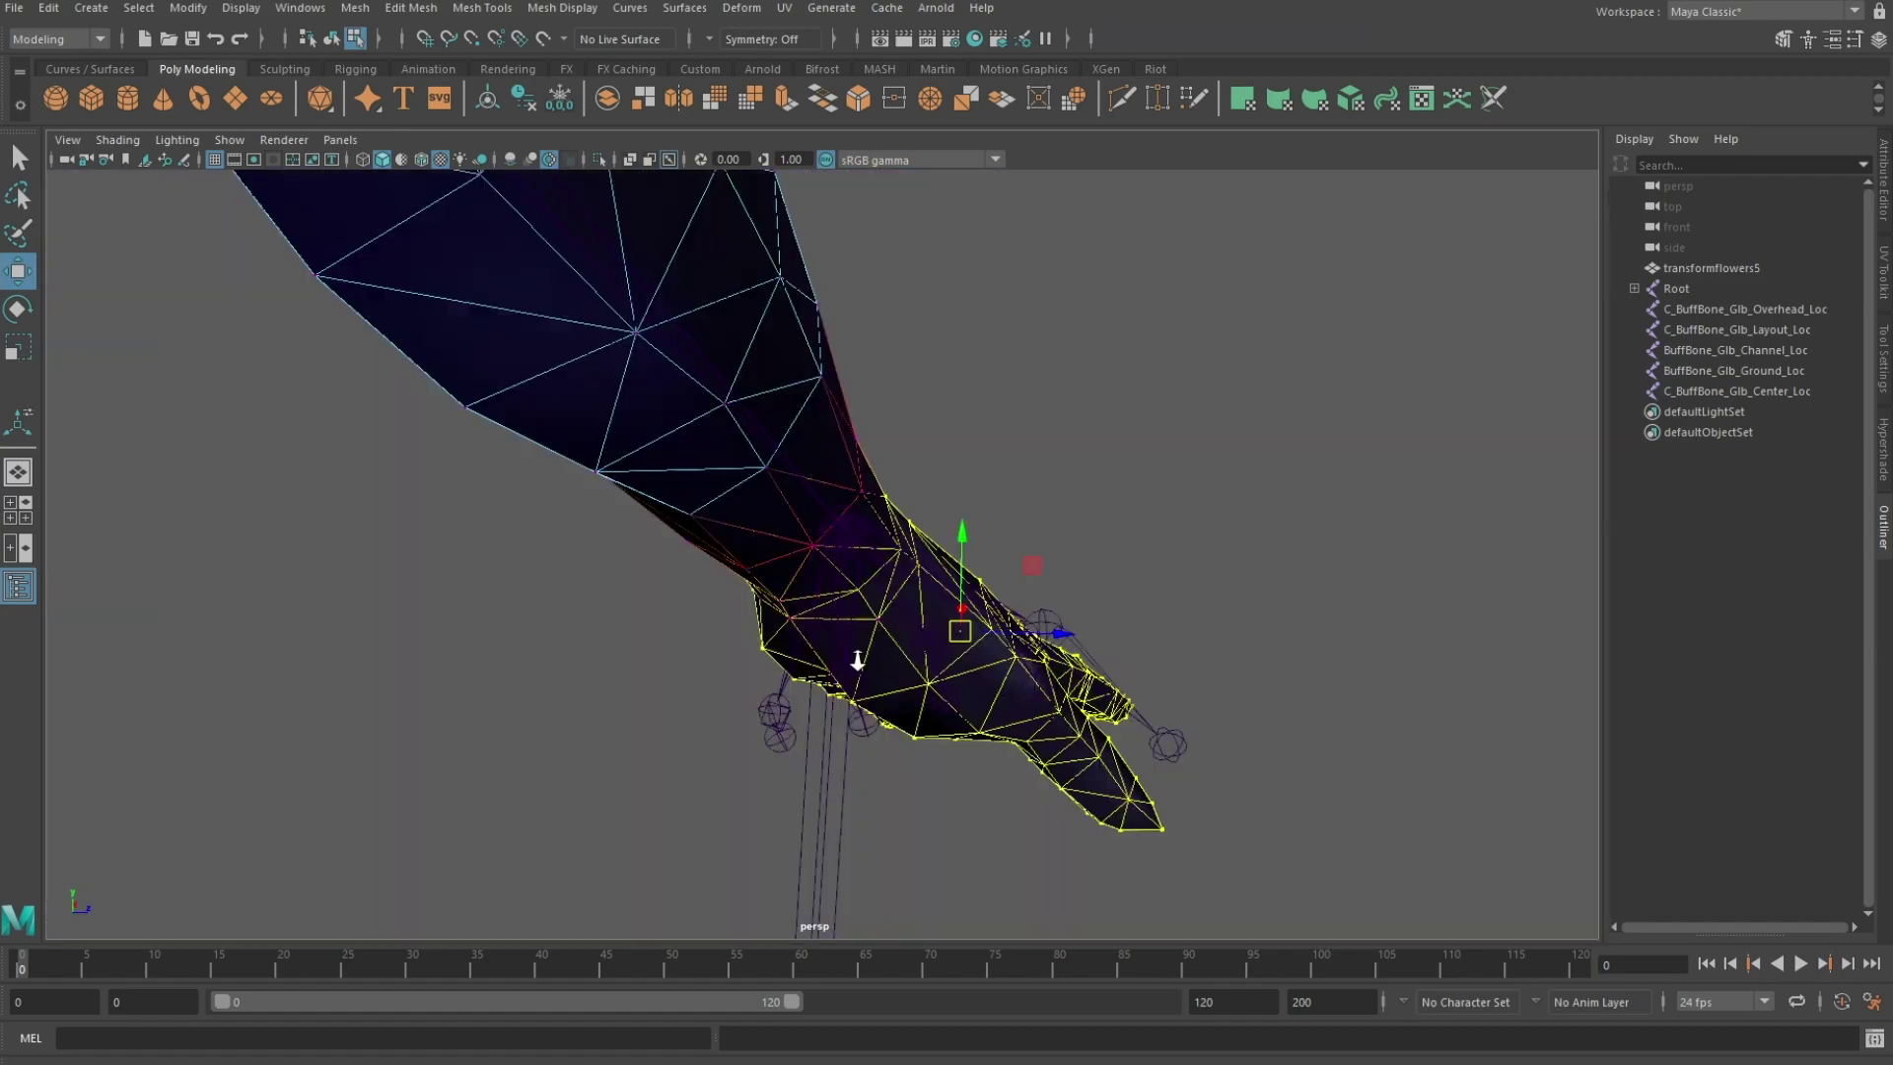
{"action": "left_click_drag", "start_coordinate": [857, 660], "coordinate": [965, 572], "text": "alt"}
{"action": "right_click_drag", "start_coordinate": [965, 572], "coordinate": [892, 576], "text": "alt"}
{"action": "left_click_drag", "start_coordinate": [892, 577], "coordinate": [838, 478], "text": "alt"}
{"action": "key", "text": "e"}
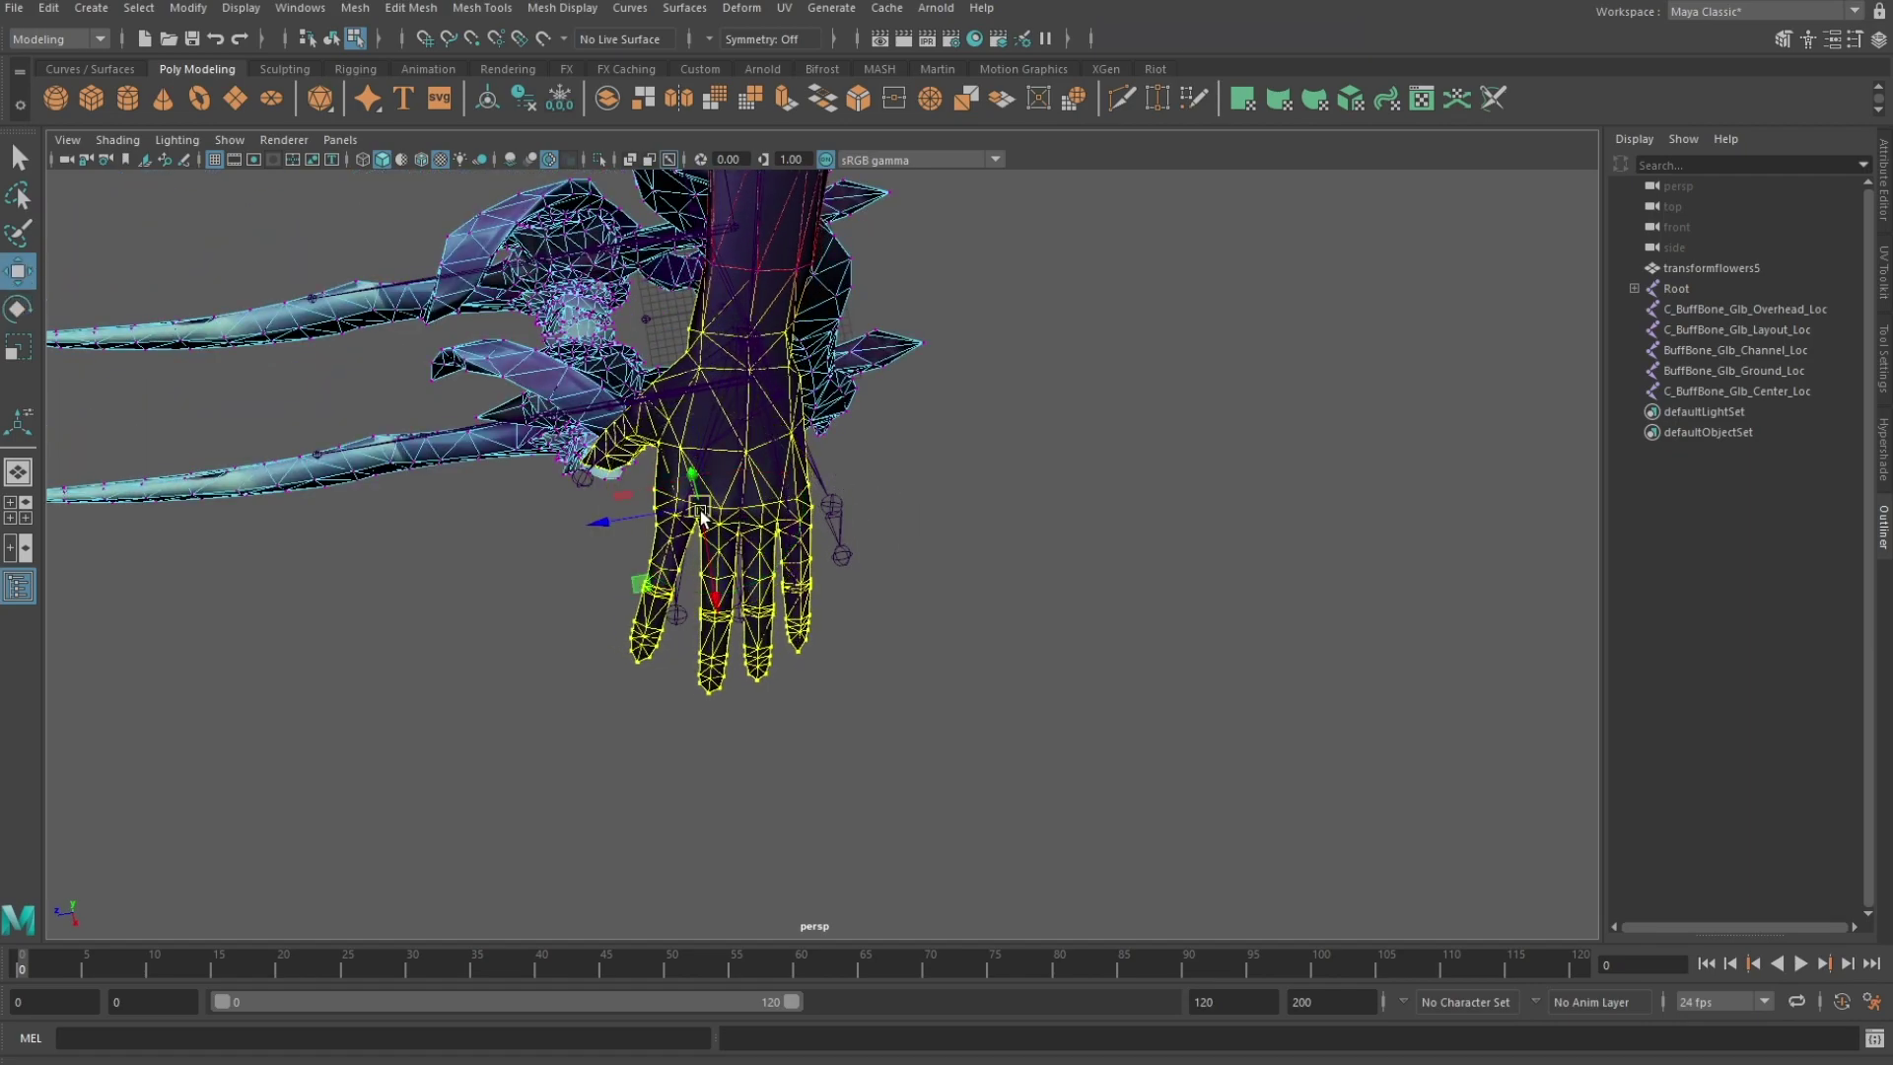
{"action": "left_click_drag", "start_coordinate": [700, 512], "coordinate": [717, 510]}
Step: Select the vertices of the character's right hand with soft selection and shift them into line with the hand joints
{"action": "left_click_drag", "start_coordinate": [717, 510], "coordinate": [779, 470], "text": "alt"}
{"action": "scroll", "coordinate": [778, 470], "scroll_direction": "down", "scroll_amount": 5}
{"action": "middle_click_drag", "start_coordinate": [778, 471], "coordinate": [1173, 483], "text": "alt"}
{"action": "middle_click_drag", "start_coordinate": [518, 493], "coordinate": [1000, 486], "text": "alt"}
{"action": "scroll", "coordinate": [1001, 486], "scroll_direction": "up", "scroll_amount": 5}
{"action": "left_click_drag", "start_coordinate": [1001, 486], "coordinate": [623, 404], "text": "alt"}
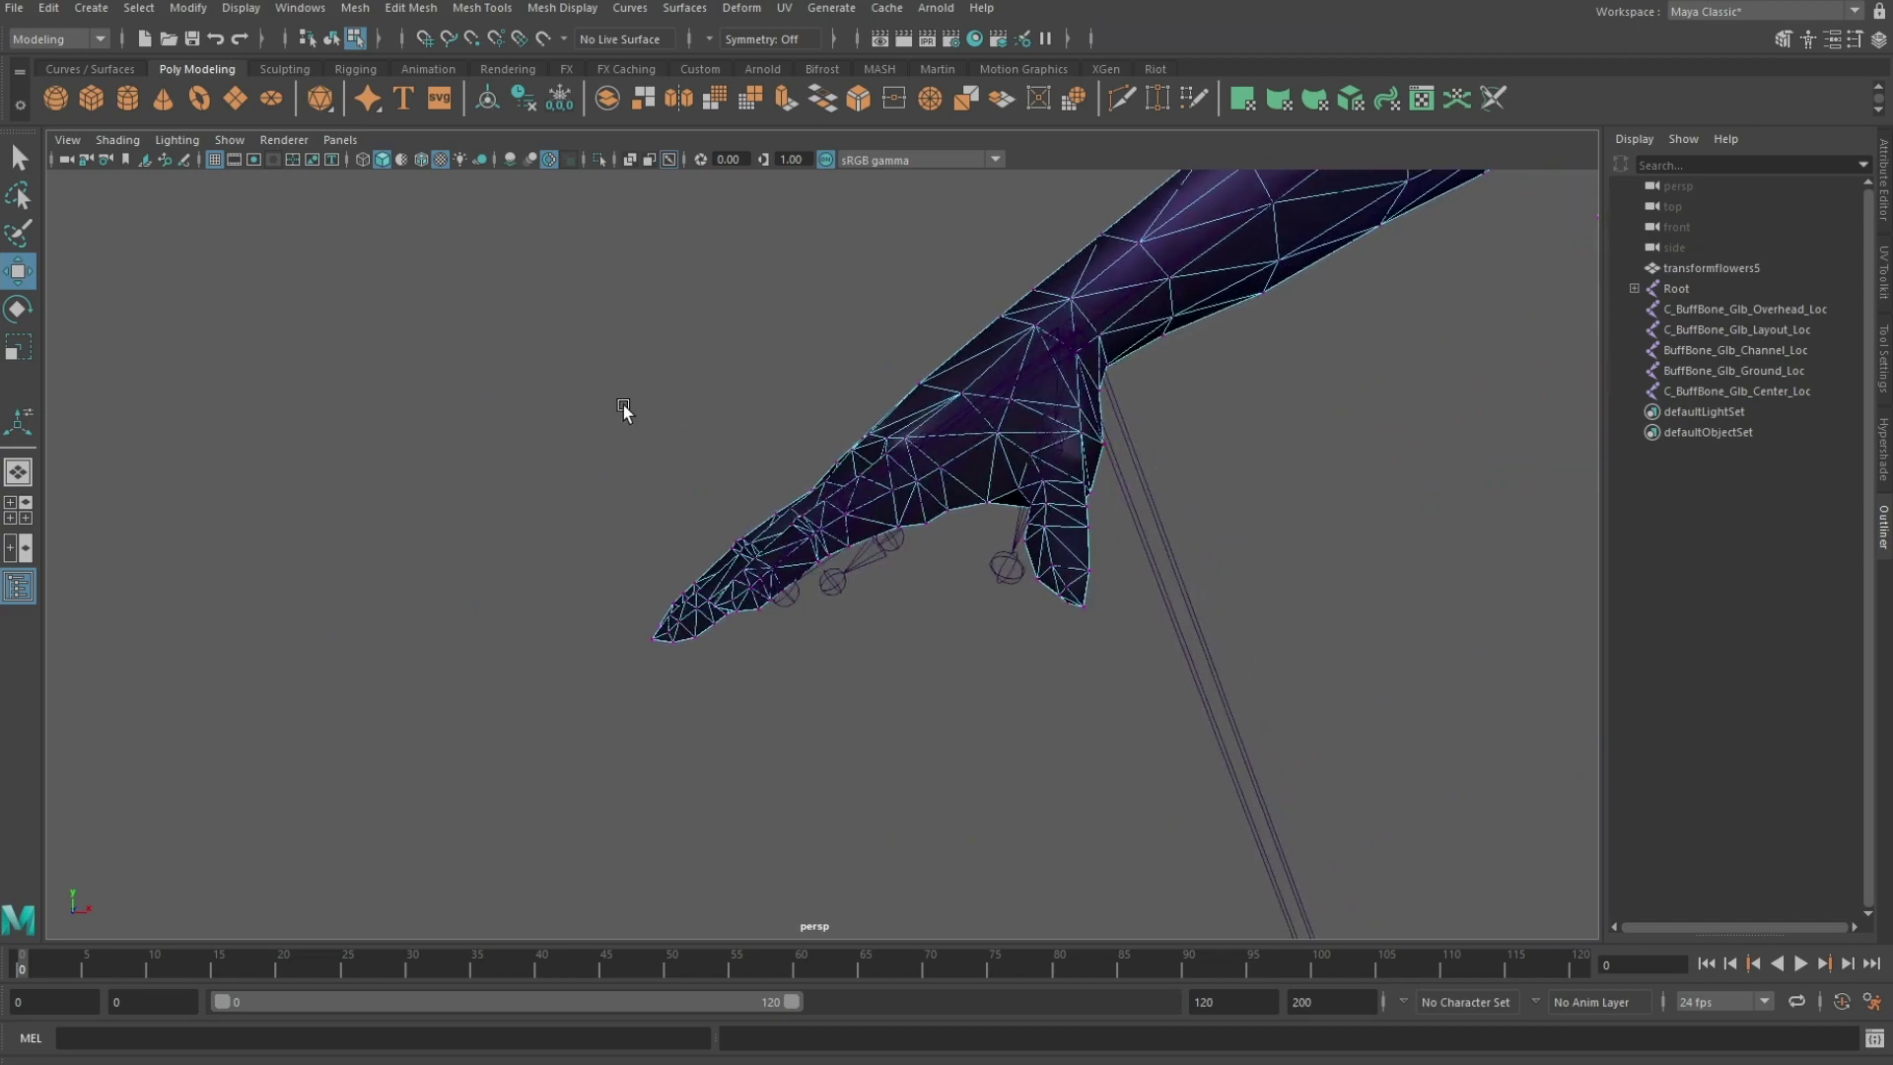
{"action": "scroll", "coordinate": [996, 541], "scroll_direction": "down", "scroll_amount": 3}
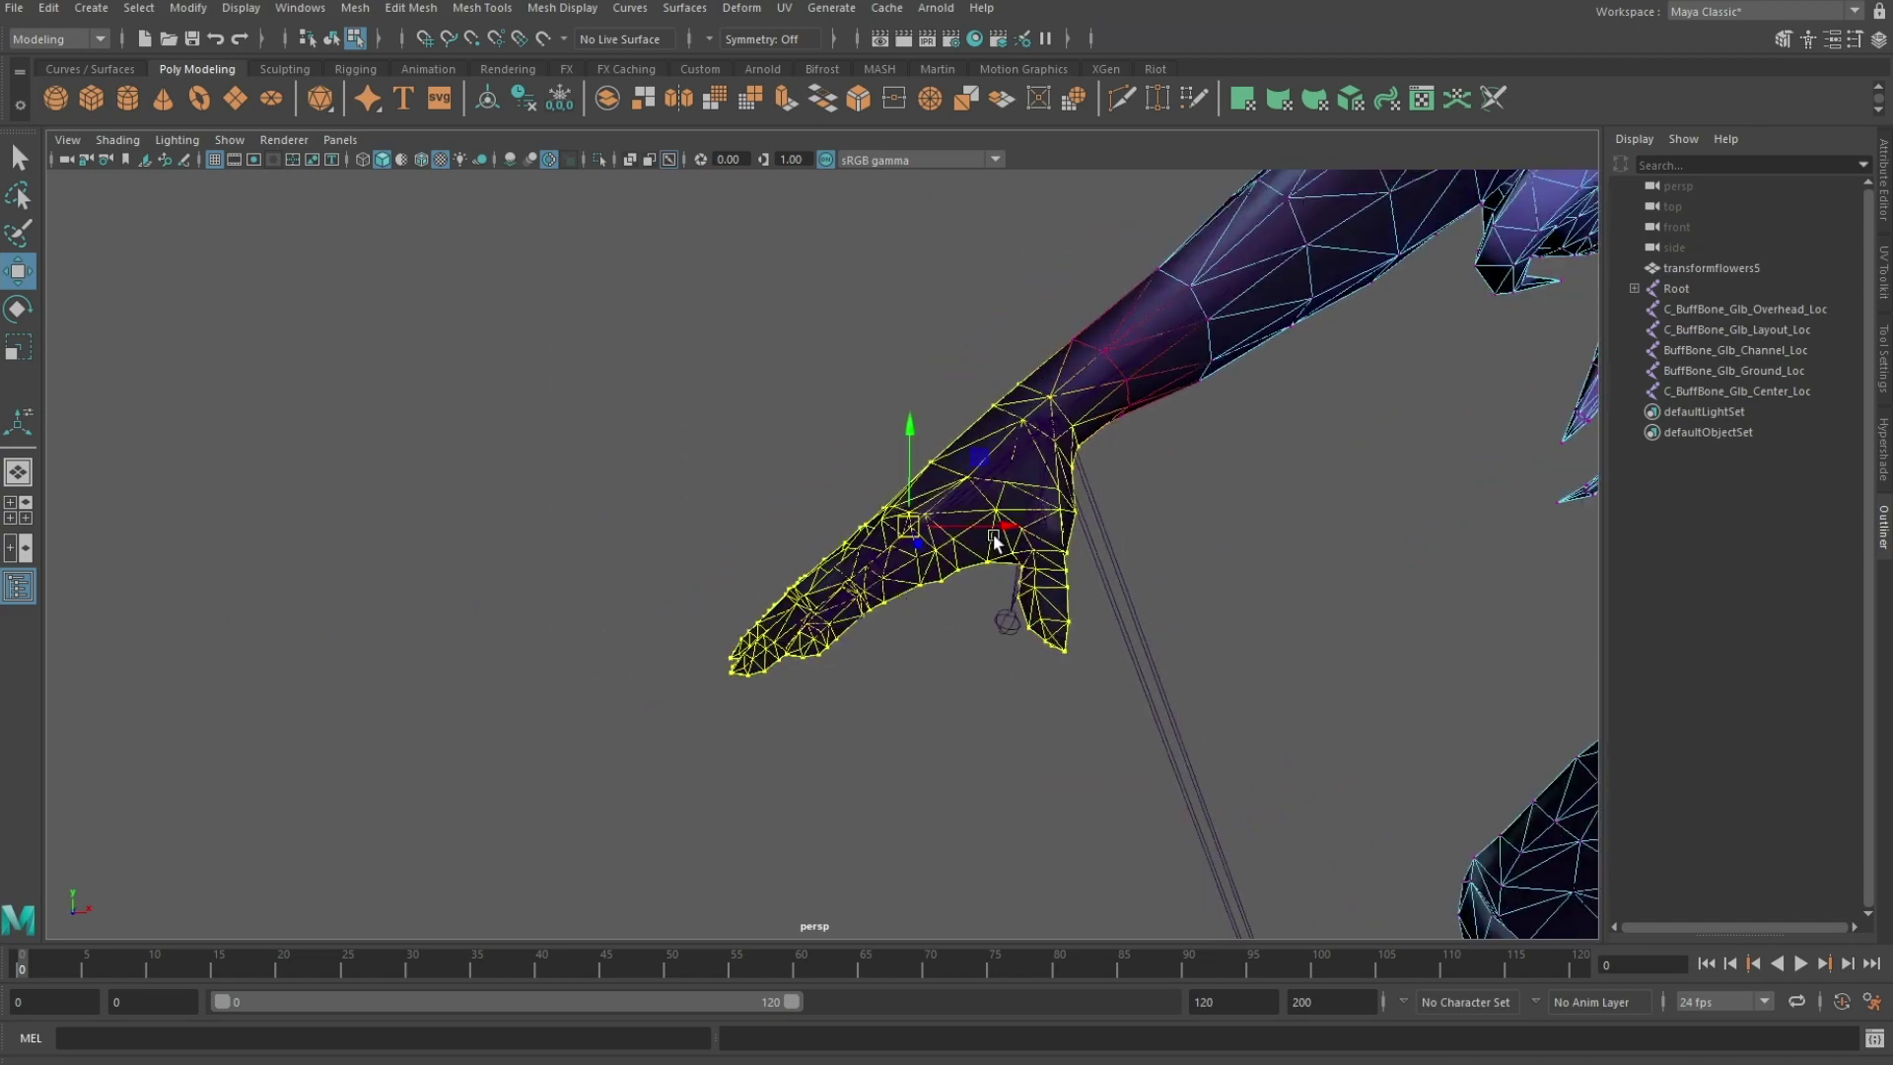
{"action": "left_click_drag", "start_coordinate": [729, 493], "coordinate": [889, 516], "text": "alt"}
{"action": "scroll", "coordinate": [878, 527], "scroll_direction": "up", "scroll_amount": 4}
{"action": "key", "text": "e"}
{"action": "left_click_drag", "start_coordinate": [747, 688], "coordinate": [1090, 718], "text": "alt"}
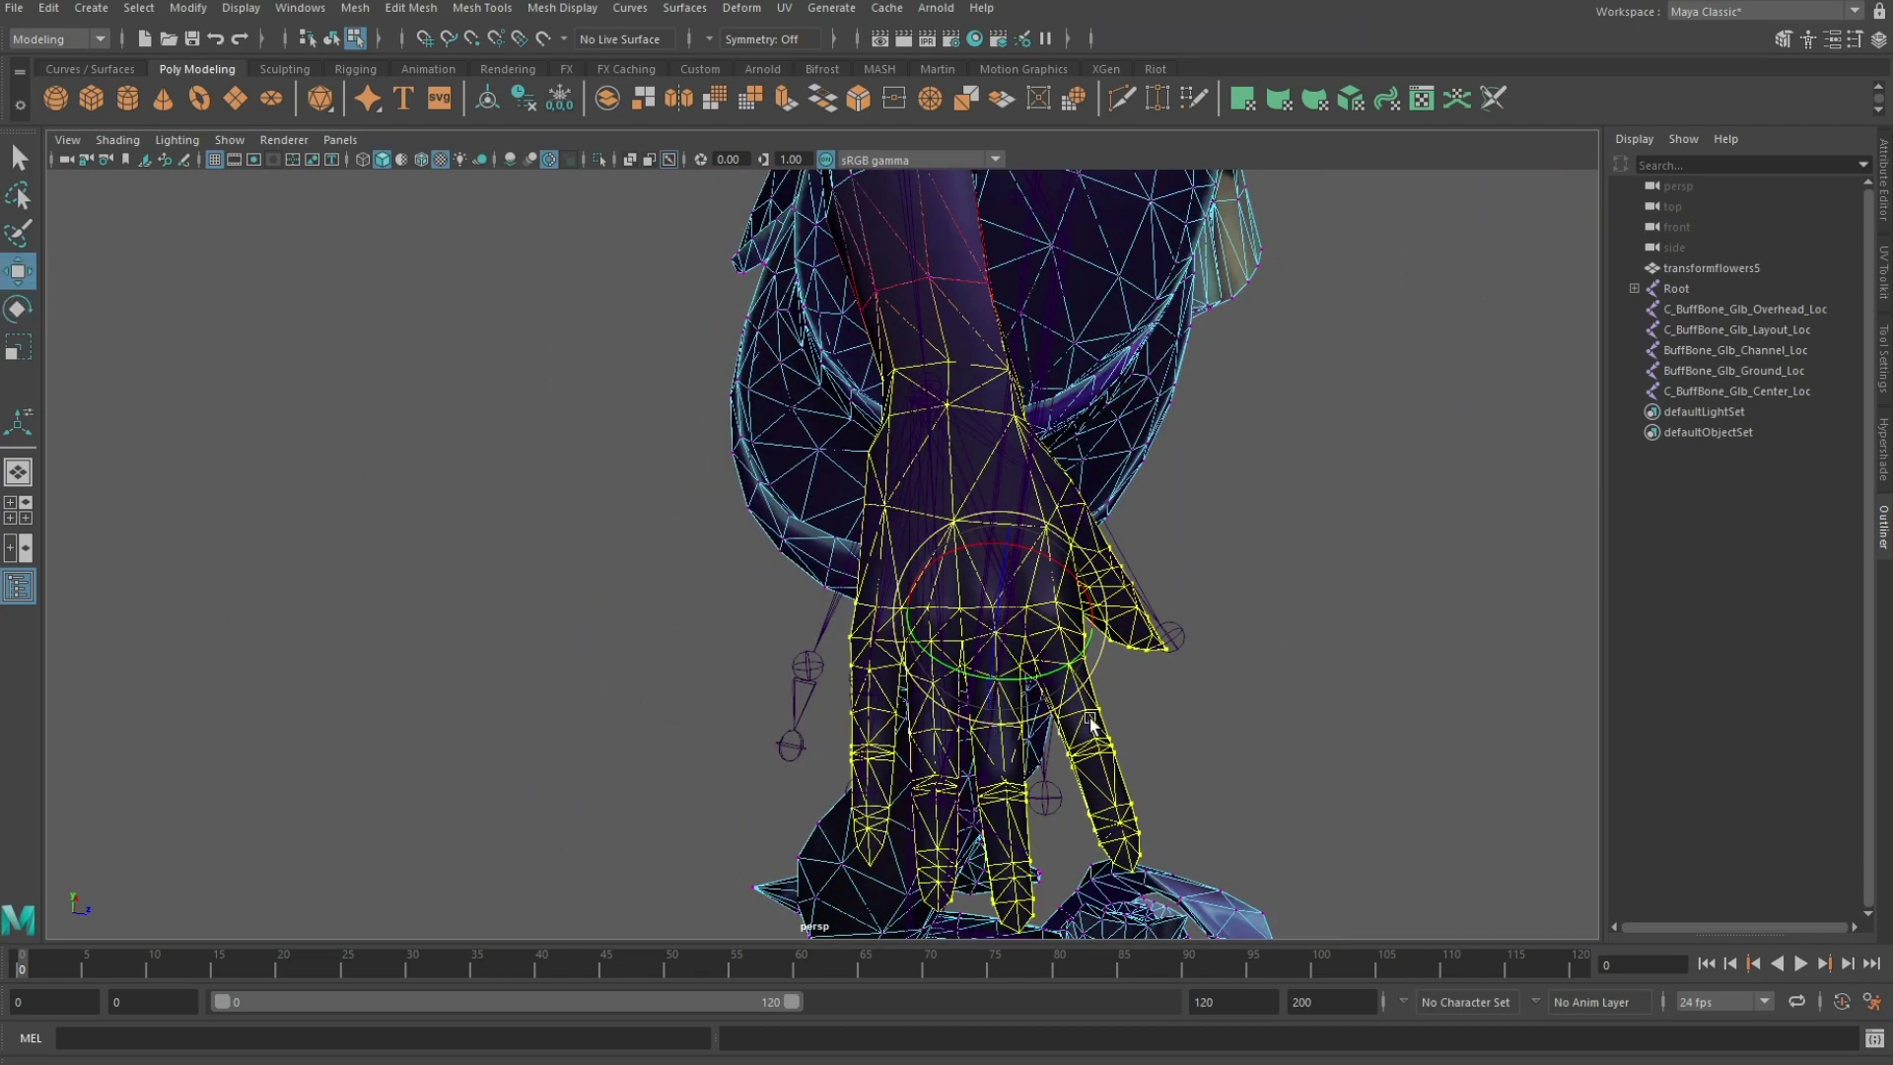
{"action": "key", "text": "w"}
{"action": "left_click_drag", "start_coordinate": [1012, 625], "coordinate": [993, 612]}
{"action": "scroll", "coordinate": [992, 611], "scroll_direction": "down", "scroll_amount": 2}
{"action": "left_click_drag", "start_coordinate": [1232, 552], "coordinate": [1015, 530], "text": "alt"}
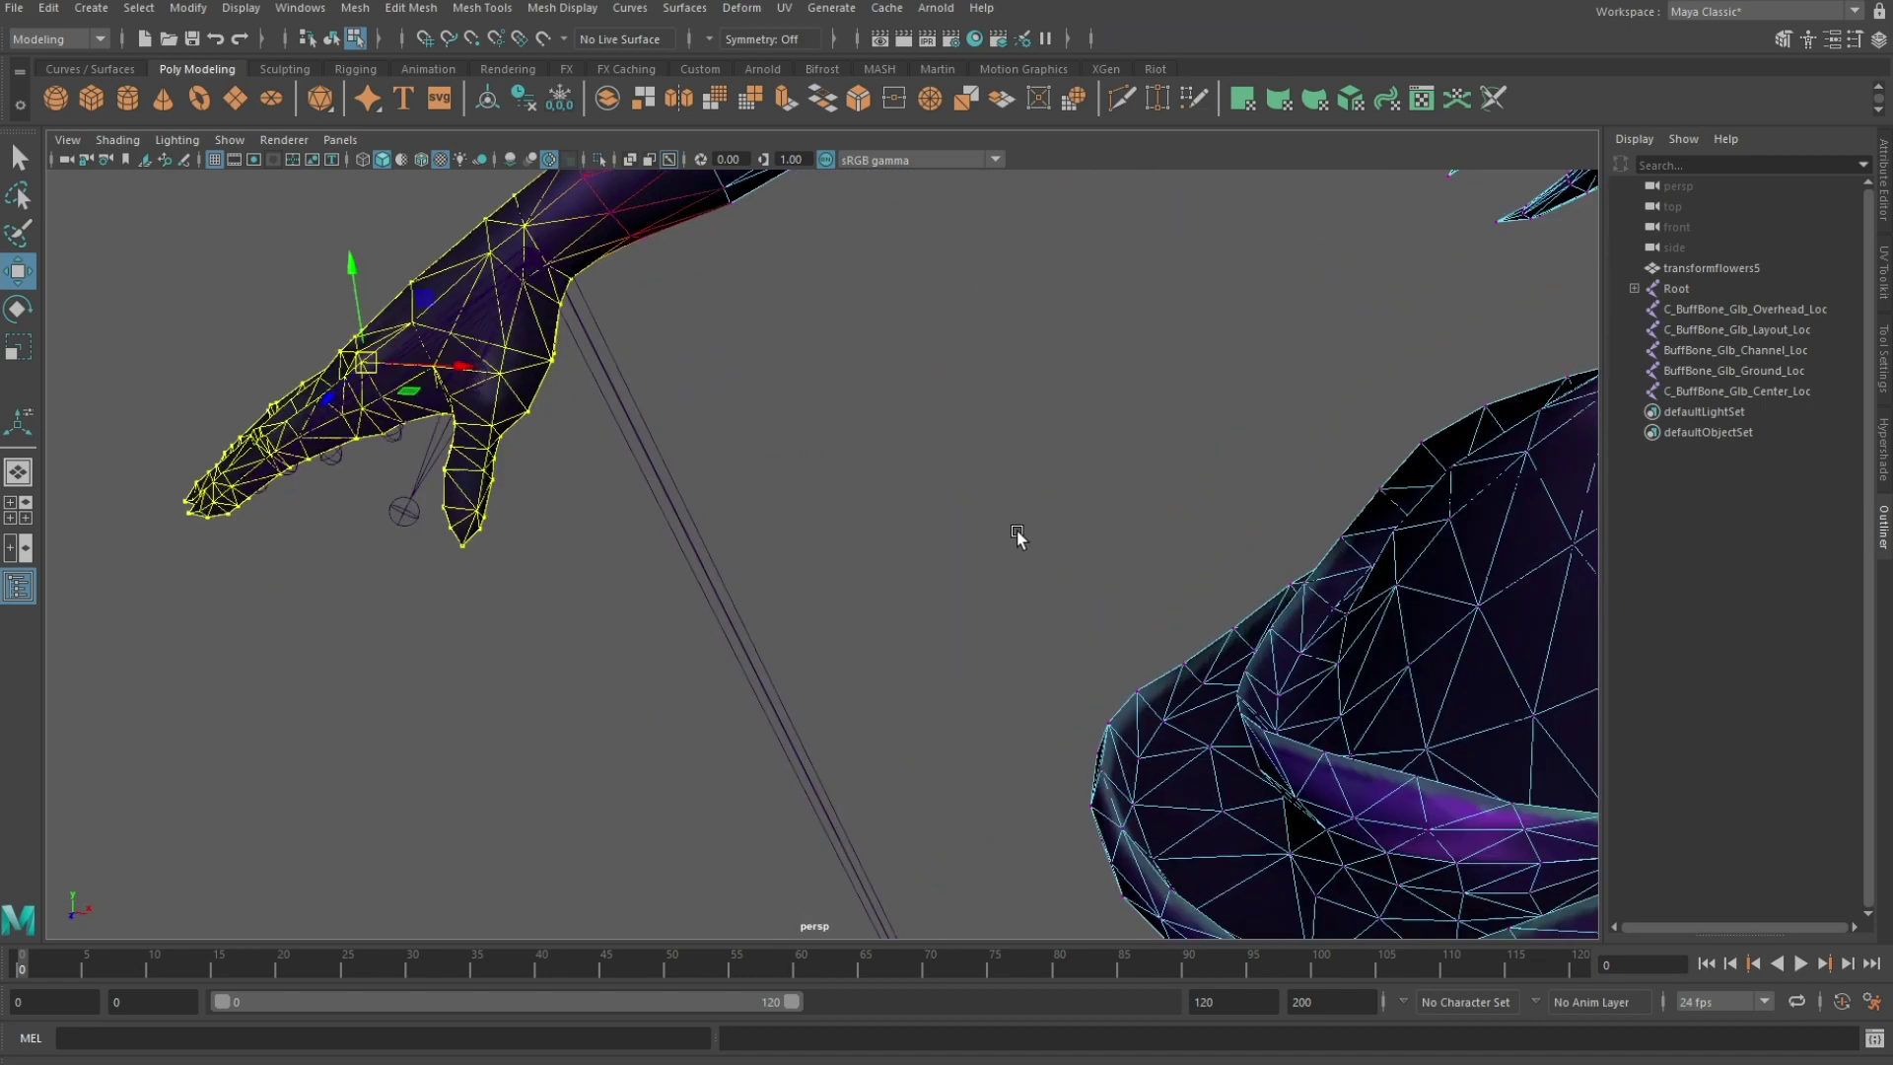
Step: Return to object selection, deselect the mesh, and turn off textured display to check the arms against the skeleton
{"action": "scroll", "coordinate": [1013, 529], "scroll_direction": "down", "scroll_amount": 5}
{"action": "key", "text": "F8"}
{"action": "left_click", "coordinate": [713, 295]}
{"action": "middle_click_drag", "start_coordinate": [1191, 510], "coordinate": [867, 521], "text": "alt"}
{"action": "scroll", "coordinate": [974, 521], "scroll_direction": "down", "scroll_amount": 3}
{"action": "left_click_drag", "start_coordinate": [974, 519], "coordinate": [428, 142], "text": "alt"}
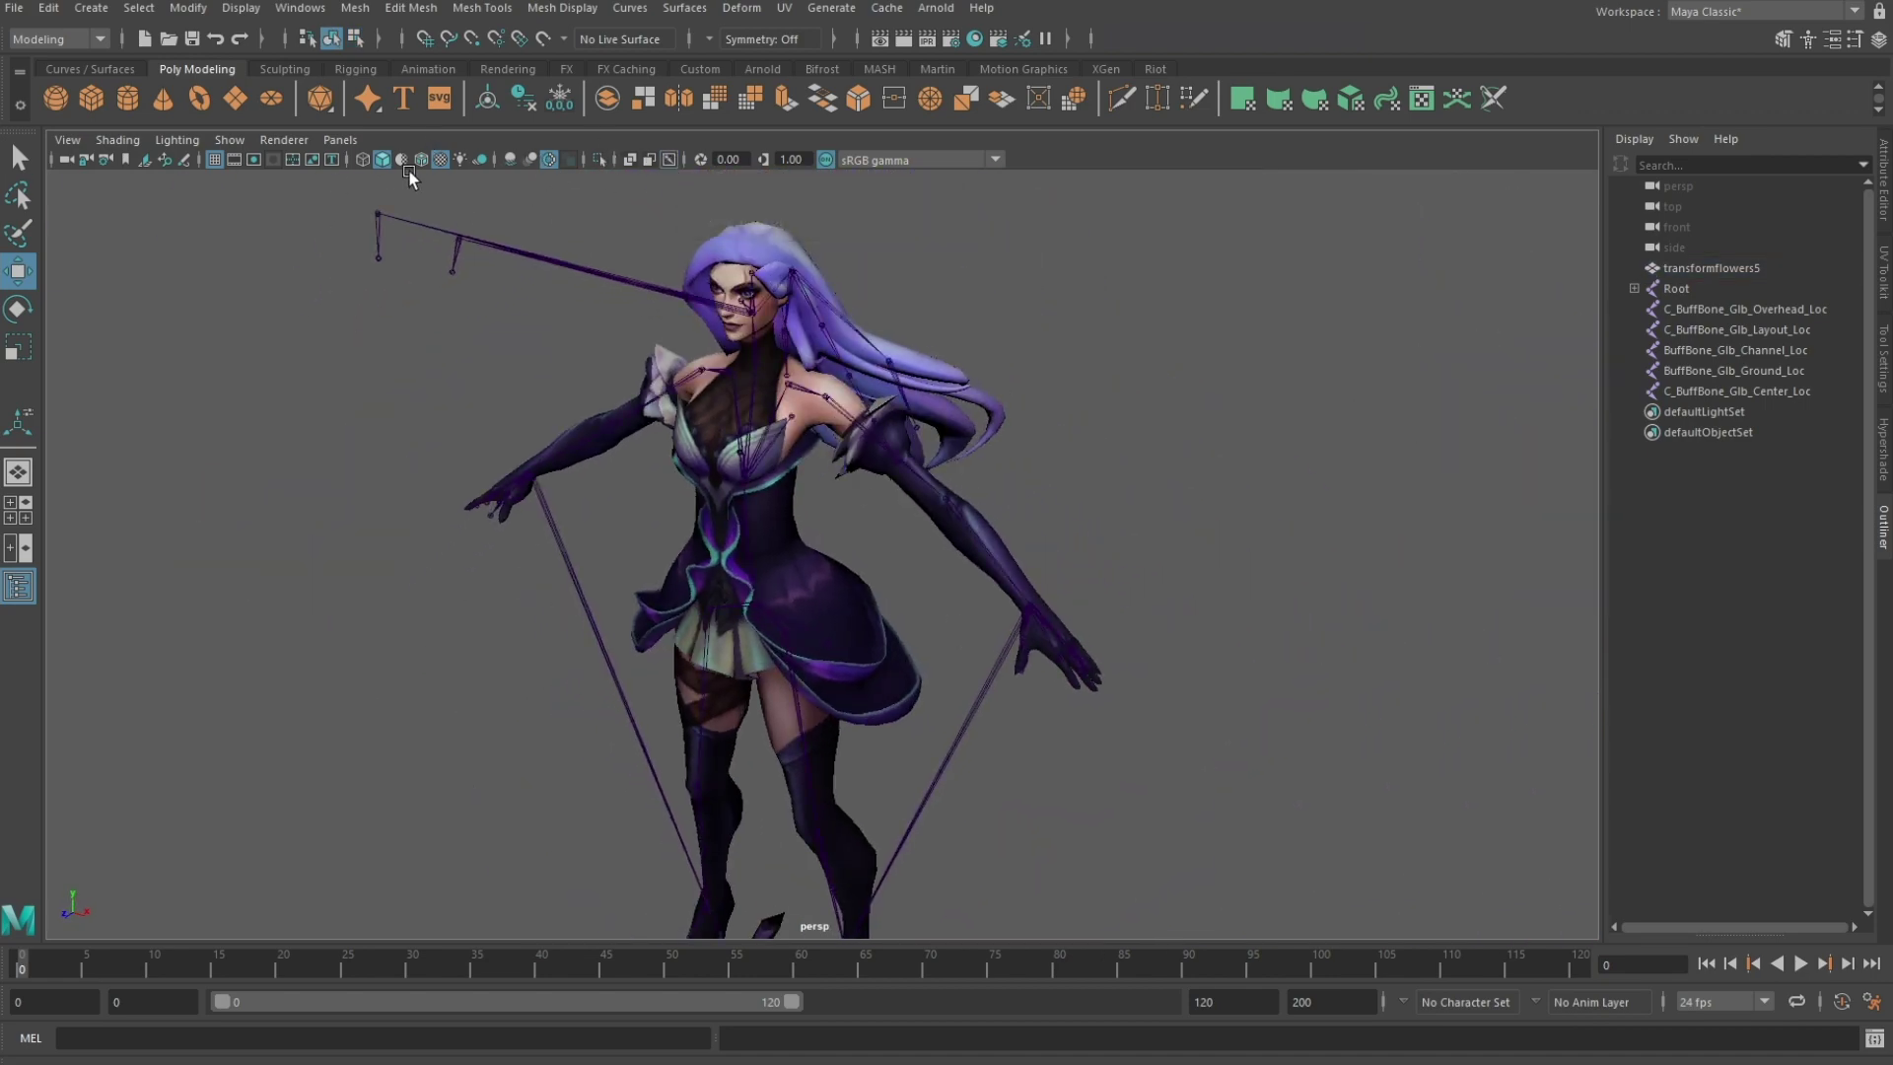
{"action": "left_click", "coordinate": [441, 160]}
{"action": "left_click_drag", "start_coordinate": [1124, 482], "coordinate": [1210, 518], "text": "alt"}
{"action": "middle_click_drag", "start_coordinate": [966, 707], "coordinate": [959, 449], "text": "alt"}
{"action": "left_click_drag", "start_coordinate": [617, 546], "coordinate": [734, 548], "text": "alt"}
{"action": "middle_click_drag", "start_coordinate": [1064, 355], "coordinate": [1114, 528], "text": "alt"}
{"action": "left_click_drag", "start_coordinate": [917, 444], "coordinate": [1051, 411], "text": "alt"}
{"action": "middle_click_drag", "start_coordinate": [1051, 411], "coordinate": [1094, 582], "text": "alt"}
{"action": "left_click_drag", "start_coordinate": [1094, 581], "coordinate": [849, 503], "text": "alt"}
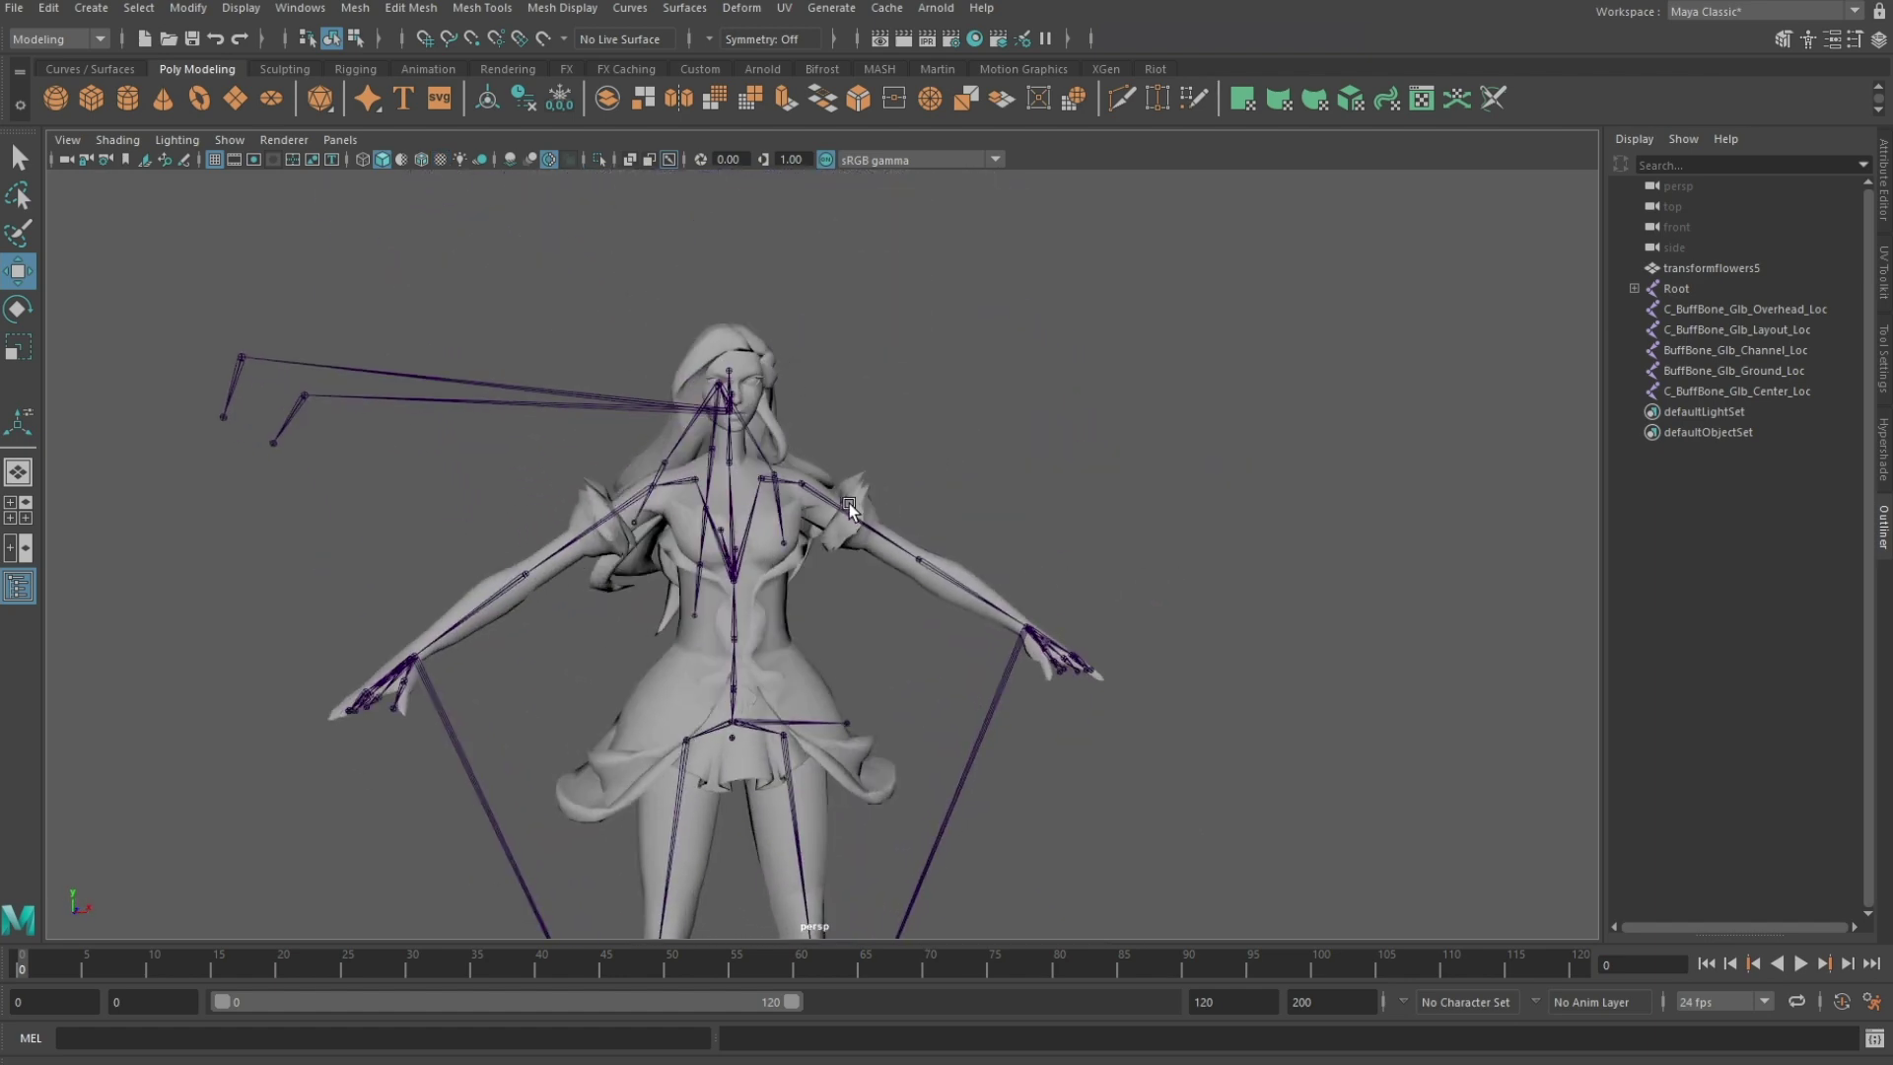
Step: Export the entire scene as FBX into the Withered Rose Katarina project folder
{"action": "left_click", "coordinate": [16, 8]}
{"action": "left_click", "coordinate": [59, 254]}
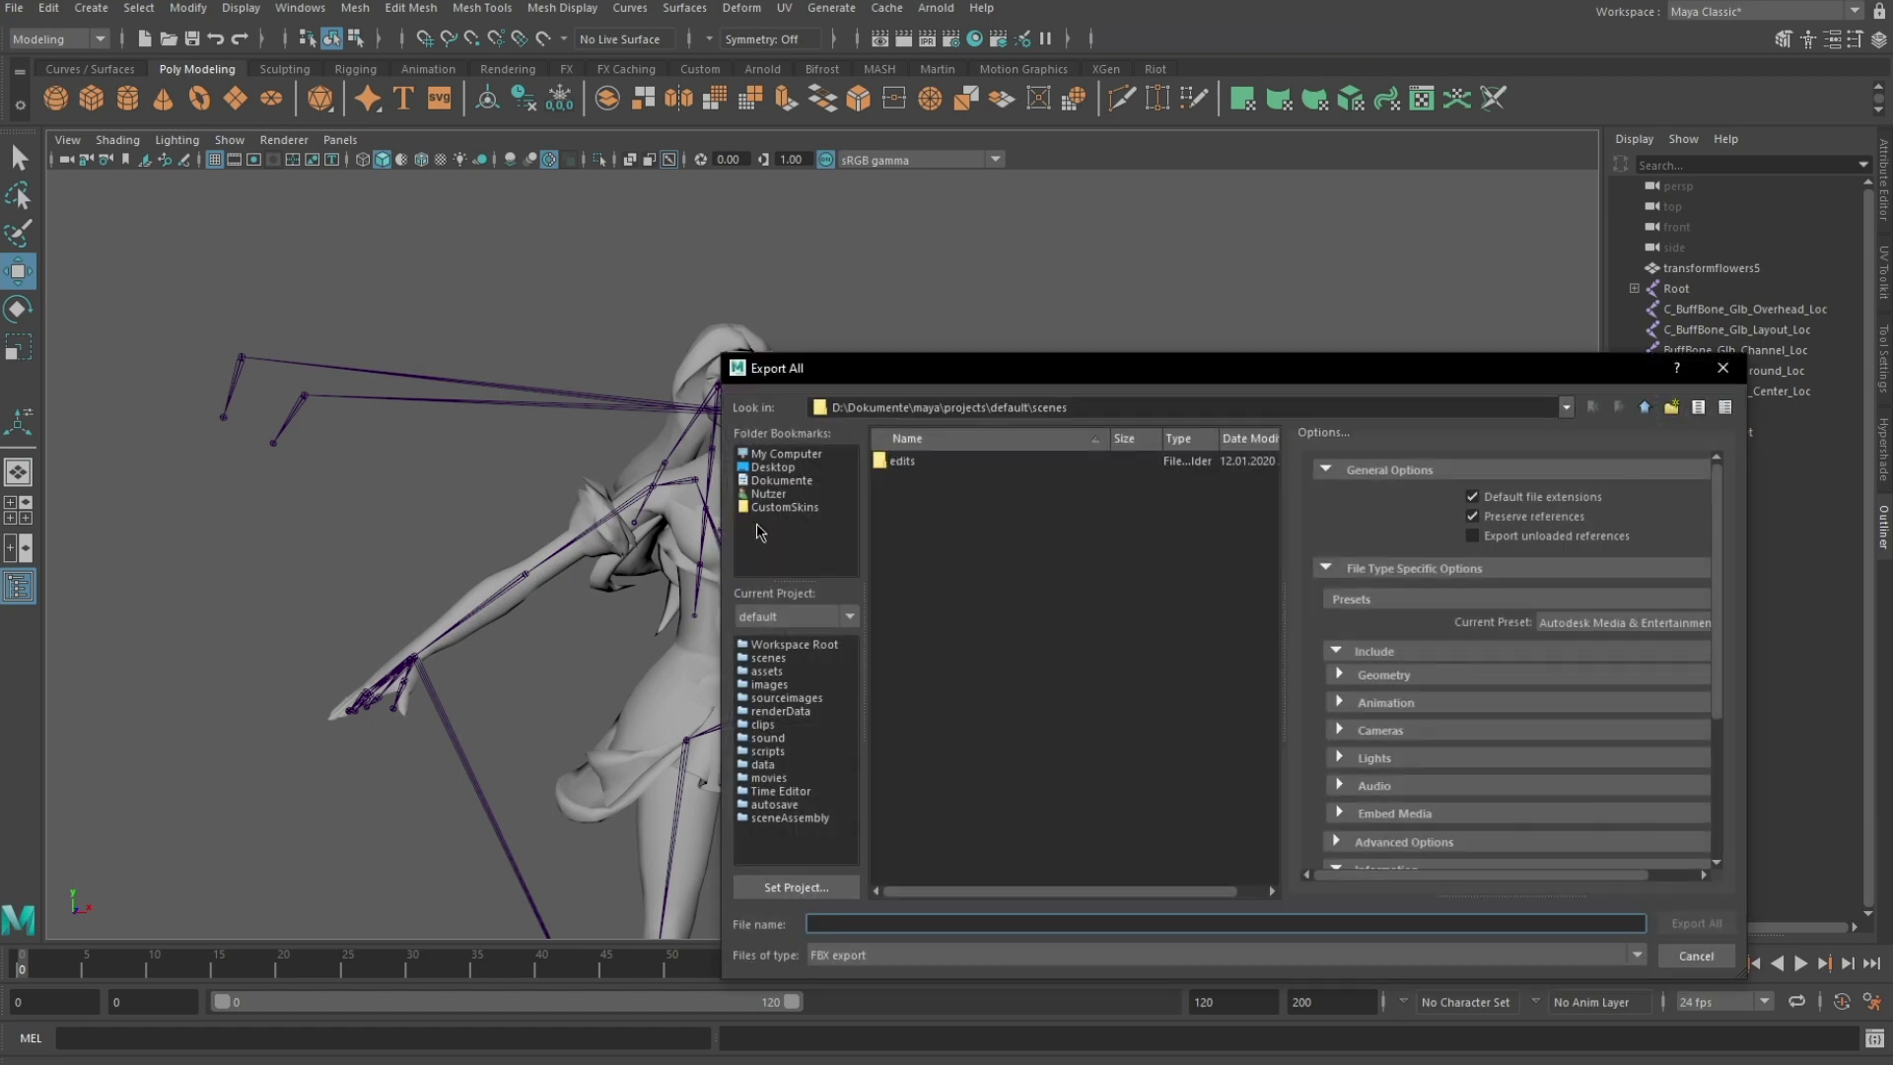
{"action": "scroll", "coordinate": [1035, 680], "scroll_direction": "down", "scroll_amount": 15}
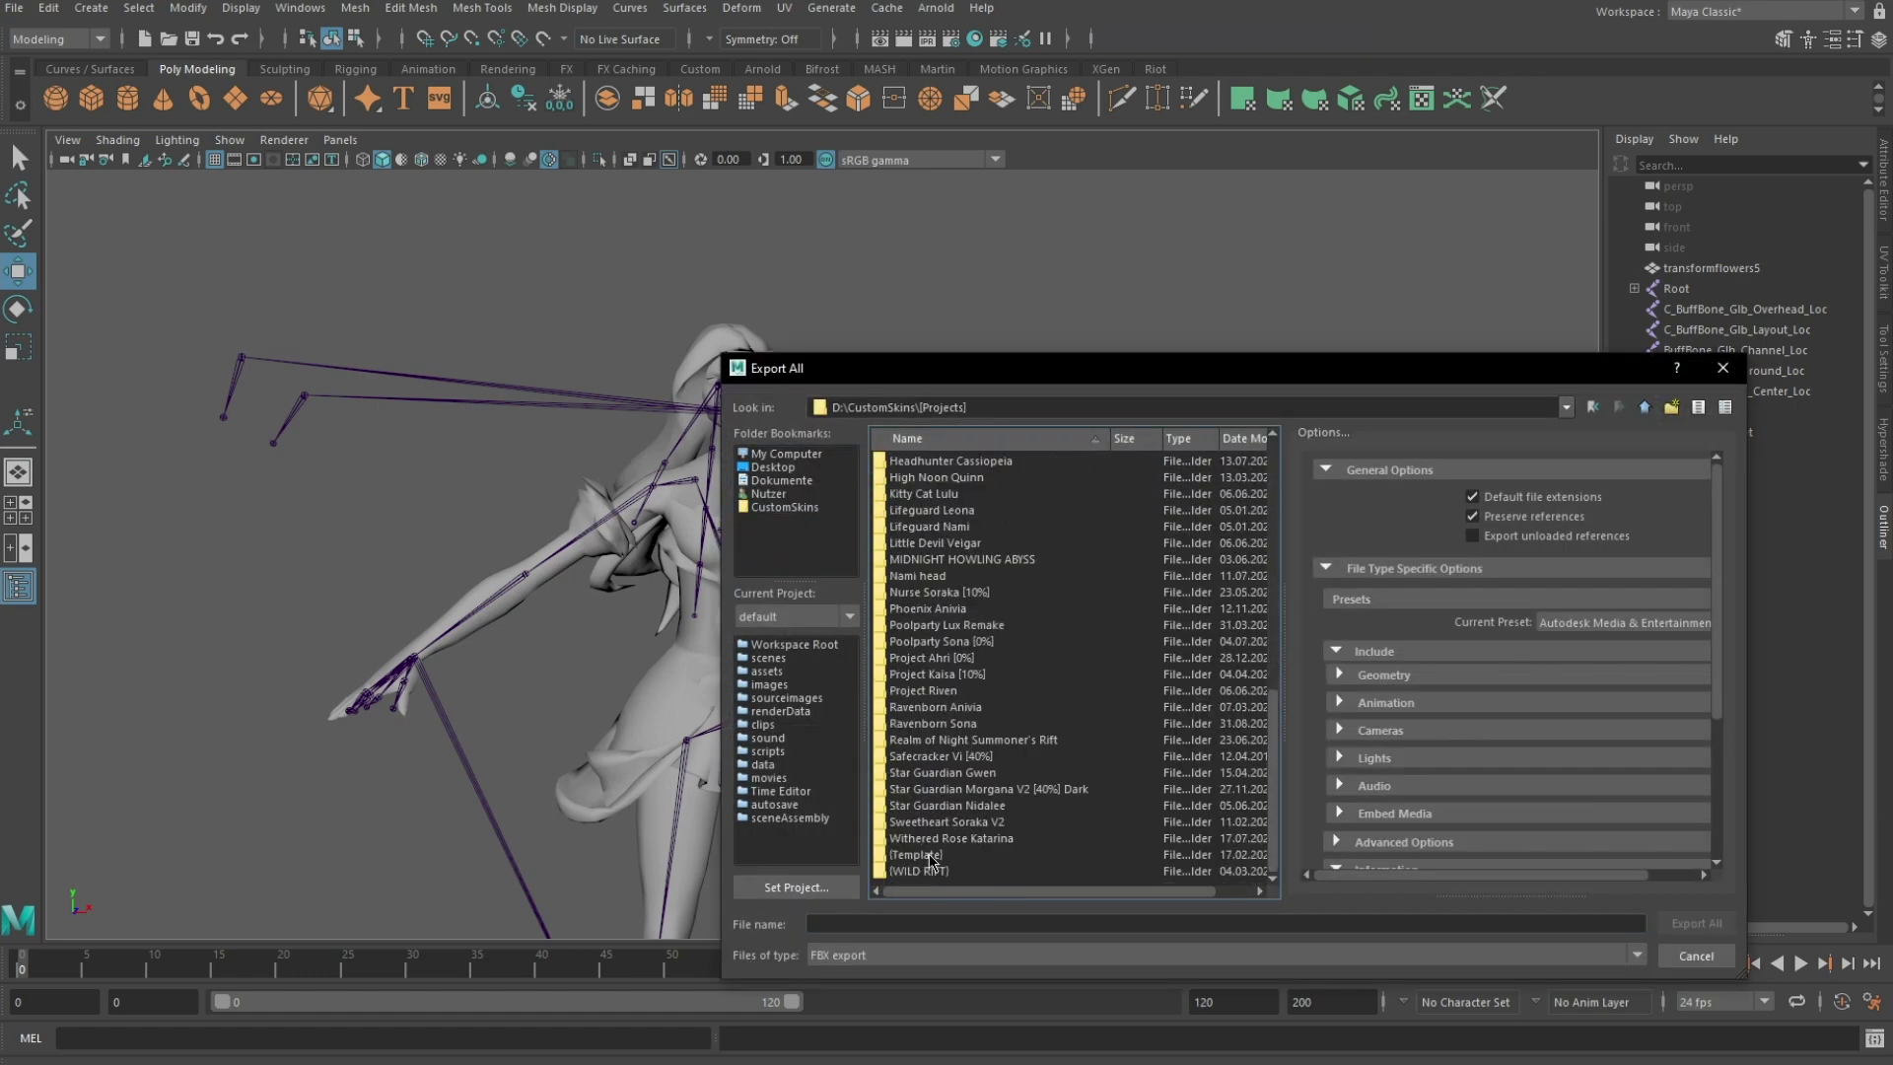
{"action": "double_click", "coordinate": [929, 842]}
{"action": "double_click", "coordinate": [973, 528]}
{"action": "double_click", "coordinate": [971, 527]}
{"action": "left_click", "coordinate": [1198, 708]}
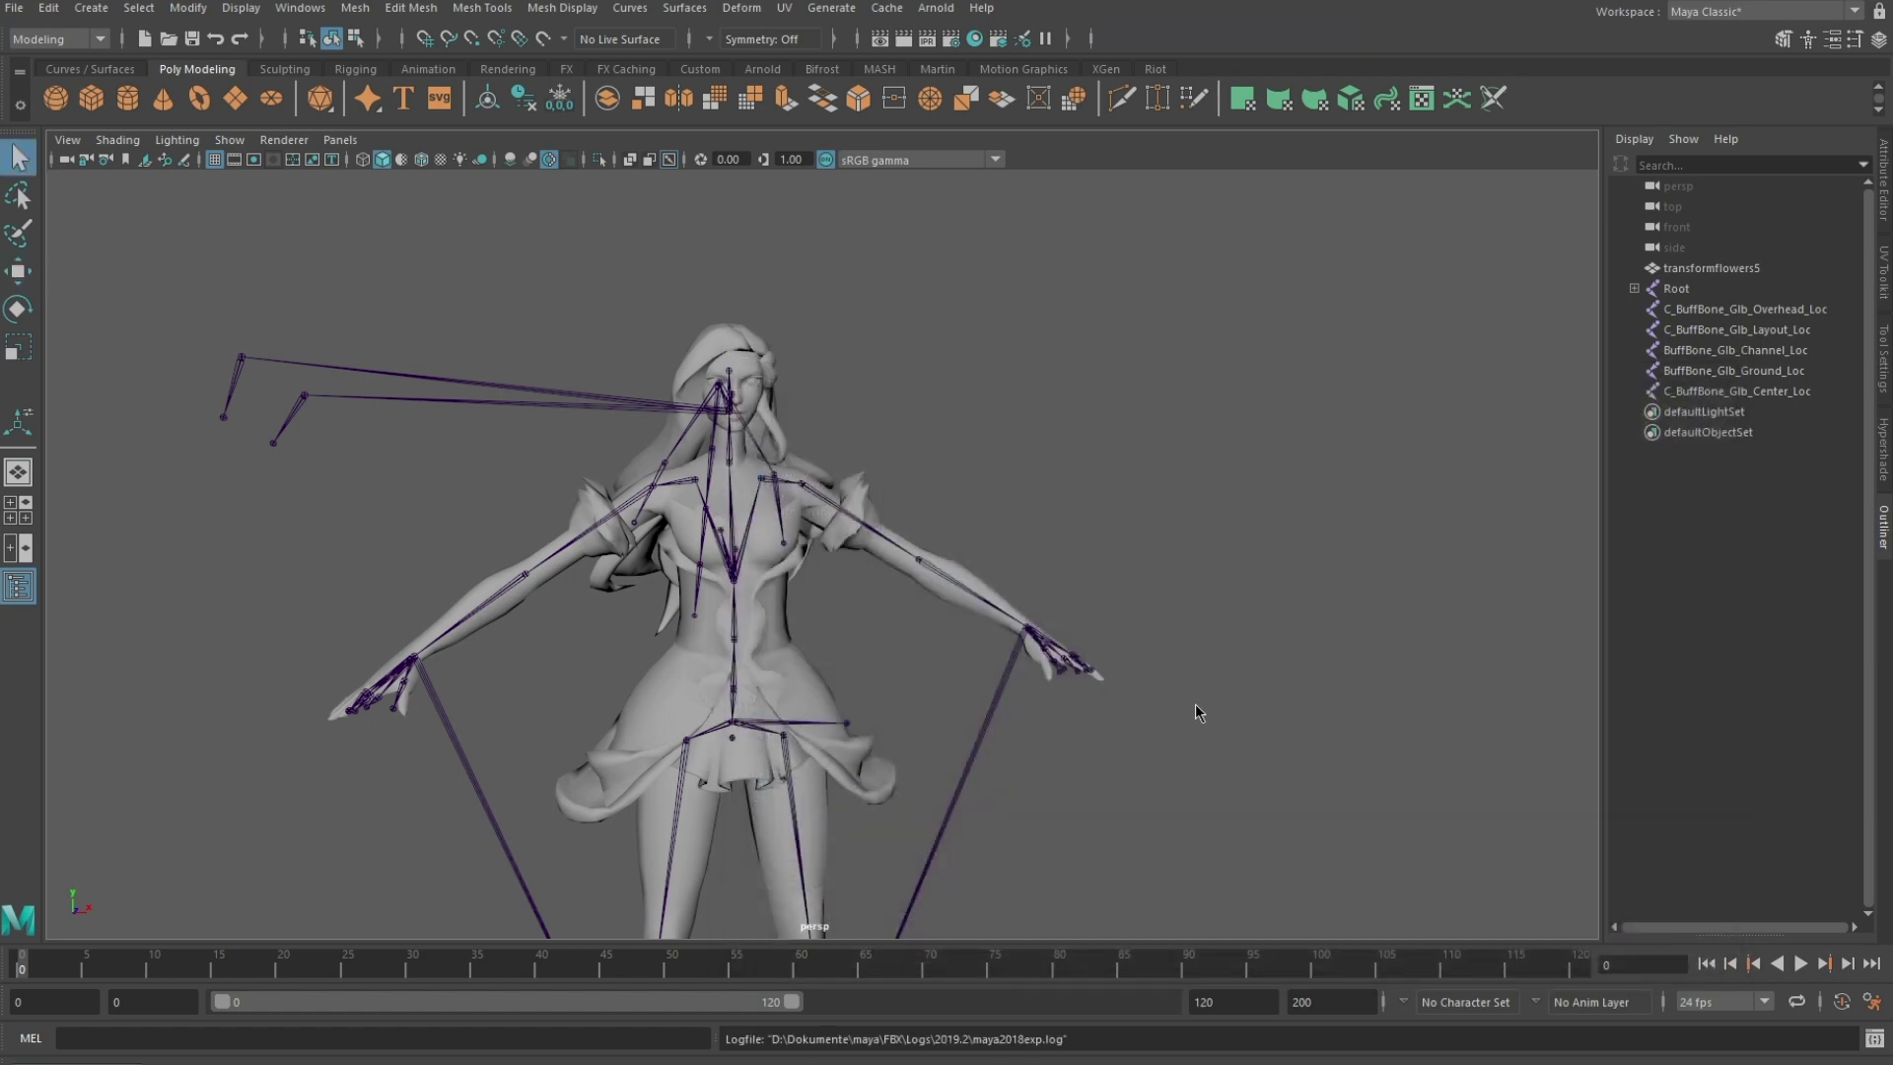
Step: Examine the character's face, chin and neck from below and from the side
{"action": "left_click", "coordinate": [902, 623]}
{"action": "scroll", "coordinate": [1068, 597], "scroll_direction": "down", "scroll_amount": 3}
{"action": "scroll", "coordinate": [1068, 597], "scroll_direction": "up", "scroll_amount": 5}
{"action": "middle_click_drag", "start_coordinate": [1060, 710], "coordinate": [984, 542], "text": "alt"}
{"action": "scroll", "coordinate": [986, 542], "scroll_direction": "up", "scroll_amount": 5}
{"action": "left_click_drag", "start_coordinate": [997, 544], "coordinate": [1035, 443], "text": "alt"}
{"action": "middle_click_drag", "start_coordinate": [1035, 444], "coordinate": [1053, 537], "text": "alt"}
{"action": "scroll", "coordinate": [1053, 537], "scroll_direction": "up", "scroll_amount": 4}
{"action": "left_click_drag", "start_coordinate": [1054, 537], "coordinate": [1005, 516], "text": "alt"}
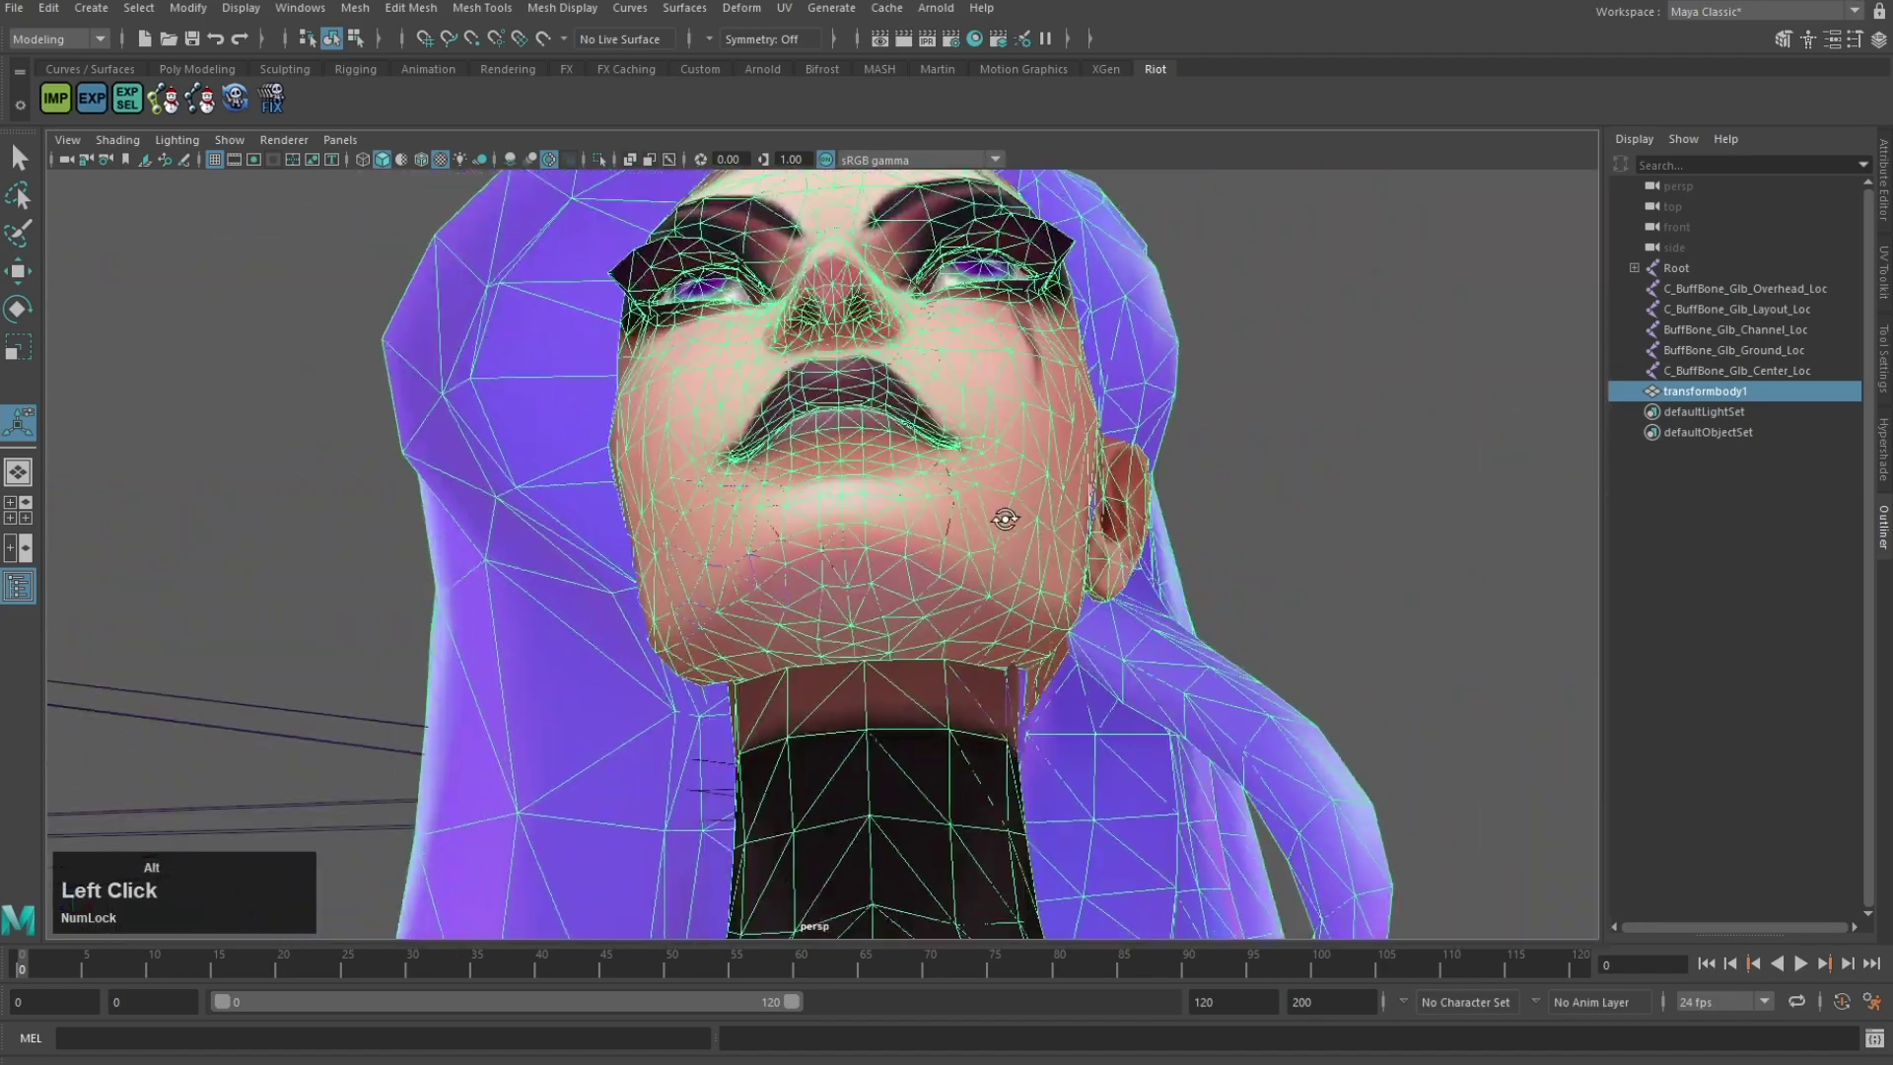
{"action": "scroll", "coordinate": [1007, 523], "scroll_direction": "up", "scroll_amount": 3}
{"action": "middle_click_drag", "start_coordinate": [1008, 523], "coordinate": [1031, 615], "text": "alt"}
{"action": "left_click_drag", "start_coordinate": [1031, 616], "coordinate": [1222, 680], "text": "alt"}
{"action": "middle_click_drag", "start_coordinate": [1222, 680], "coordinate": [838, 394], "text": "alt"}
{"action": "left_click_drag", "start_coordinate": [838, 395], "coordinate": [838, 611], "text": "alt"}
{"action": "middle_click_drag", "start_coordinate": [838, 611], "coordinate": [788, 483], "text": "alt"}
{"action": "left_click_drag", "start_coordinate": [788, 483], "coordinate": [929, 486], "text": "alt"}
{"action": "middle_click_drag", "start_coordinate": [928, 486], "coordinate": [871, 566], "text": "alt"}
{"action": "scroll", "coordinate": [970, 597], "scroll_direction": "down", "scroll_amount": 3}
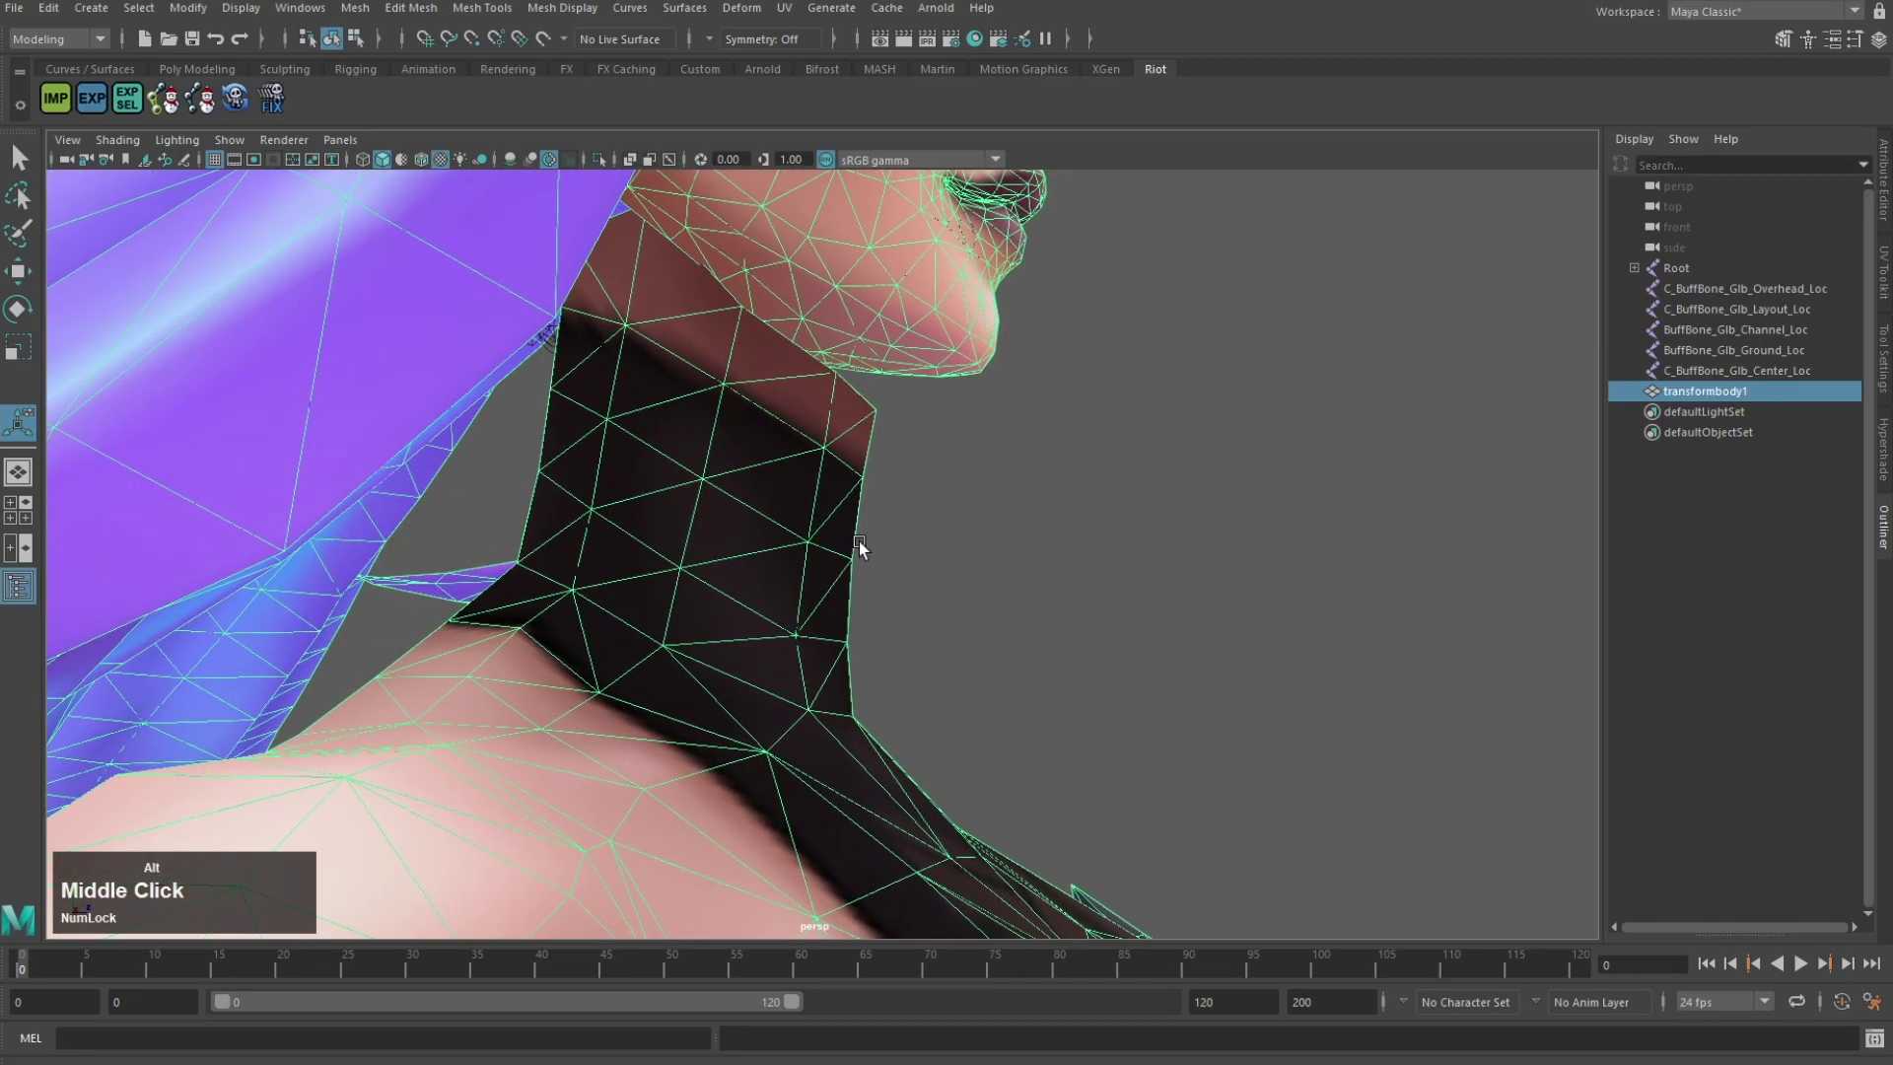
{"action": "scroll", "coordinate": [970, 597], "scroll_direction": "down", "scroll_amount": 2}
{"action": "mouse_move", "coordinate": [970, 598]}
{"action": "left_mouse_down", "text": "alt"}
{"action": "mouse_move", "coordinate": [938, 599]}
{"action": "mouse_move", "coordinate": [954, 600]}
{"action": "left_mouse_up", "text": "alt"}
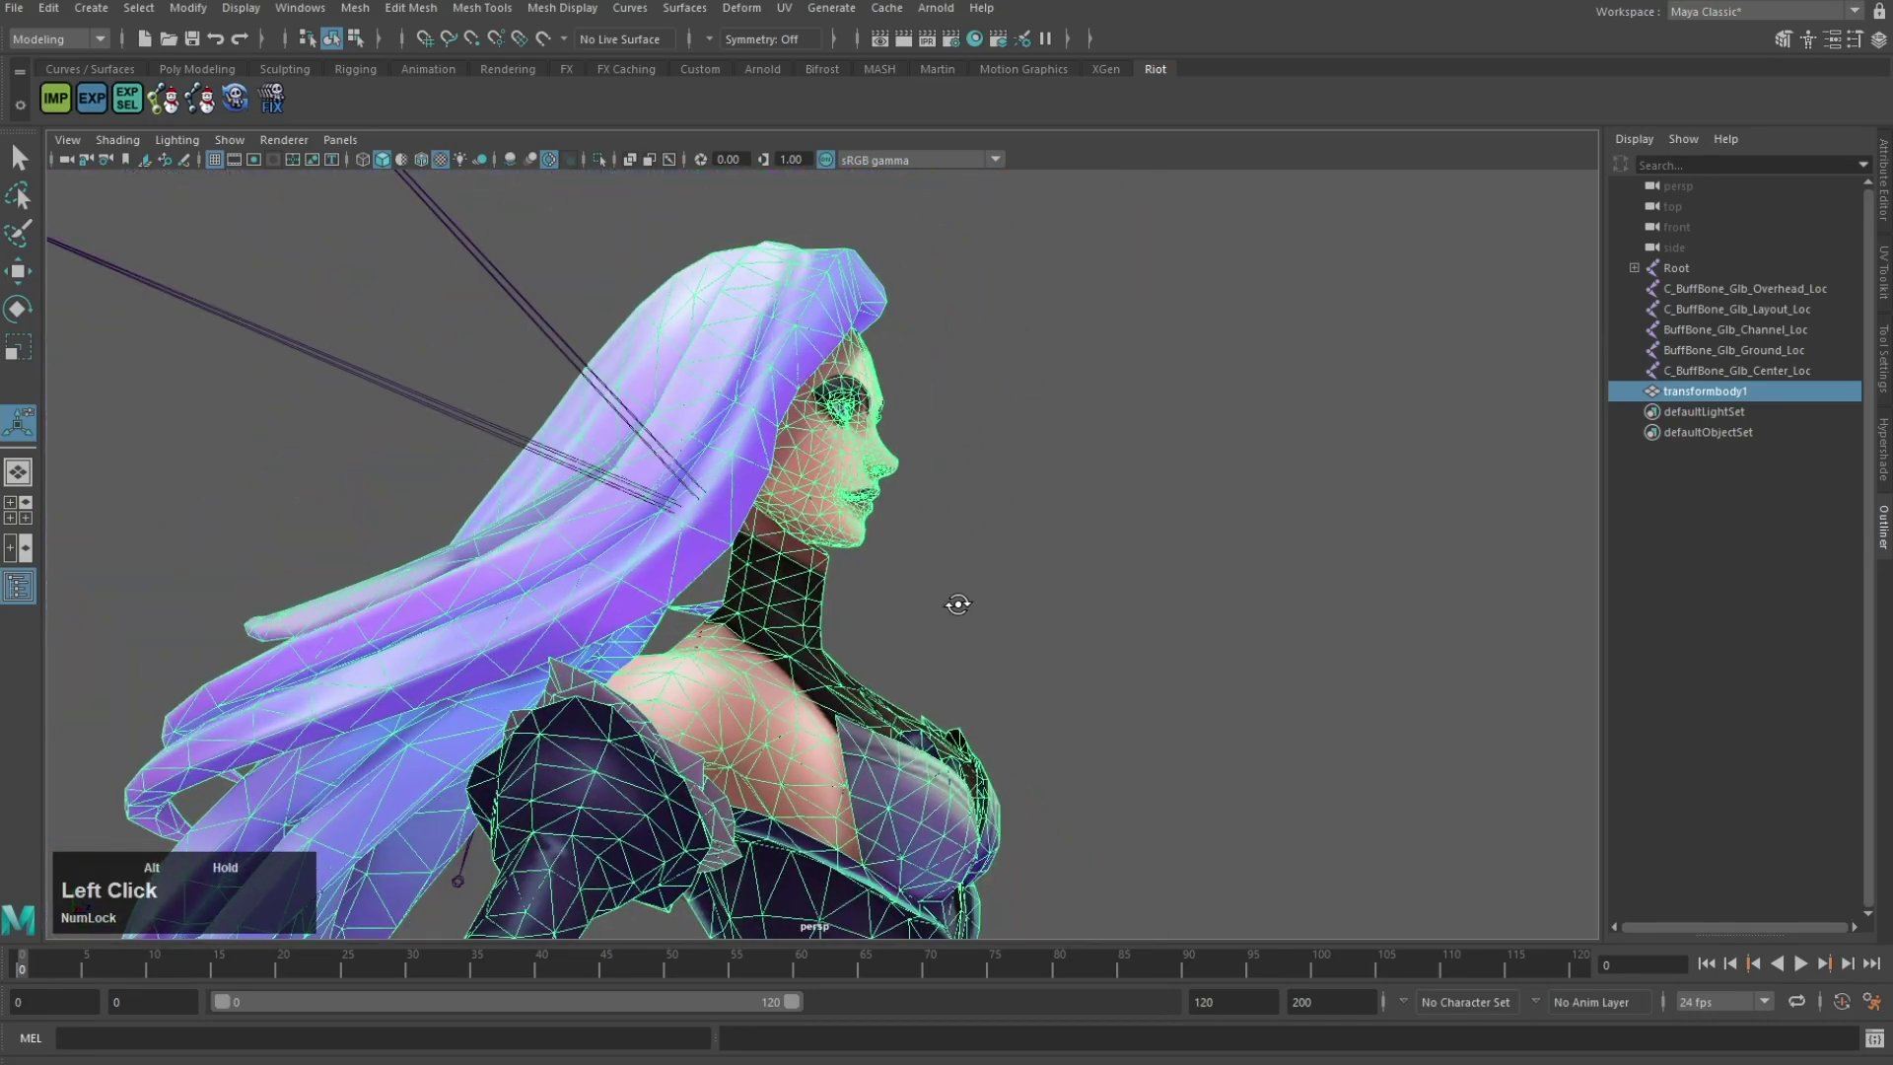
Step: Show the joints through the mesh and view the head, hair and body from the side
{"action": "scroll", "coordinate": [572, 230], "scroll_direction": "up", "scroll_amount": 3}
{"action": "left_click", "coordinate": [669, 160]}
{"action": "left_click_drag", "start_coordinate": [838, 395], "coordinate": [522, 433], "text": "alt"}
{"action": "scroll", "coordinate": [838, 572], "scroll_direction": "down", "scroll_amount": 5}
{"action": "middle_click_drag", "start_coordinate": [917, 596], "coordinate": [938, 493], "text": "alt"}
{"action": "left_click_drag", "start_coordinate": [938, 494], "coordinate": [914, 389], "text": "alt"}
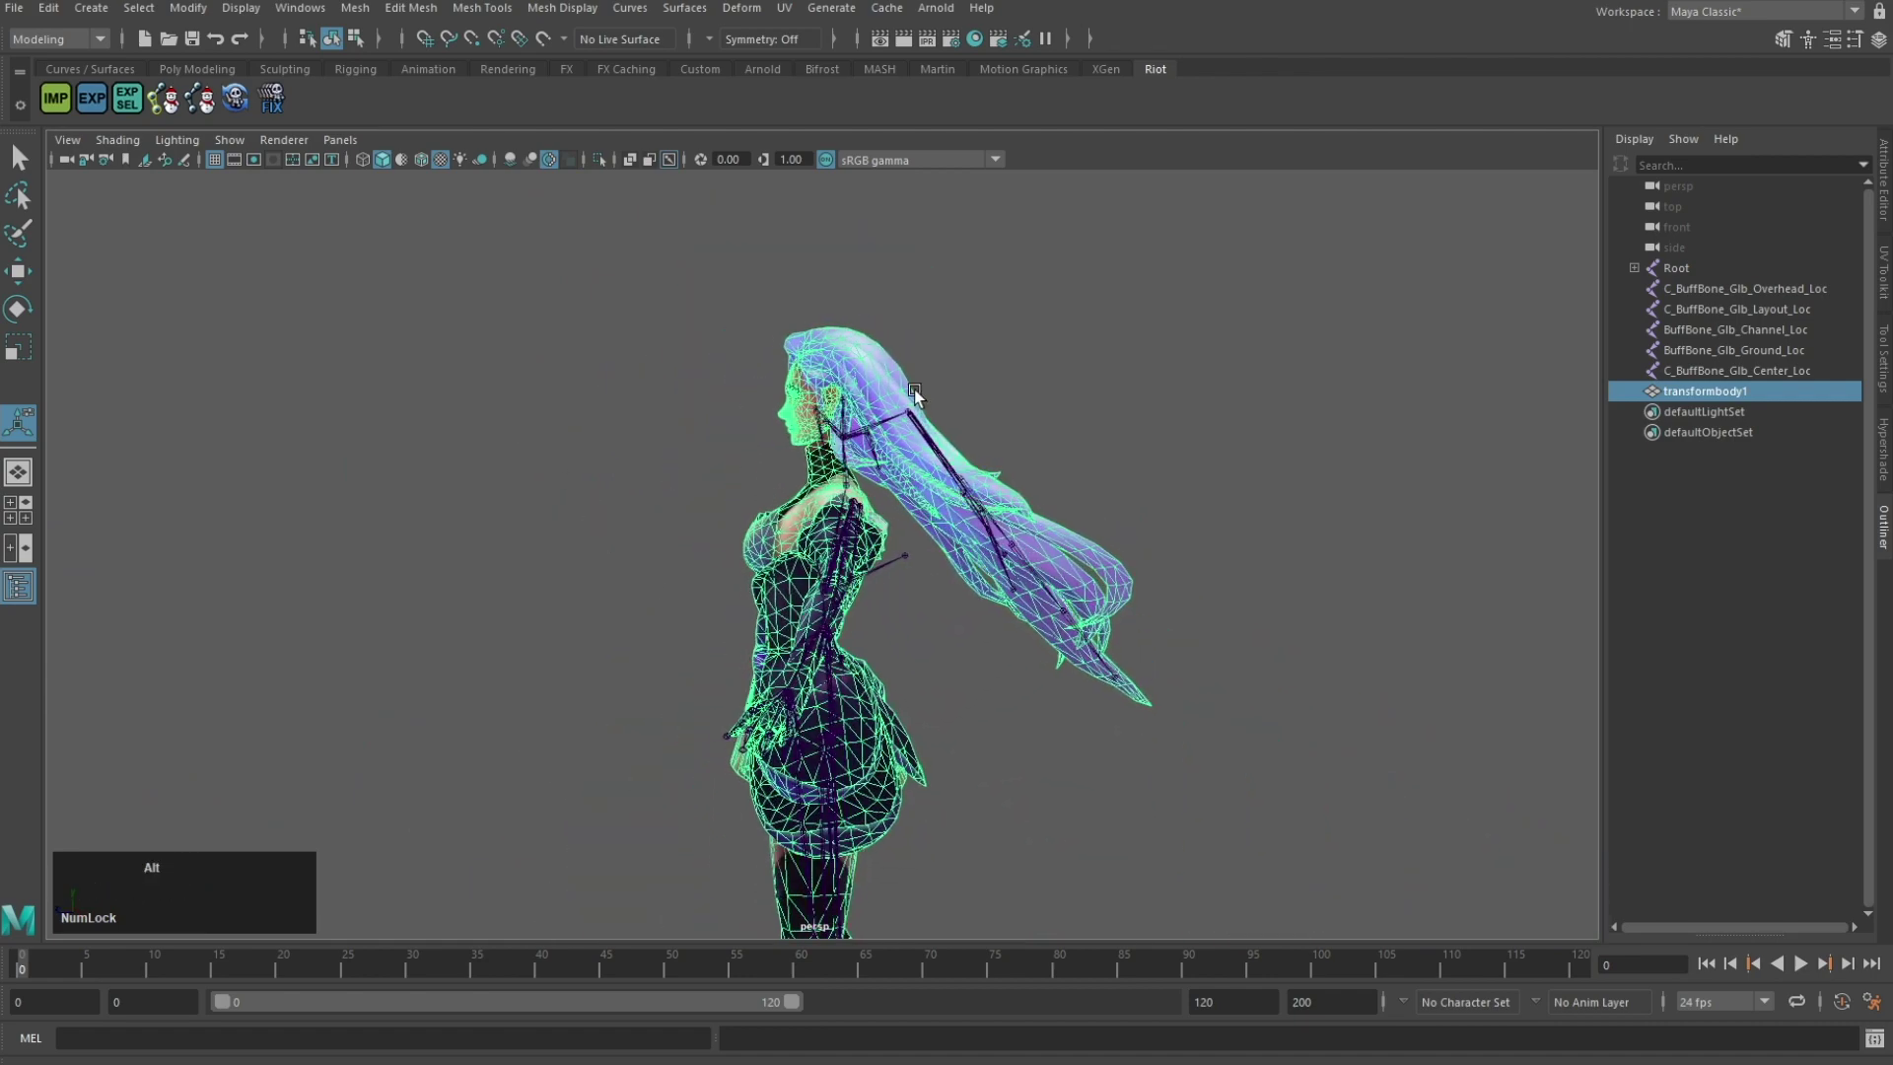
{"action": "middle_click_drag", "start_coordinate": [913, 388], "coordinate": [915, 424], "text": "alt"}
Step: Select the head, hair and upper-body vertices with soft selection and move them slightly backward towards the joints
{"action": "right_click_drag", "start_coordinate": [907, 424], "coordinate": [789, 404]}
{"action": "left_click_drag", "start_coordinate": [1242, 760], "coordinate": [1244, 763]}
{"action": "left_click", "coordinate": [700, 619], "text": "ctrl"}
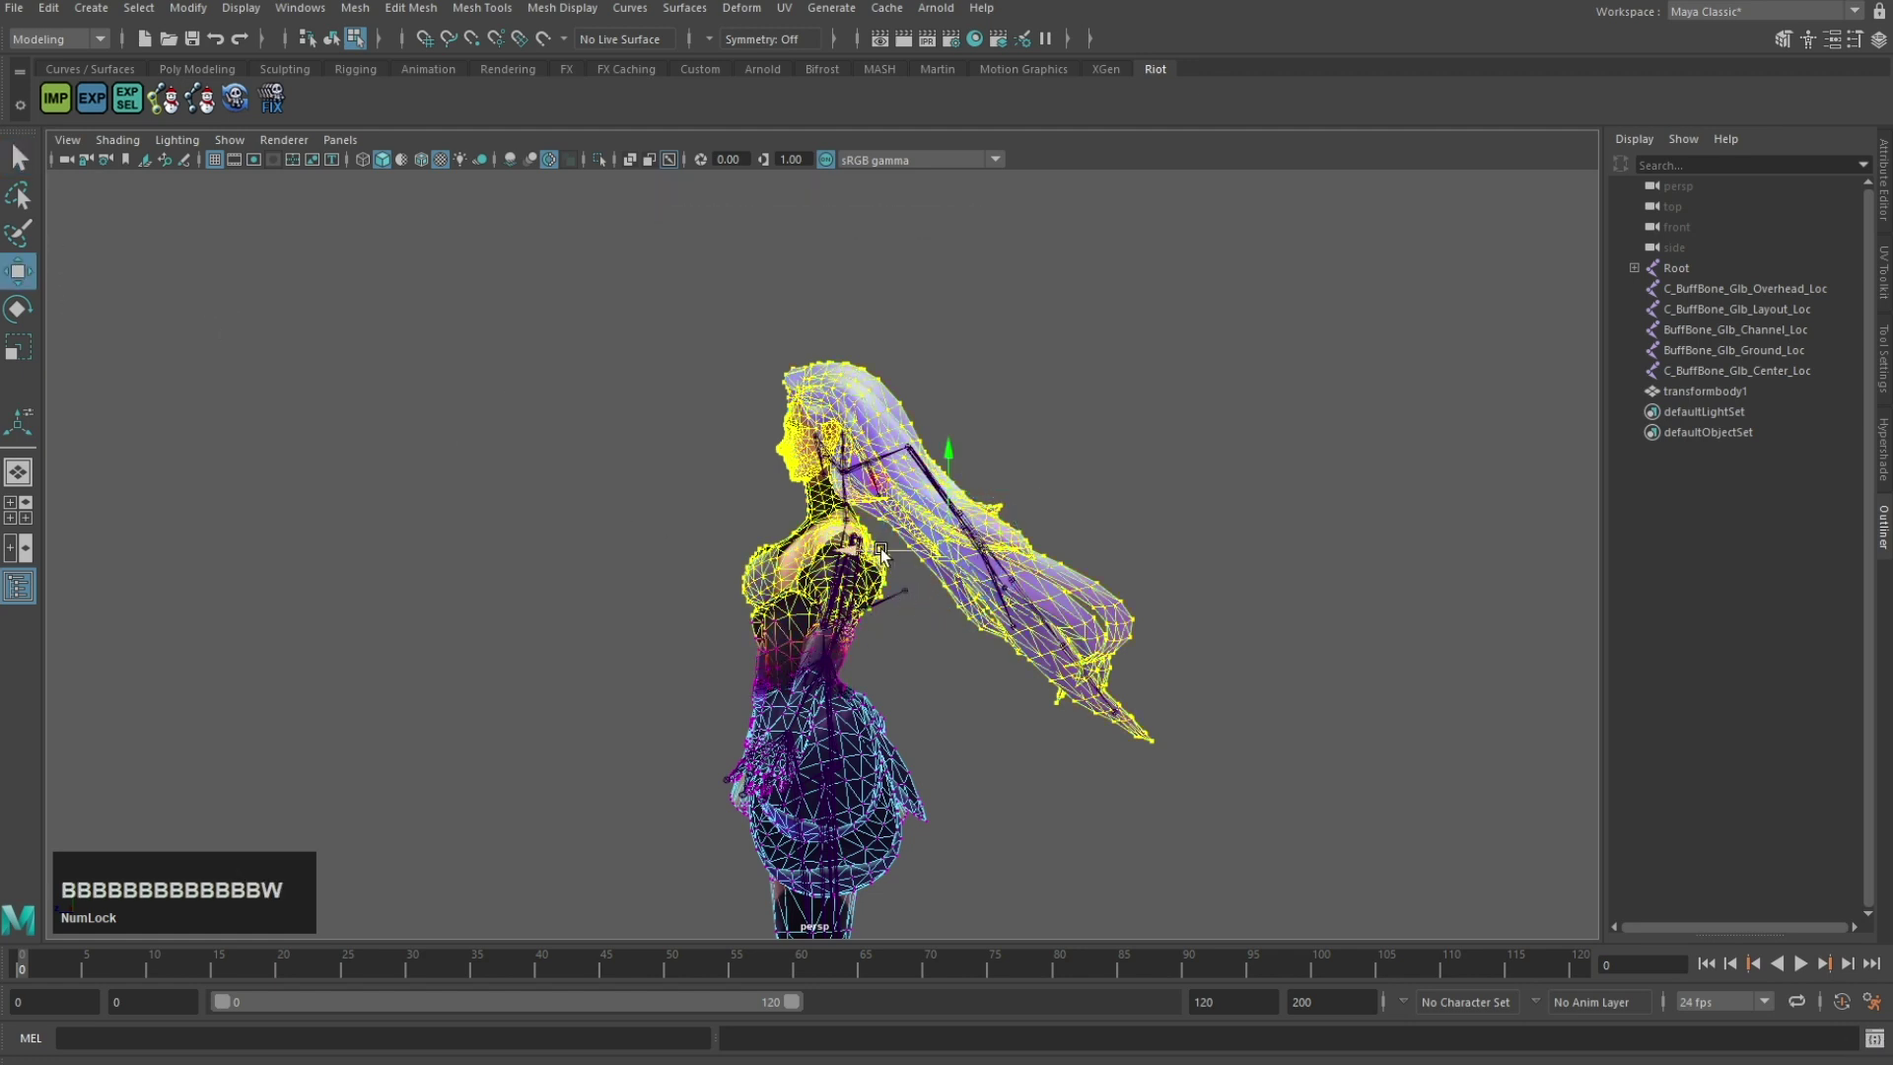
{"action": "left_click_drag", "start_coordinate": [880, 549], "coordinate": [889, 549]}
{"action": "left_click_drag", "start_coordinate": [904, 667], "coordinate": [734, 579], "text": "ctrl"}
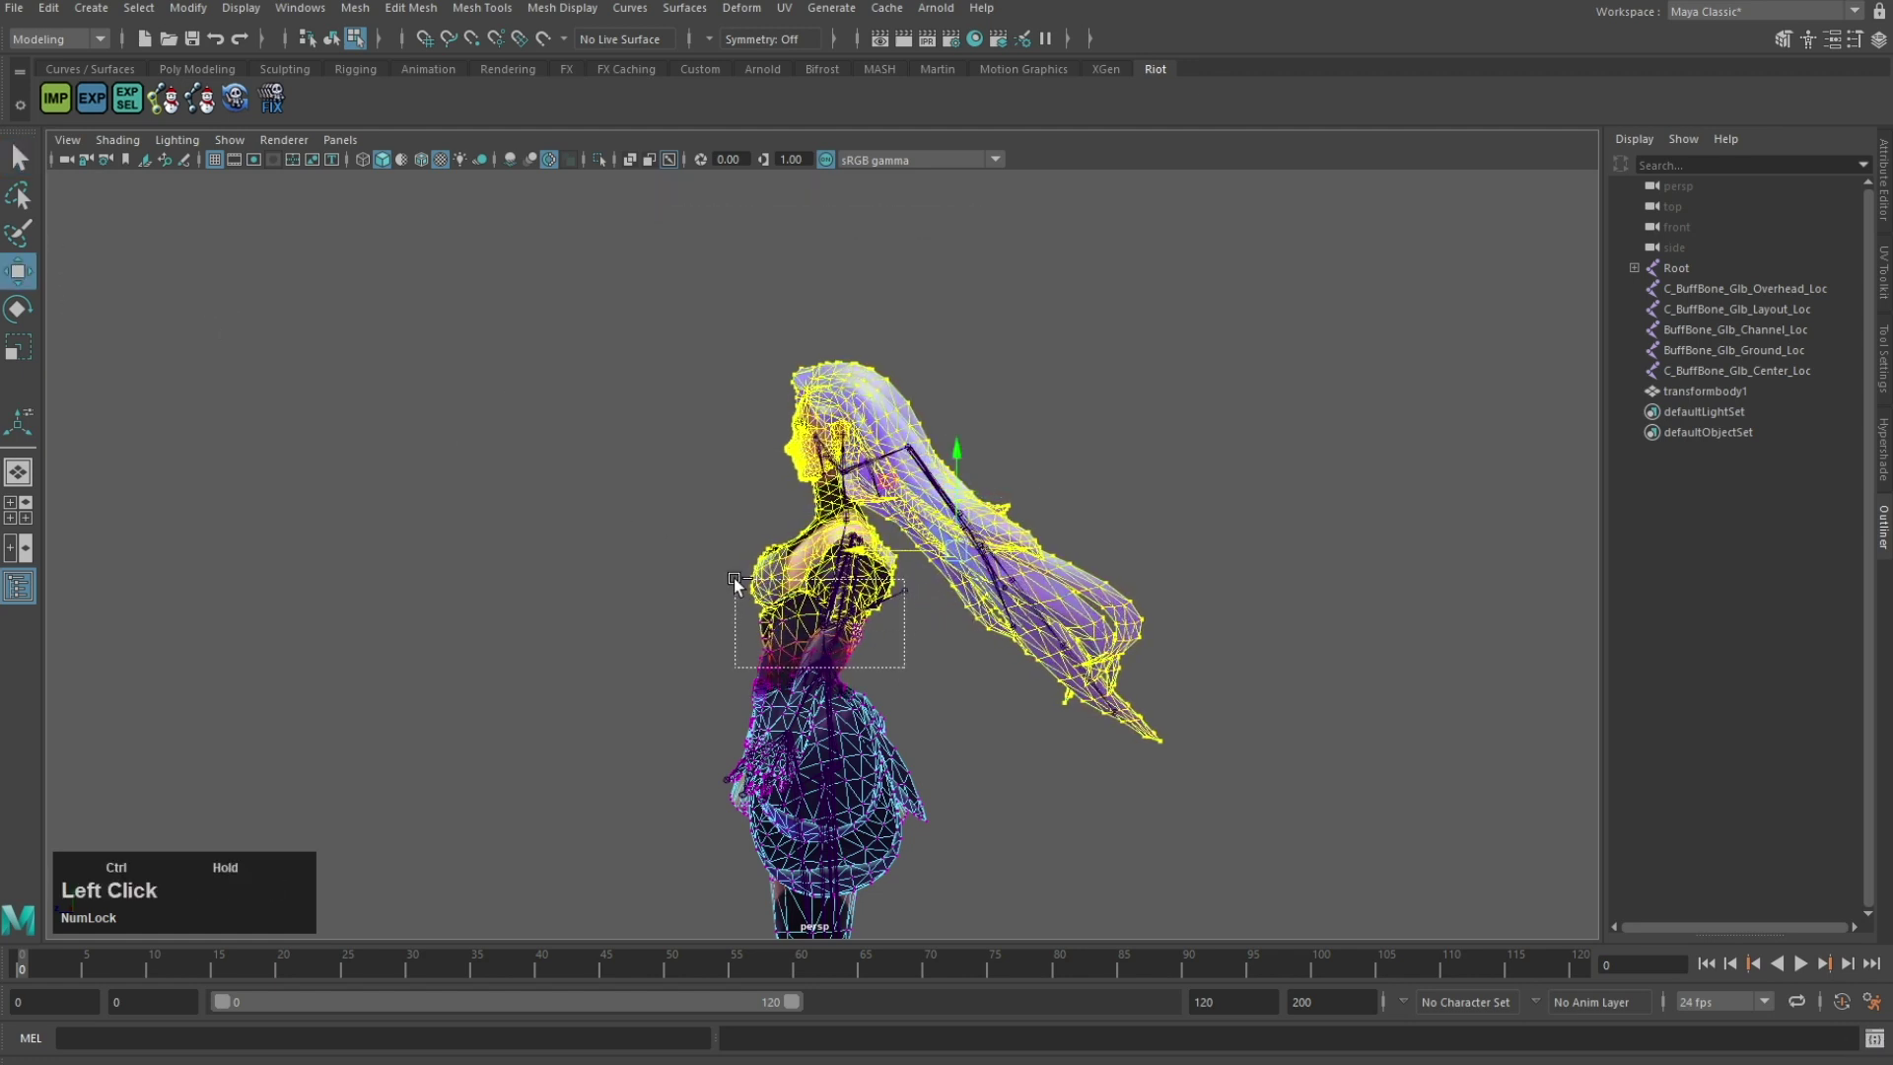
{"action": "left_click_drag", "start_coordinate": [877, 555], "coordinate": [884, 549]}
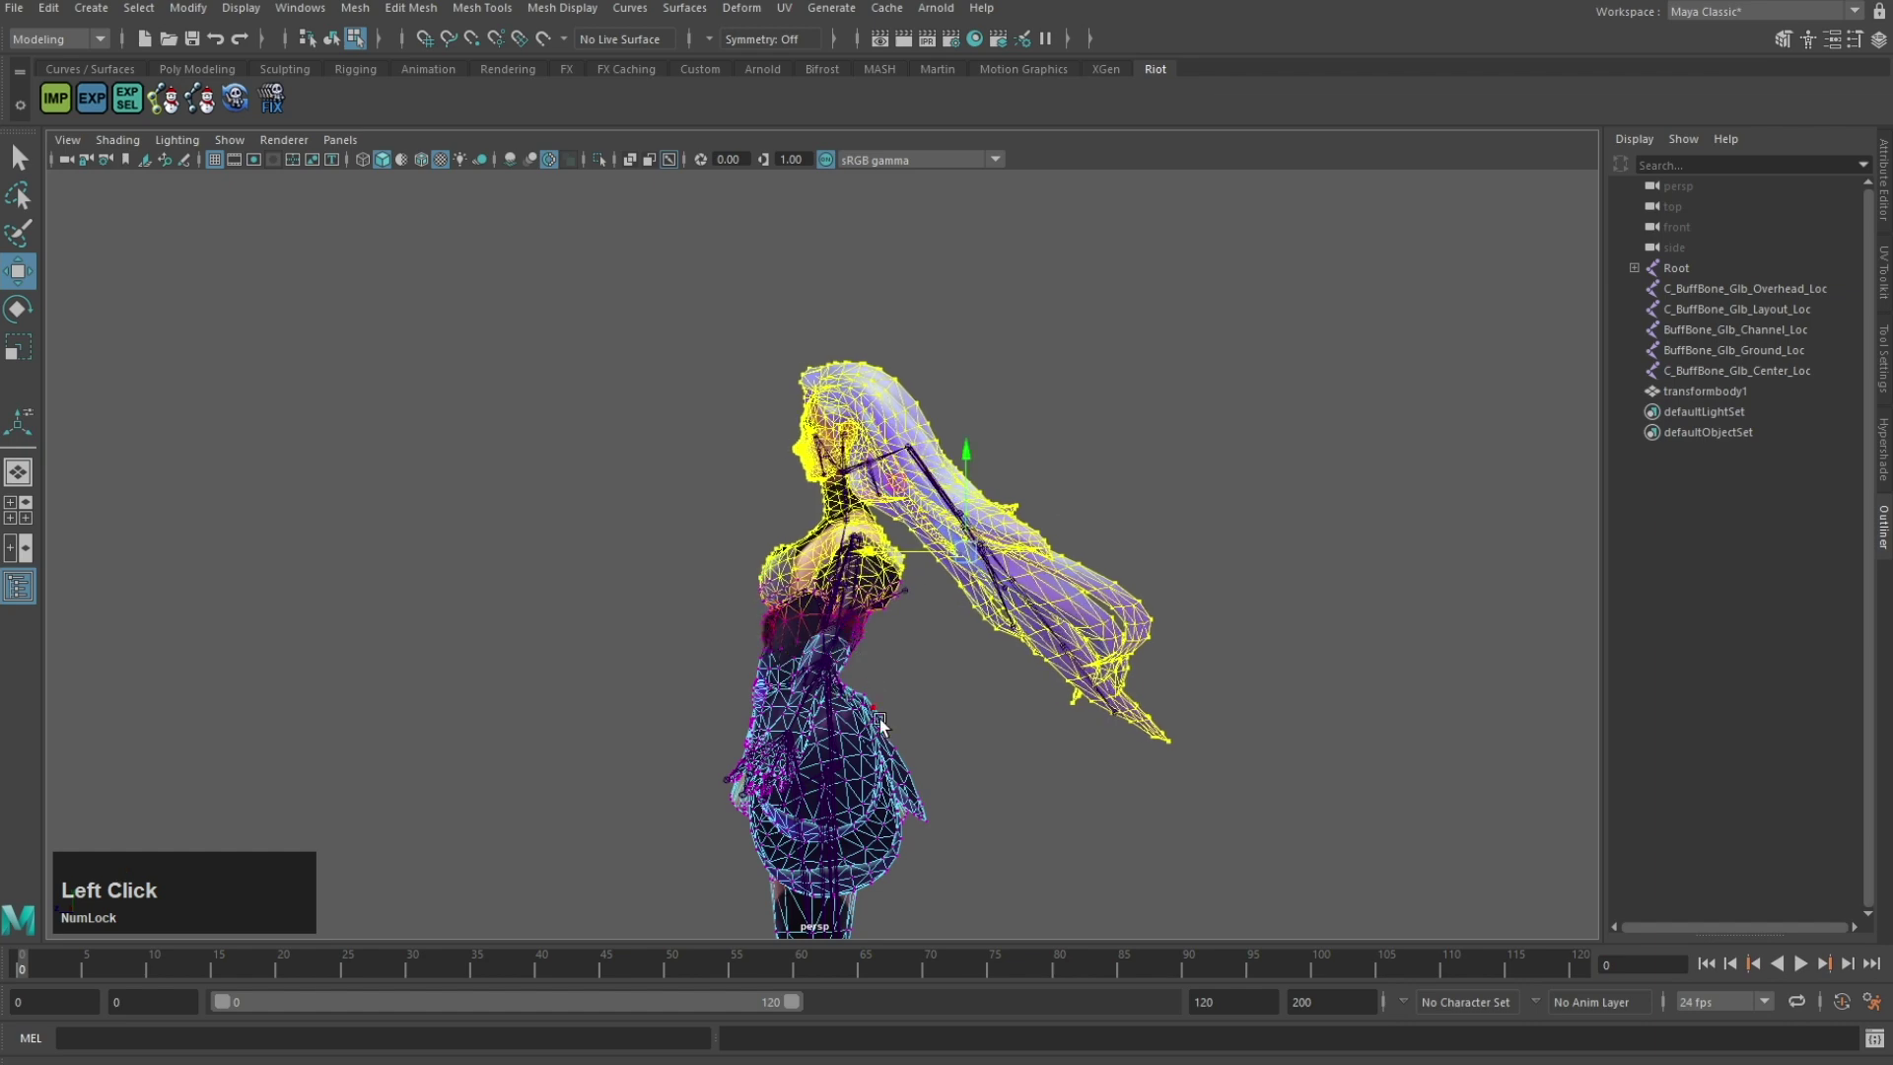
Step: Select the hip and skirt vertices without the hands, reduce the soft-selection falloff, and move them slightly backward in the side view
{"action": "middle_click_drag", "start_coordinate": [881, 723], "coordinate": [926, 544], "text": "alt"}
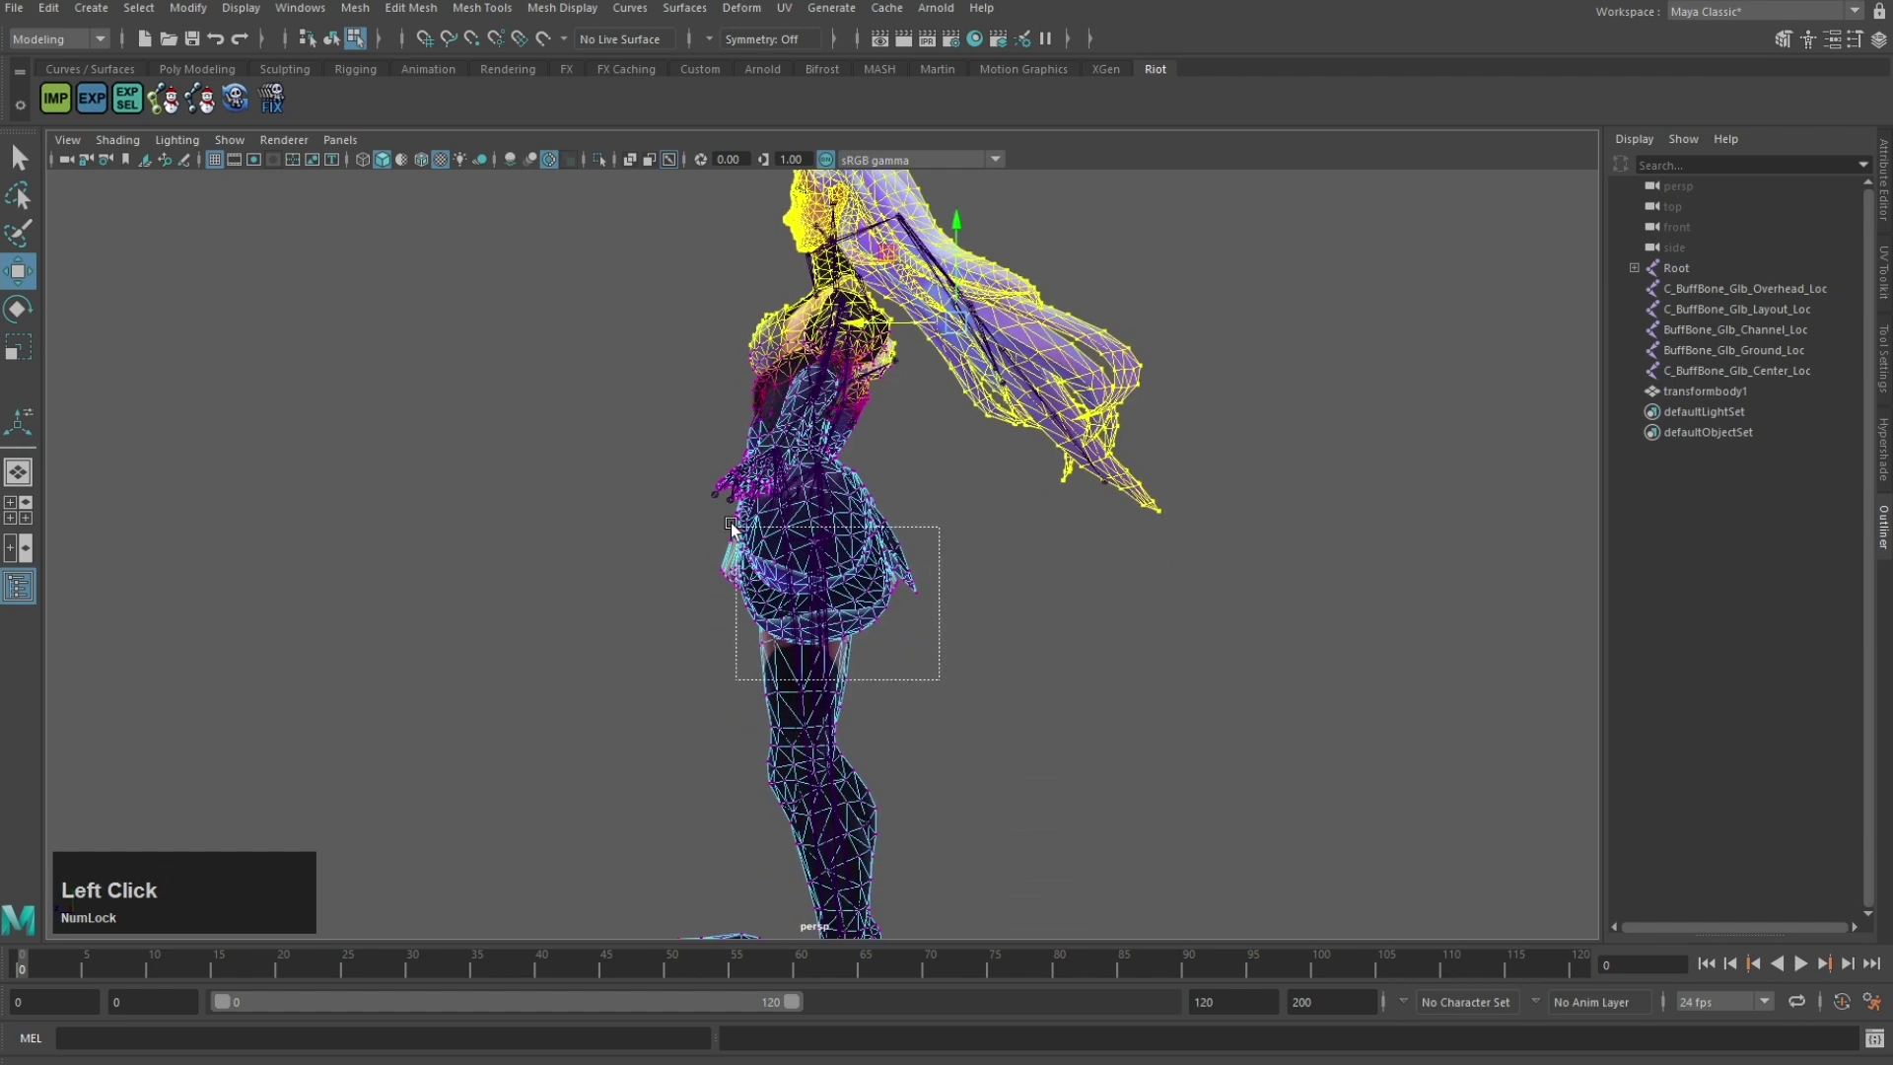
{"action": "left_click_drag", "start_coordinate": [730, 528], "coordinate": [653, 440]}
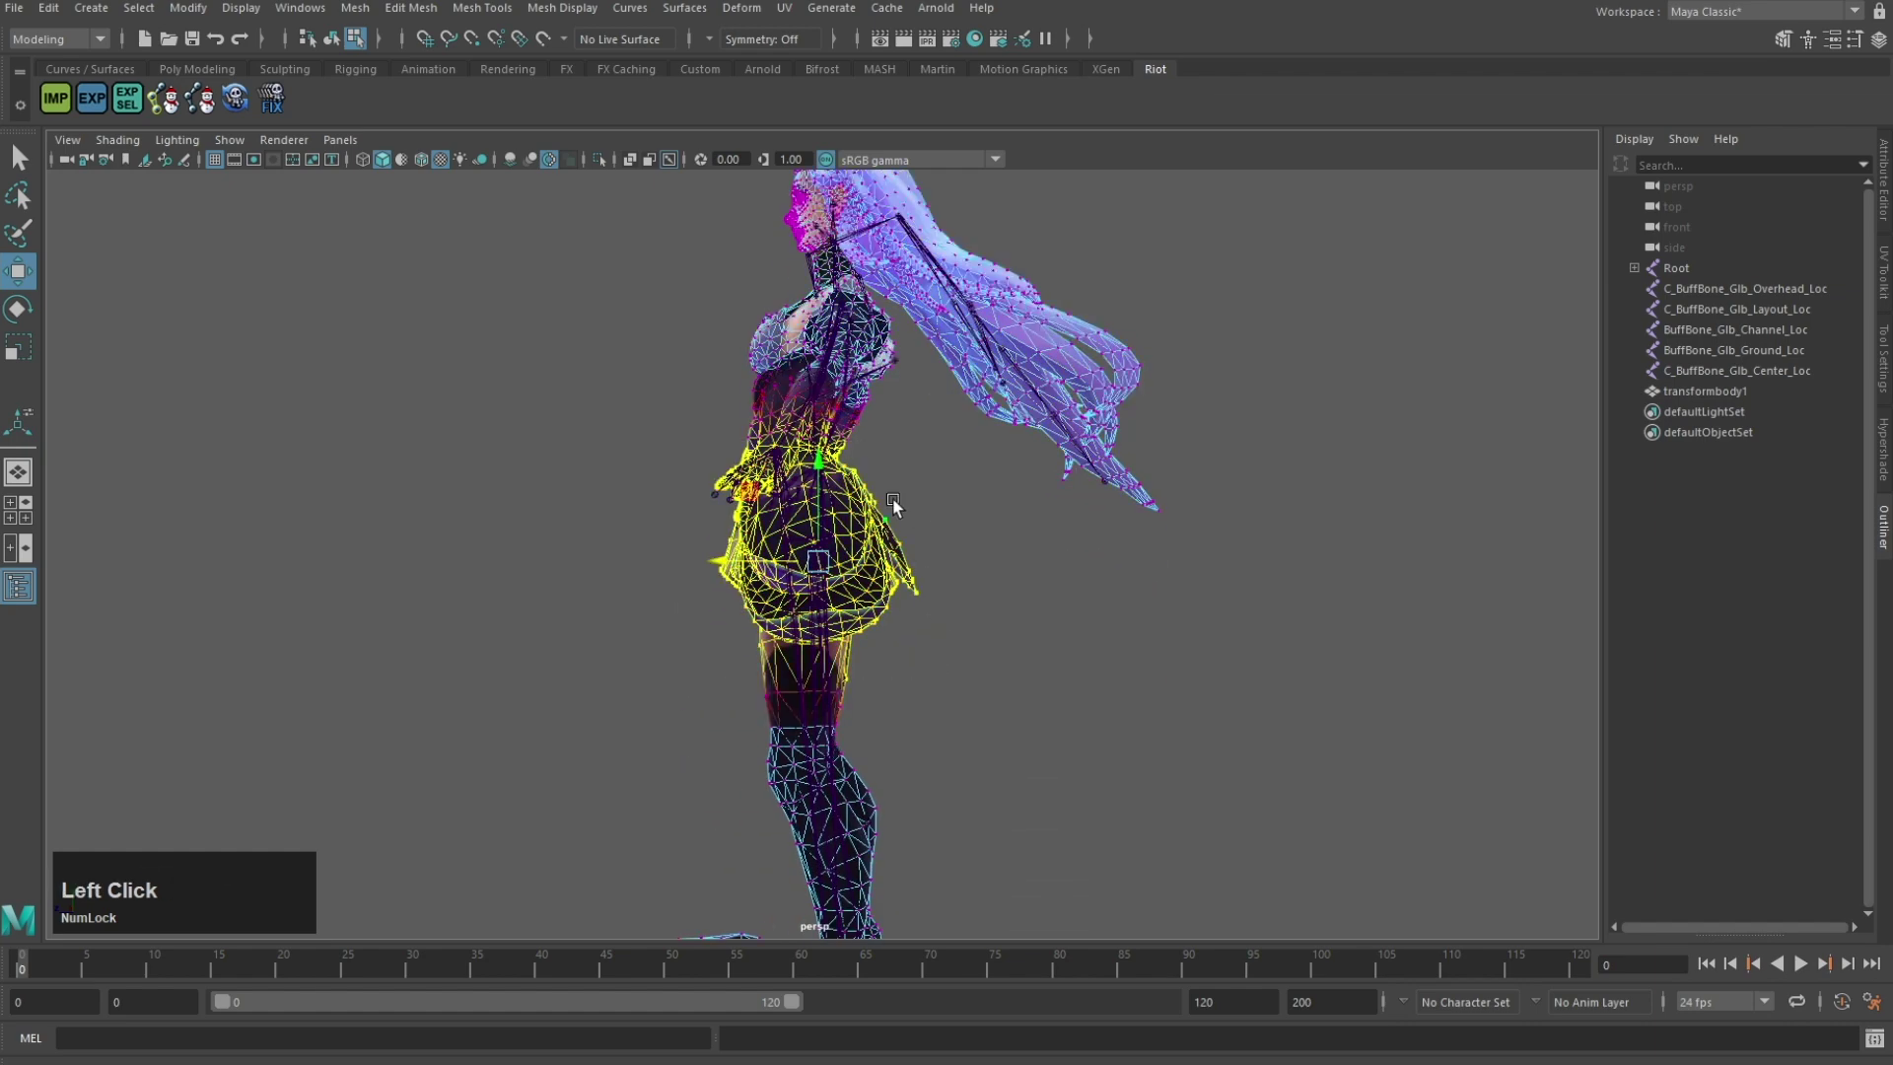
{"action": "left_click_drag", "start_coordinate": [891, 496], "coordinate": [861, 637], "text": "alt"}
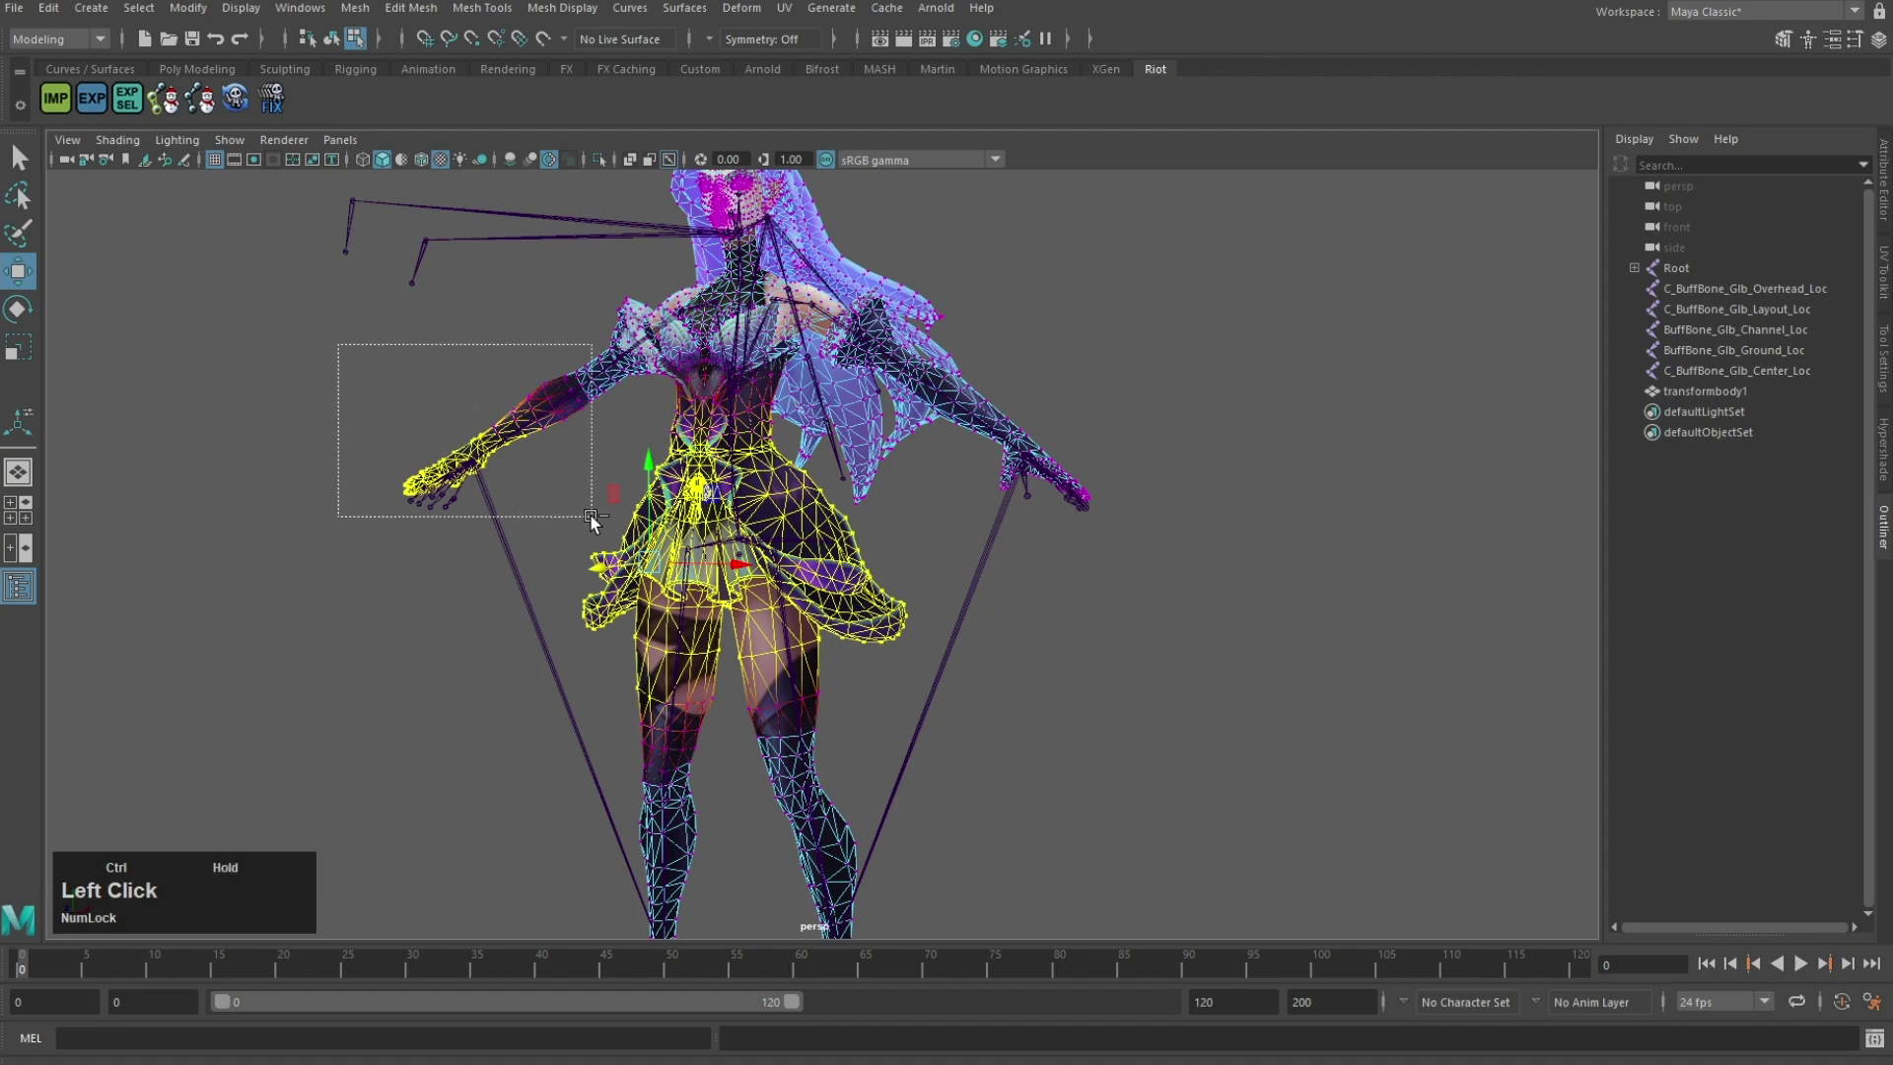
{"action": "key", "text": "space"}
{"action": "key", "text": "space"}
{"action": "scroll", "coordinate": [883, 507], "scroll_direction": "down", "scroll_amount": 8}
{"action": "middle_click_drag", "start_coordinate": [954, 388], "coordinate": [966, 571], "text": "alt"}
{"action": "scroll", "coordinate": [971, 473], "scroll_direction": "down", "scroll_amount": 3}
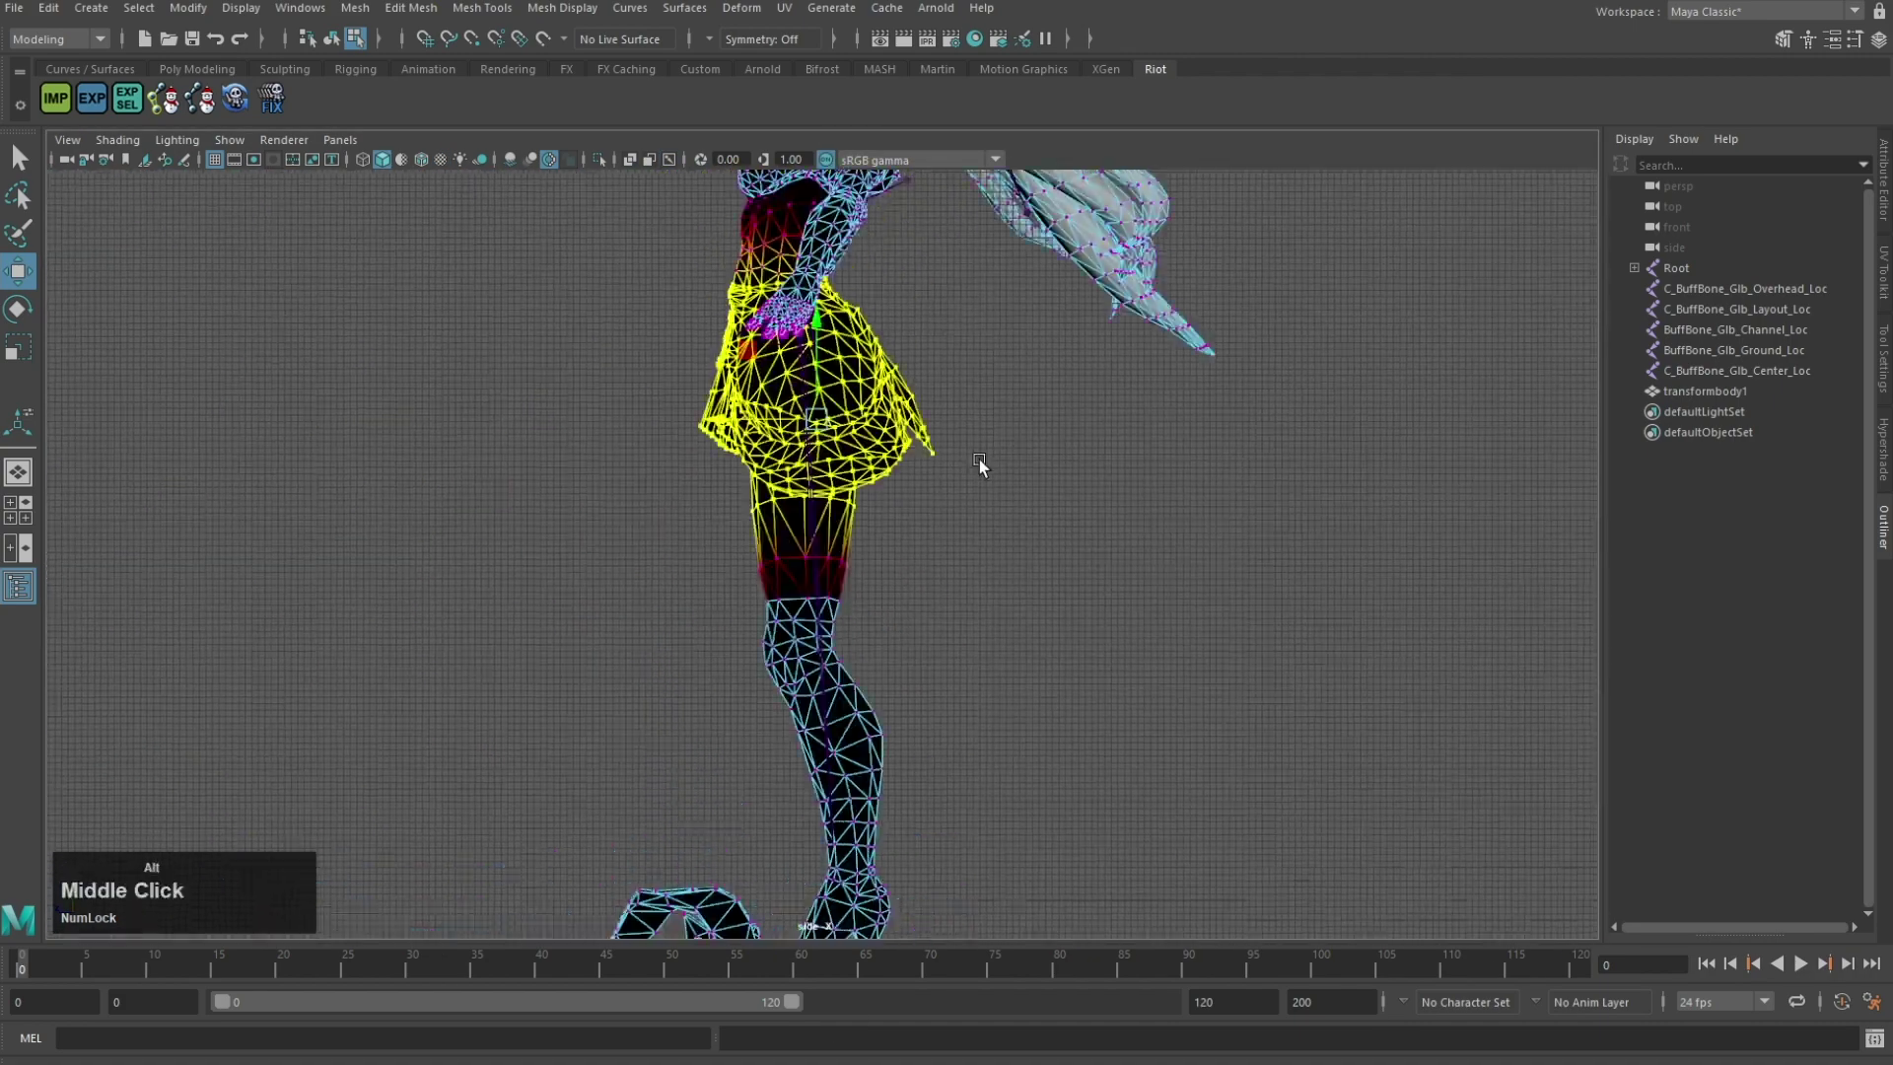
{"action": "middle_click_drag", "start_coordinate": [979, 459], "coordinate": [971, 611], "text": "alt"}
{"action": "scroll", "coordinate": [946, 621], "scroll_direction": "down", "scroll_amount": 1}
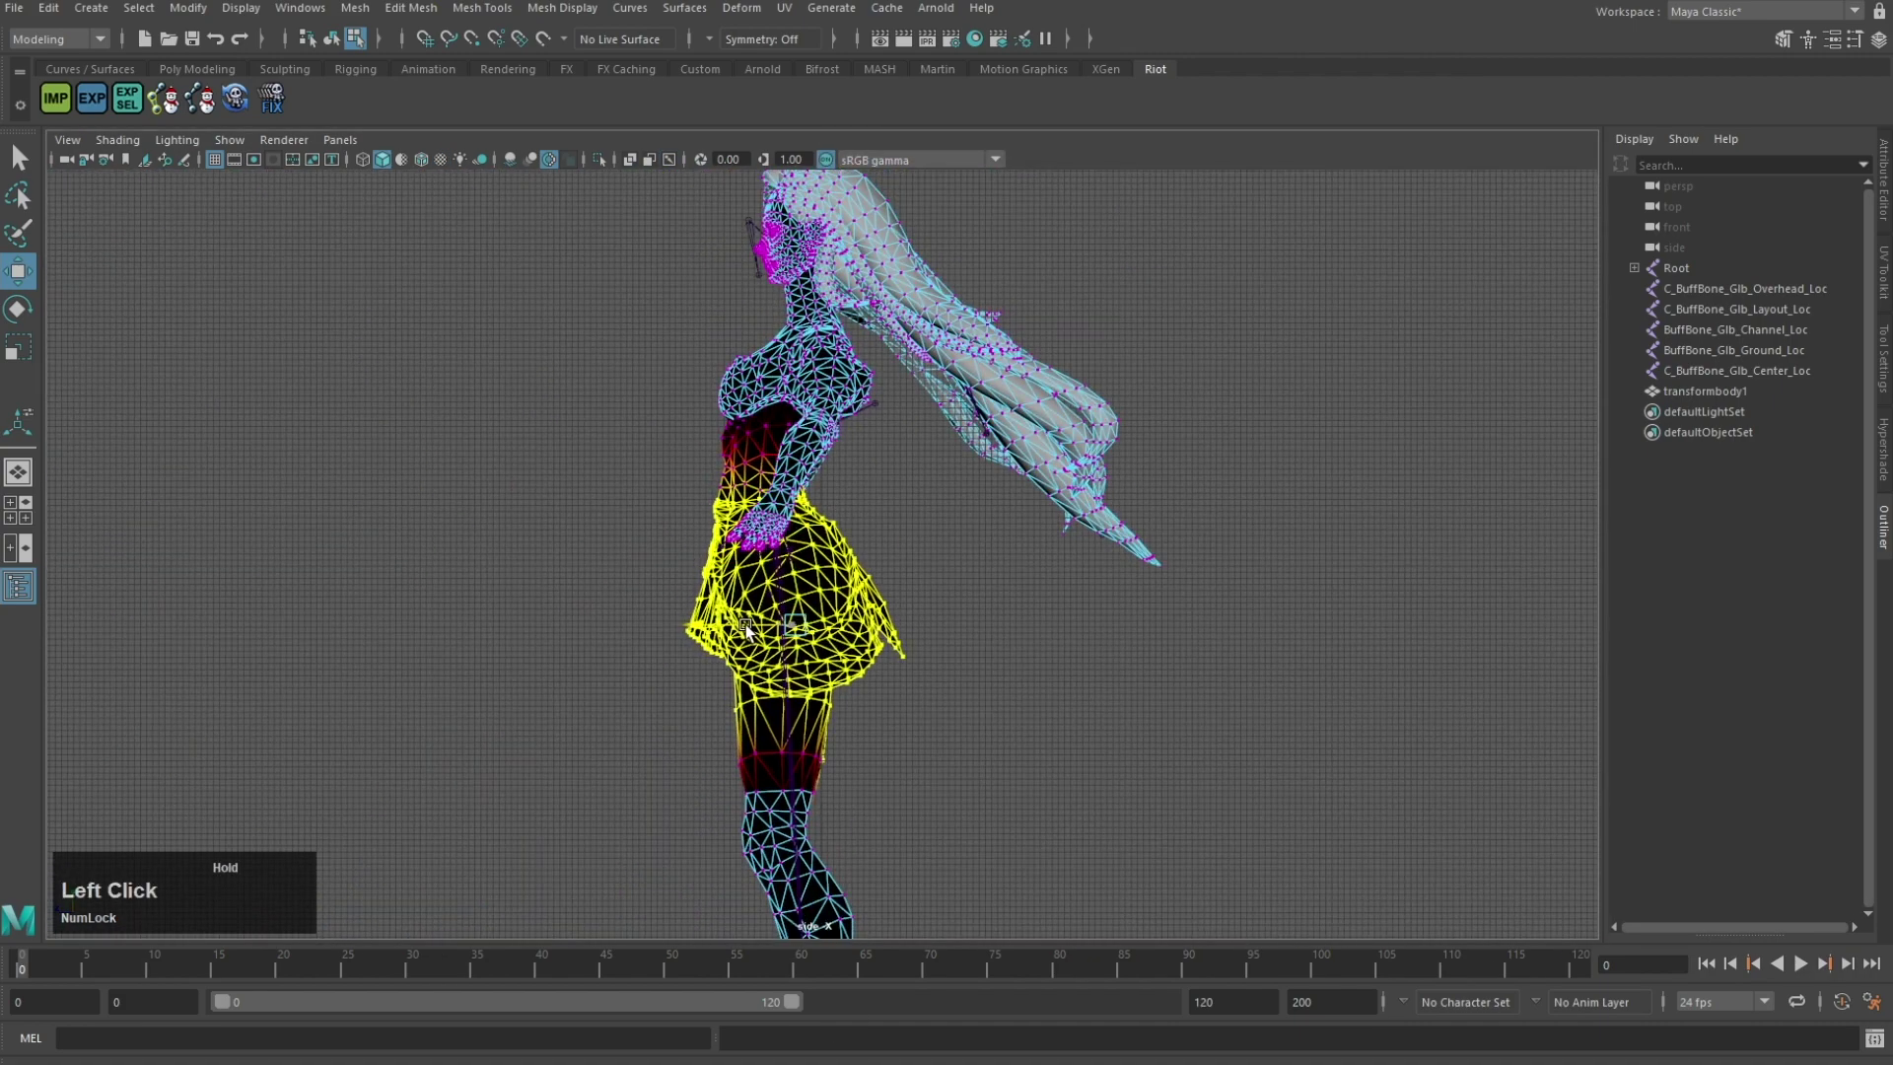
{"action": "middle_click_drag", "start_coordinate": [836, 756], "coordinate": [835, 695], "text": "alt"}
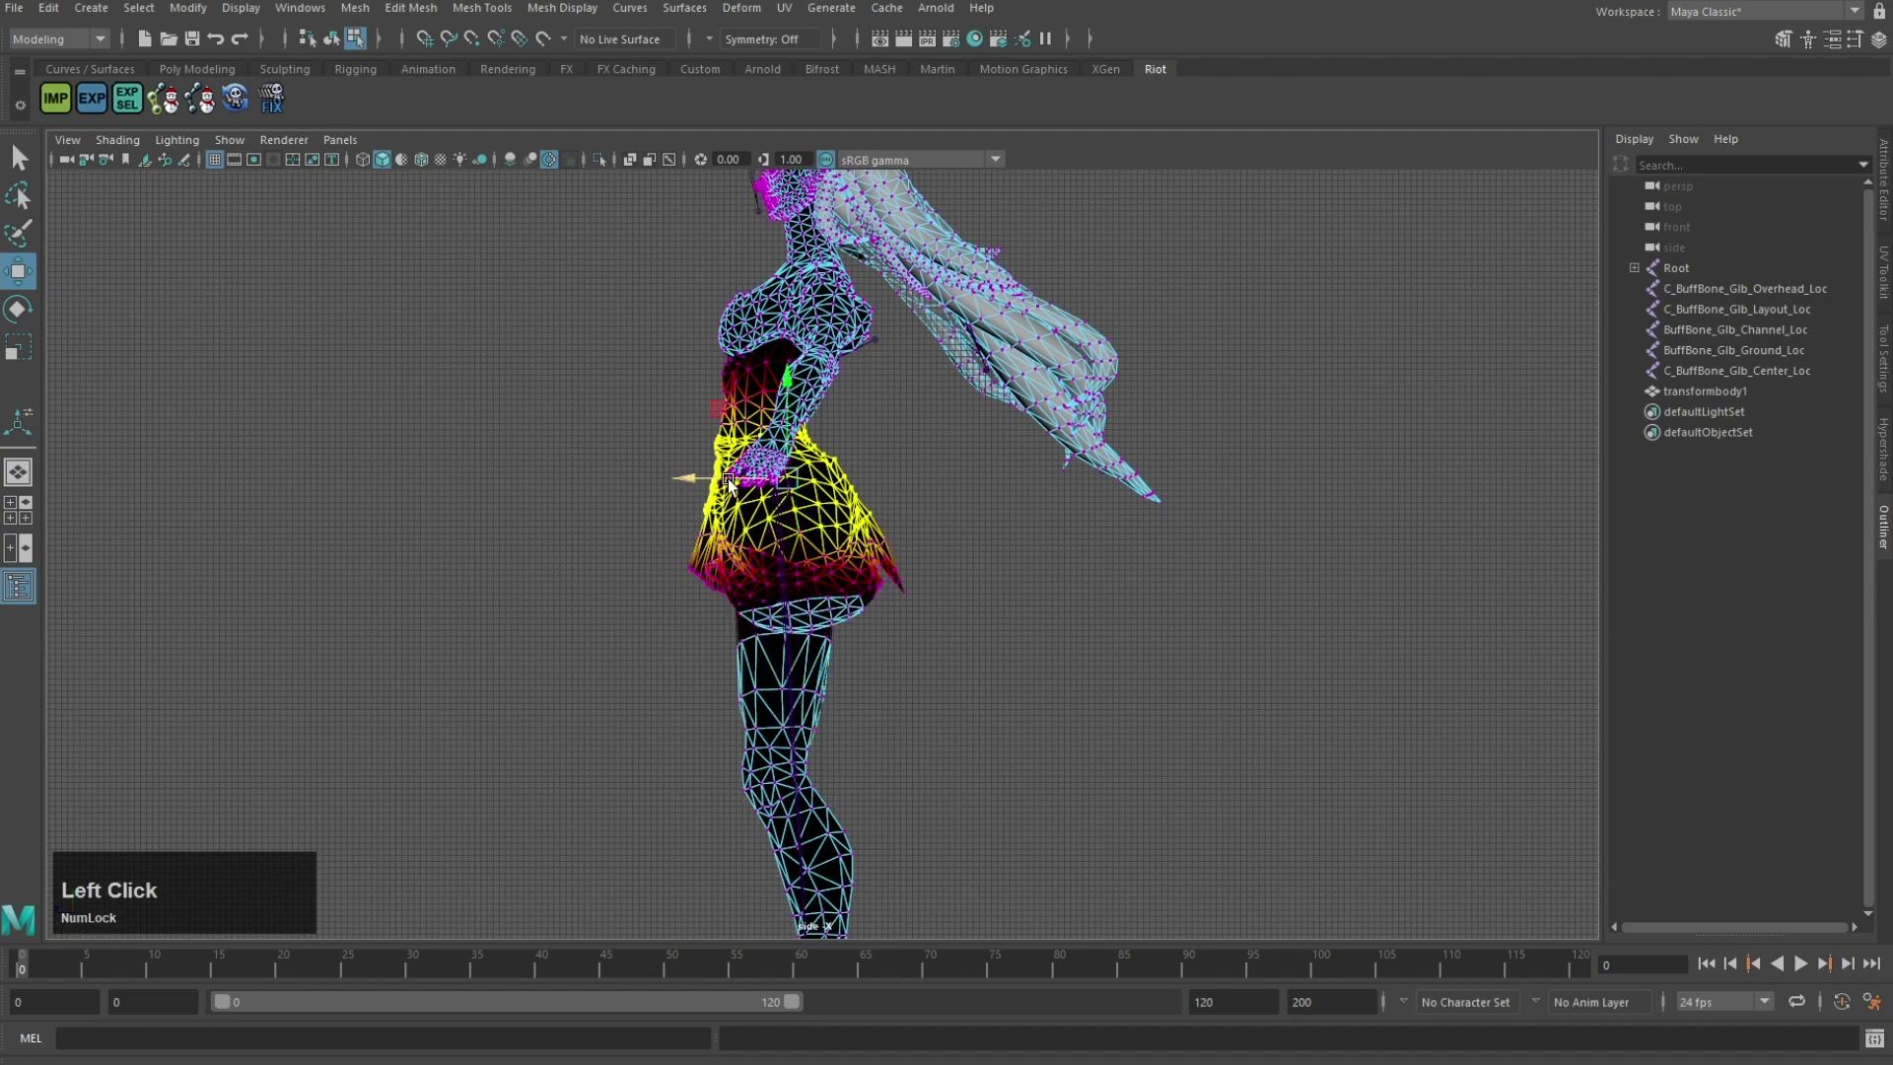
{"action": "left_click_drag", "start_coordinate": [728, 480], "coordinate": [733, 481]}
{"action": "key", "text": "space"}
{"action": "key", "text": "space"}
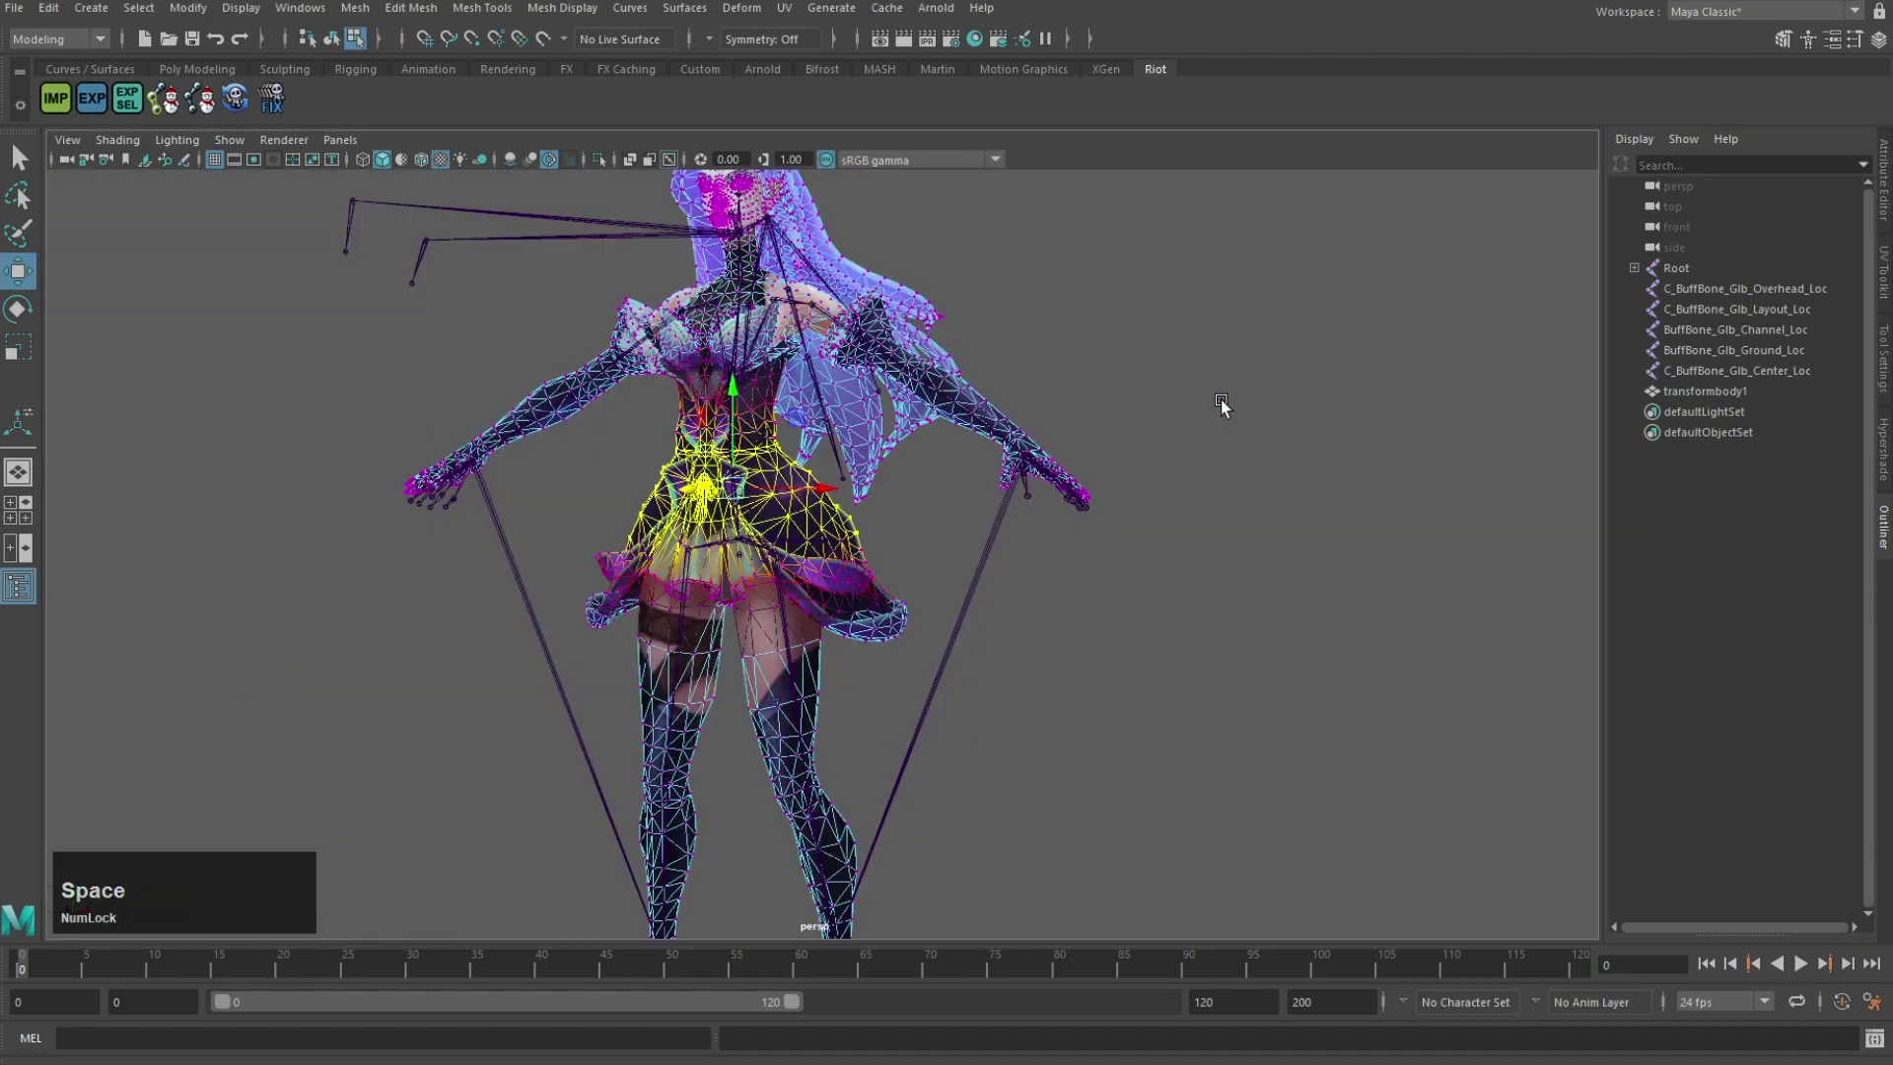
Step: Return to object selection, deselect the mesh, and examine the legs, whole body, neck and head against the skeleton
{"action": "key", "text": "F8"}
{"action": "left_click", "coordinate": [1209, 408]}
{"action": "middle_click_drag", "start_coordinate": [1208, 410], "coordinate": [1230, 517], "text": "alt"}
{"action": "left_click_drag", "start_coordinate": [1230, 517], "coordinate": [1069, 519], "text": "alt"}
{"action": "middle_click_drag", "start_coordinate": [1069, 520], "coordinate": [1082, 427], "text": "alt"}
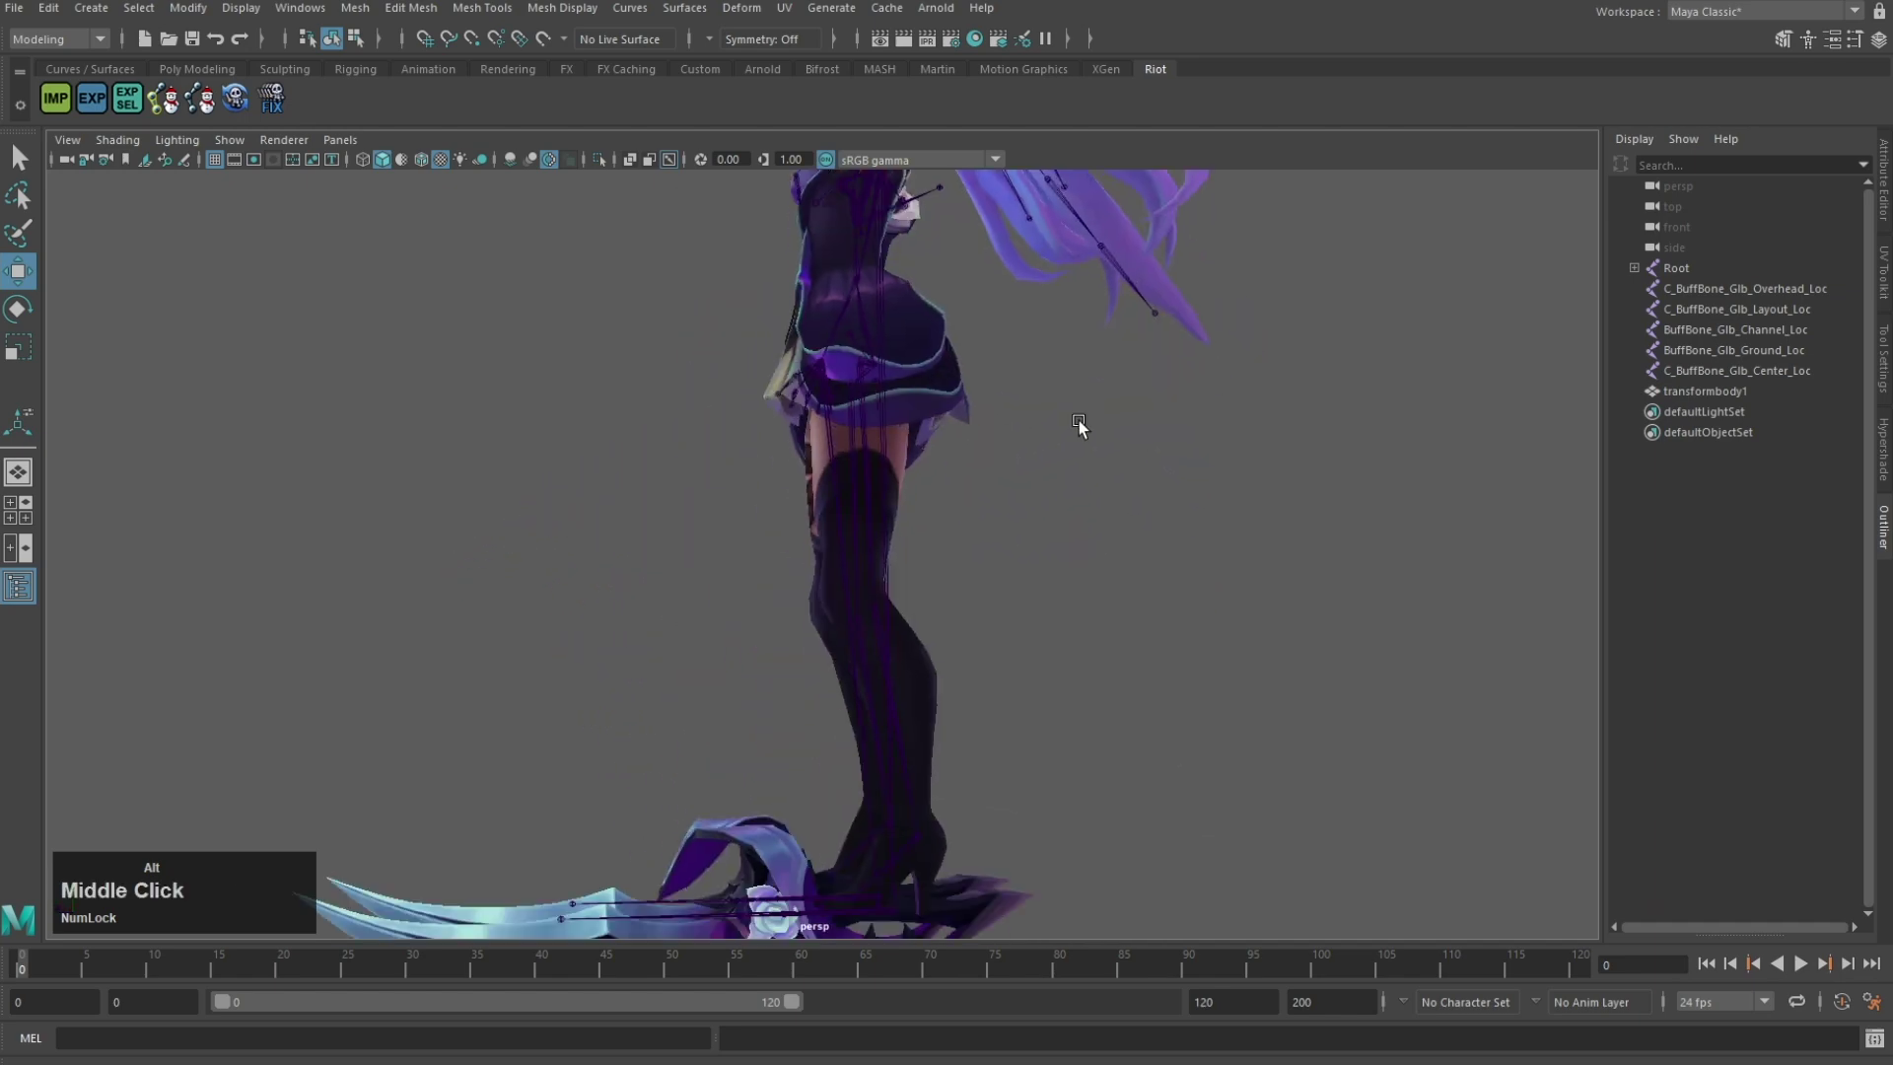
{"action": "left_click_drag", "start_coordinate": [1081, 427], "coordinate": [934, 512], "text": "alt"}
{"action": "left_click", "coordinate": [910, 588]}
{"action": "scroll", "coordinate": [1004, 604], "scroll_direction": "up", "scroll_amount": 5}
{"action": "middle_click_drag", "start_coordinate": [934, 512], "coordinate": [1010, 558], "text": "alt"}
{"action": "left_click", "coordinate": [1009, 558]}
{"action": "left_click_drag", "start_coordinate": [912, 642], "coordinate": [1109, 454], "text": "alt"}
{"action": "middle_click_drag", "start_coordinate": [1109, 453], "coordinate": [1116, 532], "text": "alt"}
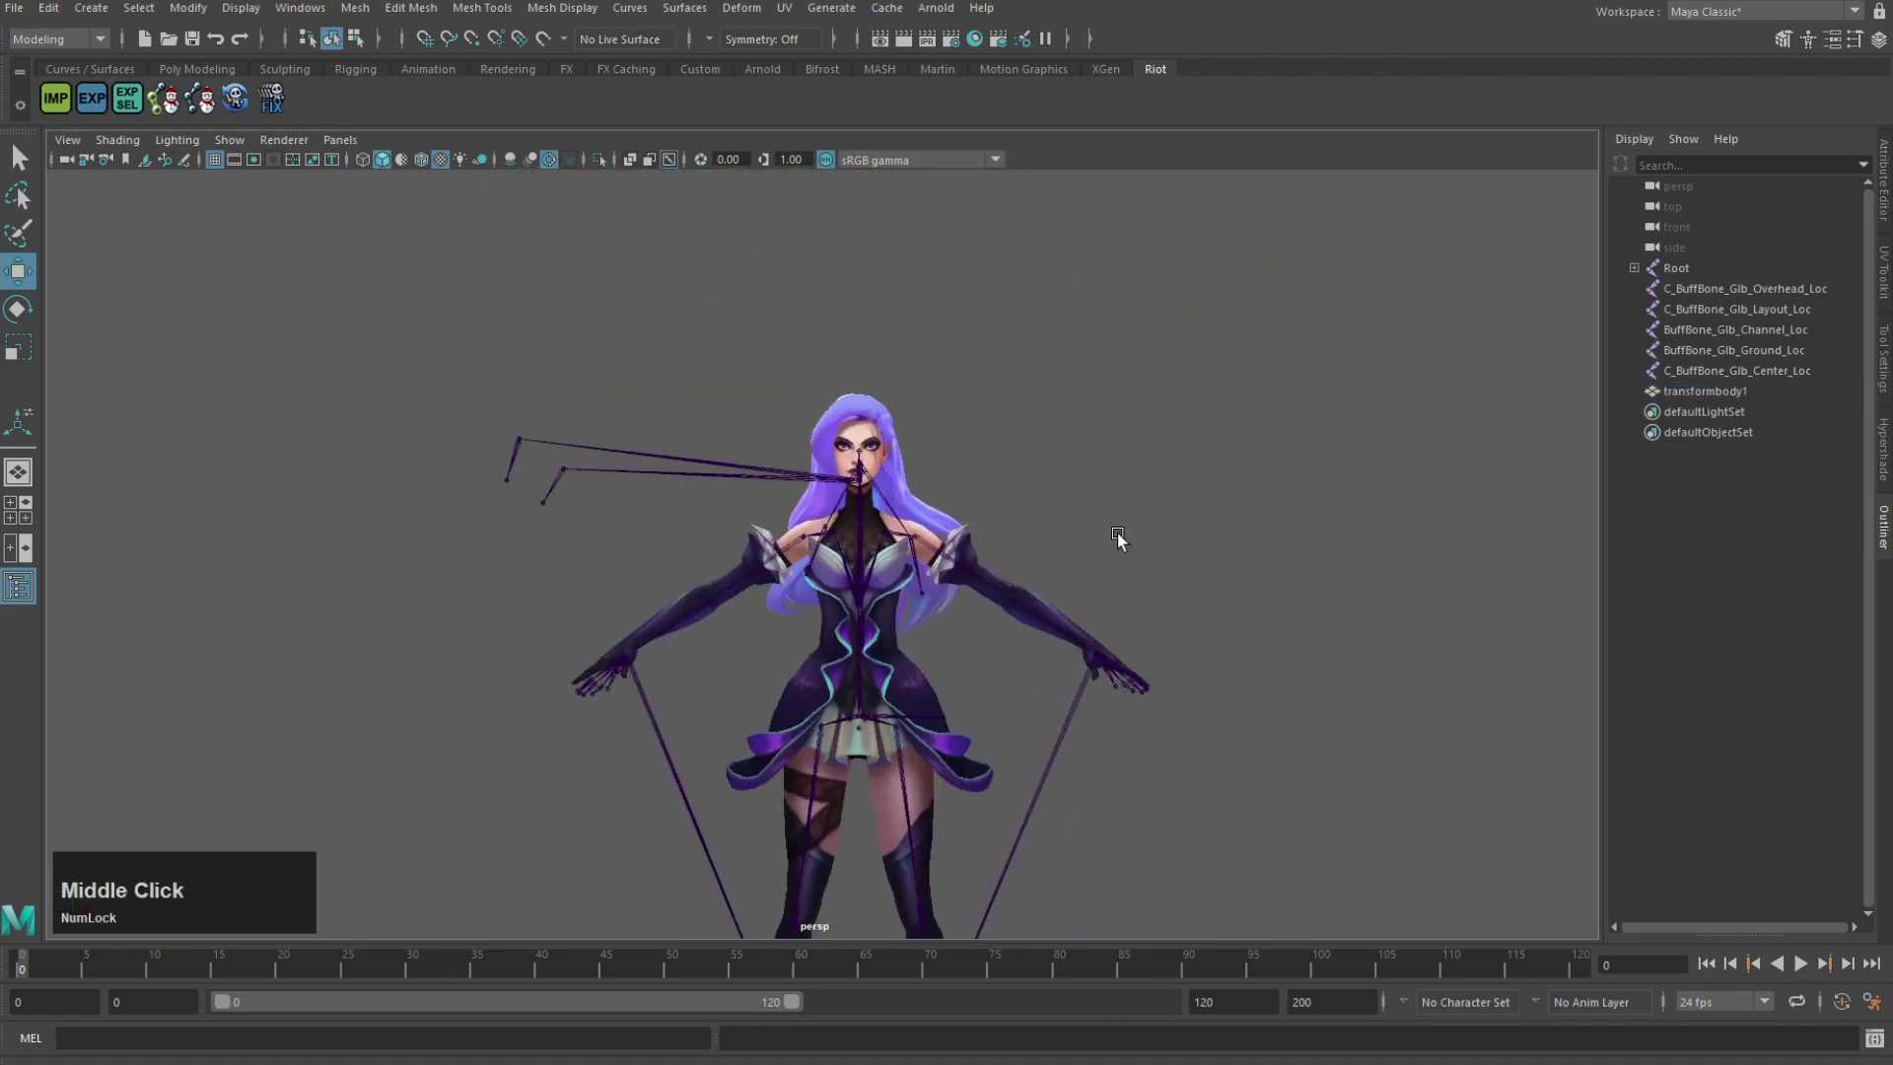
{"action": "scroll", "coordinate": [1116, 532], "scroll_direction": "up", "scroll_amount": 6}
{"action": "left_click_drag", "start_coordinate": [1116, 532], "coordinate": [803, 414], "text": "alt"}
{"action": "middle_click_drag", "start_coordinate": [804, 414], "coordinate": [809, 529], "text": "alt"}
{"action": "scroll", "coordinate": [810, 529], "scroll_direction": "up", "scroll_amount": 5}
{"action": "left_click_drag", "start_coordinate": [809, 529], "coordinate": [782, 506], "text": "alt"}
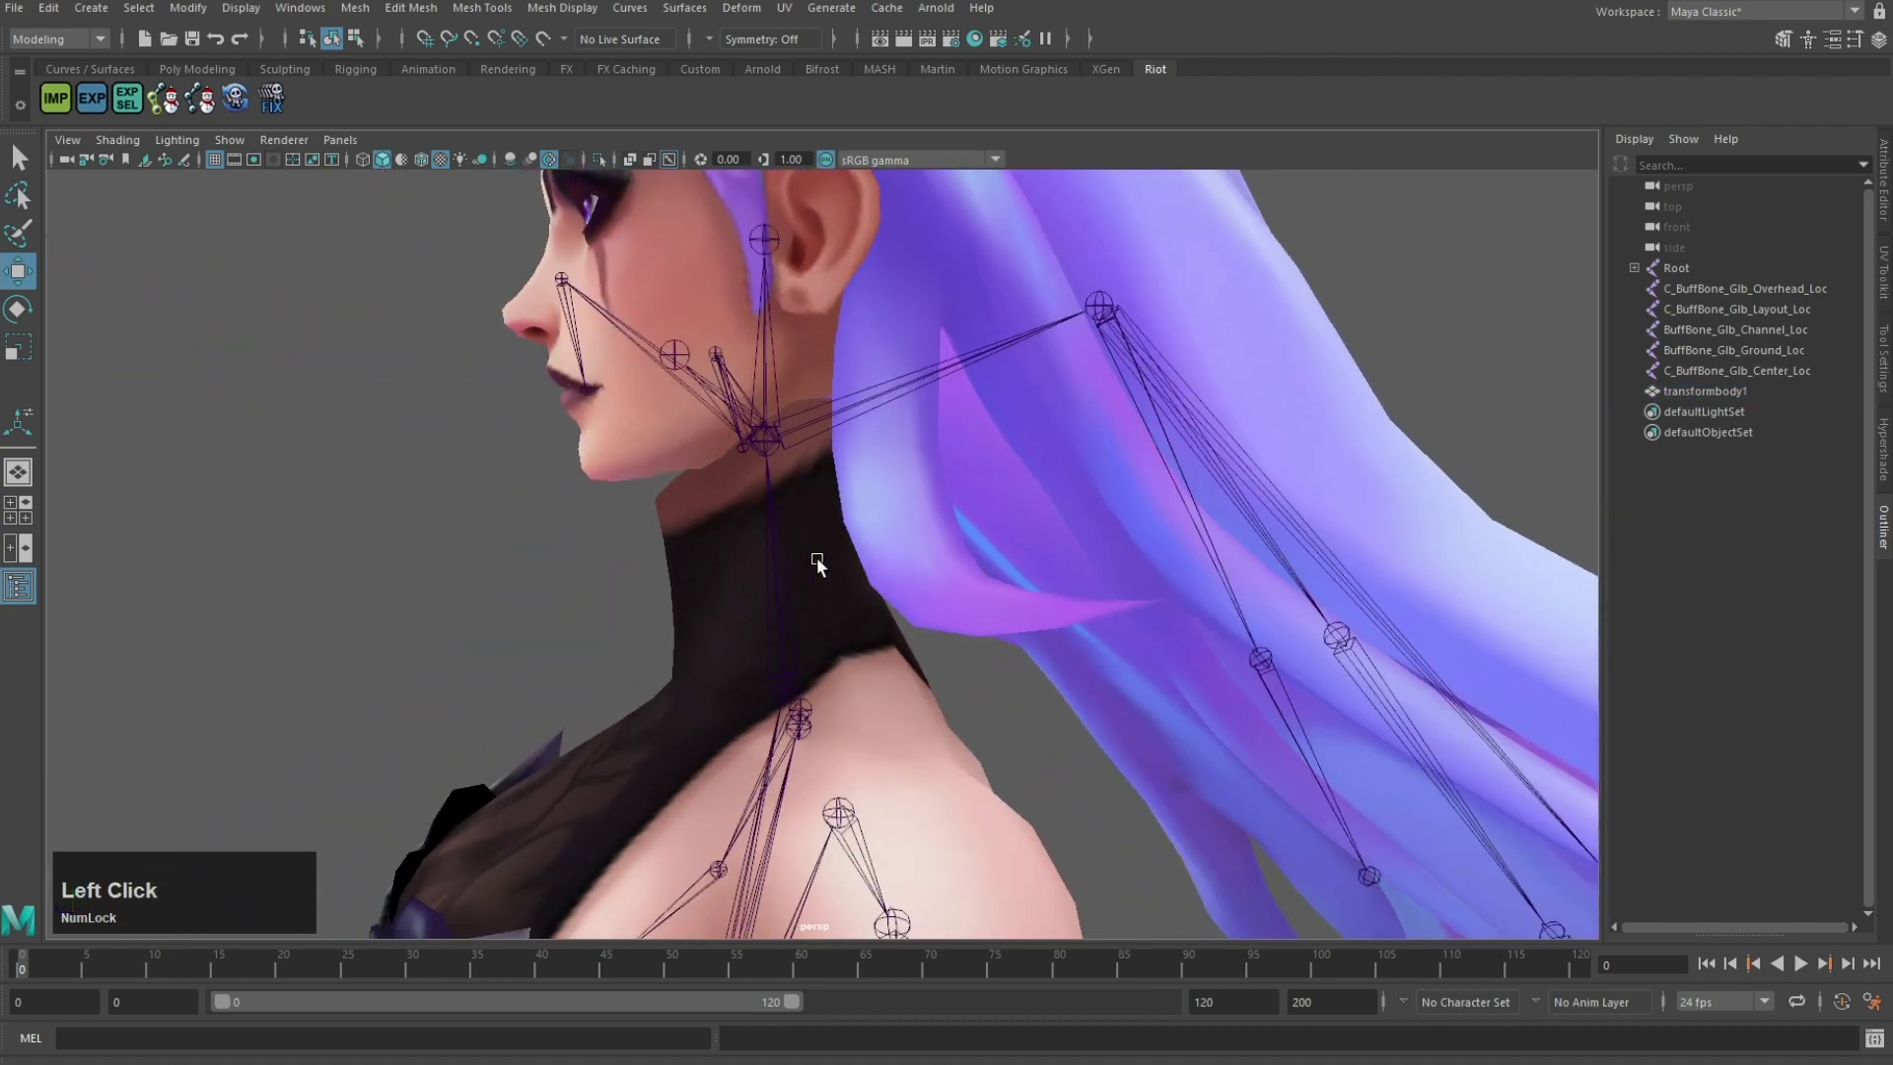
Step: Switch the mesh to vertex selection and select the head, hair and upper-body vertices, leaving out the waist and lower arms
{"action": "left_click", "coordinate": [881, 610]}
{"action": "middle_click_drag", "start_coordinate": [884, 612], "coordinate": [903, 483], "text": "alt"}
{"action": "scroll", "coordinate": [903, 483], "scroll_direction": "down", "scroll_amount": 5}
{"action": "left_click_drag", "start_coordinate": [903, 483], "coordinate": [939, 548], "text": "alt"}
{"action": "middle_click_drag", "start_coordinate": [938, 548], "coordinate": [927, 463], "text": "alt"}
{"action": "scroll", "coordinate": [926, 463], "scroll_direction": "up", "scroll_amount": 3}
{"action": "left_click_drag", "start_coordinate": [927, 463], "coordinate": [943, 484], "text": "alt"}
{"action": "scroll", "coordinate": [946, 493], "scroll_direction": "down", "scroll_amount": 5}
{"action": "key", "text": "F9"}
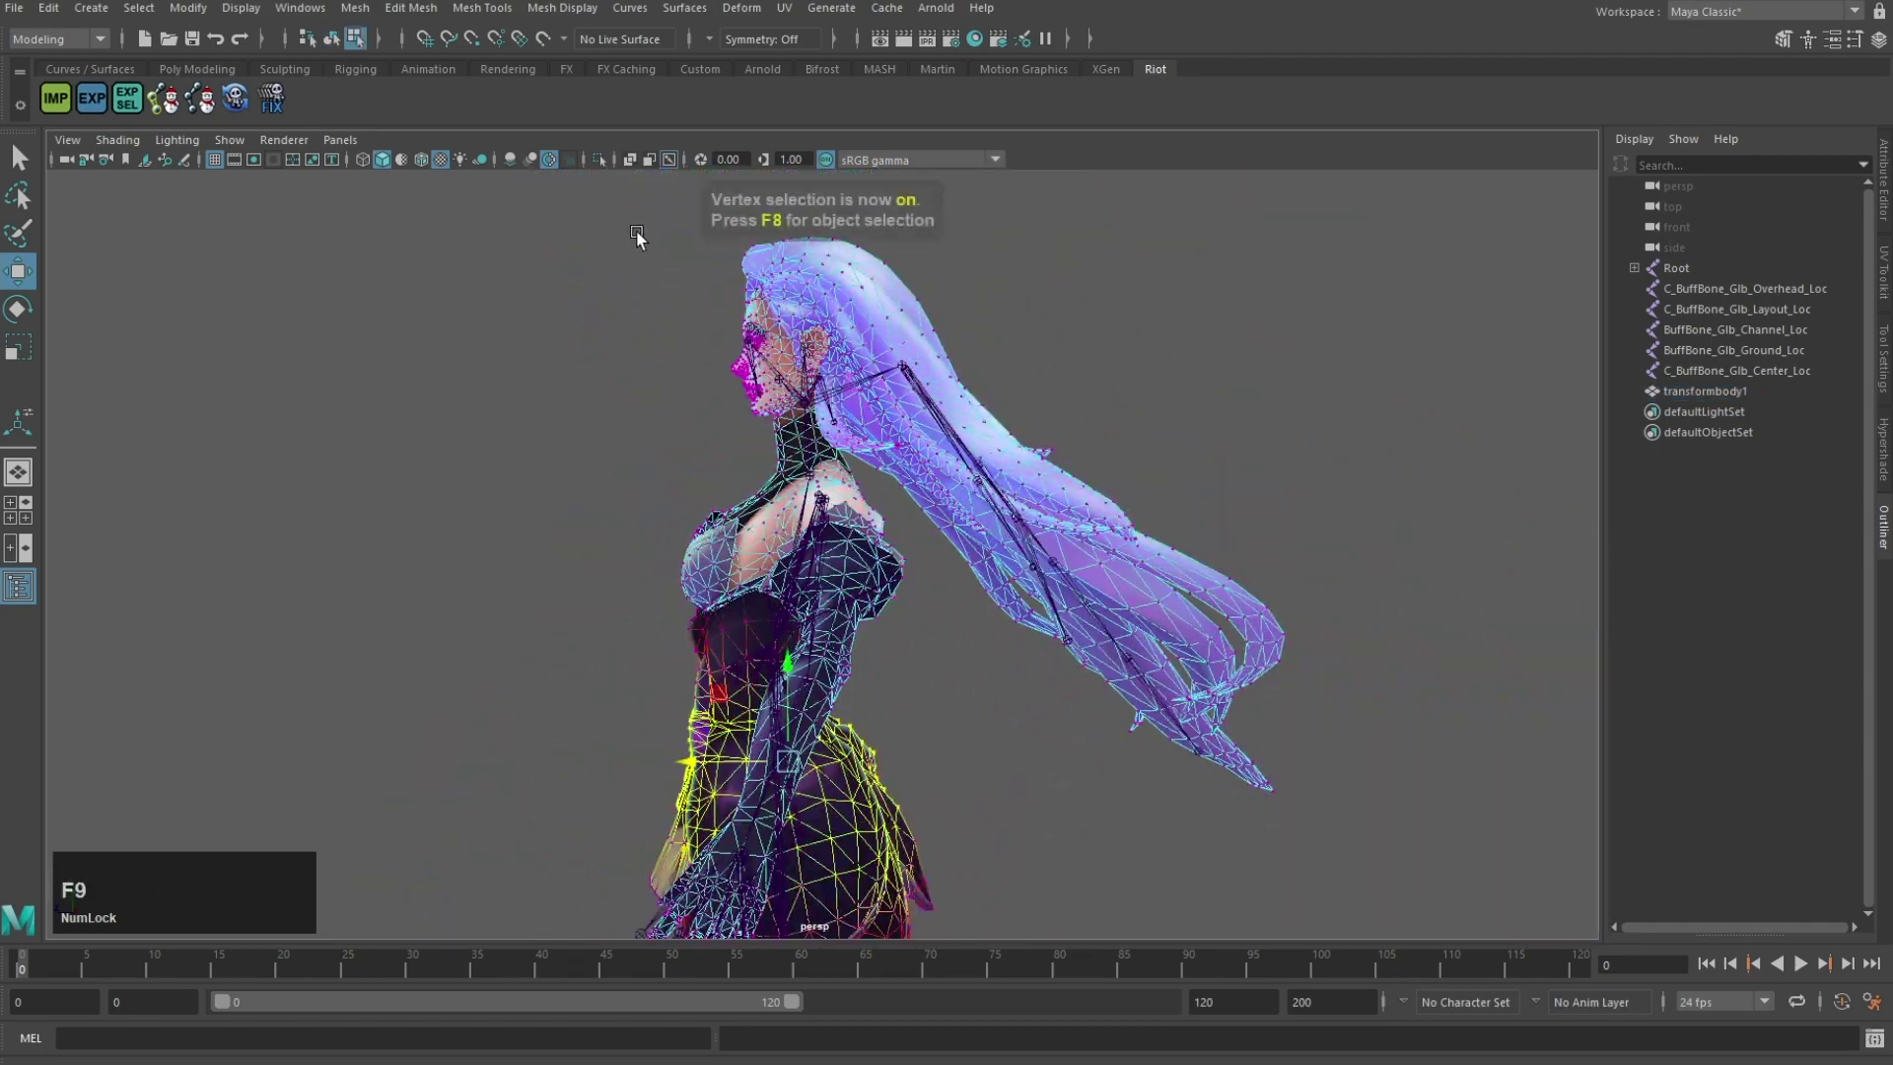
{"action": "left_click_drag", "start_coordinate": [680, 310], "coordinate": [565, 229], "text": "alt"}
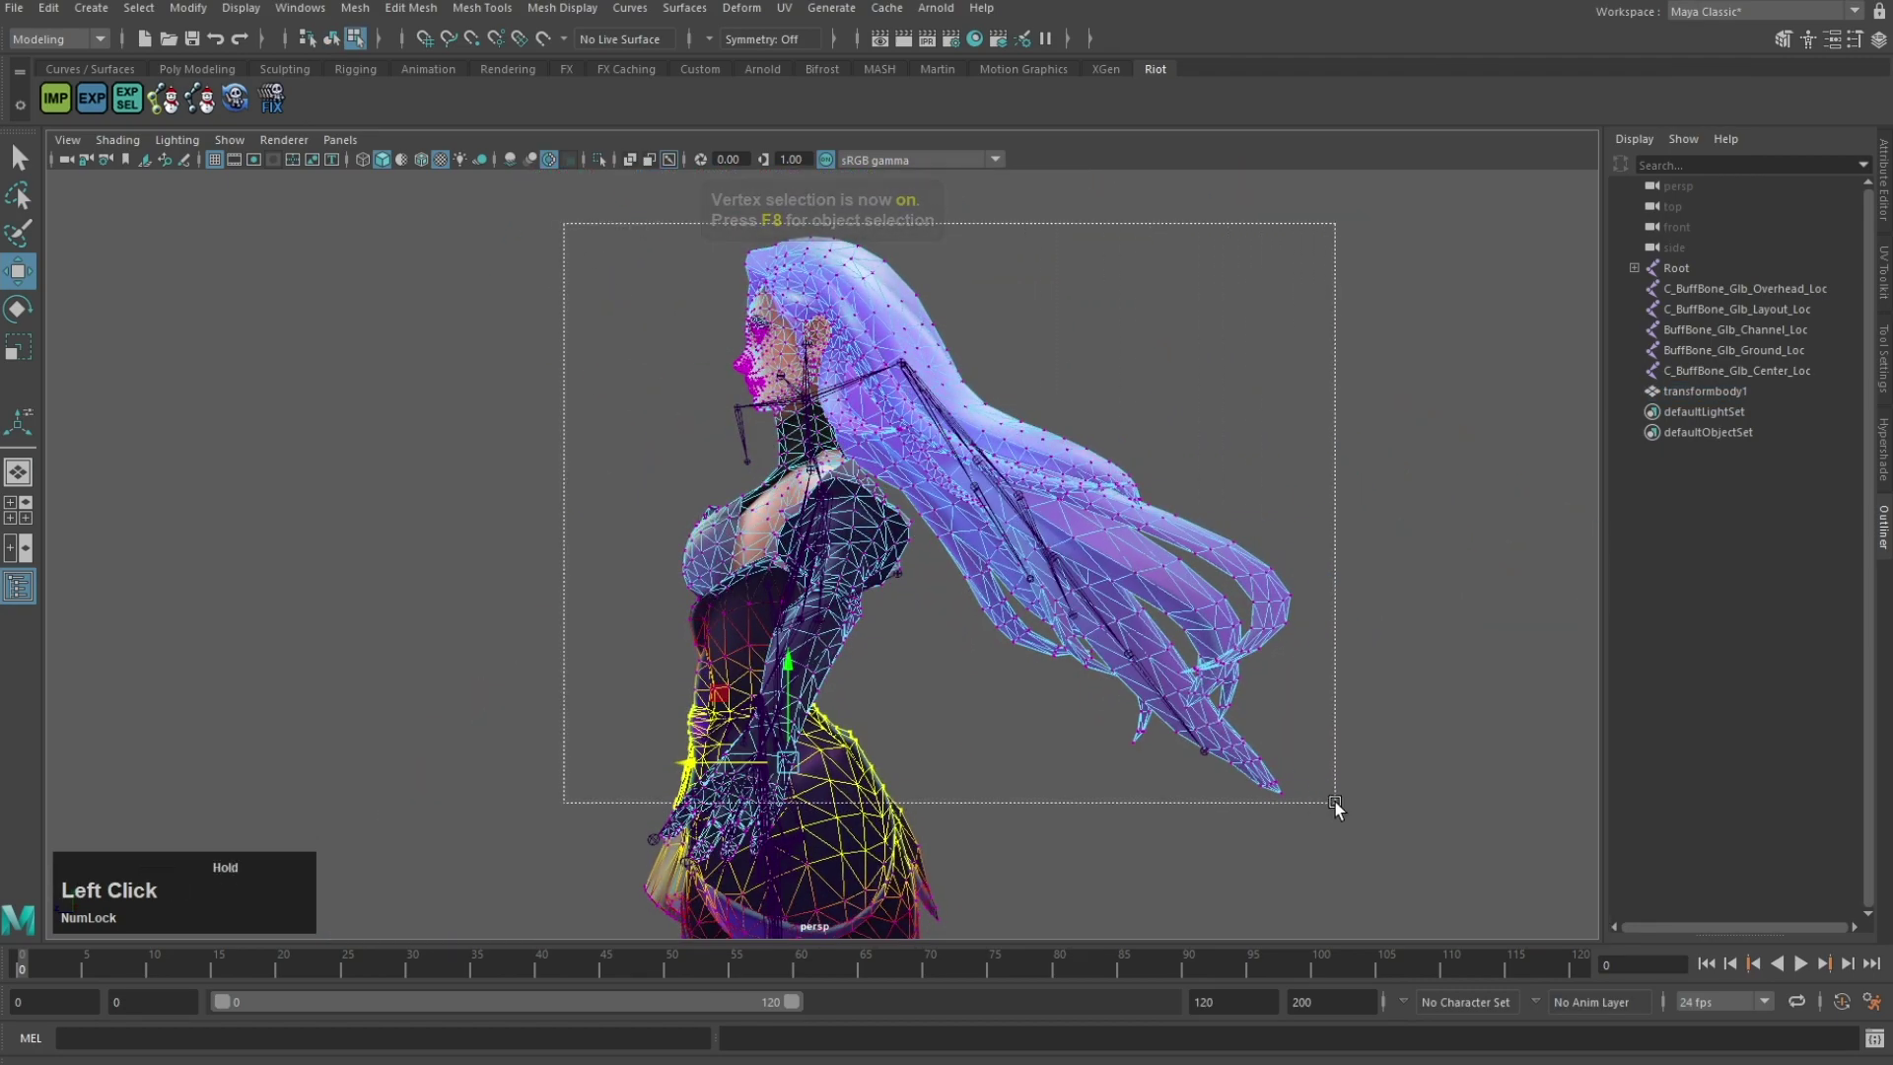
{"action": "left_click_drag", "start_coordinate": [1335, 801], "coordinate": [1335, 801]}
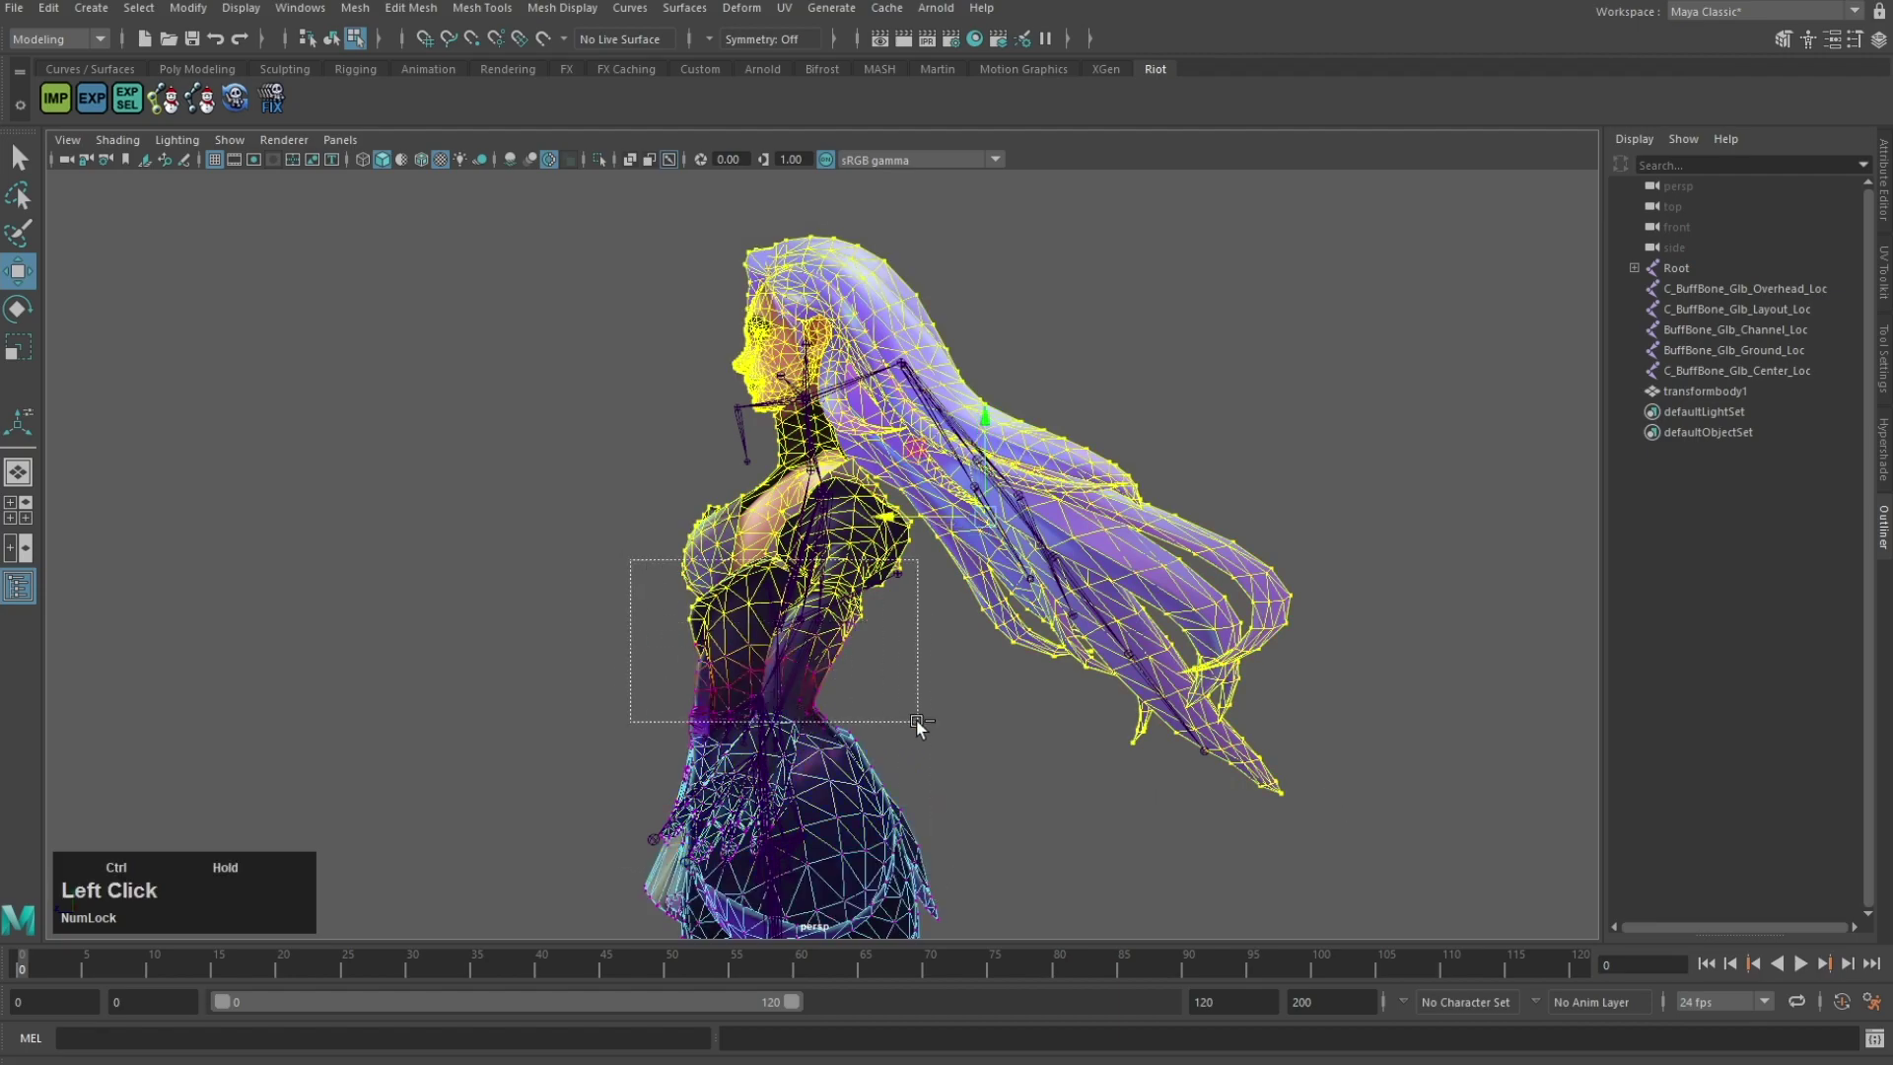
{"action": "left_click_drag", "start_coordinate": [915, 720], "coordinate": [915, 719], "text": "ctrl"}
Step: Remove the face, head and hair vertices from the selection, keeping the neck, shoulders and upper chest
{"action": "scroll", "coordinate": [915, 719], "scroll_direction": "up", "scroll_amount": 4}
{"action": "left_click_drag", "start_coordinate": [992, 813], "coordinate": [749, 508], "text": "alt"}
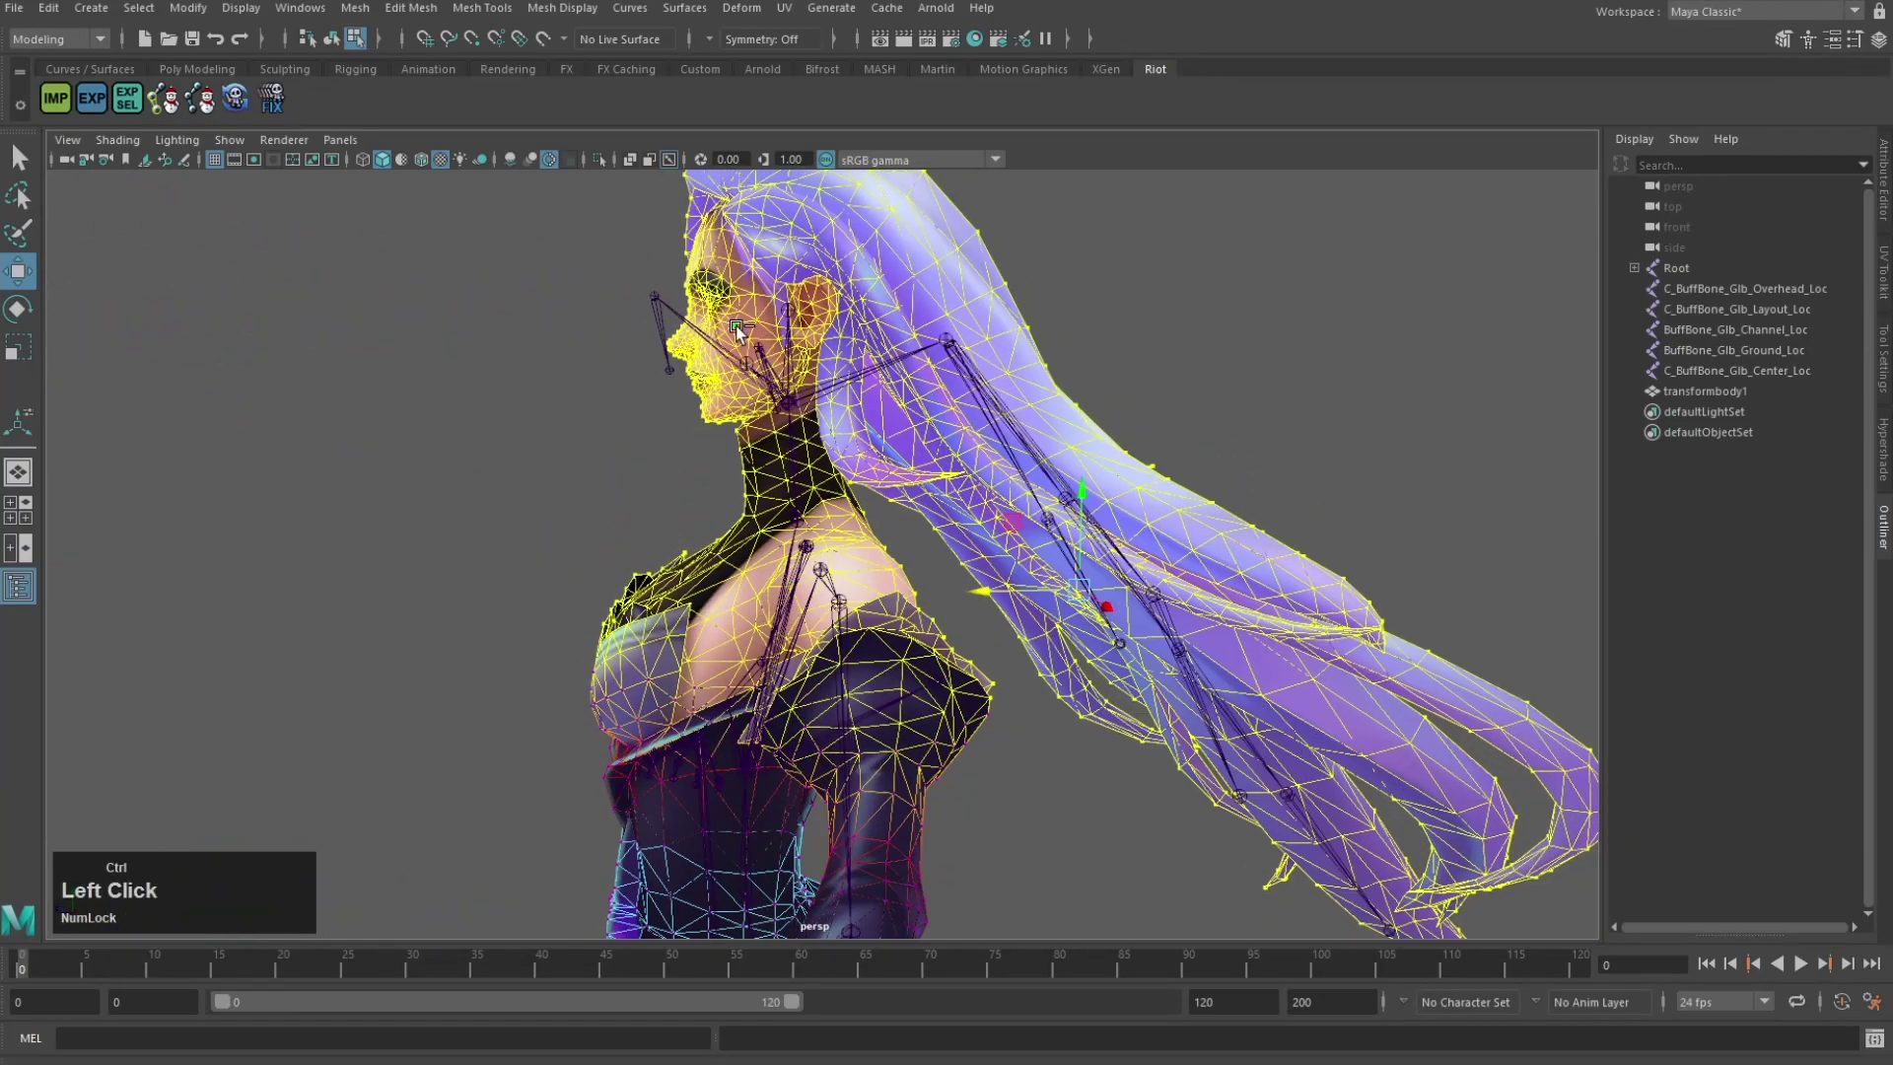
{"action": "left_click_drag", "start_coordinate": [706, 301], "coordinate": [1011, 251], "text": "alt"}
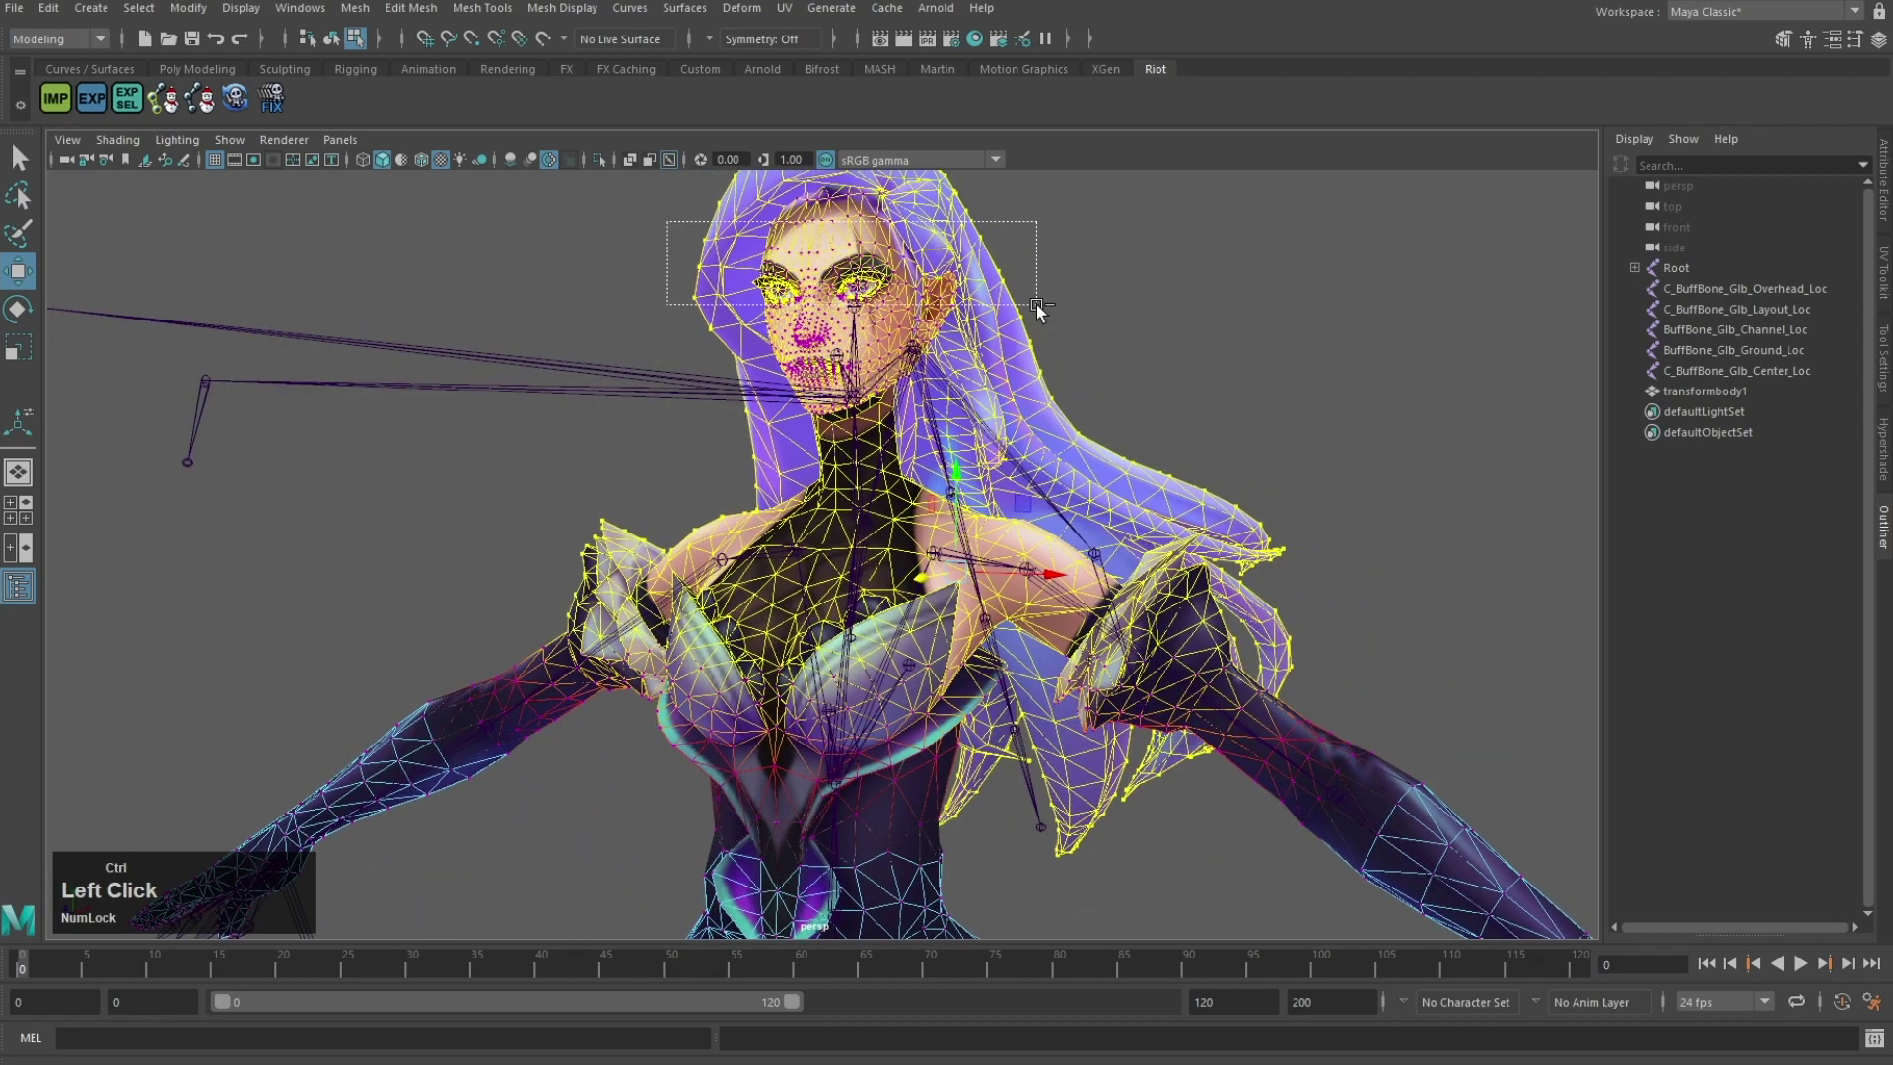
{"action": "left_click_drag", "start_coordinate": [1112, 382], "coordinate": [1113, 384], "text": "ctrl"}
{"action": "left_click_drag", "start_coordinate": [1262, 373], "coordinate": [909, 406], "text": "alt"}
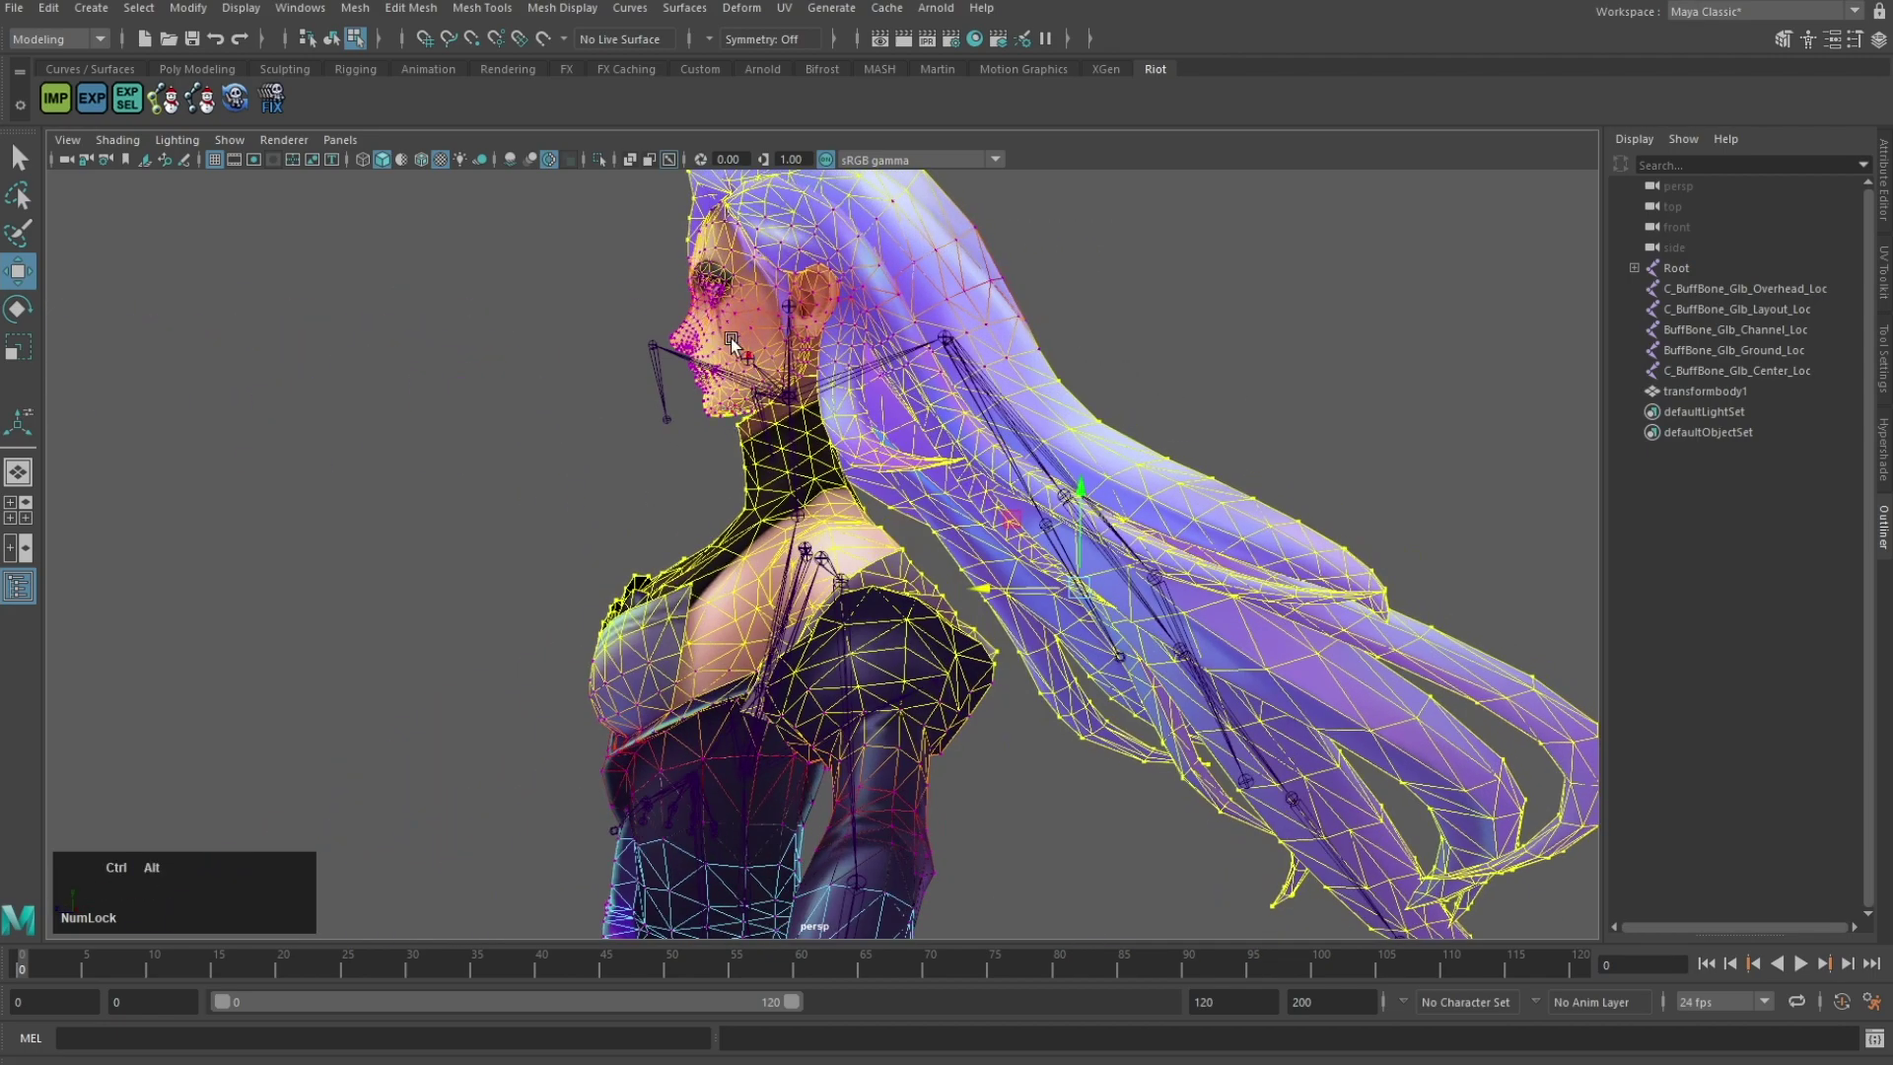
{"action": "middle_click_drag", "start_coordinate": [730, 339], "coordinate": [788, 369], "text": "alt"}
{"action": "scroll", "coordinate": [823, 372], "scroll_direction": "up", "scroll_amount": 4}
{"action": "left_click_drag", "start_coordinate": [824, 371], "coordinate": [991, 345], "text": "alt"}
{"action": "middle_click_drag", "start_coordinate": [991, 345], "coordinate": [1015, 493], "text": "alt"}
{"action": "scroll", "coordinate": [1015, 493], "scroll_direction": "up", "scroll_amount": 5}
{"action": "left_click_drag", "start_coordinate": [1015, 493], "coordinate": [842, 575], "text": "alt"}
{"action": "scroll", "coordinate": [1065, 473], "scroll_direction": "down", "scroll_amount": 5}
{"action": "scroll", "coordinate": [867, 565], "scroll_direction": "down", "scroll_amount": 3}
{"action": "scroll", "coordinate": [842, 575], "scroll_direction": "up", "scroll_amount": 5}
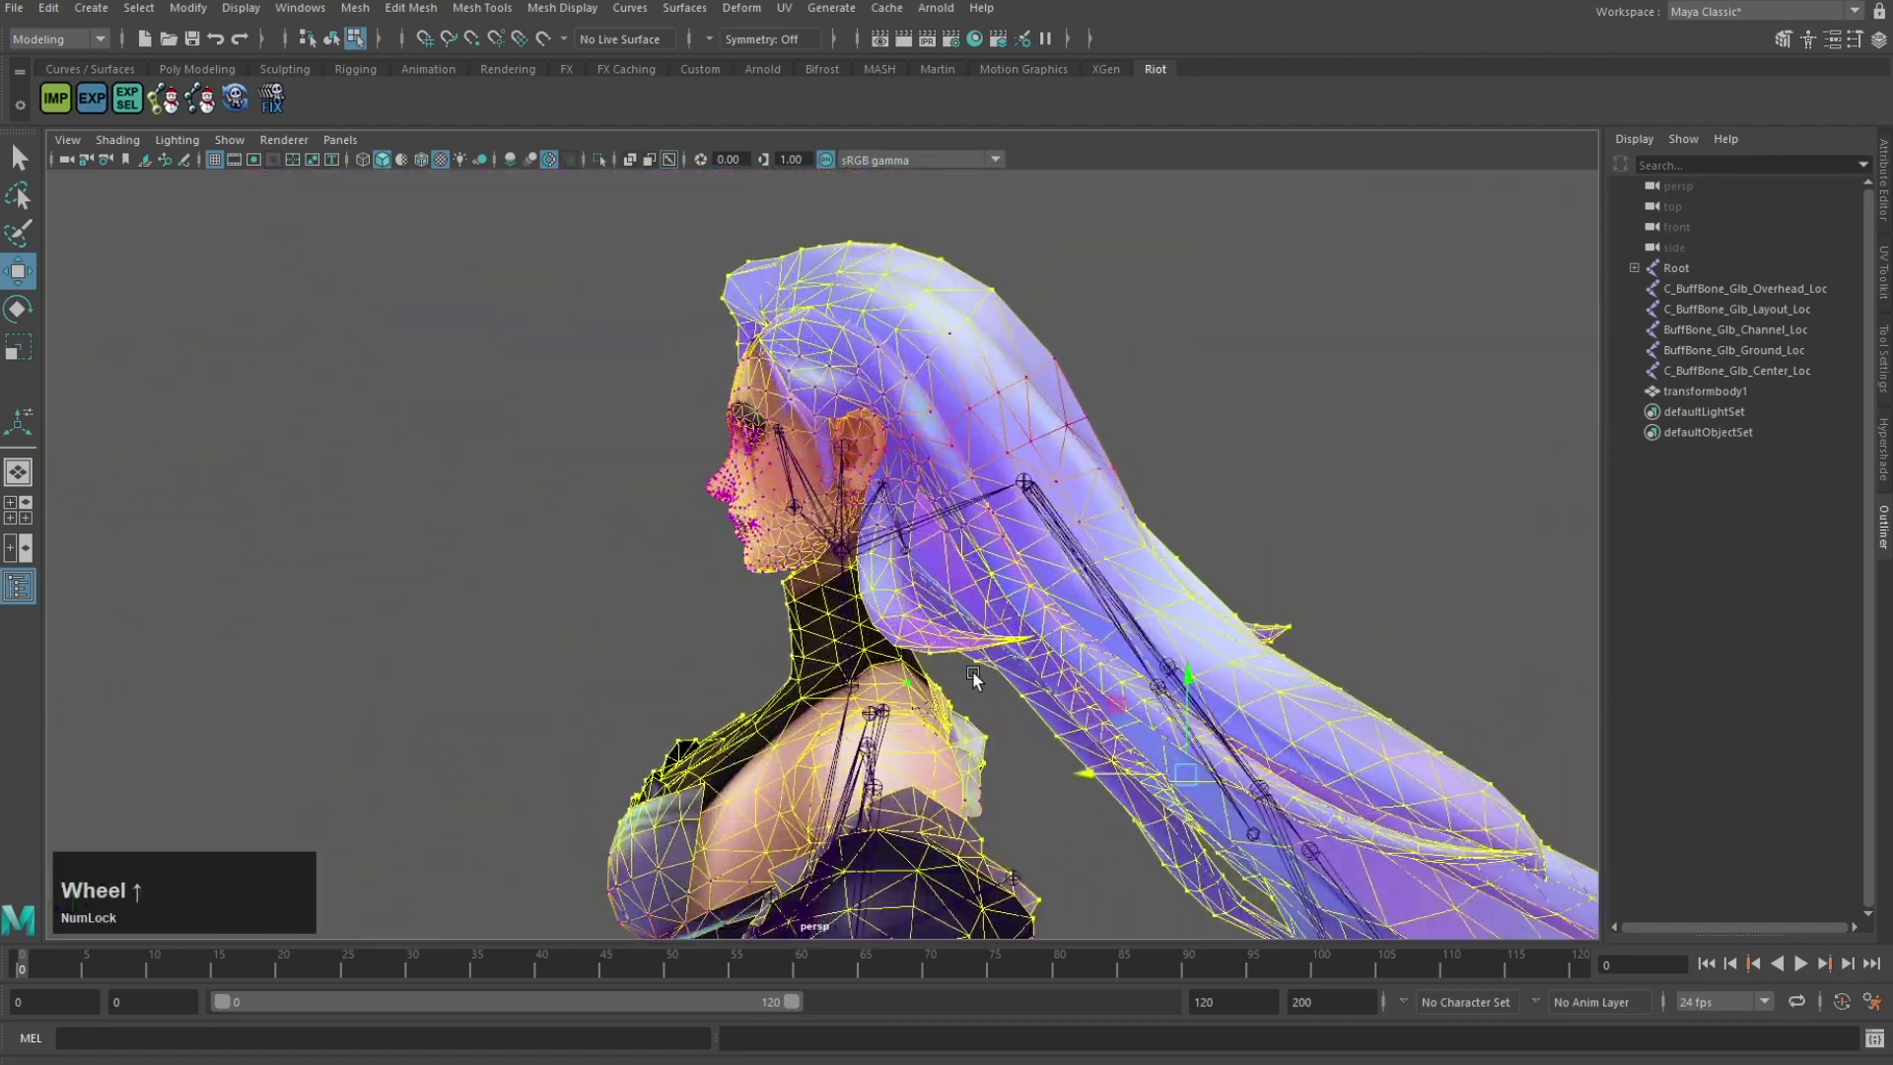
{"action": "middle_click_drag", "start_coordinate": [841, 575], "coordinate": [754, 363], "text": "alt"}
{"action": "left_click_drag", "start_coordinate": [1268, 523], "coordinate": [1298, 625], "text": "ctrl"}
{"action": "scroll", "coordinate": [1070, 587], "scroll_direction": "down", "scroll_amount": 3}
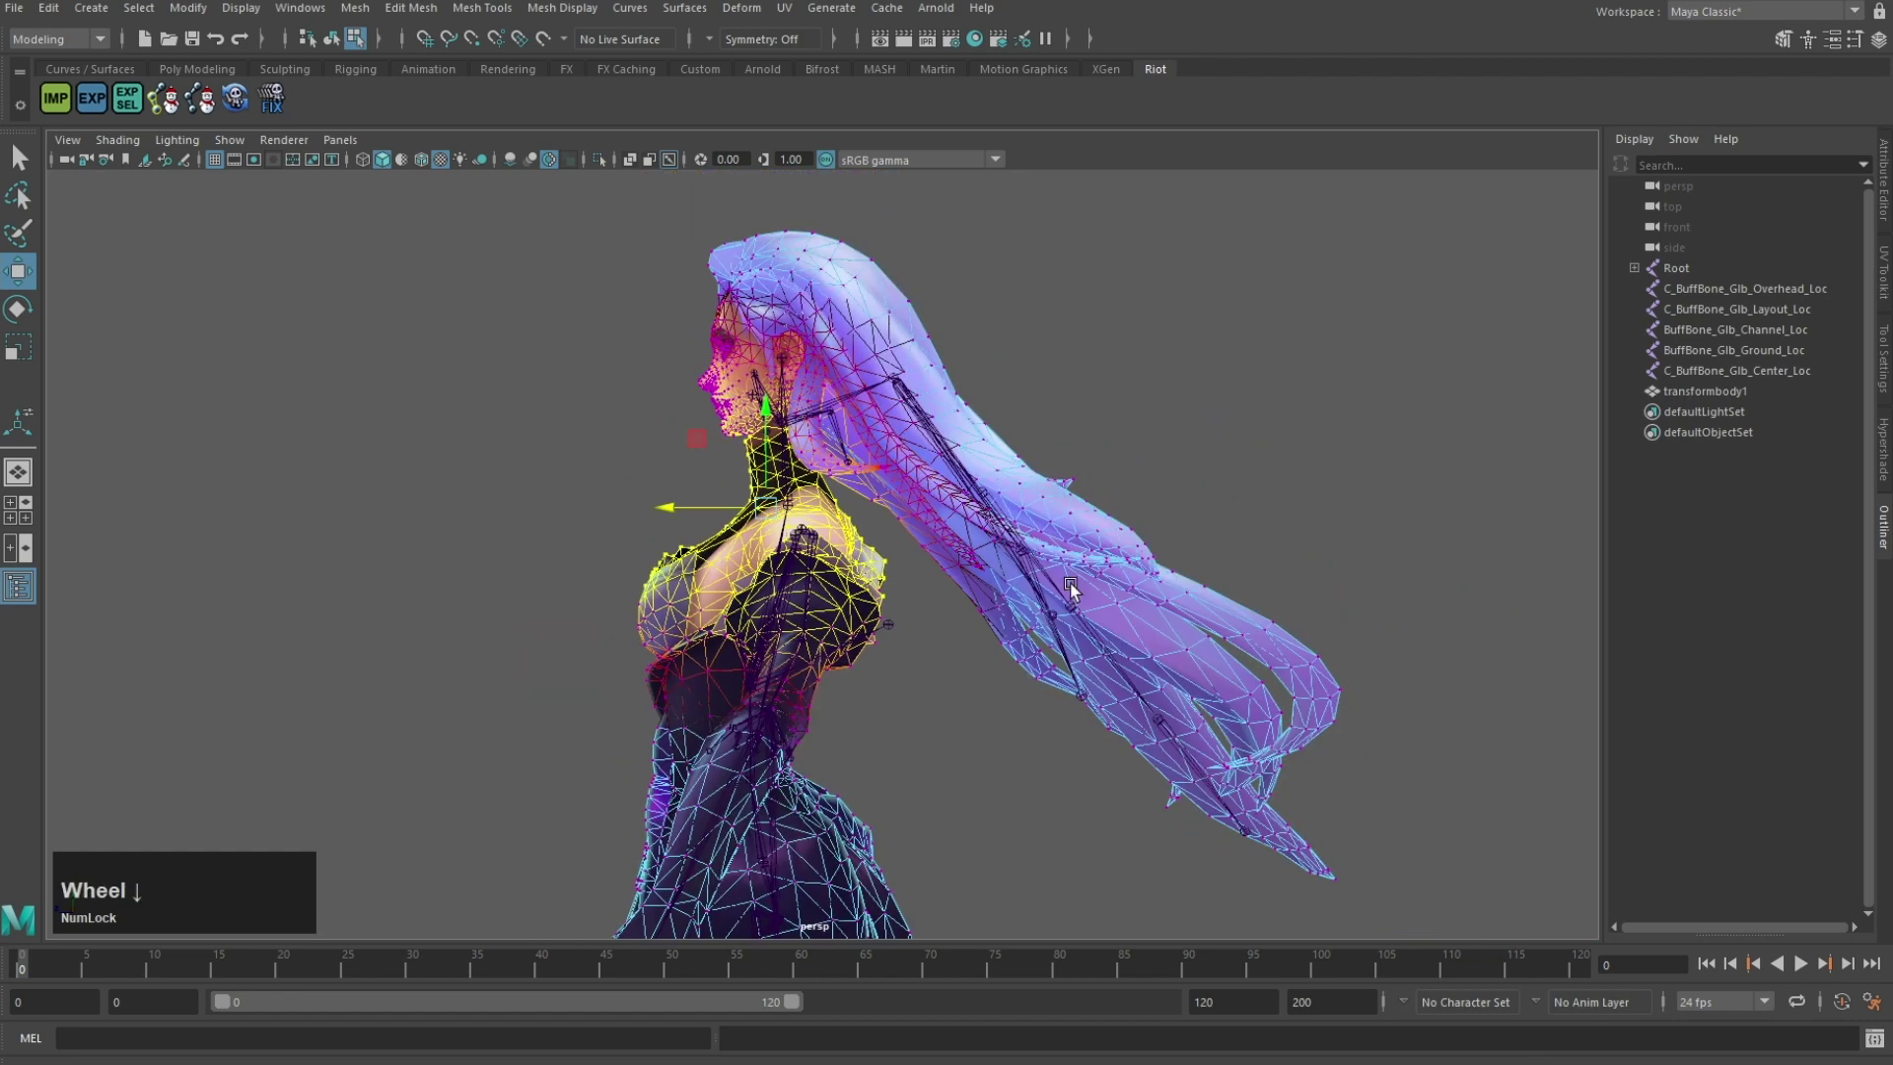
Step: Try moving the neck, shoulders and chest slightly backward, and undo the move
{"action": "mouse_move", "coordinate": [700, 507]}
{"action": "left_mouse_down"}
{"action": "mouse_move", "coordinate": [693, 532]}
{"action": "mouse_move", "coordinate": [718, 507]}
{"action": "left_mouse_up"}
{"action": "key", "text": "z"}
{"action": "key", "text": "z"}
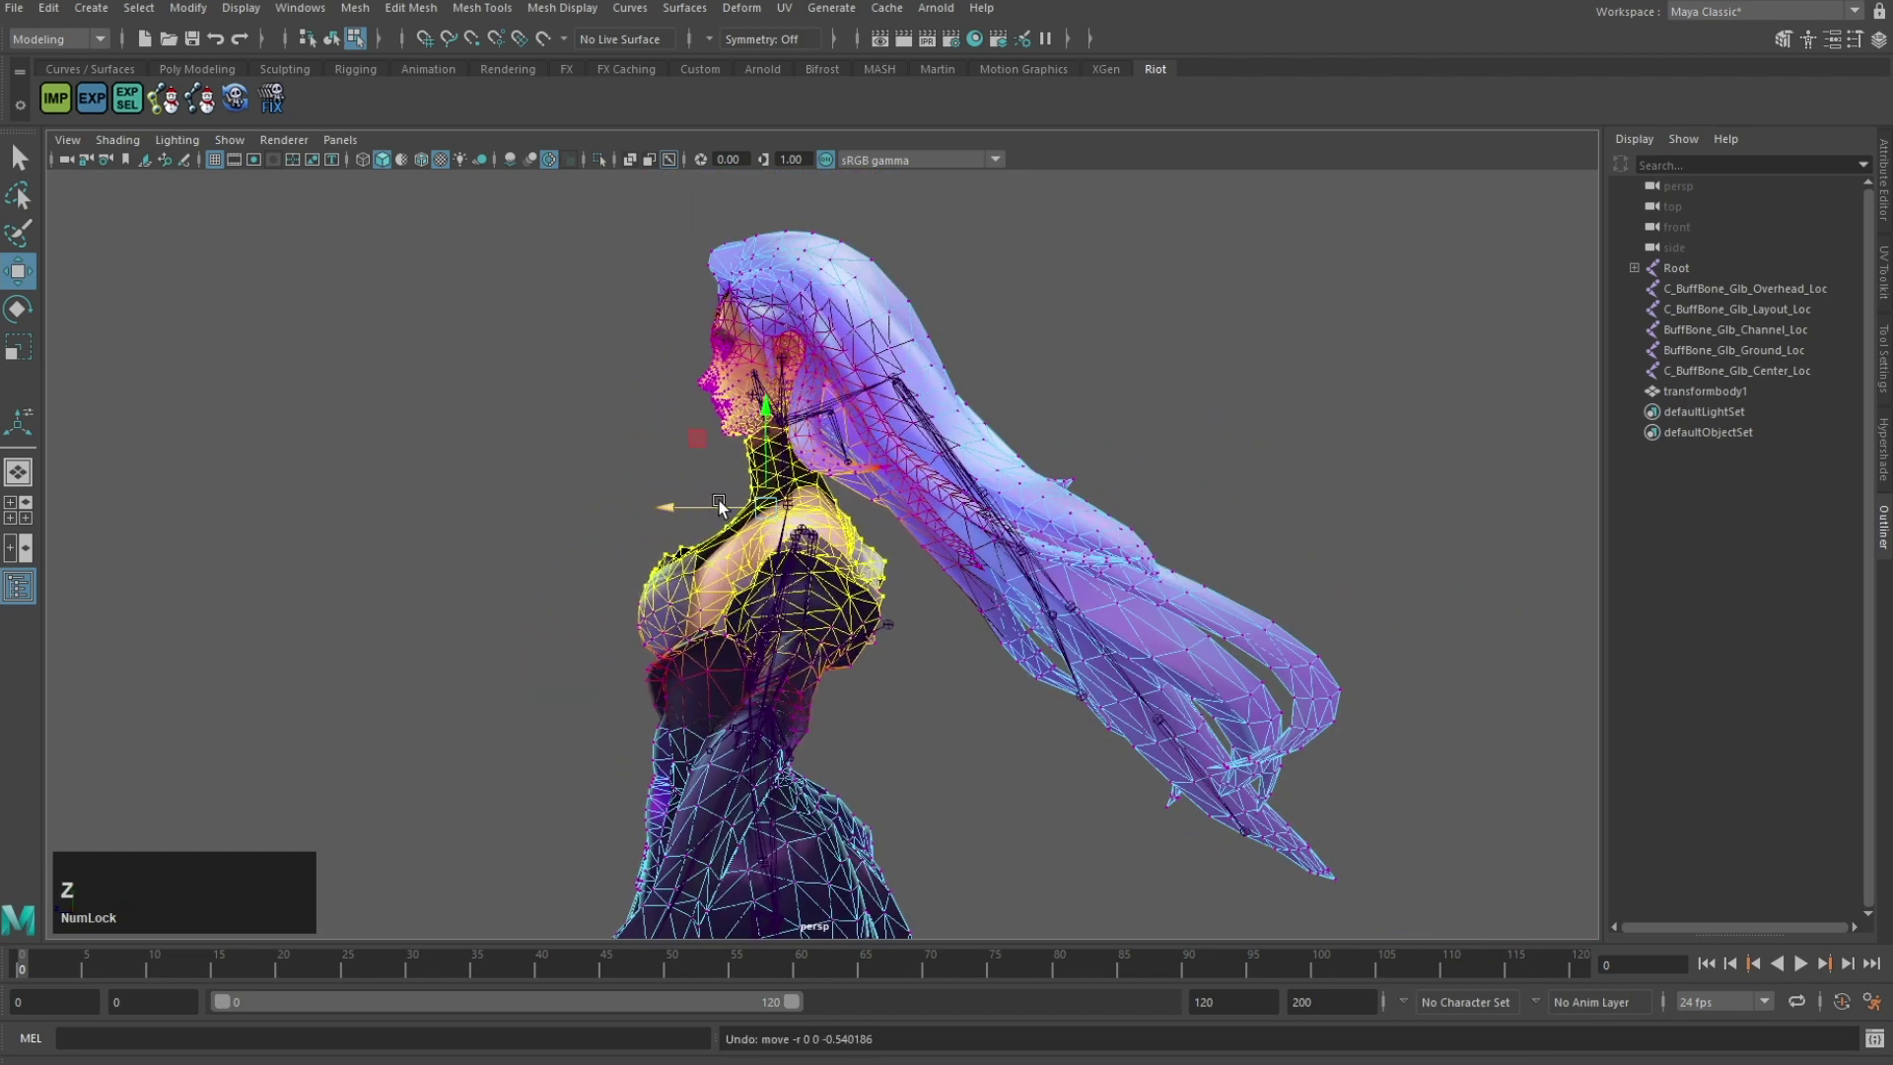
Step: Try shifting the neck slightly backward with a smaller soft-selection falloff and only the neck vertices below the chin selected
{"action": "left_click_drag", "start_coordinate": [851, 490], "coordinate": [708, 511]}
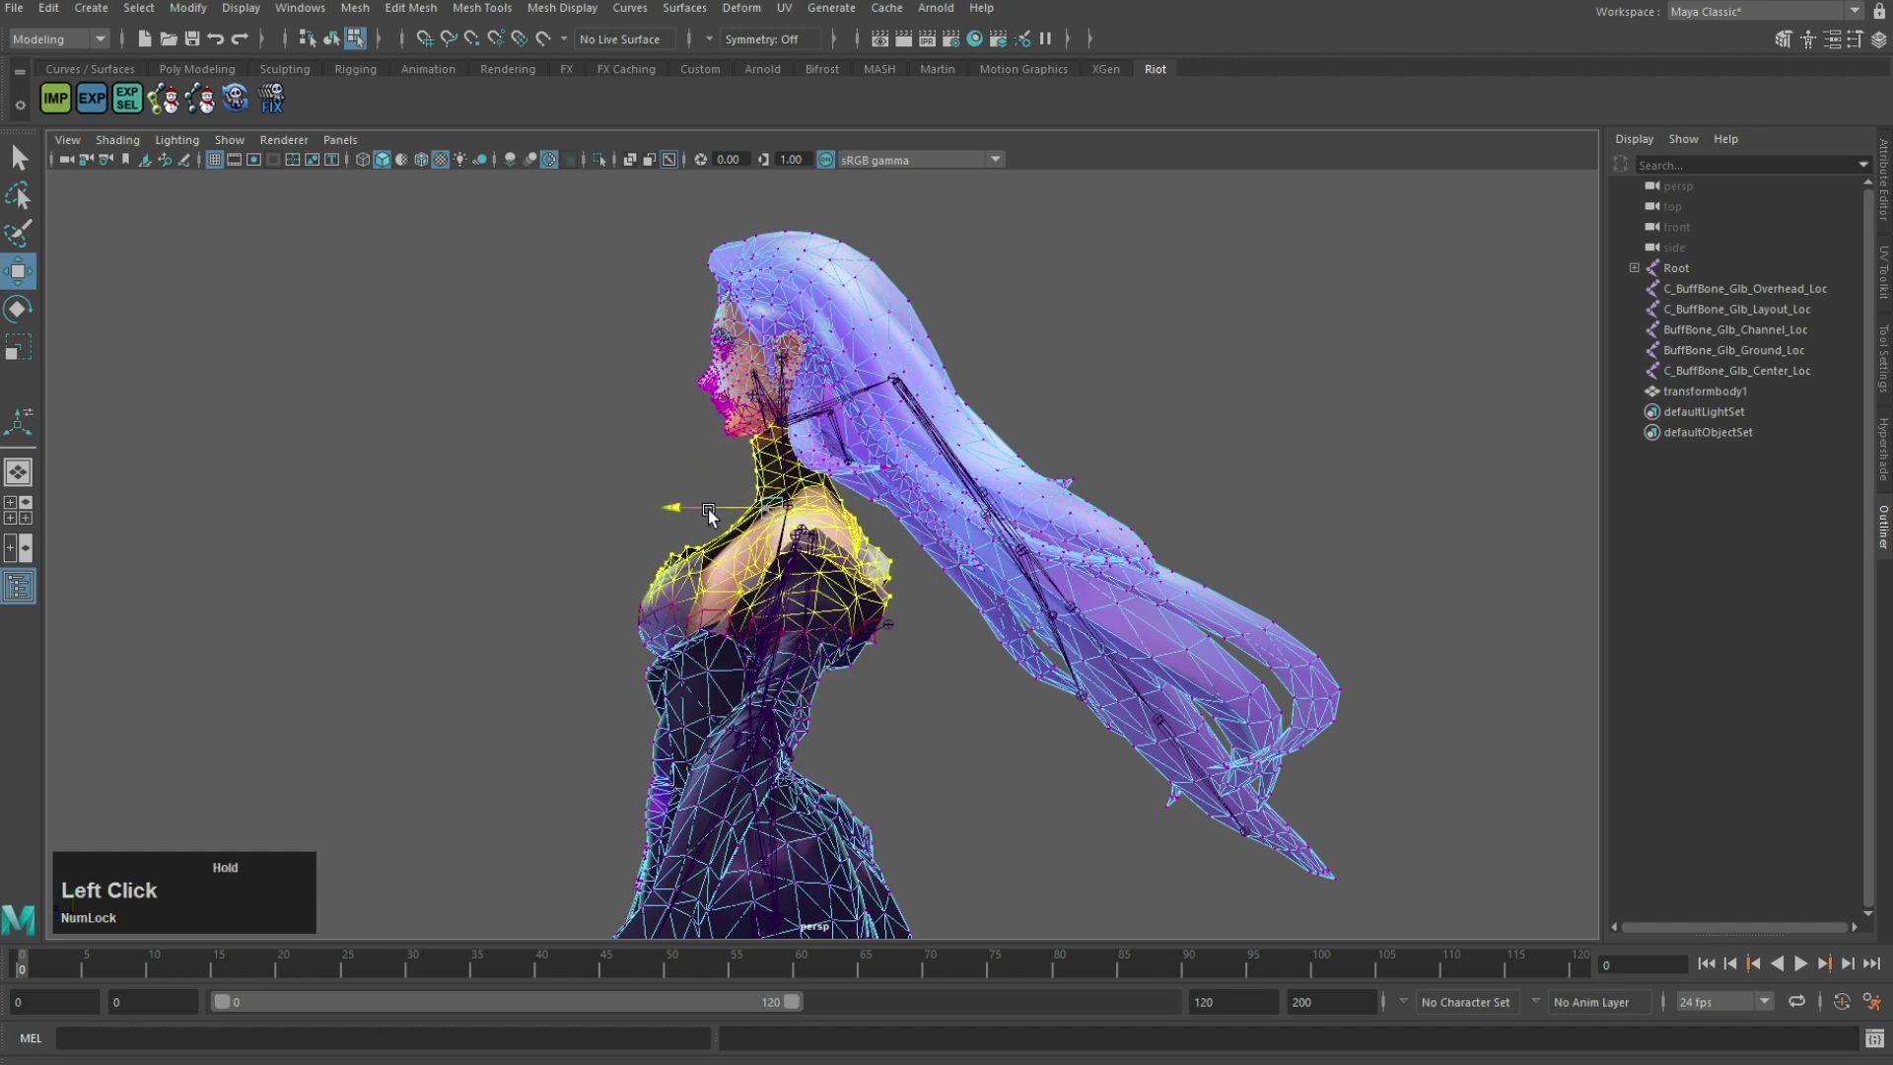
{"action": "scroll", "coordinate": [857, 395], "scroll_direction": "up", "scroll_amount": 5}
{"action": "middle_click_drag", "start_coordinate": [861, 356], "coordinate": [891, 444], "text": "alt"}
{"action": "key", "text": "z"}
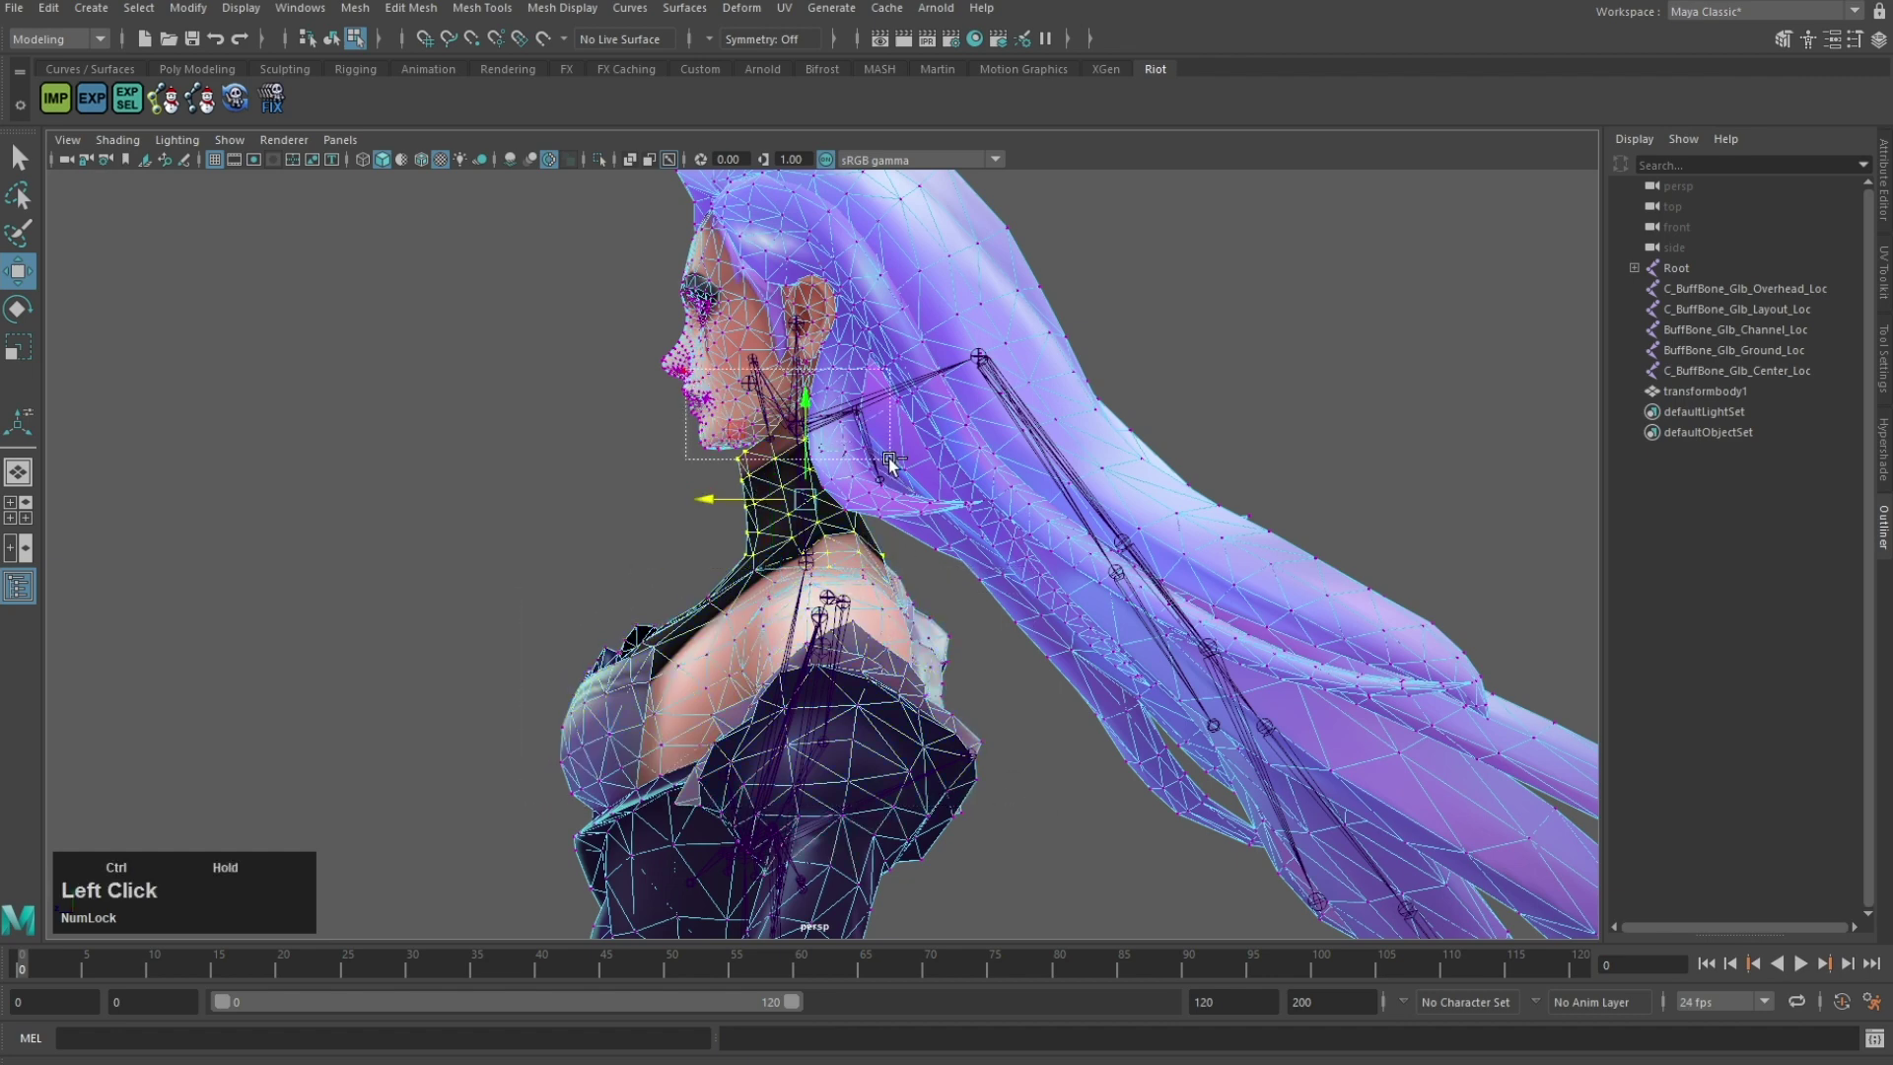
{"action": "left_click_drag", "start_coordinate": [723, 494], "coordinate": [727, 500]}
{"action": "left_click_drag", "start_coordinate": [749, 492], "coordinate": [1033, 457], "text": "alt"}
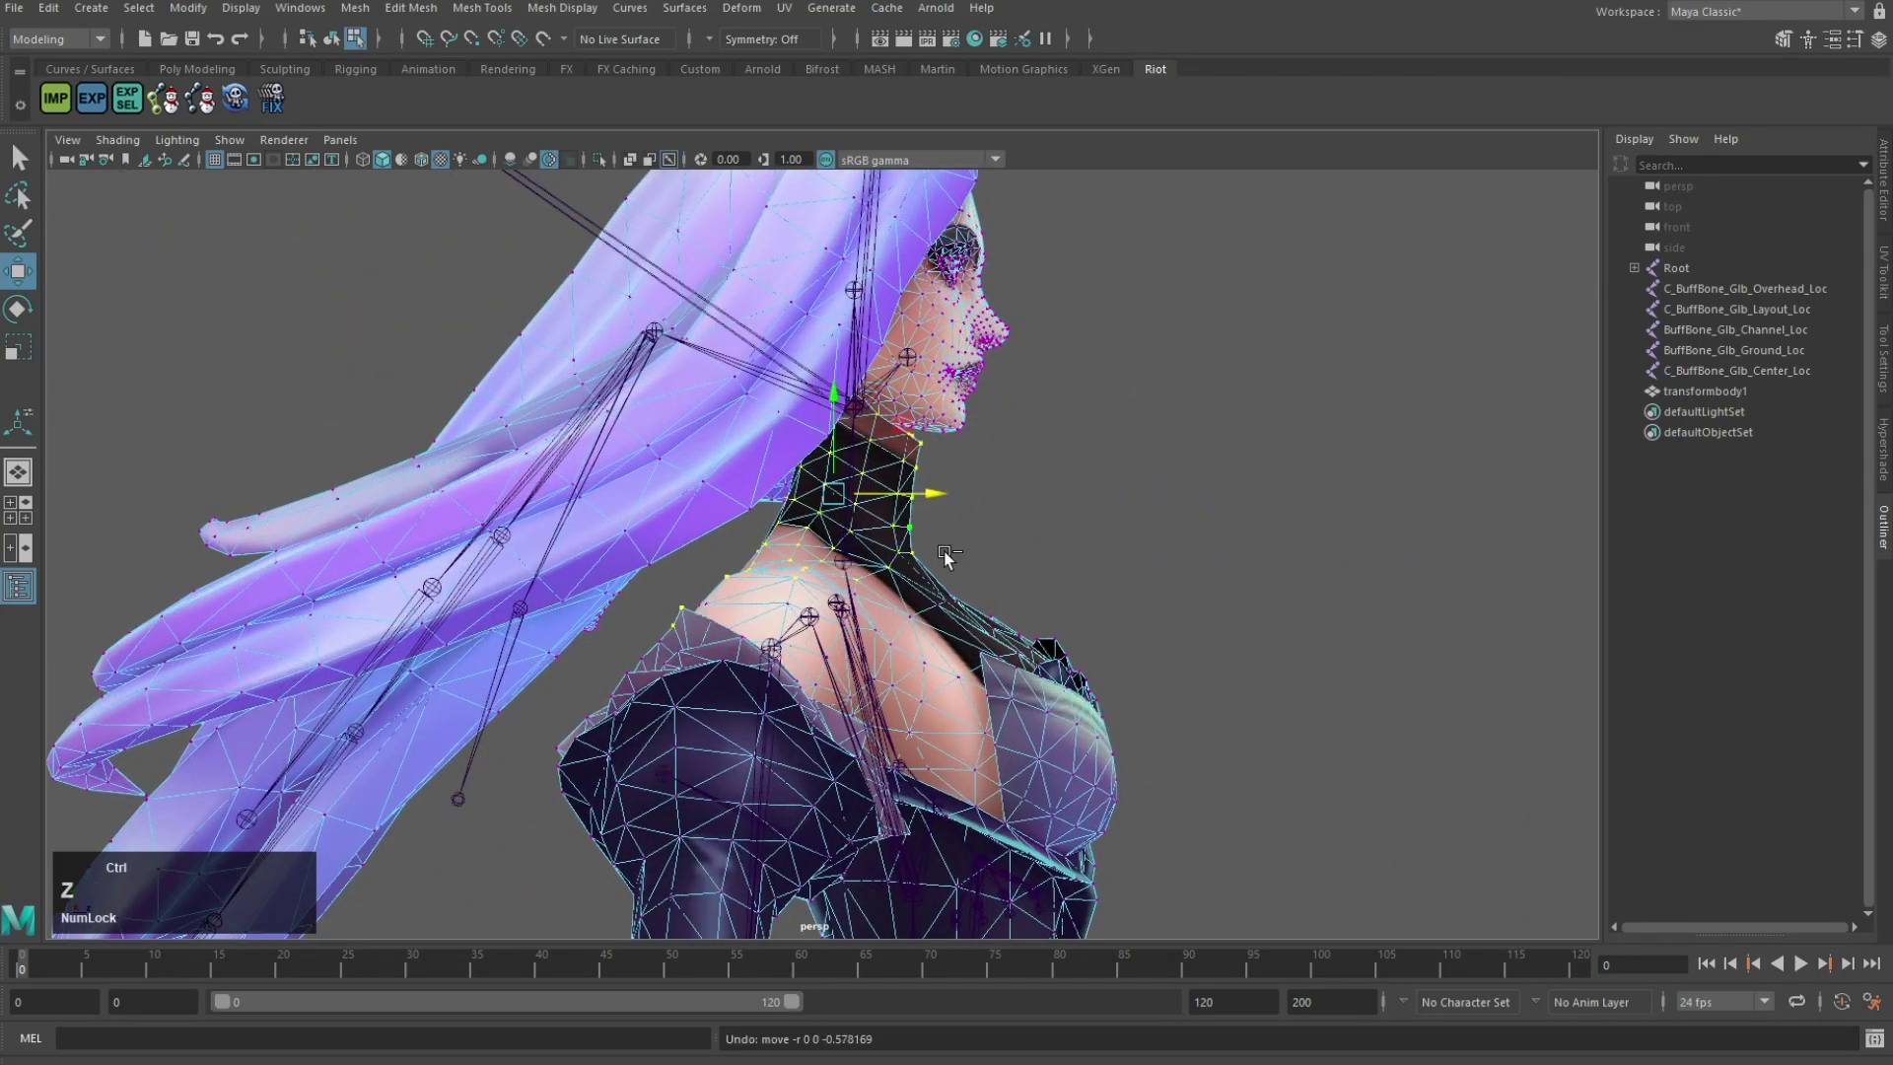
Step: Return to object selection and examine the head and neck against the joints from both sides
{"action": "left_click_drag", "start_coordinate": [944, 552], "coordinate": [643, 612], "text": "alt"}
{"action": "left_click_drag", "start_coordinate": [831, 548], "coordinate": [1017, 418], "text": "alt"}
{"action": "scroll", "coordinate": [950, 486], "scroll_direction": "down", "scroll_amount": 10}
{"action": "key", "text": "F8"}
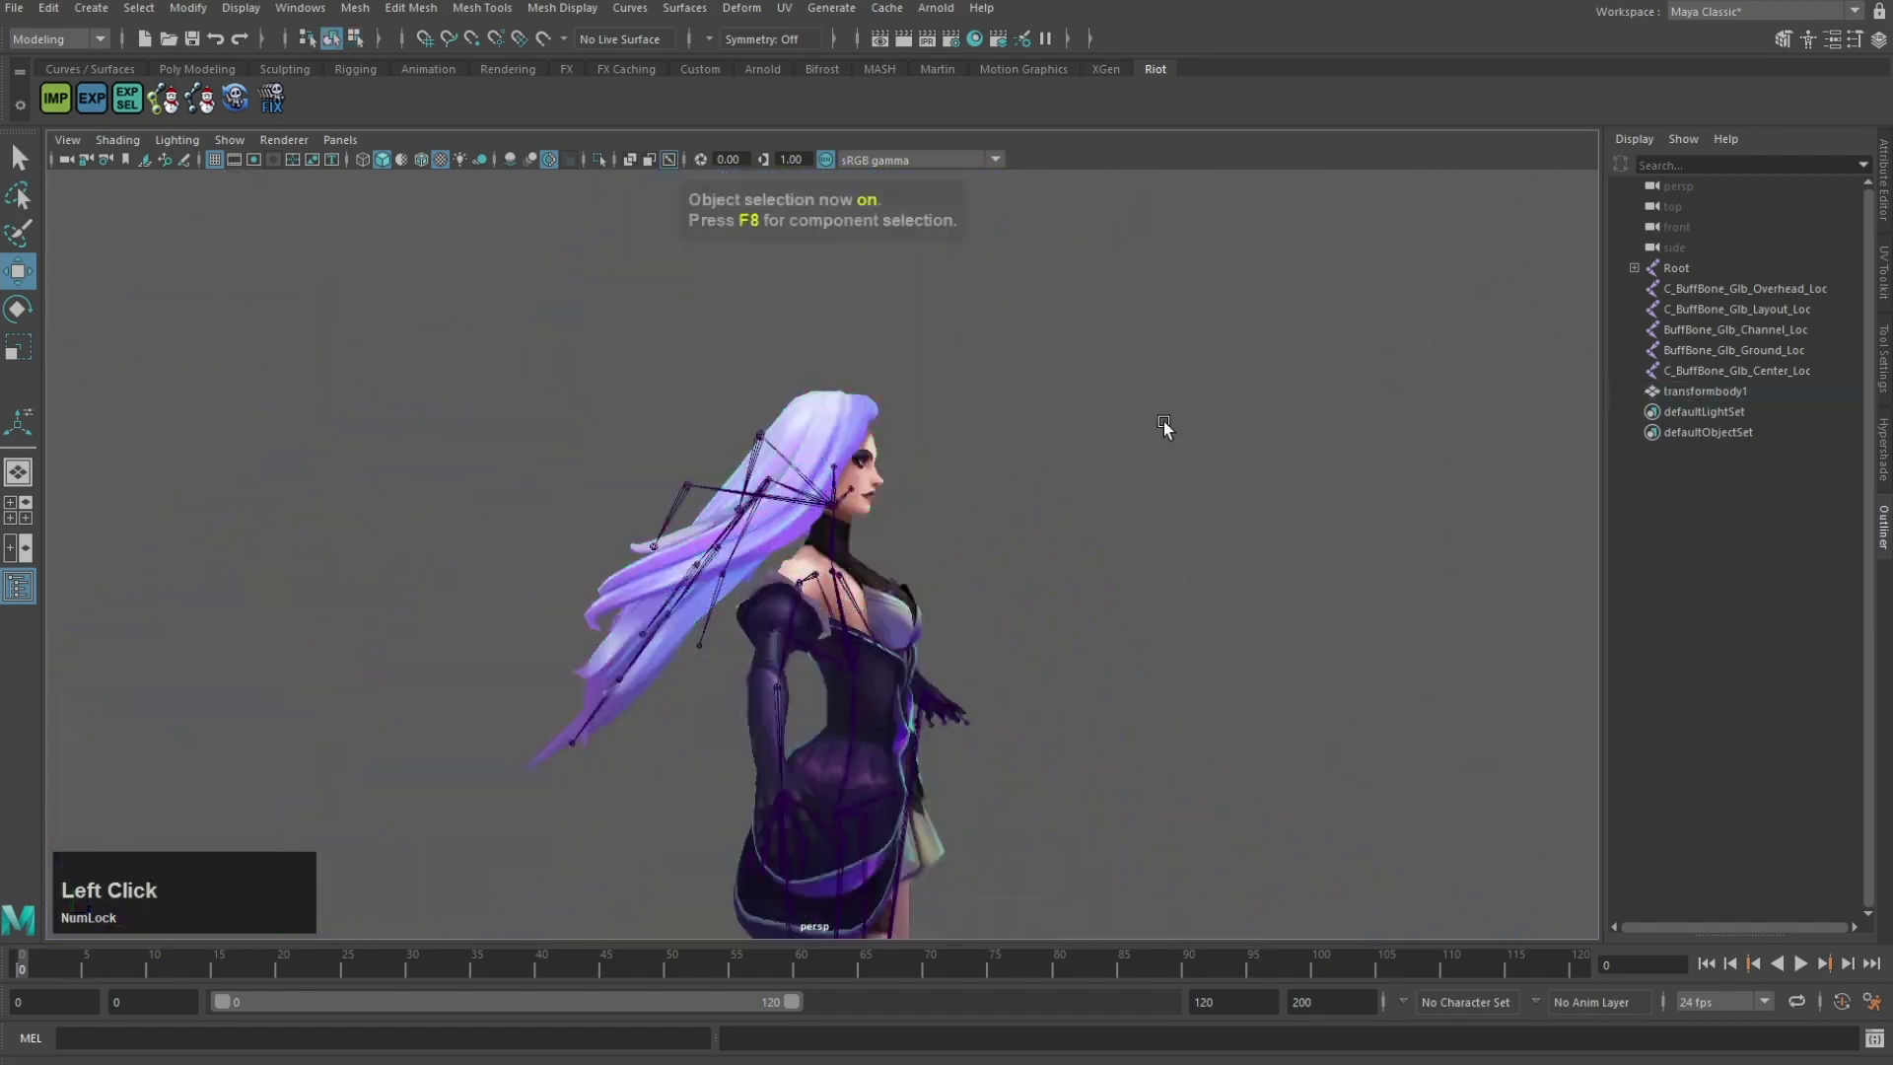
{"action": "left_click_drag", "start_coordinate": [1163, 421], "coordinate": [836, 523], "text": "alt"}
{"action": "scroll", "coordinate": [950, 553], "scroll_direction": "down", "scroll_amount": 6}
{"action": "scroll", "coordinate": [845, 512], "scroll_direction": "up", "scroll_amount": 12}
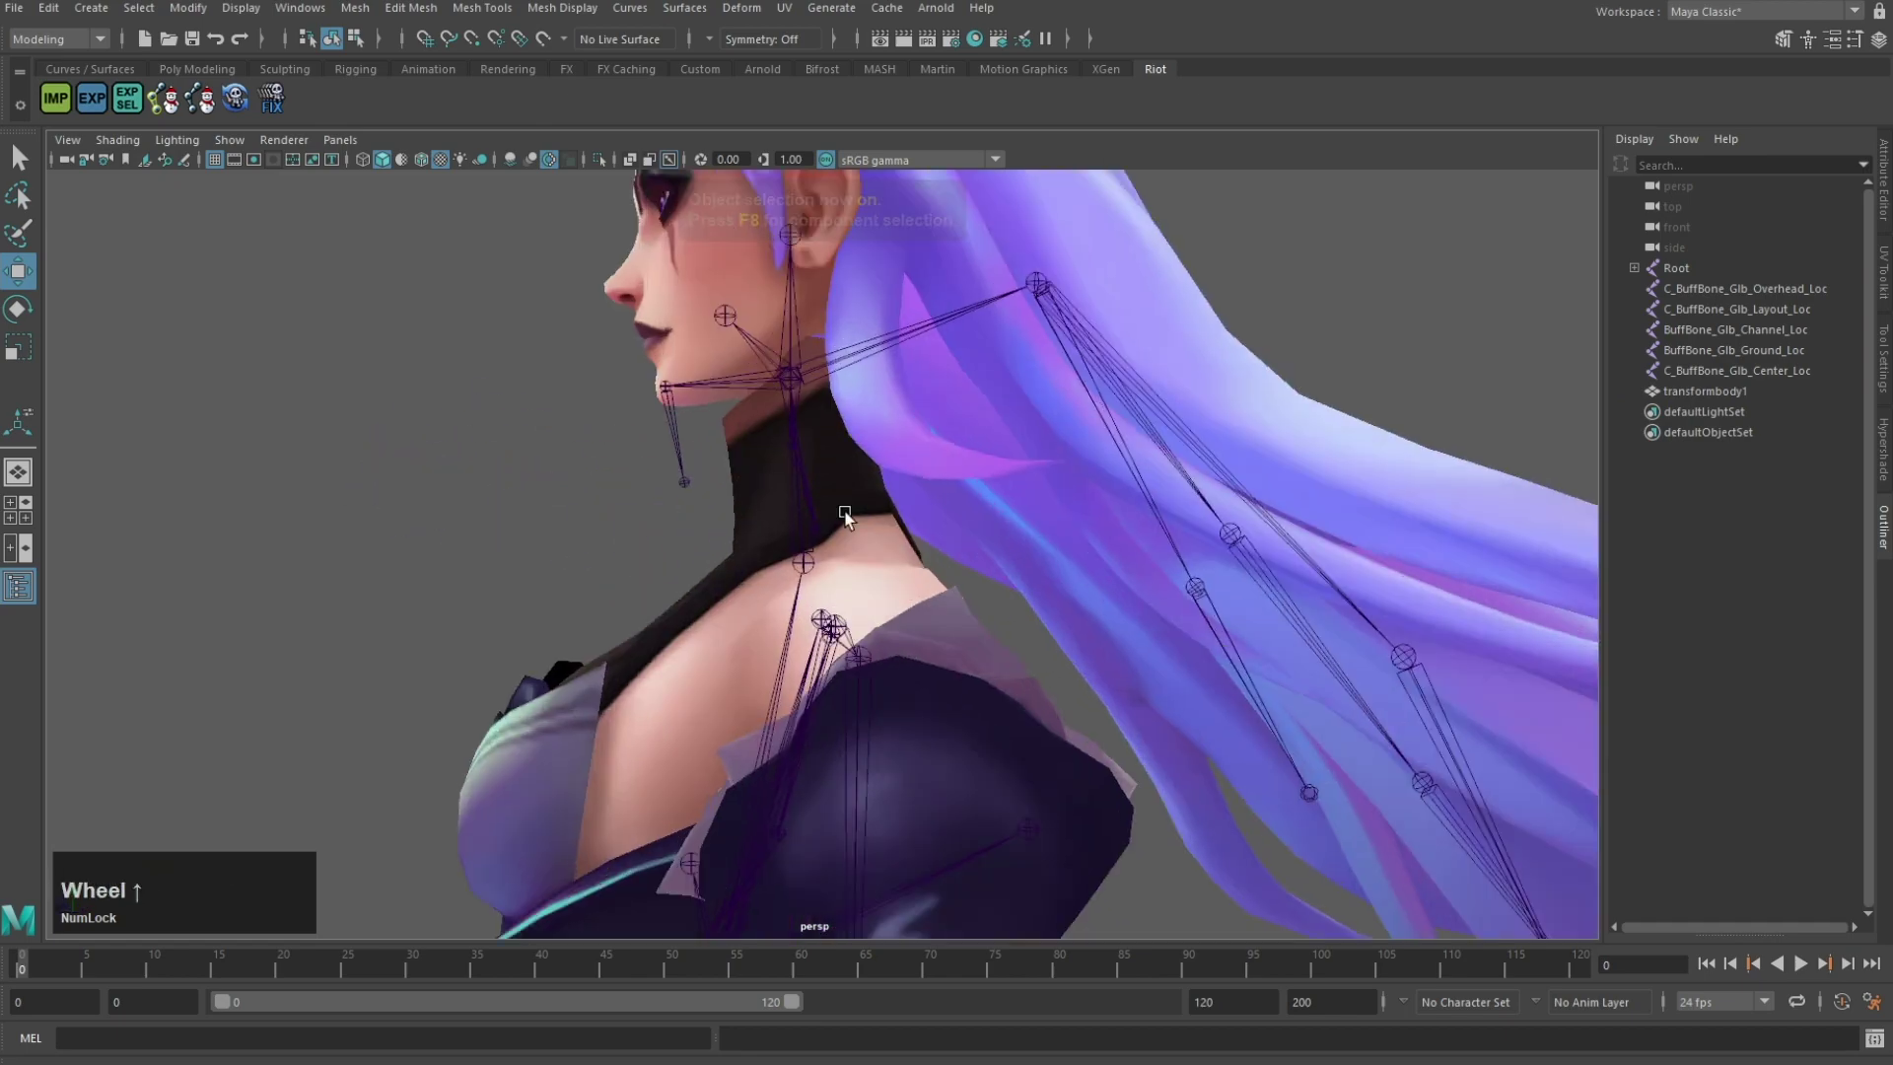
Step: Turn off the joints showing through the mesh and merge the upper neck vertices with the jaw vertices below the ear in vertex mode
{"action": "left_click", "coordinate": [863, 483]}
{"action": "middle_click_drag", "start_coordinate": [931, 396], "coordinate": [967, 541], "text": "alt"}
{"action": "scroll", "coordinate": [961, 522], "scroll_direction": "up", "scroll_amount": 5}
{"action": "mouse_move", "coordinate": [941, 459]}
{"action": "left_mouse_down", "text": "alt"}
{"action": "mouse_move", "coordinate": [915, 439]}
{"action": "mouse_move", "coordinate": [934, 475]}
{"action": "left_mouse_up", "text": "alt"}
{"action": "key", "text": "F8"}
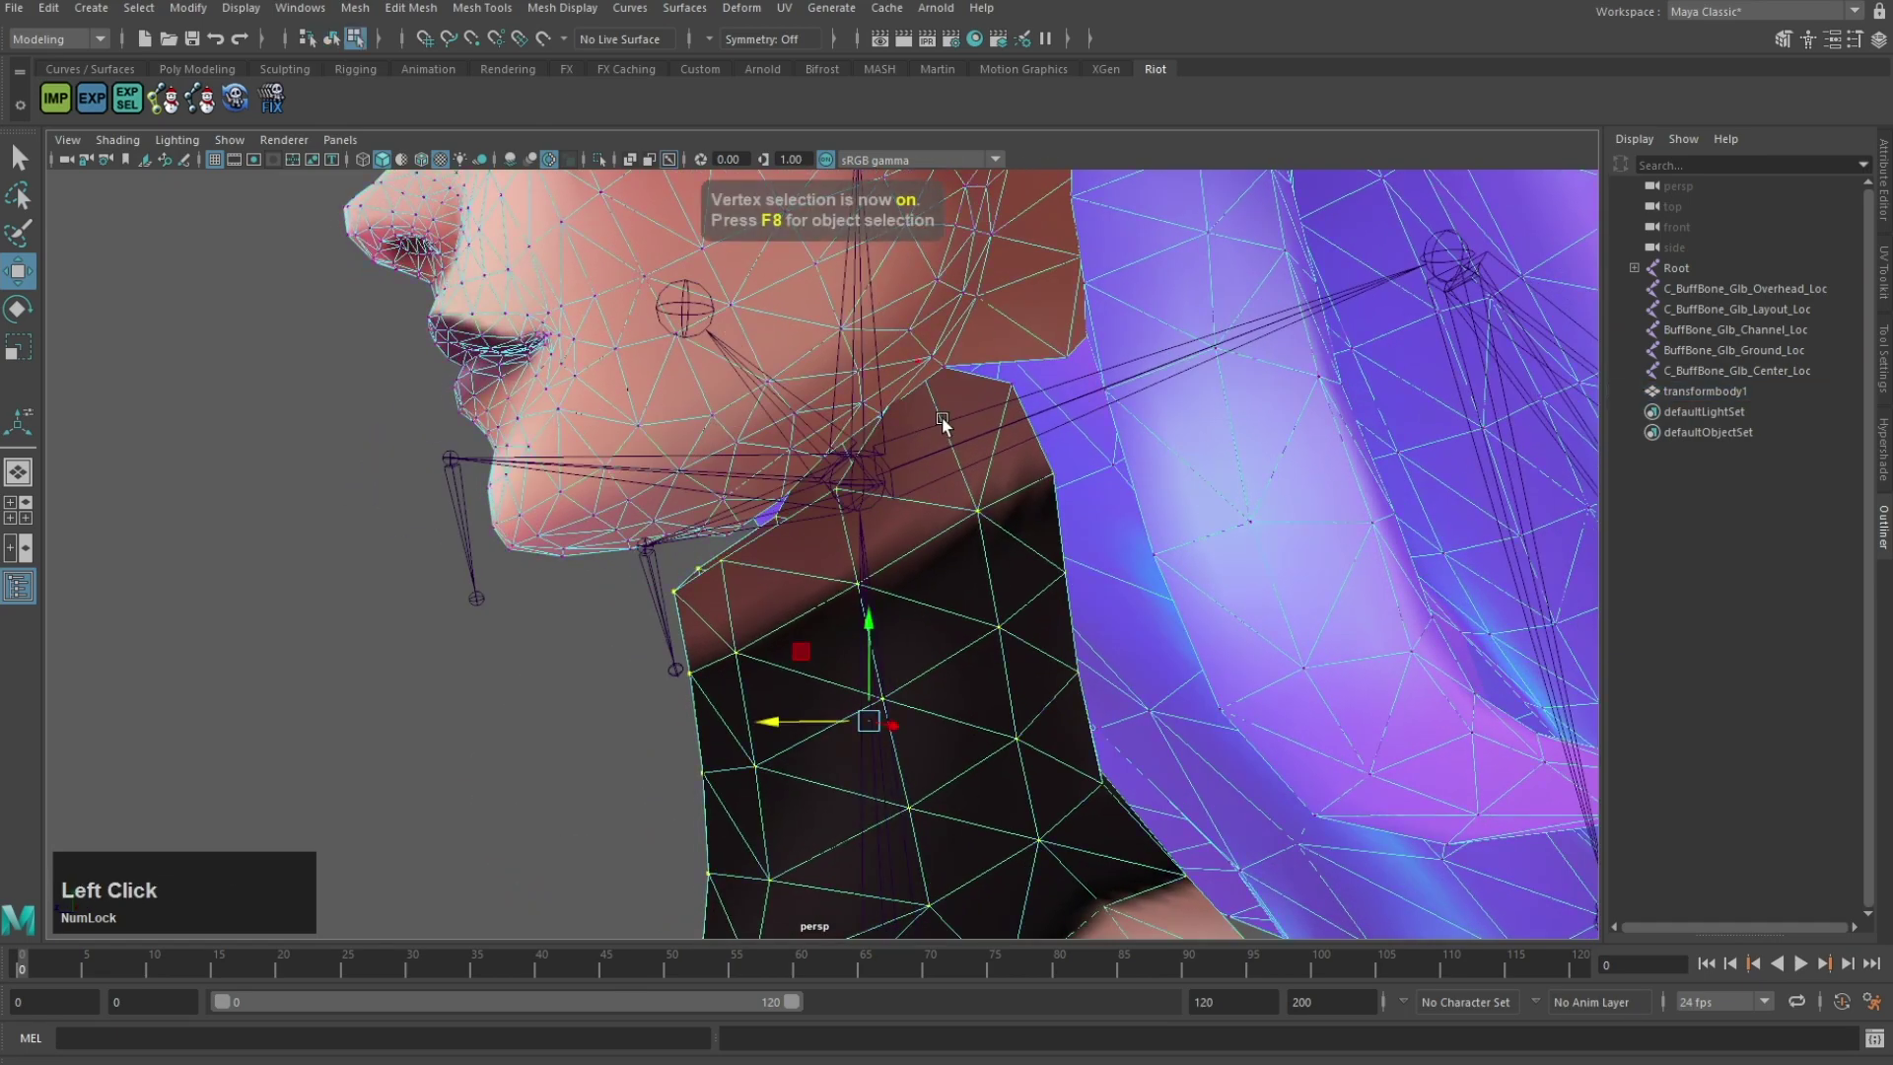
{"action": "left_click", "coordinate": [670, 161]}
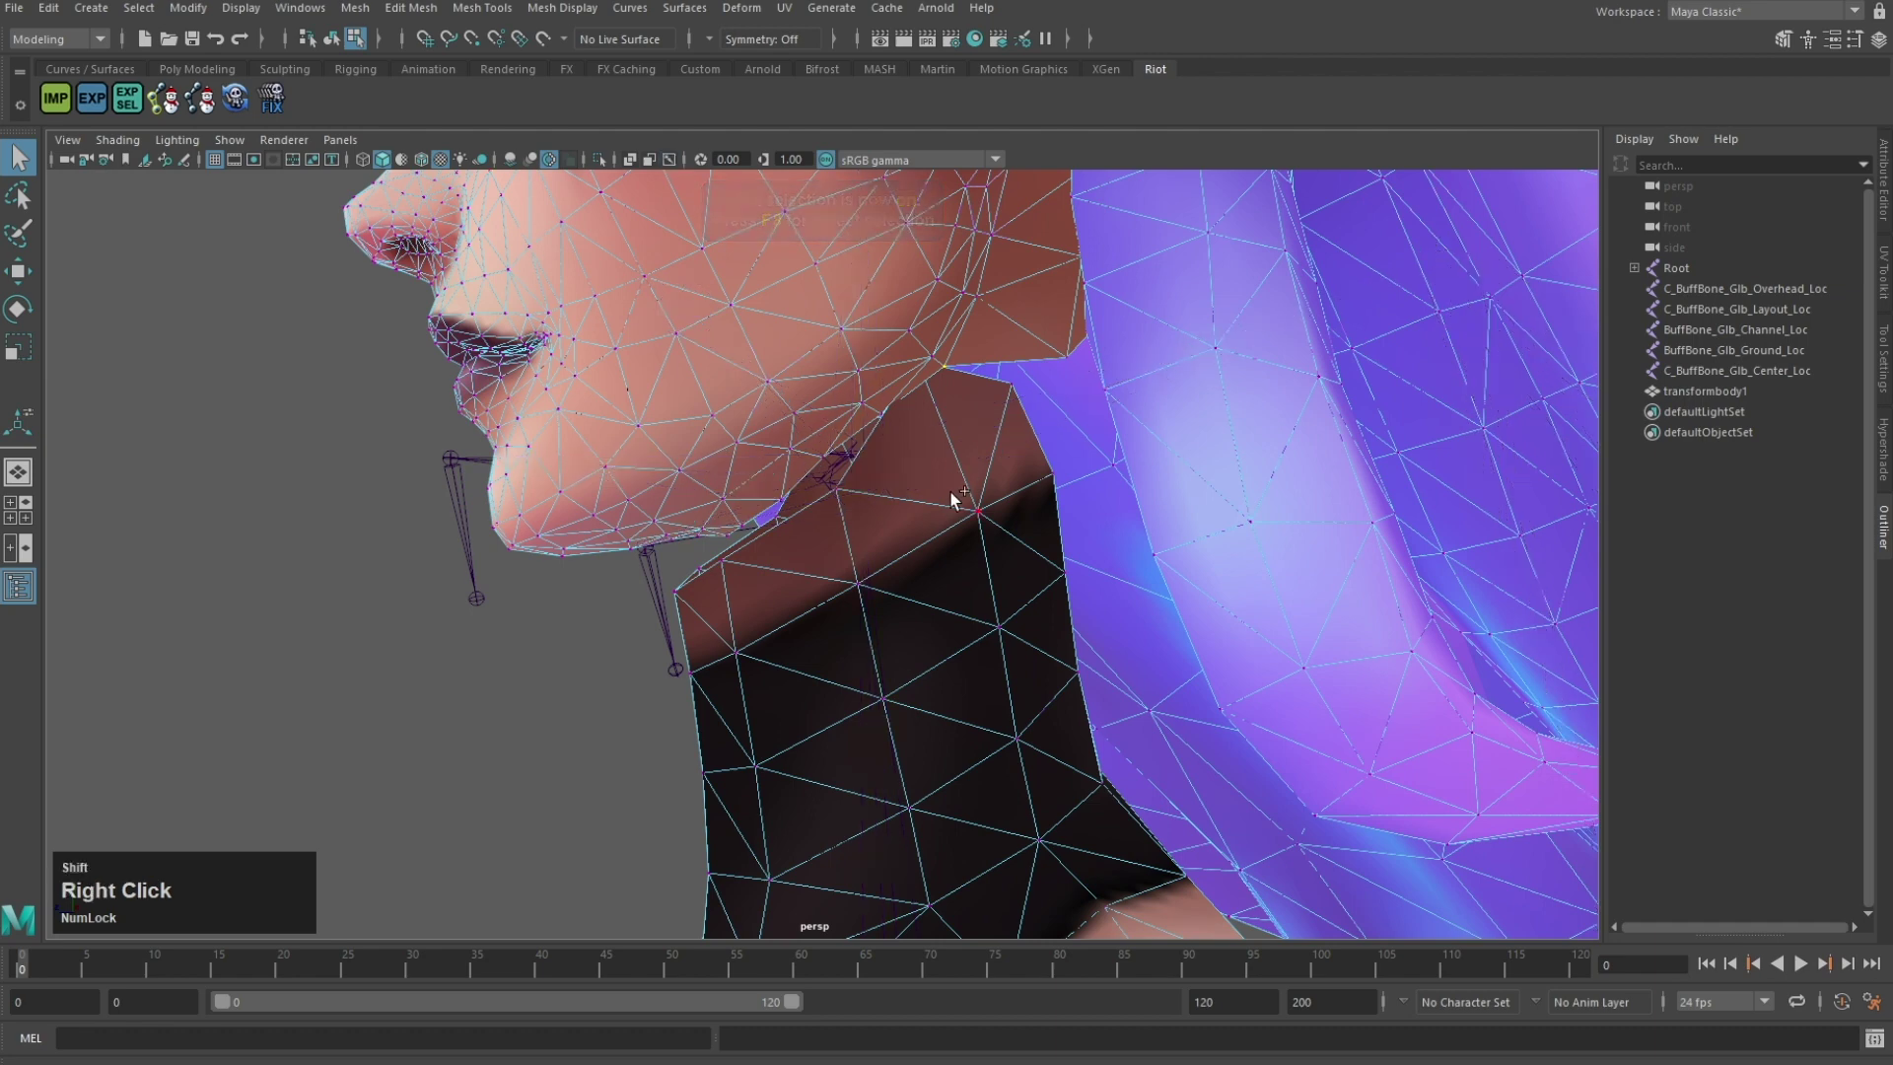
{"action": "right_click_drag", "start_coordinate": [950, 493], "coordinate": [1021, 337], "text": "shift"}
{"action": "key", "text": "w"}
{"action": "left_click_drag", "start_coordinate": [929, 366], "coordinate": [938, 370]}
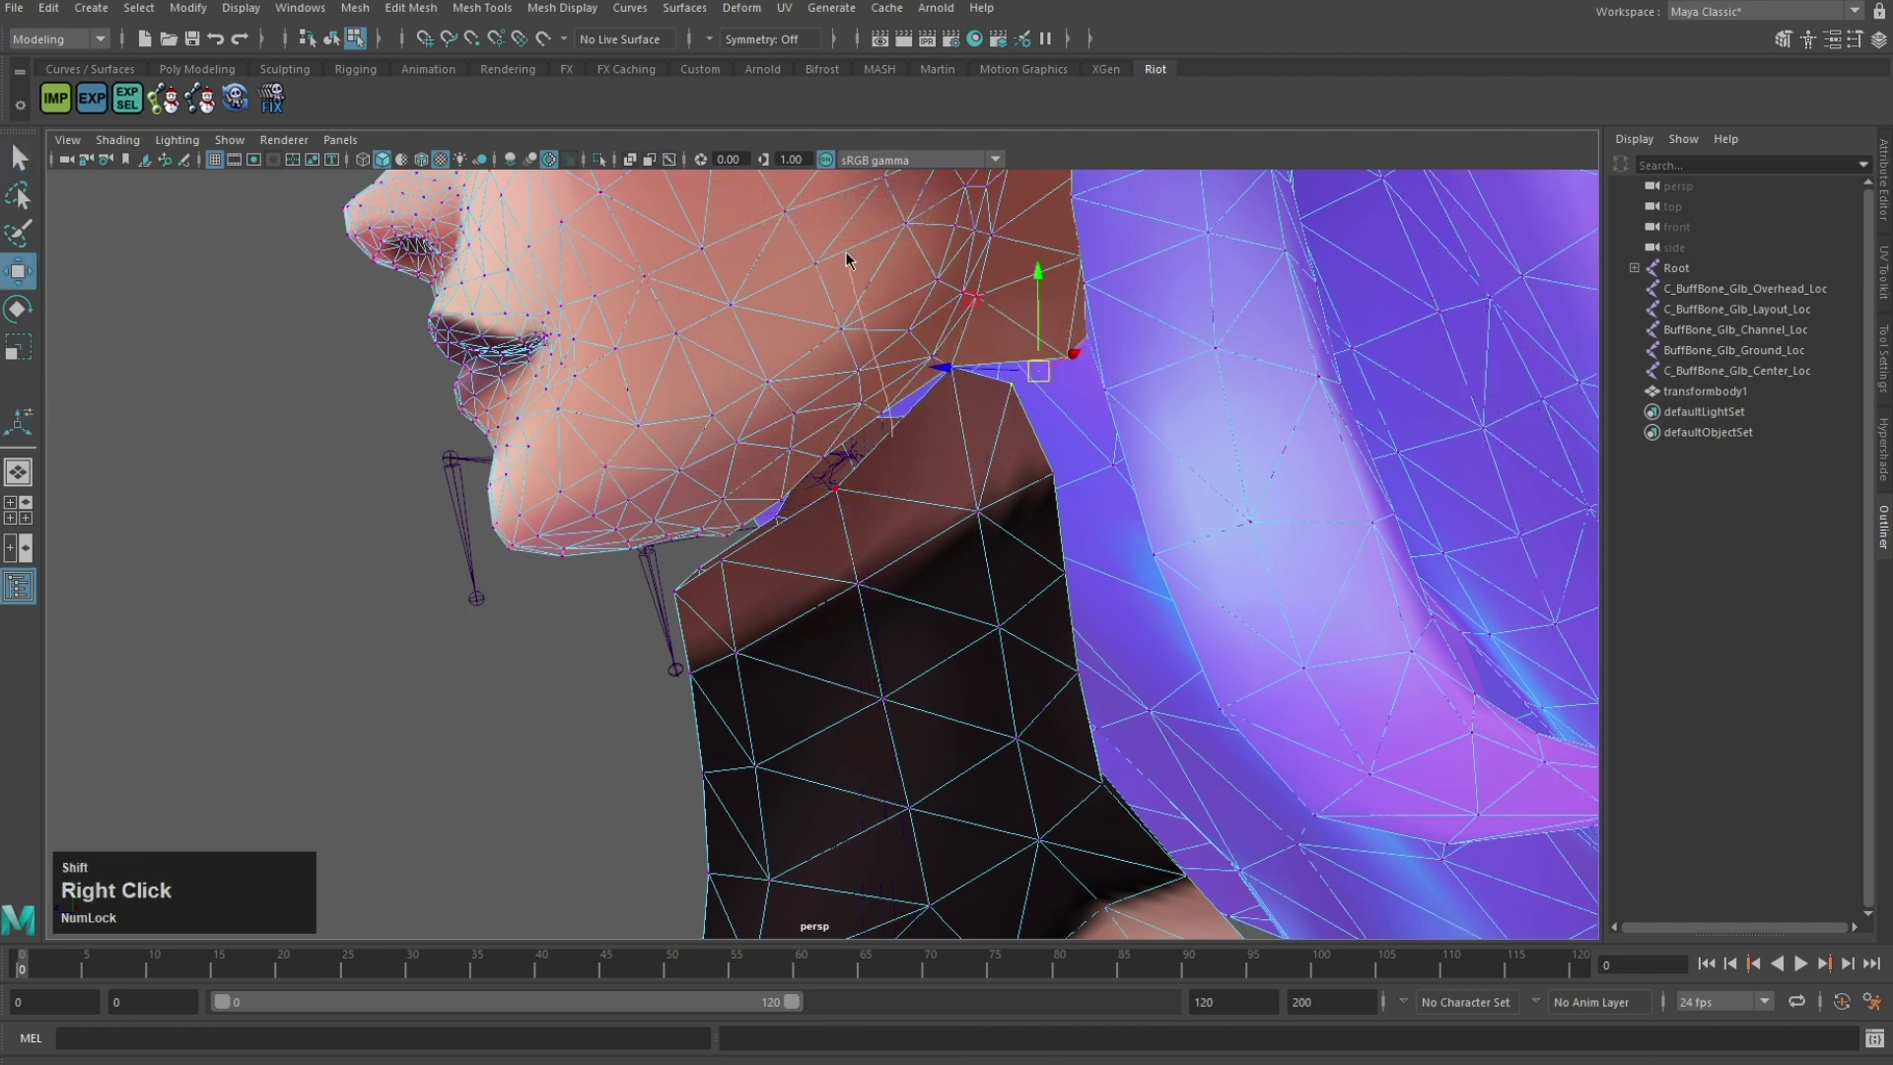
{"action": "right_click_drag", "start_coordinate": [846, 251], "coordinate": [933, 236], "text": "shift"}
{"action": "left_click_drag", "start_coordinate": [872, 448], "coordinate": [1047, 455], "text": "alt"}
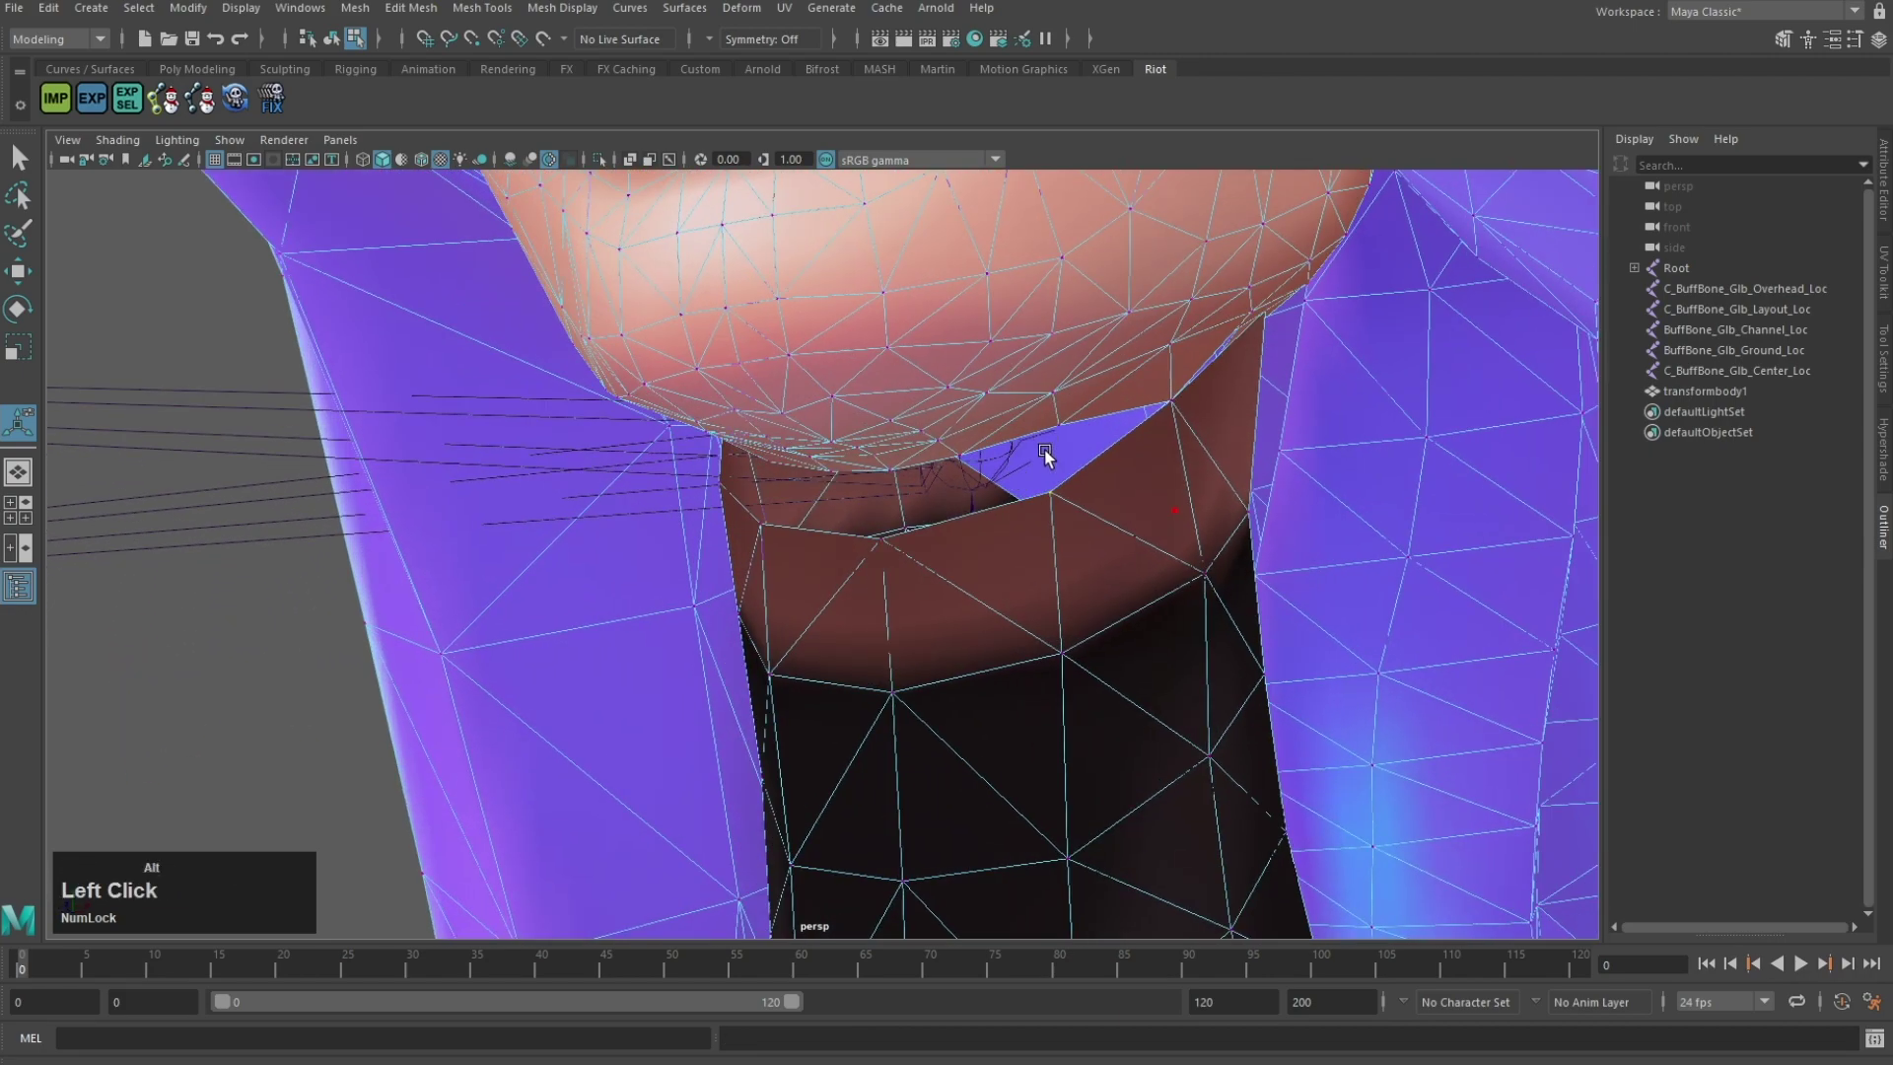
Step: Merge the neck's upper edge vertex under the opposite side of the chin with the neighbouring jaw vertex
{"action": "left_click_drag", "start_coordinate": [1033, 300], "coordinate": [844, 536], "text": "alt"}
{"action": "left_click_drag", "start_coordinate": [973, 545], "coordinate": [1047, 570], "text": "alt"}
{"action": "key", "text": "w"}
{"action": "left_click_drag", "start_coordinate": [1095, 544], "coordinate": [952, 567], "text": "alt"}
{"action": "left_click", "coordinate": [965, 578]}
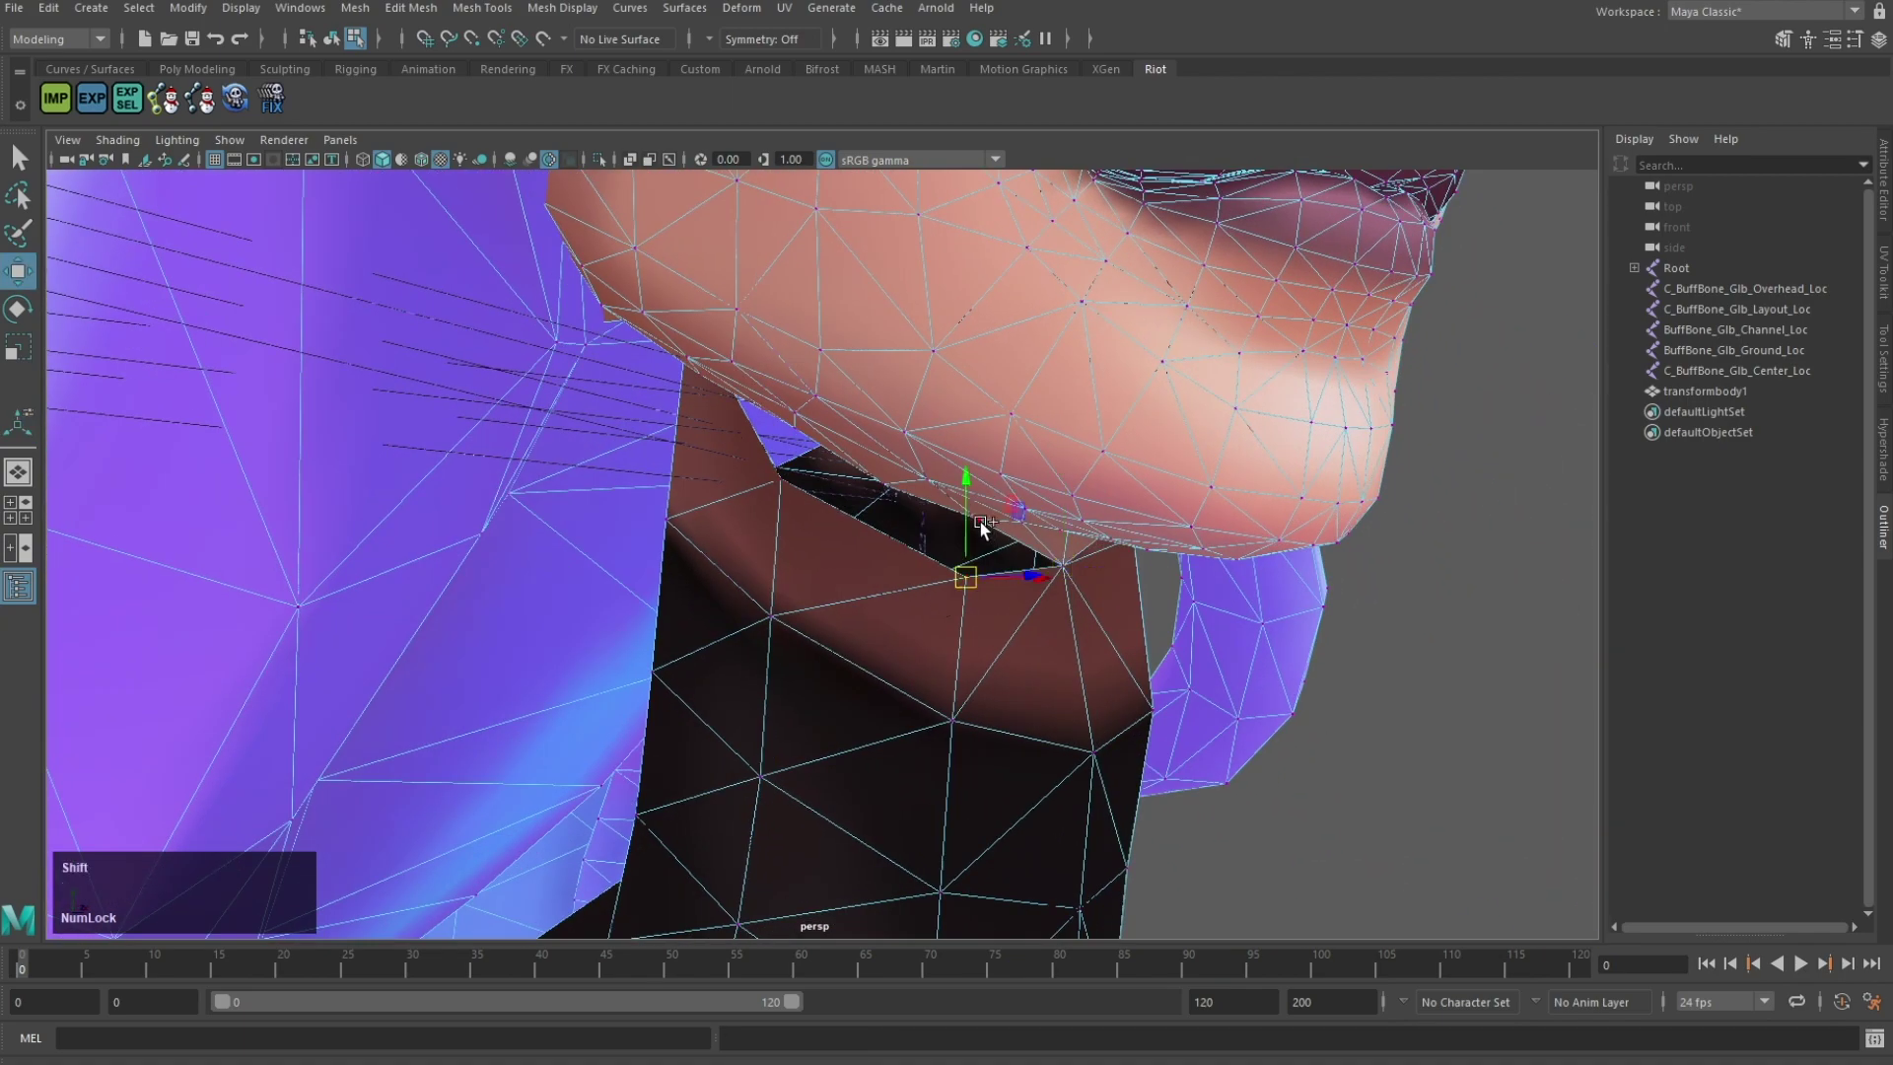
{"action": "left_click", "coordinate": [980, 521], "text": "shift"}
{"action": "right_click_drag", "start_coordinate": [956, 599], "coordinate": [925, 345], "text": "shift"}
{"action": "left_click_drag", "start_coordinate": [931, 550], "coordinate": [826, 510], "text": "alt"}
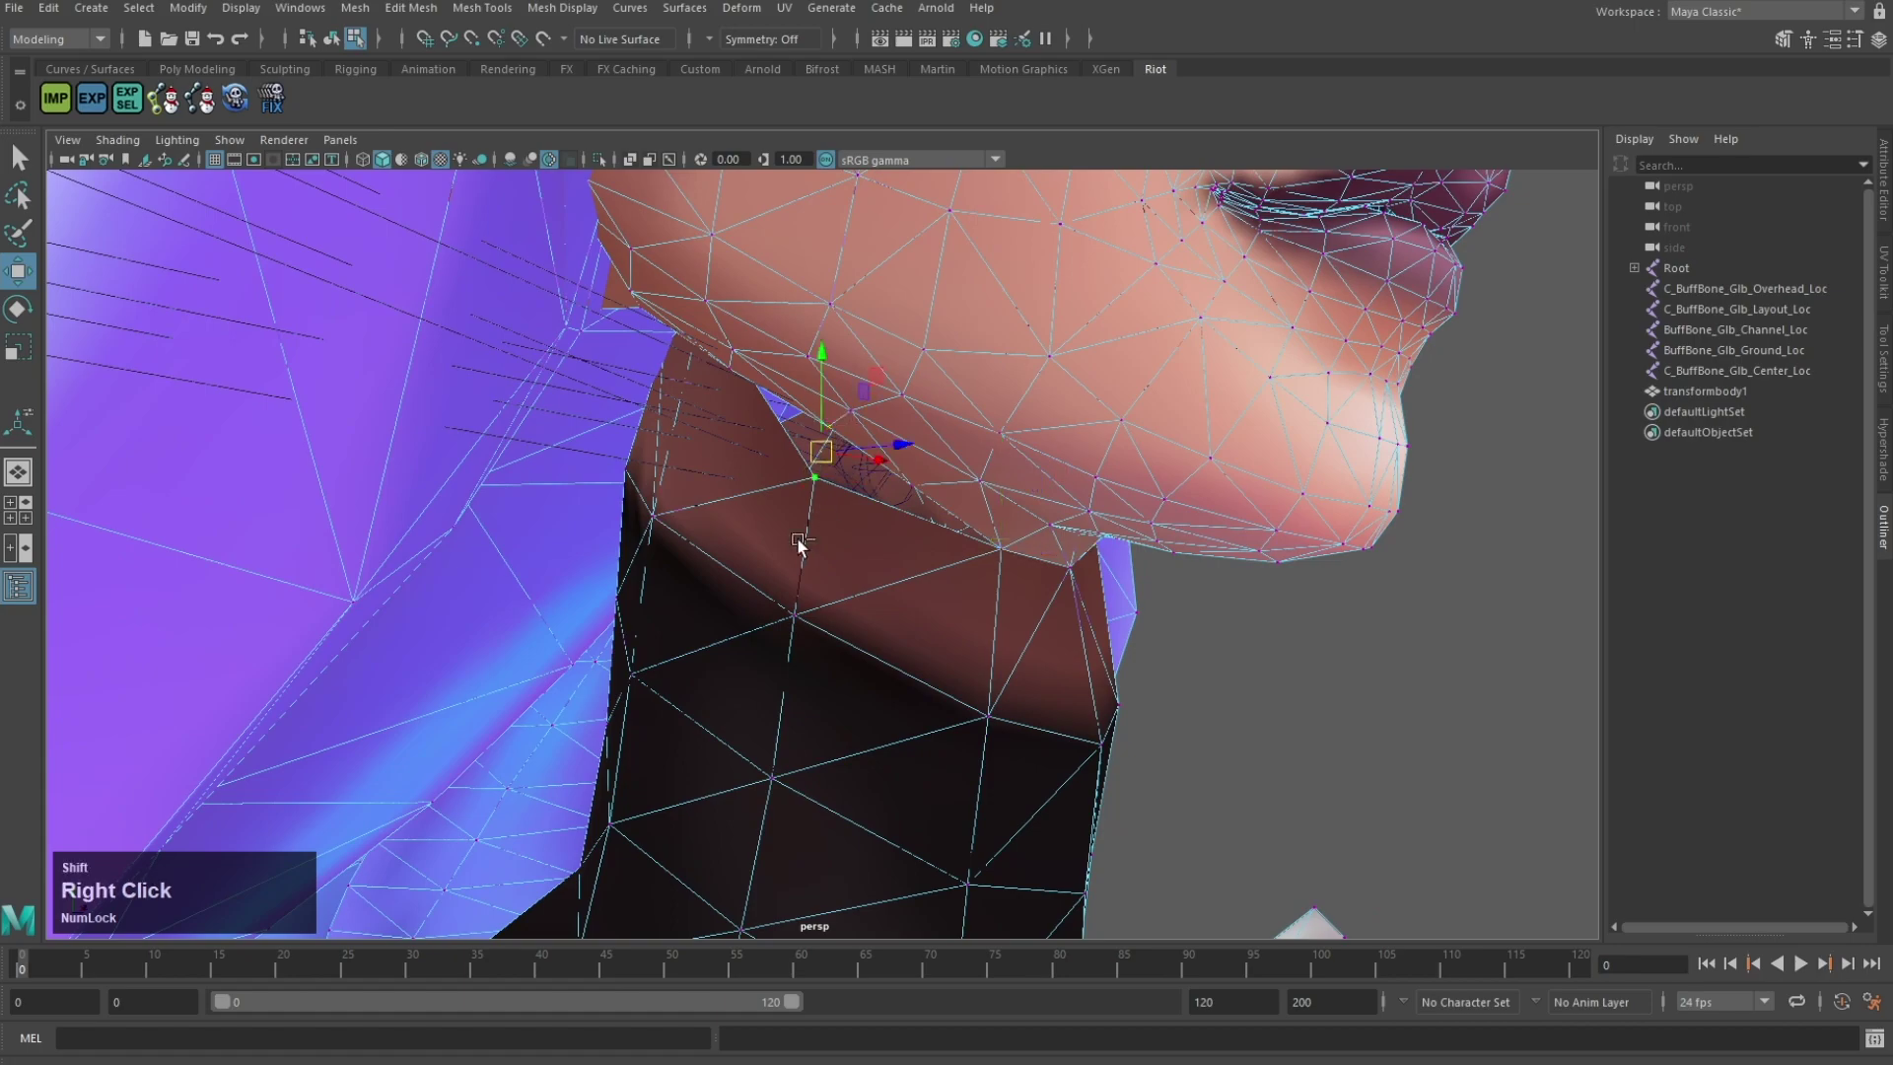
Step: Merge the next neck and jaw vertex pairs along the seam up to the jaw's rear corner
{"action": "right_click_drag", "start_coordinate": [845, 299], "coordinate": [844, 288], "text": "shift"}
{"action": "middle_click_drag", "start_coordinate": [844, 294], "coordinate": [882, 414], "text": "alt"}
{"action": "right_click_drag", "start_coordinate": [818, 424], "coordinate": [841, 475], "text": "alt"}
{"action": "left_click_drag", "start_coordinate": [841, 475], "coordinate": [766, 311], "text": "alt"}
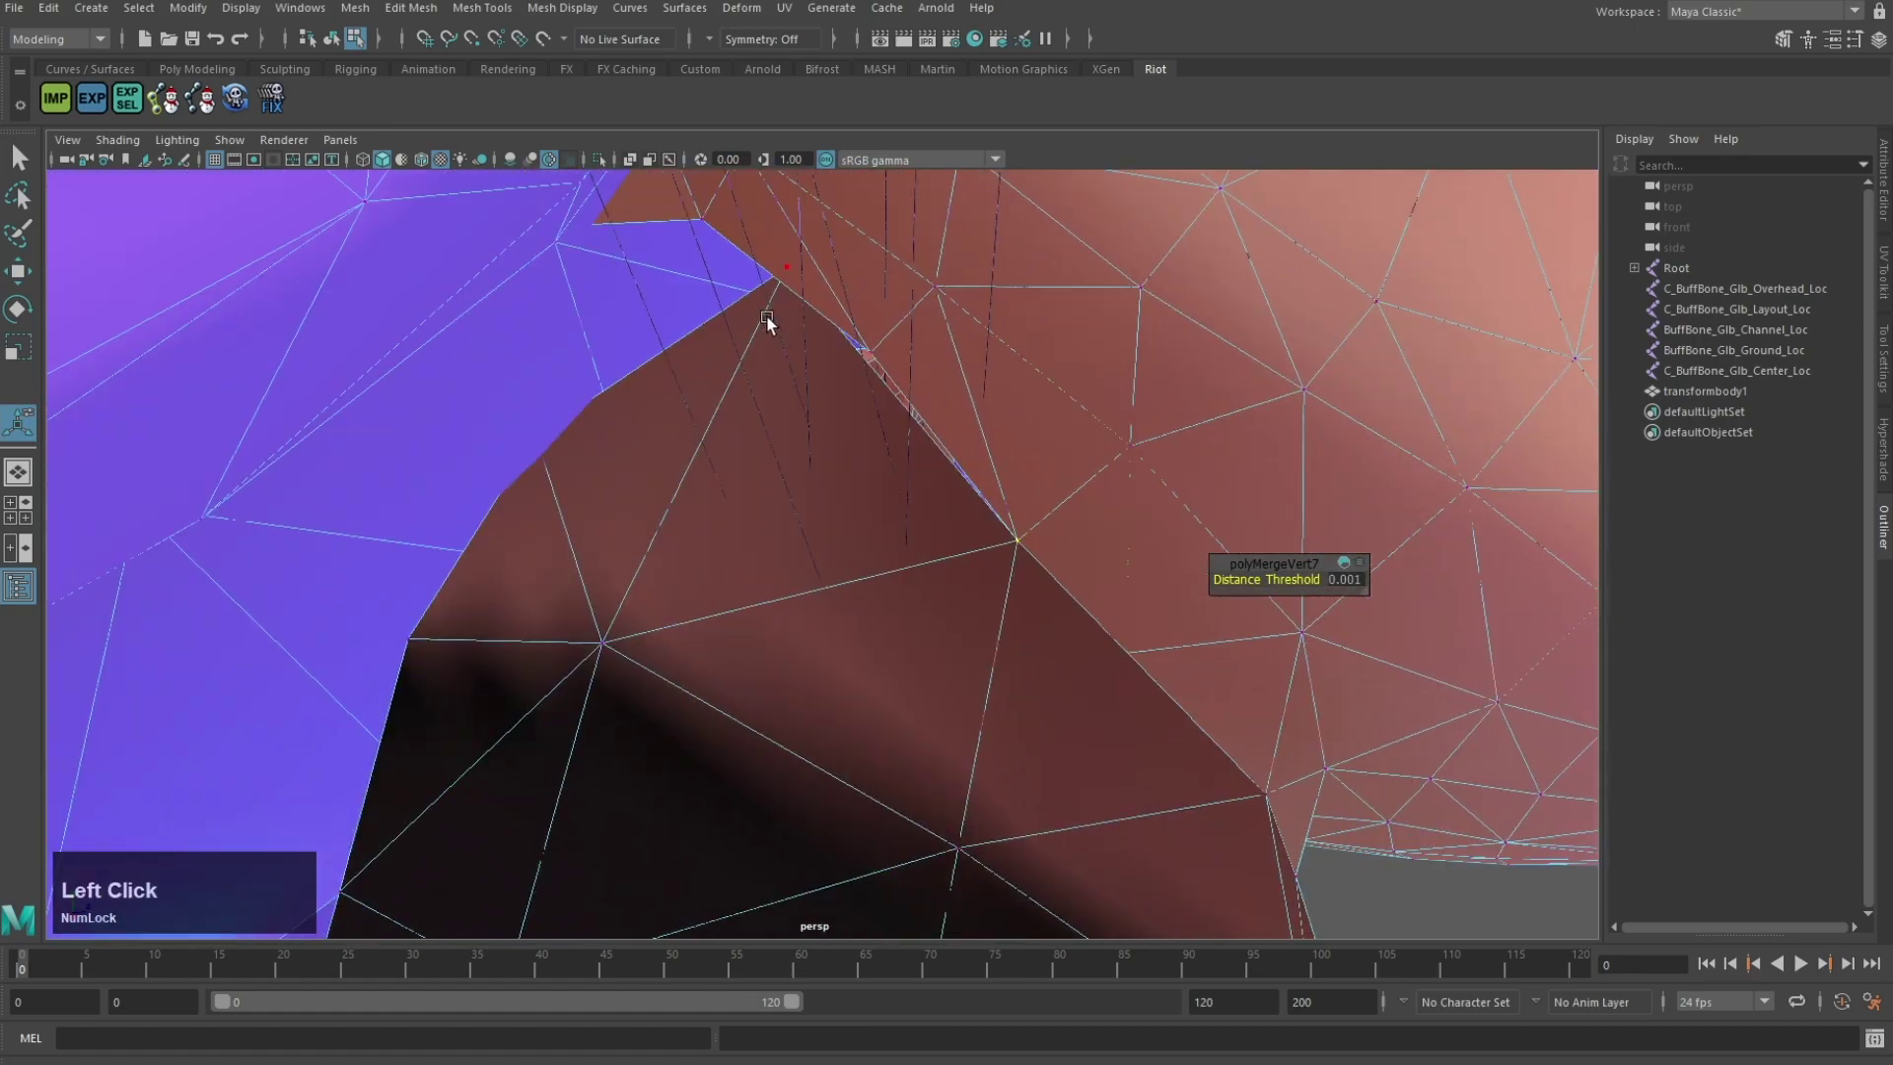
{"action": "left_click", "coordinate": [783, 272]}
{"action": "left_click", "coordinate": [699, 215], "text": "shift"}
{"action": "right_click_drag", "start_coordinate": [707, 384], "coordinate": [670, 148], "text": "shift"}
{"action": "key", "text": "w"}
Step: Select the vertex at the back of the neck's upper edge and examine the seam from behind and below
{"action": "right_click_drag", "start_coordinate": [1134, 414], "coordinate": [1074, 422], "text": "alt"}
{"action": "left_click_drag", "start_coordinate": [1074, 422], "coordinate": [789, 503], "text": "alt"}
{"action": "right_click_drag", "start_coordinate": [789, 503], "coordinate": [1119, 537], "text": "alt"}
{"action": "mouse_move", "coordinate": [1119, 537]}
{"action": "left_mouse_down", "text": "alt"}
{"action": "mouse_move", "coordinate": [1130, 554]}
{"action": "mouse_move", "coordinate": [1102, 522]}
{"action": "left_mouse_up", "text": "alt"}
{"action": "middle_click_drag", "start_coordinate": [1102, 522], "coordinate": [860, 594], "text": "alt"}
{"action": "left_click_drag", "start_coordinate": [860, 593], "coordinate": [1035, 402], "text": "alt"}
{"action": "left_click_drag", "start_coordinate": [650, 308], "coordinate": [765, 428]}
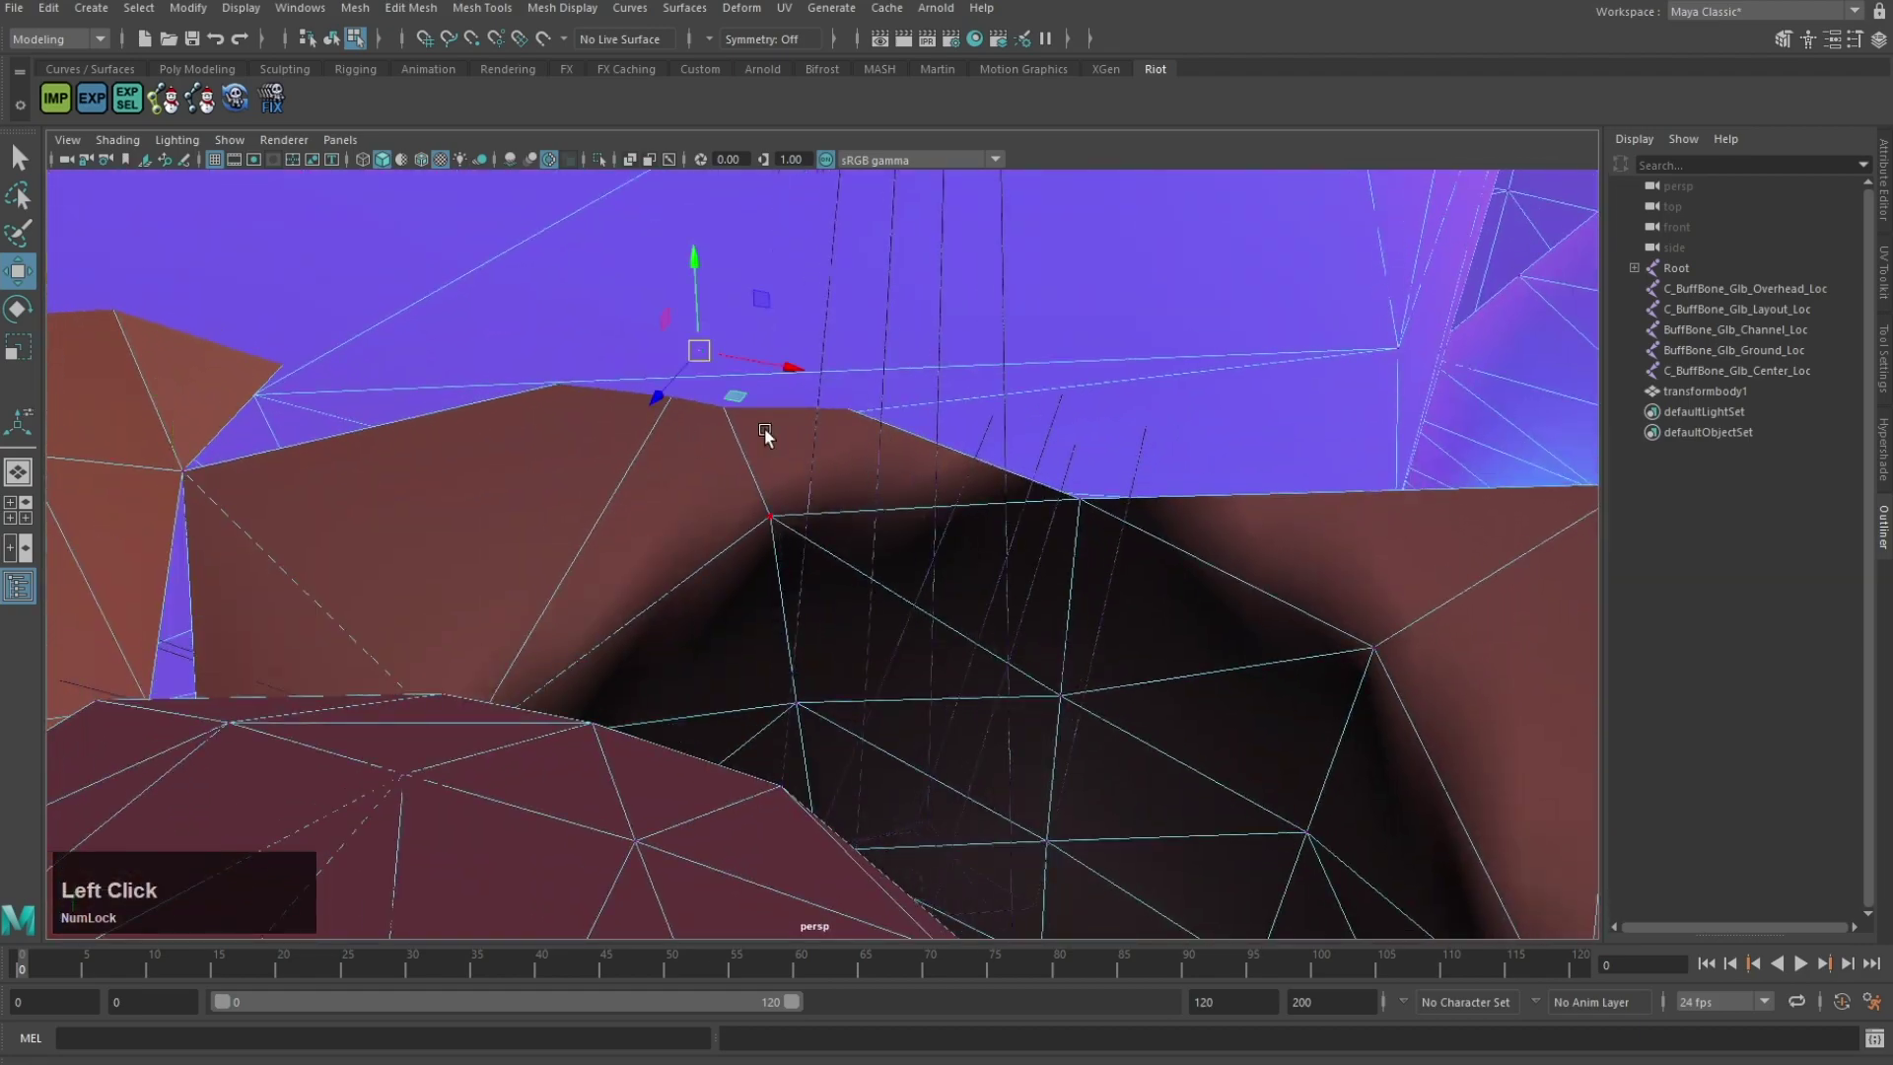
{"action": "left_click_drag", "start_coordinate": [700, 351], "coordinate": [1002, 444]}
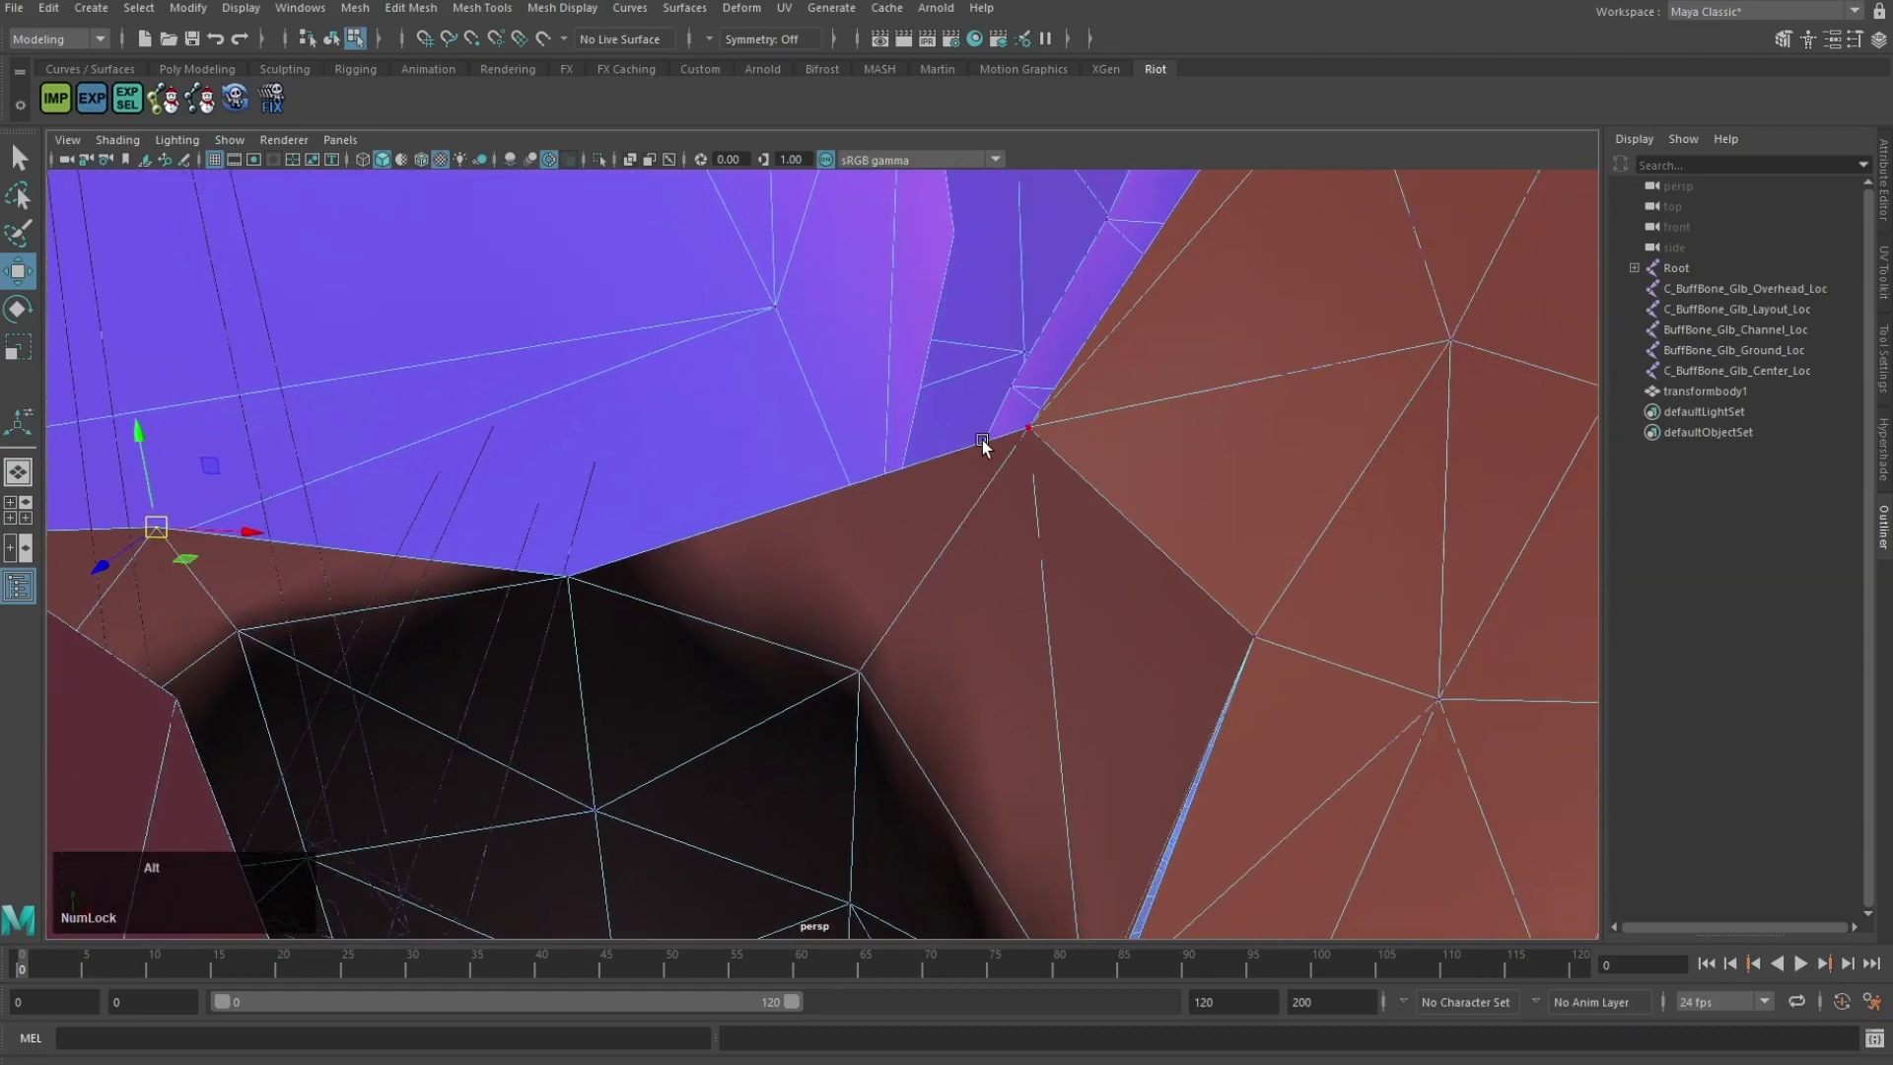
{"action": "scroll", "coordinate": [967, 569], "scroll_direction": "down", "scroll_amount": 6}
{"action": "scroll", "coordinate": [967, 570], "scroll_direction": "up", "scroll_amount": 8}
Step: Use Multi-Cut to cut a new edge on each side of the neck, from a collar vertex to the middle of the open seam edge
{"action": "left_click", "coordinate": [482, 6]}
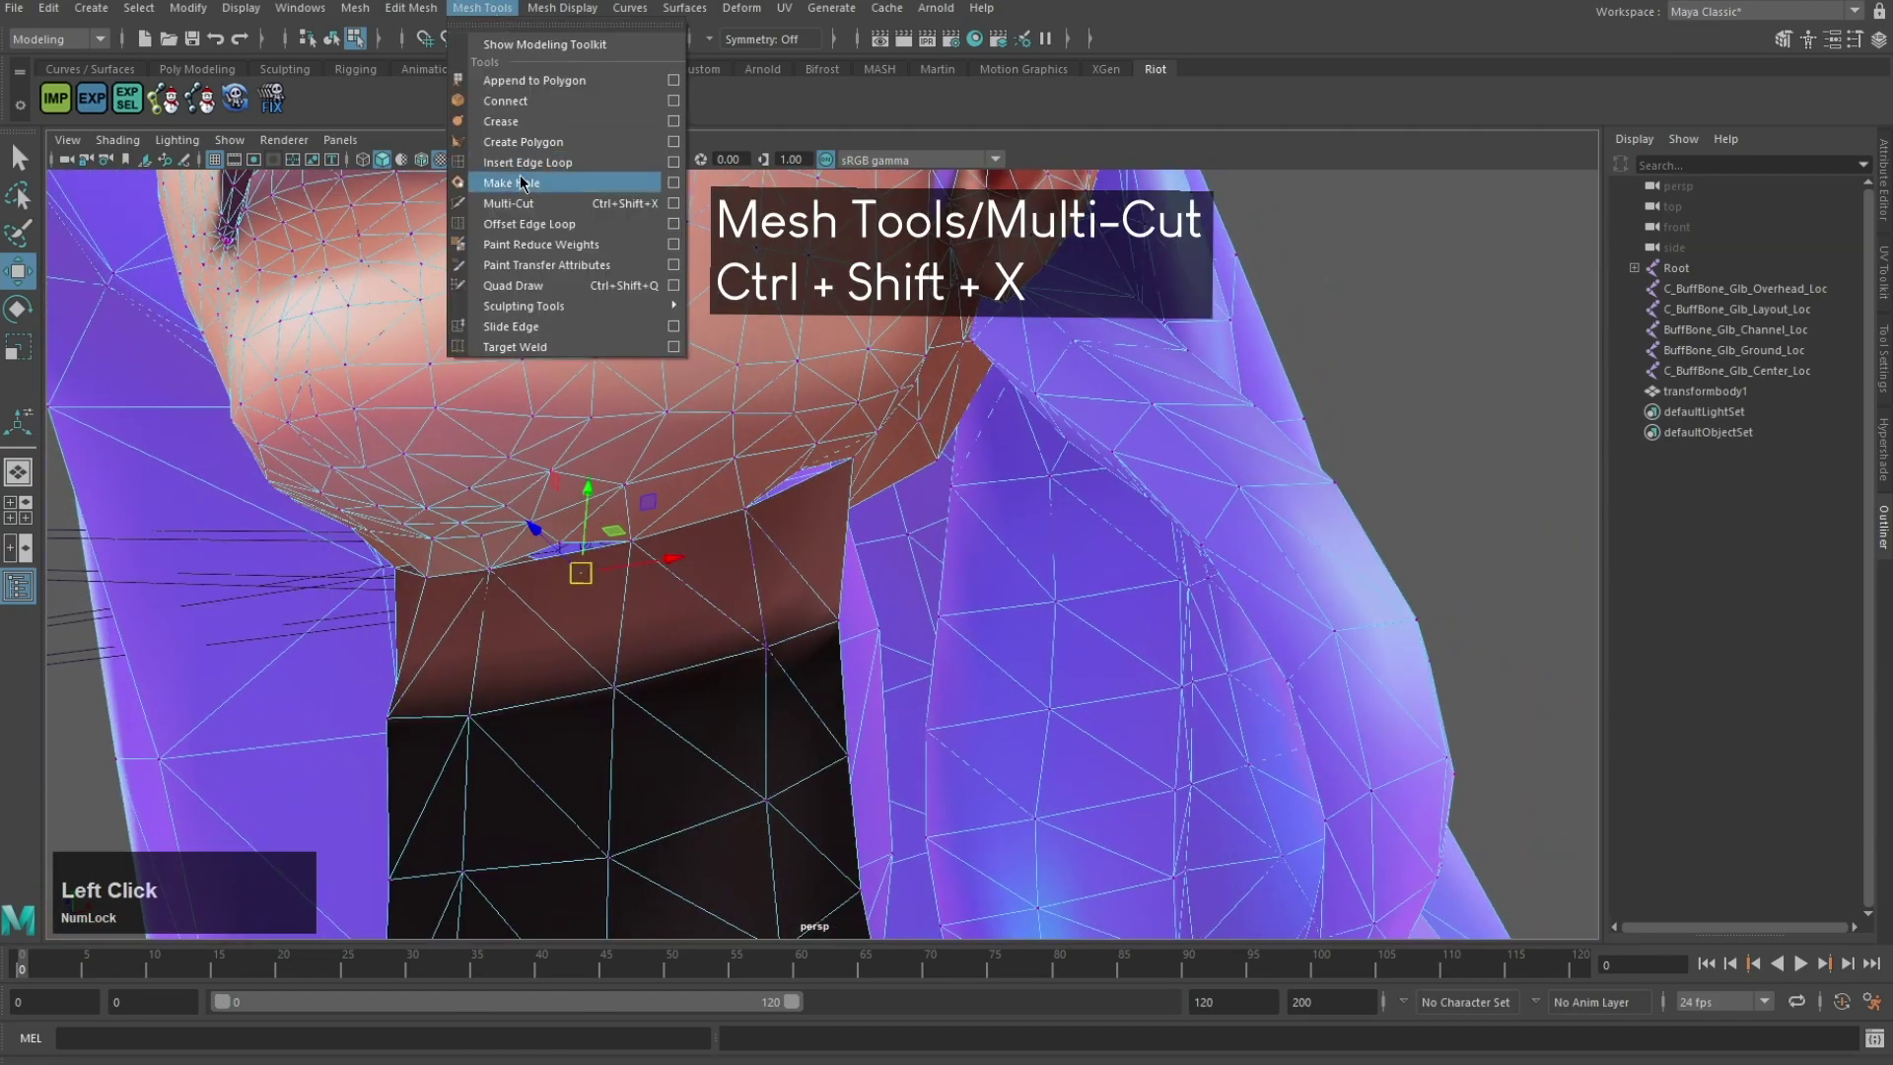
{"action": "left_click", "coordinate": [513, 183]}
{"action": "scroll", "coordinate": [717, 463], "scroll_direction": "up", "scroll_amount": 4}
{"action": "left_click_drag", "start_coordinate": [857, 446], "coordinate": [761, 443], "text": "alt"}
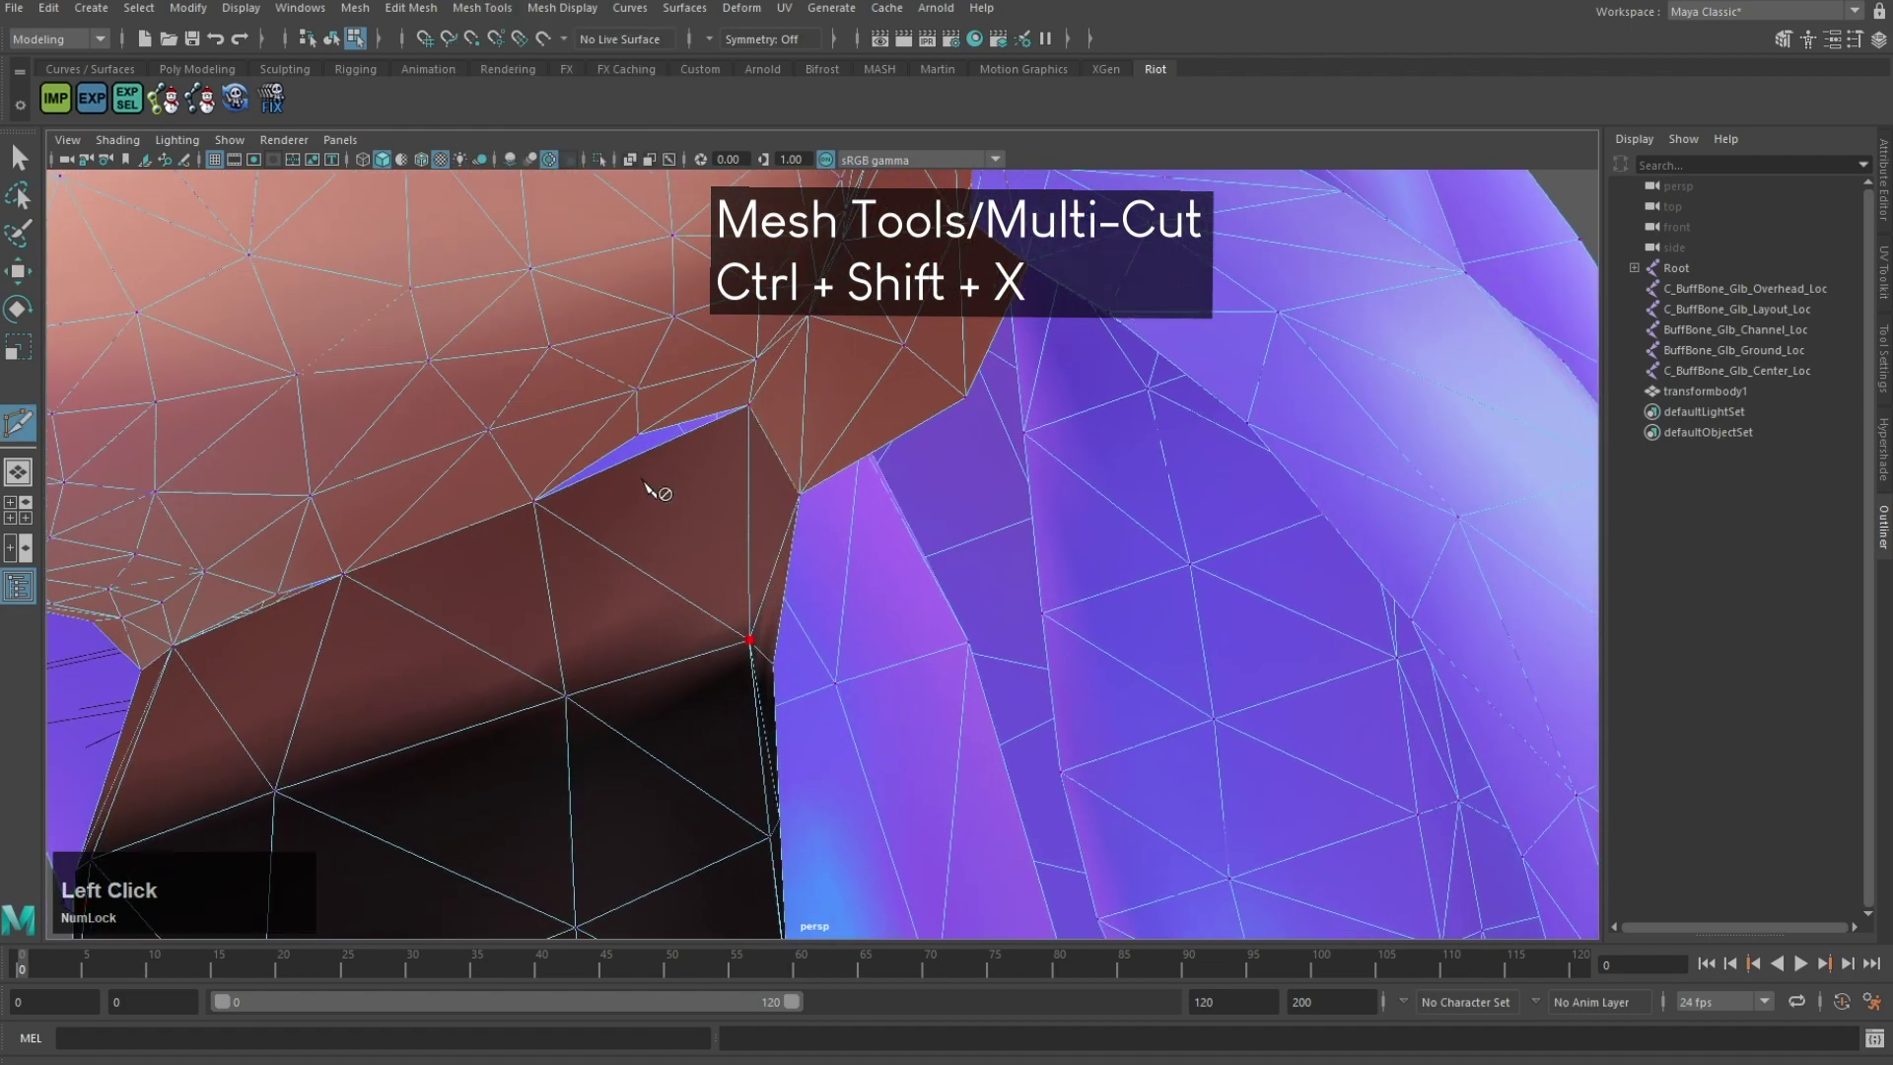
{"action": "right_click", "coordinate": [693, 468]}
{"action": "left_click_drag", "start_coordinate": [823, 592], "coordinate": [799, 647], "text": "alt"}
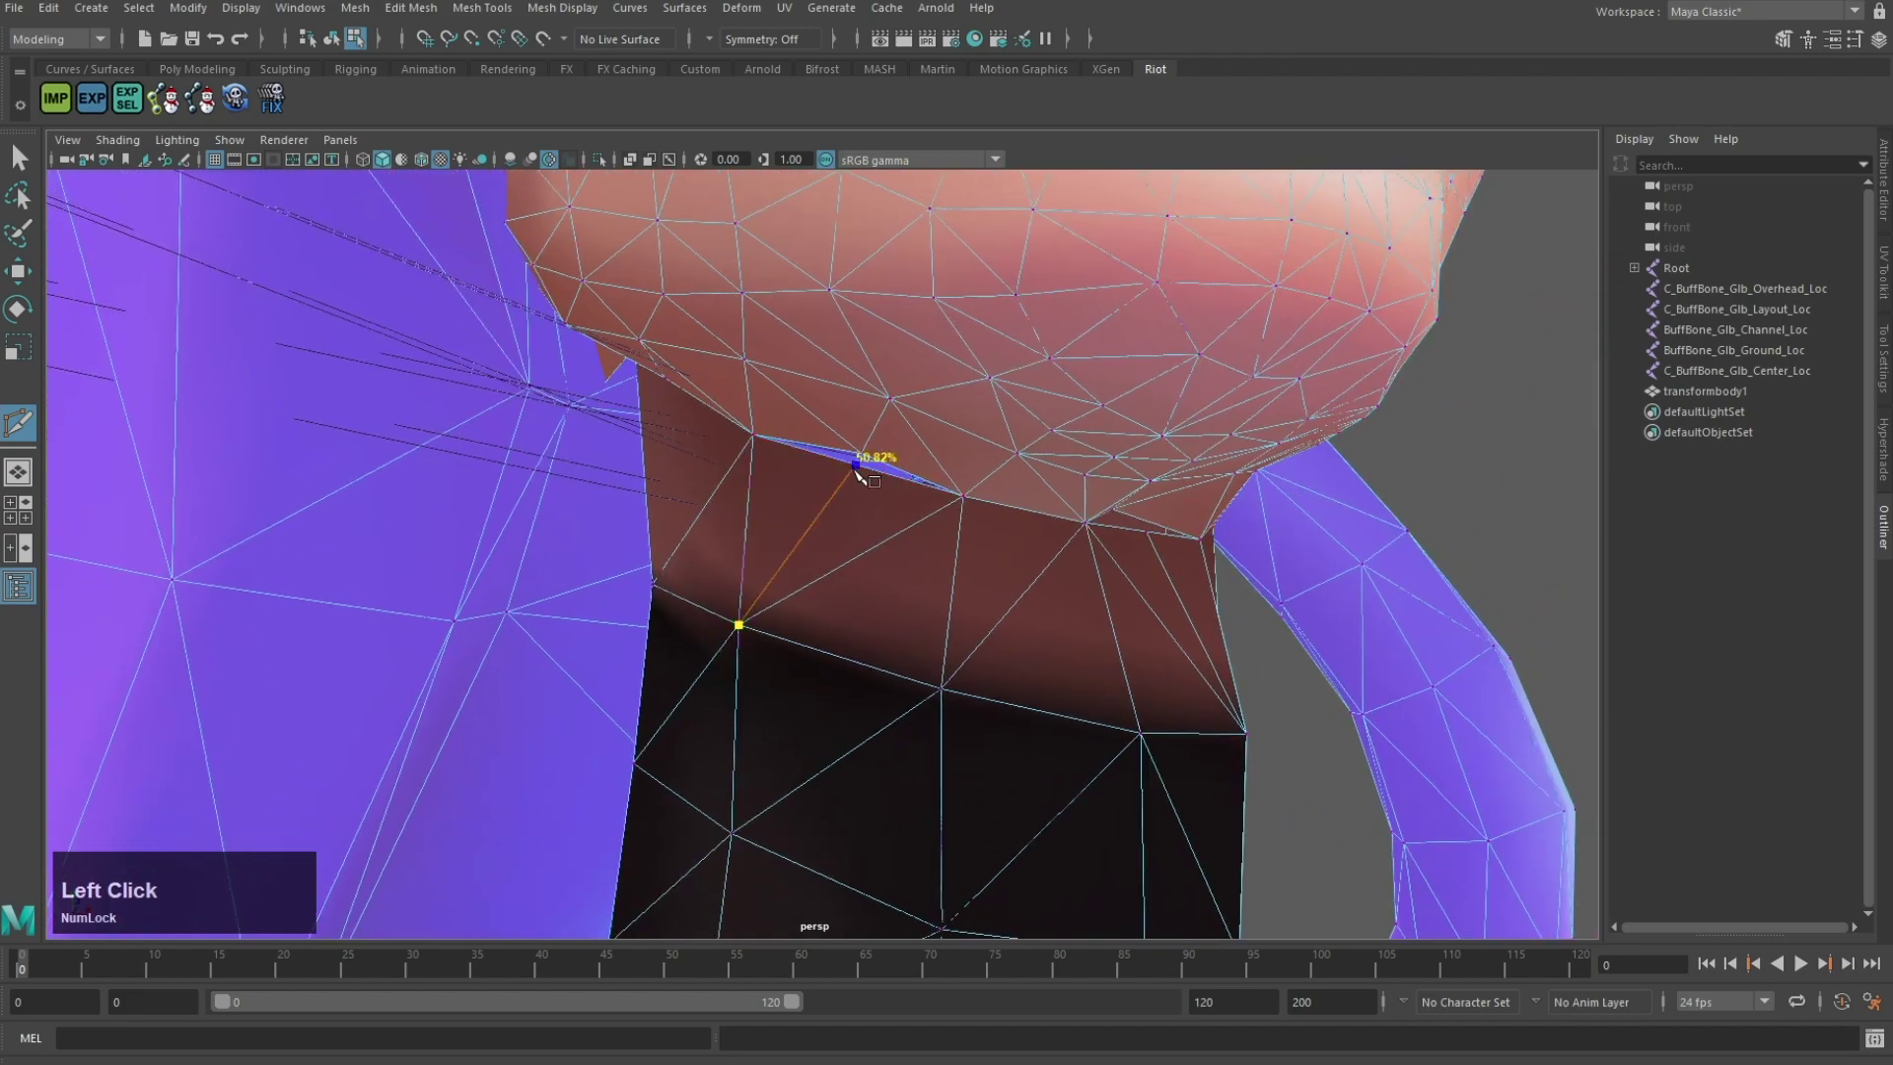
{"action": "right_click", "coordinate": [893, 460]}
{"action": "left_click_drag", "start_coordinate": [892, 460], "coordinate": [917, 501], "text": "alt"}
{"action": "scroll", "coordinate": [892, 522], "scroll_direction": "up", "scroll_amount": 3}
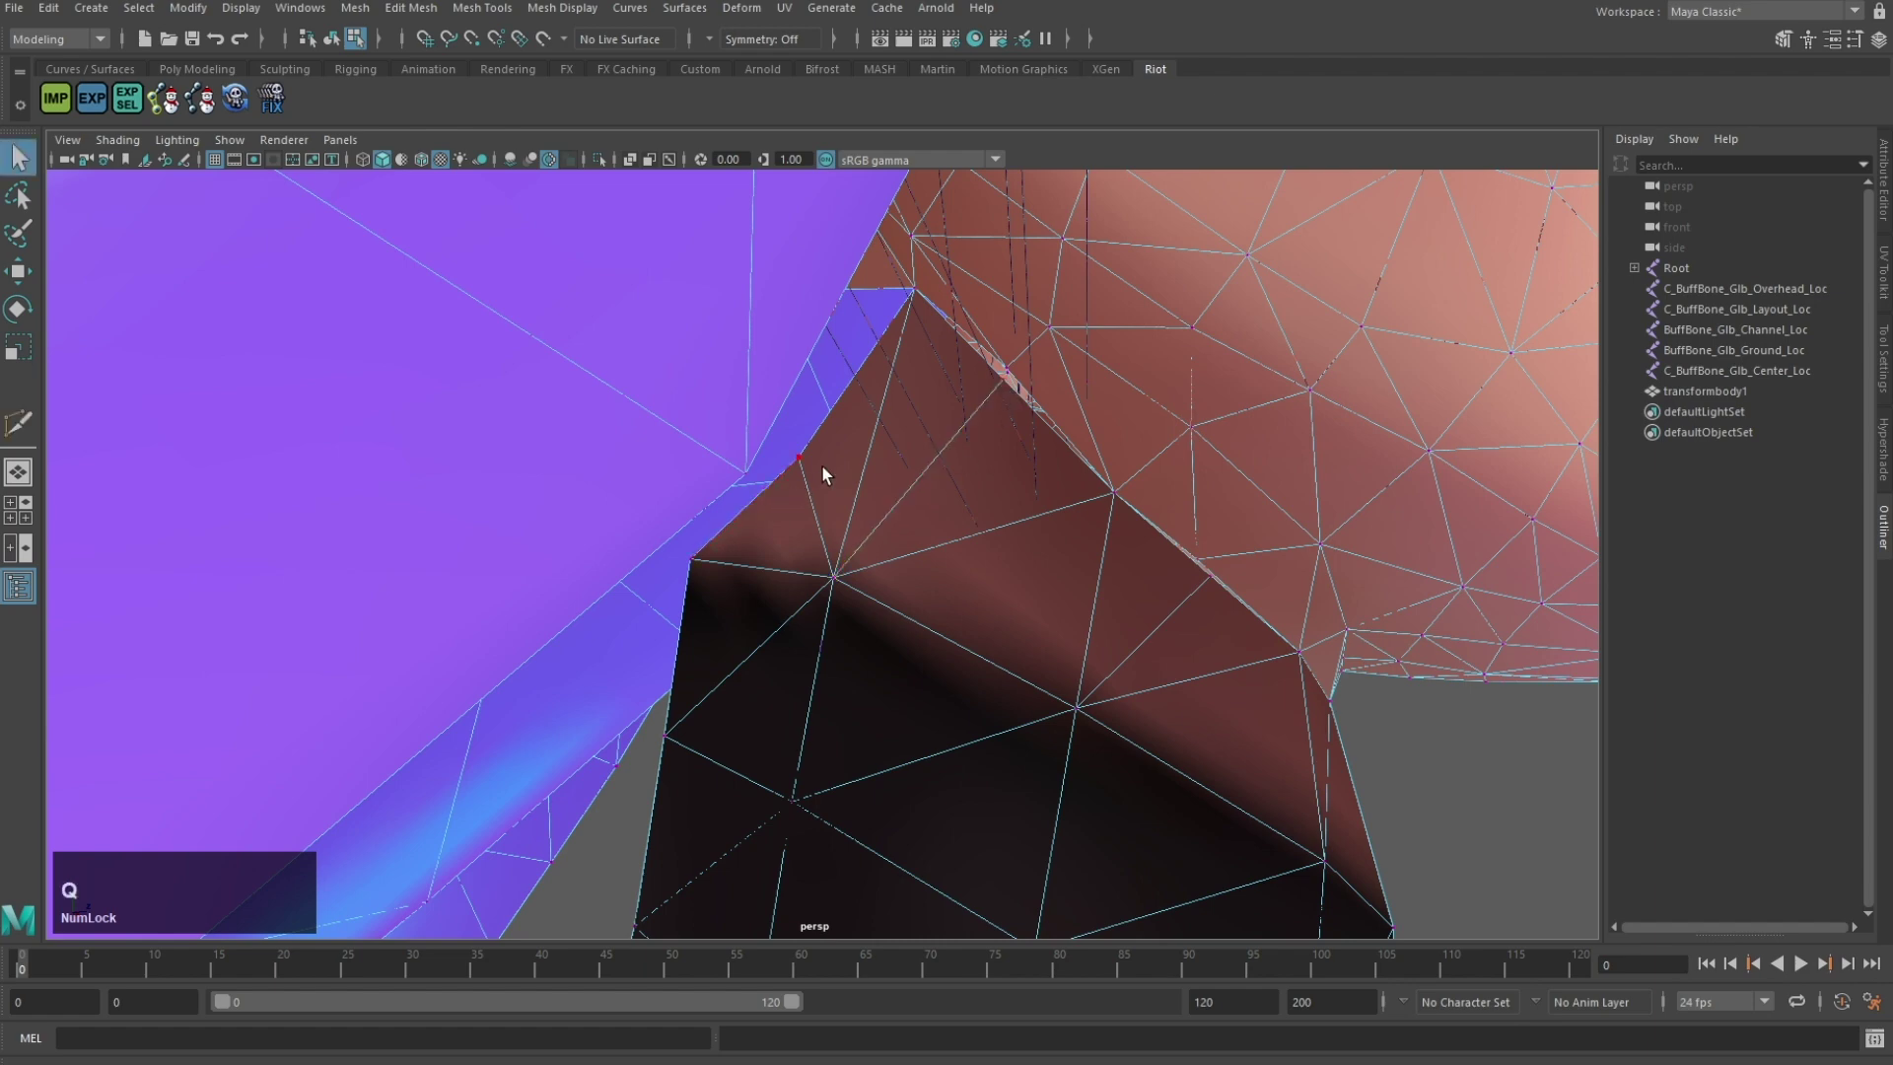
Step: Select the neighbouring neck and jaw vertices at the jaw's rear corner and merge them
{"action": "left_click_drag", "start_coordinate": [800, 463], "coordinate": [884, 288]}
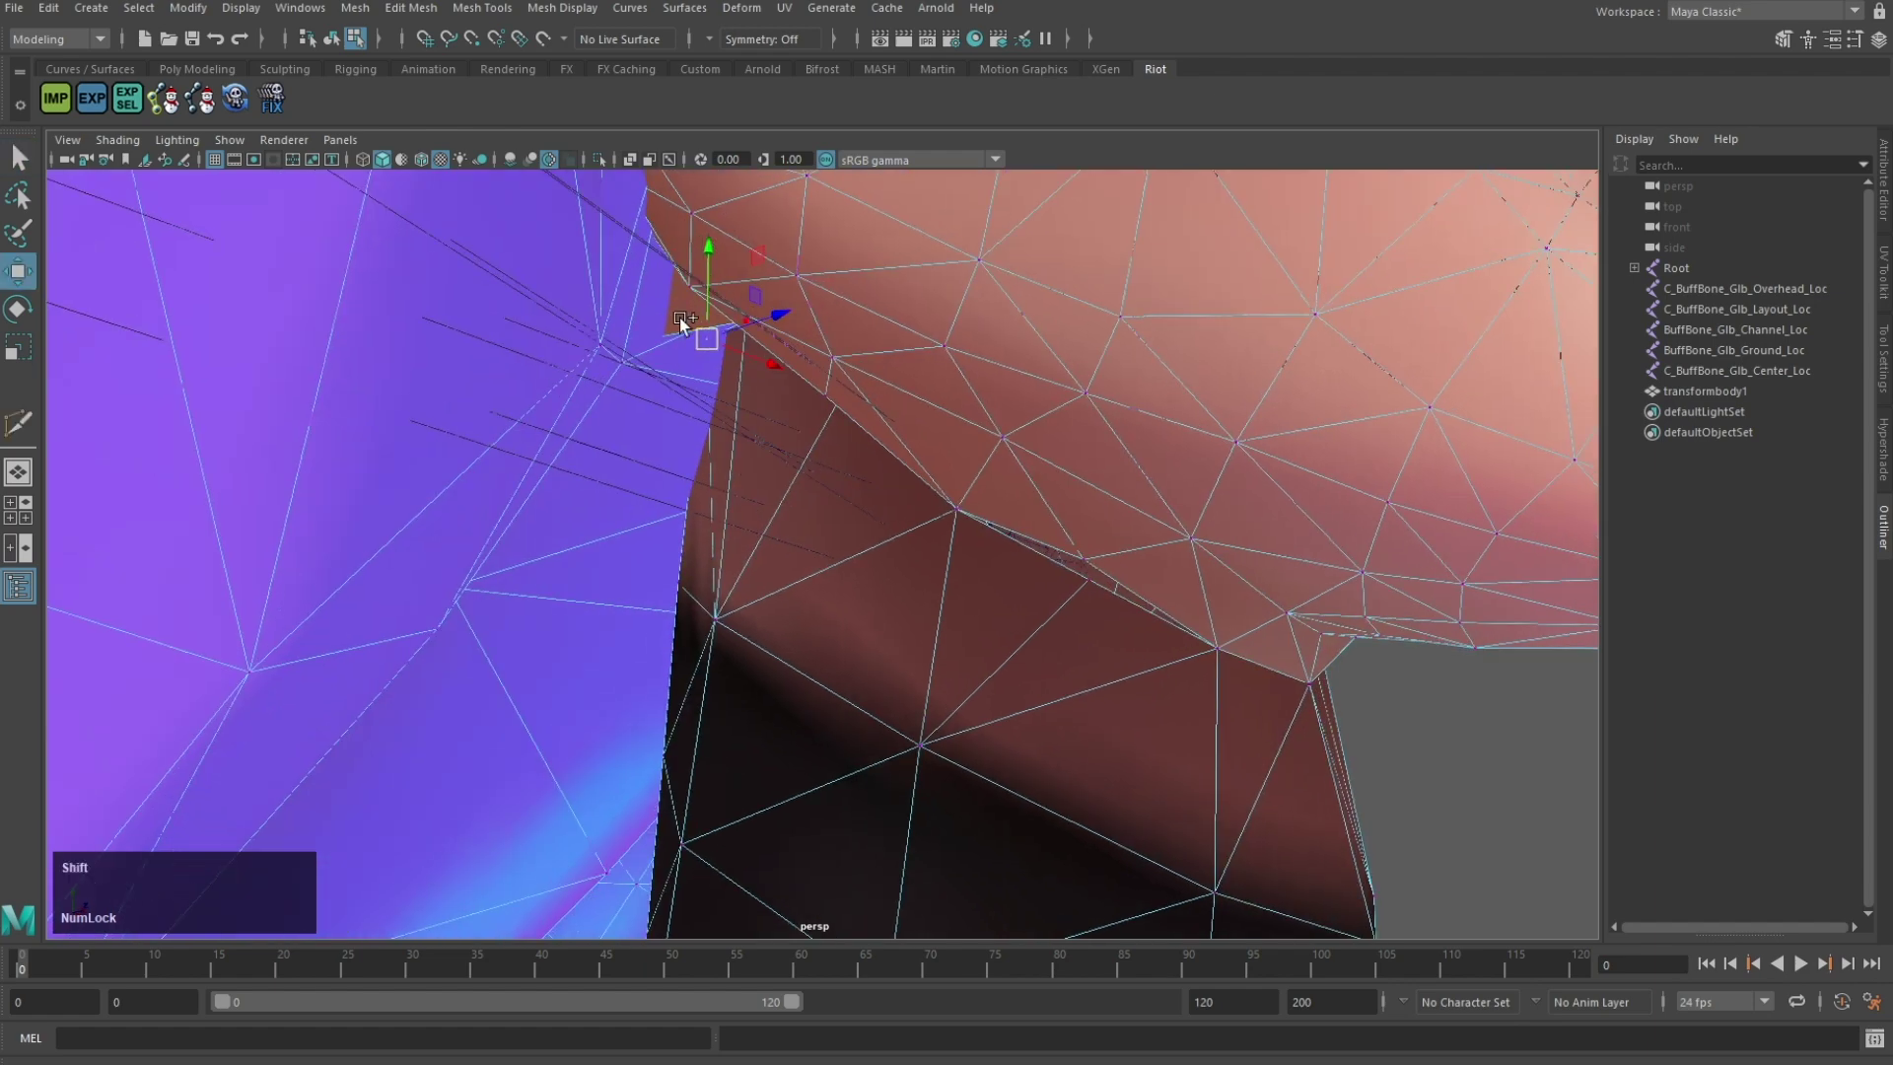
{"action": "left_click_drag", "start_coordinate": [681, 324], "coordinate": [775, 296], "text": "alt"}
{"action": "right_click_drag", "start_coordinate": [775, 296], "coordinate": [1001, 272], "text": "alt"}
{"action": "left_click_drag", "start_coordinate": [1001, 272], "coordinate": [774, 286], "text": "alt"}
{"action": "middle_click_drag", "start_coordinate": [774, 285], "coordinate": [778, 406], "text": "alt"}
{"action": "right_click_drag", "start_coordinate": [778, 406], "coordinate": [644, 202], "text": "alt"}
{"action": "left_click_drag", "start_coordinate": [785, 392], "coordinate": [895, 369], "text": "alt"}
{"action": "left_click_drag", "start_coordinate": [681, 625], "coordinate": [726, 552]}
{"action": "right_click_drag", "start_coordinate": [702, 590], "coordinate": [712, 218], "text": "shift"}
{"action": "scroll", "coordinate": [955, 377], "scroll_direction": "down", "scroll_amount": 1}
{"action": "scroll", "coordinate": [953, 384], "scroll_direction": "up", "scroll_amount": 1}
{"action": "key", "text": "w"}
Step: Merge the remaining neck-edge vertices with the adjacent jaw vertices to close the gaps on this side
{"action": "left_click_drag", "start_coordinate": [858, 410], "coordinate": [1070, 501]}
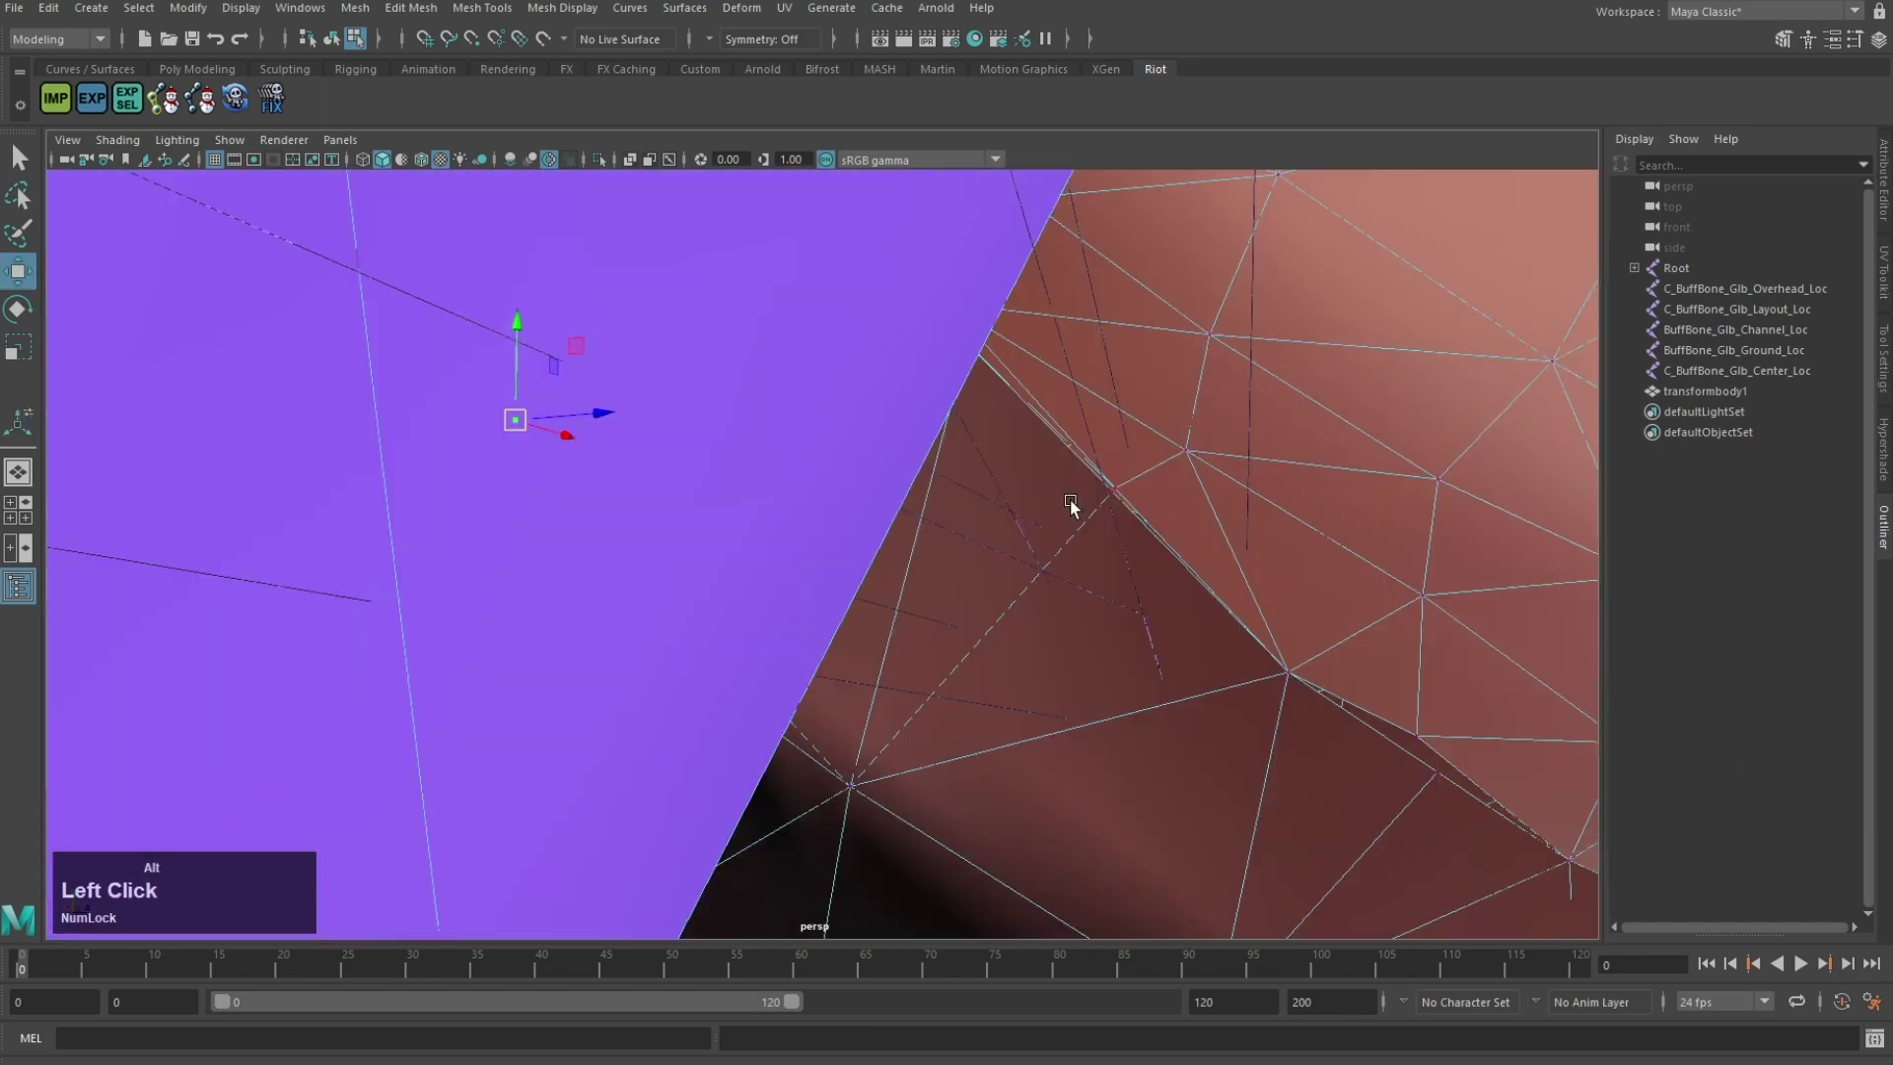
{"action": "scroll", "coordinate": [1049, 688], "scroll_direction": "down", "scroll_amount": 2}
{"action": "right_click_drag", "start_coordinate": [1014, 696], "coordinate": [994, 414], "text": "shift"}
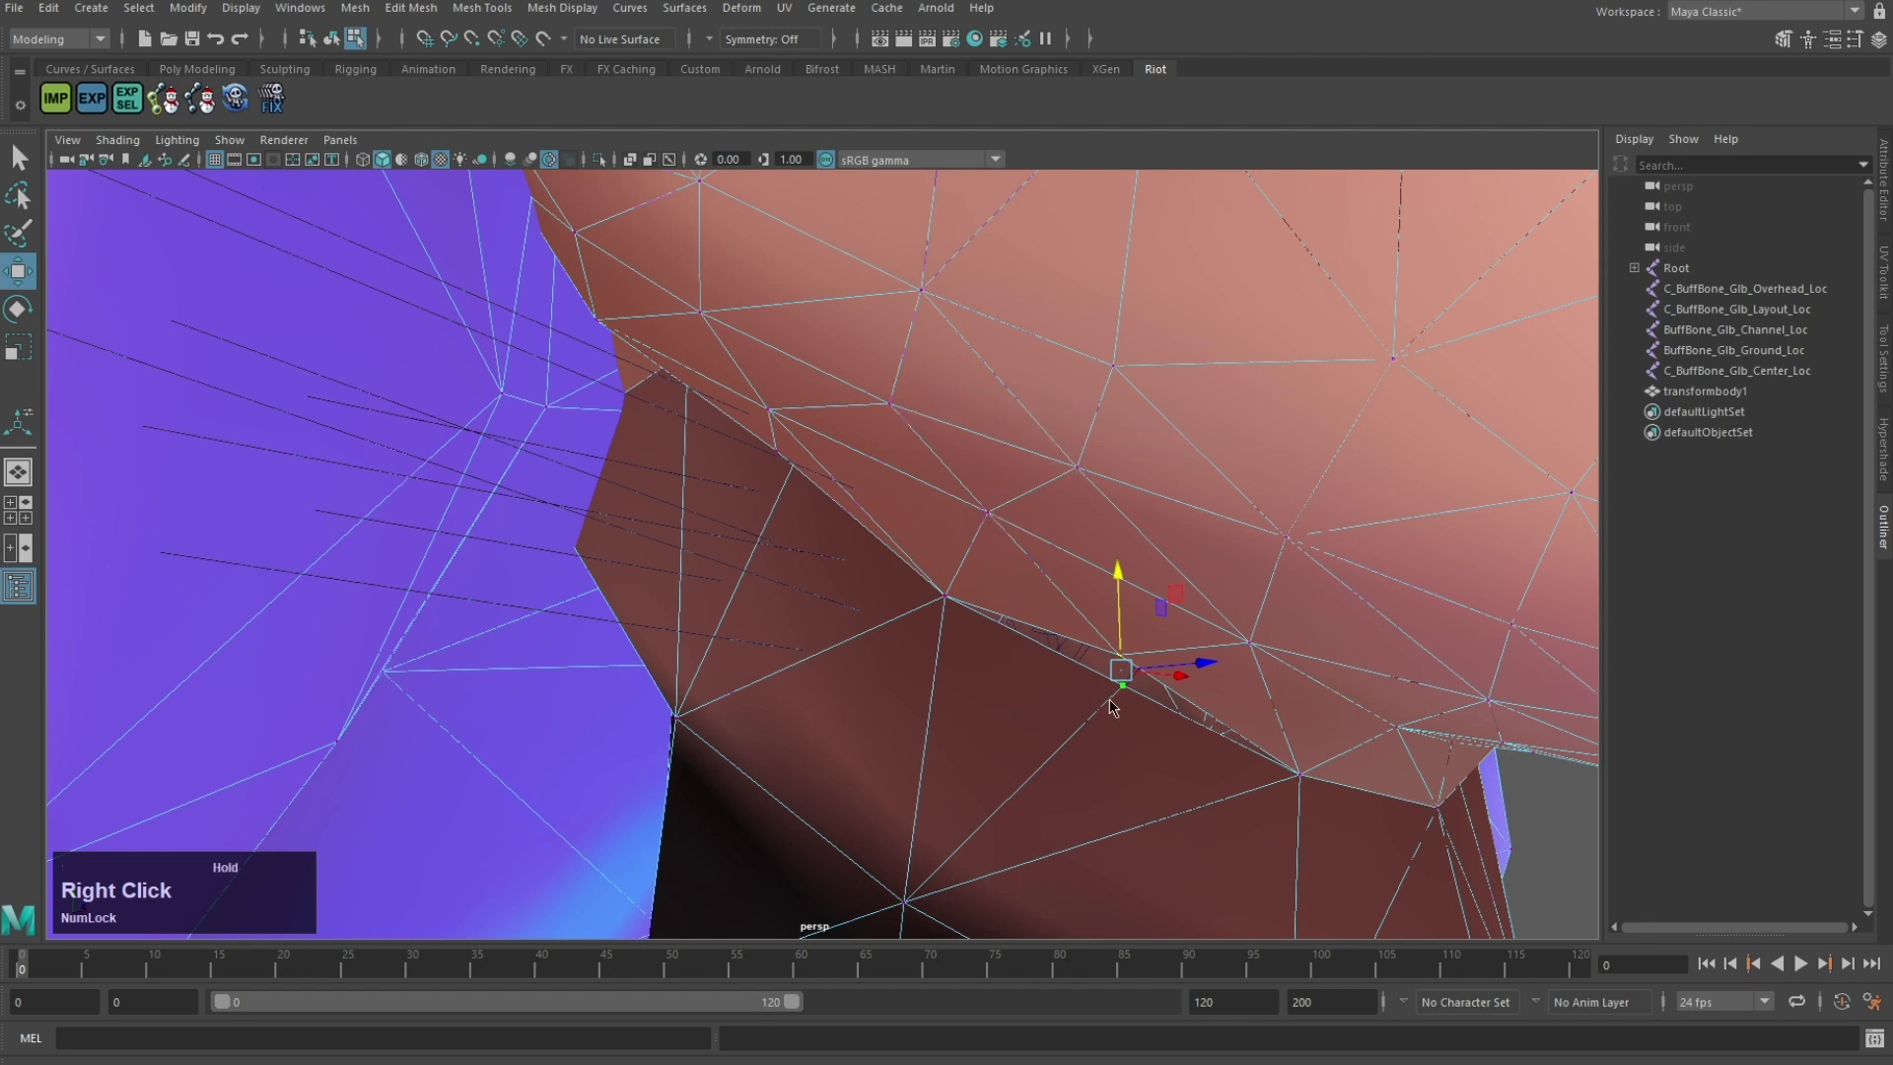
{"action": "left_click_drag", "start_coordinate": [1121, 671], "coordinate": [1108, 690]}
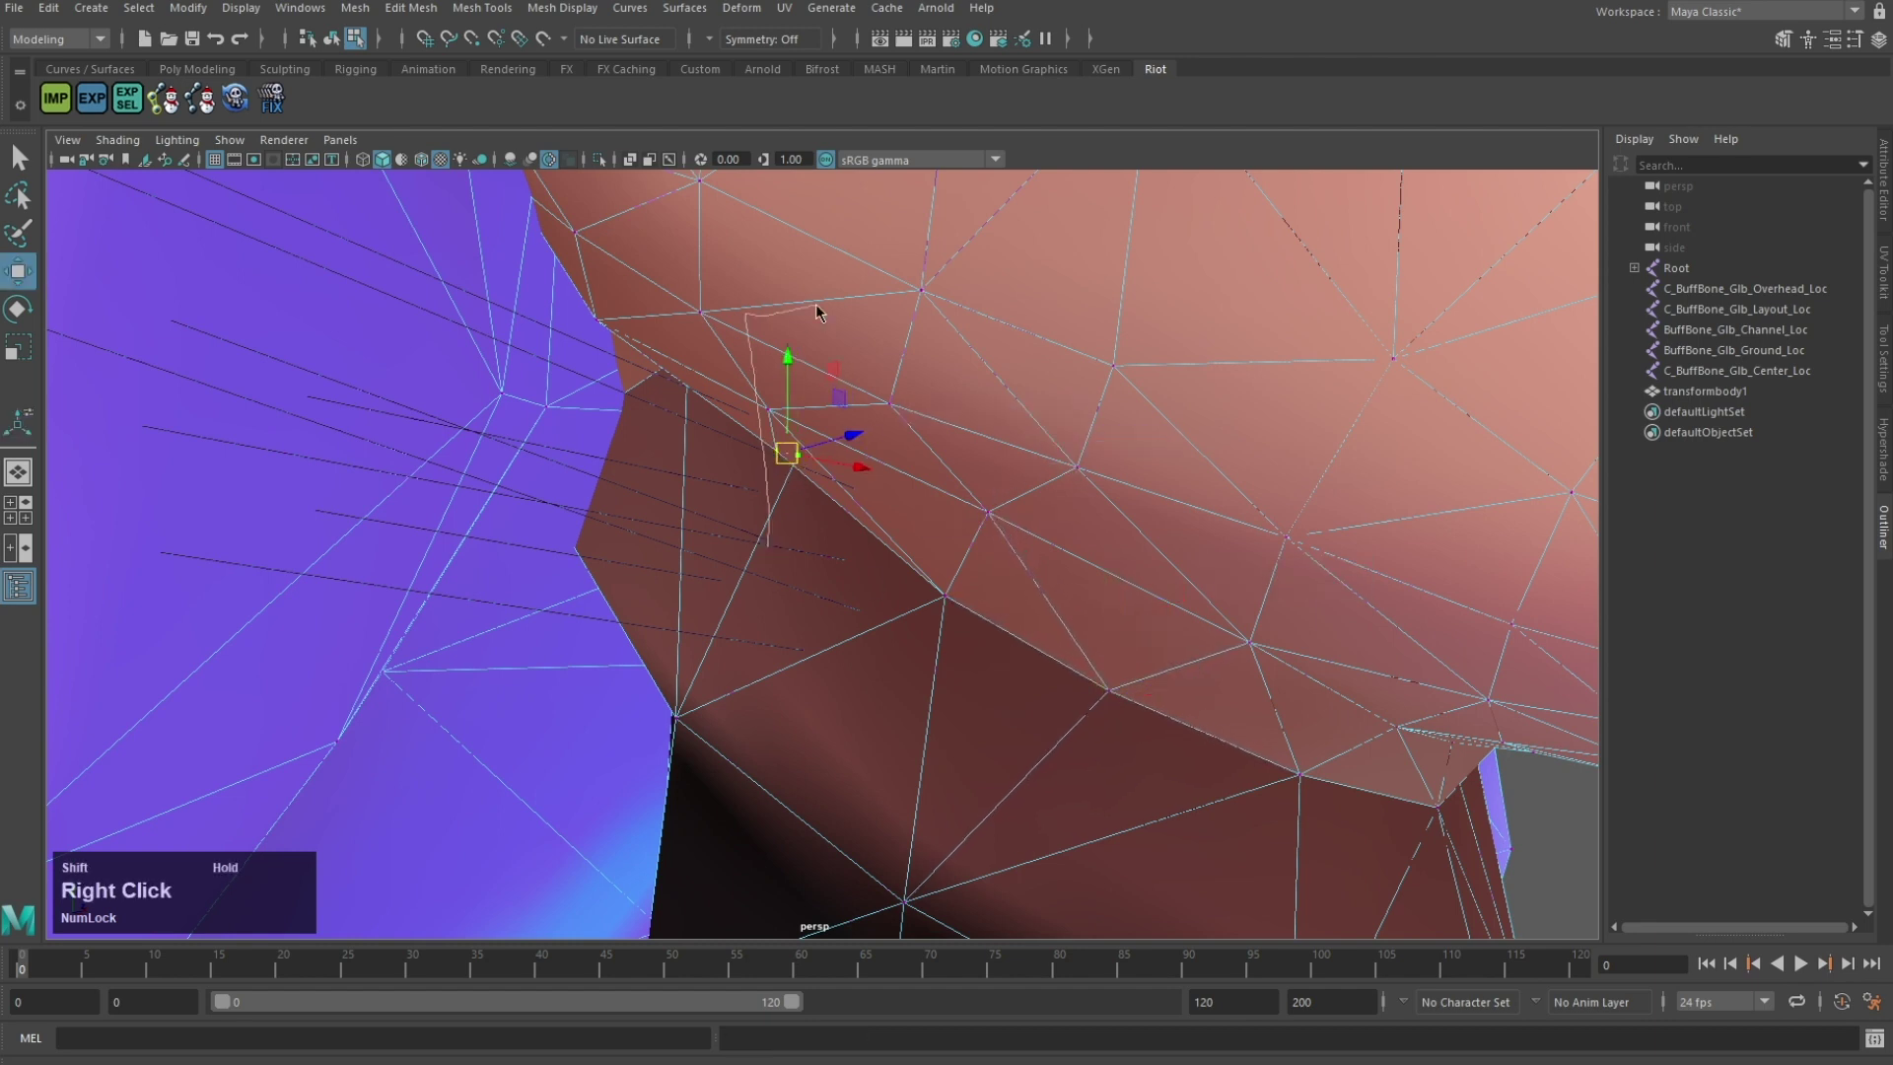
{"action": "right_click_drag", "start_coordinate": [816, 305], "coordinate": [856, 251], "text": "shift"}
{"action": "key", "text": "w"}
{"action": "left_click_drag", "start_coordinate": [797, 463], "coordinate": [788, 482]}
{"action": "left_click_drag", "start_coordinate": [777, 422], "coordinate": [674, 420]}
{"action": "scroll", "coordinate": [749, 431], "scroll_direction": "down", "scroll_amount": 5}
Step: Merge the neck and jaw vertex pairs on the opposite side to close the remaining seam gaps there
{"action": "left_click_drag", "start_coordinate": [1282, 443], "coordinate": [639, 674], "text": "alt"}
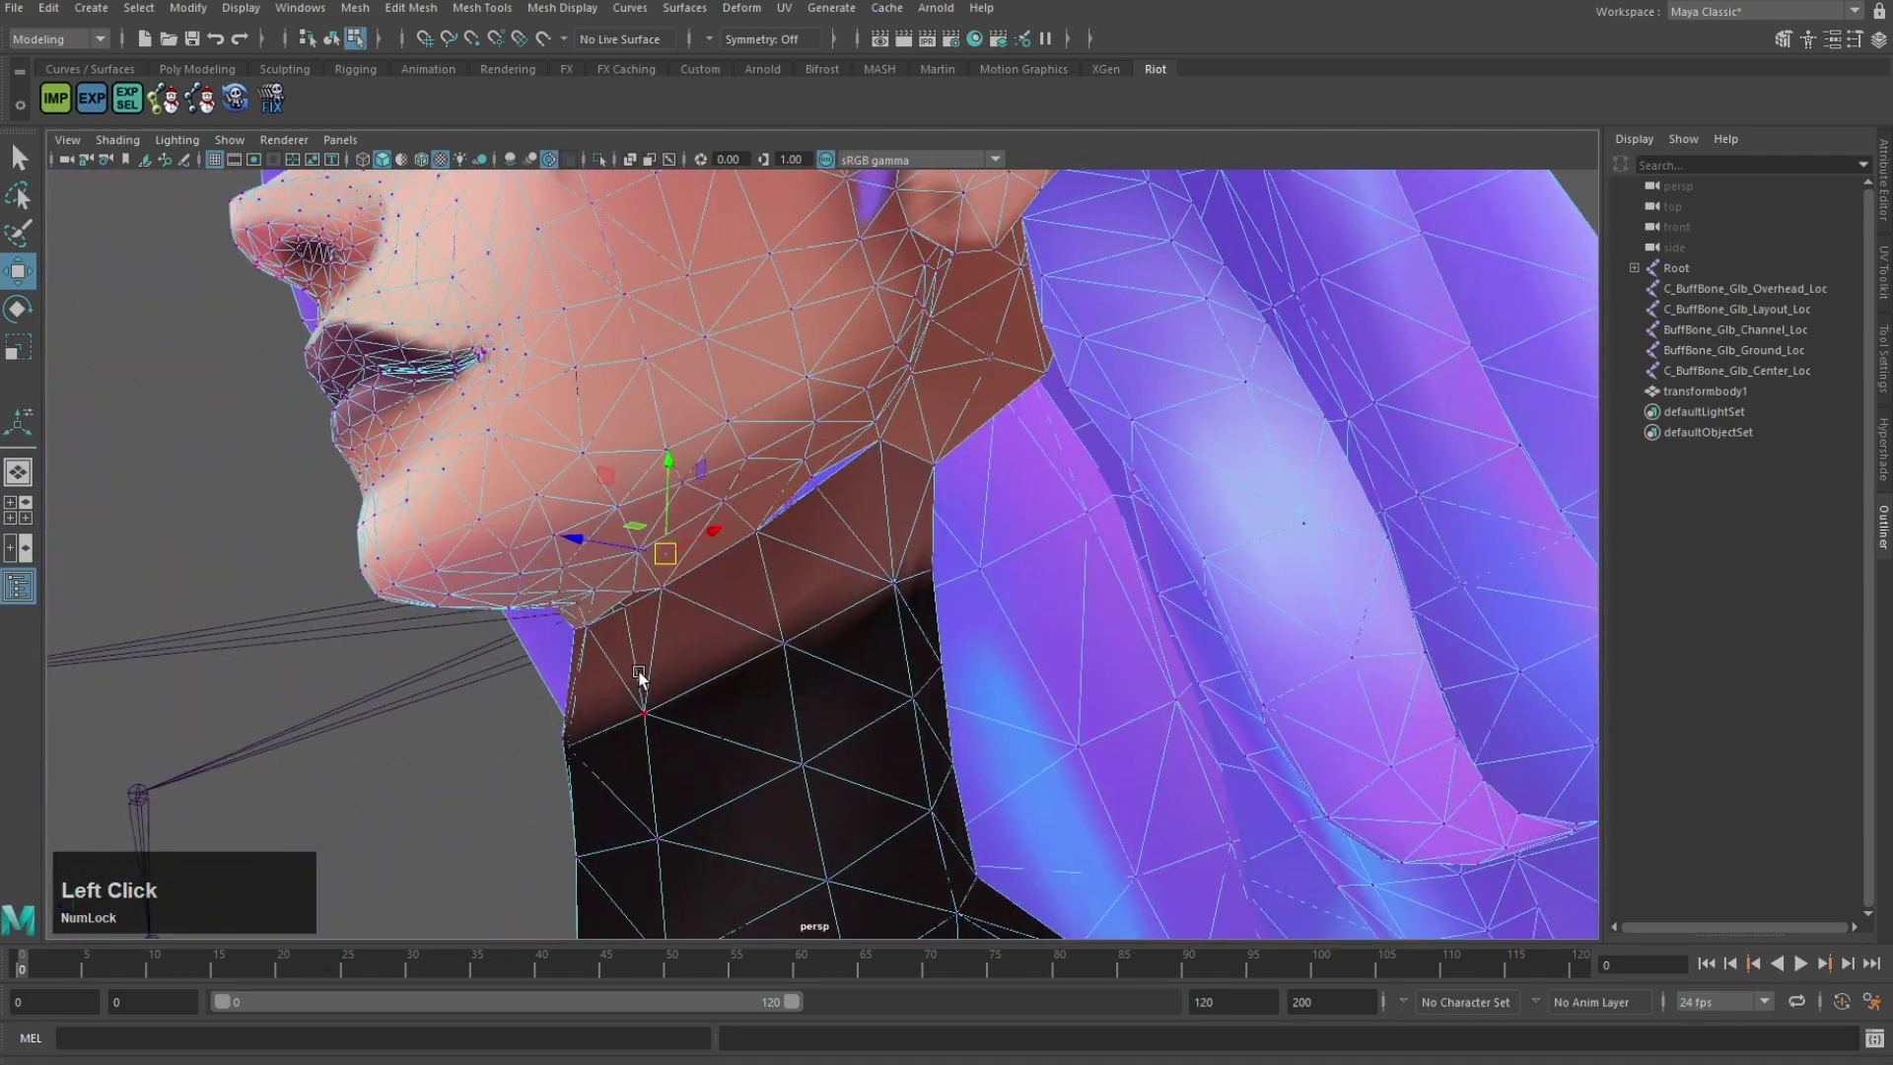
{"action": "scroll", "coordinate": [638, 673], "scroll_direction": "up", "scroll_amount": 5}
{"action": "left_click", "coordinate": [473, 619]}
{"action": "right_click_drag", "start_coordinate": [448, 546], "coordinate": [446, 483], "text": "shift"}
{"action": "key", "text": "w"}
{"action": "left_click_drag", "start_coordinate": [573, 647], "coordinate": [700, 558], "text": "alt"}
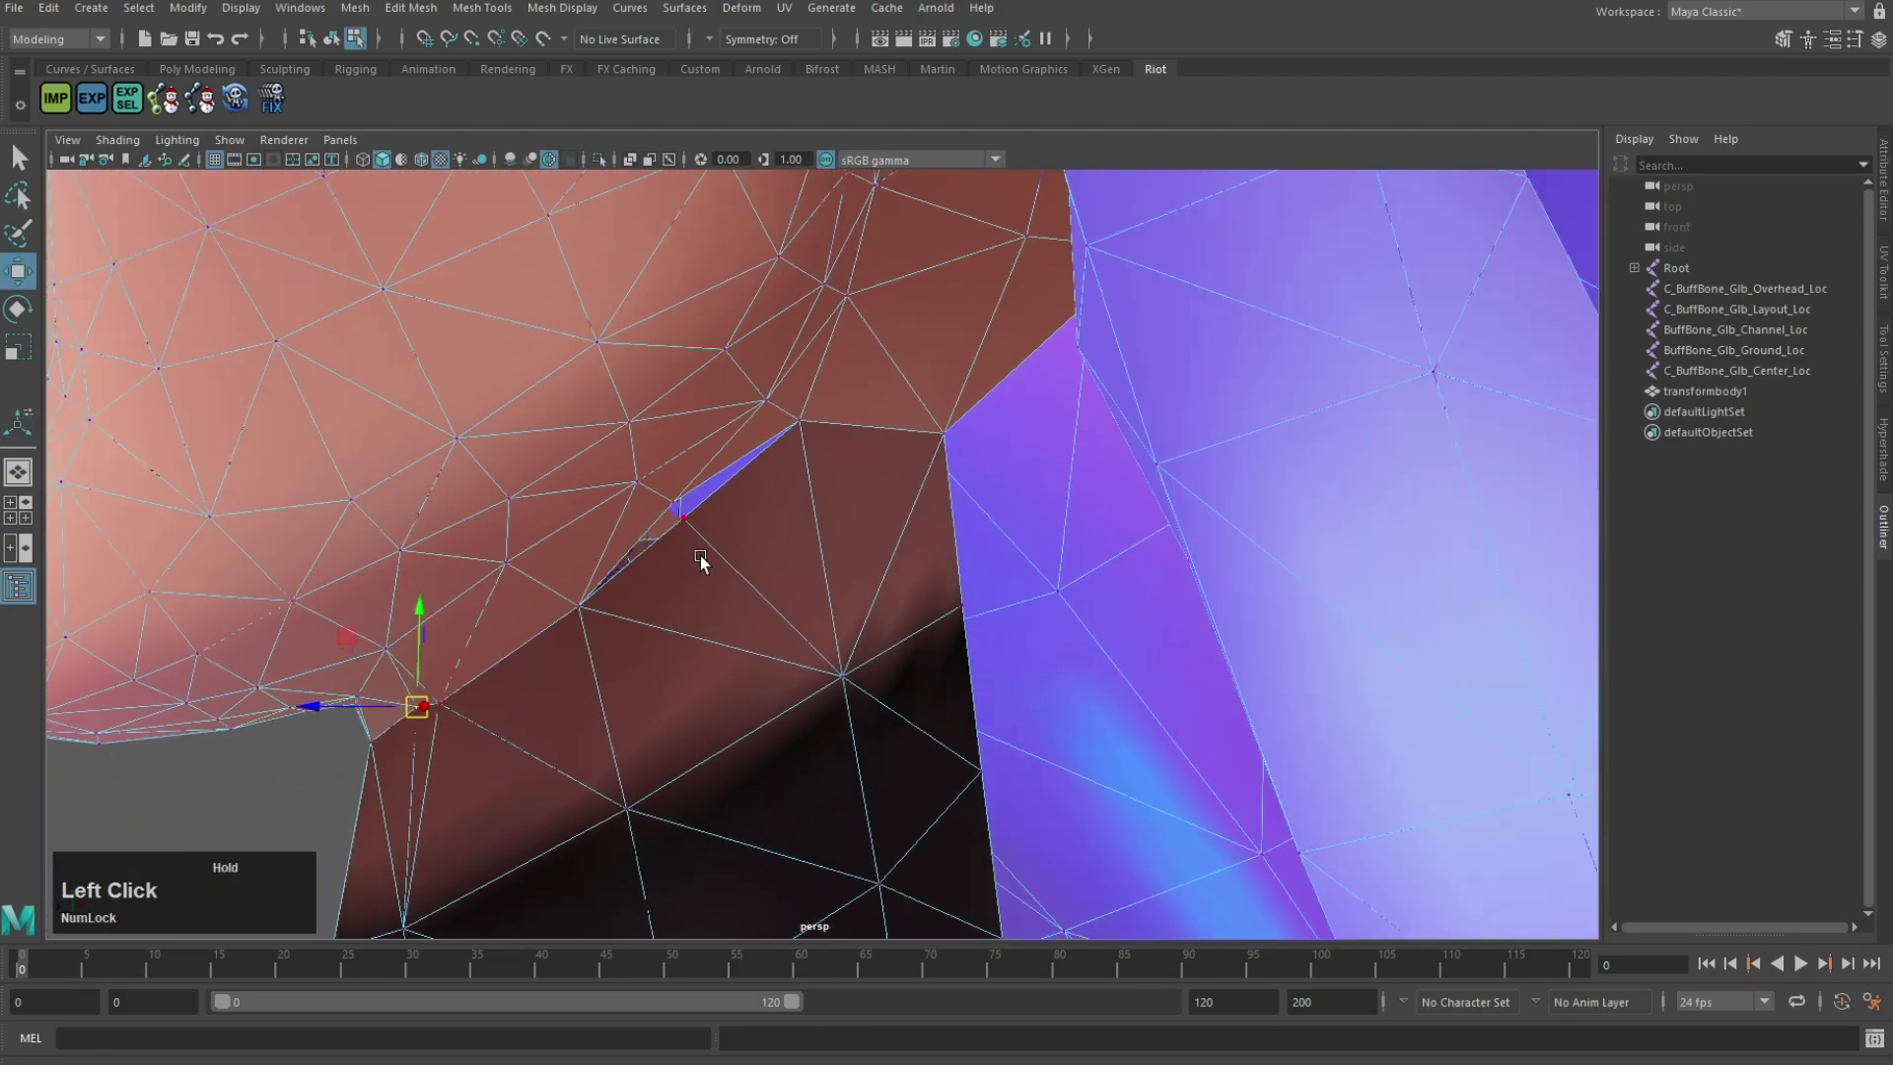
{"action": "left_click", "coordinate": [674, 504], "text": "shift"}
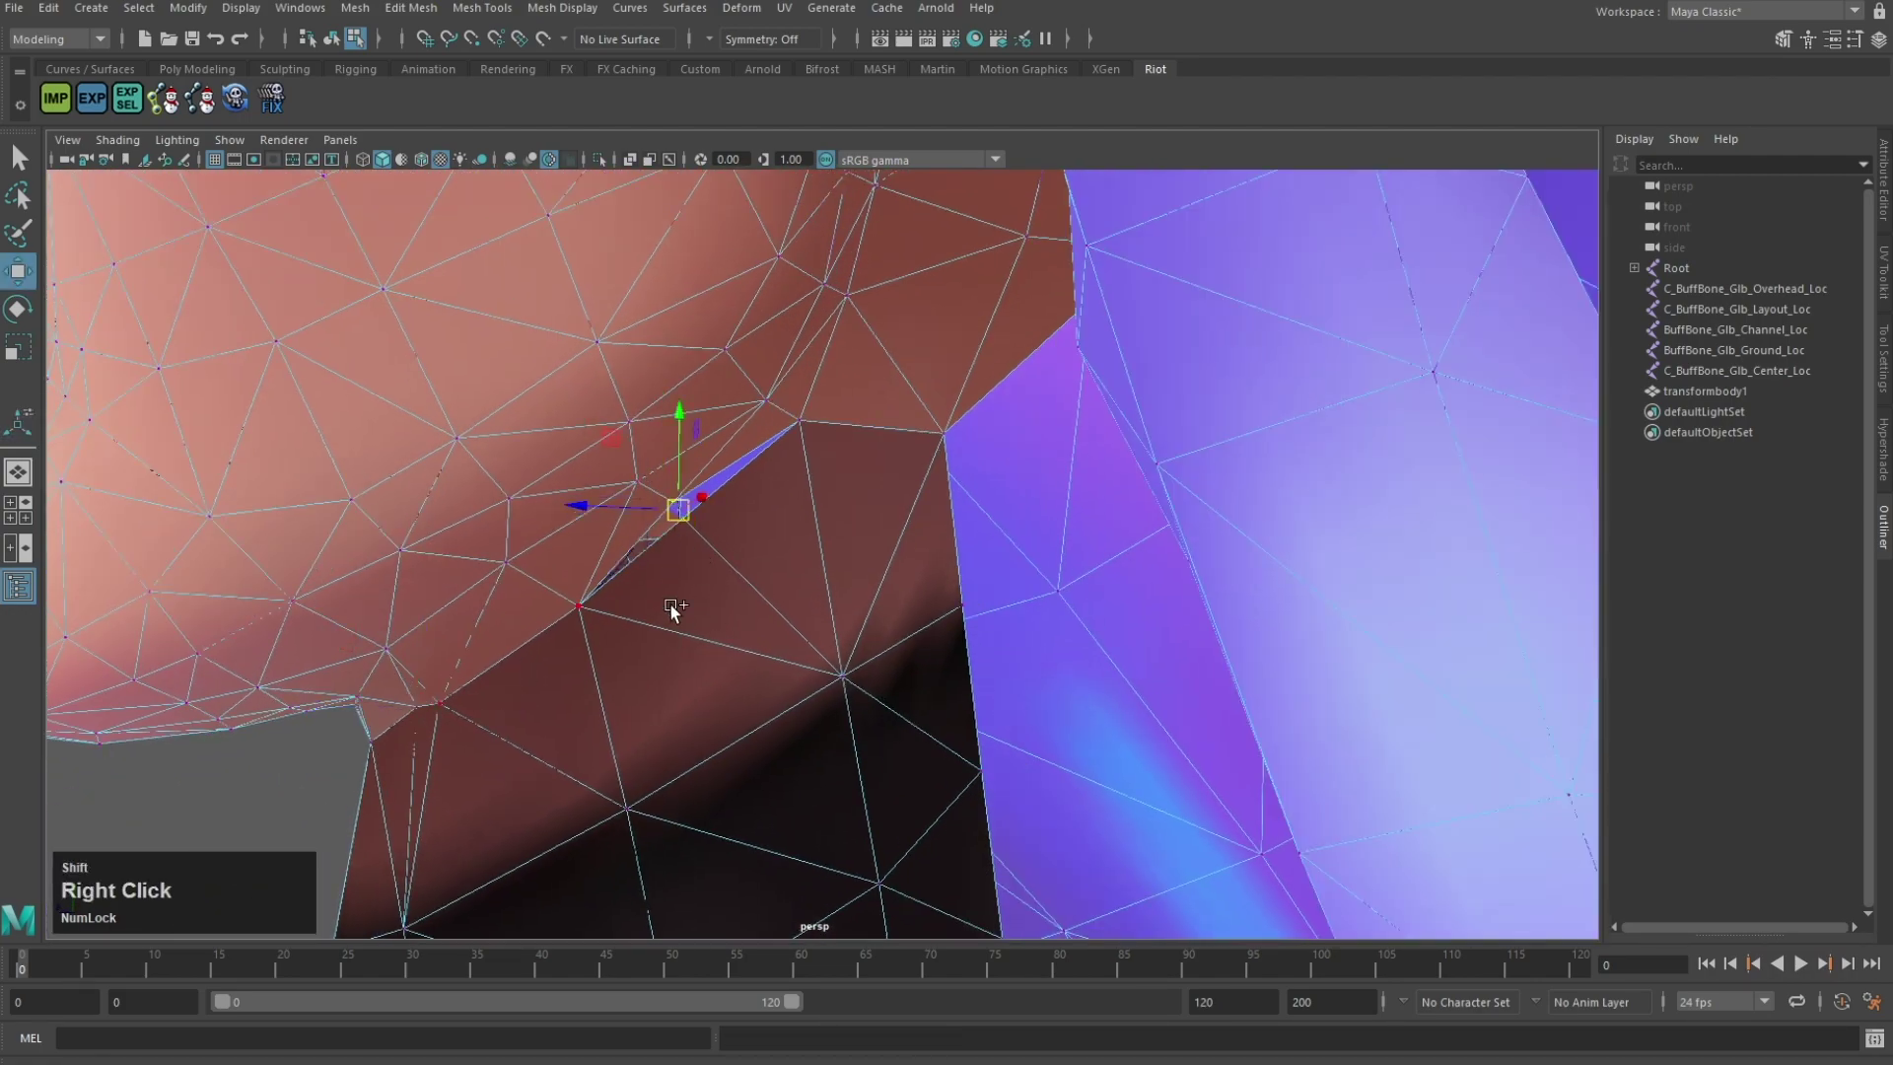
{"action": "right_click_drag", "start_coordinate": [667, 612], "coordinate": [644, 424], "text": "shift"}
{"action": "scroll", "coordinate": [776, 439], "scroll_direction": "down", "scroll_amount": 6}
{"action": "left_click_drag", "start_coordinate": [852, 537], "coordinate": [877, 621], "text": "alt"}
{"action": "scroll", "coordinate": [808, 659], "scroll_direction": "up", "scroll_amount": 3}
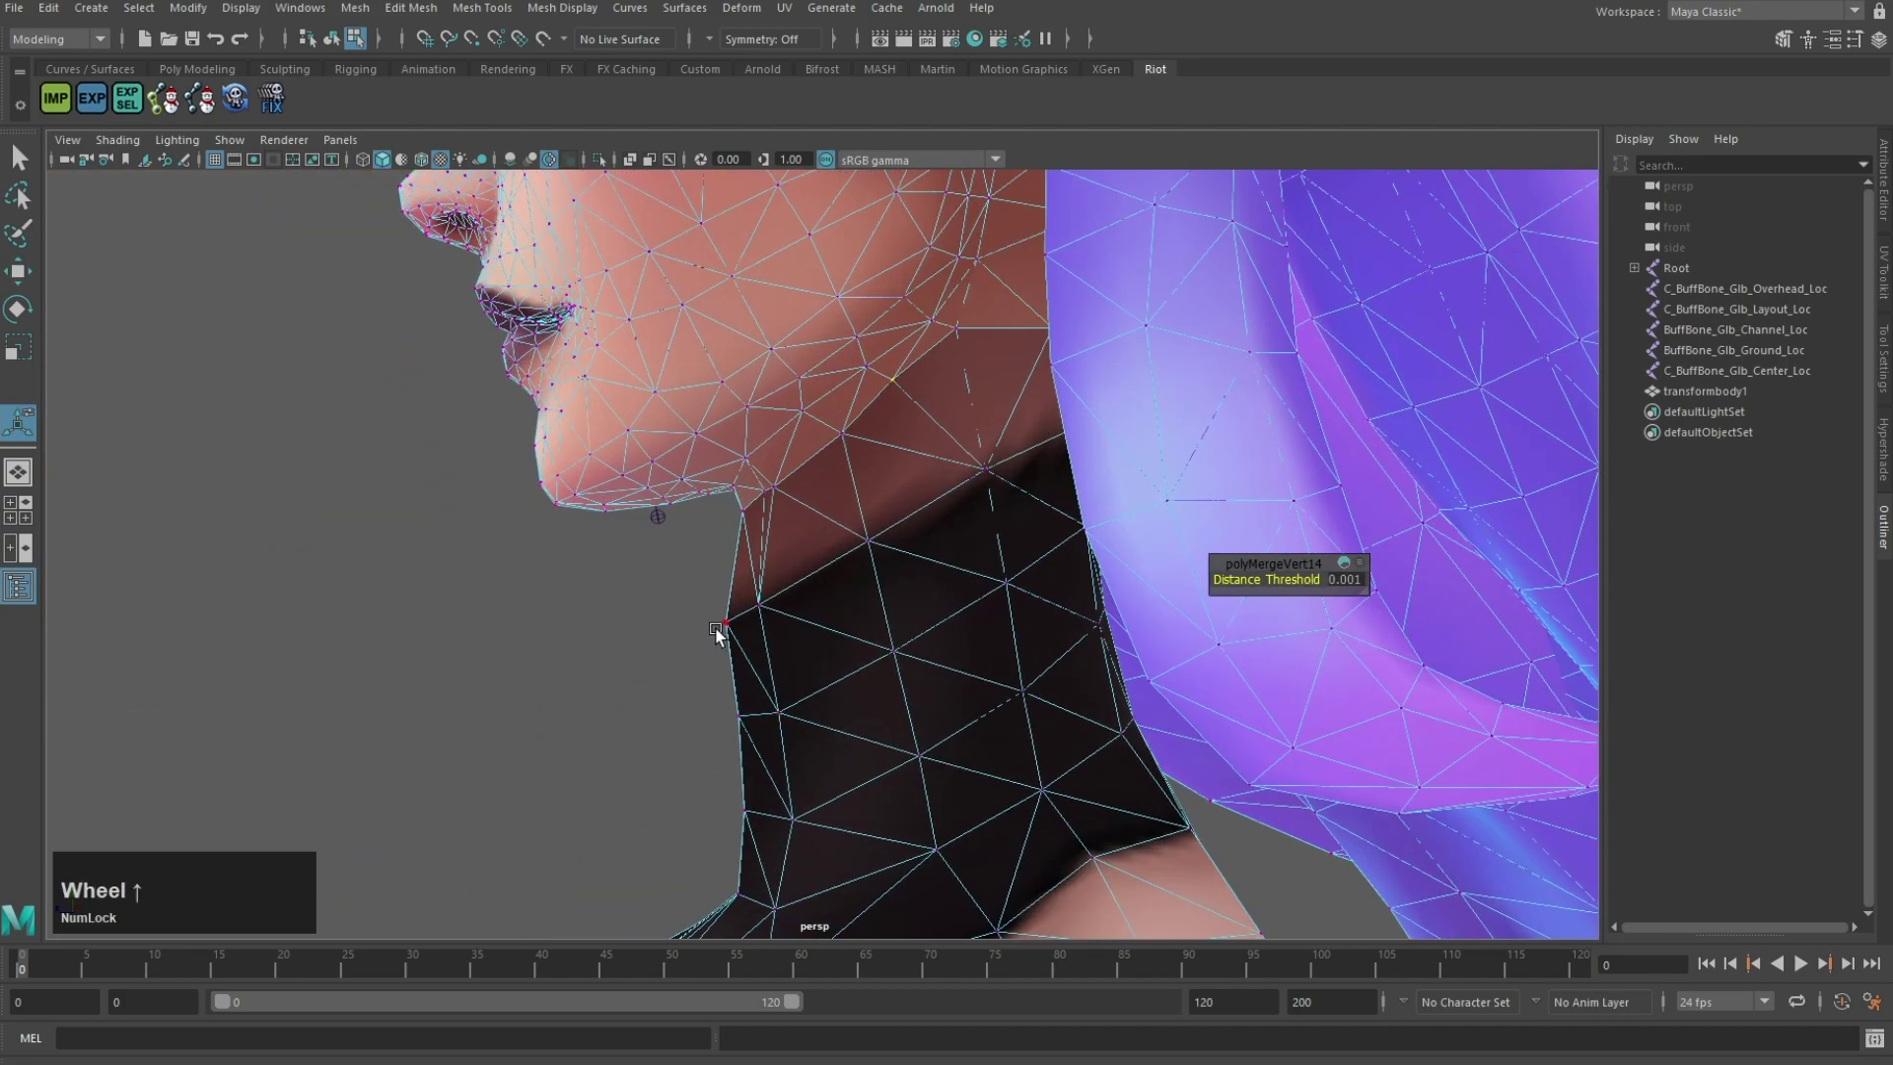
Step: Adjust the vertices where the neck meets the underside of the jaw using soft selection to smooth the transition
{"action": "left_click_drag", "start_coordinate": [717, 630], "coordinate": [751, 645], "text": "alt"}
{"action": "scroll", "coordinate": [705, 469], "scroll_direction": "up", "scroll_amount": 4}
{"action": "left_click_drag", "start_coordinate": [706, 469], "coordinate": [874, 427], "text": "alt"}
{"action": "key", "text": "b"}
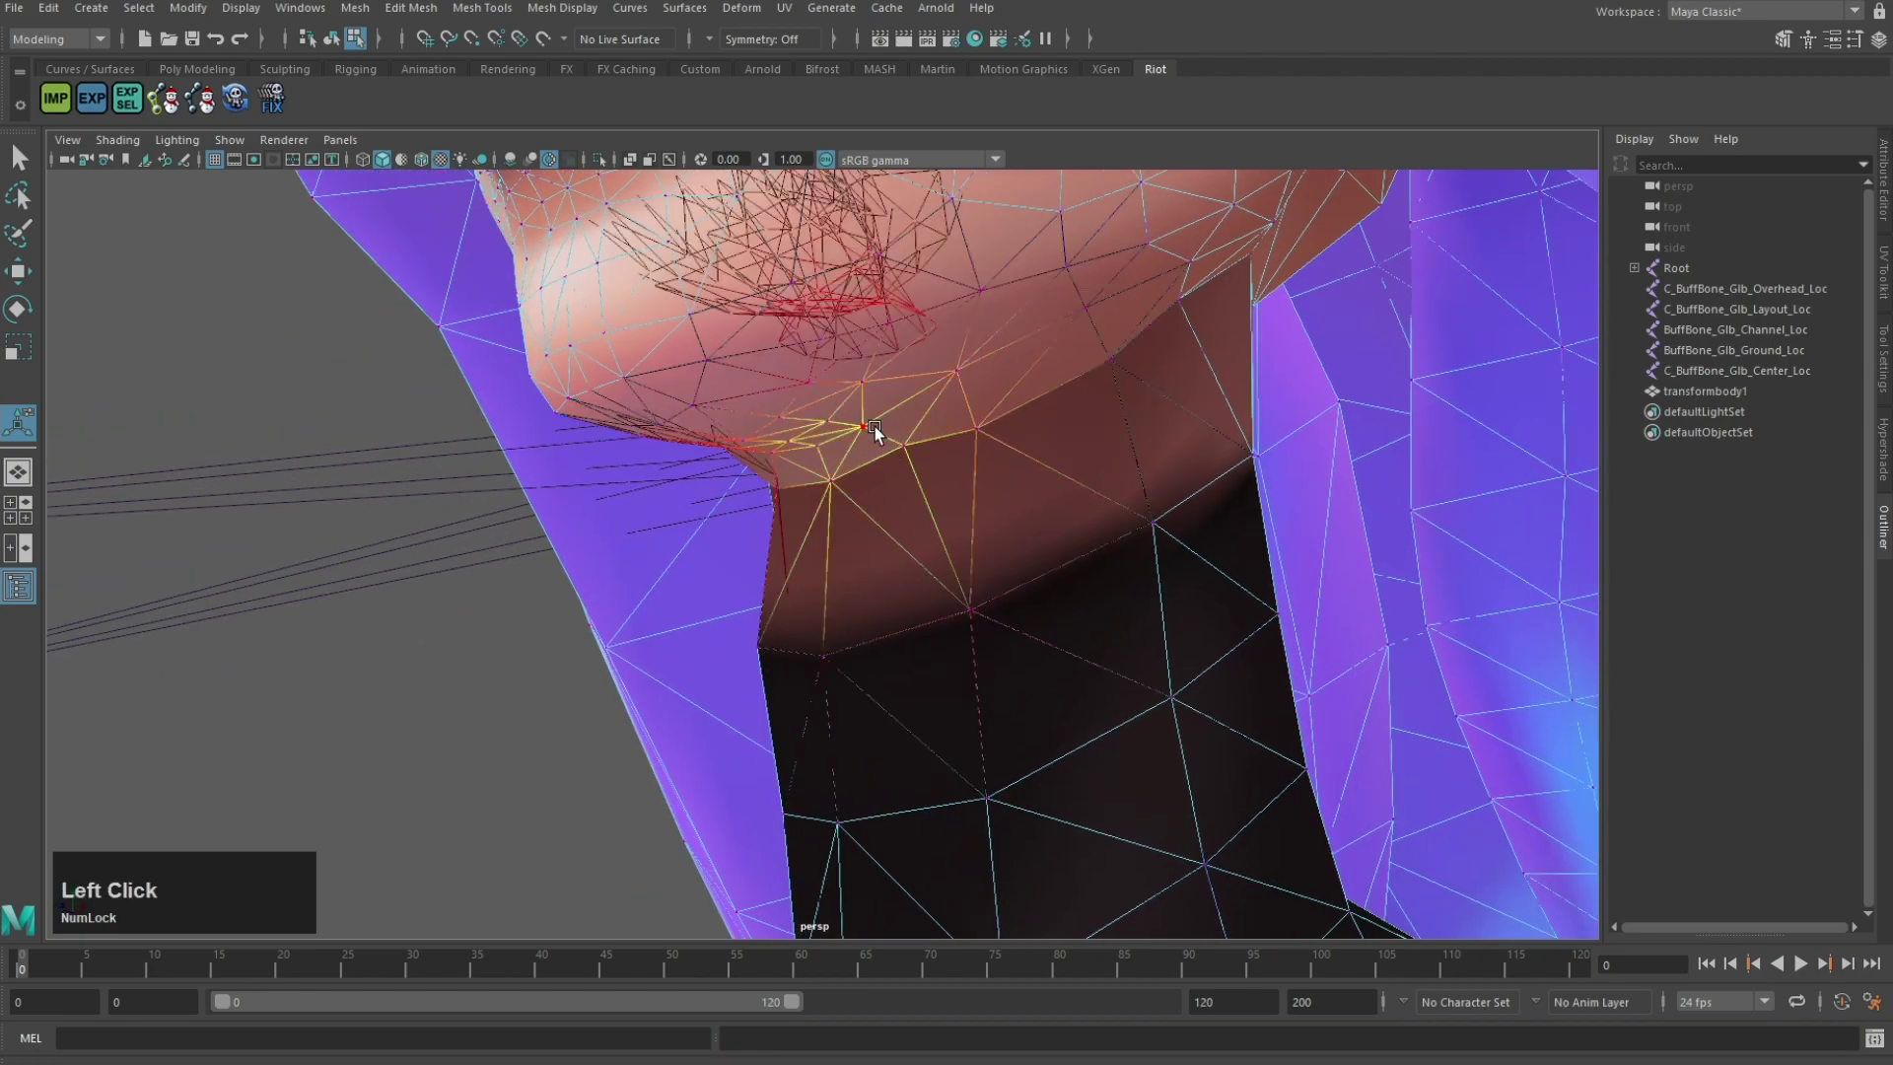
{"action": "left_click", "coordinate": [823, 456], "text": "shift"}
{"action": "left_click_drag", "start_coordinate": [796, 493], "coordinate": [690, 528], "text": "alt"}
{"action": "key", "text": "w"}
{"action": "left_click_drag", "start_coordinate": [874, 512], "coordinate": [715, 634], "text": "alt"}
{"action": "scroll", "coordinate": [779, 617], "scroll_direction": "up", "scroll_amount": 3}
{"action": "left_click_drag", "start_coordinate": [715, 619], "coordinate": [804, 634]}
{"action": "left_click", "coordinate": [652, 765]}
{"action": "left_click_drag", "start_coordinate": [655, 759], "coordinate": [930, 618], "text": "alt"}
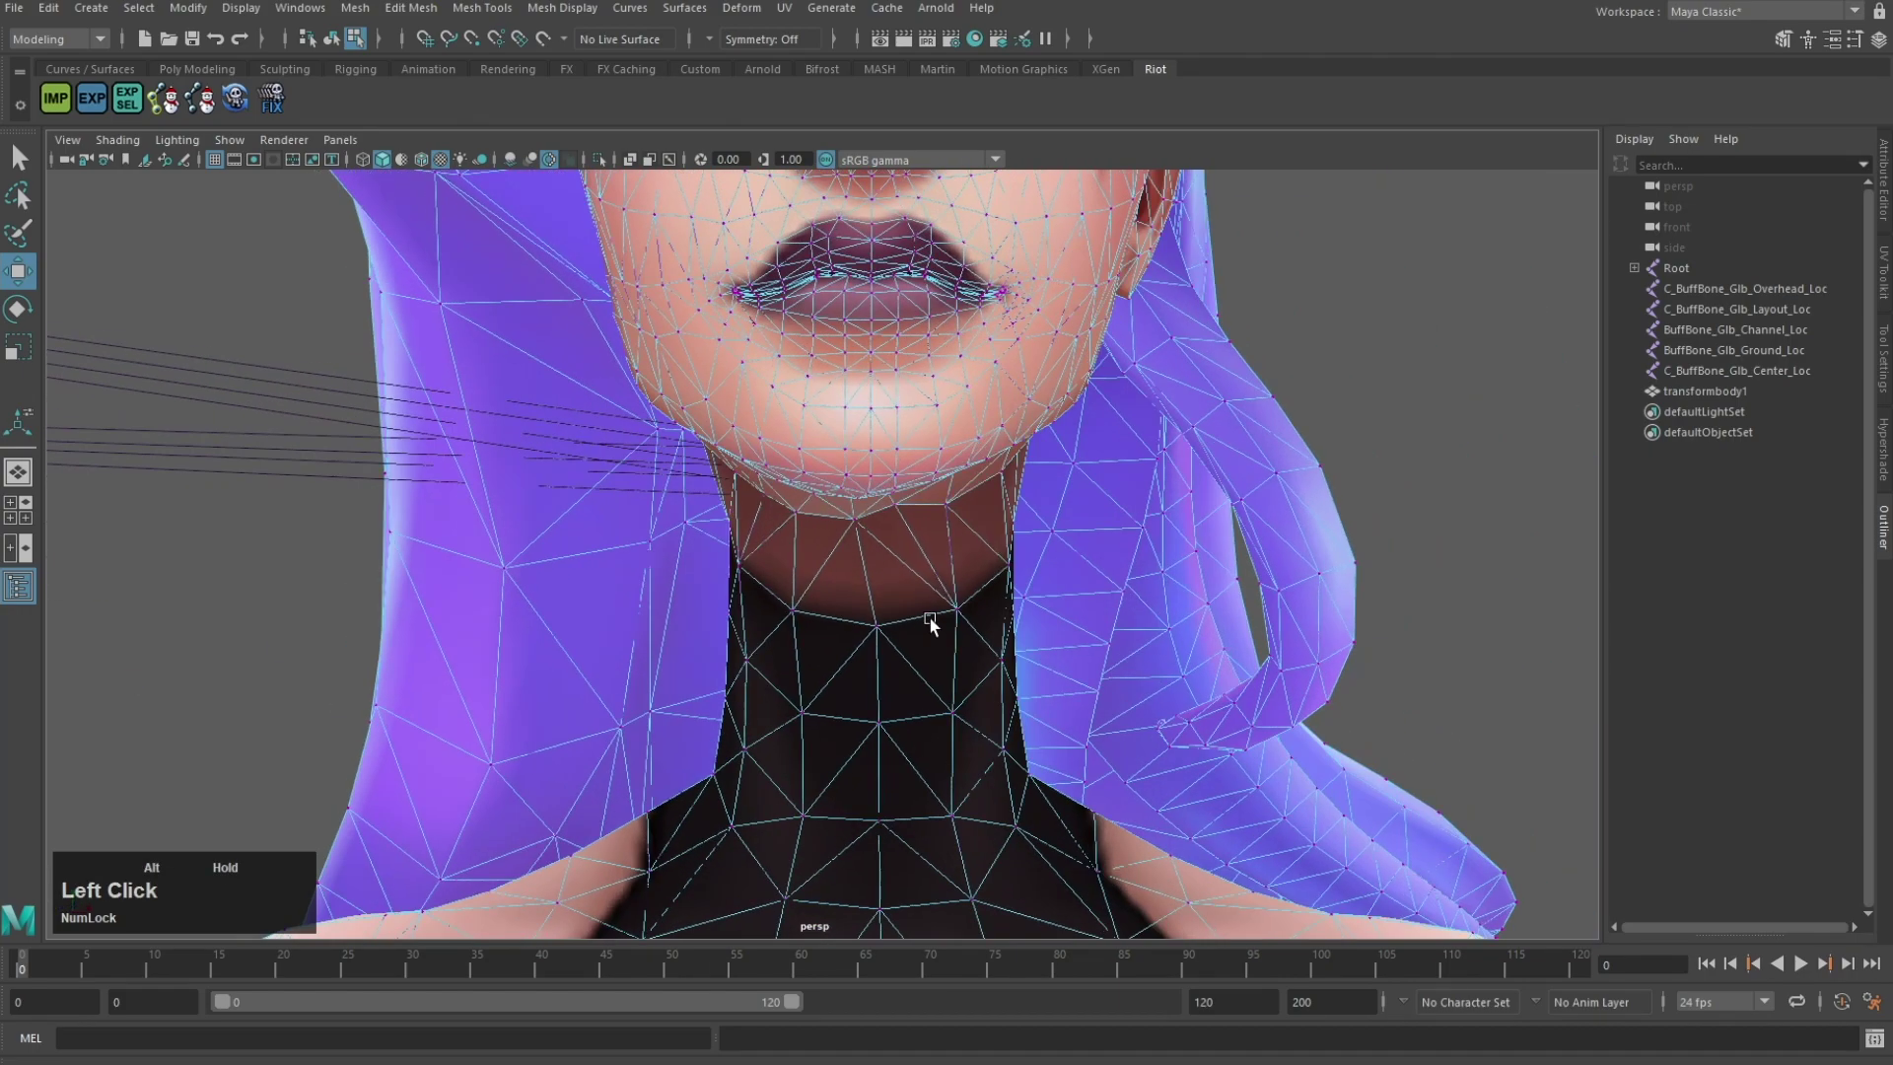
{"action": "key", "text": "b"}
{"action": "left_click_drag", "start_coordinate": [909, 528], "coordinate": [766, 536], "text": "alt"}
{"action": "left_click_drag", "start_coordinate": [769, 538], "coordinate": [964, 579], "text": "alt"}
{"action": "scroll", "coordinate": [992, 611], "scroll_direction": "down", "scroll_amount": 5}
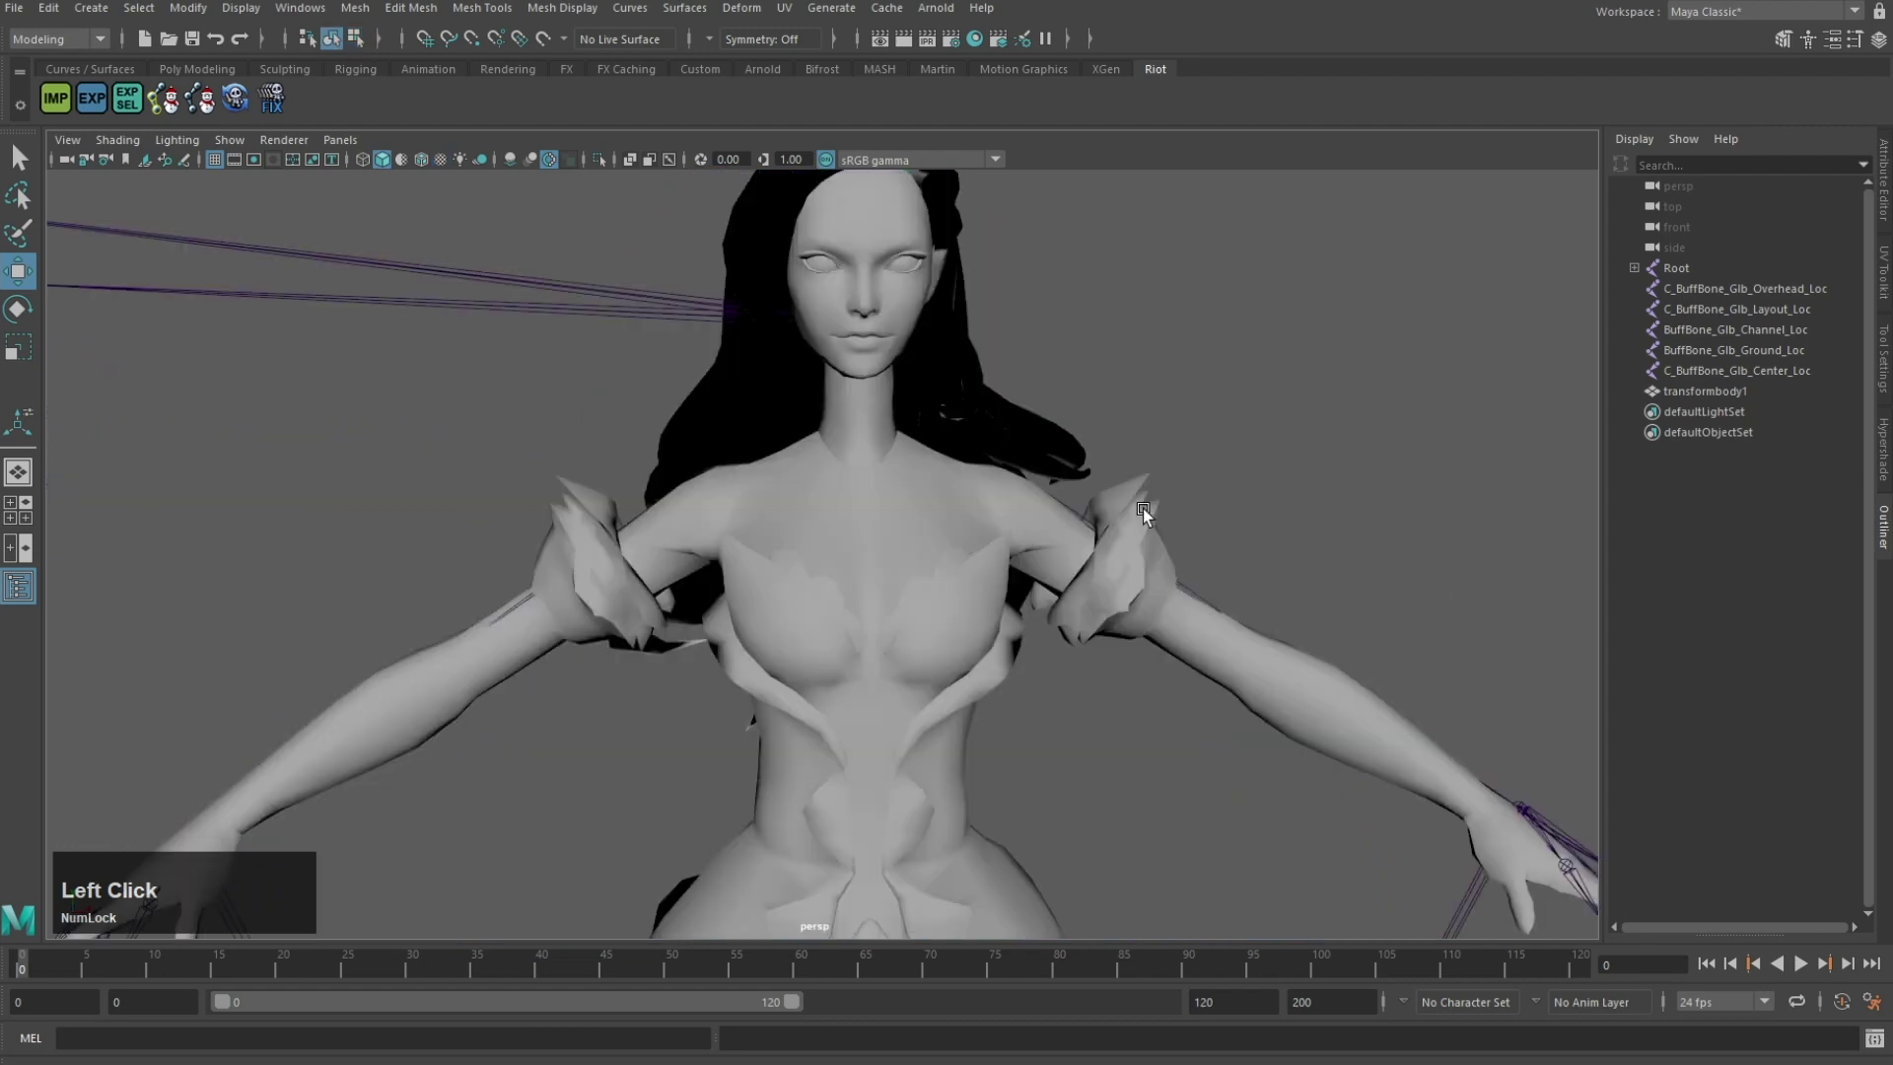
Step: Bind the transformbody1 mesh to Root and the five BuffBone locator joints, using Joint hierarchy and Closest distance
{"action": "left_click", "coordinate": [1143, 513]}
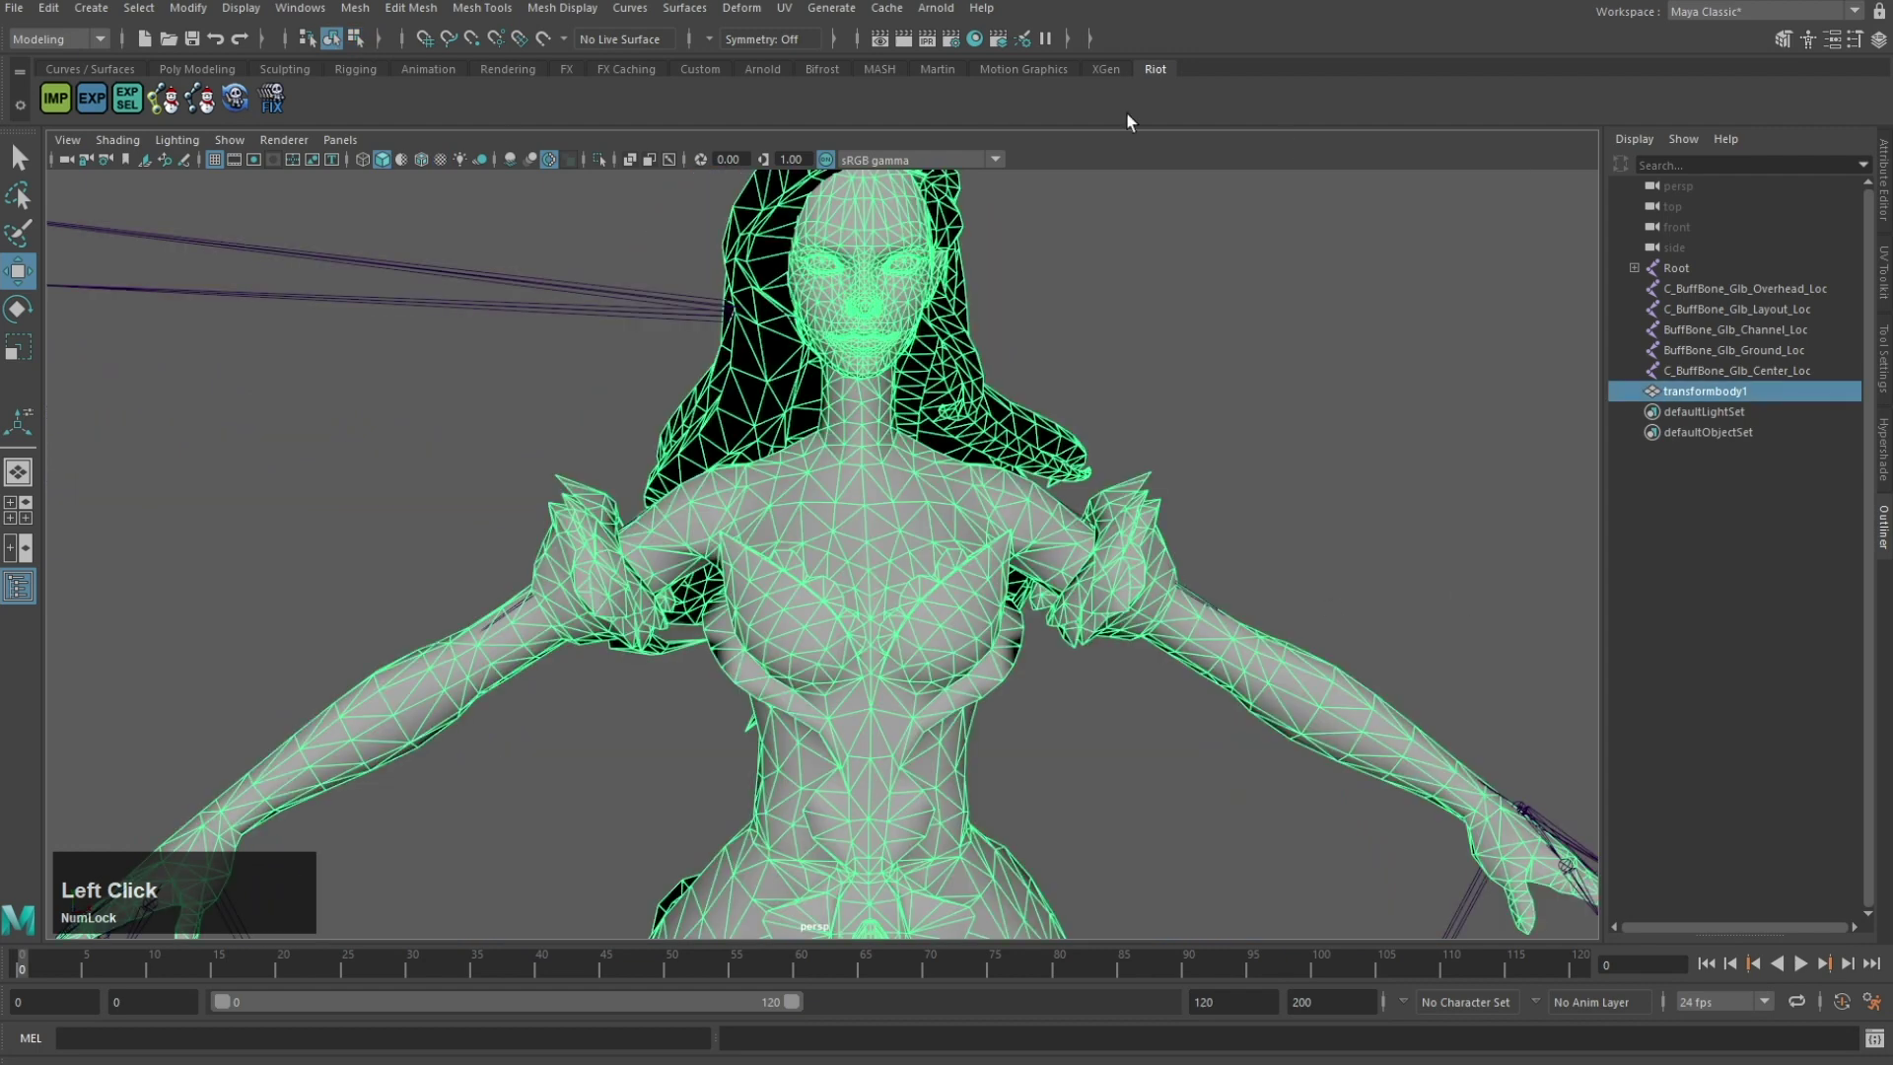
{"action": "left_click", "coordinate": [54, 38]}
{"action": "left_click", "coordinate": [51, 59]}
{"action": "left_click", "coordinate": [1676, 267], "text": "shift"}
{"action": "left_click", "coordinate": [412, 7]}
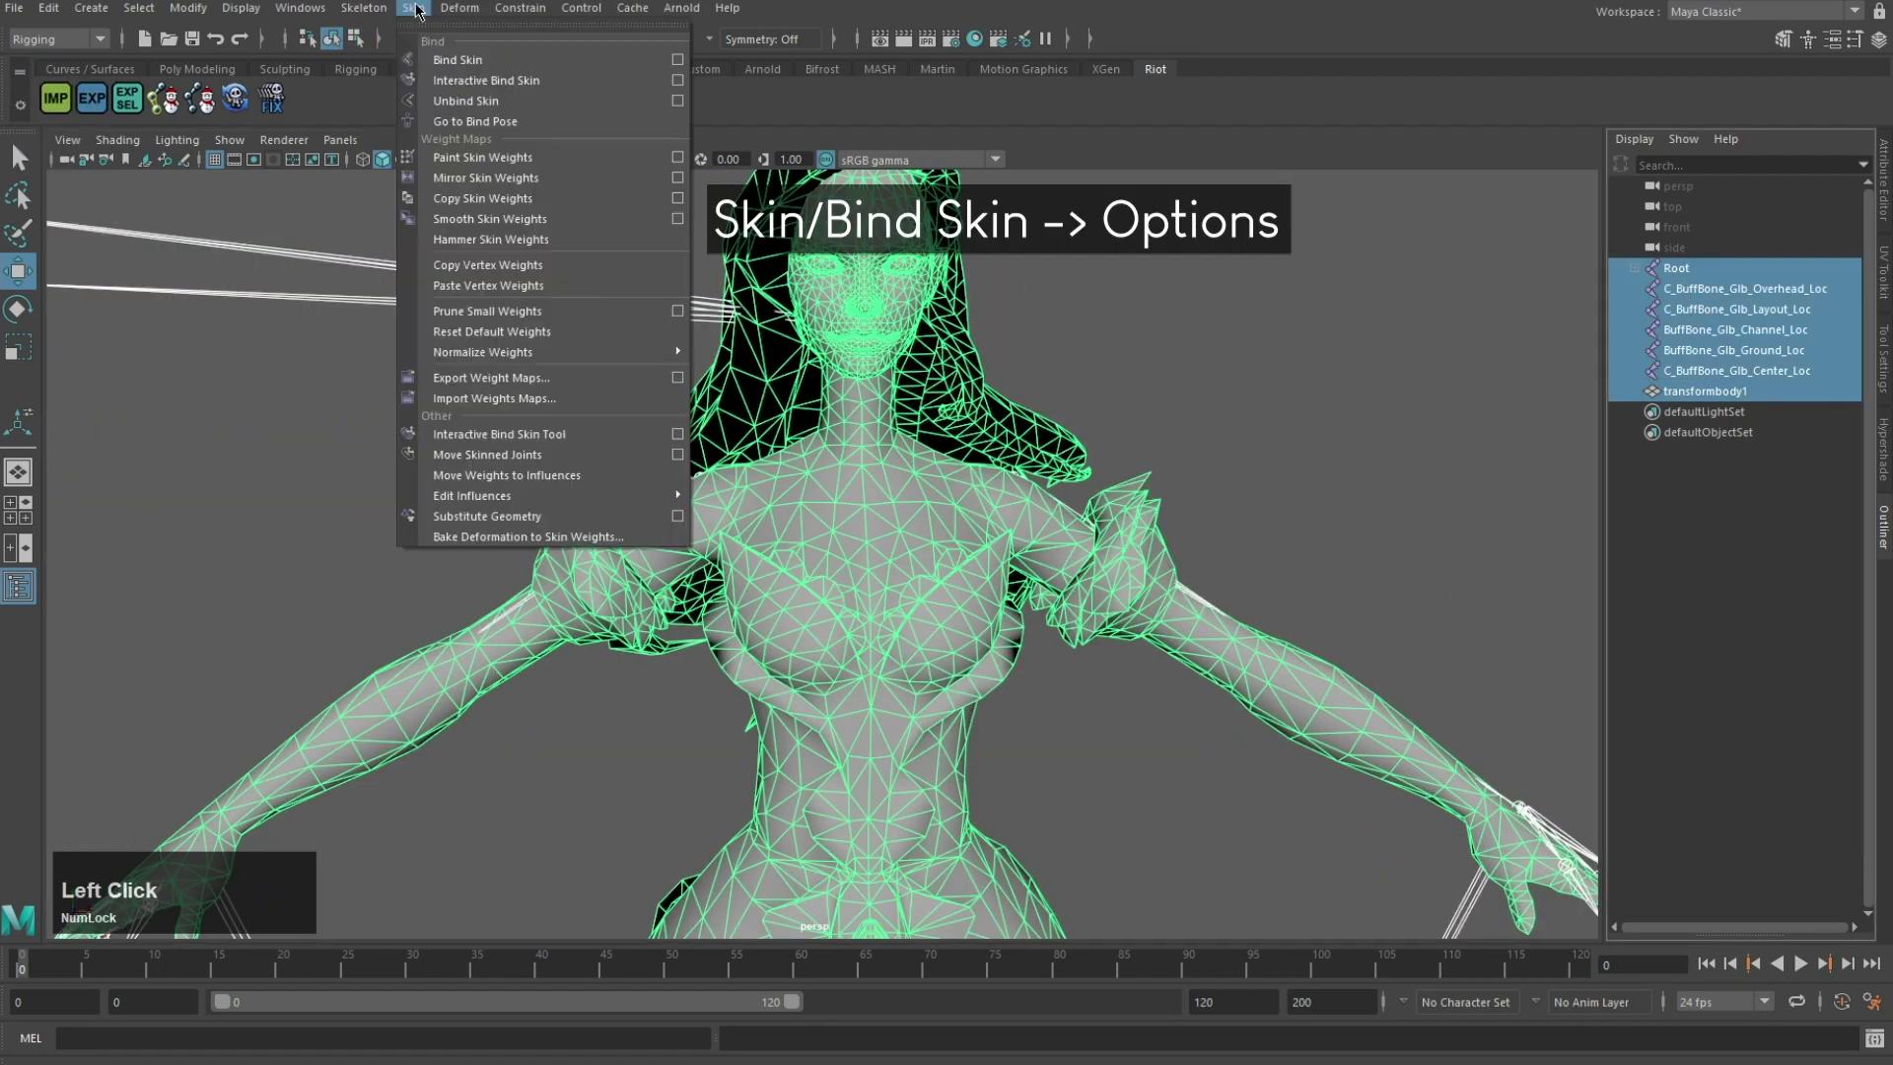
{"action": "left_click", "coordinate": [677, 59]}
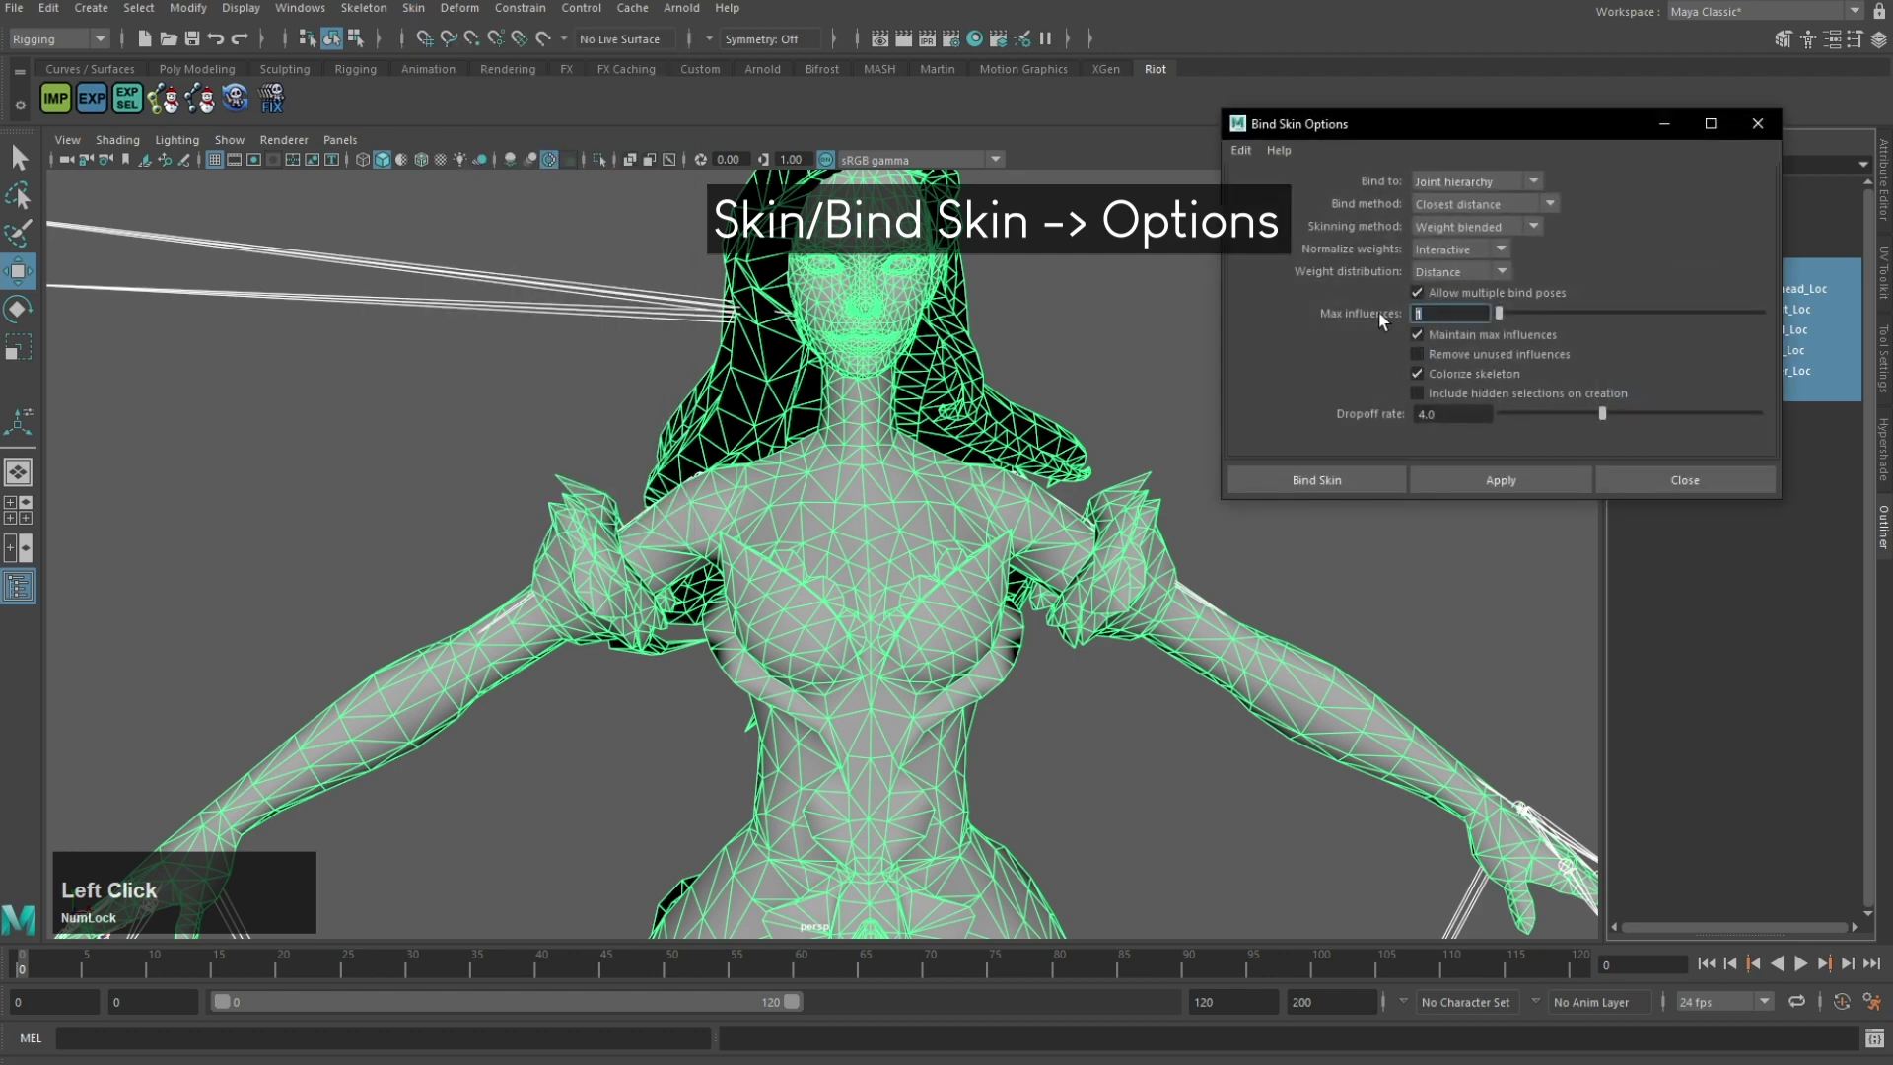
{"action": "left_click", "coordinate": [1370, 477]}
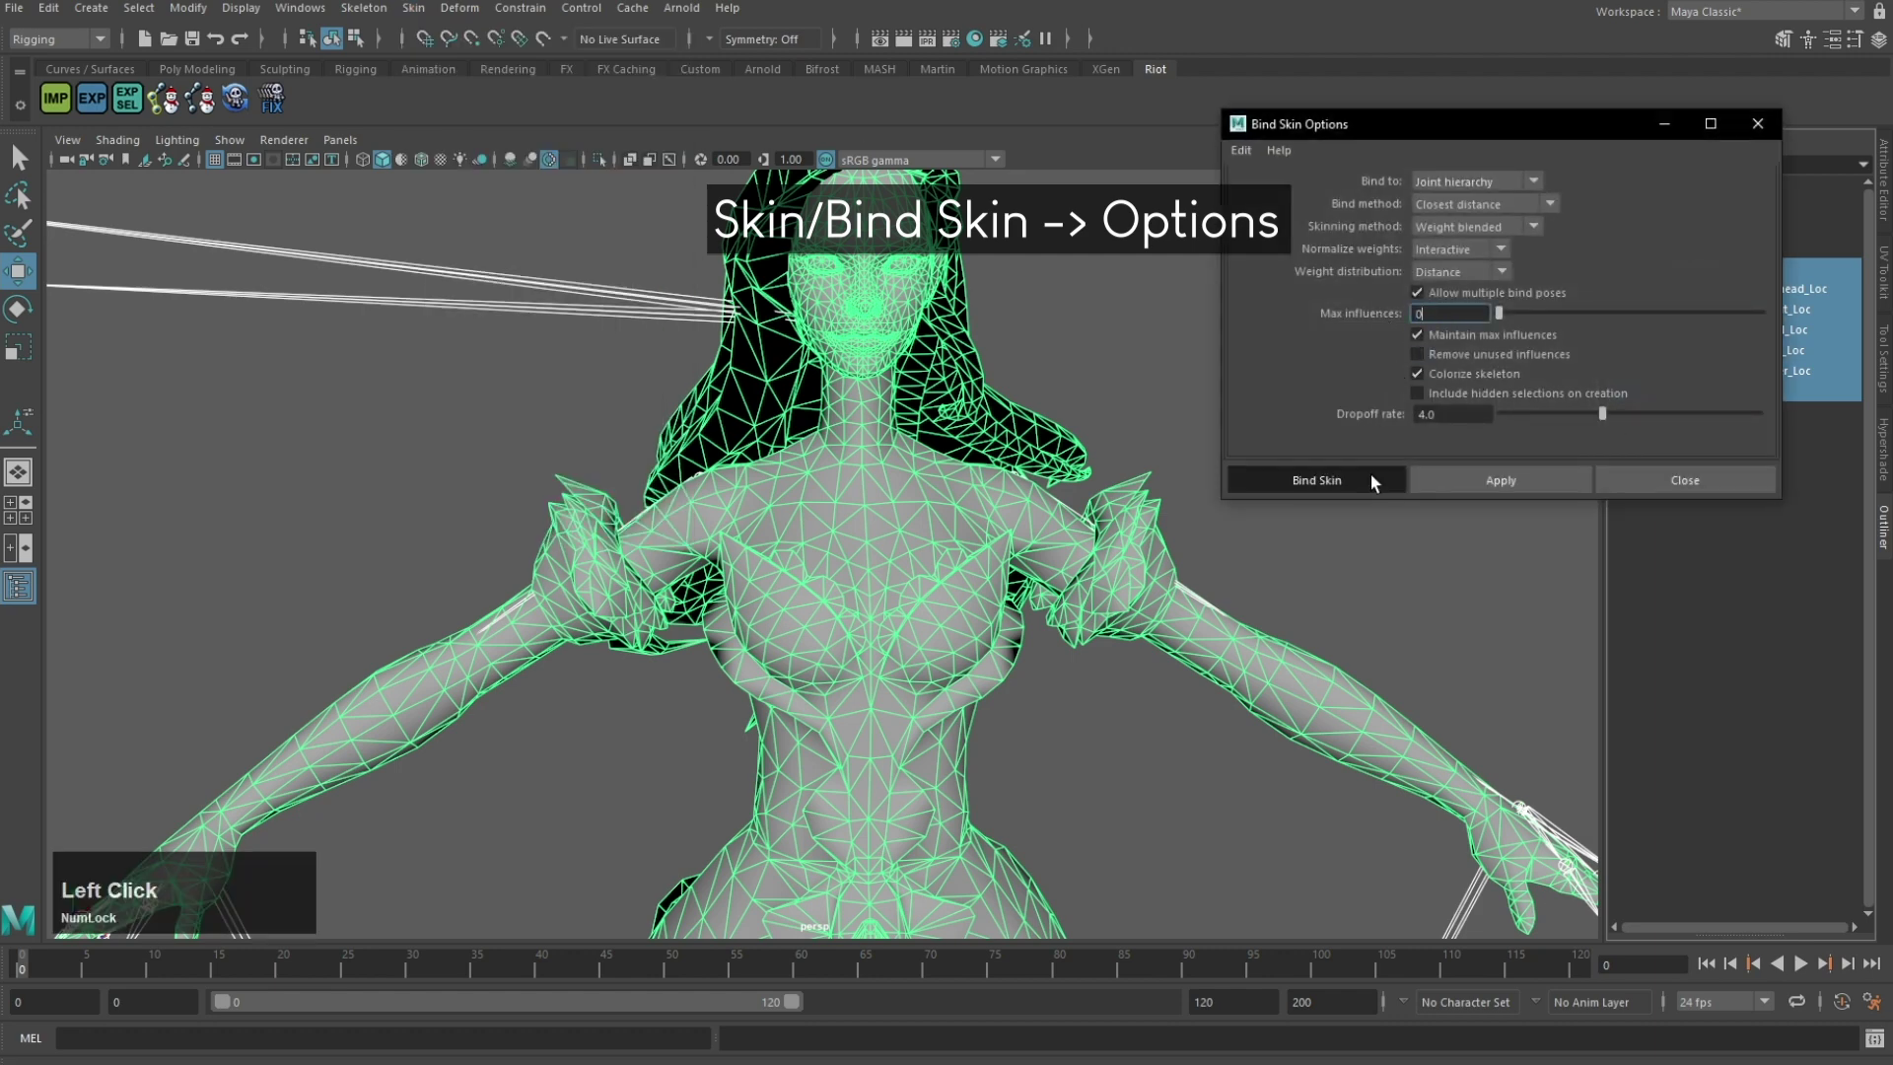
Step: Select all vertices of the dagger beside the character's left foot, including its guard, spiked parts and blade
{"action": "scroll", "coordinate": [1151, 580], "scroll_direction": "down", "scroll_amount": 3}
{"action": "left_click", "coordinate": [896, 600]}
{"action": "scroll", "coordinate": [1074, 662], "scroll_direction": "down", "scroll_amount": 5}
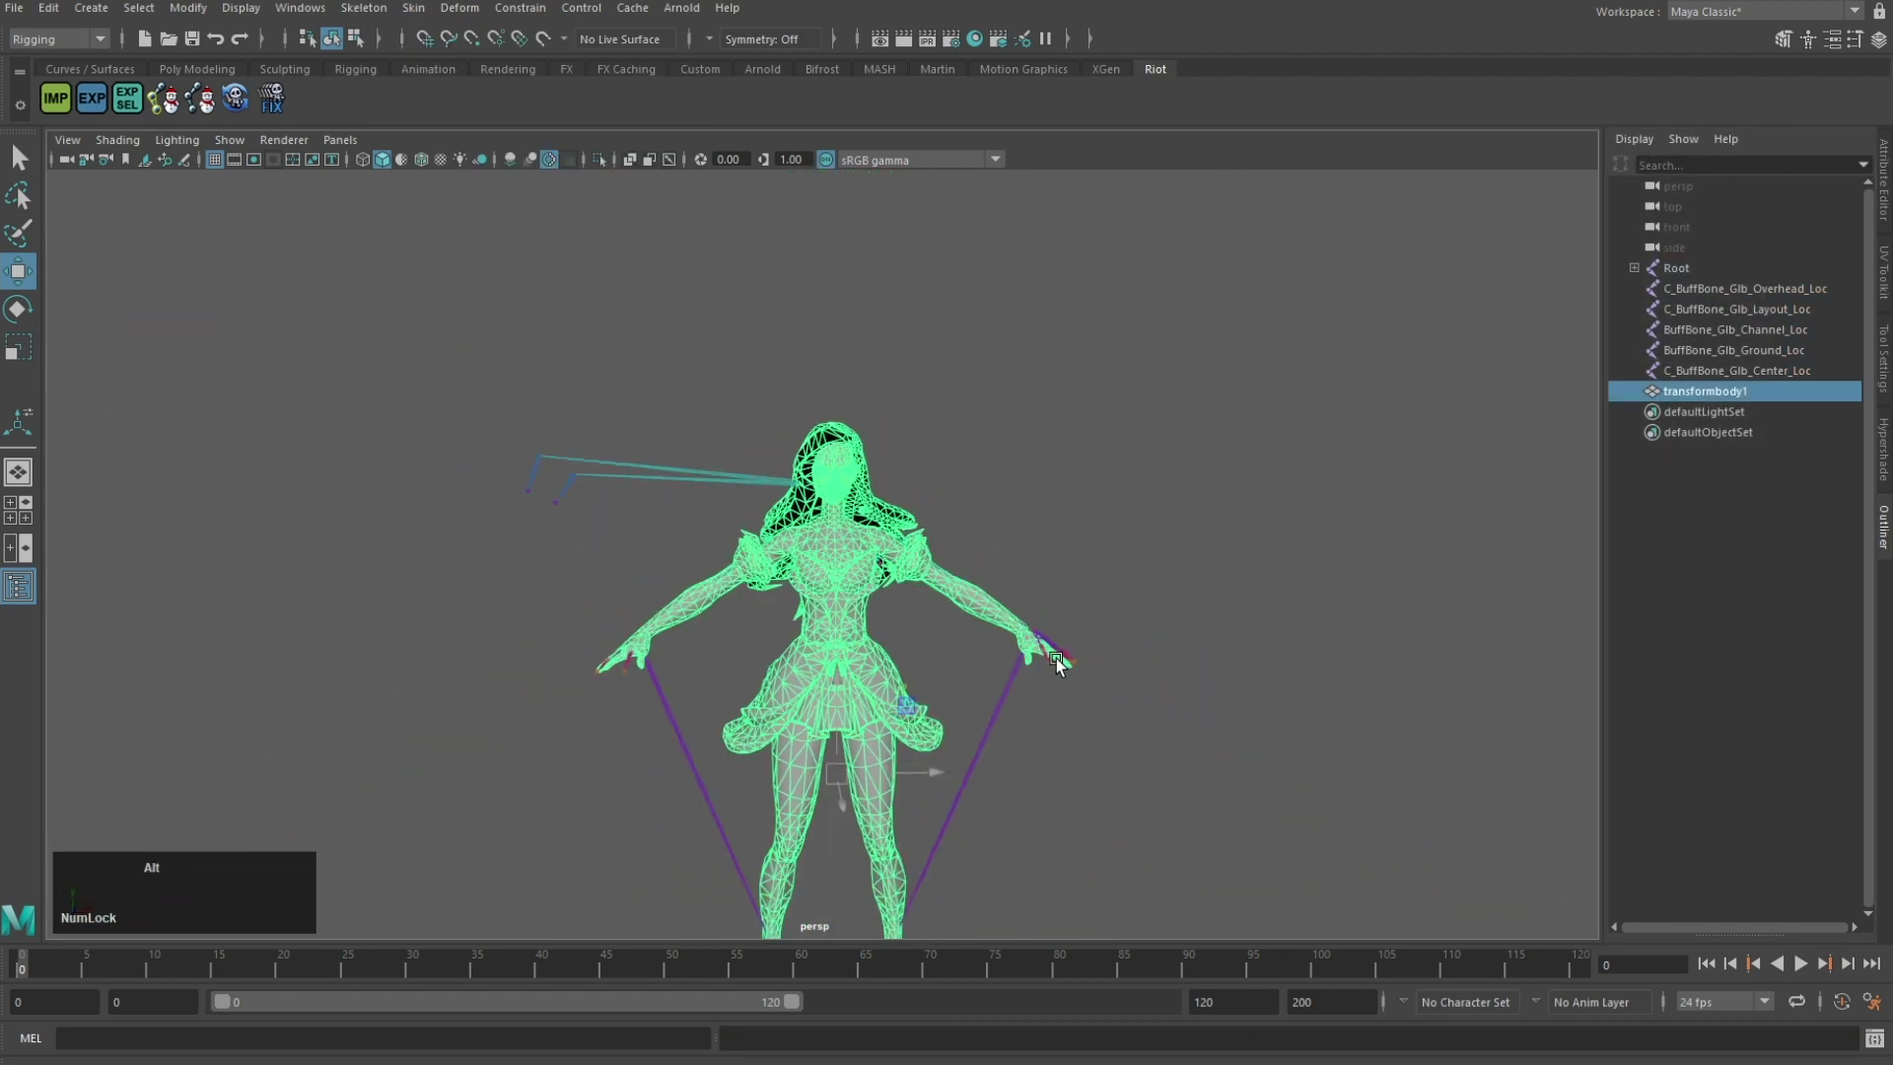
{"action": "middle_click_drag", "start_coordinate": [1045, 680], "coordinate": [1011, 359], "text": "alt"}
{"action": "left_click_drag", "start_coordinate": [1104, 592], "coordinate": [1013, 606], "text": "alt"}
{"action": "middle_click_drag", "start_coordinate": [1013, 605], "coordinate": [938, 612], "text": "alt"}
{"action": "scroll", "coordinate": [826, 735], "scroll_direction": "up", "scroll_amount": 4}
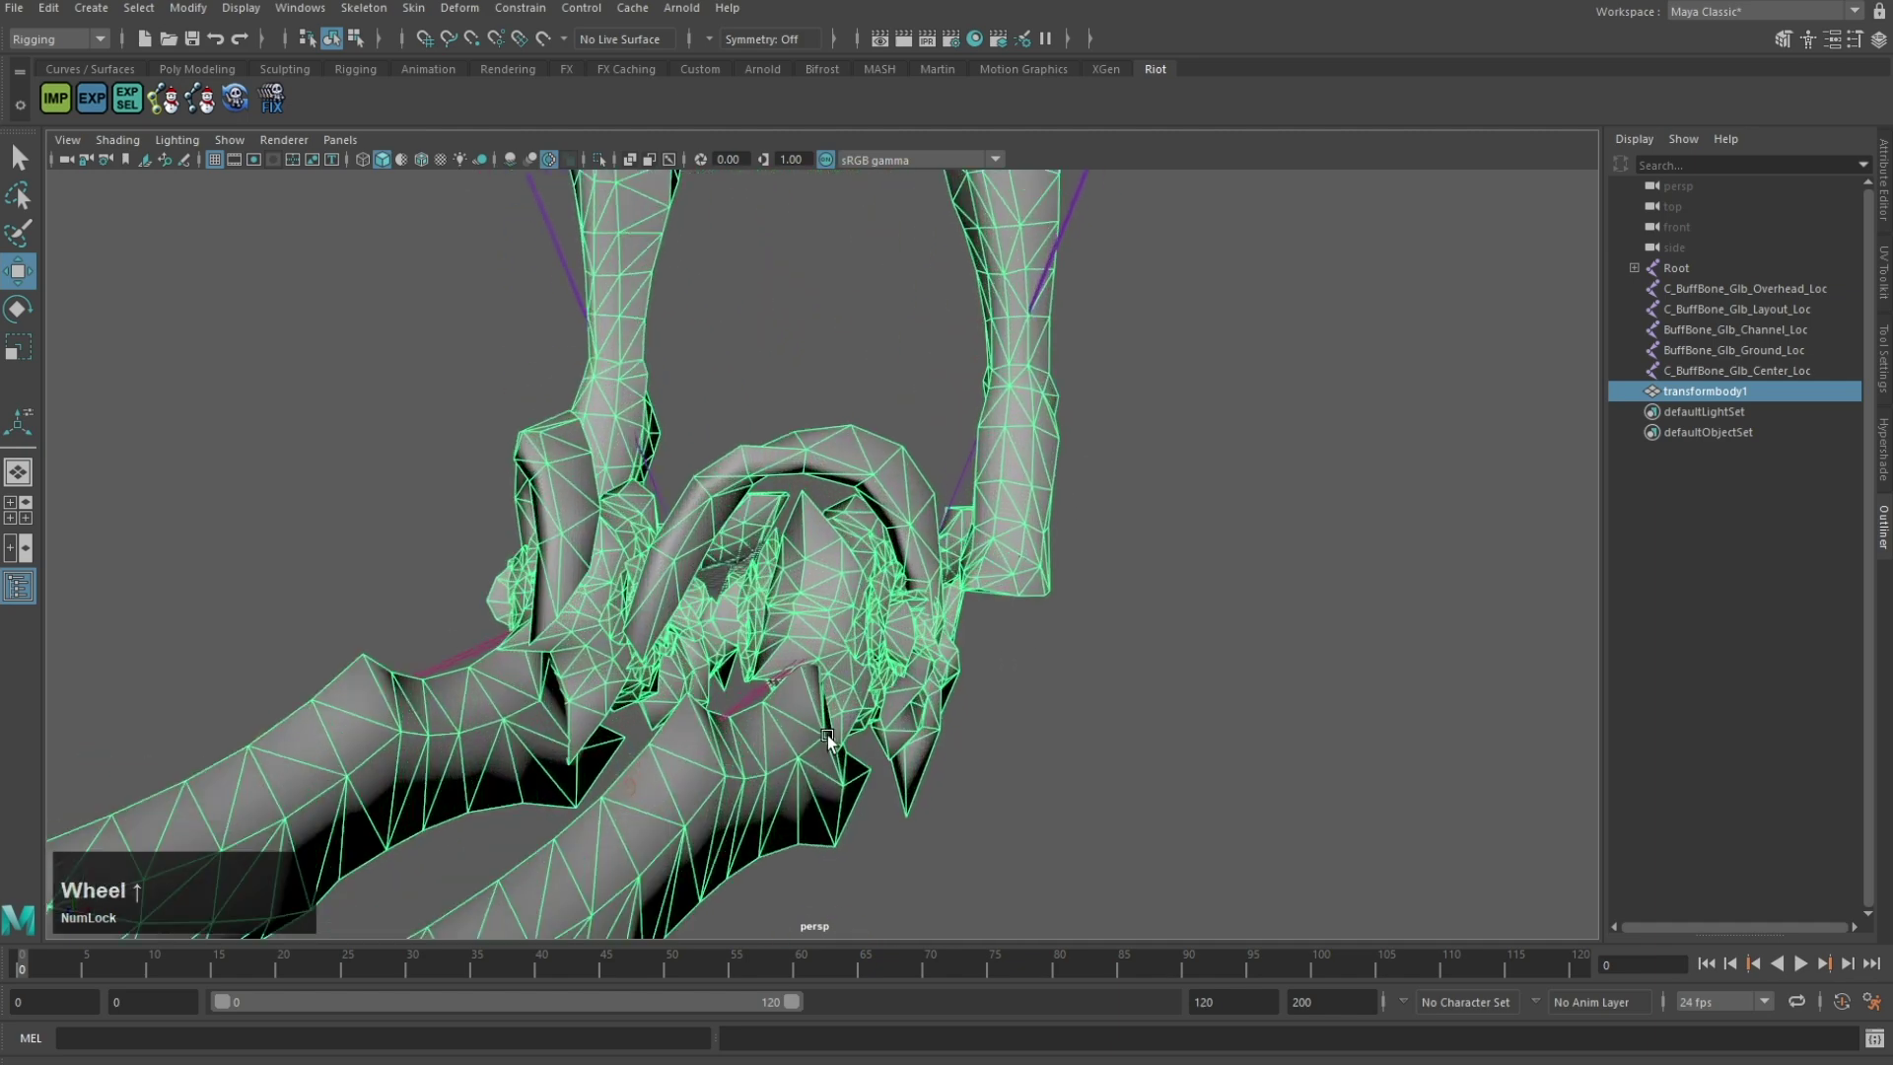
{"action": "key", "text": "F9"}
{"action": "left_click", "coordinate": [877, 653]}
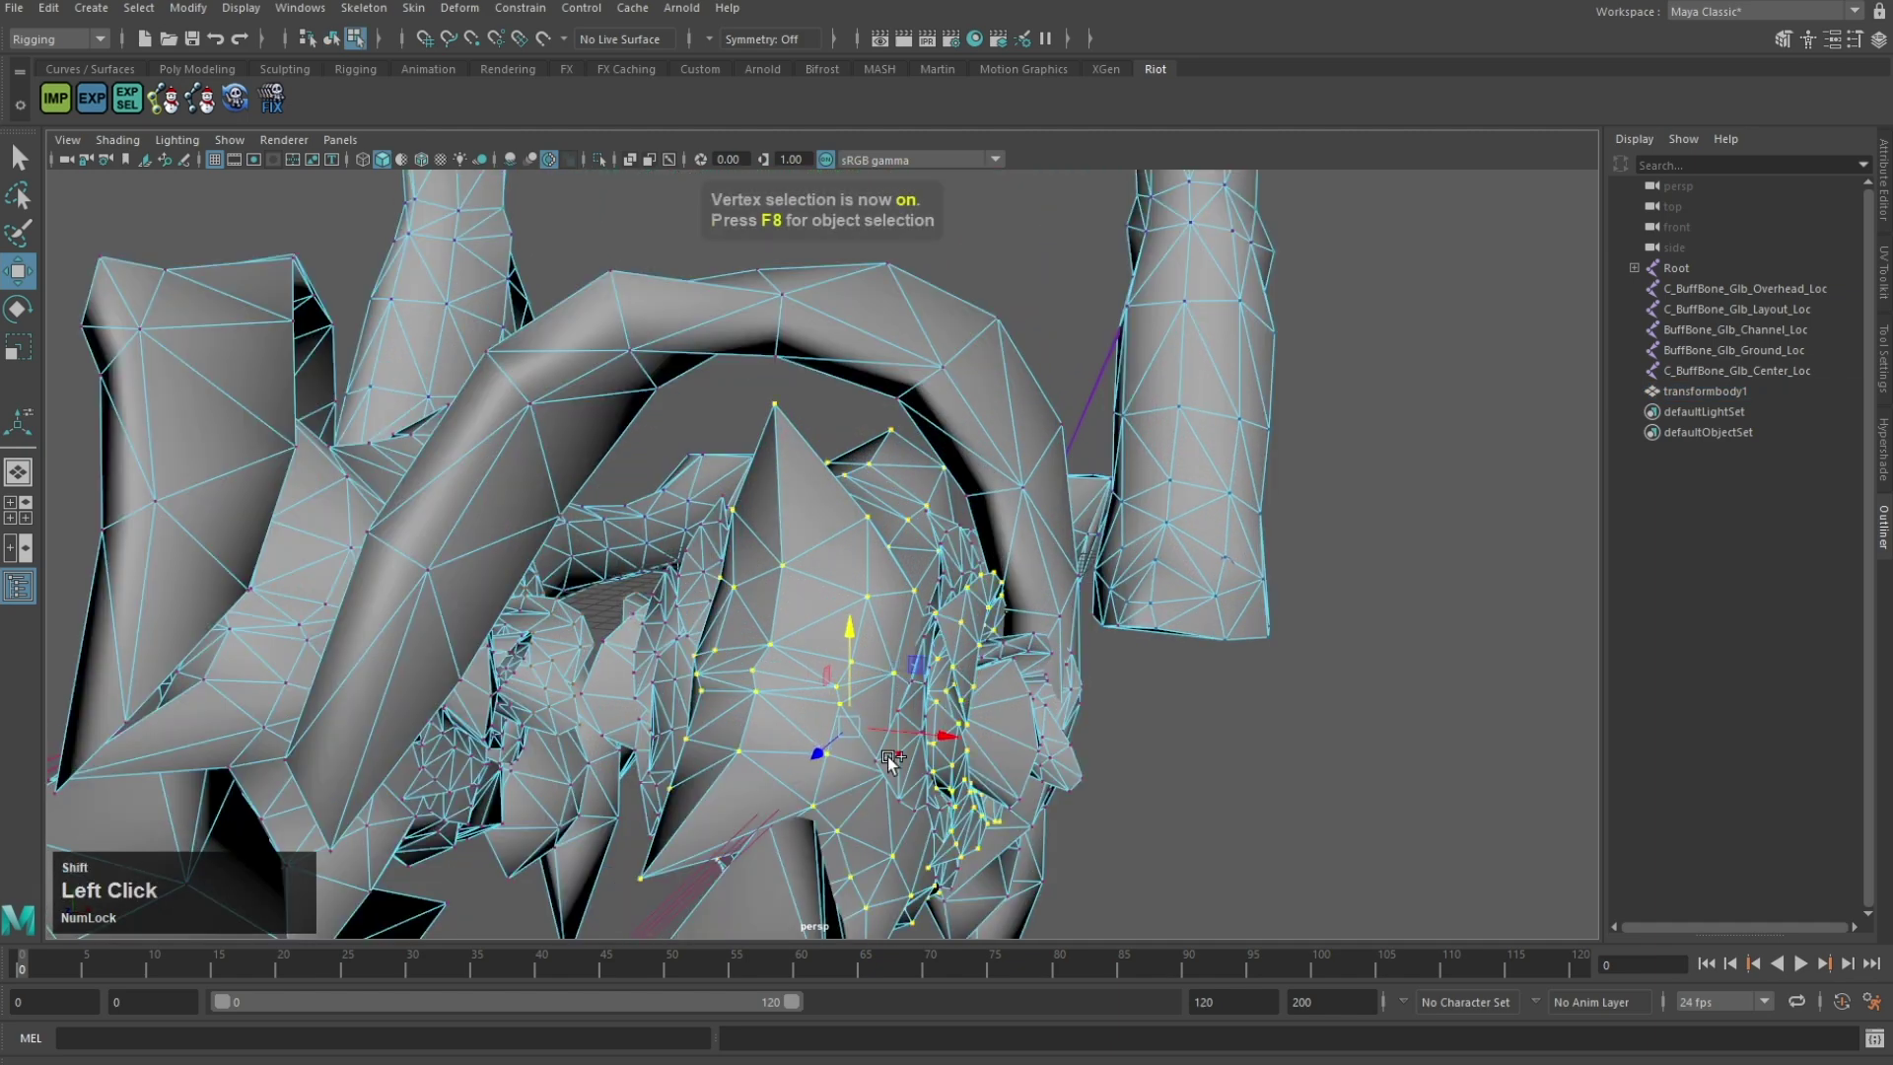
{"action": "left_click_drag", "start_coordinate": [1016, 739], "coordinate": [728, 600], "text": "alt"}
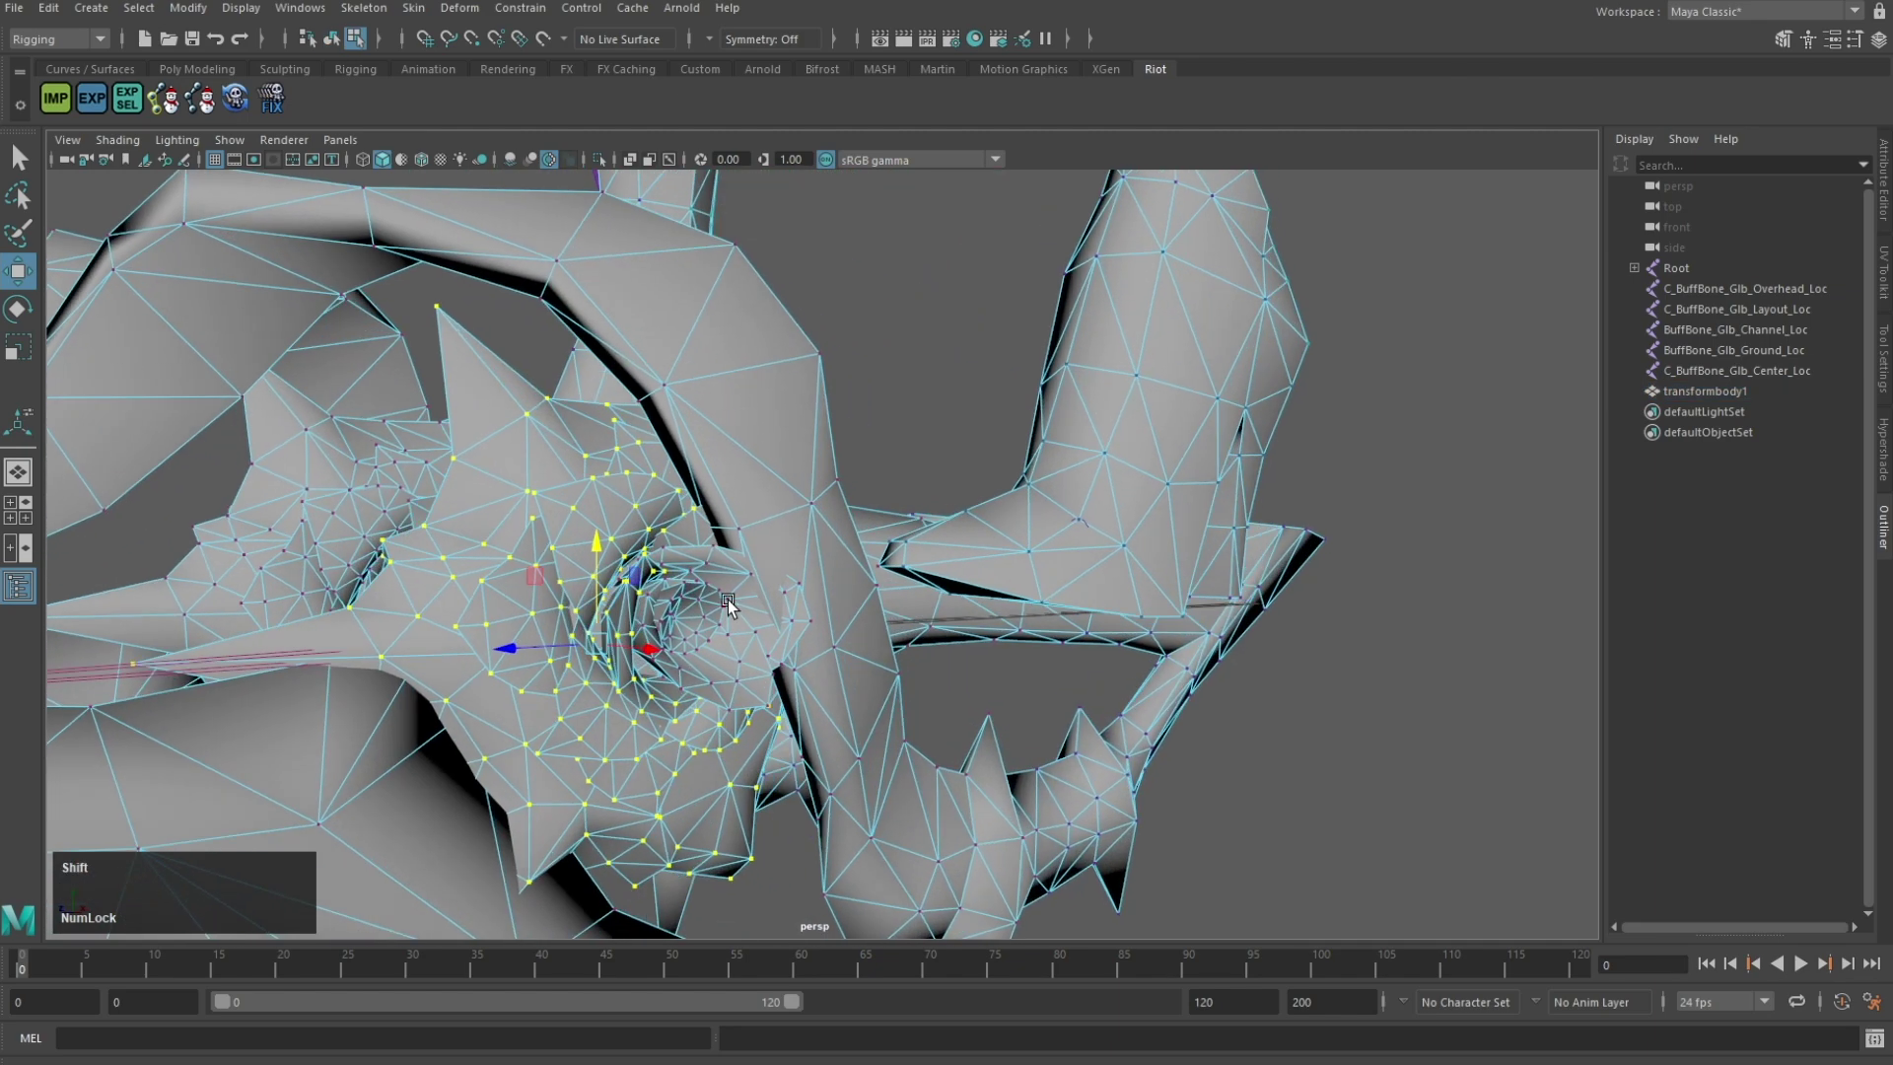
{"action": "double_click", "coordinate": [648, 602], "text": "shift"}
{"action": "left_click_drag", "start_coordinate": [513, 626], "coordinate": [720, 683], "text": "alt"}
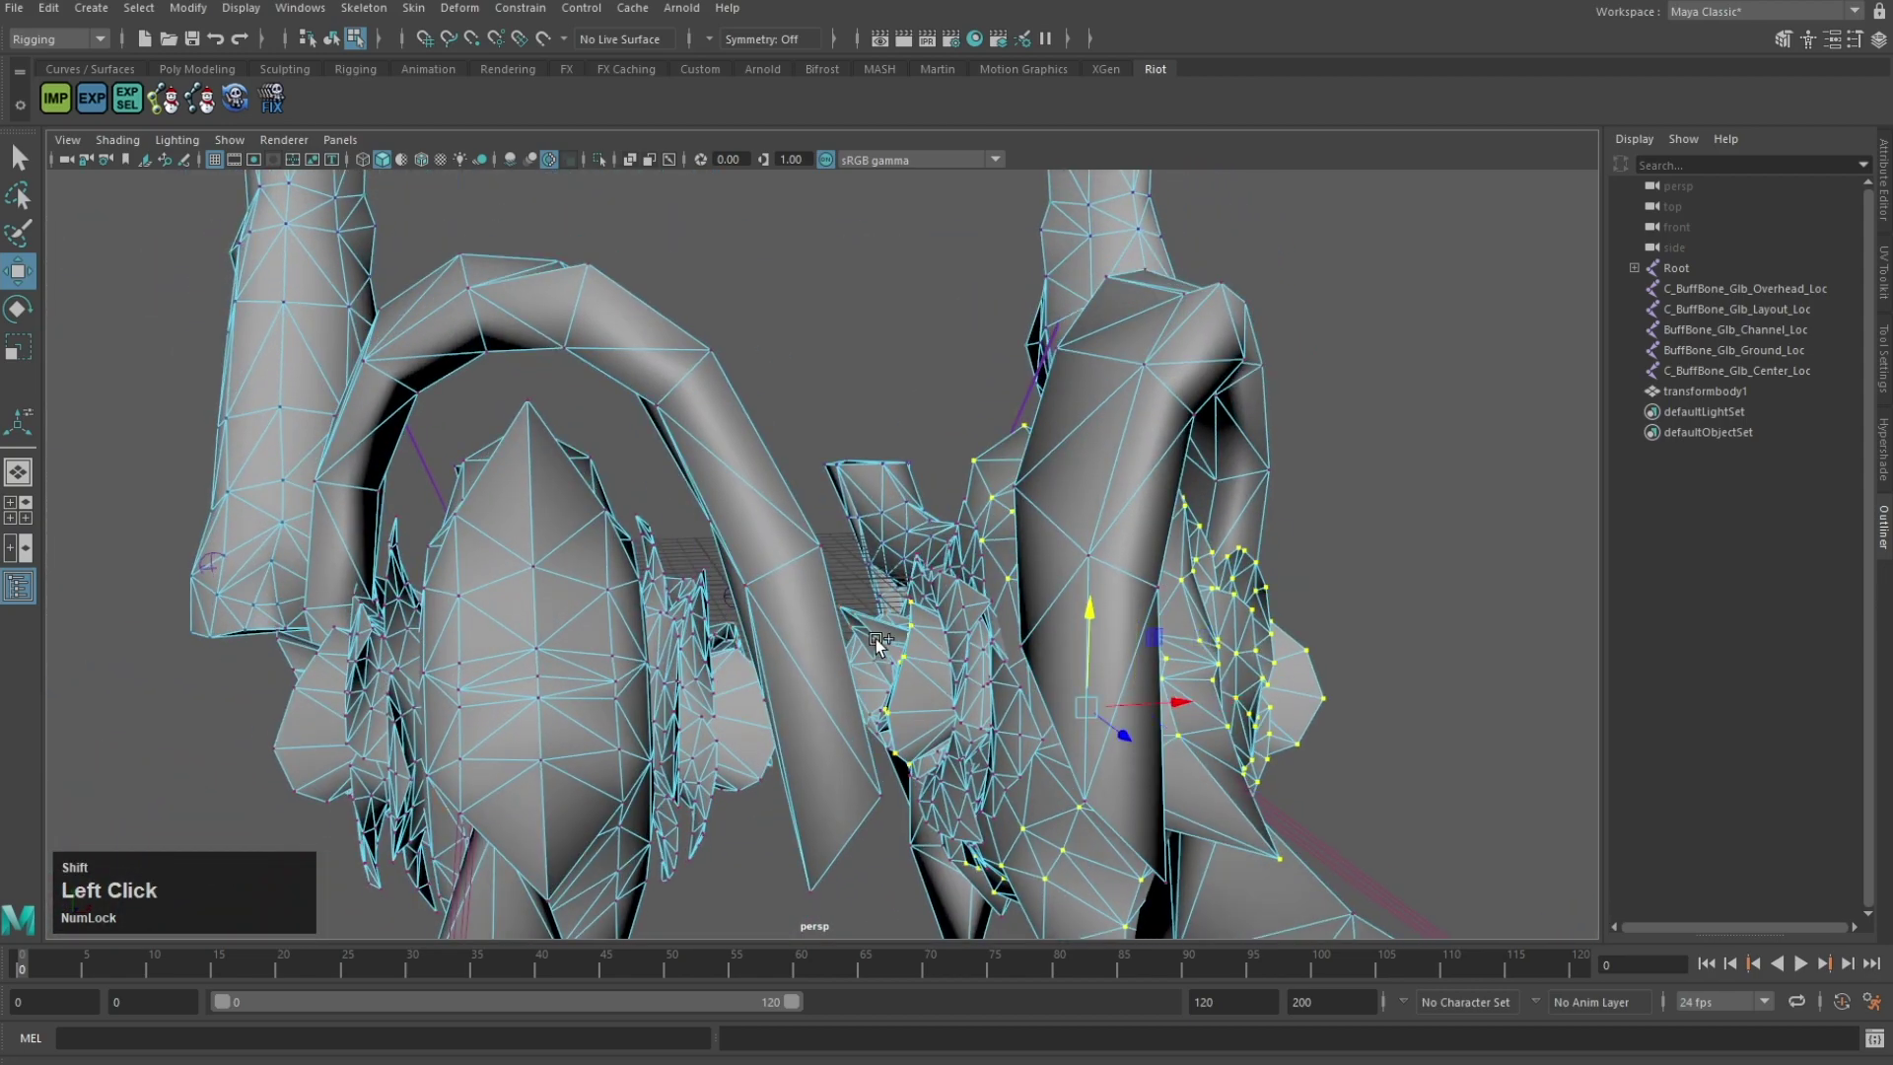
{"action": "left_click_drag", "start_coordinate": [954, 617], "coordinate": [823, 875], "text": "alt"}
{"action": "left_click", "coordinate": [989, 684], "text": "shift"}
{"action": "left_click", "coordinate": [1156, 681], "text": "shift"}
{"action": "right_click_drag", "start_coordinate": [1311, 583], "coordinate": [817, 586], "text": "alt"}
Step: Test the dagger vertex selection by moving it away from the body, and undo the move
{"action": "key", "text": "w"}
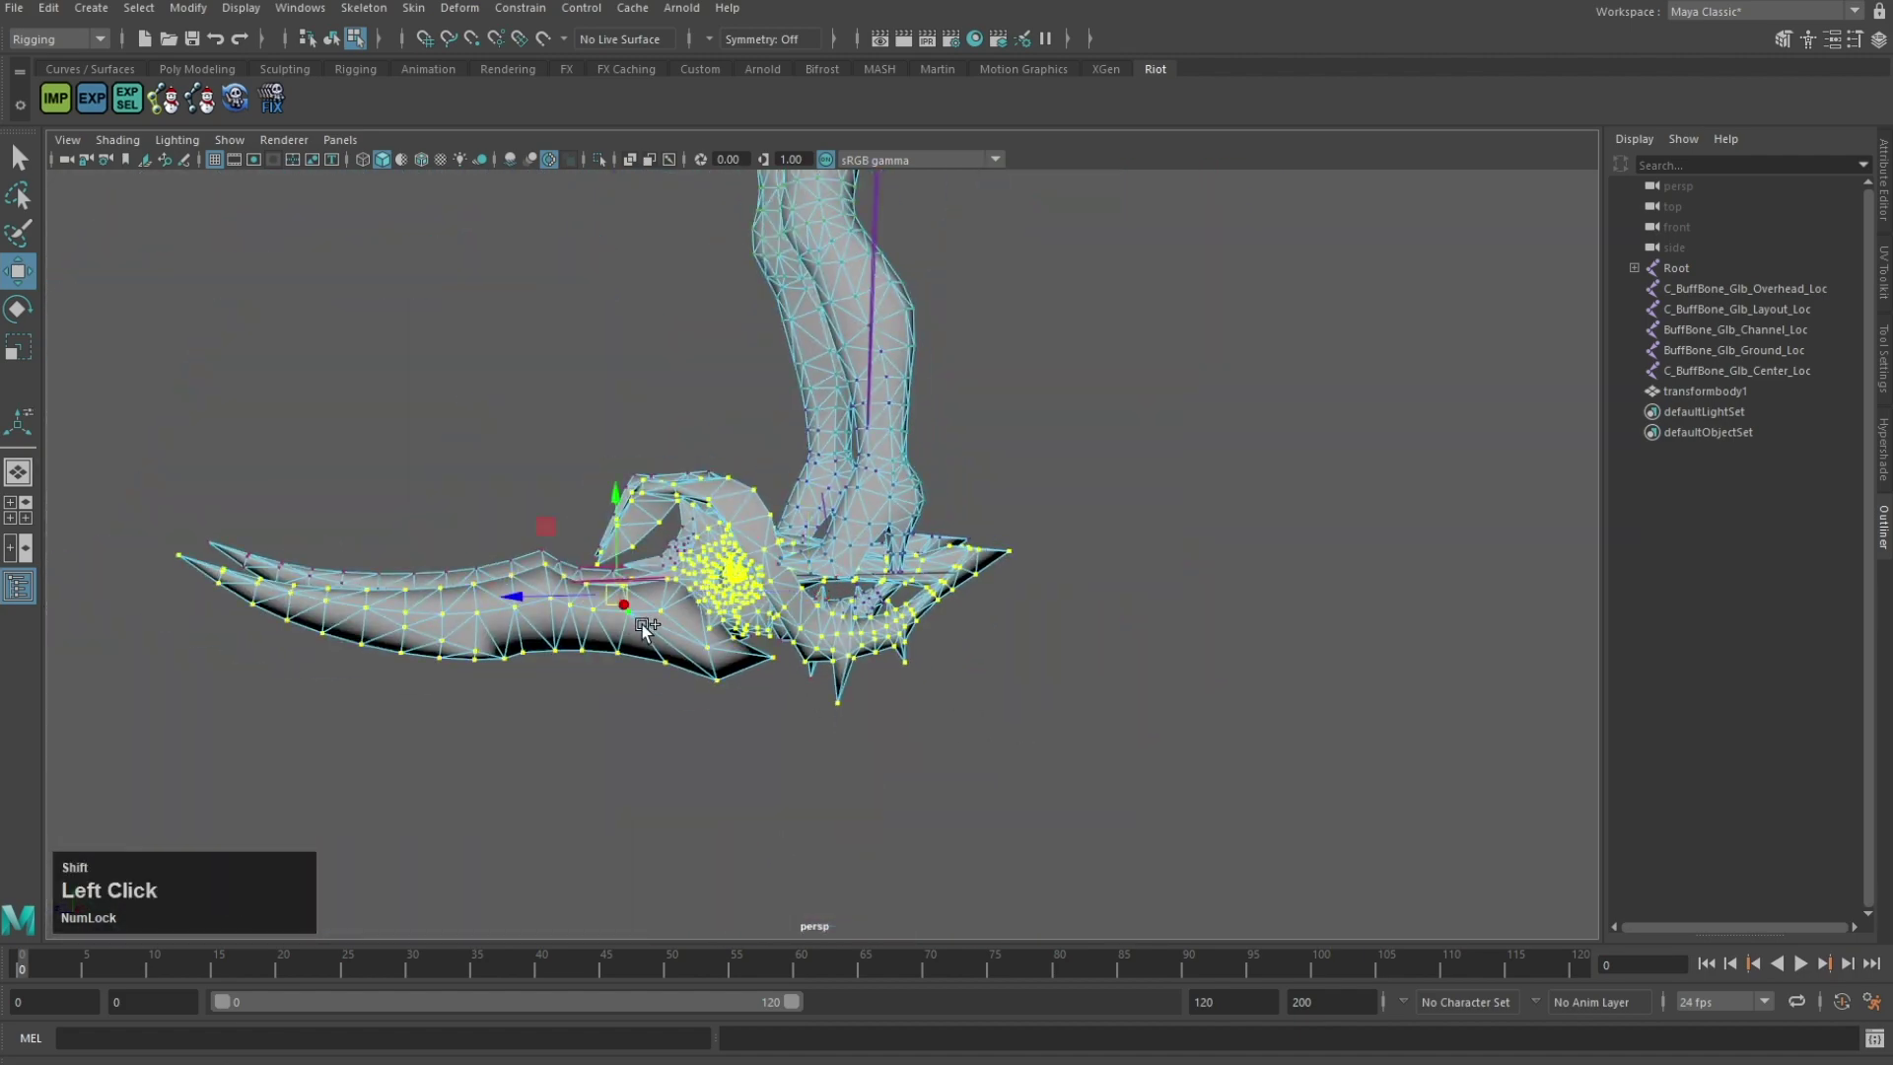
{"action": "left_click_drag", "start_coordinate": [610, 593], "coordinate": [1035, 838]}
{"action": "left_click_drag", "start_coordinate": [601, 655], "coordinate": [798, 689], "text": "alt"}
{"action": "key", "text": "z"}
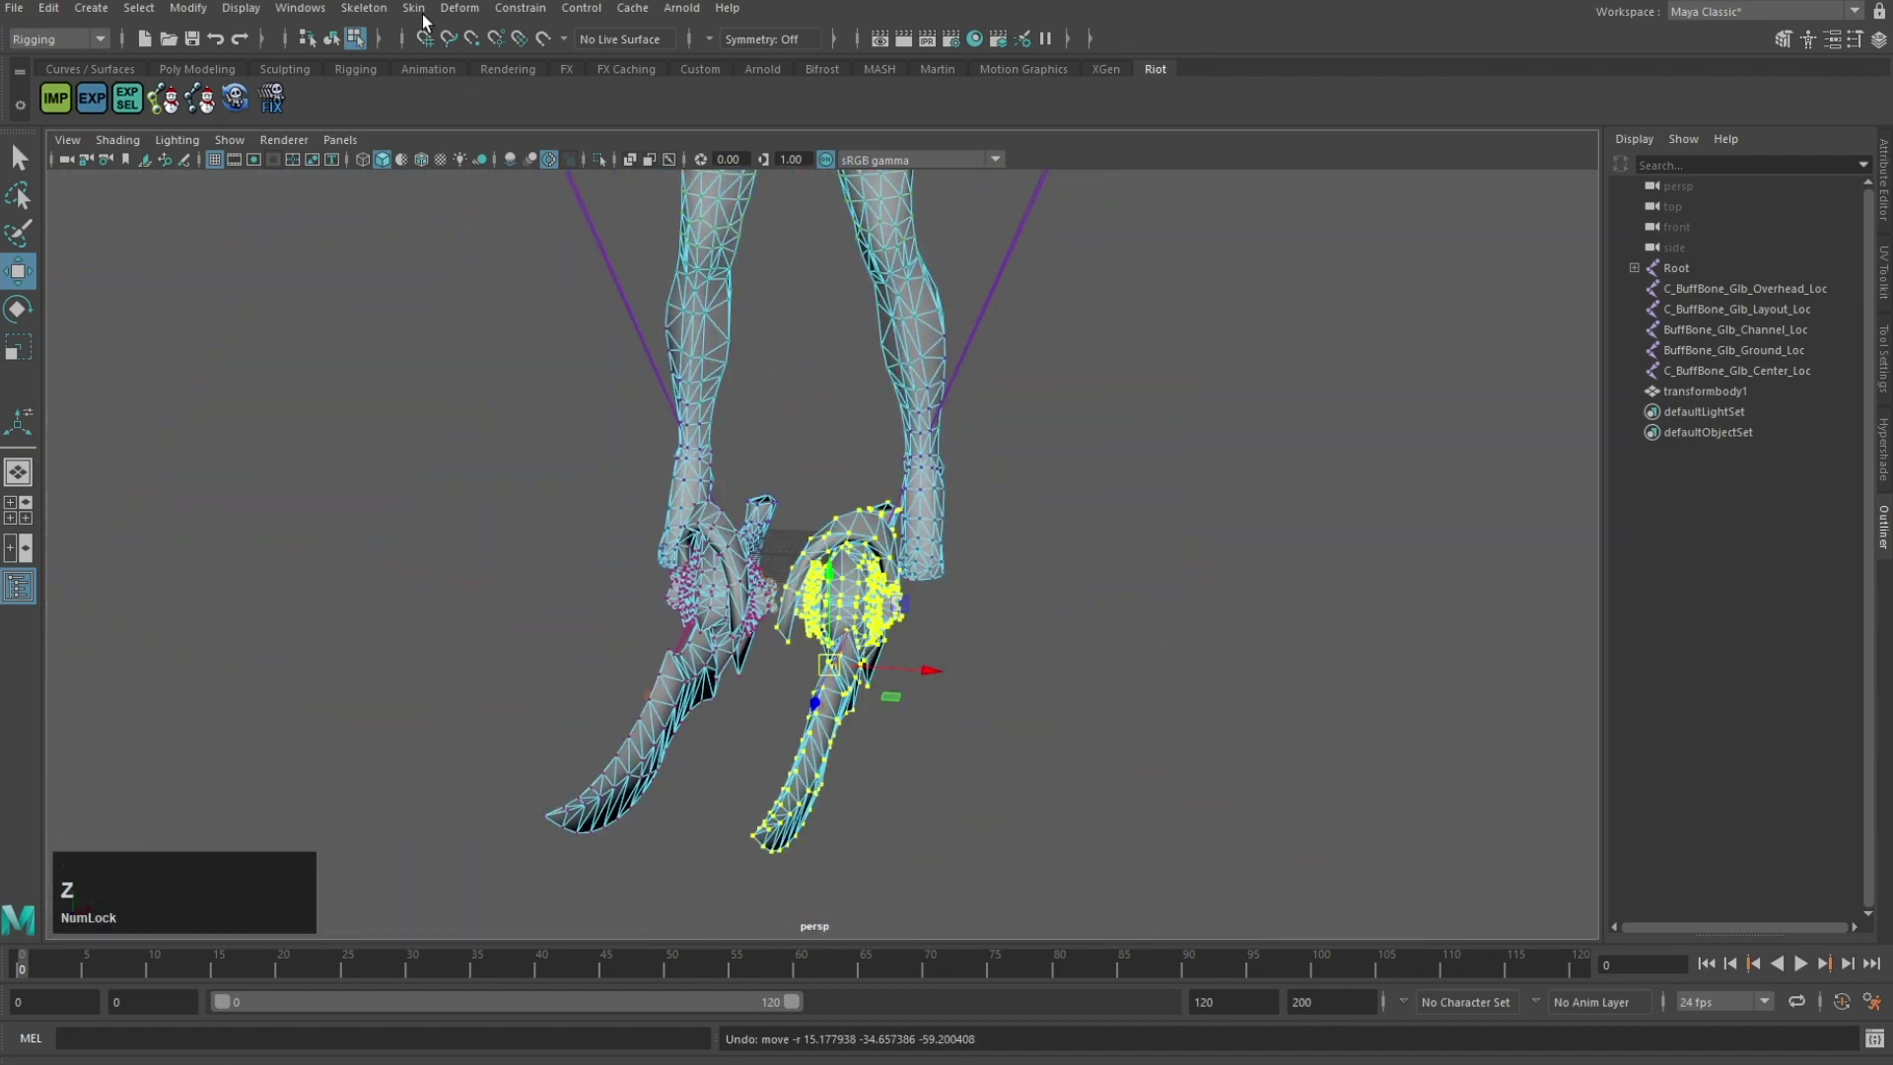
Step: Flood the selected dagger vertices with a skin weight of 1 for that dagger's weapon joint, using Paint Skin Weights
{"action": "left_click", "coordinate": [420, 12]}
{"action": "left_click", "coordinate": [483, 156]}
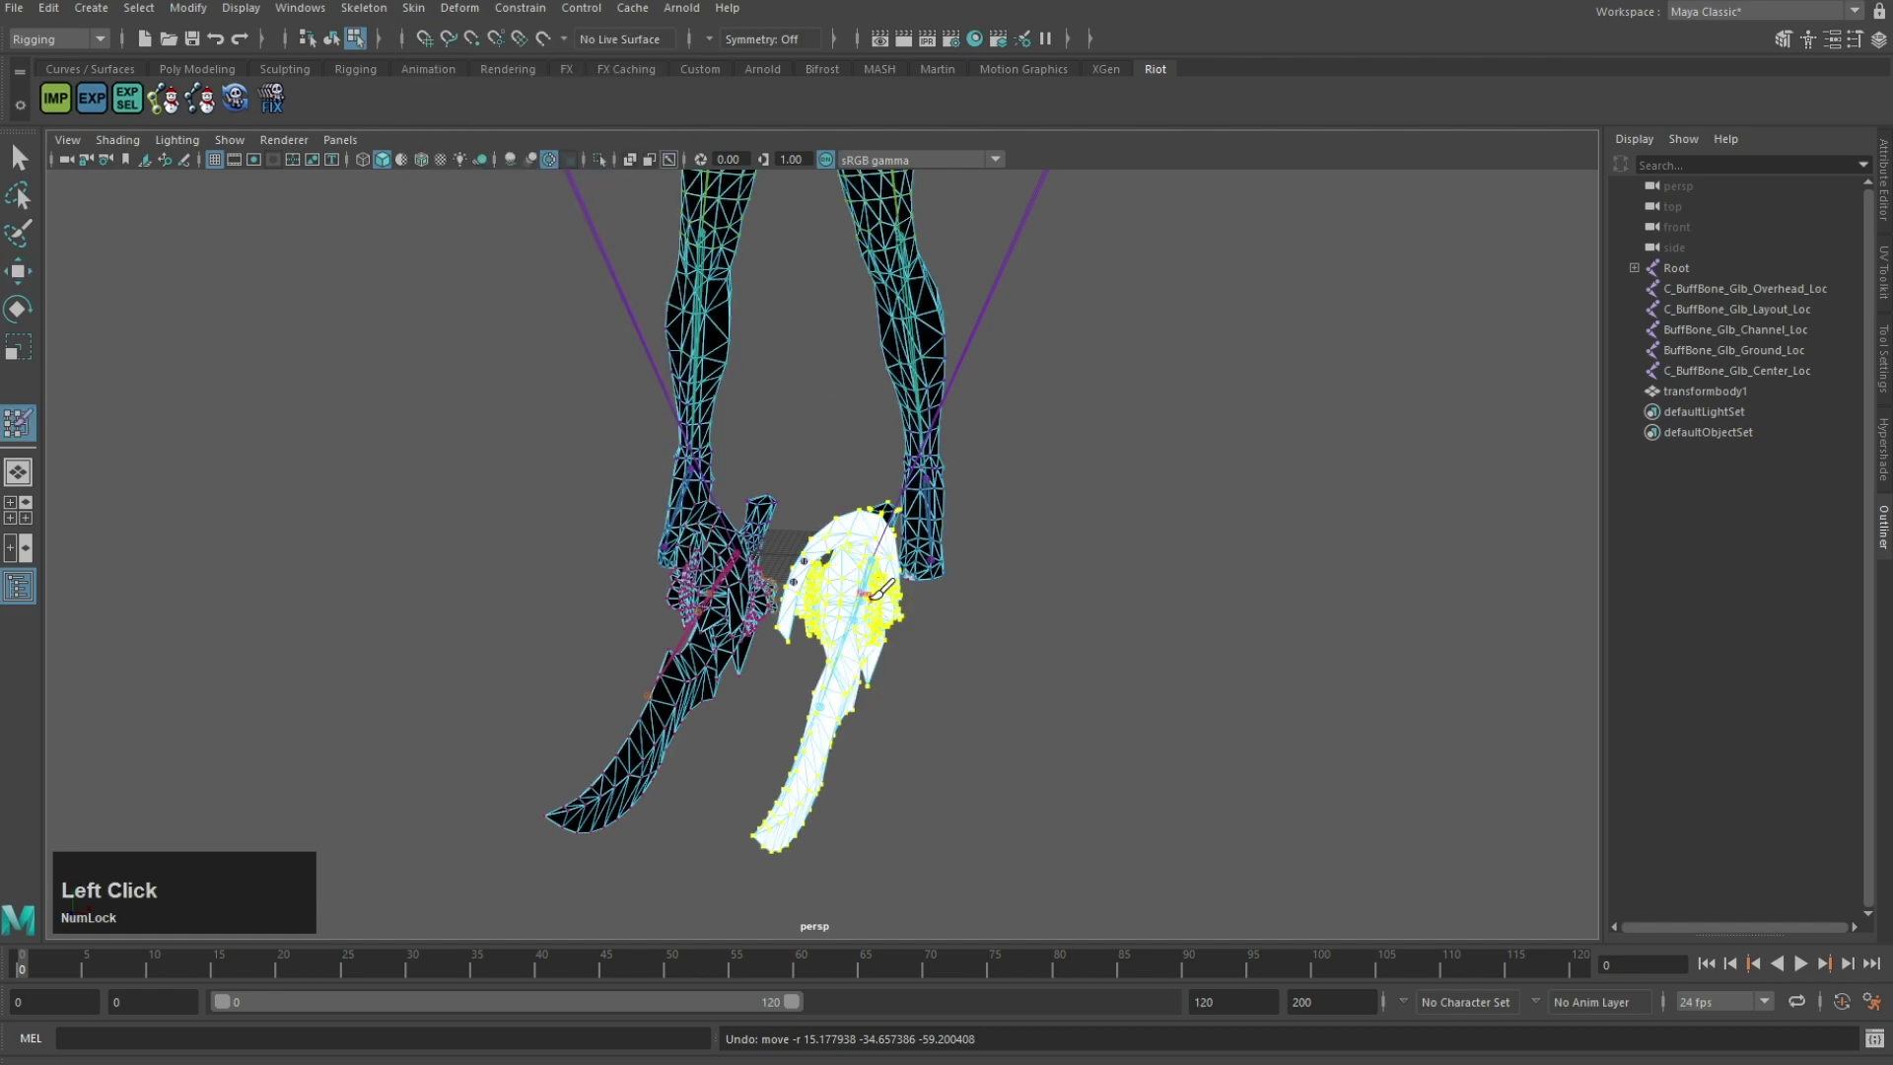
{"action": "left_click_drag", "start_coordinate": [872, 596], "coordinate": [729, 567], "text": "alt"}
{"action": "left_click", "coordinate": [1881, 355]}
{"action": "scroll", "coordinate": [730, 567], "scroll_direction": "up", "scroll_amount": 4}
{"action": "left_click", "coordinate": [1651, 791]}
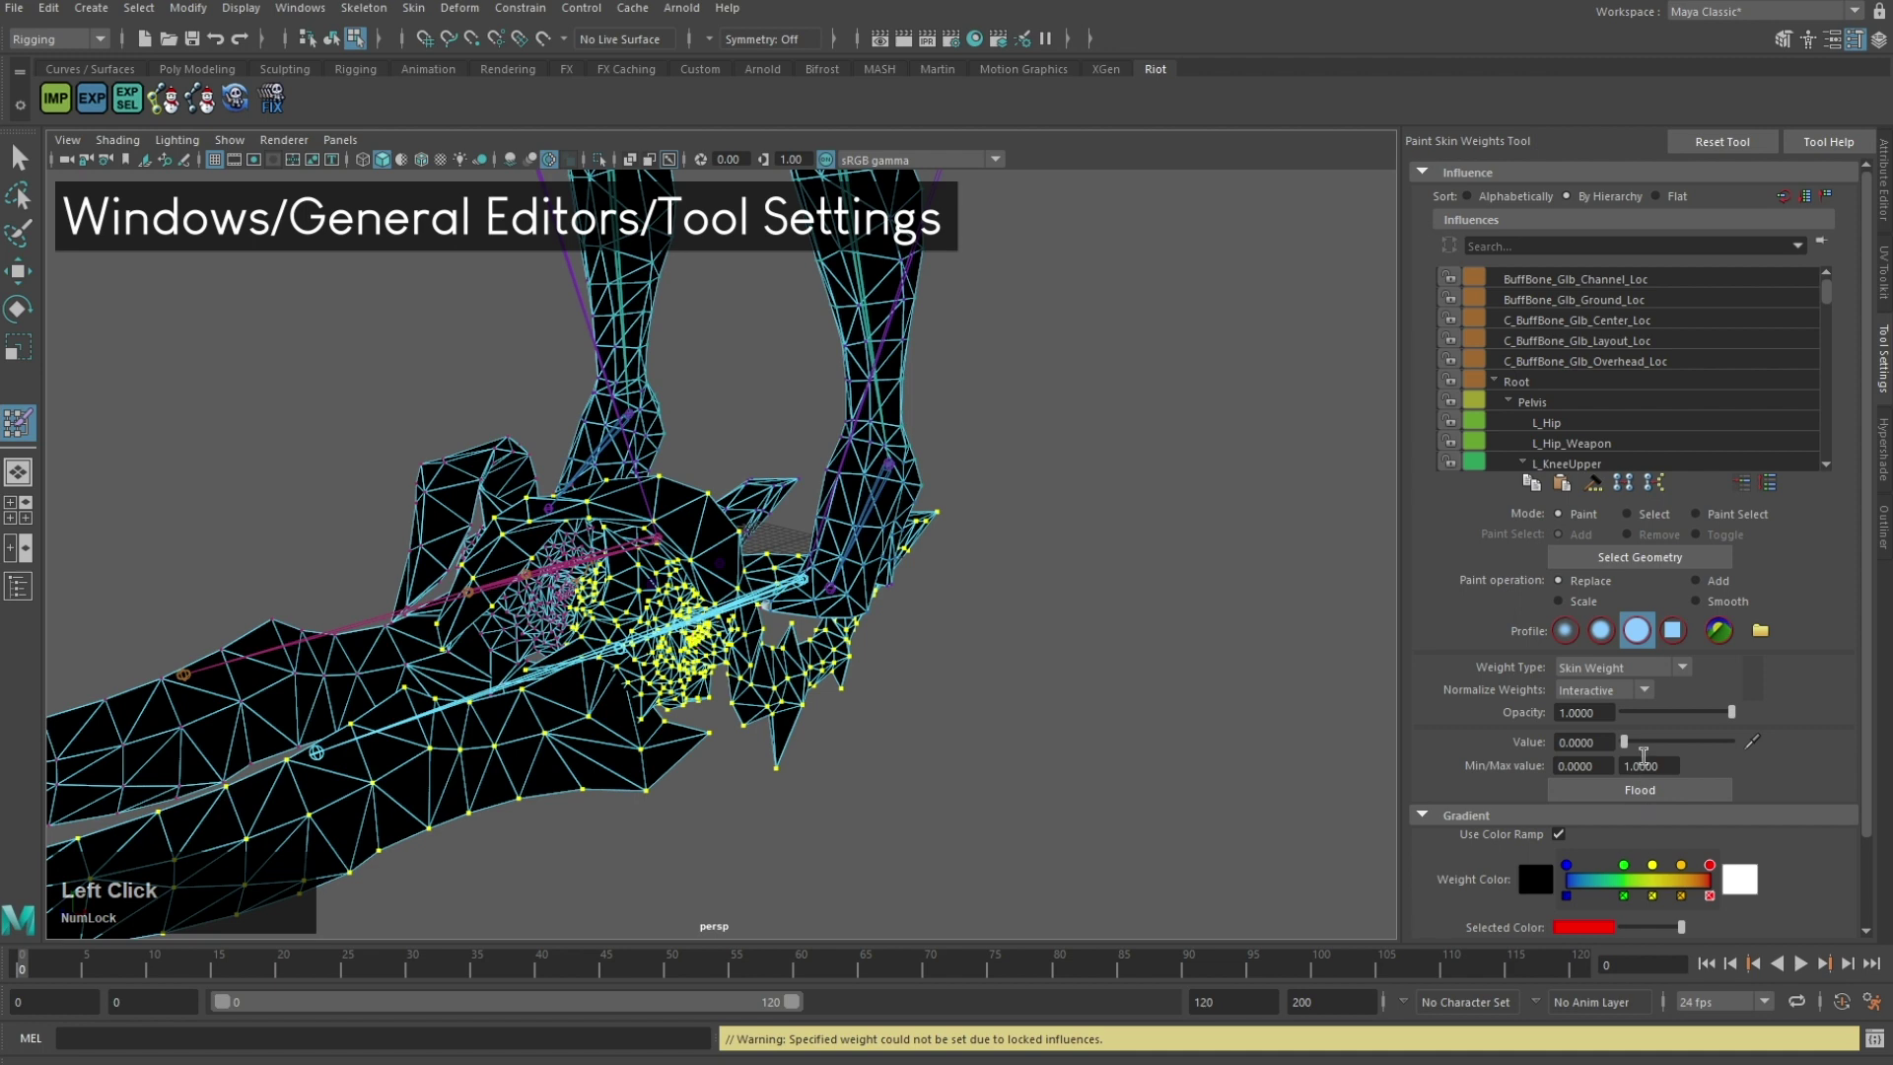
{"action": "left_click_drag", "start_coordinate": [1624, 743], "coordinate": [1732, 742]}
{"action": "left_click", "coordinate": [1637, 791]}
Step: Select all vertices of the second dagger, checking the selection with a trial move that is undone
{"action": "left_click_drag", "start_coordinate": [724, 703], "coordinate": [793, 695], "text": "alt"}
{"action": "scroll", "coordinate": [793, 695], "scroll_direction": "down", "scroll_amount": 5}
{"action": "left_click", "coordinate": [20, 158]}
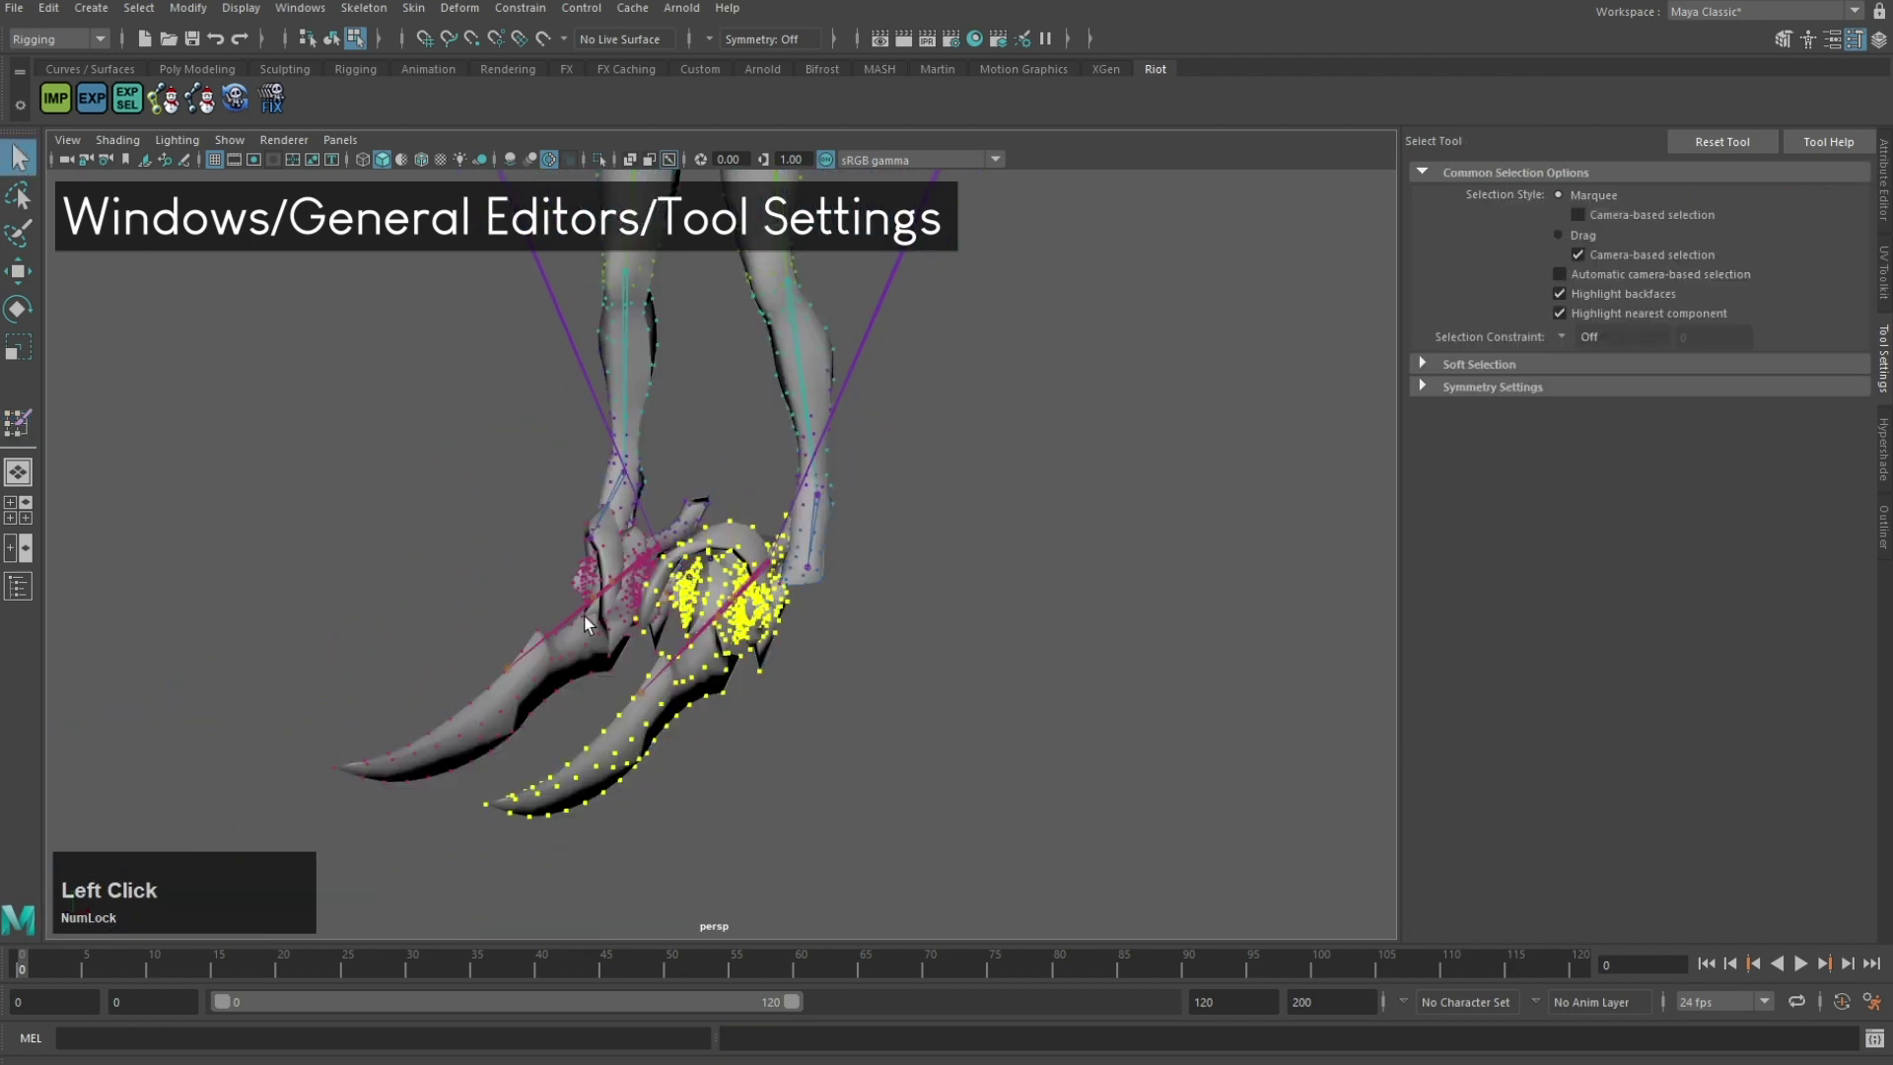
{"action": "double_click", "coordinate": [546, 631]}
{"action": "scroll", "coordinate": [532, 601], "scroll_direction": "up", "scroll_amount": 5}
{"action": "left_click", "coordinate": [439, 600], "text": "shift"}
{"action": "scroll", "coordinate": [498, 670], "scroll_direction": "up", "scroll_amount": 3}
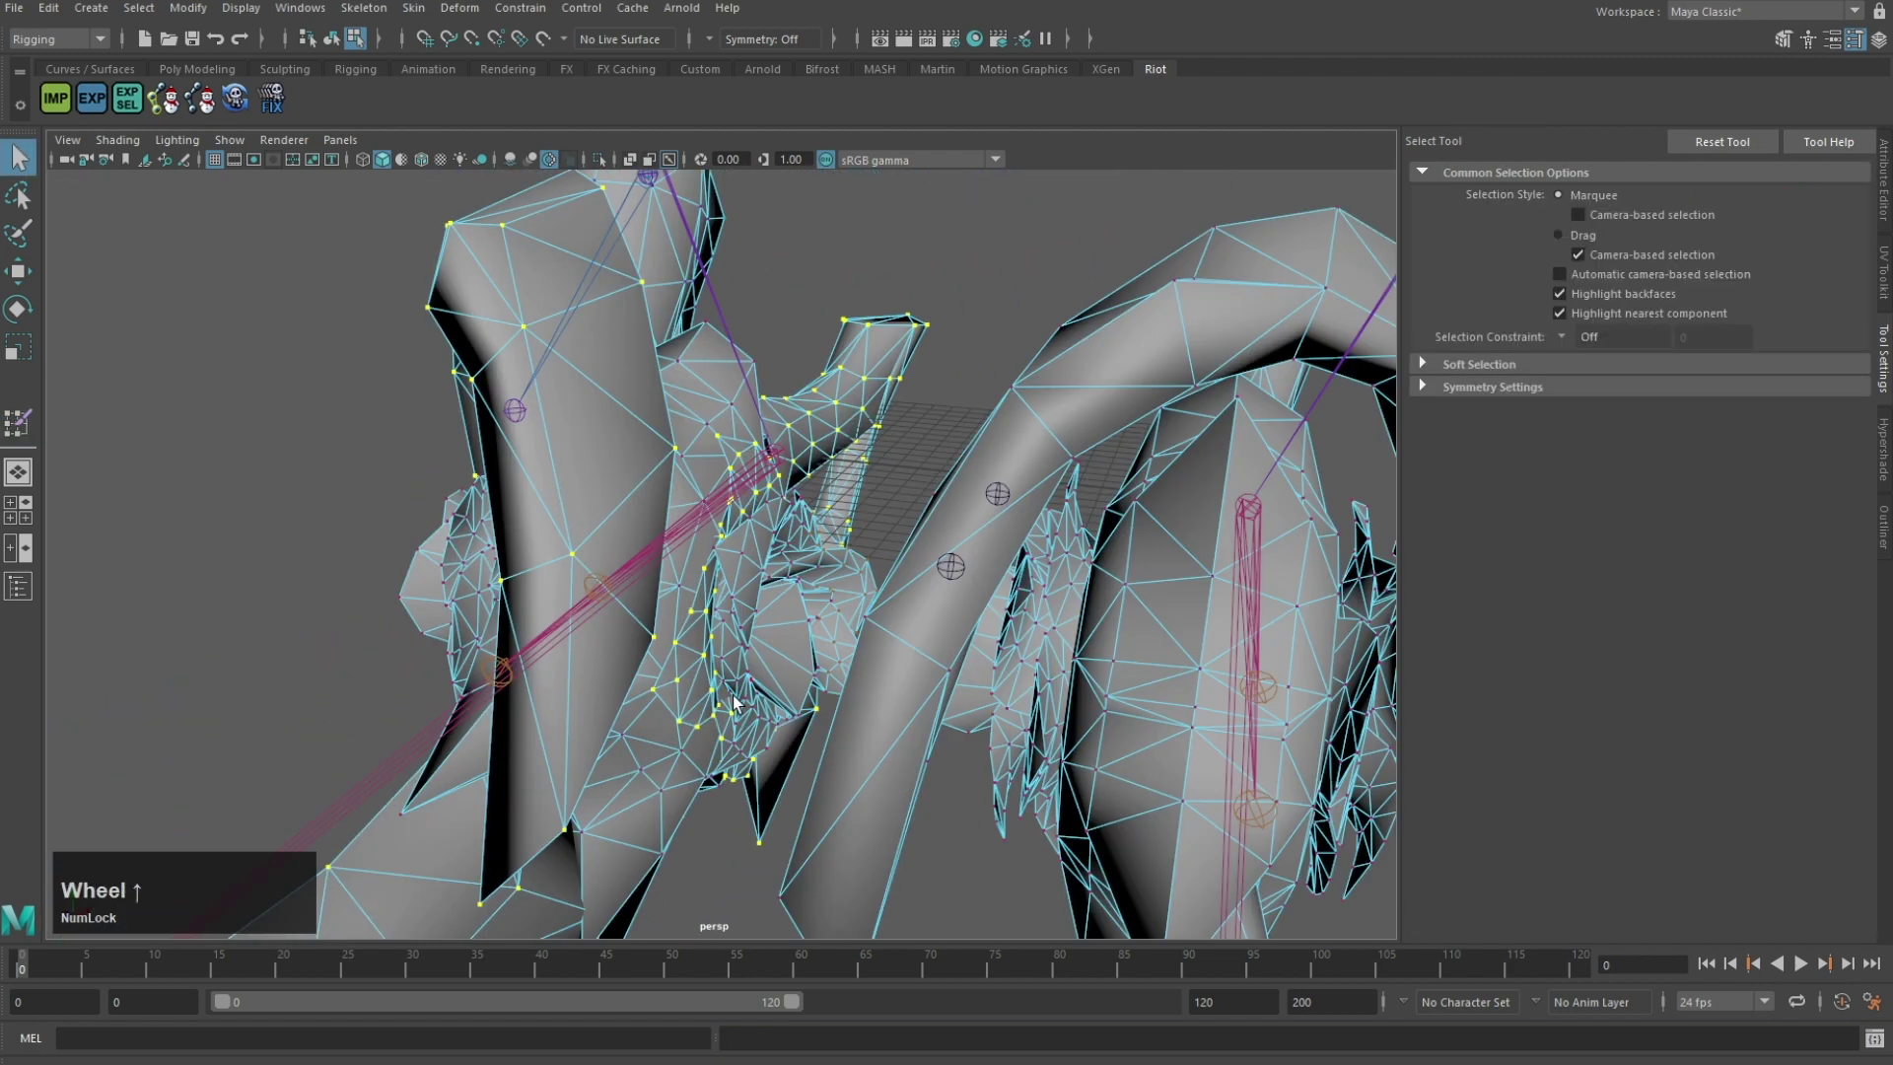
{"action": "left_click_drag", "start_coordinate": [783, 656], "coordinate": [1038, 469], "text": "alt"}
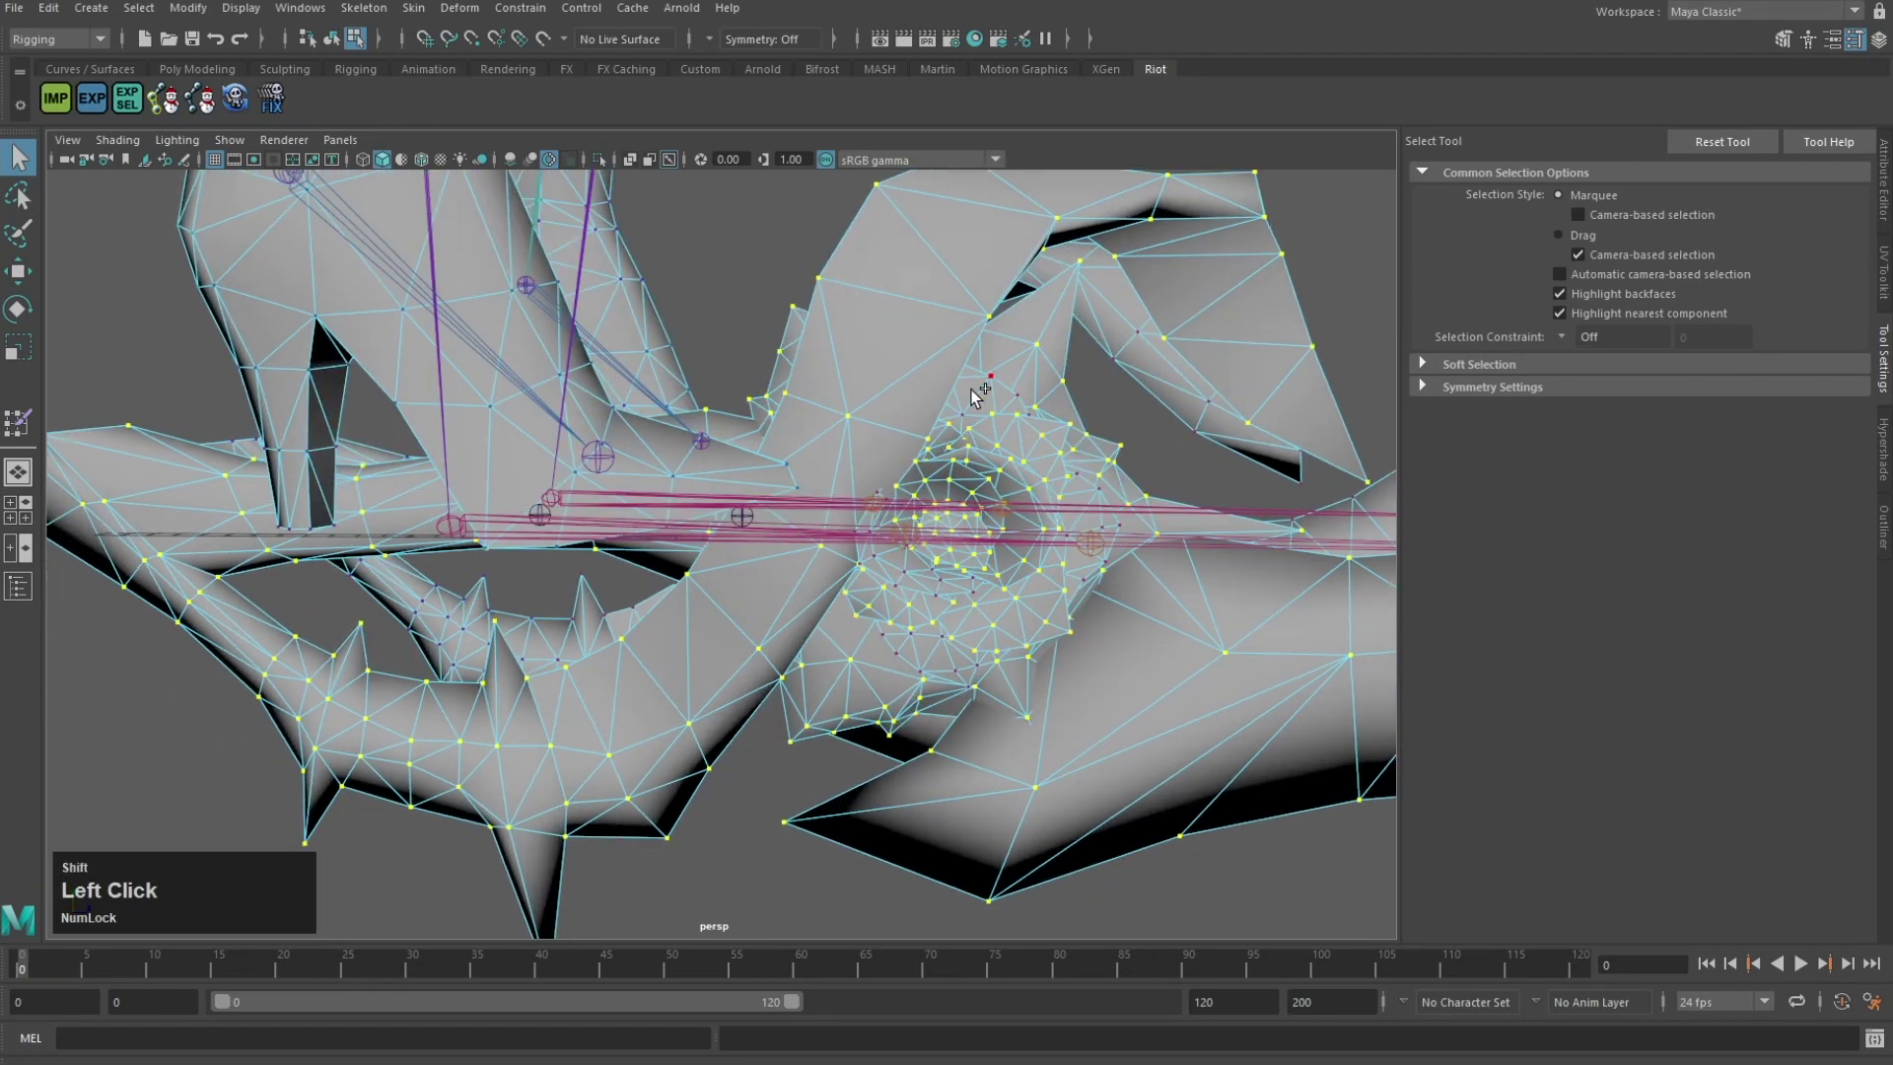
{"action": "left_click_drag", "start_coordinate": [971, 390], "coordinate": [990, 574], "text": "alt"}
{"action": "left_click", "coordinate": [854, 629], "text": "shift"}
{"action": "scroll", "coordinate": [857, 623], "scroll_direction": "down", "scroll_amount": 8}
{"action": "key", "text": "w"}
{"action": "key", "text": "ctrl+z"}
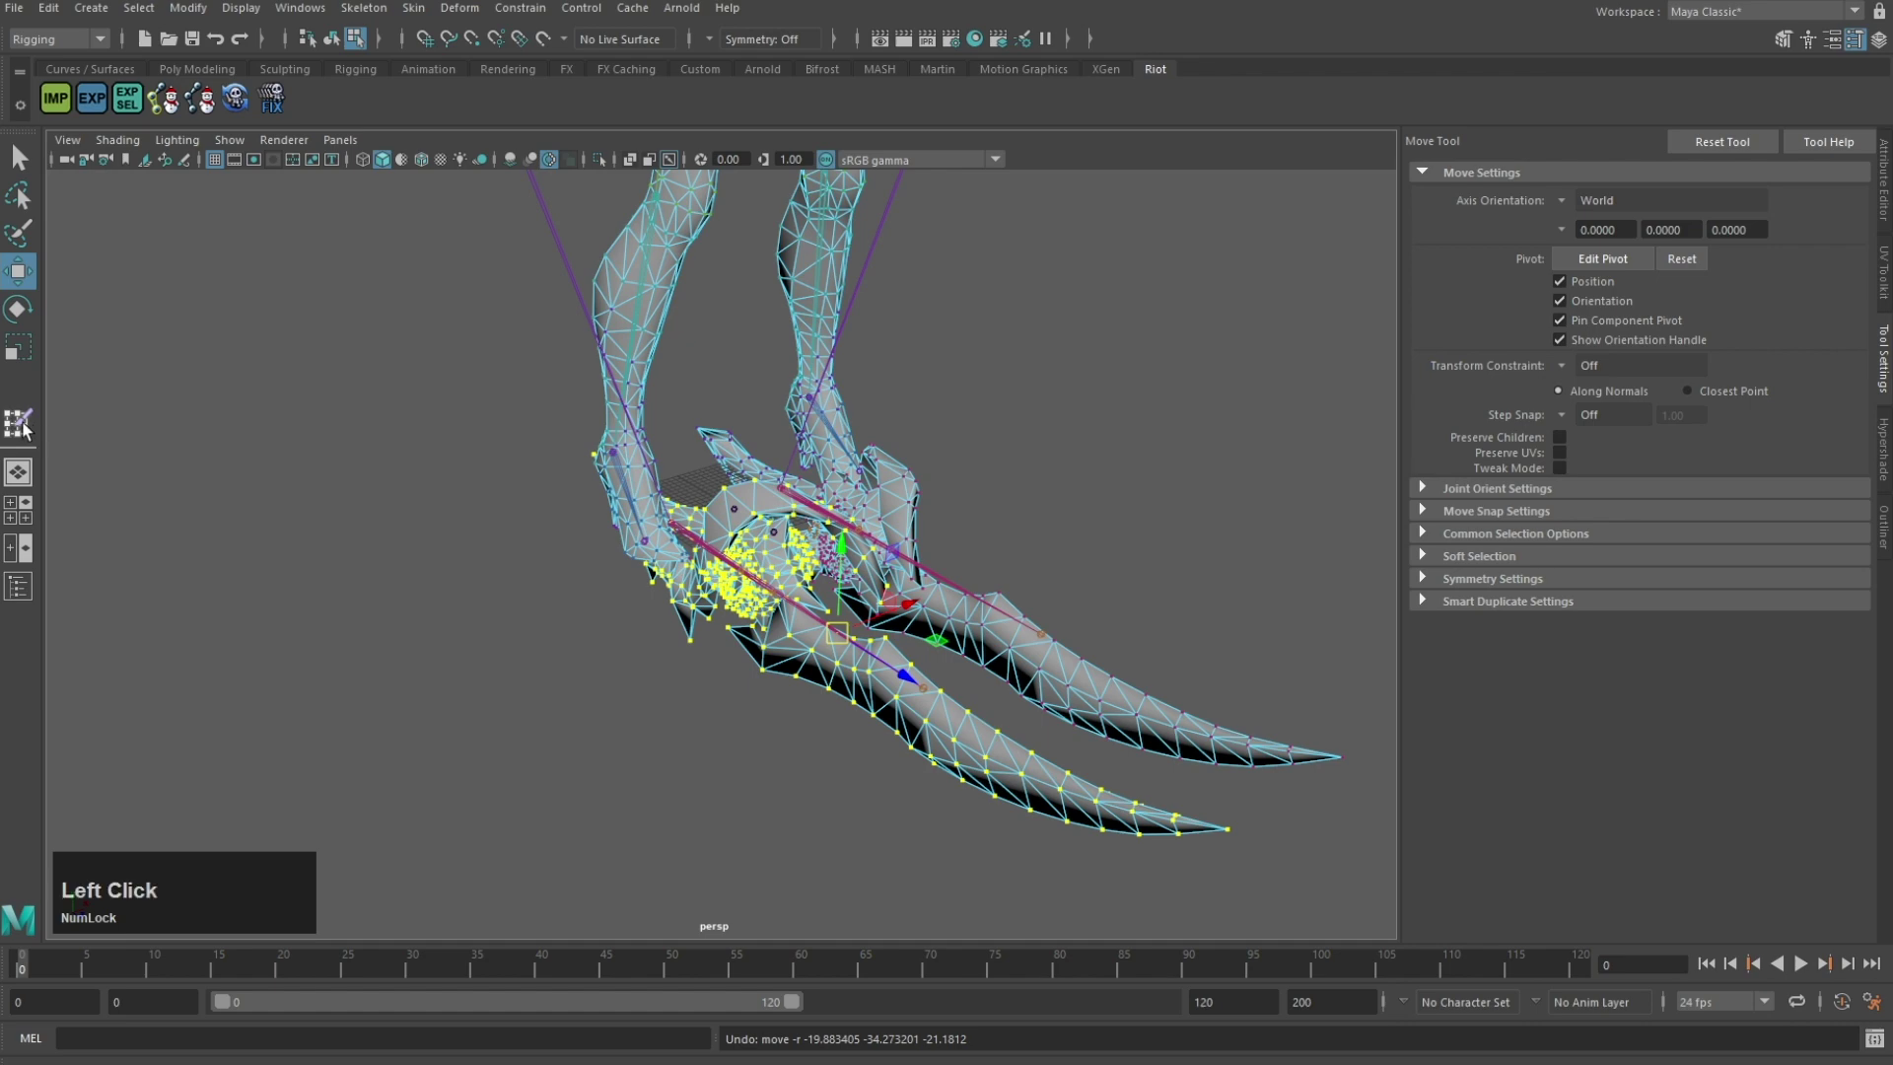
Step: Flood the second dagger's selected vertices with a skin weight of 1 for the R_Weapon joint
{"action": "left_click", "coordinate": [22, 429]}
{"action": "right_click_drag", "start_coordinate": [785, 583], "coordinate": [782, 530]}
{"action": "left_click", "coordinate": [1636, 789]}
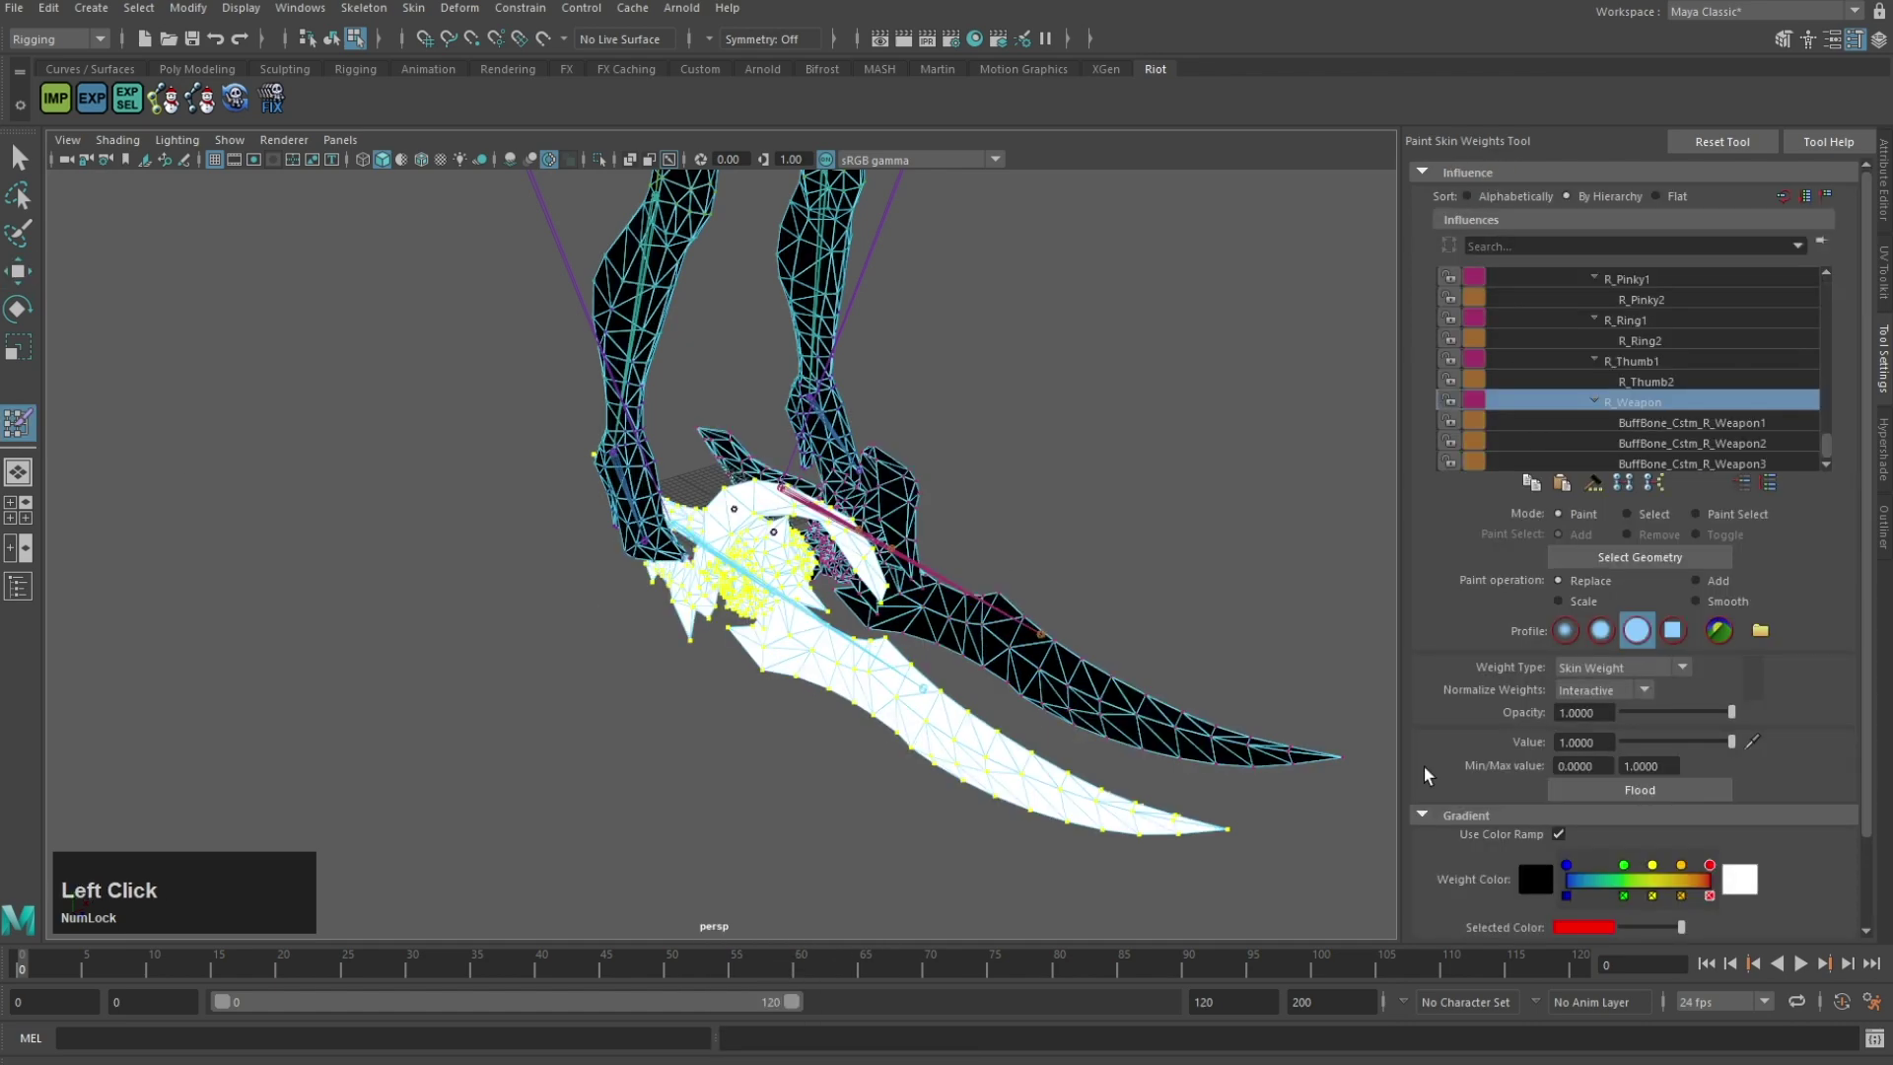
Step: Return to object selection and paint full R_Foot weight over the right shoe, from toe to heel and ankle
{"action": "left_click_drag", "start_coordinate": [631, 562], "coordinate": [696, 498], "text": "alt"}
{"action": "key", "text": "F8"}
{"action": "right_click_drag", "start_coordinate": [625, 508], "coordinate": [640, 449]}
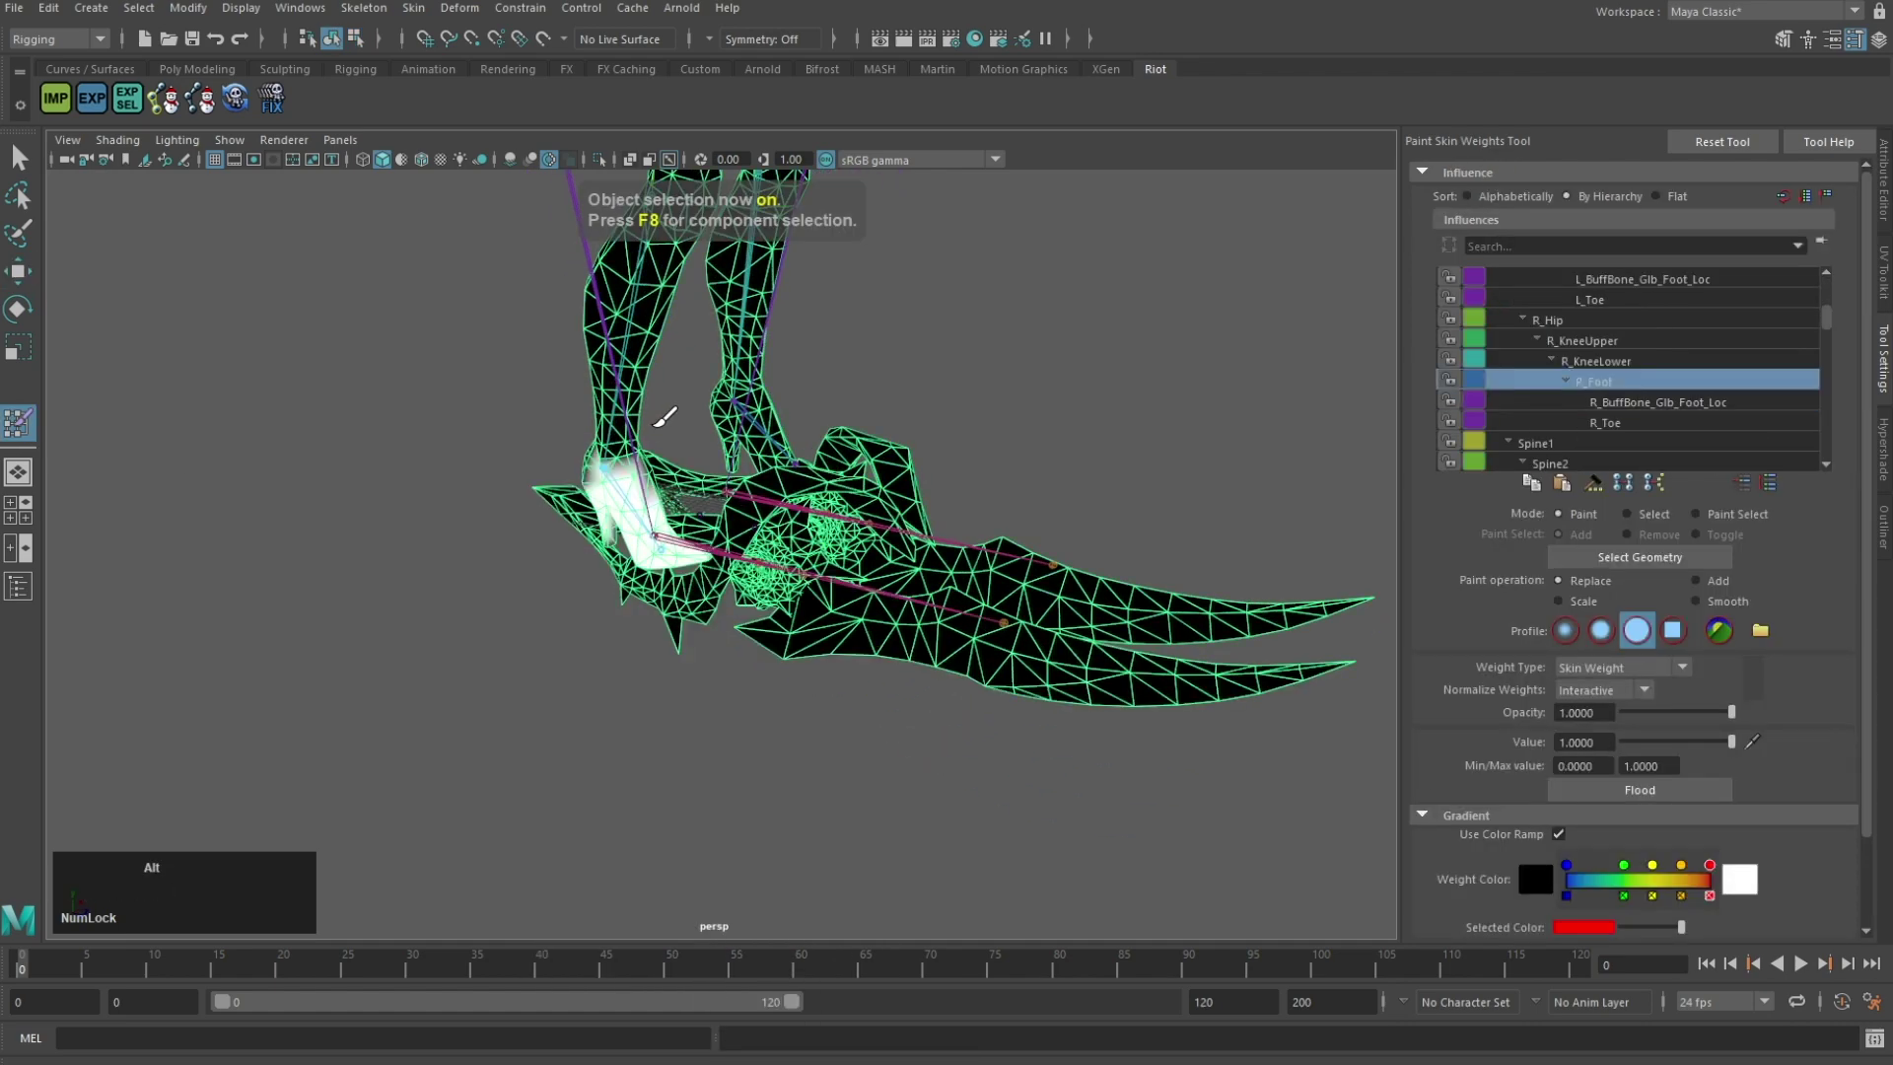
{"action": "scroll", "coordinate": [809, 559], "scroll_direction": "up", "scroll_amount": 5}
{"action": "mouse_move", "coordinate": [663, 418]}
{"action": "middle_mouse_down", "text": "alt"}
{"action": "mouse_move", "coordinate": [809, 560]}
{"action": "mouse_move", "coordinate": [755, 369]}
{"action": "middle_mouse_up", "text": "alt"}
{"action": "left_click", "coordinate": [895, 687]}
{"action": "mouse_move", "coordinate": [895, 687]}
{"action": "left_mouse_down", "text": "alt"}
{"action": "mouse_move", "coordinate": [900, 523]}
{"action": "mouse_move", "coordinate": [931, 504]}
{"action": "left_mouse_up", "text": "alt"}
{"action": "left_click_drag", "start_coordinate": [759, 491], "coordinate": [838, 485], "text": "alt"}
{"action": "mouse_move", "coordinate": [720, 483]}
{"action": "left_mouse_down"}
{"action": "mouse_move", "coordinate": [690, 485]}
{"action": "mouse_move", "coordinate": [867, 441]}
{"action": "mouse_move", "coordinate": [631, 478]}
{"action": "mouse_move", "coordinate": [642, 579]}
{"action": "left_mouse_up"}
{"action": "mouse_move", "coordinate": [717, 431]}
{"action": "left_mouse_down"}
{"action": "mouse_move", "coordinate": [710, 519]}
{"action": "mouse_move", "coordinate": [832, 439]}
{"action": "mouse_move", "coordinate": [769, 316]}
{"action": "left_mouse_up"}
Step: Paint full R_KneeLower weight over the right lower leg down to the ankle
{"action": "middle_click_drag", "start_coordinate": [769, 315], "coordinate": [760, 427], "text": "alt"}
{"action": "right_click_drag", "start_coordinate": [746, 441], "coordinate": [747, 384]}
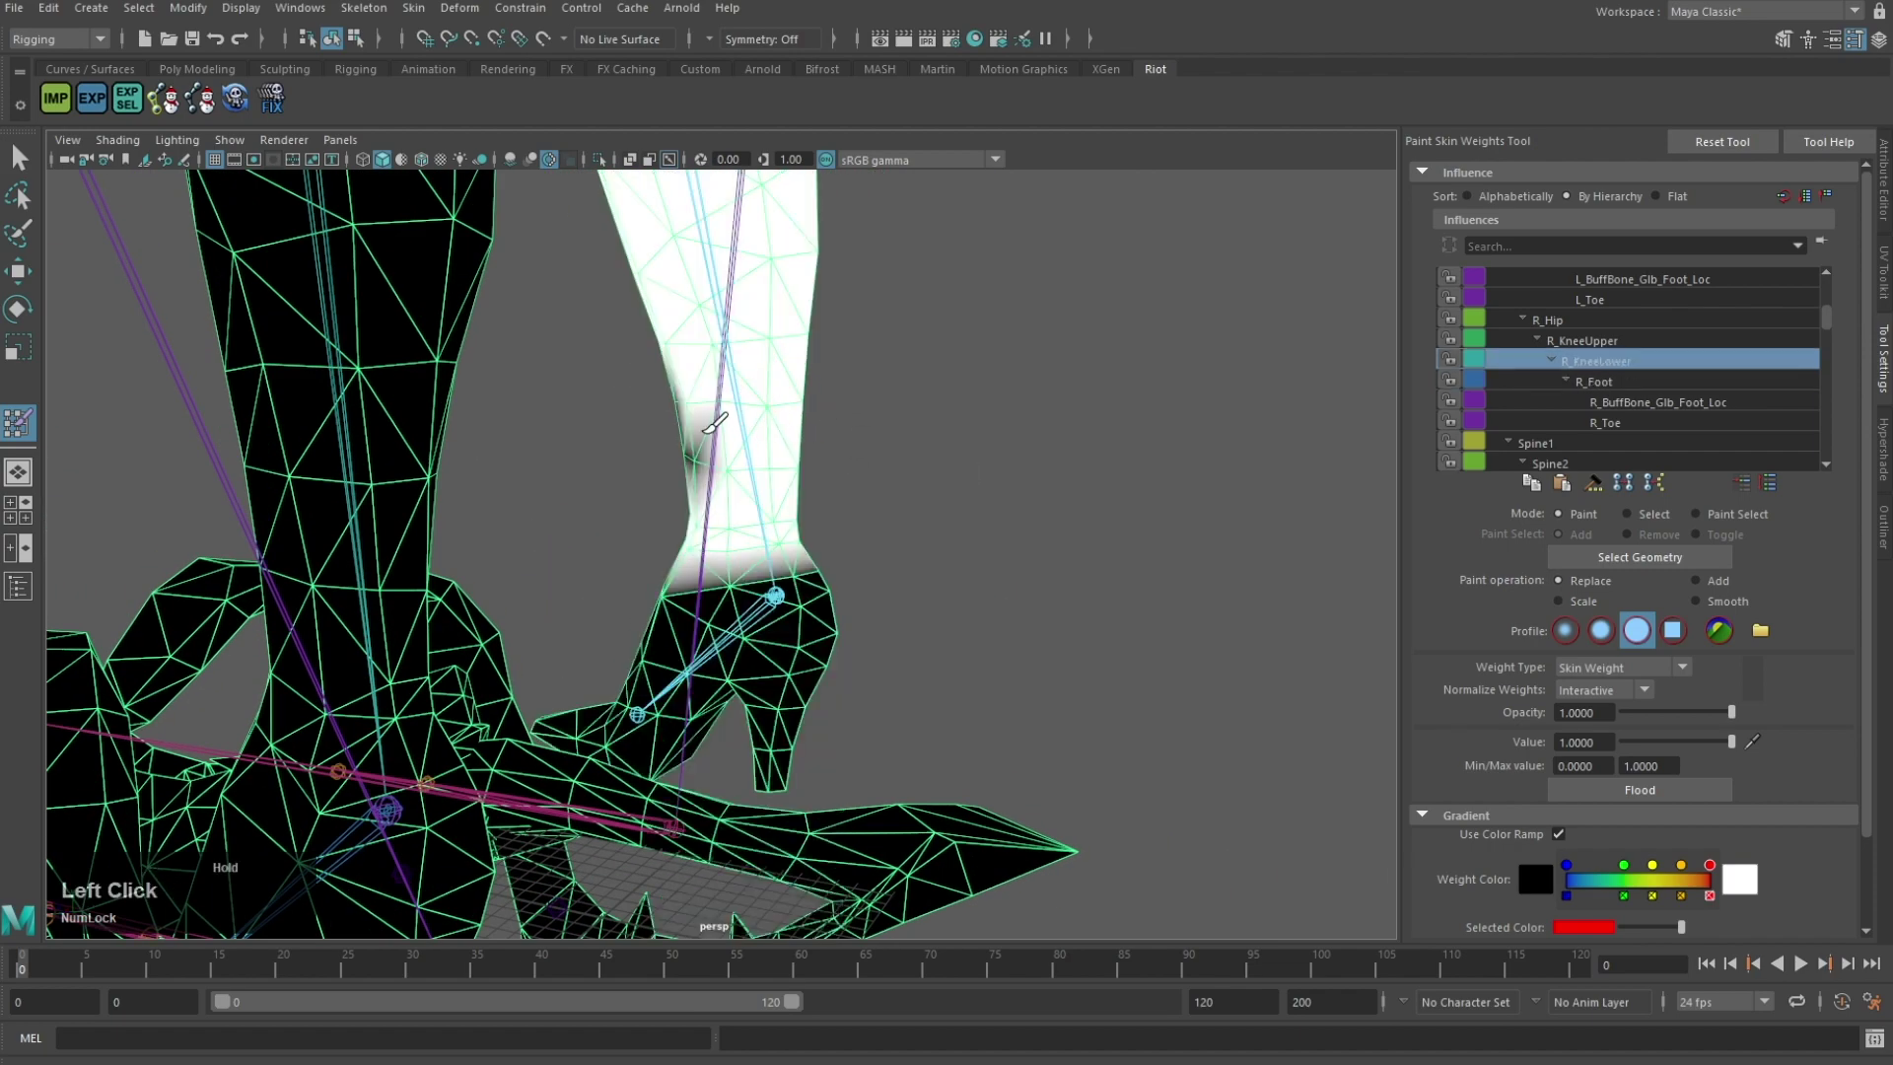
{"action": "mouse_move", "coordinate": [715, 423]}
{"action": "left_mouse_down", "text": "alt"}
{"action": "mouse_move", "coordinate": [676, 477]}
{"action": "mouse_move", "coordinate": [836, 508]}
{"action": "mouse_move", "coordinate": [802, 393]}
{"action": "mouse_move", "coordinate": [857, 541]}
{"action": "mouse_move", "coordinate": [730, 404]}
{"action": "mouse_move", "coordinate": [806, 355]}
{"action": "left_mouse_up", "text": "alt"}
Step: Paint full R_Hip weight over the right thigh, the right-side skirt pieces and the adjoining half of the front ruffle
{"action": "right_click_drag", "start_coordinate": [760, 330], "coordinate": [760, 273]}
{"action": "middle_click_drag", "start_coordinate": [900, 313], "coordinate": [892, 358], "text": "alt"}
{"action": "mouse_move", "coordinate": [891, 359]}
{"action": "left_mouse_down", "text": "alt"}
{"action": "mouse_move", "coordinate": [774, 496]}
{"action": "mouse_move", "coordinate": [602, 523]}
{"action": "left_mouse_up", "text": "alt"}
{"action": "left_click_drag", "start_coordinate": [741, 295], "coordinate": [685, 443], "text": "alt"}
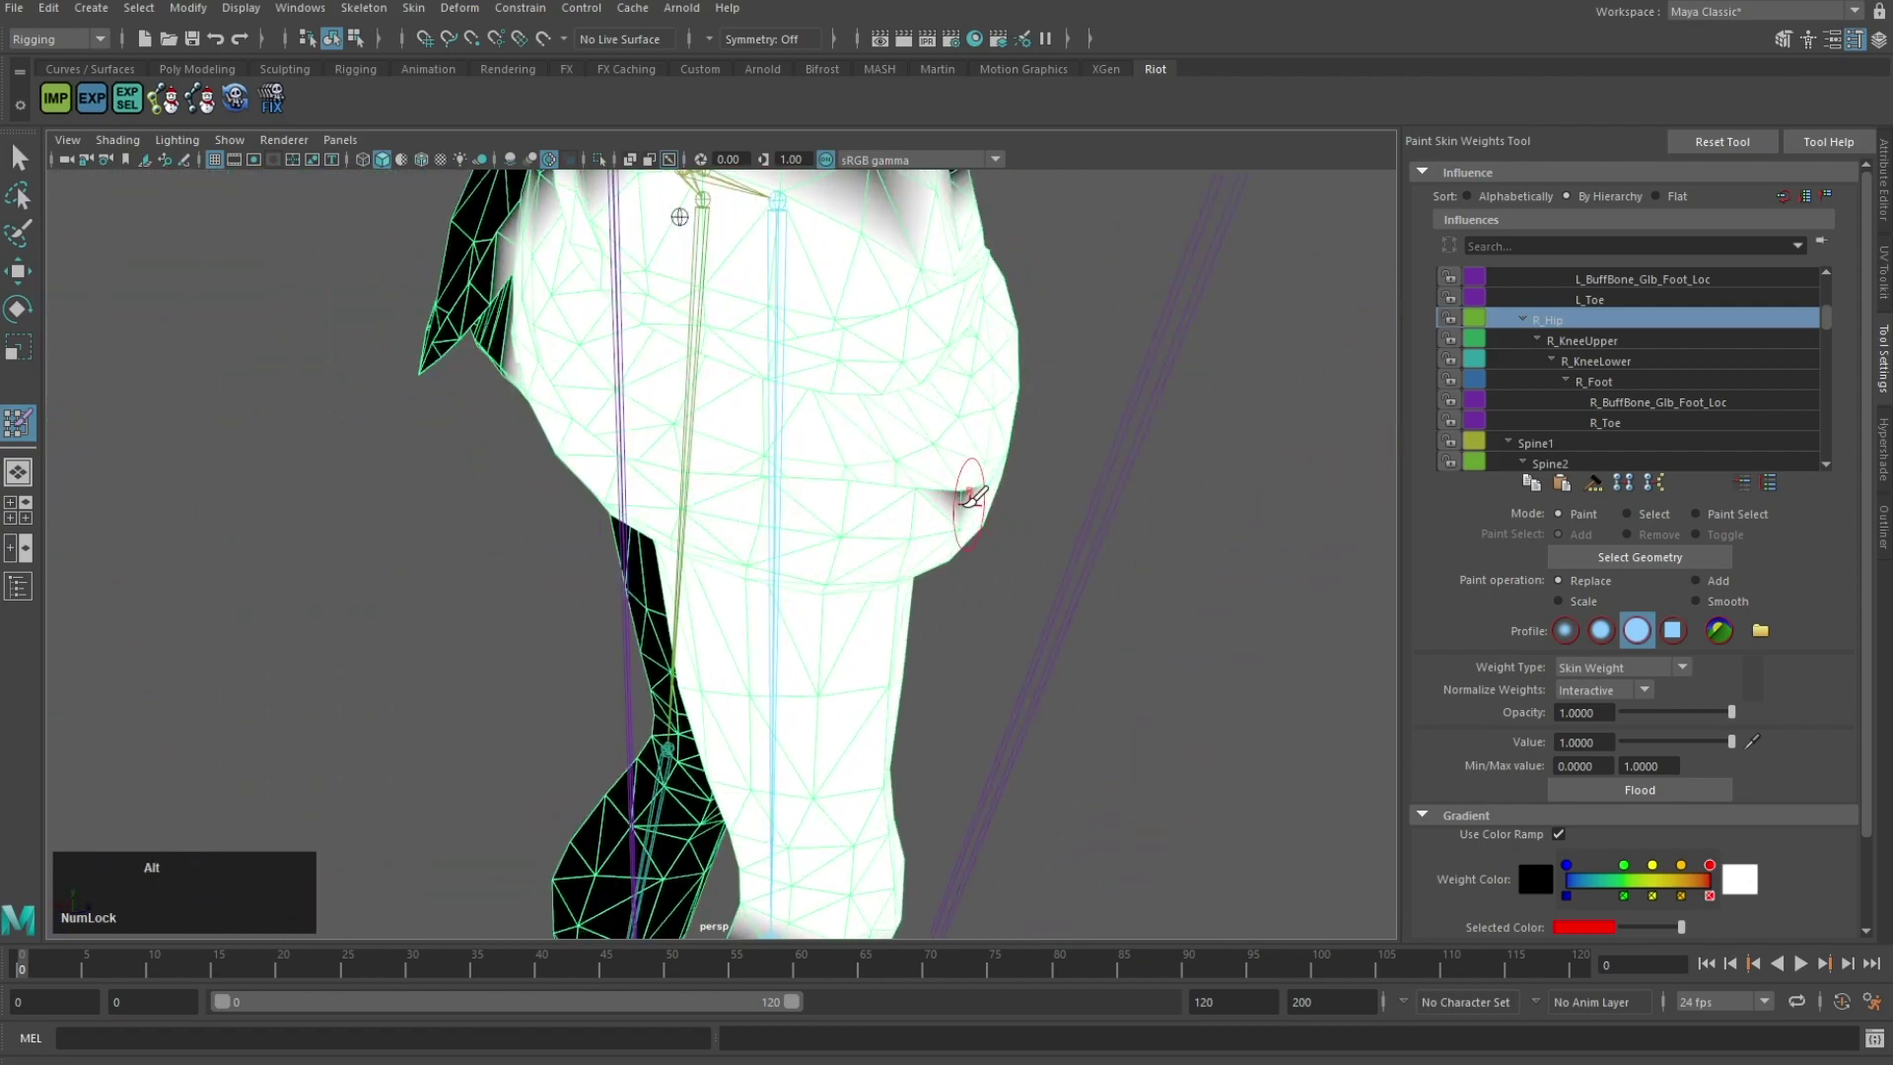
{"action": "left_click_drag", "start_coordinate": [967, 499], "coordinate": [576, 560], "text": "alt"}
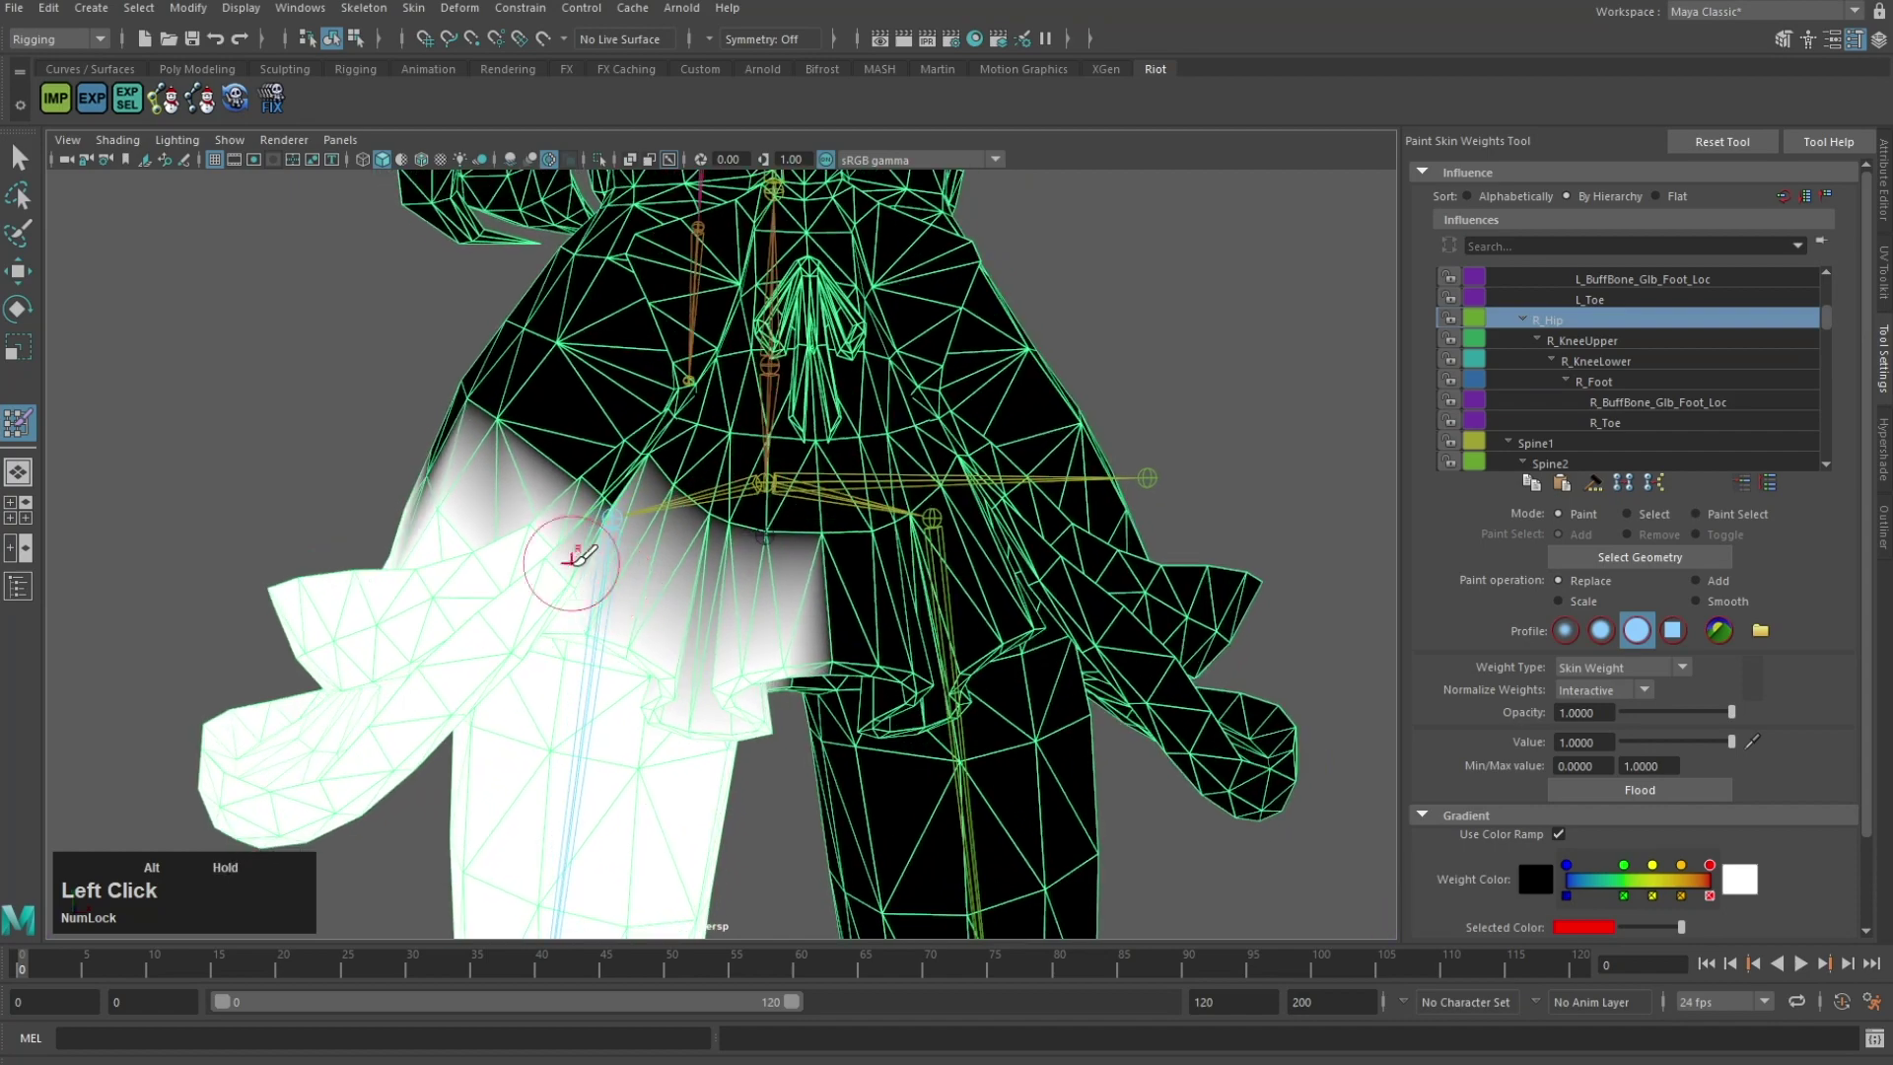
{"action": "middle_click_drag", "start_coordinate": [723, 609], "coordinate": [773, 612], "text": "alt"}
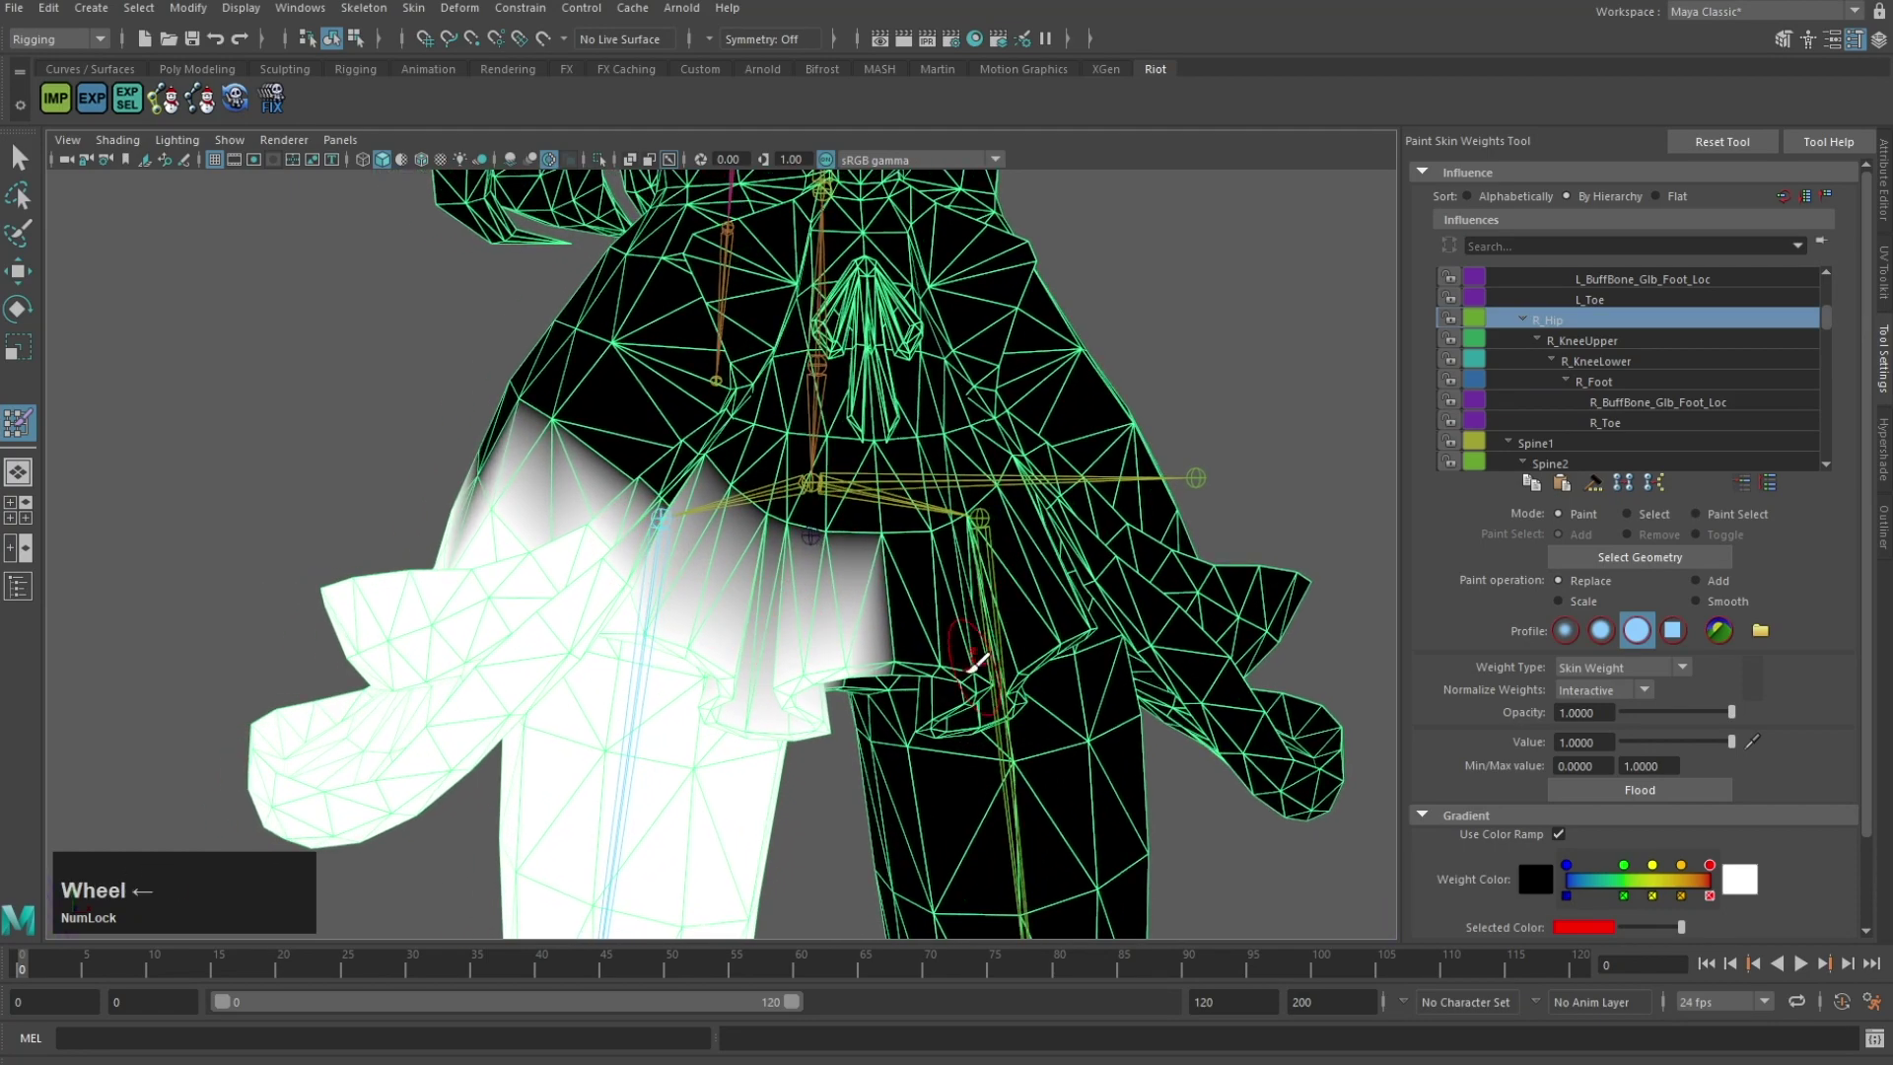
{"action": "left_click_drag", "start_coordinate": [502, 631], "coordinate": [594, 623], "text": "alt"}
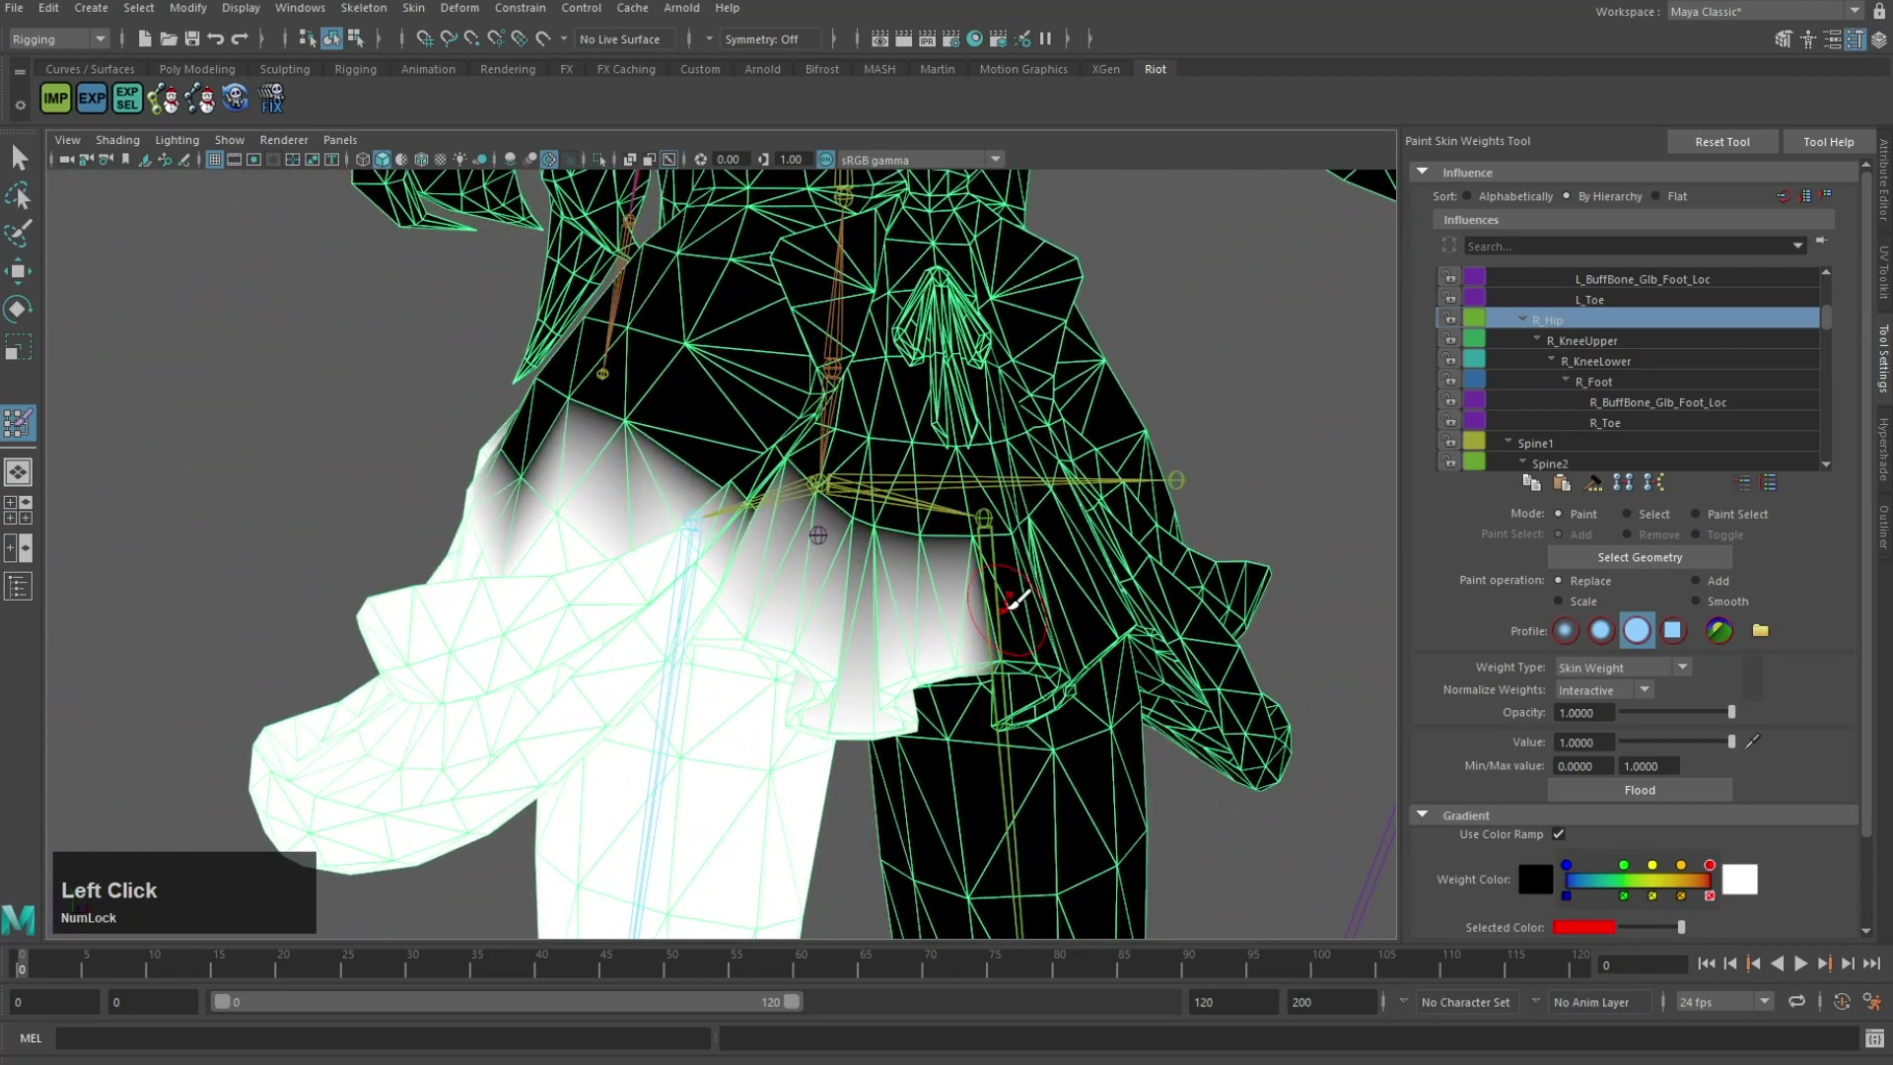
Step: Paint full L_Foot weight over the left shoe, including the heel and ankle
{"action": "right_click_drag", "start_coordinate": [992, 583], "coordinate": [991, 528]}
{"action": "middle_click_drag", "start_coordinate": [936, 887], "coordinate": [786, 571], "text": "alt"}
{"action": "right_click_drag", "start_coordinate": [785, 570], "coordinate": [937, 579]}
{"action": "left_click_drag", "start_coordinate": [938, 579], "coordinate": [836, 623], "text": "alt"}
{"action": "left_click_drag", "start_coordinate": [986, 603], "coordinate": [754, 579], "text": "alt"}
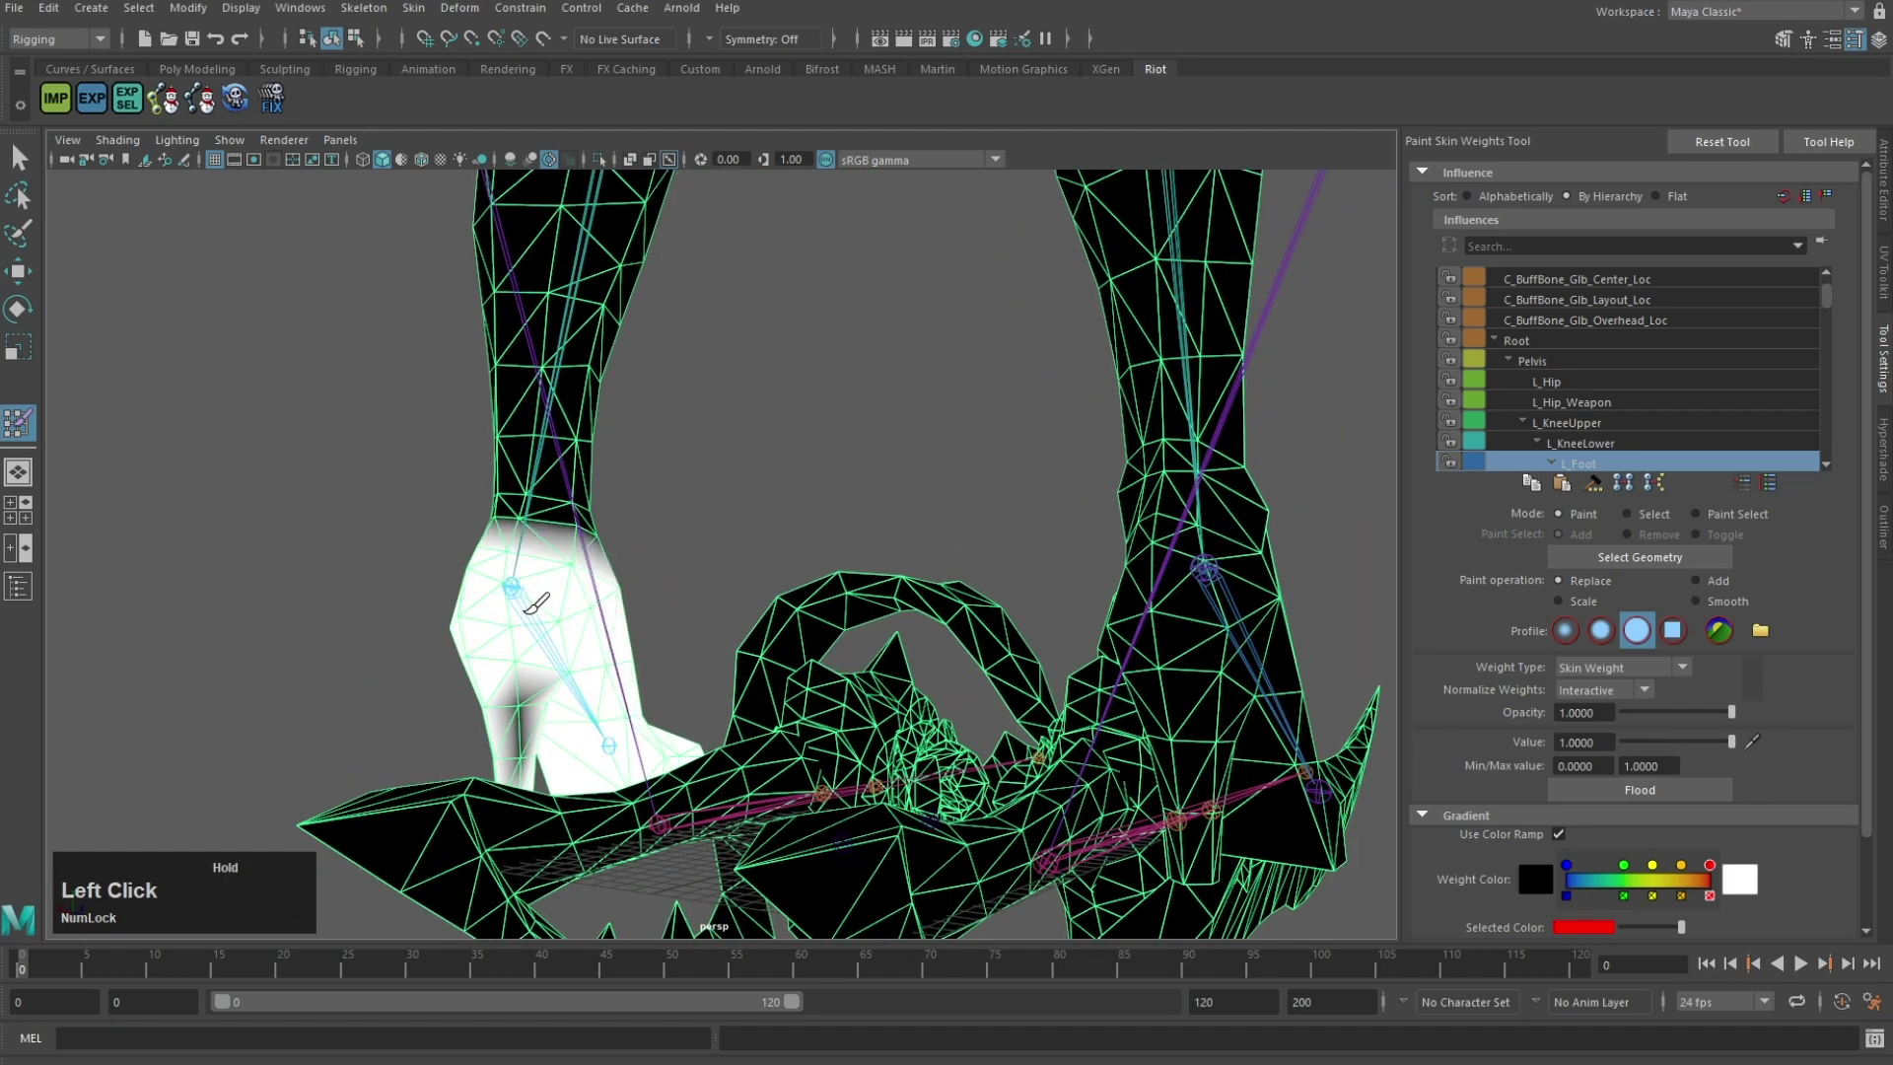
{"action": "left_click_drag", "start_coordinate": [536, 603], "coordinate": [932, 517], "text": "alt"}
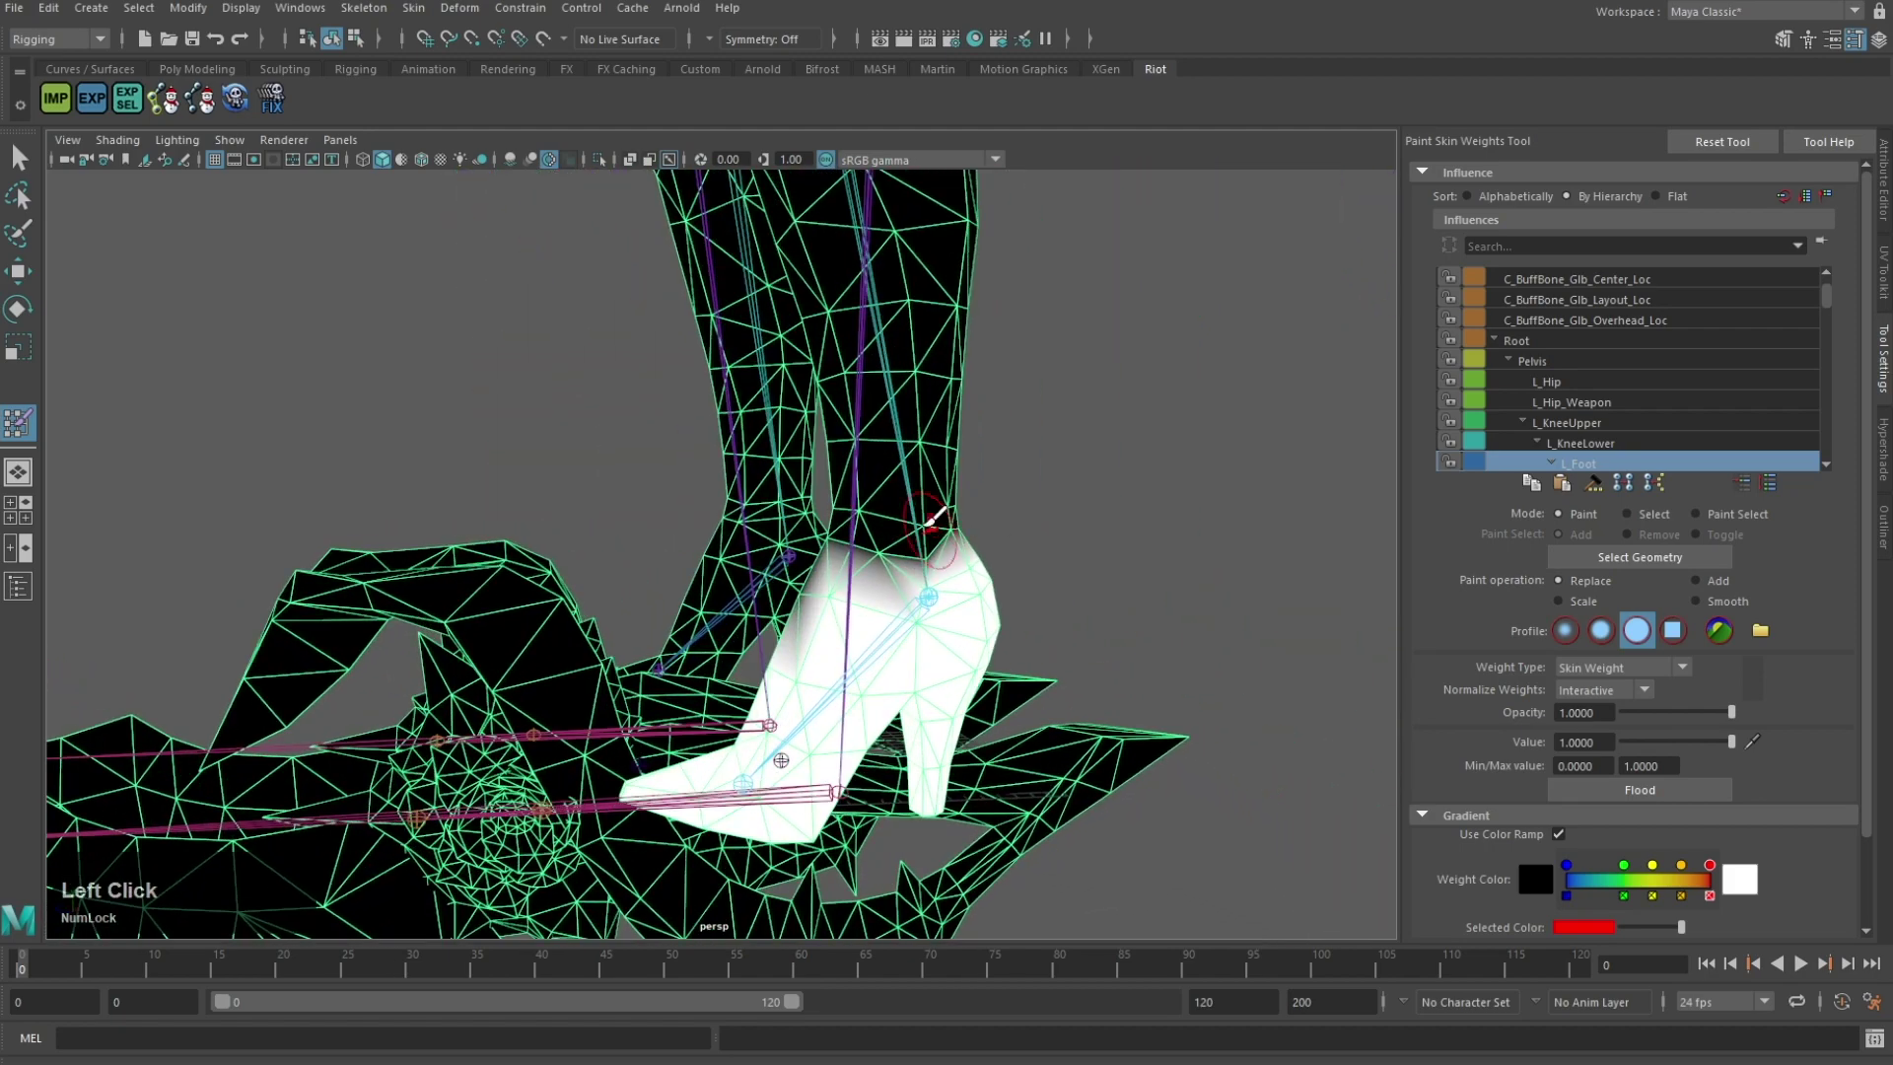
Step: Paint full L_KneeLower weight over the left lower leg, from the ankle up to the knee
{"action": "right_click_drag", "start_coordinate": [913, 499], "coordinate": [909, 445]}
{"action": "mouse_move", "coordinate": [917, 493]}
{"action": "left_mouse_down", "text": "alt"}
{"action": "mouse_move", "coordinate": [1001, 558]}
{"action": "mouse_move", "coordinate": [896, 513]}
{"action": "mouse_move", "coordinate": [915, 386]}
{"action": "mouse_move", "coordinate": [920, 452]}
{"action": "mouse_move", "coordinate": [764, 655]}
{"action": "mouse_move", "coordinate": [754, 641]}
{"action": "left_mouse_up", "text": "alt"}
{"action": "mouse_move", "coordinate": [754, 641]}
{"action": "left_mouse_down"}
{"action": "mouse_move", "coordinate": [774, 686]}
{"action": "mouse_move", "coordinate": [875, 523]}
{"action": "mouse_move", "coordinate": [874, 355]}
{"action": "mouse_move", "coordinate": [837, 364]}
{"action": "left_mouse_up"}
{"action": "middle_click_drag", "start_coordinate": [837, 364], "coordinate": [900, 574], "text": "alt"}
{"action": "mouse_move", "coordinate": [900, 575]}
{"action": "left_mouse_down", "text": "alt"}
{"action": "mouse_move", "coordinate": [577, 513]}
{"action": "mouse_move", "coordinate": [899, 406]}
{"action": "left_mouse_up", "text": "alt"}
Step: Paint full L_Hip weight over the left thigh, the left-side skirt pieces and the adjoining half of the front ruffle
{"action": "right_click_drag", "start_coordinate": [844, 364], "coordinate": [844, 314]}
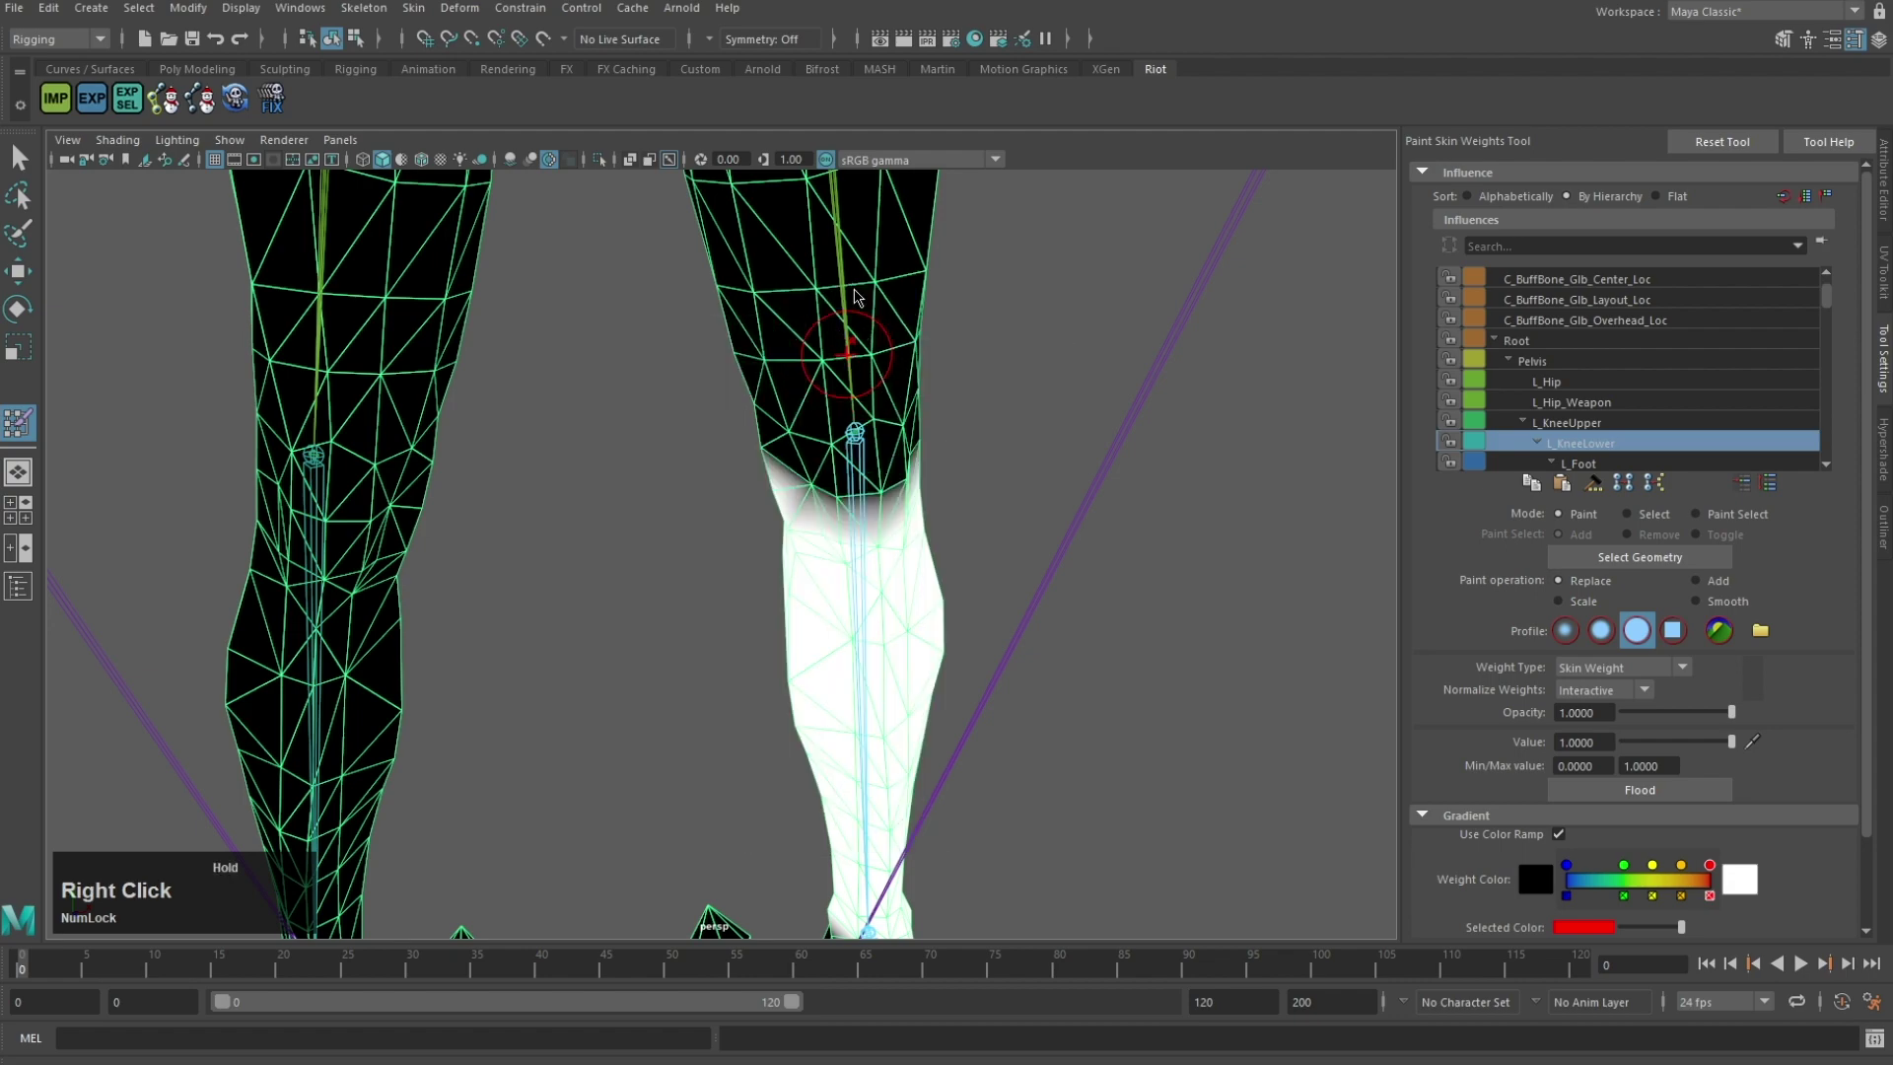
{"action": "mouse_move", "coordinate": [846, 345]}
{"action": "left_mouse_down", "text": "alt"}
{"action": "mouse_move", "coordinate": [950, 571]}
{"action": "mouse_move", "coordinate": [697, 506]}
{"action": "mouse_move", "coordinate": [896, 494]}
{"action": "mouse_move", "coordinate": [997, 452]}
{"action": "mouse_move", "coordinate": [871, 539]}
{"action": "mouse_move", "coordinate": [636, 394]}
{"action": "left_mouse_up", "text": "alt"}
{"action": "middle_click_drag", "start_coordinate": [634, 388], "coordinate": [788, 804], "text": "alt"}
{"action": "left_click_drag", "start_coordinate": [794, 527], "coordinate": [646, 581]}
{"action": "mouse_move", "coordinate": [681, 582]}
{"action": "left_mouse_down", "text": "alt"}
{"action": "mouse_move", "coordinate": [942, 586]}
{"action": "mouse_move", "coordinate": [1090, 473]}
{"action": "mouse_move", "coordinate": [991, 562]}
{"action": "mouse_move", "coordinate": [992, 591]}
{"action": "mouse_move", "coordinate": [875, 604]}
{"action": "mouse_move", "coordinate": [725, 569]}
{"action": "left_mouse_up", "text": "alt"}
{"action": "left_click_drag", "start_coordinate": [665, 511], "coordinate": [678, 357], "text": "alt"}
{"action": "mouse_move", "coordinate": [818, 440]}
{"action": "left_mouse_down", "text": "alt"}
{"action": "mouse_move", "coordinate": [1026, 435]}
{"action": "mouse_move", "coordinate": [690, 404]}
{"action": "mouse_move", "coordinate": [833, 464]}
{"action": "mouse_move", "coordinate": [944, 410]}
{"action": "left_mouse_up", "text": "alt"}
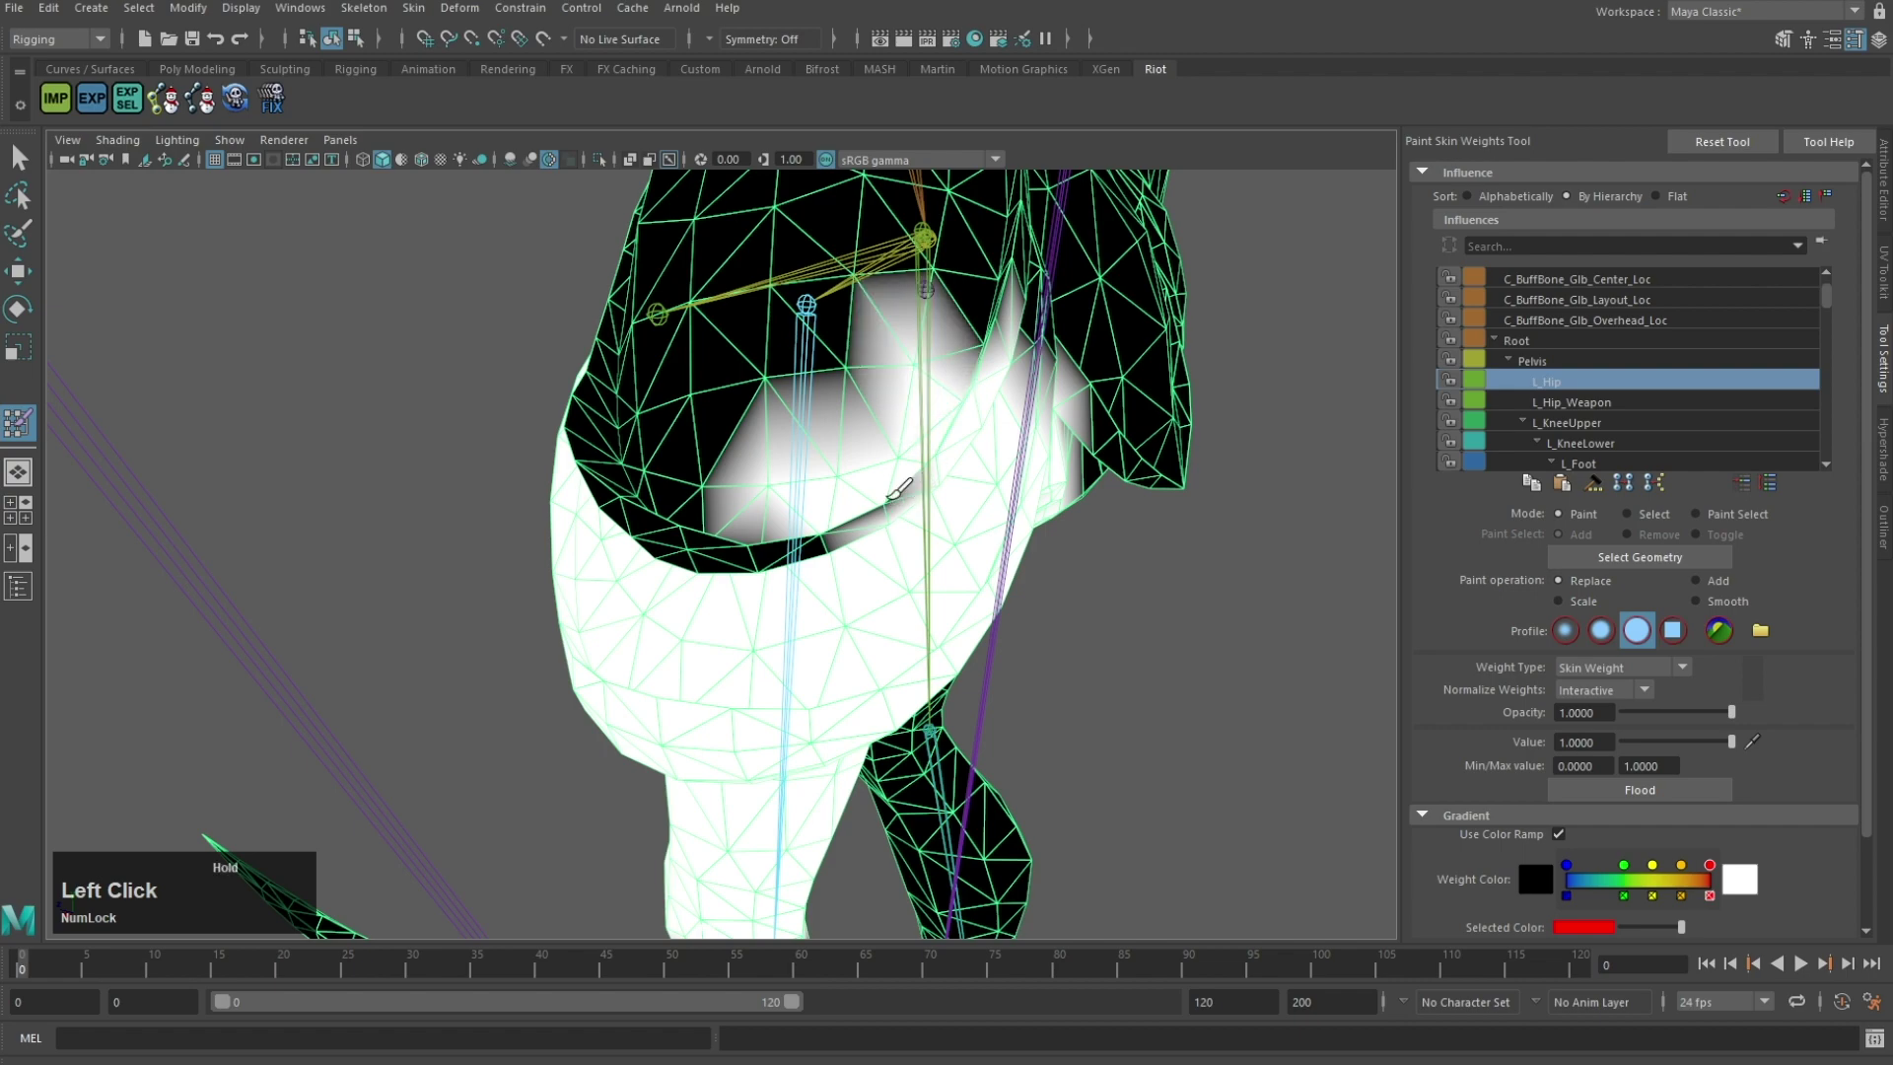
{"action": "mouse_move", "coordinate": [899, 490]}
{"action": "left_mouse_down", "text": "alt"}
{"action": "mouse_move", "coordinate": [1027, 494]}
{"action": "mouse_move", "coordinate": [1043, 422]}
{"action": "left_mouse_up", "text": "alt"}
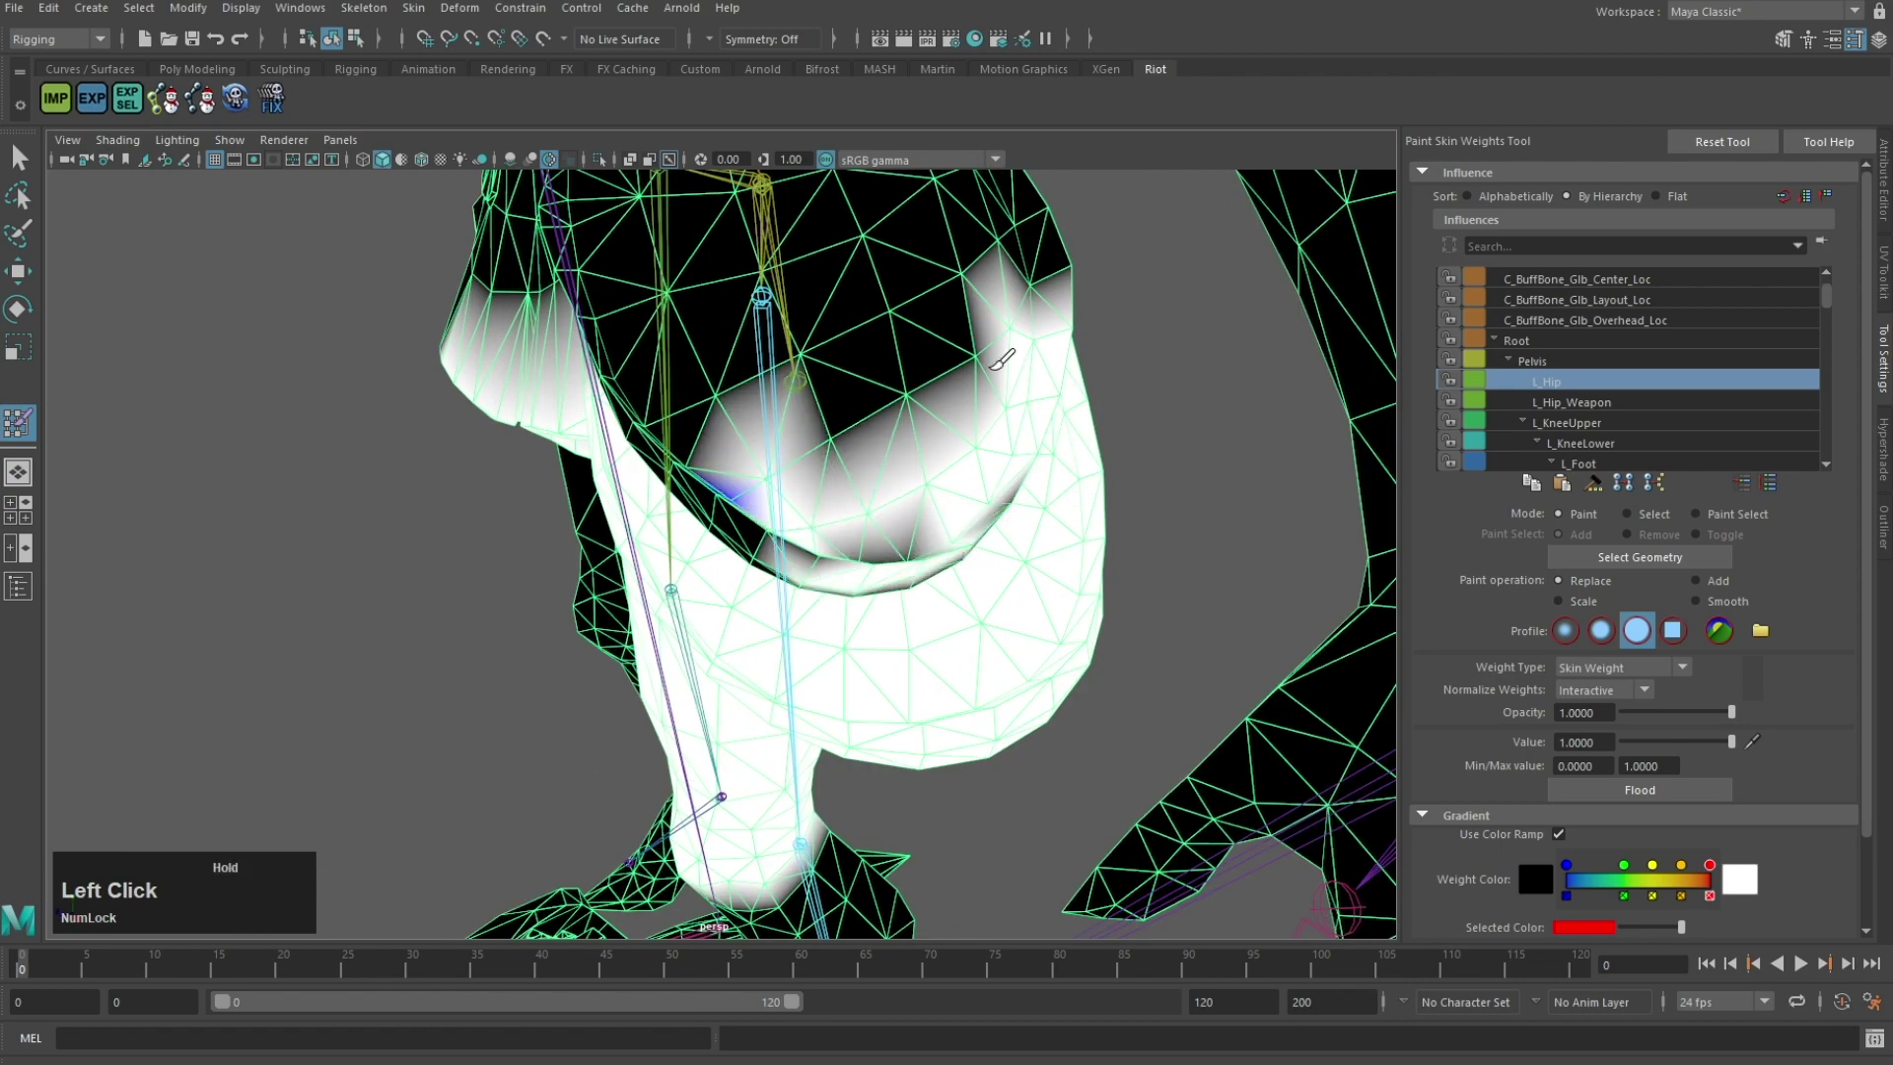
{"action": "left_click_drag", "start_coordinate": [684, 482], "coordinate": [951, 509], "text": "alt"}
Step: Touch up the weights around the front skirt ruffle, switching between the R_Hip and L_Hip influences
{"action": "right_click", "coordinate": [582, 550]}
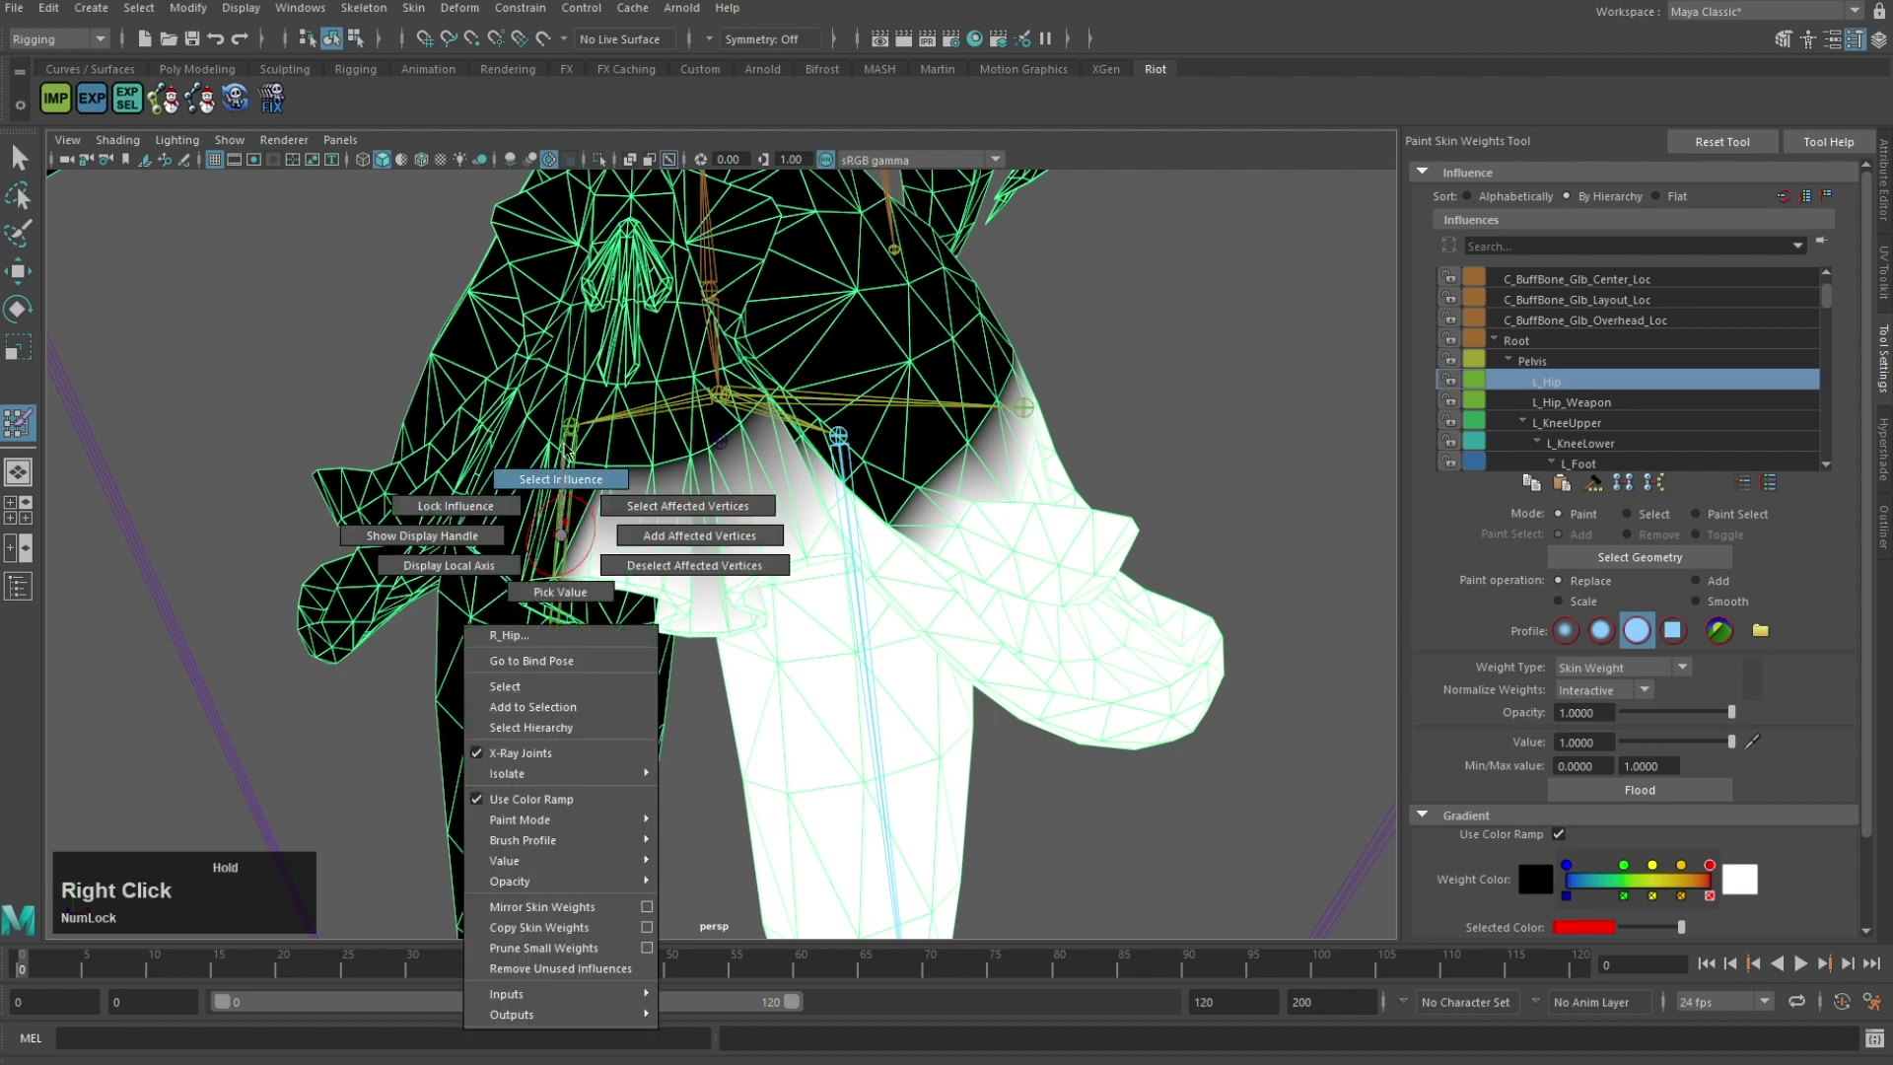
{"action": "left_click", "coordinate": [554, 511]}
{"action": "right_click_drag", "start_coordinate": [829, 519], "coordinate": [833, 430]}
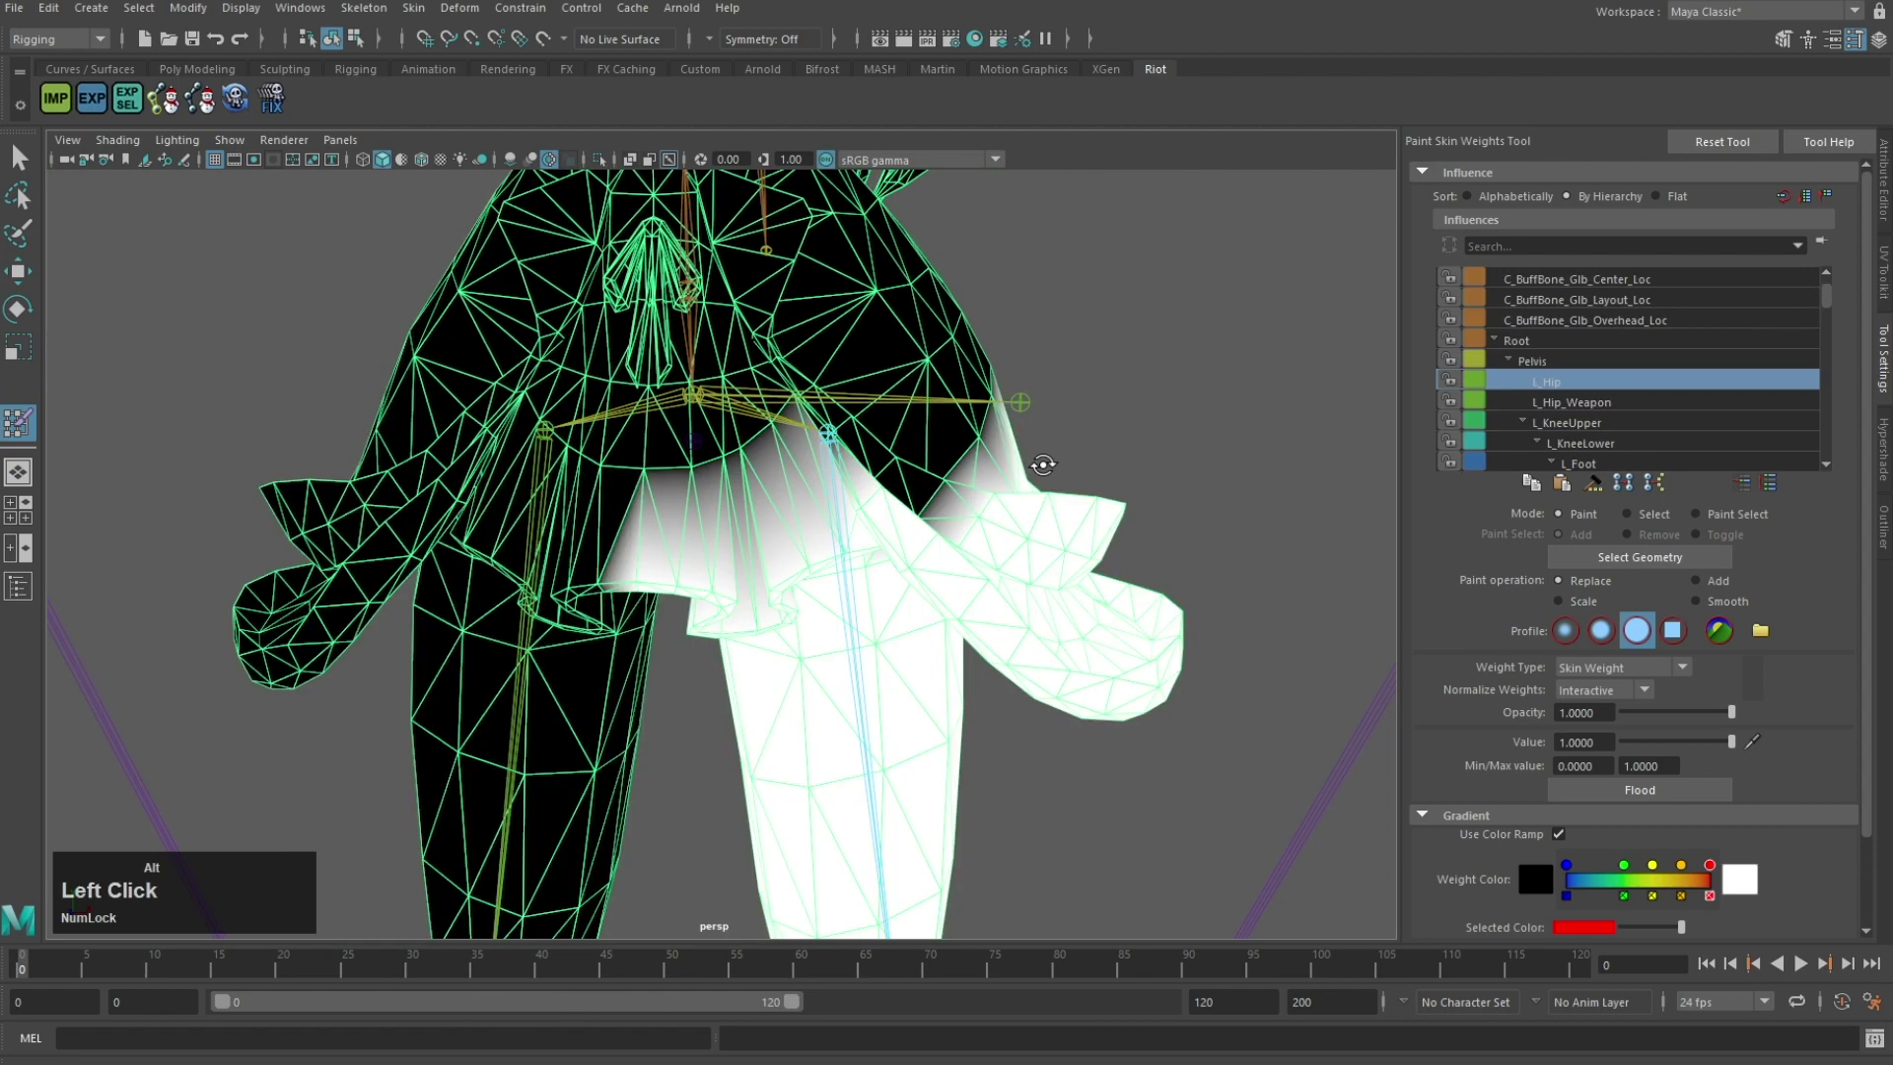
{"action": "mouse_move", "coordinate": [1040, 465]}
{"action": "left_mouse_down", "text": "alt"}
{"action": "mouse_move", "coordinate": [866, 541]}
{"action": "mouse_move", "coordinate": [663, 582]}
{"action": "left_mouse_up", "text": "alt"}
{"action": "left_click_drag", "start_coordinate": [985, 568], "coordinate": [754, 481], "text": "alt"}
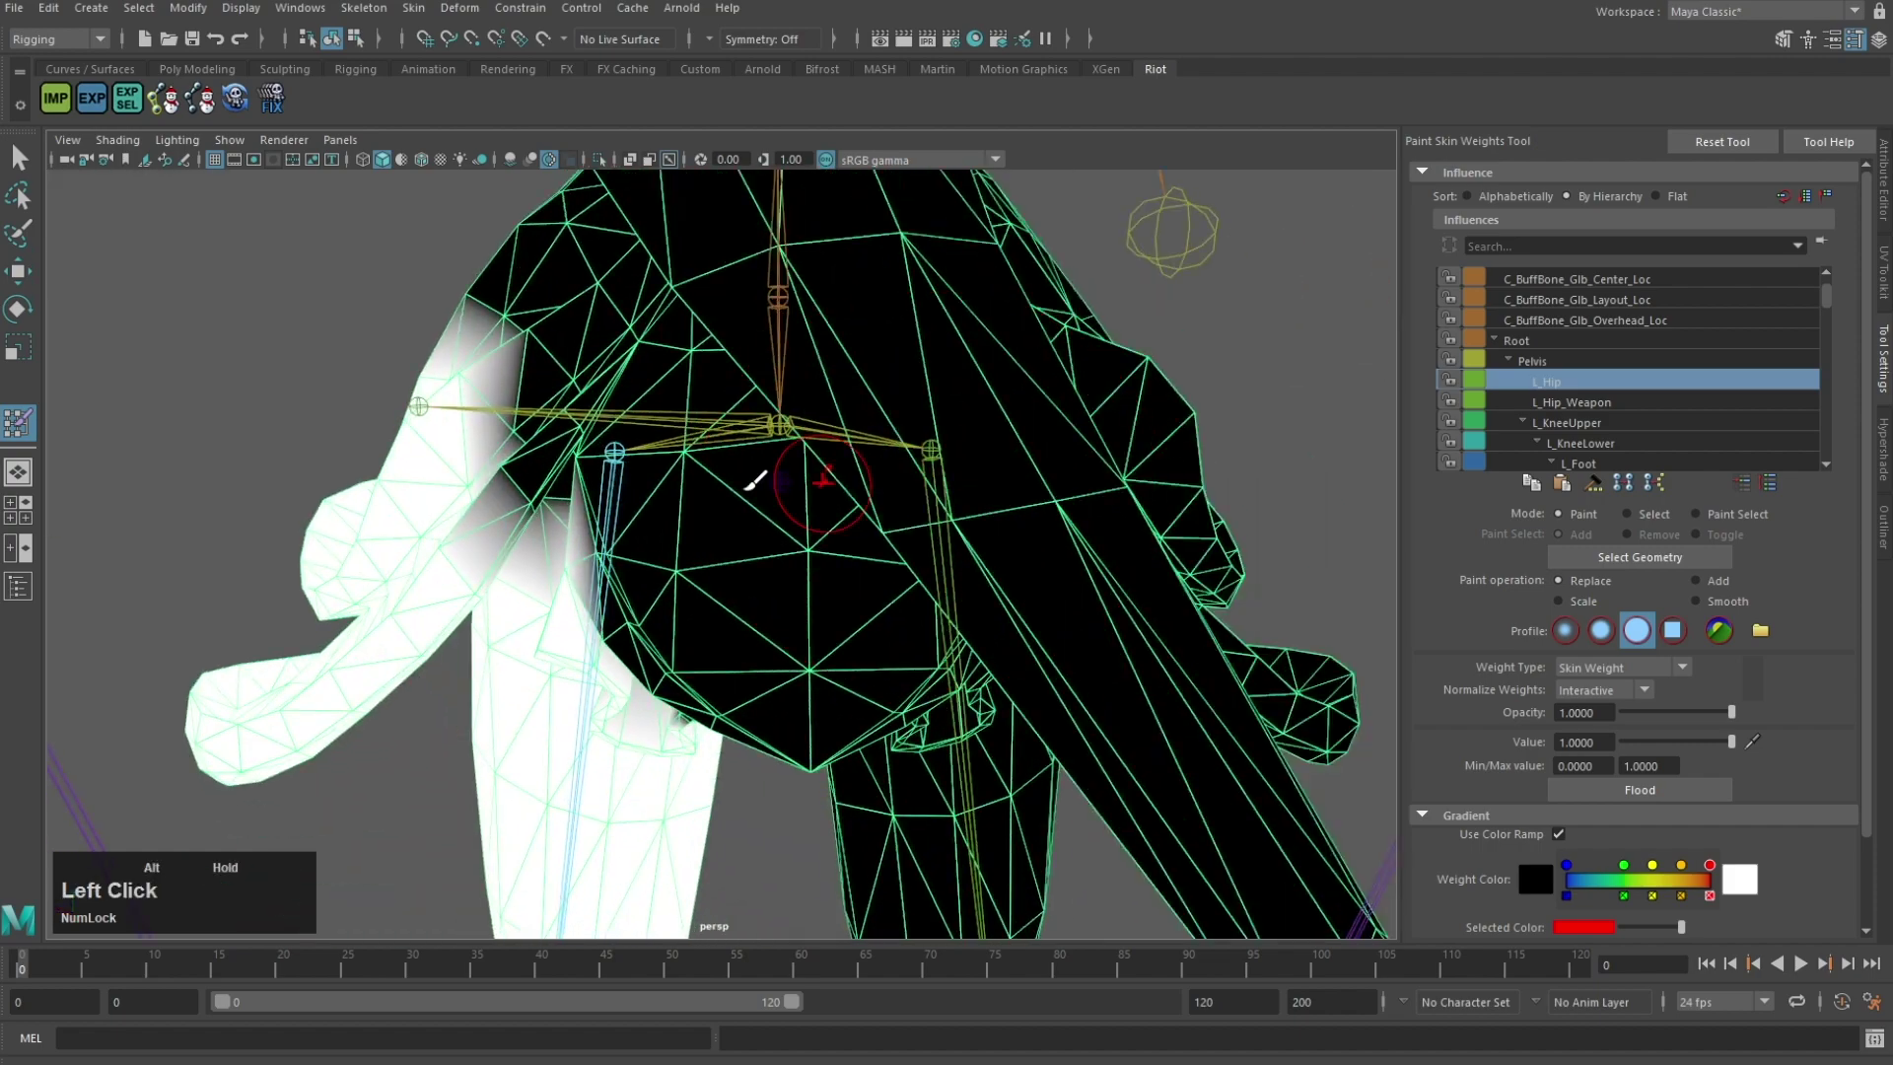
Step: Extend the full L_Hip weight over the left hip and the left side piece of the skirt
{"action": "left_click_drag", "start_coordinate": [527, 486], "coordinate": [540, 434]}
{"action": "left_click_drag", "start_coordinate": [506, 259], "coordinate": [527, 419], "text": "alt"}
{"action": "left_click_drag", "start_coordinate": [492, 394], "coordinate": [275, 617]}
{"action": "scroll", "coordinate": [558, 553], "scroll_direction": "up", "scroll_amount": 5}
{"action": "mouse_move", "coordinate": [454, 424]}
{"action": "left_mouse_down", "text": "alt"}
{"action": "mouse_move", "coordinate": [558, 537]}
{"action": "mouse_move", "coordinate": [591, 419]}
{"action": "mouse_move", "coordinate": [991, 519]}
{"action": "mouse_move", "coordinate": [1005, 477]}
{"action": "mouse_move", "coordinate": [858, 499]}
{"action": "mouse_move", "coordinate": [963, 532]}
{"action": "mouse_move", "coordinate": [1010, 714]}
{"action": "mouse_move", "coordinate": [986, 789]}
{"action": "left_mouse_up", "text": "alt"}
{"action": "middle_click_drag", "start_coordinate": [989, 724], "coordinate": [937, 661], "text": "alt"}
{"action": "mouse_move", "coordinate": [937, 660]}
{"action": "left_mouse_down", "text": "alt"}
{"action": "mouse_move", "coordinate": [756, 638]}
{"action": "mouse_move", "coordinate": [689, 538]}
{"action": "mouse_move", "coordinate": [692, 628]}
{"action": "left_mouse_up", "text": "alt"}
Step: Paint full Pelvis weight over the rounded skirt panel between the legs, including its pointed tip
{"action": "right_click_drag", "start_coordinate": [829, 395], "coordinate": [827, 334]}
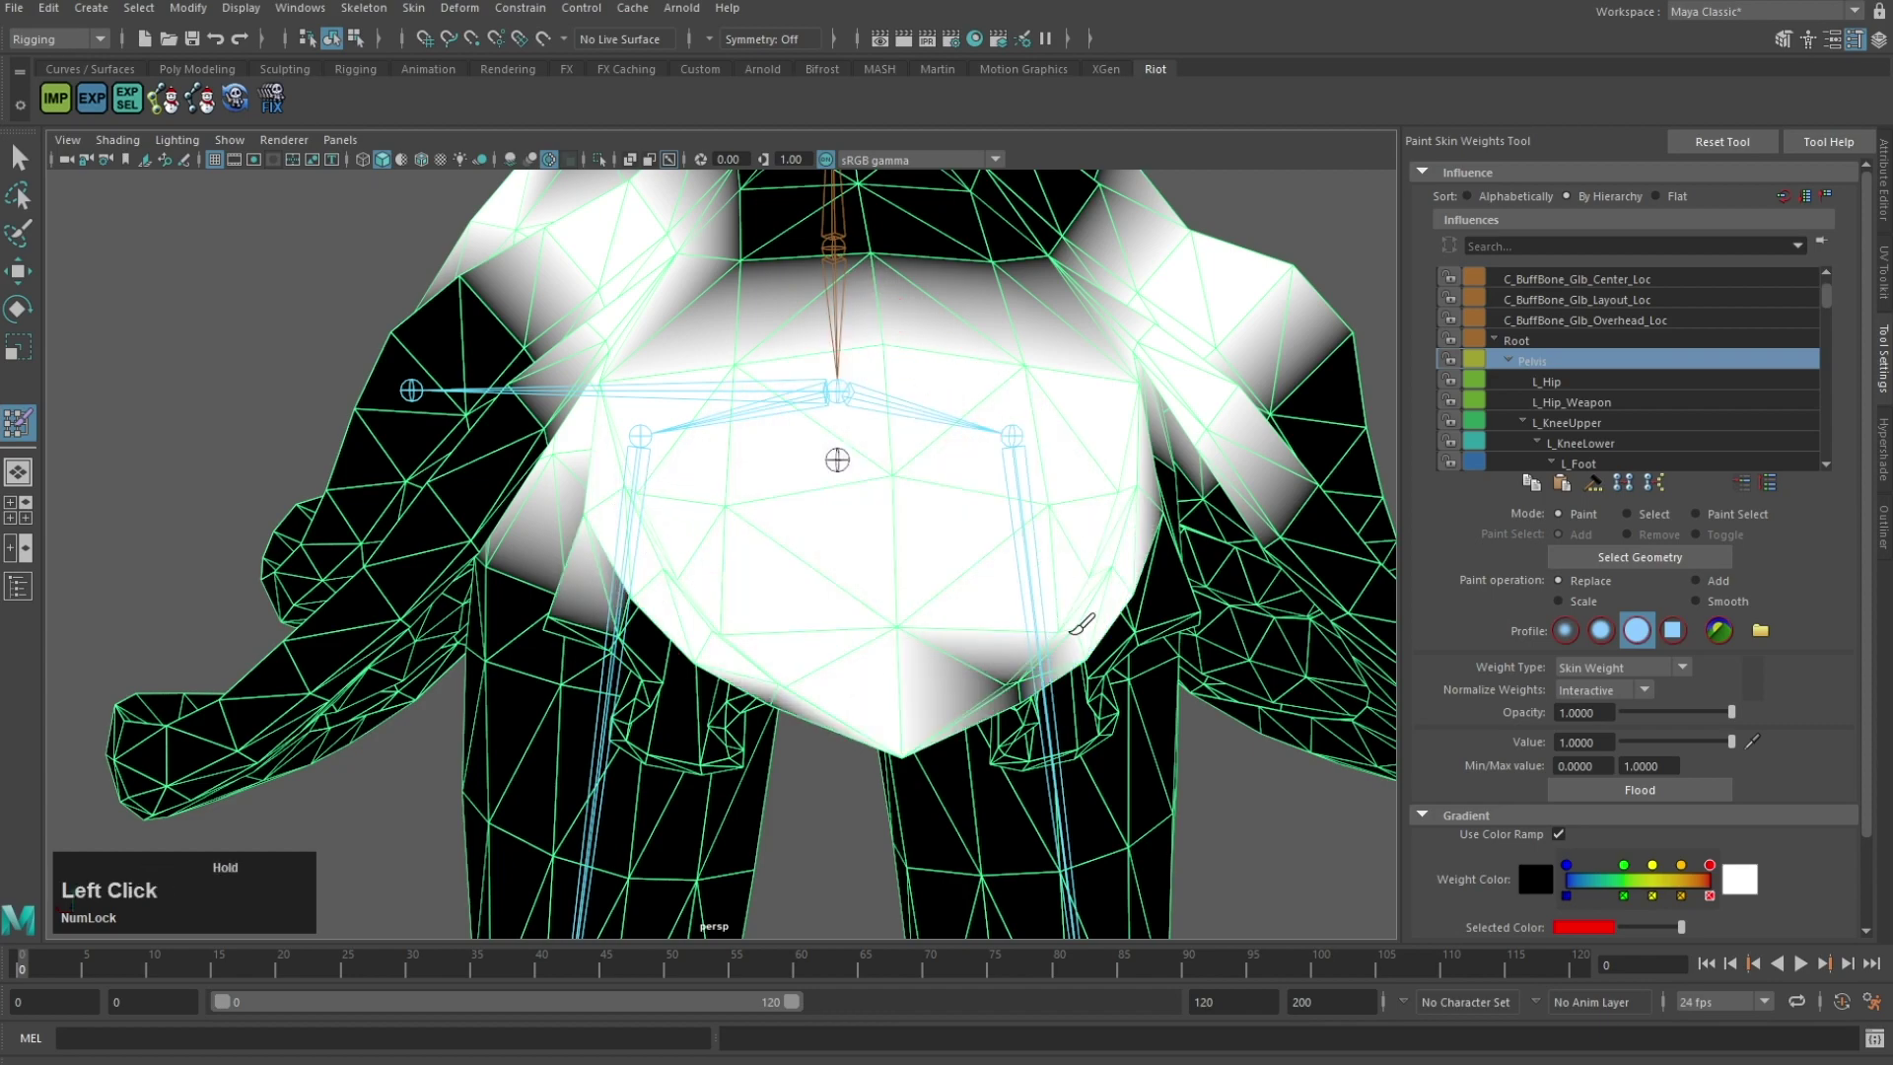
{"action": "left_click_drag", "start_coordinate": [1081, 624], "coordinate": [1018, 606], "text": "alt"}
{"action": "mouse_move", "coordinate": [892, 471]}
{"action": "left_mouse_down", "text": "alt"}
{"action": "mouse_move", "coordinate": [981, 288]}
{"action": "mouse_move", "coordinate": [739, 299]}
{"action": "left_mouse_up", "text": "alt"}
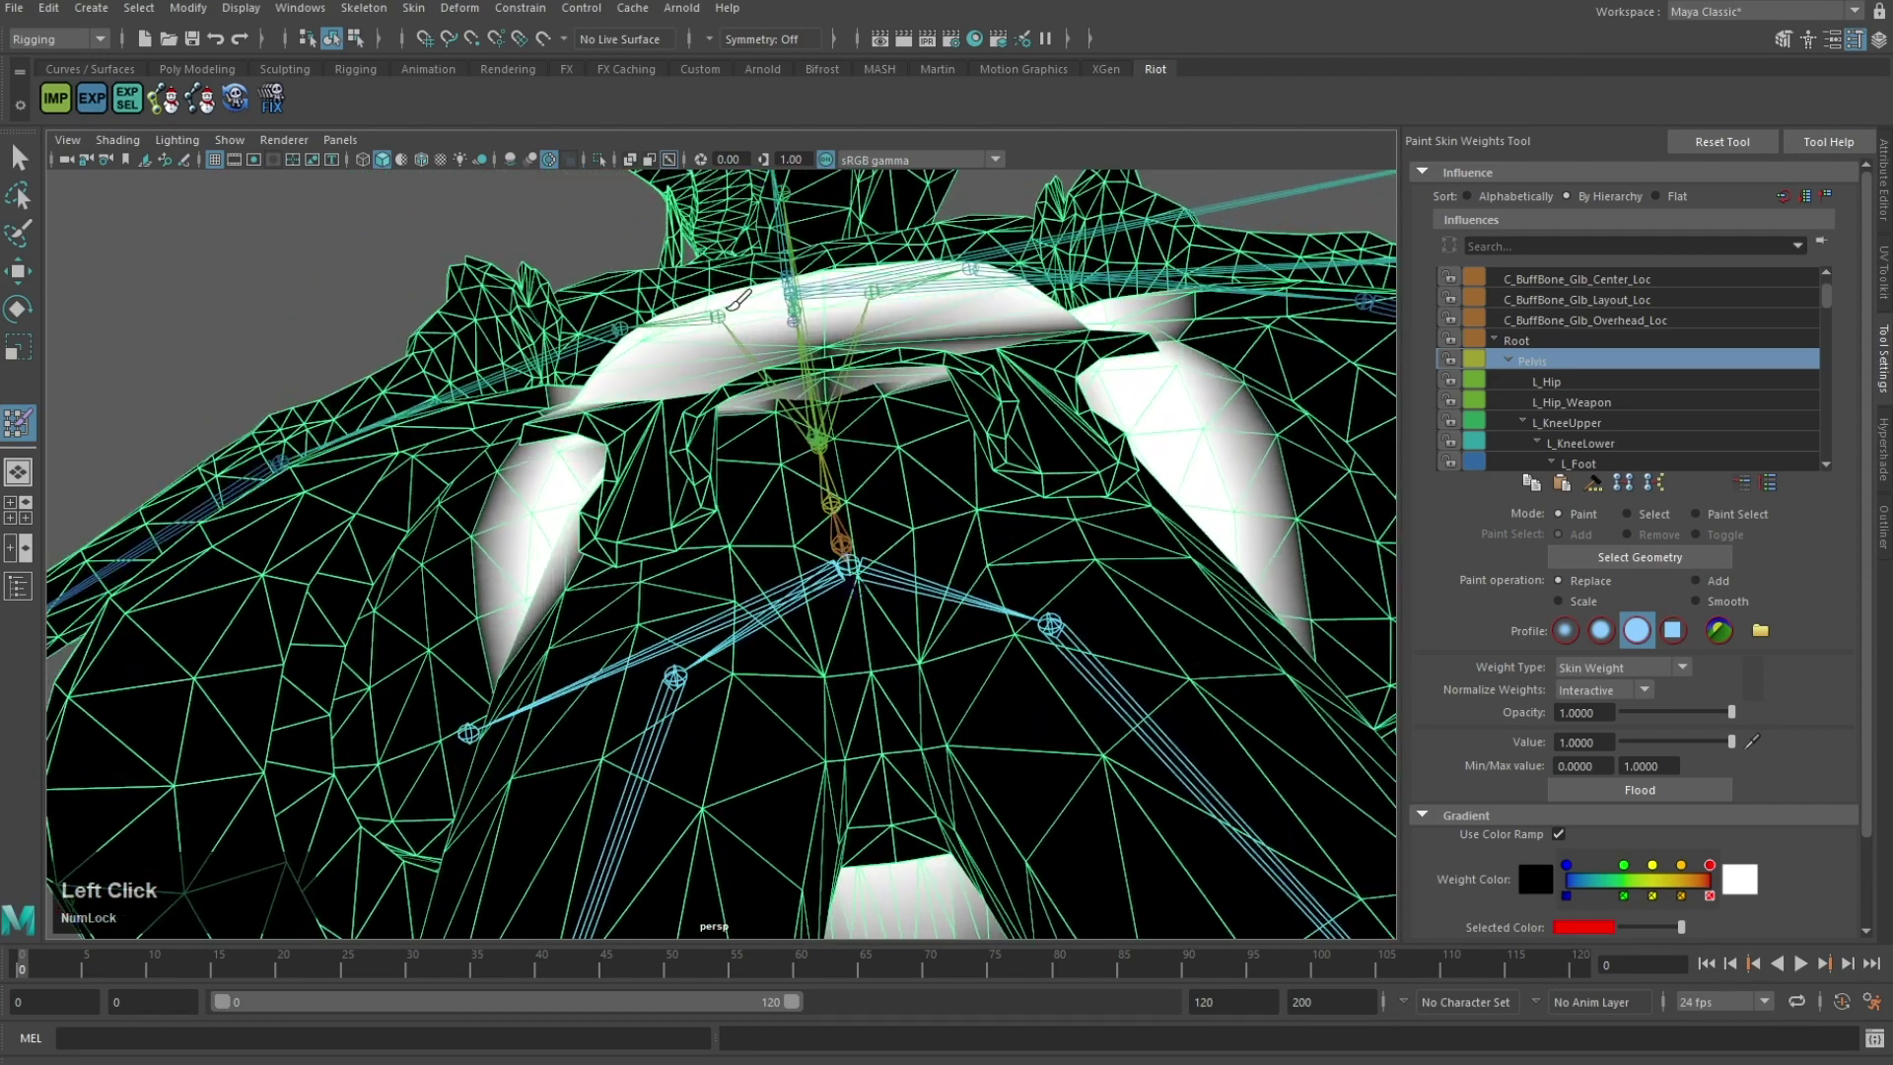
{"action": "left_click_drag", "start_coordinate": [836, 365], "coordinate": [946, 423], "text": "alt"}
{"action": "scroll", "coordinate": [759, 397], "scroll_direction": "down", "scroll_amount": 2}
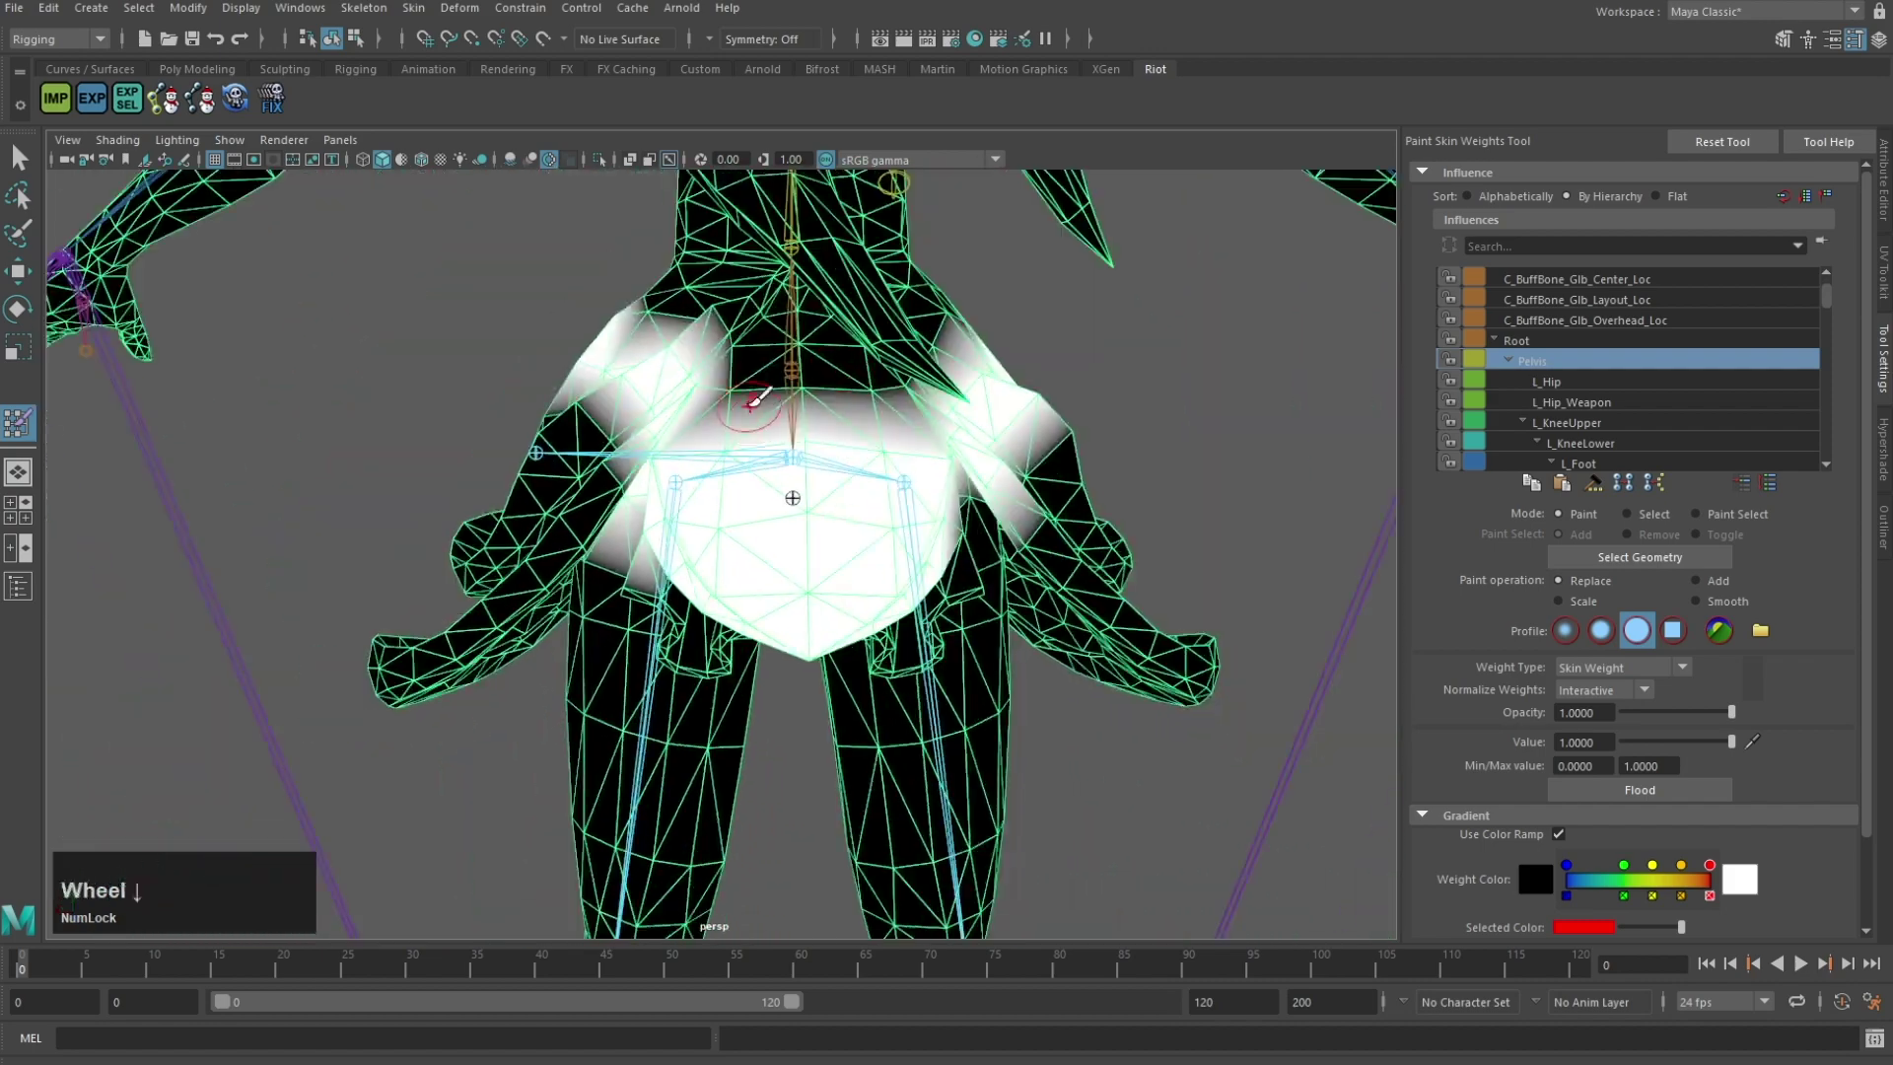
{"action": "left_click_drag", "start_coordinate": [854, 344], "coordinate": [642, 477], "text": "alt"}
Step: Paint full L_Hip weight over the top of the left thigh and the left half of the skirt band seen from below
{"action": "left_click", "coordinate": [701, 639]}
{"action": "scroll", "coordinate": [779, 589], "scroll_direction": "up", "scroll_amount": 5}
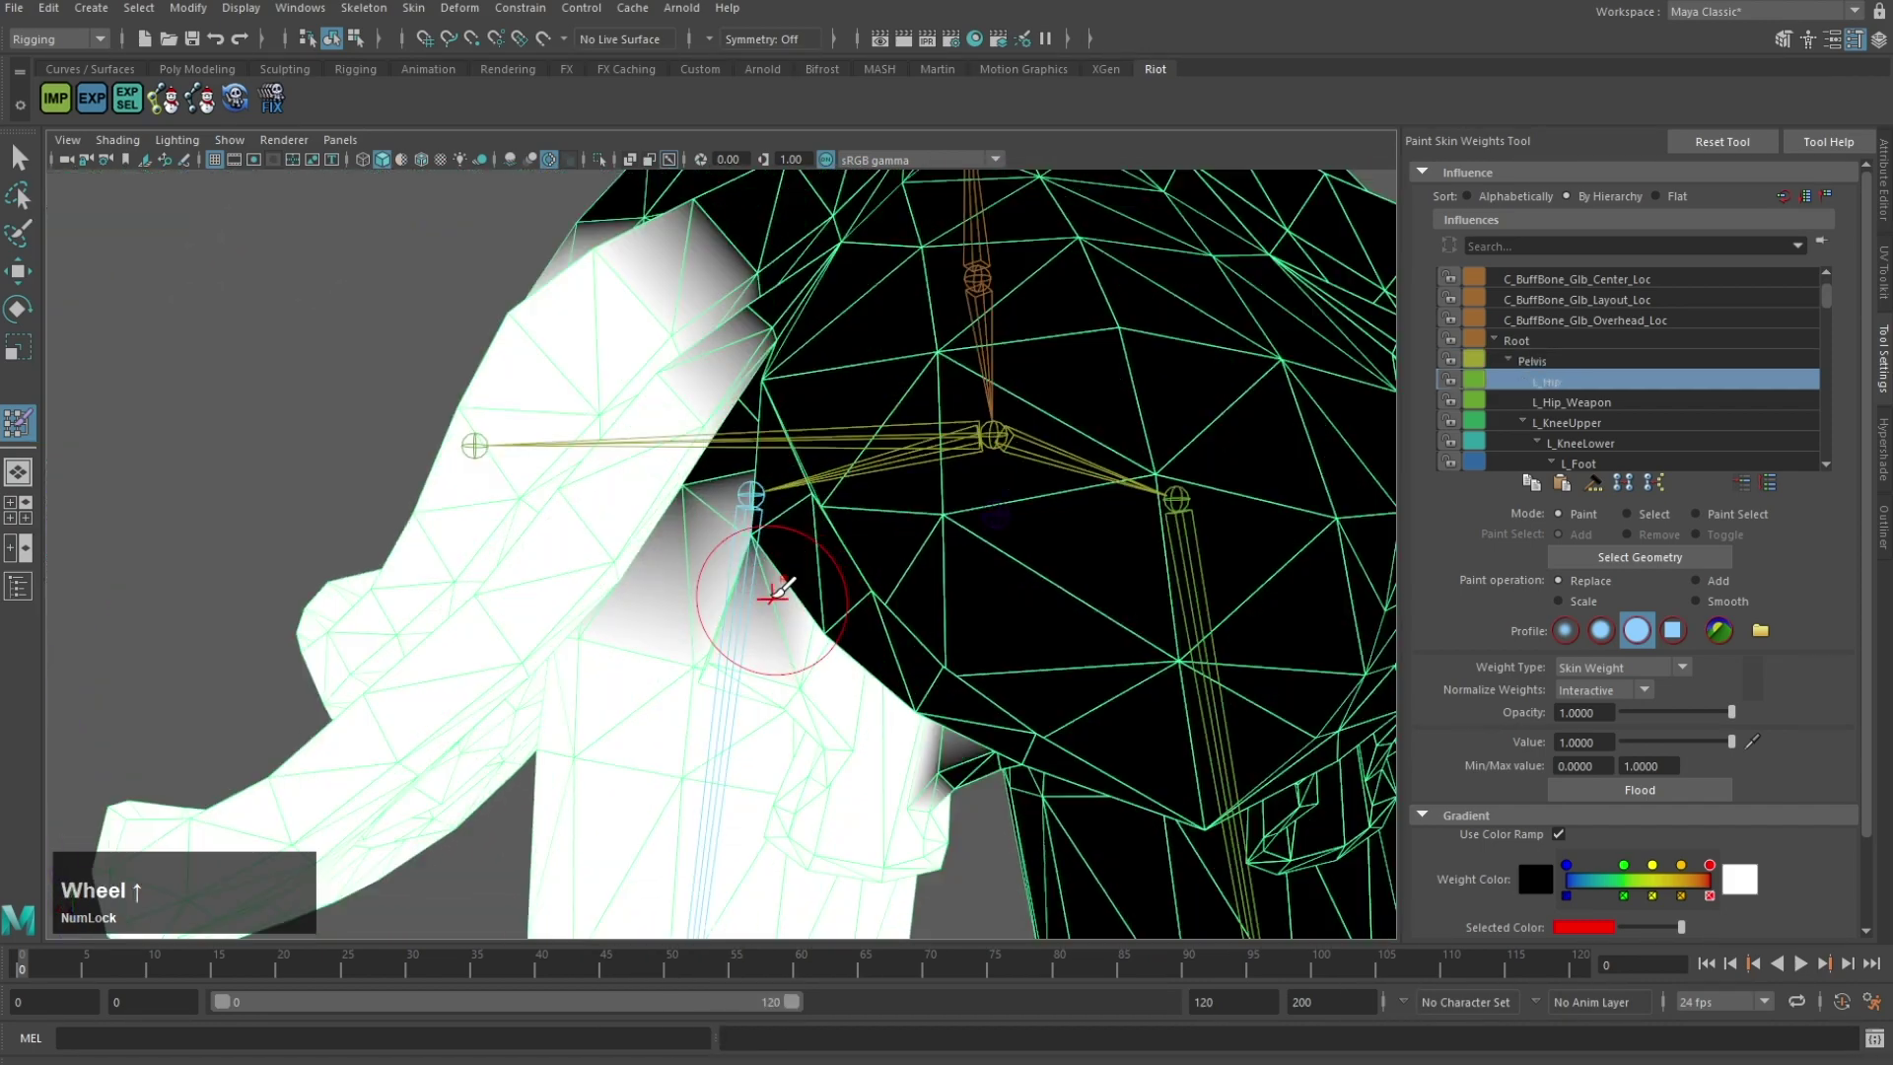
{"action": "left_click_drag", "start_coordinate": [760, 566], "coordinate": [983, 503], "text": "alt"}
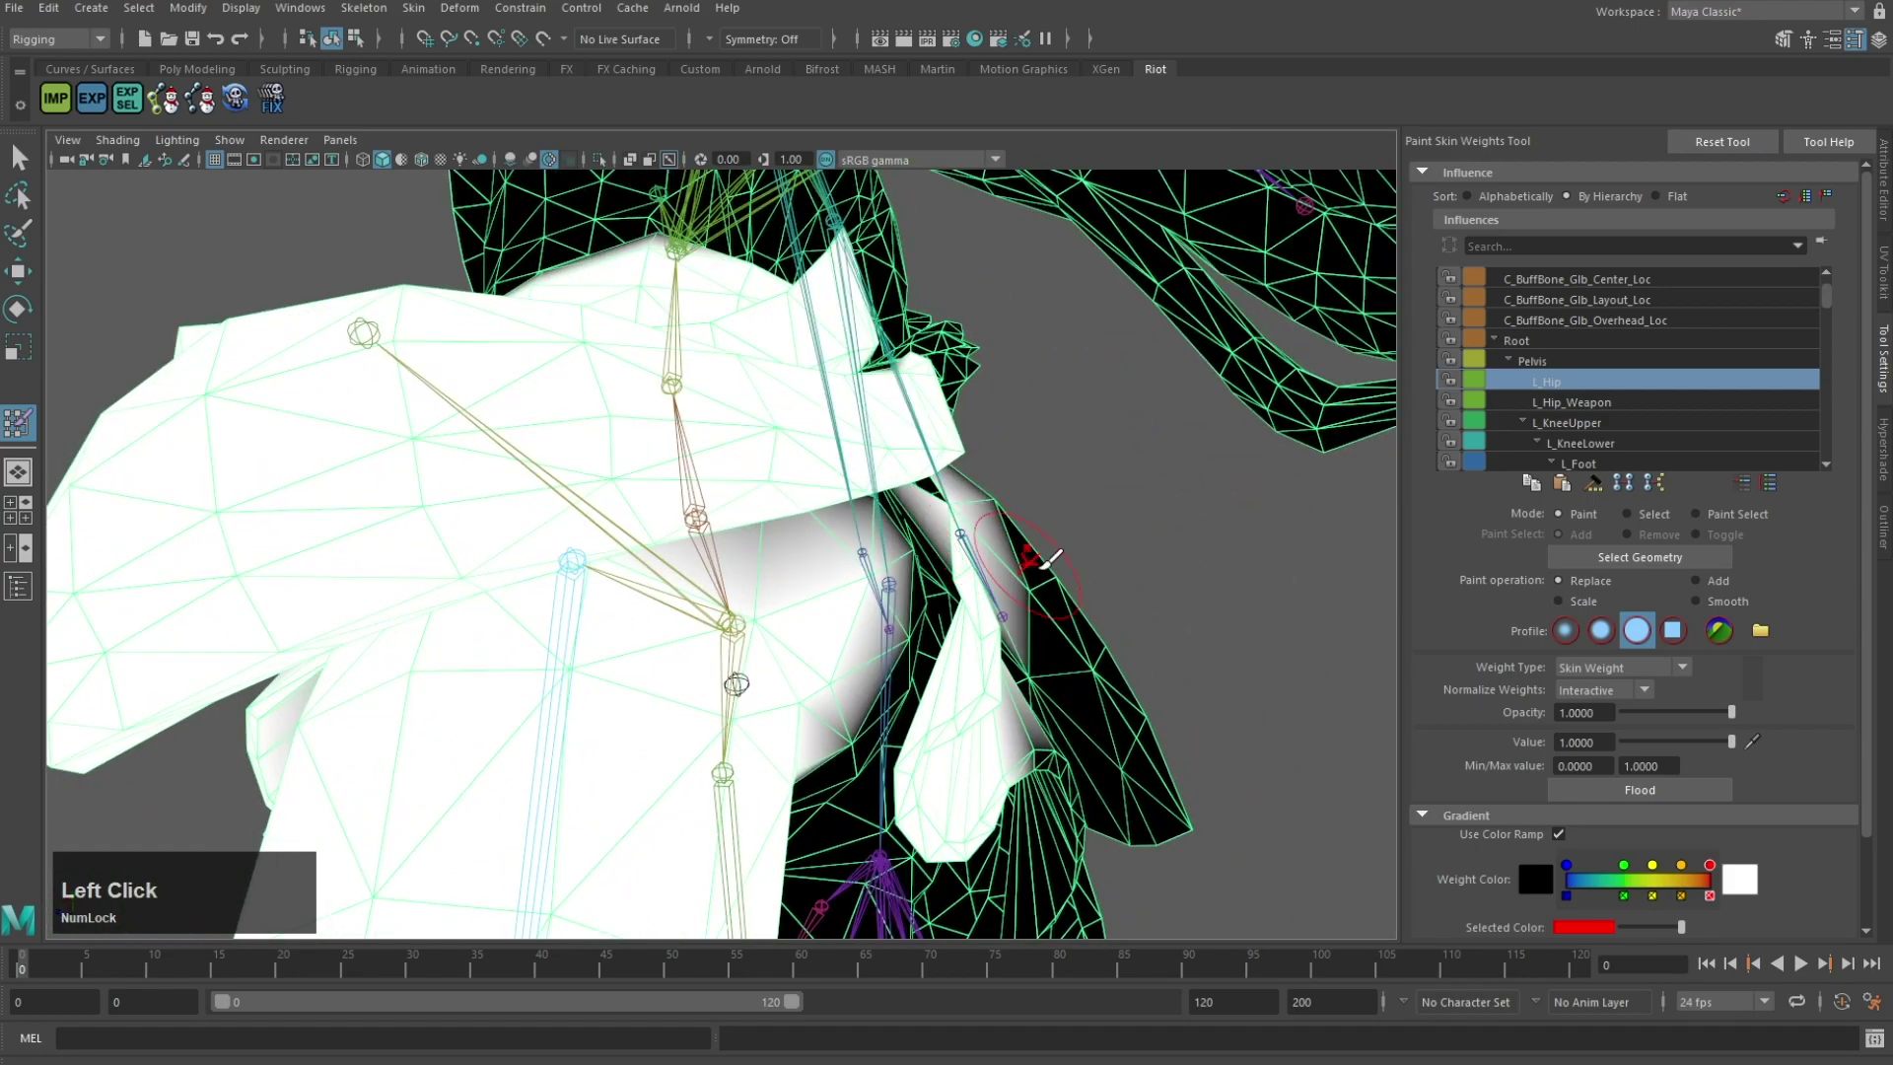
{"action": "left_click_drag", "start_coordinate": [1039, 567], "coordinate": [697, 418], "text": "alt"}
{"action": "scroll", "coordinate": [1005, 541], "scroll_direction": "up", "scroll_amount": 1}
{"action": "scroll", "coordinate": [857, 562], "scroll_direction": "up", "scroll_amount": 4}
{"action": "left_click_drag", "start_coordinate": [674, 500], "coordinate": [678, 364], "text": "alt"}
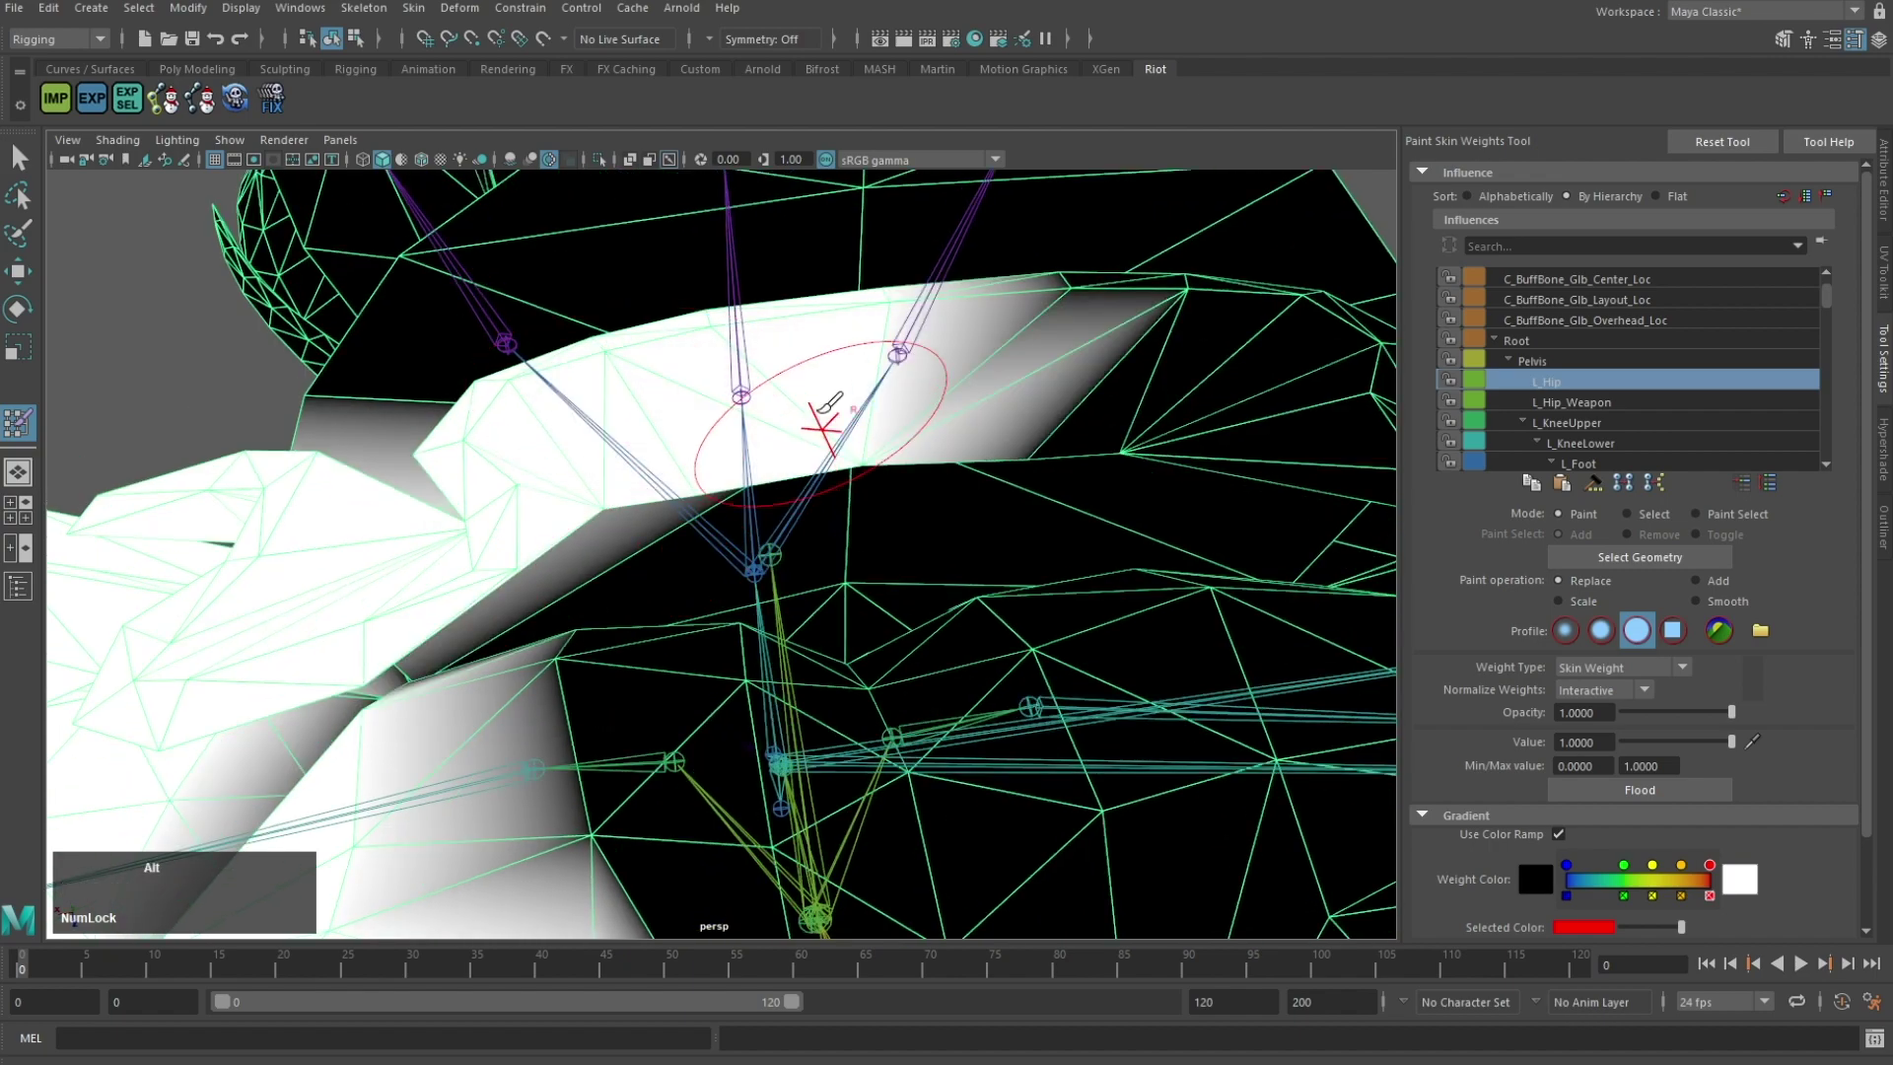
Step: Extend the full R_Hip weight inward across the right half of the skirt band seen from below
{"action": "scroll", "coordinate": [826, 412], "scroll_direction": "down", "scroll_amount": 8}
{"action": "left_click_drag", "start_coordinate": [866, 512], "coordinate": [1058, 416], "text": "alt"}
{"action": "middle_click_drag", "start_coordinate": [1058, 416], "coordinate": [959, 337], "text": "alt"}
{"action": "right_click_drag", "start_coordinate": [995, 449], "coordinate": [997, 412]}
{"action": "left_click_drag", "start_coordinate": [996, 412], "coordinate": [926, 417], "text": "alt"}
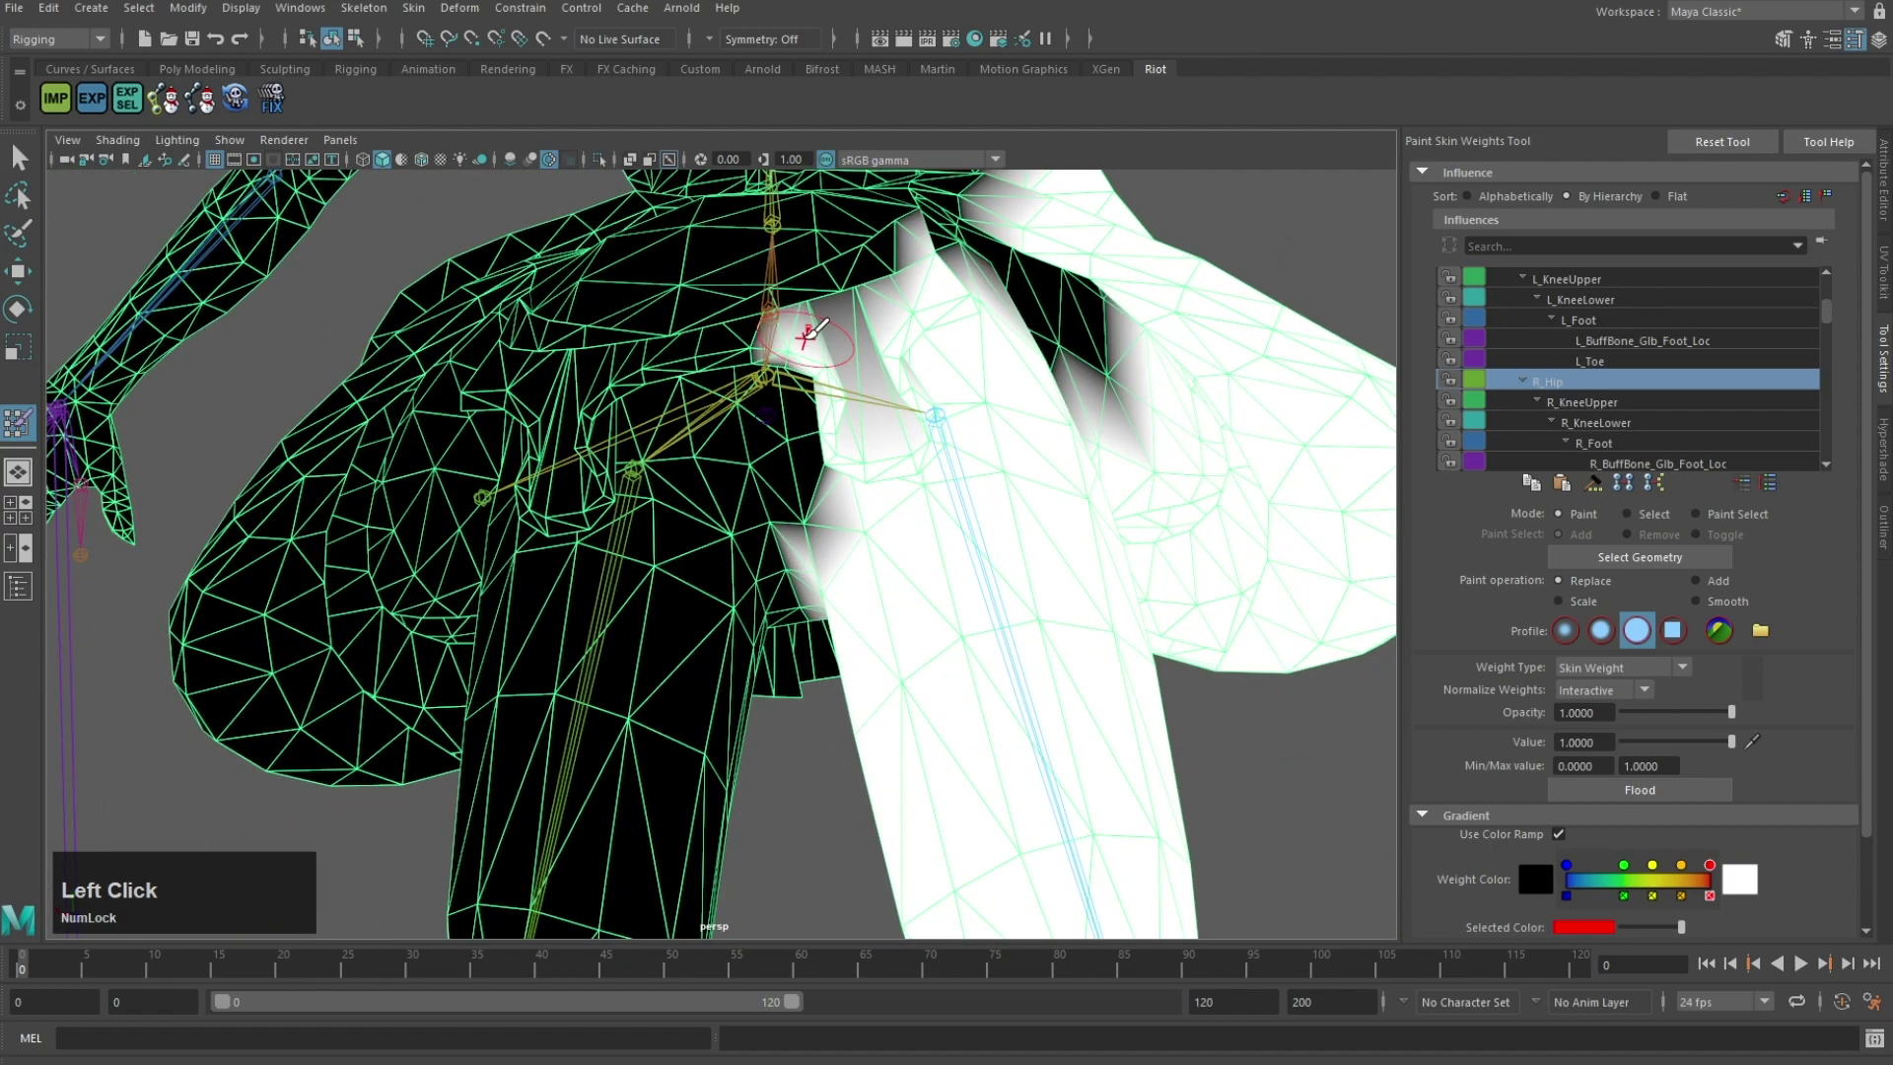
{"action": "left_click_drag", "start_coordinate": [806, 338], "coordinate": [783, 340]}
{"action": "middle_click_drag", "start_coordinate": [783, 340], "coordinate": [808, 398], "text": "alt"}
{"action": "scroll", "coordinate": [838, 335], "scroll_direction": "up", "scroll_amount": 3}
{"action": "left_click_drag", "start_coordinate": [915, 371], "coordinate": [926, 255], "text": "alt"}
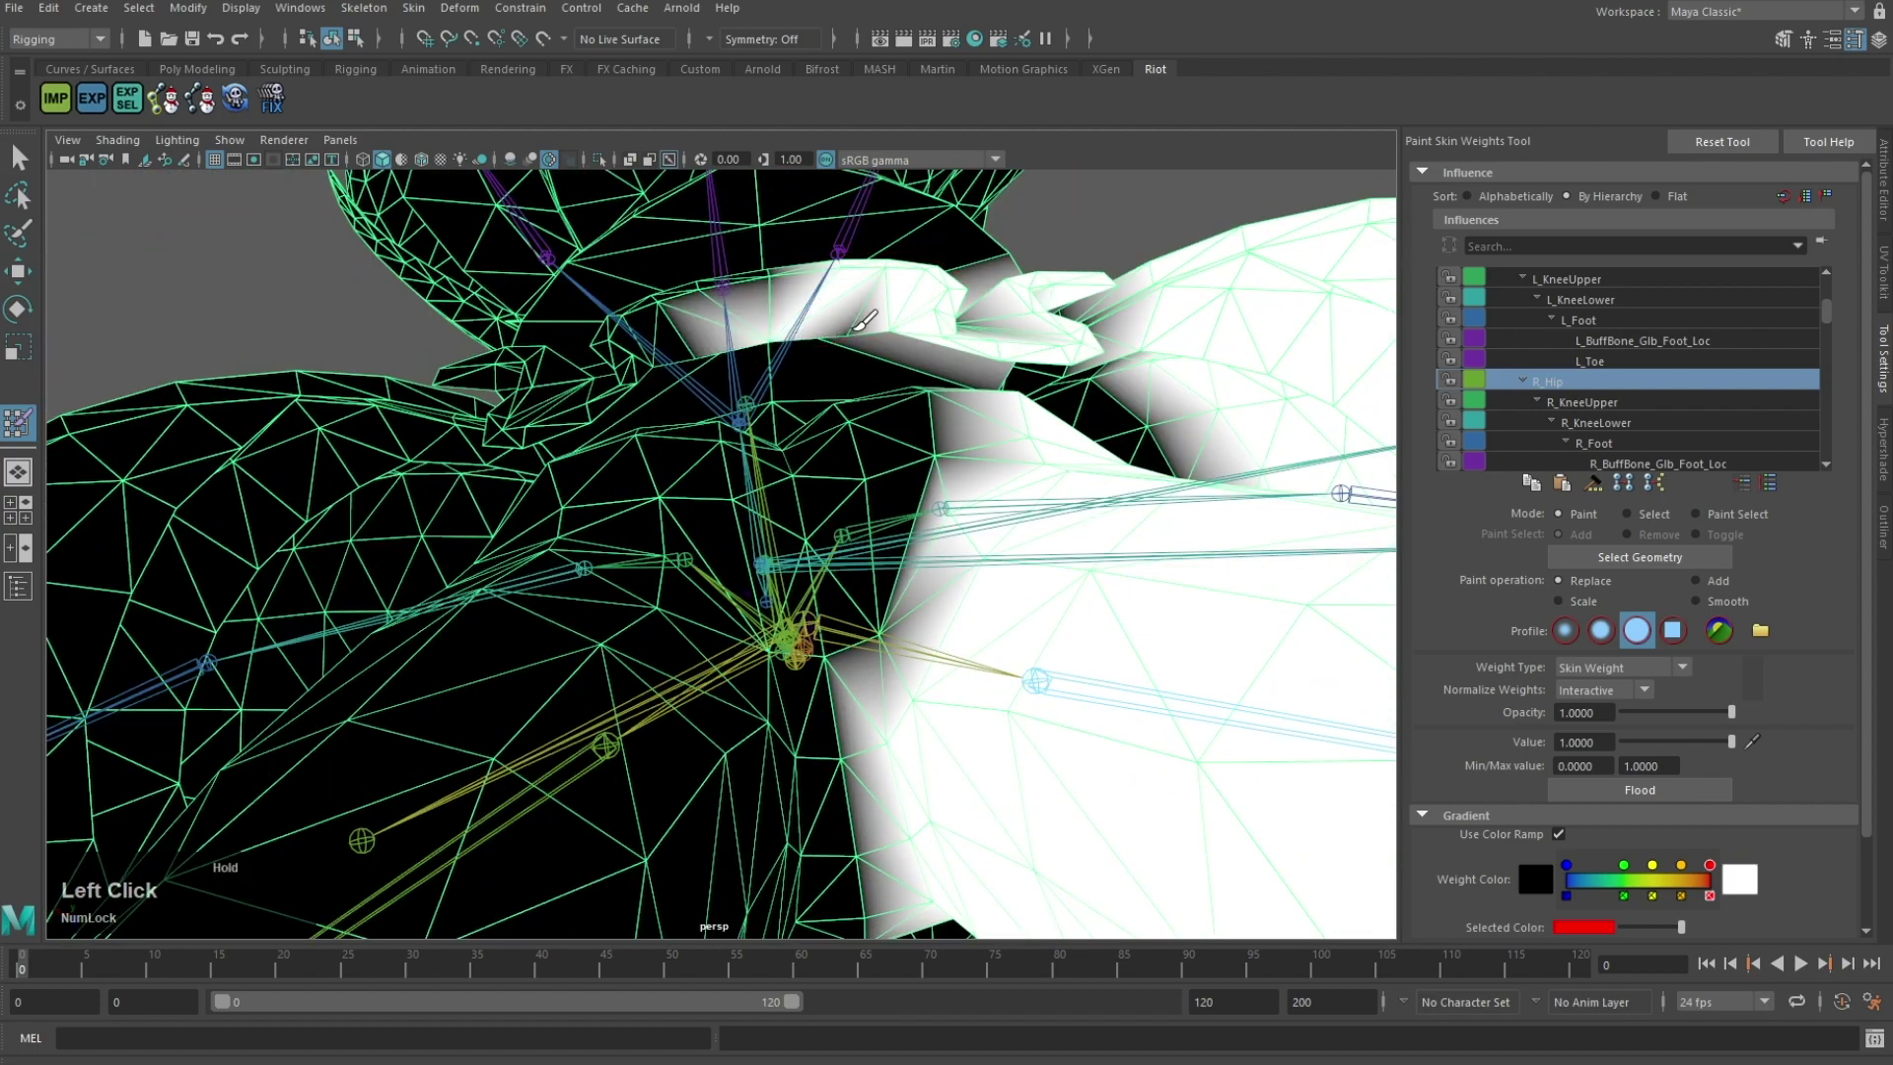
{"action": "left_click_drag", "start_coordinate": [864, 321], "coordinate": [808, 261], "text": "alt"}
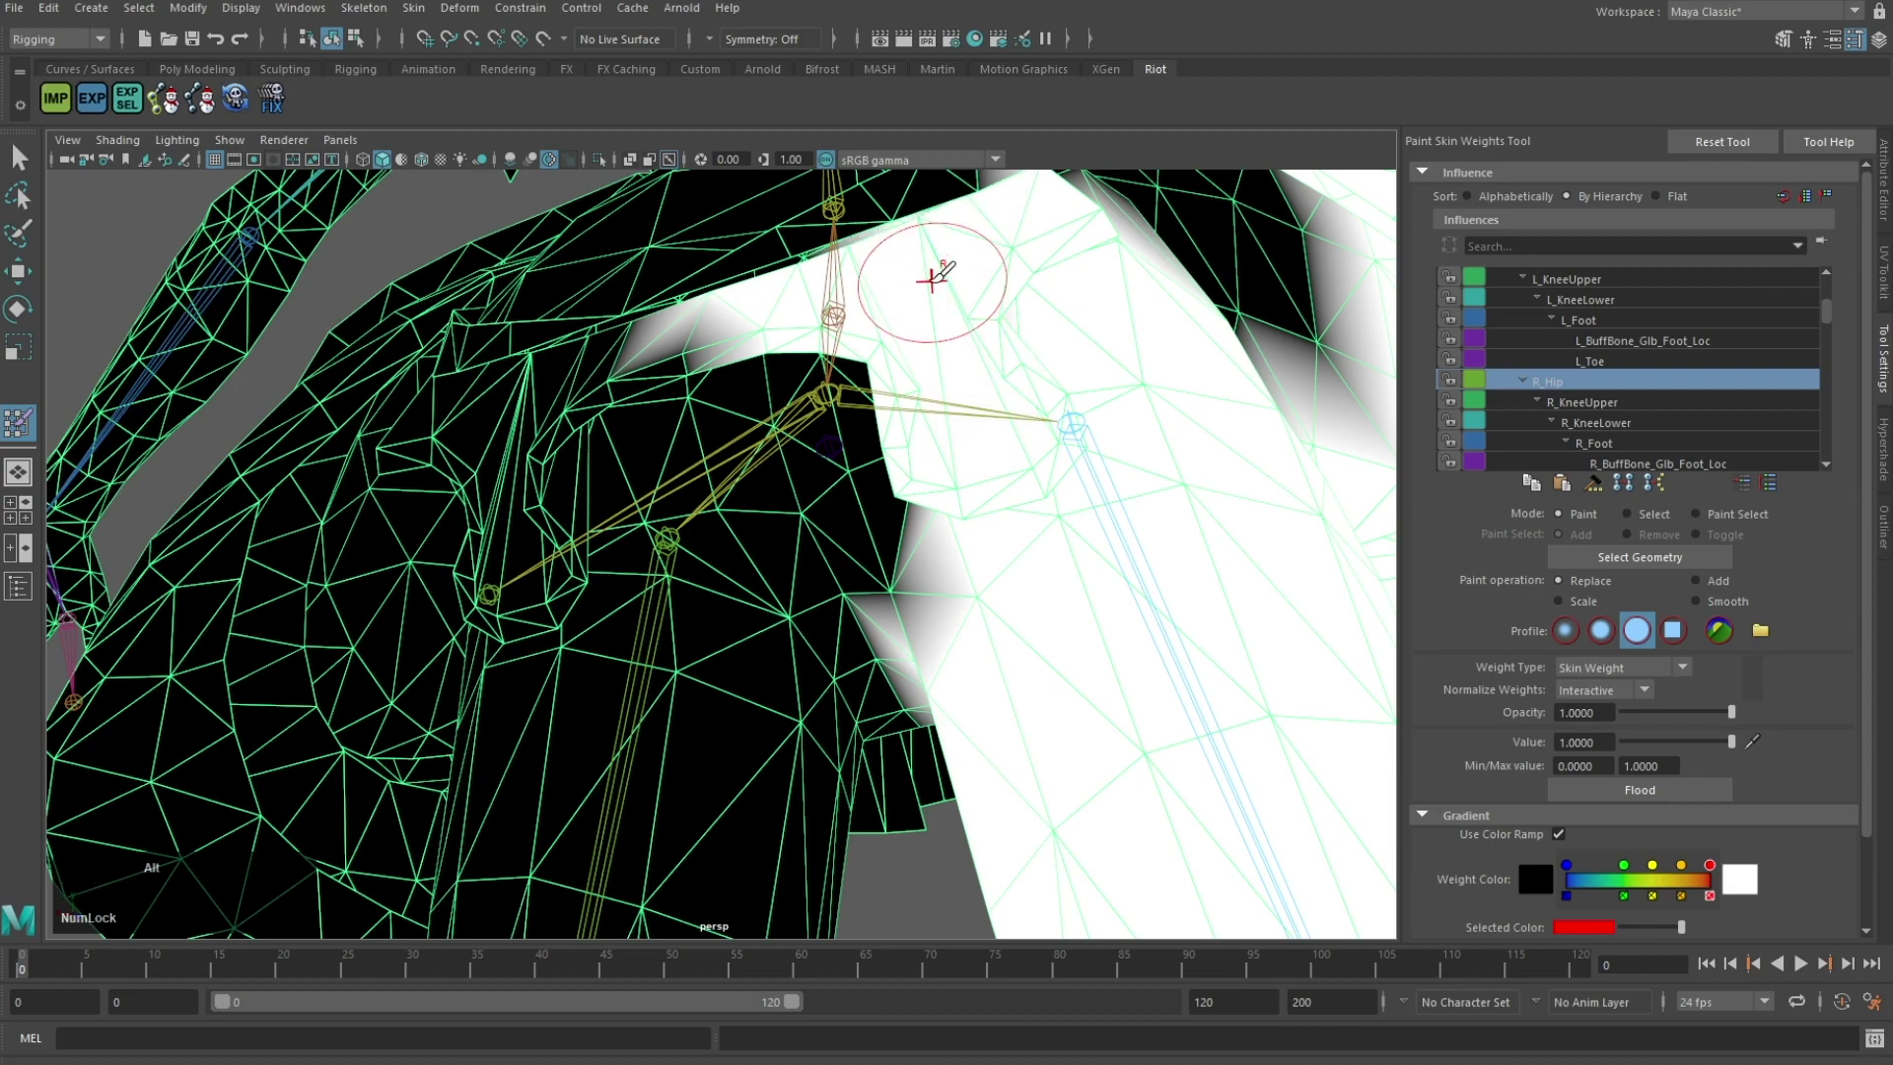
{"action": "left_click_drag", "start_coordinate": [932, 281], "coordinate": [1018, 316], "text": "alt"}
{"action": "scroll", "coordinate": [776, 463], "scroll_direction": "down", "scroll_amount": 5}
Step: Paint full Pelvis weight over the rounded skirt panel, the hips and the skirt on the bow side
{"action": "right_click_drag", "start_coordinate": [760, 367], "coordinate": [760, 367]}
{"action": "scroll", "coordinate": [887, 382], "scroll_direction": "up", "scroll_amount": 5}
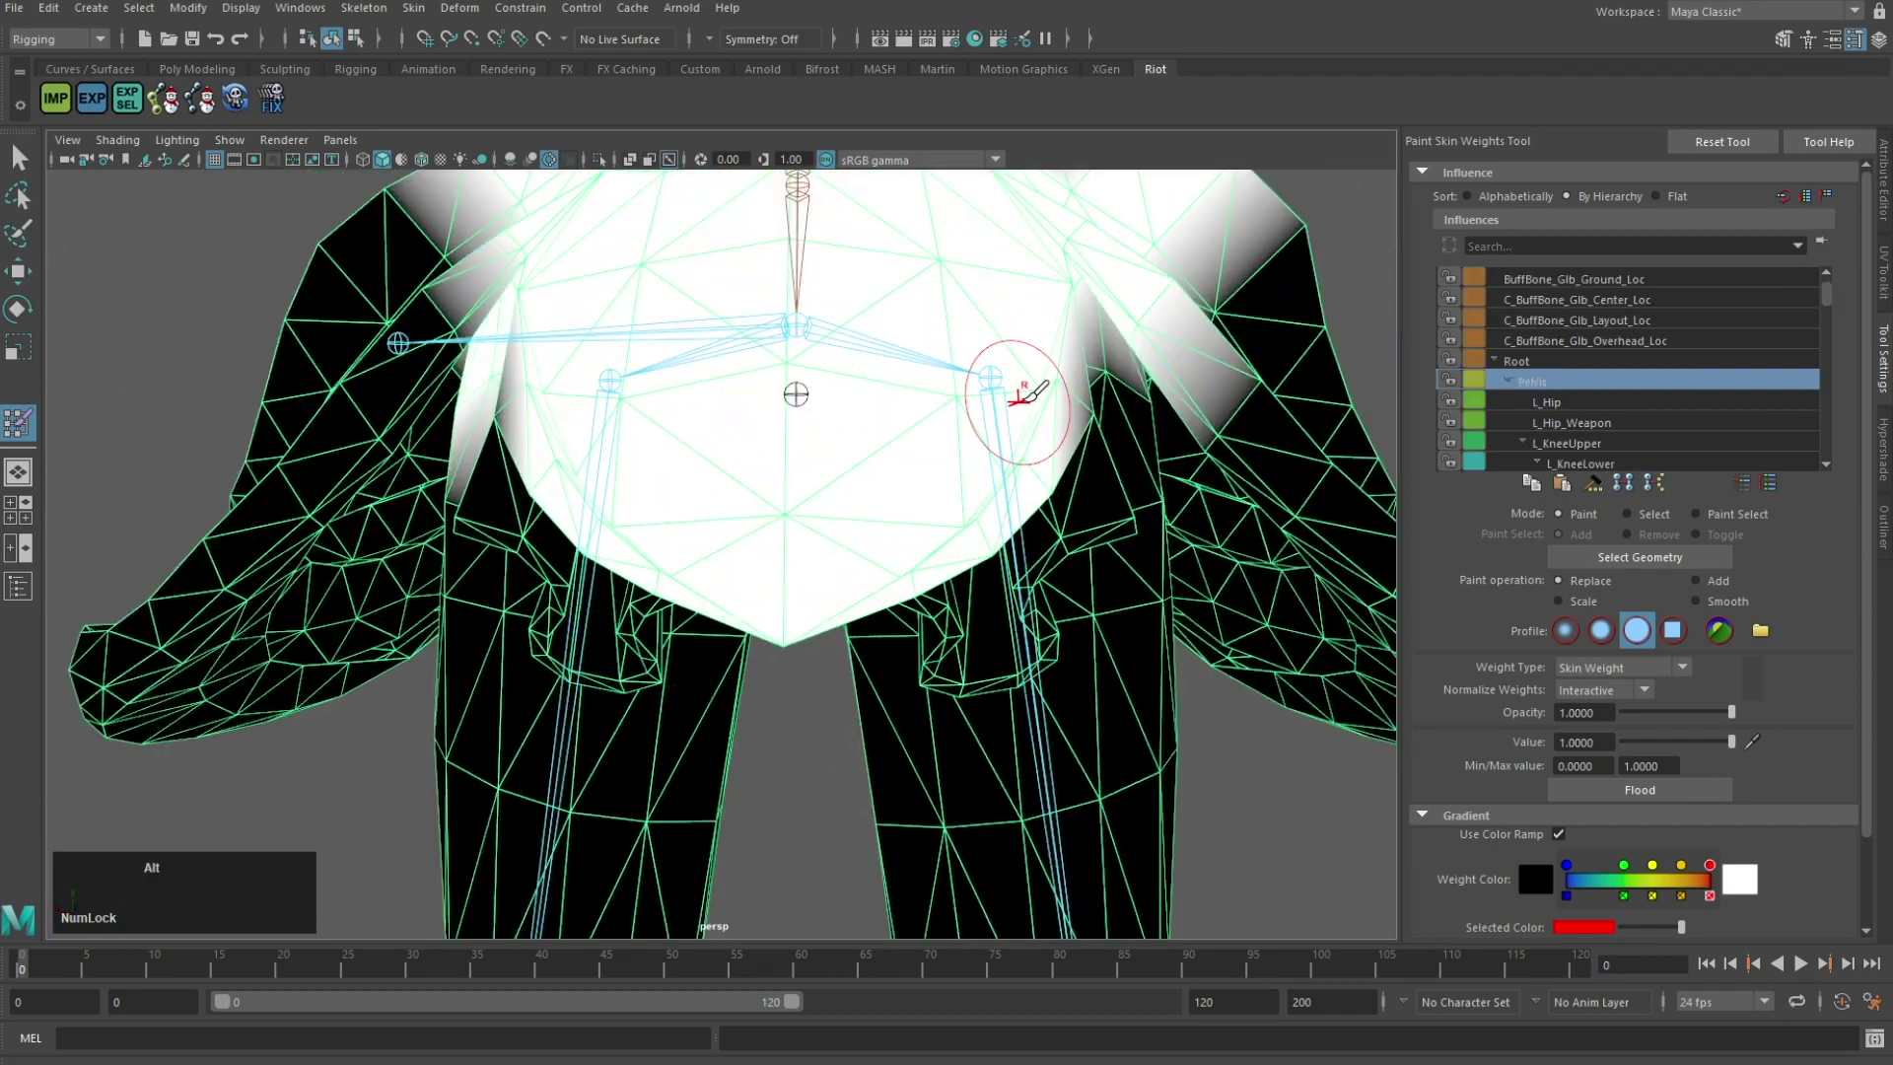
{"action": "left_click_drag", "start_coordinate": [1019, 396], "coordinate": [631, 295], "text": "alt"}
{"action": "middle_click_drag", "start_coordinate": [631, 295], "coordinate": [677, 413], "text": "alt"}
{"action": "left_click_drag", "start_coordinate": [678, 414], "coordinate": [774, 419], "text": "alt"}
{"action": "mouse_move", "coordinate": [653, 442]}
{"action": "left_mouse_down", "text": "alt"}
{"action": "mouse_move", "coordinate": [752, 393]}
{"action": "mouse_move", "coordinate": [665, 474]}
{"action": "left_mouse_up", "text": "alt"}
{"action": "scroll", "coordinate": [769, 423], "scroll_direction": "down", "scroll_amount": 6}
{"action": "scroll", "coordinate": [670, 444], "scroll_direction": "up", "scroll_amount": 5}
{"action": "middle_click_drag", "start_coordinate": [675, 404], "coordinate": [717, 472], "text": "alt"}
{"action": "left_click_drag", "start_coordinate": [717, 471], "coordinate": [716, 588], "text": "alt"}
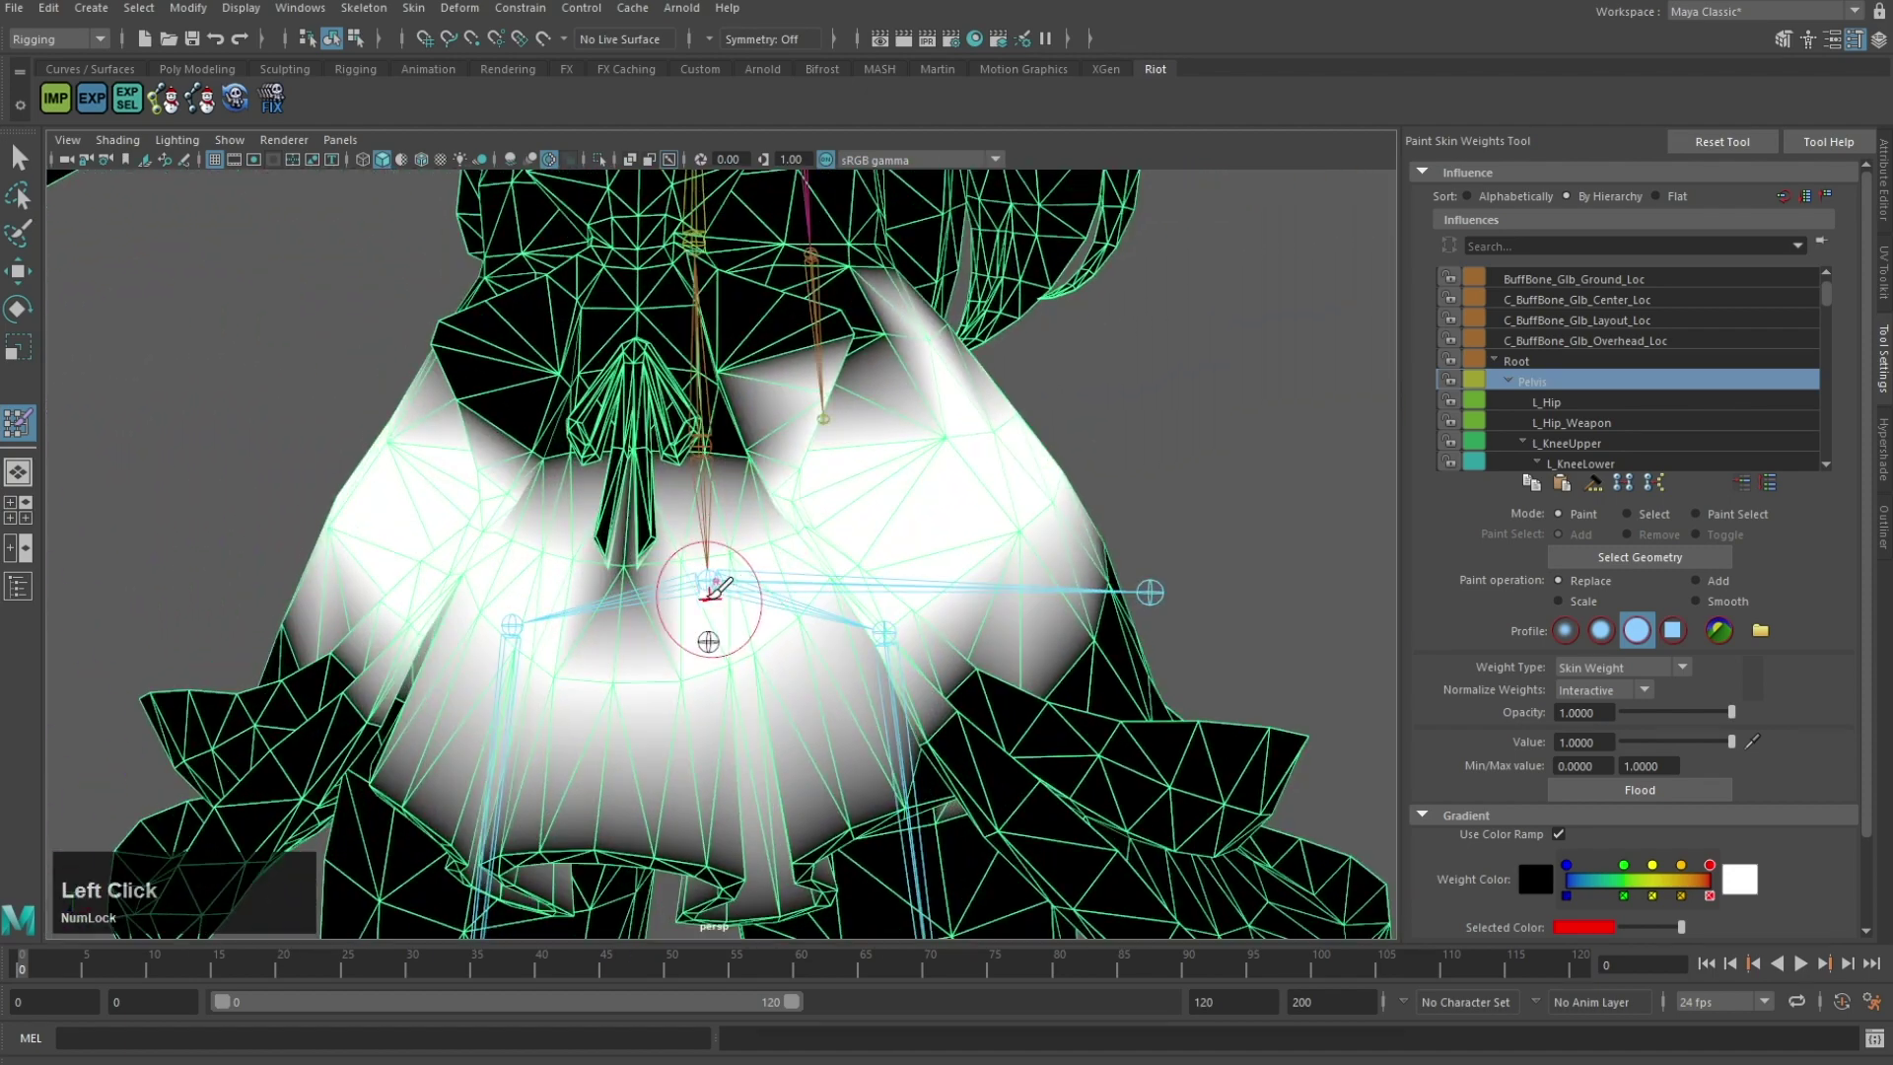
Step: Paint full Root weight over the waist bow, its hanging tails and the top of the skirt around them
{"action": "right_click_drag", "start_coordinate": [706, 456], "coordinate": [704, 399]}
{"action": "left_click_drag", "start_coordinate": [696, 494], "coordinate": [746, 570], "text": "alt"}
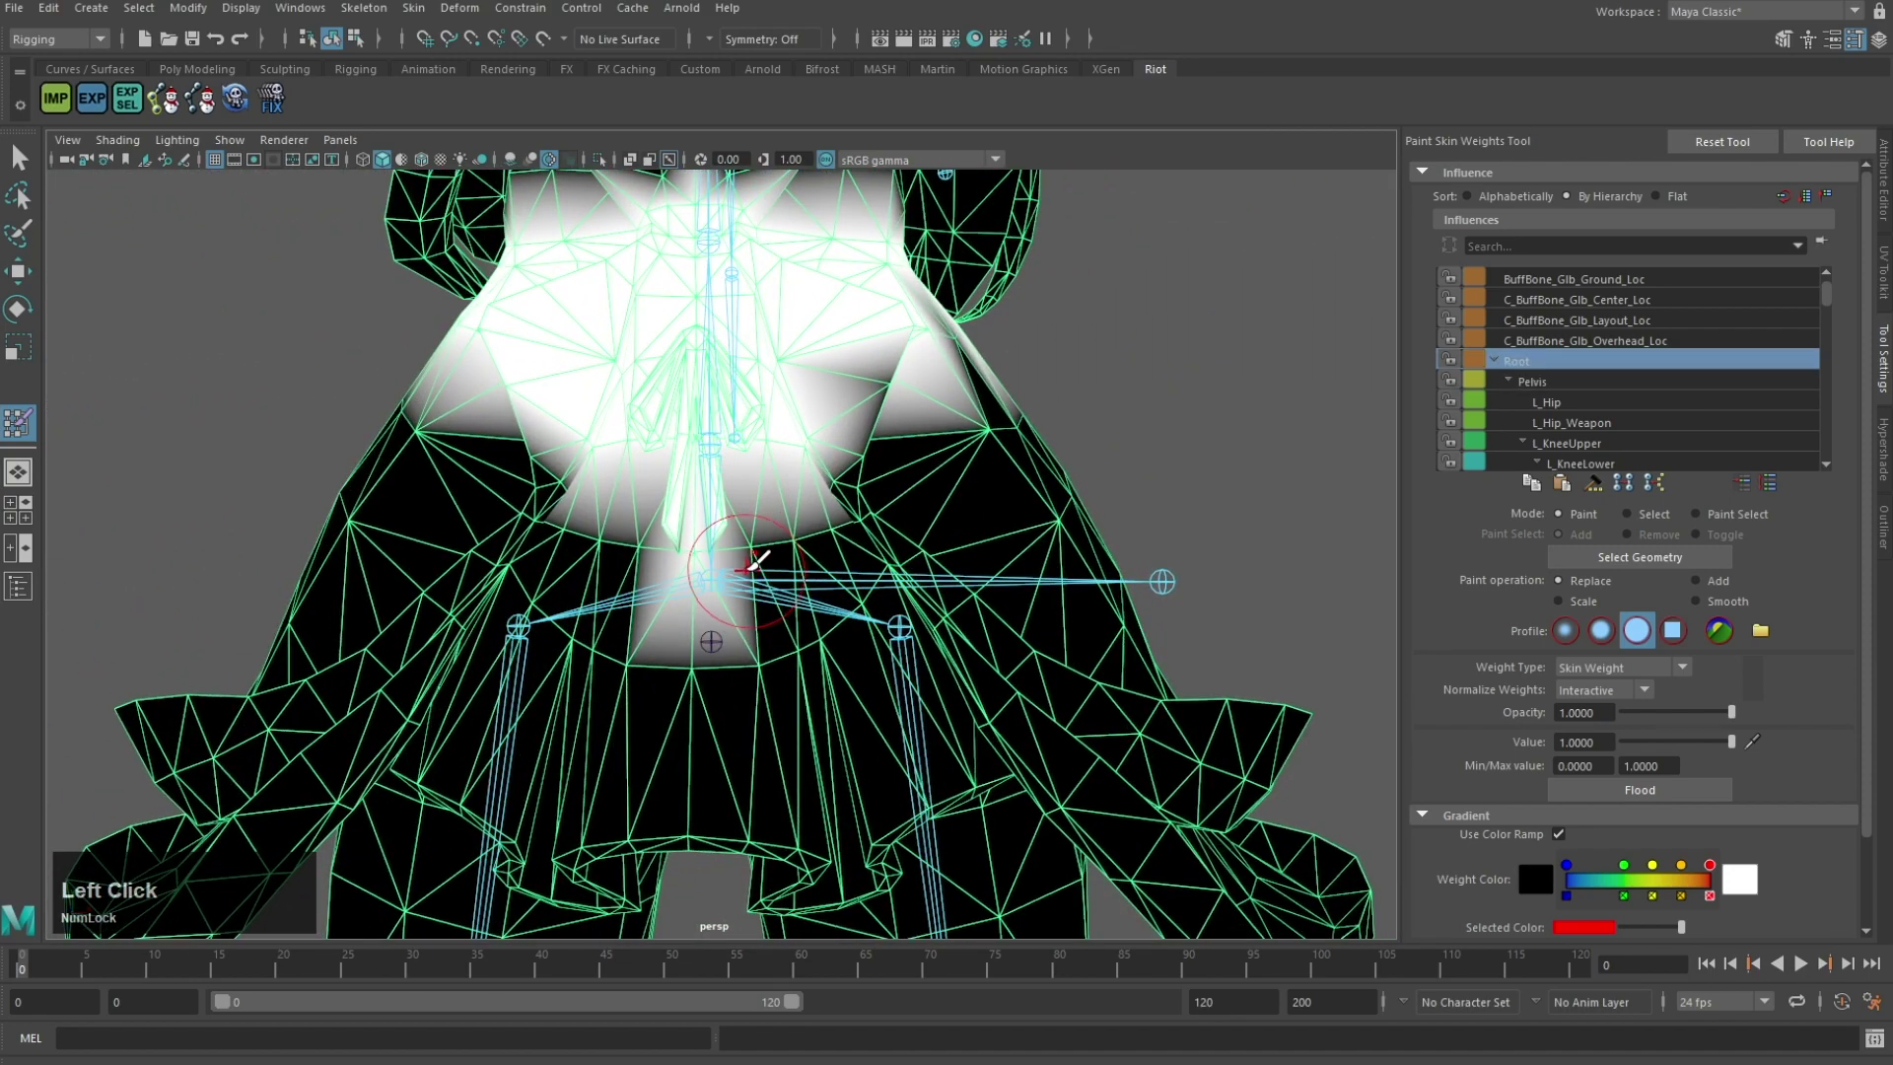
{"action": "left_click_drag", "start_coordinate": [755, 501], "coordinate": [689, 585], "text": "alt"}
{"action": "right_click_drag", "start_coordinate": [707, 415], "coordinate": [707, 365]}
{"action": "scroll", "coordinate": [727, 547], "scroll_direction": "up", "scroll_amount": 4}
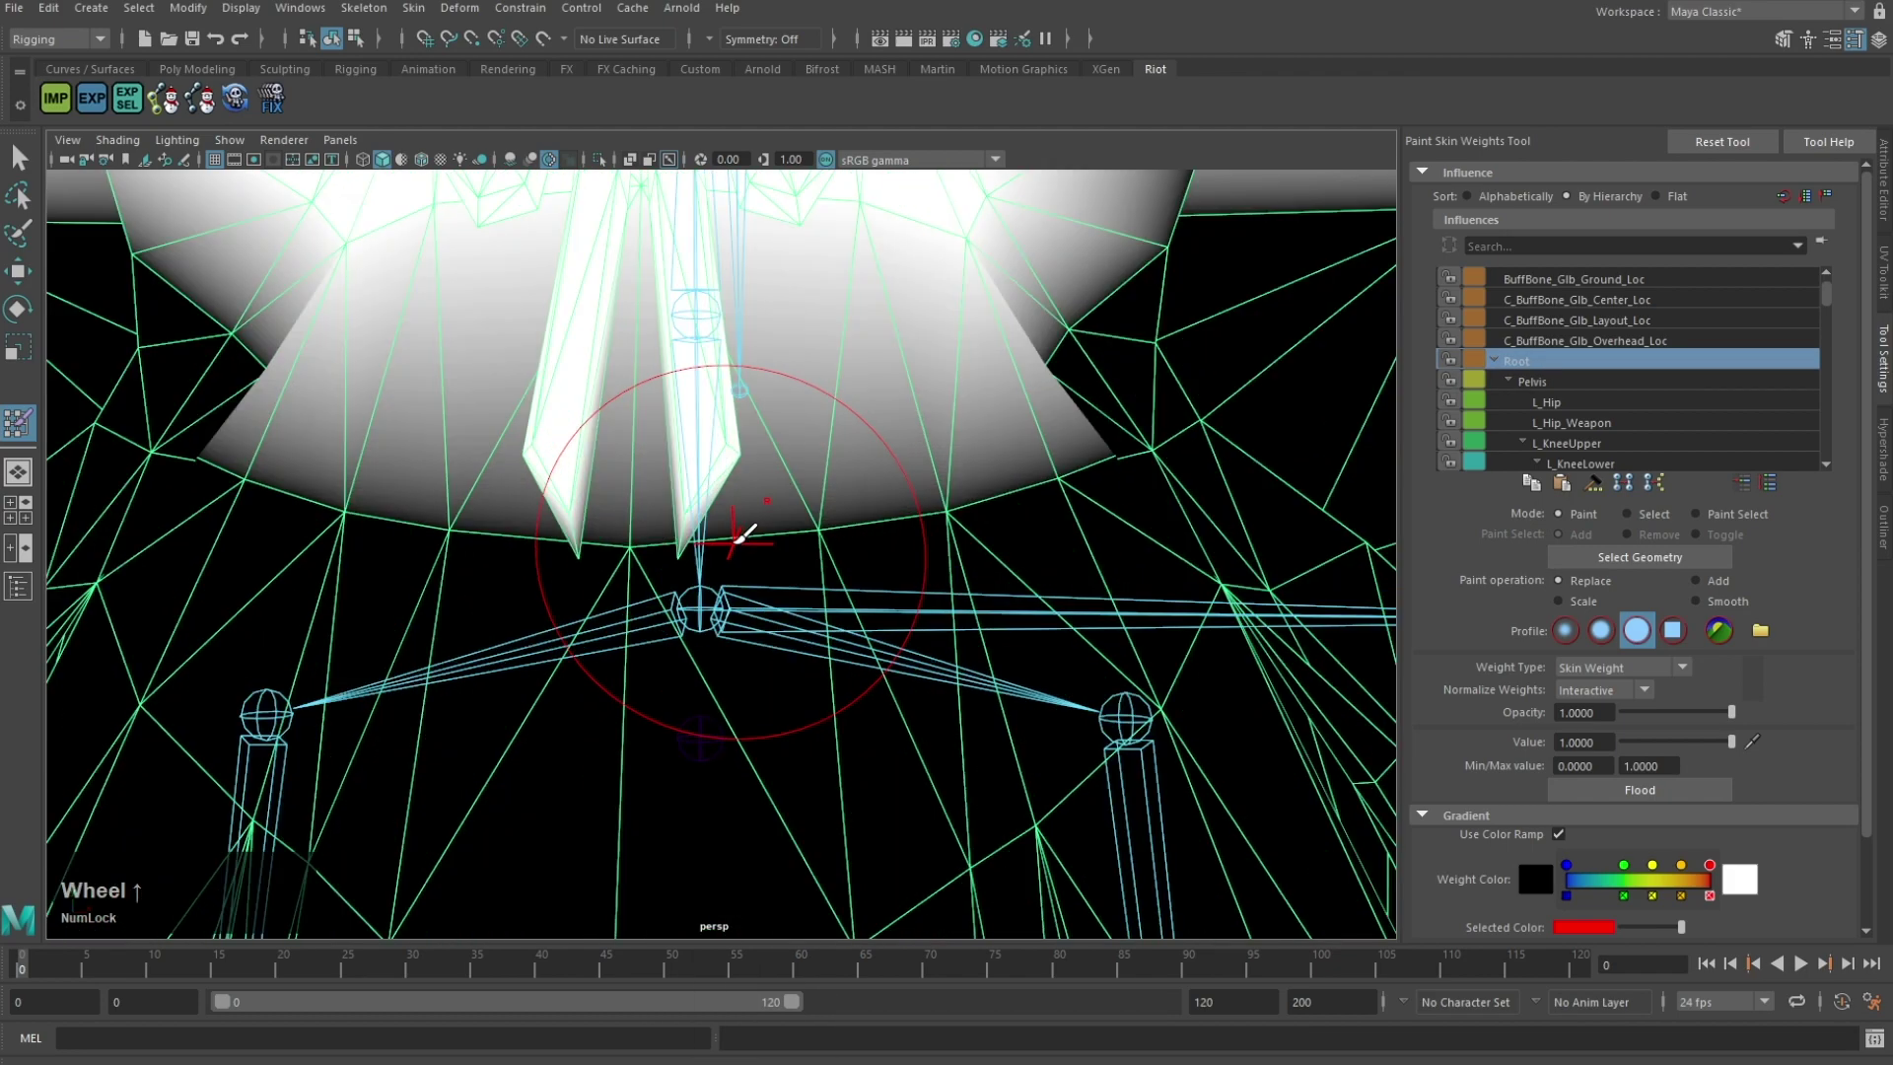
{"action": "left_click_drag", "start_coordinate": [727, 547], "coordinate": [688, 552]}
{"action": "left_click_drag", "start_coordinate": [598, 510], "coordinate": [695, 509], "text": "ctrl"}
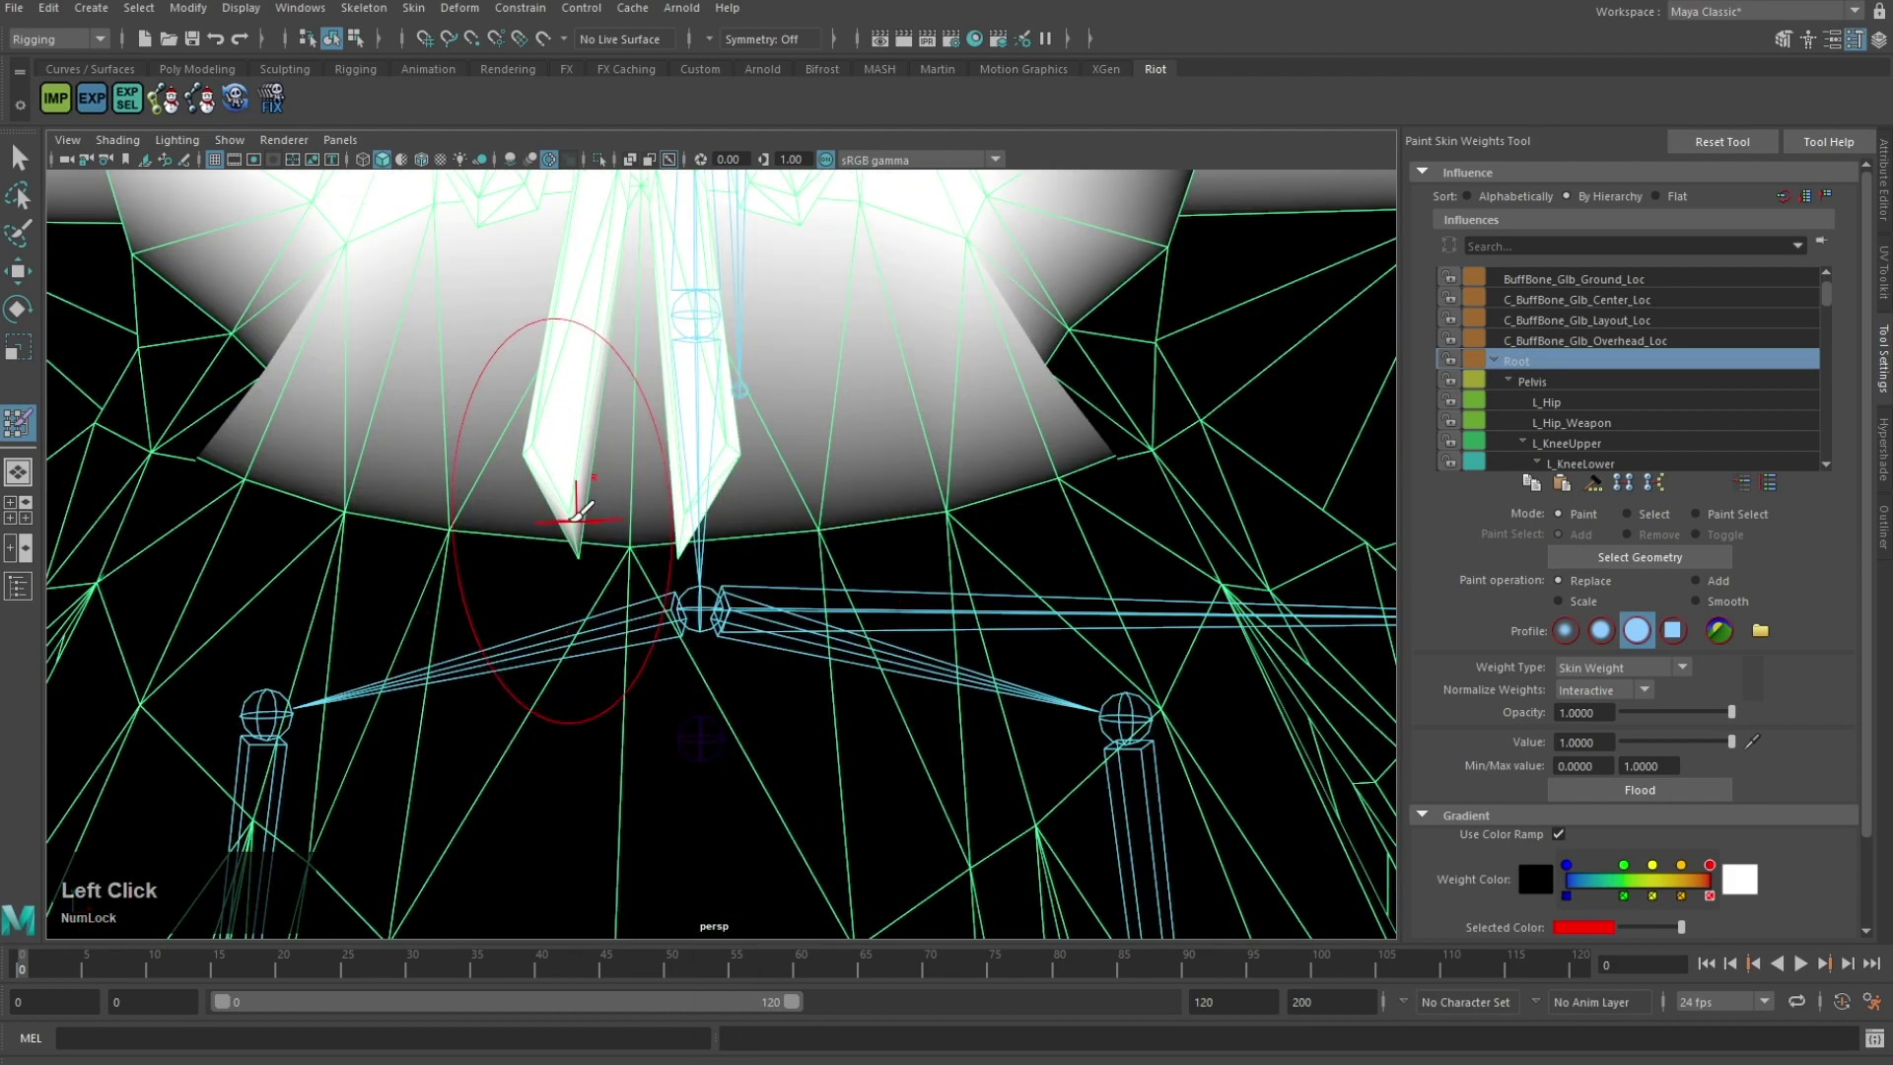
{"action": "left_click_drag", "start_coordinate": [579, 510], "coordinate": [966, 500], "text": "alt"}
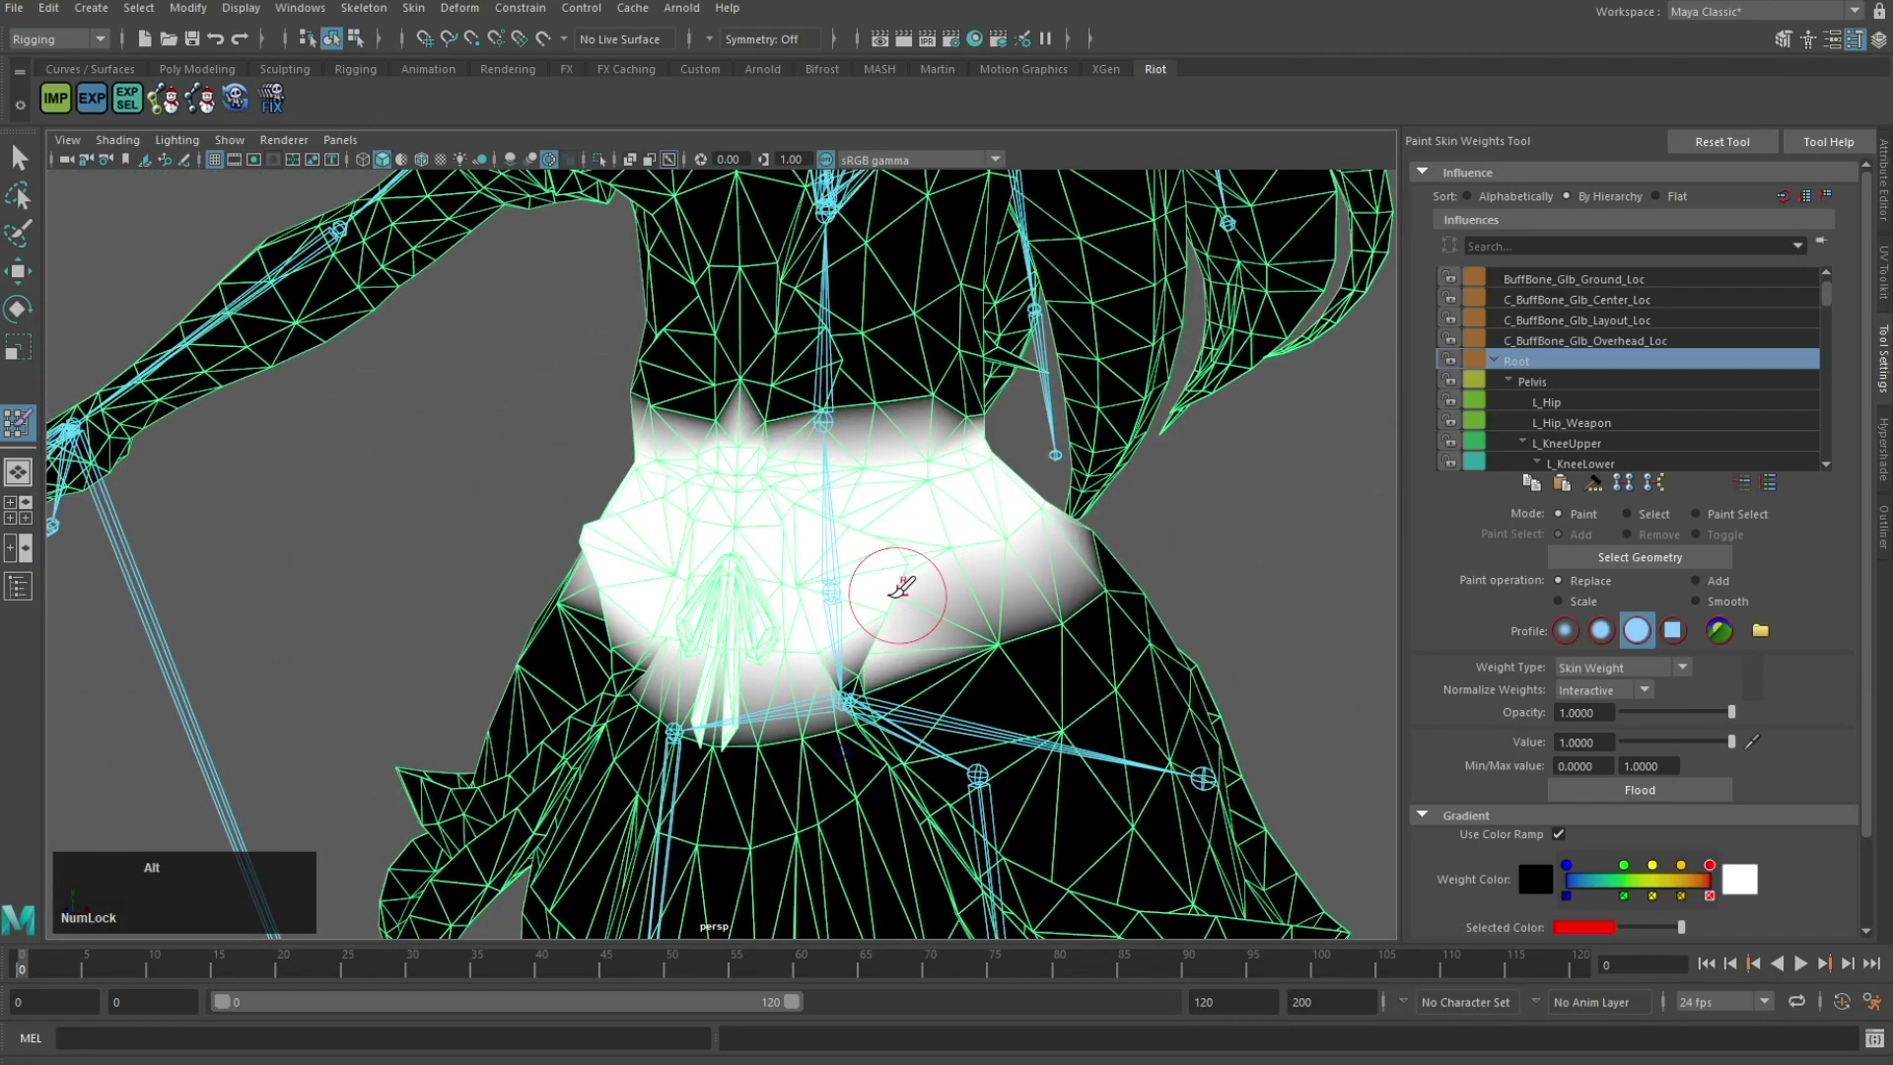
Step: Extend the Root weight all the way around the lower waist and upper hips
{"action": "left_click_drag", "start_coordinate": [899, 589], "coordinate": [671, 604], "text": "alt"}
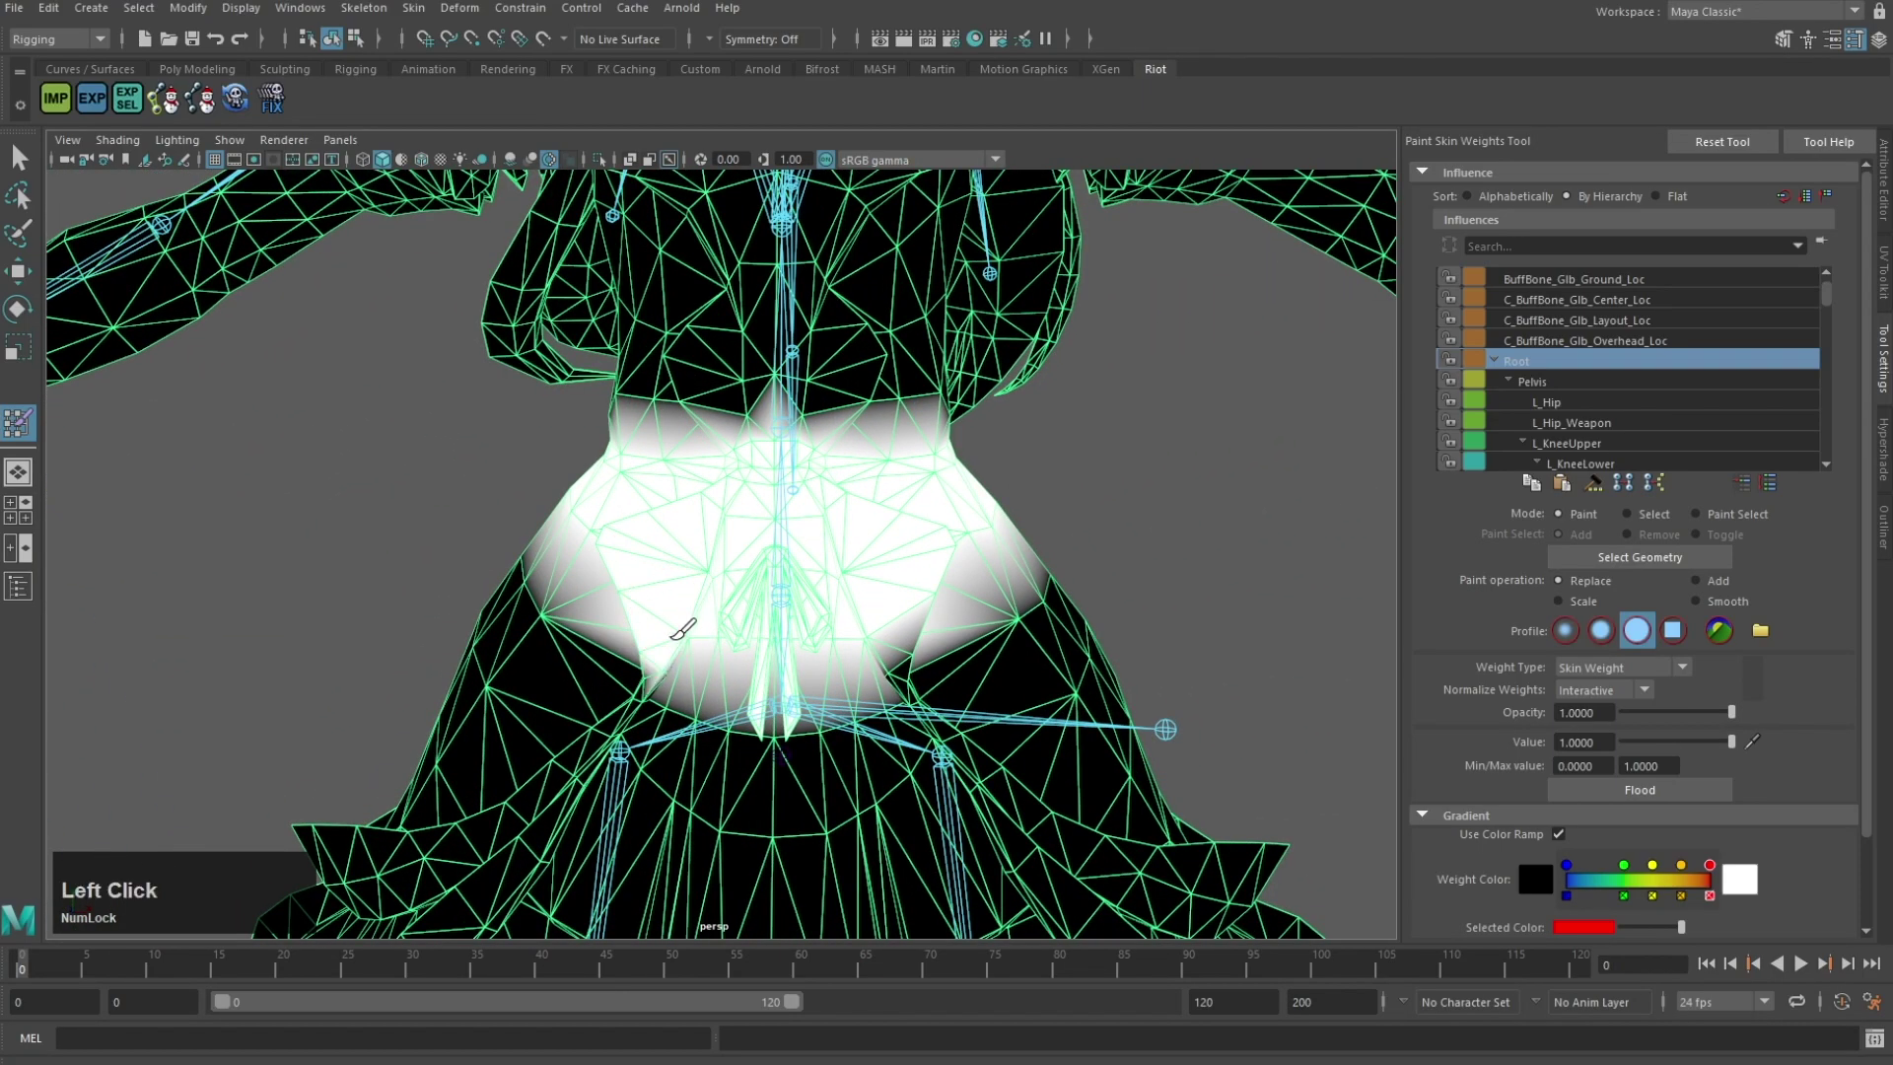
{"action": "left_click_drag", "start_coordinate": [552, 547], "coordinate": [840, 560], "text": "alt"}
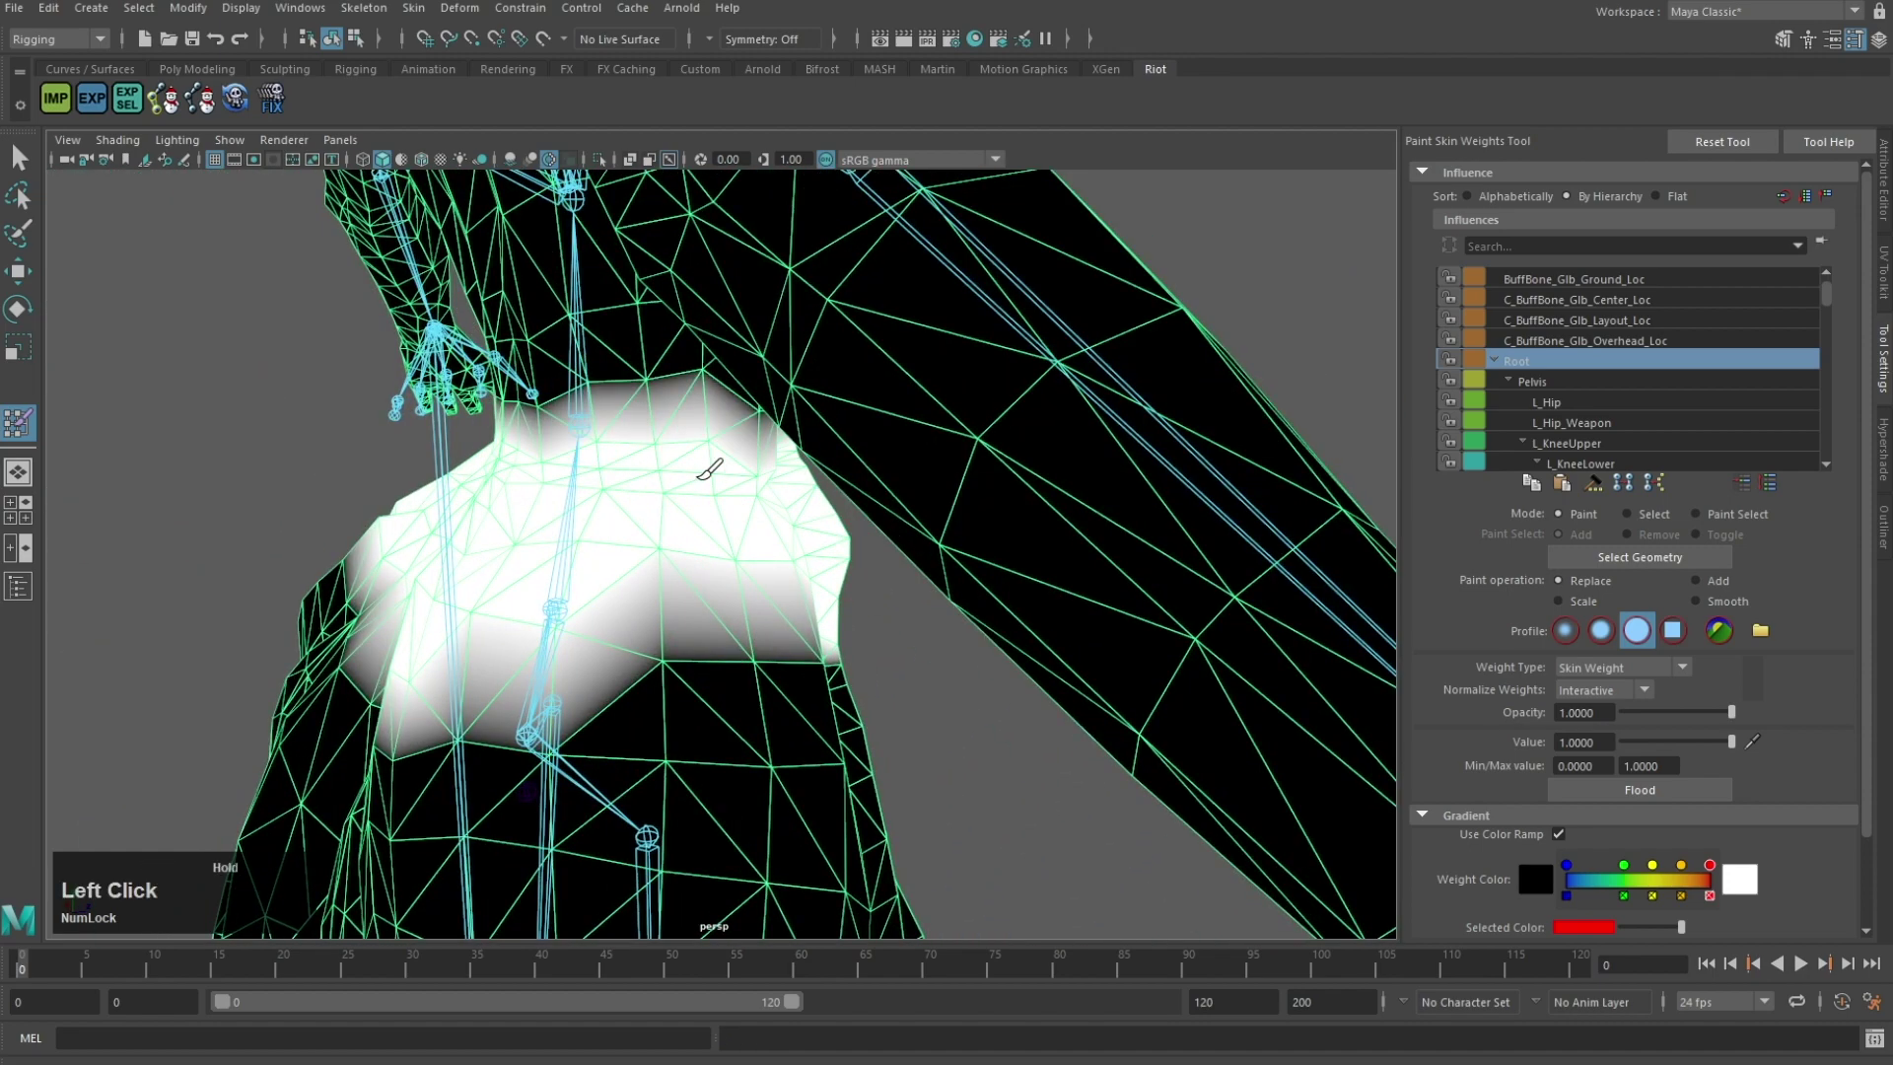
{"action": "left_click_drag", "start_coordinate": [708, 471], "coordinate": [684, 432], "text": "alt"}
{"action": "mouse_move", "coordinate": [648, 565]}
{"action": "left_mouse_down", "text": "alt"}
{"action": "mouse_move", "coordinate": [1018, 574]}
{"action": "mouse_move", "coordinate": [700, 667]}
{"action": "left_mouse_up", "text": "alt"}
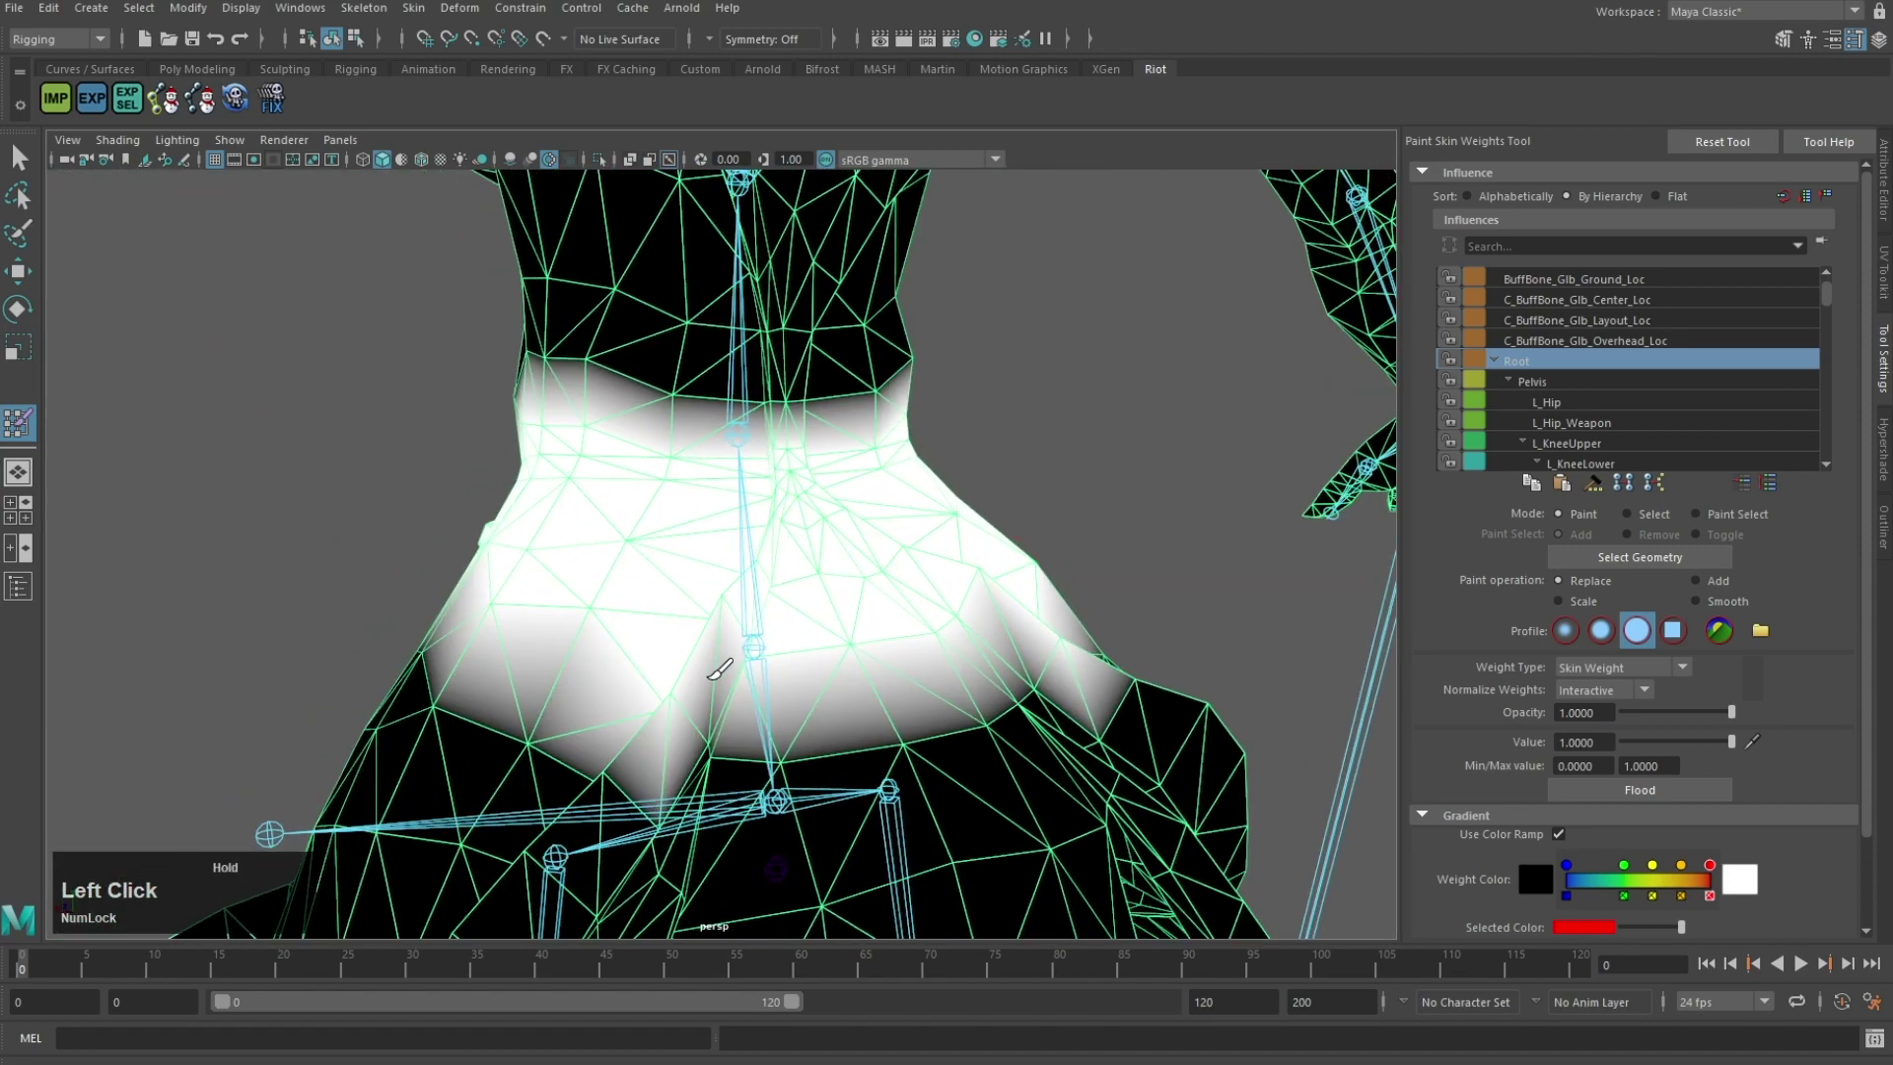
{"action": "left_click_drag", "start_coordinate": [912, 616], "coordinate": [816, 509], "text": "alt"}
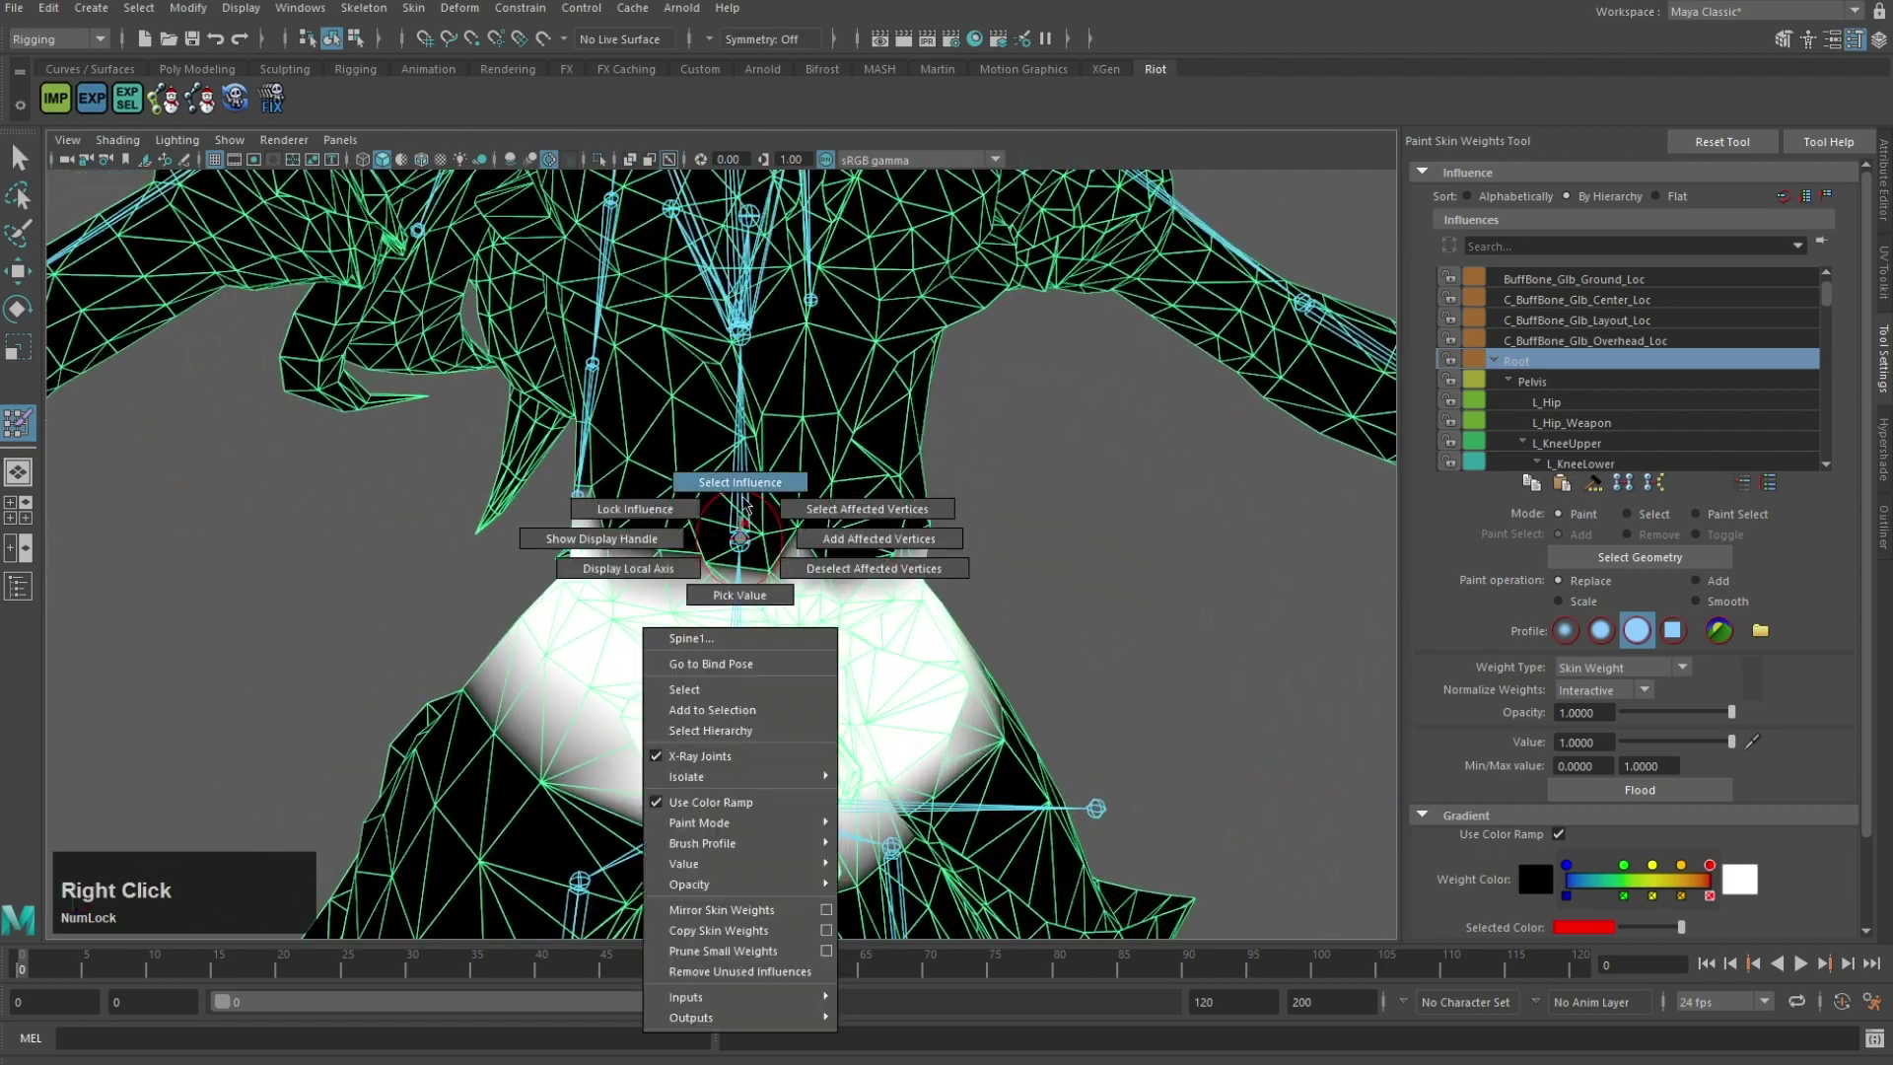
Step: Paint full Spine1 weight over the abdomen, from the waistline up to below the chest
{"action": "right_click_drag", "start_coordinate": [745, 508], "coordinate": [747, 503]}
{"action": "left_click_drag", "start_coordinate": [917, 498], "coordinate": [712, 487], "text": "alt"}
{"action": "left_click_drag", "start_coordinate": [575, 499], "coordinate": [745, 507], "text": "alt"}
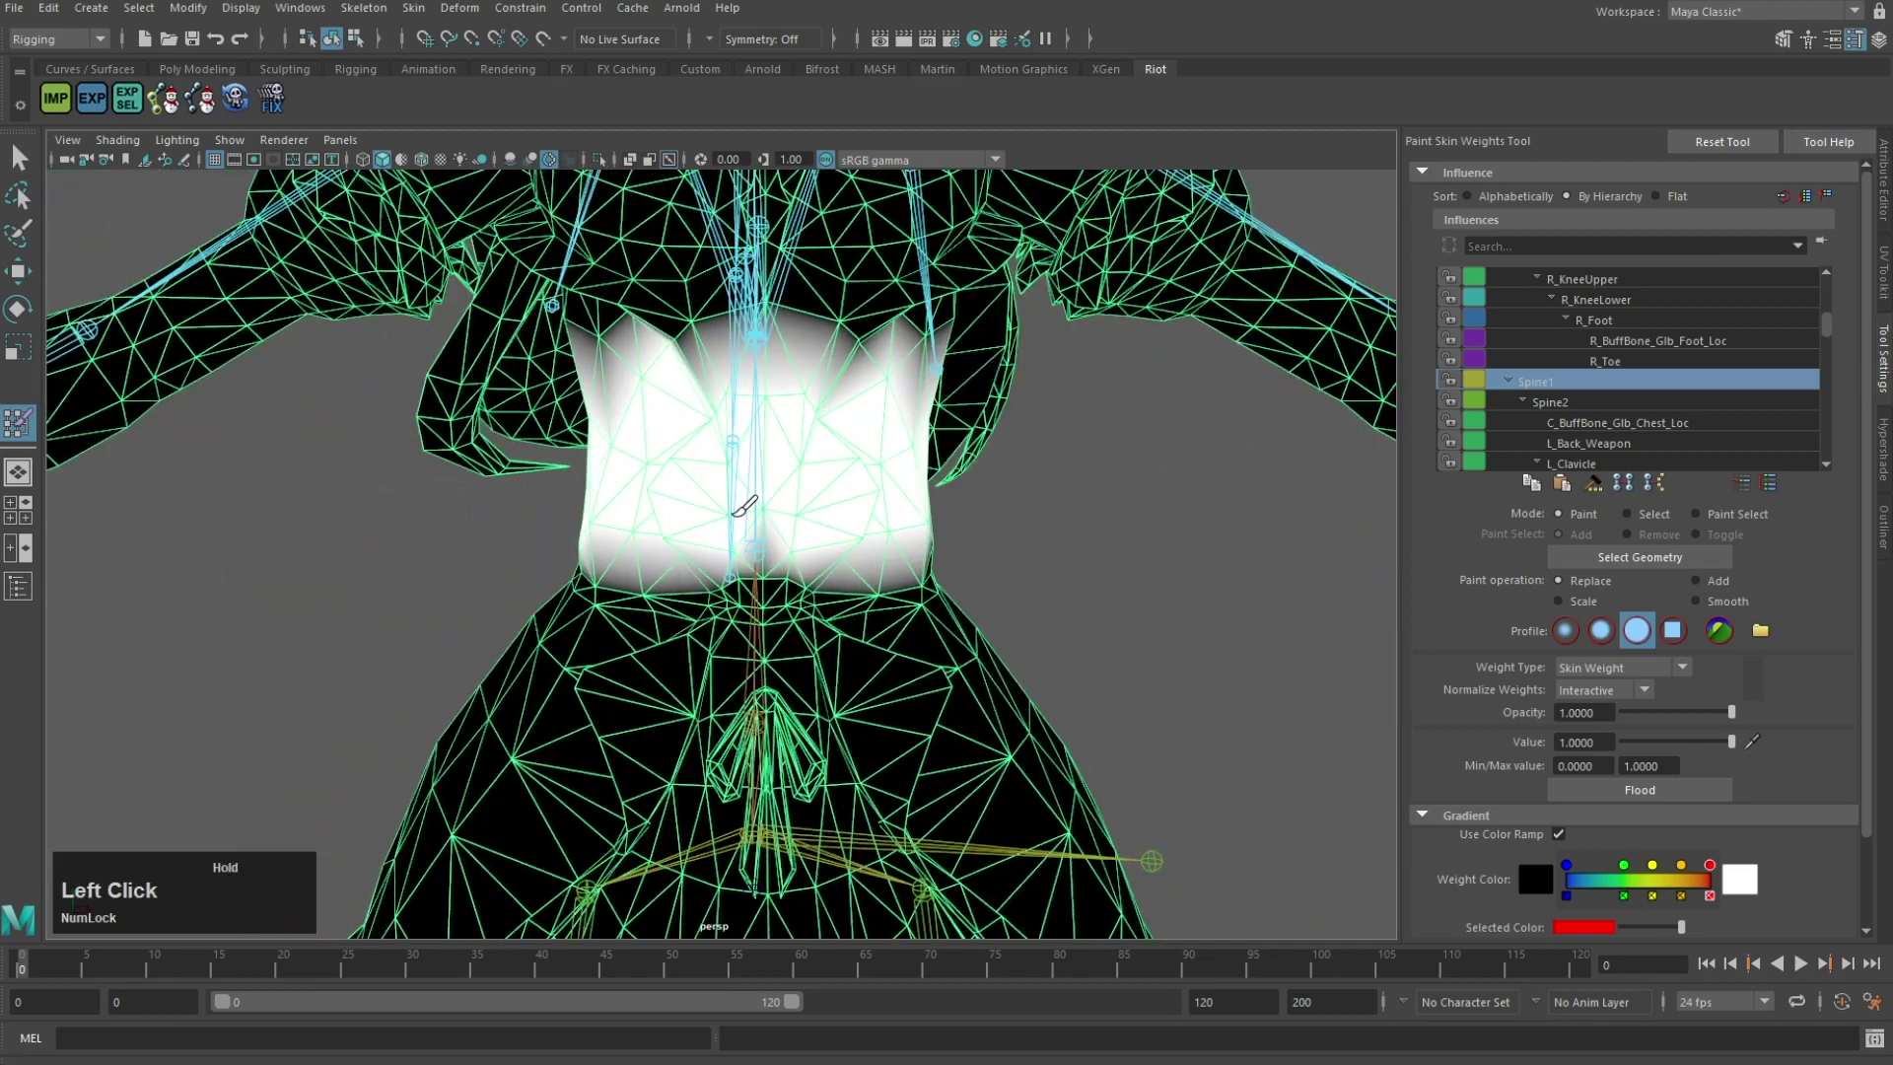
{"action": "scroll", "coordinate": [776, 533], "scroll_direction": "up", "scroll_amount": 5}
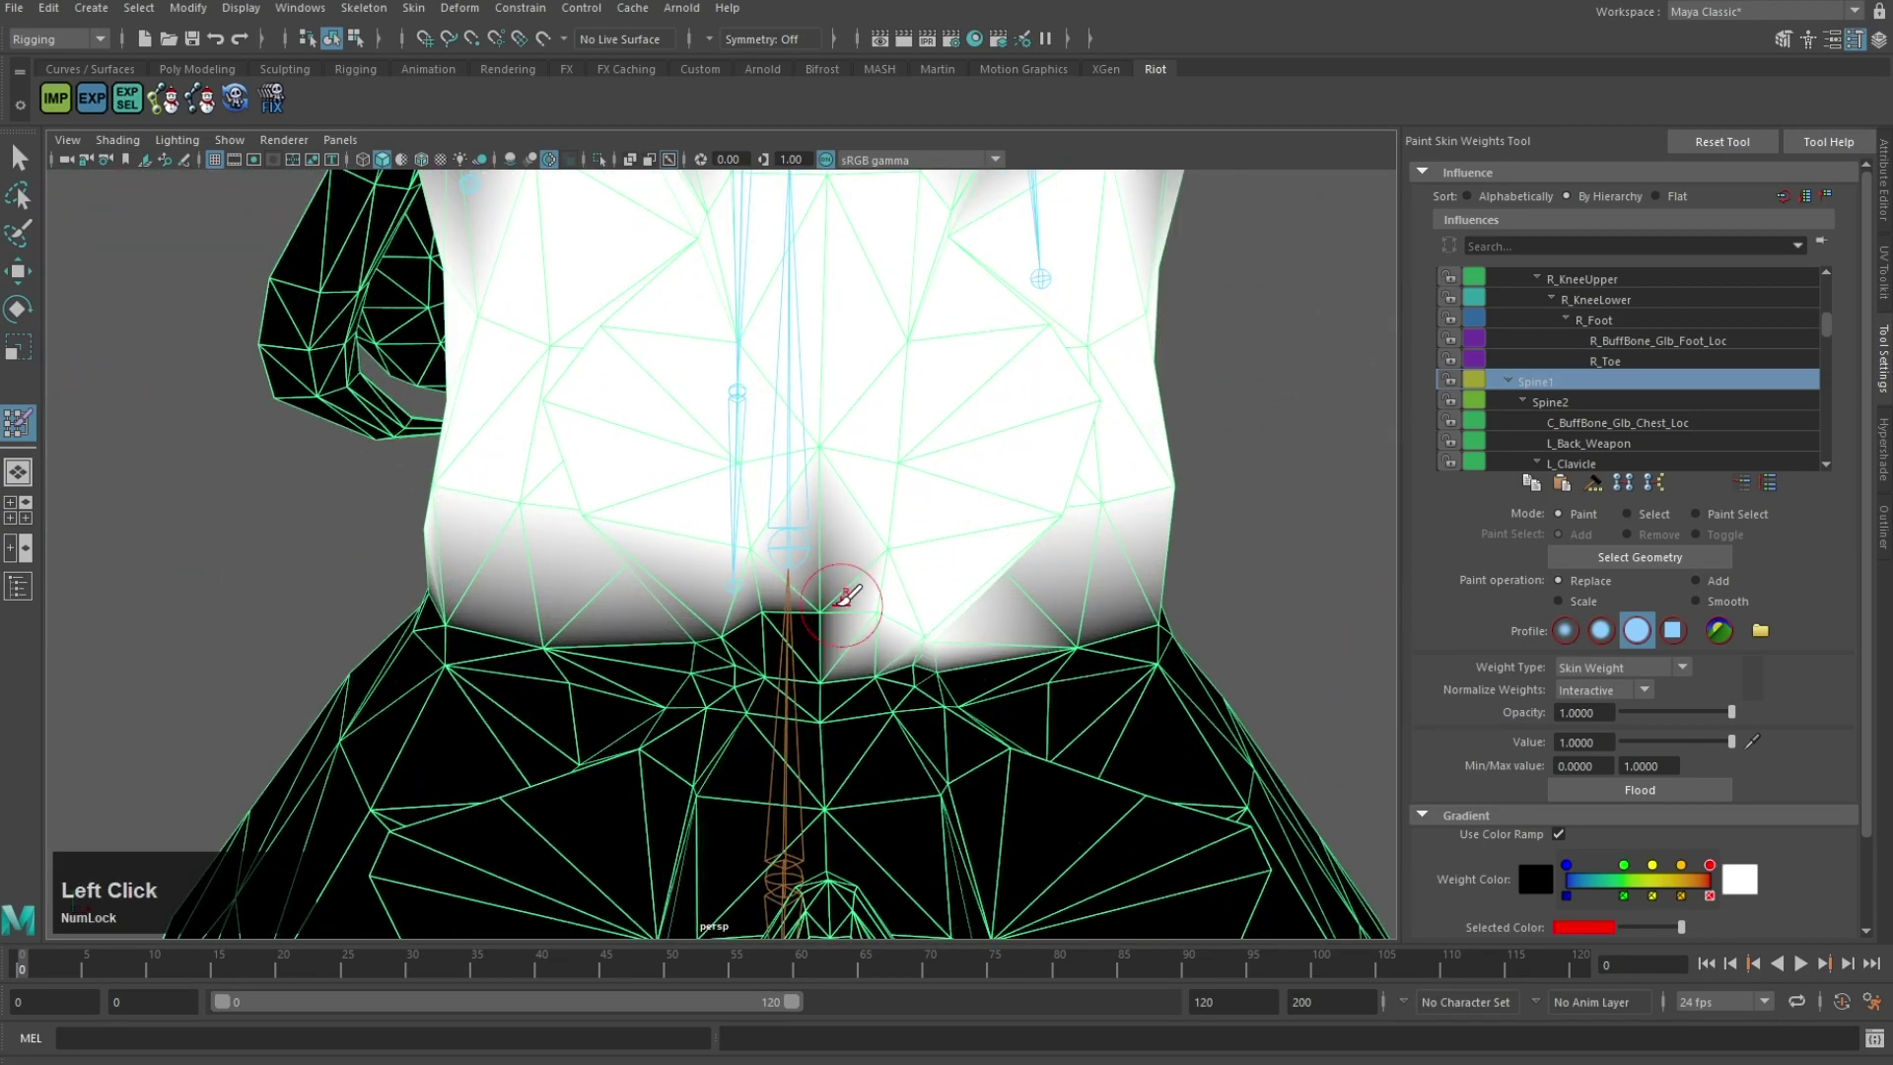
{"action": "scroll", "coordinate": [837, 591], "scroll_direction": "down", "scroll_amount": 5}
{"action": "left_click", "coordinate": [778, 571]}
{"action": "mouse_move", "coordinate": [1040, 552]}
{"action": "left_mouse_down", "text": "alt"}
{"action": "mouse_move", "coordinate": [778, 568]}
{"action": "mouse_move", "coordinate": [937, 558]}
{"action": "mouse_move", "coordinate": [702, 552]}
{"action": "mouse_move", "coordinate": [900, 523]}
{"action": "mouse_move", "coordinate": [867, 474]}
{"action": "mouse_move", "coordinate": [936, 512]}
{"action": "left_mouse_up", "text": "alt"}
{"action": "left_click", "coordinate": [696, 552]}
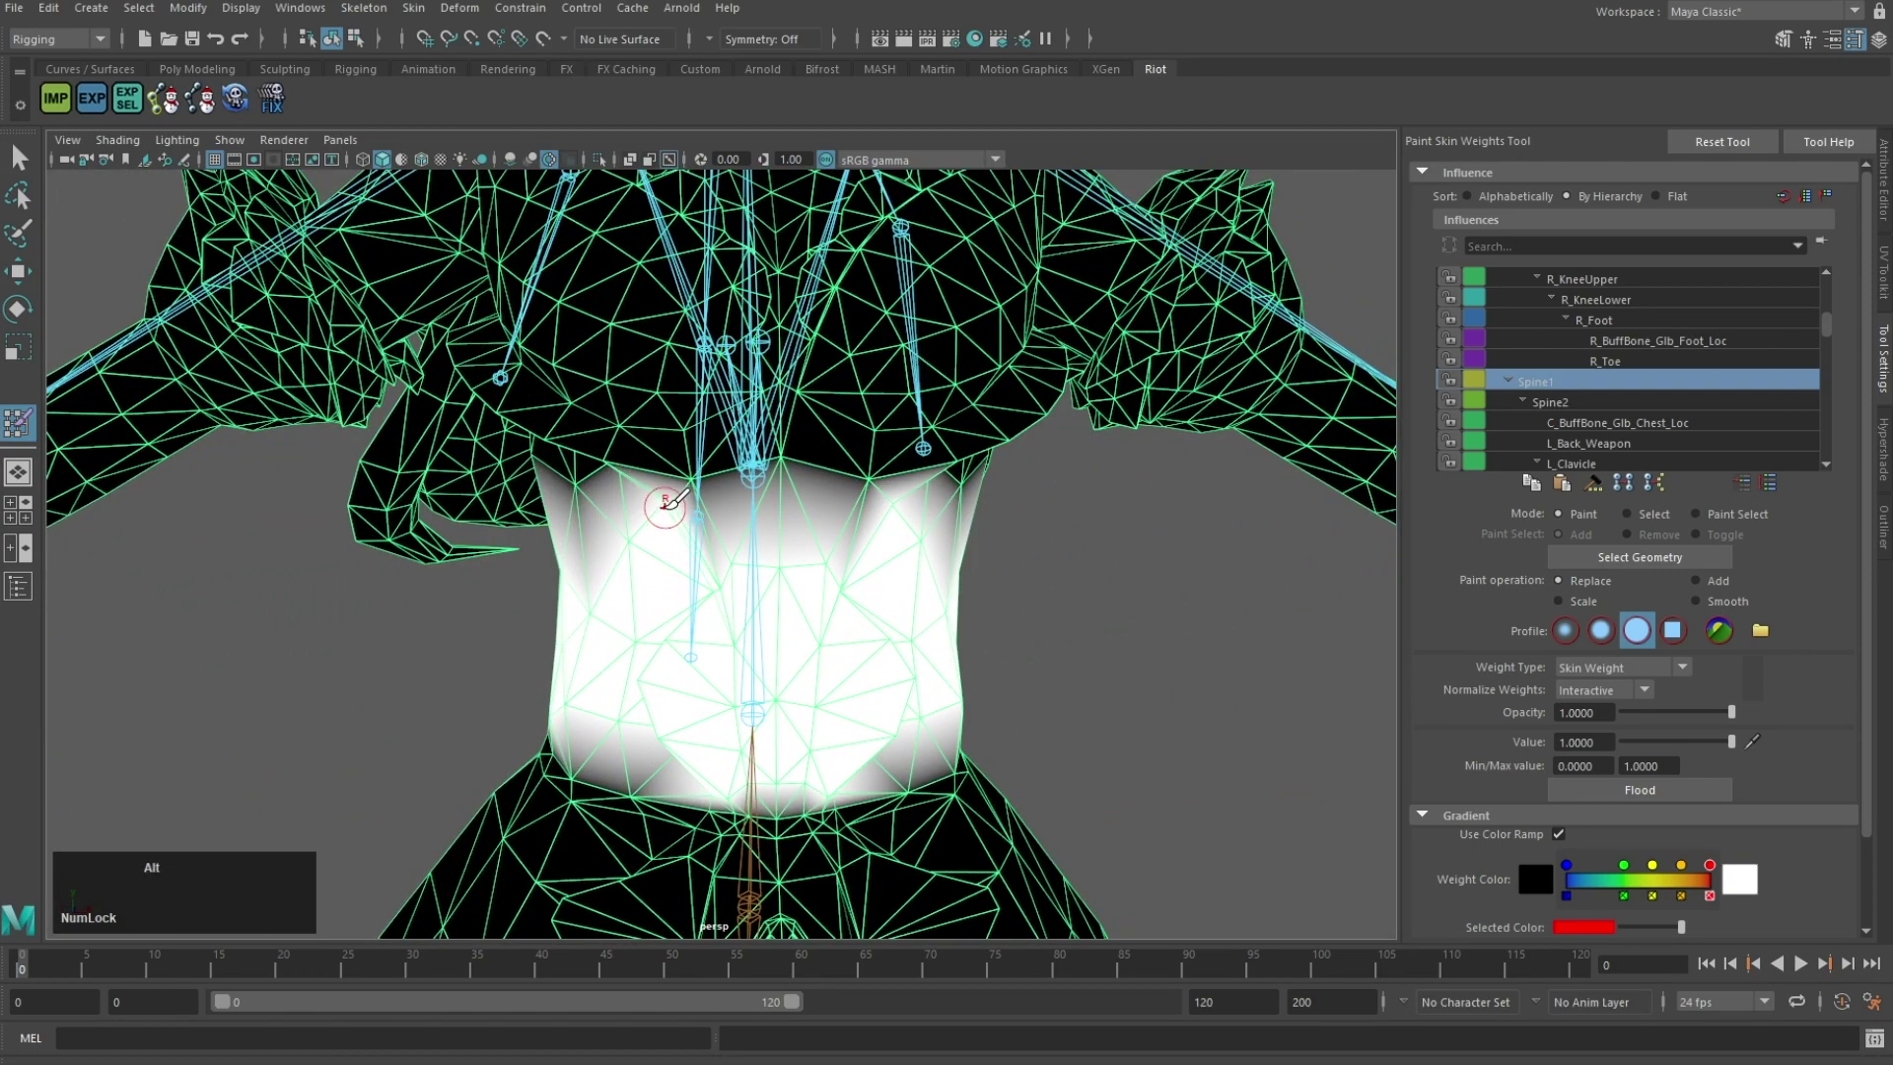
{"action": "left_click_drag", "start_coordinate": [664, 505], "coordinate": [719, 493], "text": "alt"}
Step: Refine the weight boundary around the lower ribs, switching between the Spine2 and Spine1 influences
{"action": "right_click_drag", "start_coordinate": [759, 441], "coordinate": [759, 381]}
{"action": "left_click_drag", "start_coordinate": [611, 503], "coordinate": [725, 487], "text": "alt"}
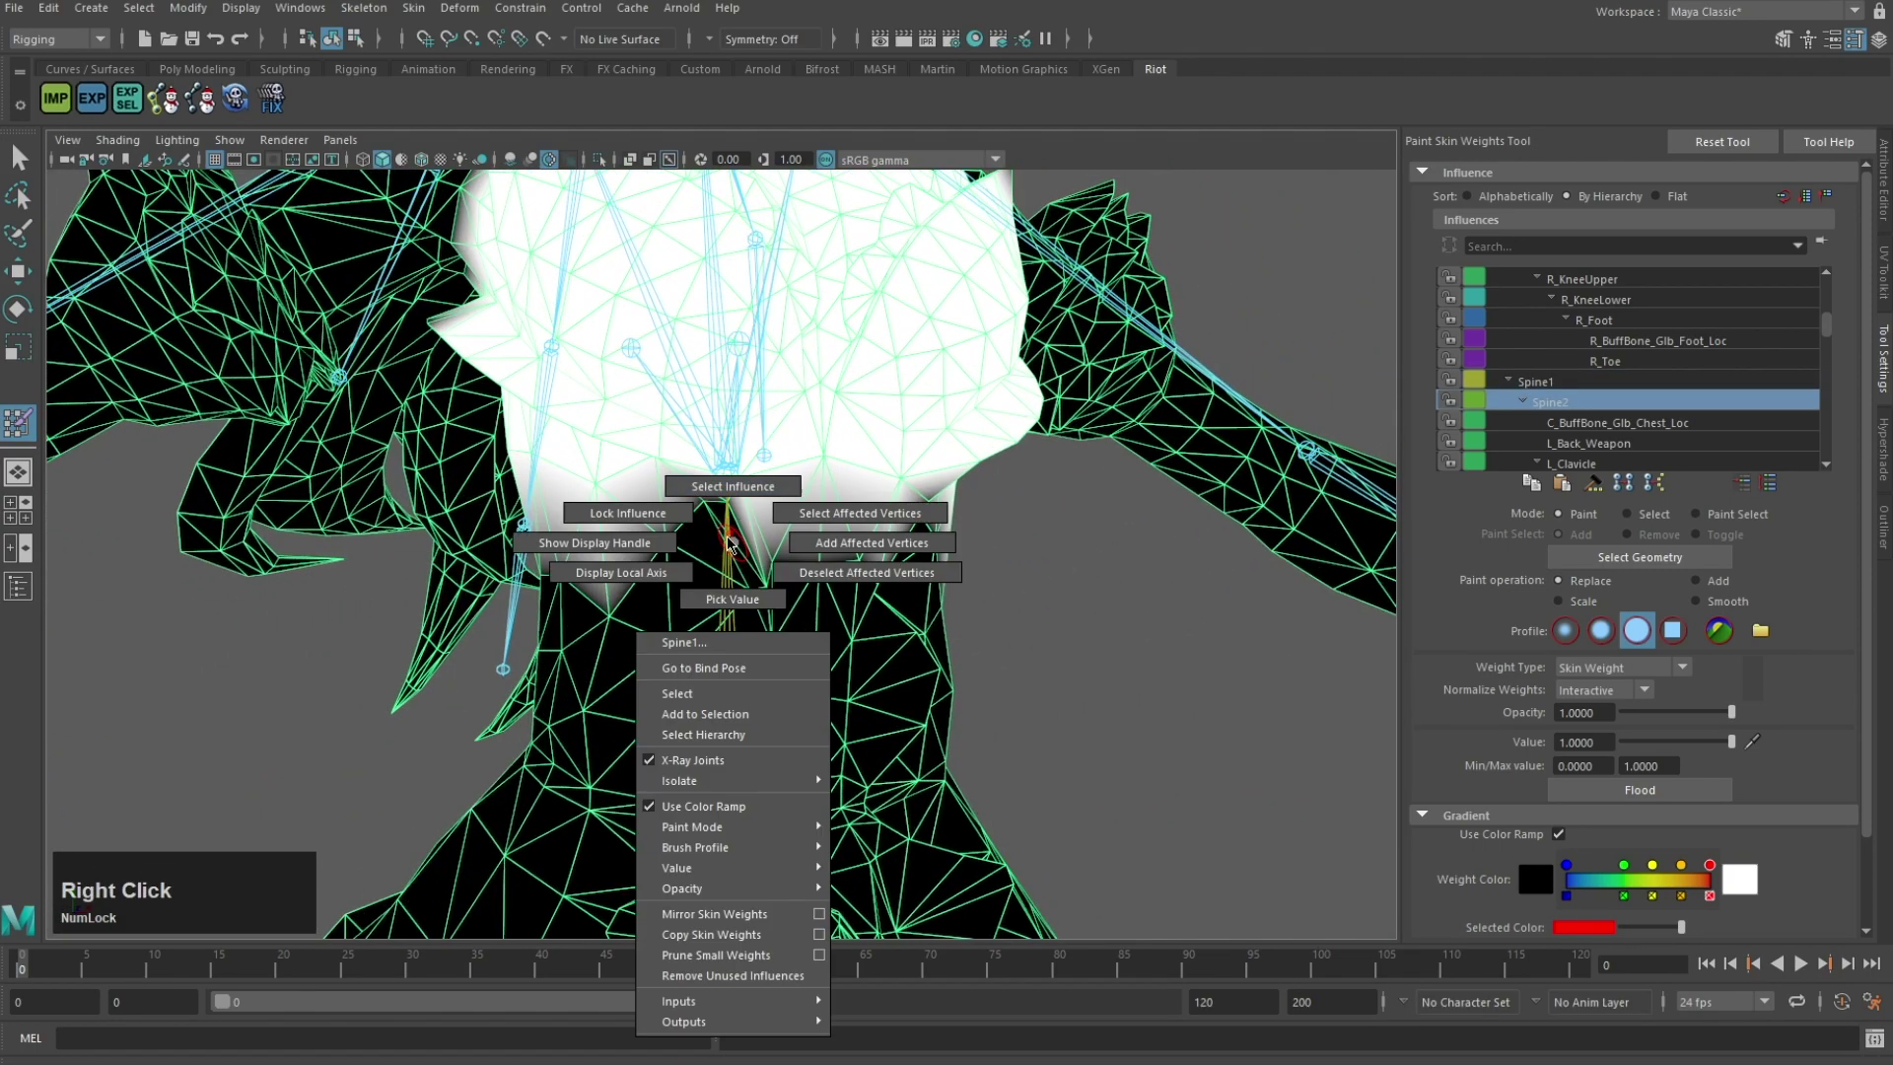
{"action": "right_click_drag", "start_coordinate": [733, 542], "coordinate": [733, 487]}
{"action": "left_click_drag", "start_coordinate": [725, 512], "coordinate": [732, 390], "text": "alt"}
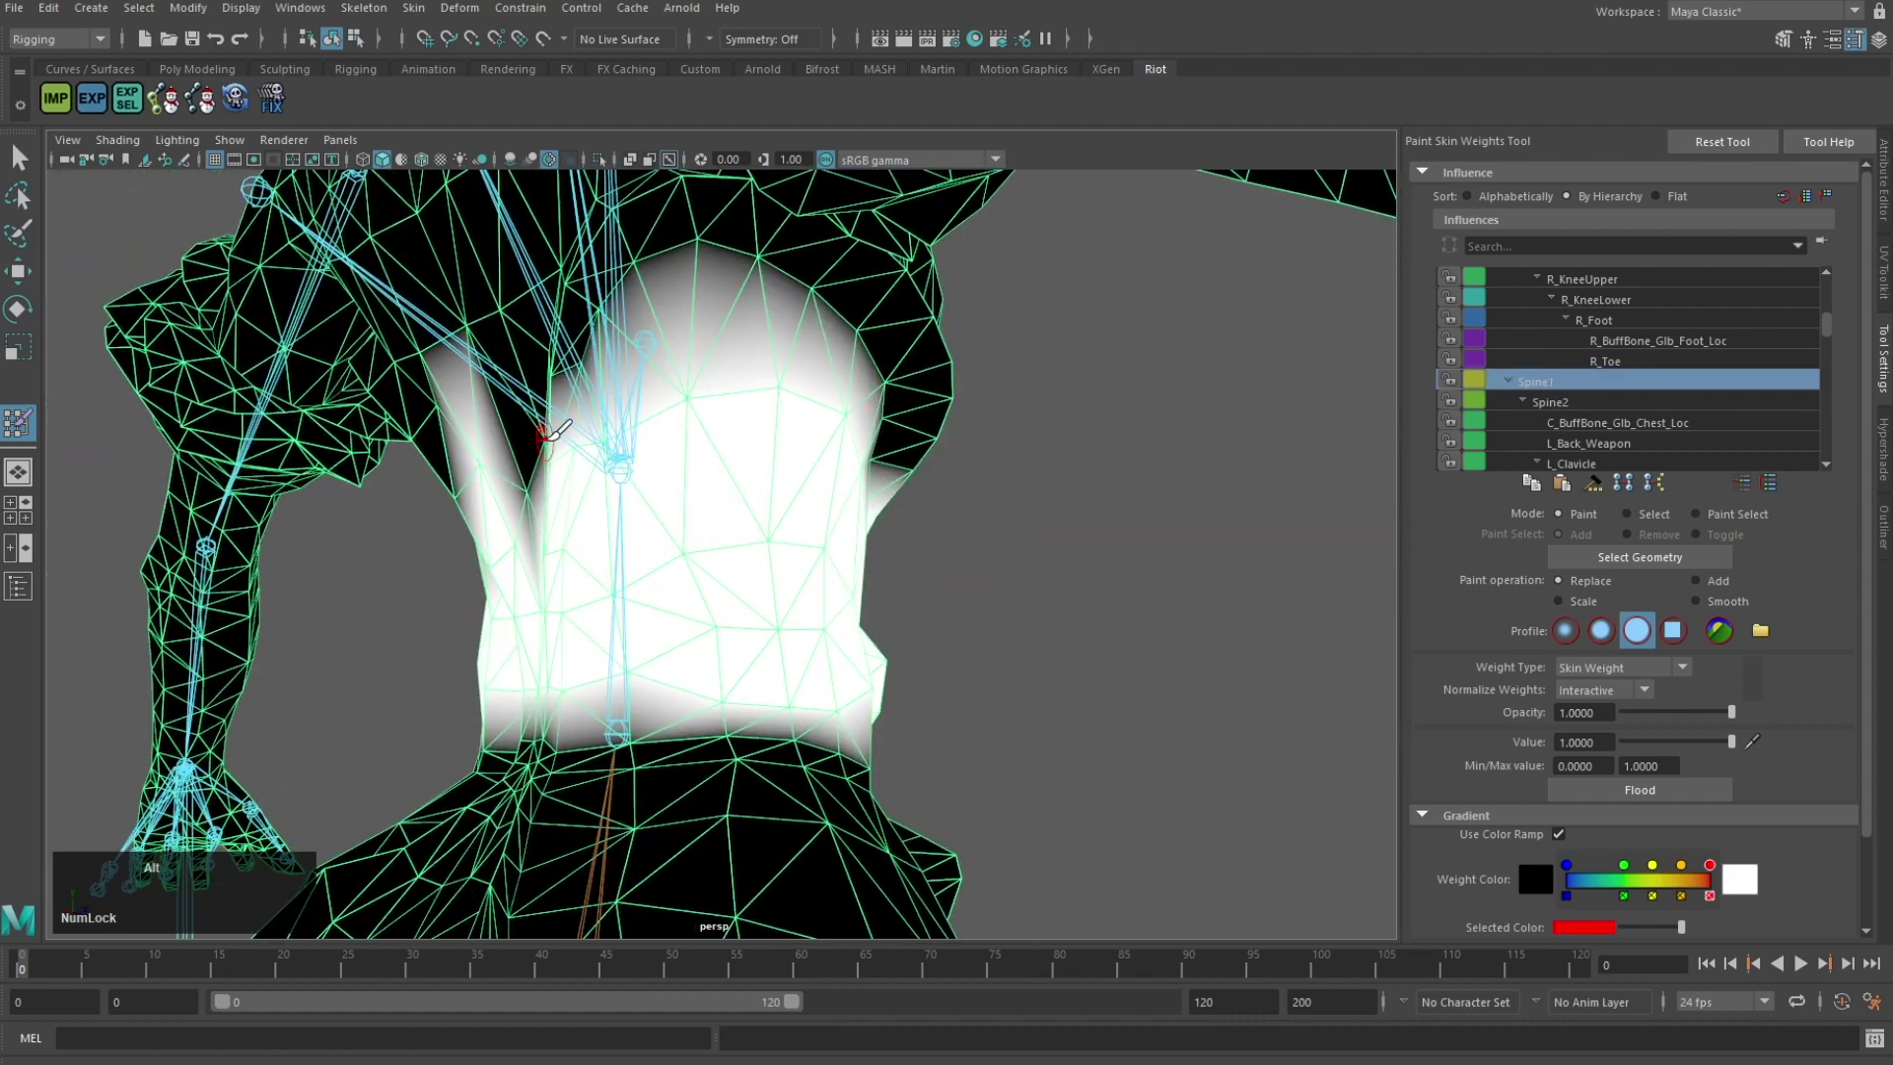
{"action": "left_click_drag", "start_coordinate": [548, 435], "coordinate": [815, 444], "text": "alt"}
Step: Paint full Spine2 weight over the chest and the ribcage
{"action": "right_click", "coordinate": [814, 444]}
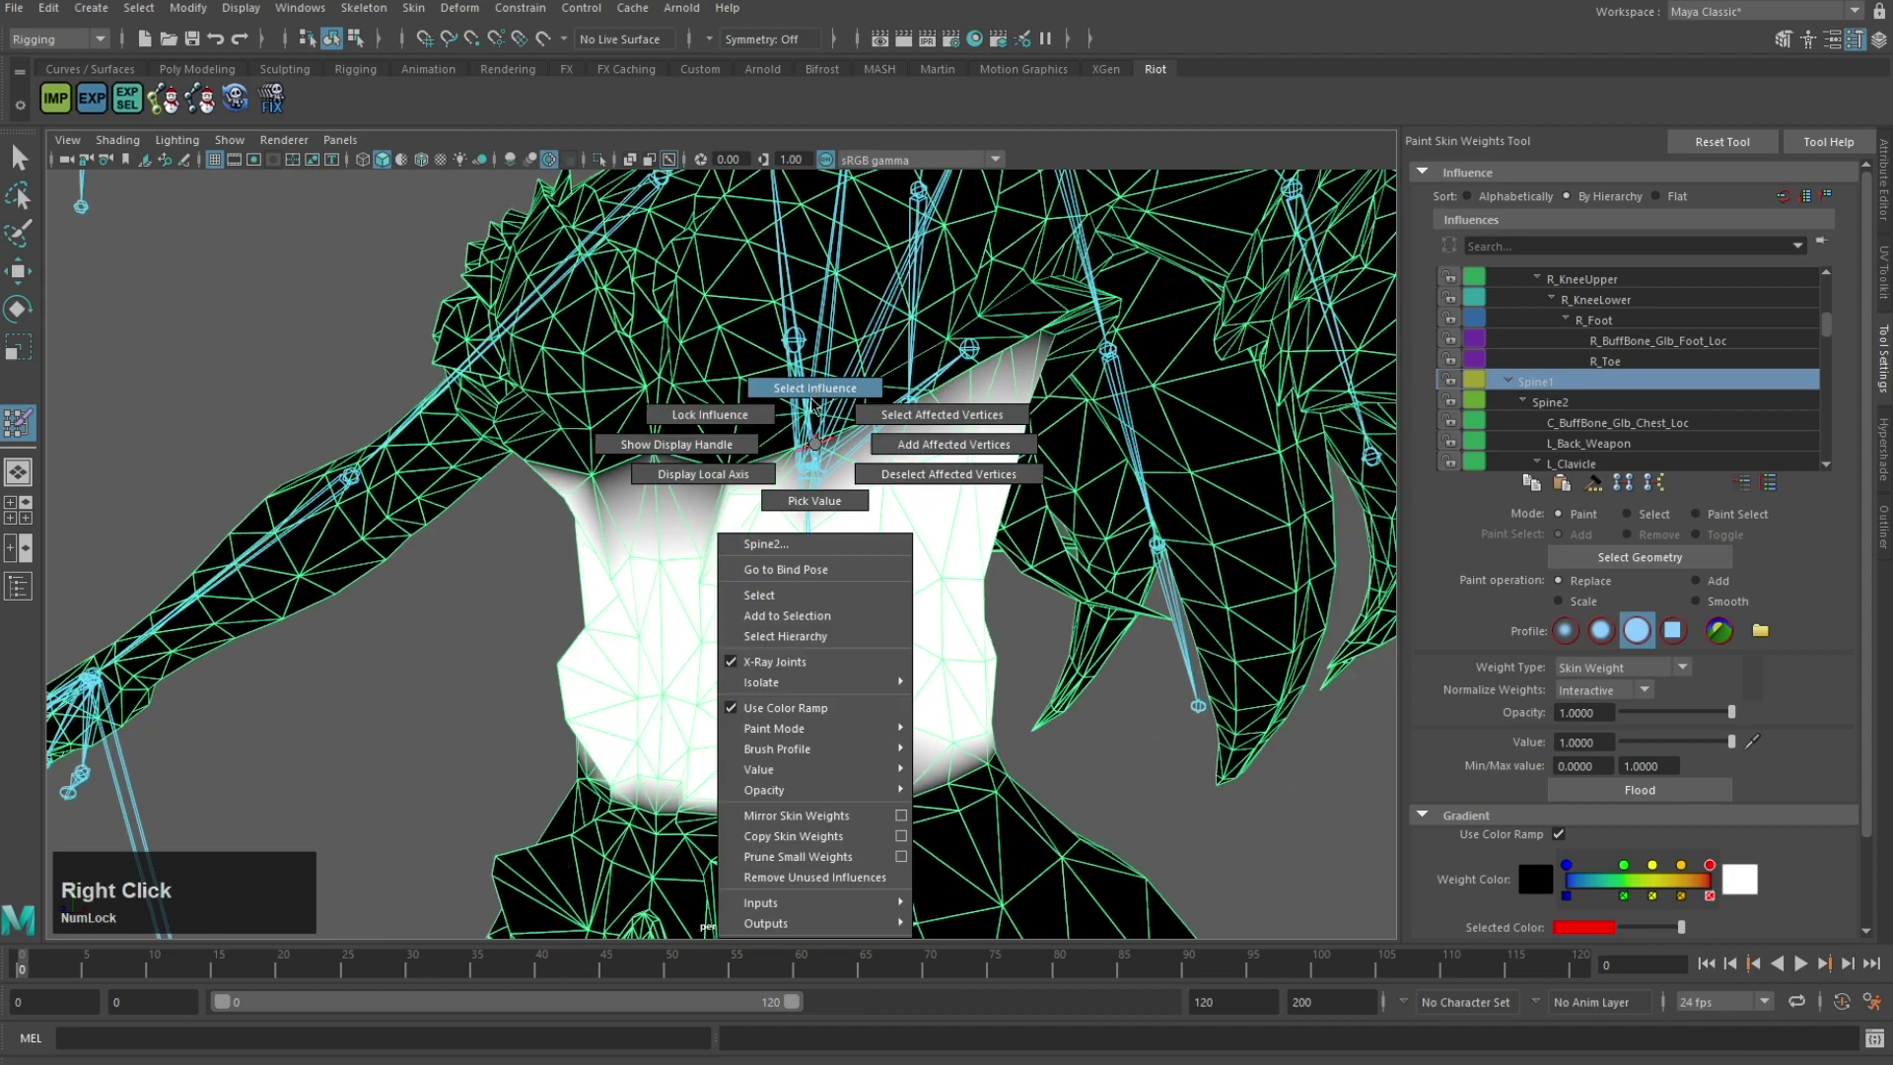
{"action": "right_click_drag", "start_coordinate": [816, 410], "coordinate": [816, 398]}
{"action": "left_click_drag", "start_coordinate": [816, 406], "coordinate": [884, 496], "text": "alt"}
{"action": "left_click_drag", "start_coordinate": [638, 501], "coordinate": [768, 419], "text": "alt"}
{"action": "middle_click_drag", "start_coordinate": [769, 419], "coordinate": [773, 452], "text": "alt"}
{"action": "left_click_drag", "start_coordinate": [773, 451], "coordinate": [849, 434], "text": "alt"}
{"action": "middle_click_drag", "start_coordinate": [850, 434], "coordinate": [863, 544], "text": "alt"}
Step: Extend the Spine2 weight around the upper torso, up to the base of the neck
{"action": "mouse_move", "coordinate": [929, 564]}
{"action": "left_mouse_down", "text": "alt"}
{"action": "mouse_move", "coordinate": [991, 379]}
{"action": "mouse_move", "coordinate": [904, 444]}
{"action": "mouse_move", "coordinate": [1090, 795]}
{"action": "mouse_move", "coordinate": [849, 553]}
{"action": "mouse_move", "coordinate": [971, 537]}
{"action": "mouse_move", "coordinate": [891, 410]}
{"action": "mouse_move", "coordinate": [971, 399]}
{"action": "mouse_move", "coordinate": [494, 482]}
{"action": "mouse_move", "coordinate": [589, 493]}
{"action": "mouse_move", "coordinate": [505, 445]}
{"action": "mouse_move", "coordinate": [631, 395]}
{"action": "left_mouse_up", "text": "alt"}
{"action": "middle_click_drag", "start_coordinate": [631, 395], "coordinate": [680, 422], "text": "alt"}
{"action": "left_click_drag", "start_coordinate": [680, 422], "coordinate": [694, 403], "text": "alt"}
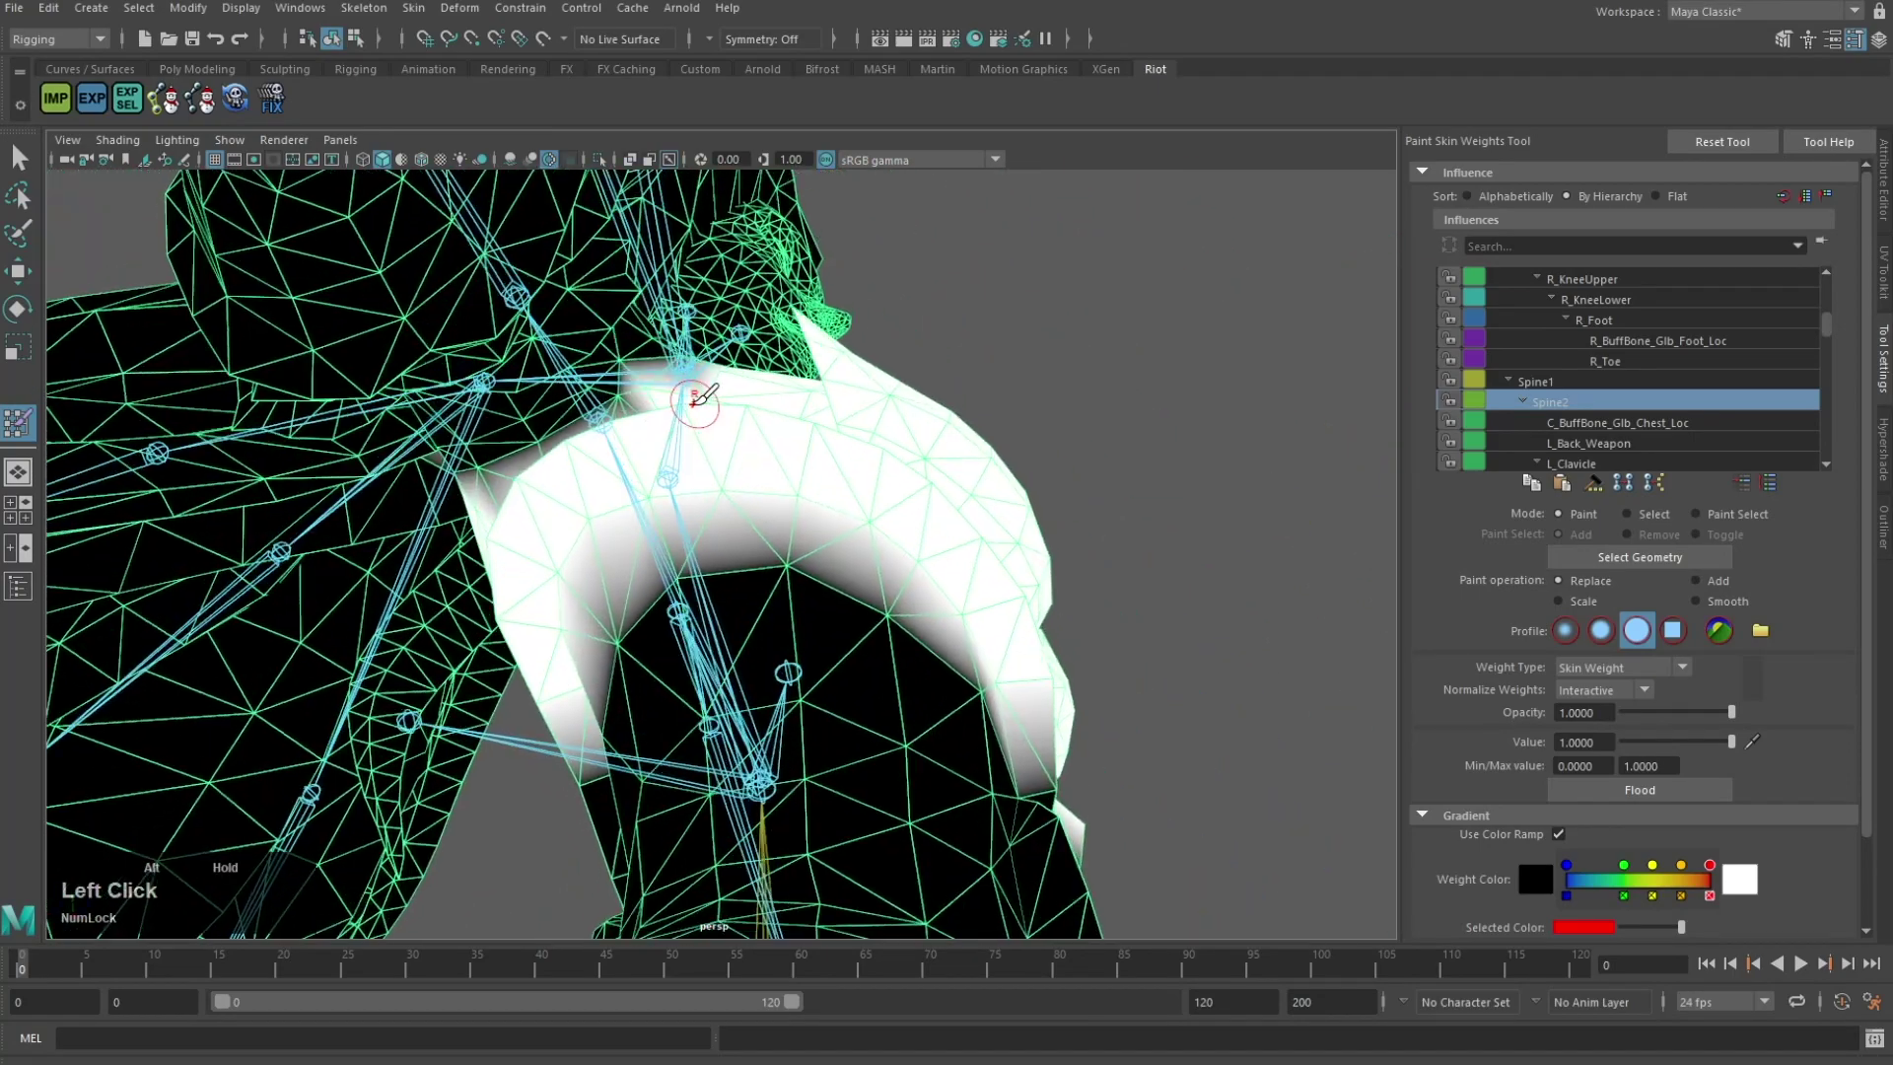
{"action": "left_click_drag", "start_coordinate": [503, 444], "coordinate": [673, 264], "text": "alt"}
{"action": "middle_click_drag", "start_coordinate": [673, 264], "coordinate": [641, 423], "text": "alt"}
{"action": "left_click_drag", "start_coordinate": [641, 424], "coordinate": [499, 507], "text": "alt"}
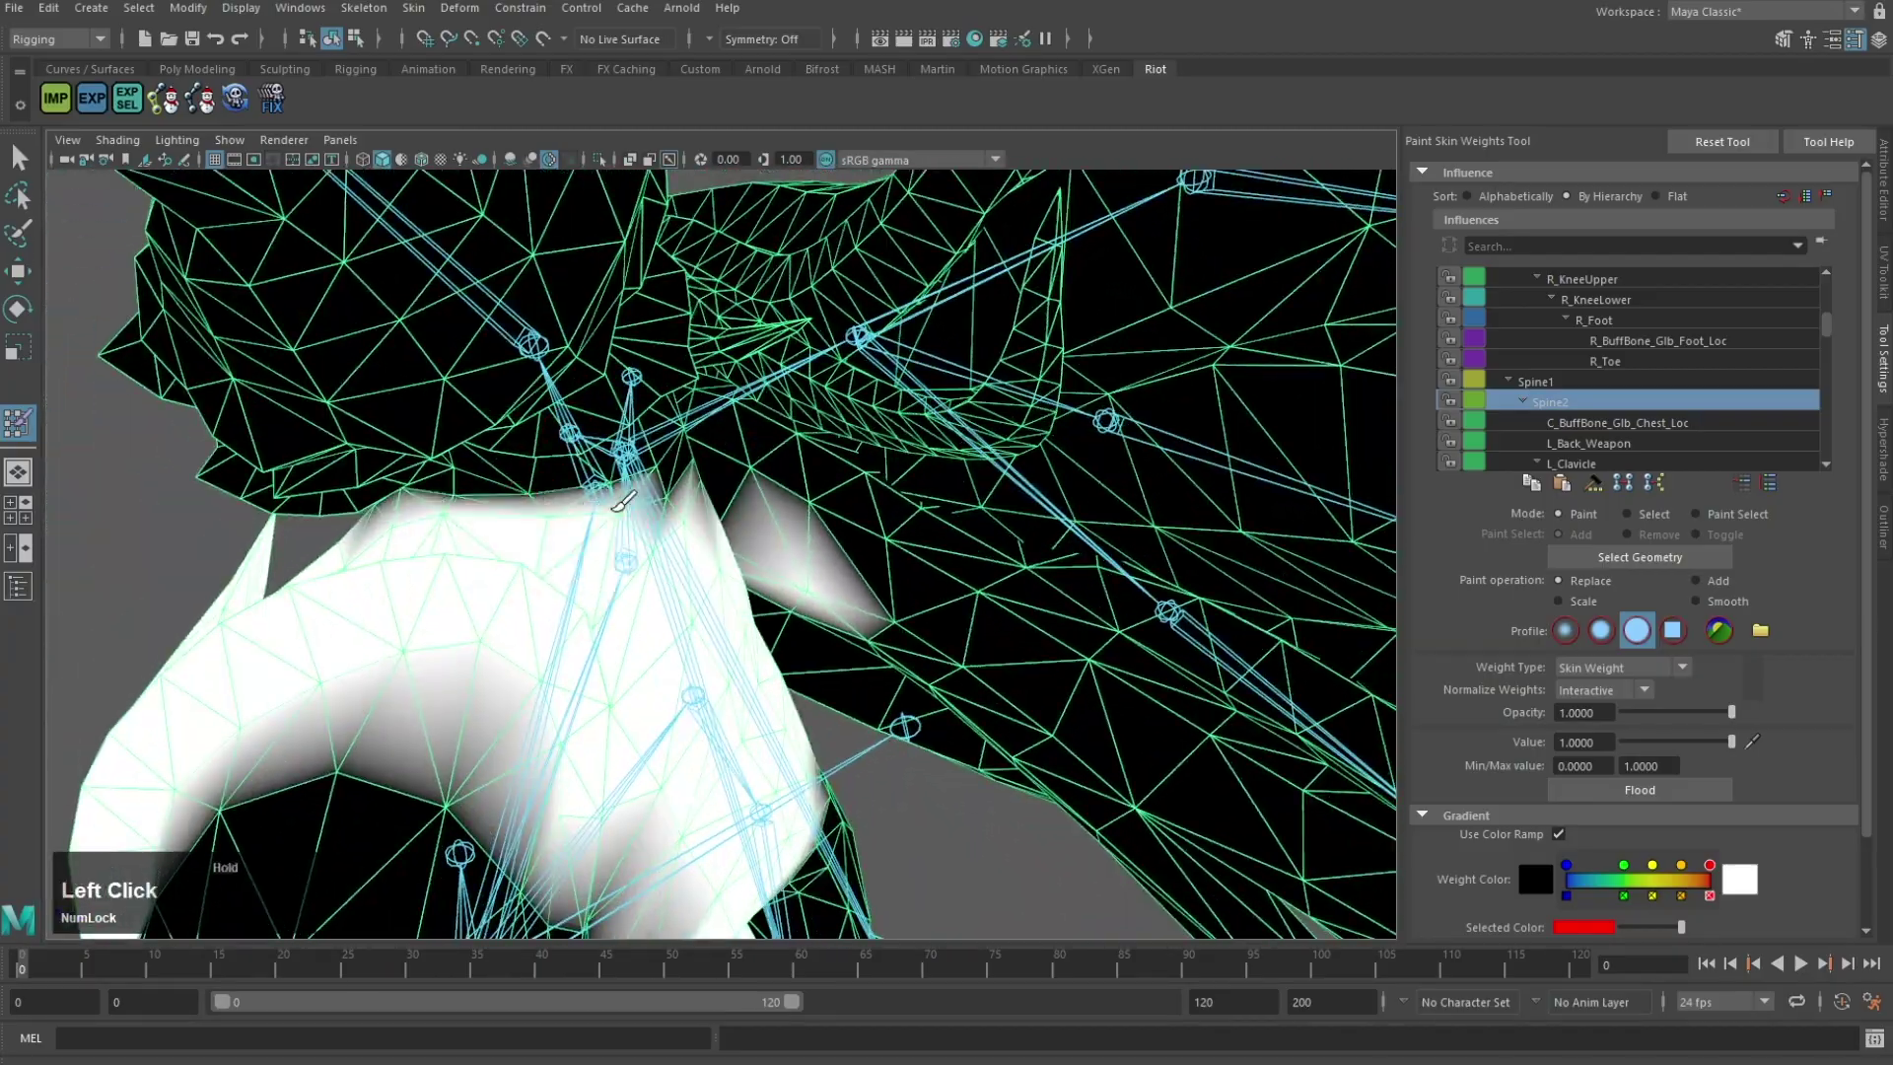
{"action": "left_click_drag", "start_coordinate": [622, 503], "coordinate": [820, 483], "text": "alt"}
Step: Paint full Head weight along the jaw and underneath the chin, down to the top of the neck
{"action": "right_click_drag", "start_coordinate": [827, 465], "coordinate": [827, 411]}
{"action": "mouse_move", "coordinate": [834, 440]}
{"action": "left_mouse_down", "text": "alt"}
{"action": "mouse_move", "coordinate": [909, 501]}
{"action": "mouse_move", "coordinate": [645, 507]}
{"action": "mouse_move", "coordinate": [993, 514]}
{"action": "mouse_move", "coordinate": [659, 500]}
{"action": "mouse_move", "coordinate": [705, 470]}
{"action": "left_mouse_up", "text": "alt"}
{"action": "right_click_drag", "start_coordinate": [714, 465], "coordinate": [713, 414]}
{"action": "mouse_move", "coordinate": [714, 439]}
{"action": "left_mouse_down", "text": "alt"}
{"action": "mouse_move", "coordinate": [631, 461]}
{"action": "mouse_move", "coordinate": [693, 447]}
{"action": "left_mouse_up", "text": "alt"}
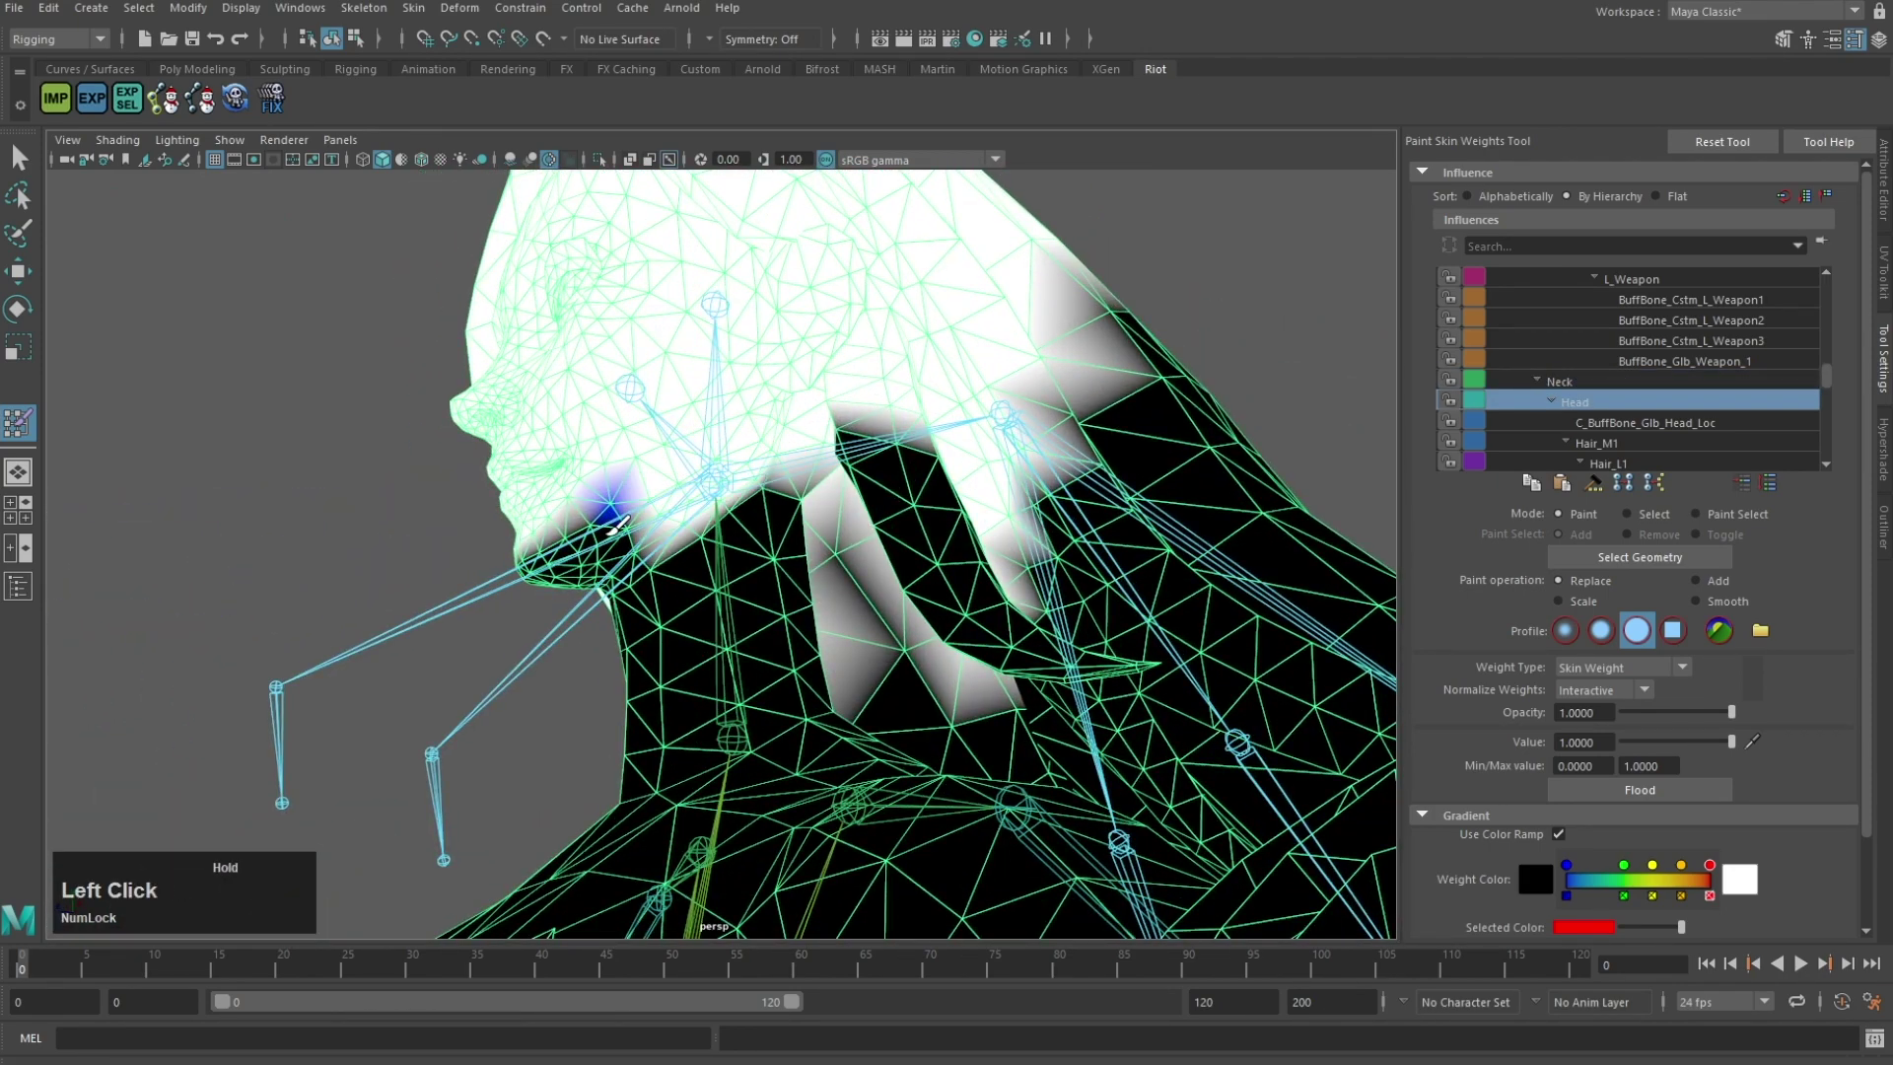
{"action": "left_click_drag", "start_coordinate": [655, 532], "coordinate": [563, 459], "text": "alt"}
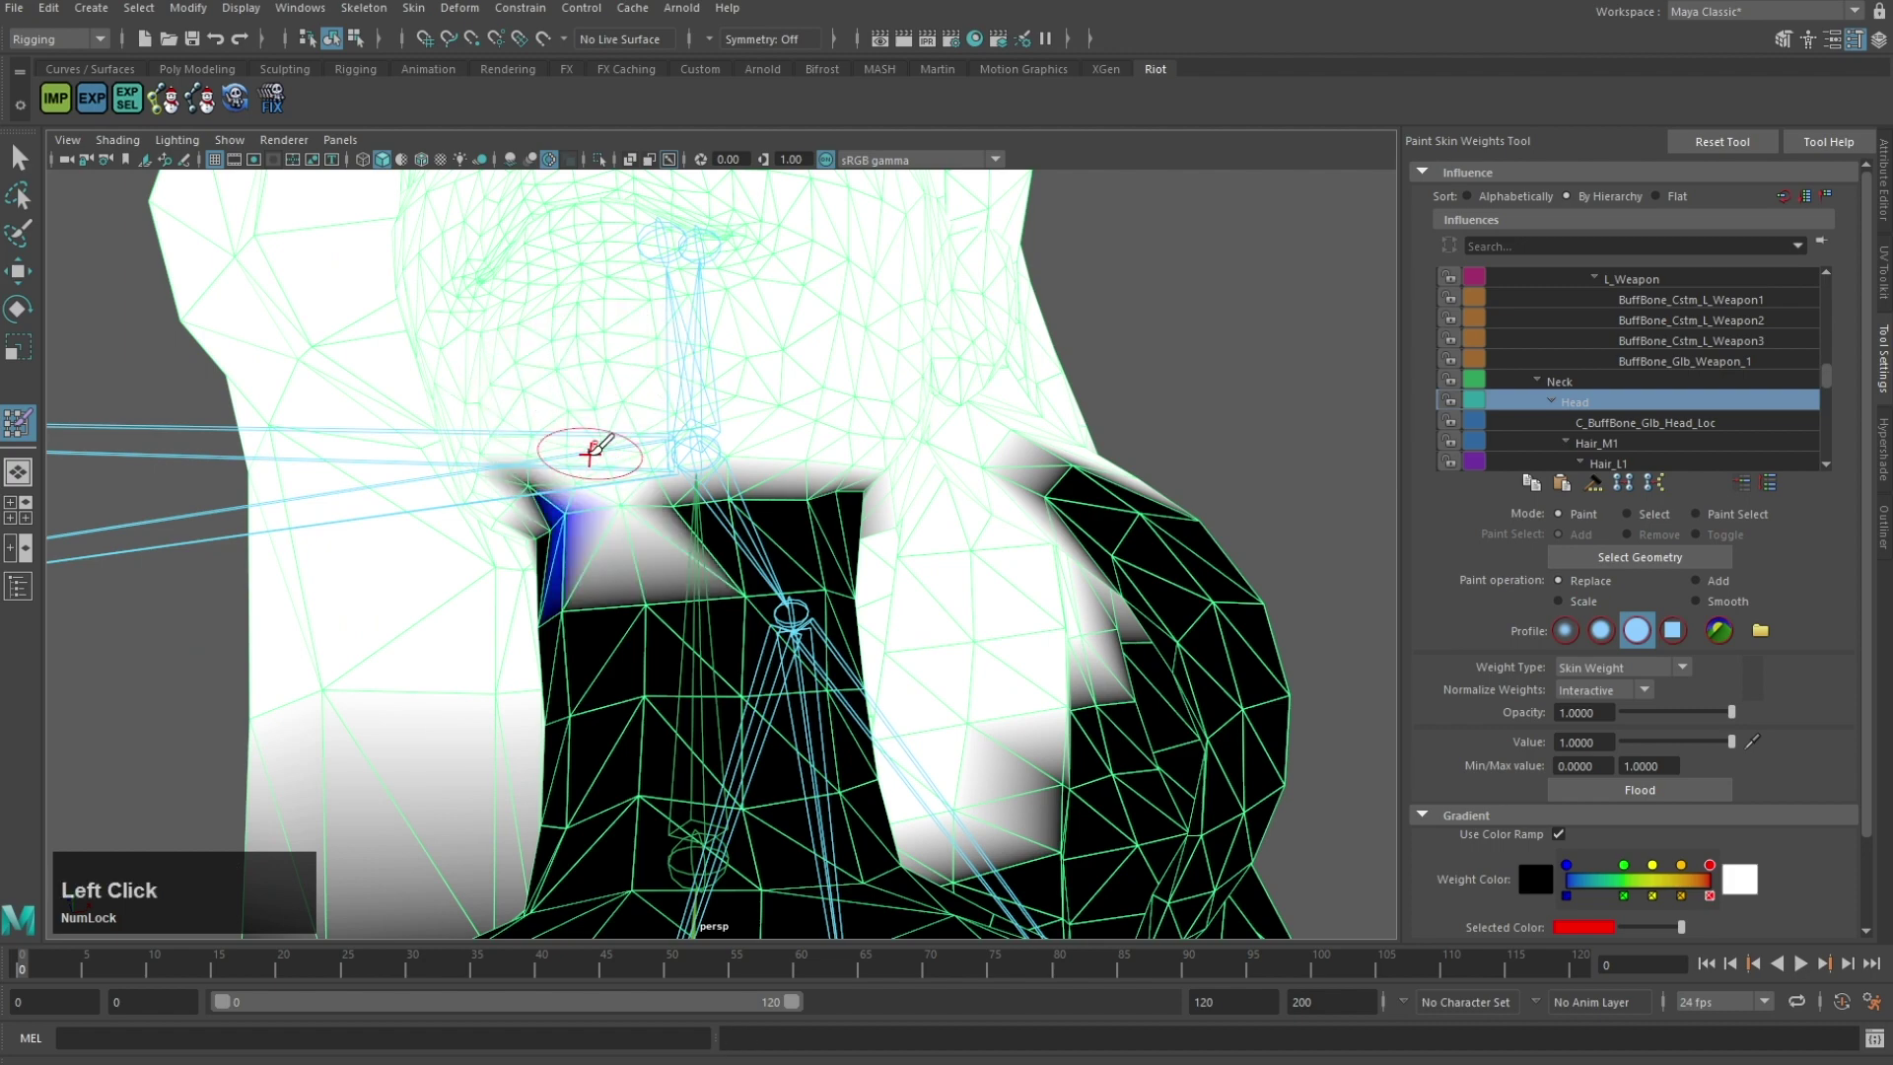
{"action": "left_click_drag", "start_coordinate": [589, 424], "coordinate": [621, 490], "text": "alt"}
{"action": "scroll", "coordinate": [694, 372], "scroll_direction": "up", "scroll_amount": 4}
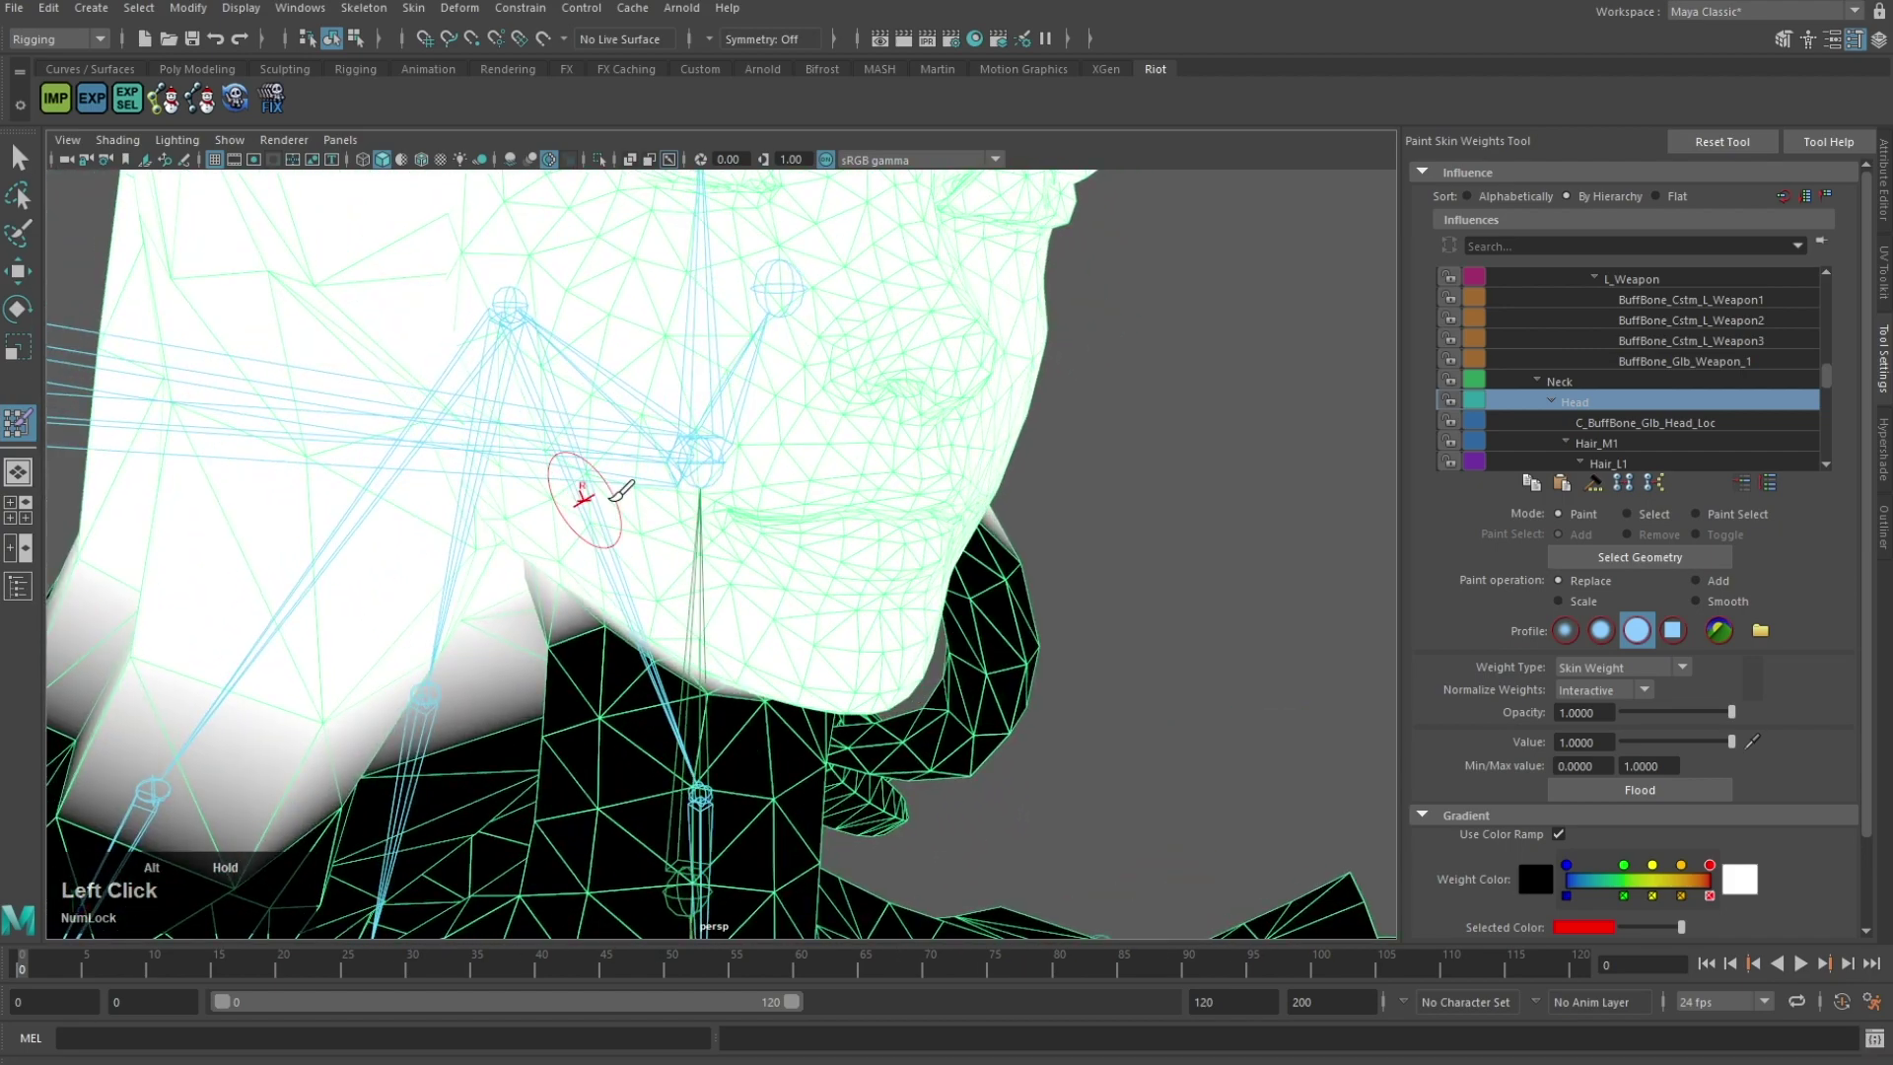
Step: Select the L_Clavicle influence, try painting its weight around the left shoulder and undo the last stroke
{"action": "scroll", "coordinate": [621, 490], "scroll_direction": "down", "scroll_amount": 5}
{"action": "mouse_move", "coordinate": [995, 434]}
{"action": "left_mouse_down", "text": "alt"}
{"action": "mouse_move", "coordinate": [832, 461]}
{"action": "mouse_move", "coordinate": [723, 536]}
{"action": "mouse_move", "coordinate": [743, 526]}
{"action": "mouse_move", "coordinate": [694, 516]}
{"action": "left_mouse_up", "text": "alt"}
{"action": "left_click_drag", "start_coordinate": [890, 406], "coordinate": [1005, 511], "text": "alt"}
{"action": "middle_click_drag", "start_coordinate": [717, 627], "coordinate": [718, 528], "text": "alt"}
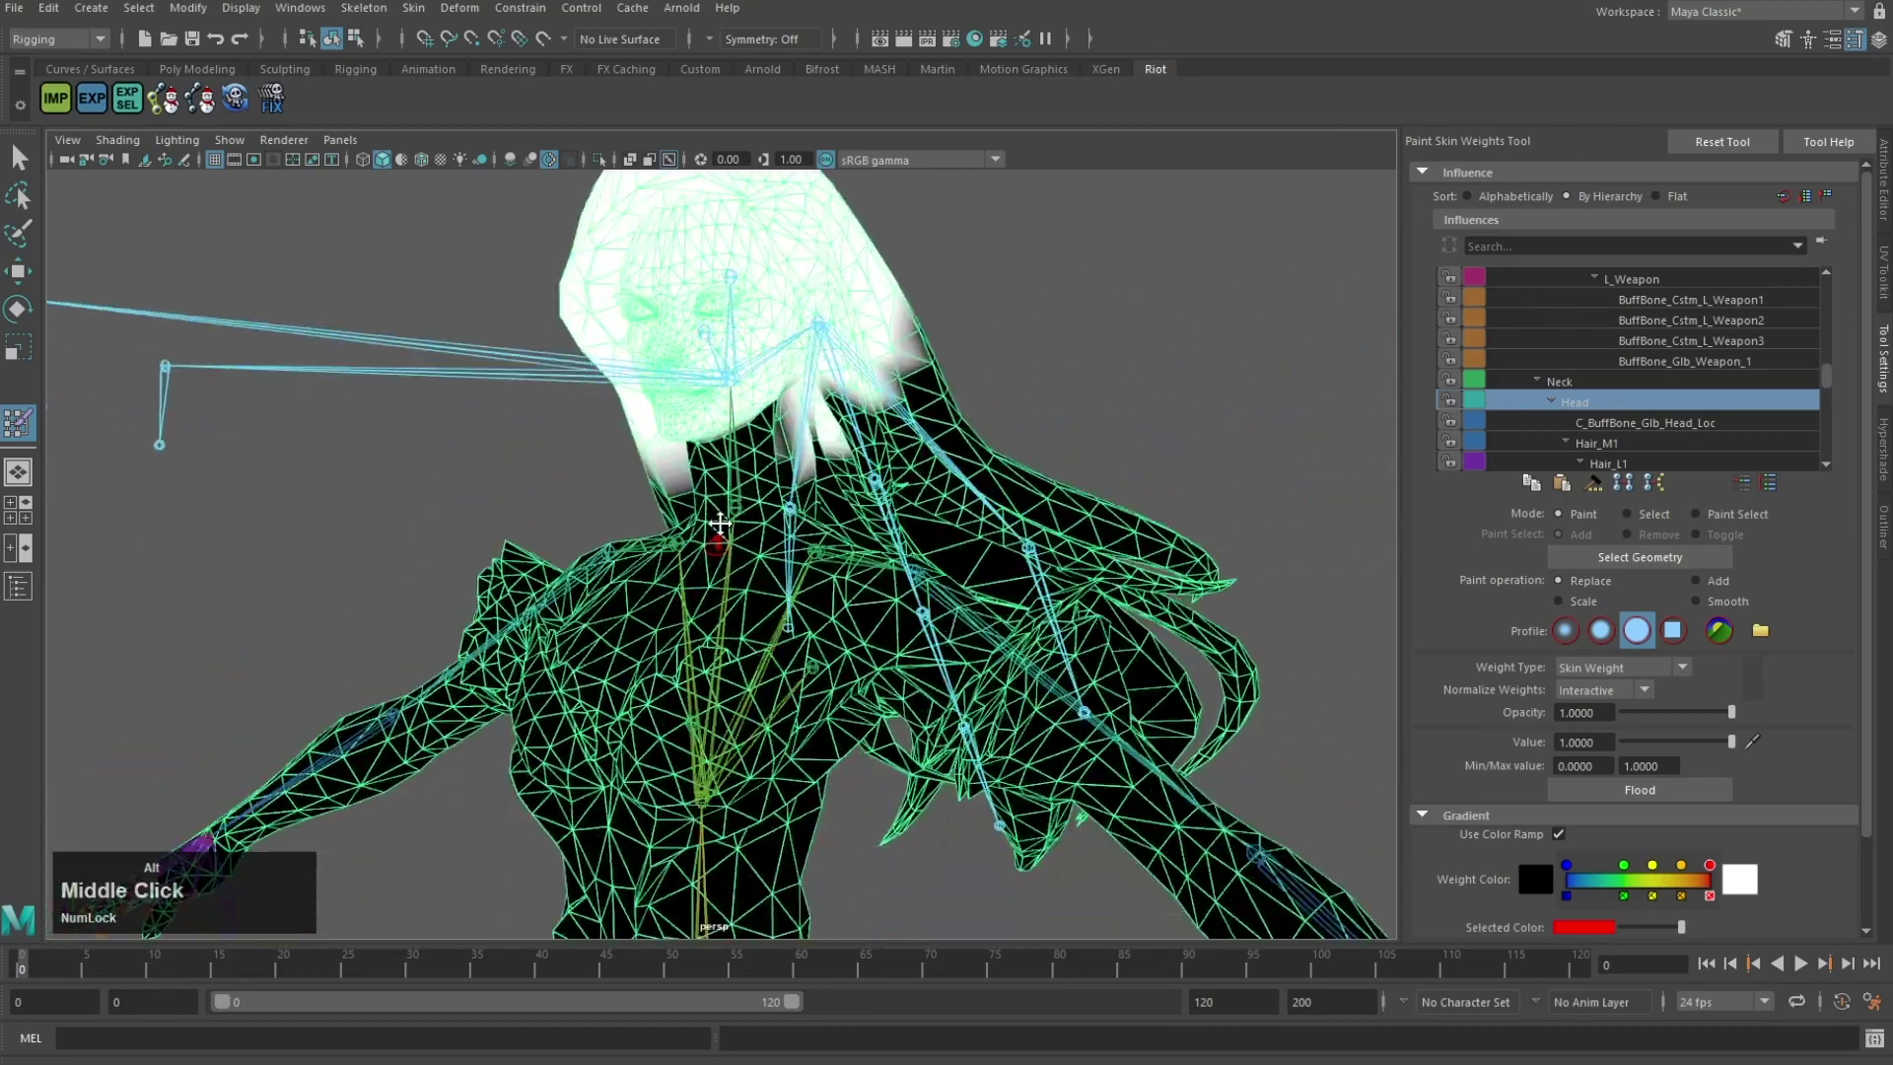
{"action": "left_click_drag", "start_coordinate": [552, 537], "coordinate": [711, 542], "text": "alt"}
{"action": "right_click_drag", "start_coordinate": [833, 471], "coordinate": [892, 475]}
{"action": "scroll", "coordinate": [926, 463], "scroll_direction": "up", "scroll_amount": 5}
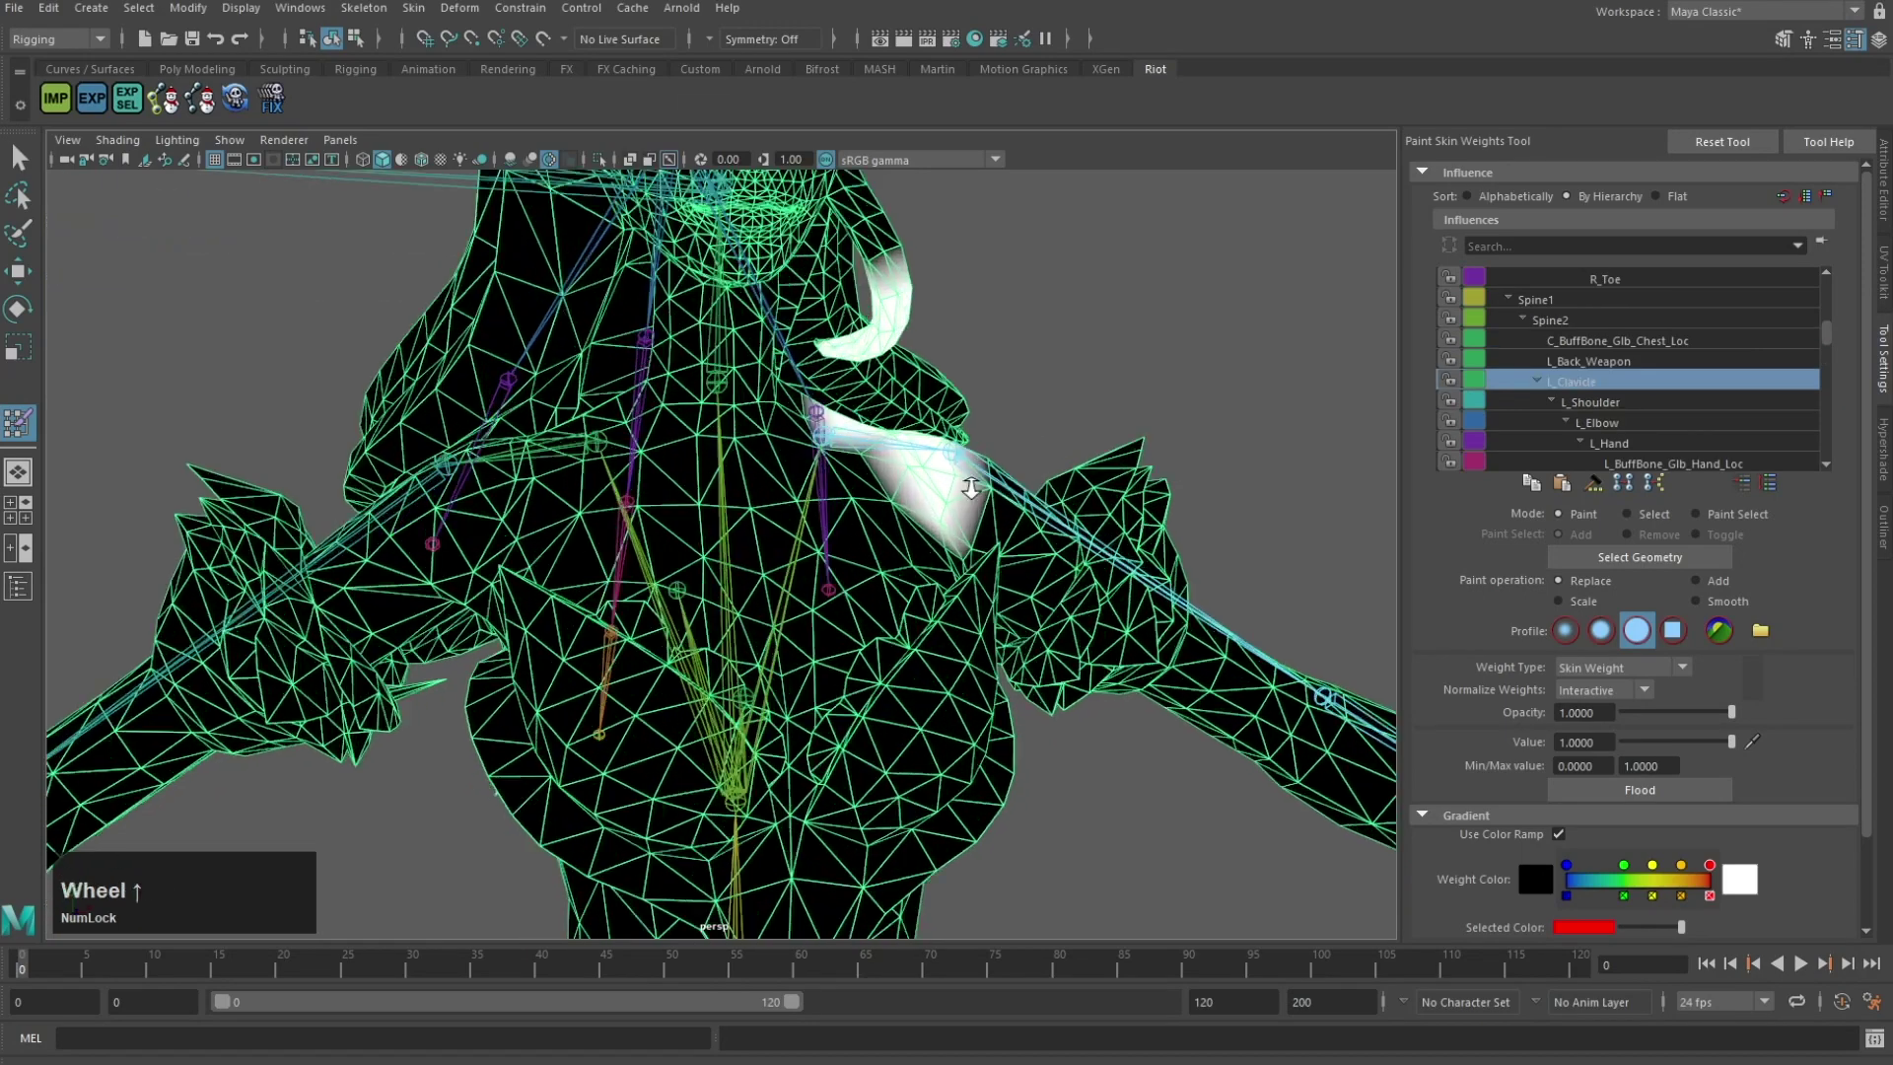
{"action": "middle_click_drag", "start_coordinate": [932, 330], "coordinate": [900, 424], "text": "alt"}
{"action": "left_click_drag", "start_coordinate": [948, 520], "coordinate": [1075, 621]}
{"action": "mouse_move", "coordinate": [1166, 506]}
{"action": "left_mouse_down", "text": "alt"}
{"action": "mouse_move", "coordinate": [941, 473]}
{"action": "mouse_move", "coordinate": [847, 413]}
{"action": "mouse_move", "coordinate": [618, 533]}
{"action": "left_mouse_up", "text": "alt"}
{"action": "key", "text": "ctrl+z"}
{"action": "scroll", "coordinate": [818, 421], "scroll_direction": "down", "scroll_amount": 3}
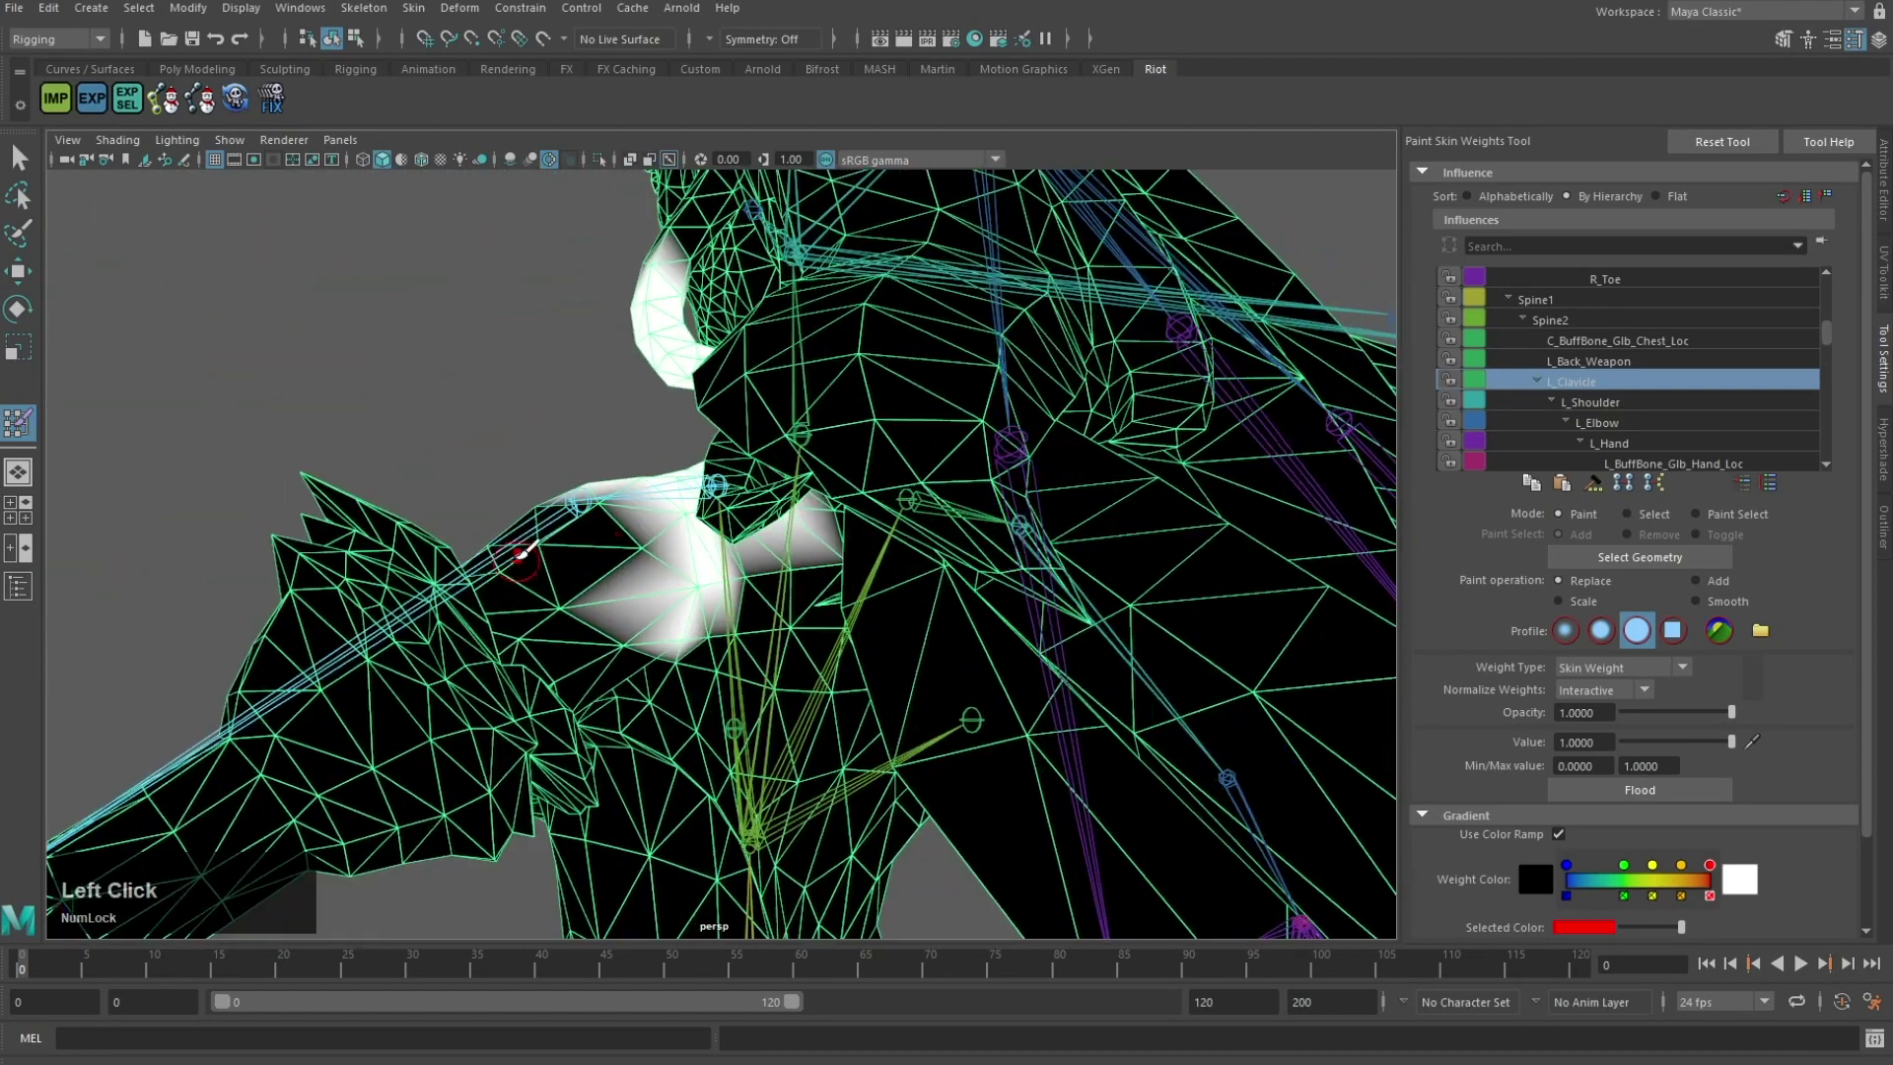
Step: Paint full Spine2 weight on the left side of the chest near the armpit
{"action": "right_click_drag", "start_coordinate": [553, 434], "coordinate": [553, 436]}
{"action": "left_click_drag", "start_coordinate": [553, 435], "coordinate": [820, 603], "text": "alt"}
{"action": "left_click_drag", "start_coordinate": [621, 558], "coordinate": [709, 601], "text": "alt"}
{"action": "right_click_drag", "start_coordinate": [623, 646], "coordinate": [646, 613]}
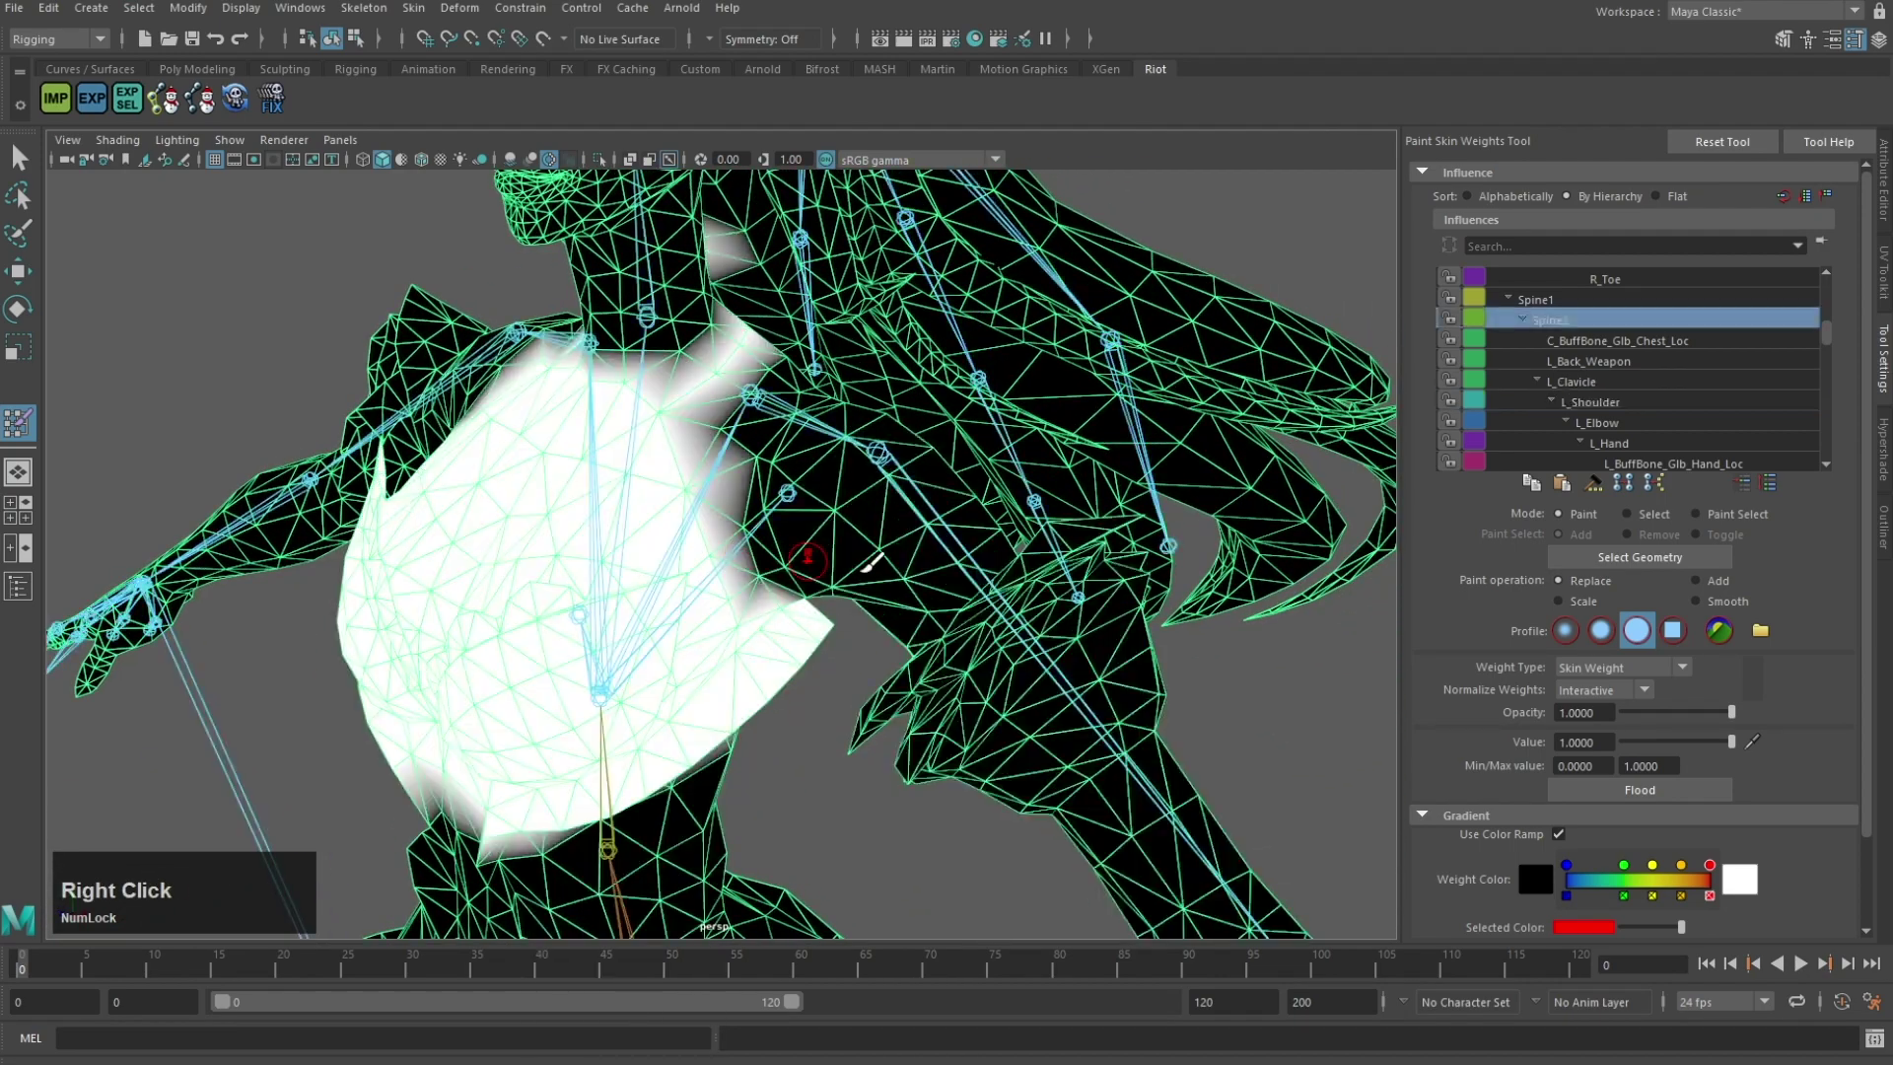
{"action": "scroll", "coordinate": [863, 571], "scroll_direction": "up", "scroll_amount": 3}
{"action": "left_click", "coordinate": [786, 610]}
Step: Paint full L_Clavicle weight over the left collarbone area, from the neck base to the shoulder joint
{"action": "left_click_drag", "start_coordinate": [858, 636], "coordinate": [839, 451], "text": "alt"}
{"action": "left_click_drag", "start_coordinate": [780, 393], "coordinate": [854, 463], "text": "alt"}
{"action": "left_click_drag", "start_coordinate": [566, 424], "coordinate": [832, 493], "text": "alt"}
{"action": "right_click_drag", "start_coordinate": [832, 494], "coordinate": [796, 240], "text": "alt"}
{"action": "key", "text": "z"}
{"action": "left_click_drag", "start_coordinate": [883, 465], "coordinate": [986, 424], "text": "alt"}
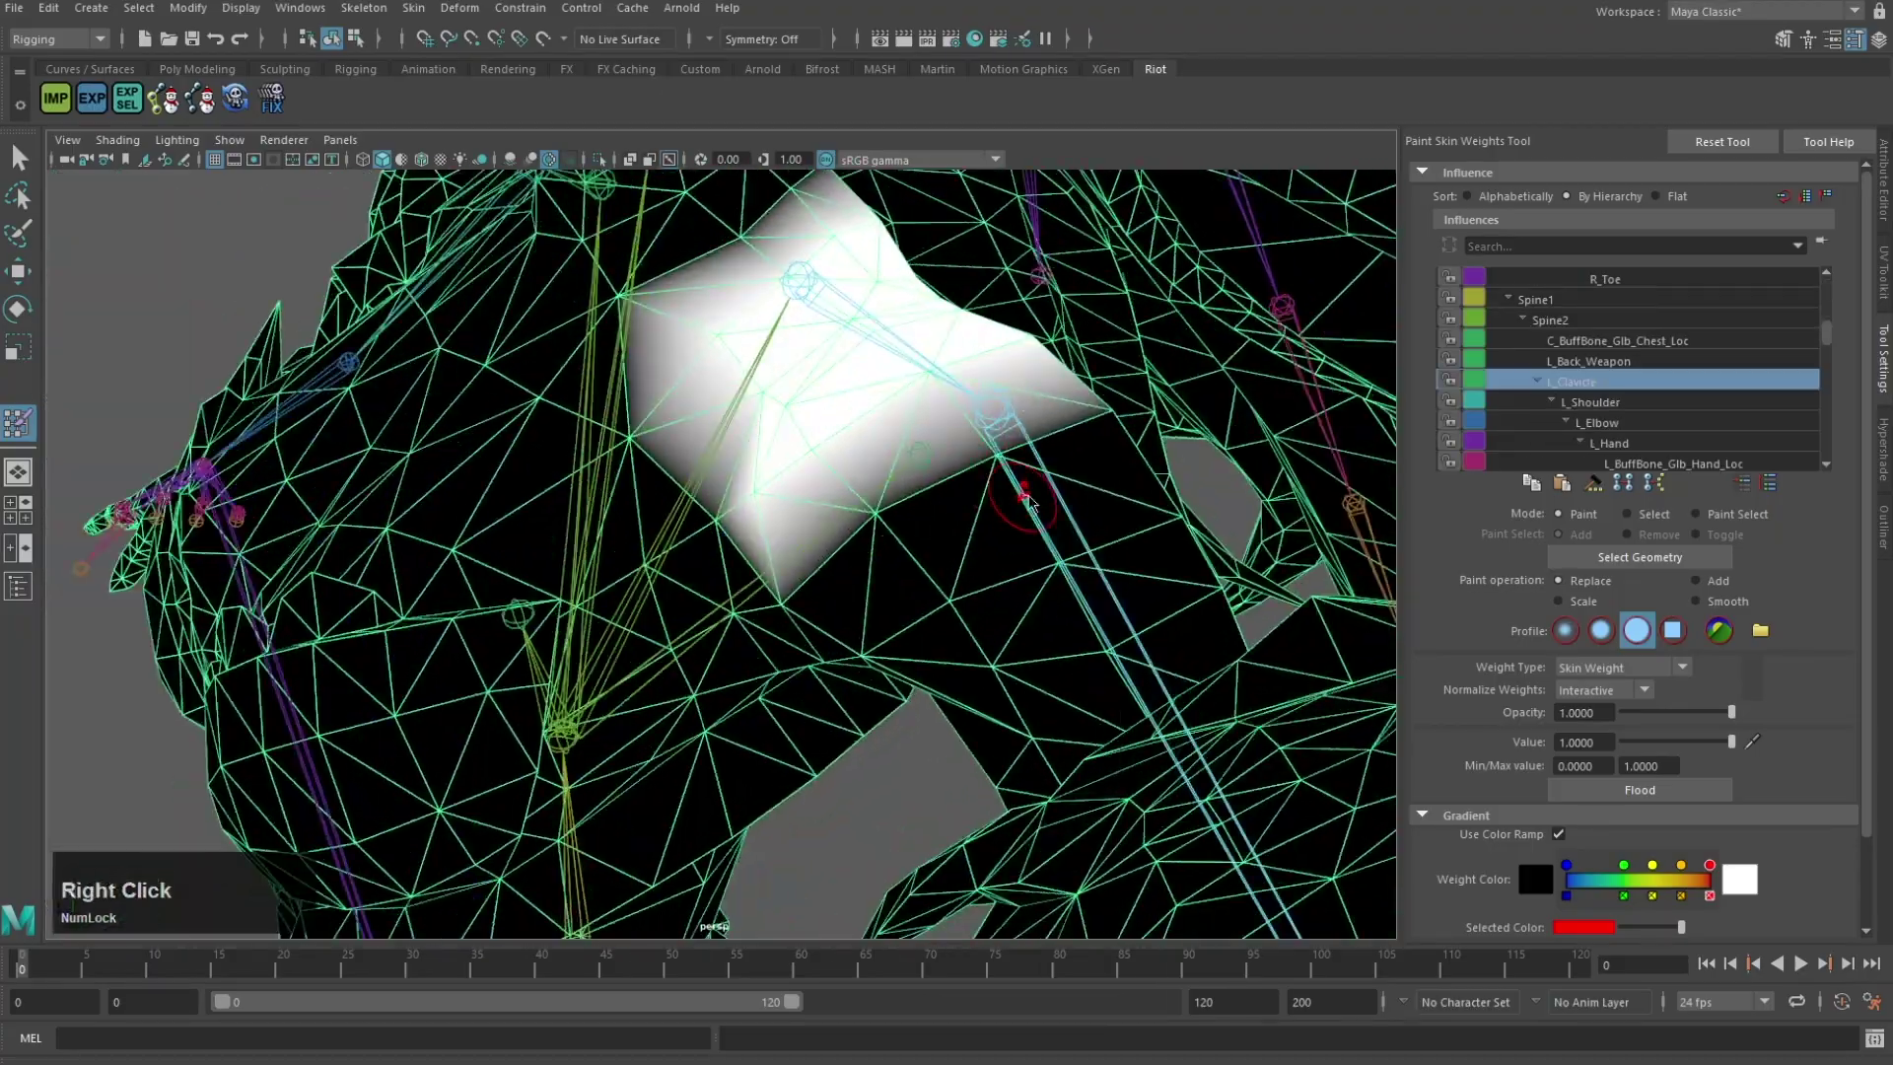
Step: Select the L_Shoulder and L_Elbow influences in turn and check their weights along the left arm to the wrist
{"action": "right_click_drag", "start_coordinate": [1024, 495], "coordinate": [1033, 453]}
{"action": "left_click_drag", "start_coordinate": [1035, 453], "coordinate": [613, 495], "text": "alt"}
{"action": "scroll", "coordinate": [1001, 444], "scroll_direction": "down", "scroll_amount": 4}
{"action": "middle_click_drag", "start_coordinate": [613, 495], "coordinate": [785, 519], "text": "alt"}
{"action": "right_click_drag", "start_coordinate": [663, 558], "coordinate": [659, 498]}
{"action": "left_click_drag", "start_coordinate": [697, 566], "coordinate": [892, 571], "text": "alt"}
{"action": "middle_click_drag", "start_coordinate": [892, 571], "coordinate": [760, 414], "text": "alt"}
{"action": "scroll", "coordinate": [764, 552], "scroll_direction": "up", "scroll_amount": 5}
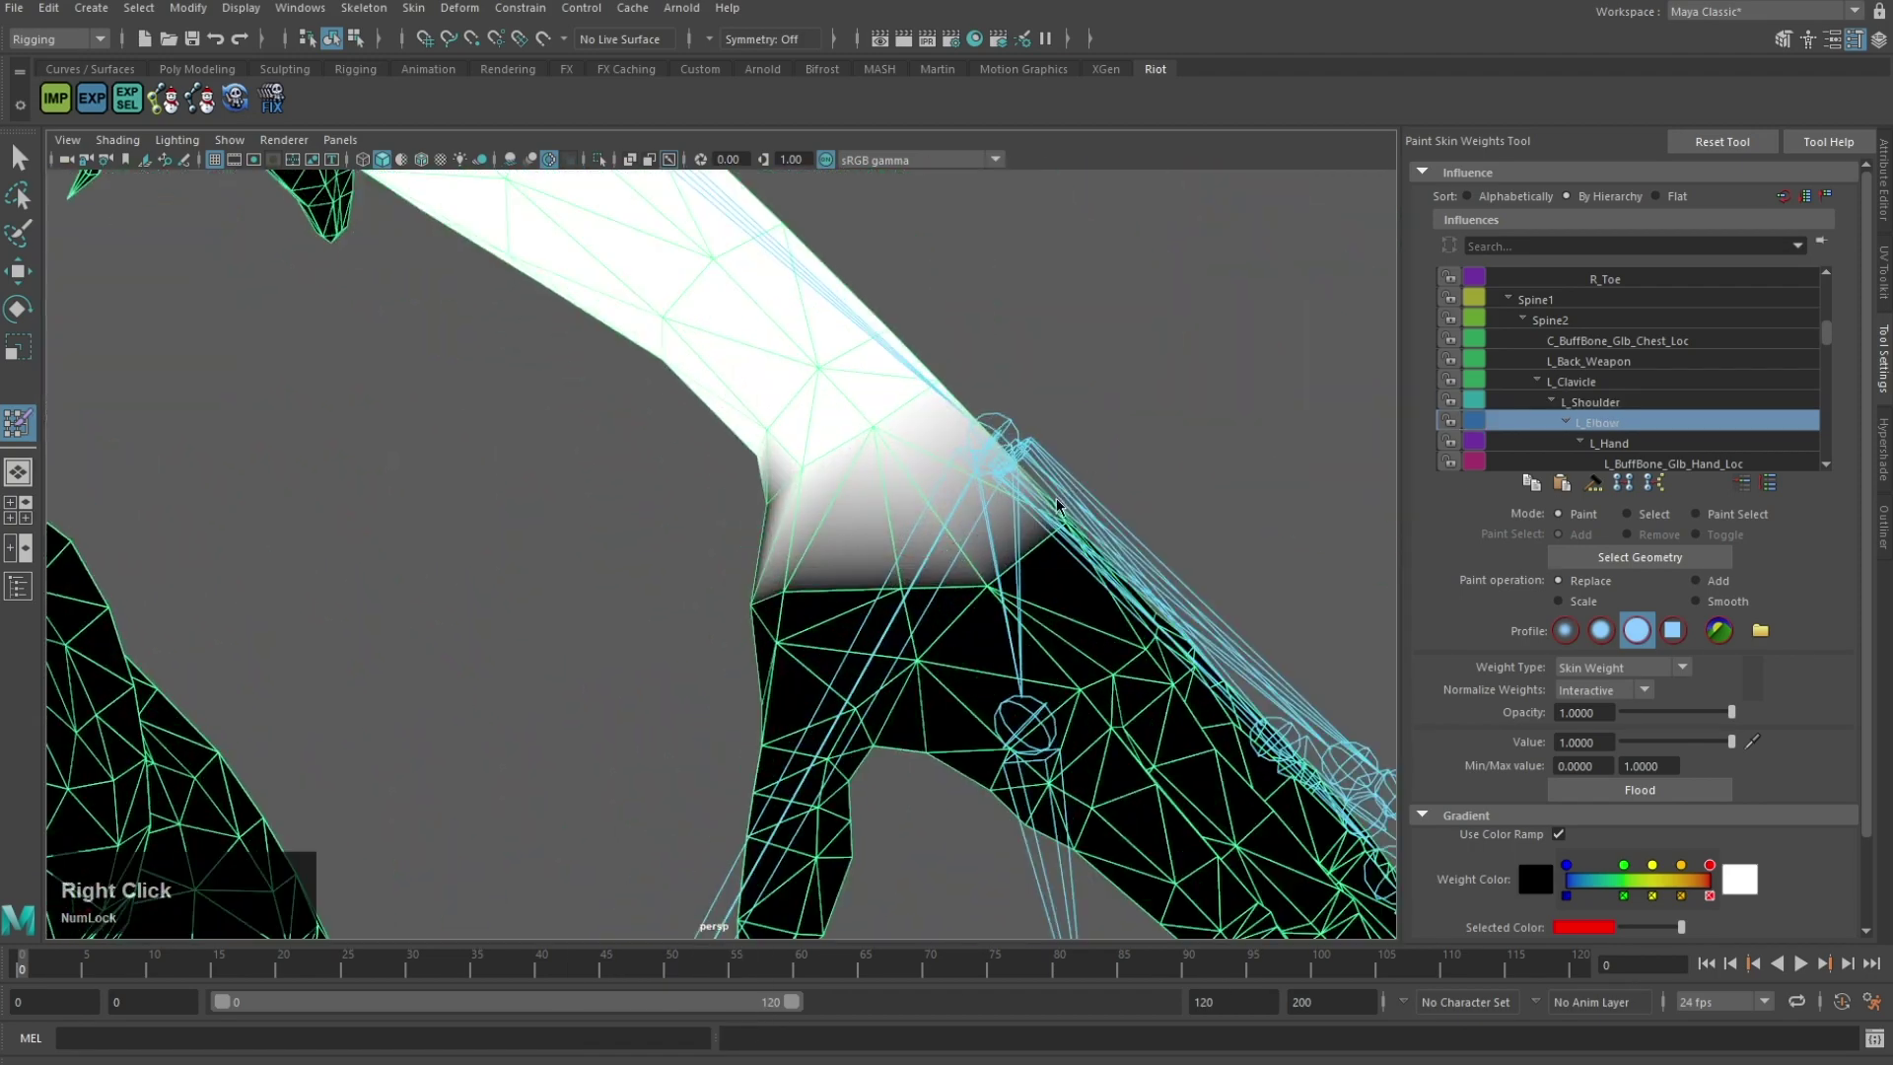
Step: Select the L_Hand influence and paint its full weight over the left hand and down the fingers
{"action": "right_click_drag", "start_coordinate": [1011, 445], "coordinate": [1012, 399]}
{"action": "scroll", "coordinate": [937, 566], "scroll_direction": "up", "scroll_amount": 3}
{"action": "scroll", "coordinate": [938, 566], "scroll_direction": "down", "scroll_amount": 6}
{"action": "left_click_drag", "start_coordinate": [938, 565], "coordinate": [836, 500], "text": "alt"}
{"action": "left_click_drag", "start_coordinate": [904, 434], "coordinate": [773, 494], "text": "alt"}
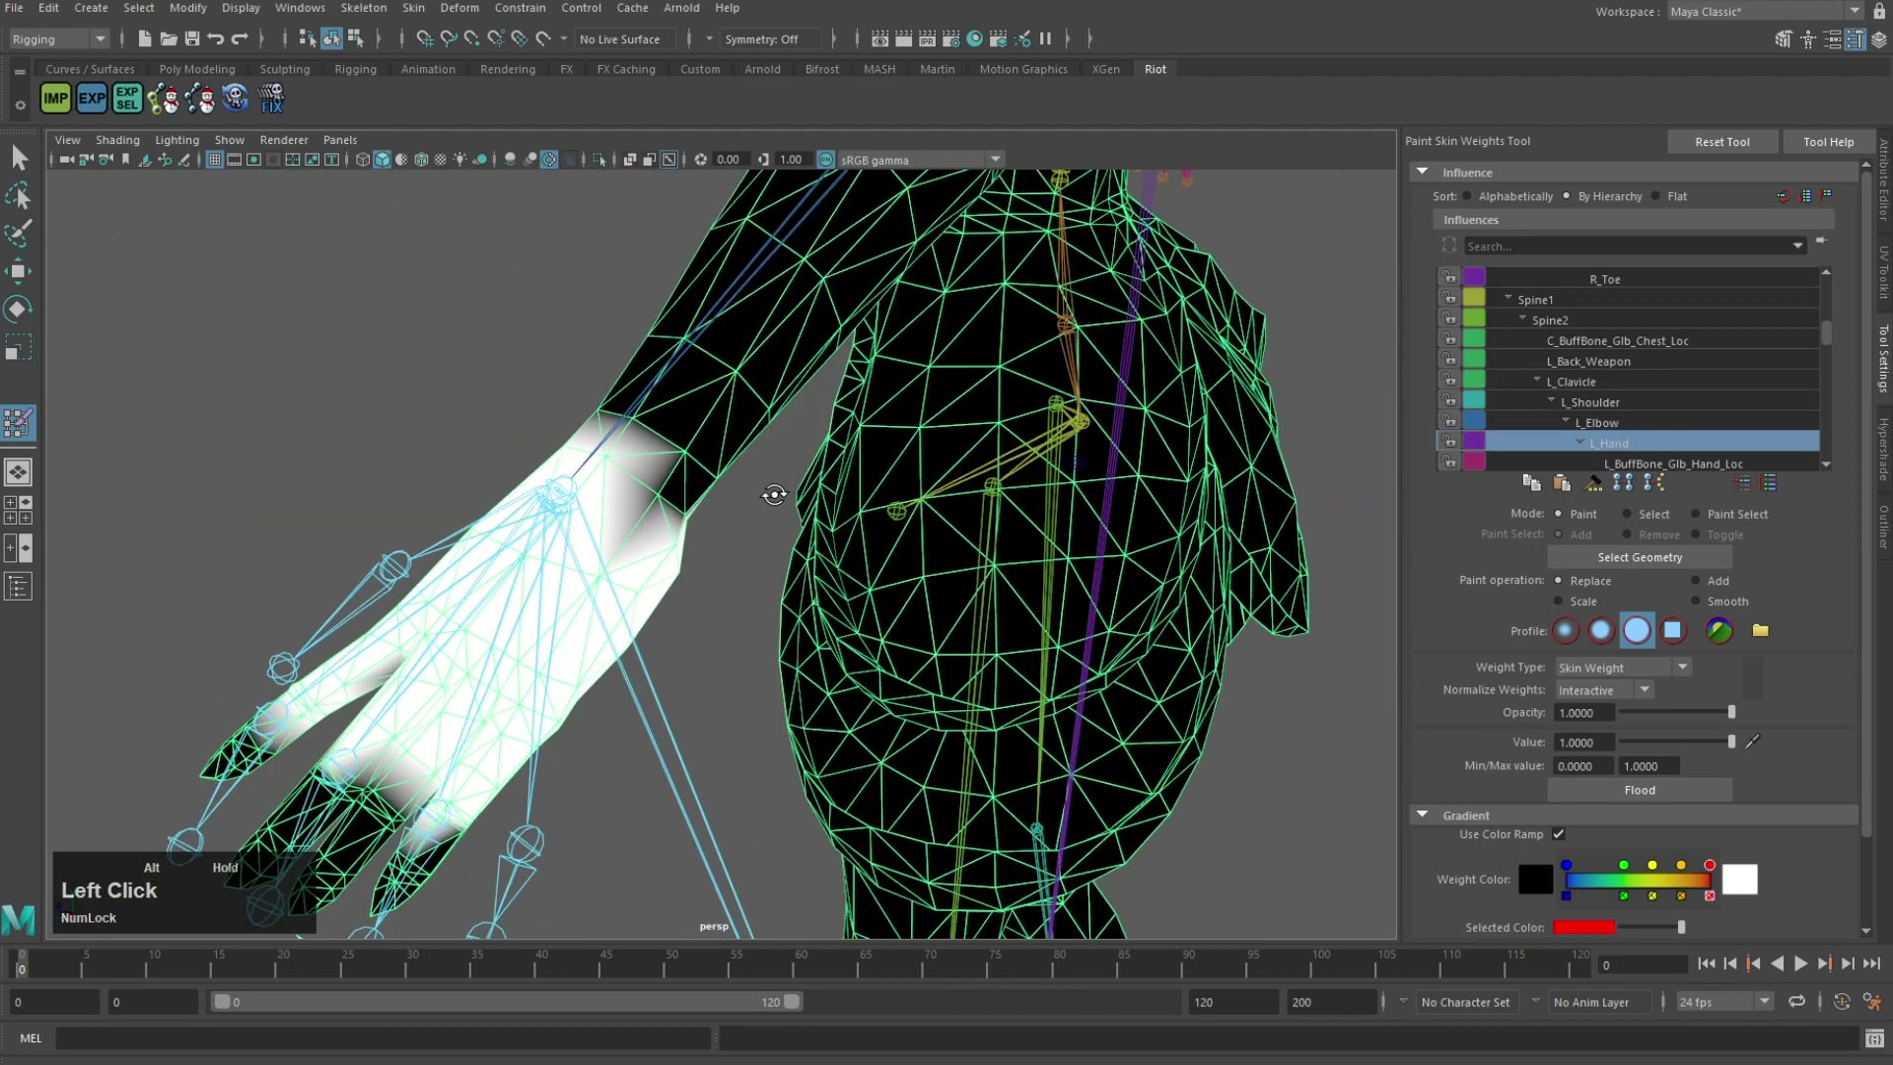
{"action": "scroll", "coordinate": [540, 537], "scroll_direction": "up", "scroll_amount": 3}
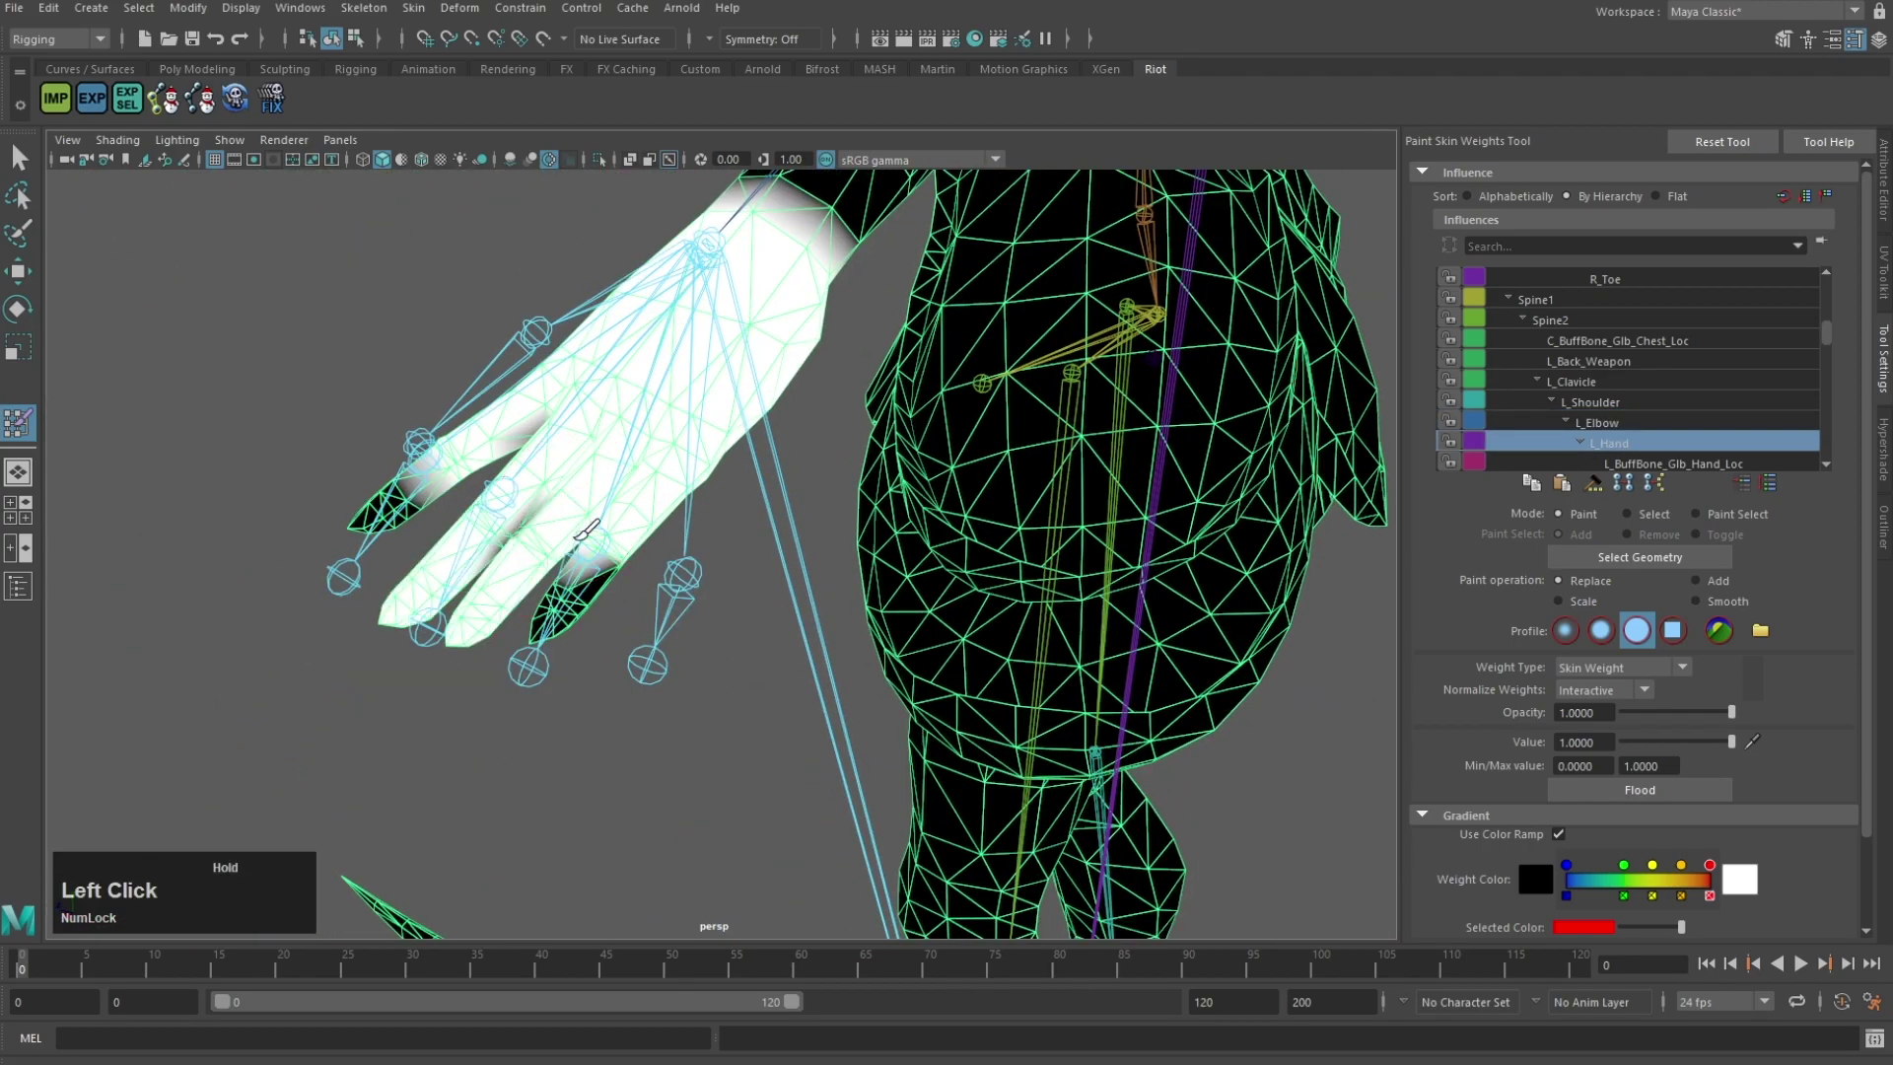
{"action": "left_click_drag", "start_coordinate": [558, 367], "coordinate": [954, 365], "text": "alt"}
{"action": "left_click_drag", "start_coordinate": [1007, 540], "coordinate": [786, 464], "text": "alt"}
{"action": "left_click_drag", "start_coordinate": [929, 558], "coordinate": [849, 677], "text": "alt"}
Step: Select the Spine2 influence and paint its full weight over the right side of the chest and upper back near the shoulder
{"action": "scroll", "coordinate": [849, 676], "scroll_direction": "down", "scroll_amount": 5}
{"action": "middle_click_drag", "start_coordinate": [849, 676], "coordinate": [1164, 808], "text": "alt"}
{"action": "left_click_drag", "start_coordinate": [631, 473], "coordinate": [750, 434], "text": "alt"}
{"action": "middle_click_drag", "start_coordinate": [730, 395], "coordinate": [788, 513], "text": "alt"}
{"action": "scroll", "coordinate": [778, 520], "scroll_direction": "up", "scroll_amount": 5}
{"action": "right_click_drag", "start_coordinate": [689, 548], "coordinate": [696, 579]}
{"action": "left_click_drag", "start_coordinate": [719, 563], "coordinate": [837, 557], "text": "alt"}
{"action": "right_click_drag", "start_coordinate": [781, 583], "coordinate": [785, 540]}
{"action": "middle_click_drag", "start_coordinate": [854, 631], "coordinate": [843, 566], "text": "alt"}
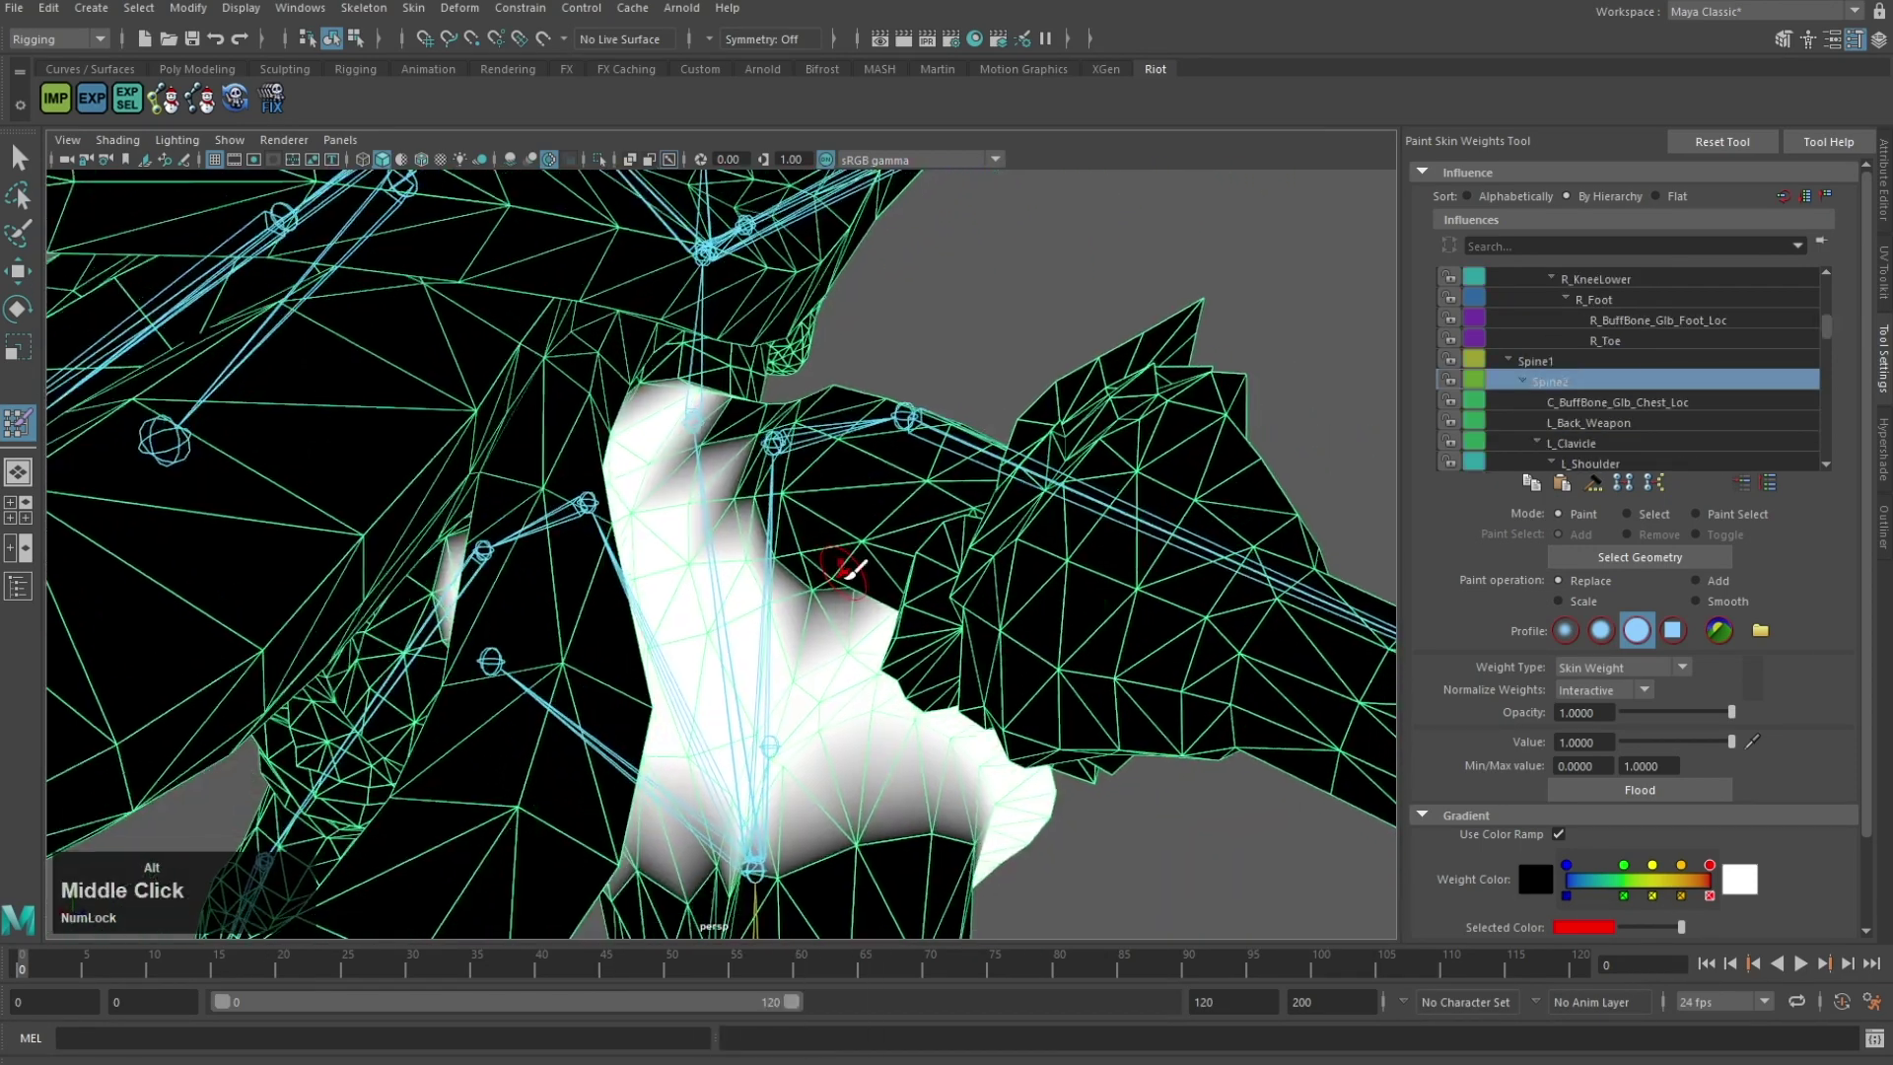
{"action": "scroll", "coordinate": [844, 572], "scroll_direction": "up", "scroll_amount": 4}
{"action": "left_click_drag", "start_coordinate": [885, 680], "coordinate": [836, 619]}
{"action": "left_click_drag", "start_coordinate": [749, 480], "coordinate": [684, 446], "text": "alt"}
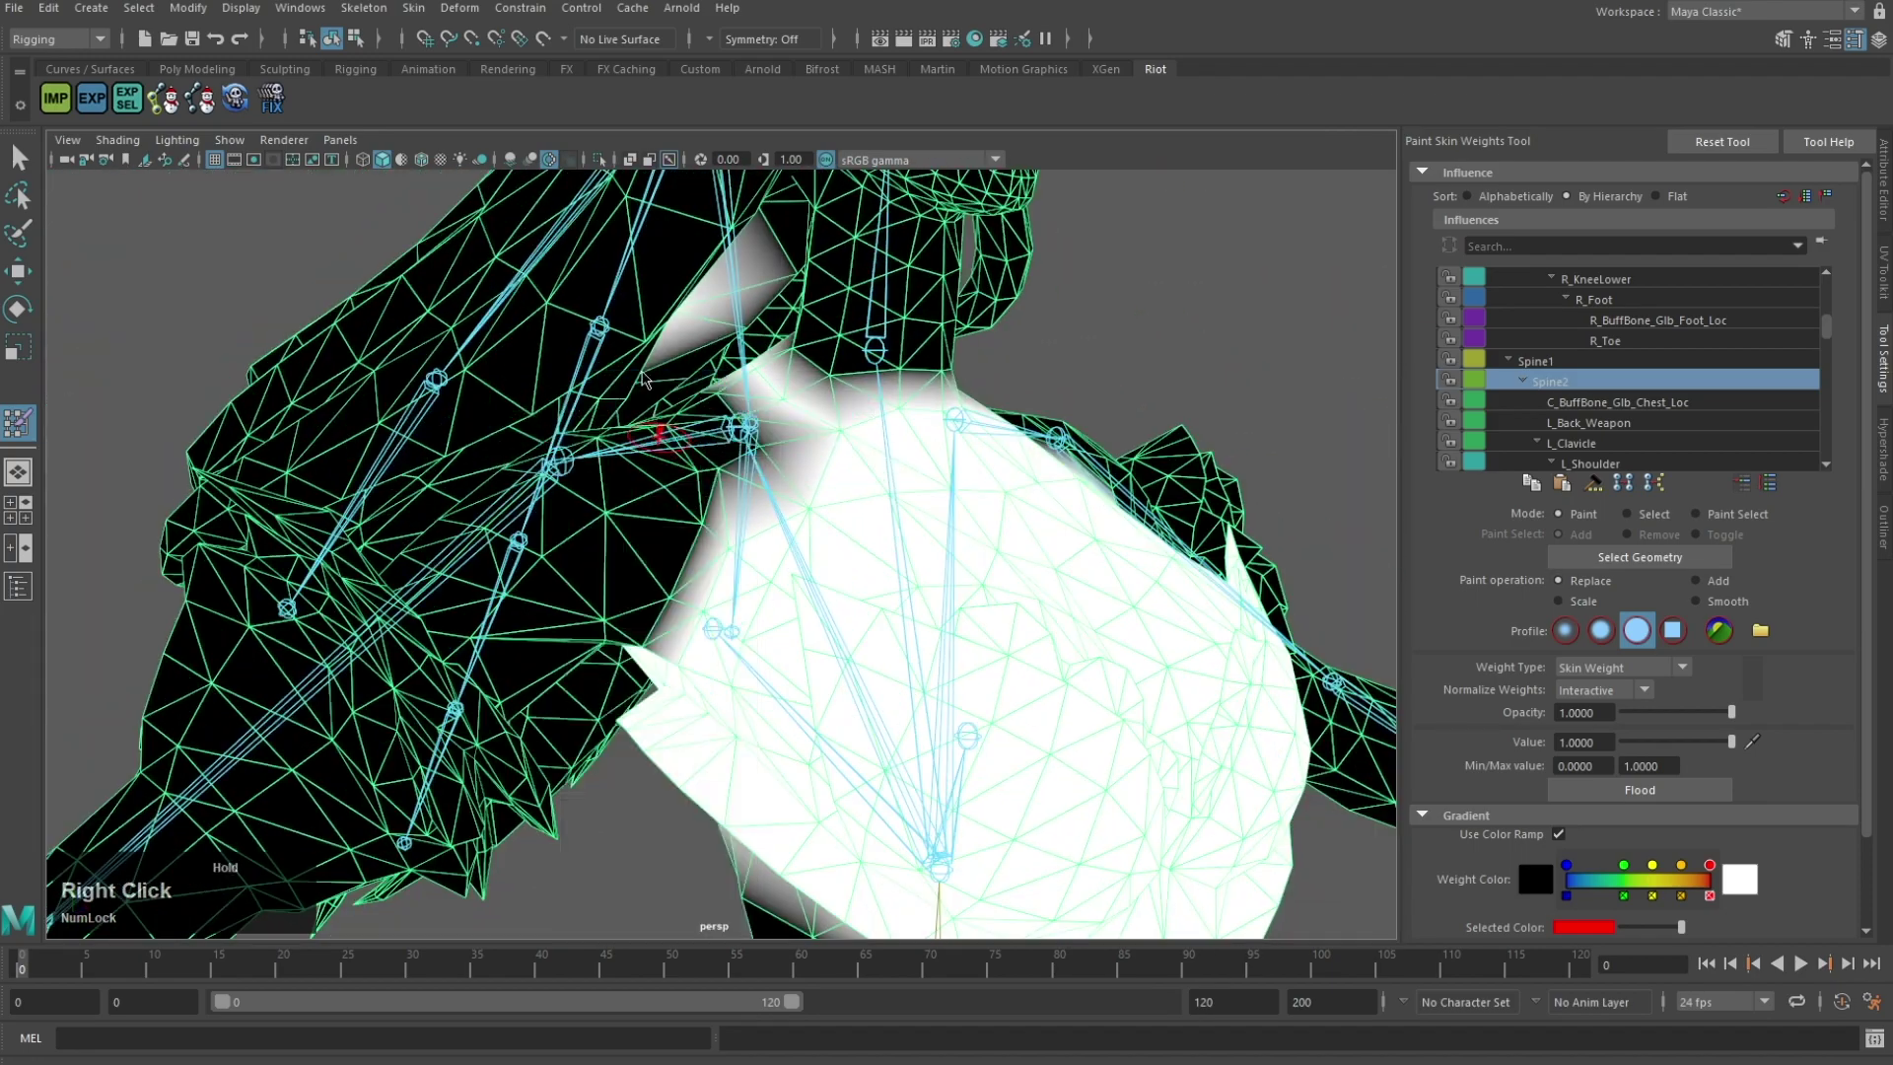
Step: Select the R_Shoulder influence and paint its full weight over the right shoulder toward the collarbone joint
{"action": "right_click_drag", "start_coordinate": [642, 380], "coordinate": [641, 372]}
{"action": "mouse_move", "coordinate": [642, 394]}
{"action": "left_mouse_down", "text": "alt"}
{"action": "mouse_move", "coordinate": [676, 477]}
{"action": "mouse_move", "coordinate": [709, 496]}
{"action": "left_mouse_up", "text": "alt"}
{"action": "left_click_drag", "start_coordinate": [799, 473], "coordinate": [811, 477], "text": "alt"}
{"action": "right_click_drag", "start_coordinate": [909, 435], "coordinate": [911, 383]}
{"action": "left_click_drag", "start_coordinate": [824, 514], "coordinate": [818, 548], "text": "alt"}
{"action": "left_click_drag", "start_coordinate": [853, 398], "coordinate": [676, 634], "text": "alt"}
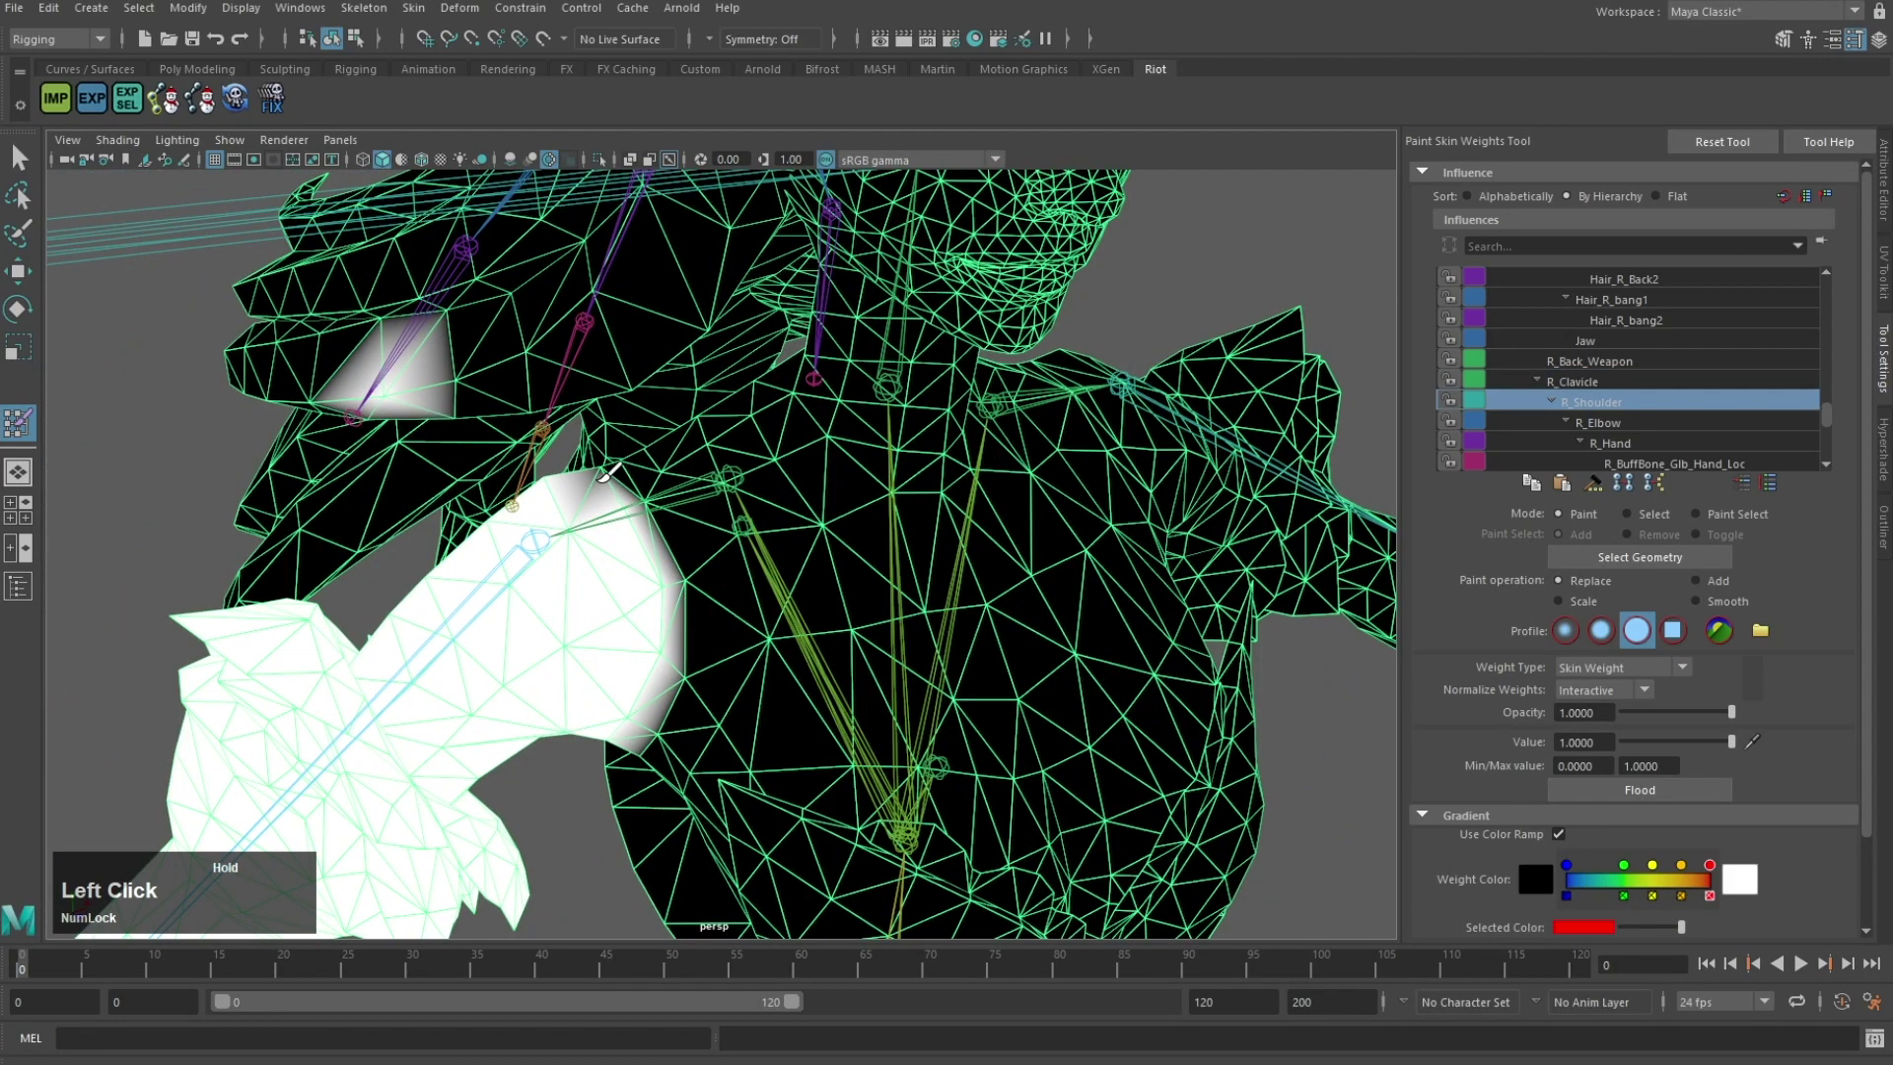
{"action": "left_click_drag", "start_coordinate": [609, 473], "coordinate": [801, 426], "text": "alt"}
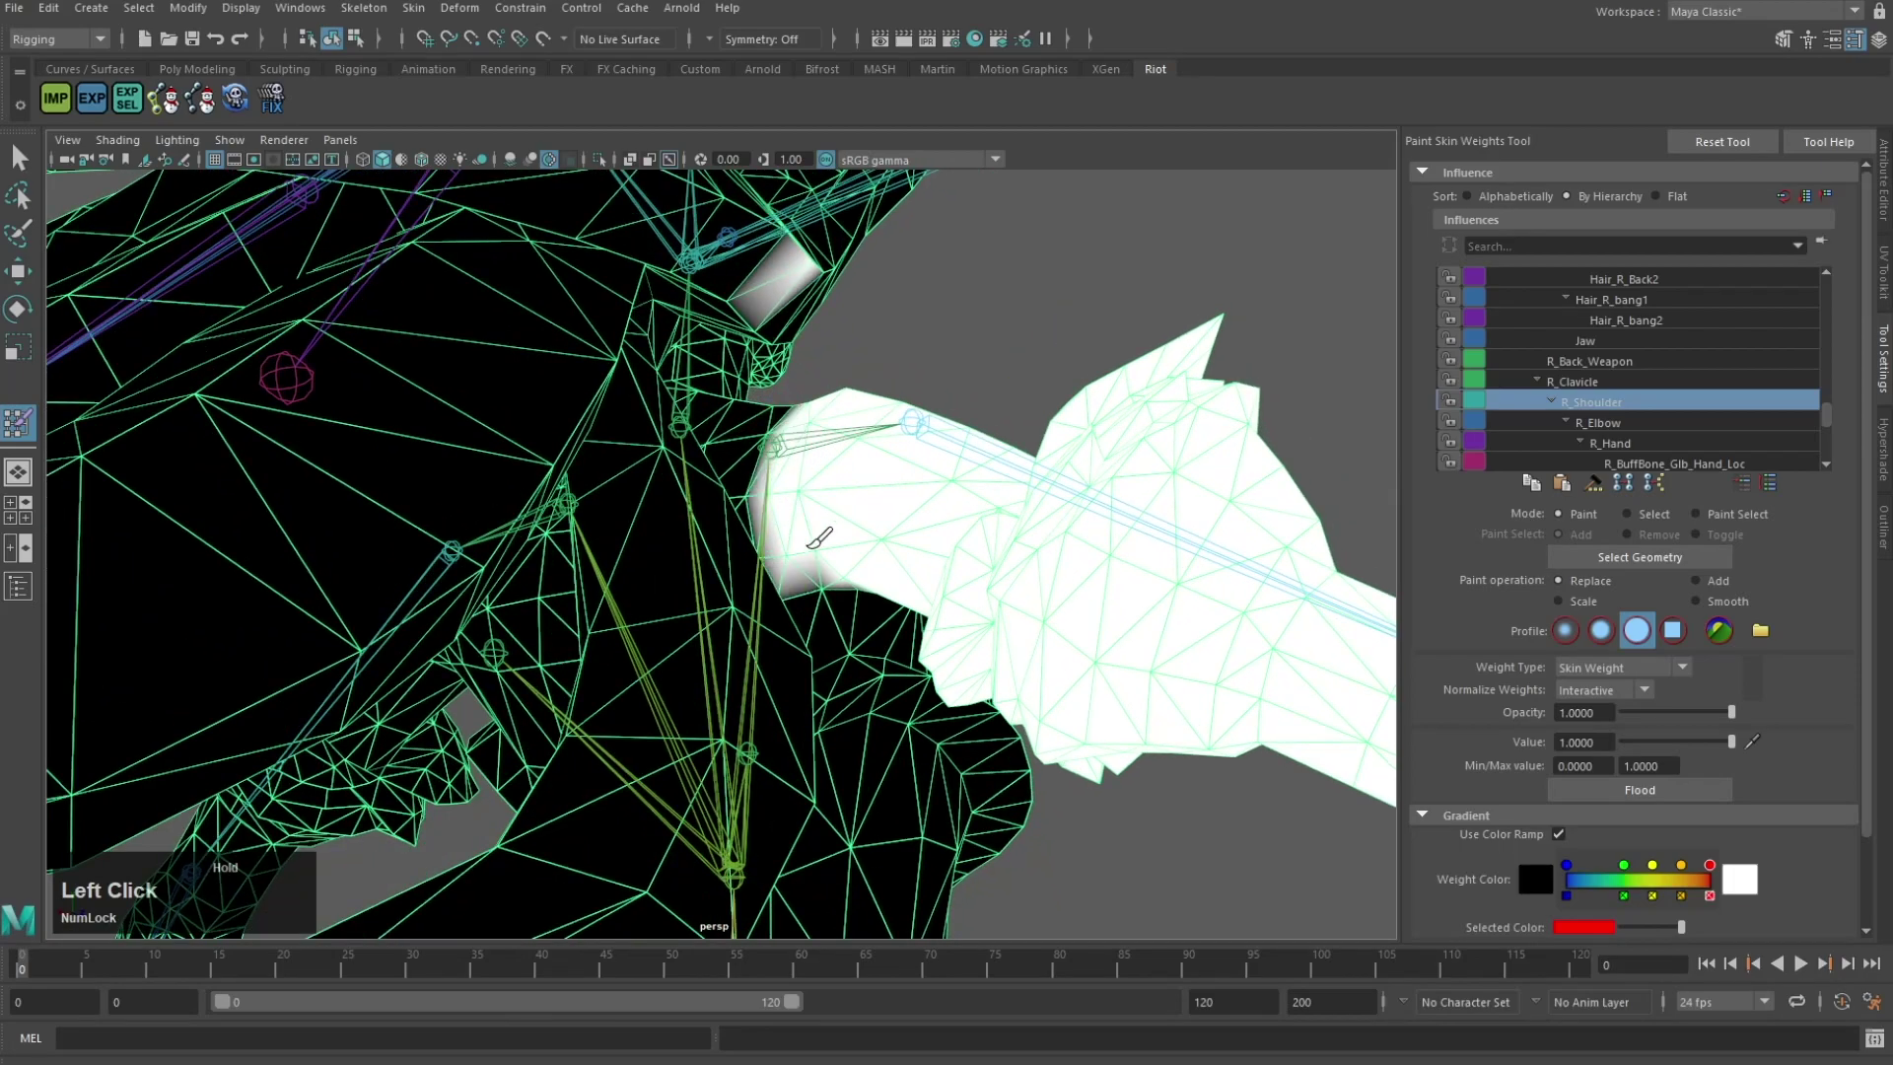
{"action": "left_click_drag", "start_coordinate": [808, 546], "coordinate": [858, 620], "text": "alt"}
Step: Check the R_Elbow weight on the right forearm and paint full R_Hand weight over the right hand and fingers
{"action": "scroll", "coordinate": [927, 488], "scroll_direction": "down", "scroll_amount": 5}
{"action": "scroll", "coordinate": [850, 629], "scroll_direction": "up", "scroll_amount": 1}
{"action": "right_click_drag", "start_coordinate": [844, 631], "coordinate": [846, 599]}
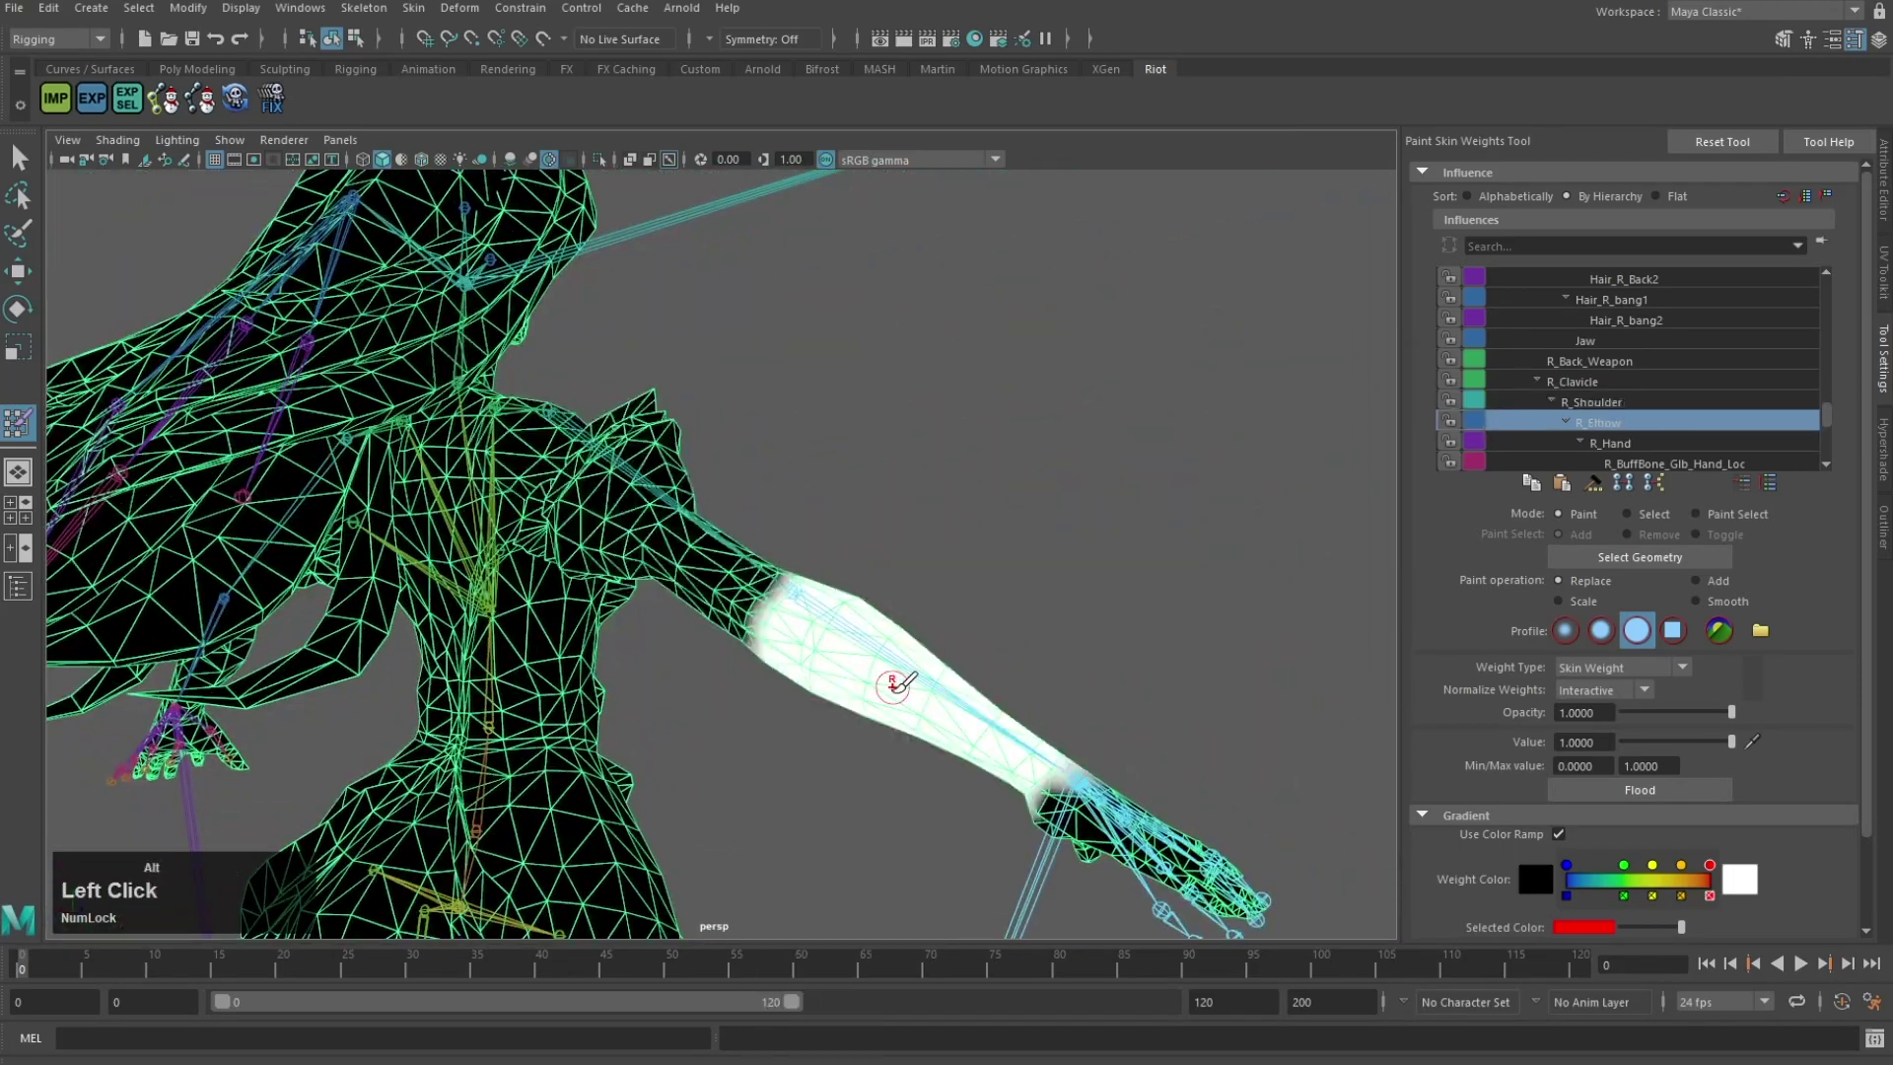
{"action": "left_click_drag", "start_coordinate": [894, 685], "coordinate": [857, 507], "text": "alt"}
{"action": "middle_click_drag", "start_coordinate": [858, 507], "coordinate": [612, 511], "text": "alt"}
{"action": "scroll", "coordinate": [612, 512], "scroll_direction": "up", "scroll_amount": 3}
{"action": "right_click", "coordinate": [817, 463]}
{"action": "left_click", "coordinate": [816, 463]}
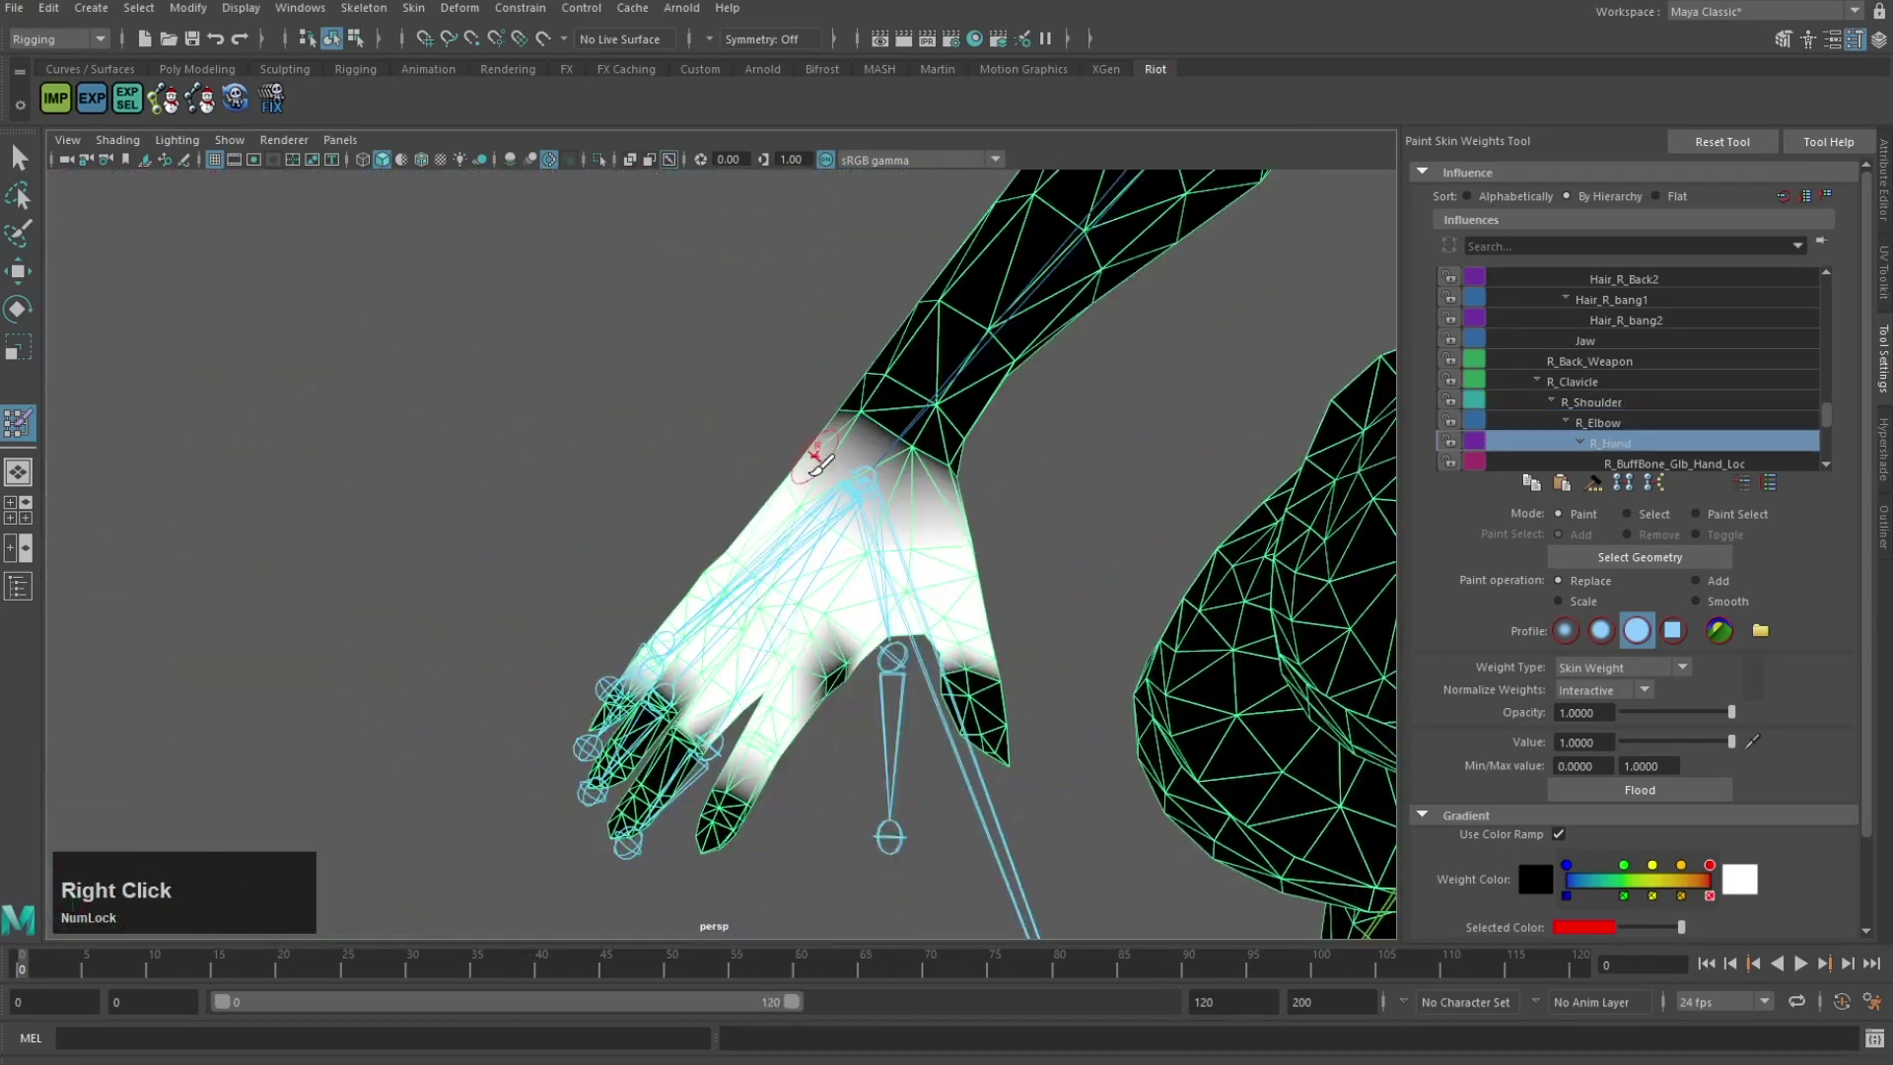
{"action": "left_click_drag", "start_coordinate": [588, 772], "coordinate": [888, 702], "text": "alt"}
{"action": "left_click_drag", "start_coordinate": [495, 755], "coordinate": [592, 581], "text": "alt"}
{"action": "scroll", "coordinate": [916, 443], "scroll_direction": "down", "scroll_amount": 5}
Step: Select the Hair_M1 influence and paint its full weight over the upper hair behind the head
{"action": "middle_click_drag", "start_coordinate": [1045, 369], "coordinate": [408, 614], "text": "alt"}
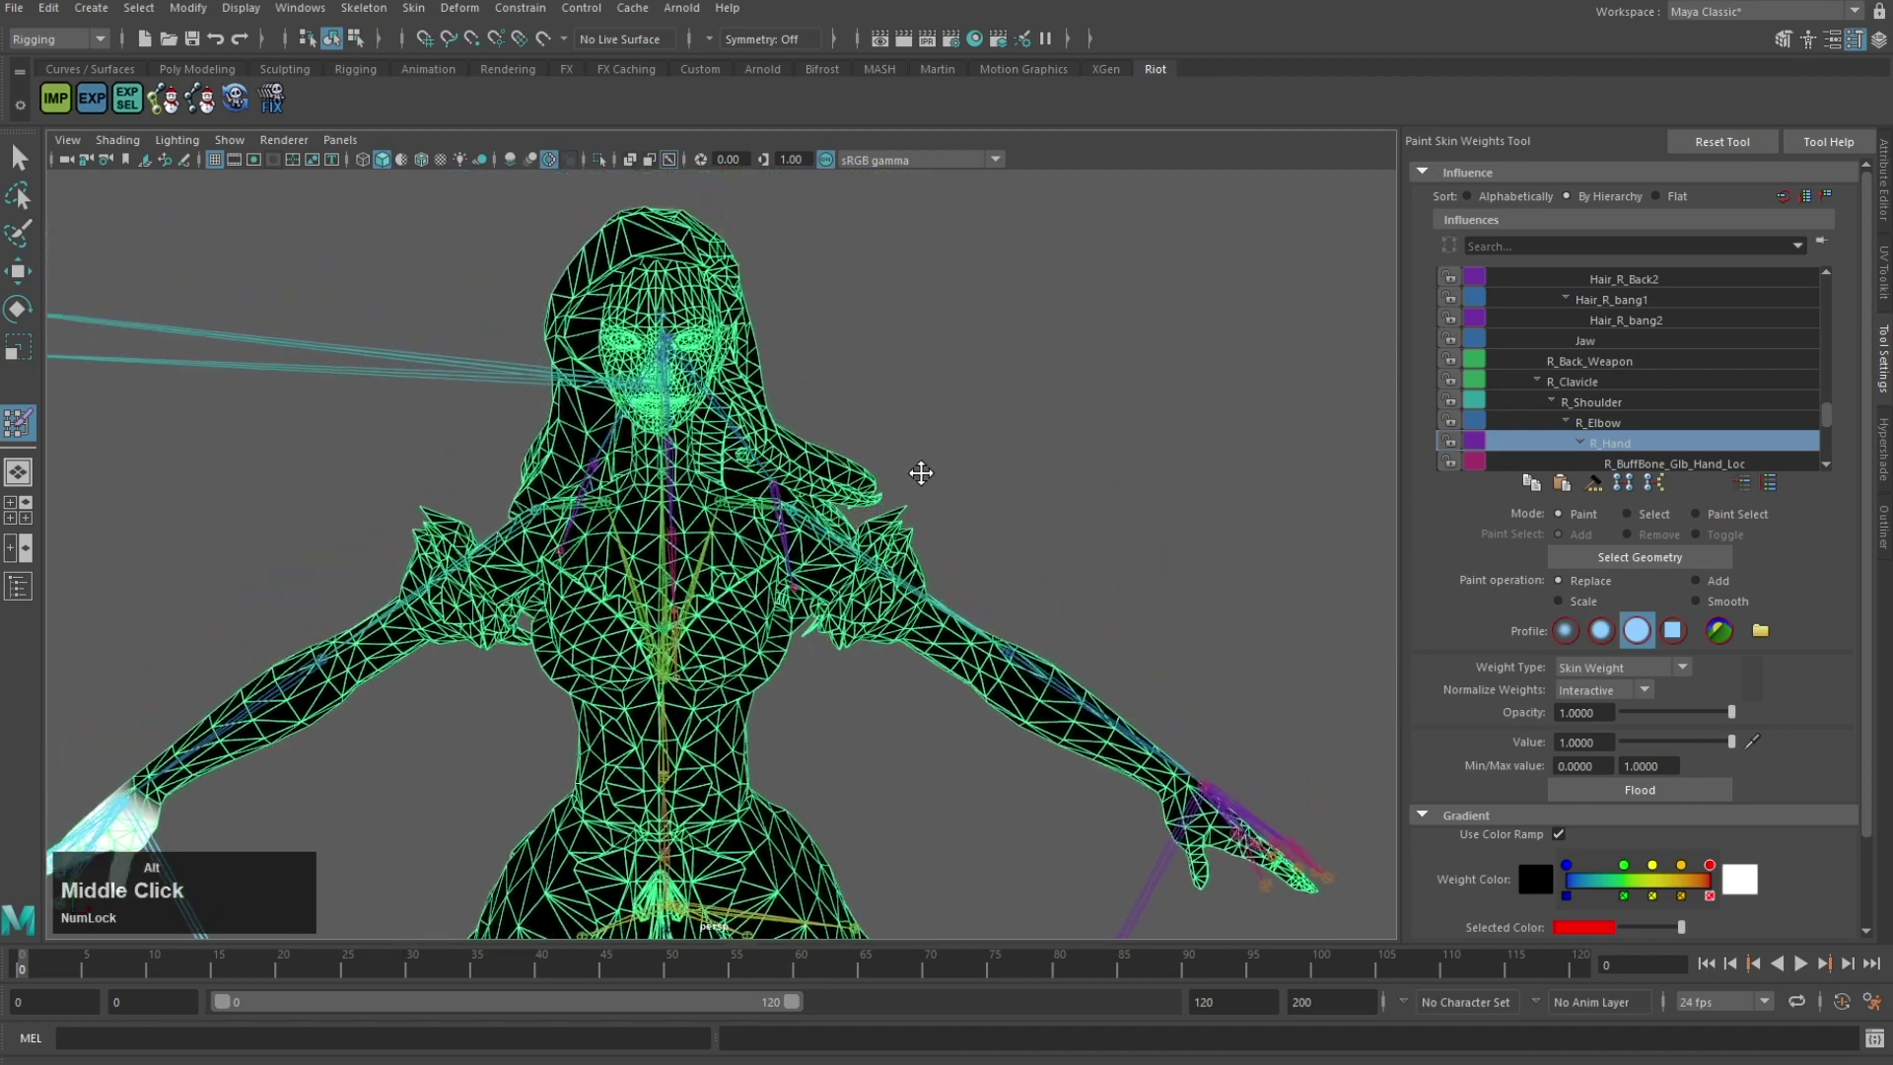
{"action": "scroll", "coordinate": [920, 473], "scroll_direction": "up", "scroll_amount": 3}
{"action": "left_click_drag", "start_coordinate": [591, 433], "coordinate": [635, 315], "text": "alt"}
{"action": "middle_click_drag", "start_coordinate": [487, 294], "coordinate": [582, 422], "text": "alt"}
{"action": "right_click_drag", "start_coordinate": [570, 427], "coordinate": [568, 372]}
{"action": "left_click_drag", "start_coordinate": [572, 380], "coordinate": [708, 564], "text": "alt"}
{"action": "scroll", "coordinate": [815, 621], "scroll_direction": "down", "scroll_amount": 4}
{"action": "right_click_drag", "start_coordinate": [708, 564], "coordinate": [710, 510]}
{"action": "scroll", "coordinate": [711, 513], "scroll_direction": "up", "scroll_amount": 3}
{"action": "middle_click_drag", "start_coordinate": [712, 512], "coordinate": [833, 409], "text": "alt"}
{"action": "scroll", "coordinate": [833, 409], "scroll_direction": "up", "scroll_amount": 3}
{"action": "left_click_drag", "start_coordinate": [636, 690], "coordinate": [535, 822]}
{"action": "left_click_drag", "start_coordinate": [770, 694], "coordinate": [981, 680], "text": "alt"}
{"action": "middle_click_drag", "start_coordinate": [981, 680], "coordinate": [896, 585], "text": "alt"}
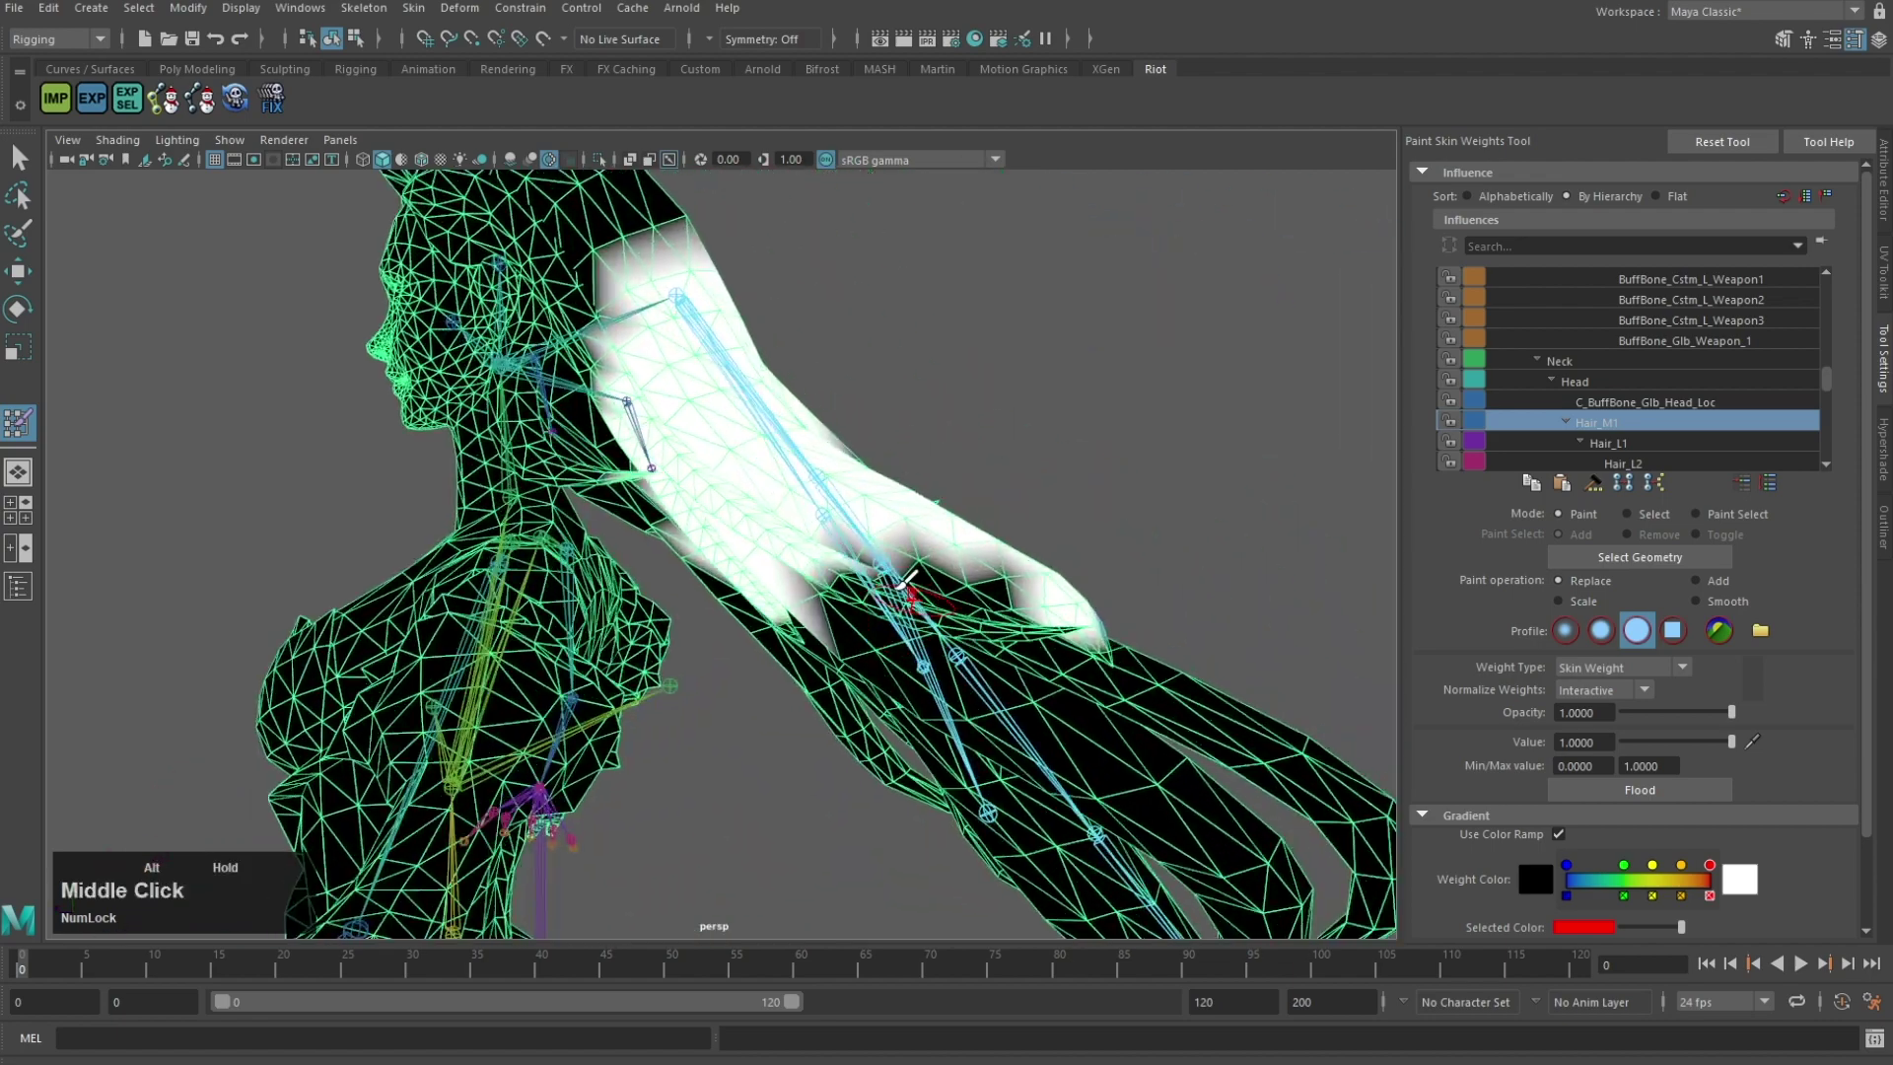
Step: Try painting full Hair_M1 weight along the long outer hair strand to its tip and undo it
{"action": "scroll", "coordinate": [896, 585], "scroll_direction": "up", "scroll_amount": 3}
{"action": "left_click_drag", "start_coordinate": [1109, 567], "coordinate": [1222, 629]}
{"action": "left_click_drag", "start_coordinate": [1084, 596], "coordinate": [1048, 501], "text": "alt"}
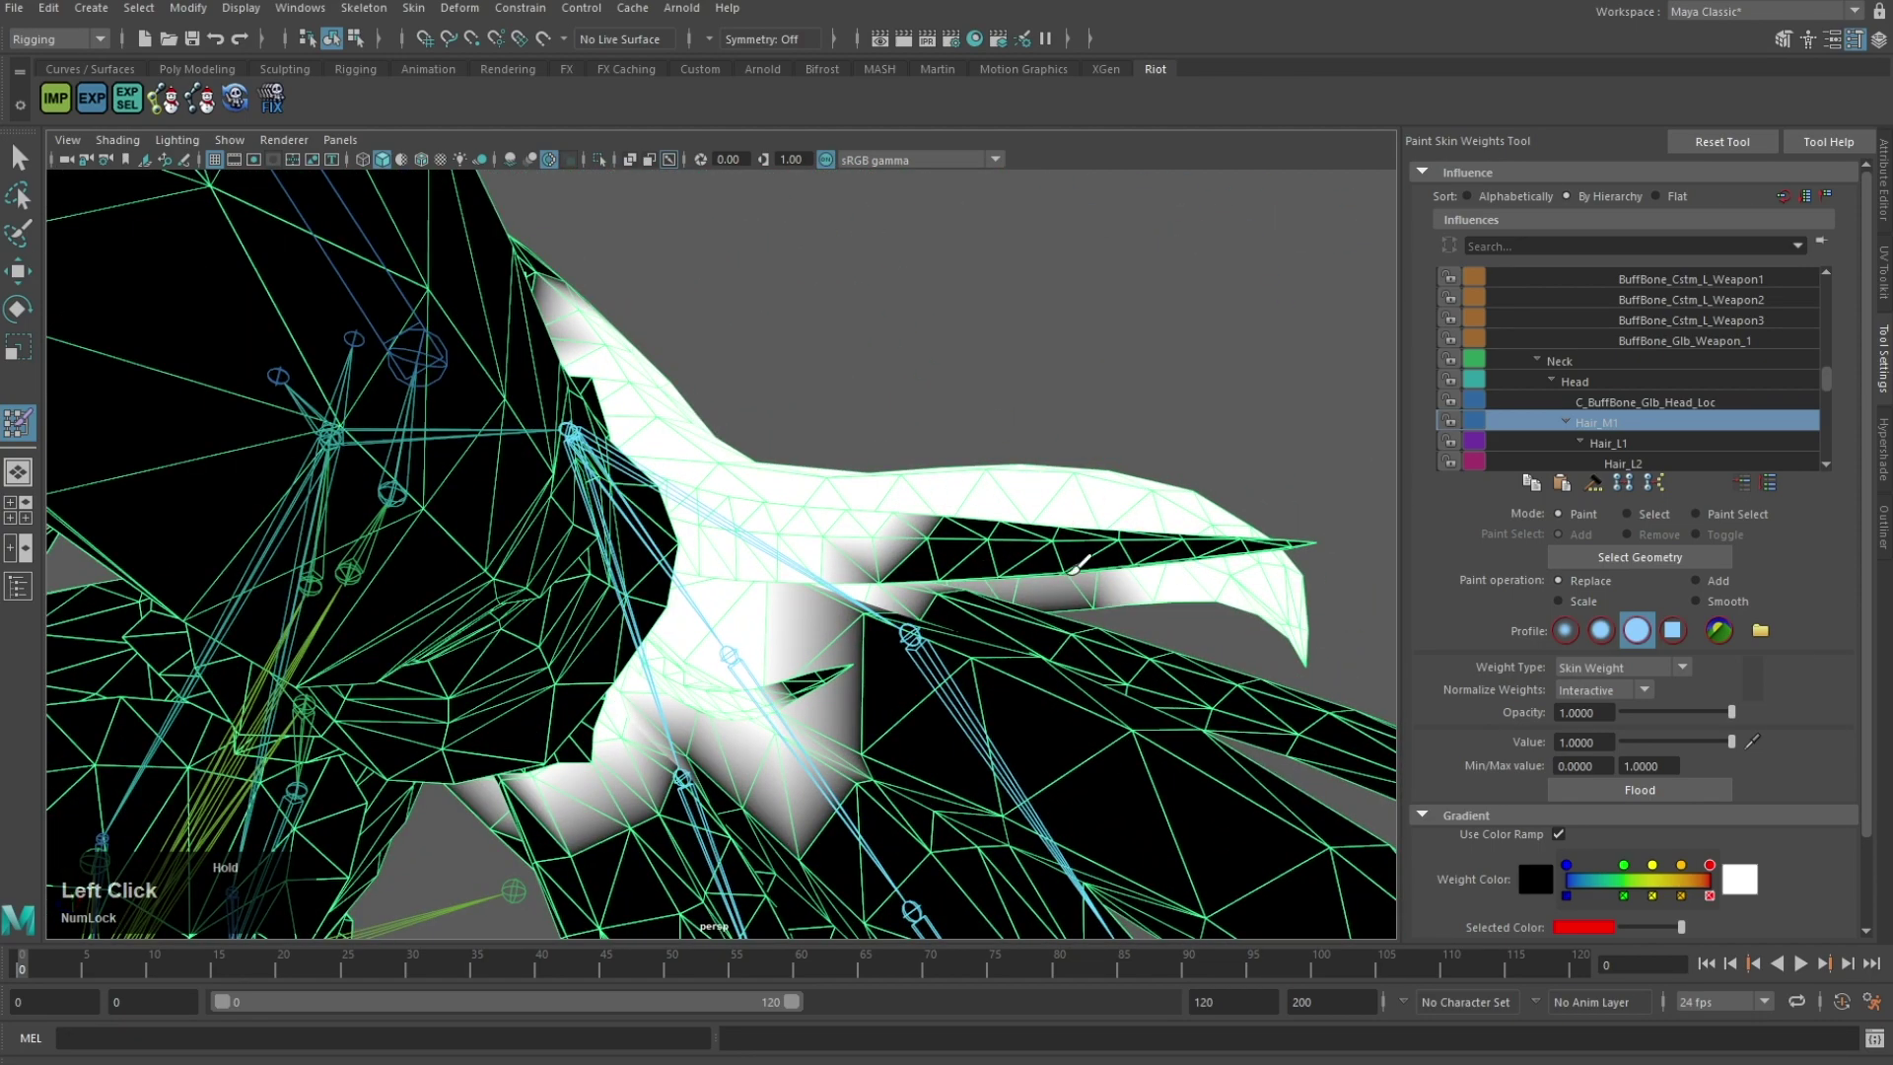
{"action": "left_click_drag", "start_coordinate": [952, 541], "coordinate": [1127, 596], "text": "alt"}
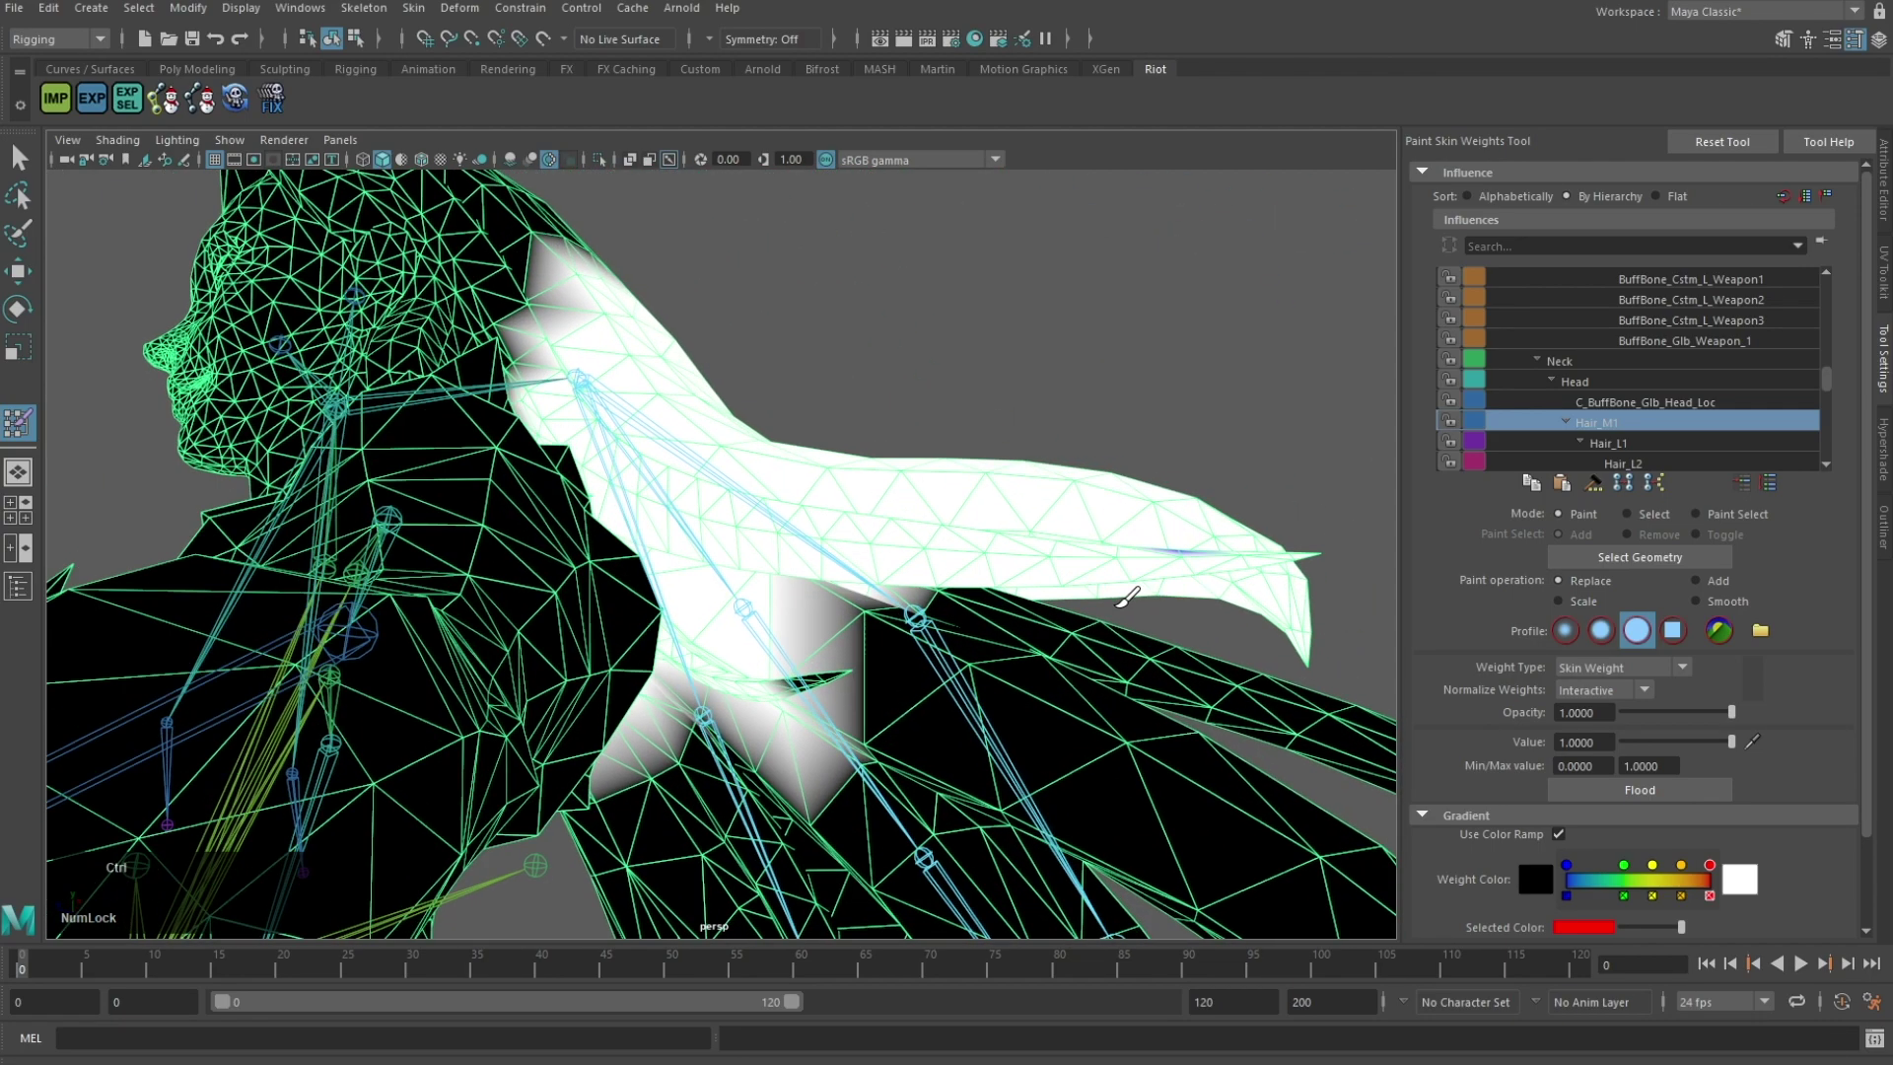
{"action": "key", "text": "ctrl+z"}
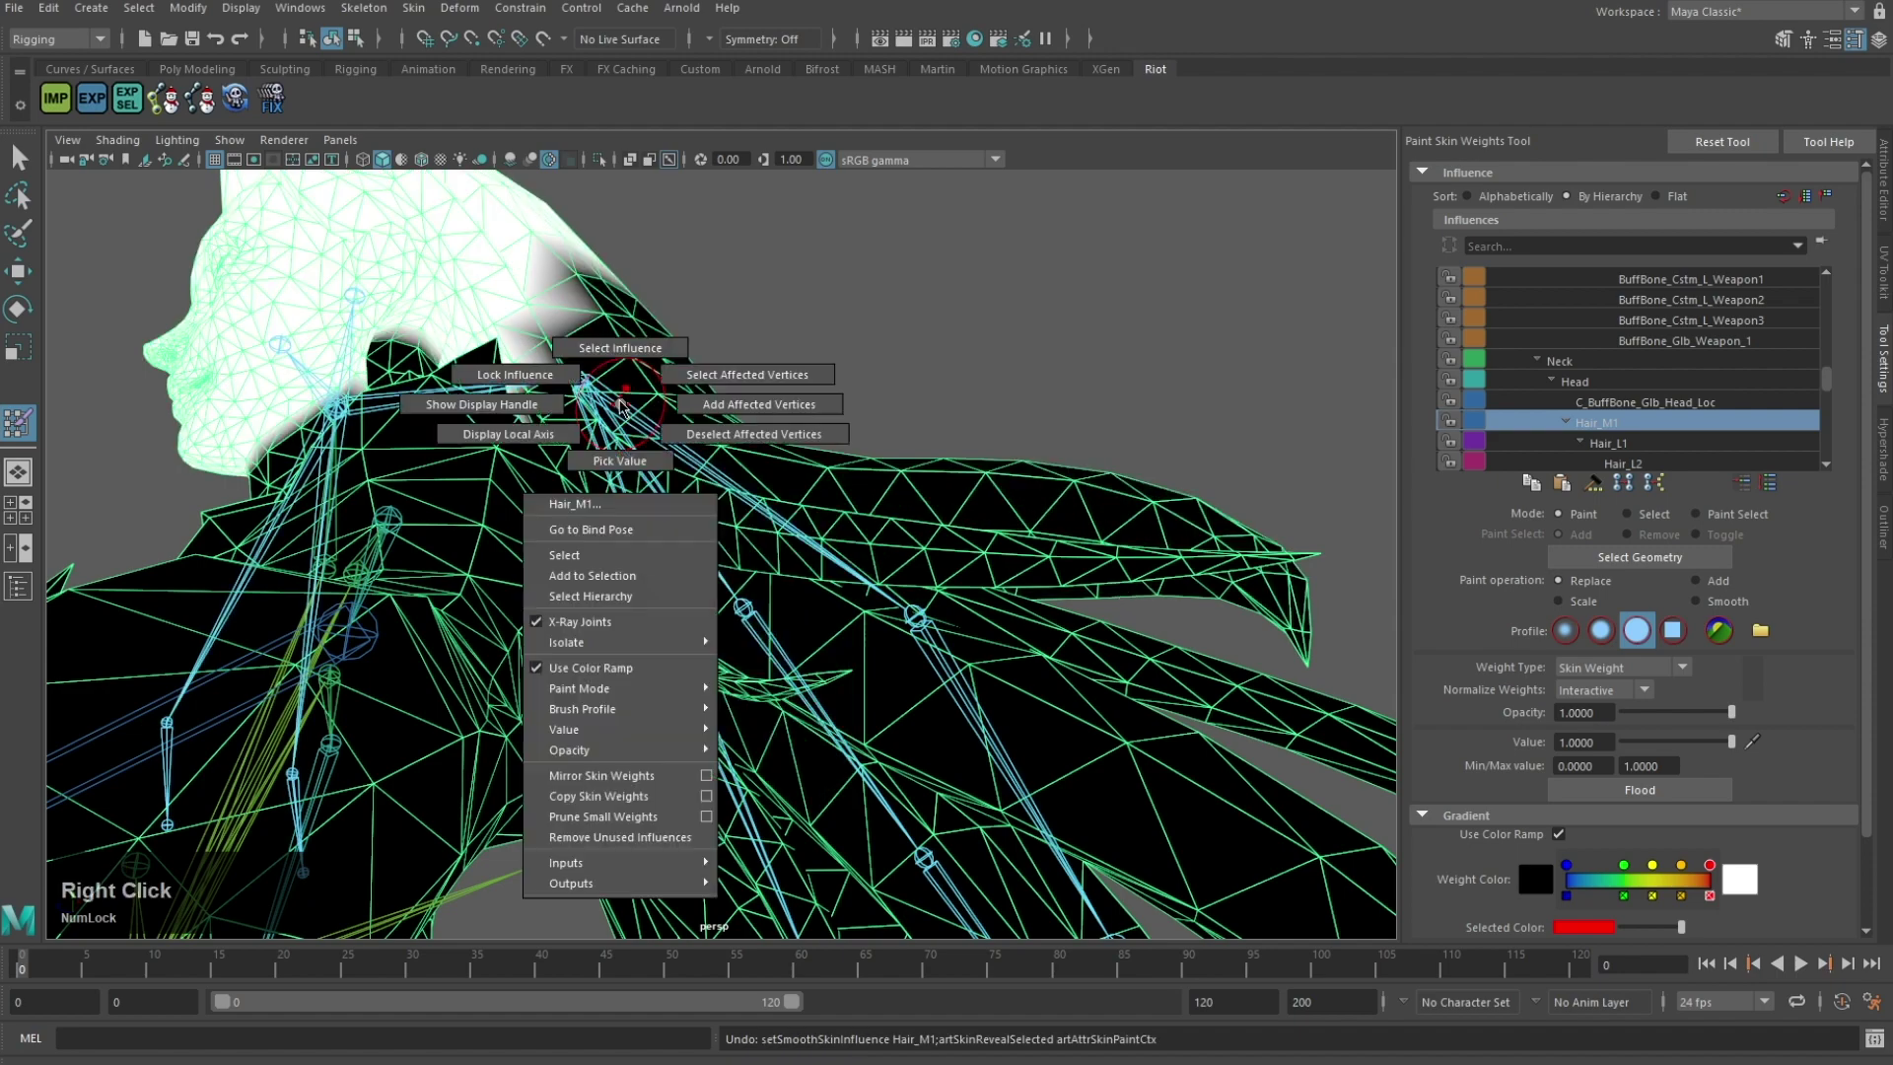
Step: Reselect the Hair_M1 influence and paint its full weight on the hair around its joint behind the head
{"action": "left_click_drag", "start_coordinate": [621, 404], "coordinate": [866, 549], "text": "alt"}
{"action": "scroll", "coordinate": [991, 571], "scroll_direction": "down", "scroll_amount": 3}
{"action": "mouse_move", "coordinate": [1032, 548]}
{"action": "left_mouse_down", "text": "alt"}
{"action": "mouse_move", "coordinate": [677, 506]}
{"action": "mouse_move", "coordinate": [727, 536]}
{"action": "mouse_move", "coordinate": [842, 529]}
{"action": "mouse_move", "coordinate": [936, 559]}
{"action": "mouse_move", "coordinate": [802, 423]}
{"action": "mouse_move", "coordinate": [697, 528]}
{"action": "mouse_move", "coordinate": [788, 552]}
{"action": "left_mouse_up", "text": "alt"}
{"action": "scroll", "coordinate": [922, 604], "scroll_direction": "down", "scroll_amount": 4}
{"action": "middle_click_drag", "start_coordinate": [788, 493], "coordinate": [739, 380], "text": "alt"}
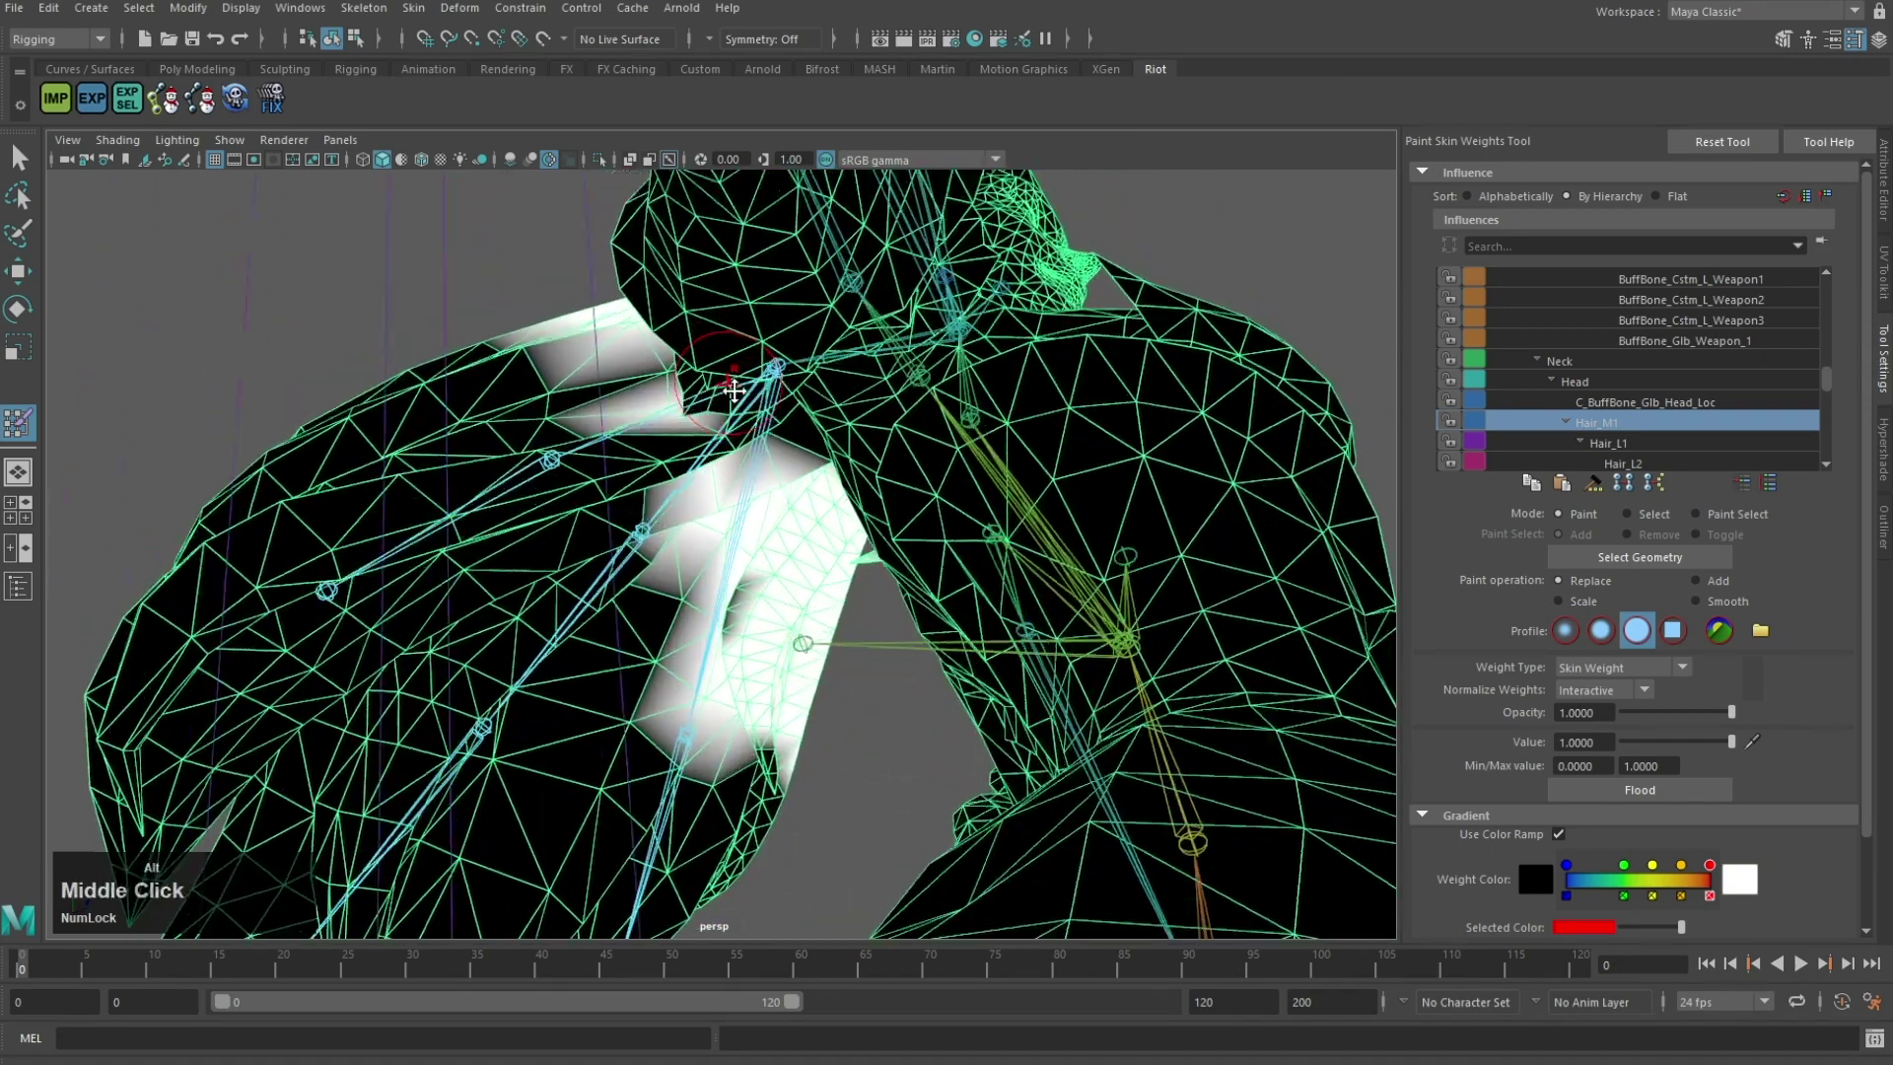
{"action": "scroll", "coordinate": [749, 389], "scroll_direction": "up", "scroll_amount": 5}
{"action": "left_click_drag", "start_coordinate": [769, 404], "coordinate": [872, 470], "text": "alt"}
{"action": "left_click_drag", "start_coordinate": [741, 253], "coordinate": [775, 254]}
{"action": "middle_click_drag", "start_coordinate": [777, 255], "coordinate": [597, 345], "text": "alt"}
{"action": "left_click_drag", "start_coordinate": [597, 379], "coordinate": [607, 371]}
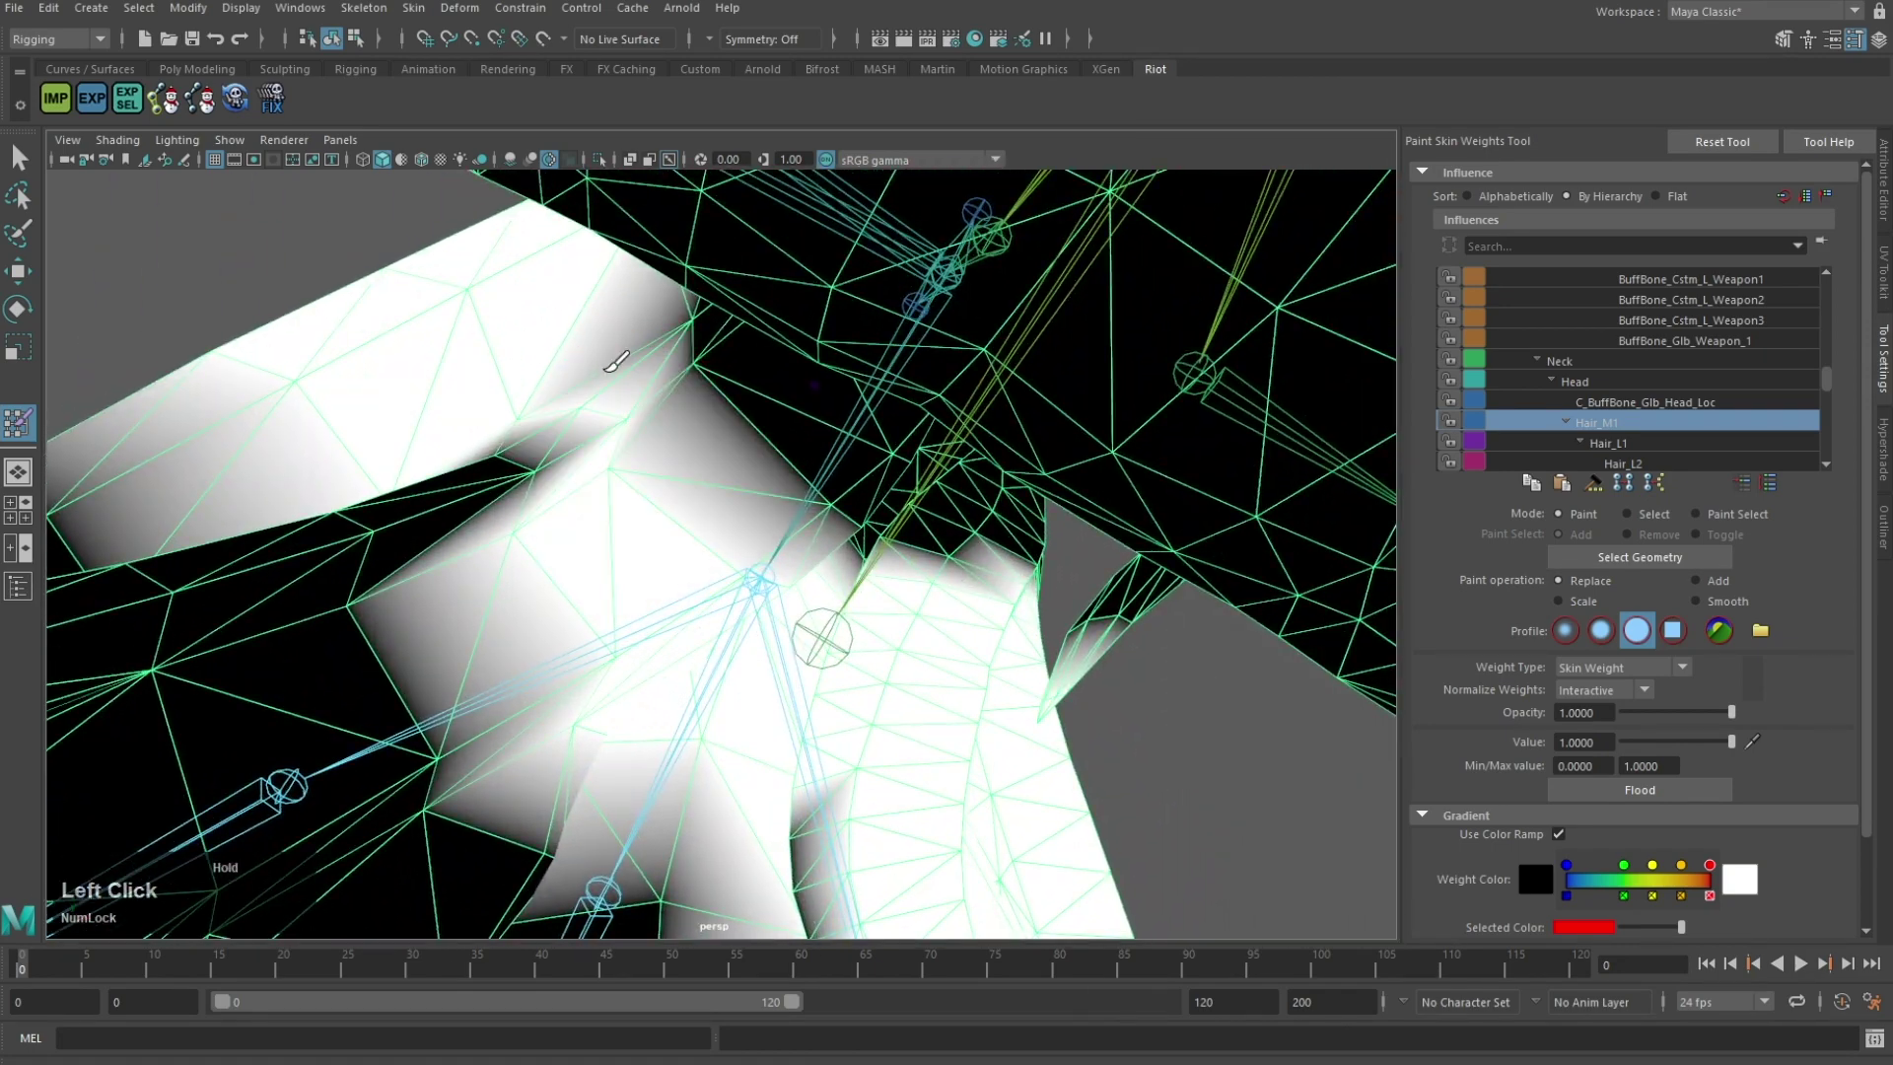
Step: Extend full Hair_M1 weight over the underside of the hair and compare it with the Head weight
{"action": "left_click_drag", "start_coordinate": [779, 538], "coordinate": [995, 497], "text": "alt"}
{"action": "mouse_move", "coordinate": [880, 496]}
{"action": "left_mouse_down", "text": "alt"}
{"action": "mouse_move", "coordinate": [519, 677]}
{"action": "mouse_move", "coordinate": [781, 591]}
{"action": "mouse_move", "coordinate": [887, 530]}
{"action": "mouse_move", "coordinate": [644, 485]}
{"action": "left_mouse_up", "text": "alt"}
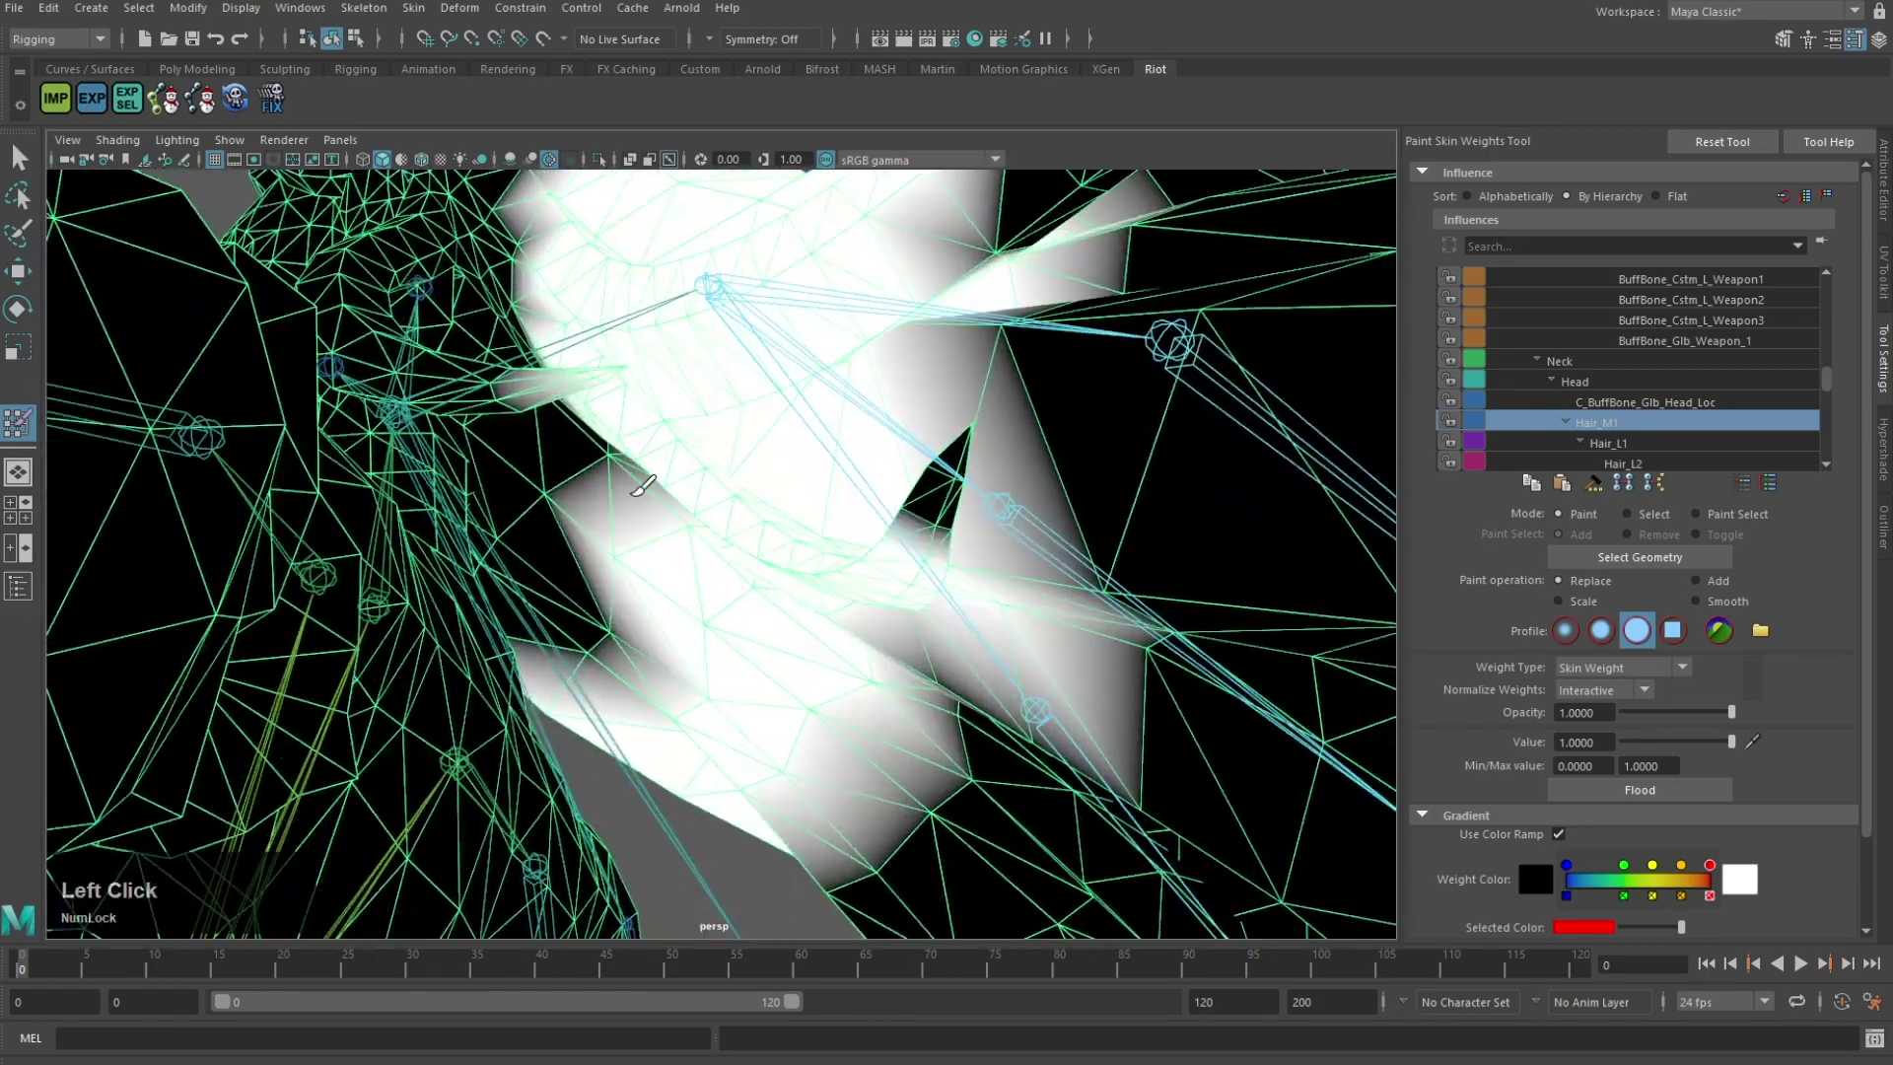
{"action": "left_click_drag", "start_coordinate": [587, 658], "coordinate": [894, 445], "text": "alt"}
{"action": "scroll", "coordinate": [877, 361], "scroll_direction": "down", "scroll_amount": 4}
{"action": "right_click_drag", "start_coordinate": [853, 331], "coordinate": [854, 323]}
{"action": "mouse_move", "coordinate": [1163, 434]}
{"action": "left_mouse_down", "text": "alt"}
{"action": "mouse_move", "coordinate": [773, 512]}
{"action": "mouse_move", "coordinate": [792, 523]}
{"action": "mouse_move", "coordinate": [818, 481]}
{"action": "left_mouse_up", "text": "alt"}
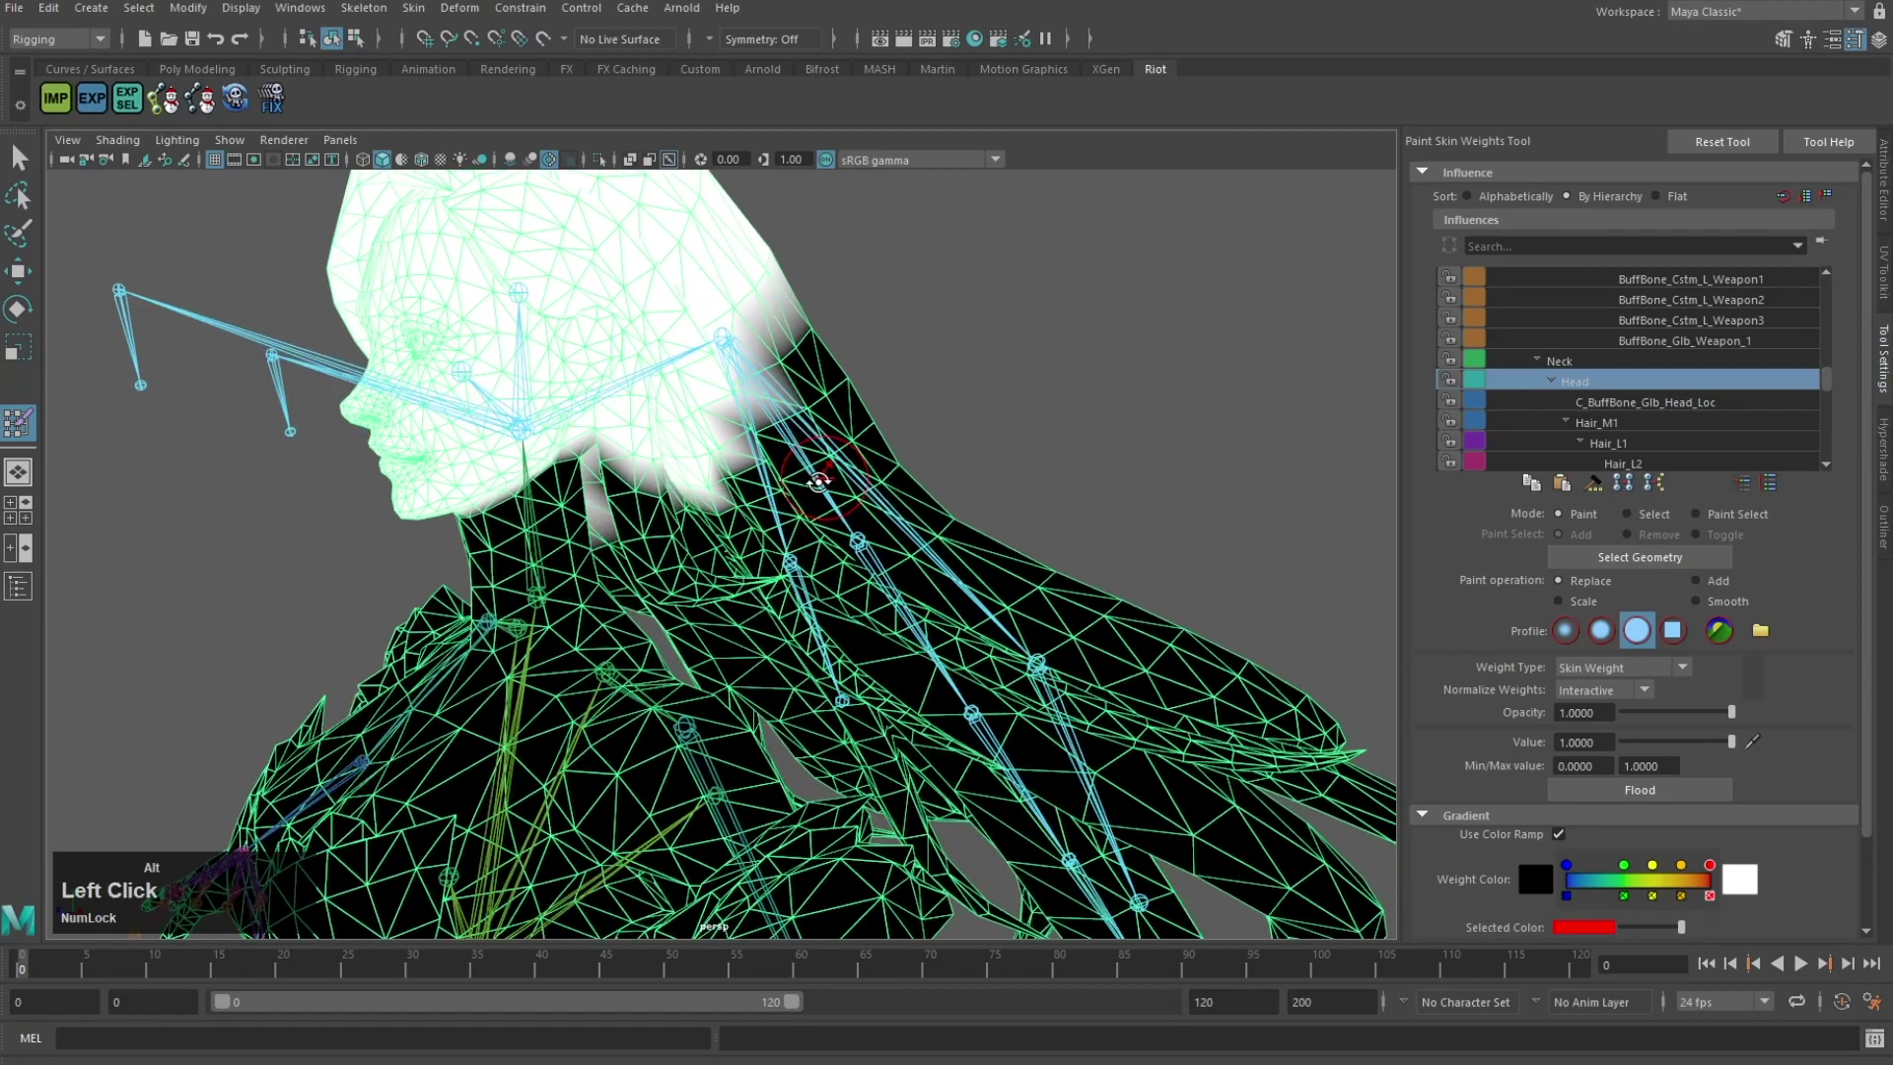
{"action": "right_click_drag", "start_coordinate": [788, 431], "coordinate": [797, 489]}
{"action": "middle_click_drag", "start_coordinate": [813, 577], "coordinate": [831, 487], "text": "alt"}
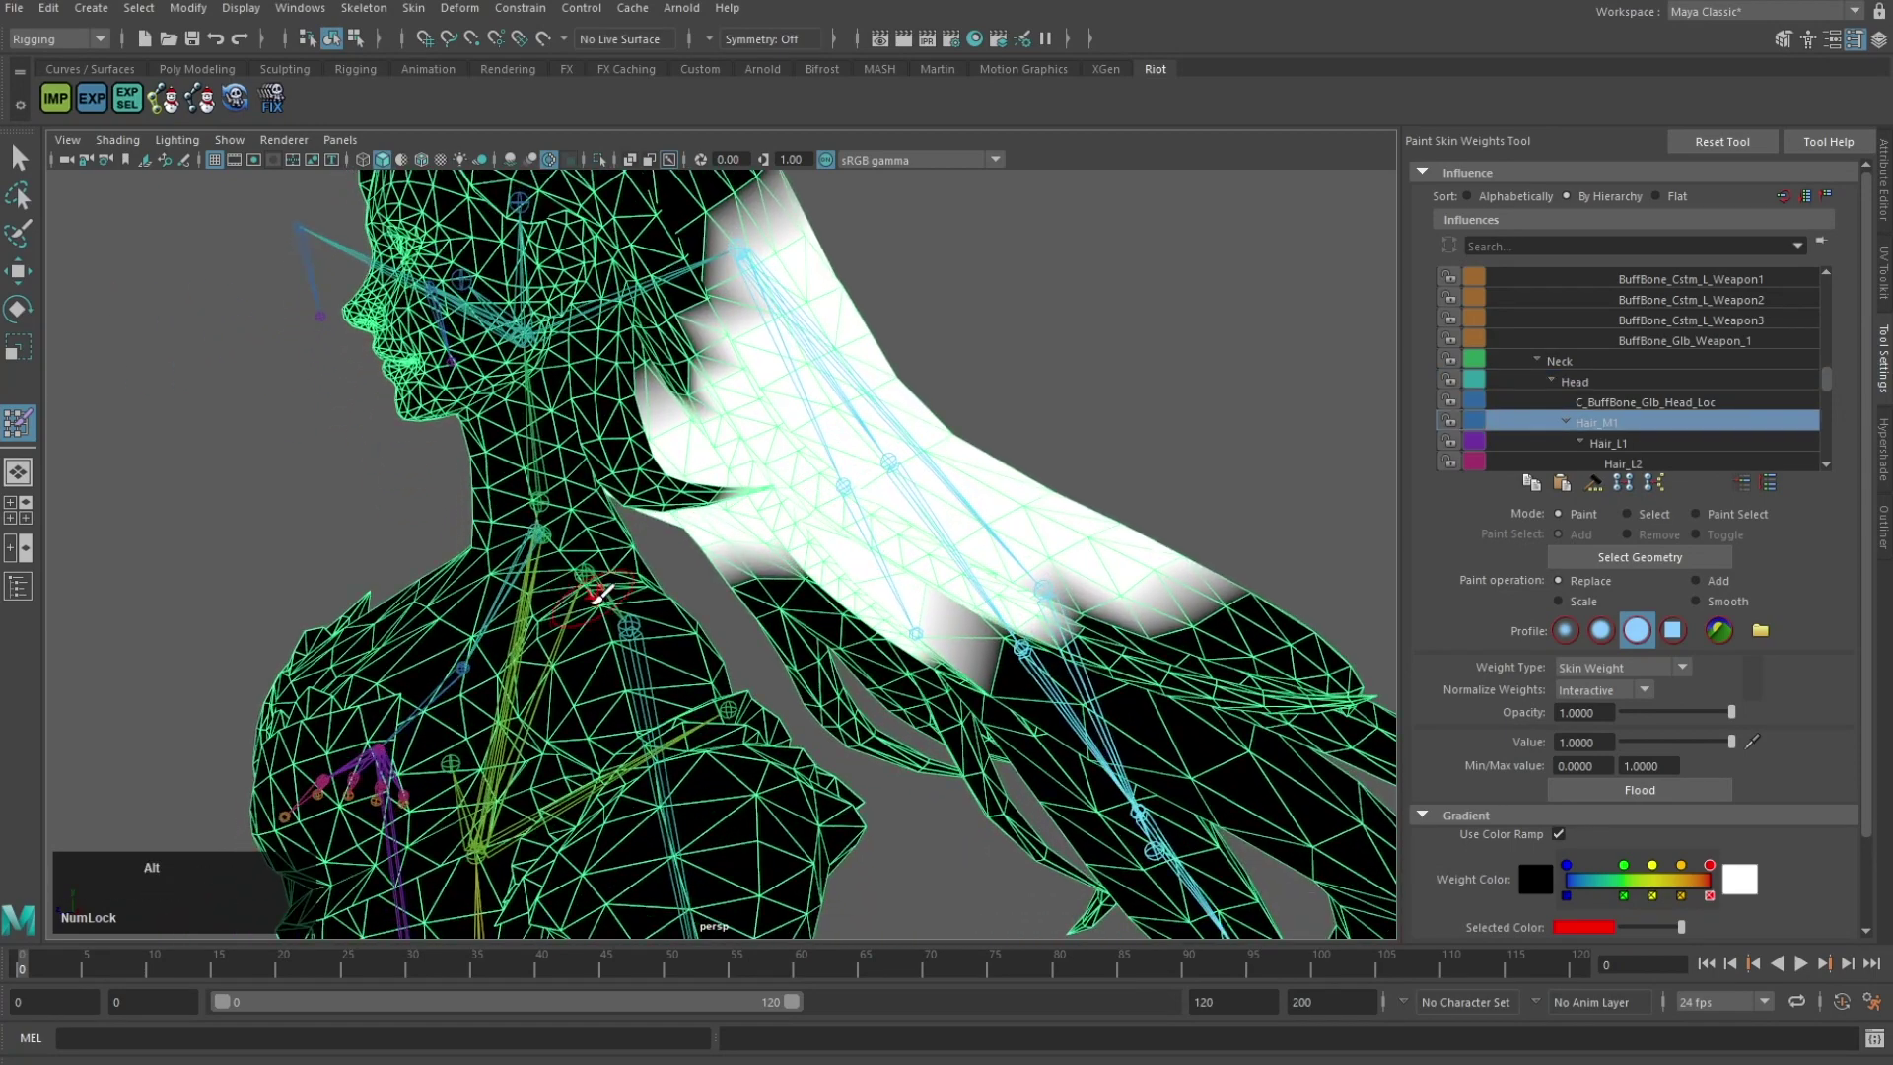
Step: Select the Head influence and paint its full weight over the curved hair locks beside the neck
{"action": "right_click_drag", "start_coordinate": [607, 498], "coordinate": [607, 525]}
{"action": "left_click_drag", "start_coordinate": [607, 525], "coordinate": [612, 595], "text": "alt"}
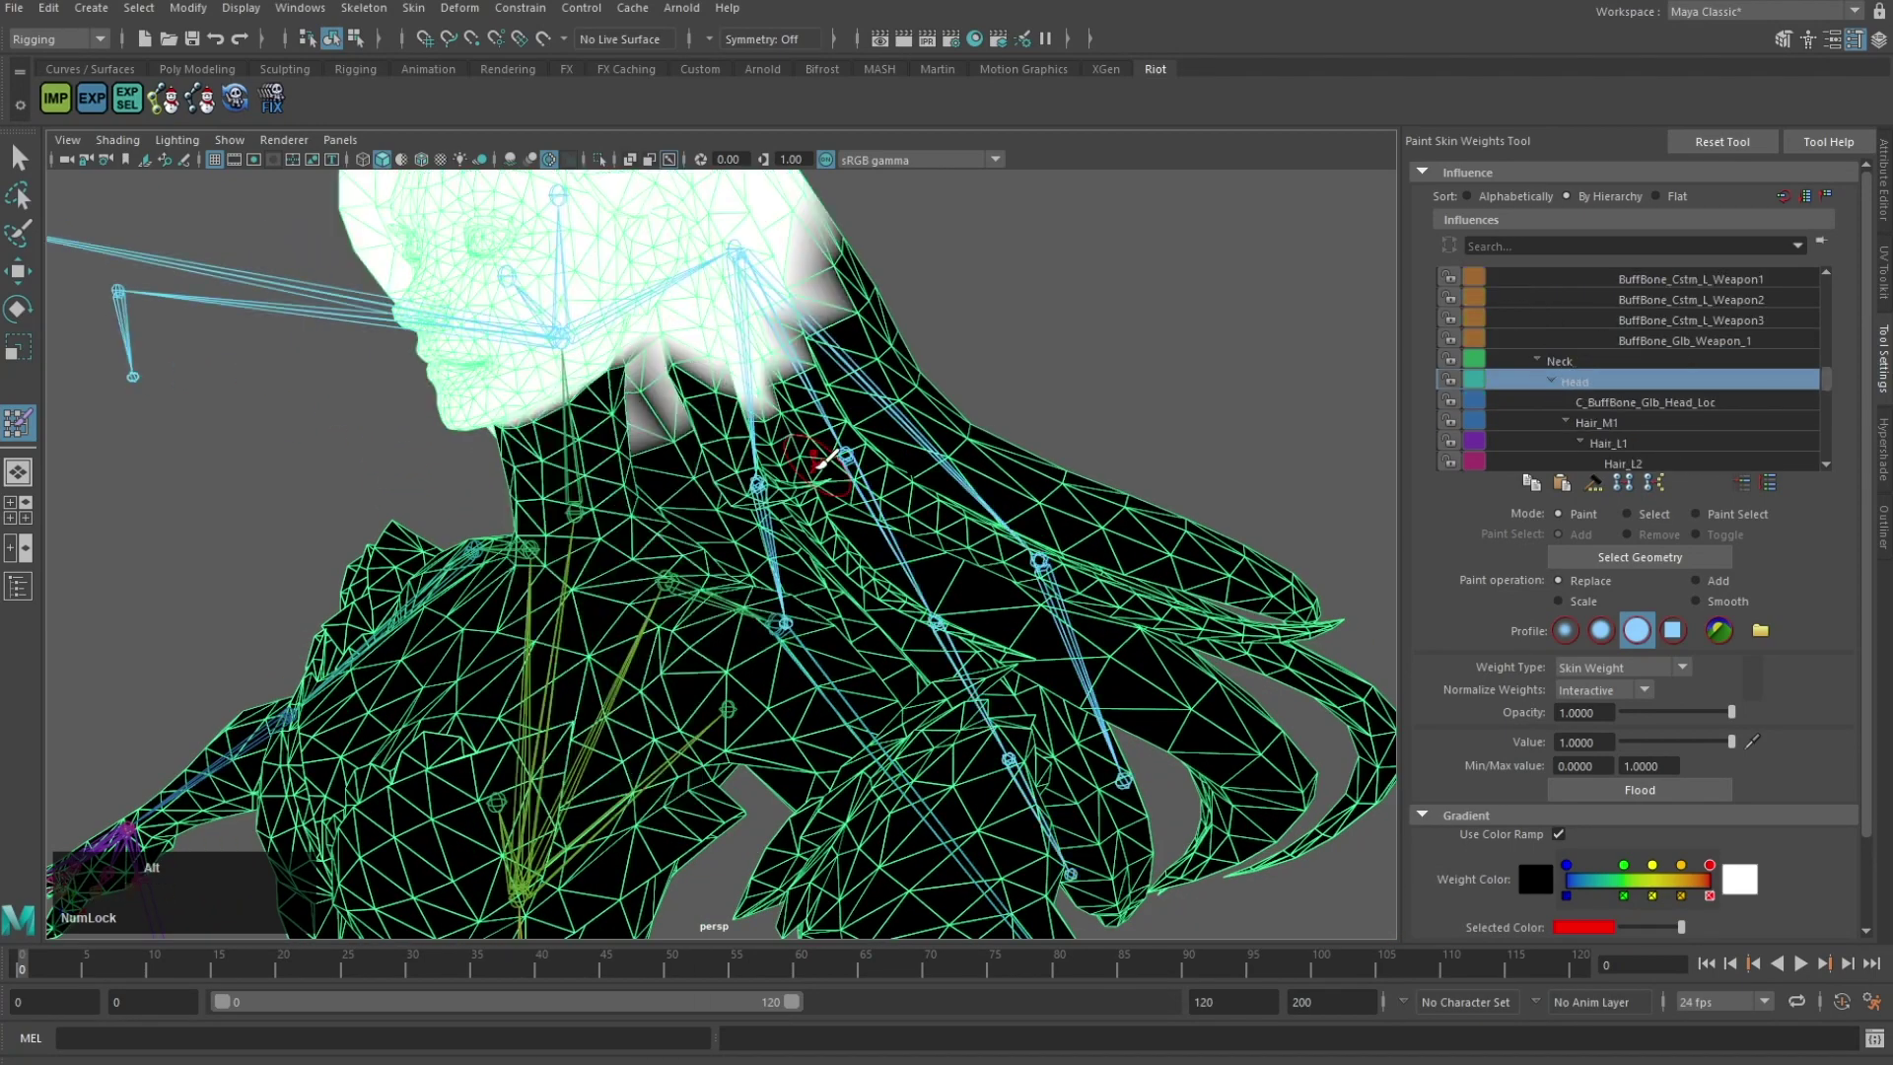
{"action": "left_click_drag", "start_coordinate": [826, 458], "coordinate": [636, 326], "text": "alt"}
{"action": "scroll", "coordinate": [628, 375], "scroll_direction": "up", "scroll_amount": 2}
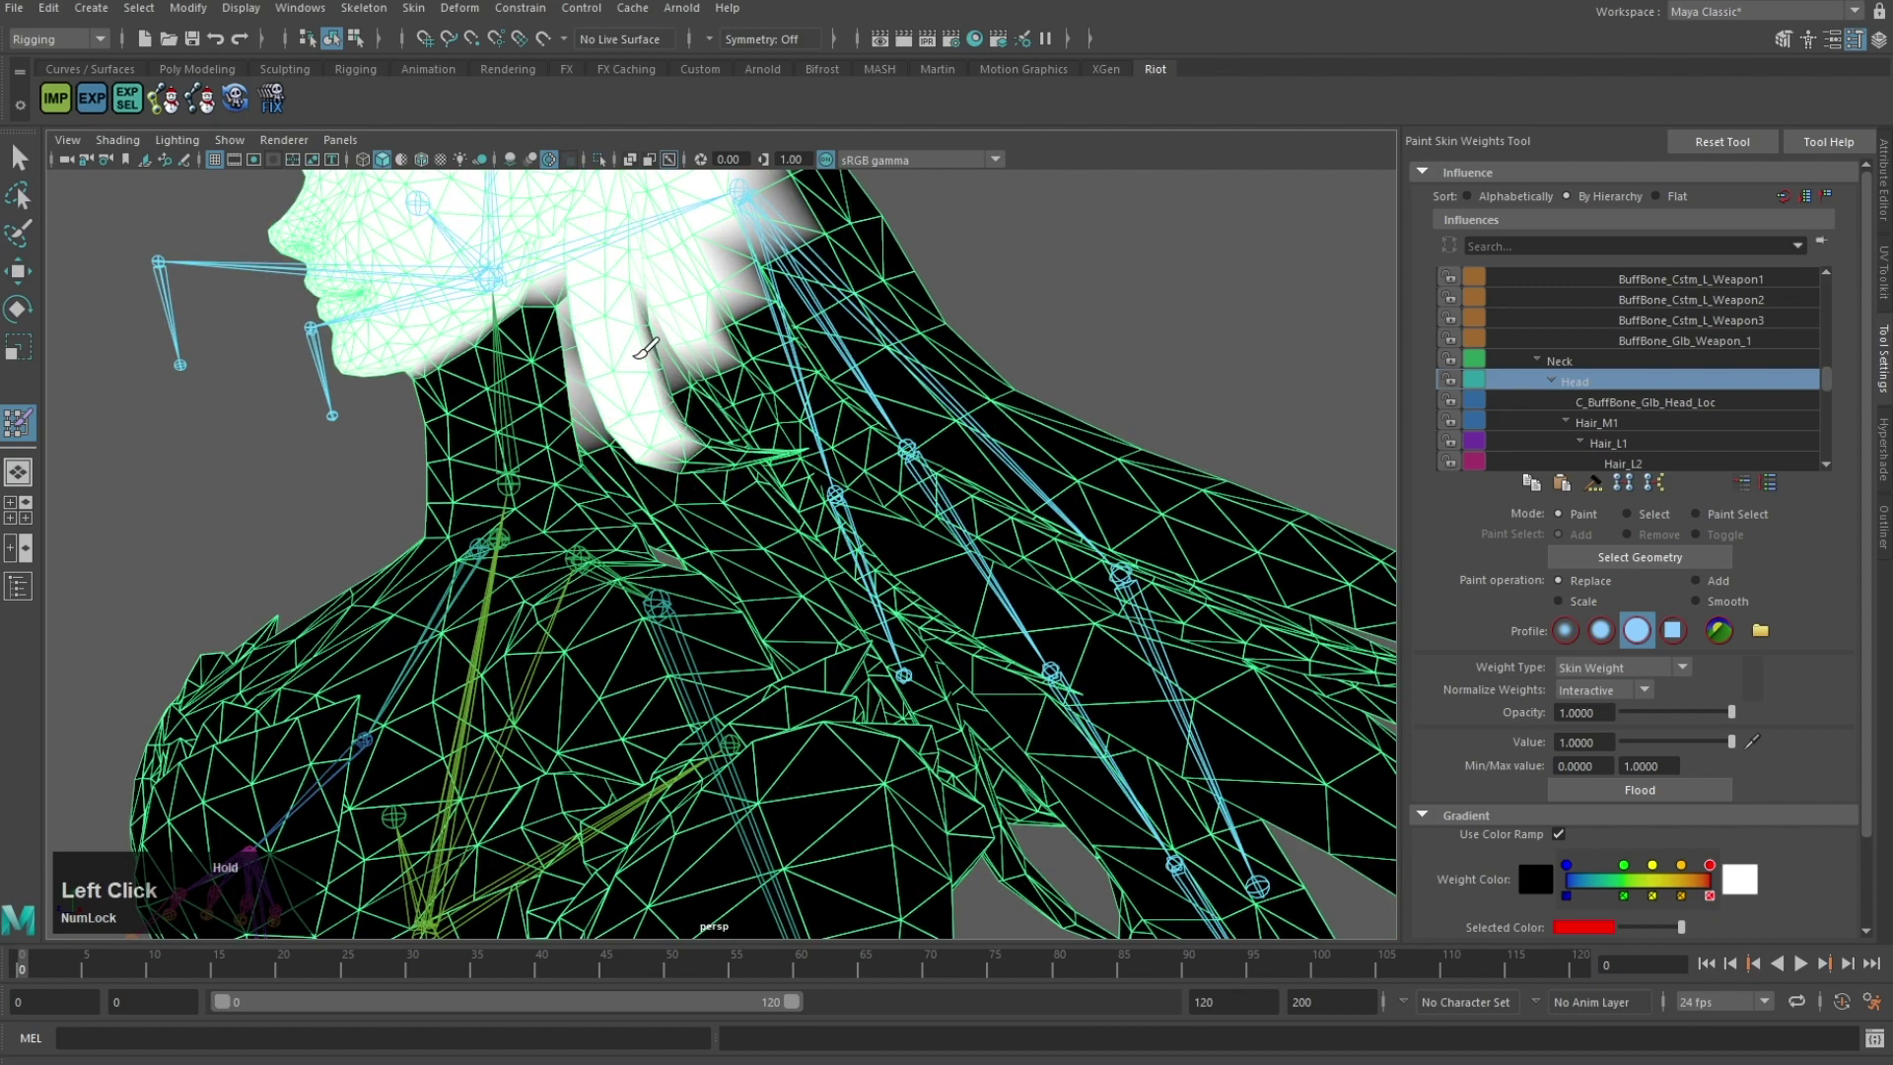
{"action": "mouse_move", "coordinate": [646, 348]}
{"action": "left_mouse_down", "text": "alt"}
{"action": "mouse_move", "coordinate": [595, 510]}
{"action": "mouse_move", "coordinate": [631, 493]}
{"action": "left_mouse_up", "text": "alt"}
{"action": "mouse_move", "coordinate": [631, 492]}
{"action": "left_mouse_down", "text": "alt"}
{"action": "mouse_move", "coordinate": [853, 473]}
{"action": "mouse_move", "coordinate": [785, 545]}
{"action": "mouse_move", "coordinate": [782, 389]}
{"action": "left_mouse_up", "text": "alt"}
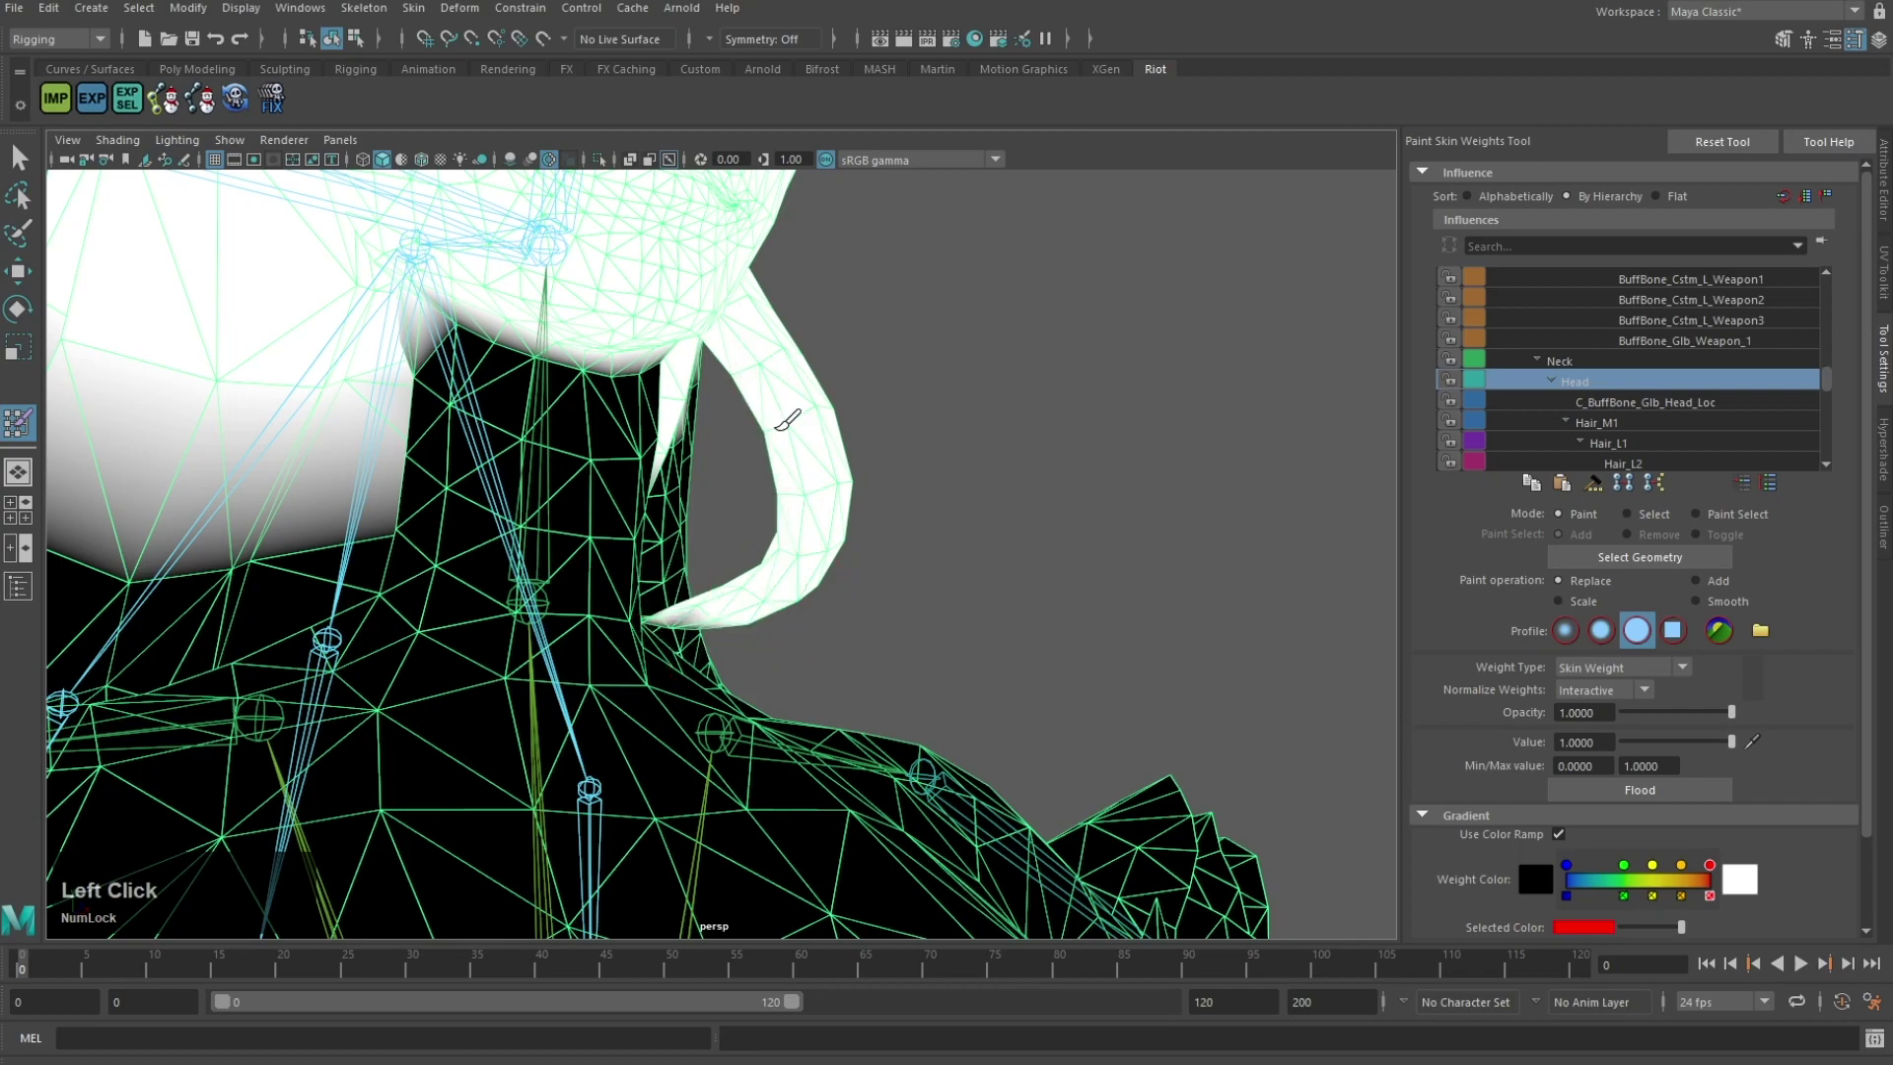
{"action": "left_click_drag", "start_coordinate": [690, 609], "coordinate": [521, 721], "text": "alt"}
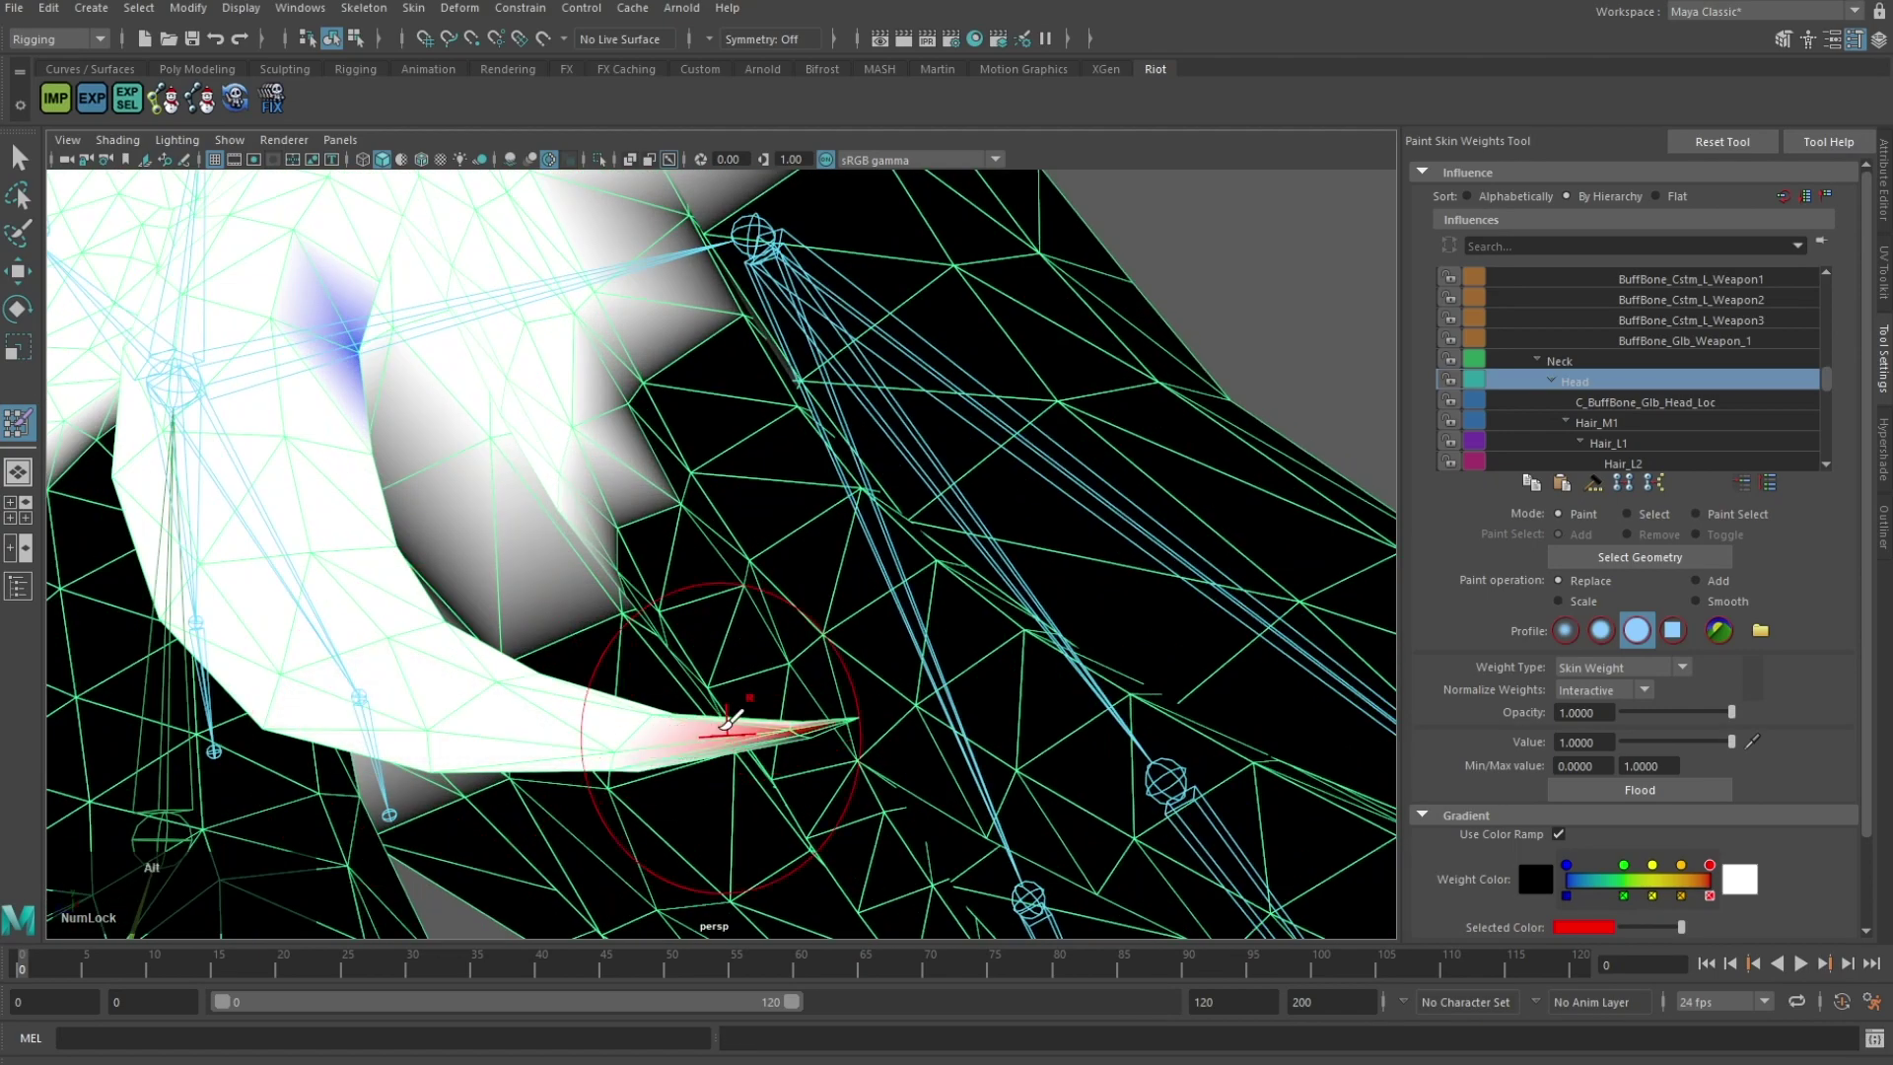
{"action": "left_click_drag", "start_coordinate": [729, 722], "coordinate": [625, 550], "text": "alt"}
Step: Paint full Head weight across the hair at the back of the head, up to the Hair_M1 joint
{"action": "scroll", "coordinate": [583, 592], "scroll_direction": "down", "scroll_amount": 4}
{"action": "scroll", "coordinate": [534, 459], "scroll_direction": "down", "scroll_amount": 4}
{"action": "scroll", "coordinate": [625, 549], "scroll_direction": "up", "scroll_amount": 4}
{"action": "left_click_drag", "start_coordinate": [536, 456], "coordinate": [434, 513], "text": "alt"}
{"action": "middle_click_drag", "start_coordinate": [434, 513], "coordinate": [503, 611], "text": "alt"}
{"action": "left_click_drag", "start_coordinate": [857, 378], "coordinate": [773, 493], "text": "alt"}
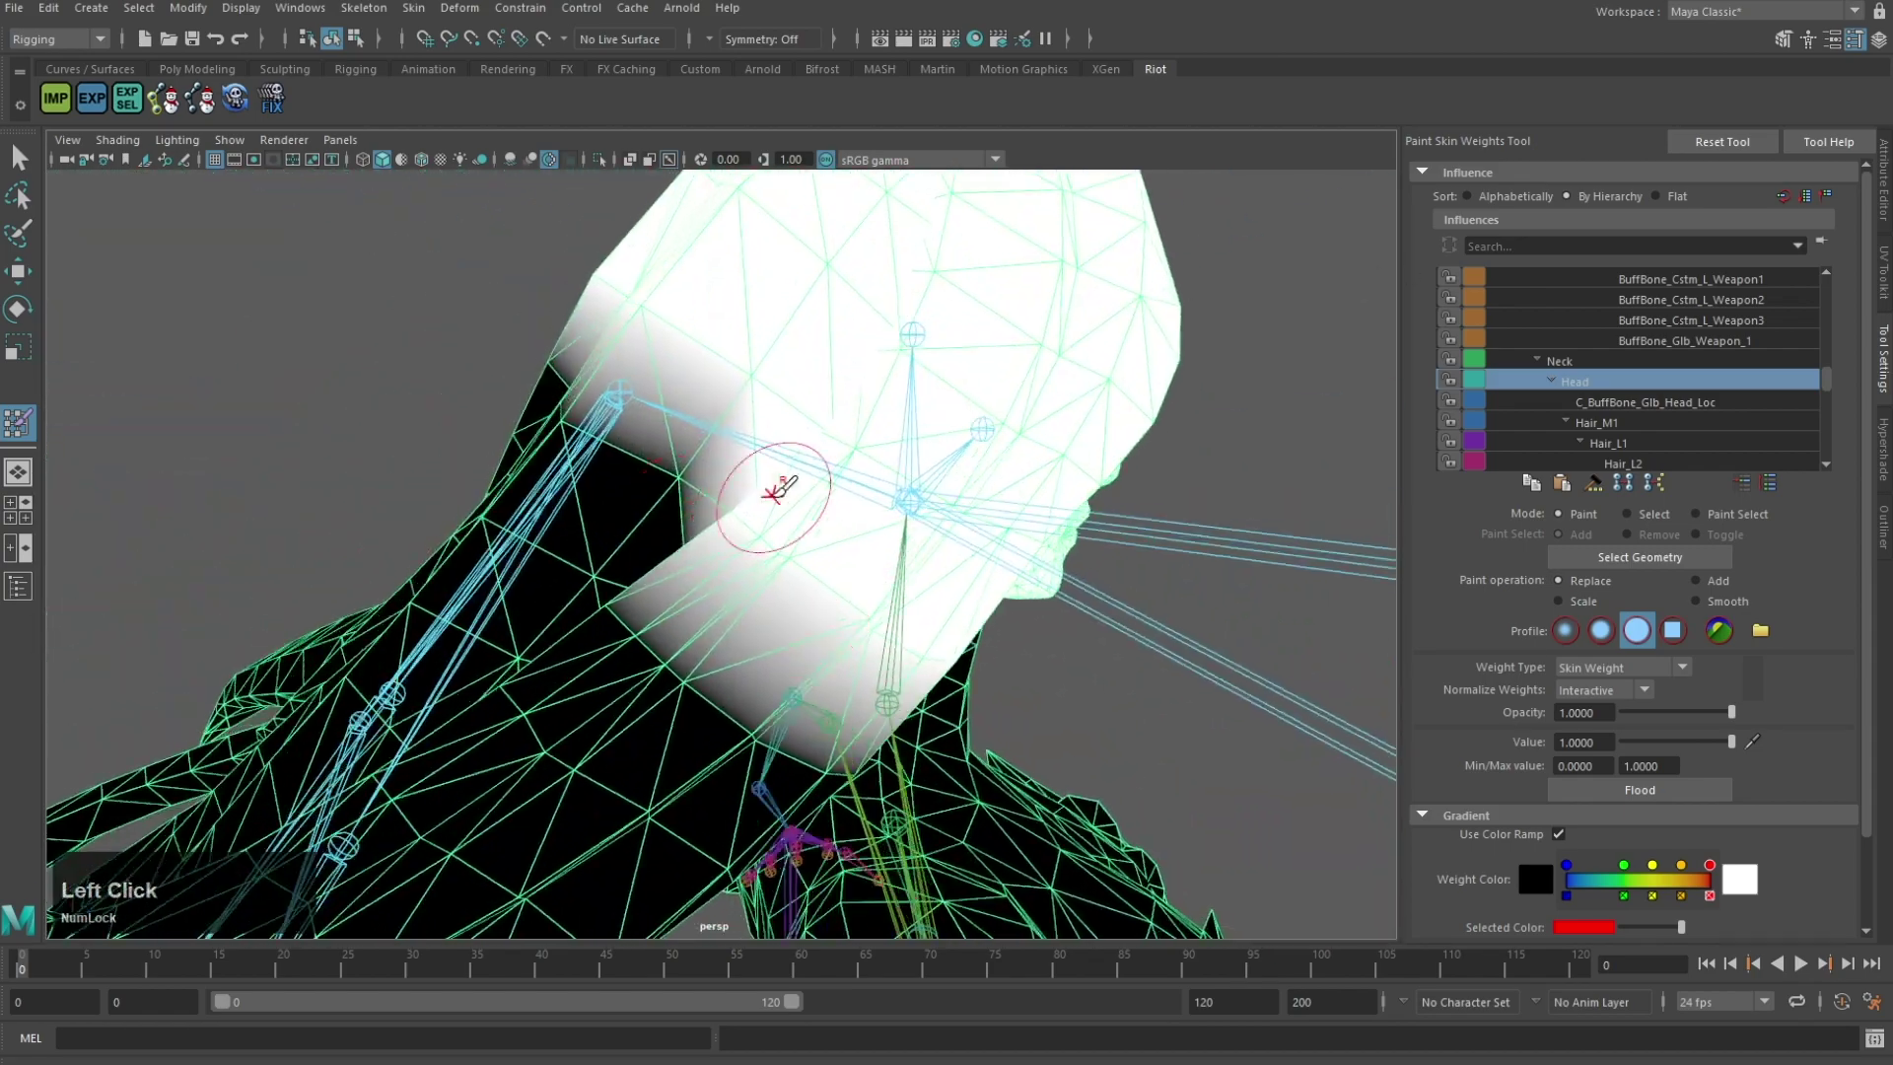
{"action": "left_click_drag", "start_coordinate": [616, 409], "coordinate": [810, 377], "text": "alt"}
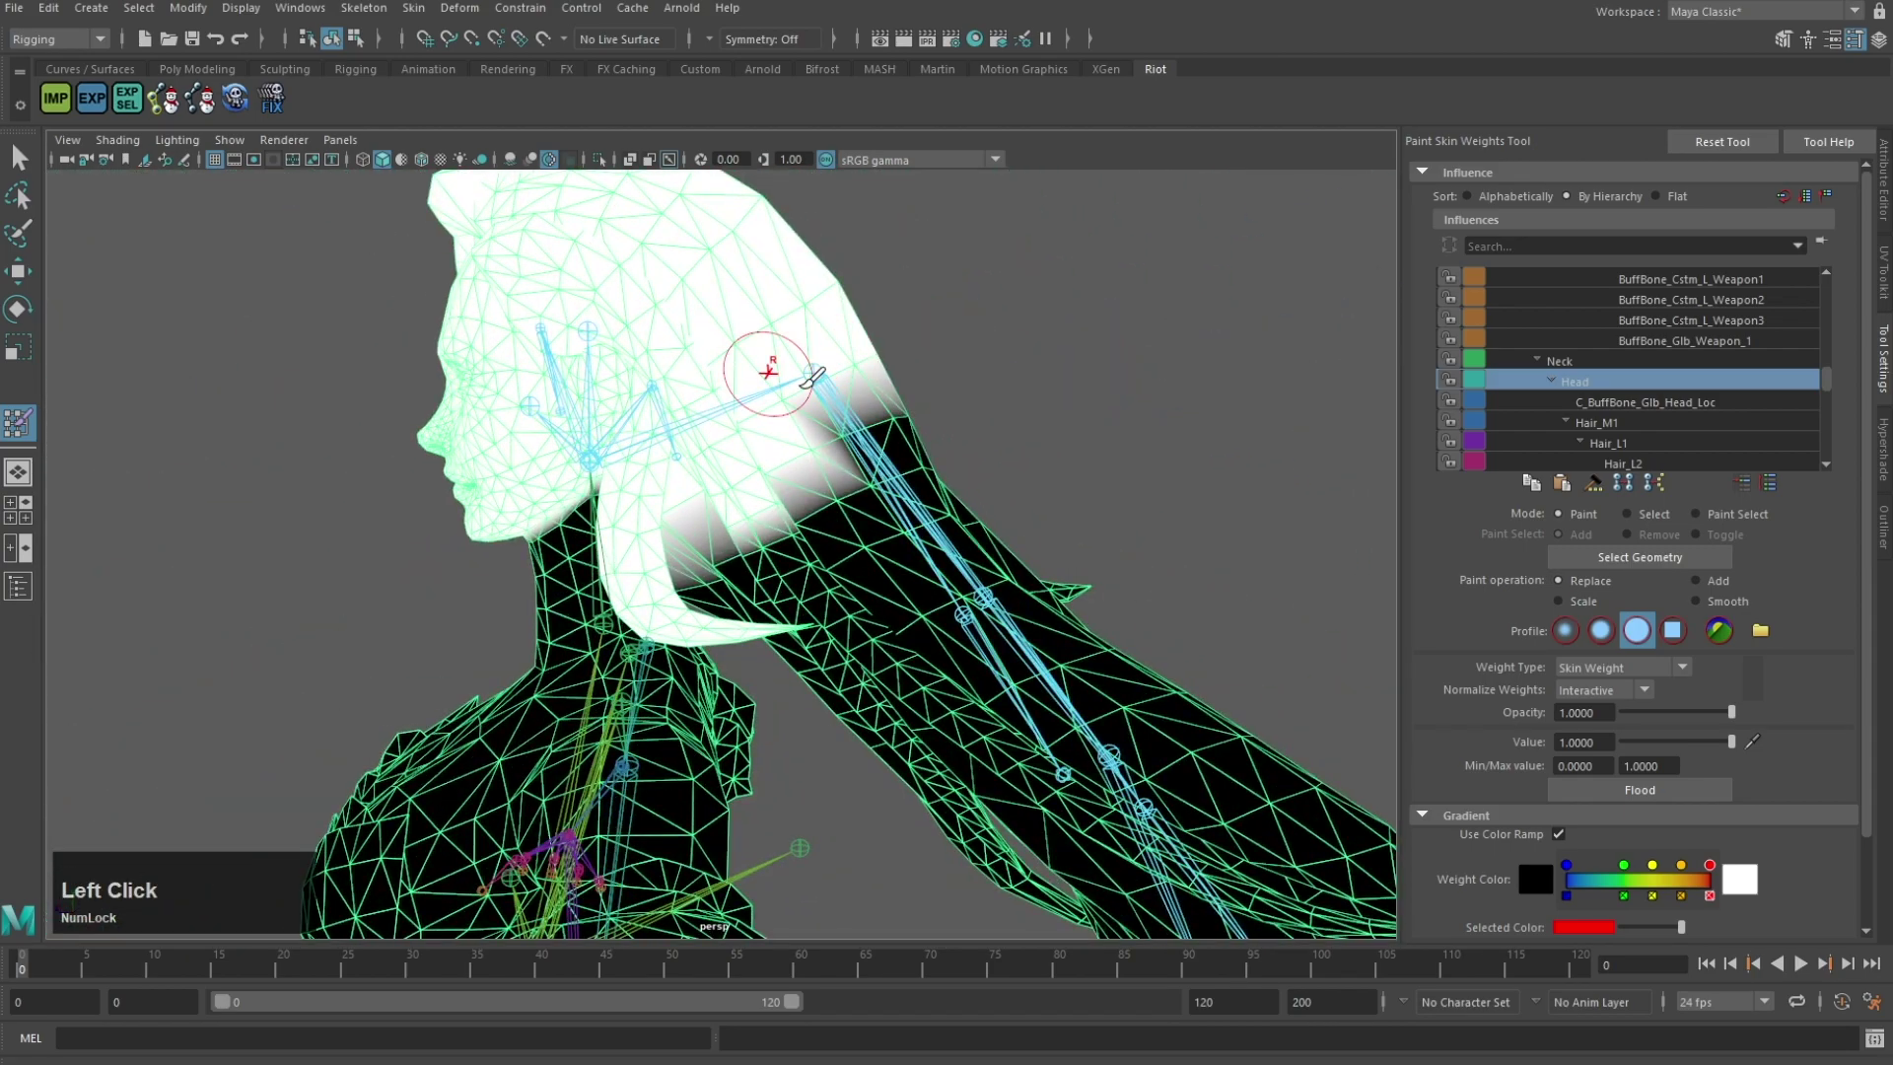
Step: Select the Hair_M1 influence and check its weight around the base of the hair from all sides
{"action": "right_click_drag", "start_coordinate": [842, 345], "coordinate": [844, 357]}
{"action": "scroll", "coordinate": [865, 463], "scroll_direction": "up", "scroll_amount": 3}
{"action": "left_click_drag", "start_coordinate": [810, 480], "coordinate": [608, 541], "text": "alt"}
{"action": "middle_click_drag", "start_coordinate": [608, 541], "coordinate": [609, 544], "text": "alt"}
{"action": "left_click_drag", "start_coordinate": [608, 544], "coordinate": [665, 662], "text": "alt"}
{"action": "scroll", "coordinate": [669, 663], "scroll_direction": "down", "scroll_amount": 5, "text": "alt"}
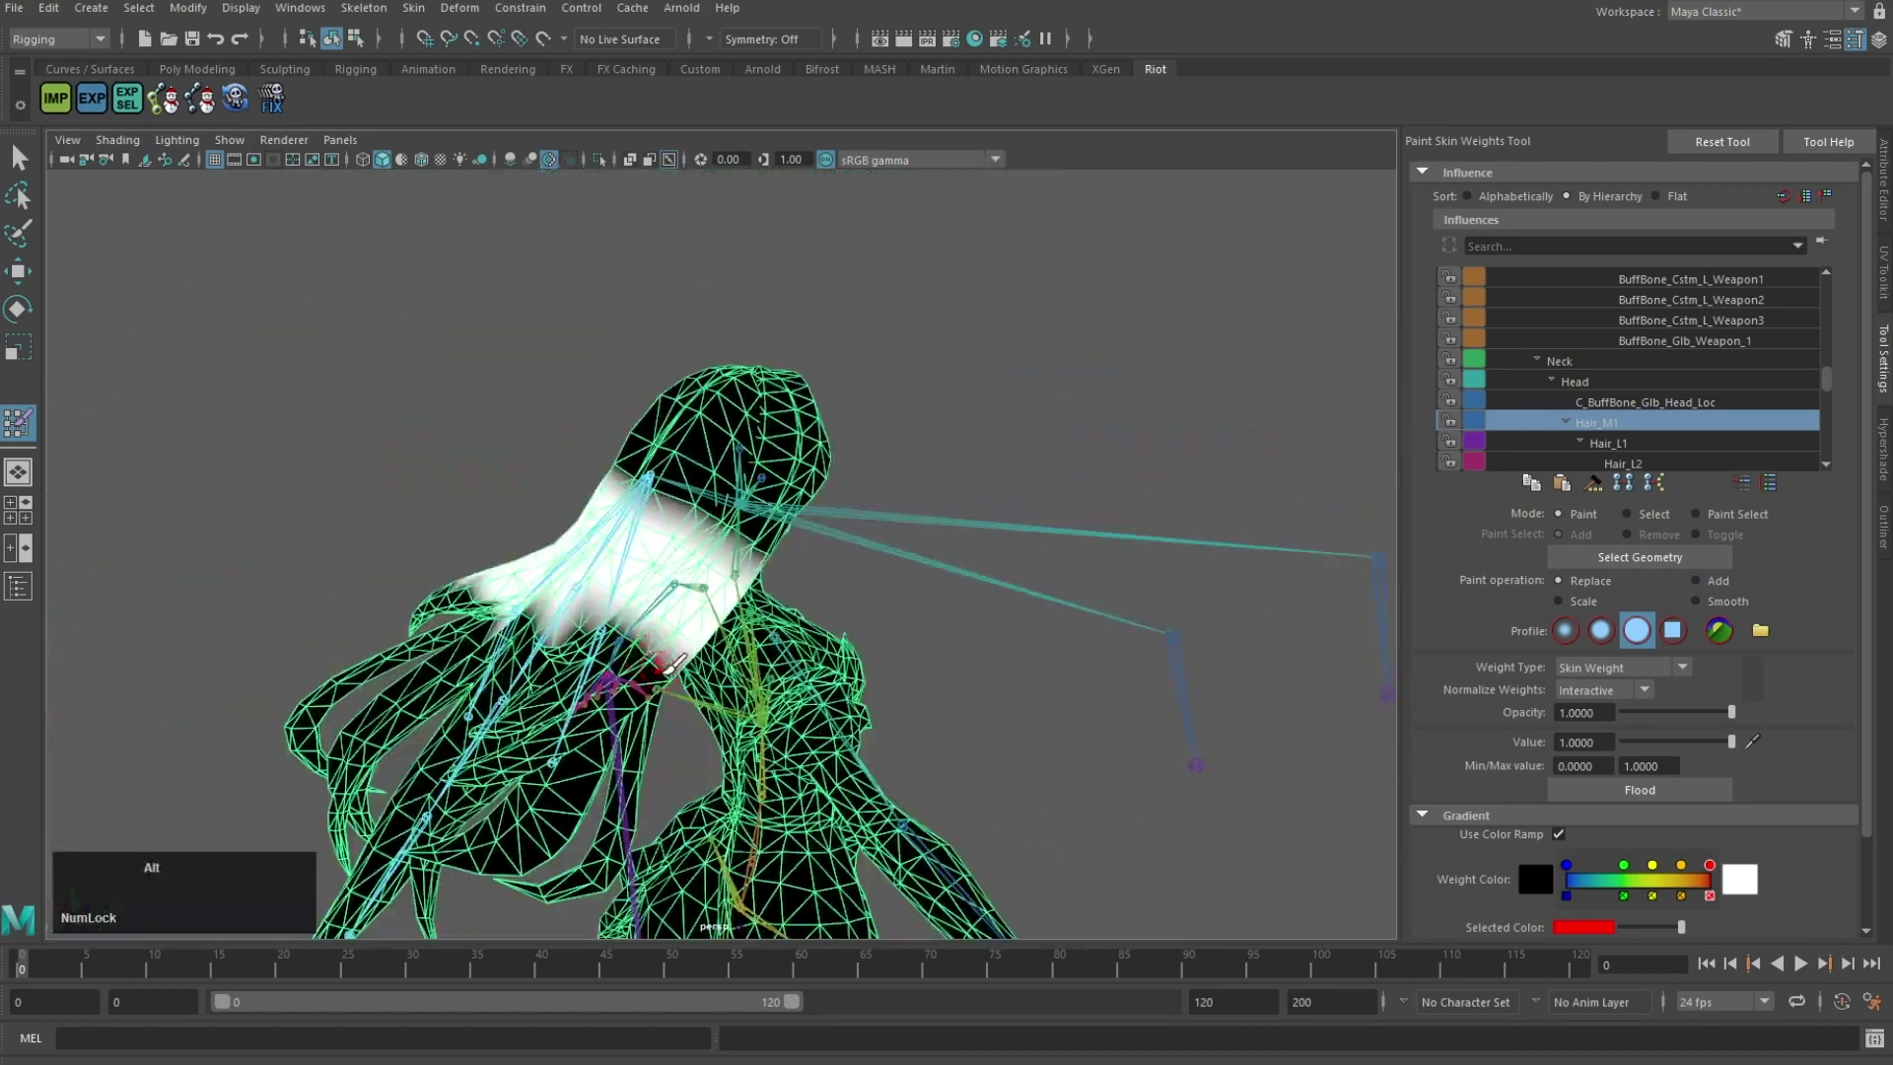
Step: Select the Hair_R1 influence and paint its full weight over the right section of the hair
{"action": "scroll", "coordinate": [882, 619], "scroll_direction": "up", "scroll_amount": 4}
{"action": "left_click_drag", "start_coordinate": [868, 592], "coordinate": [769, 557], "text": "alt"}
{"action": "right_click_drag", "start_coordinate": [888, 514], "coordinate": [889, 532]}
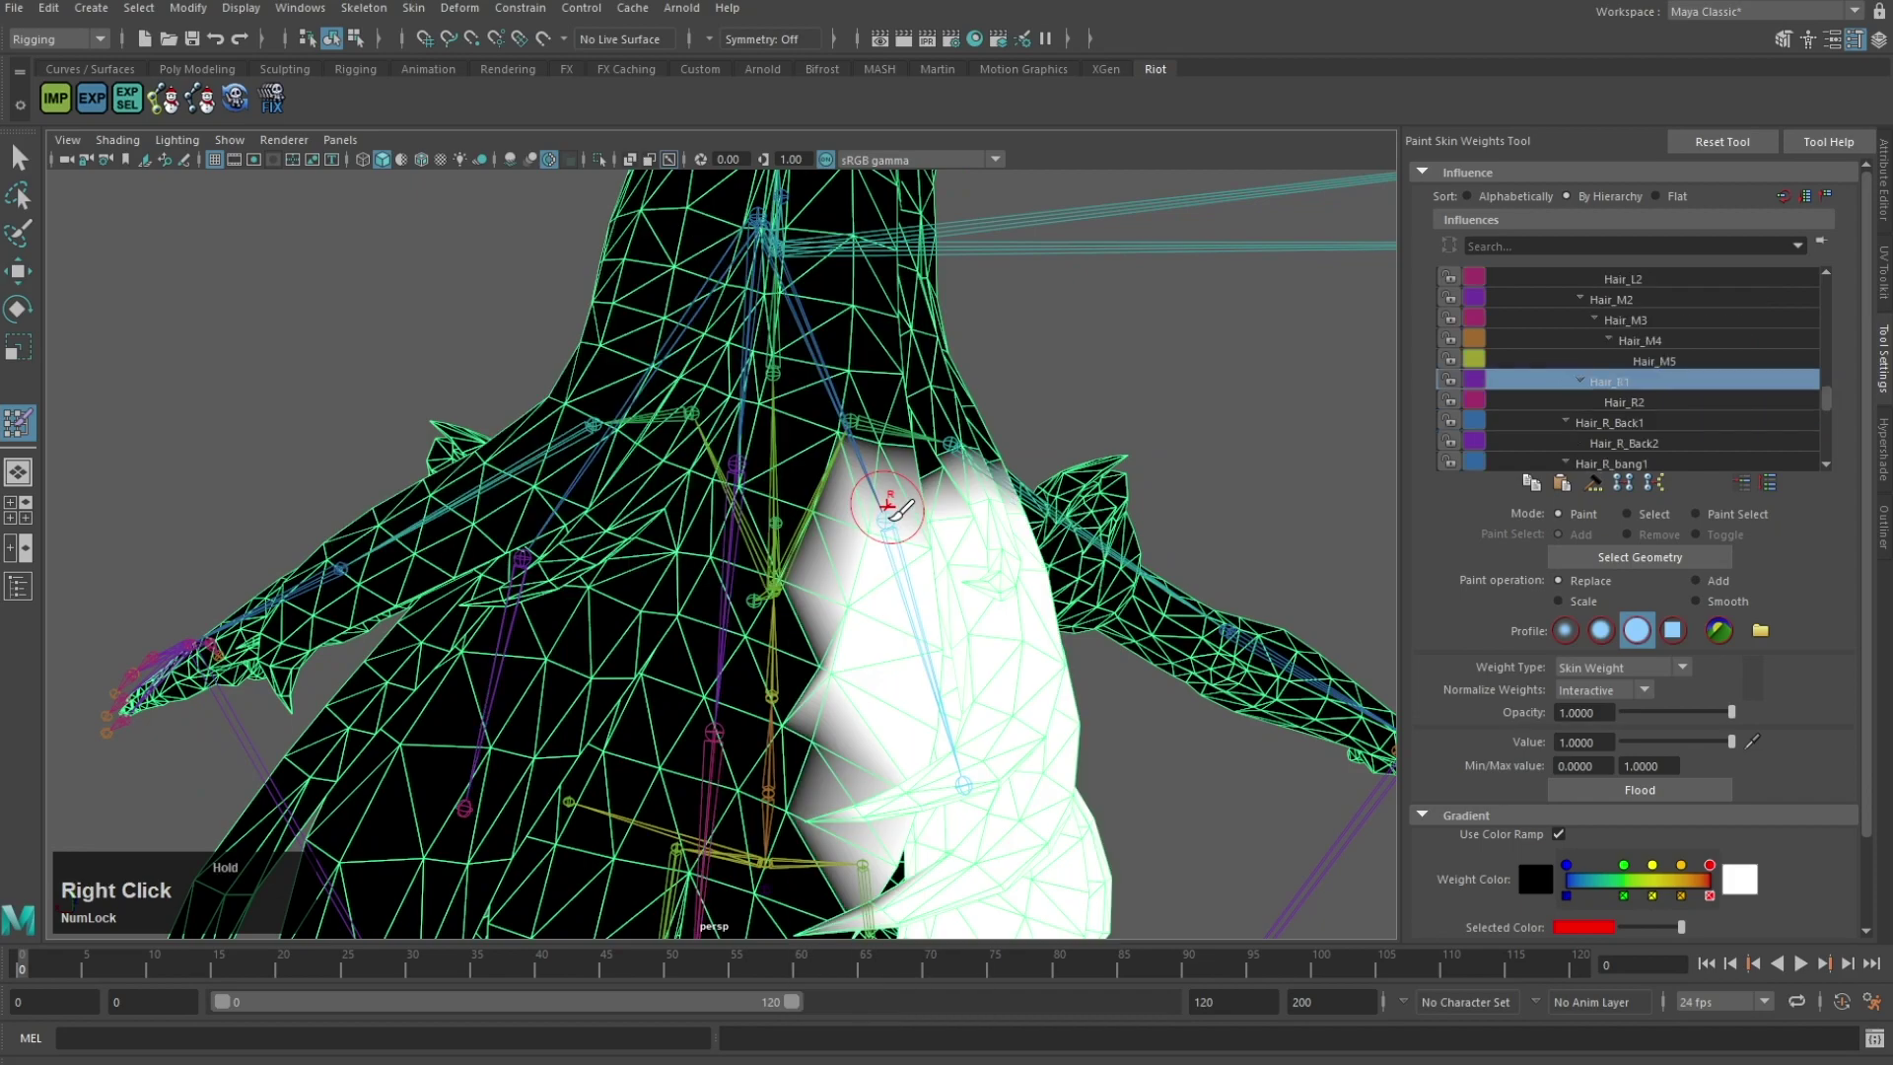
{"action": "scroll", "coordinate": [870, 542], "scroll_direction": "down", "scroll_amount": 1}
{"action": "left_click_drag", "start_coordinate": [892, 538], "coordinate": [642, 663], "text": "alt"}
{"action": "middle_click_drag", "start_coordinate": [641, 663], "coordinate": [764, 429], "text": "alt"}
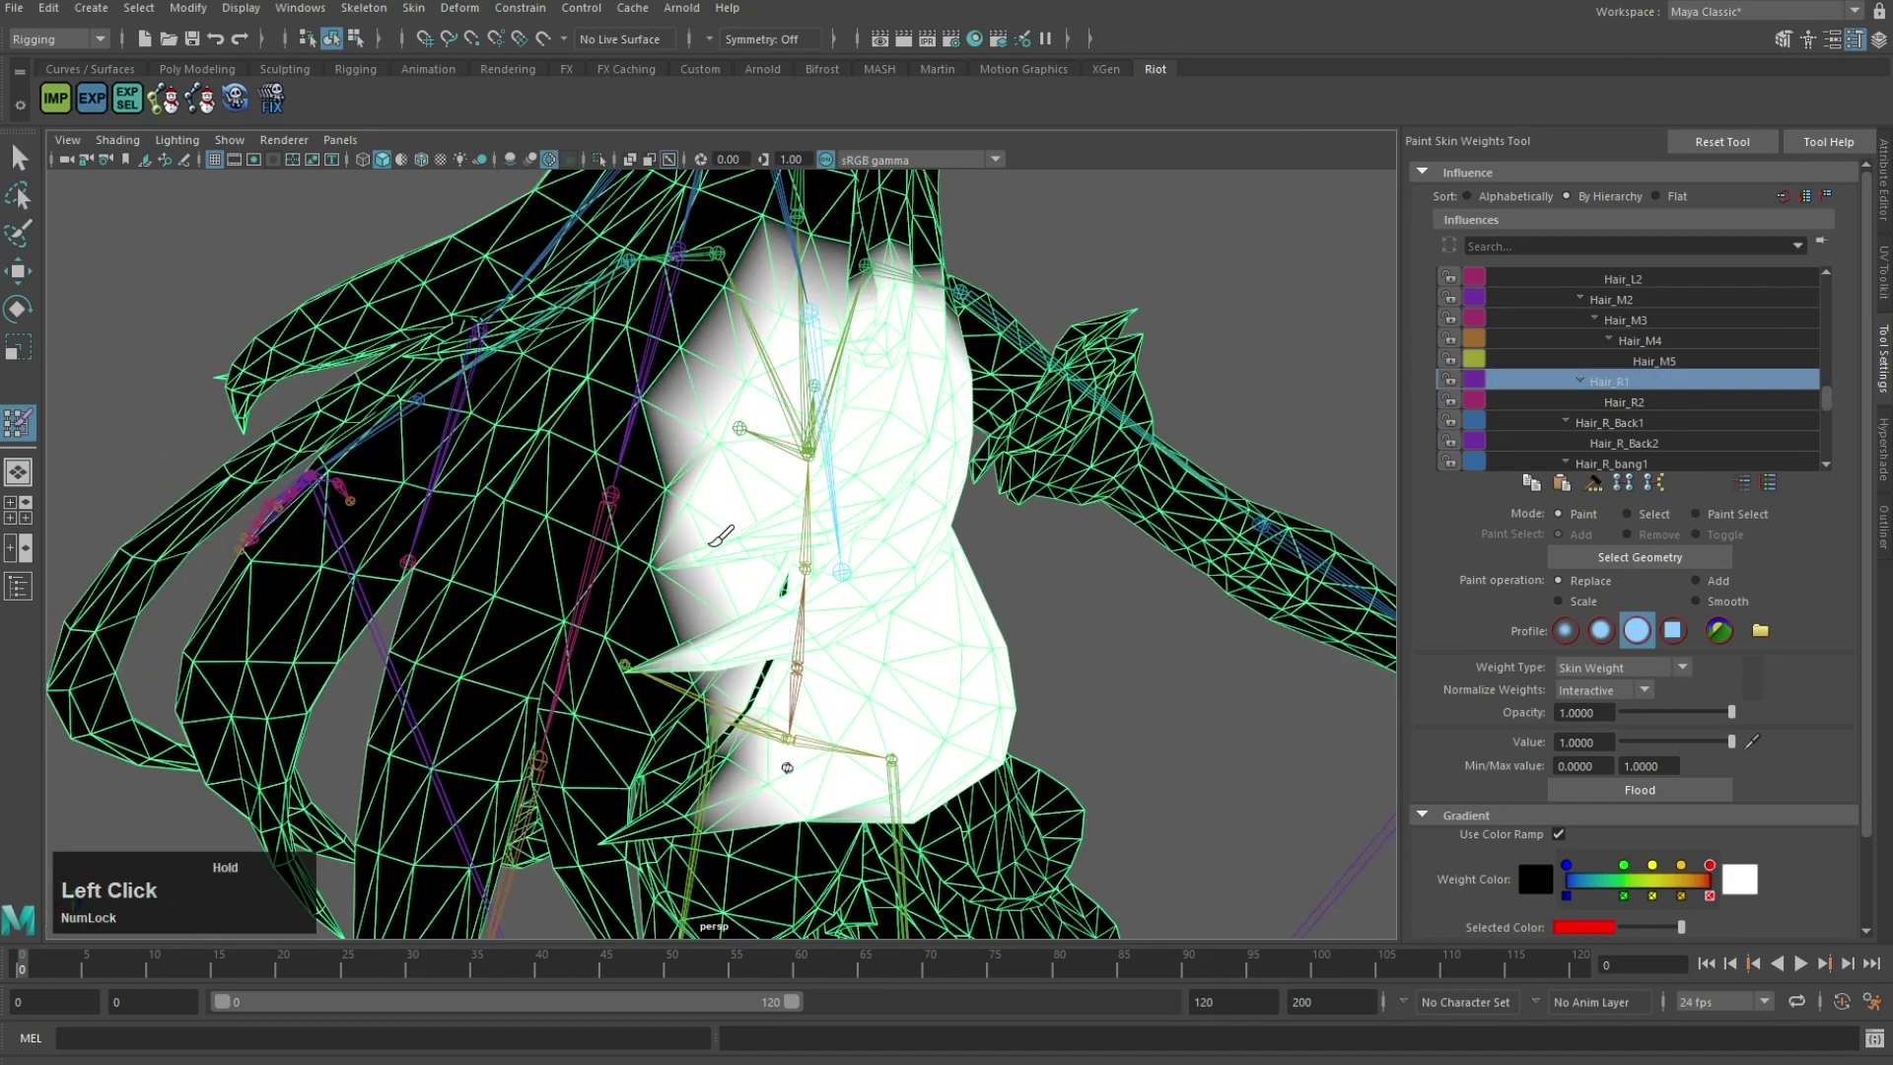
Step: Paint full Hair_R1 weight over the curled outer strands and tips of the right hair section
{"action": "left_click_drag", "start_coordinate": [719, 537], "coordinate": [845, 477], "text": "alt"}
{"action": "middle_click_drag", "start_coordinate": [845, 477], "coordinate": [924, 524], "text": "alt"}
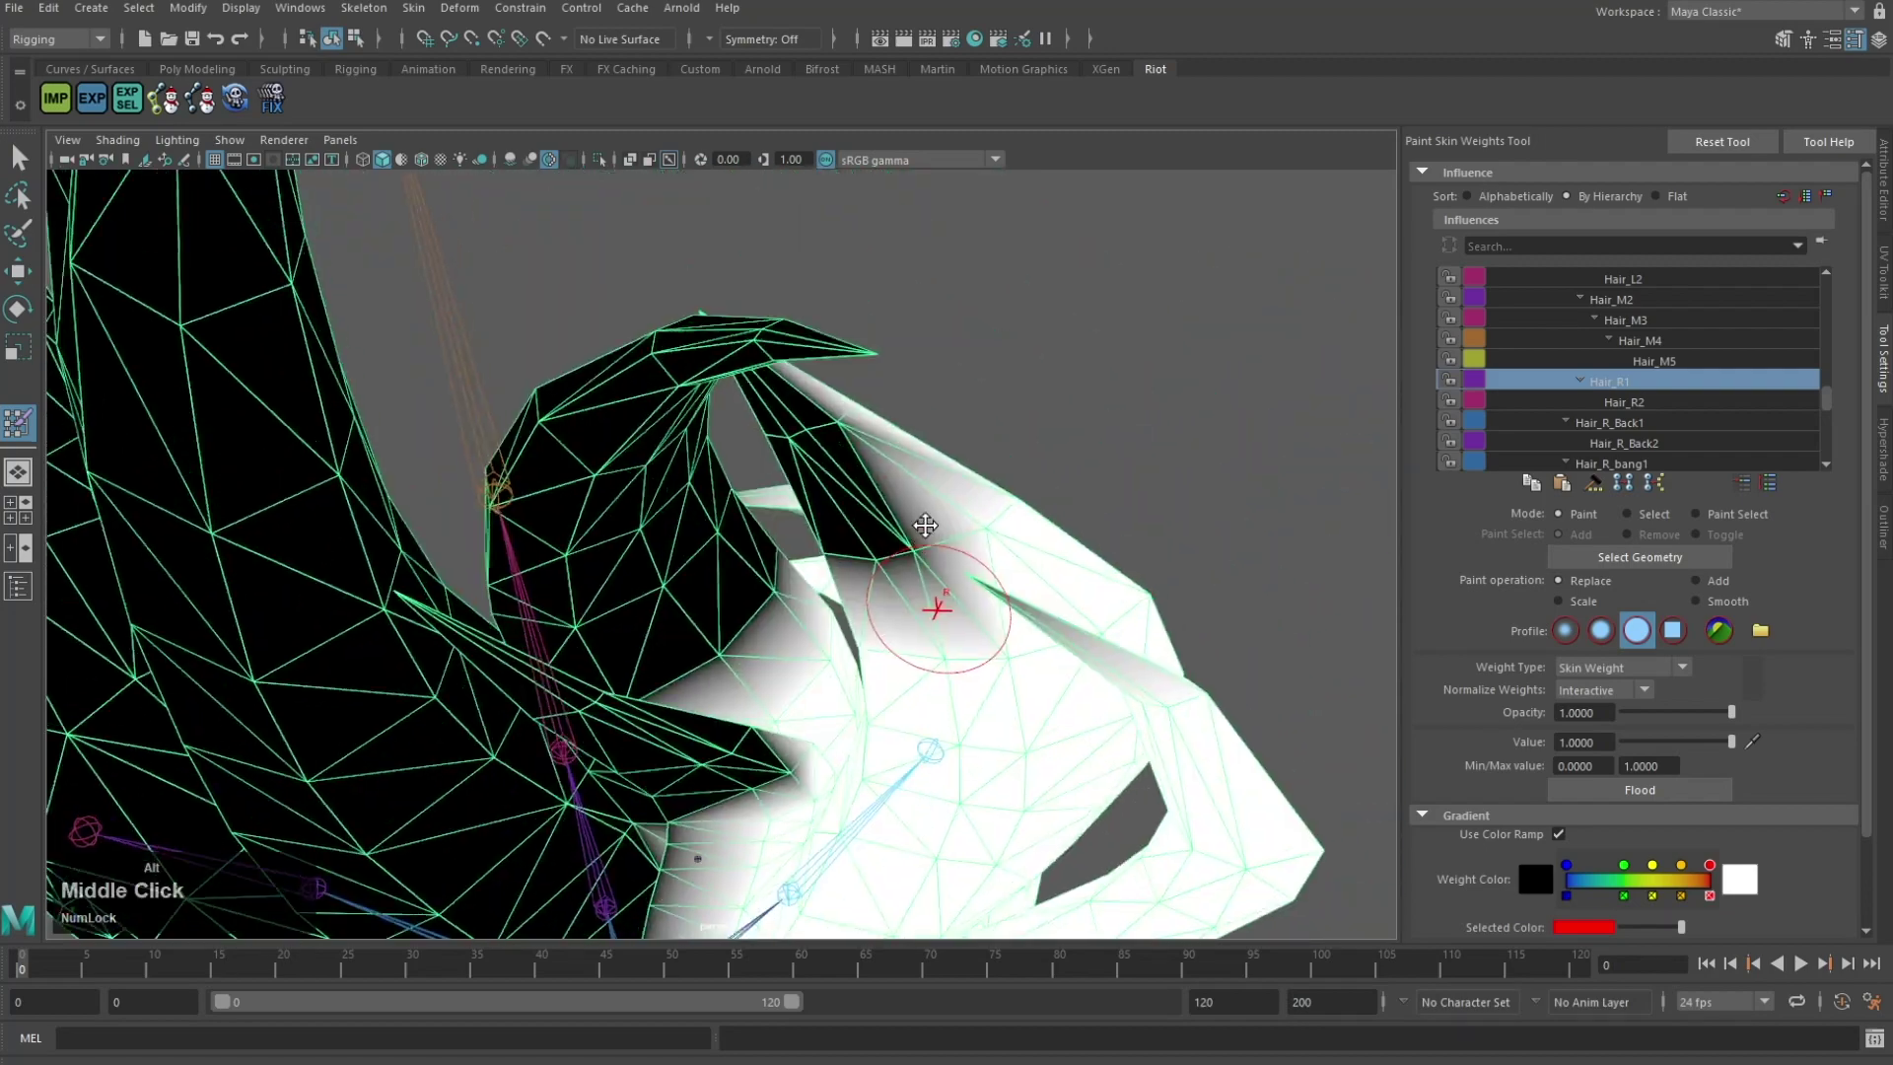
{"action": "left_click_drag", "start_coordinate": [925, 525], "coordinate": [768, 699], "text": "alt"}
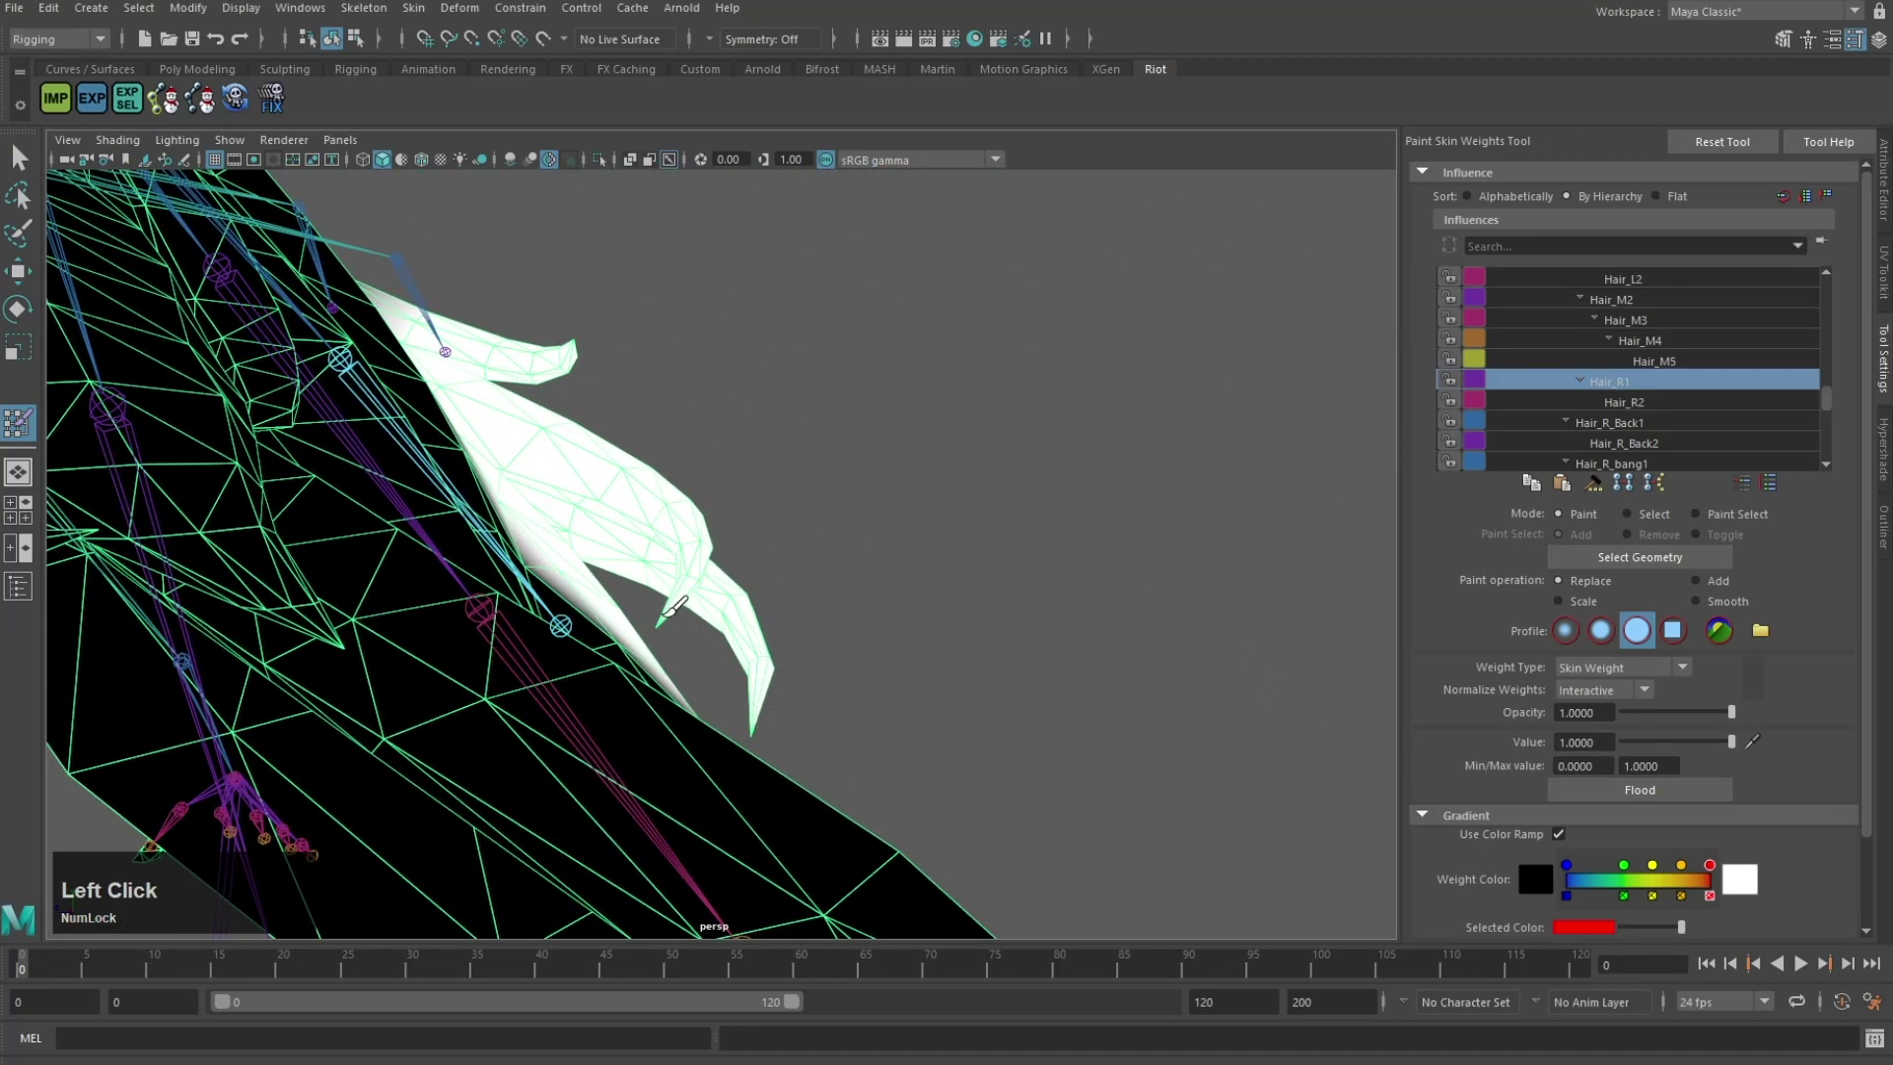
{"action": "left_click_drag", "start_coordinate": [676, 605], "coordinate": [740, 443], "text": "alt"}
{"action": "scroll", "coordinate": [813, 370], "scroll_direction": "down", "scroll_amount": 2}
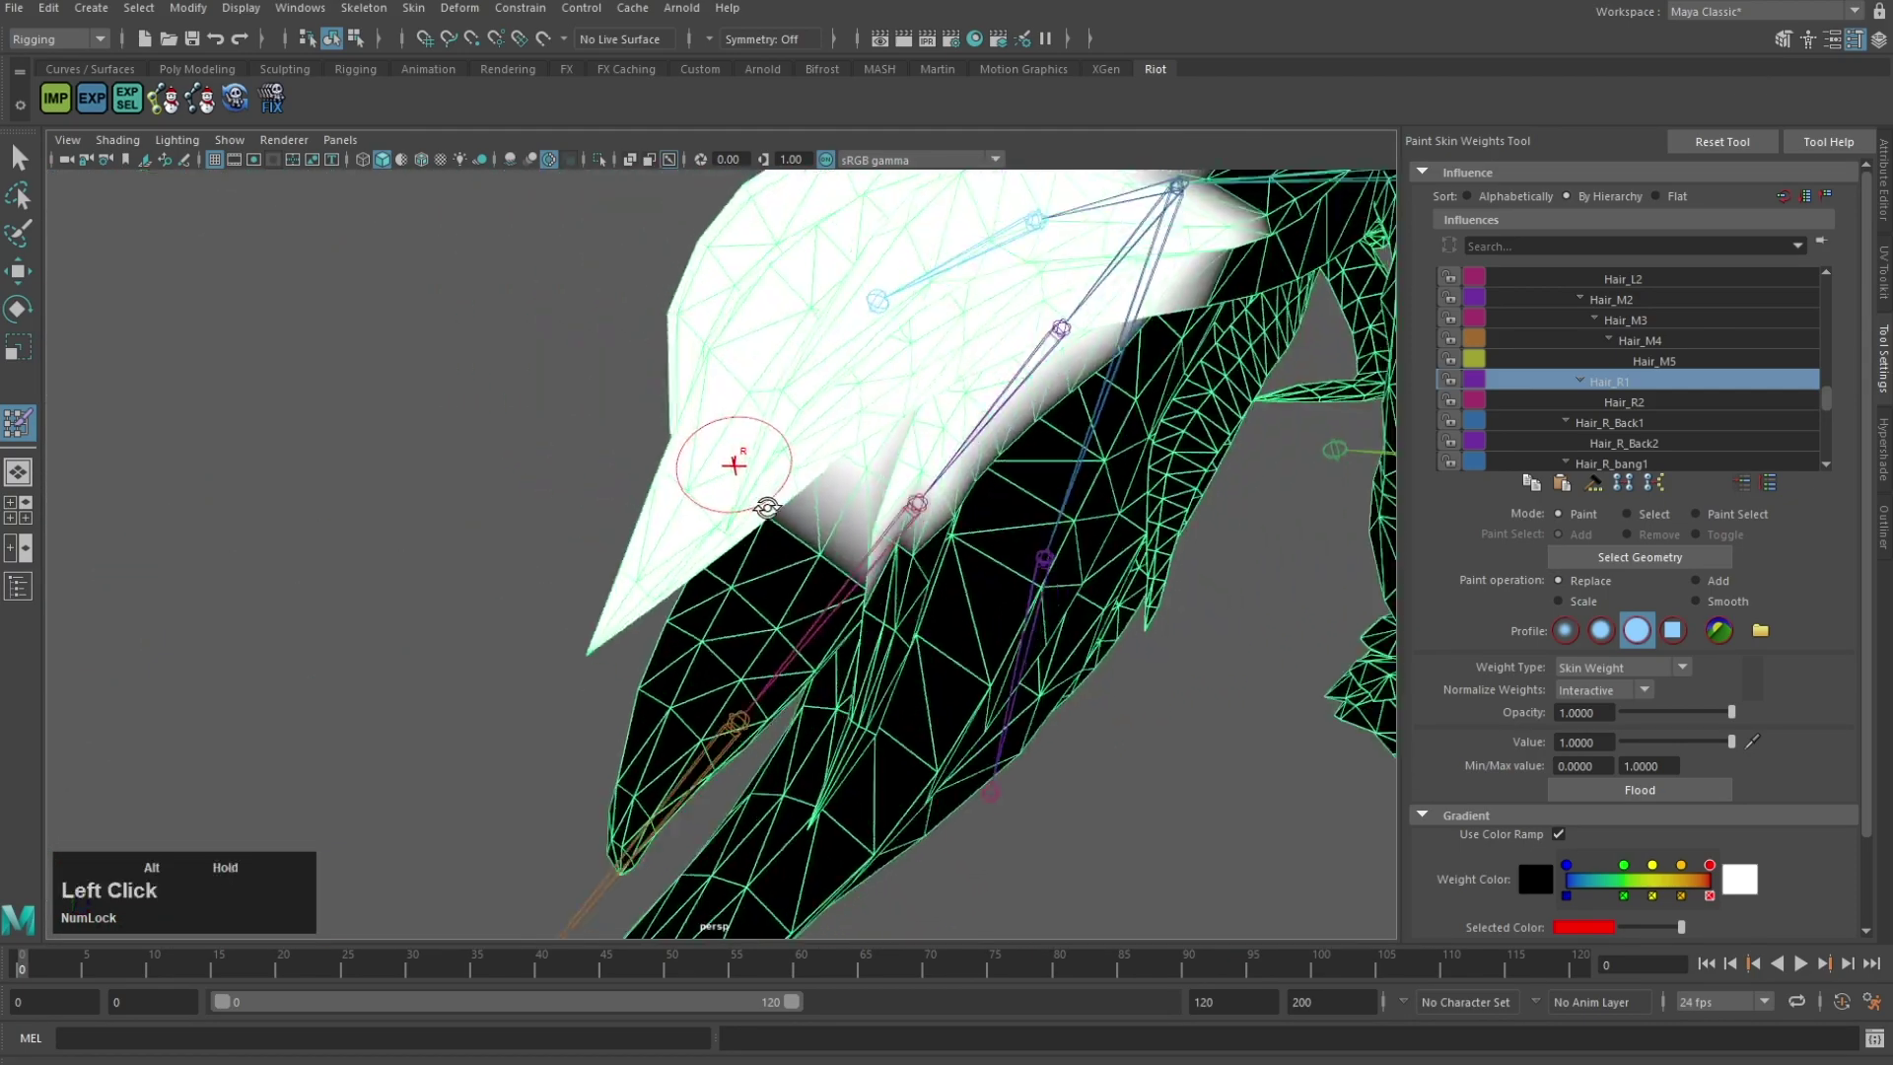
Step: Paint full Hair_R1 weight along the inner edge of the right hair section, close to the middle hair joints
{"action": "scroll", "coordinate": [887, 426], "scroll_direction": "up", "scroll_amount": 3}
{"action": "left_click_drag", "start_coordinate": [887, 427], "coordinate": [775, 348], "text": "alt"}
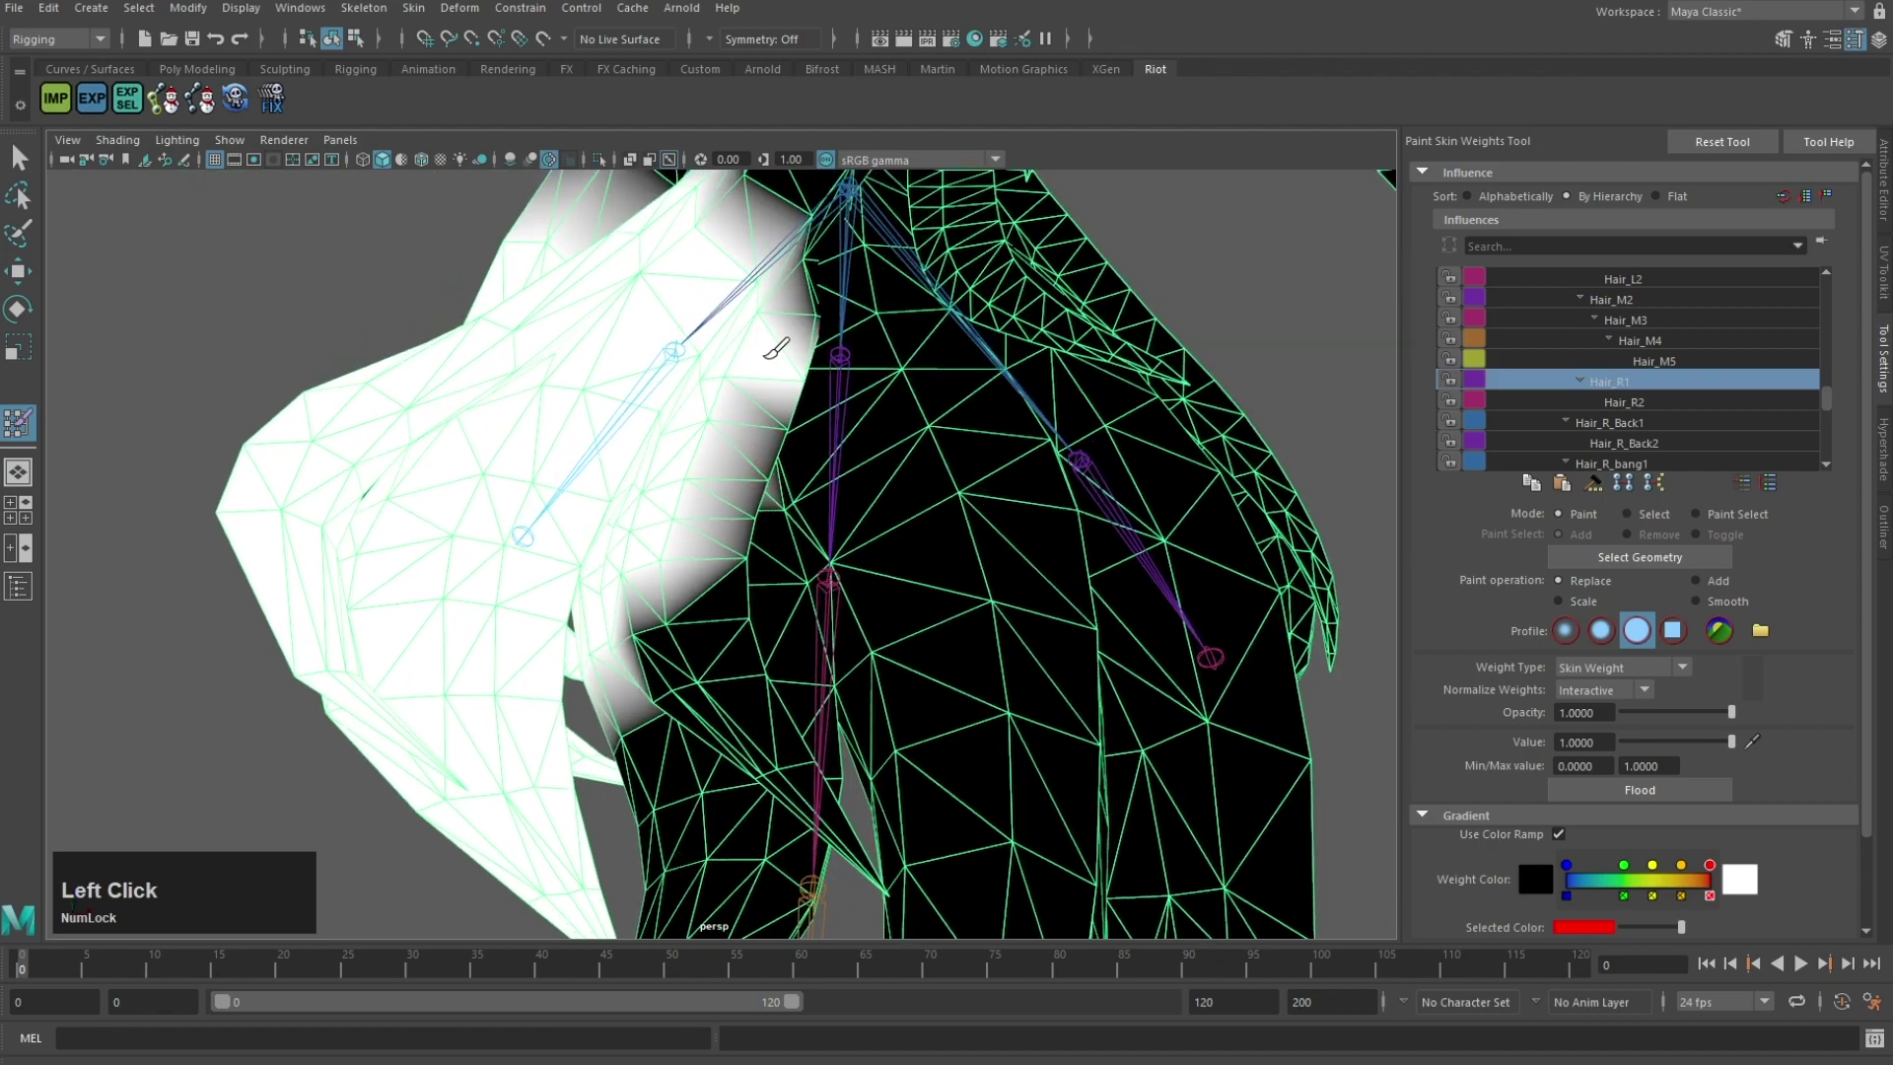
{"action": "left_click_drag", "start_coordinate": [739, 516], "coordinate": [582, 474], "text": "alt"}
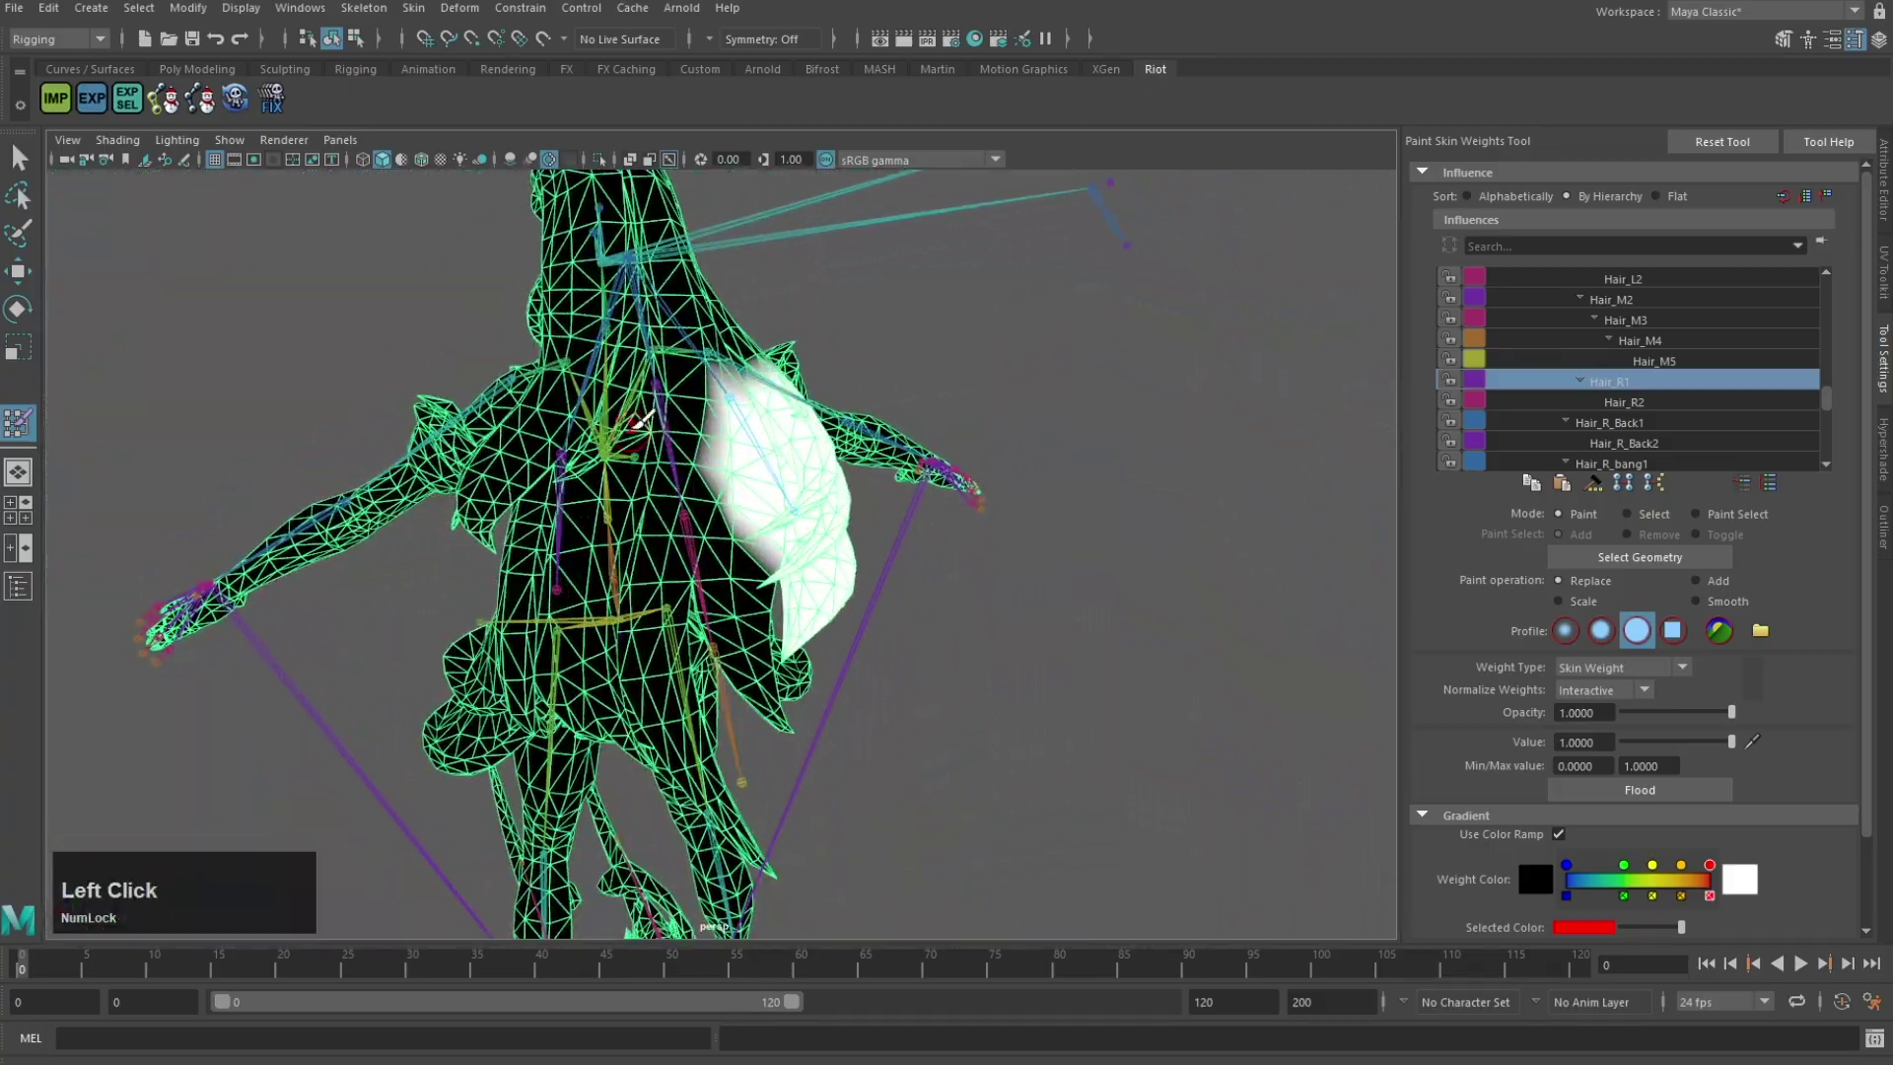
Step: Select the Hair_M2 influence and check its weight just below the base of the hair
{"action": "right_click_drag", "start_coordinate": [667, 342], "coordinate": [667, 338]}
{"action": "scroll", "coordinate": [695, 552], "scroll_direction": "up", "scroll_amount": 4}
{"action": "left_click_drag", "start_coordinate": [695, 581], "coordinate": [737, 453], "text": "alt"}
{"action": "scroll", "coordinate": [705, 333], "scroll_direction": "up", "scroll_amount": 3}
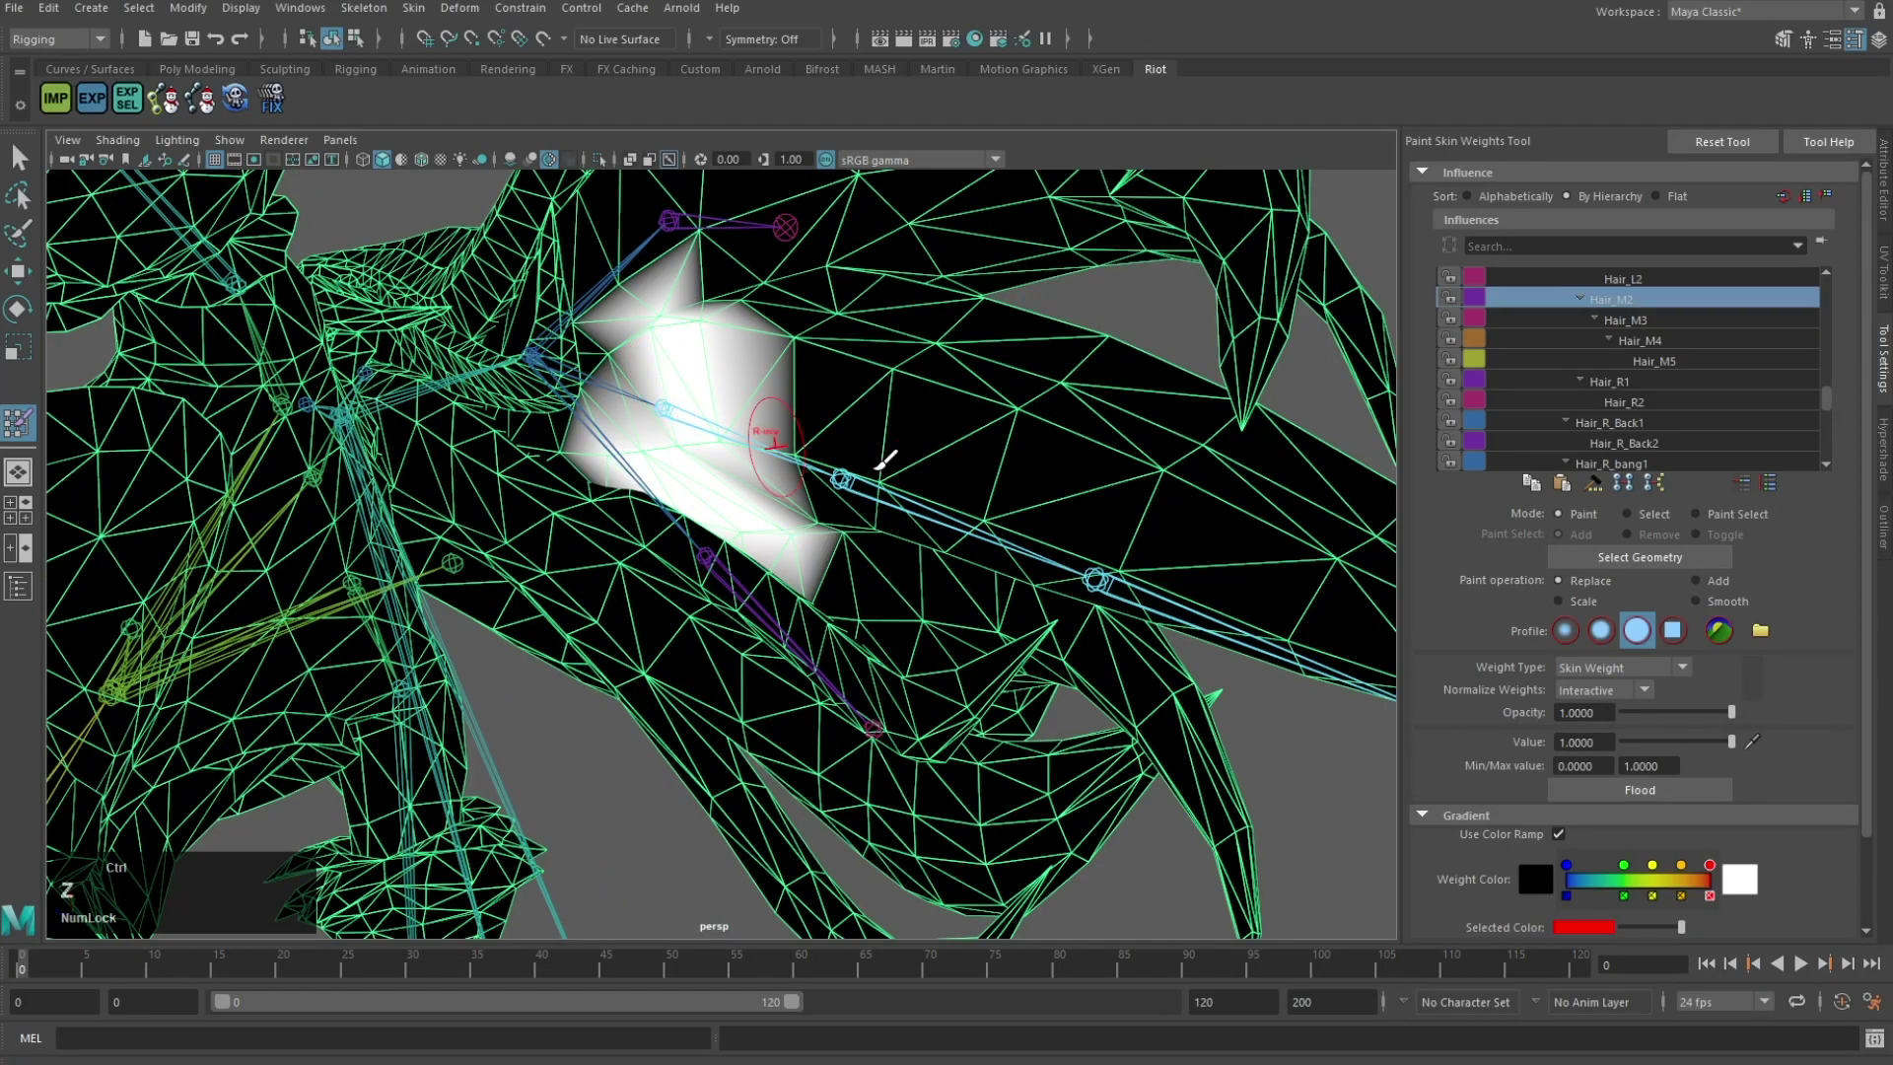
Step: Select the Hair_M3 influence and check its weight across the middle of the hair from several sides
{"action": "right_click_drag", "start_coordinate": [870, 493], "coordinate": [863, 463]}
{"action": "scroll", "coordinate": [988, 448], "scroll_direction": "down", "scroll_amount": 3}
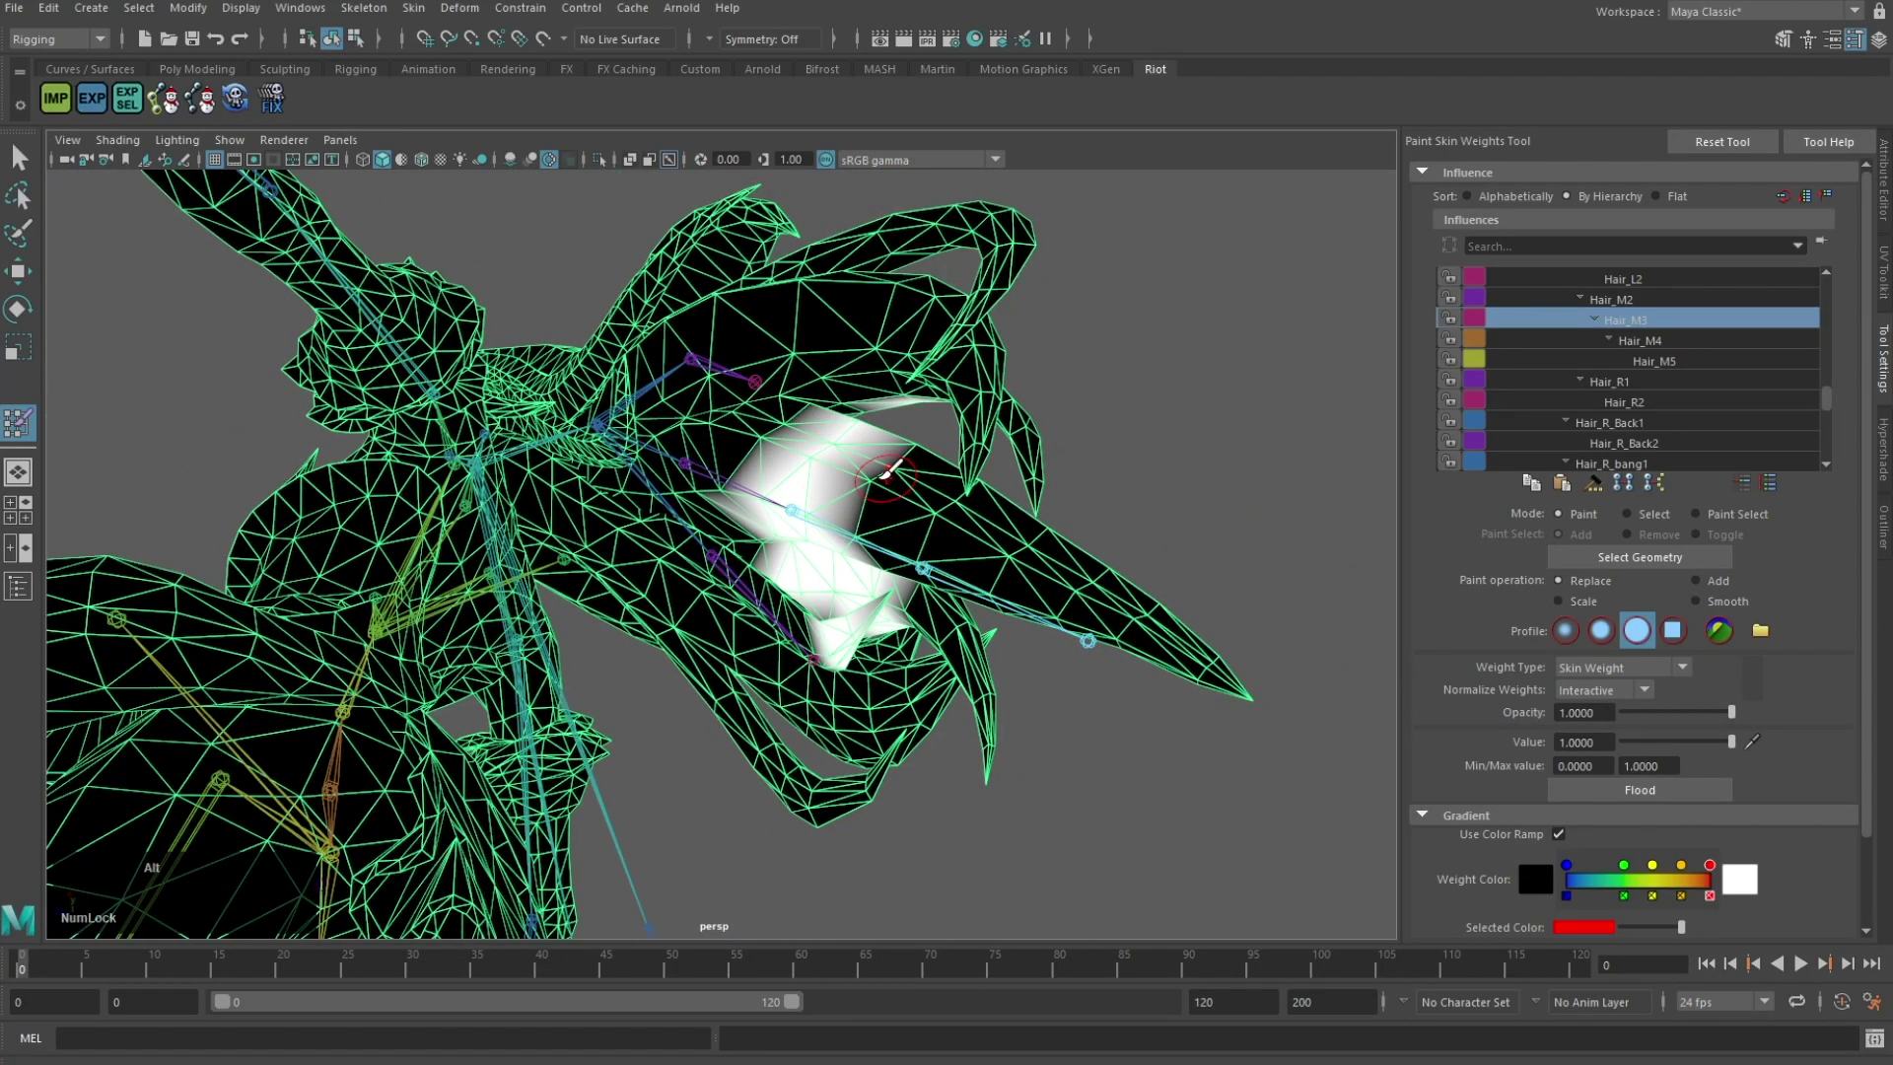
{"action": "left_click_drag", "start_coordinate": [890, 469], "coordinate": [802, 506], "text": "alt"}
{"action": "middle_click_drag", "start_coordinate": [803, 507], "coordinate": [706, 494], "text": "alt"}
{"action": "left_click_drag", "start_coordinate": [705, 494], "coordinate": [620, 425], "text": "alt"}
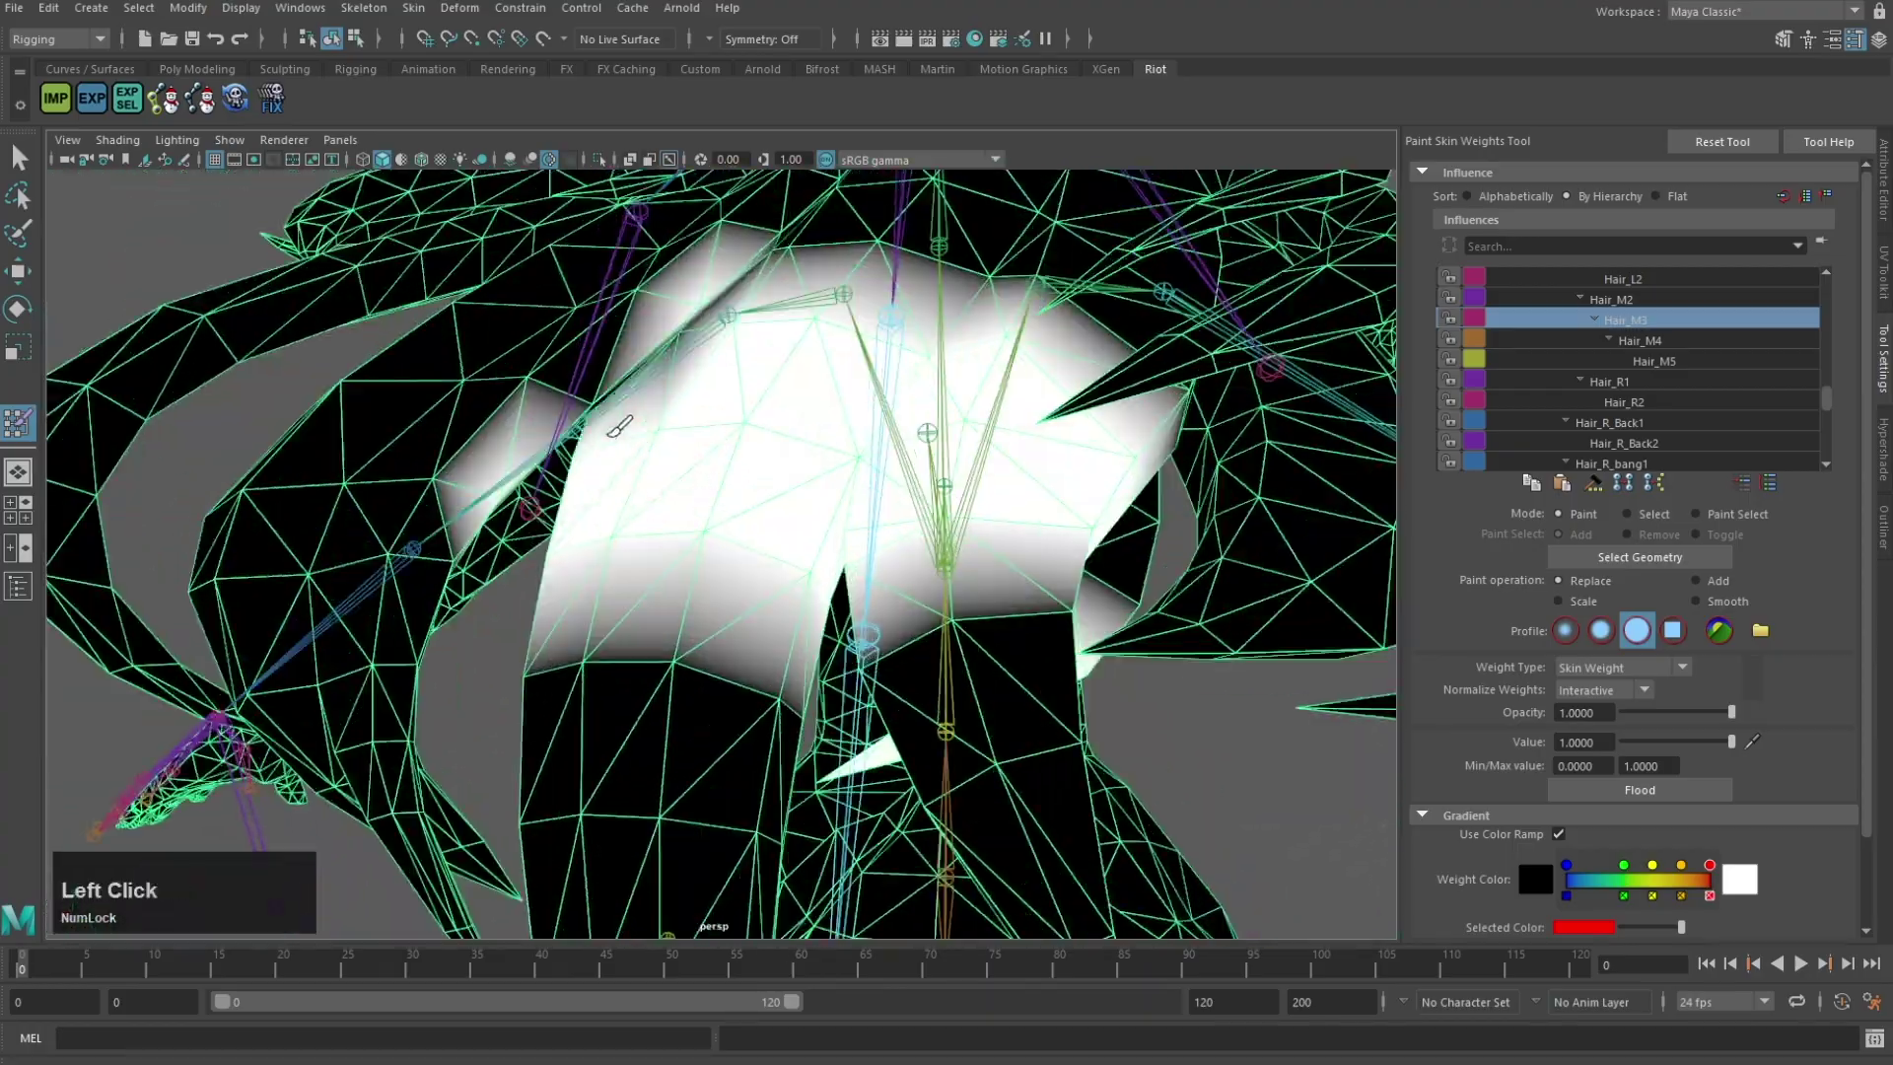
{"action": "left_click_drag", "start_coordinate": [667, 344], "coordinate": [384, 443], "text": "alt"}
{"action": "scroll", "coordinate": [807, 486], "scroll_direction": "down", "scroll_amount": 4}
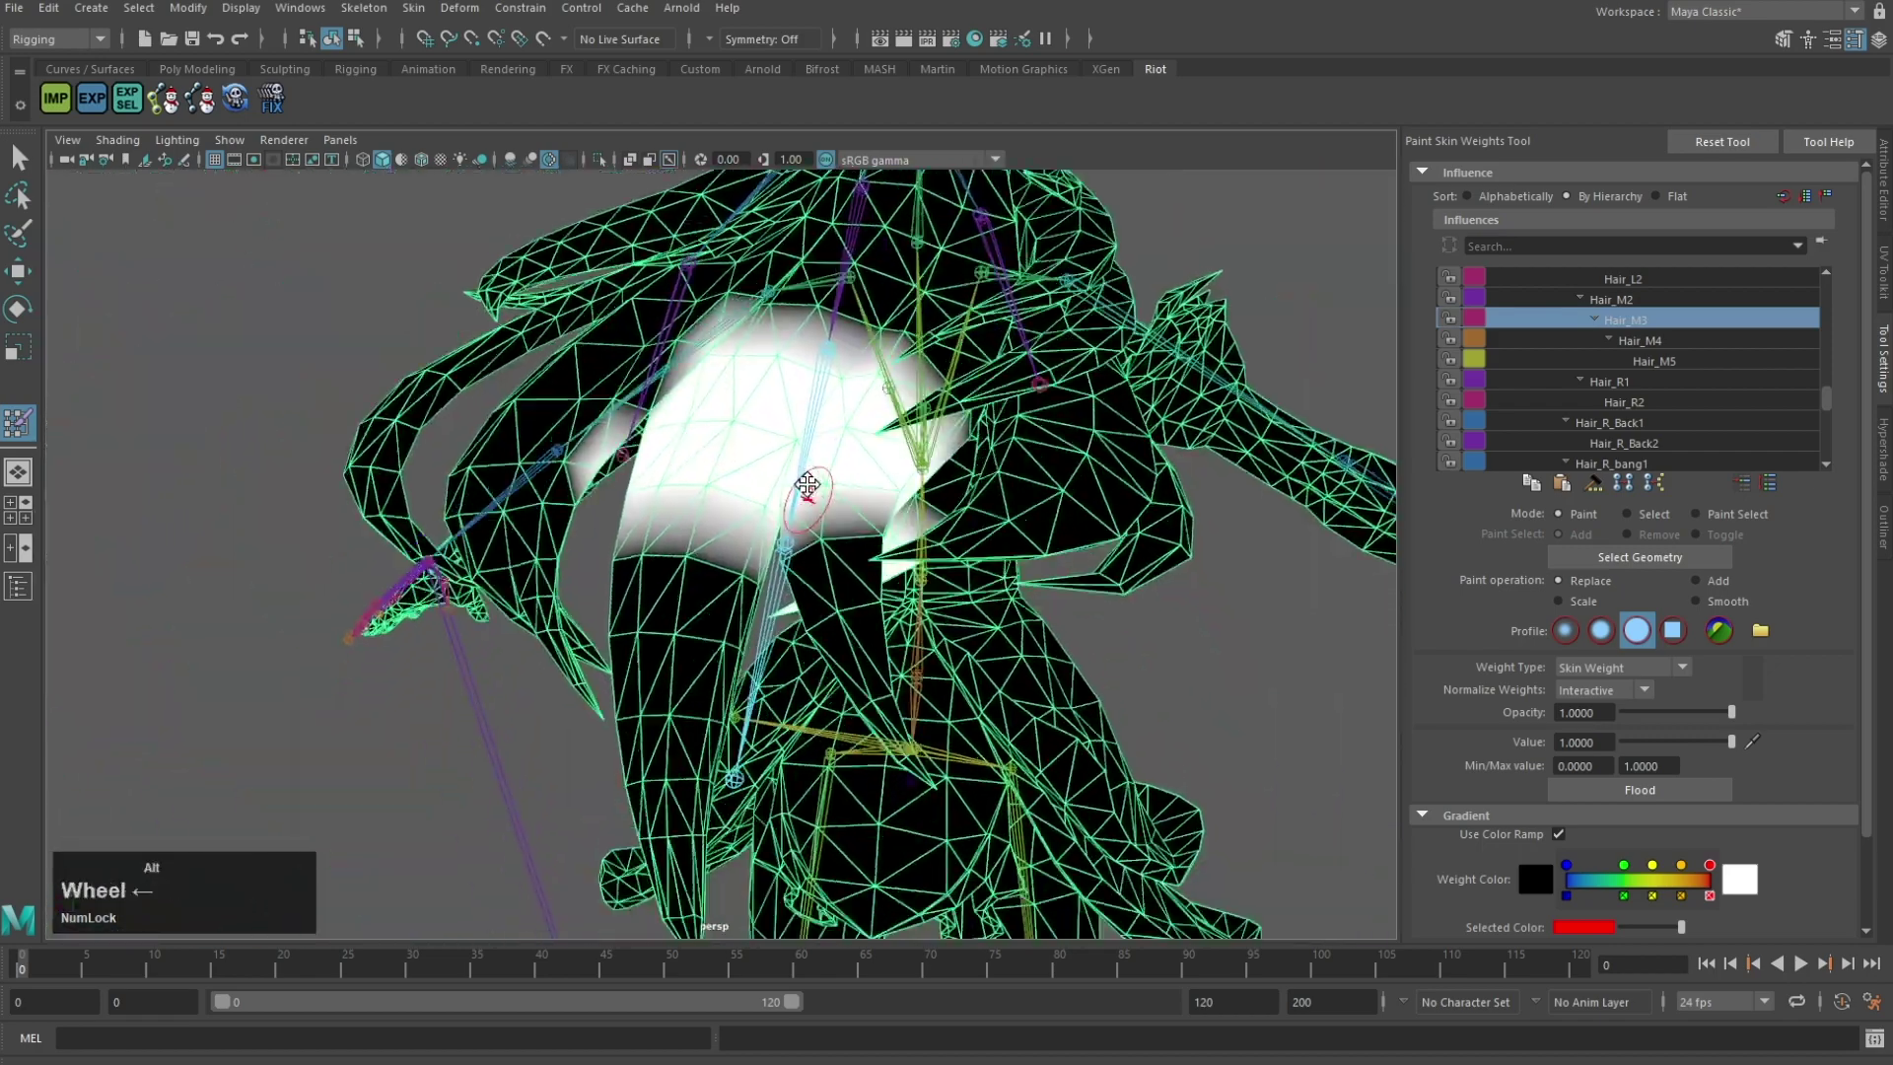
Step: Select the Hair_M4 influence and check its weight on the lower hair strands
{"action": "middle_click_drag", "start_coordinate": [807, 485], "coordinate": [786, 456], "text": "alt"}
{"action": "right_click", "coordinate": [785, 456]}
{"action": "right_click_drag", "start_coordinate": [786, 456], "coordinate": [783, 400]}
{"action": "left_click_drag", "start_coordinate": [789, 423], "coordinate": [789, 464], "text": "alt"}
{"action": "middle_click_drag", "start_coordinate": [788, 464], "coordinate": [767, 483], "text": "alt"}
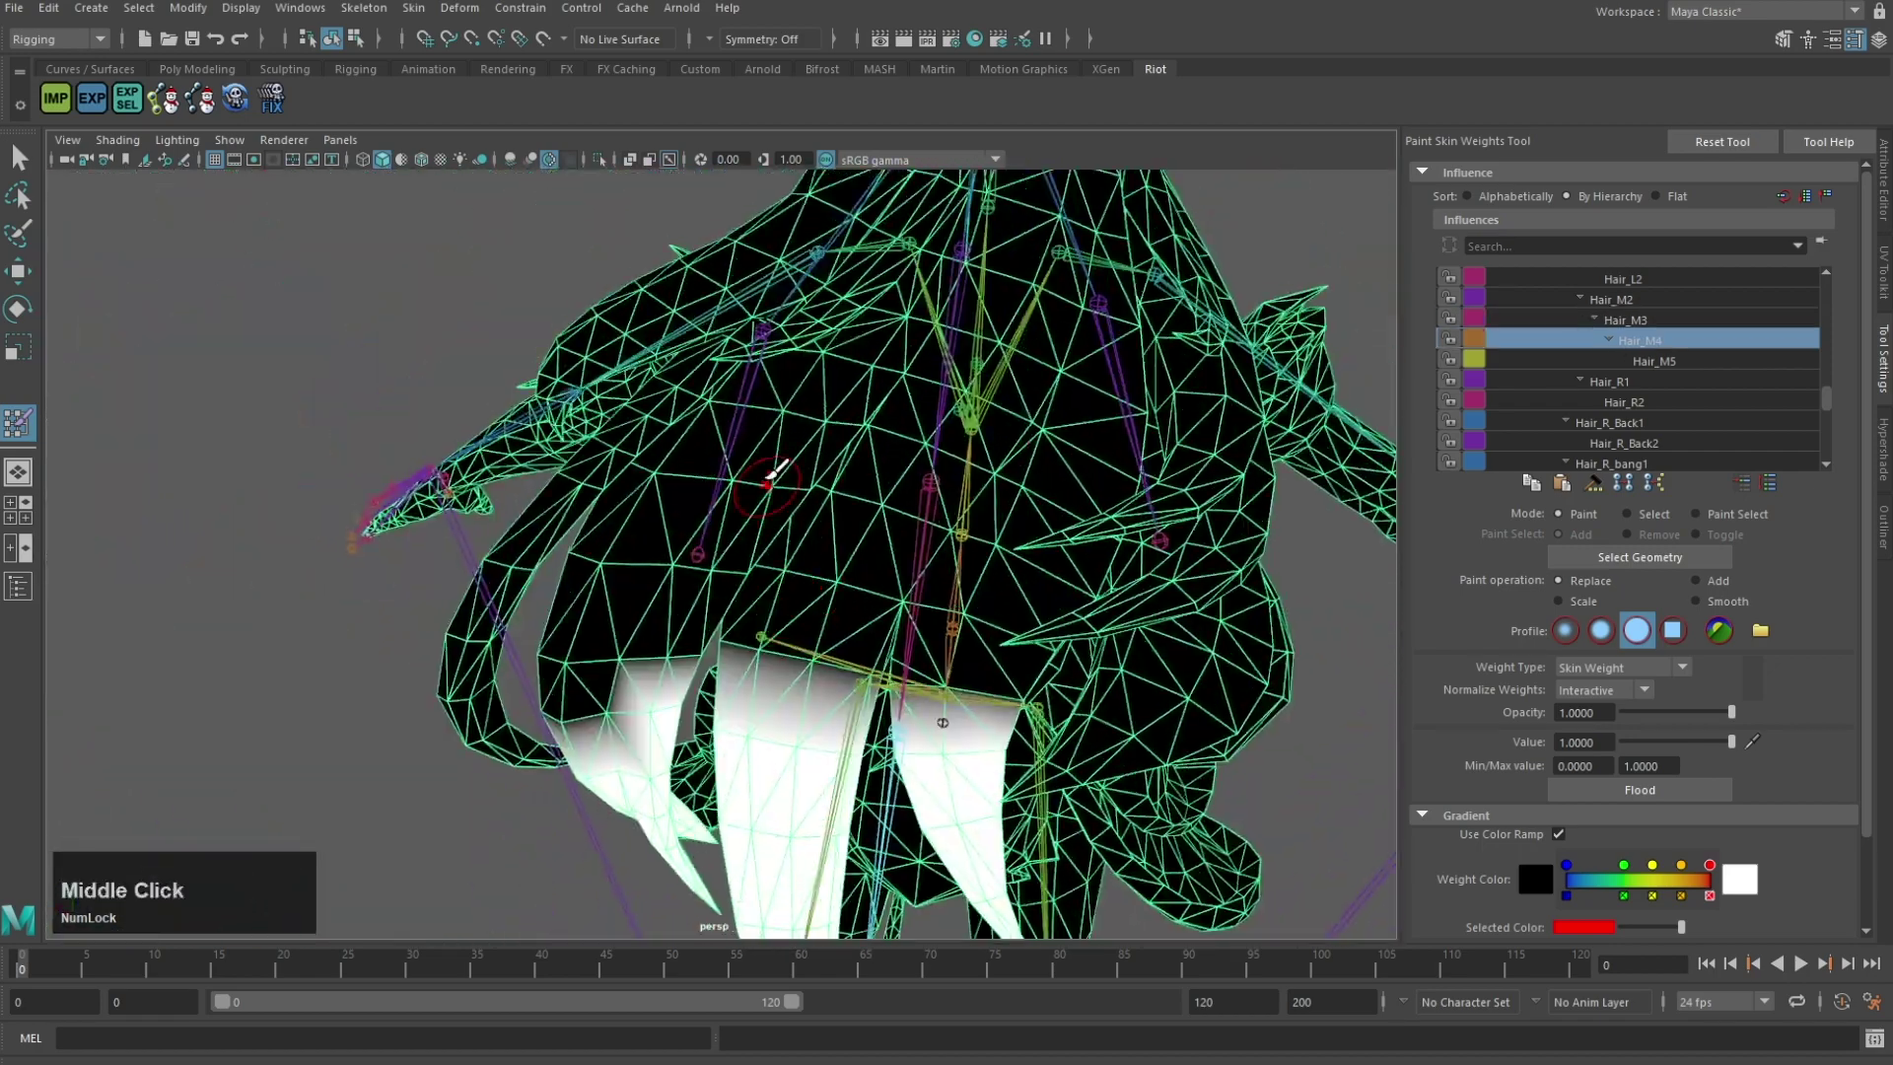
Step: Select the Hair_M1 influence and touch up its full weight around the top of the hair
{"action": "right_click_drag", "start_coordinate": [852, 215], "coordinate": [847, 166]}
{"action": "left_click_drag", "start_coordinate": [848, 209], "coordinate": [833, 444], "text": "alt"}
{"action": "scroll", "coordinate": [834, 588], "scroll_direction": "up", "scroll_amount": 3}
{"action": "middle_click_drag", "start_coordinate": [833, 443], "coordinate": [837, 499], "text": "alt"}
{"action": "left_click_drag", "start_coordinate": [837, 499], "coordinate": [849, 759], "text": "alt"}
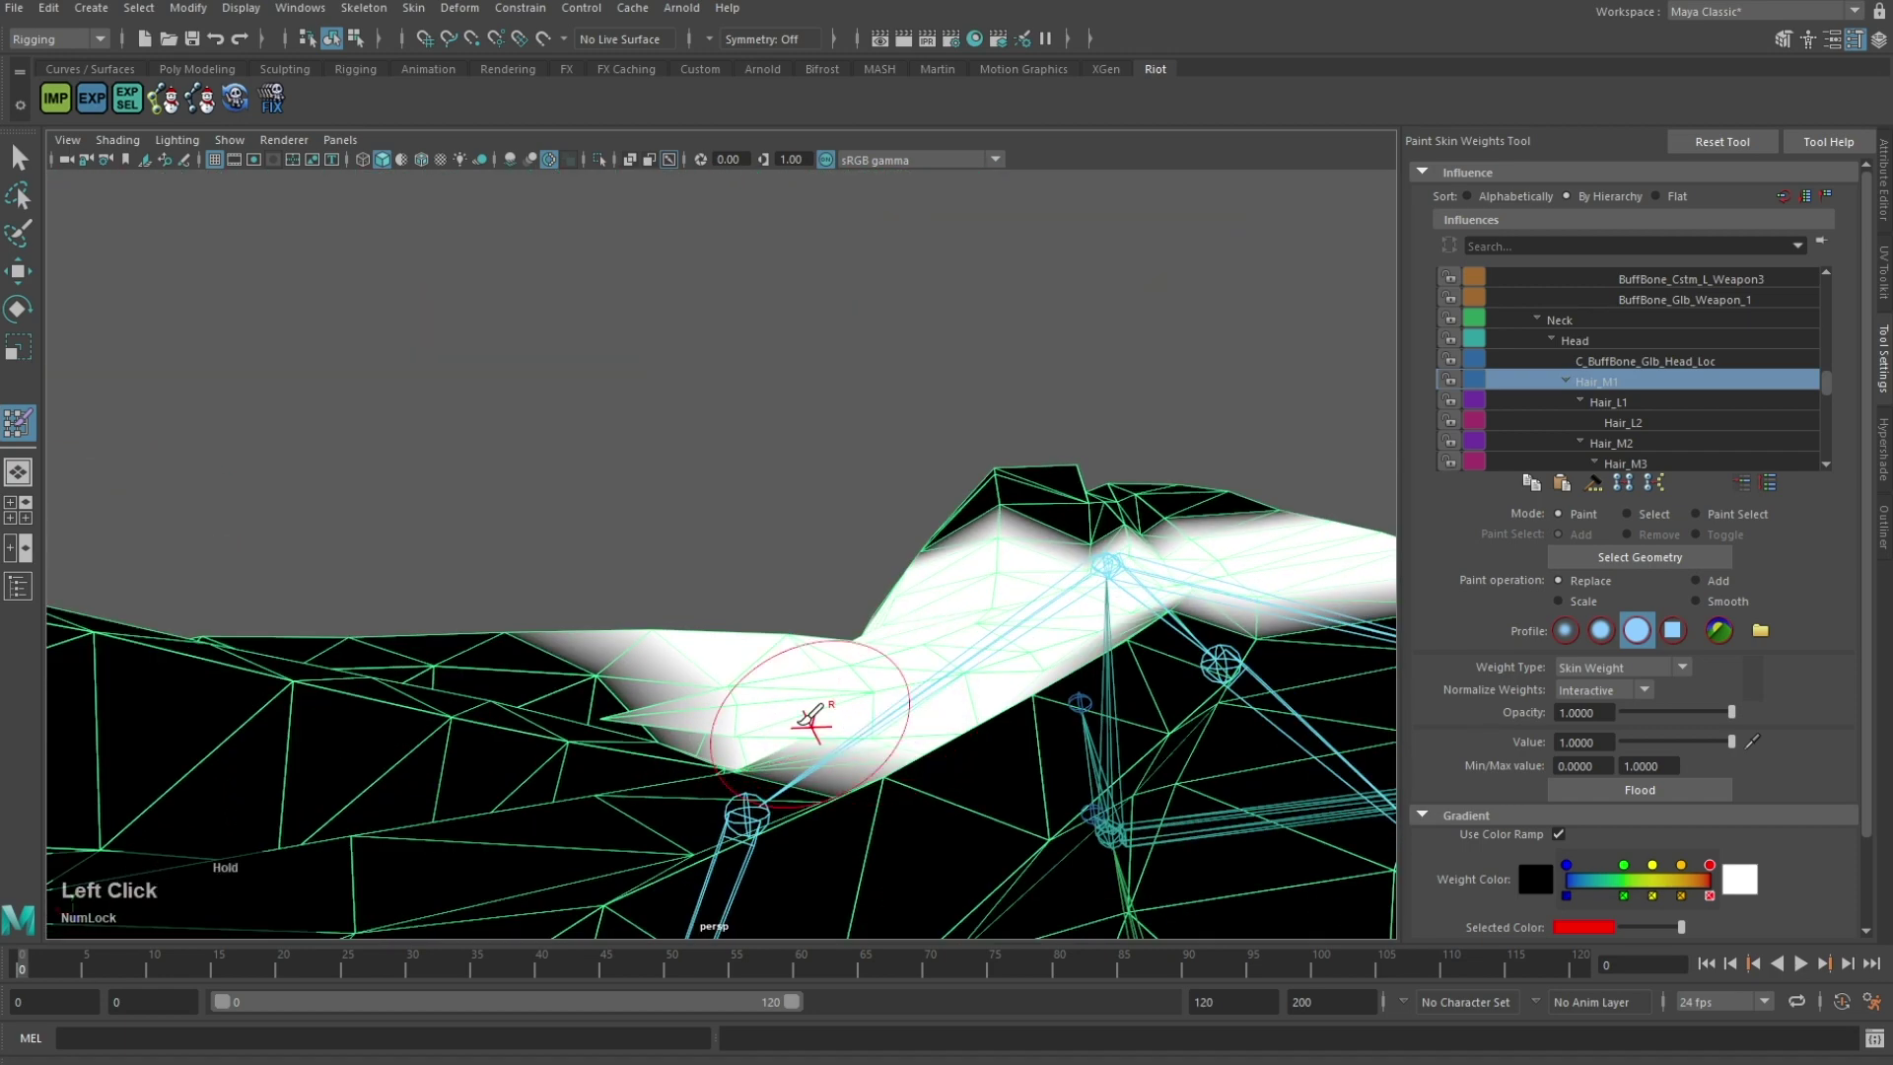
{"action": "scroll", "coordinate": [774, 703], "scroll_direction": "down", "scroll_amount": 3}
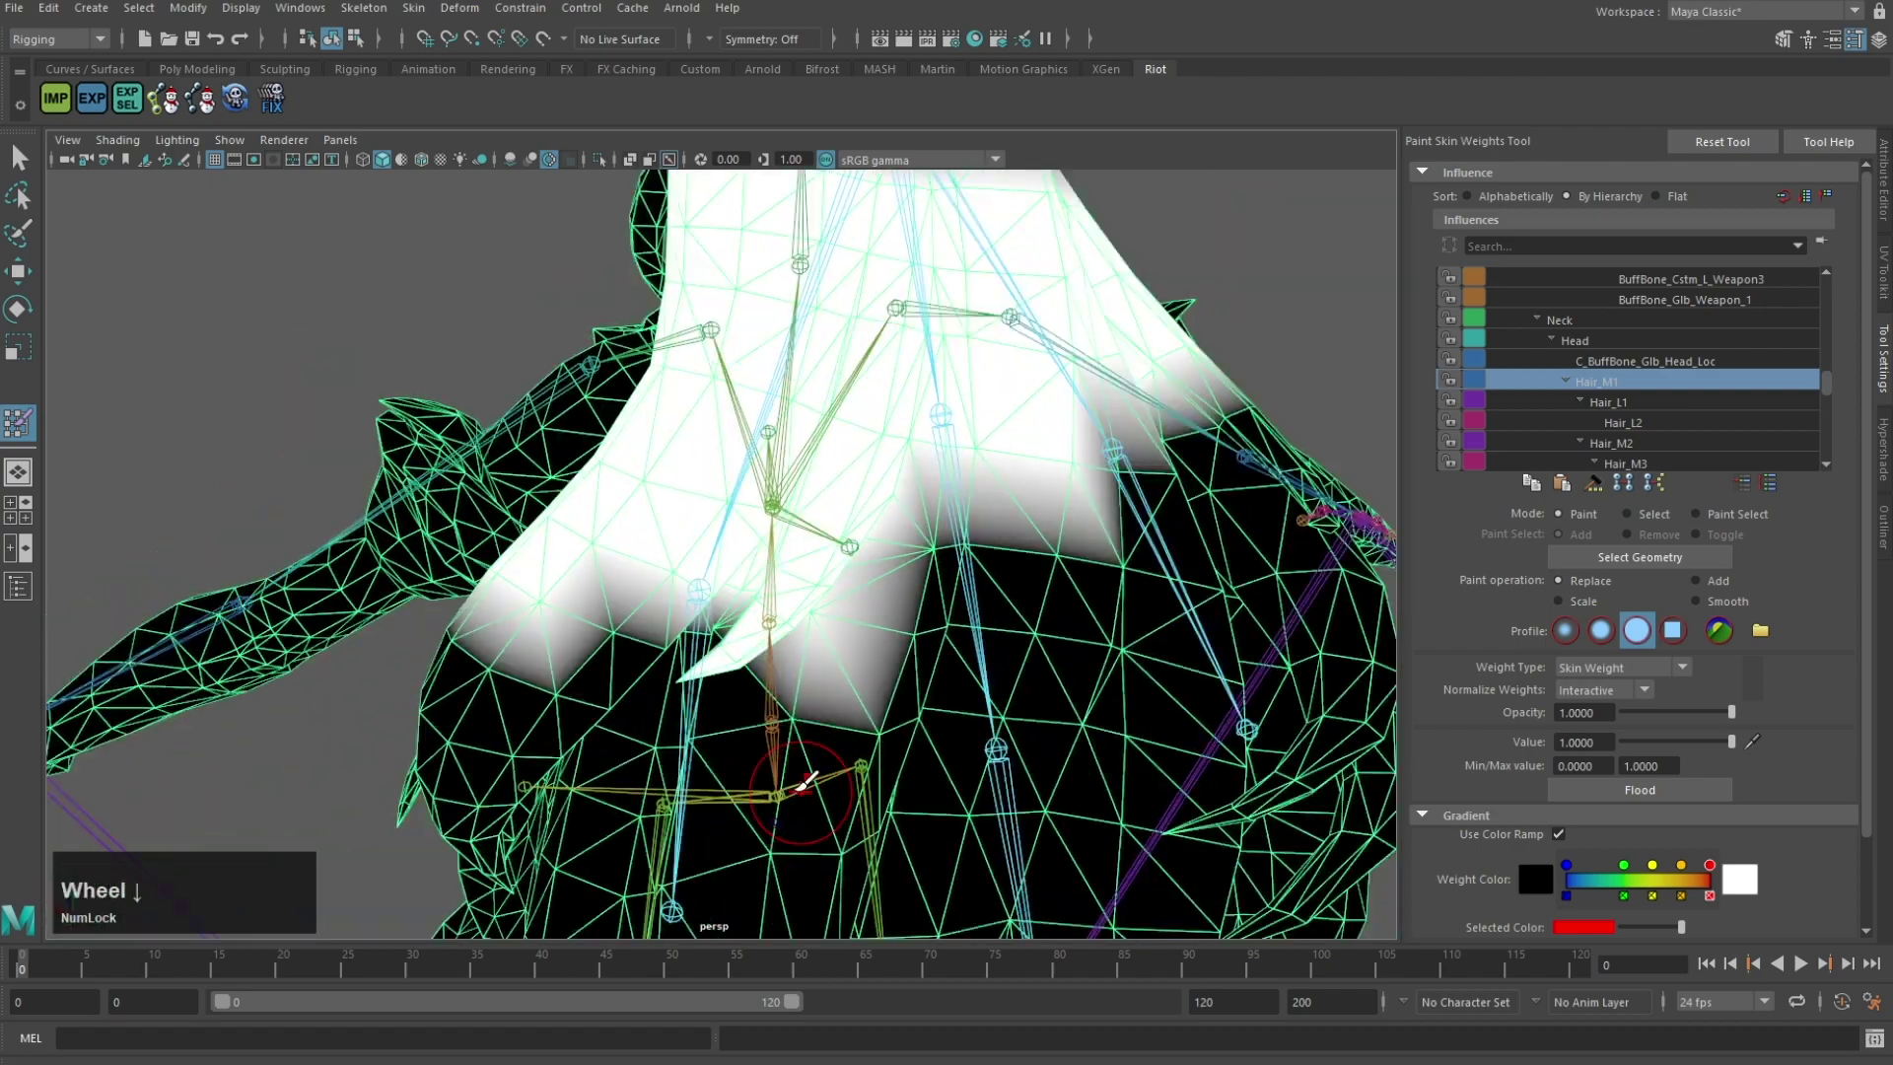
Step: Touch up the Hair_M1 weight where the base of the hair splits into the side sections
{"action": "mouse_move", "coordinate": [774, 703]}
{"action": "left_mouse_down", "text": "alt"}
{"action": "mouse_move", "coordinate": [778, 779]}
{"action": "mouse_move", "coordinate": [778, 522]}
{"action": "mouse_move", "coordinate": [658, 544]}
{"action": "mouse_move", "coordinate": [660, 523]}
{"action": "mouse_move", "coordinate": [515, 658]}
{"action": "left_mouse_up", "text": "alt"}
{"action": "scroll", "coordinate": [660, 523], "scroll_direction": "up", "scroll_amount": 4}
{"action": "left_click", "coordinate": [663, 525]}
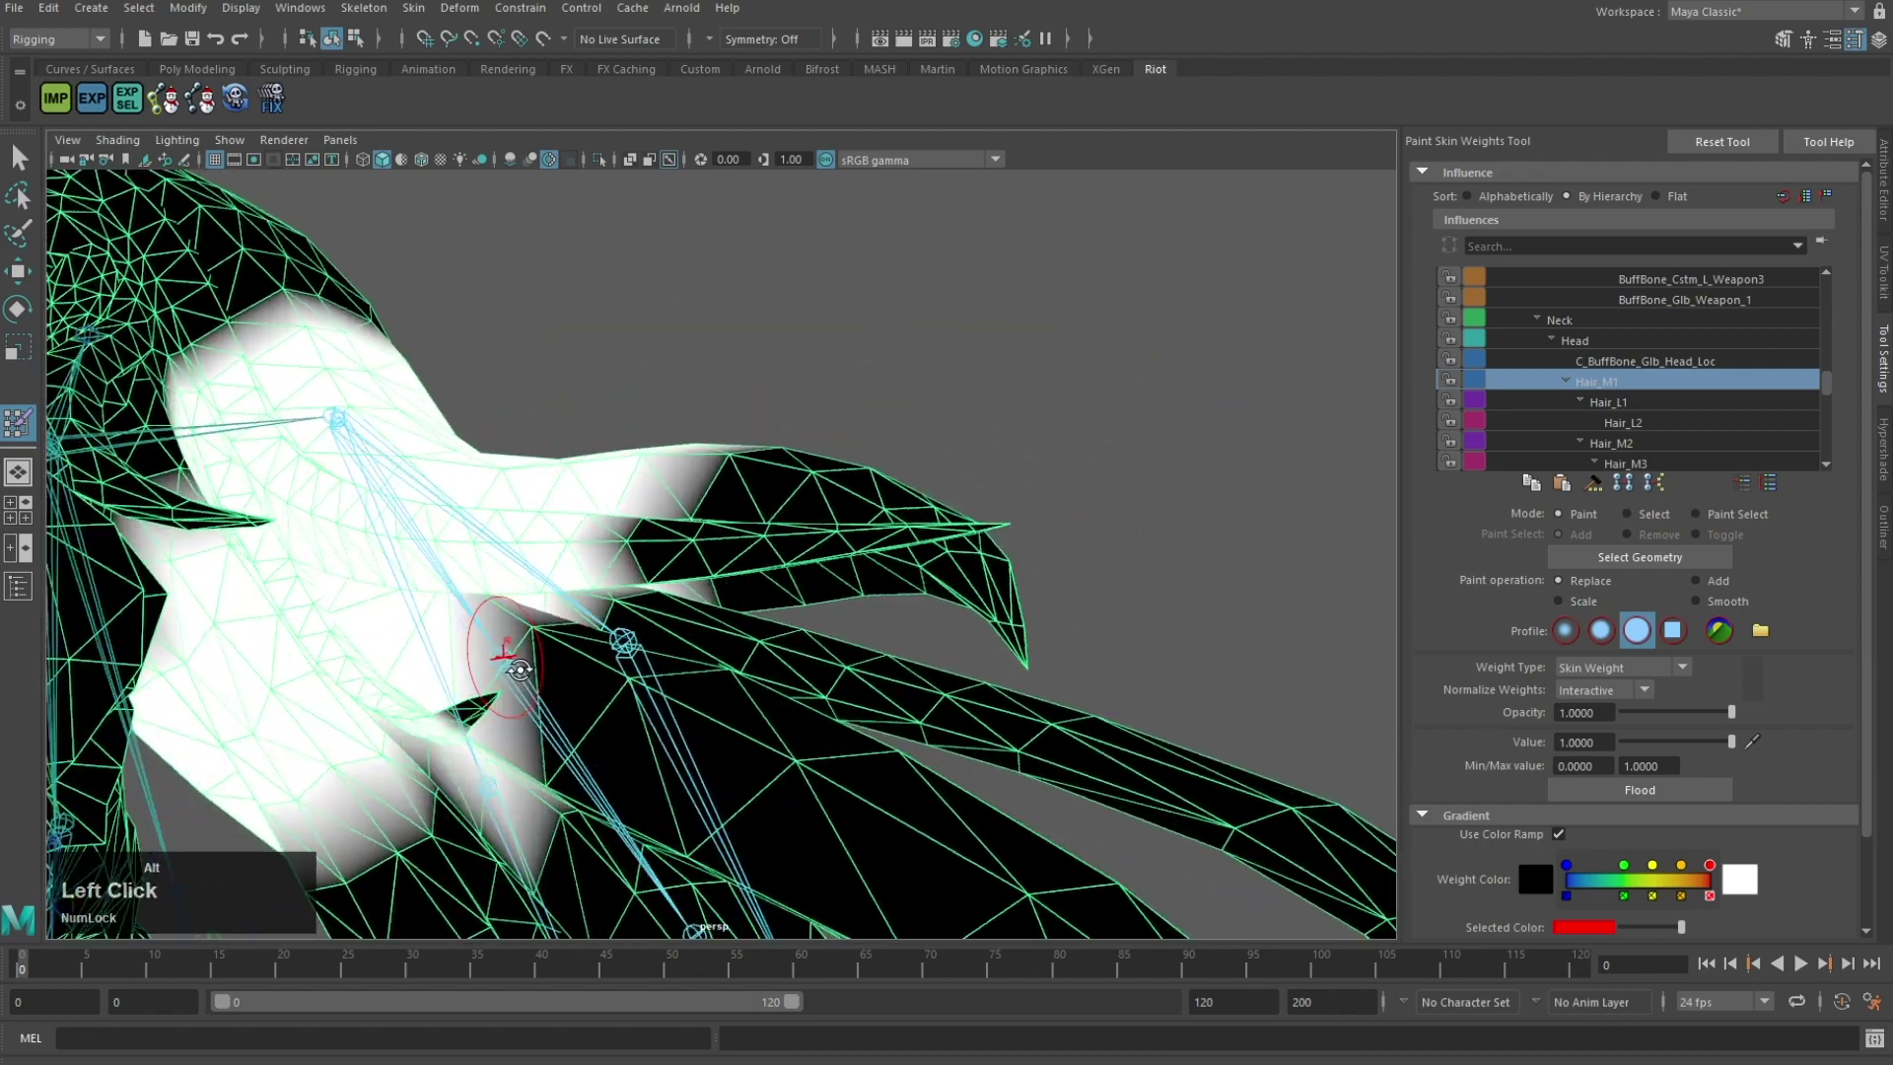
{"action": "middle_click_drag", "start_coordinate": [515, 659], "coordinate": [717, 553], "text": "alt"}
{"action": "left_click_drag", "start_coordinate": [718, 553], "coordinate": [868, 377], "text": "alt"}
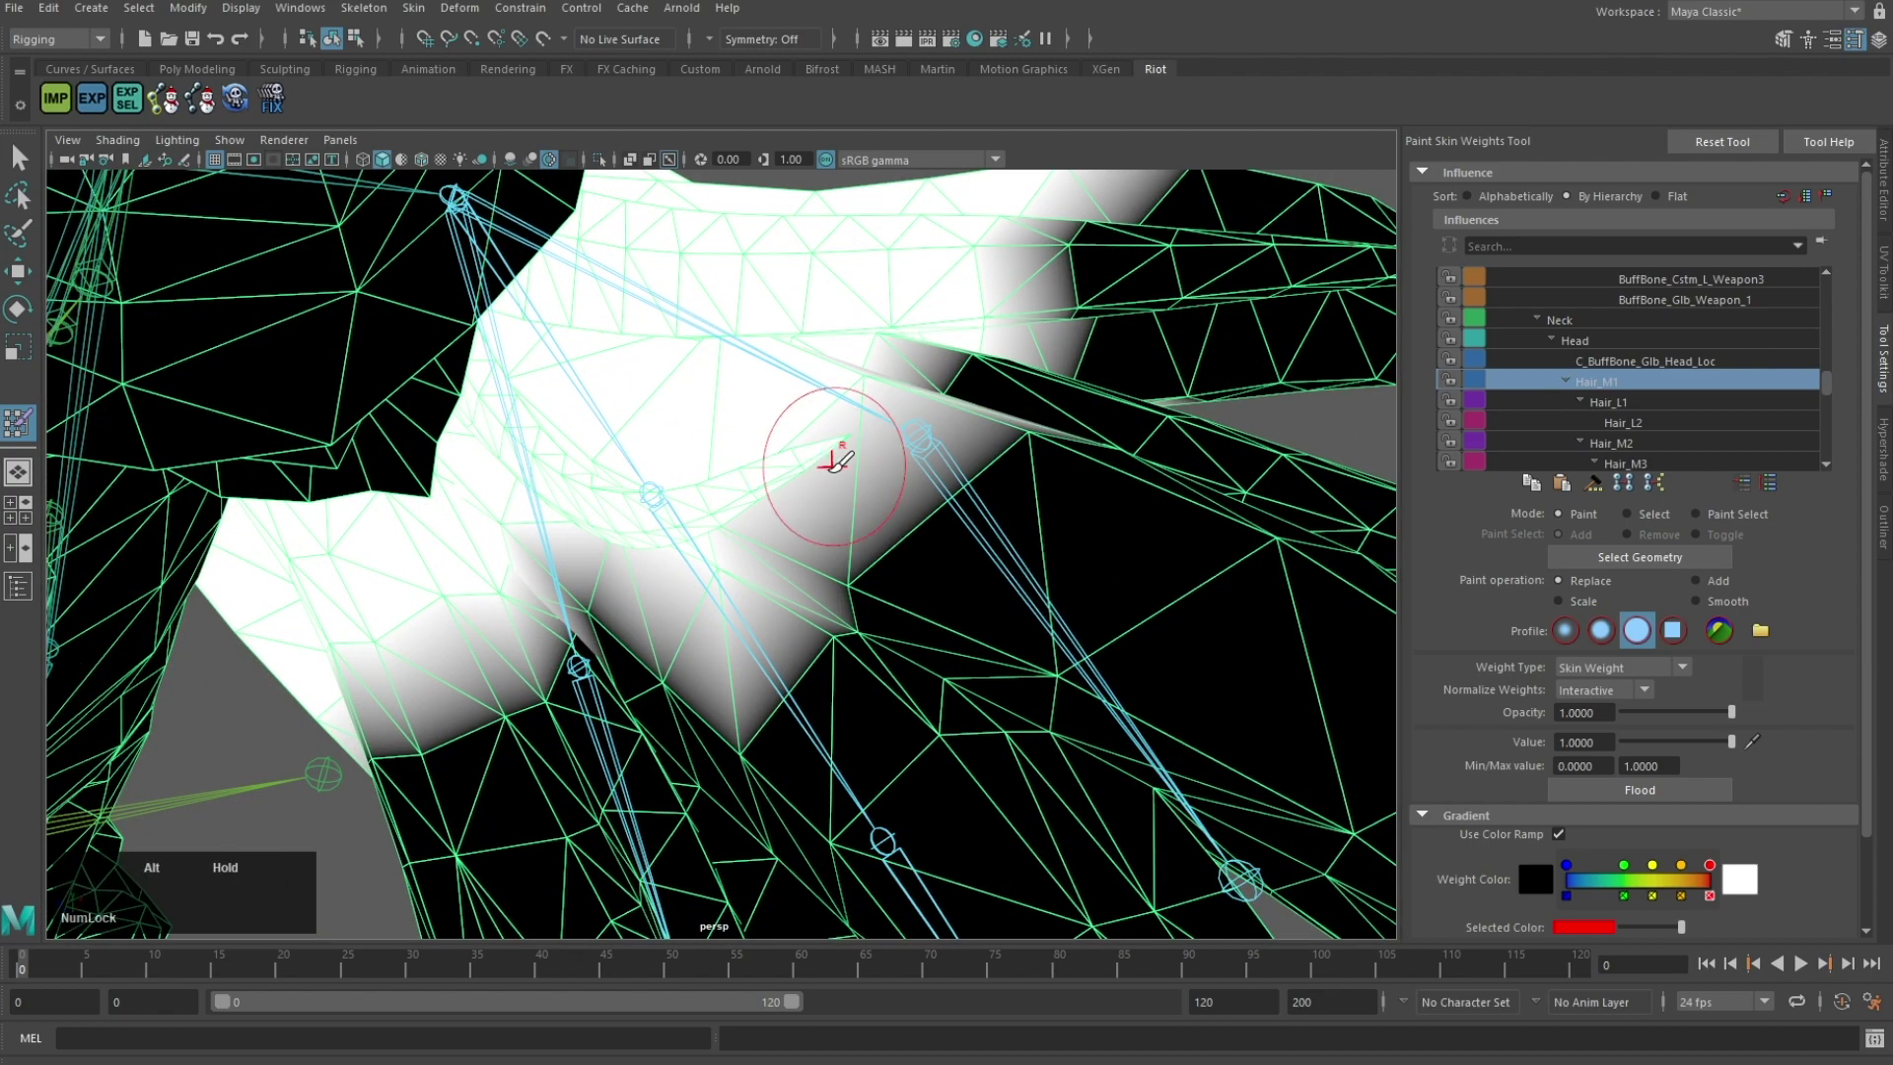
{"action": "mouse_move", "coordinate": [834, 461]}
{"action": "left_mouse_down", "text": "alt"}
{"action": "mouse_move", "coordinate": [729, 772]}
{"action": "mouse_move", "coordinate": [878, 612]}
{"action": "mouse_move", "coordinate": [887, 537]}
{"action": "left_mouse_up", "text": "alt"}
{"action": "scroll", "coordinate": [879, 609], "scroll_direction": "down", "scroll_amount": 4}
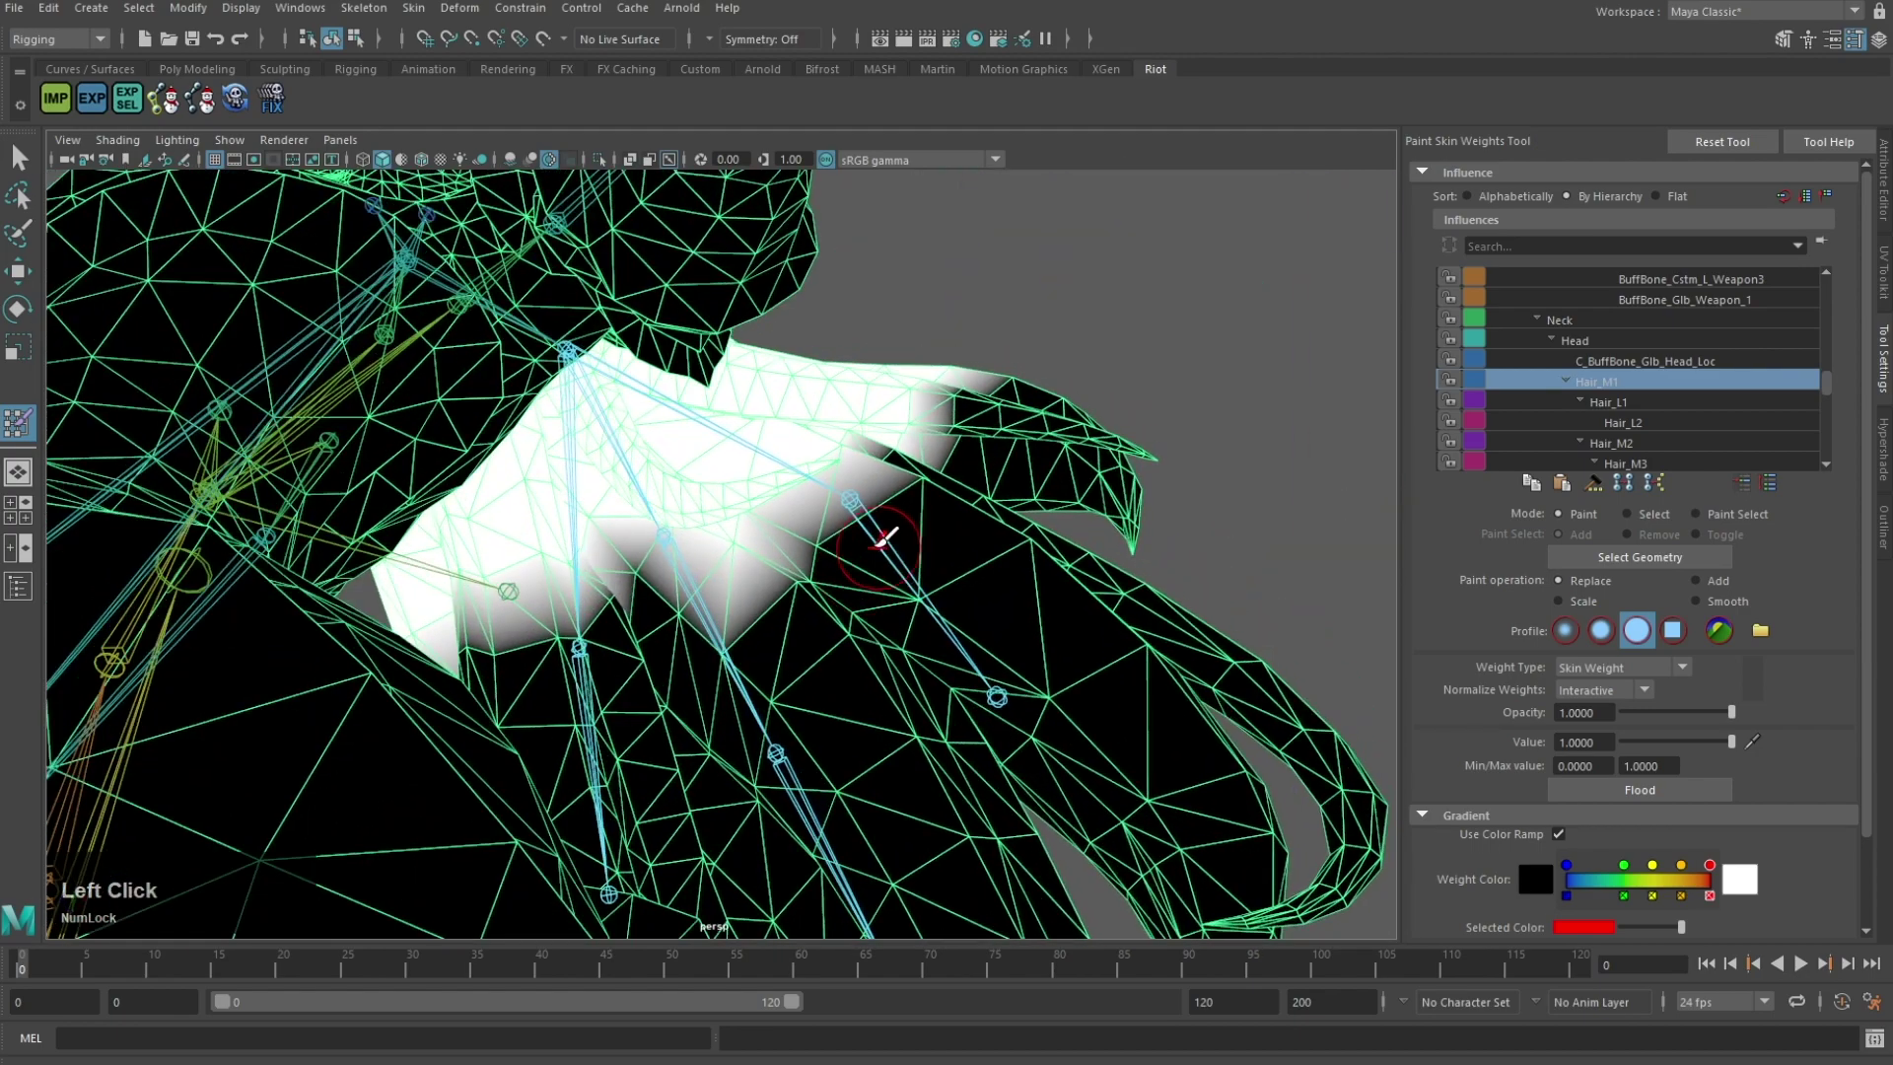
Step: Select the Hair_L1 influence and touch up its weight along the left section of the hair
{"action": "right_click_drag", "start_coordinate": [887, 537], "coordinate": [912, 515]}
{"action": "mouse_move", "coordinate": [912, 515]}
{"action": "left_mouse_down", "text": "alt"}
{"action": "mouse_move", "coordinate": [894, 582]}
{"action": "mouse_move", "coordinate": [655, 552]}
{"action": "mouse_move", "coordinate": [690, 512]}
{"action": "left_mouse_up", "text": "alt"}
{"action": "scroll", "coordinate": [656, 552], "scroll_direction": "down", "scroll_amount": 4}
{"action": "middle_click_drag", "start_coordinate": [689, 512], "coordinate": [715, 456], "text": "alt"}
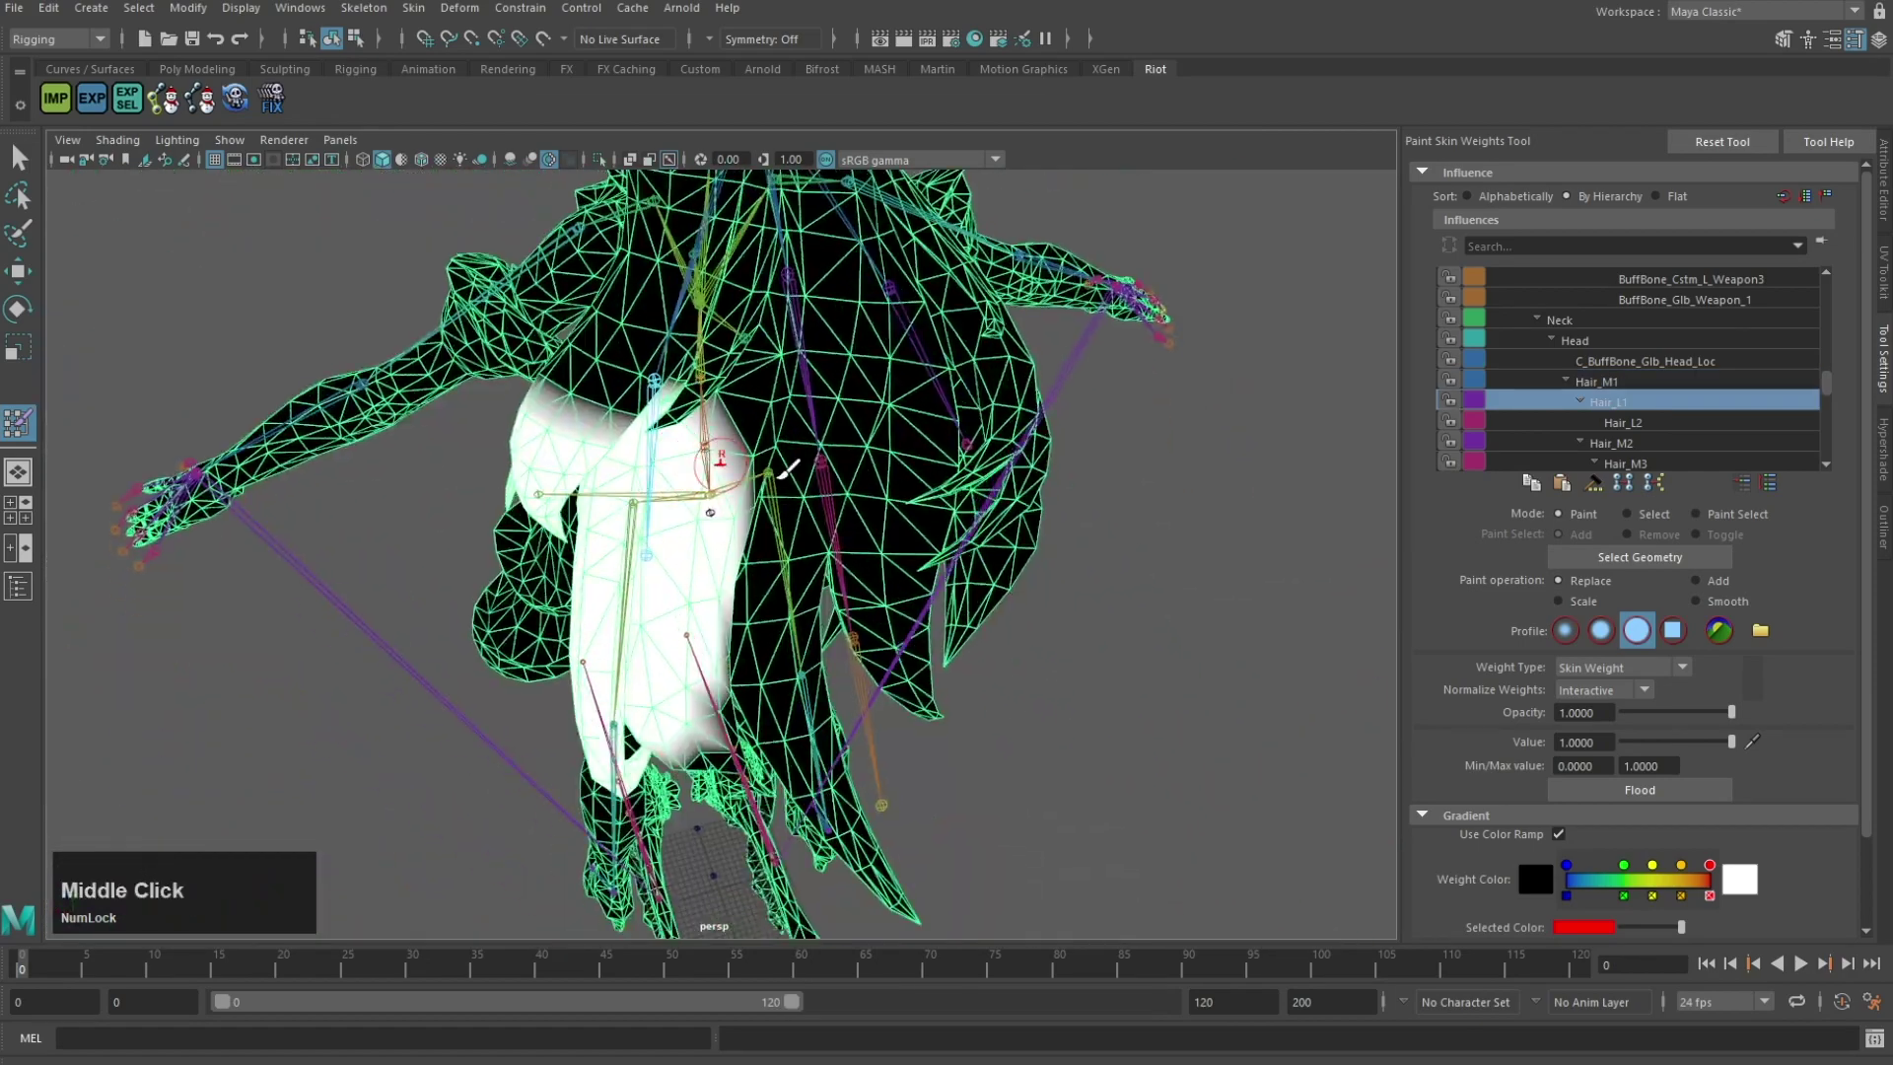
{"action": "scroll", "coordinate": [720, 449], "scroll_direction": "up", "scroll_amount": 5}
{"action": "left_click_drag", "start_coordinate": [725, 443], "coordinate": [811, 341], "text": "alt"}
{"action": "left_click_drag", "start_coordinate": [786, 437], "coordinate": [662, 597], "text": "alt"}
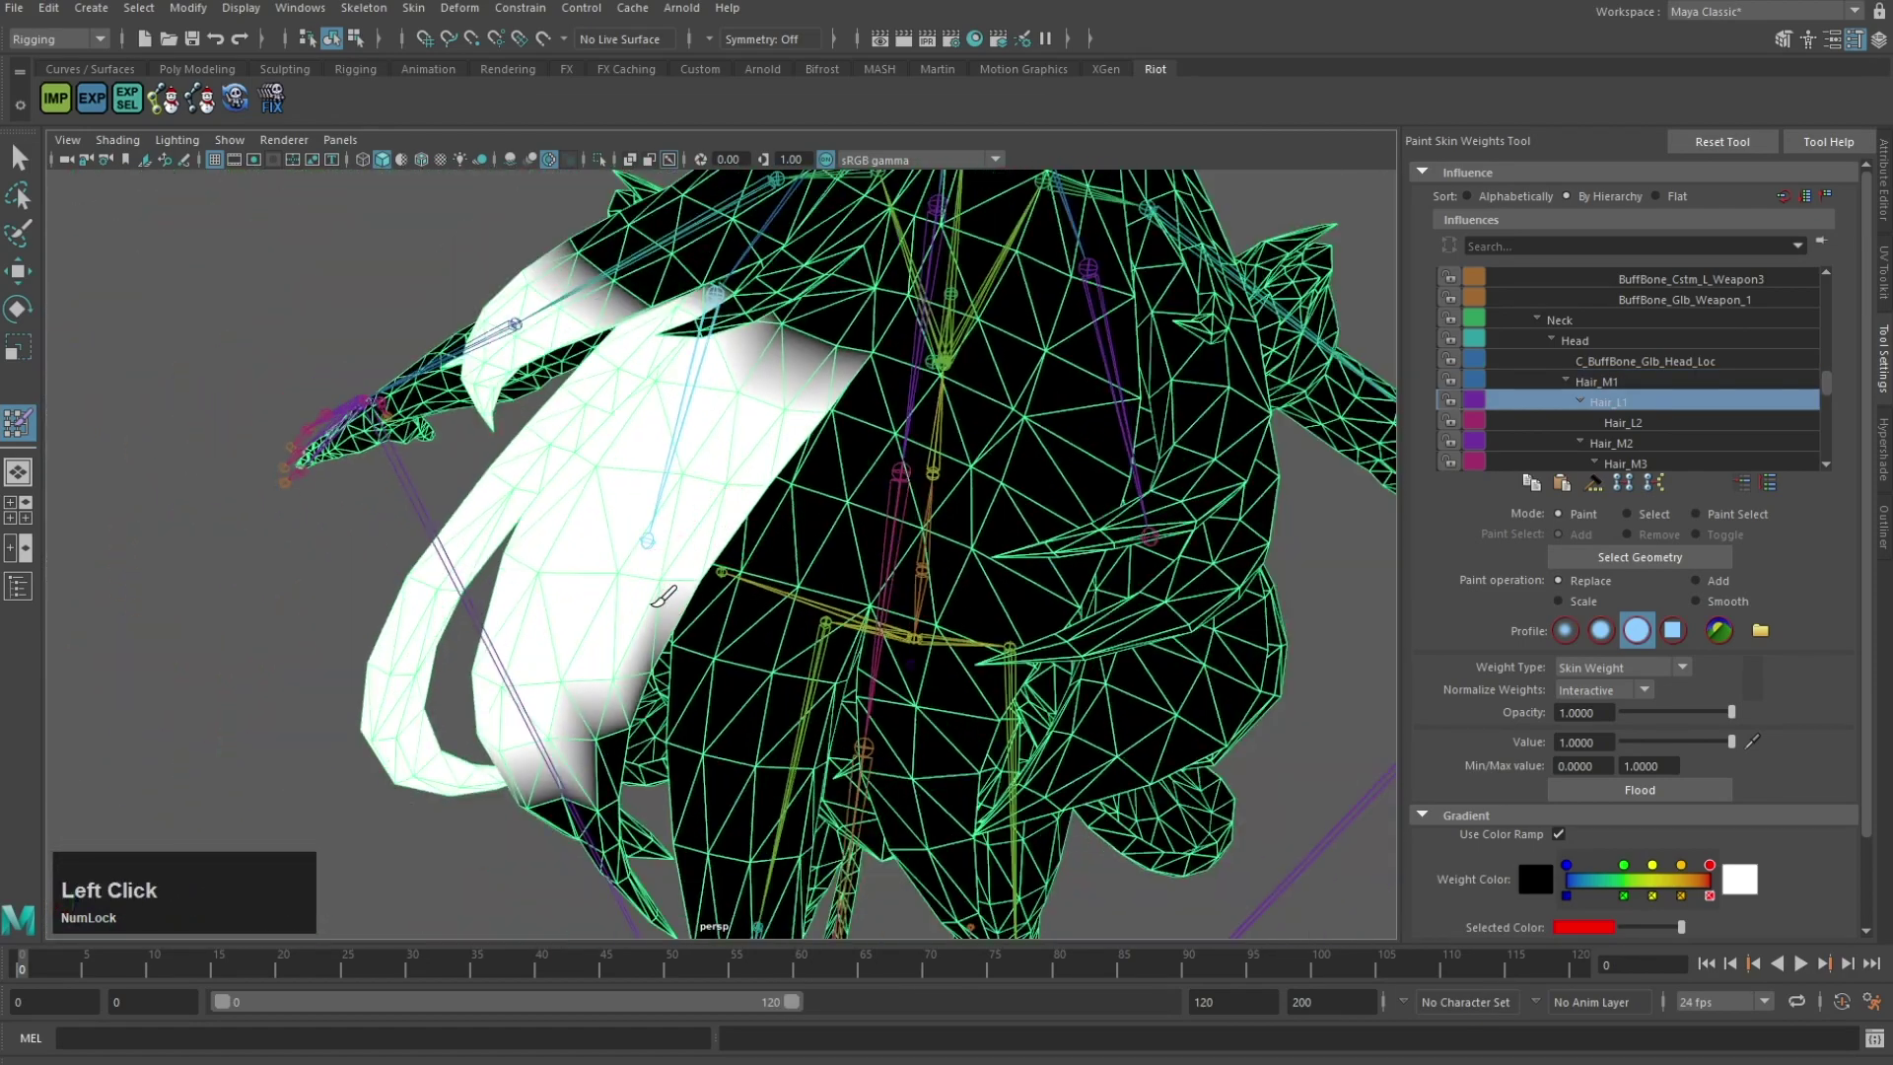
{"action": "mouse_move", "coordinate": [594, 732]}
{"action": "left_mouse_down", "text": "alt"}
{"action": "mouse_move", "coordinate": [676, 579]}
{"action": "mouse_move", "coordinate": [844, 536]}
{"action": "mouse_move", "coordinate": [731, 466]}
{"action": "mouse_move", "coordinate": [747, 477]}
{"action": "left_mouse_up", "text": "alt"}
{"action": "scroll", "coordinate": [828, 524], "scroll_direction": "up", "scroll_amount": 3}
{"action": "left_click_drag", "start_coordinate": [779, 463], "coordinate": [789, 393]}
Step: Check the weights of the neighbouring hair joints, including Hair_M4, and review the whole character mesh from the front
{"action": "mouse_move", "coordinate": [976, 473]}
{"action": "left_mouse_down", "text": "alt"}
{"action": "mouse_move", "coordinate": [760, 444]}
{"action": "mouse_move", "coordinate": [477, 503]}
{"action": "mouse_move", "coordinate": [616, 394]}
{"action": "left_mouse_up", "text": "alt"}
{"action": "right_click_drag", "start_coordinate": [633, 401], "coordinate": [635, 349]}
{"action": "right_click_drag", "start_coordinate": [838, 621], "coordinate": [836, 534]}
{"action": "left_click_drag", "start_coordinate": [843, 613], "coordinate": [759, 589], "text": "alt"}
{"action": "right_click_drag", "start_coordinate": [786, 578], "coordinate": [836, 502]}
{"action": "scroll", "coordinate": [775, 463], "scroll_direction": "down", "scroll_amount": 4}
{"action": "left_click_drag", "start_coordinate": [836, 503], "coordinate": [785, 438], "text": "alt"}
{"action": "scroll", "coordinate": [785, 438], "scroll_direction": "down", "scroll_amount": 5}
{"action": "left_click_drag", "start_coordinate": [1013, 540], "coordinate": [819, 552], "text": "alt"}
{"action": "middle_click_drag", "start_coordinate": [818, 552], "coordinate": [749, 444], "text": "alt"}
{"action": "left_click_drag", "start_coordinate": [985, 498], "coordinate": [853, 436], "text": "alt"}
{"action": "middle_click_drag", "start_coordinate": [853, 437], "coordinate": [890, 478], "text": "alt"}
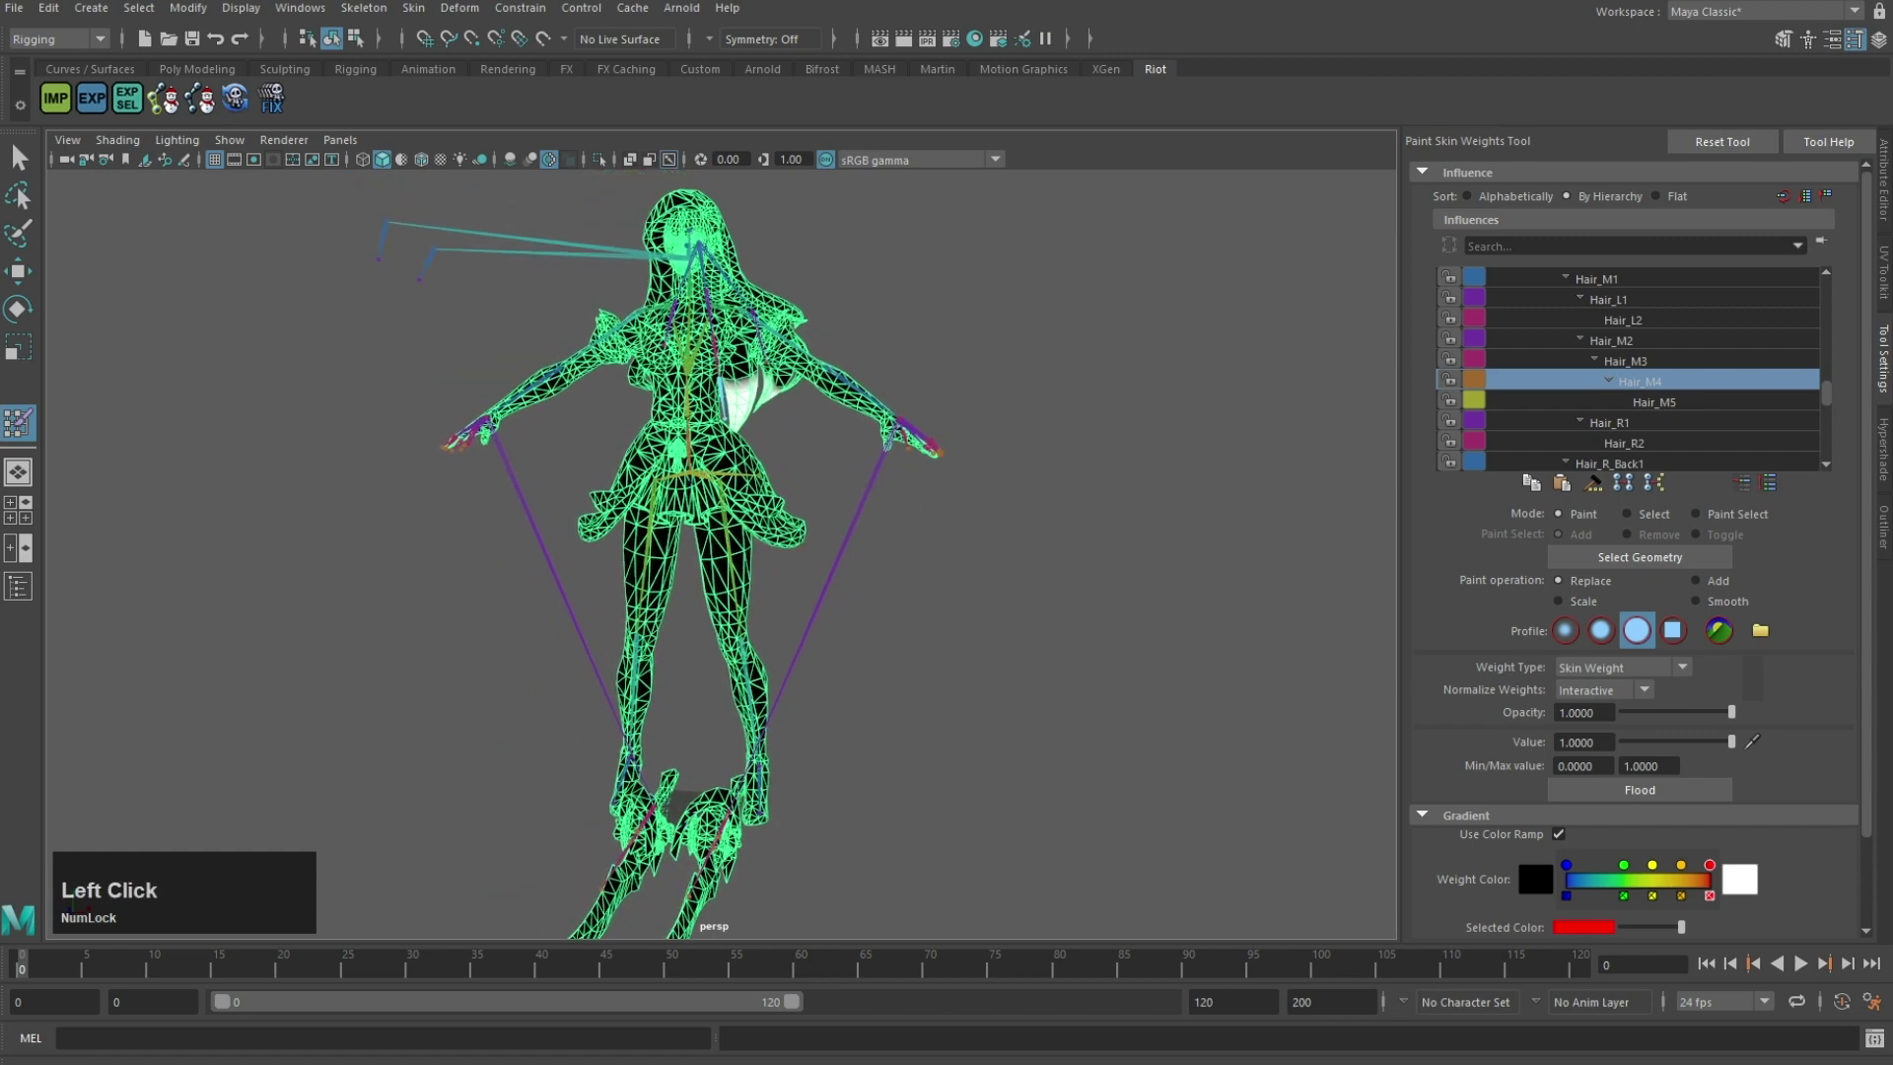
{"action": "key", "text": "super"}
{"action": "type", "text": "ult"}
{"action": "left_click", "coordinate": [109, 99]}
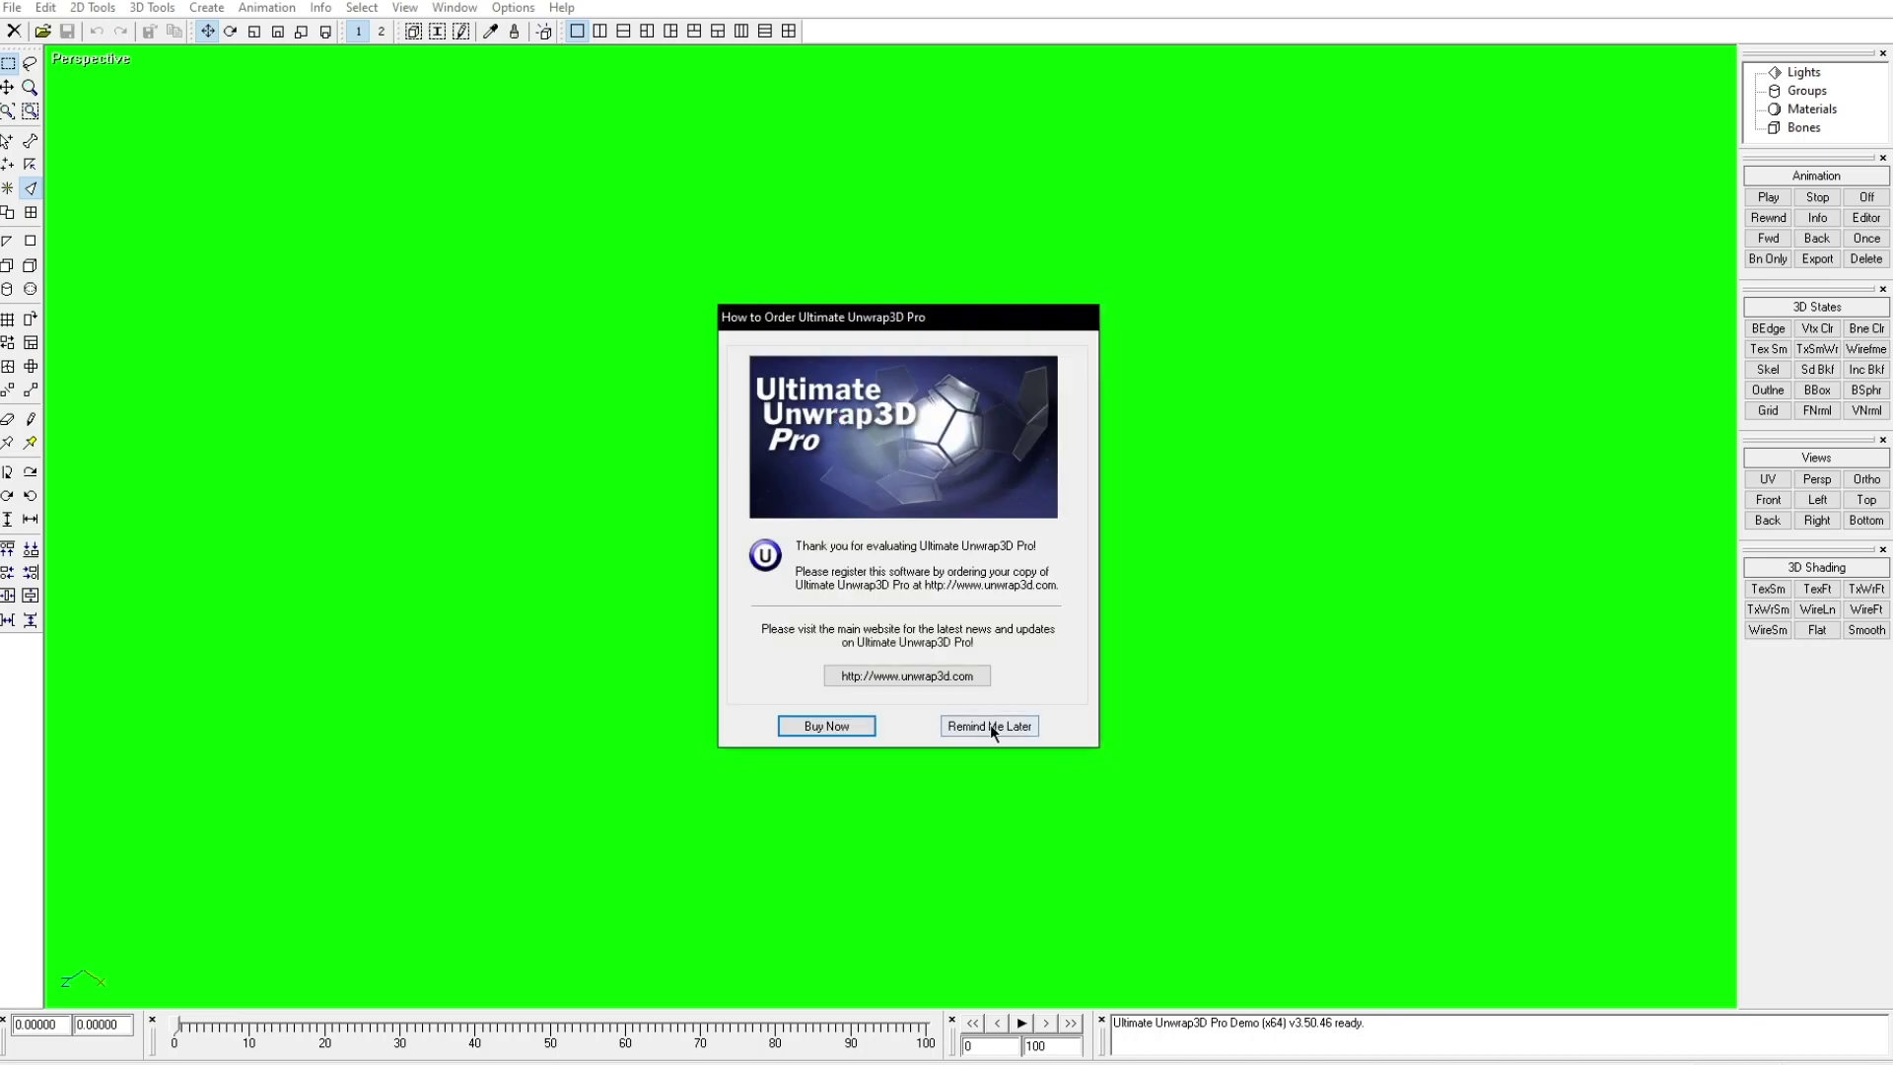
{"action": "left_click", "coordinate": [991, 729]}
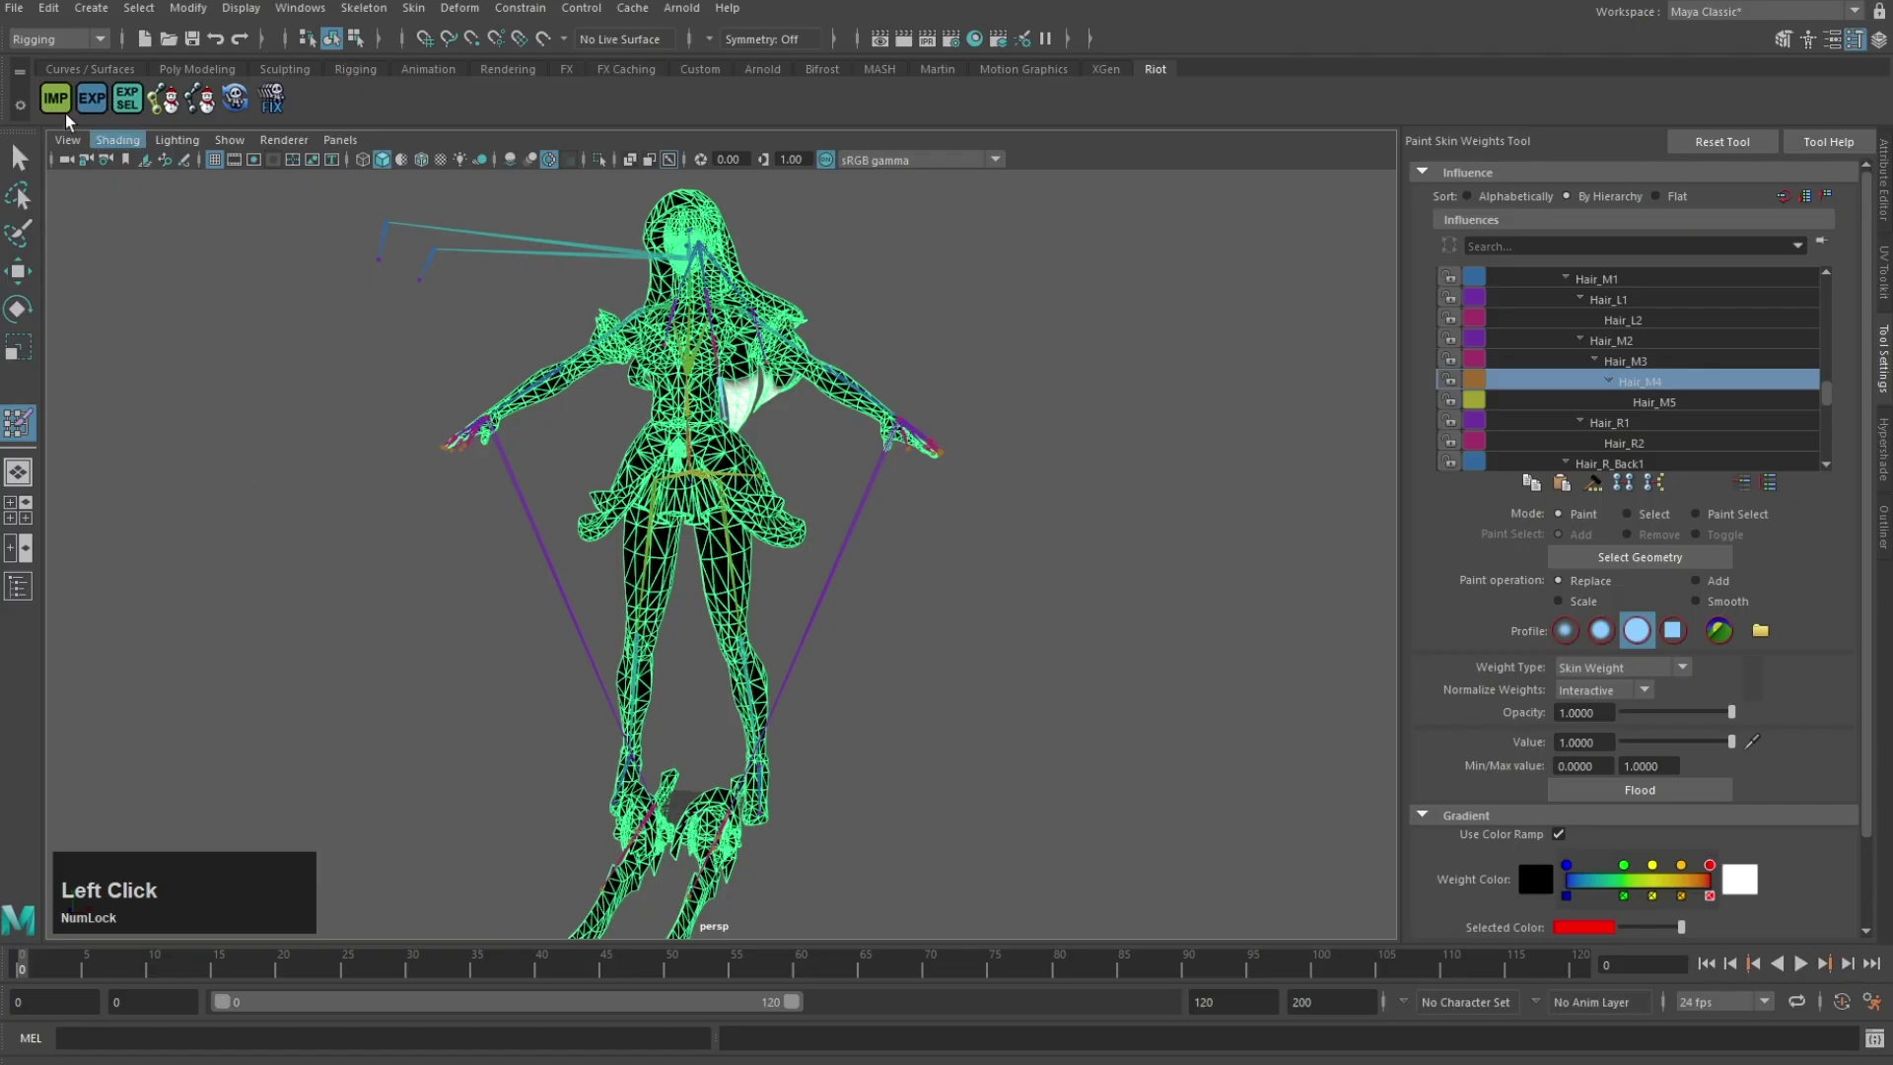
Step: Export the selection as a League of Legends skin, overwriting katarina.skn in the Withered Rose Katarina project's Base skin folder
{"action": "left_click", "coordinate": [14, 7]}
{"action": "left_click", "coordinate": [95, 268]}
{"action": "left_click", "coordinate": [716, 421]}
{"action": "double_click", "coordinate": [853, 392]}
{"action": "scroll", "coordinate": [950, 624], "scroll_direction": "down", "scroll_amount": 5}
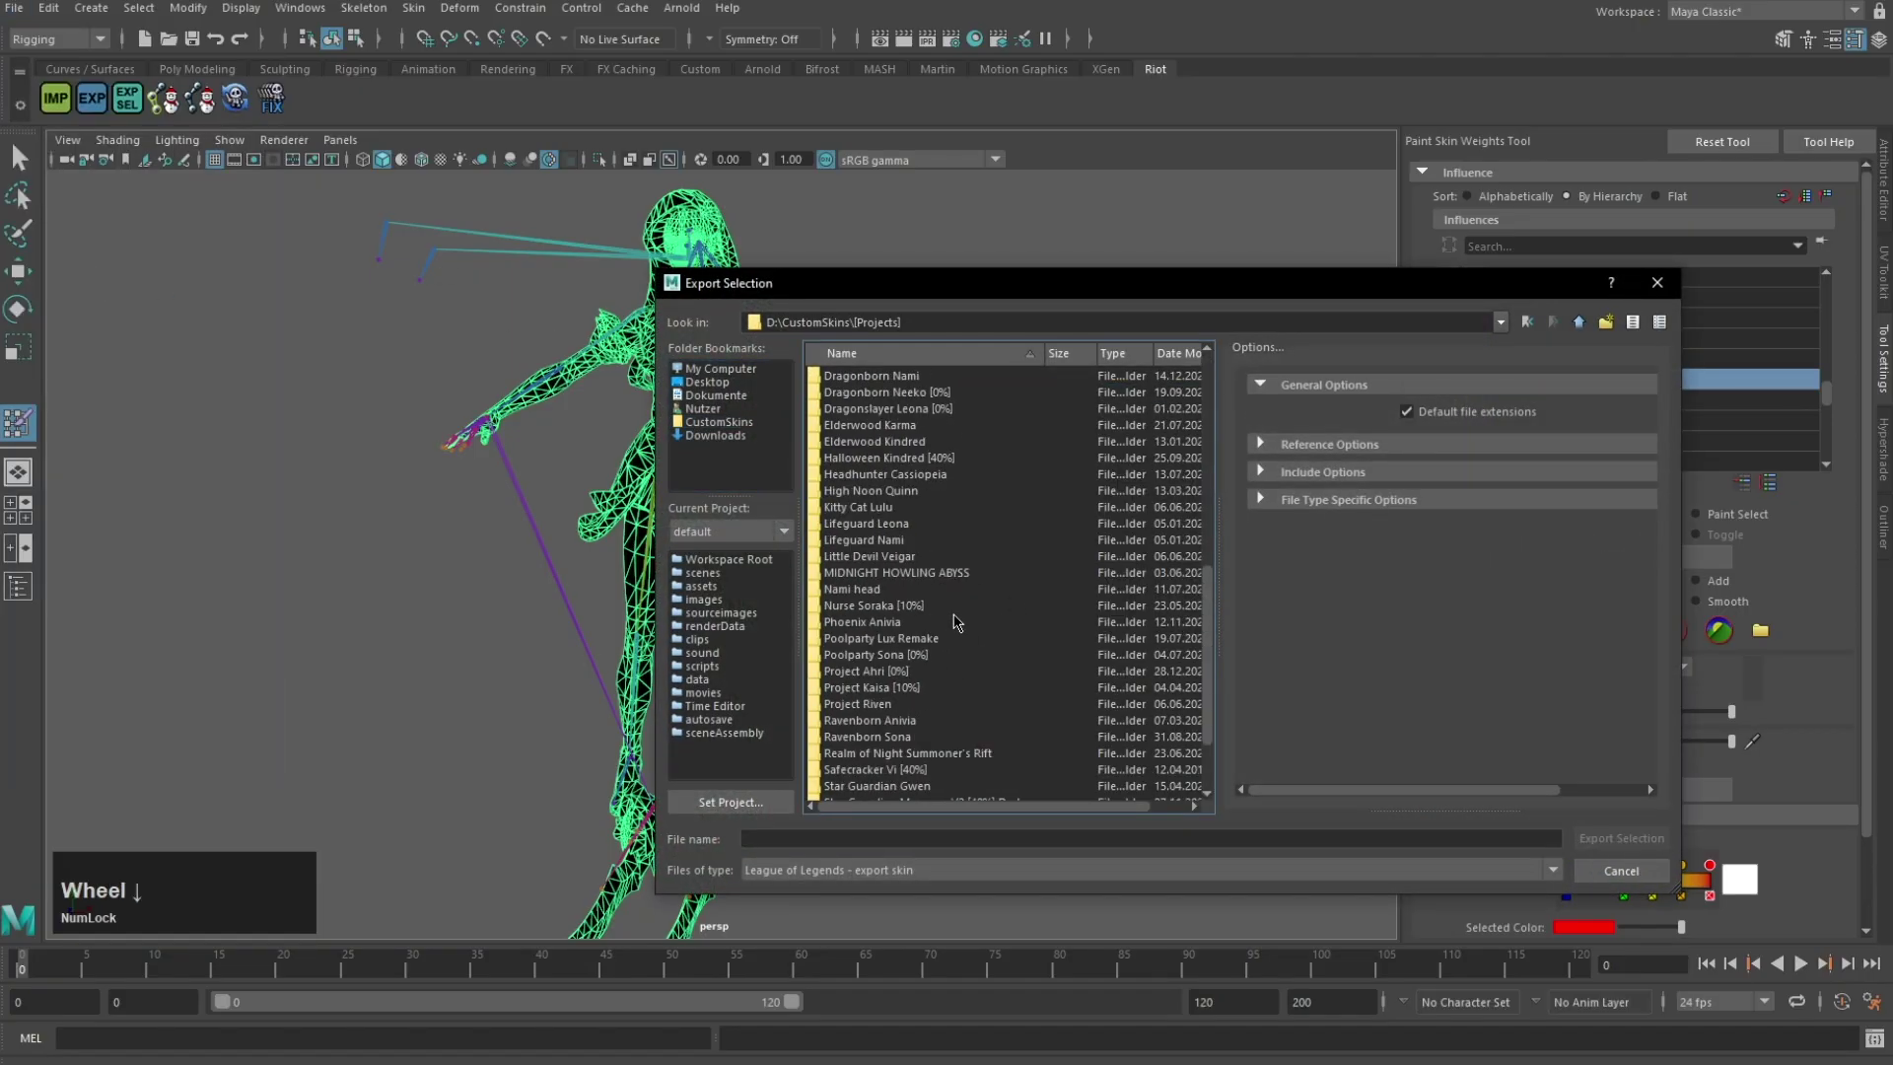
{"action": "double_click", "coordinate": [886, 753]}
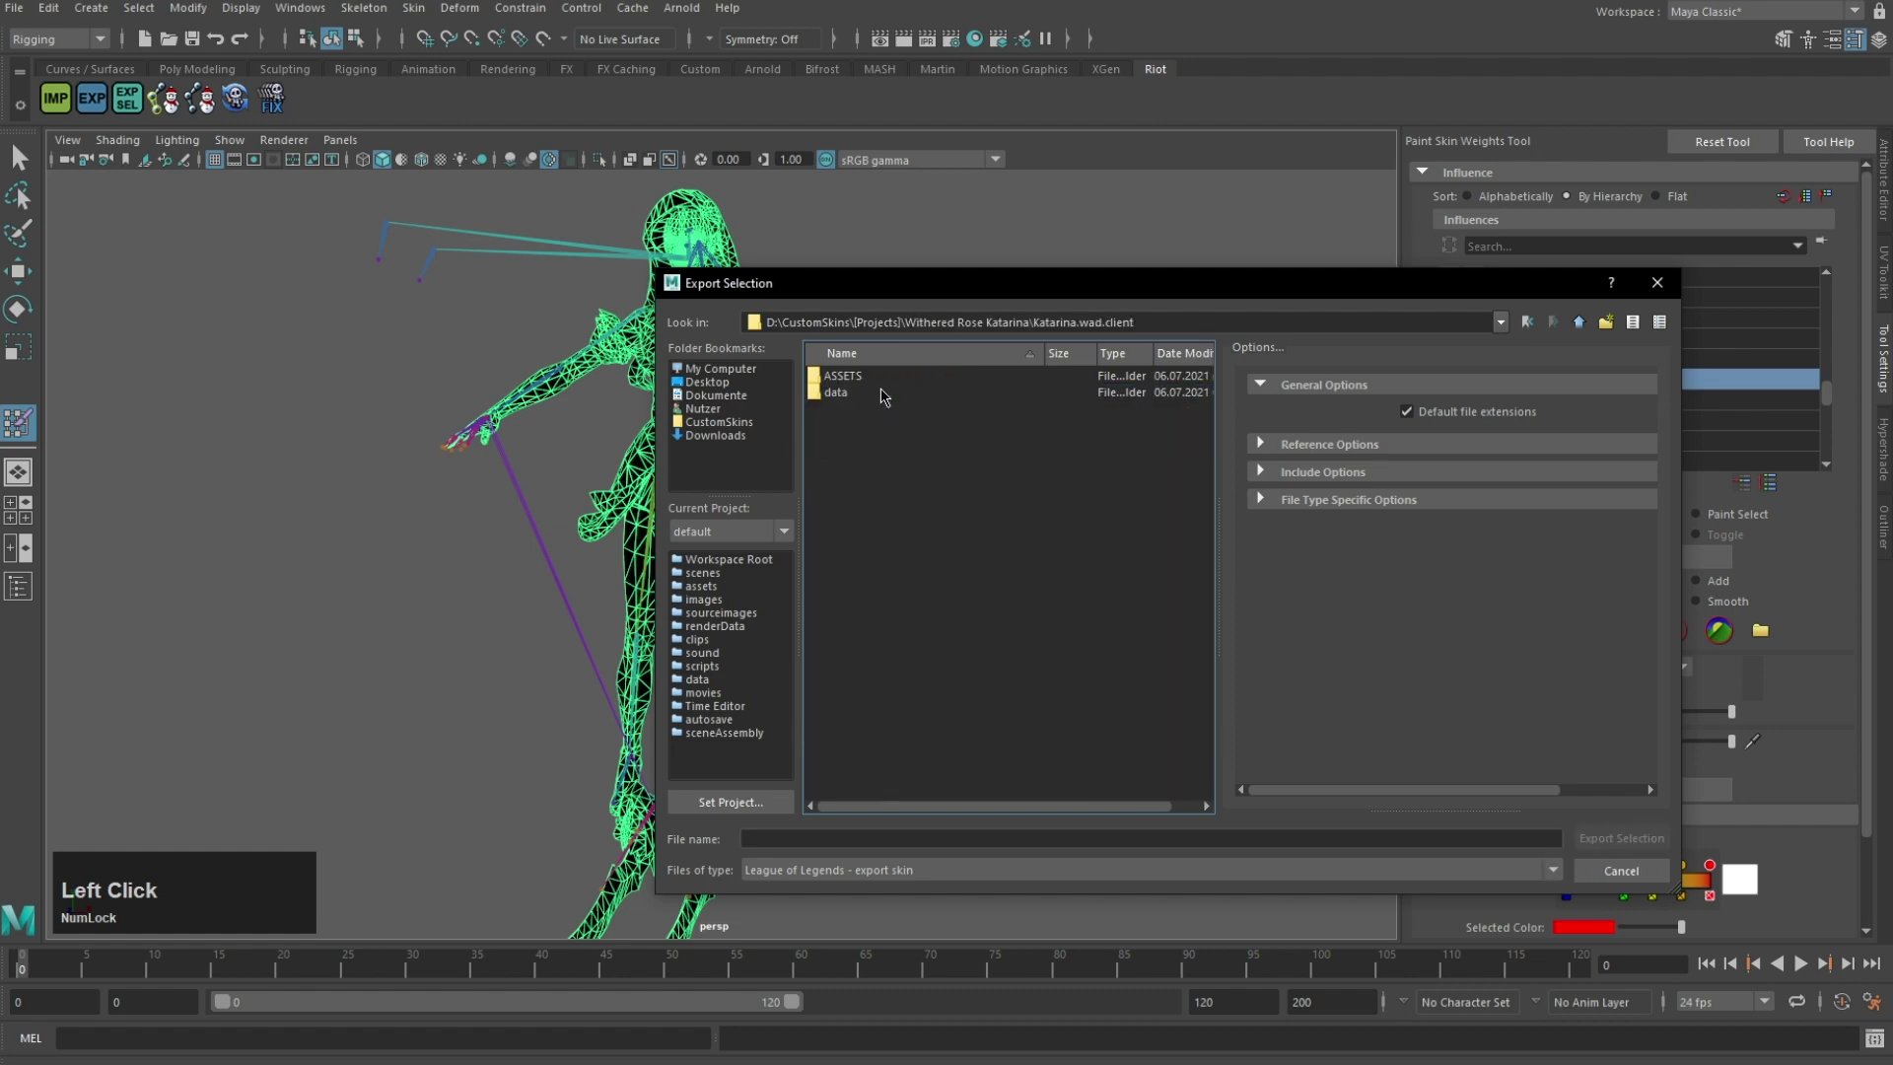
{"action": "double_click", "coordinate": [852, 378]}
{"action": "double_click", "coordinate": [852, 377]}
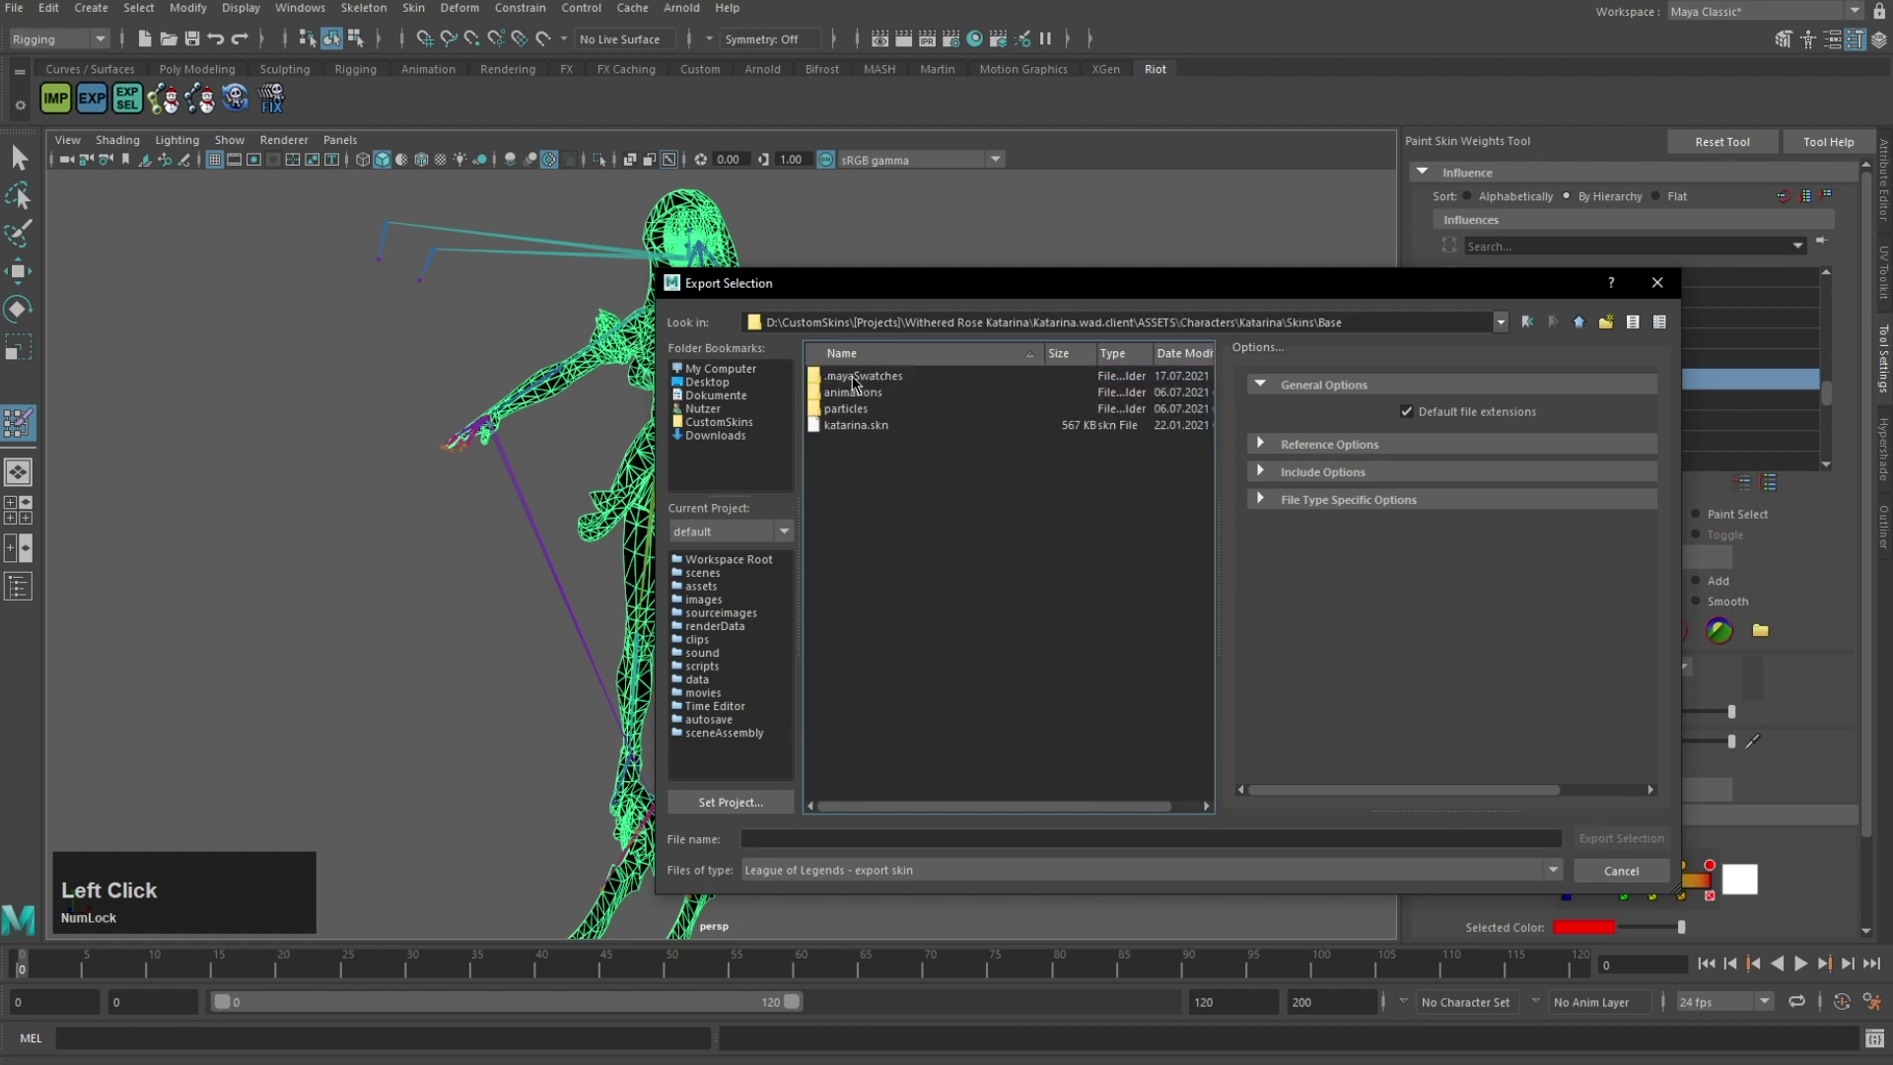
{"action": "double_click", "coordinate": [861, 426]}
{"action": "left_click", "coordinate": [1153, 621]}
{"action": "scroll", "coordinate": [1157, 631], "scroll_direction": "down", "scroll_amount": 3}
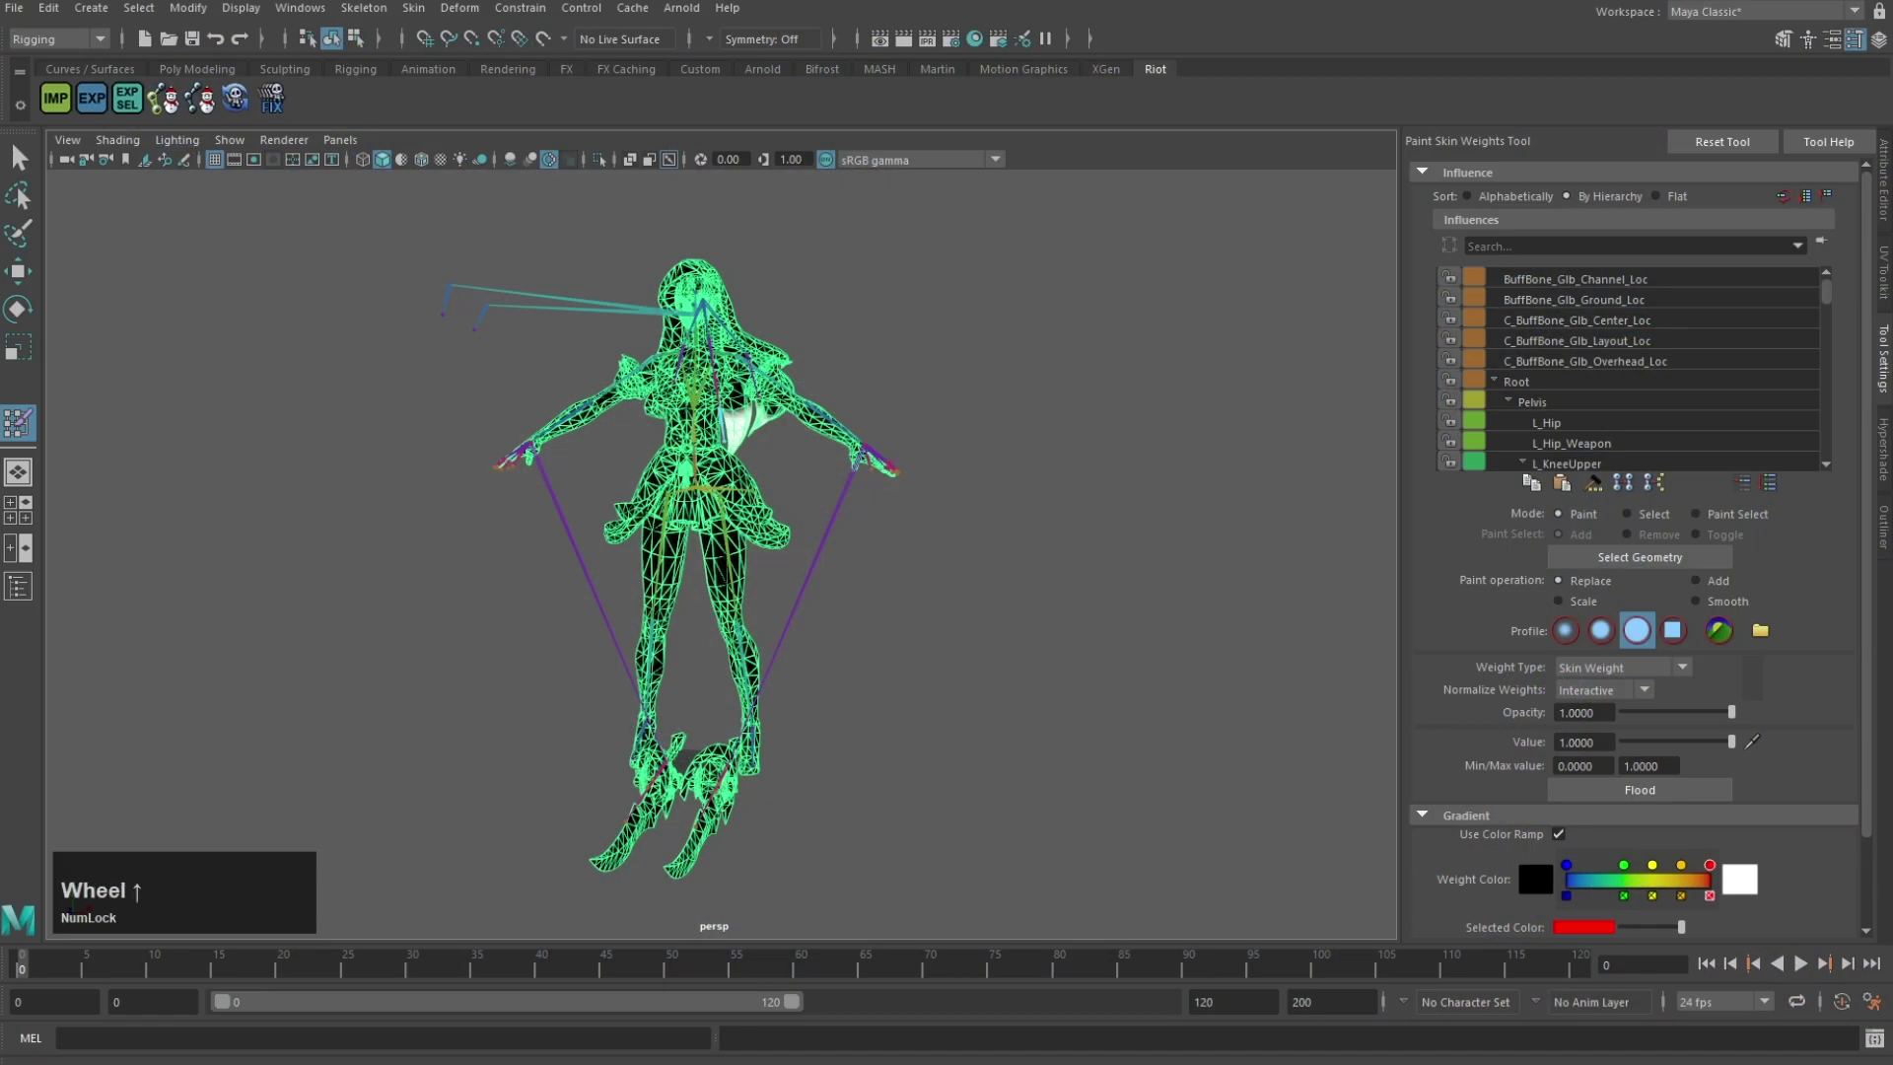
Step: Launch the Ultimate Unwrap3D Pro demo and dismiss its order reminder
{"action": "key", "text": "super"}
{"action": "type", "text": "ult"}
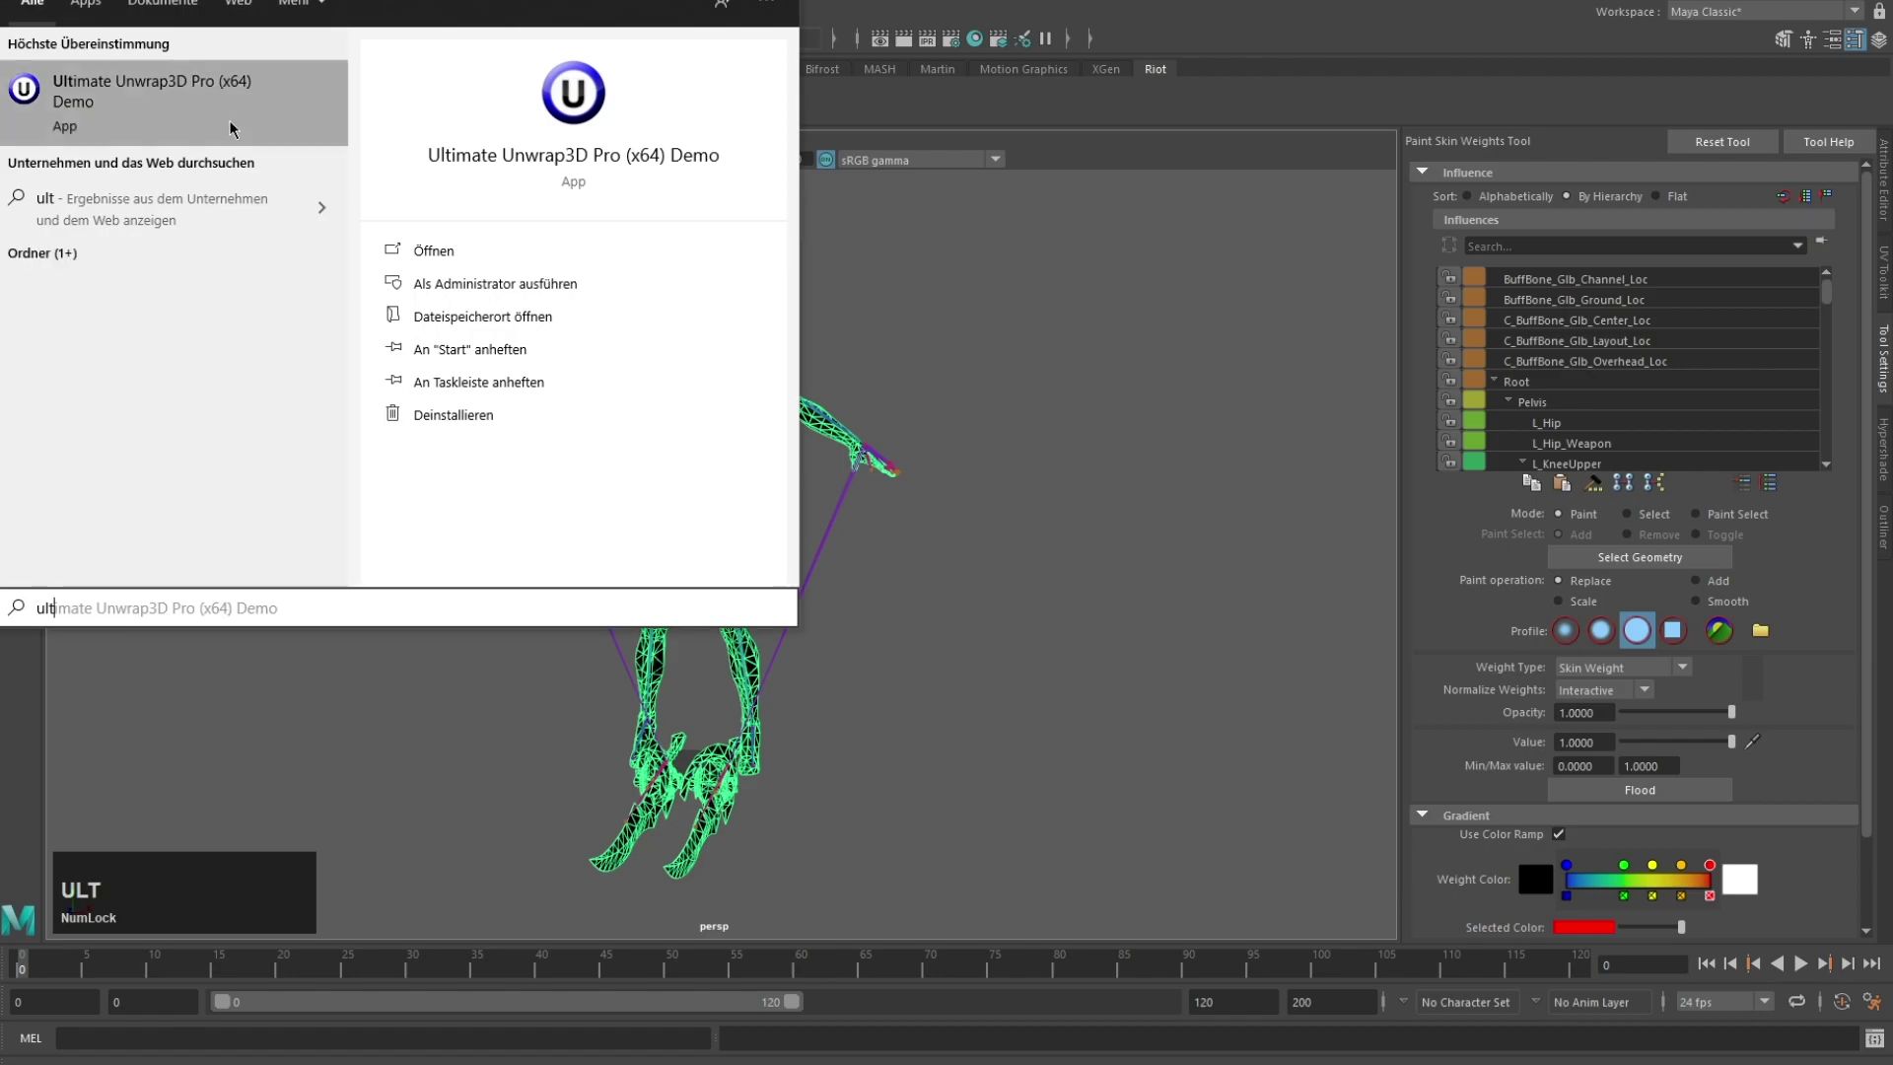
{"action": "left_click", "coordinate": [229, 121]}
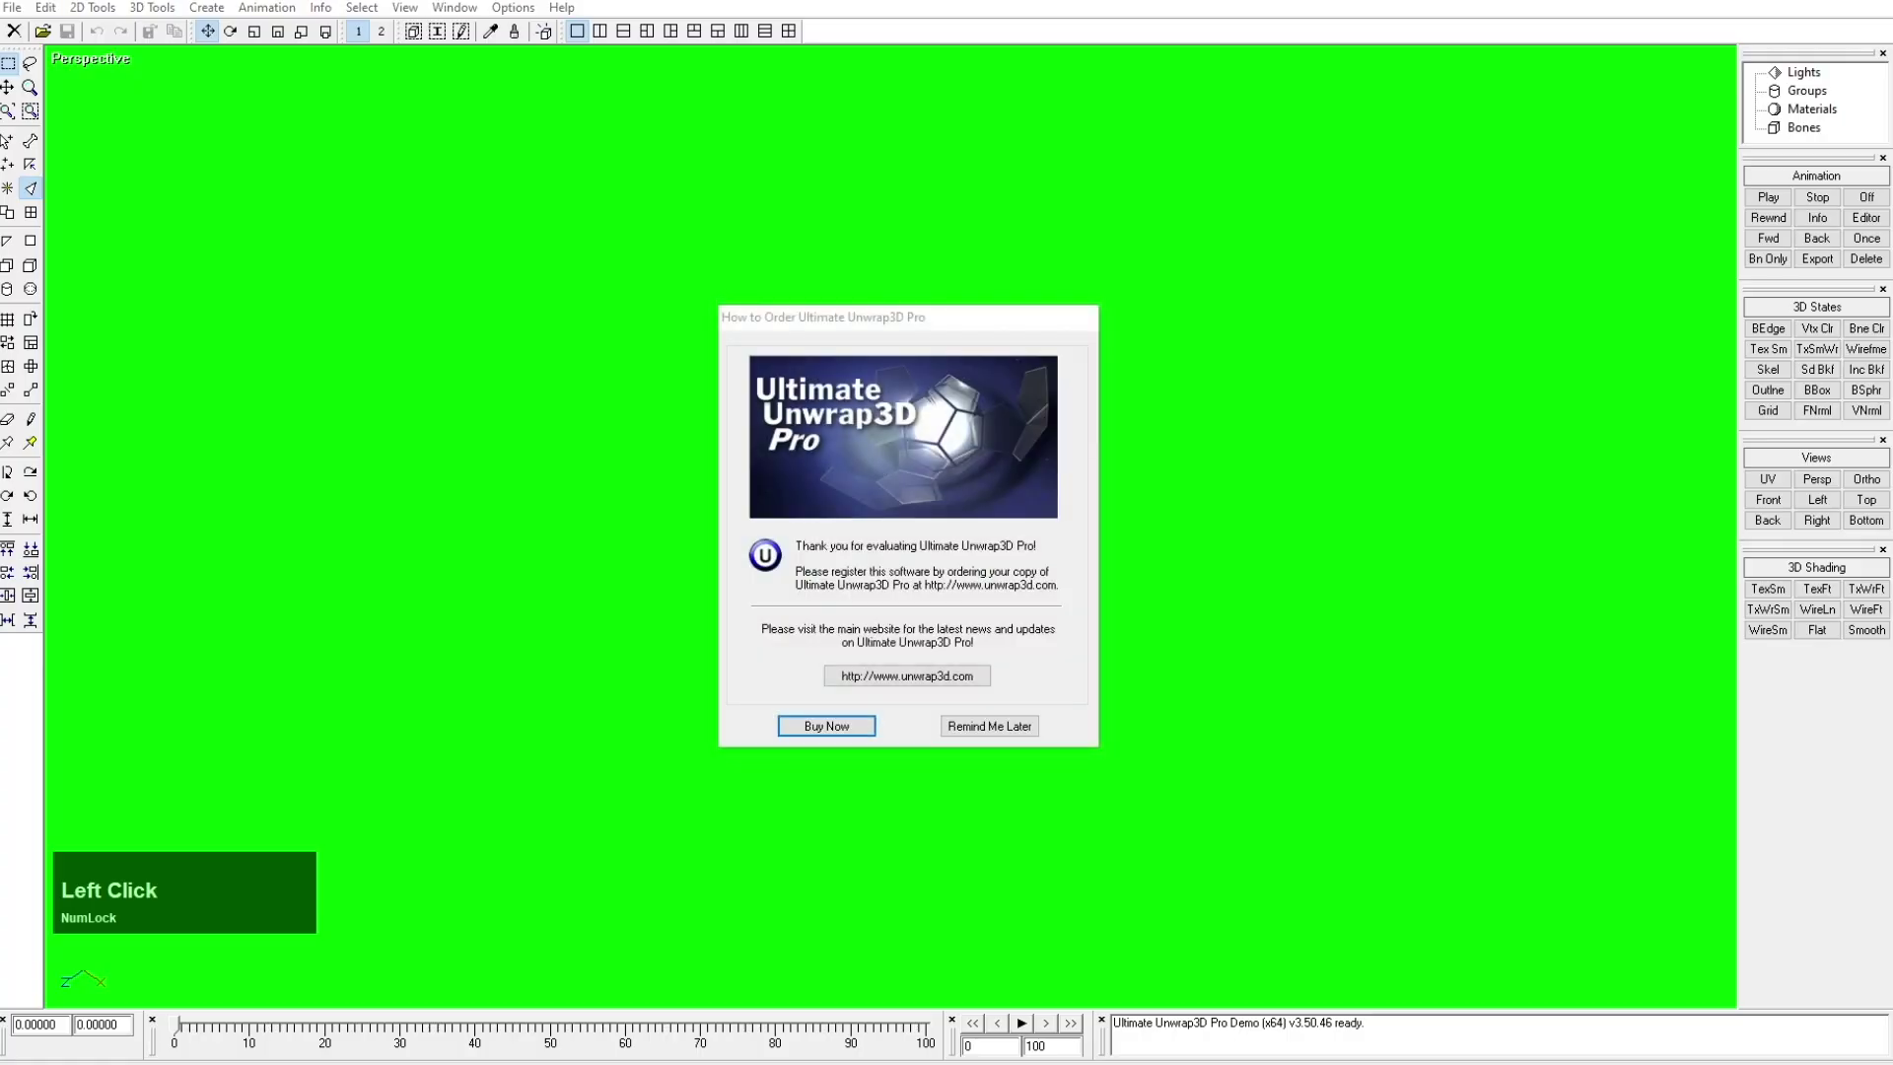
{"action": "left_click", "coordinate": [989, 725]}
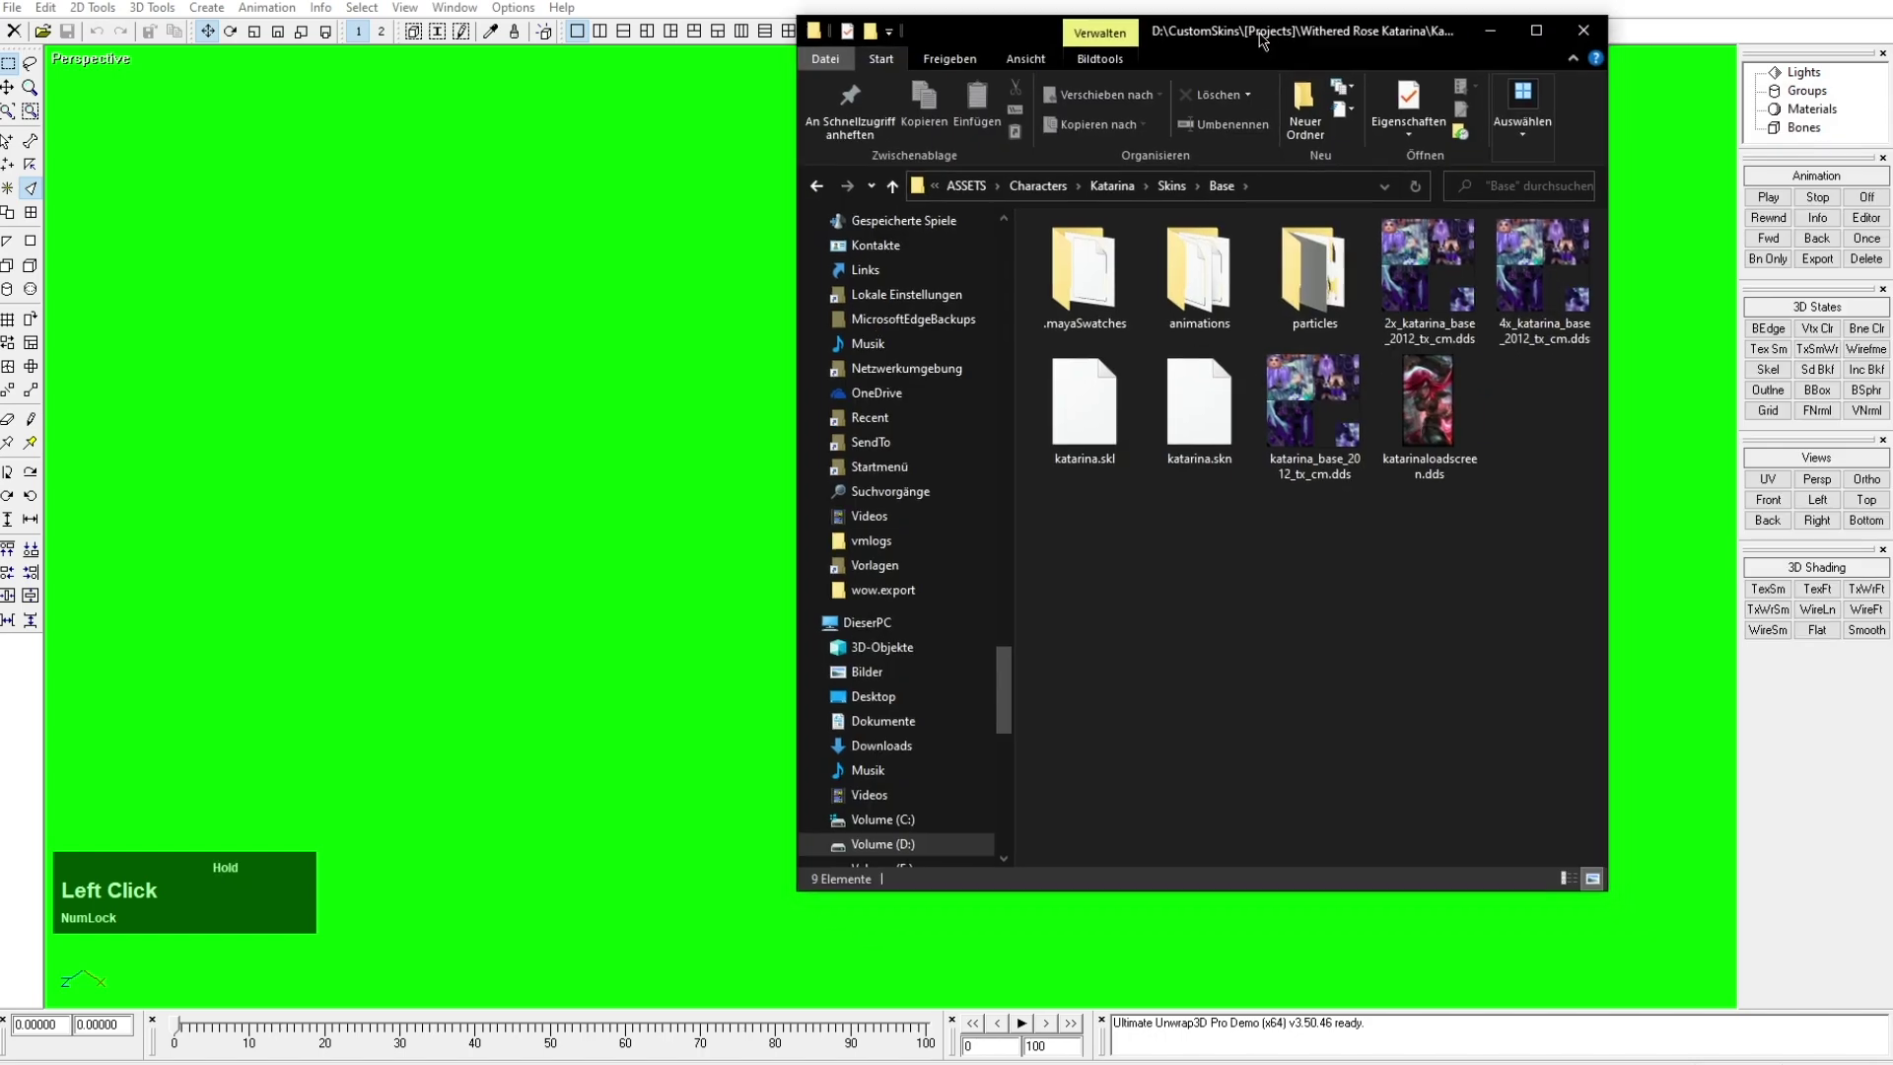
Step: Start importing katarina.skn from the Base folder and browse for its animations in the extracted katarina skins folder
{"action": "left_click_drag", "start_coordinate": [1200, 412], "coordinate": [775, 463]}
{"action": "left_click", "coordinate": [776, 404]}
{"action": "left_click", "coordinate": [974, 591]}
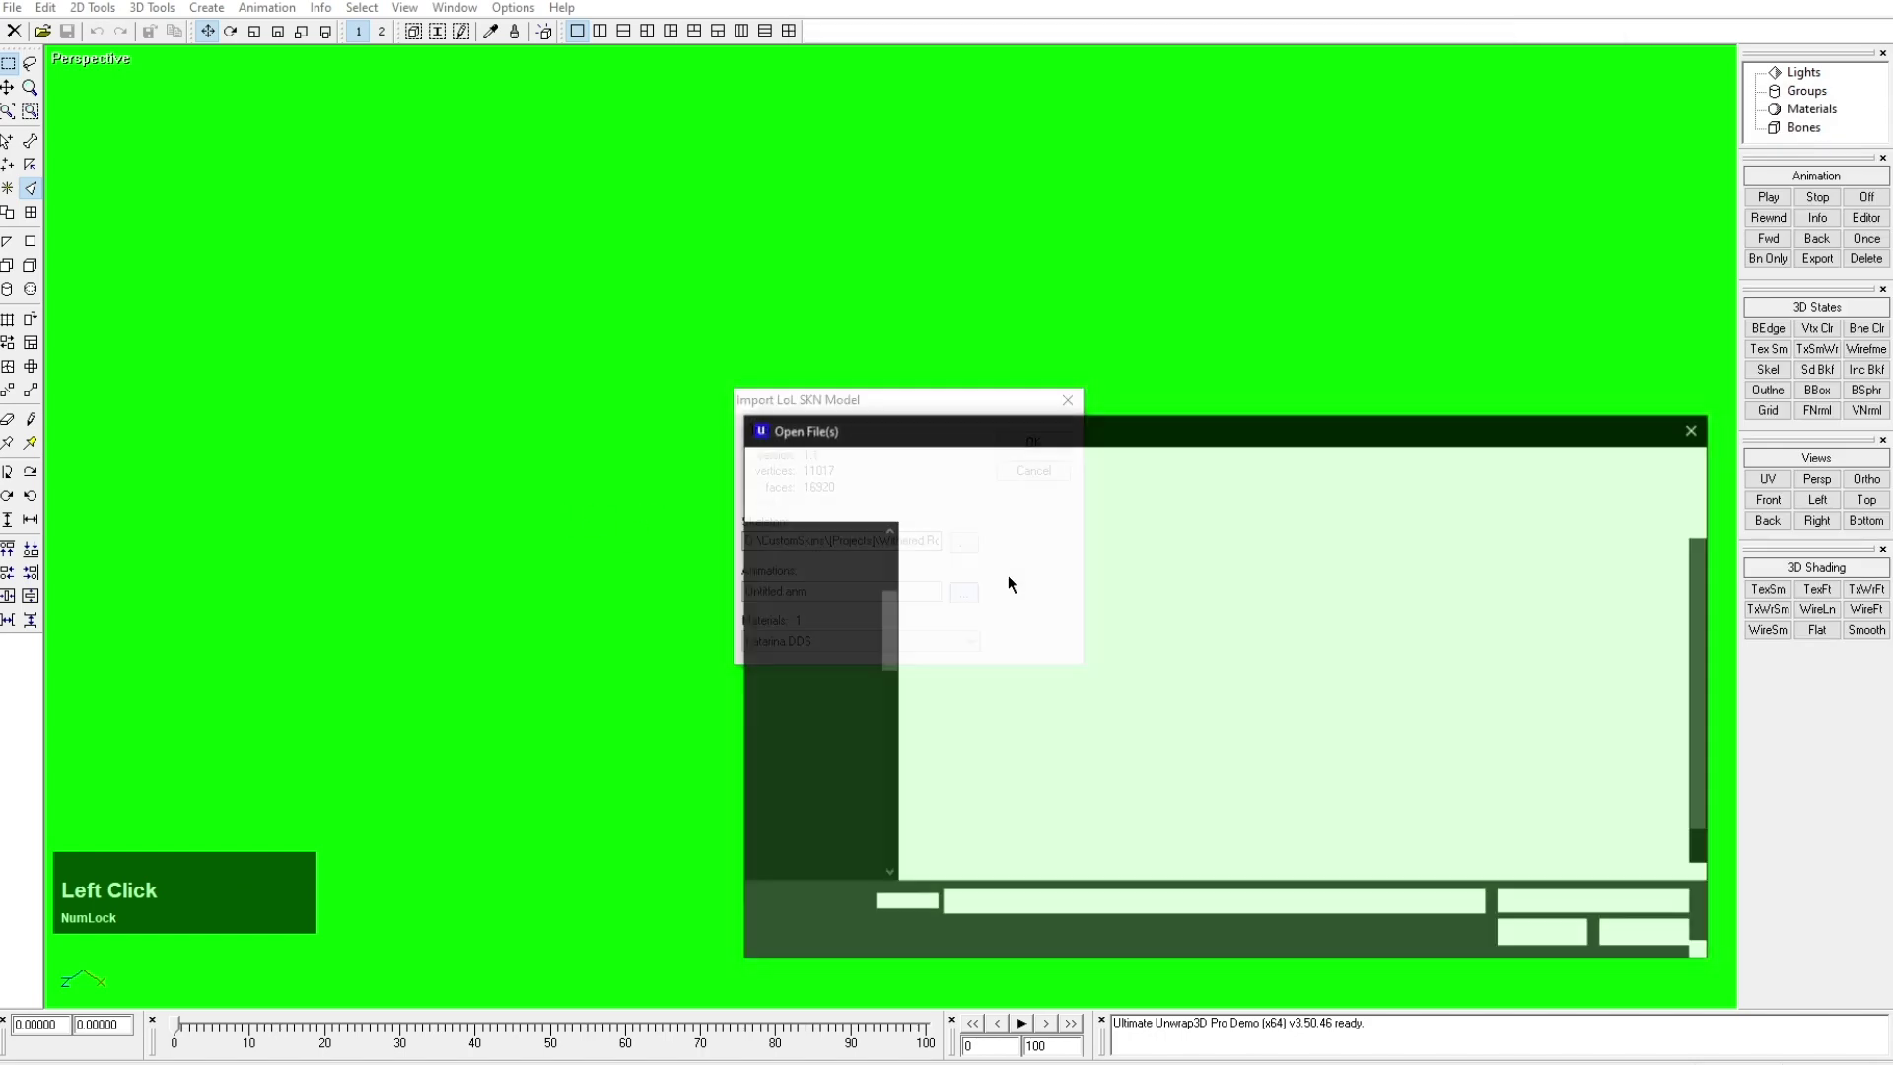
{"action": "left_click", "coordinate": [1047, 473]}
{"action": "scroll", "coordinate": [1112, 671], "scroll_direction": "down", "scroll_amount": 10}
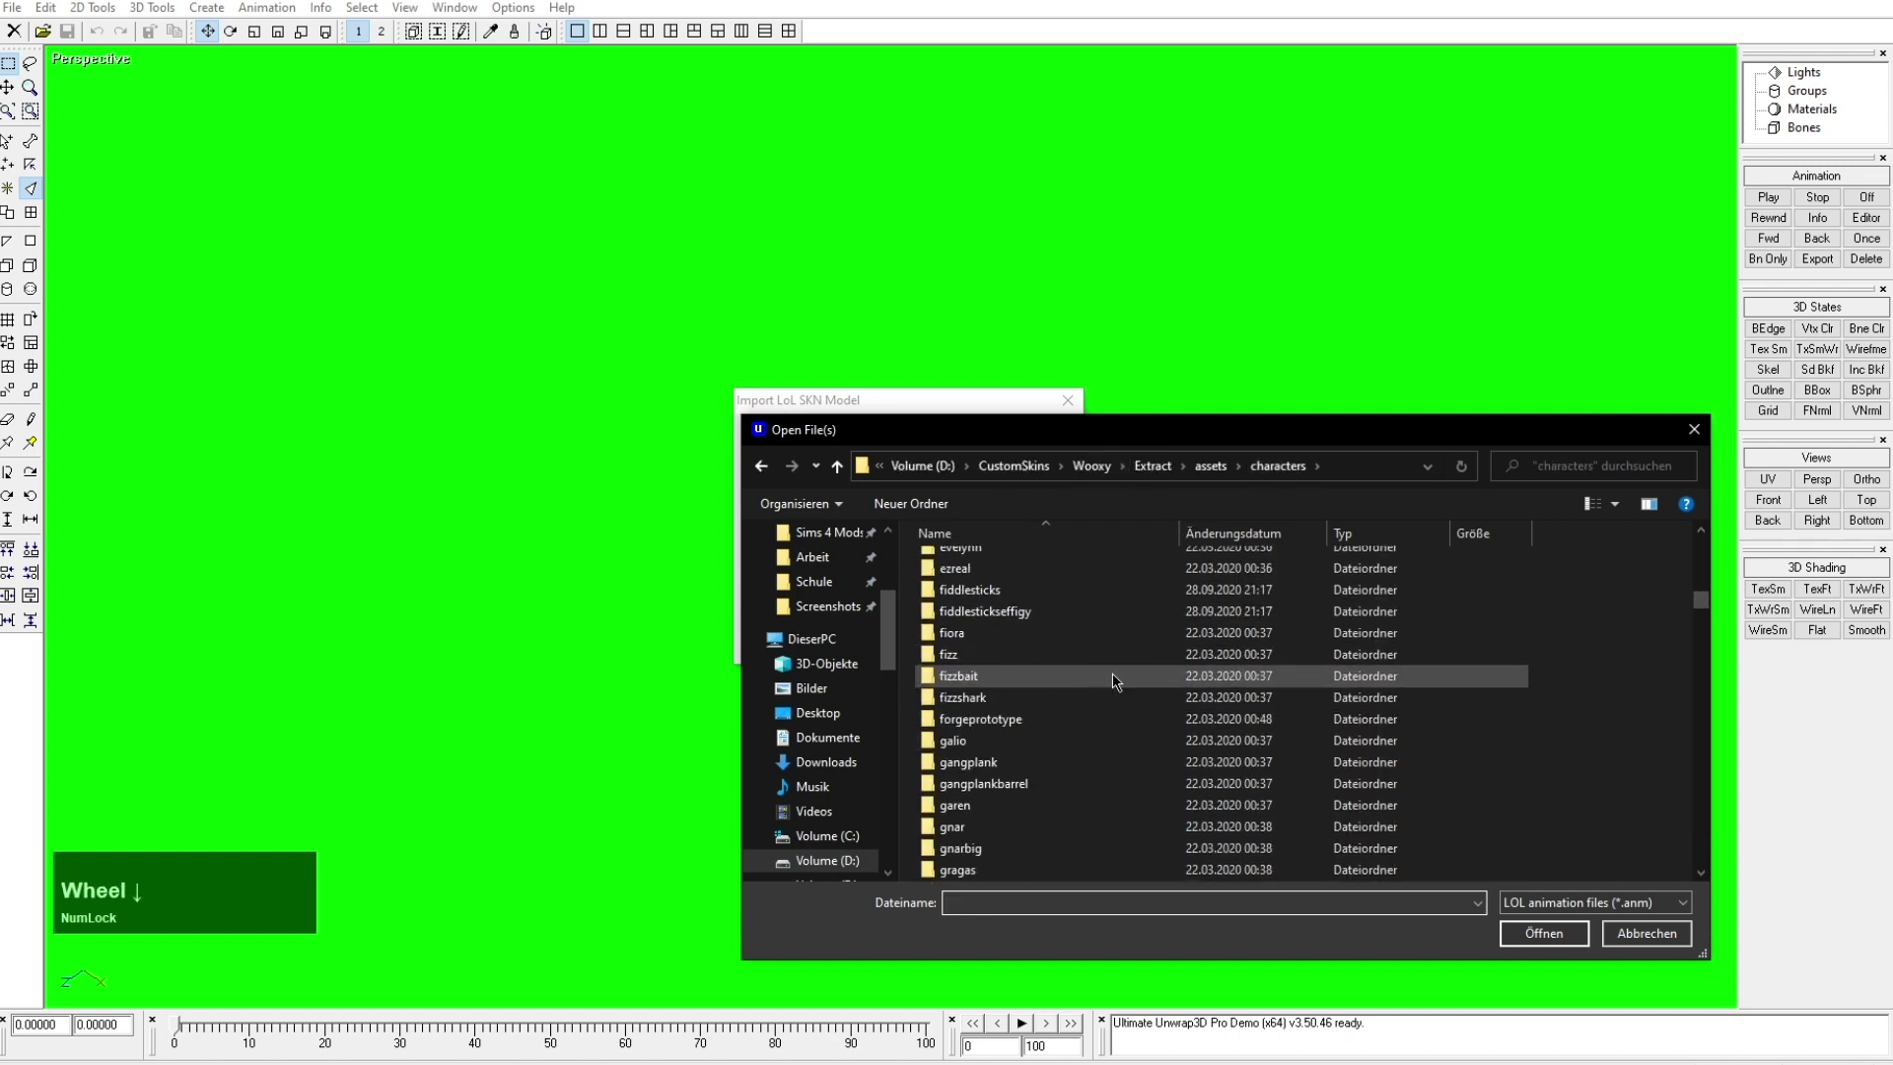
{"action": "scroll", "coordinate": [1124, 660], "scroll_direction": "up", "scroll_amount": 3}
{"action": "scroll", "coordinate": [1127, 669], "scroll_direction": "down", "scroll_amount": 5}
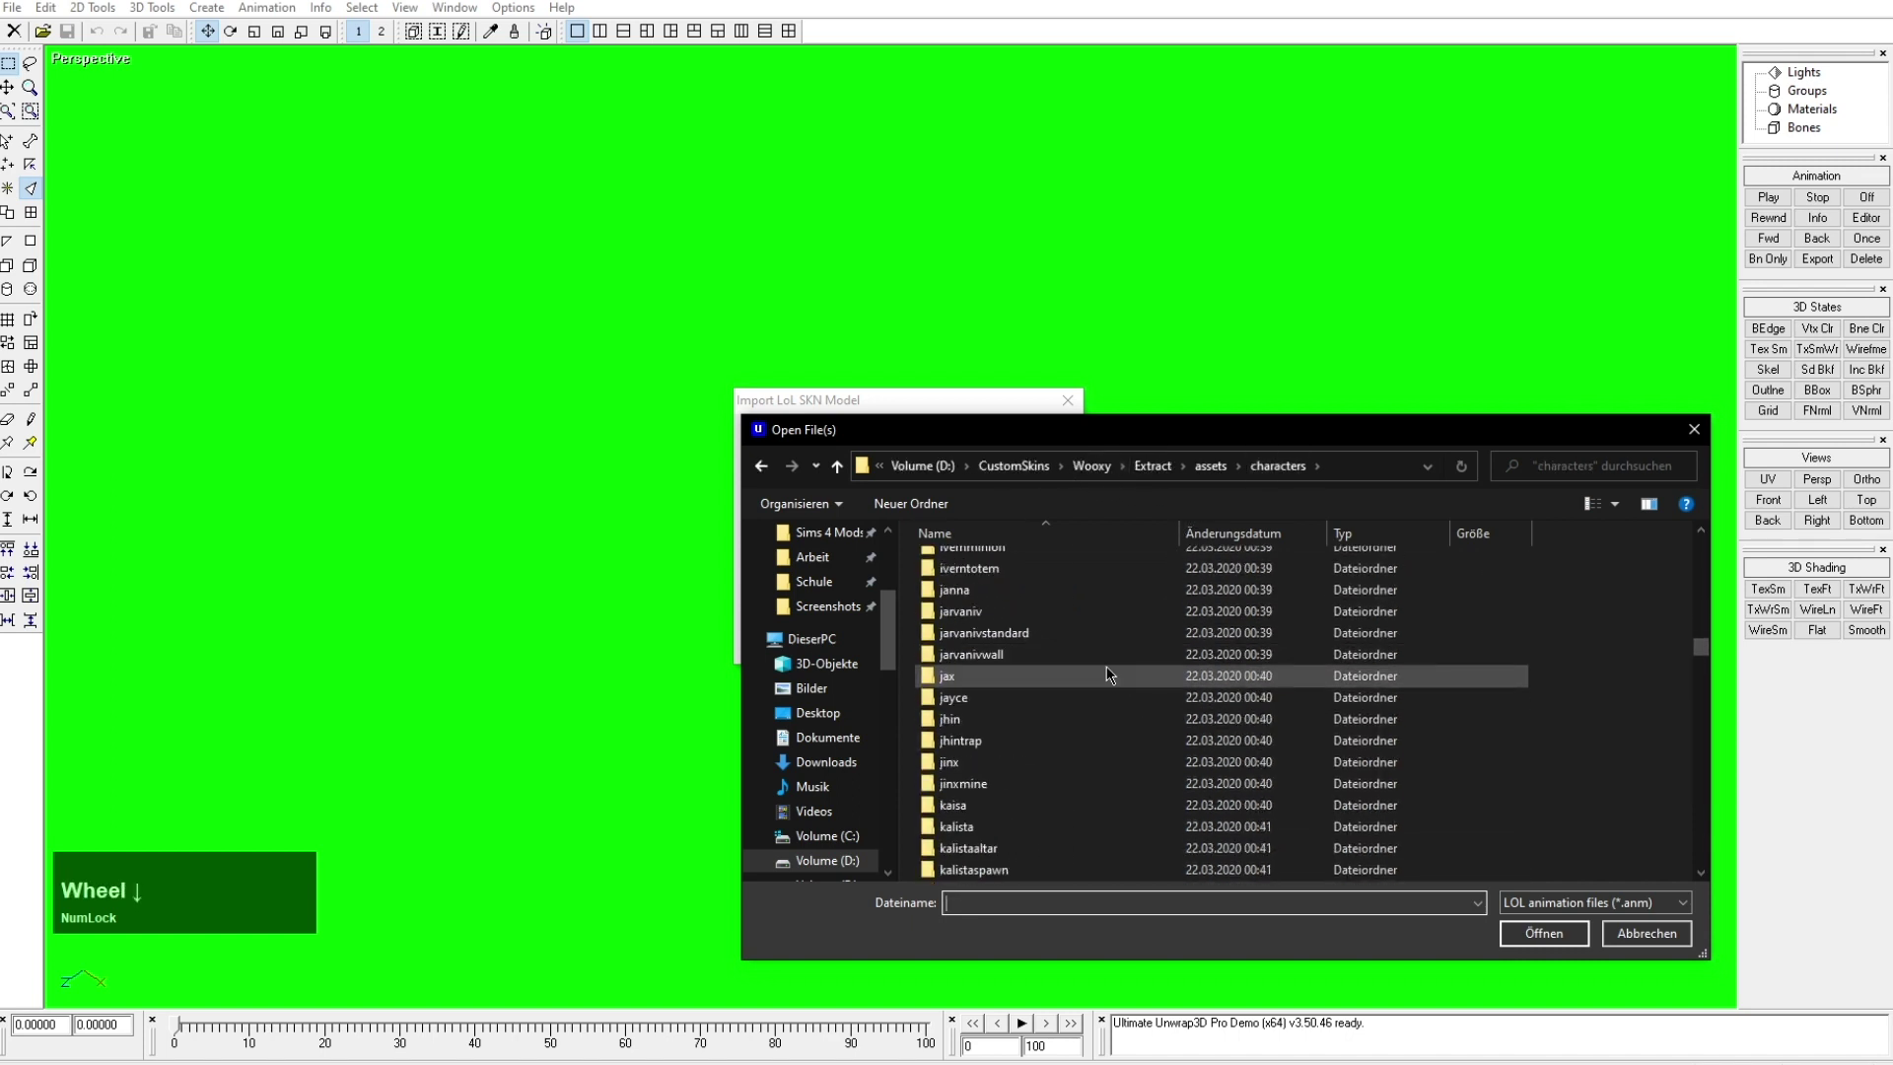
{"action": "scroll", "coordinate": [1094, 670], "scroll_direction": "down", "scroll_amount": 5}
{"action": "double_click", "coordinate": [976, 634]}
{"action": "double_click", "coordinate": [954, 583]}
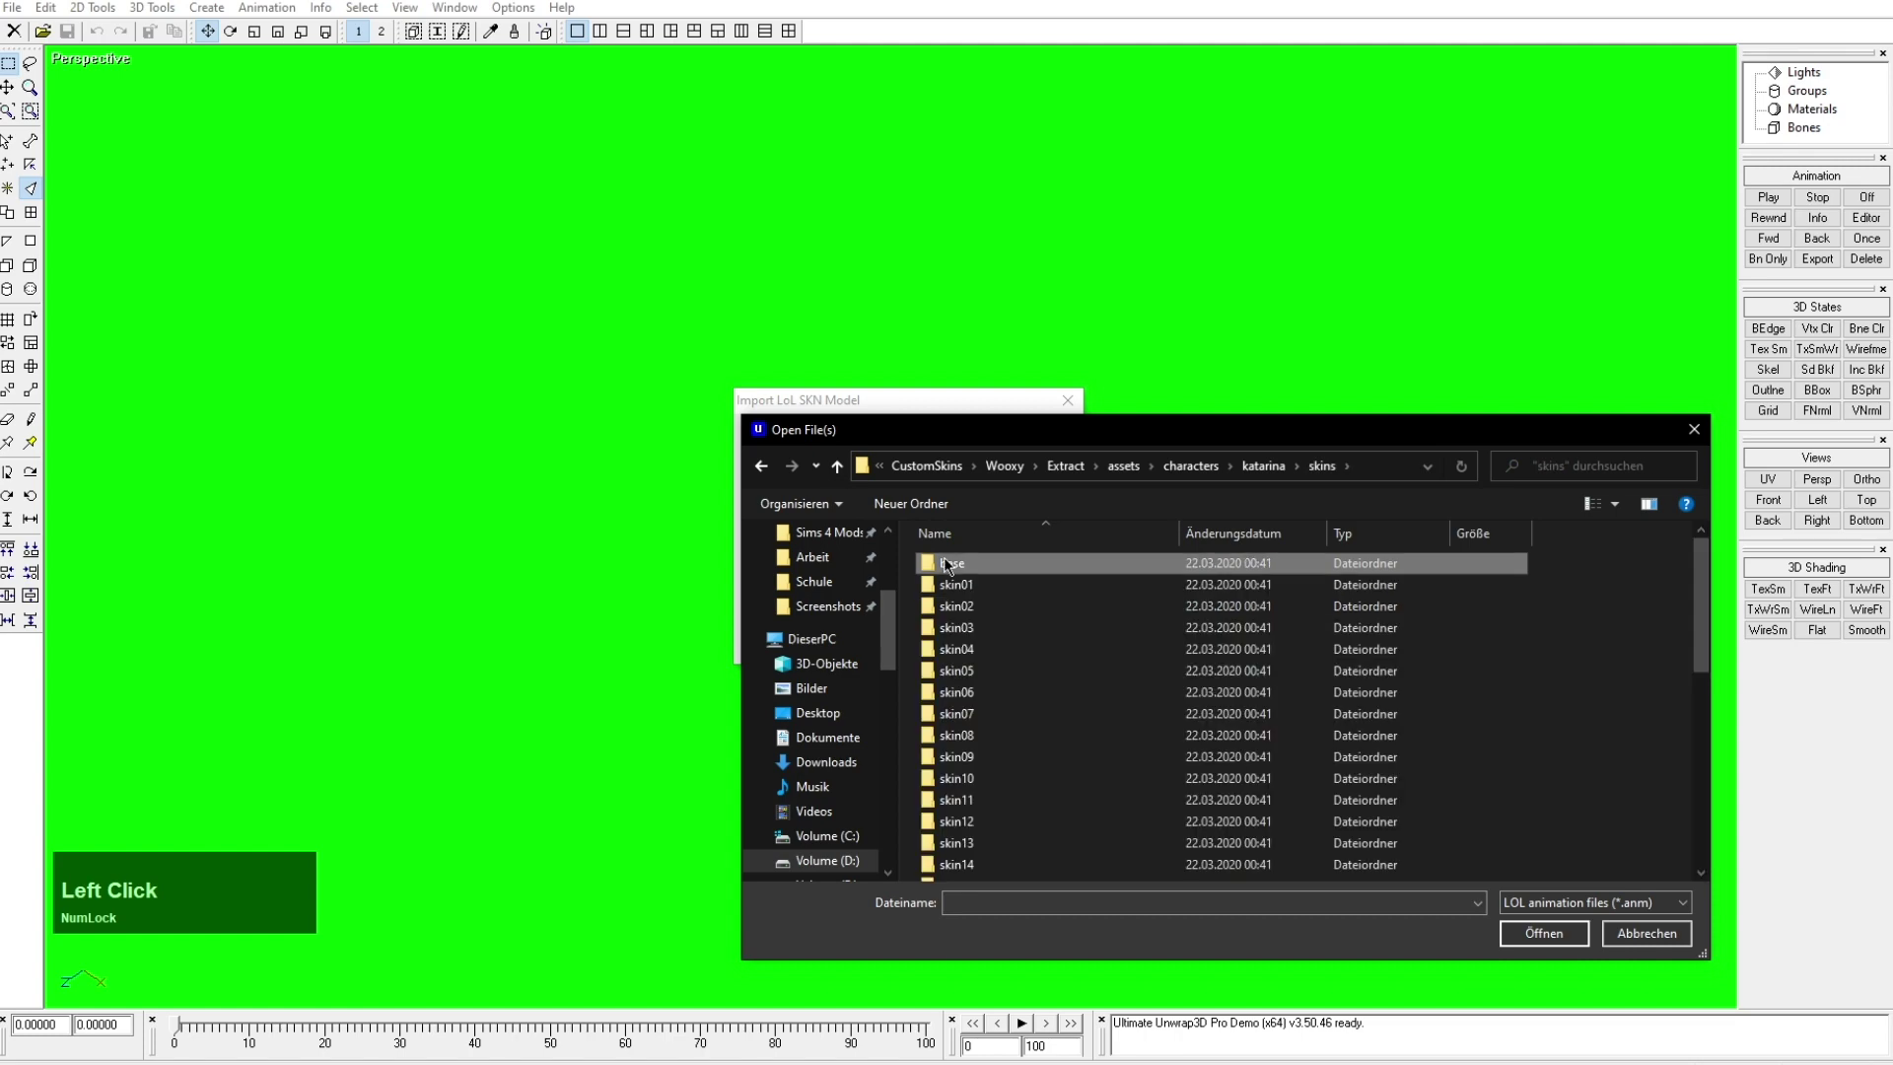
Step: Add all animation files from the base skin's animations folder and complete the SKN model import
{"action": "double_click", "coordinate": [947, 564]}
{"action": "double_click", "coordinate": [990, 562]}
{"action": "left_click", "coordinate": [1035, 630]}
{"action": "key", "text": "ctrl+a"}
{"action": "left_click", "coordinate": [1538, 934]}
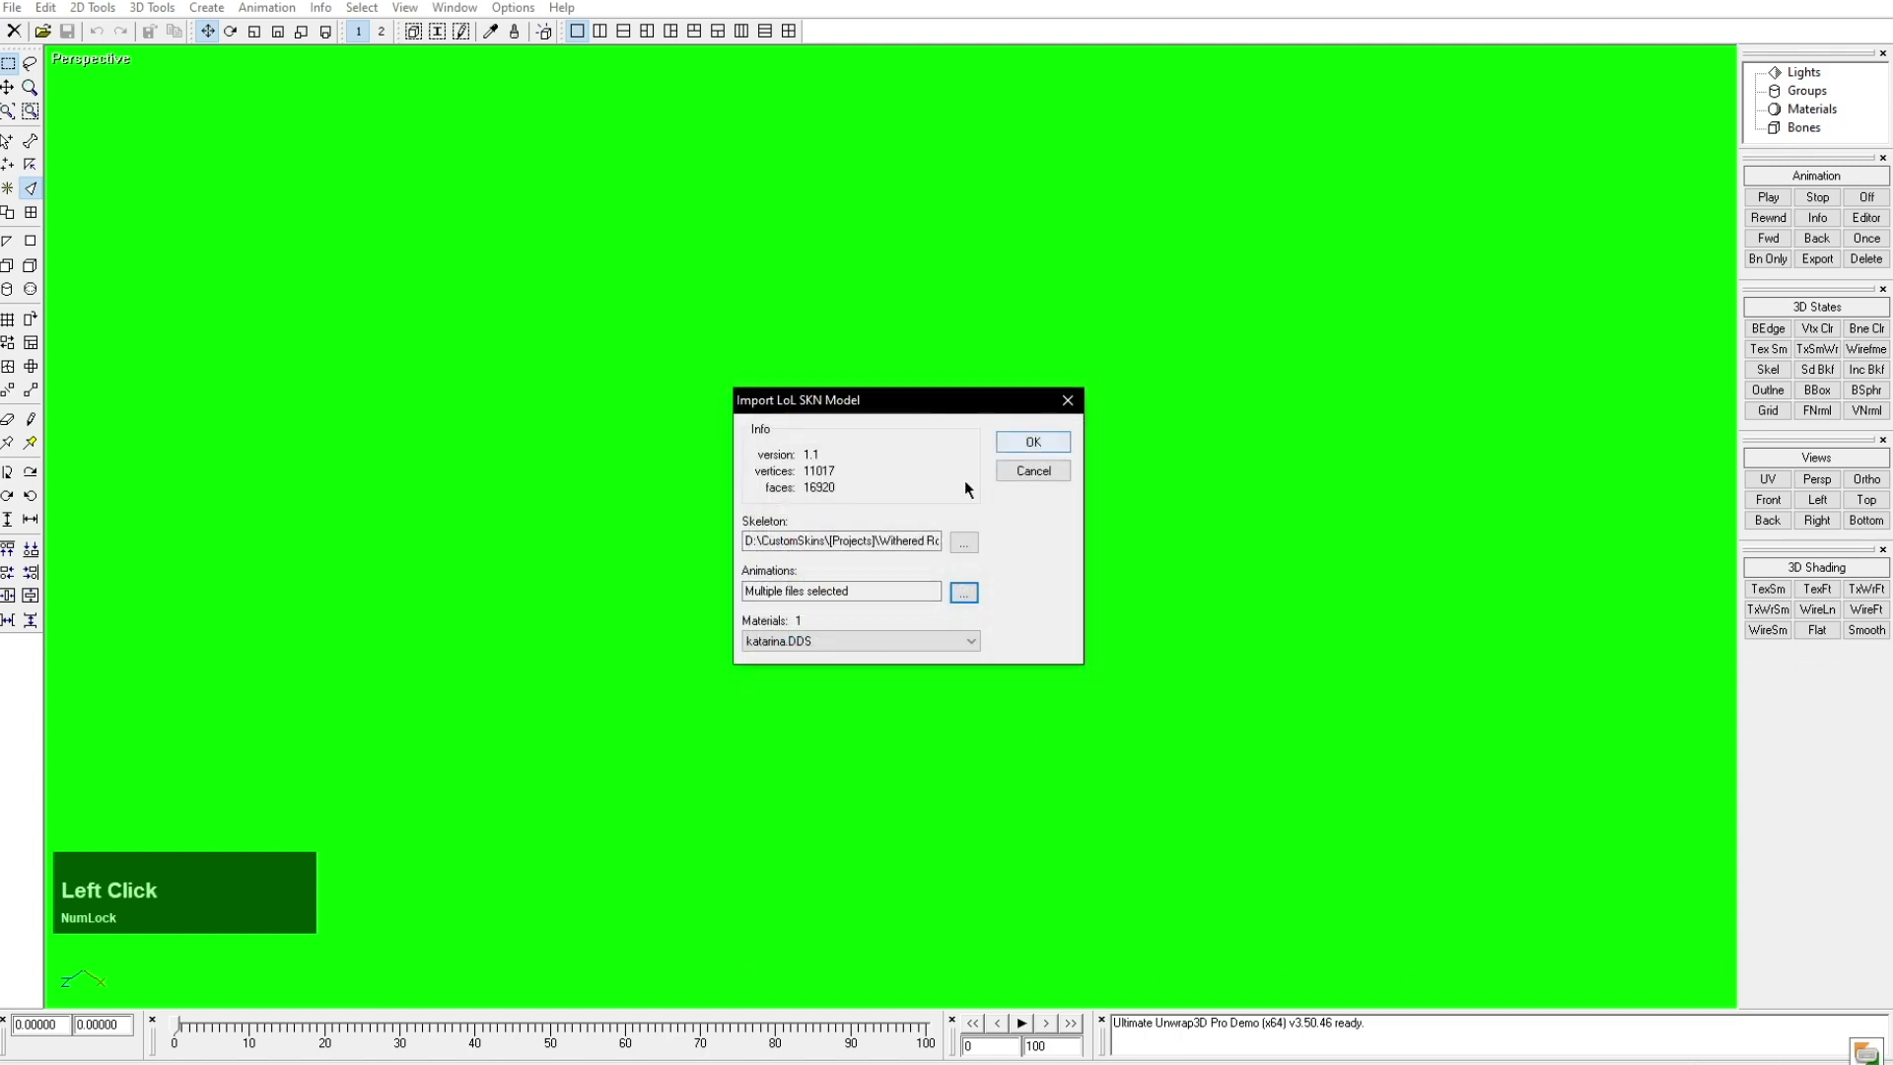
{"action": "left_click", "coordinate": [1033, 442]}
Step: Switch the vertex colour display for the imported model
{"action": "scroll", "coordinate": [1094, 464], "scroll_direction": "down", "scroll_amount": 5}
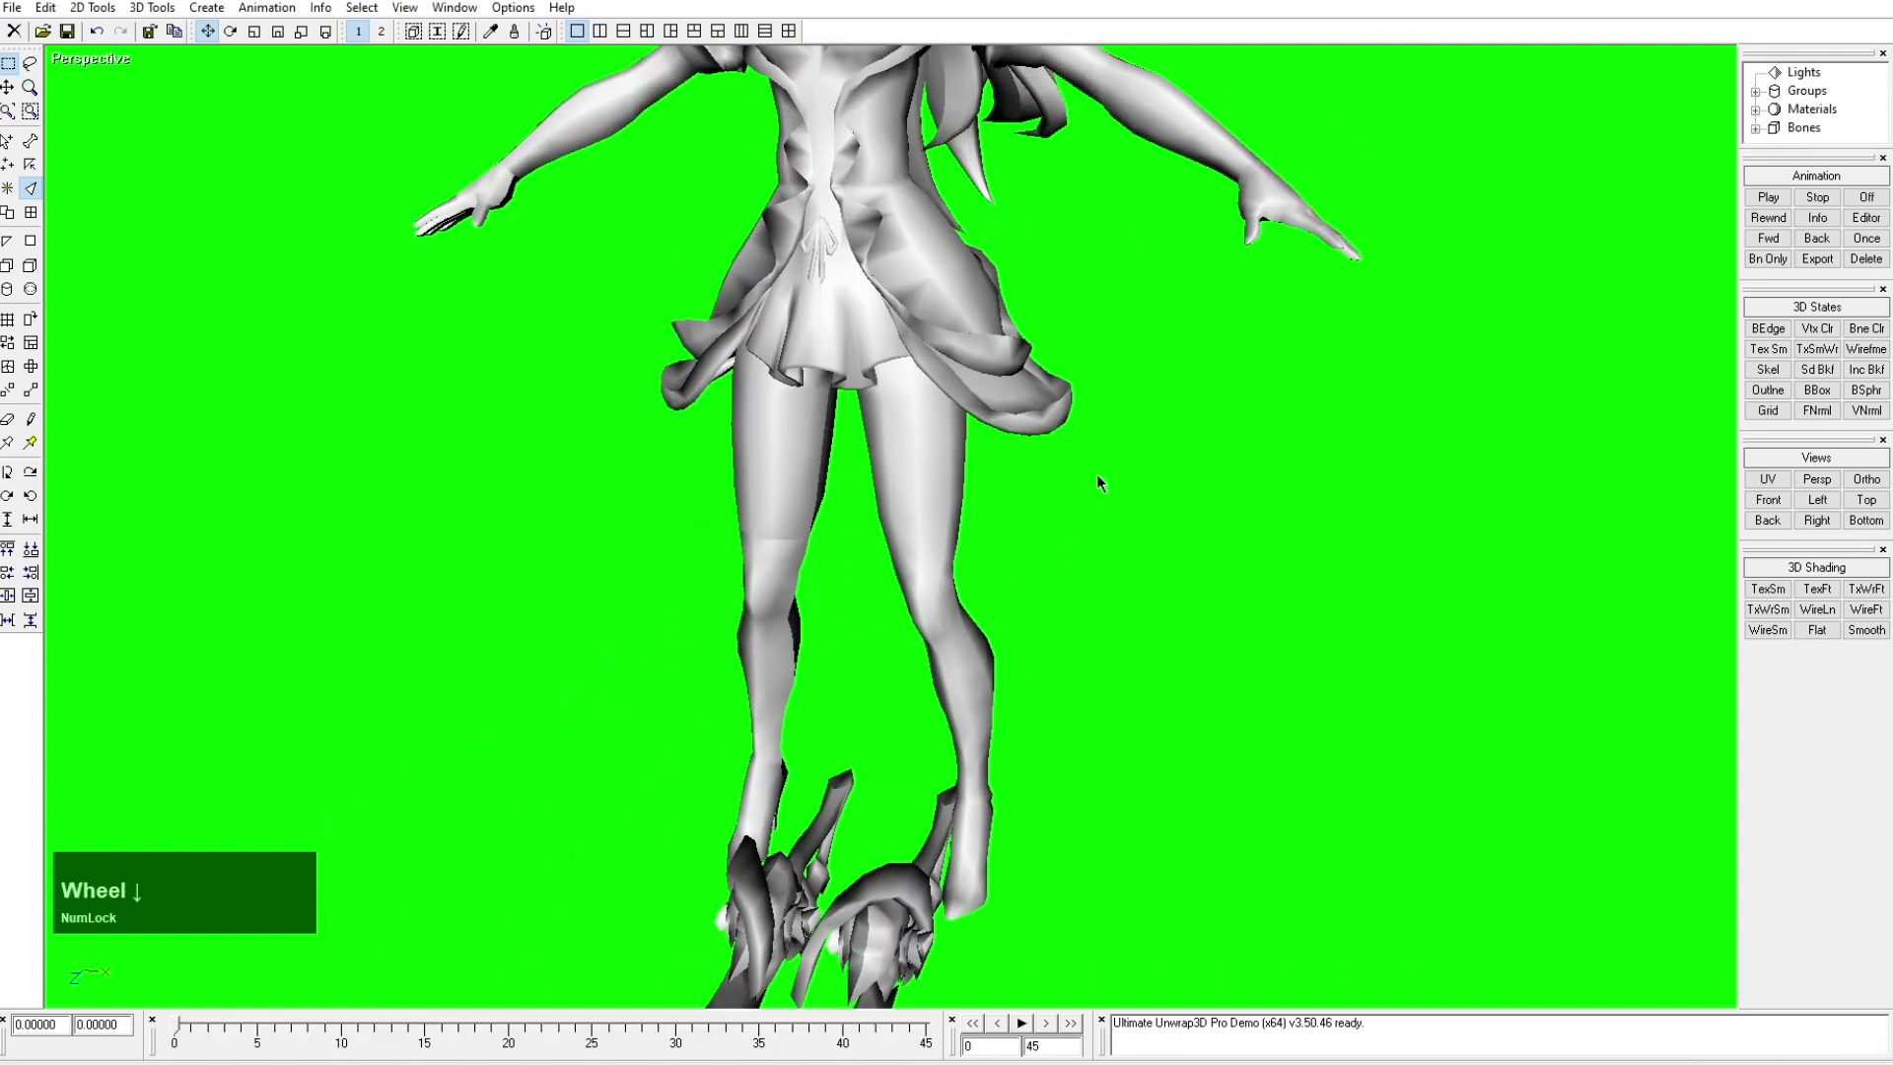
{"action": "scroll", "coordinate": [1107, 422], "scroll_direction": "down", "scroll_amount": 2}
{"action": "left_click", "coordinate": [1816, 331]}
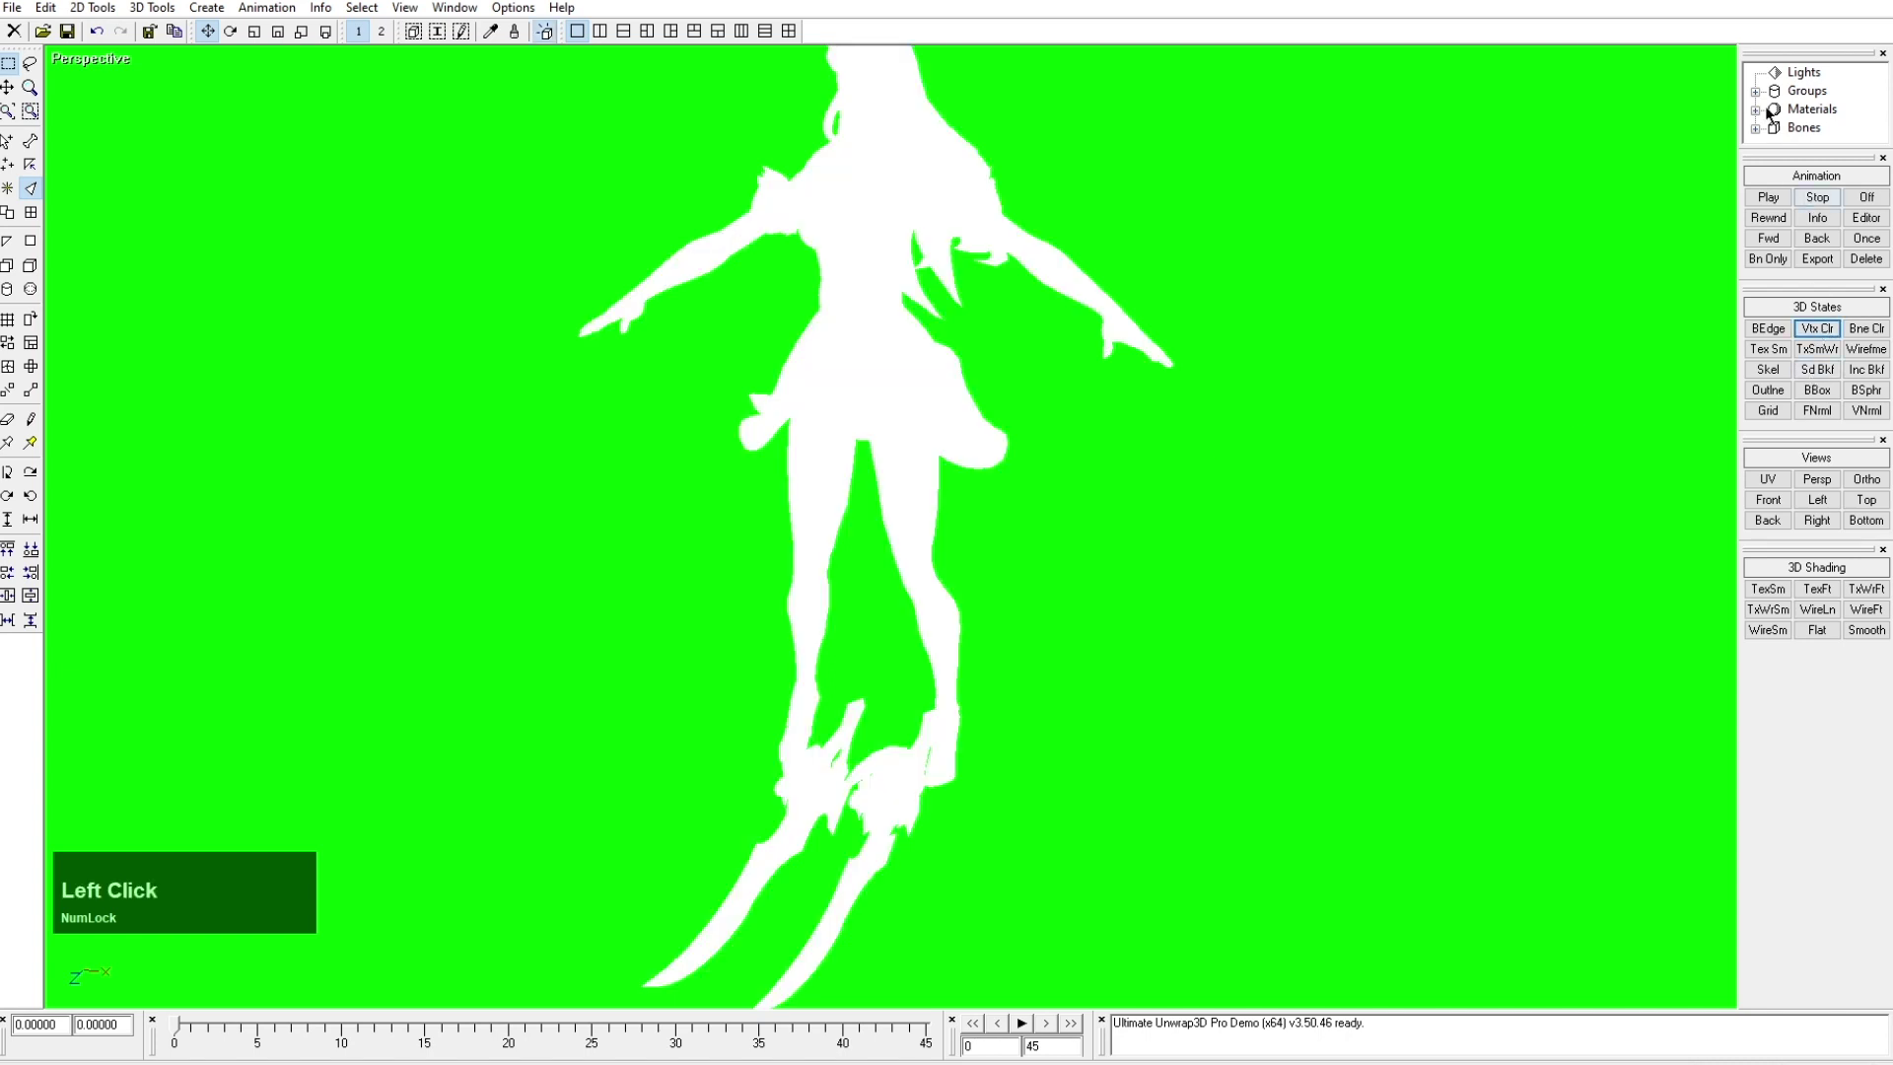
Step: Assign katarina_base_2012_tx_cm.dds as the diffuse bitmap of the lambert3 material
{"action": "double_click", "coordinate": [1830, 126]}
{"action": "left_click", "coordinate": [1631, 125]}
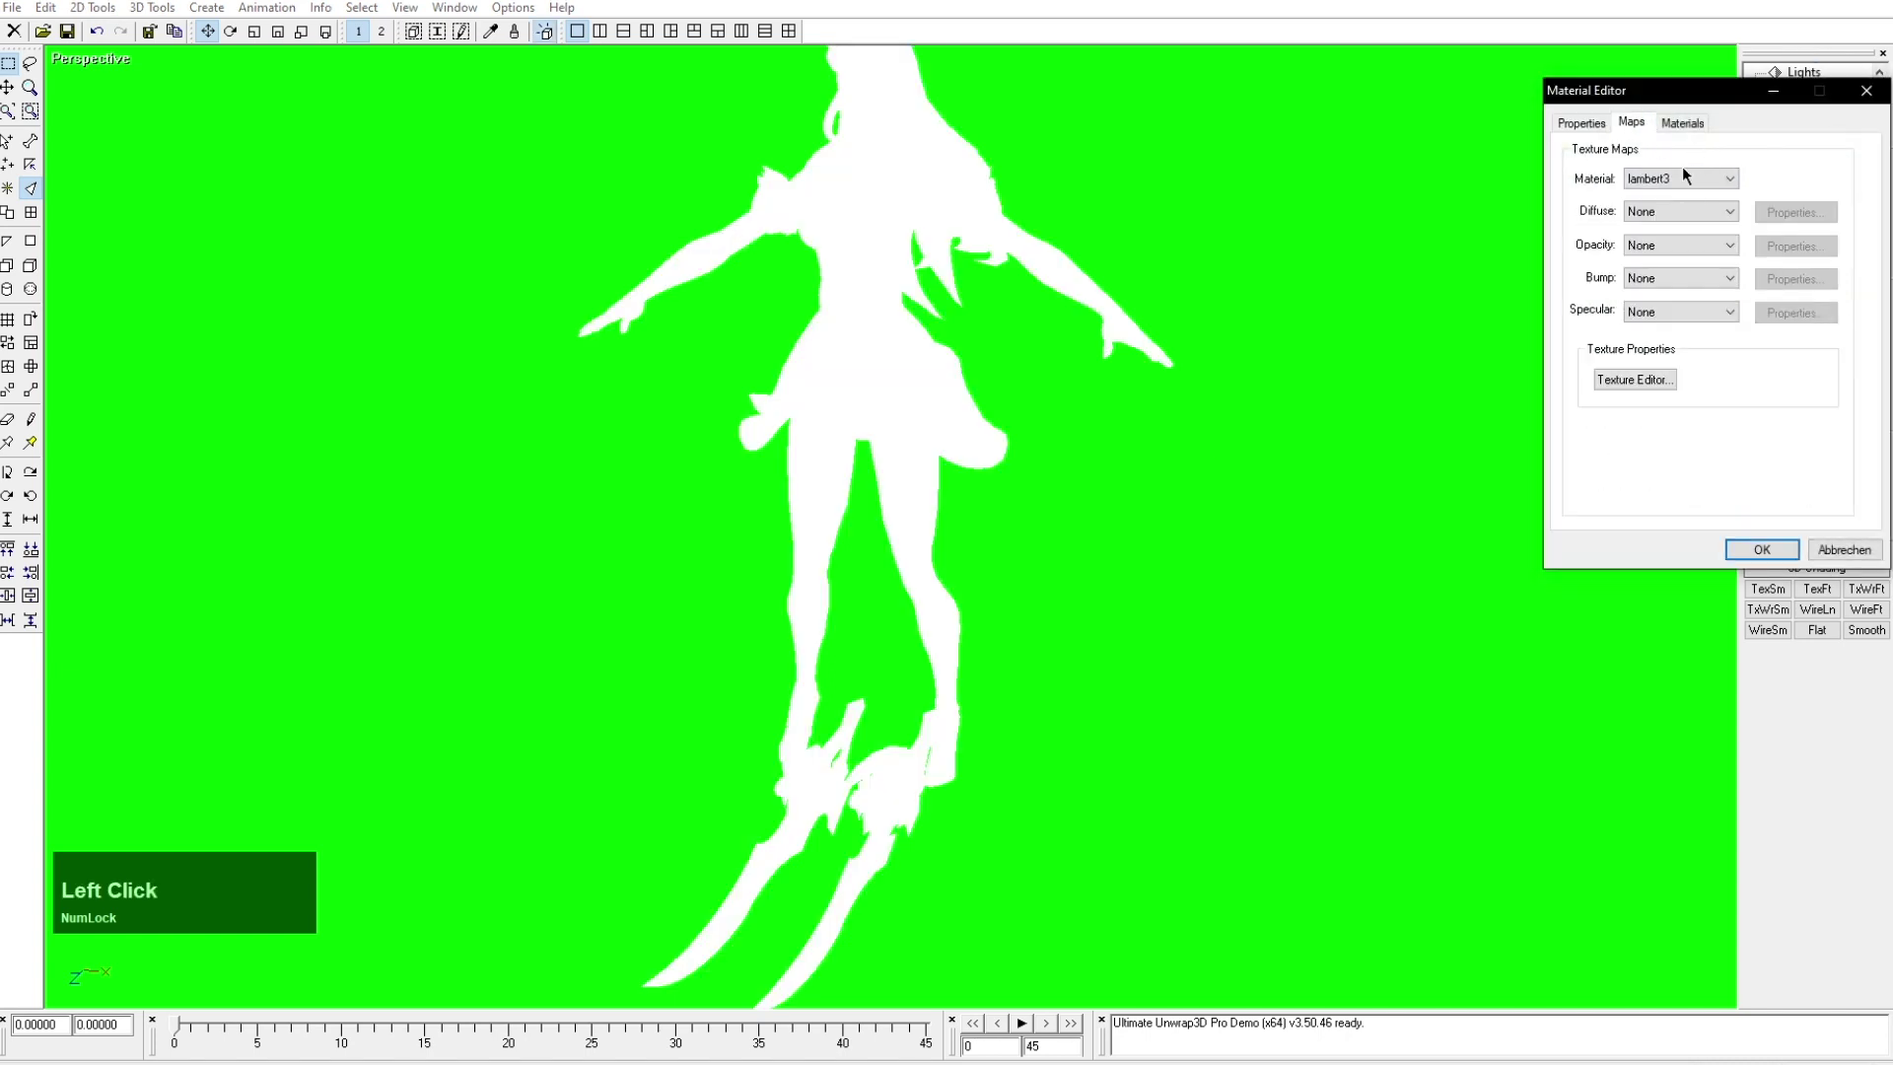
{"action": "left_click", "coordinate": [1773, 214]}
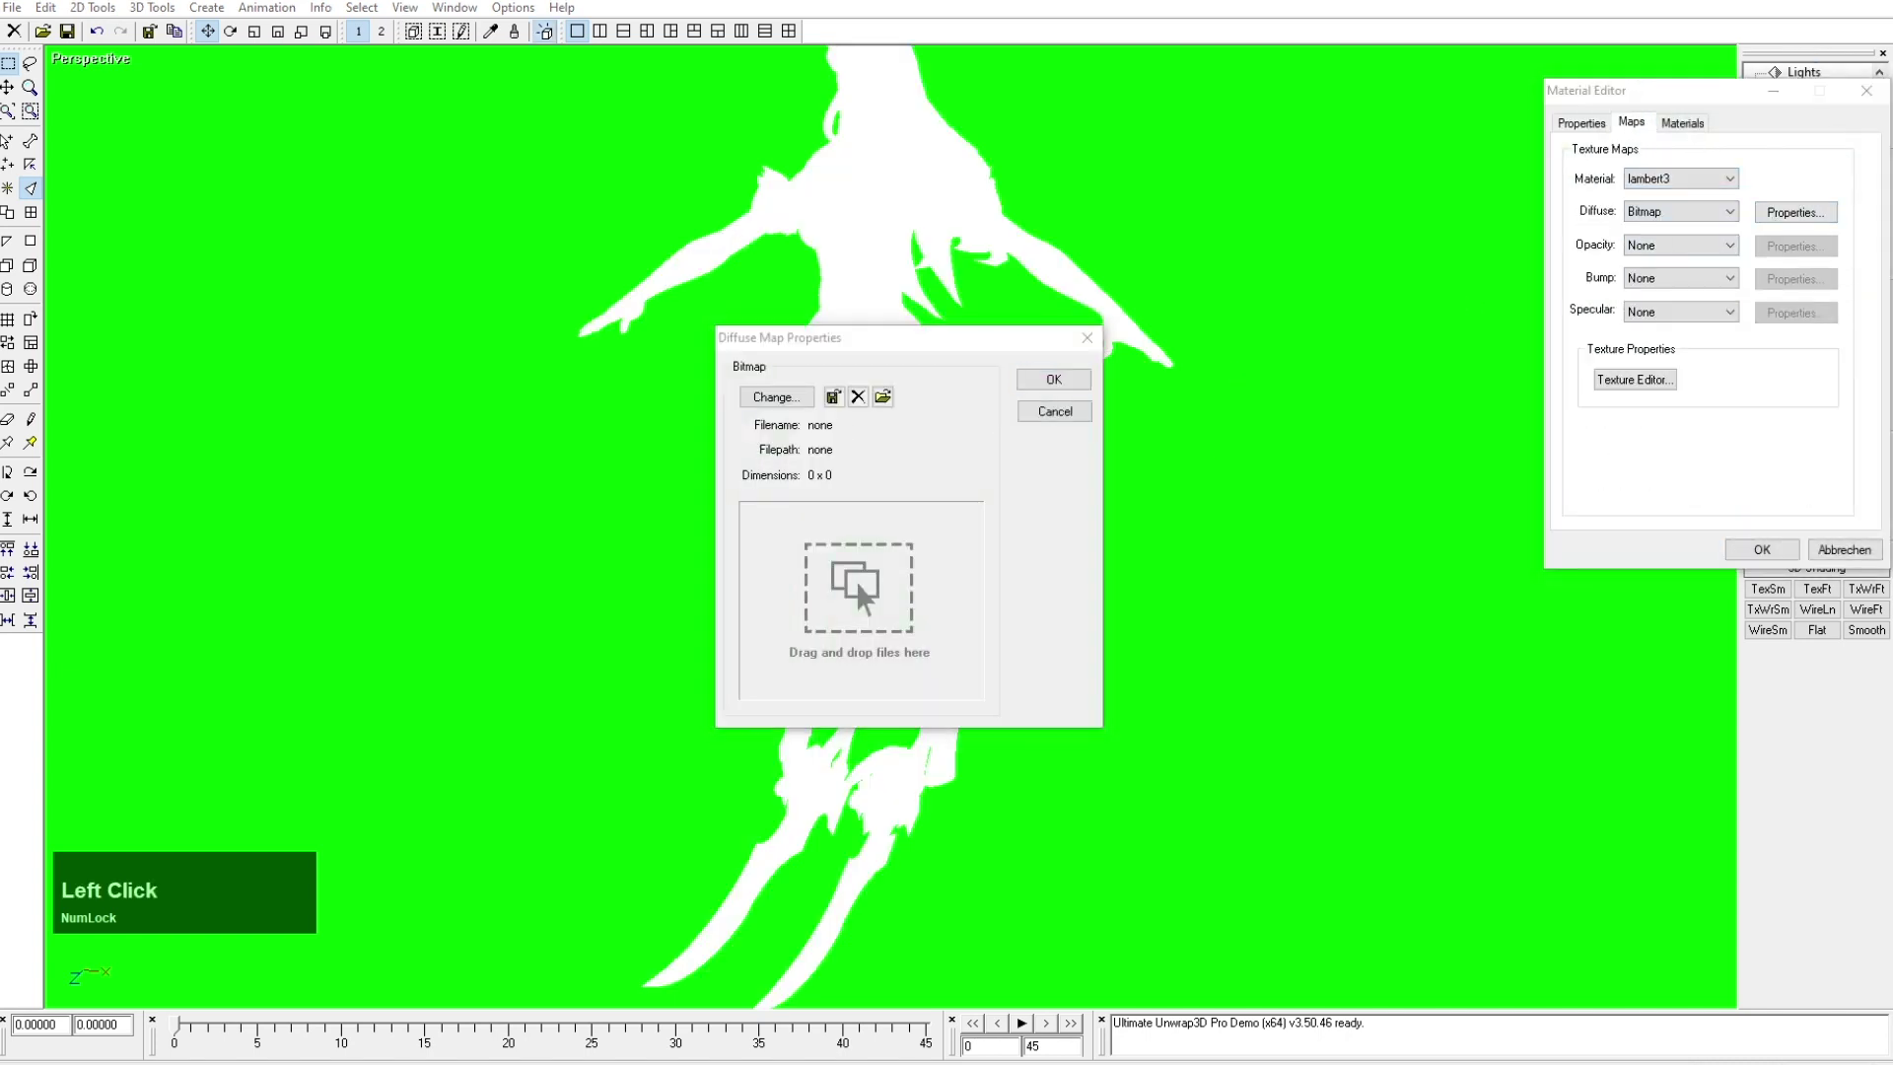
{"action": "key", "text": "alt+Tab"}
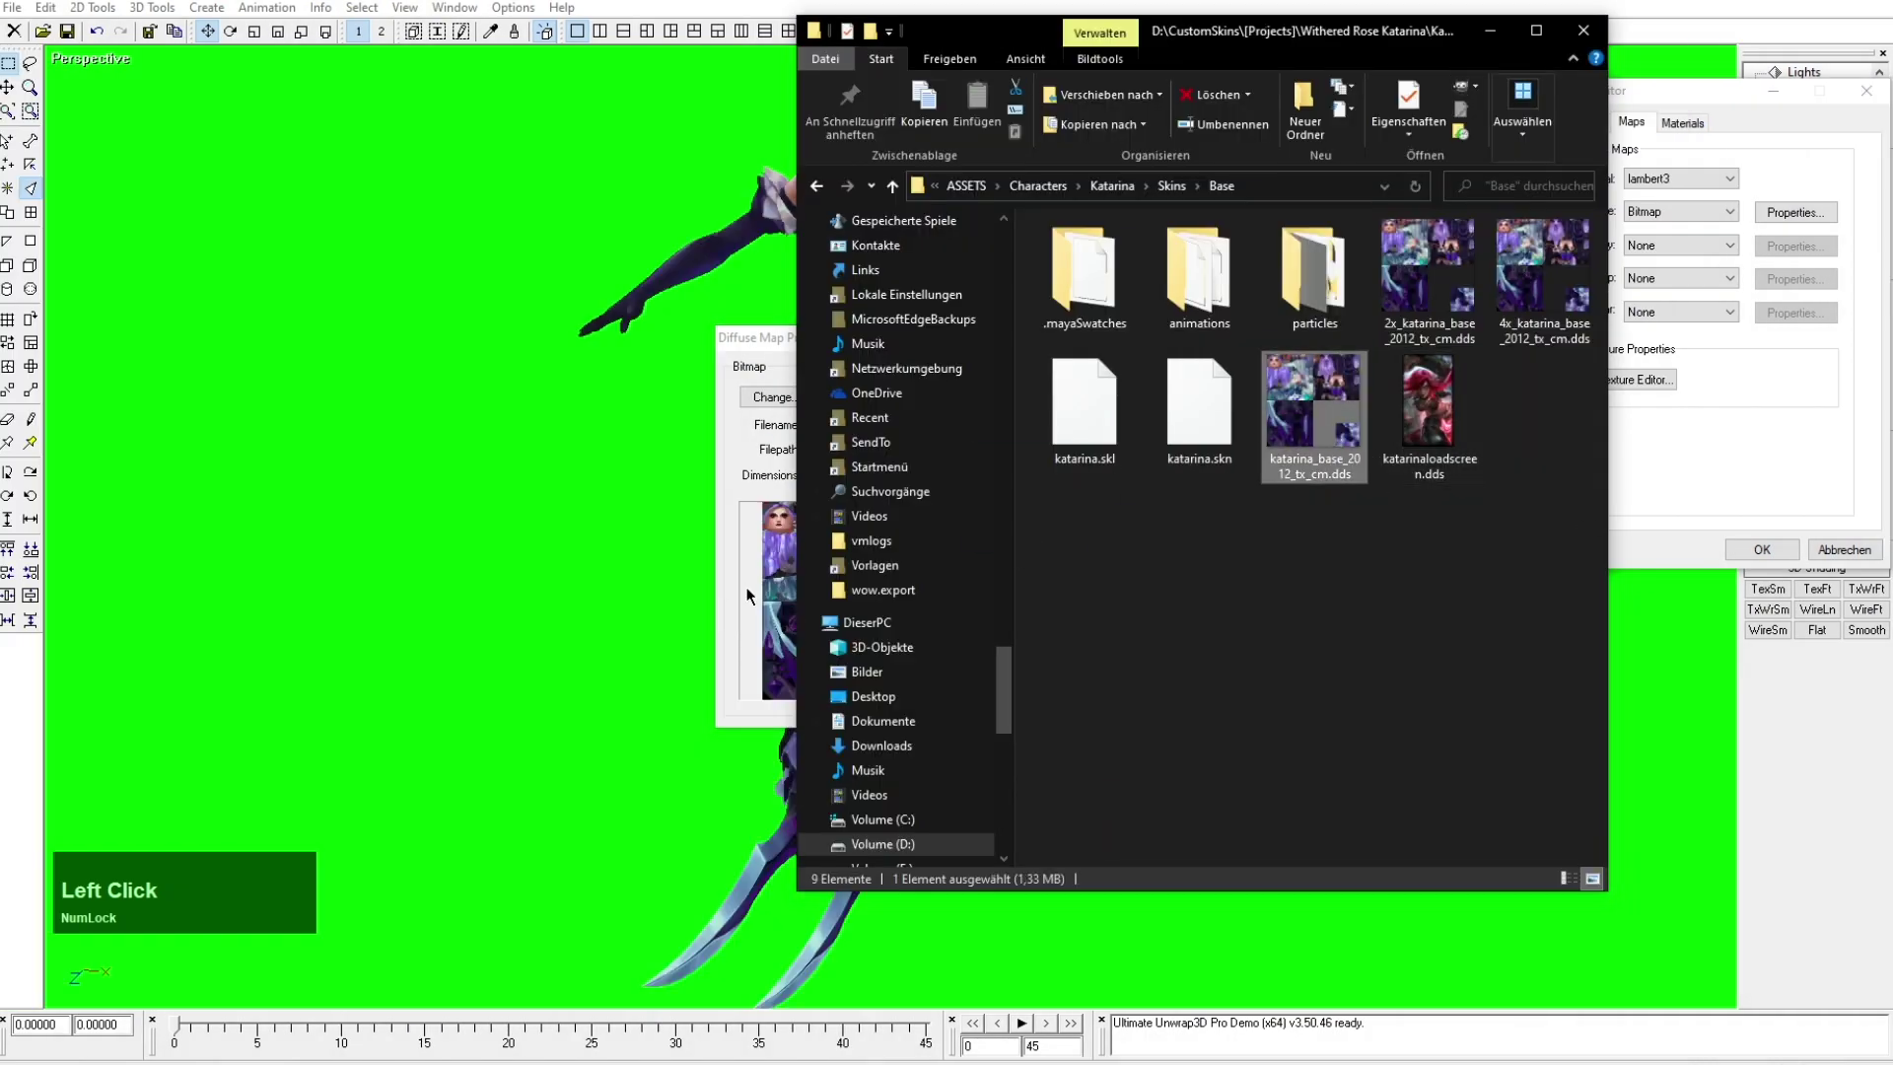
{"action": "left_click", "coordinate": [748, 587]}
{"action": "left_click", "coordinate": [1054, 383]}
{"action": "left_click", "coordinate": [1762, 549]}
Step: Open the Animation Editor and play the katarina_attack1 animation on the textured model
{"action": "middle_click", "coordinate": [1053, 480]}
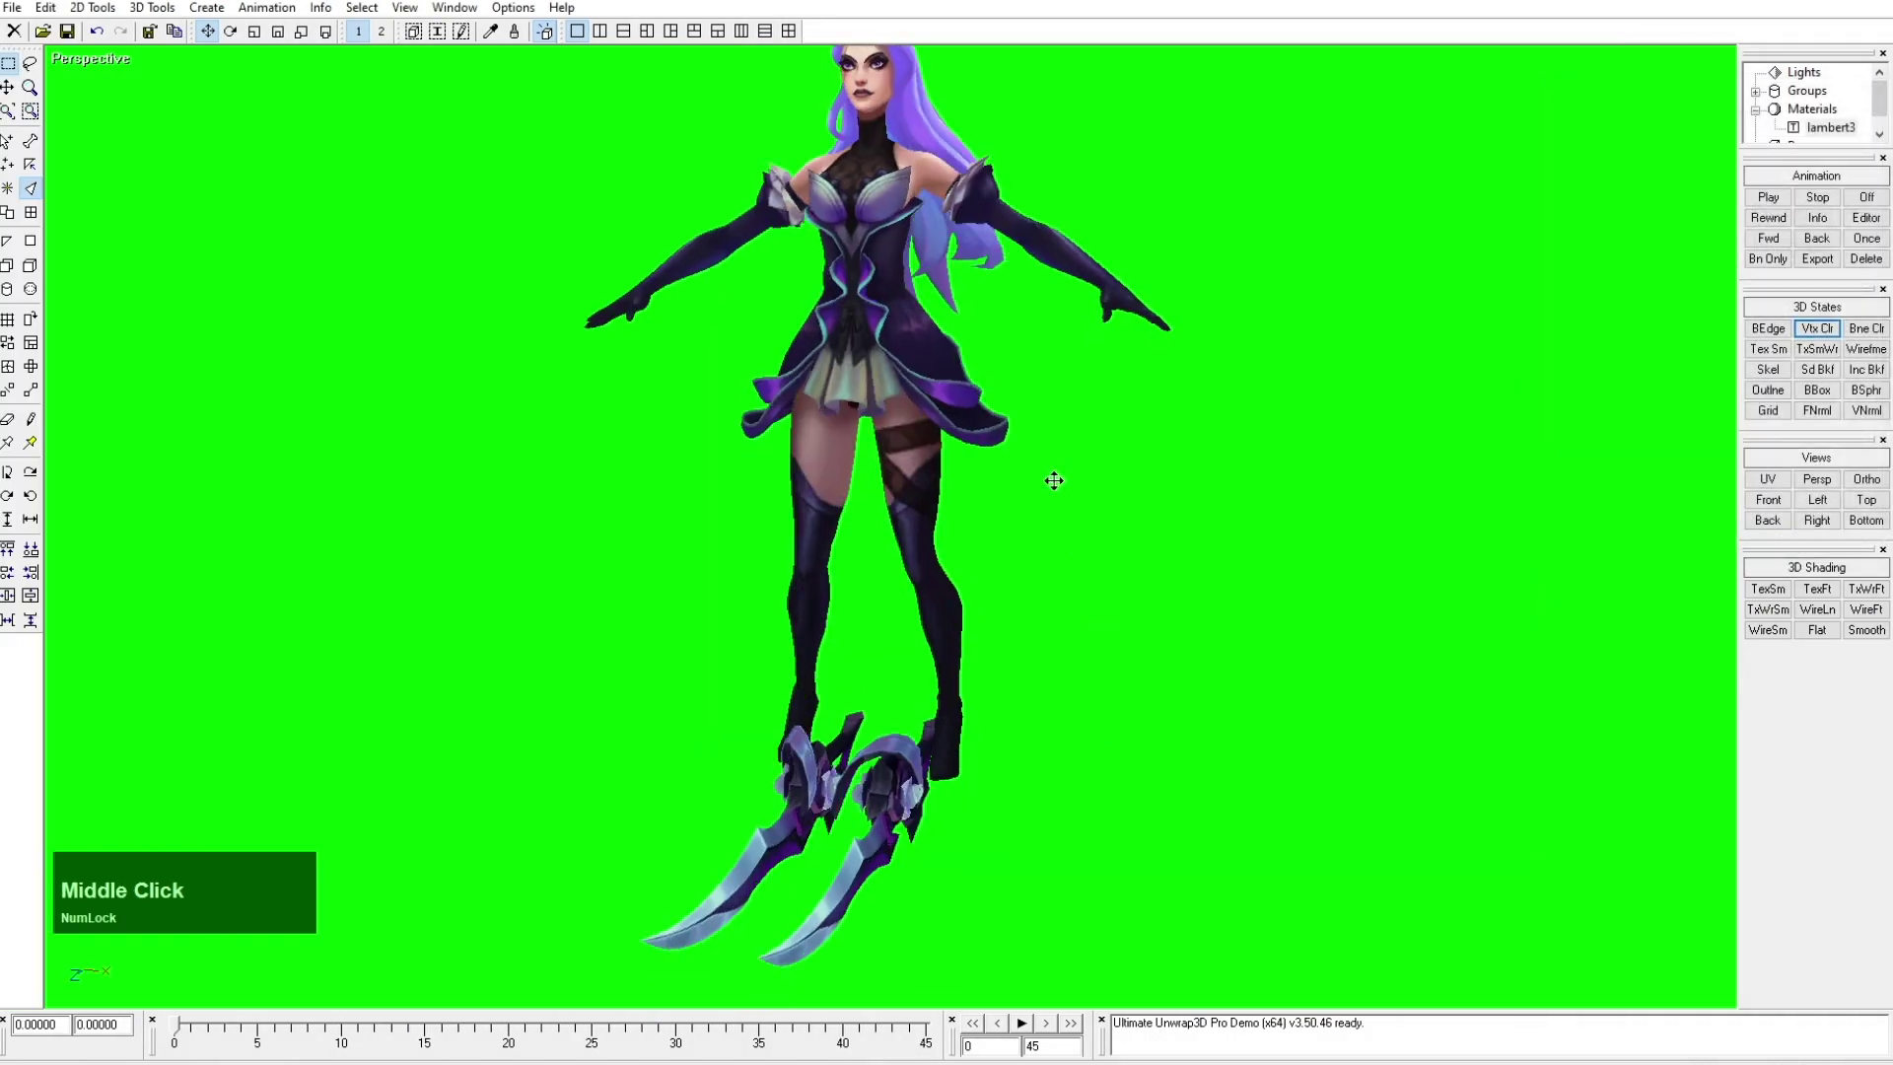
{"action": "scroll", "coordinate": [1054, 480], "scroll_direction": "down", "scroll_amount": 2}
{"action": "left_click", "coordinate": [1811, 333]}
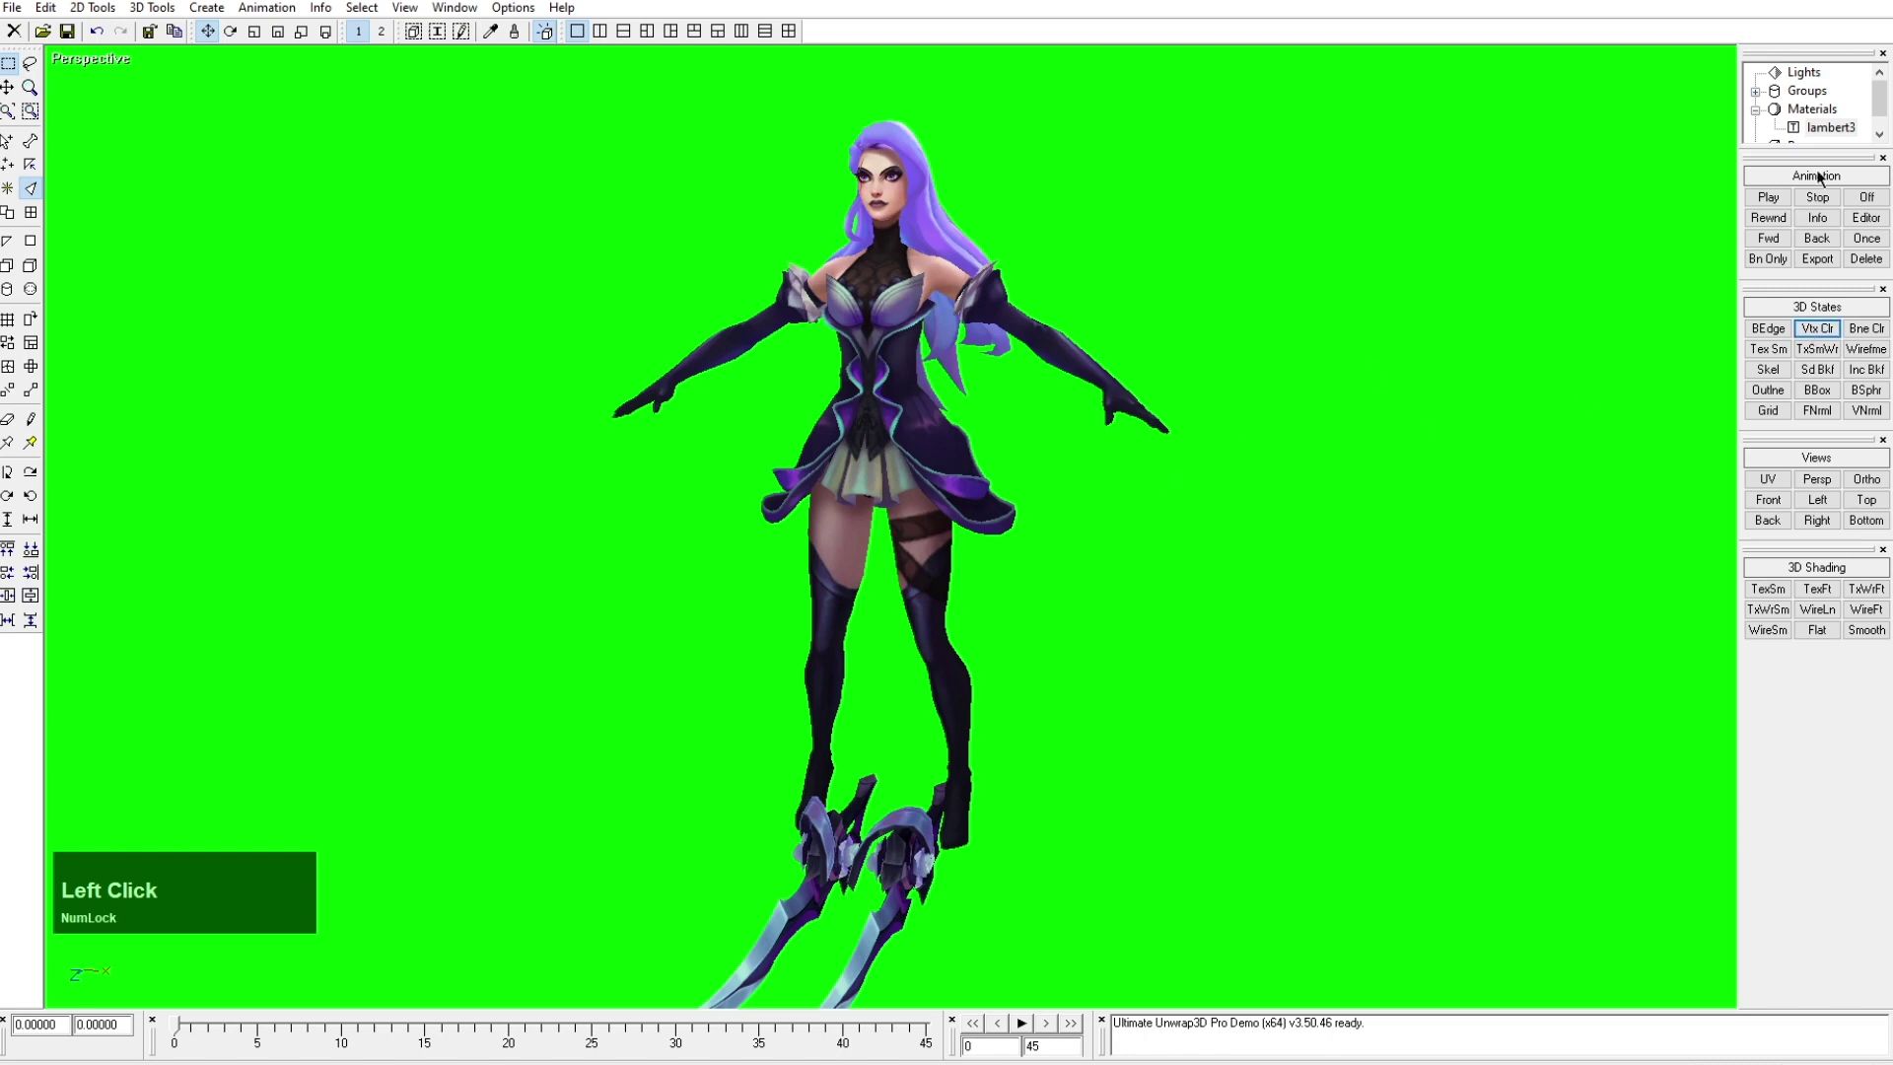
{"action": "left_click", "coordinate": [1866, 217]}
{"action": "left_click", "coordinate": [255, 90]}
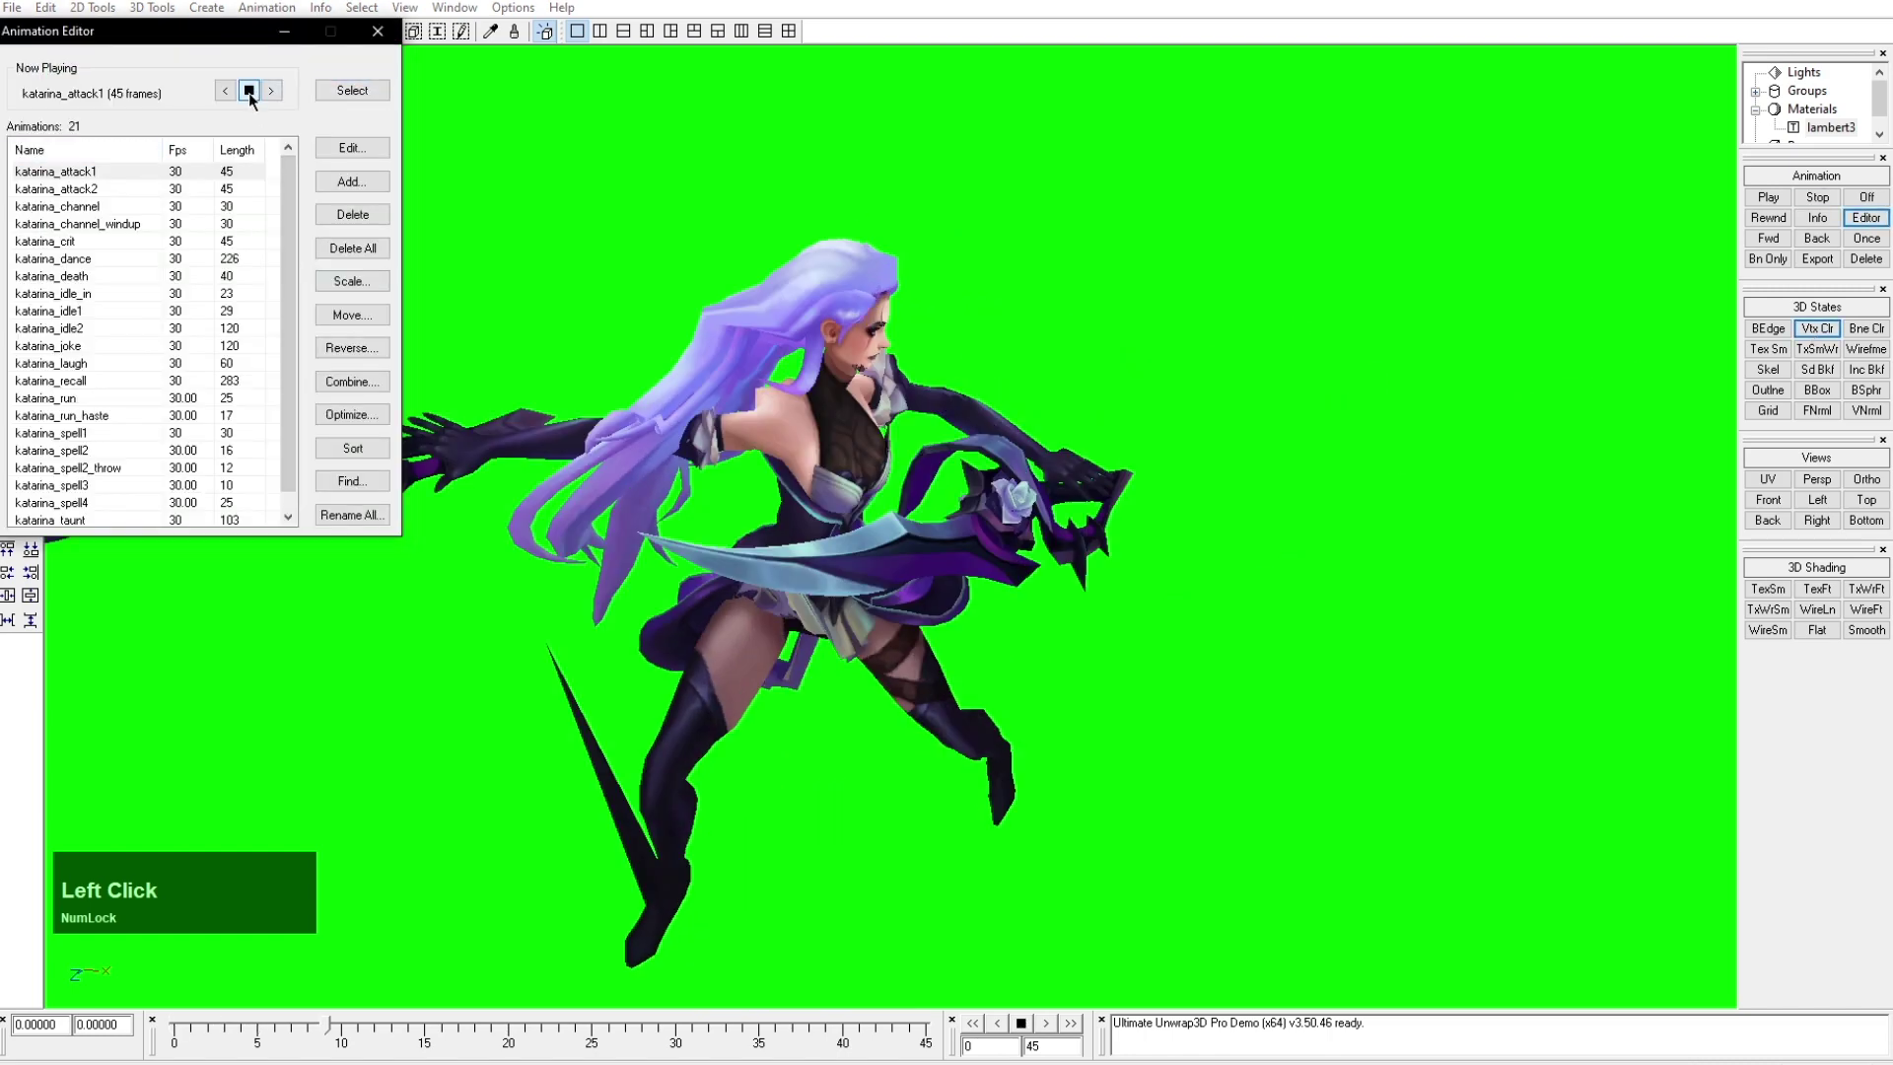
Step: Stop the katarina_attack1 animation and examine the legs and feet of the model from another angle
{"action": "left_click", "coordinate": [248, 92]}
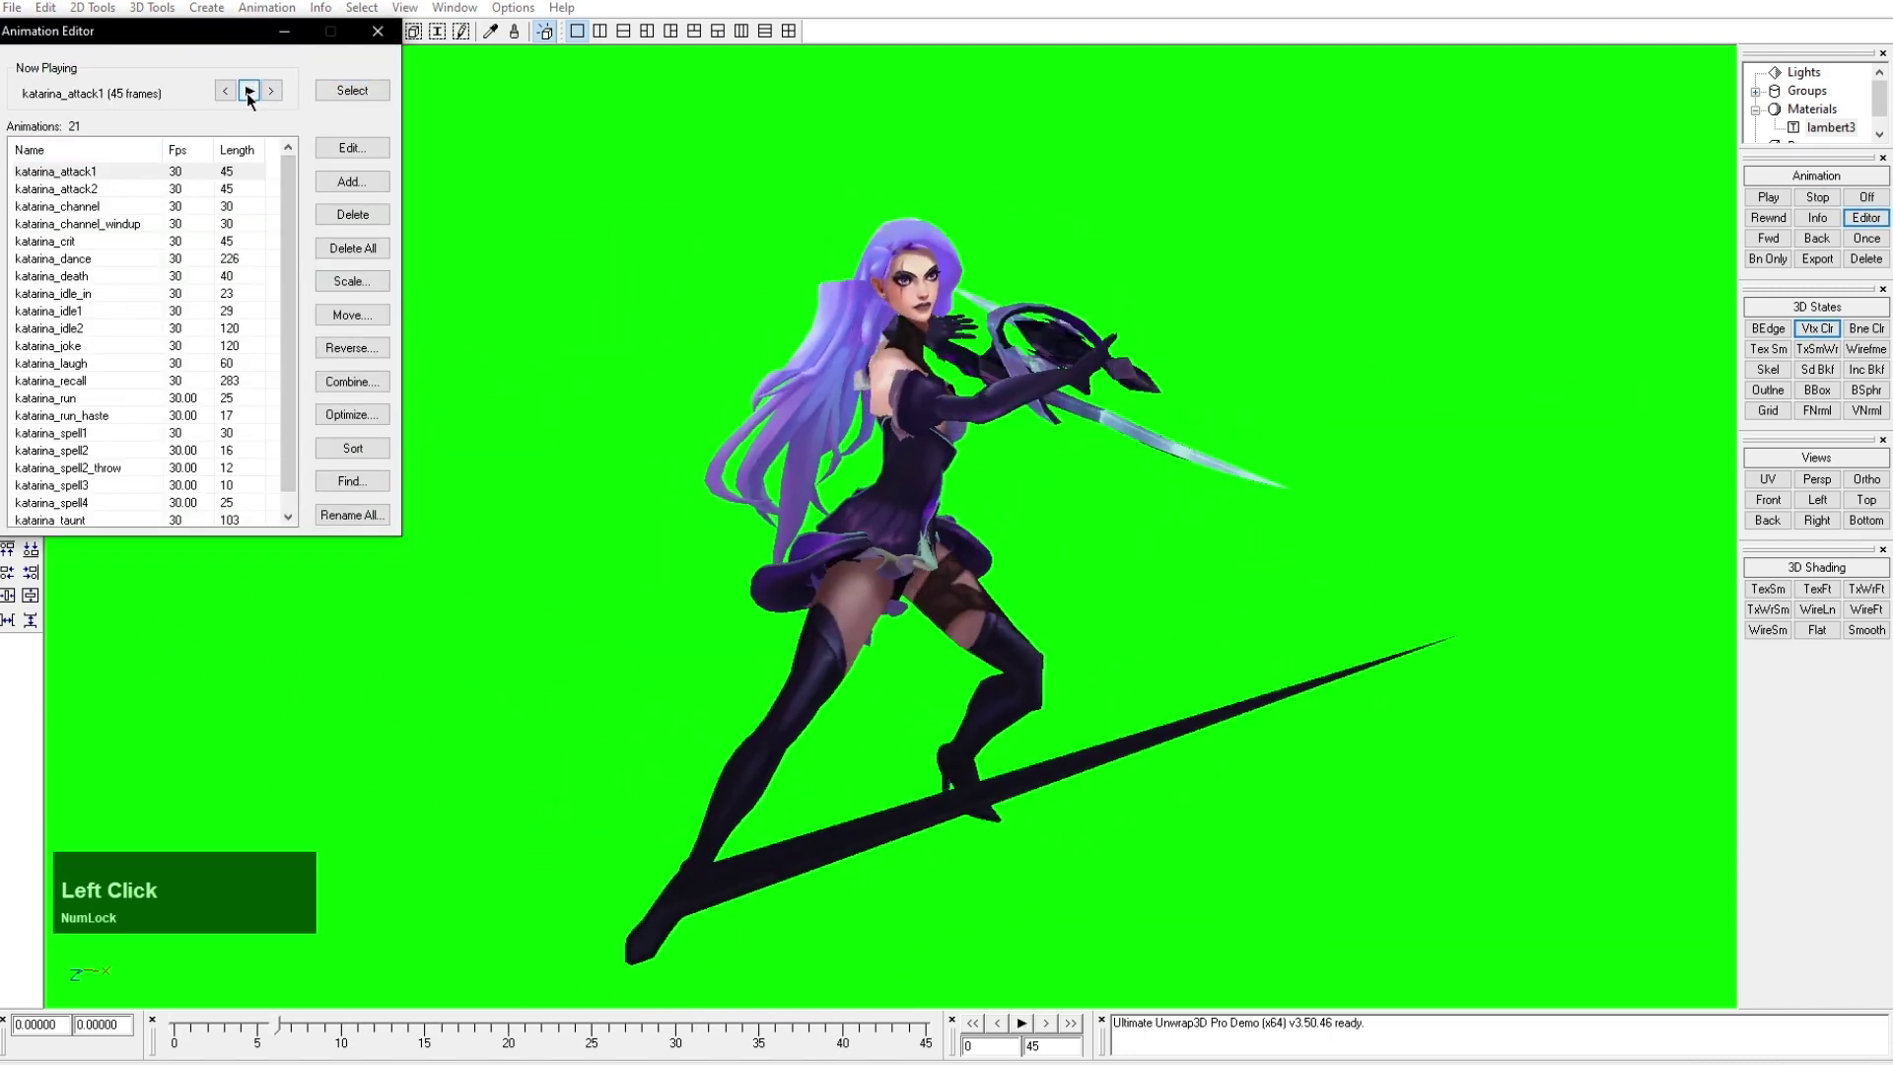
{"action": "left_click_drag", "start_coordinate": [1096, 622], "coordinate": [1009, 601]}
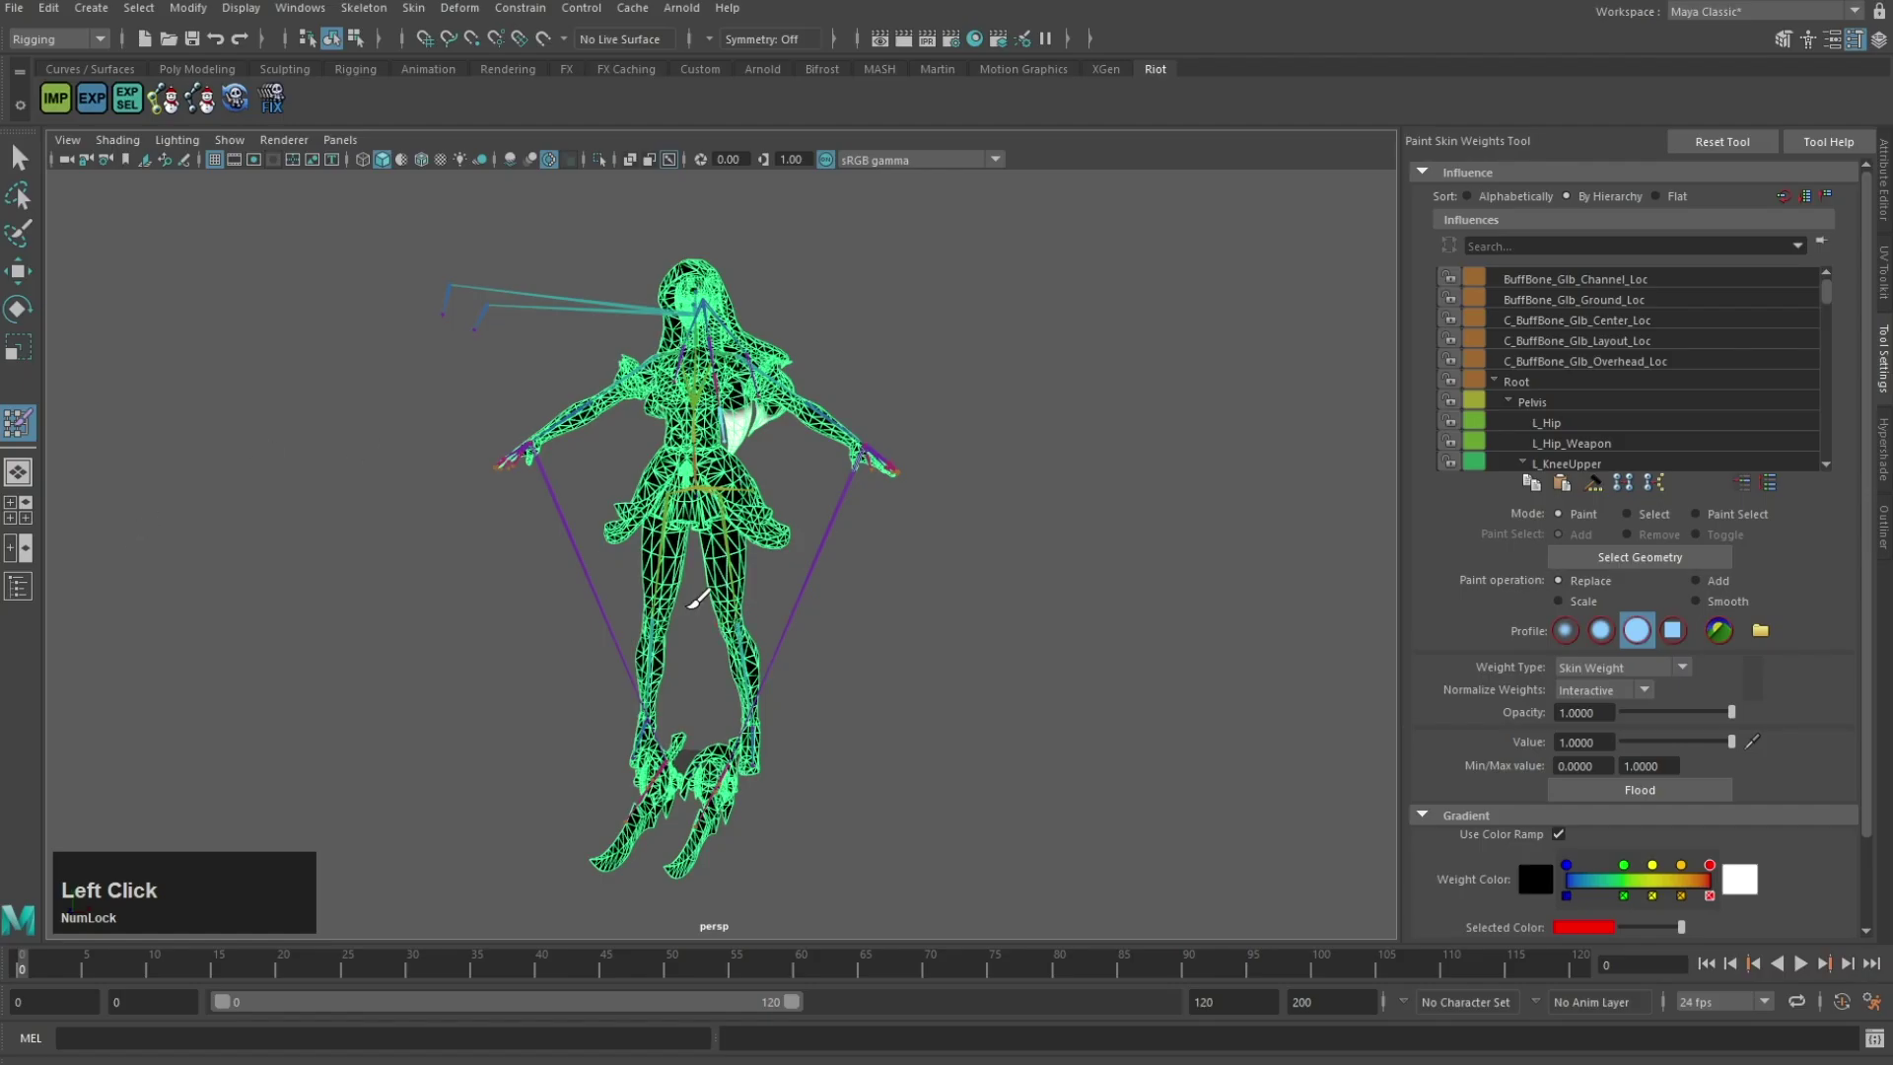
Step: Switch to Maya and move the left lower-leg joint outward to expose stray vertices around the ankle
{"action": "left_click", "coordinate": [746, 657]}
{"action": "key", "text": "w"}
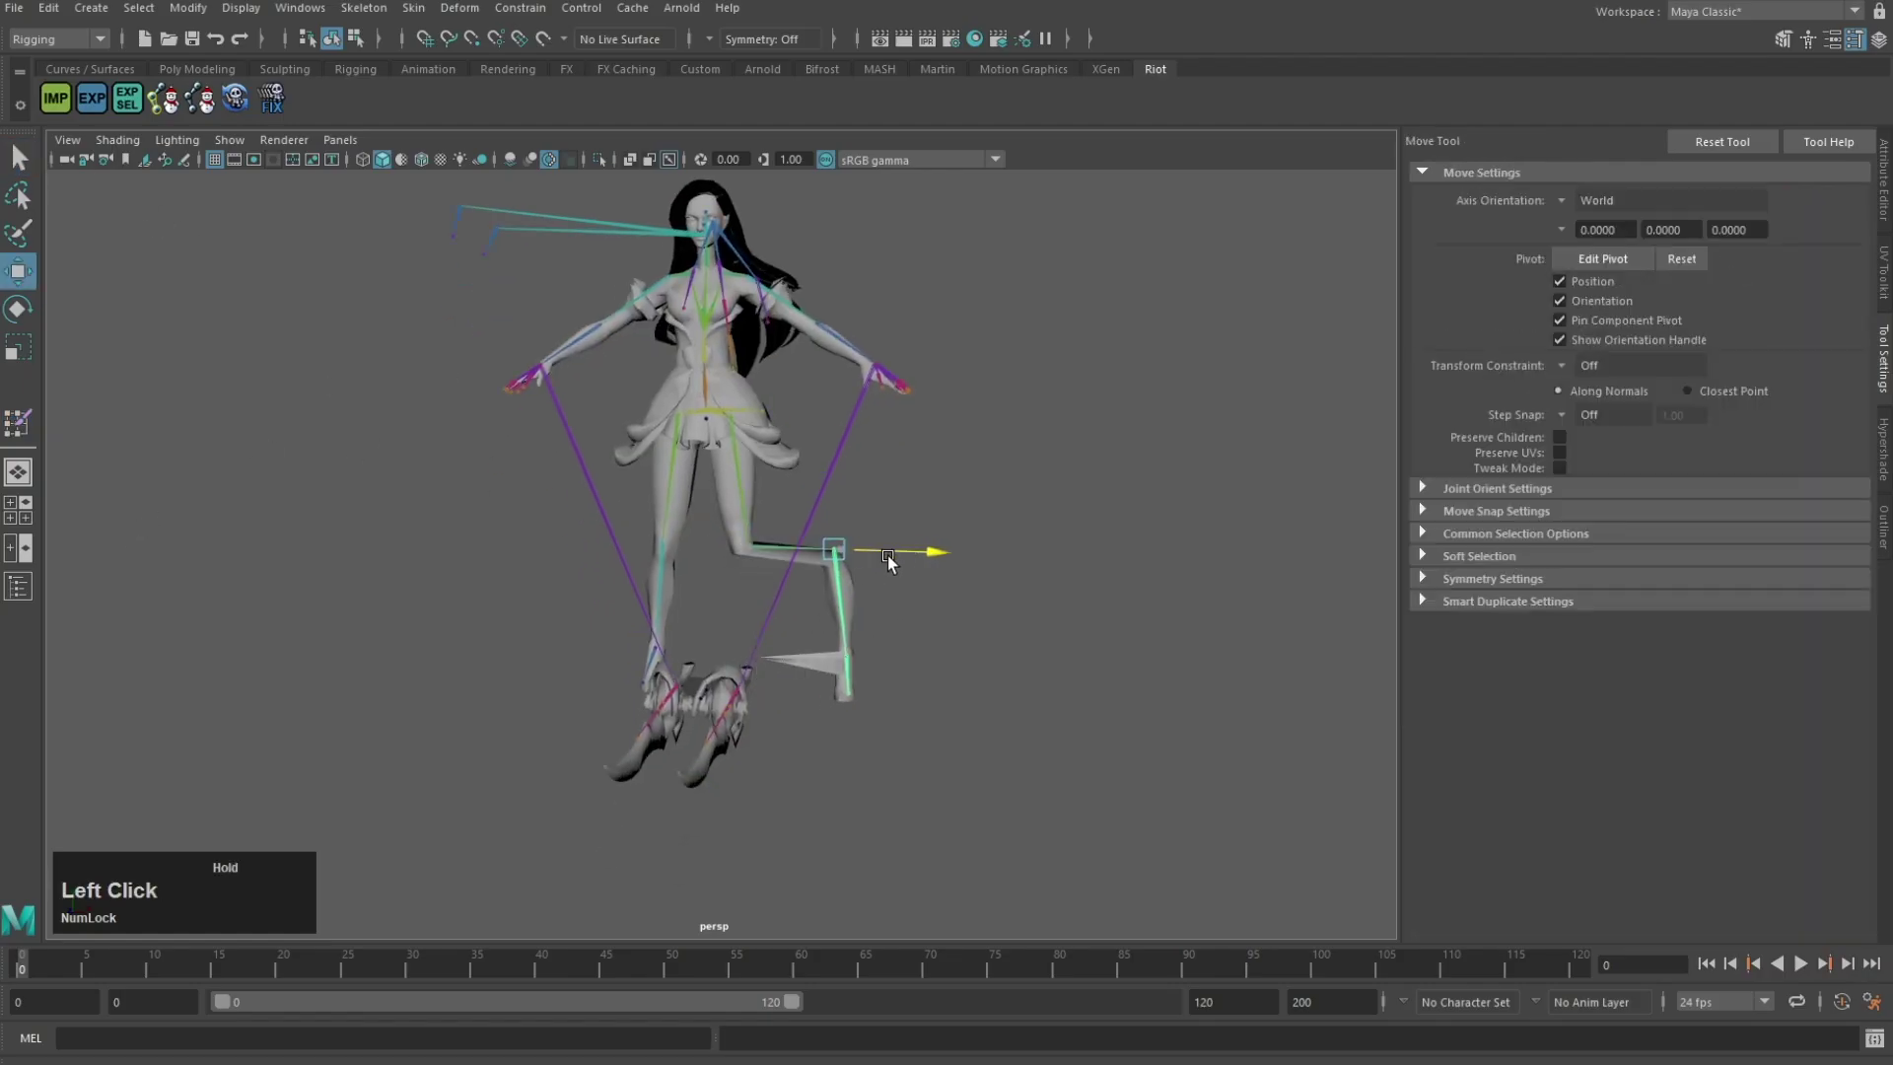
{"action": "scroll", "coordinate": [771, 623], "scroll_direction": "up", "scroll_amount": 6}
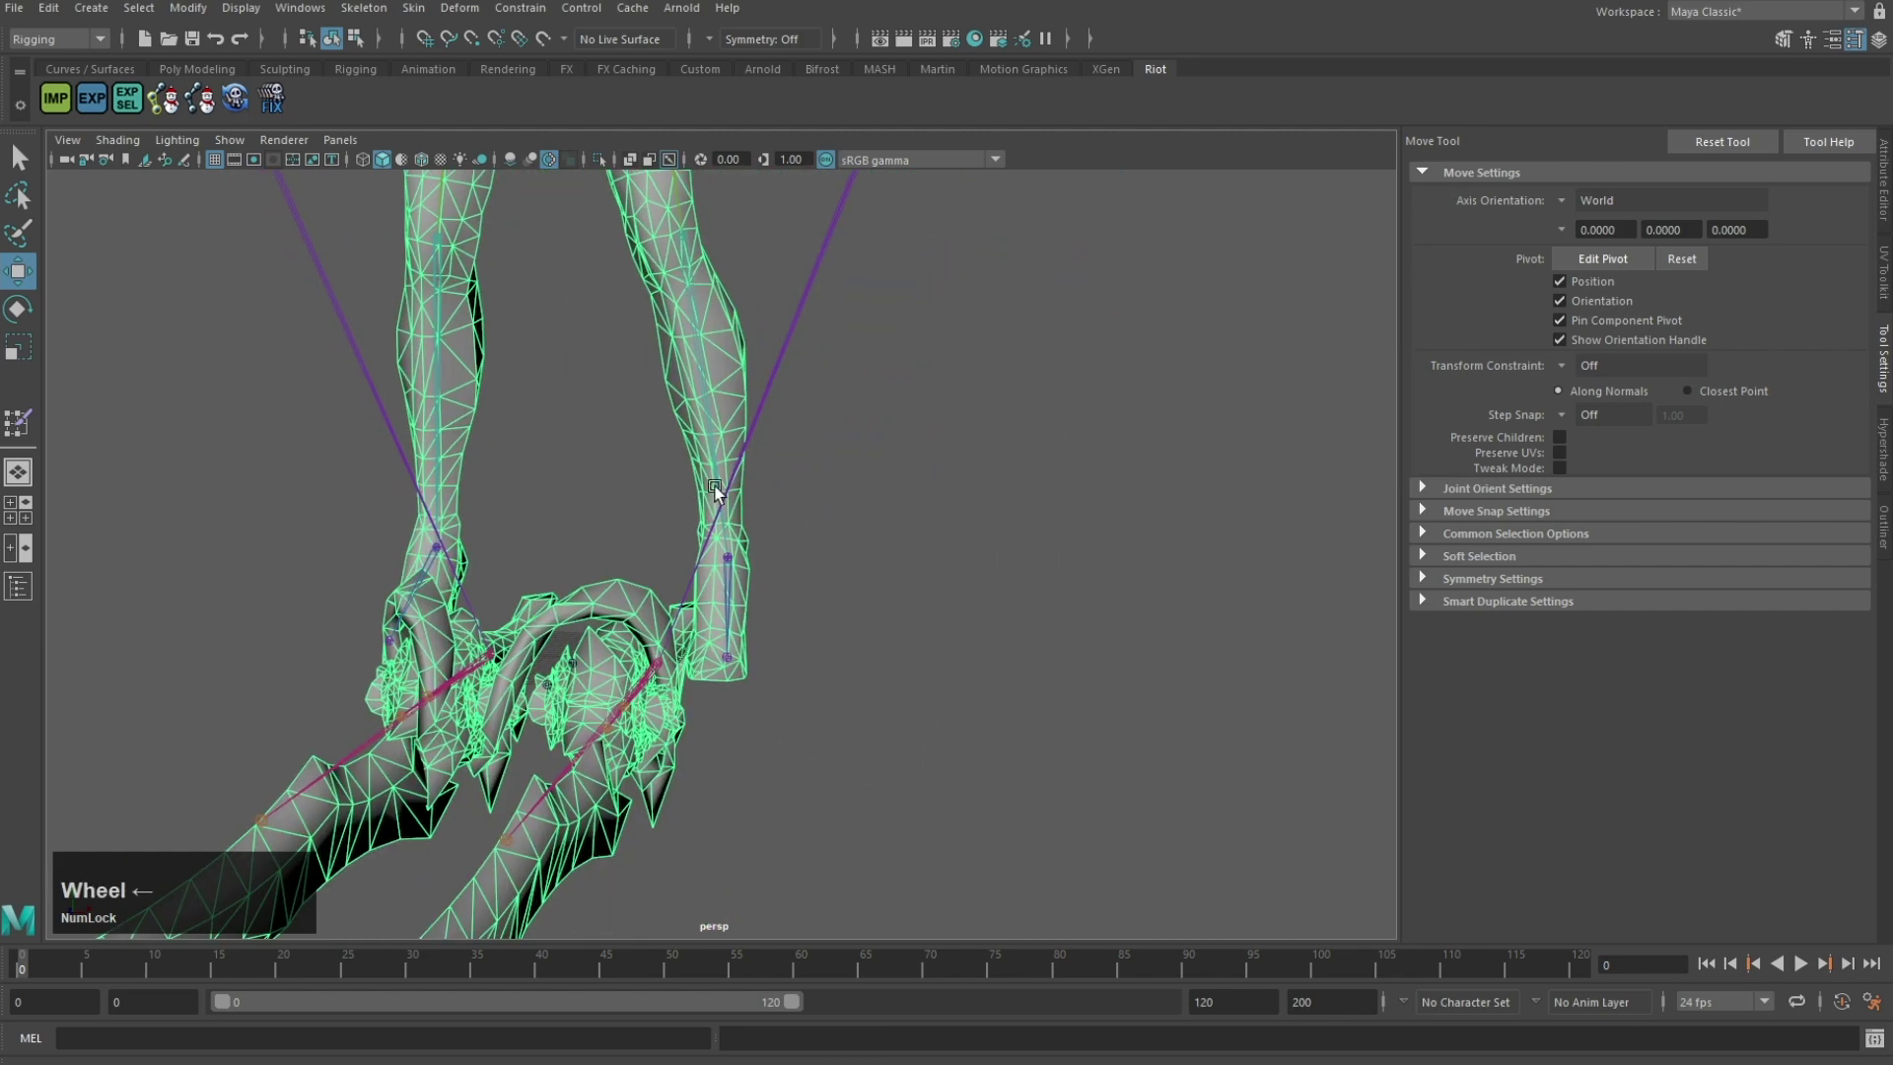
{"action": "left_click", "coordinate": [797, 335]}
{"action": "left_click", "coordinate": [772, 333]}
Step: Paint the stray left ankle vertices with full L_Foot influence and return the skeleton to its bind pose
{"action": "left_click", "coordinate": [18, 424]}
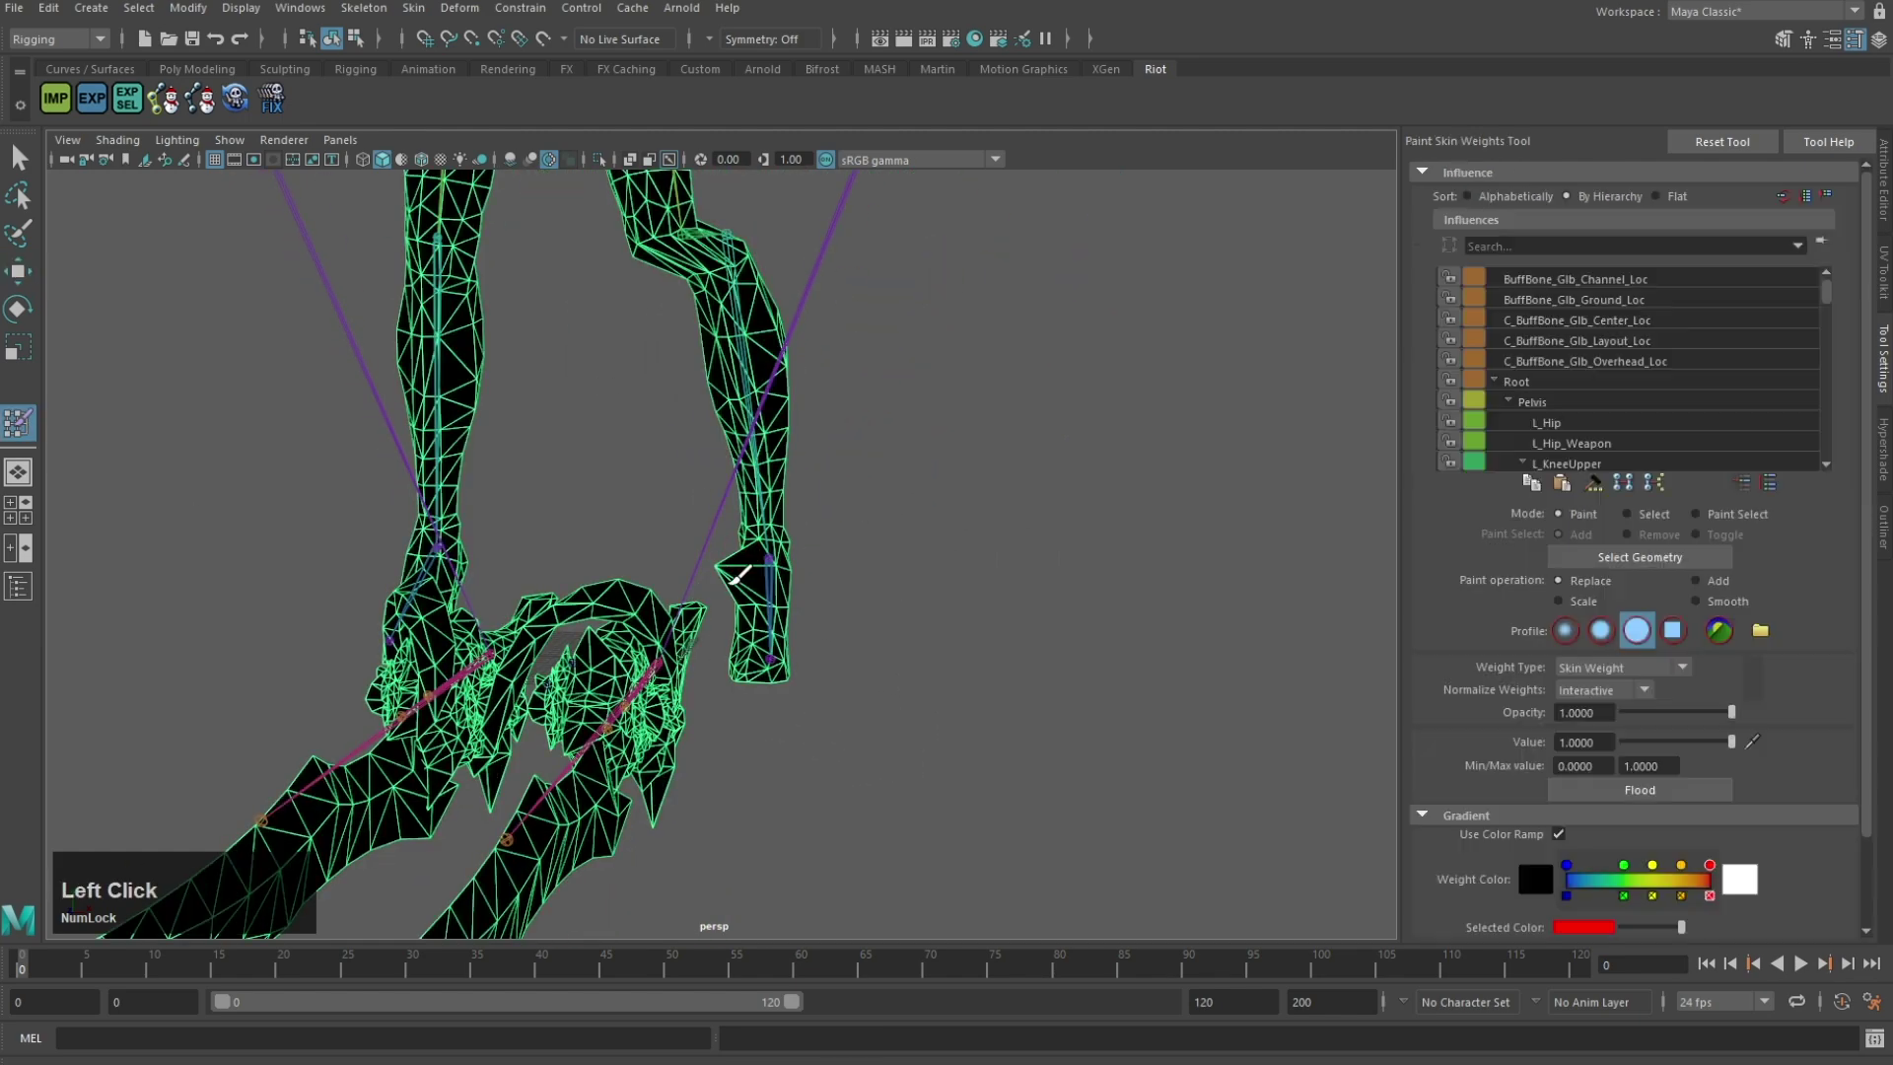
{"action": "scroll", "coordinate": [822, 606], "scroll_direction": "up", "scroll_amount": 5}
{"action": "right_click_drag", "start_coordinate": [822, 610], "coordinate": [925, 623]}
{"action": "left_click_drag", "start_coordinate": [924, 623], "coordinate": [854, 628], "text": "alt"}
{"action": "scroll", "coordinate": [924, 621], "scroll_direction": "down", "scroll_amount": 3}
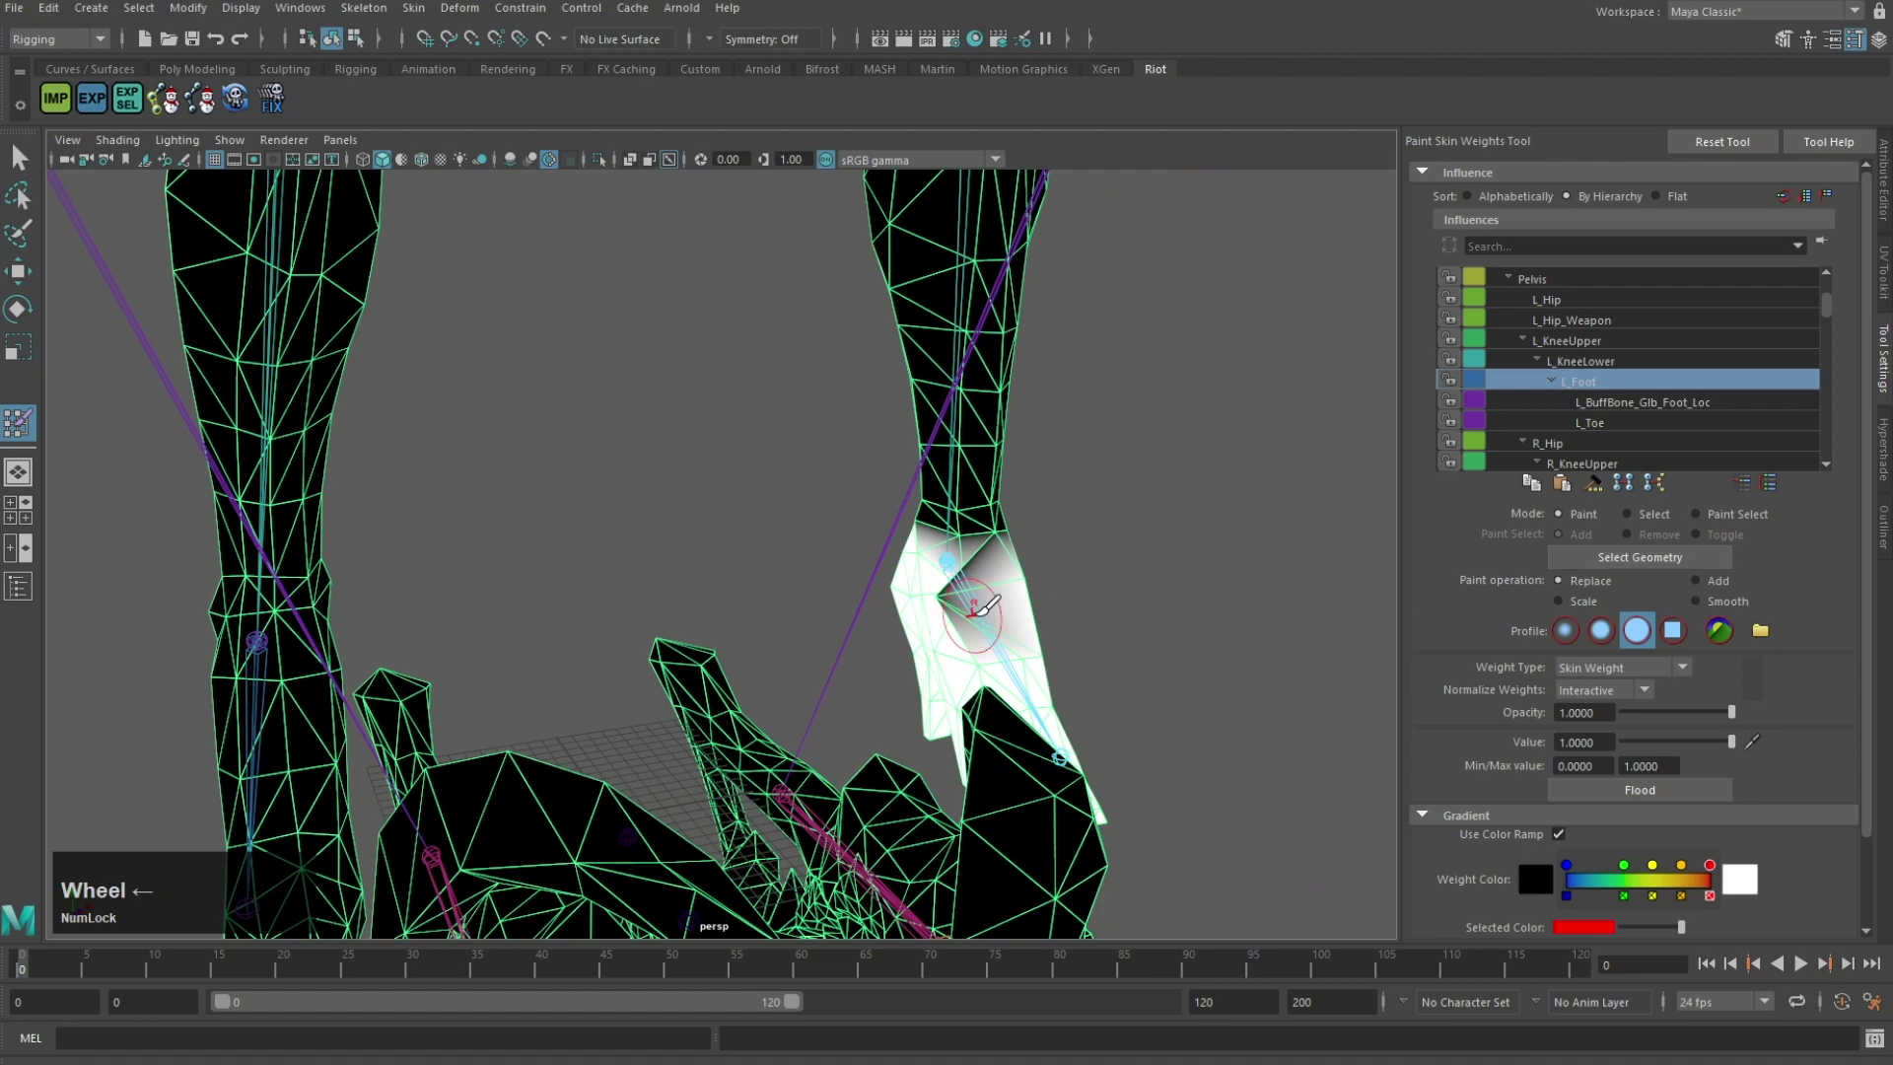
{"action": "left_click", "coordinate": [413, 8]}
{"action": "left_click", "coordinate": [464, 123]}
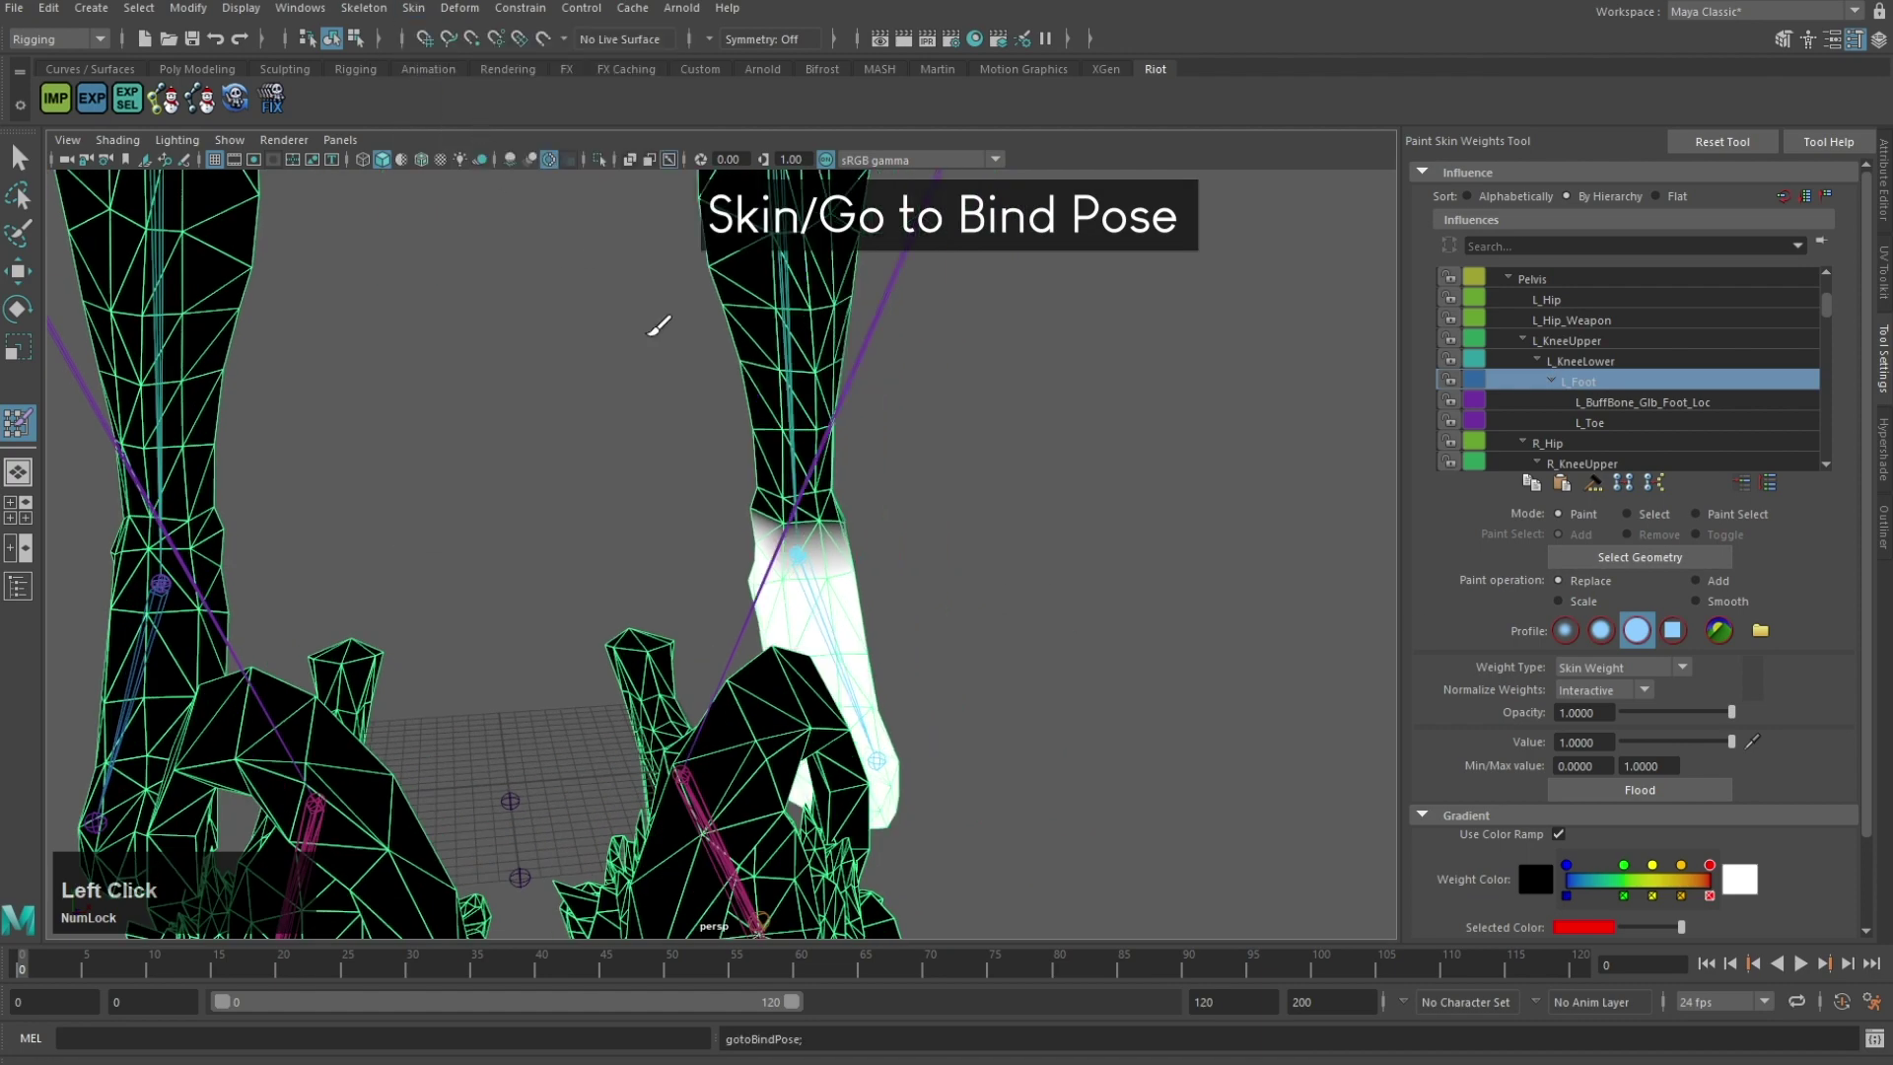
{"action": "scroll", "coordinate": [654, 322], "scroll_direction": "down", "scroll_amount": 3}
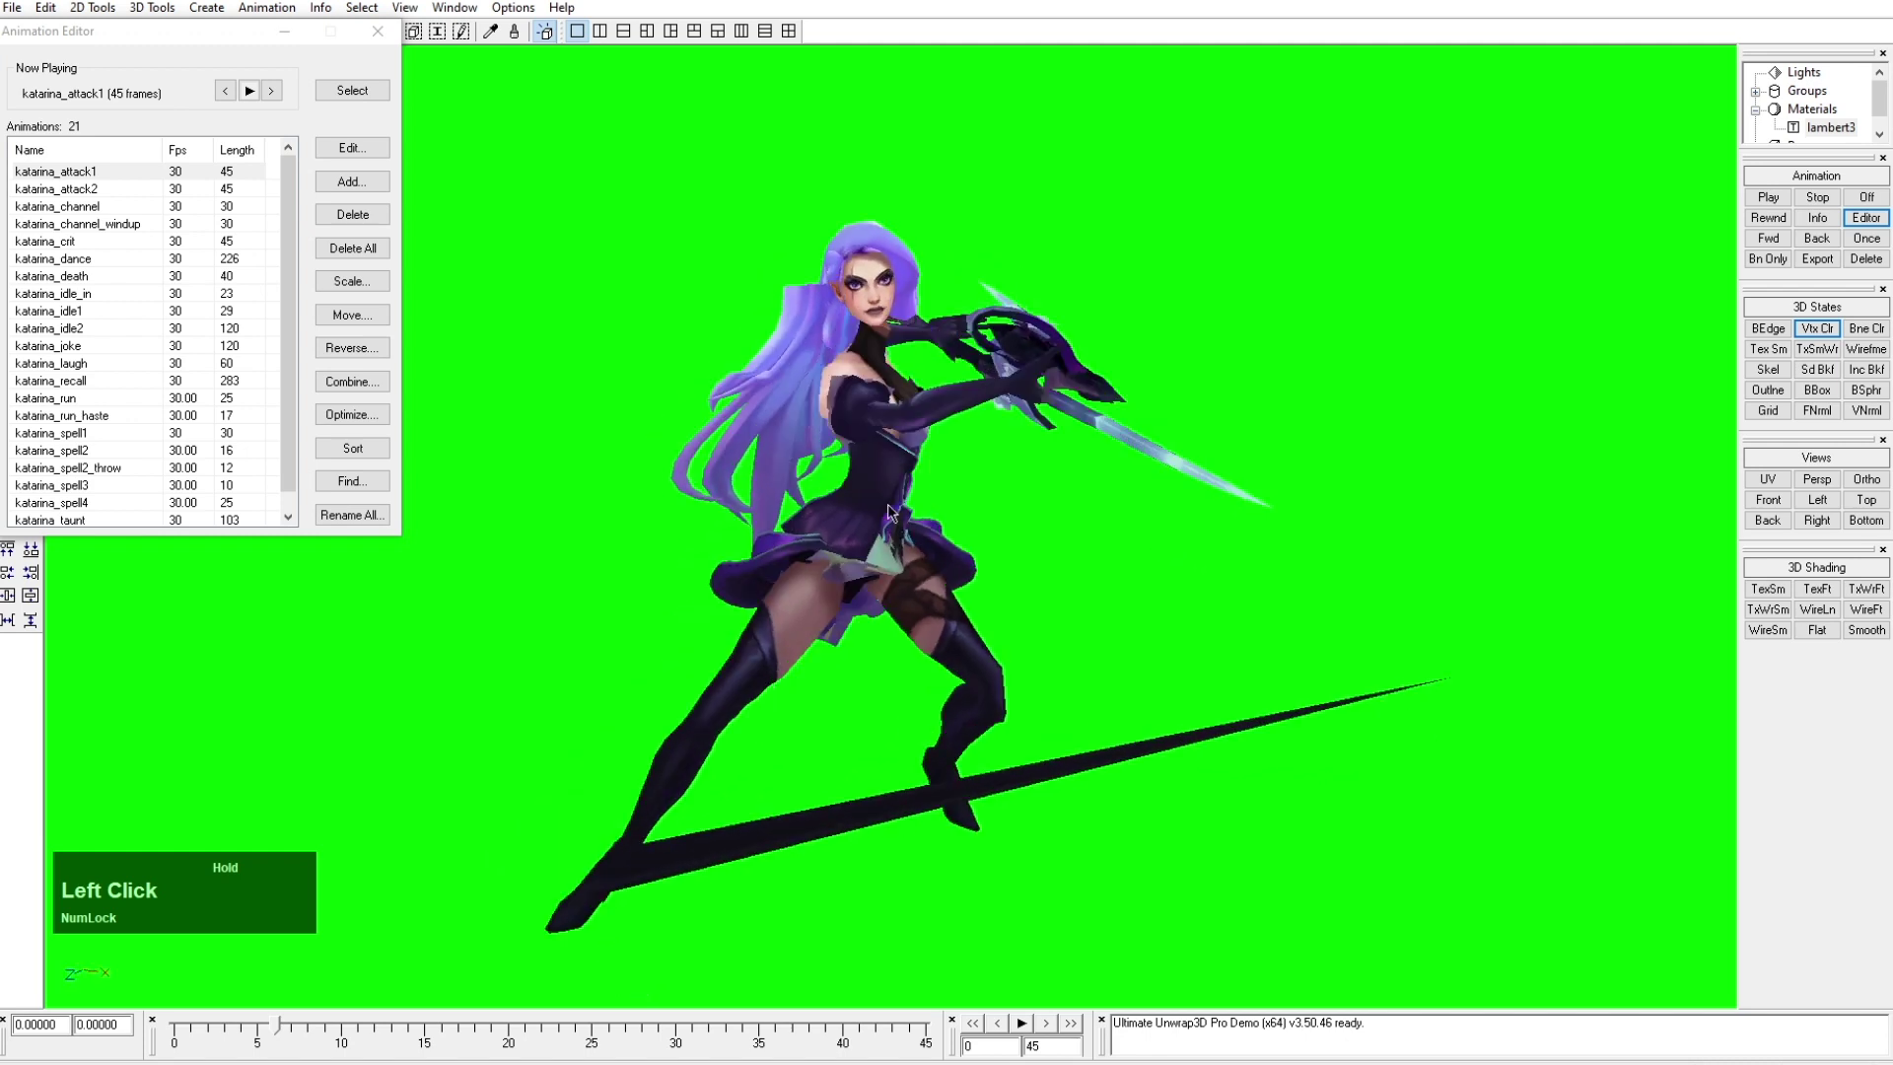
Step: Switch to Ultimate Unwrap3D Pro and examine the skirt and legs of the stopped model
{"action": "left_click_drag", "start_coordinate": [875, 512], "coordinate": [951, 490]}
{"action": "middle_click_drag", "start_coordinate": [951, 490], "coordinate": [895, 468]}
{"action": "left_click_drag", "start_coordinate": [895, 467], "coordinate": [995, 444]}
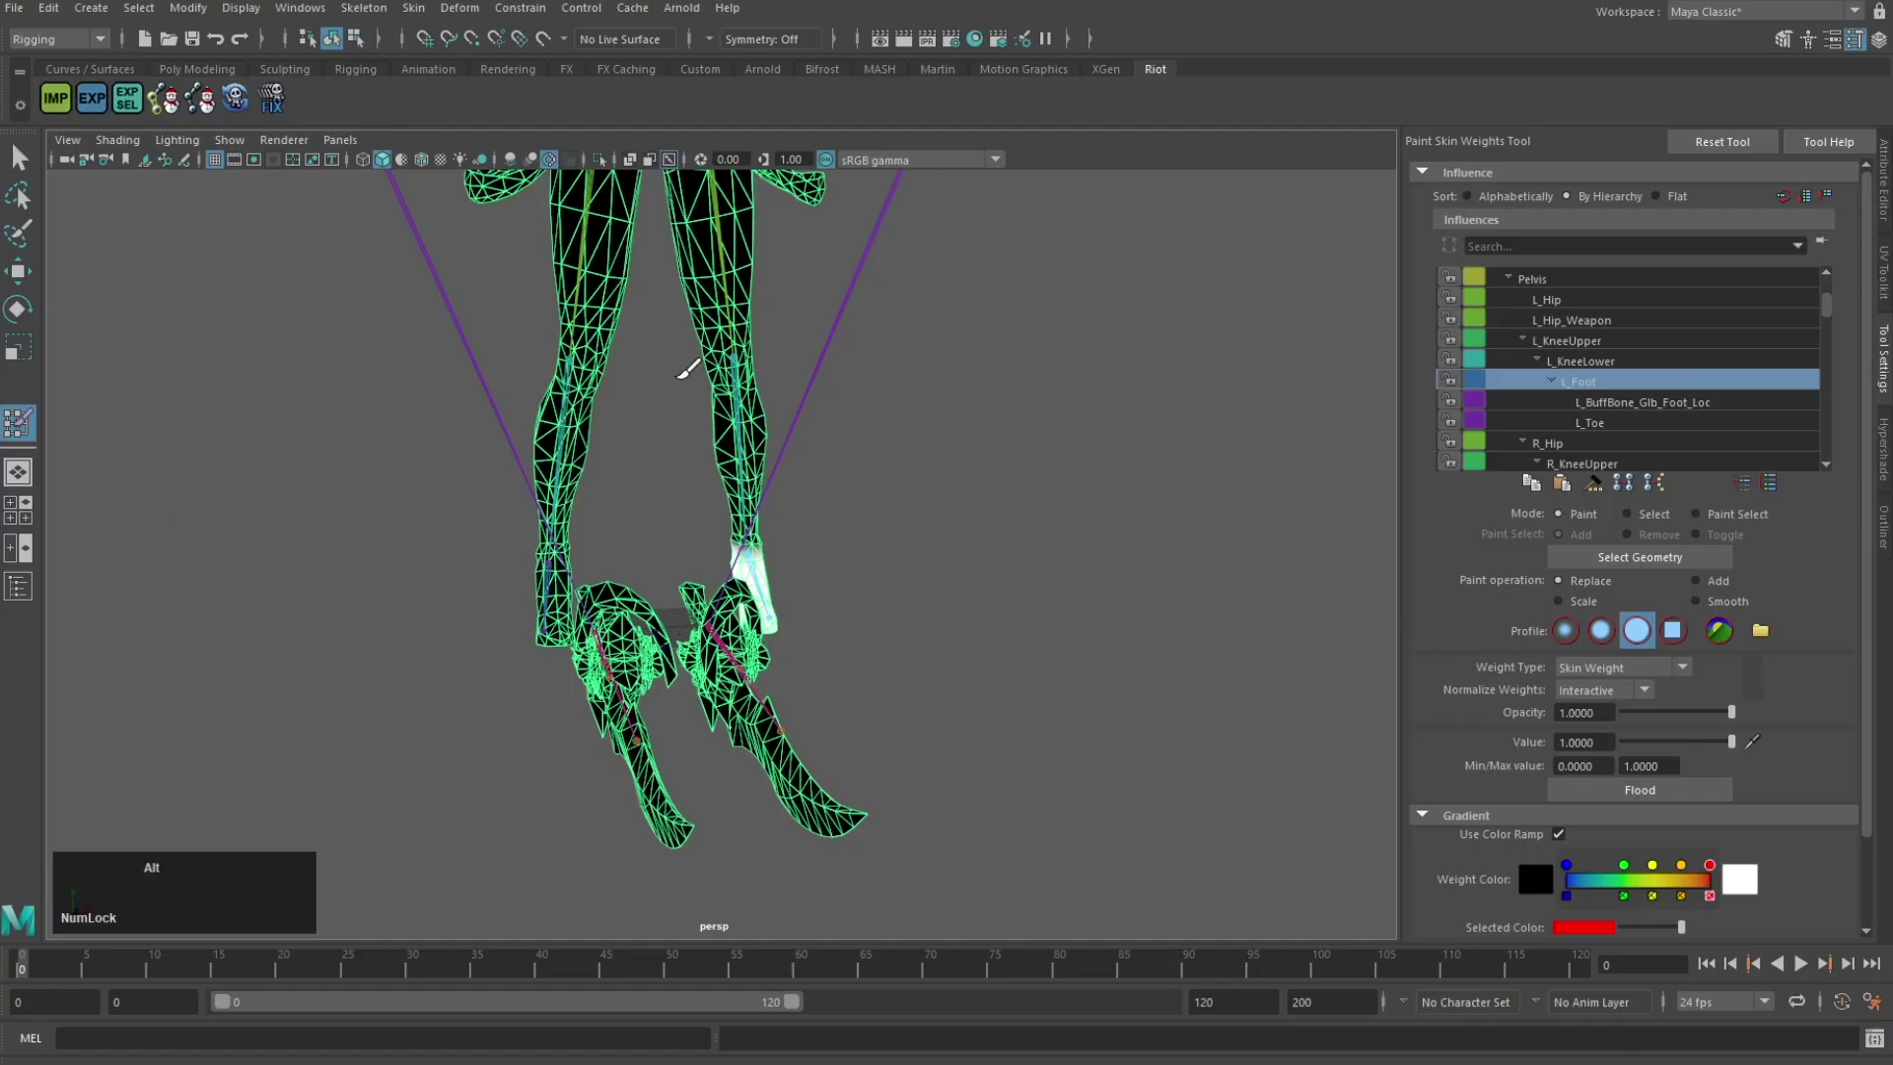
Step: In Maya, paint full Pelvis influence onto the two hanging ruffles of the underskirt
{"action": "middle_click_drag", "start_coordinate": [689, 371], "coordinate": [621, 574]}
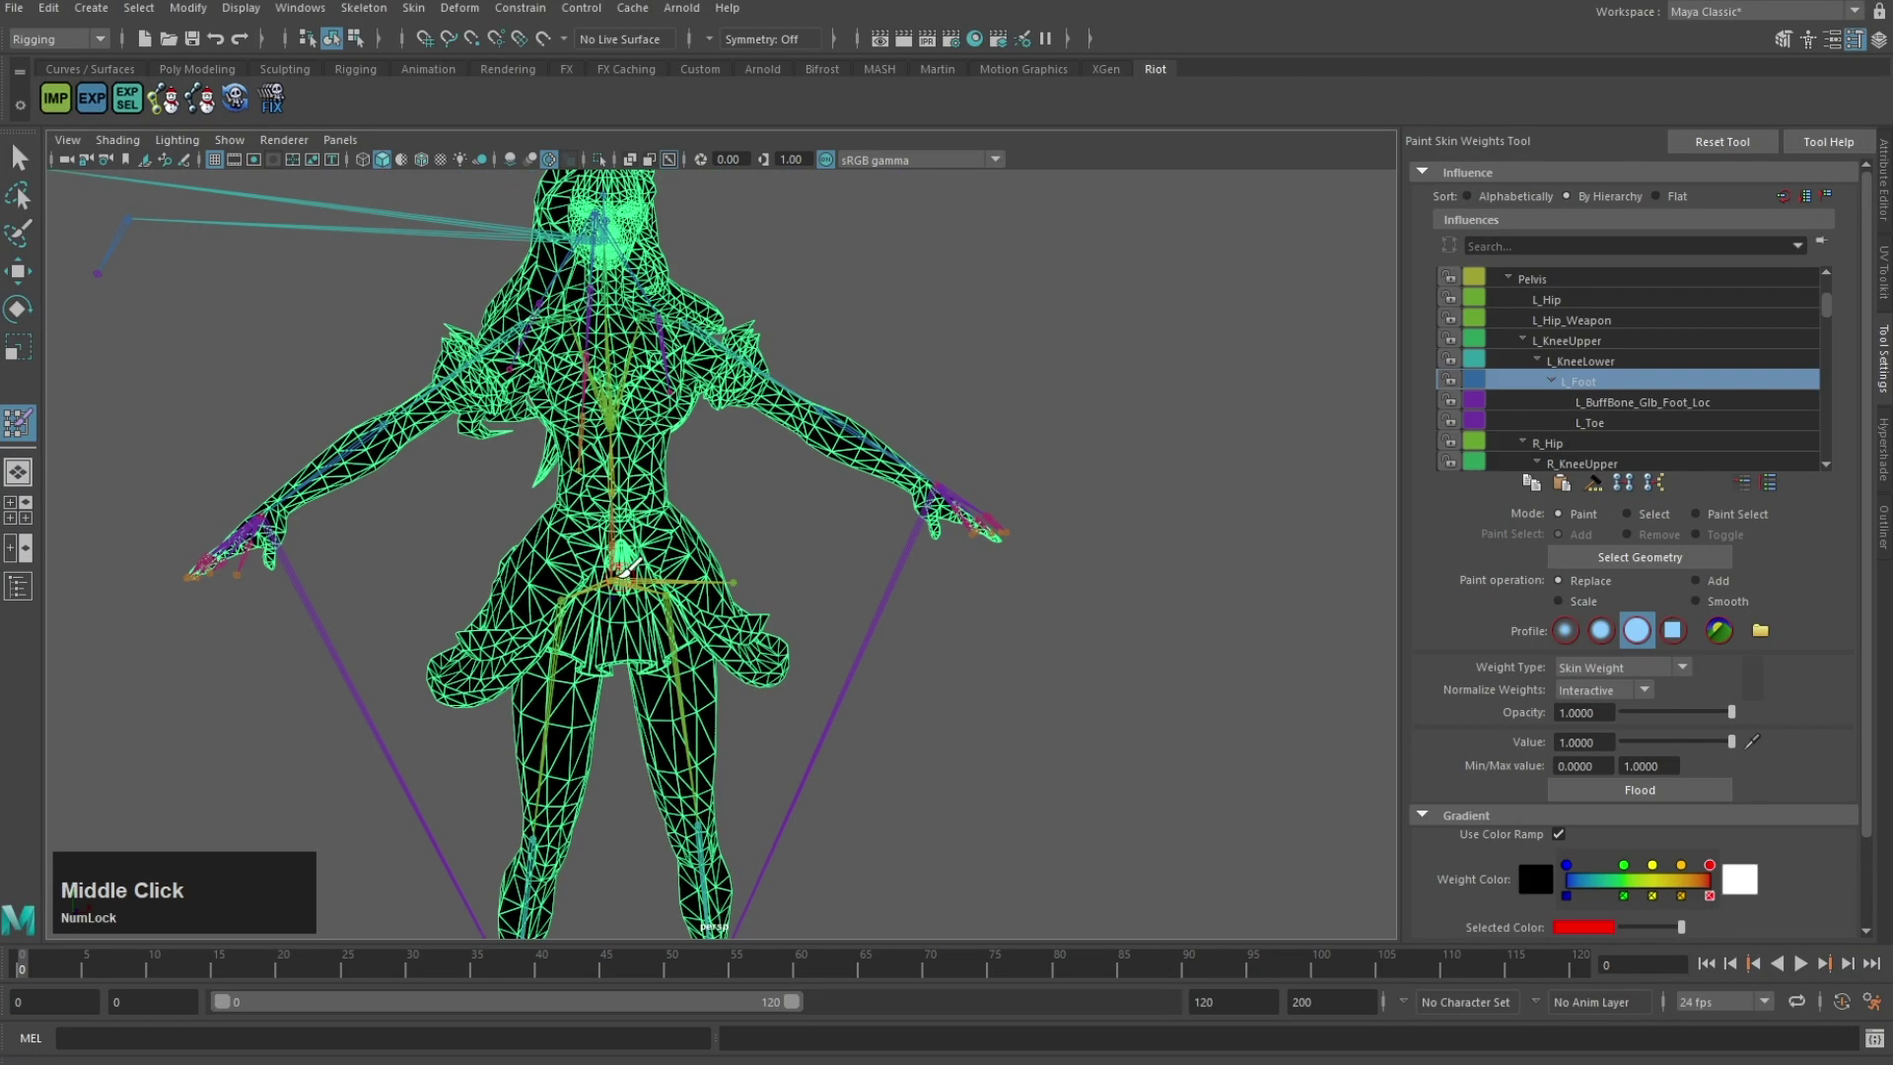
{"action": "right_click", "coordinate": [621, 574]}
{"action": "left_click_drag", "start_coordinate": [621, 573], "coordinate": [887, 591], "text": "alt"}
{"action": "middle_click_drag", "start_coordinate": [887, 592], "coordinate": [563, 516], "text": "alt"}
{"action": "scroll", "coordinate": [562, 515], "scroll_direction": "up", "scroll_amount": 6}
{"action": "left_click_drag", "start_coordinate": [562, 516], "coordinate": [911, 345], "text": "alt"}
{"action": "middle_click_drag", "start_coordinate": [912, 345], "coordinate": [877, 533], "text": "alt"}
{"action": "scroll", "coordinate": [845, 560], "scroll_direction": "up", "scroll_amount": 3}
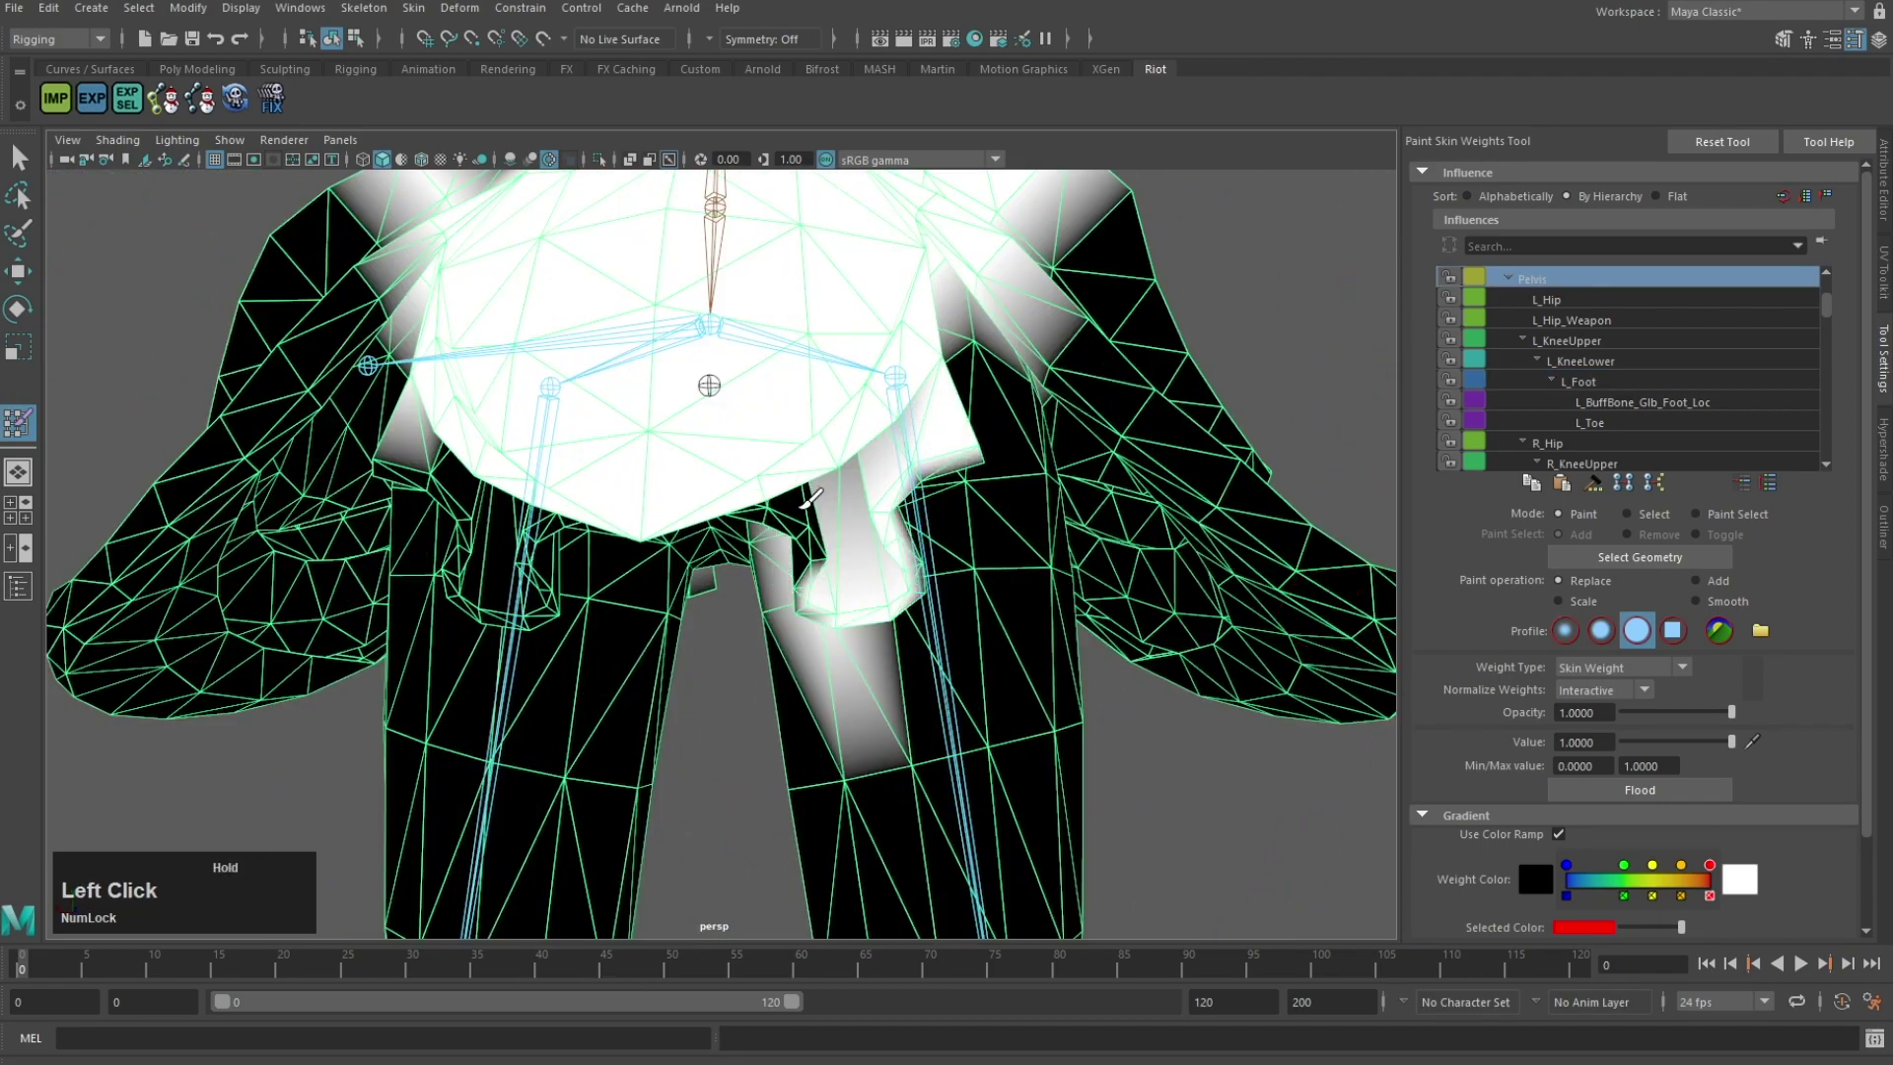
{"action": "key", "text": "z"}
{"action": "mouse_move", "coordinate": [810, 500]}
{"action": "left_mouse_down"}
{"action": "mouse_move", "coordinate": [612, 477]}
{"action": "mouse_move", "coordinate": [563, 380]}
{"action": "left_mouse_up"}
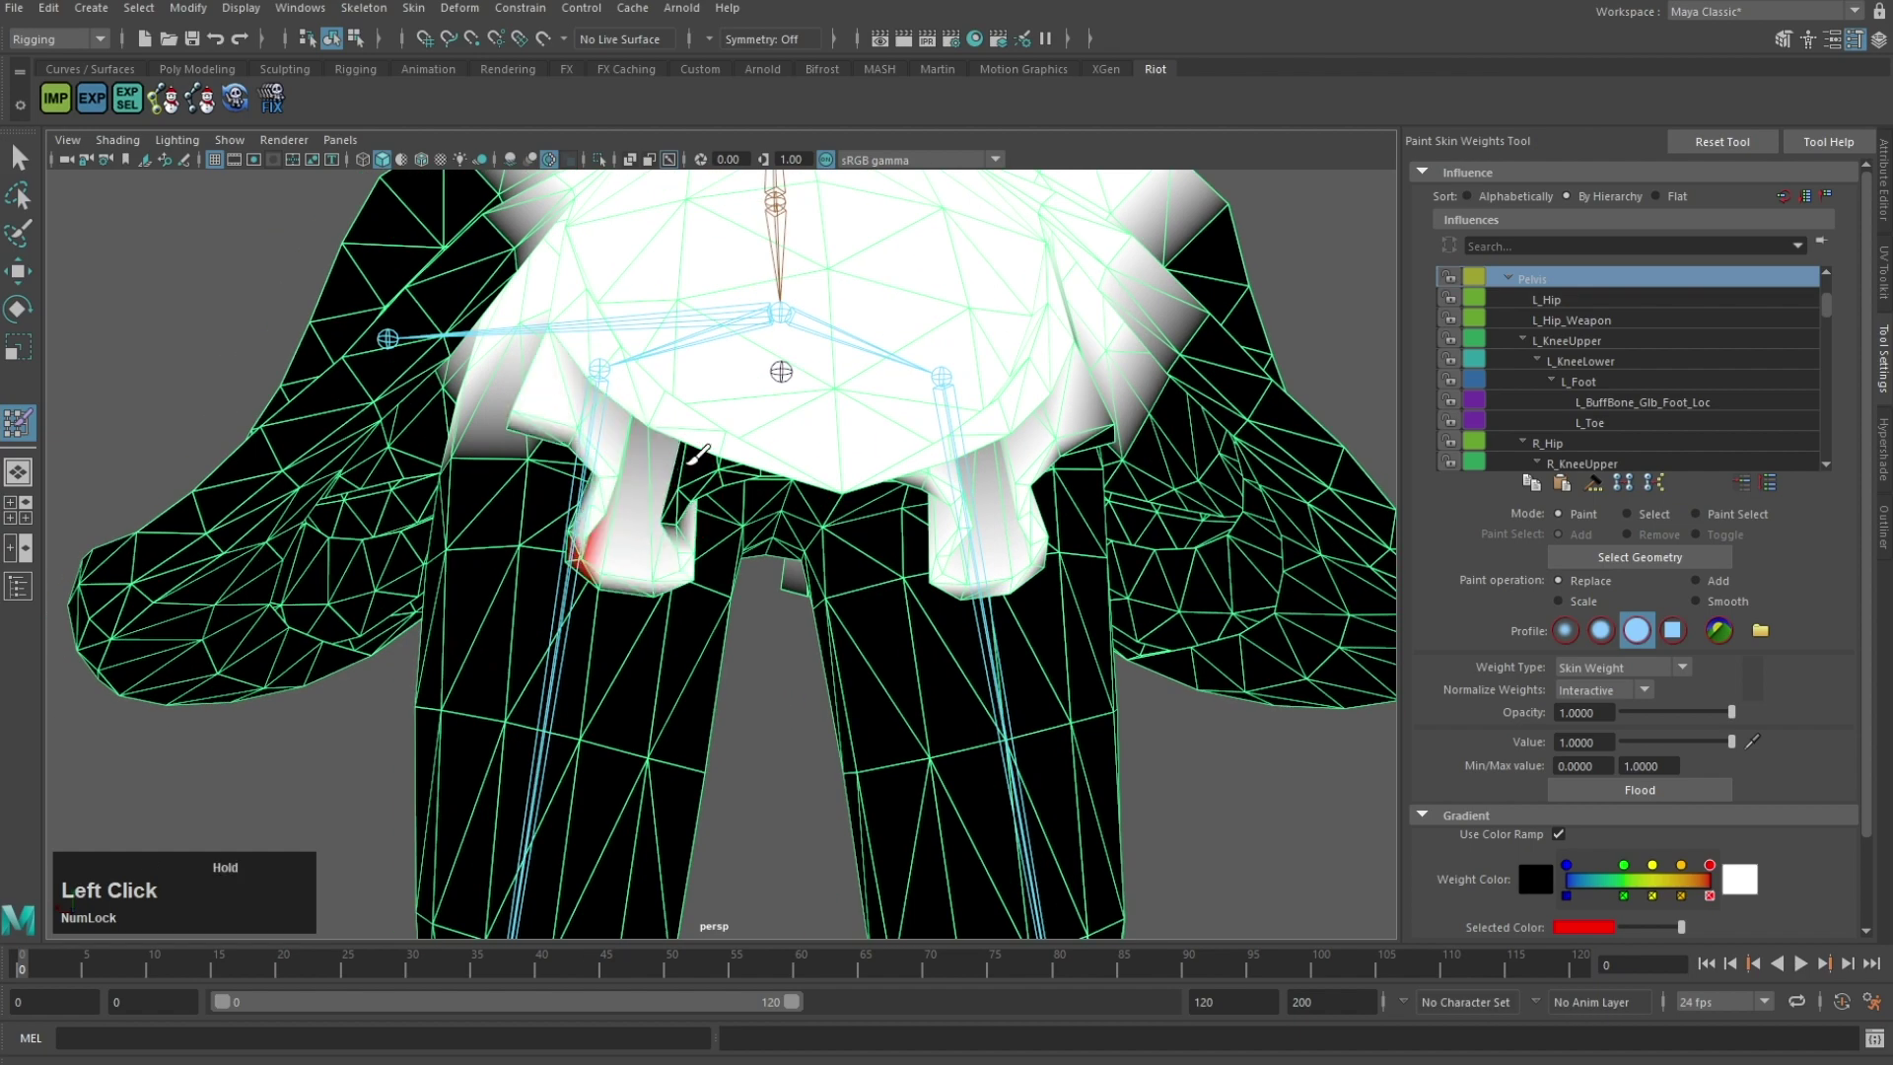
Step: Paint full Pelvis influence across the underside of the underskirt, covering the folds between the ruffles
{"action": "left_click_drag", "start_coordinate": [627, 521], "coordinate": [749, 473], "text": "alt"}
{"action": "scroll", "coordinate": [860, 434], "scroll_direction": "up", "scroll_amount": 3}
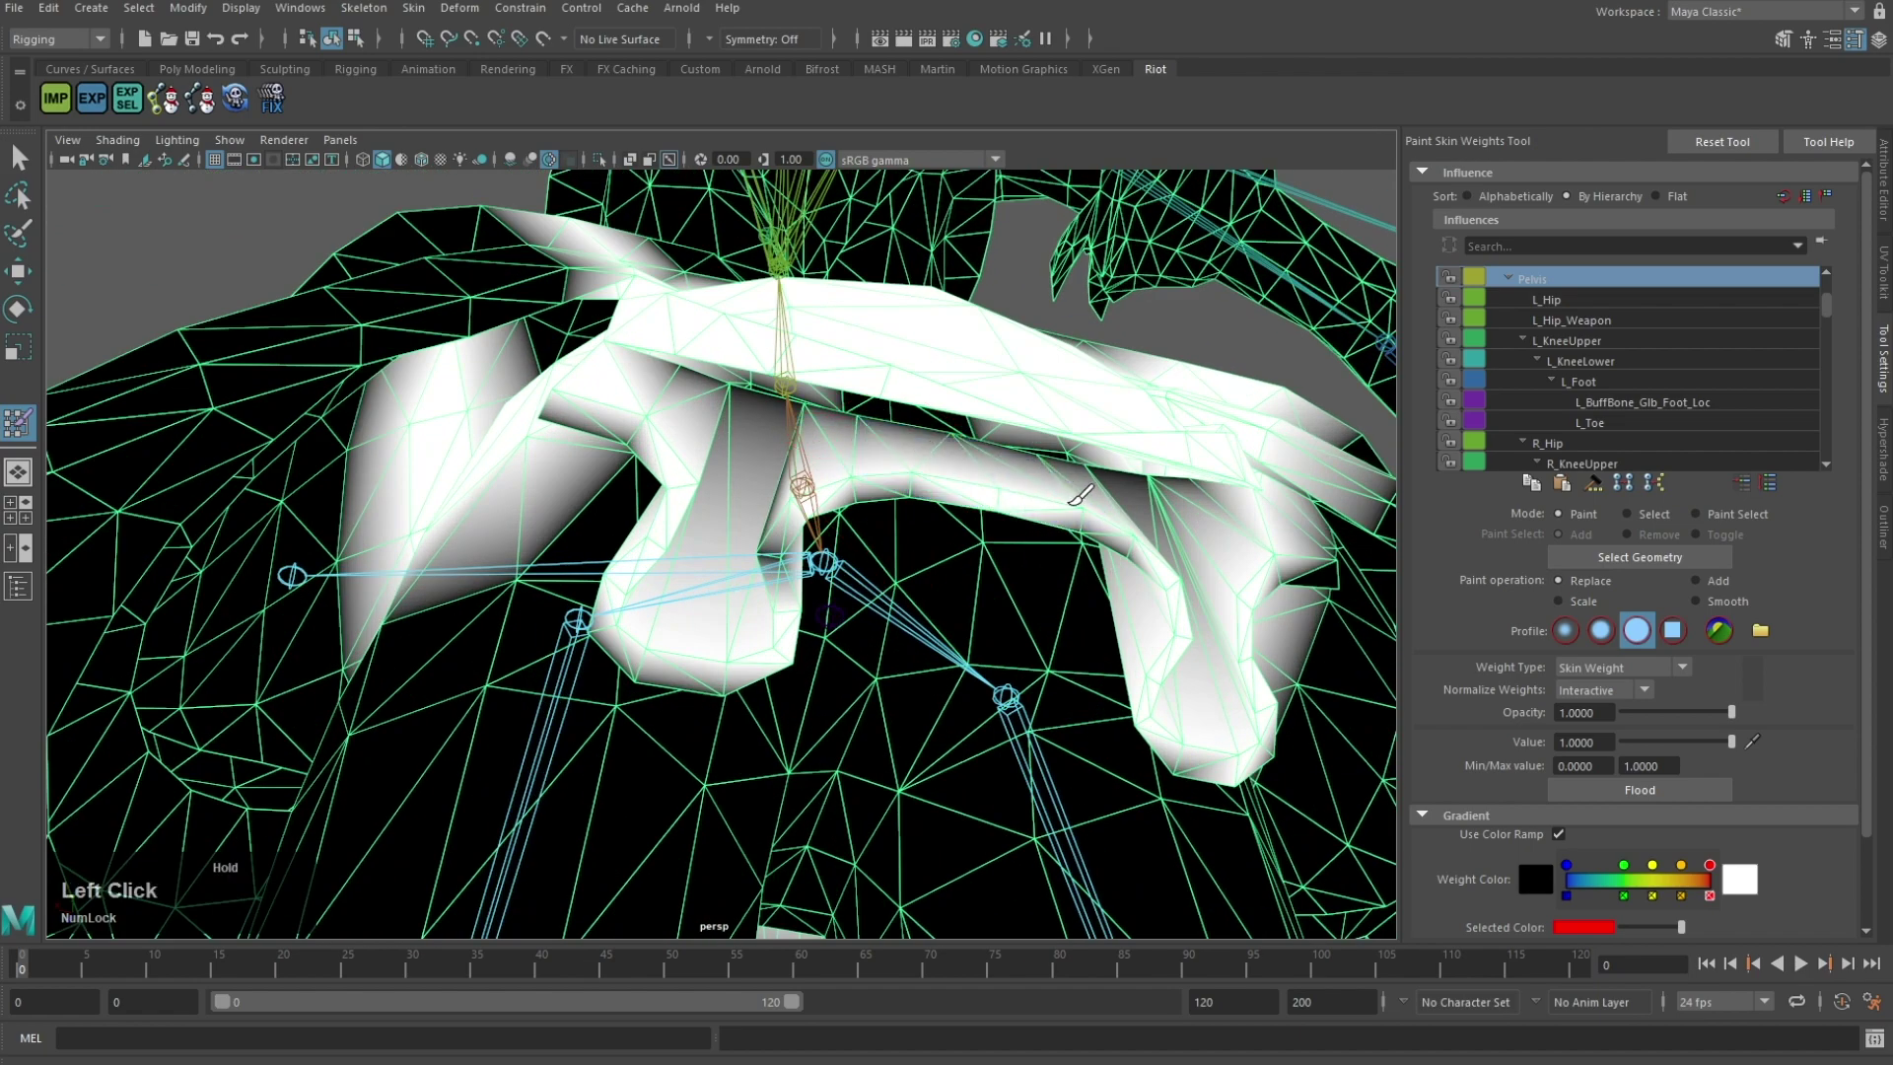
{"action": "left_click_drag", "start_coordinate": [1082, 495], "coordinate": [1133, 648], "text": "alt"}
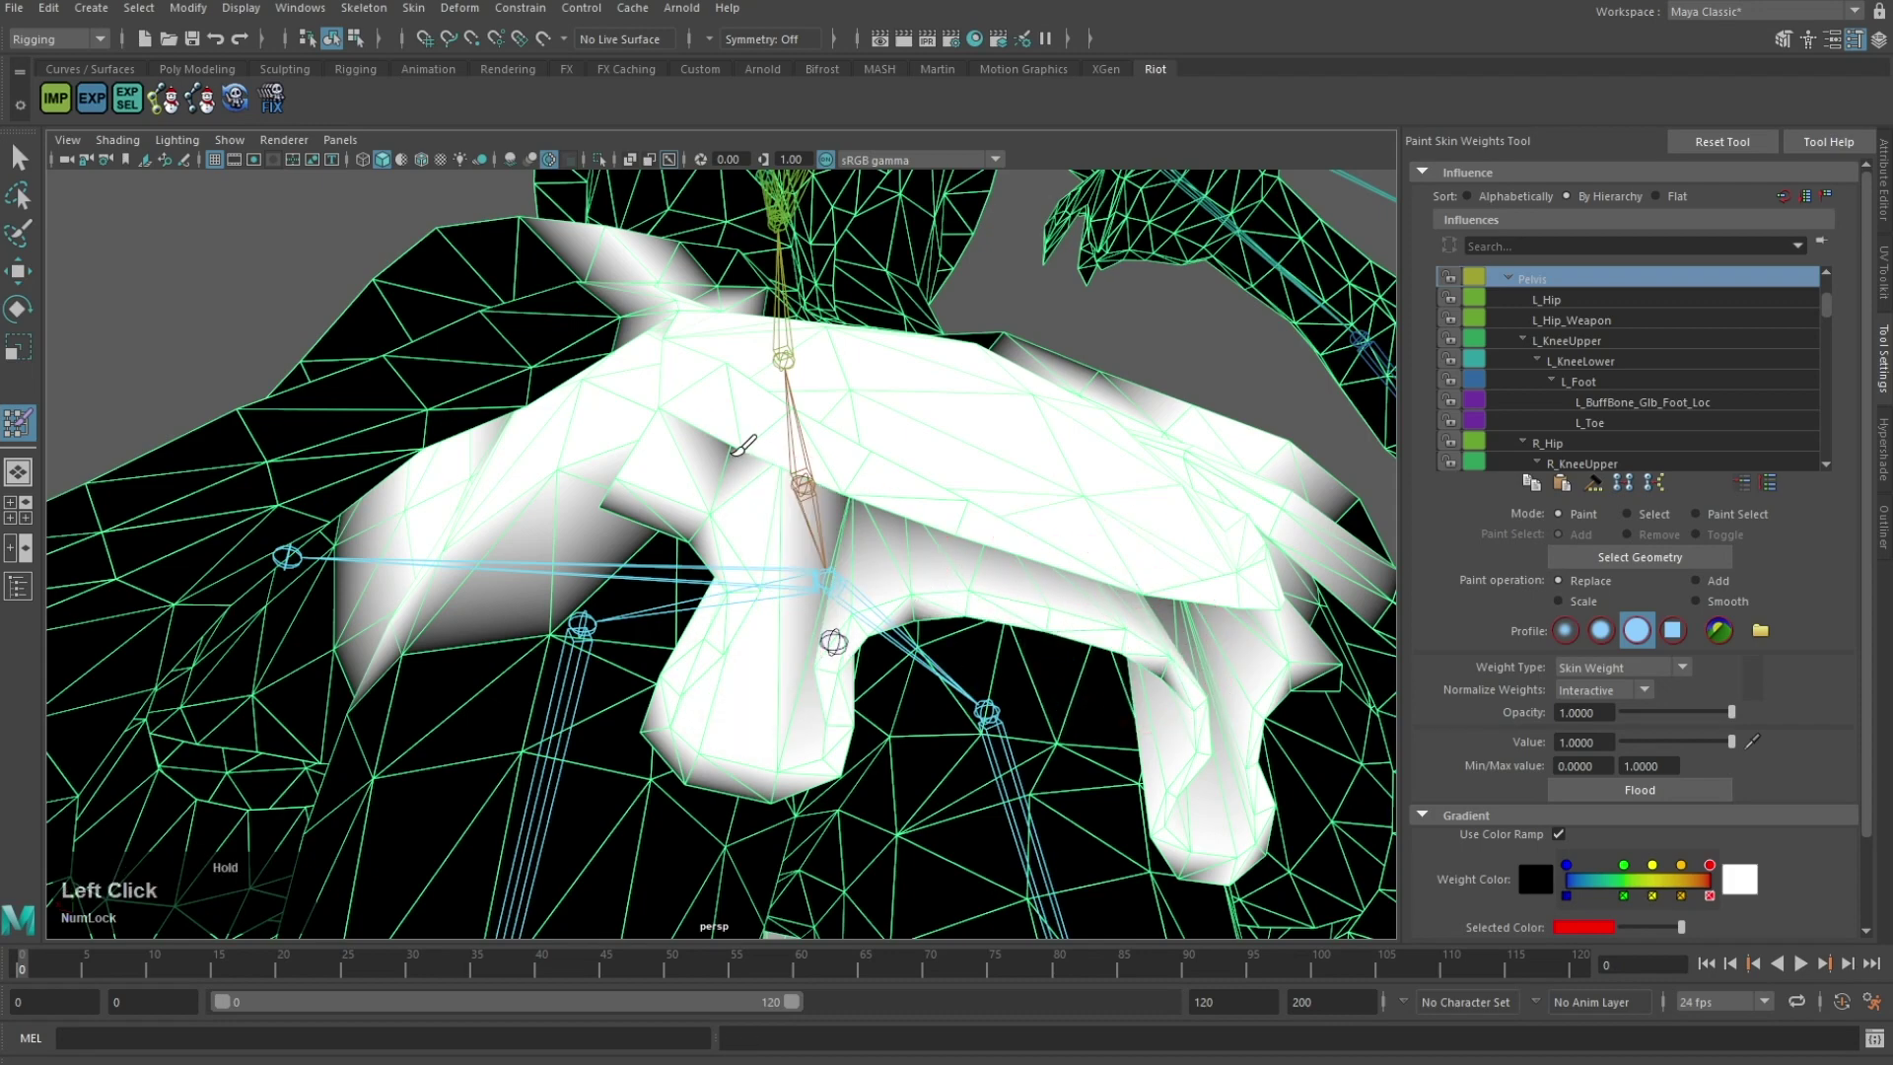
{"action": "left_click_drag", "start_coordinate": [843, 504], "coordinate": [930, 458], "text": "alt"}
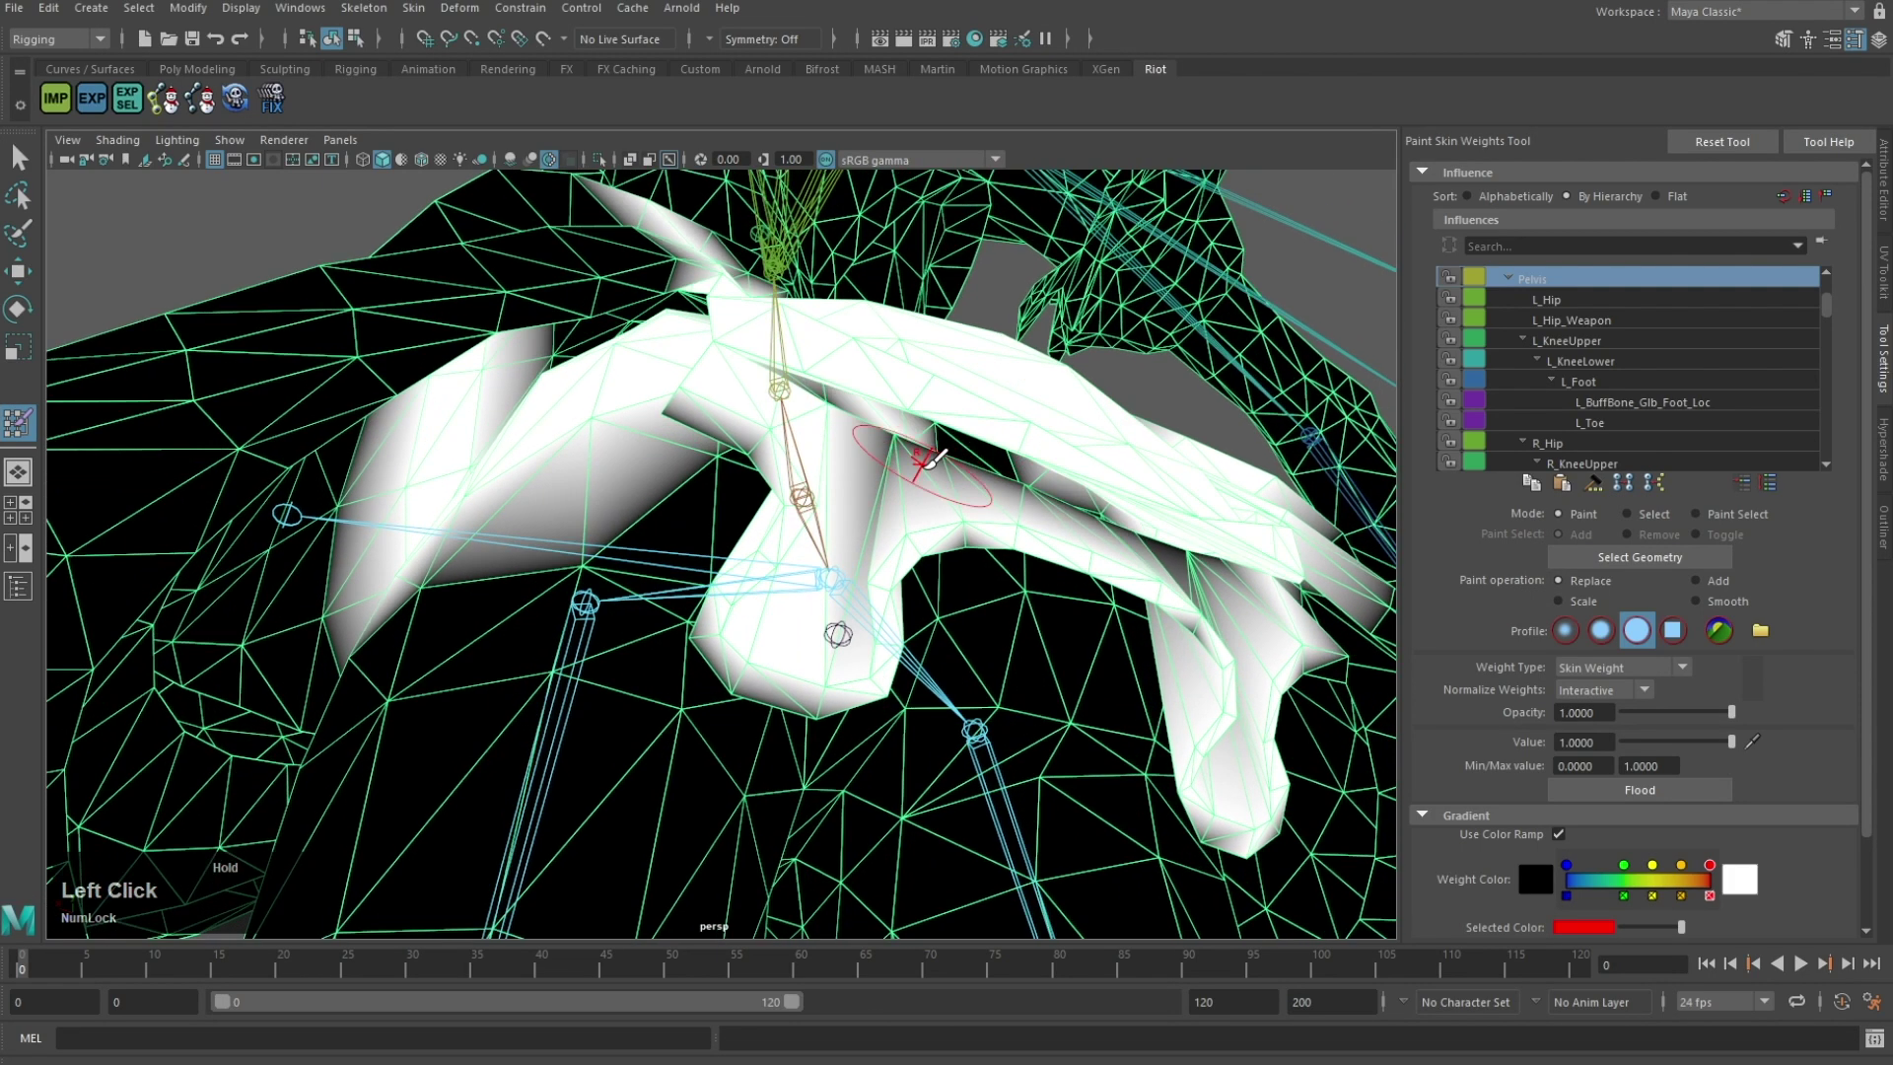
Step: Paint the remaining partially weighted patches inside the skirt with full Pelvis influence and check the skirt's outer side
{"action": "mouse_move", "coordinate": [1042, 501]}
{"action": "left_mouse_down", "text": "alt"}
{"action": "mouse_move", "coordinate": [1026, 515]}
{"action": "mouse_move", "coordinate": [954, 397]}
{"action": "mouse_move", "coordinate": [340, 522]}
{"action": "left_mouse_up", "text": "alt"}
{"action": "mouse_move", "coordinate": [340, 522]}
{"action": "middle_mouse_down", "text": "alt"}
{"action": "mouse_move", "coordinate": [350, 541]}
{"action": "mouse_move", "coordinate": [995, 537]}
{"action": "middle_mouse_up", "text": "alt"}
{"action": "mouse_move", "coordinate": [995, 538]}
{"action": "left_mouse_down", "text": "alt"}
{"action": "mouse_move", "coordinate": [979, 630]}
{"action": "mouse_move", "coordinate": [837, 581]}
{"action": "left_mouse_up", "text": "alt"}
{"action": "left_click", "coordinate": [770, 589]}
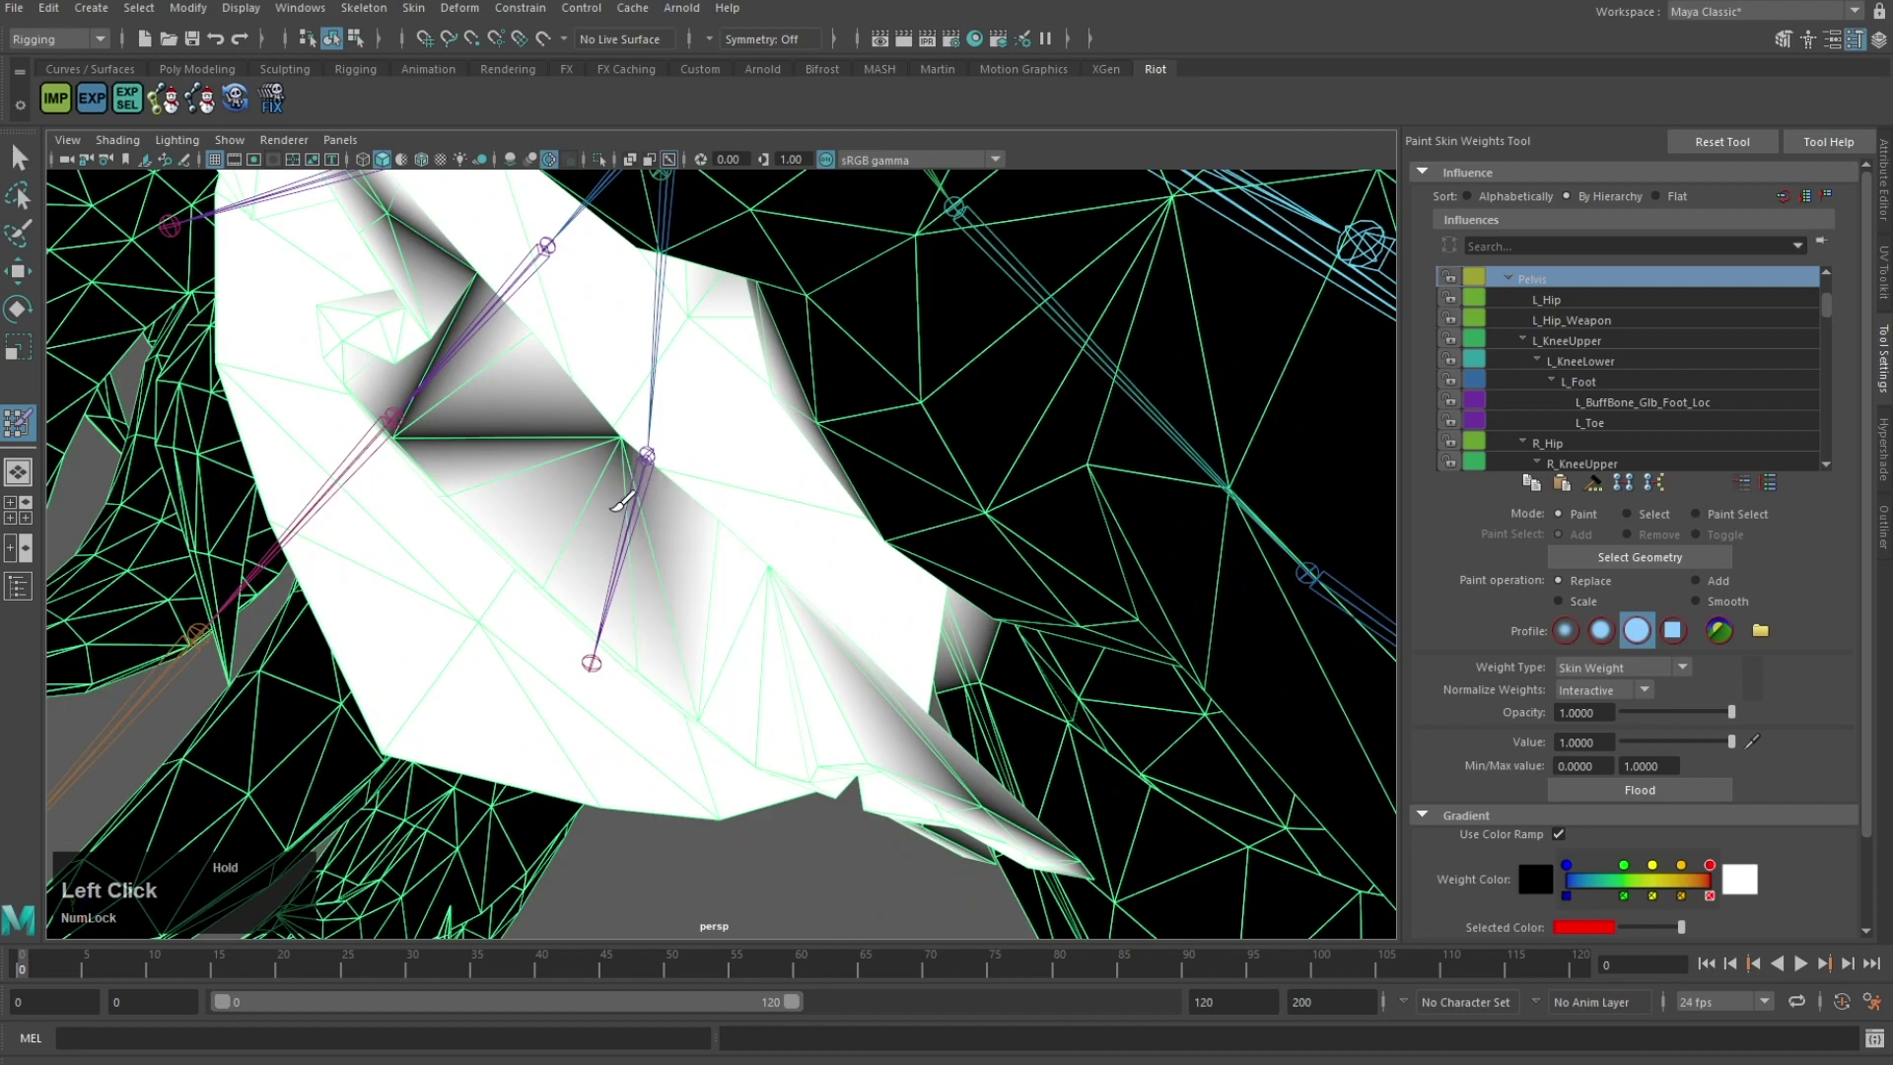
{"action": "left_click_drag", "start_coordinate": [623, 503], "coordinate": [437, 303]}
{"action": "middle_click_drag", "start_coordinate": [473, 308], "coordinate": [519, 434], "text": "alt"}
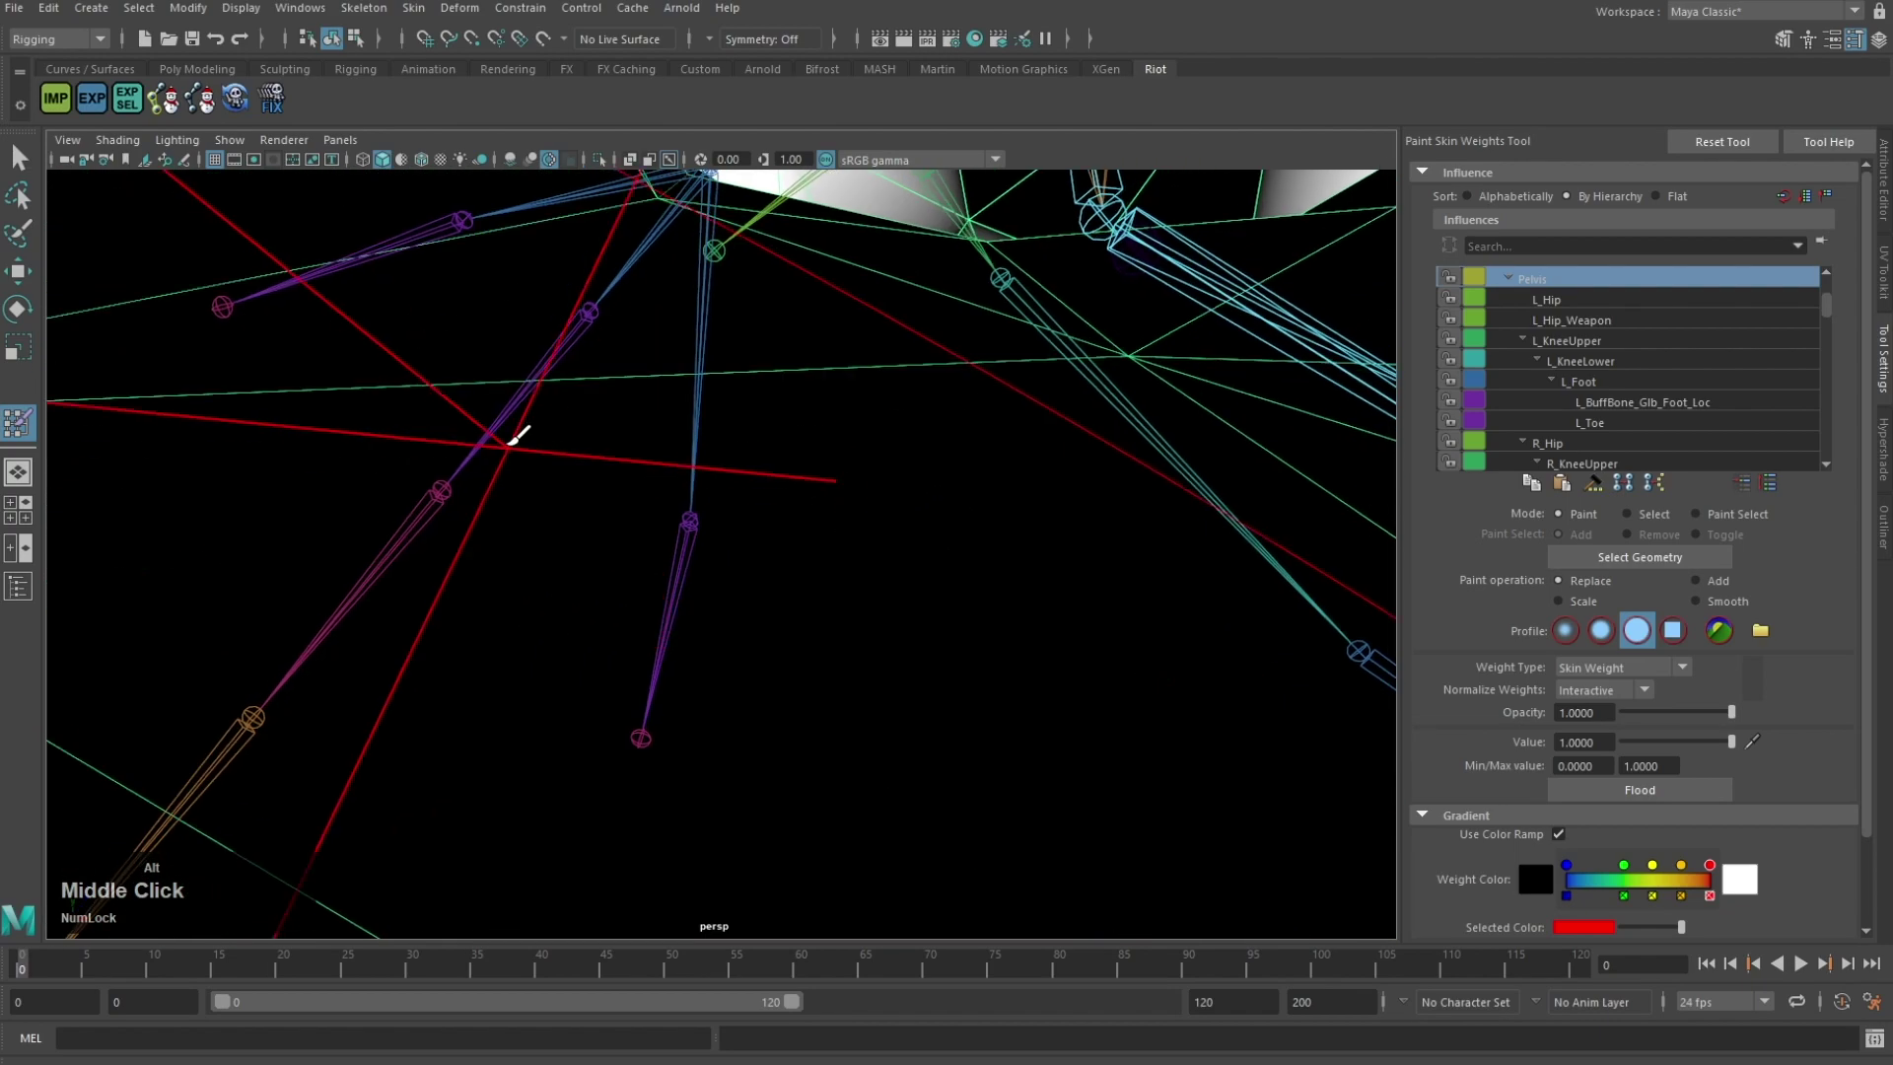
{"action": "mouse_move", "coordinate": [520, 435]}
{"action": "left_mouse_down", "text": "alt"}
{"action": "mouse_move", "coordinate": [561, 355]}
{"action": "mouse_move", "coordinate": [537, 301]}
{"action": "left_mouse_up", "text": "alt"}
{"action": "left_click", "coordinate": [524, 295]}
{"action": "left_click_drag", "start_coordinate": [552, 379], "coordinate": [520, 311]}
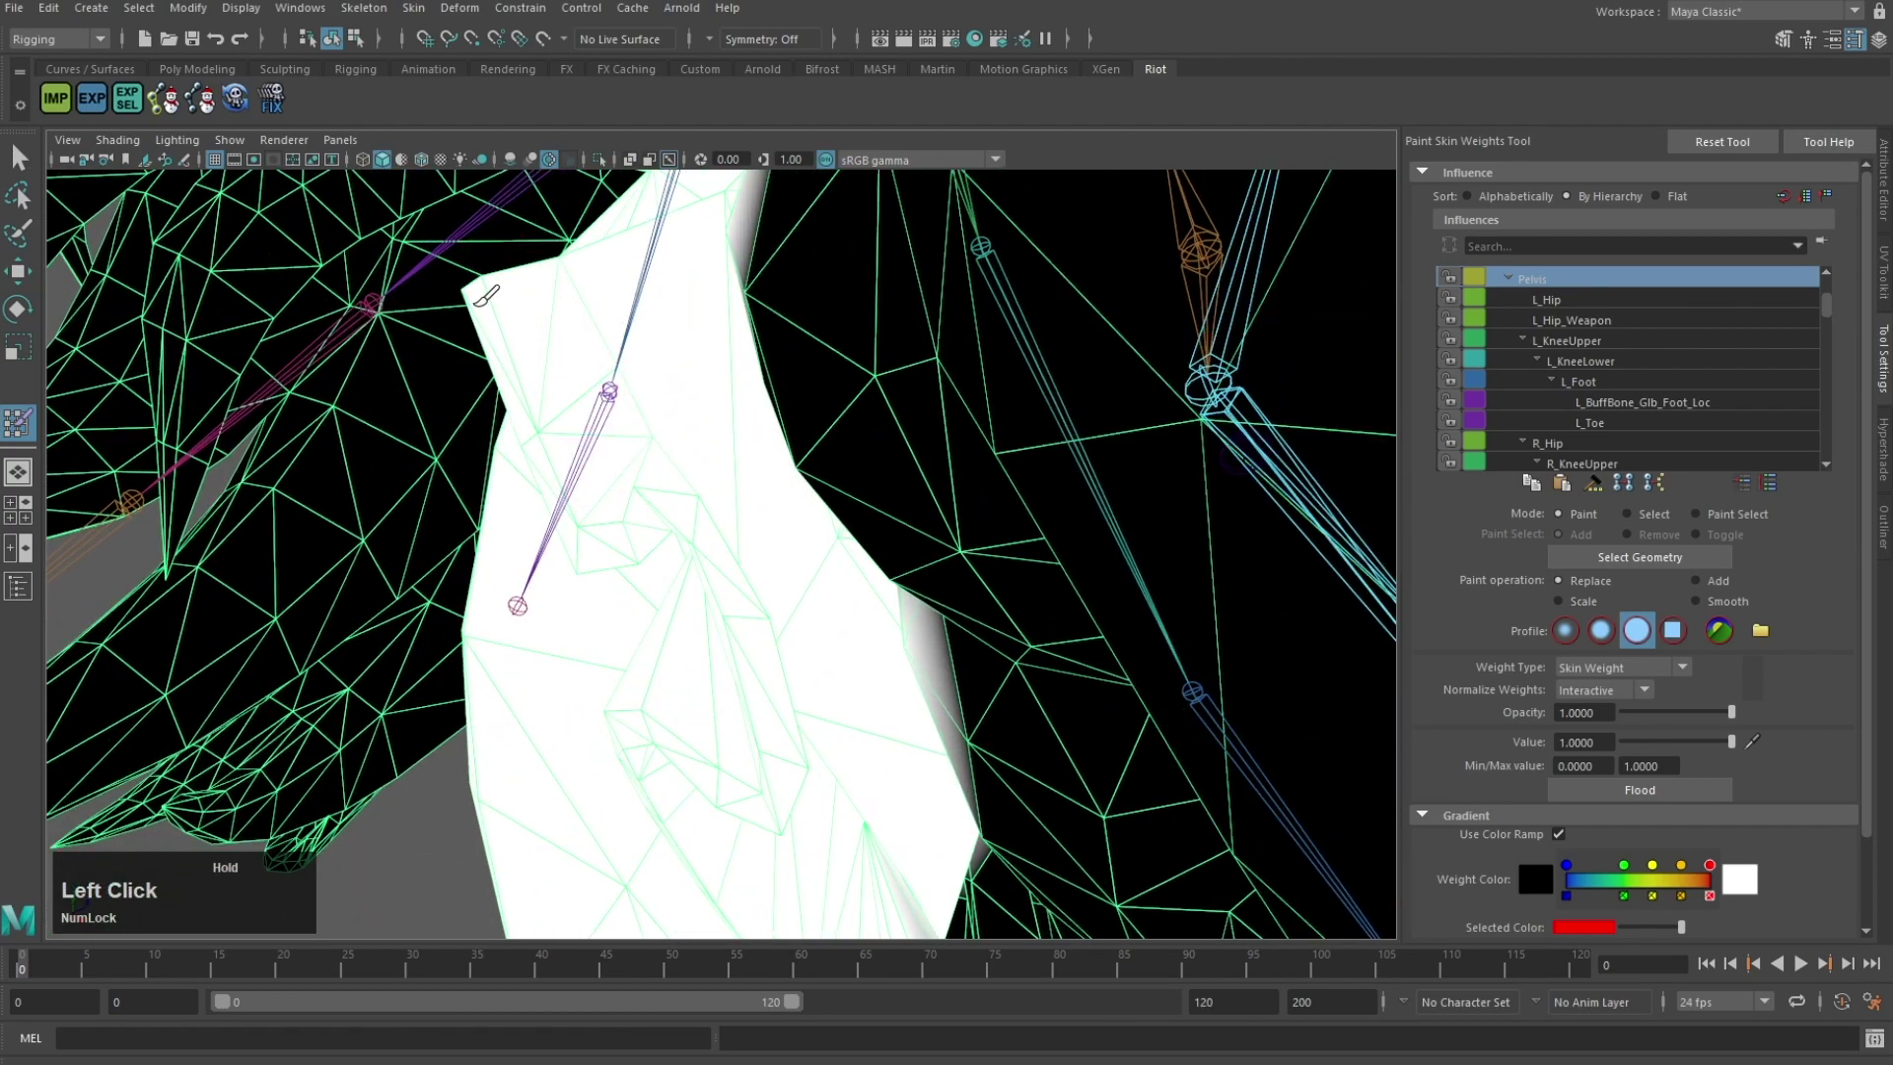
{"action": "middle_click_drag", "start_coordinate": [483, 299], "coordinate": [710, 355], "text": "alt"}
{"action": "left_click_drag", "start_coordinate": [710, 355], "coordinate": [604, 434], "text": "alt"}
{"action": "left_click_drag", "start_coordinate": [680, 523], "coordinate": [748, 507], "text": "alt"}
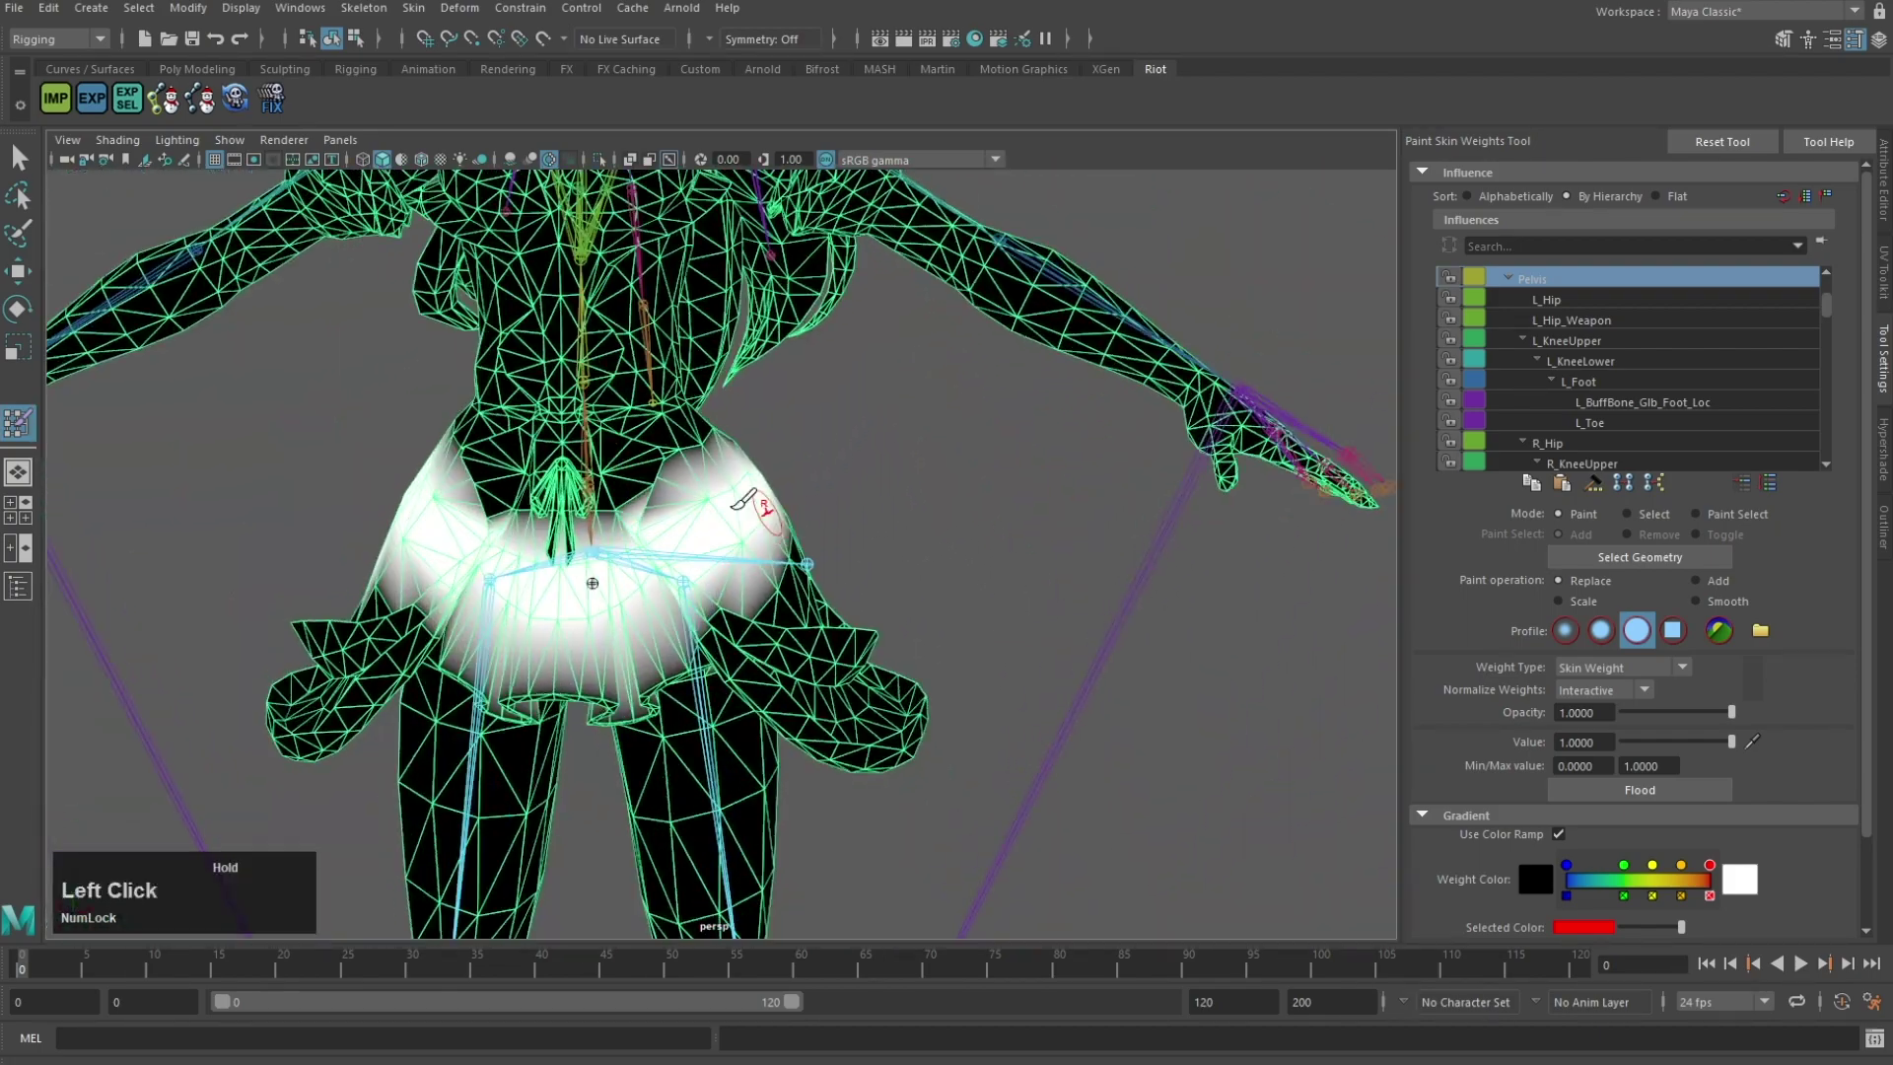
{"action": "scroll", "coordinate": [654, 560], "scroll_direction": "up", "scroll_amount": 4}
{"action": "left_click_drag", "start_coordinate": [532, 567], "coordinate": [640, 557], "text": "alt"}
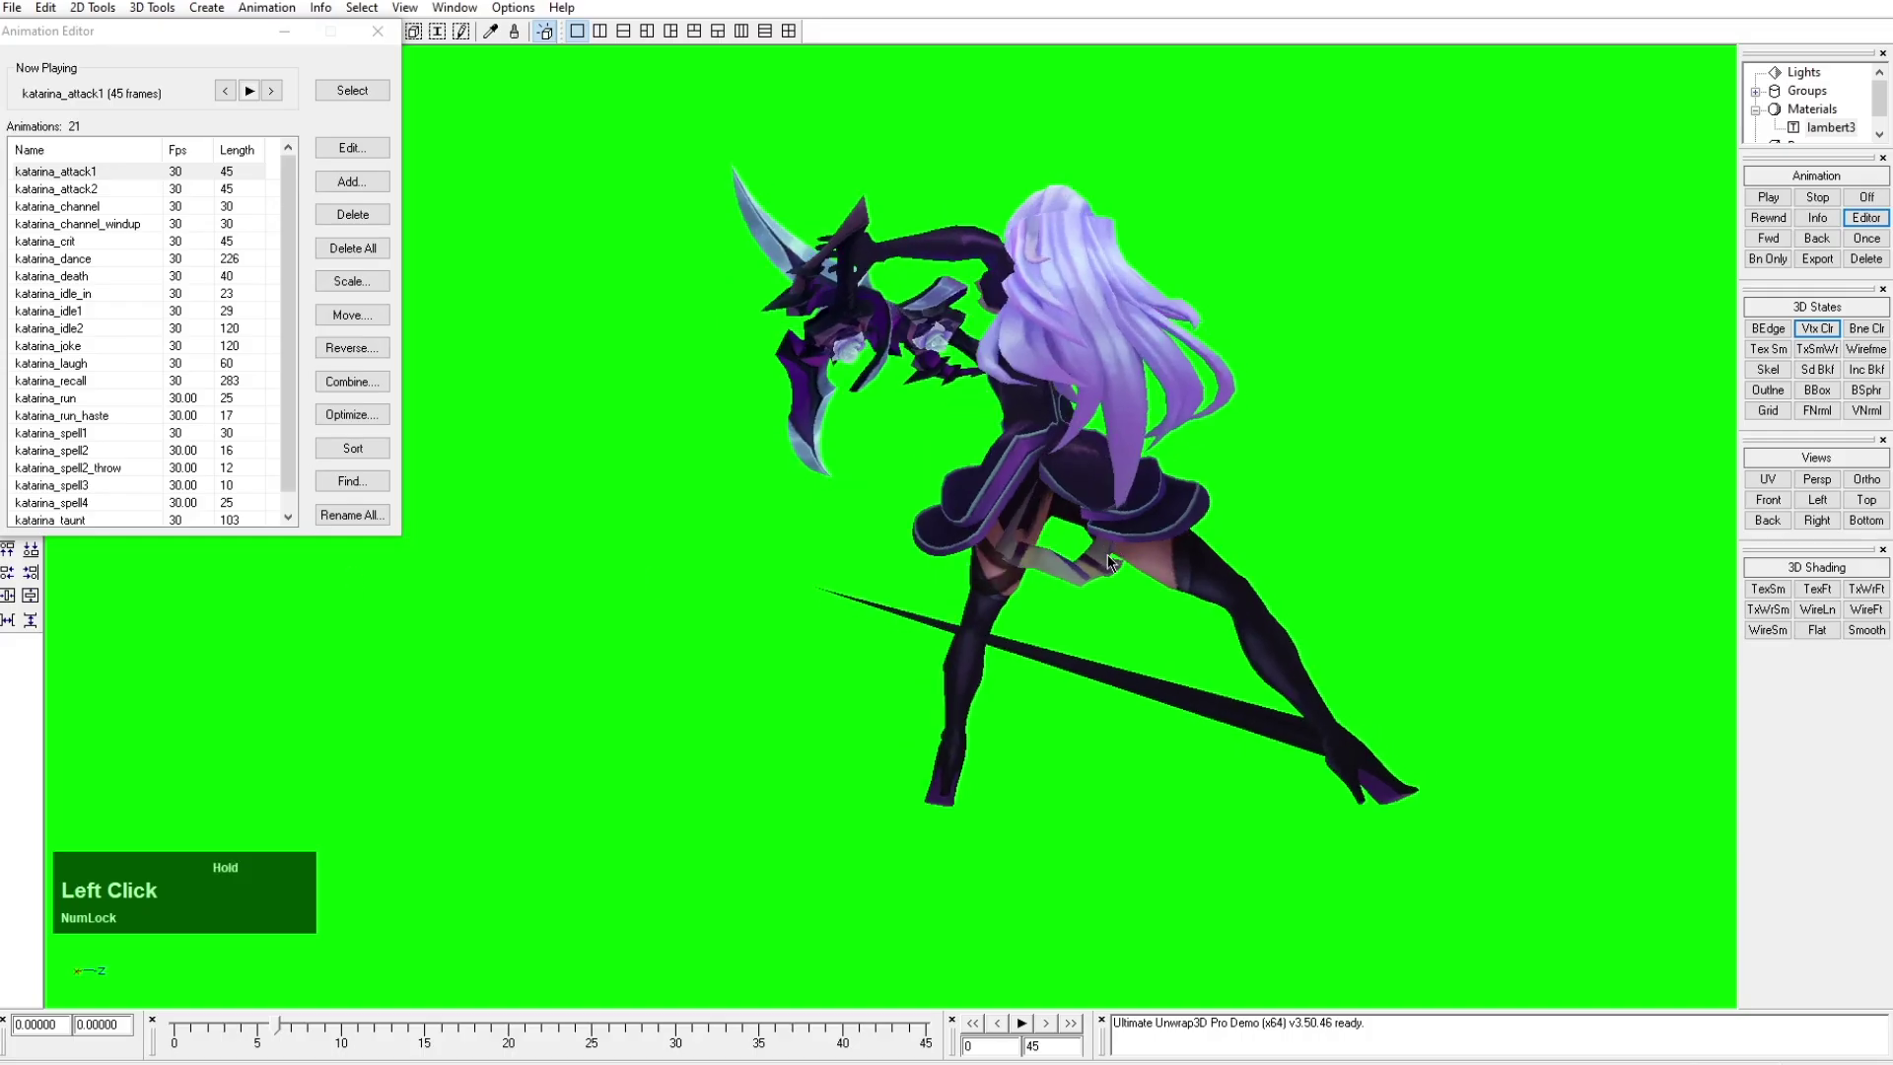
Step: Switch to Ultimate Unwrap3D Pro, examine the skirt in the katarina_attack1 animation, and start playing katarina_run
{"action": "left_click_drag", "start_coordinate": [1108, 554], "coordinate": [926, 571]}
{"action": "middle_click_drag", "start_coordinate": [926, 571], "coordinate": [898, 478]}
{"action": "left_click_drag", "start_coordinate": [898, 479], "coordinate": [785, 544]}
{"action": "scroll", "coordinate": [784, 544], "scroll_direction": "up", "scroll_amount": 4}
{"action": "left_click", "coordinate": [253, 97]}
{"action": "left_click_drag", "start_coordinate": [621, 422], "coordinate": [734, 428]}
{"action": "scroll", "coordinate": [155, 335], "scroll_direction": "down", "scroll_amount": 1}
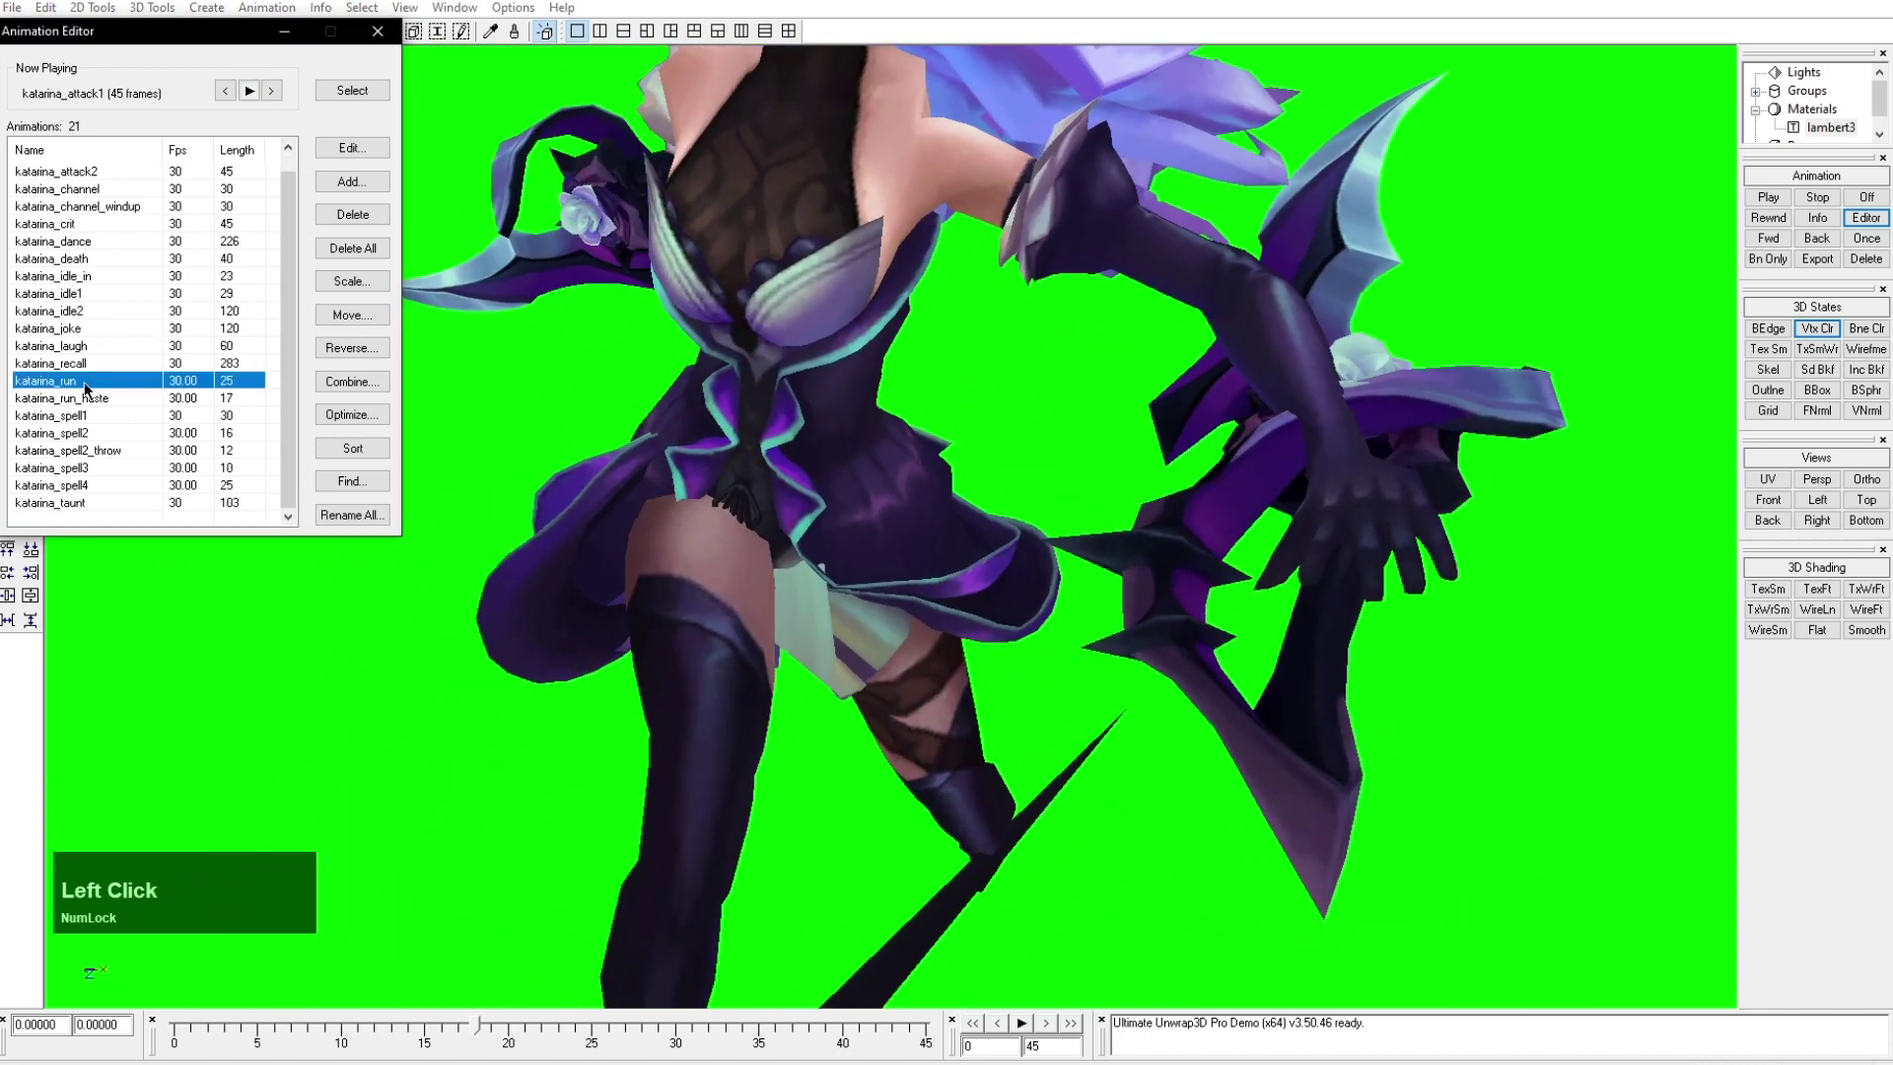
{"action": "left_click", "coordinate": [250, 91]}
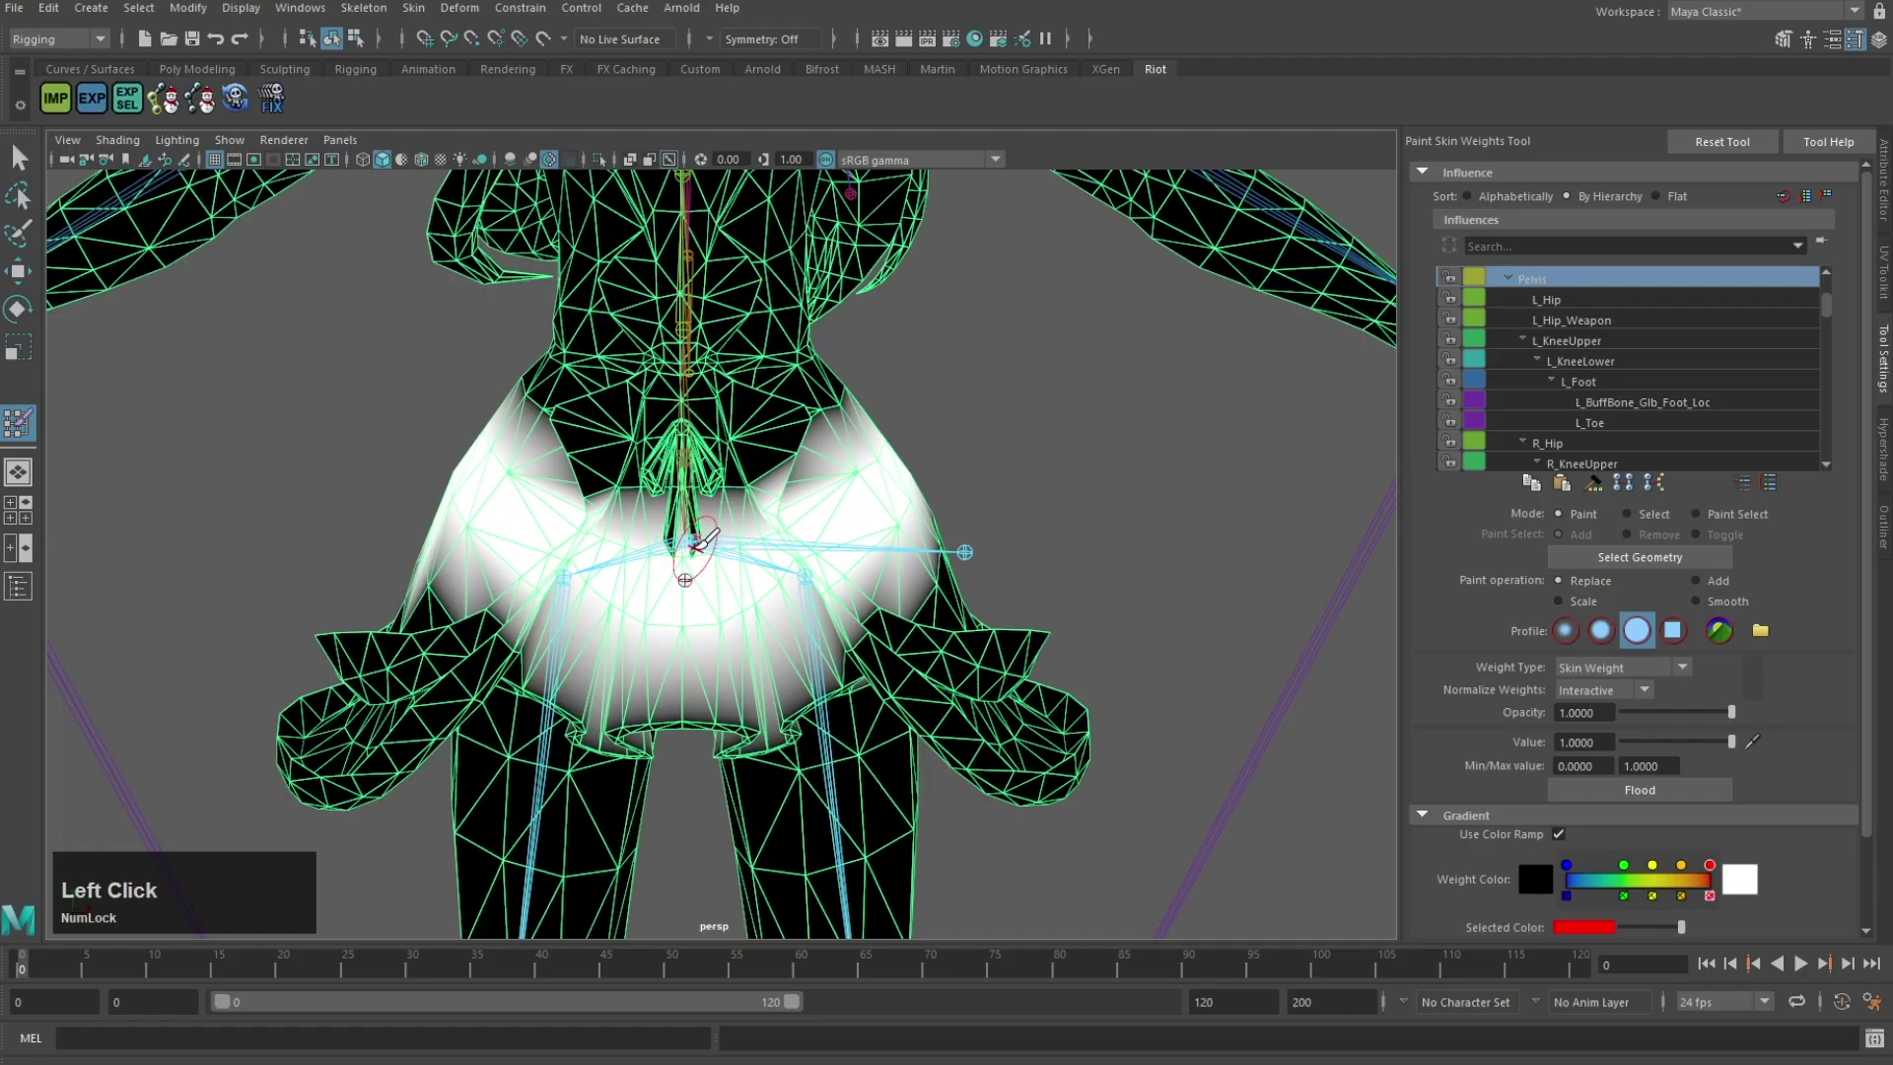
Step: Return to Maya and examine the Pelvis weights around the waist and lower hem of the skirt
{"action": "right_click", "coordinate": [697, 546]}
{"action": "middle_click_drag", "start_coordinate": [792, 599], "coordinate": [816, 465], "text": "alt"}
{"action": "mouse_move", "coordinate": [816, 465]}
{"action": "left_mouse_down", "text": "alt"}
{"action": "mouse_move", "coordinate": [758, 442]}
{"action": "mouse_move", "coordinate": [771, 450]}
{"action": "left_mouse_up", "text": "alt"}
{"action": "scroll", "coordinate": [778, 451], "scroll_direction": "up", "scroll_amount": 2}
{"action": "middle_click_drag", "start_coordinate": [794, 426], "coordinate": [786, 505], "text": "alt"}
{"action": "left_click_drag", "start_coordinate": [786, 504], "coordinate": [787, 516], "text": "alt"}
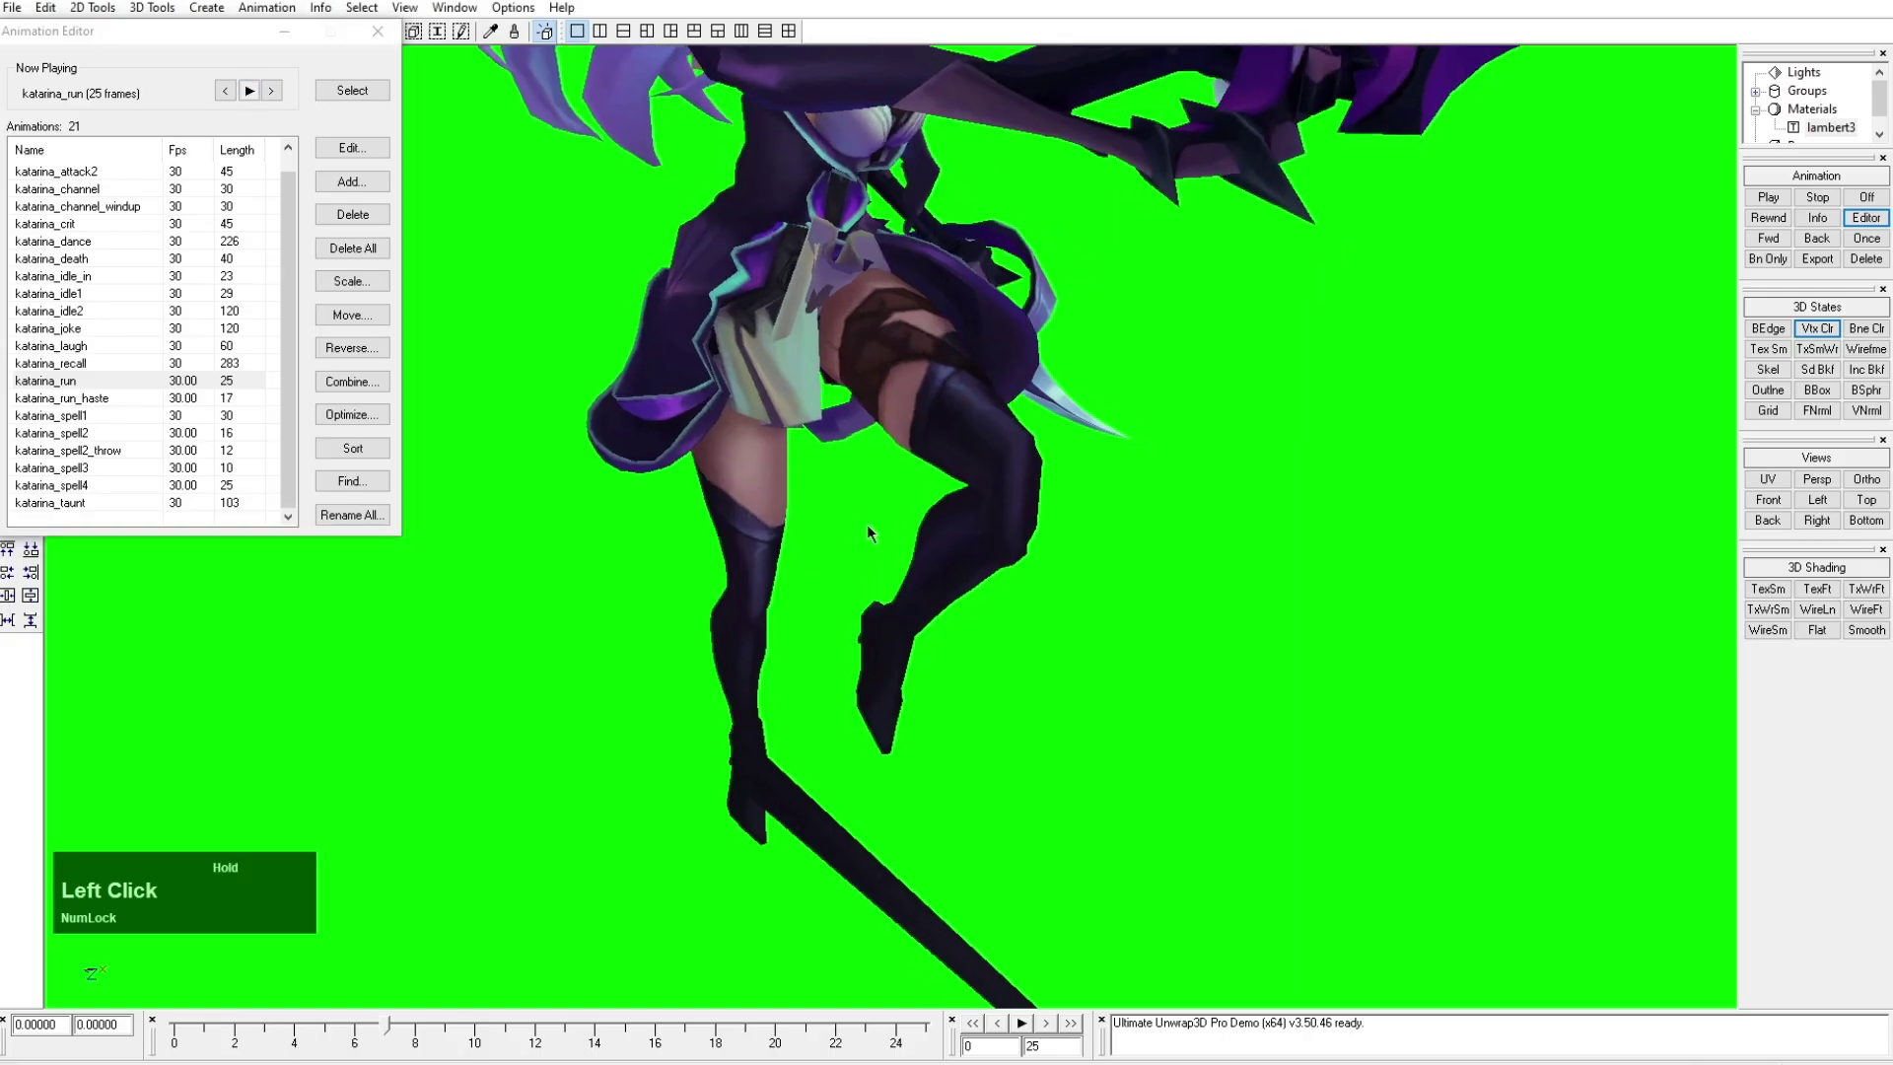
Step: Switch to Ultimate Unwrap3D Pro and replay the katarina_run animation, stopping it to examine how the underskirt follows the legs
{"action": "mouse_move", "coordinate": [867, 524]}
{"action": "left_mouse_down"}
{"action": "mouse_move", "coordinate": [933, 520]}
{"action": "mouse_move", "coordinate": [849, 509]}
{"action": "left_mouse_up"}
{"action": "scroll", "coordinate": [855, 515], "scroll_direction": "down", "scroll_amount": 4}
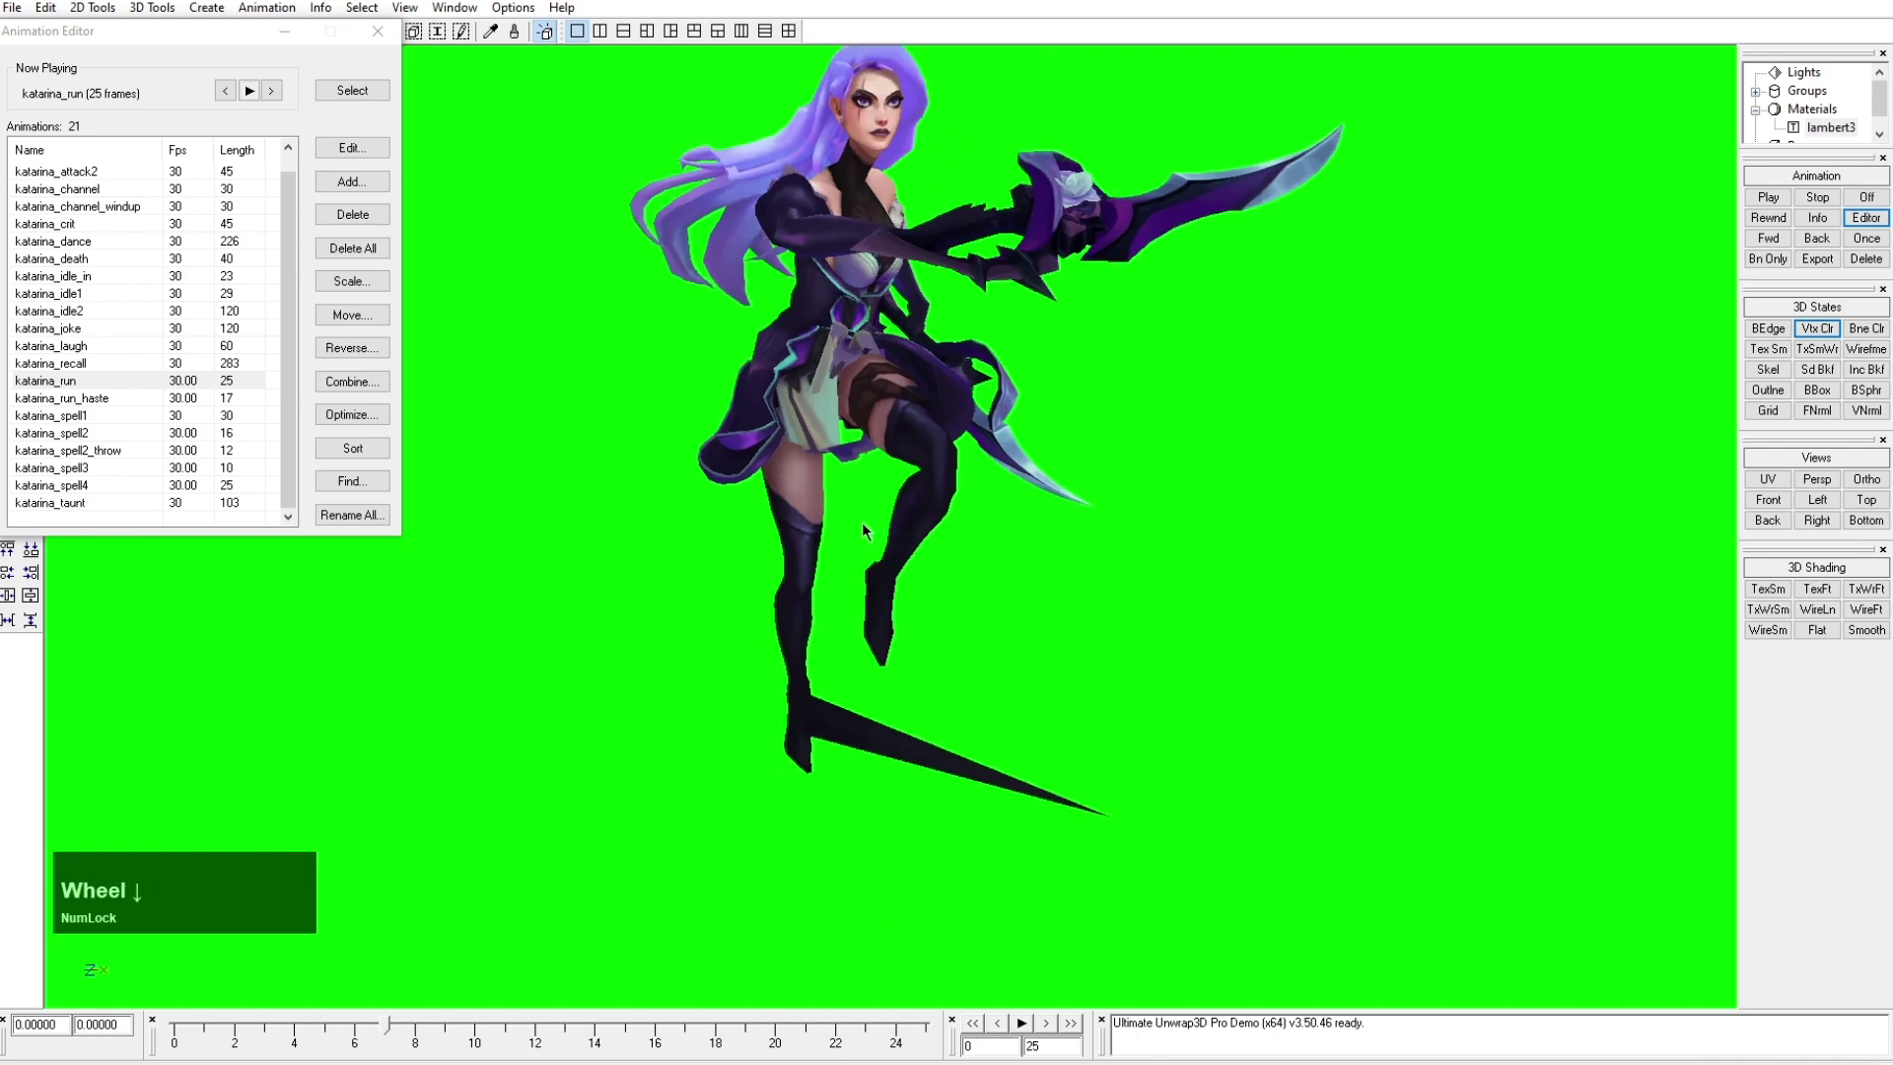
{"action": "left_click", "coordinate": [250, 91]}
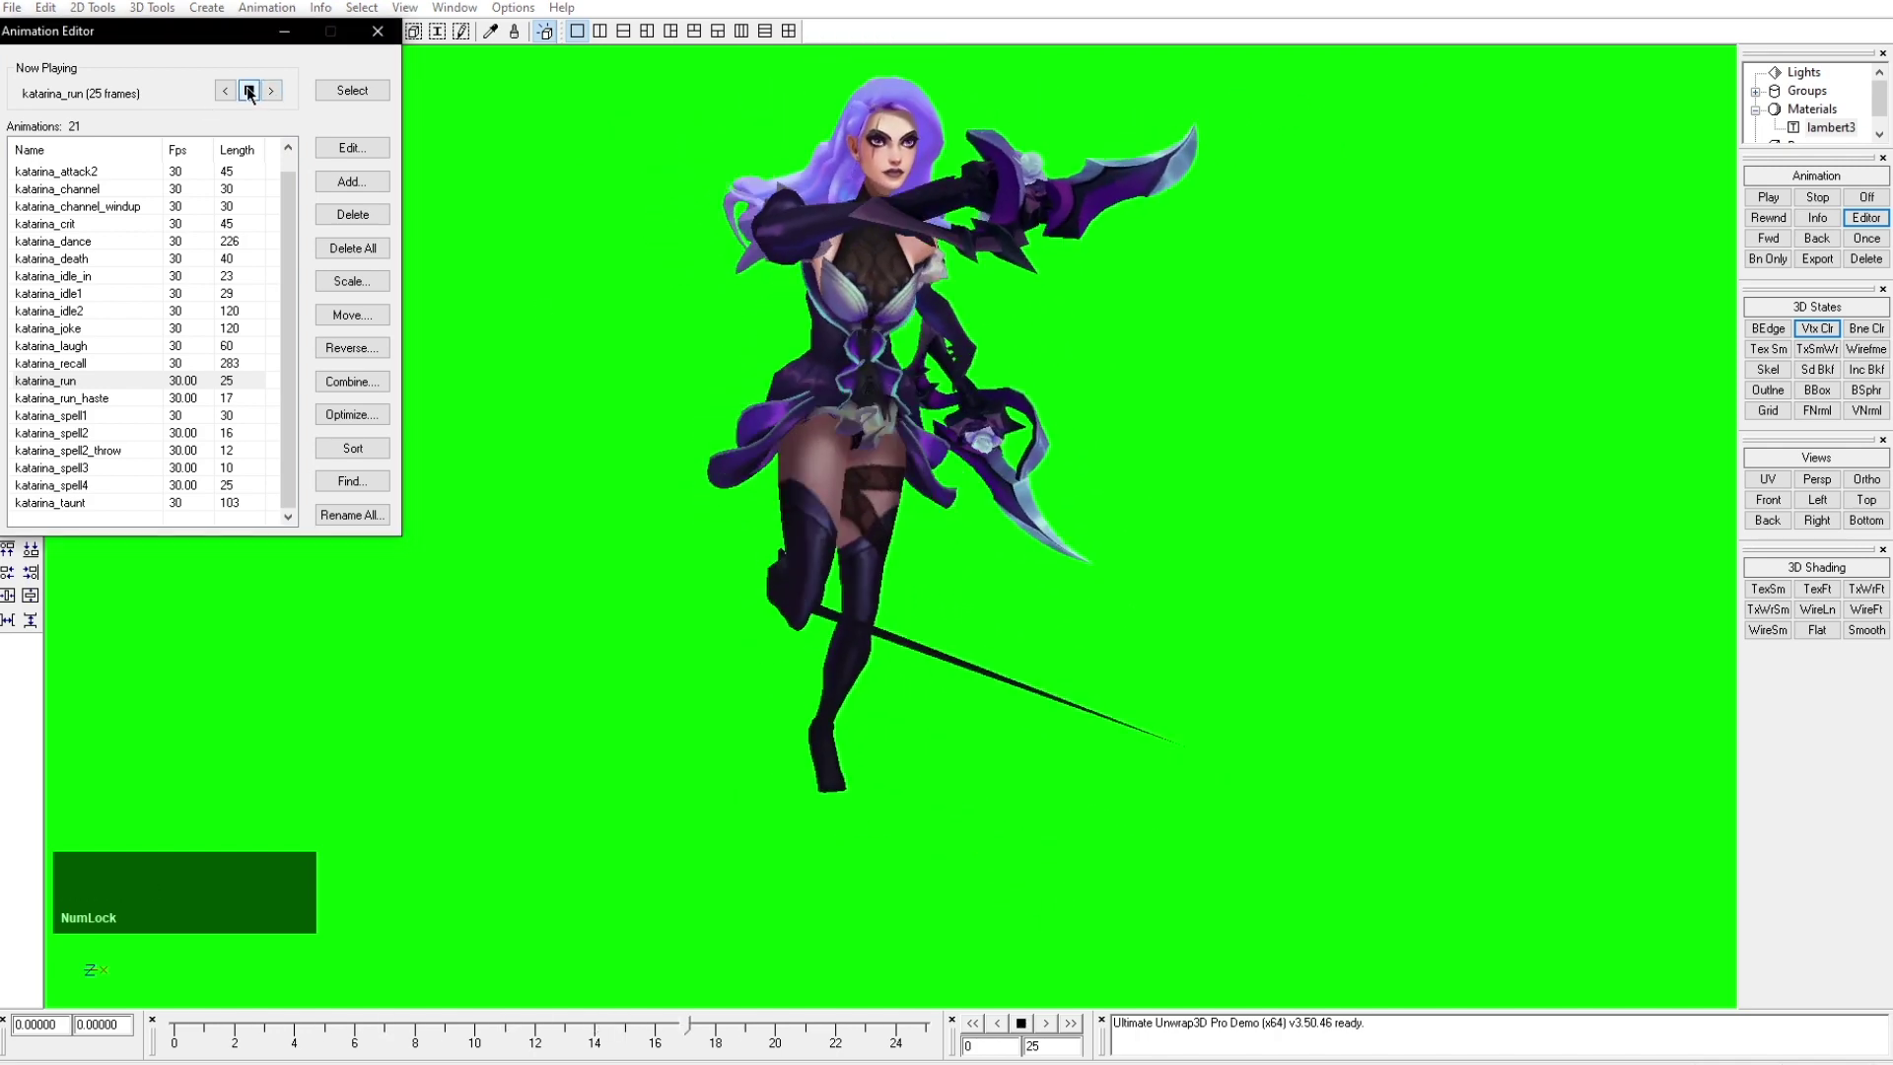
{"action": "left_click", "coordinate": [248, 90]}
{"action": "left_click_drag", "start_coordinate": [918, 476], "coordinate": [892, 504]}
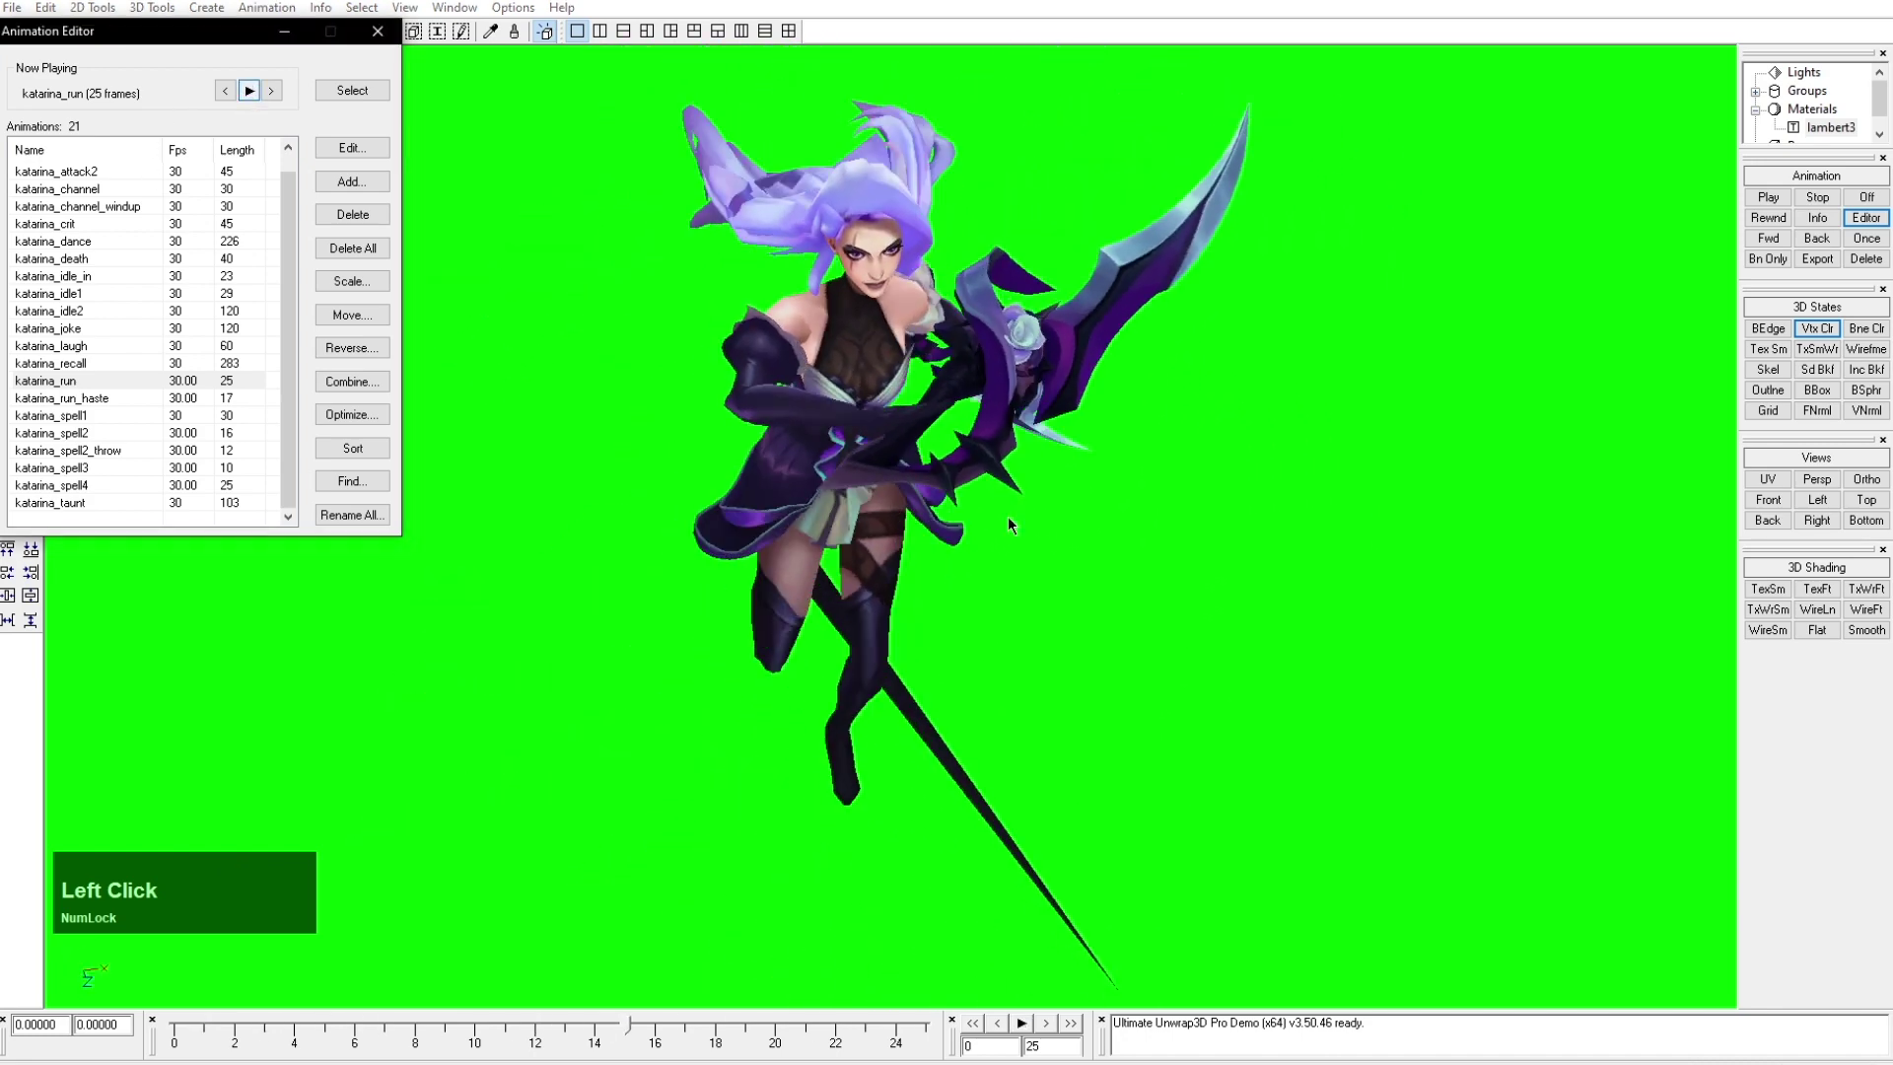
{"action": "left_click_drag", "start_coordinate": [1007, 517], "coordinate": [848, 436]}
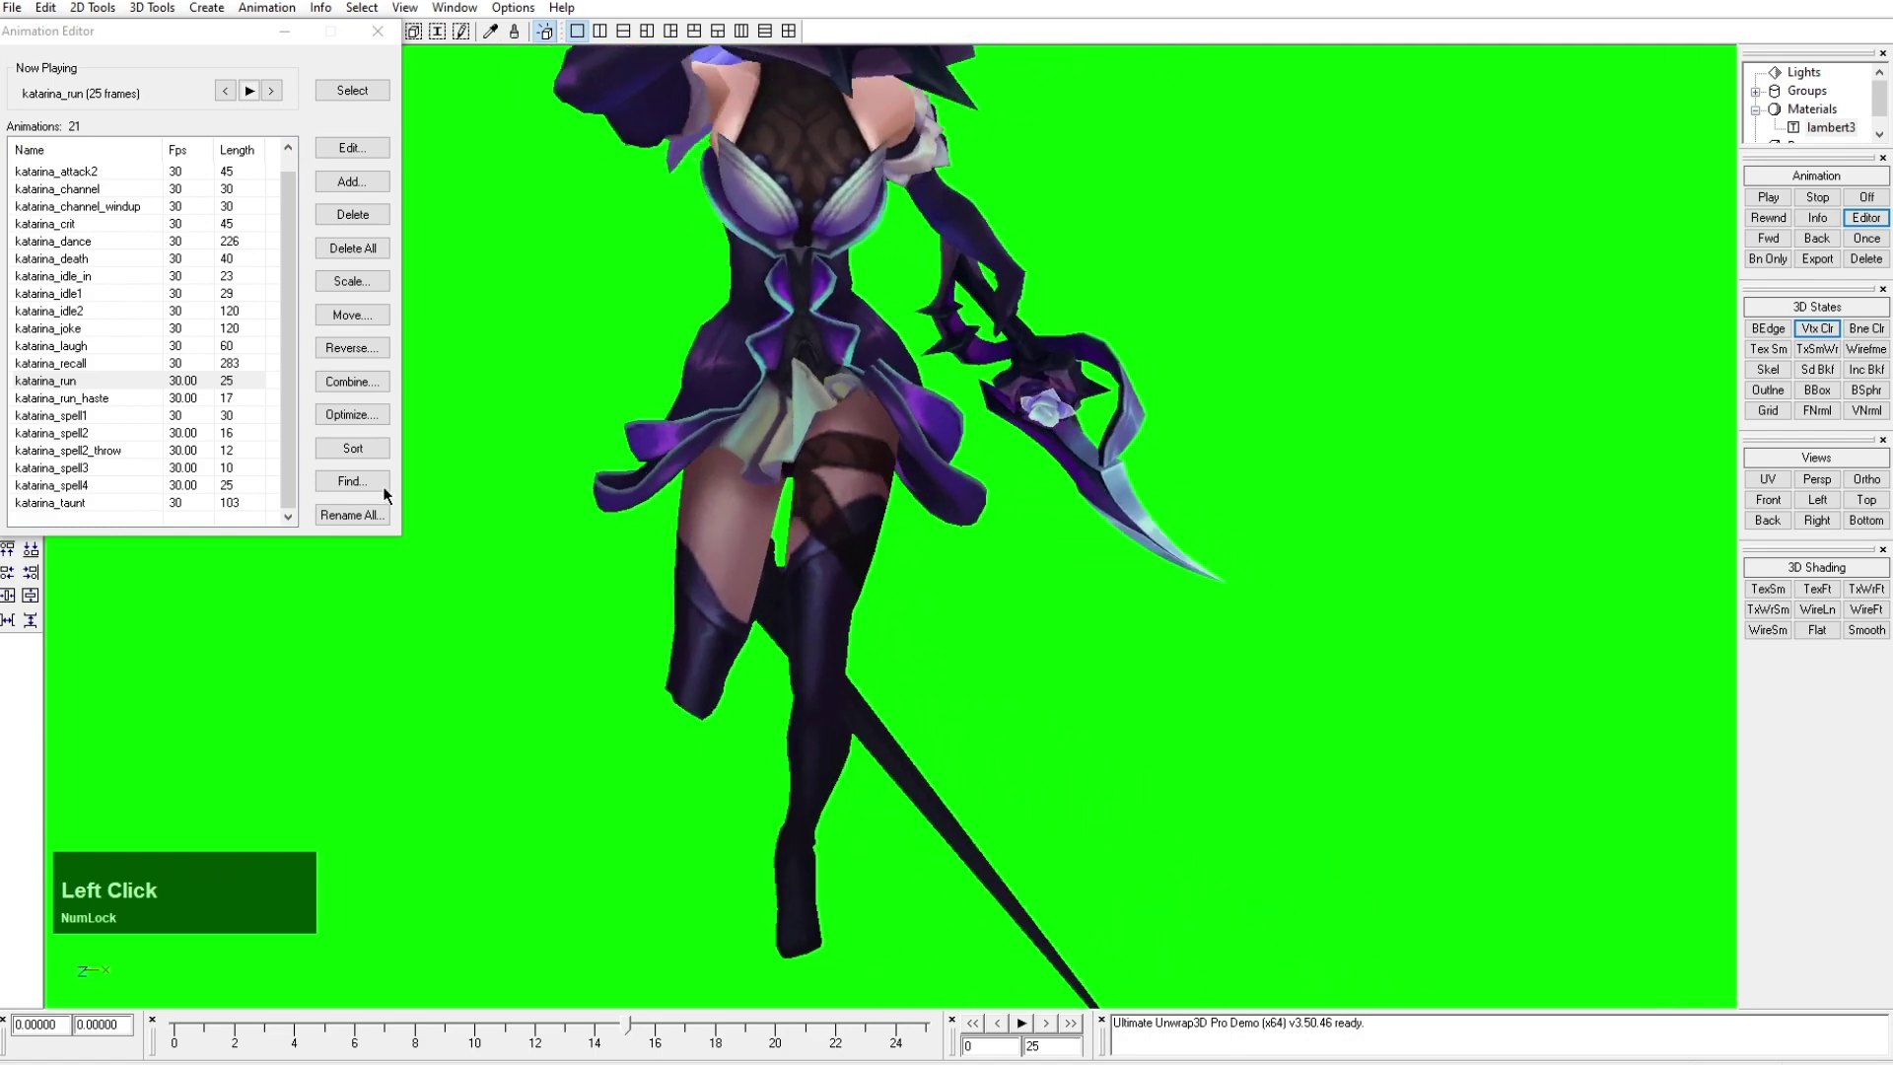
{"action": "left_click", "coordinate": [250, 91]}
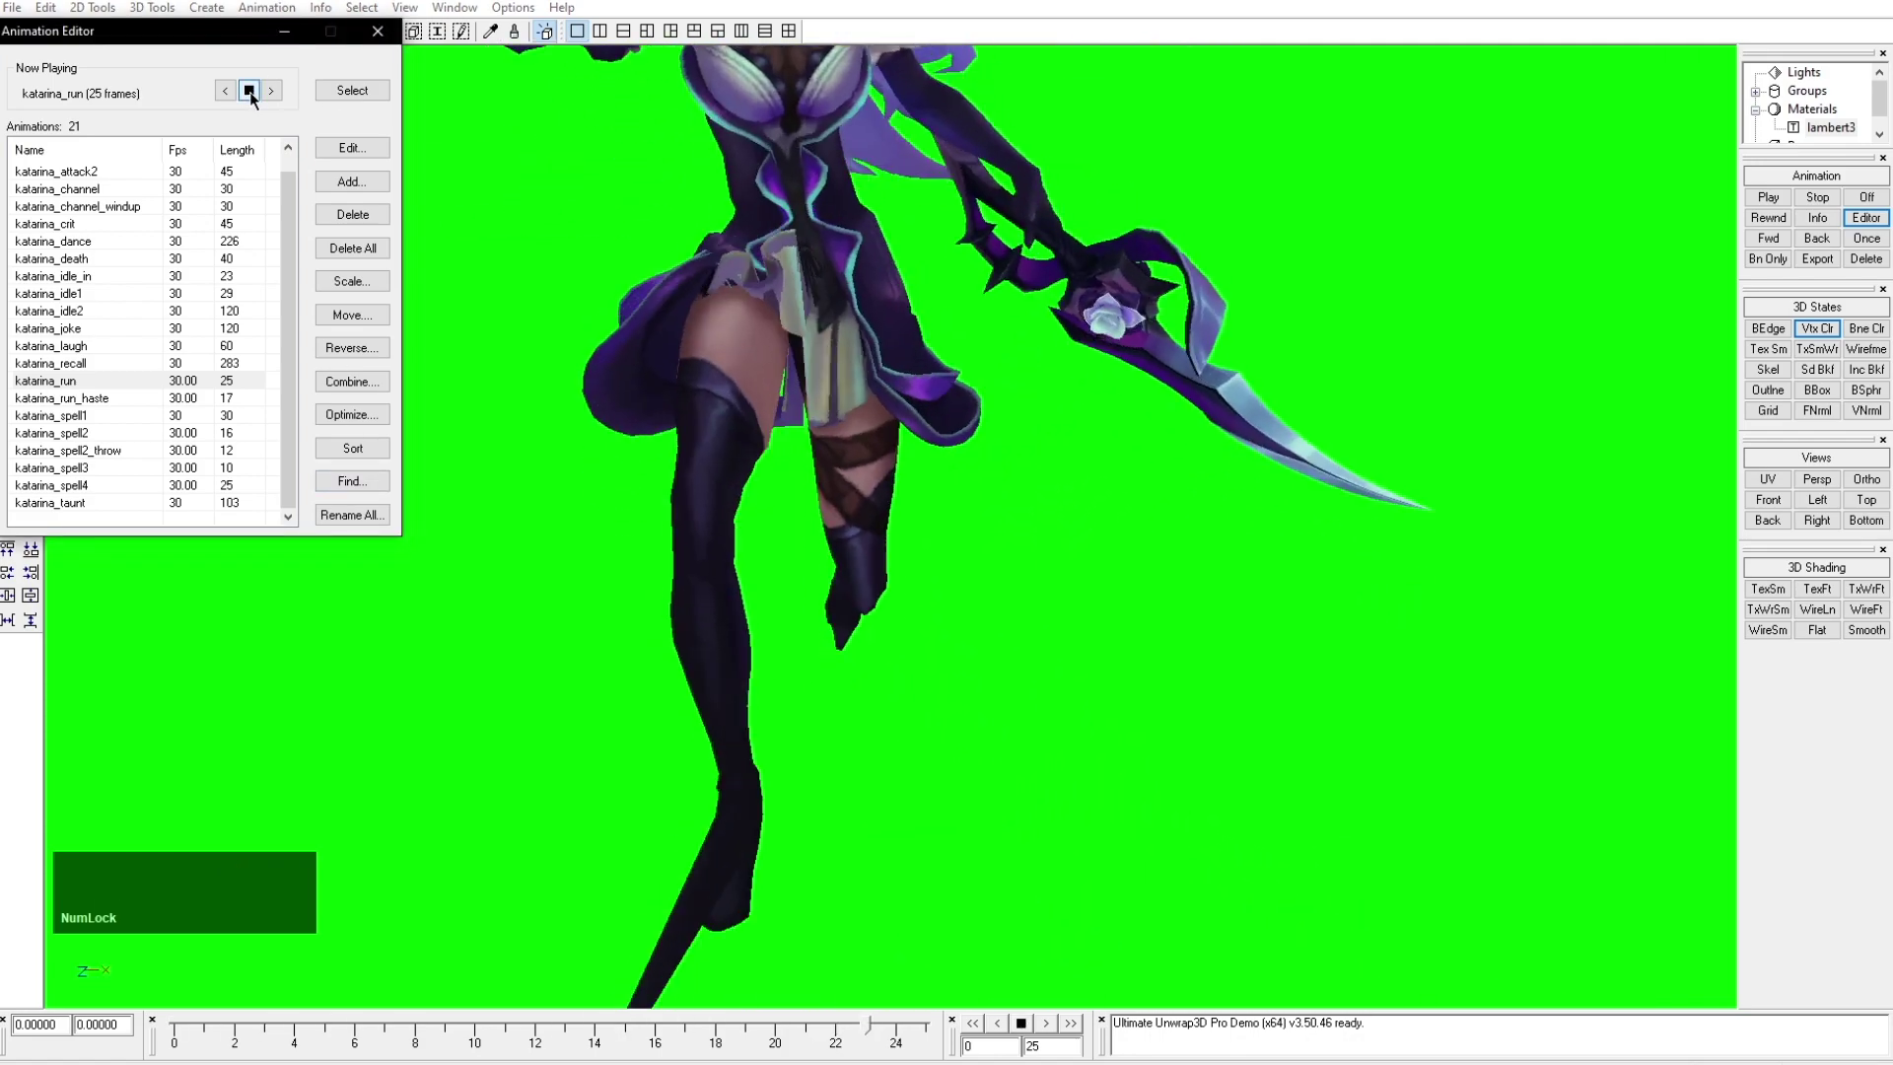
{"action": "left_click", "coordinate": [250, 92]}
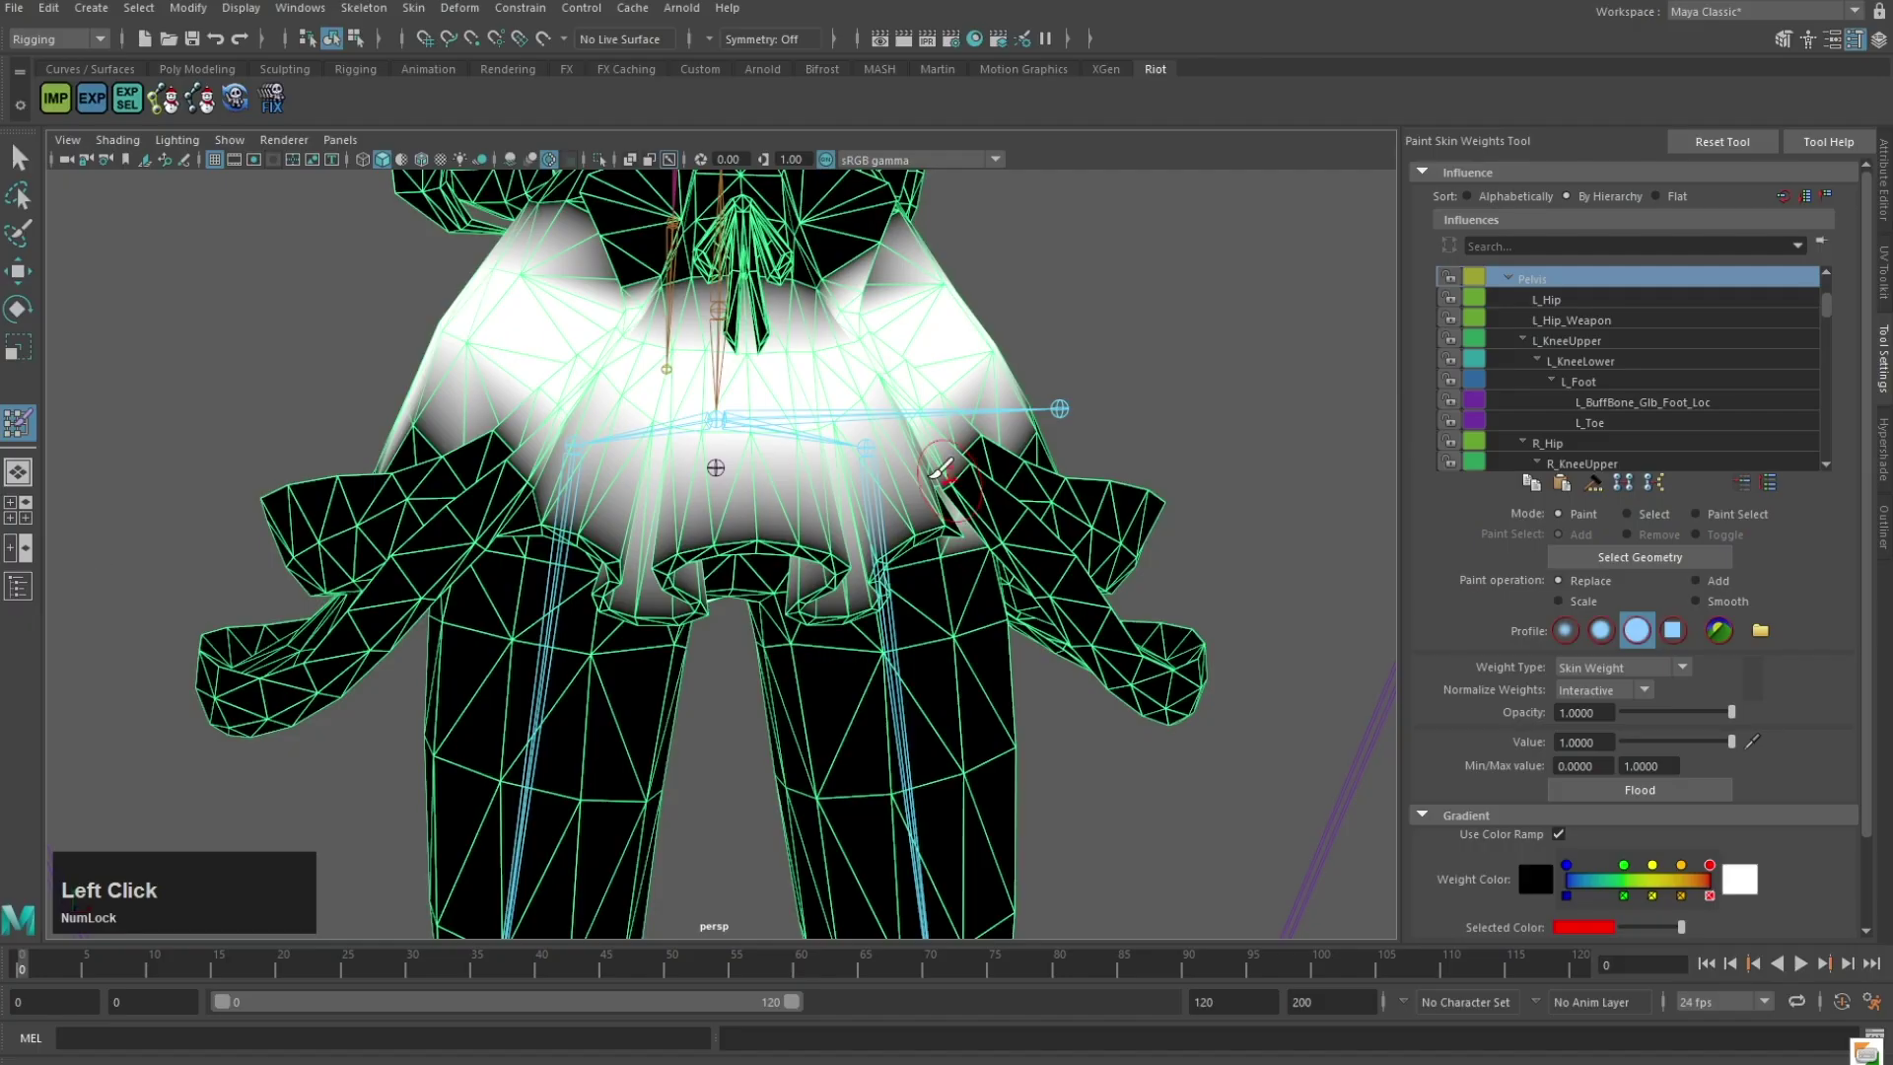
Step: In Maya, paint full Pelvis influence over the lower skirt panel, its hem ruffles and their underside
{"action": "left_click_drag", "start_coordinate": [794, 443], "coordinate": [645, 436], "text": "alt"}
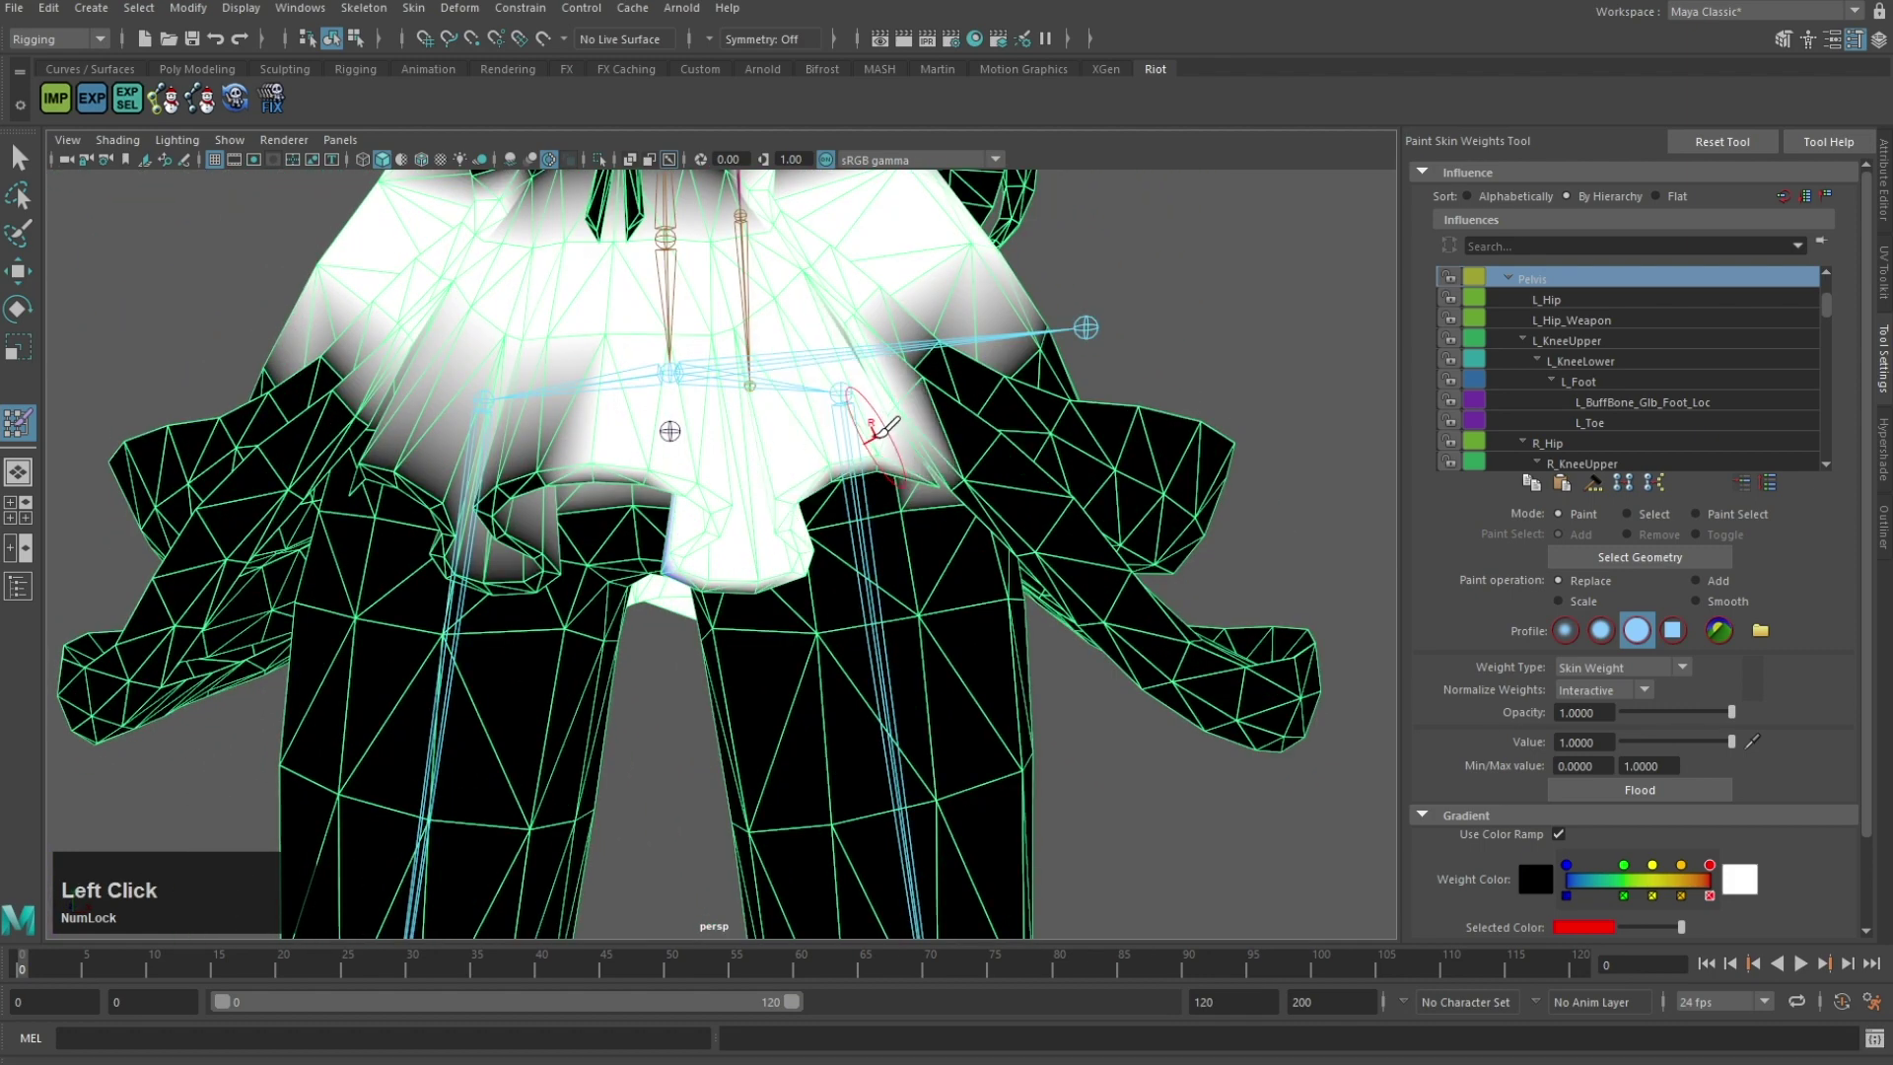
{"action": "left_click_drag", "start_coordinate": [847, 429], "coordinate": [887, 446]}
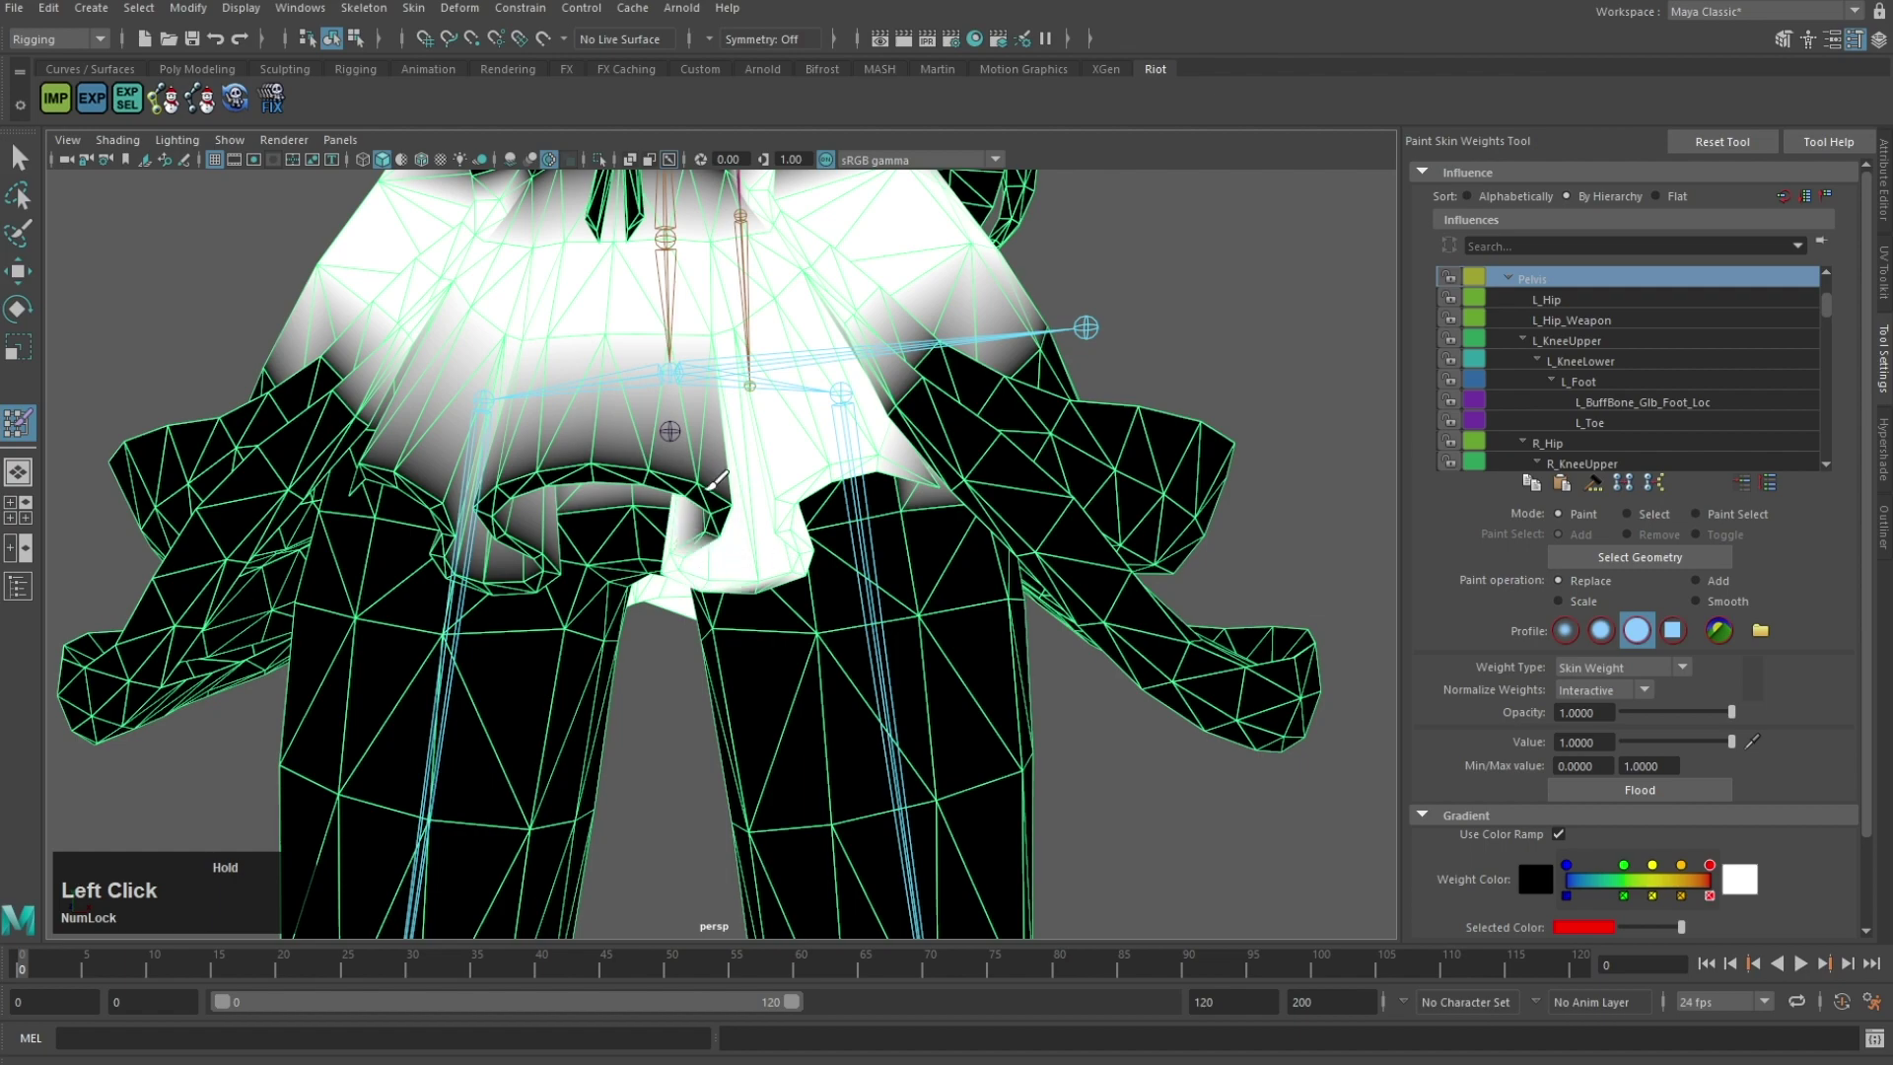
{"action": "left_click_drag", "start_coordinate": [394, 442], "coordinate": [641, 601], "text": "alt"}
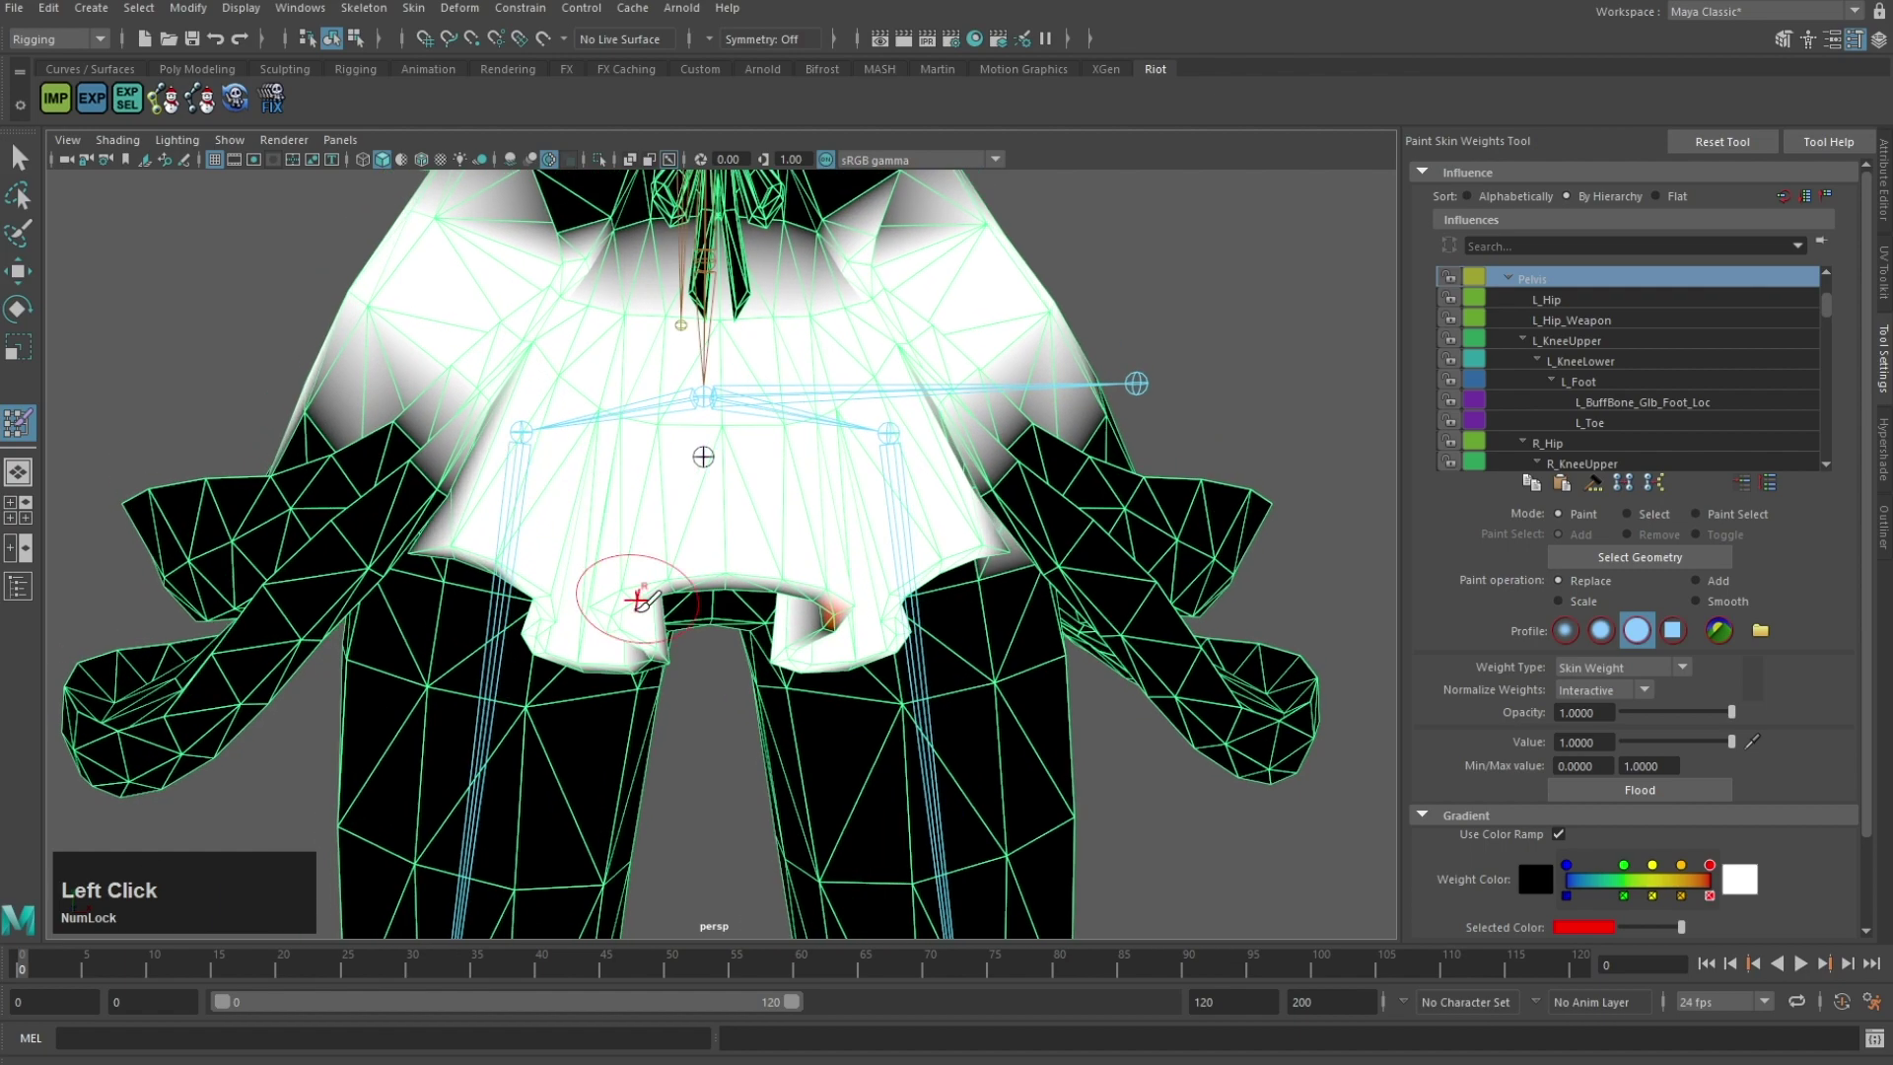
{"action": "left_click_drag", "start_coordinate": [812, 581], "coordinate": [459, 355], "text": "alt"}
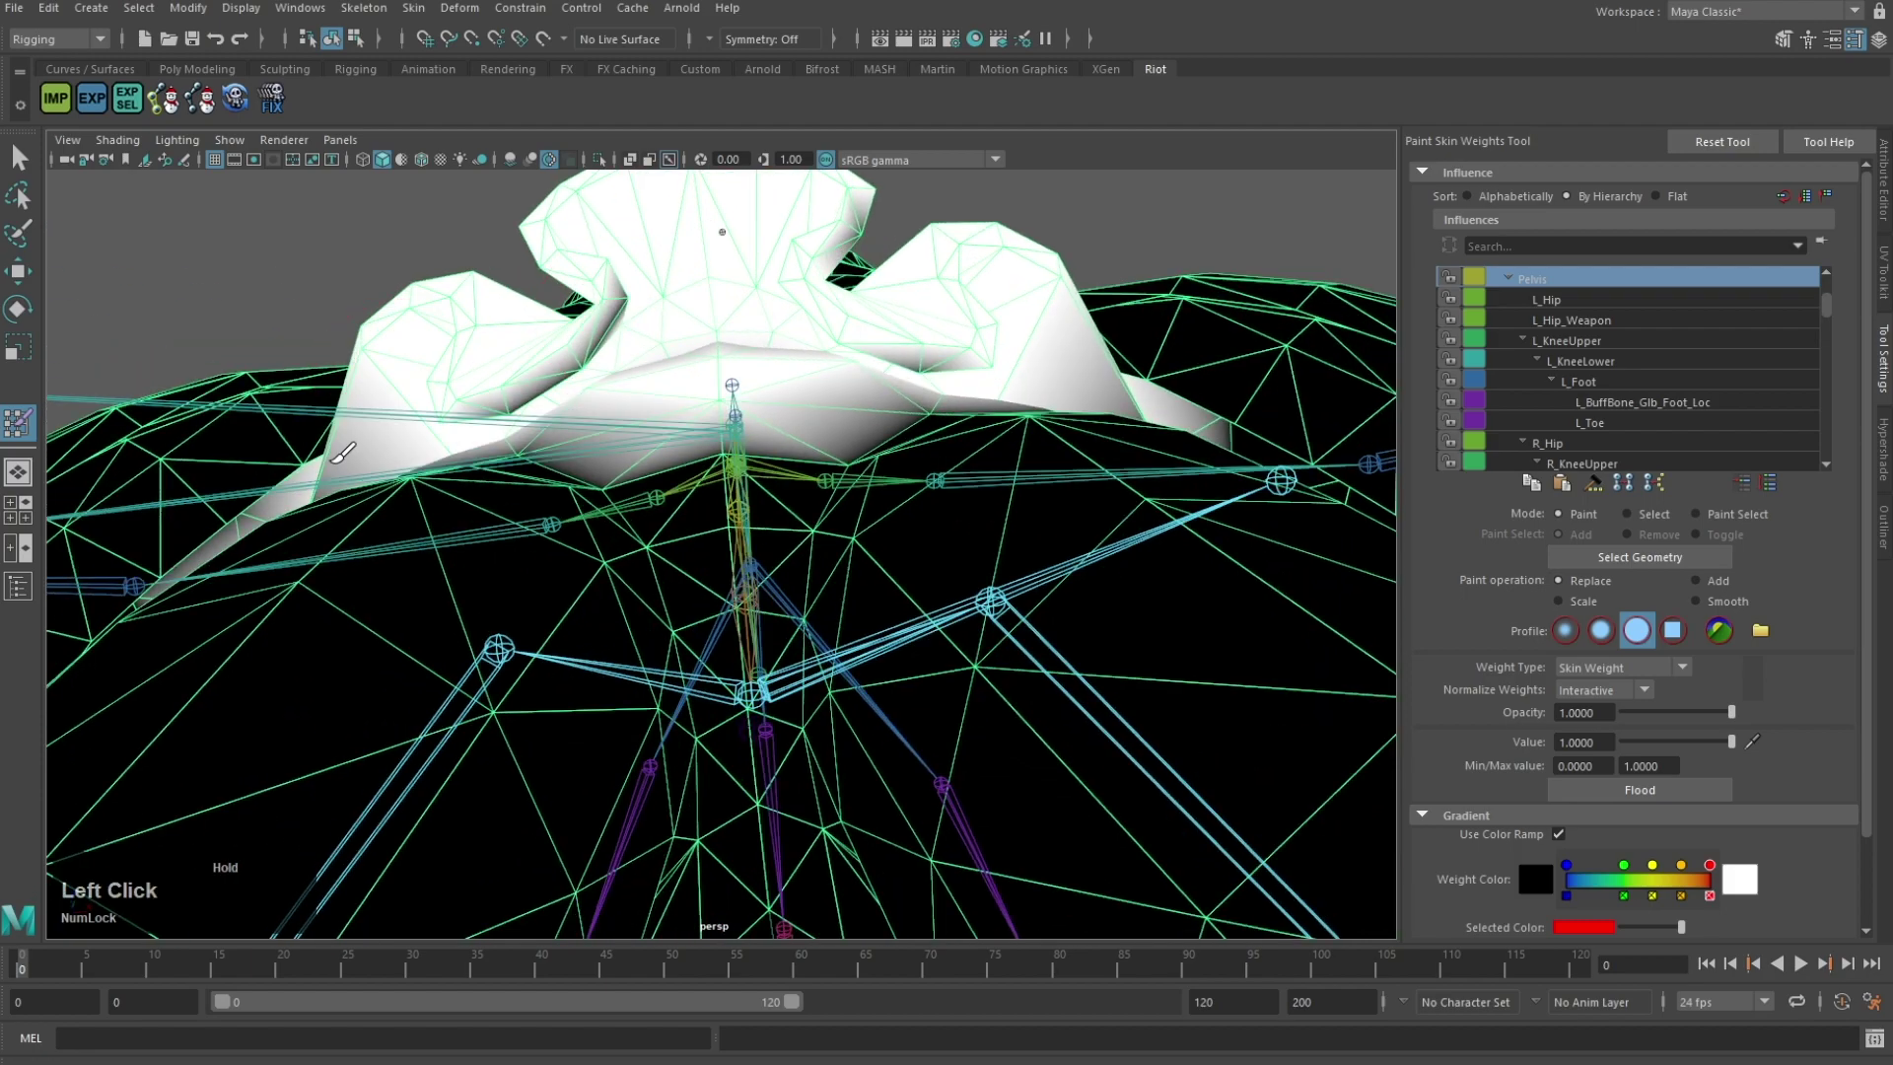
{"action": "left_click_drag", "start_coordinate": [952, 354], "coordinate": [888, 549], "text": "alt"}
{"action": "scroll", "coordinate": [835, 599], "scroll_direction": "down", "scroll_amount": 3}
{"action": "scroll", "coordinate": [824, 605], "scroll_direction": "down", "scroll_amount": 3}
{"action": "left_click_drag", "start_coordinate": [824, 603], "coordinate": [789, 560], "text": "alt"}
{"action": "scroll", "coordinate": [789, 560], "scroll_direction": "up", "scroll_amount": 3}
Step: Export the selection as a League of Legends skin, overwriting katarina.skn in the Base folder
{"action": "left_click", "coordinate": [14, 8]}
{"action": "left_click", "coordinate": [116, 271]}
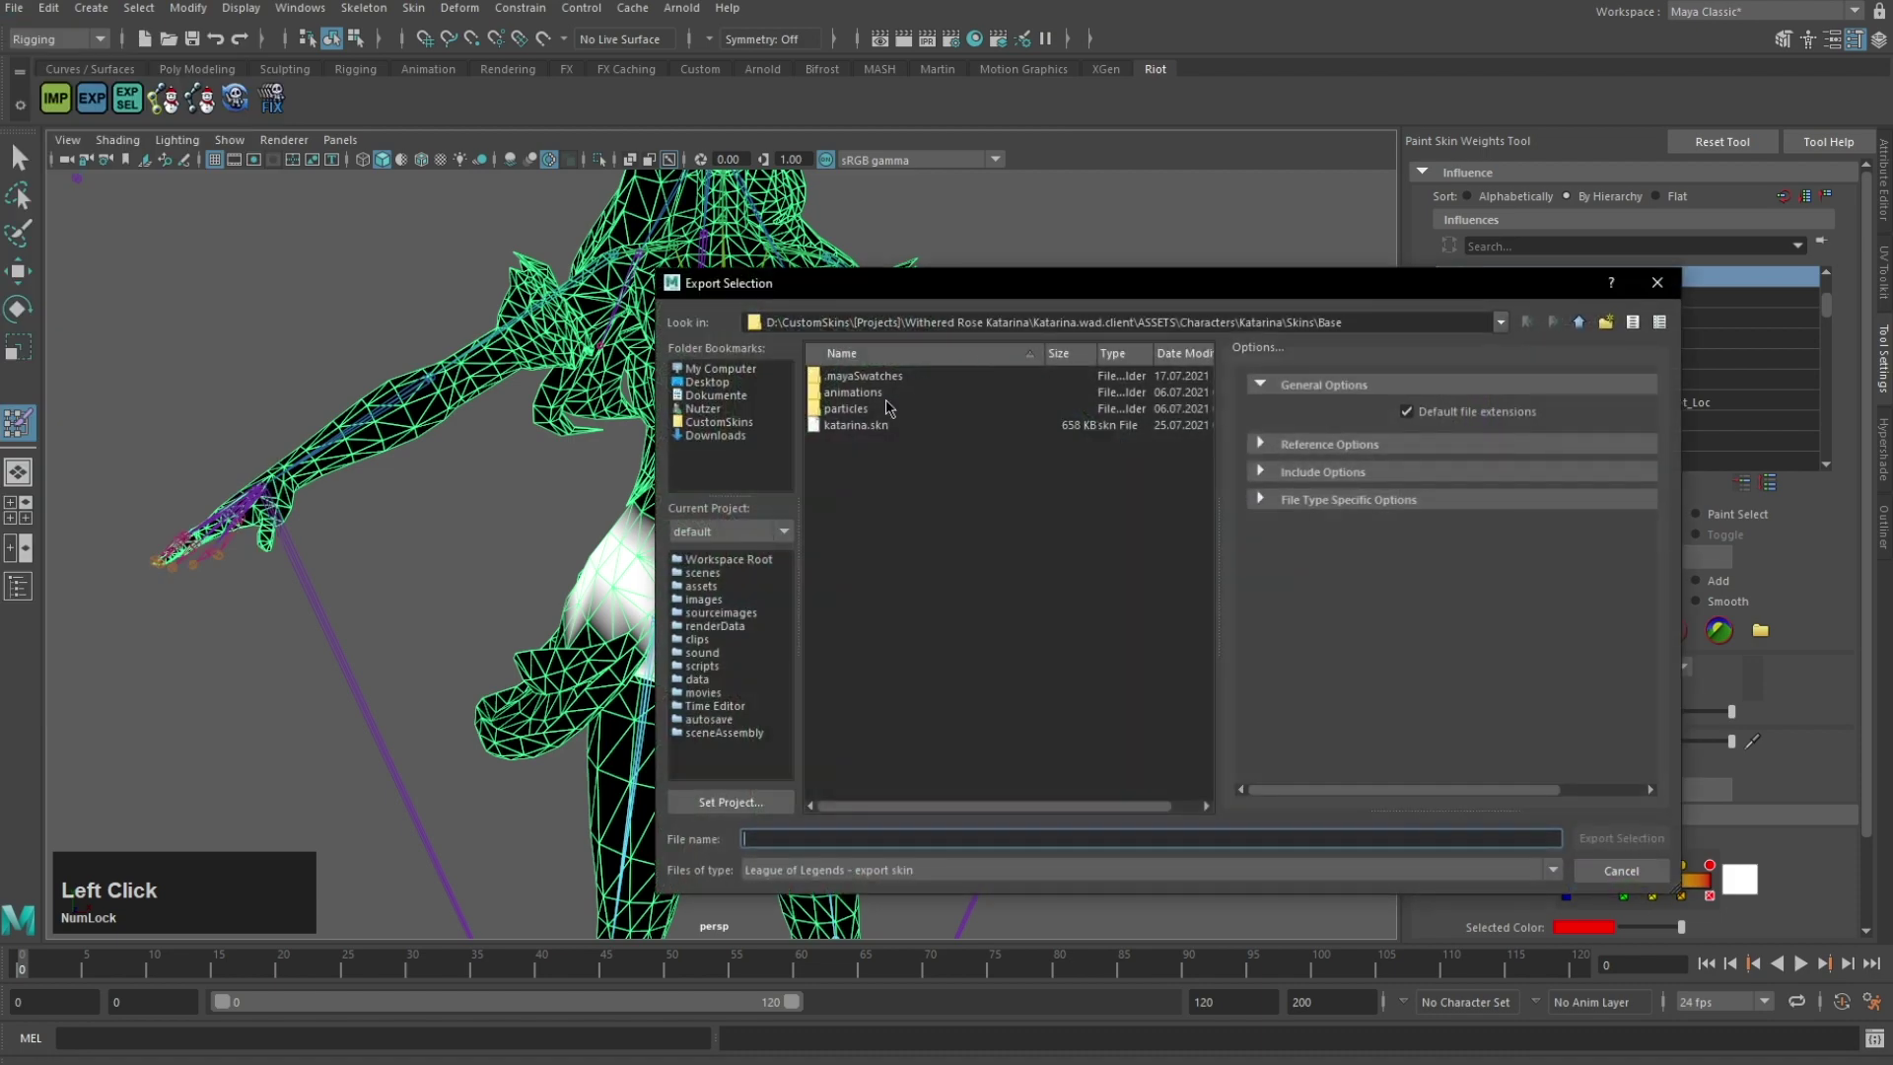
{"action": "double_click", "coordinate": [879, 423]}
{"action": "left_click", "coordinate": [1130, 622]}
{"action": "scroll", "coordinate": [1141, 594], "scroll_direction": "down", "scroll_amount": 1}
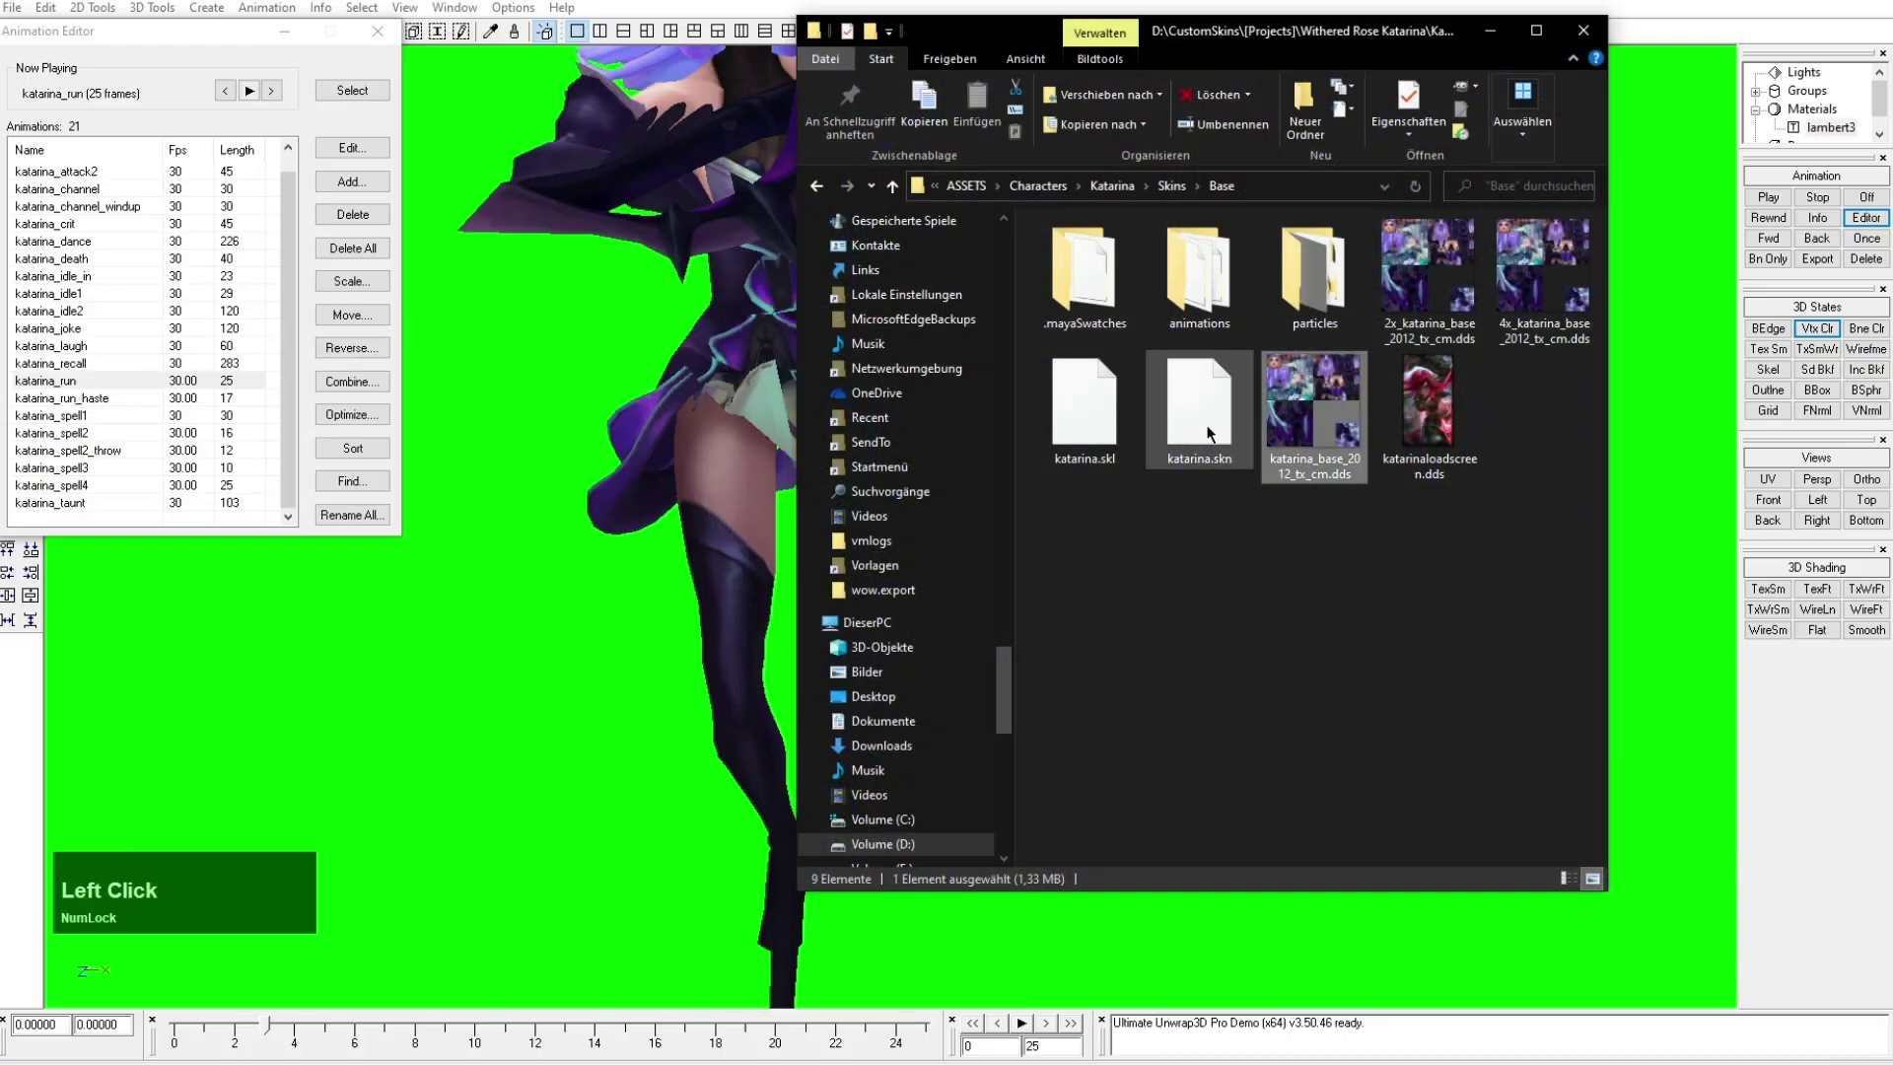
Step: Import the re-exported katarina.skn into Ultimate Unwrap3D Pro together with all animation files from the animations folder
{"action": "left_click_drag", "start_coordinate": [1199, 404], "coordinate": [532, 646]}
{"action": "left_click", "coordinate": [781, 579]}
{"action": "left_click", "coordinate": [960, 594]}
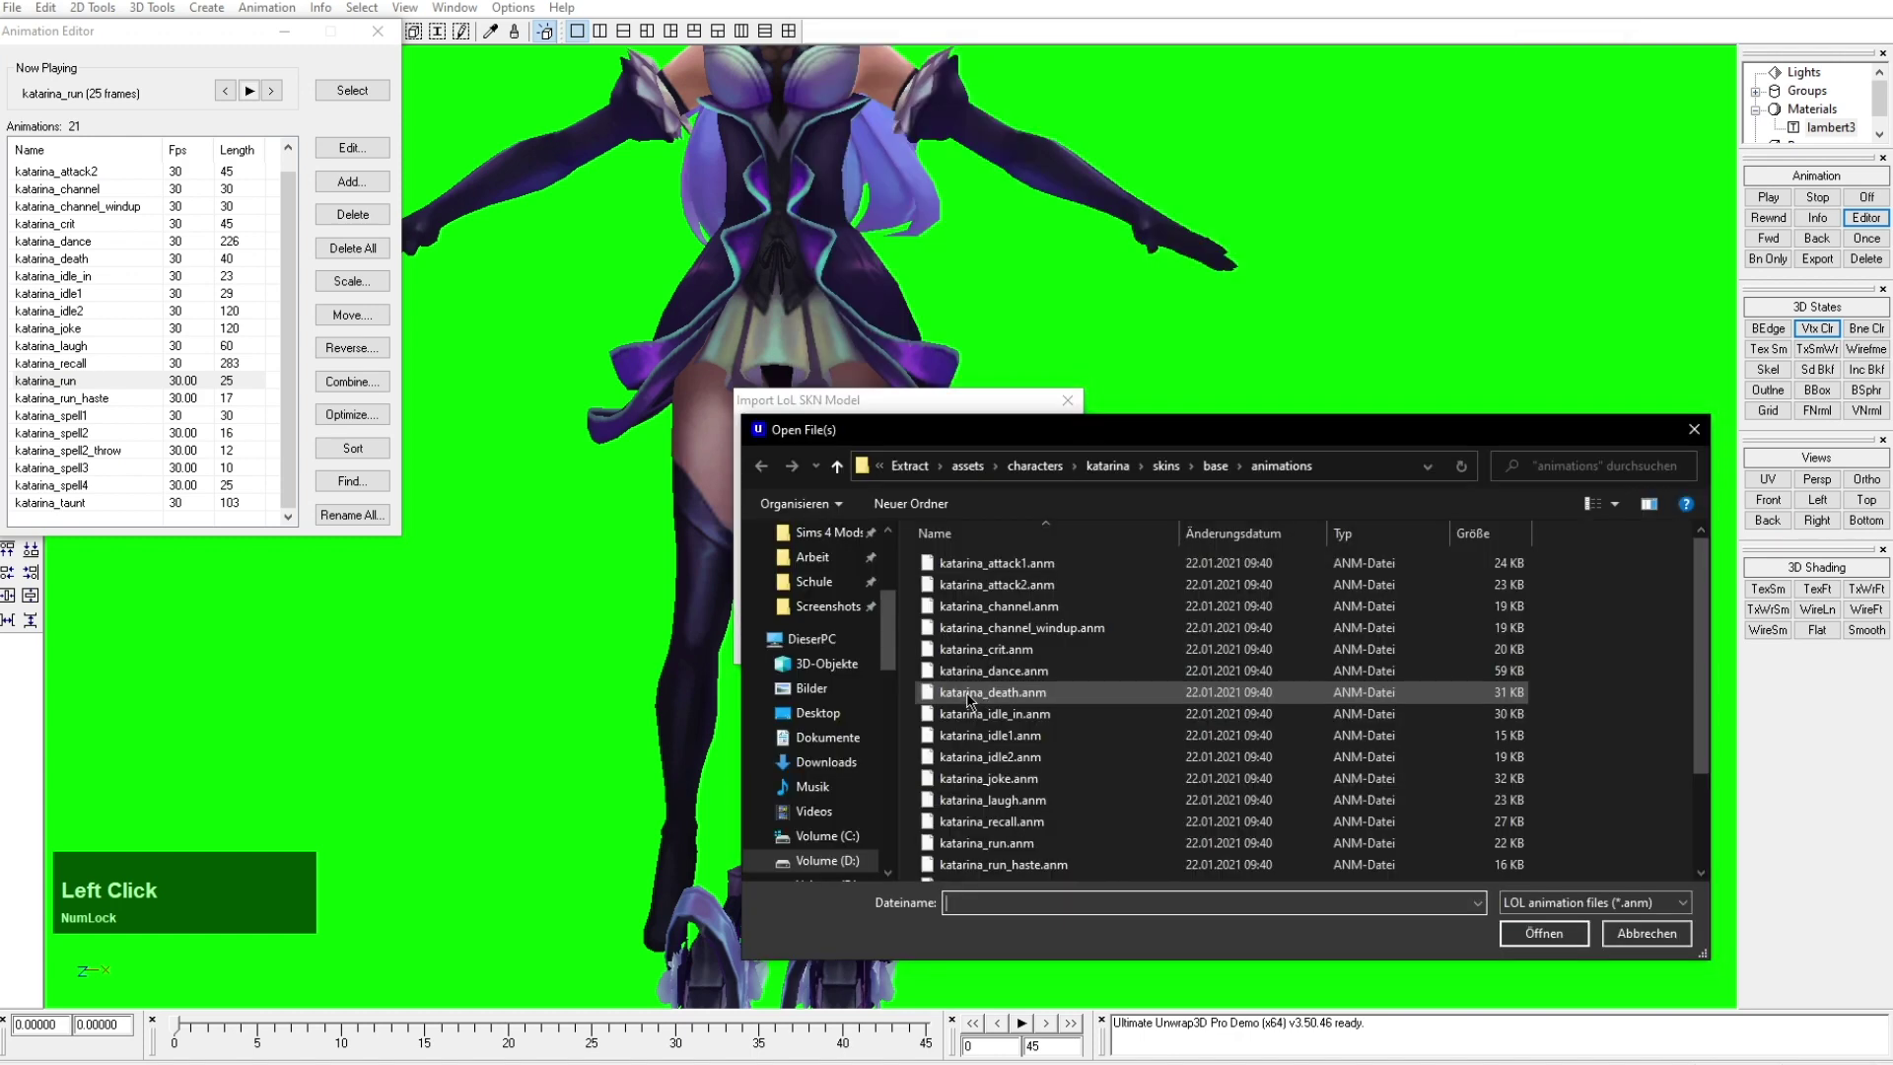
{"action": "left_click", "coordinate": [968, 696]}
{"action": "key", "text": "ctrl+a"}
{"action": "left_click", "coordinate": [1555, 932]}
{"action": "left_click", "coordinate": [1029, 447]}
{"action": "left_click_drag", "start_coordinate": [1029, 446], "coordinate": [972, 594]}
{"action": "middle_click_drag", "start_coordinate": [1025, 394], "coordinate": [1098, 575]}
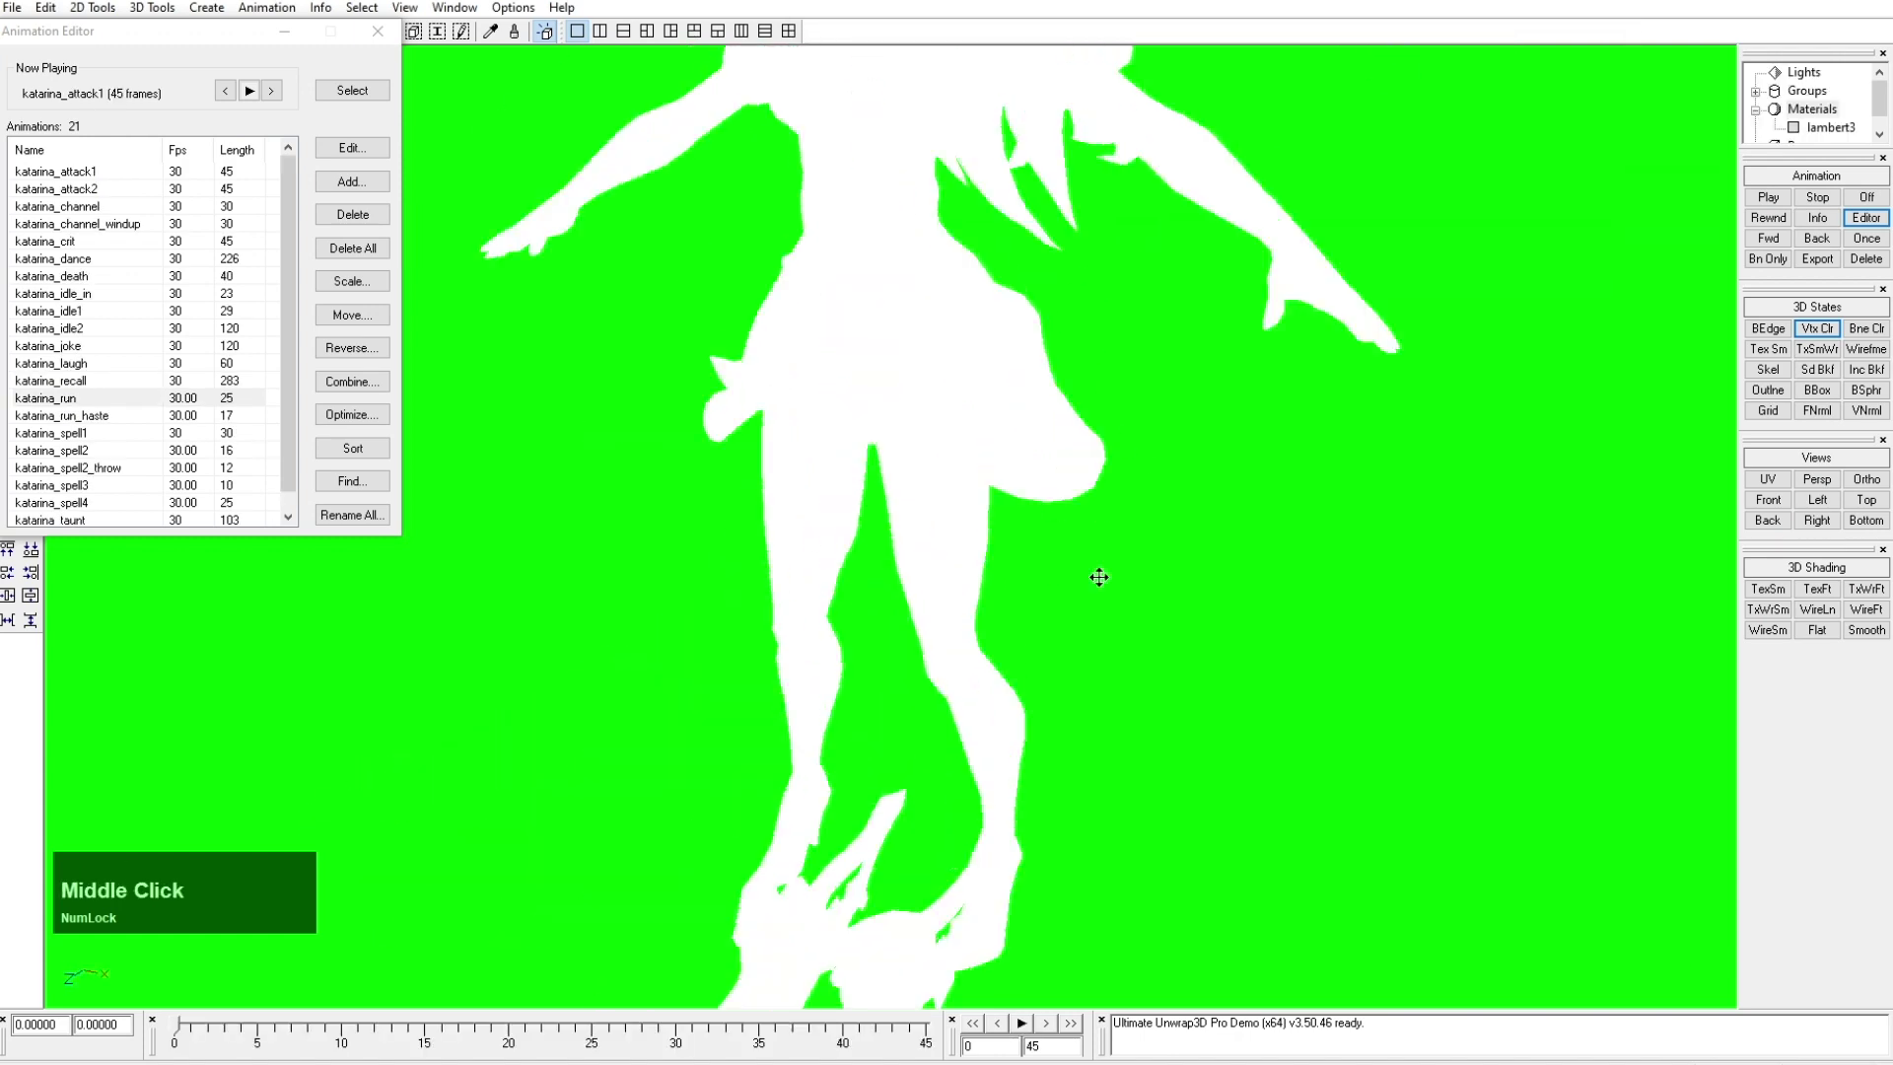
{"action": "scroll", "coordinate": [1098, 575], "scroll_direction": "down", "scroll_amount": 3}
Step: Set the diffuse map of material lambert3 to Bitmap and load Katarina's base texture from the Base folder
{"action": "double_click", "coordinate": [1830, 128]}
{"action": "left_click", "coordinate": [1631, 124]}
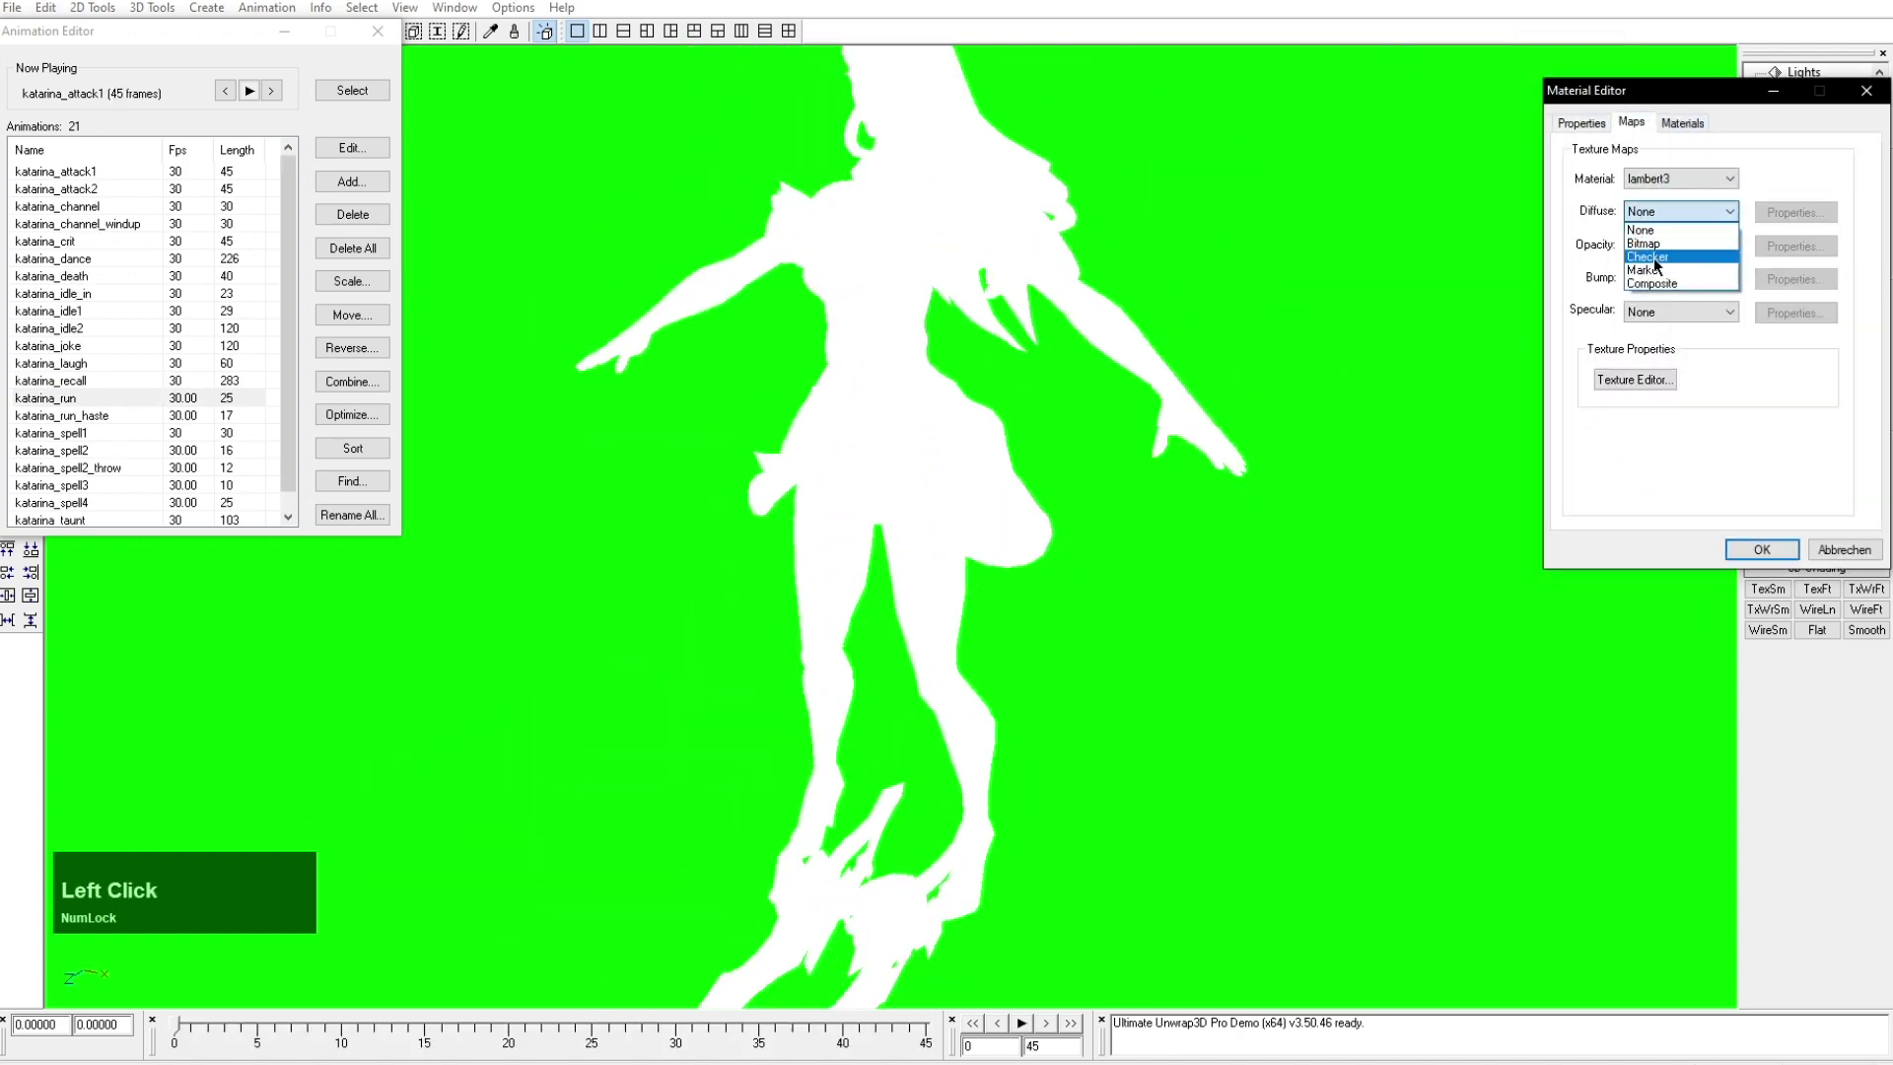
{"action": "left_click", "coordinate": [1643, 242]}
{"action": "key", "text": "alt+Tab"}
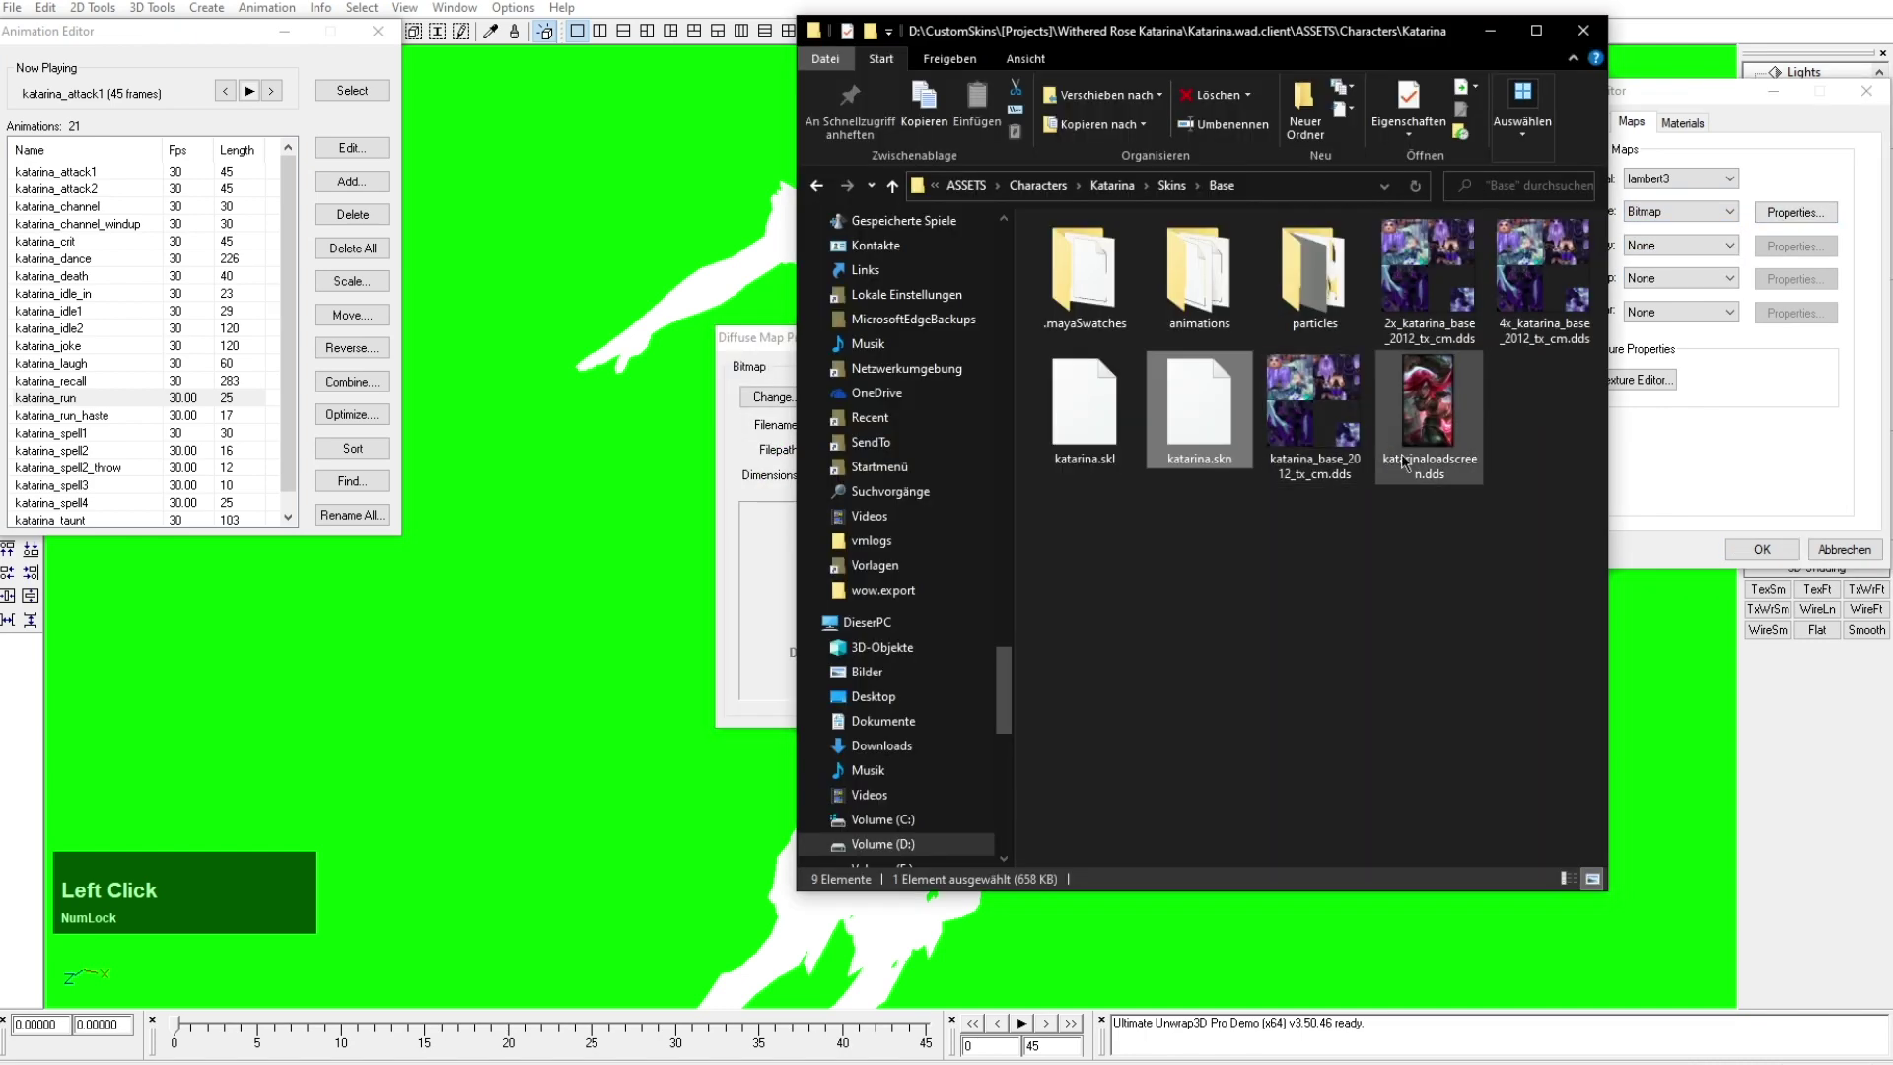
{"action": "left_click", "coordinate": [763, 601]}
{"action": "left_click", "coordinate": [1050, 381]}
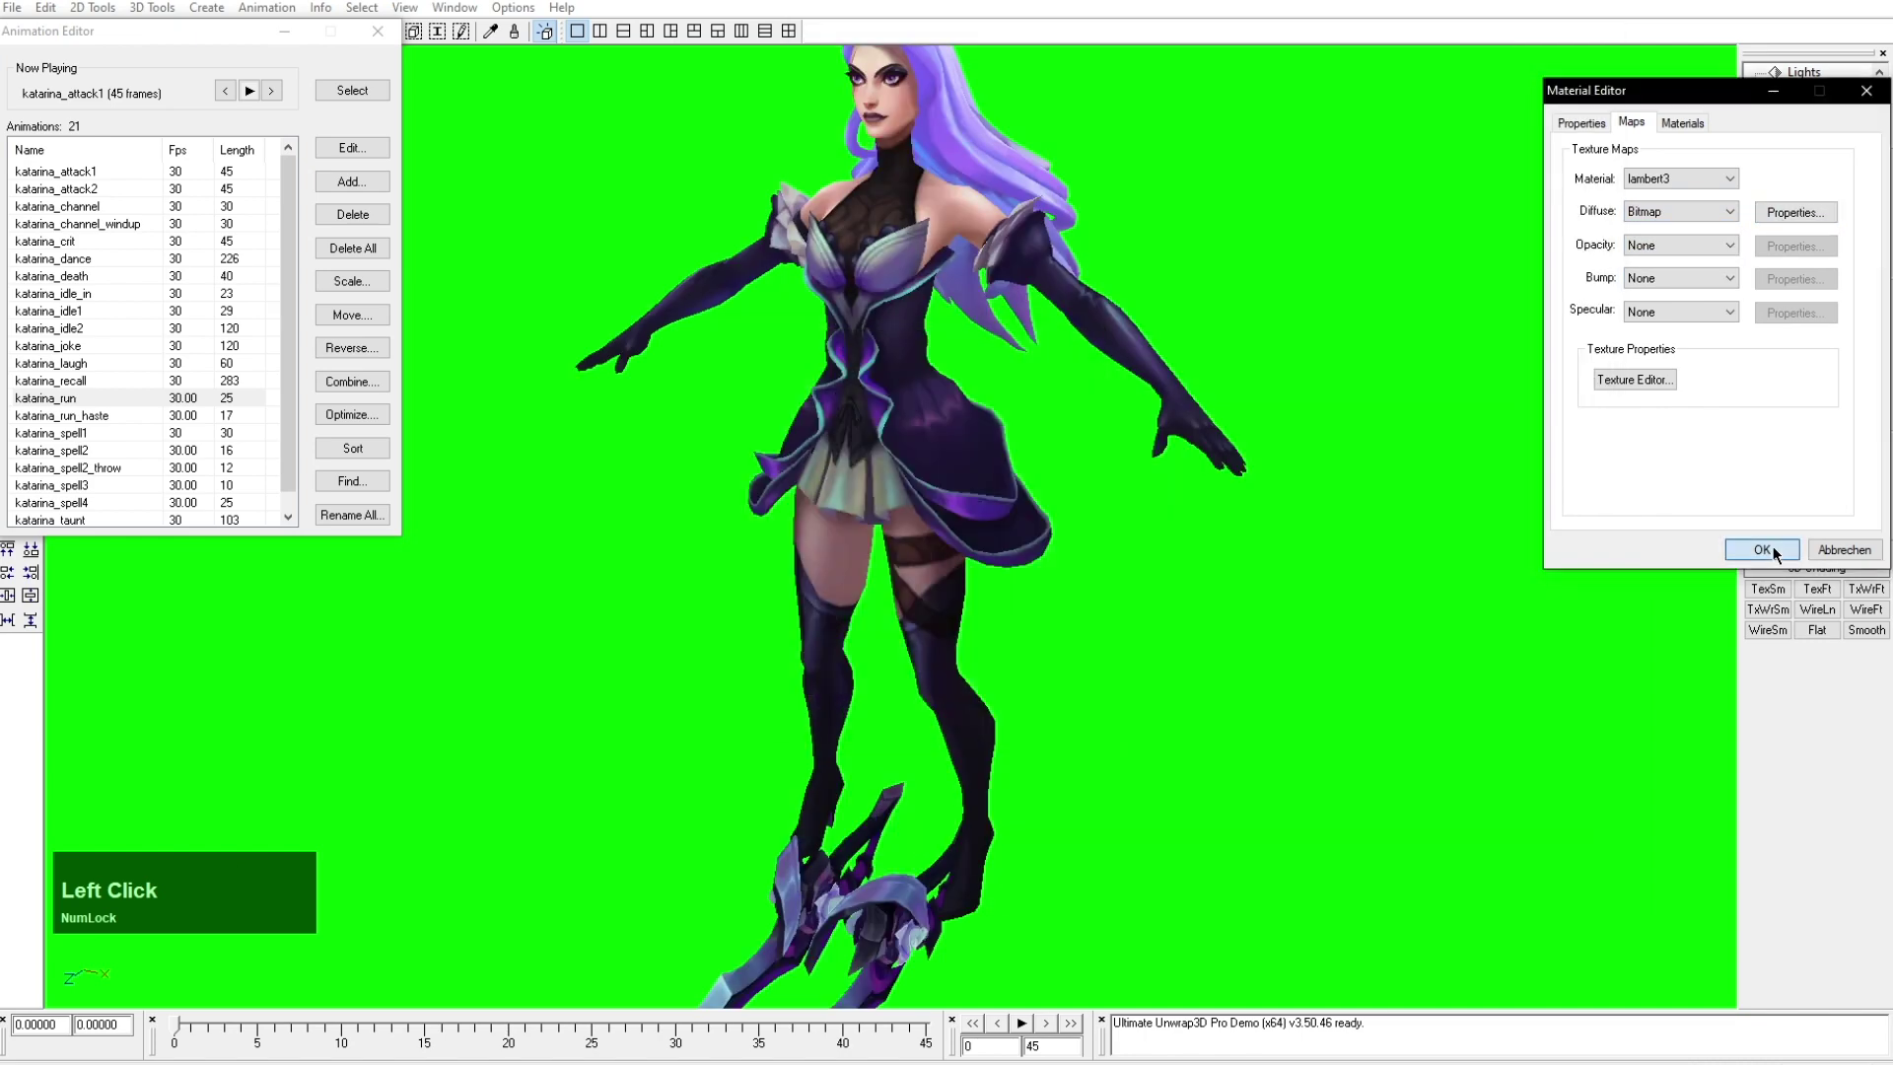
{"action": "left_click", "coordinate": [1762, 549]}
Step: Play and stop the katarina_attack1 animation, then select and play katarina_run to examine the skirt's movement from several angles
{"action": "left_click", "coordinate": [1767, 197]}
{"action": "left_click", "coordinate": [1812, 200]}
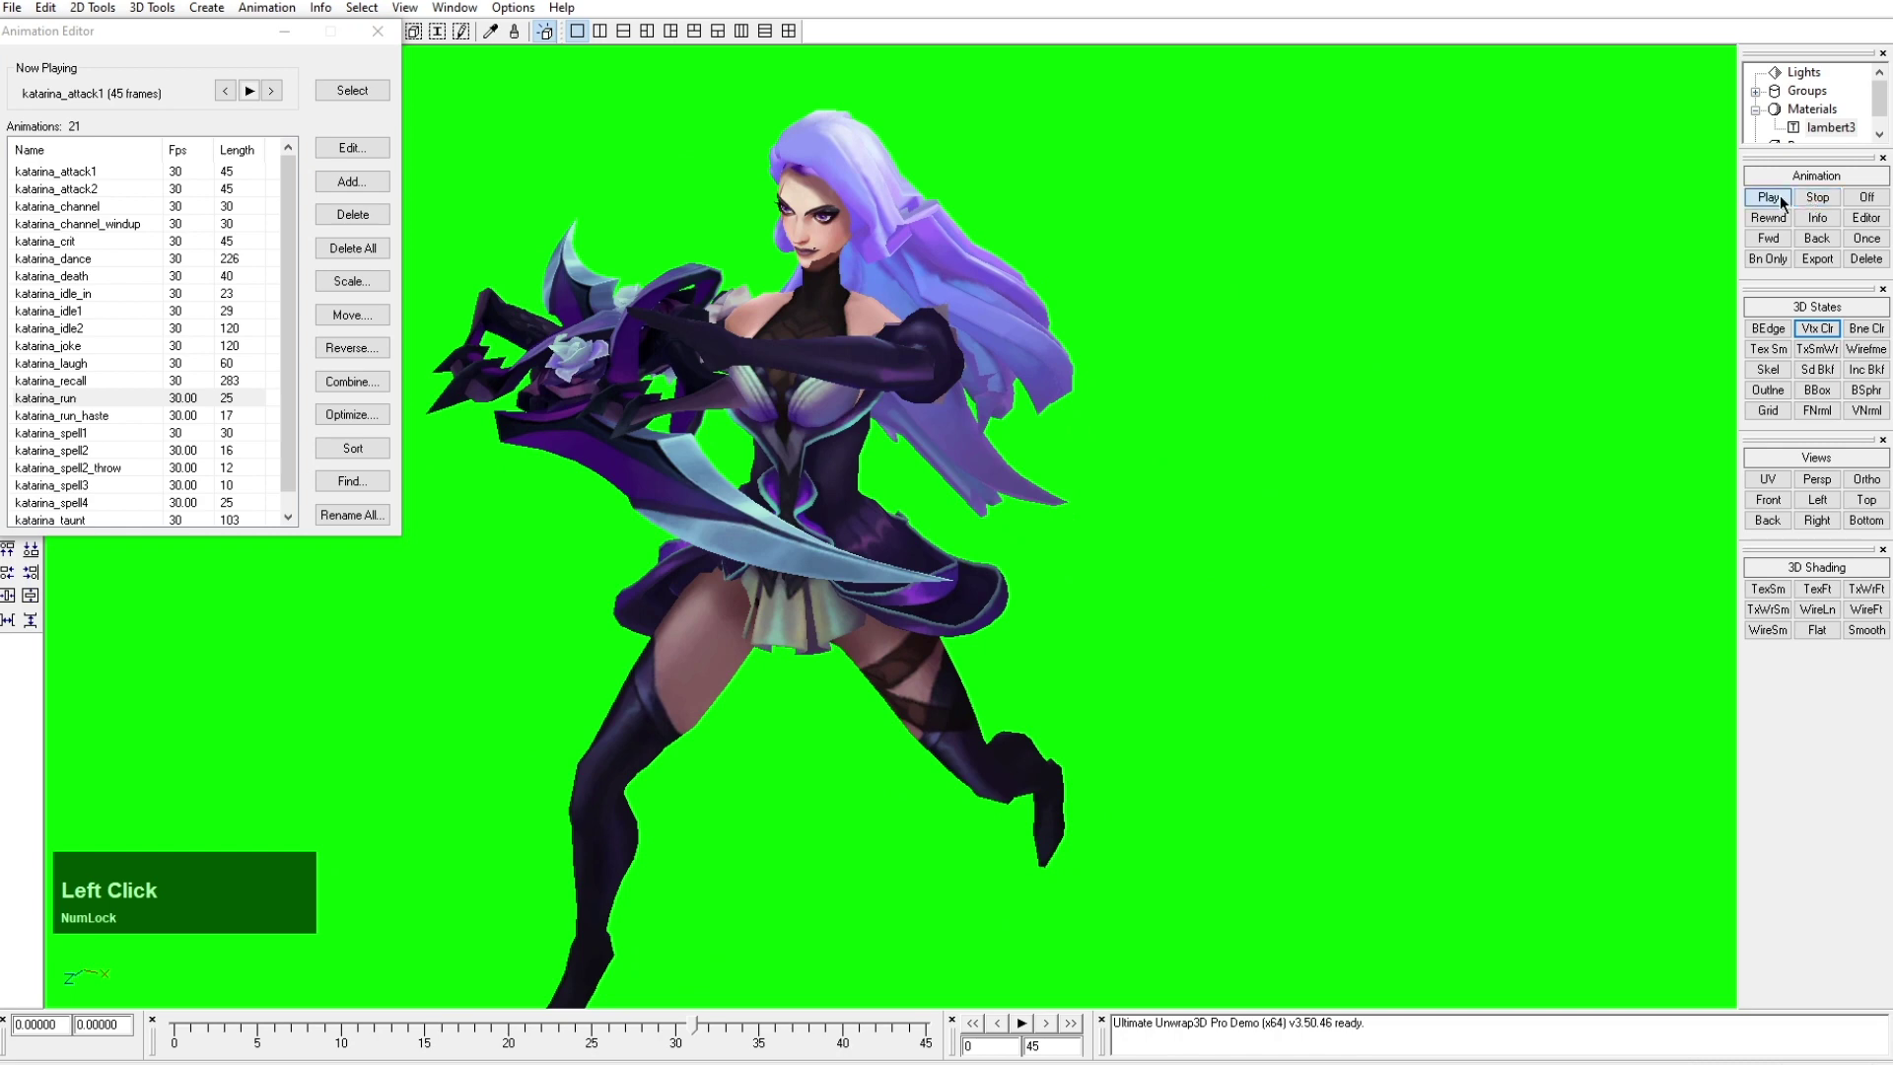
{"action": "left_click", "coordinate": [1812, 197]}
{"action": "scroll", "coordinate": [716, 445], "scroll_direction": "down", "scroll_amount": 1}
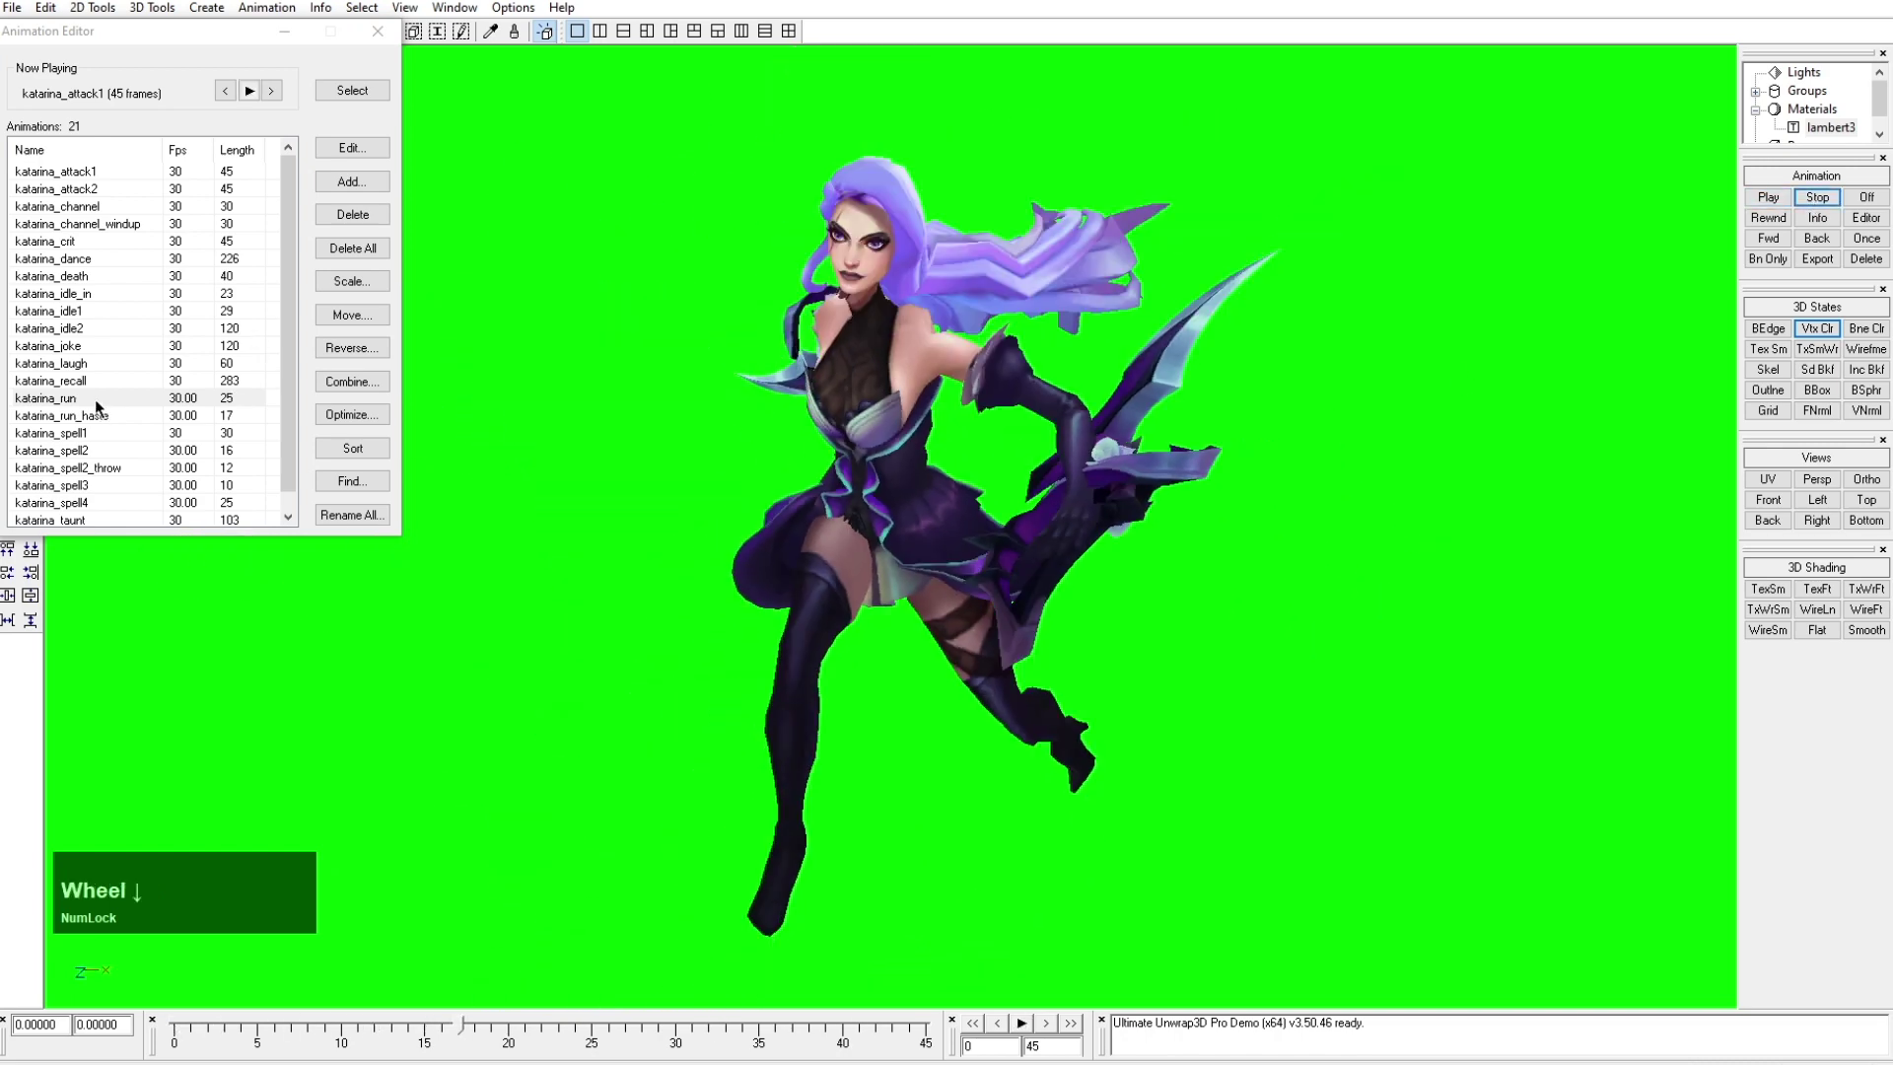
{"action": "left_click", "coordinate": [352, 90]}
{"action": "left_click", "coordinate": [249, 90]}
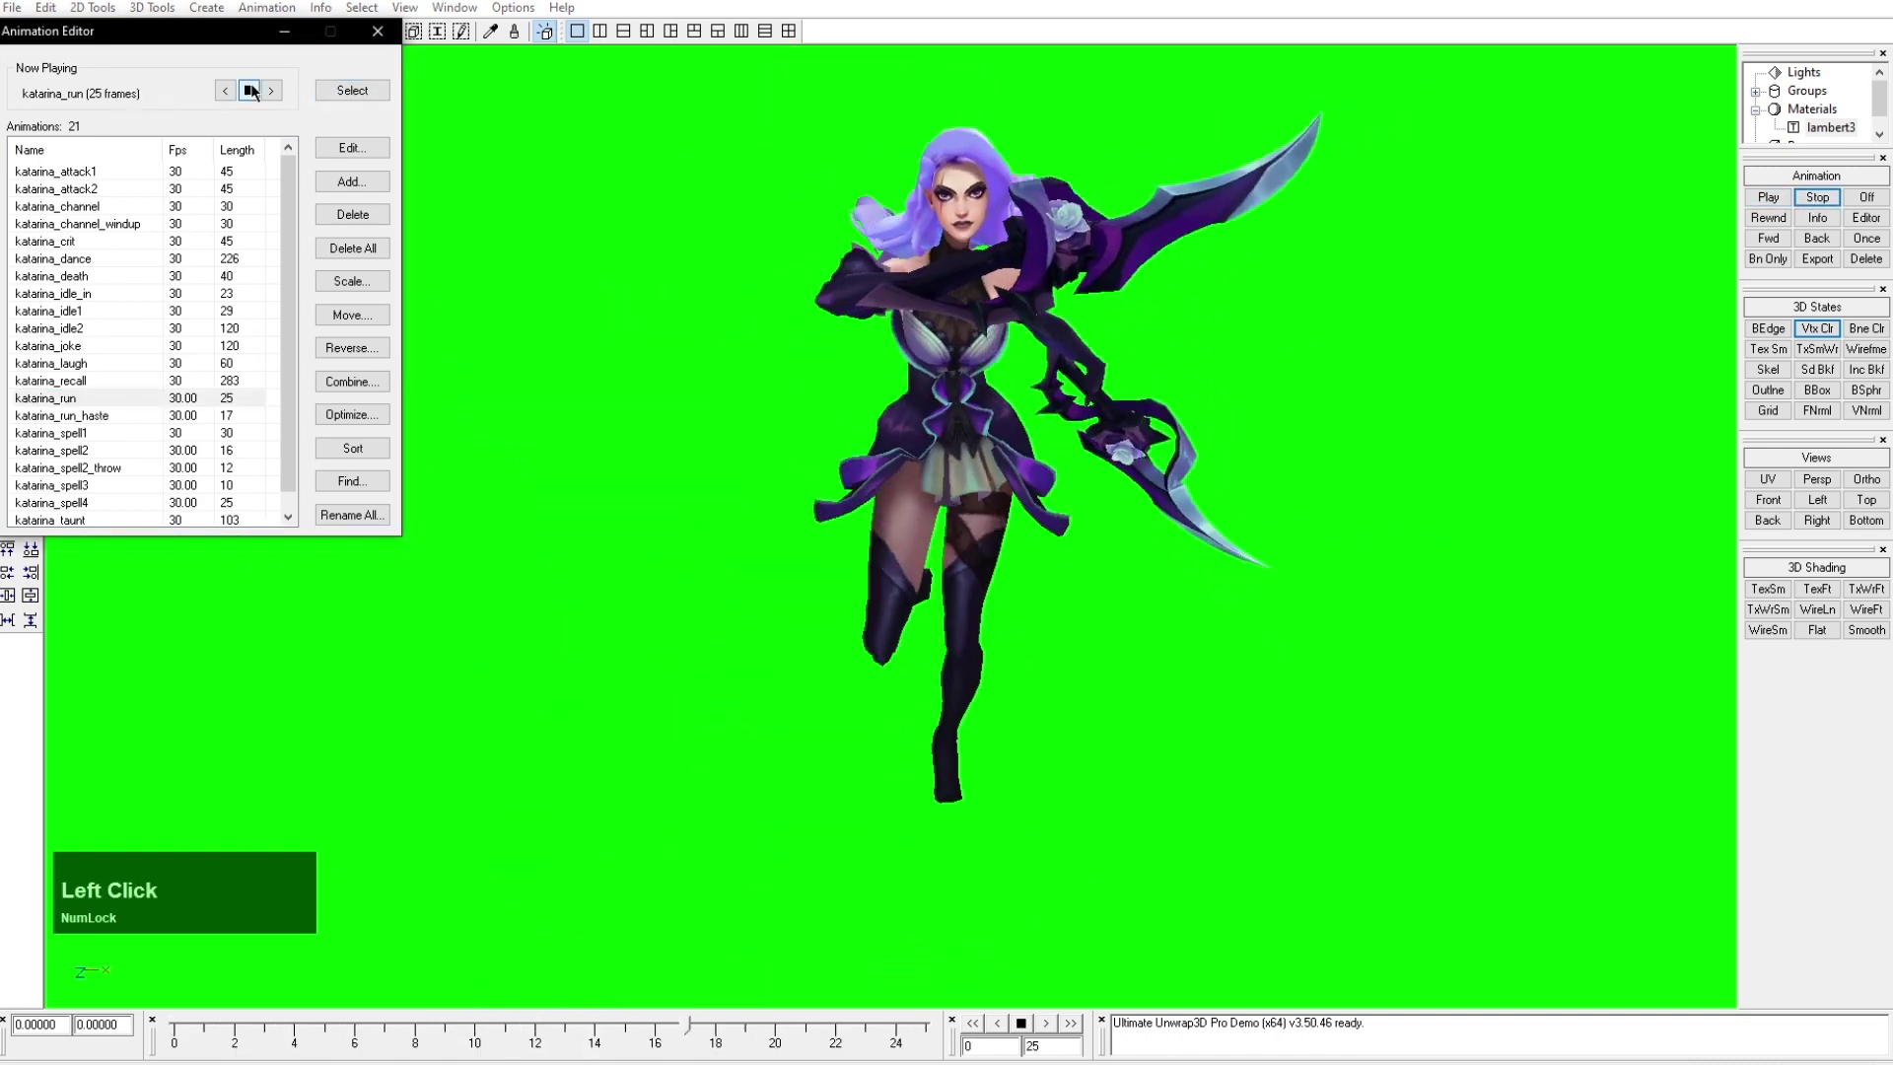
{"action": "left_click_drag", "start_coordinate": [719, 537], "coordinate": [1133, 468]}
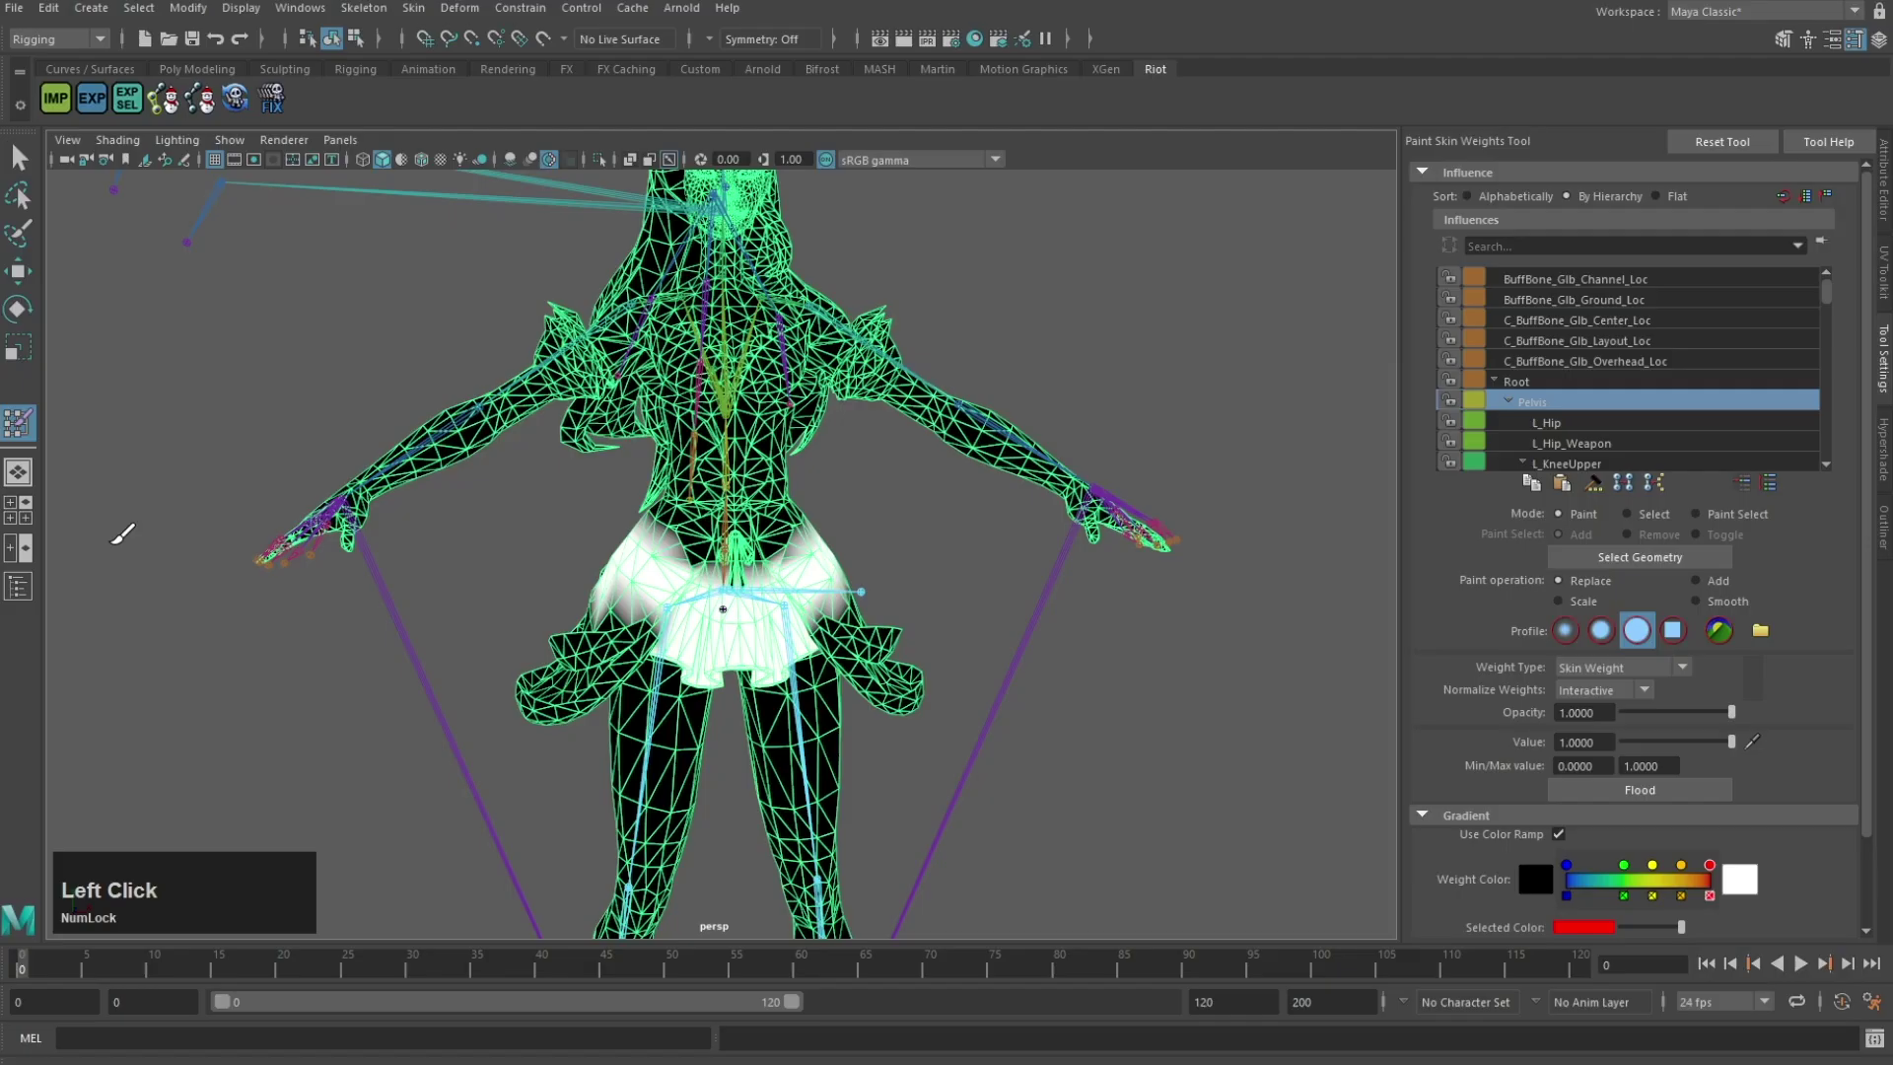
Step: Return to Maya and paint full Pelvis influence over the partly weighted inner edges of the skirt around the waist
{"action": "mouse_move", "coordinate": [118, 533]}
{"action": "right_mouse_down", "text": "alt"}
{"action": "mouse_move", "coordinate": [782, 549]}
{"action": "mouse_move", "coordinate": [758, 511]}
{"action": "right_mouse_up", "text": "alt"}
{"action": "scroll", "coordinate": [727, 457], "scroll_direction": "up", "scroll_amount": 5}
{"action": "left_click_drag", "start_coordinate": [758, 511], "coordinate": [862, 404], "text": "alt"}
{"action": "middle_click_drag", "start_coordinate": [862, 404], "coordinate": [869, 366], "text": "alt"}
{"action": "left_click_drag", "start_coordinate": [869, 367], "coordinate": [357, 248], "text": "alt"}
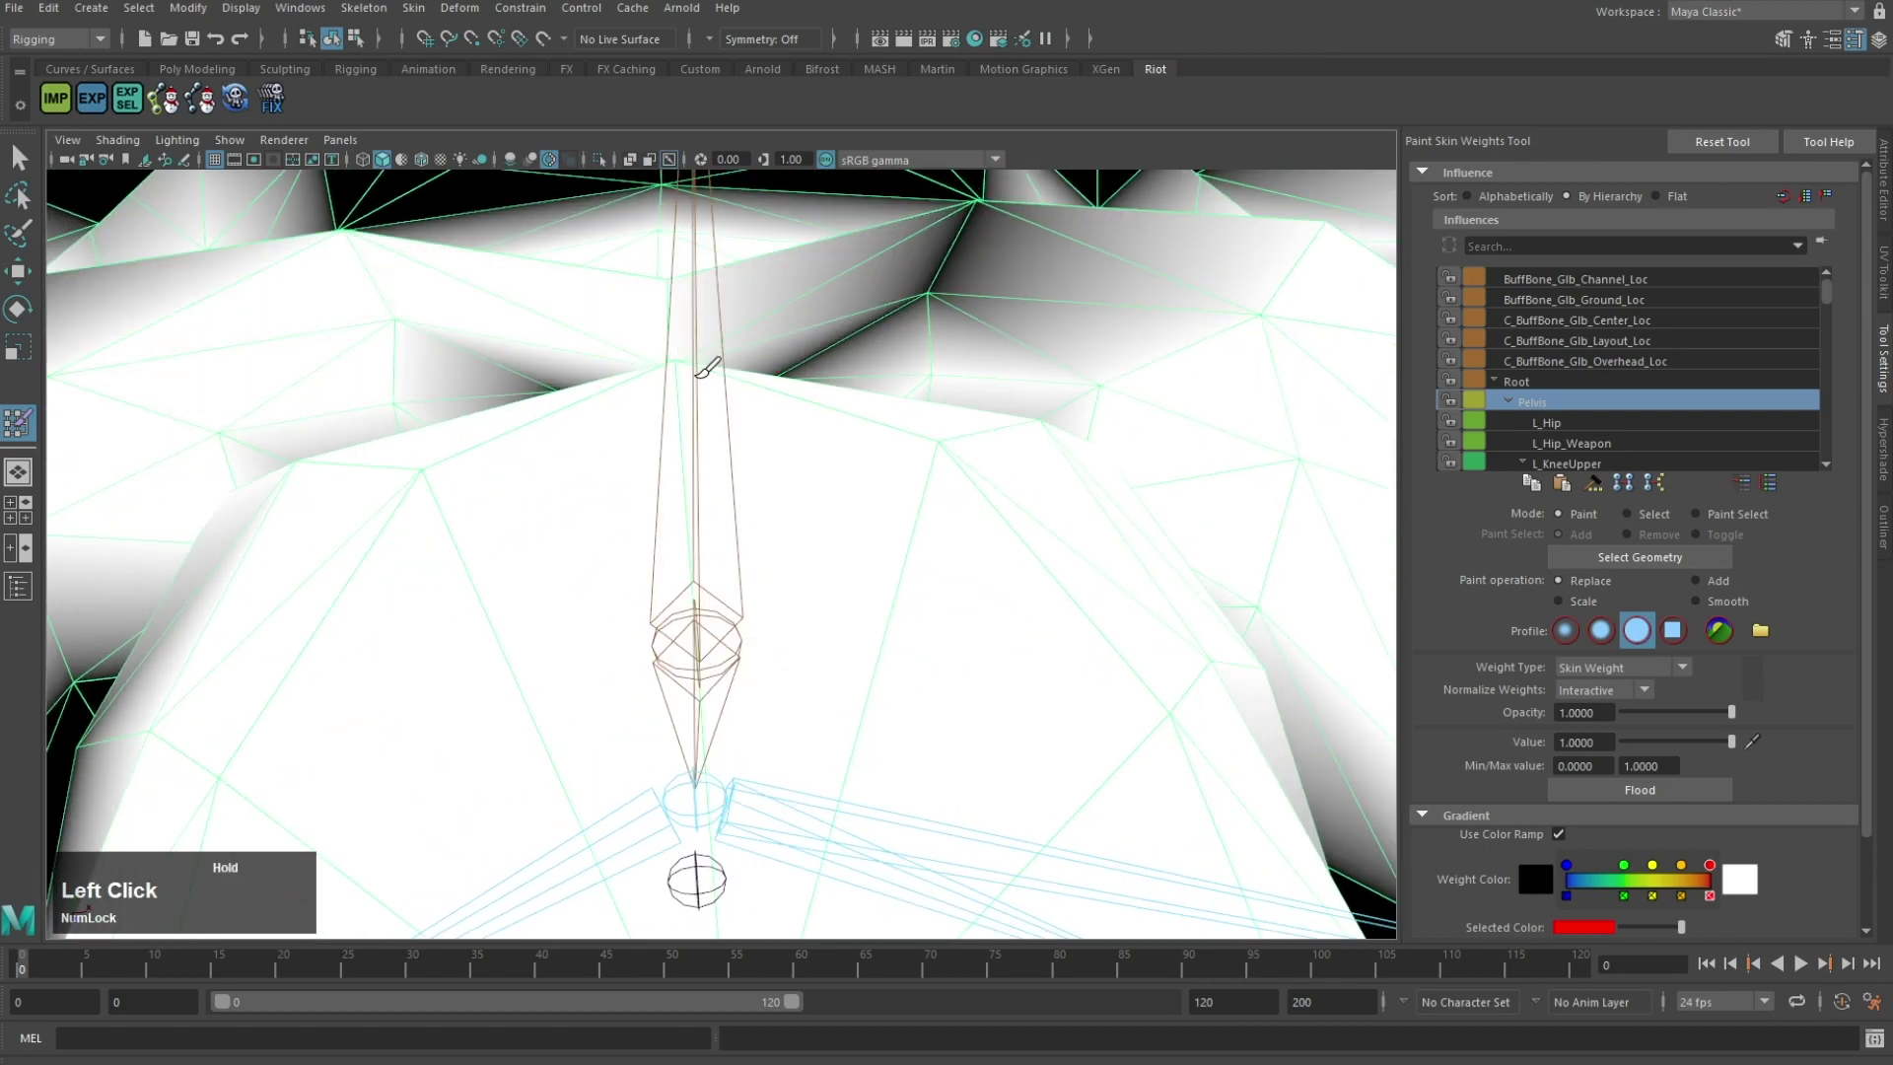
{"action": "middle_click_drag", "start_coordinate": [983, 234], "coordinate": [1085, 340], "text": "alt"}
{"action": "left_click_drag", "start_coordinate": [1086, 340], "coordinate": [453, 277], "text": "alt"}
{"action": "middle_click_drag", "start_coordinate": [453, 277], "coordinate": [270, 363], "text": "alt"}
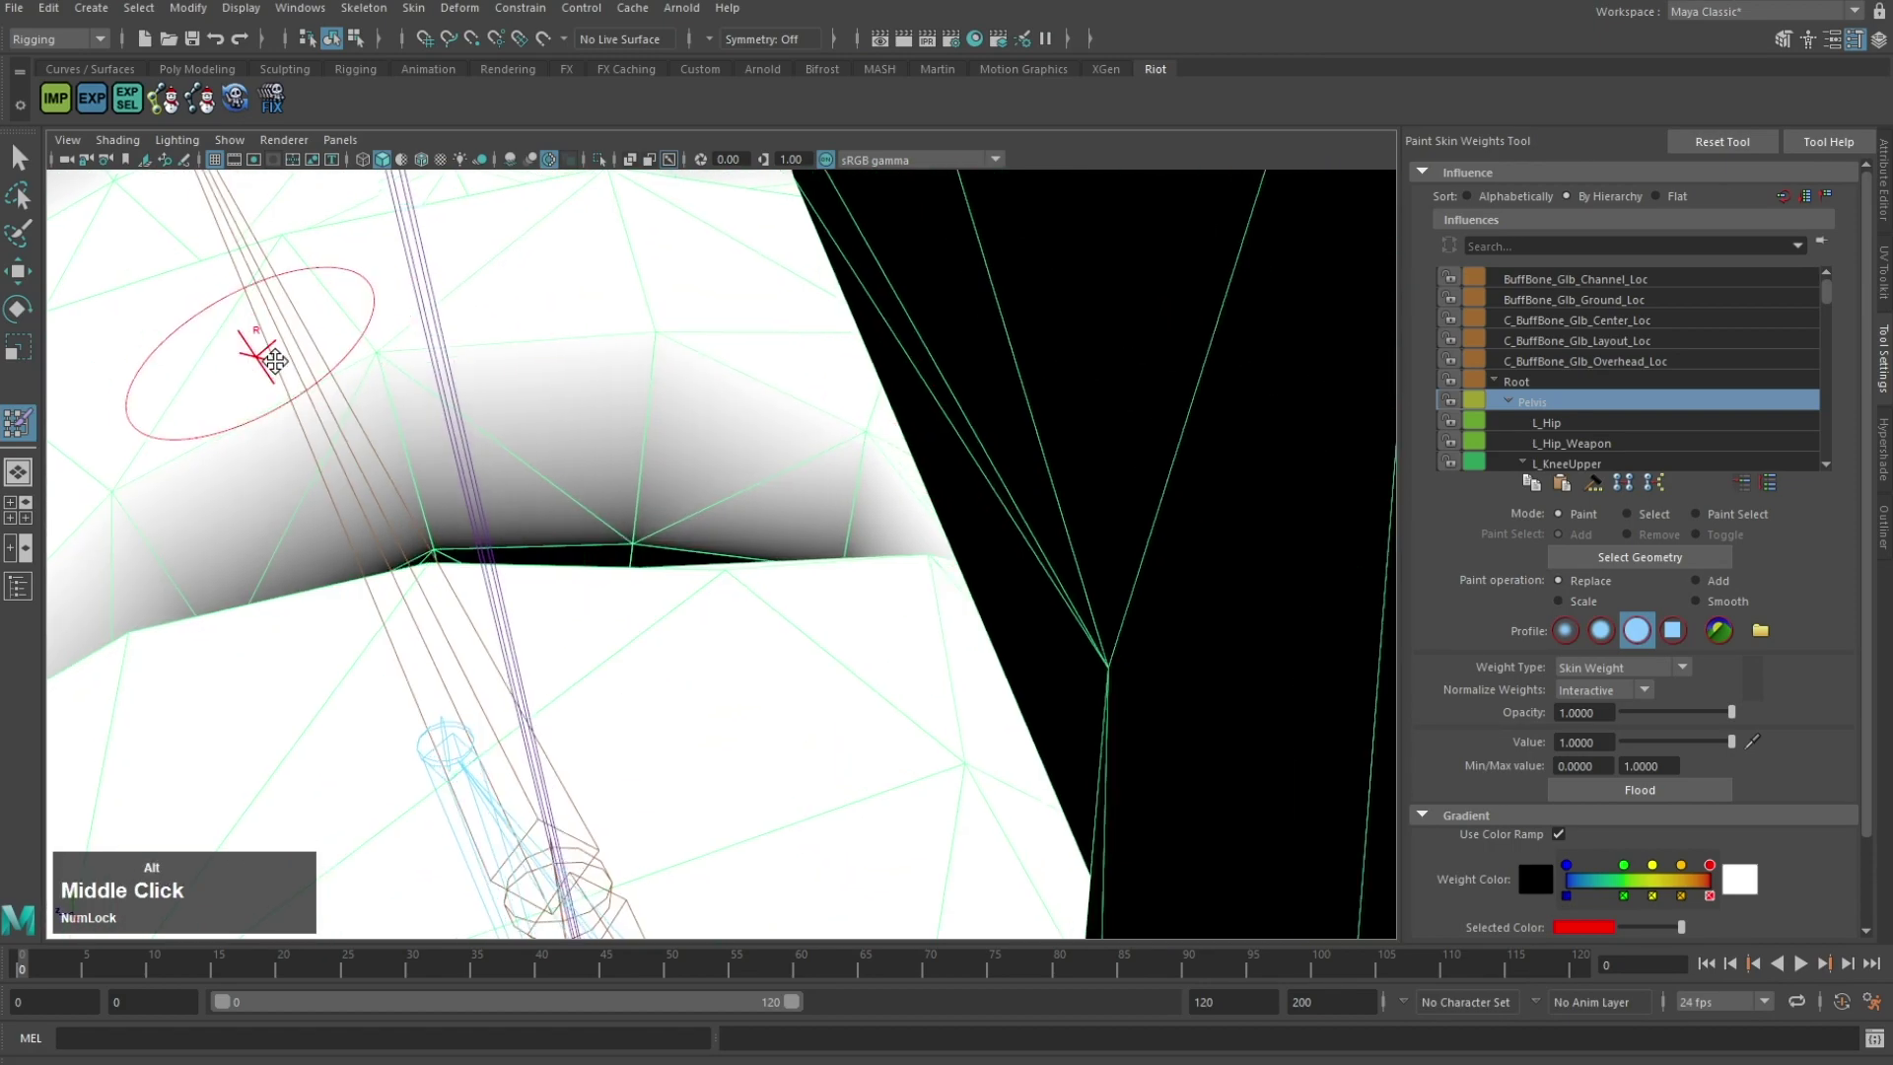
{"action": "mouse_move", "coordinate": [270, 364]}
{"action": "left_mouse_down", "text": "alt"}
{"action": "mouse_move", "coordinate": [808, 378]}
{"action": "mouse_move", "coordinate": [424, 591]}
{"action": "left_mouse_up", "text": "alt"}
{"action": "left_click_drag", "start_coordinate": [424, 591], "coordinate": [283, 677]}
{"action": "mouse_move", "coordinate": [777, 473]}
{"action": "left_mouse_down", "text": "alt"}
{"action": "mouse_move", "coordinate": [617, 900]}
{"action": "mouse_move", "coordinate": [947, 434]}
{"action": "mouse_move", "coordinate": [788, 513]}
{"action": "left_mouse_up", "text": "alt"}
{"action": "left_click_drag", "start_coordinate": [789, 513], "coordinate": [483, 547]}
{"action": "left_click_drag", "start_coordinate": [559, 454], "coordinate": [908, 474], "text": "alt"}
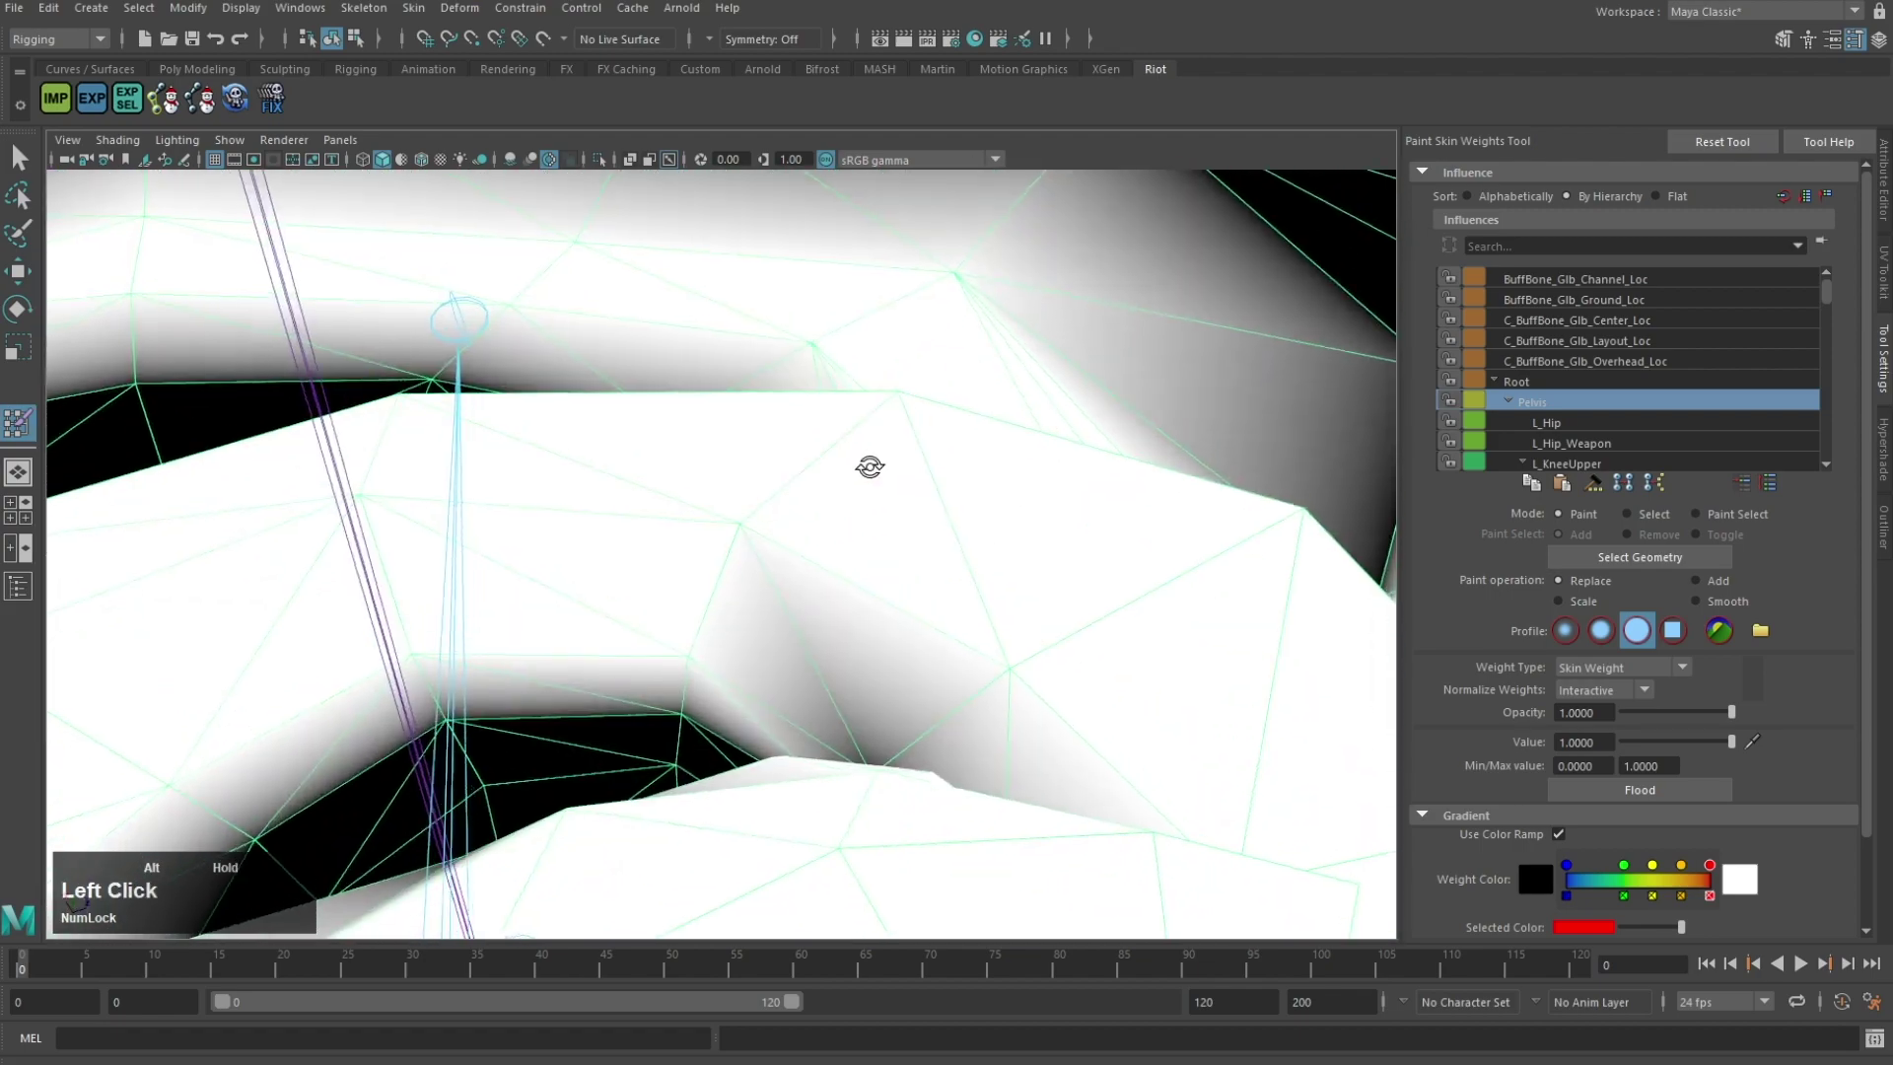
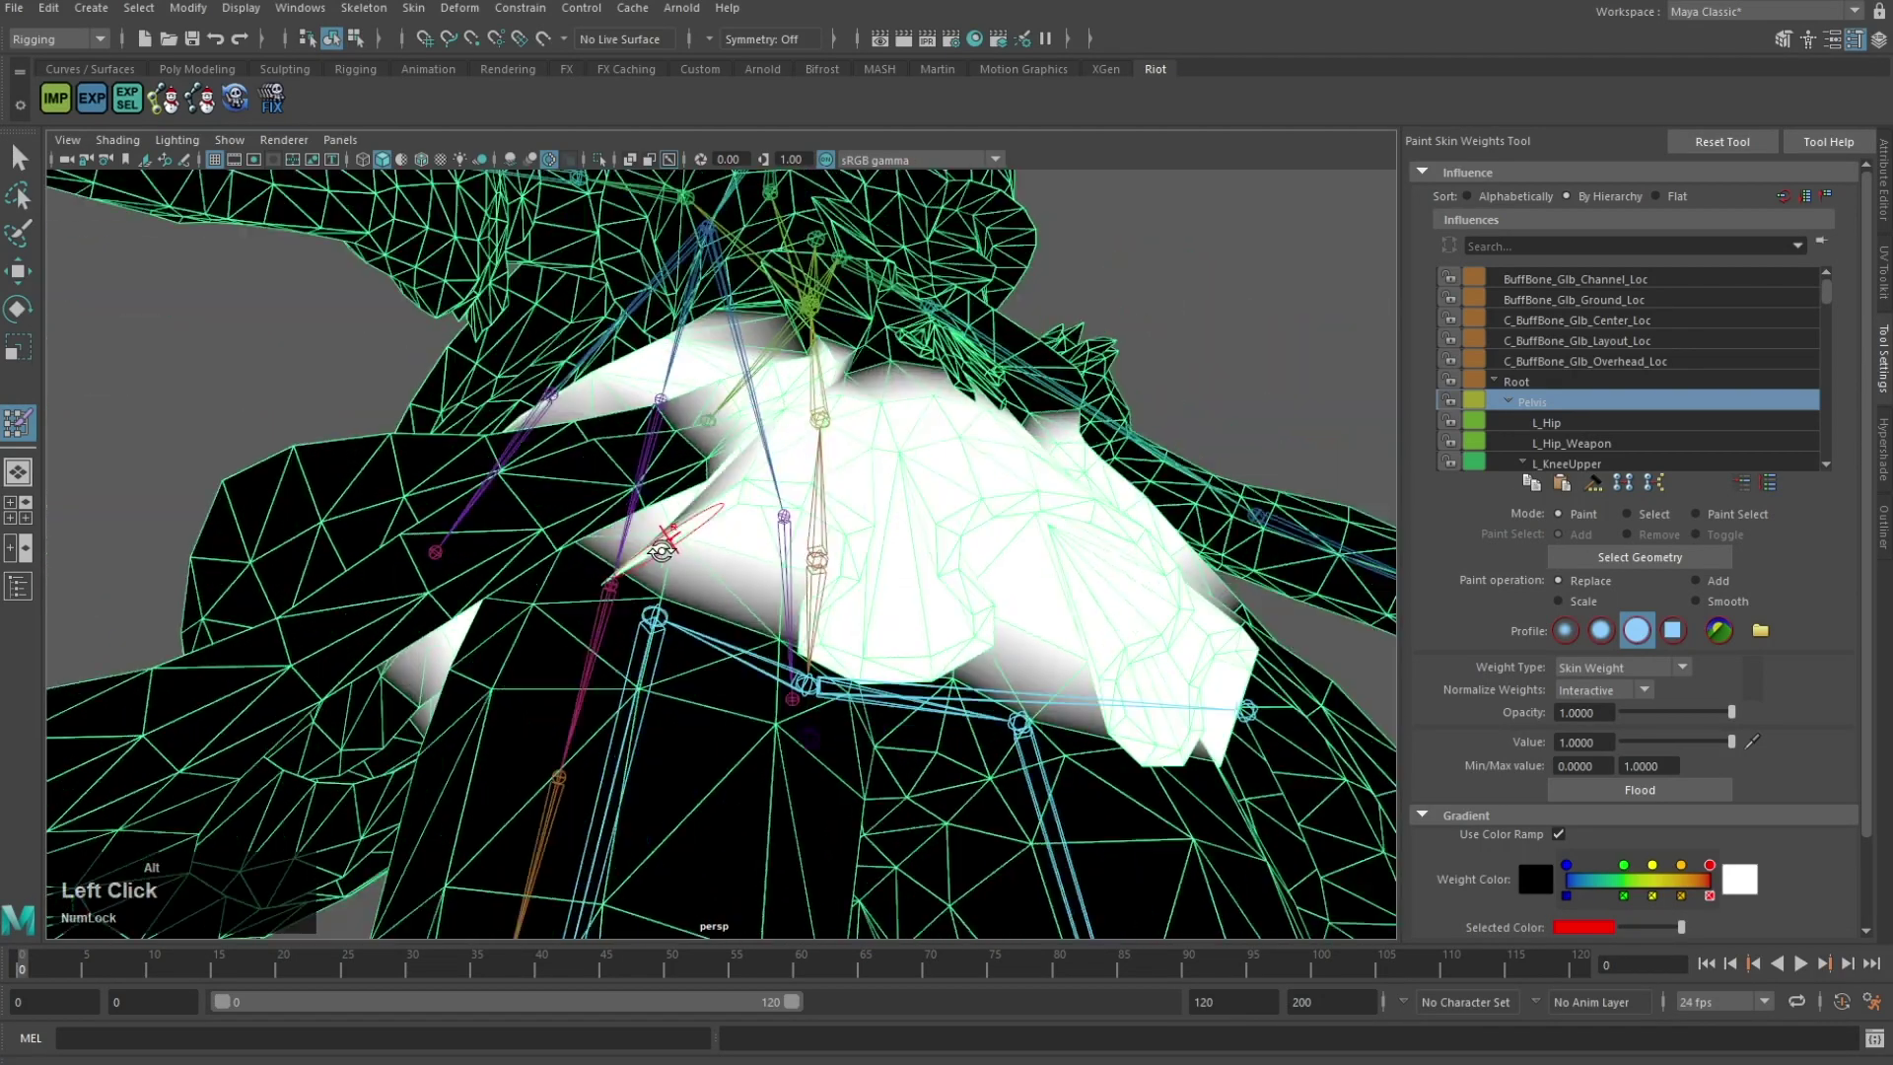
{"action": "left_click_drag", "start_coordinate": [660, 551], "coordinate": [533, 505], "text": "alt"}
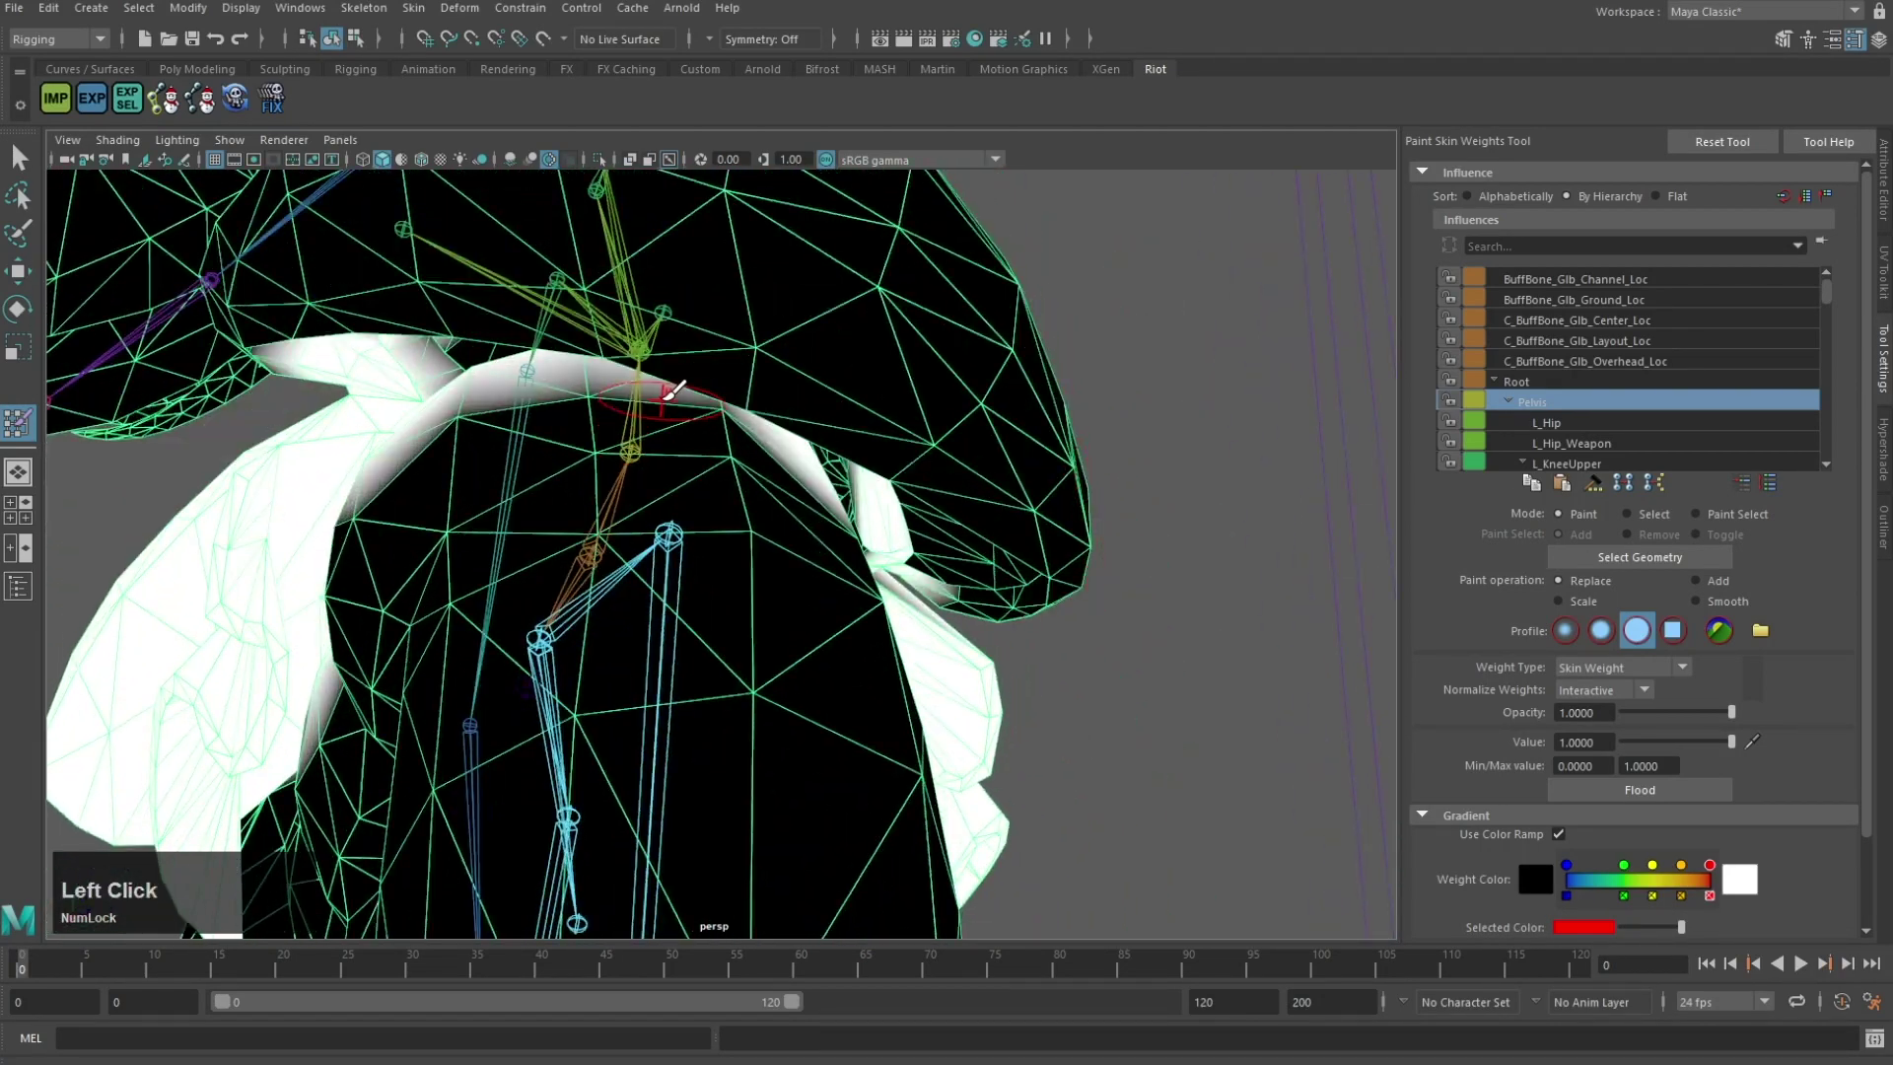
Step: Paint Pelvis influence with Replace at value 1.0 over the upper skirt around the back of the hips
{"action": "left_click_drag", "start_coordinate": [458, 406], "coordinate": [626, 332], "text": "alt"}
{"action": "left_click_drag", "start_coordinate": [330, 355], "coordinate": [838, 403], "text": "alt"}
{"action": "scroll", "coordinate": [593, 425], "scroll_direction": "down", "scroll_amount": 5, "text": "alt"}
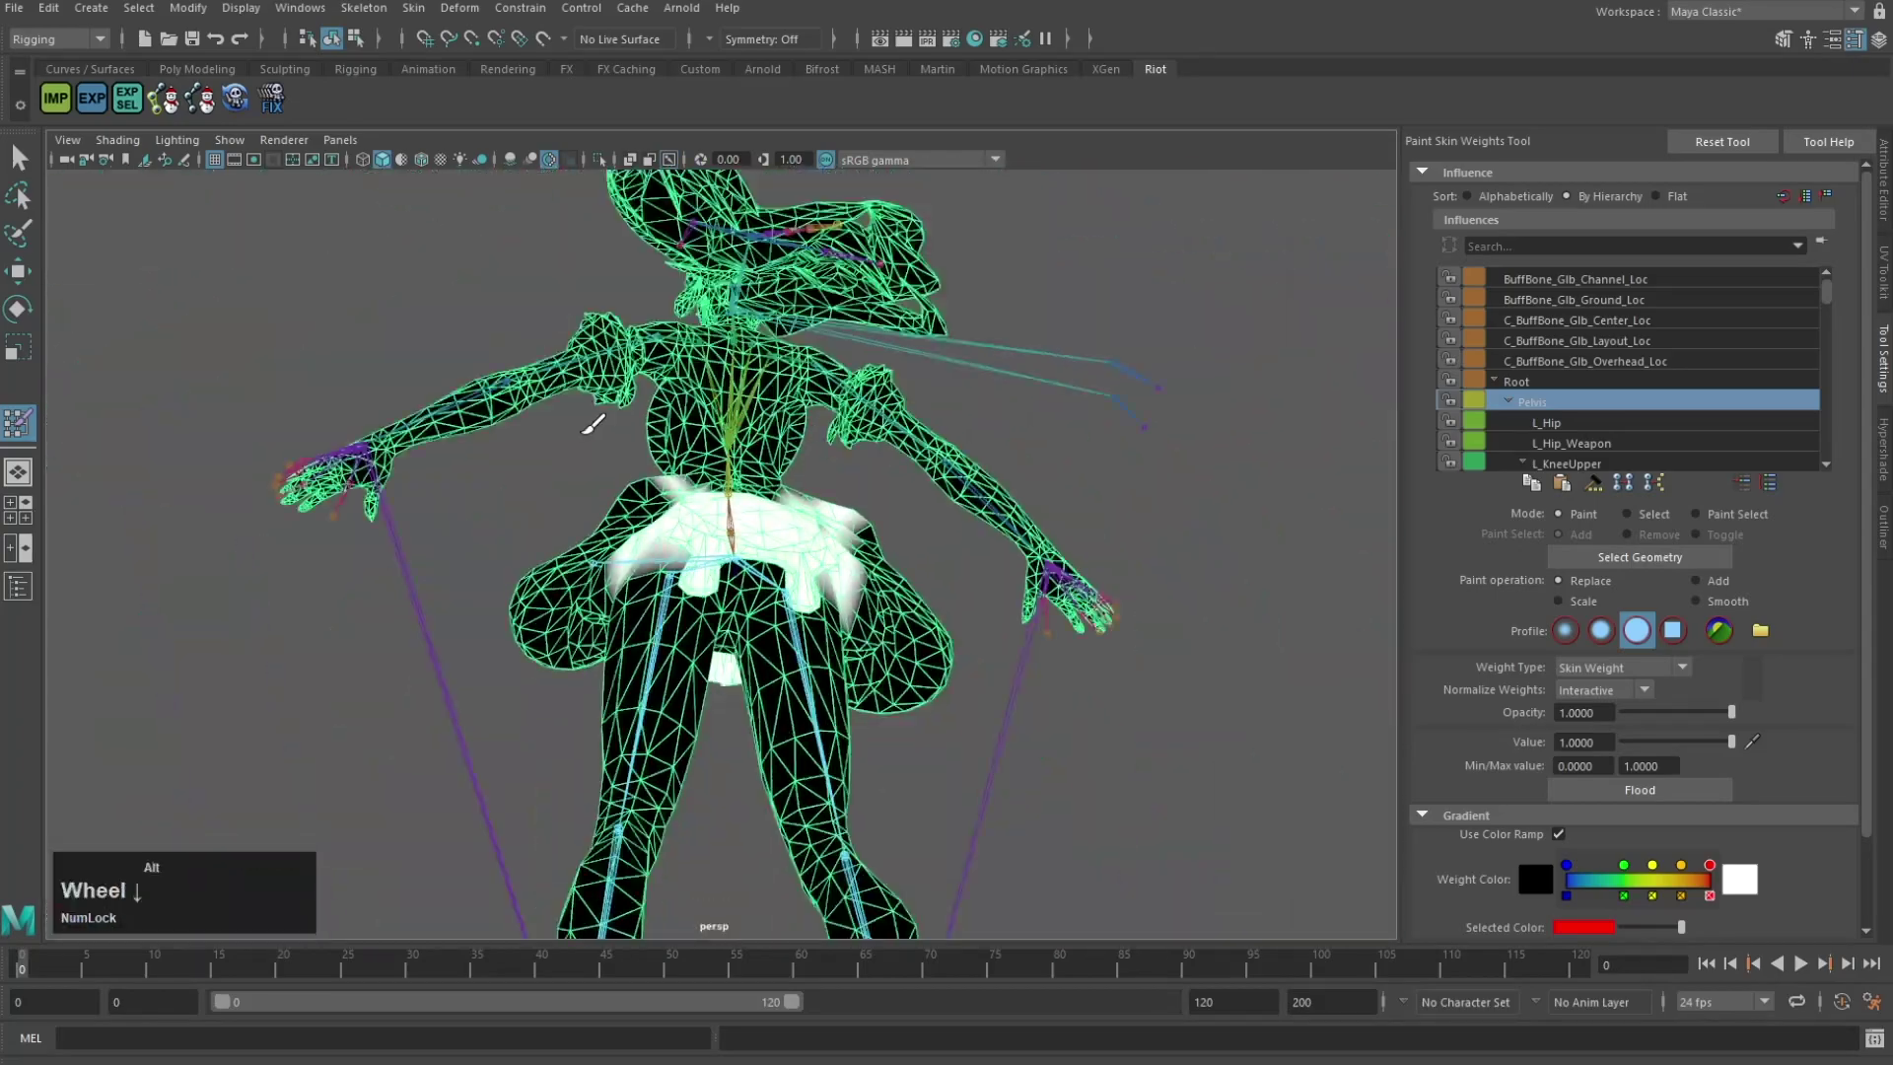
{"action": "scroll", "coordinate": [858, 571], "scroll_direction": "up", "scroll_amount": 5, "text": "alt"}
{"action": "left_click_drag", "start_coordinate": [776, 508], "coordinate": [690, 591], "text": "alt"}
{"action": "mouse_move", "coordinate": [690, 592]}
{"action": "middle_mouse_down", "text": "alt"}
{"action": "mouse_move", "coordinate": [684, 634]}
{"action": "mouse_move", "coordinate": [669, 565]}
{"action": "middle_mouse_up", "text": "alt"}
{"action": "left_click_drag", "start_coordinate": [669, 565], "coordinate": [602, 532], "text": "alt"}
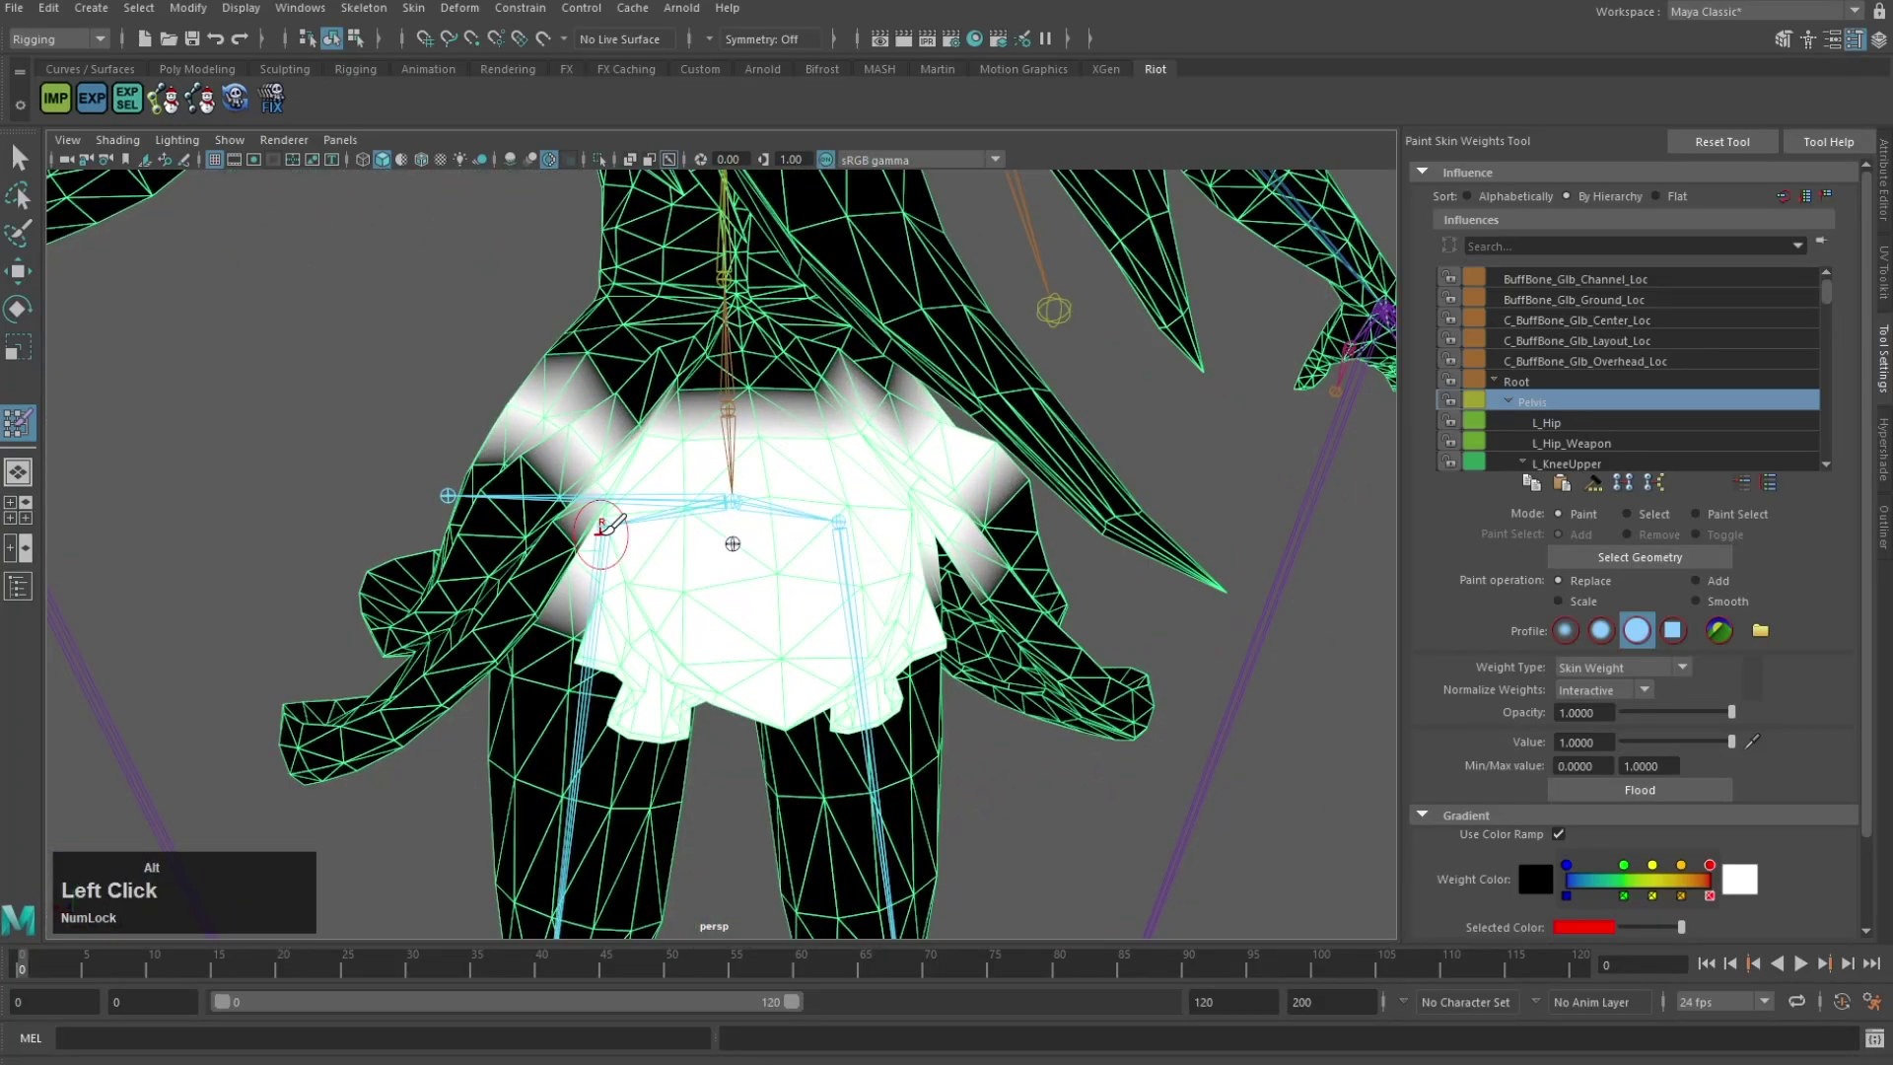
Step: Extend the full Pelvis weight across the front and sides of the upper skirt
{"action": "mouse_move", "coordinate": [897, 399]}
{"action": "left_mouse_down", "text": "alt"}
{"action": "mouse_move", "coordinate": [1106, 463]}
{"action": "mouse_move", "coordinate": [877, 404]}
{"action": "left_mouse_up", "text": "alt"}
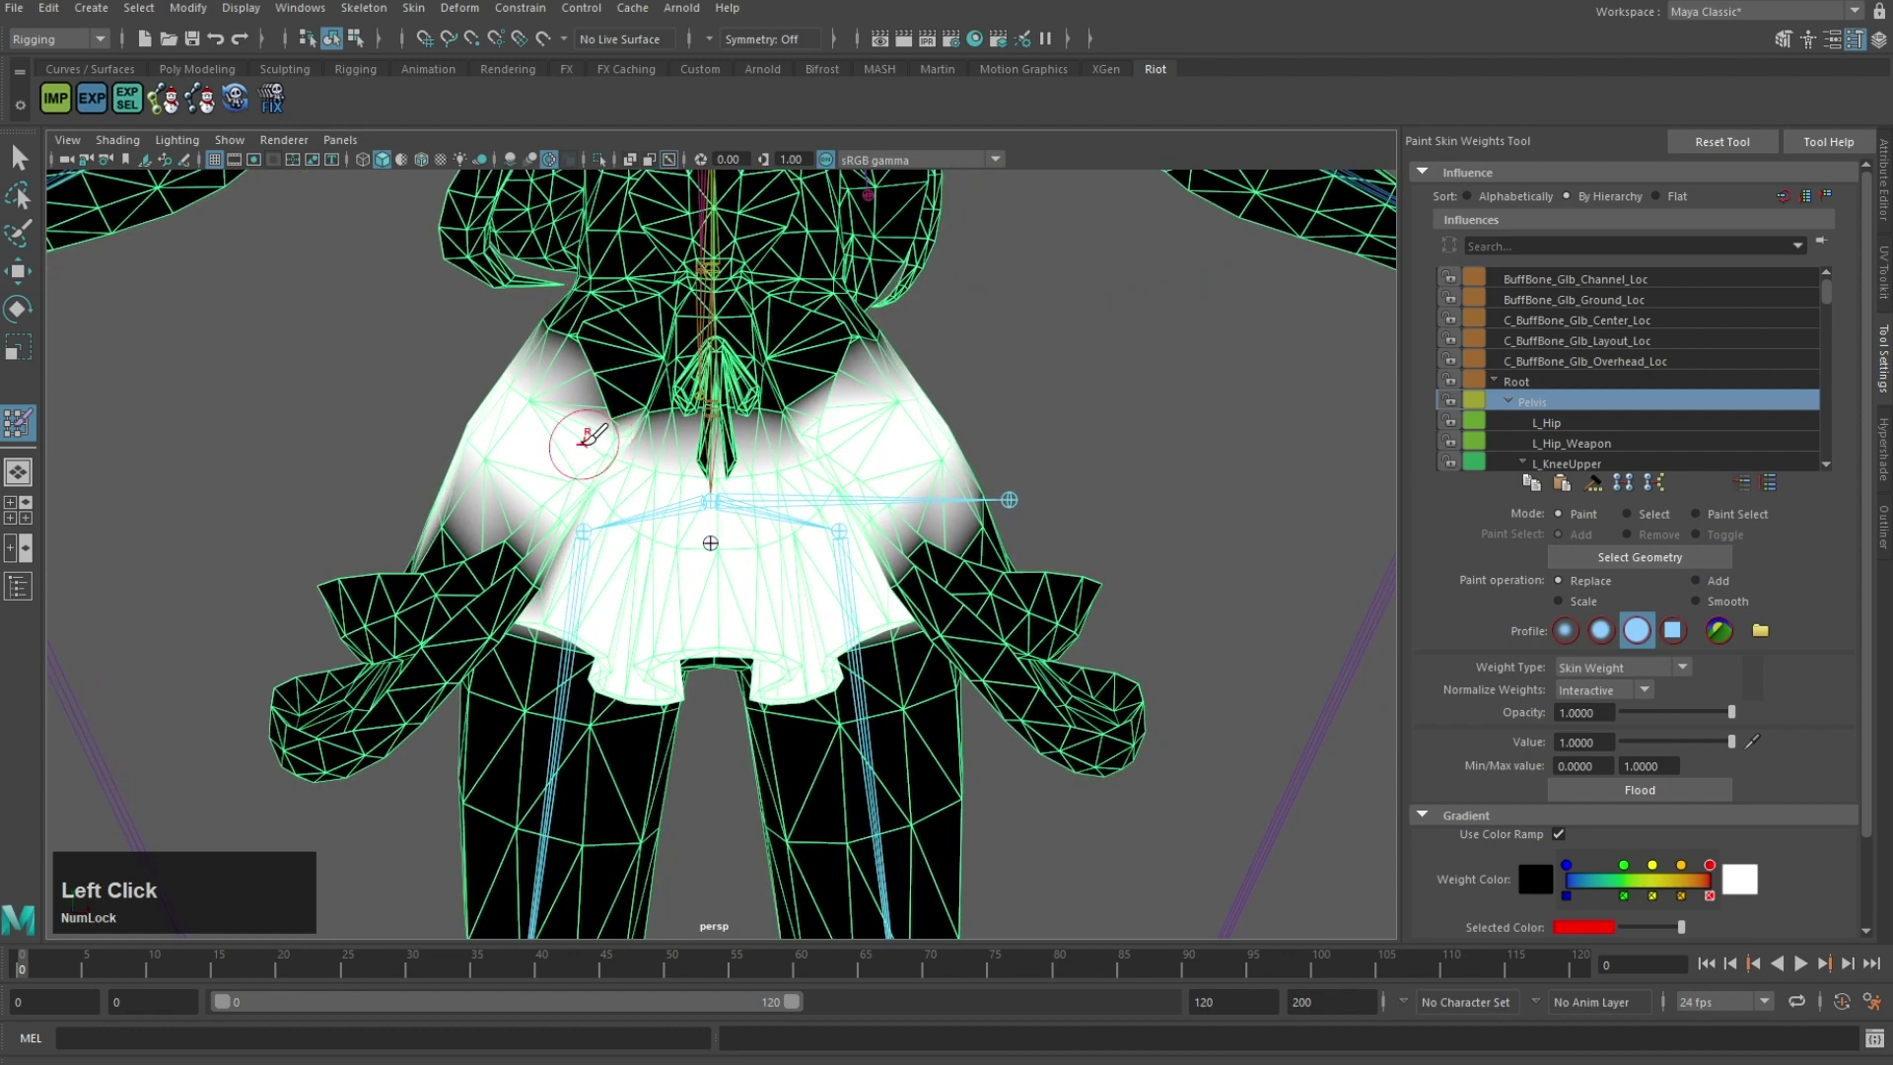
{"action": "scroll", "coordinate": [677, 487], "scroll_direction": "up", "scroll_amount": 3}
{"action": "left_click_drag", "start_coordinate": [713, 502], "coordinate": [658, 492], "text": "alt"}
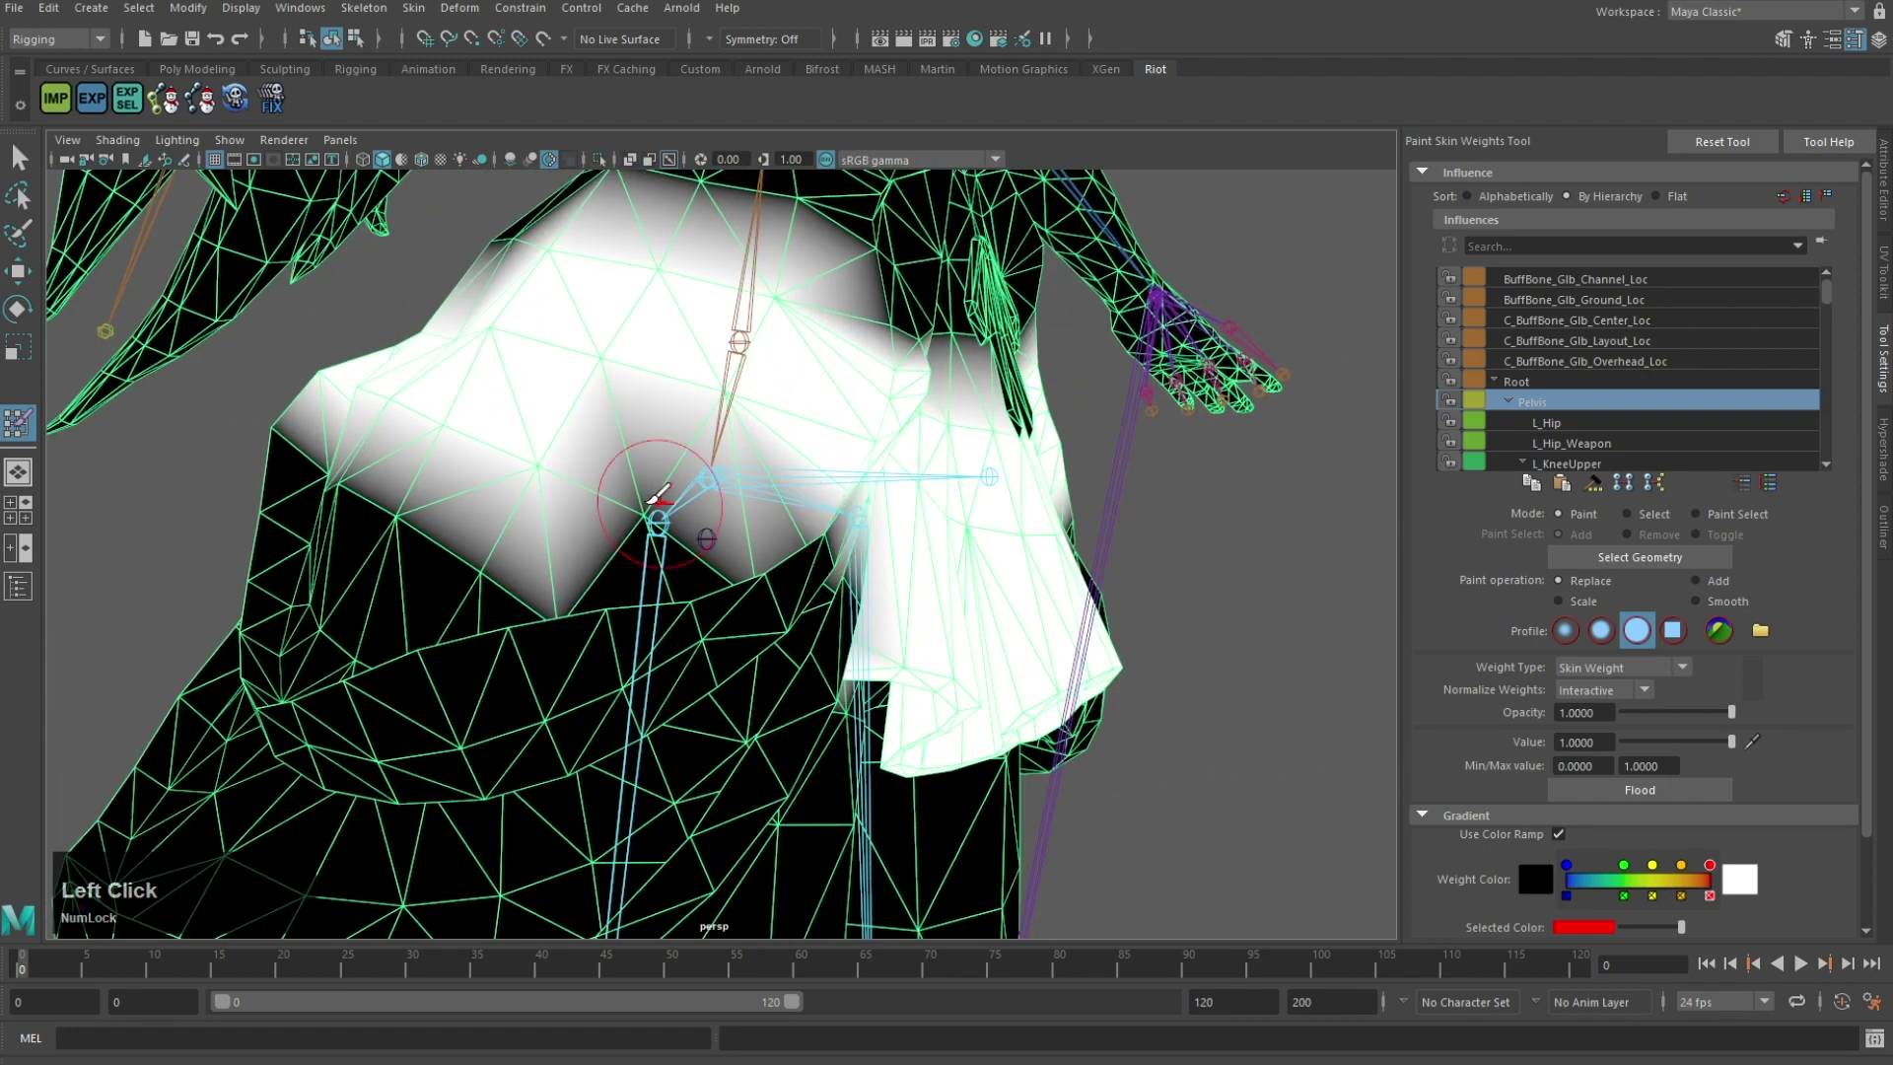
{"action": "mouse_move", "coordinate": [808, 534]}
{"action": "left_mouse_down", "text": "alt"}
{"action": "mouse_move", "coordinate": [778, 525]}
{"action": "mouse_move", "coordinate": [739, 562]}
{"action": "mouse_move", "coordinate": [600, 507]}
{"action": "mouse_move", "coordinate": [719, 393]}
{"action": "mouse_move", "coordinate": [690, 374]}
{"action": "left_mouse_up", "text": "alt"}
Step: Export the selection as a League of Legends skin, overwriting katarina.skn in the Base folder
{"action": "left_click", "coordinate": [20, 8]}
{"action": "left_click", "coordinate": [79, 275]}
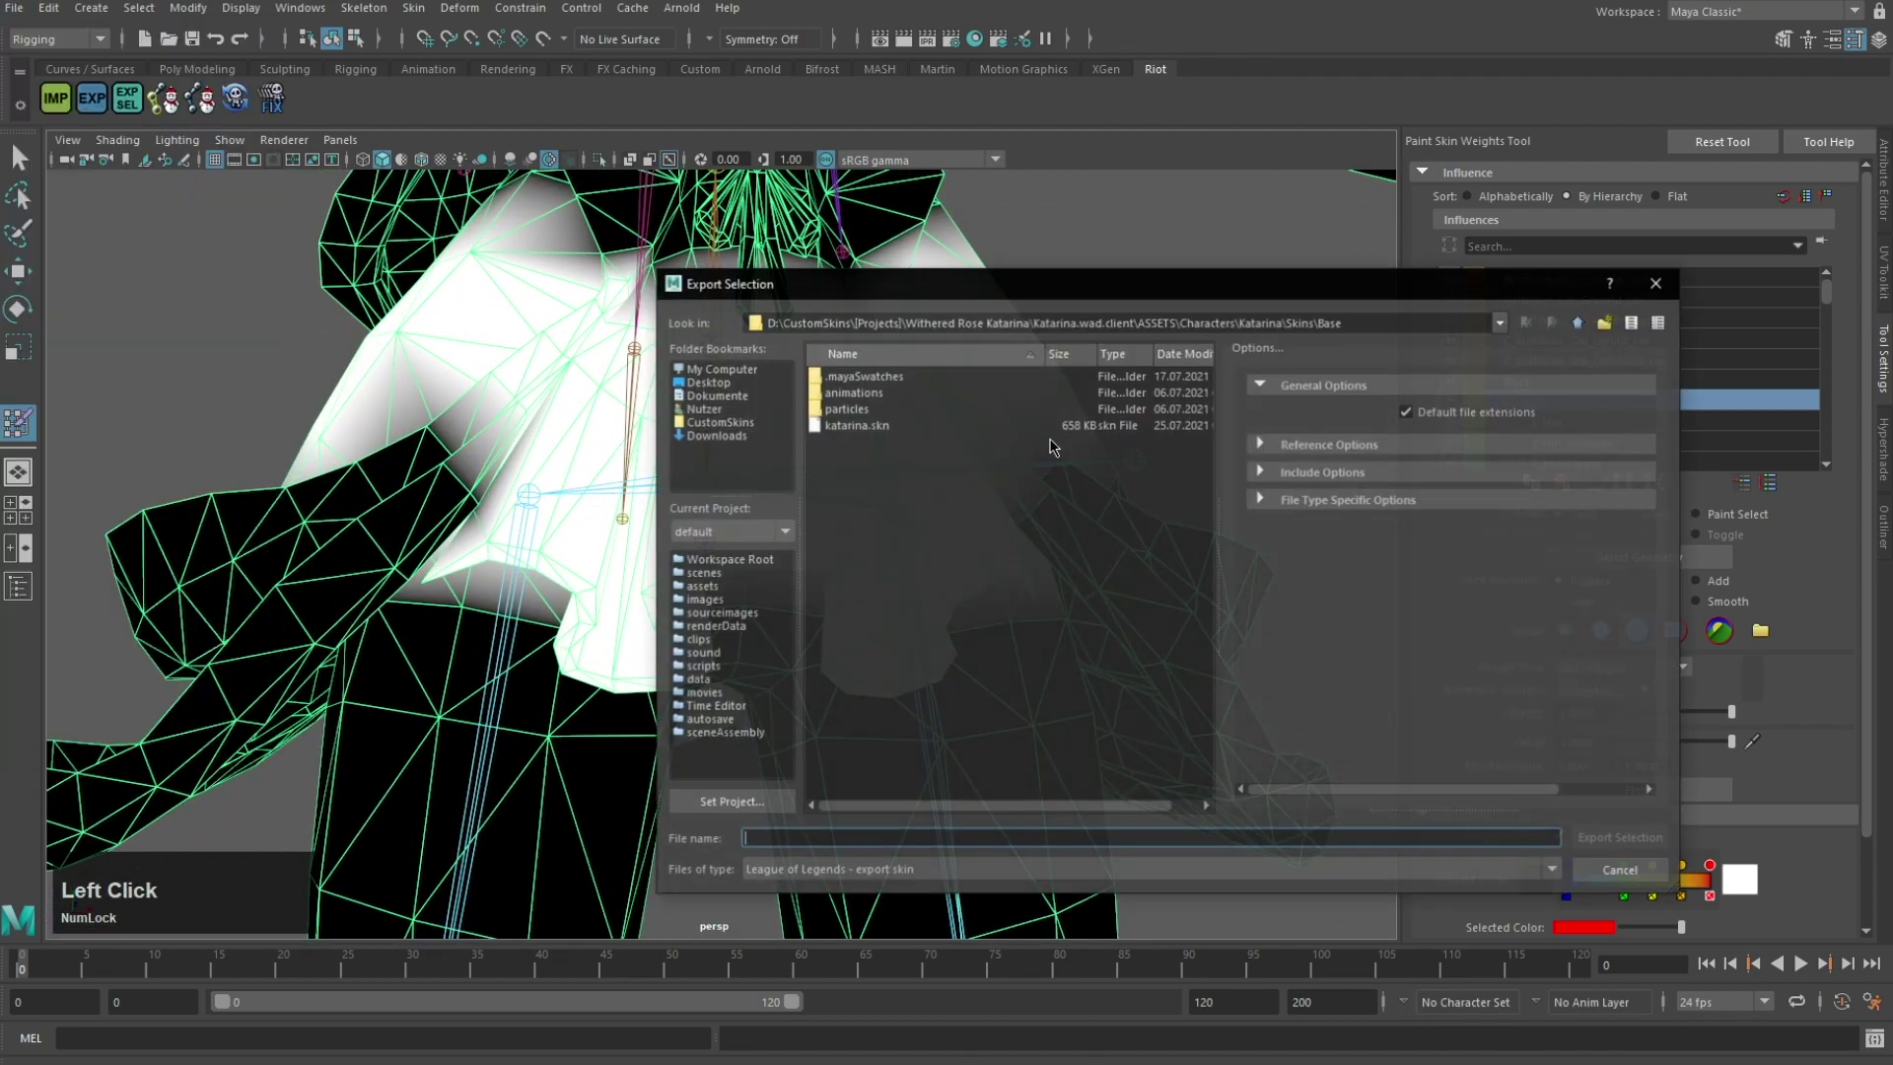
{"action": "left_click", "coordinate": [855, 425]}
{"action": "left_click", "coordinate": [1156, 623]}
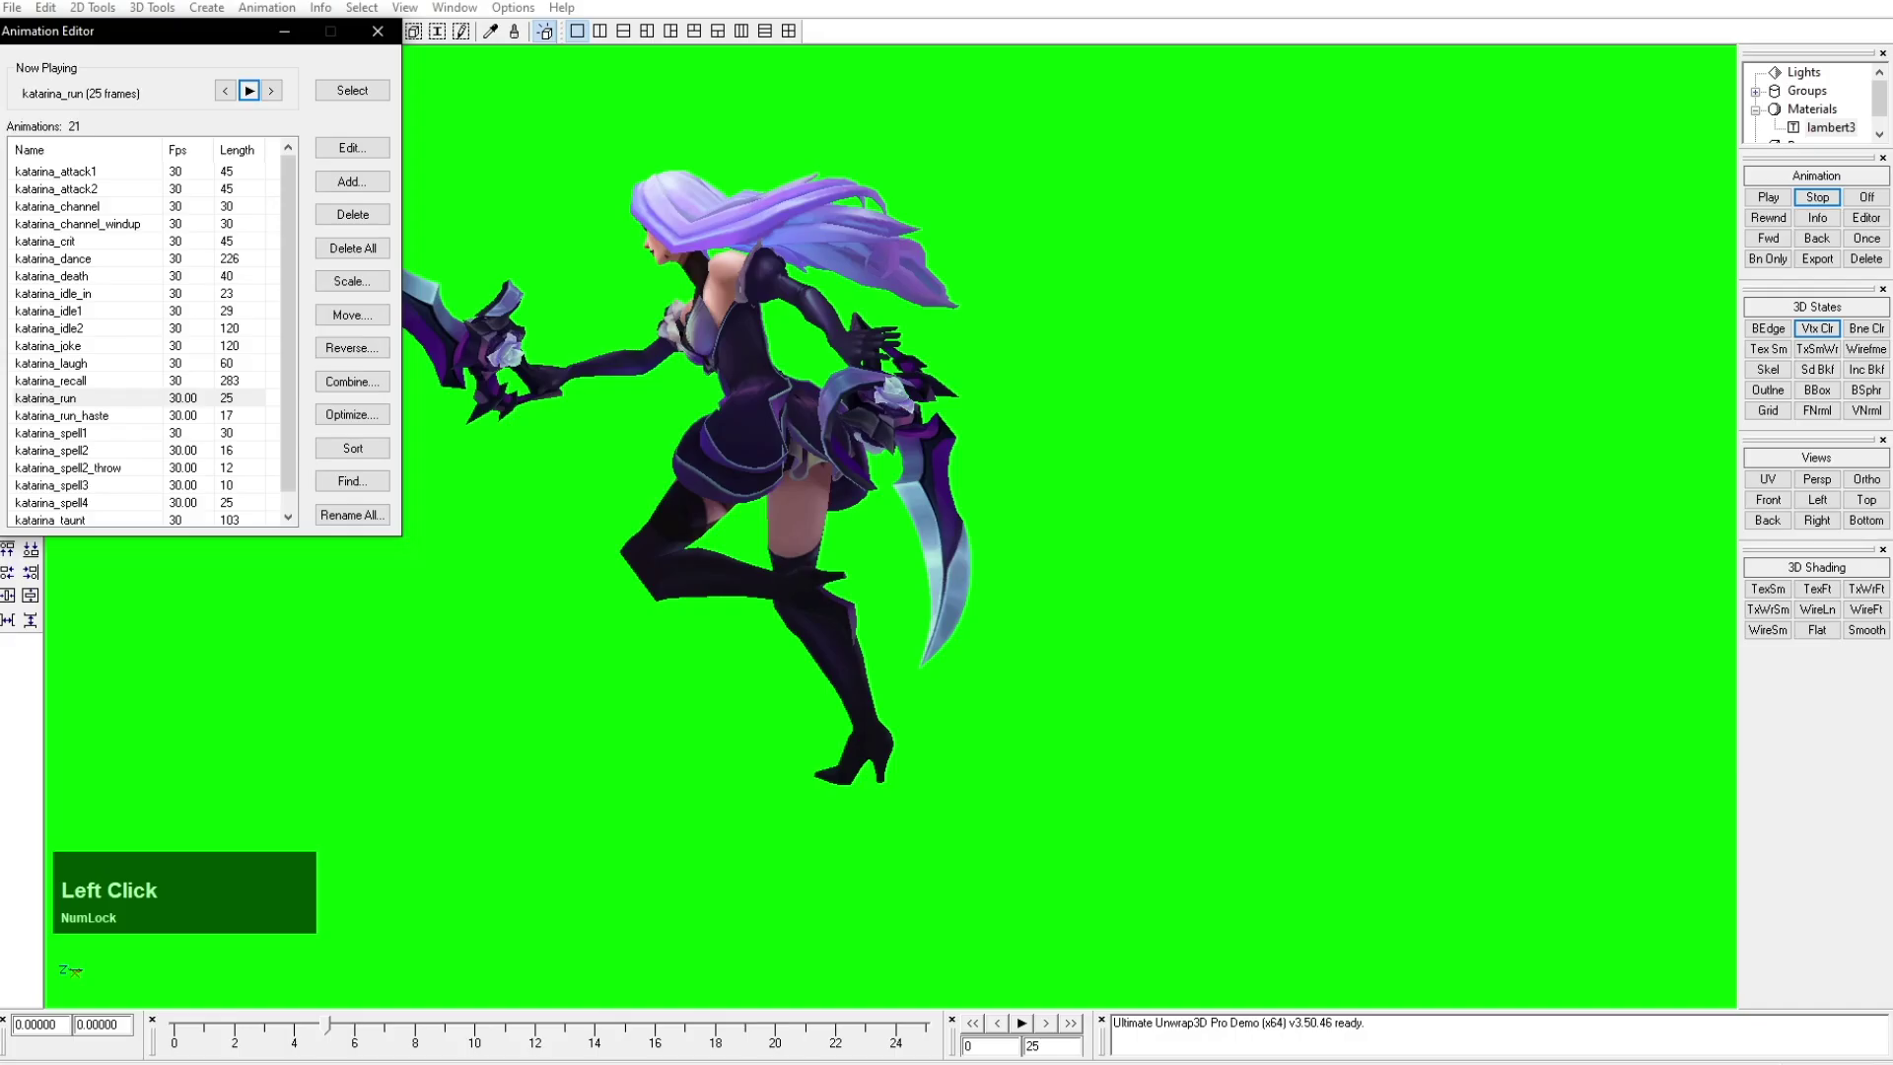
Step: Switch to Ultimate Unwrap3D and import the exported katarina.skn together with all .anm files from the animations folder
{"action": "left_click", "coordinate": [107, 569]}
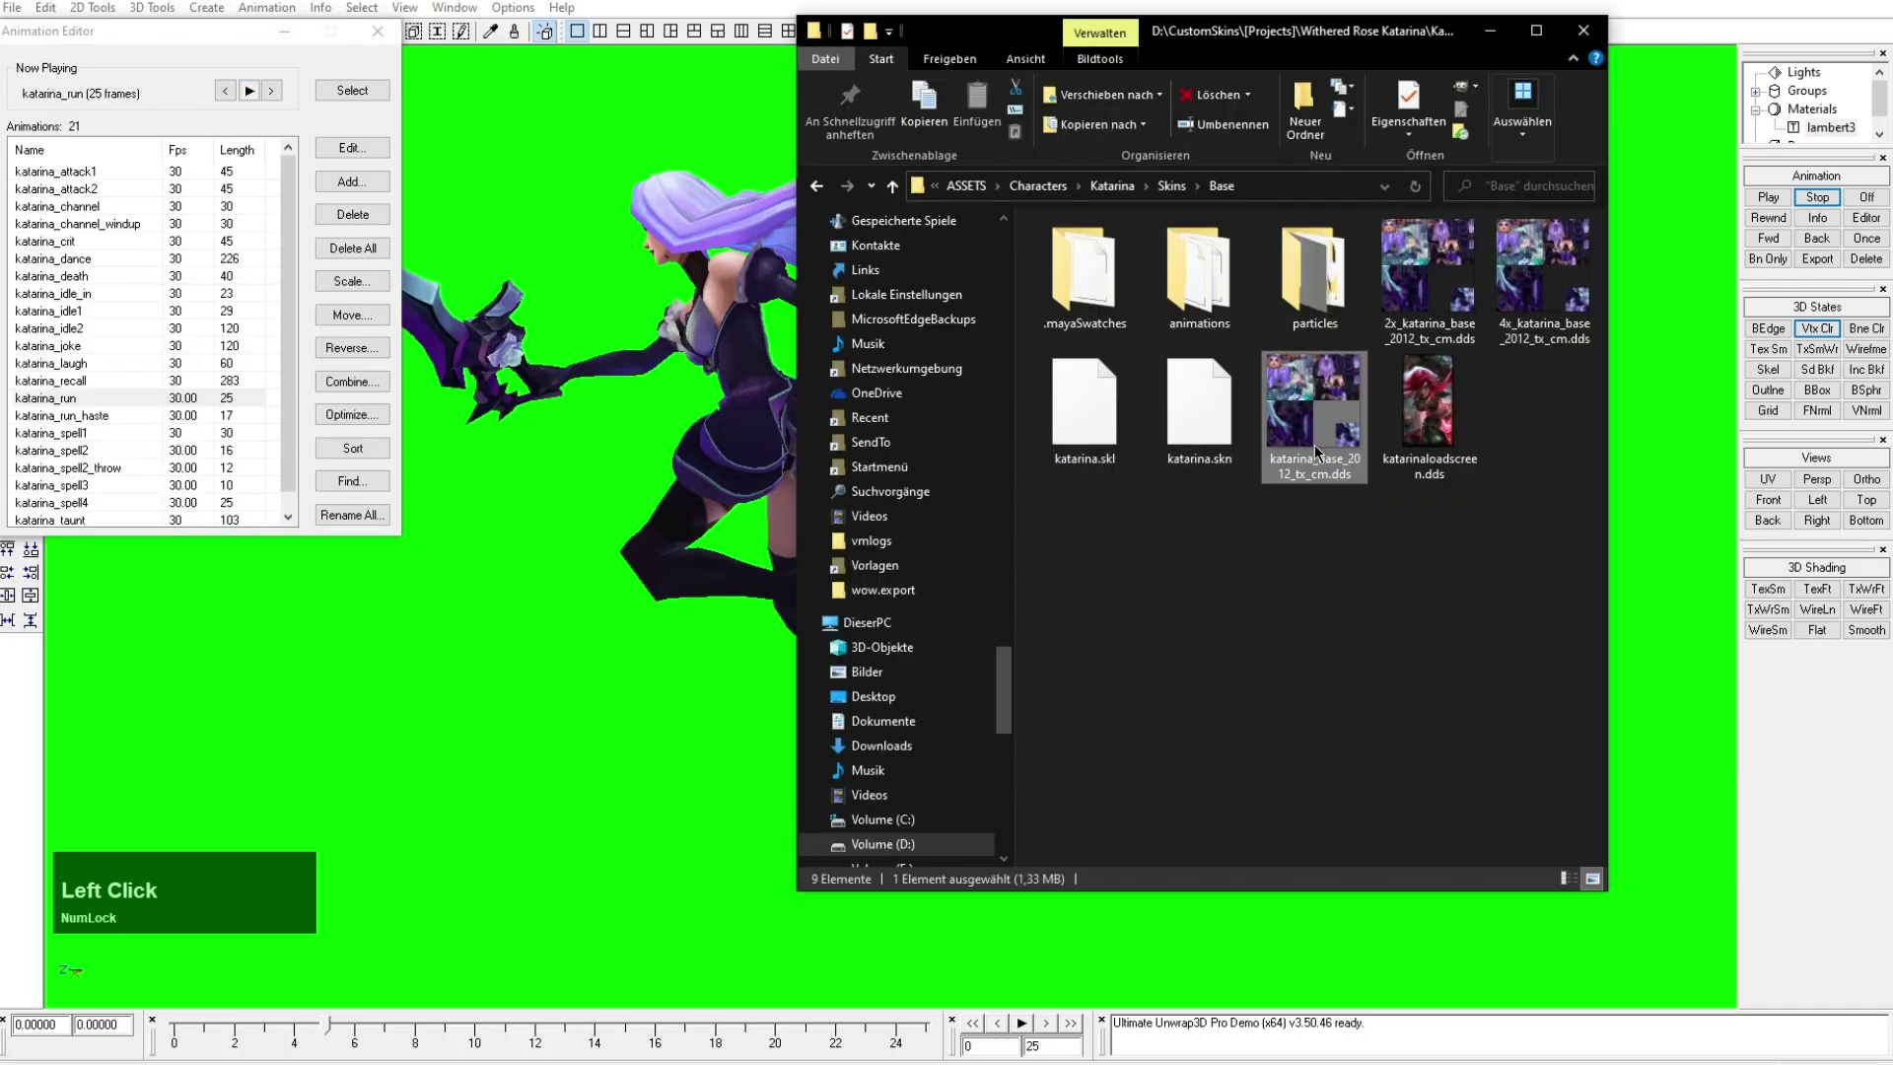
{"action": "left_click_drag", "start_coordinate": [1199, 409], "coordinate": [709, 578]}
{"action": "left_click", "coordinate": [755, 507]}
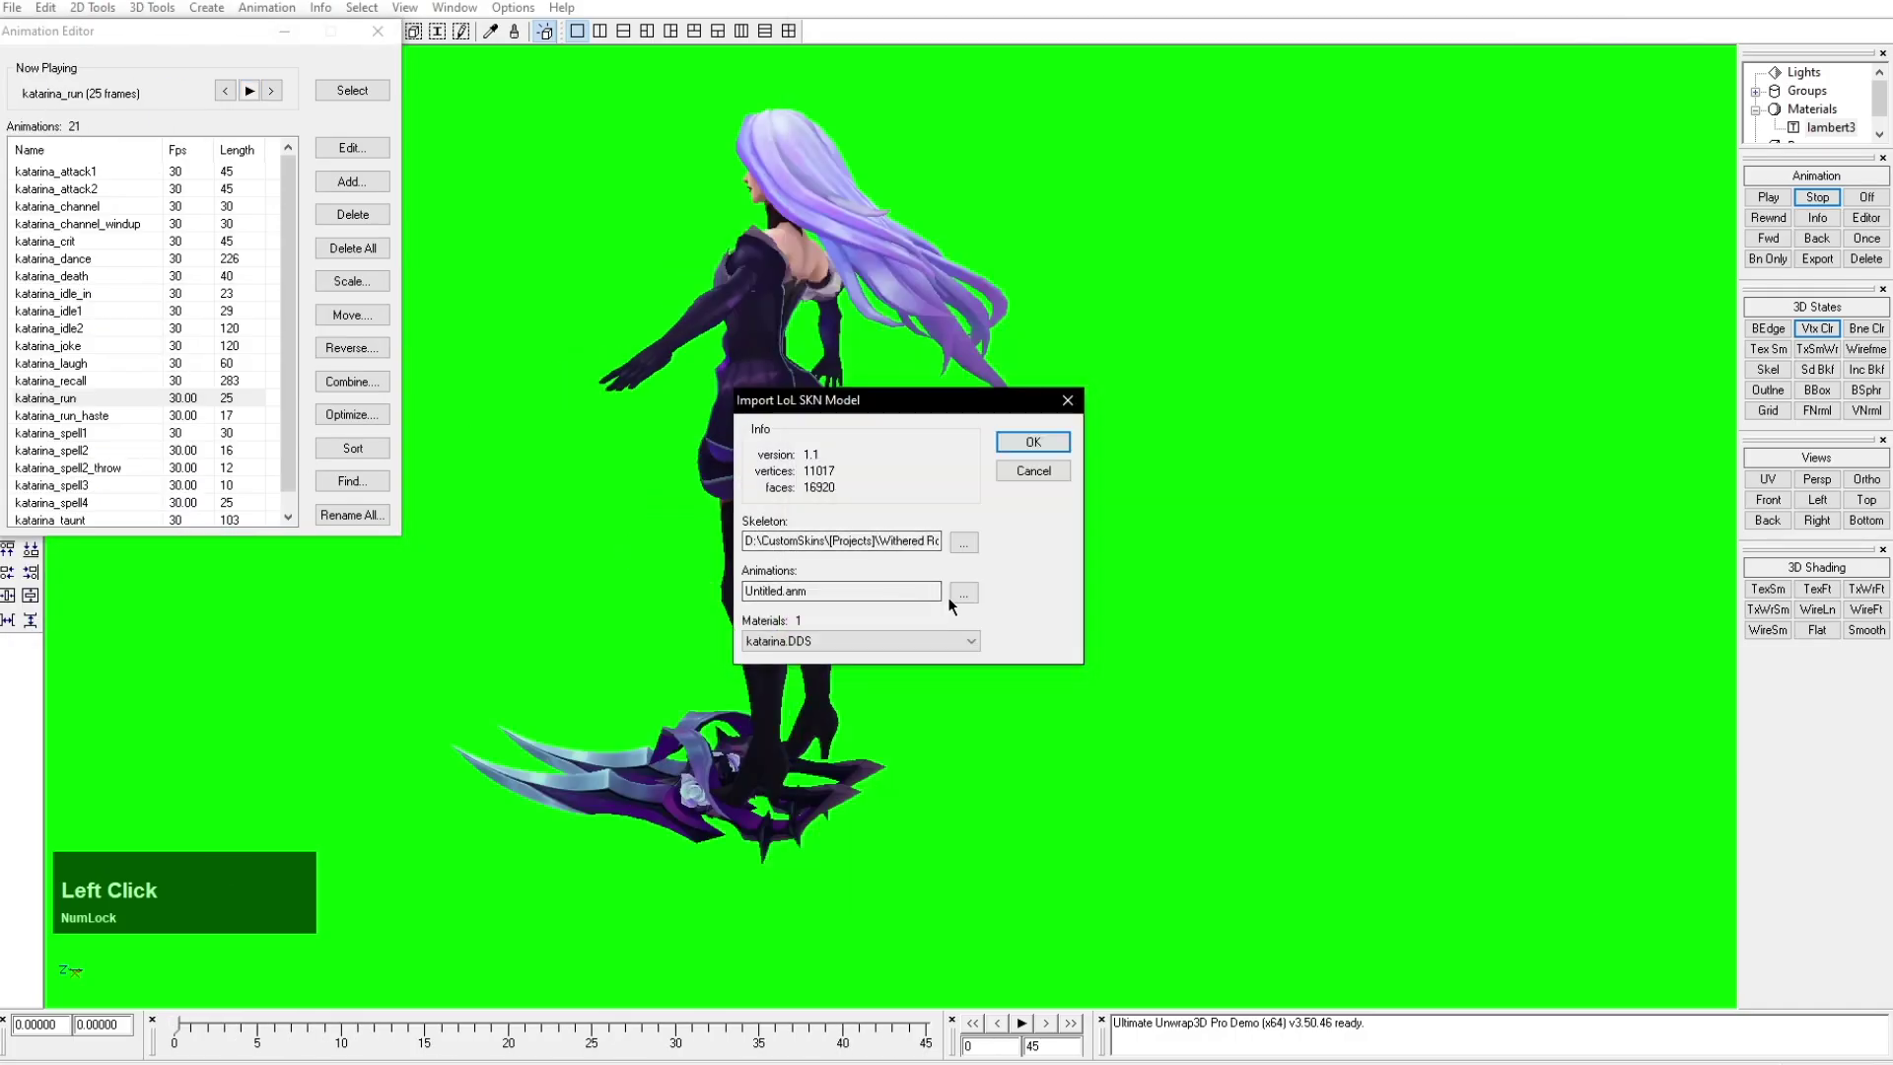
{"action": "left_click", "coordinate": [962, 594]}
{"action": "left_click", "coordinate": [1031, 630]}
{"action": "key", "text": "ctrl+a"}
{"action": "left_click", "coordinate": [1565, 934]}
{"action": "left_click", "coordinate": [1054, 437]}
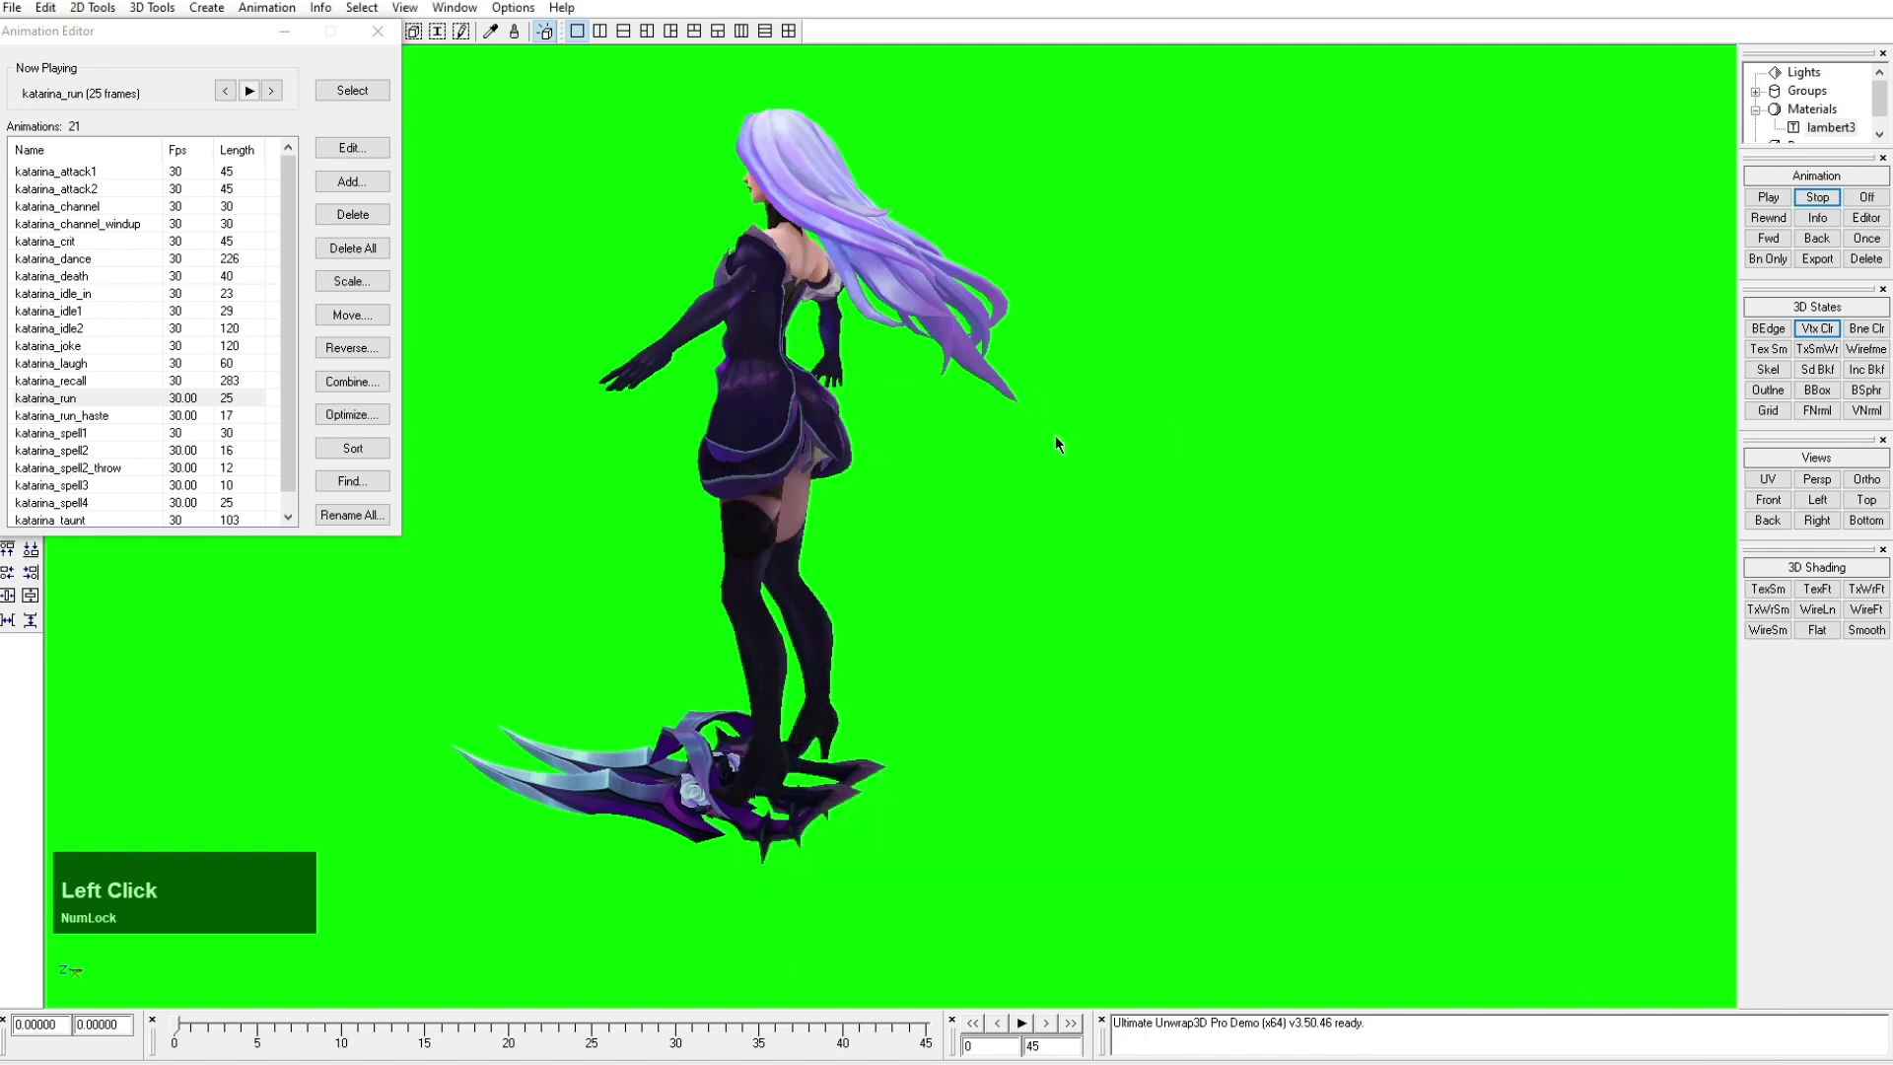
Step: Assign katarina_base_2012_tx_cm.dds as the diffuse bitmap of the lambert3 material
{"action": "scroll", "coordinate": [1078, 505], "scroll_direction": "down", "scroll_amount": 3}
{"action": "left_click", "coordinate": [1810, 126]}
{"action": "double_click", "coordinate": [1810, 126]}
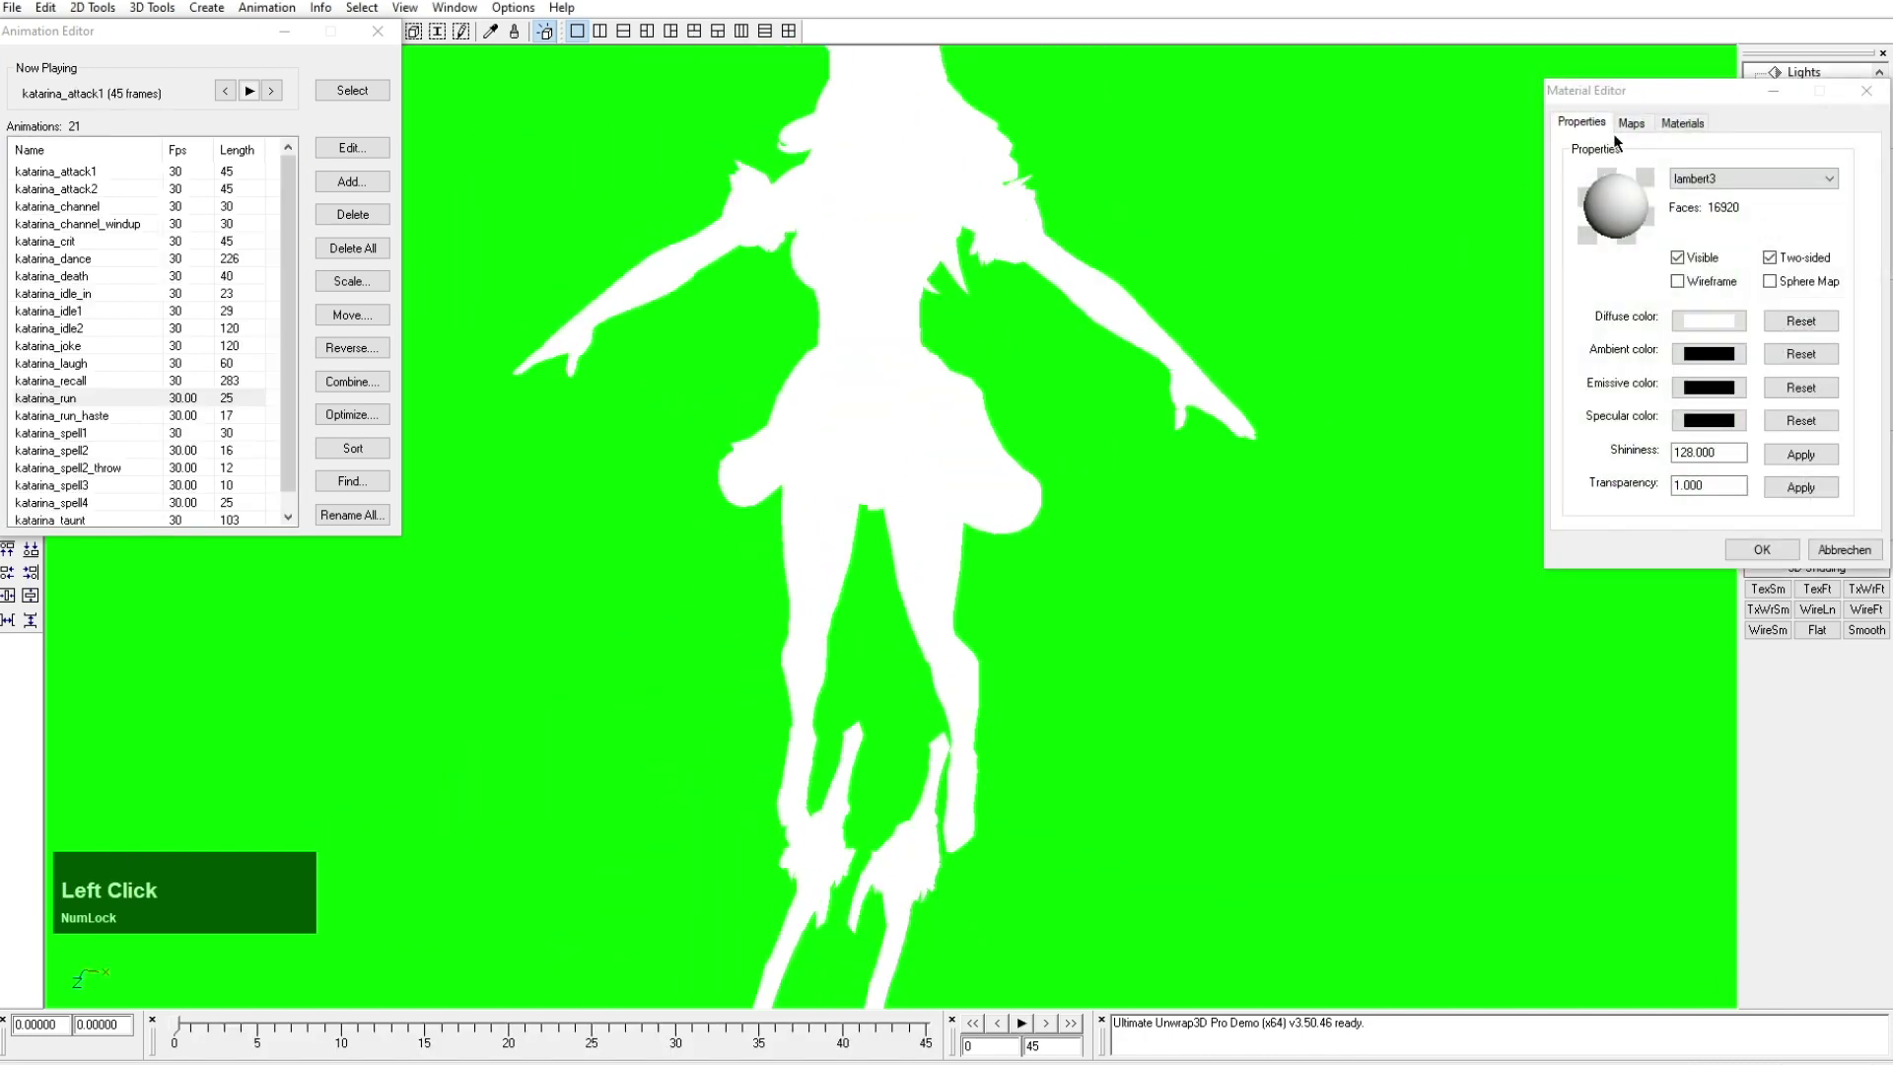
{"action": "left_click", "coordinate": [1792, 213]}
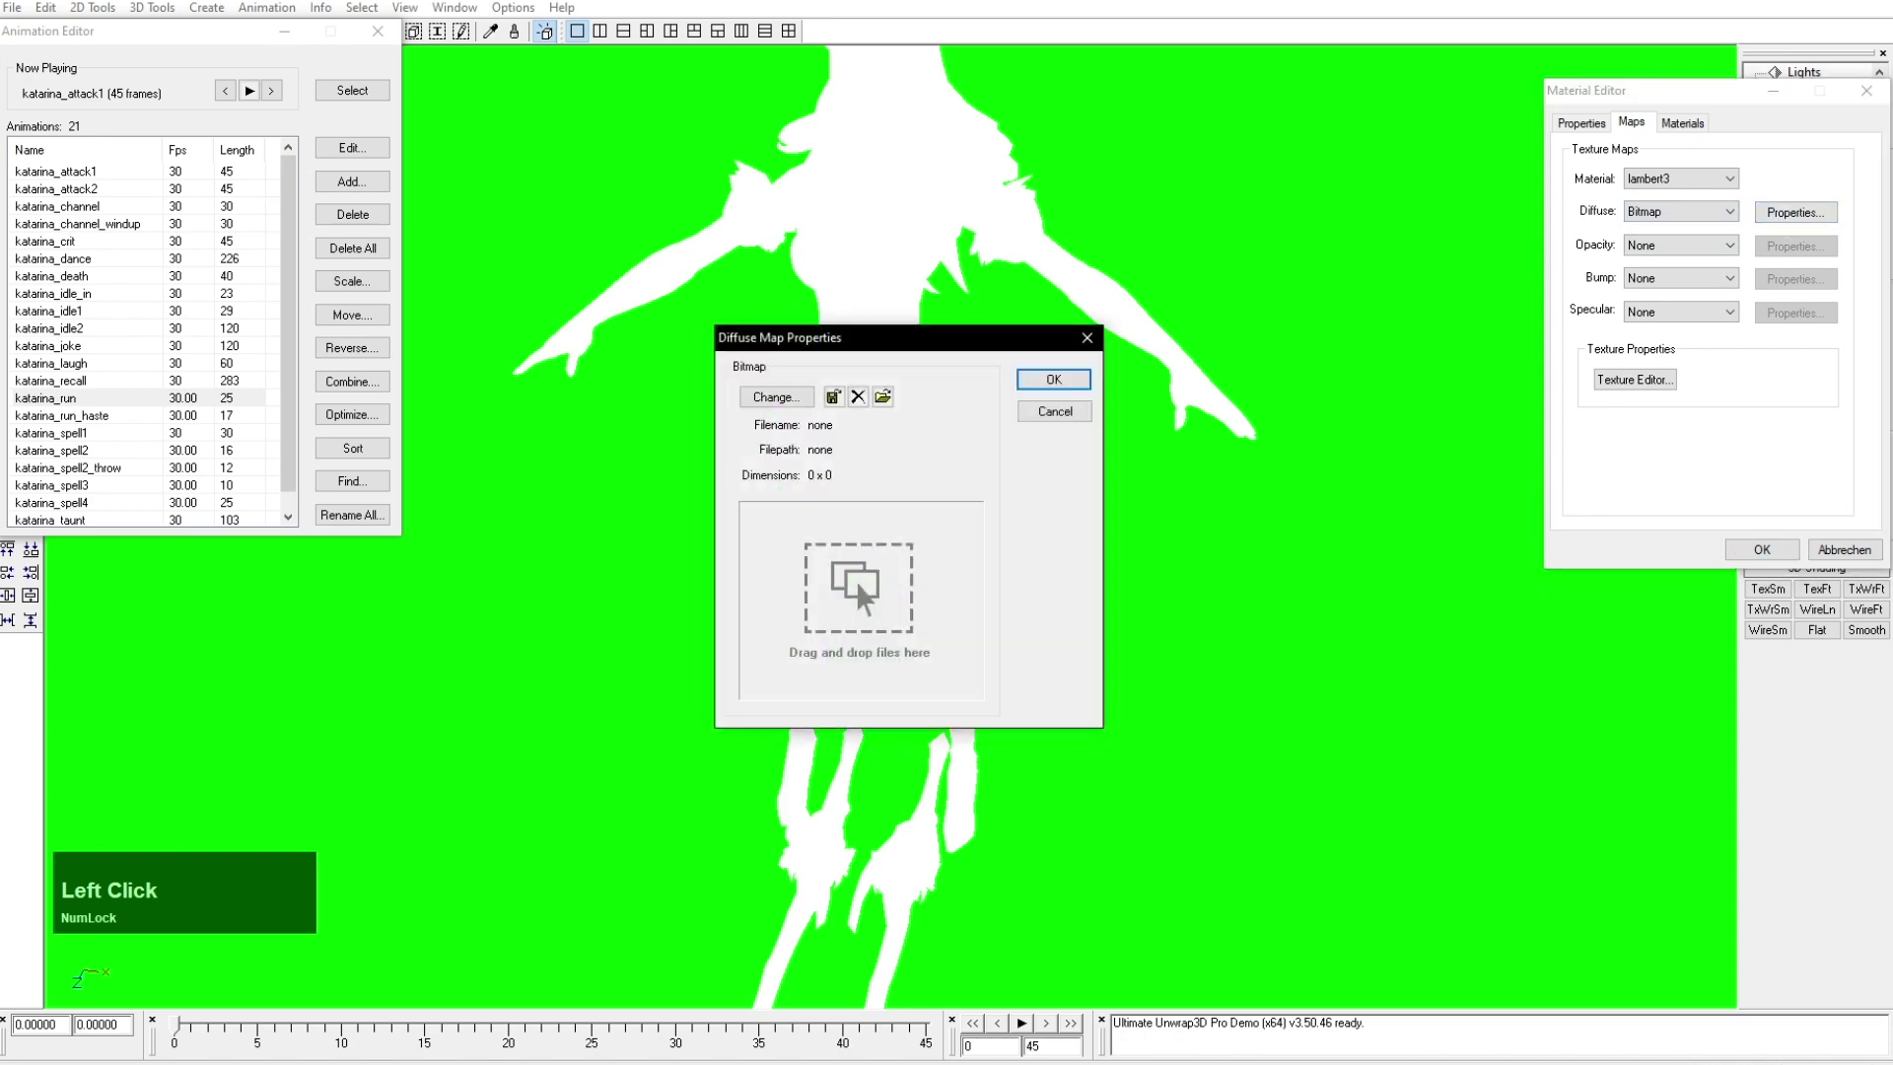
{"action": "left_click", "coordinate": [1252, 1063]}
{"action": "left_click_drag", "start_coordinate": [771, 600], "coordinate": [779, 601]}
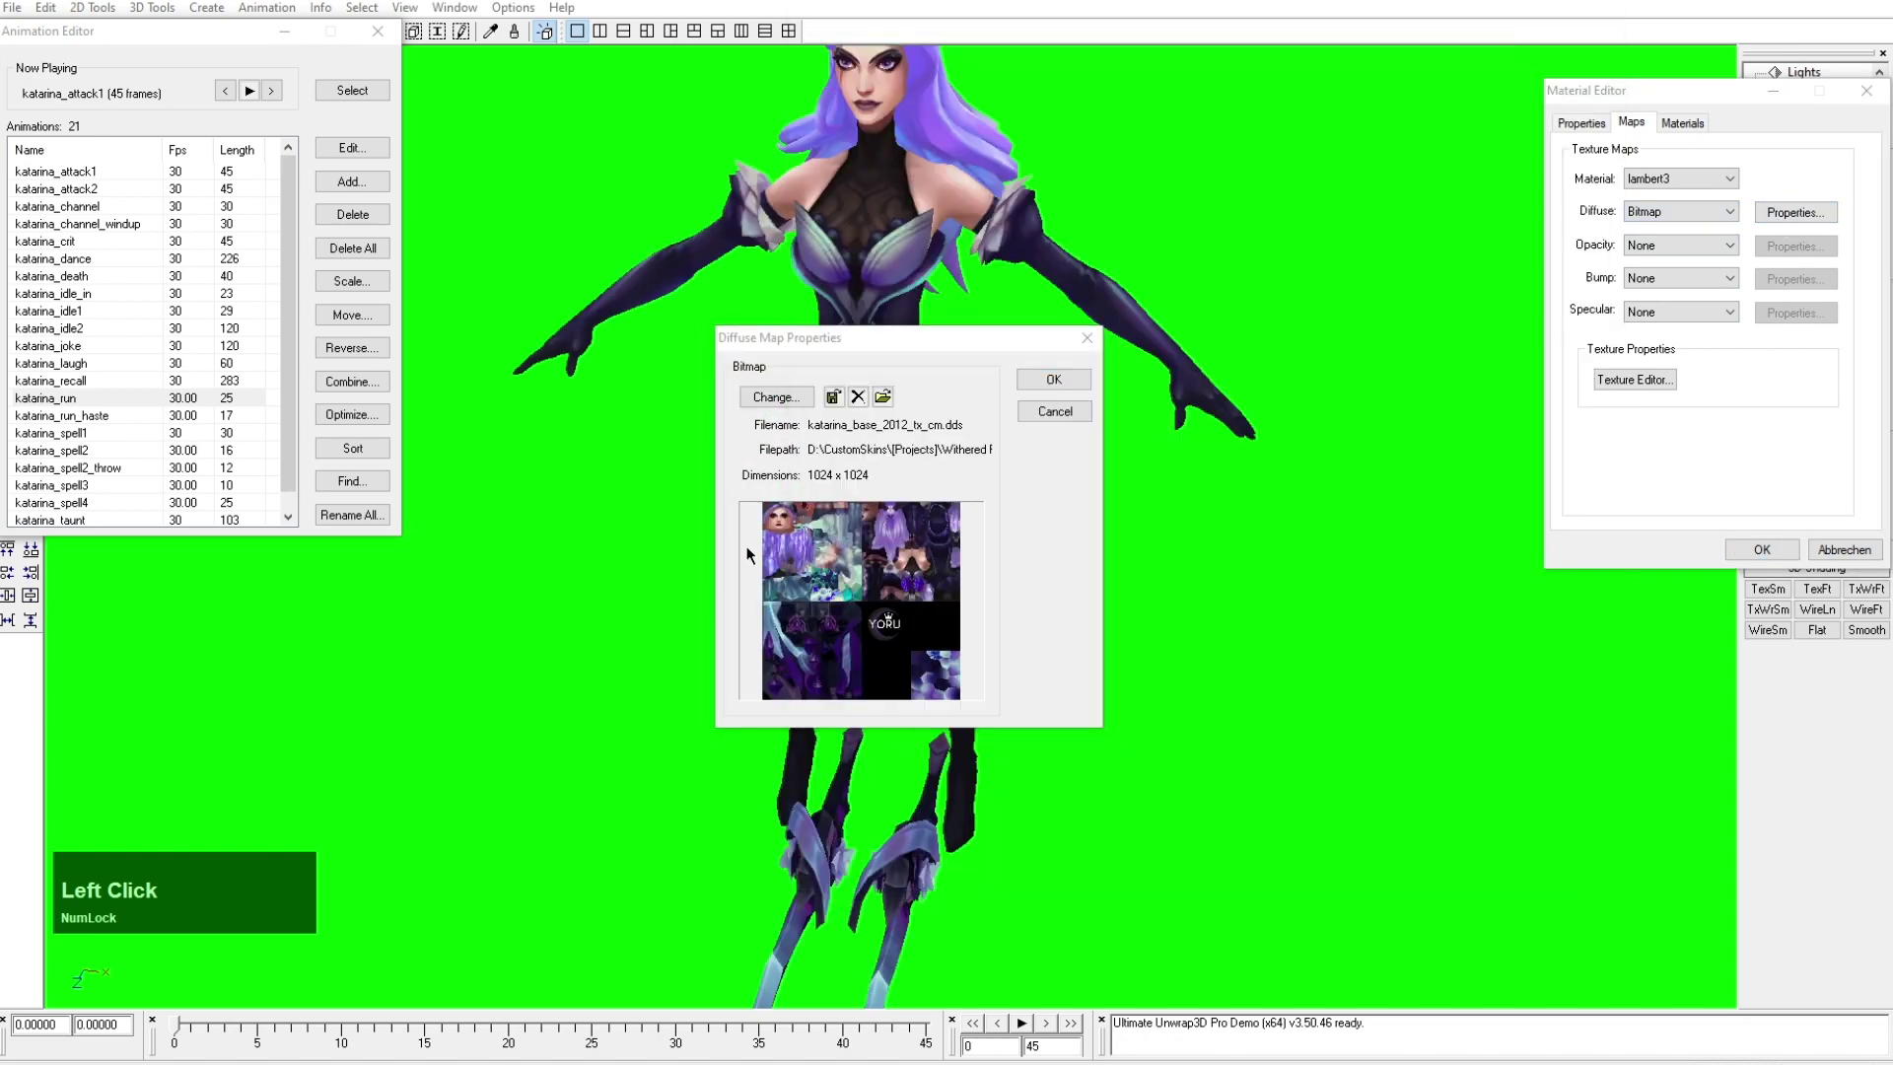
{"action": "left_click", "coordinate": [1048, 376]}
{"action": "left_click", "coordinate": [1761, 549]}
Step: Play the katarina_attack1 and katarina_run animations and examine from several angles how the skirt deforms
{"action": "left_click", "coordinate": [1785, 197]}
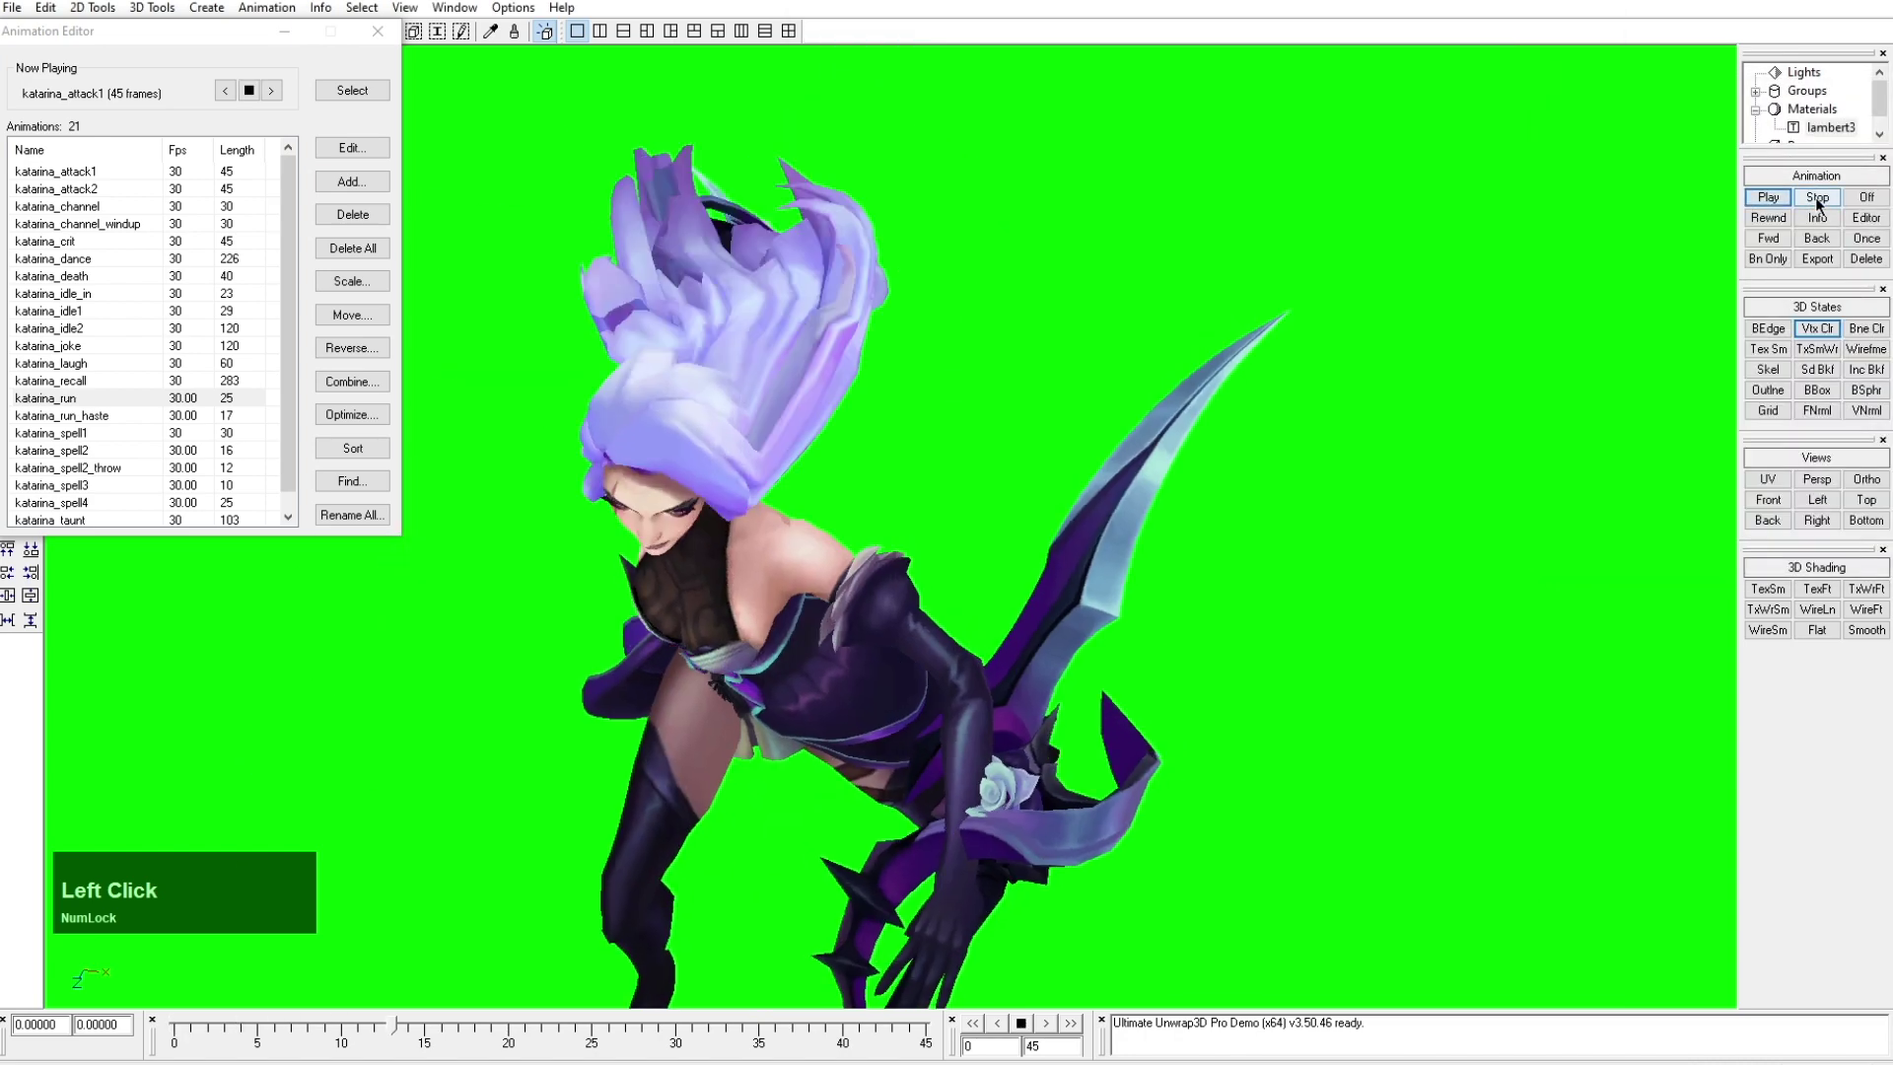
{"action": "left_click_drag", "start_coordinate": [1023, 464], "coordinate": [719, 459]}
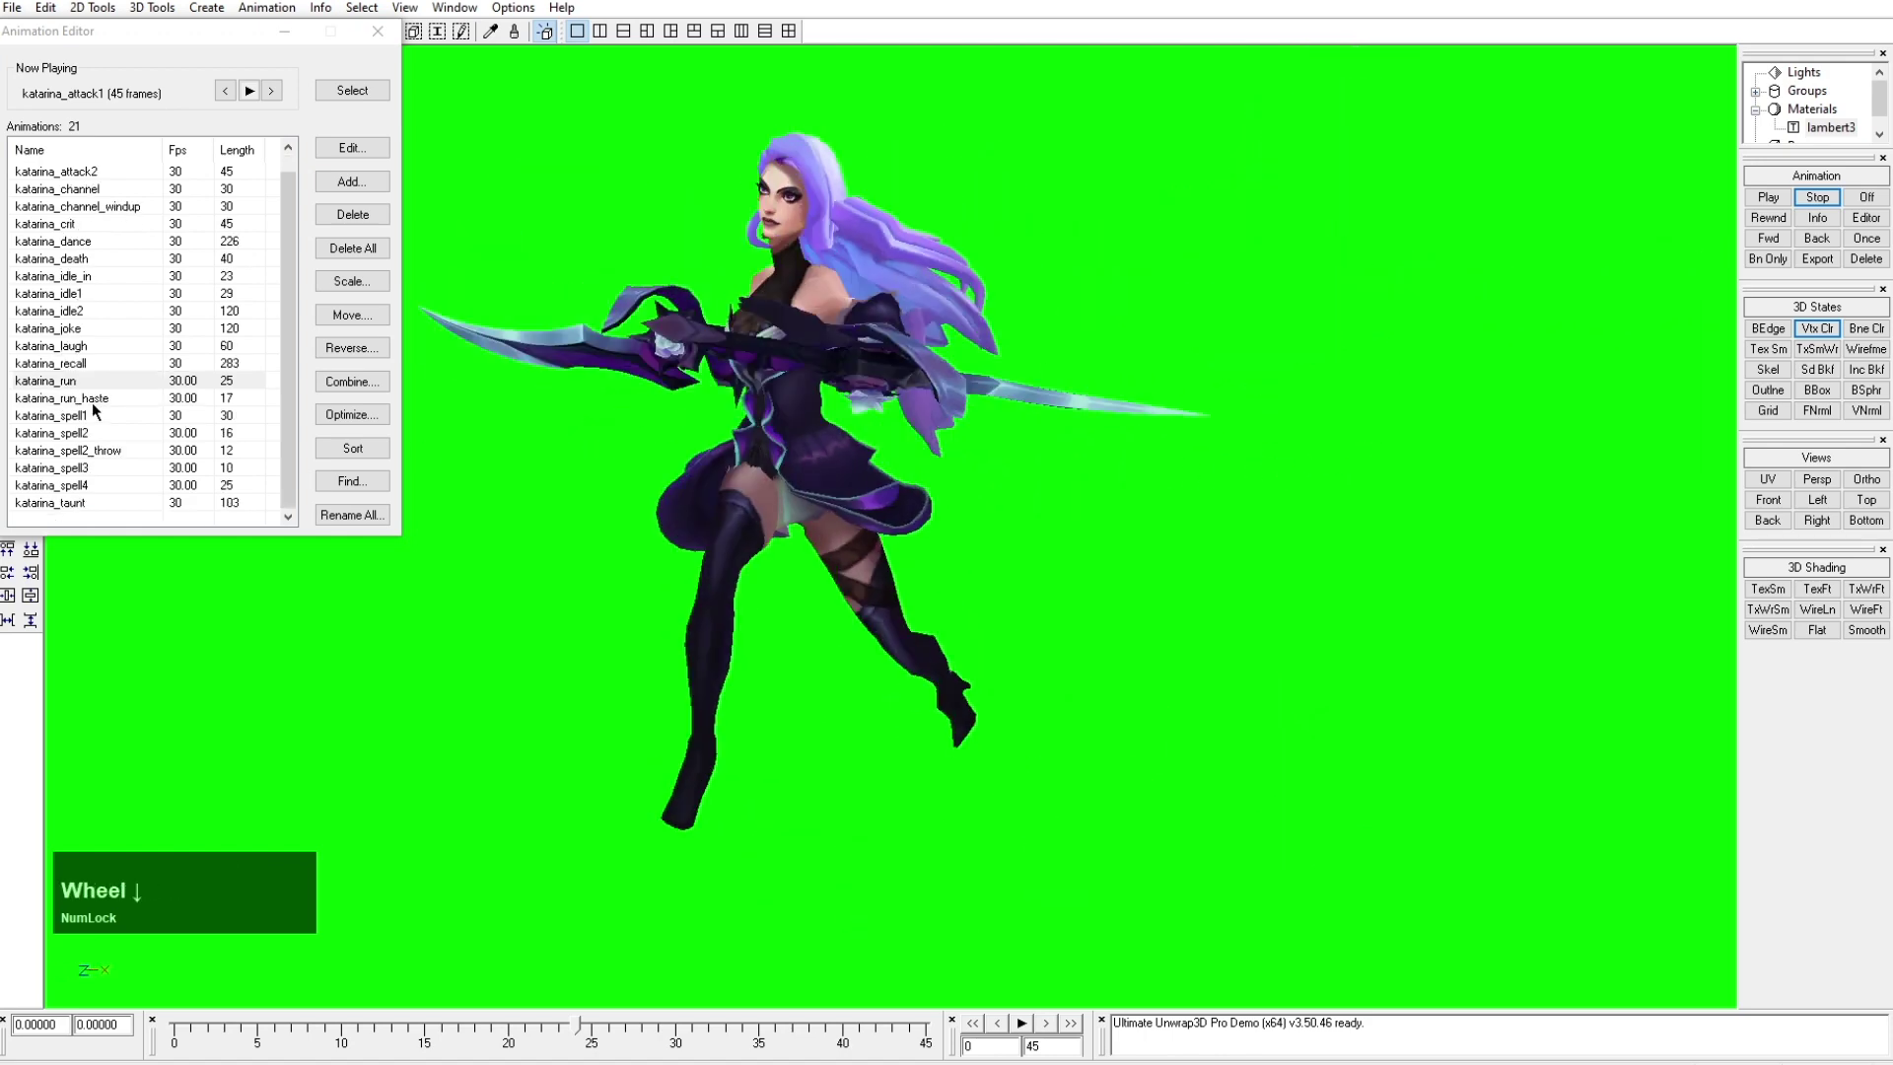
{"action": "left_click", "coordinate": [251, 92]}
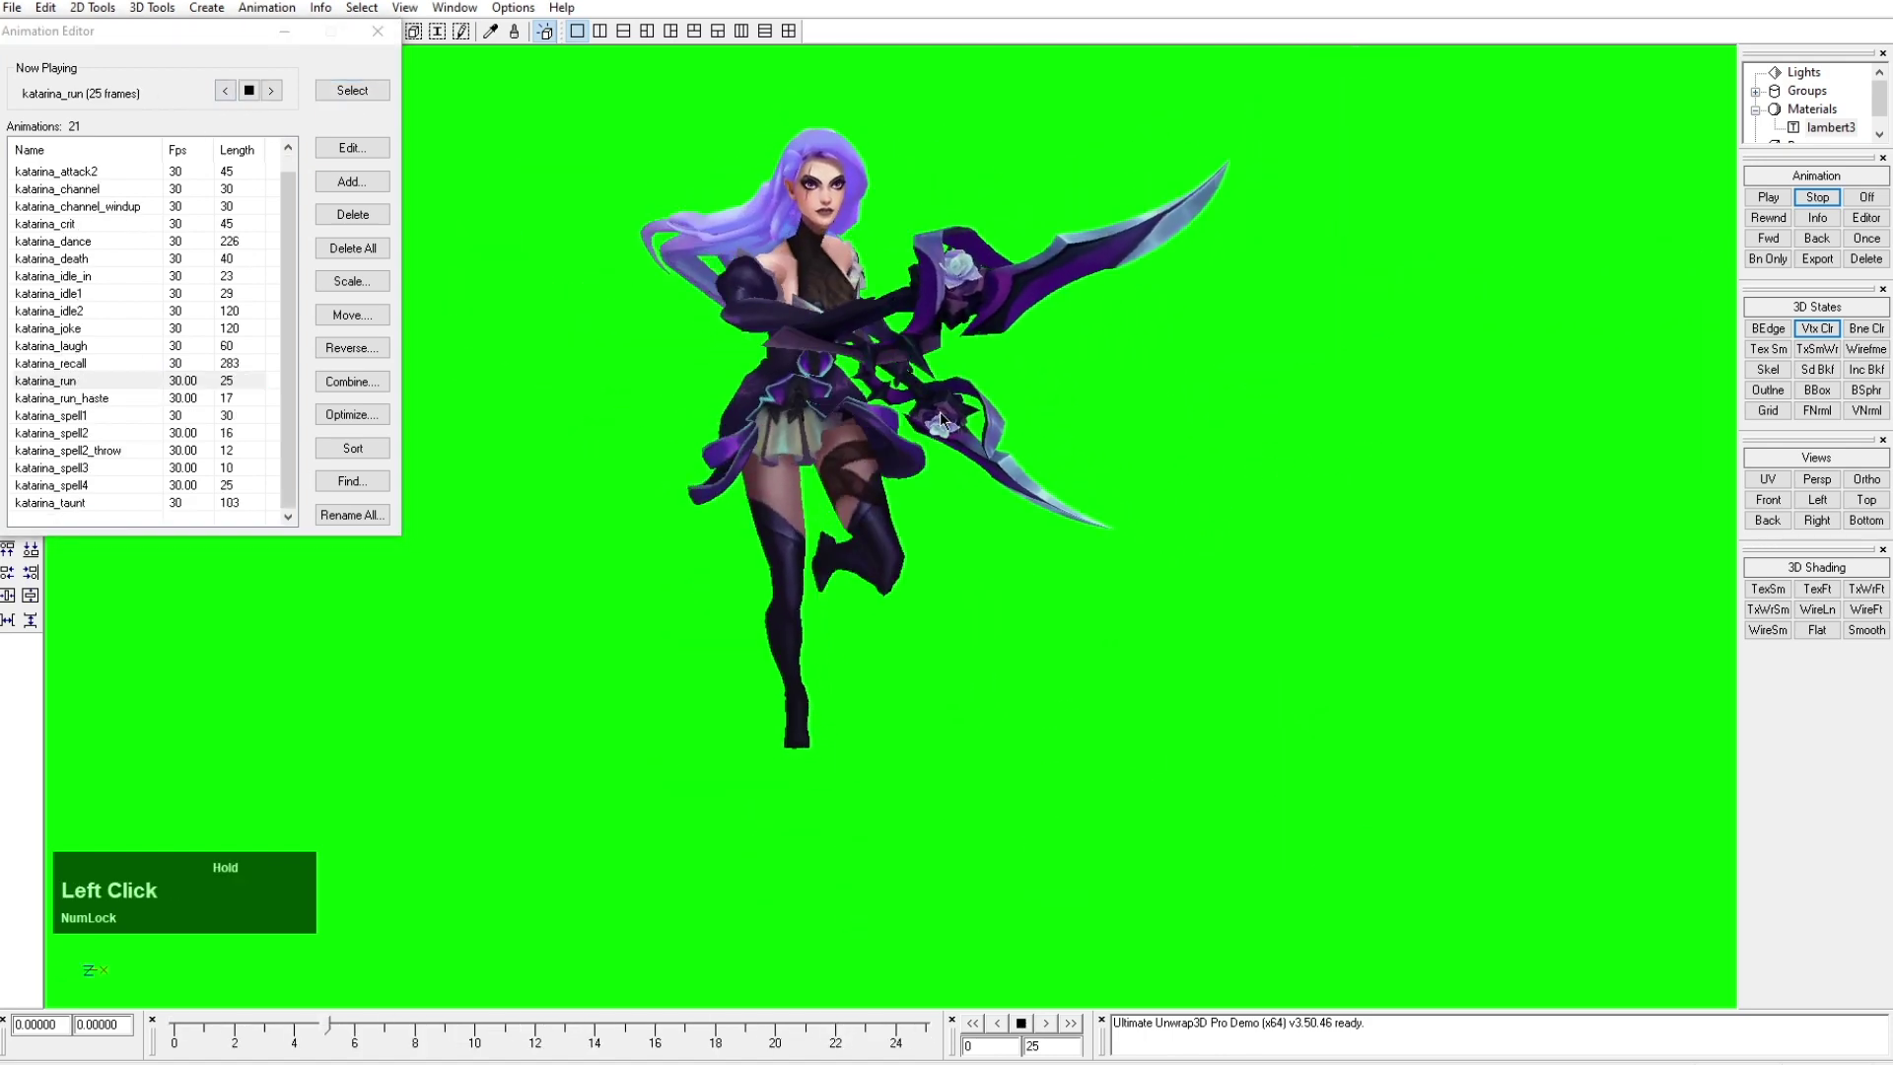
{"action": "mouse_move", "coordinate": [639, 370]}
{"action": "left_mouse_down"}
{"action": "mouse_move", "coordinate": [898, 399]}
{"action": "mouse_move", "coordinate": [1173, 395]}
{"action": "left_mouse_up"}
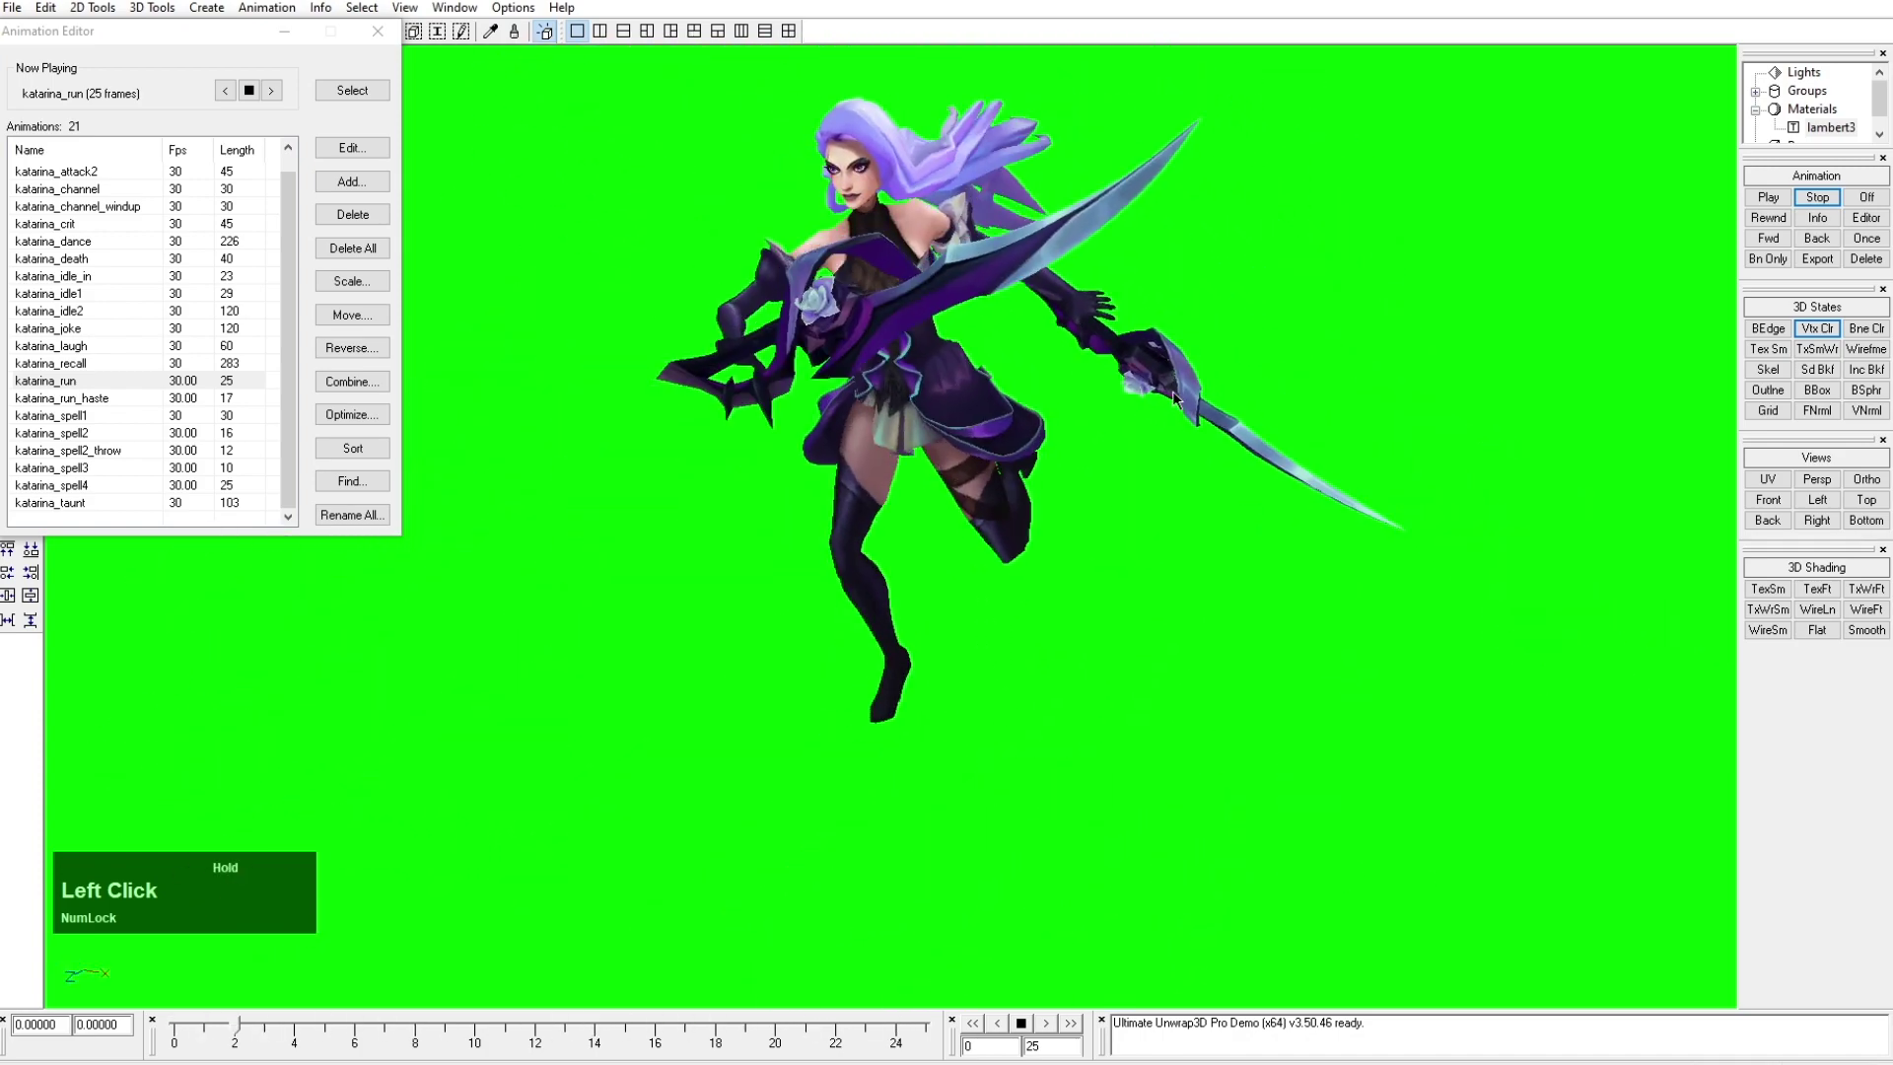
{"action": "left_click", "coordinate": [250, 93]}
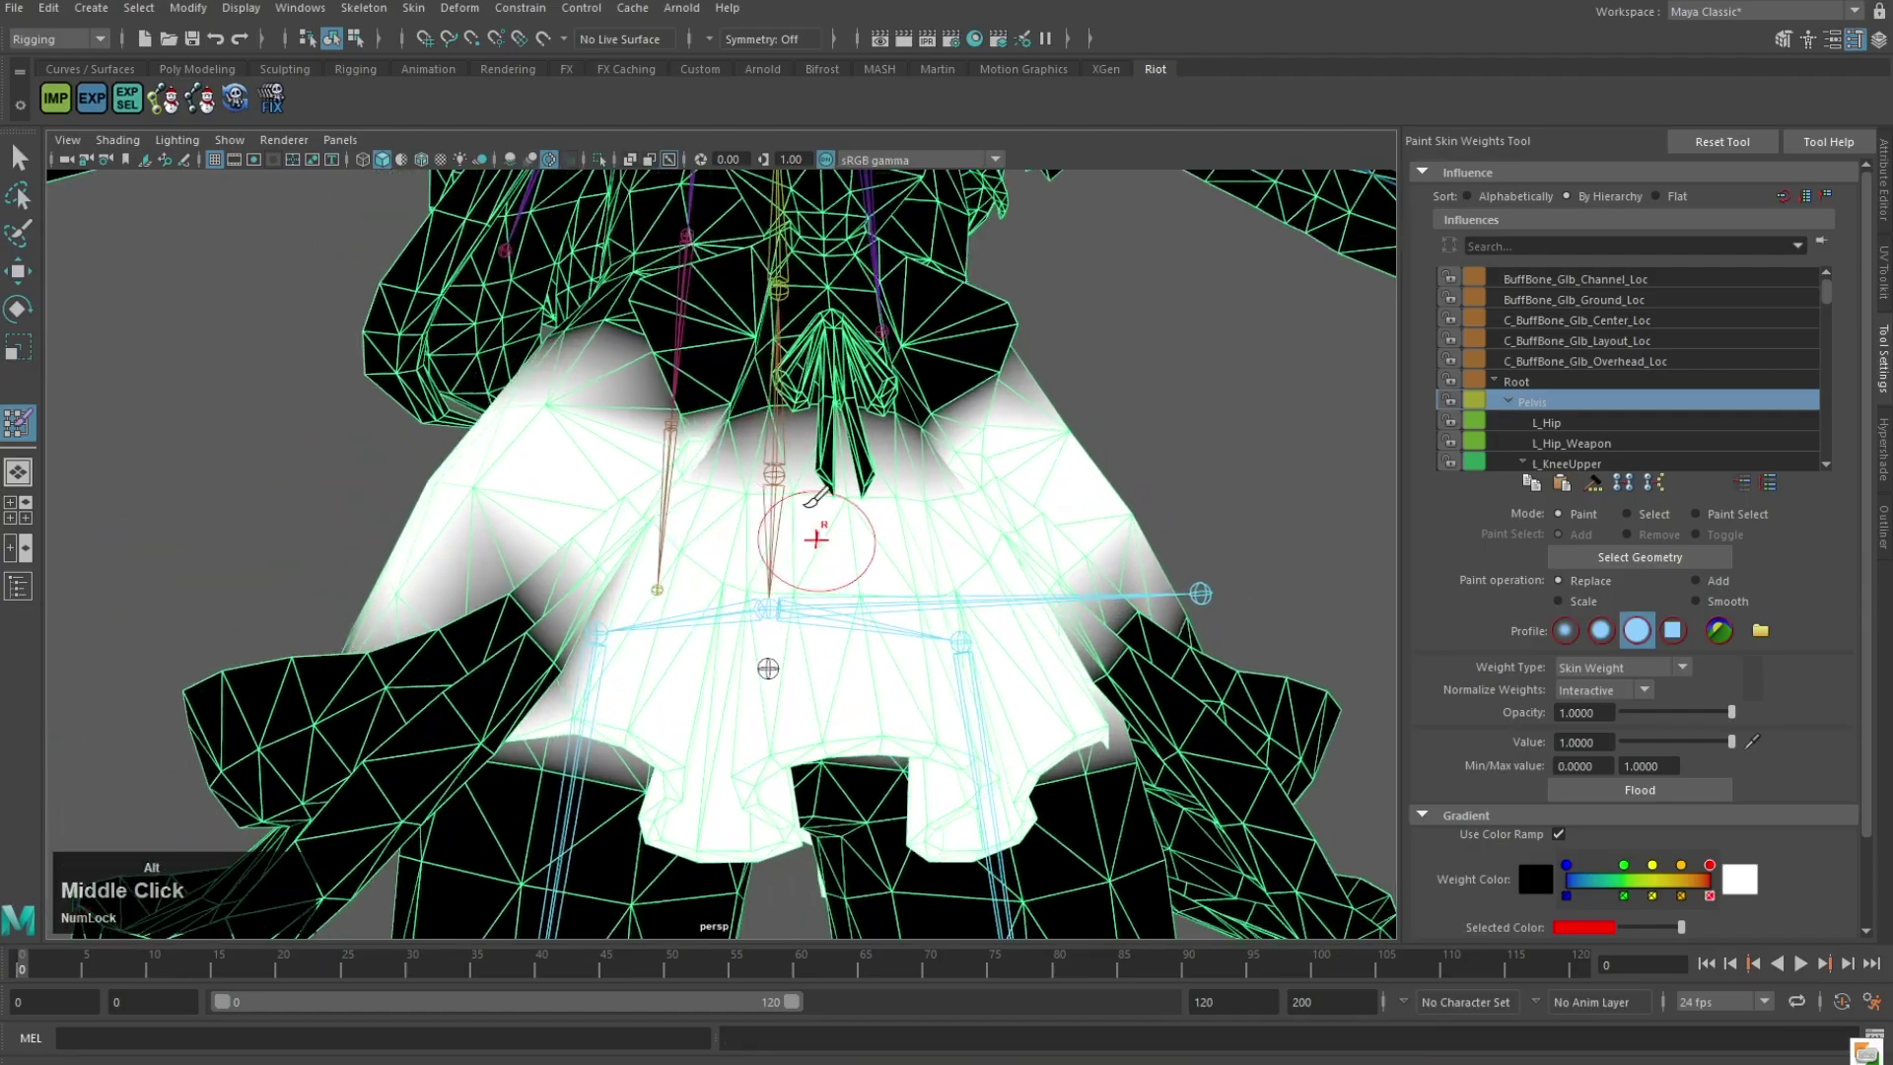
Step: Switch back to Maya and paint Pelvis weight at value 1.0 on the inner surface of the upper skirt
{"action": "mouse_move", "coordinate": [818, 532]}
{"action": "left_mouse_down", "text": "alt"}
{"action": "mouse_move", "coordinate": [794, 456]}
{"action": "mouse_move", "coordinate": [983, 477]}
{"action": "mouse_move", "coordinate": [828, 537]}
{"action": "mouse_move", "coordinate": [807, 398]}
{"action": "mouse_move", "coordinate": [887, 499]}
{"action": "mouse_move", "coordinate": [869, 564]}
{"action": "mouse_move", "coordinate": [1005, 642]}
{"action": "mouse_move", "coordinate": [964, 401]}
{"action": "mouse_move", "coordinate": [670, 488]}
{"action": "left_mouse_up", "text": "alt"}
{"action": "scroll", "coordinate": [795, 553], "scroll_direction": "up", "scroll_amount": 3}
{"action": "scroll", "coordinate": [868, 567], "scroll_direction": "up", "scroll_amount": 5}
{"action": "mouse_move", "coordinate": [514, 490]}
{"action": "left_mouse_down", "text": "alt"}
{"action": "mouse_move", "coordinate": [904, 371]}
{"action": "mouse_move", "coordinate": [879, 372]}
{"action": "mouse_move", "coordinate": [760, 529]}
{"action": "mouse_move", "coordinate": [634, 309]}
{"action": "mouse_move", "coordinate": [752, 405]}
{"action": "mouse_move", "coordinate": [661, 357]}
{"action": "mouse_move", "coordinate": [490, 611]}
{"action": "left_mouse_up", "text": "alt"}
{"action": "scroll", "coordinate": [752, 405], "scroll_direction": "up", "scroll_amount": 3}
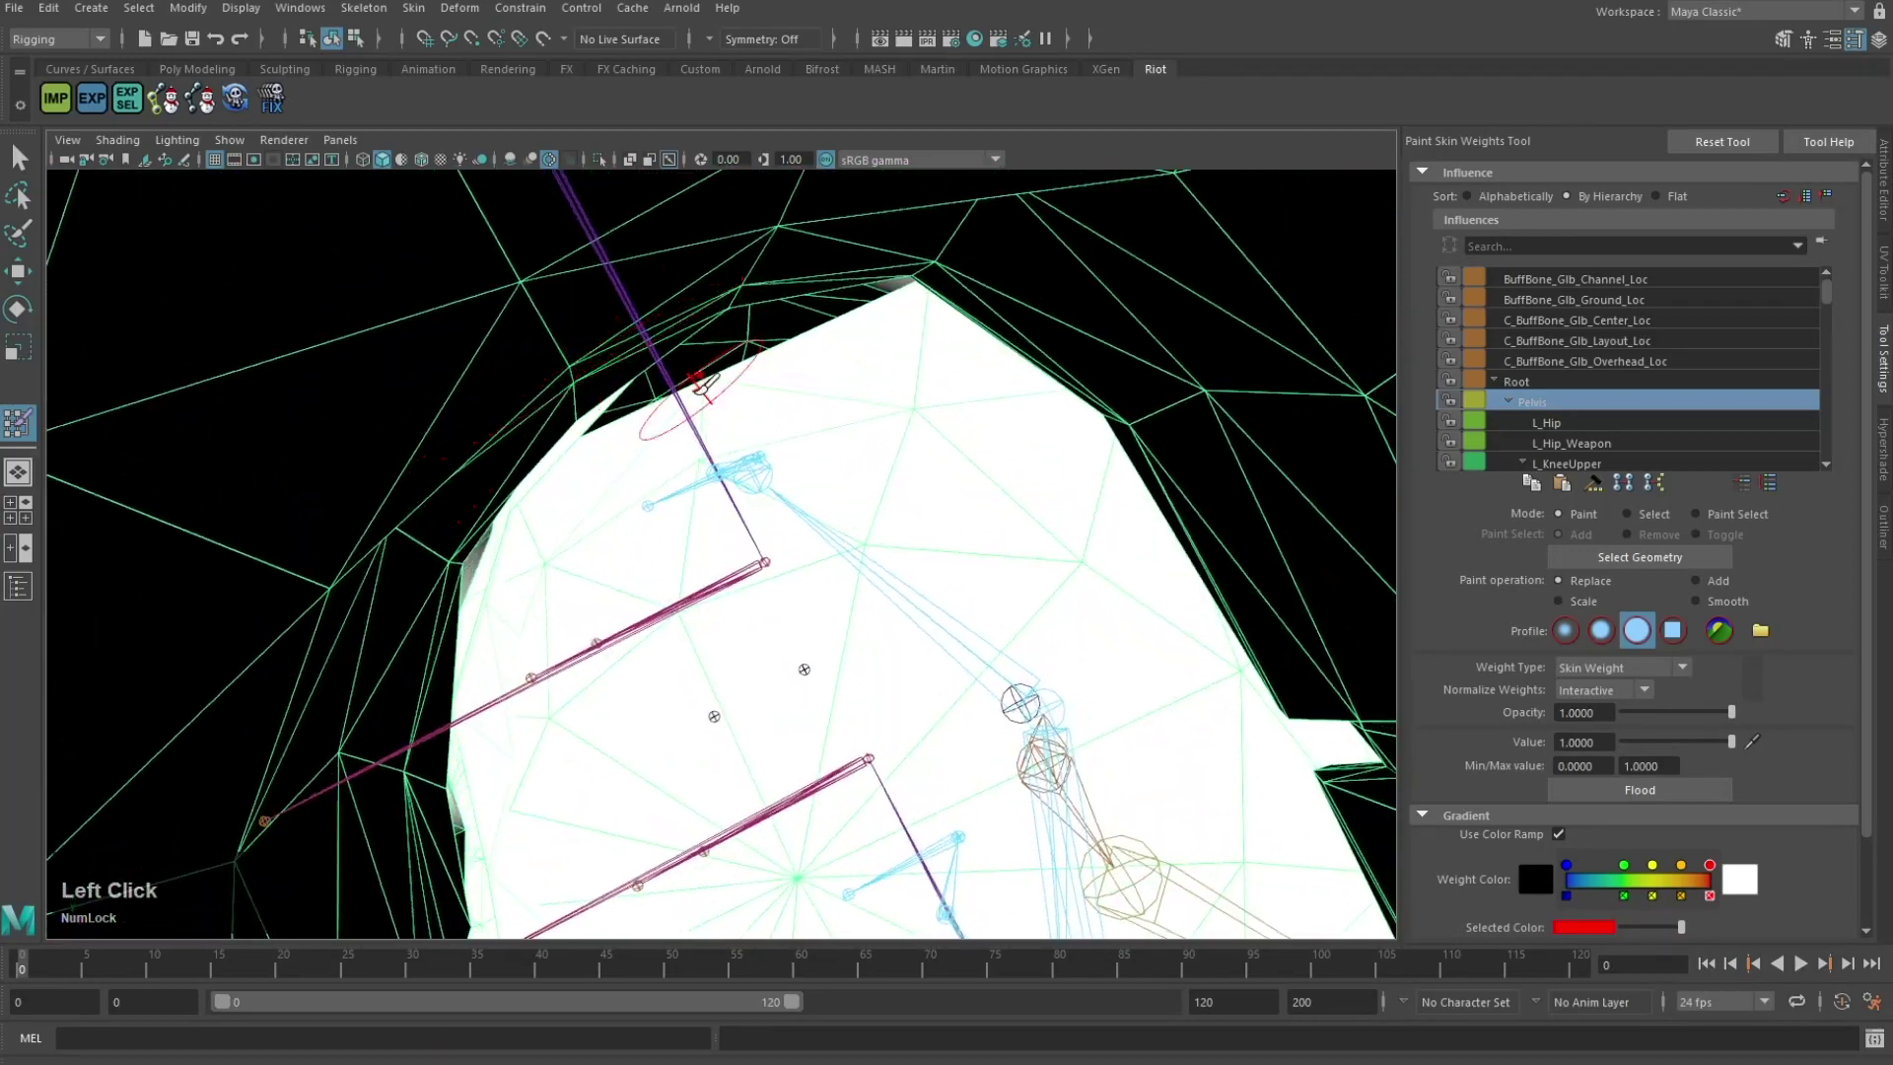
{"action": "left_click_drag", "start_coordinate": [702, 385], "coordinate": [608, 283], "text": "alt"}
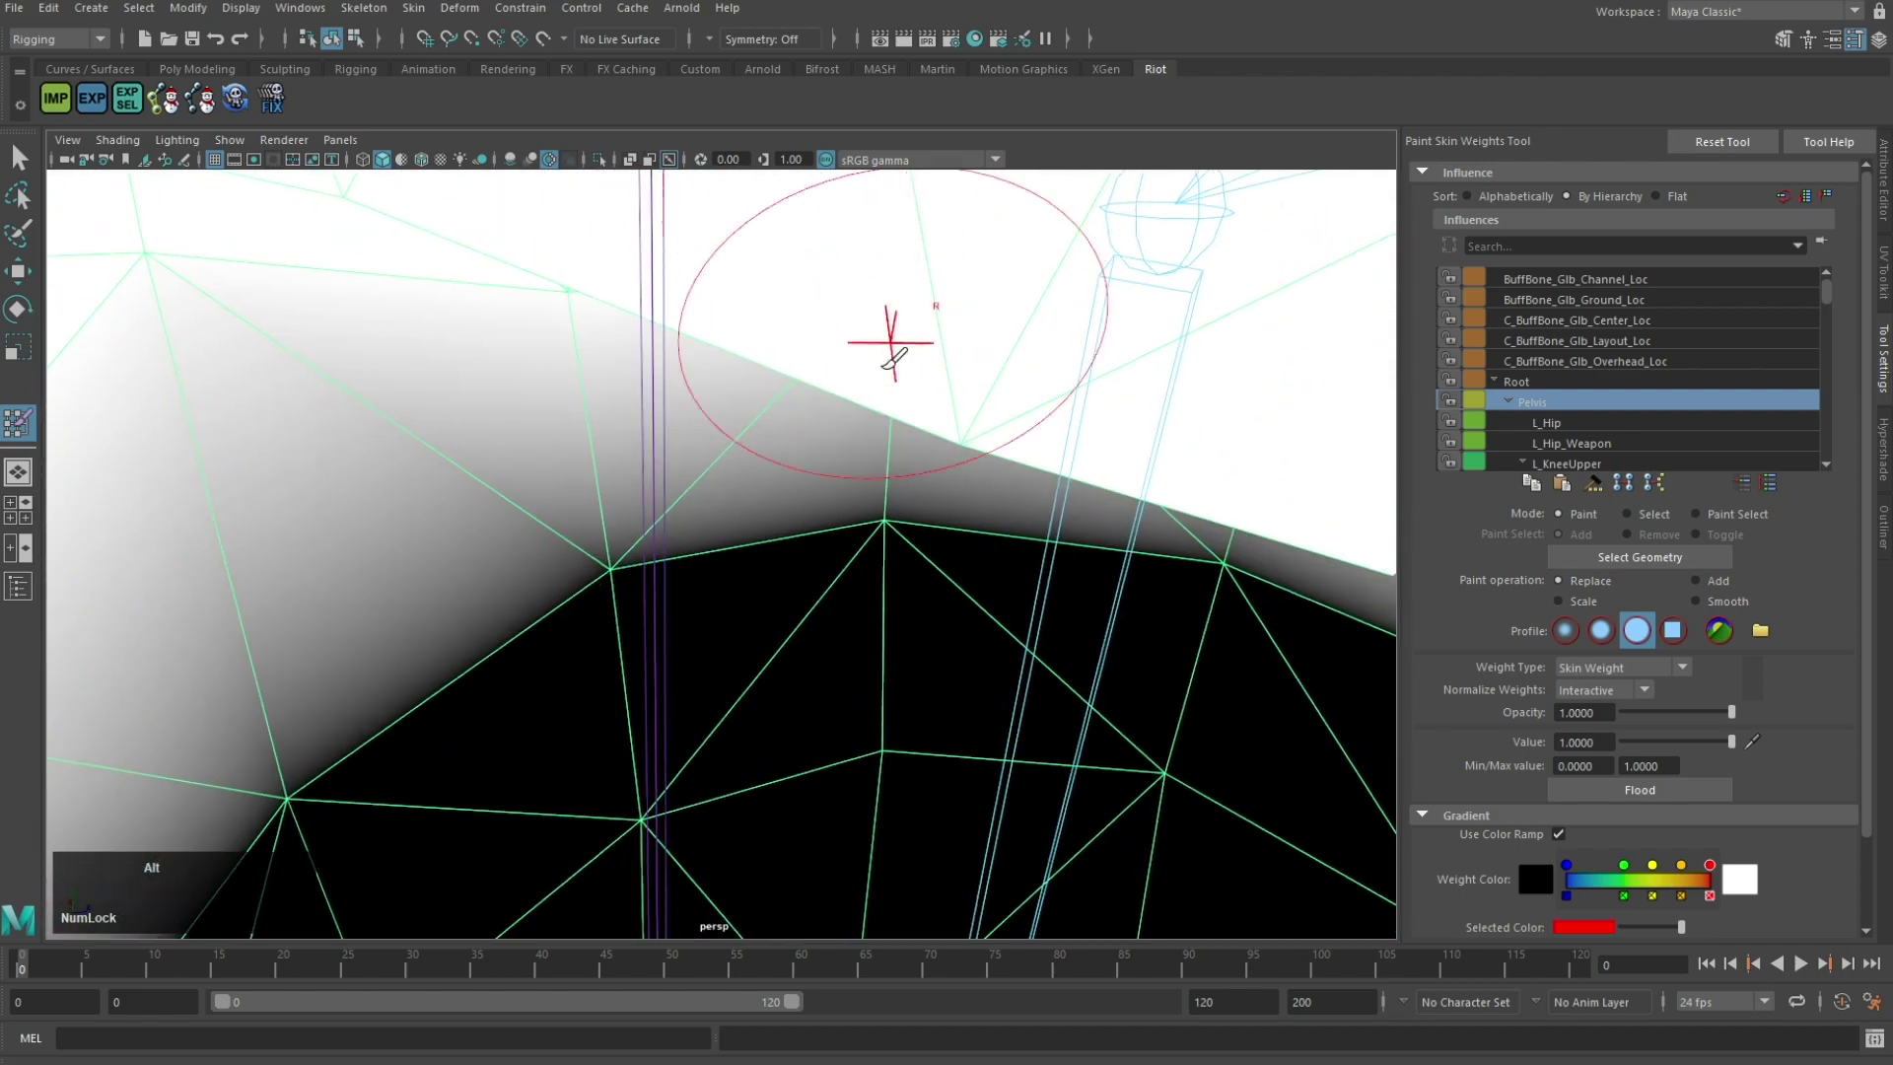
Step: Touch up the Pelvis weights along the border between the hip area and the lower skirt on both sides
{"action": "middle_click_drag", "start_coordinate": [892, 355], "coordinate": [920, 317], "text": "alt"}
{"action": "scroll", "coordinate": [641, 388], "scroll_direction": "down", "scroll_amount": 3}
{"action": "left_click_drag", "start_coordinate": [641, 389], "coordinate": [473, 405], "text": "alt"}
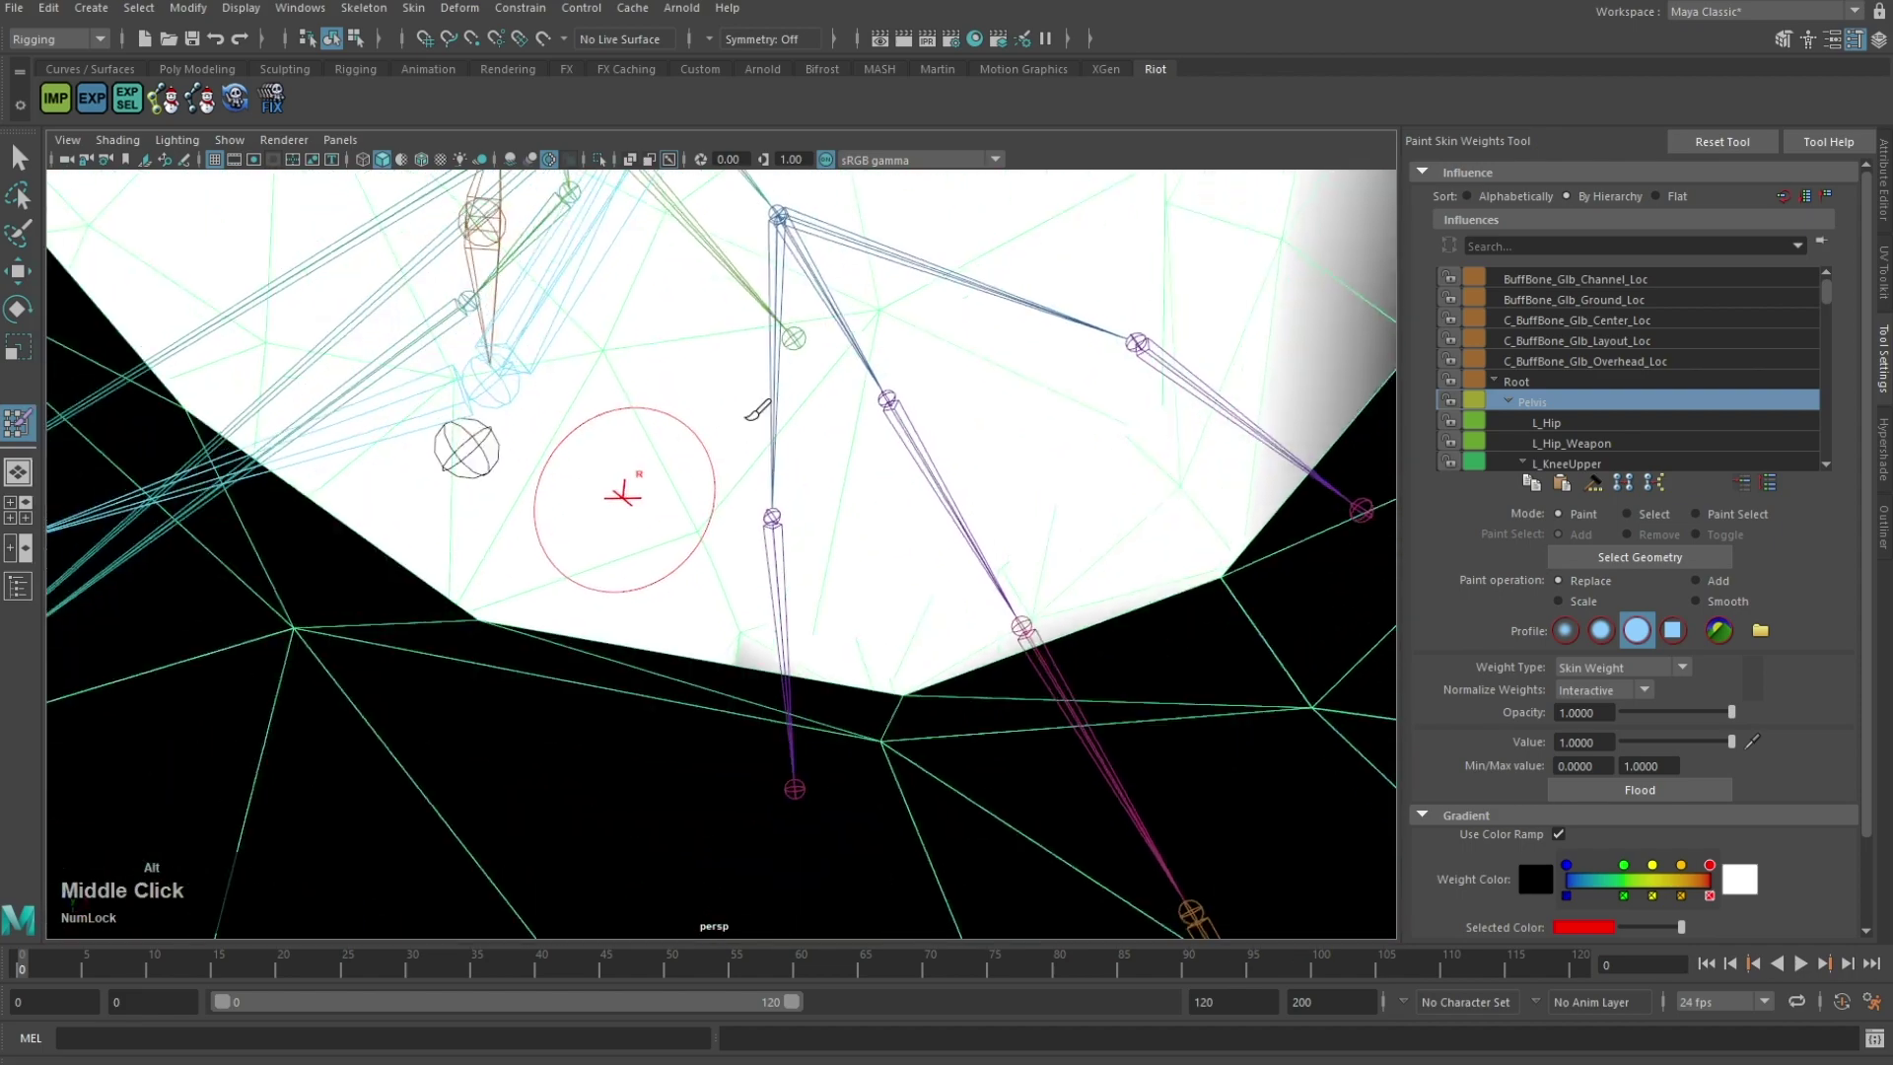
{"action": "left_click_drag", "start_coordinate": [876, 591], "coordinate": [782, 477], "text": "alt"}
{"action": "middle_click_drag", "start_coordinate": [781, 477], "coordinate": [808, 419], "text": "alt"}
{"action": "left_click_drag", "start_coordinate": [808, 419], "coordinate": [807, 303], "text": "alt"}
{"action": "middle_click_drag", "start_coordinate": [807, 303], "coordinate": [1150, 182], "text": "alt"}
{"action": "middle_click_drag", "start_coordinate": [887, 523], "coordinate": [1204, 119], "text": "alt"}
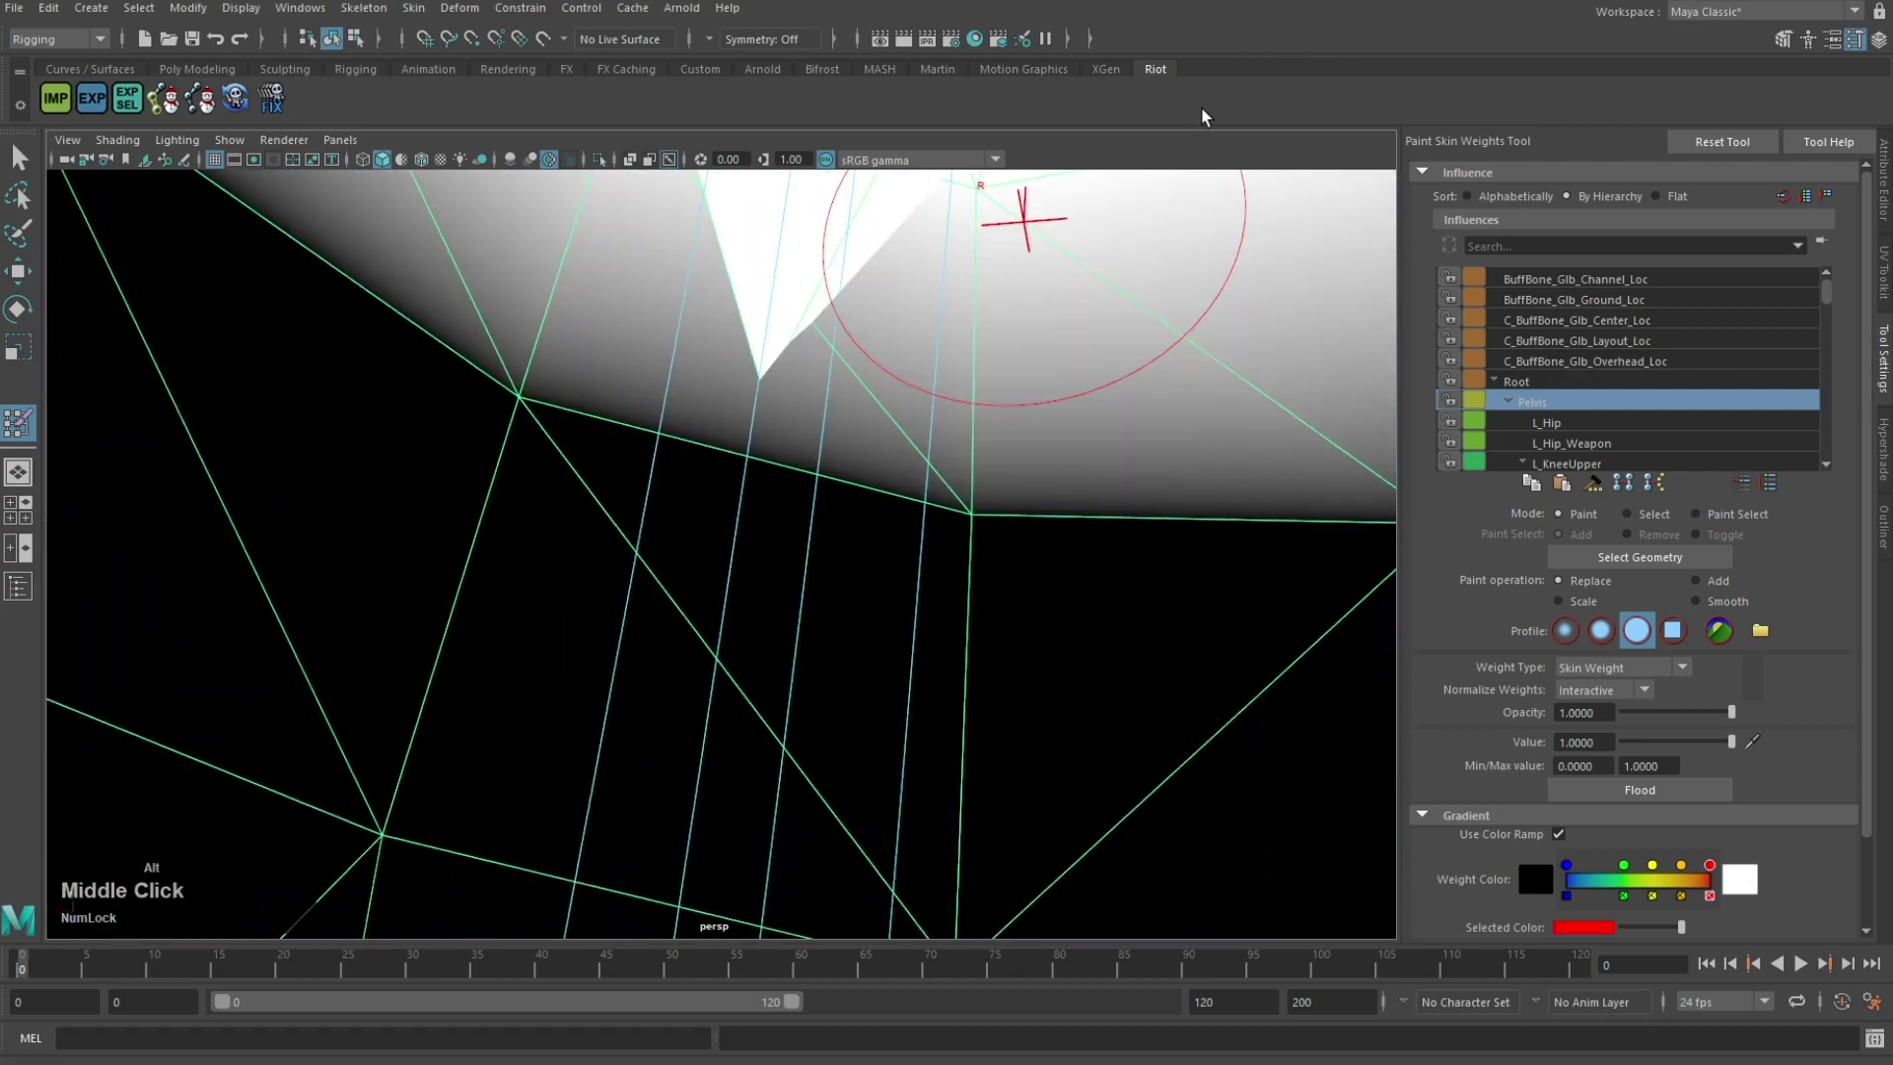
{"action": "scroll", "coordinate": [702, 408], "scroll_direction": "down", "scroll_amount": 10}
{"action": "left_click_drag", "start_coordinate": [702, 407], "coordinate": [846, 493], "text": "alt"}
{"action": "left_click_drag", "start_coordinate": [506, 556], "coordinate": [773, 456], "text": "alt"}
{"action": "scroll", "coordinate": [921, 612], "scroll_direction": "up", "scroll_amount": 5}
{"action": "left_click_drag", "start_coordinate": [921, 612], "coordinate": [572, 443], "text": "alt"}
Step: Export the reweighted mesh over katarina.skn again as a League of Legends skin
{"action": "left_click", "coordinate": [14, 8]}
{"action": "left_click", "coordinate": [69, 281]}
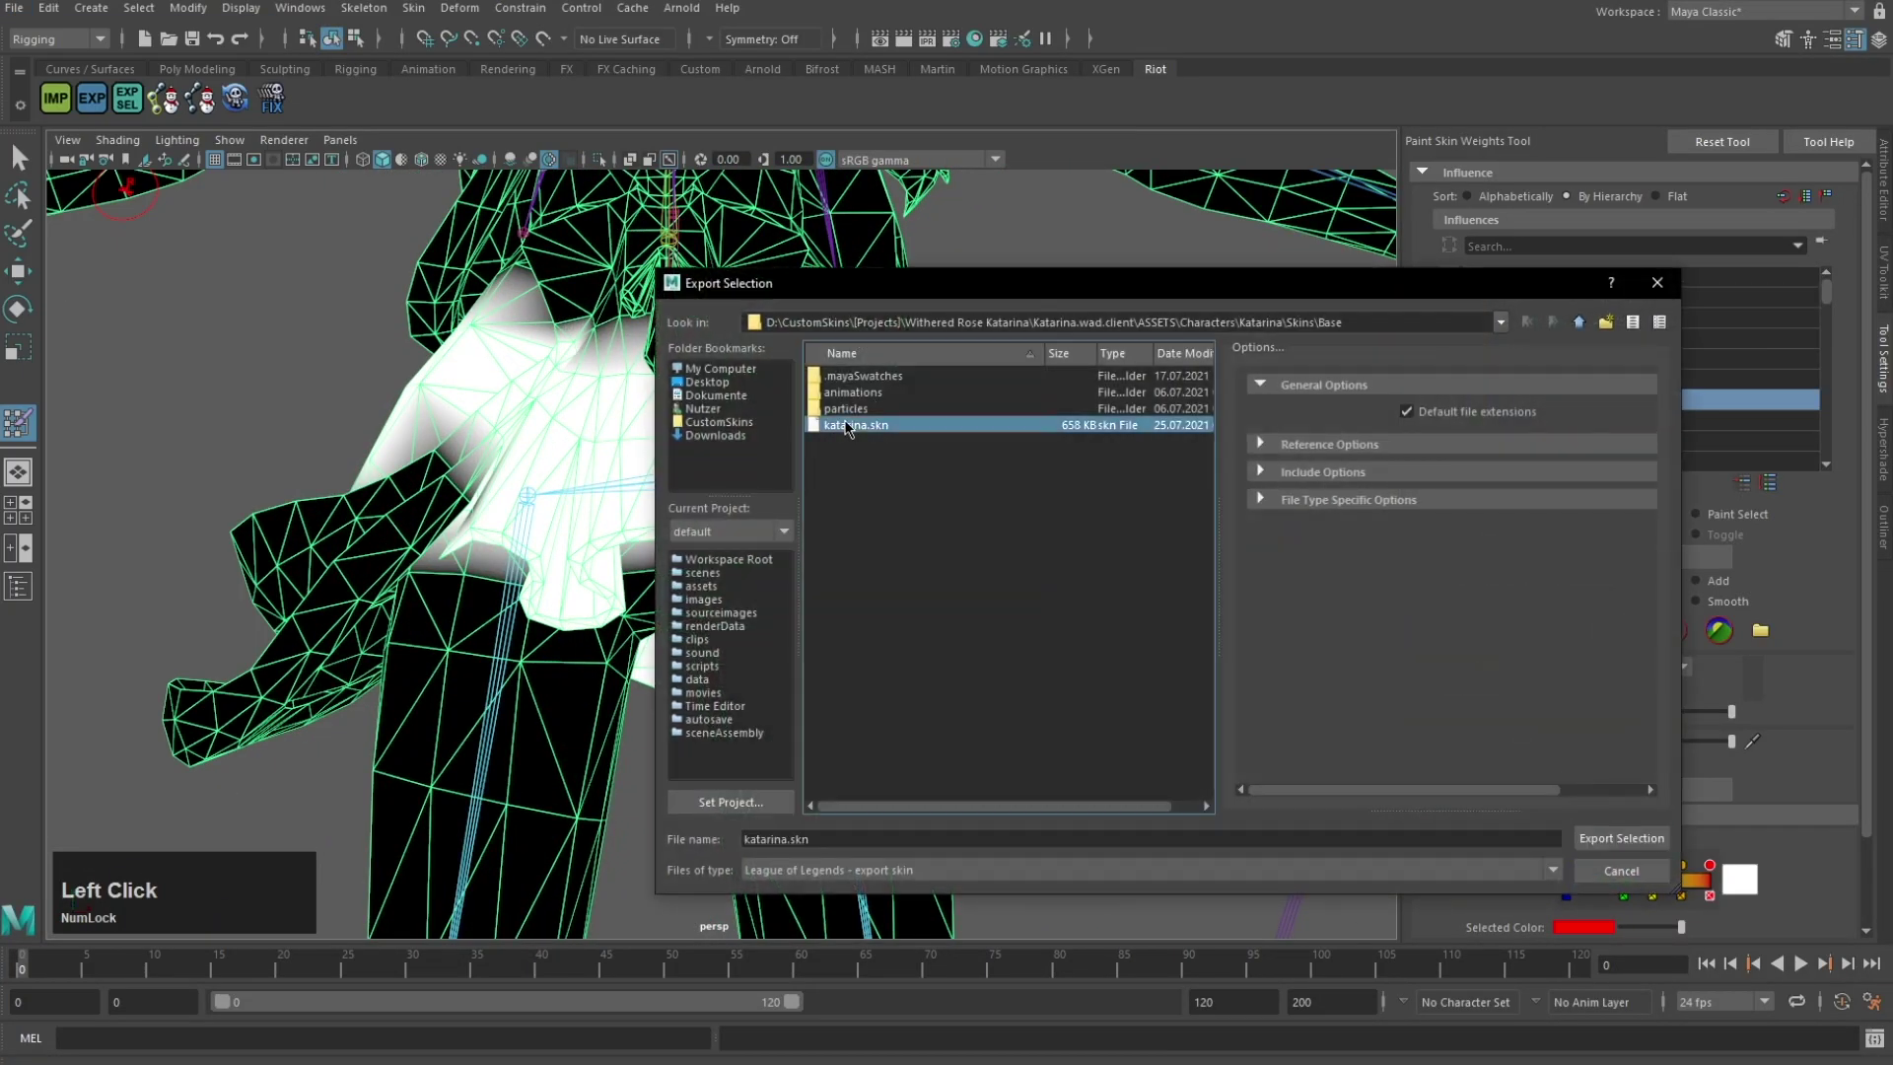
{"action": "left_click", "coordinate": [1137, 625]}
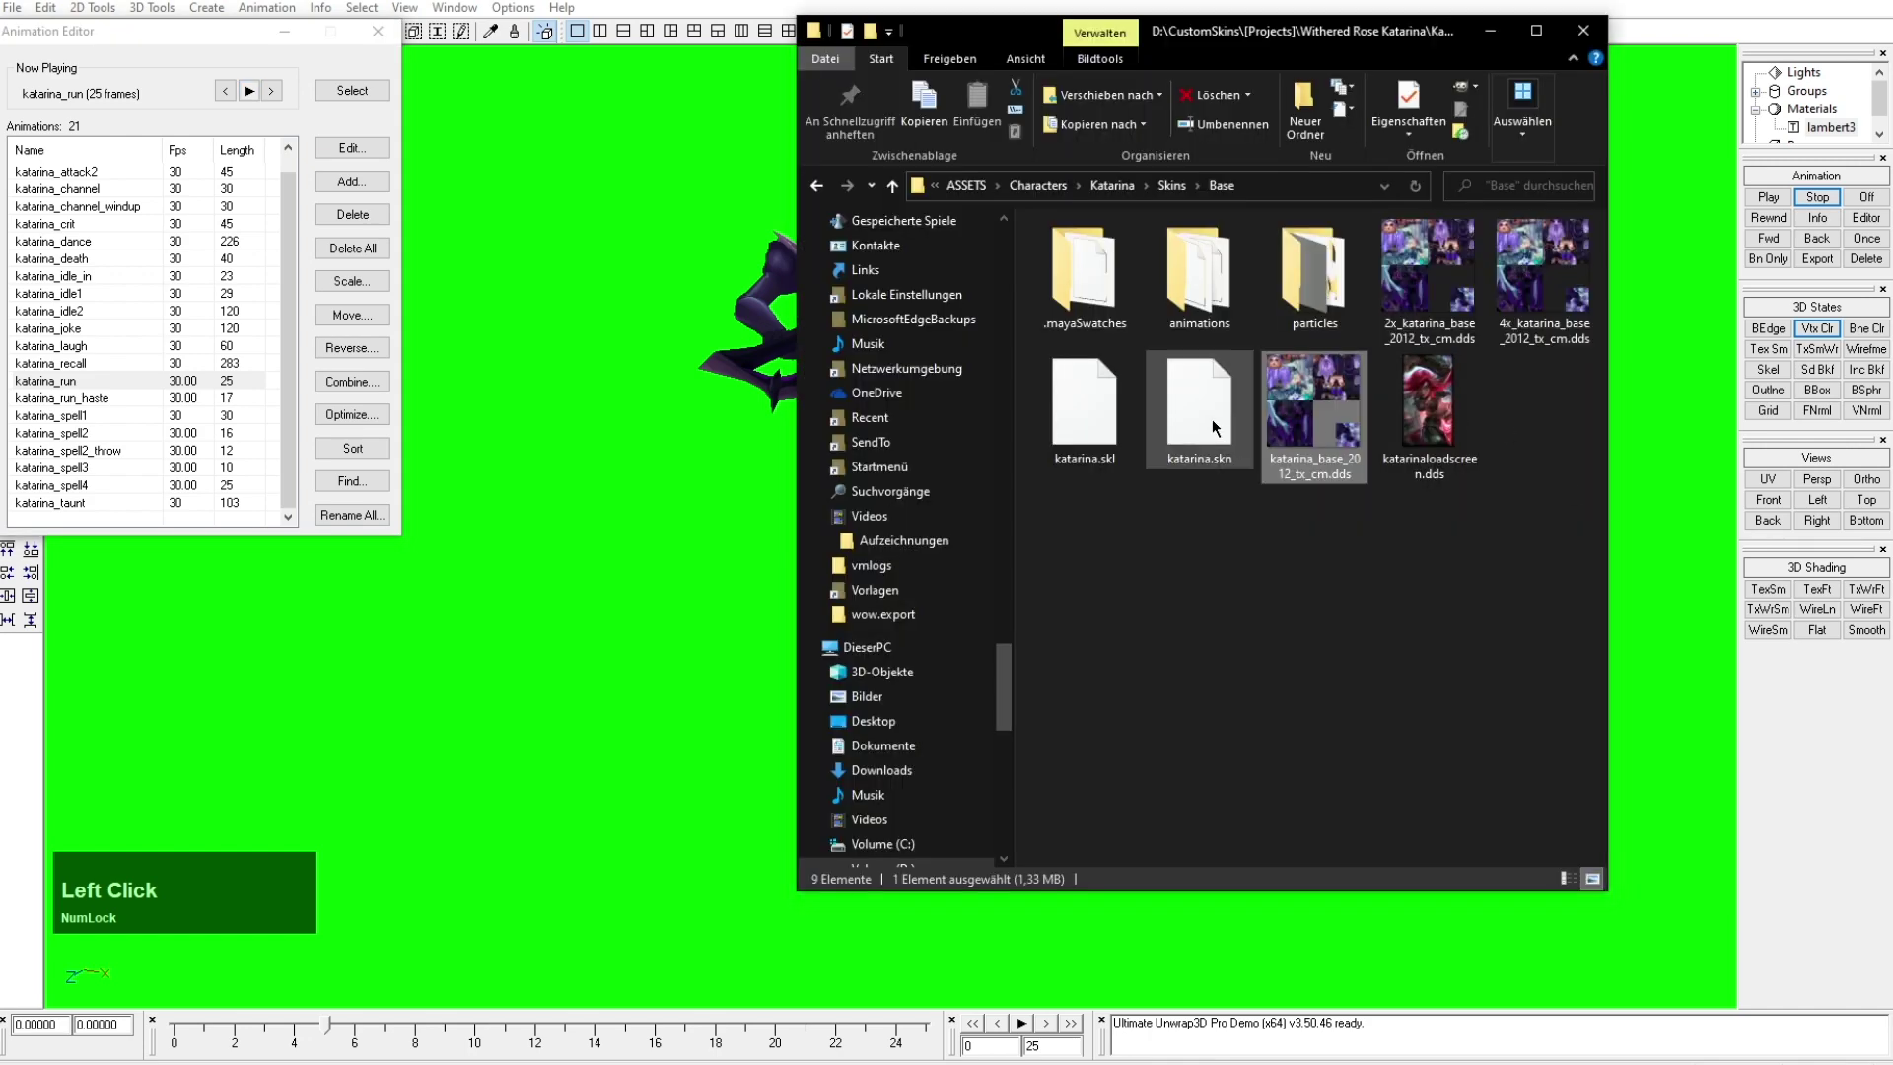
Step: Reload the updated katarina.skn in Ultimate Unwrap3D with every .anm file in the animations folder
{"action": "left_click", "coordinate": [766, 573]}
{"action": "left_click", "coordinate": [963, 593]}
{"action": "left_click", "coordinate": [1070, 630]}
{"action": "key", "text": "ctrl+a"}
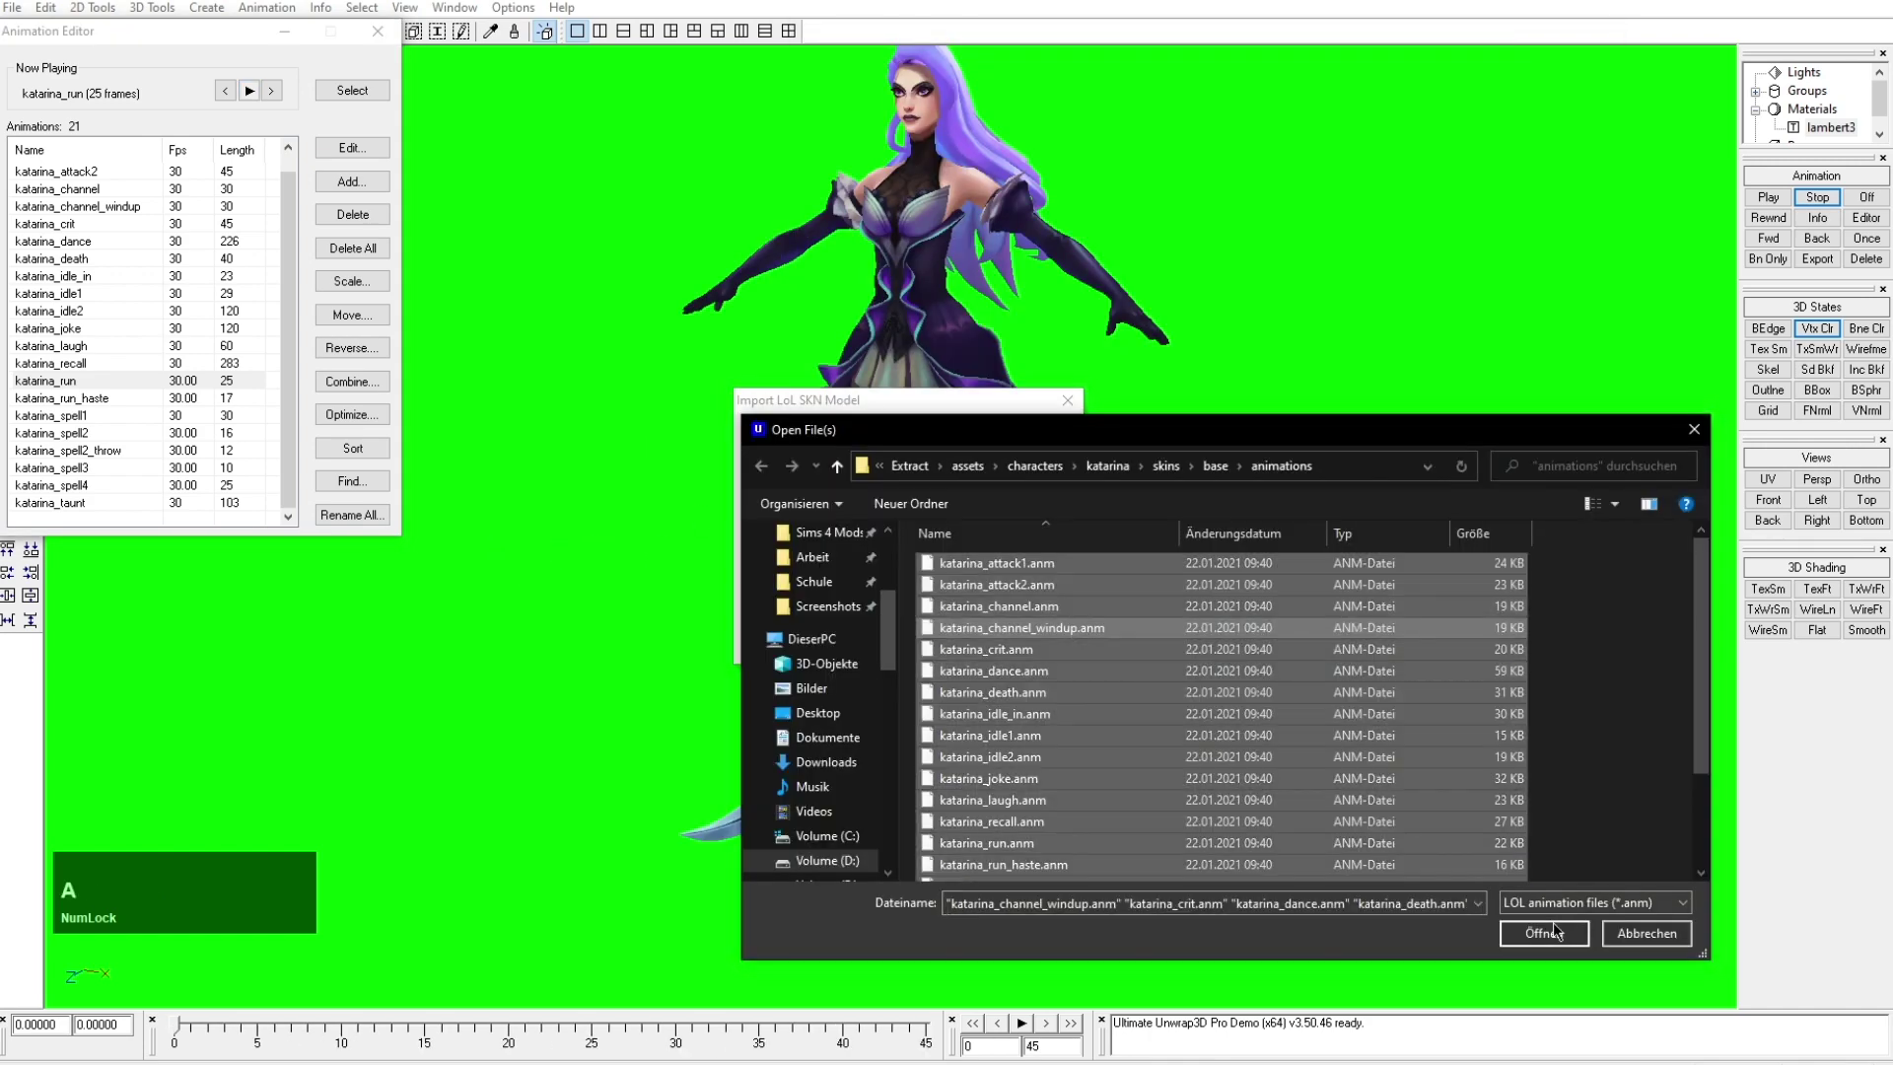
{"action": "left_click", "coordinate": [1544, 932]}
{"action": "left_click", "coordinate": [1045, 443]}
Step: Set the reimported model's lambert3 diffuse map to the katarina_base_2012_tx_cm.dds bitmap
{"action": "left_click_drag", "start_coordinate": [848, 435], "coordinate": [996, 424]}
{"action": "middle_click_drag", "start_coordinate": [1025, 335], "coordinate": [1056, 499]}
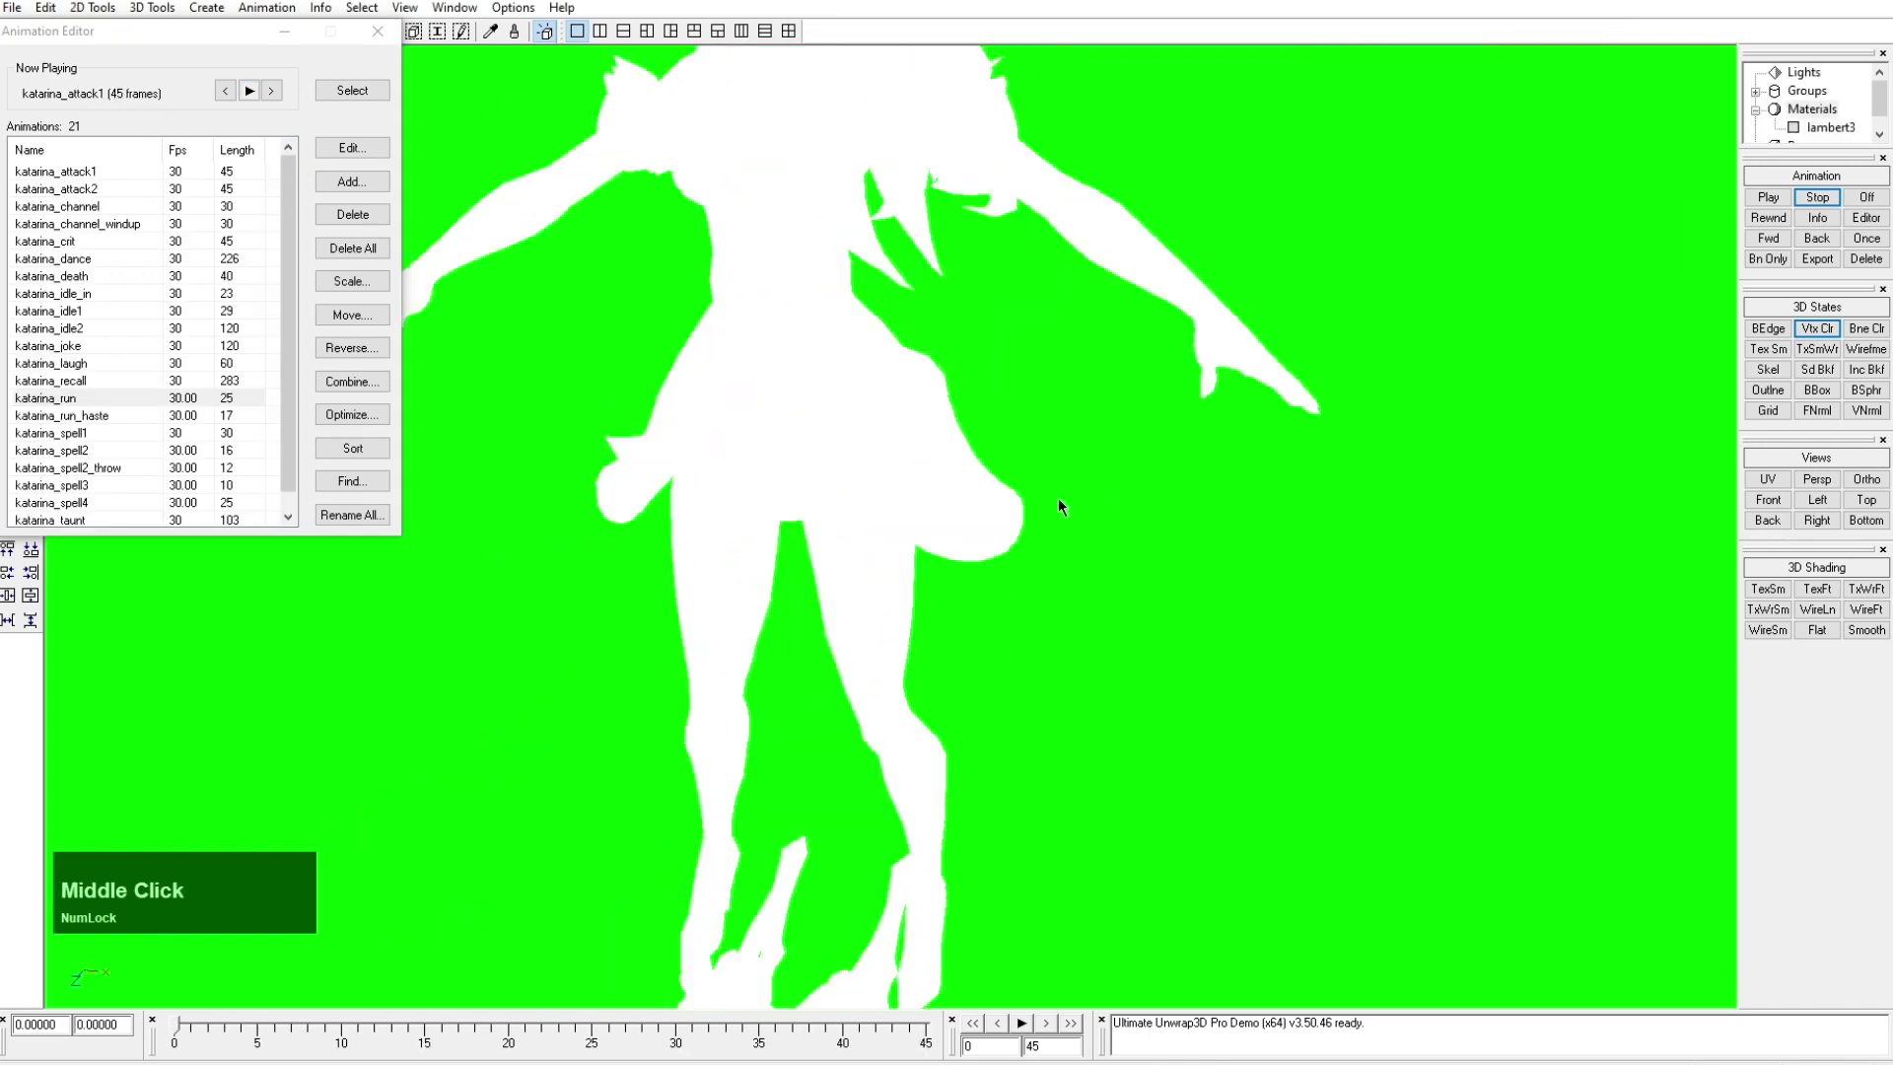
{"action": "scroll", "coordinate": [1057, 498], "scroll_direction": "down", "scroll_amount": 2}
{"action": "double_click", "coordinate": [1826, 128]}
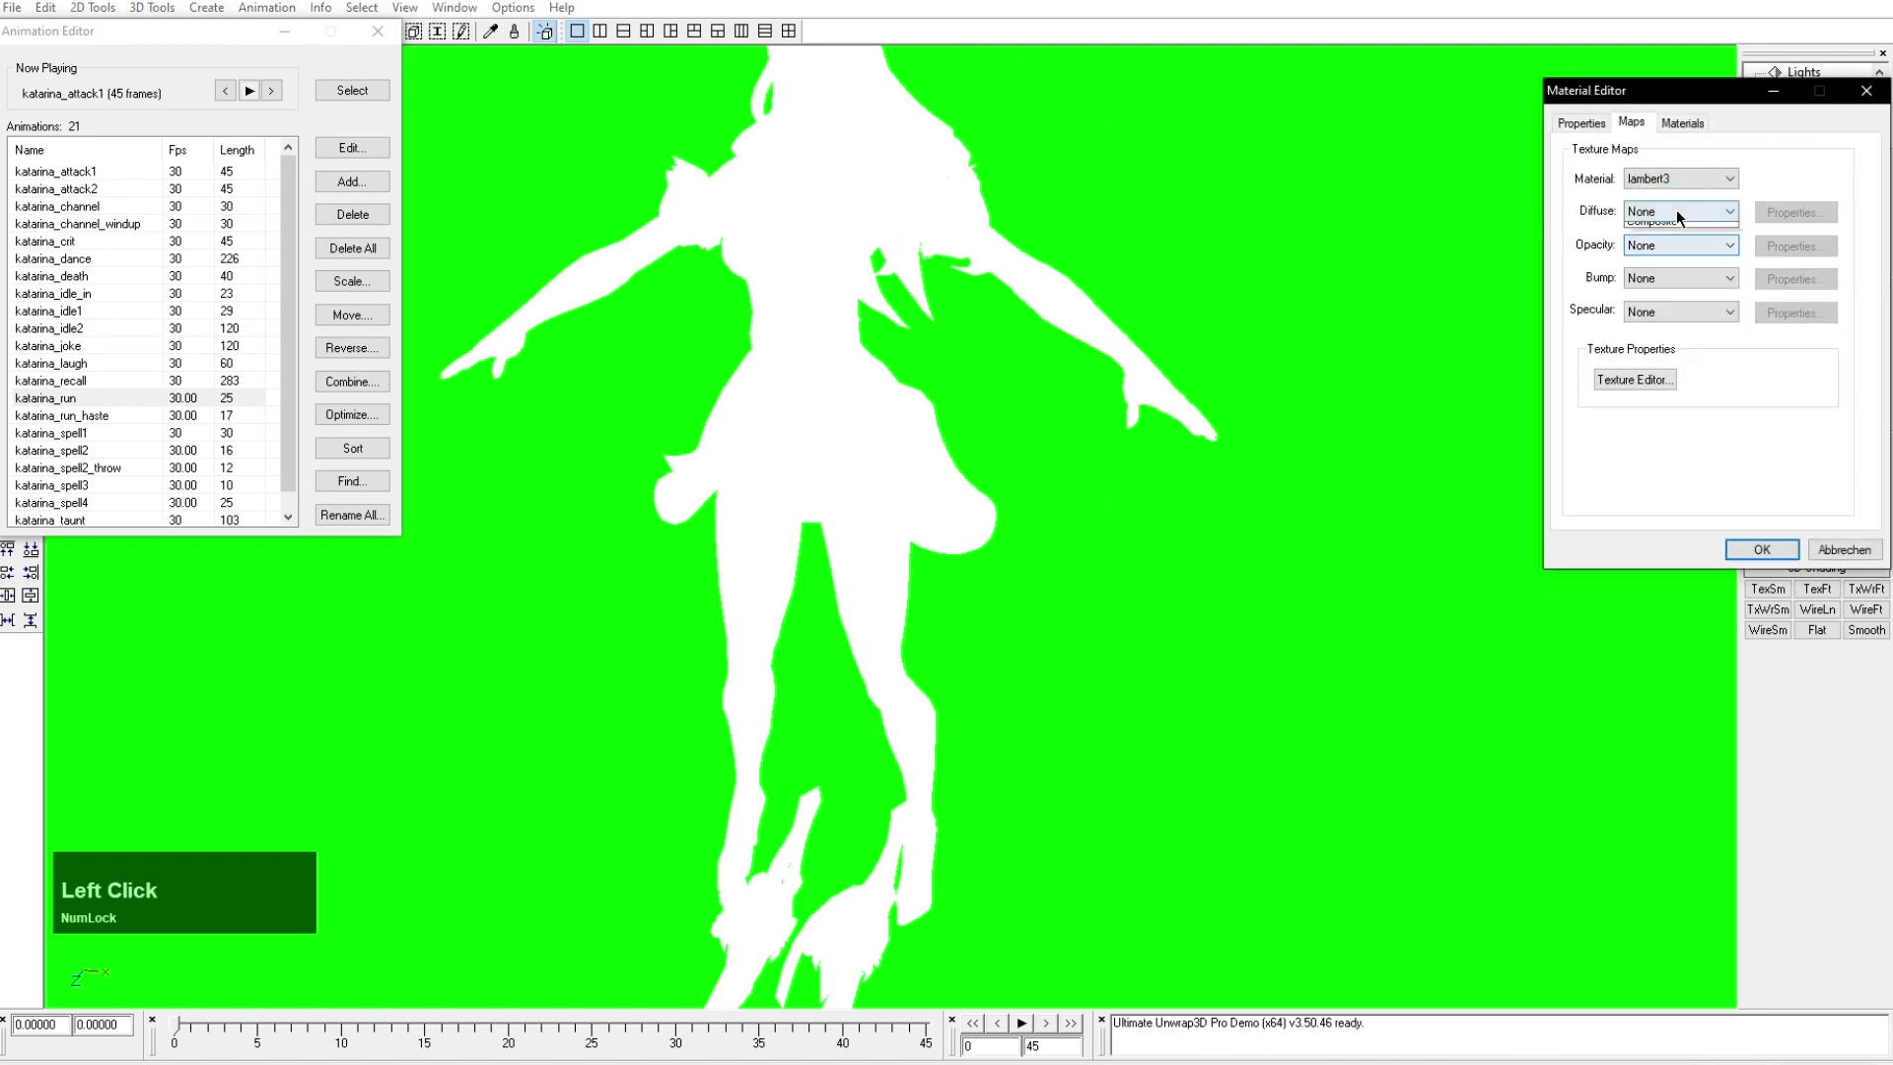
{"action": "left_click", "coordinate": [1796, 213]}
{"action": "key", "text": "alt+Tab"}
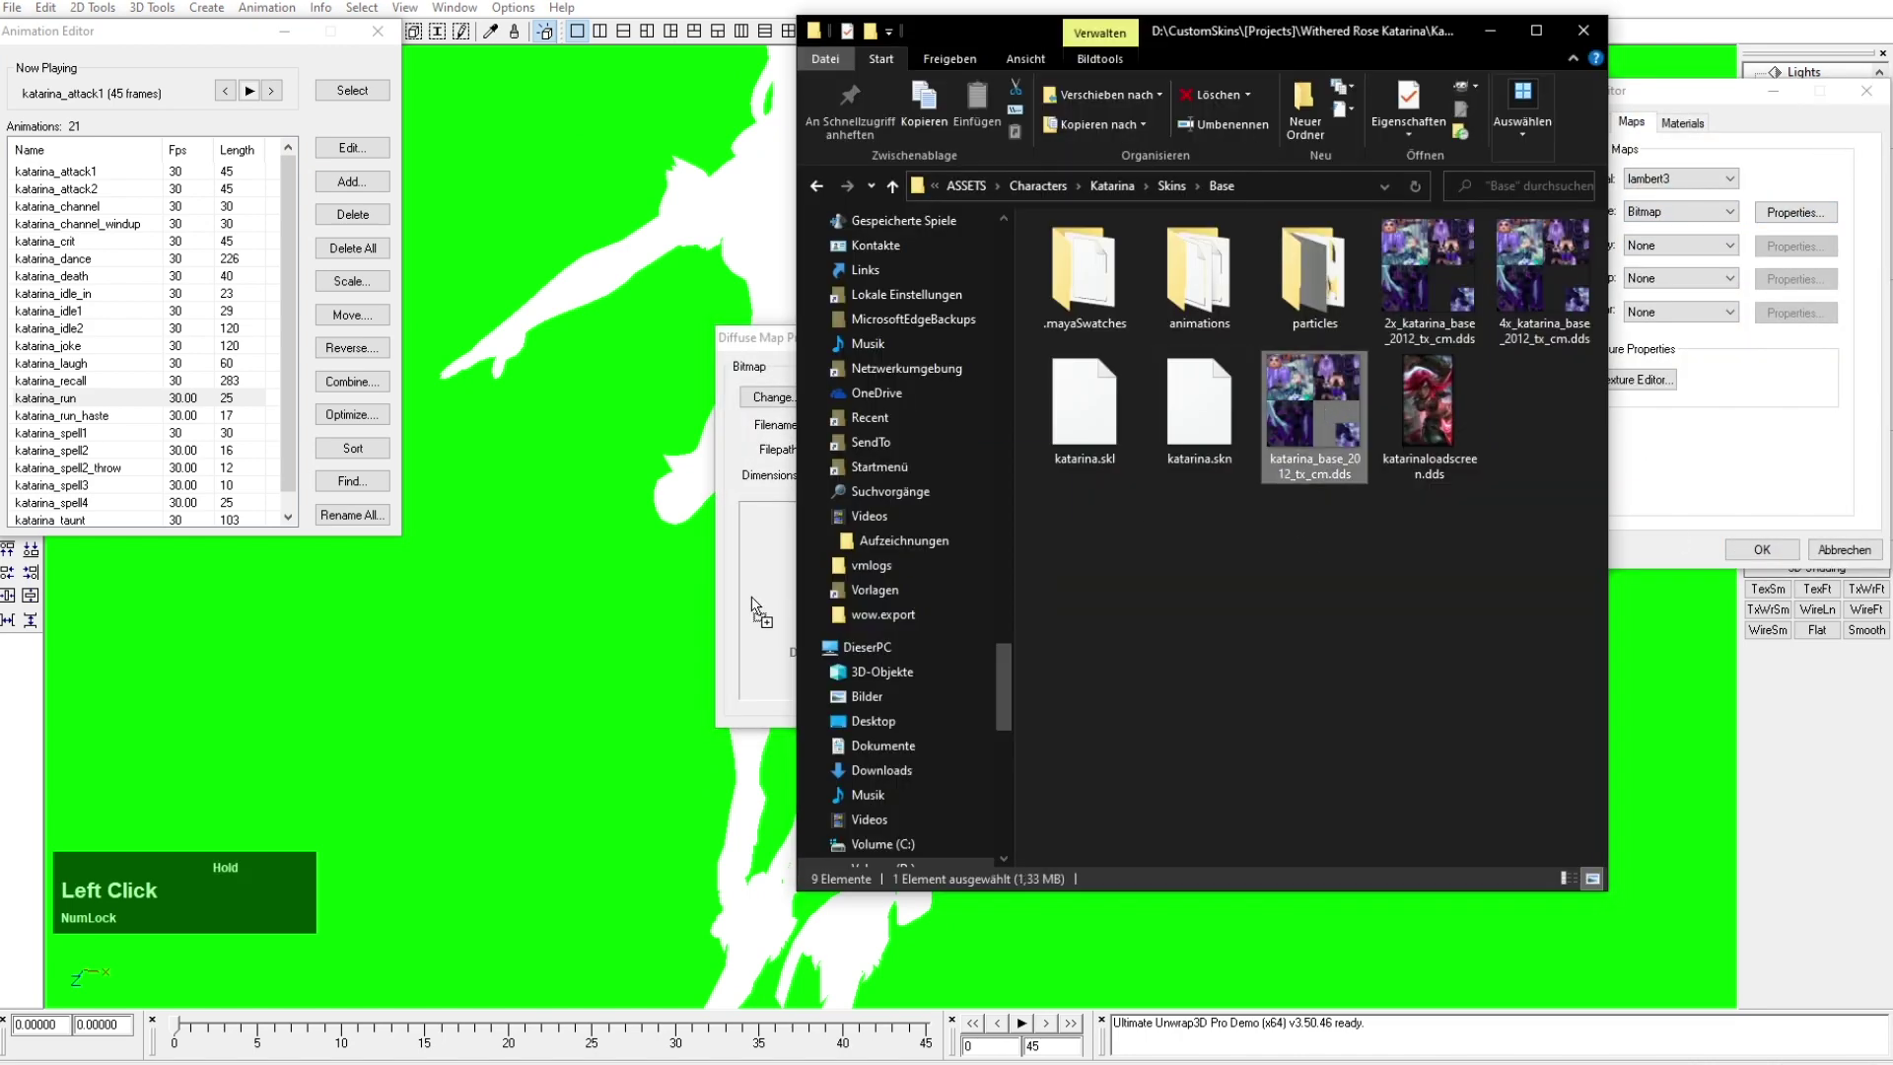
{"action": "left_click_drag", "start_coordinate": [754, 607], "coordinate": [759, 606]}
{"action": "left_click", "coordinate": [1061, 375]}
{"action": "left_click", "coordinate": [1761, 549]}
Step: Play katarina_attack1, run katarina_run, and scrub through its frames to inspect the skirt from behind
{"action": "left_click", "coordinate": [1767, 197]}
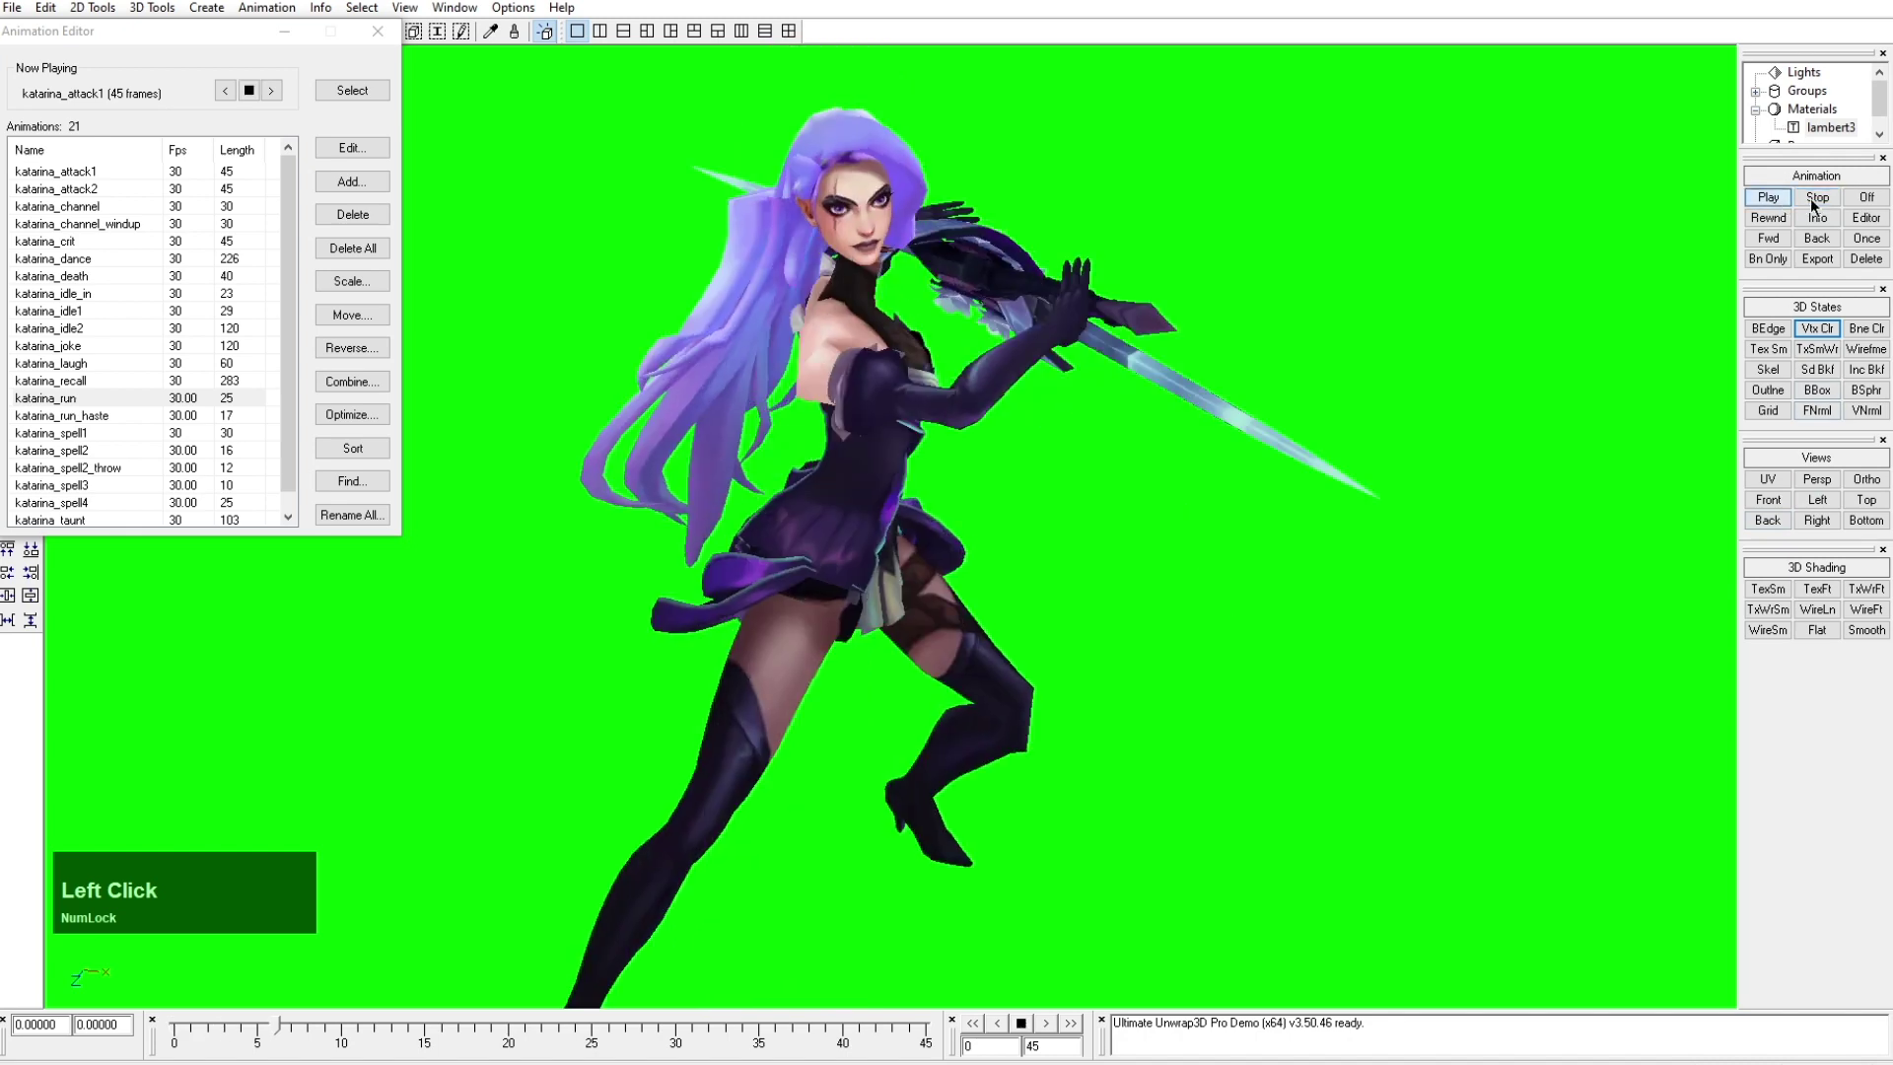
{"action": "left_click", "coordinate": [1816, 197]}
{"action": "left_click_drag", "start_coordinate": [772, 461], "coordinate": [724, 467]}
{"action": "left_click", "coordinate": [350, 91]}
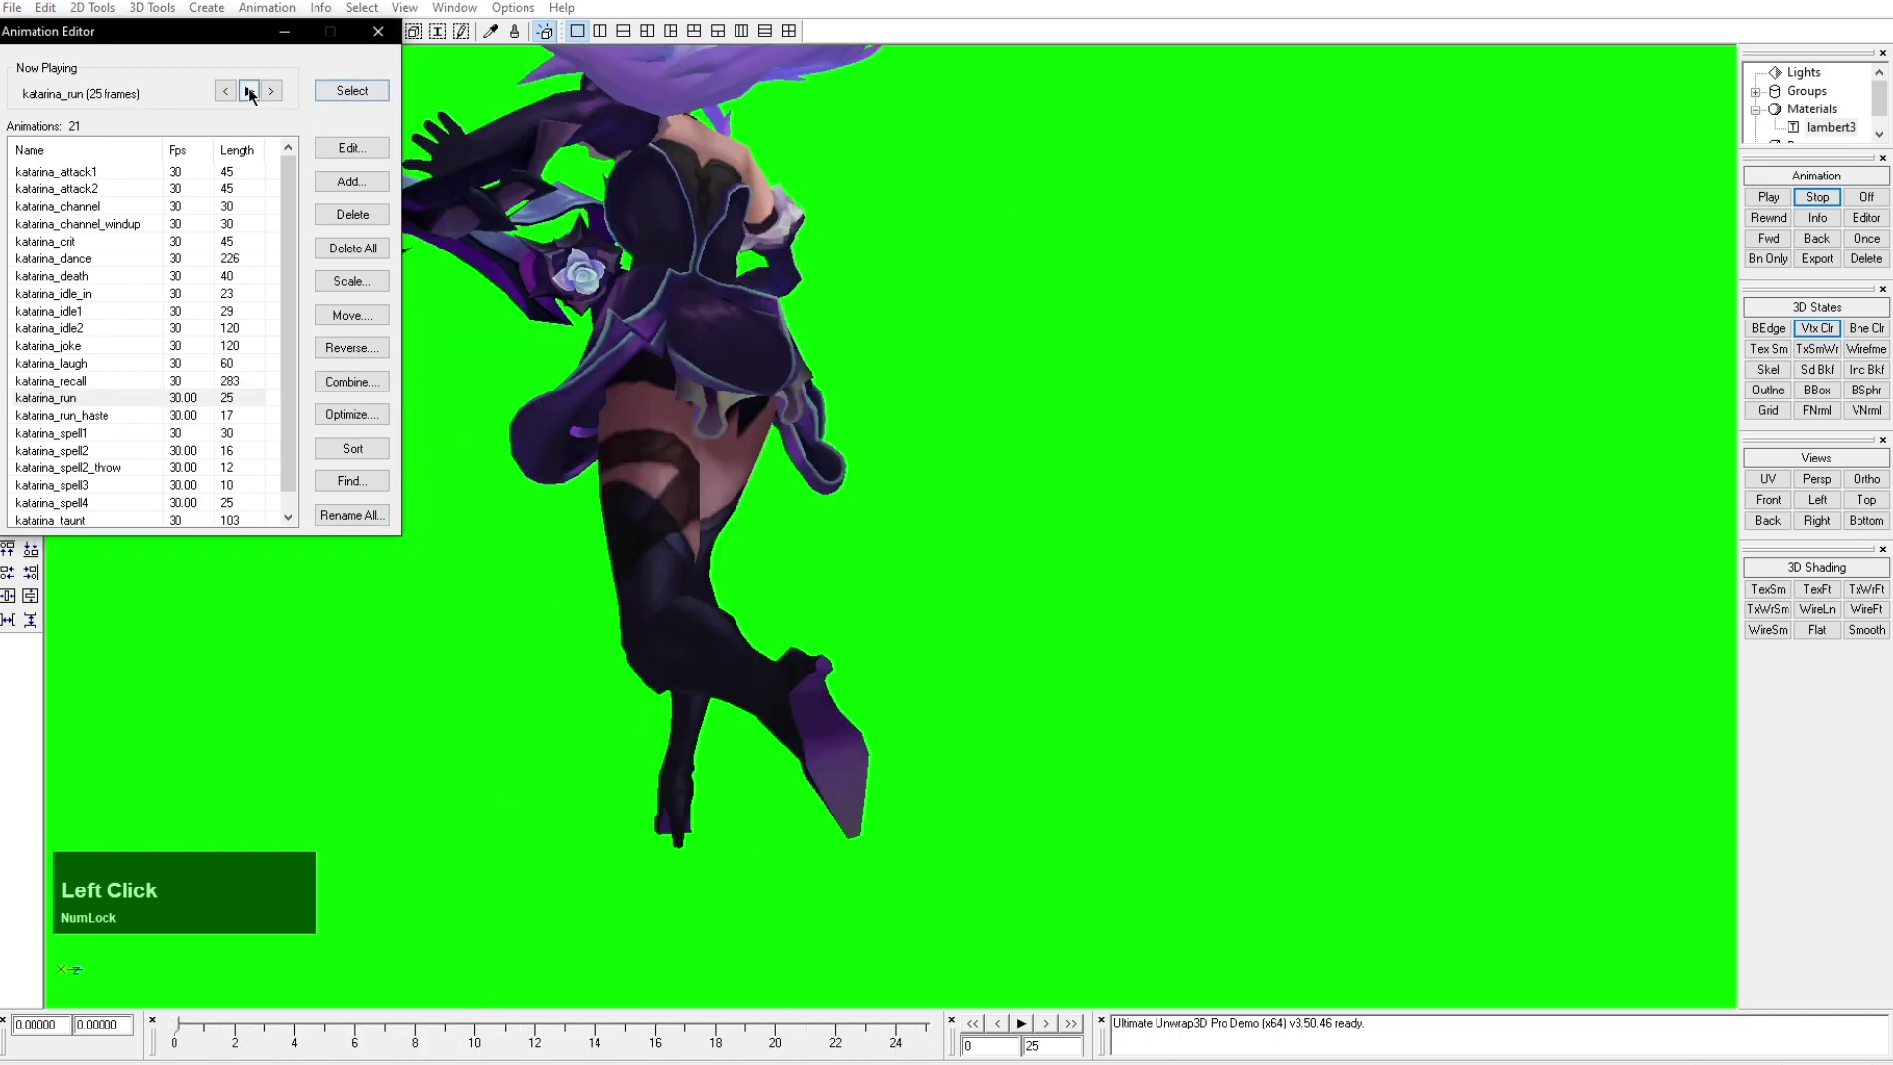
{"action": "left_click", "coordinate": [248, 91]}
{"action": "left_click", "coordinate": [249, 91]}
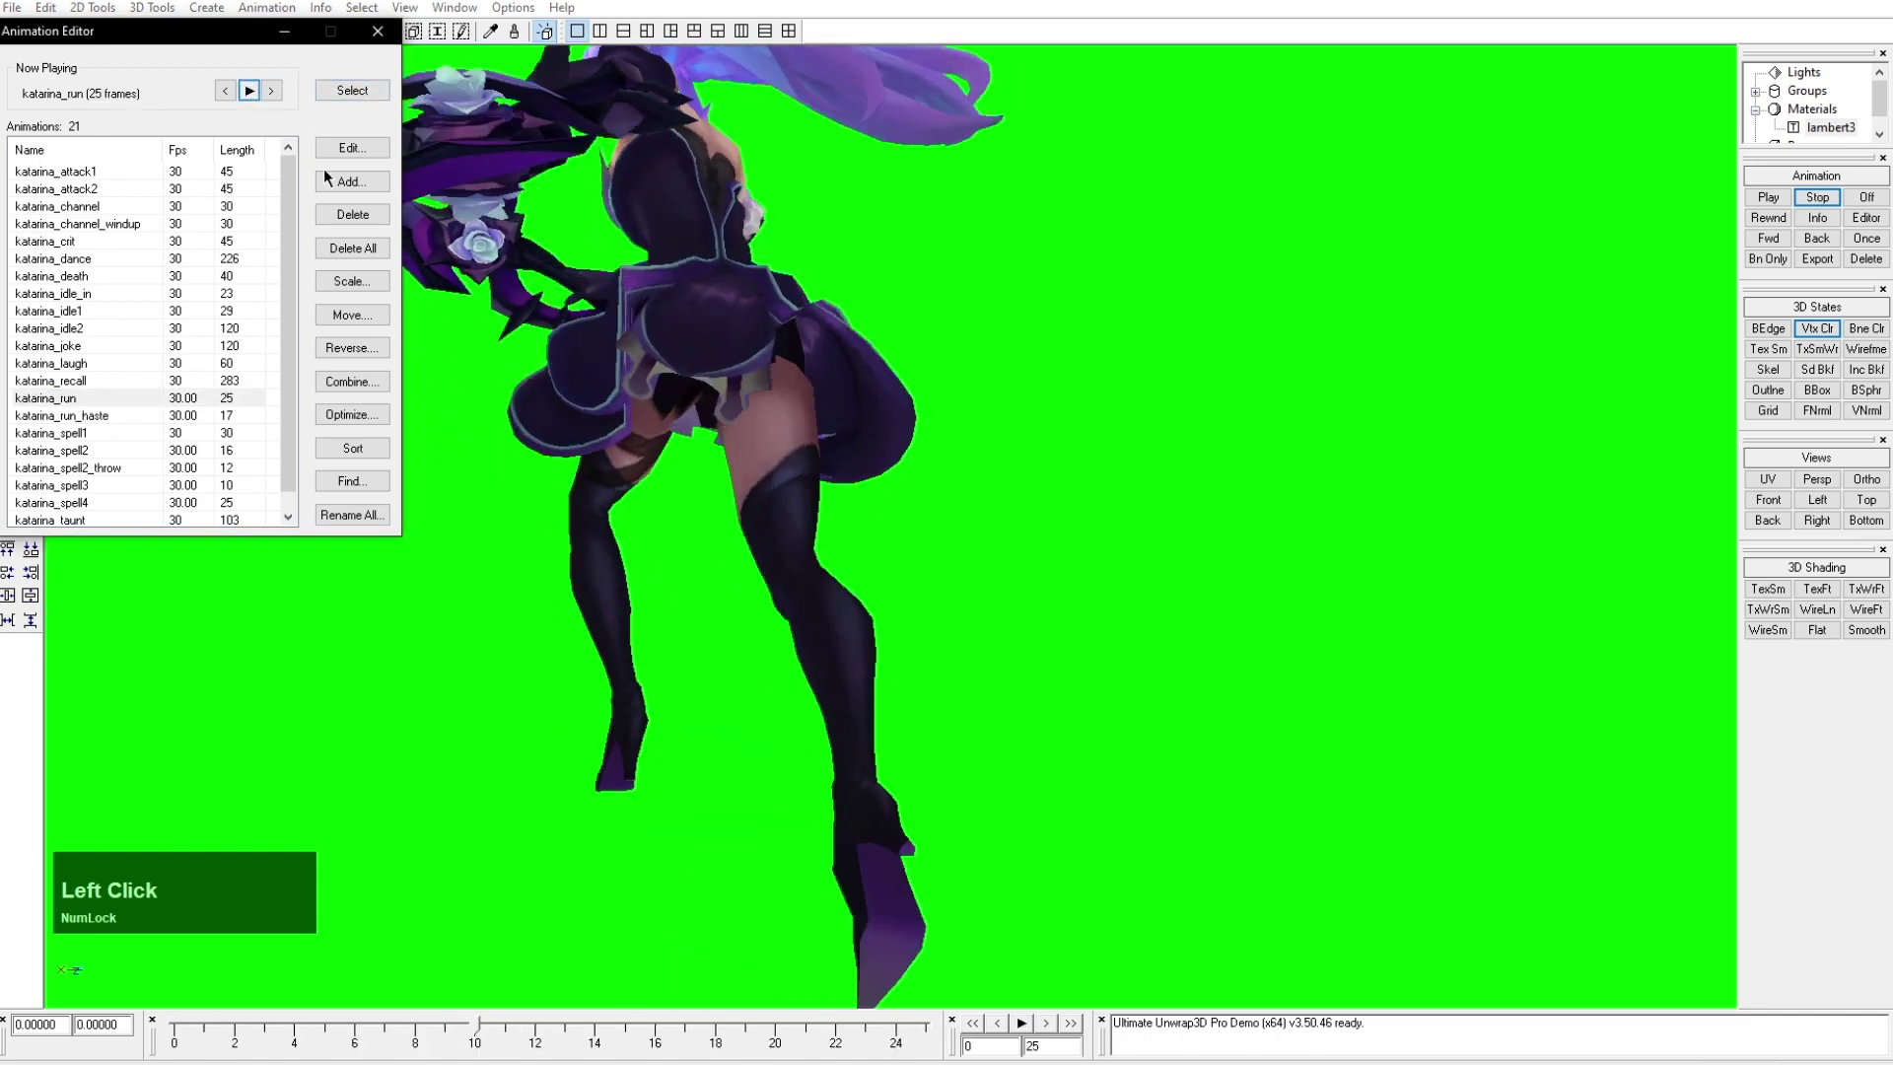
{"action": "left_click_drag", "start_coordinate": [477, 1038], "coordinate": [277, 1012]}
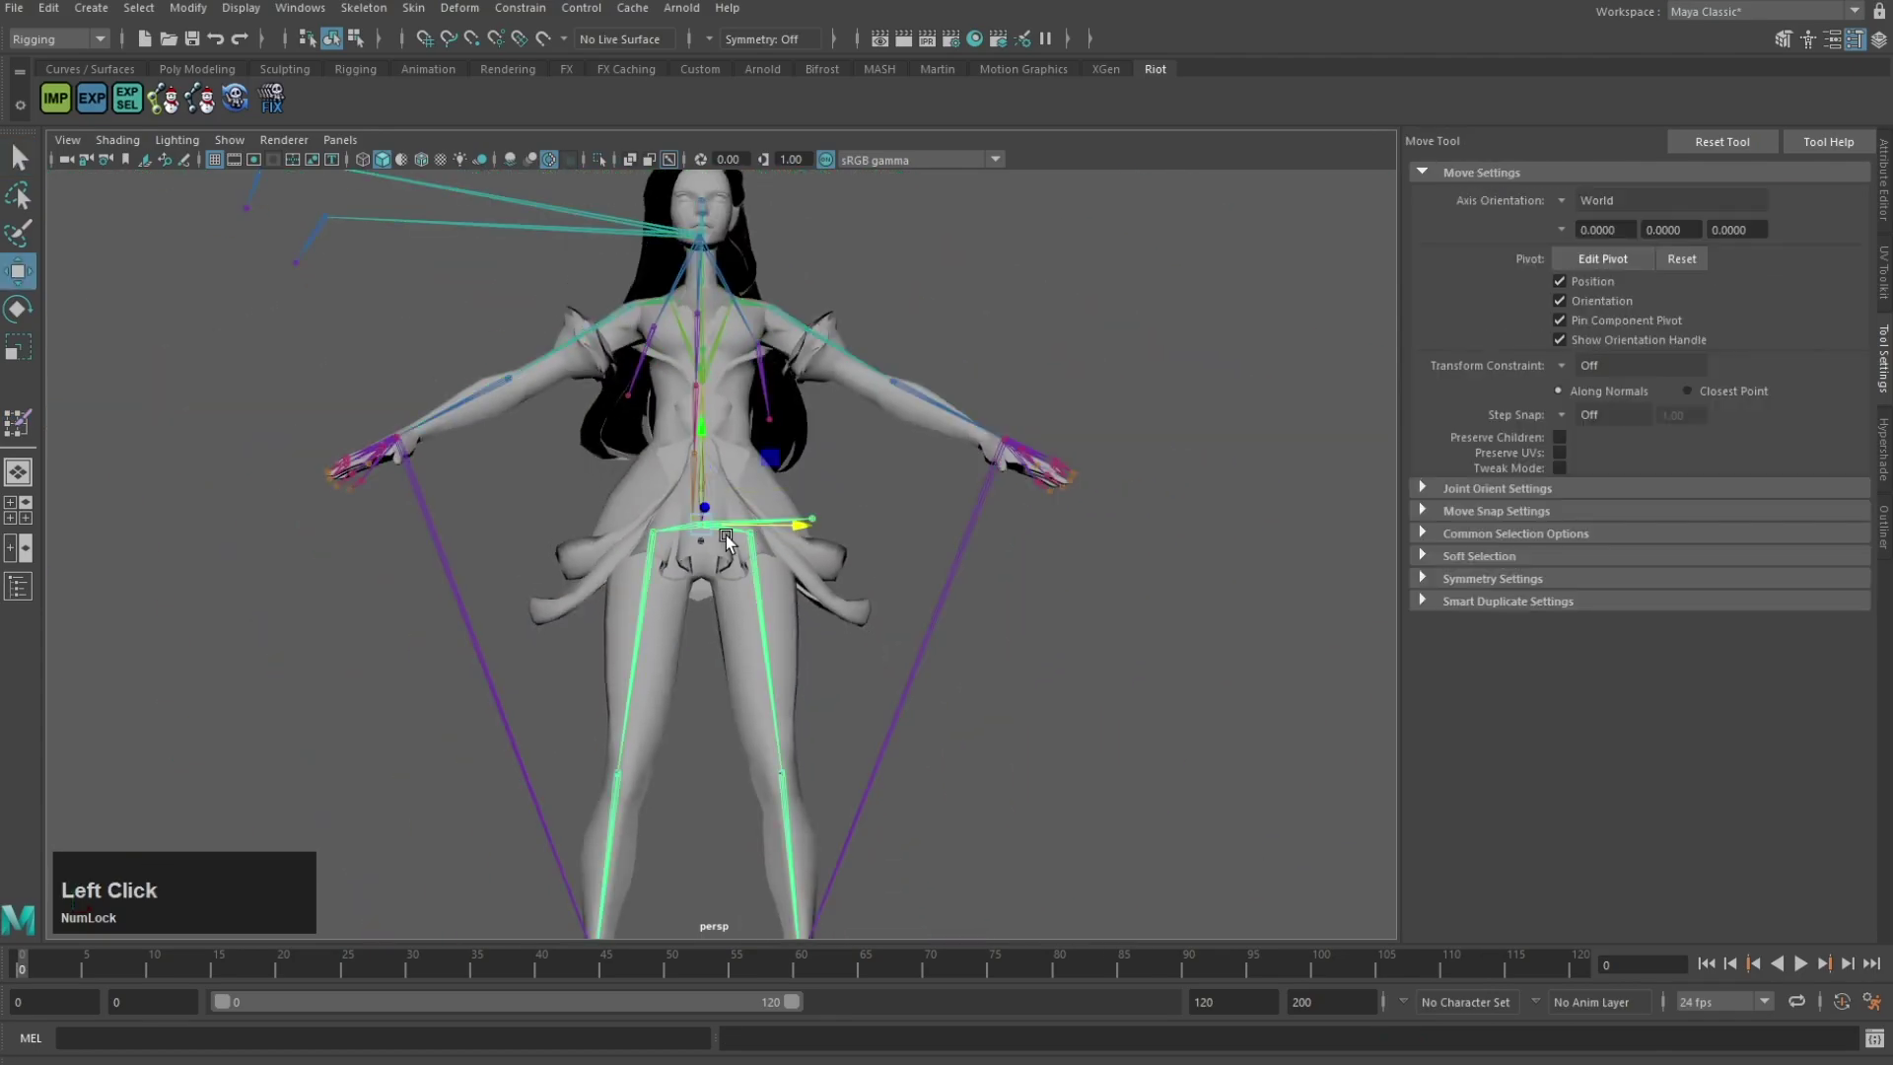
Step: In Maya, displace the pelvis joint with the Move tool to expose badly weighted skirt vertices, and select the character mesh
{"action": "left_click_drag", "start_coordinate": [725, 535], "coordinate": [393, 341]}
{"action": "middle_click_drag", "start_coordinate": [692, 497], "coordinate": [657, 480], "text": "alt"}
{"action": "left_click_drag", "start_coordinate": [724, 689], "coordinate": [833, 591]}
{"action": "left_click_drag", "start_coordinate": [592, 621], "coordinate": [718, 647], "text": "alt"}
{"action": "left_click", "coordinate": [714, 647]}
{"action": "scroll", "coordinate": [431, 636], "scroll_direction": "up", "scroll_amount": 5}
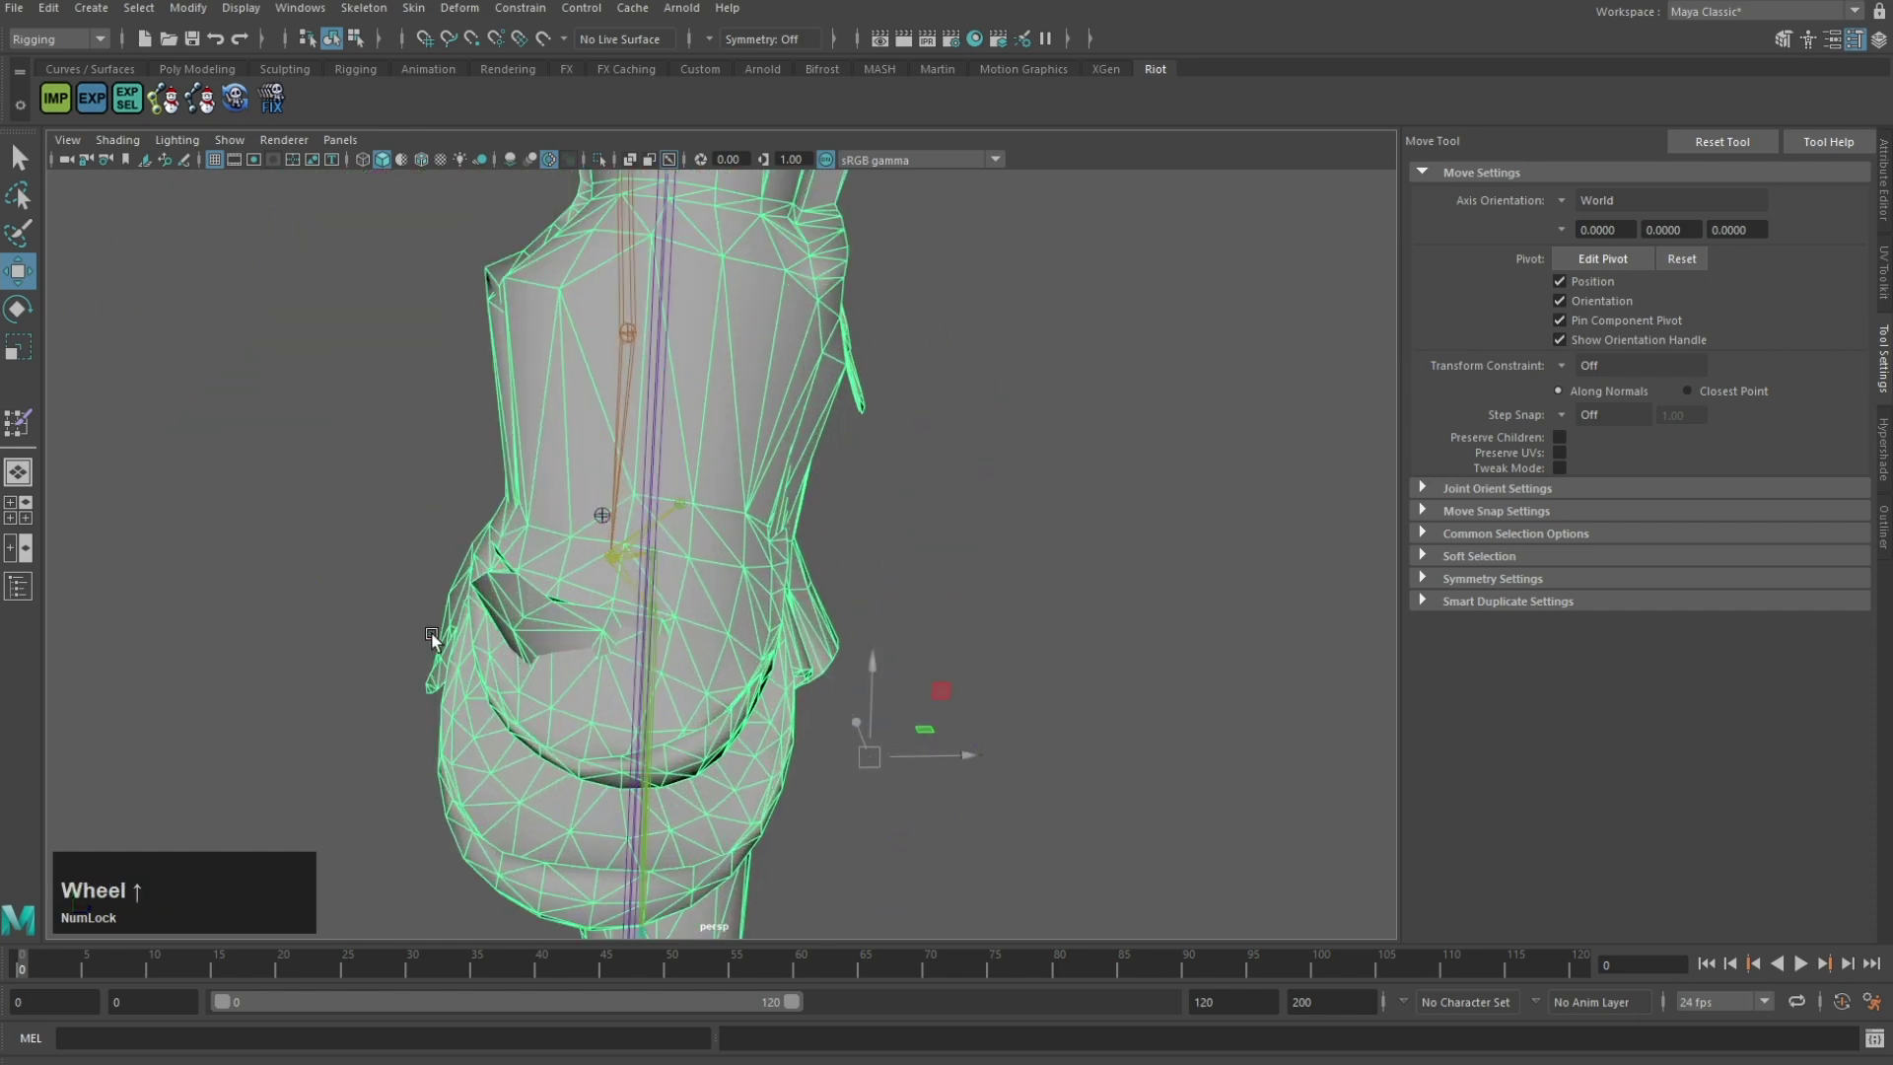
Step: Paint full Pelvis weight in Replace mode with value 1 onto the stray vertices around the waist edge of the skirt
{"action": "left_click", "coordinate": [22, 418]}
{"action": "left_click_drag", "start_coordinate": [567, 463], "coordinate": [834, 445], "text": "alt"}
{"action": "scroll", "coordinate": [709, 394], "scroll_direction": "up", "scroll_amount": 5}
{"action": "middle_click_drag", "start_coordinate": [604, 290], "coordinate": [658, 401], "text": "alt"}
{"action": "left_click_drag", "start_coordinate": [621, 389], "coordinate": [589, 382]}
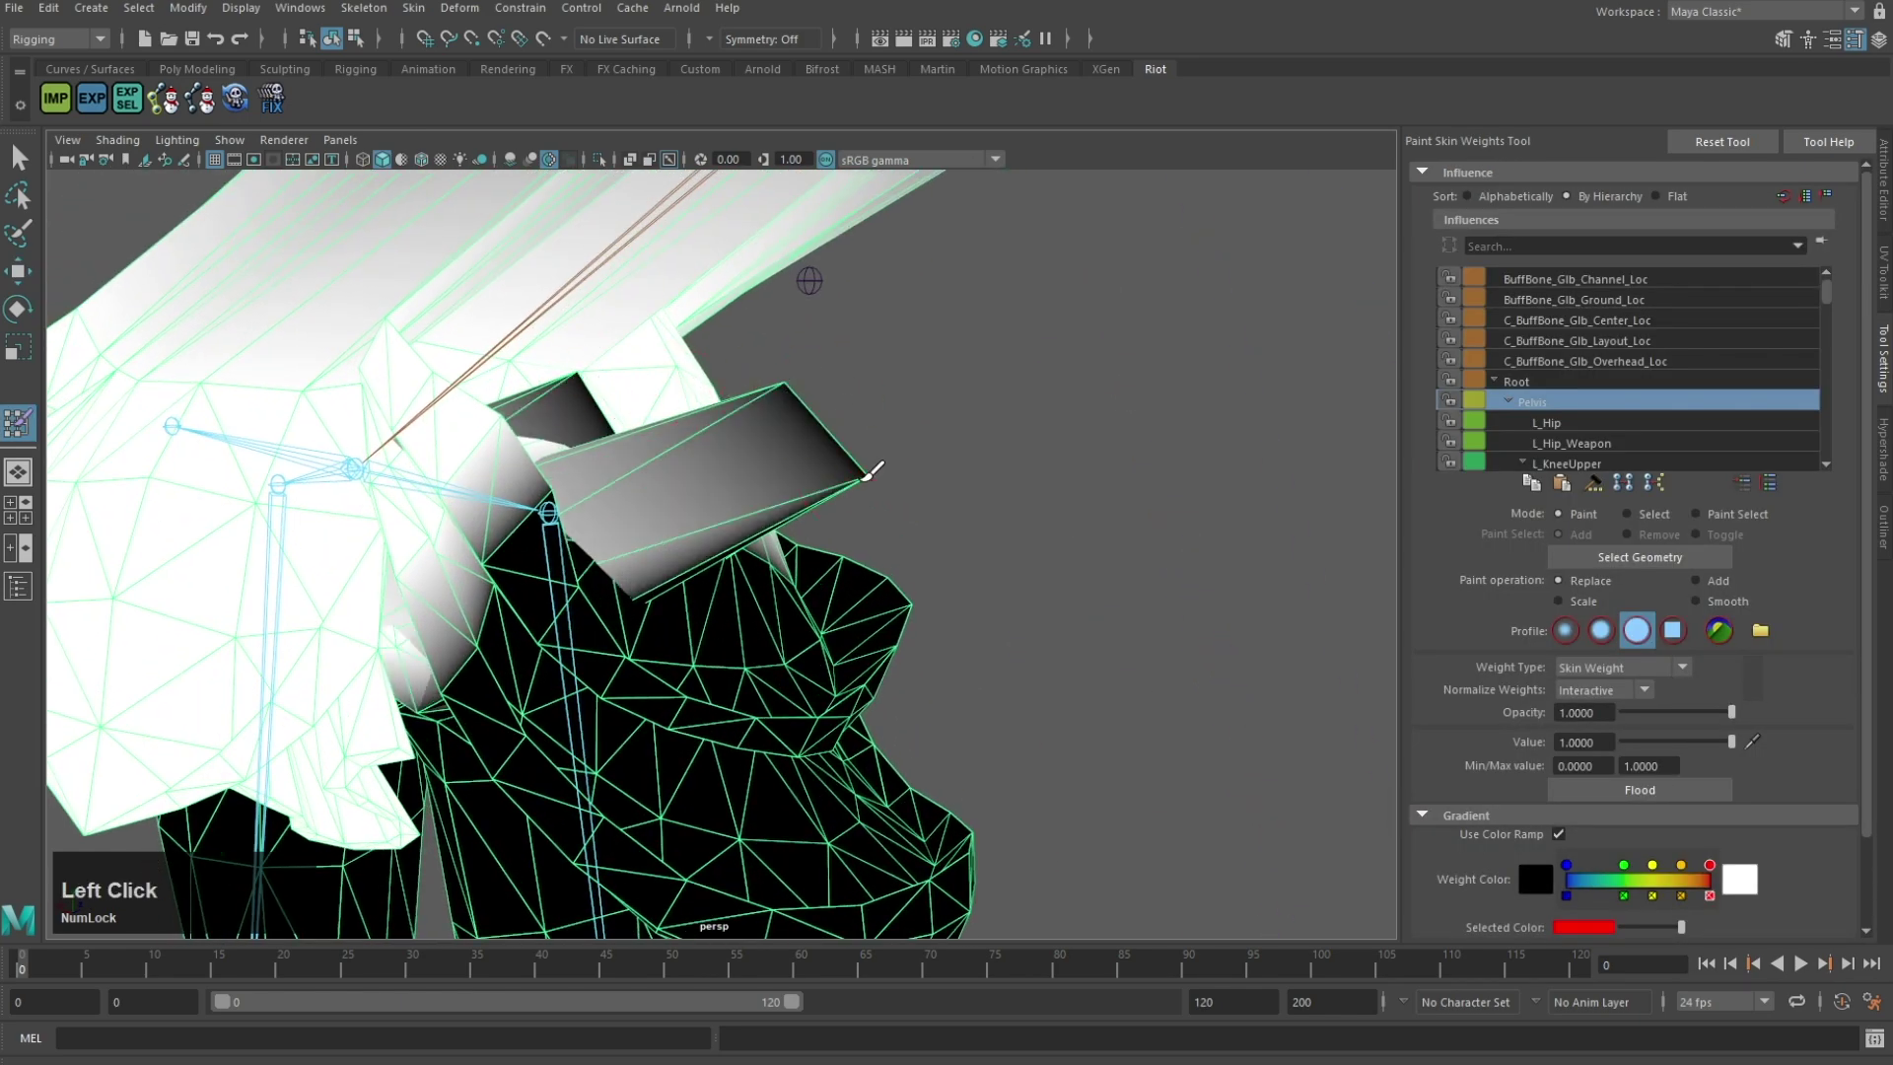
{"action": "left_click_drag", "start_coordinate": [870, 471], "coordinate": [605, 326], "text": "alt"}
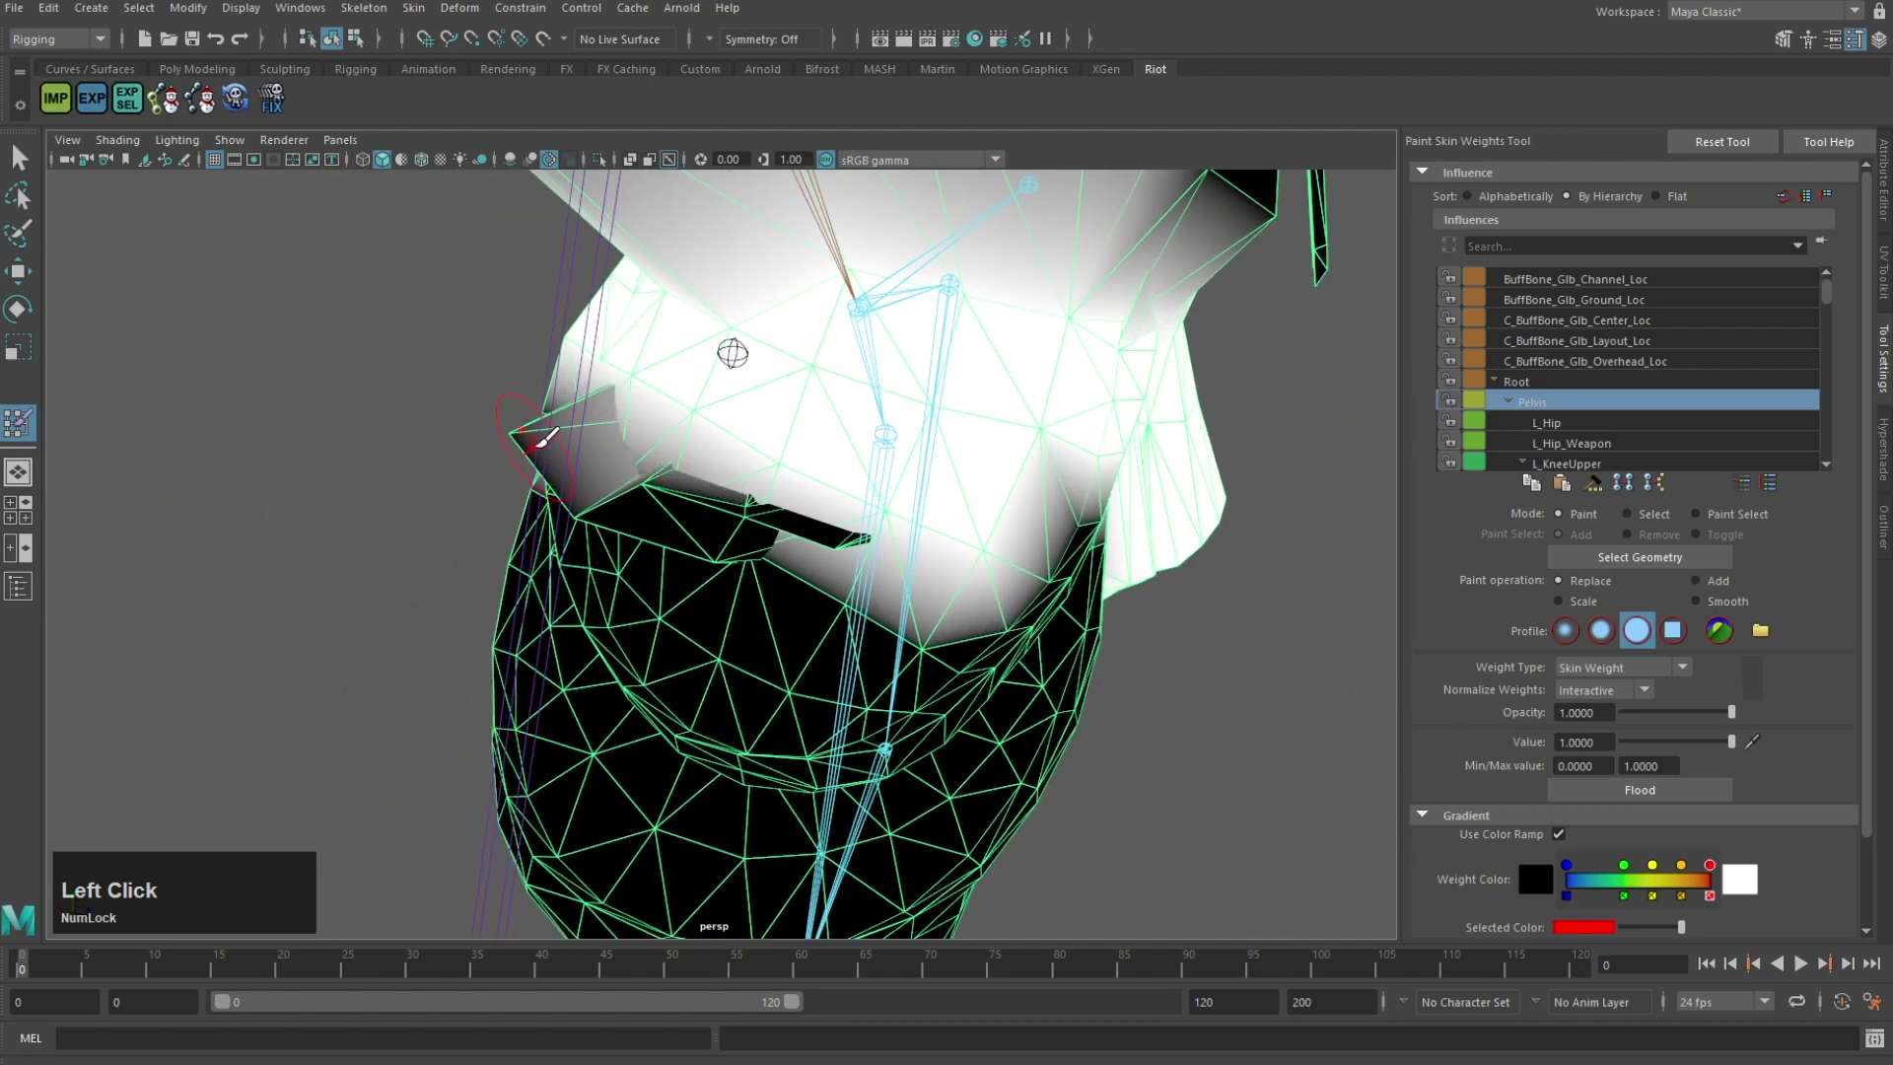
{"action": "scroll", "coordinate": [776, 520], "scroll_direction": "up", "scroll_amount": 3}
{"action": "left_click", "coordinate": [778, 490]}
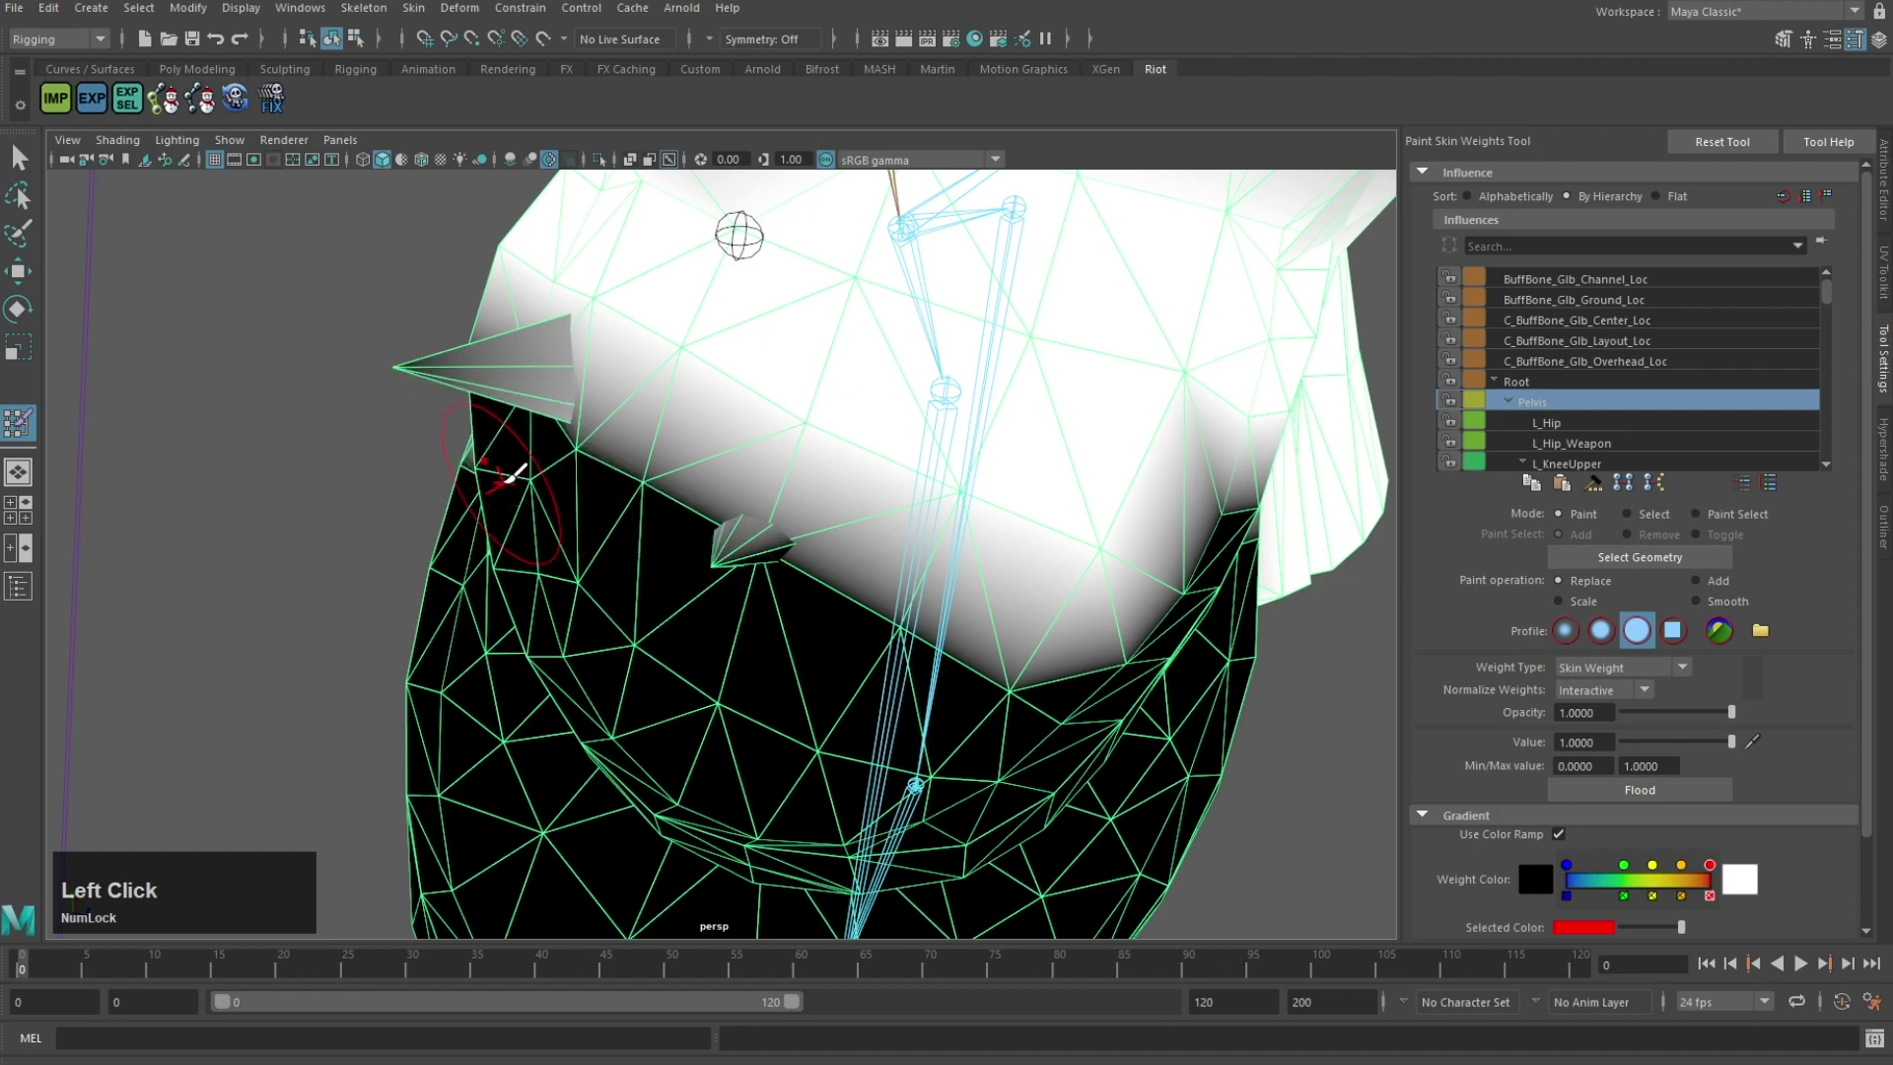
{"action": "left_click_drag", "start_coordinate": [734, 527], "coordinate": [853, 465], "text": "alt"}
{"action": "left_click", "coordinate": [838, 473]}
Step: Return the character to its bind pose and export the selection as a League of Legends skin, replacing katarina.skn
{"action": "mouse_move", "coordinate": [995, 459]}
{"action": "left_mouse_down", "text": "alt"}
{"action": "mouse_move", "coordinate": [1119, 450]}
{"action": "mouse_move", "coordinate": [845, 499]}
{"action": "mouse_move", "coordinate": [803, 488]}
{"action": "left_mouse_up", "text": "alt"}
{"action": "scroll", "coordinate": [1002, 456], "scroll_direction": "down", "scroll_amount": 4}
{"action": "middle_click_drag", "start_coordinate": [803, 488], "coordinate": [828, 482], "text": "alt"}
{"action": "scroll", "coordinate": [828, 482], "scroll_direction": "down", "scroll_amount": 5}
{"action": "left_click_drag", "start_coordinate": [828, 482], "coordinate": [912, 402], "text": "alt"}
{"action": "left_click", "coordinate": [403, 13]}
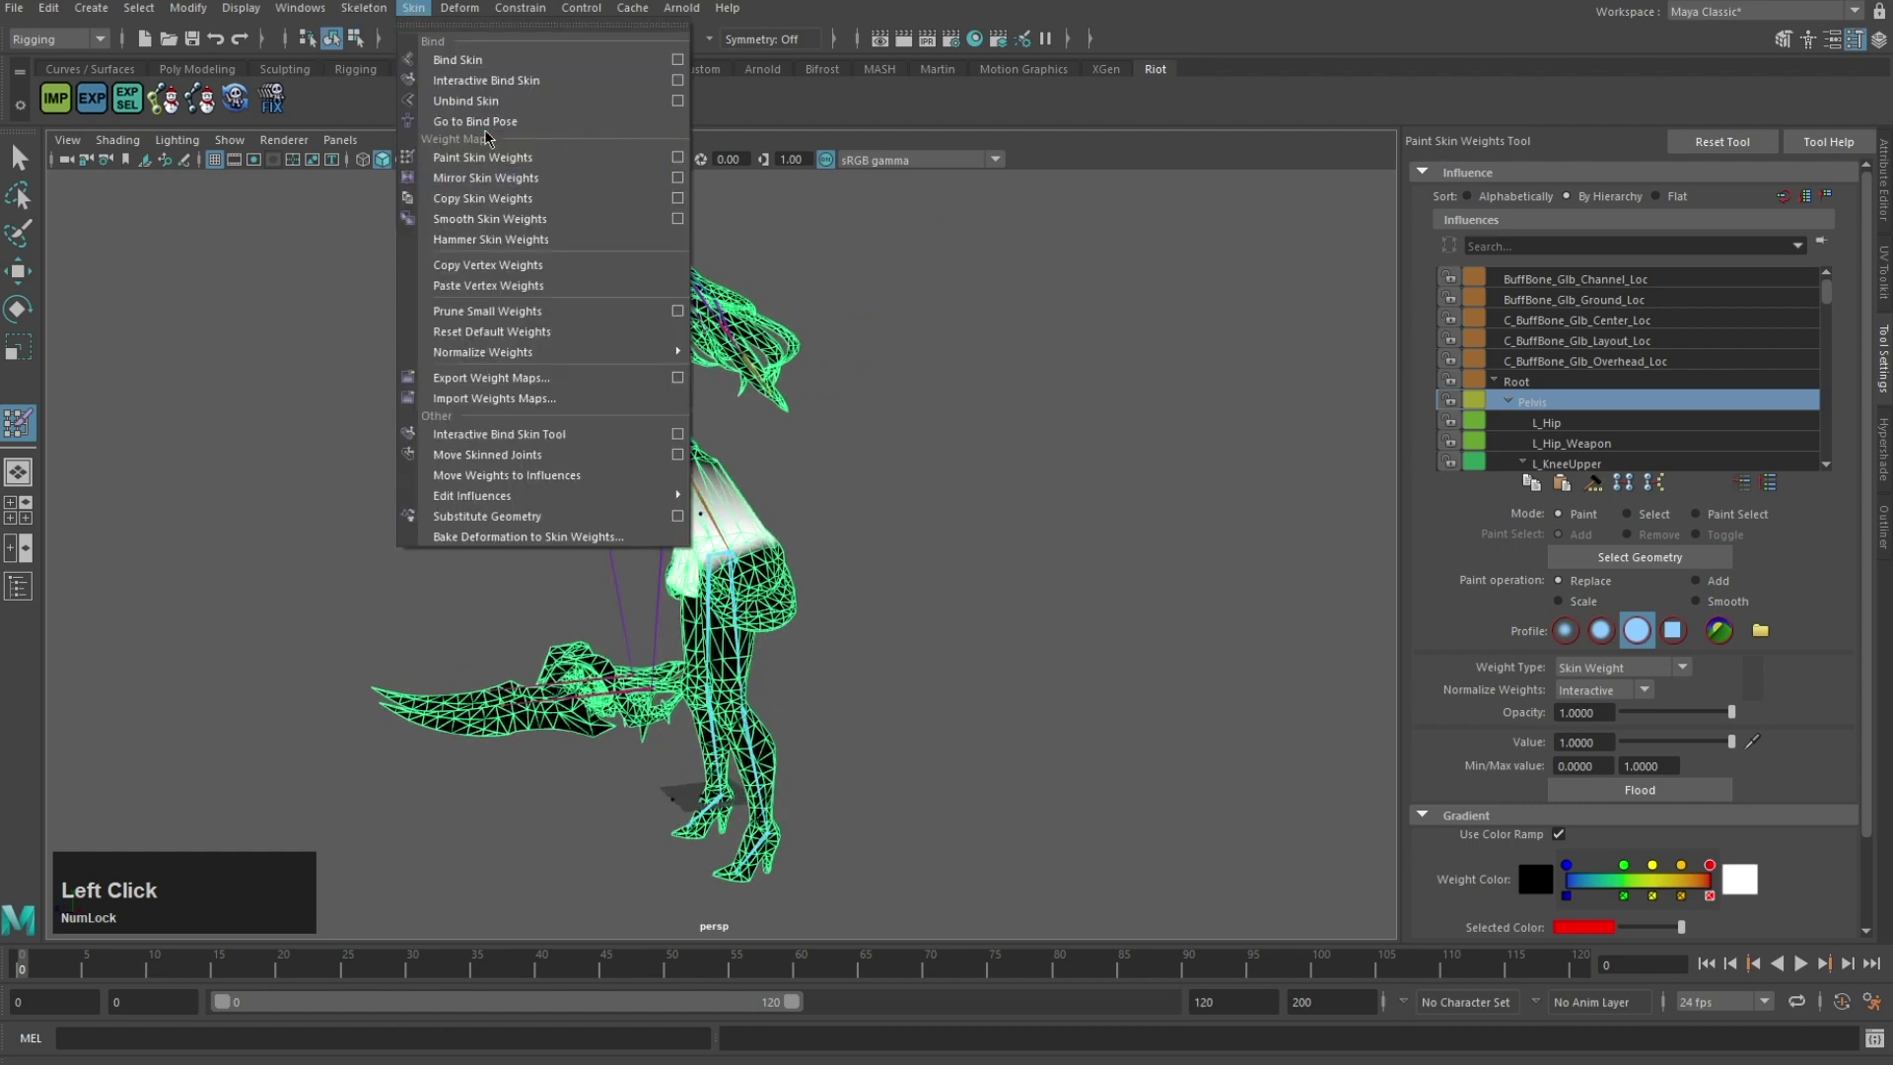
{"action": "left_click", "coordinate": [483, 131]}
{"action": "left_click", "coordinate": [14, 8]}
{"action": "left_click", "coordinate": [174, 276]}
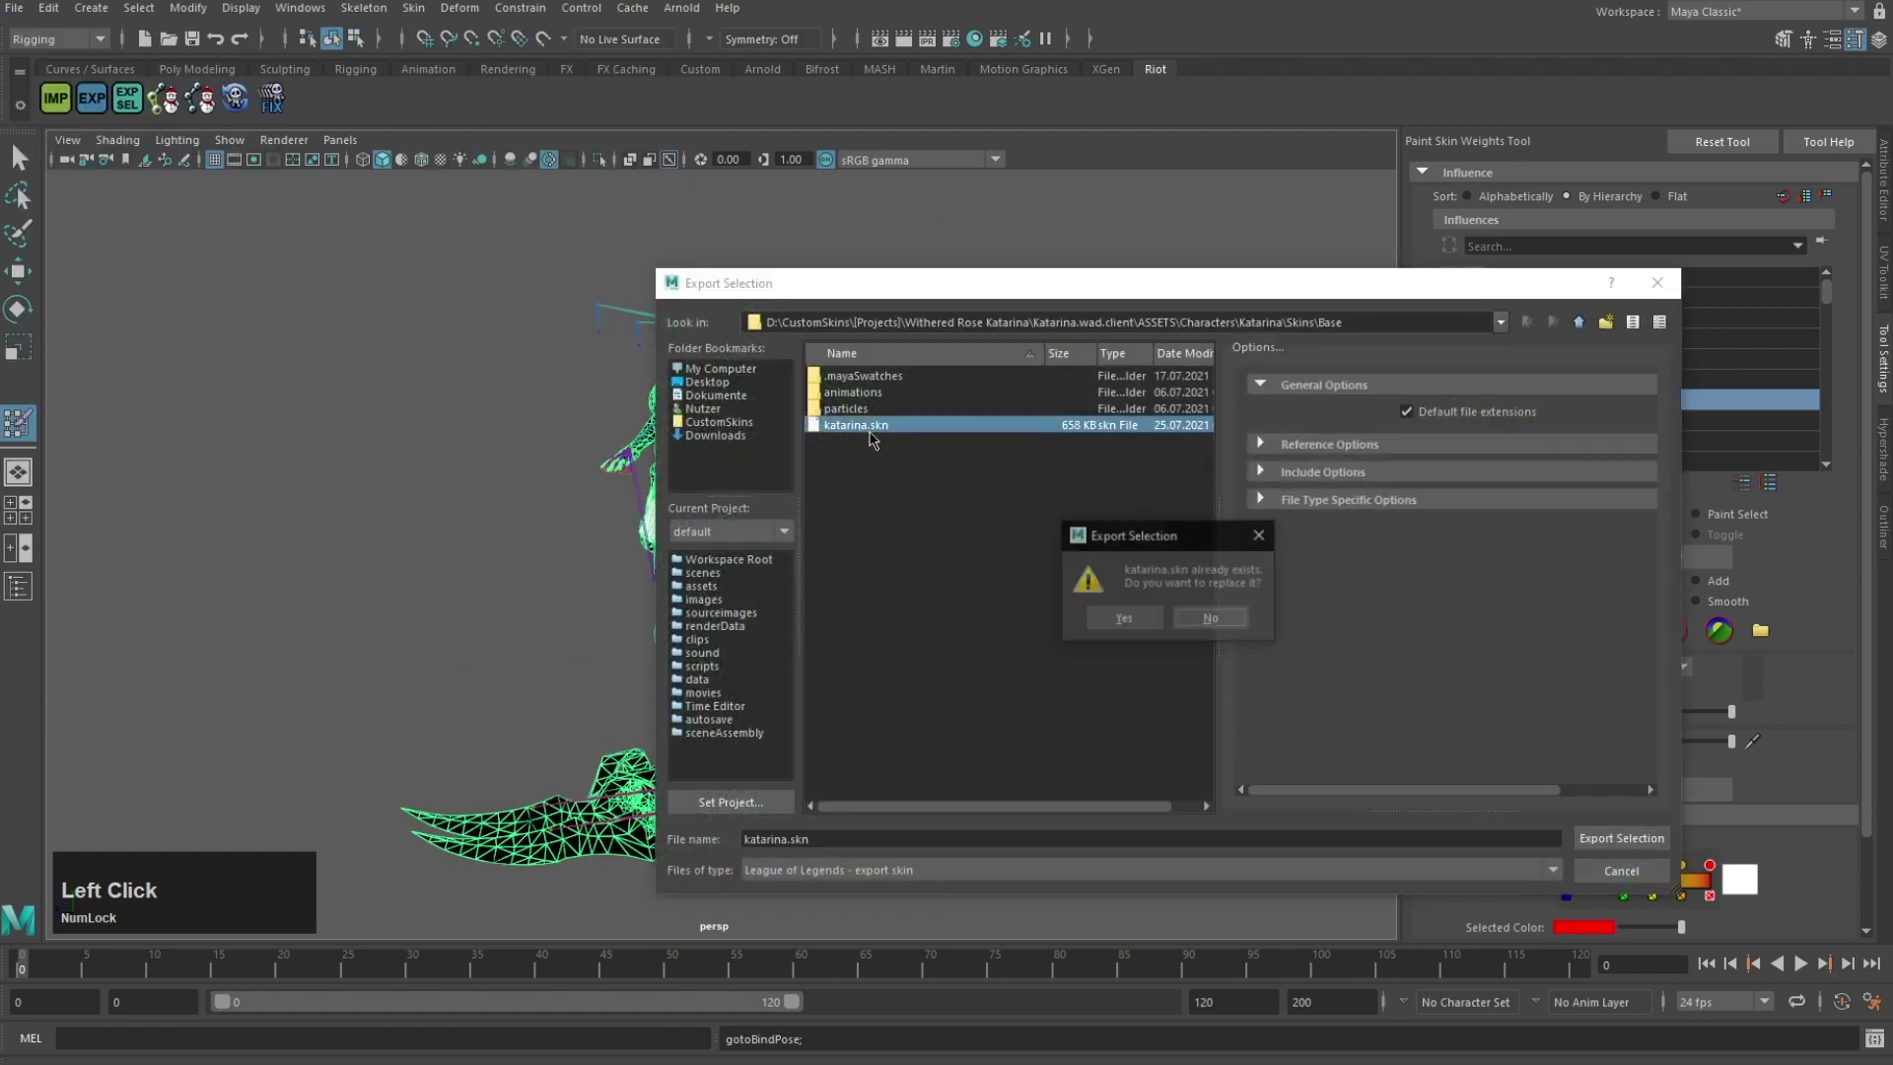
{"action": "left_click", "coordinate": [1131, 620]}
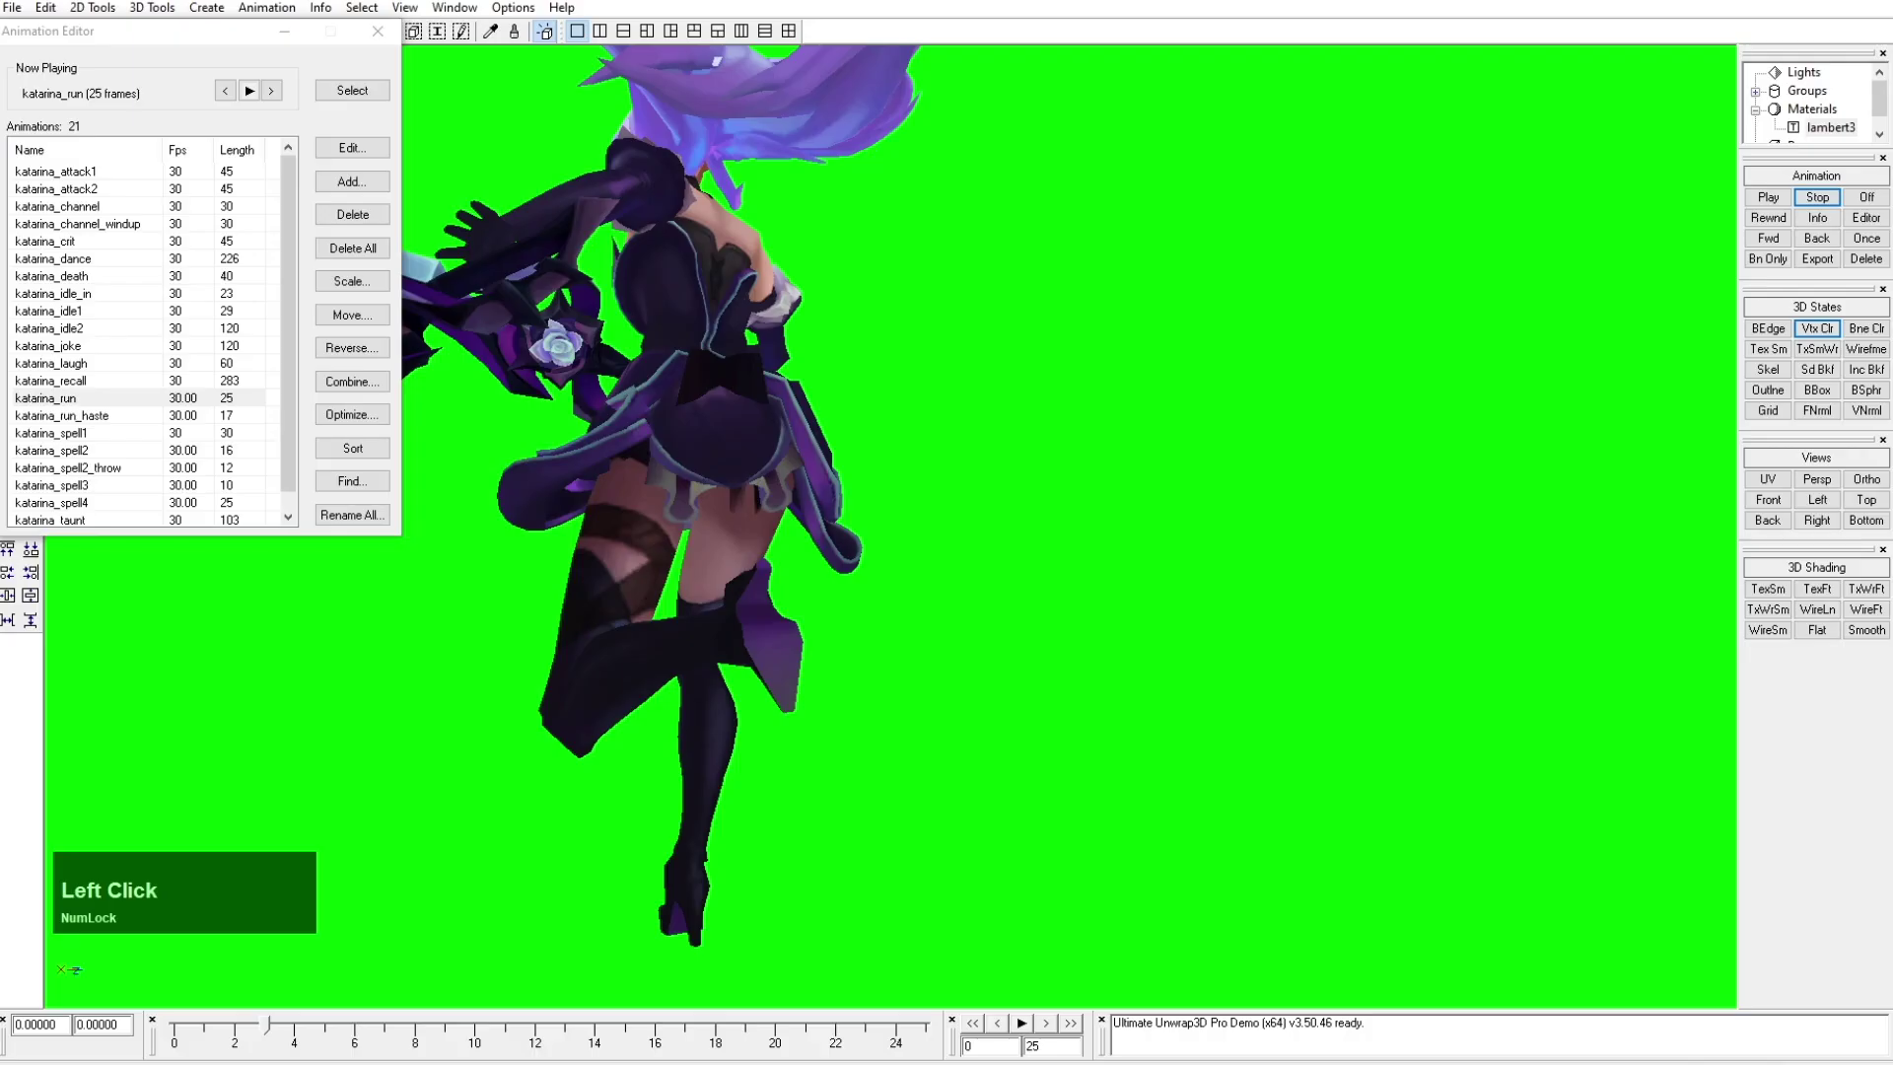
Step: In Ultimate Unwrap3D, import the re-exported katarina.skn together with all the .anm animation files
{"action": "key", "text": "alt+Tab"}
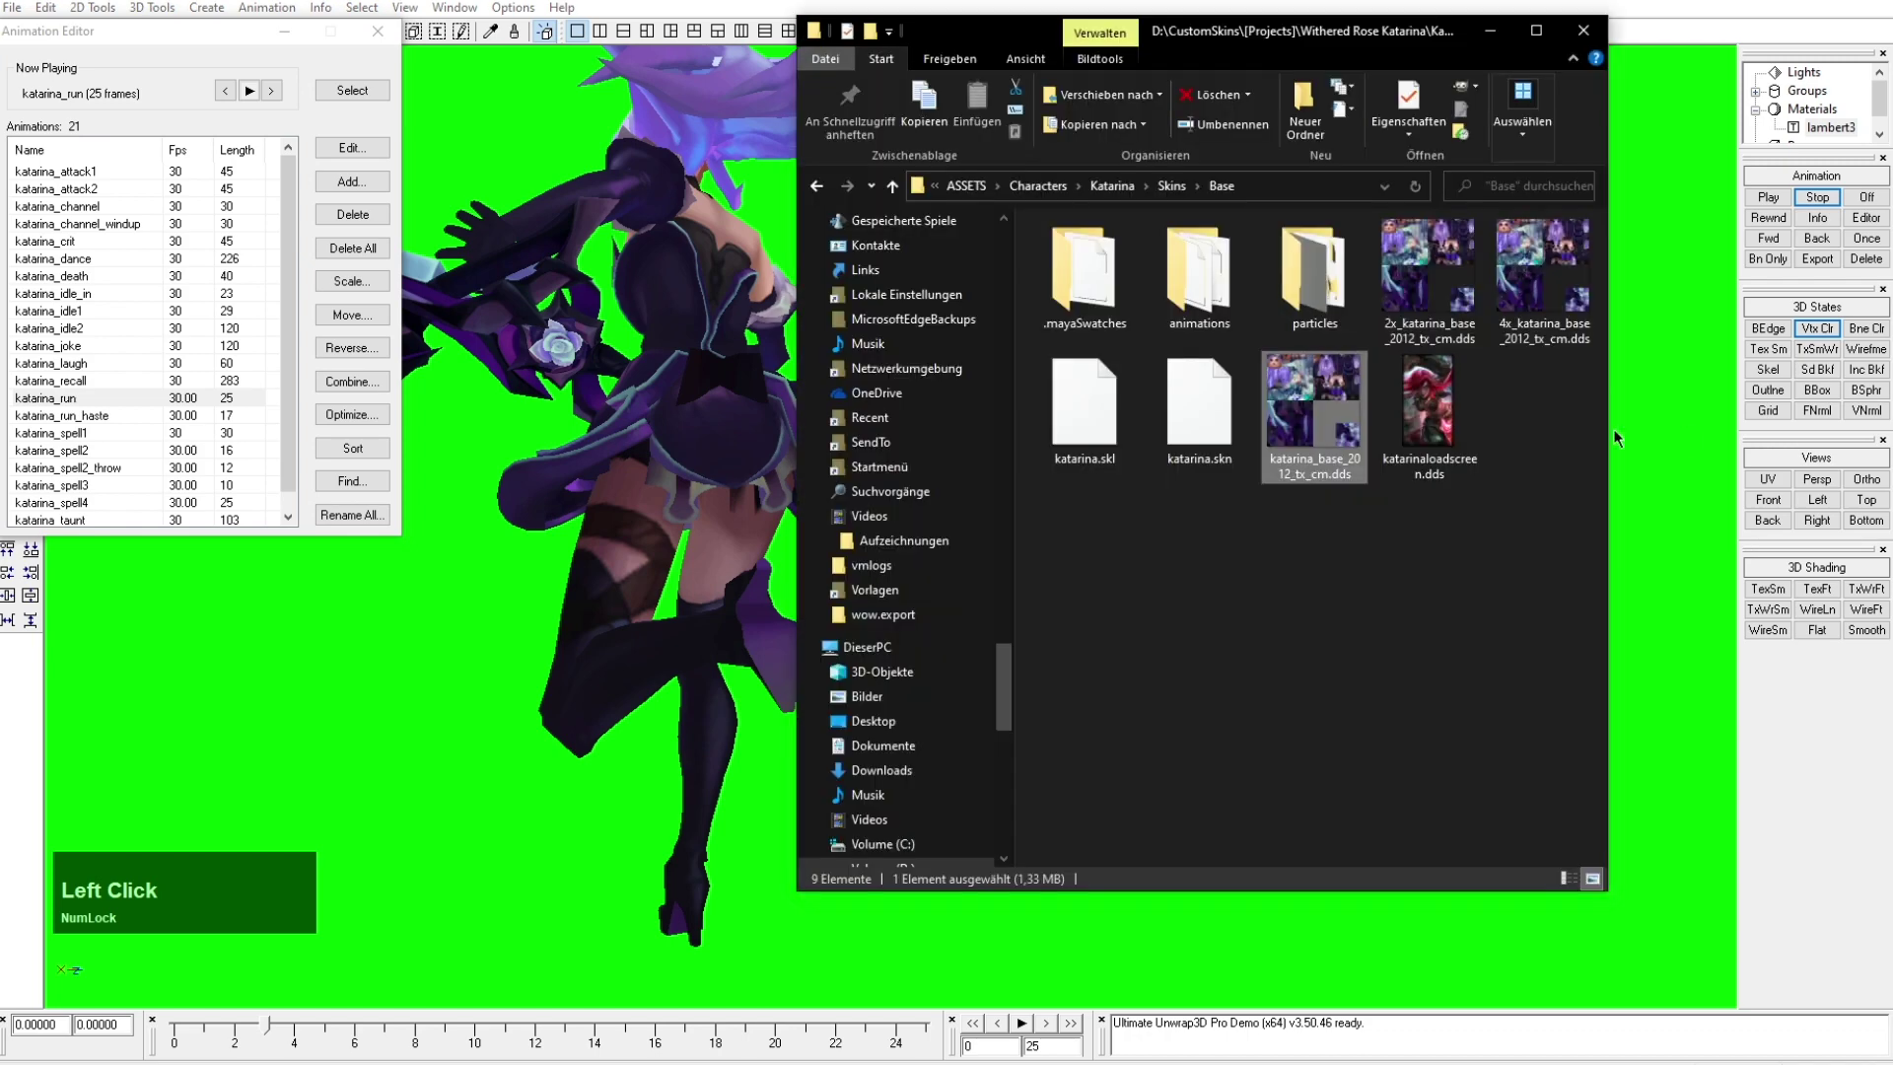
{"action": "left_click_drag", "start_coordinate": [916, 580], "coordinate": [690, 581]}
{"action": "left_click", "coordinate": [784, 395]}
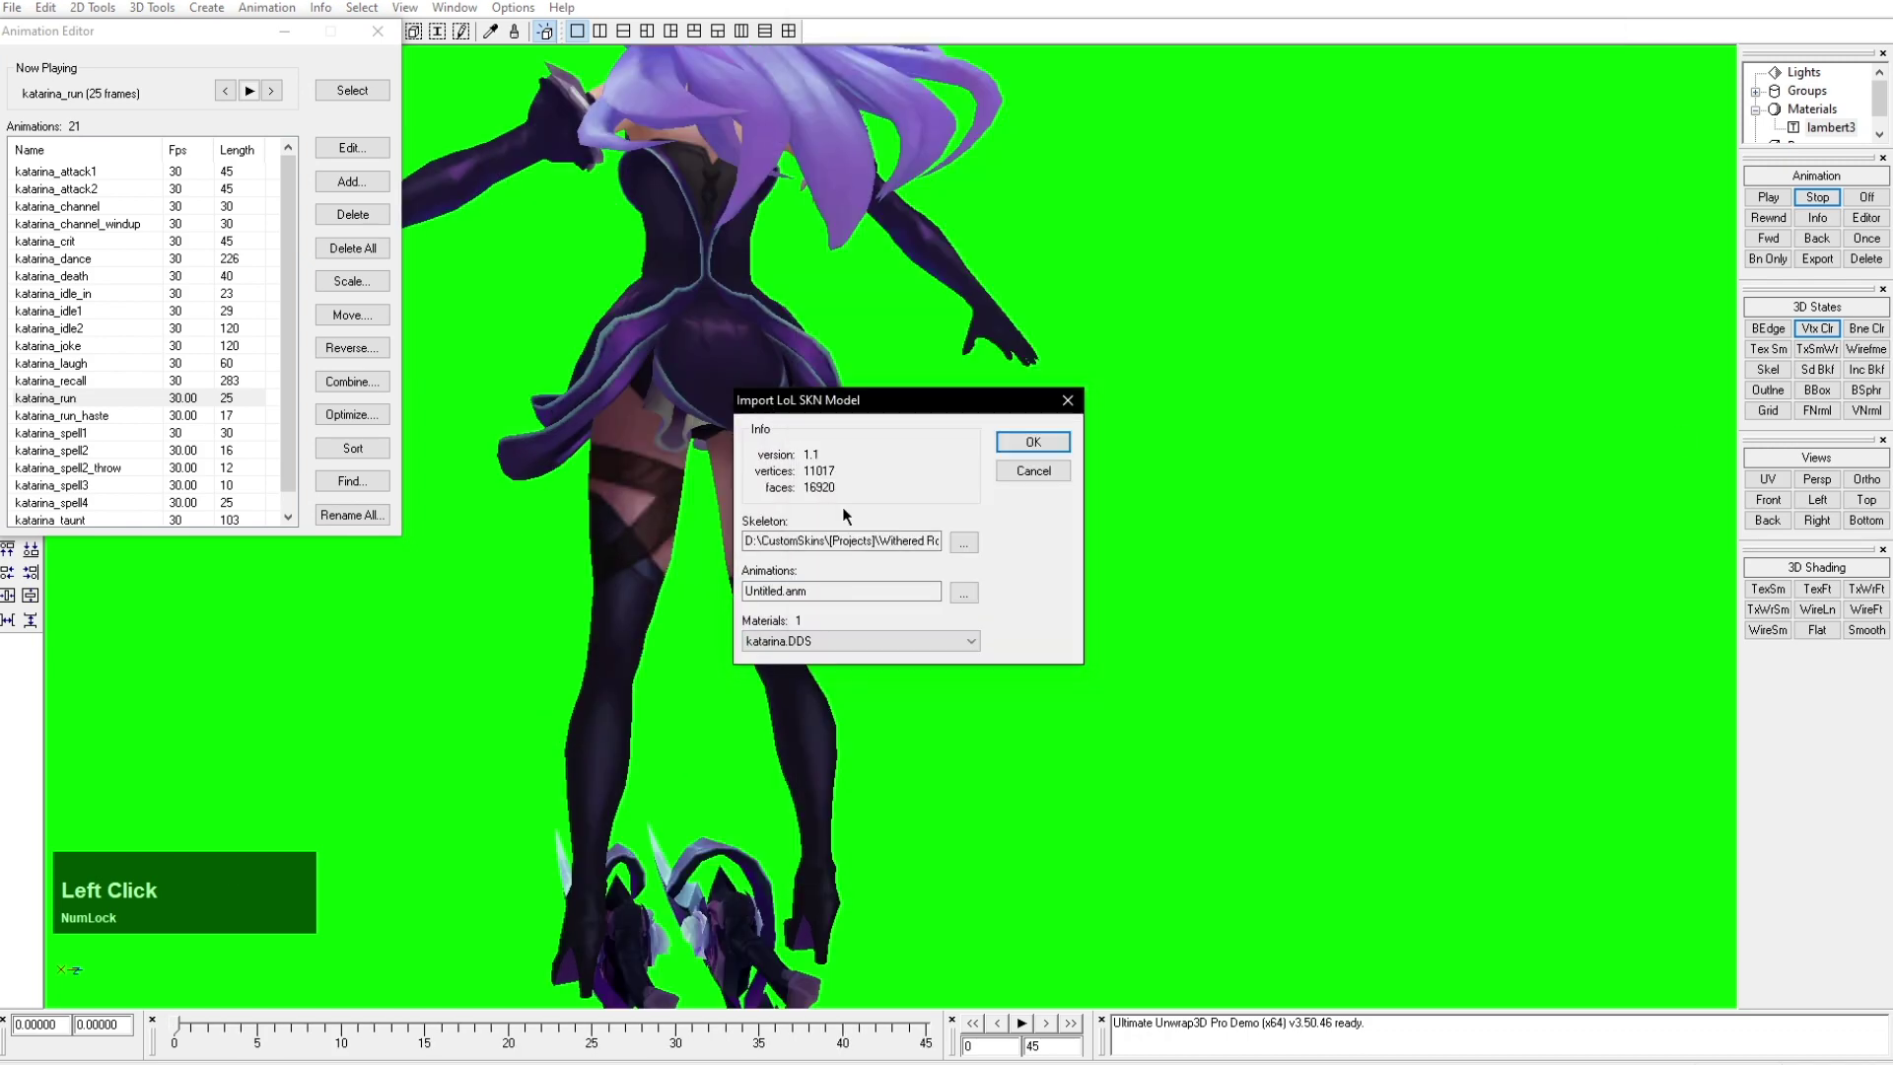
{"action": "key", "text": "ctrl+a"}
{"action": "left_click", "coordinate": [1544, 936]}
{"action": "left_click", "coordinate": [1033, 442]}
Step: Assign the katarina_base_2012_tx_cm.dds bitmap as the diffuse map of the lambert3 material
{"action": "middle_click_drag", "start_coordinate": [1027, 327], "coordinate": [971, 671]}
{"action": "scroll", "coordinate": [971, 670], "scroll_direction": "down", "scroll_amount": 1}
{"action": "double_click", "coordinate": [1829, 126]}
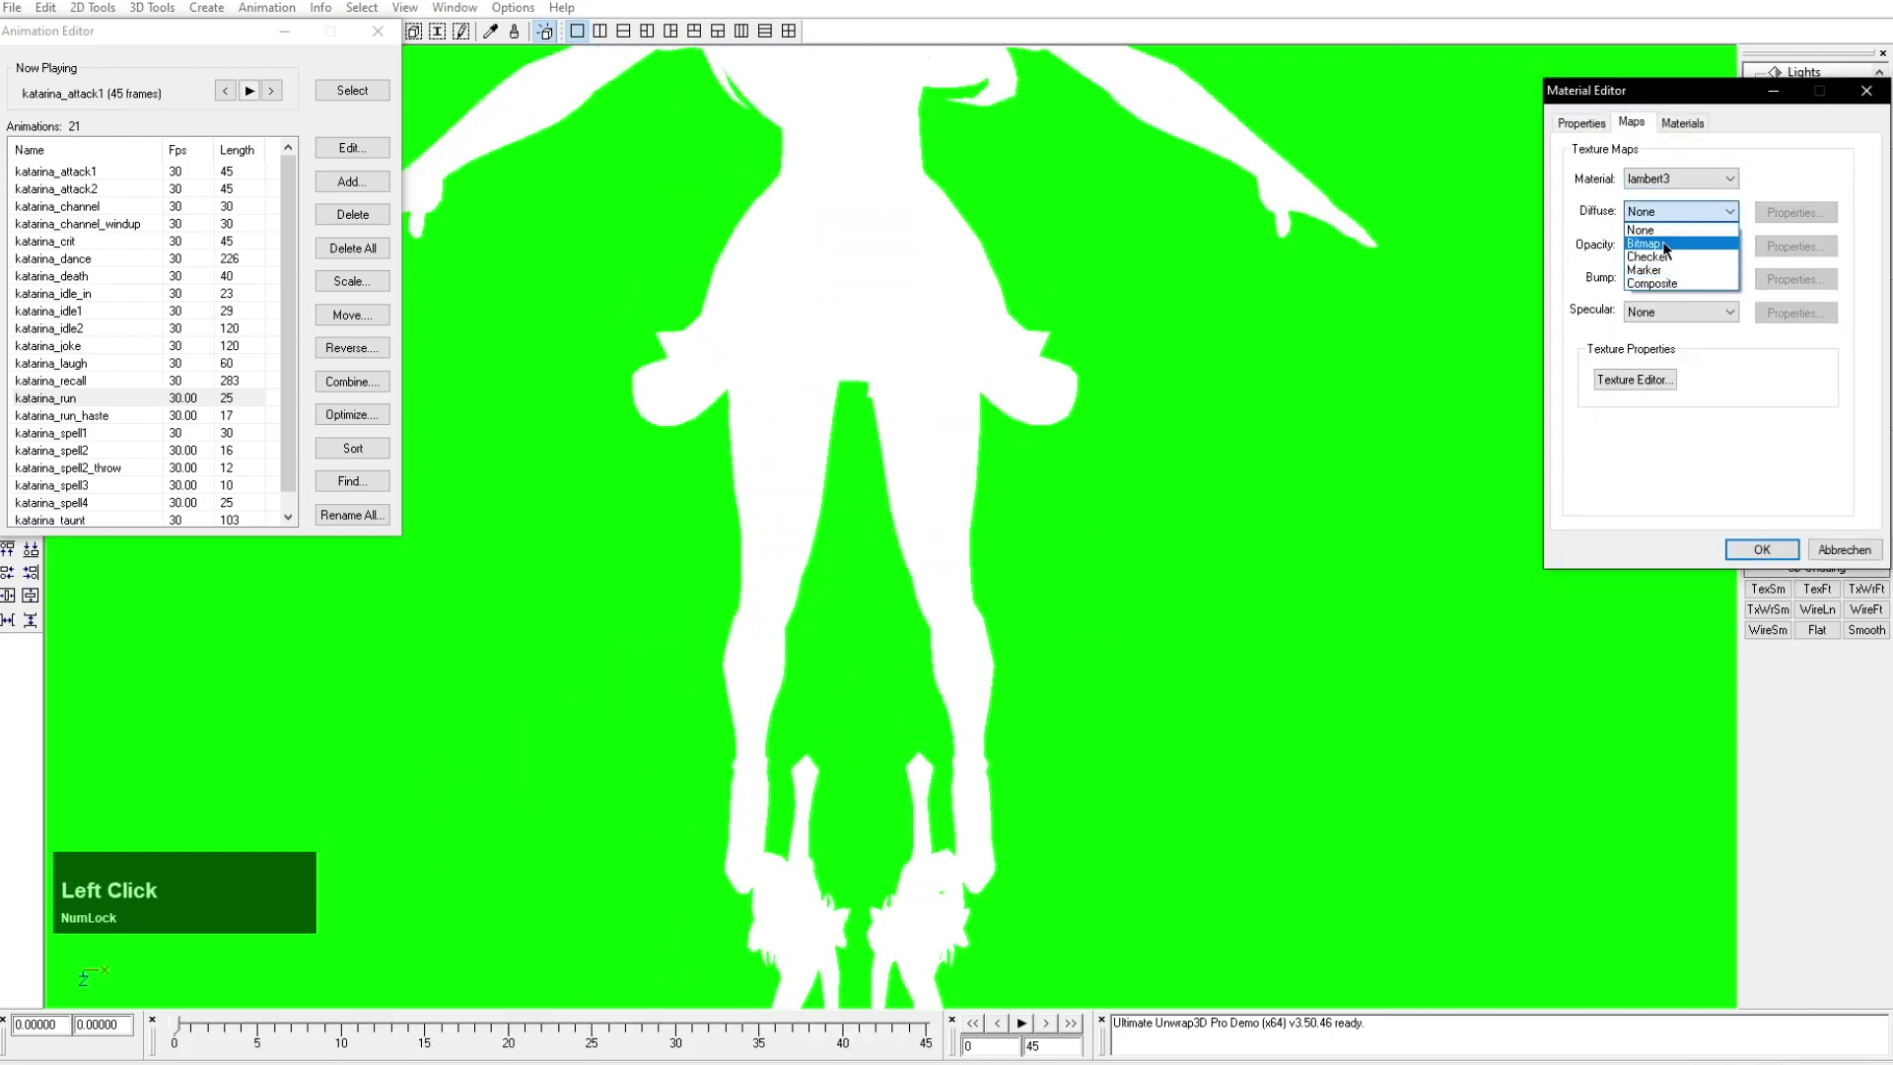
{"action": "left_click", "coordinate": [1644, 243]}
{"action": "left_click", "coordinate": [1795, 212]}
{"action": "key", "text": "alt+Tab"}
{"action": "left_click", "coordinate": [1429, 434]}
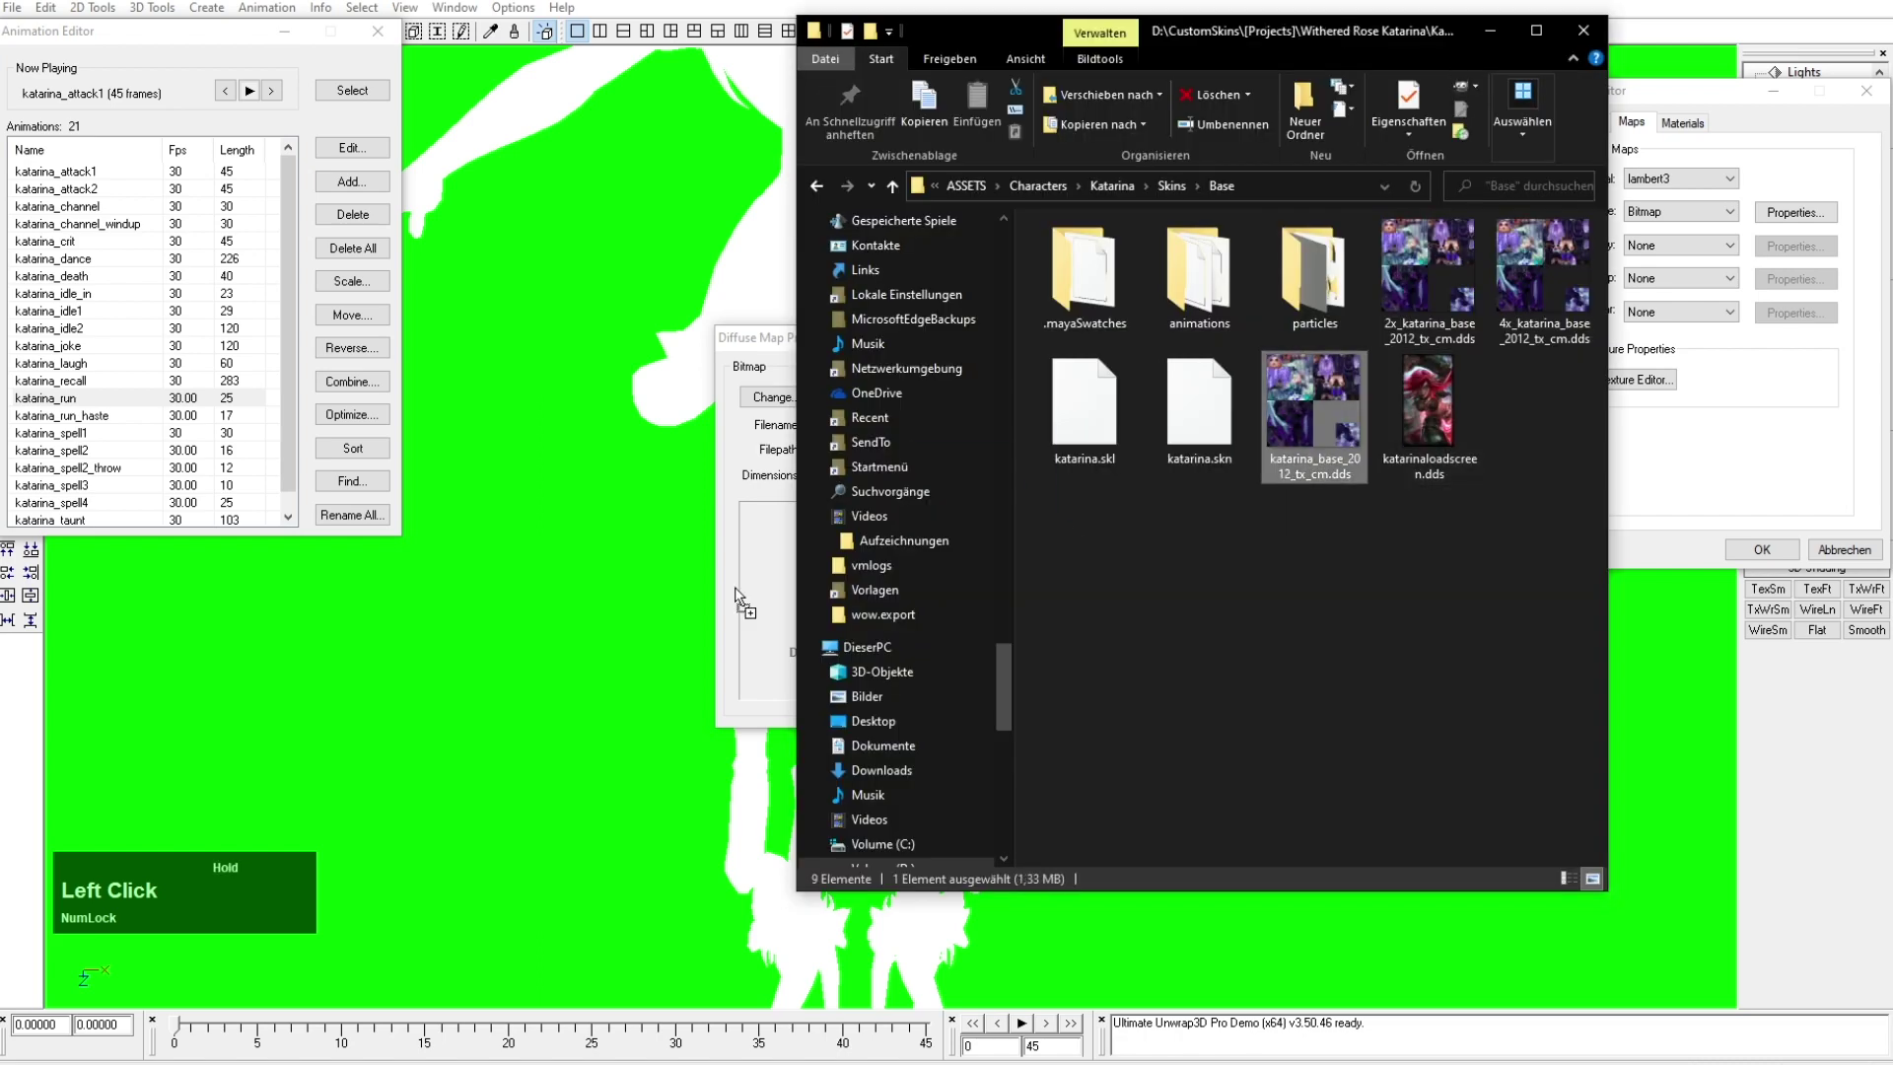
{"action": "left_click_drag", "start_coordinate": [739, 598], "coordinate": [745, 604]}
{"action": "left_click", "coordinate": [1091, 372]}
{"action": "left_click", "coordinate": [1761, 549]}
Step: Play katarina_attack1 and katarina_run, and examine how the skirt deforms from the front and from behind
{"action": "left_click", "coordinate": [1782, 198]}
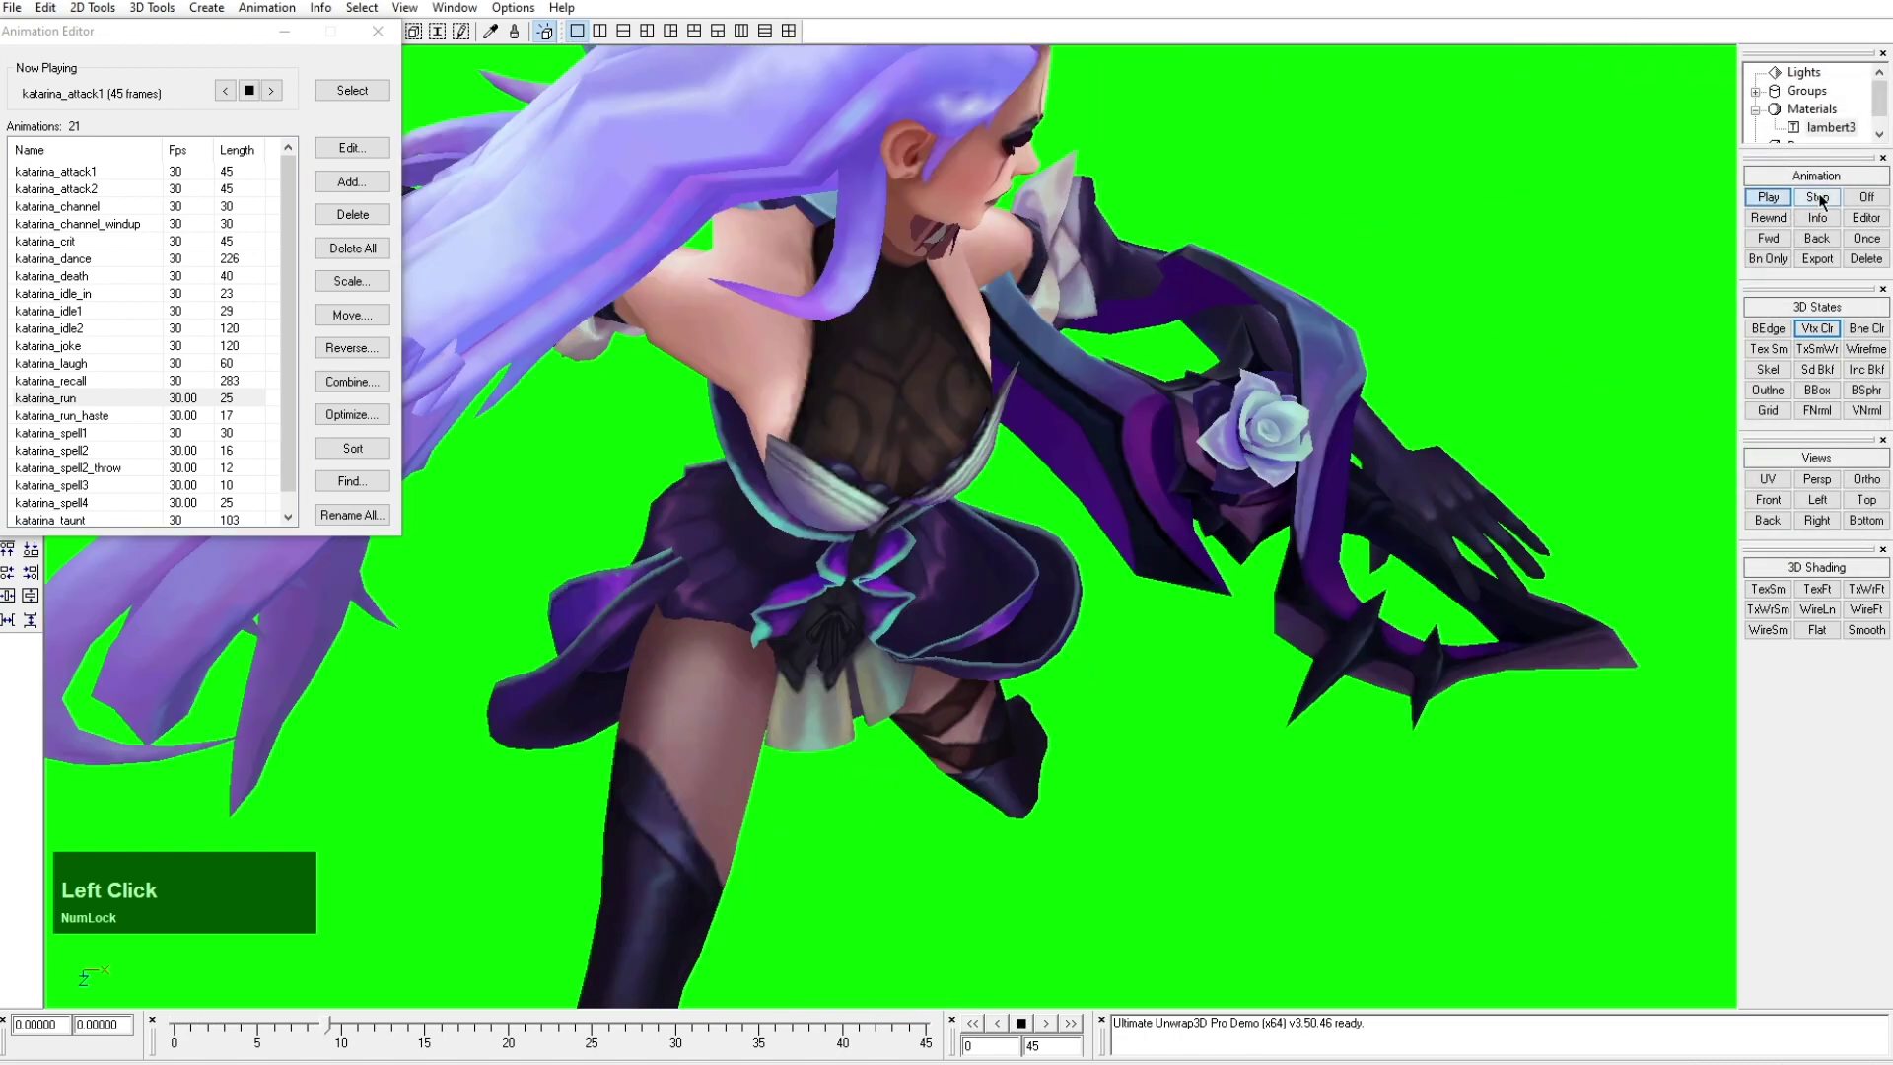
{"action": "left_click", "coordinate": [1819, 199]}
{"action": "left_click", "coordinate": [110, 398]}
{"action": "left_click", "coordinate": [249, 90]}
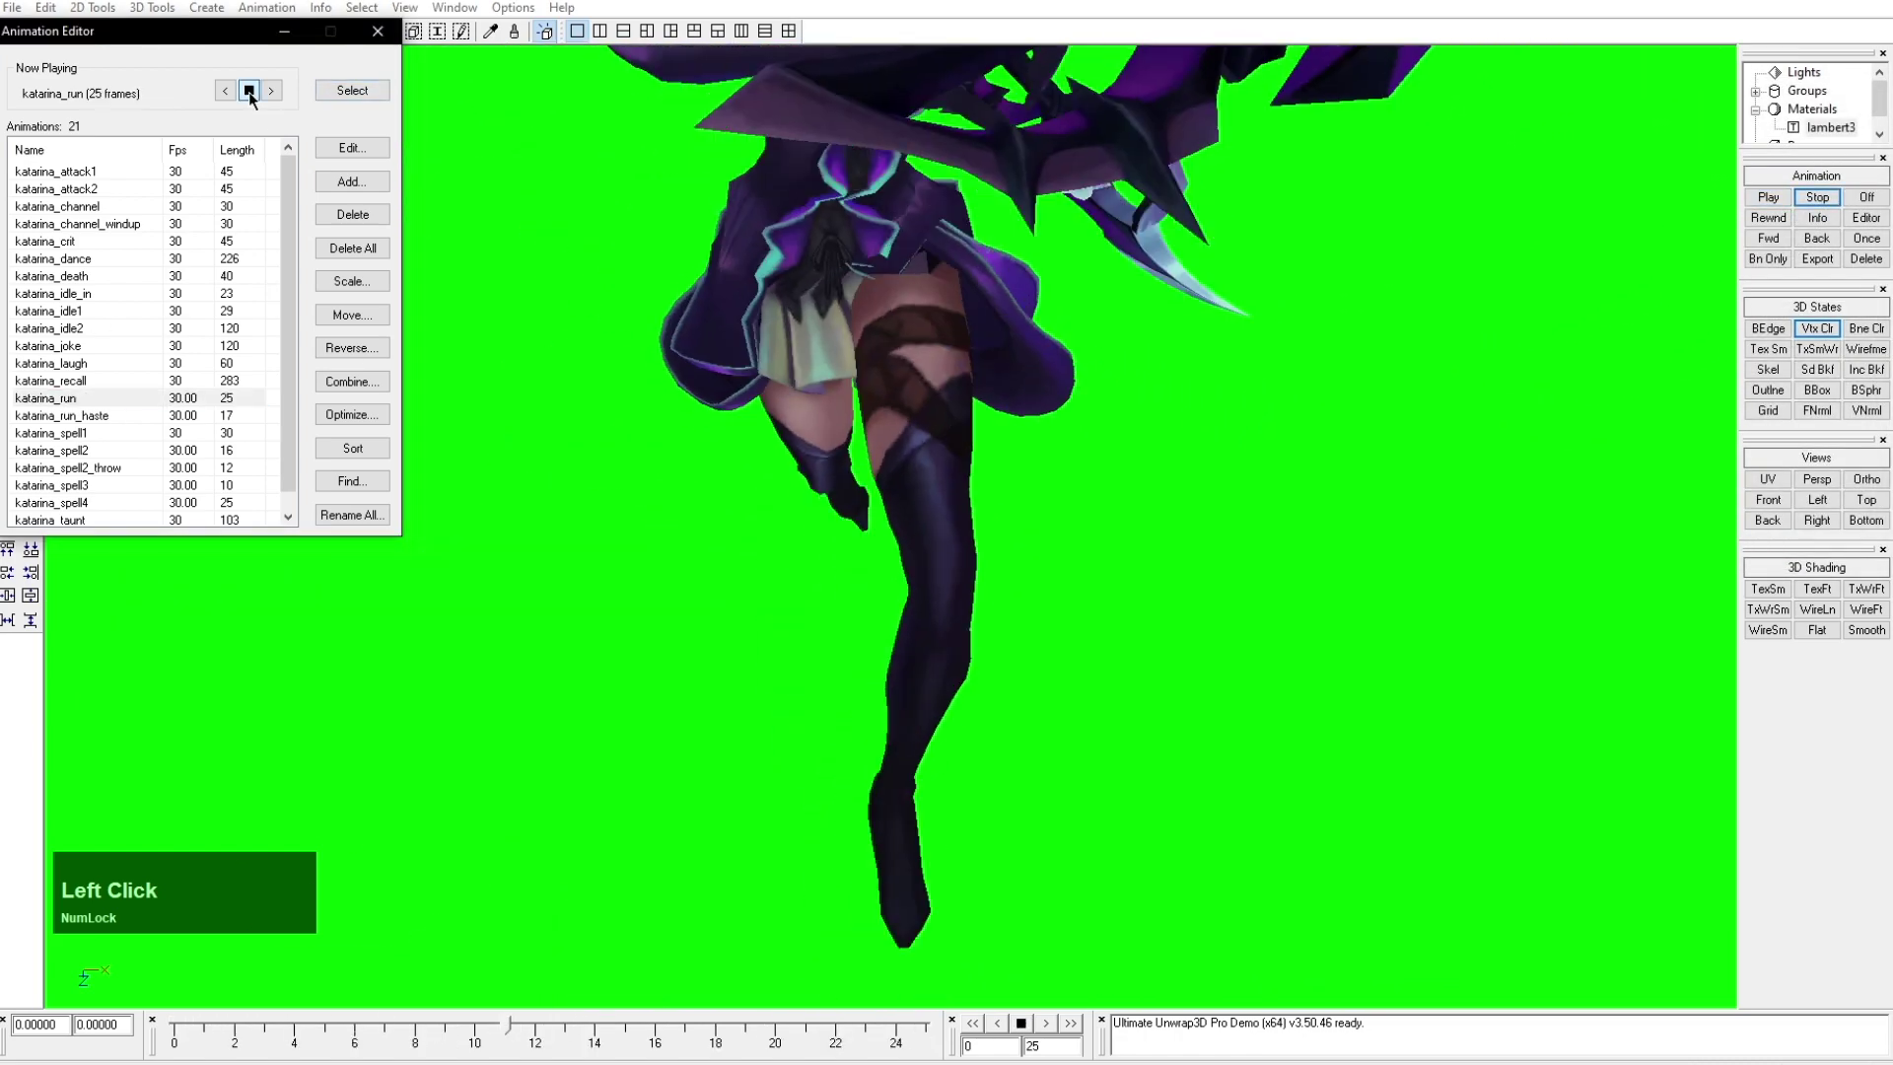
{"action": "left_click_drag", "start_coordinate": [998, 410], "coordinate": [1128, 391]}
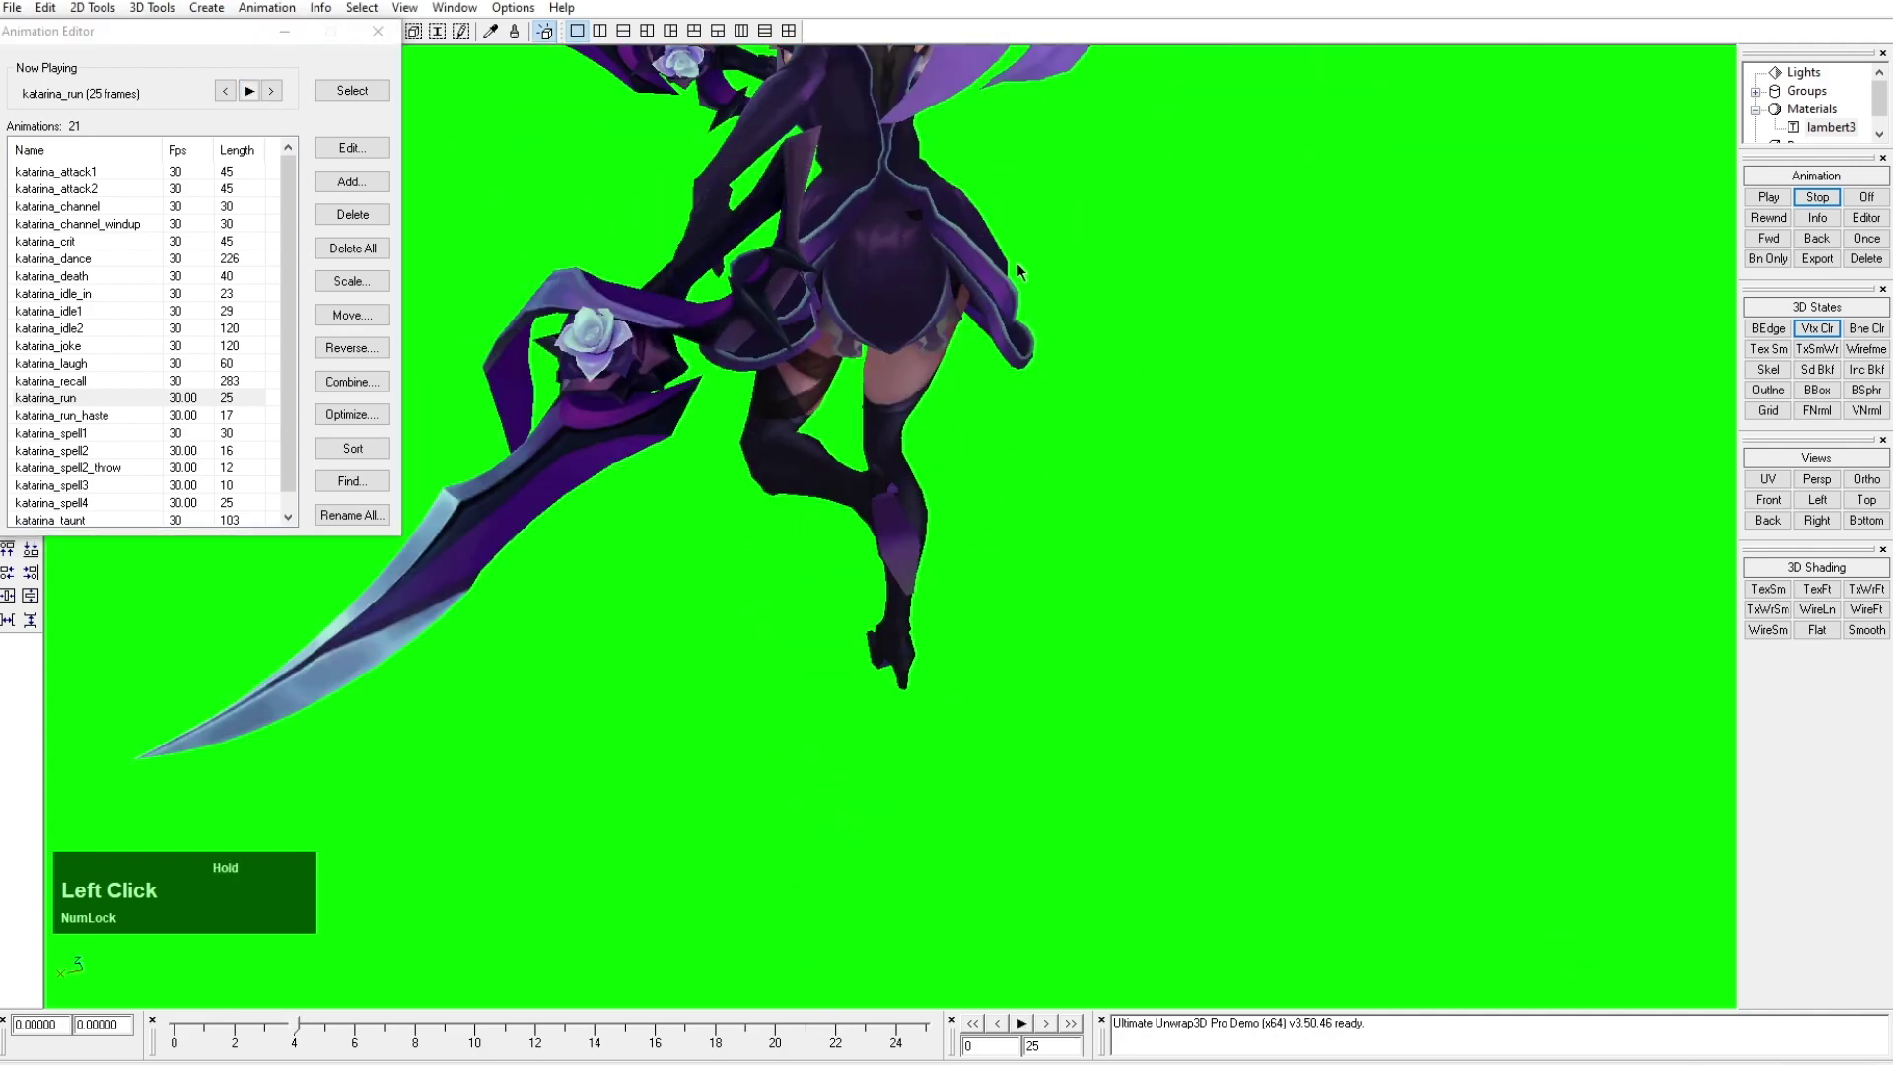
{"action": "middle_click_drag", "start_coordinate": [1016, 264], "coordinate": [1018, 361]}
{"action": "left_click", "coordinate": [249, 98]}
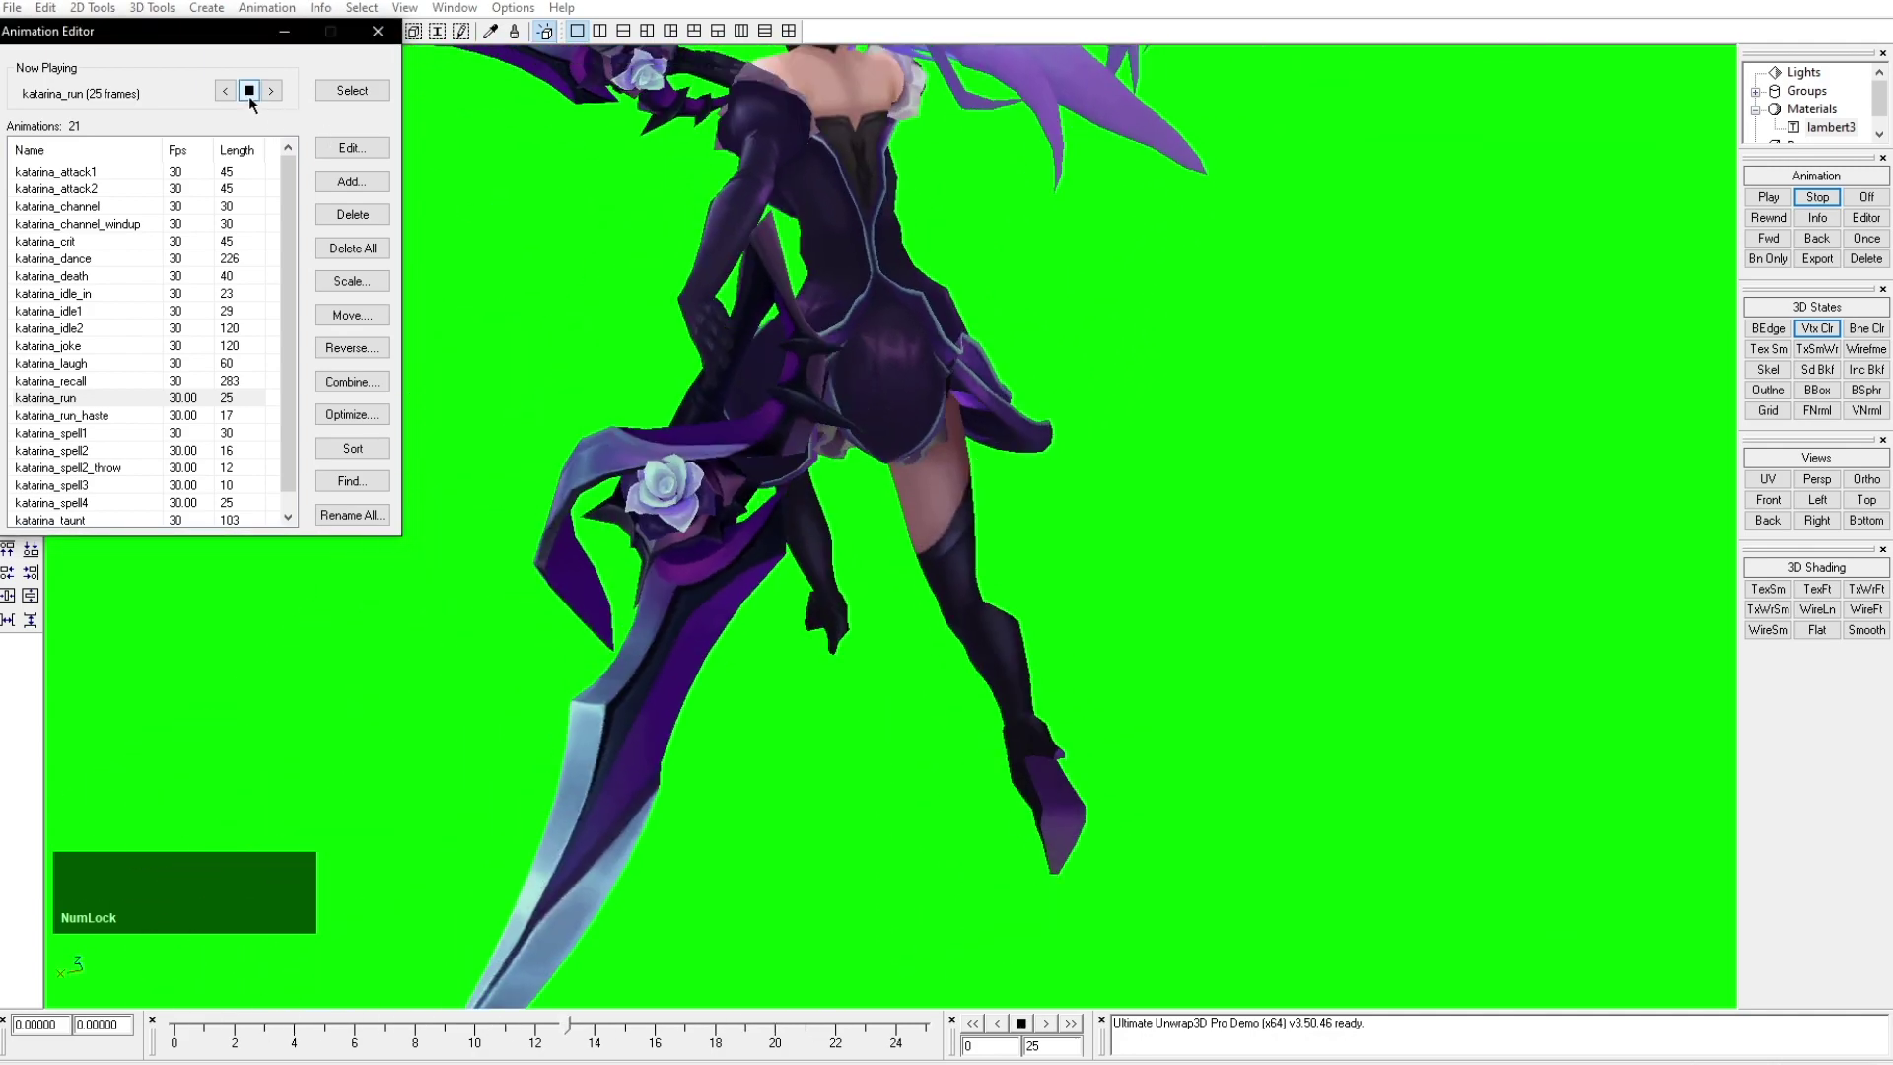
{"action": "left_click", "coordinate": [249, 91]}
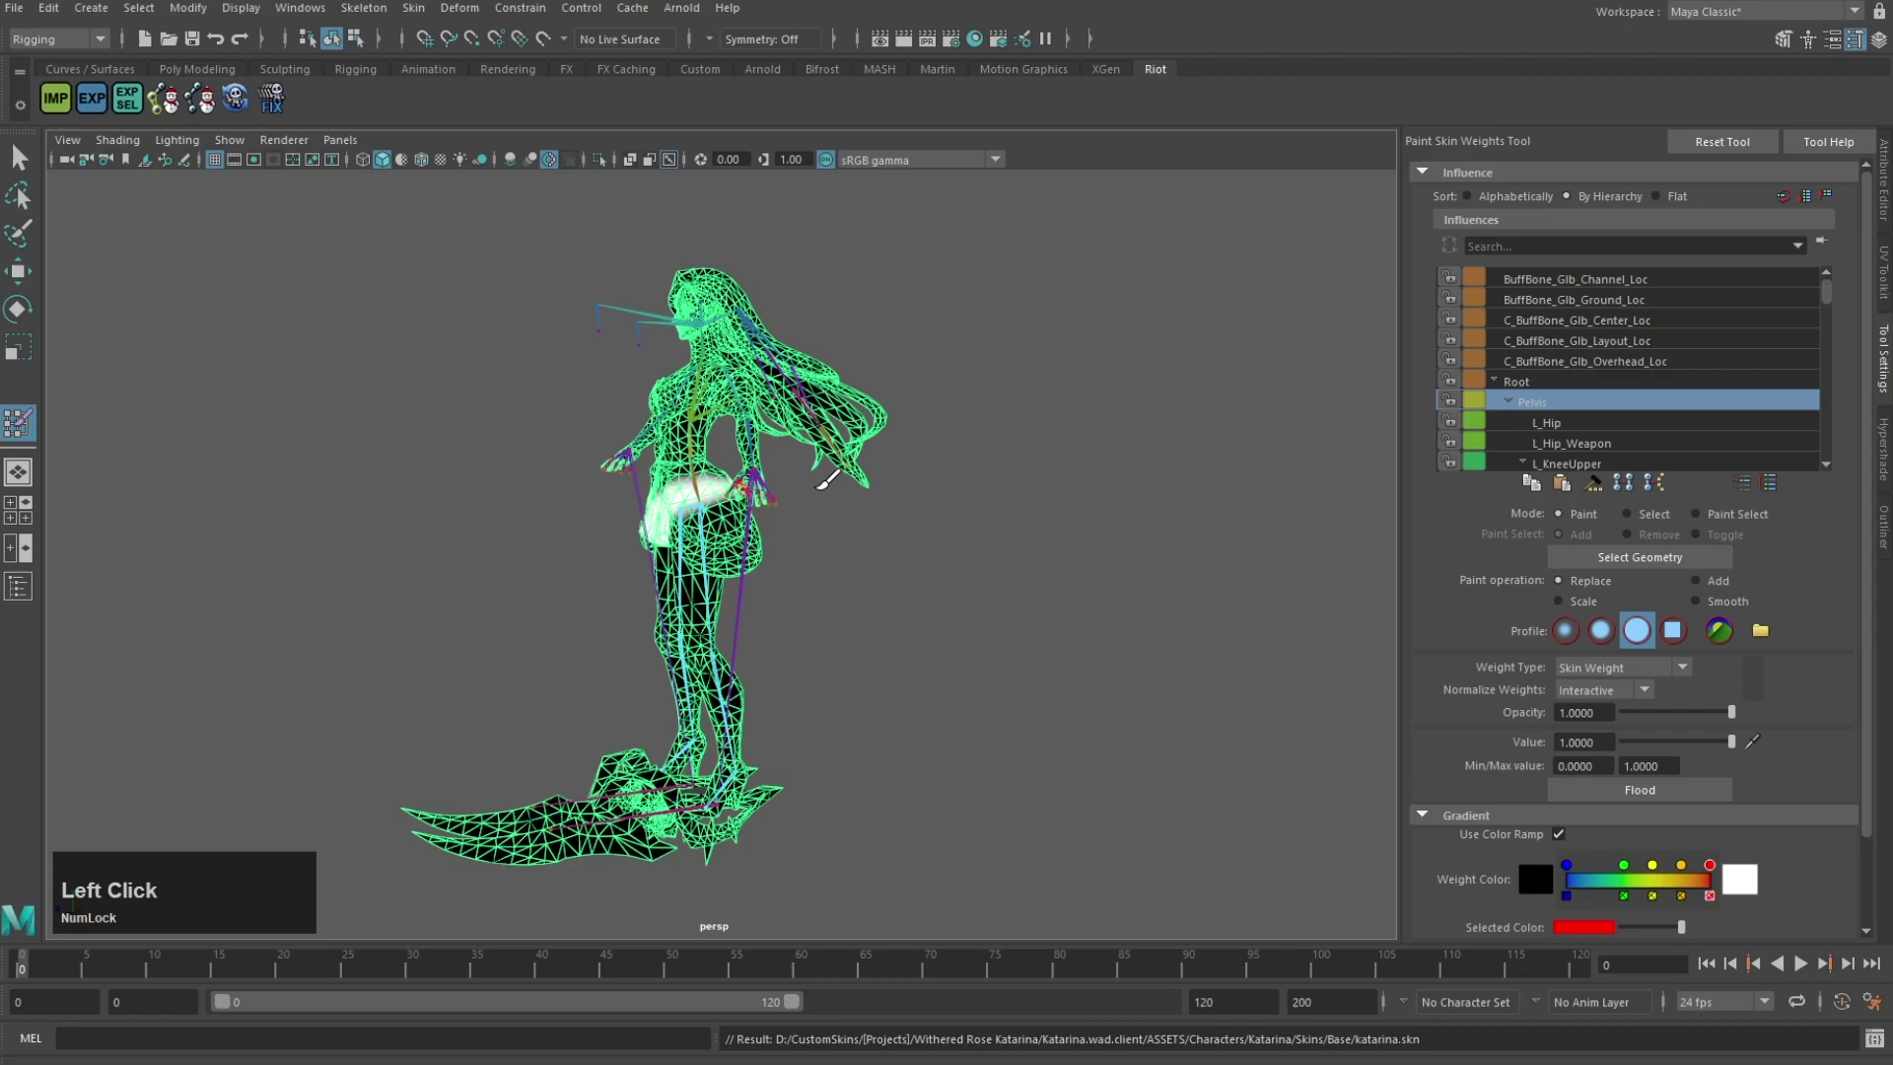
Step: In Maya, examine the Pelvis weights around the waist and inside the skirt from several angles
{"action": "scroll", "coordinate": [887, 493], "scroll_direction": "up", "scroll_amount": 5}
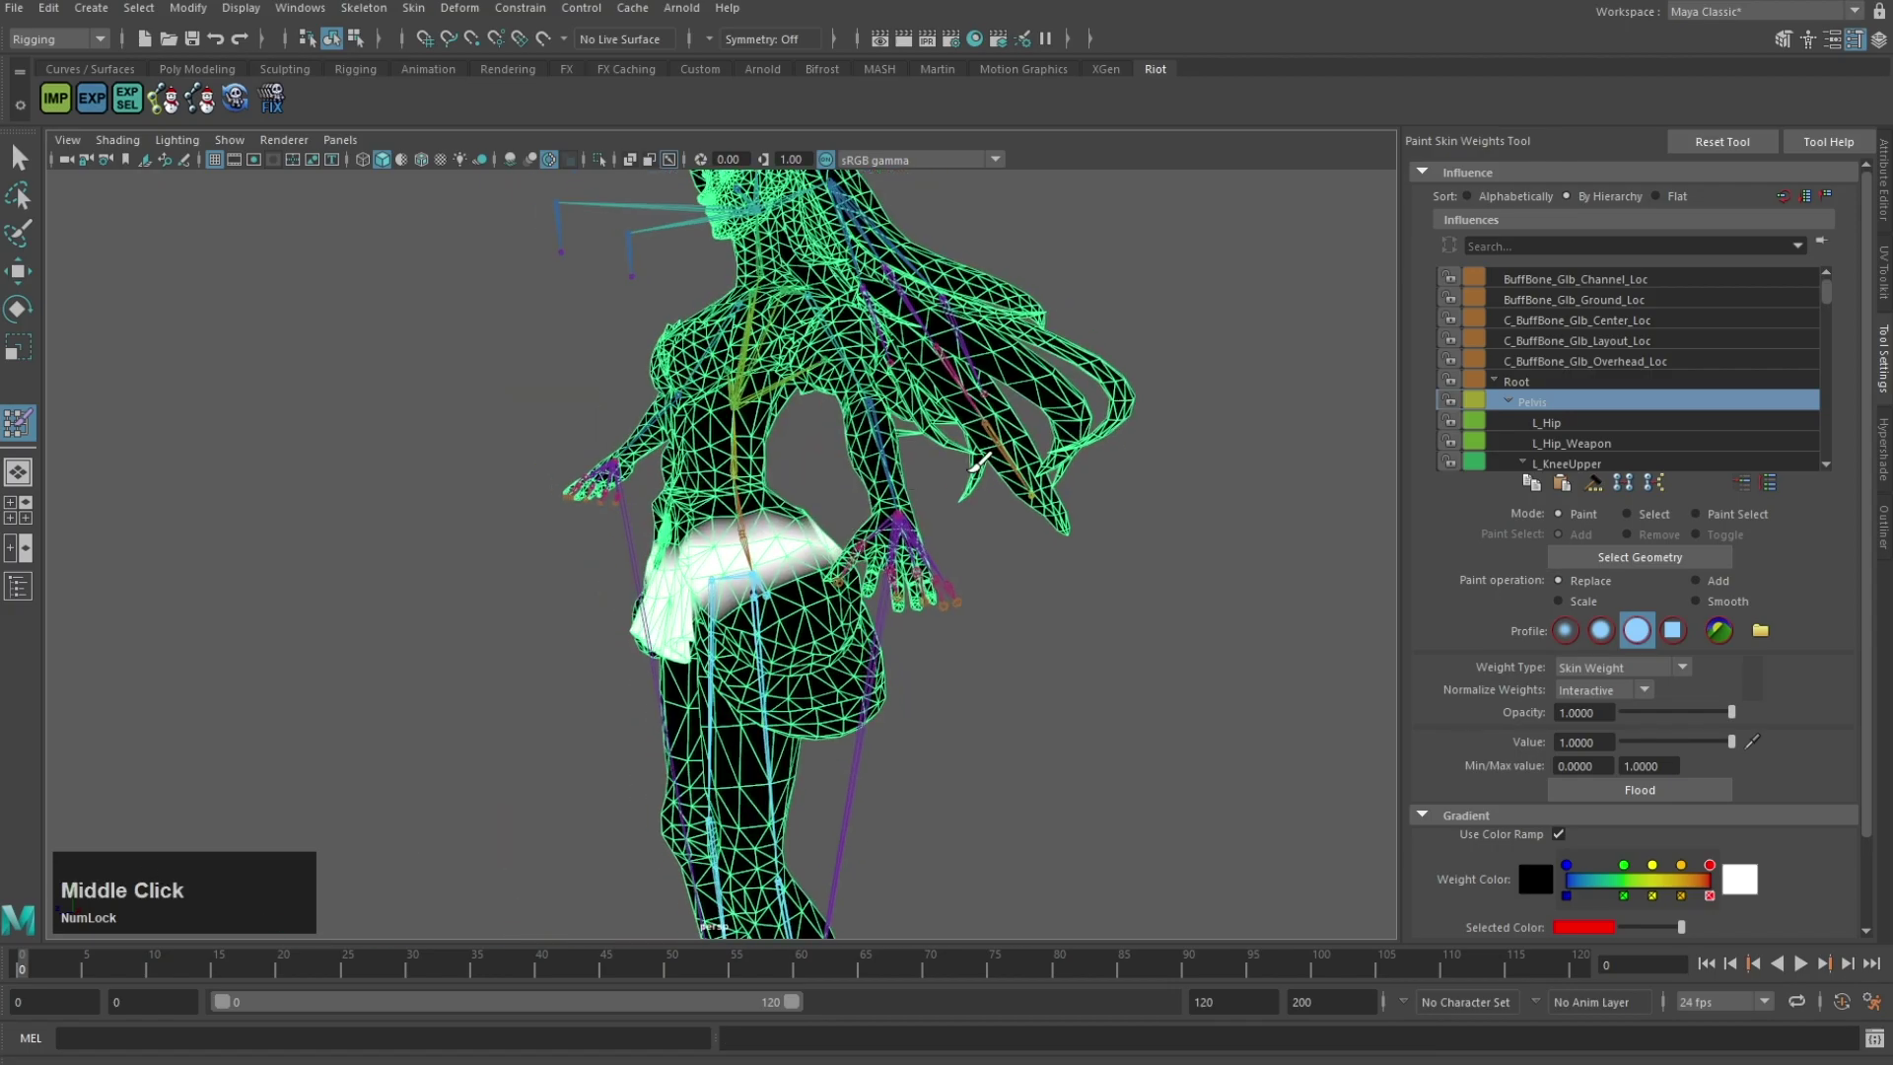
{"action": "mouse_move", "coordinate": [980, 528]}
{"action": "left_mouse_down", "text": "alt"}
{"action": "mouse_move", "coordinate": [845, 480]}
{"action": "mouse_move", "coordinate": [868, 493]}
{"action": "left_mouse_up", "text": "alt"}
{"action": "middle_click_drag", "start_coordinate": [1026, 444], "coordinate": [882, 503], "text": "alt"}
{"action": "scroll", "coordinate": [887, 503], "scroll_direction": "up", "scroll_amount": 5}
{"action": "left_click_drag", "start_coordinate": [1164, 591], "coordinate": [1104, 434], "text": "alt"}
{"action": "middle_click_drag", "start_coordinate": [1025, 394], "coordinate": [926, 295], "text": "alt"}
{"action": "left_click_drag", "start_coordinate": [926, 296], "coordinate": [824, 527], "text": "alt"}
{"action": "scroll", "coordinate": [781, 296], "scroll_direction": "down", "scroll_amount": 5}
{"action": "left_click_drag", "start_coordinate": [865, 589], "coordinate": [782, 592], "text": "alt"}
{"action": "middle_click_drag", "start_coordinate": [782, 591], "coordinate": [689, 486], "text": "alt"}
{"action": "left_click_drag", "start_coordinate": [689, 486], "coordinate": [580, 503], "text": "alt"}
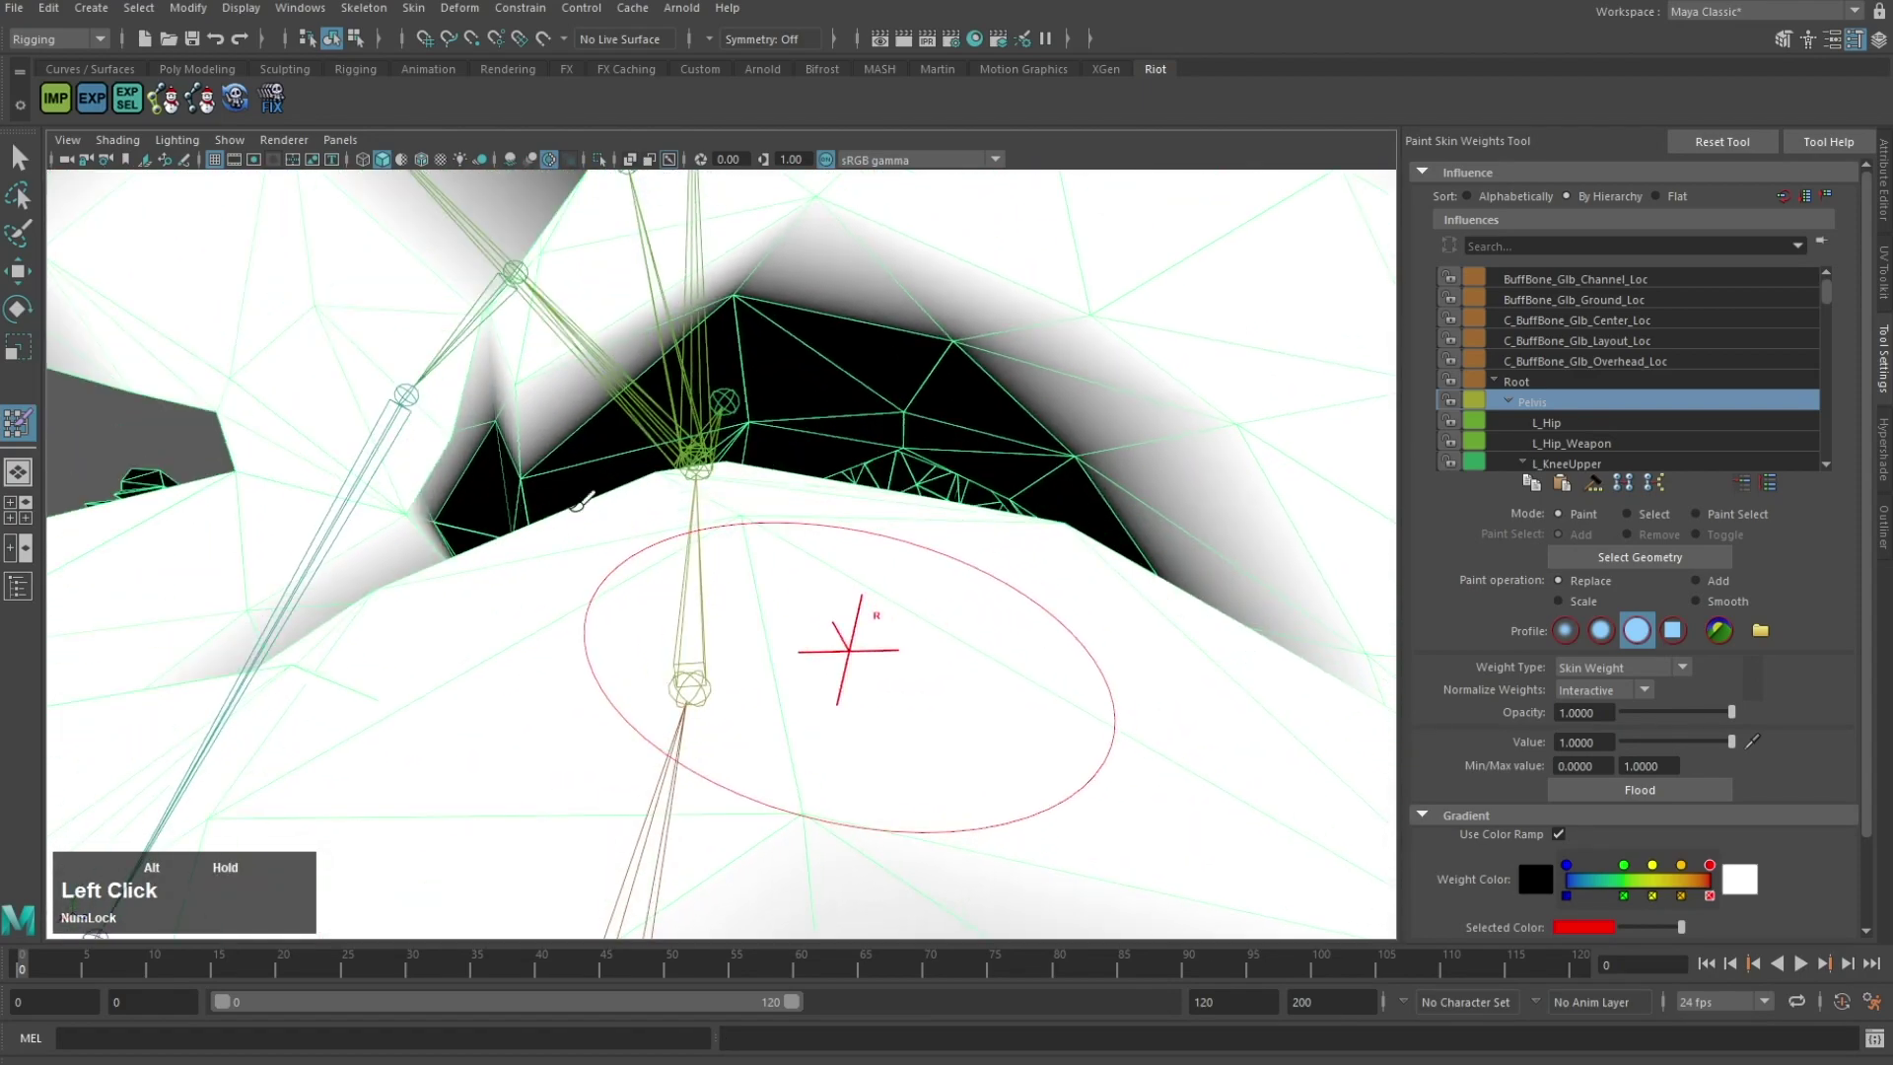
{"action": "mouse_move", "coordinate": [581, 420]}
{"action": "left_mouse_down", "text": "alt"}
{"action": "mouse_move", "coordinate": [469, 388]}
{"action": "mouse_move", "coordinate": [765, 477]}
{"action": "left_mouse_up", "text": "alt"}
{"action": "scroll", "coordinate": [779, 592], "scroll_direction": "down", "scroll_amount": 7}
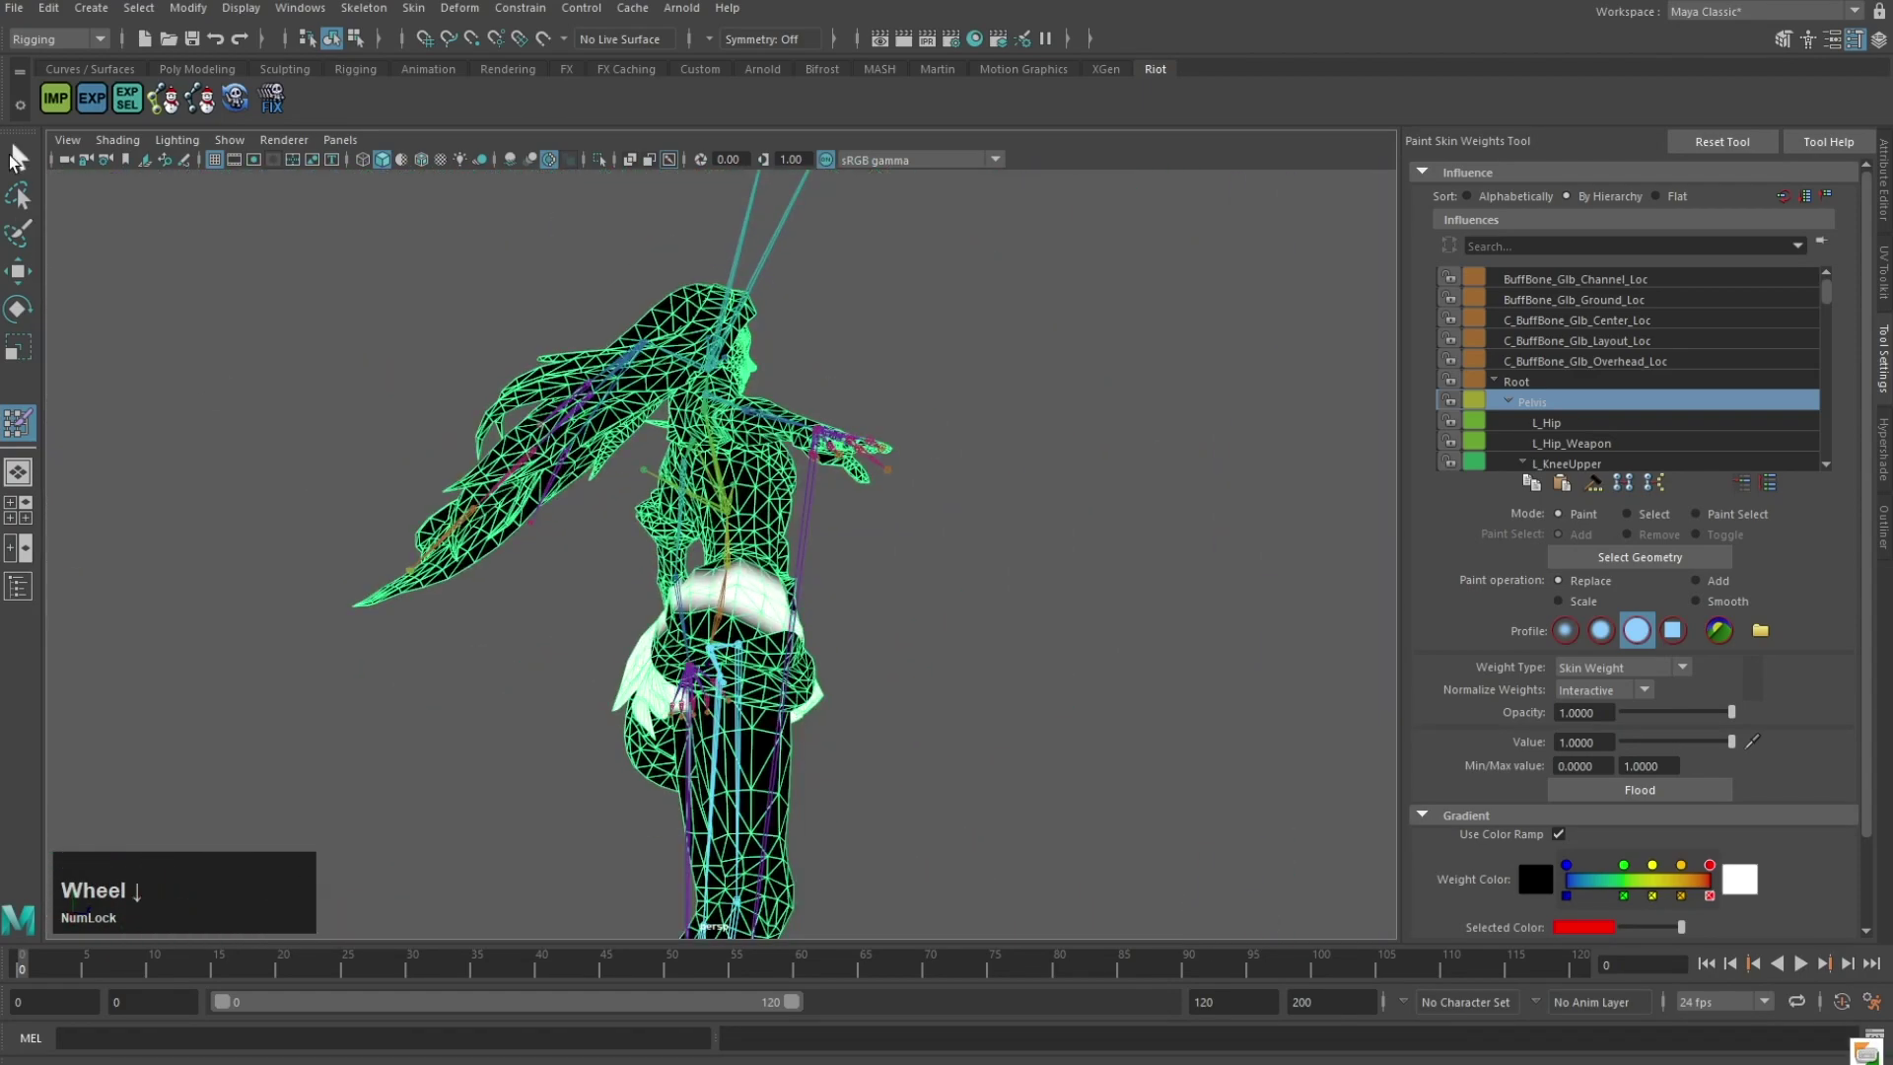
Step: Displace the pelvis joint with the Move tool, check the waist for badly weighted vertices, and select the character mesh
{"action": "key", "text": "q"}
{"action": "left_click", "coordinate": [720, 656]}
{"action": "key", "text": "w"}
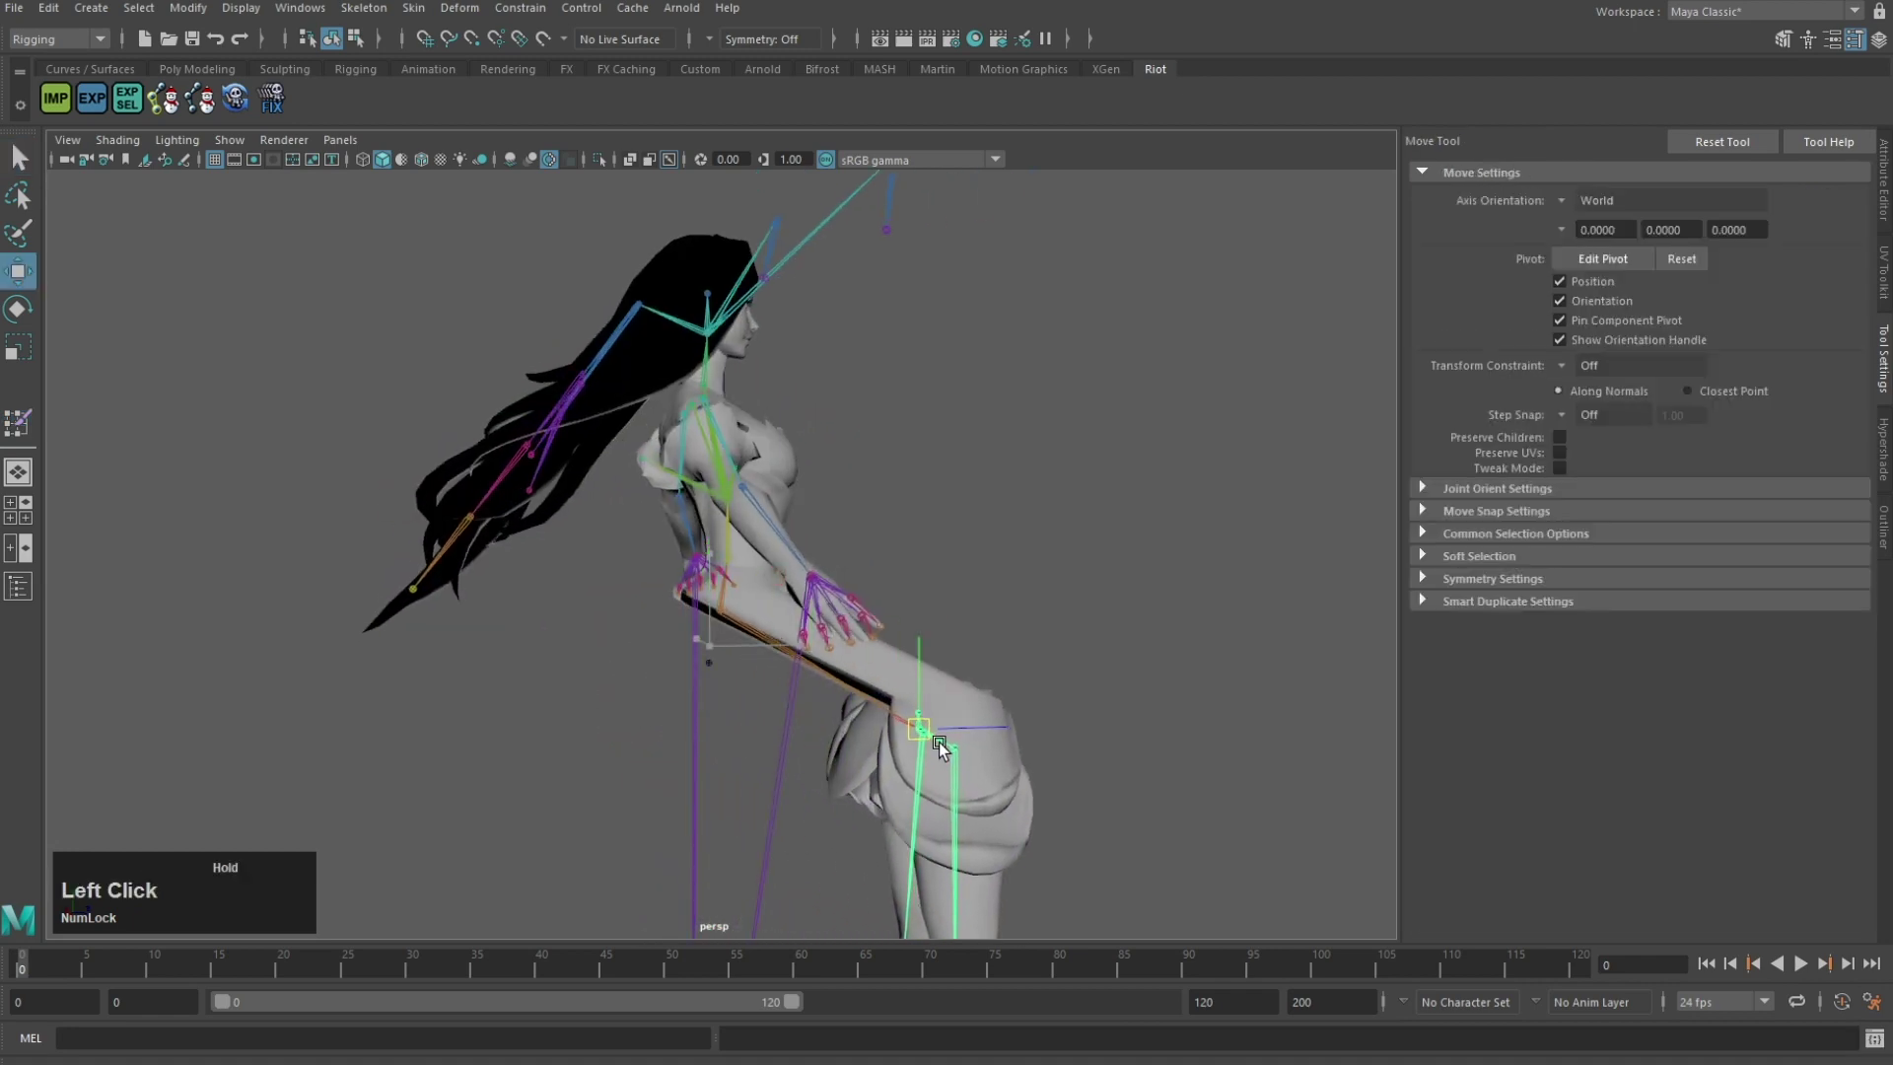
{"action": "left_click_drag", "start_coordinate": [556, 833], "coordinate": [887, 700], "text": "alt"}
{"action": "scroll", "coordinate": [634, 647], "scroll_direction": "up", "scroll_amount": 5}
{"action": "left_click_drag", "start_coordinate": [634, 646], "coordinate": [769, 650], "text": "alt"}
{"action": "left_click", "coordinate": [838, 654]}
{"action": "scroll", "coordinate": [847, 661], "scroll_direction": "up", "scroll_amount": 2}
{"action": "left_click_drag", "start_coordinate": [917, 675], "coordinate": [515, 637], "text": "alt"}
{"action": "scroll", "coordinate": [847, 611], "scroll_direction": "down", "scroll_amount": 6}
{"action": "left_click_drag", "start_coordinate": [858, 609], "coordinate": [966, 602], "text": "alt"}
{"action": "scroll", "coordinate": [966, 601], "scroll_direction": "down", "scroll_amount": 3}
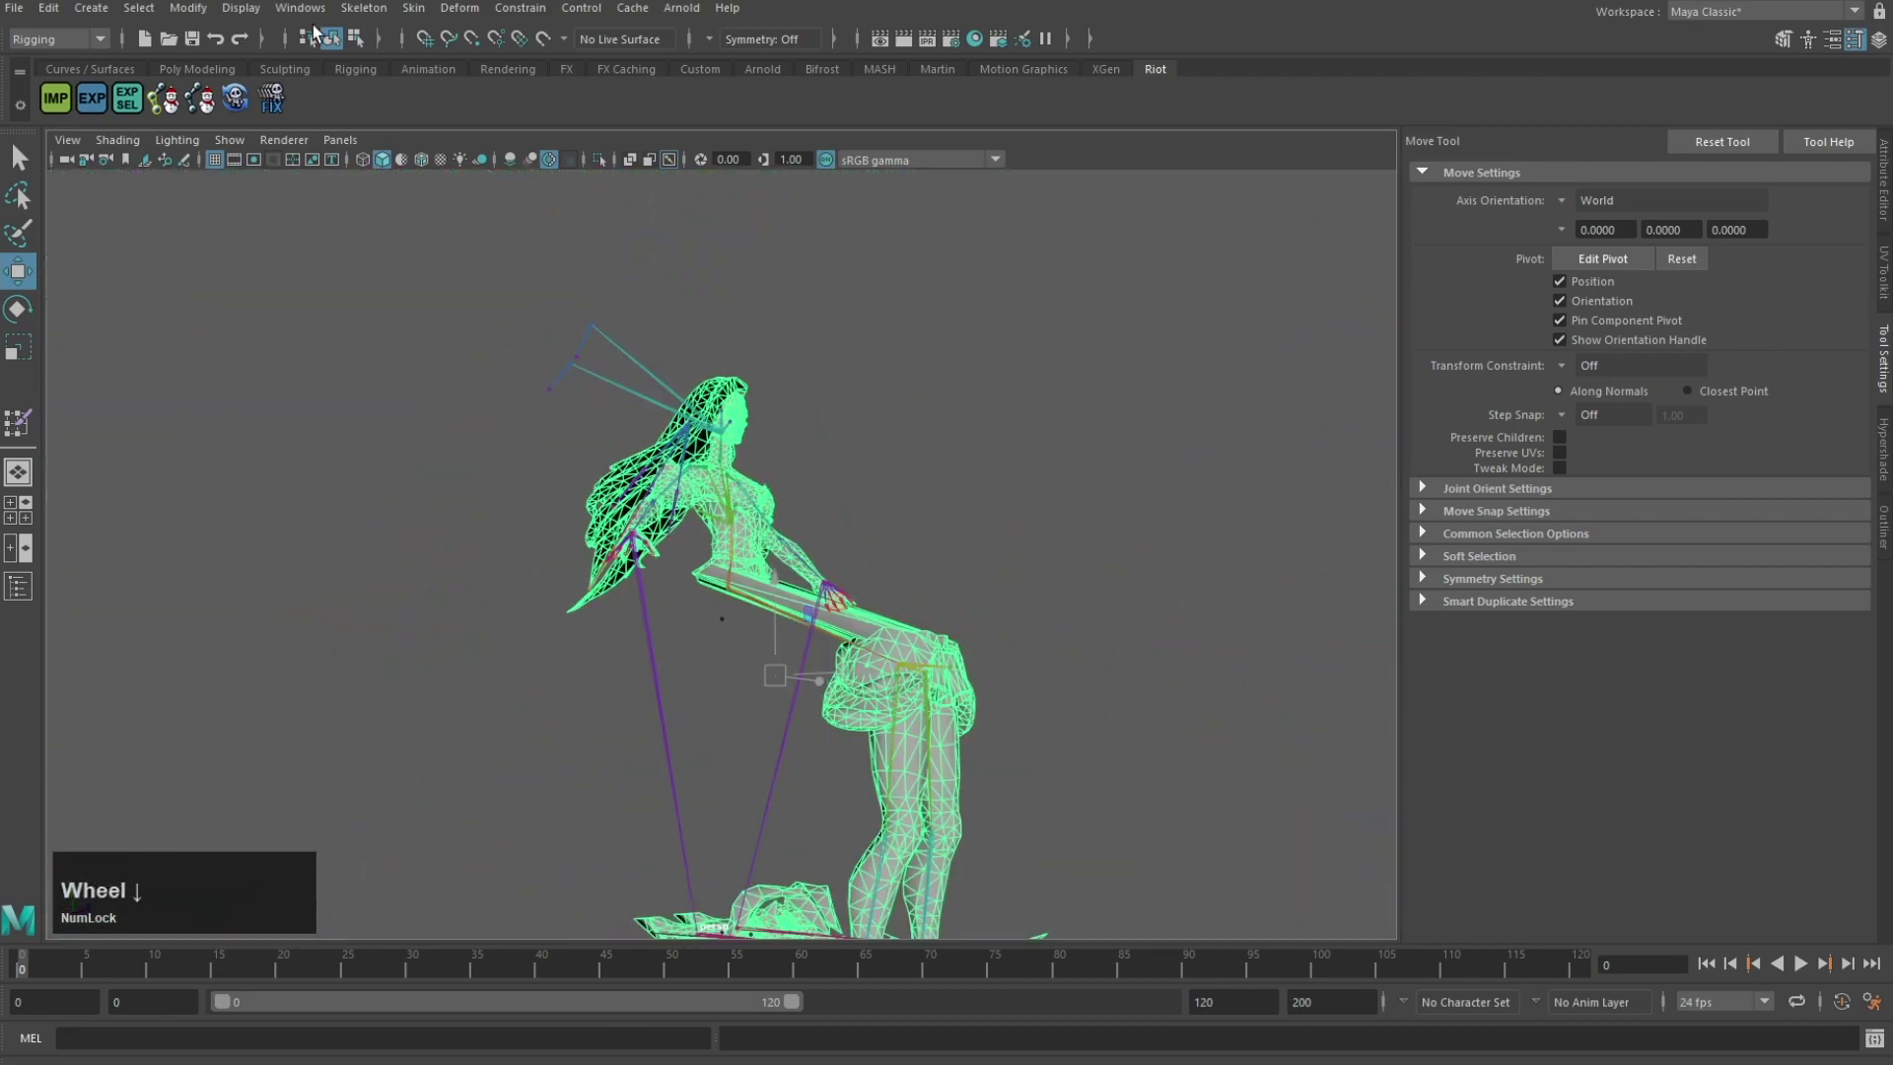
Step: Restore the bind pose and export the whole scene as FBX, replacing withered rose katarin wip.fbx in the Withered Rose Katarina folder
{"action": "left_click", "coordinate": [411, 12]}
{"action": "left_click", "coordinate": [494, 122]}
{"action": "left_click", "coordinate": [14, 8]}
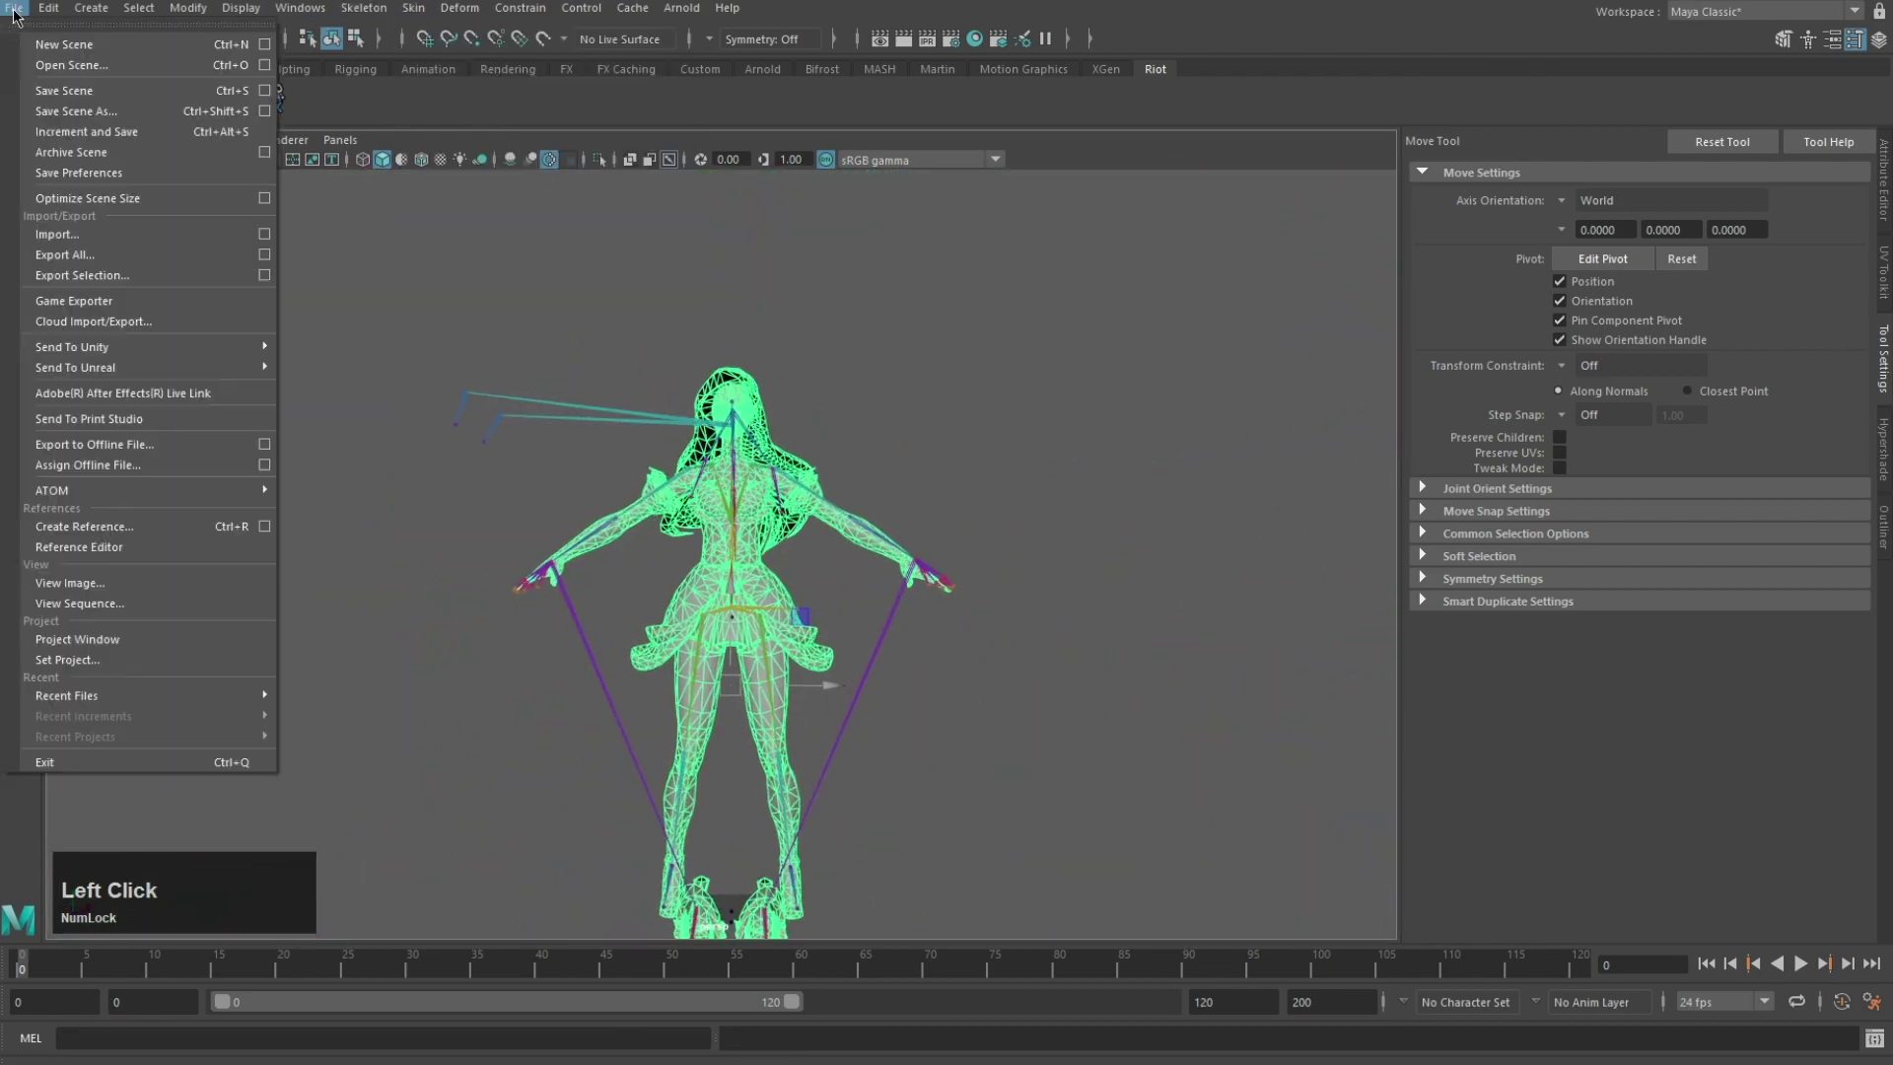
{"action": "left_click", "coordinate": [73, 244]}
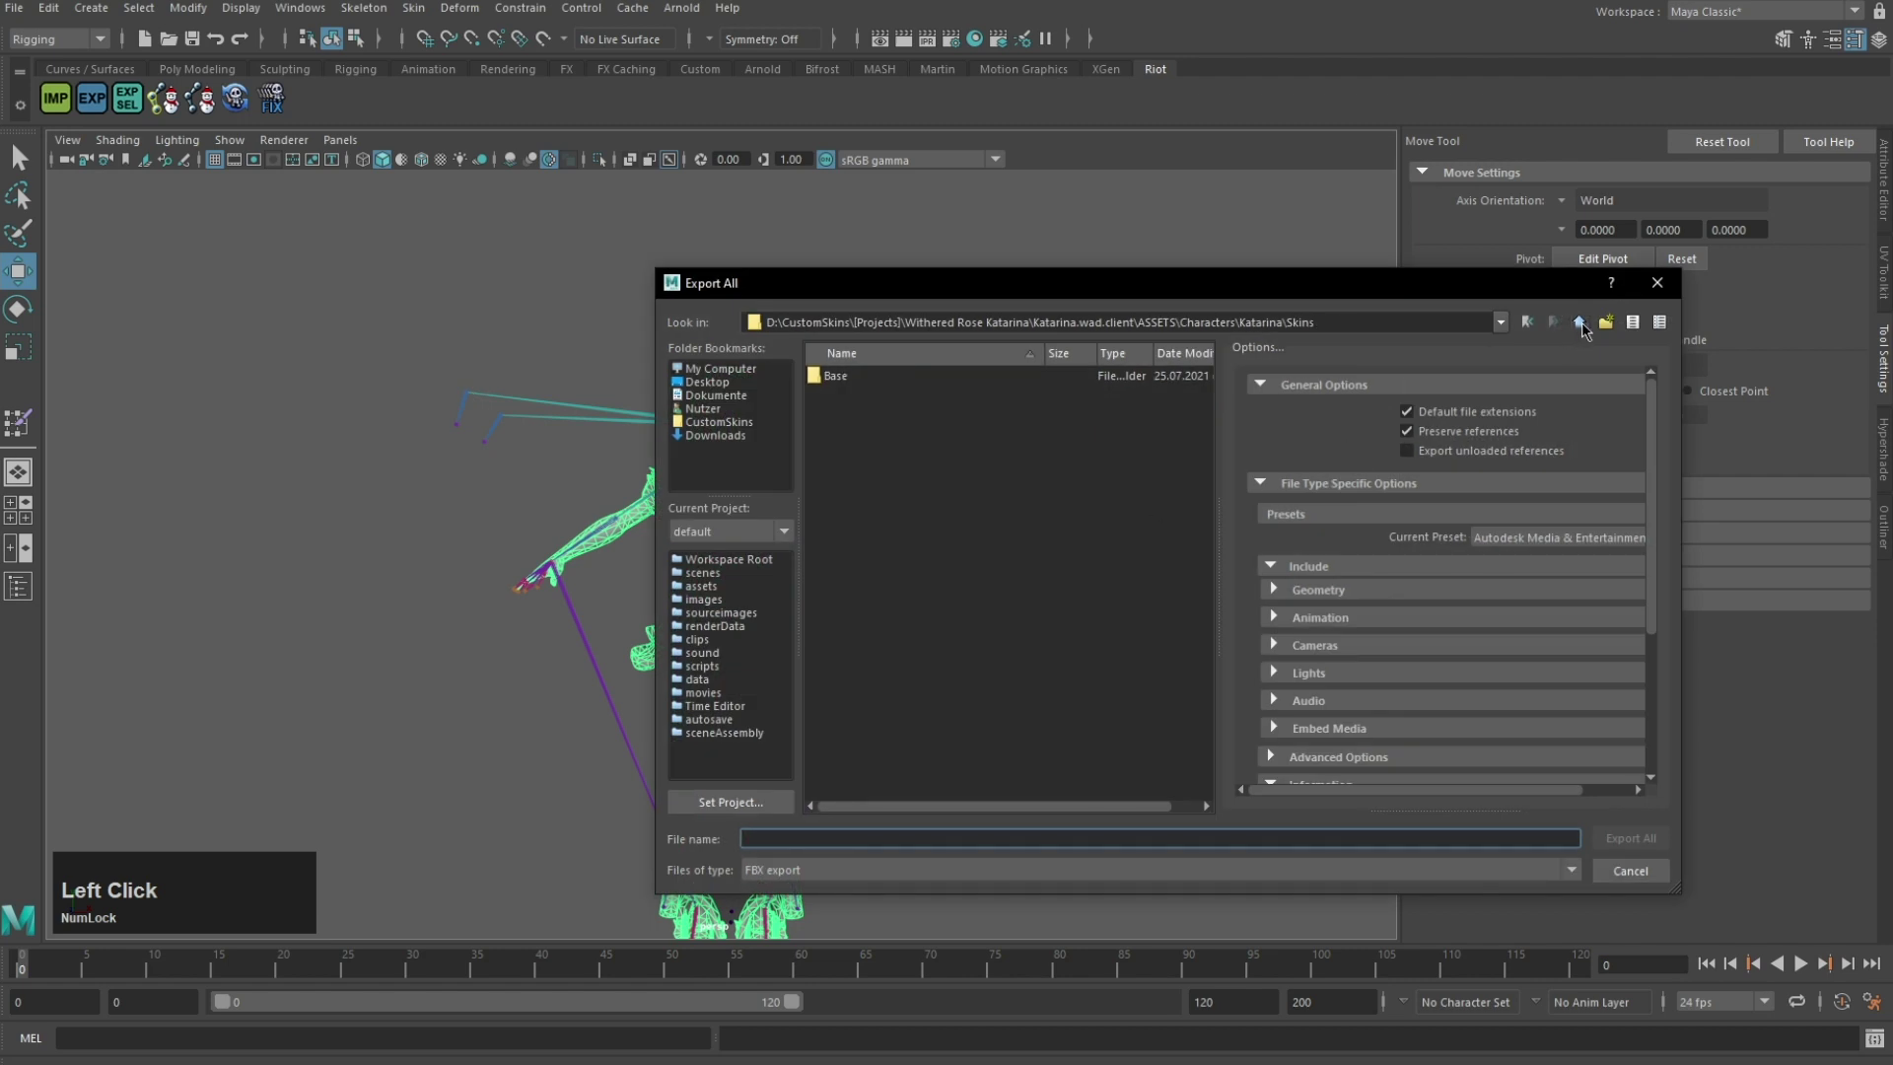
{"action": "double_click", "coordinate": [885, 461]}
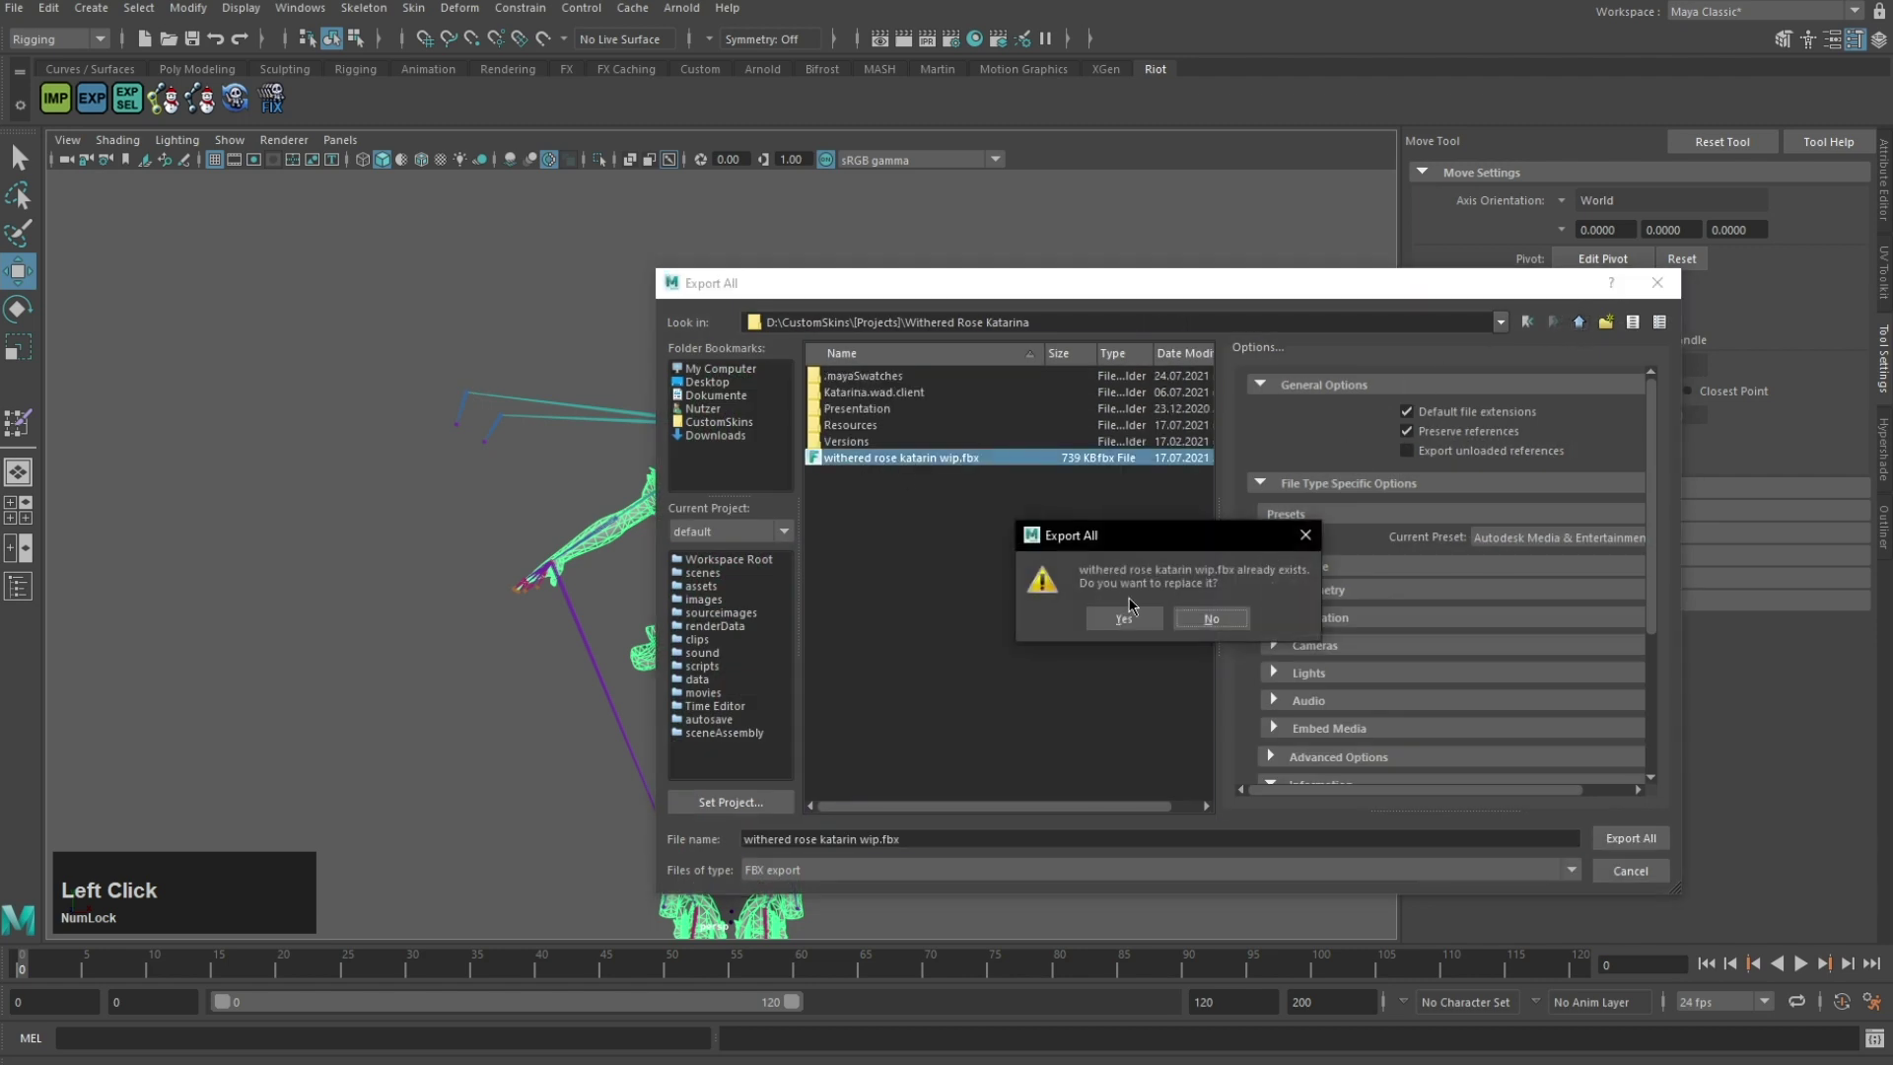
{"action": "left_click", "coordinate": [1133, 618]}
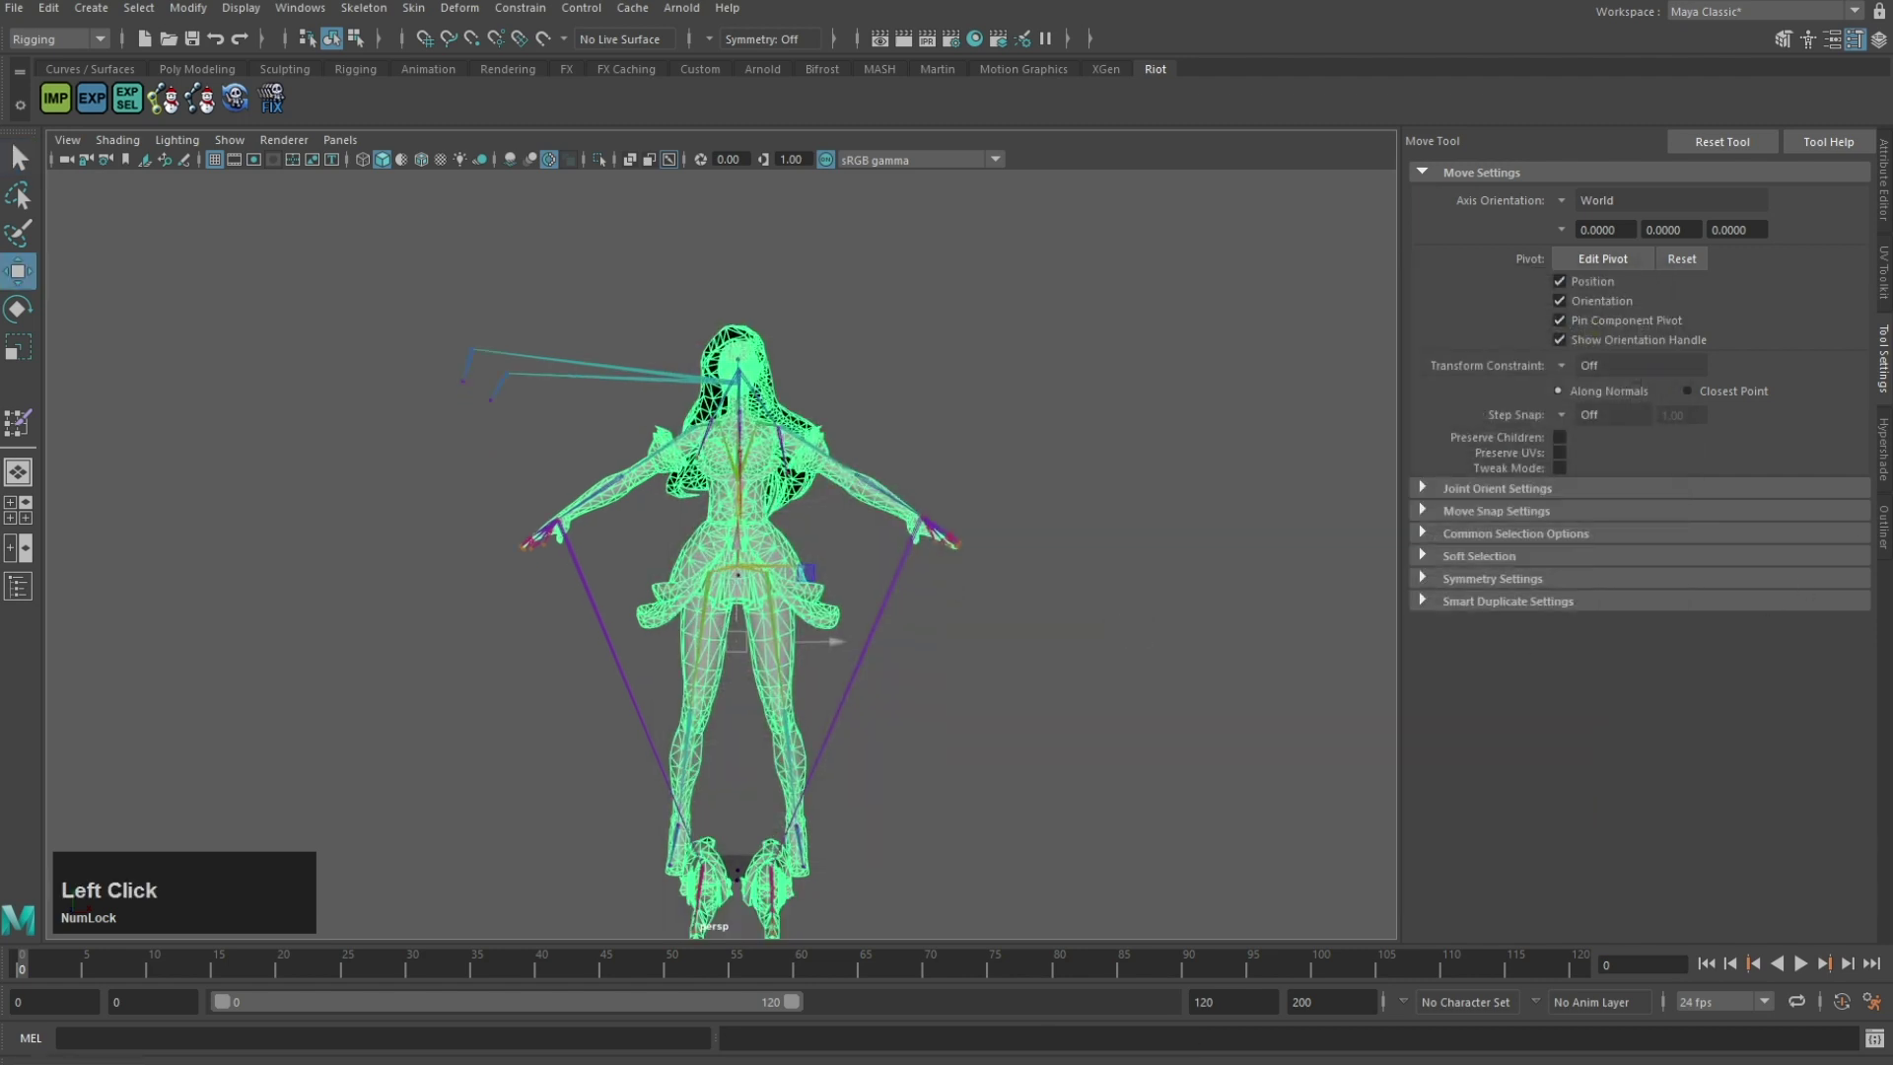
Step: Activate Paint Skin Weights on the mesh and choose the L_Foot influence
{"action": "middle_click_drag", "start_coordinate": [916, 695], "coordinate": [917, 523], "text": "alt"}
{"action": "scroll", "coordinate": [918, 521], "scroll_direction": "up", "scroll_amount": 4}
{"action": "left_click", "coordinate": [414, 9]}
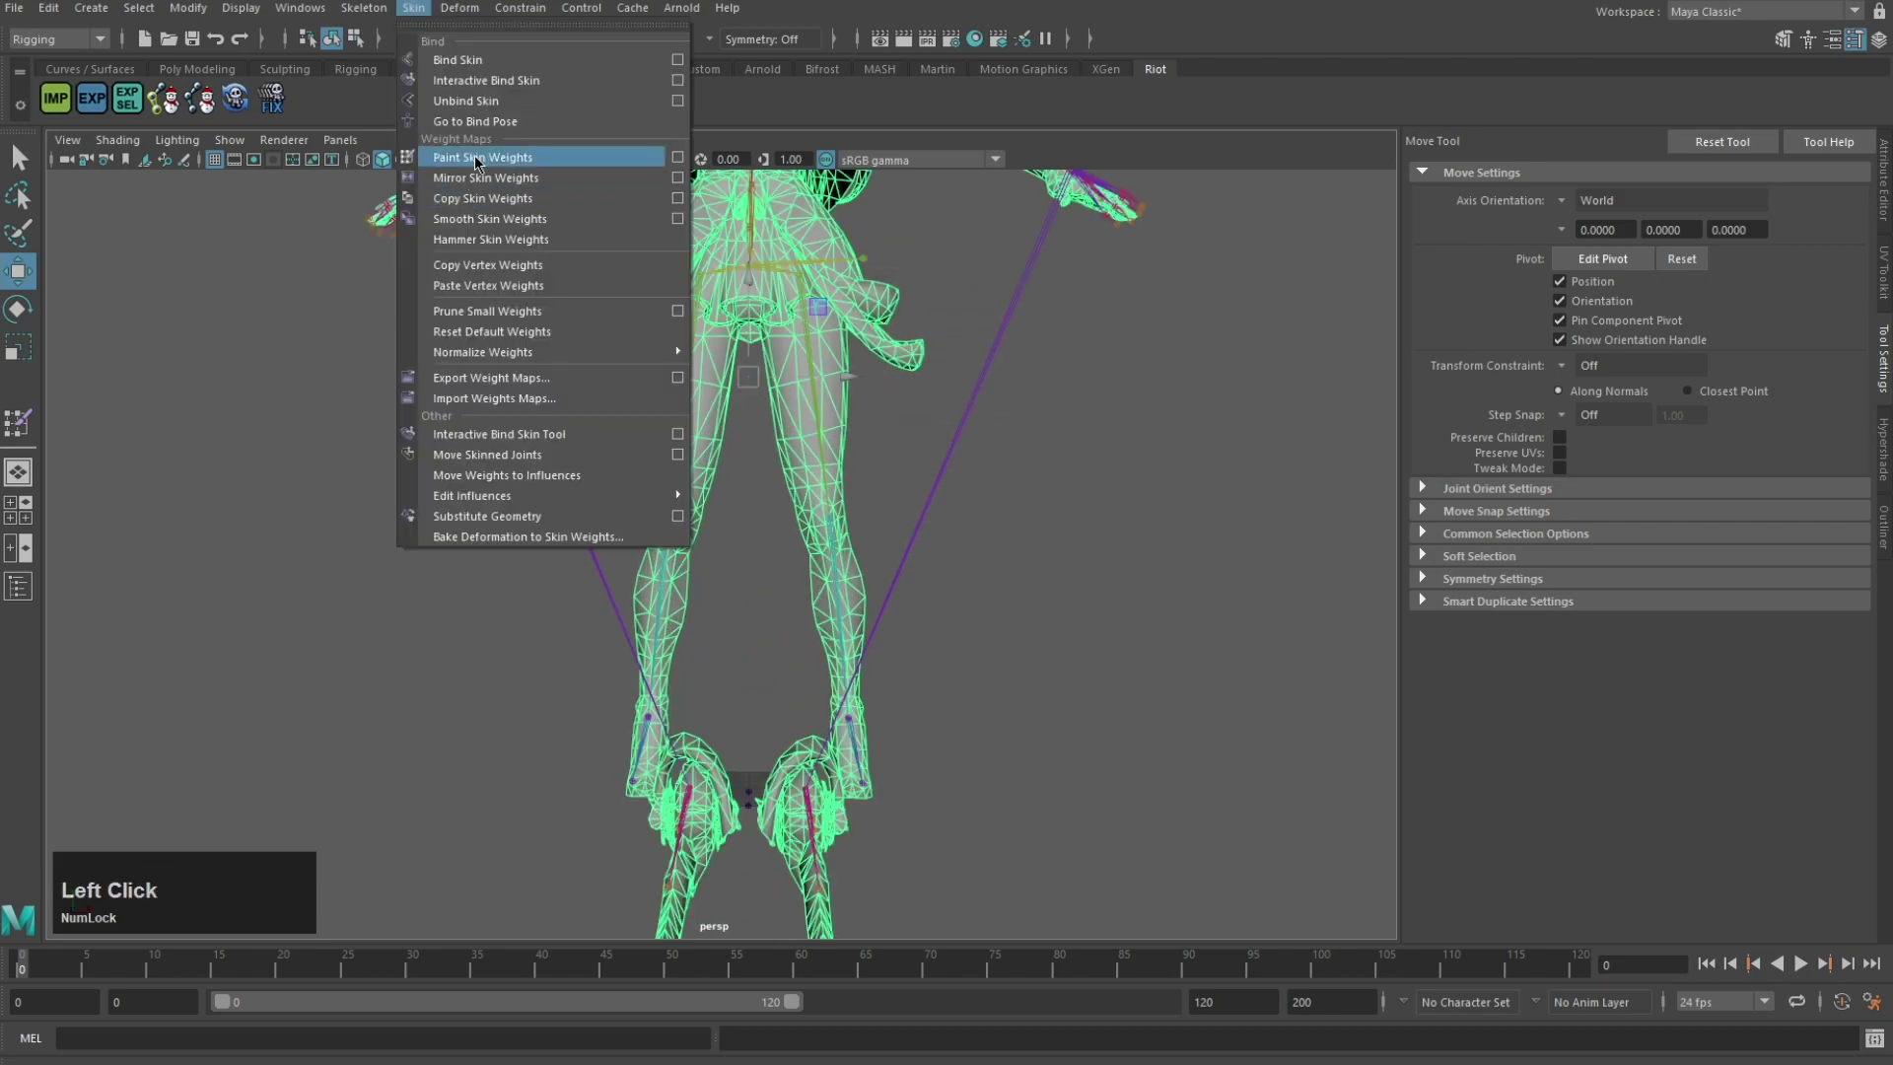
{"action": "left_click", "coordinate": [475, 164]}
{"action": "middle_click_drag", "start_coordinate": [919, 662], "coordinate": [871, 508], "text": "alt"}
{"action": "scroll", "coordinate": [871, 508], "scroll_direction": "up", "scroll_amount": 5}
{"action": "right_click_drag", "start_coordinate": [844, 510], "coordinate": [850, 448]}
{"action": "left_click_drag", "start_coordinate": [850, 449], "coordinate": [961, 448], "text": "alt"}
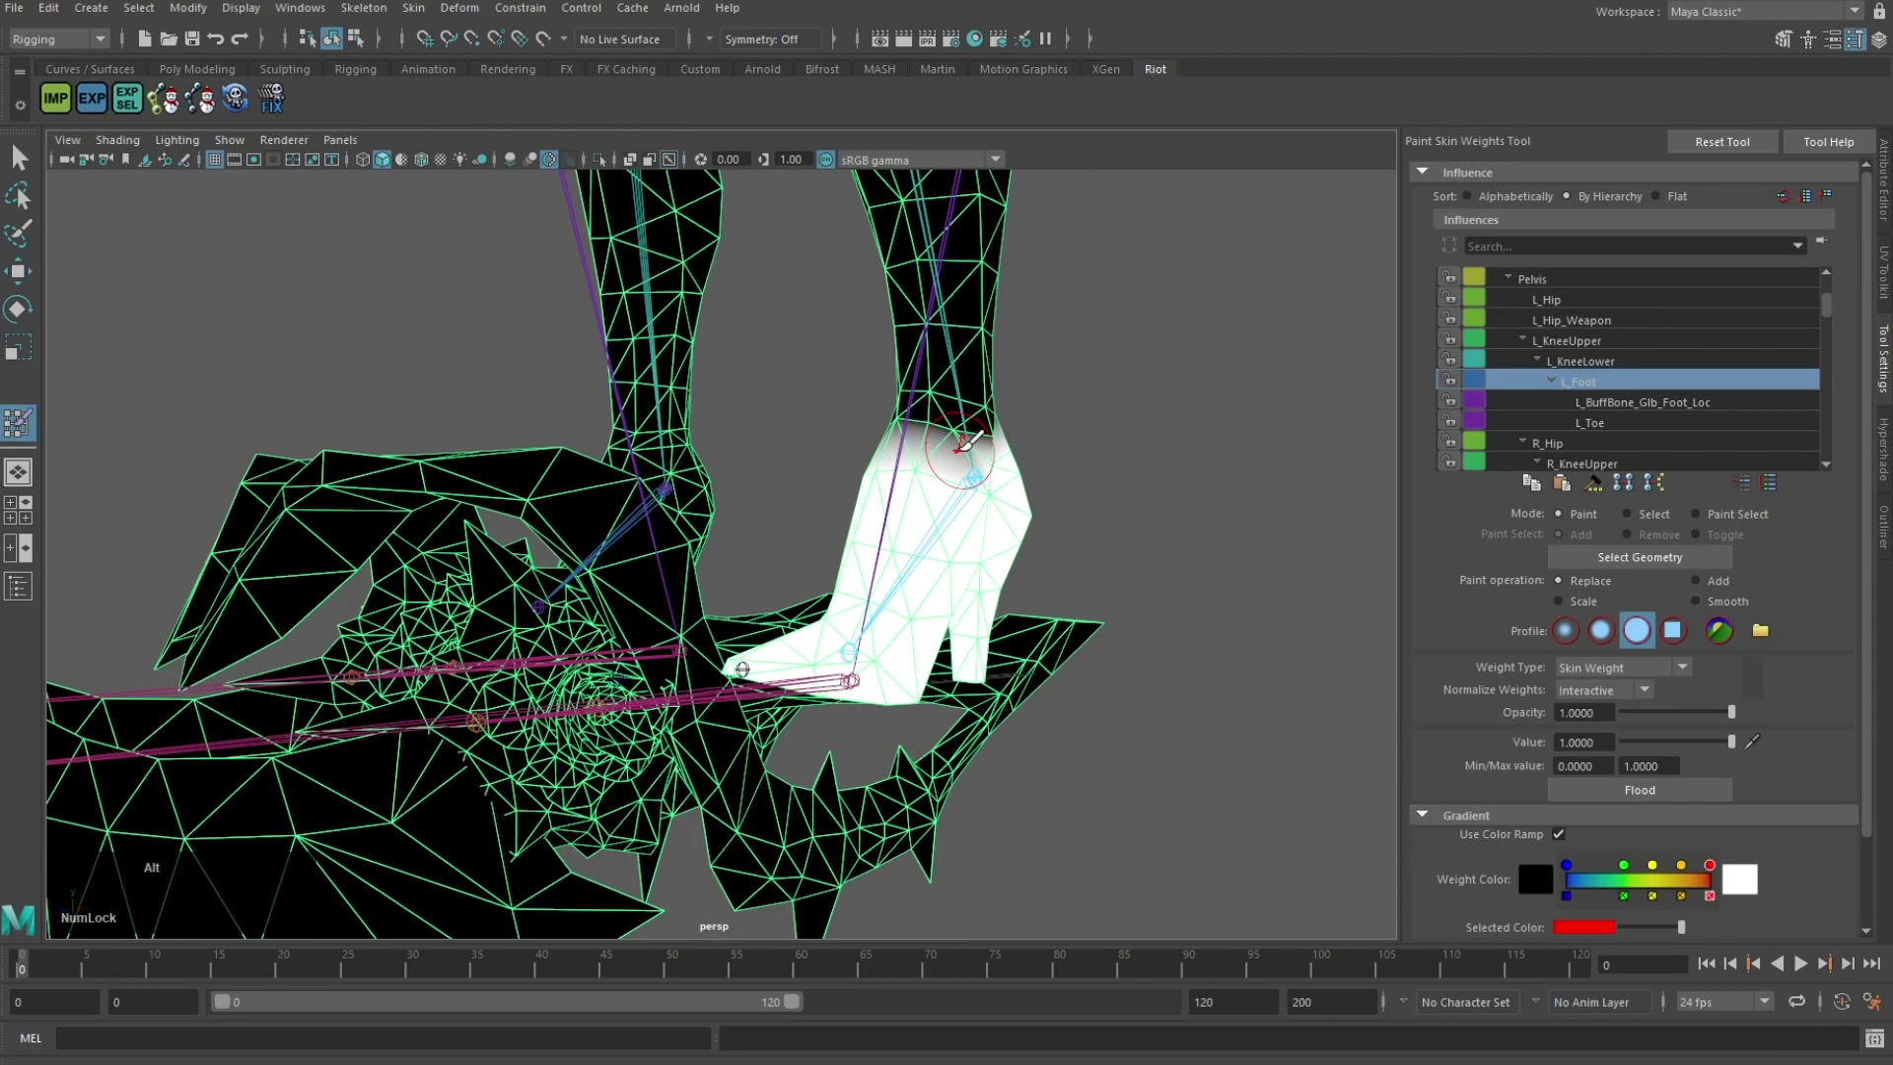
Step: Set the paint operation to Smooth and blend the L_Foot weights around the left ankle
{"action": "scroll", "coordinate": [962, 444], "scroll_direction": "up", "scroll_amount": 3}
{"action": "left_click", "coordinate": [1725, 602]}
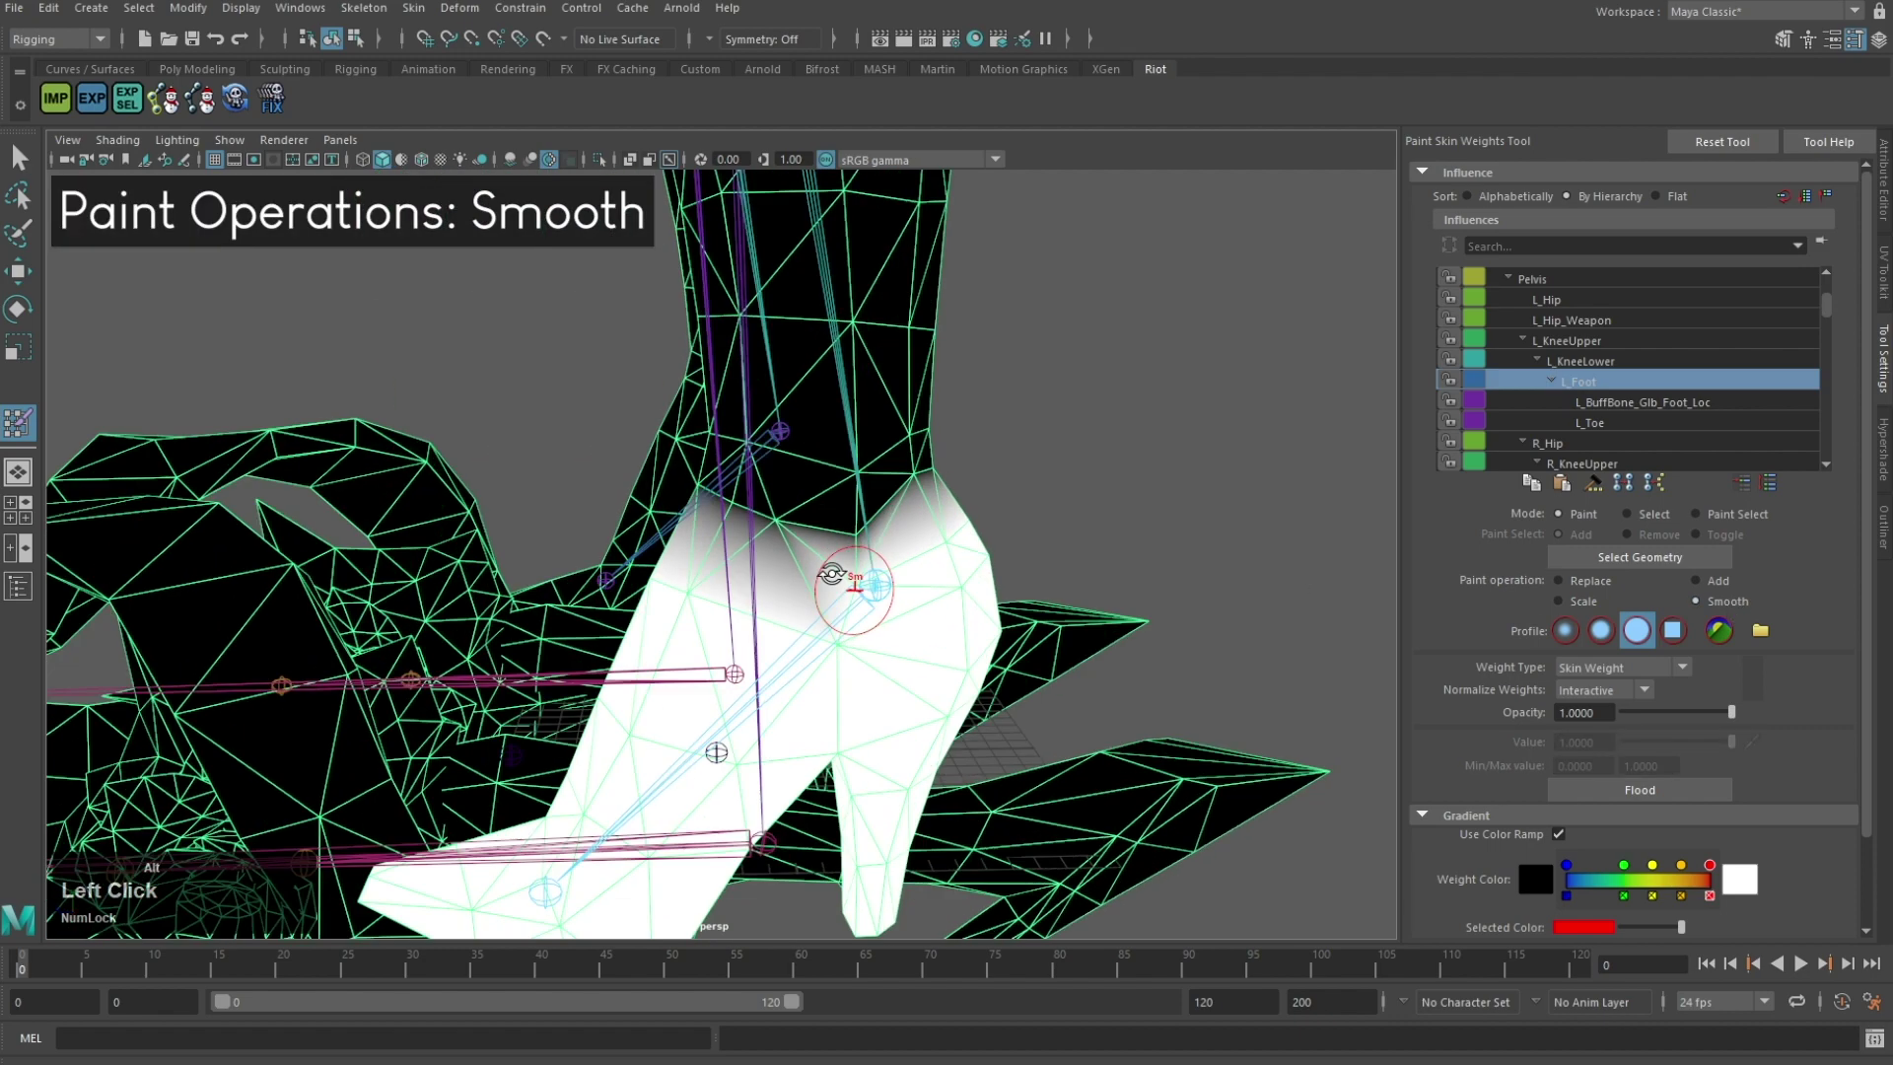
{"action": "left_click_drag", "start_coordinate": [819, 493], "coordinate": [747, 477]}
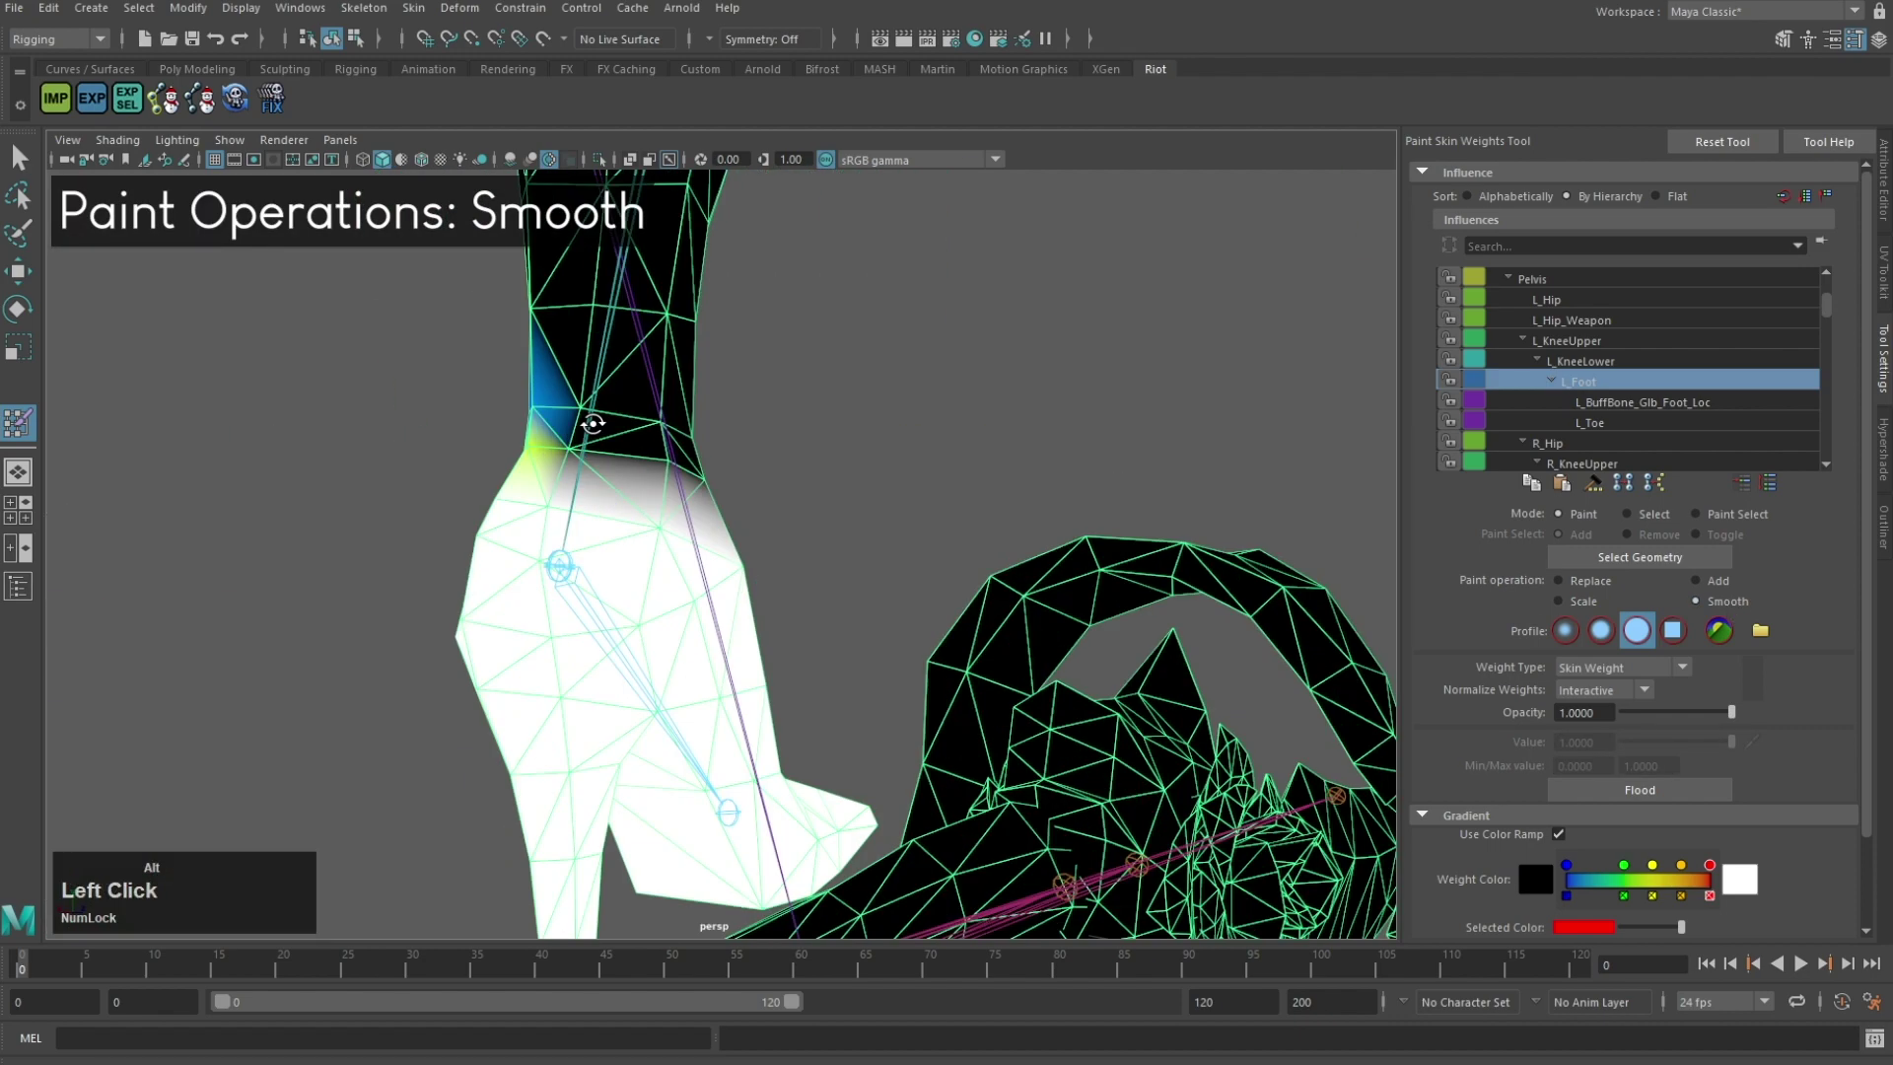
{"action": "left_click_drag", "start_coordinate": [596, 423], "coordinate": [717, 456]}
{"action": "left_click_drag", "start_coordinate": [669, 377], "coordinate": [778, 532], "text": "alt"}
{"action": "left_click_drag", "start_coordinate": [779, 533], "coordinate": [757, 552]}
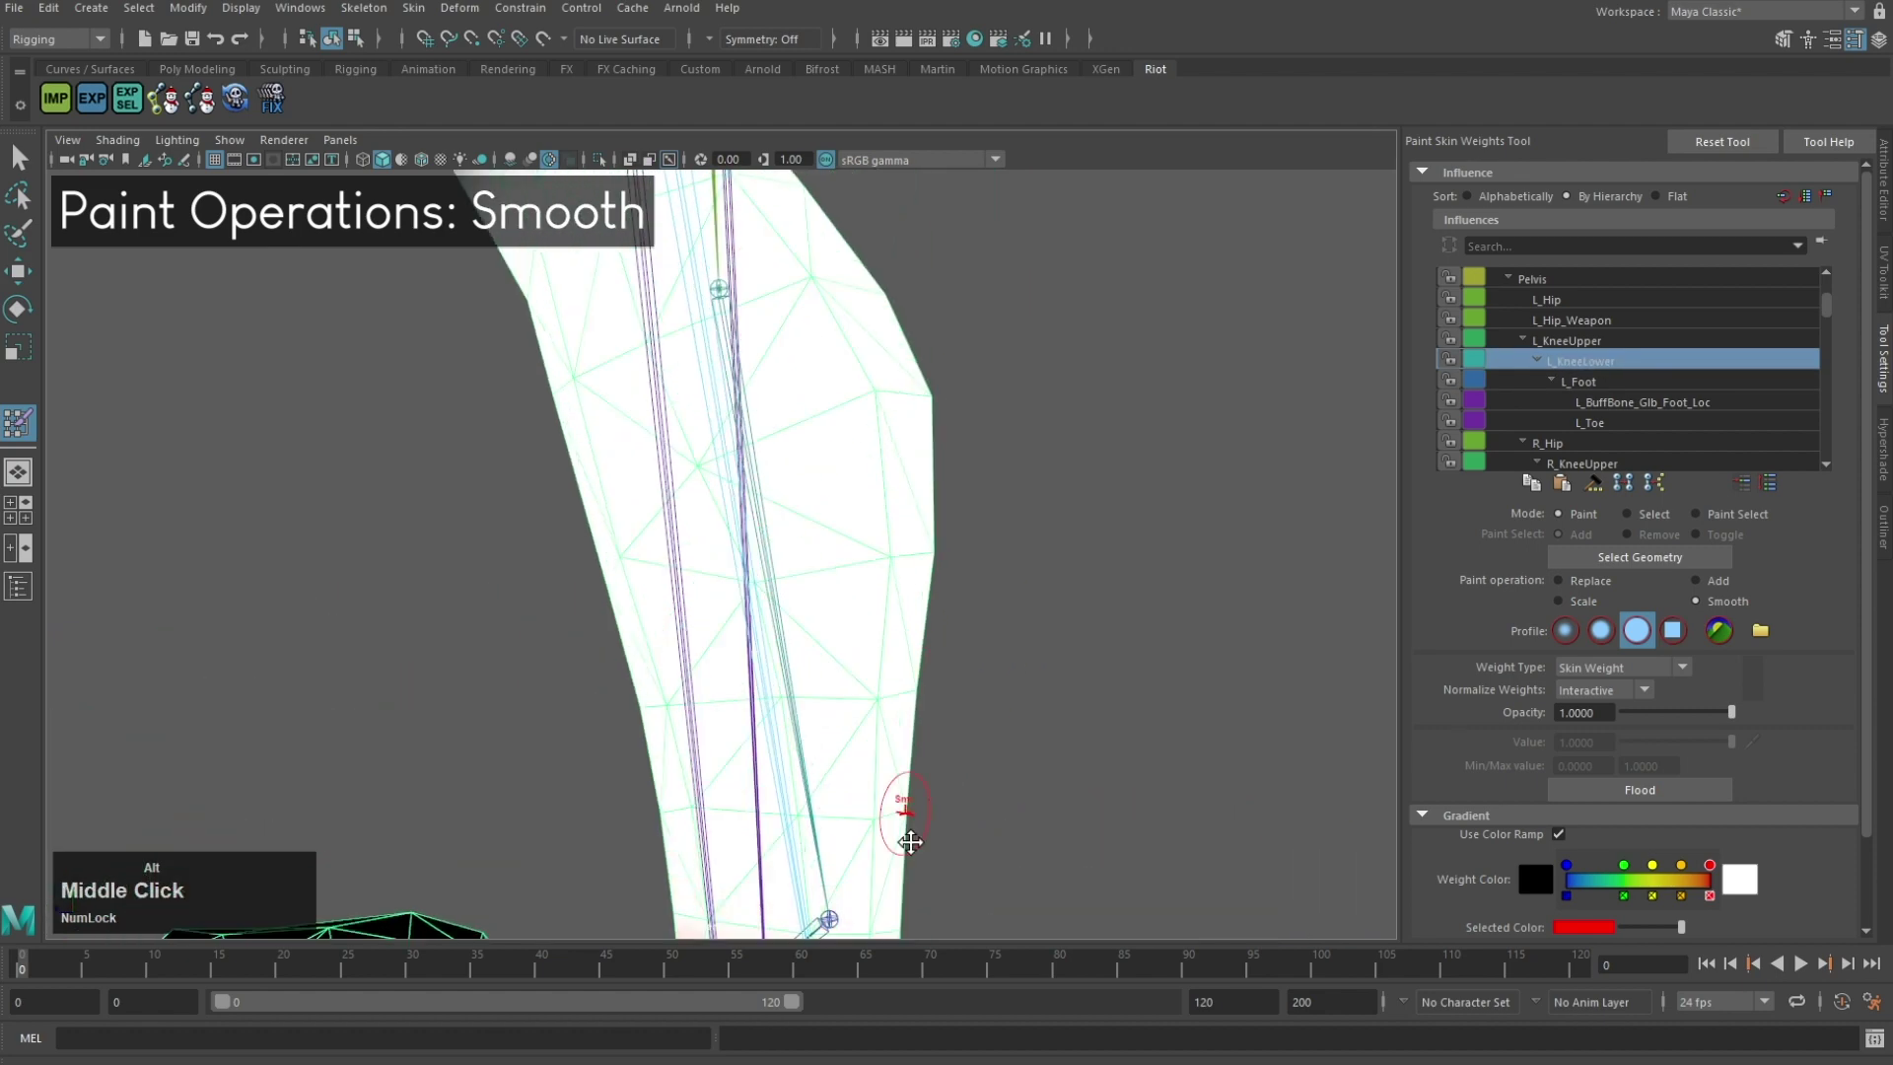
Step: Smooth the L_KneeLower weights all around the left knee
{"action": "left_click_drag", "start_coordinate": [942, 474], "coordinate": [757, 548], "text": "alt"}
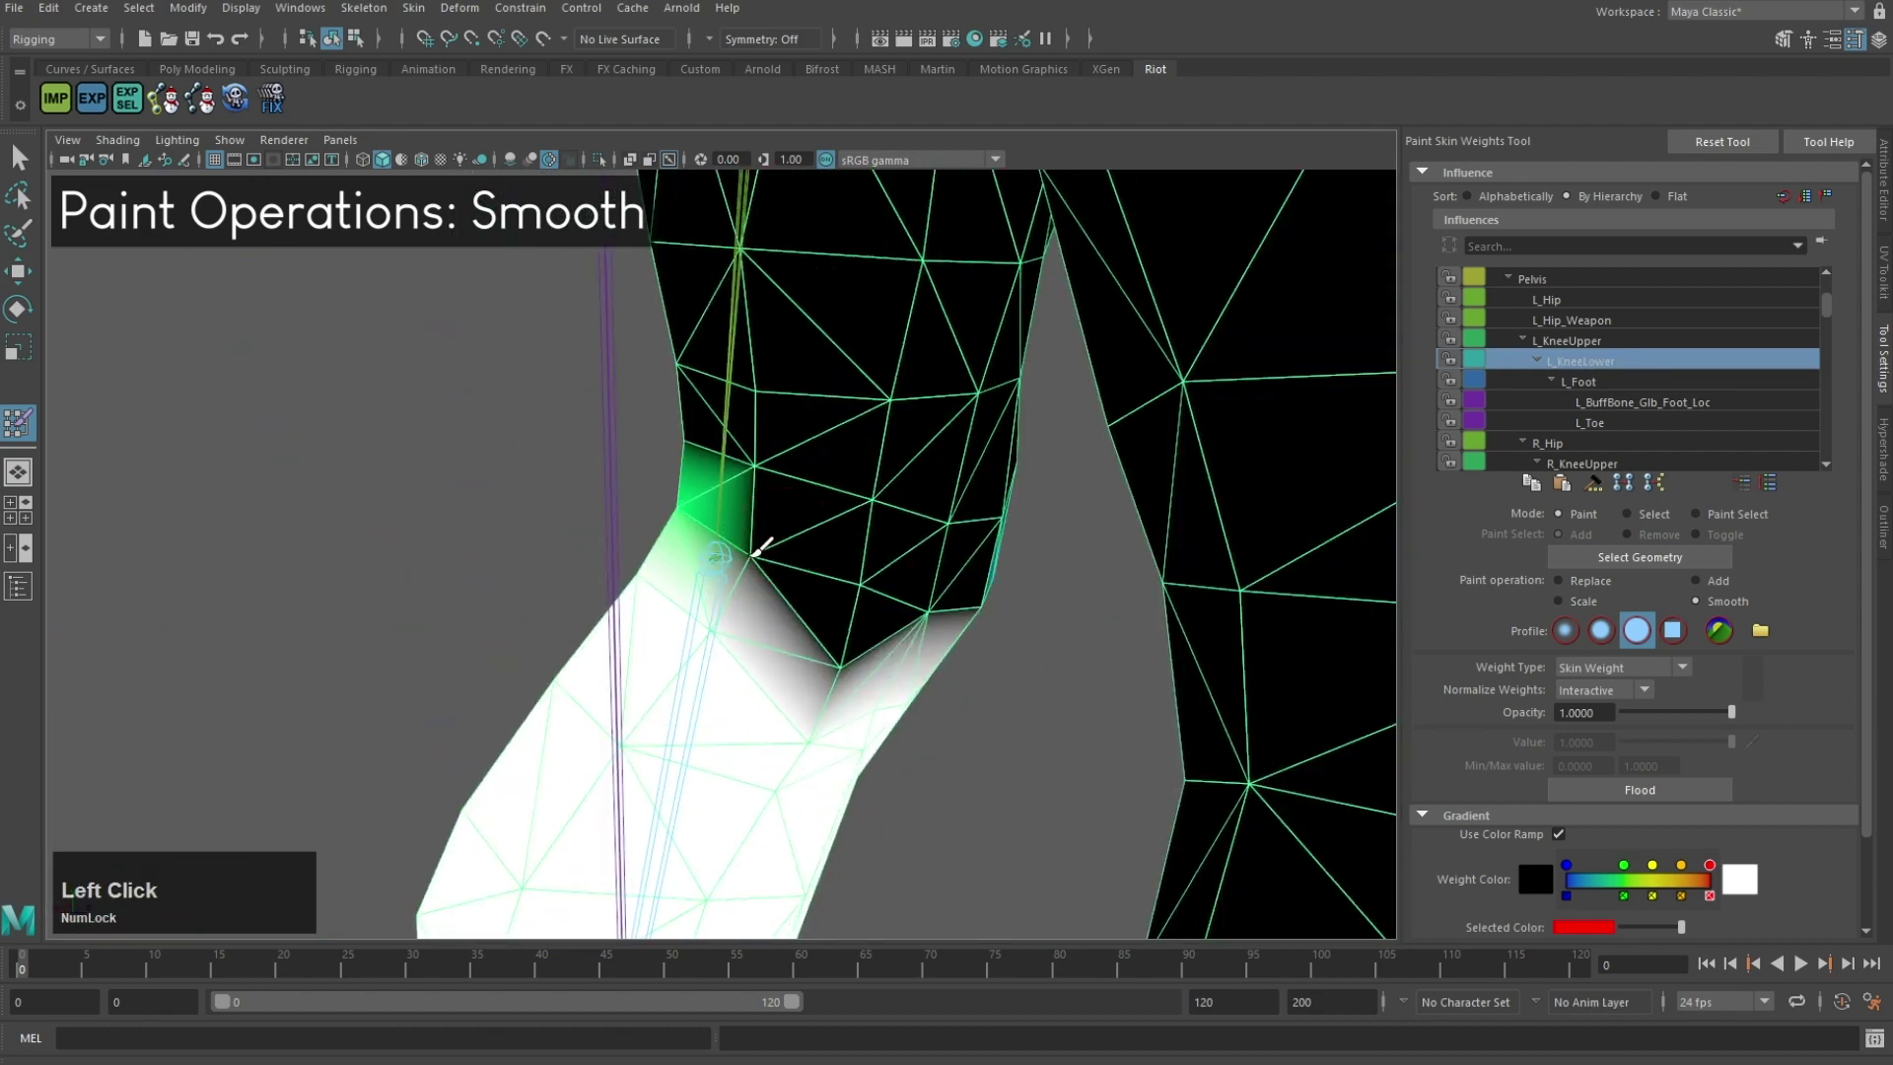
{"action": "left_click_drag", "start_coordinate": [966, 593], "coordinate": [953, 526], "text": "alt"}
{"action": "scroll", "coordinate": [486, 591], "scroll_direction": "down", "scroll_amount": 4}
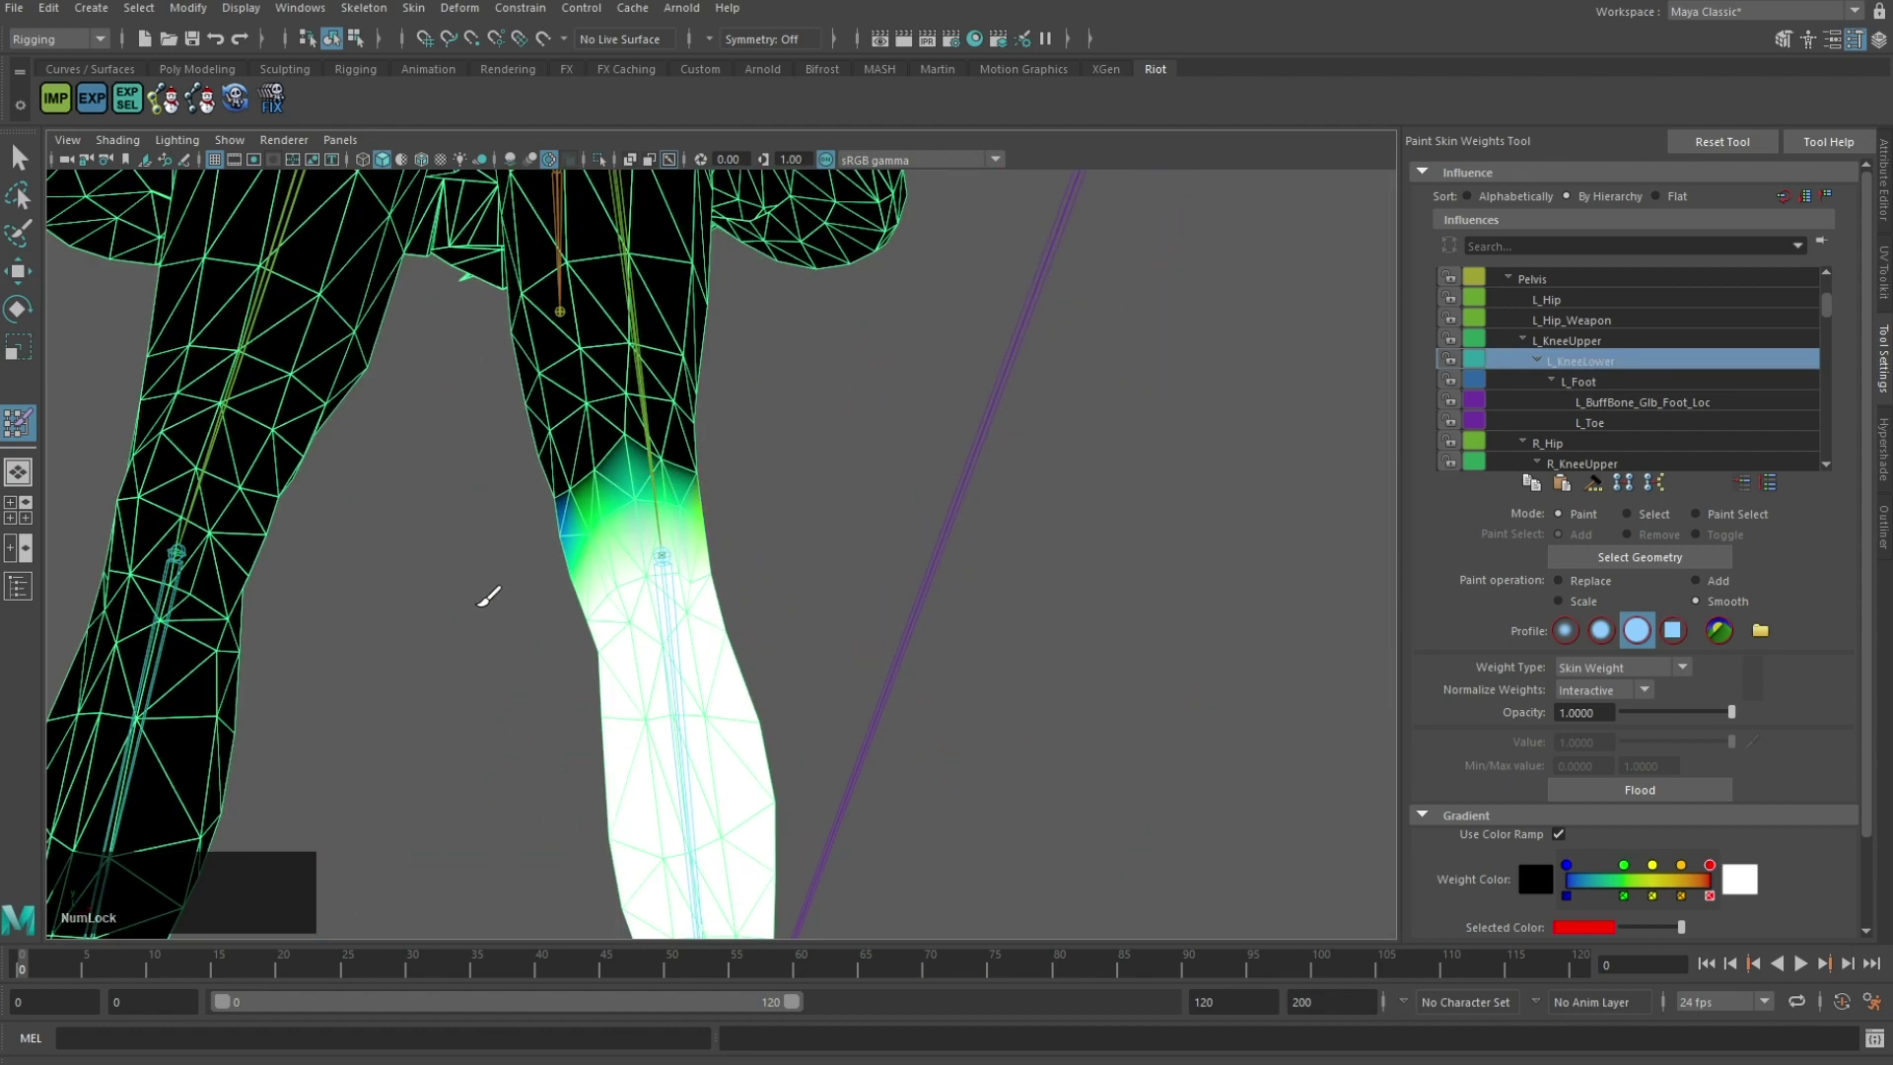
{"action": "scroll", "coordinate": [718, 512], "scroll_direction": "up", "scroll_amount": 3}
Step: Choose the L_Hip influence and smooth its weights along the upper front edge of the left hip
{"action": "right_click_drag", "start_coordinate": [696, 444], "coordinate": [696, 441]}
{"action": "scroll", "coordinate": [828, 552], "scroll_direction": "down", "scroll_amount": 4}
{"action": "middle_click_drag", "start_coordinate": [854, 577], "coordinate": [874, 668], "text": "alt"}
{"action": "scroll", "coordinate": [845, 566], "scroll_direction": "up", "scroll_amount": 4}
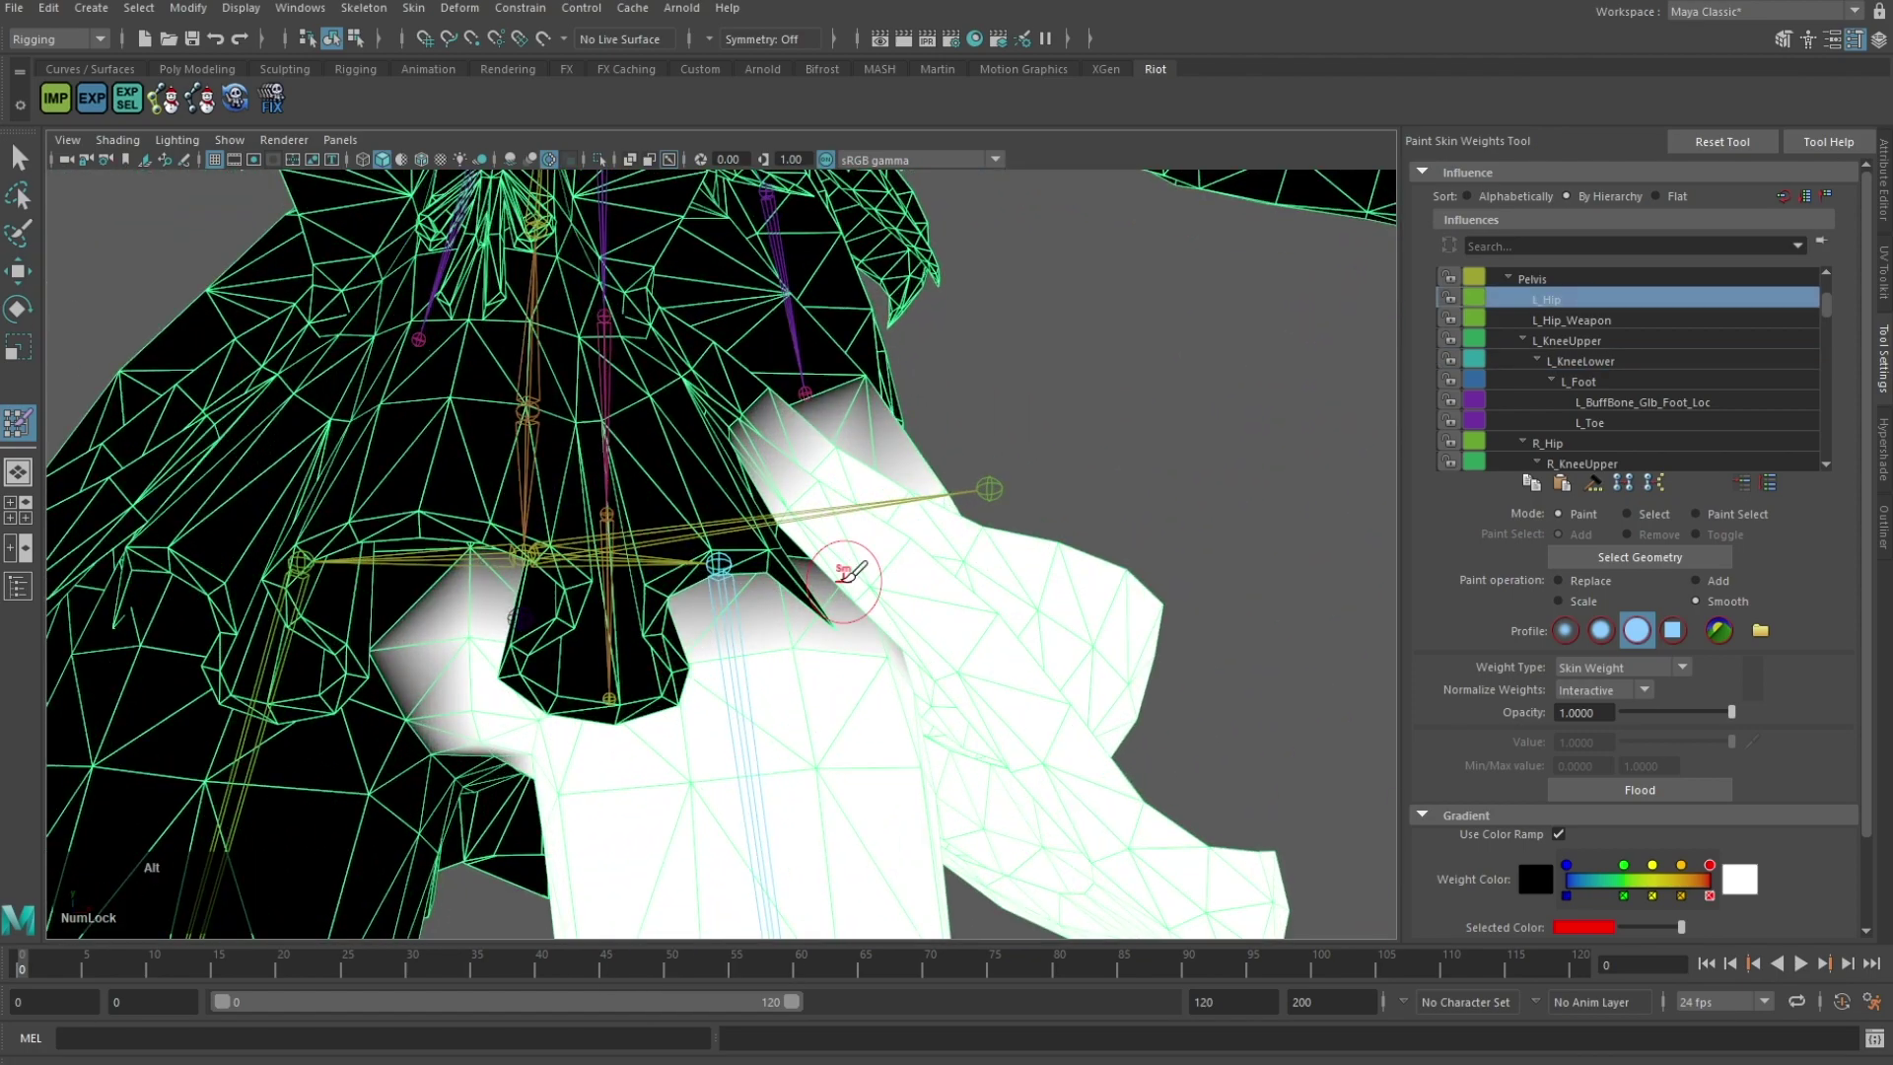
{"action": "left_click_drag", "start_coordinate": [844, 566], "coordinate": [942, 552], "text": "alt"}
{"action": "middle_click_drag", "start_coordinate": [941, 552], "coordinate": [951, 381], "text": "alt"}
{"action": "left_click_drag", "start_coordinate": [951, 380], "coordinate": [838, 552], "text": "alt"}
{"action": "left_click_drag", "start_coordinate": [695, 631], "coordinate": [672, 593]}
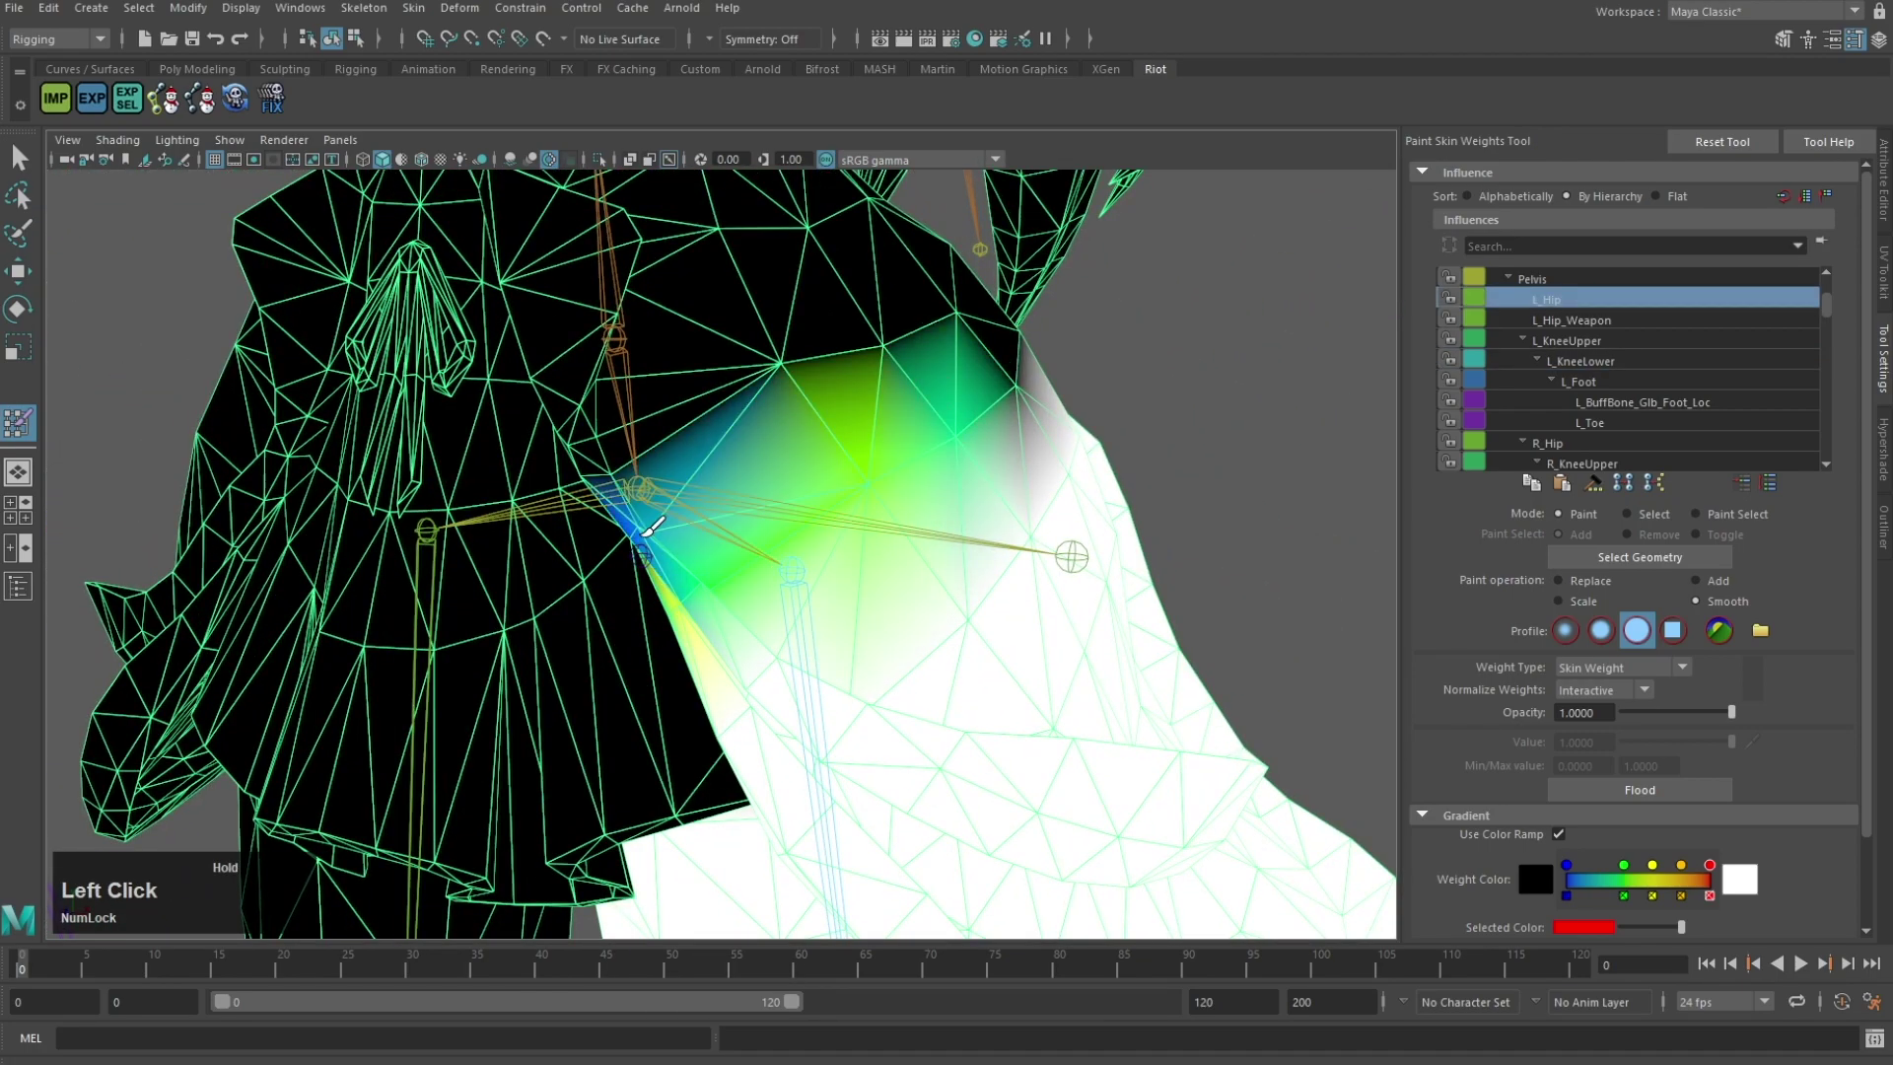
Step: Smooth the L_Hip weights around the back and underside of the left hip, where the cloth meets the thigh
{"action": "scroll", "coordinate": [1002, 414], "scroll_direction": "down", "scroll_amount": 2}
{"action": "mouse_move", "coordinate": [1032, 354]}
{"action": "left_mouse_down", "text": "alt"}
{"action": "mouse_move", "coordinate": [1002, 414]}
{"action": "mouse_move", "coordinate": [946, 433]}
{"action": "left_mouse_up", "text": "alt"}
{"action": "mouse_move", "coordinate": [1150, 444]}
{"action": "left_mouse_down", "text": "alt"}
{"action": "mouse_move", "coordinate": [810, 496]}
{"action": "mouse_move", "coordinate": [867, 507]}
{"action": "mouse_move", "coordinate": [815, 478]}
{"action": "left_mouse_up", "text": "alt"}
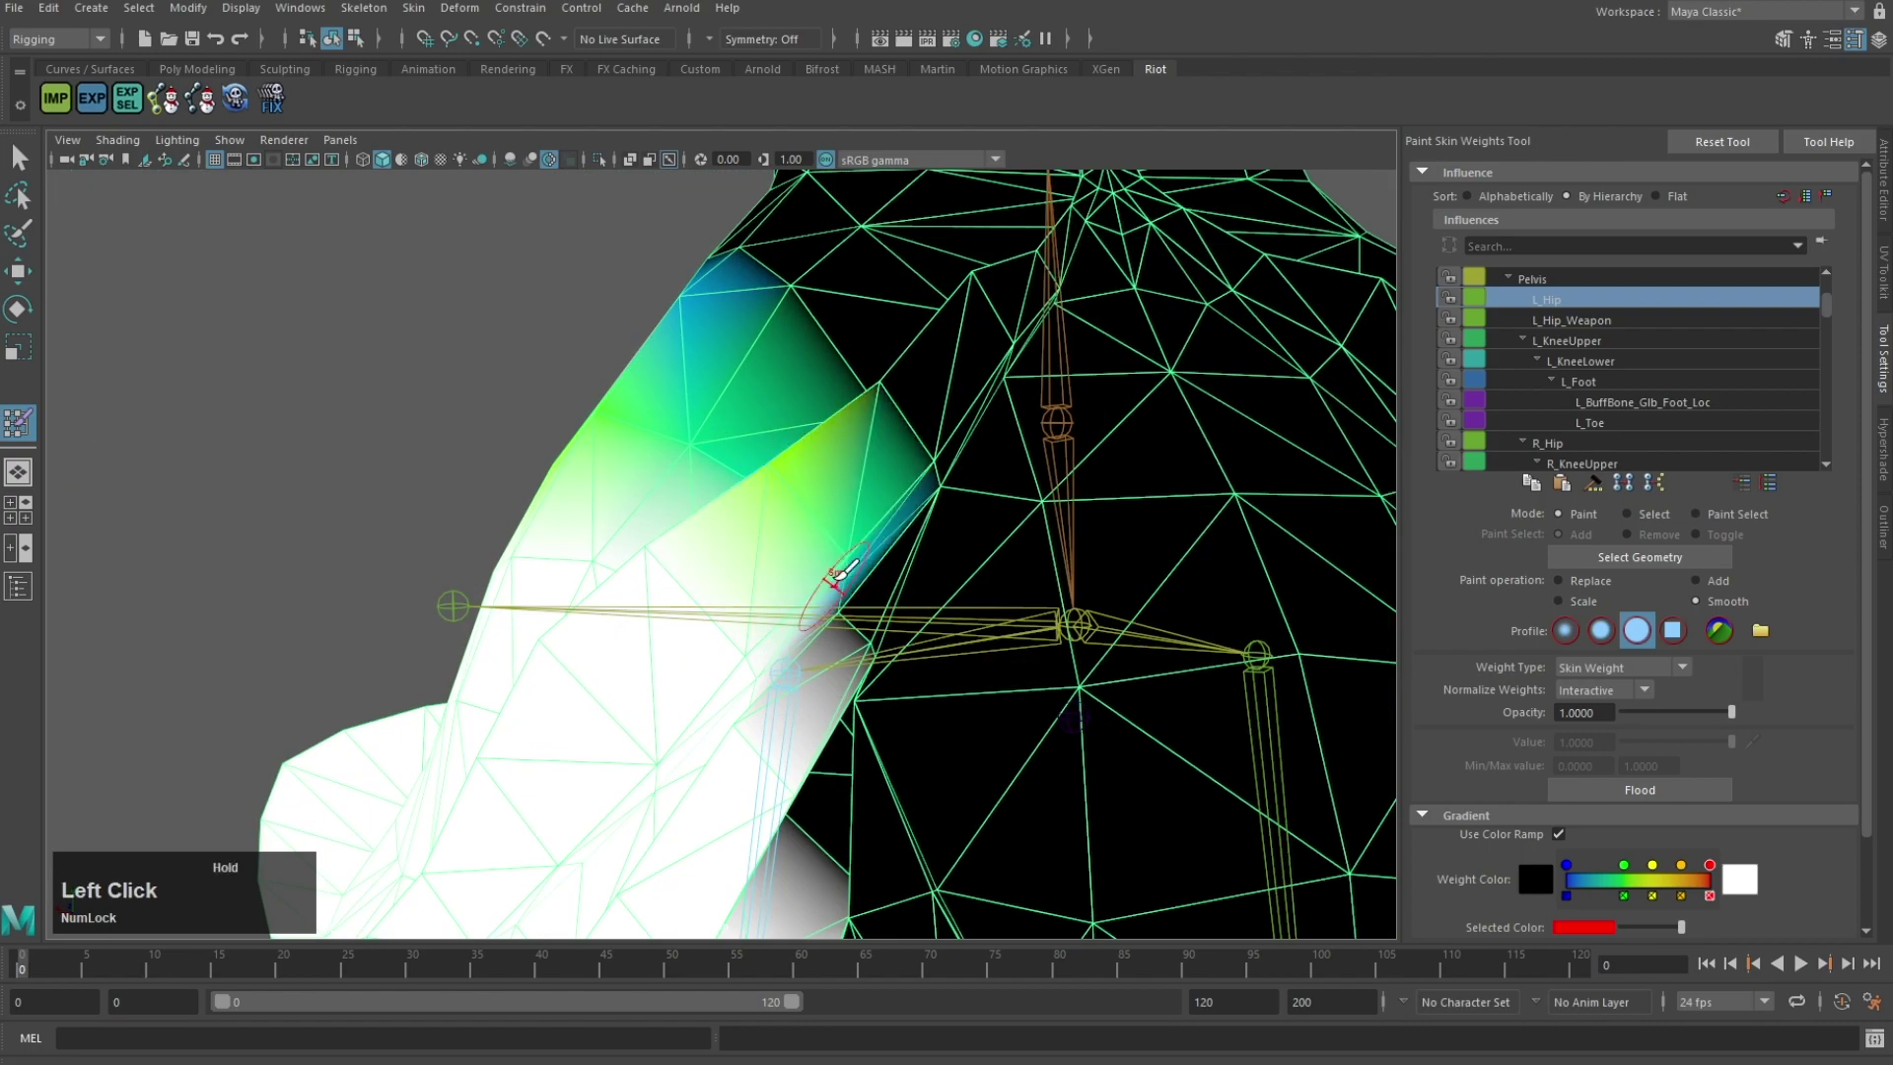
{"action": "left_click_drag", "start_coordinate": [843, 350], "coordinate": [871, 507], "text": "alt"}
{"action": "middle_click_drag", "start_coordinate": [871, 507], "coordinate": [786, 541], "text": "alt"}
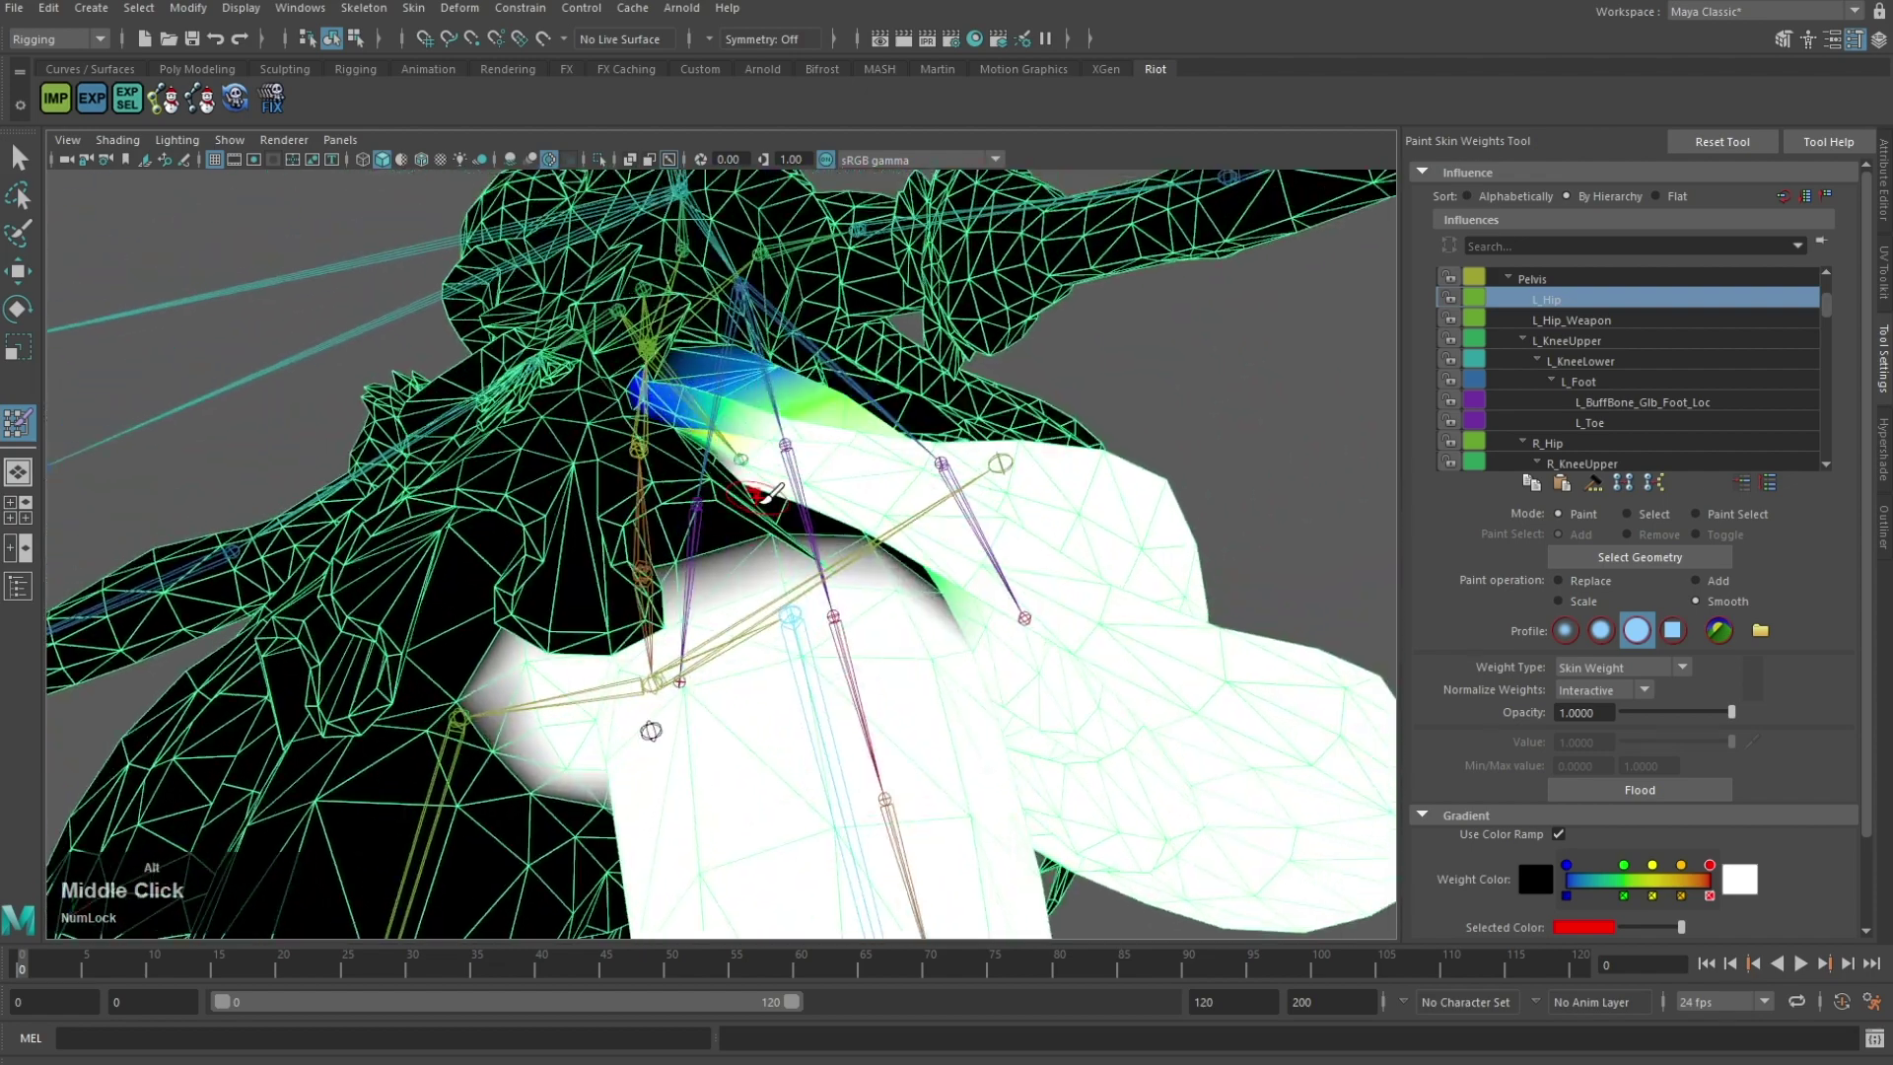
{"action": "mouse_move", "coordinate": [786, 541]}
{"action": "left_mouse_down", "text": "alt"}
{"action": "mouse_move", "coordinate": [680, 549]}
{"action": "mouse_move", "coordinate": [758, 545]}
{"action": "left_mouse_up", "text": "alt"}
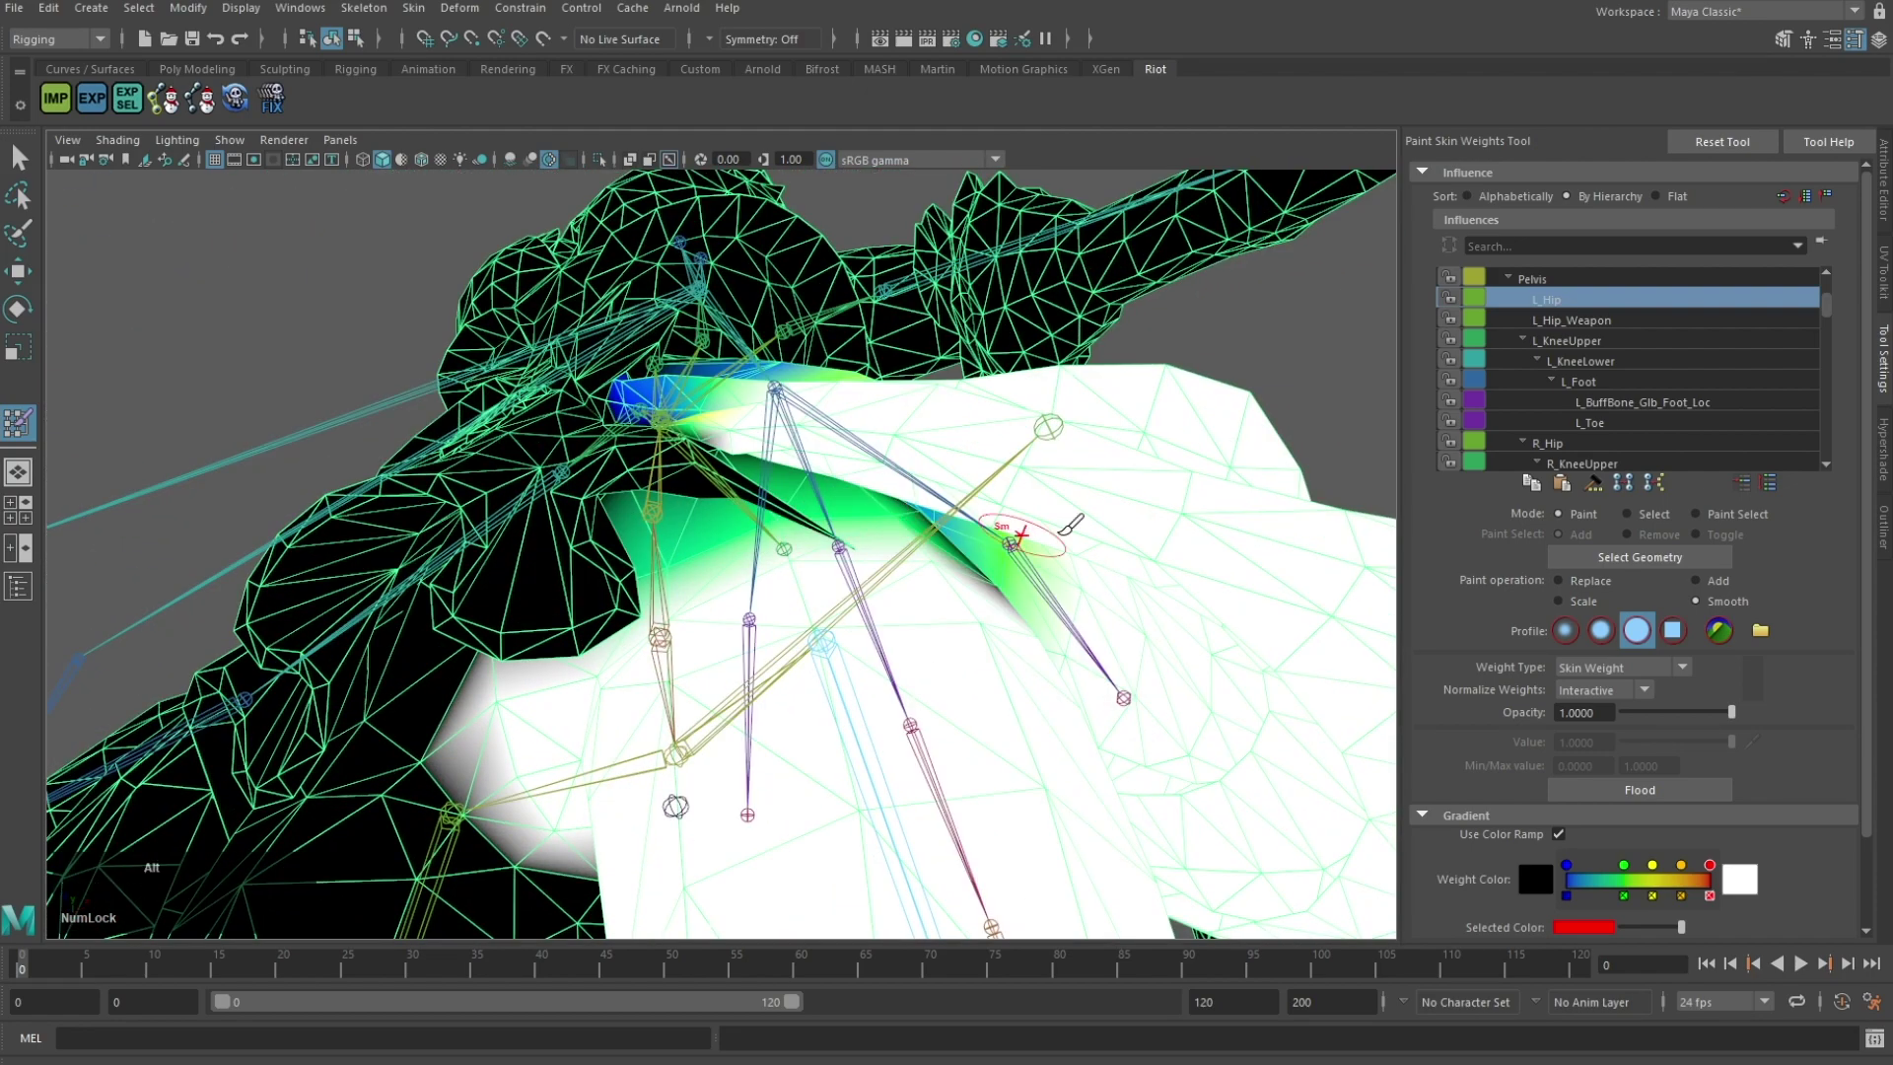
{"action": "scroll", "coordinate": [807, 541], "scroll_direction": "down", "scroll_amount": 1, "text": "alt"}
{"action": "mouse_move", "coordinate": [1059, 534]}
{"action": "left_mouse_down", "text": "alt"}
{"action": "mouse_move", "coordinate": [808, 541]}
{"action": "mouse_move", "coordinate": [723, 499]}
{"action": "mouse_move", "coordinate": [641, 523]}
{"action": "left_mouse_up", "text": "alt"}
{"action": "left_click_drag", "start_coordinate": [631, 532], "coordinate": [639, 507]}
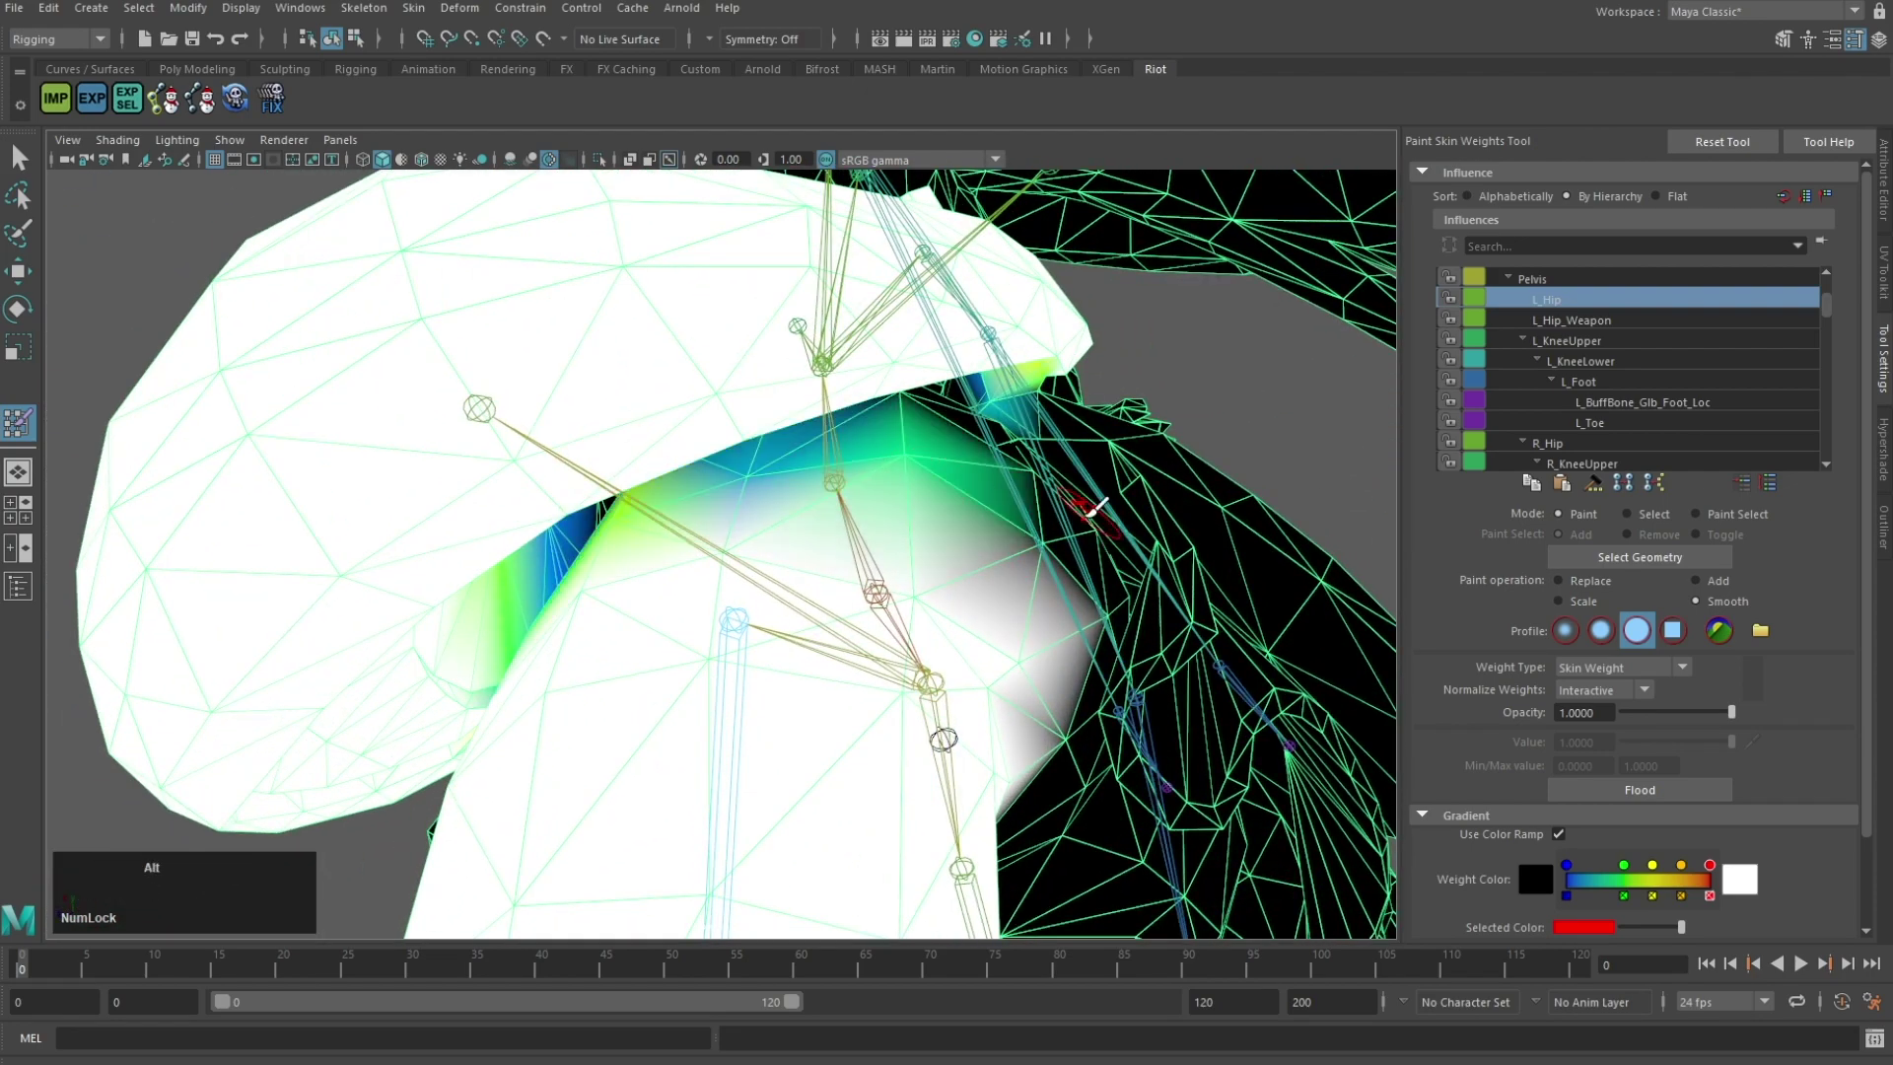
Step: Smooth the L_Hip weights across the inner top of the left thigh, undoing the stroke that goes wrong
{"action": "left_click_drag", "start_coordinate": [1092, 508], "coordinate": [986, 503], "text": "alt"}
{"action": "left_click_drag", "start_coordinate": [1187, 497], "coordinate": [1022, 499], "text": "alt"}
{"action": "left_click_drag", "start_coordinate": [877, 443], "coordinate": [990, 560]}
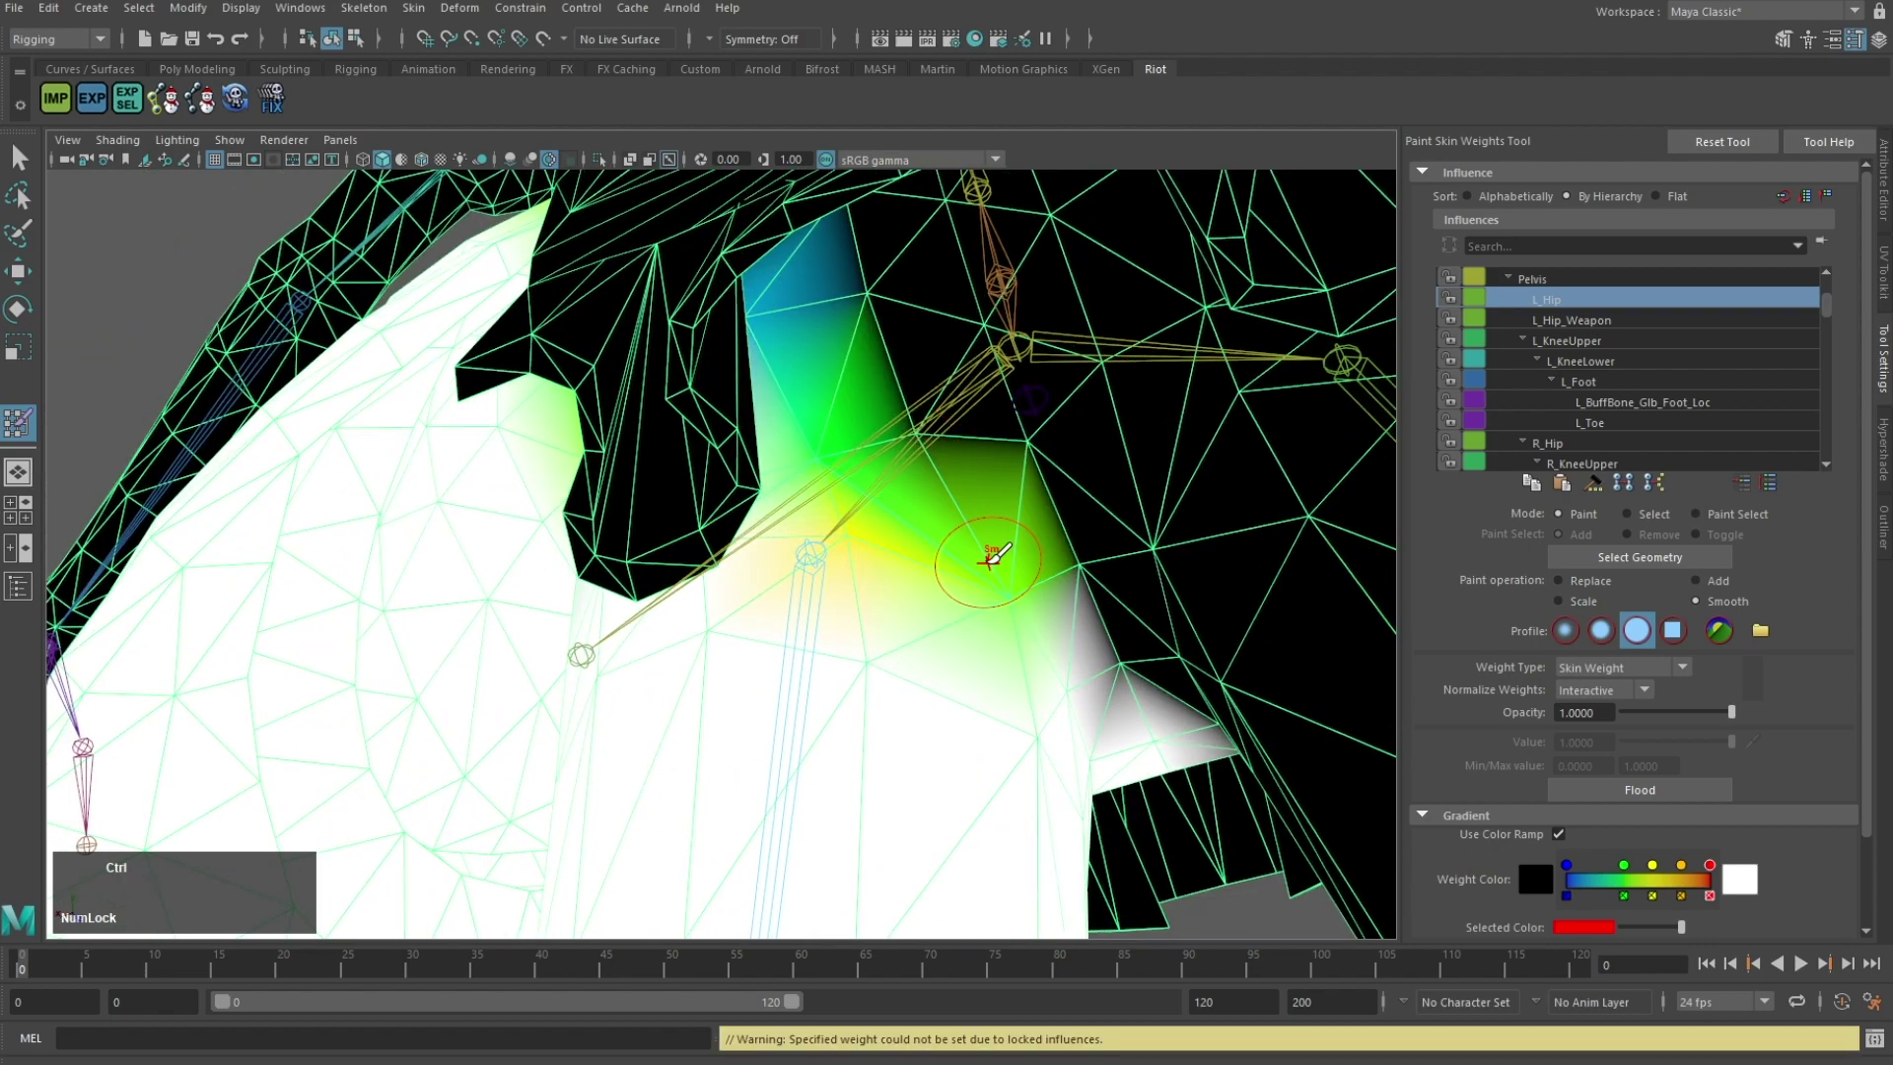
{"action": "key", "text": "ctrl+z"}
{"action": "mouse_move", "coordinate": [838, 452]}
{"action": "left_mouse_down"}
{"action": "mouse_move", "coordinate": [967, 499]}
{"action": "mouse_move", "coordinate": [926, 364]}
{"action": "left_mouse_up"}
Step: Finish blending the L_Hip weights along the remaining upper edge of the left hip
{"action": "mouse_move", "coordinate": [926, 365]}
{"action": "left_mouse_down", "text": "alt"}
{"action": "mouse_move", "coordinate": [1020, 474]}
{"action": "mouse_move", "coordinate": [1116, 509]}
{"action": "mouse_move", "coordinate": [1158, 583]}
{"action": "left_mouse_up", "text": "alt"}
{"action": "left_click_drag", "start_coordinate": [1158, 583], "coordinate": [1046, 414], "text": "alt"}
{"action": "mouse_move", "coordinate": [1046, 414]}
{"action": "left_mouse_down"}
{"action": "mouse_move", "coordinate": [1016, 370]}
{"action": "mouse_move", "coordinate": [891, 405]}
{"action": "mouse_move", "coordinate": [481, 375]}
{"action": "left_mouse_up"}
{"action": "middle_click_drag", "start_coordinate": [481, 375], "coordinate": [641, 643], "text": "alt"}
{"action": "mouse_move", "coordinate": [642, 642]}
{"action": "left_mouse_down", "text": "alt"}
{"action": "mouse_move", "coordinate": [483, 444]}
{"action": "mouse_move", "coordinate": [380, 416]}
{"action": "mouse_move", "coordinate": [456, 722]}
{"action": "left_mouse_up", "text": "alt"}
{"action": "left_click_drag", "start_coordinate": [592, 663], "coordinate": [583, 520], "text": "alt"}
{"action": "left_click_drag", "start_coordinate": [485, 456], "coordinate": [513, 473]}
Step: Choose the right foot's influence and smooth its weights around the right ankle
{"action": "scroll", "coordinate": [808, 503], "scroll_direction": "down", "scroll_amount": 5}
{"action": "mouse_move", "coordinate": [808, 502]}
{"action": "left_mouse_down", "text": "alt"}
{"action": "mouse_move", "coordinate": [396, 575]}
{"action": "mouse_move", "coordinate": [740, 549]}
{"action": "left_mouse_up", "text": "alt"}
{"action": "middle_click_drag", "start_coordinate": [740, 592], "coordinate": [773, 296], "text": "alt"}
{"action": "middle_click_drag", "start_coordinate": [782, 727], "coordinate": [838, 454], "text": "alt"}
{"action": "scroll", "coordinate": [558, 591], "scroll_direction": "up", "scroll_amount": 5}
{"action": "right_click_drag", "start_coordinate": [492, 576], "coordinate": [493, 498]}
{"action": "mouse_move", "coordinate": [493, 532]}
{"action": "left_mouse_down", "text": "alt"}
{"action": "mouse_move", "coordinate": [233, 629]}
{"action": "mouse_move", "coordinate": [591, 581]}
{"action": "left_mouse_up", "text": "alt"}
{"action": "middle_click_drag", "start_coordinate": [630, 571], "coordinate": [1006, 611], "text": "alt"}
{"action": "mouse_move", "coordinate": [1010, 608]}
{"action": "left_mouse_down"}
{"action": "mouse_move", "coordinate": [1076, 593]}
{"action": "mouse_move", "coordinate": [613, 566]}
{"action": "left_mouse_up"}
{"action": "left_click_drag", "start_coordinate": [621, 563], "coordinate": [764, 557]}
{"action": "left_click_drag", "start_coordinate": [927, 542], "coordinate": [763, 526], "text": "alt"}
Step: Choose the R_KneeLower influence and smooth its weights all around the right knee
{"action": "right_click_drag", "start_coordinate": [457, 414], "coordinate": [464, 338]}
{"action": "middle_click_drag", "start_coordinate": [560, 271], "coordinate": [833, 646], "text": "alt"}
{"action": "scroll", "coordinate": [834, 646], "scroll_direction": "up", "scroll_amount": 2}
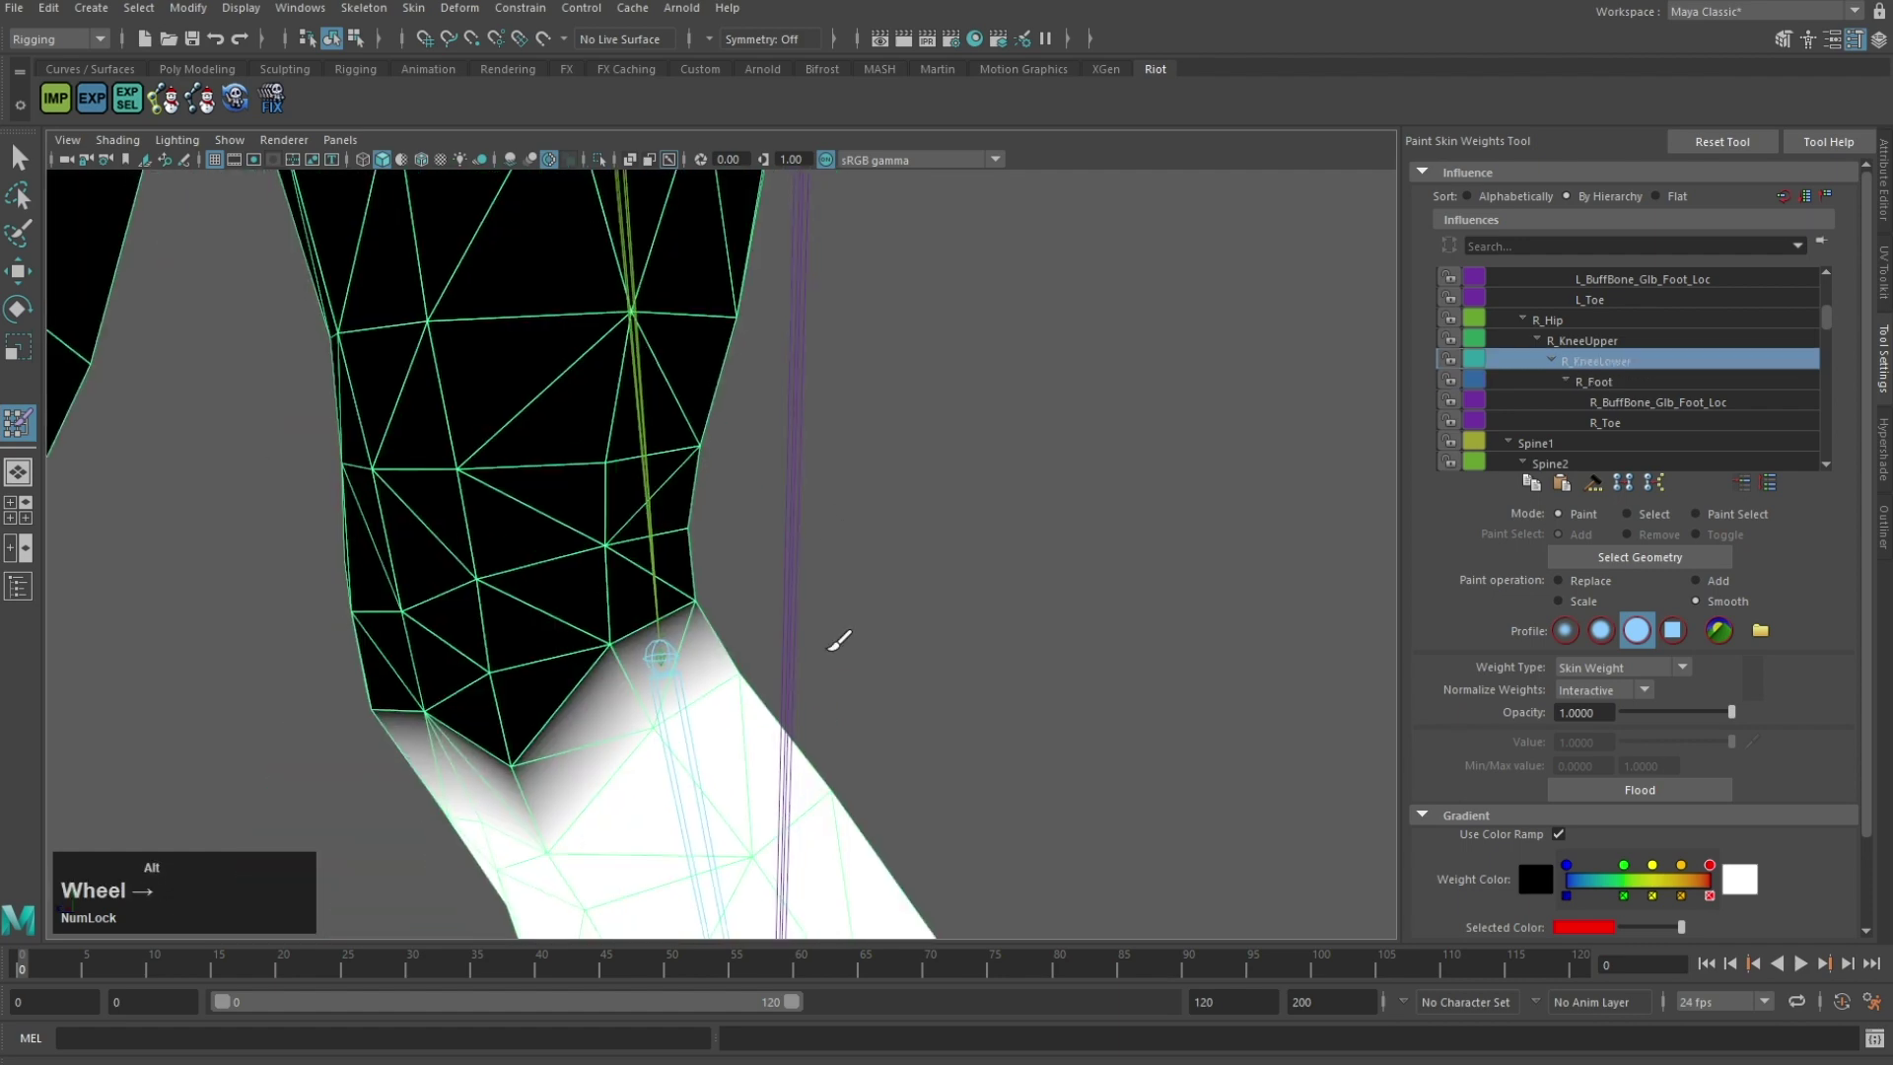
{"action": "mouse_move", "coordinate": [506, 728]}
{"action": "left_mouse_down"}
{"action": "mouse_move", "coordinate": [494, 673]}
{"action": "mouse_move", "coordinate": [578, 635]}
{"action": "mouse_move", "coordinate": [444, 698]}
{"action": "left_mouse_up"}
{"action": "left_click_drag", "start_coordinate": [448, 695], "coordinate": [1025, 655], "text": "alt"}
{"action": "left_click_drag", "start_coordinate": [1026, 656], "coordinate": [867, 641]}
{"action": "left_click_drag", "start_coordinate": [867, 635], "coordinate": [1061, 618], "text": "alt"}
{"action": "left_click_drag", "start_coordinate": [803, 396], "coordinate": [936, 461], "text": "alt"}
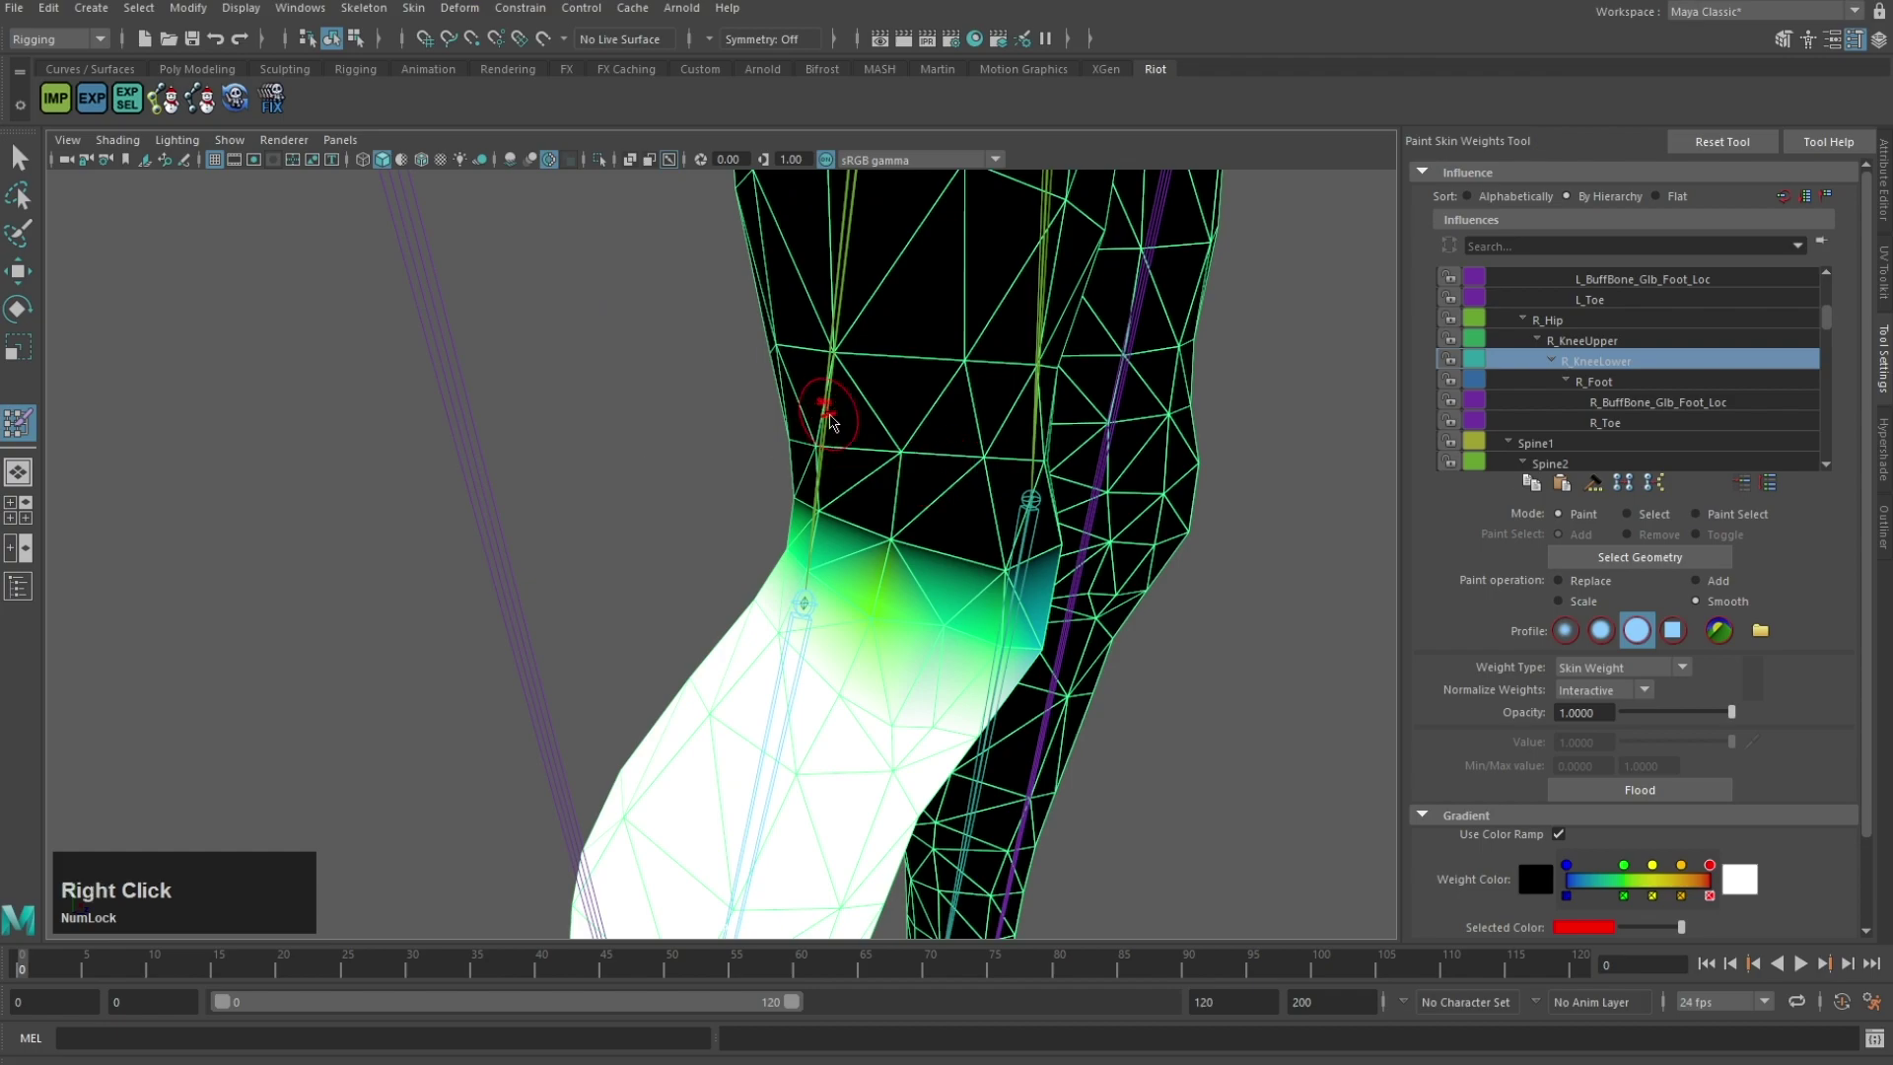
Step: Choose the R_Hip influence and smooth its weights at the front, between the right hip cloth and the thigh
{"action": "right_click_drag", "start_coordinate": [830, 422], "coordinate": [836, 346]}
{"action": "scroll", "coordinate": [893, 373], "scroll_direction": "down", "scroll_amount": 5}
{"action": "middle_click_drag", "start_coordinate": [895, 372], "coordinate": [795, 596], "text": "alt"}
{"action": "left_click_drag", "start_coordinate": [794, 595], "coordinate": [755, 543], "text": "alt"}
{"action": "middle_click_drag", "start_coordinate": [755, 542], "coordinate": [773, 590], "text": "alt"}
{"action": "scroll", "coordinate": [690, 543], "scroll_direction": "up", "scroll_amount": 5}
{"action": "left_click", "coordinate": [627, 500]}
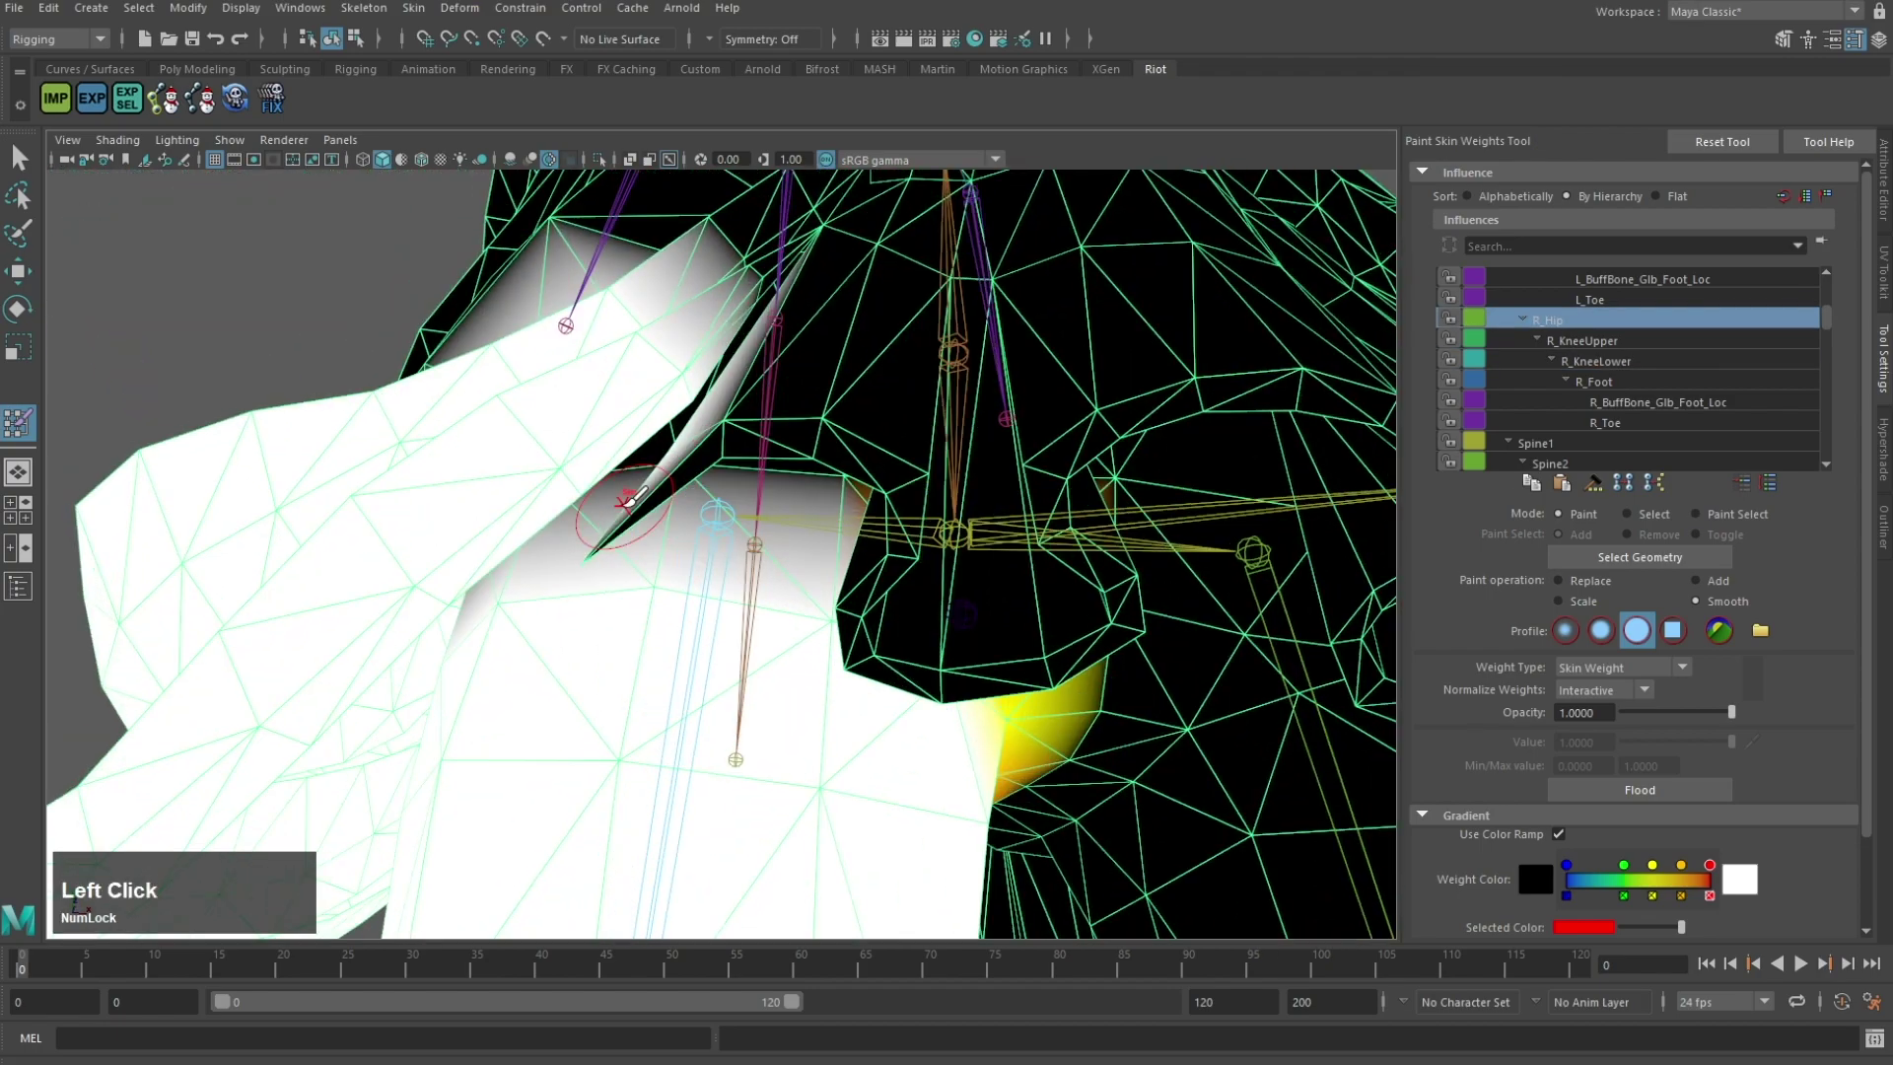
{"action": "left_click_drag", "start_coordinate": [658, 496], "coordinate": [945, 366], "text": "alt"}
Step: Choose the Pelvis influence and paint its weights over the front top of the right thigh using Replace at value 1
{"action": "right_click_drag", "start_coordinate": [967, 460], "coordinate": [967, 402]}
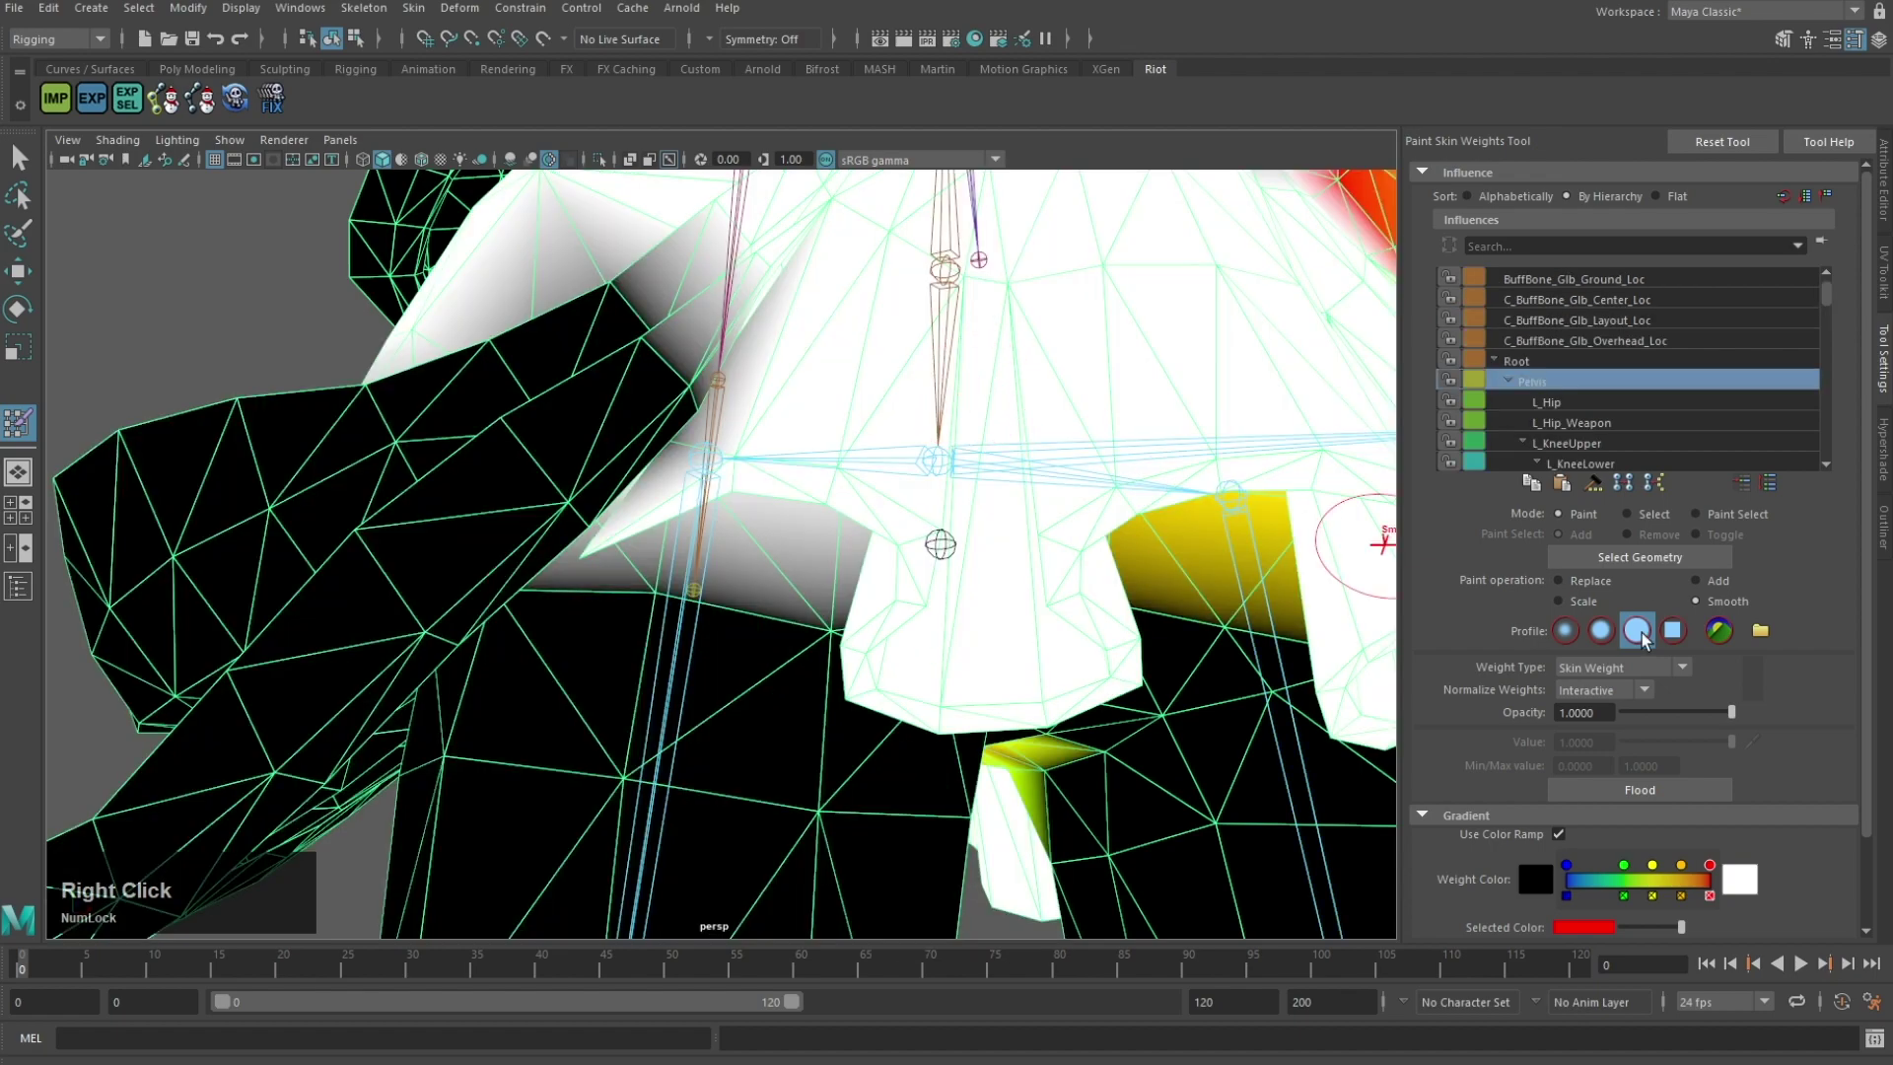
{"action": "left_click_drag", "start_coordinate": [690, 431], "coordinate": [725, 412]}
{"action": "mouse_move", "coordinate": [764, 400]}
{"action": "left_mouse_down", "text": "alt"}
{"action": "mouse_move", "coordinate": [824, 389]}
{"action": "mouse_move", "coordinate": [824, 326]}
{"action": "mouse_move", "coordinate": [848, 400]}
{"action": "left_mouse_up", "text": "alt"}
{"action": "left_click", "coordinate": [1727, 601]}
{"action": "scroll", "coordinate": [727, 531], "scroll_direction": "down", "scroll_amount": 2}
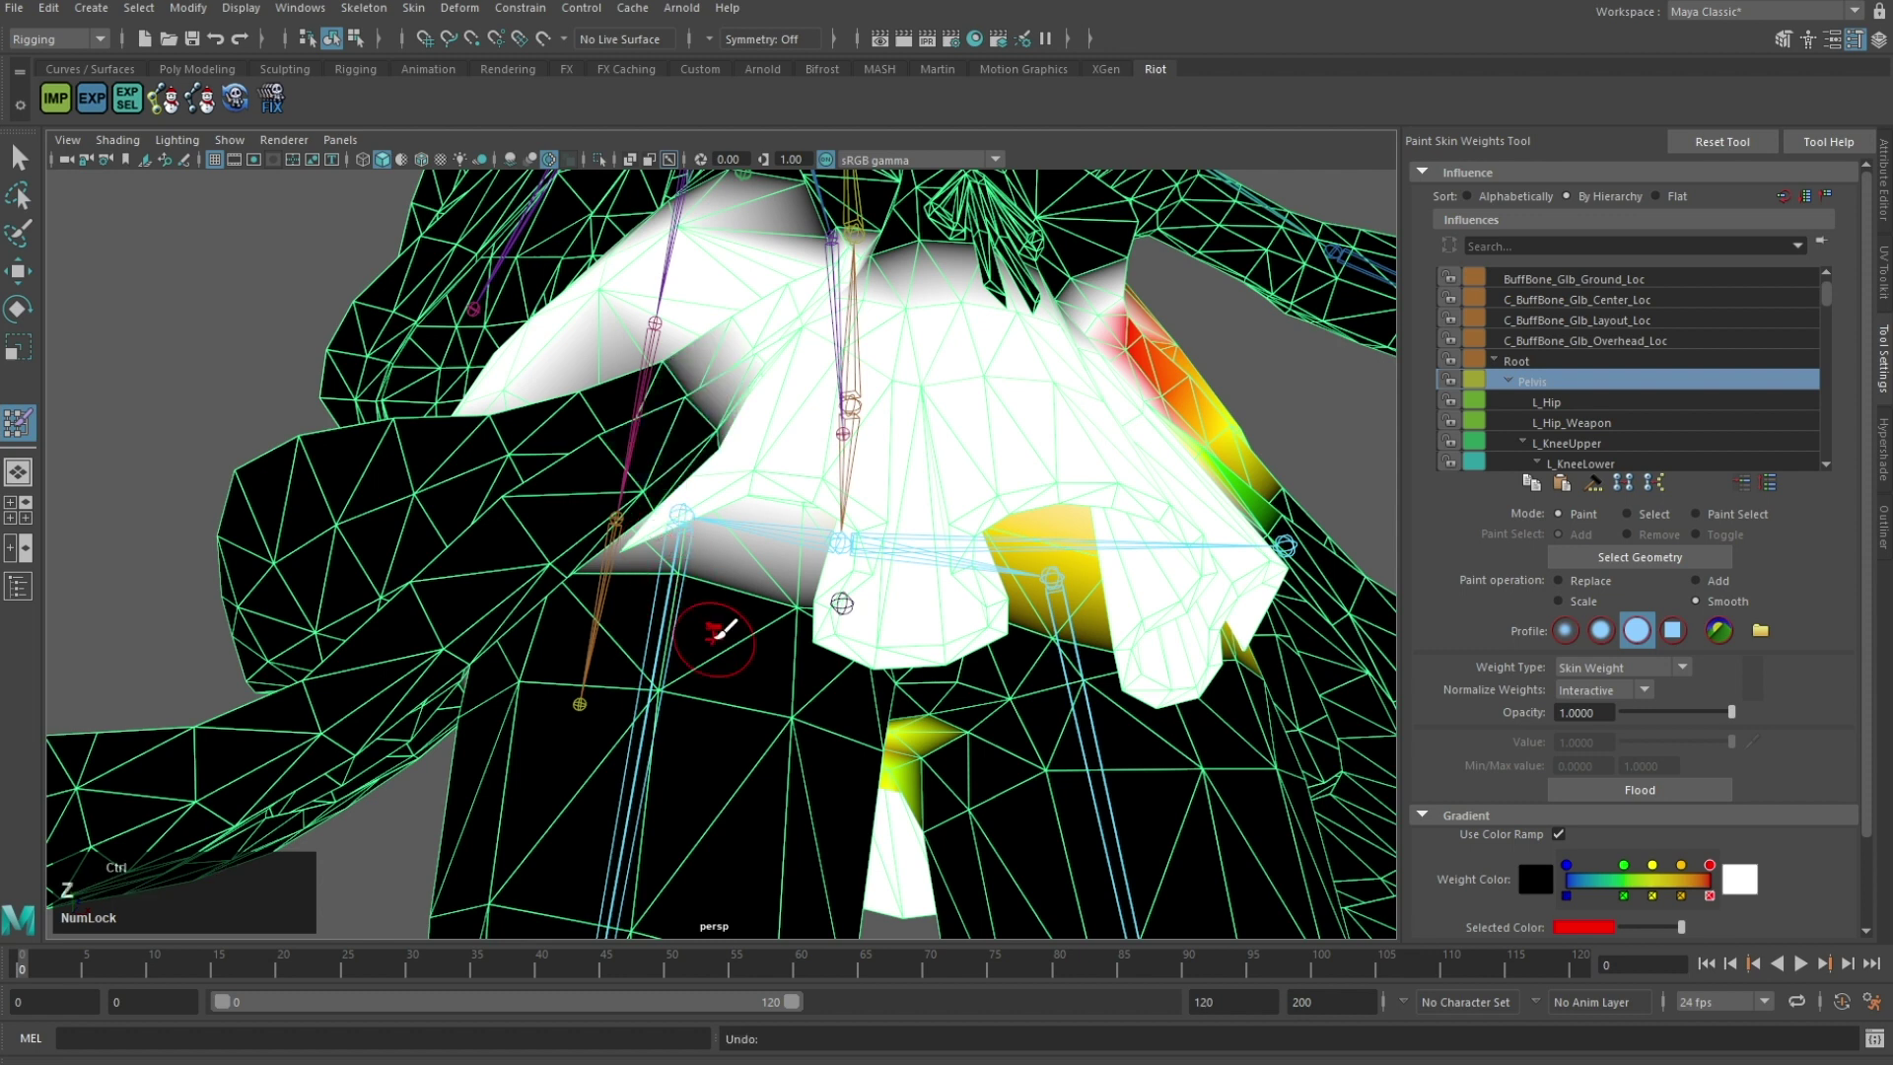
{"action": "left_click", "coordinate": [1584, 583]}
{"action": "scroll", "coordinate": [715, 430], "scroll_direction": "up", "scroll_amount": 3}
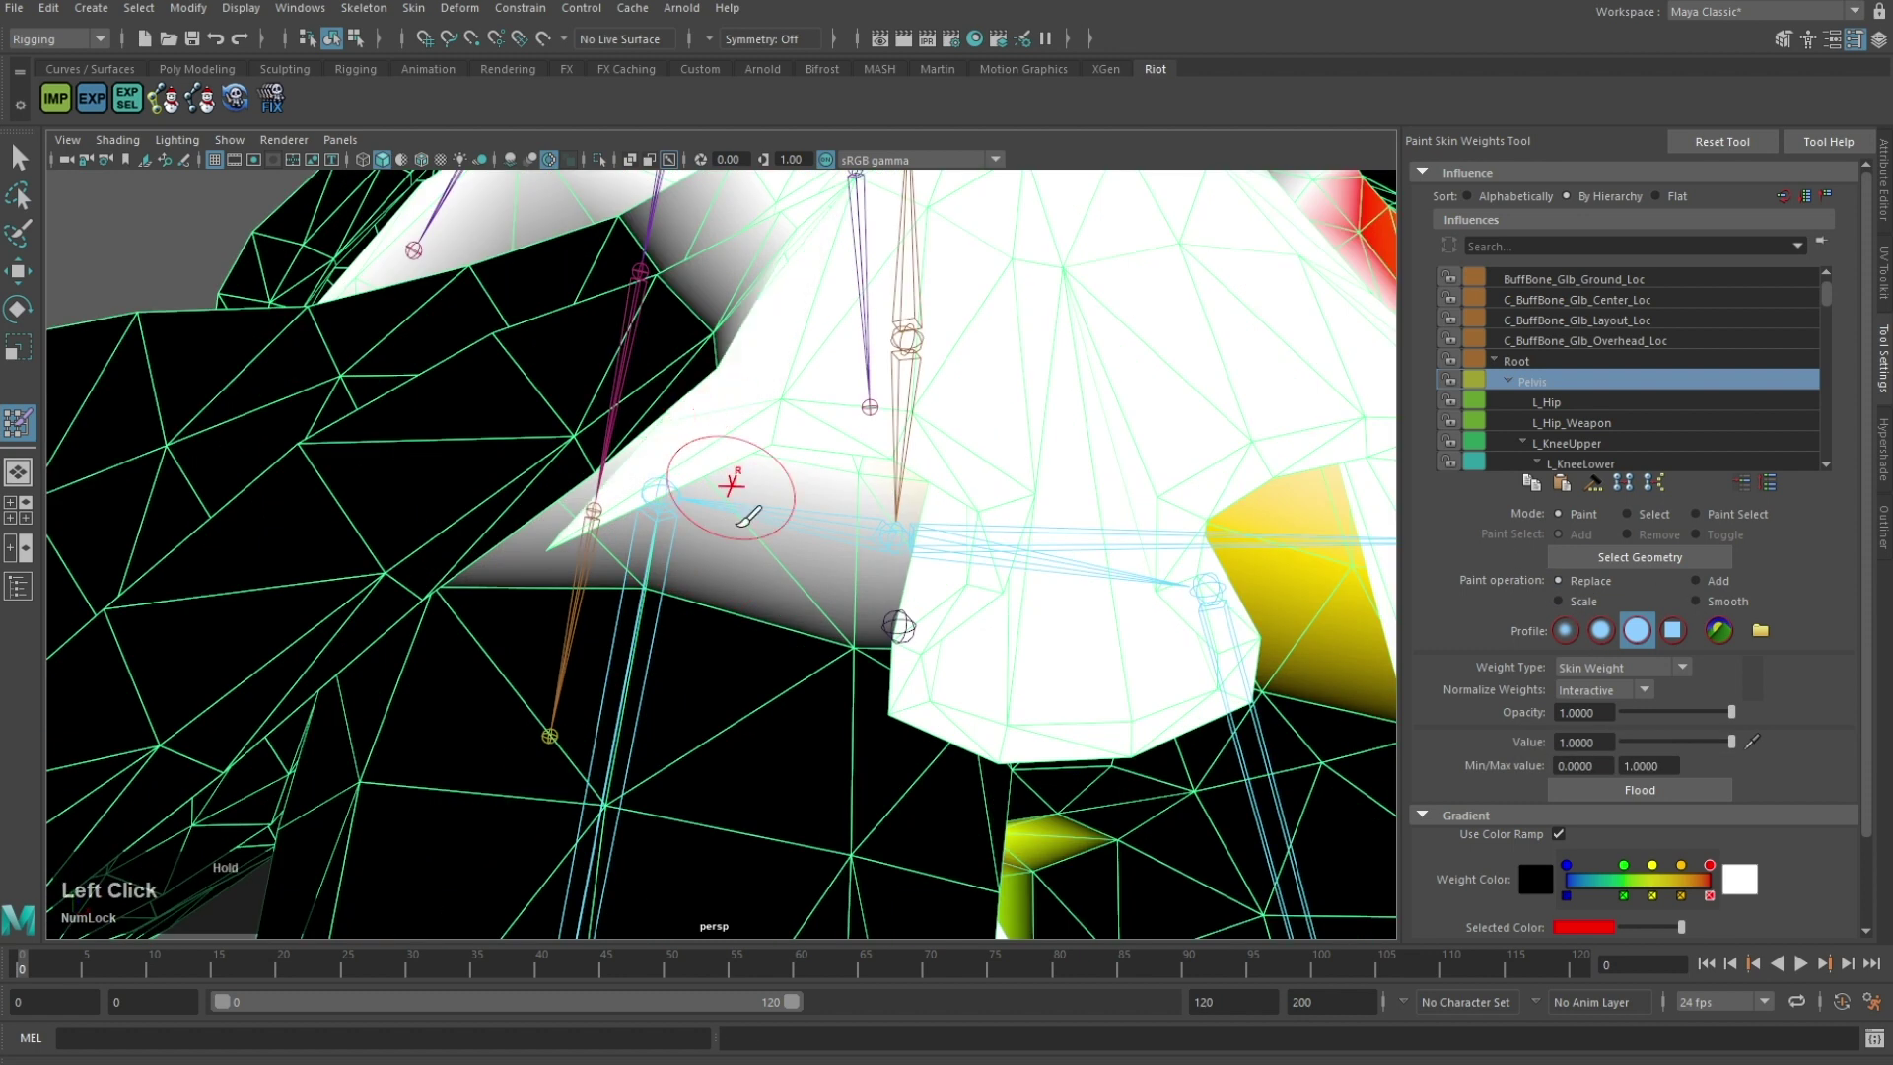
Step: Choose the R_Hip influence again and smooth its weights across the upper side of the right hip
{"action": "right_click_drag", "start_coordinate": [626, 685], "coordinate": [631, 581]}
{"action": "scroll", "coordinate": [631, 591], "scroll_direction": "down", "scroll_amount": 5}
{"action": "mouse_move", "coordinate": [631, 592]}
{"action": "left_mouse_down", "text": "alt"}
{"action": "mouse_move", "coordinate": [697, 486]}
{"action": "mouse_move", "coordinate": [552, 364]}
{"action": "mouse_move", "coordinate": [331, 274]}
{"action": "mouse_move", "coordinate": [578, 388]}
{"action": "mouse_move", "coordinate": [724, 364]}
{"action": "mouse_move", "coordinate": [774, 301]}
{"action": "left_mouse_up", "text": "alt"}
{"action": "mouse_move", "coordinate": [852, 345]}
{"action": "left_mouse_down", "text": "alt"}
{"action": "mouse_move", "coordinate": [656, 355]}
{"action": "mouse_move", "coordinate": [739, 296]}
{"action": "left_mouse_up", "text": "alt"}
{"action": "mouse_move", "coordinate": [739, 296]}
{"action": "left_mouse_down", "text": "alt"}
{"action": "mouse_move", "coordinate": [663, 321]}
{"action": "mouse_move", "coordinate": [667, 401]}
{"action": "mouse_move", "coordinate": [602, 350]}
{"action": "left_mouse_up", "text": "alt"}
{"action": "scroll", "coordinate": [668, 401], "scroll_direction": "up", "scroll_amount": 3}
{"action": "mouse_move", "coordinate": [601, 350]}
{"action": "left_mouse_down"}
{"action": "mouse_move", "coordinate": [547, 374]}
{"action": "mouse_move", "coordinate": [412, 527]}
{"action": "left_mouse_up"}
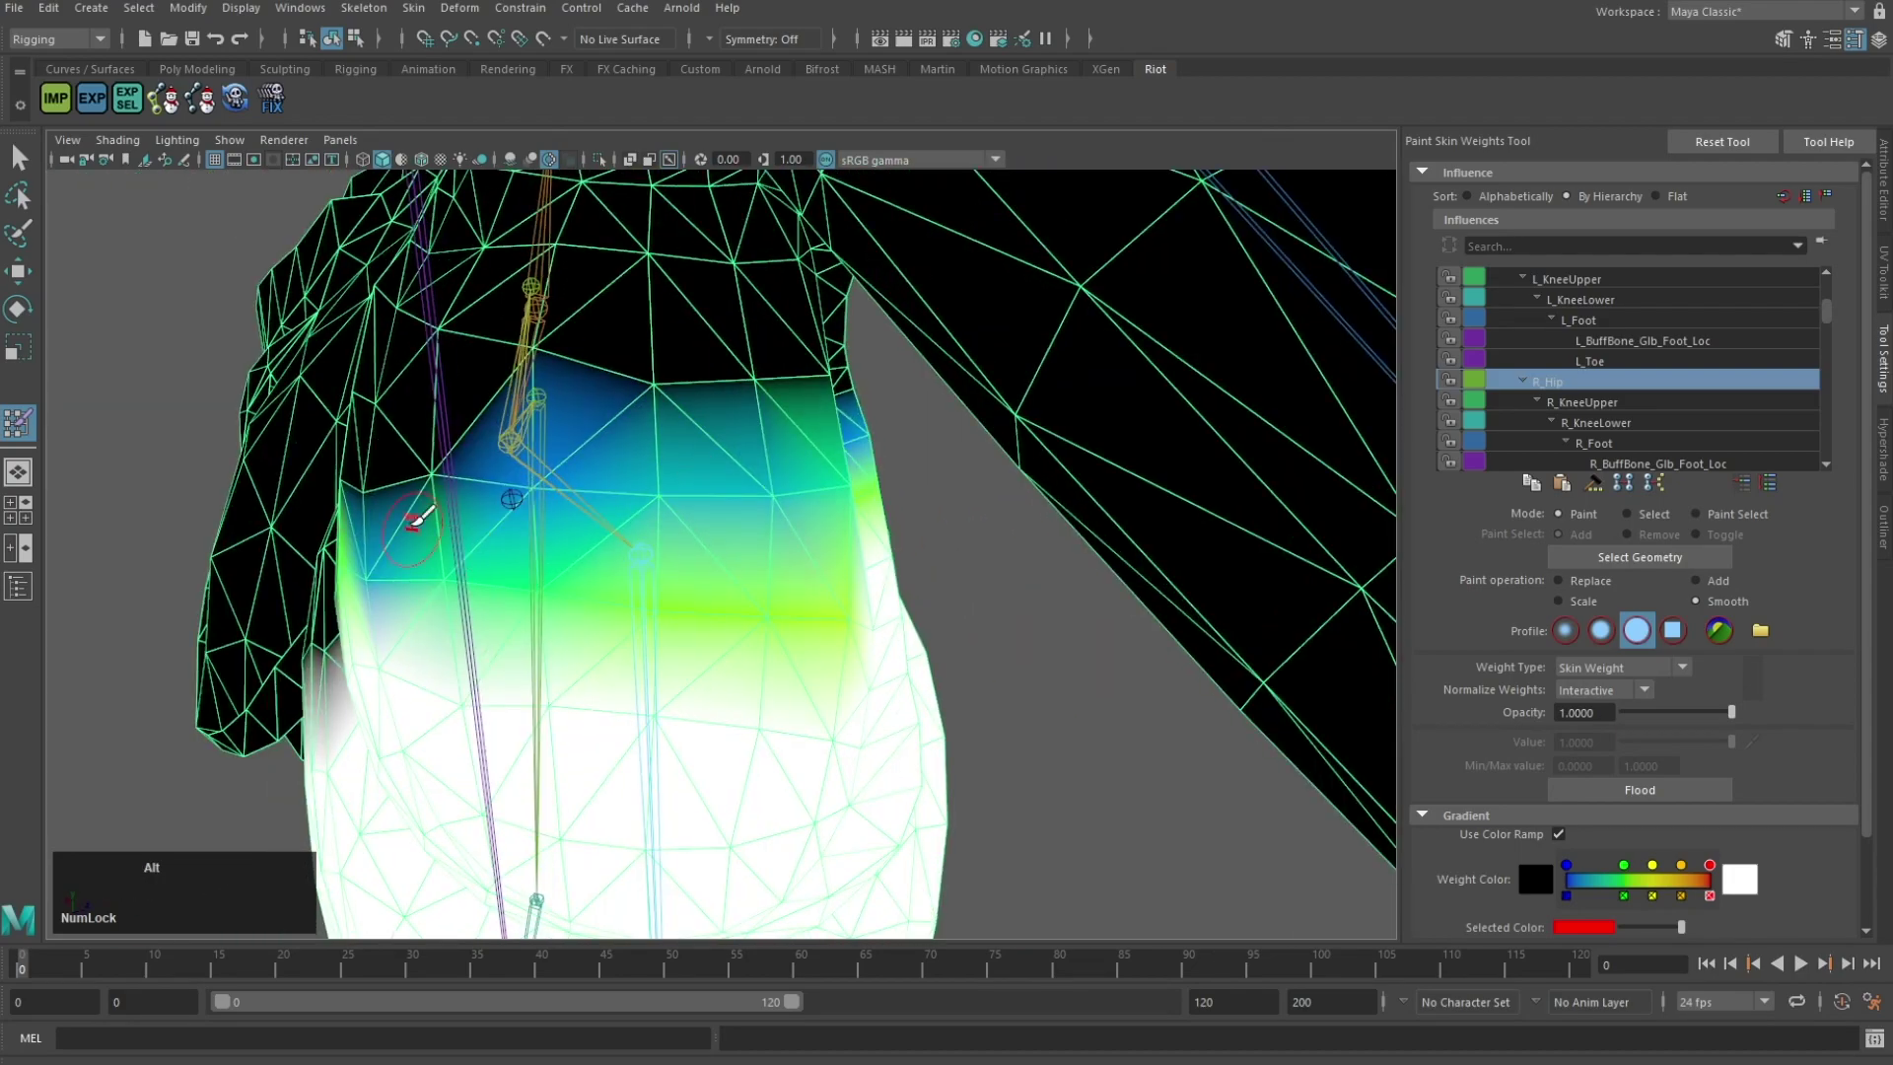
Step: Continue smoothing the R_Hip weights around the right hip, blending its upper boundary from several sides
{"action": "middle_click_drag", "start_coordinate": [419, 520], "coordinate": [493, 424], "text": "alt"}
{"action": "mouse_move", "coordinate": [493, 424]}
{"action": "left_mouse_down", "text": "alt"}
{"action": "mouse_move", "coordinate": [885, 442]}
{"action": "mouse_move", "coordinate": [831, 529]}
{"action": "mouse_move", "coordinate": [822, 640]}
{"action": "mouse_move", "coordinate": [800, 616]}
{"action": "left_mouse_up", "text": "alt"}
{"action": "mouse_move", "coordinate": [801, 616]}
{"action": "left_mouse_down"}
{"action": "mouse_move", "coordinate": [789, 696]}
{"action": "mouse_move", "coordinate": [837, 599]}
{"action": "mouse_move", "coordinate": [897, 661]}
{"action": "left_mouse_up"}
{"action": "left_click_drag", "start_coordinate": [897, 661], "coordinate": [855, 585], "text": "alt"}
{"action": "mouse_move", "coordinate": [1058, 588]}
{"action": "left_mouse_down", "text": "alt"}
{"action": "mouse_move", "coordinate": [1045, 492]}
{"action": "mouse_move", "coordinate": [443, 448]}
{"action": "left_mouse_up", "text": "alt"}
{"action": "scroll", "coordinate": [516, 439], "scroll_direction": "up", "scroll_amount": 1}
{"action": "left_click_drag", "start_coordinate": [959, 435], "coordinate": [650, 443], "text": "alt"}
{"action": "left_click_drag", "start_coordinate": [650, 443], "coordinate": [609, 438]}
{"action": "left_click_drag", "start_coordinate": [789, 397], "coordinate": [971, 365]}
{"action": "left_click_drag", "start_coordinate": [970, 365], "coordinate": [902, 434], "text": "alt"}
Step: Blend the R_Hip weights along the back of the right hip and the inner top of the right thigh
{"action": "scroll", "coordinate": [906, 345], "scroll_direction": "up", "scroll_amount": 1}
{"action": "mouse_move", "coordinate": [907, 325]}
{"action": "left_mouse_down"}
{"action": "mouse_move", "coordinate": [1065, 631]}
{"action": "mouse_move", "coordinate": [1118, 788]}
{"action": "left_mouse_up"}
{"action": "mouse_move", "coordinate": [1119, 789]}
{"action": "left_mouse_down", "text": "alt"}
{"action": "mouse_move", "coordinate": [1124, 774]}
{"action": "mouse_move", "coordinate": [1015, 778]}
{"action": "left_mouse_up", "text": "alt"}
{"action": "mouse_move", "coordinate": [794, 401]}
{"action": "left_mouse_down"}
{"action": "mouse_move", "coordinate": [1046, 333]}
{"action": "mouse_move", "coordinate": [986, 286]}
{"action": "left_mouse_up"}
{"action": "mouse_move", "coordinate": [986, 286]}
{"action": "left_mouse_down", "text": "alt"}
{"action": "mouse_move", "coordinate": [974, 384]}
{"action": "mouse_move", "coordinate": [523, 254]}
{"action": "mouse_move", "coordinate": [483, 296]}
{"action": "left_mouse_up", "text": "alt"}
{"action": "left_click_drag", "start_coordinate": [240, 426], "coordinate": [225, 504]}
{"action": "scroll", "coordinate": [394, 454], "scroll_direction": "down", "scroll_amount": 4}
{"action": "mouse_move", "coordinate": [552, 424]}
{"action": "left_mouse_down", "text": "alt"}
{"action": "mouse_move", "coordinate": [847, 419]}
{"action": "mouse_move", "coordinate": [951, 676]}
{"action": "left_mouse_up", "text": "alt"}
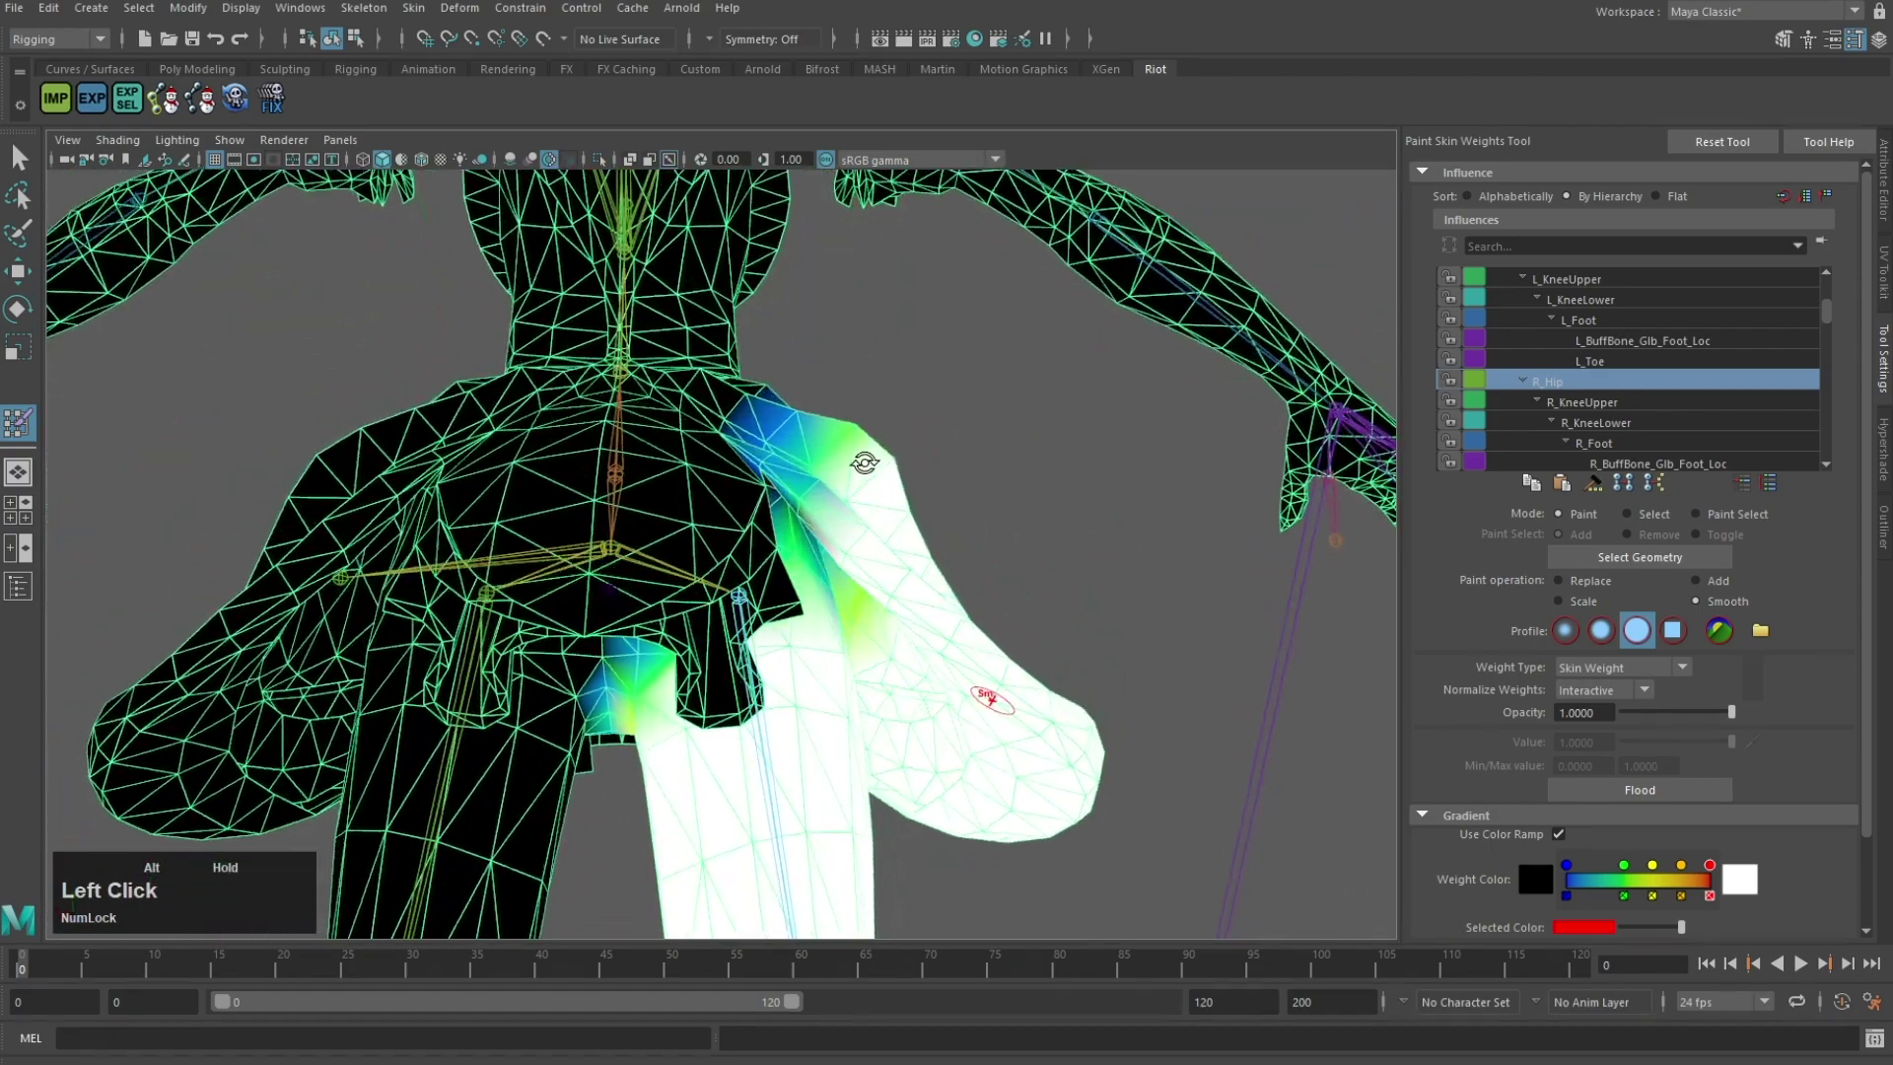
Step: Choose the Pelvis influence and smooth its weights over the front of the right hip beside the skirt
{"action": "scroll", "coordinate": [957, 314], "scroll_direction": "up", "scroll_amount": 3}
{"action": "left_click_drag", "start_coordinate": [922, 286], "coordinate": [631, 473], "text": "alt"}
{"action": "scroll", "coordinate": [841, 342], "scroll_direction": "down", "scroll_amount": 5}
{"action": "right_click_drag", "start_coordinate": [759, 557], "coordinate": [769, 462]}
{"action": "left_click_drag", "start_coordinate": [778, 453], "coordinate": [924, 680], "text": "alt"}
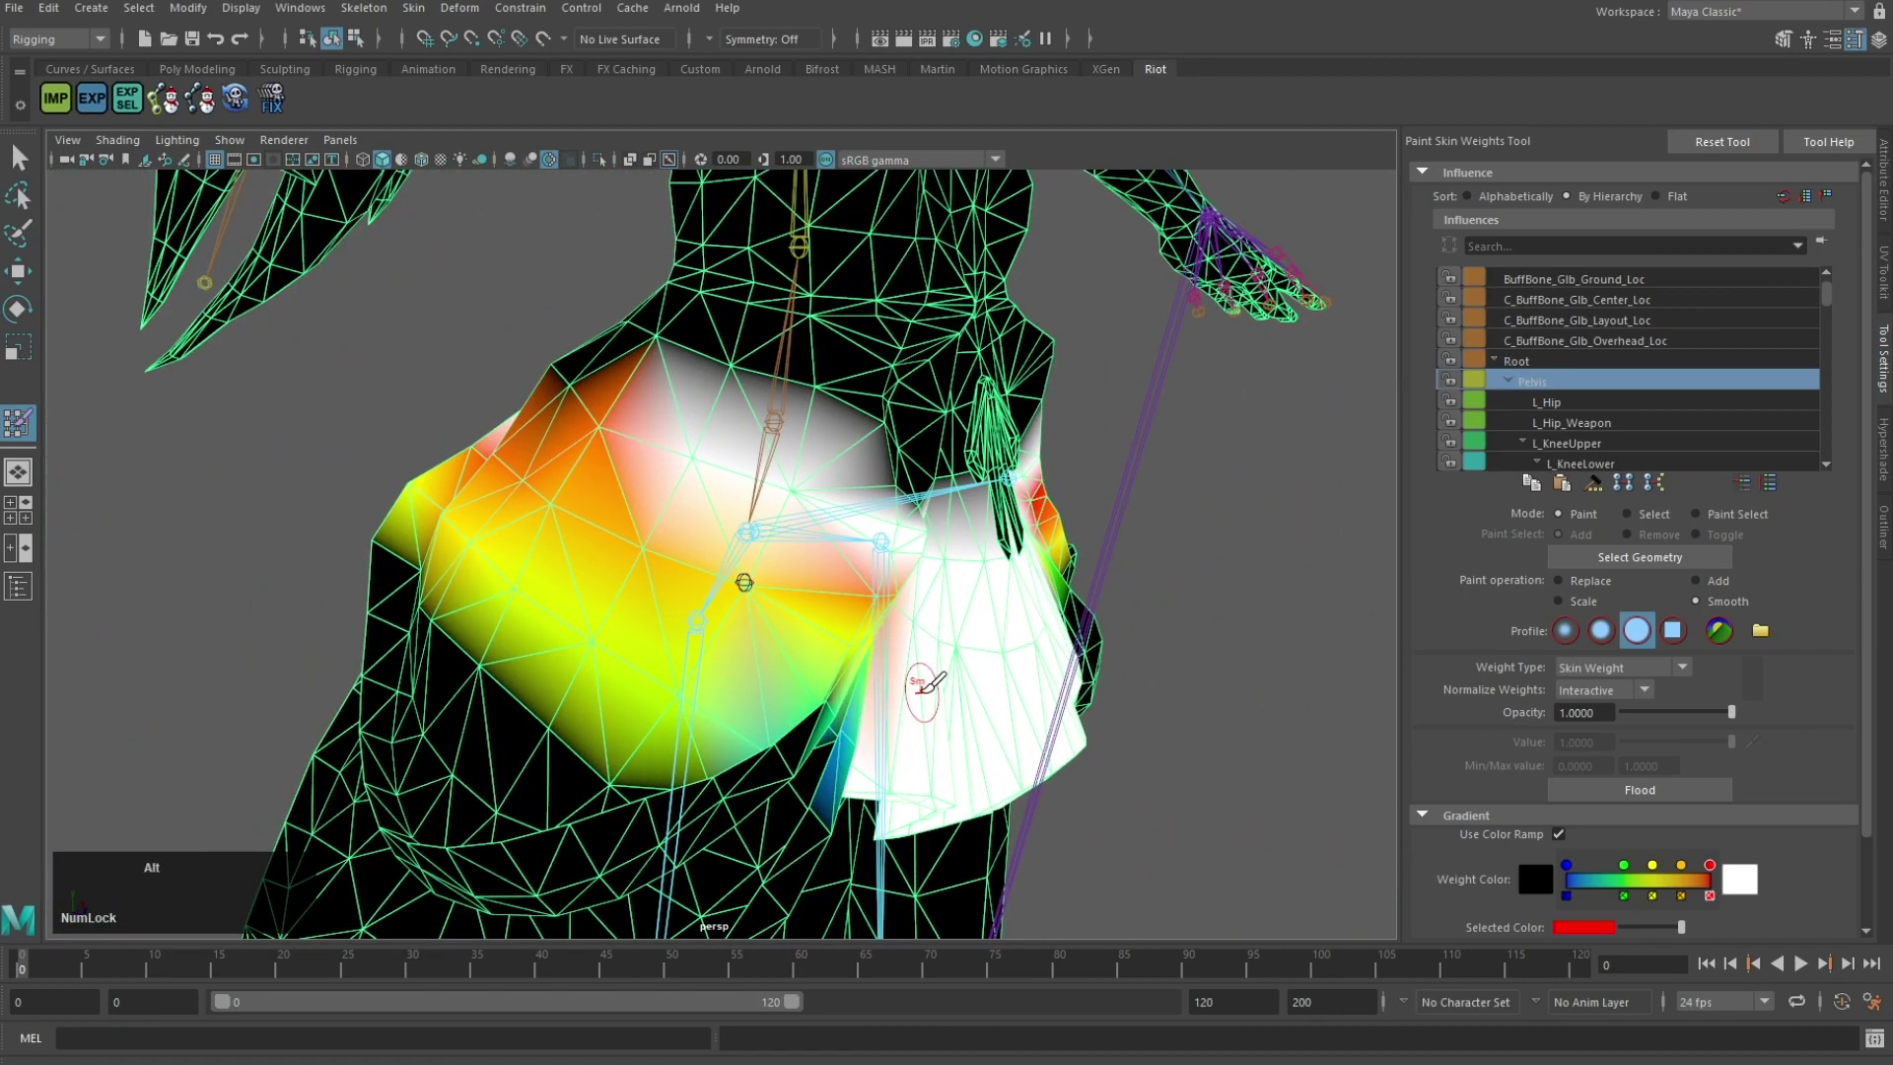
{"action": "scroll", "coordinate": [925, 680], "scroll_direction": "up", "scroll_amount": 5}
{"action": "left_click_drag", "start_coordinate": [895, 591], "coordinate": [833, 616], "text": "alt"}
{"action": "mouse_move", "coordinate": [951, 680]}
{"action": "left_mouse_down"}
{"action": "mouse_move", "coordinate": [979, 603]}
{"action": "mouse_move", "coordinate": [905, 690]}
{"action": "left_mouse_up"}
{"action": "left_click_drag", "start_coordinate": [907, 690], "coordinate": [917, 706], "text": "alt"}
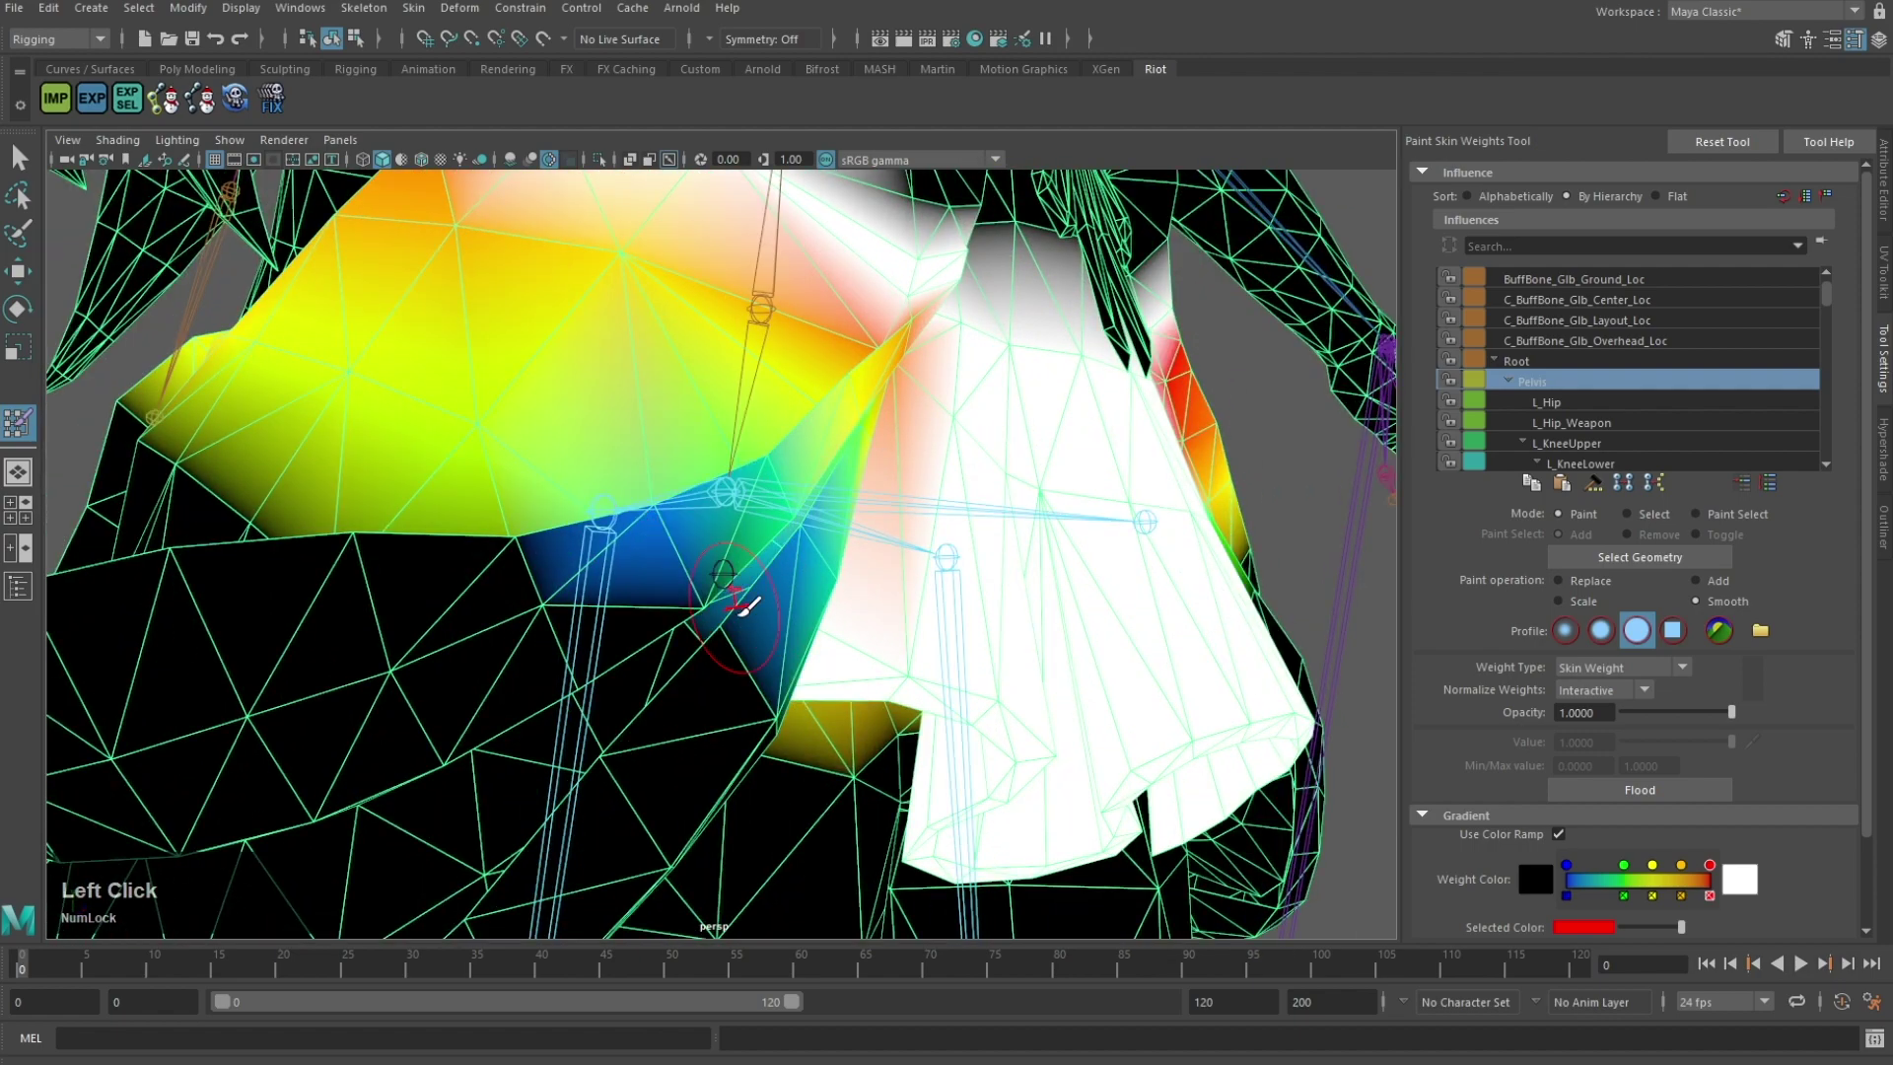
{"action": "left_click_drag", "start_coordinate": [592, 552], "coordinate": [689, 592]}
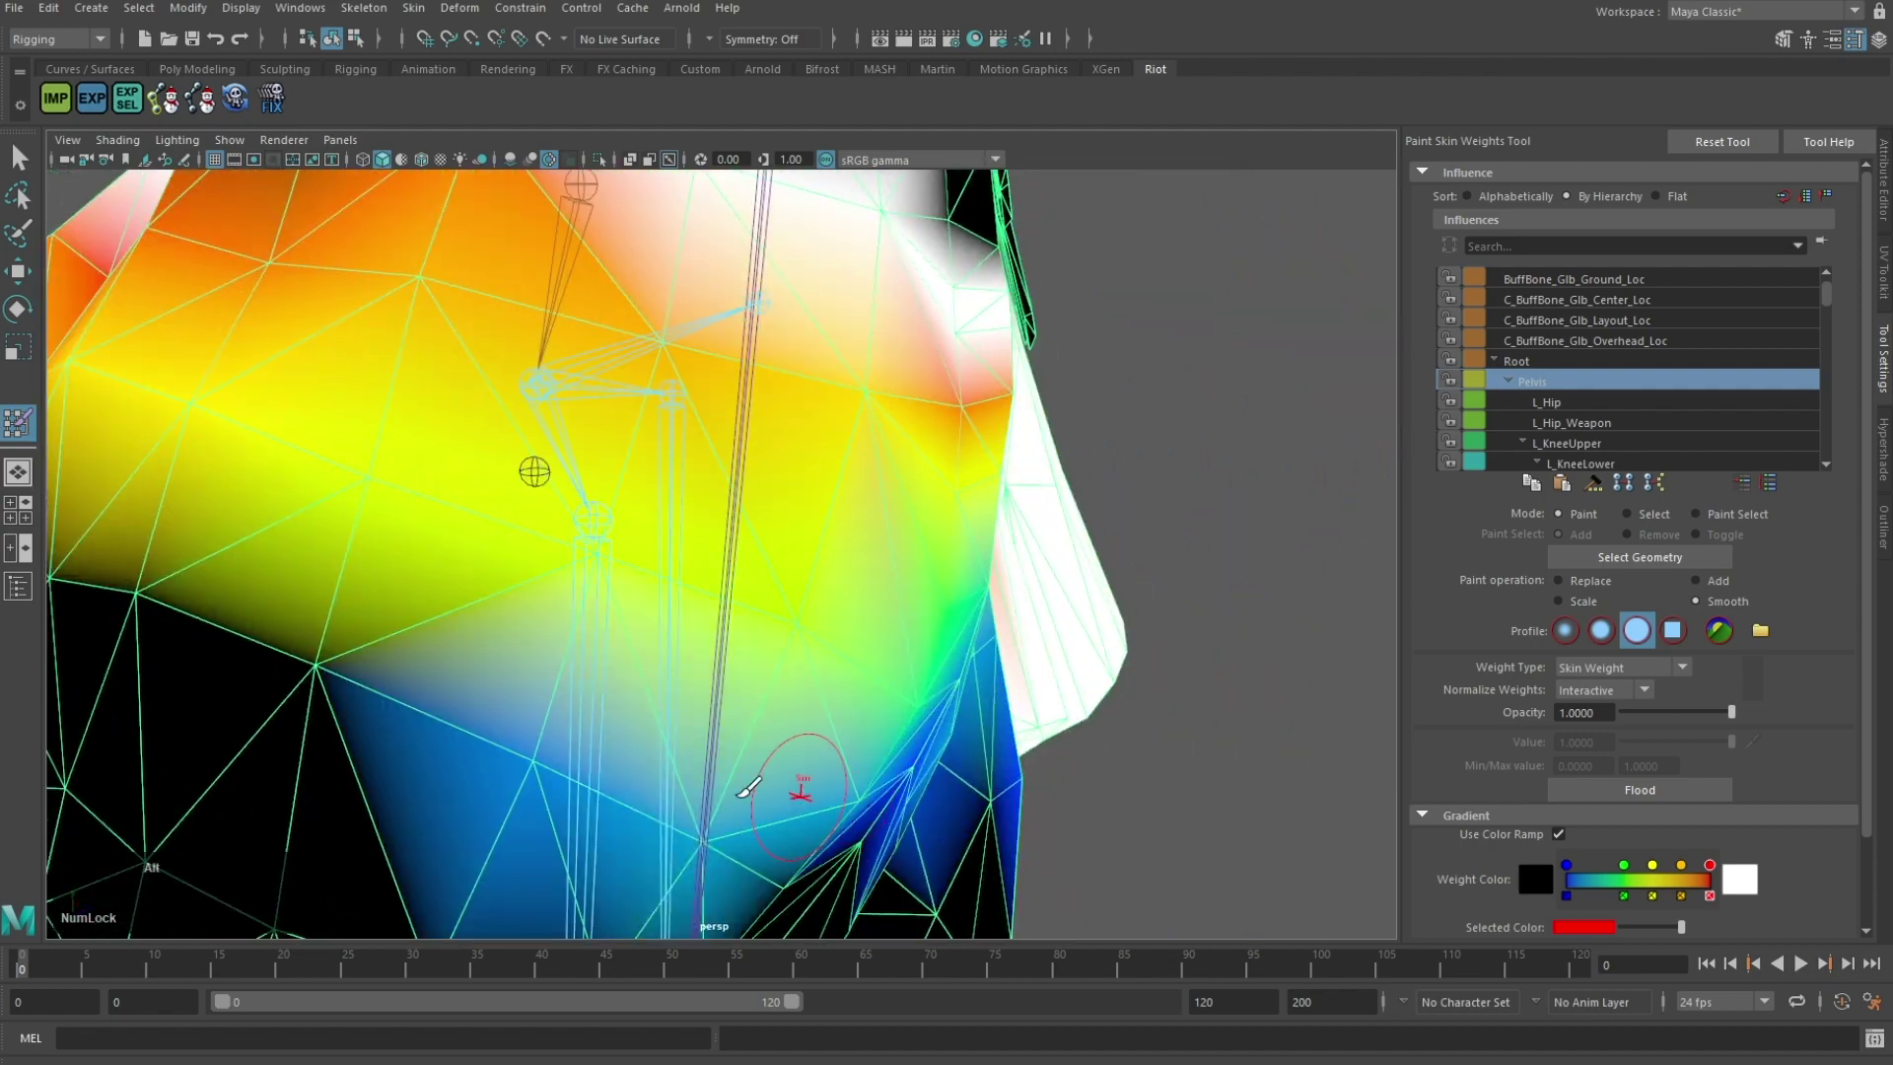
Step: Smooth the Pelvis weights down the outer side of the right hip to the lower edge of its cloth
{"action": "scroll", "coordinate": [867, 695], "scroll_direction": "down", "scroll_amount": 5}
{"action": "left_click_drag", "start_coordinate": [737, 794], "coordinate": [571, 377], "text": "alt"}
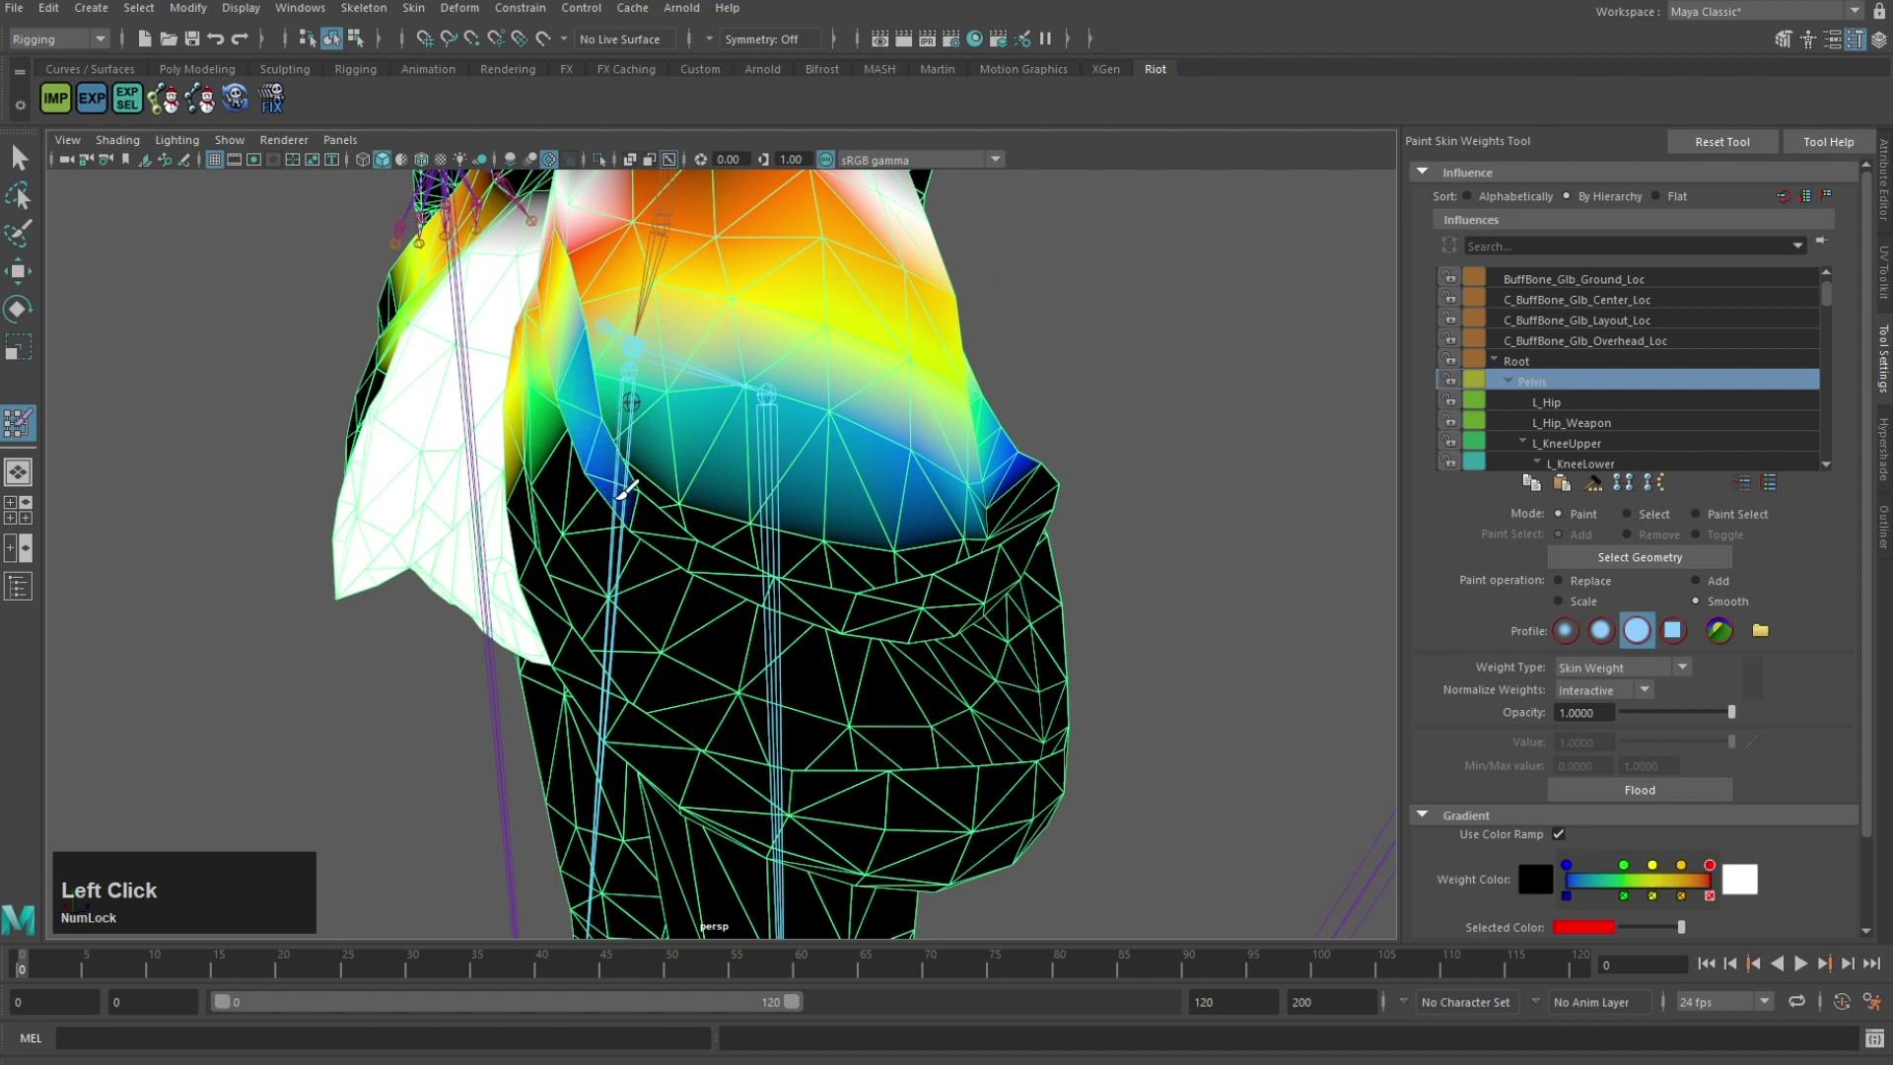
{"action": "mouse_move", "coordinate": [626, 490]}
{"action": "left_mouse_down"}
{"action": "mouse_move", "coordinate": [903, 533]}
{"action": "mouse_move", "coordinate": [502, 498]}
{"action": "left_mouse_up"}
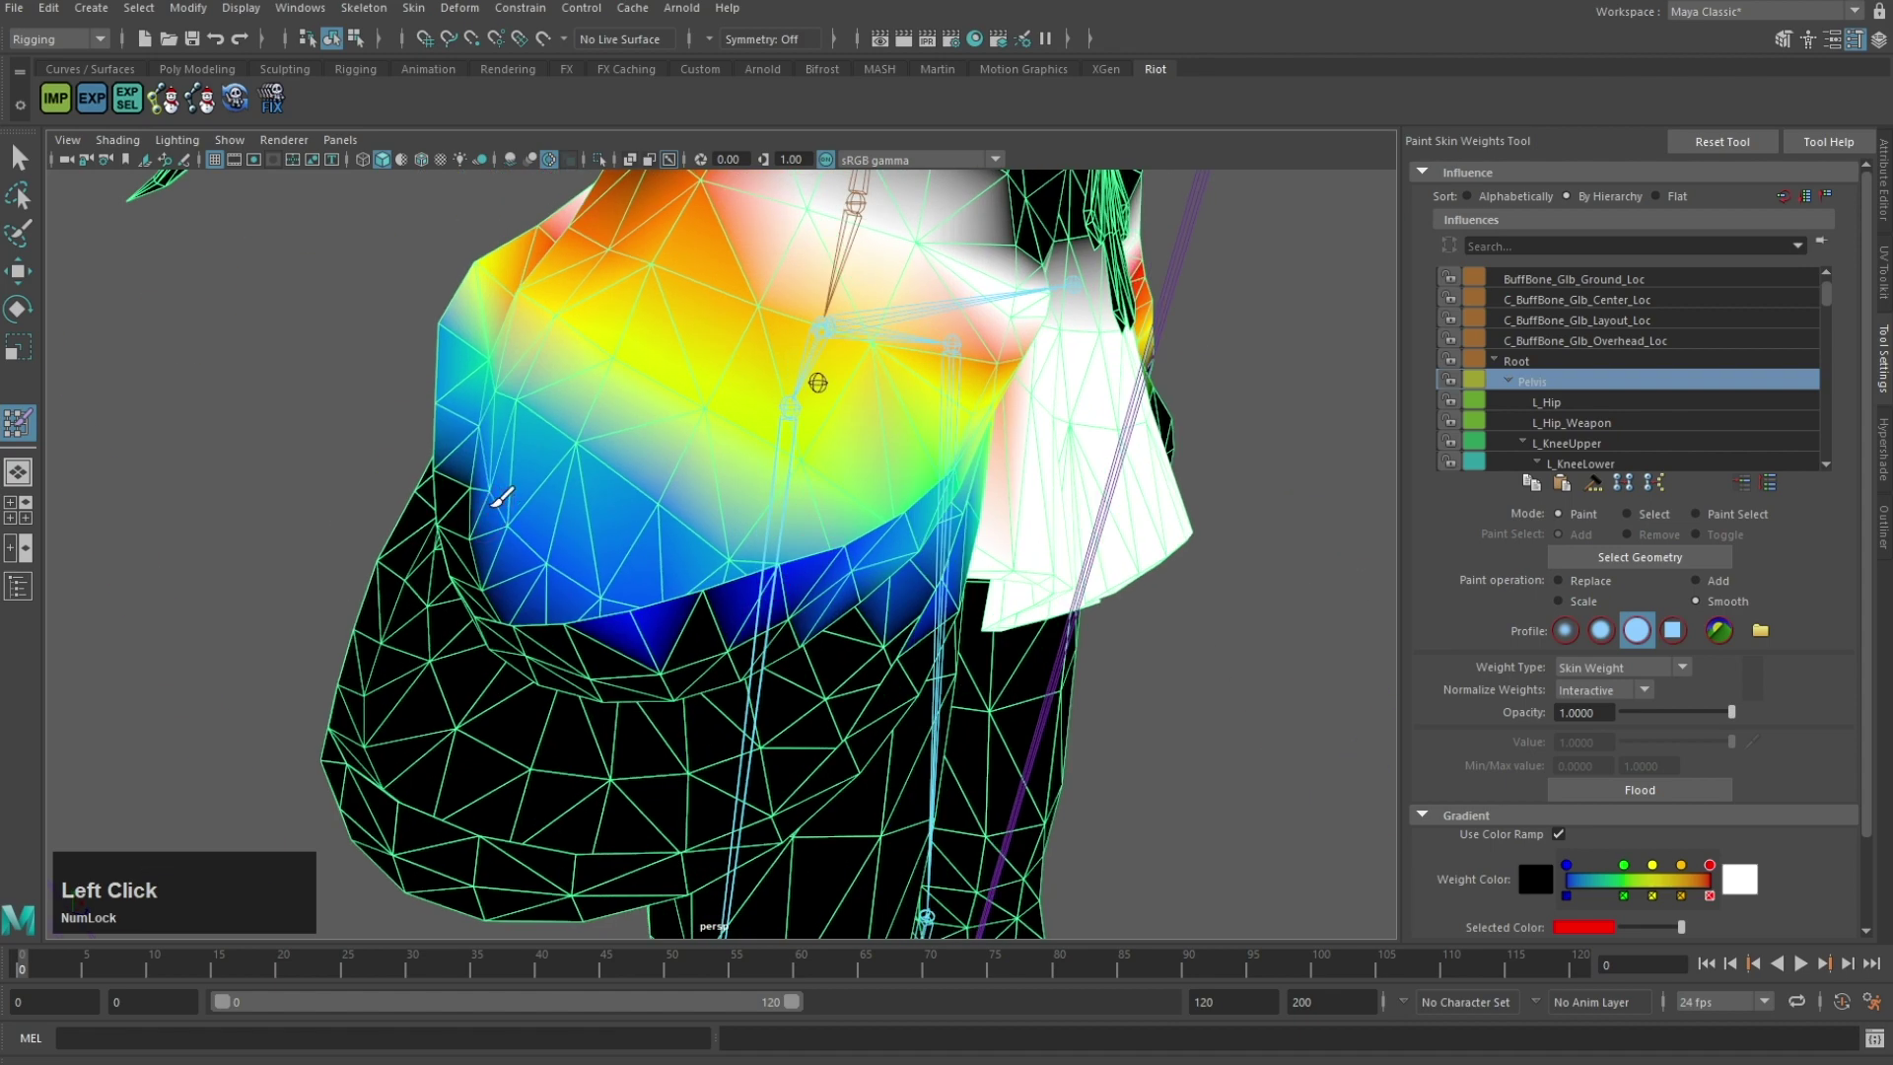
{"action": "mouse_move", "coordinate": [696, 614]}
{"action": "left_mouse_down", "text": "alt"}
{"action": "mouse_move", "coordinate": [1010, 616]}
{"action": "mouse_move", "coordinate": [1124, 724]}
{"action": "left_mouse_up", "text": "alt"}
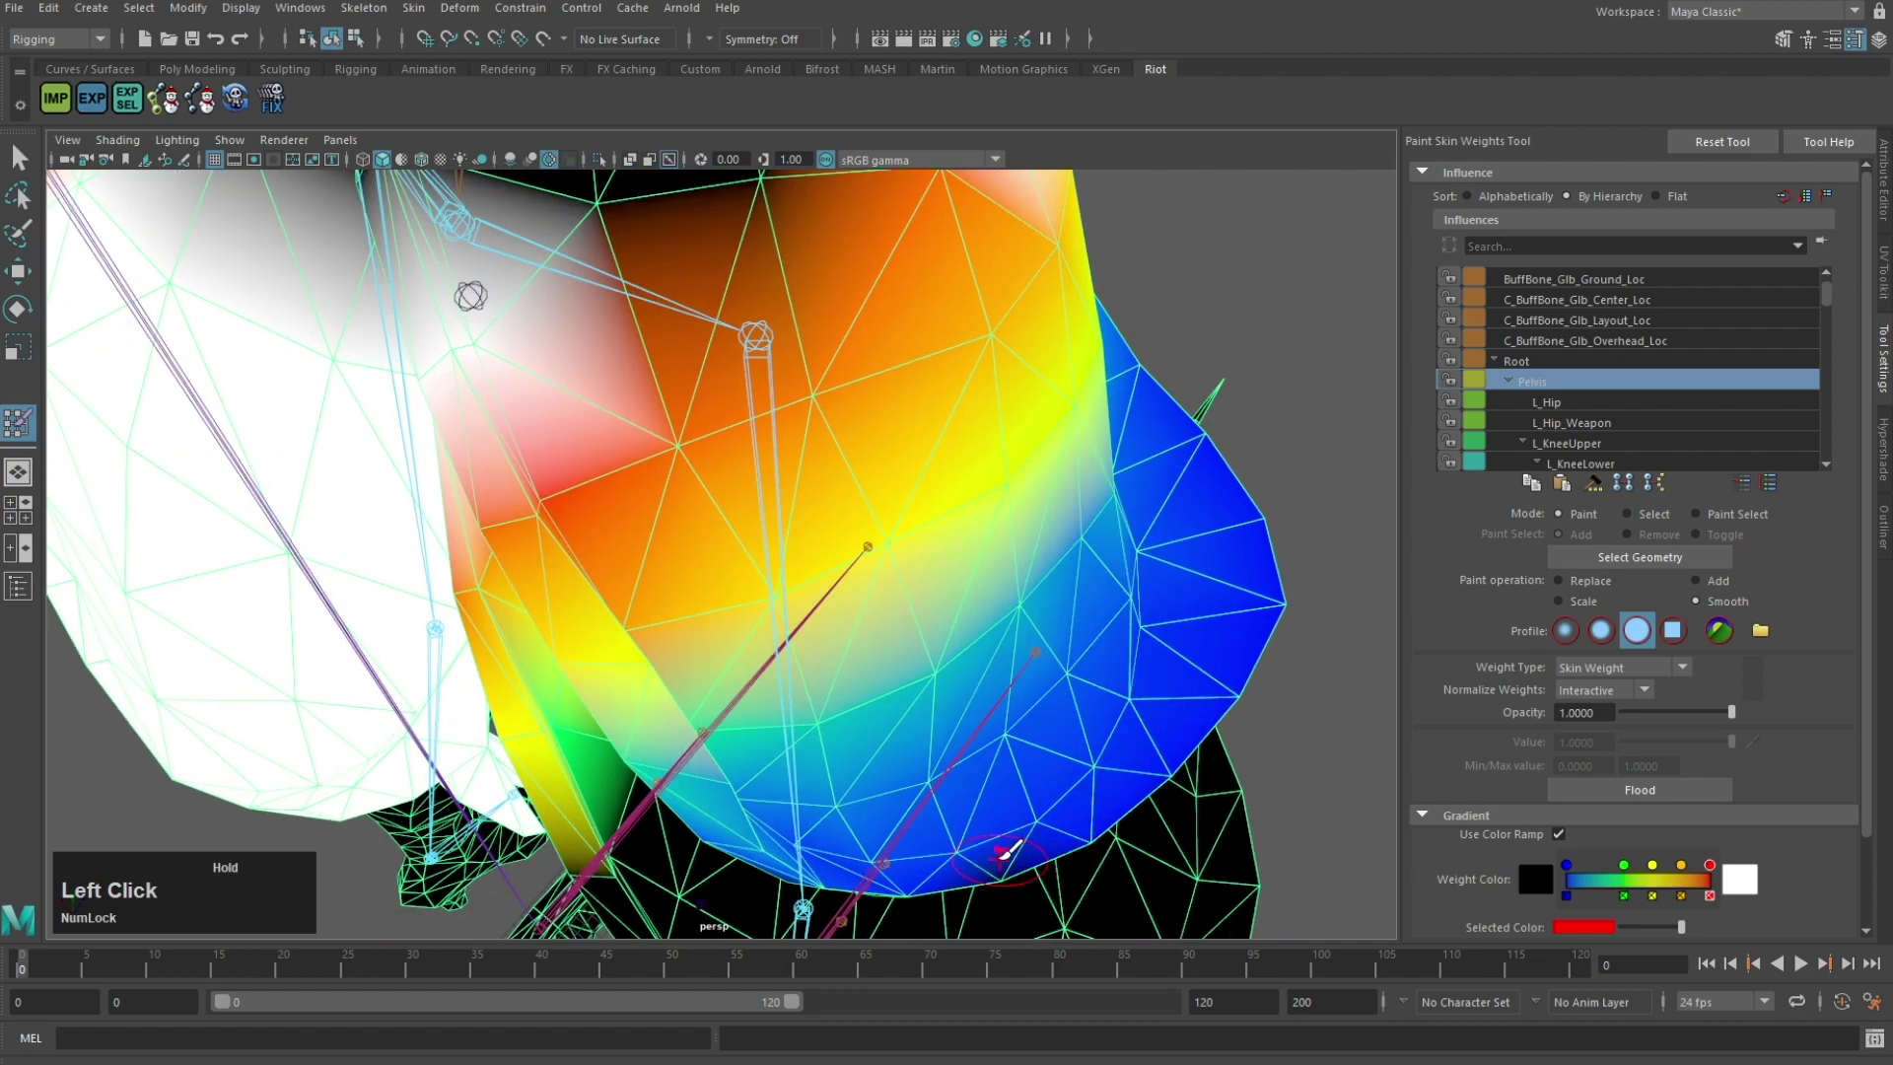
{"action": "mouse_move", "coordinate": [1002, 855]}
{"action": "left_mouse_down", "text": "alt"}
{"action": "mouse_move", "coordinate": [654, 663]}
{"action": "mouse_move", "coordinate": [746, 552]}
{"action": "mouse_move", "coordinate": [690, 680]}
{"action": "left_mouse_up", "text": "alt"}
{"action": "left_click_drag", "start_coordinate": [690, 680], "coordinate": [782, 519], "text": "alt"}
{"action": "middle_click_drag", "start_coordinate": [782, 519], "coordinate": [798, 678], "text": "alt"}
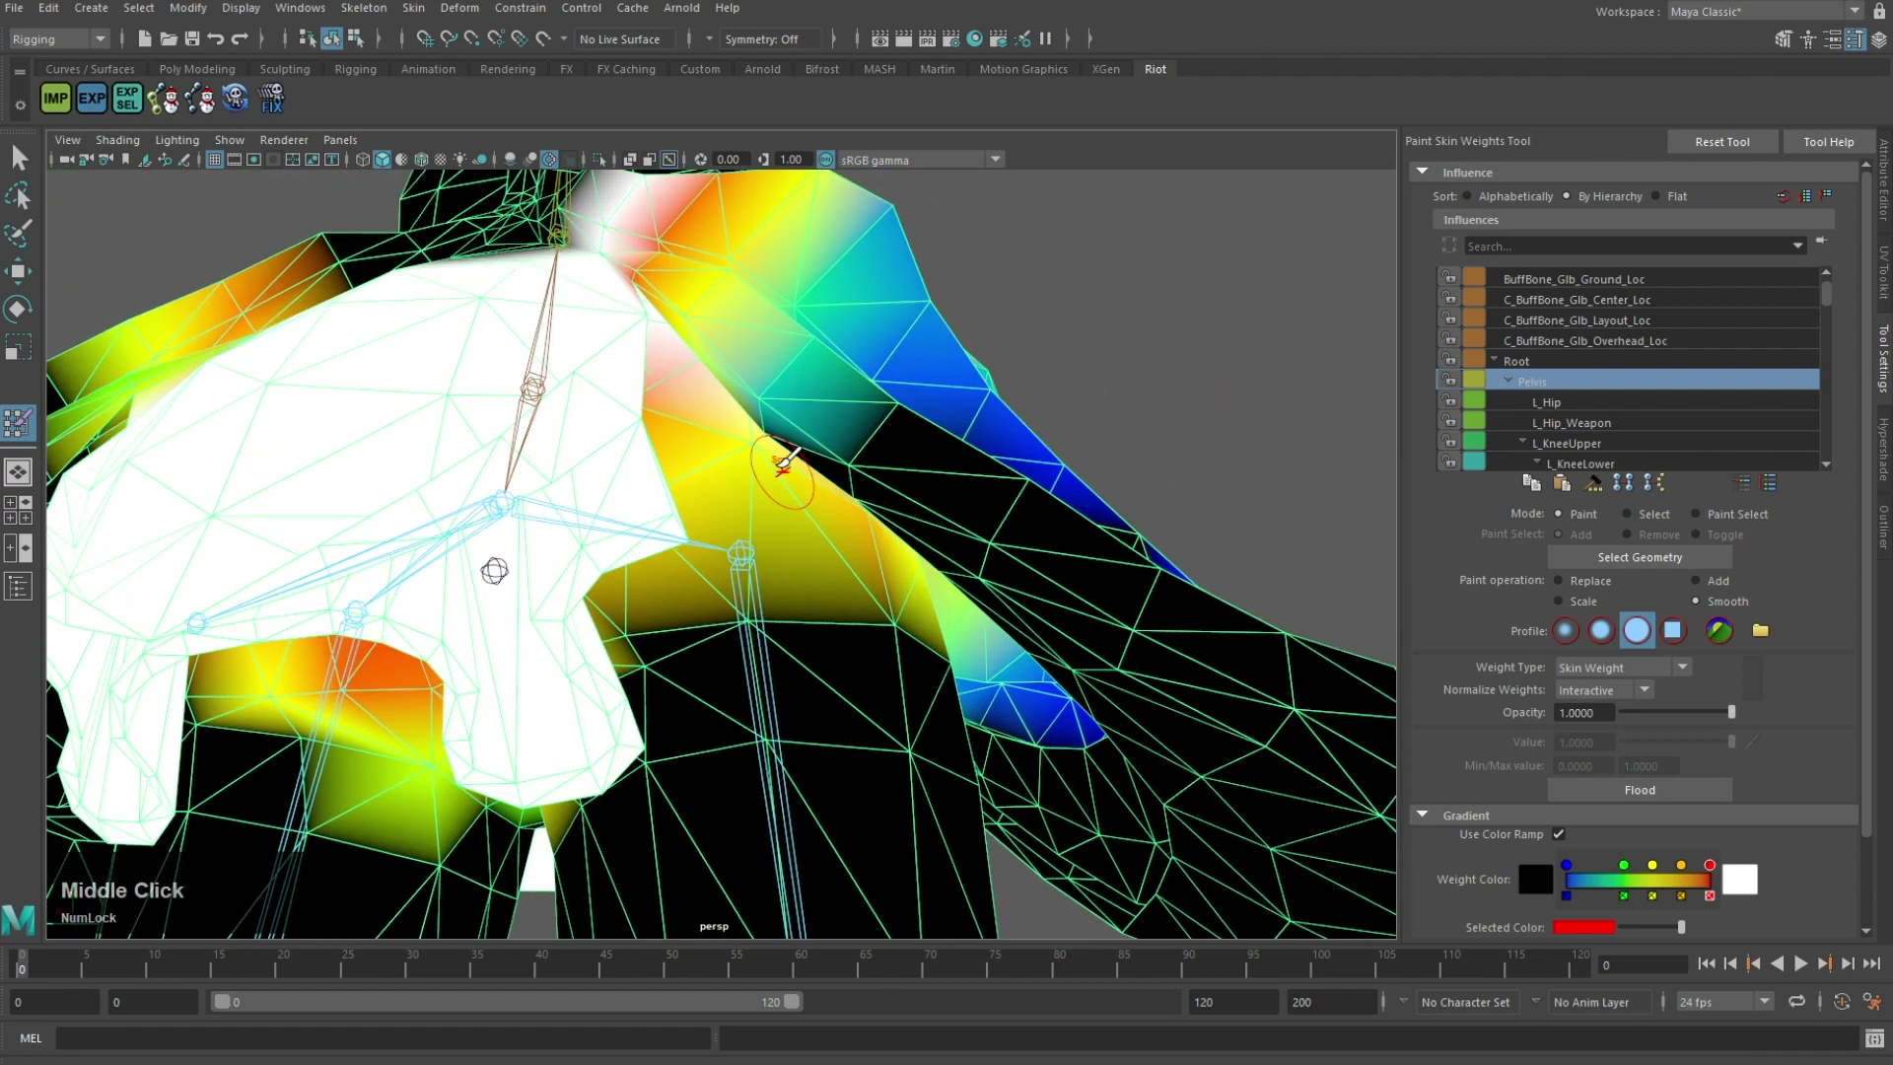
Step: Smooth the Pelvis weights along the back of the right hip, under the skirt and between the thighs
{"action": "mouse_move", "coordinate": [783, 464]}
{"action": "left_mouse_down"}
{"action": "mouse_move", "coordinate": [1035, 537]}
{"action": "mouse_move", "coordinate": [877, 493]}
{"action": "left_mouse_up"}
{"action": "mouse_move", "coordinate": [877, 493]}
{"action": "left_mouse_down"}
{"action": "mouse_move", "coordinate": [775, 456]}
{"action": "mouse_move", "coordinate": [532, 604]}
{"action": "mouse_move", "coordinate": [595, 553]}
{"action": "mouse_move", "coordinate": [493, 710]}
{"action": "mouse_move", "coordinate": [621, 682]}
{"action": "left_mouse_up"}
{"action": "mouse_move", "coordinate": [621, 682]}
{"action": "left_mouse_down", "text": "alt"}
{"action": "mouse_move", "coordinate": [973, 544]}
{"action": "mouse_move", "coordinate": [961, 567]}
{"action": "left_mouse_up", "text": "alt"}
{"action": "mouse_move", "coordinate": [449, 695]}
{"action": "left_mouse_down"}
{"action": "mouse_move", "coordinate": [608, 752]}
{"action": "mouse_move", "coordinate": [744, 727]}
{"action": "left_mouse_up"}
{"action": "left_click_drag", "start_coordinate": [995, 680], "coordinate": [819, 604], "text": "alt"}
{"action": "mouse_move", "coordinate": [695, 577]}
{"action": "left_mouse_down"}
{"action": "mouse_move", "coordinate": [852, 570]}
{"action": "mouse_move", "coordinate": [550, 498]}
{"action": "left_mouse_up"}
{"action": "left_click_drag", "start_coordinate": [554, 299], "coordinate": [407, 430], "text": "alt"}
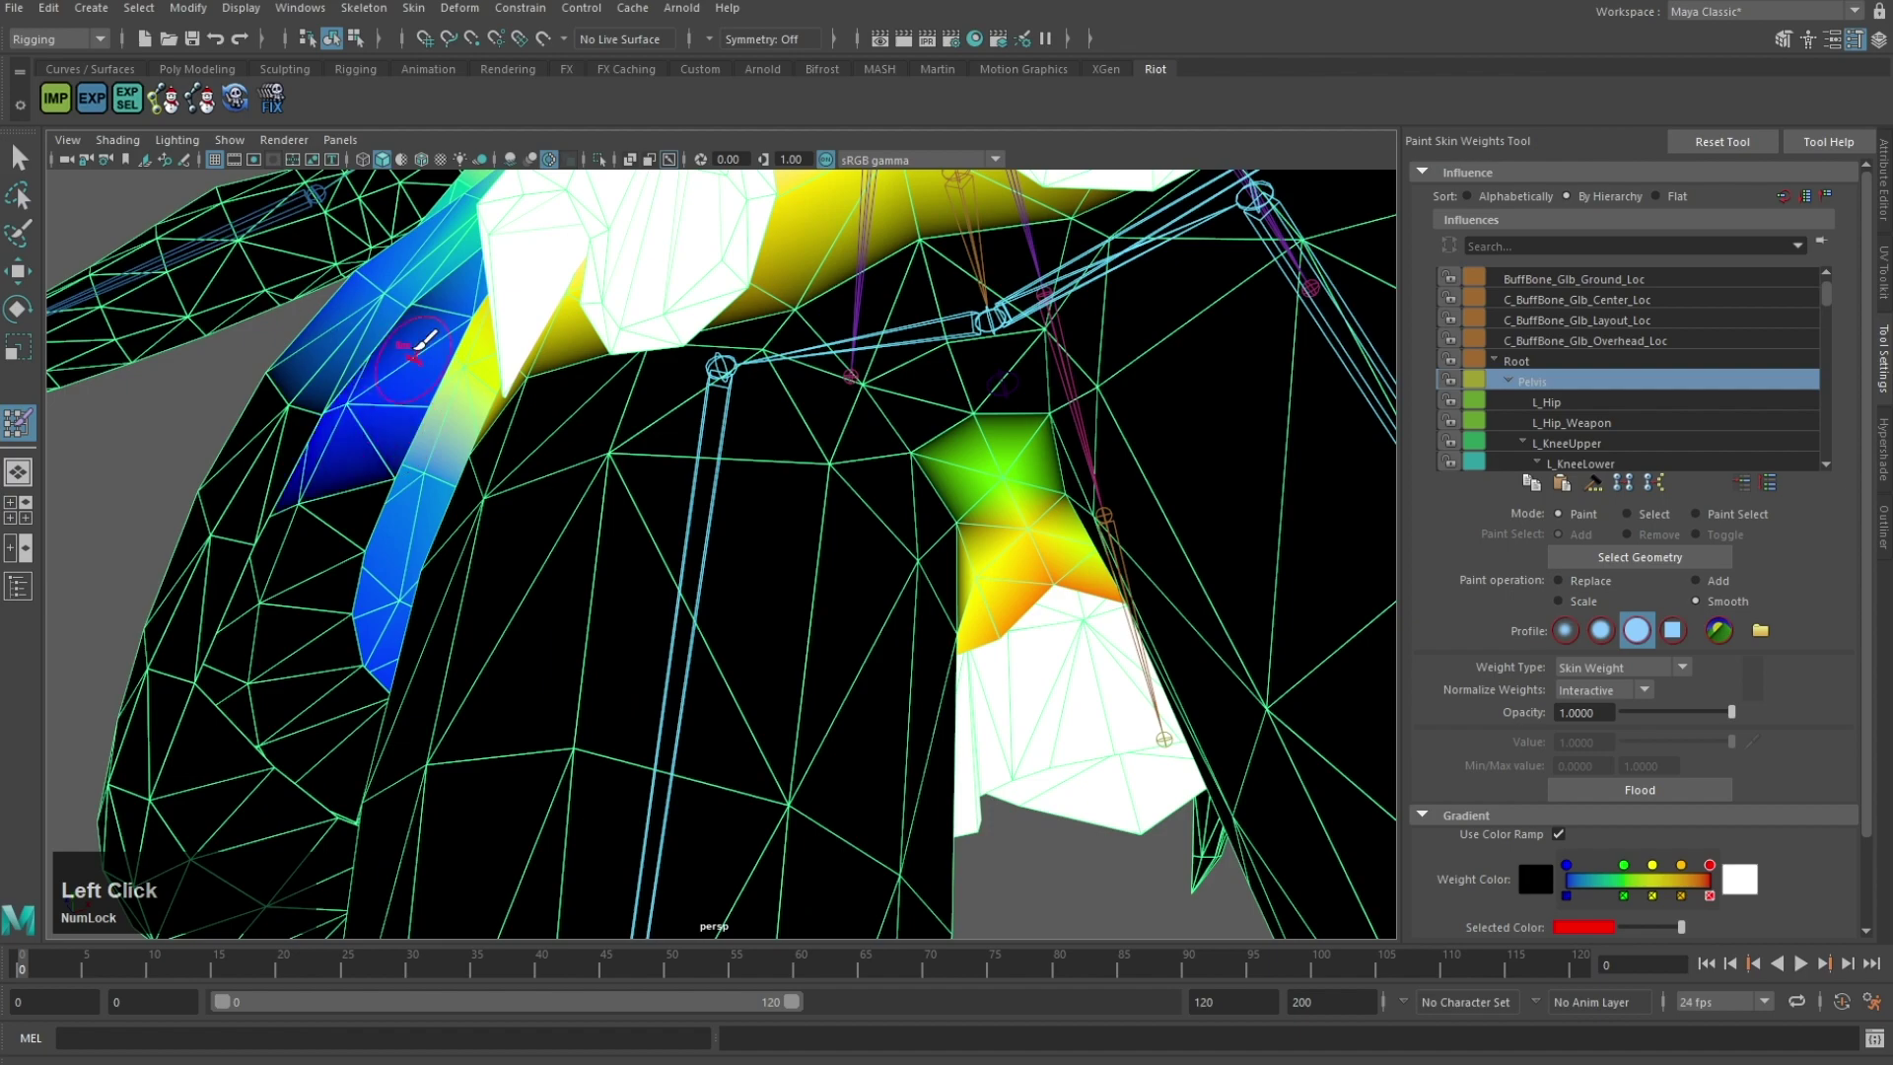
{"action": "middle_click_drag", "start_coordinate": [394, 498], "coordinate": [611, 424], "text": "alt"}
{"action": "left_click_drag", "start_coordinate": [612, 424], "coordinate": [867, 547], "text": "alt"}
{"action": "scroll", "coordinate": [705, 542], "scroll_direction": "down", "scroll_amount": 5}
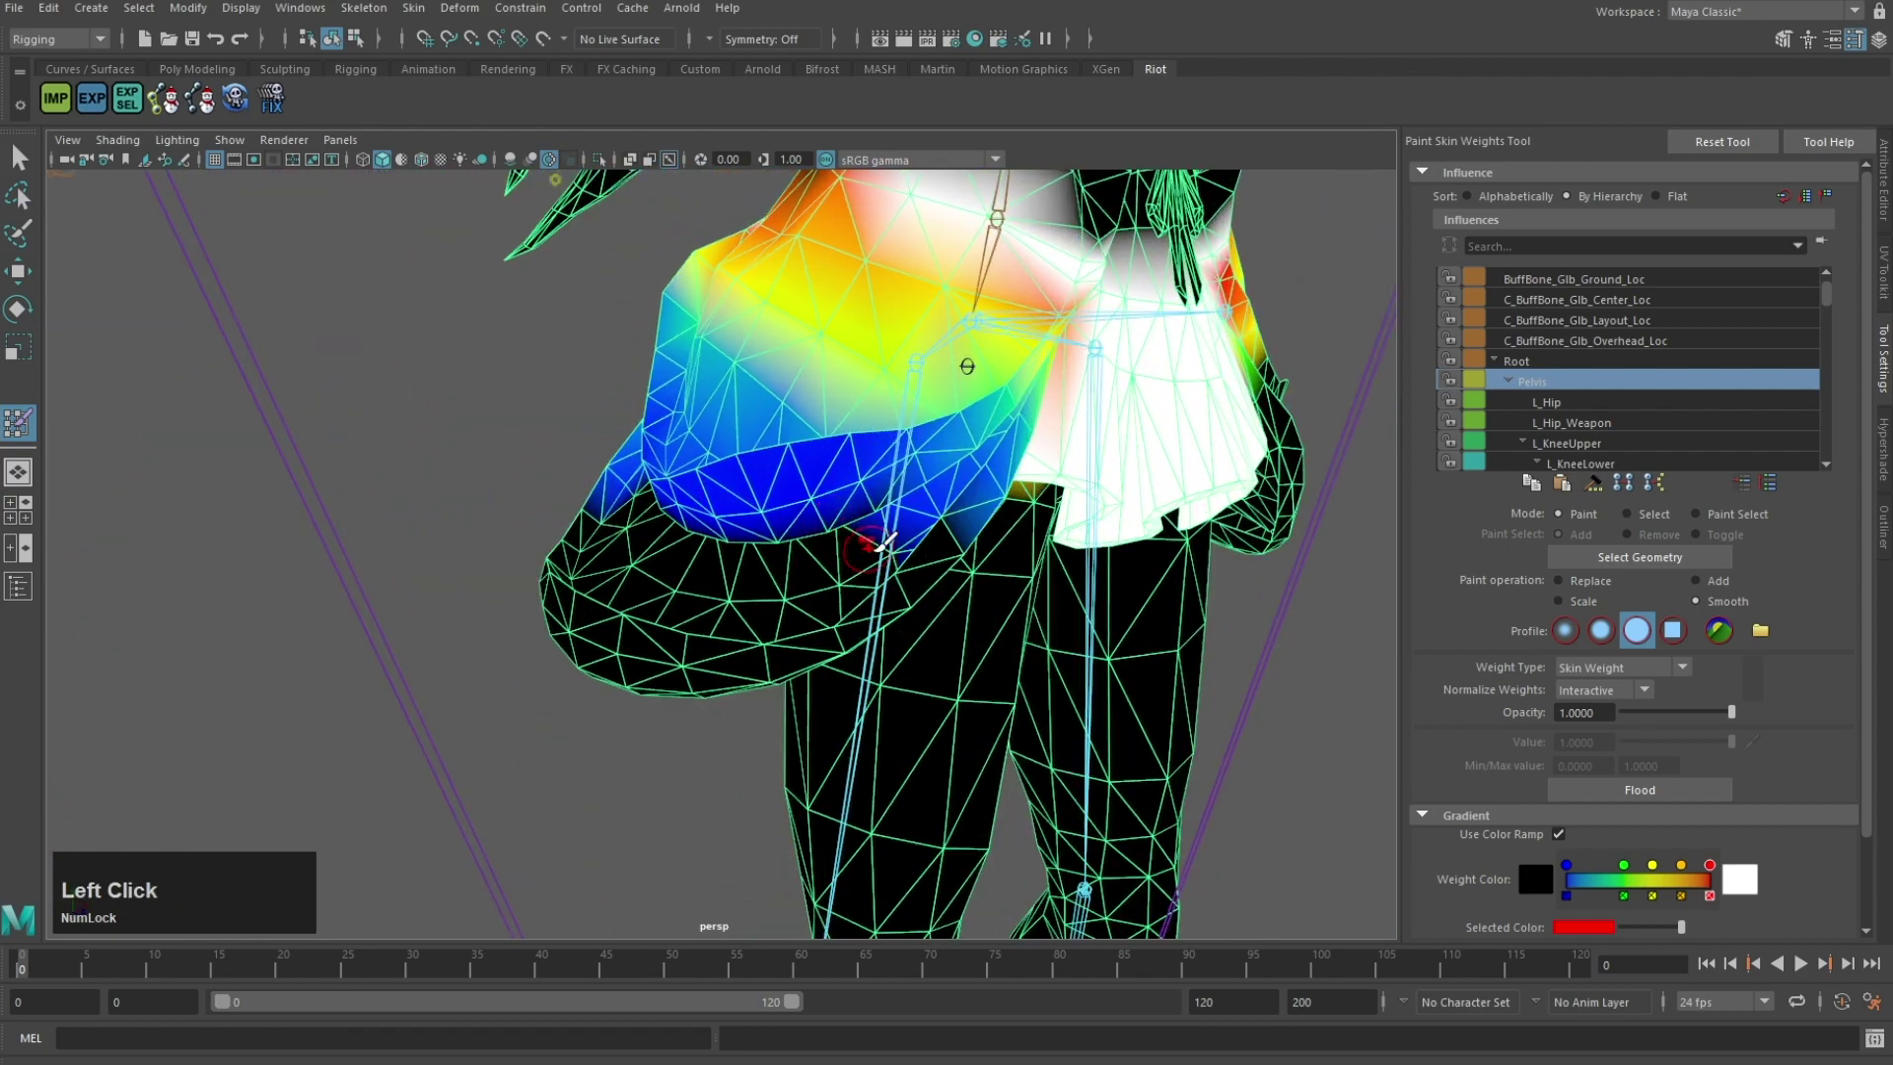
Step: Choose the R_Hip influence and smooth its gradient over the side and back of the right hip cloth
{"action": "right_click_drag", "start_coordinate": [886, 556], "coordinate": [895, 490]}
{"action": "middle_click_drag", "start_coordinate": [848, 473], "coordinate": [828, 503], "text": "alt"}
{"action": "scroll", "coordinate": [833, 498], "scroll_direction": "up", "scroll_amount": 2}
{"action": "left_click", "coordinate": [845, 486]}
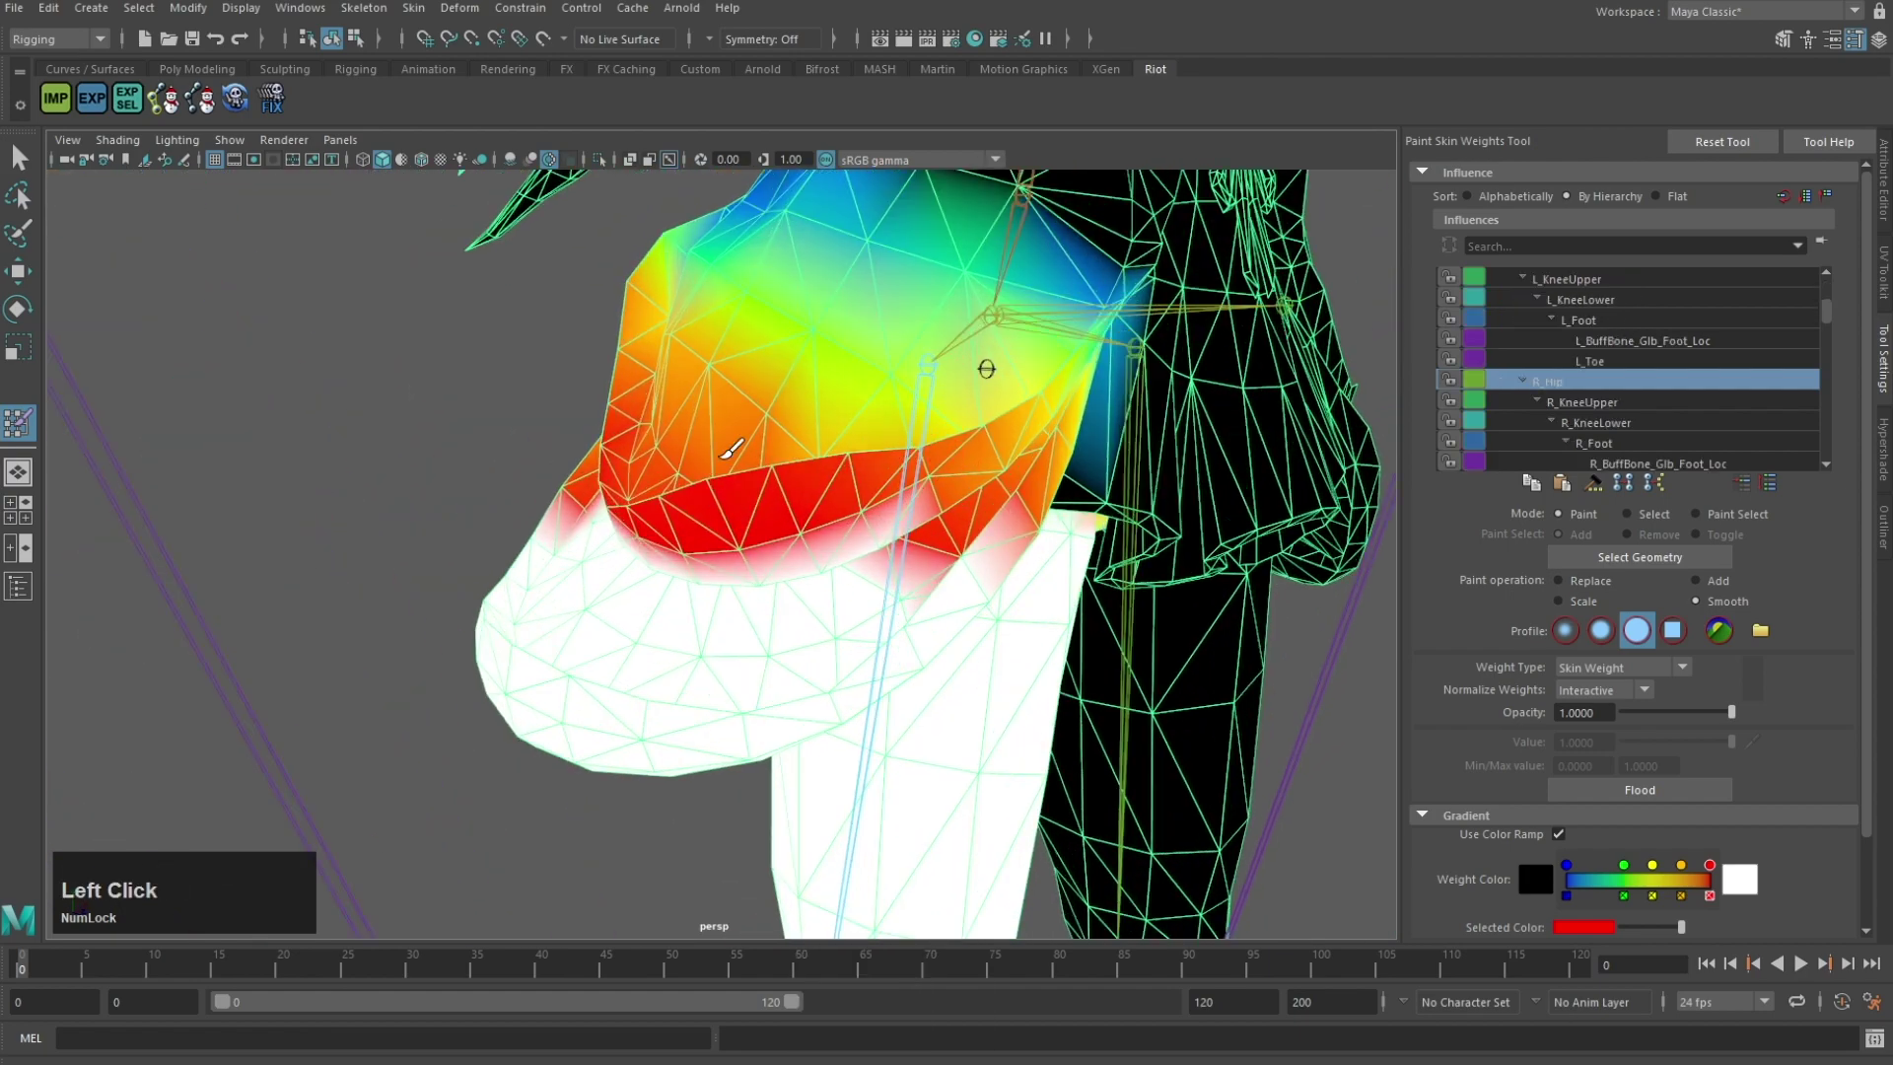
{"action": "mouse_move", "coordinate": [730, 449]}
{"action": "left_mouse_down"}
{"action": "mouse_move", "coordinate": [893, 390]}
{"action": "mouse_move", "coordinate": [760, 293]}
{"action": "left_mouse_up"}
{"action": "middle_click_drag", "start_coordinate": [660, 275], "coordinate": [791, 387], "text": "alt"}
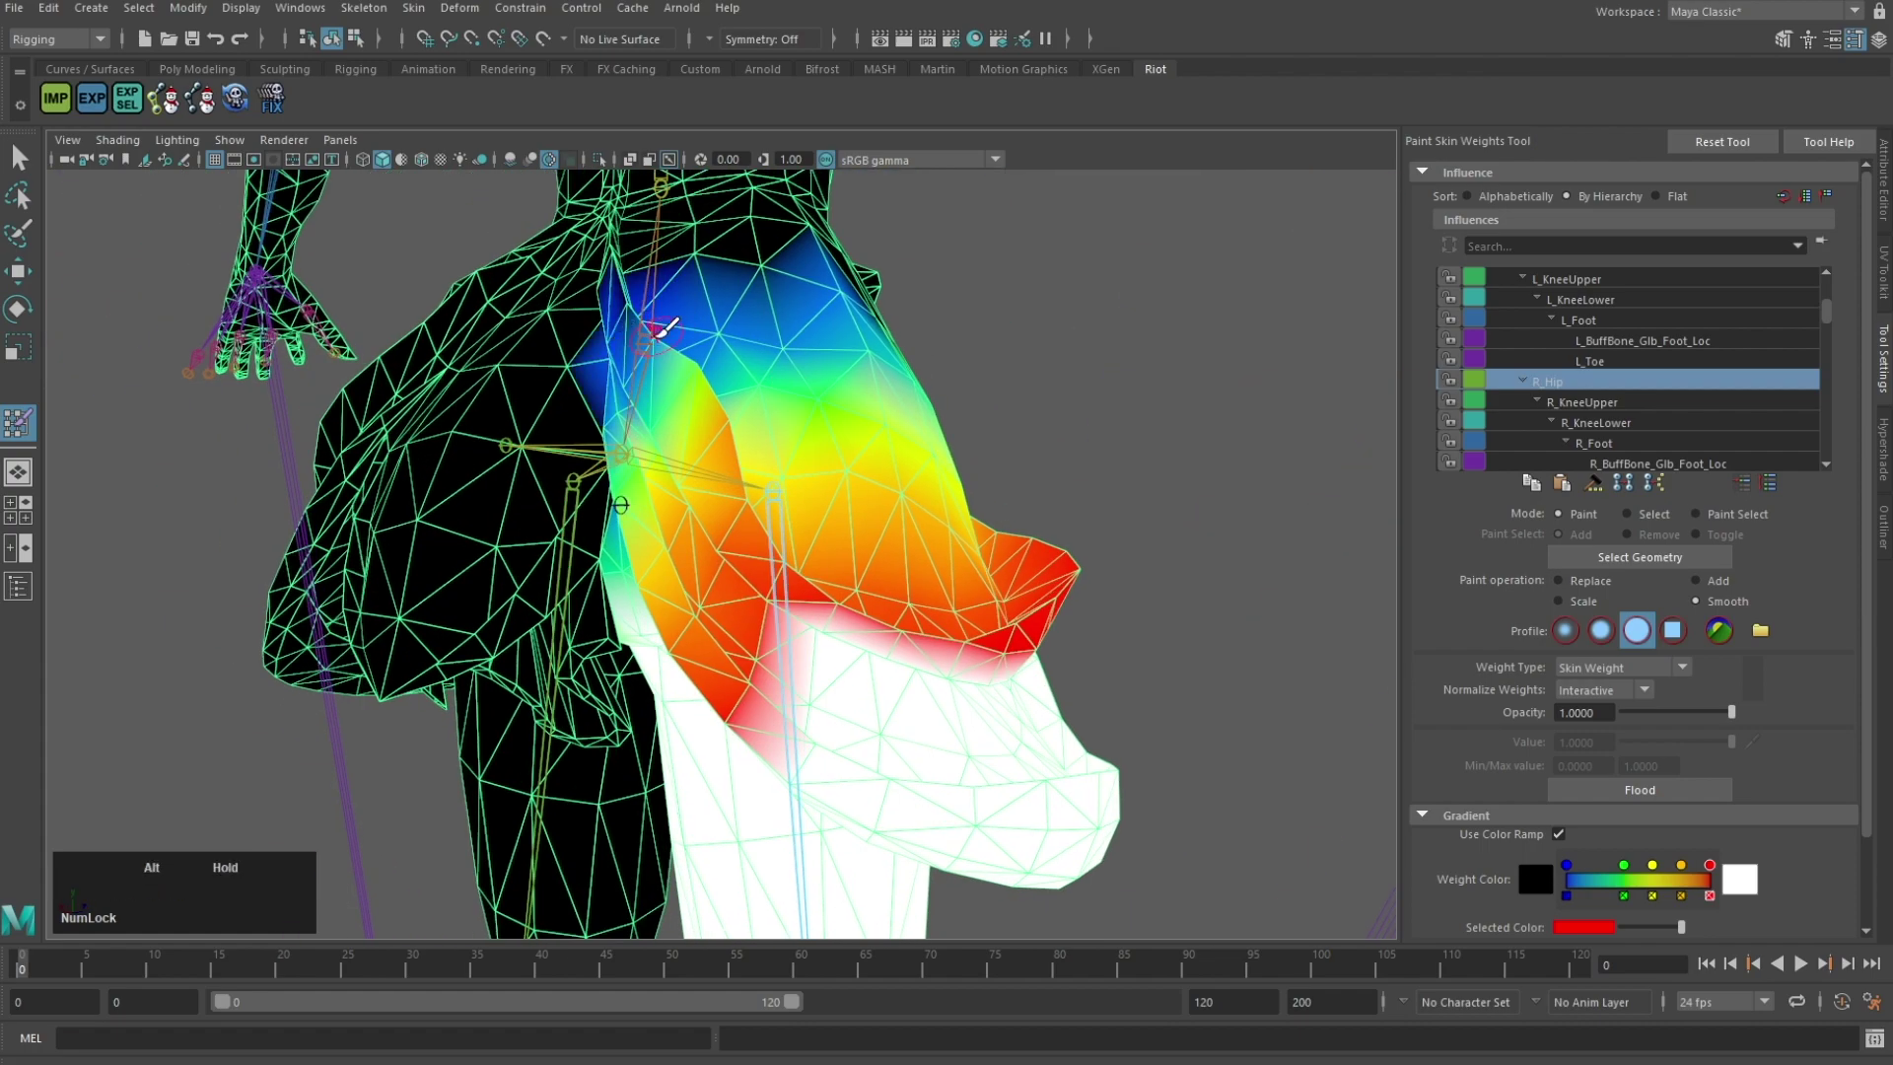
{"action": "left_click_drag", "start_coordinate": [658, 325], "coordinate": [626, 321], "text": "alt"}
{"action": "left_click_drag", "start_coordinate": [942, 455], "coordinate": [1055, 453], "text": "alt"}
{"action": "middle_click_drag", "start_coordinate": [1056, 453], "coordinate": [847, 473], "text": "alt"}
Step: Check the L_Hip influence, choose Pelvis, and smooth the Pelvis weights over the front and side of the left hip
{"action": "left_click_drag", "start_coordinate": [1045, 444], "coordinate": [1075, 533], "text": "alt"}
{"action": "right_click_drag", "start_coordinate": [933, 514], "coordinate": [928, 422]}
{"action": "middle_click_drag", "start_coordinate": [1195, 456], "coordinate": [1047, 507], "text": "alt"}
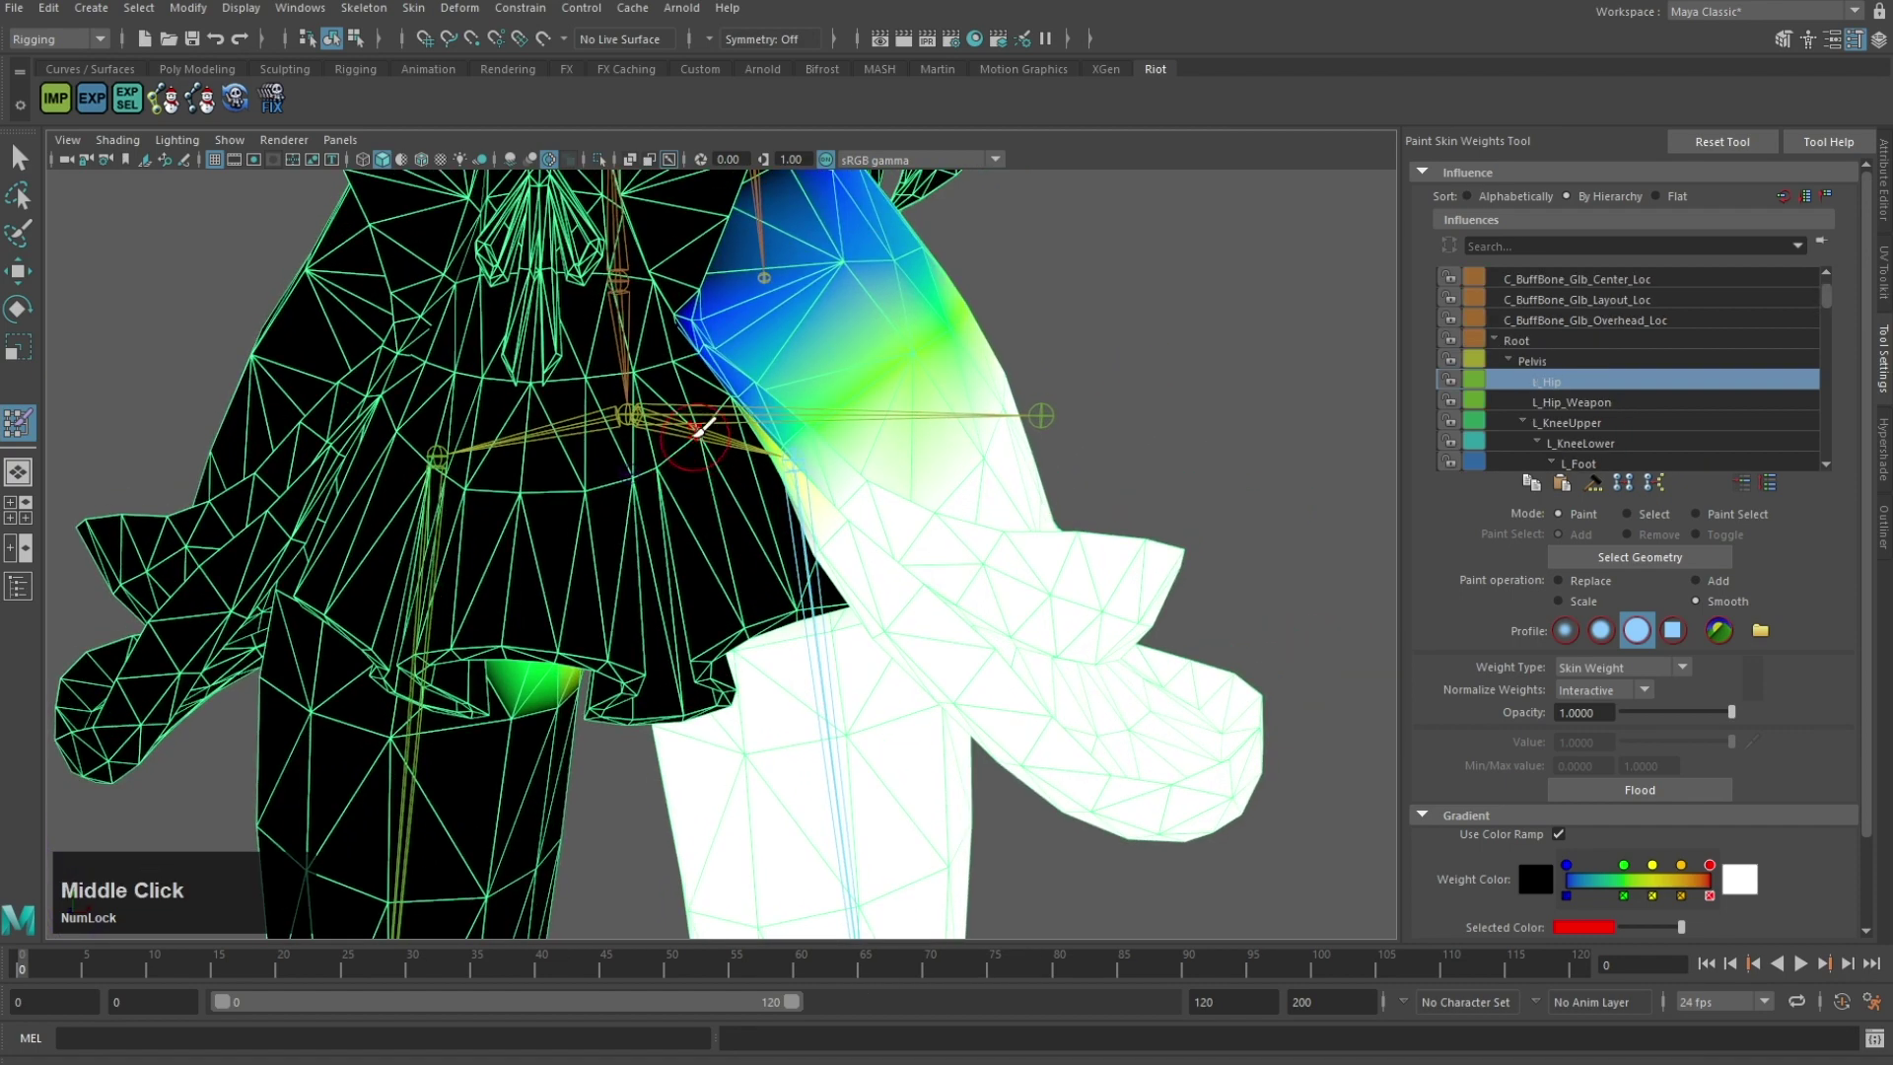
{"action": "left_click_drag", "start_coordinate": [663, 407], "coordinate": [654, 436], "text": "alt"}
{"action": "right_click", "coordinate": [655, 429]}
{"action": "left_click", "coordinate": [818, 419]}
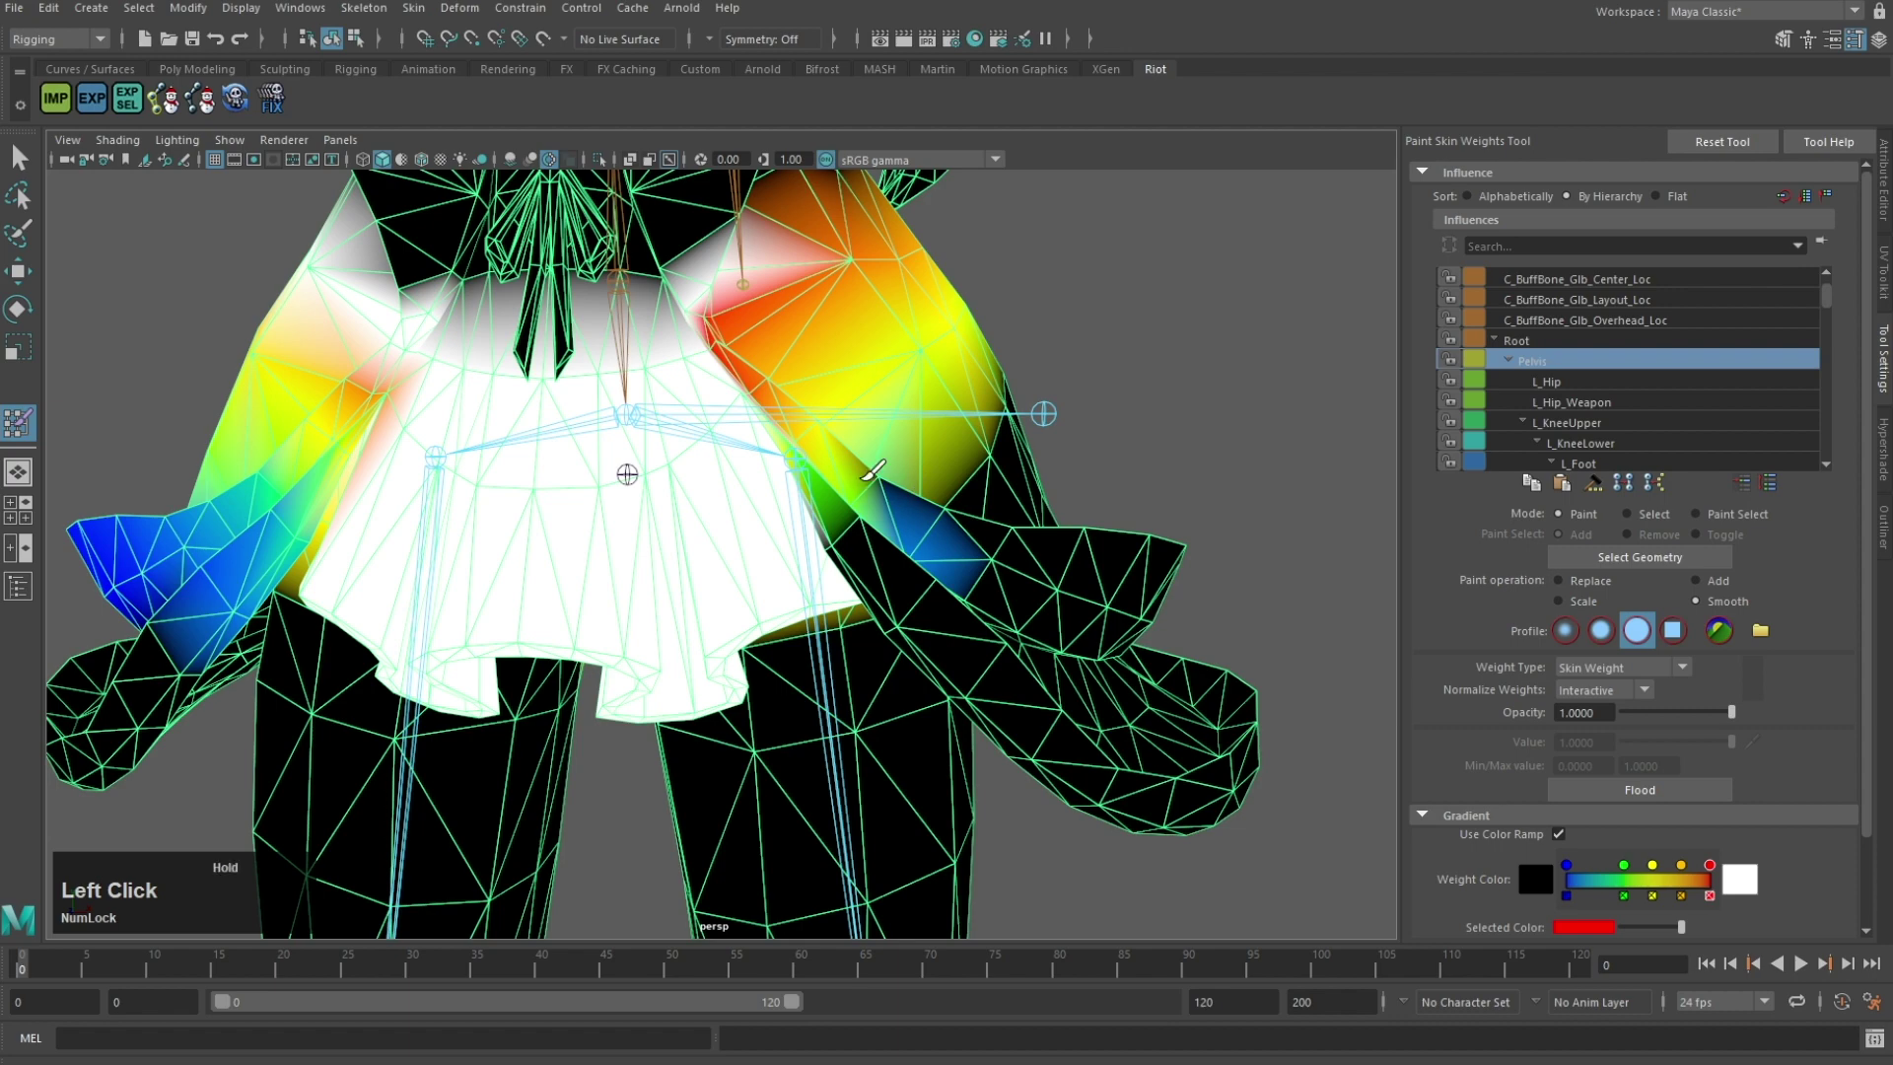
{"action": "left_click_drag", "start_coordinate": [926, 509], "coordinate": [749, 552], "text": "alt"}
{"action": "mouse_move", "coordinate": [552, 581]}
{"action": "left_mouse_down"}
{"action": "mouse_move", "coordinate": [535, 573]}
{"action": "mouse_move", "coordinate": [961, 417]}
{"action": "mouse_move", "coordinate": [1096, 396]}
{"action": "mouse_move", "coordinate": [873, 606]}
{"action": "mouse_move", "coordinate": [705, 660]}
{"action": "left_mouse_up"}
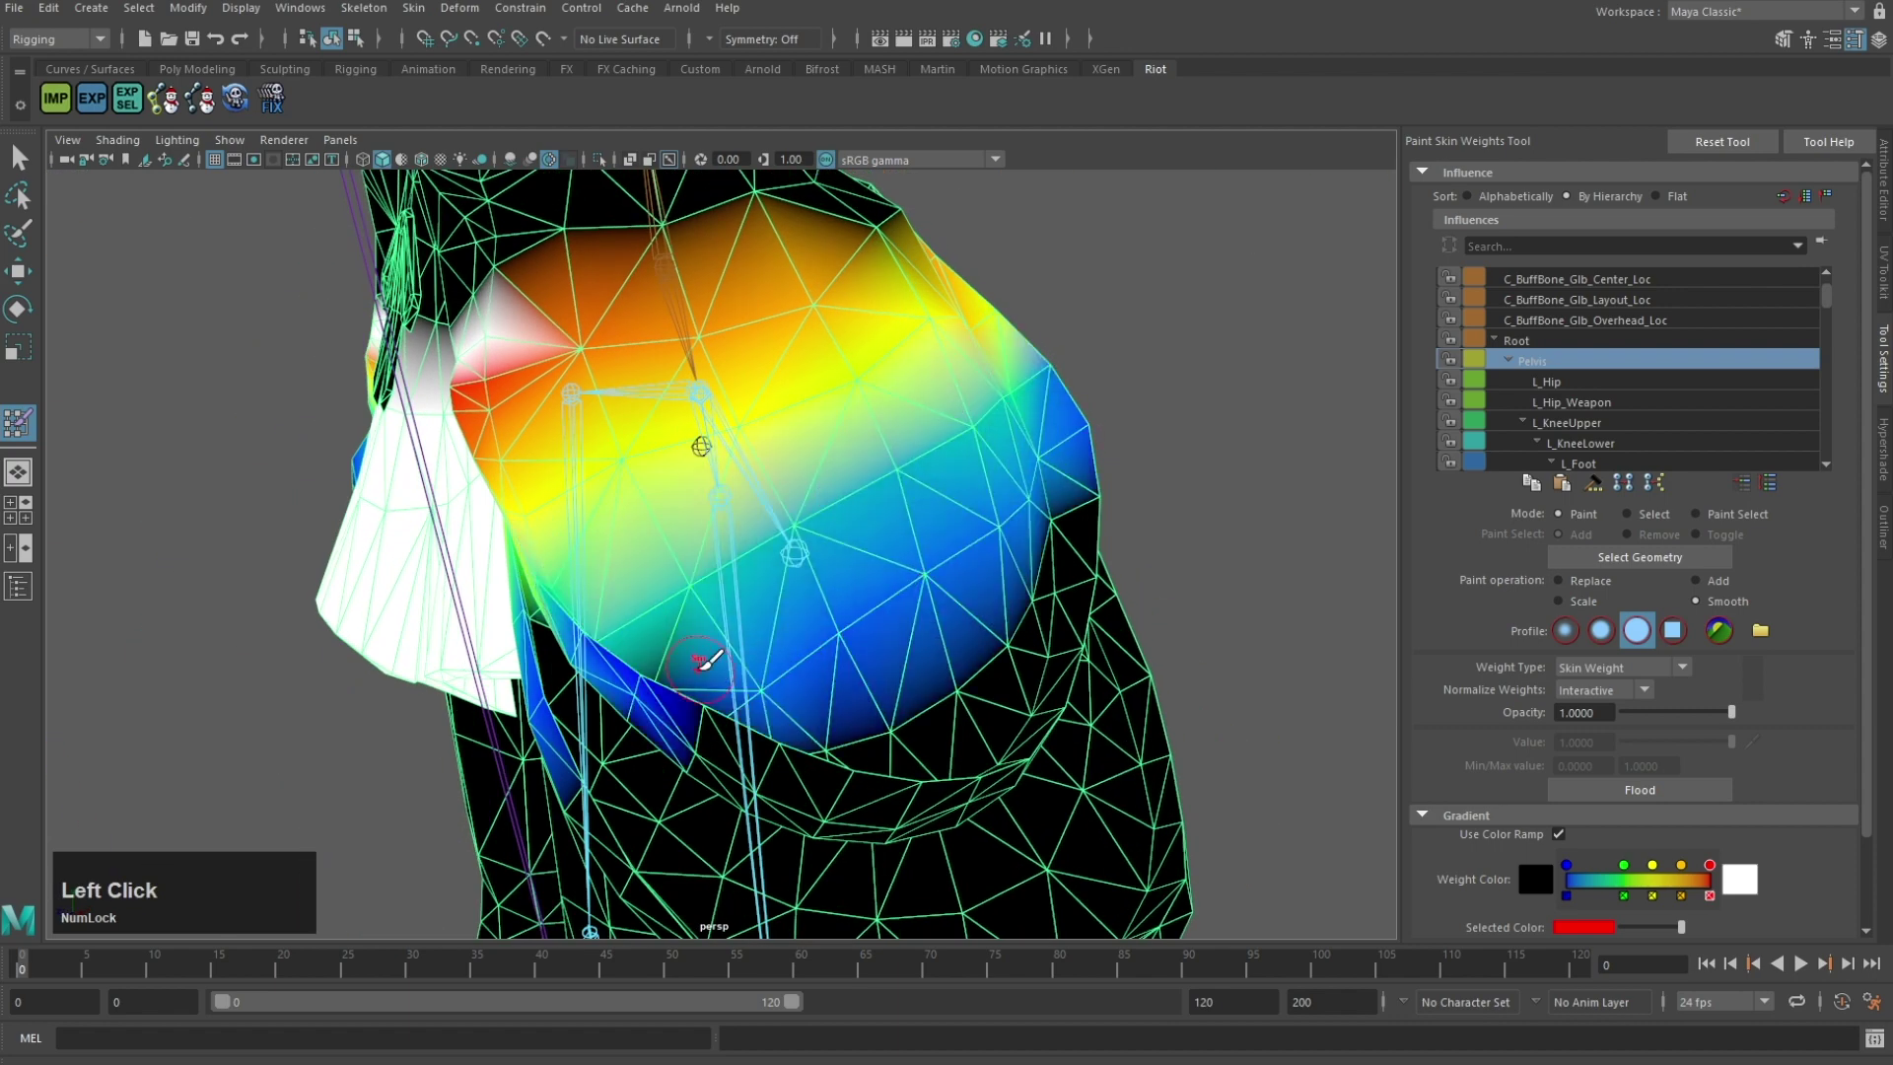
Step: Smooth the Pelvis weights down the left hip's outer cloth to its lower edge and around its back
{"action": "left_click_drag", "start_coordinate": [1088, 493], "coordinate": [789, 631], "text": "alt"}
{"action": "middle_click_drag", "start_coordinate": [788, 631], "coordinate": [950, 566], "text": "alt"}
{"action": "mouse_move", "coordinate": [951, 565]}
{"action": "left_mouse_down", "text": "alt"}
{"action": "mouse_move", "coordinate": [788, 660]}
{"action": "mouse_move", "coordinate": [1127, 673]}
{"action": "left_mouse_up", "text": "alt"}
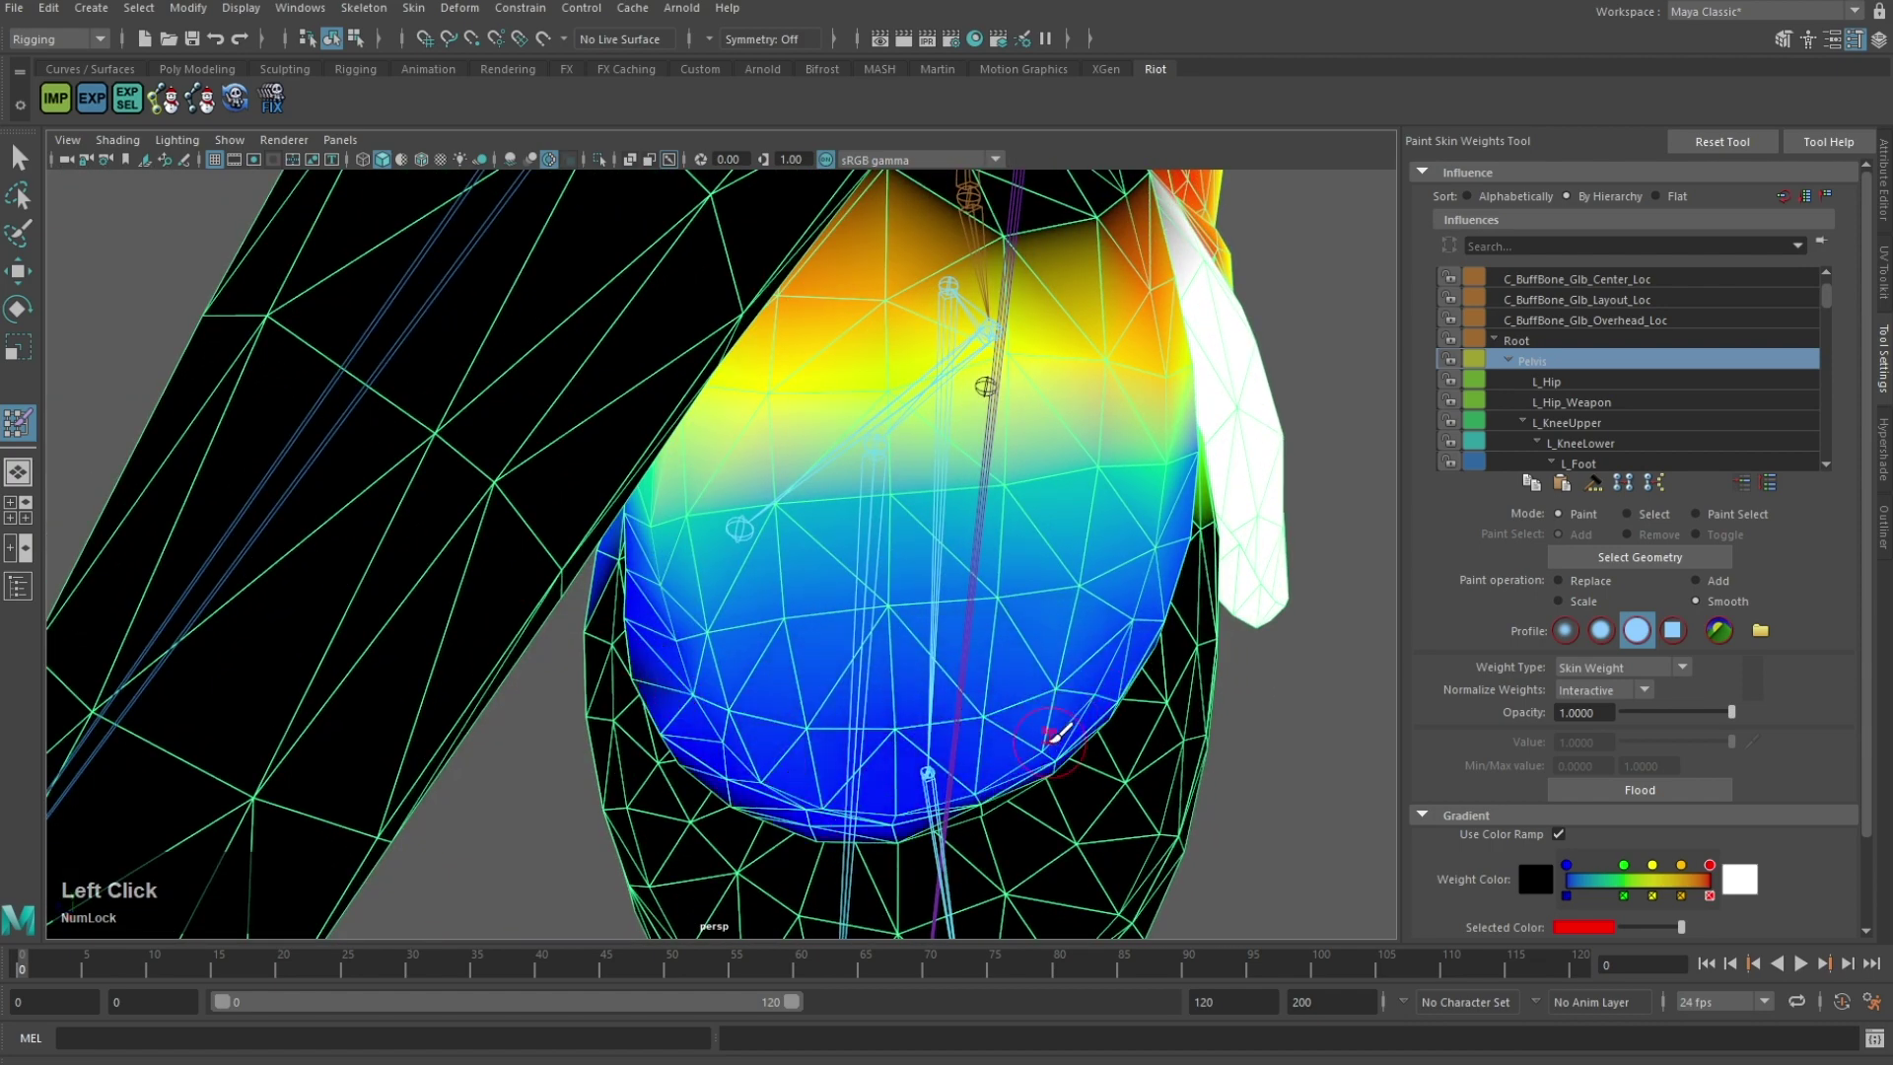
{"action": "left_click_drag", "start_coordinate": [1055, 731], "coordinate": [690, 537], "text": "alt"}
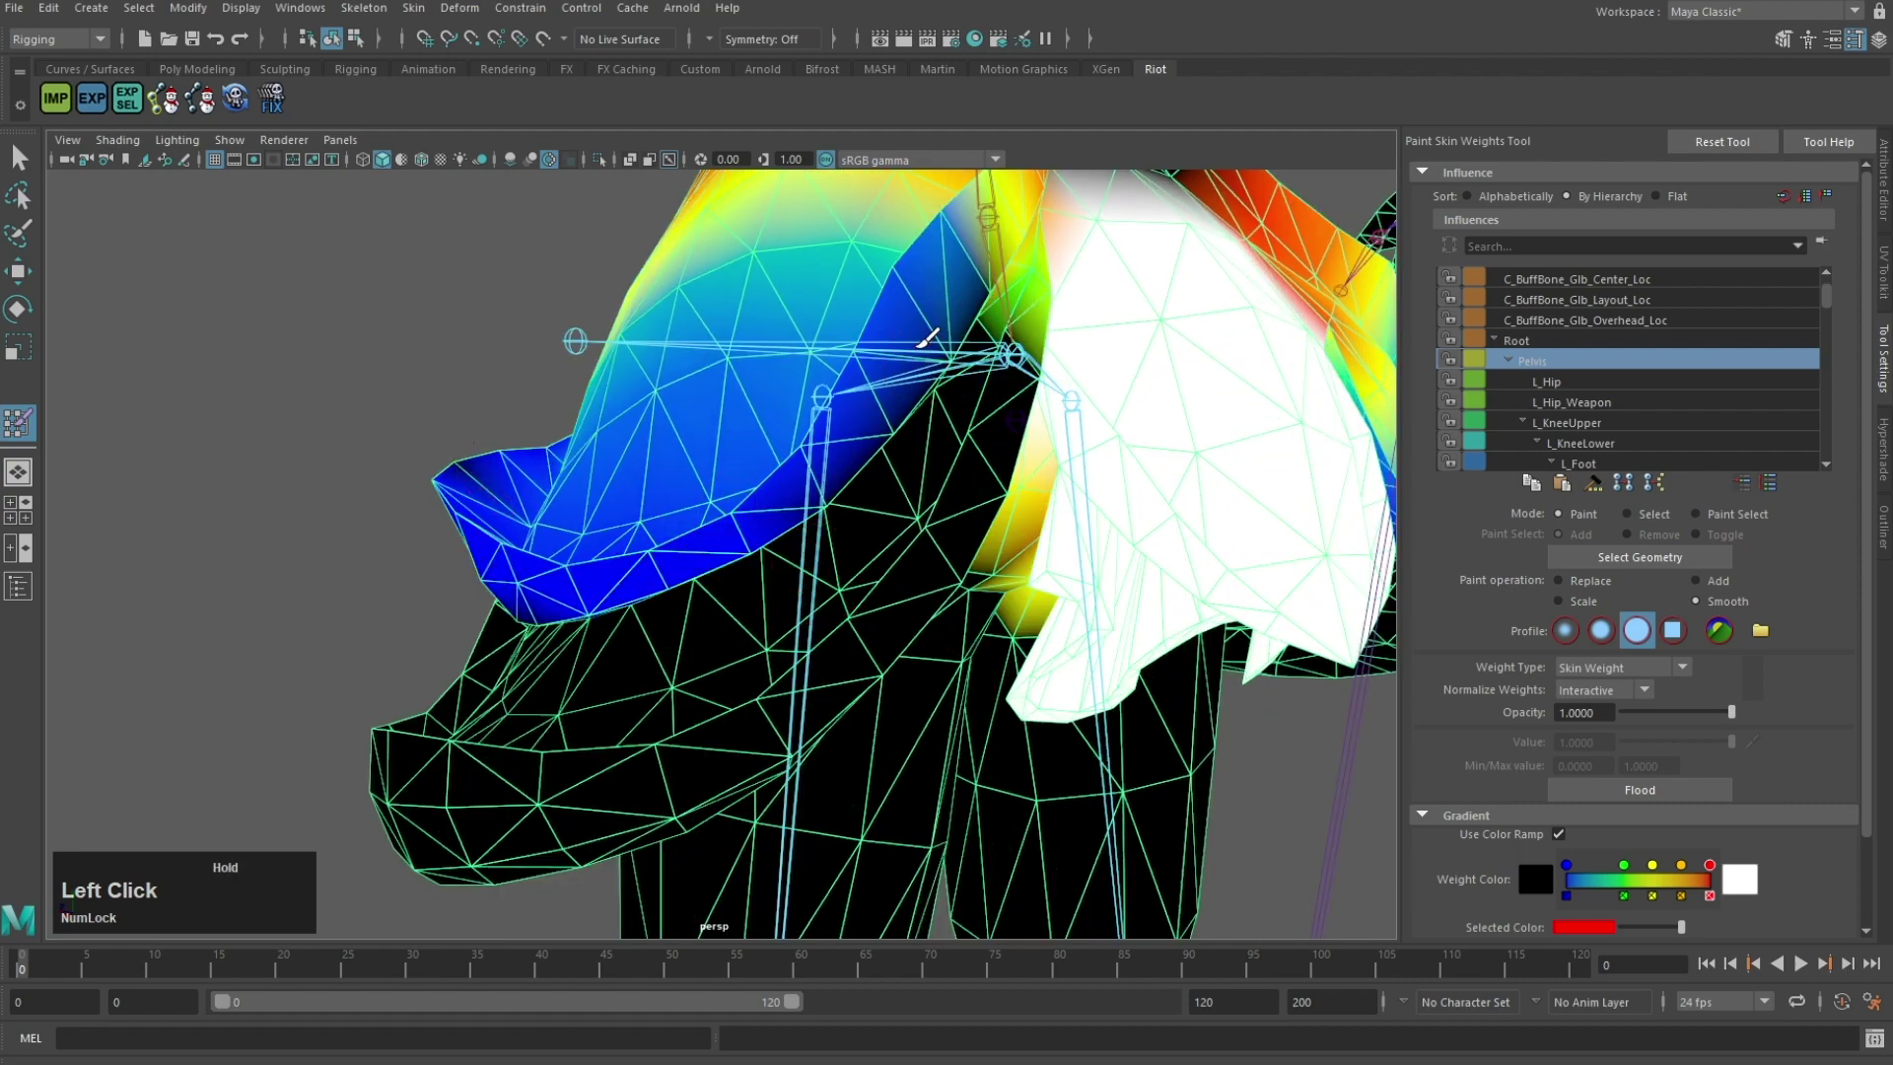
{"action": "left_click_drag", "start_coordinate": [999, 326], "coordinate": [1018, 414]}
{"action": "mouse_move", "coordinate": [958, 535]}
{"action": "left_mouse_down"}
{"action": "mouse_move", "coordinate": [816, 565]}
{"action": "mouse_move", "coordinate": [863, 524]}
{"action": "mouse_move", "coordinate": [856, 499]}
{"action": "mouse_move", "coordinate": [860, 598]}
{"action": "left_mouse_up"}
{"action": "left_click_drag", "start_coordinate": [824, 508], "coordinate": [867, 542], "text": "alt"}
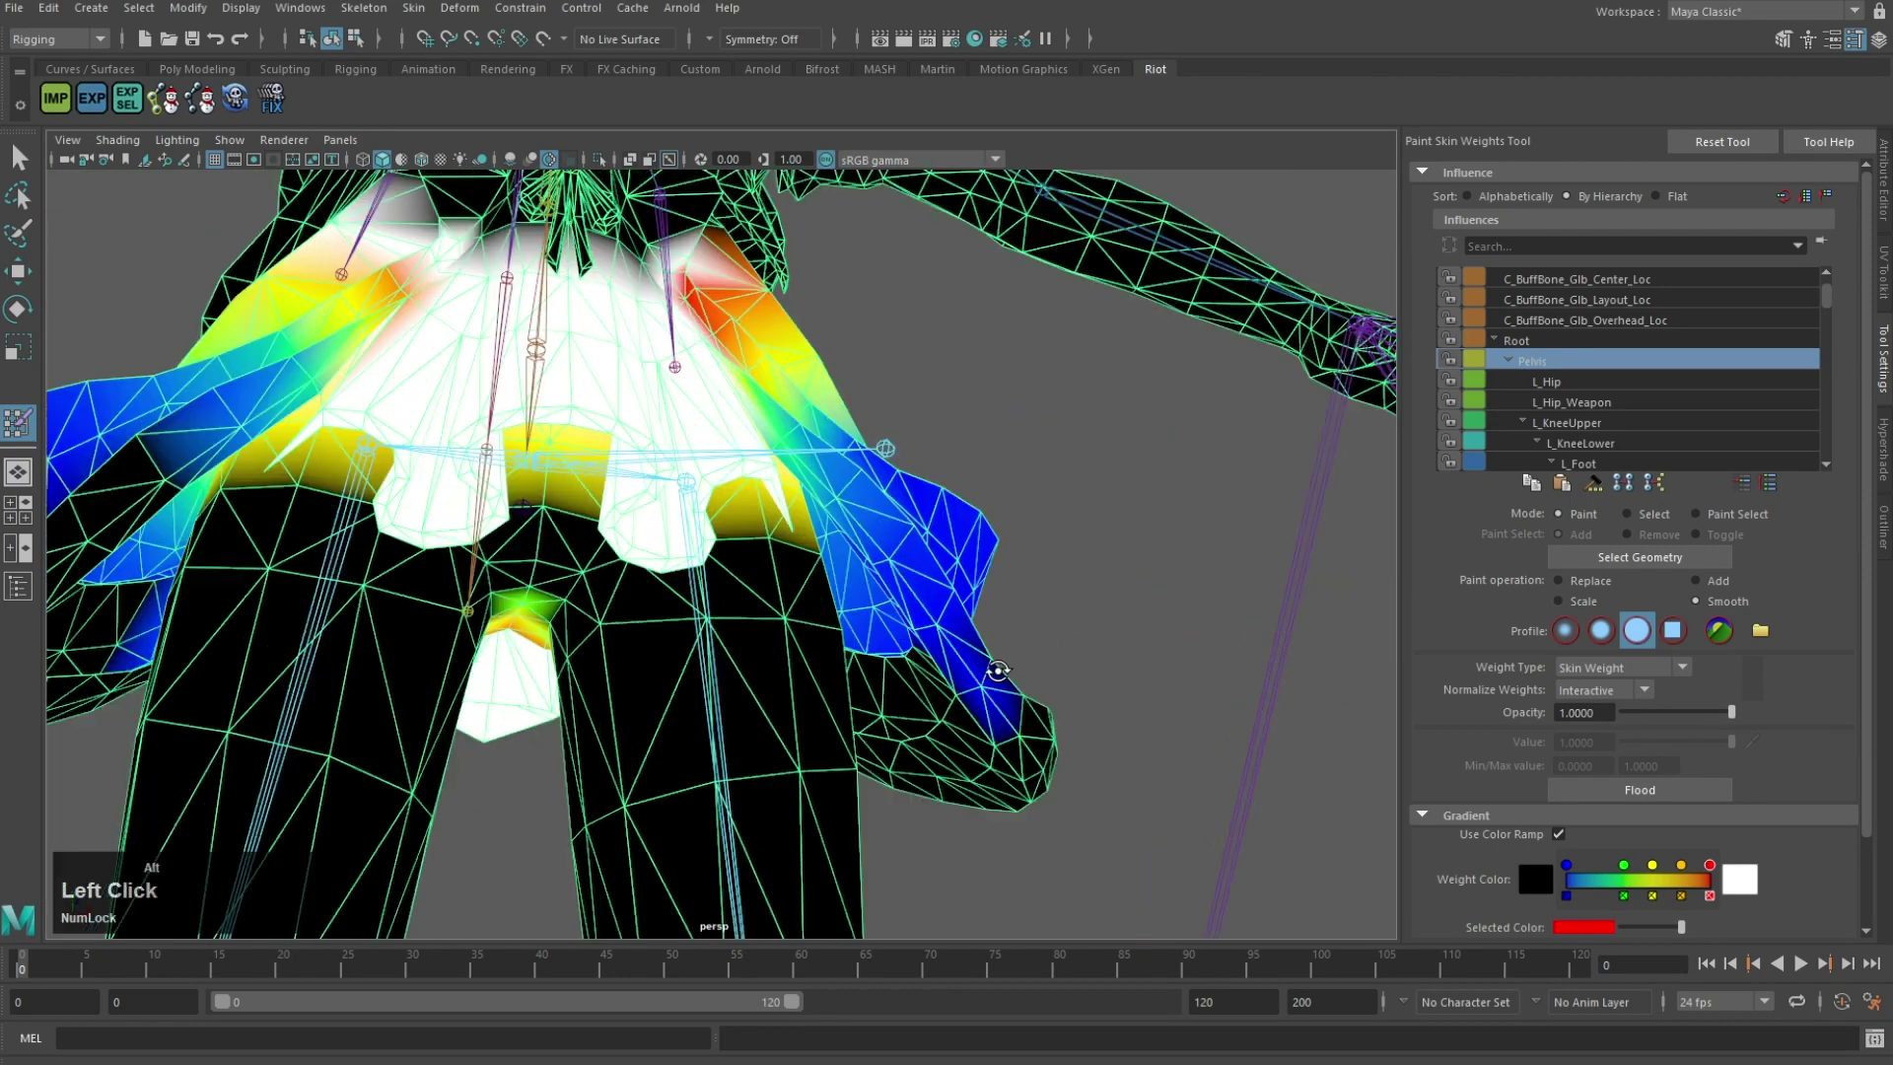
Step: Blend the remaining Pelvis weight transitions around the left hip cloth and beneath the back of the skirt
{"action": "middle_click_drag", "start_coordinate": [868, 542], "coordinate": [892, 549], "text": "alt"}
{"action": "left_click_drag", "start_coordinate": [587, 649], "coordinate": [926, 411], "text": "alt"}
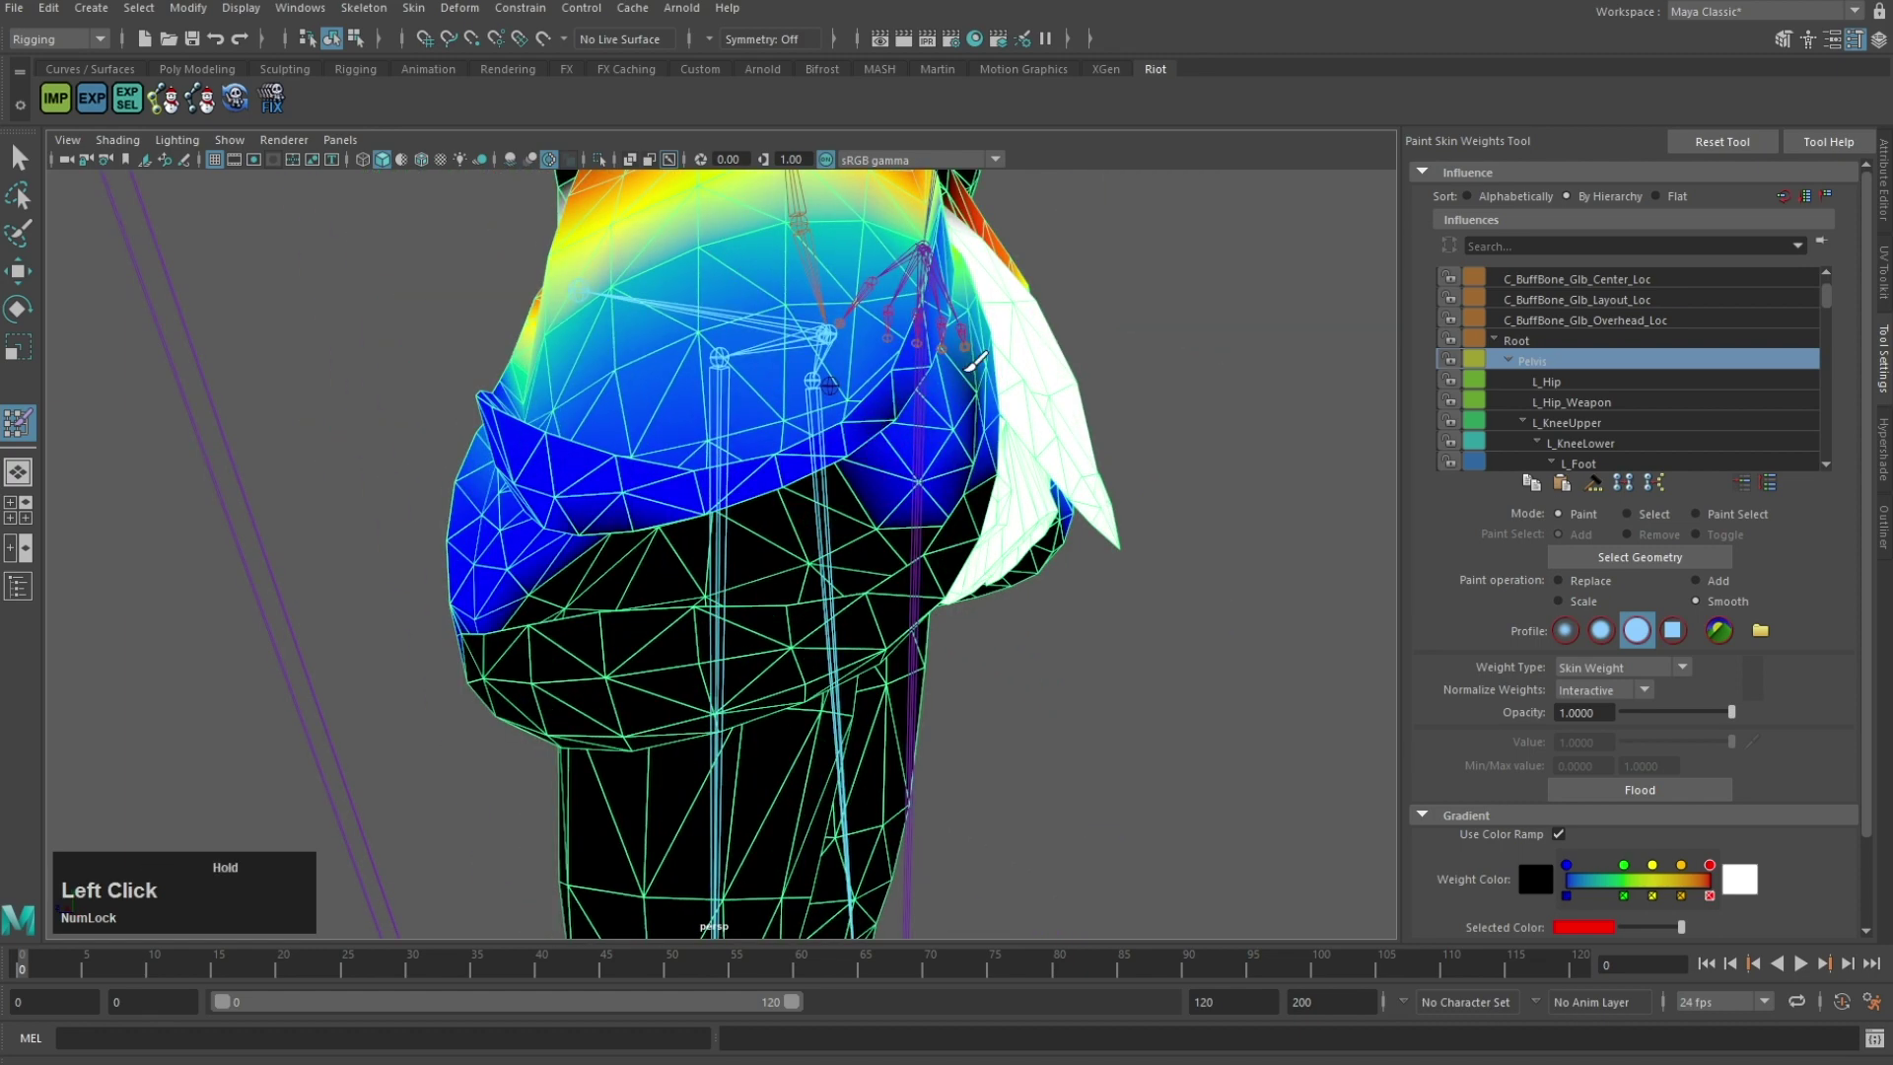
{"action": "left_click_drag", "start_coordinate": [951, 523], "coordinate": [751, 491], "text": "alt"}
{"action": "left_click_drag", "start_coordinate": [612, 572], "coordinate": [703, 293], "text": "alt"}
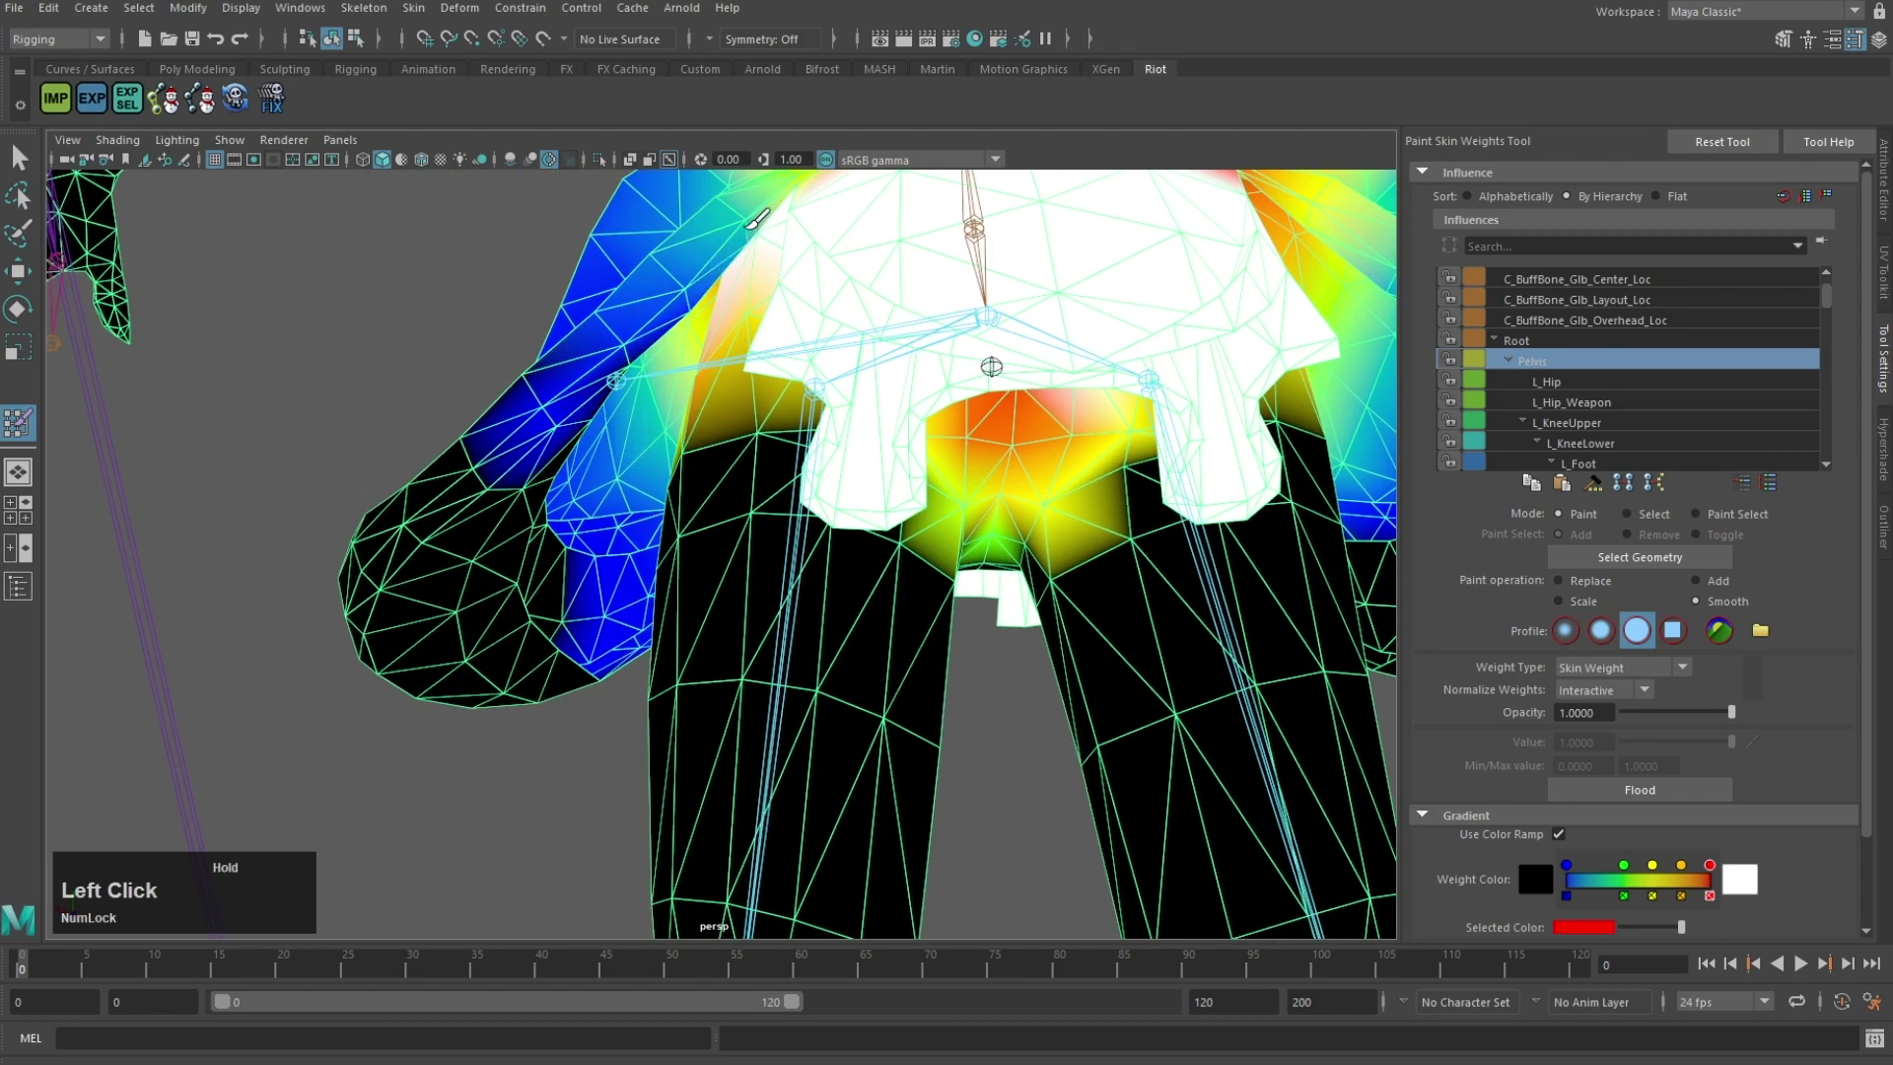
{"action": "left_click_drag", "start_coordinate": [751, 226], "coordinate": [858, 282], "text": "alt"}
{"action": "middle_click_drag", "start_coordinate": [892, 239], "coordinate": [883, 375], "text": "alt"}
{"action": "left_click_drag", "start_coordinate": [946, 266], "coordinate": [1005, 287], "text": "alt"}
{"action": "middle_click_drag", "start_coordinate": [1009, 286], "coordinate": [901, 394], "text": "alt"}
{"action": "left_click_drag", "start_coordinate": [926, 382], "coordinate": [865, 358], "text": "alt"}
Step: Choose the Root influence and begin smoothing its weights across the lower waist and hips
{"action": "right_click_drag", "start_coordinate": [875, 451], "coordinate": [872, 398]}
{"action": "mouse_move", "coordinate": [615, 459]}
{"action": "left_mouse_down", "text": "alt"}
{"action": "mouse_move", "coordinate": [601, 451]}
{"action": "mouse_move", "coordinate": [779, 446]}
{"action": "mouse_move", "coordinate": [596, 468]}
{"action": "left_mouse_up", "text": "alt"}
{"action": "mouse_move", "coordinate": [532, 468]}
{"action": "left_mouse_down", "text": "alt"}
{"action": "mouse_move", "coordinate": [659, 471]}
{"action": "mouse_move", "coordinate": [380, 591]}
{"action": "mouse_move", "coordinate": [744, 591]}
{"action": "mouse_move", "coordinate": [474, 590]}
{"action": "left_mouse_up", "text": "alt"}
{"action": "left_click", "coordinate": [655, 483]}
{"action": "mouse_move", "coordinate": [631, 549]}
{"action": "left_mouse_down", "text": "alt"}
{"action": "mouse_move", "coordinate": [868, 457]}
{"action": "mouse_move", "coordinate": [491, 481]}
{"action": "left_mouse_up", "text": "alt"}
{"action": "scroll", "coordinate": [477, 430], "scroll_direction": "up", "scroll_amount": 2}
{"action": "mouse_move", "coordinate": [337, 407]}
{"action": "left_mouse_down", "text": "alt"}
{"action": "mouse_move", "coordinate": [477, 429]}
{"action": "mouse_move", "coordinate": [391, 380]}
{"action": "left_mouse_up", "text": "alt"}
{"action": "mouse_move", "coordinate": [498, 480]}
{"action": "left_mouse_down", "text": "alt"}
{"action": "mouse_move", "coordinate": [529, 533]}
{"action": "mouse_move", "coordinate": [612, 515]}
{"action": "mouse_move", "coordinate": [837, 537]}
{"action": "left_mouse_up", "text": "alt"}
{"action": "mouse_move", "coordinate": [838, 557]}
{"action": "left_mouse_down"}
{"action": "mouse_move", "coordinate": [390, 590]}
{"action": "mouse_move", "coordinate": [912, 718]}
{"action": "left_mouse_up"}
Step: Continue smoothing the Root weights around the waist, blending them down into the skirt and both hips
{"action": "left_click_drag", "start_coordinate": [680, 582], "coordinate": [1006, 590], "text": "alt"}
{"action": "mouse_move", "coordinate": [956, 581]}
{"action": "left_mouse_down"}
{"action": "mouse_move", "coordinate": [865, 547]}
{"action": "mouse_move", "coordinate": [793, 552]}
{"action": "left_mouse_up"}
{"action": "mouse_move", "coordinate": [848, 552]}
{"action": "left_mouse_down", "text": "alt"}
{"action": "mouse_move", "coordinate": [751, 545]}
{"action": "mouse_move", "coordinate": [672, 652]}
{"action": "mouse_move", "coordinate": [725, 621]}
{"action": "left_mouse_up", "text": "alt"}
{"action": "left_click_drag", "start_coordinate": [710, 581], "coordinate": [850, 548], "text": "alt"}
{"action": "mouse_move", "coordinate": [808, 561]}
{"action": "left_mouse_down"}
{"action": "mouse_move", "coordinate": [237, 532]}
{"action": "mouse_move", "coordinate": [315, 656]}
{"action": "mouse_move", "coordinate": [904, 687]}
{"action": "left_mouse_up"}
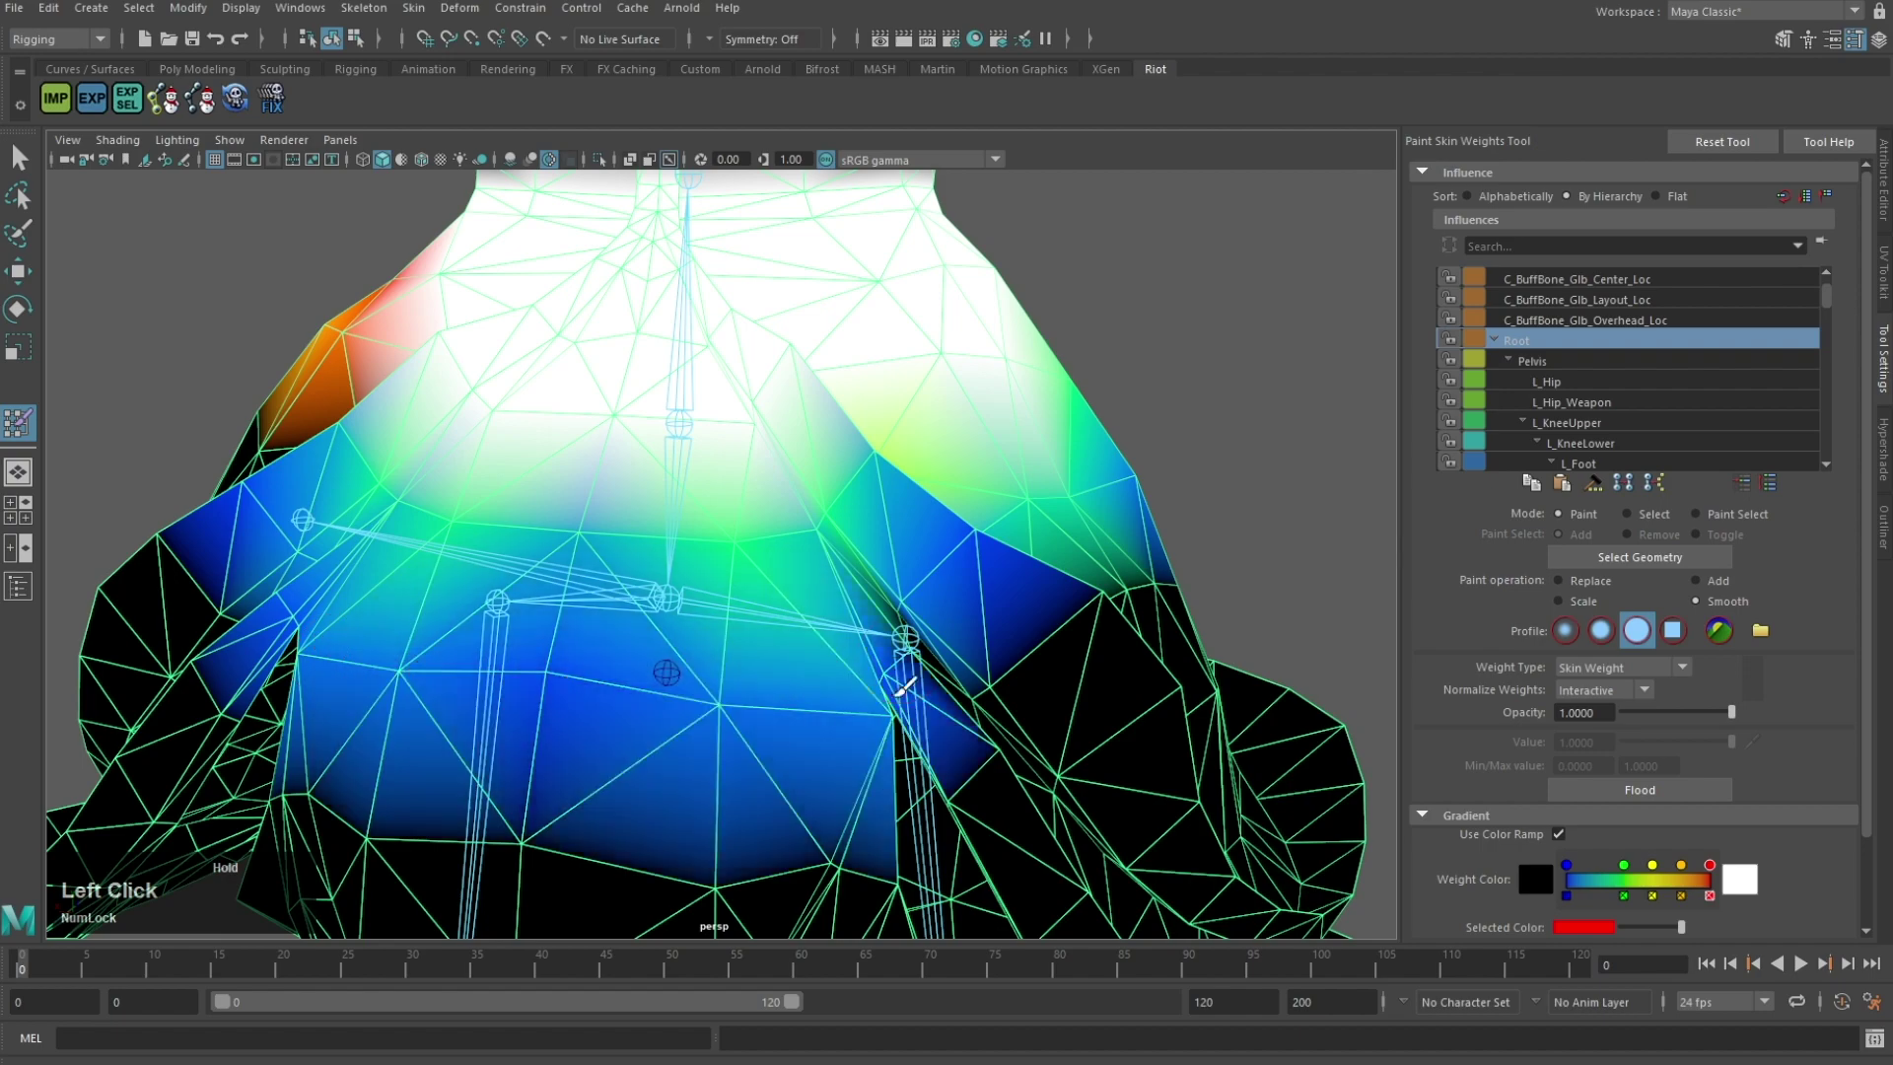
{"action": "left_click_drag", "start_coordinate": [533, 596], "coordinate": [768, 581], "text": "alt"}
{"action": "left_click_drag", "start_coordinate": [932, 547], "coordinate": [591, 557]}
{"action": "mouse_move", "coordinate": [547, 619]}
{"action": "left_mouse_down", "text": "alt"}
{"action": "mouse_move", "coordinate": [861, 561]}
{"action": "mouse_move", "coordinate": [803, 603]}
{"action": "mouse_move", "coordinate": [785, 558]}
{"action": "mouse_move", "coordinate": [867, 544]}
{"action": "mouse_move", "coordinate": [592, 372]}
{"action": "mouse_move", "coordinate": [664, 528]}
{"action": "mouse_move", "coordinate": [671, 514]}
{"action": "left_mouse_up", "text": "alt"}
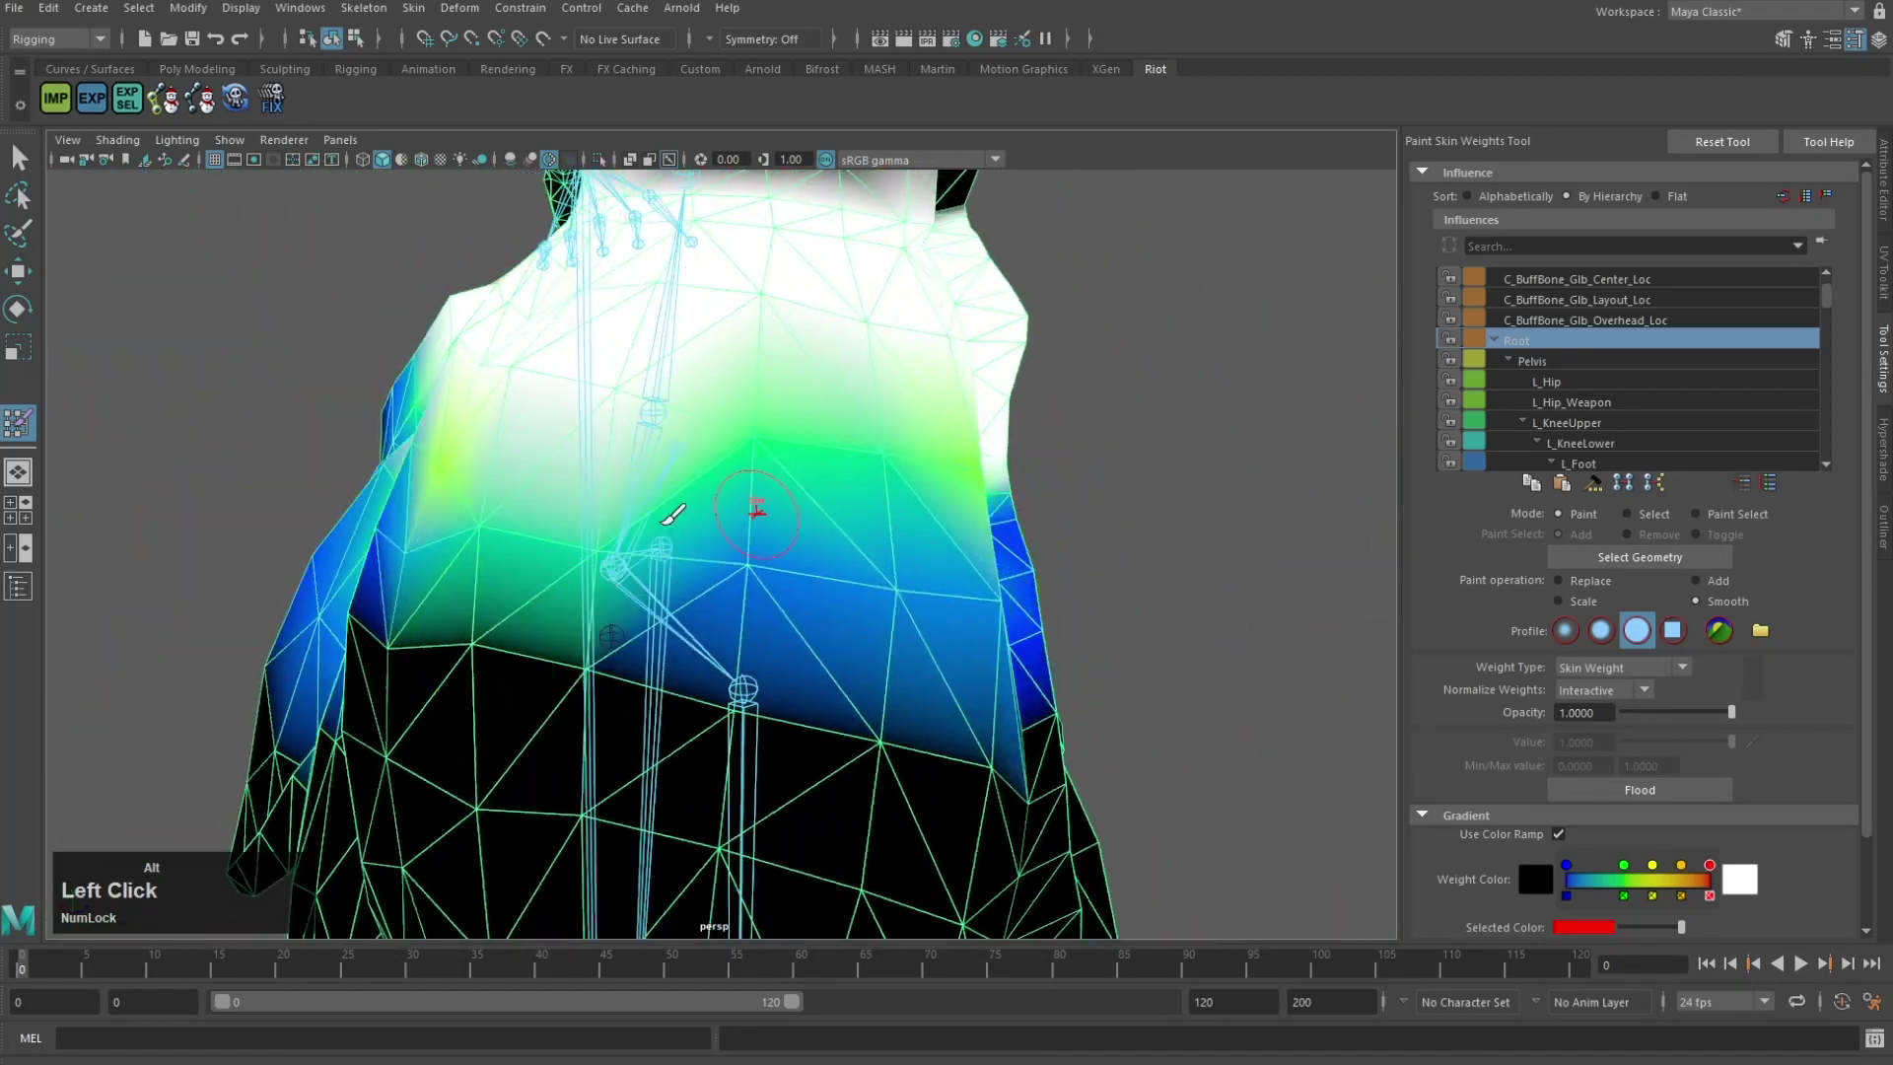
Step: Finish smoothing the Root weights around both hips, the back of the waist and the lower skirt
{"action": "mouse_move", "coordinate": [378, 626]}
{"action": "left_mouse_down", "text": "alt"}
{"action": "mouse_move", "coordinate": [595, 532]}
{"action": "mouse_move", "coordinate": [923, 626]}
{"action": "mouse_move", "coordinate": [922, 609]}
{"action": "left_mouse_up", "text": "alt"}
{"action": "left_click", "coordinate": [986, 564]}
{"action": "left_click", "coordinate": [194, 396]}
{"action": "mouse_move", "coordinate": [194, 396]}
{"action": "left_mouse_down", "text": "alt"}
{"action": "mouse_move", "coordinate": [841, 412]}
{"action": "mouse_move", "coordinate": [788, 399]}
{"action": "mouse_move", "coordinate": [774, 451]}
{"action": "left_mouse_up", "text": "alt"}
{"action": "left_click", "coordinate": [682, 430]}
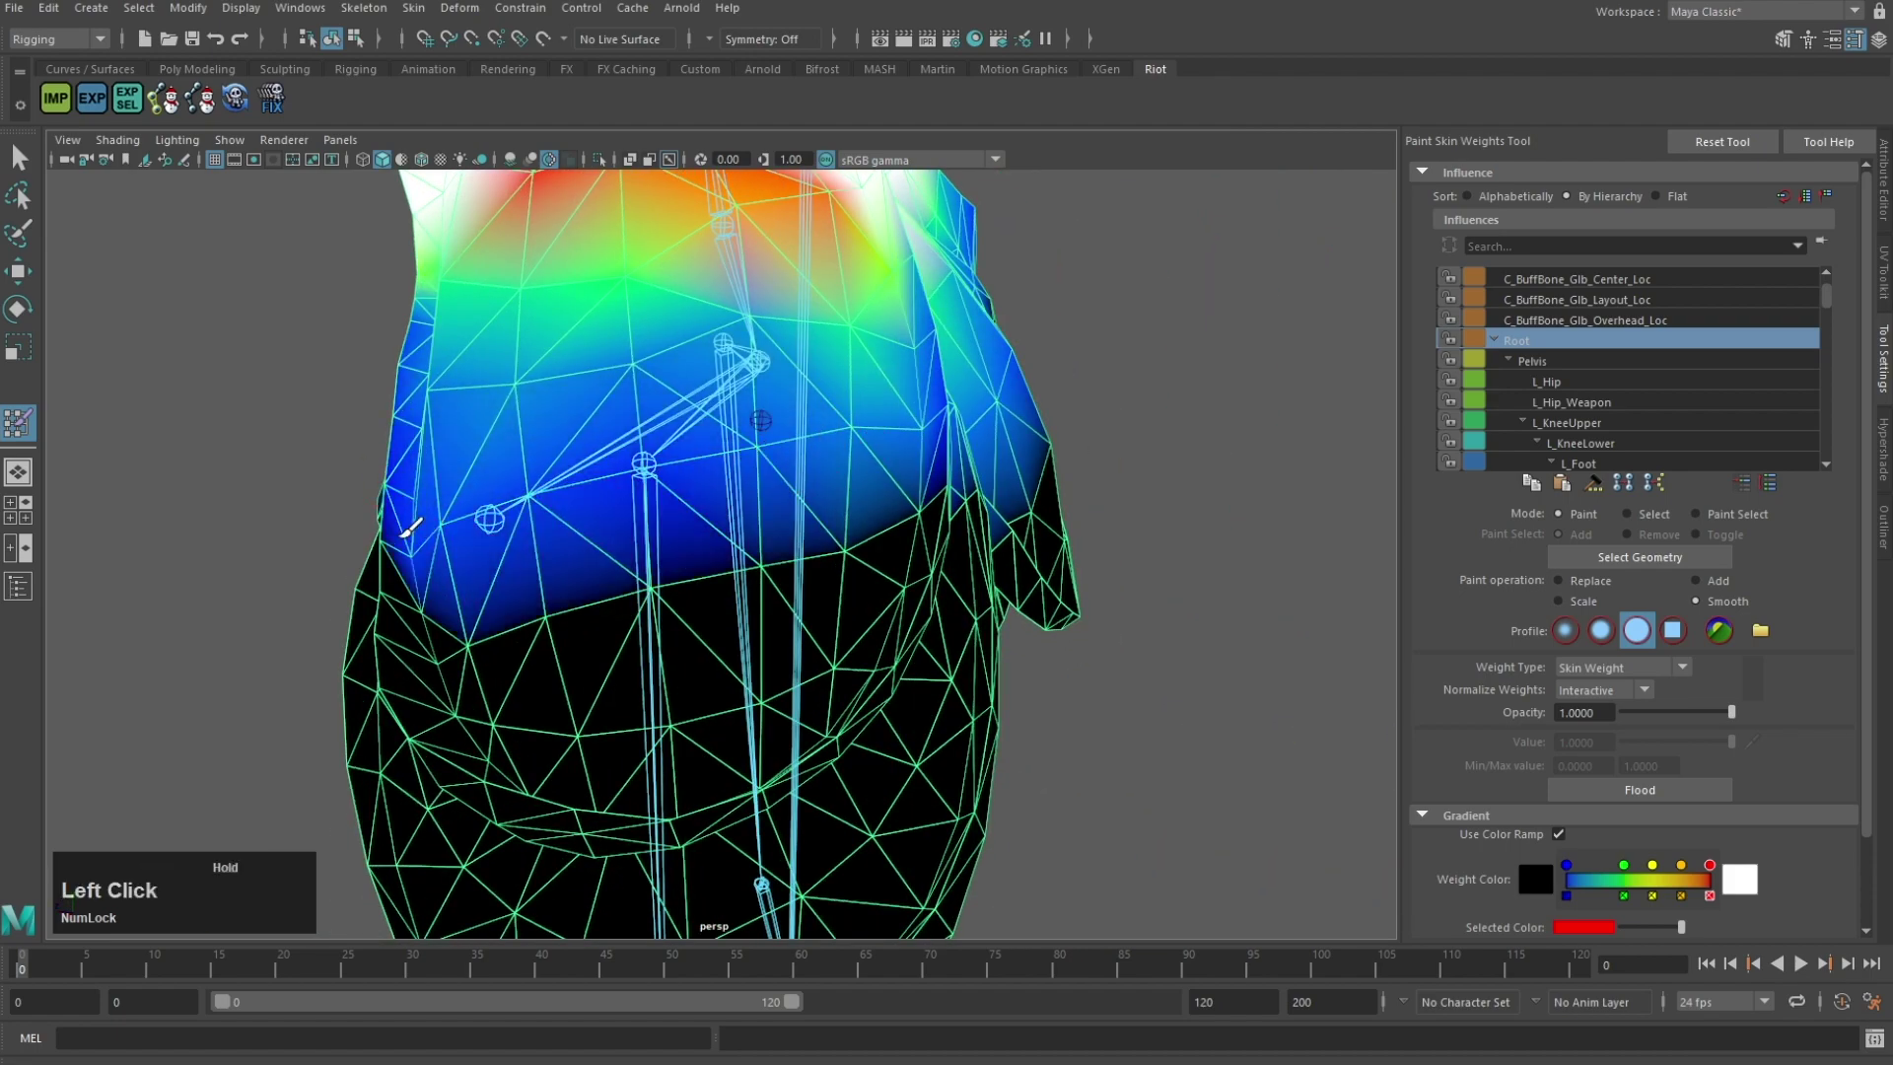
{"action": "left_click_drag", "start_coordinate": [419, 537], "coordinate": [755, 468], "text": "alt"}
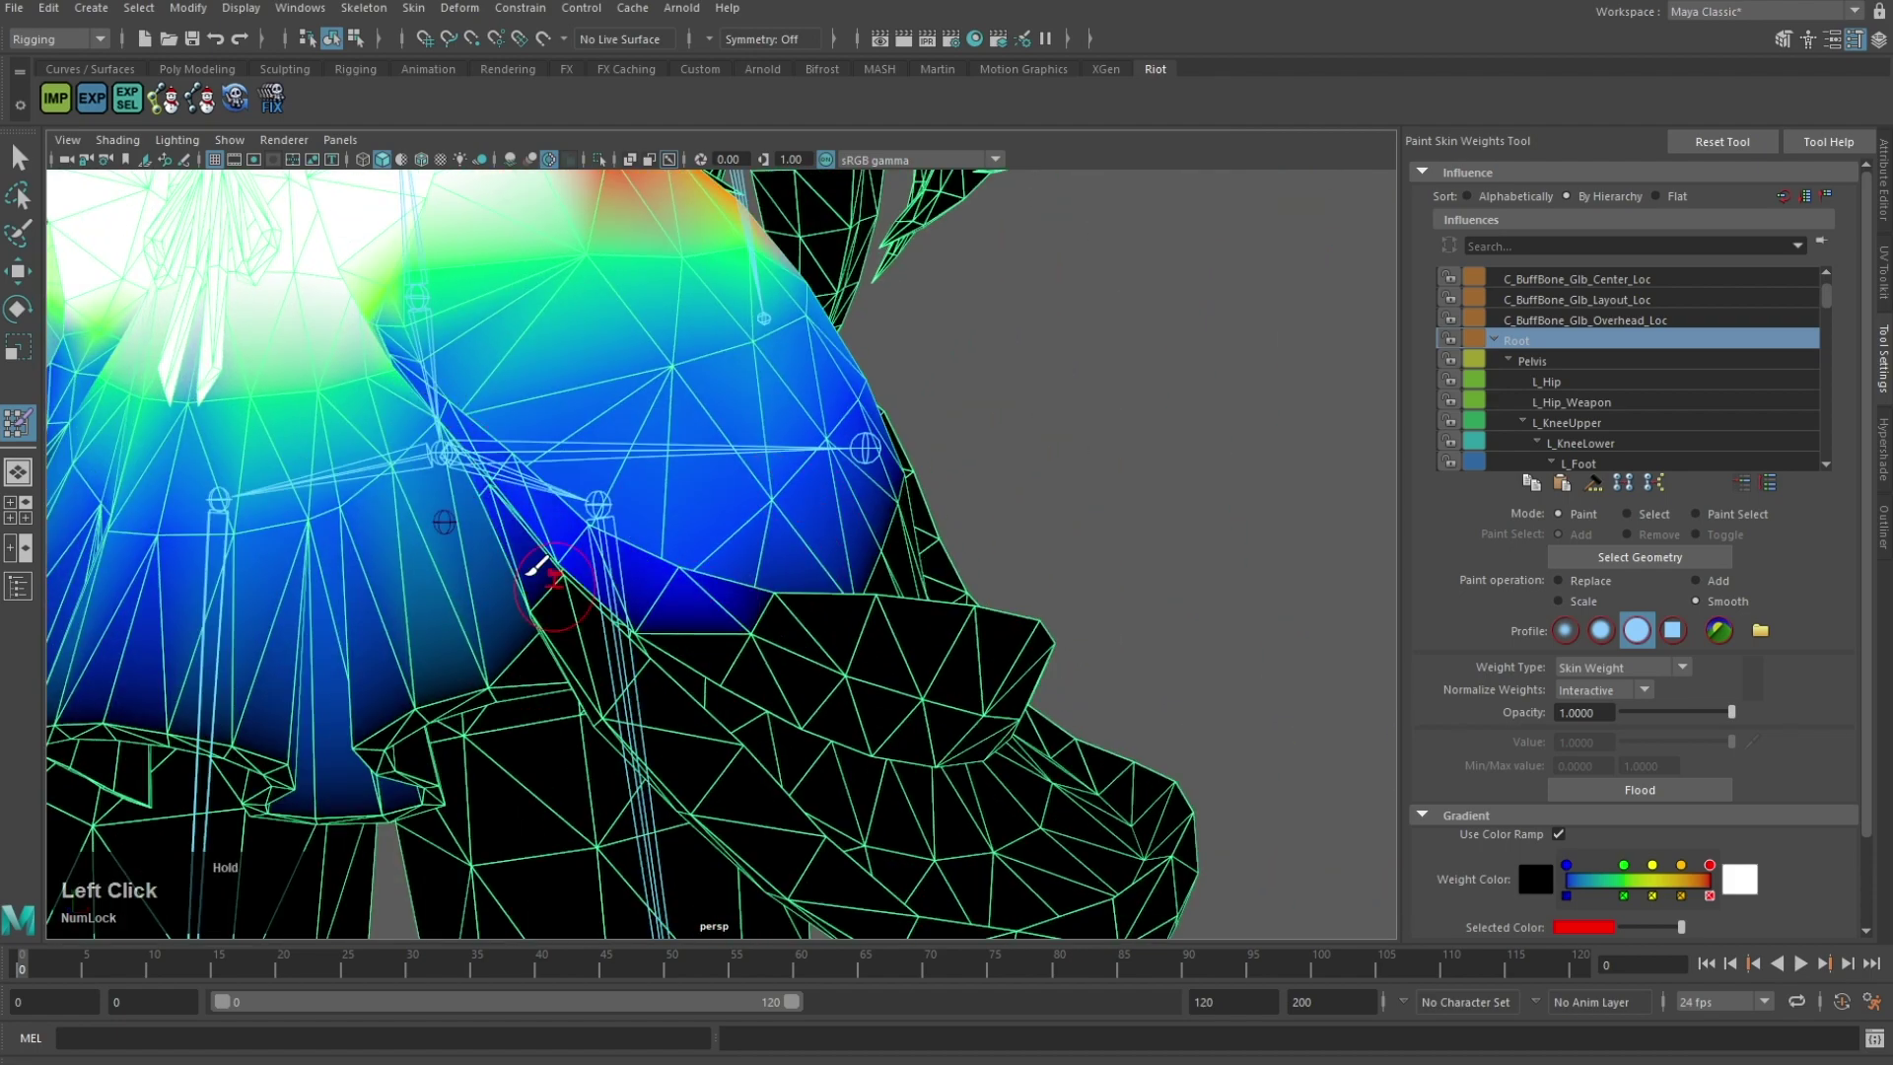
{"action": "left_click", "coordinate": [542, 572]}
{"action": "middle_click_drag", "start_coordinate": [542, 571], "coordinate": [967, 452], "text": "alt"}
{"action": "mouse_move", "coordinate": [967, 453]}
{"action": "left_mouse_down", "text": "alt"}
{"action": "mouse_move", "coordinate": [735, 412]}
{"action": "mouse_move", "coordinate": [845, 491]}
{"action": "mouse_move", "coordinate": [761, 376]}
{"action": "mouse_move", "coordinate": [528, 478]}
{"action": "left_mouse_up", "text": "alt"}
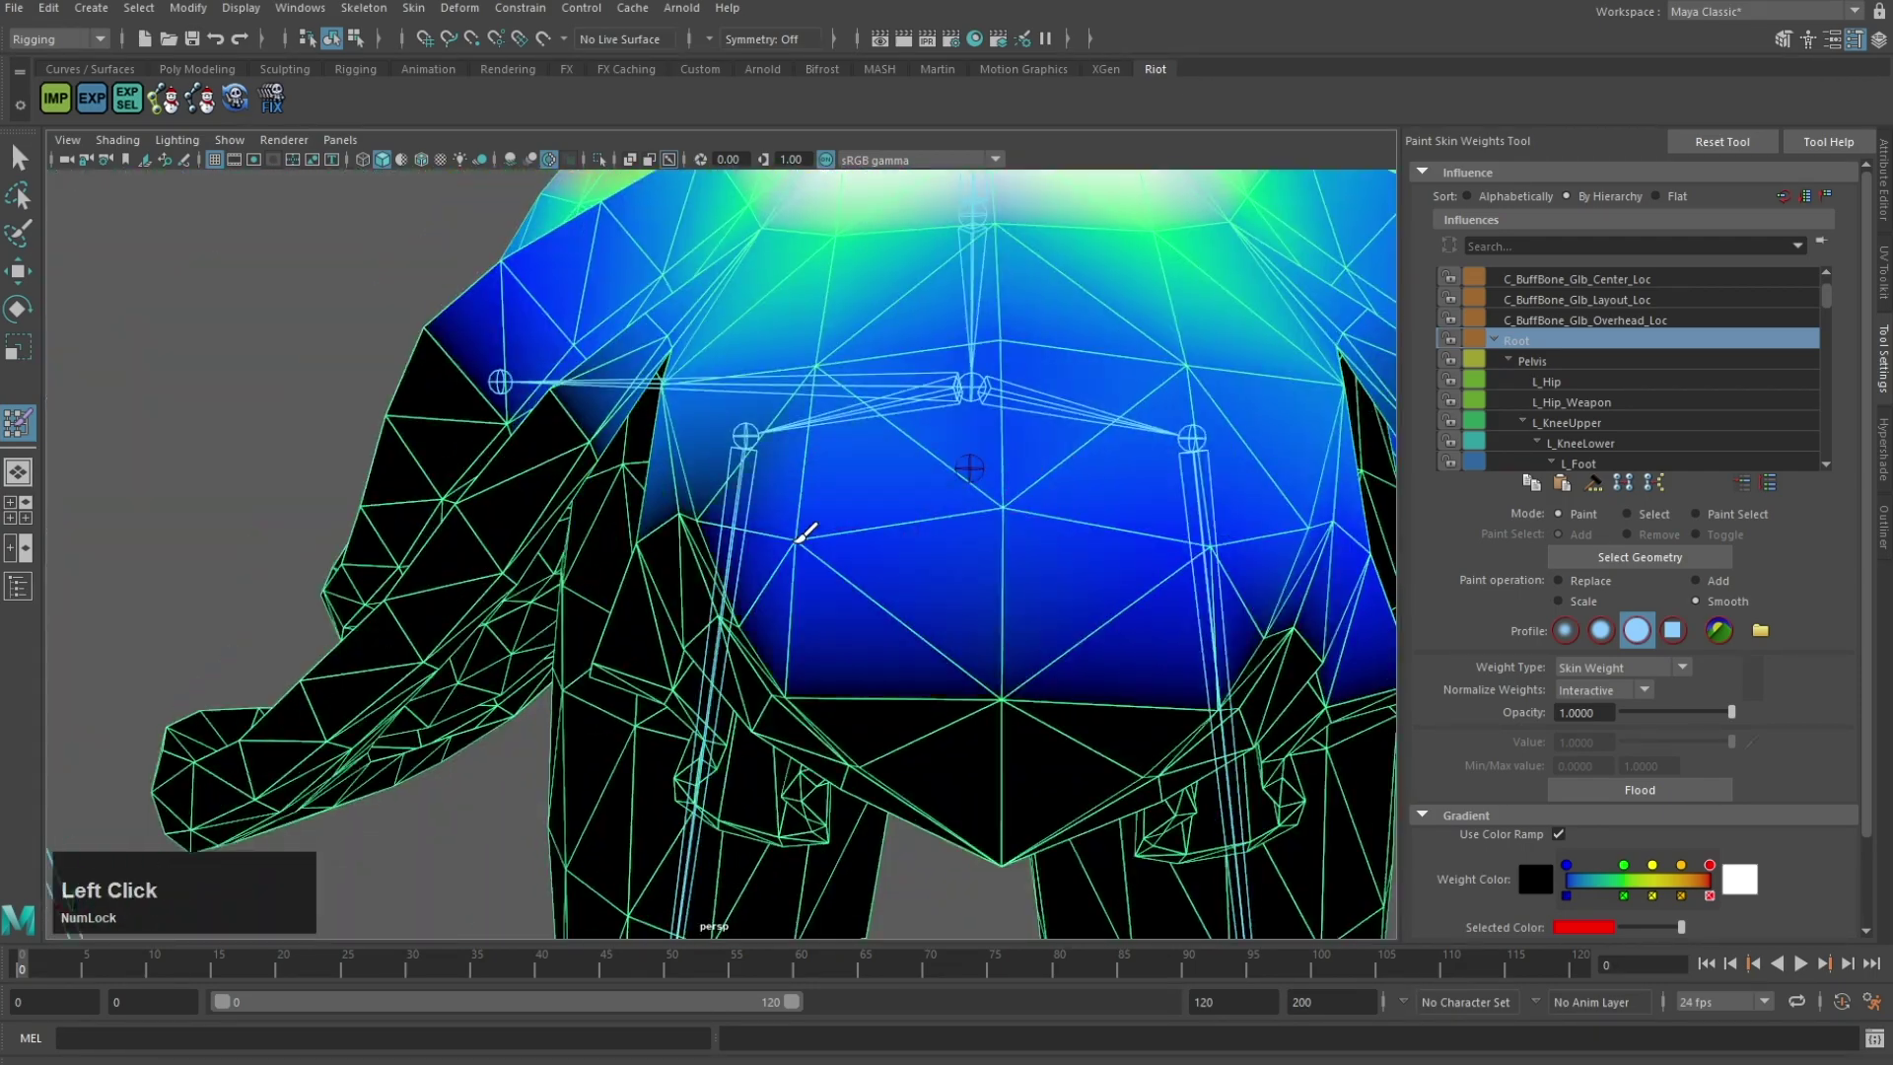
Step: Choose the Pelvis influence and smooth its upper edge around the front, sides and back of the waist
{"action": "right_click_drag", "start_coordinate": [737, 470], "coordinate": [740, 412]}
{"action": "right_click_drag", "start_coordinate": [972, 395], "coordinate": [877, 439]}
{"action": "left_click_drag", "start_coordinate": [877, 440], "coordinate": [792, 387], "text": "alt"}
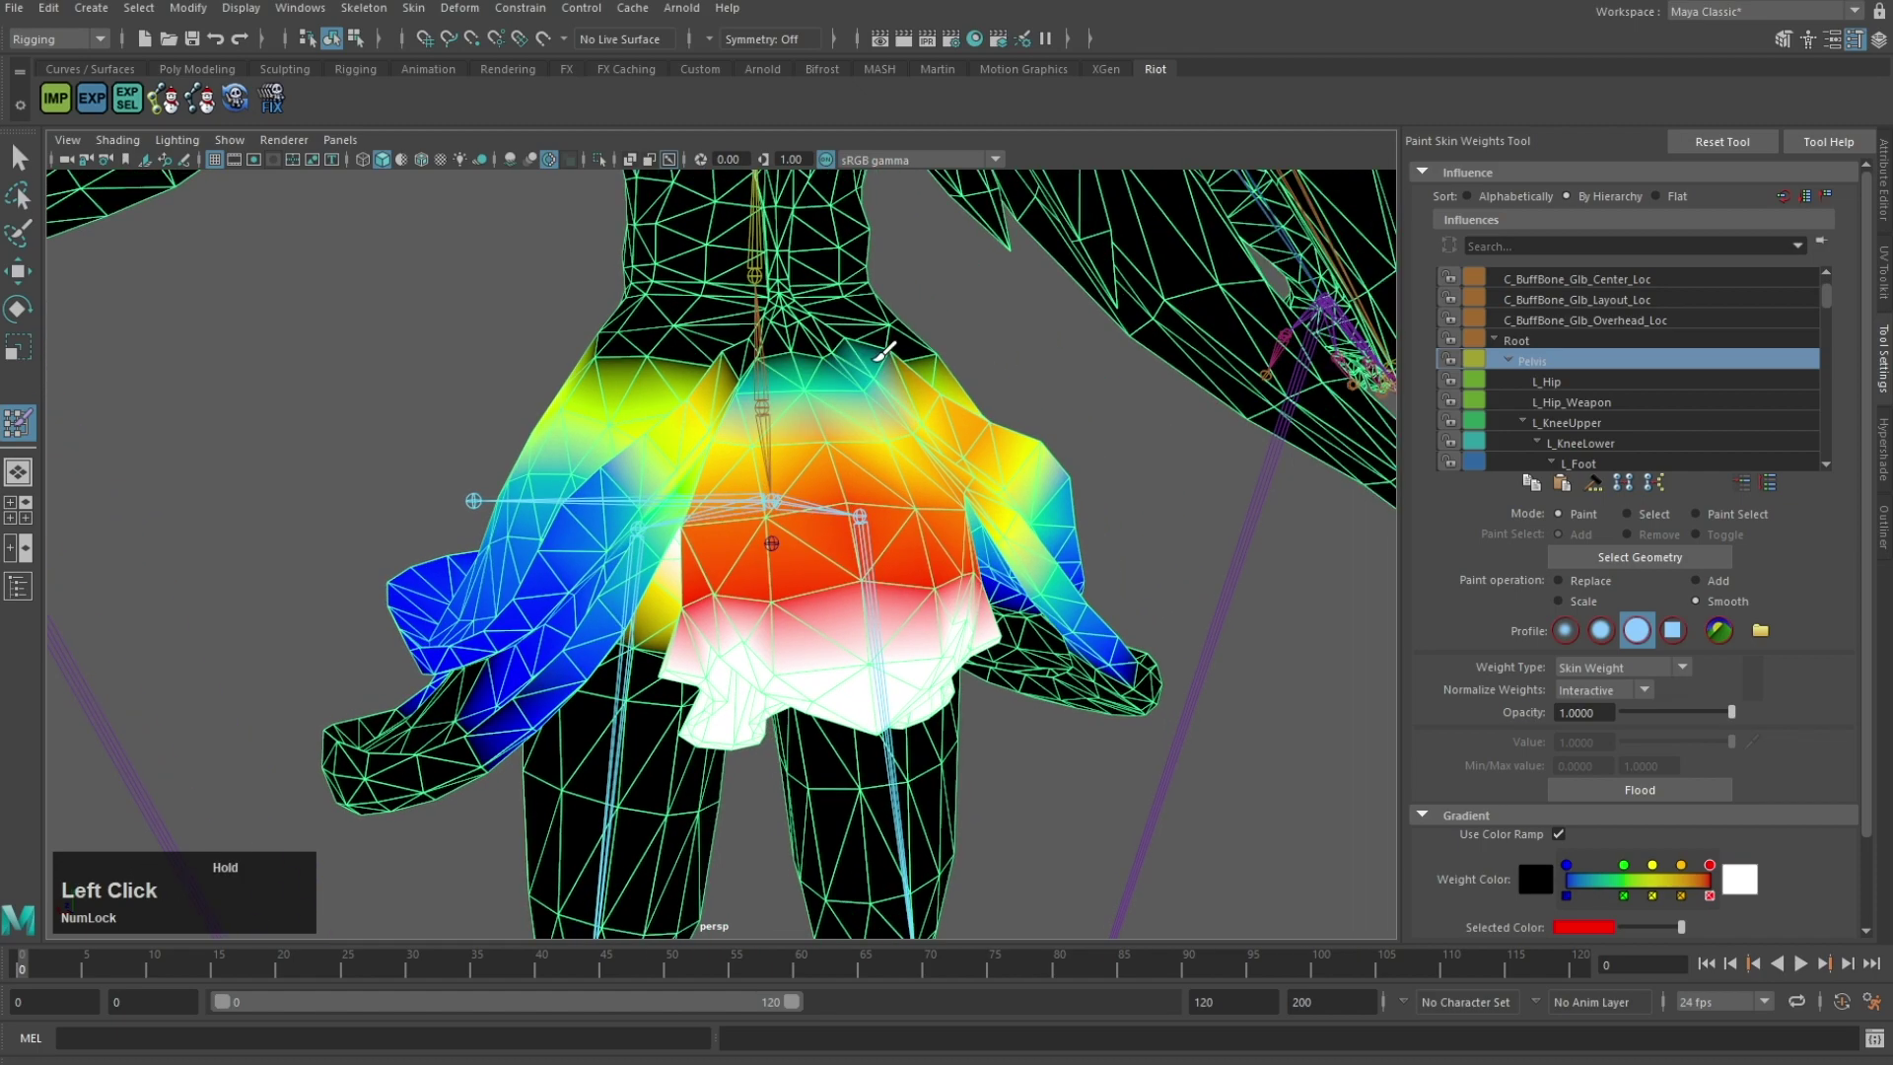
{"action": "left_click_drag", "start_coordinate": [884, 350], "coordinate": [903, 378], "text": "alt"}
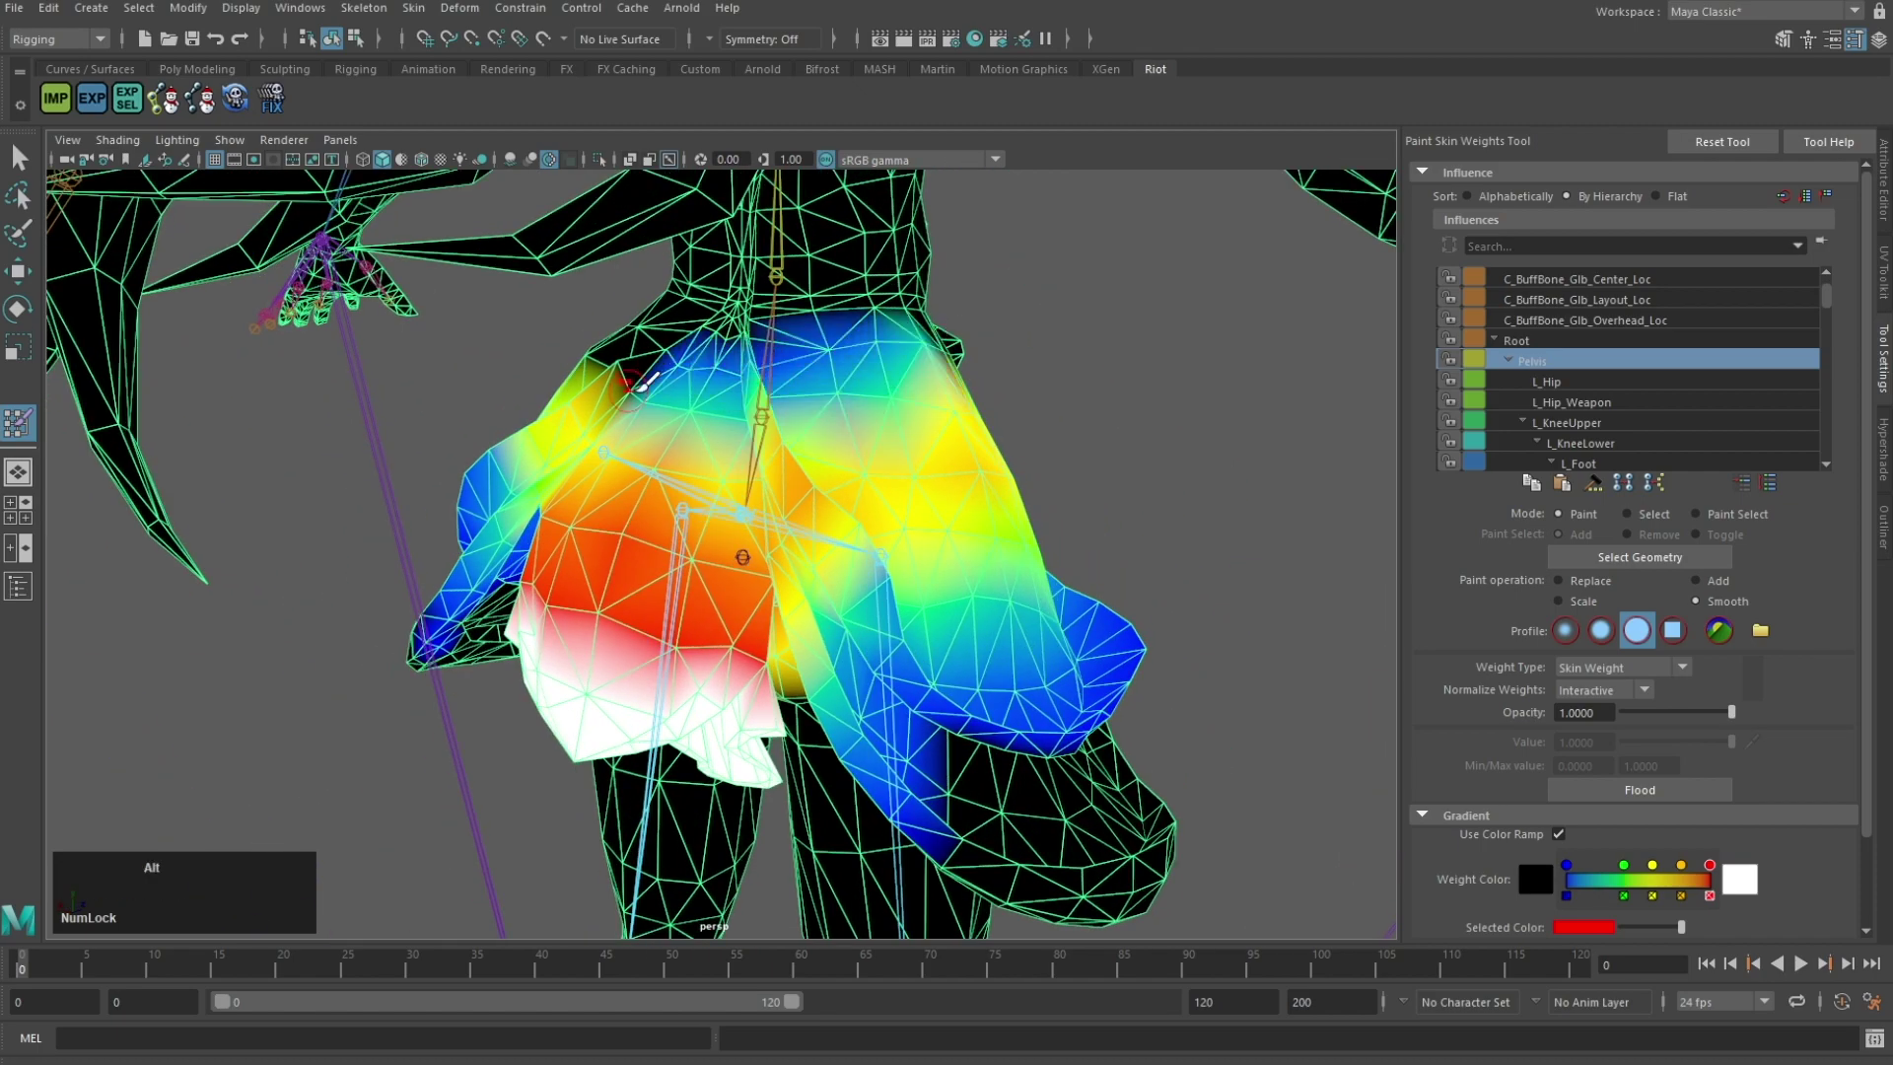
{"action": "mouse_move", "coordinate": [687, 345]}
{"action": "left_mouse_down", "text": "alt"}
{"action": "mouse_move", "coordinate": [693, 375]}
{"action": "mouse_move", "coordinate": [637, 365]}
{"action": "mouse_move", "coordinate": [670, 353]}
{"action": "left_mouse_up", "text": "alt"}
{"action": "left_click_drag", "start_coordinate": [474, 373], "coordinate": [531, 337], "text": "alt"}
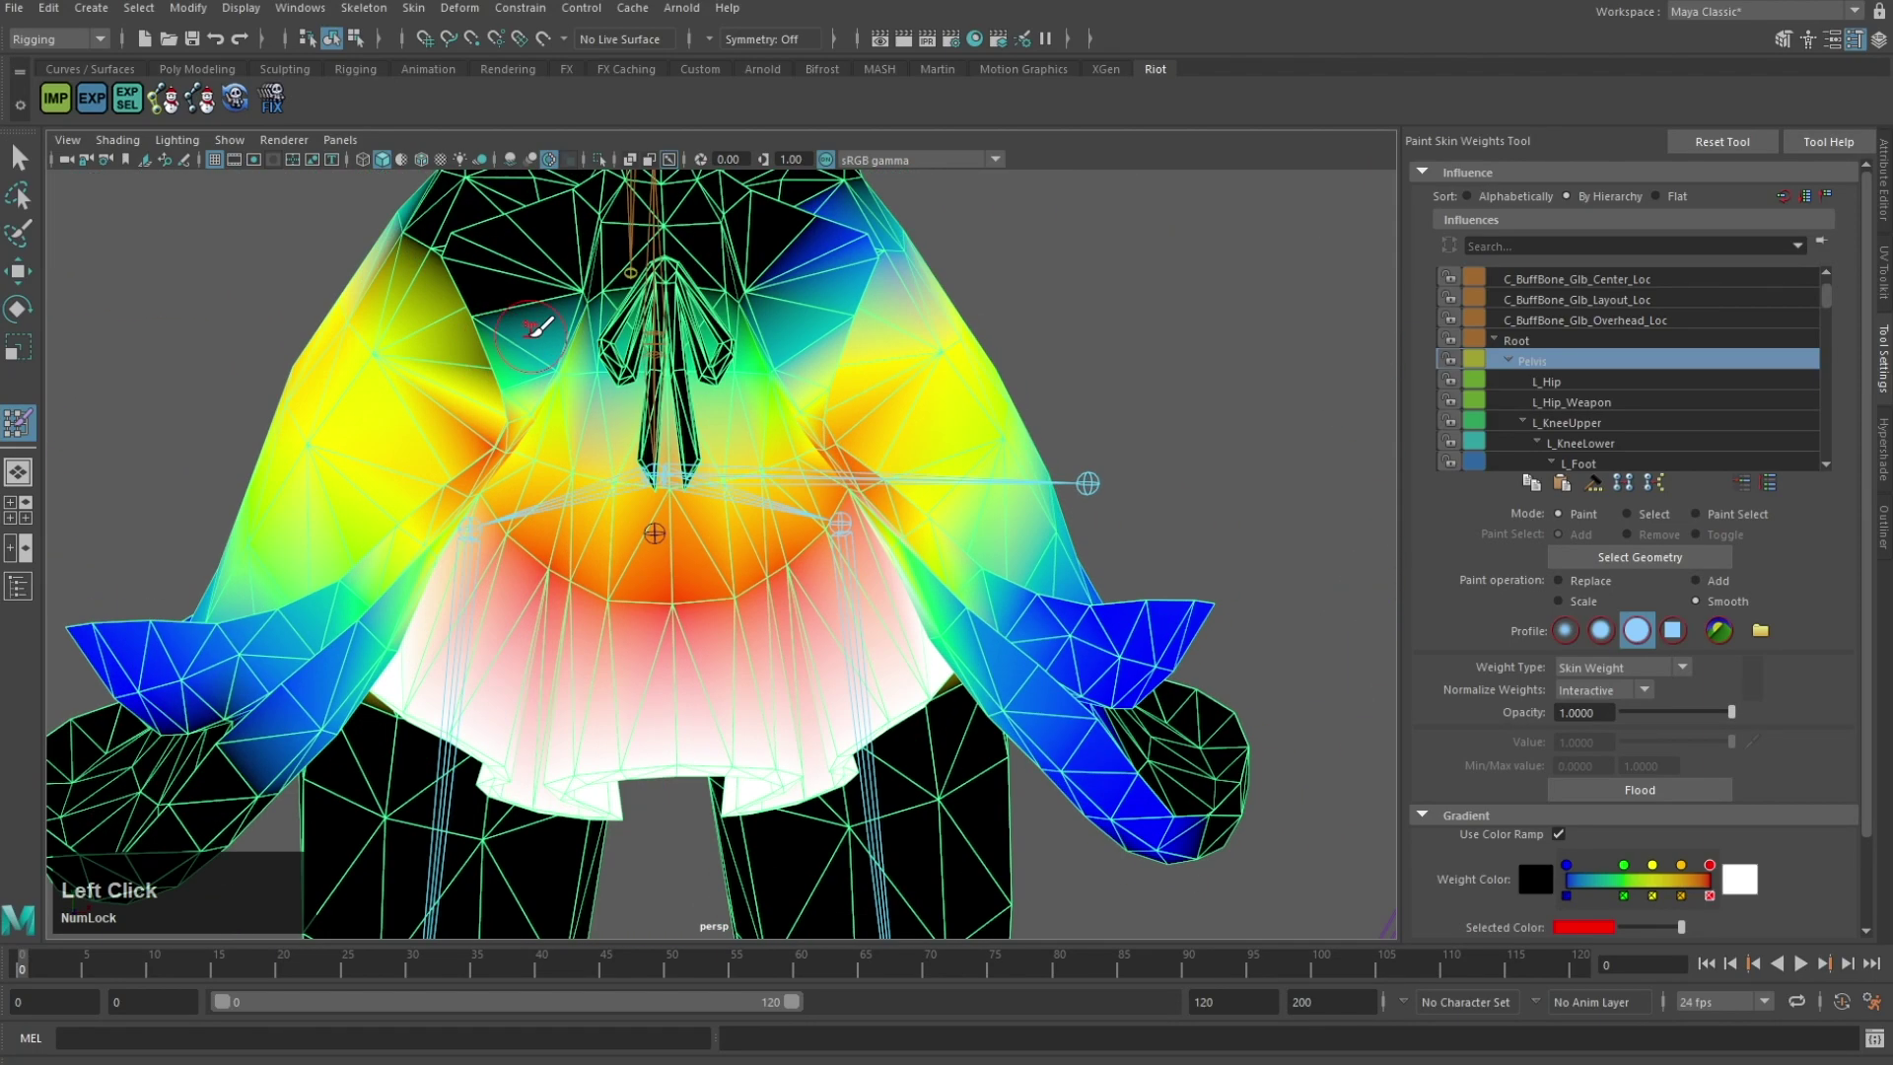
{"action": "mouse_move", "coordinate": [783, 282]}
{"action": "left_mouse_down", "text": "alt"}
{"action": "mouse_move", "coordinate": [878, 363]}
{"action": "mouse_move", "coordinate": [621, 394]}
{"action": "left_mouse_up", "text": "alt"}
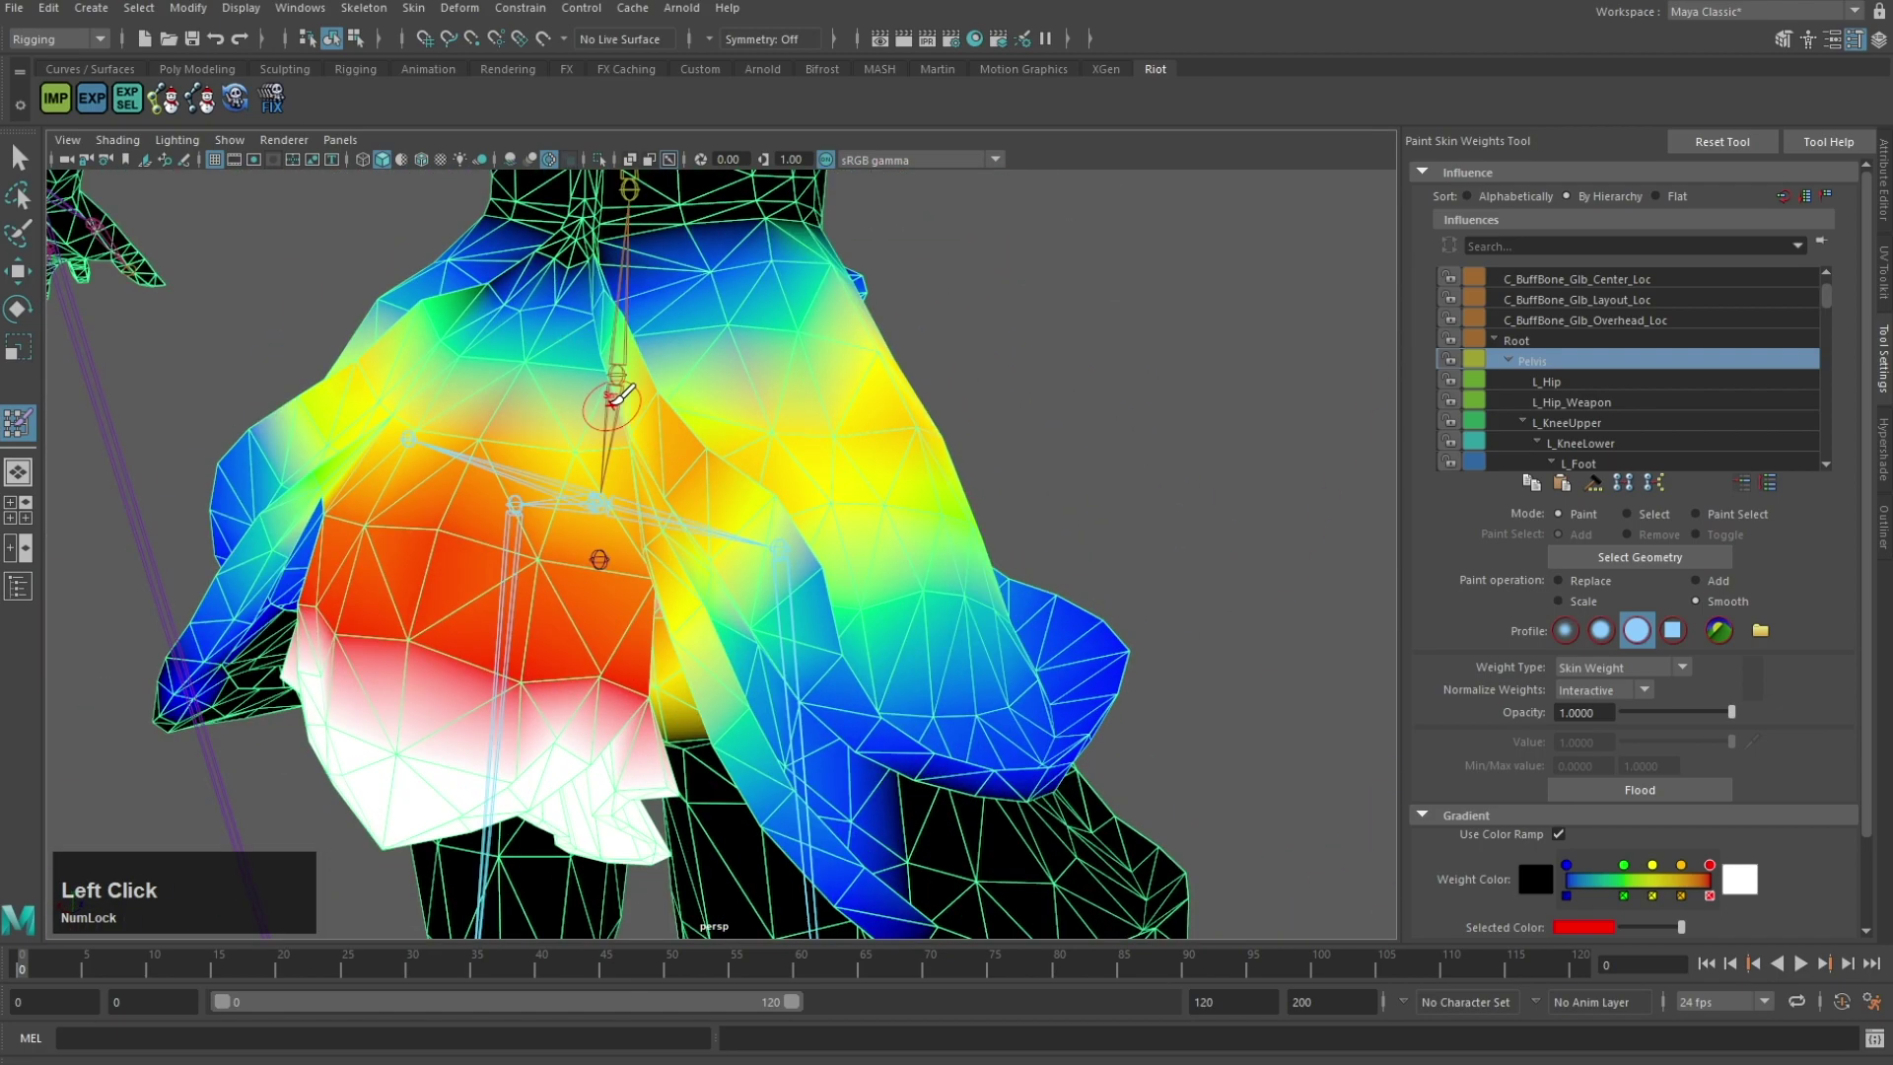
Step: Choose the Root influence and start smoothing its upper edge across the front of the waist, undoing one stray stroke
{"action": "right_click_drag", "start_coordinate": [616, 379], "coordinate": [626, 332]}
{"action": "left_click_drag", "start_coordinate": [626, 331], "coordinate": [1033, 340], "text": "alt"}
{"action": "middle_click_drag", "start_coordinate": [1033, 341], "coordinate": [885, 512], "text": "alt"}
{"action": "scroll", "coordinate": [885, 512], "scroll_direction": "up", "scroll_amount": 2, "text": "alt"}
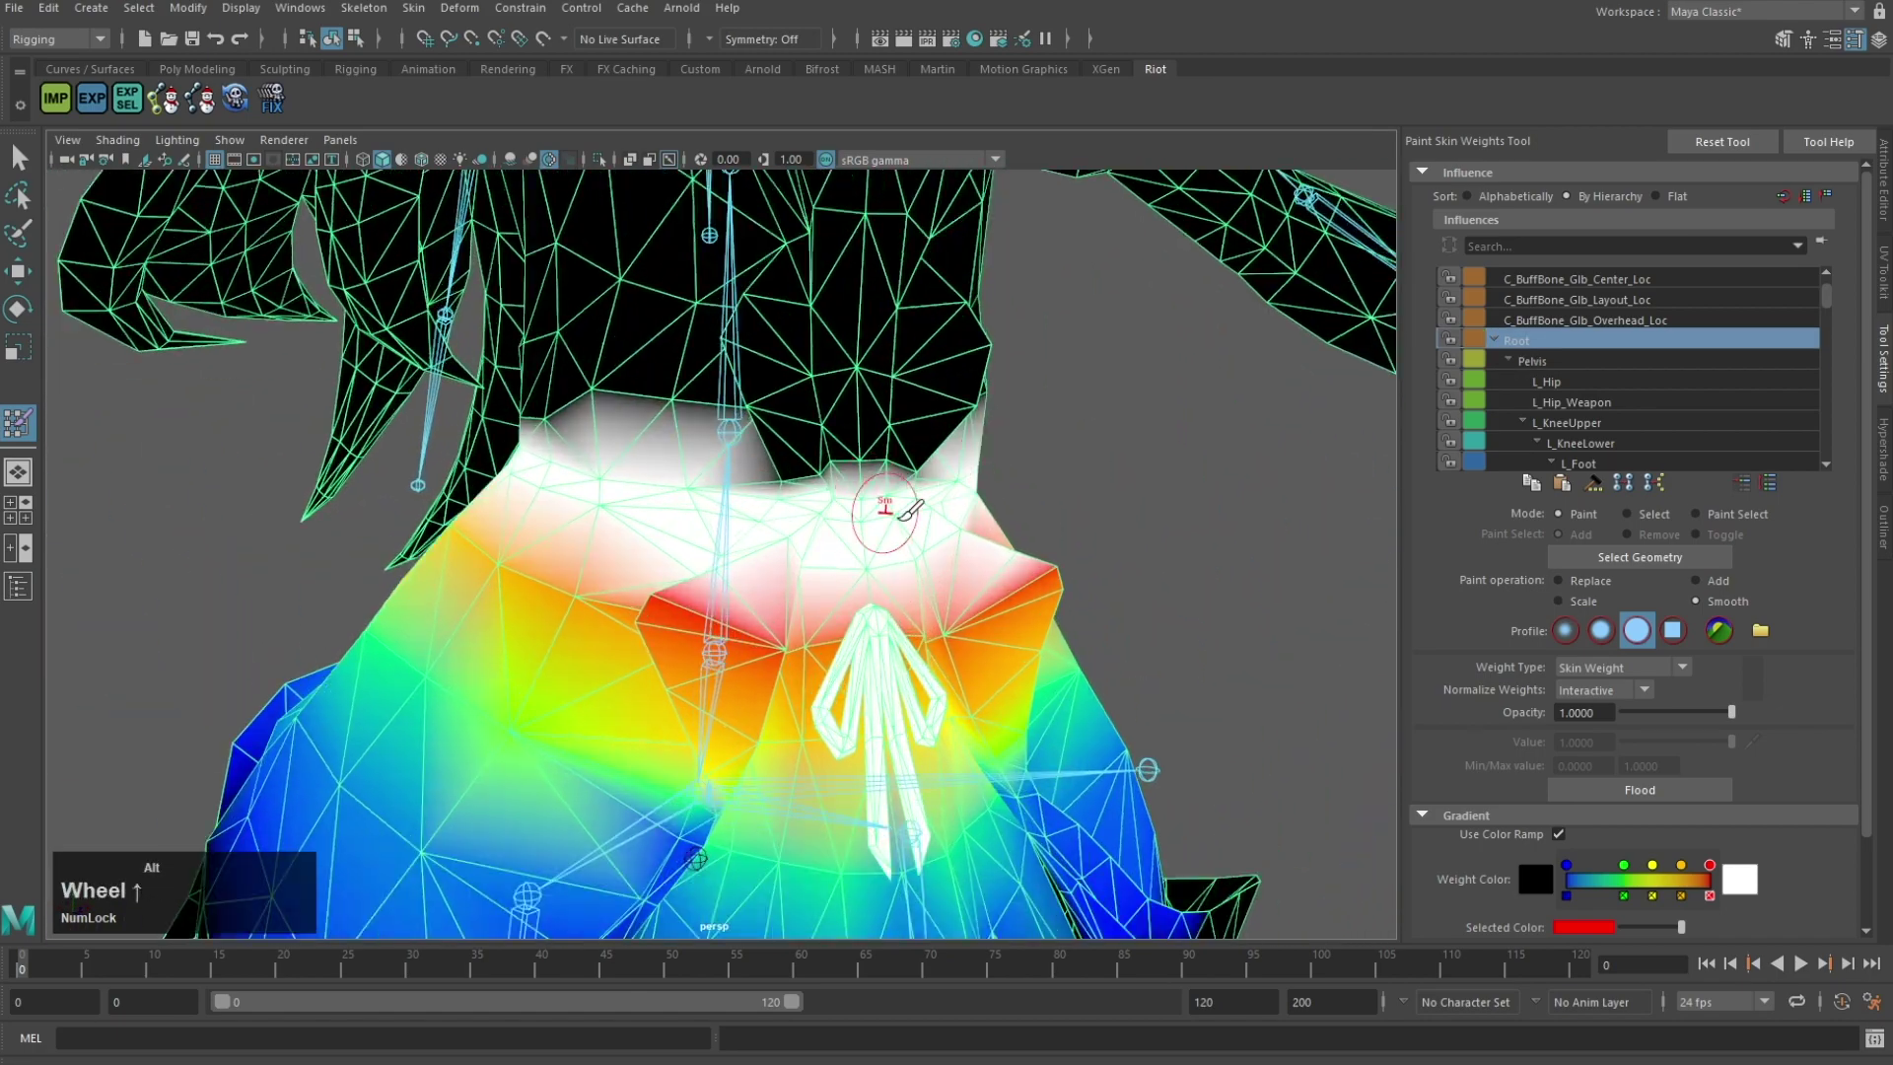
{"action": "mouse_move", "coordinate": [794, 450]}
{"action": "left_mouse_down"}
{"action": "mouse_move", "coordinate": [891, 436]}
{"action": "mouse_move", "coordinate": [834, 444]}
{"action": "mouse_move", "coordinate": [787, 331]}
{"action": "left_mouse_up"}
{"action": "key", "text": "ctrl+z"}
{"action": "scroll", "coordinate": [858, 426], "scroll_direction": "up", "scroll_amount": 5}
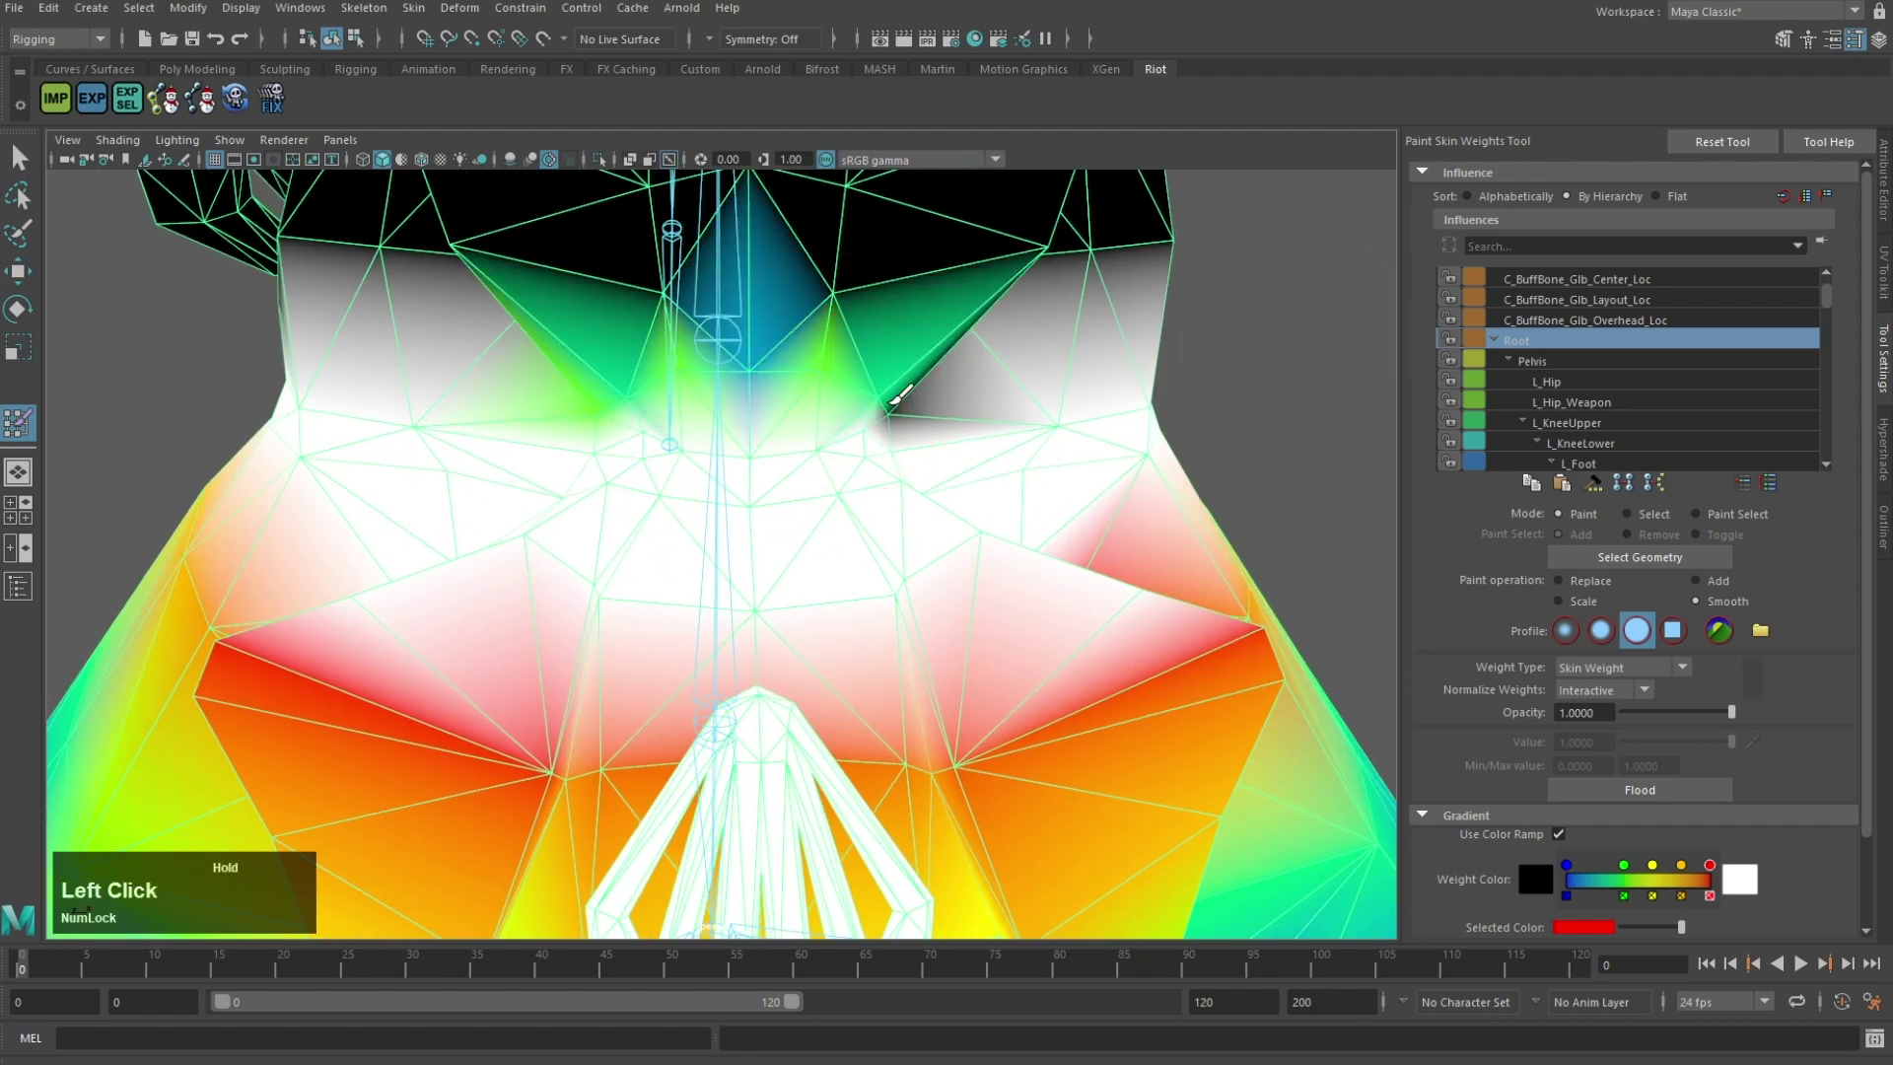
{"action": "mouse_move", "coordinate": [899, 397]}
{"action": "left_mouse_down", "text": "alt"}
{"action": "mouse_move", "coordinate": [934, 372]}
{"action": "mouse_move", "coordinate": [547, 340]}
{"action": "mouse_move", "coordinate": [971, 357]}
{"action": "mouse_move", "coordinate": [602, 301]}
{"action": "left_mouse_up", "text": "alt"}
{"action": "left_click_drag", "start_coordinate": [602, 301], "coordinate": [853, 290]}
Step: Continue smoothing the Root influence's upper edge around the sides and back of the waist into the lower torso
{"action": "mouse_move", "coordinate": [853, 291]}
{"action": "left_mouse_down", "text": "alt"}
{"action": "mouse_move", "coordinate": [790, 262]}
{"action": "mouse_move", "coordinate": [434, 276]}
{"action": "left_mouse_up", "text": "alt"}
{"action": "mouse_move", "coordinate": [434, 276]}
{"action": "left_mouse_down"}
{"action": "mouse_move", "coordinate": [1031, 262]}
{"action": "mouse_move", "coordinate": [857, 316]}
{"action": "left_mouse_up"}
{"action": "mouse_move", "coordinate": [858, 315]}
{"action": "left_mouse_down"}
{"action": "mouse_move", "coordinate": [1090, 359]}
{"action": "mouse_move", "coordinate": [1164, 345]}
{"action": "left_mouse_up"}
{"action": "mouse_move", "coordinate": [1163, 345]}
{"action": "left_mouse_down", "text": "alt"}
{"action": "mouse_move", "coordinate": [996, 350]}
{"action": "mouse_move", "coordinate": [887, 404]}
{"action": "left_mouse_up", "text": "alt"}
{"action": "mouse_move", "coordinate": [887, 404]}
{"action": "left_mouse_down"}
{"action": "mouse_move", "coordinate": [1142, 393]}
{"action": "mouse_move", "coordinate": [871, 382]}
{"action": "left_mouse_up"}
{"action": "scroll", "coordinate": [751, 438], "scroll_direction": "down", "scroll_amount": 5}
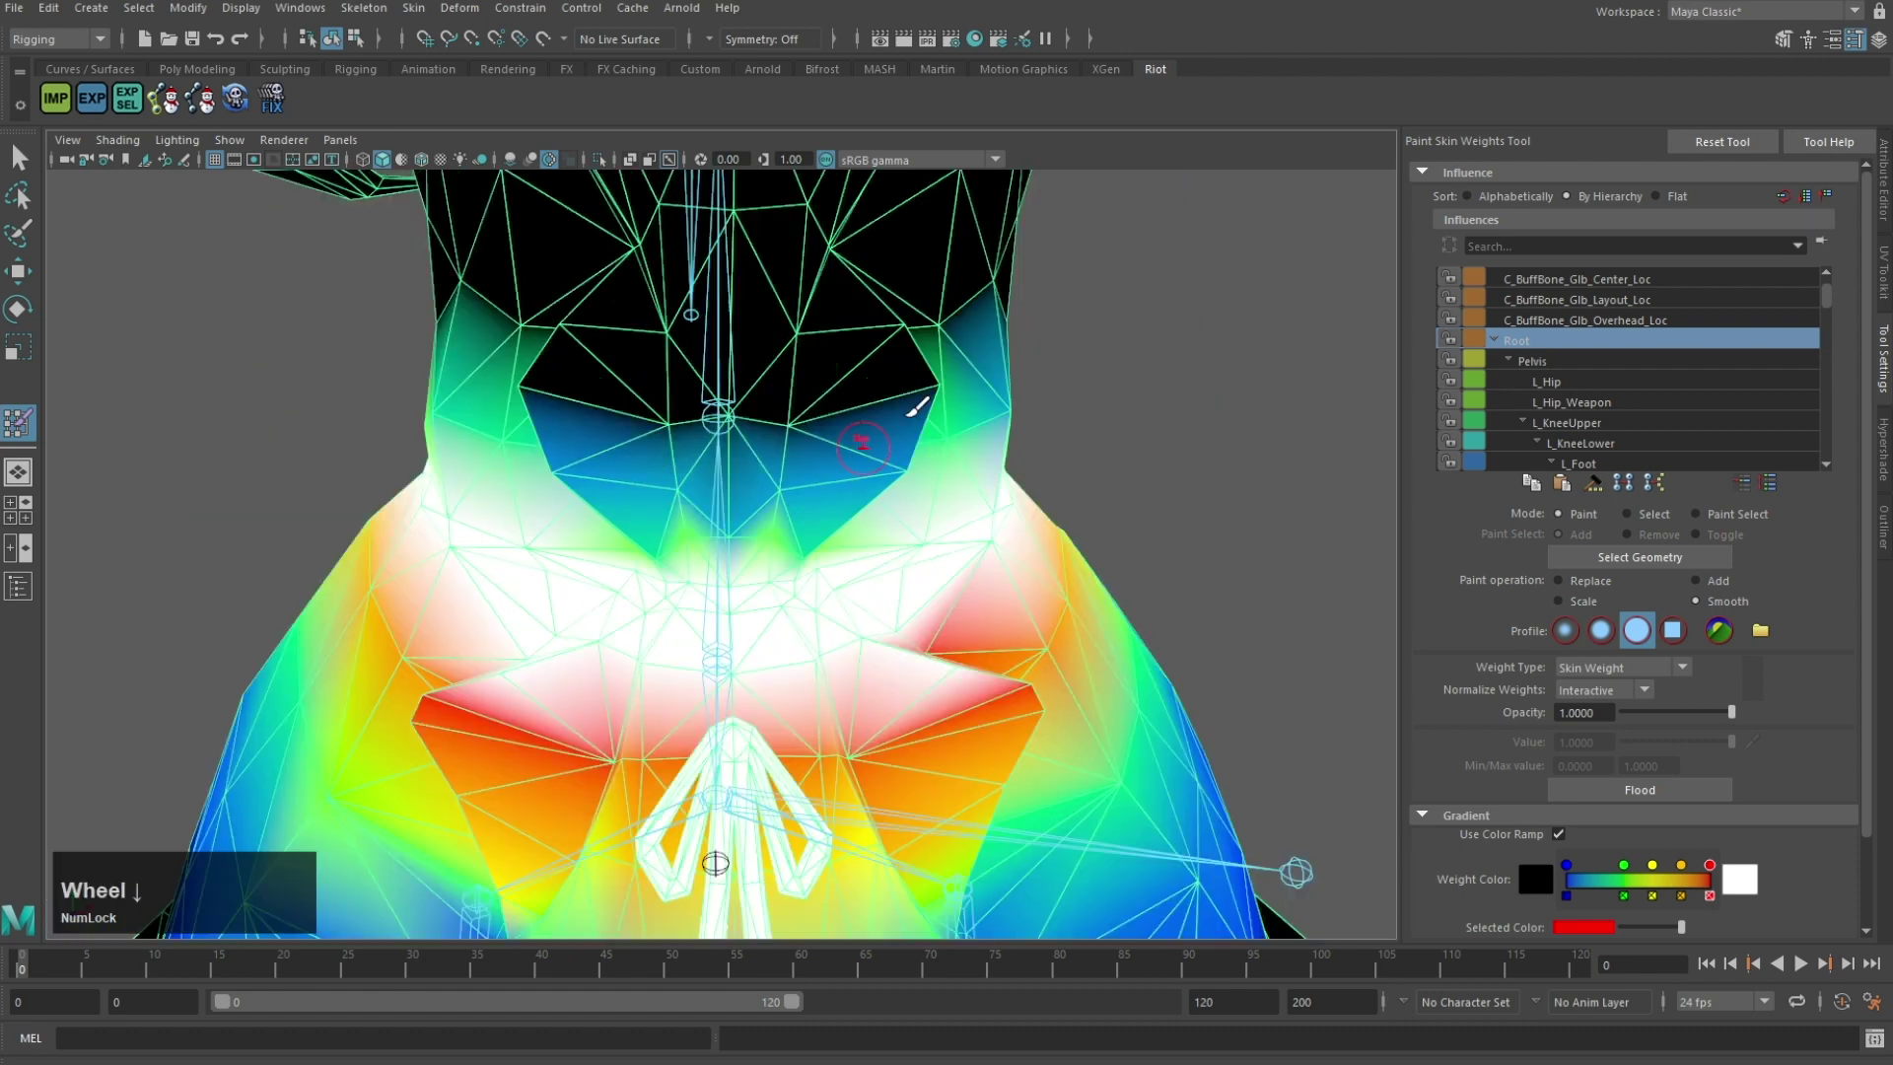
Step: Choose the Spine1 influence and smooth its lower edge all the way around the waist above the skirt
{"action": "right_click_drag", "start_coordinate": [716, 414], "coordinate": [826, 525]}
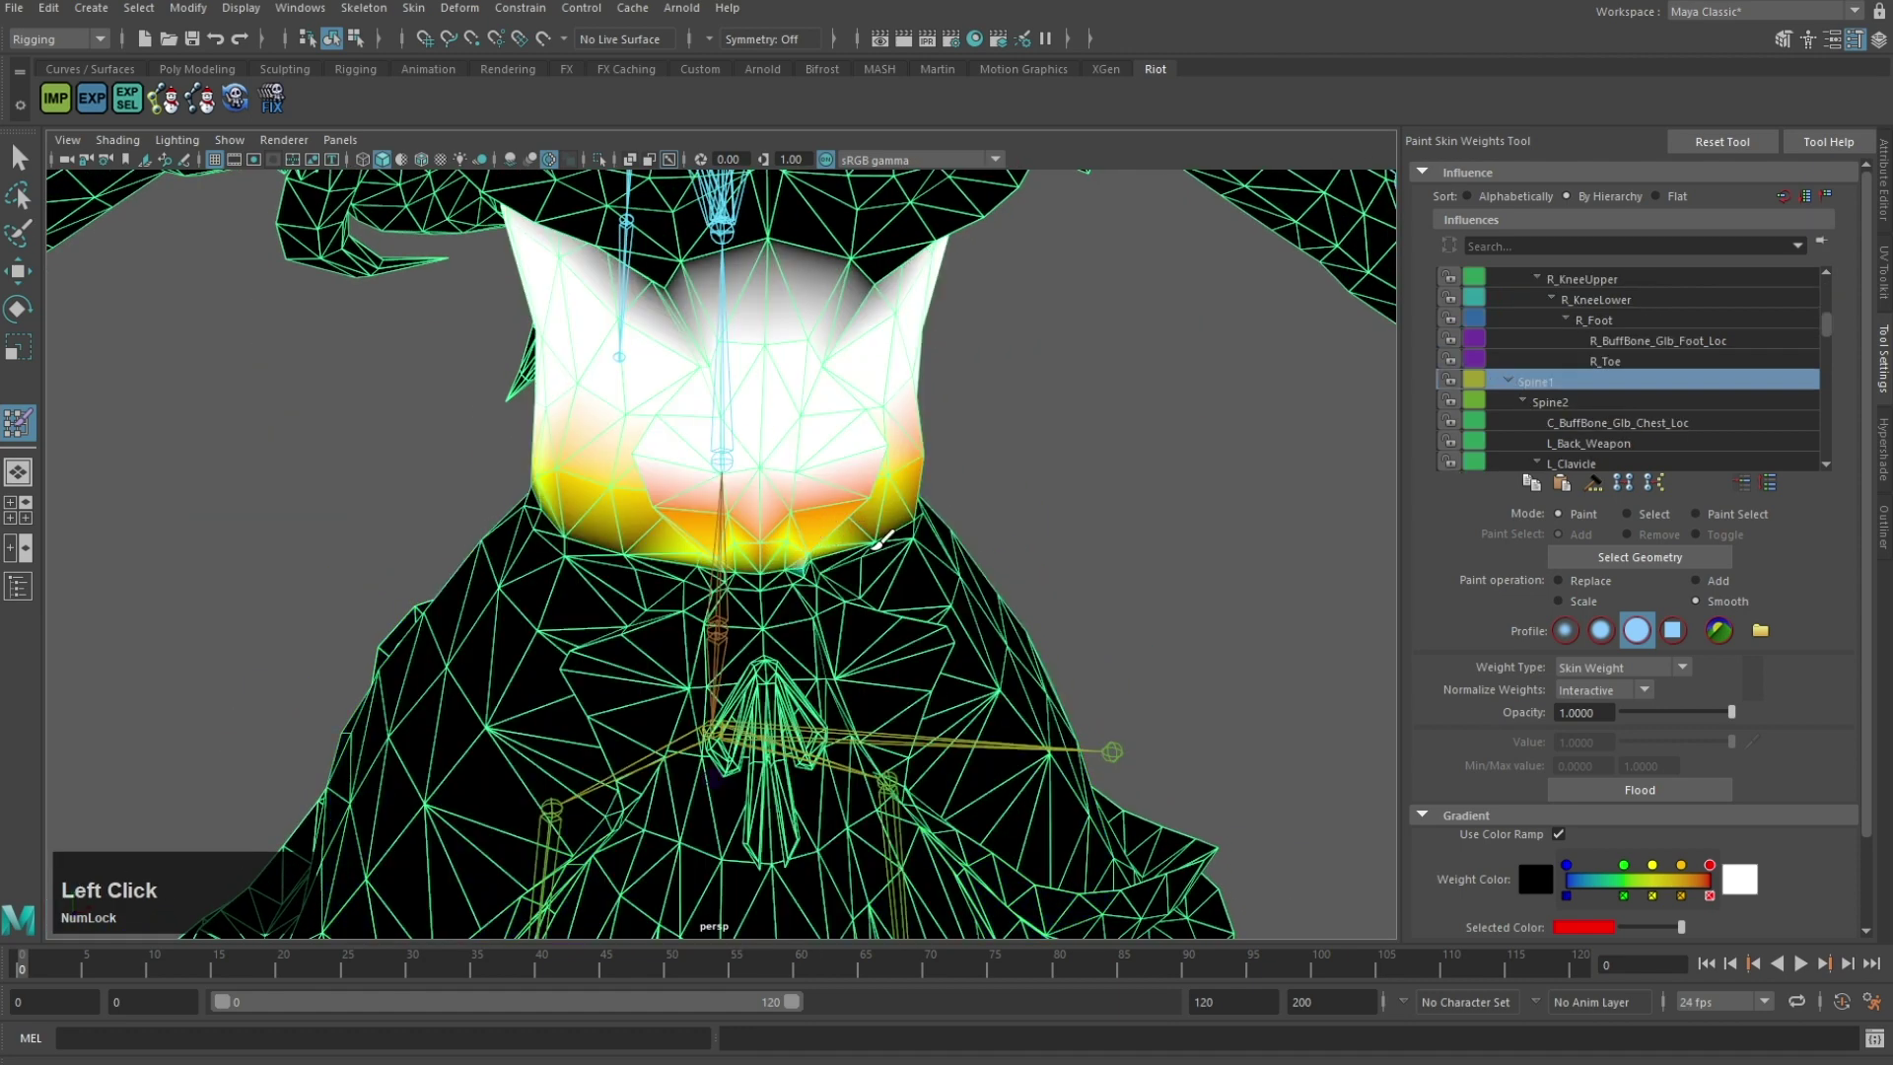
{"action": "scroll", "coordinate": [776, 598], "scroll_direction": "up", "scroll_amount": 3}
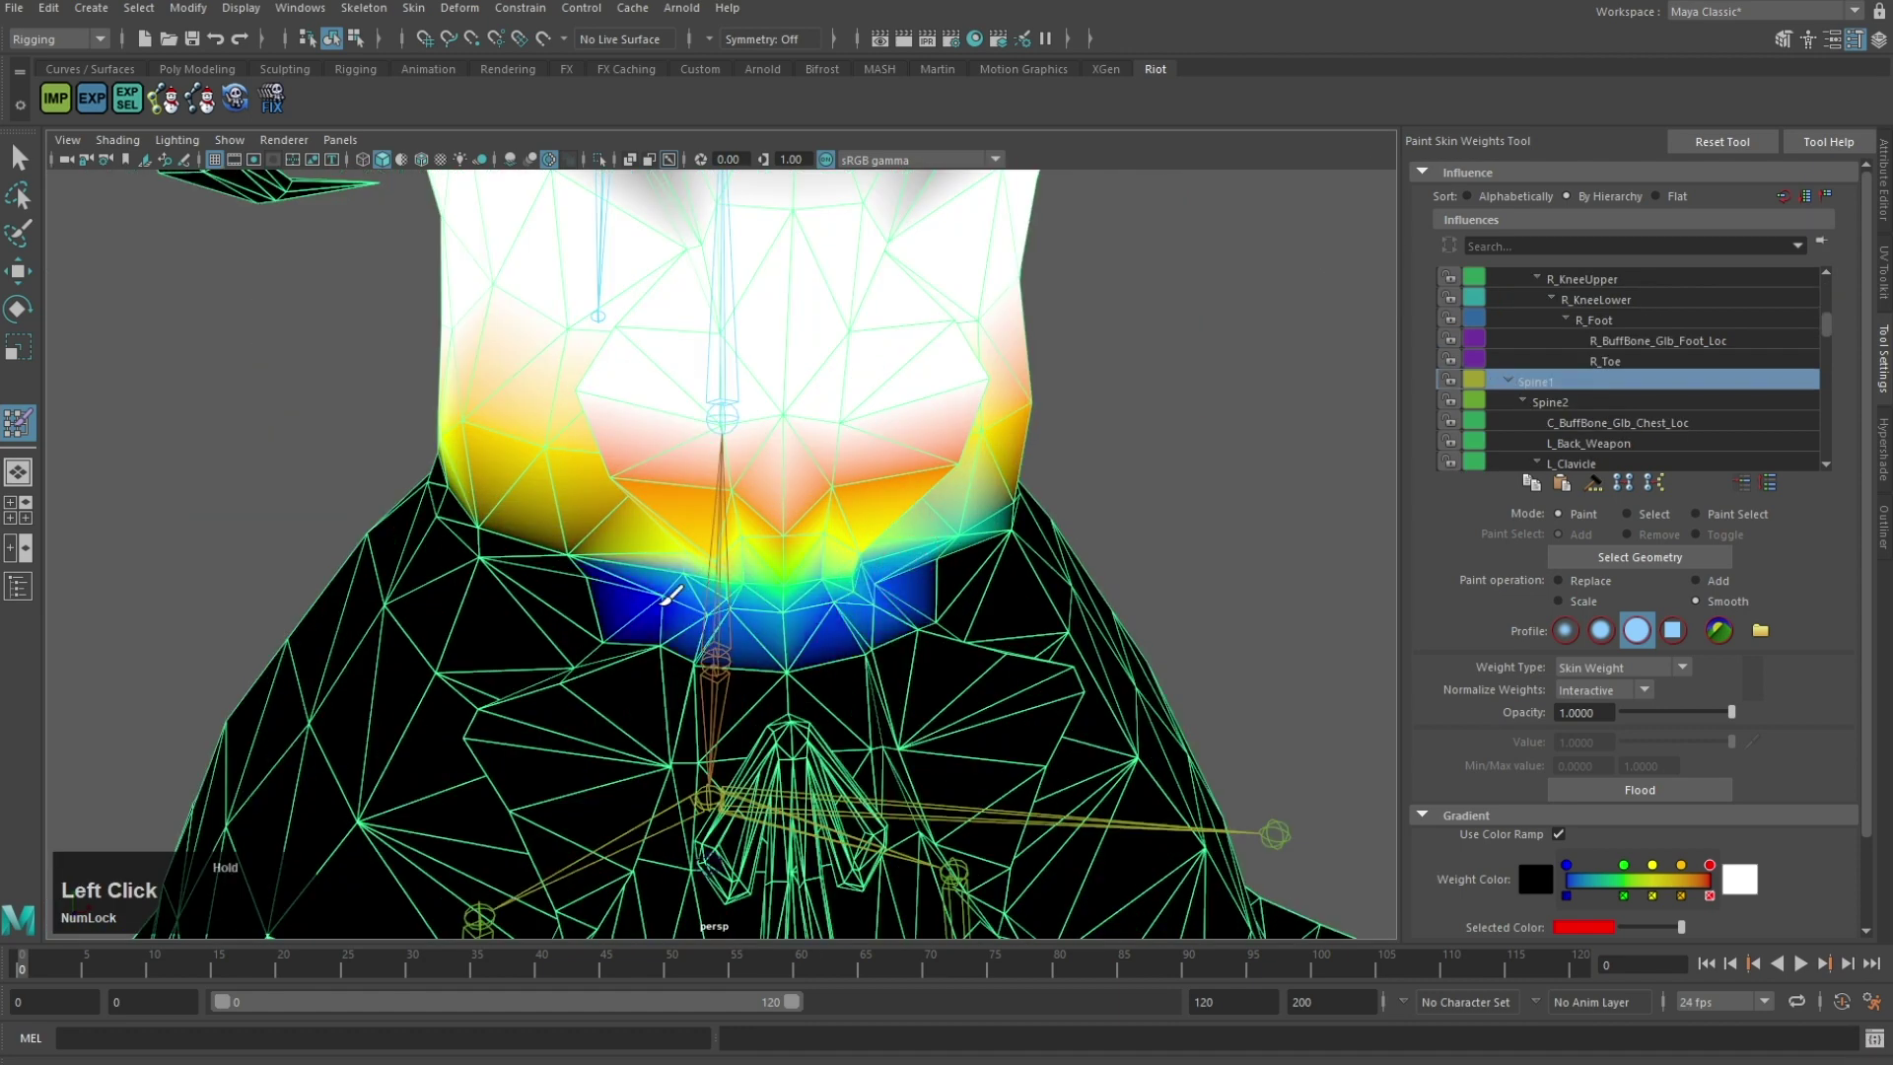
{"action": "left_click_drag", "start_coordinate": [611, 592], "coordinate": [562, 593]}
{"action": "left_click_drag", "start_coordinate": [542, 595], "coordinate": [725, 562], "text": "alt"}
{"action": "left_click", "coordinate": [647, 493]}
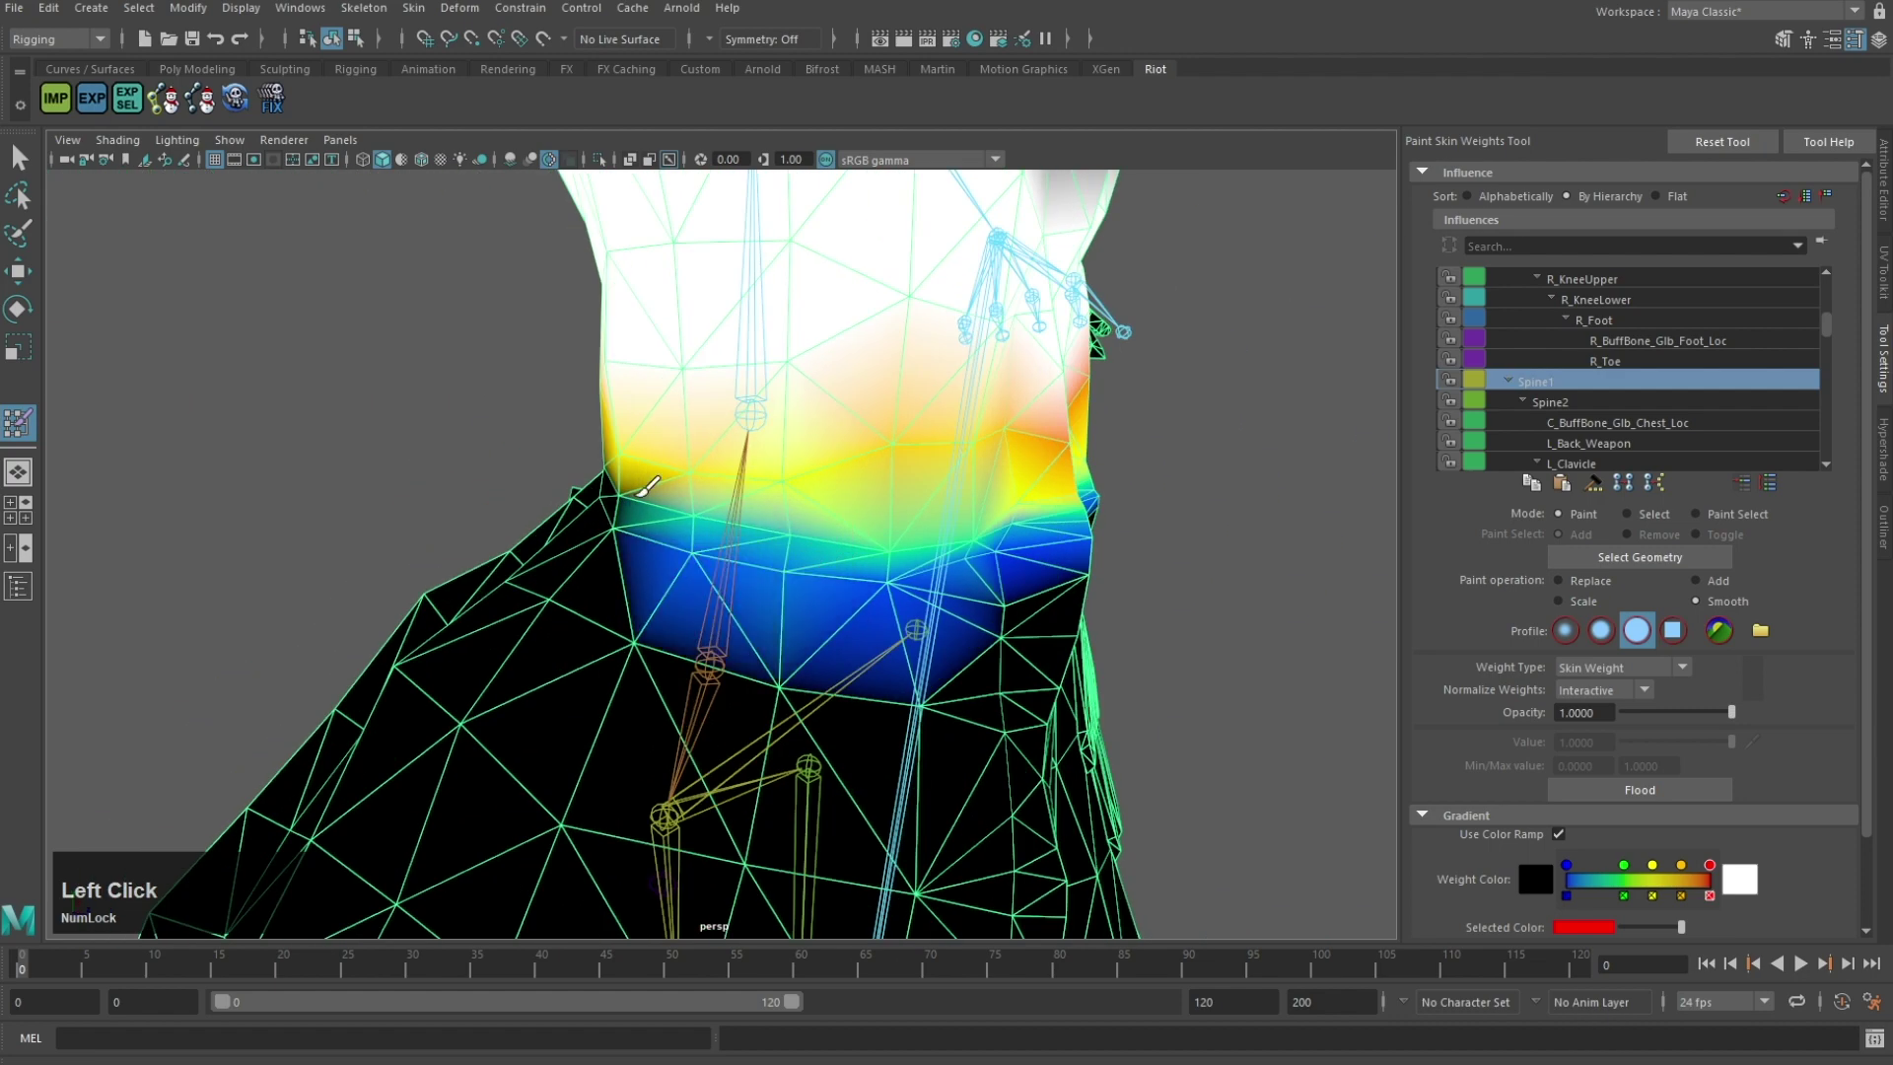
{"action": "left_click_drag", "start_coordinate": [680, 494], "coordinate": [874, 483], "text": "alt"}
{"action": "scroll", "coordinate": [875, 481], "scroll_direction": "up", "scroll_amount": 2}
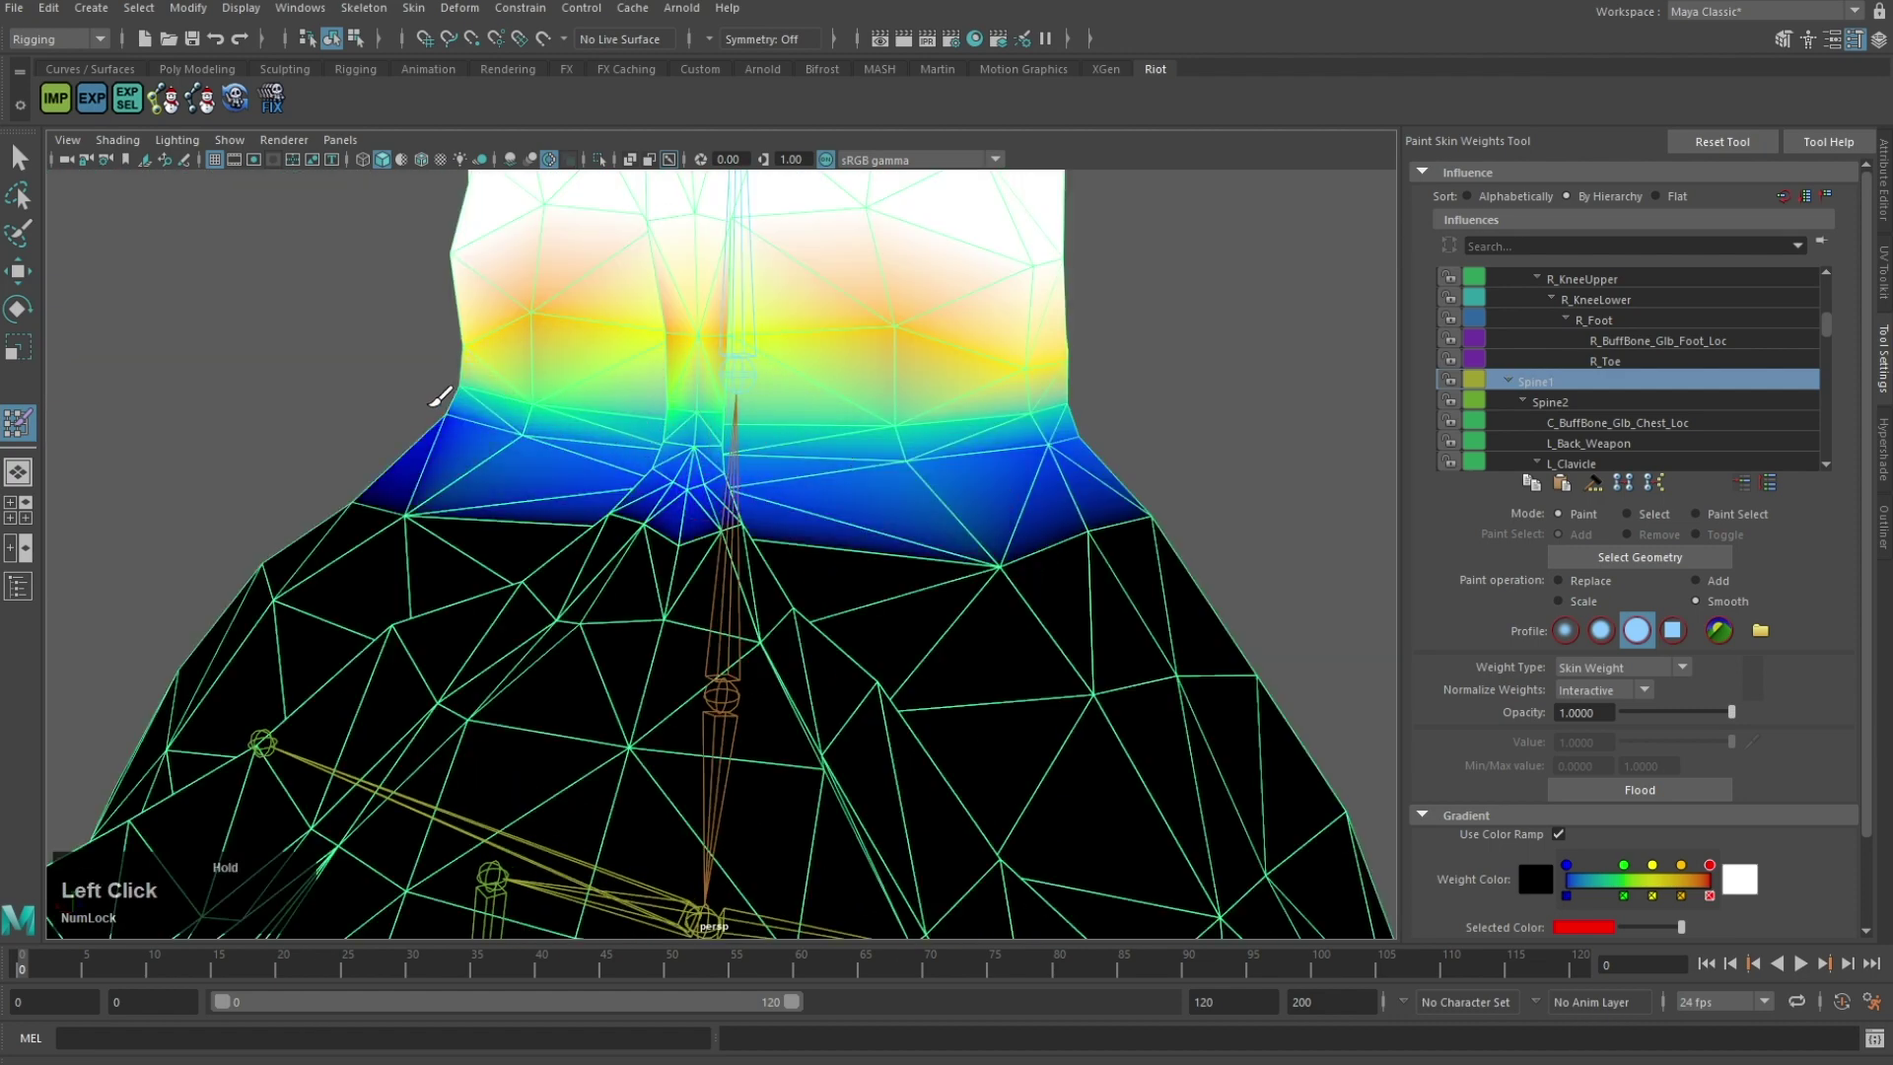
{"action": "mouse_move", "coordinate": [440, 396]}
{"action": "left_mouse_down", "text": "alt"}
{"action": "mouse_move", "coordinate": [727, 423]}
{"action": "mouse_move", "coordinate": [664, 477]}
{"action": "mouse_move", "coordinate": [380, 477]}
{"action": "mouse_move", "coordinate": [991, 449]}
{"action": "left_mouse_up", "text": "alt"}
{"action": "scroll", "coordinate": [996, 445], "scroll_direction": "down", "scroll_amount": 2}
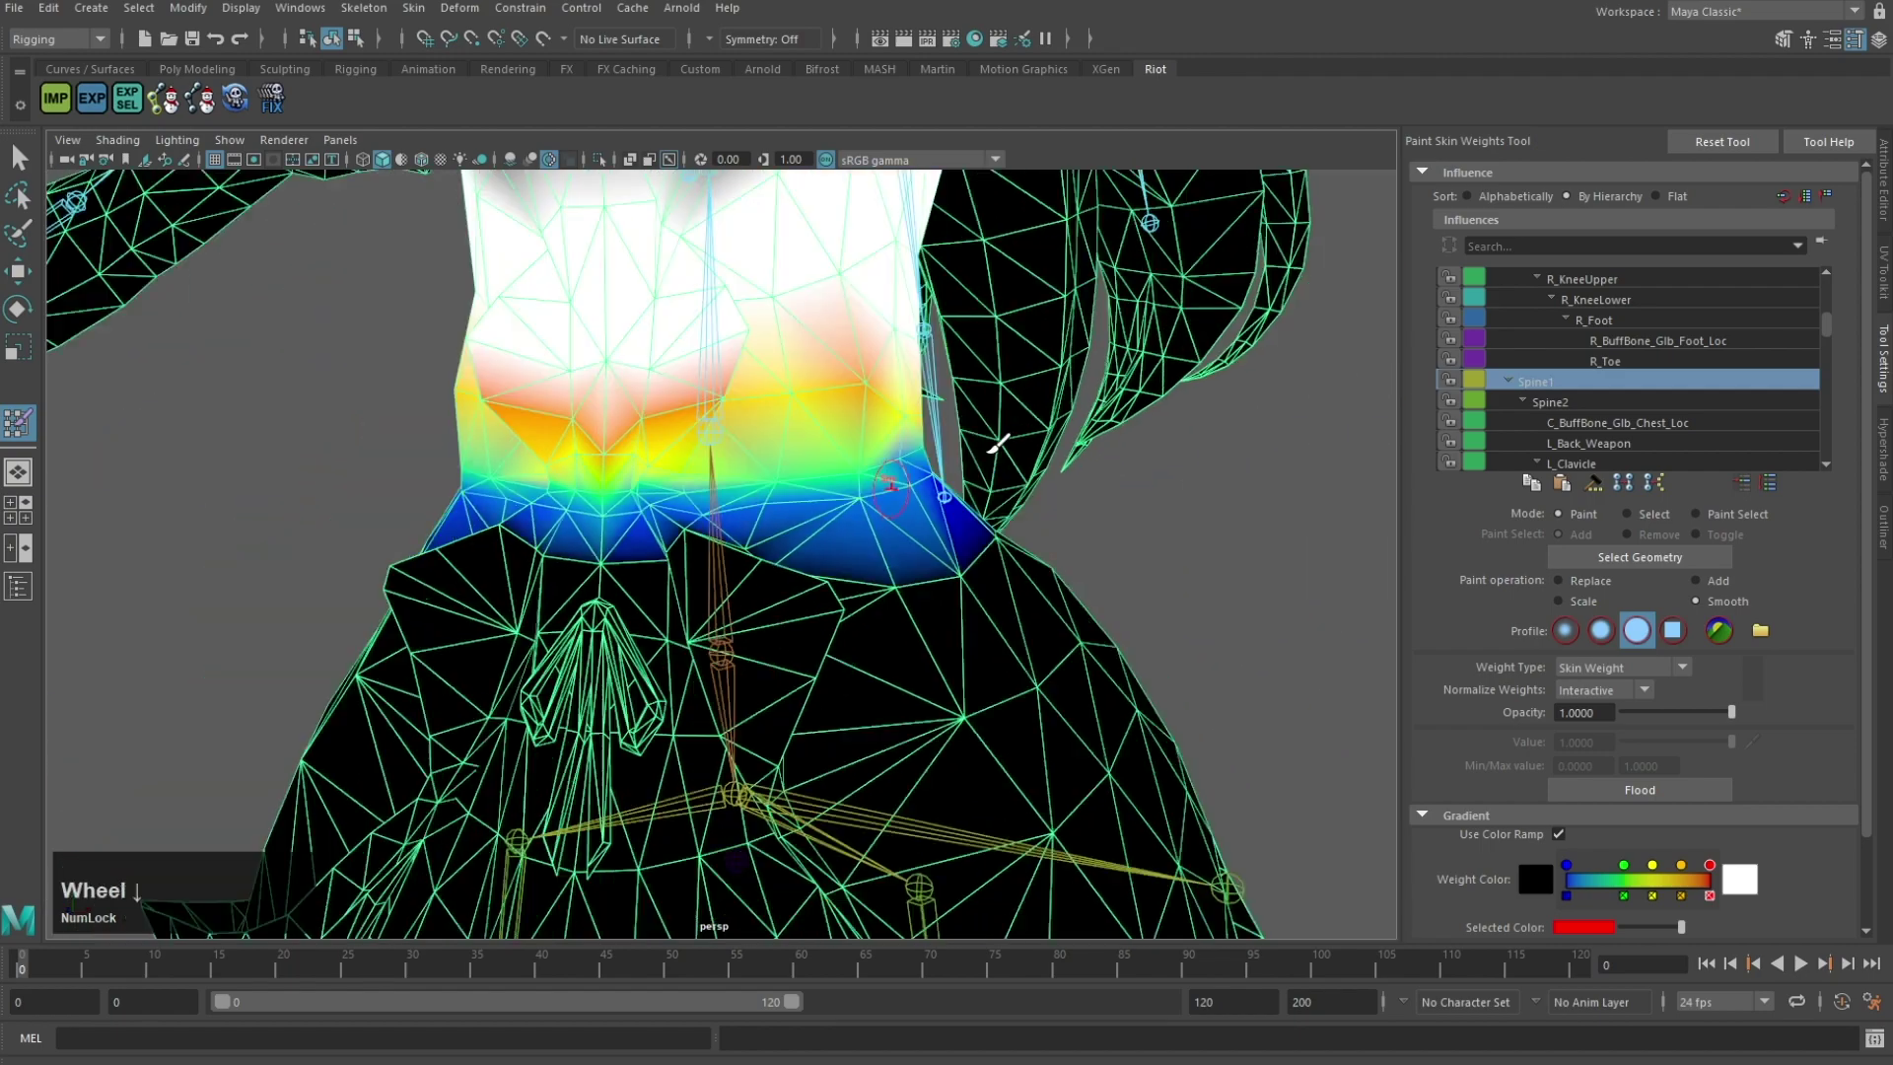
{"action": "scroll", "coordinate": [998, 445], "scroll_direction": "down", "scroll_amount": 2}
Step: Begin smoothing the upper edge of the Spine1 weights beneath the bust and along the sides of the ribcage
{"action": "scroll", "coordinate": [795, 421], "scroll_direction": "up", "scroll_amount": 4}
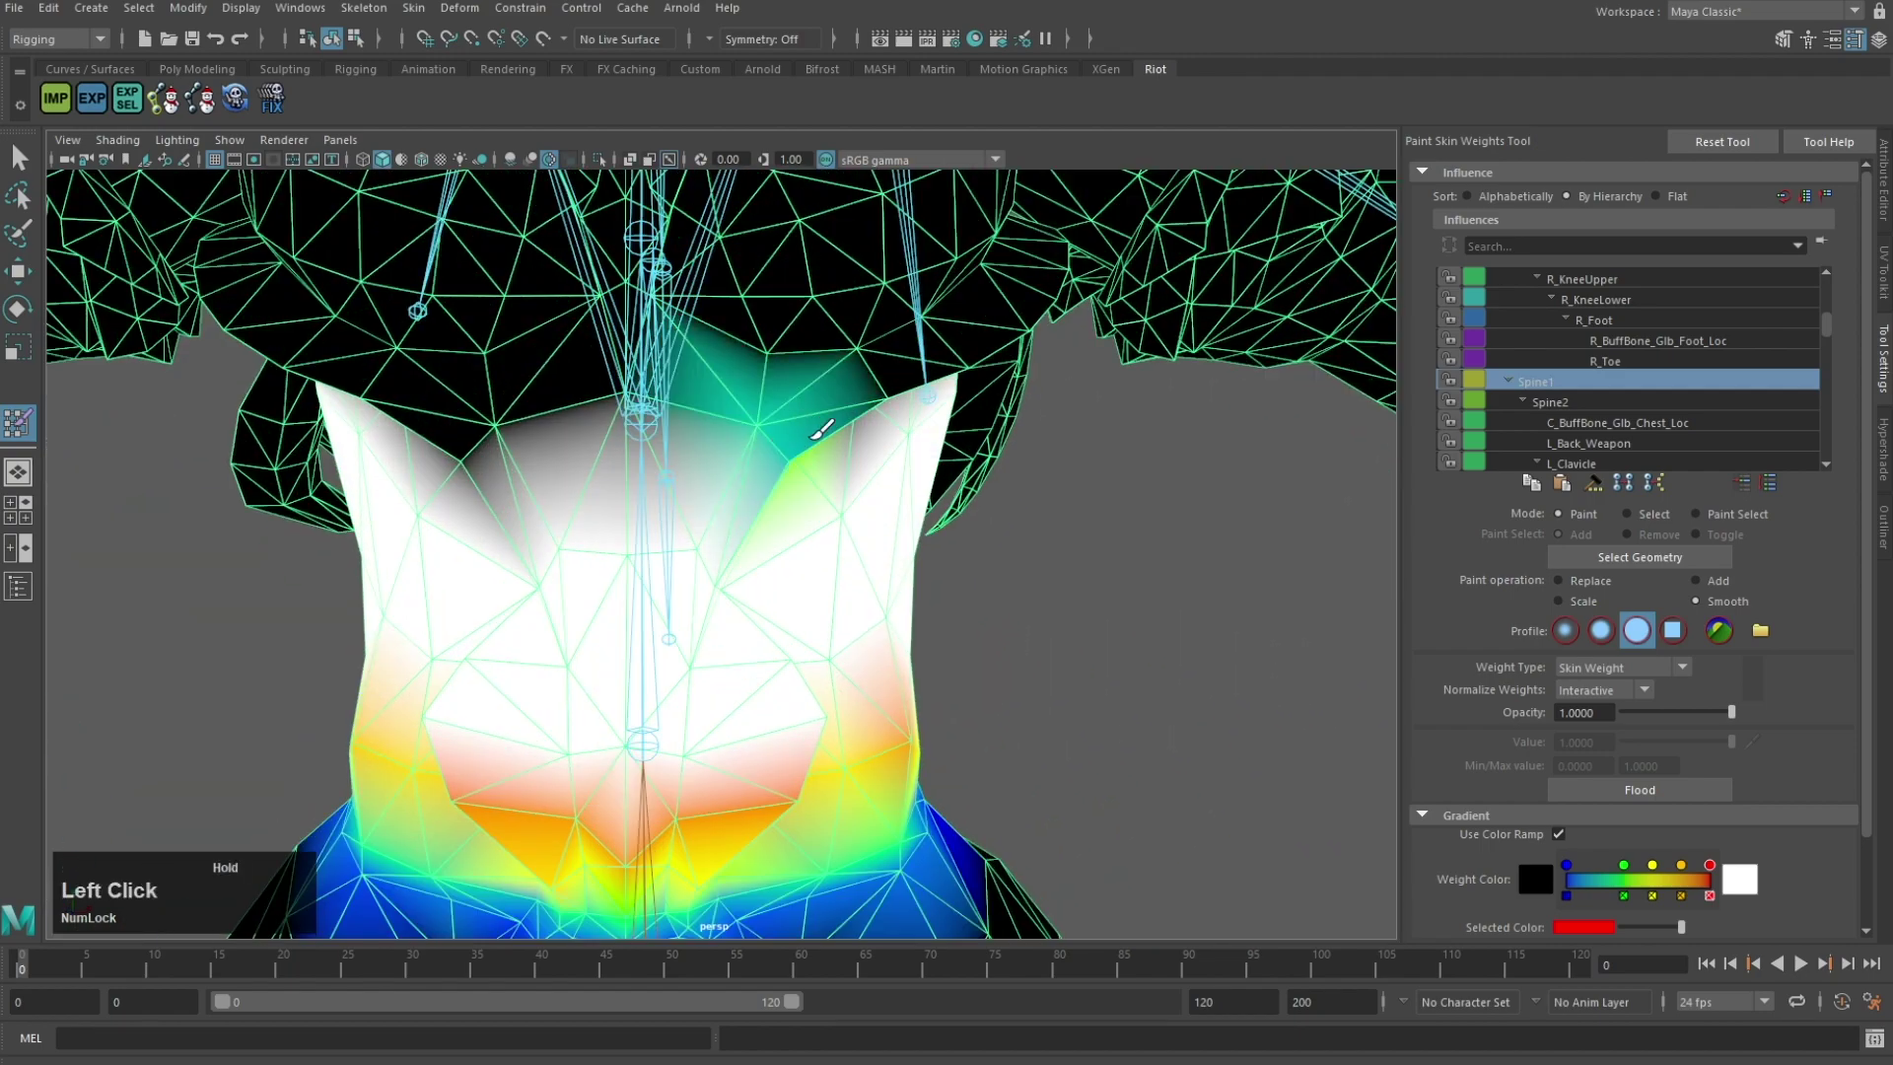
{"action": "left_click_drag", "start_coordinate": [468, 423], "coordinate": [867, 419], "text": "alt"}
{"action": "mouse_move", "coordinate": [867, 419]}
{"action": "left_mouse_down"}
{"action": "mouse_move", "coordinate": [891, 321]}
{"action": "mouse_move", "coordinate": [941, 359]}
{"action": "left_mouse_up"}
{"action": "middle_click_drag", "start_coordinate": [759, 340], "coordinate": [786, 515], "text": "alt"}
{"action": "mouse_move", "coordinate": [785, 515]}
{"action": "left_mouse_down", "text": "alt"}
{"action": "mouse_move", "coordinate": [922, 493]}
{"action": "mouse_move", "coordinate": [567, 449]}
{"action": "left_mouse_up", "text": "alt"}
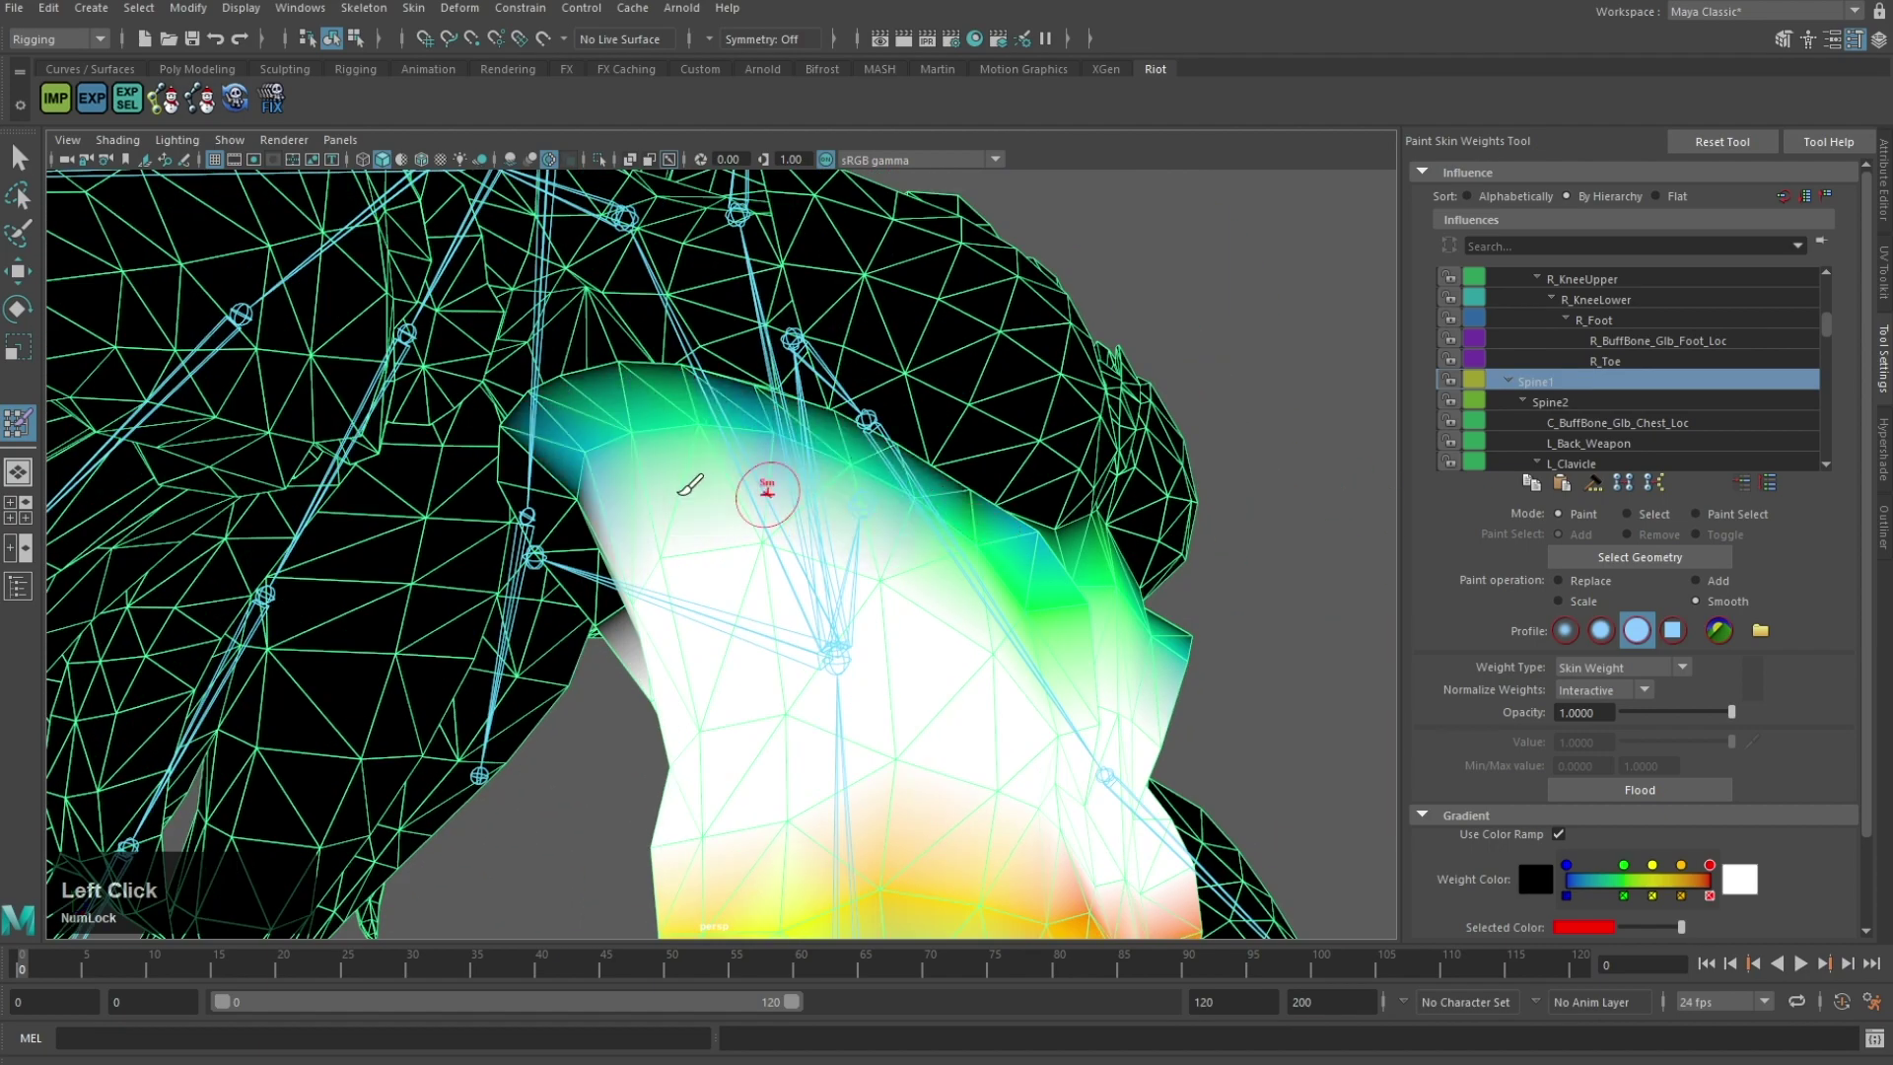
{"action": "left_click_drag", "start_coordinate": [680, 492], "coordinate": [773, 479], "text": "alt"}
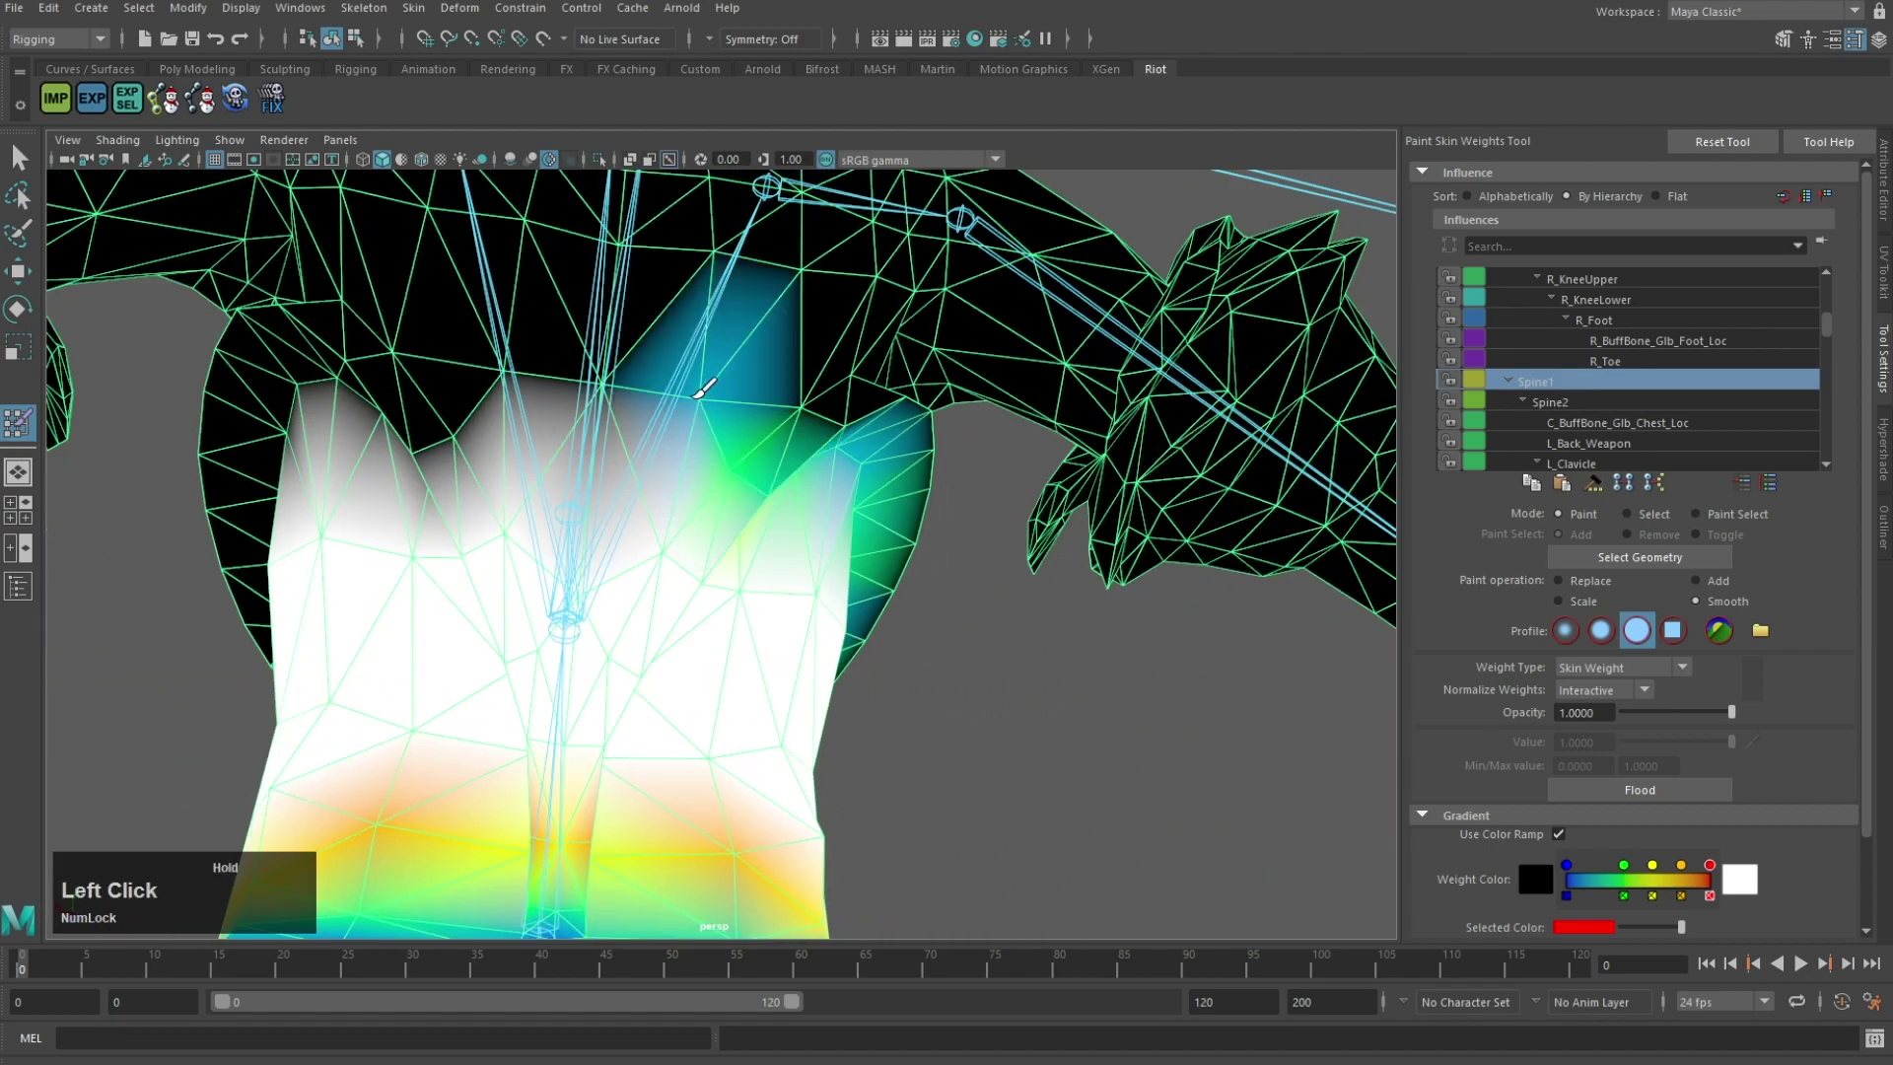
Step: Blend the Spine1 upper edge across the upper back and around both sides to the underside of the bust
{"action": "mouse_move", "coordinate": [696, 396]}
{"action": "left_mouse_down"}
{"action": "mouse_move", "coordinate": [414, 433]}
{"action": "mouse_move", "coordinate": [763, 461]}
{"action": "mouse_move", "coordinate": [789, 493]}
{"action": "left_mouse_up"}
{"action": "mouse_move", "coordinate": [789, 493]}
{"action": "left_mouse_down"}
{"action": "mouse_move", "coordinate": [695, 424]}
{"action": "mouse_move", "coordinate": [396, 608]}
{"action": "left_mouse_up"}
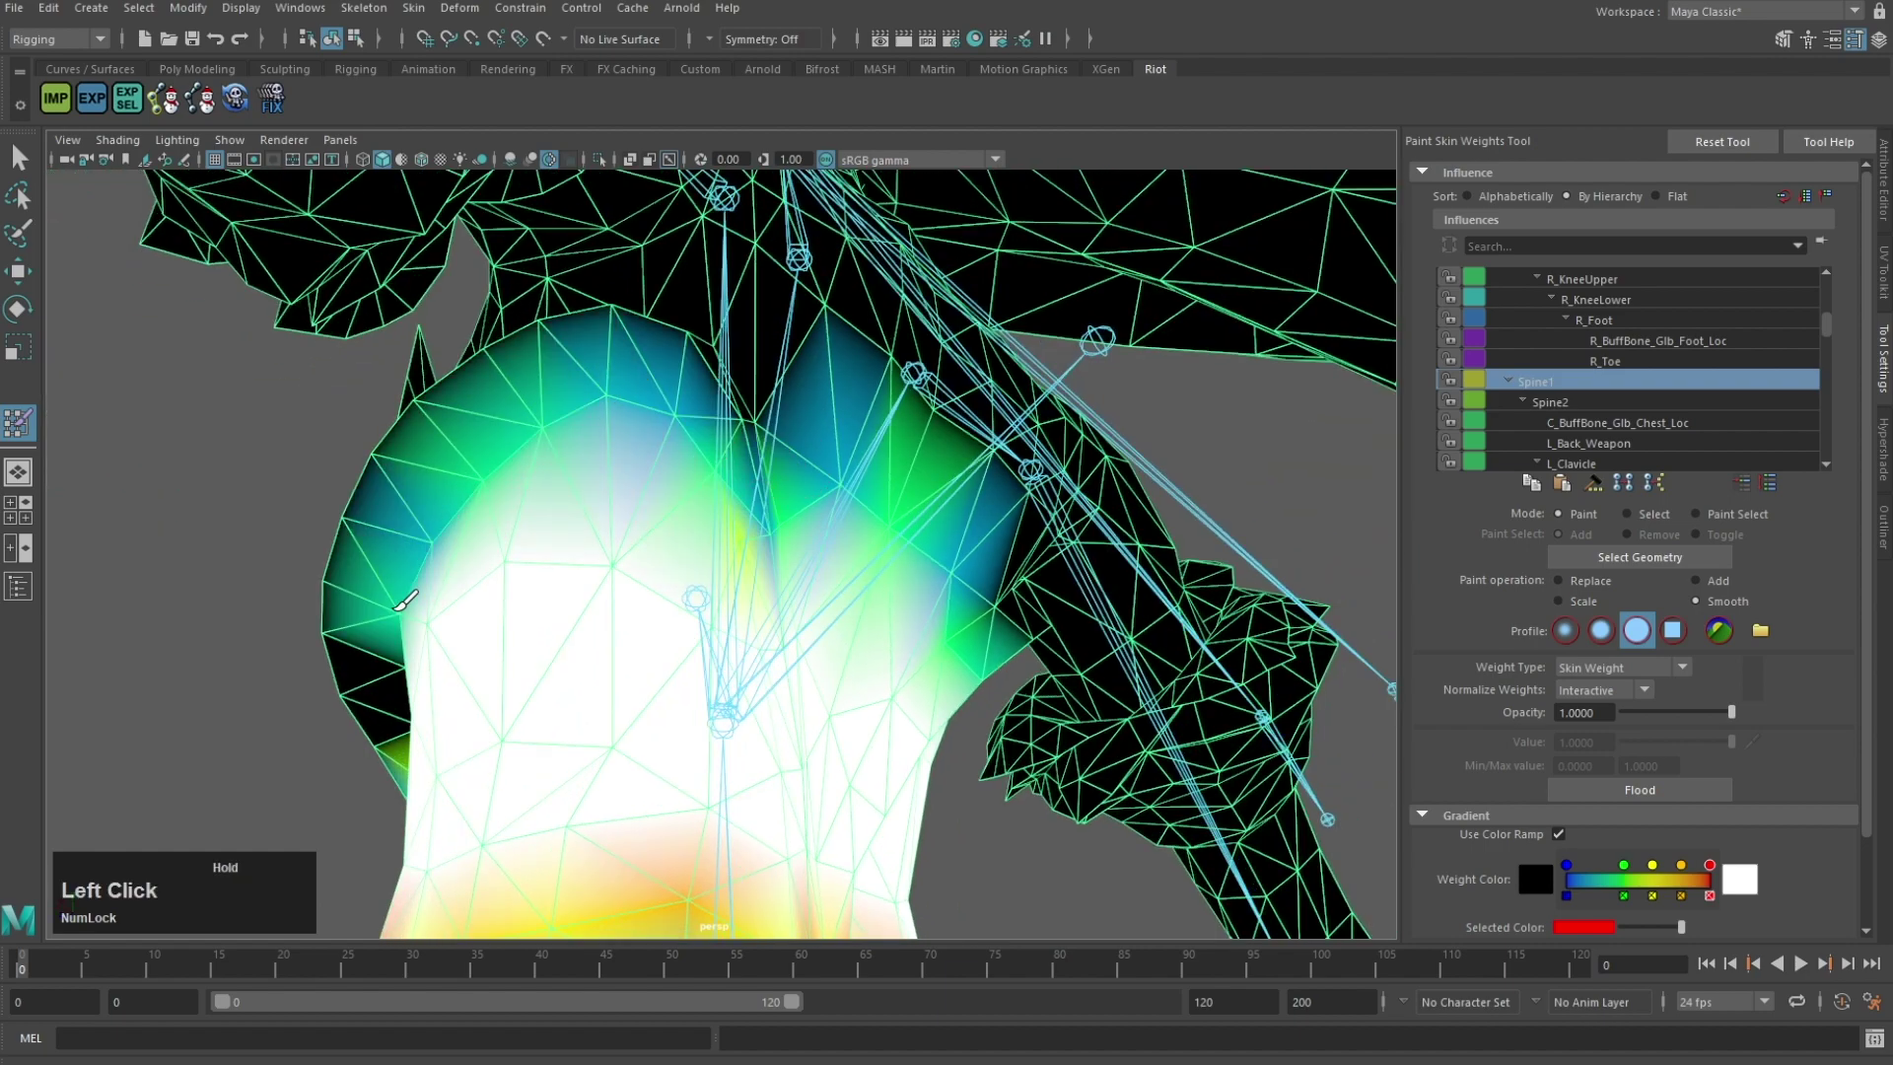
{"action": "left_click_drag", "start_coordinate": [759, 414], "coordinate": [680, 559], "text": "alt"}
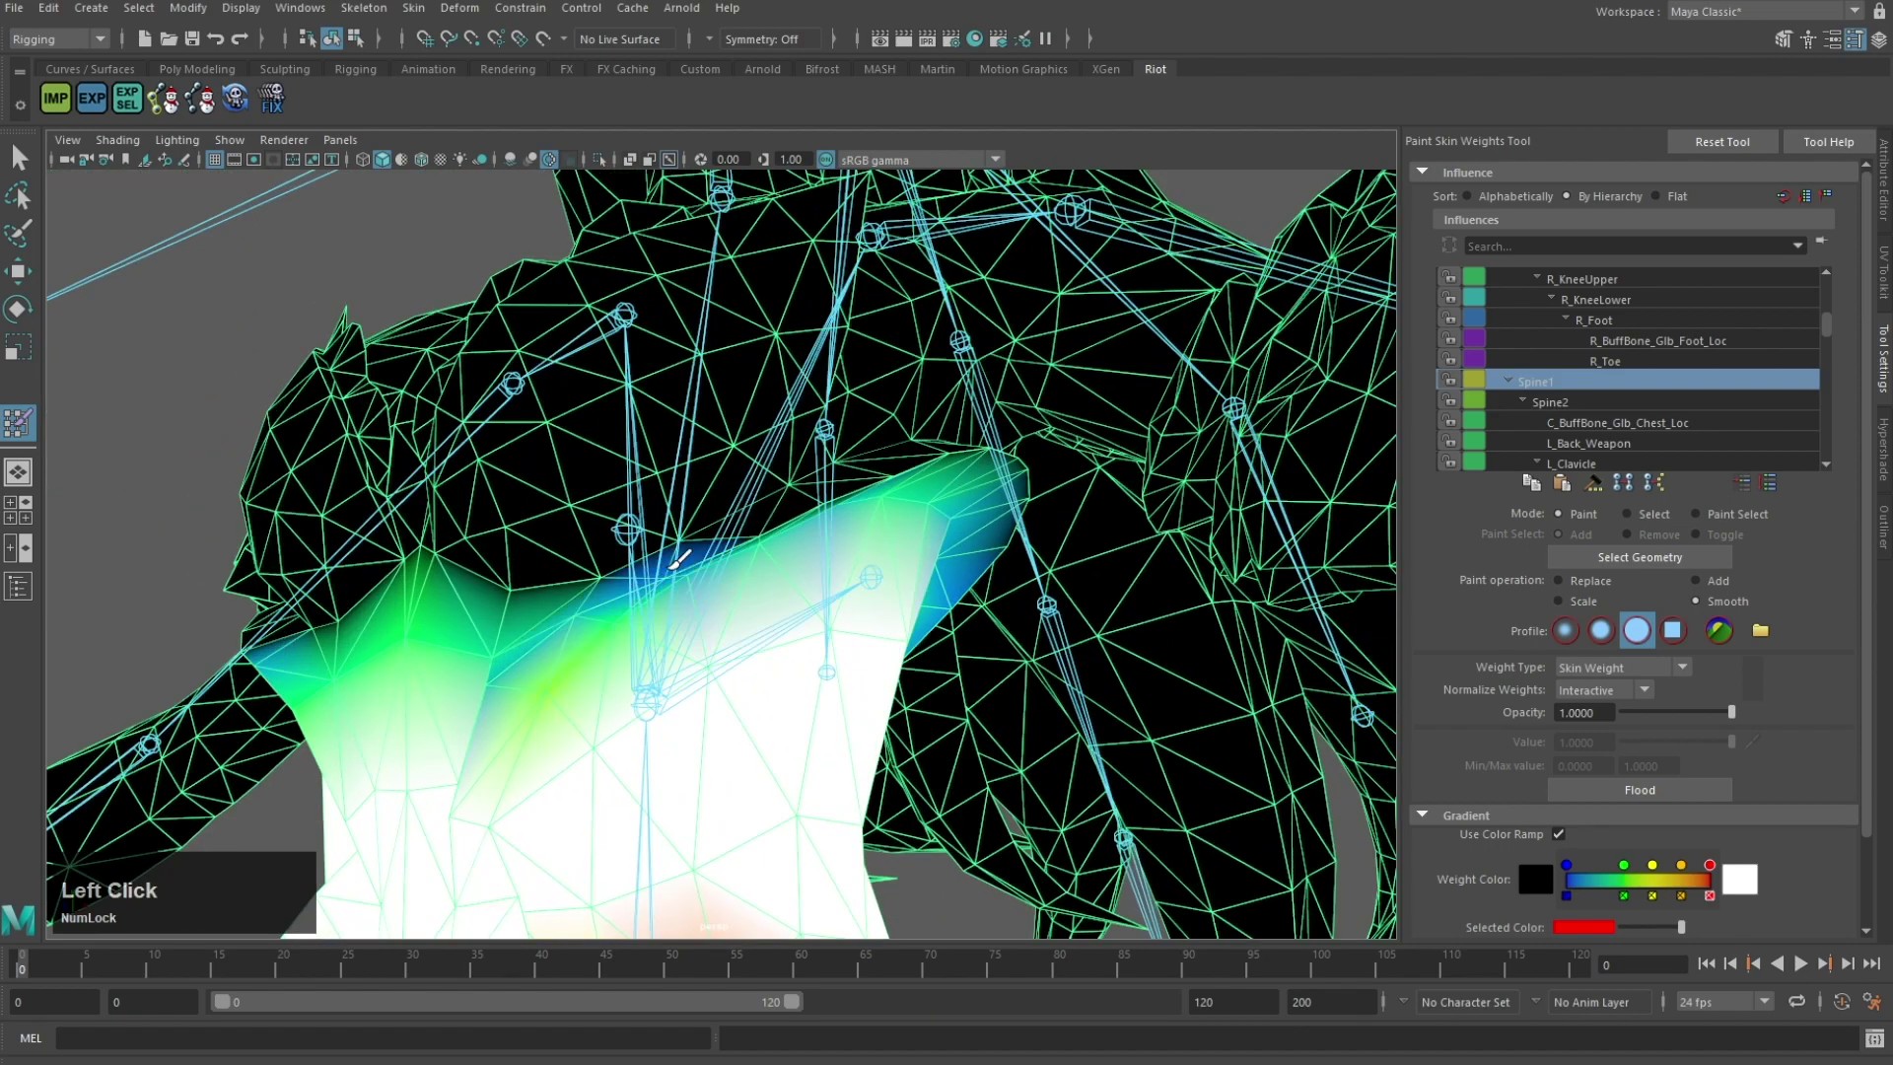
{"action": "left_click_drag", "start_coordinate": [971, 450], "coordinate": [857, 508], "text": "alt"}
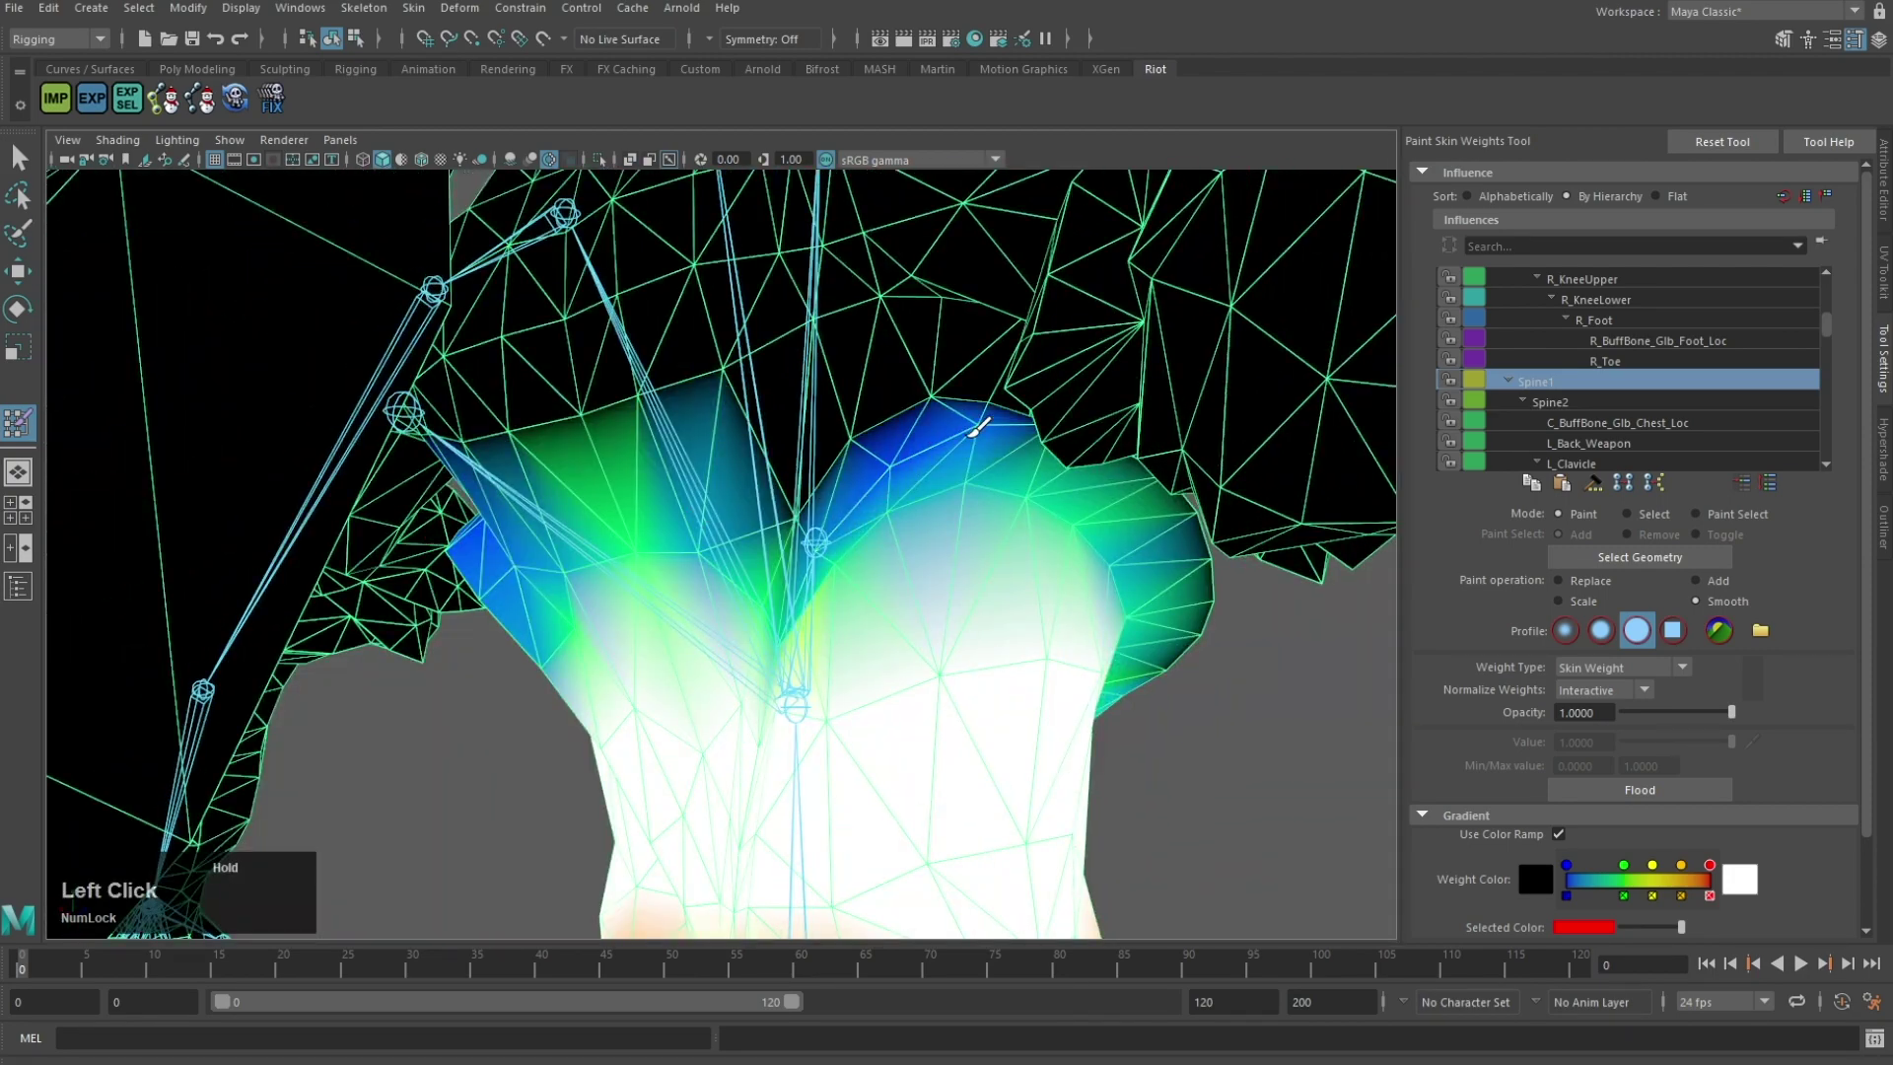
{"action": "mouse_move", "coordinate": [978, 427]}
{"action": "left_mouse_down", "text": "alt"}
{"action": "mouse_move", "coordinate": [938, 431]}
{"action": "mouse_move", "coordinate": [572, 294]}
{"action": "left_mouse_up", "text": "alt"}
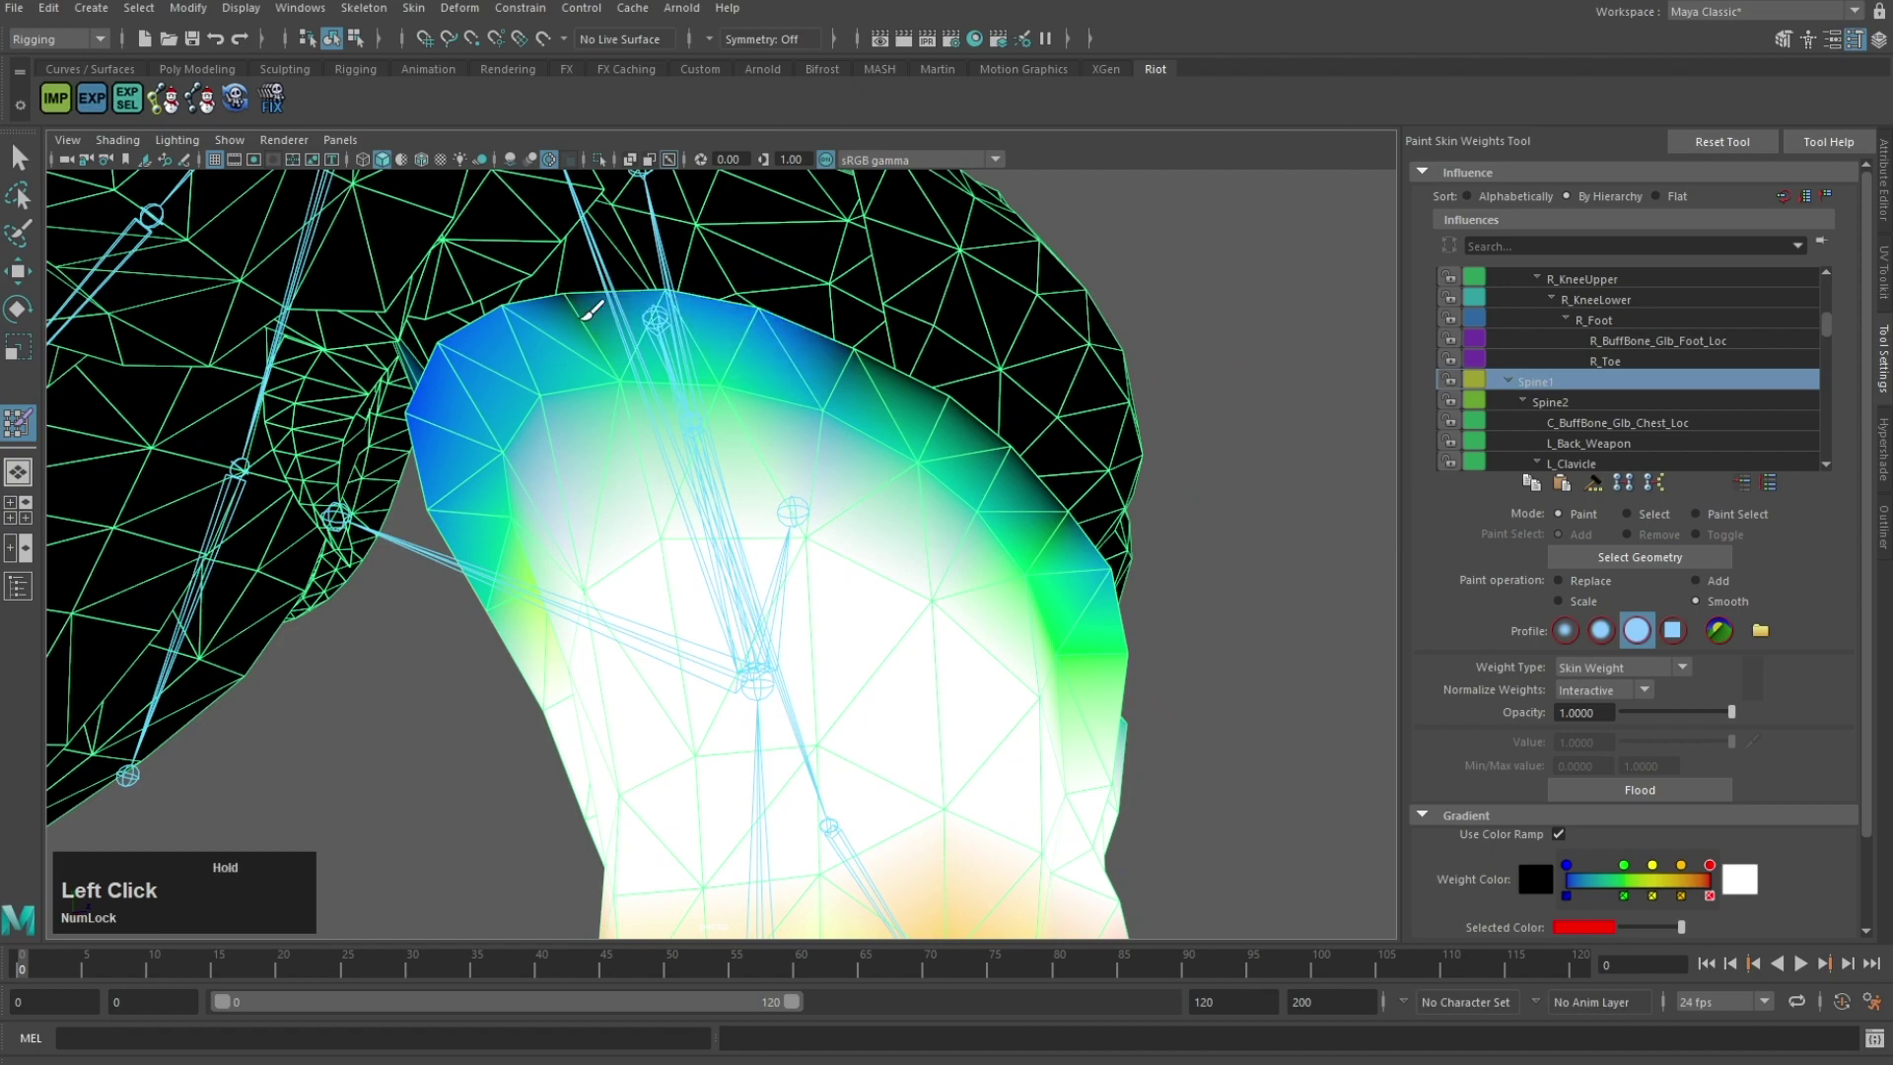
{"action": "left_click_drag", "start_coordinate": [1082, 535], "coordinate": [338, 573], "text": "alt"}
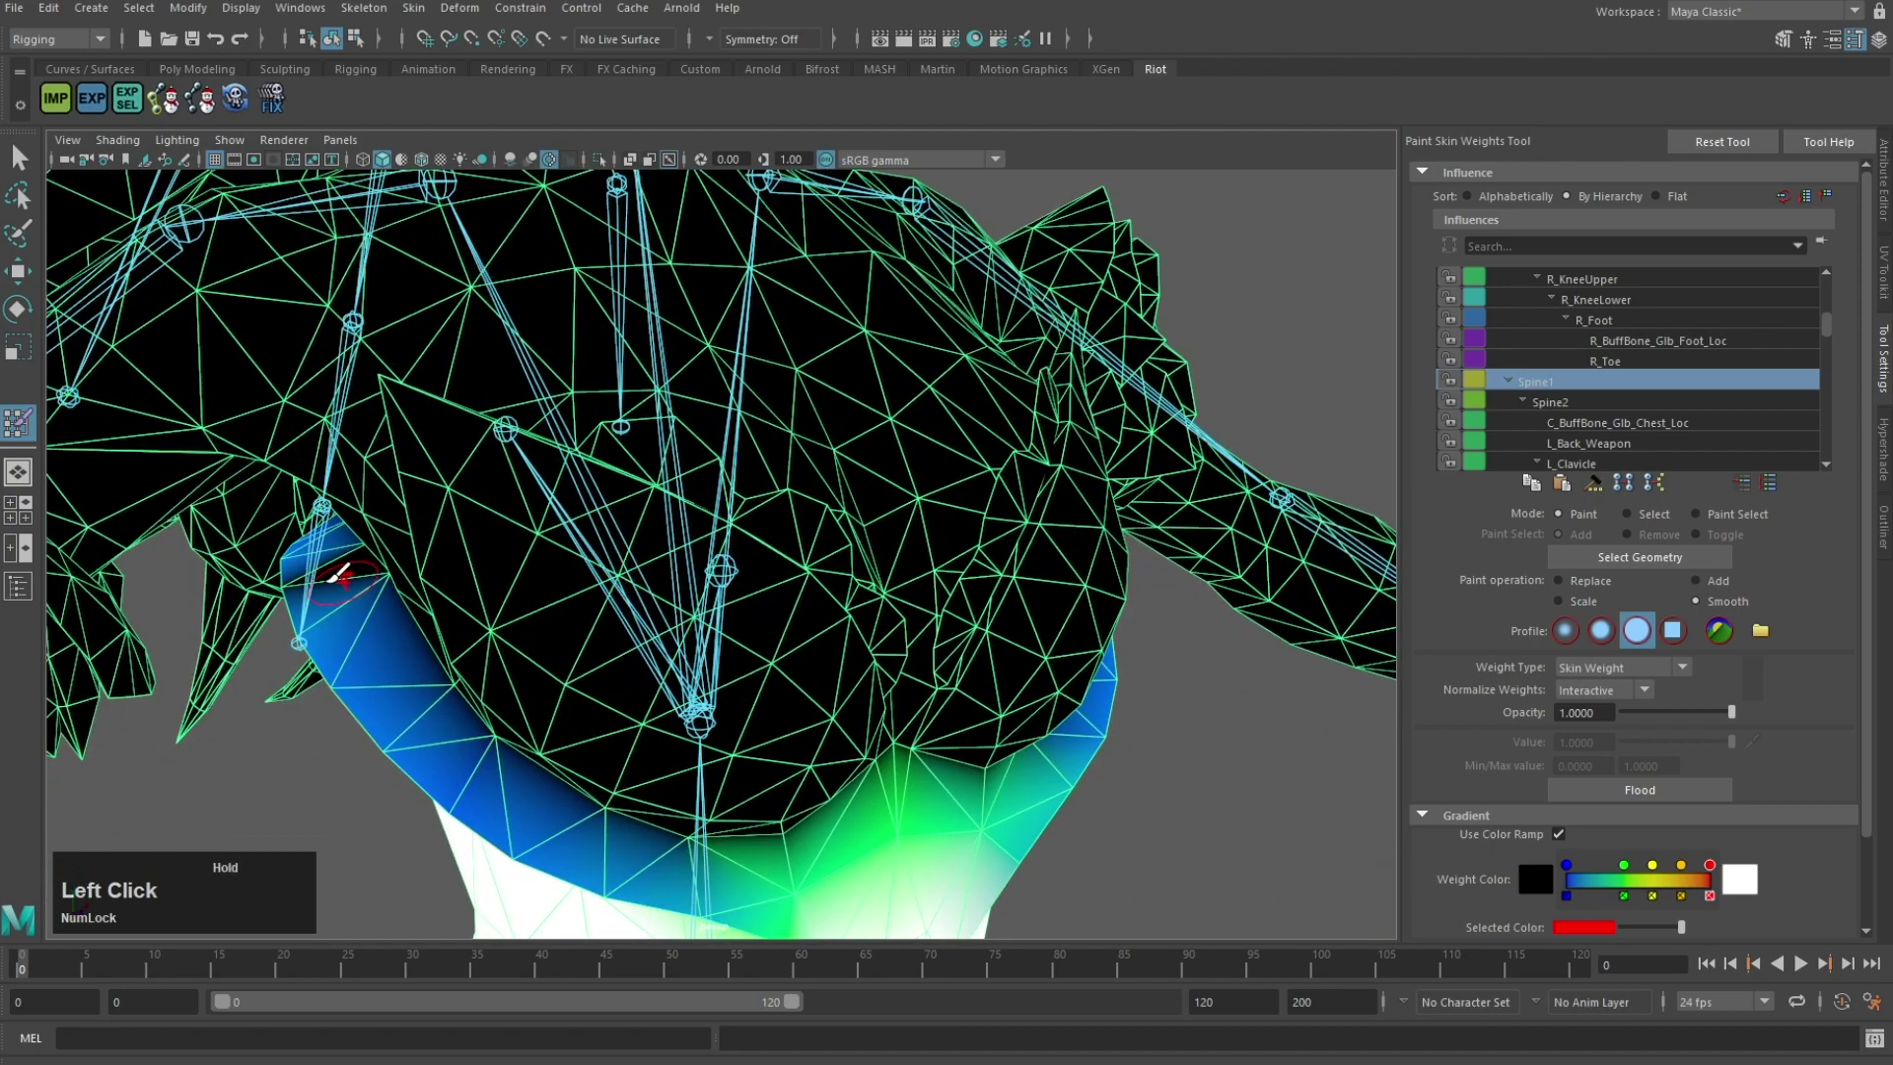
{"action": "left_click_drag", "start_coordinate": [503, 627], "coordinate": [699, 610], "text": "alt"}
Step: Choose the Spine2 influence and smooth its lower edge around the ribcage, back and beneath the bust
{"action": "right_click_drag", "start_coordinate": [672, 588], "coordinate": [672, 531]}
{"action": "scroll", "coordinate": [739, 633], "scroll_direction": "down", "scroll_amount": 4}
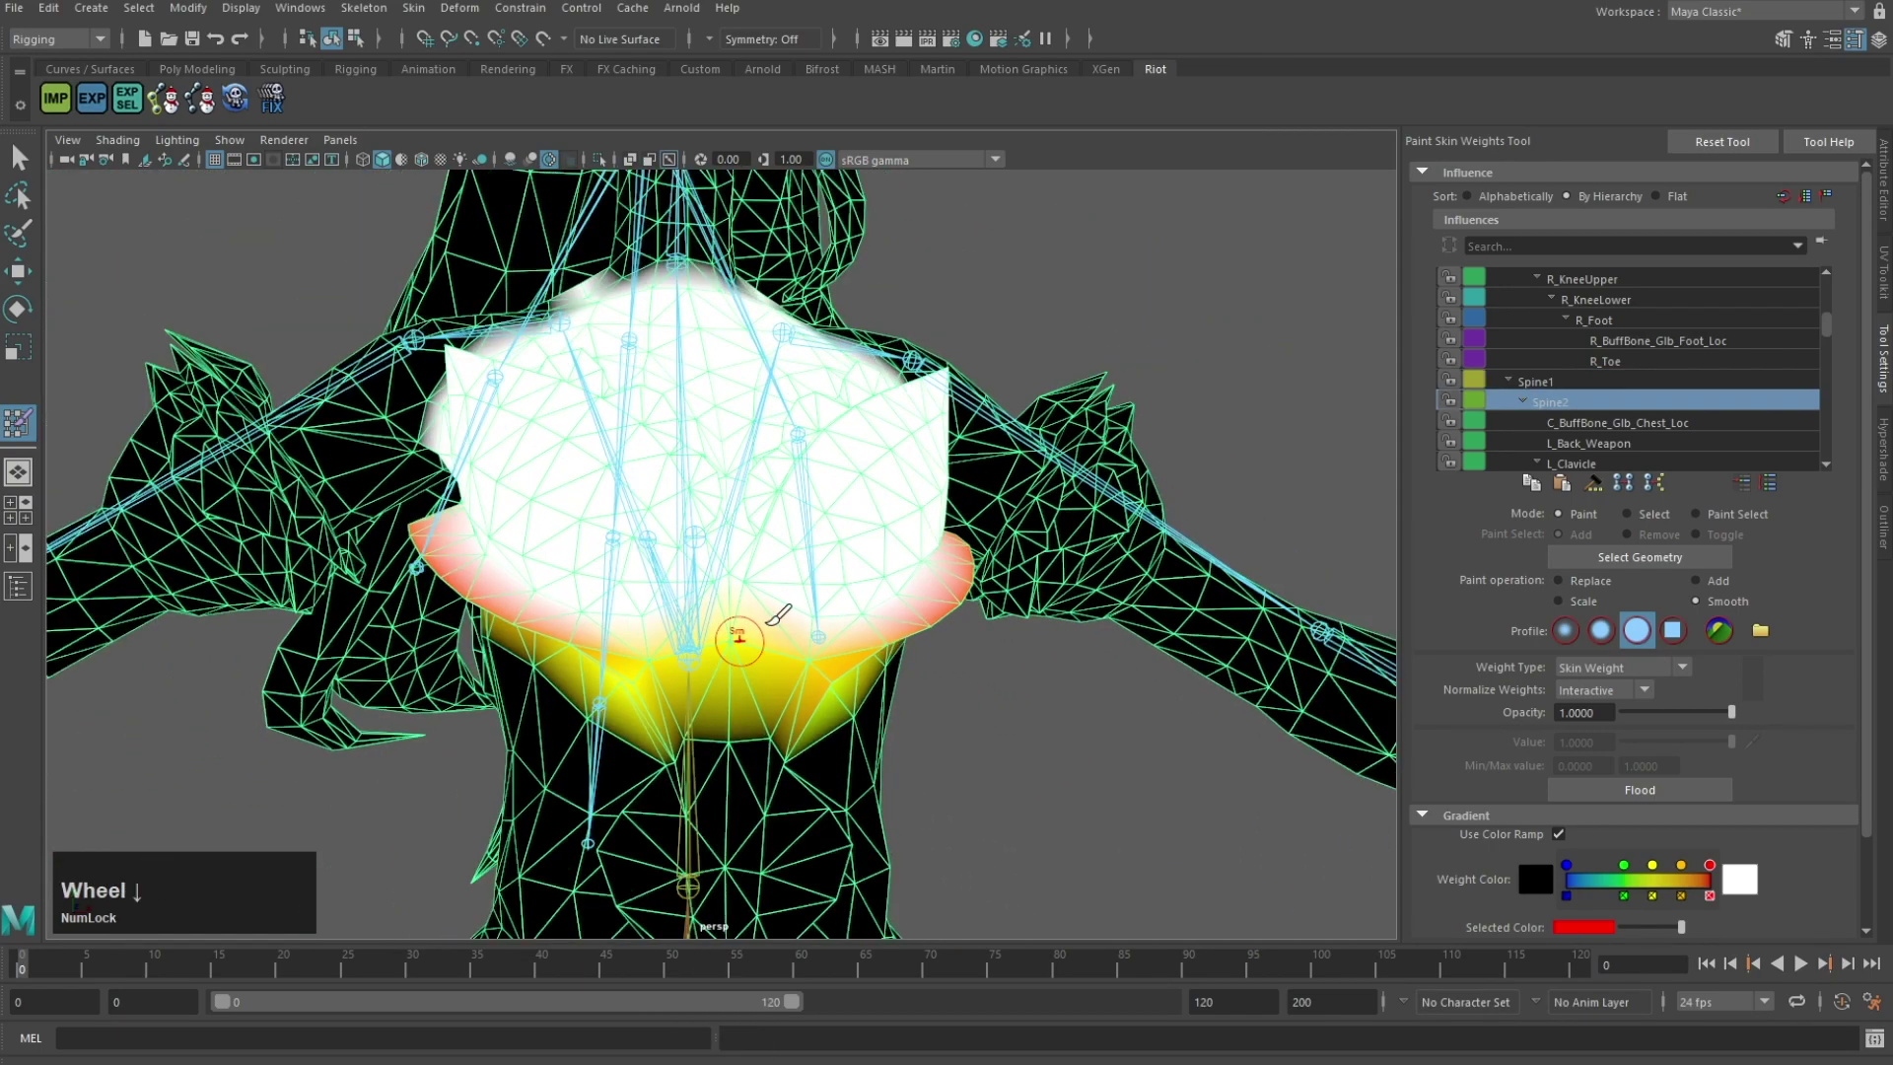
{"action": "mouse_move", "coordinate": [740, 633]}
{"action": "left_mouse_down", "text": "alt"}
{"action": "mouse_move", "coordinate": [648, 745]}
{"action": "mouse_move", "coordinate": [861, 598]}
{"action": "mouse_move", "coordinate": [615, 618]}
{"action": "left_mouse_up", "text": "alt"}
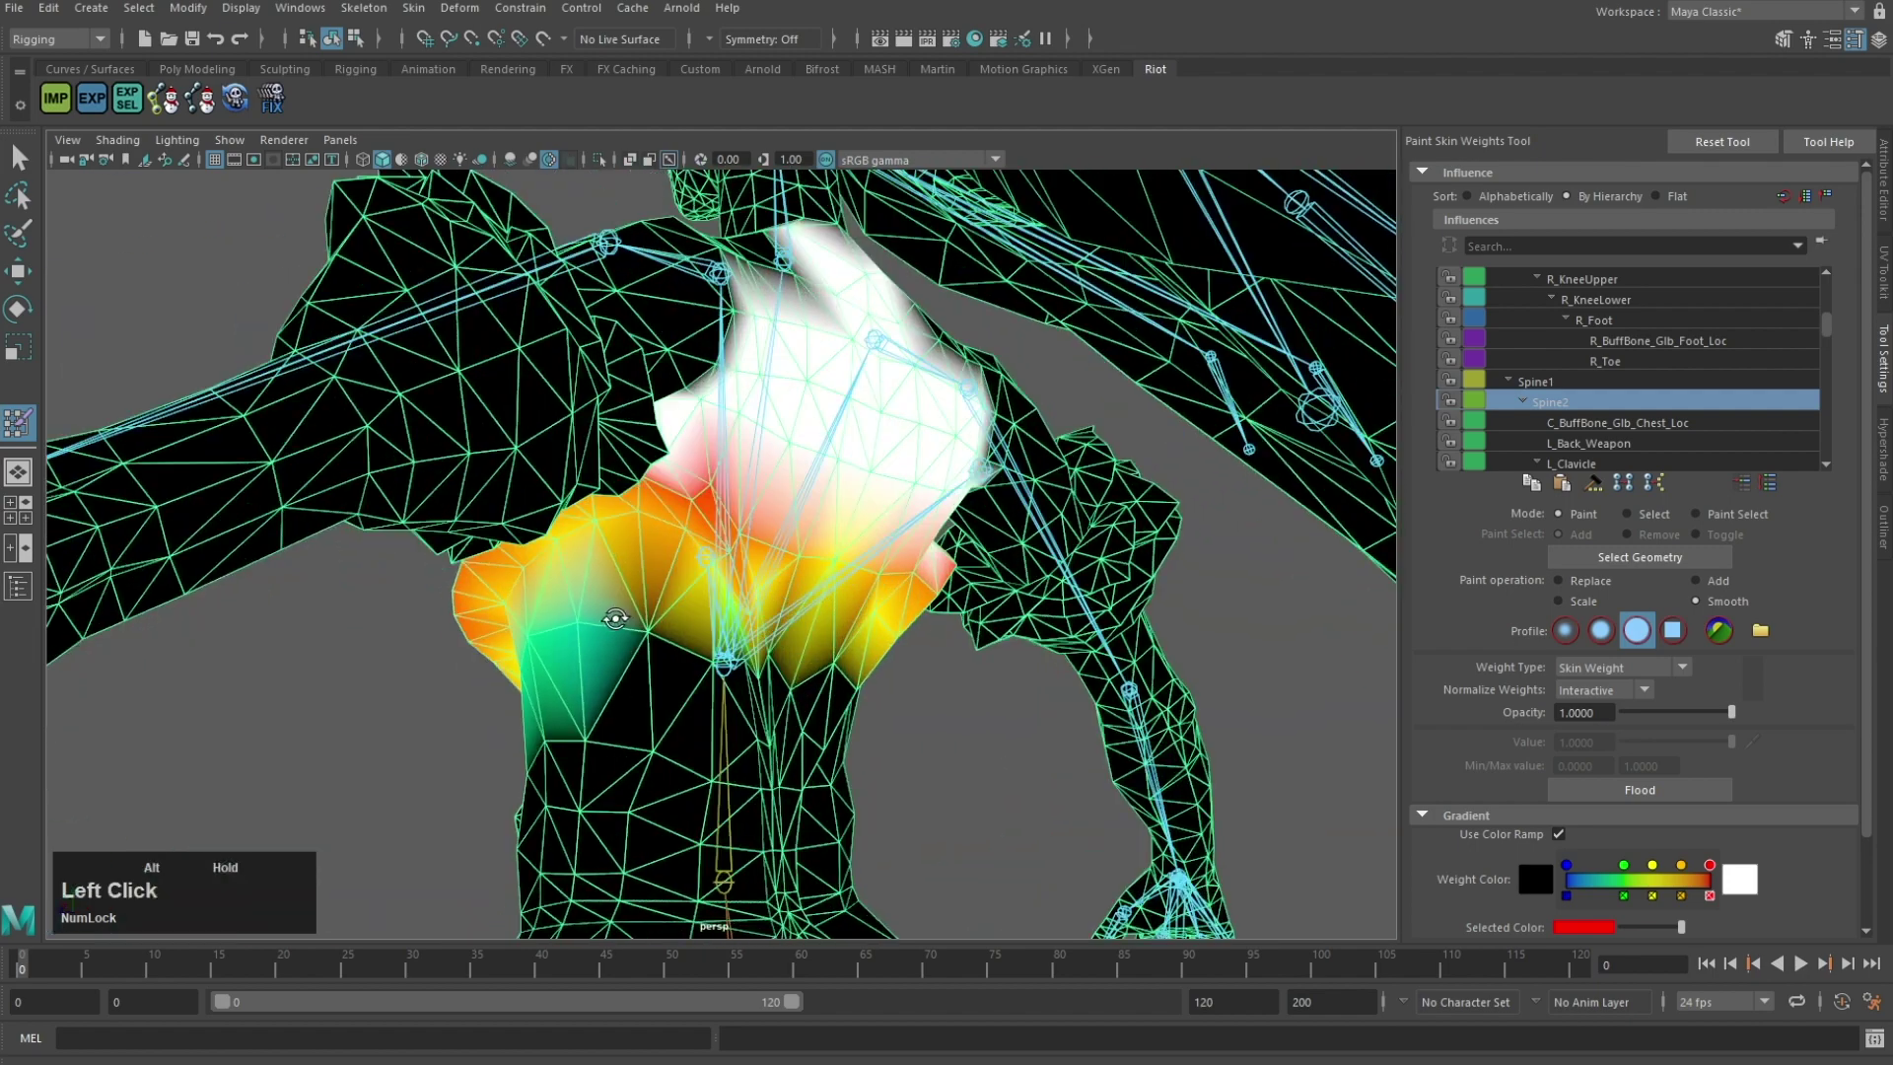
{"action": "mouse_move", "coordinate": [850, 680]}
{"action": "left_mouse_down", "text": "alt"}
{"action": "mouse_move", "coordinate": [690, 641]}
{"action": "mouse_move", "coordinate": [754, 690]}
{"action": "left_mouse_up", "text": "alt"}
{"action": "mouse_move", "coordinate": [754, 690]}
{"action": "left_mouse_down"}
{"action": "mouse_move", "coordinate": [891, 618]}
{"action": "mouse_move", "coordinate": [951, 630]}
{"action": "left_mouse_up"}
{"action": "mouse_move", "coordinate": [952, 631]}
{"action": "left_mouse_down", "text": "alt"}
{"action": "mouse_move", "coordinate": [838, 631]}
{"action": "mouse_move", "coordinate": [788, 681]}
{"action": "left_mouse_up", "text": "alt"}
{"action": "mouse_move", "coordinate": [789, 680]}
{"action": "left_mouse_down"}
{"action": "mouse_move", "coordinate": [854, 692]}
{"action": "mouse_move", "coordinate": [592, 717]}
{"action": "left_mouse_up"}
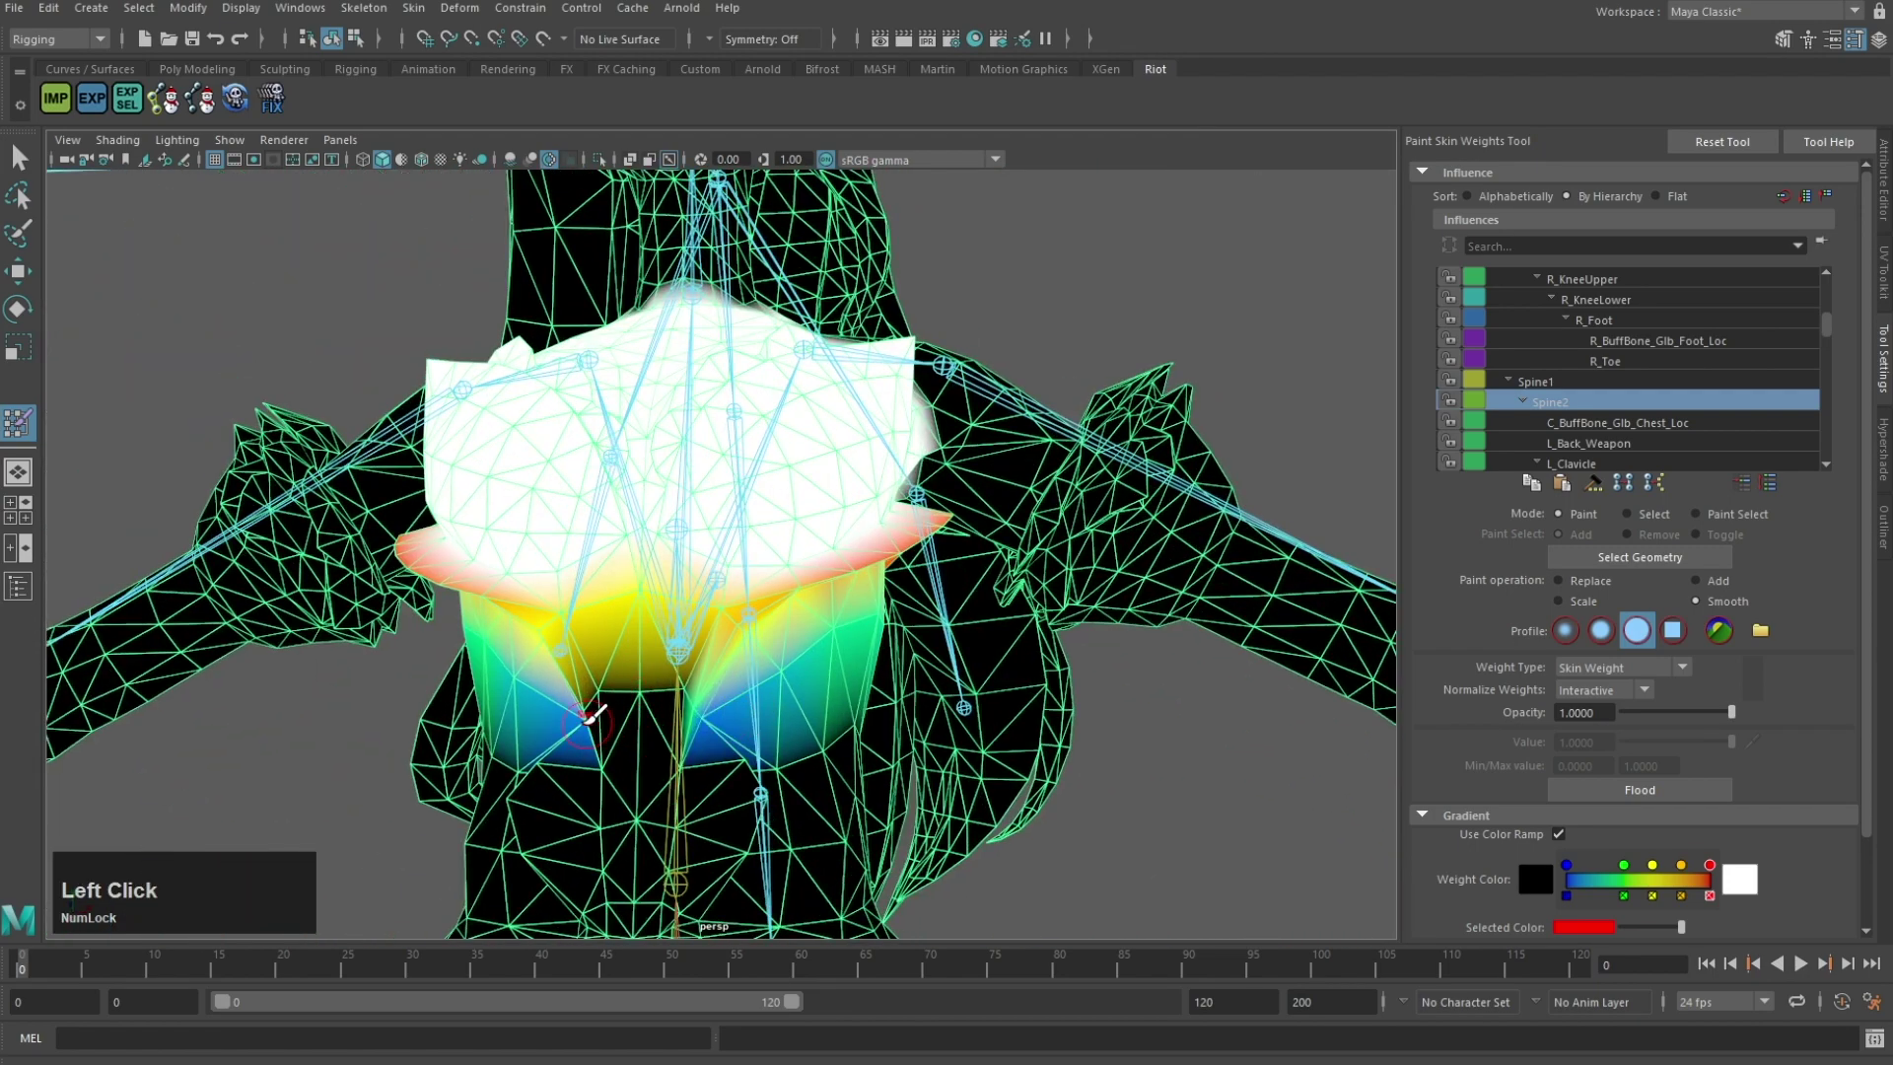
Step: Smooth the Spine2 weights from the chest and upper back over the left shoulder into the upper arm
{"action": "left_click_drag", "start_coordinate": [698, 682], "coordinate": [887, 499], "text": "alt"}
{"action": "middle_click_drag", "start_coordinate": [887, 499], "coordinate": [946, 427], "text": "alt"}
{"action": "scroll", "coordinate": [897, 480], "scroll_direction": "up", "scroll_amount": 4}
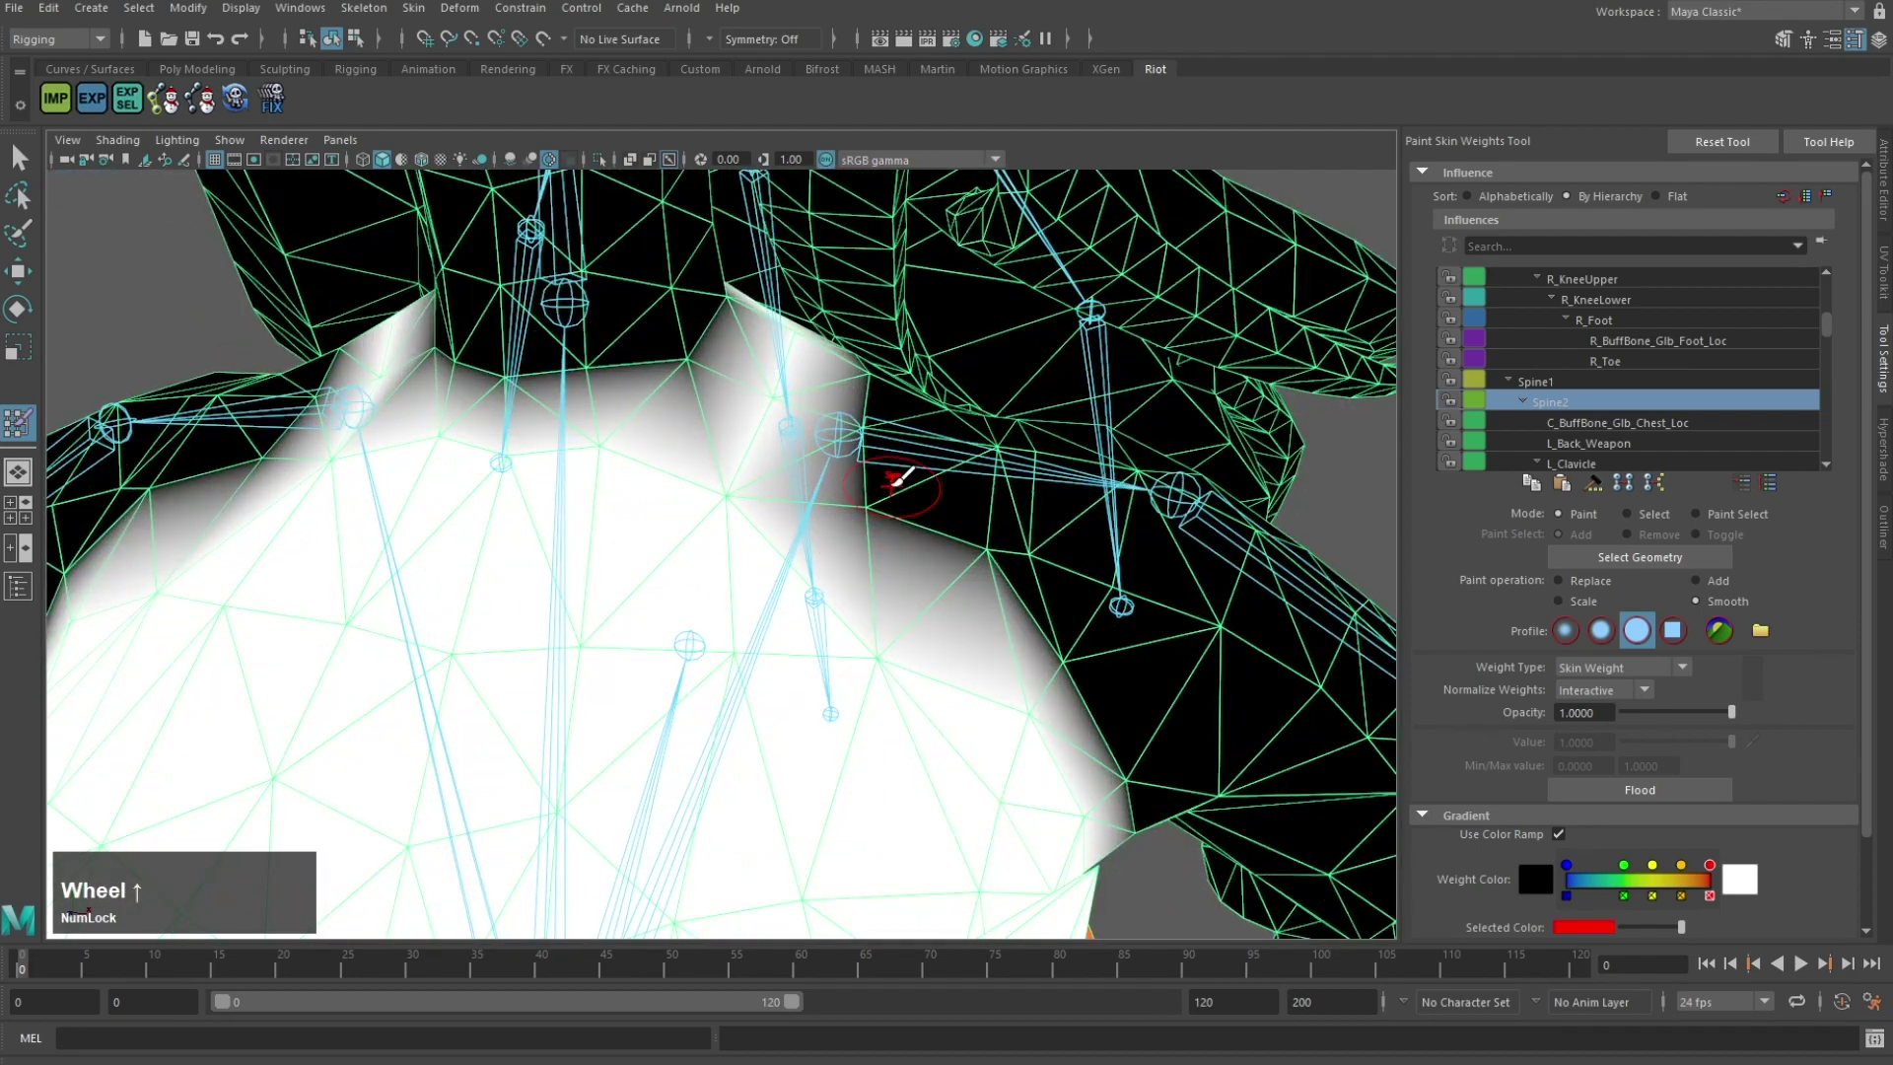
{"action": "mouse_move", "coordinate": [946, 480]}
{"action": "left_mouse_down"}
{"action": "mouse_move", "coordinate": [1095, 611]}
{"action": "mouse_move", "coordinate": [1005, 457]}
{"action": "left_mouse_up"}
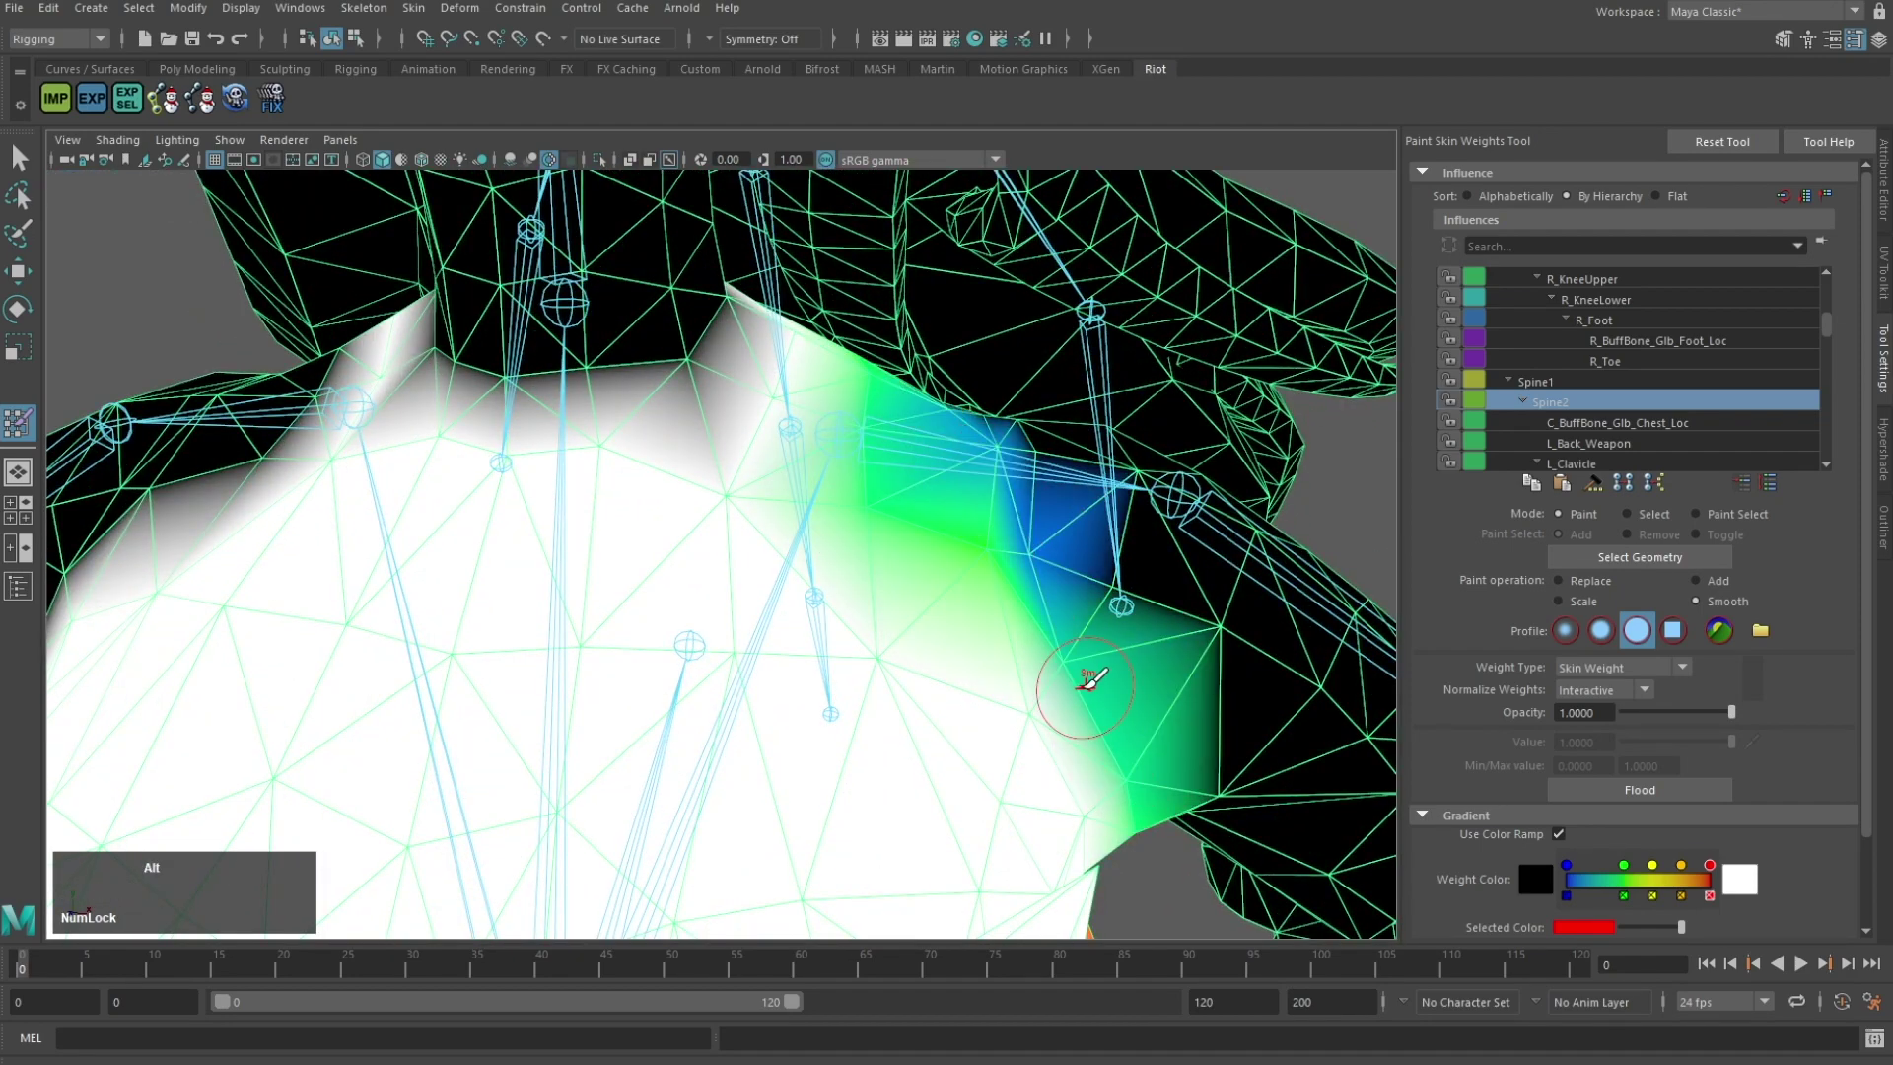
{"action": "mouse_move", "coordinate": [1090, 680]}
{"action": "left_mouse_down", "text": "alt"}
{"action": "mouse_move", "coordinate": [845, 516]}
{"action": "mouse_move", "coordinate": [888, 423]}
{"action": "mouse_move", "coordinate": [1107, 562]}
{"action": "mouse_move", "coordinate": [1045, 377]}
{"action": "mouse_move", "coordinate": [950, 499]}
{"action": "mouse_move", "coordinate": [769, 542]}
{"action": "mouse_move", "coordinate": [900, 503]}
{"action": "mouse_move", "coordinate": [837, 463]}
{"action": "left_mouse_up", "text": "alt"}
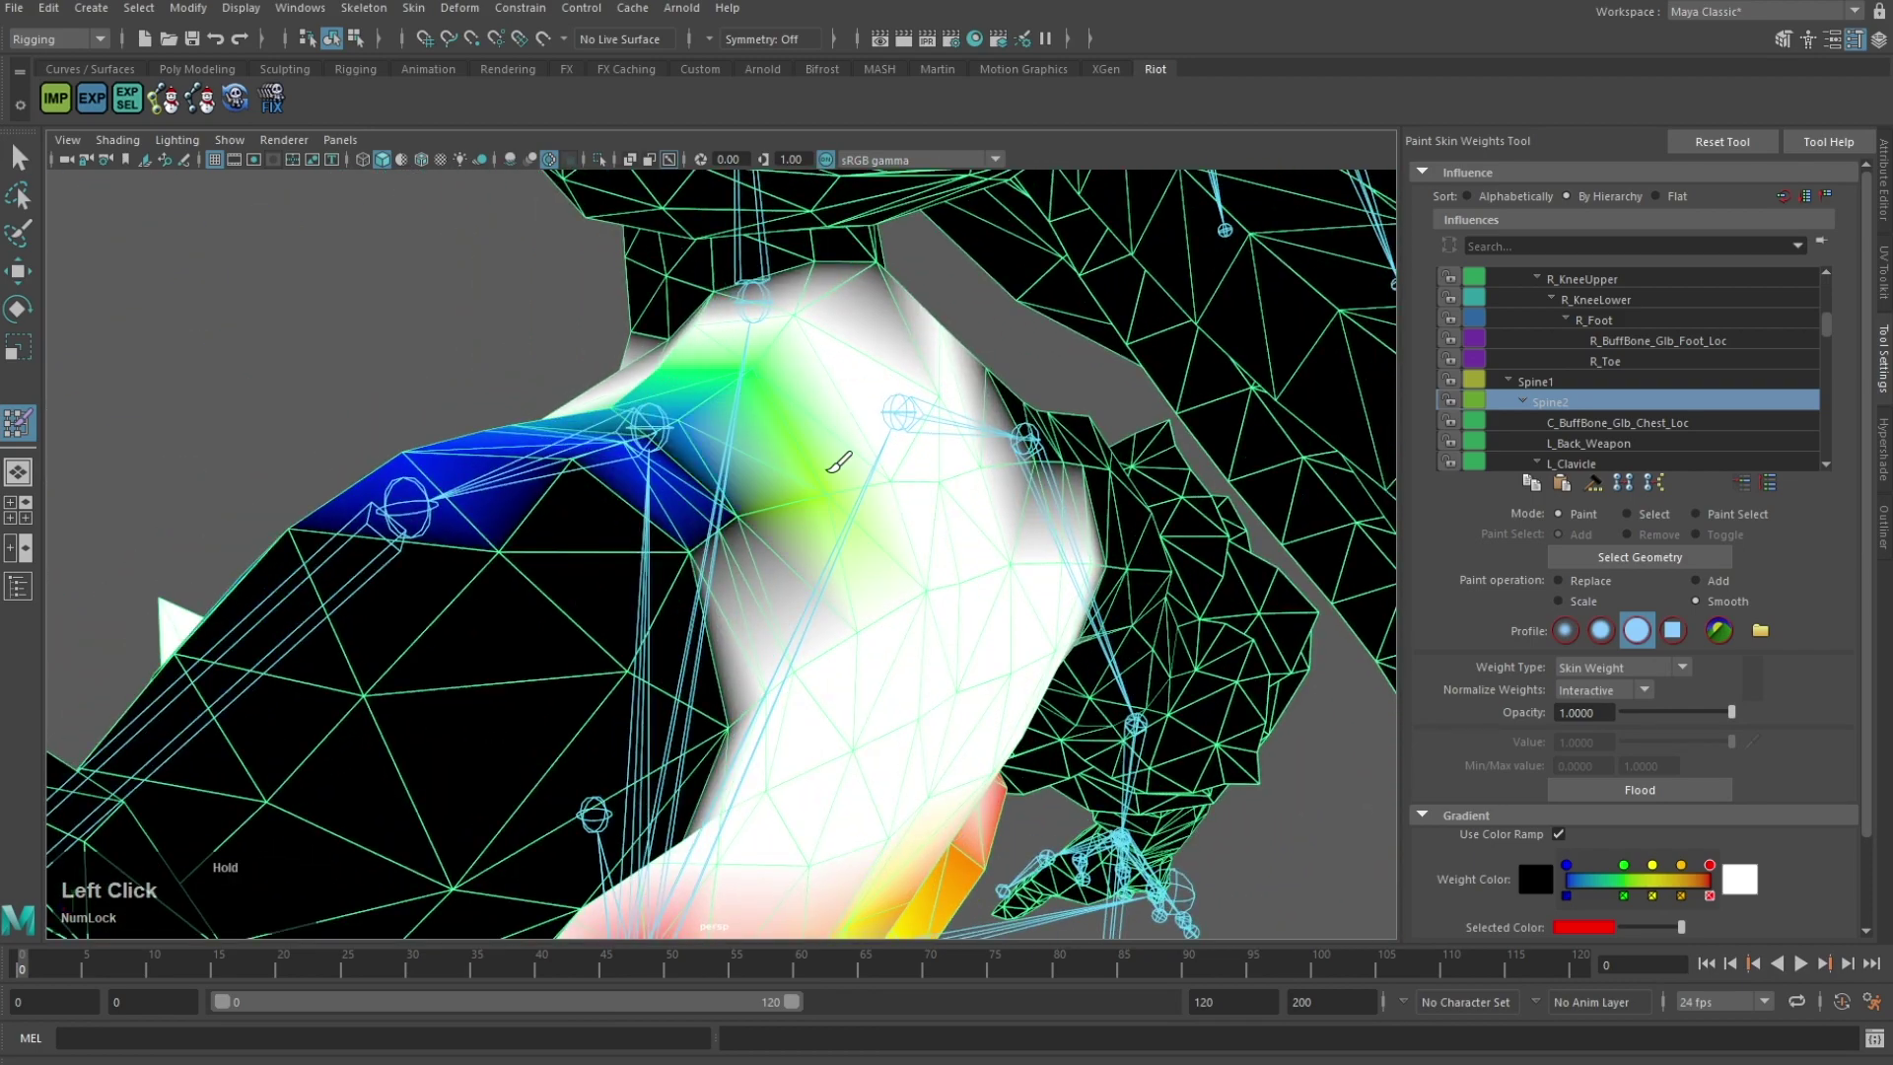
{"action": "mouse_move", "coordinate": [576, 470]}
{"action": "left_mouse_down", "text": "alt"}
{"action": "mouse_move", "coordinate": [536, 529]}
{"action": "mouse_move", "coordinate": [427, 384]}
{"action": "left_mouse_up", "text": "alt"}
{"action": "mouse_move", "coordinate": [427, 384]}
{"action": "left_mouse_down", "text": "alt"}
{"action": "mouse_move", "coordinate": [494, 621]}
{"action": "mouse_move", "coordinate": [355, 456]}
{"action": "mouse_move", "coordinate": [450, 375]}
{"action": "mouse_move", "coordinate": [468, 474]}
{"action": "mouse_move", "coordinate": [433, 424]}
{"action": "left_mouse_up", "text": "alt"}
{"action": "left_click_drag", "start_coordinate": [434, 424], "coordinate": [450, 399]}
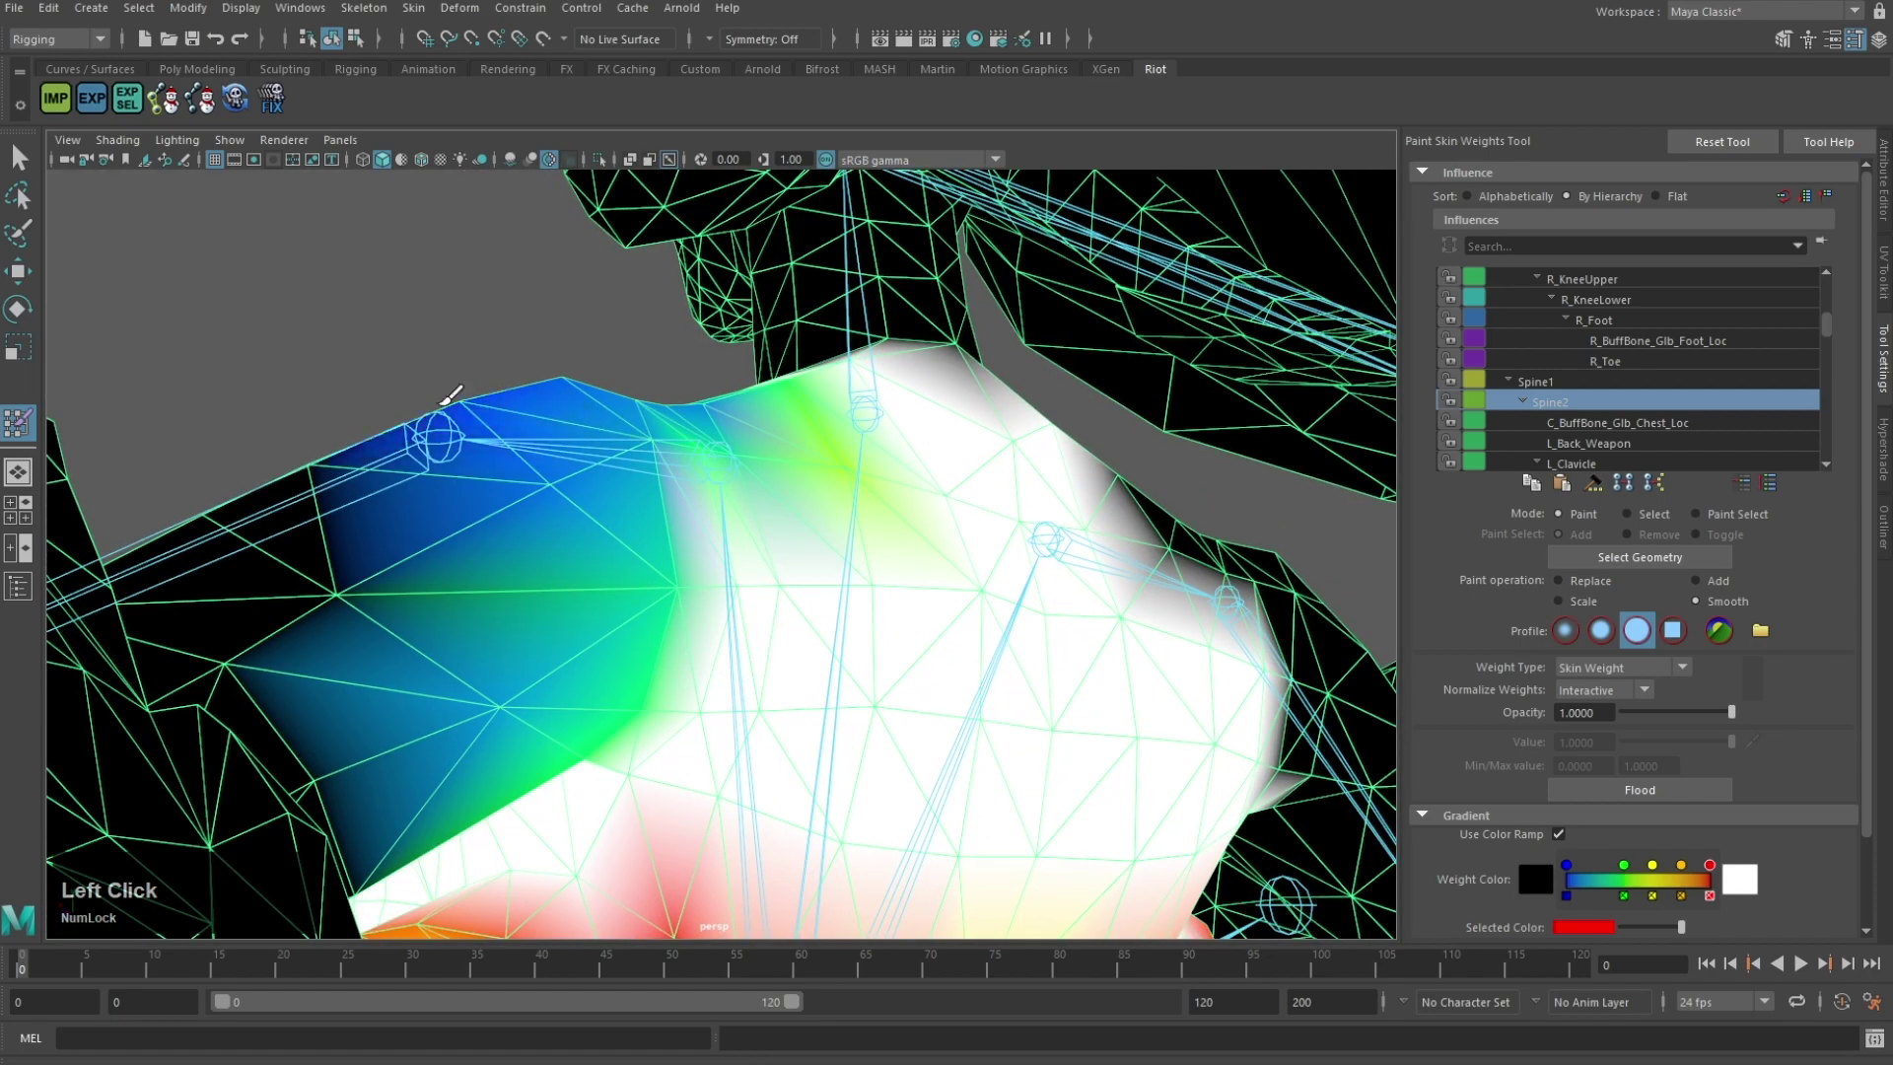
{"action": "mouse_move", "coordinate": [808, 631]}
{"action": "left_mouse_down", "text": "alt"}
{"action": "mouse_move", "coordinate": [935, 644]}
{"action": "mouse_move", "coordinate": [1005, 680]}
{"action": "left_mouse_up", "text": "alt"}
{"action": "mouse_move", "coordinate": [1006, 680]}
{"action": "left_mouse_down"}
{"action": "mouse_move", "coordinate": [1037, 701]}
{"action": "mouse_move", "coordinate": [1049, 660]}
{"action": "left_mouse_up"}
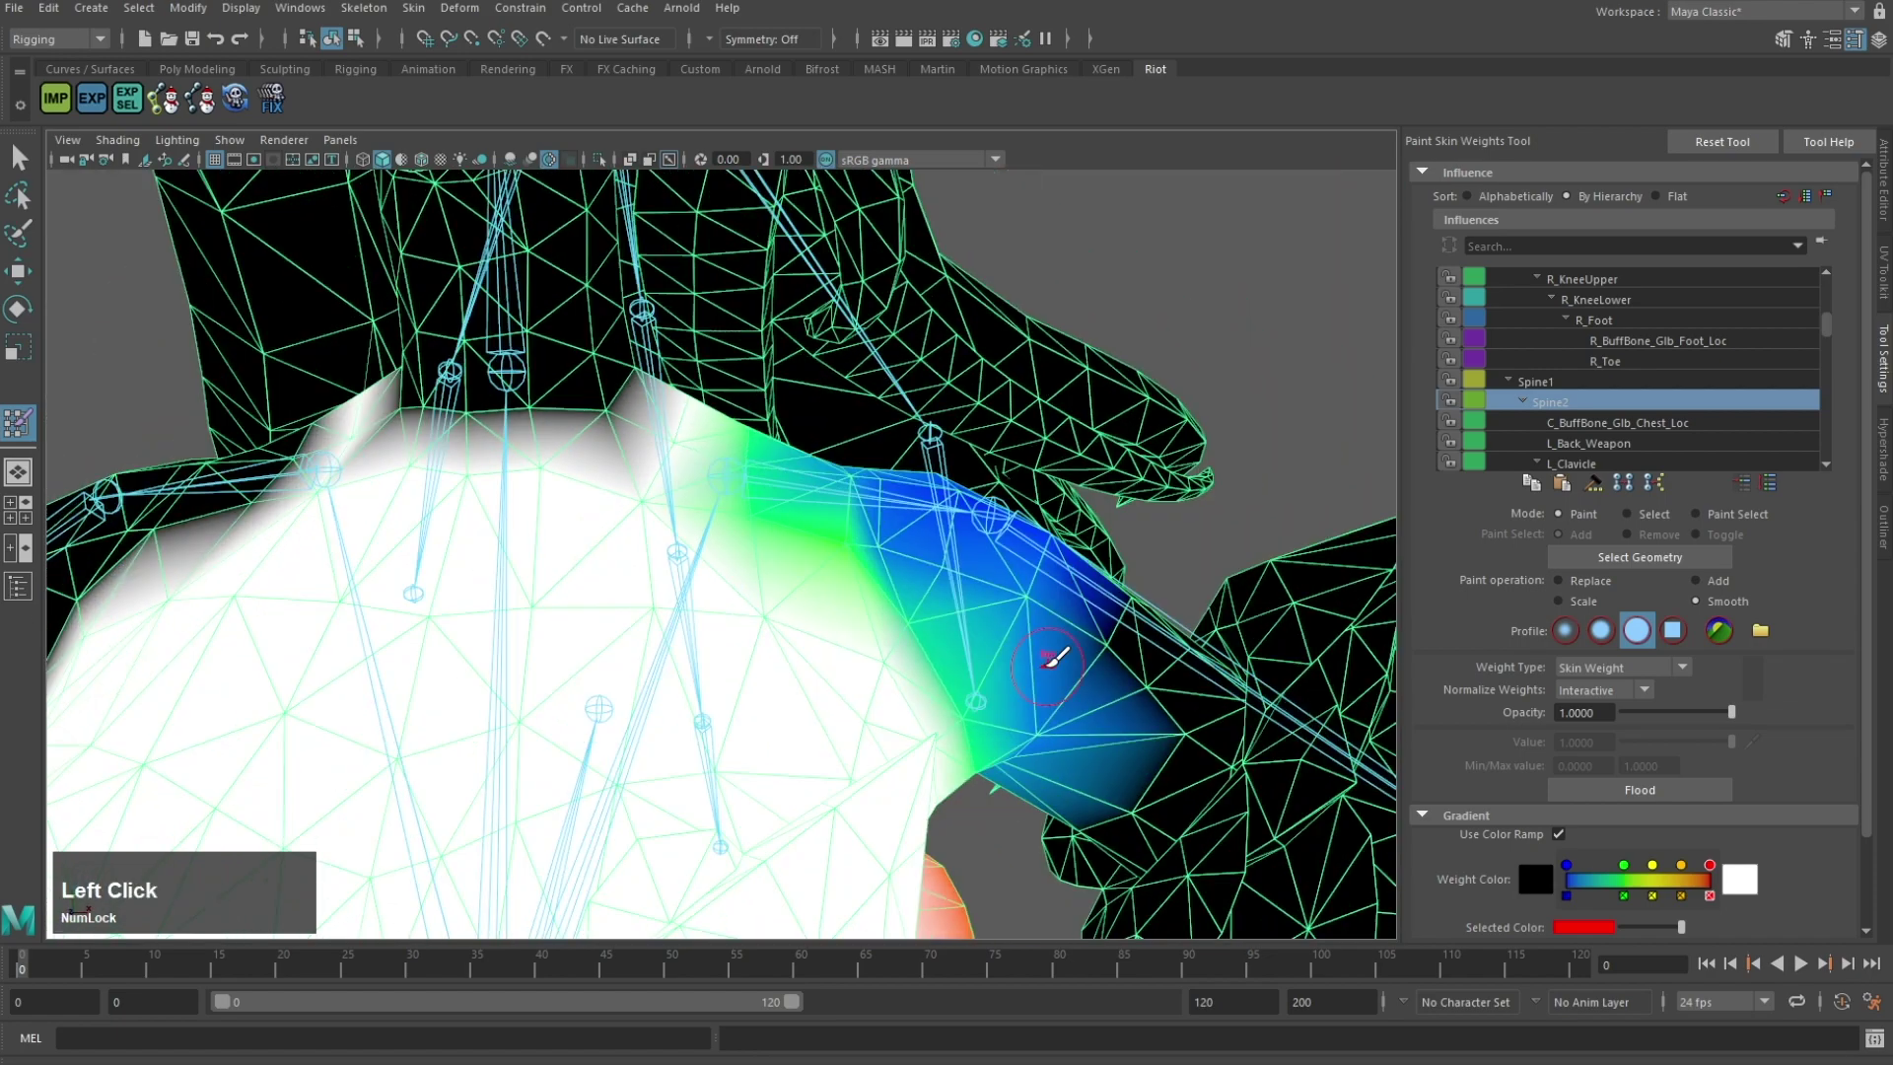
Step: Choose the L_Clavicle influence and smooth its weights across the front and back of the left shoulder
{"action": "right_click", "coordinate": [859, 503]}
{"action": "left_click", "coordinate": [734, 463]}
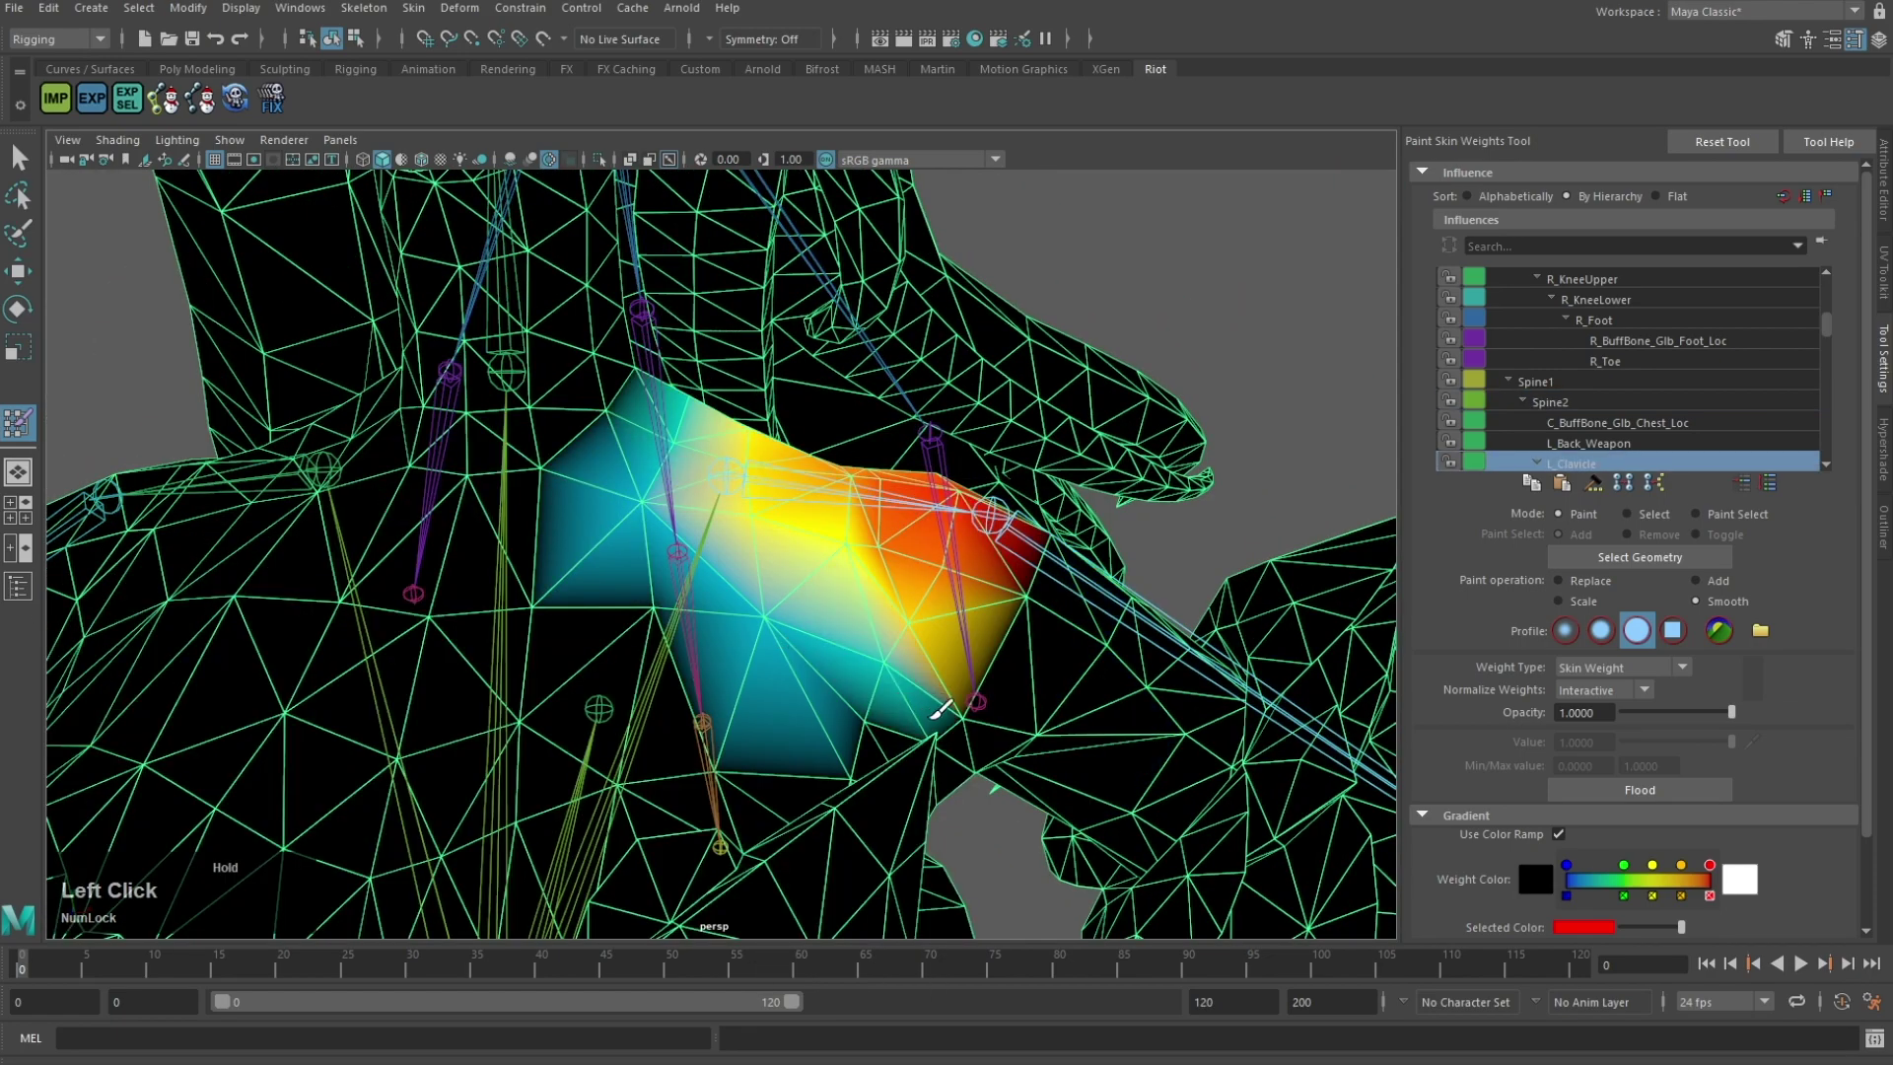
{"action": "left_click_drag", "start_coordinate": [1081, 560], "coordinate": [754, 550], "text": "alt"}
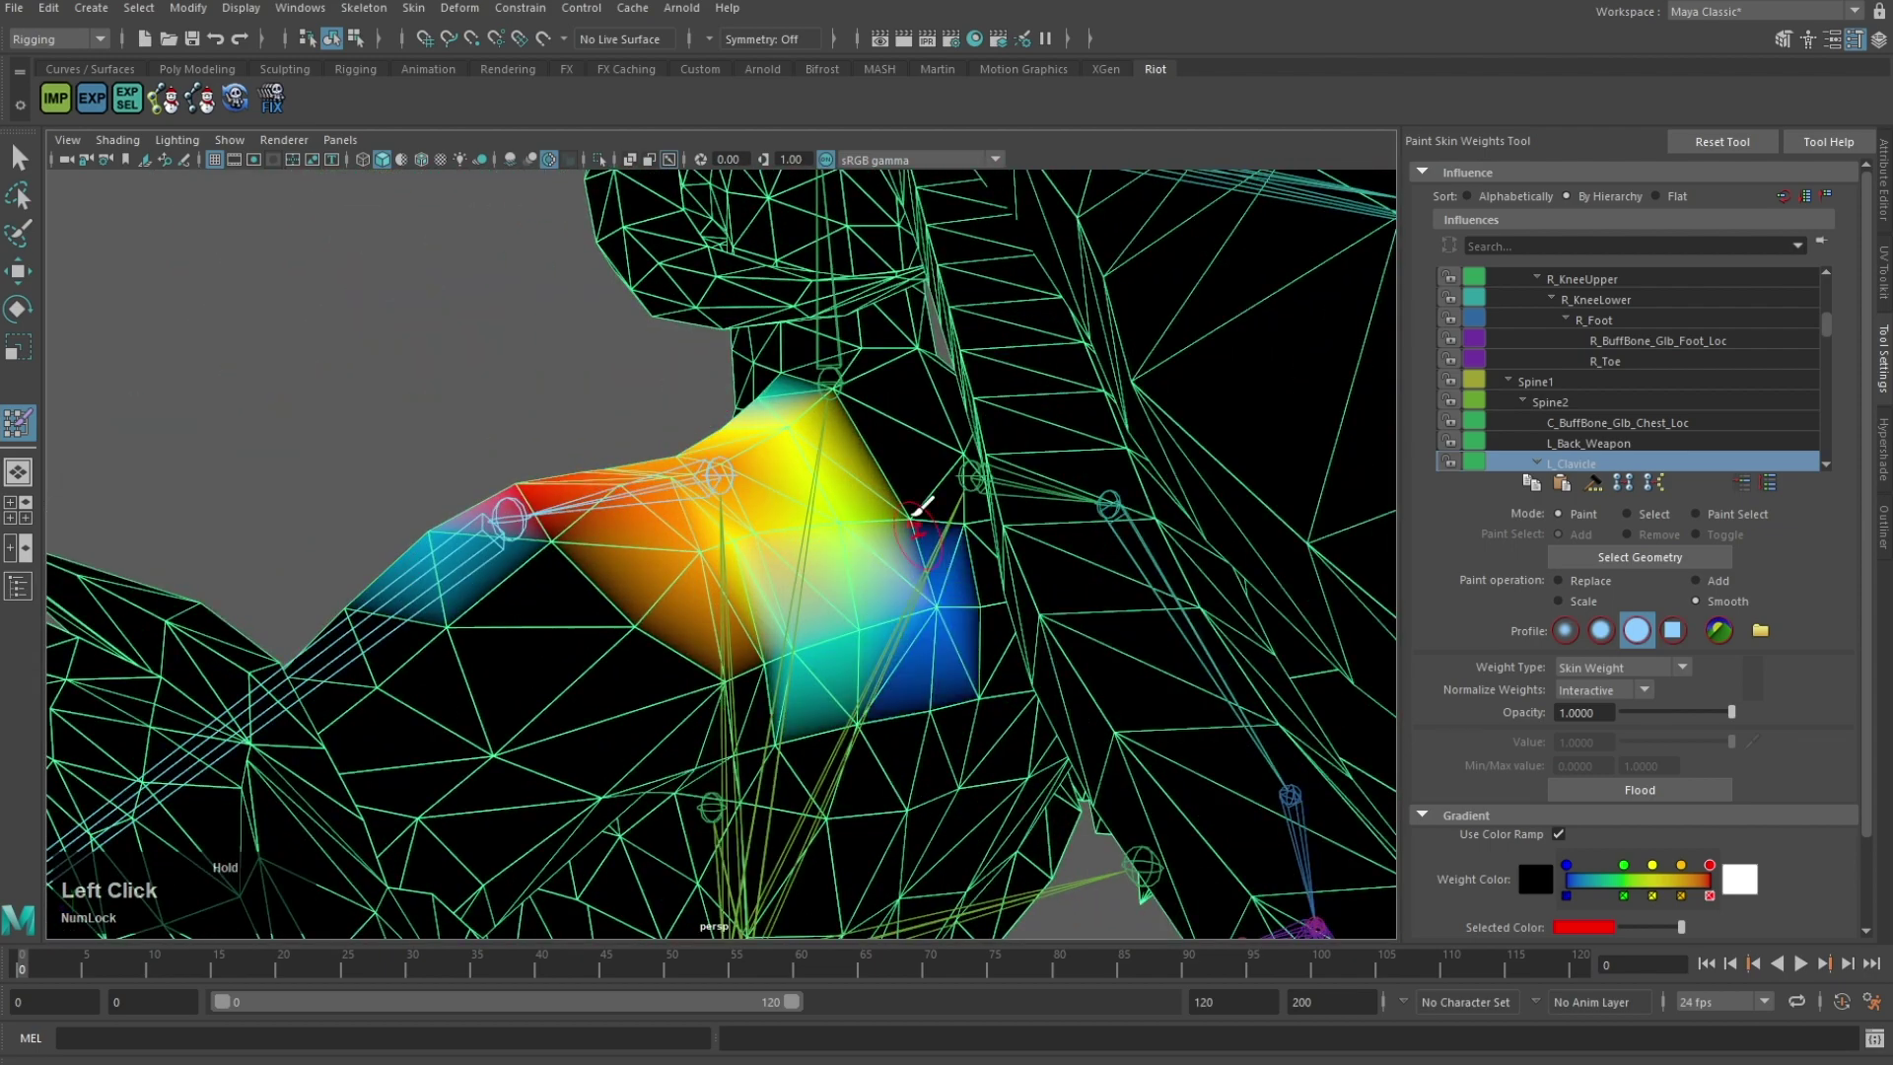
{"action": "left_click", "coordinate": [650, 647]}
{"action": "left_click_drag", "start_coordinate": [651, 647], "coordinate": [1045, 608], "text": "alt"}
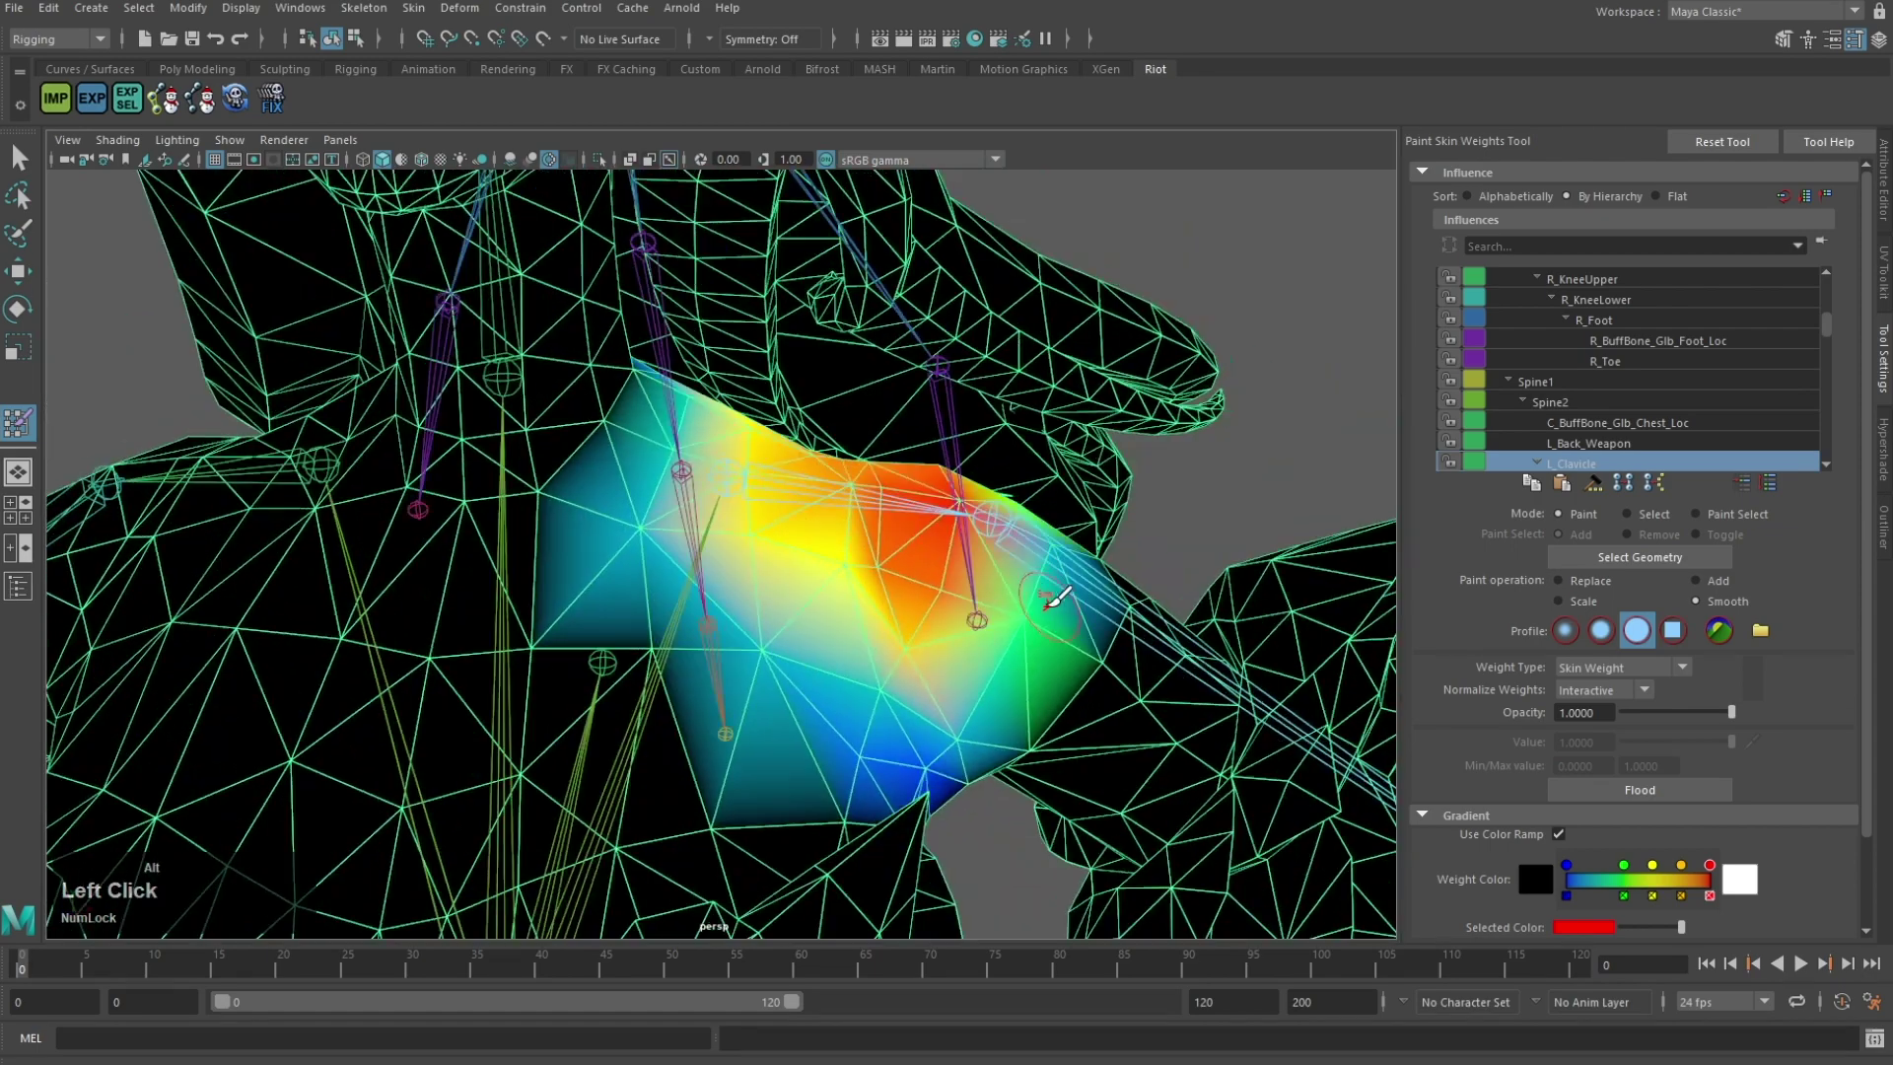
Step: Choose the L_Shoulder influence and smooth its weight transition along the left arm towards the elbow
{"action": "right_click_drag", "start_coordinate": [1081, 578], "coordinate": [1081, 520]}
{"action": "scroll", "coordinate": [1084, 552], "scroll_direction": "down", "scroll_amount": 3}
{"action": "mouse_move", "coordinate": [1084, 566]}
{"action": "middle_mouse_down", "text": "alt"}
{"action": "mouse_move", "coordinate": [1121, 583]}
{"action": "mouse_move", "coordinate": [660, 364]}
{"action": "middle_mouse_up", "text": "alt"}
{"action": "scroll", "coordinate": [710, 473], "scroll_direction": "up", "scroll_amount": 3}
{"action": "left_click_drag", "start_coordinate": [867, 718], "coordinate": [961, 641]}
{"action": "mouse_move", "coordinate": [961, 631]}
{"action": "left_mouse_down", "text": "alt"}
{"action": "mouse_move", "coordinate": [938, 591]}
{"action": "mouse_move", "coordinate": [582, 680]}
{"action": "left_mouse_up", "text": "alt"}
{"action": "mouse_move", "coordinate": [567, 690]}
{"action": "left_mouse_down"}
{"action": "mouse_move", "coordinate": [604, 726]}
{"action": "mouse_move", "coordinate": [569, 673]}
{"action": "left_mouse_up"}
{"action": "mouse_move", "coordinate": [569, 673]}
{"action": "left_mouse_down", "text": "alt"}
{"action": "mouse_move", "coordinate": [558, 694]}
{"action": "mouse_move", "coordinate": [404, 601]}
{"action": "left_mouse_up", "text": "alt"}
Step: Choose the L_Elbow influence and smooth its weights along the left forearm, undoing the last unwanted stroke
{"action": "right_click_drag", "start_coordinate": [397, 583], "coordinate": [397, 530]}
{"action": "middle_click_drag", "start_coordinate": [404, 611], "coordinate": [765, 523], "text": "alt"}
{"action": "scroll", "coordinate": [765, 524], "scroll_direction": "up", "scroll_amount": 3}
{"action": "mouse_move", "coordinate": [710, 493]}
{"action": "left_mouse_down"}
{"action": "mouse_move", "coordinate": [861, 662]}
{"action": "mouse_move", "coordinate": [955, 583]}
{"action": "mouse_move", "coordinate": [805, 601]}
{"action": "left_mouse_up"}
{"action": "left_click", "coordinate": [954, 582]}
{"action": "key", "text": "ctrl+z"}
{"action": "left_click_drag", "start_coordinate": [667, 598], "coordinate": [463, 523], "text": "alt"}
{"action": "scroll", "coordinate": [825, 523], "scroll_direction": "down", "scroll_amount": 5}
{"action": "middle_click_drag", "start_coordinate": [464, 523], "coordinate": [778, 519], "text": "alt"}
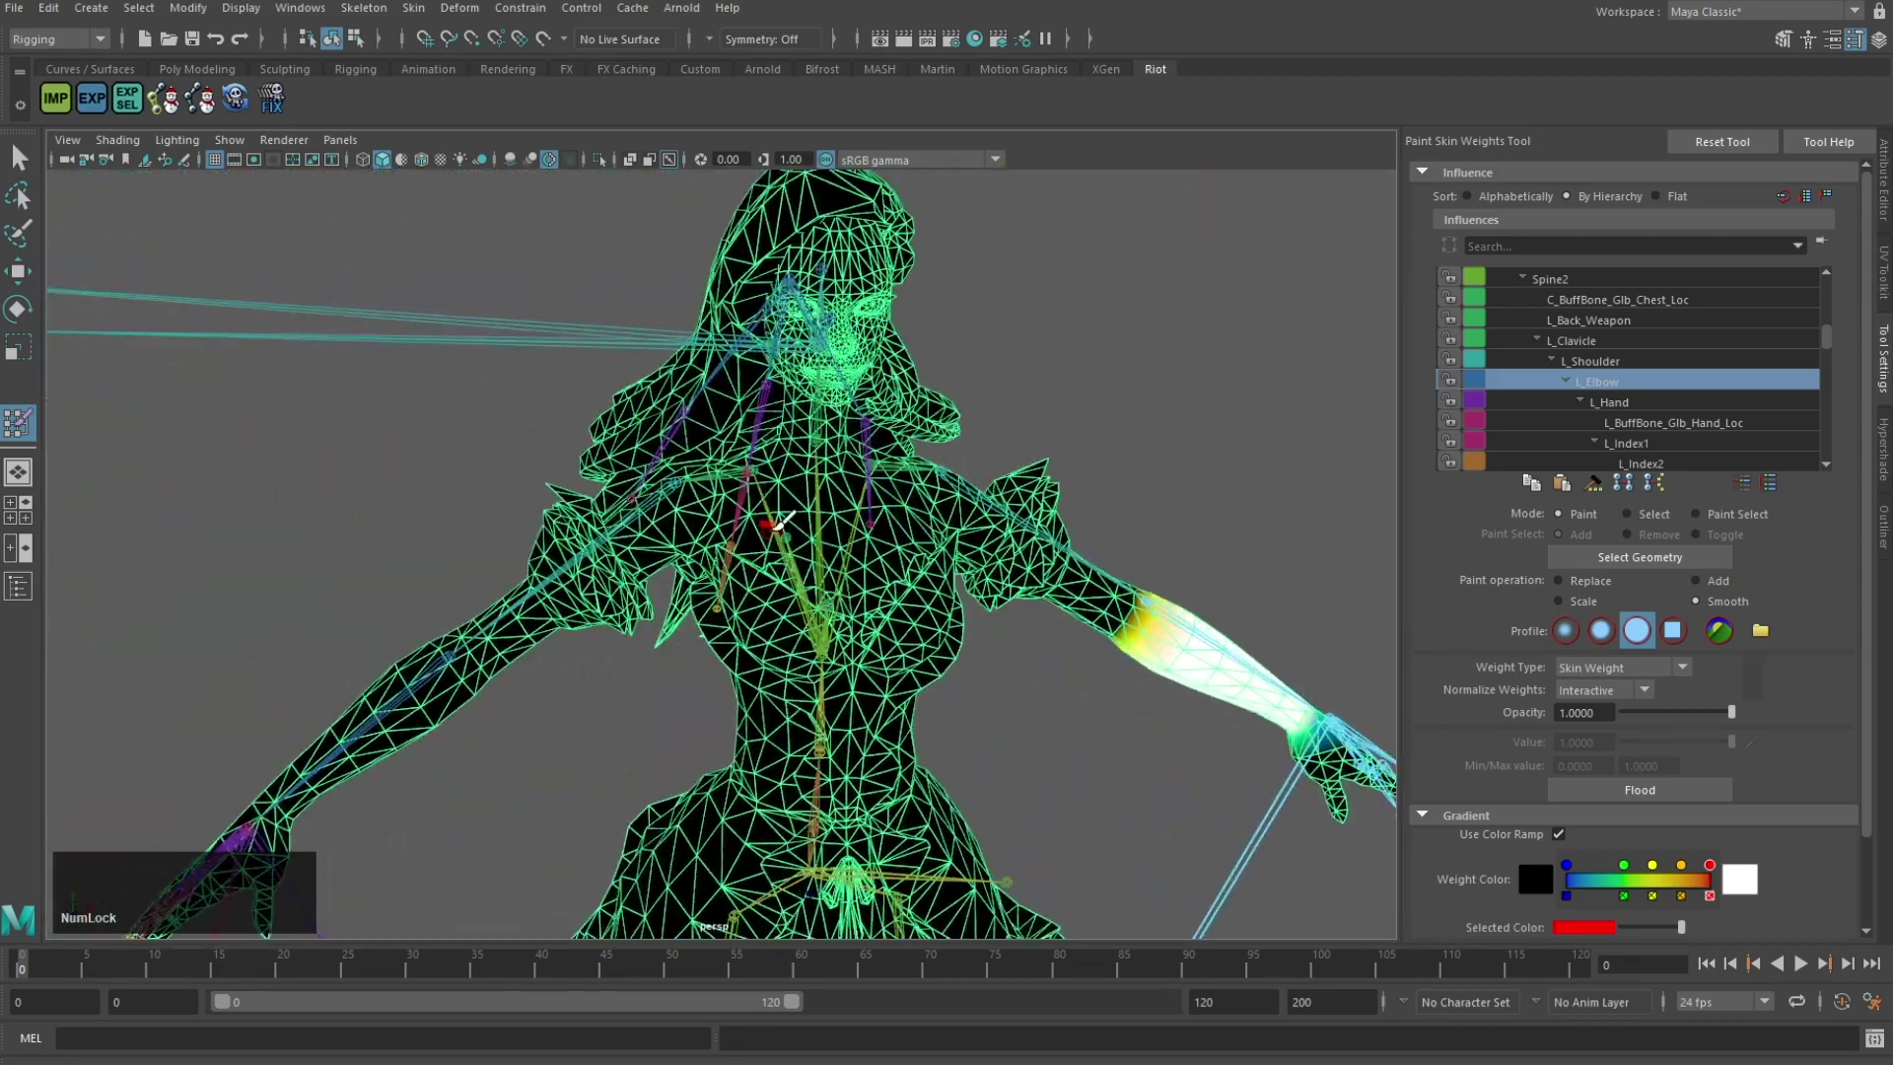
Step: Choose the Spine2 influence and smooth its weights from the chest over the right shoulder
{"action": "scroll", "coordinate": [814, 454], "scroll_direction": "up", "scroll_amount": 5}
{"action": "right_click_drag", "start_coordinate": [819, 447], "coordinate": [819, 387]}
{"action": "scroll", "coordinate": [804, 347], "scroll_direction": "up", "scroll_amount": 3}
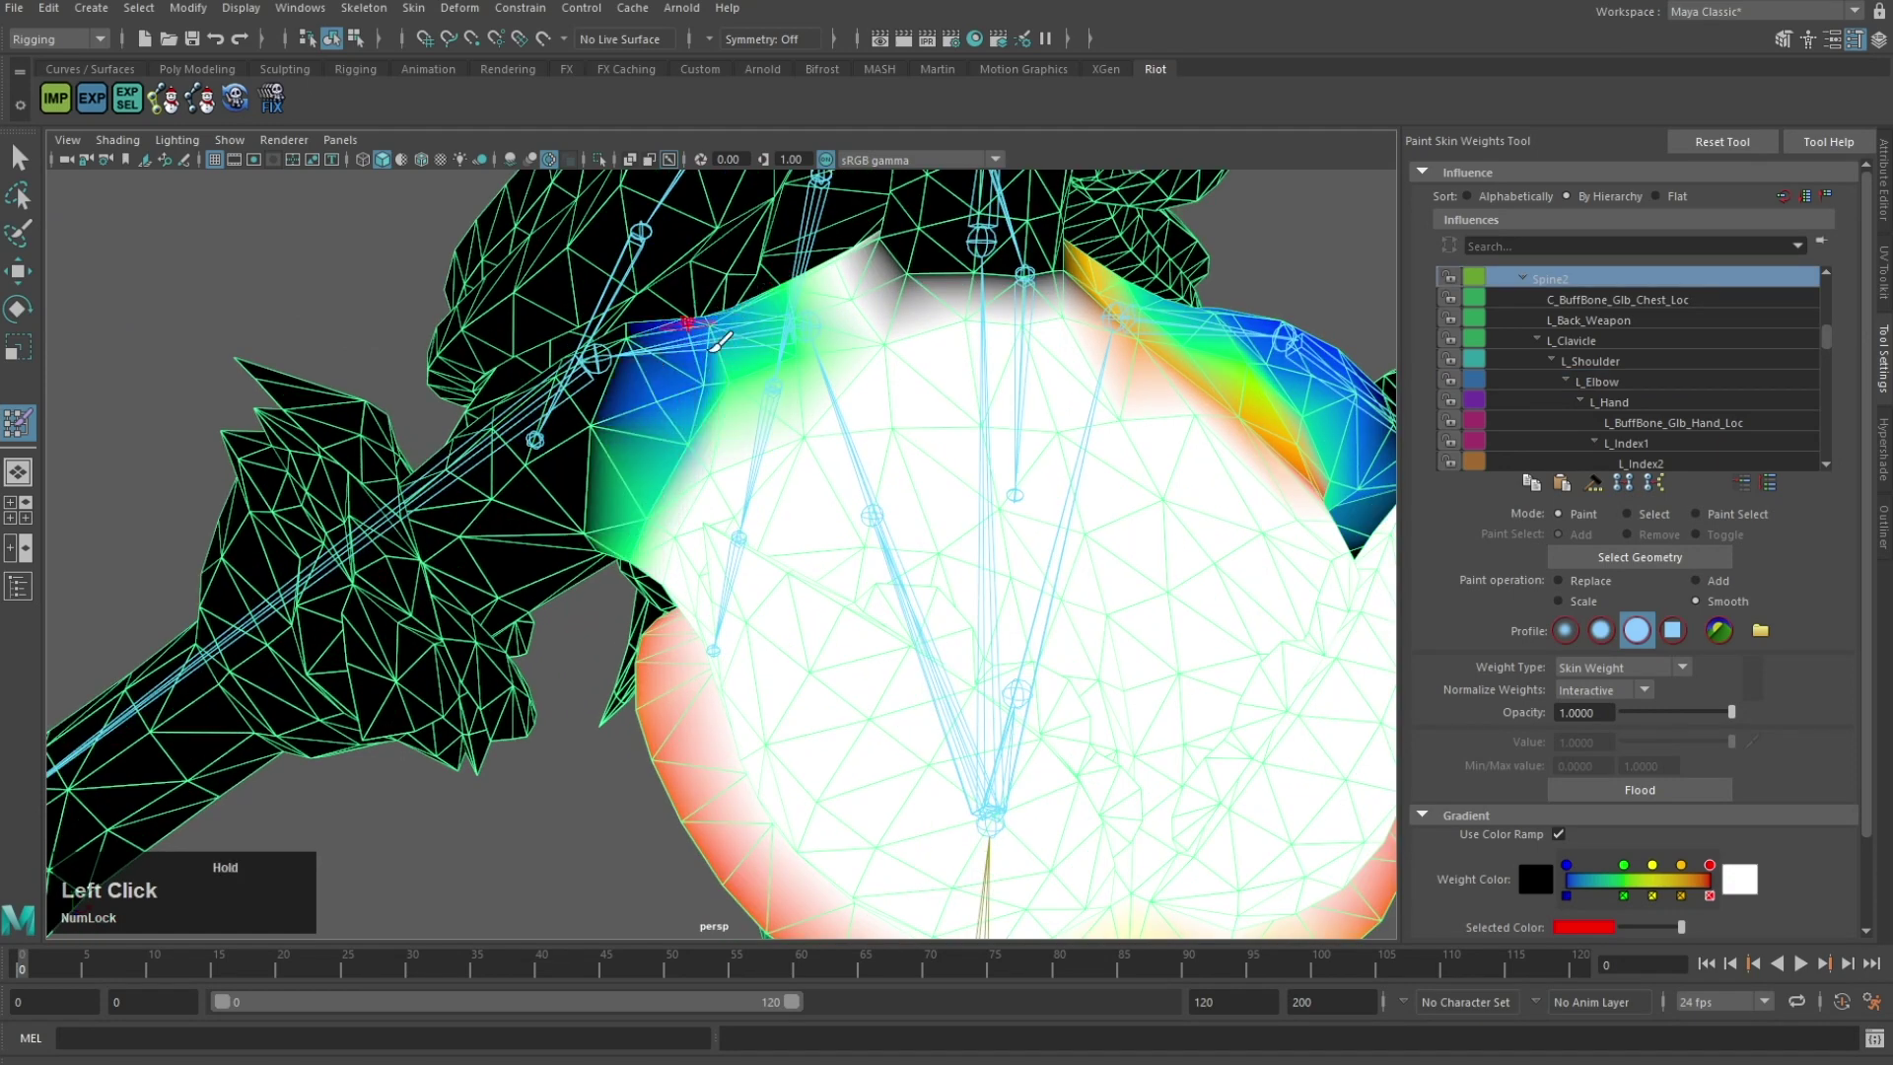
{"action": "mouse_move", "coordinate": [719, 340]}
{"action": "left_mouse_down", "text": "alt"}
{"action": "mouse_move", "coordinate": [604, 592]}
{"action": "mouse_move", "coordinate": [650, 483]}
{"action": "mouse_move", "coordinate": [749, 355]}
{"action": "mouse_move", "coordinate": [996, 448]}
{"action": "mouse_move", "coordinate": [885, 497]}
{"action": "mouse_move", "coordinate": [919, 518]}
{"action": "mouse_move", "coordinate": [808, 324]}
{"action": "mouse_move", "coordinate": [993, 359]}
{"action": "mouse_move", "coordinate": [705, 453]}
{"action": "mouse_move", "coordinate": [802, 423]}
{"action": "mouse_move", "coordinate": [946, 335]}
{"action": "mouse_move", "coordinate": [739, 397]}
{"action": "left_mouse_up", "text": "alt"}
Step: Choose the R_Clavicle influence and smooth its weights across the front and back of the right shoulder
{"action": "right_click", "coordinate": [634, 254]}
{"action": "scroll", "coordinate": [880, 276], "scroll_direction": "down", "scroll_amount": 2}
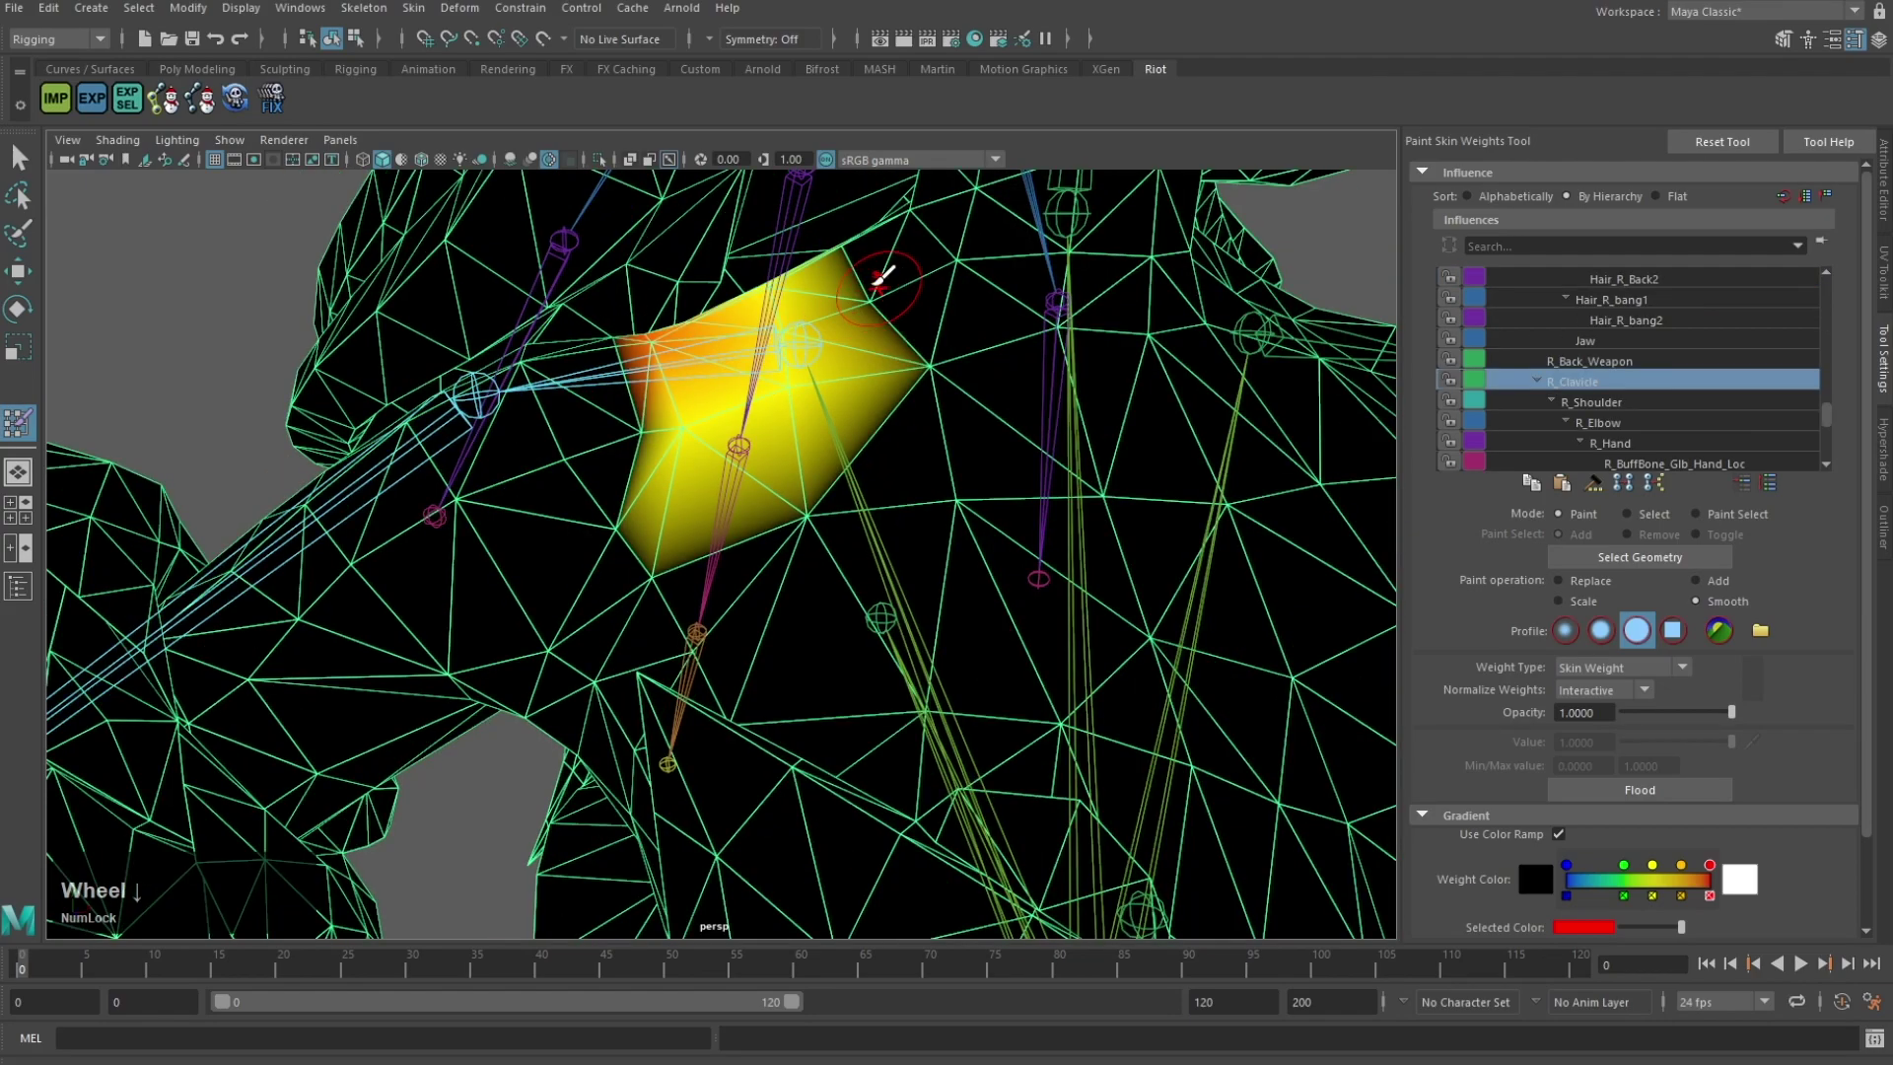
{"action": "left_click_drag", "start_coordinate": [574, 353], "coordinate": [769, 483], "text": "alt"}
{"action": "middle_click_drag", "start_coordinate": [769, 483], "coordinate": [848, 512], "text": "alt"}
{"action": "left_click_drag", "start_coordinate": [848, 512], "coordinate": [743, 431], "text": "alt"}
{"action": "left_click_drag", "start_coordinate": [634, 628], "coordinate": [628, 616], "text": "alt"}
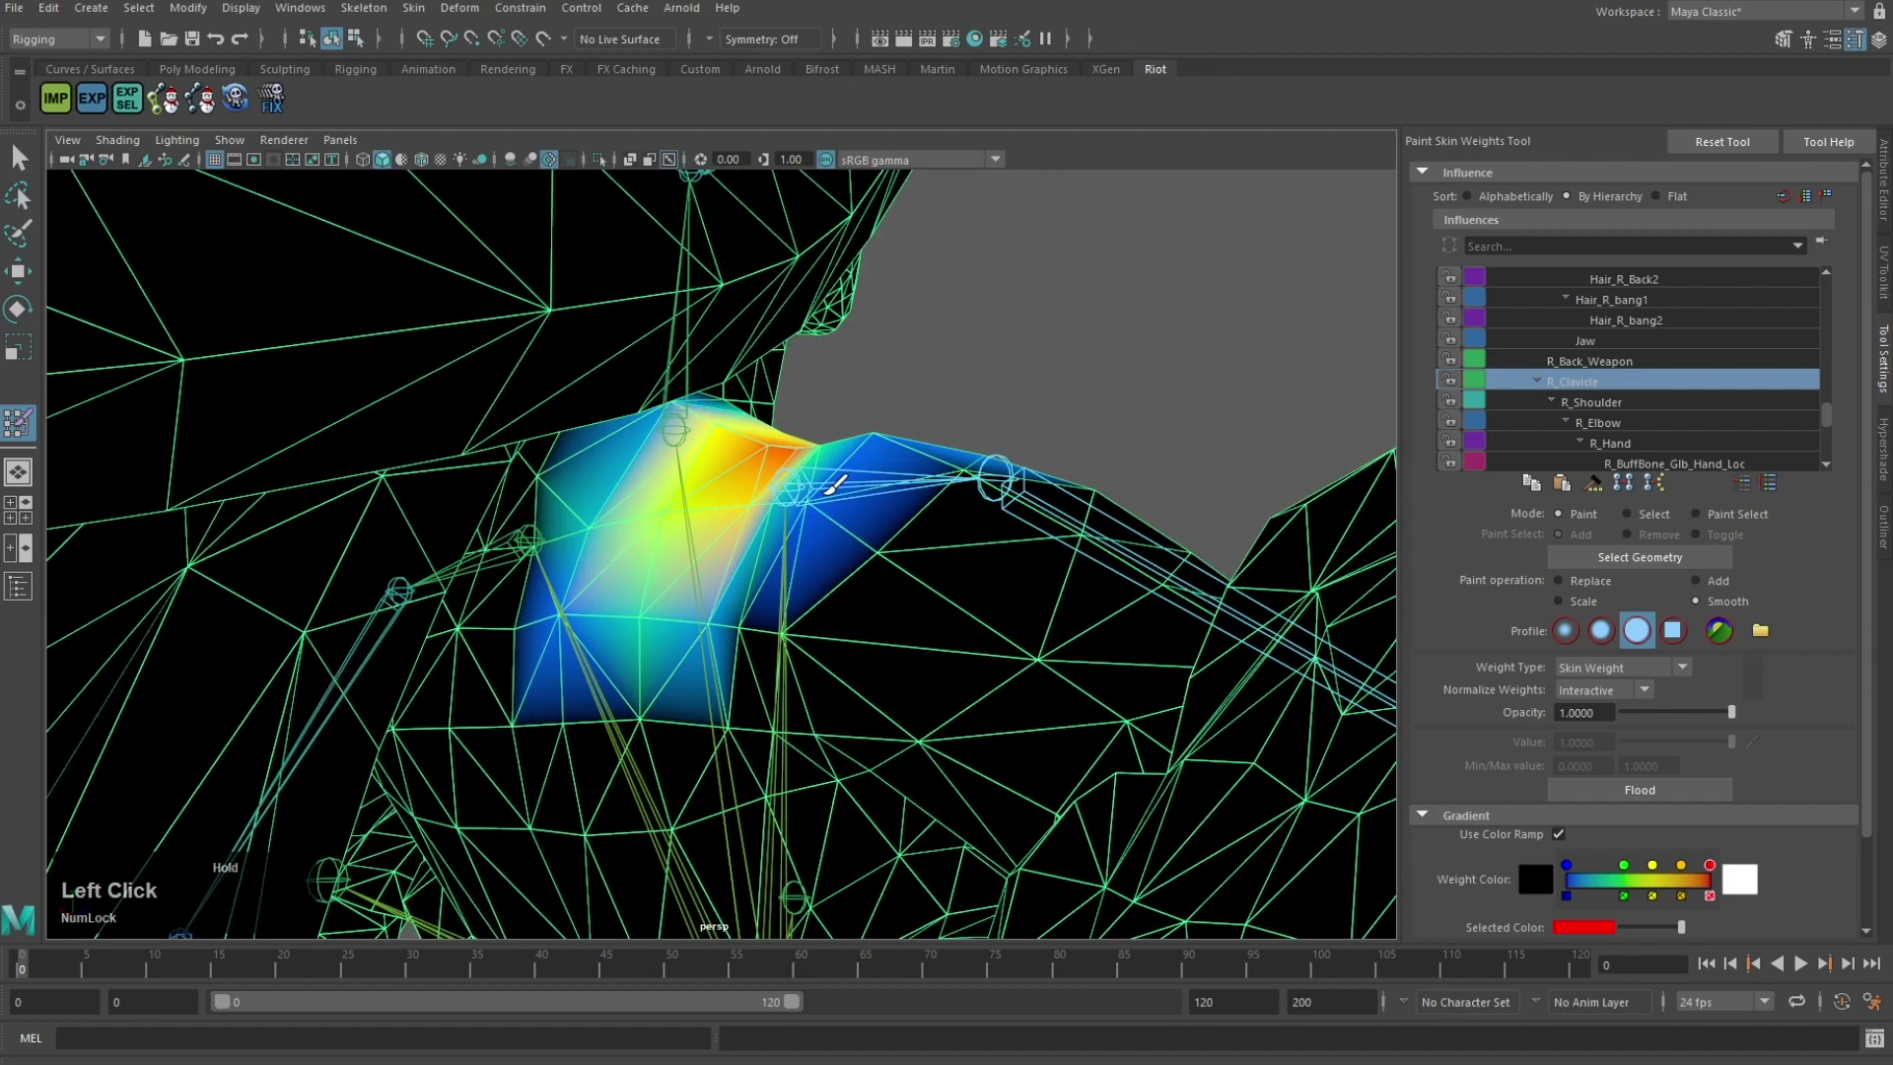
{"action": "left_click_drag", "start_coordinate": [1028, 569], "coordinate": [744, 613], "text": "alt"}
Step: Choose the R_Shoulder influence and smooth its weight transition from the upper arm into the torso, front and back
{"action": "right_click_drag", "start_coordinate": [651, 503], "coordinate": [650, 499]}
{"action": "middle_click_drag", "start_coordinate": [653, 522], "coordinate": [684, 572], "text": "alt"}
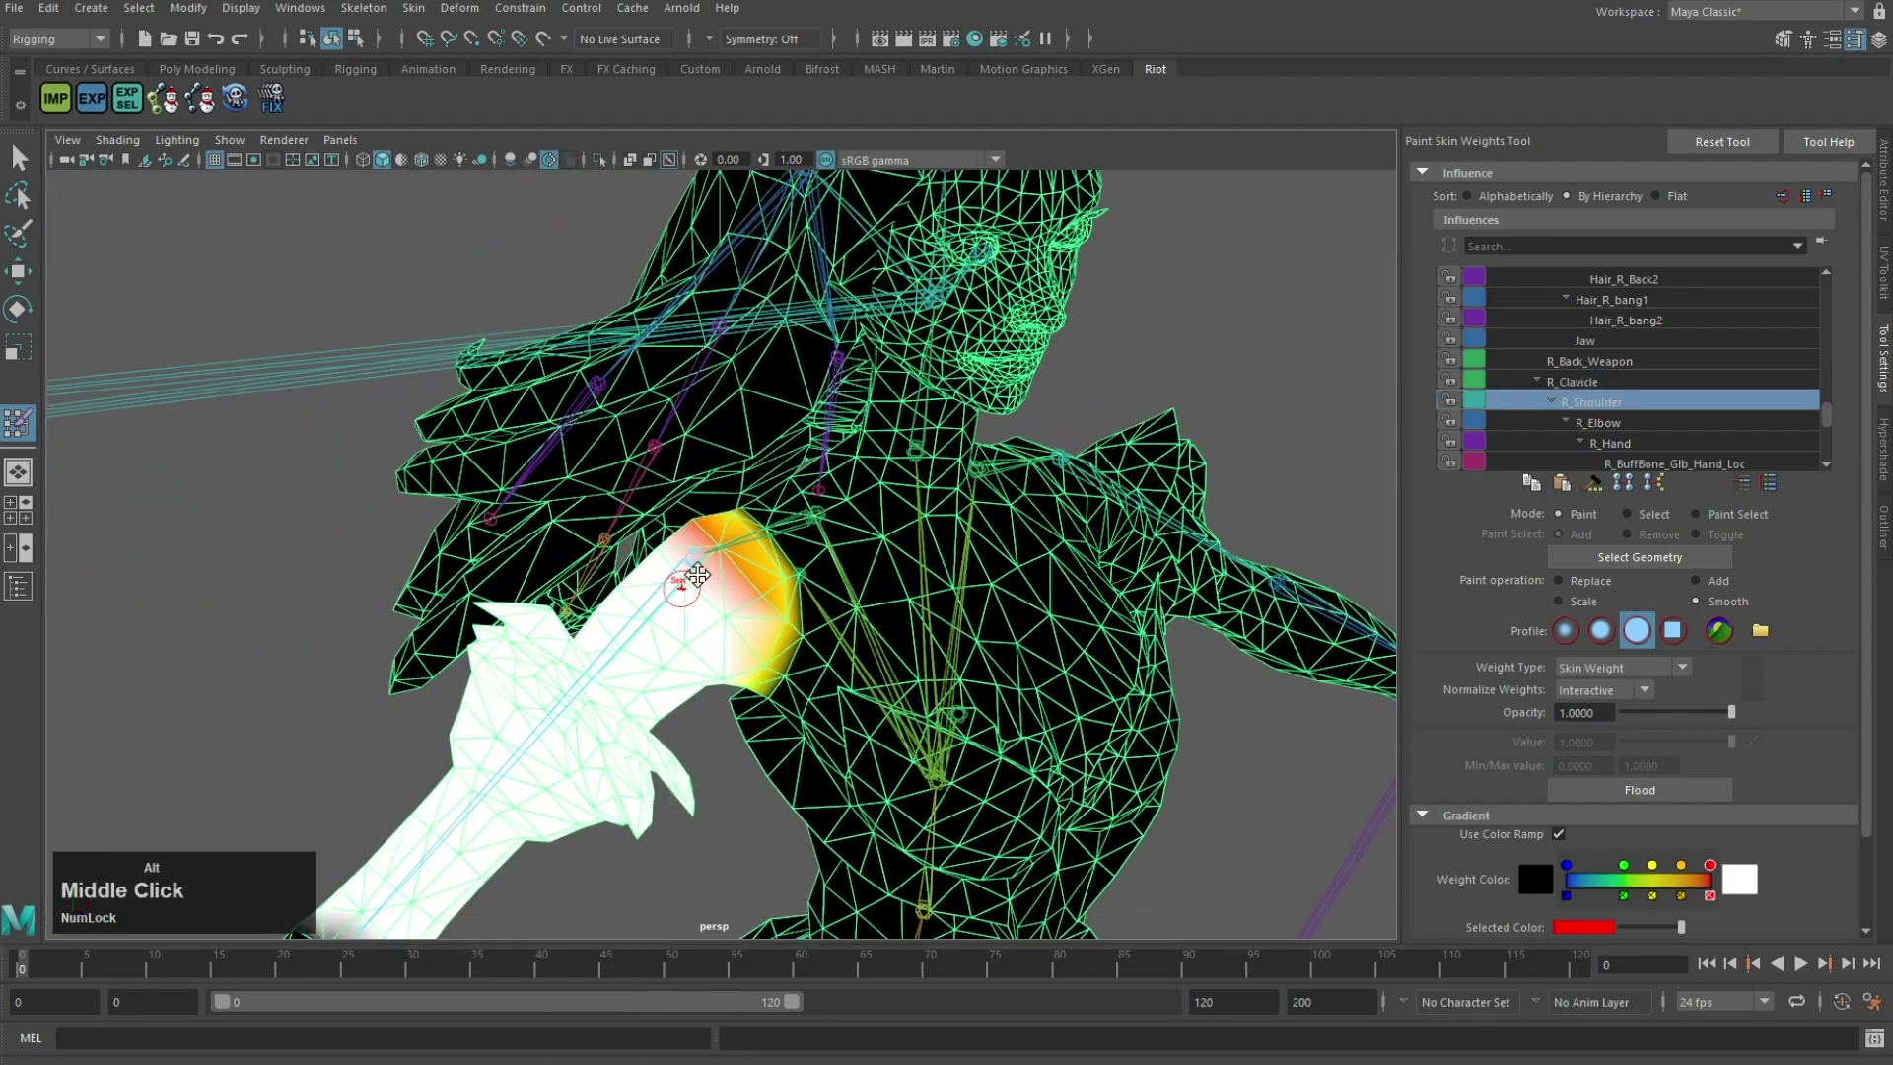
{"action": "mouse_move", "coordinate": [685, 572]}
{"action": "left_mouse_down", "text": "alt"}
{"action": "mouse_move", "coordinate": [961, 478]}
{"action": "mouse_move", "coordinate": [1025, 340]}
{"action": "left_mouse_up", "text": "alt"}
{"action": "left_click_drag", "start_coordinate": [1016, 569], "coordinate": [826, 402], "text": "alt"}
{"action": "left_click_drag", "start_coordinate": [714, 563], "coordinate": [759, 640], "text": "alt"}
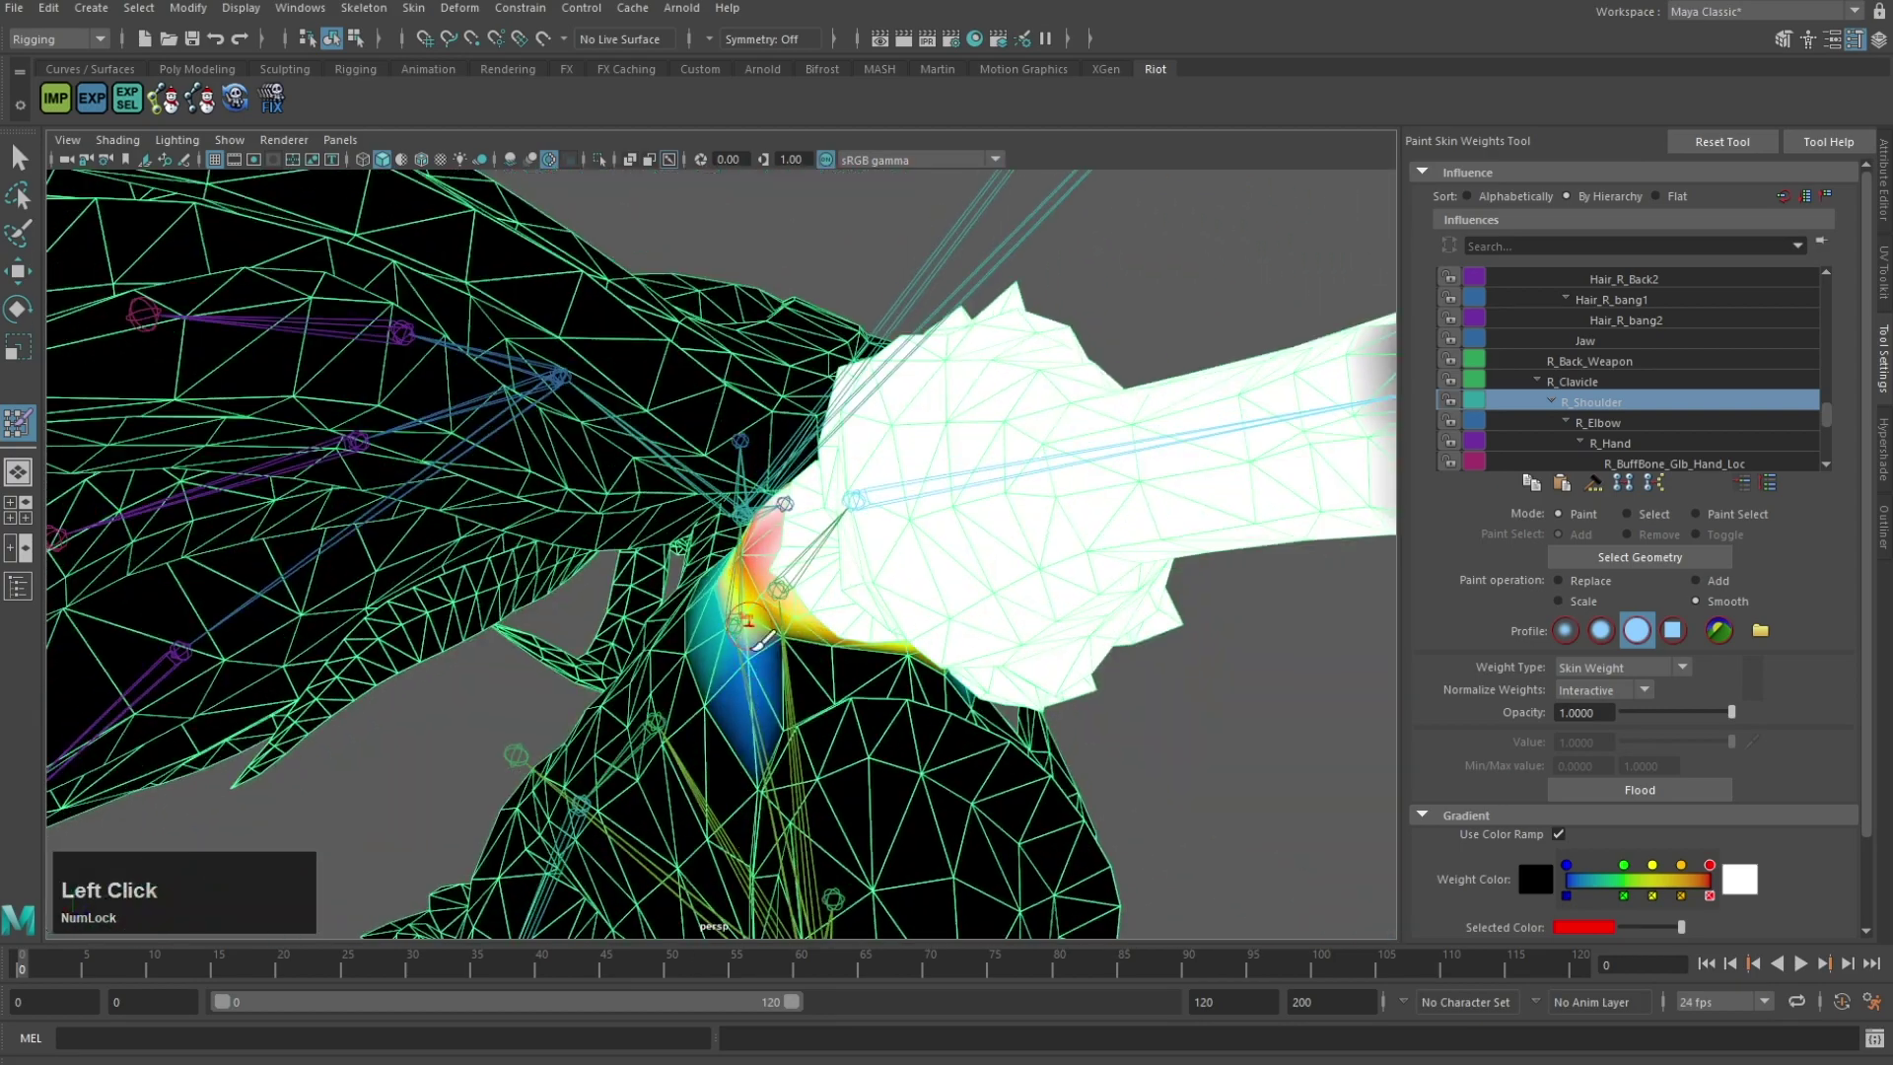
{"action": "left_click_drag", "start_coordinate": [946, 658], "coordinate": [826, 616], "text": "alt"}
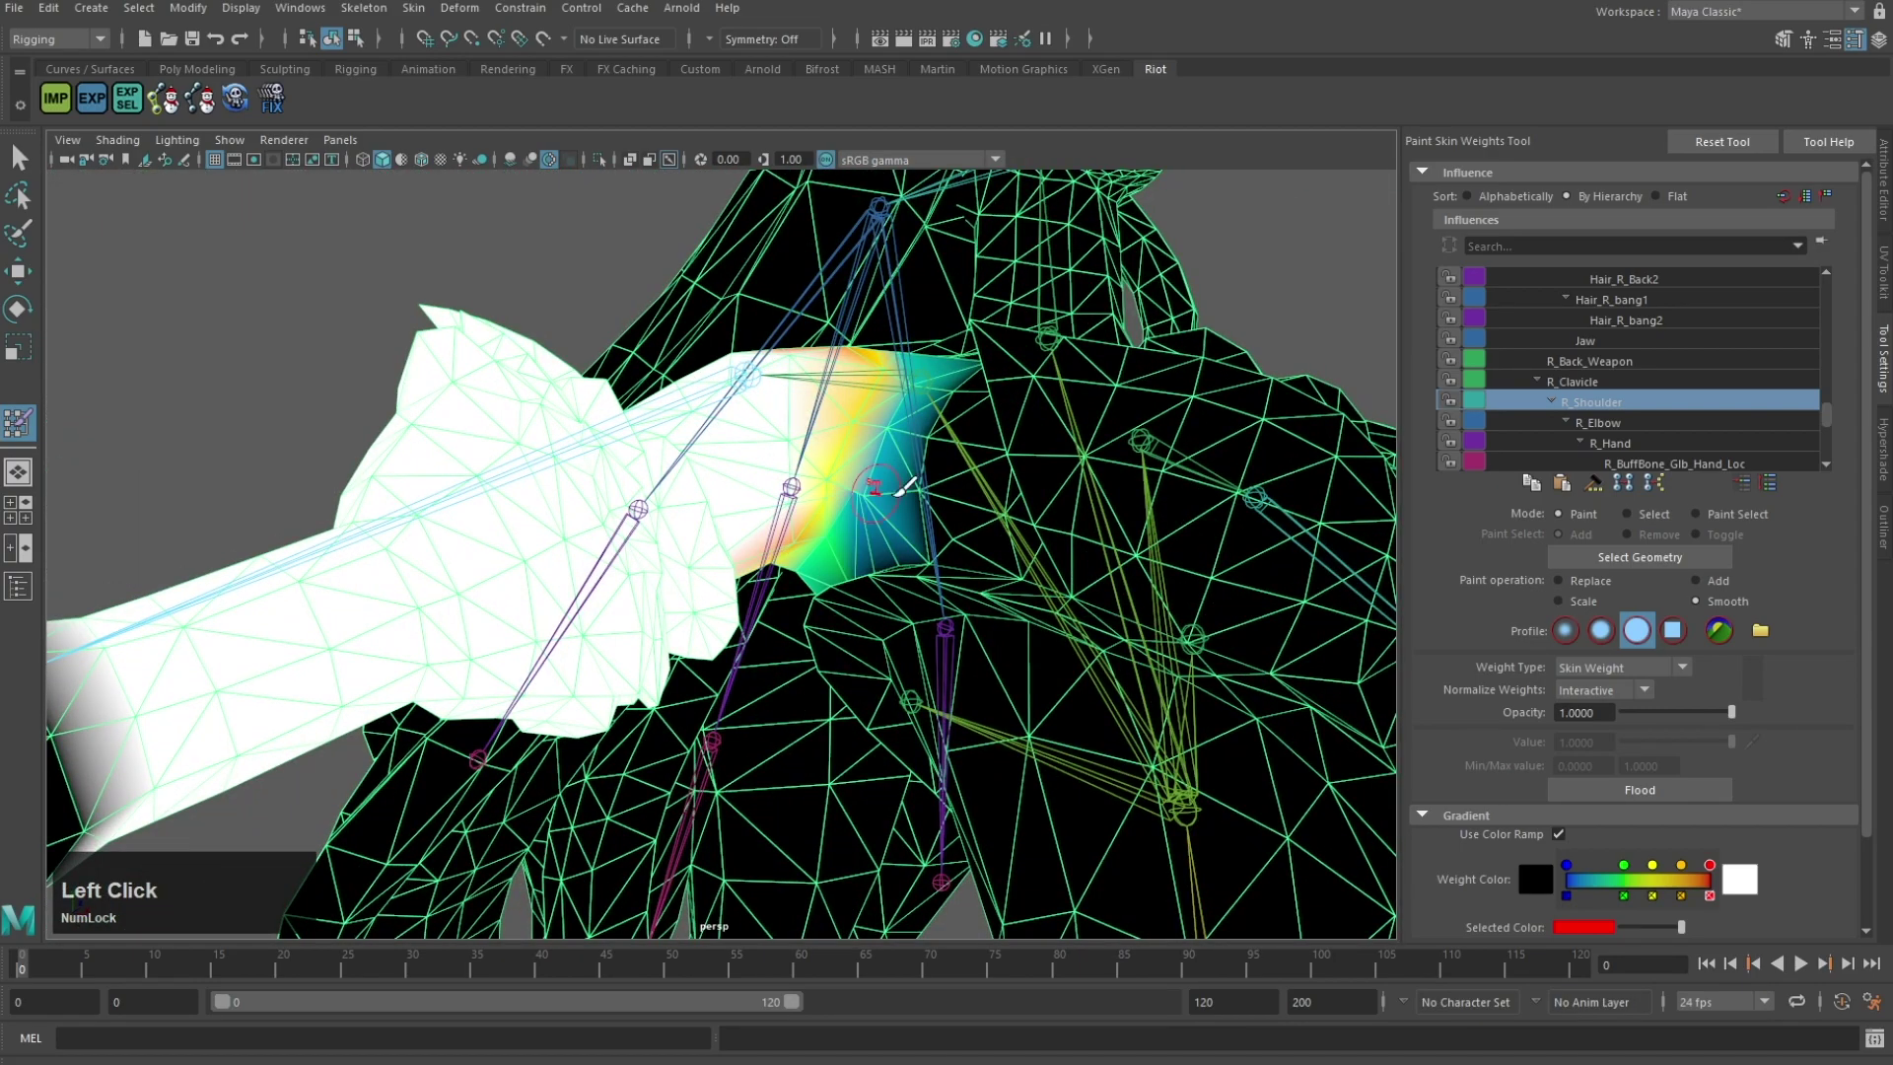
Step: Choose the L_Shoulder influence and smooth its weights where the left upper arm meets the chest and armpit
{"action": "scroll", "coordinate": [912, 498], "scroll_direction": "down", "scroll_amount": 6}
{"action": "left_click_drag", "start_coordinate": [1013, 550], "coordinate": [971, 540], "text": "alt"}
{"action": "scroll", "coordinate": [1026, 541], "scroll_direction": "up", "scroll_amount": 1}
{"action": "right_click_drag", "start_coordinate": [1053, 537], "coordinate": [1058, 480]}
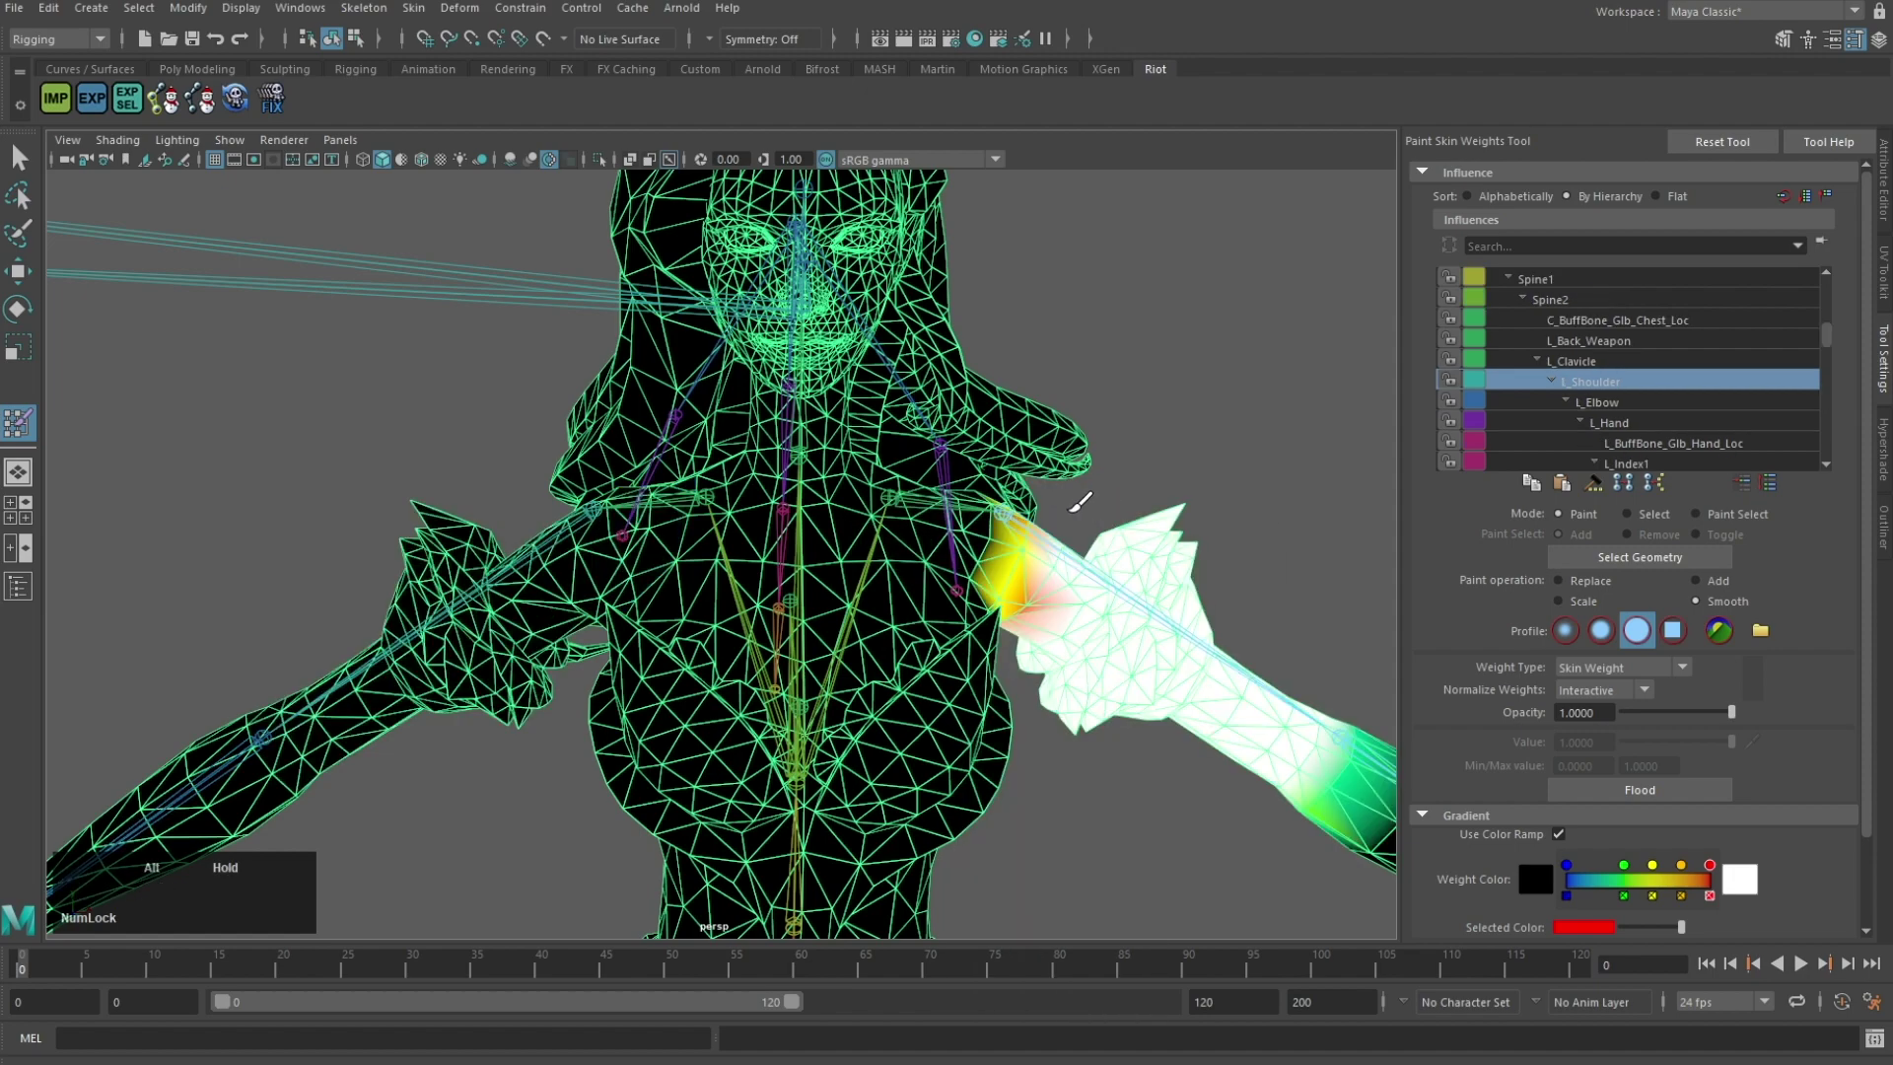
{"action": "scroll", "coordinate": [861, 552], "scroll_direction": "up", "scroll_amount": 5}
{"action": "left_click_drag", "start_coordinate": [796, 754], "coordinate": [815, 789]}
{"action": "mouse_move", "coordinate": [810, 733]}
{"action": "left_mouse_down", "text": "alt"}
{"action": "mouse_move", "coordinate": [904, 802]}
{"action": "mouse_move", "coordinate": [552, 552]}
{"action": "left_mouse_up", "text": "alt"}
{"action": "left_click_drag", "start_coordinate": [414, 434], "coordinate": [314, 593]}
{"action": "mouse_move", "coordinate": [335, 552]}
{"action": "left_mouse_down", "text": "alt"}
{"action": "mouse_move", "coordinate": [549, 501]}
{"action": "mouse_move", "coordinate": [445, 711]}
{"action": "mouse_move", "coordinate": [676, 624]}
{"action": "mouse_move", "coordinate": [596, 516]}
{"action": "mouse_move", "coordinate": [658, 572]}
{"action": "mouse_move", "coordinate": [601, 582]}
{"action": "left_mouse_up", "text": "alt"}
Step: Choose the R_Shoulder influence and smooth its weight transition around the right elbow
{"action": "middle_click_drag", "start_coordinate": [394, 611], "coordinate": [760, 545], "text": "alt"}
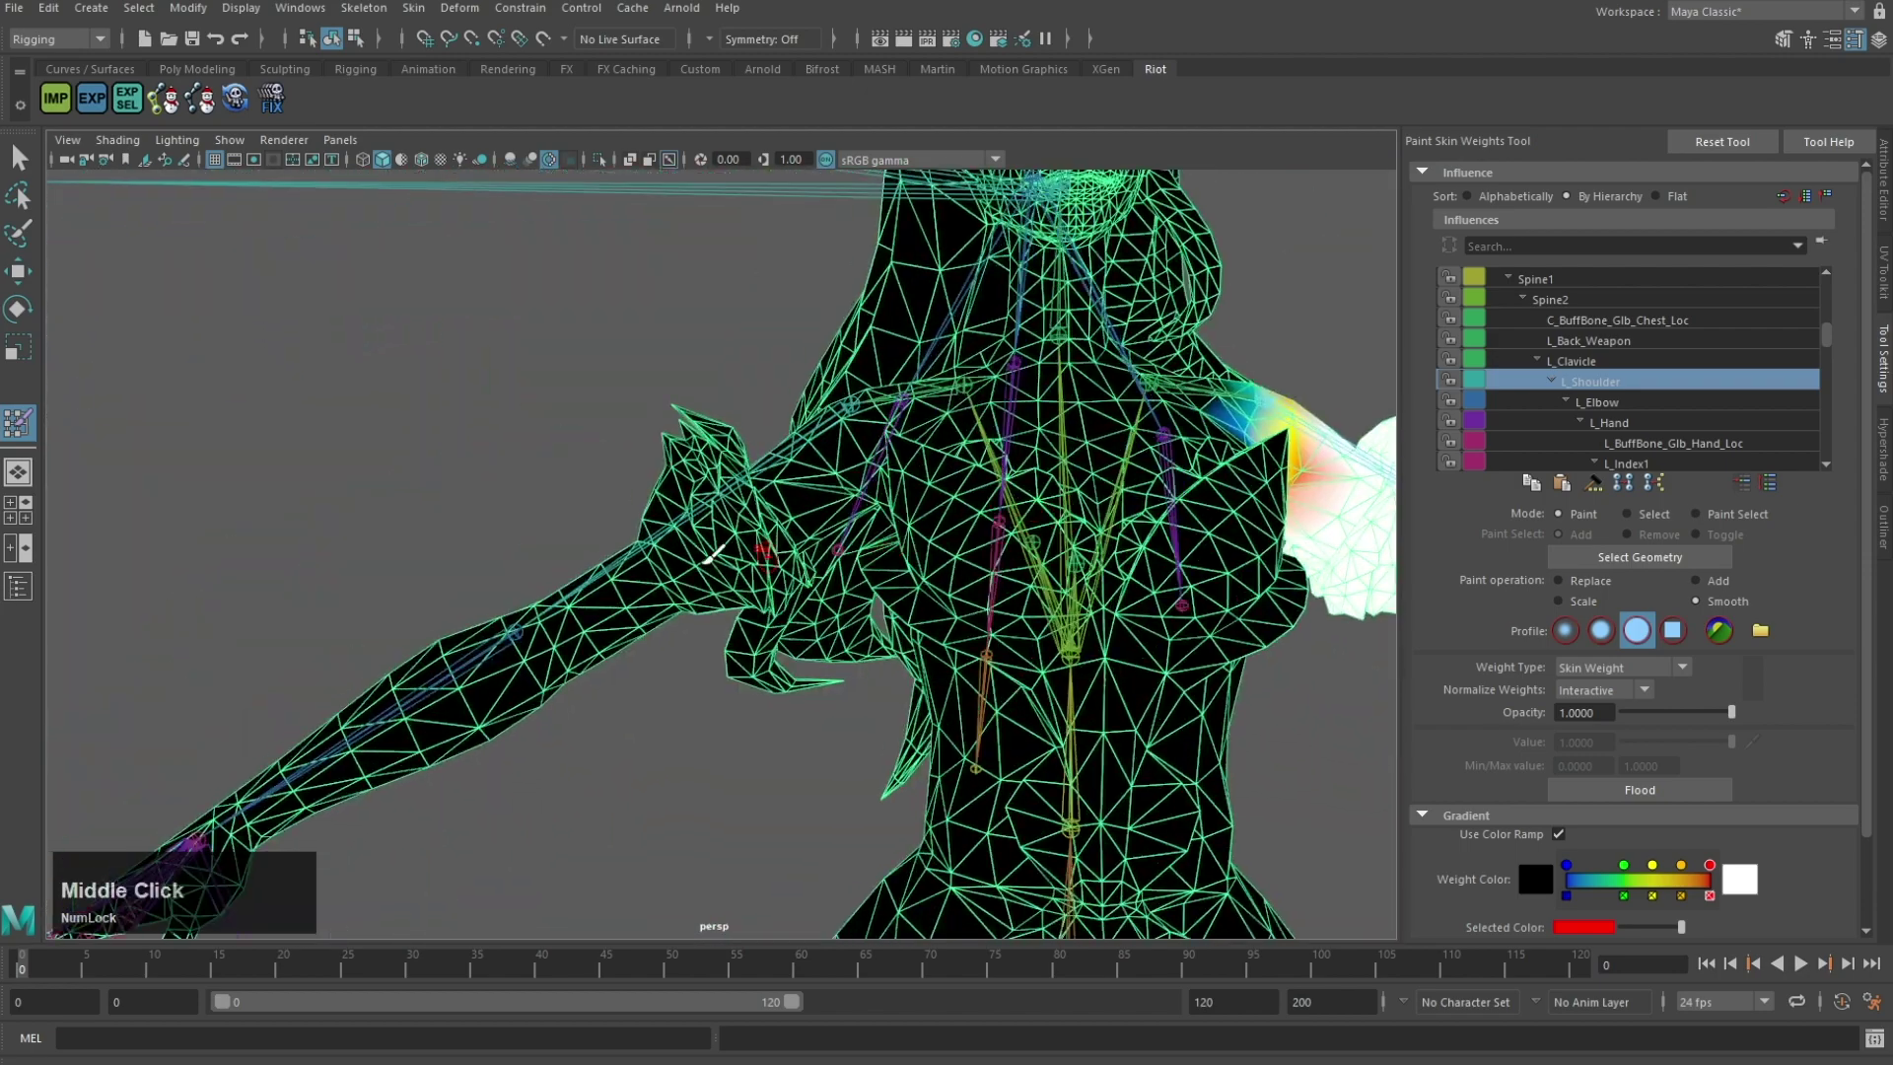
{"action": "right_click_drag", "start_coordinate": [676, 529], "coordinate": [676, 471]}
{"action": "left_click_drag", "start_coordinate": [671, 492], "coordinate": [631, 592], "text": "alt"}
{"action": "middle_click_drag", "start_coordinate": [592, 631], "coordinate": [625, 597], "text": "alt"}
{"action": "scroll", "coordinate": [625, 597], "scroll_direction": "up", "scroll_amount": 2}
{"action": "left_click_drag", "start_coordinate": [631, 589], "coordinate": [1069, 532], "text": "alt"}
{"action": "left_click_drag", "start_coordinate": [1032, 623], "coordinate": [996, 629], "text": "alt"}
Step: Choose the R_Elbow influence and smooth its weights around the right wrist into the hand
{"action": "right_click_drag", "start_coordinate": [996, 630], "coordinate": [997, 577]}
{"action": "middle_click_drag", "start_coordinate": [1075, 566], "coordinate": [980, 512], "text": "alt"}
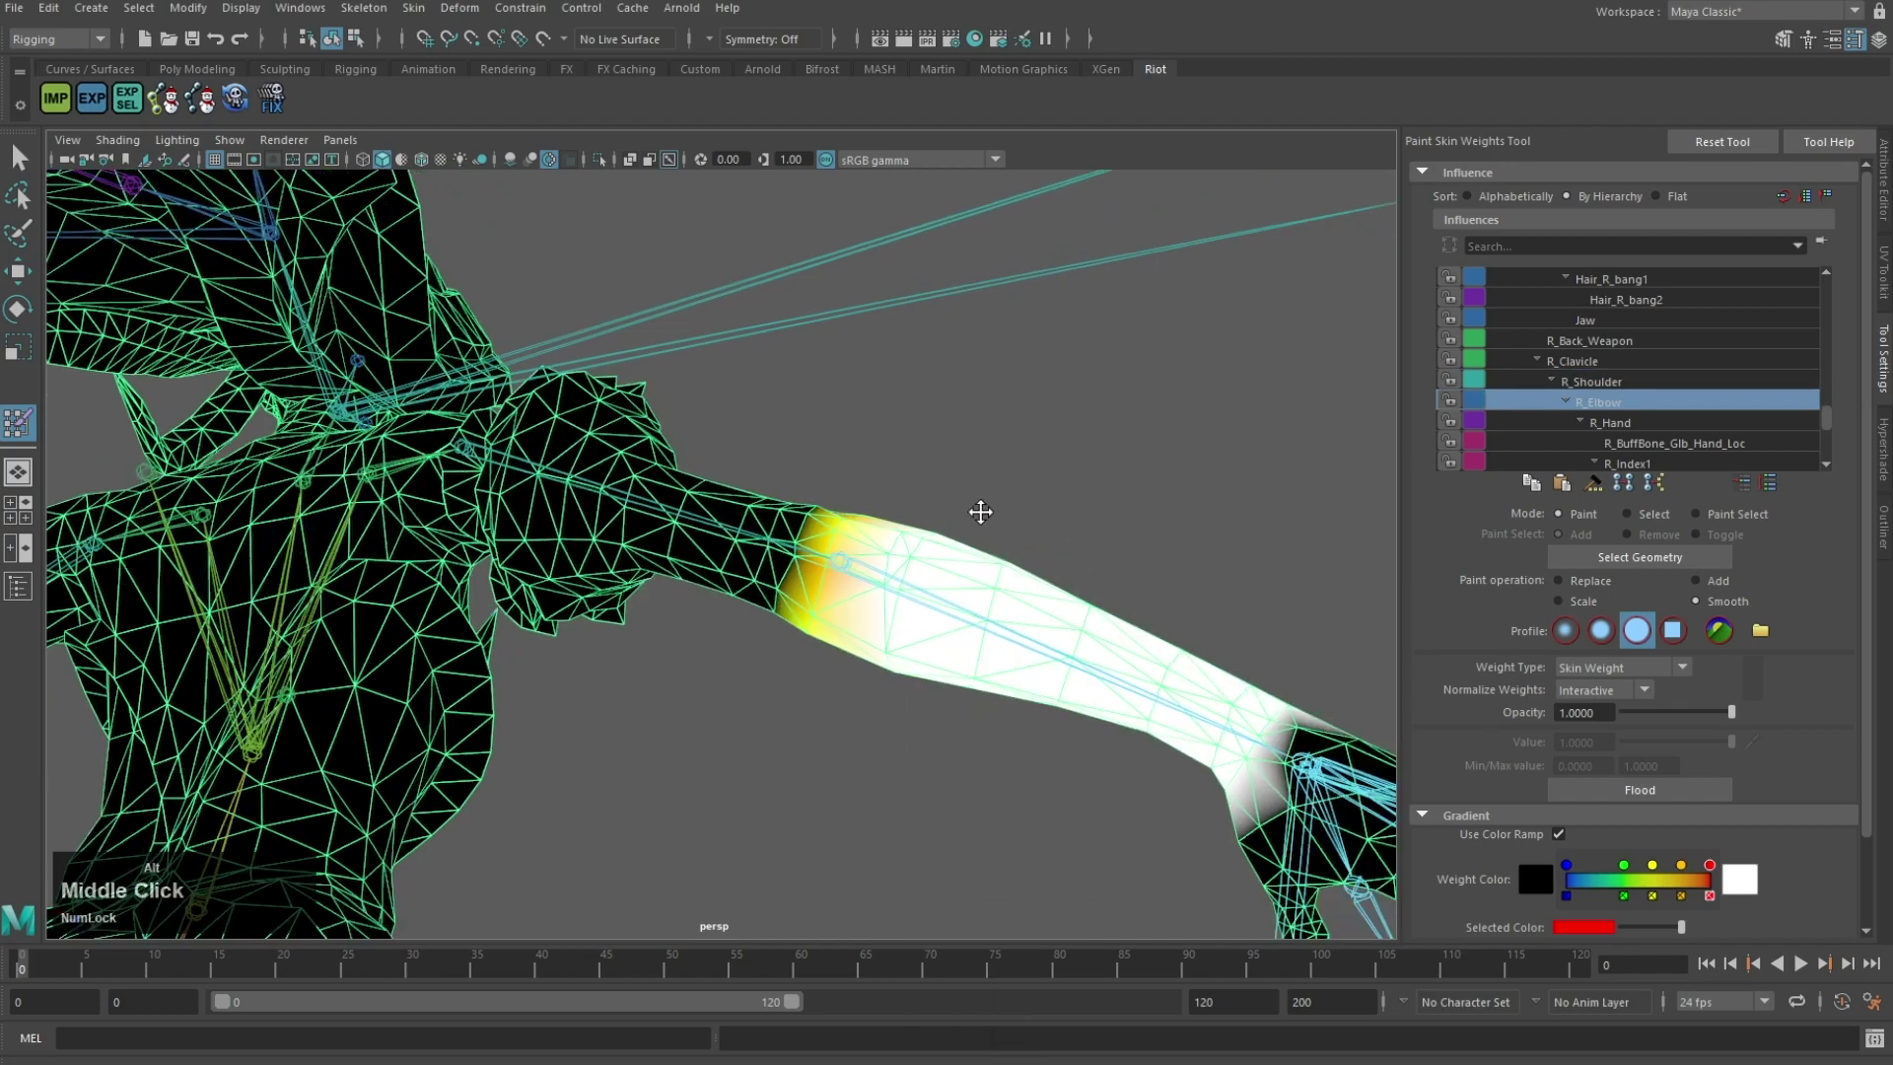
{"action": "left_click_drag", "start_coordinate": [980, 511], "coordinate": [790, 566], "text": "alt"}
{"action": "middle_click_drag", "start_coordinate": [808, 725], "coordinate": [831, 596], "text": "alt"}
{"action": "scroll", "coordinate": [831, 597], "scroll_direction": "up", "scroll_amount": 5}
{"action": "left_click_drag", "start_coordinate": [821, 582], "coordinate": [756, 619], "text": "alt"}
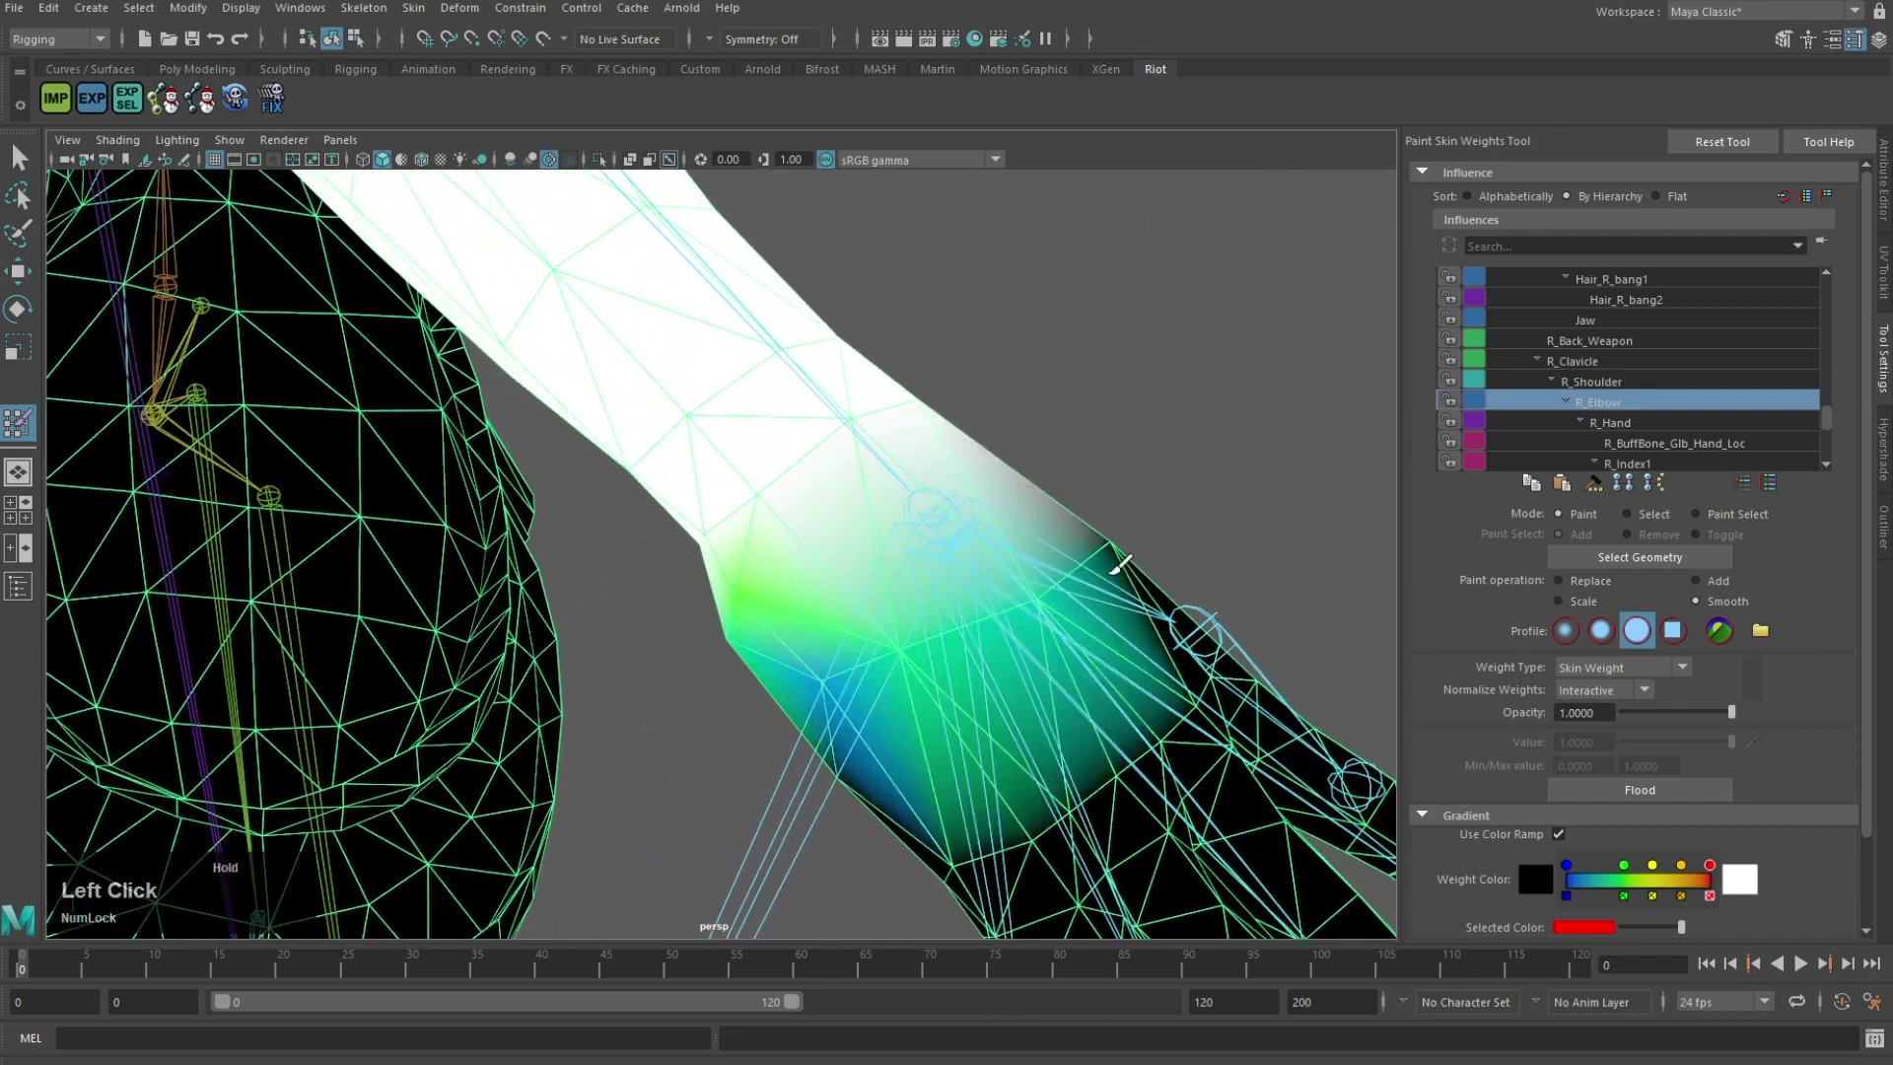
{"action": "left_click_drag", "start_coordinate": [1120, 564], "coordinate": [591, 646], "text": "alt"}
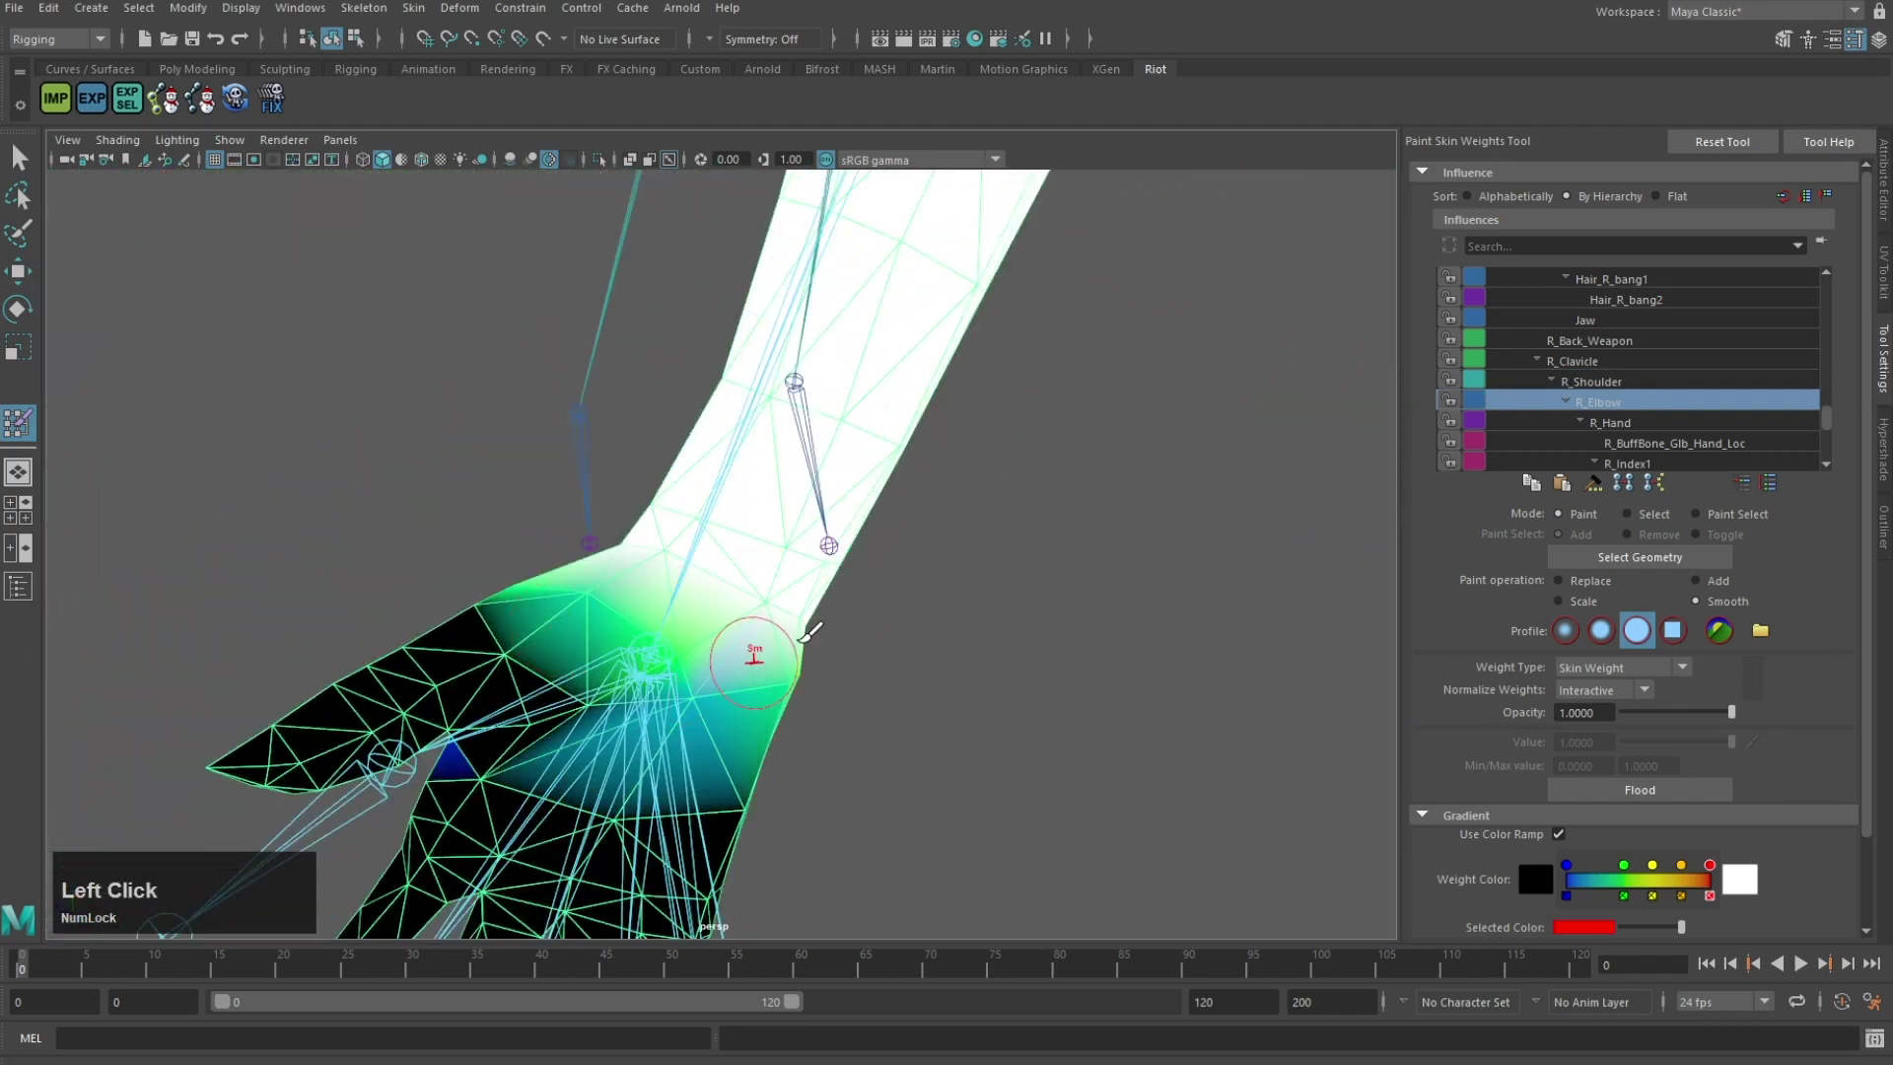
{"action": "middle_click_drag", "start_coordinate": [808, 631], "coordinate": [706, 638], "text": "alt"}
{"action": "left_click_drag", "start_coordinate": [706, 638], "coordinate": [861, 625], "text": "alt"}
Step: Choose the Spine2 influence and smooth its weights around the base of the neck, from front to back
{"action": "middle_click_drag", "start_coordinate": [861, 625], "coordinate": [634, 689], "text": "alt"}
{"action": "scroll", "coordinate": [980, 604], "scroll_direction": "up", "scroll_amount": 5}
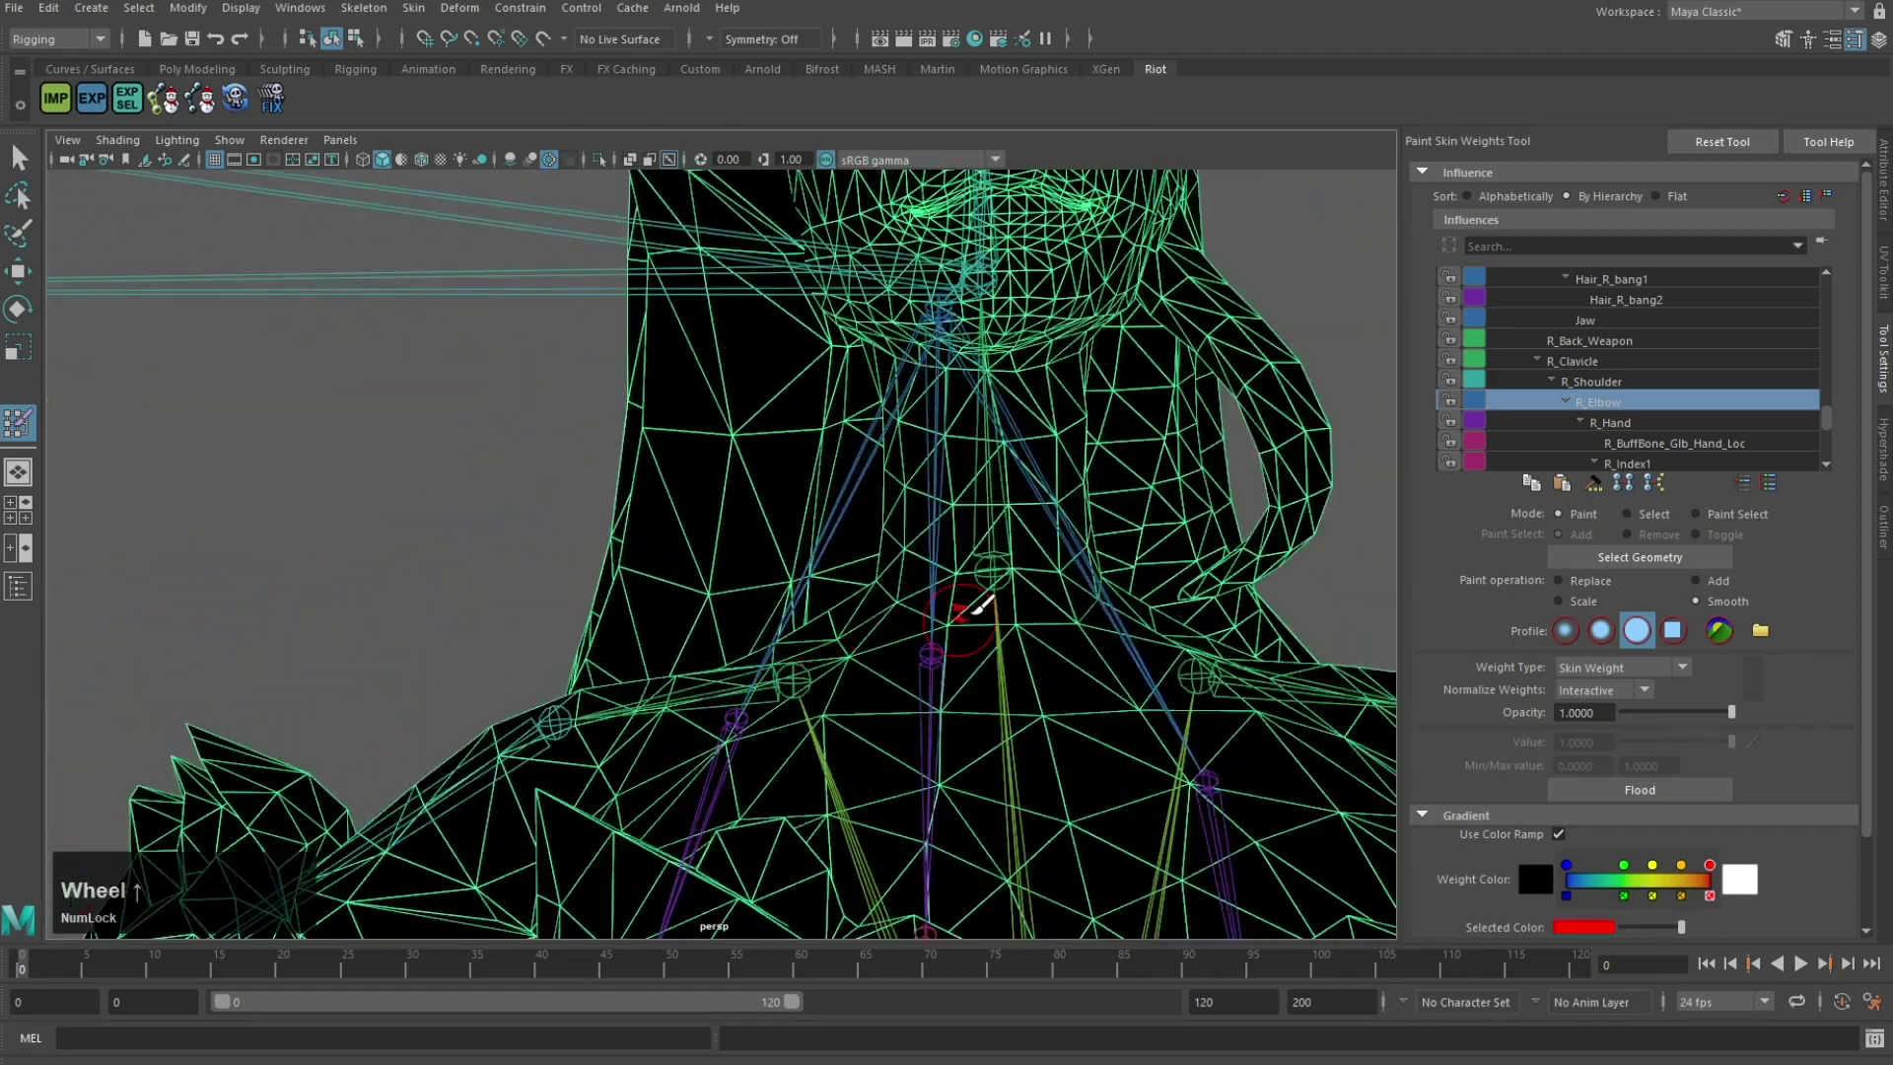
{"action": "left_click_drag", "start_coordinate": [981, 603], "coordinate": [993, 680], "text": "alt"}
{"action": "right_click_drag", "start_coordinate": [993, 680], "coordinate": [1044, 744], "text": "alt"}
{"action": "right_click_drag", "start_coordinate": [1051, 548], "coordinate": [1049, 537]}
{"action": "middle_click_drag", "start_coordinate": [1025, 582], "coordinate": [789, 503], "text": "alt"}
{"action": "scroll", "coordinate": [773, 523], "scroll_direction": "up", "scroll_amount": 3}
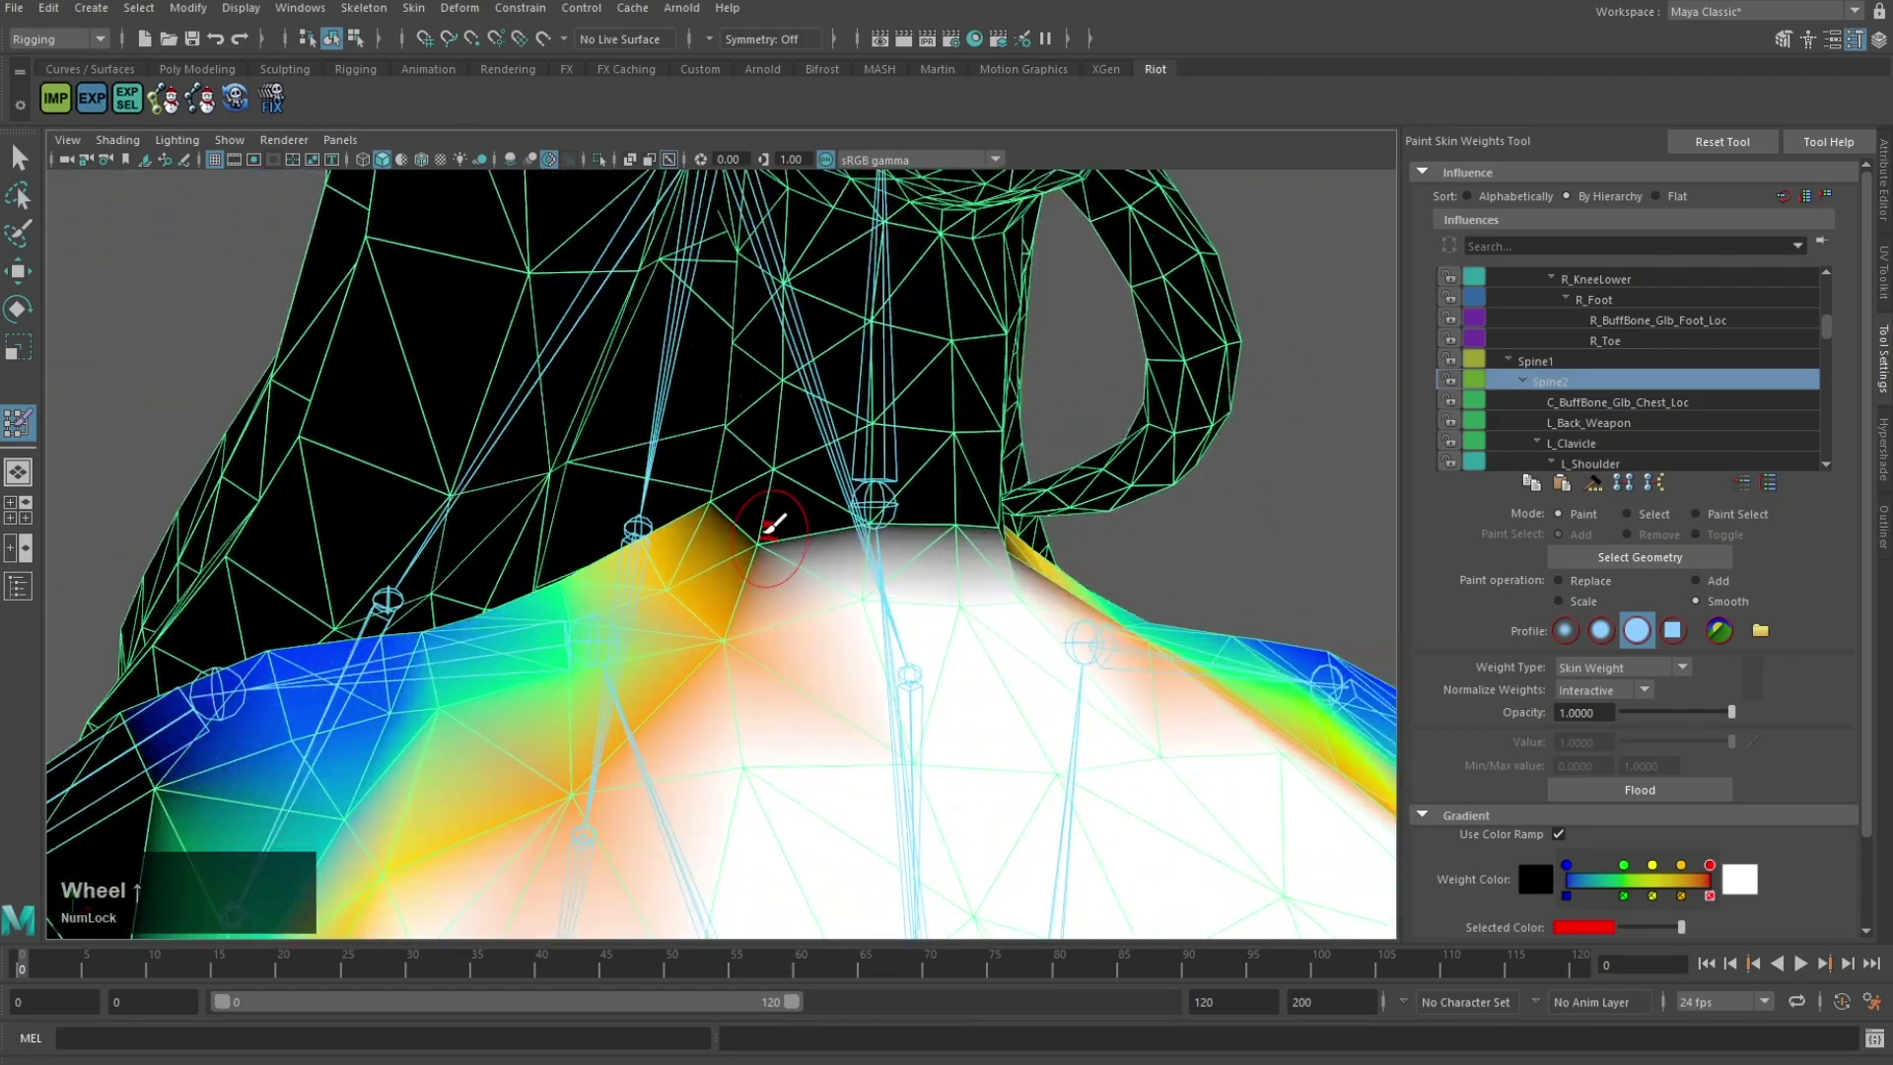
{"action": "mouse_move", "coordinate": [772, 522]}
{"action": "left_mouse_down"}
{"action": "mouse_move", "coordinate": [1005, 493]}
{"action": "mouse_move", "coordinate": [992, 533]}
{"action": "mouse_move", "coordinate": [838, 542]}
{"action": "left_mouse_up"}
{"action": "left_click_drag", "start_coordinate": [803, 503], "coordinate": [816, 557]}
{"action": "left_click_drag", "start_coordinate": [1182, 660], "coordinate": [552, 424], "text": "alt"}
{"action": "scroll", "coordinate": [631, 475], "scroll_direction": "up", "scroll_amount": 3}
{"action": "left_click_drag", "start_coordinate": [985, 414], "coordinate": [710, 449], "text": "alt"}
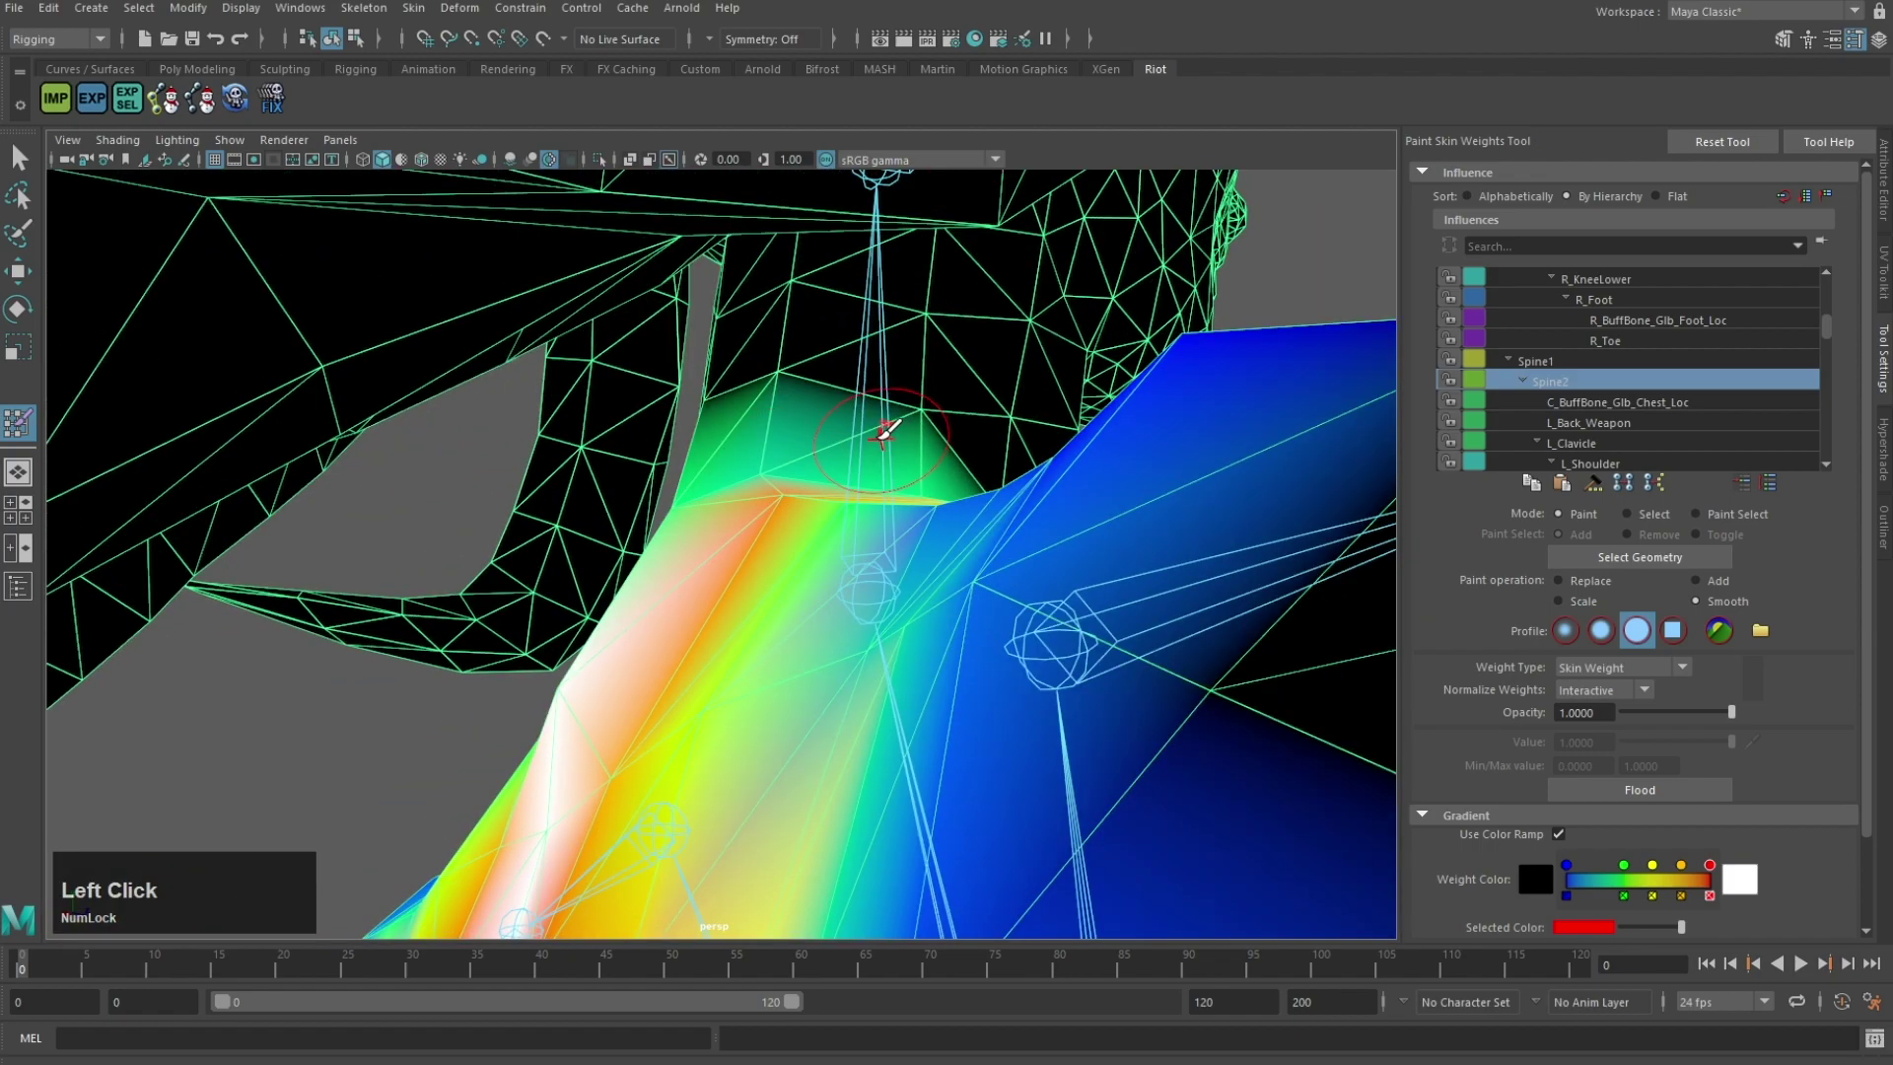
{"action": "right_click_drag", "start_coordinate": [877, 371], "coordinate": [876, 364]}
{"action": "right_click_drag", "start_coordinate": [876, 365], "coordinate": [860, 467], "text": "alt"}
{"action": "key", "text": "ctrl+z"}
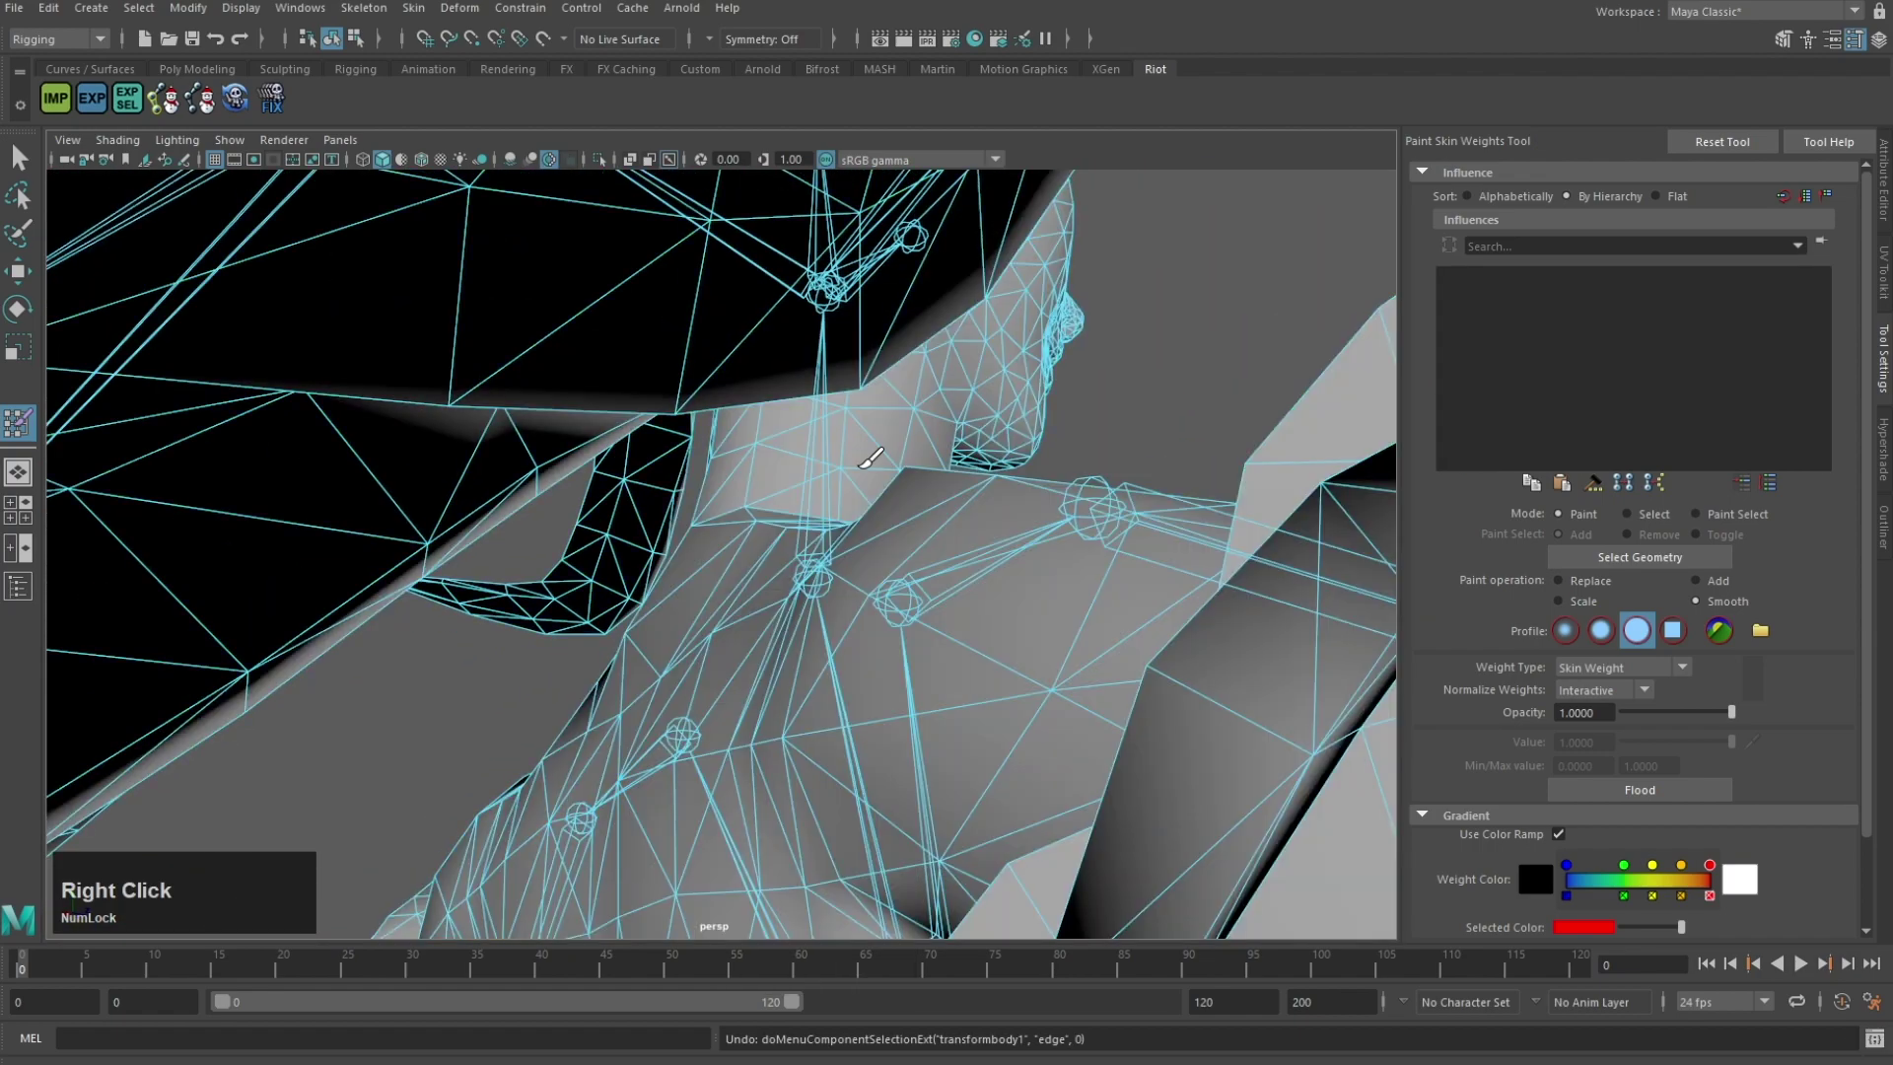
Step: Choose the Neck influence and smooth its weights from the base of the neck into the shoulders and upper chest
{"action": "right_click_drag", "start_coordinate": [811, 406], "coordinate": [804, 346]}
{"action": "left_click_drag", "start_coordinate": [808, 374], "coordinate": [1010, 444], "text": "alt"}
{"action": "left_click_drag", "start_coordinate": [769, 537], "coordinate": [926, 591]}
{"action": "mouse_move", "coordinate": [916, 611]}
{"action": "left_mouse_down", "text": "alt"}
{"action": "mouse_move", "coordinate": [988, 640]}
{"action": "mouse_move", "coordinate": [1122, 639]}
{"action": "mouse_move", "coordinate": [956, 731]}
{"action": "left_mouse_up", "text": "alt"}
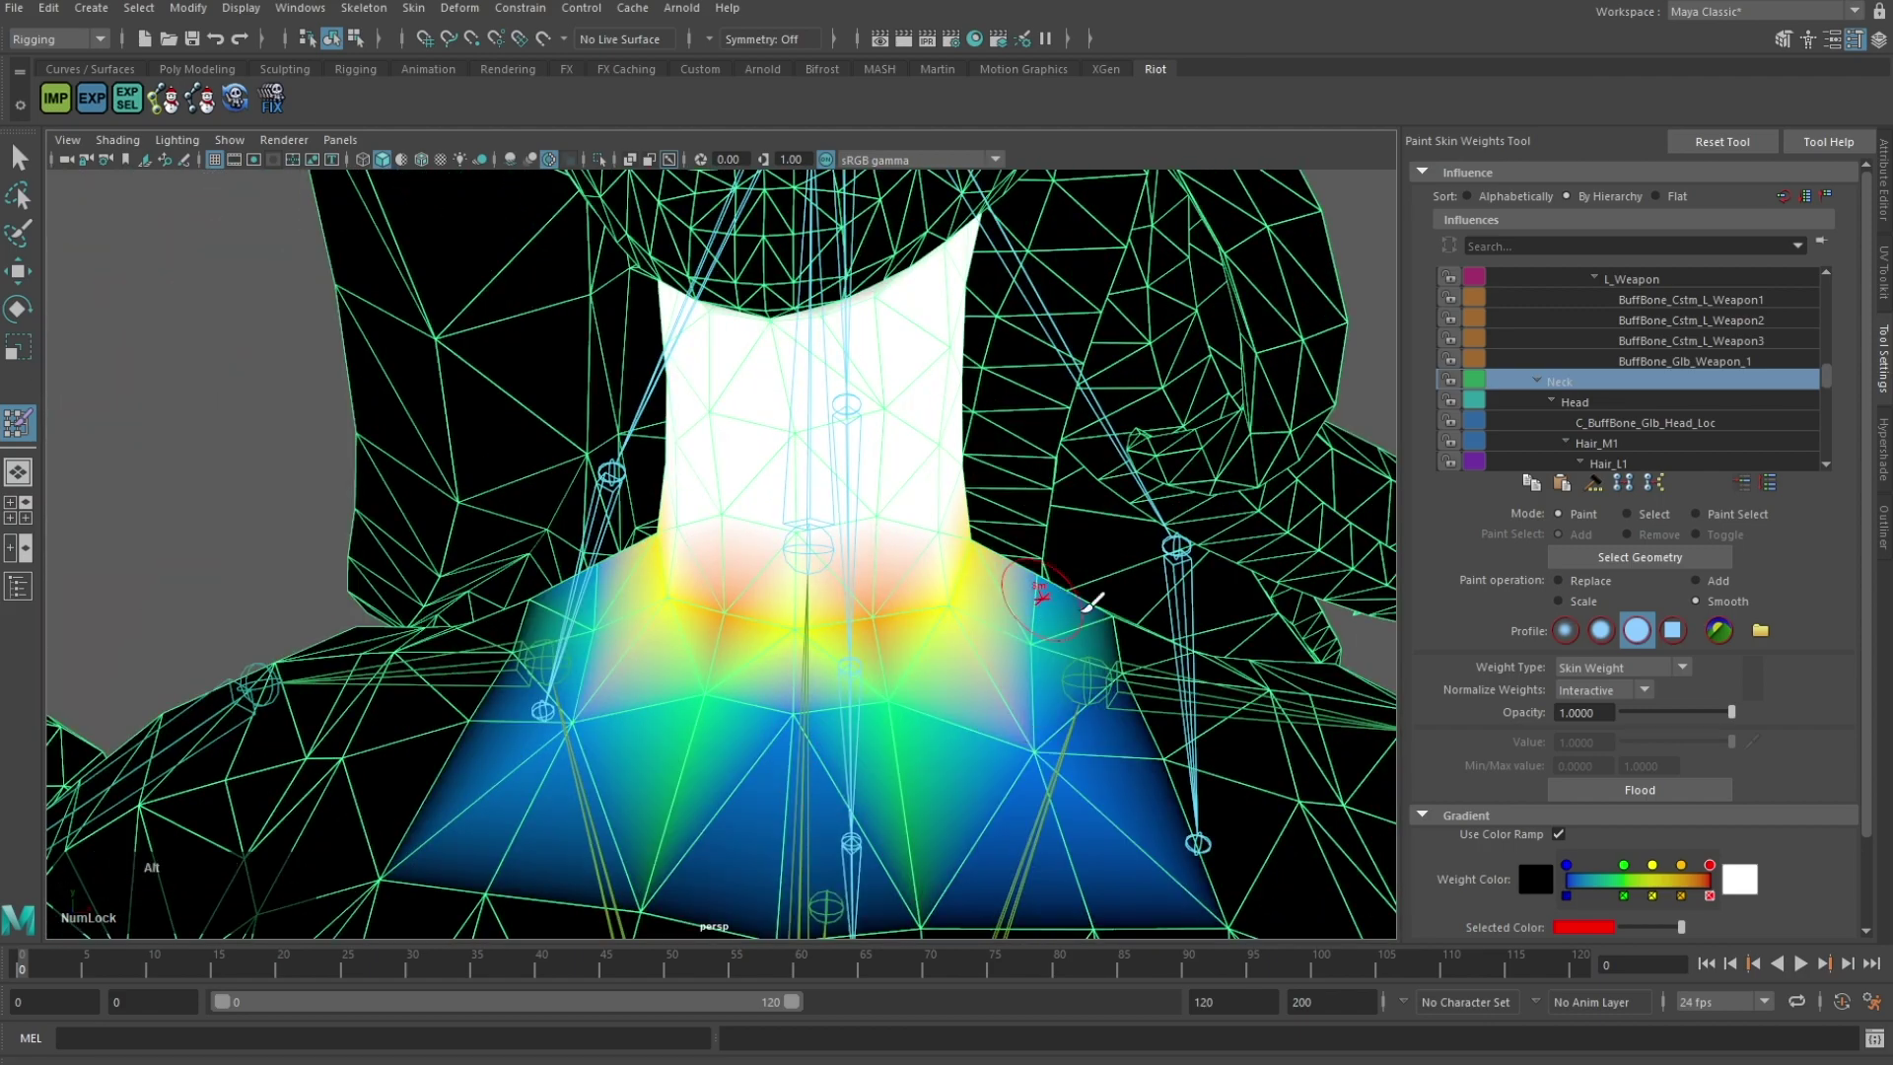
{"action": "left_click_drag", "start_coordinate": [1088, 605], "coordinate": [542, 529], "text": "alt"}
{"action": "mouse_move", "coordinate": [549, 549]}
{"action": "middle_mouse_down", "text": "alt"}
{"action": "mouse_move", "coordinate": [843, 548]}
{"action": "mouse_move", "coordinate": [760, 877]}
{"action": "middle_mouse_up", "text": "alt"}
Step: Smooth the Neck weights along the top of the neck, beneath the jaw and behind the ears
{"action": "scroll", "coordinate": [794, 476], "scroll_direction": "up", "scroll_amount": 3}
{"action": "mouse_move", "coordinate": [746, 478]}
{"action": "left_mouse_down"}
{"action": "mouse_move", "coordinate": [970, 481]}
{"action": "mouse_move", "coordinate": [875, 486]}
{"action": "mouse_move", "coordinate": [809, 414]}
{"action": "mouse_move", "coordinate": [916, 433]}
{"action": "left_mouse_up"}
{"action": "mouse_move", "coordinate": [917, 433]}
{"action": "left_mouse_down", "text": "alt"}
{"action": "mouse_move", "coordinate": [902, 407]}
{"action": "mouse_move", "coordinate": [820, 402]}
{"action": "left_mouse_up", "text": "alt"}
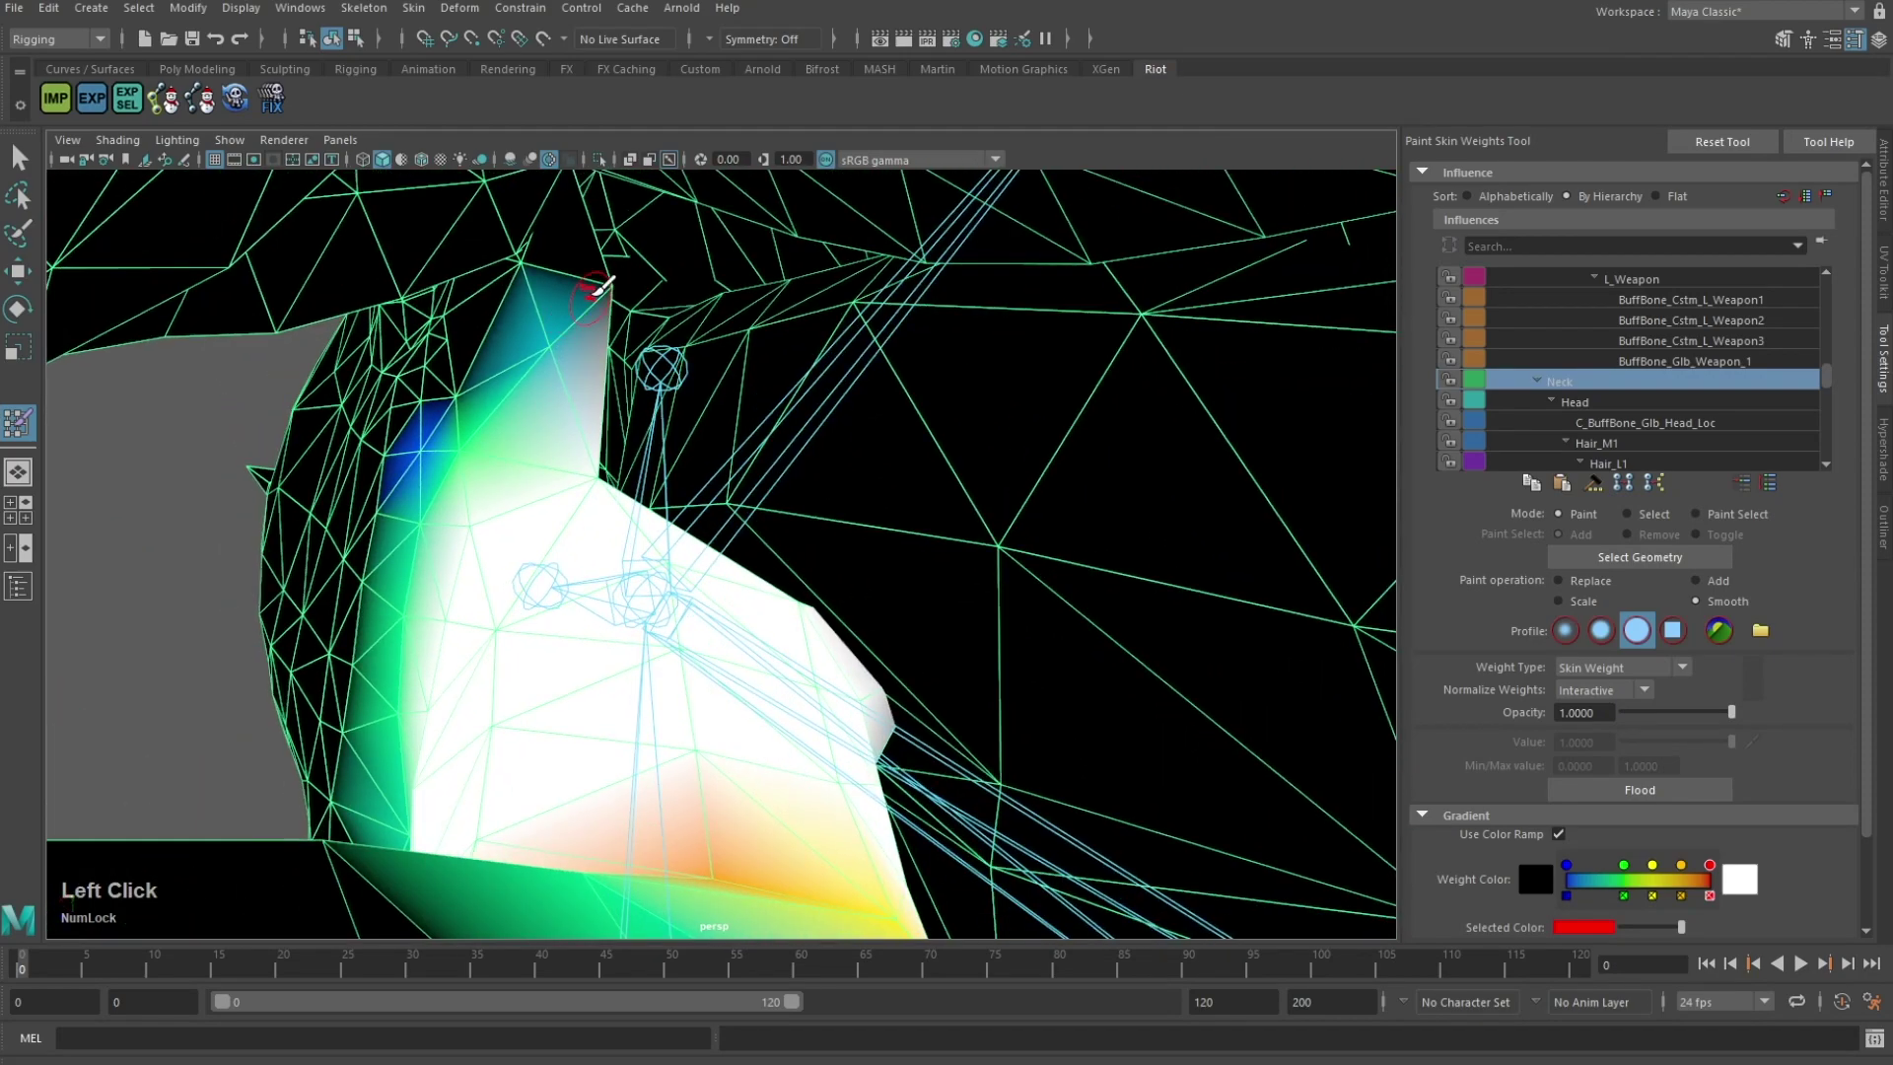
{"action": "left_click_drag", "start_coordinate": [602, 285], "coordinate": [640, 345]}
{"action": "mouse_move", "coordinate": [731, 398]}
{"action": "left_mouse_down", "text": "alt"}
{"action": "mouse_move", "coordinate": [816, 507]}
{"action": "mouse_move", "coordinate": [471, 557]}
{"action": "mouse_move", "coordinate": [619, 615]}
{"action": "left_mouse_up", "text": "alt"}
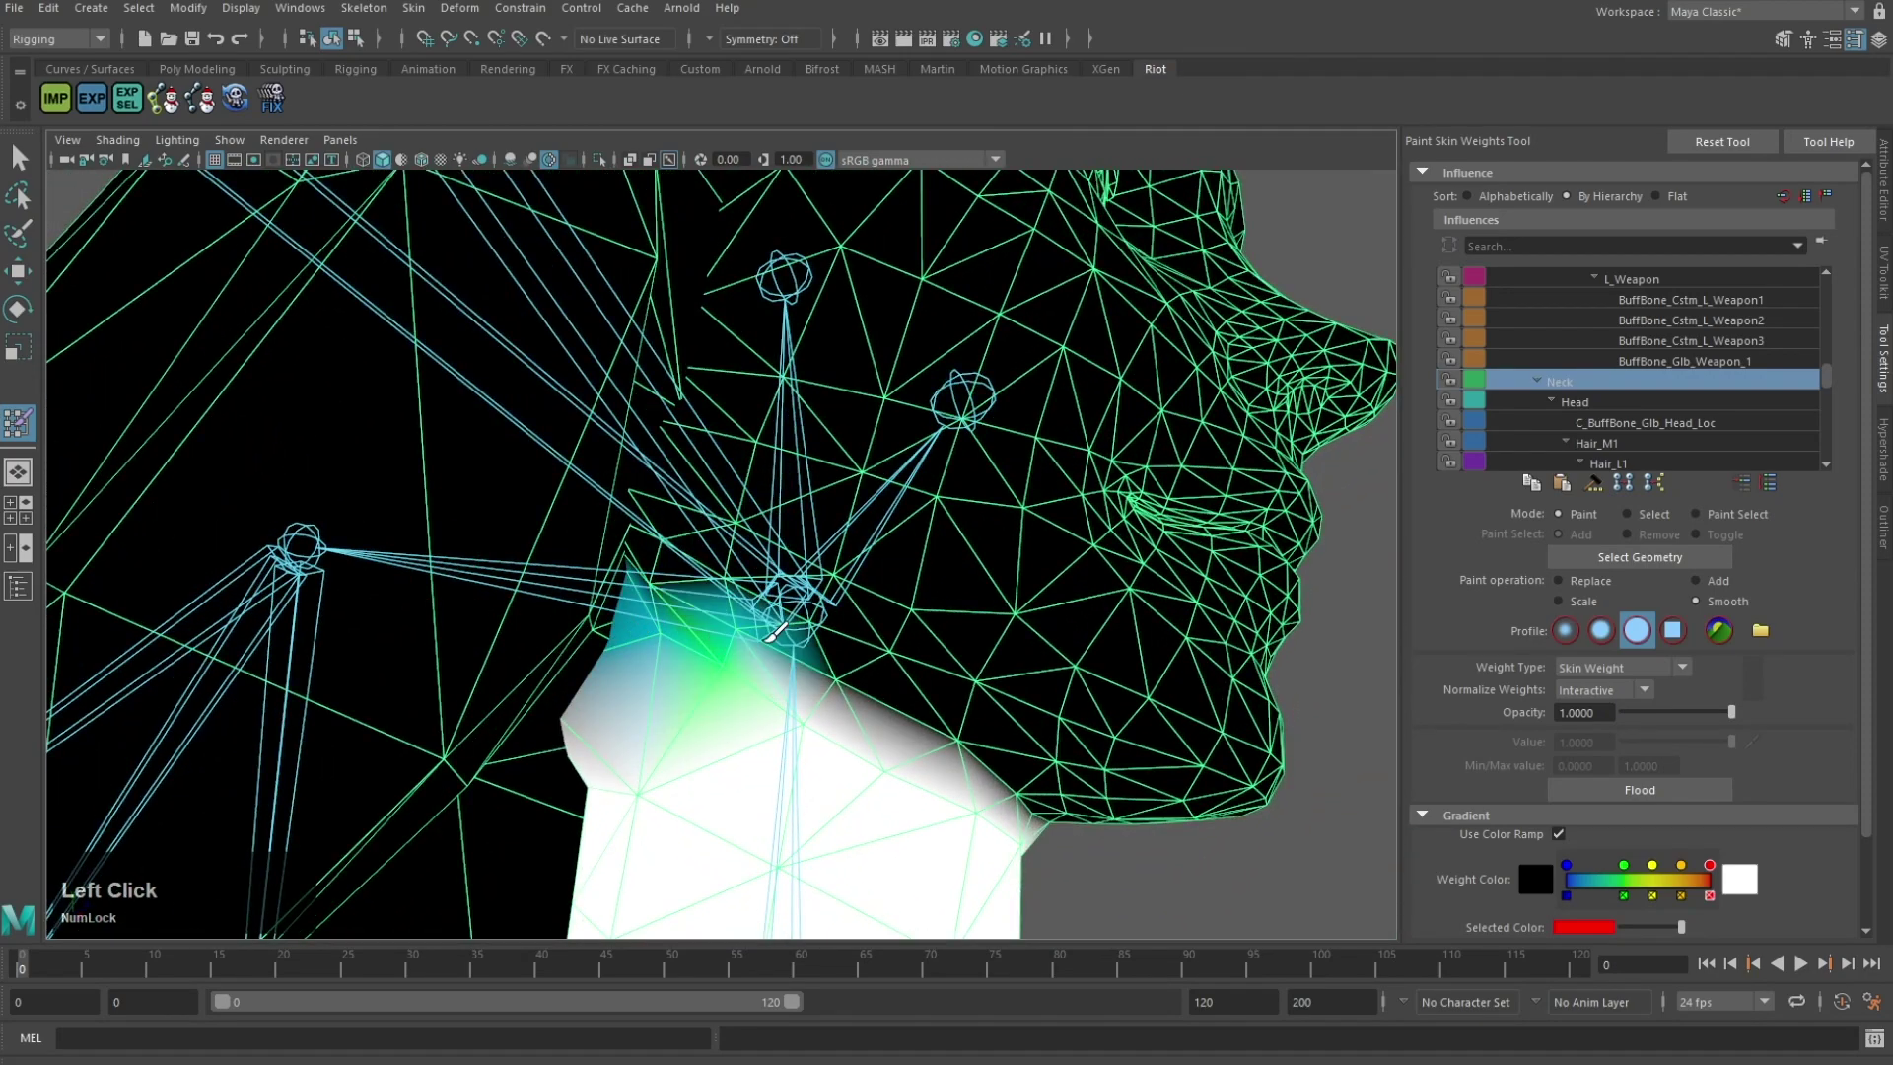
{"action": "left_click_drag", "start_coordinate": [1010, 761], "coordinate": [956, 779], "text": "alt"}
{"action": "mouse_move", "coordinate": [947, 651]}
{"action": "left_mouse_down", "text": "alt"}
{"action": "mouse_move", "coordinate": [795, 644]}
{"action": "mouse_move", "coordinate": [874, 579]}
{"action": "mouse_move", "coordinate": [837, 641]}
{"action": "left_mouse_up", "text": "alt"}
Step: Leave weight painting and select the mesh vertices beside the gap between the neck and the ear with the Move tool
{"action": "left_click", "coordinate": [19, 157]}
{"action": "scroll", "coordinate": [958, 586], "scroll_direction": "down", "scroll_amount": 2}
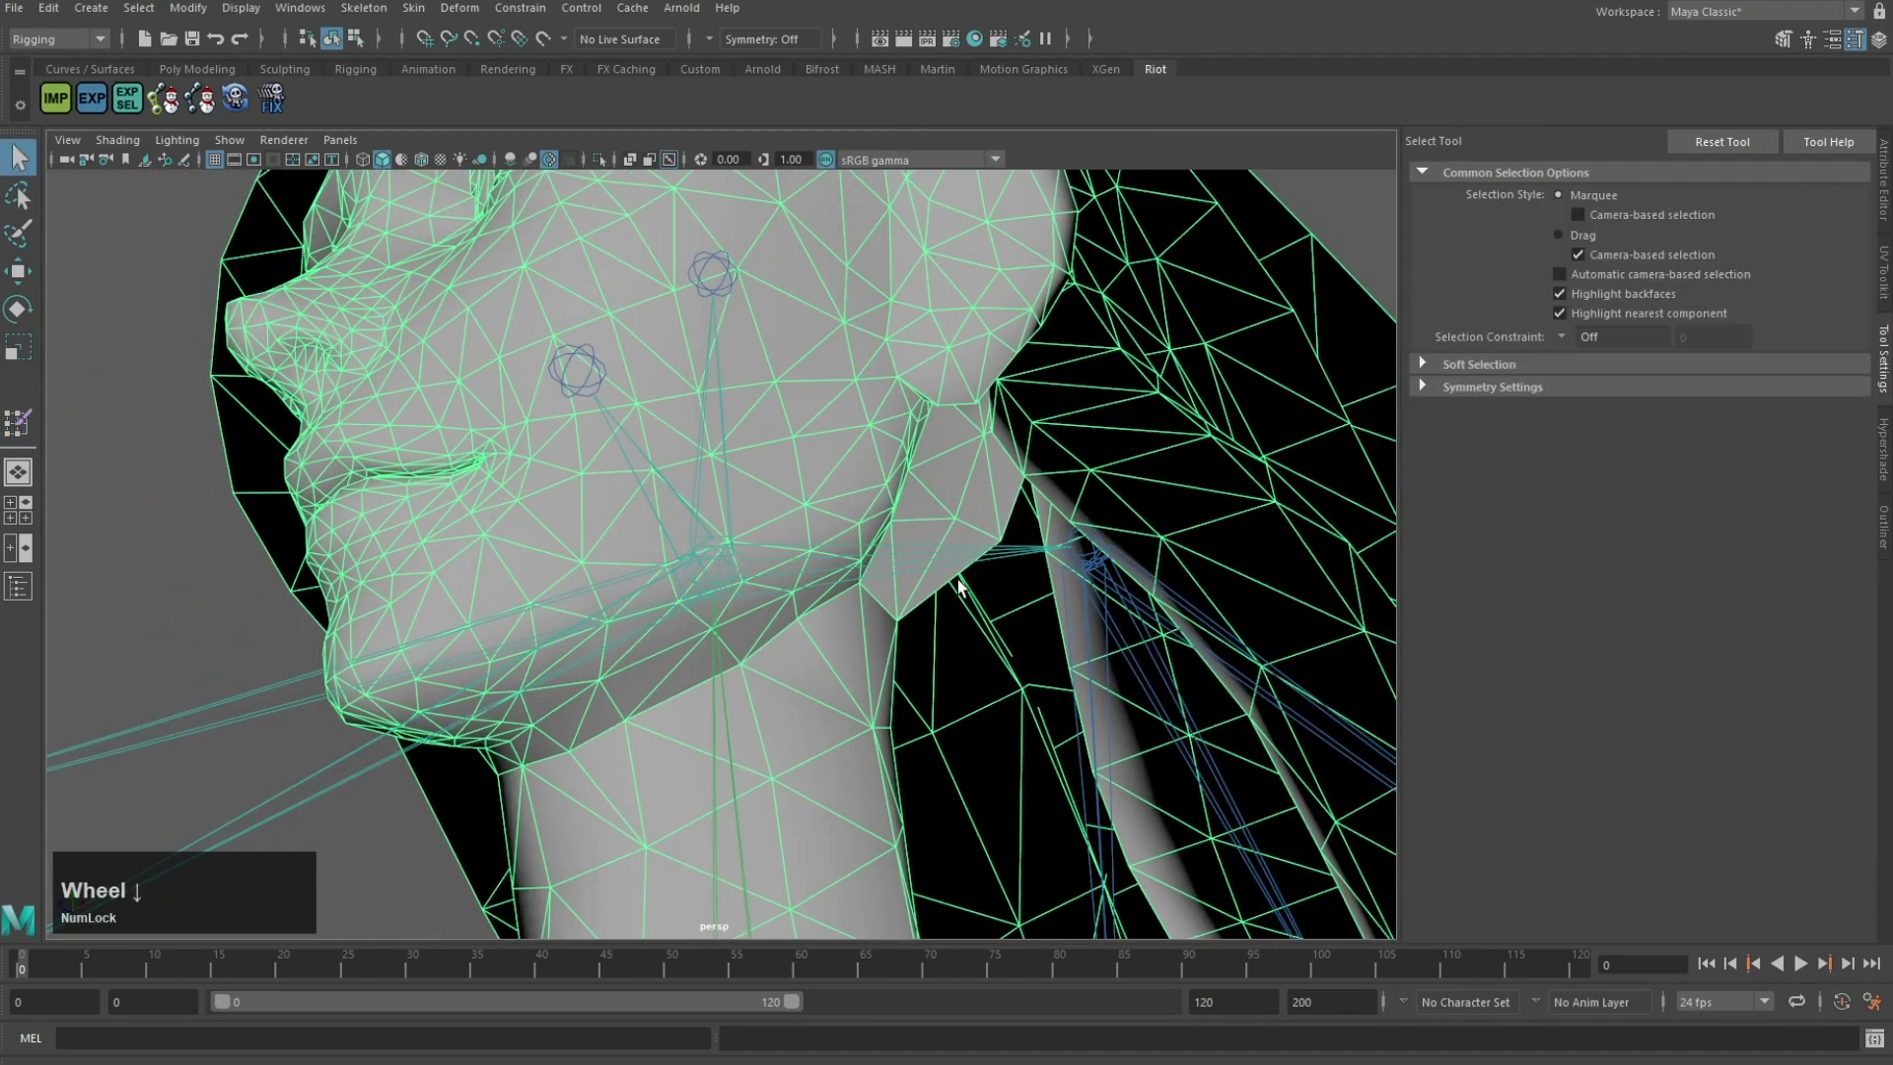
{"action": "left_click_drag", "start_coordinate": [993, 575], "coordinate": [788, 540], "text": "alt"}
{"action": "left_click", "coordinate": [998, 569]}
{"action": "key", "text": "w"}
{"action": "scroll", "coordinate": [962, 612], "scroll_direction": "up", "scroll_amount": 4}
{"action": "left_click", "coordinate": [850, 534], "text": "shift"}
{"action": "left_click_drag", "start_coordinate": [937, 557], "coordinate": [811, 577], "text": "alt"}
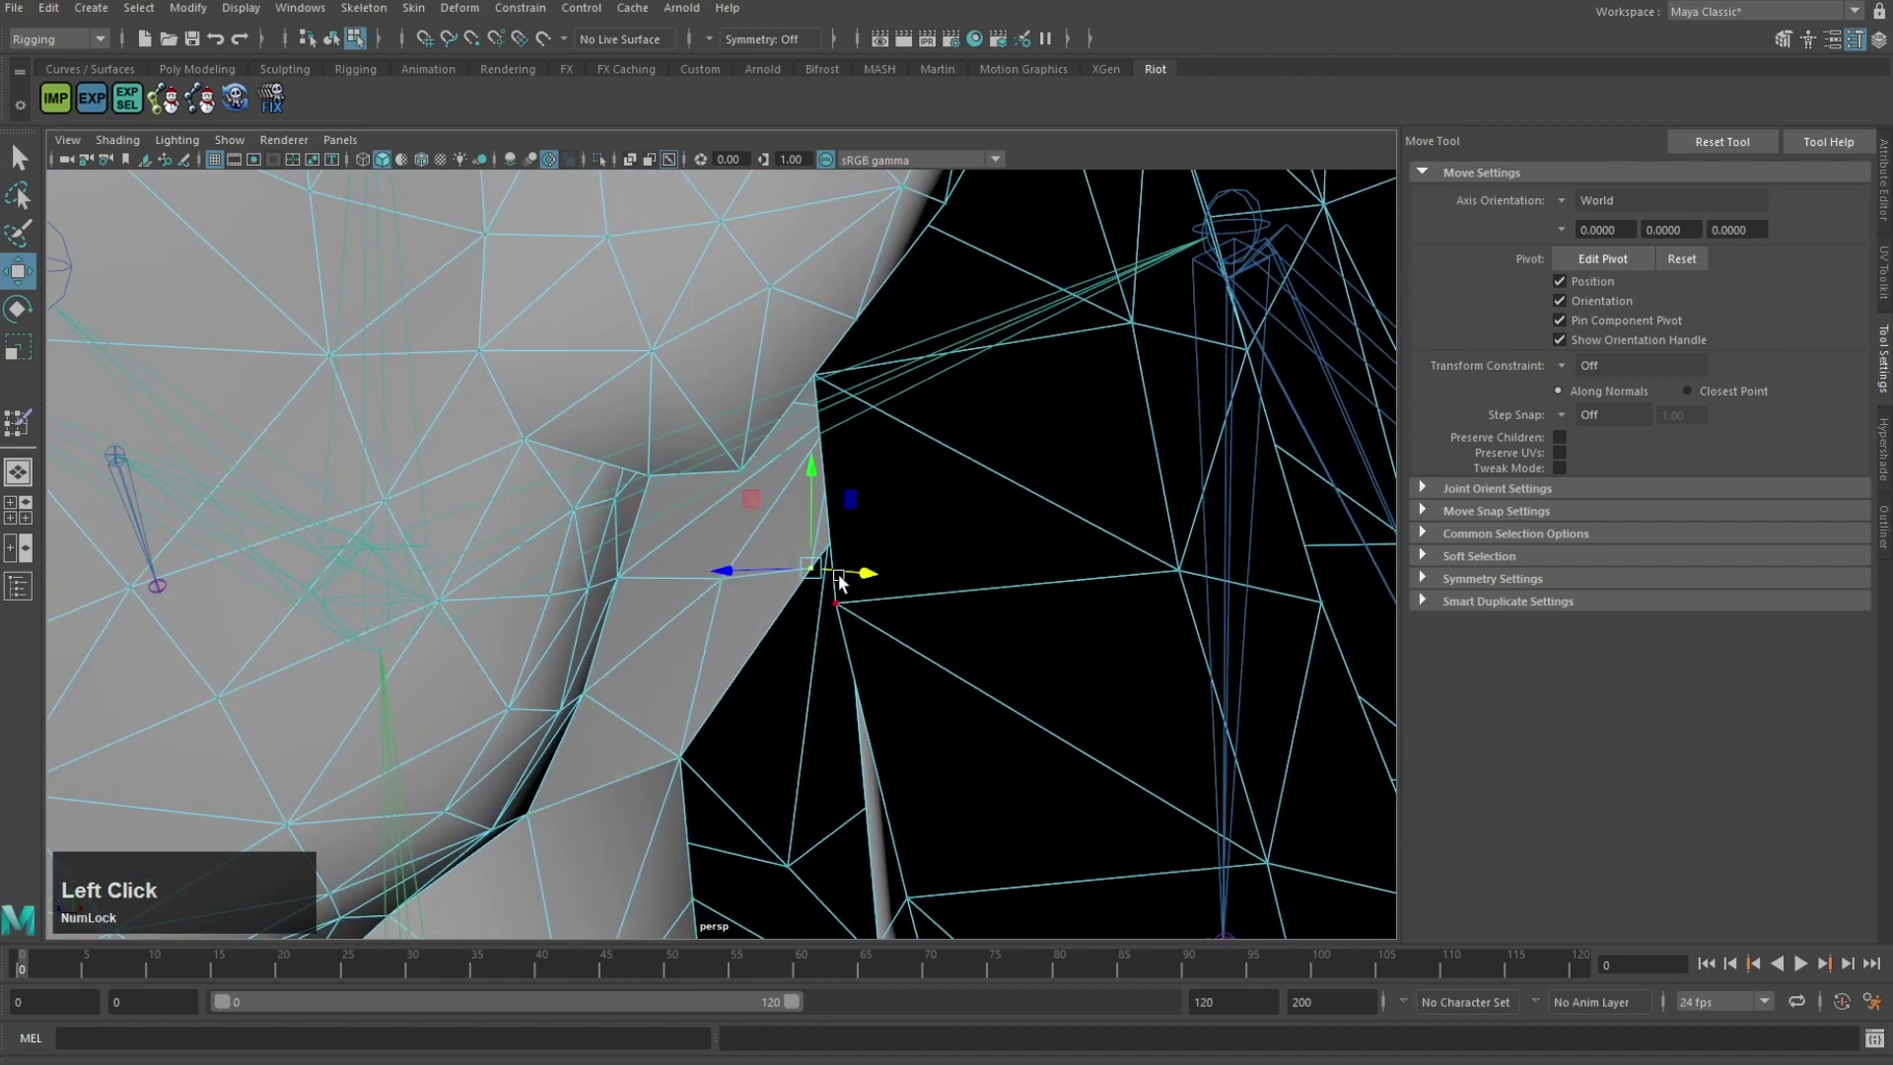
{"action": "left_click_drag", "start_coordinate": [836, 490], "coordinate": [665, 412], "text": "alt"}
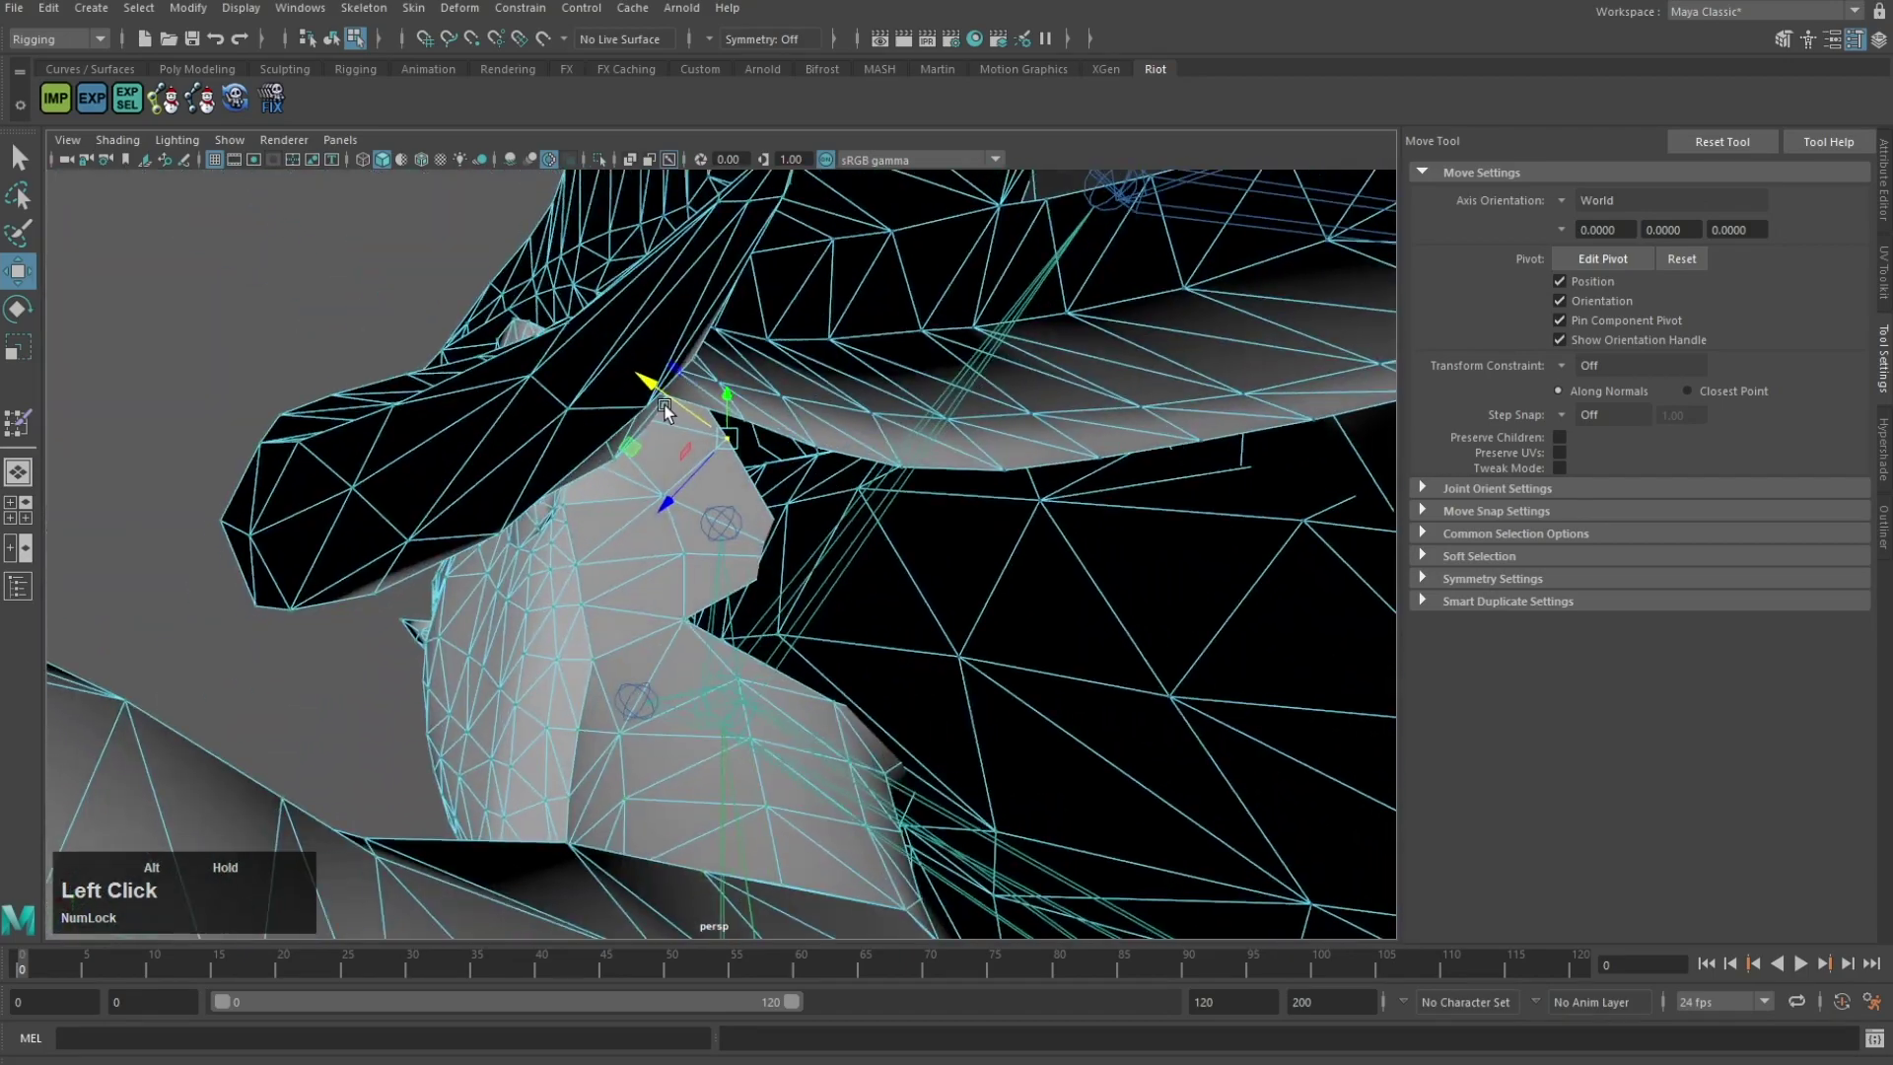
{"action": "scroll", "coordinate": [878, 795], "scroll_direction": "up", "scroll_amount": 2}
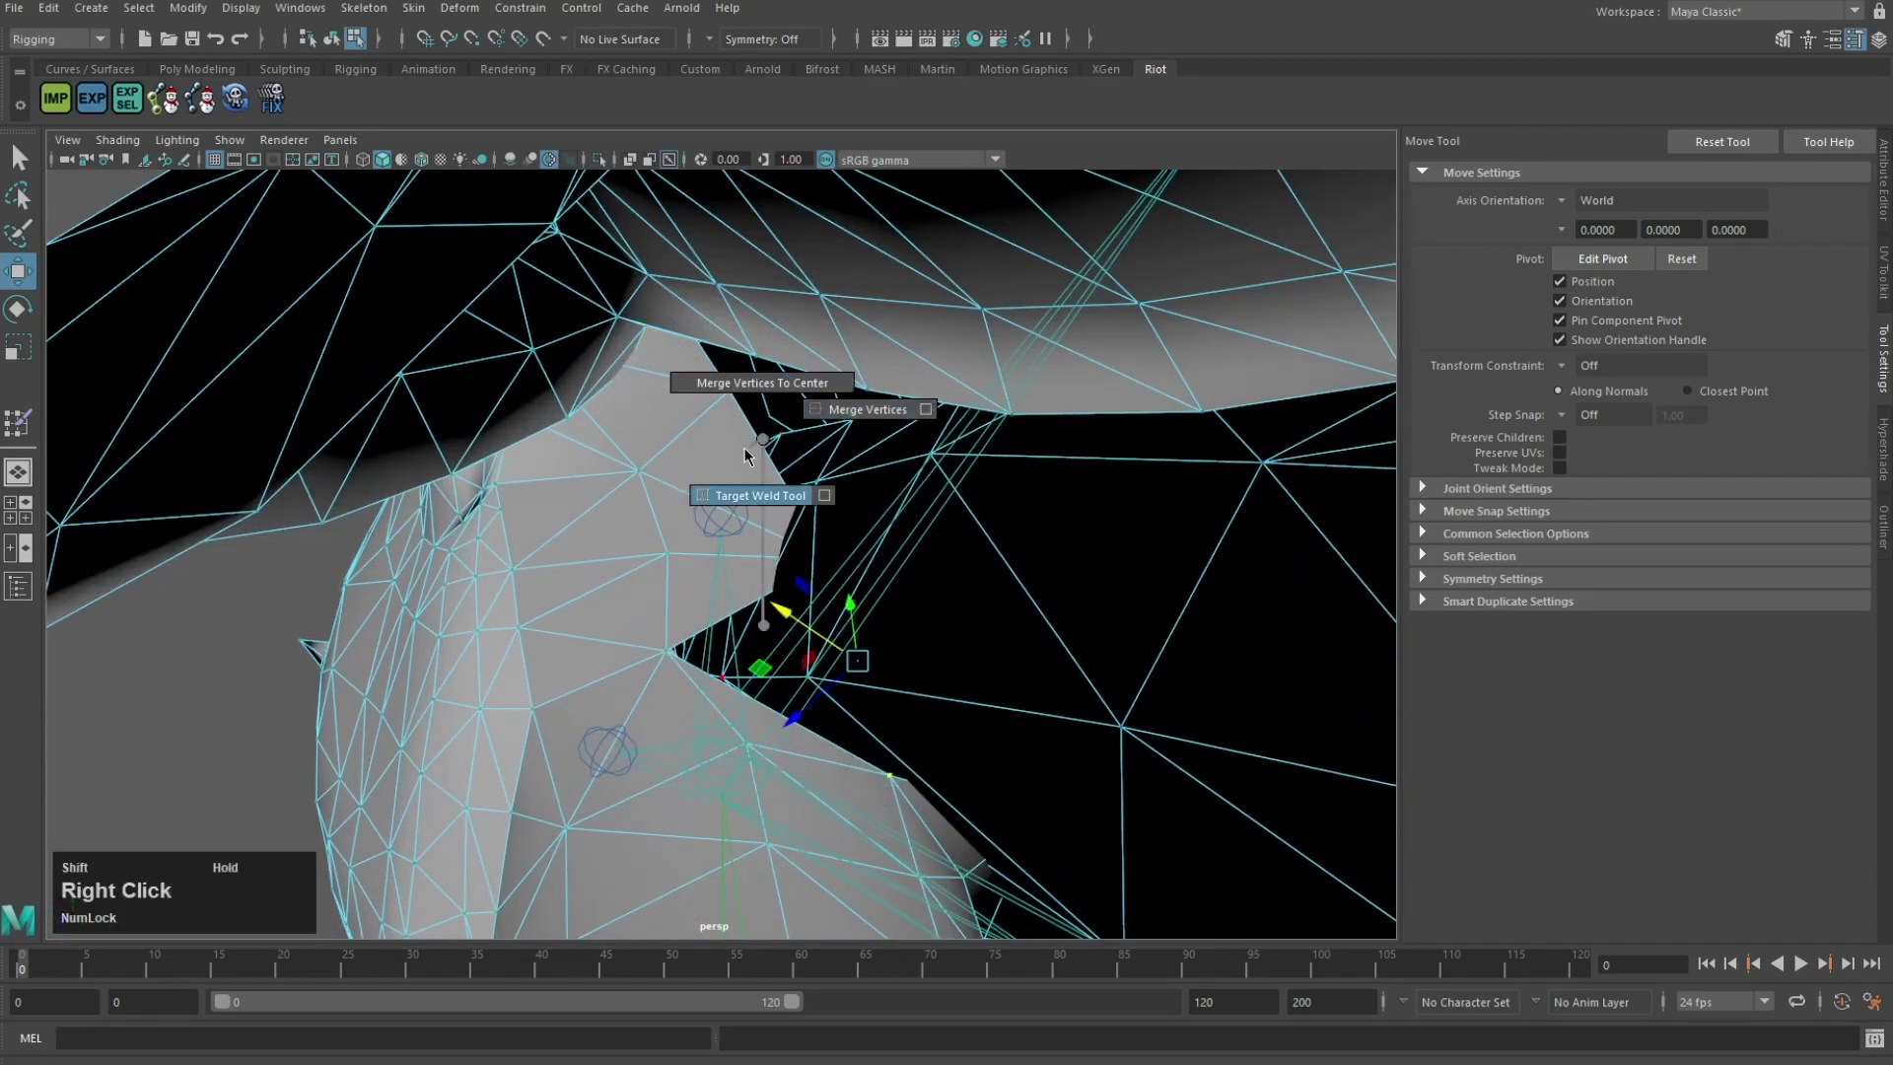
Step: Reposition the vertices along the back edge of the neck to close the gap beneath the ear
{"action": "left_click", "coordinate": [877, 768]}
{"action": "left_click_drag", "start_coordinate": [875, 765], "coordinate": [834, 611], "text": "alt"}
{"action": "left_click_drag", "start_coordinate": [842, 730], "coordinate": [765, 689]}
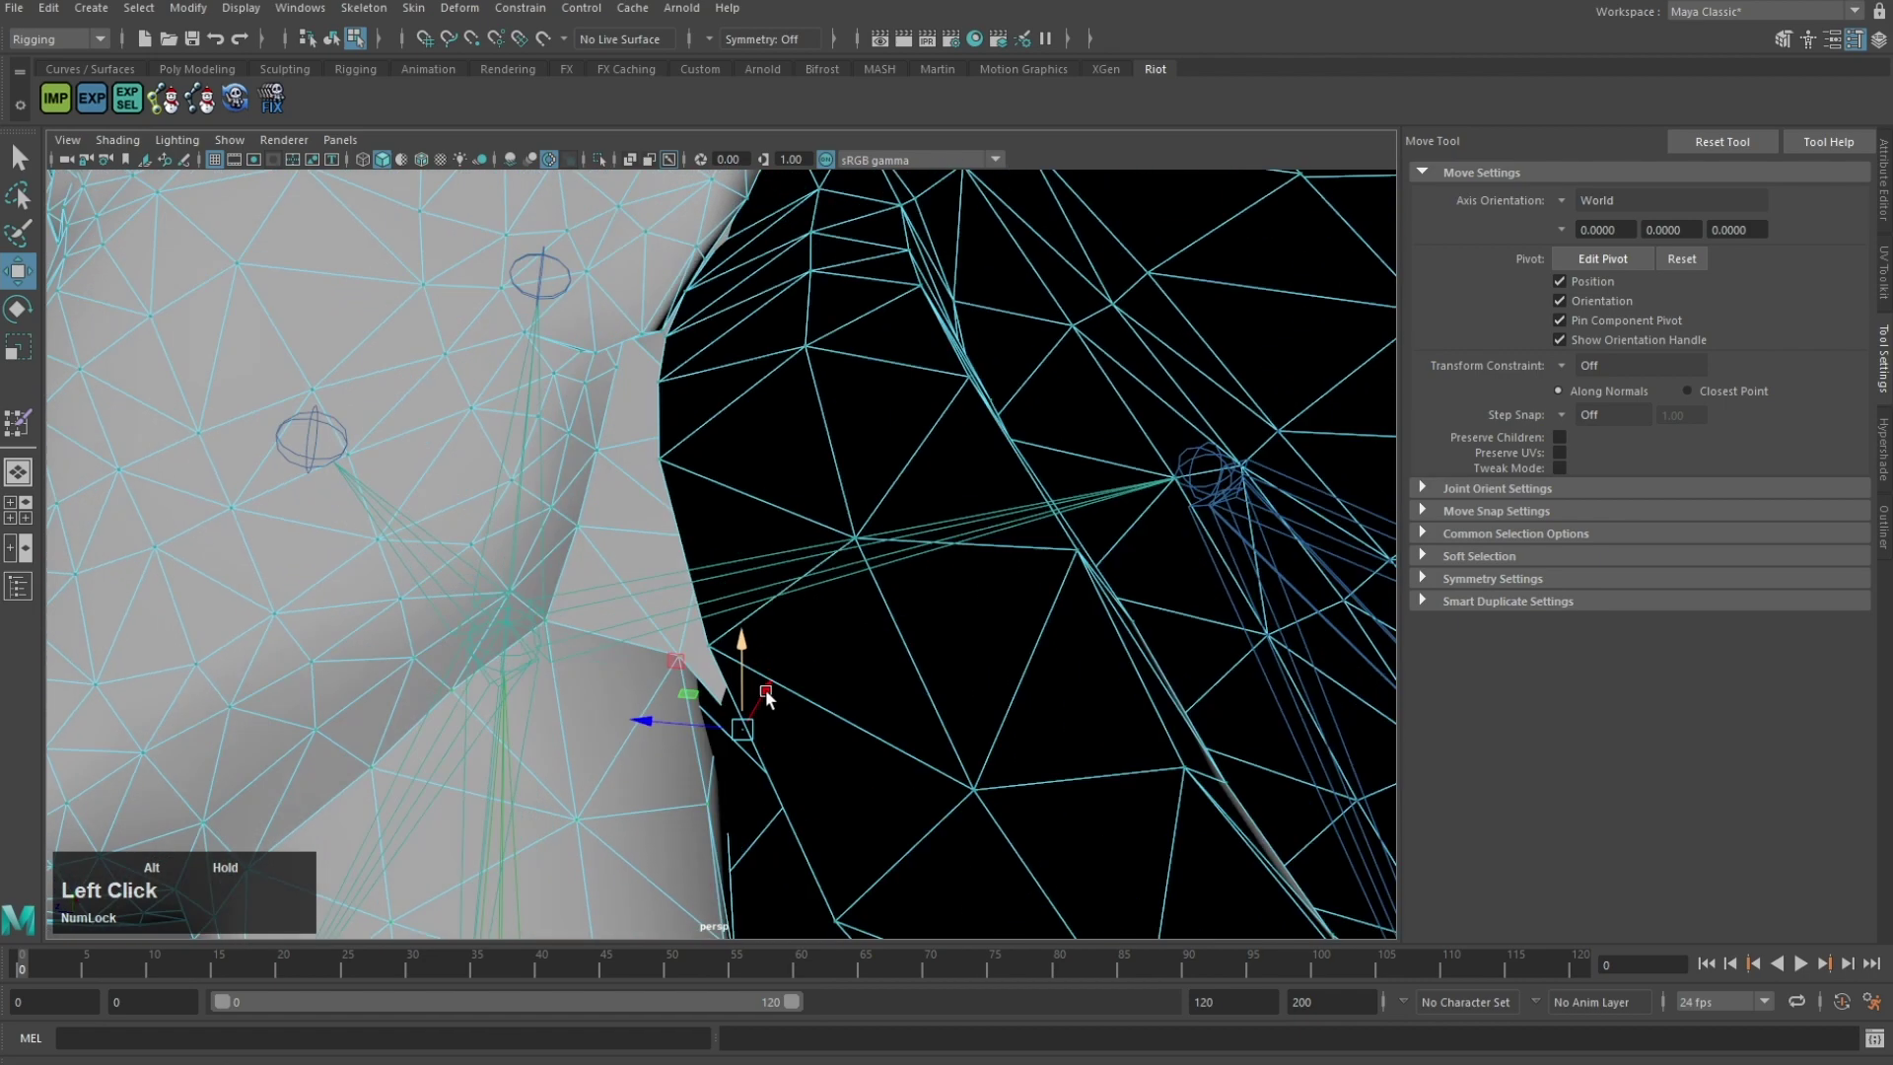
{"action": "scroll", "coordinate": [746, 861], "scroll_direction": "up", "scroll_amount": 2}
{"action": "left_click_drag", "start_coordinate": [741, 779], "coordinate": [617, 654], "text": "alt"}
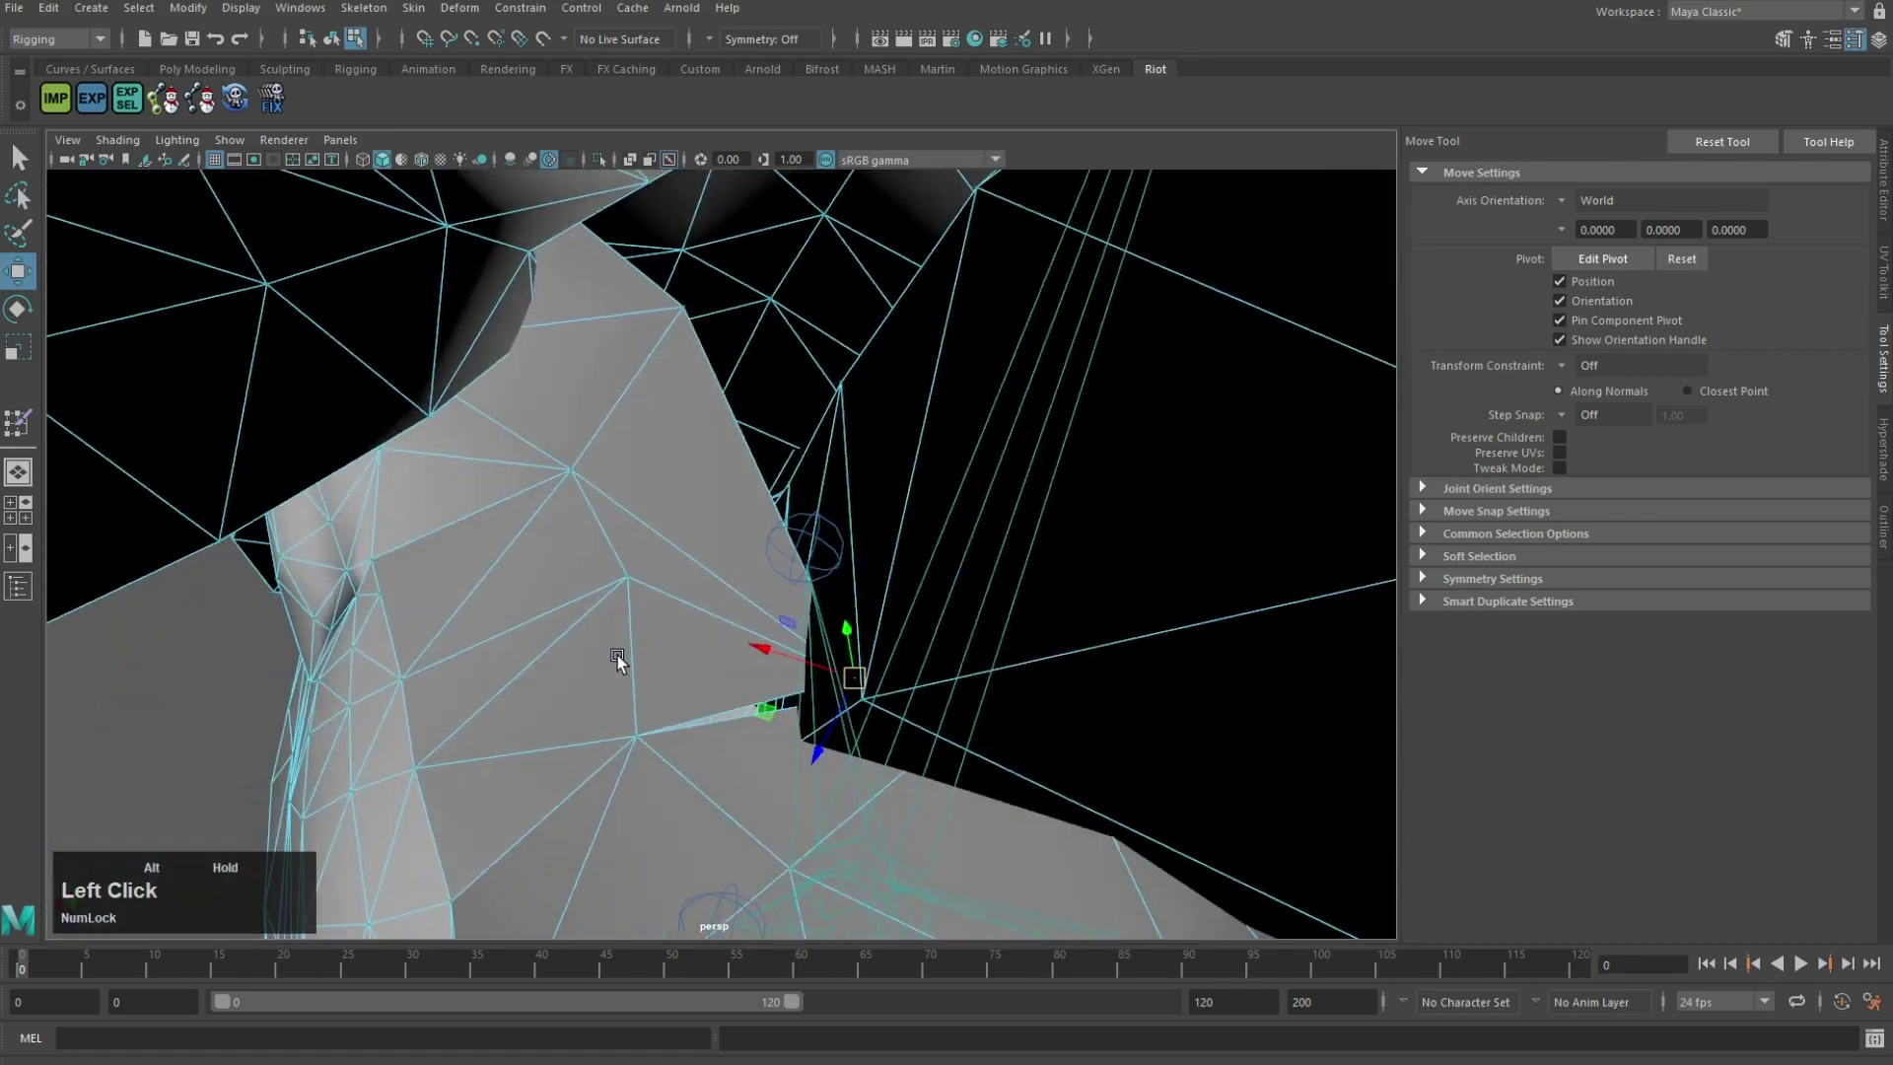
{"action": "left_click_drag", "start_coordinate": [879, 647], "coordinate": [899, 657], "text": "alt"}
{"action": "left_click_drag", "start_coordinate": [887, 656], "coordinate": [926, 648]}
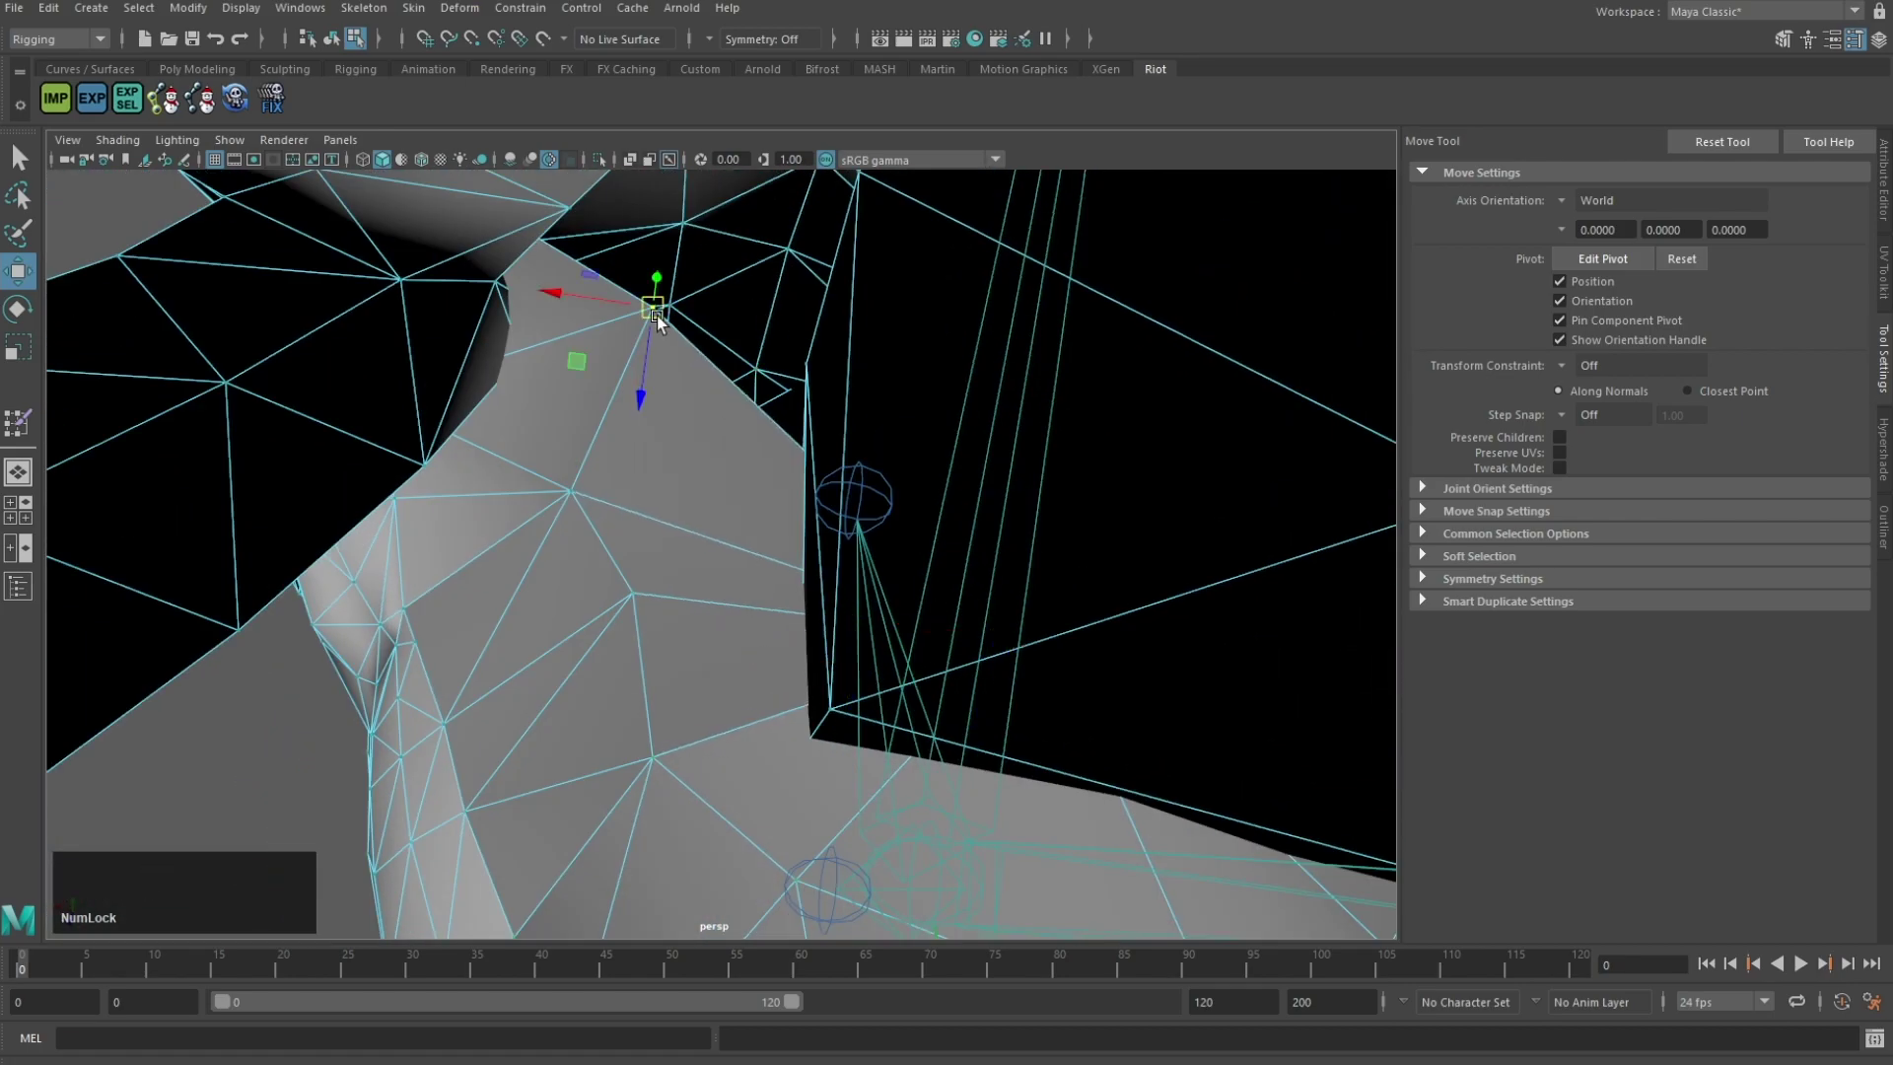
{"action": "left_click_drag", "start_coordinate": [656, 314], "coordinate": [792, 203]}
{"action": "left_click_drag", "start_coordinate": [719, 372], "coordinate": [838, 481], "text": "alt"}
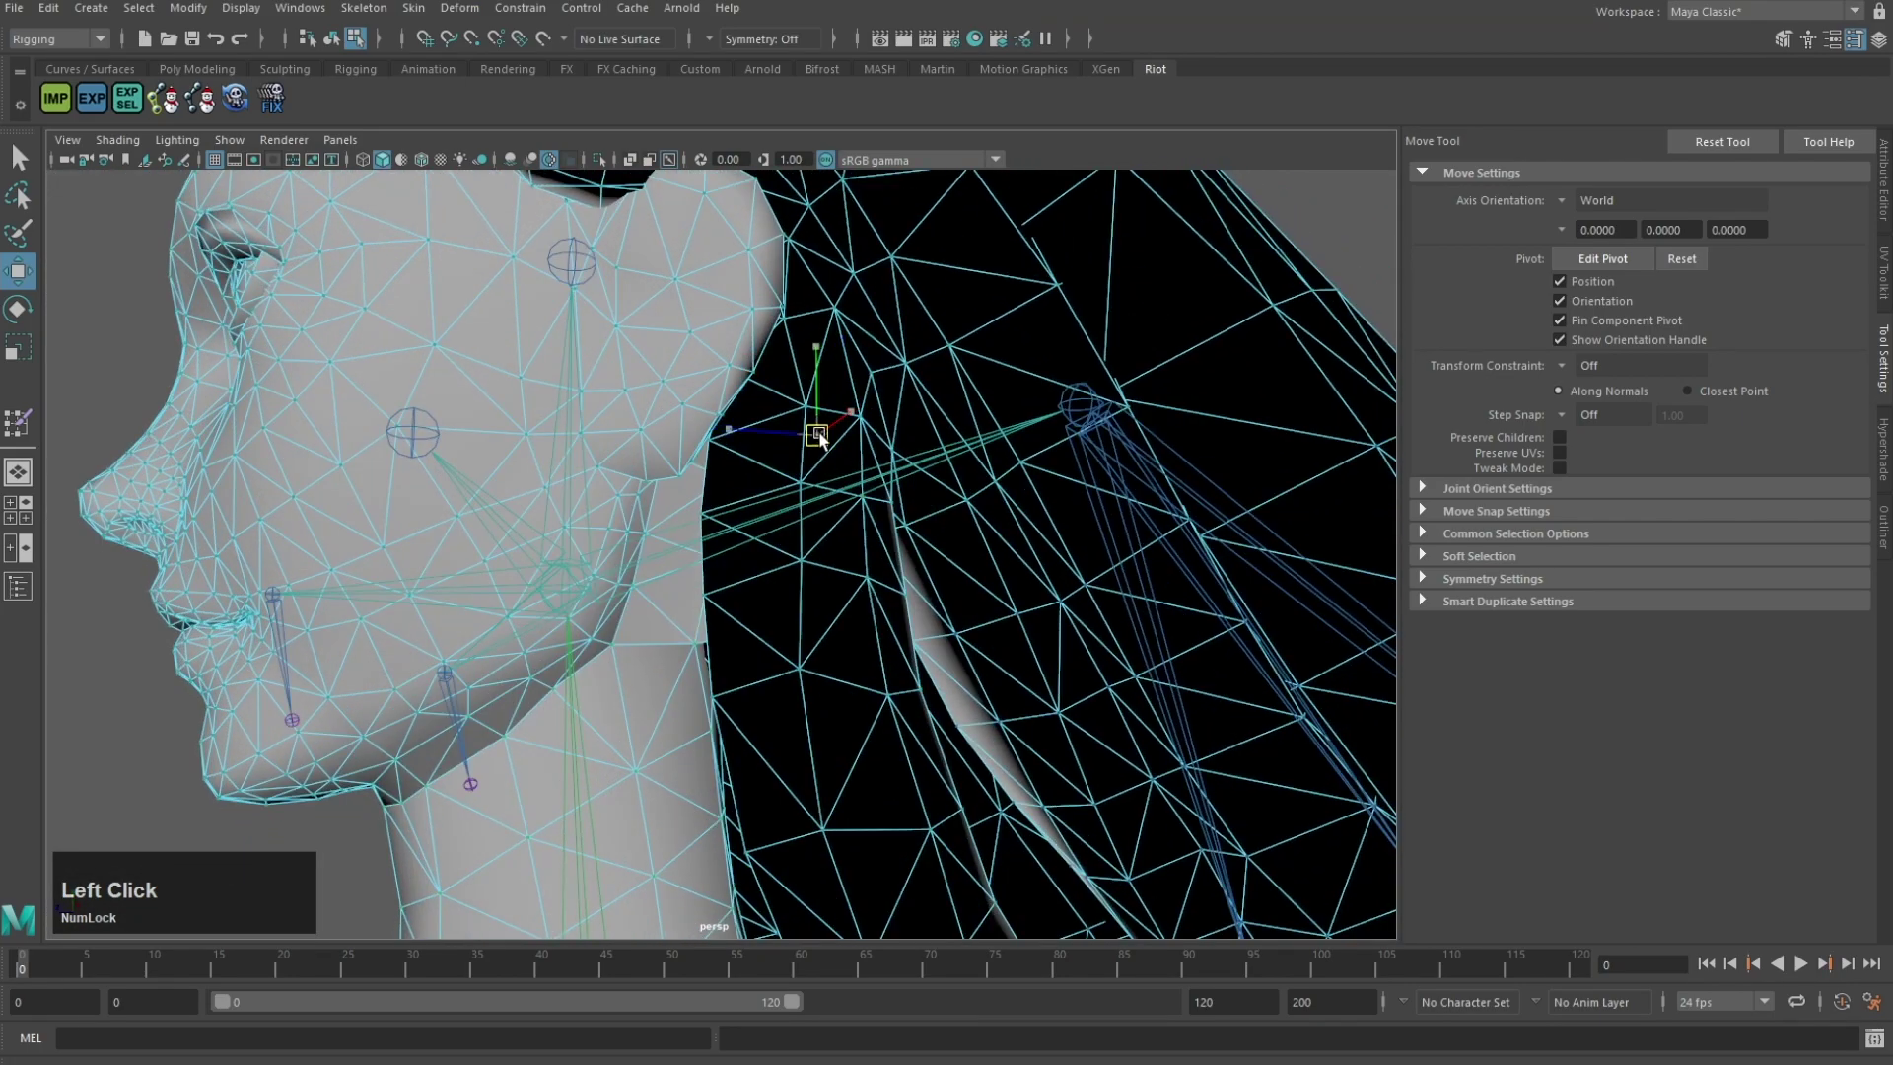
Step: Return to object mode and weight painting, choose the Head influence and smooth its weights along the jaw and upper neck
{"action": "scroll", "coordinate": [745, 587], "scroll_direction": "down", "scroll_amount": 5}
{"action": "left_click_drag", "start_coordinate": [752, 582], "coordinate": [757, 623], "text": "alt"}
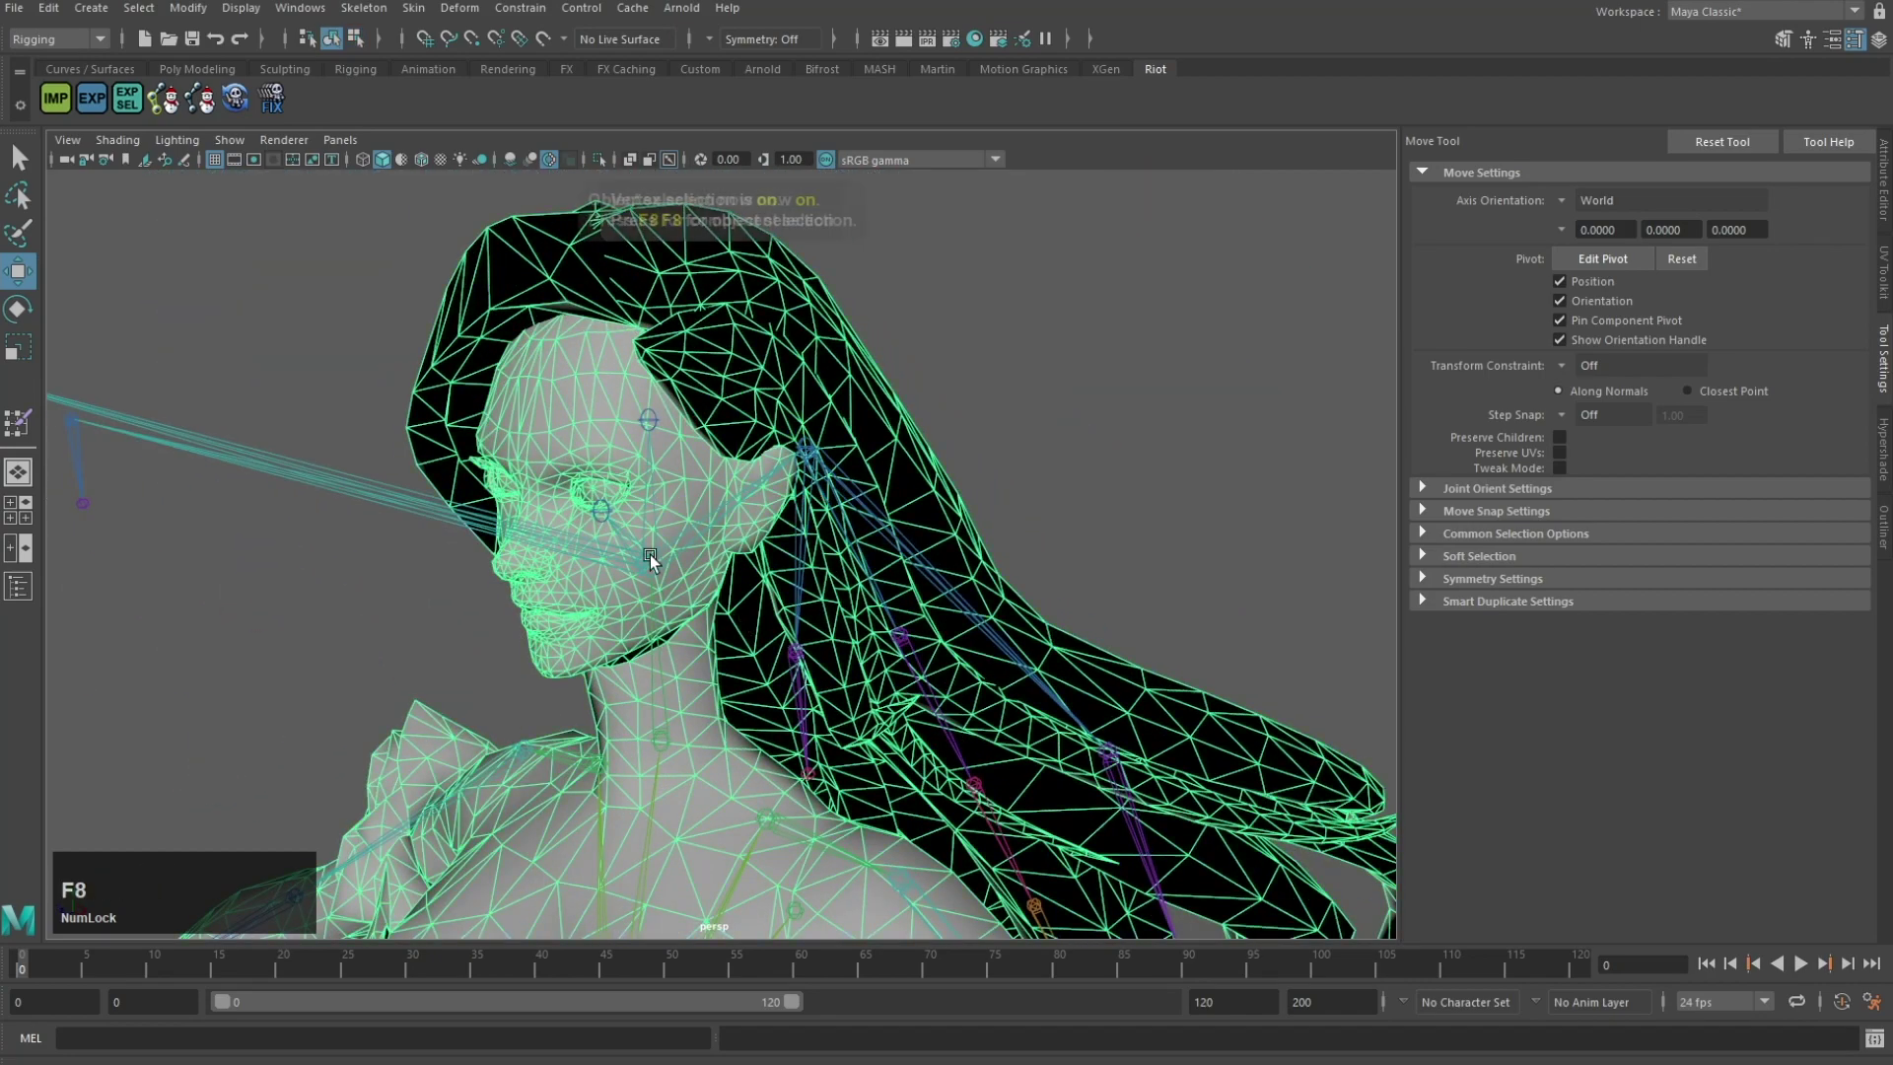
{"action": "left_click", "coordinate": [17, 423]}
{"action": "scroll", "coordinate": [606, 545], "scroll_direction": "up", "scroll_amount": 4}
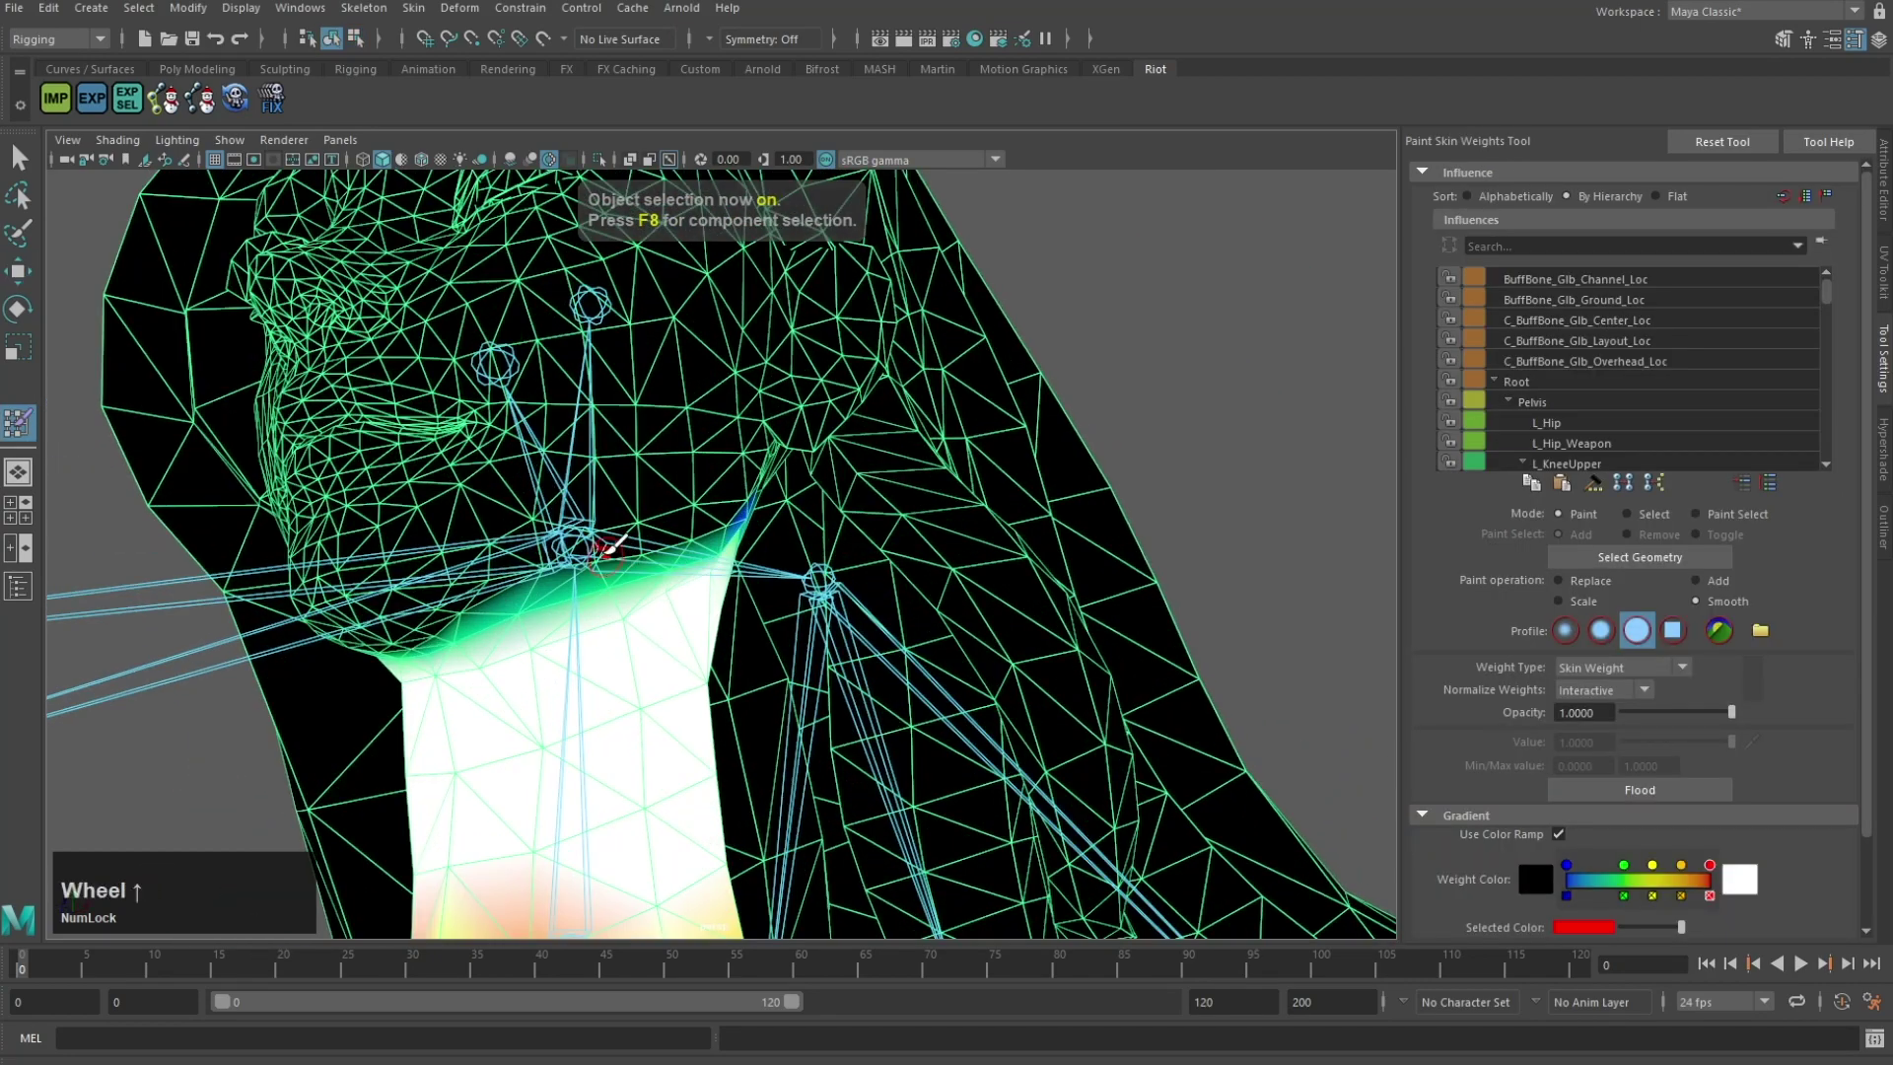
{"action": "right_click_drag", "start_coordinate": [579, 482], "coordinate": [579, 471]}
{"action": "middle_click_drag", "start_coordinate": [686, 459], "coordinate": [703, 492], "text": "alt"}
{"action": "left_click_drag", "start_coordinate": [878, 558], "coordinate": [707, 552], "text": "alt"}
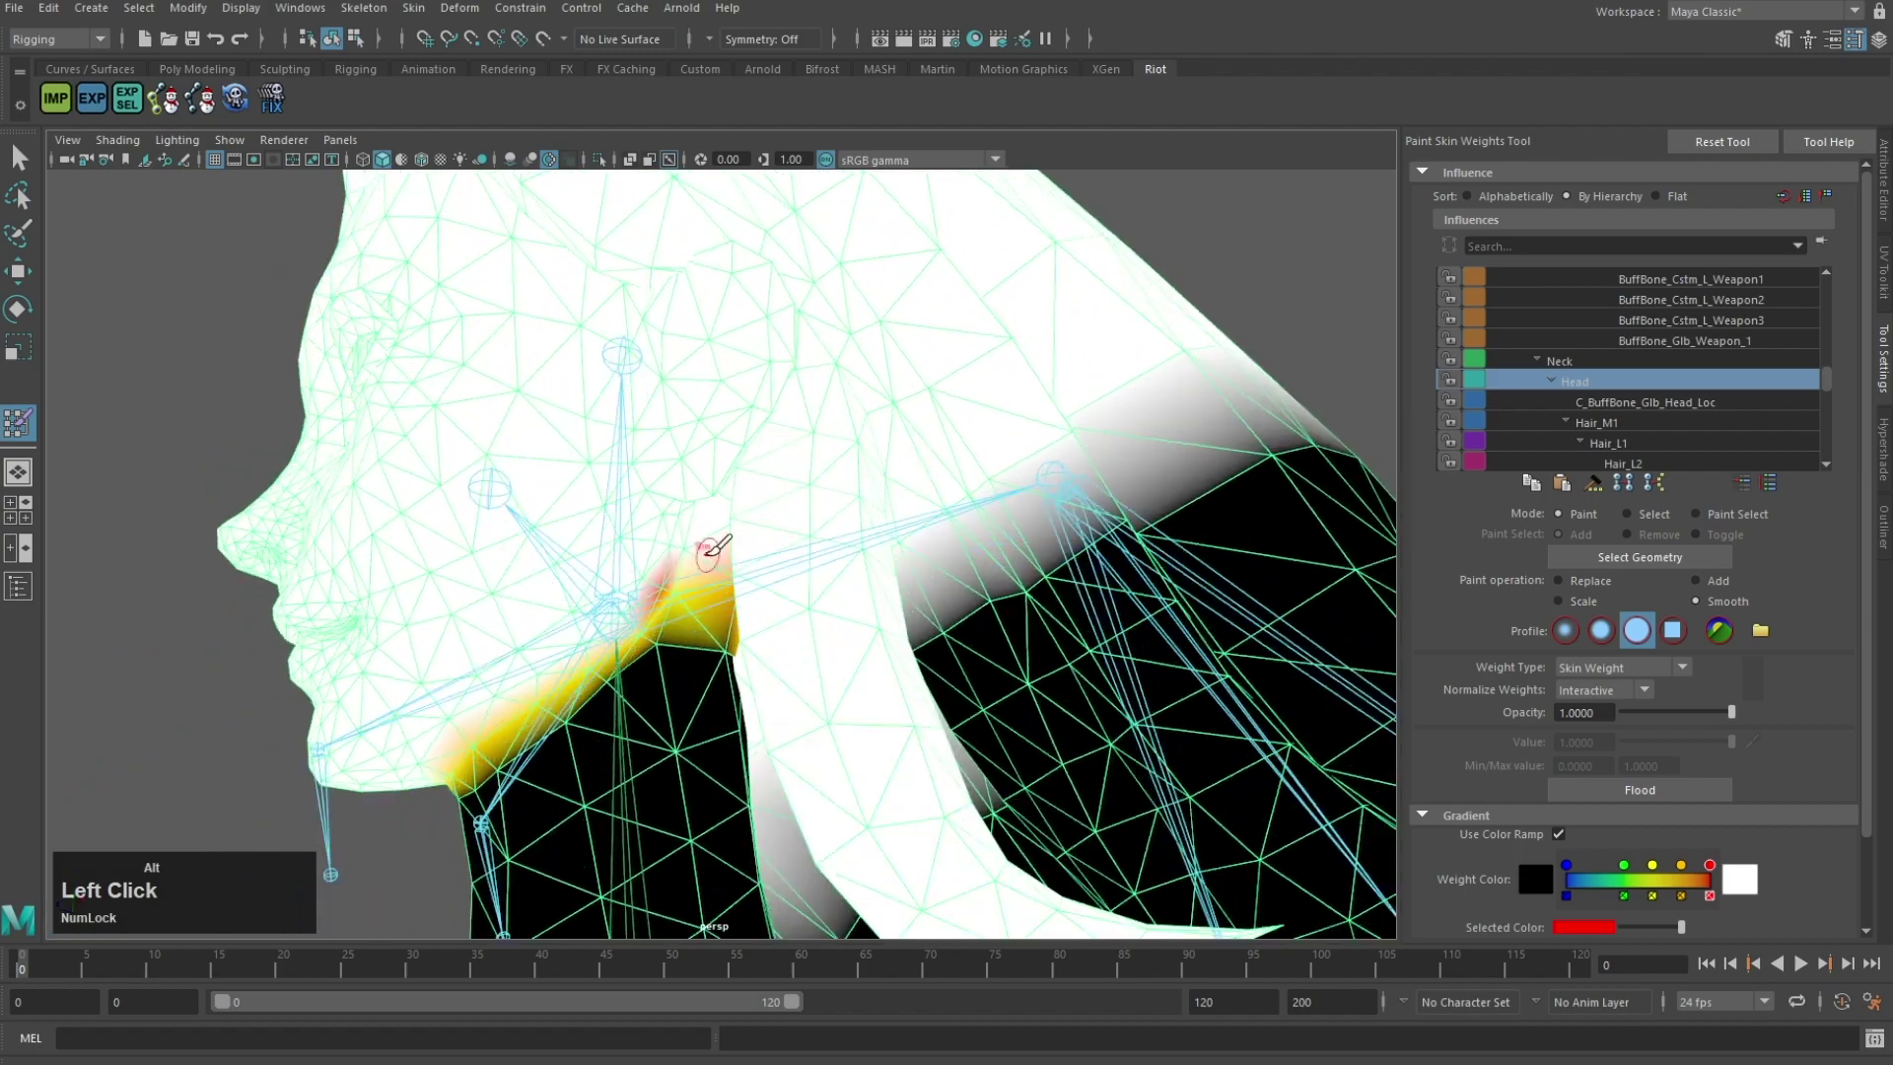
{"action": "left_click_drag", "start_coordinate": [689, 677], "coordinate": [947, 592], "text": "alt"}
Step: Smooth the Head weights from the back of the head down into the long hair
{"action": "scroll", "coordinate": [808, 631], "scroll_direction": "down", "scroll_amount": 3}
{"action": "middle_click_drag", "start_coordinate": [1022, 553], "coordinate": [778, 483], "text": "alt"}
{"action": "scroll", "coordinate": [778, 483], "scroll_direction": "up", "scroll_amount": 2}
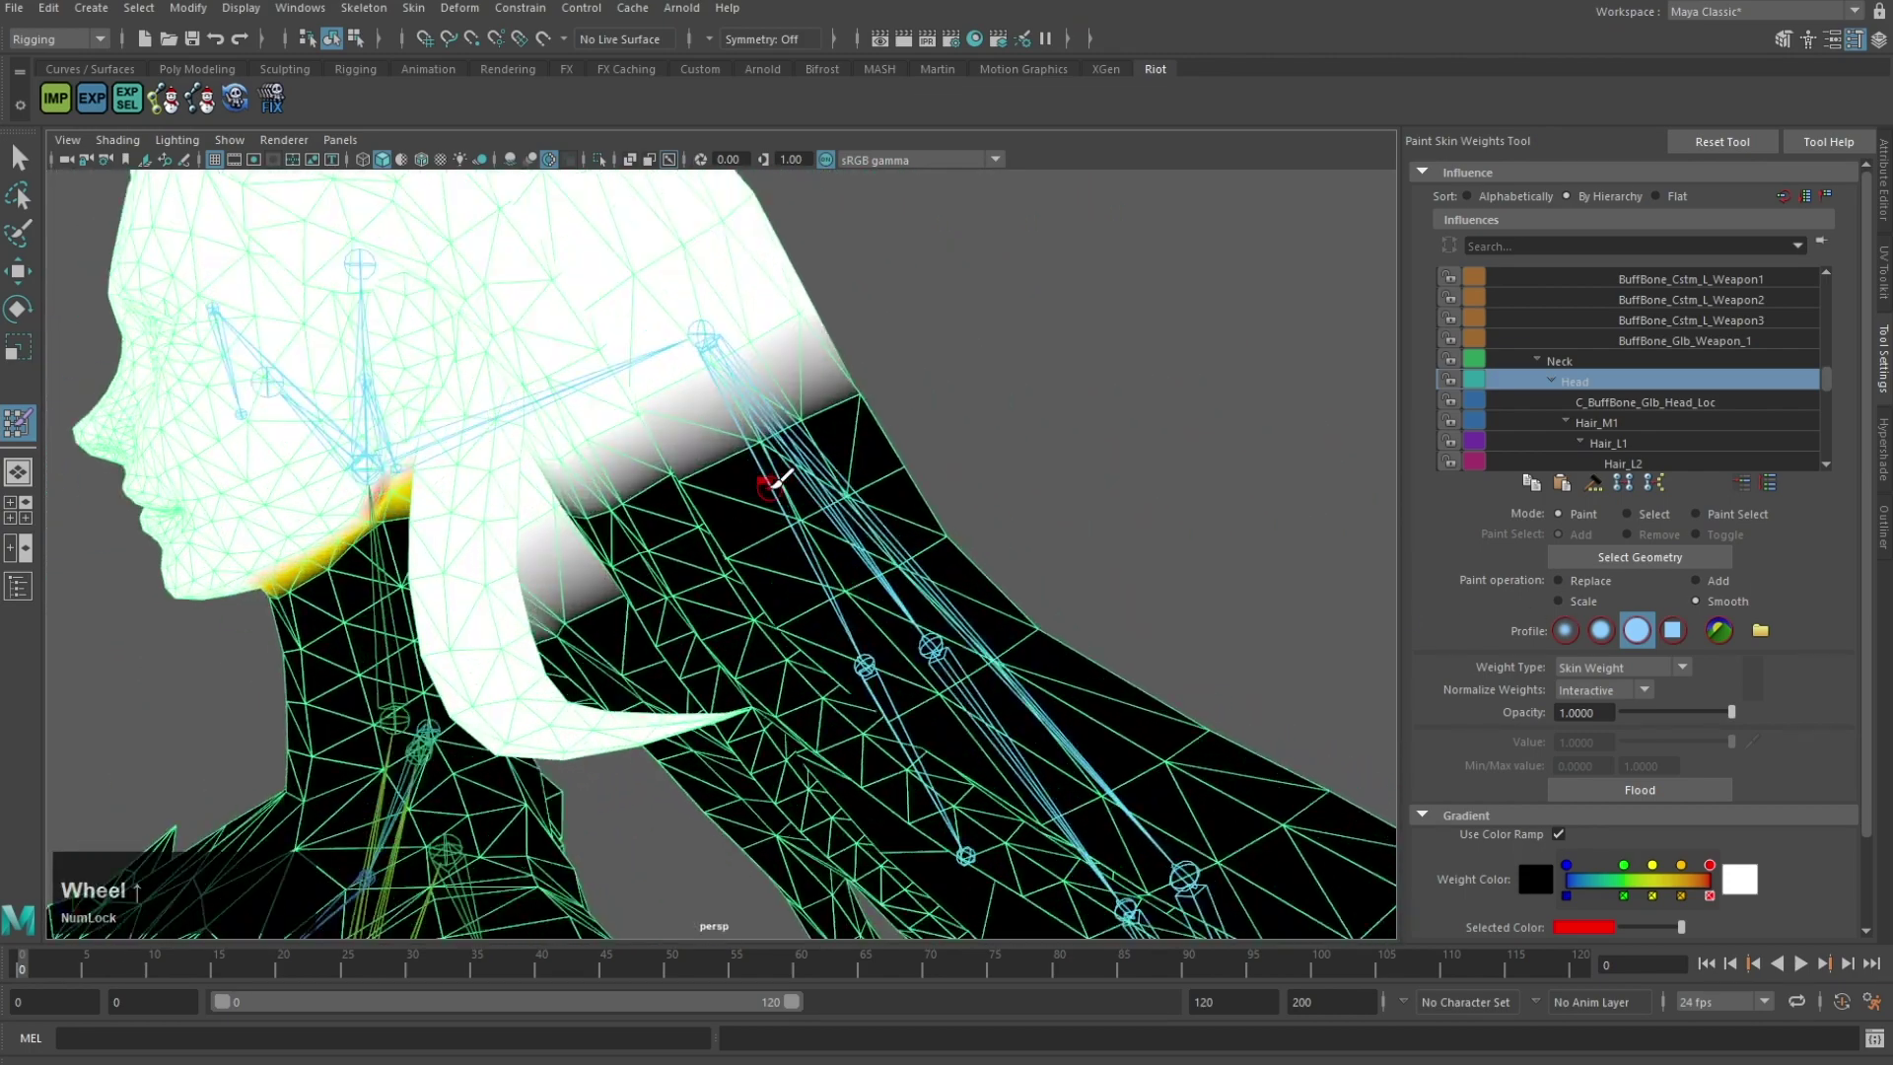
{"action": "left_click_drag", "start_coordinate": [765, 485], "coordinate": [849, 432]}
{"action": "scroll", "coordinate": [687, 480], "scroll_direction": "up", "scroll_amount": 3}
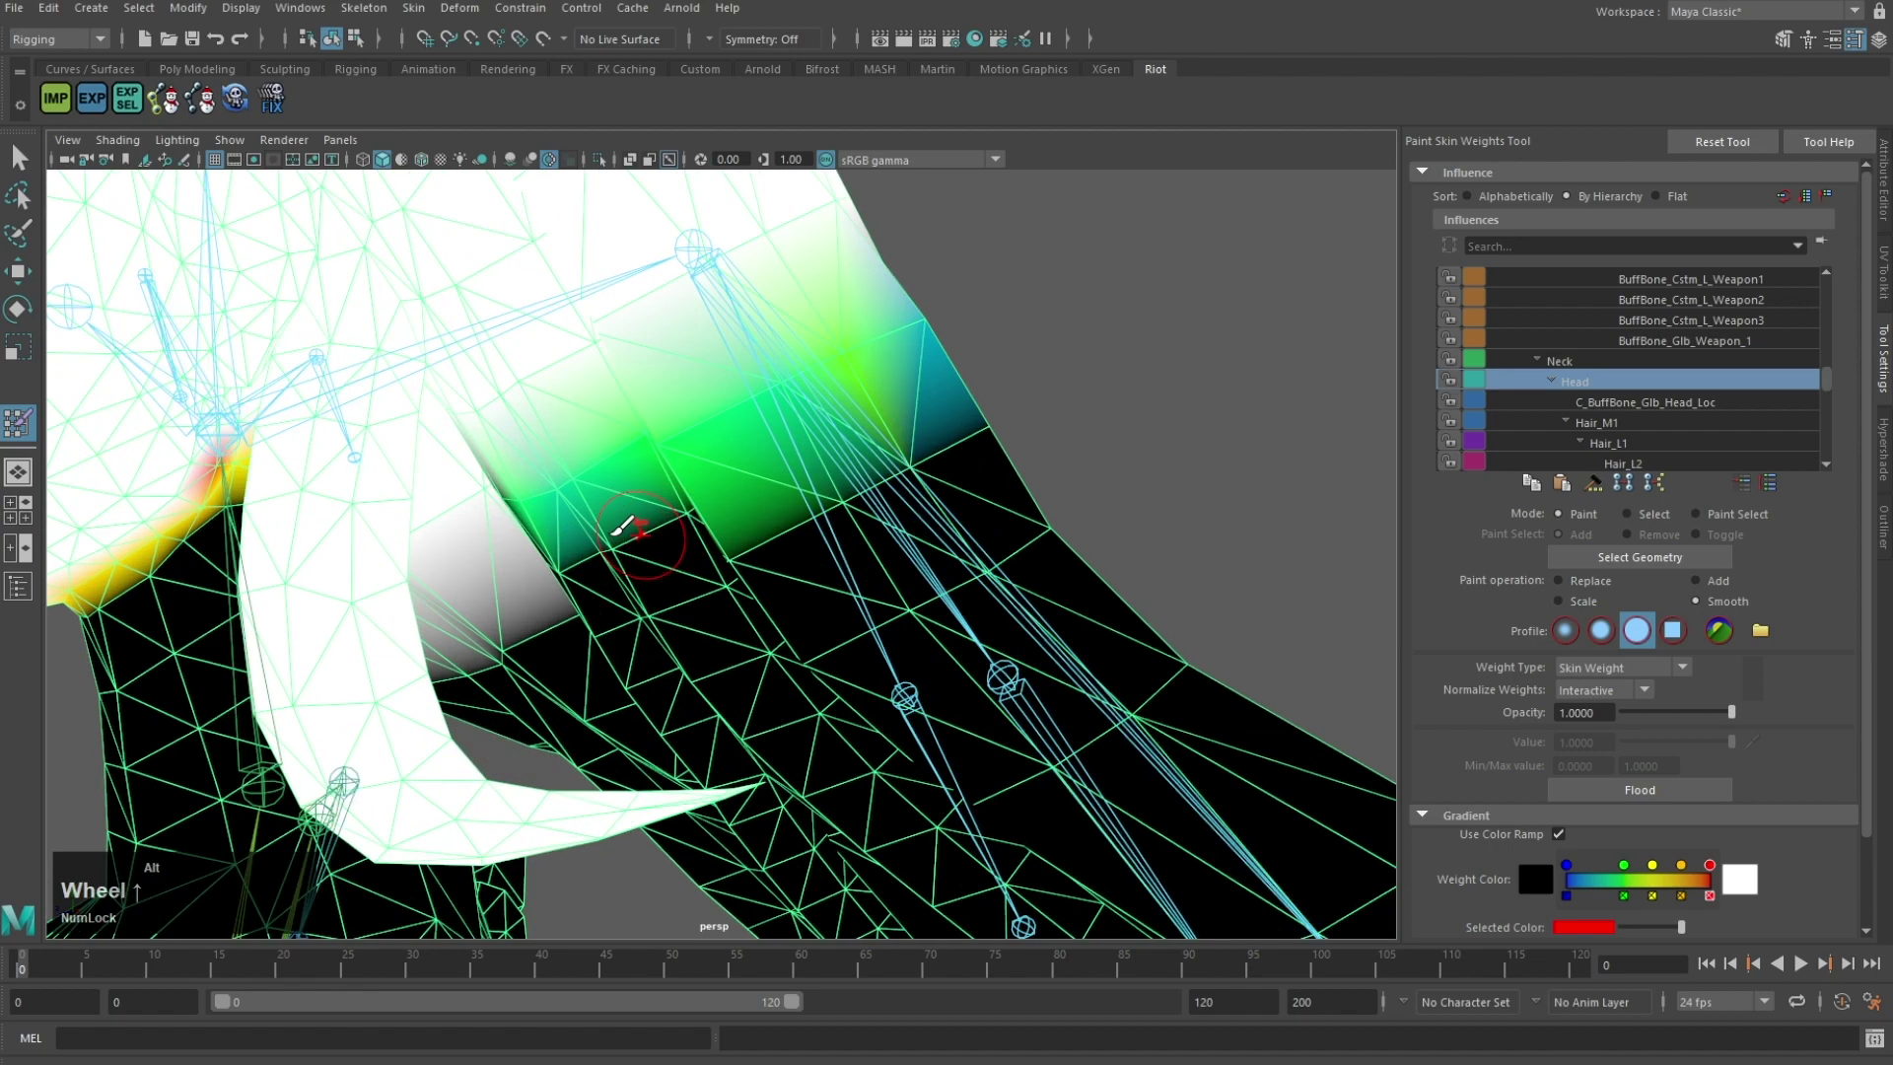
{"action": "mouse_move", "coordinate": [542, 498]}
{"action": "left_mouse_down"}
{"action": "mouse_move", "coordinate": [752, 435]}
{"action": "mouse_move", "coordinate": [966, 461]}
{"action": "mouse_move", "coordinate": [865, 587]}
{"action": "mouse_move", "coordinate": [724, 582]}
{"action": "left_mouse_up"}
{"action": "left_click_drag", "start_coordinate": [749, 503], "coordinate": [1279, 473]}
{"action": "left_click_drag", "start_coordinate": [797, 626], "coordinate": [1258, 618]}
Step: Extend the Head weight smoothing across the rear hair and its side strands to the opposite side
{"action": "middle_click_drag", "start_coordinate": [1259, 618], "coordinate": [985, 532], "text": "alt"}
{"action": "left_click_drag", "start_coordinate": [729, 548], "coordinate": [1036, 574]}
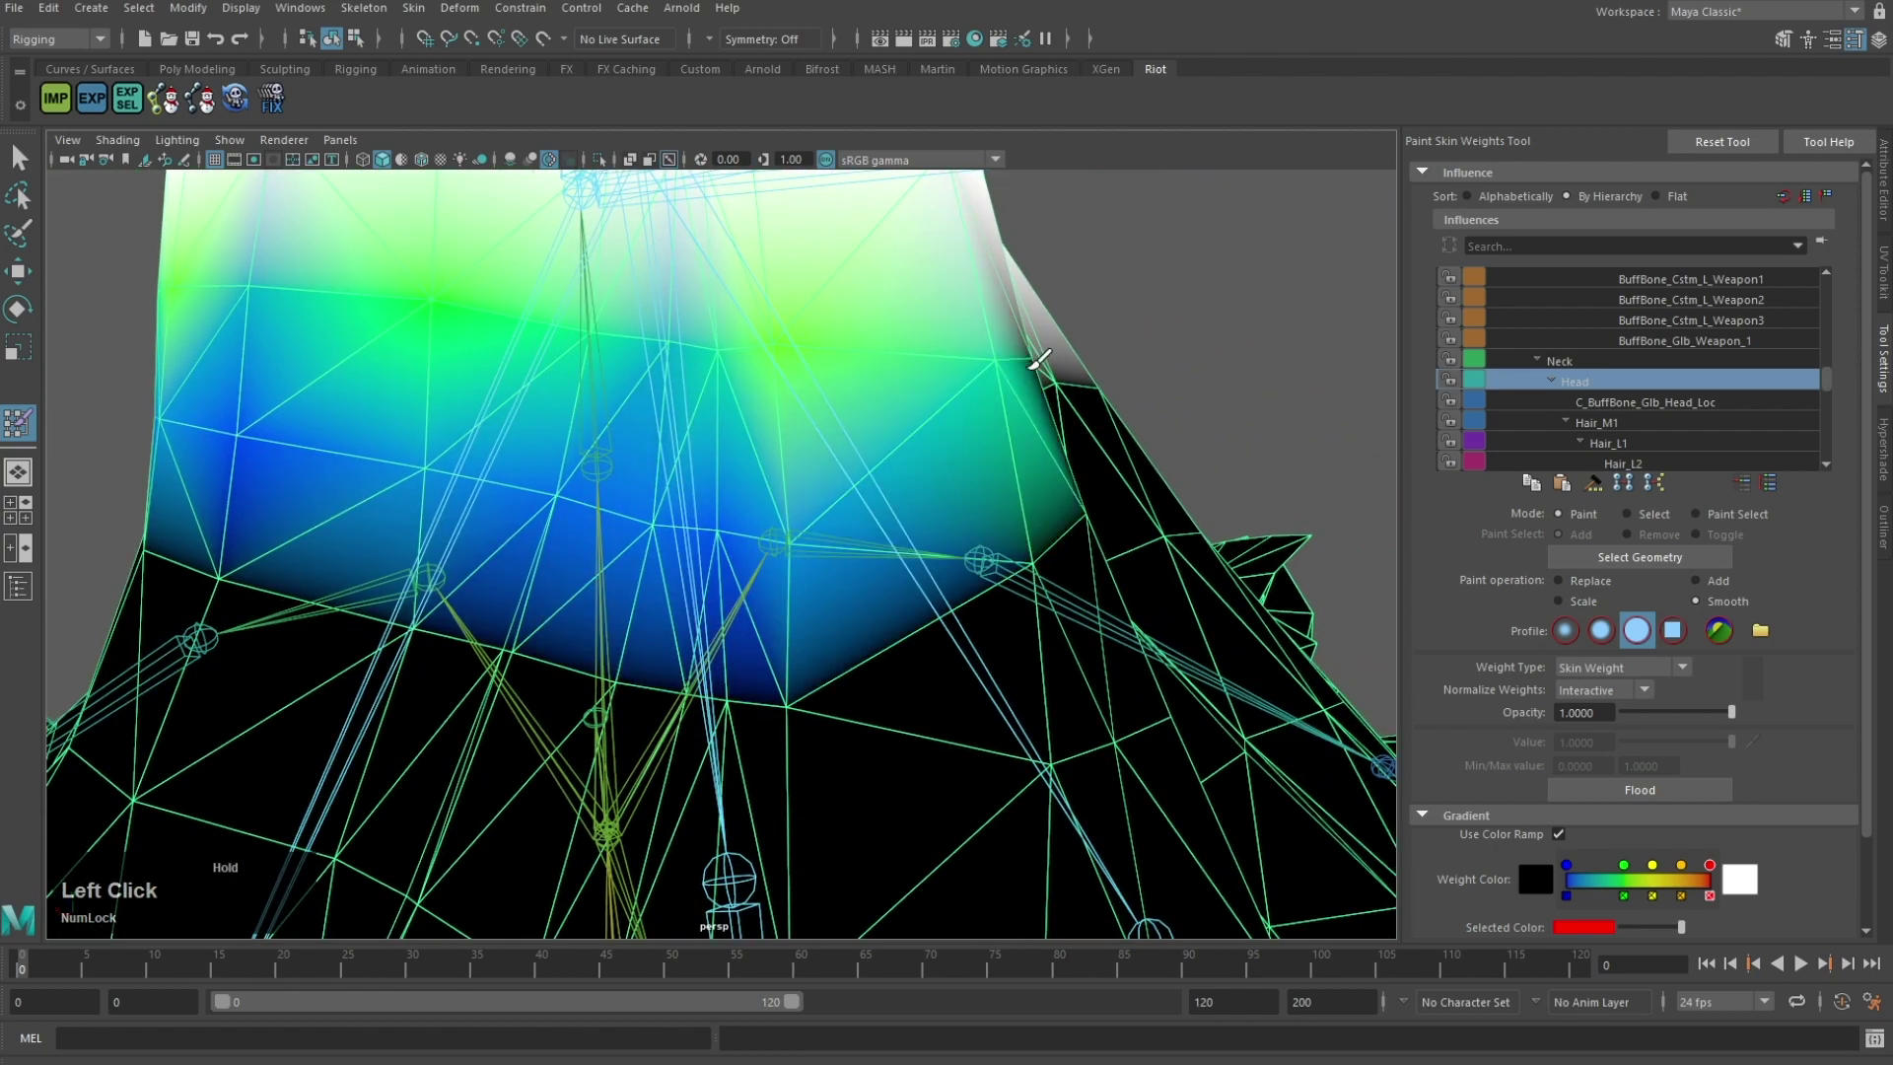
{"action": "mouse_move", "coordinate": [1031, 367]}
{"action": "left_mouse_down", "text": "alt"}
{"action": "mouse_move", "coordinate": [909, 605]}
{"action": "mouse_move", "coordinate": [1063, 443]}
{"action": "mouse_move", "coordinate": [986, 562]}
{"action": "left_mouse_up", "text": "alt"}
{"action": "mouse_move", "coordinate": [985, 562]}
{"action": "left_mouse_down"}
{"action": "mouse_move", "coordinate": [1075, 552]}
{"action": "mouse_move", "coordinate": [1205, 686]}
{"action": "left_mouse_up"}
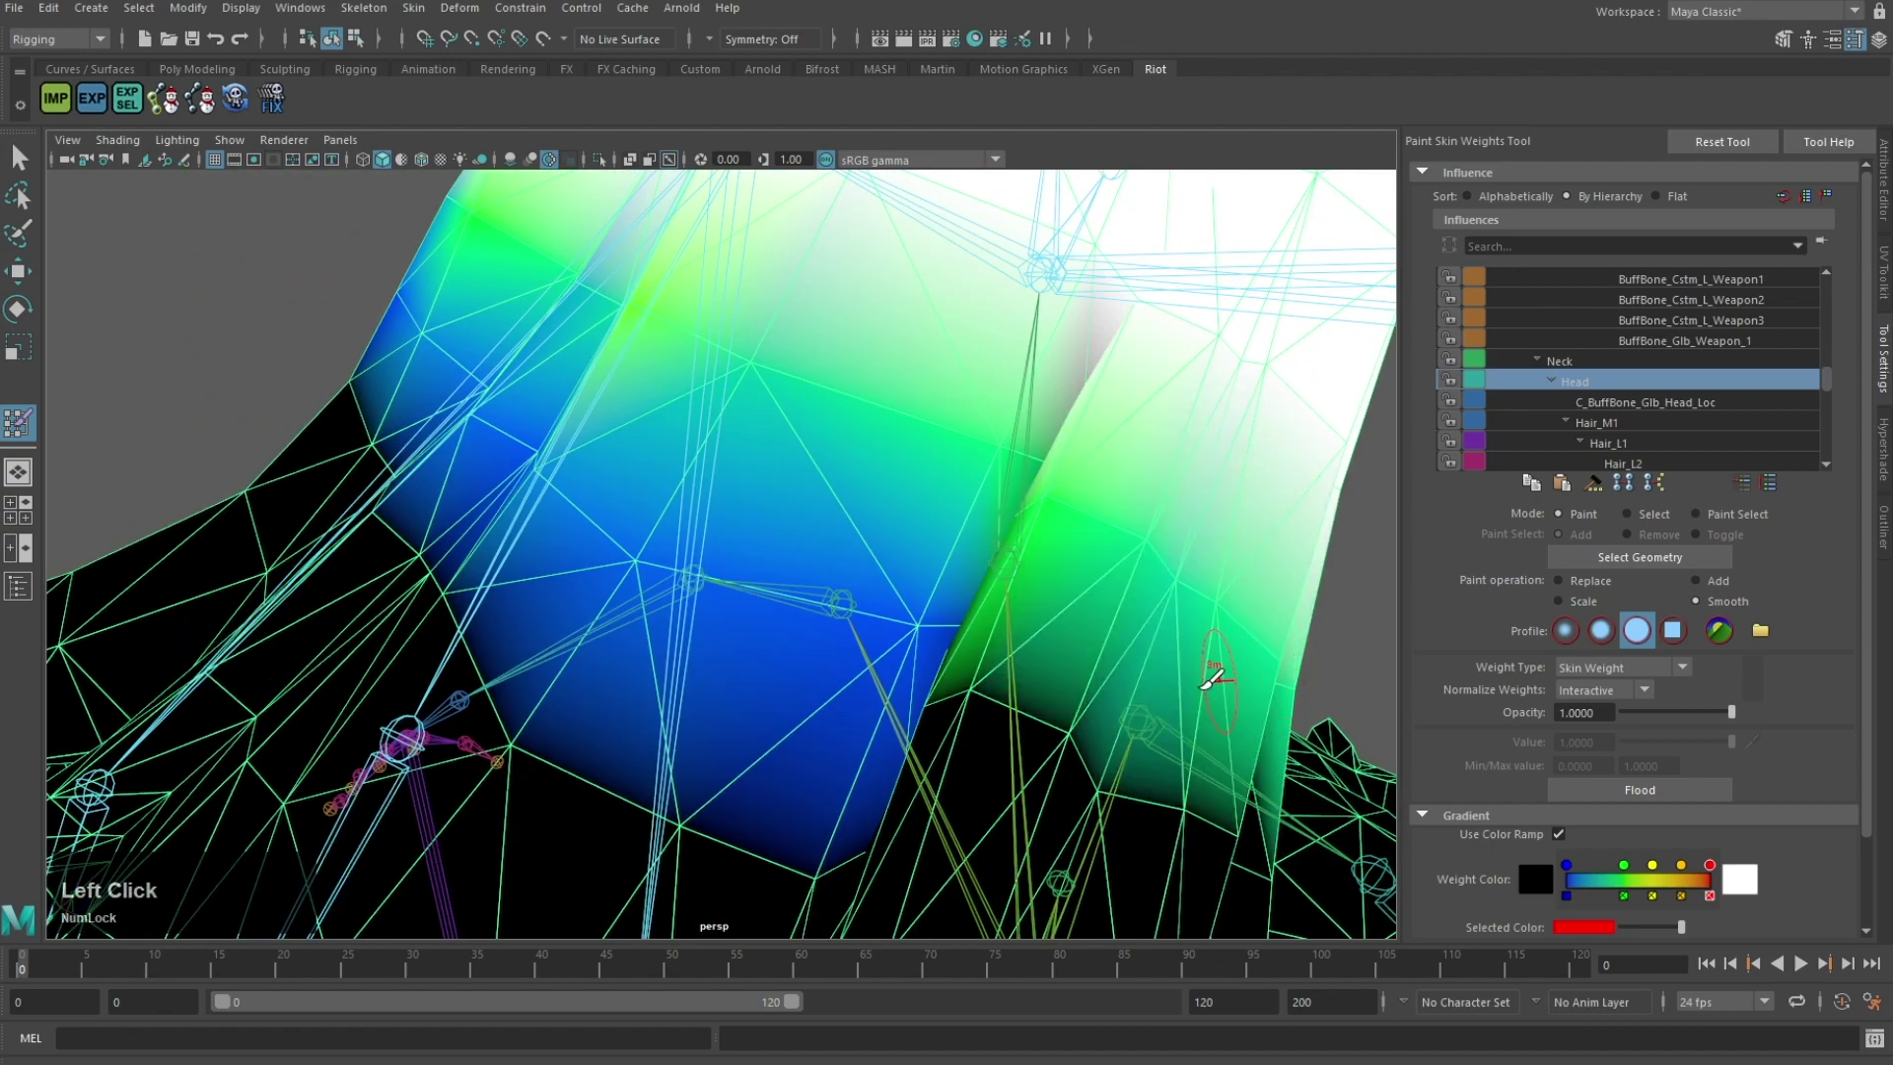
{"action": "scroll", "coordinate": [1211, 680], "scroll_direction": "down", "scroll_amount": 3}
{"action": "middle_click_drag", "start_coordinate": [1211, 680], "coordinate": [845, 368], "text": "alt"}
{"action": "scroll", "coordinate": [845, 367], "scroll_direction": "up", "scroll_amount": 3}
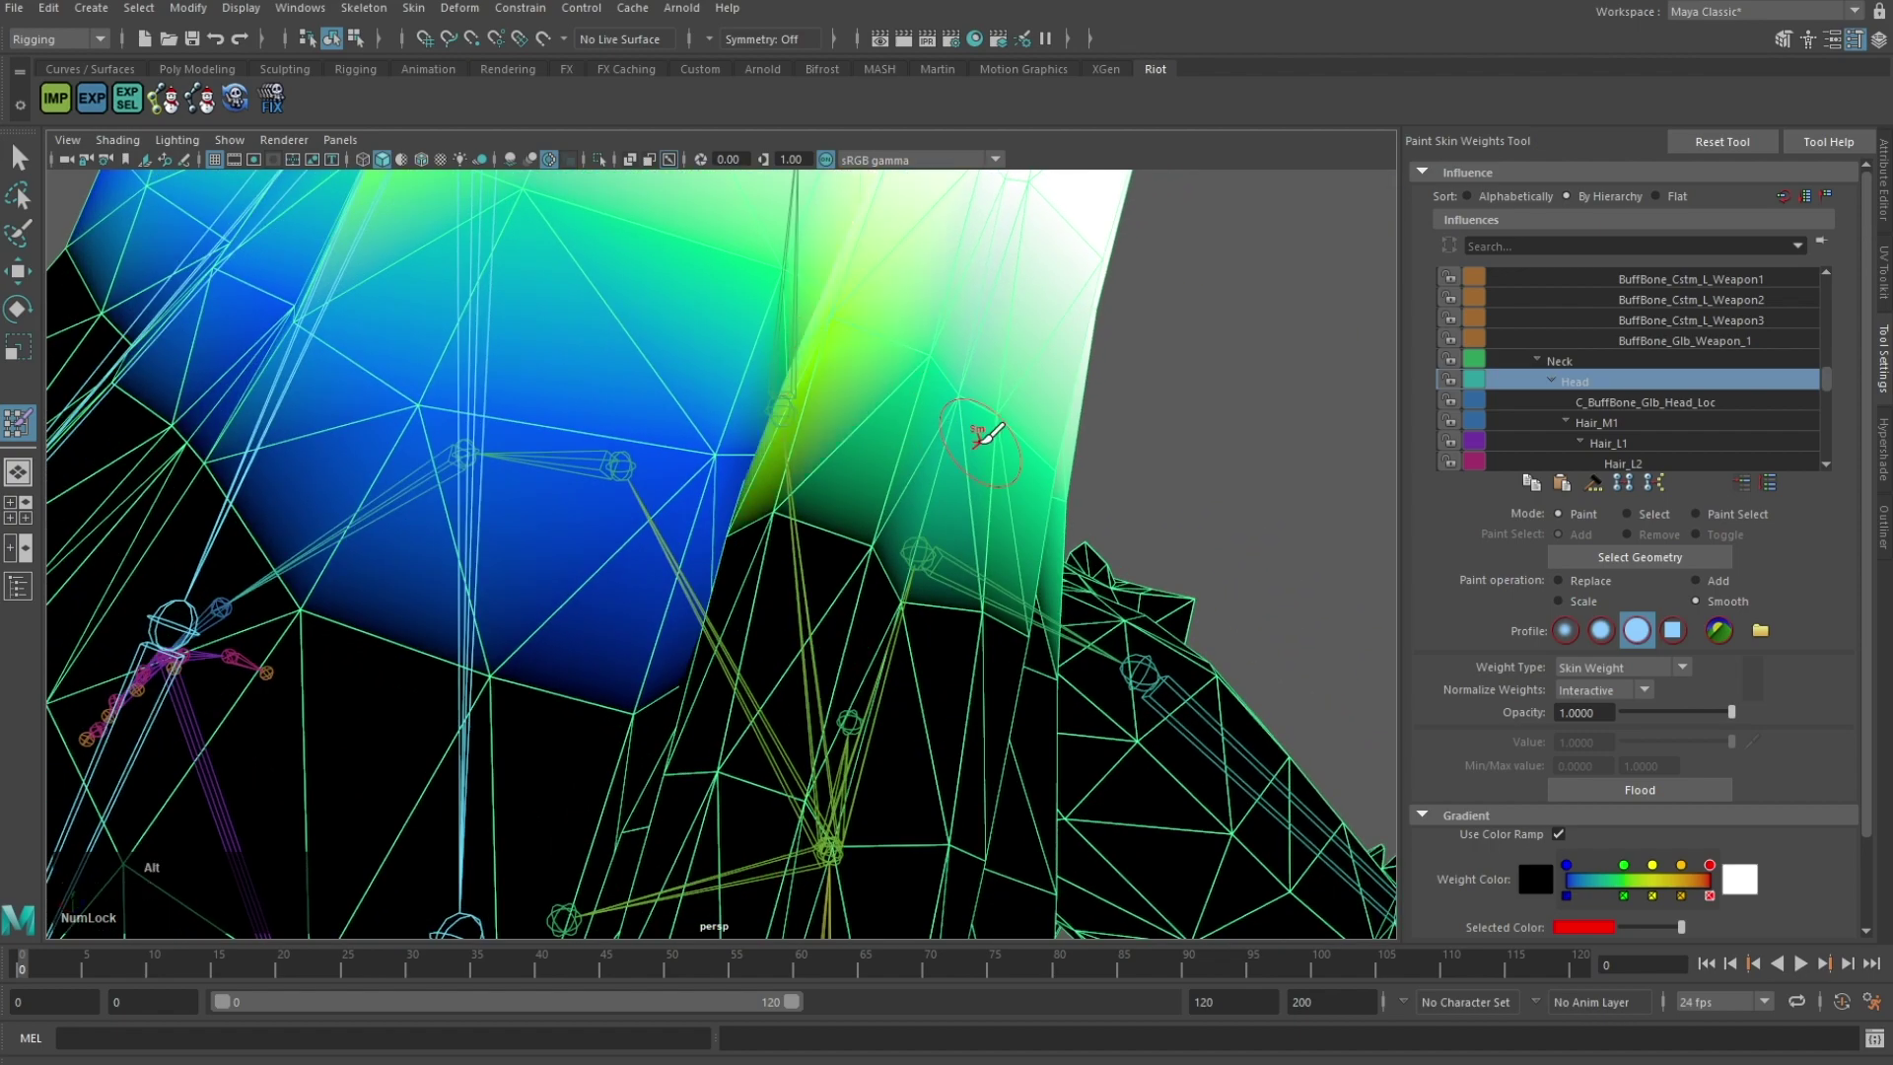
{"action": "mouse_move", "coordinate": [976, 441]}
{"action": "left_mouse_down", "text": "alt"}
{"action": "mouse_move", "coordinate": [878, 457]}
{"action": "mouse_move", "coordinate": [431, 318]}
{"action": "mouse_move", "coordinate": [760, 528]}
{"action": "mouse_move", "coordinate": [764, 374]}
{"action": "left_mouse_up", "text": "alt"}
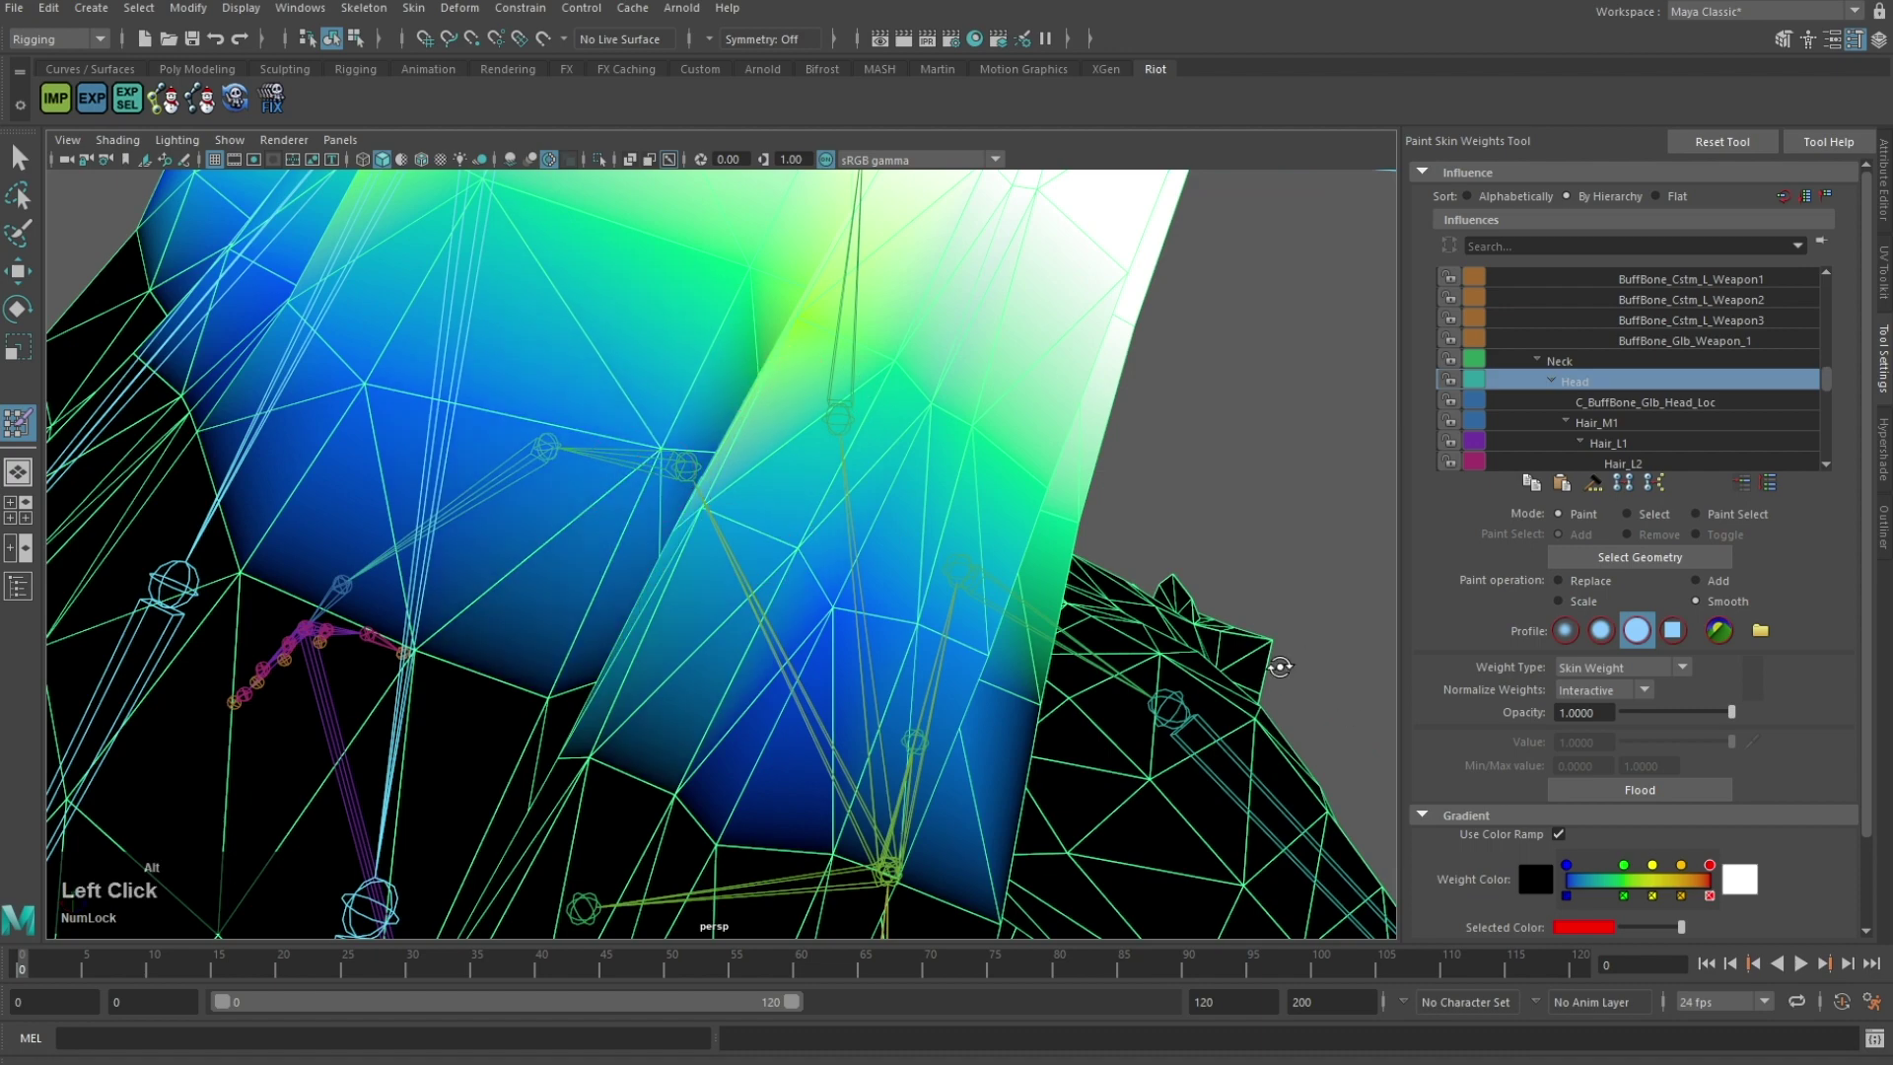
Step: Smooth the Head influence's weights along the lower edge of the rear hair and its side strands
{"action": "left_click_drag", "start_coordinate": [1280, 666], "coordinate": [1134, 611], "text": "alt"}
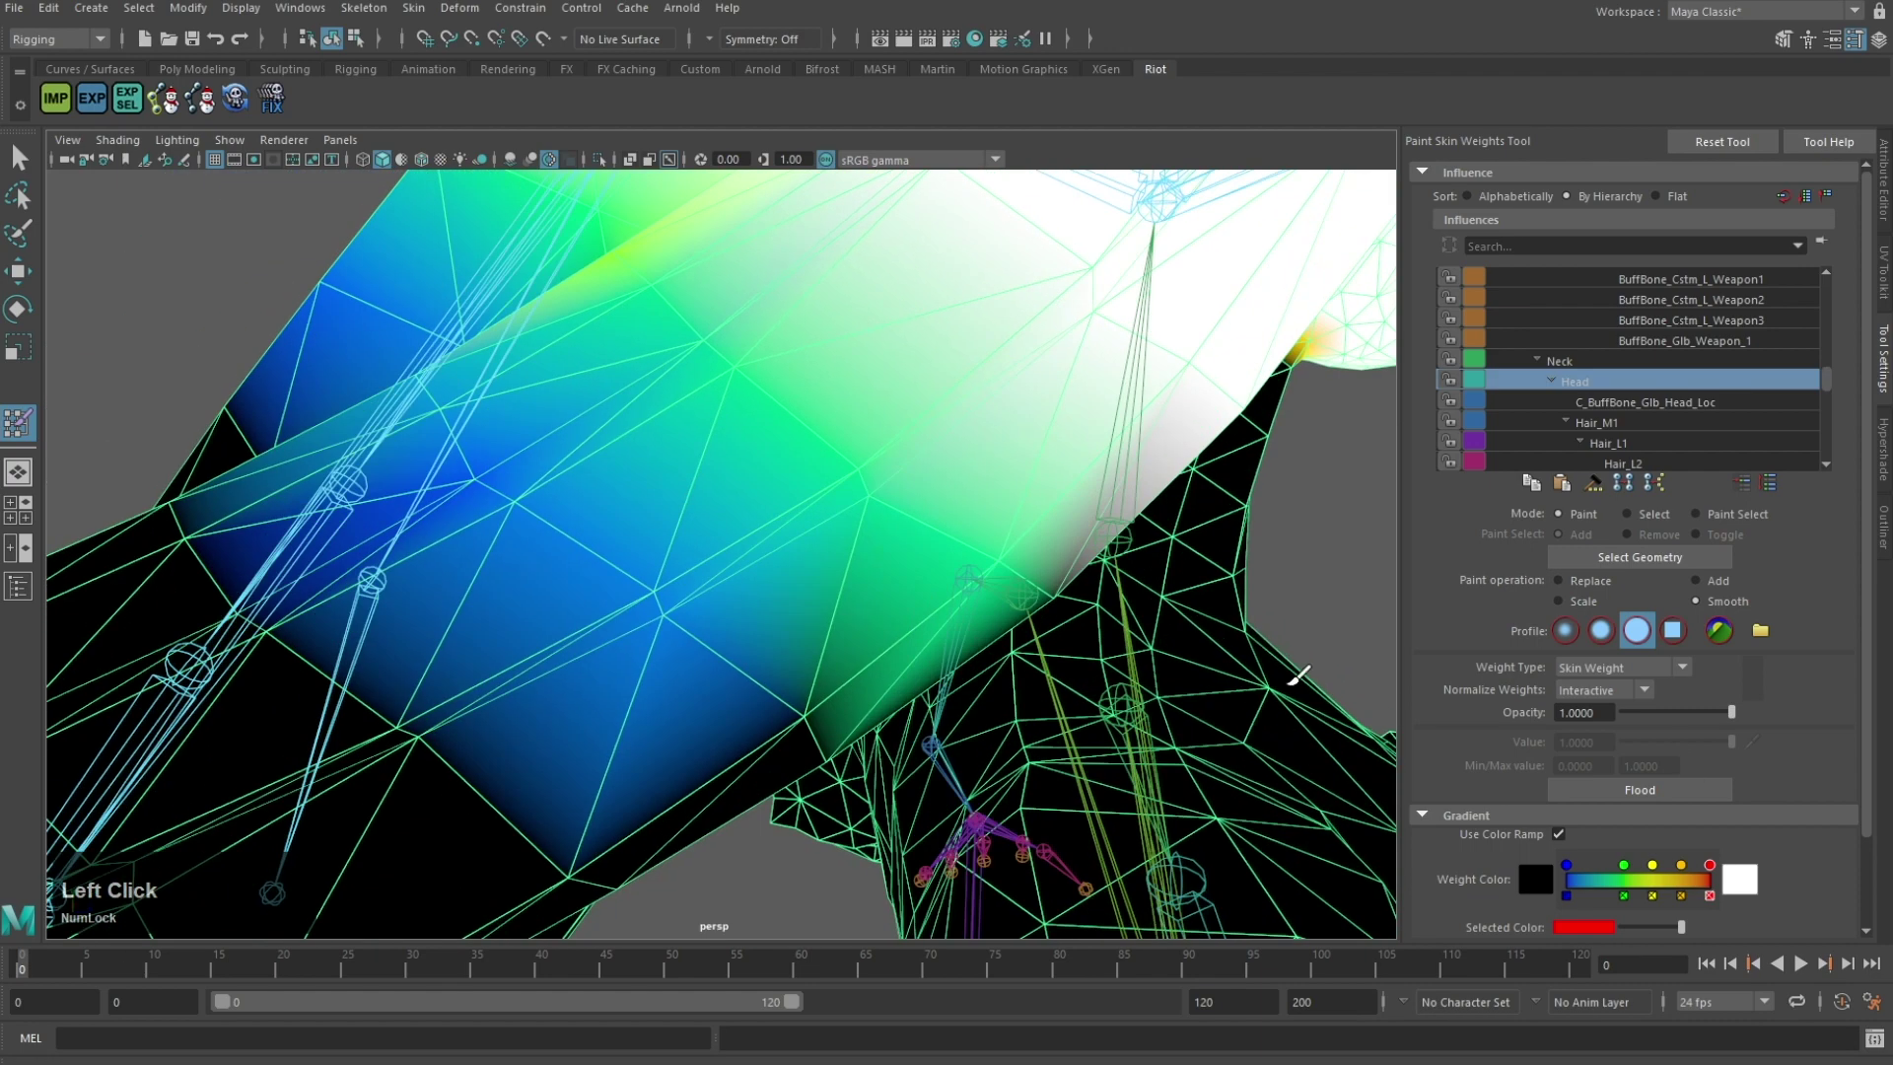
{"action": "mouse_move", "coordinate": [1289, 680]}
{"action": "left_mouse_down", "text": "alt"}
{"action": "mouse_move", "coordinate": [912, 562]}
{"action": "mouse_move", "coordinate": [986, 483]}
{"action": "left_mouse_up", "text": "alt"}
{"action": "mouse_move", "coordinate": [985, 483]}
{"action": "left_mouse_down", "text": "alt"}
{"action": "mouse_move", "coordinate": [841, 541]}
{"action": "mouse_move", "coordinate": [769, 522]}
{"action": "left_mouse_up", "text": "alt"}
{"action": "mouse_move", "coordinate": [769, 523]}
{"action": "left_mouse_down"}
{"action": "mouse_move", "coordinate": [981, 397]}
{"action": "mouse_move", "coordinate": [473, 513]}
{"action": "left_mouse_up"}
{"action": "mouse_move", "coordinate": [474, 513]}
{"action": "left_mouse_down"}
{"action": "mouse_move", "coordinate": [383, 536]}
{"action": "mouse_move", "coordinate": [617, 646]}
{"action": "mouse_move", "coordinate": [757, 505]}
{"action": "left_mouse_up"}
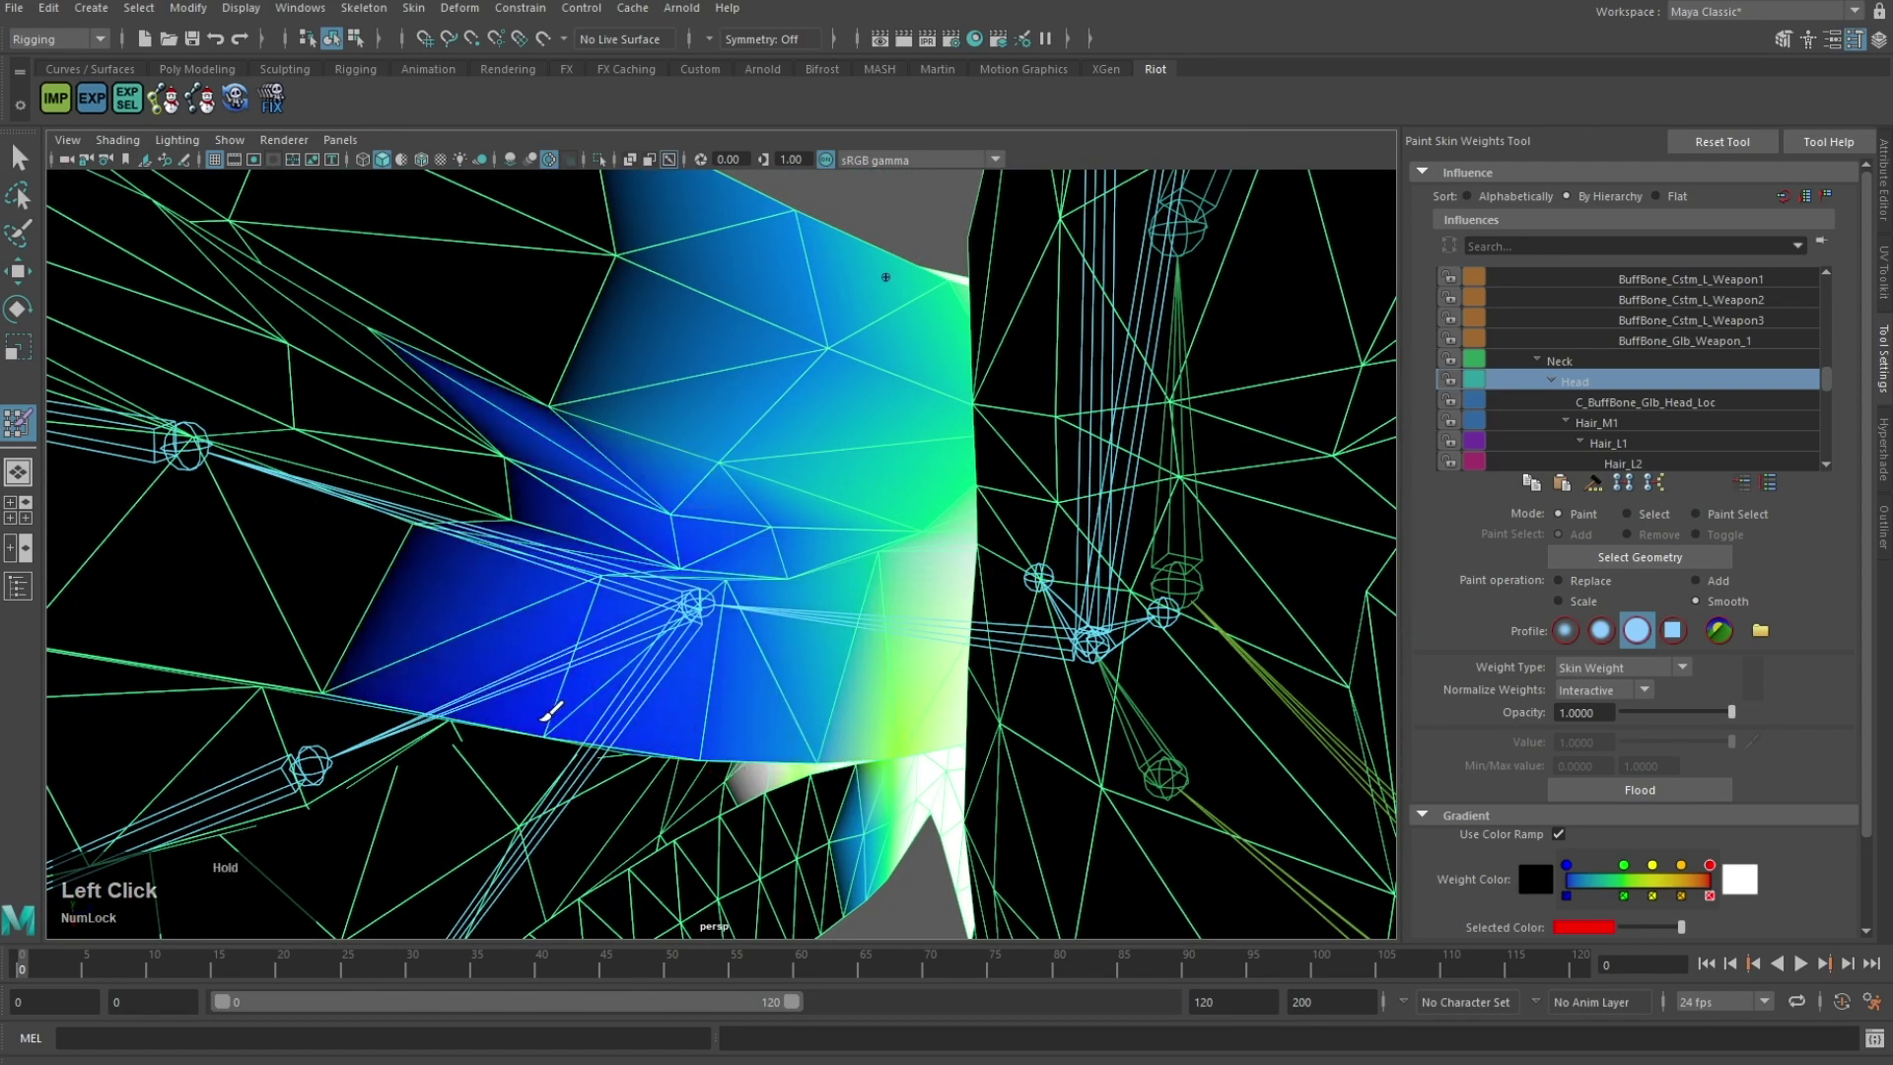
Step: Smooth the Head weights on the underside of the hair where the side strands meet the back hair
{"action": "left_click_drag", "start_coordinate": [550, 711], "coordinate": [995, 611], "text": "alt"}
{"action": "middle_click_drag", "start_coordinate": [996, 611], "coordinate": [945, 519], "text": "alt"}
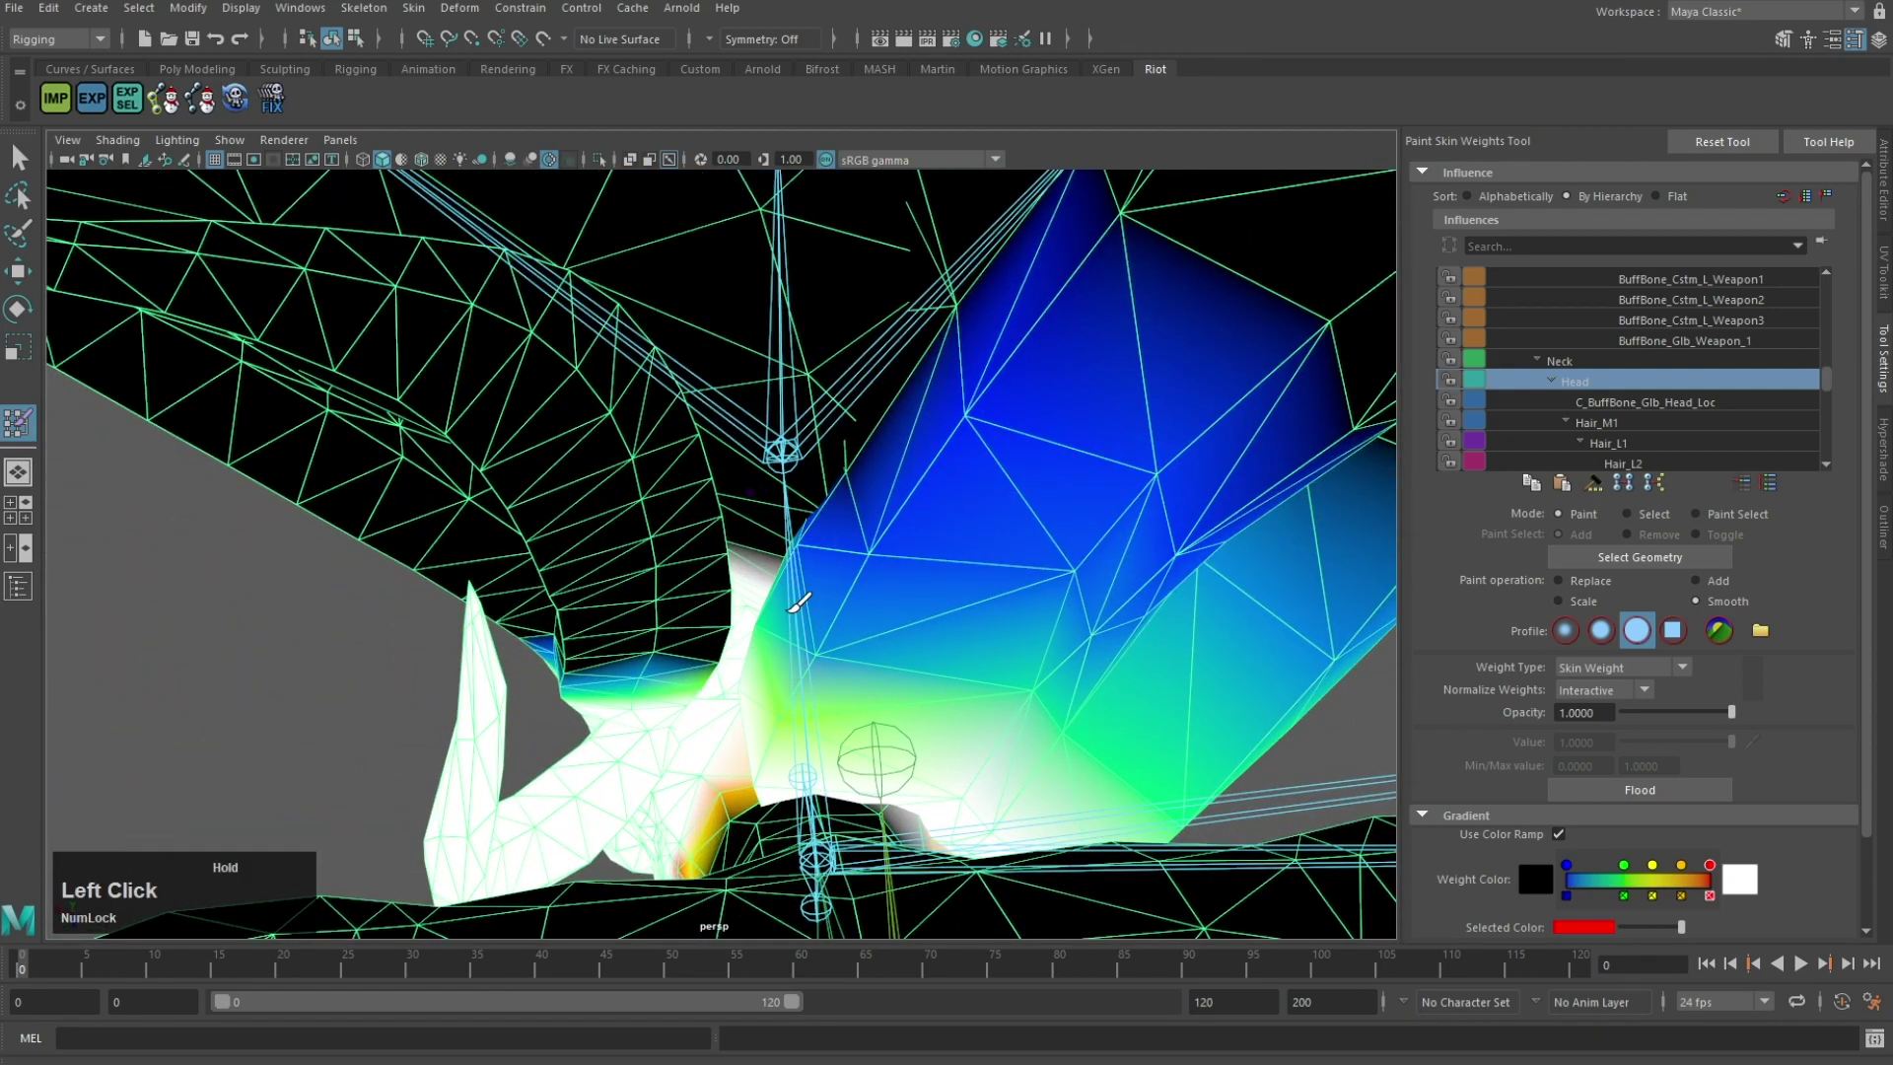
{"action": "left_click_drag", "start_coordinate": [799, 603], "coordinate": [512, 493], "text": "alt"}
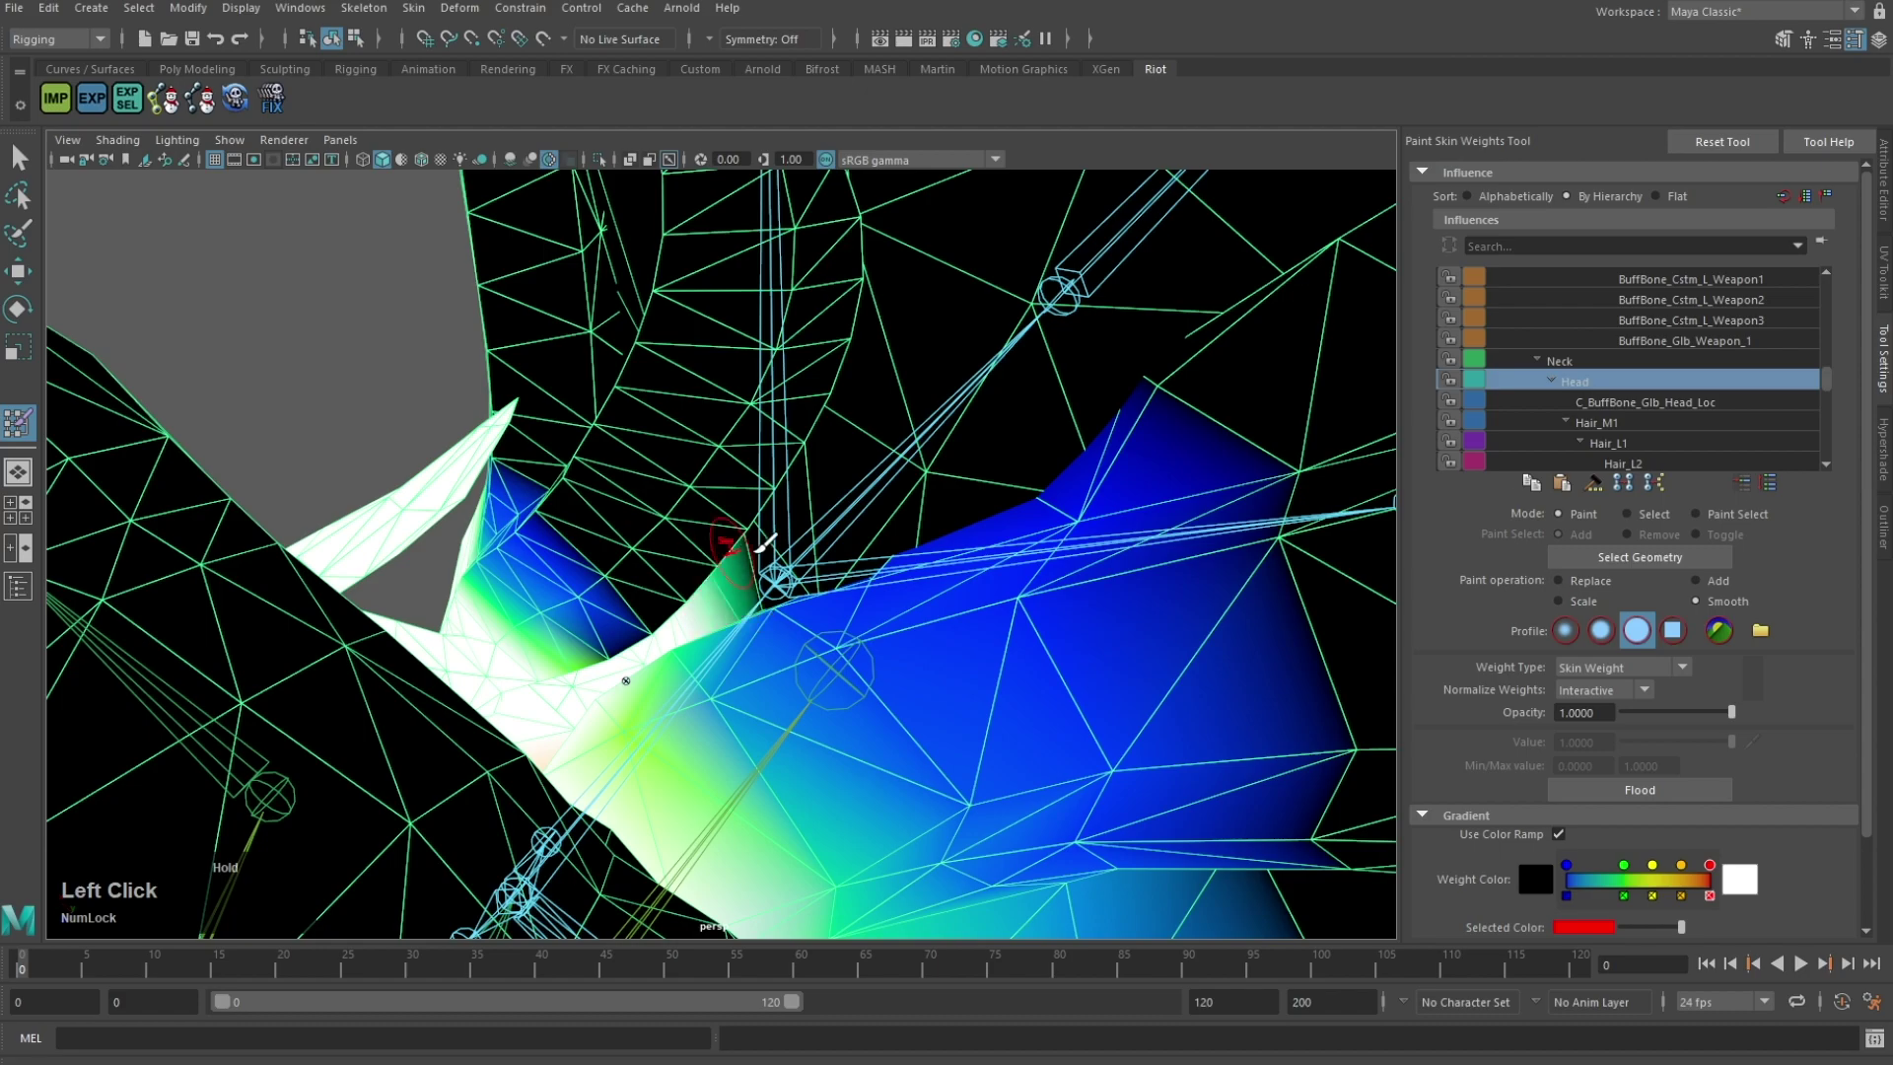
{"action": "left_click_drag", "start_coordinate": [763, 542], "coordinate": [706, 432], "text": "alt"}
{"action": "scroll", "coordinate": [774, 522], "scroll_direction": "down", "scroll_amount": 5}
{"action": "middle_click_drag", "start_coordinate": [706, 432], "coordinate": [1001, 465], "text": "alt"}
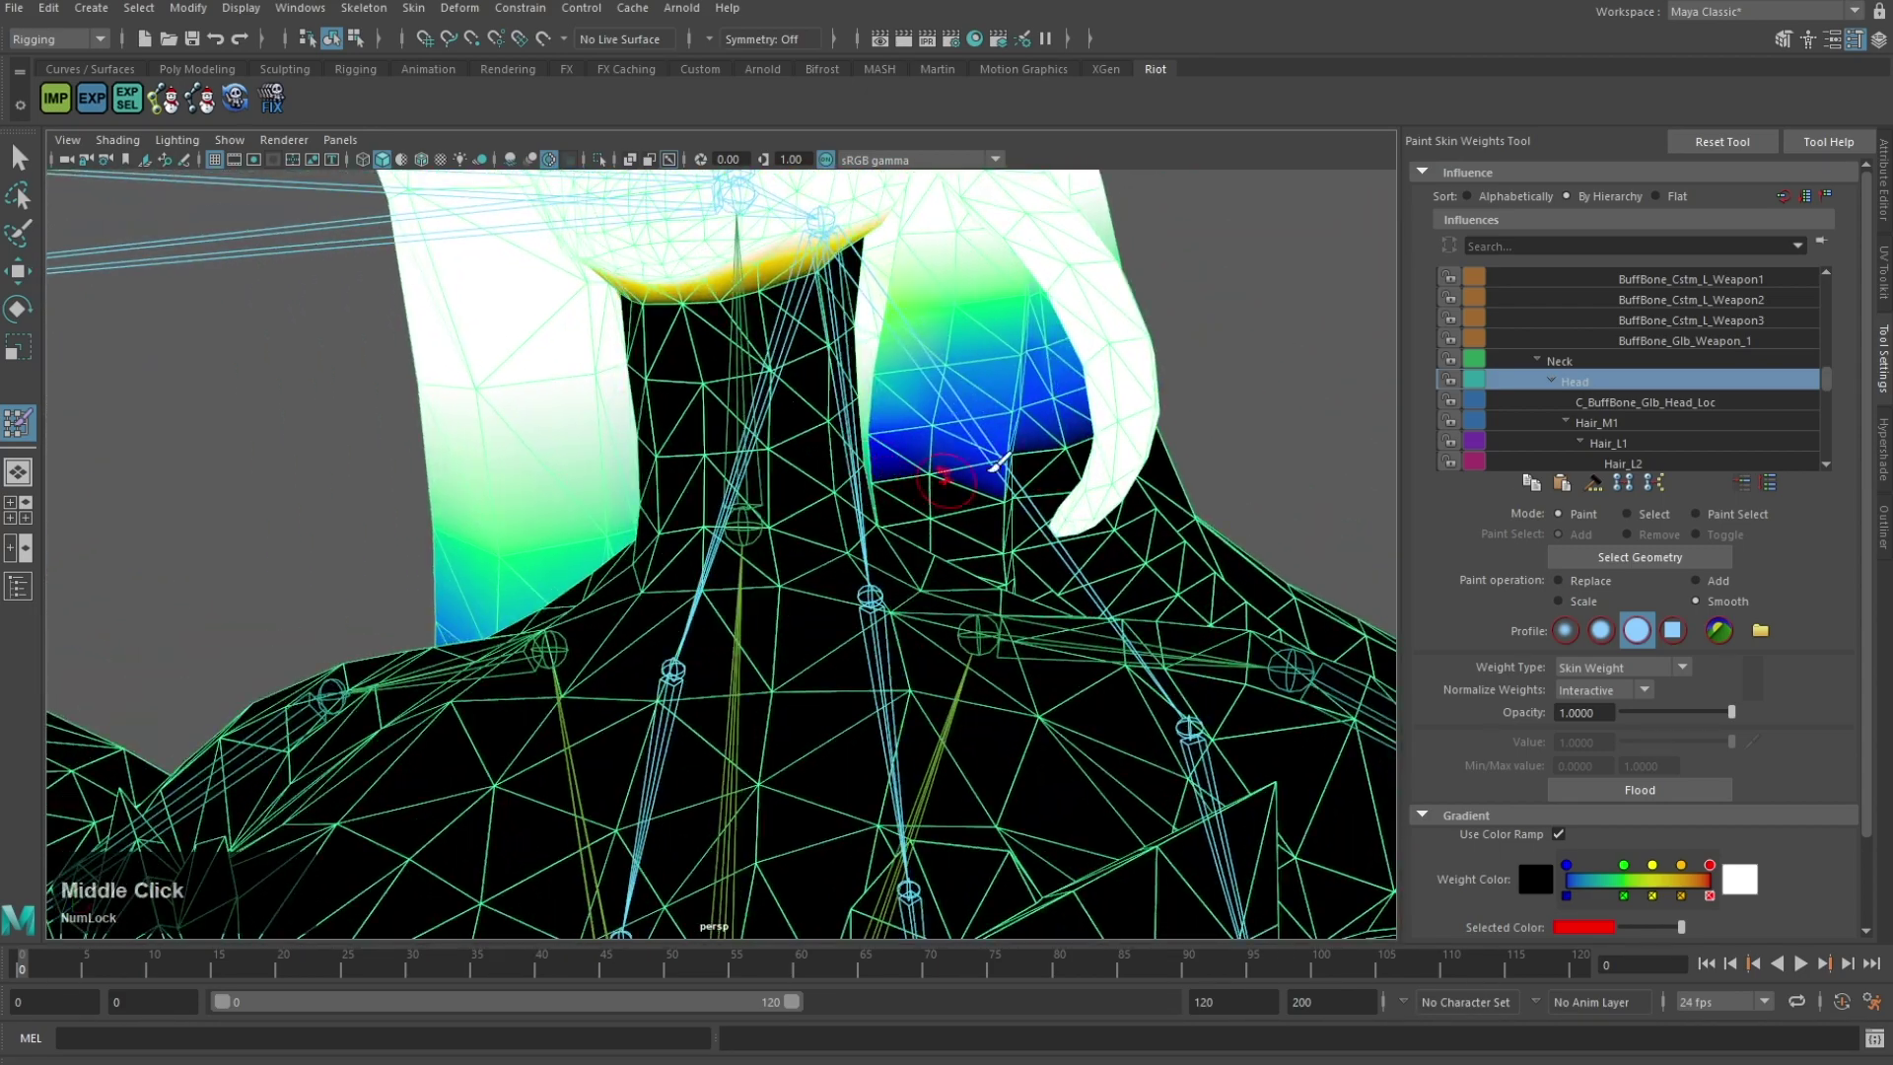
Step: Smooth the Head weights on the hair's inner surface behind the neck and around the base of the skull
{"action": "left_click_drag", "start_coordinate": [1026, 431], "coordinate": [916, 473], "text": "alt"}
{"action": "scroll", "coordinate": [887, 464], "scroll_direction": "down", "scroll_amount": 3}
{"action": "scroll", "coordinate": [739, 558], "scroll_direction": "up", "scroll_amount": 5}
{"action": "scroll", "coordinate": [1141, 427], "scroll_direction": "up", "scroll_amount": 3}
{"action": "middle_click_drag", "start_coordinate": [916, 473], "coordinate": [972, 536], "text": "alt"}
{"action": "left_click_drag", "start_coordinate": [972, 537], "coordinate": [843, 317], "text": "alt"}
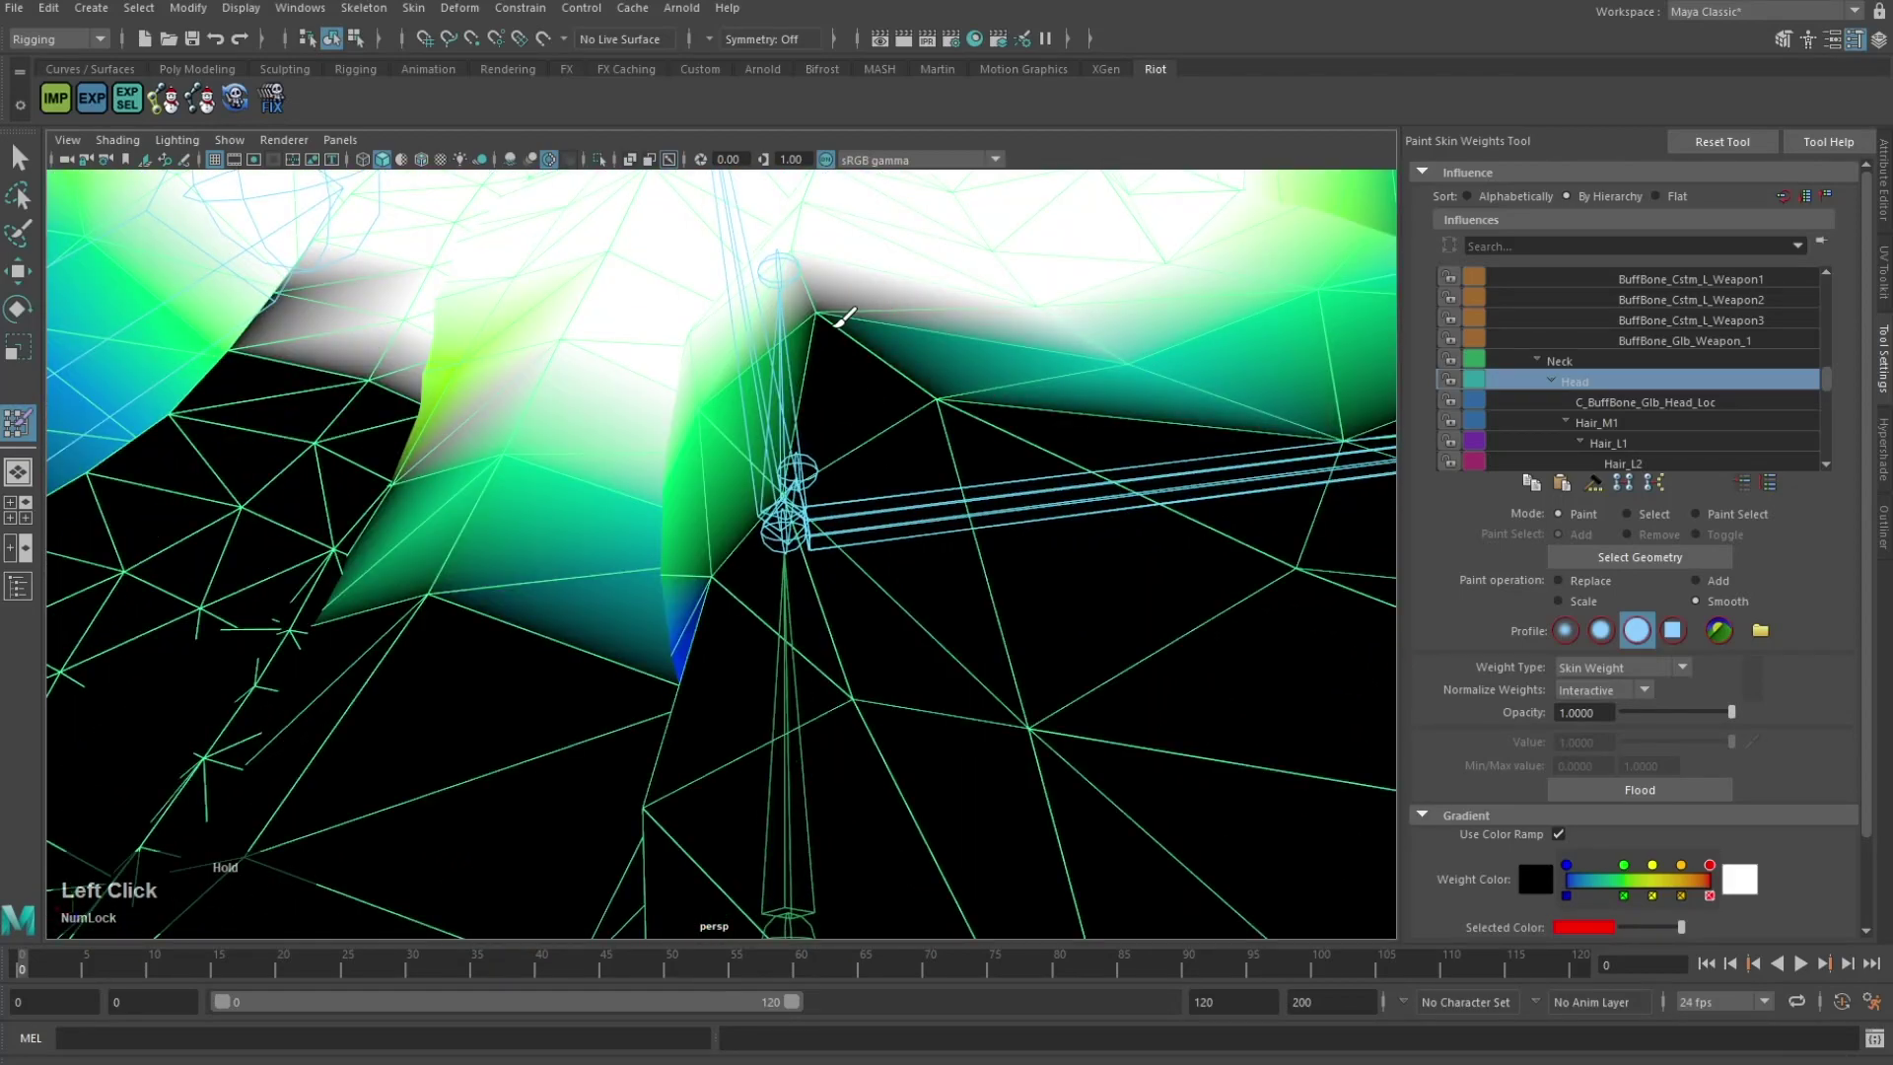
{"action": "left_click_drag", "start_coordinate": [756, 545], "coordinate": [579, 376], "text": "alt"}
{"action": "middle_click_drag", "start_coordinate": [578, 375], "coordinate": [858, 292], "text": "alt"}
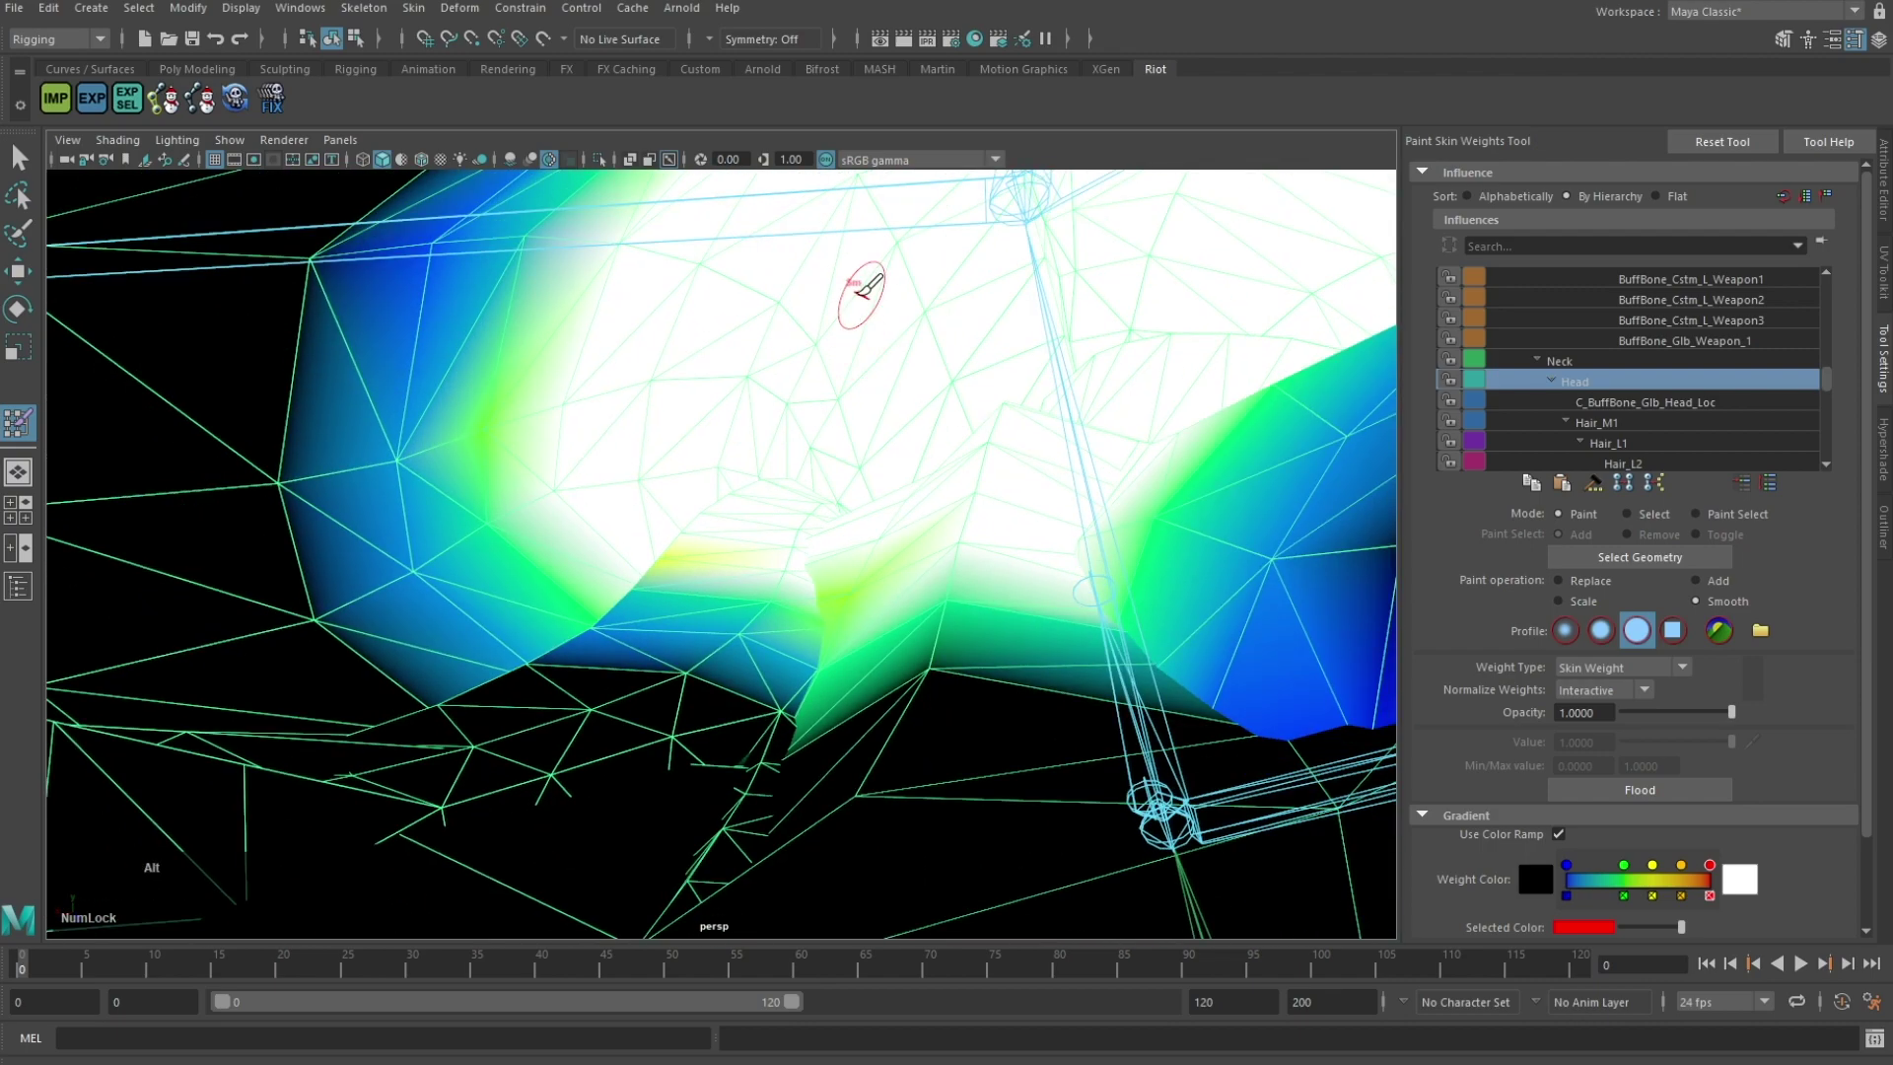
{"action": "left_click_drag", "start_coordinate": [824, 684], "coordinate": [963, 545], "text": "alt"}
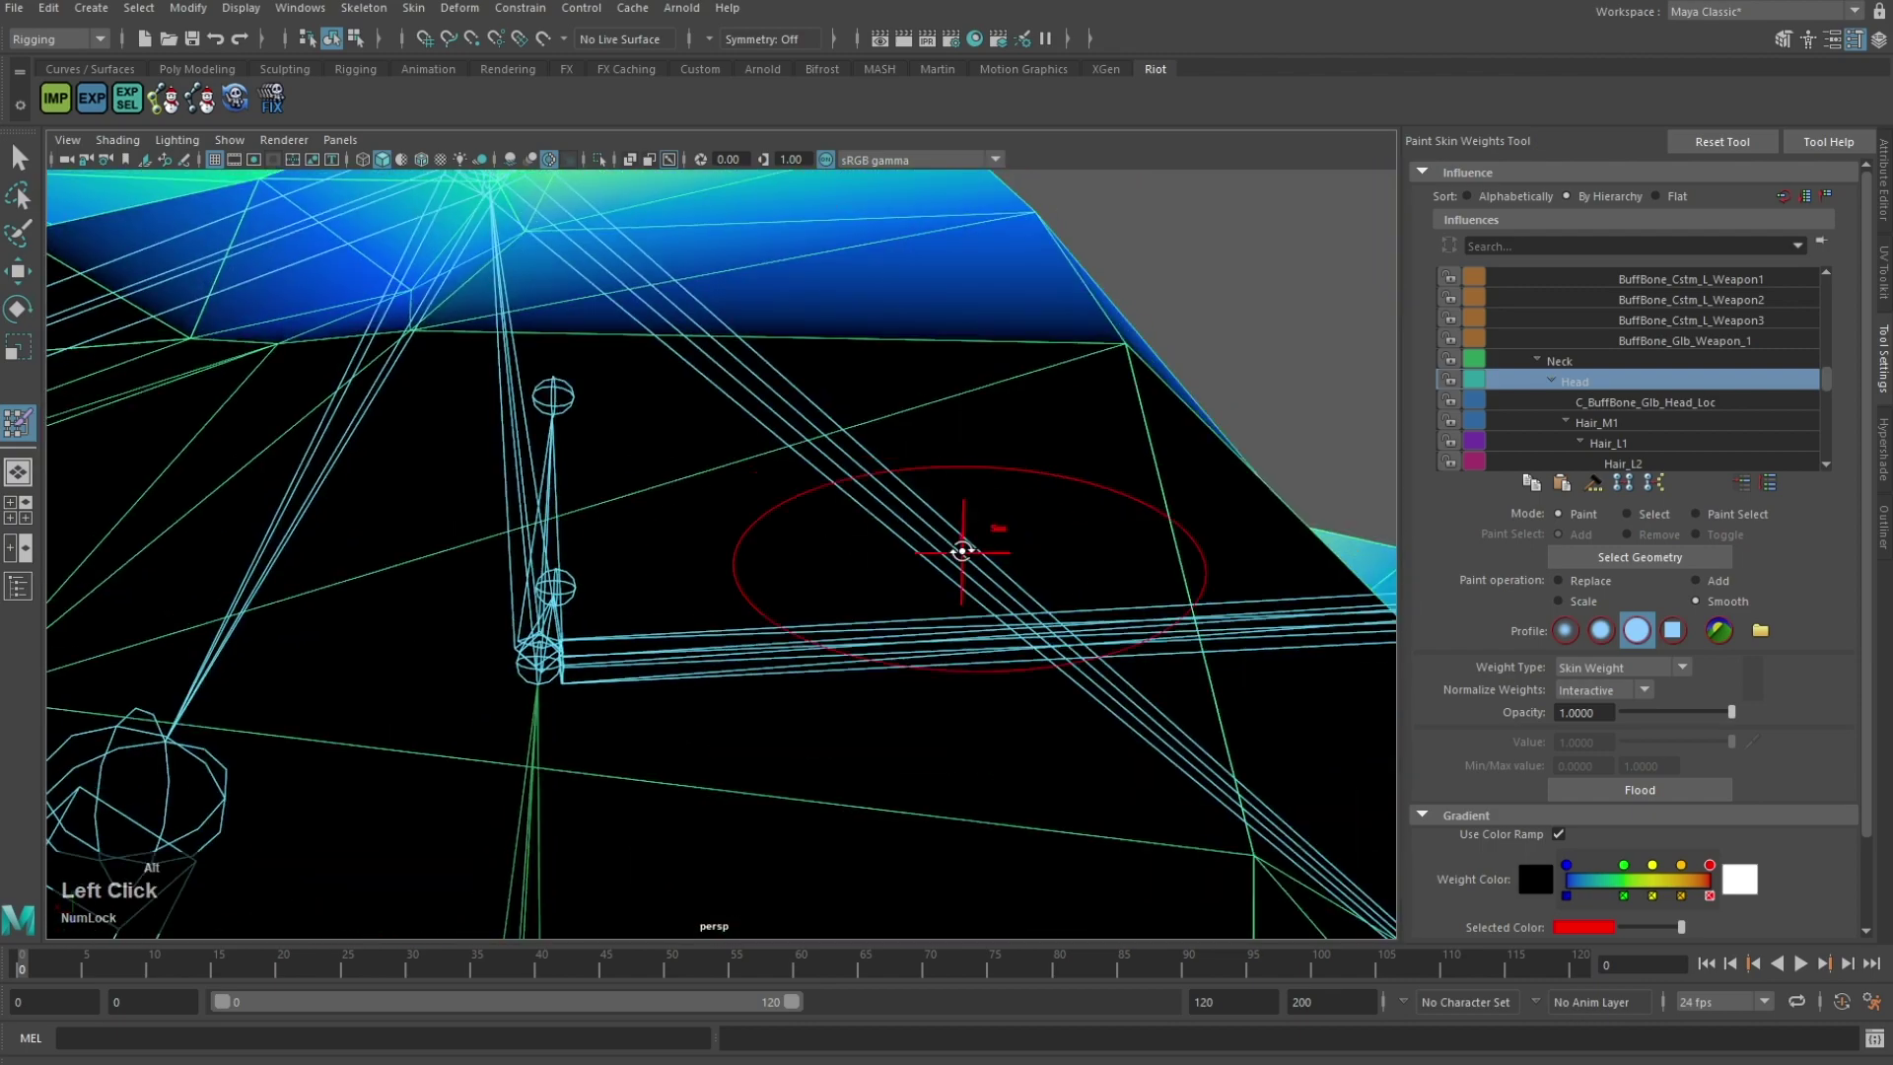
Step: Choose the Hair_M1 influence and smooth its weights from the long hair up the back of the head
{"action": "scroll", "coordinate": [719, 549], "scroll_direction": "down", "scroll_amount": 6}
{"action": "left_click_drag", "start_coordinate": [718, 549], "coordinate": [912, 528], "text": "alt"}
{"action": "scroll", "coordinate": [690, 473], "scroll_direction": "up", "scroll_amount": 5}
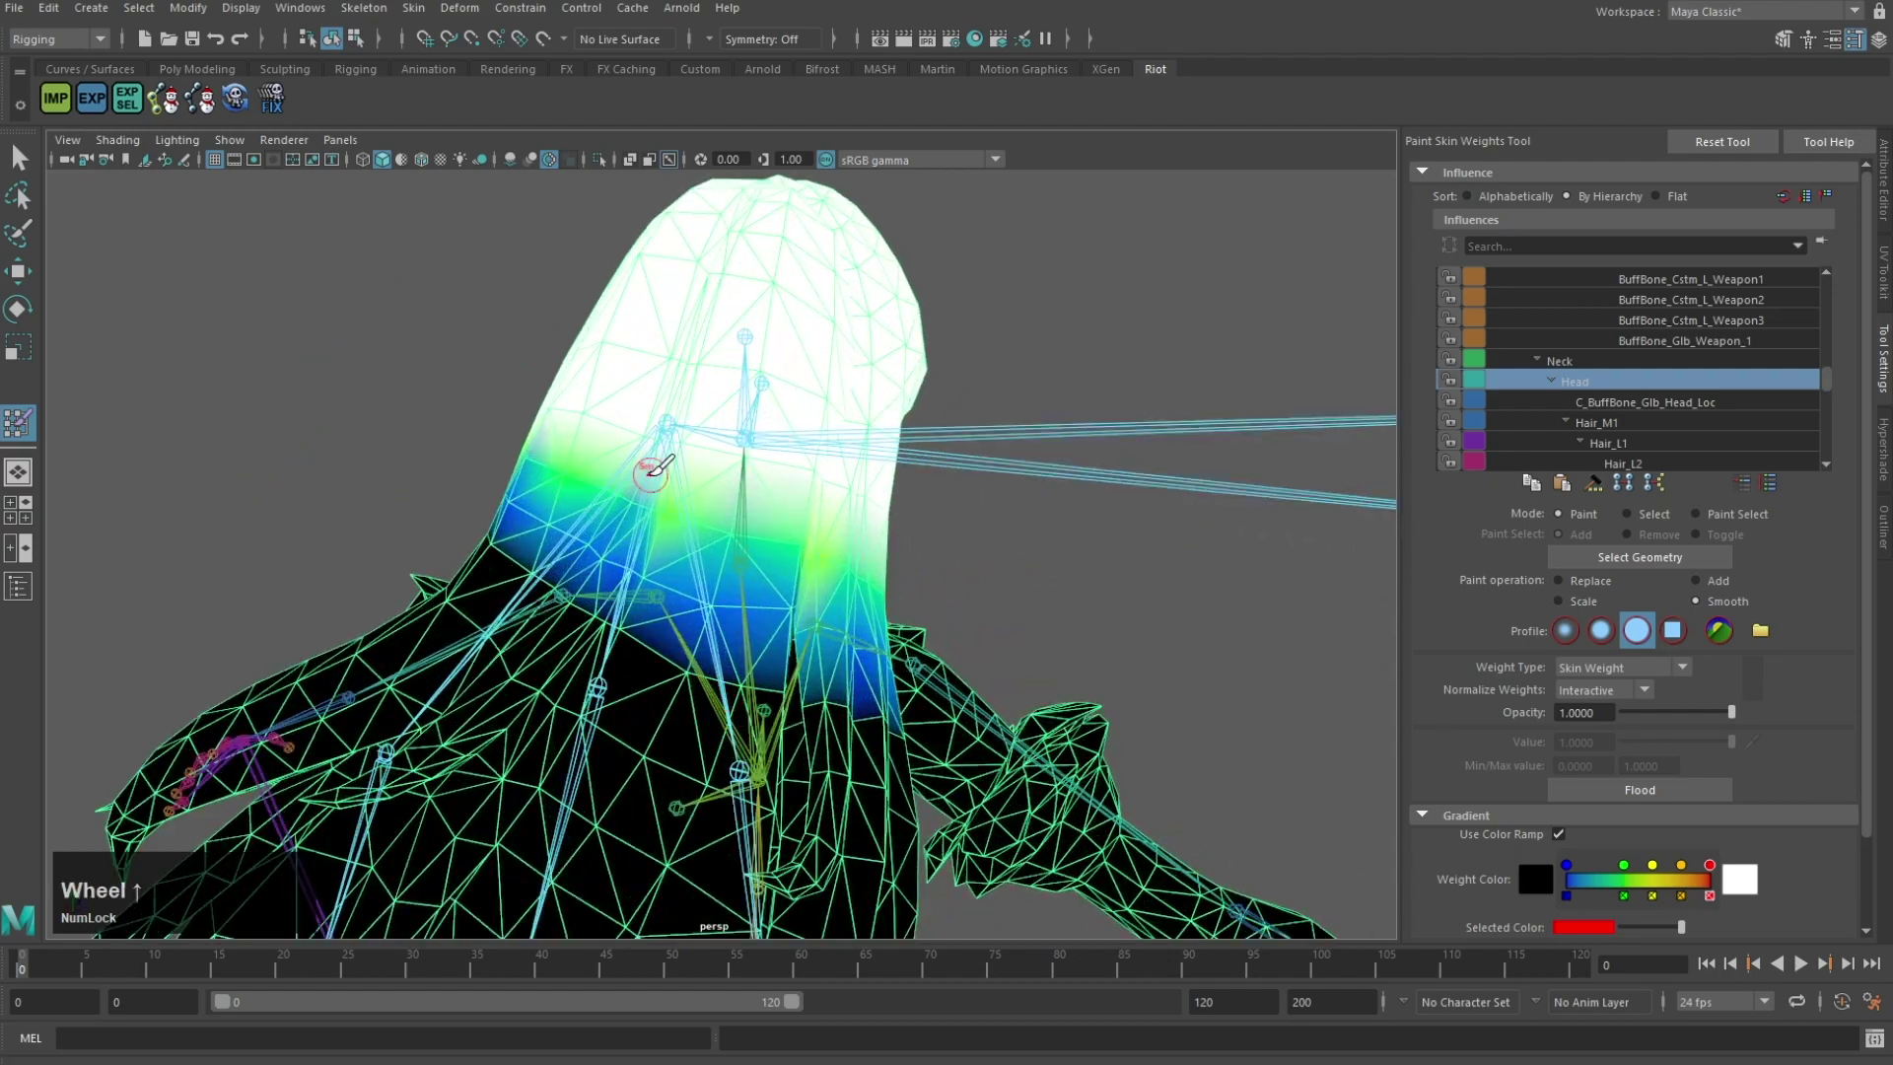
{"action": "left_click_drag", "start_coordinate": [654, 464], "coordinate": [638, 706], "text": "alt"}
{"action": "right_click_drag", "start_coordinate": [646, 582], "coordinate": [647, 528]}
{"action": "scroll", "coordinate": [470, 381], "scroll_direction": "up", "scroll_amount": 3}
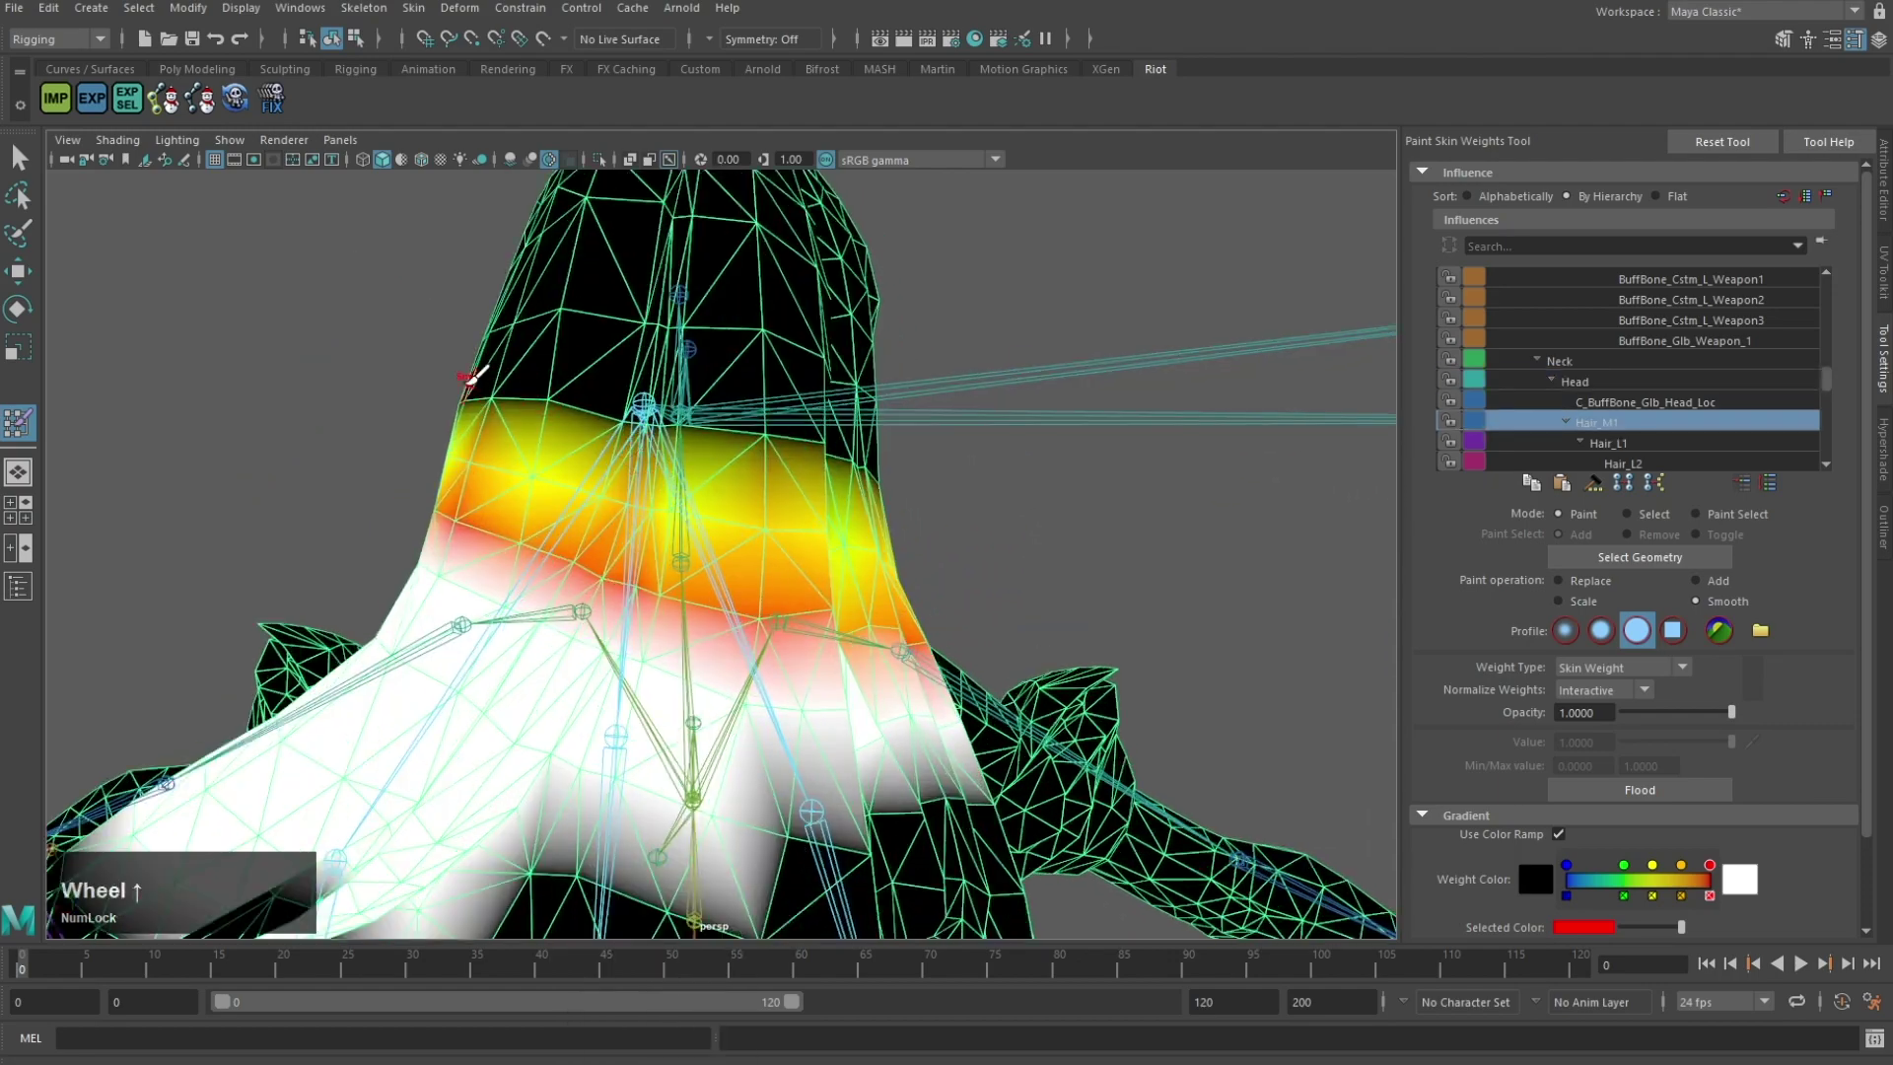
{"action": "left_click_drag", "start_coordinate": [469, 380], "coordinate": [746, 332], "text": "alt"}
{"action": "mouse_move", "coordinate": [746, 331]}
{"action": "middle_mouse_down", "text": "alt"}
{"action": "mouse_move", "coordinate": [763, 340]}
{"action": "mouse_move", "coordinate": [661, 507]}
{"action": "middle_mouse_up", "text": "alt"}
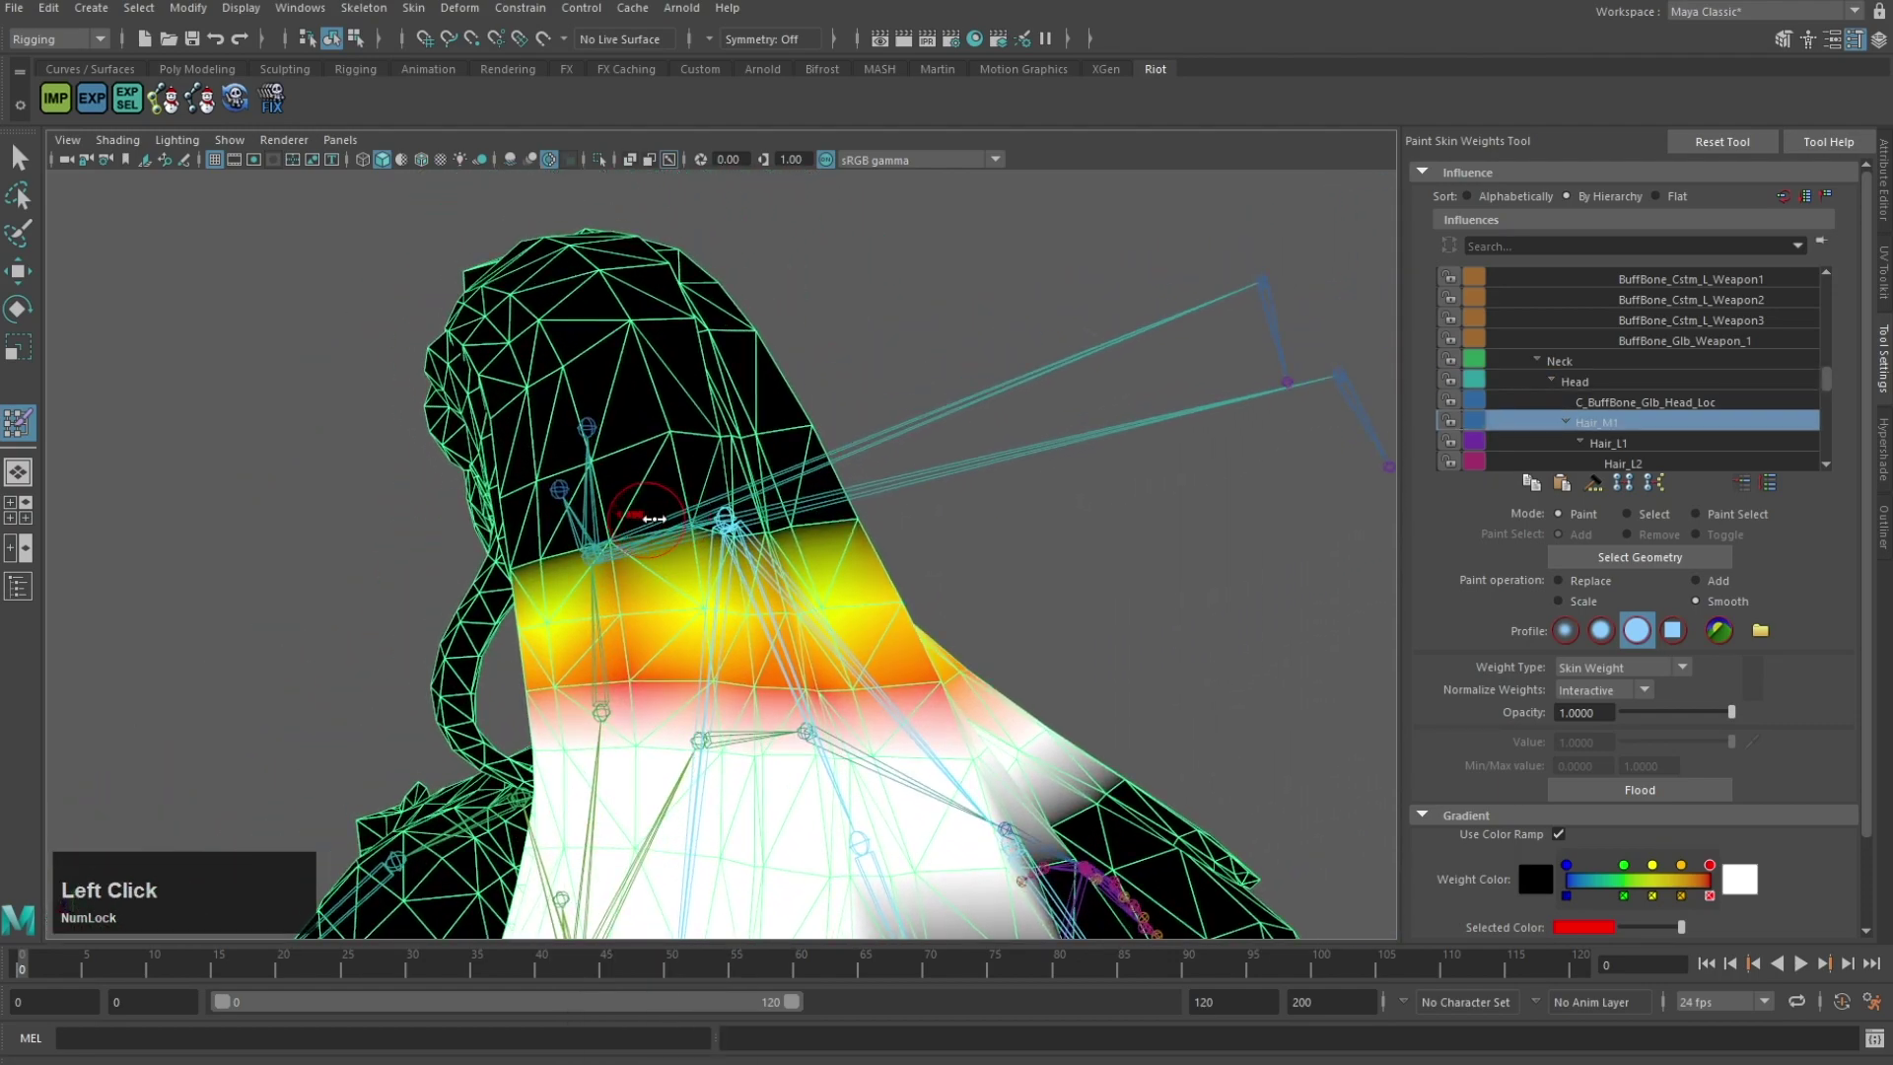
{"action": "mouse_move", "coordinate": [842, 560]}
{"action": "left_mouse_down"}
{"action": "mouse_move", "coordinate": [507, 466]}
{"action": "mouse_move", "coordinate": [484, 395]}
{"action": "mouse_move", "coordinate": [769, 331]}
{"action": "left_mouse_up"}
{"action": "left_click_drag", "start_coordinate": [789, 336], "coordinate": [680, 360], "text": "alt"}
{"action": "mouse_move", "coordinate": [788, 631]}
{"action": "left_mouse_down"}
{"action": "mouse_move", "coordinate": [928, 629]}
{"action": "mouse_move", "coordinate": [999, 501]}
{"action": "left_mouse_up"}
{"action": "left_click_drag", "start_coordinate": [897, 425], "coordinate": [797, 485], "text": "alt"}
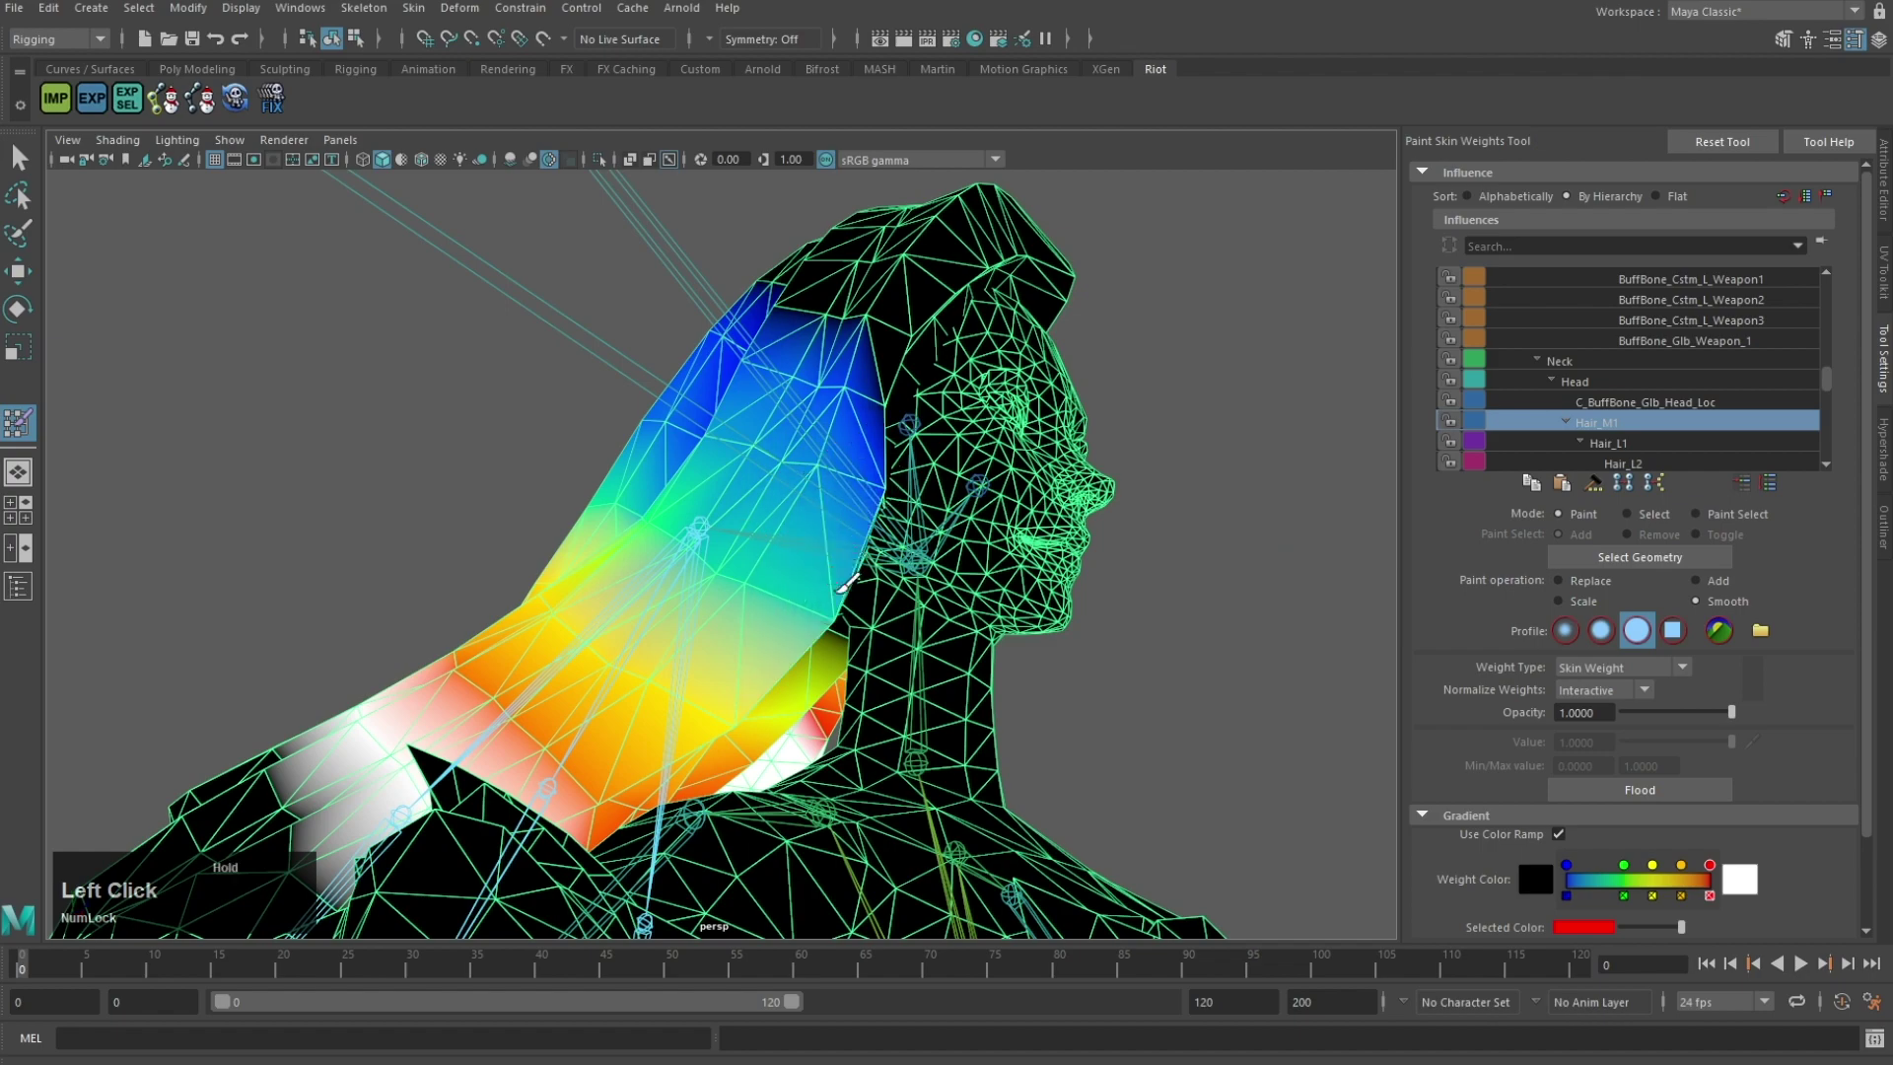
Step: Smooth the Hair_M1 weights along the side hair and the separate strands on both sides of the neck
{"action": "left_click_drag", "start_coordinate": [872, 375], "coordinate": [806, 621], "text": "alt"}
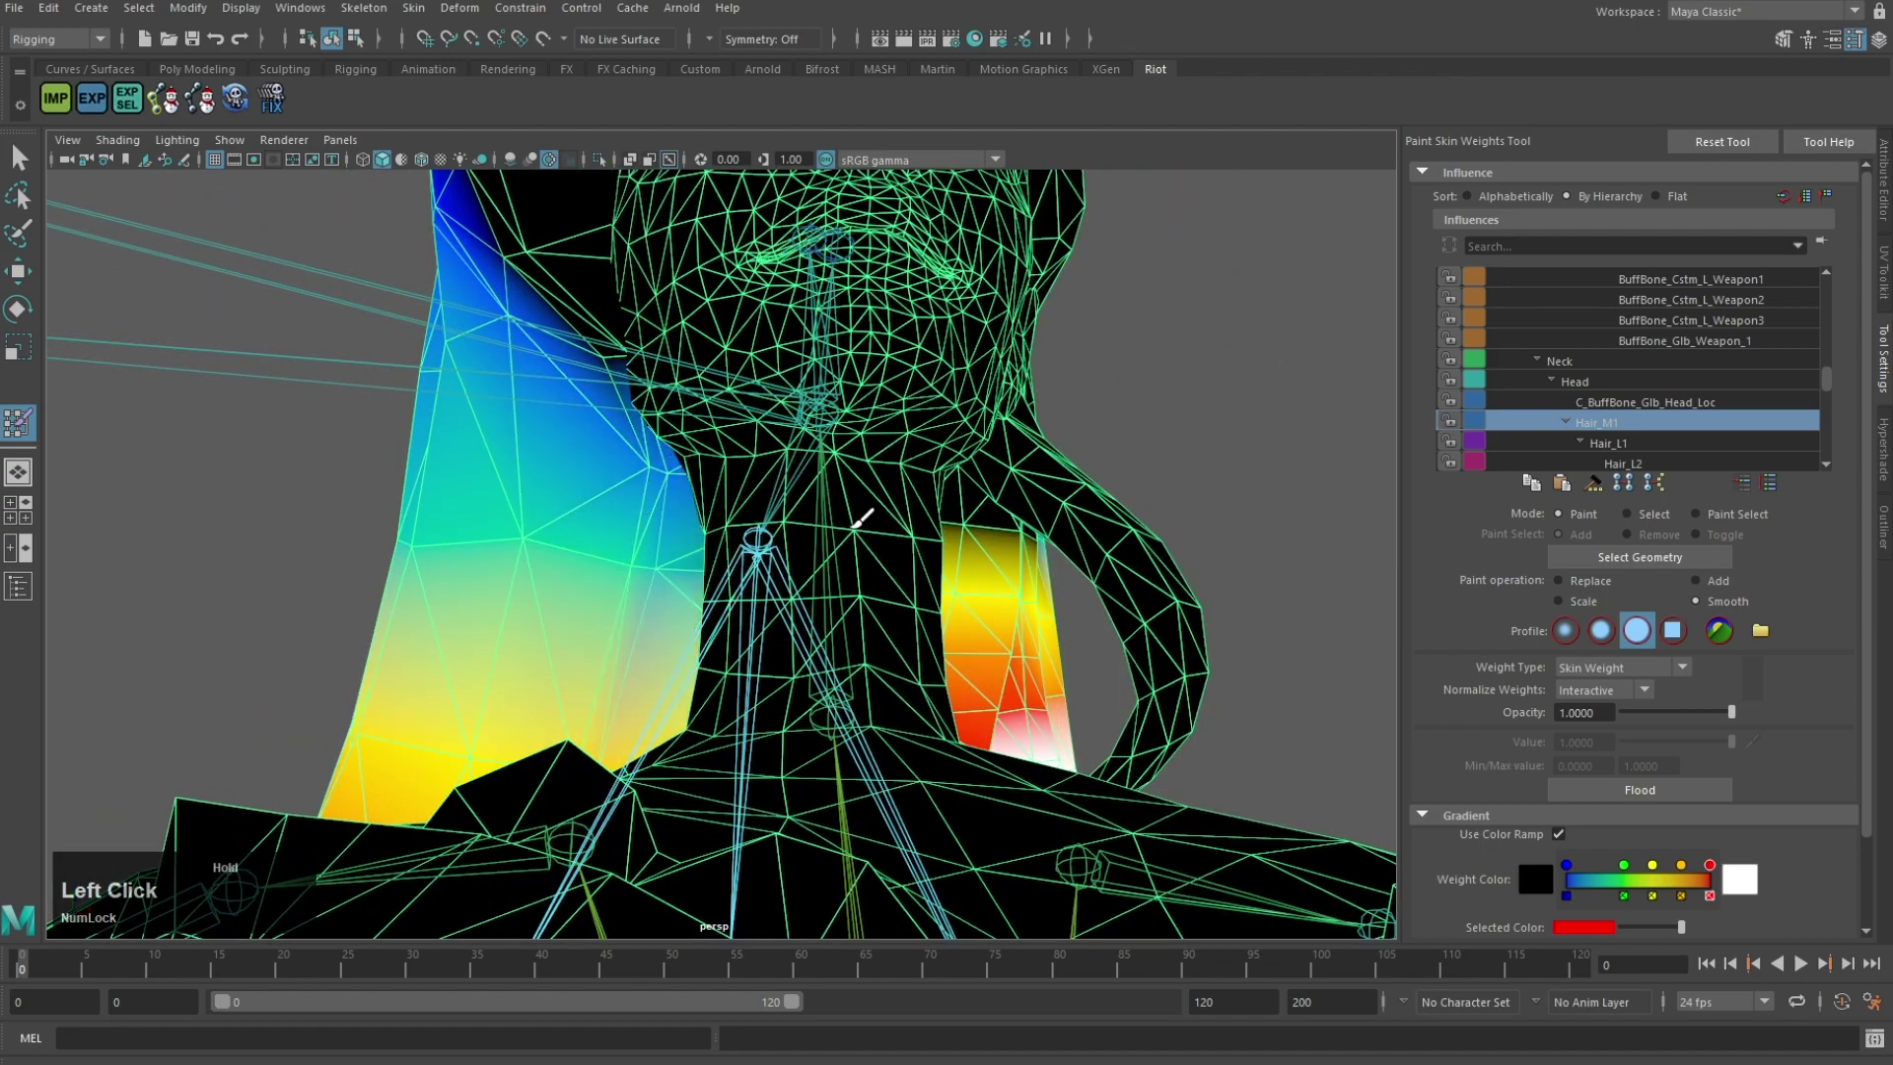
{"action": "left_click_drag", "start_coordinate": [856, 524], "coordinate": [865, 384], "text": "alt"}
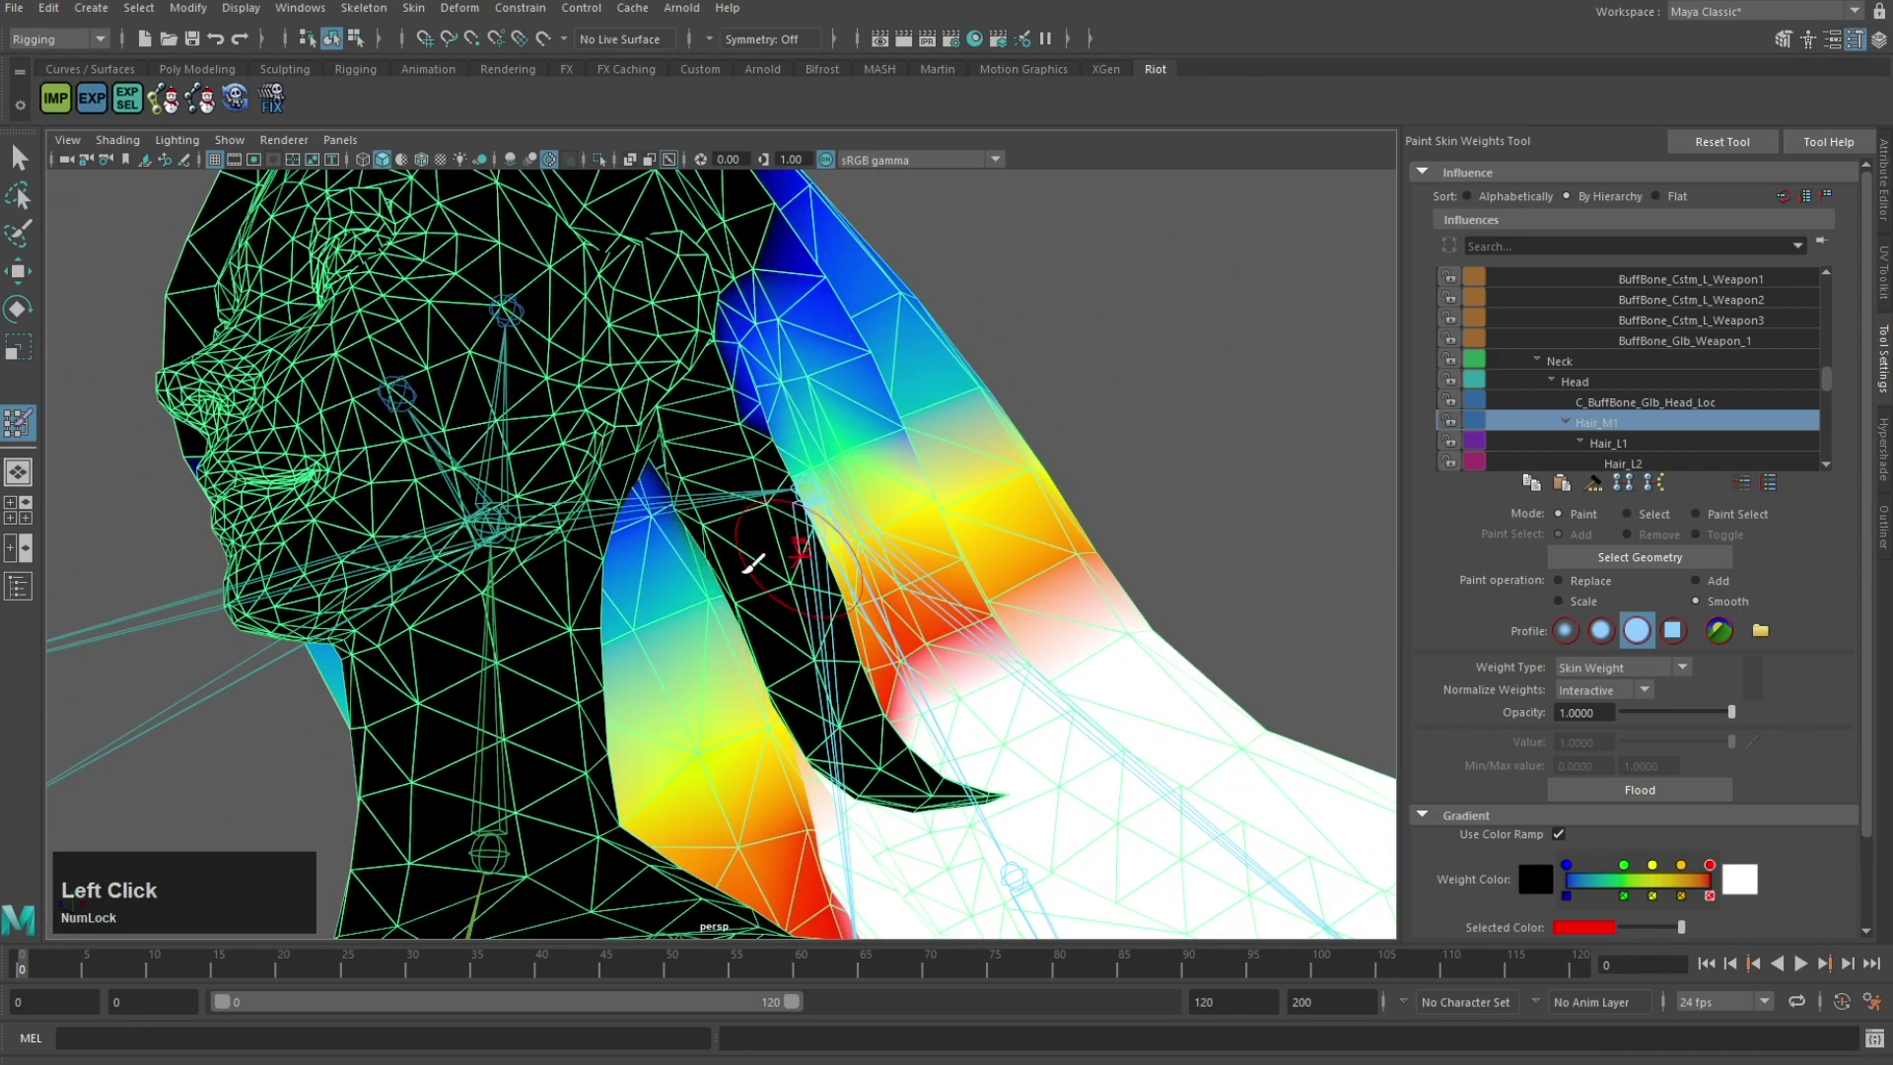
{"action": "left_click_drag", "start_coordinate": [753, 563], "coordinate": [824, 578], "text": "alt"}
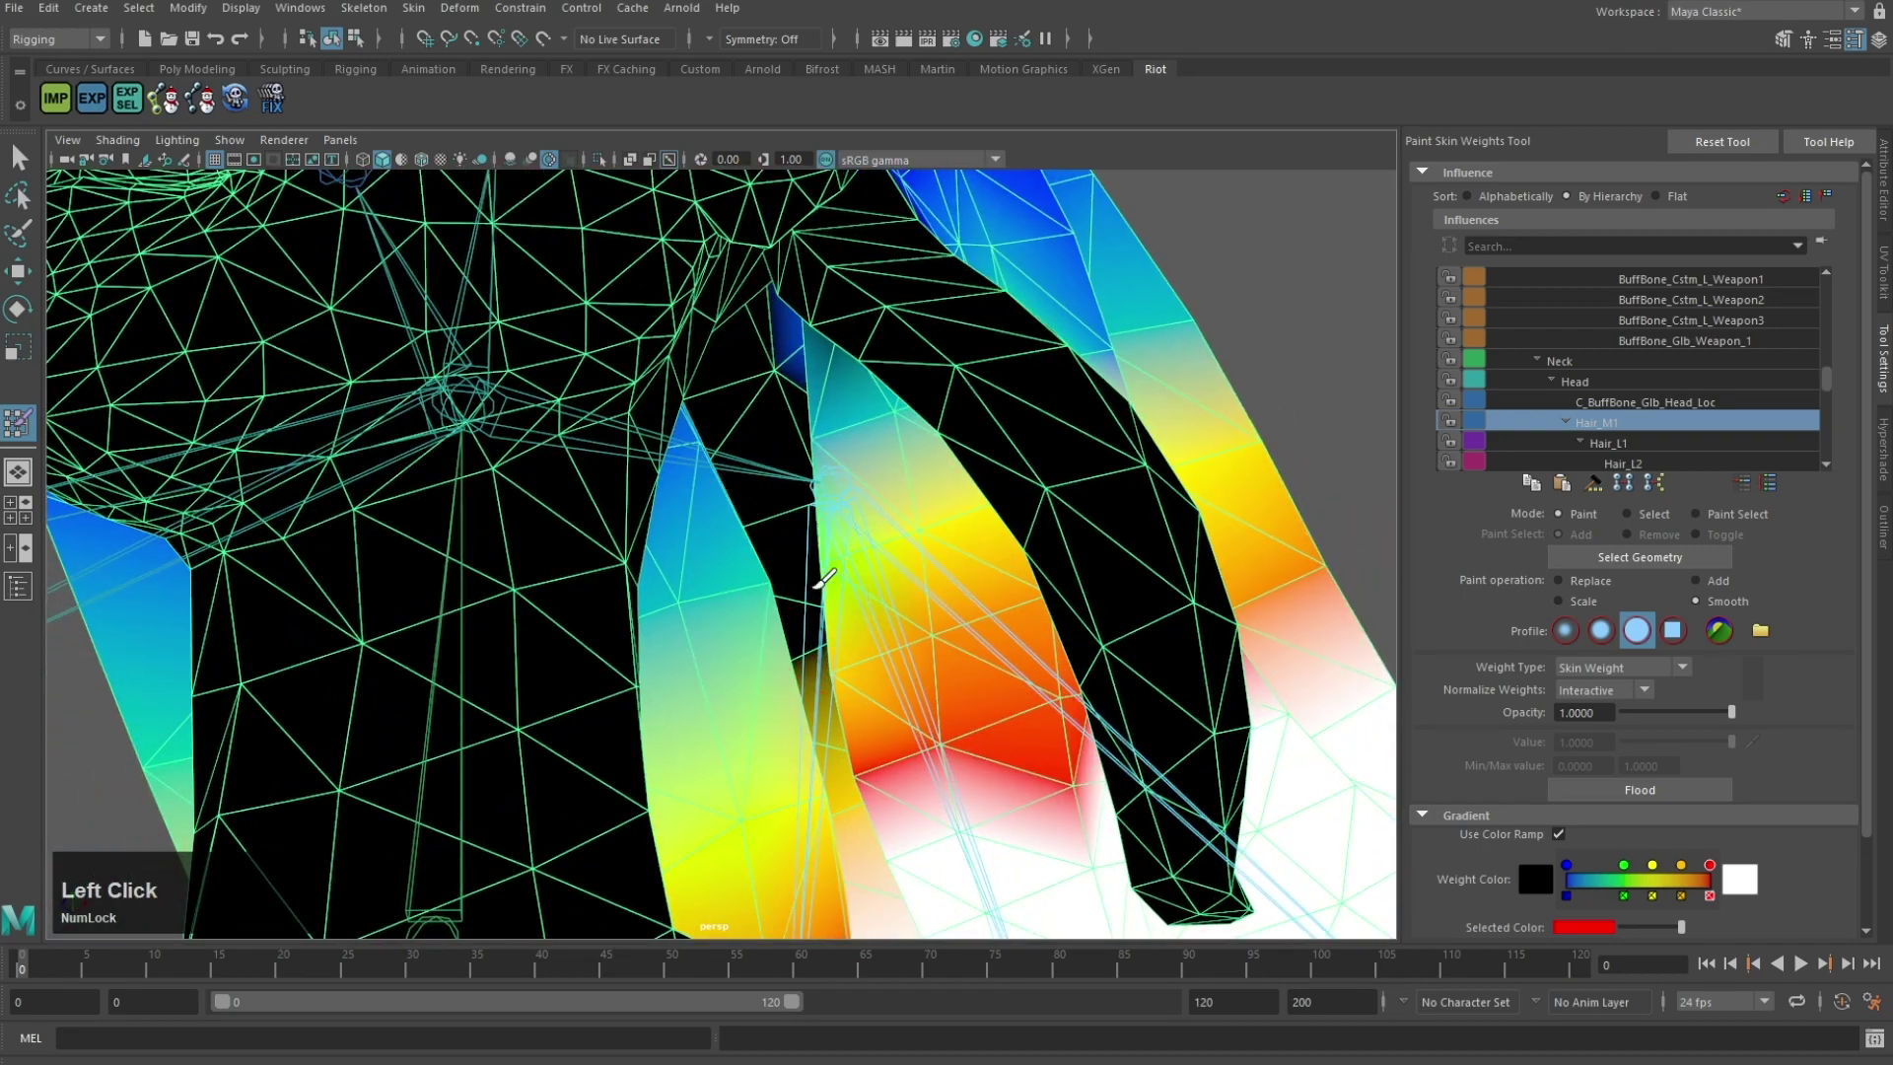
{"action": "mouse_move", "coordinate": [749, 492]}
{"action": "left_mouse_down", "text": "alt"}
{"action": "mouse_move", "coordinate": [811, 469]}
{"action": "mouse_move", "coordinate": [689, 443]}
{"action": "mouse_move", "coordinate": [751, 633]}
{"action": "left_mouse_up", "text": "alt"}
{"action": "middle_click_drag", "start_coordinate": [751, 633], "coordinate": [793, 564], "text": "alt"}
Step: Smooth the Hair_M1 weights across the hair's inner surface beneath the back of the head
{"action": "left_click", "coordinate": [340, 488]}
{"action": "mouse_move", "coordinate": [347, 480]}
{"action": "left_mouse_down"}
{"action": "mouse_move", "coordinate": [295, 435]}
{"action": "mouse_move", "coordinate": [473, 520]}
{"action": "left_mouse_up"}
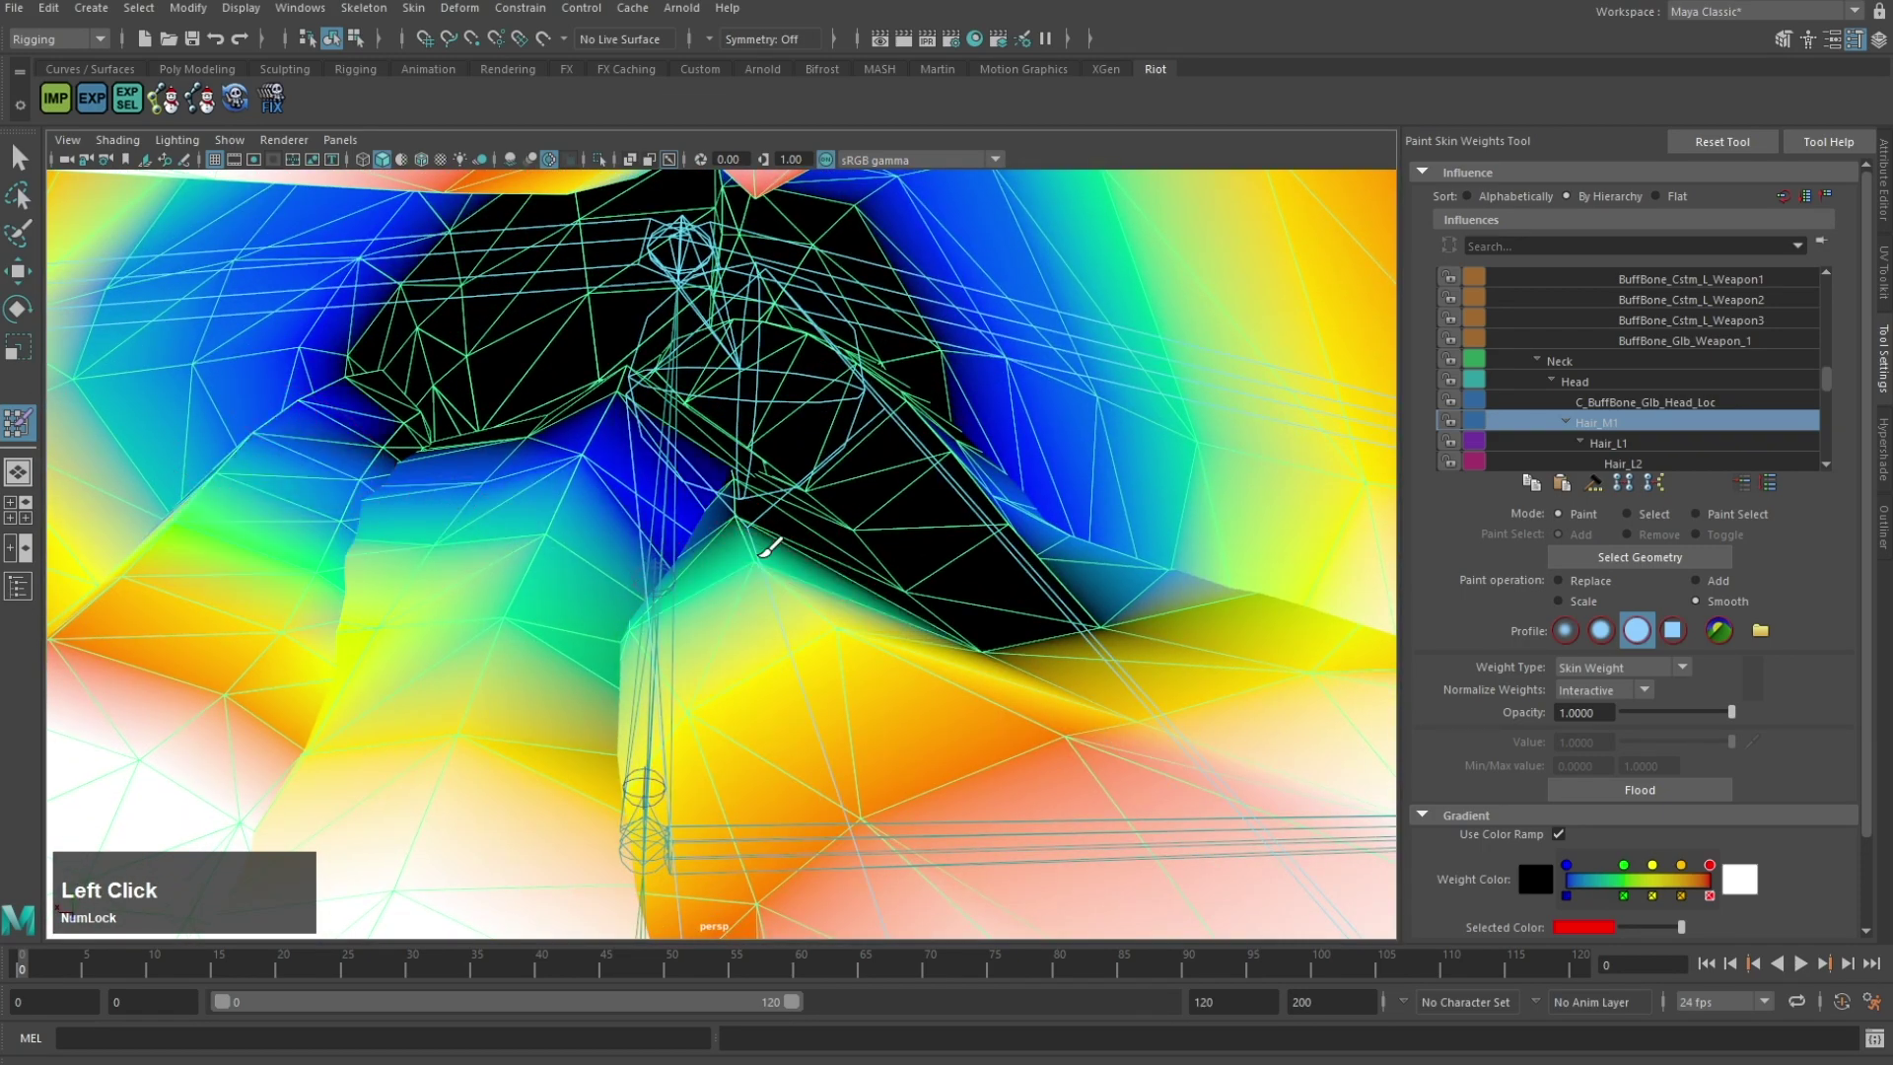
{"action": "mouse_move", "coordinate": [920, 589]}
{"action": "left_mouse_down"}
{"action": "mouse_move", "coordinate": [1004, 506]}
{"action": "mouse_move", "coordinate": [877, 518]}
{"action": "left_mouse_up"}
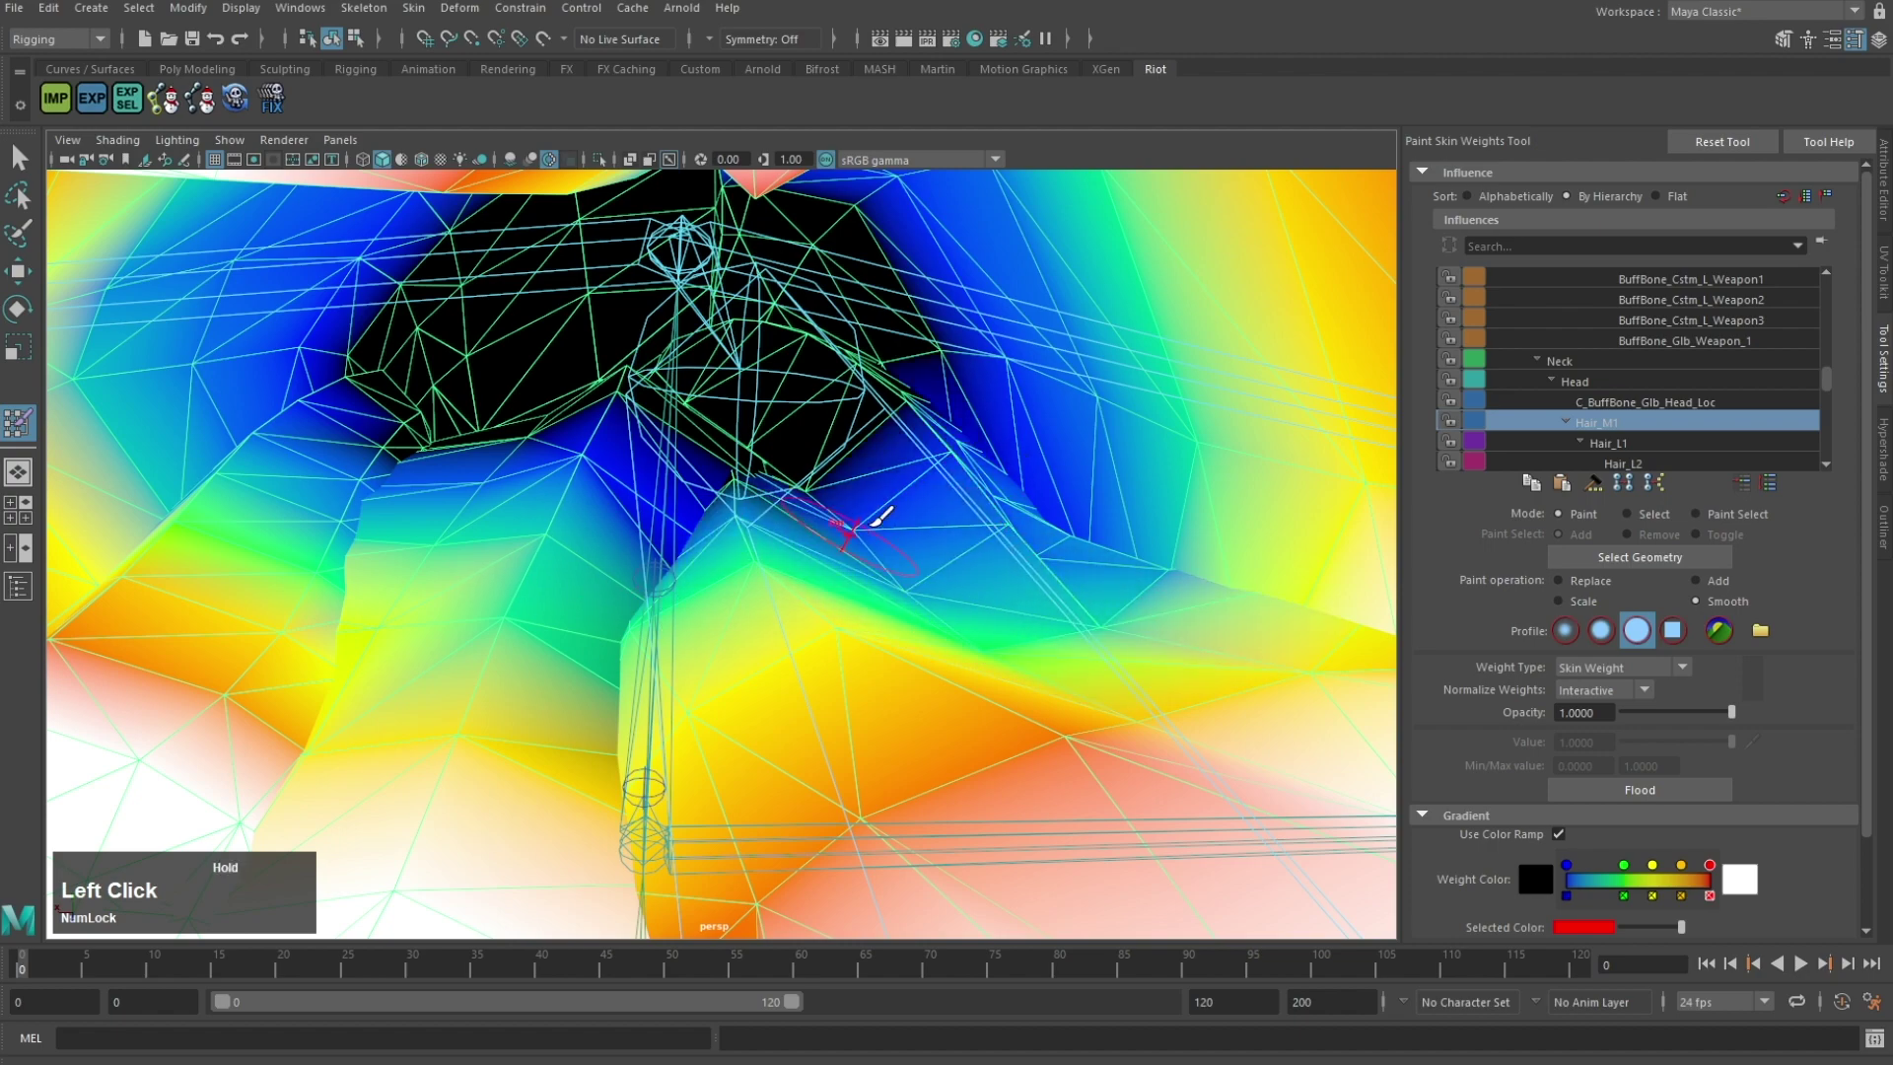
{"action": "left_click_drag", "start_coordinate": [395, 595], "coordinate": [815, 569], "text": "alt"}
{"action": "left_click_drag", "start_coordinate": [1027, 471], "coordinate": [1017, 444], "text": "alt"}
{"action": "middle_click_drag", "start_coordinate": [1017, 444], "coordinate": [1010, 600], "text": "alt"}
{"action": "left_click_drag", "start_coordinate": [1010, 600], "coordinate": [981, 477], "text": "alt"}
{"action": "scroll", "coordinate": [926, 625], "scroll_direction": "down", "scroll_amount": 5}
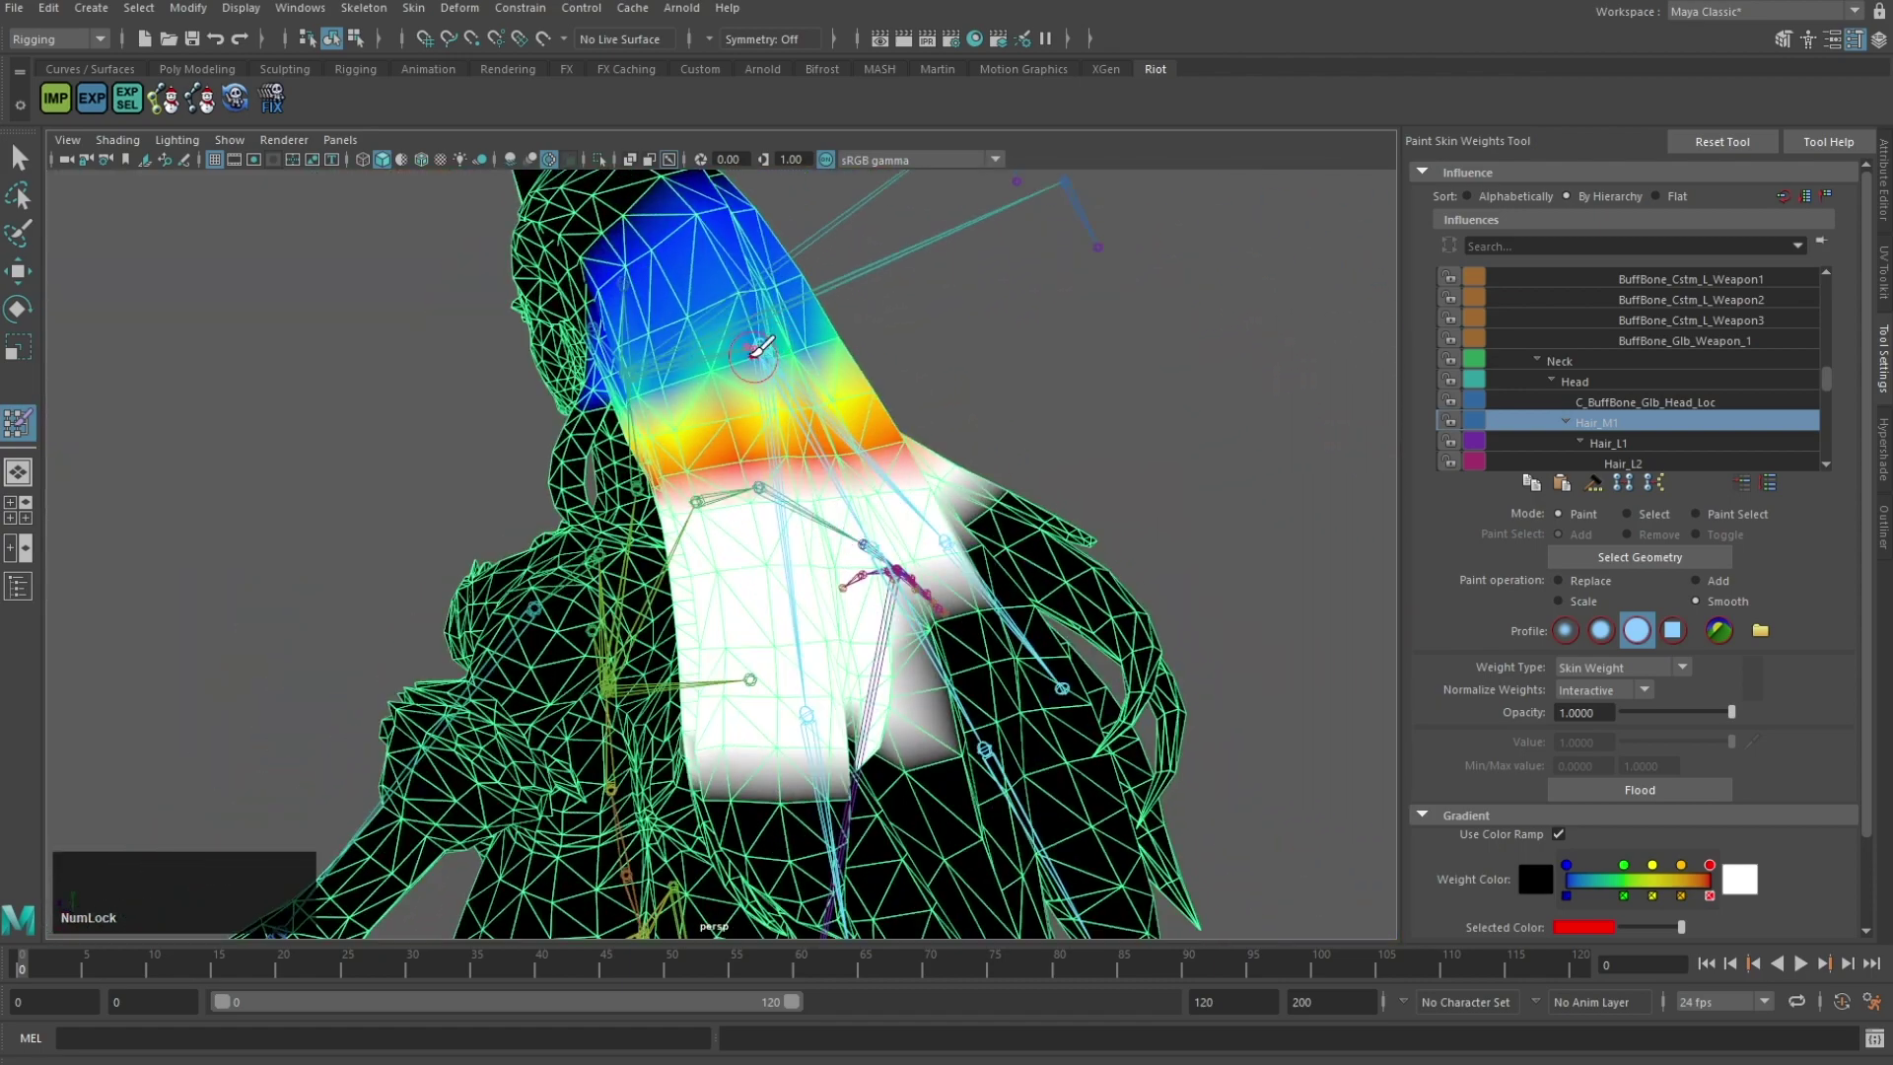
{"action": "right_click", "coordinate": [723, 360]}
{"action": "left_click", "coordinate": [716, 303]}
{"action": "scroll", "coordinate": [757, 515], "scroll_direction": "up", "scroll_amount": 5}
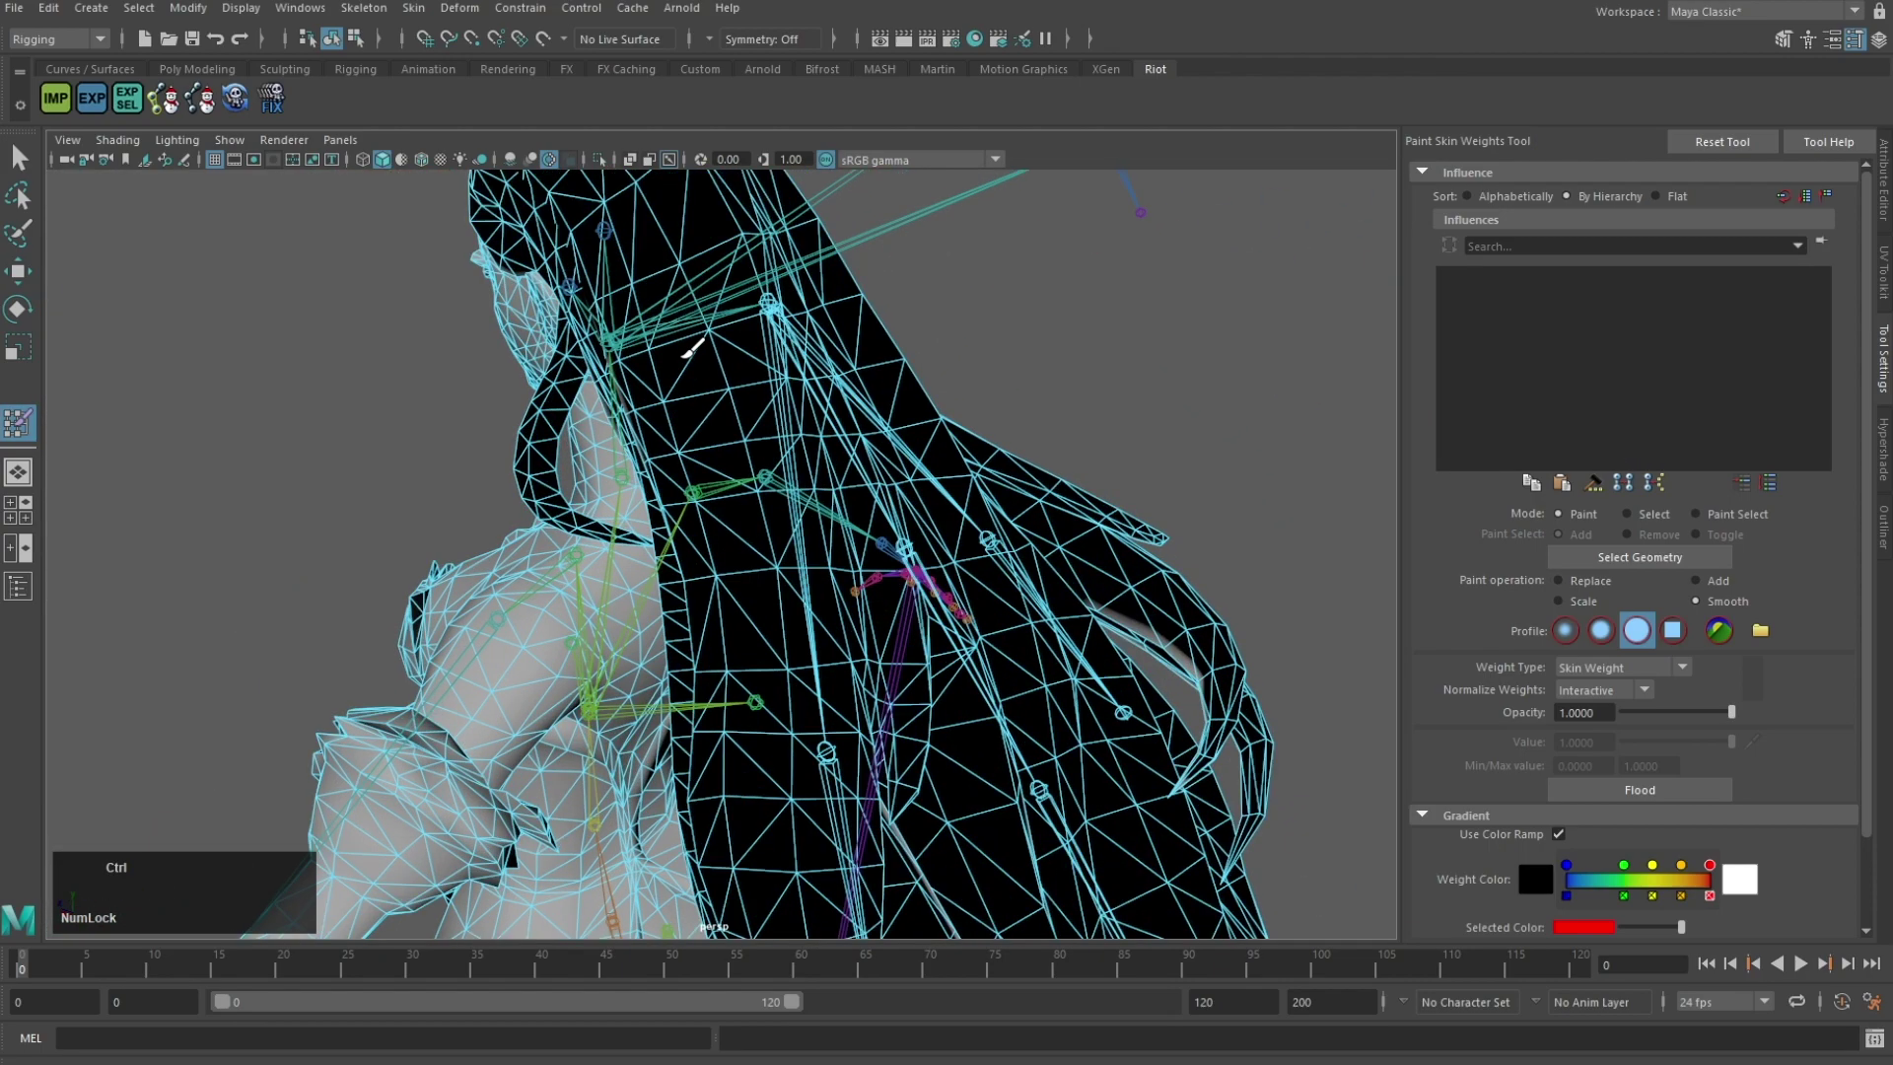
{"action": "key", "text": "ctrl+z"}
Step: Choose the Head influence and smooth its weights from the back of the head down across the upper long hair
{"action": "right_click_drag", "start_coordinate": [684, 326], "coordinate": [680, 268]}
{"action": "left_click_drag", "start_coordinate": [670, 487], "coordinate": [709, 566]}
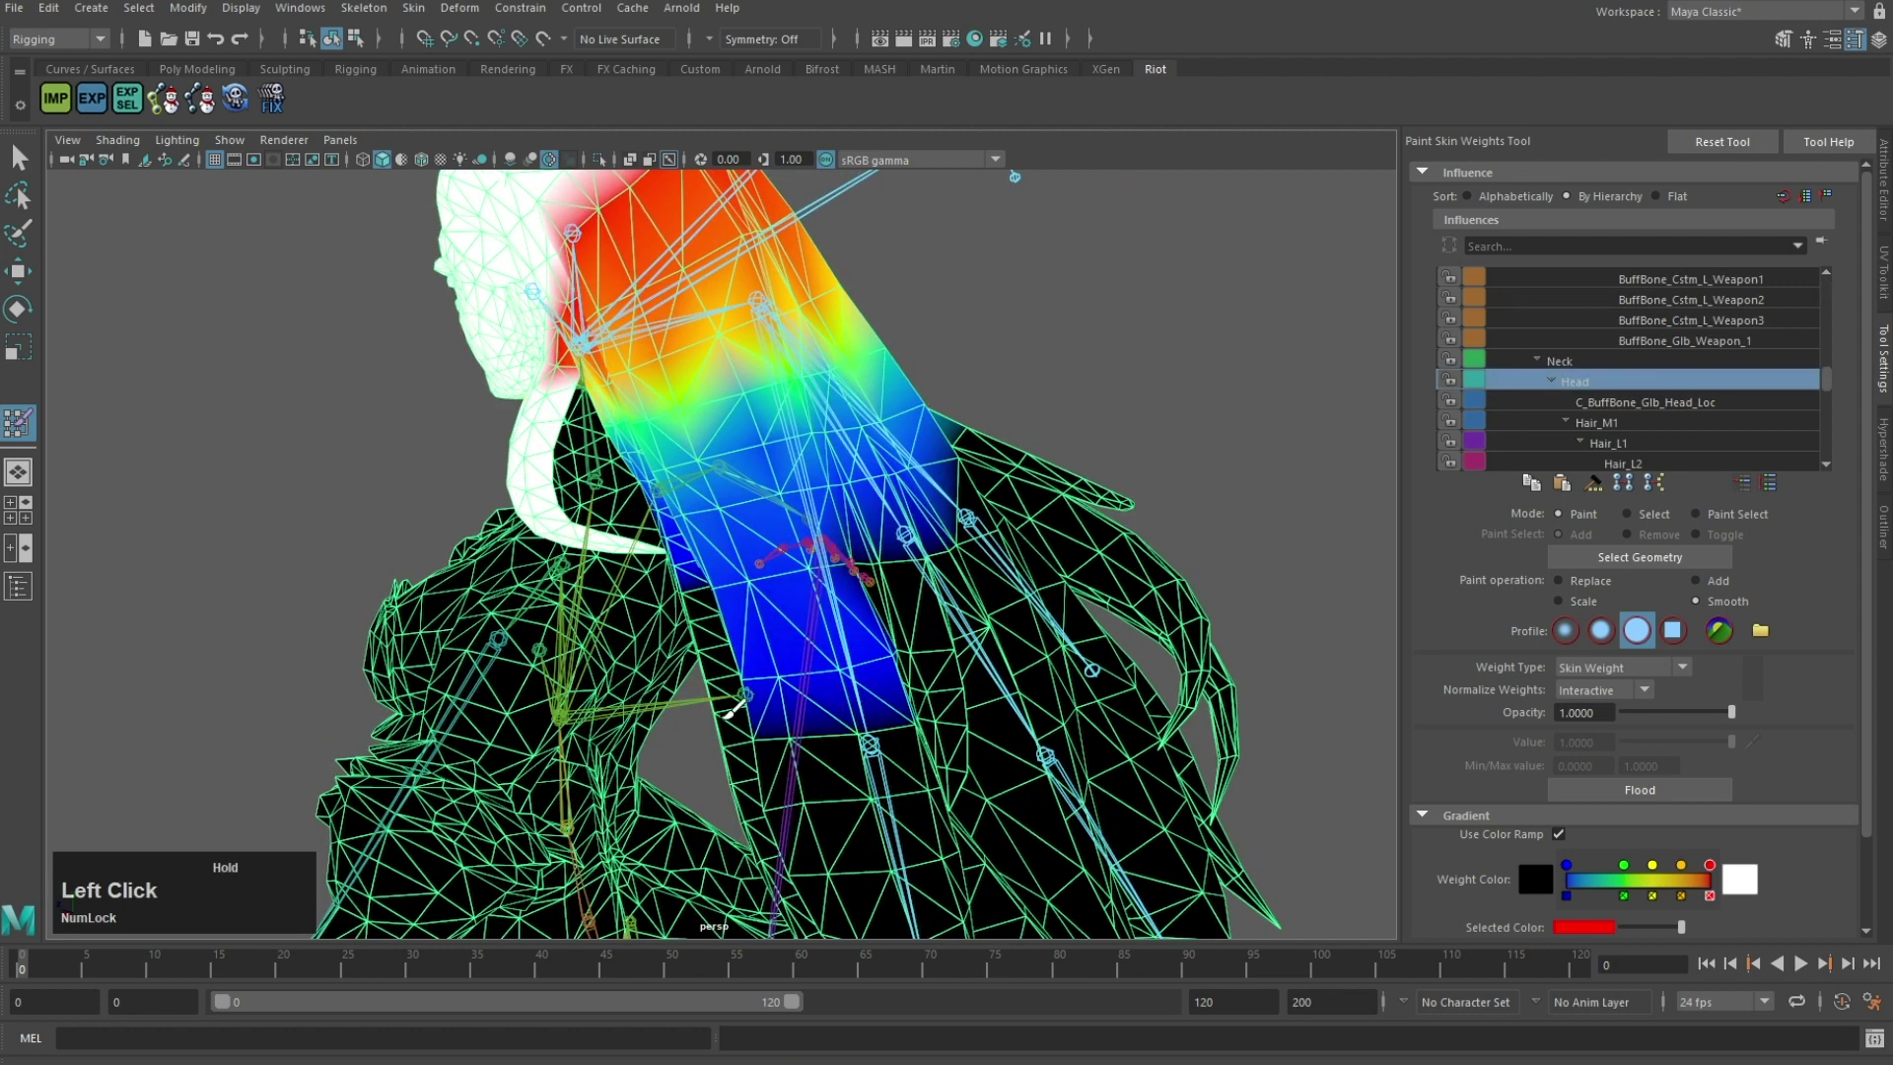
{"action": "left_click_drag", "start_coordinate": [892, 597], "coordinate": [890, 549]}
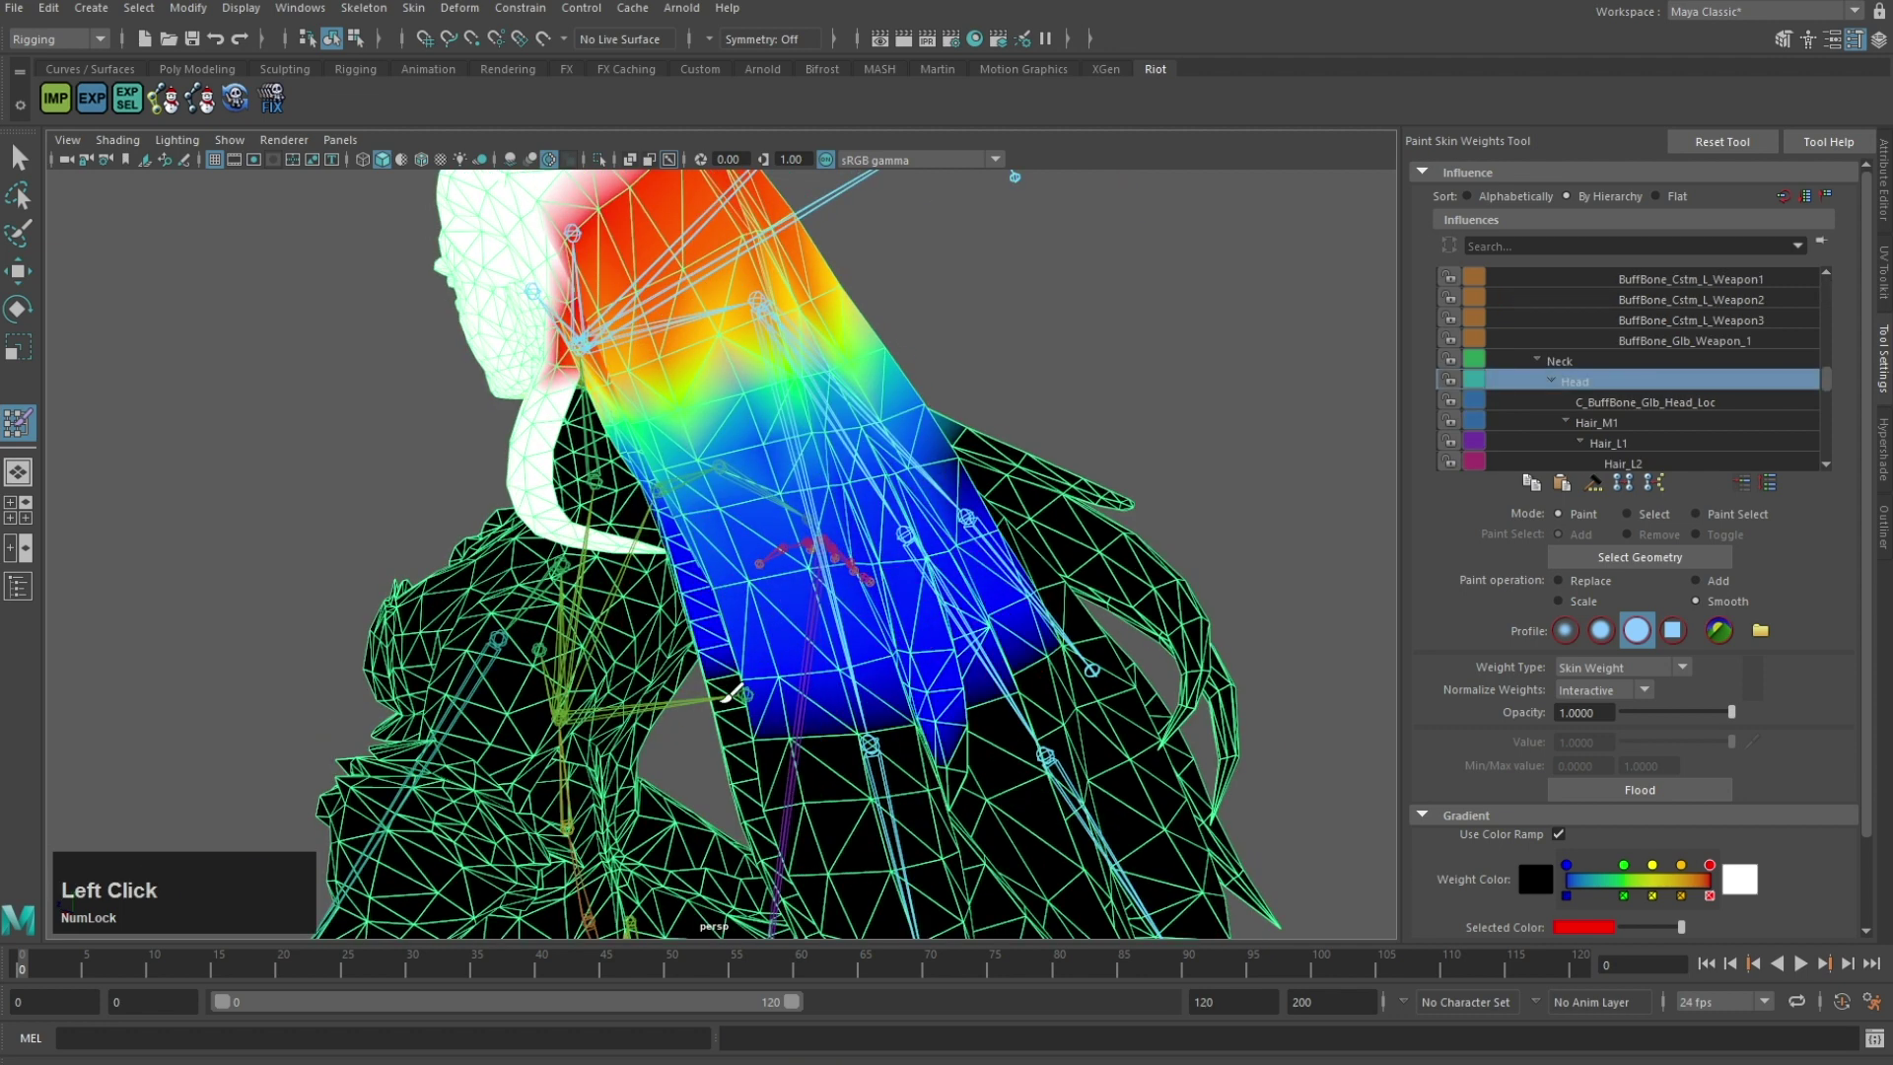
{"action": "left_click_drag", "start_coordinate": [1069, 576], "coordinate": [1081, 655], "text": "alt"}
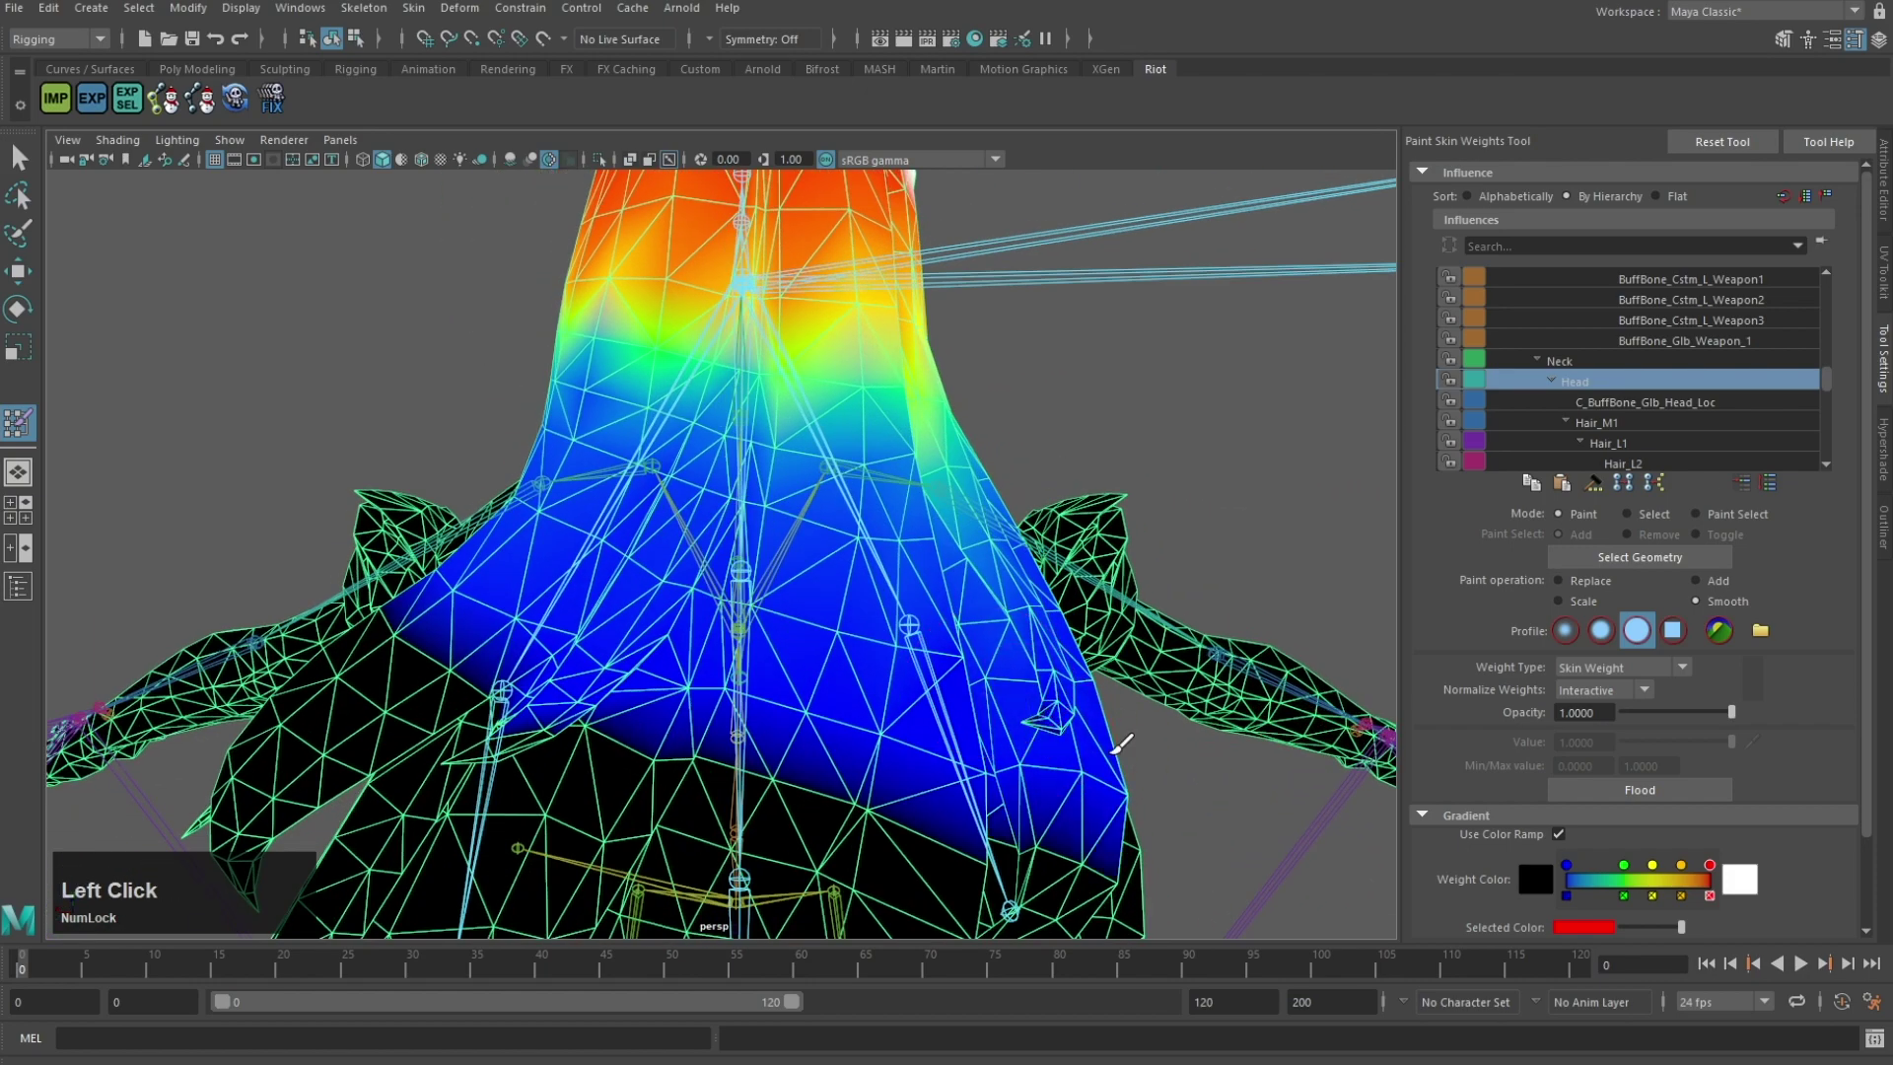
{"action": "left_click_drag", "start_coordinate": [1115, 754], "coordinate": [724, 586], "text": "alt"}
{"action": "mouse_move", "coordinate": [601, 424]}
{"action": "left_mouse_down"}
{"action": "mouse_move", "coordinate": [564, 383]}
{"action": "mouse_move", "coordinate": [441, 446]}
{"action": "mouse_move", "coordinate": [640, 502]}
{"action": "left_mouse_up"}
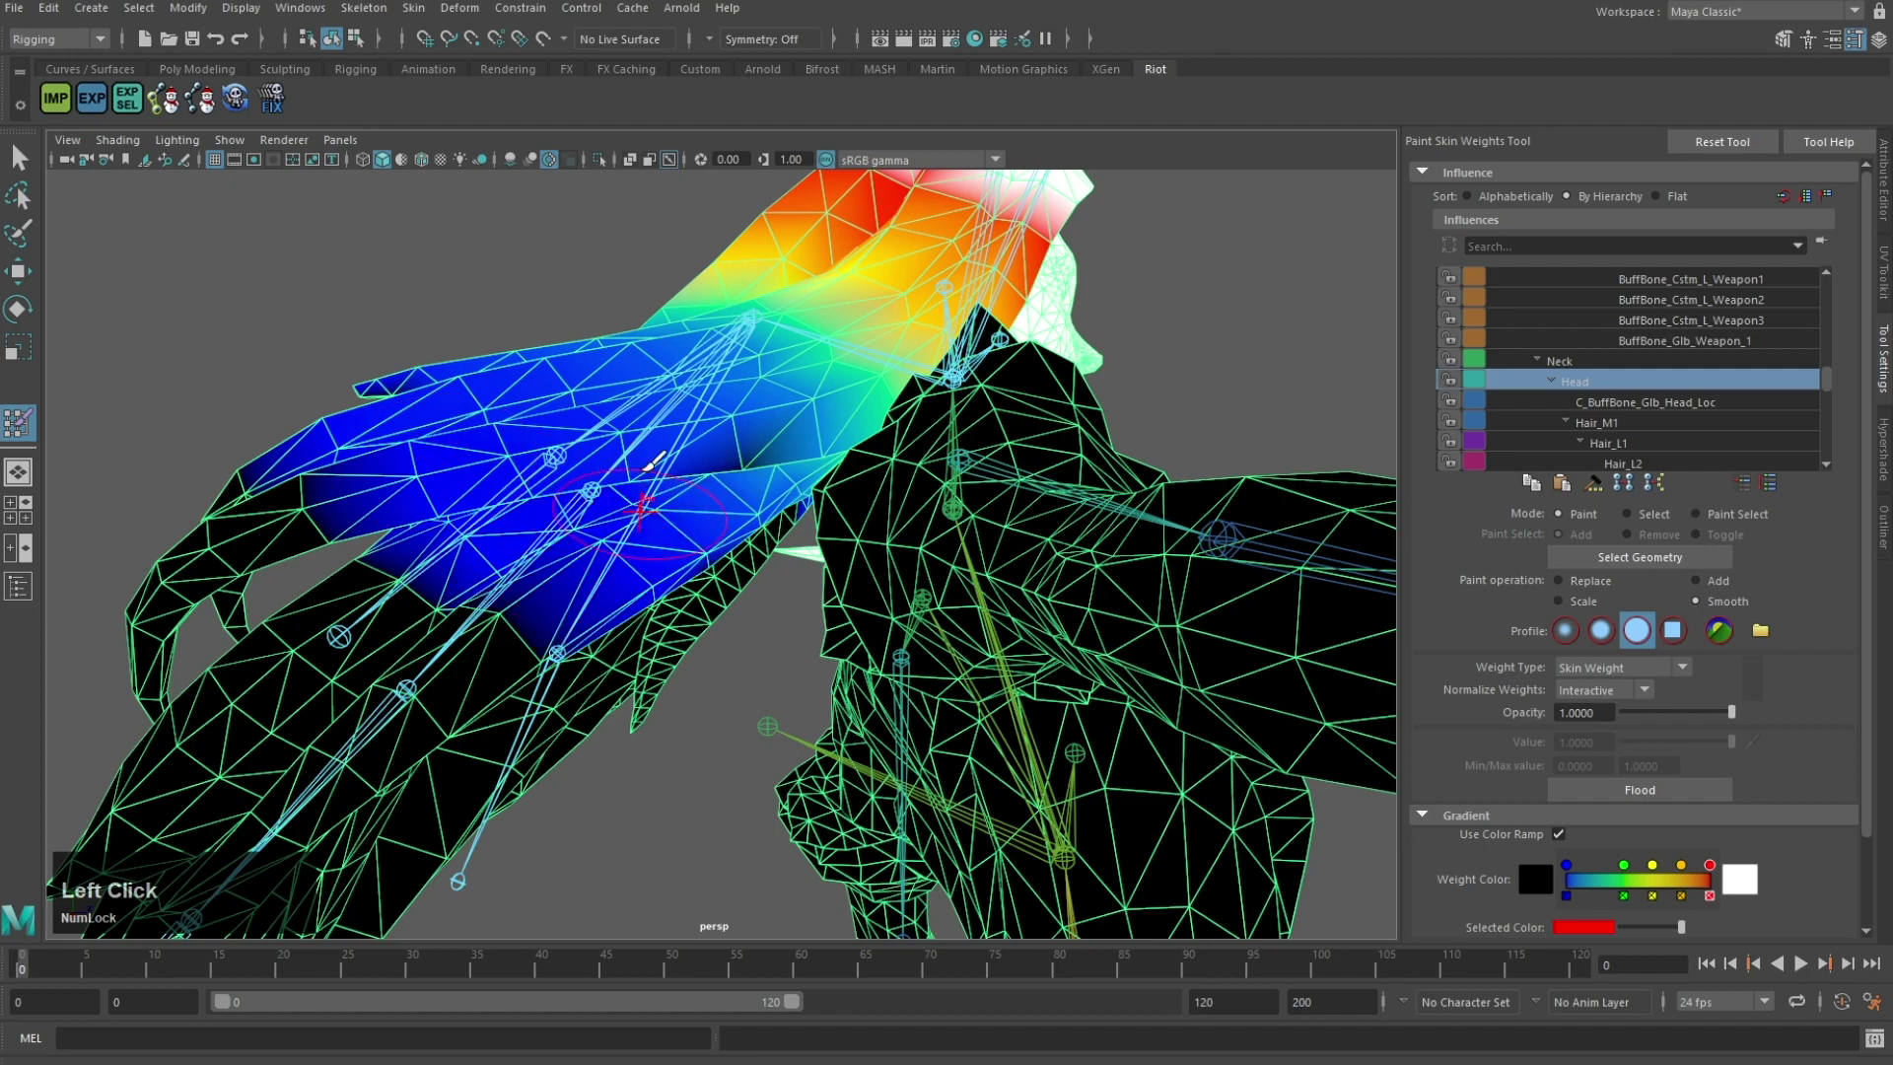
Step: Smooth the Head weights on the underside of the long hair and the thin braided side strands
{"action": "left_click_drag", "start_coordinate": [418, 380], "coordinate": [557, 422], "text": "alt"}
{"action": "middle_click_drag", "start_coordinate": [559, 424], "coordinate": [604, 406], "text": "alt"}
{"action": "scroll", "coordinate": [859, 618], "scroll_direction": "up", "scroll_amount": 2}
{"action": "left_click_drag", "start_coordinate": [604, 406], "coordinate": [890, 405], "text": "alt"}
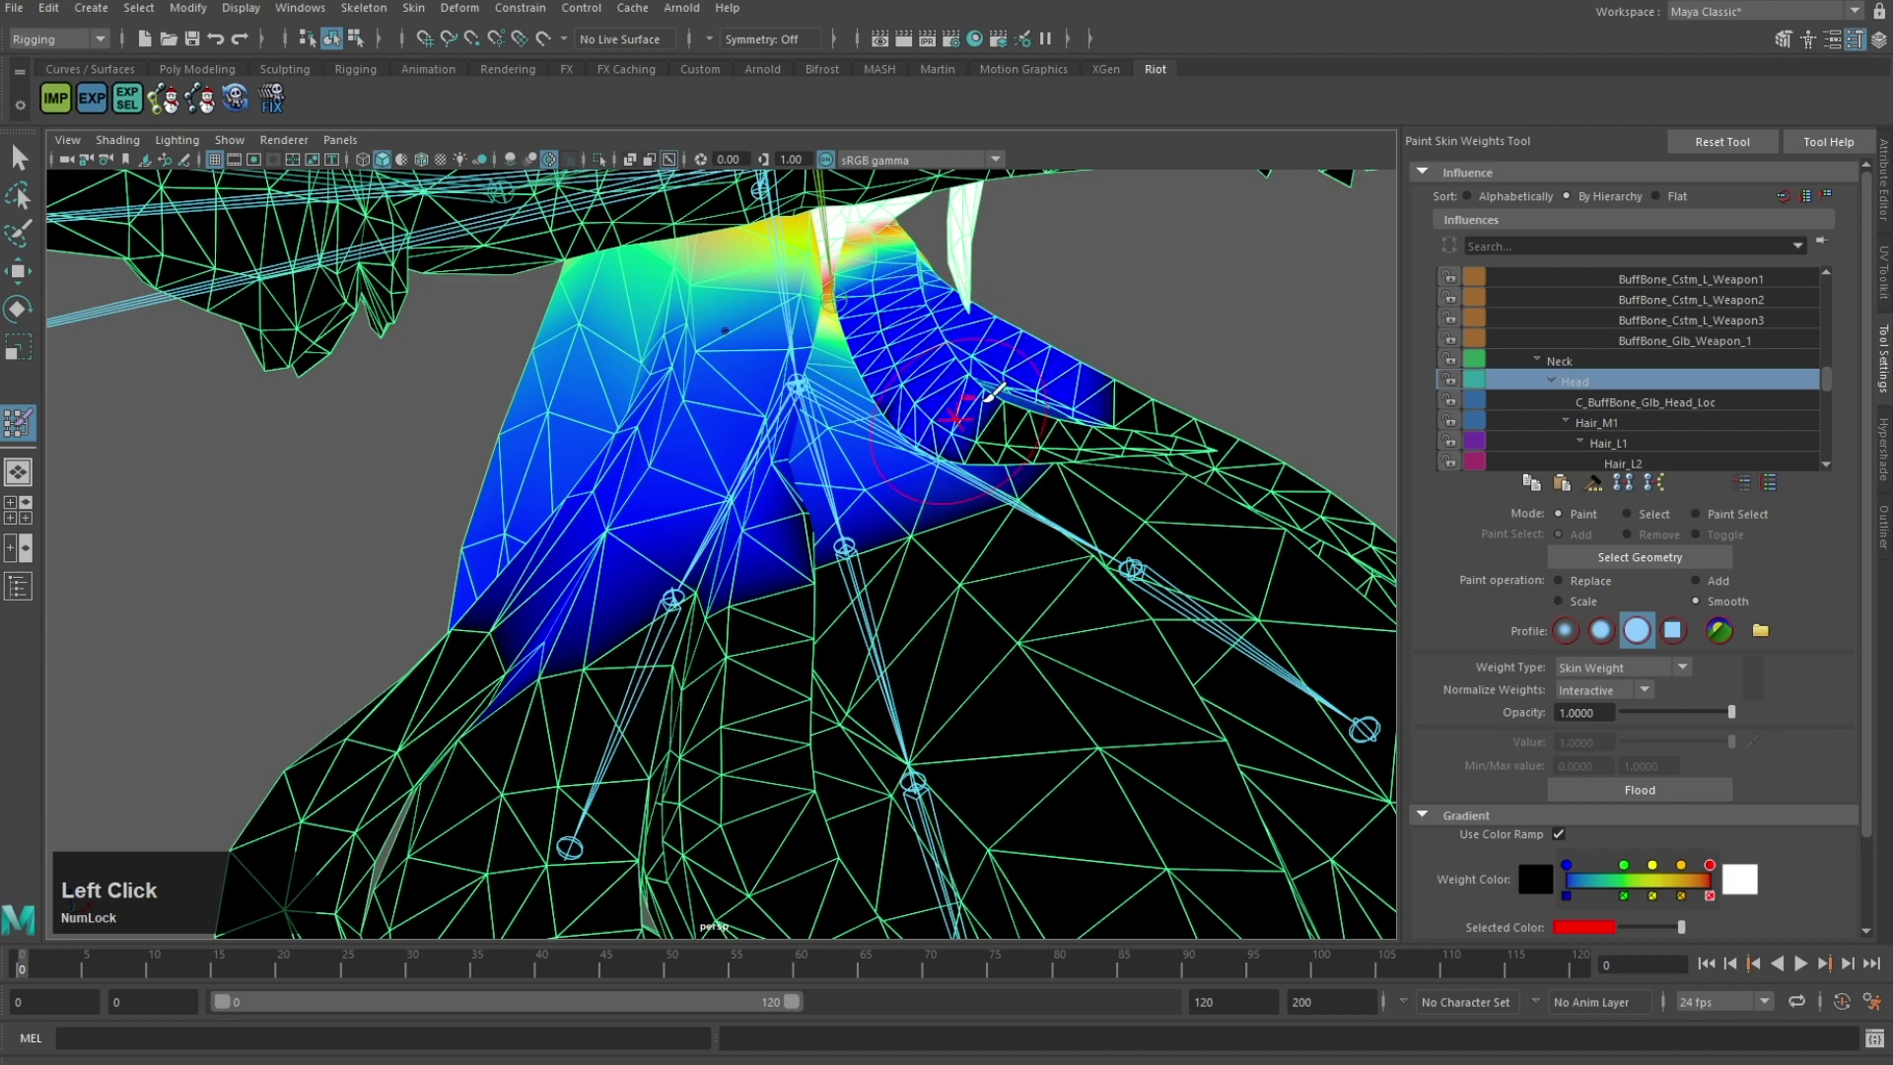
{"action": "mouse_move", "coordinate": [790, 491]}
{"action": "left_mouse_down", "text": "alt"}
{"action": "mouse_move", "coordinate": [951, 355]}
{"action": "mouse_move", "coordinate": [792, 494]}
{"action": "mouse_move", "coordinate": [582, 380]}
{"action": "left_mouse_up", "text": "alt"}
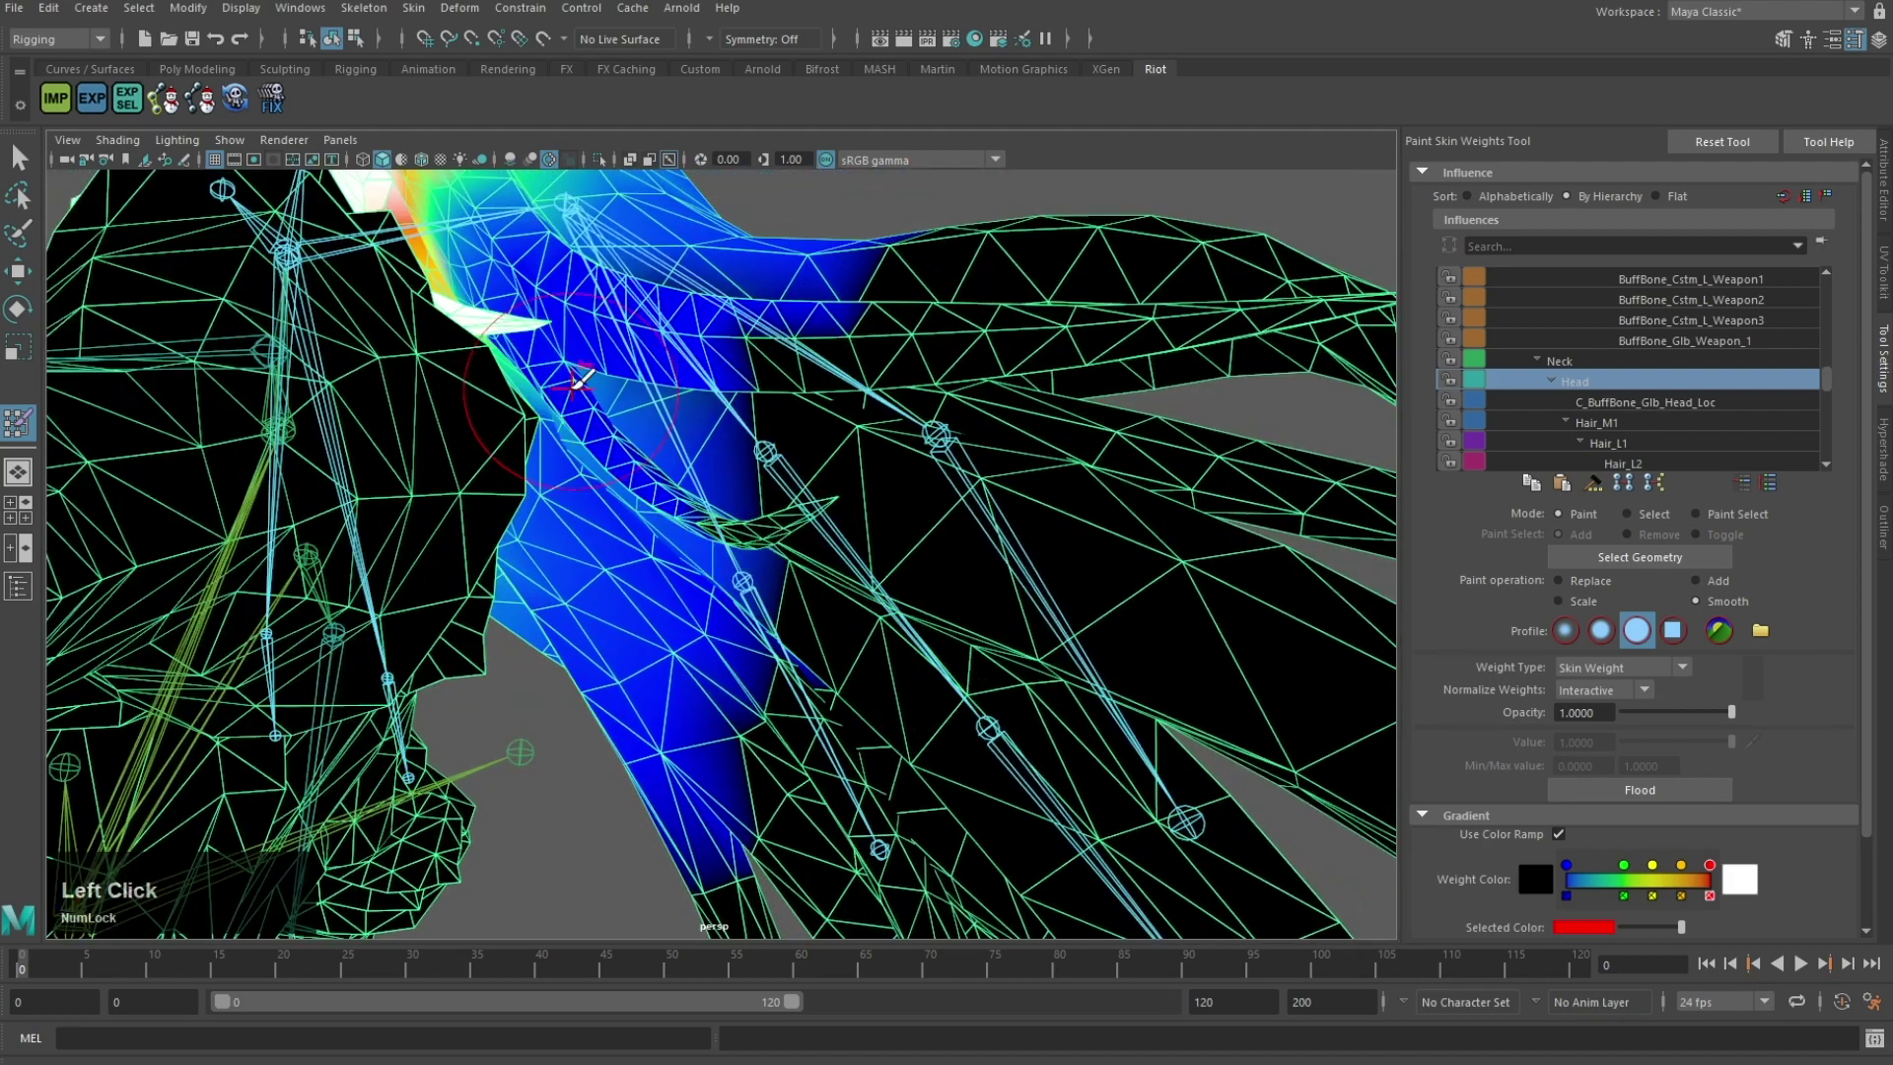
{"action": "left_click_drag", "start_coordinate": [683, 467], "coordinate": [693, 373], "text": "alt"}
{"action": "scroll", "coordinate": [789, 398], "scroll_direction": "down", "scroll_amount": 5}
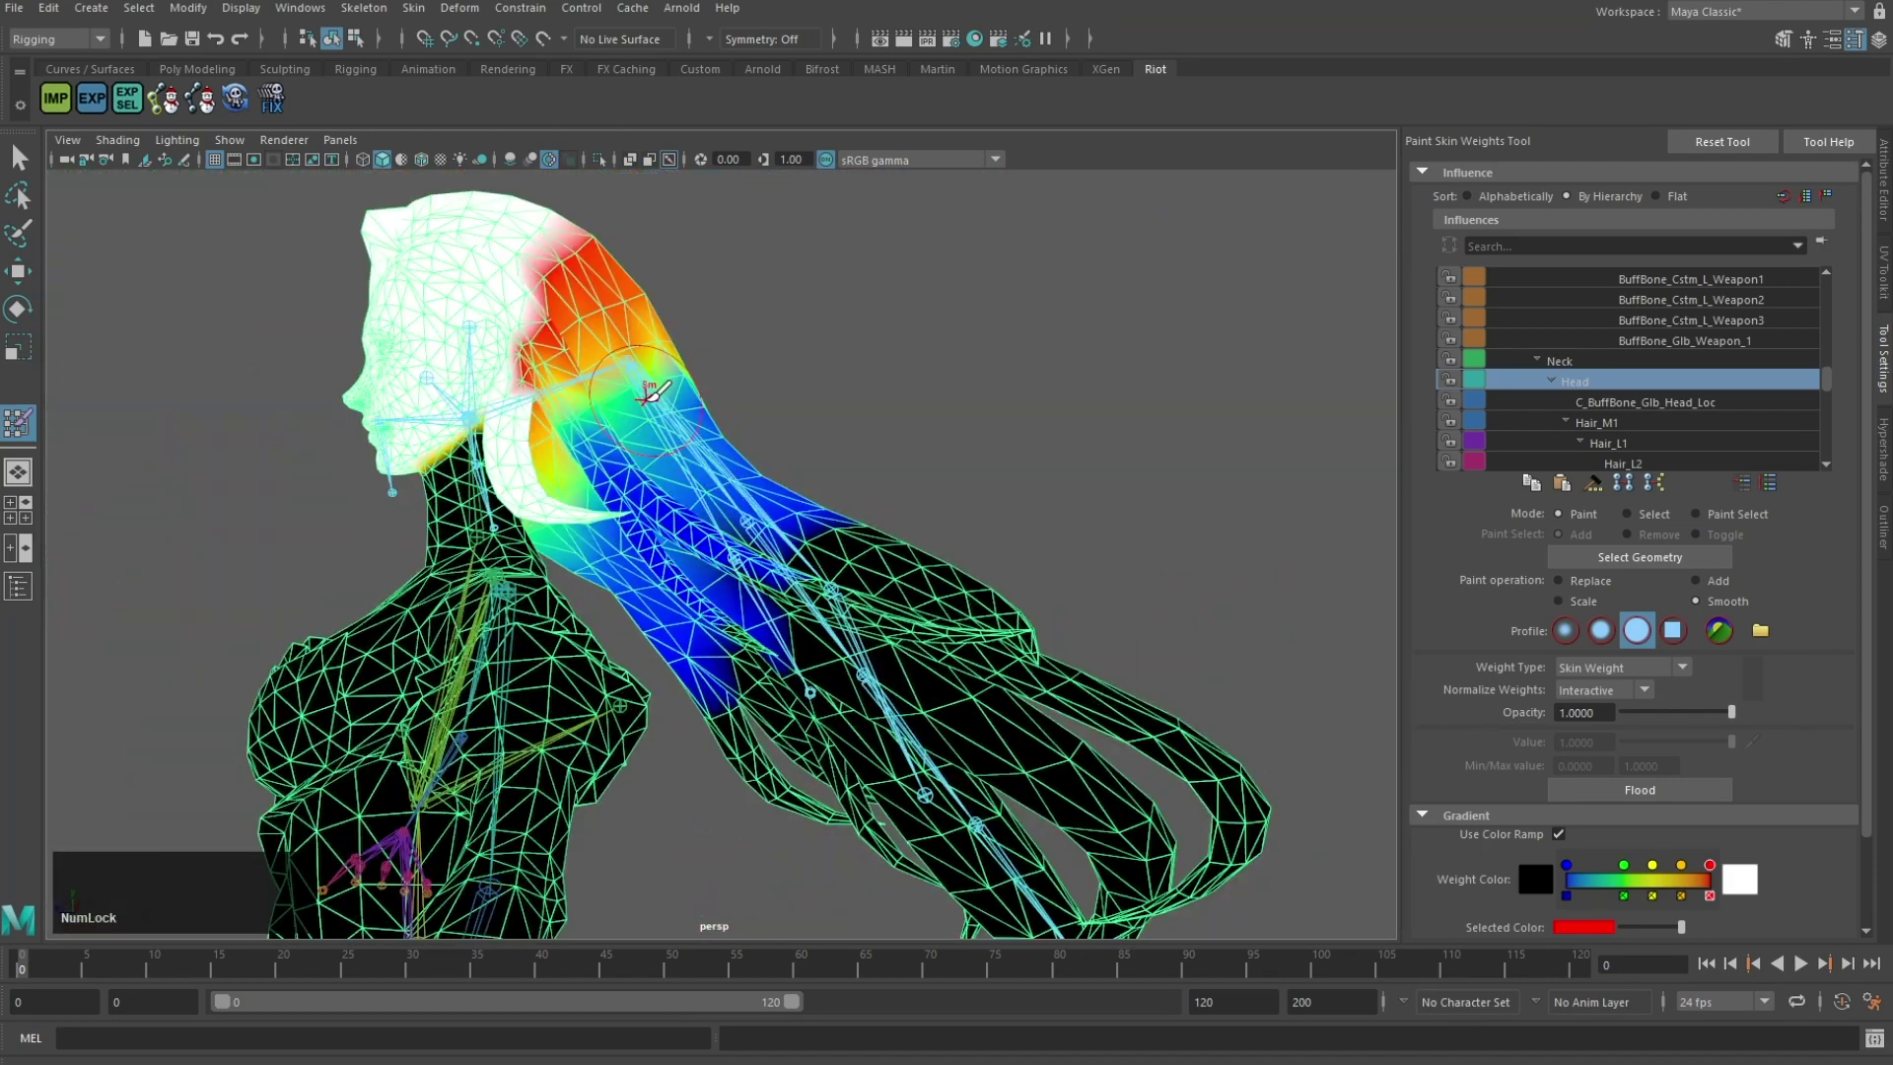
Step: Display the Hair_M1 influence and examine its weight distribution across the back of the hair
{"action": "right_click_drag", "start_coordinate": [655, 404], "coordinate": [719, 410]}
{"action": "mouse_move", "coordinate": [711, 421]}
{"action": "left_mouse_down", "text": "alt"}
{"action": "mouse_move", "coordinate": [631, 469]}
{"action": "mouse_move", "coordinate": [468, 502]}
{"action": "mouse_move", "coordinate": [513, 513]}
{"action": "left_mouse_up", "text": "alt"}
{"action": "middle_click_drag", "start_coordinate": [744, 330], "coordinate": [802, 371], "text": "alt"}
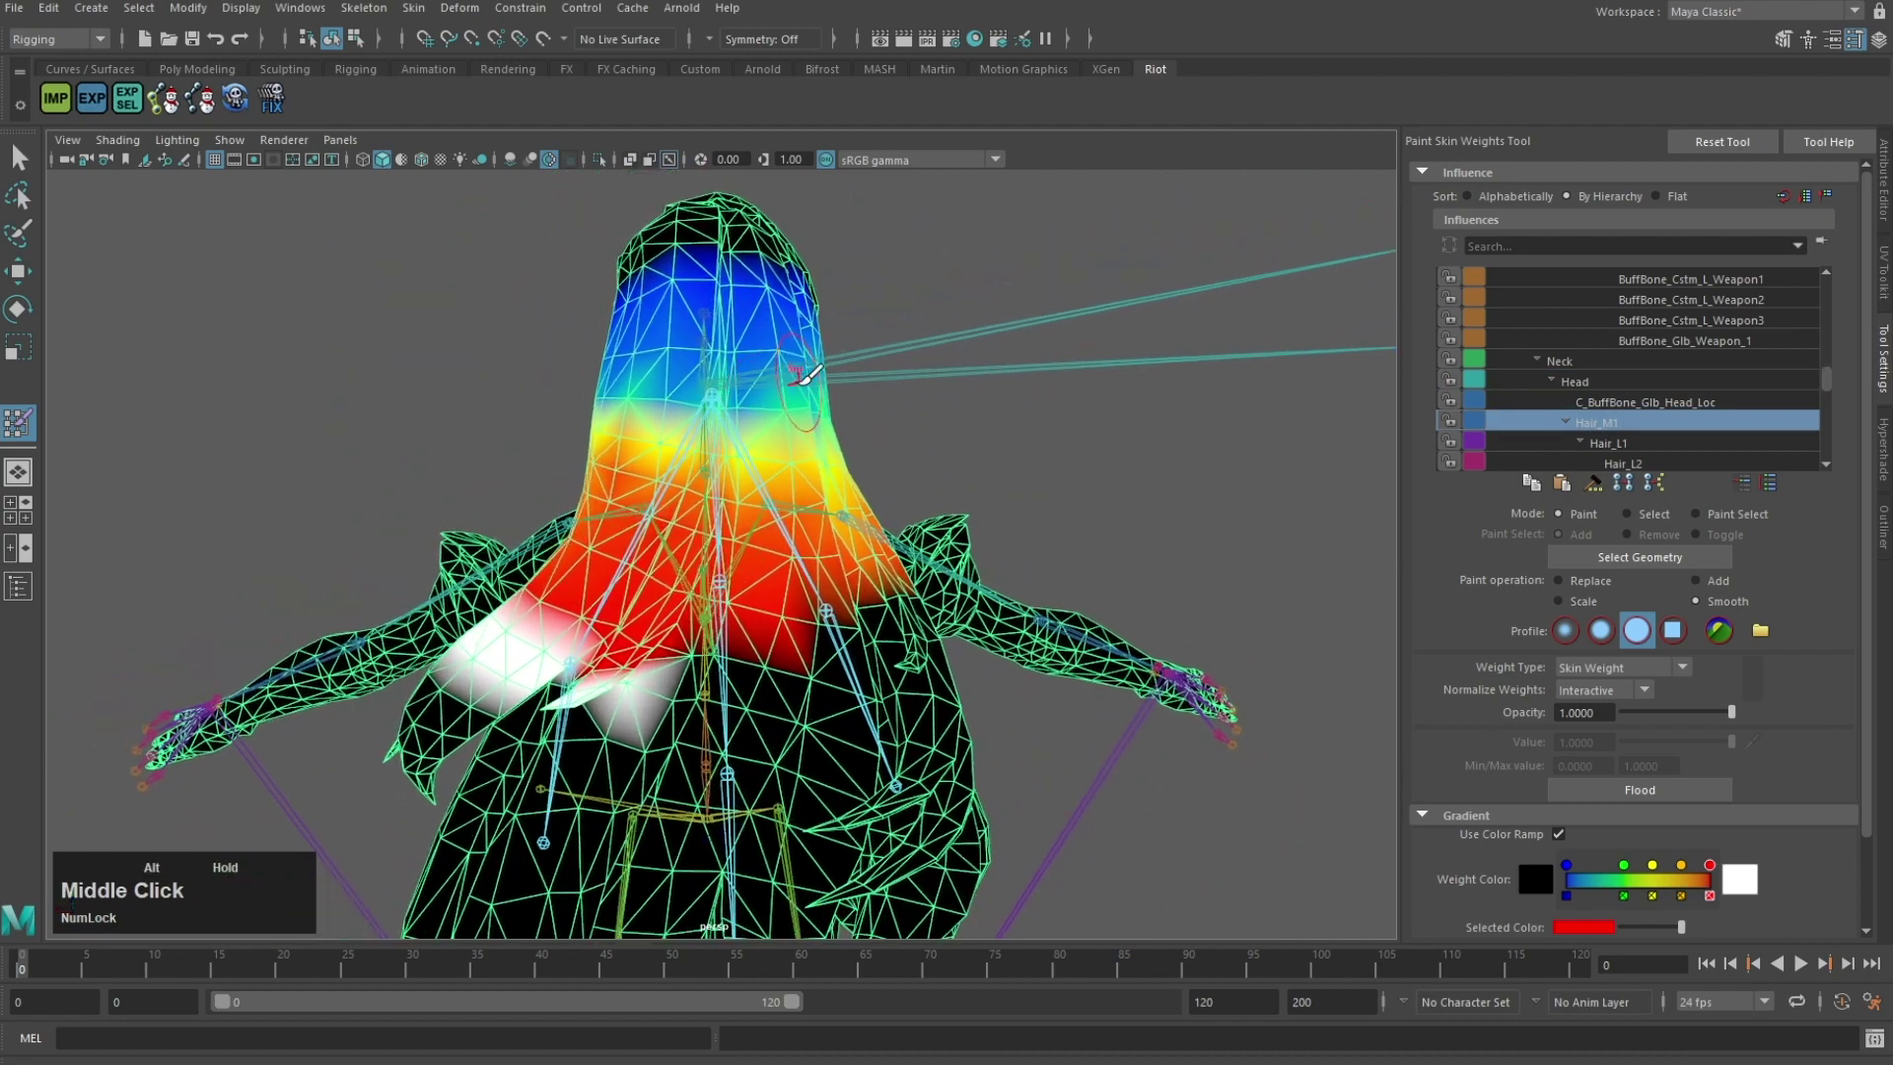
{"action": "left_click_drag", "start_coordinate": [631, 366], "coordinate": [724, 352], "text": "alt"}
{"action": "middle_click_drag", "start_coordinate": [809, 667], "coordinate": [838, 635], "text": "alt"}
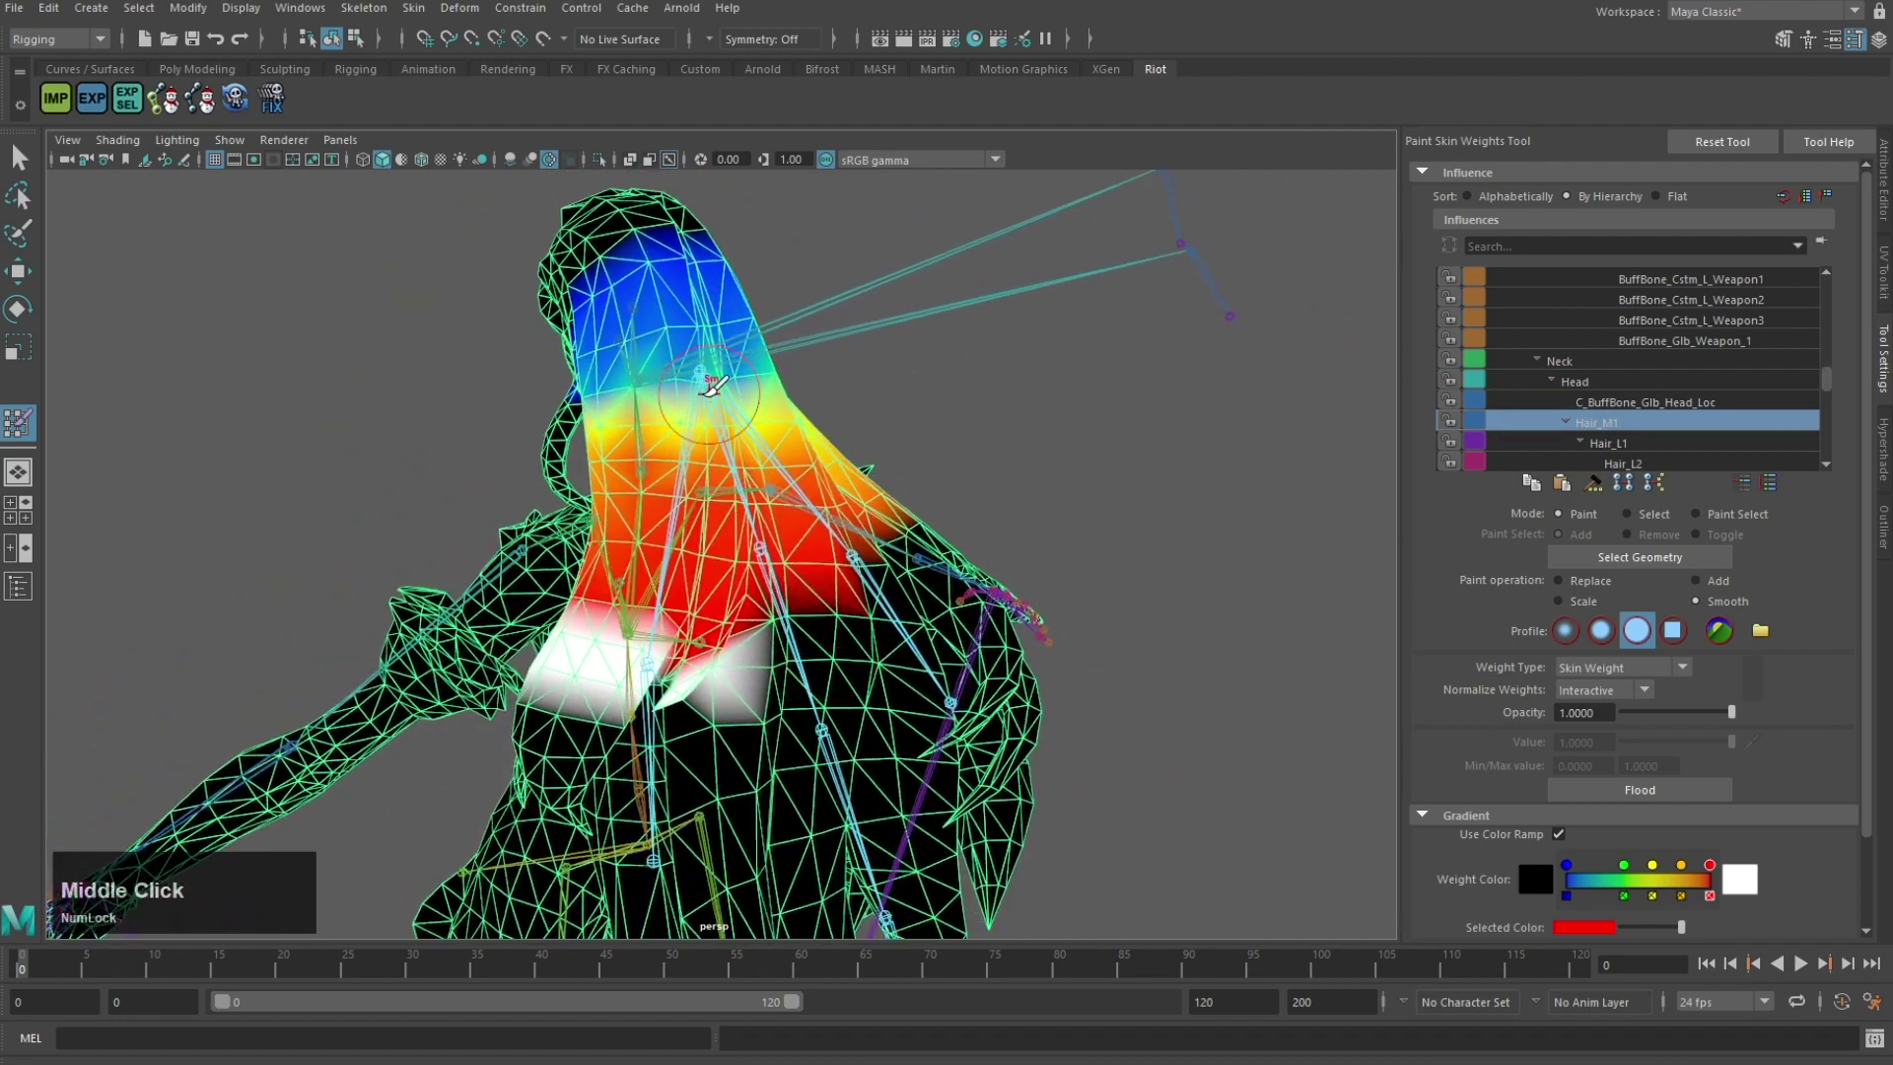
{"action": "left_click_drag", "start_coordinate": [623, 375], "coordinate": [675, 372], "text": "alt"}
Step: Reselect the Head influence and smooth its weights across the lower back hair, comparing them with Hair_M1
{"action": "right_click_drag", "start_coordinate": [631, 377], "coordinate": [690, 383]}
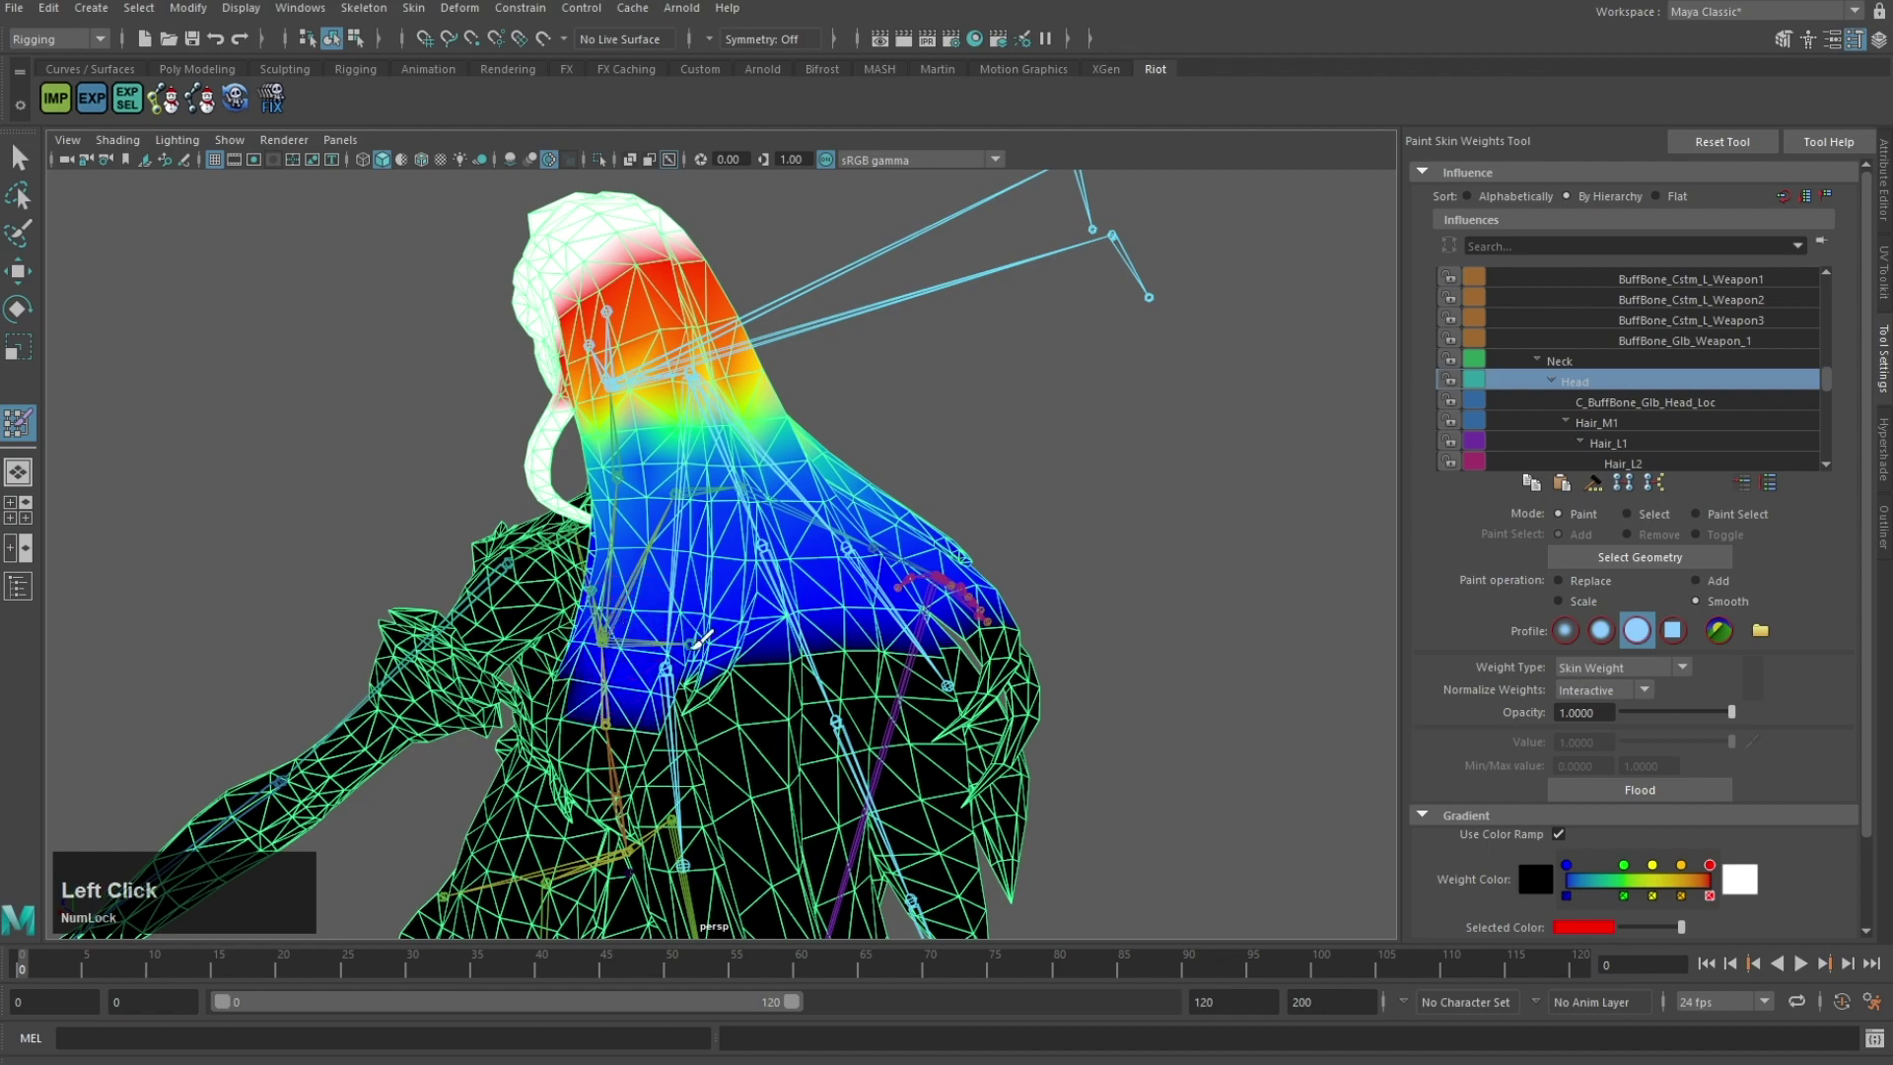
{"action": "mouse_move", "coordinate": [592, 674]}
{"action": "left_mouse_down", "text": "alt"}
{"action": "mouse_move", "coordinate": [854, 548]}
{"action": "mouse_move", "coordinate": [604, 410]}
{"action": "left_mouse_up", "text": "alt"}
{"action": "right_click_drag", "start_coordinate": [584, 406], "coordinate": [582, 351]}
{"action": "mouse_move", "coordinate": [591, 369]}
{"action": "left_mouse_down", "text": "alt"}
{"action": "mouse_move", "coordinate": [870, 477]}
{"action": "mouse_move", "coordinate": [618, 429]}
{"action": "left_mouse_up", "text": "alt"}
{"action": "right_click_drag", "start_coordinate": [617, 425], "coordinate": [621, 394]}
{"action": "mouse_move", "coordinate": [769, 481]}
{"action": "left_mouse_down", "text": "alt"}
{"action": "mouse_move", "coordinate": [883, 516]}
{"action": "mouse_move", "coordinate": [588, 453]}
{"action": "mouse_move", "coordinate": [553, 494]}
{"action": "mouse_move", "coordinate": [755, 482]}
{"action": "left_mouse_up", "text": "alt"}
{"action": "right_click_drag", "start_coordinate": [760, 363], "coordinate": [755, 429]}
Step: Extend the Head weight smoothing farther down the side locks and overlapping strands of the long hair
{"action": "scroll", "coordinate": [739, 718], "scroll_direction": "up", "scroll_amount": 2}
{"action": "mouse_move", "coordinate": [681, 690]}
{"action": "left_mouse_down", "text": "alt"}
{"action": "mouse_move", "coordinate": [739, 715]}
{"action": "mouse_move", "coordinate": [561, 391]}
{"action": "left_mouse_up", "text": "alt"}
{"action": "right_click_drag", "start_coordinate": [561, 391], "coordinate": [562, 365]}
{"action": "scroll", "coordinate": [734, 601], "scroll_direction": "up", "scroll_amount": 3}
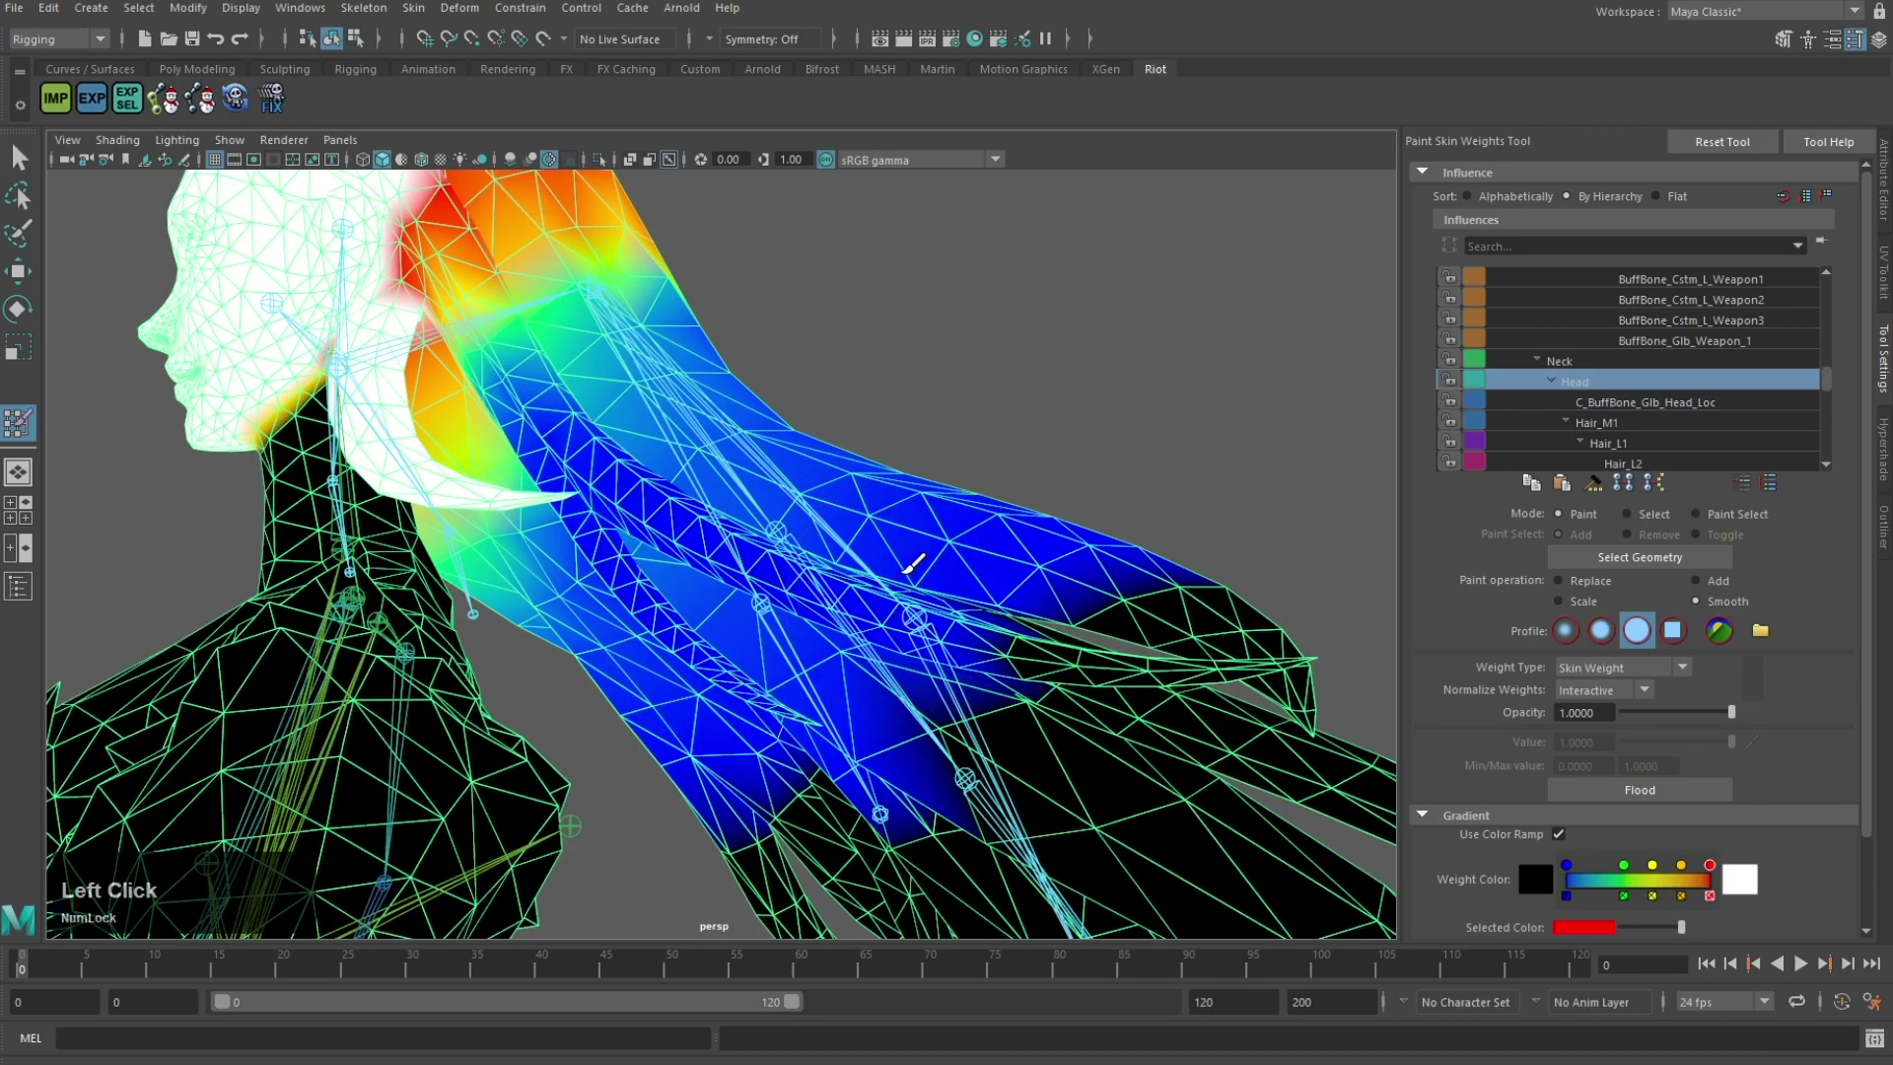
{"action": "left_click_drag", "start_coordinate": [719, 675], "coordinate": [767, 478], "text": "alt"}
{"action": "left_click_drag", "start_coordinate": [866, 326], "coordinate": [649, 766], "text": "alt"}
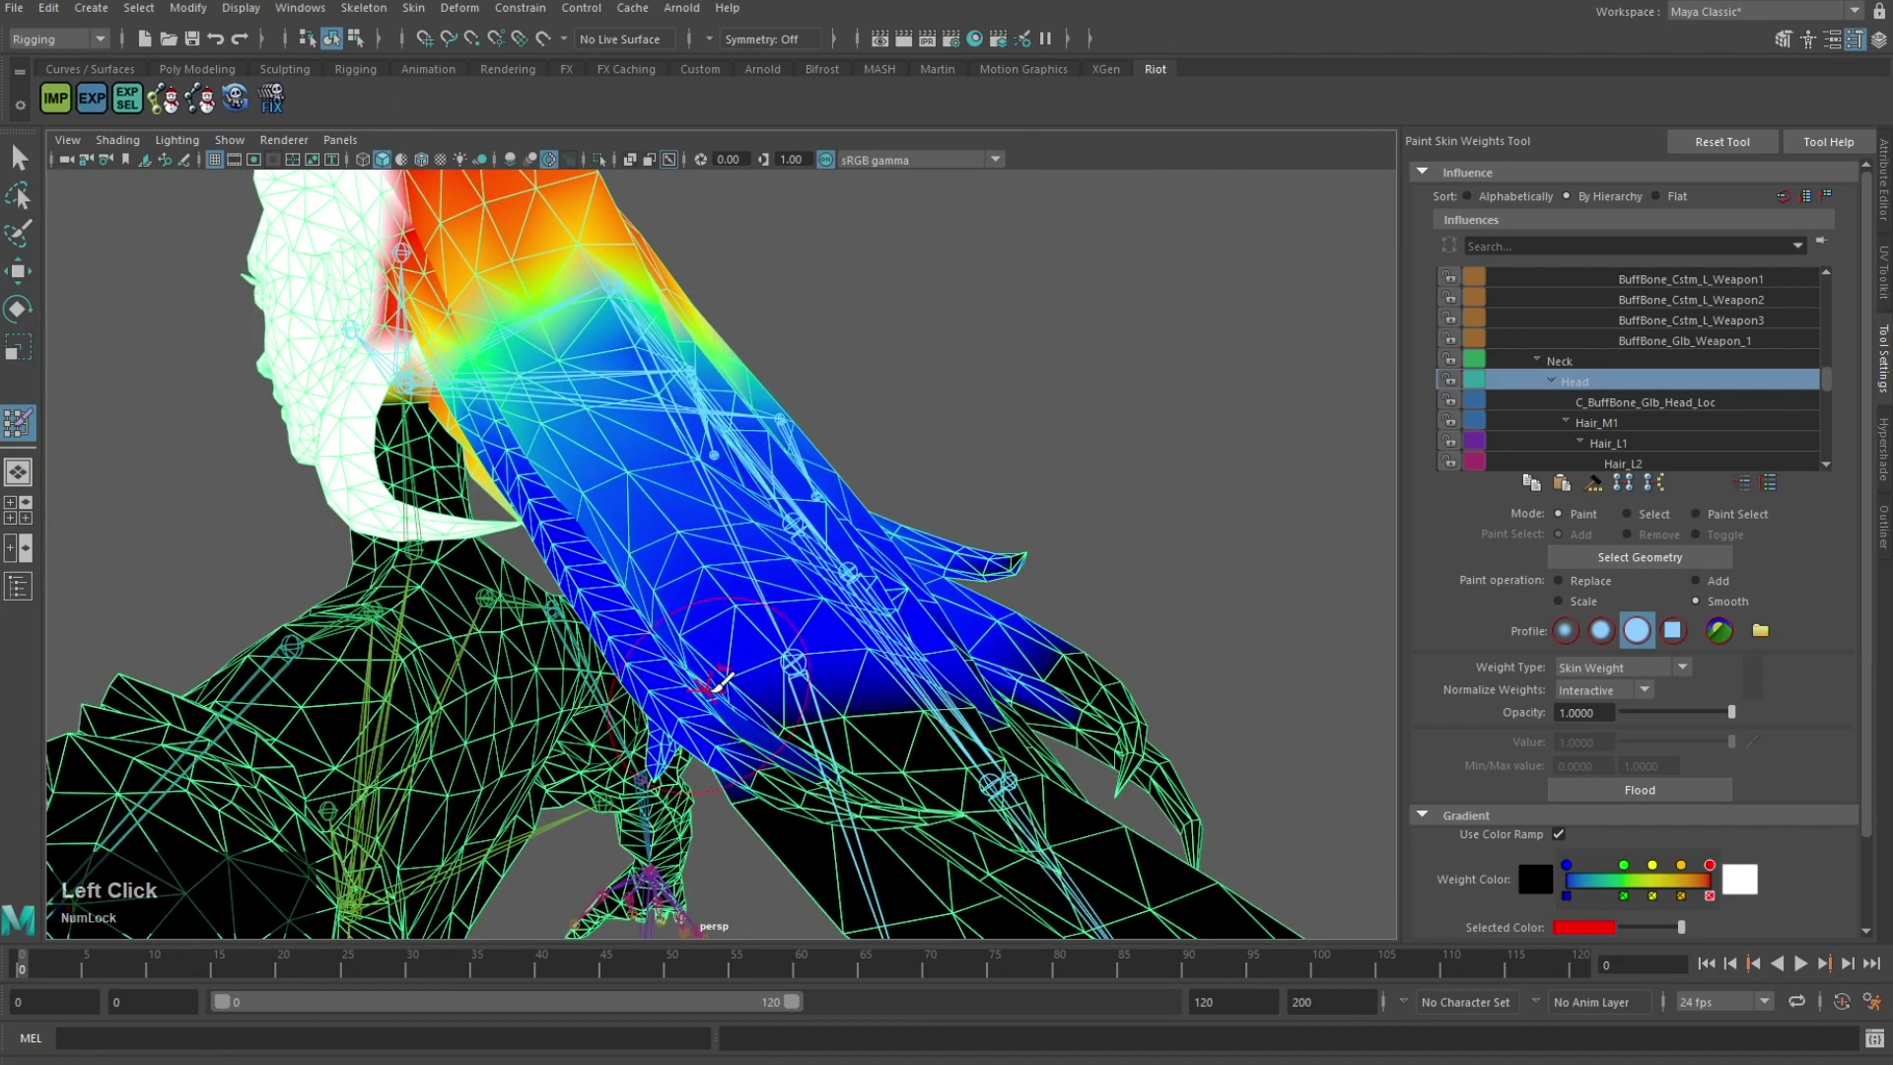
{"action": "left_click_drag", "start_coordinate": [843, 679], "coordinate": [749, 704]}
{"action": "left_click_drag", "start_coordinate": [690, 409], "coordinate": [613, 443], "text": "alt"}
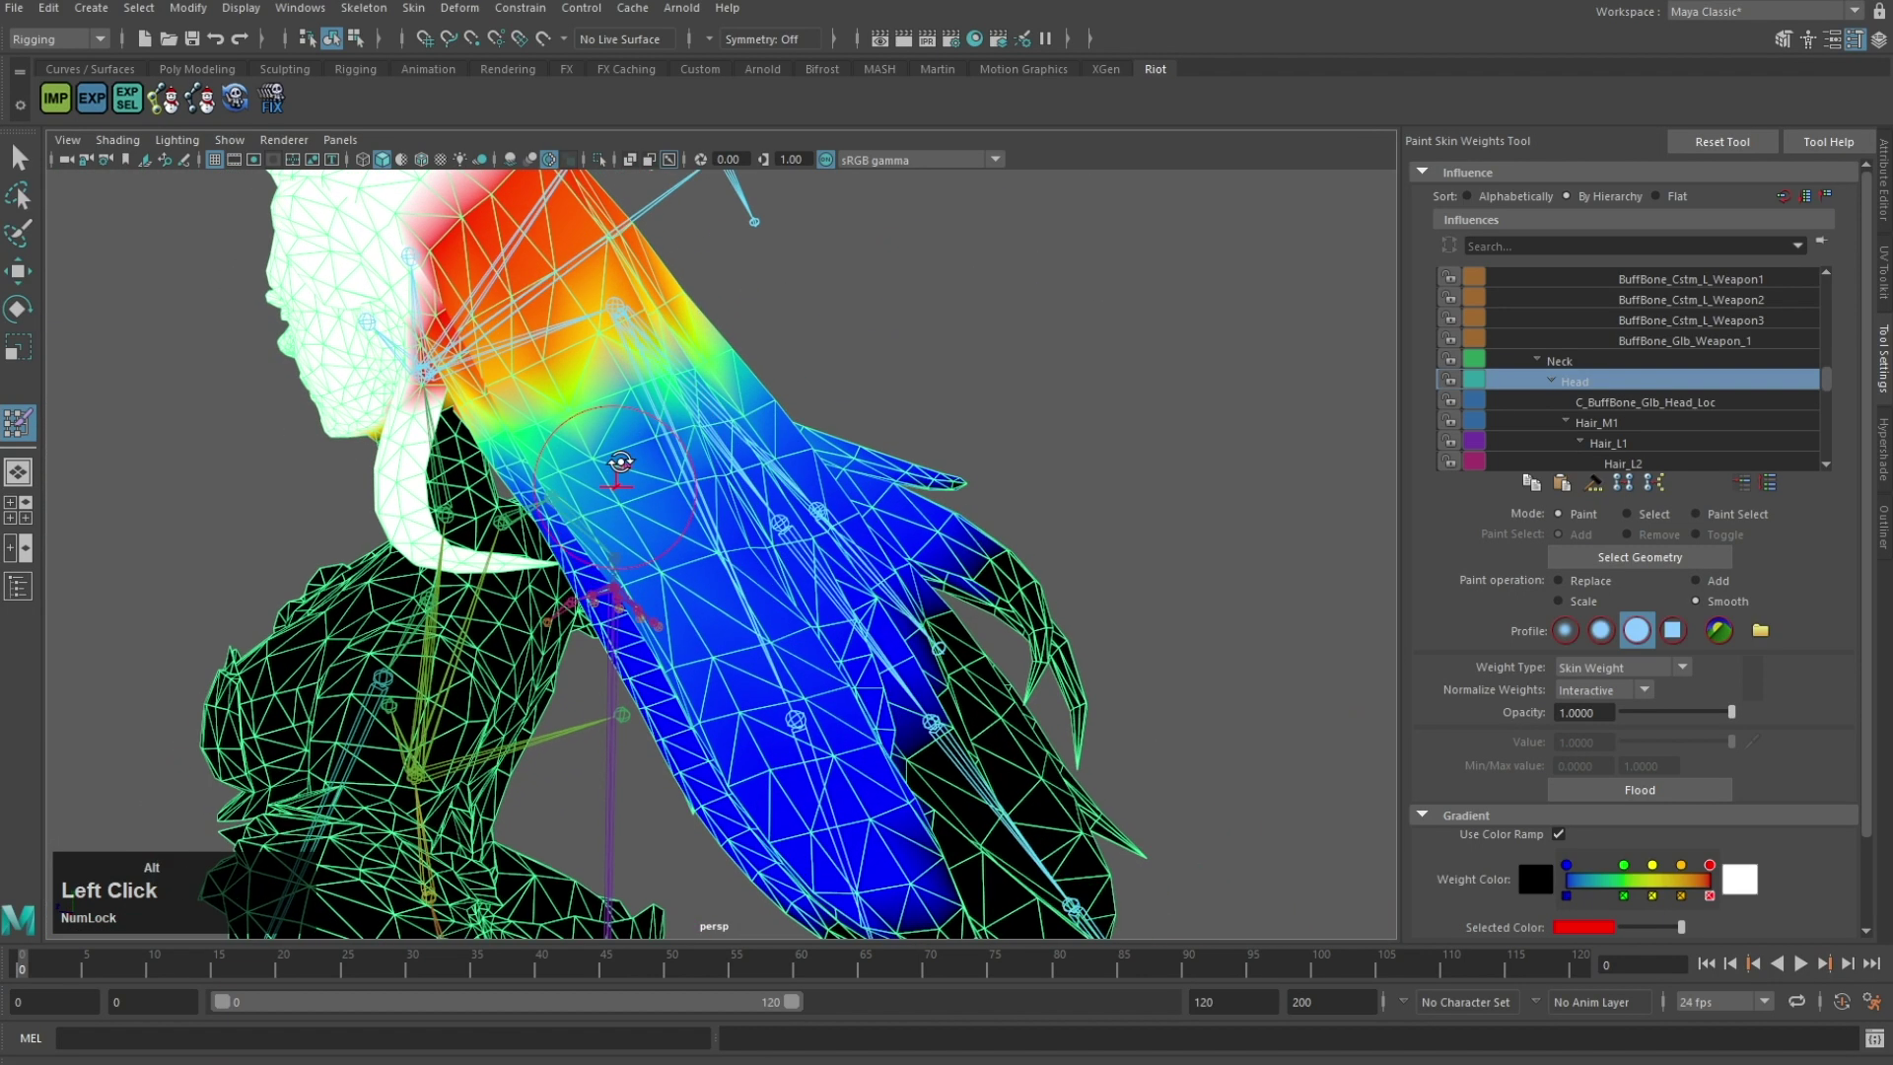
Step: Compare the Hair_M1 and Head influences across the back of the head and upper long hair
{"action": "left_click_drag", "start_coordinate": [642, 338], "coordinate": [638, 325], "text": "alt"}
{"action": "right_click_drag", "start_coordinate": [637, 325], "coordinate": [703, 333], "text": "alt"}
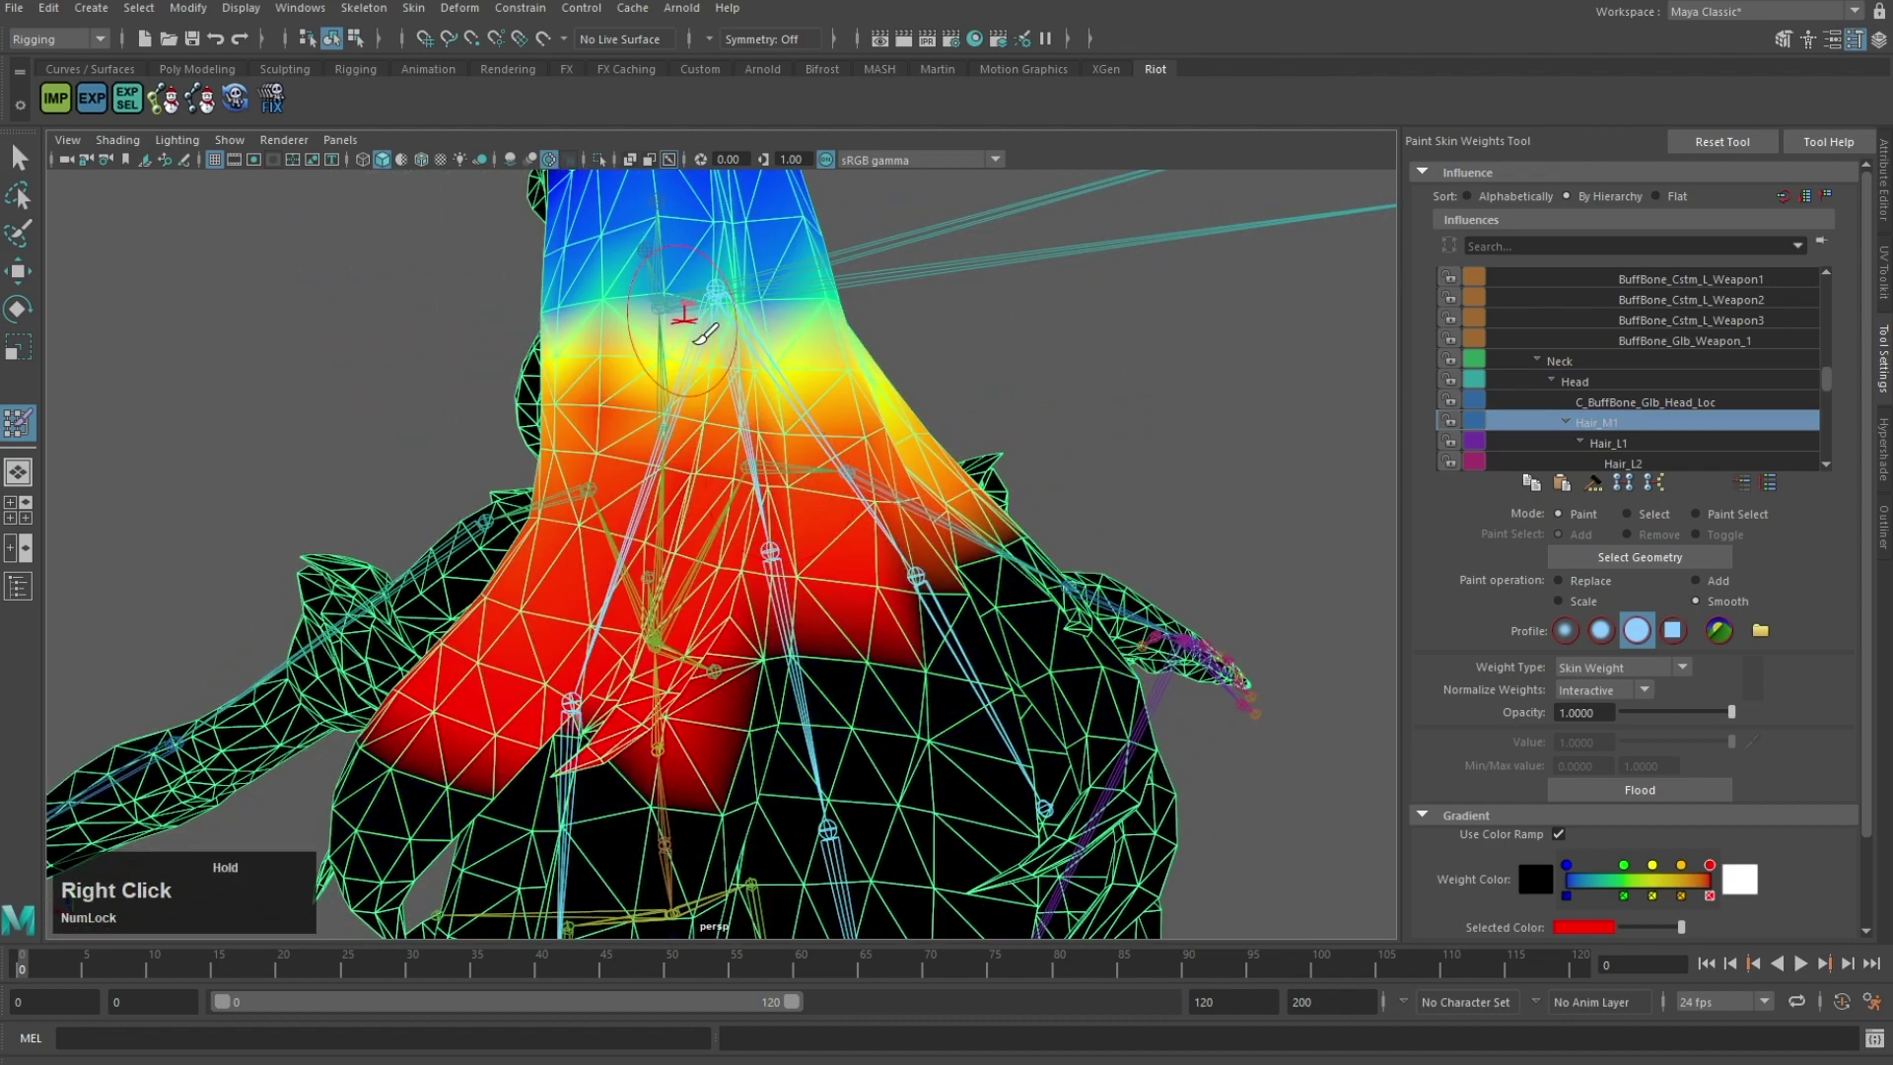
{"action": "scroll", "coordinate": [804, 496], "scroll_direction": "down", "scroll_amount": 3}
{"action": "left_click_drag", "start_coordinate": [803, 495], "coordinate": [888, 464], "text": "alt"}
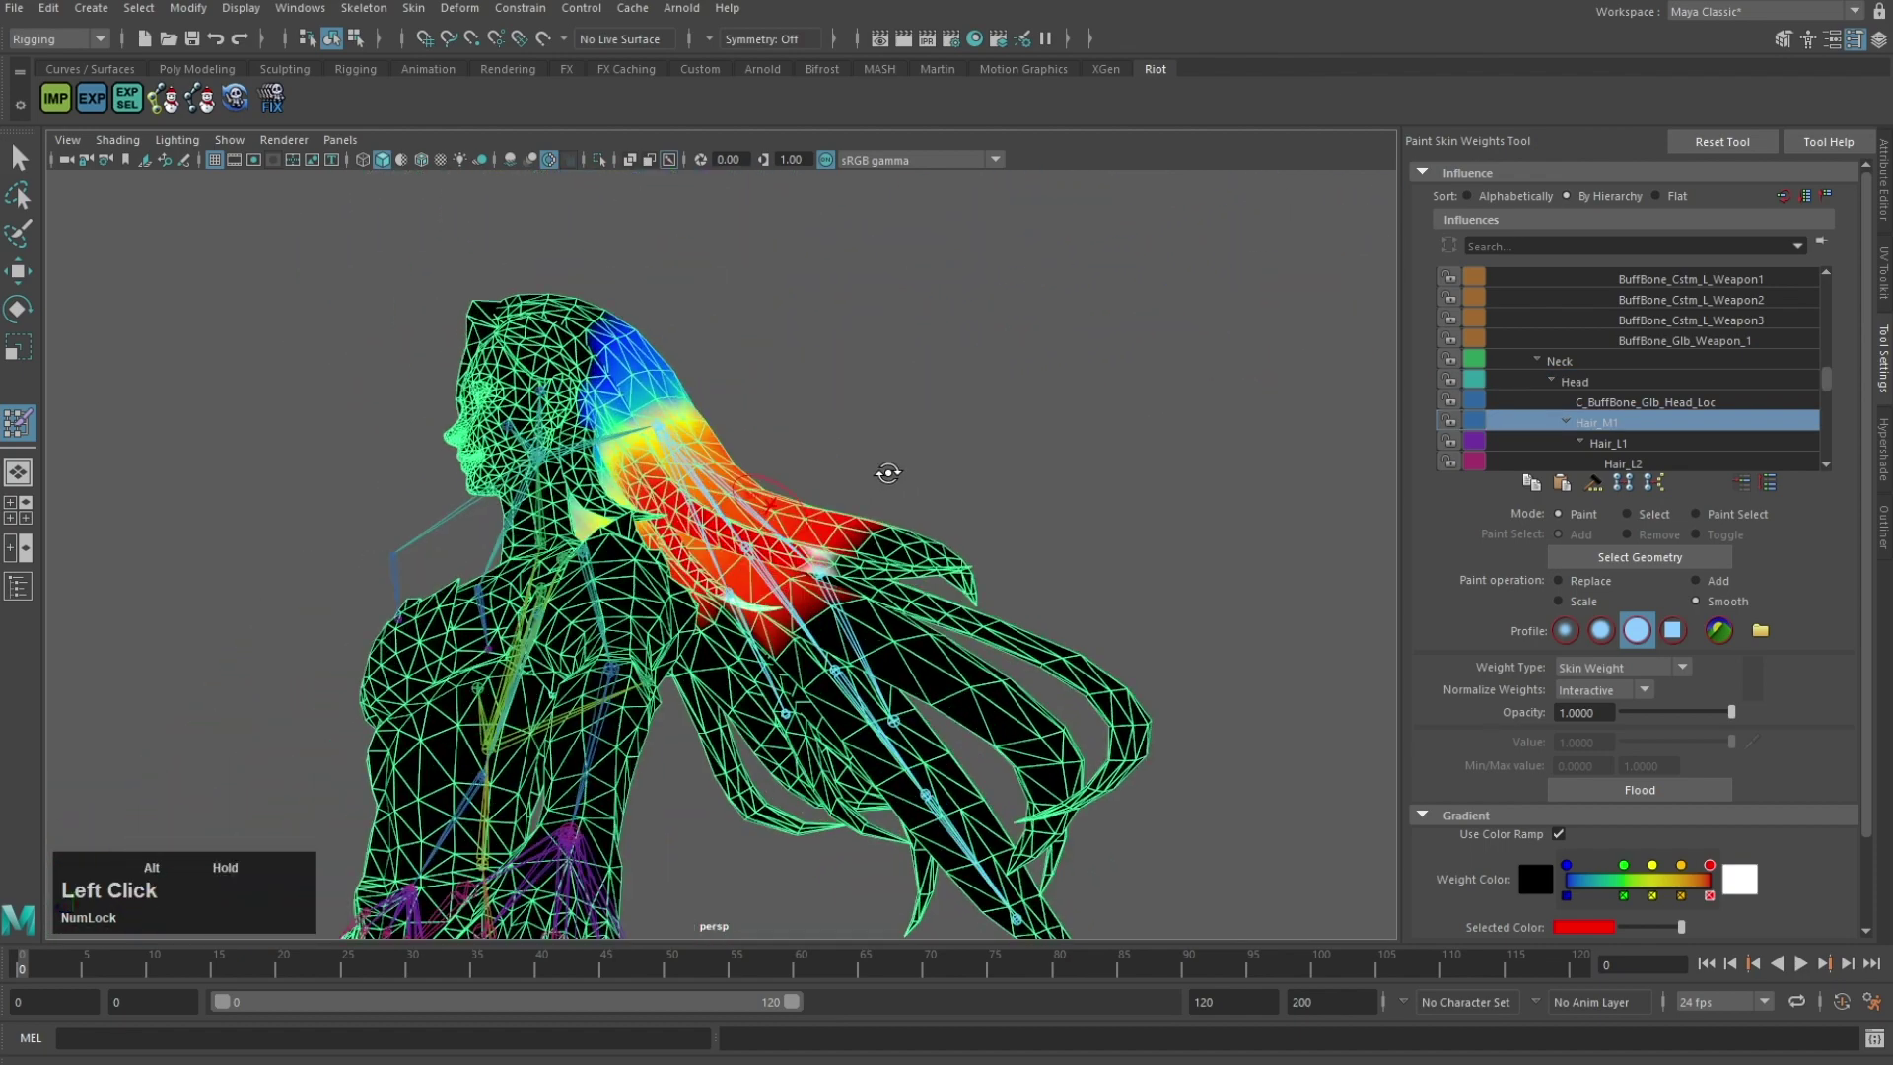
{"action": "scroll", "coordinate": [863, 543], "scroll_direction": "up", "scroll_amount": 3}
{"action": "right_click_drag", "start_coordinate": [454, 408], "coordinate": [453, 353]}
{"action": "scroll", "coordinate": [796, 706], "scroll_direction": "up", "scroll_amount": 2}
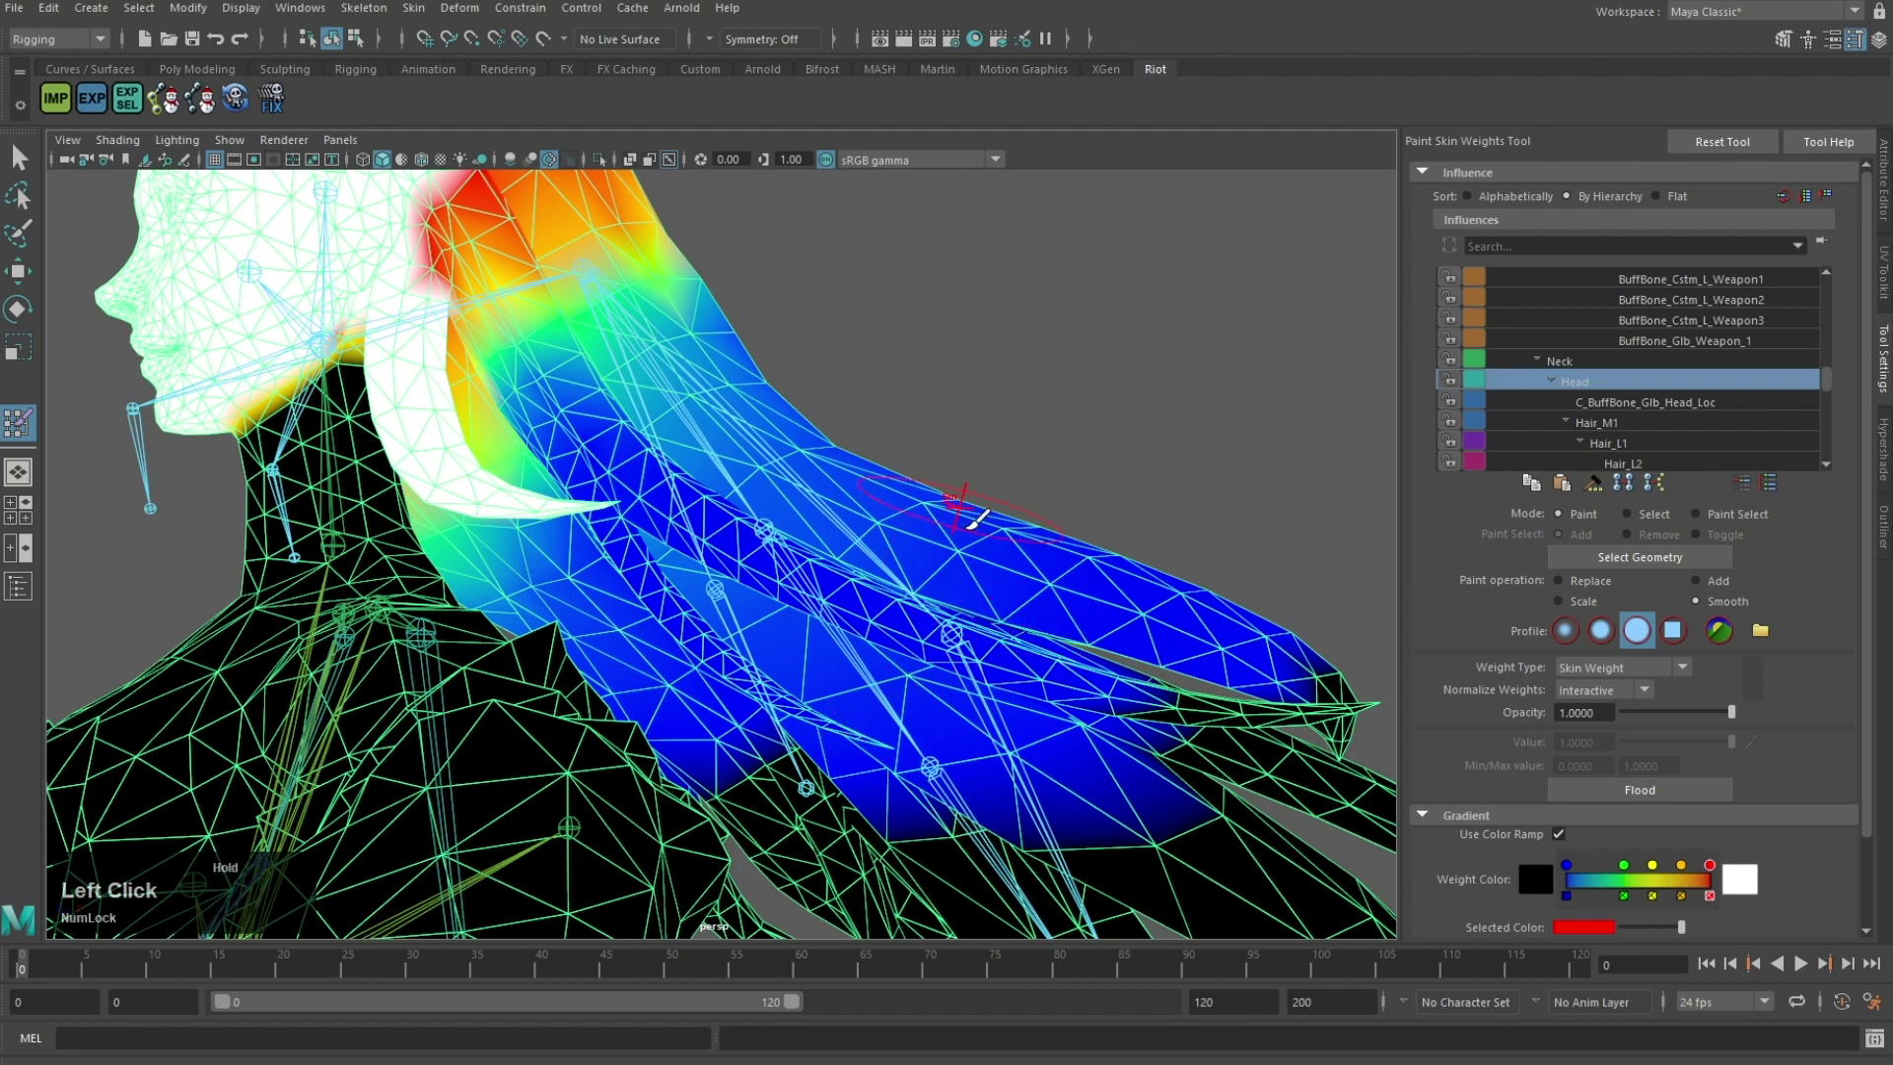
Step: Smooth the Head weights along the outer back locks and around the upper hair seen from behind and the side
{"action": "left_click_drag", "start_coordinate": [979, 514], "coordinate": [926, 616], "text": "alt"}
{"action": "left_click_drag", "start_coordinate": [1064, 676], "coordinate": [443, 541], "text": "alt"}
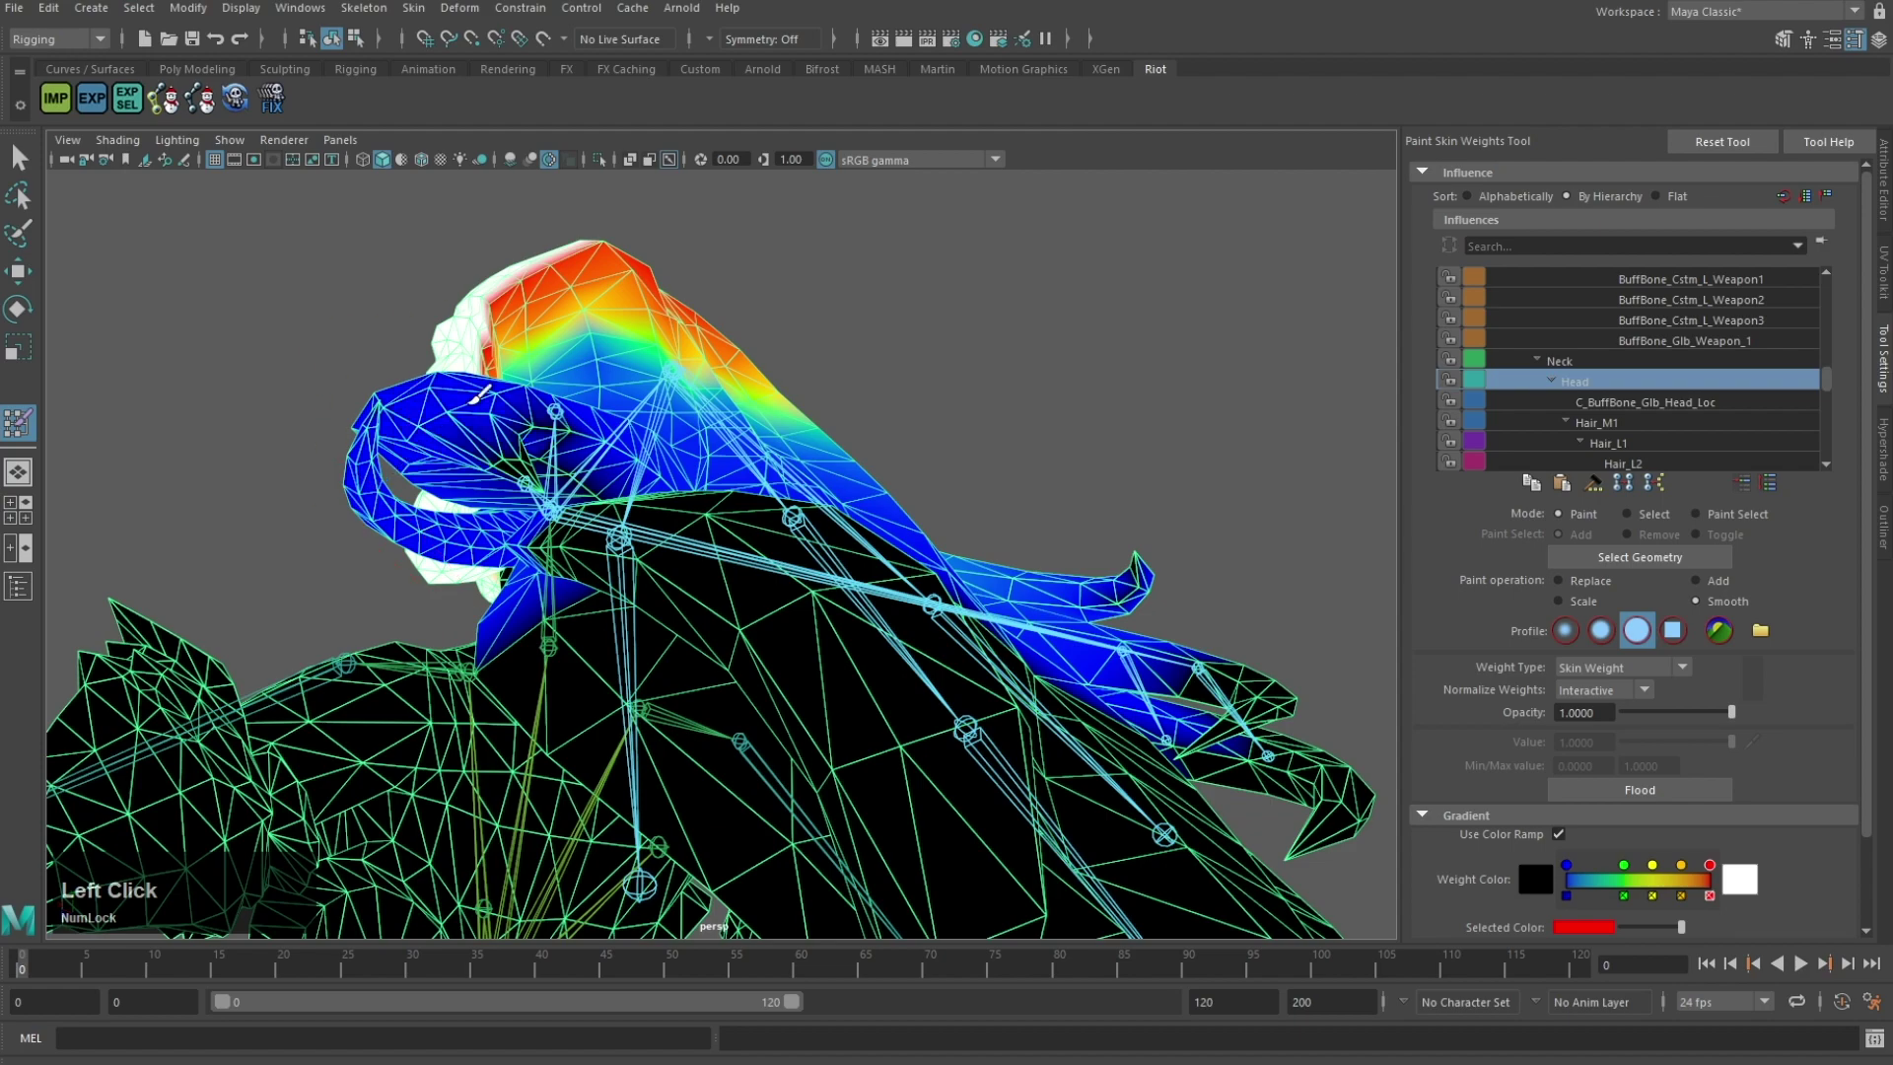
{"action": "left_click_drag", "start_coordinate": [559, 450], "coordinate": [552, 404], "text": "alt"}
{"action": "scroll", "coordinate": [513, 394], "scroll_direction": "up", "scroll_amount": 3}
{"action": "right_click_drag", "start_coordinate": [440, 387], "coordinate": [442, 331]}
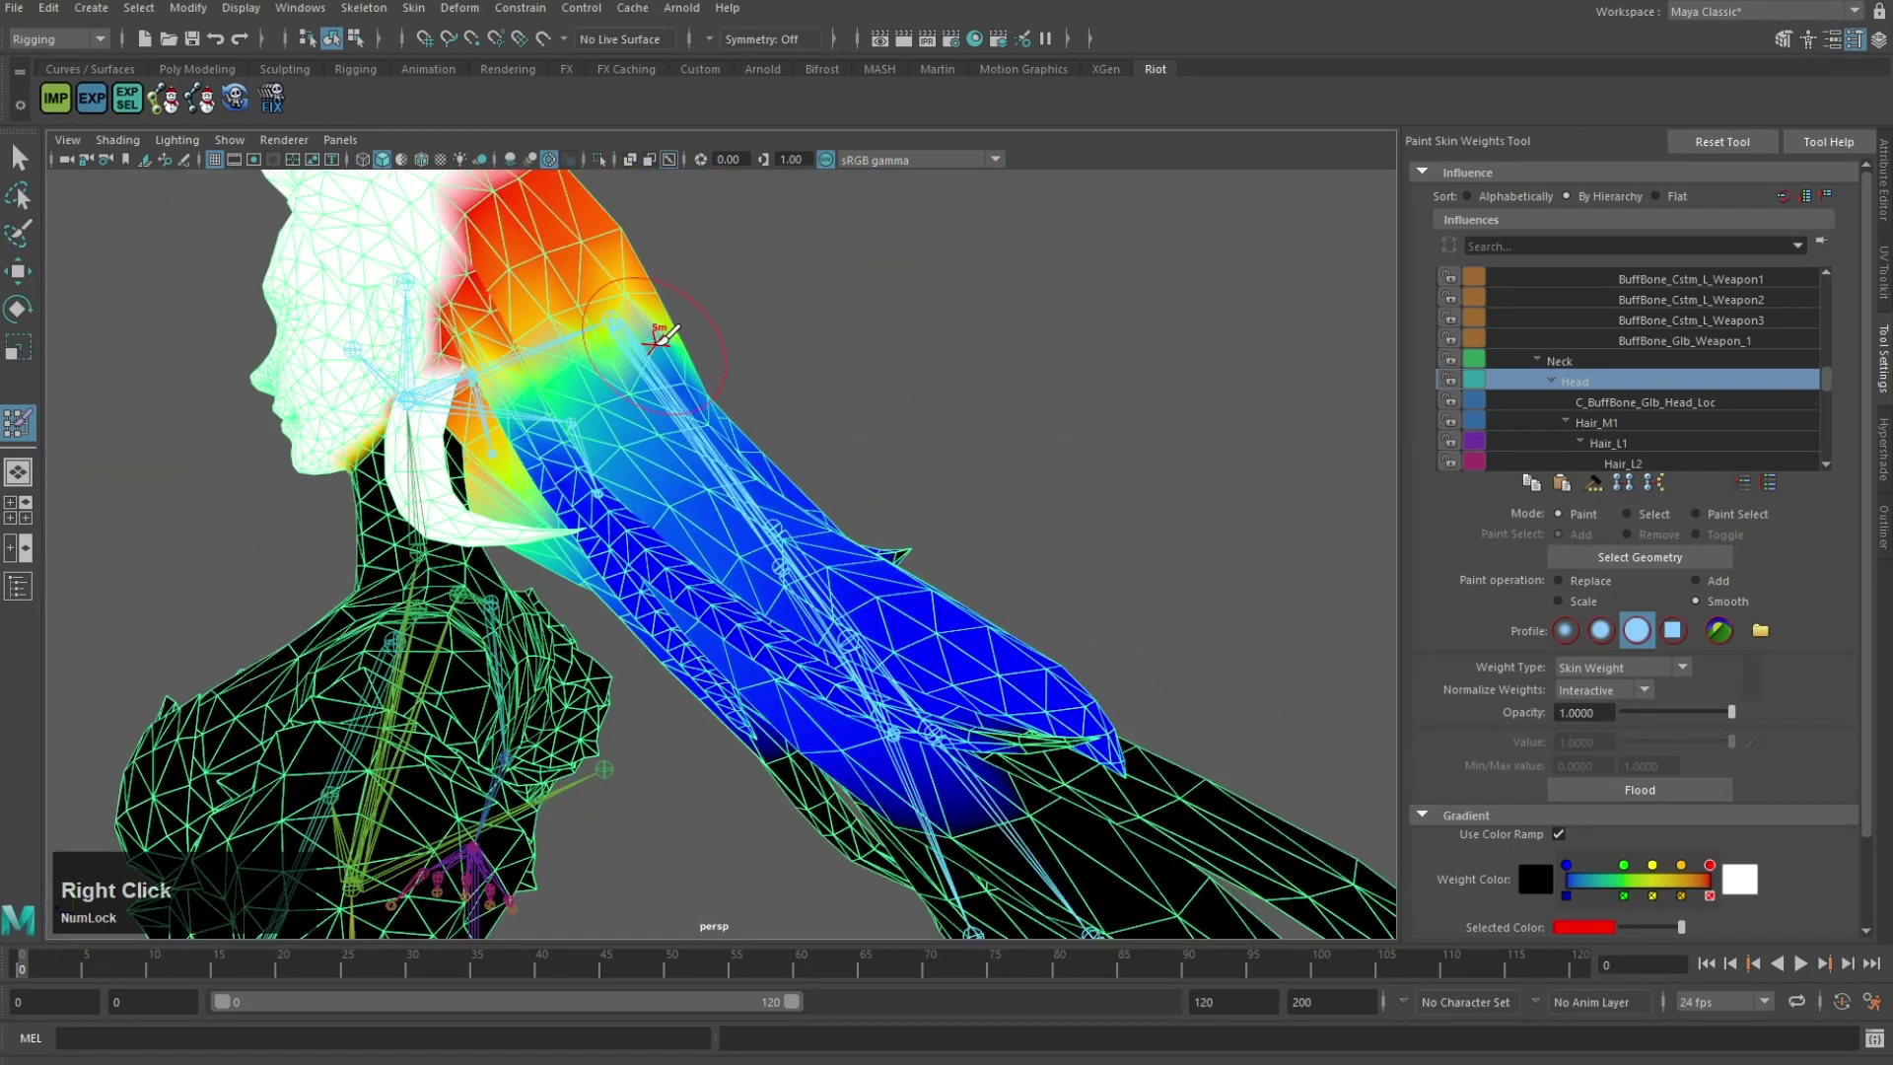
Step: Check the Hair_M1 distribution, then reselect Head and smooth its weights over the lower side strands and lock tips
{"action": "right_click_drag", "start_coordinate": [692, 402], "coordinate": [693, 347]}
{"action": "left_click_drag", "start_coordinate": [734, 449], "coordinate": [862, 483], "text": "alt"}
{"action": "left_click_drag", "start_coordinate": [907, 572], "coordinate": [968, 611], "text": "alt"}
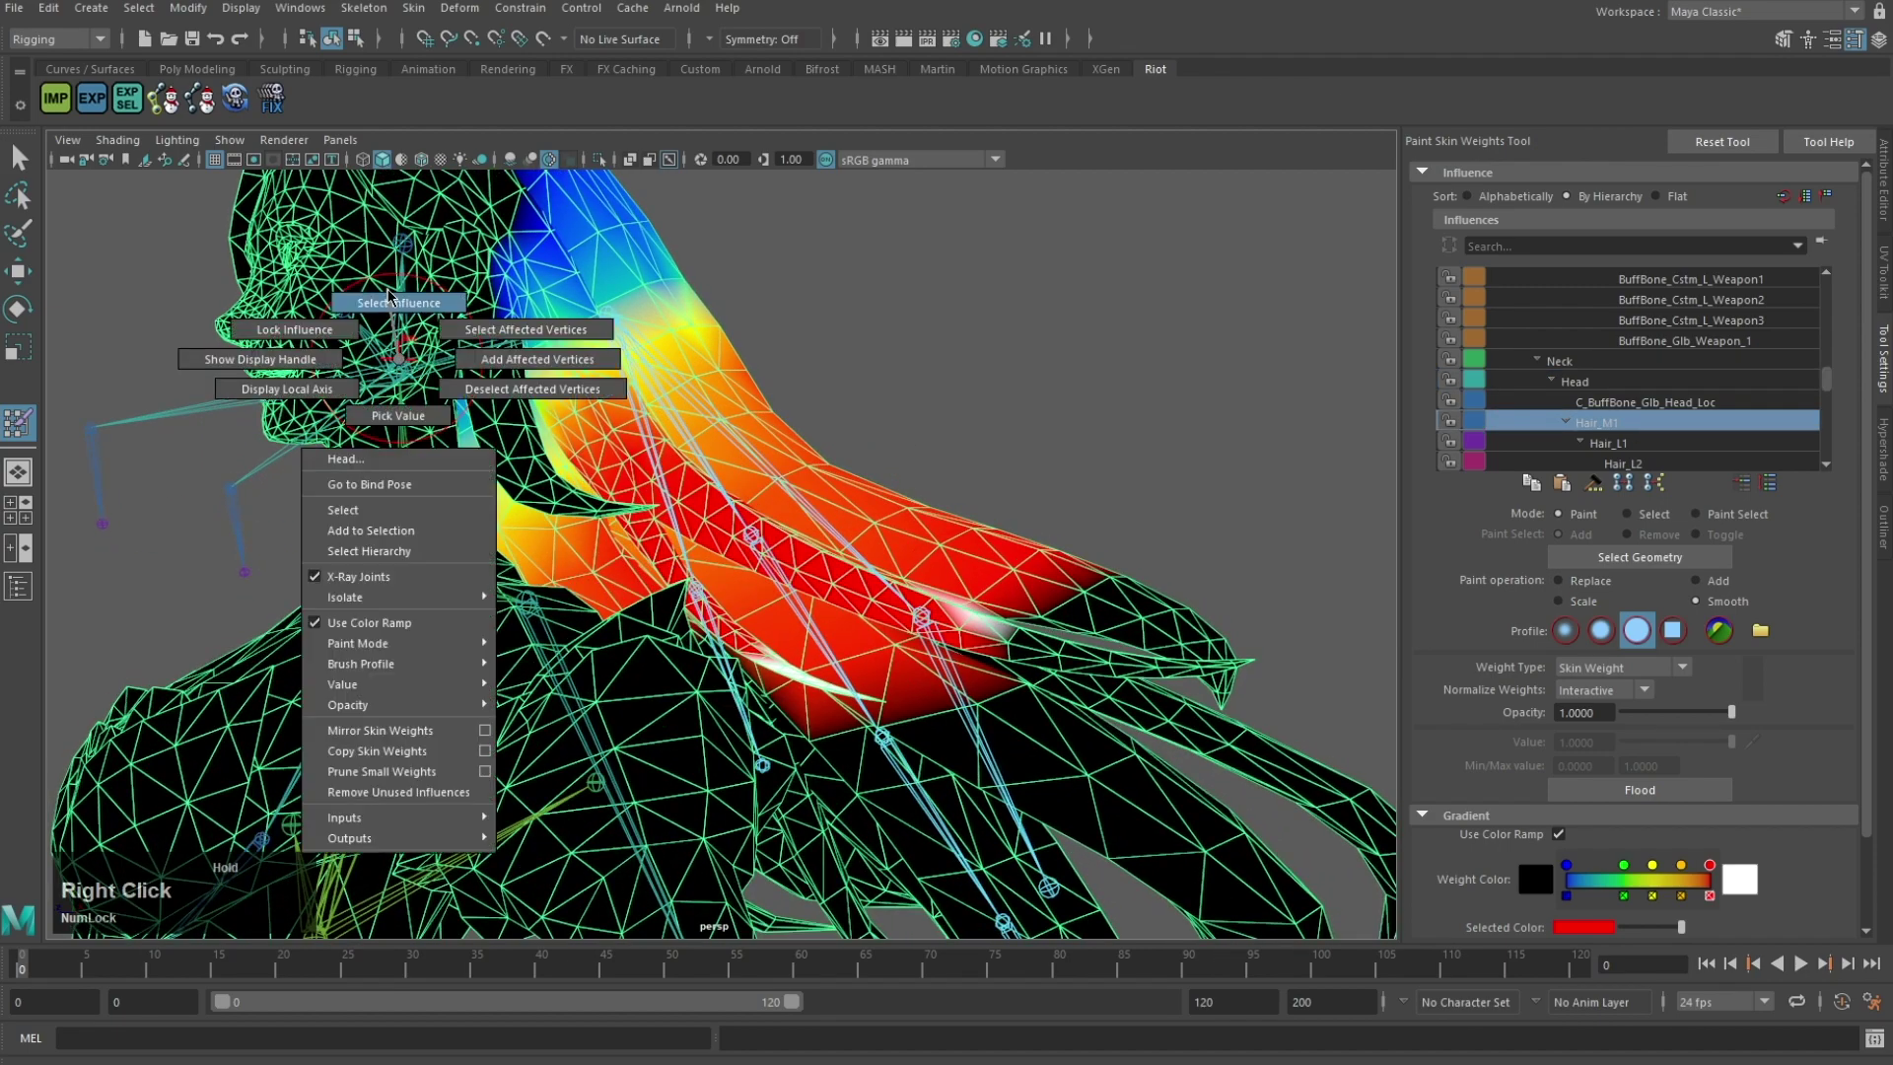
{"action": "right_click_drag", "start_coordinate": [391, 295], "coordinate": [393, 298]}
{"action": "middle_click_drag", "start_coordinate": [735, 631], "coordinate": [689, 410], "text": "alt"}
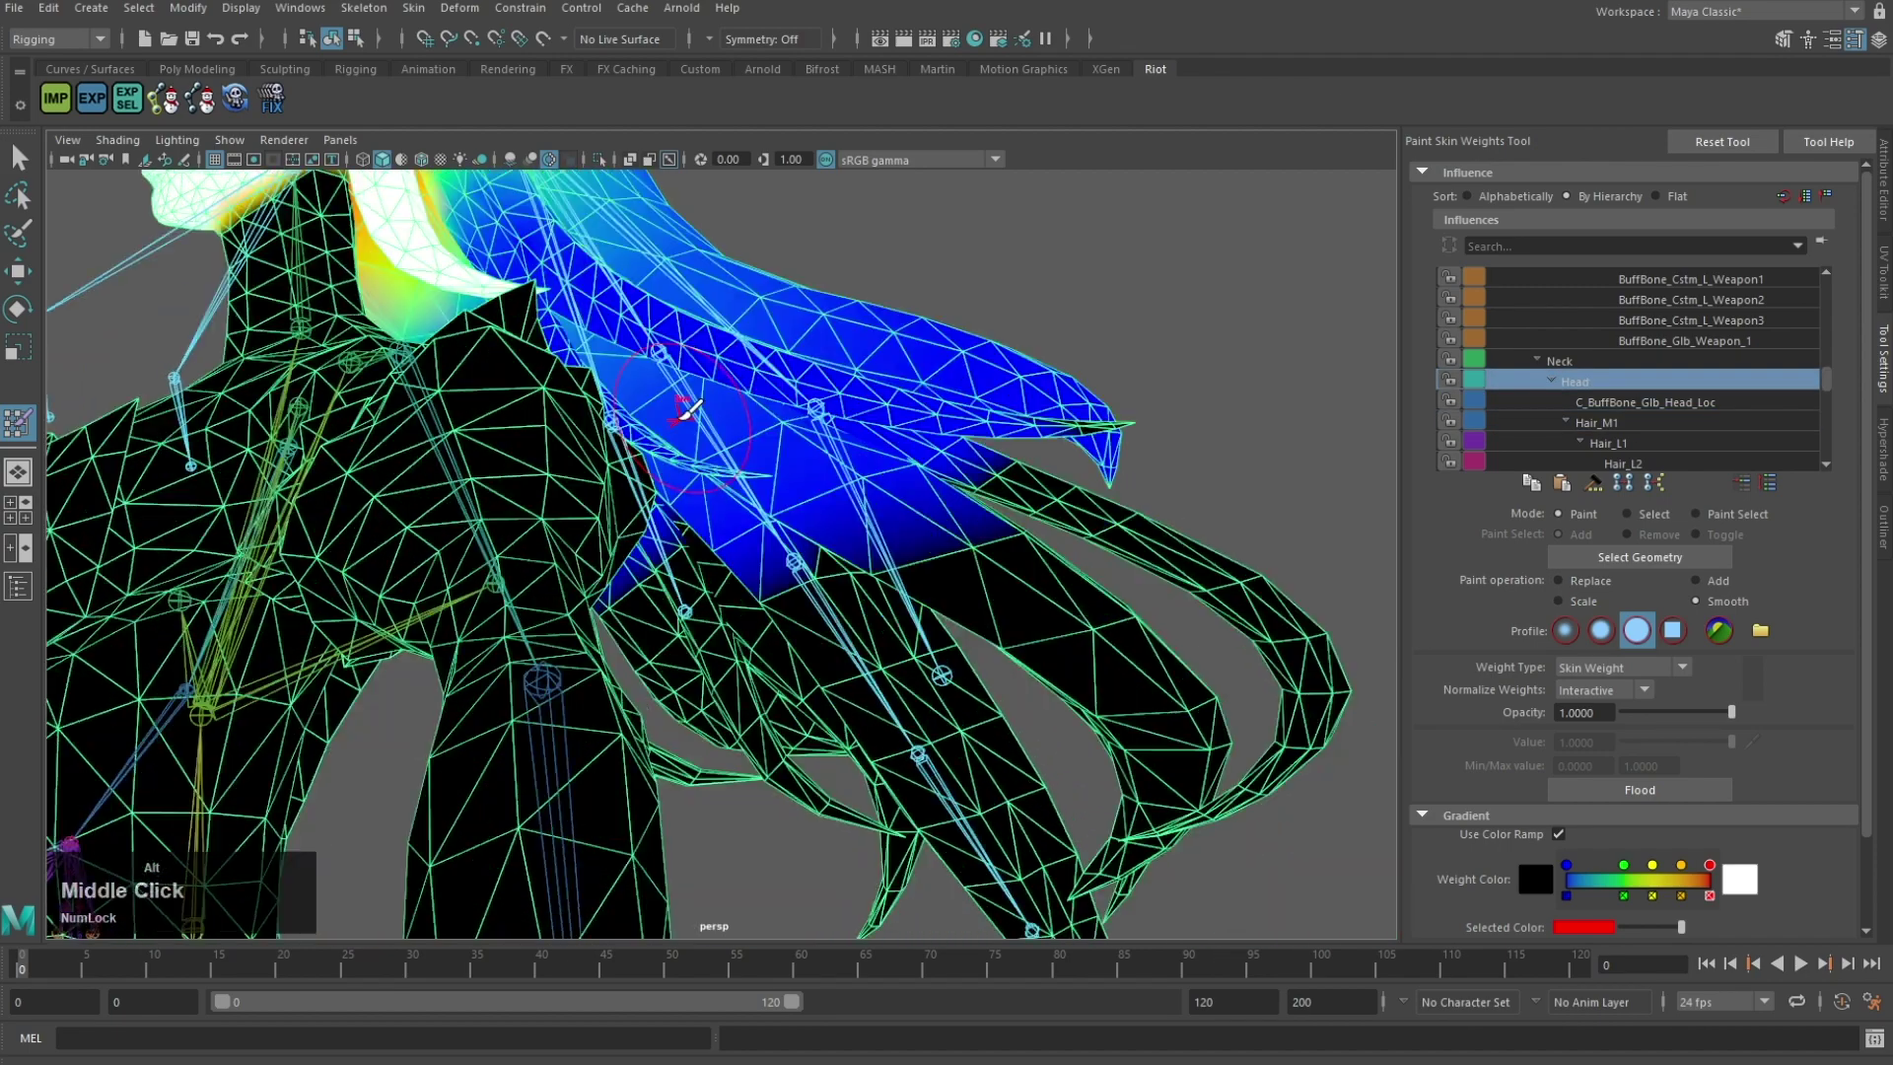
{"action": "scroll", "coordinate": [680, 419], "scroll_direction": "up", "scroll_amount": 5}
{"action": "left_click_drag", "start_coordinate": [675, 424], "coordinate": [718, 579], "text": "alt"}
{"action": "scroll", "coordinate": [828, 547], "scroll_direction": "down", "scroll_amount": 3}
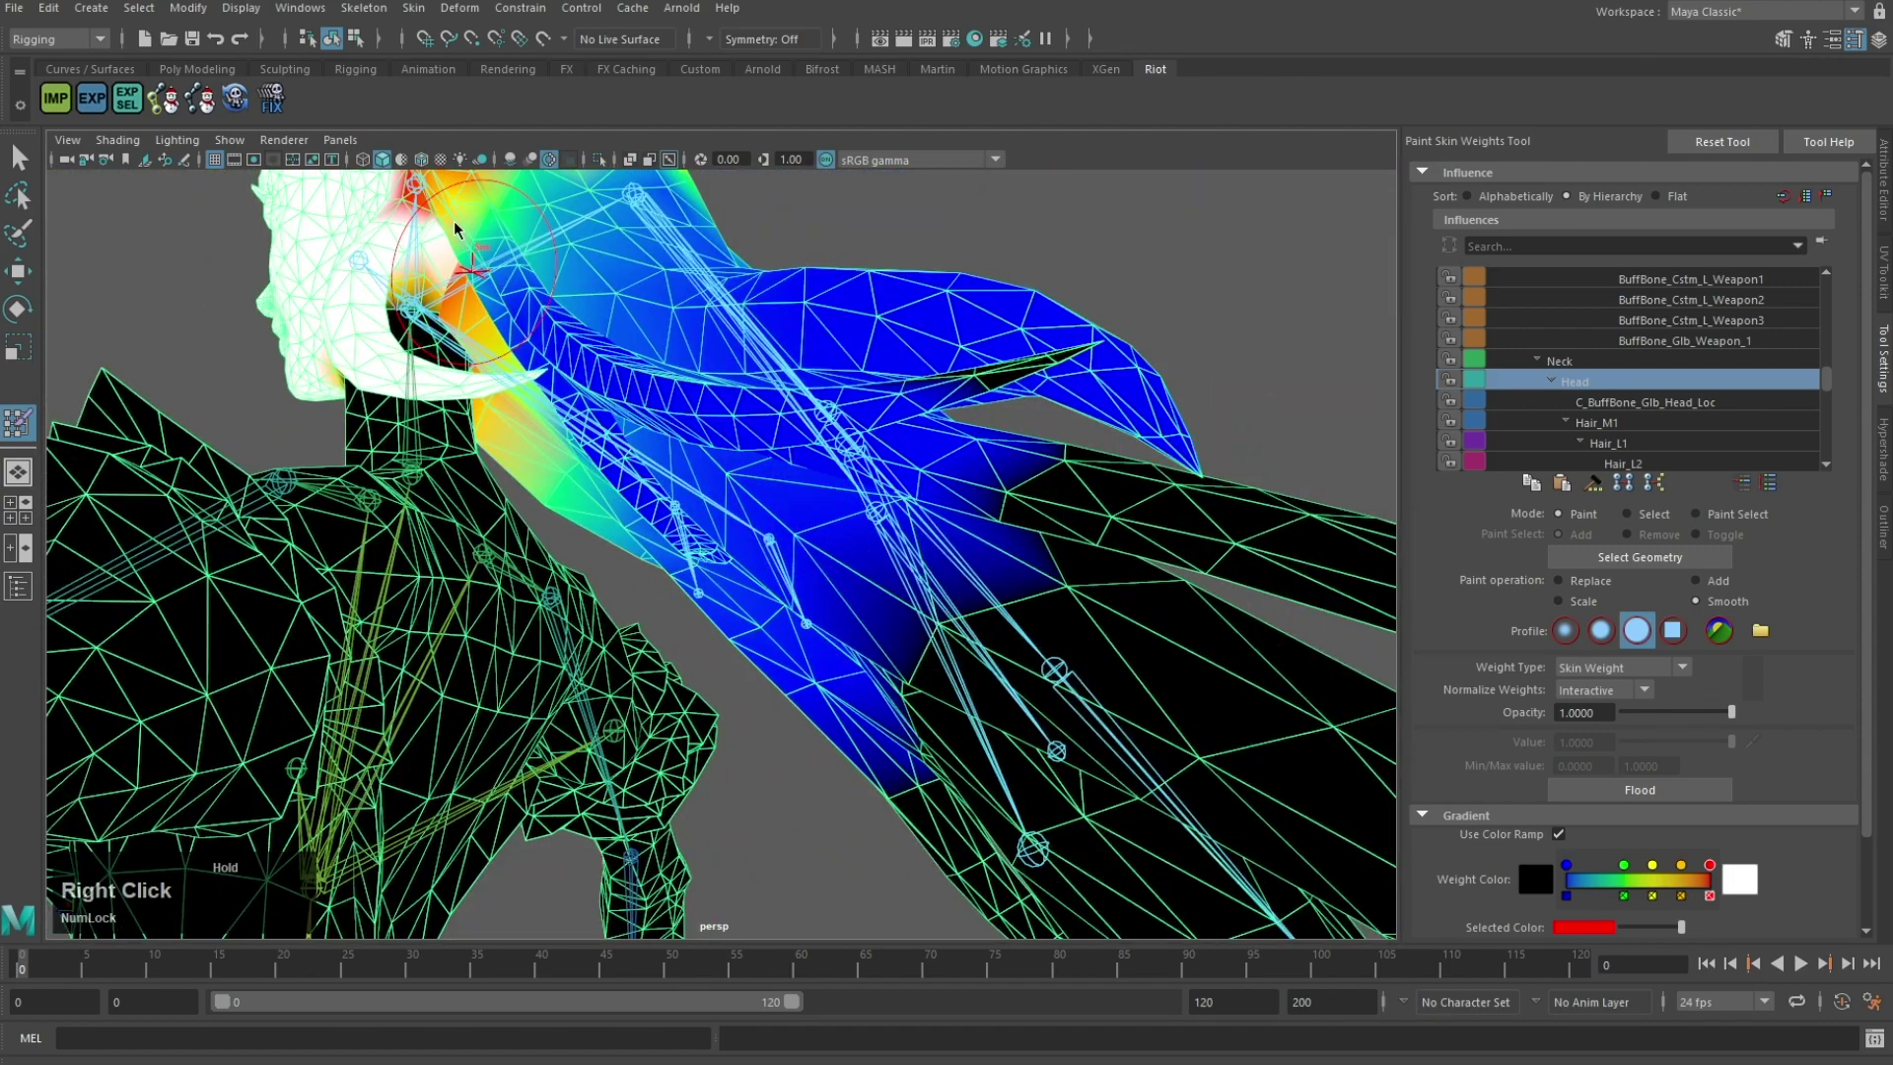
Step: Select Hair_M1, smooth its weights along the lower edge of the back hair, and undo the last stroke
{"action": "right_click_drag", "start_coordinate": [455, 230], "coordinate": [452, 225]}
{"action": "left_click_drag", "start_coordinate": [794, 350], "coordinate": [749, 333], "text": "alt"}
{"action": "right_click_drag", "start_coordinate": [730, 317], "coordinate": [726, 282]}
{"action": "mouse_move", "coordinate": [832, 420]}
{"action": "left_mouse_down", "text": "alt"}
{"action": "mouse_move", "coordinate": [794, 440]}
{"action": "mouse_move", "coordinate": [802, 372]}
{"action": "mouse_move", "coordinate": [876, 514]}
{"action": "left_mouse_up", "text": "alt"}
{"action": "left_click_drag", "start_coordinate": [796, 646], "coordinate": [789, 625]}
{"action": "left_click_drag", "start_coordinate": [872, 673], "coordinate": [761, 726], "text": "alt"}
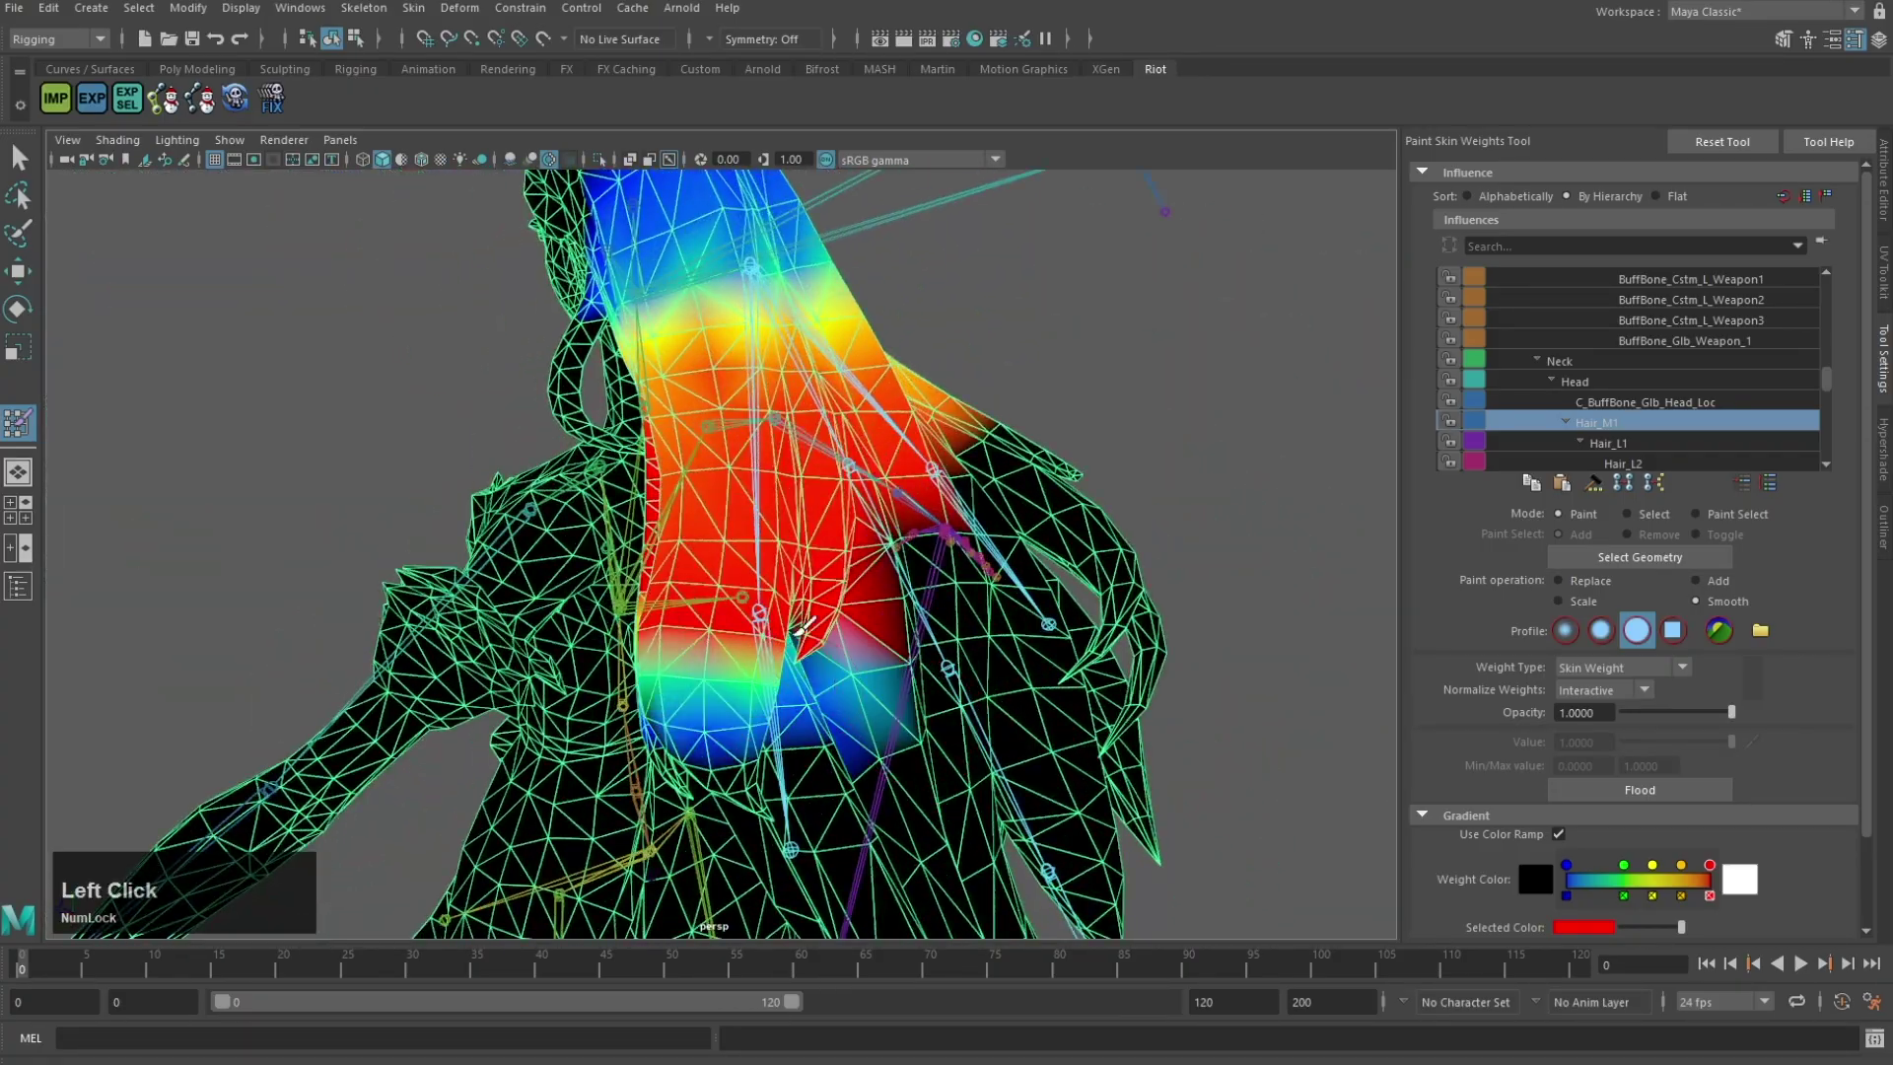
{"action": "left_click_drag", "start_coordinate": [794, 633], "coordinate": [786, 695]}
{"action": "key", "text": "ctrl+z"}
{"action": "mouse_move", "coordinate": [934, 739]}
{"action": "left_mouse_down", "text": "alt"}
{"action": "mouse_move", "coordinate": [1011, 648]}
{"action": "mouse_move", "coordinate": [861, 604]}
{"action": "mouse_move", "coordinate": [942, 620]}
{"action": "mouse_move", "coordinate": [880, 633]}
{"action": "left_mouse_up", "text": "alt"}
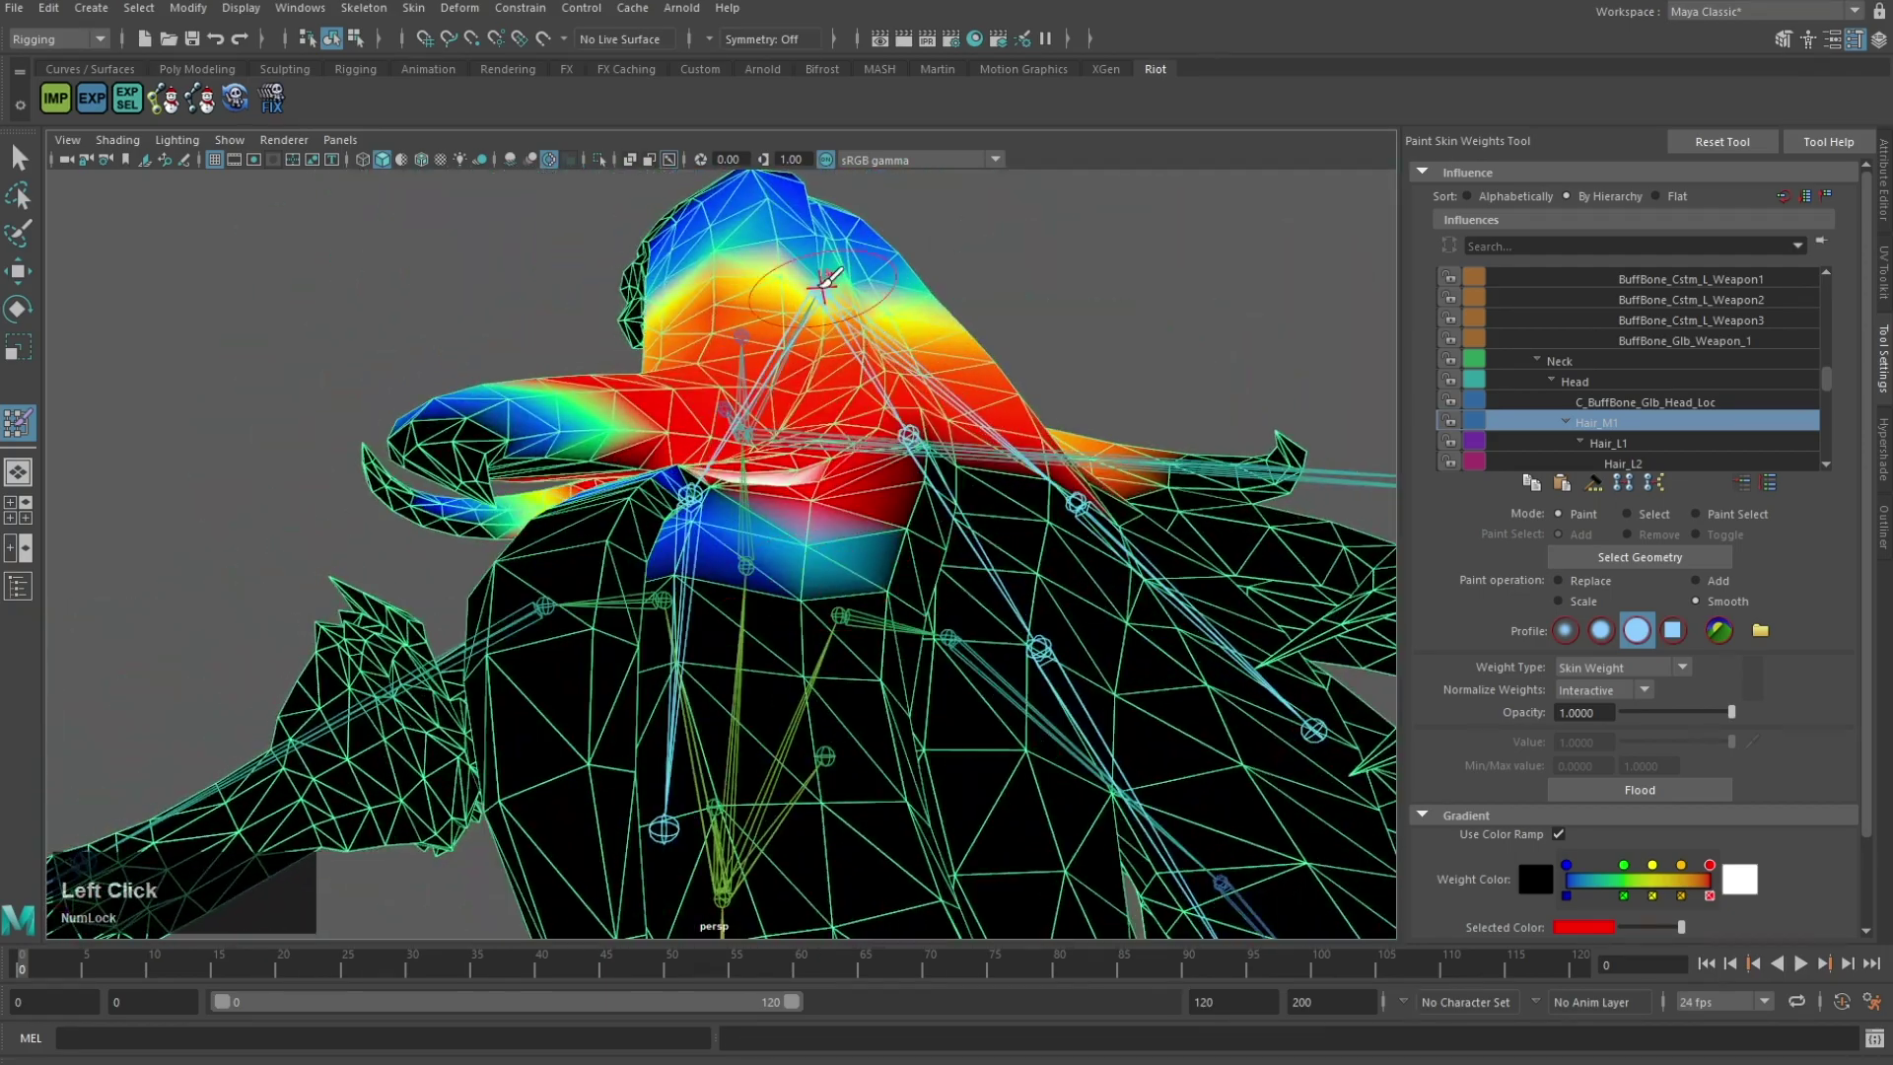
Step: Switch to the Head influence and smooth its weights along the lower edge of the back hair strands
{"action": "right_click_drag", "start_coordinate": [814, 242], "coordinate": [816, 237]}
{"action": "left_click_drag", "start_coordinate": [1041, 300], "coordinate": [904, 341], "text": "alt"}
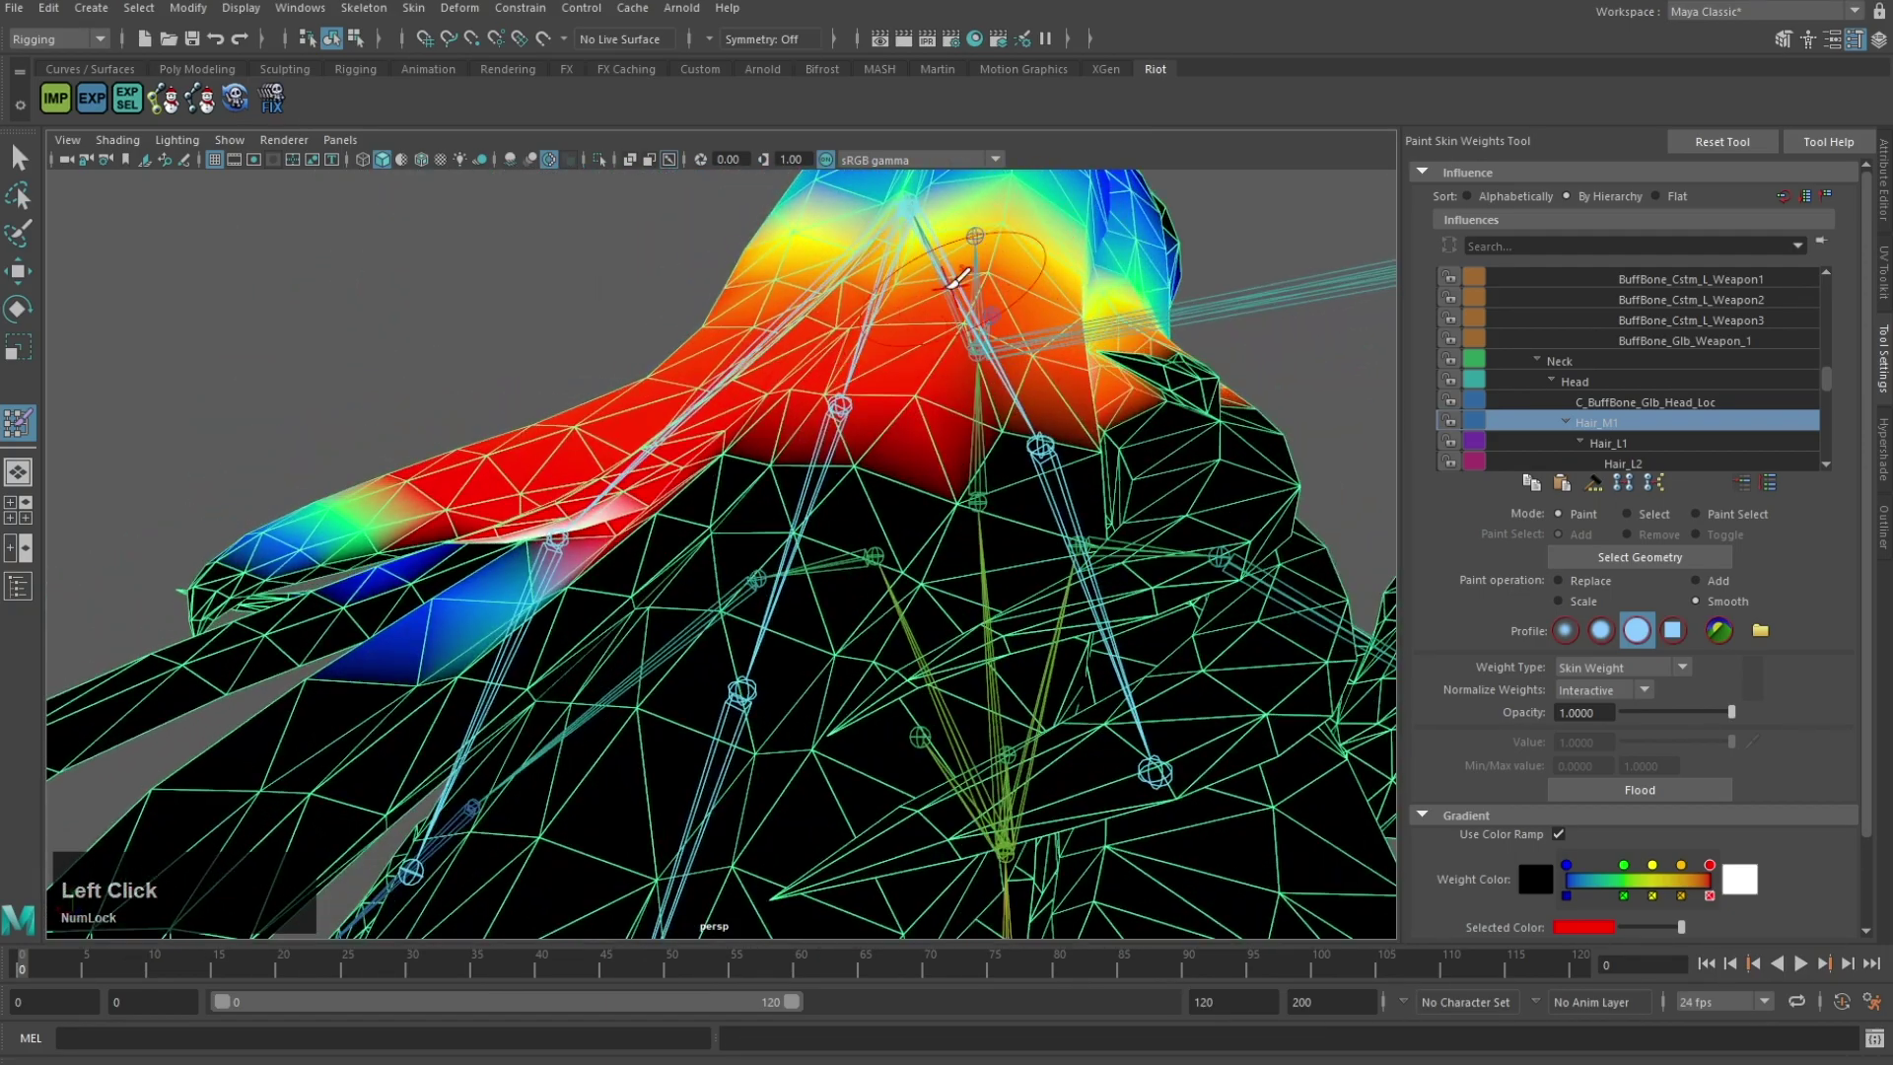
{"action": "right_click_drag", "start_coordinate": [971, 327], "coordinate": [966, 279]}
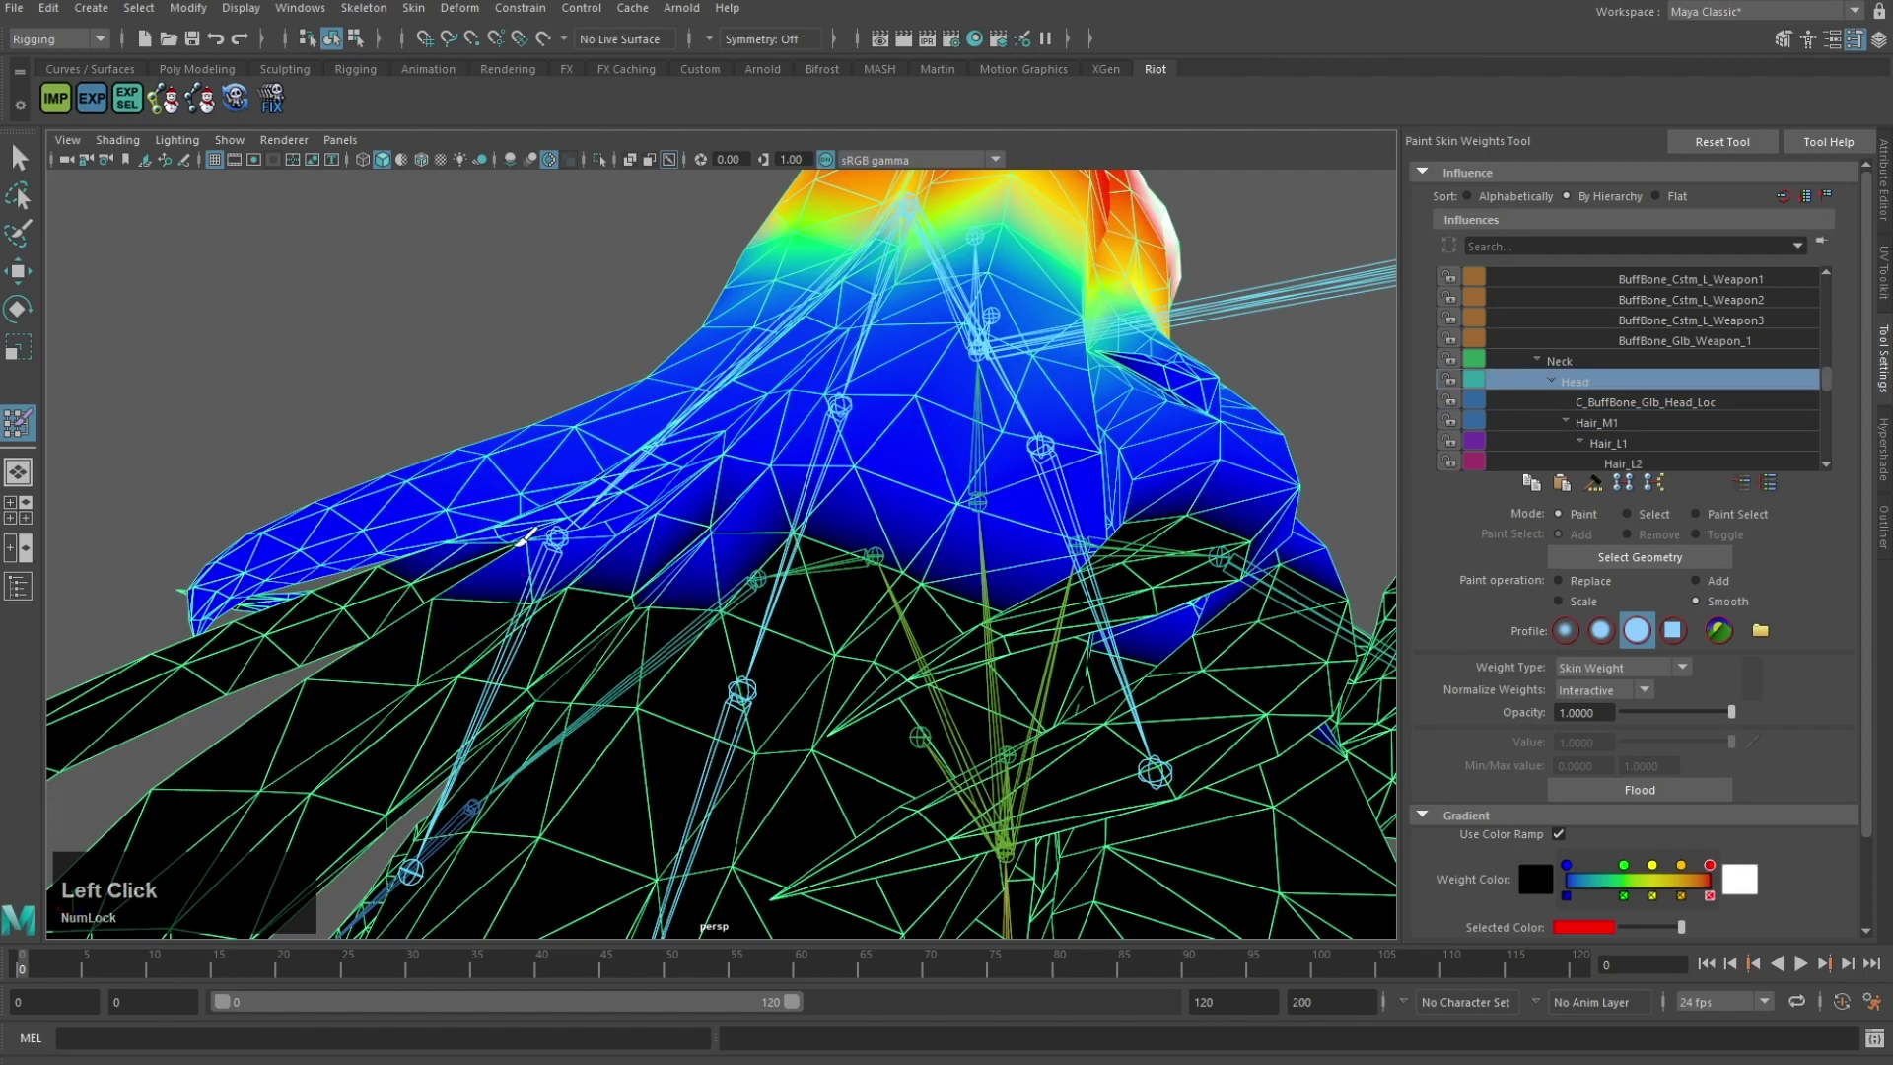
Step: Reselect Hair_M1 and smooth its weights across the flared side lock and the strands directly beneath it
{"action": "right_click_drag", "start_coordinate": [868, 320], "coordinate": [866, 276]}
{"action": "left_click_drag", "start_coordinate": [865, 276], "coordinate": [741, 530], "text": "alt"}
{"action": "scroll", "coordinate": [934, 560], "scroll_direction": "up", "scroll_amount": 4}
{"action": "left_click_drag", "start_coordinate": [926, 552], "coordinate": [838, 424], "text": "alt"}
{"action": "mouse_move", "coordinate": [670, 395]}
{"action": "left_mouse_down"}
{"action": "mouse_move", "coordinate": [712, 422]}
{"action": "mouse_move", "coordinate": [1094, 389]}
{"action": "left_mouse_up"}
{"action": "mouse_move", "coordinate": [1009, 532]}
{"action": "left_mouse_down", "text": "alt"}
{"action": "mouse_move", "coordinate": [1057, 296]}
{"action": "mouse_move", "coordinate": [1168, 251]}
{"action": "left_mouse_up", "text": "alt"}
{"action": "scroll", "coordinate": [985, 326], "scroll_direction": "down", "scroll_amount": 4}
{"action": "middle_click_drag", "start_coordinate": [523, 419], "coordinate": [680, 496], "text": "alt"}
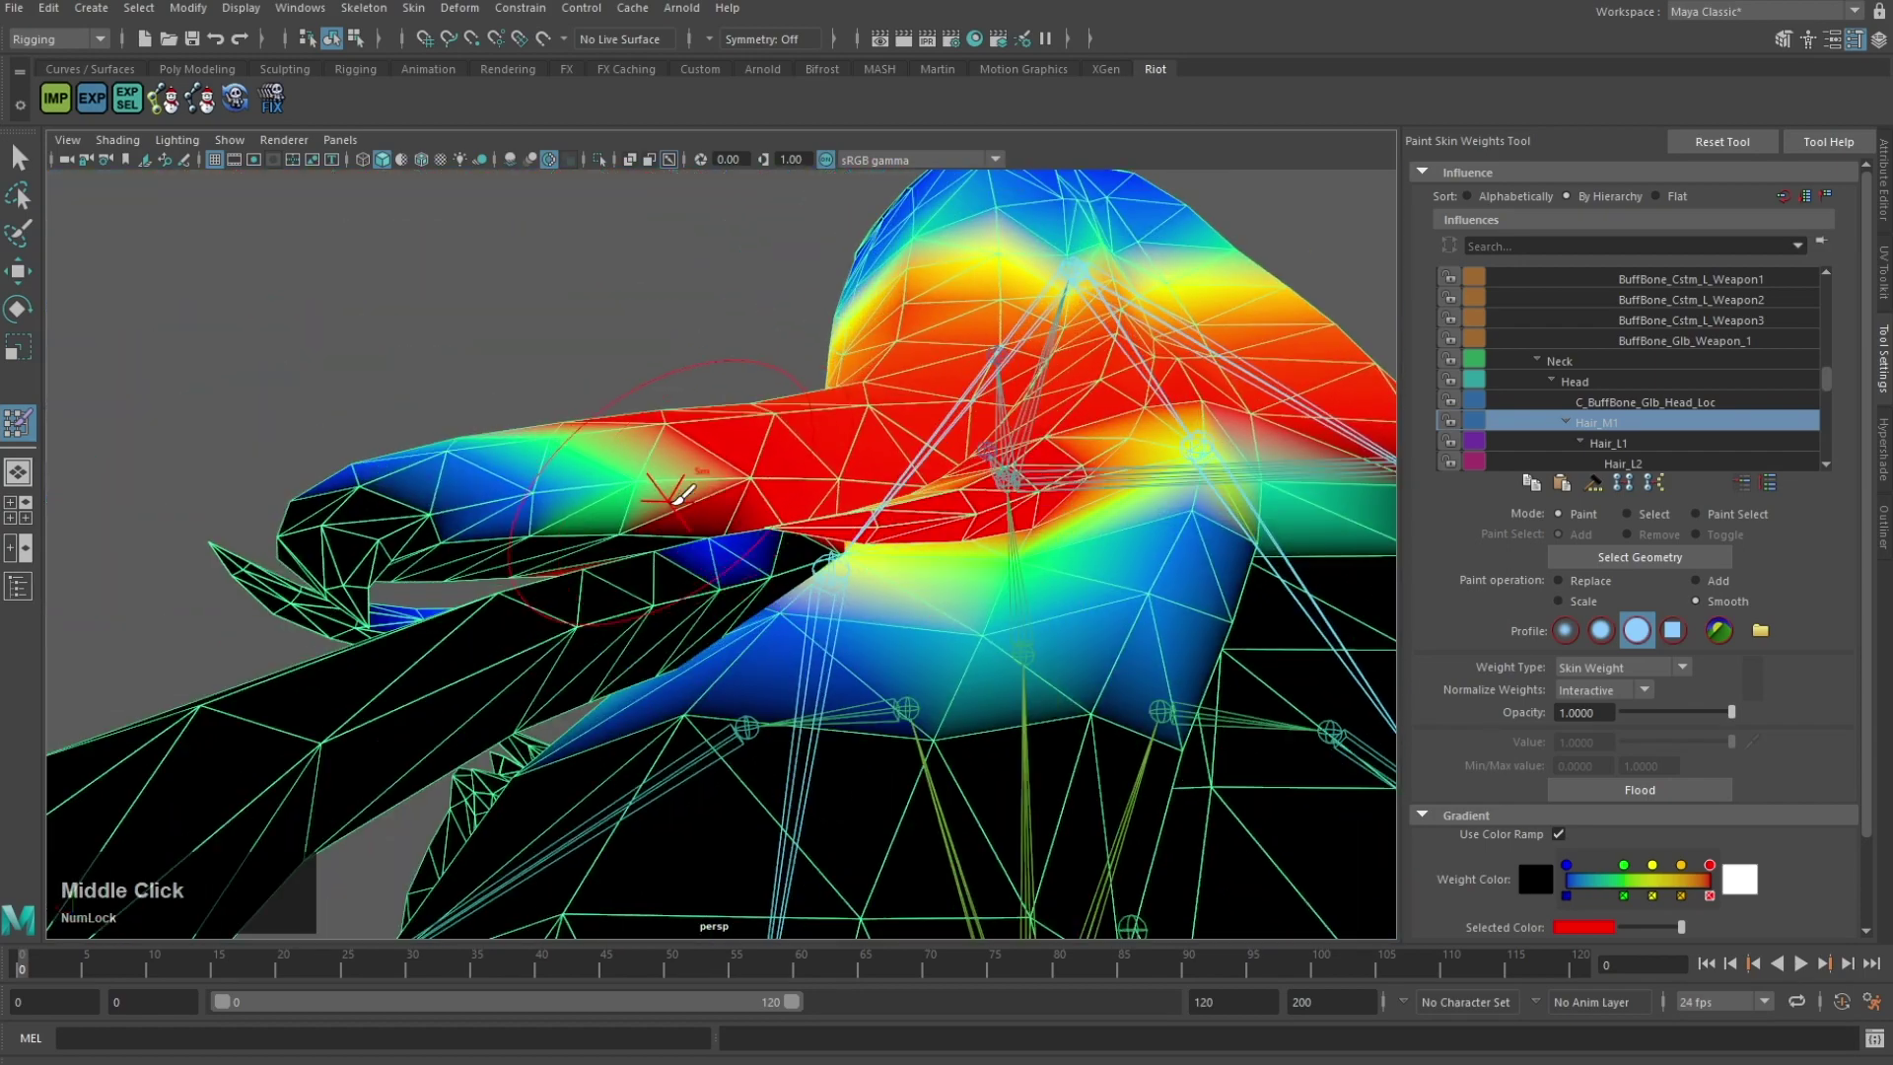
{"action": "left_click_drag", "start_coordinate": [409, 525], "coordinate": [1025, 555]}
Step: Extend the Hair_M1 smoothing around the flared lock's outer side and underside into the neighbouring lower strands
{"action": "middle_click_drag", "start_coordinate": [1025, 555], "coordinate": [690, 394], "text": "alt"}
{"action": "left_click_drag", "start_coordinate": [641, 405], "coordinate": [670, 450]}
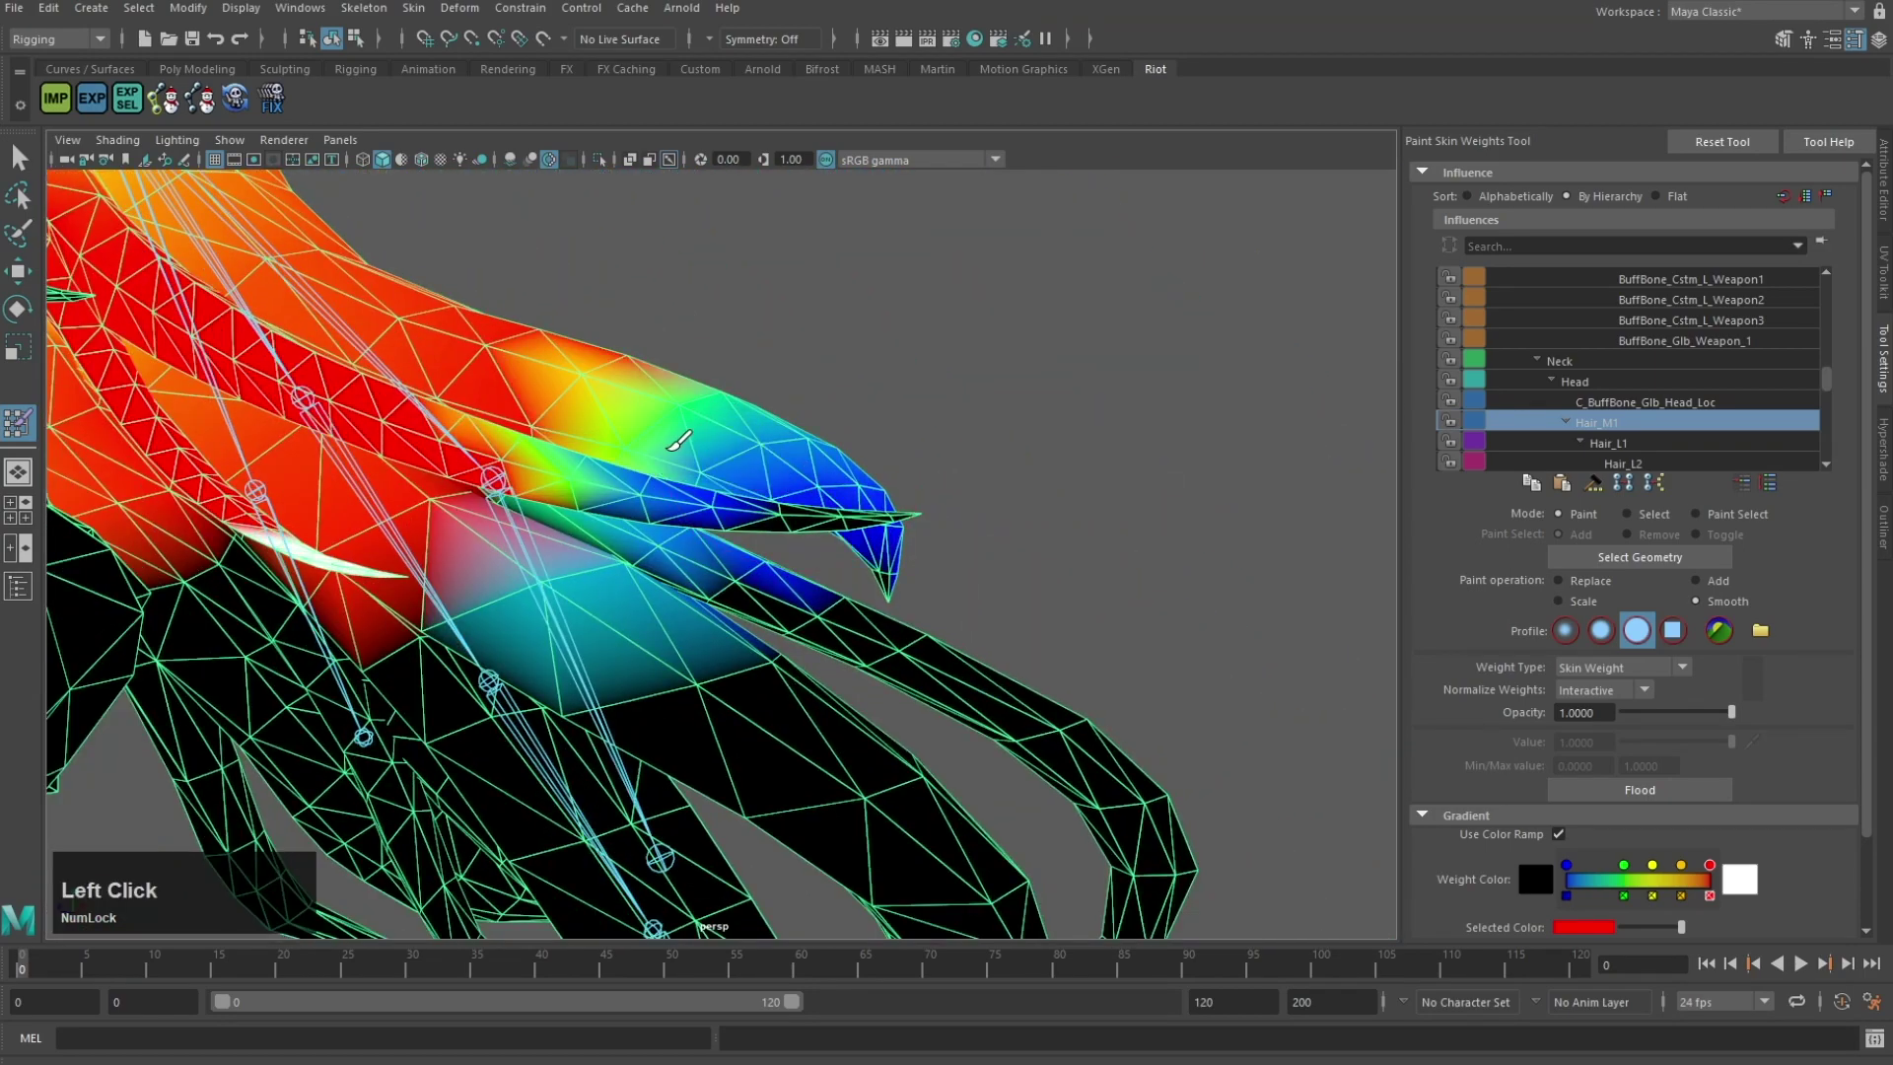
{"action": "left_click_drag", "start_coordinate": [550, 455], "coordinate": [756, 543], "text": "alt"}
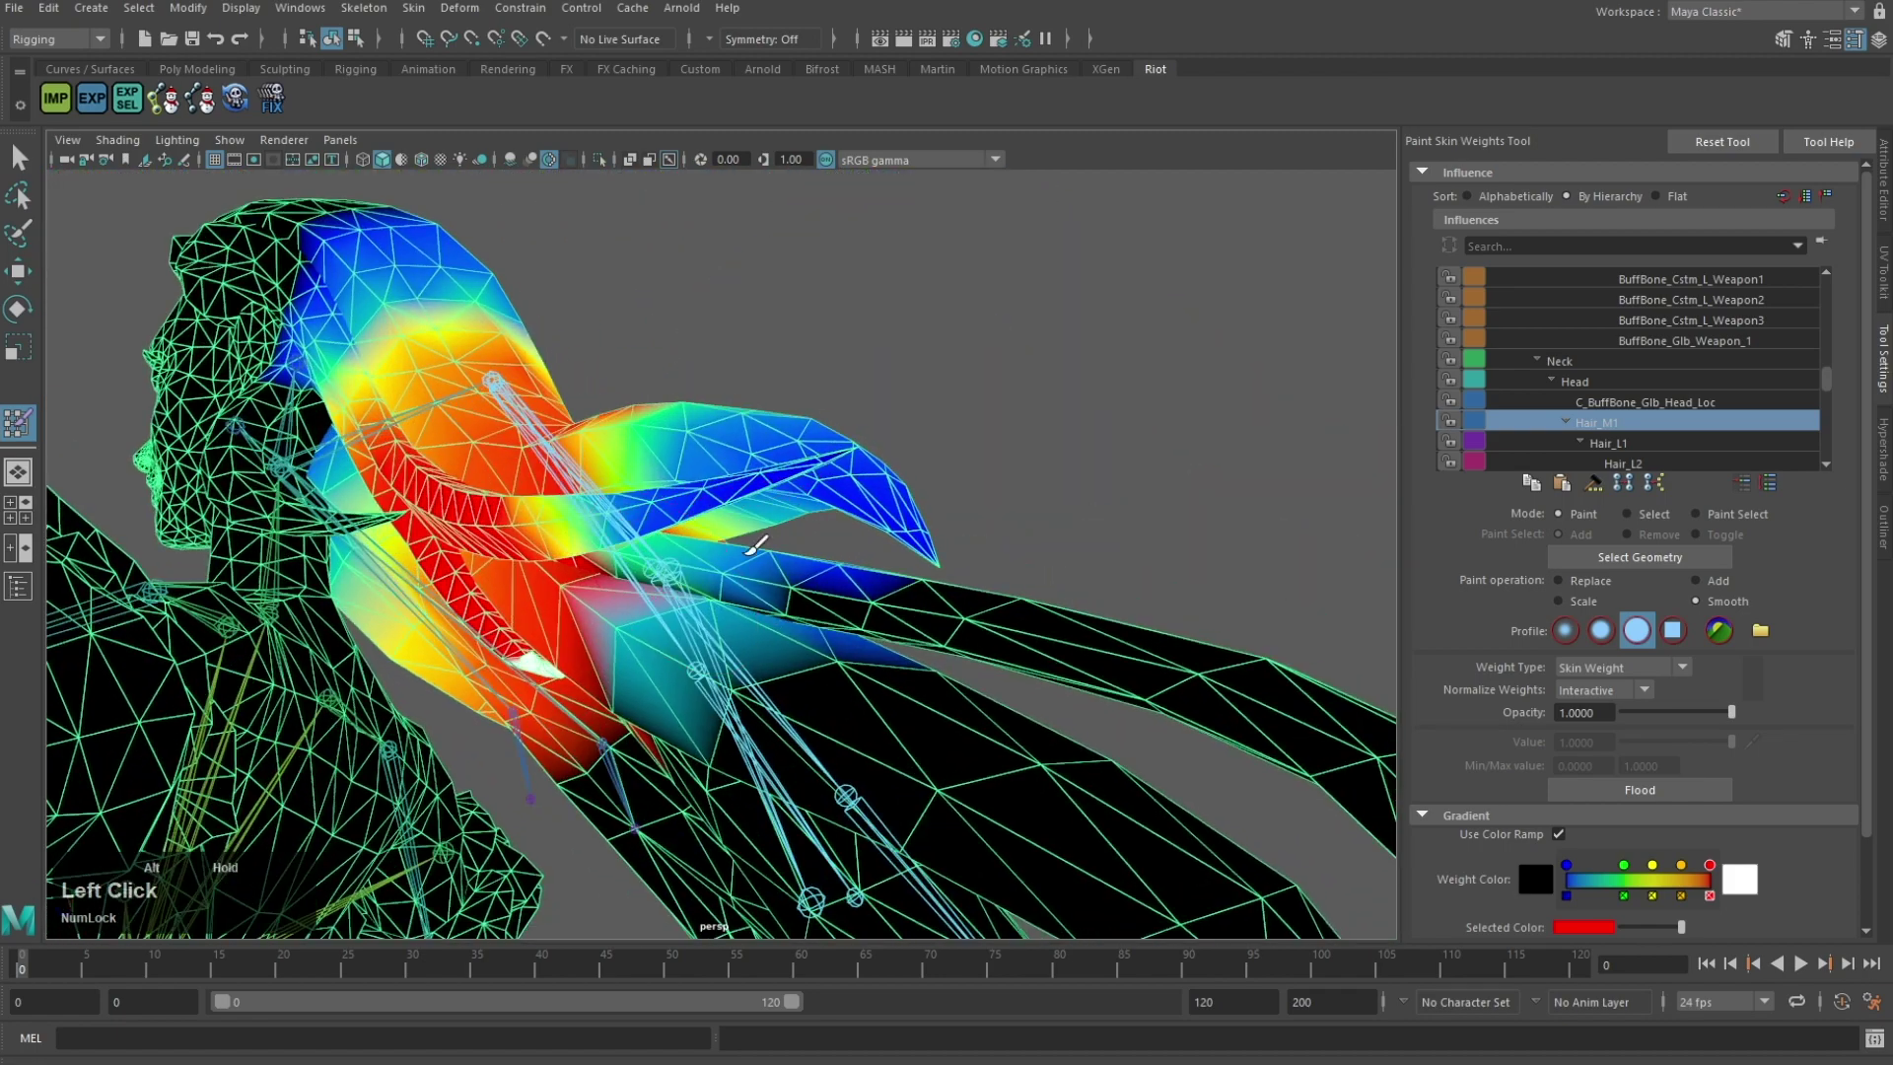
{"action": "mouse_move", "coordinate": [688, 678]}
{"action": "left_mouse_down", "text": "alt"}
{"action": "mouse_move", "coordinate": [942, 512]}
{"action": "mouse_move", "coordinate": [913, 623]}
{"action": "mouse_move", "coordinate": [926, 477]}
{"action": "mouse_move", "coordinate": [976, 463]}
{"action": "left_mouse_up", "text": "alt"}
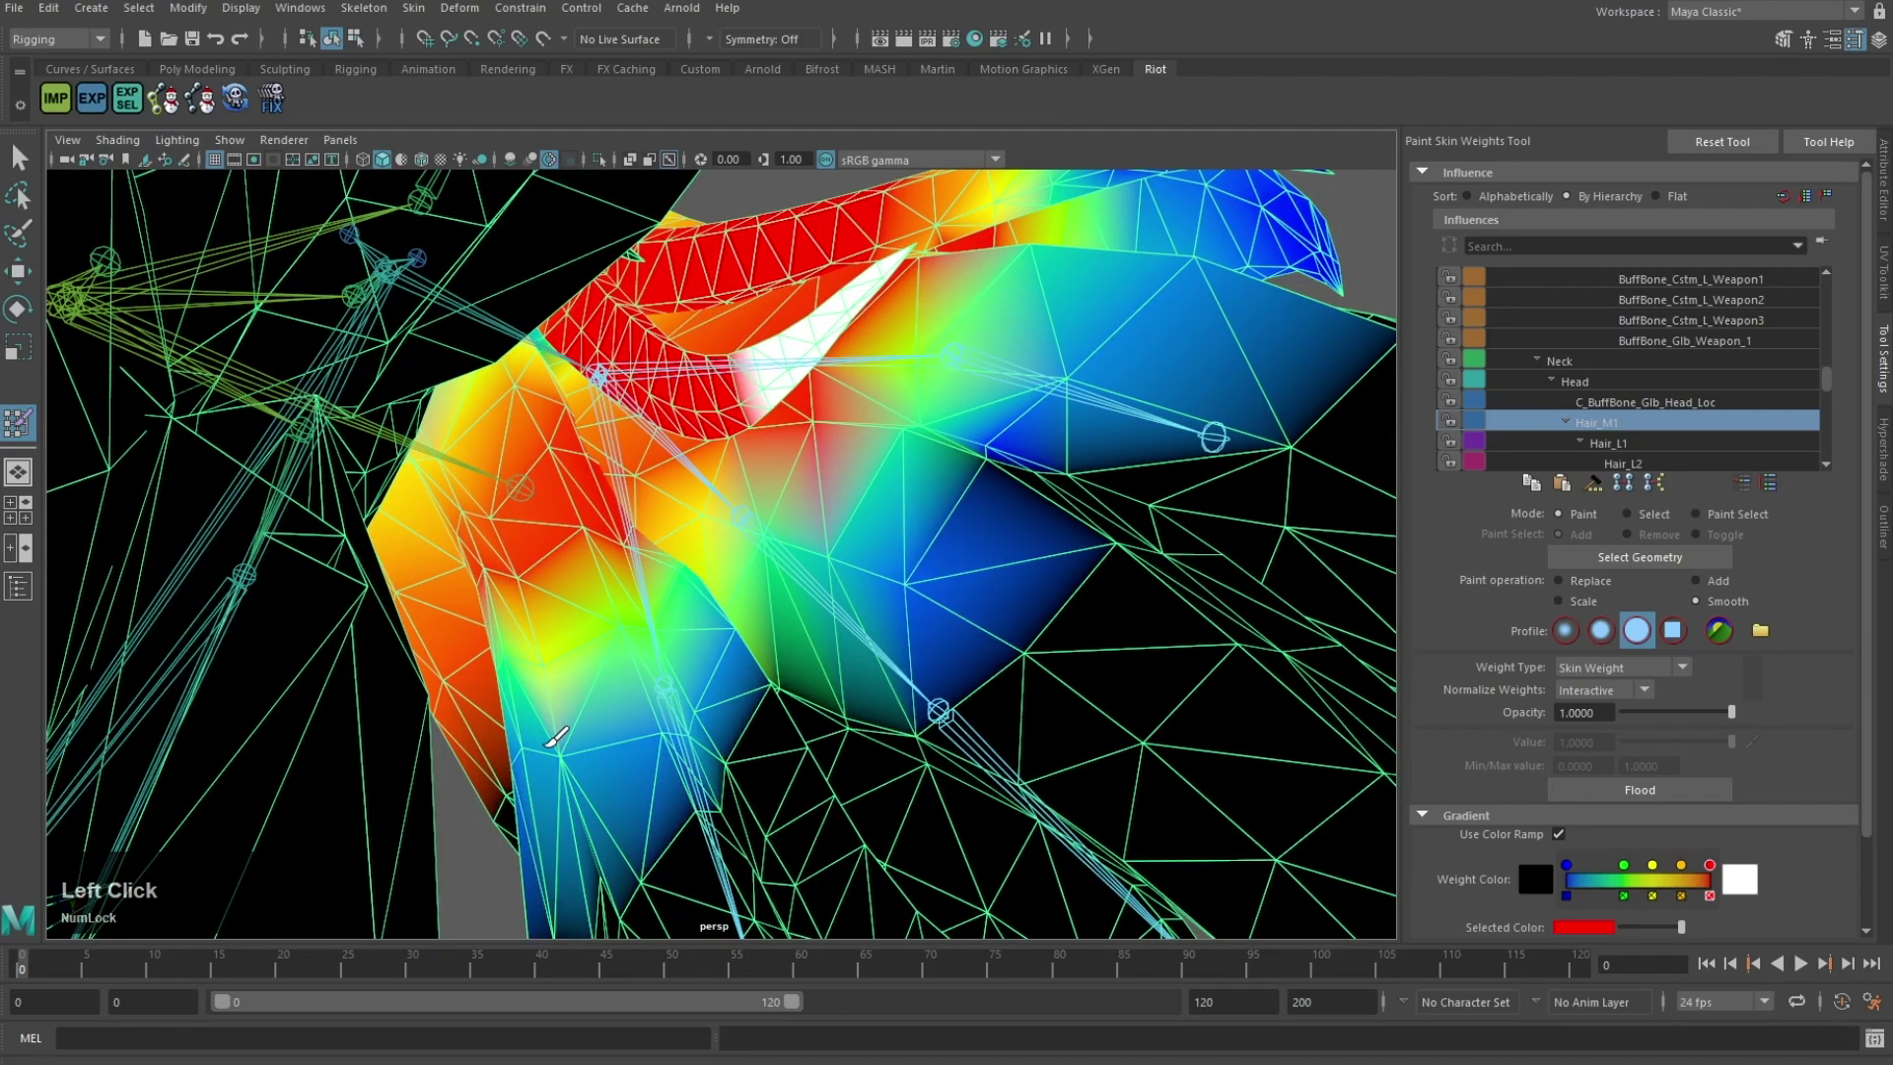
{"action": "left_click_drag", "start_coordinate": [695, 613], "coordinate": [698, 711], "text": "alt"}
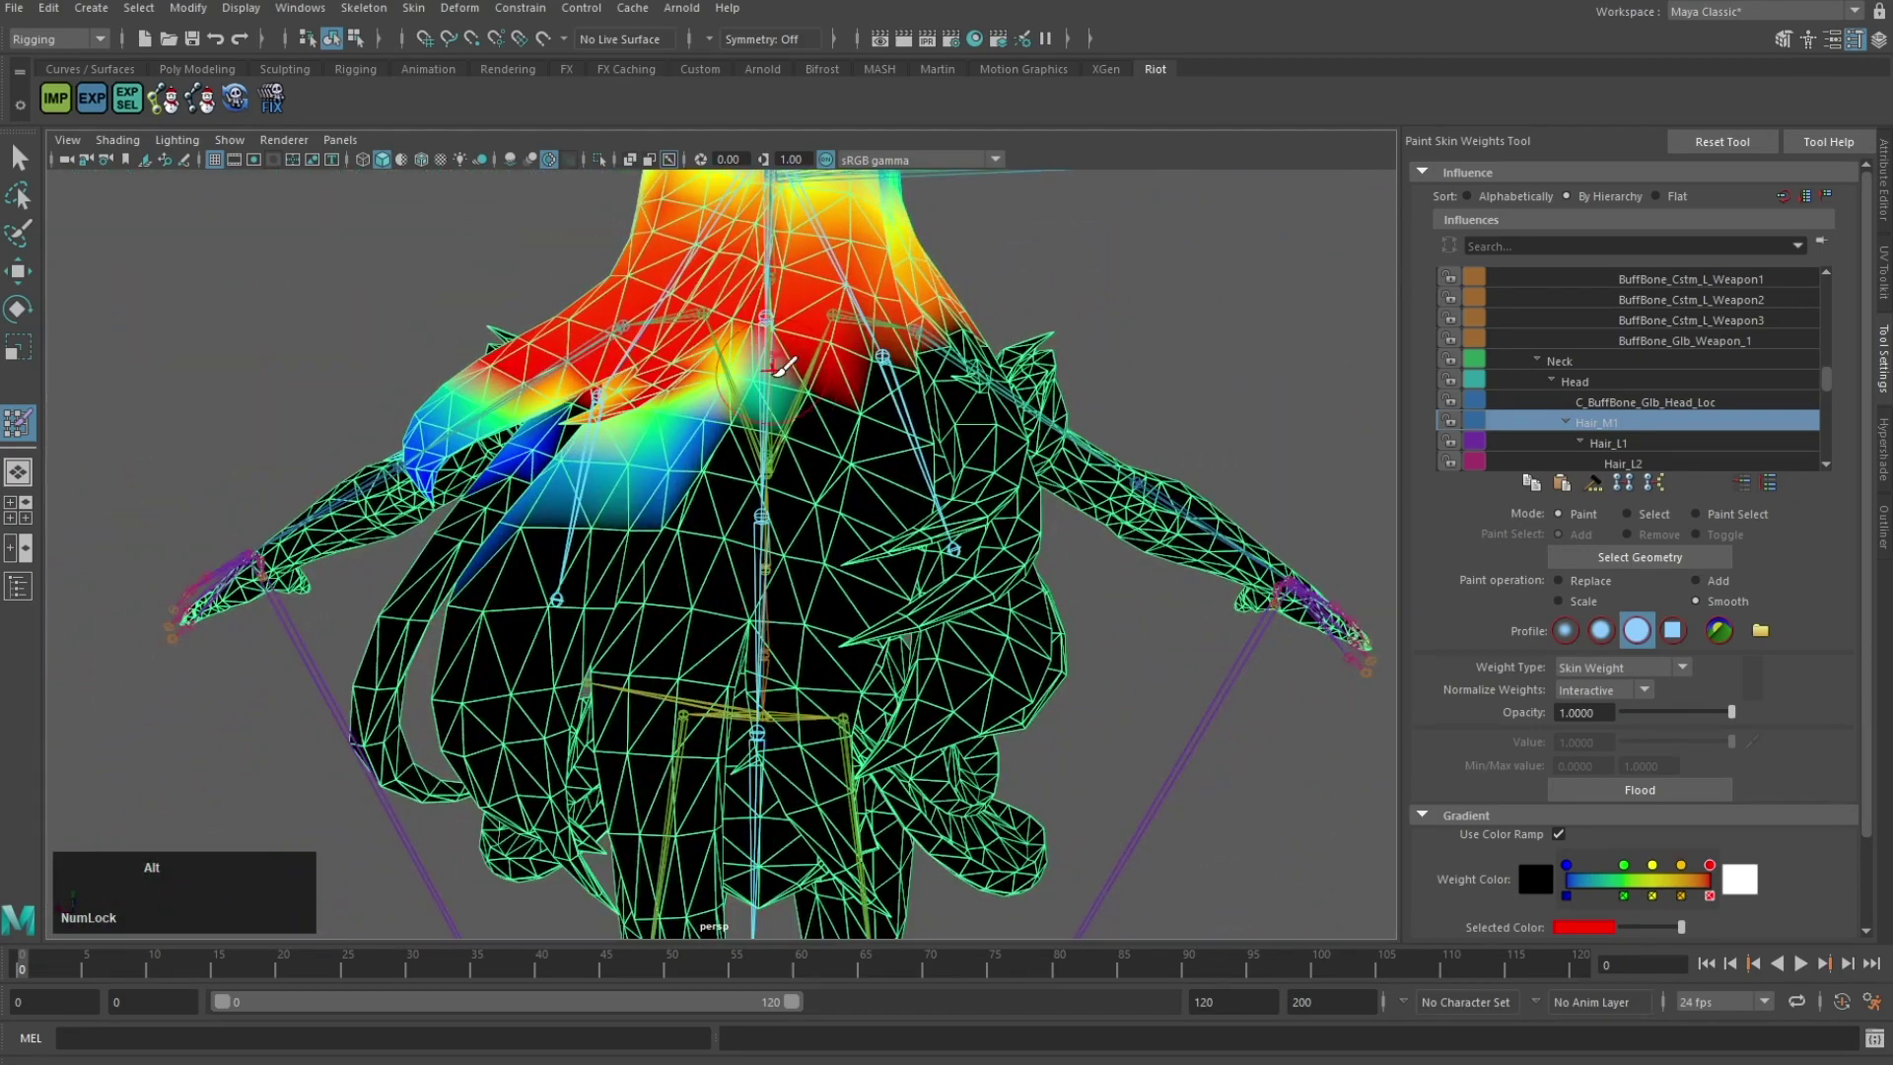
Step: Check the Hair_M2 influence, then smooth the Hair_M1 weights down the middle of the back hair
{"action": "left_click_drag", "start_coordinate": [741, 552], "coordinate": [856, 424], "text": "alt"}
{"action": "right_click_drag", "start_coordinate": [804, 422], "coordinate": [801, 355]}
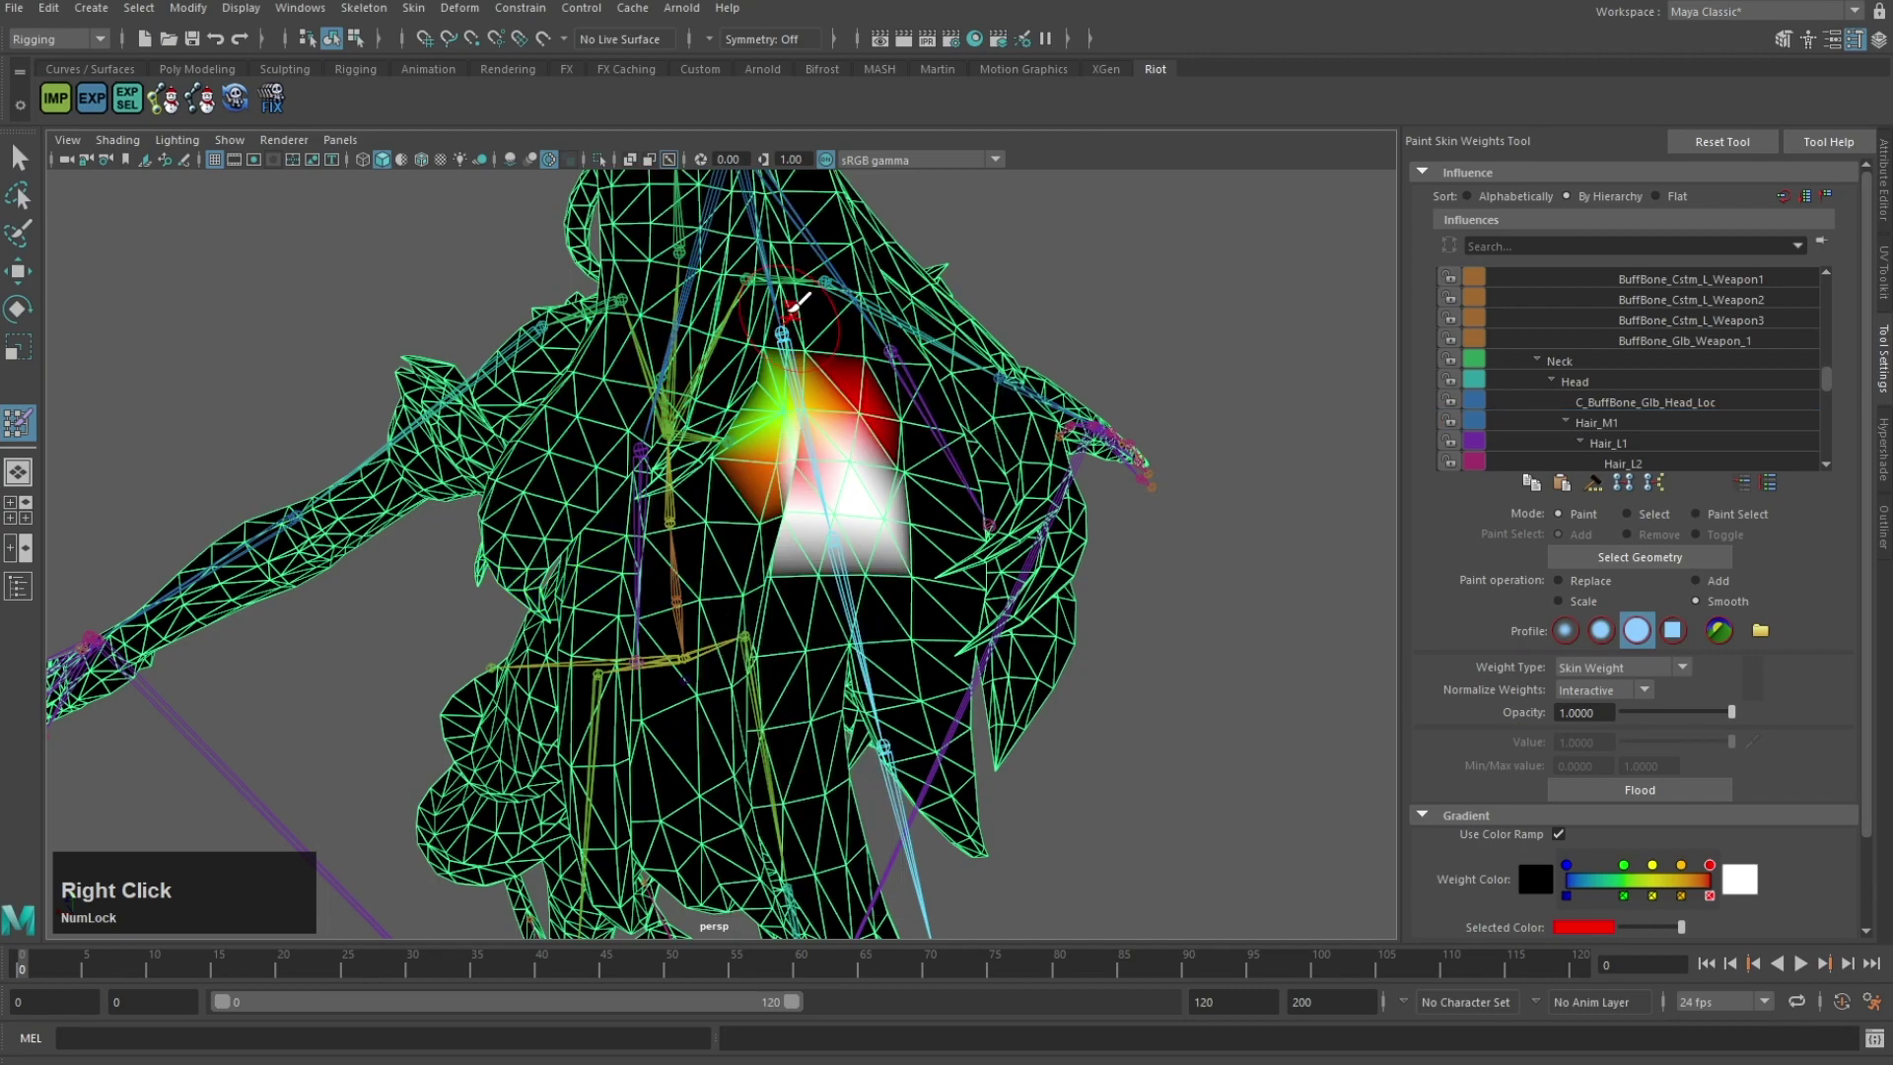
{"action": "right_click_drag", "start_coordinate": [774, 284], "coordinate": [770, 223]}
{"action": "left_click_drag", "start_coordinate": [850, 424], "coordinate": [856, 441]}
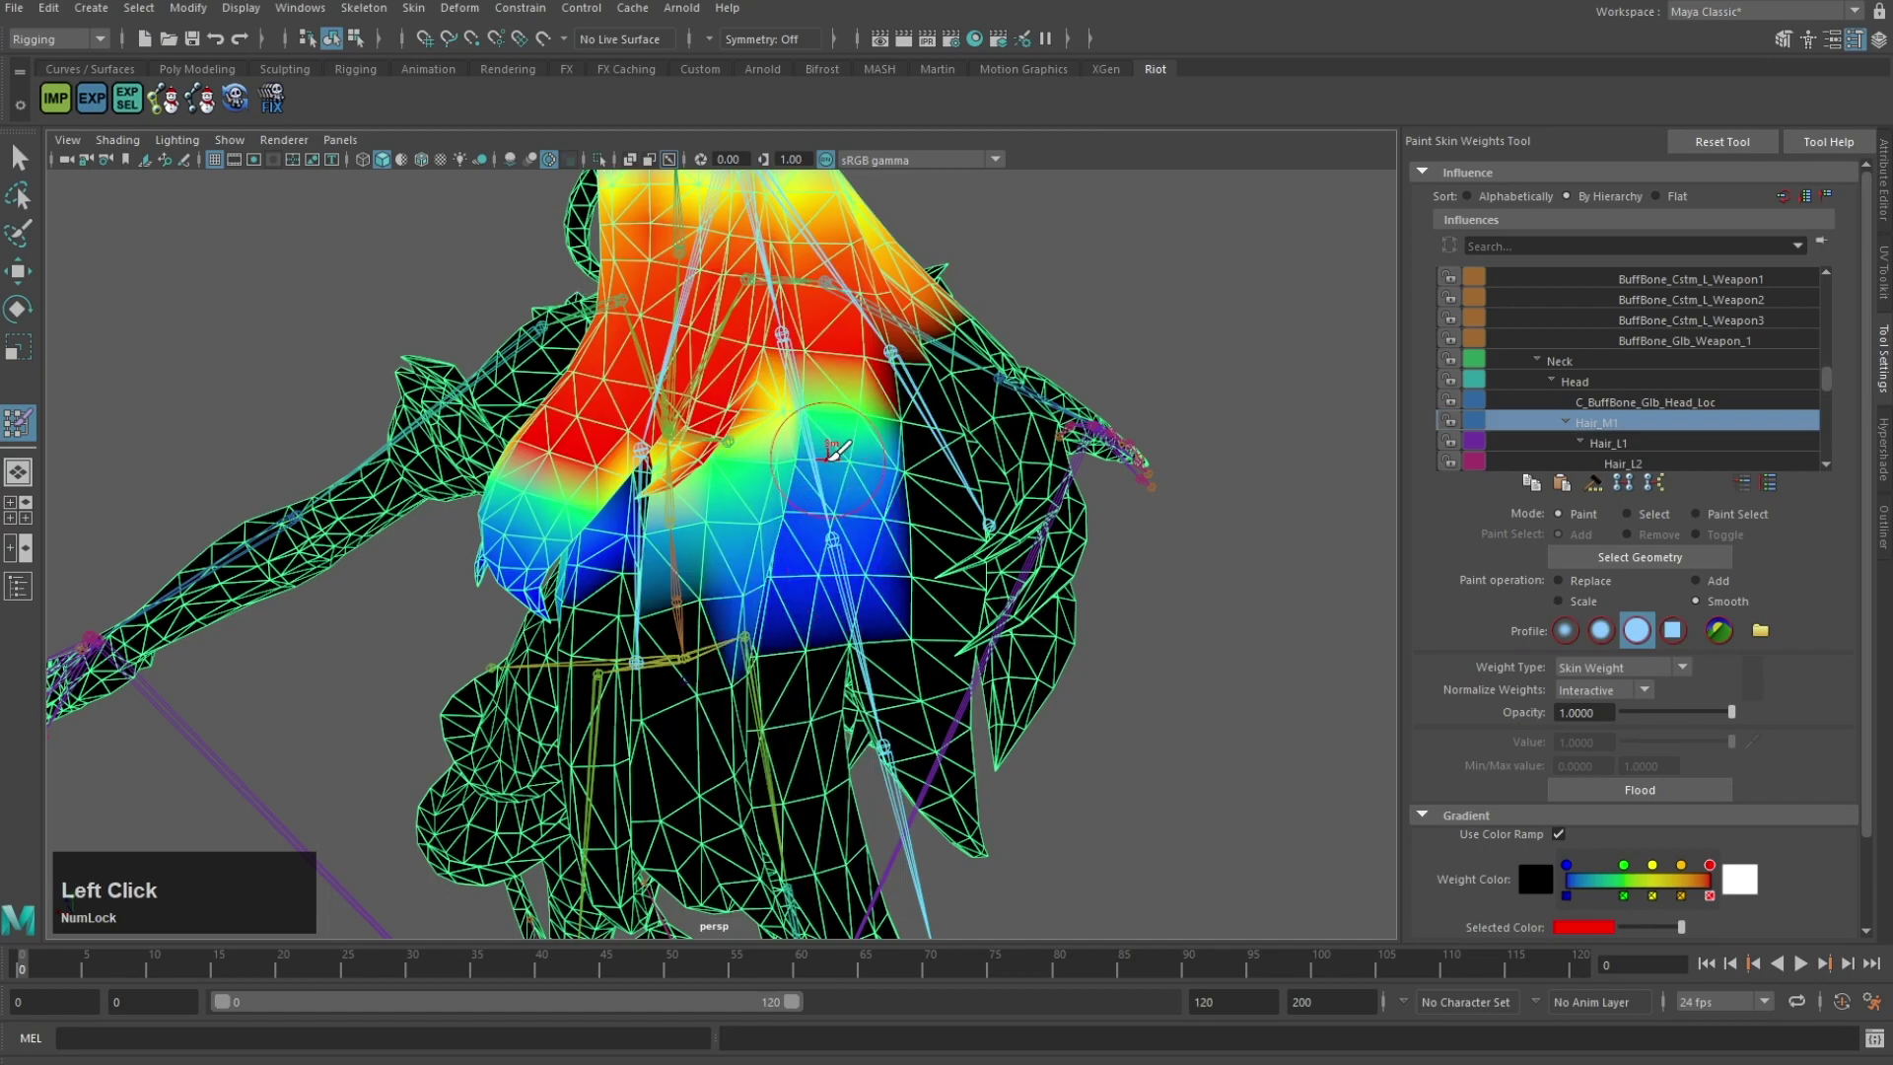
{"action": "scroll", "coordinate": [929, 289], "scroll_direction": "up", "scroll_amount": 4}
{"action": "left_click_drag", "start_coordinate": [777, 518], "coordinate": [946, 606], "text": "alt"}
Step: Compare with Hair_M2 again, then smooth the Hair_M1 weights across the opposite side of the back hair
{"action": "right_click_drag", "start_coordinate": [899, 455], "coordinate": [901, 396]}
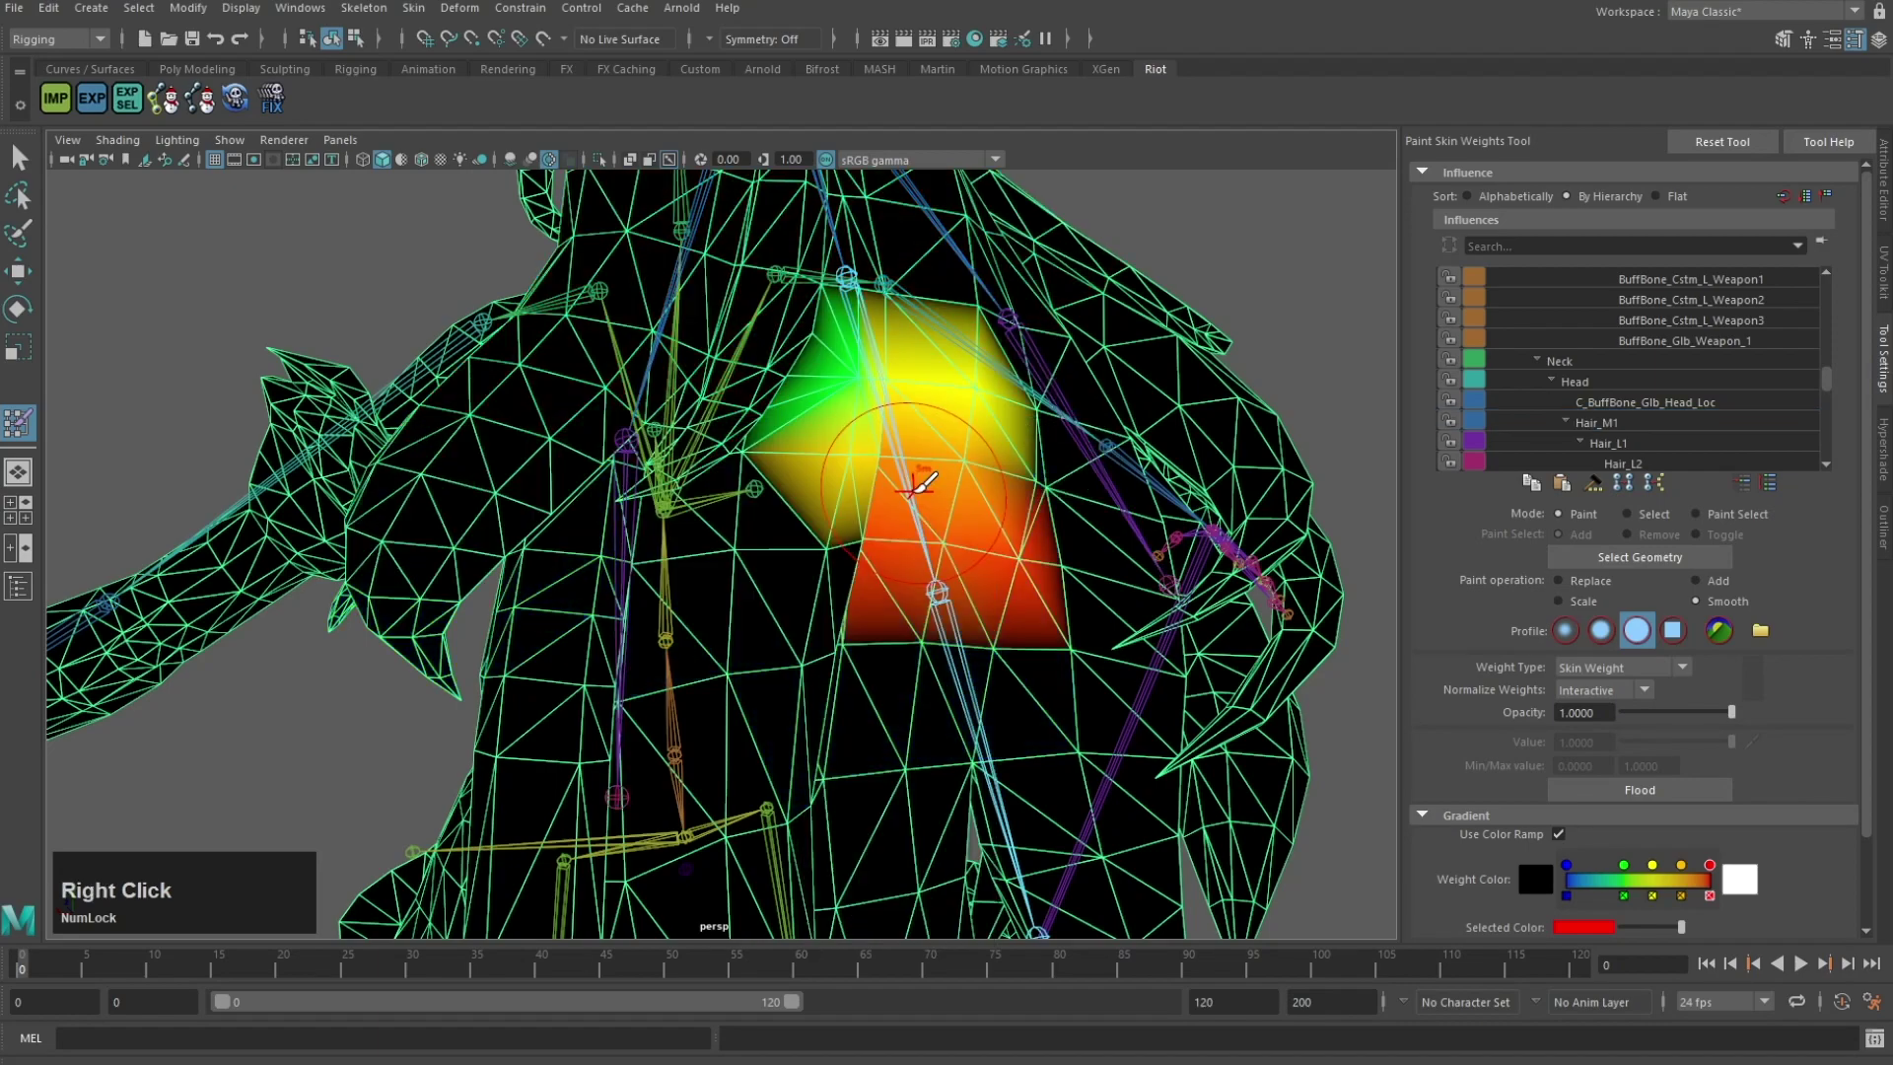
{"action": "left_click_drag", "start_coordinate": [911, 477], "coordinate": [850, 384], "text": "alt"}
{"action": "right_click_drag", "start_coordinate": [846, 333], "coordinate": [845, 274]}
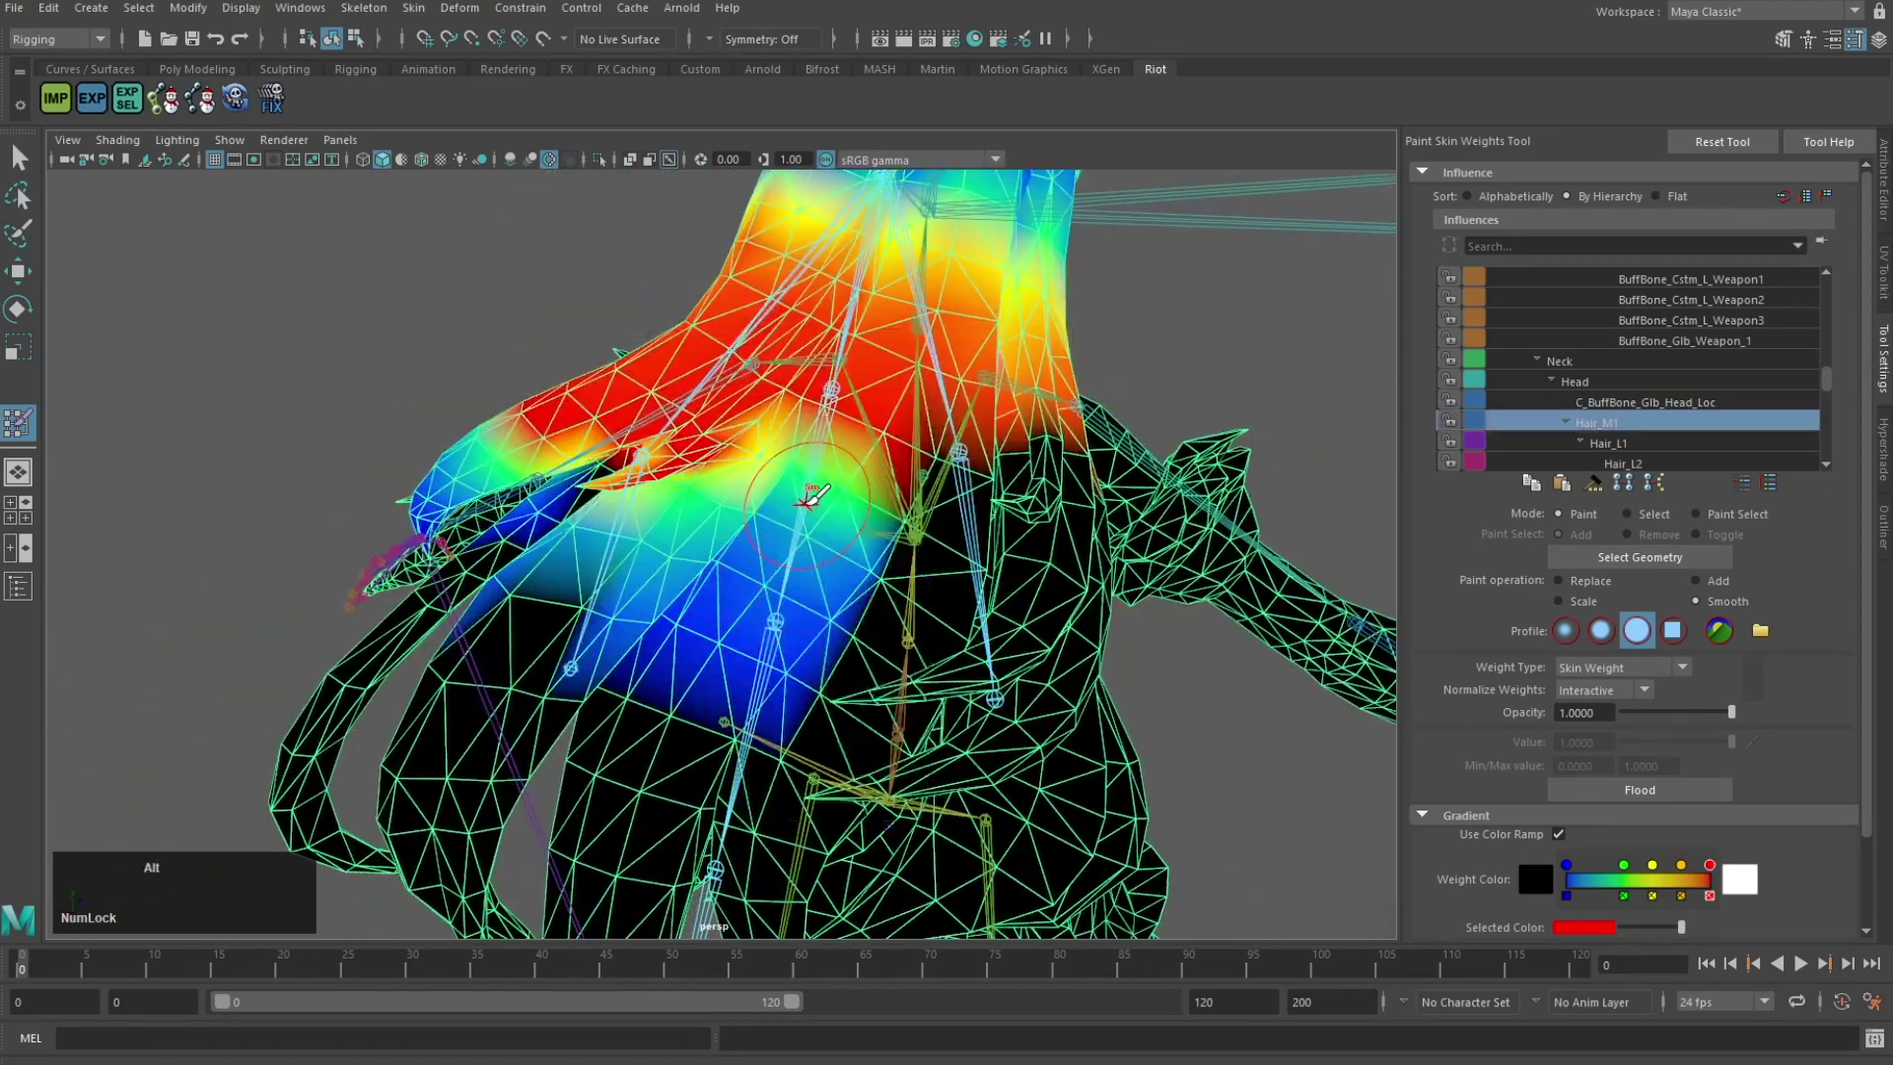
{"action": "left_click_drag", "start_coordinate": [811, 496], "coordinate": [986, 424], "text": "alt"}
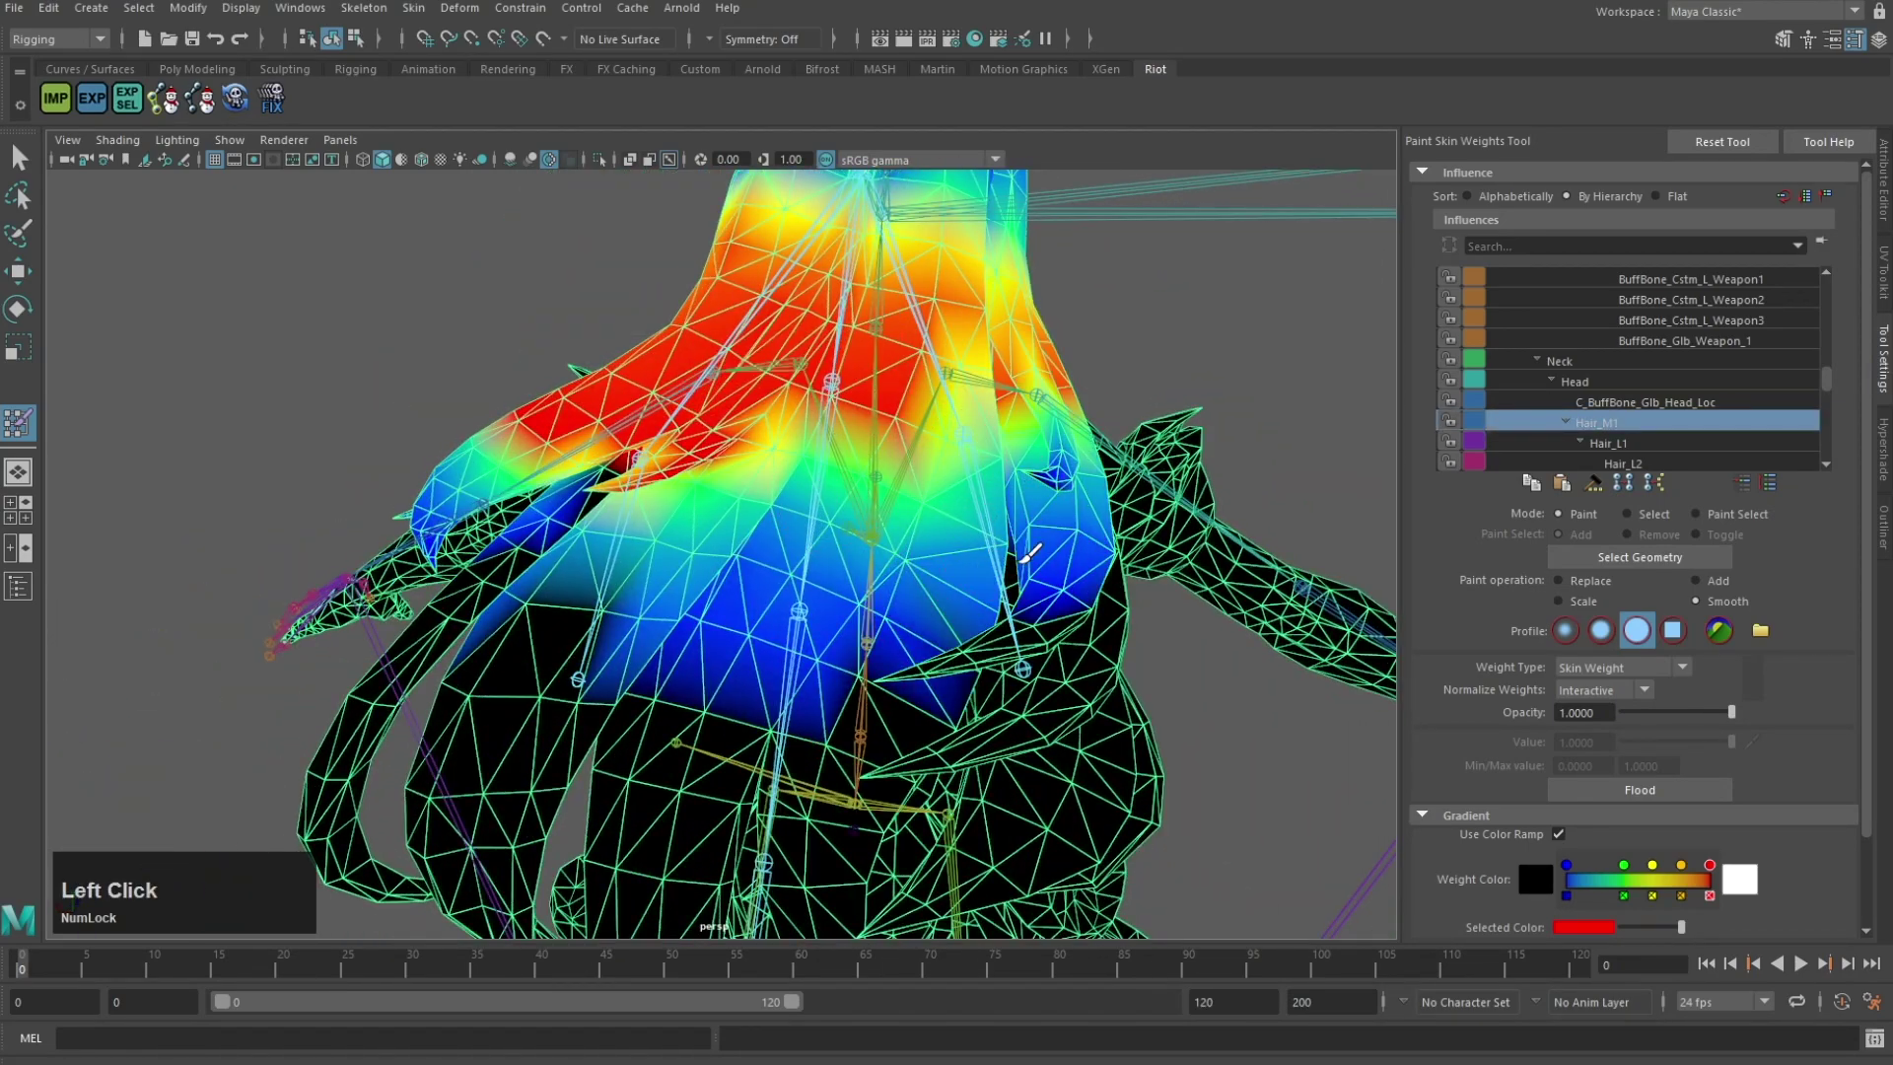
{"action": "mouse_move", "coordinate": [1030, 550]}
{"action": "left_mouse_down", "text": "alt"}
{"action": "mouse_move", "coordinate": [879, 373]}
{"action": "mouse_move", "coordinate": [829, 403]}
{"action": "left_mouse_up", "text": "alt"}
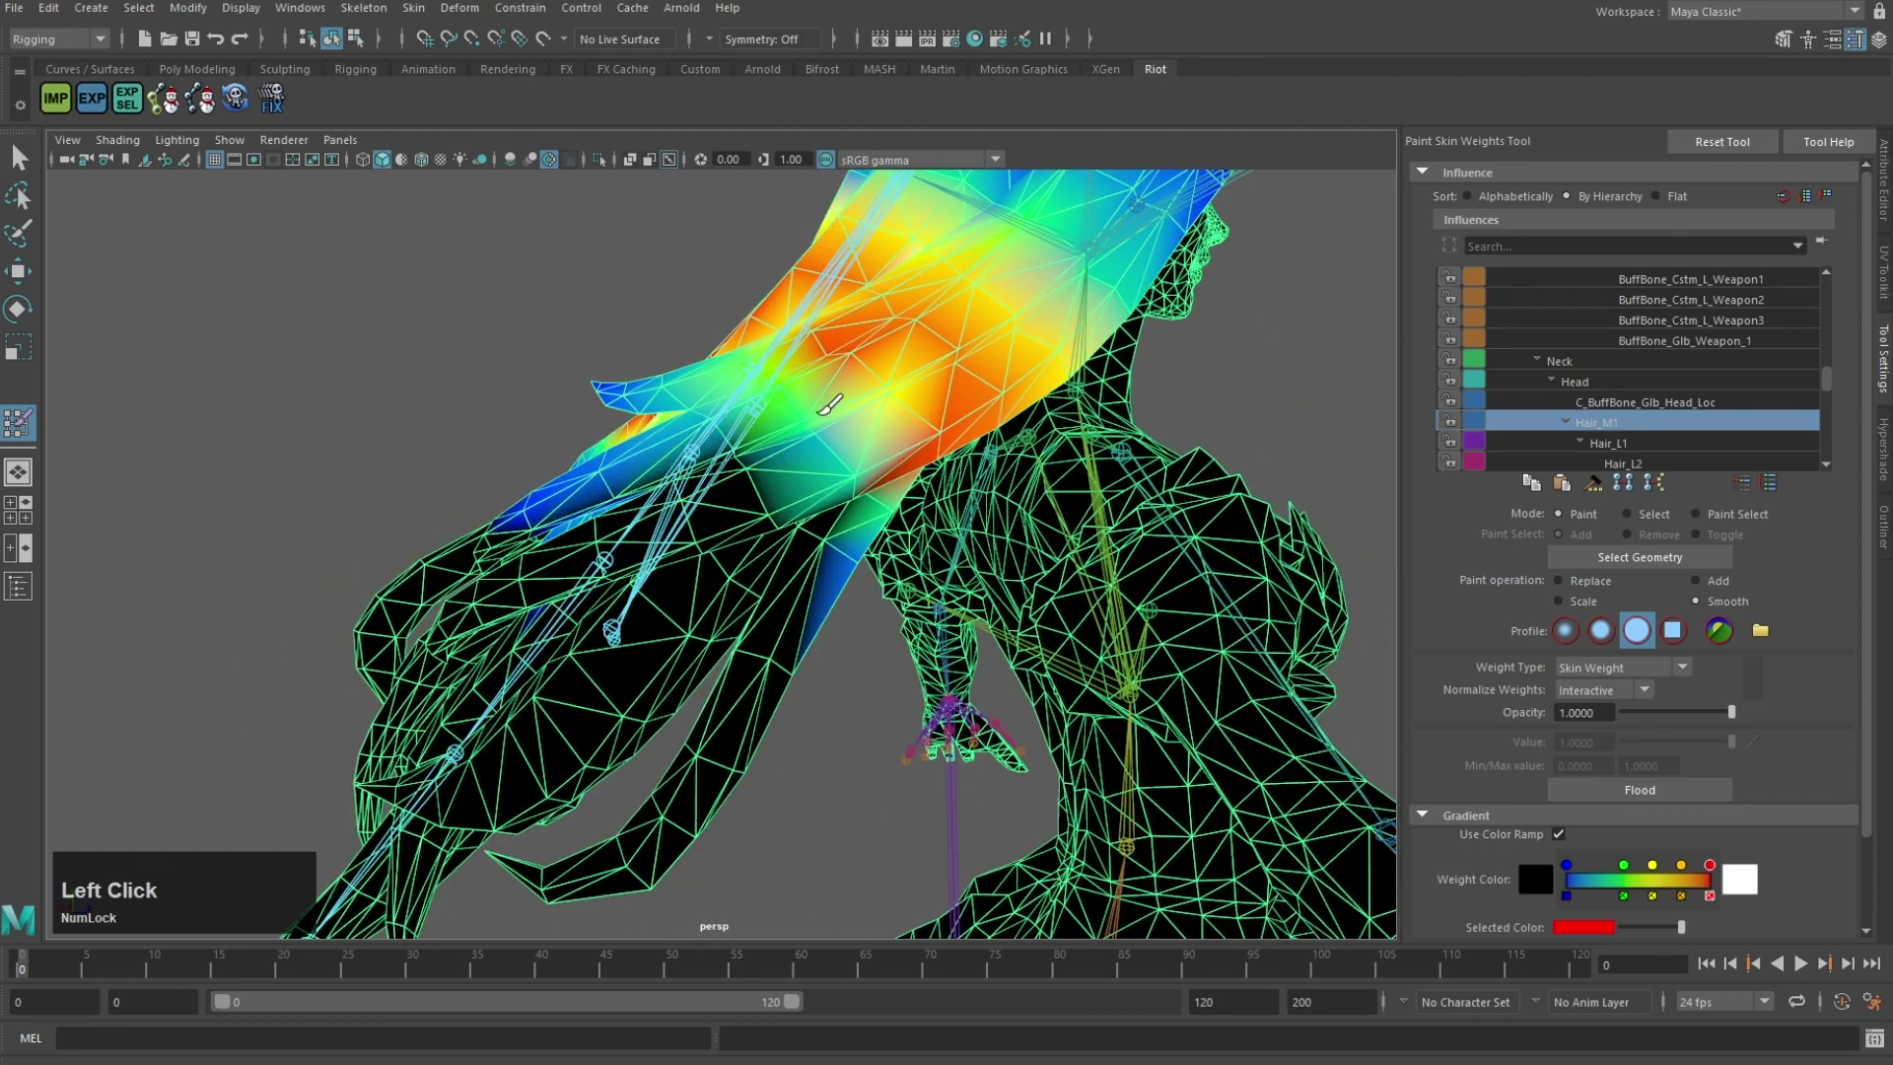
{"action": "left_click_drag", "start_coordinate": [722, 483], "coordinate": [766, 338], "text": "alt"}
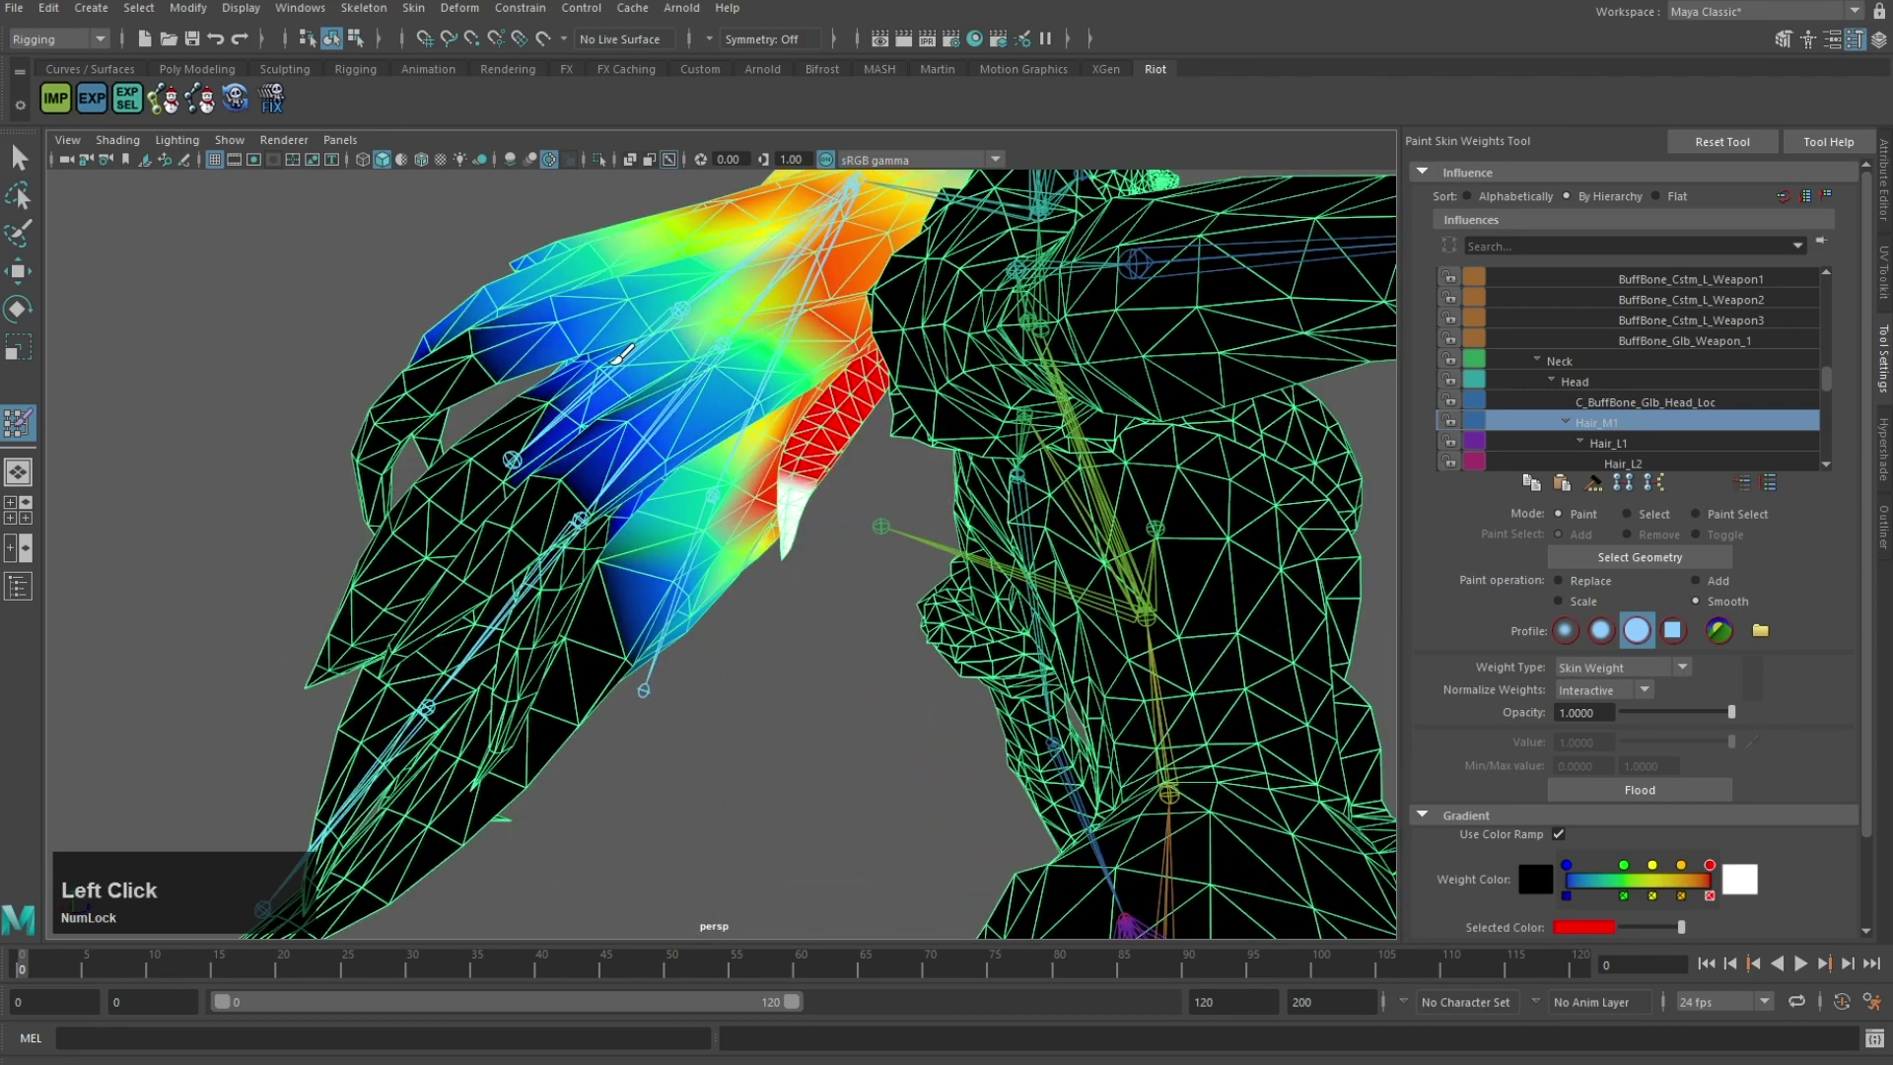
Step: Smooth the Hair_M1 weights over the inner strands and underside near the braid on the Hair_R1 side
{"action": "left_click_drag", "start_coordinate": [641, 379], "coordinate": [754, 419], "text": "alt"}
{"action": "middle_click_drag", "start_coordinate": [754, 419], "coordinate": [799, 393], "text": "alt"}
{"action": "scroll", "coordinate": [813, 404], "scroll_direction": "up", "scroll_amount": 3}
{"action": "left_click_drag", "start_coordinate": [838, 419], "coordinate": [902, 429], "text": "alt"}
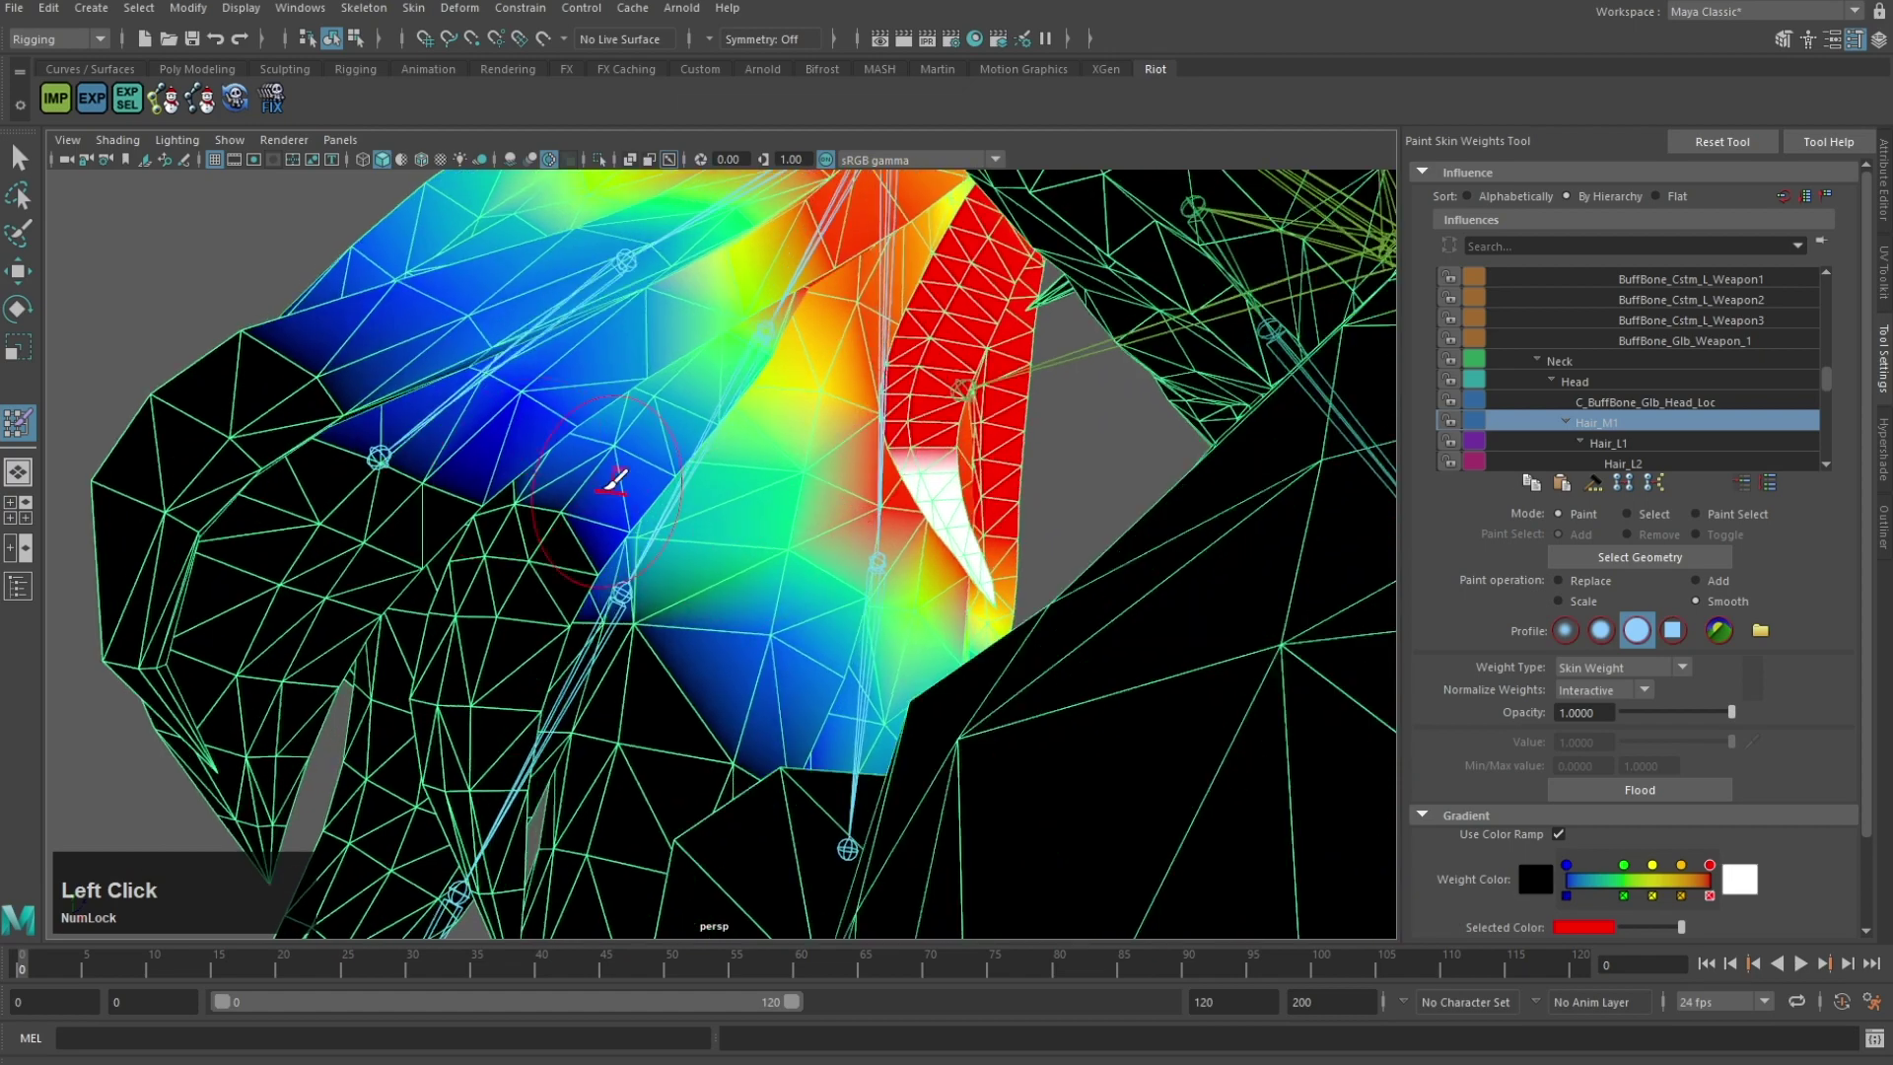
{"action": "middle_click_drag", "start_coordinate": [578, 281], "coordinate": [631, 325], "text": "alt"}
{"action": "mouse_move", "coordinate": [630, 326]}
{"action": "left_mouse_down", "text": "alt"}
{"action": "mouse_move", "coordinate": [821, 480]}
{"action": "mouse_move", "coordinate": [631, 473]}
{"action": "mouse_move", "coordinate": [527, 502]}
{"action": "mouse_move", "coordinate": [740, 507]}
{"action": "mouse_move", "coordinate": [803, 352]}
{"action": "mouse_move", "coordinate": [740, 346]}
{"action": "mouse_move", "coordinate": [764, 423]}
{"action": "mouse_move", "coordinate": [734, 474]}
{"action": "mouse_move", "coordinate": [737, 550]}
{"action": "mouse_move", "coordinate": [774, 542]}
{"action": "left_mouse_up", "text": "alt"}
{"action": "scroll", "coordinate": [738, 550], "scroll_direction": "down", "scroll_amount": 2}
{"action": "scroll", "coordinate": [738, 550], "scroll_direction": "down", "scroll_amount": 4}
Step: Select Hair_M2 and smooth its weights outward across the middle of the back hair
{"action": "right_click_drag", "start_coordinate": [775, 512], "coordinate": [777, 566]}
{"action": "scroll", "coordinate": [840, 536], "scroll_direction": "up", "scroll_amount": 3}
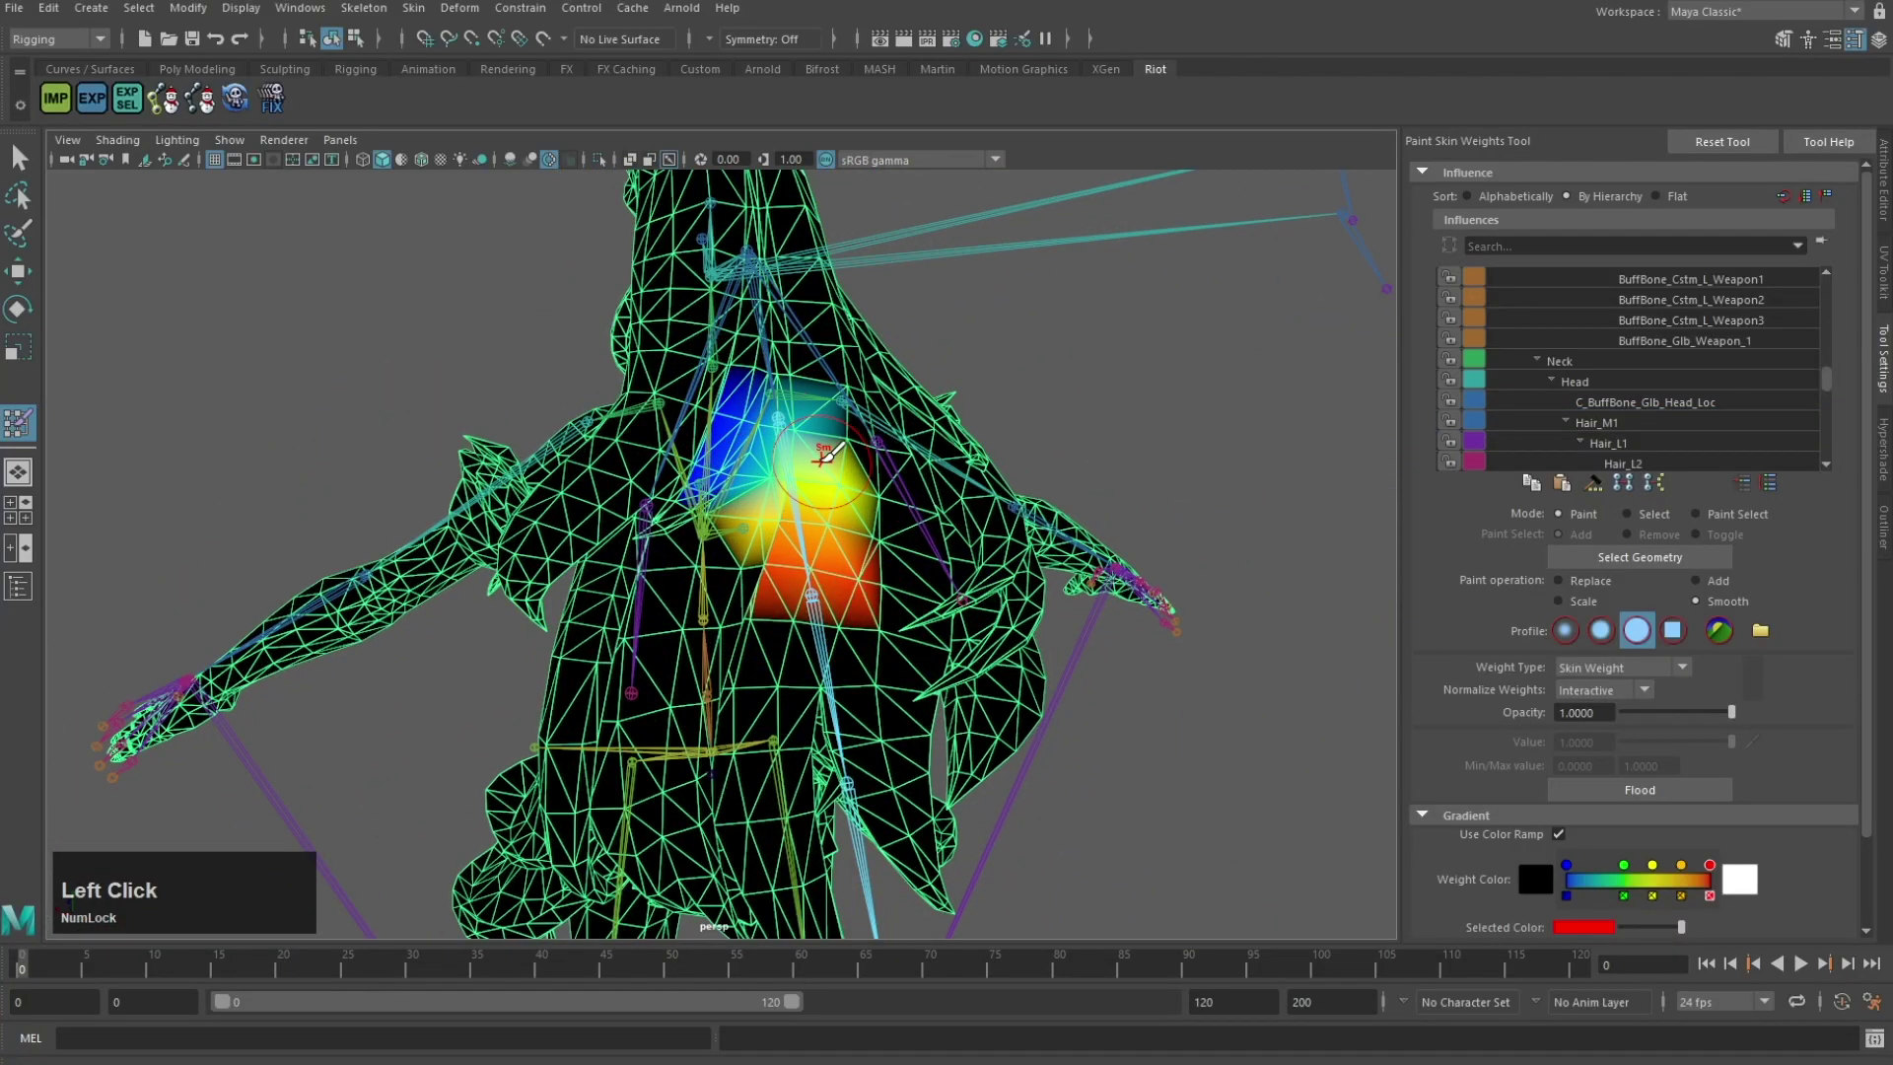
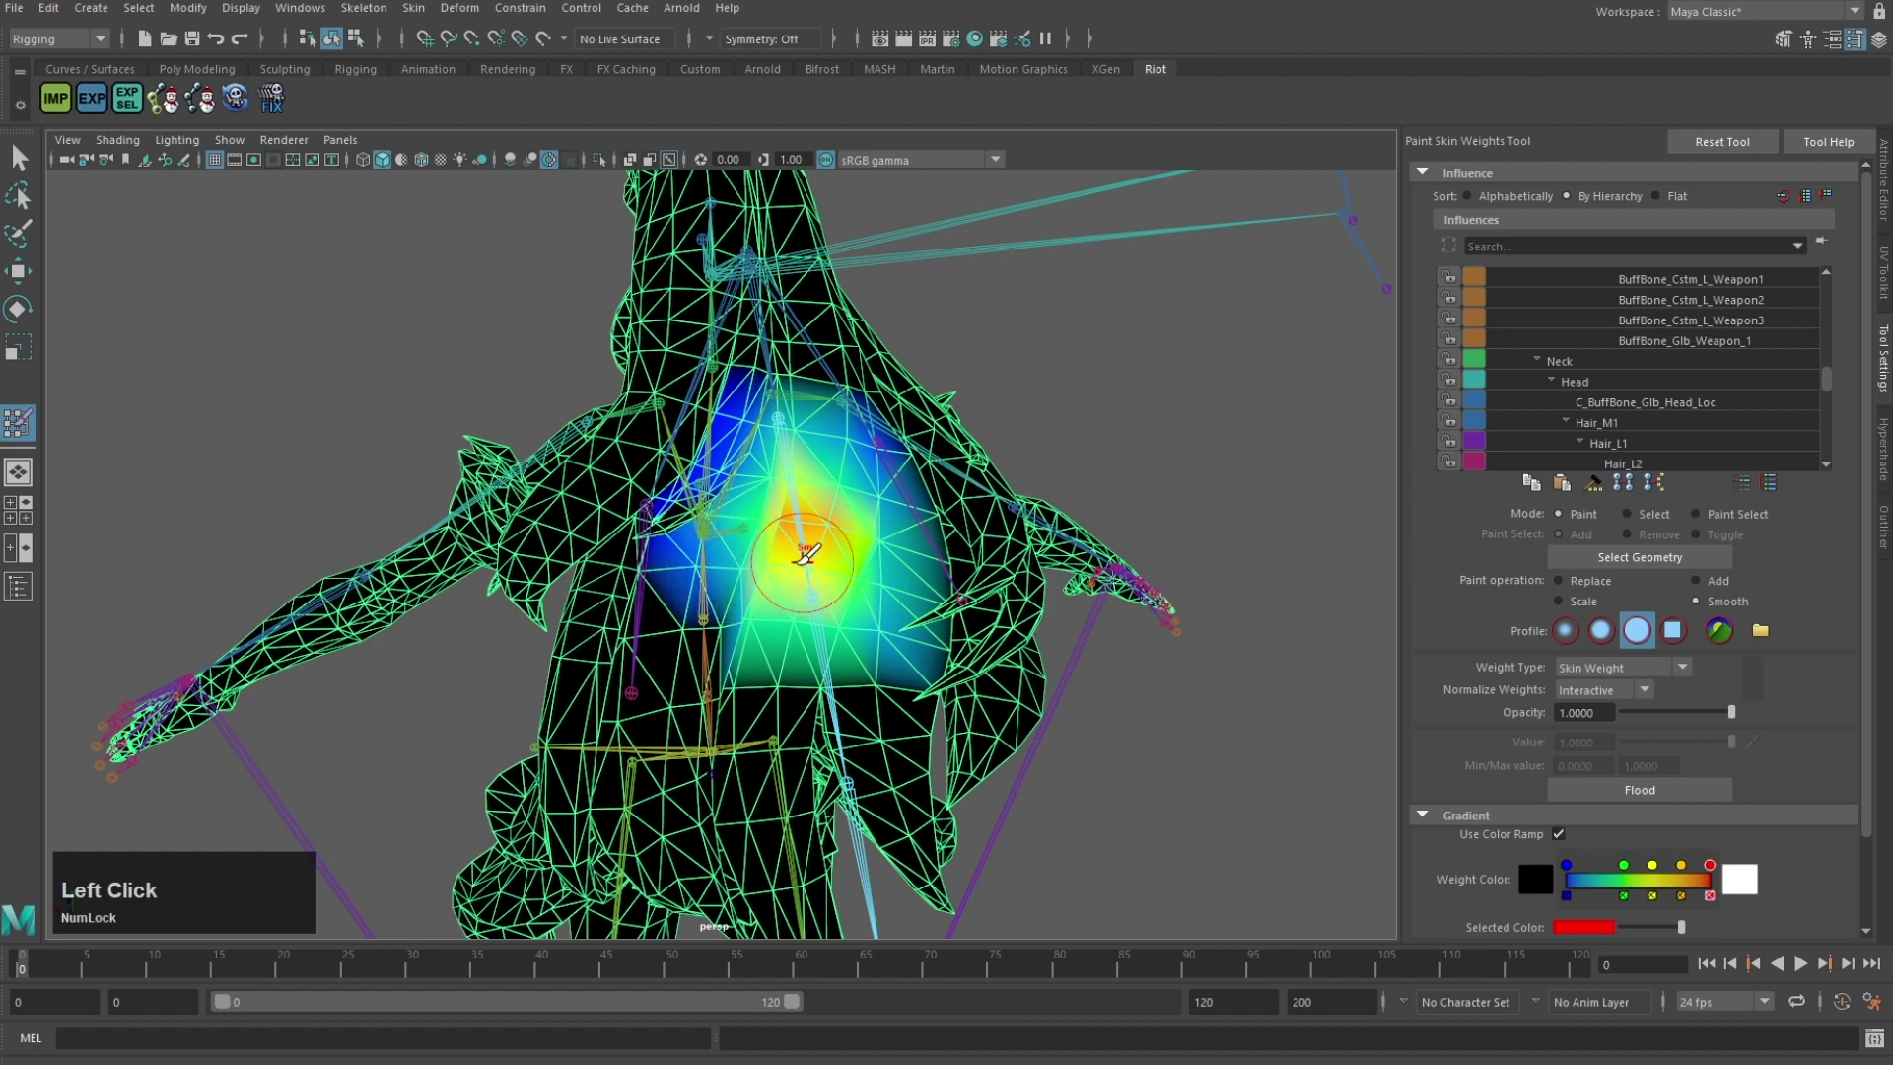
{"action": "scroll", "coordinate": [764, 631], "scroll_direction": "up", "scroll_amount": 3}
{"action": "mouse_move", "coordinate": [803, 561]}
{"action": "left_mouse_down", "text": "alt"}
{"action": "mouse_move", "coordinate": [764, 631]}
{"action": "mouse_move", "coordinate": [654, 470]}
{"action": "left_mouse_up", "text": "alt"}
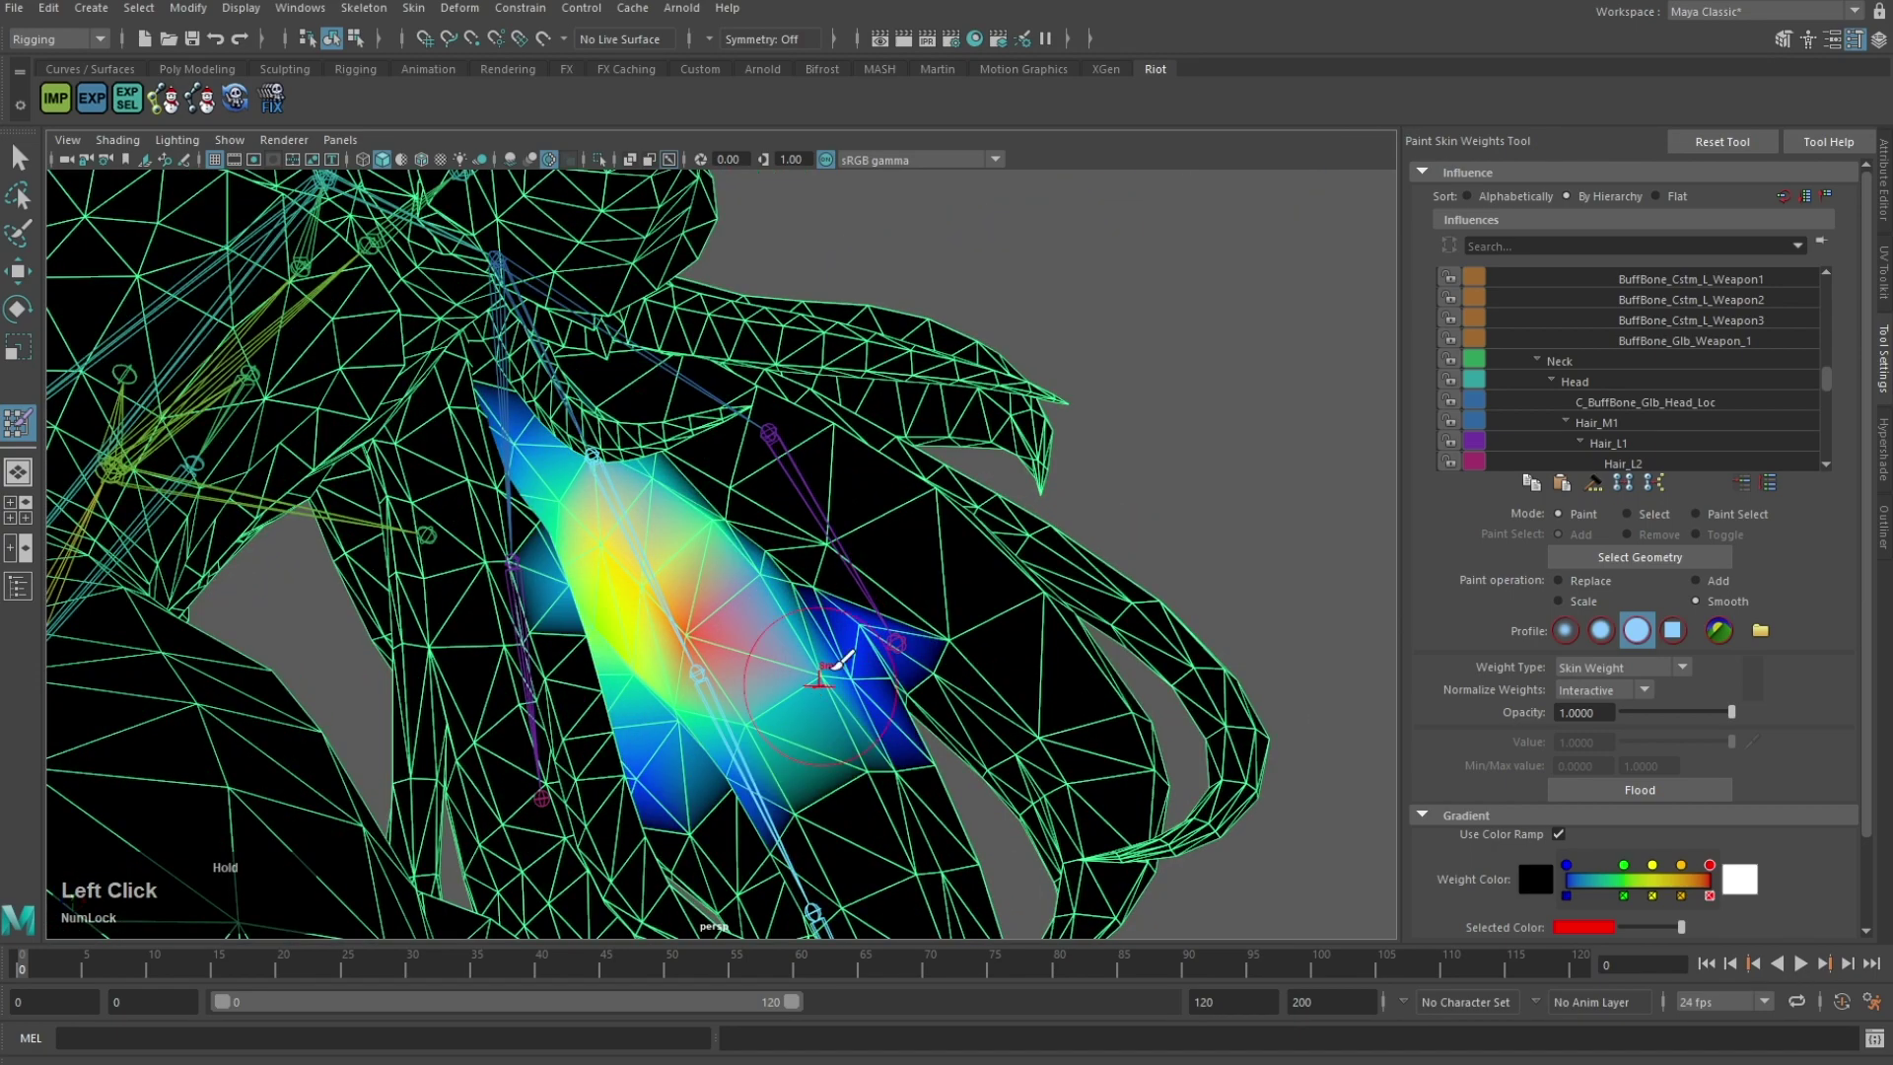
{"action": "left_click_drag", "start_coordinate": [833, 667], "coordinate": [720, 654], "text": "alt"}
{"action": "scroll", "coordinate": [769, 640], "scroll_direction": "down", "scroll_amount": 2}
Step: Check the Hair_M3 influence, then reselect Hair_M2 and smooth its weights down into the lower central strands
{"action": "right_click_drag", "start_coordinate": [808, 583], "coordinate": [821, 527]}
{"action": "middle_click_drag", "start_coordinate": [836, 528], "coordinate": [791, 449], "text": "alt"}
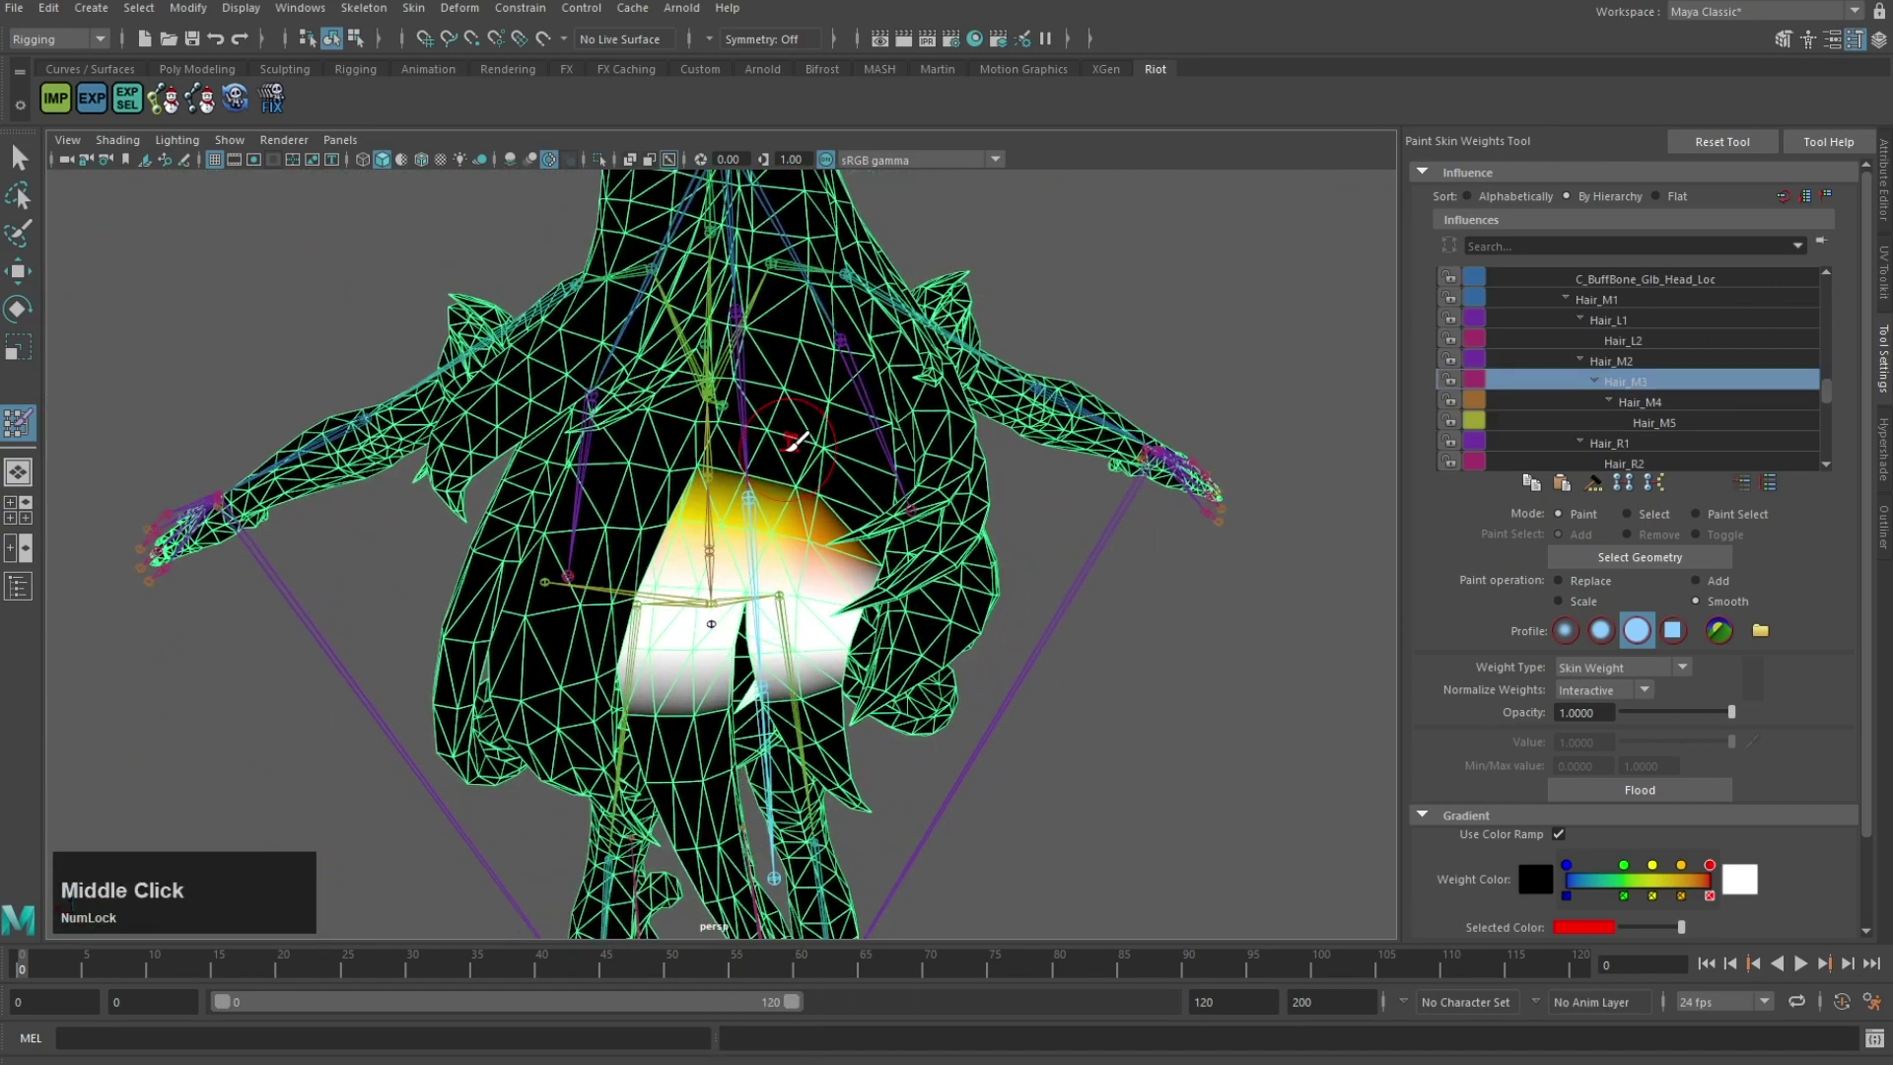
{"action": "scroll", "coordinate": [786, 445], "scroll_direction": "up", "scroll_amount": 2}
{"action": "right_click_drag", "start_coordinate": [744, 422], "coordinate": [745, 365]}
{"action": "left_click_drag", "start_coordinate": [632, 610], "coordinate": [628, 615], "text": "alt"}
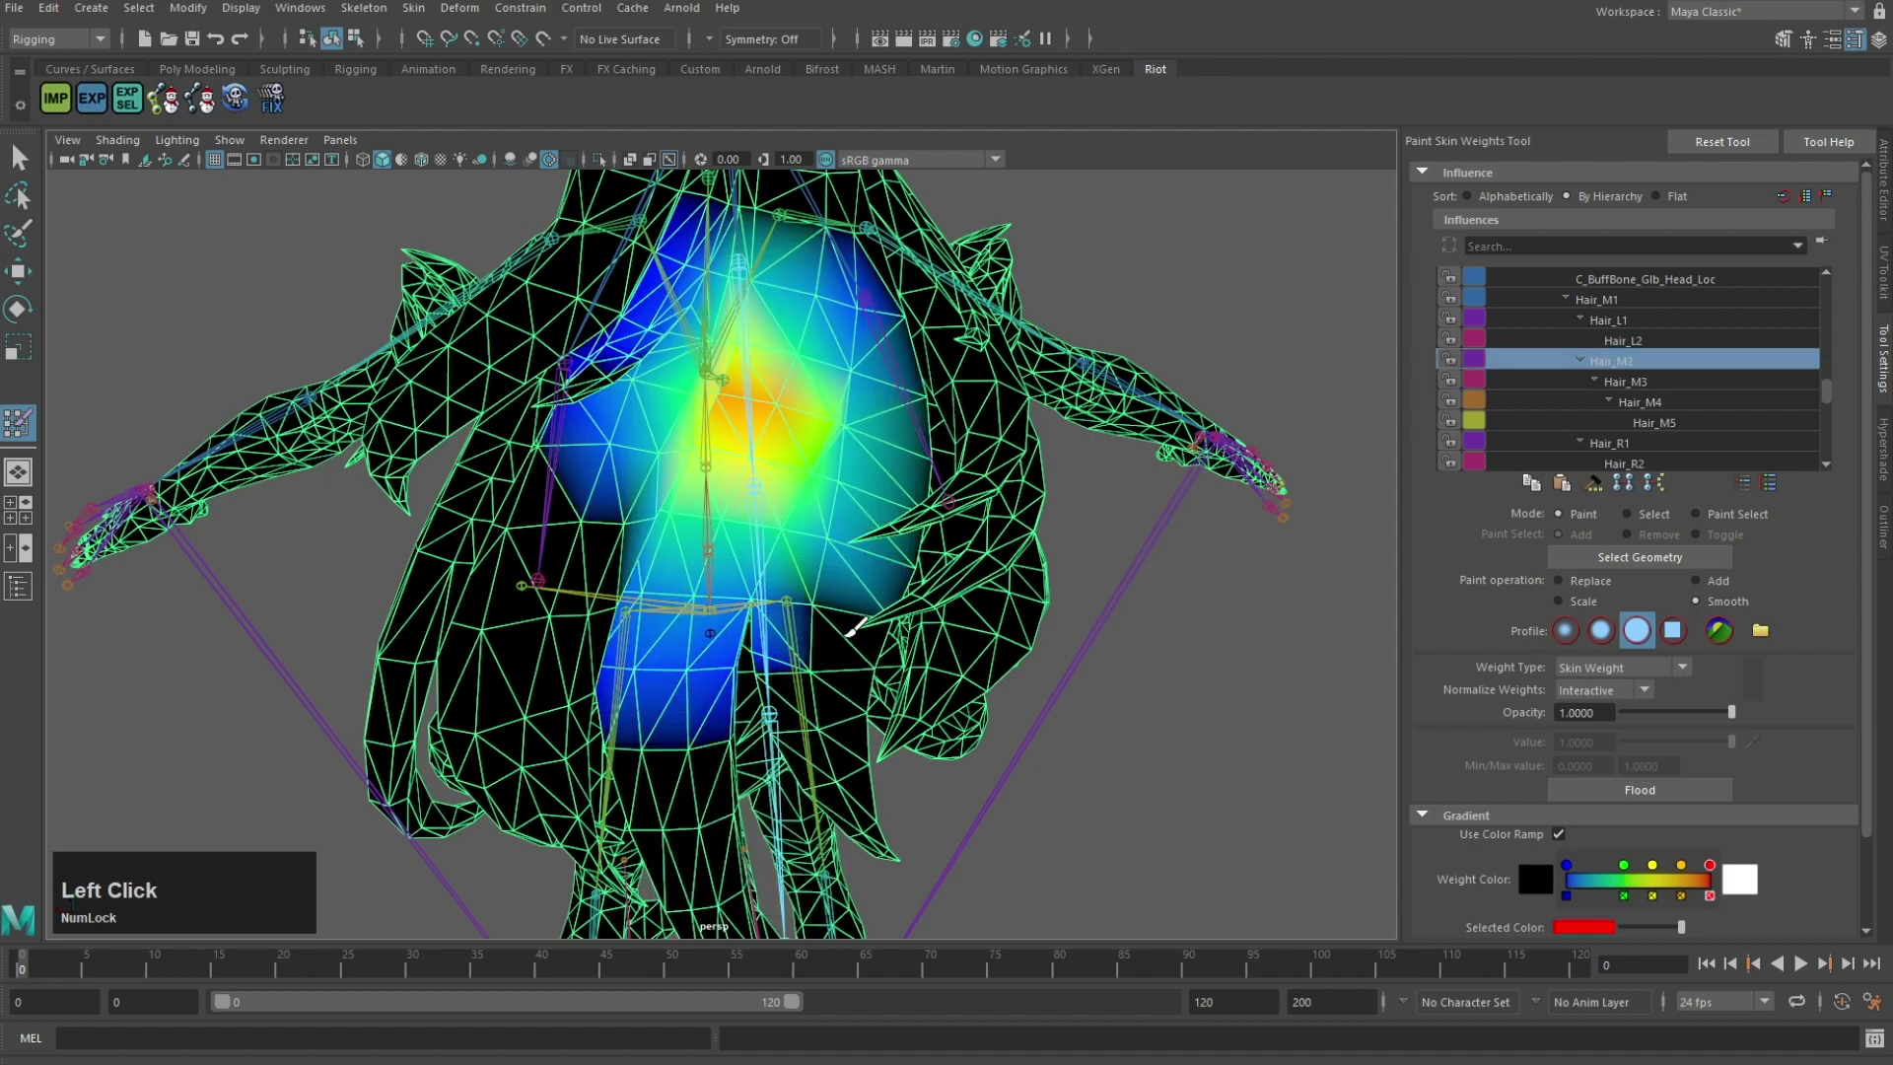
Step: Extend the Hair_M2 smoothing across both lower central strands, checking the blend from the side and behind
{"action": "left_click_drag", "start_coordinate": [826, 632], "coordinate": [618, 579], "text": "alt"}
{"action": "right_click_drag", "start_coordinate": [682, 555], "coordinate": [686, 500]}
{"action": "left_click_drag", "start_coordinate": [707, 533], "coordinate": [763, 424], "text": "alt"}
{"action": "right_click_drag", "start_coordinate": [747, 438], "coordinate": [752, 384]}
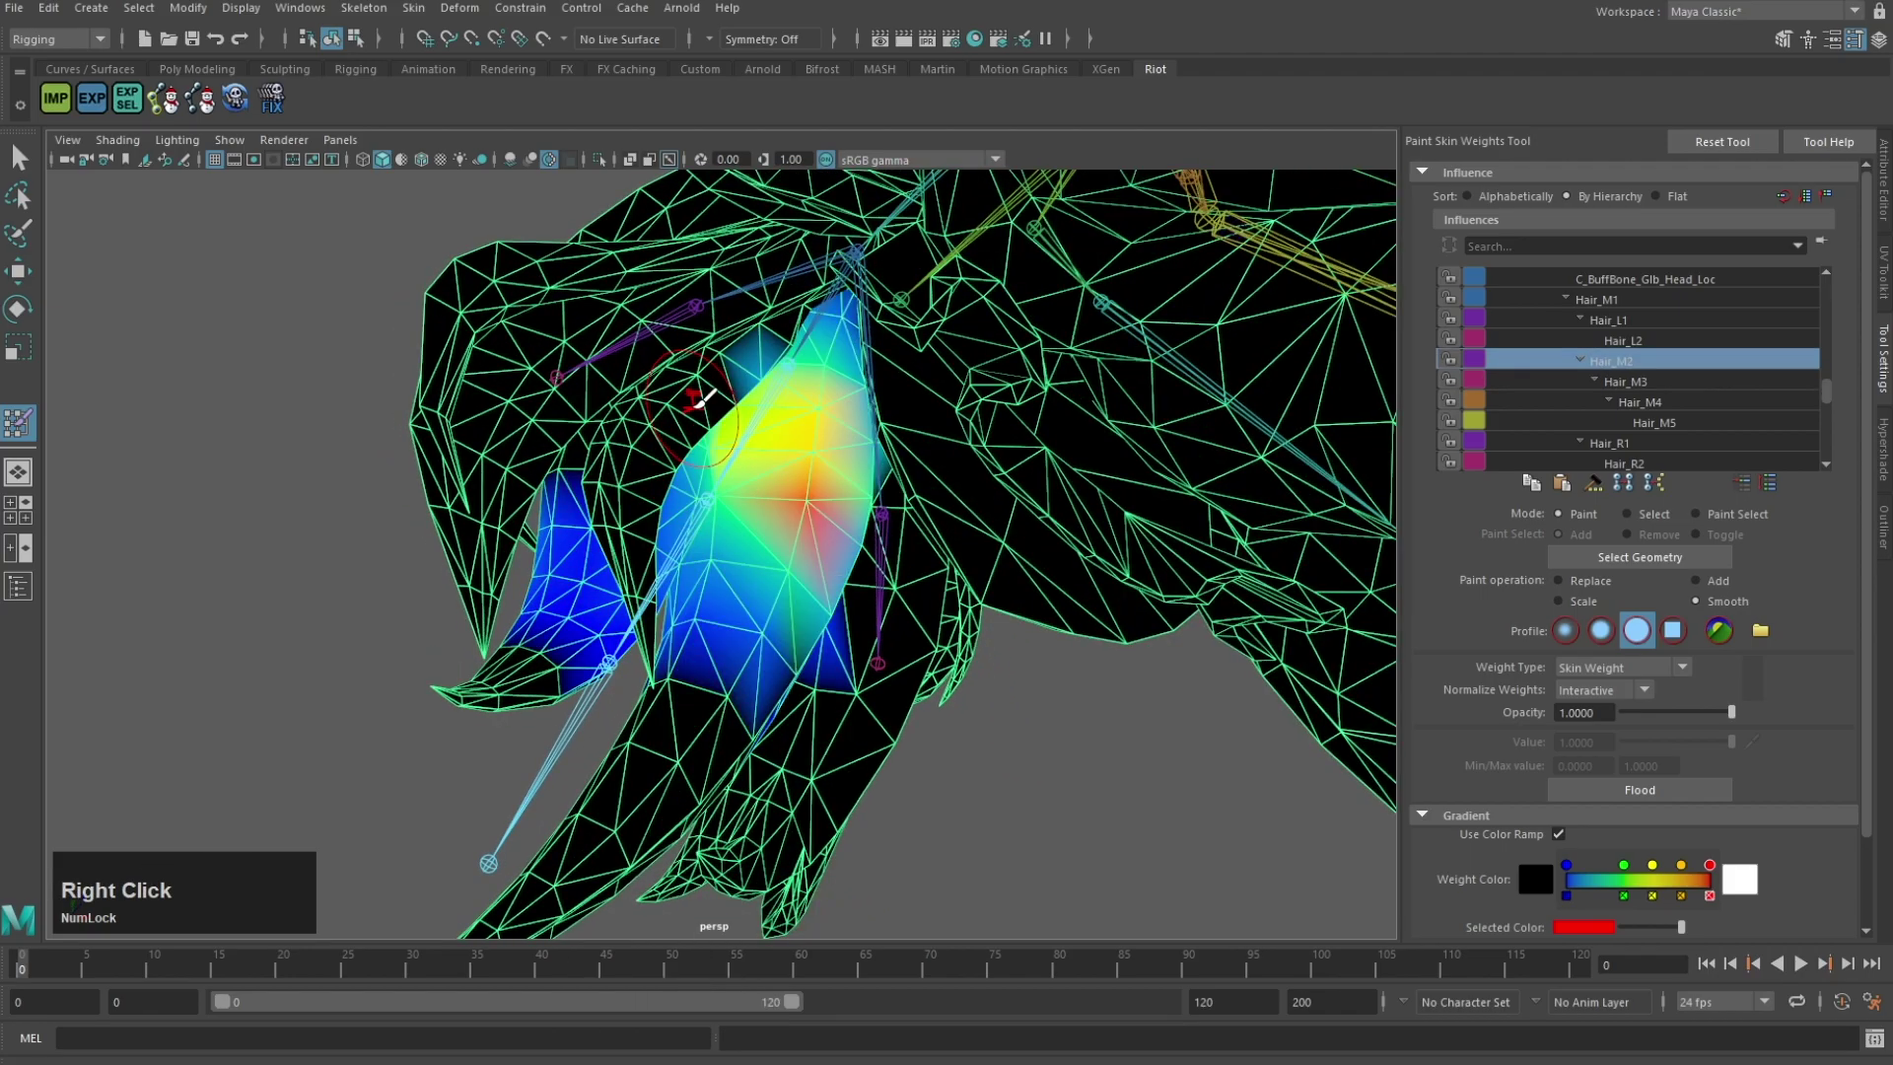
{"action": "left_click_drag", "start_coordinate": [824, 321], "coordinate": [895, 375], "text": "alt"}
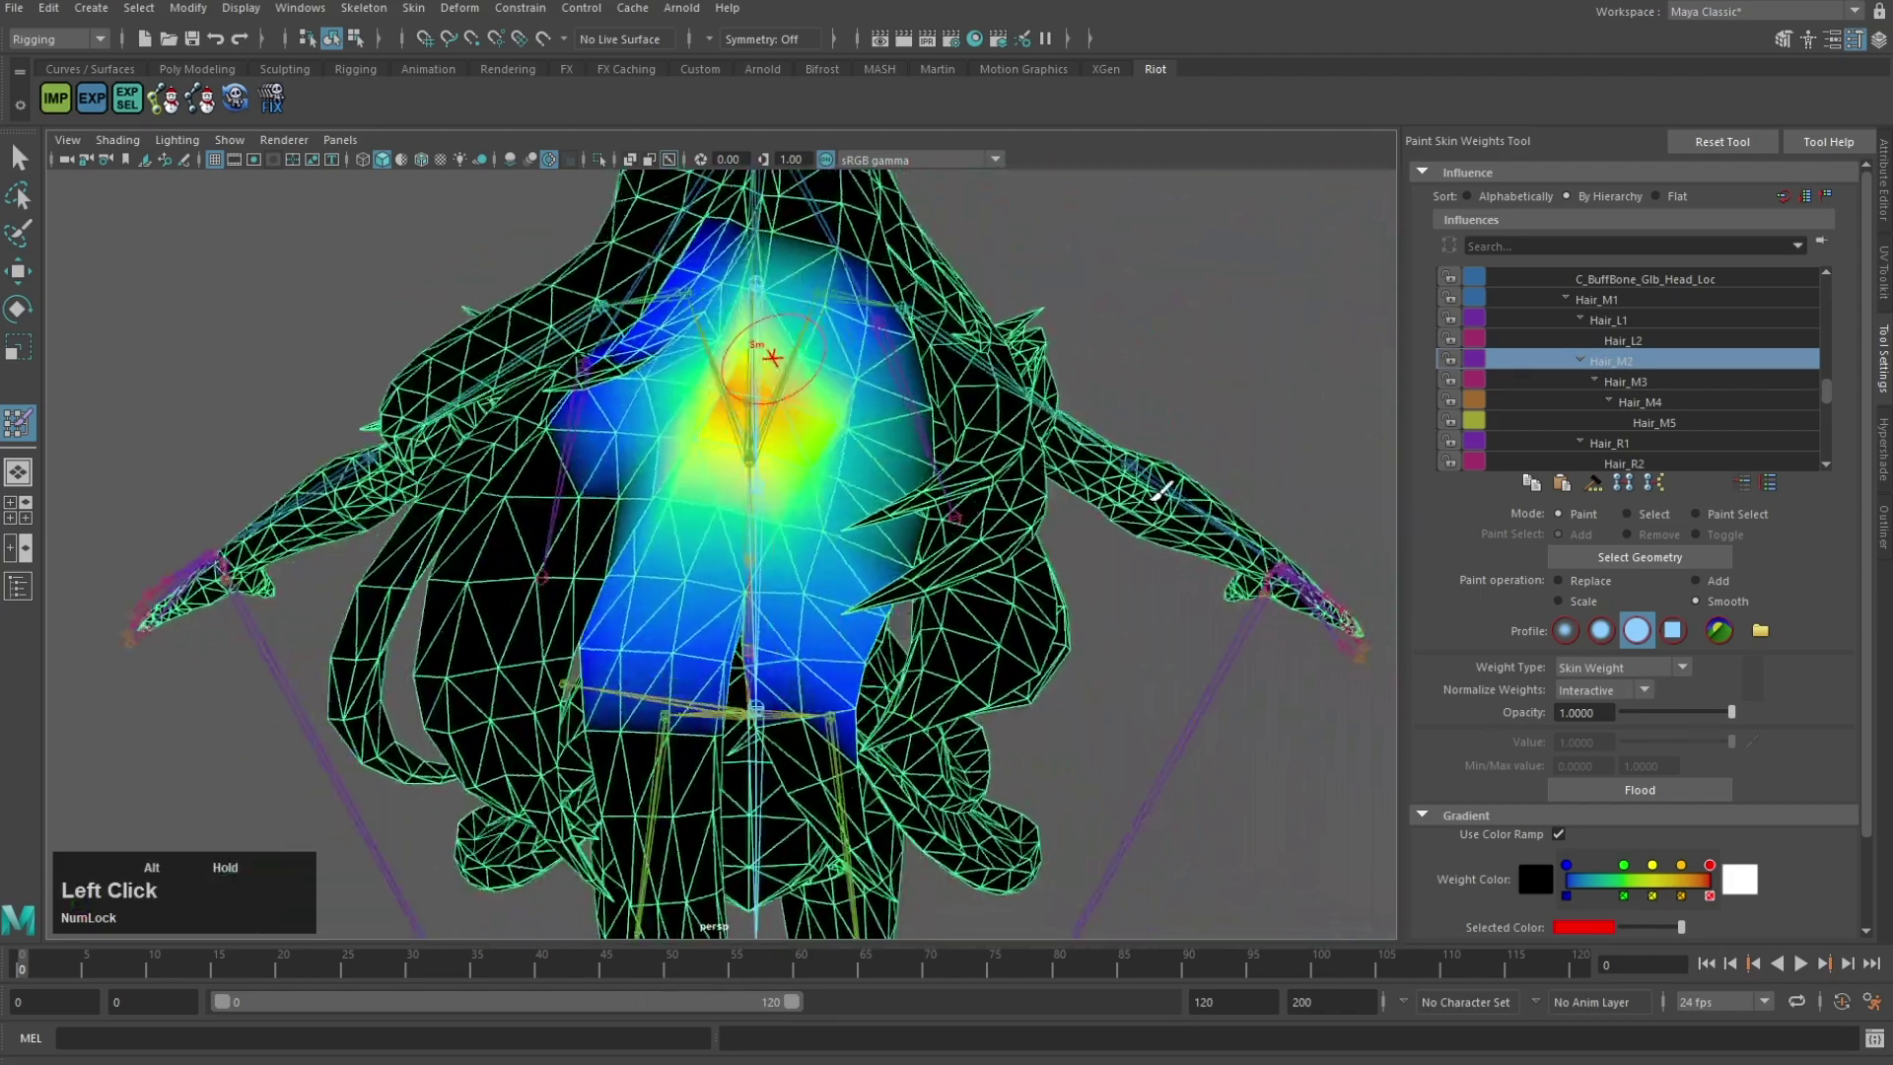
Step: Inspect the Hair_R1 influence, then select Hair_M1 and smooth its weights over the outer strands on that side
{"action": "right_click_drag", "start_coordinate": [895, 374], "coordinate": [896, 340]}
{"action": "left_click_drag", "start_coordinate": [893, 340], "coordinate": [765, 346], "text": "alt"}
{"action": "scroll", "coordinate": [765, 346], "scroll_direction": "up", "scroll_amount": 5}
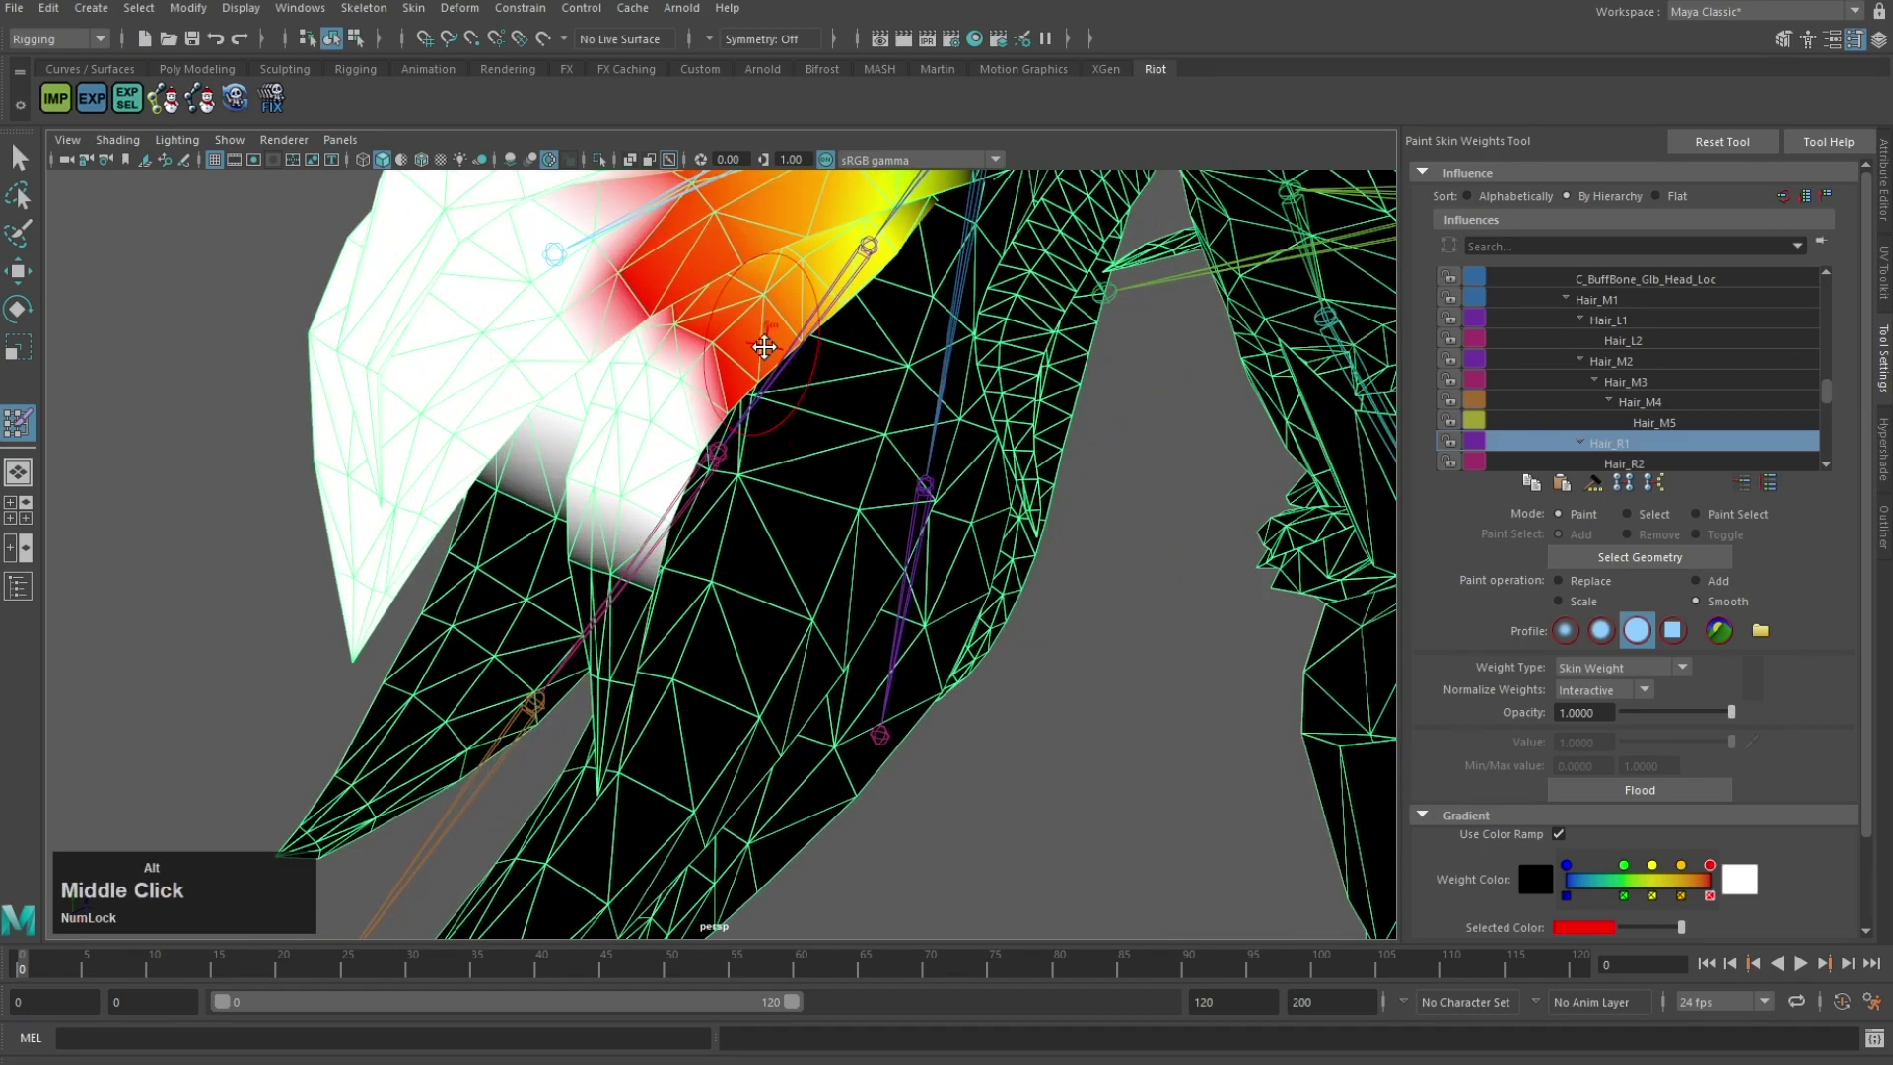
{"action": "middle_click_drag", "start_coordinate": [765, 346], "coordinate": [734, 528], "text": "alt"}
{"action": "right_click_drag", "start_coordinate": [877, 285], "coordinate": [878, 286]}
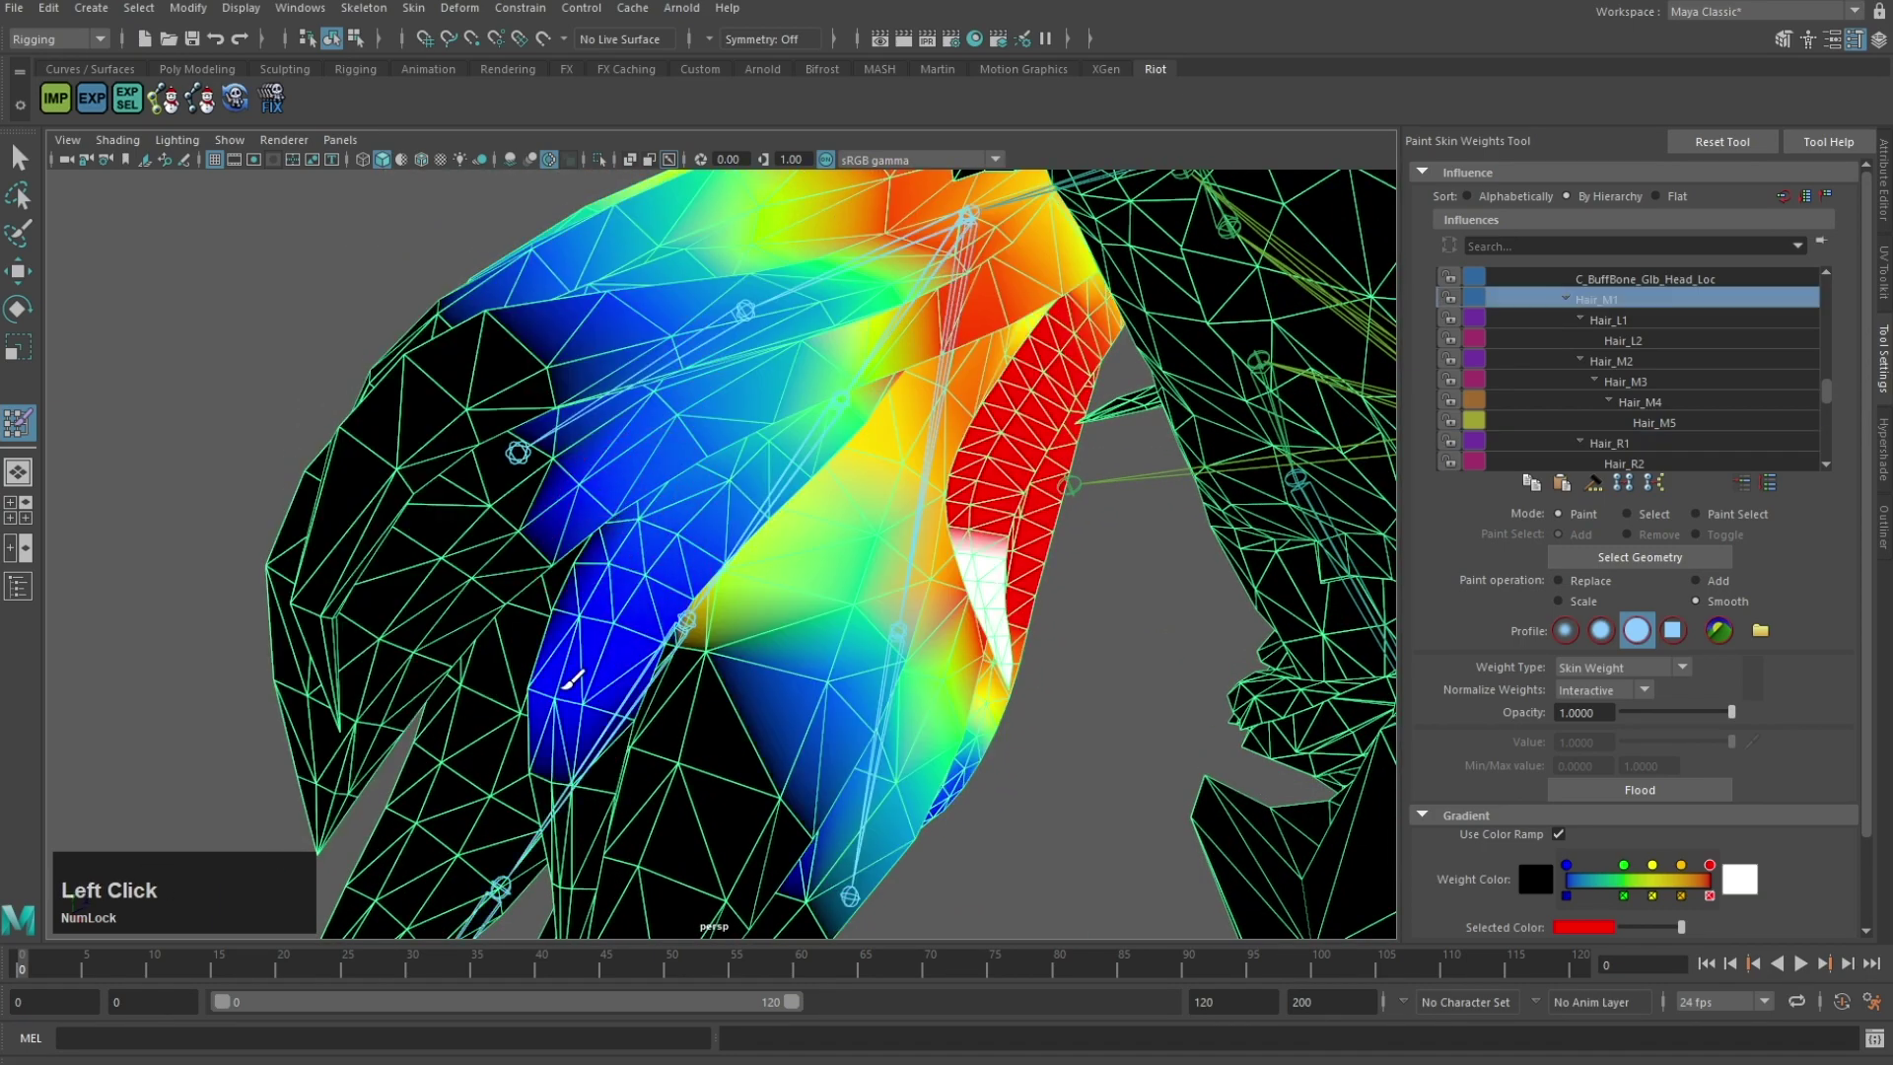
{"action": "mouse_move", "coordinate": [529, 469]}
{"action": "left_mouse_down"}
{"action": "mouse_move", "coordinate": [463, 463]}
{"action": "mouse_move", "coordinate": [555, 532]}
{"action": "left_mouse_up"}
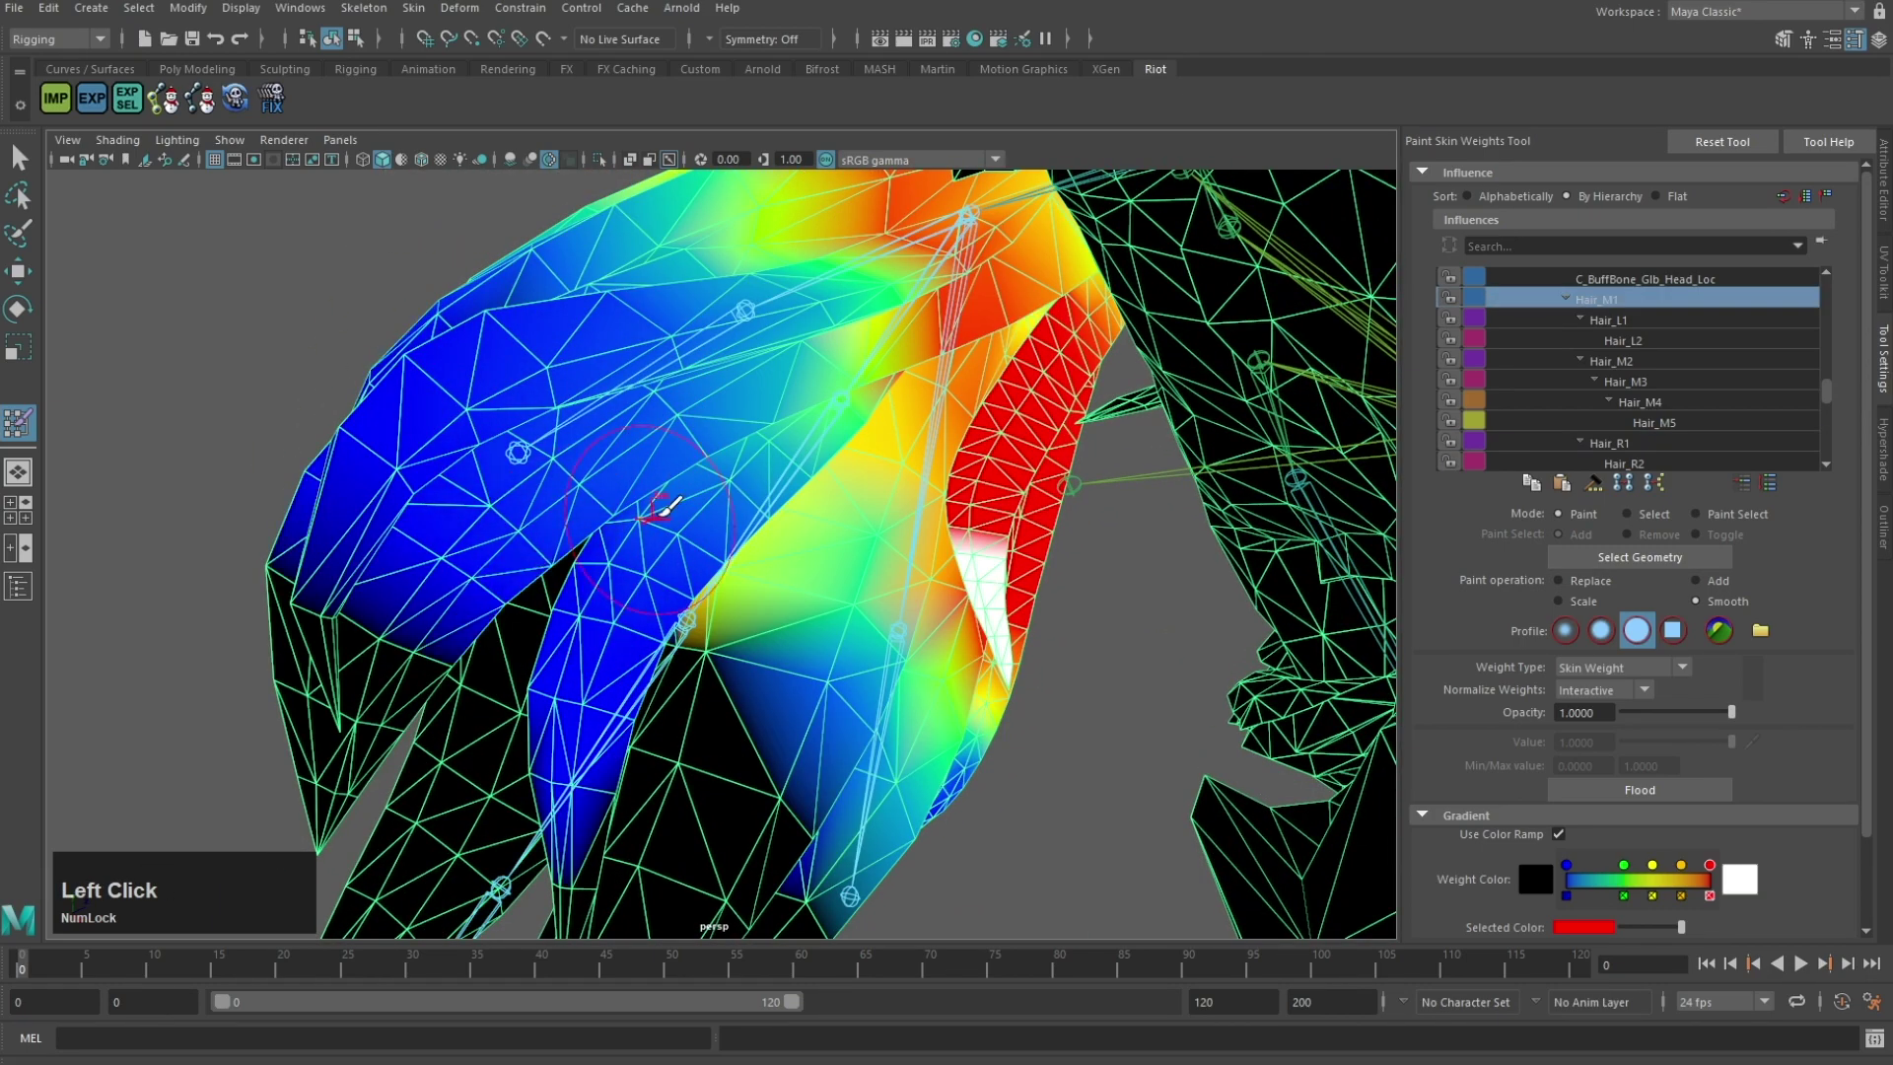
Step: Smooth the Hair_M1 weights into the lower outer strands and curled tips on the Hair_R1 side
{"action": "left_click_drag", "start_coordinate": [665, 506], "coordinate": [976, 513], "text": "alt"}
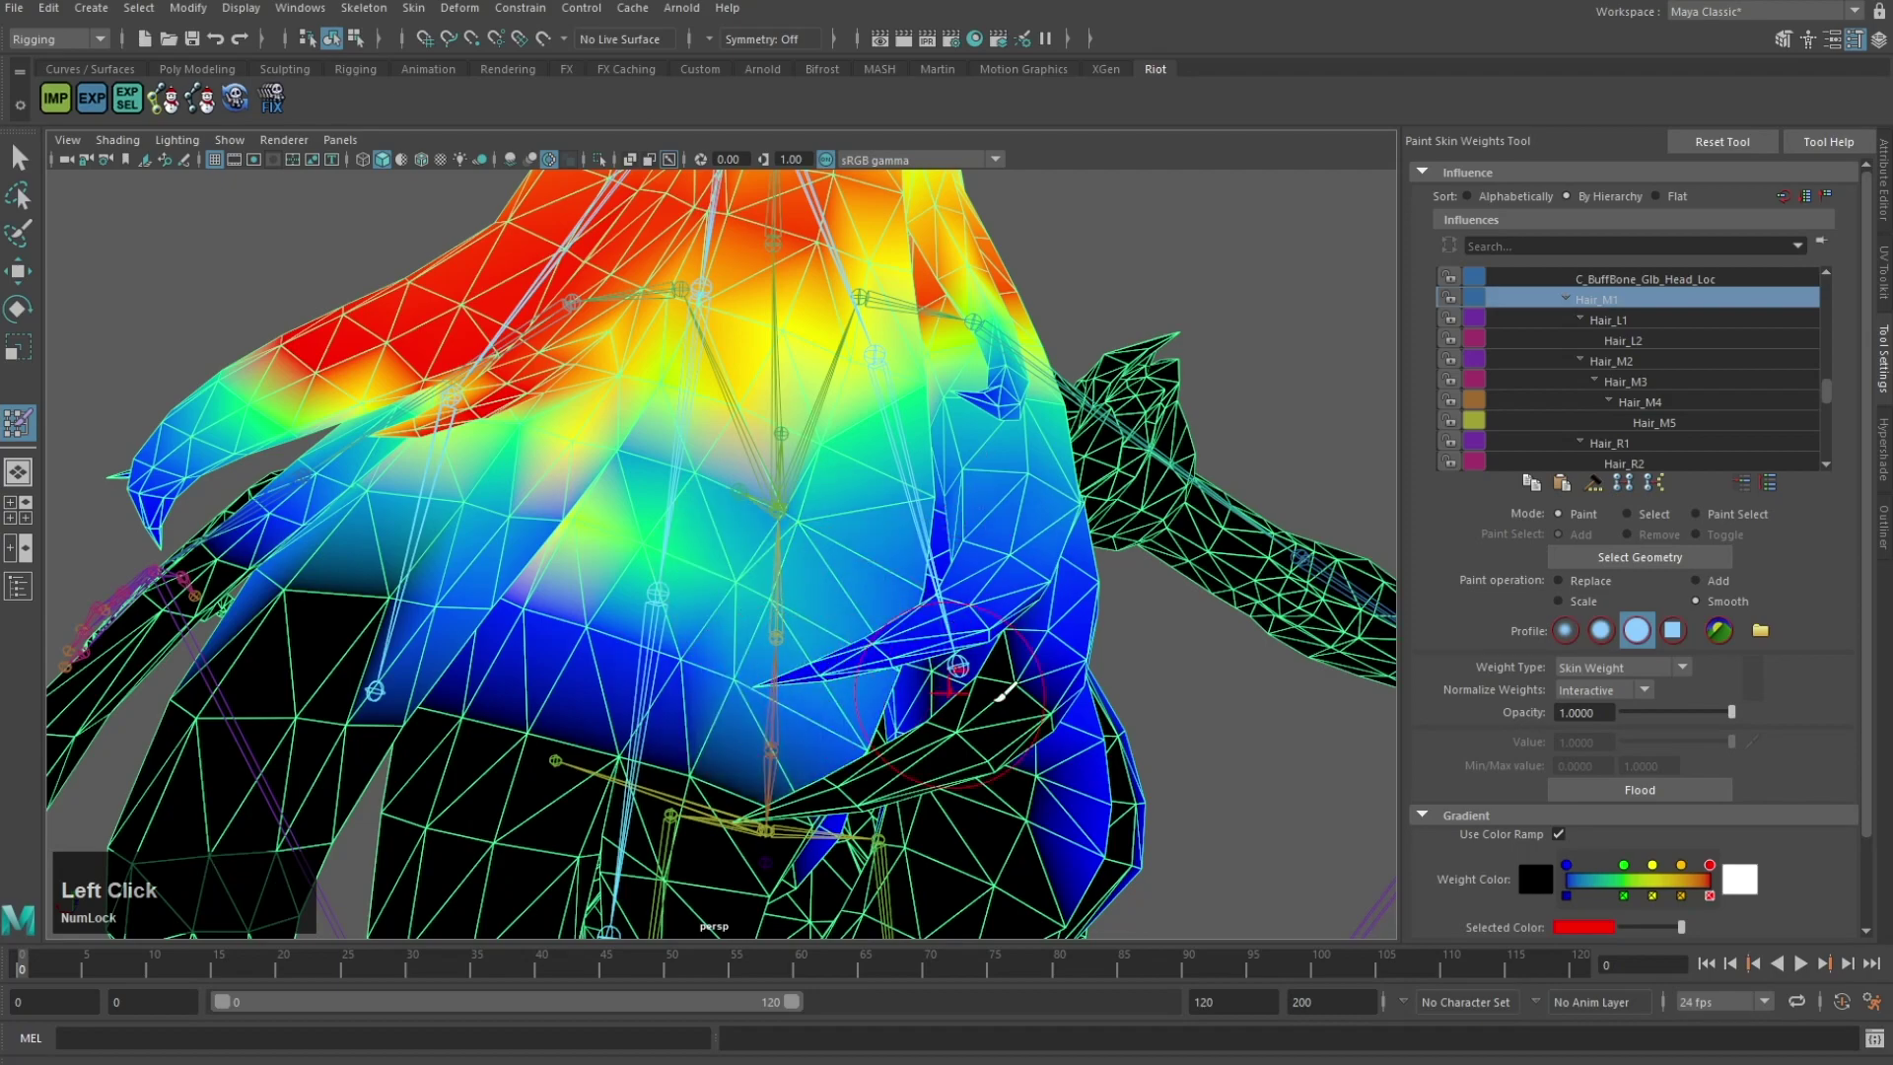
{"action": "left_click_drag", "start_coordinate": [1007, 693], "coordinate": [927, 725]}
{"action": "left_click_drag", "start_coordinate": [1061, 747], "coordinate": [1128, 738]}
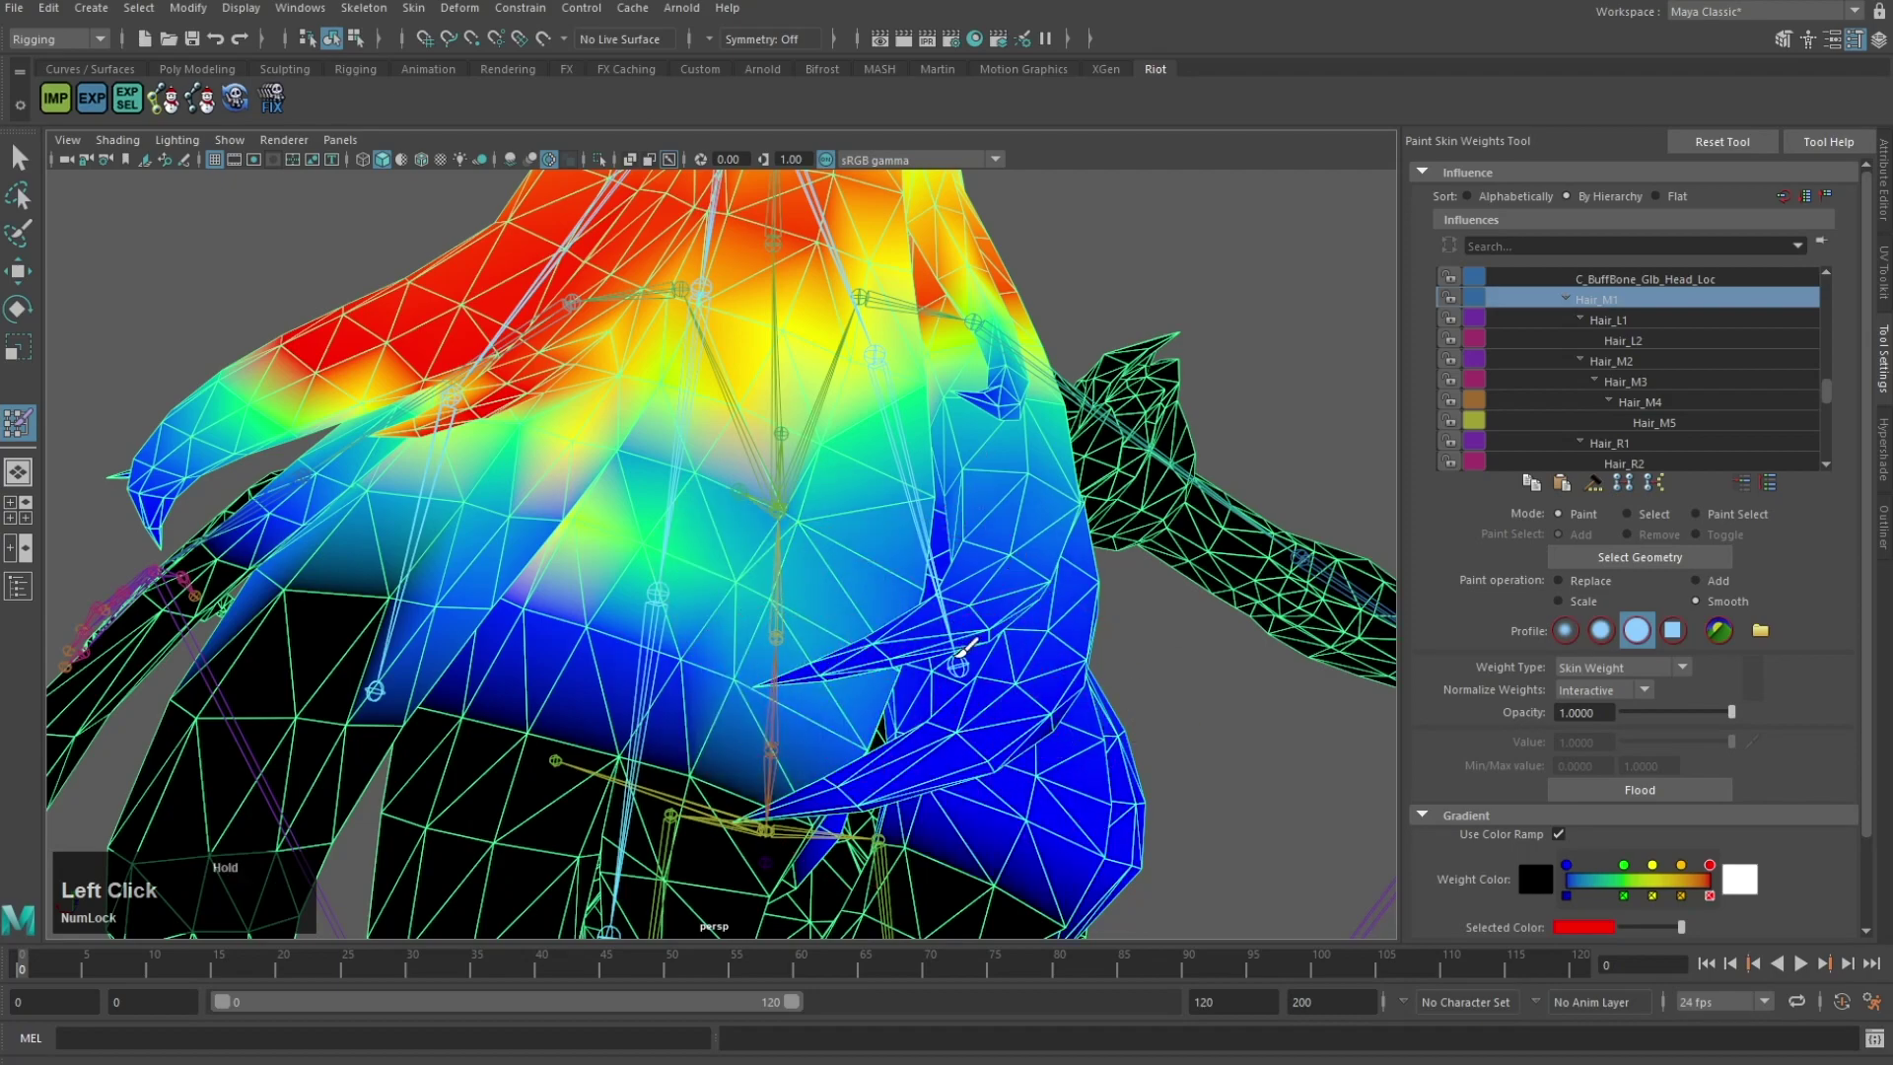
{"action": "left_click_drag", "start_coordinate": [966, 645], "coordinate": [847, 725], "text": "alt"}
{"action": "left_click_drag", "start_coordinate": [966, 560], "coordinate": [520, 338], "text": "alt"}
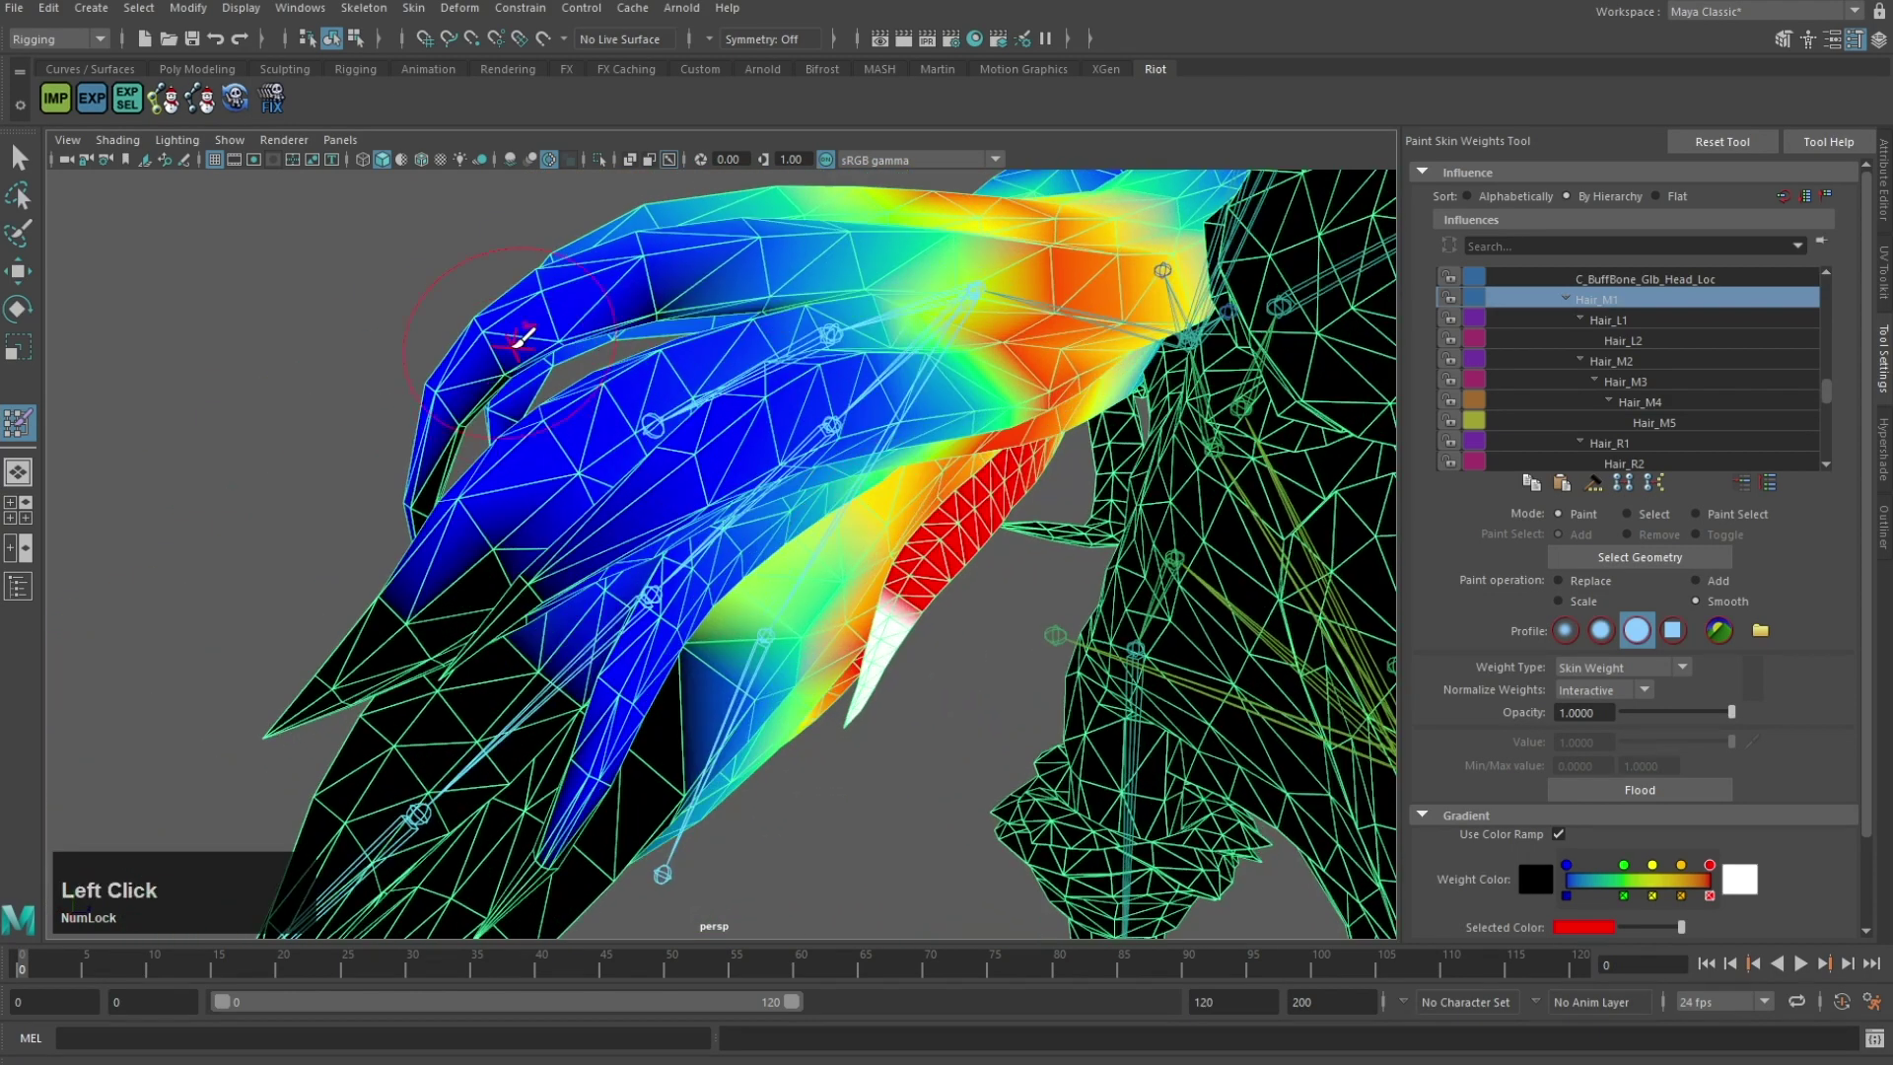
{"action": "left_click_drag", "start_coordinate": [655, 303], "coordinate": [431, 545], "text": "alt"}
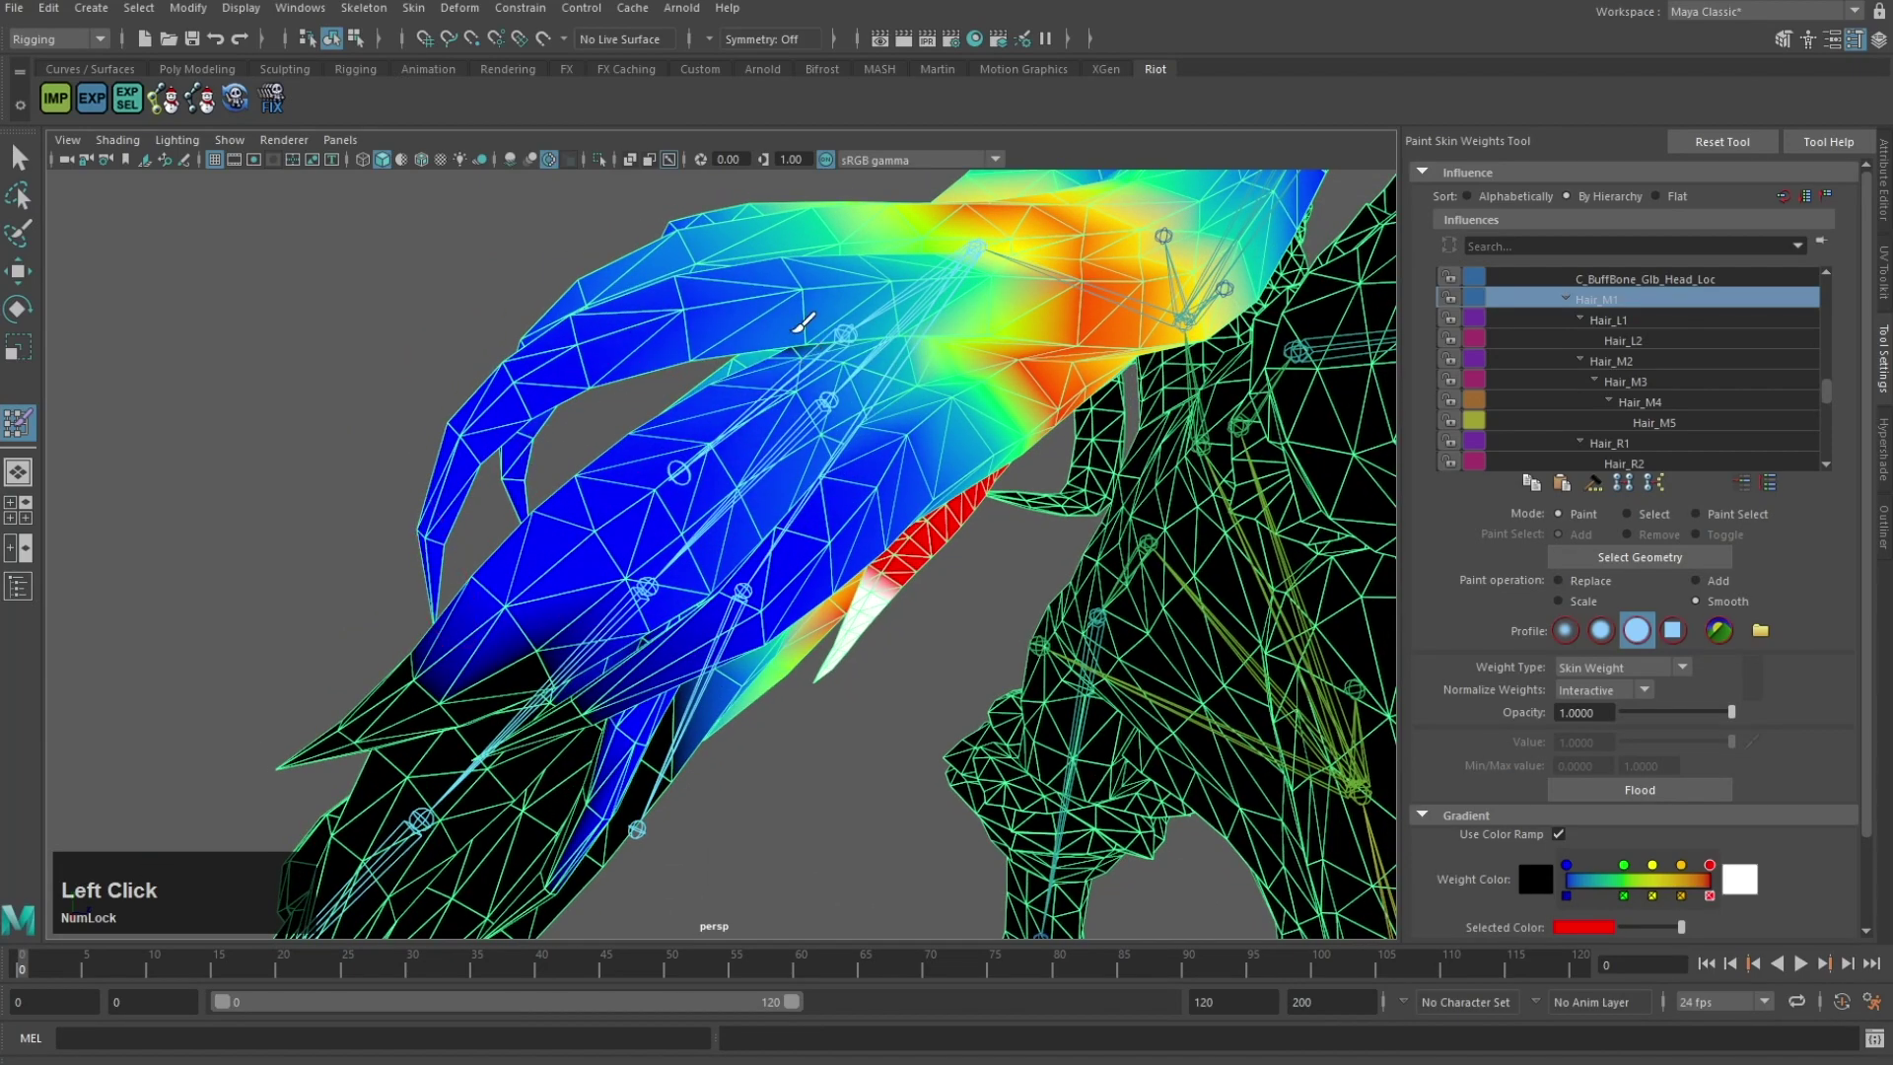
{"action": "left_click_drag", "start_coordinate": [806, 347], "coordinate": [873, 570], "text": "alt"}
Step: Select Hair_R1 and smooth its weights over the side strands and into the adjoining back hair
{"action": "right_click_drag", "start_coordinate": [841, 498], "coordinate": [841, 440]}
{"action": "mouse_move", "coordinate": [858, 473]}
{"action": "left_mouse_down", "text": "alt"}
{"action": "mouse_move", "coordinate": [917, 574]}
{"action": "mouse_move", "coordinate": [663, 499]}
{"action": "mouse_move", "coordinate": [925, 352]}
{"action": "mouse_move", "coordinate": [887, 360]}
{"action": "mouse_move", "coordinate": [956, 385]}
{"action": "mouse_move", "coordinate": [878, 330]}
{"action": "left_mouse_up", "text": "alt"}
{"action": "left_click_drag", "start_coordinate": [878, 330], "coordinate": [893, 414]}
{"action": "mouse_move", "coordinate": [893, 414]}
{"action": "left_mouse_down", "text": "alt"}
{"action": "mouse_move", "coordinate": [791, 378]}
{"action": "mouse_move", "coordinate": [697, 532]}
{"action": "left_mouse_up", "text": "alt"}
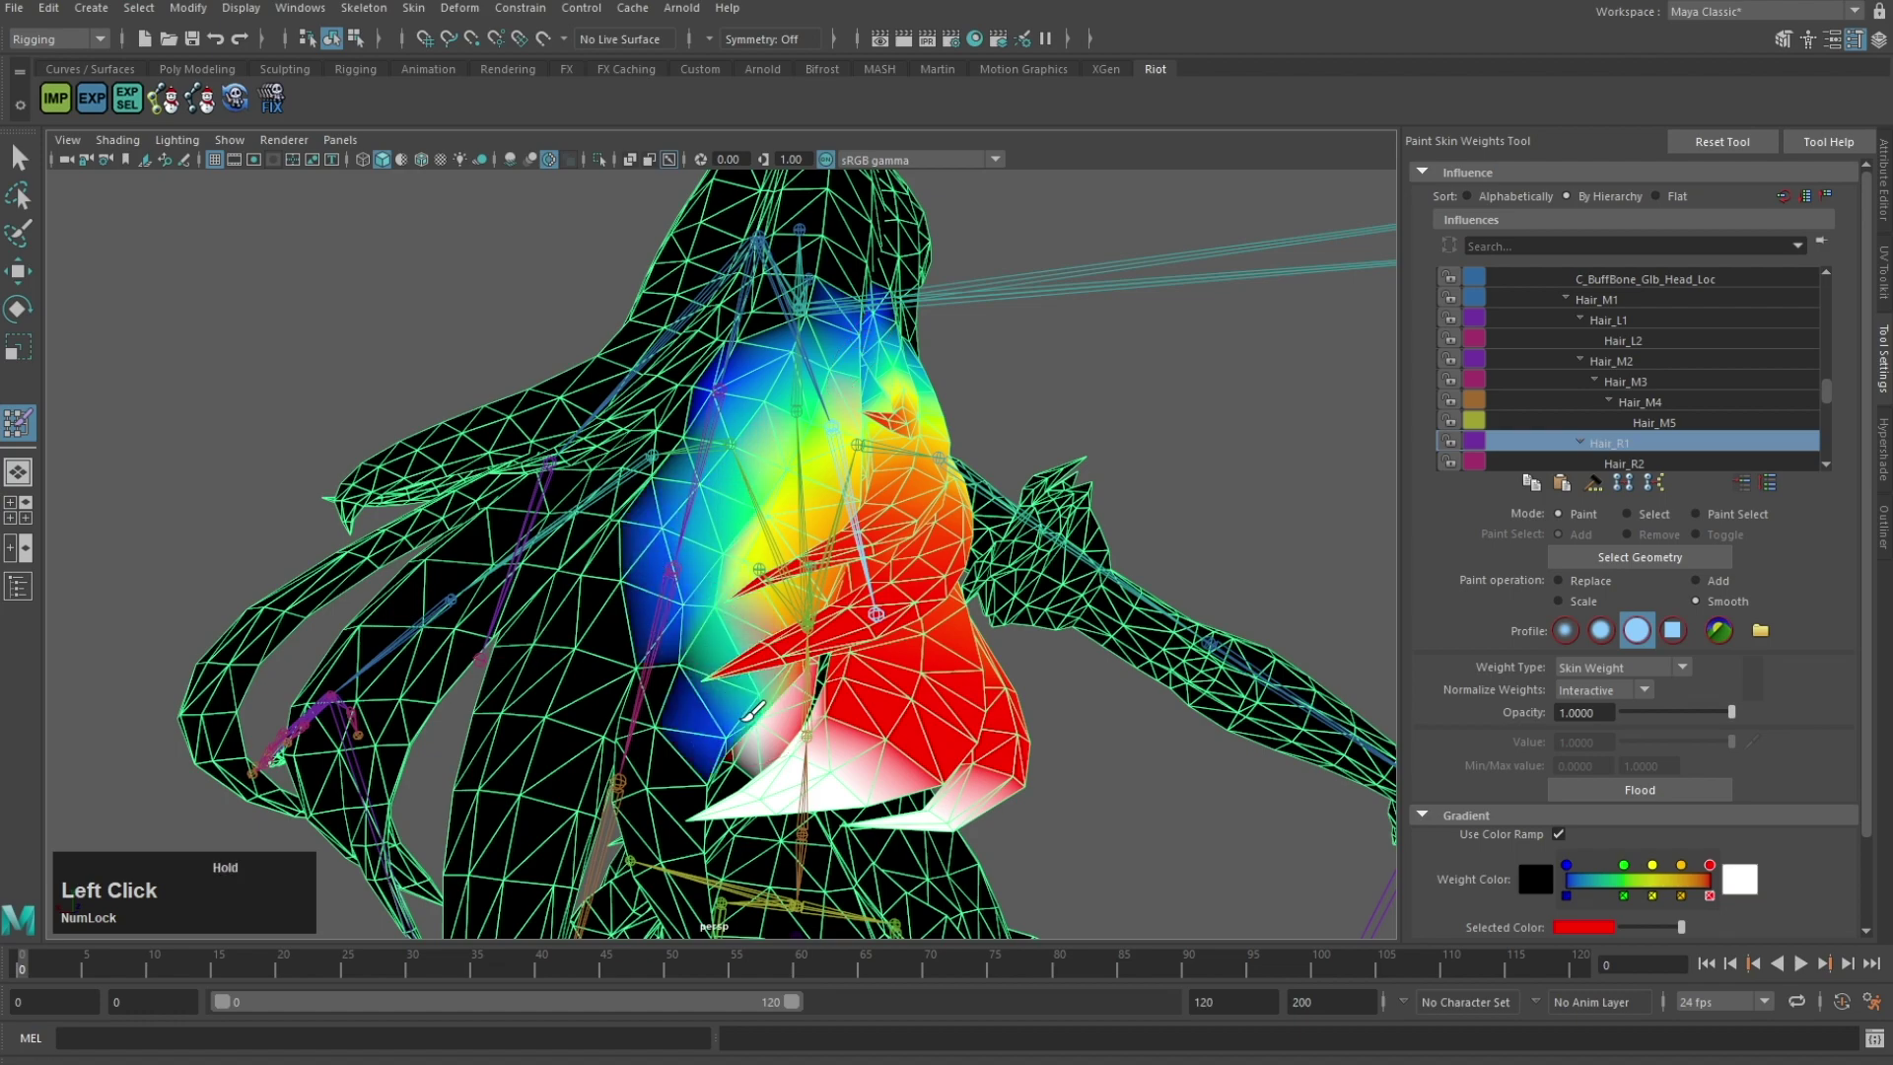
{"action": "mouse_move", "coordinate": [752, 712]}
{"action": "left_mouse_down", "text": "alt"}
{"action": "mouse_move", "coordinate": [734, 493]}
{"action": "mouse_move", "coordinate": [690, 473]}
{"action": "left_mouse_up", "text": "alt"}
{"action": "scroll", "coordinate": [769, 512], "scroll_direction": "up", "scroll_amount": 3}
{"action": "mouse_move", "coordinate": [806, 538]}
{"action": "left_mouse_down", "text": "alt"}
{"action": "mouse_move", "coordinate": [868, 523]}
{"action": "mouse_move", "coordinate": [1001, 589]}
{"action": "mouse_move", "coordinate": [838, 434]}
{"action": "left_mouse_up", "text": "alt"}
Step: Select Hair_M1 and smooth its weights through the curled strands and undersides on the Hair_R1 side
{"action": "right_click_drag", "start_coordinate": [805, 364], "coordinate": [803, 309]}
{"action": "mouse_move", "coordinate": [793, 720]}
{"action": "left_mouse_down", "text": "alt"}
{"action": "mouse_move", "coordinate": [799, 772]}
{"action": "mouse_move", "coordinate": [658, 714]}
{"action": "left_mouse_up", "text": "alt"}
{"action": "mouse_move", "coordinate": [531, 722]}
{"action": "left_mouse_down", "text": "alt"}
{"action": "mouse_move", "coordinate": [781, 710]}
{"action": "mouse_move", "coordinate": [767, 757]}
{"action": "mouse_move", "coordinate": [1048, 745]}
{"action": "left_mouse_up", "text": "alt"}
{"action": "middle_click_drag", "start_coordinate": [1015, 788], "coordinate": [832, 752], "text": "alt"}
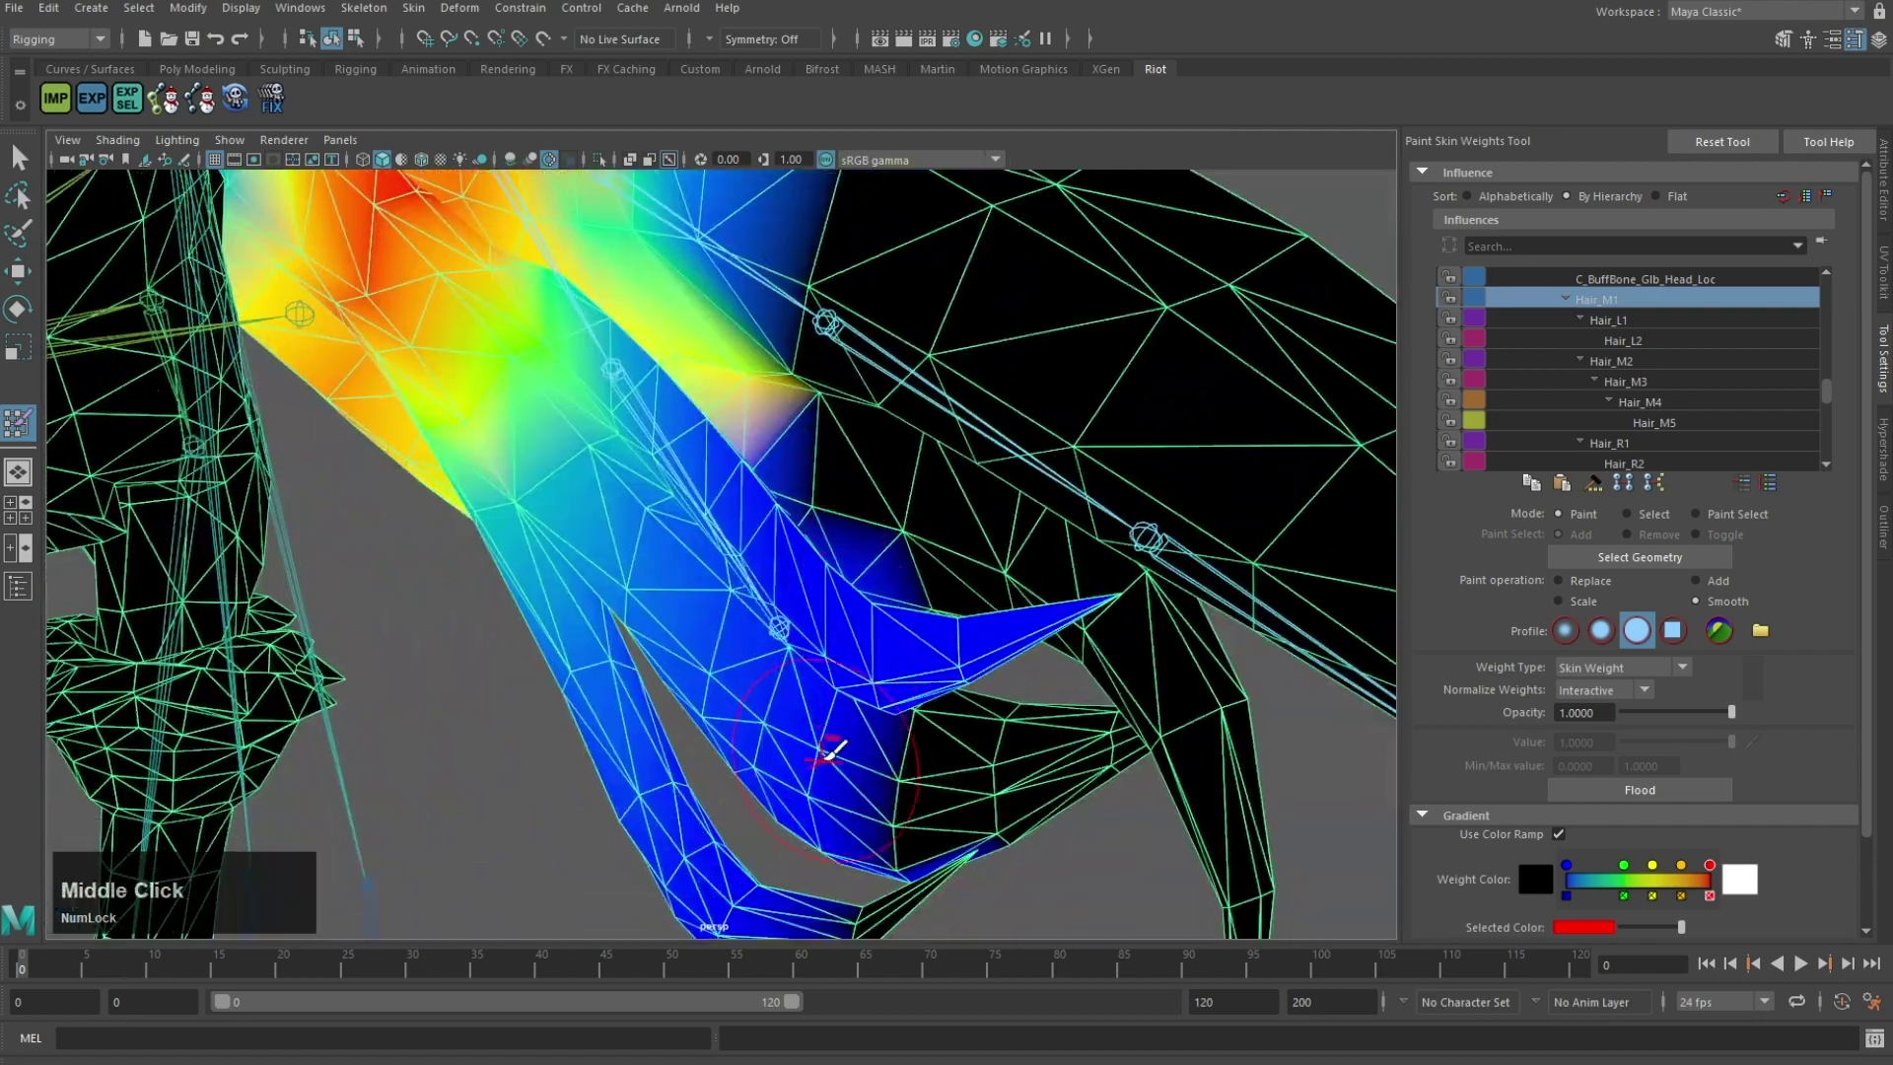
{"action": "mouse_move", "coordinate": [857, 769]}
{"action": "left_mouse_down"}
{"action": "mouse_move", "coordinate": [963, 845]}
{"action": "mouse_move", "coordinate": [849, 909]}
{"action": "left_mouse_up"}
{"action": "middle_click_drag", "start_coordinate": [850, 909], "coordinate": [877, 777], "text": "alt"}
{"action": "left_click_drag", "start_coordinate": [1028, 551], "coordinate": [725, 544], "text": "alt"}
{"action": "right_click_drag", "start_coordinate": [374, 512], "coordinate": [442, 496], "text": "alt"}
{"action": "mouse_move", "coordinate": [442, 496]}
{"action": "left_mouse_down"}
{"action": "mouse_move", "coordinate": [387, 564]}
{"action": "mouse_move", "coordinate": [374, 626]}
{"action": "left_mouse_up"}
{"action": "scroll", "coordinate": [681, 498], "scroll_direction": "down", "scroll_amount": 3}
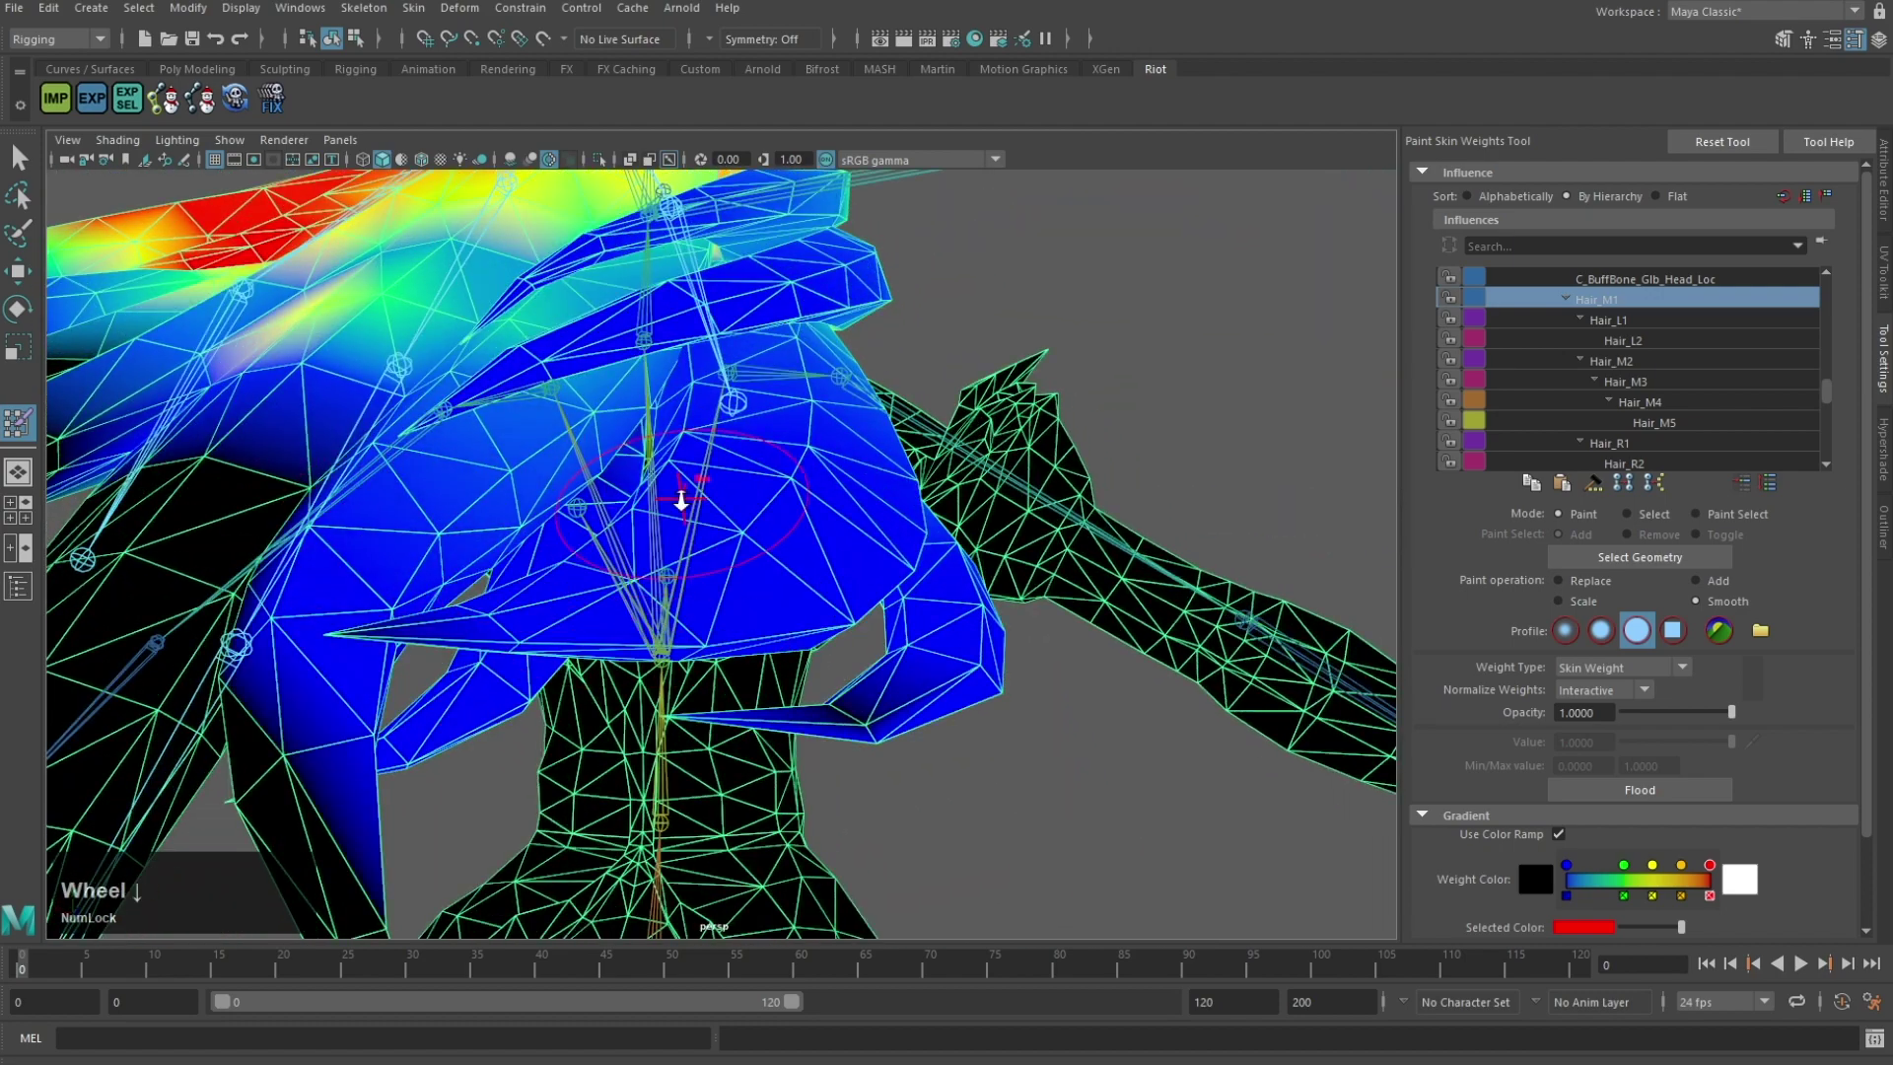
{"action": "left_click_drag", "start_coordinate": [680, 498], "coordinate": [754, 468], "text": "alt"}
Step: Check the Hair_R1 influence, then reselect Hair_M1 and smooth its weights over the remaining side strand tips
{"action": "right_click_drag", "start_coordinate": [702, 322], "coordinate": [701, 317]}
{"action": "left_click_drag", "start_coordinate": [701, 326], "coordinate": [731, 361], "text": "alt"}
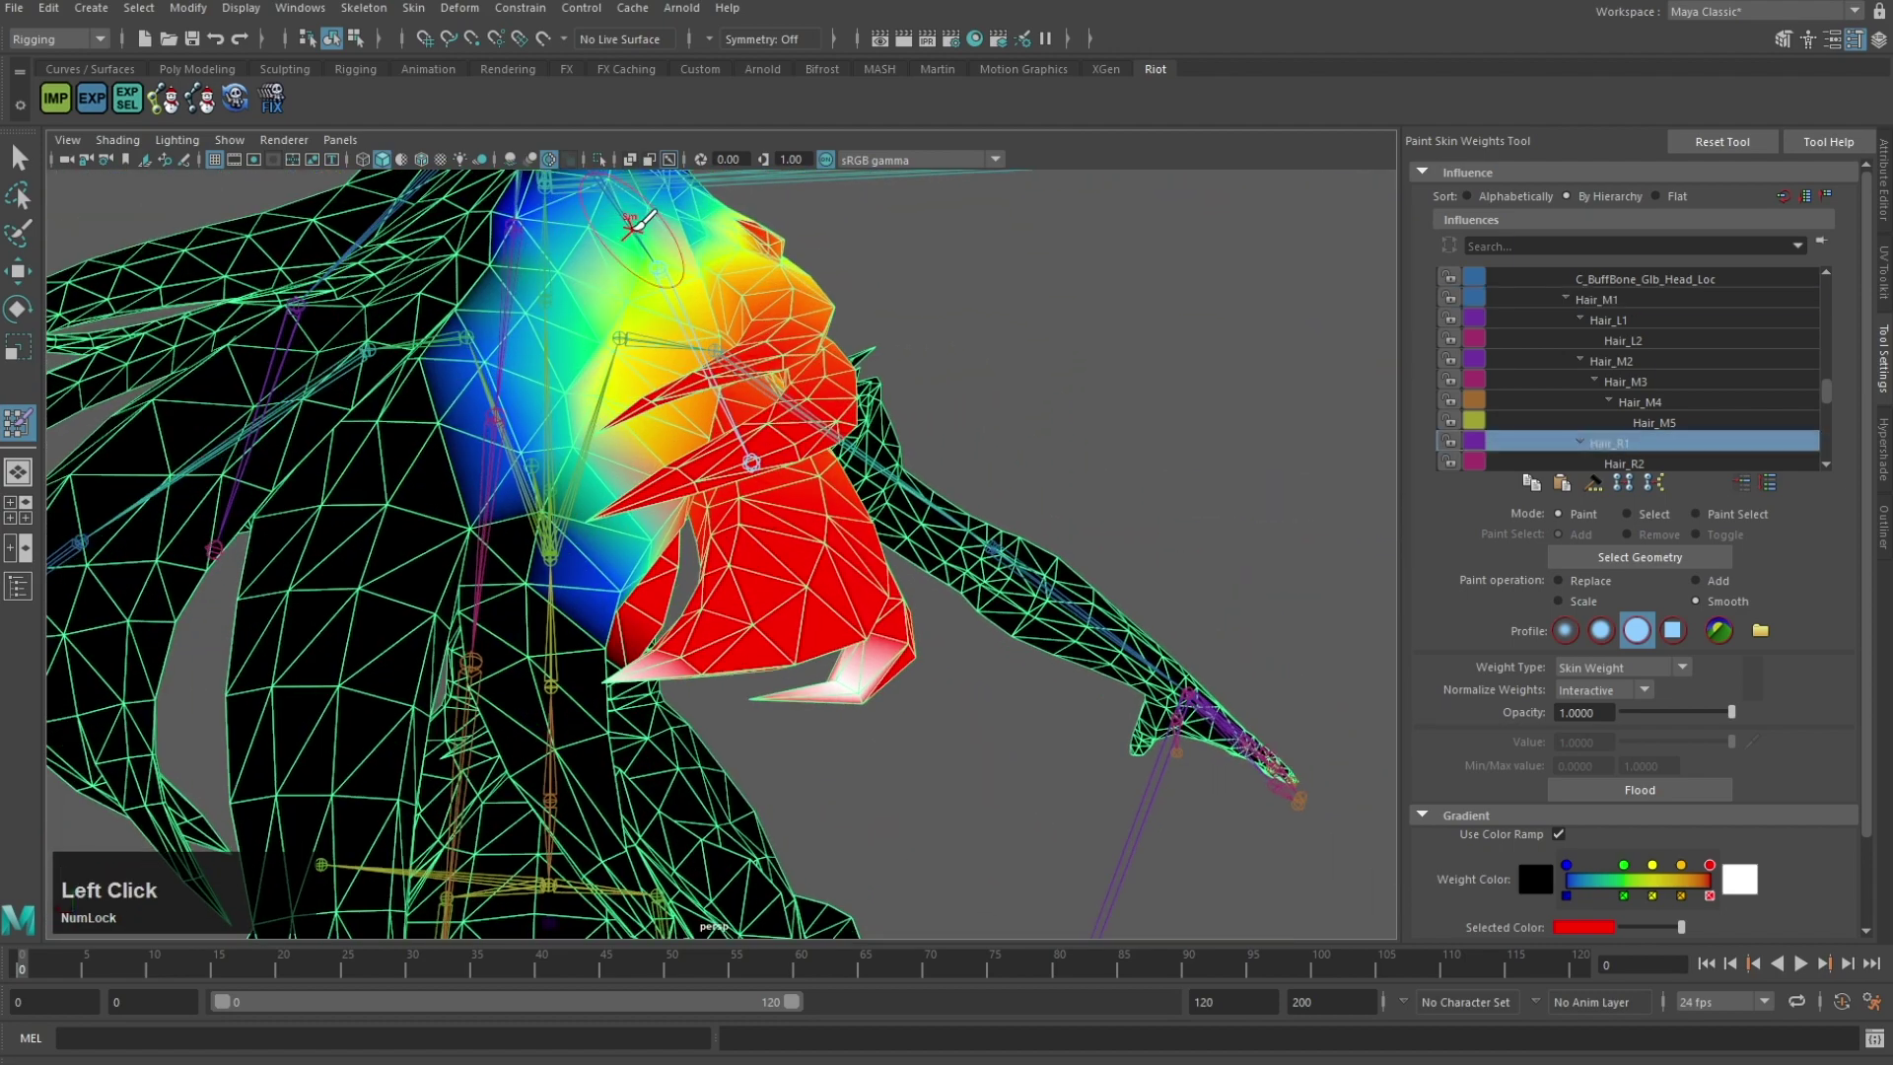
{"action": "right_click_drag", "start_coordinate": [631, 227], "coordinate": [631, 171]}
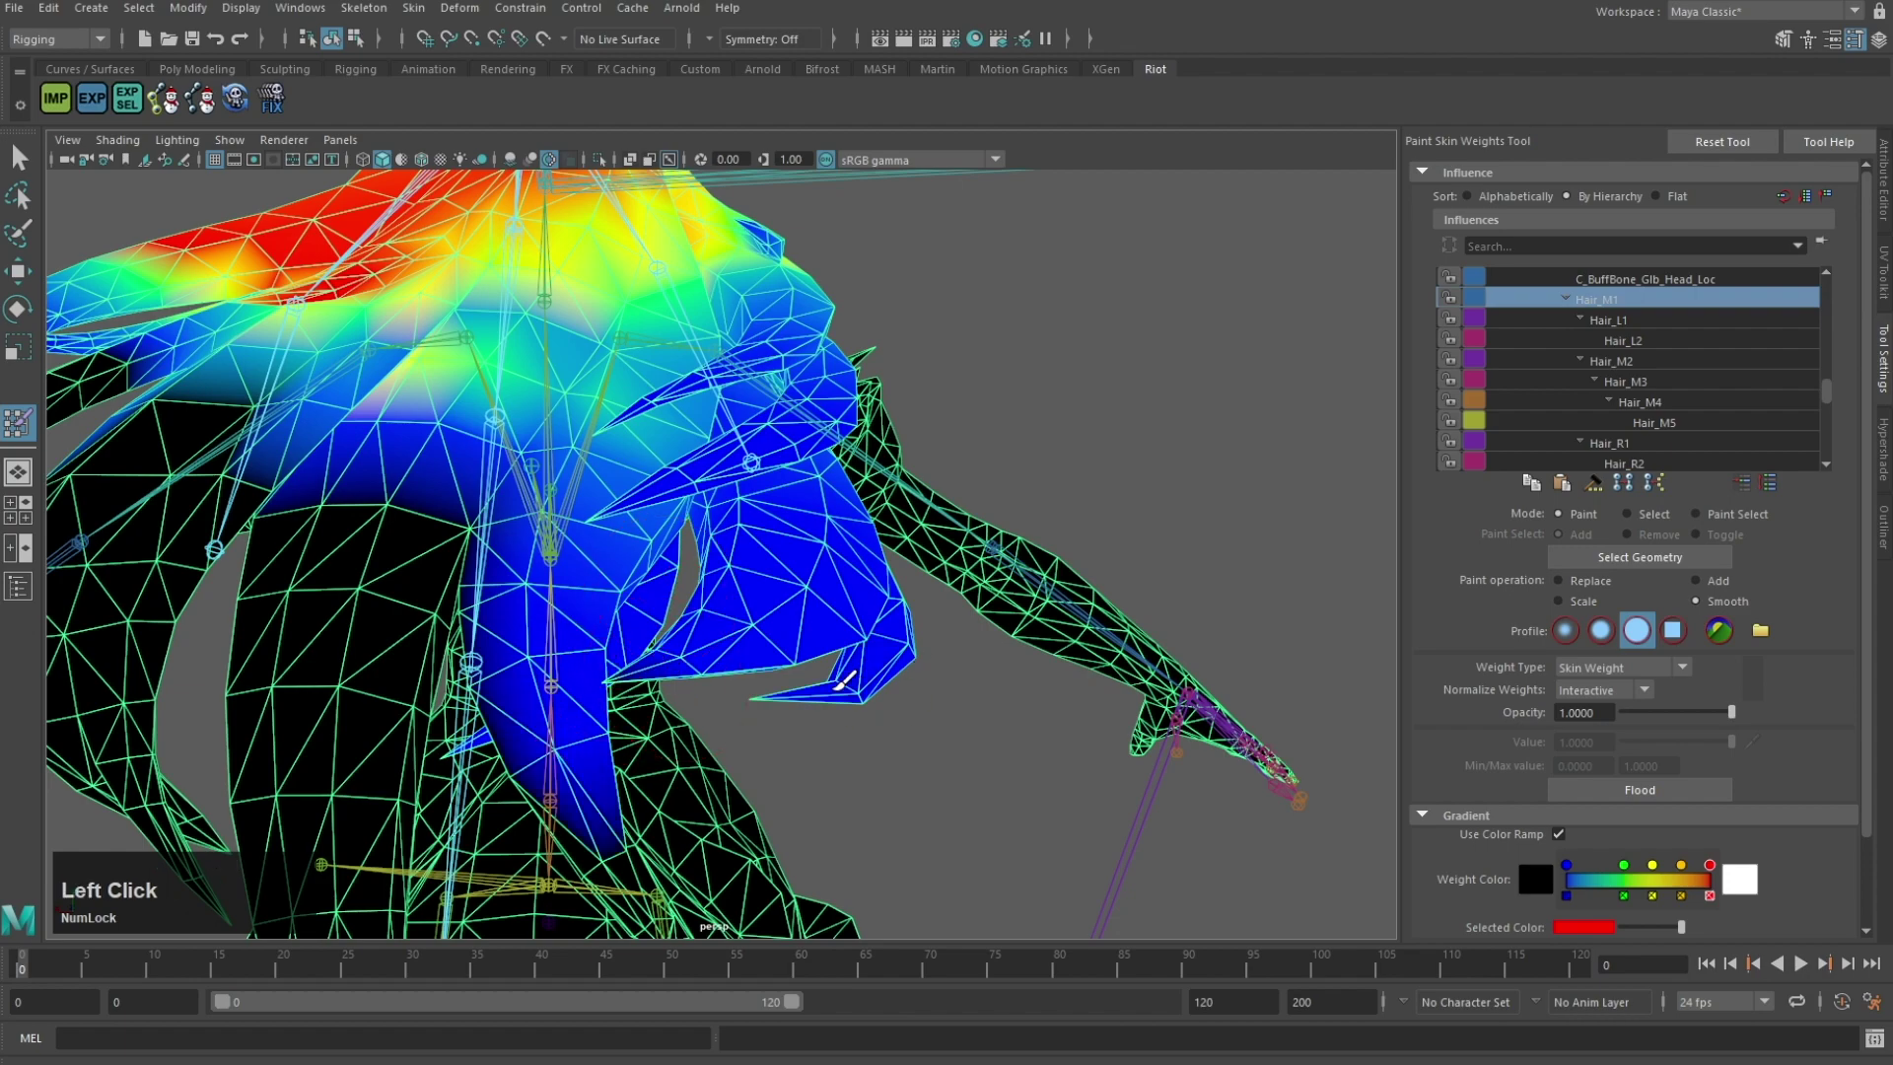
{"action": "mouse_move", "coordinate": [845, 680]}
{"action": "left_mouse_down", "text": "alt"}
{"action": "mouse_move", "coordinate": [478, 346]}
{"action": "mouse_move", "coordinate": [666, 271]}
{"action": "left_mouse_up", "text": "alt"}
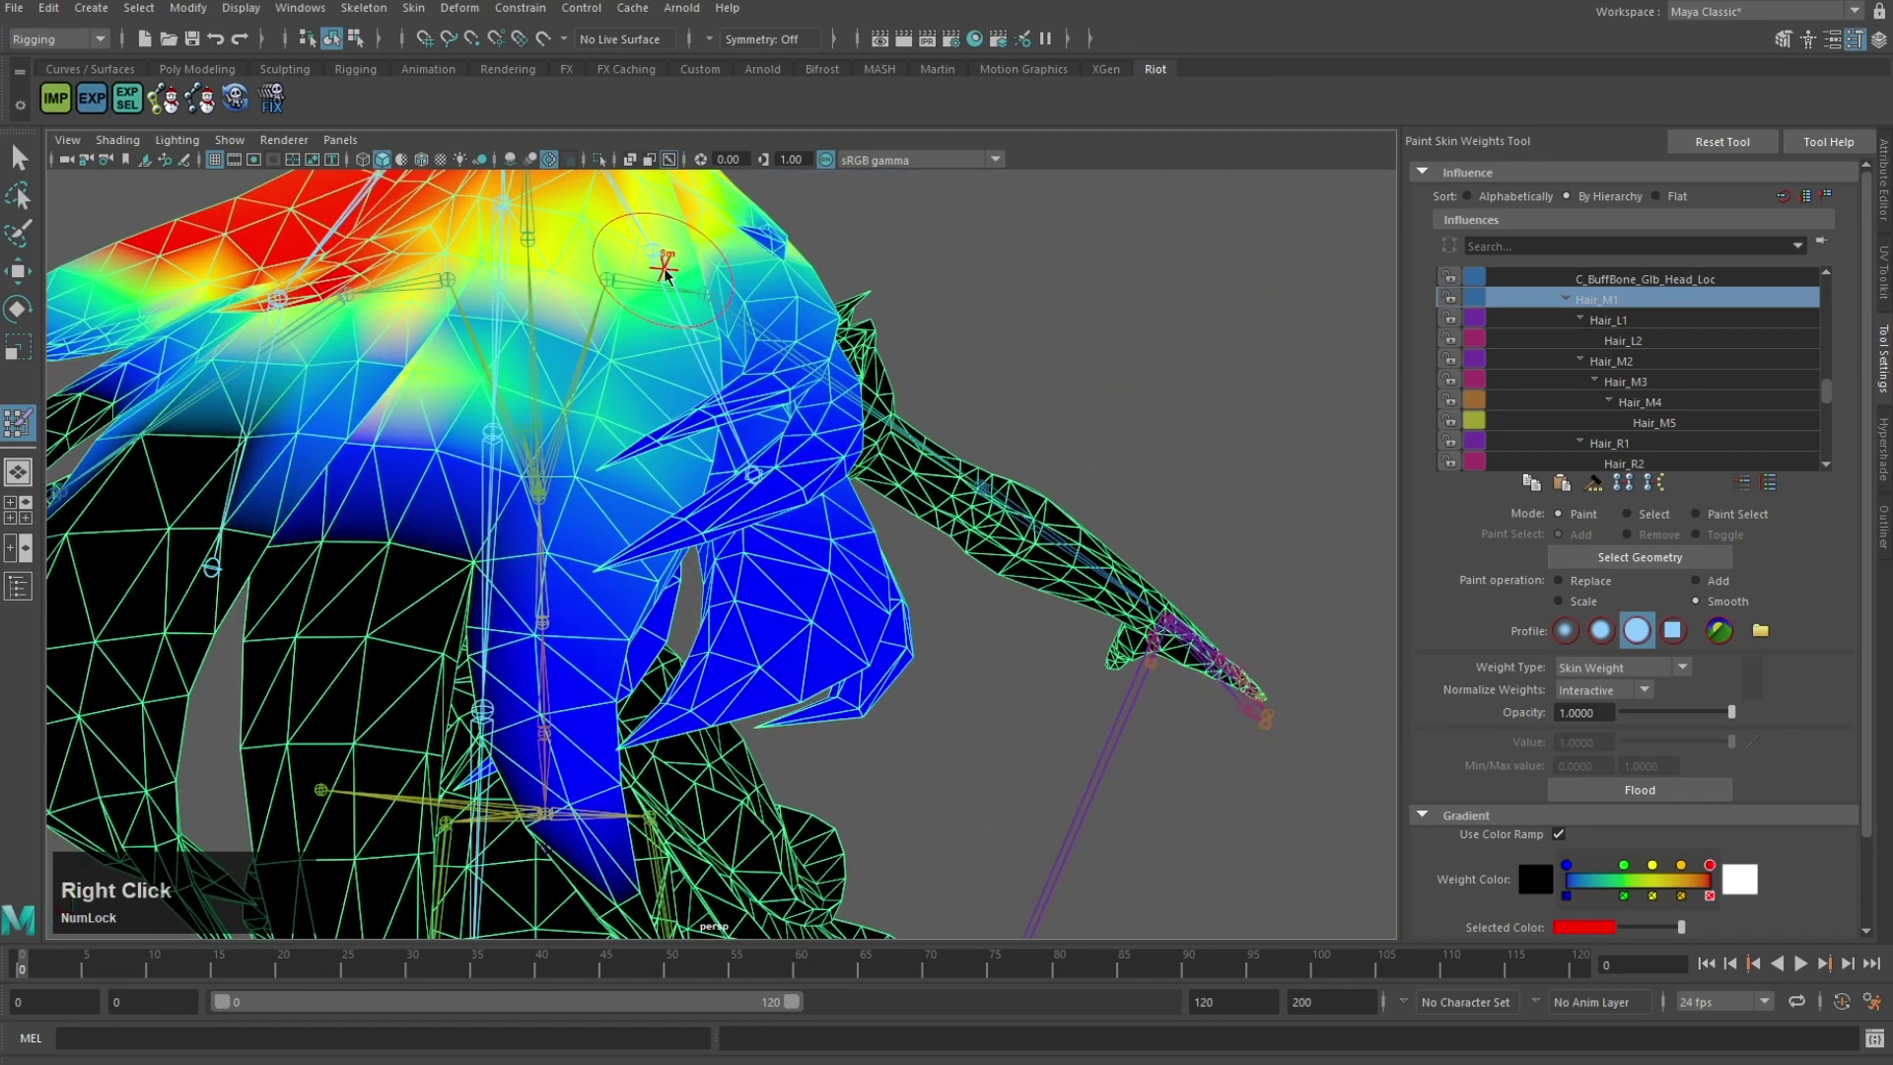
Step: Reselect Hair_R1 and smooth its weights up toward the root of the hair, checking the blend from several angles
{"action": "right_click_drag", "start_coordinate": [665, 271], "coordinate": [663, 203]}
{"action": "scroll", "coordinate": [913, 456], "scroll_direction": "down", "scroll_amount": 5}
{"action": "mouse_move", "coordinate": [913, 457]}
{"action": "left_mouse_down", "text": "alt"}
{"action": "mouse_move", "coordinate": [626, 418]}
{"action": "mouse_move", "coordinate": [926, 473]}
{"action": "left_mouse_up", "text": "alt"}
{"action": "scroll", "coordinate": [937, 435], "scroll_direction": "up", "scroll_amount": 6}
{"action": "mouse_move", "coordinate": [856, 552]}
{"action": "left_mouse_down", "text": "alt"}
{"action": "mouse_move", "coordinate": [732, 481]}
{"action": "mouse_move", "coordinate": [636, 547]}
{"action": "mouse_move", "coordinate": [651, 510]}
{"action": "mouse_move", "coordinate": [646, 580]}
{"action": "mouse_move", "coordinate": [918, 684]}
{"action": "mouse_move", "coordinate": [855, 518]}
{"action": "left_mouse_up", "text": "alt"}
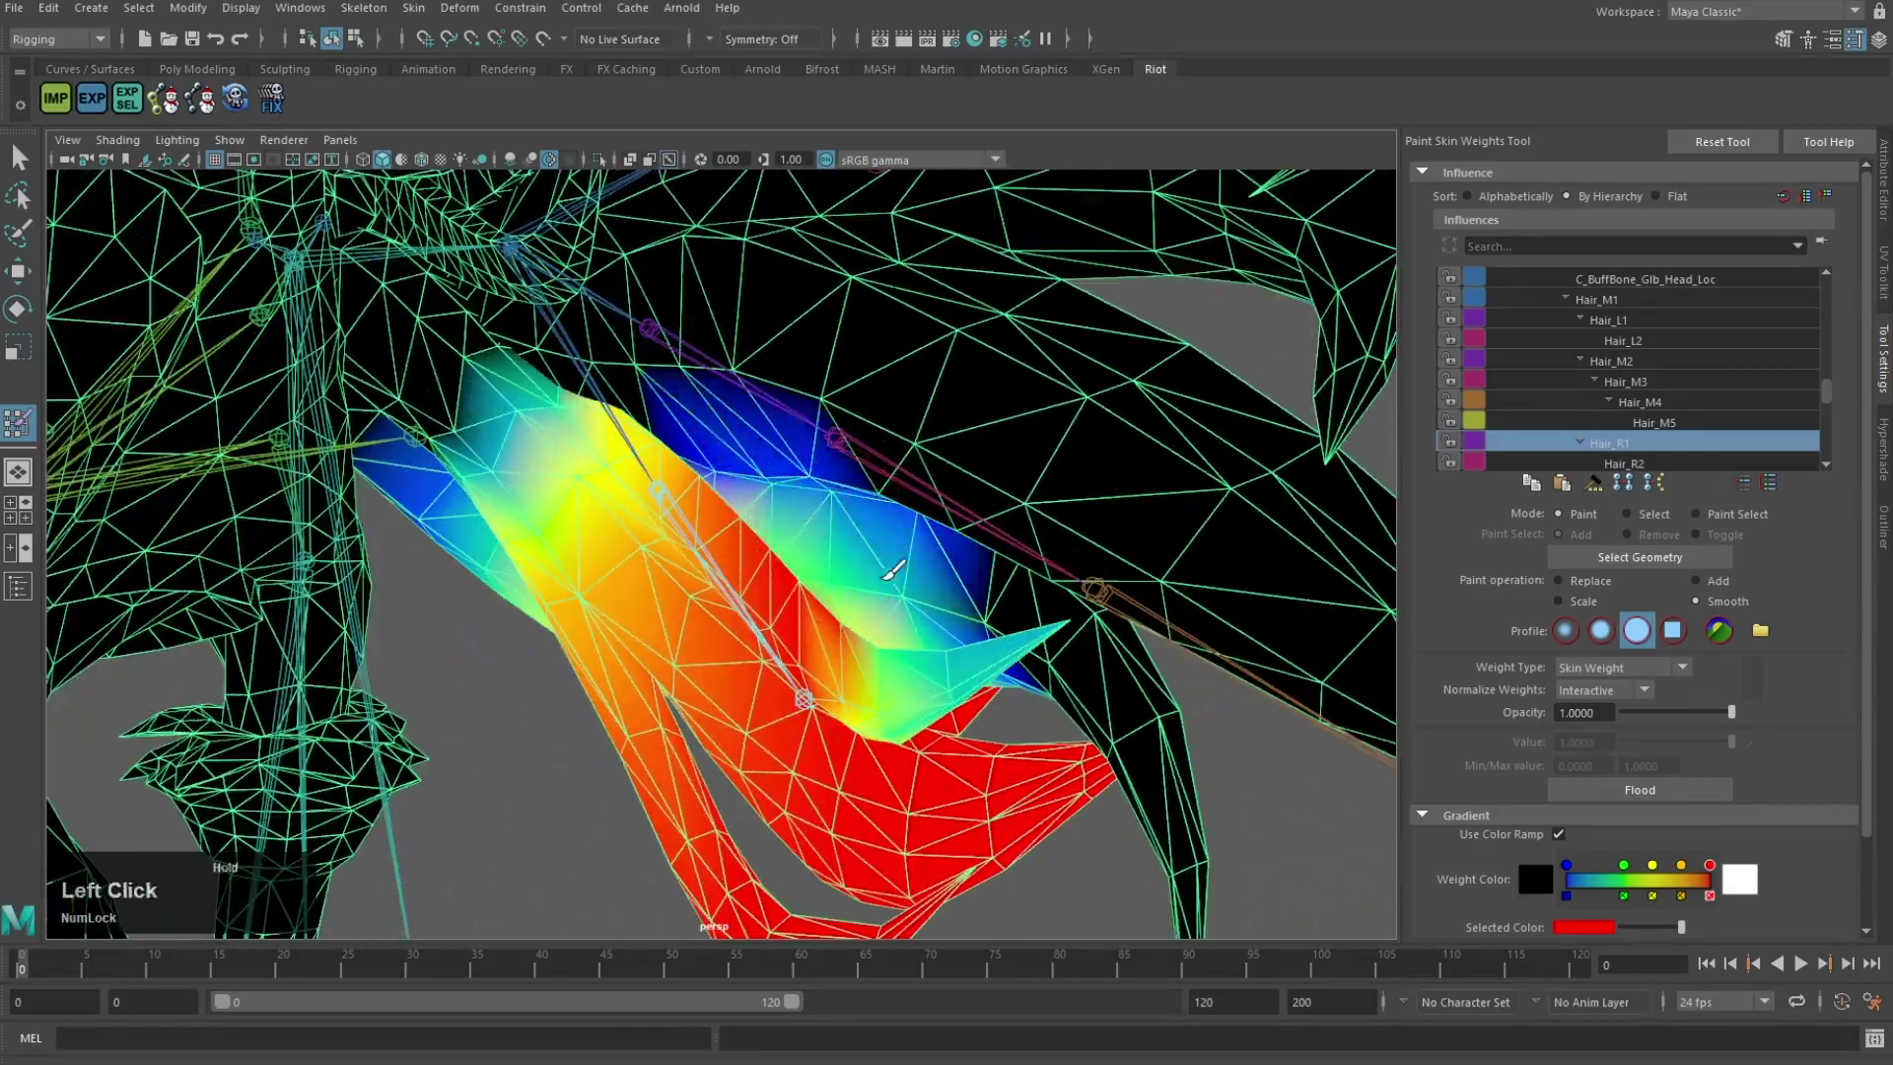
{"action": "scroll", "coordinate": [605, 406], "scroll_direction": "down", "scroll_amount": 10}
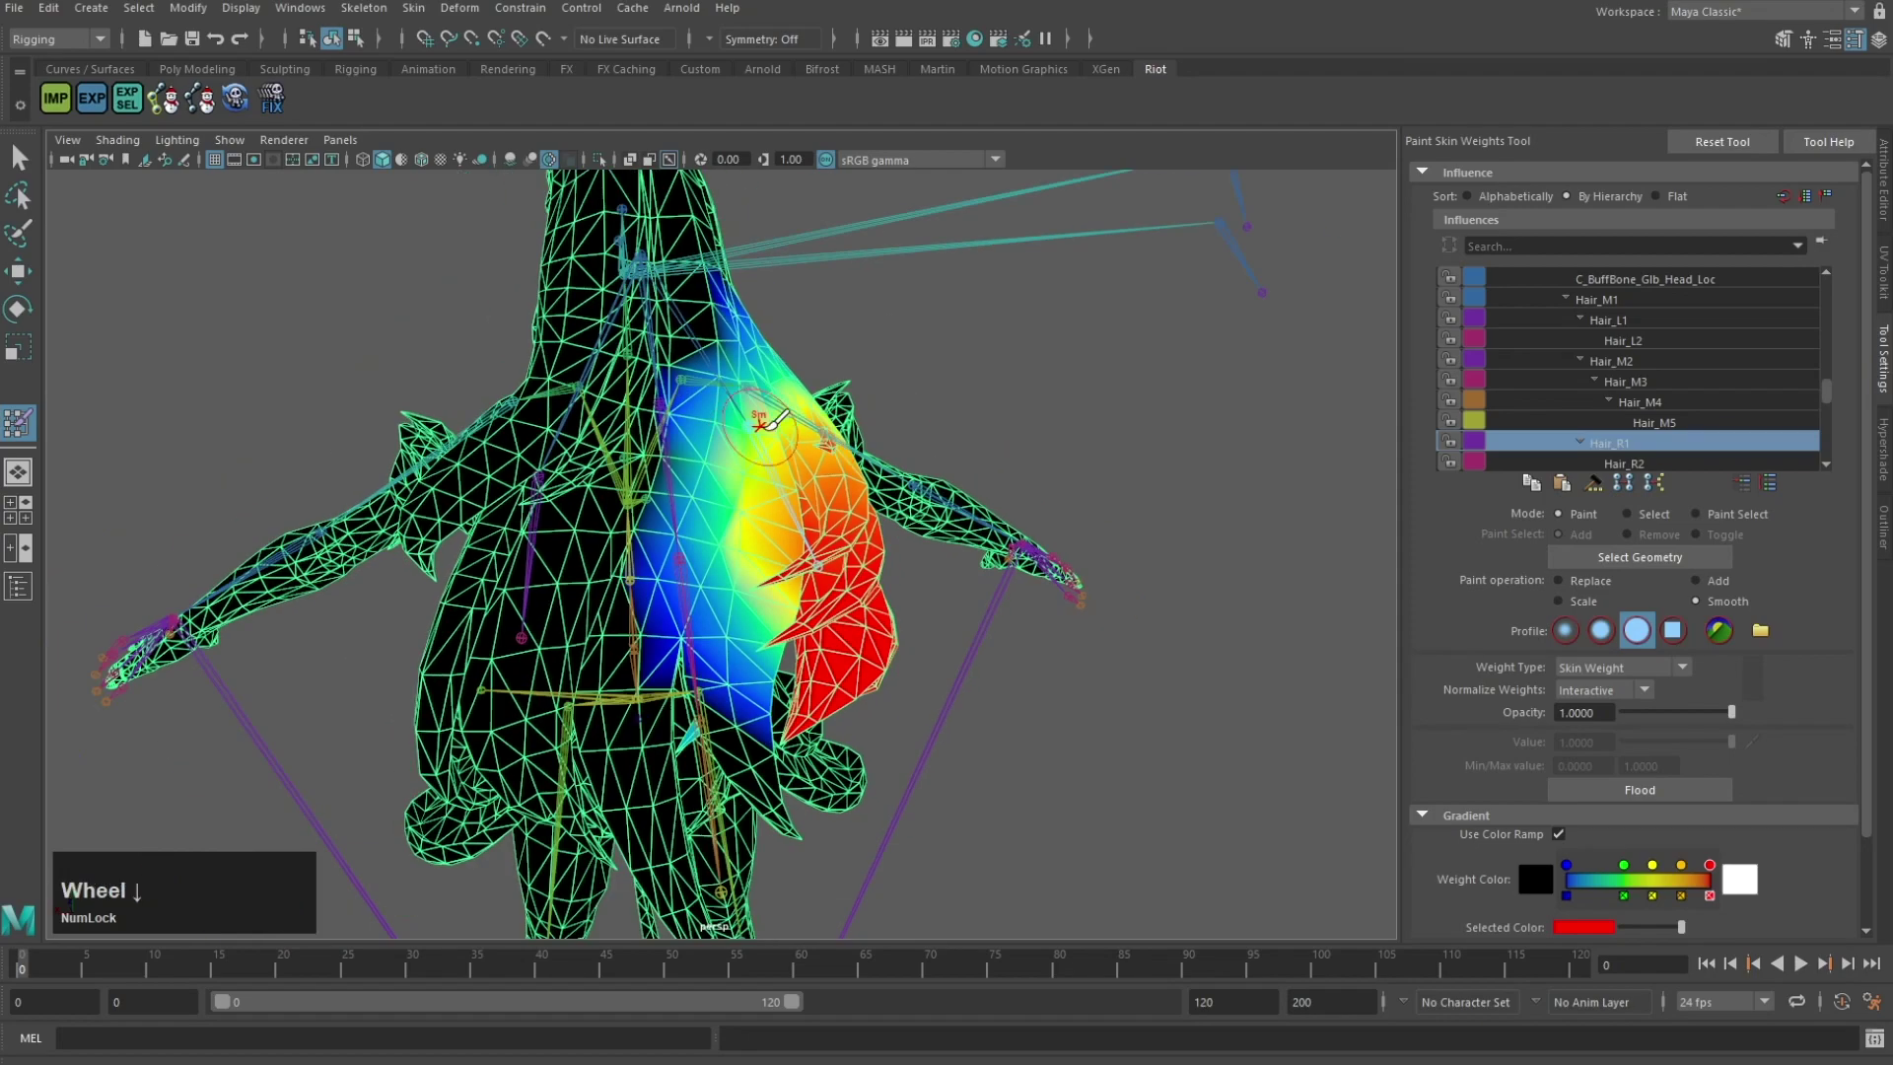
{"action": "mouse_move", "coordinate": [760, 424]}
{"action": "left_mouse_down", "text": "alt"}
{"action": "mouse_move", "coordinate": [752, 464]}
{"action": "mouse_move", "coordinate": [749, 340]}
{"action": "left_mouse_up", "text": "alt"}
{"action": "left_click", "coordinate": [746, 336]}
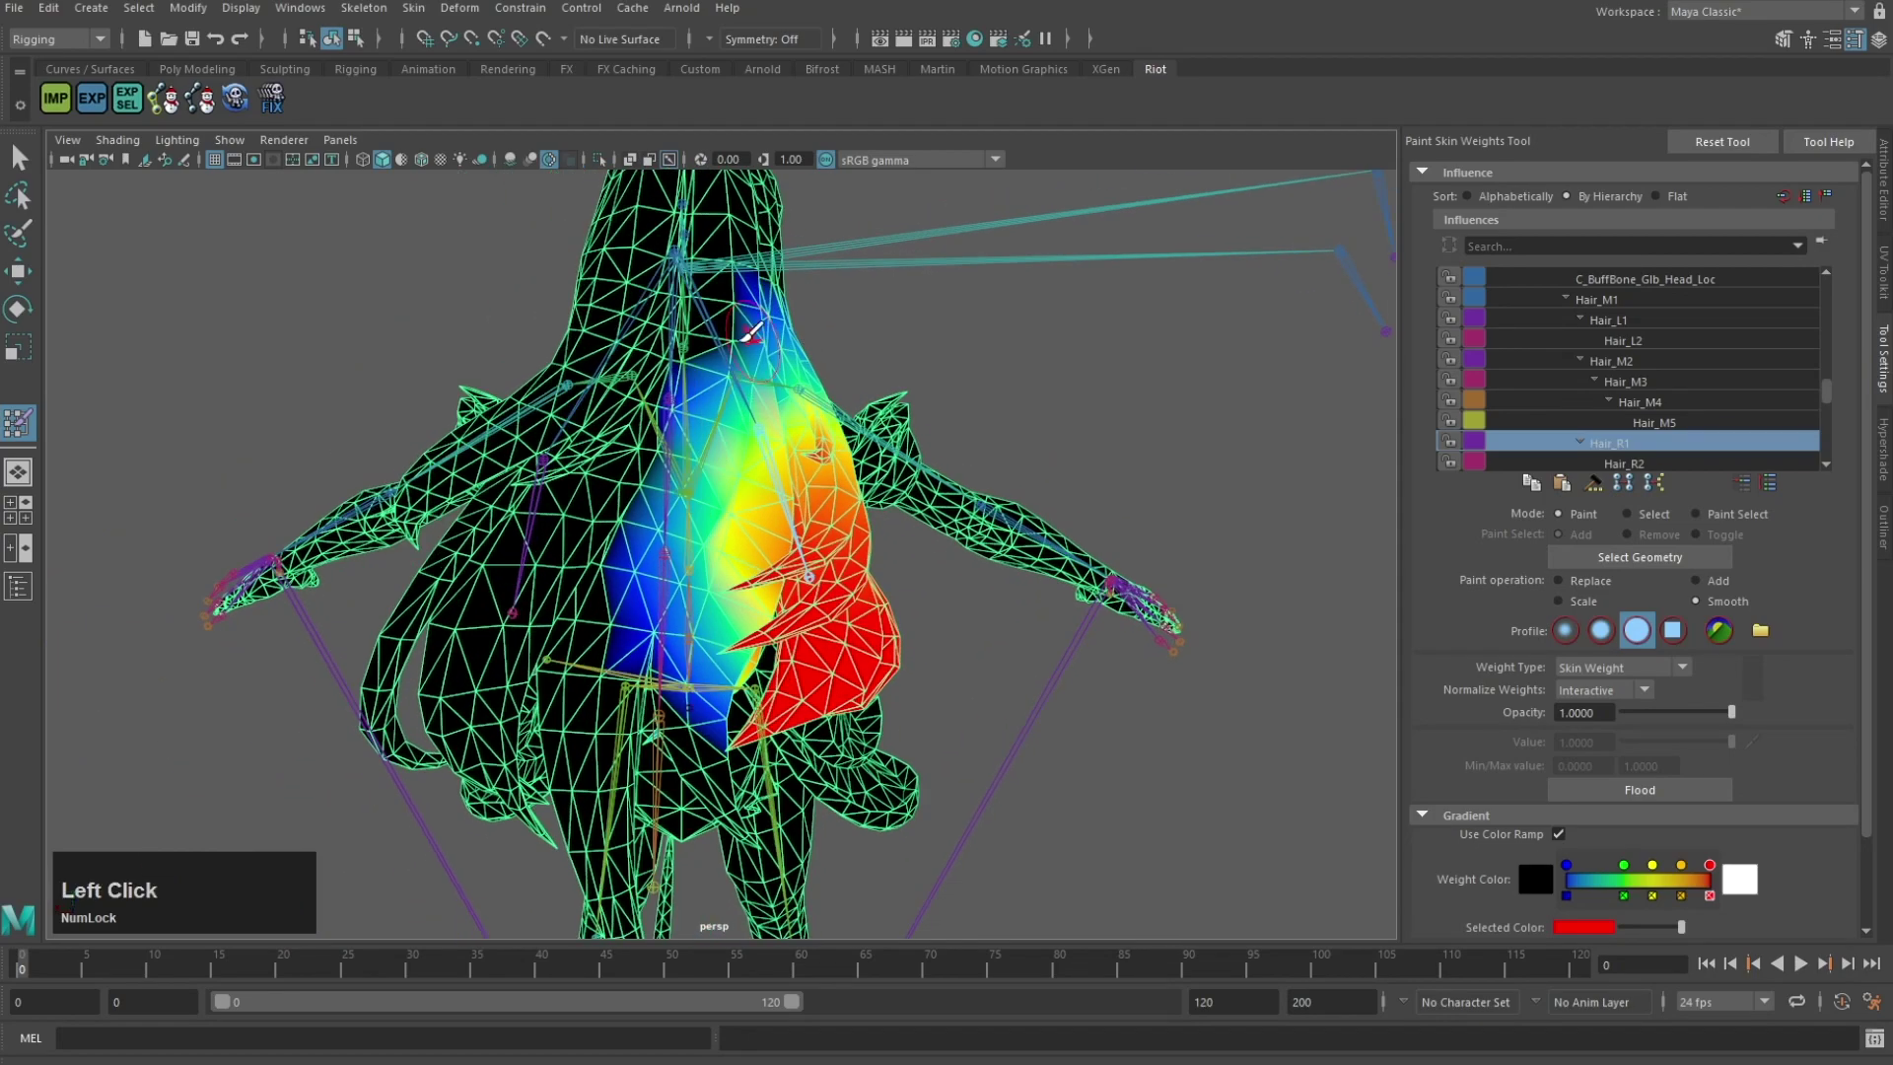
Step: Check the Hair_M1 blend, then select Hair_M3 and smooth its weights over the lower central strands
{"action": "right_click_drag", "start_coordinate": [720, 356], "coordinate": [723, 423]}
{"action": "mouse_move", "coordinate": [722, 428]}
{"action": "left_mouse_down", "text": "alt"}
{"action": "mouse_move", "coordinate": [684, 380]}
{"action": "mouse_move", "coordinate": [718, 488]}
{"action": "left_mouse_up", "text": "alt"}
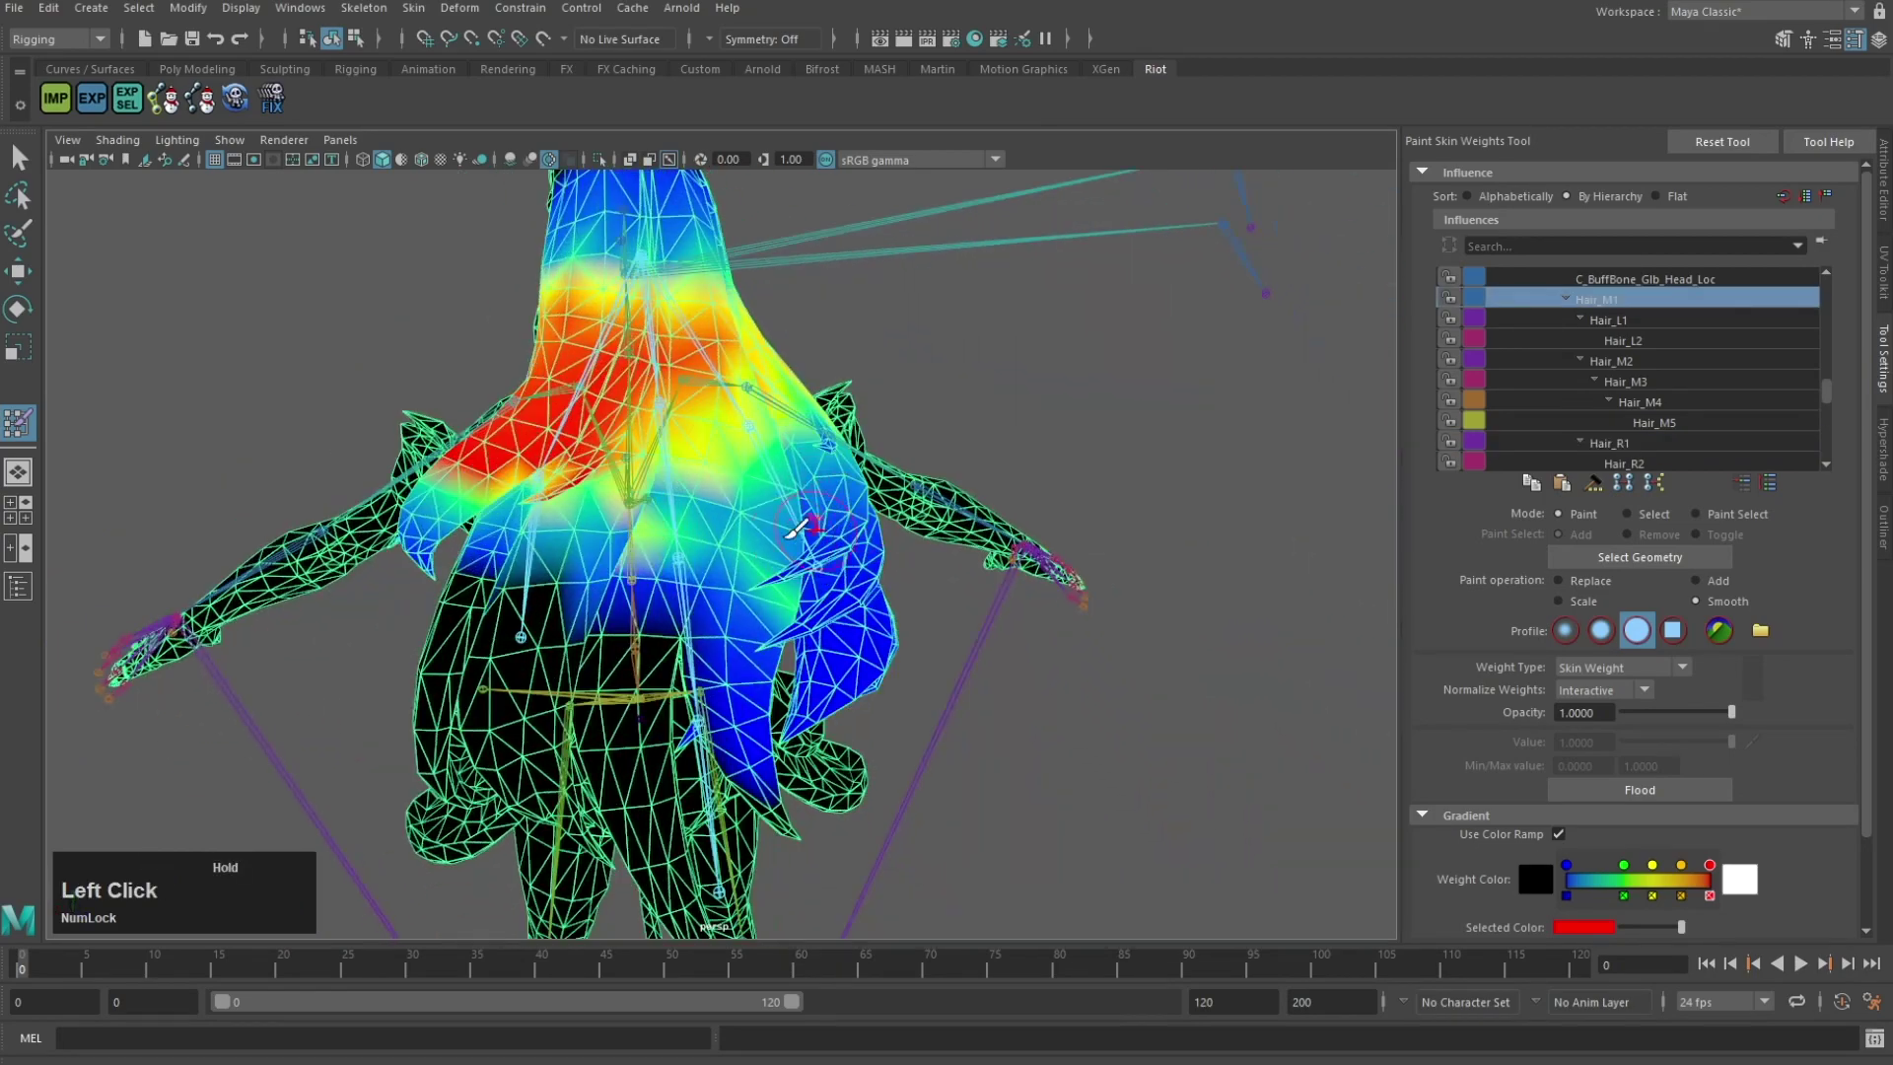
{"action": "middle_click_drag", "start_coordinate": [718, 488], "coordinate": [702, 444], "text": "alt"}
{"action": "right_click_drag", "start_coordinate": [701, 444], "coordinate": [724, 621]}
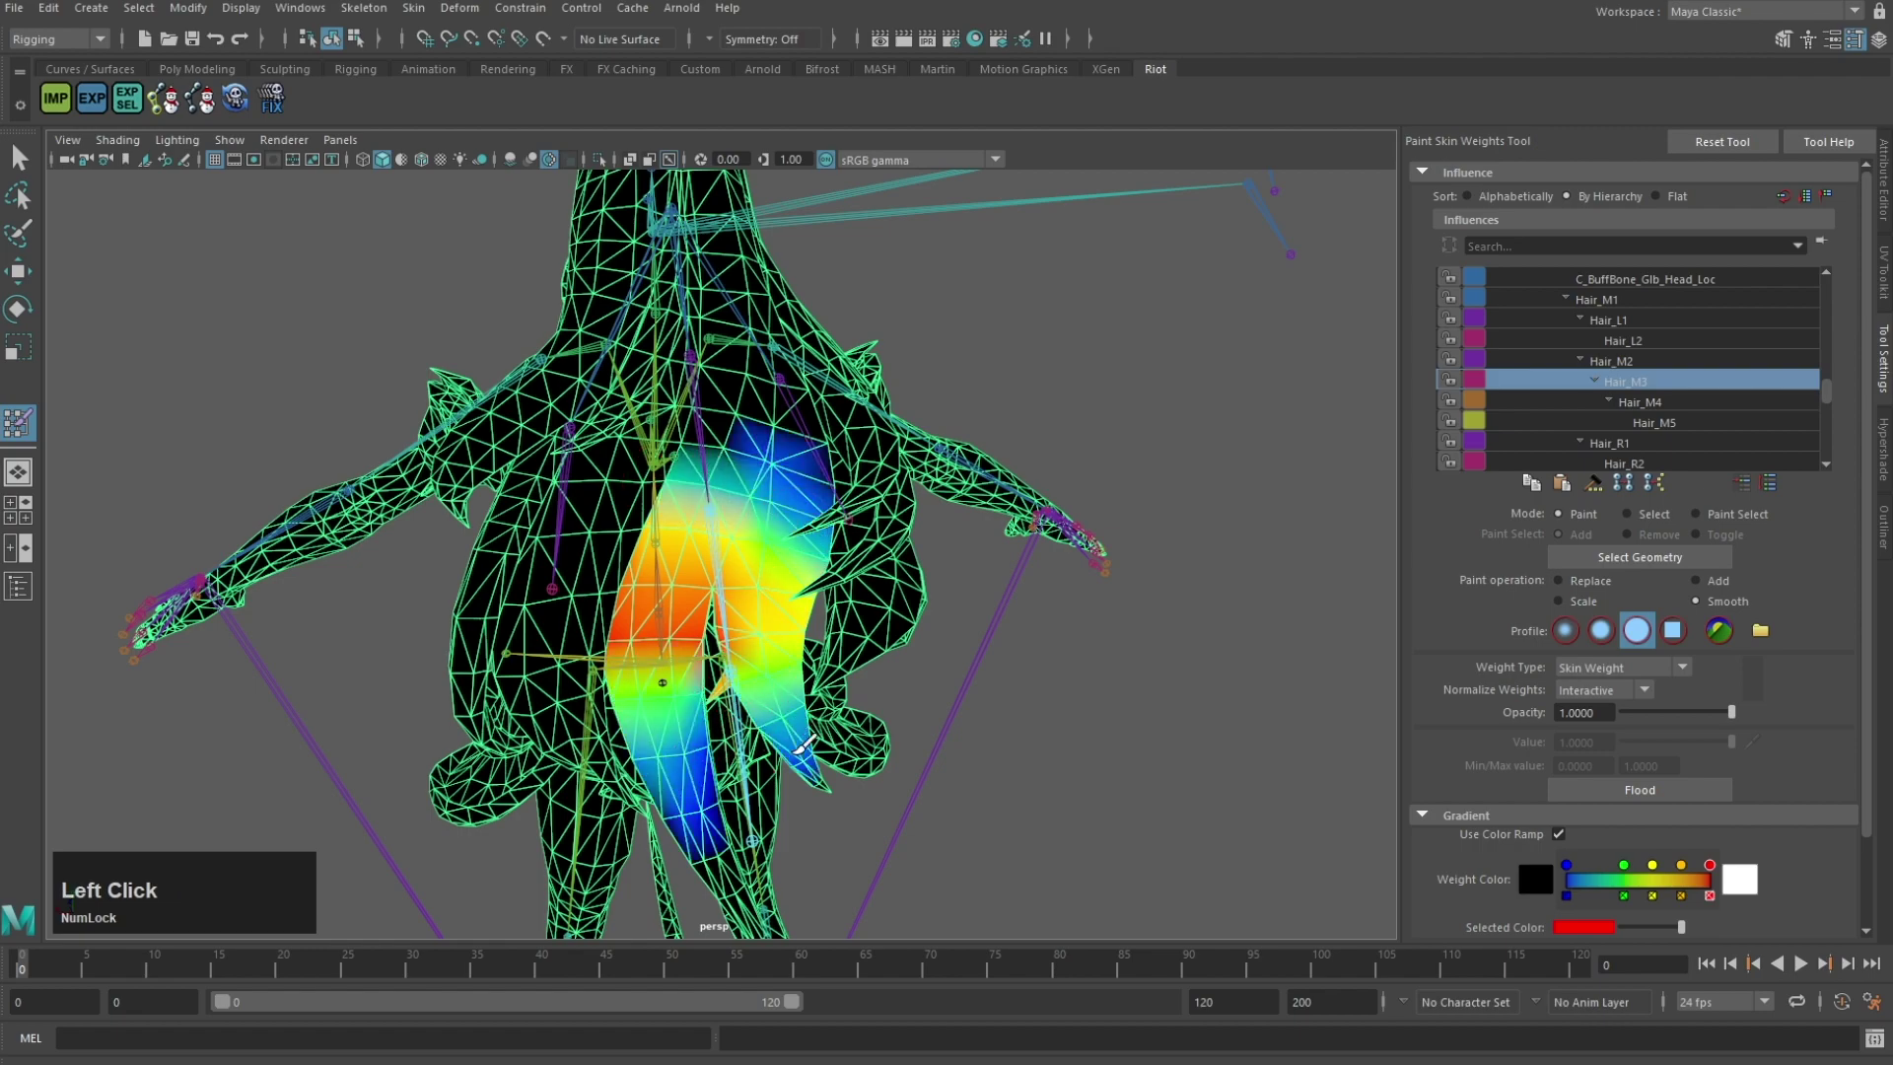
{"action": "left_click_drag", "start_coordinate": [659, 783], "coordinate": [686, 264], "text": "alt"}
{"action": "scroll", "coordinate": [784, 490], "scroll_direction": "up", "scroll_amount": 3}
{"action": "middle_click_drag", "start_coordinate": [705, 258], "coordinate": [732, 345], "text": "alt"}
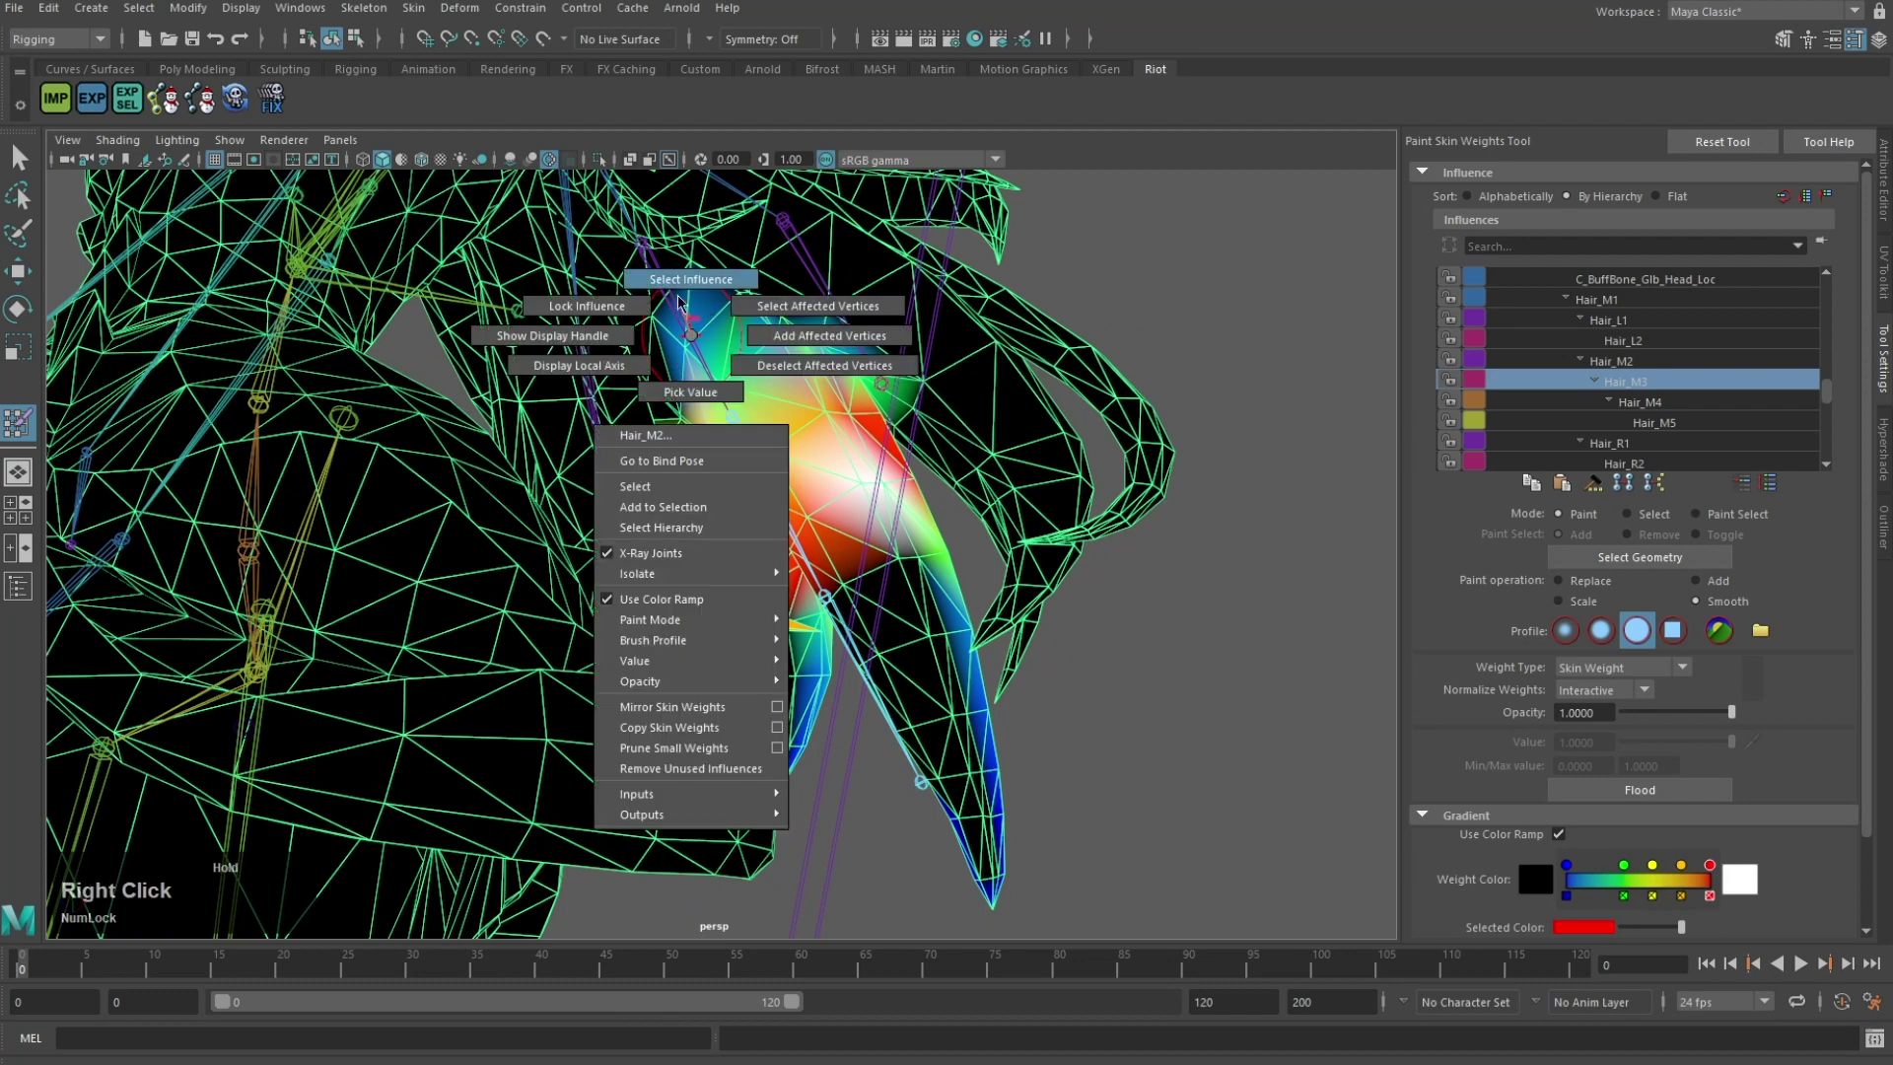
Step: Smooth Hair_M2 over the underside of the central strands, then reselect Hair_M3 and smooth it down to the strand tips
{"action": "right_click_drag", "start_coordinate": [679, 301], "coordinate": [683, 290]}
{"action": "right_click_drag", "start_coordinate": [781, 419], "coordinate": [783, 409]}
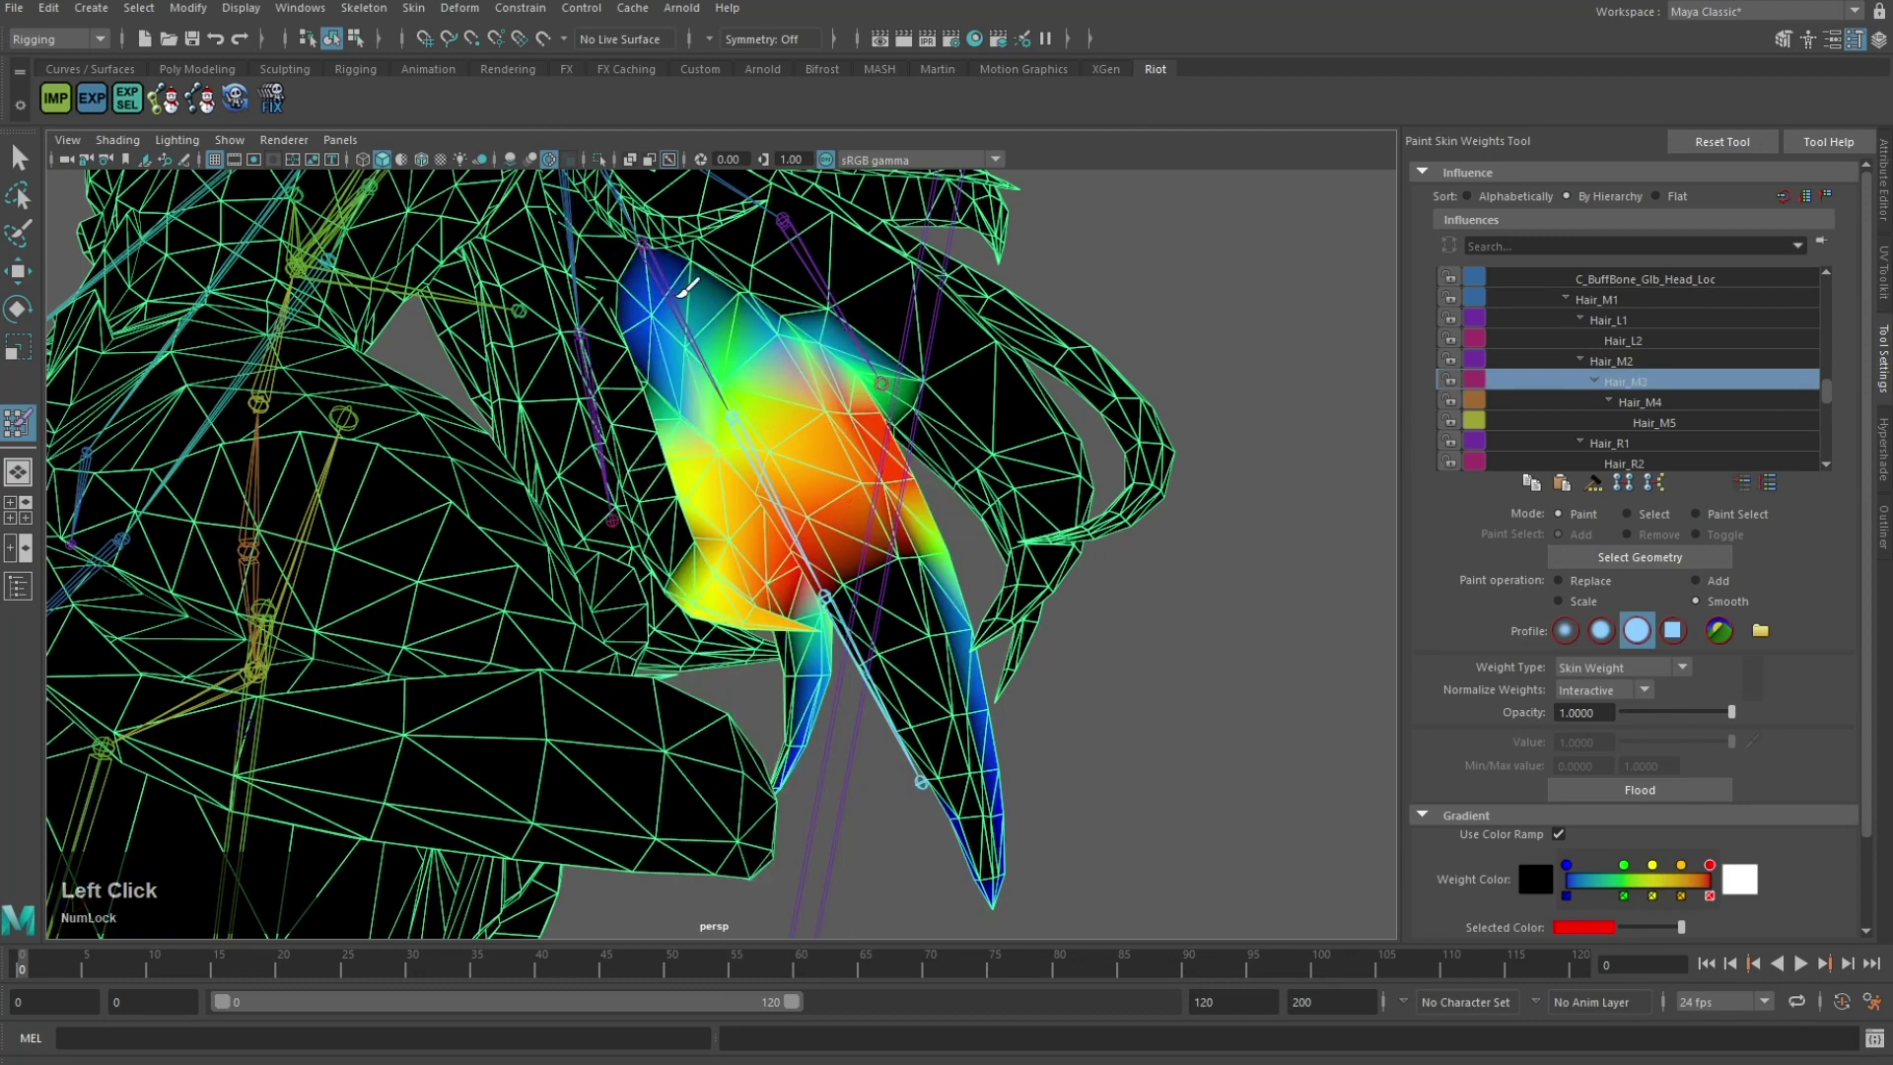
{"action": "left_click_drag", "start_coordinate": [940, 678], "coordinate": [972, 541], "text": "alt"}
{"action": "middle_click_drag", "start_coordinate": [972, 541], "coordinate": [774, 658], "text": "alt"}
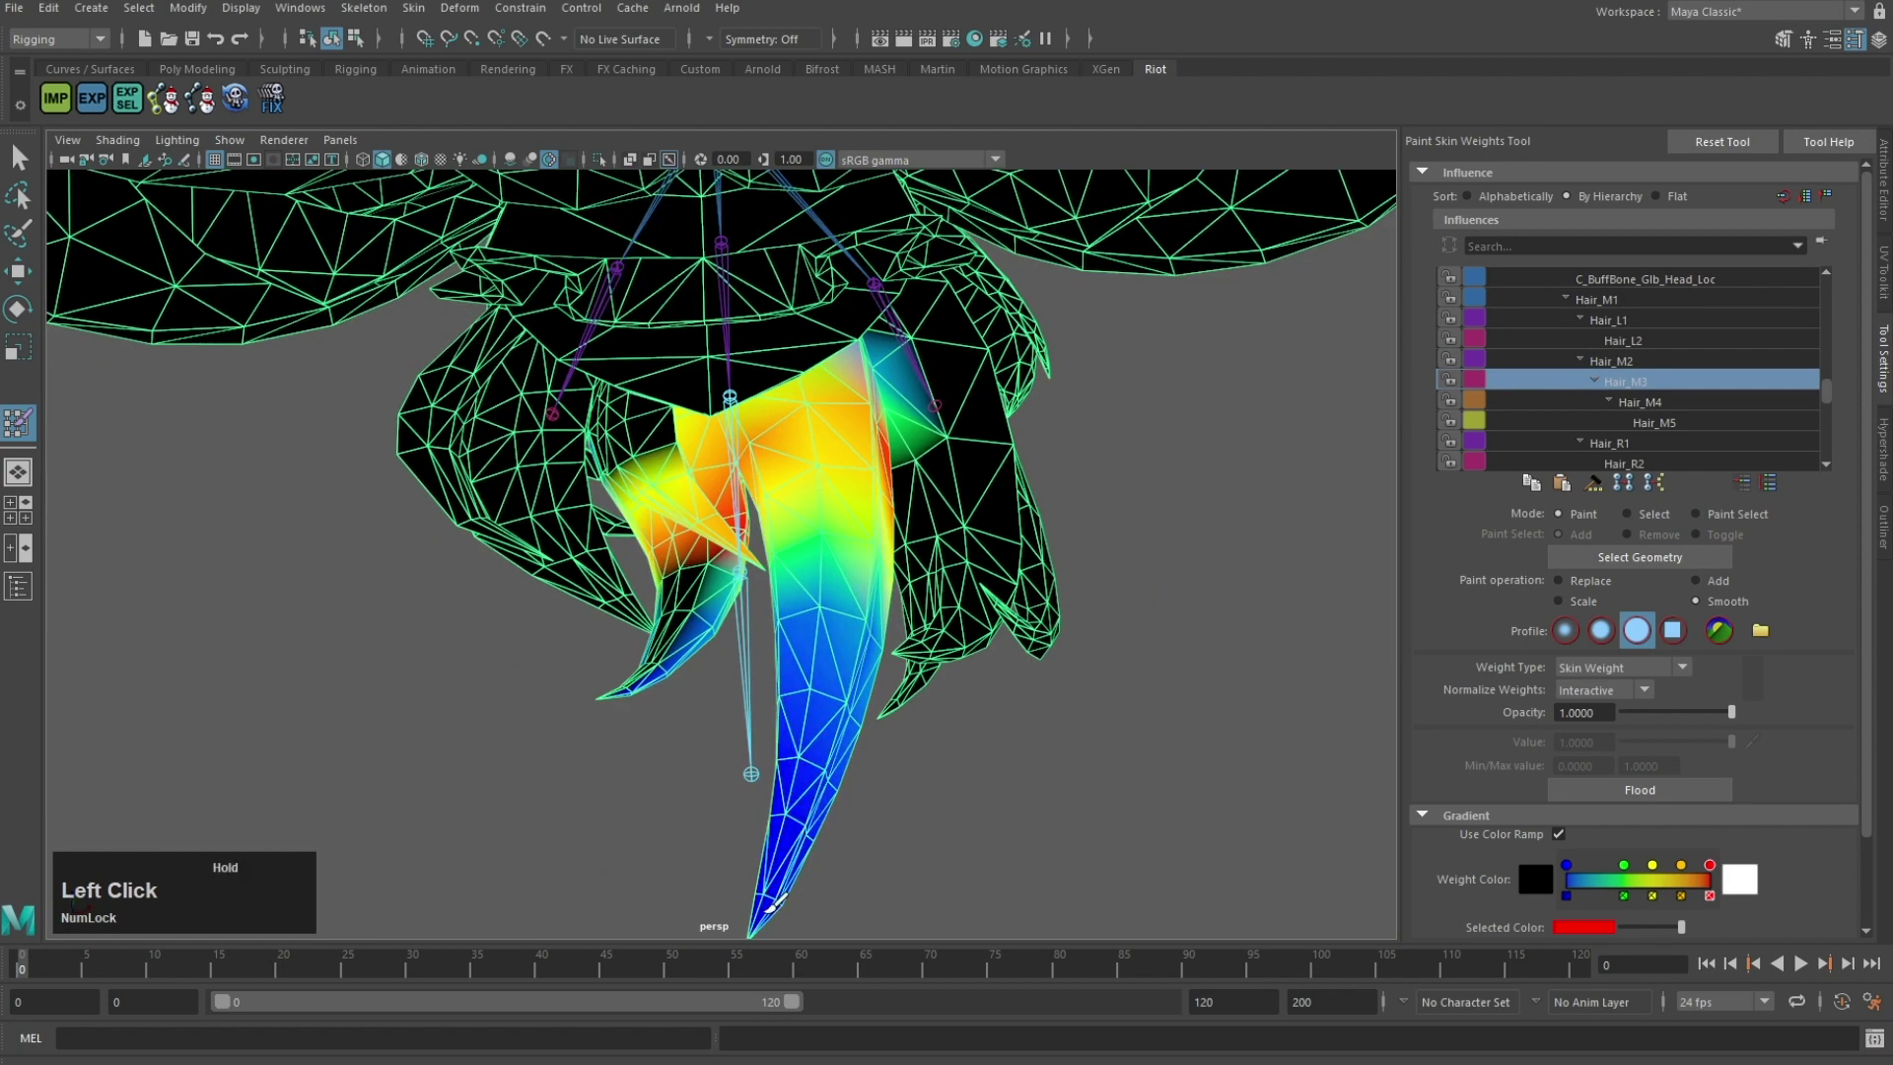
{"action": "left_click_drag", "start_coordinate": [650, 402], "coordinate": [668, 463], "text": "alt"}
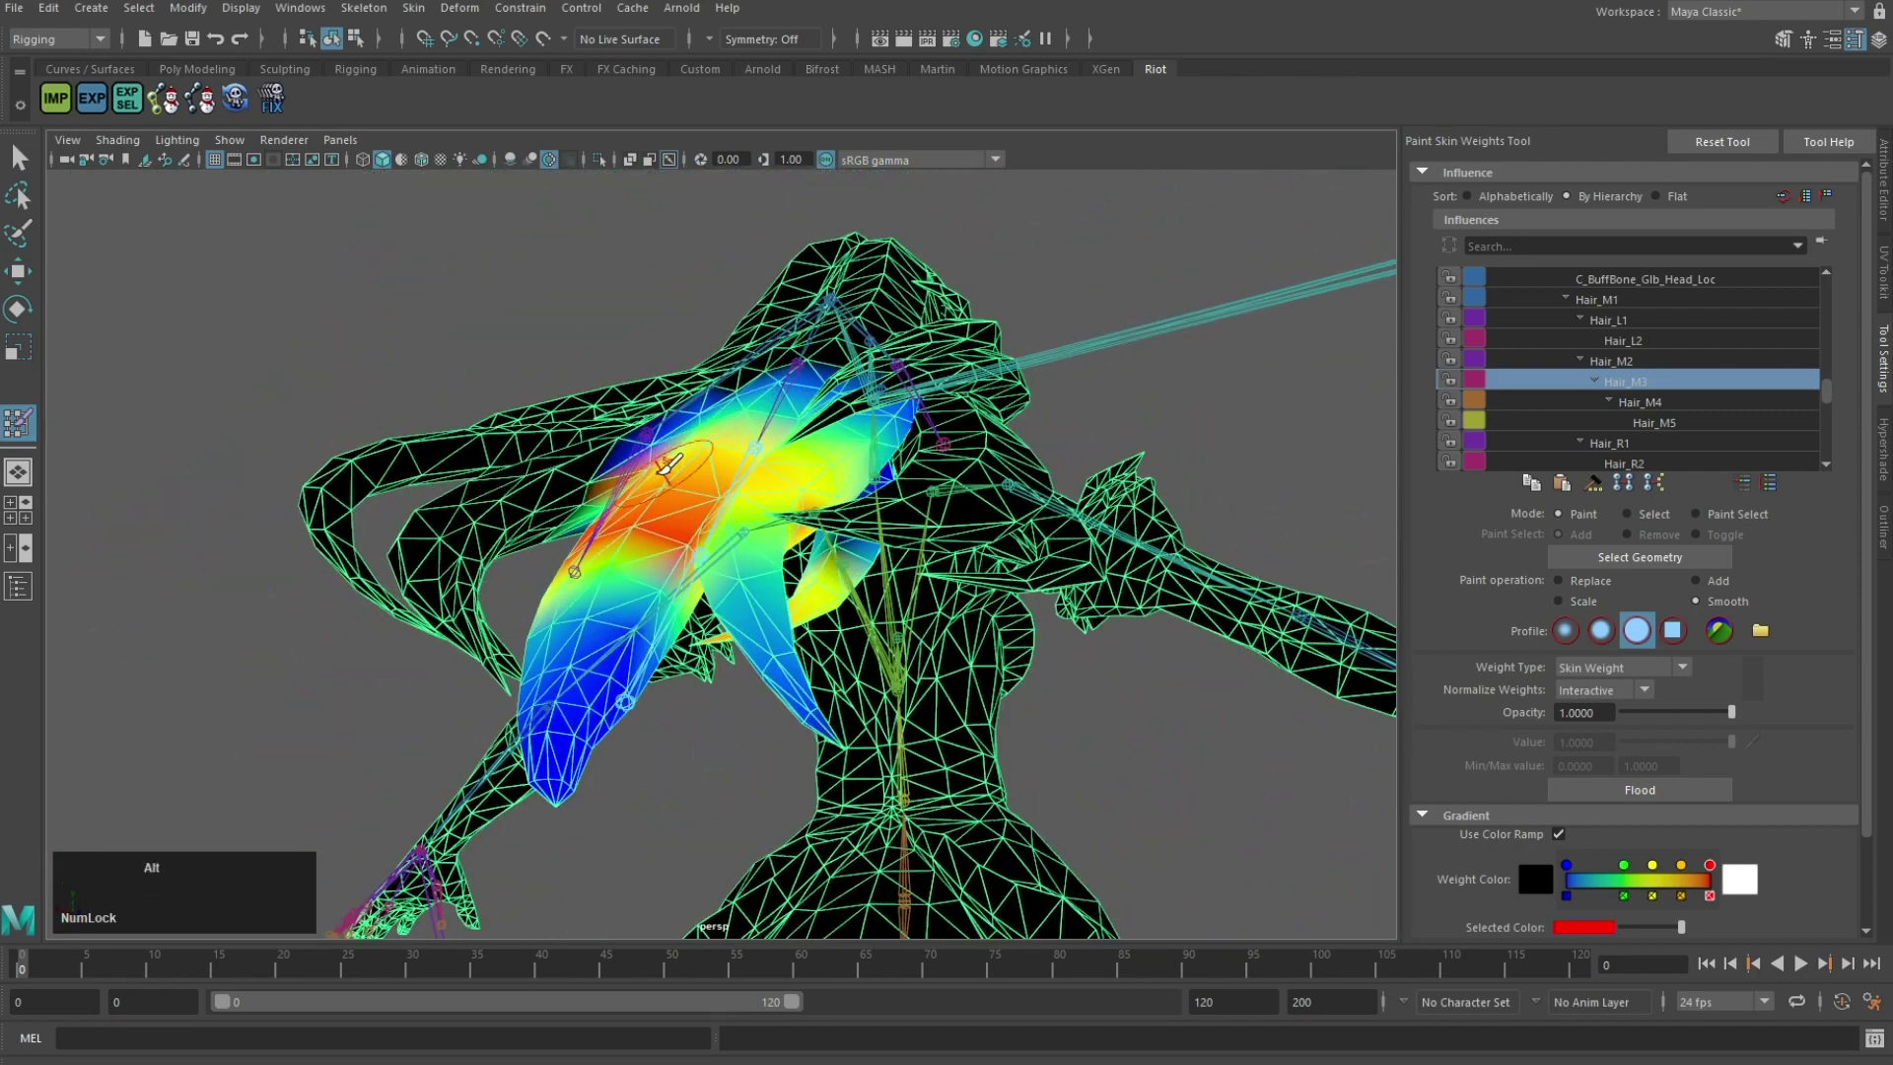
Step: Extend the Hair_M3 smoothing across the middle of the back hair, comparing it with the neighbouring influences
{"action": "left_click_drag", "start_coordinate": [552, 519], "coordinate": [701, 335], "text": "alt"}
{"action": "middle_click_drag", "start_coordinate": [697, 355], "coordinate": [767, 407], "text": "alt"}
{"action": "scroll", "coordinate": [774, 423], "scroll_direction": "down", "scroll_amount": 2}
{"action": "right_click_drag", "start_coordinate": [848, 685], "coordinate": [854, 530]}
{"action": "left_click_drag", "start_coordinate": [892, 628], "coordinate": [797, 426], "text": "alt"}
{"action": "right_click_drag", "start_coordinate": [811, 493], "coordinate": [826, 490]}
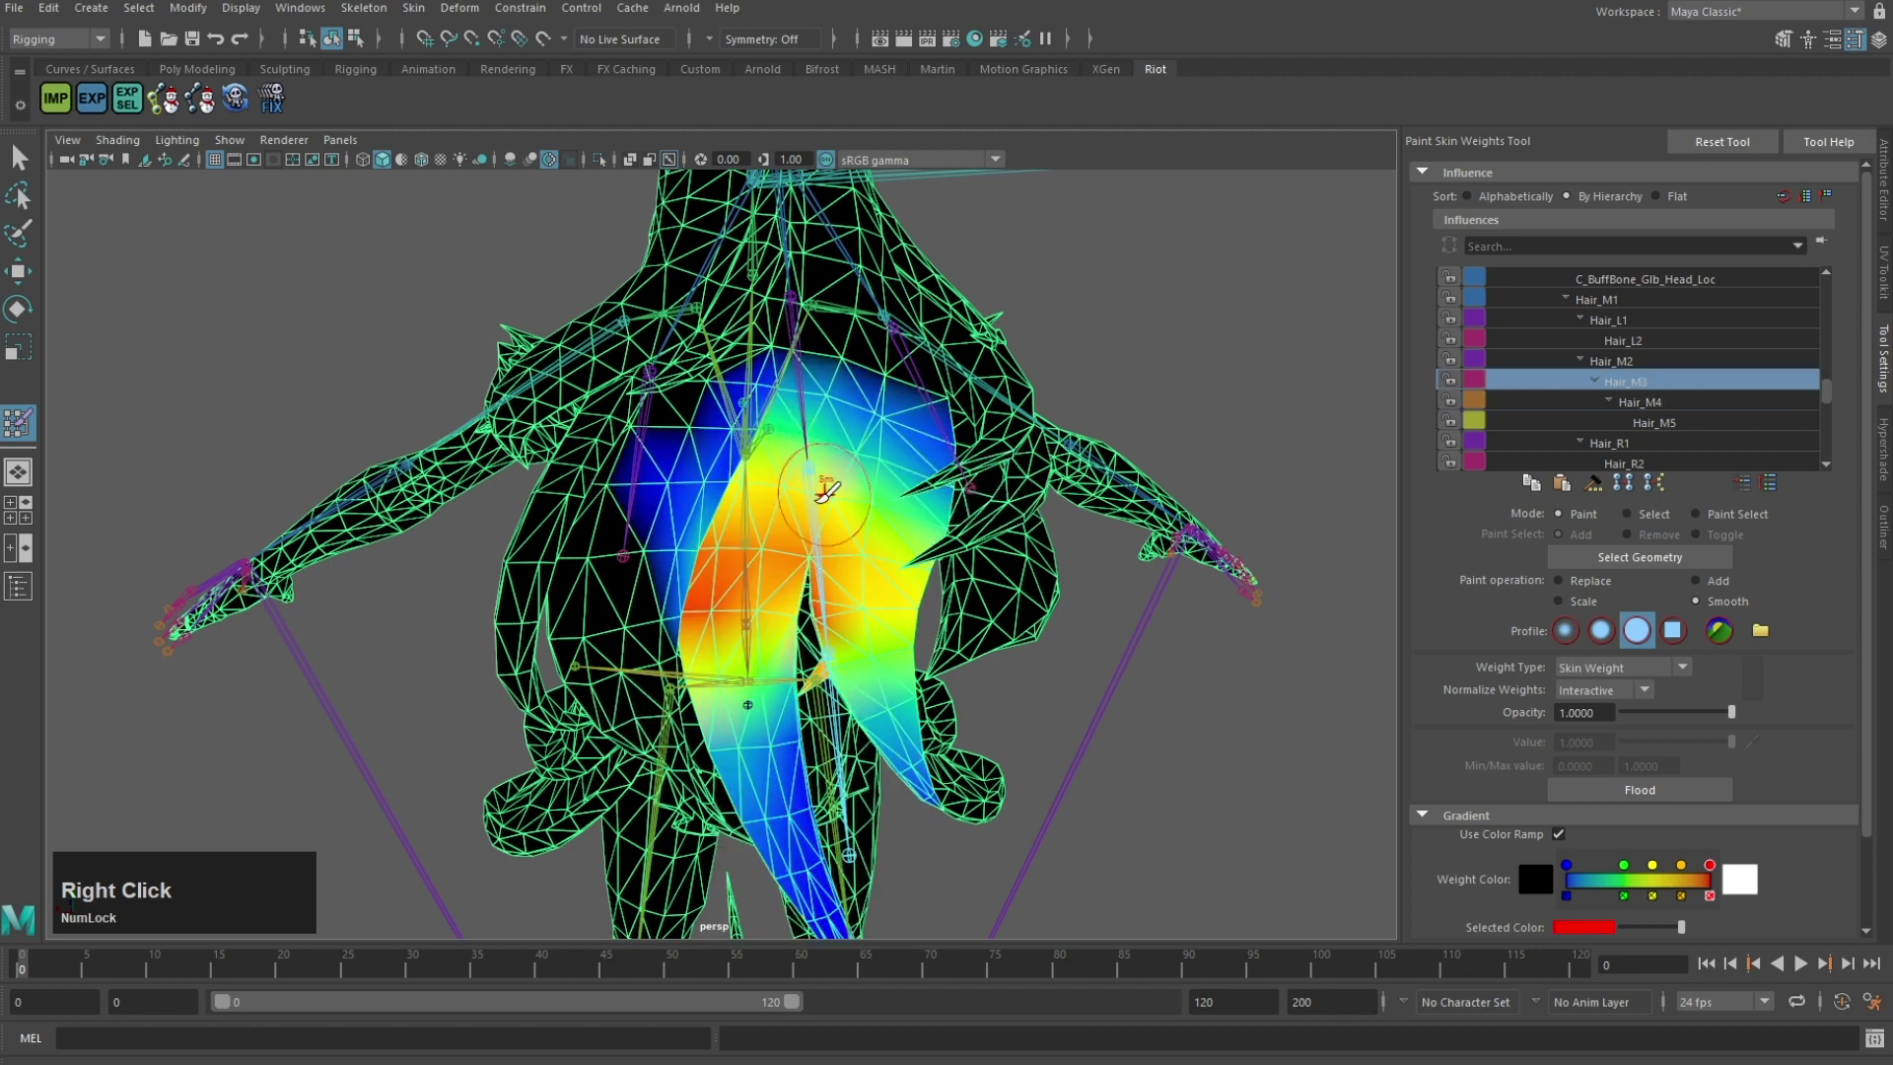
Step: Check the Hair_L1 influence, then select Hair_M1 and smooth its weights over that side's strands and the long central strand
{"action": "right_click_drag", "start_coordinate": [625, 559], "coordinate": [642, 604]}
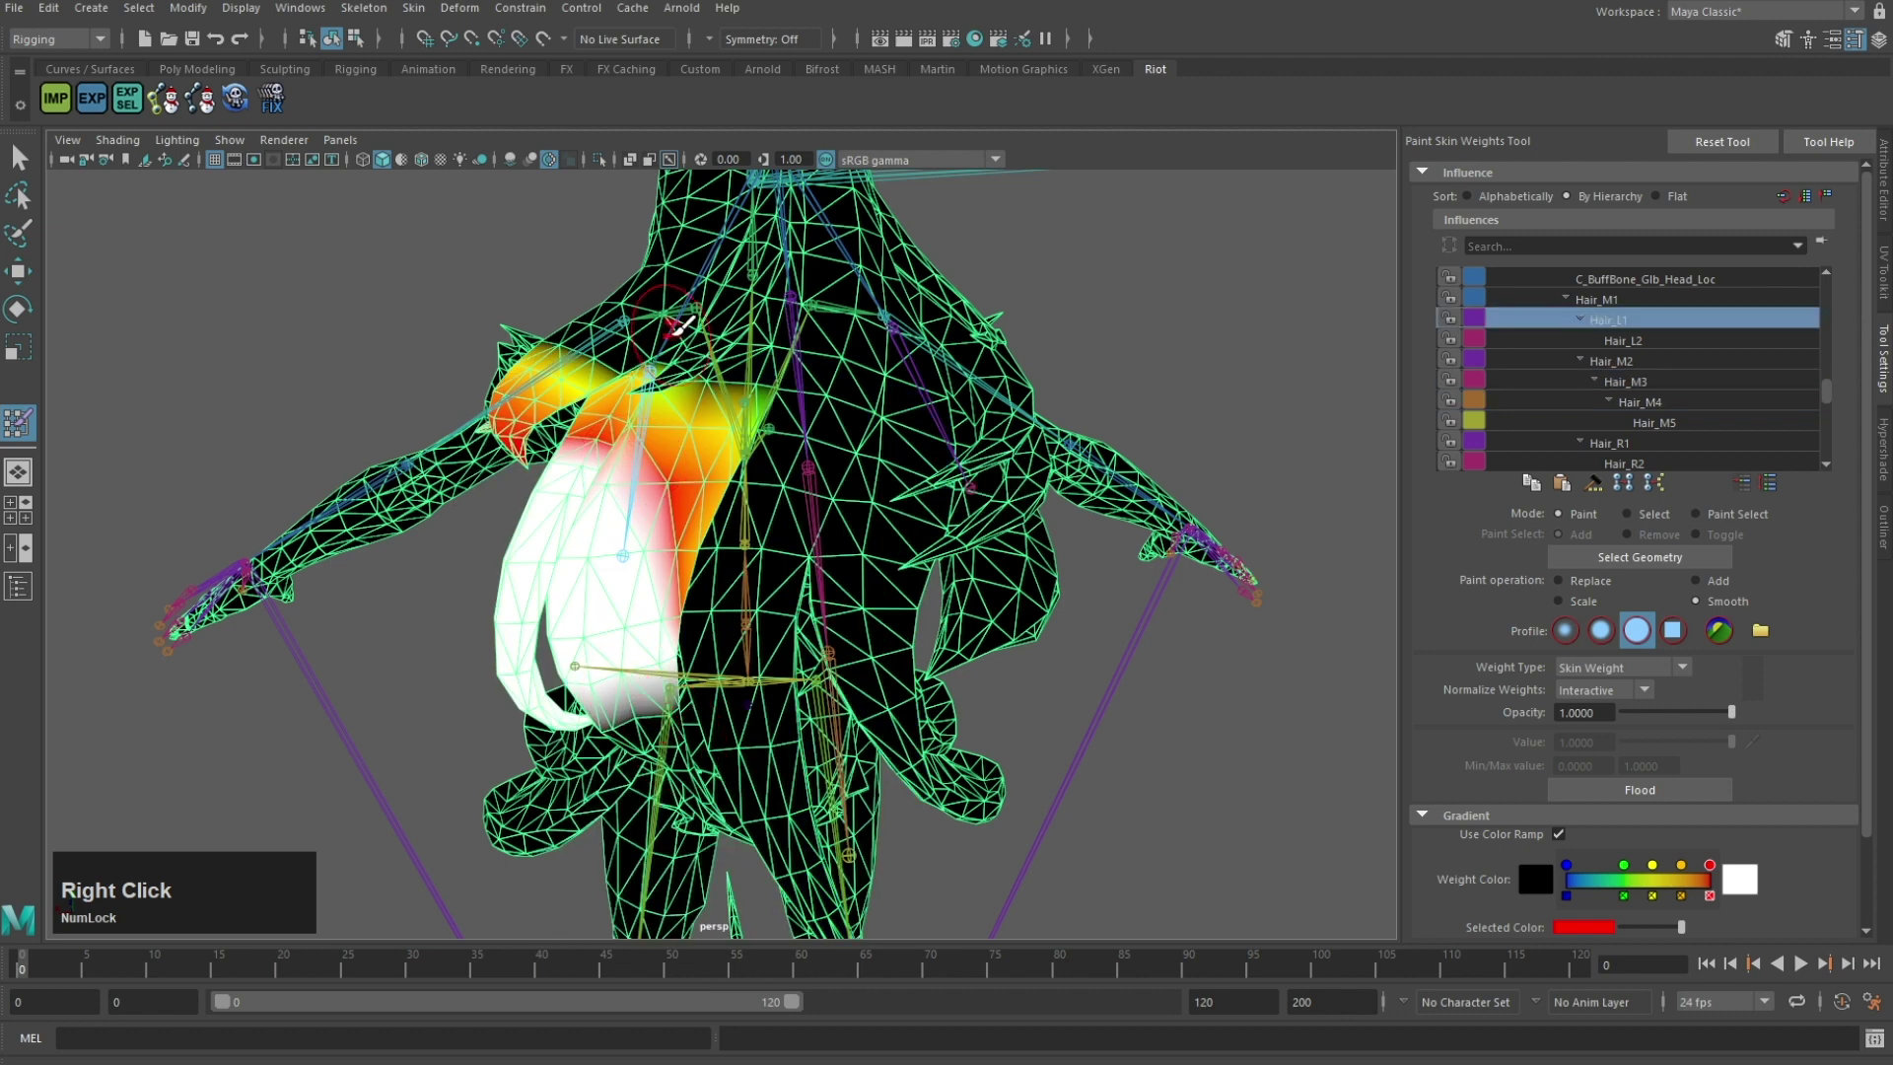
{"action": "left_click", "coordinate": [537, 430]}
{"action": "left_click_drag", "start_coordinate": [552, 467], "coordinate": [631, 662]}
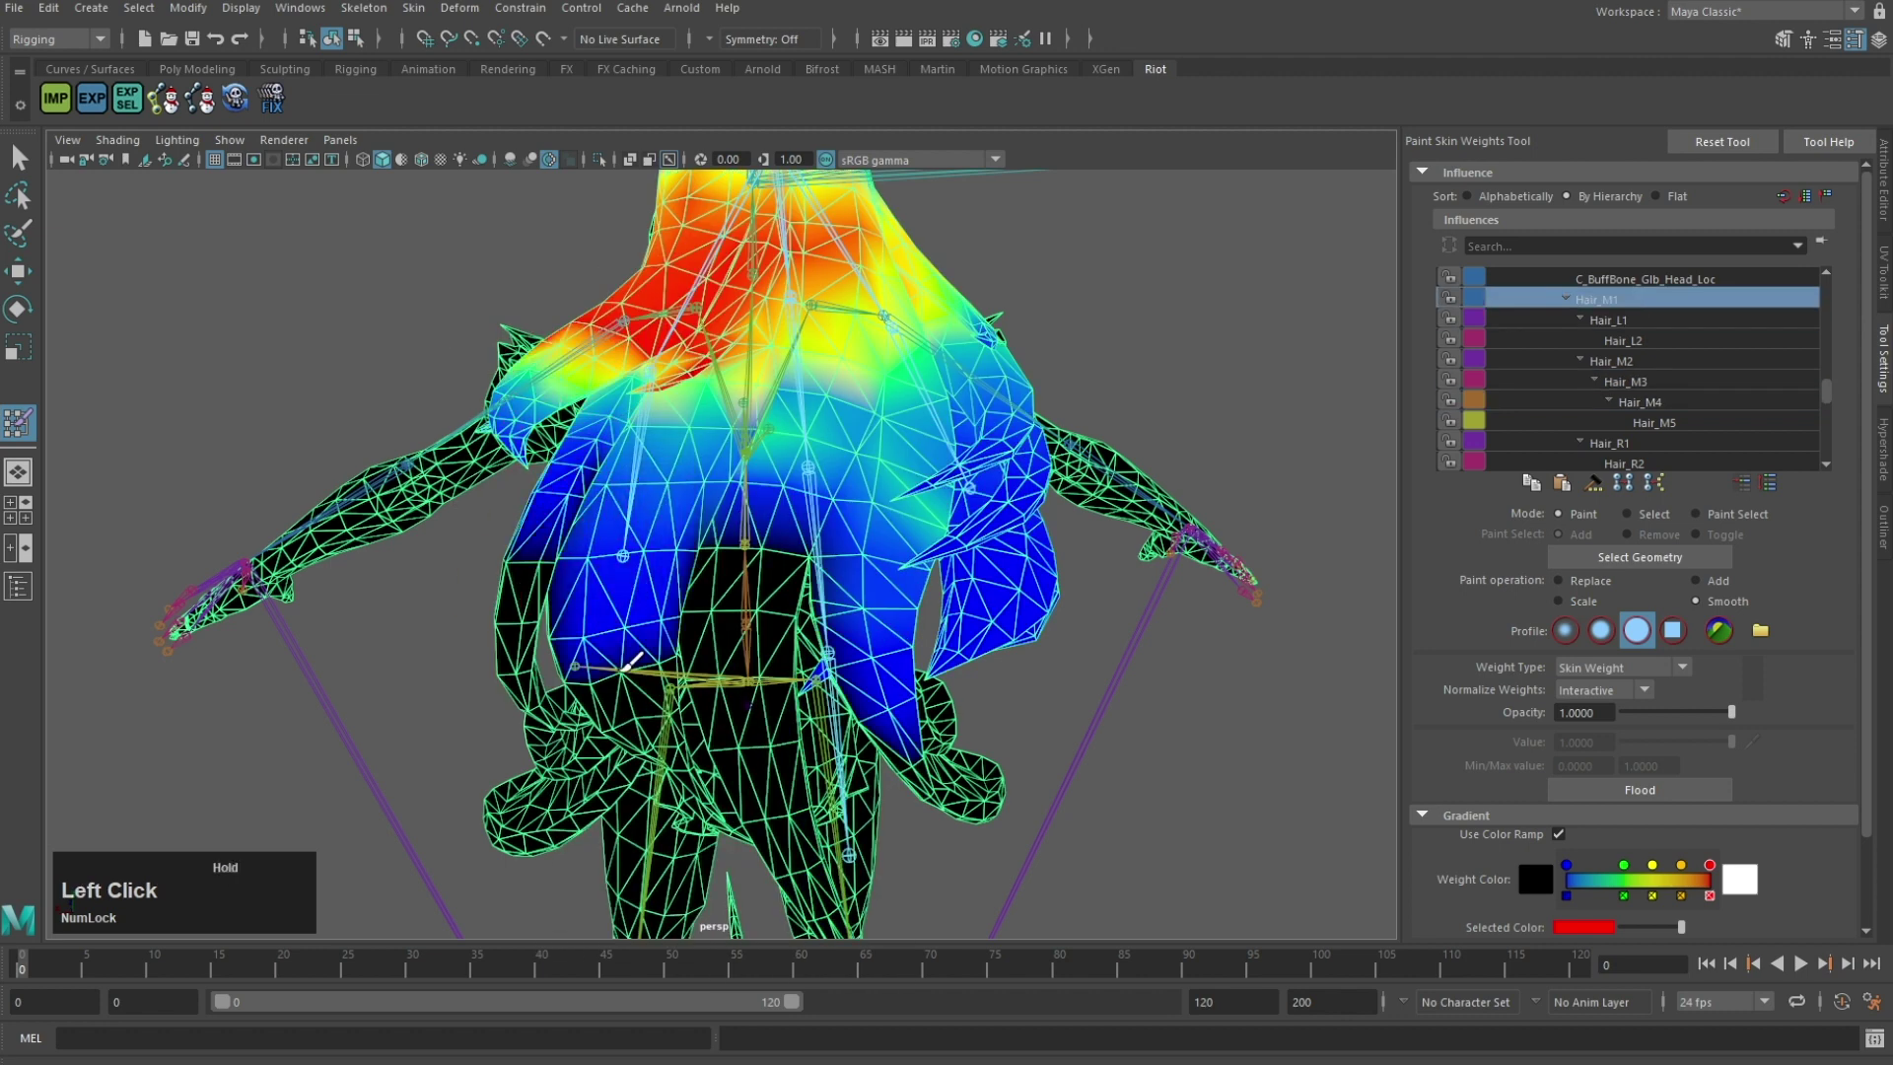
{"action": "left_click_drag", "start_coordinate": [589, 476], "coordinate": [932, 518], "text": "alt"}
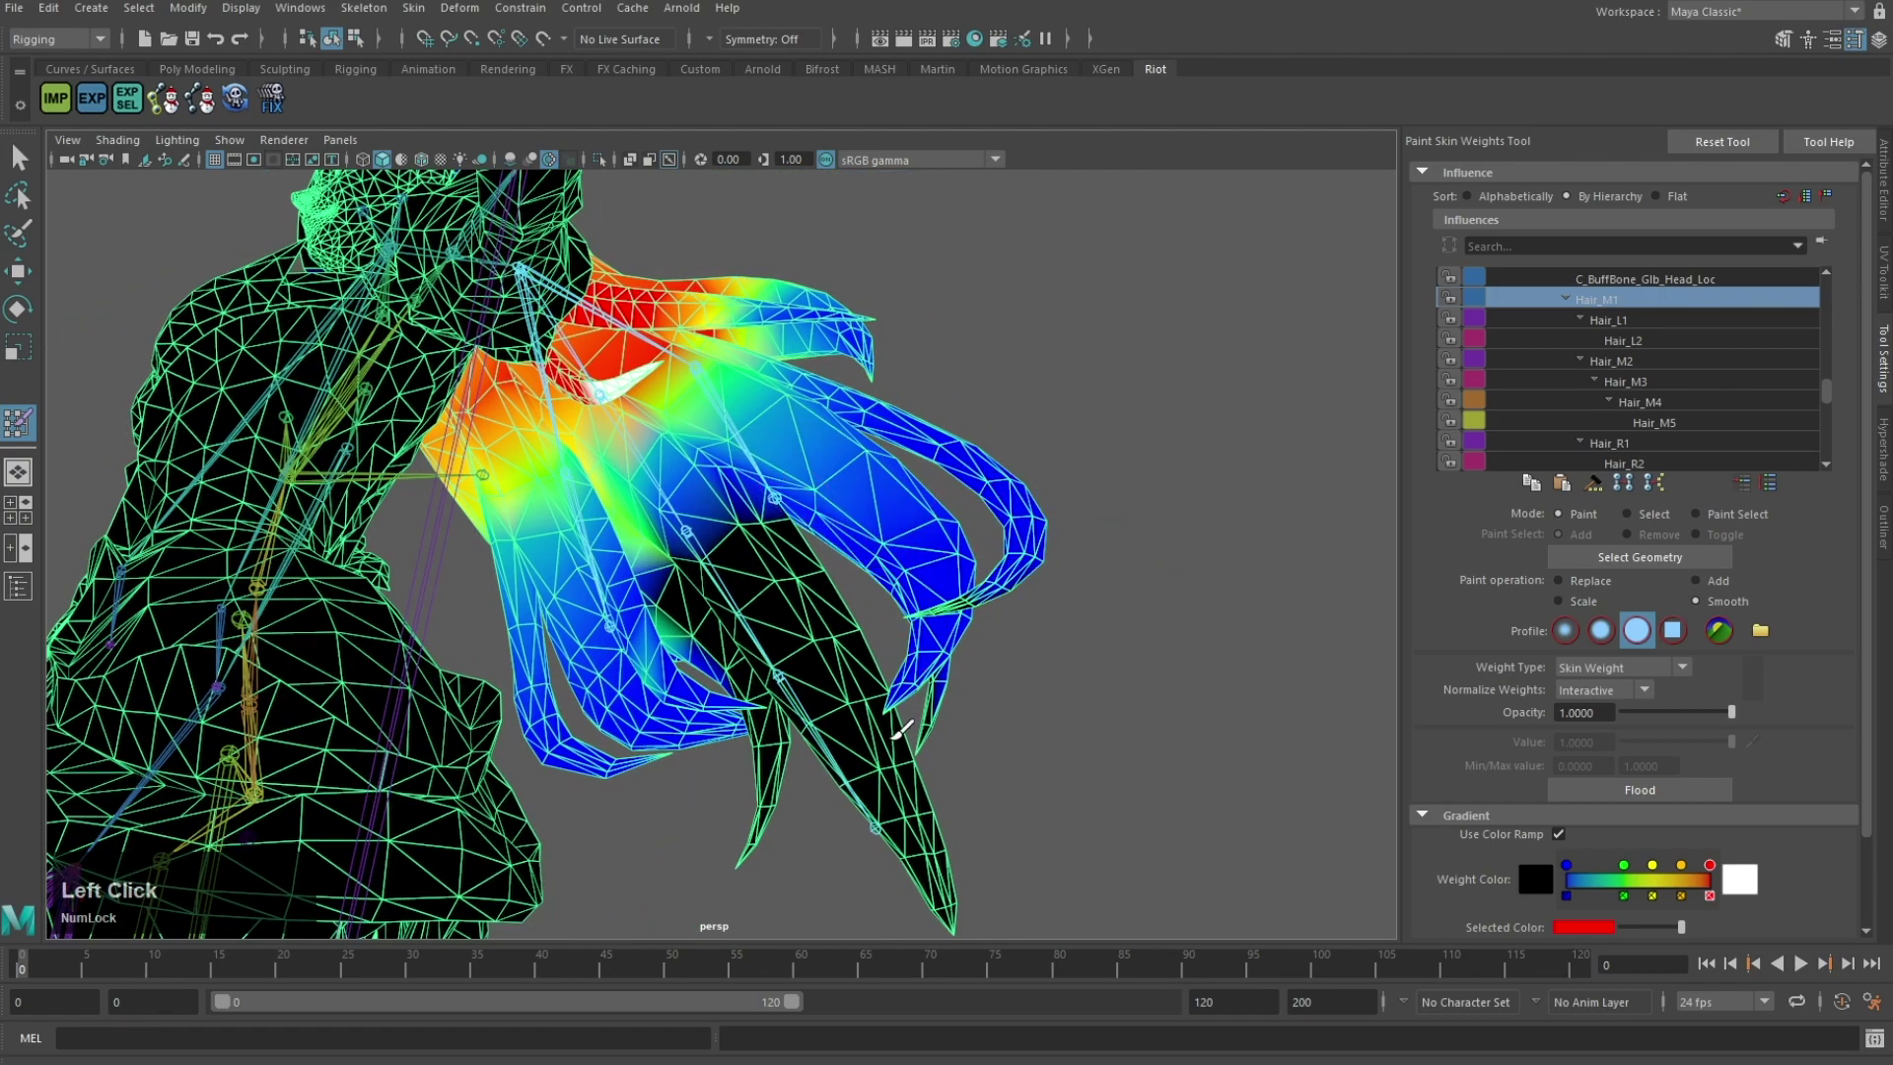
{"action": "mouse_move", "coordinate": [900, 730]}
{"action": "left_mouse_down"}
{"action": "mouse_move", "coordinate": [690, 562]}
{"action": "mouse_move", "coordinate": [729, 651]}
{"action": "mouse_move", "coordinate": [788, 574]}
{"action": "left_mouse_up"}
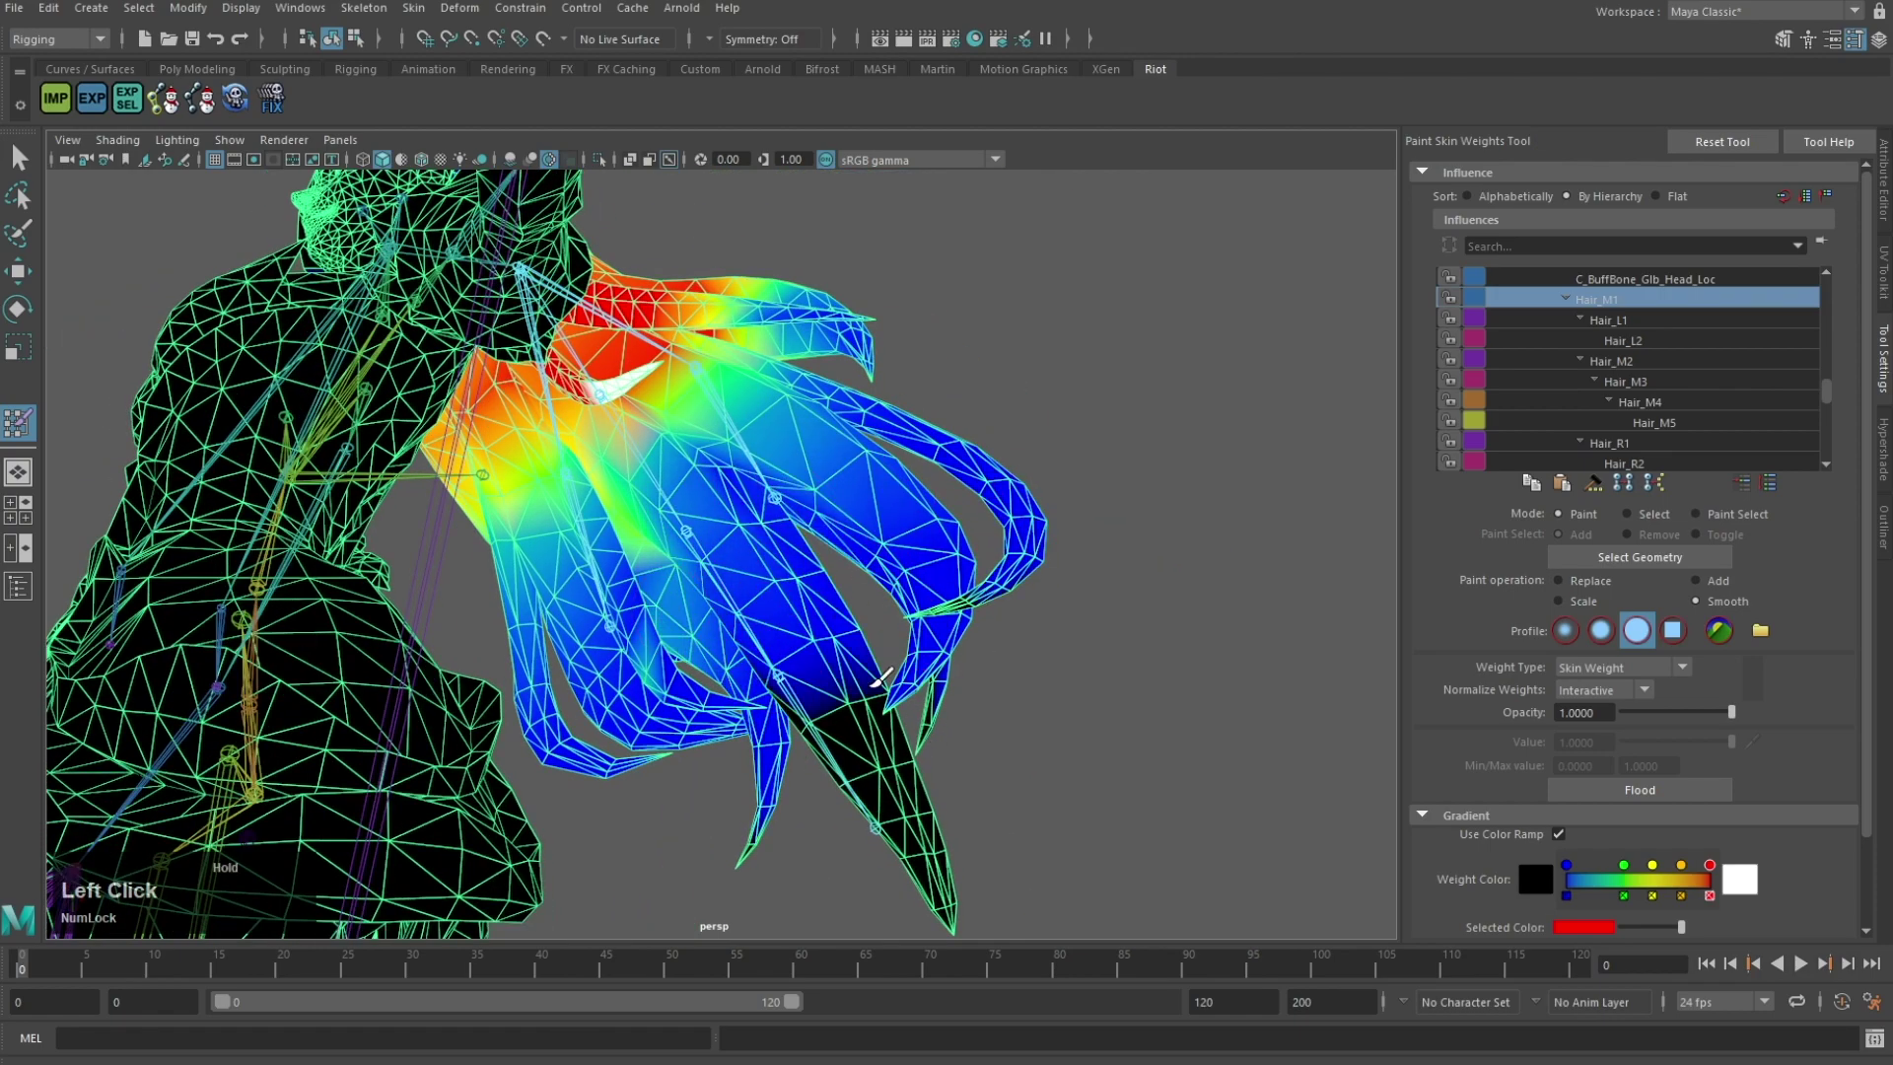
{"action": "scroll", "coordinate": [965, 657], "scroll_direction": "up", "scroll_amount": 5}
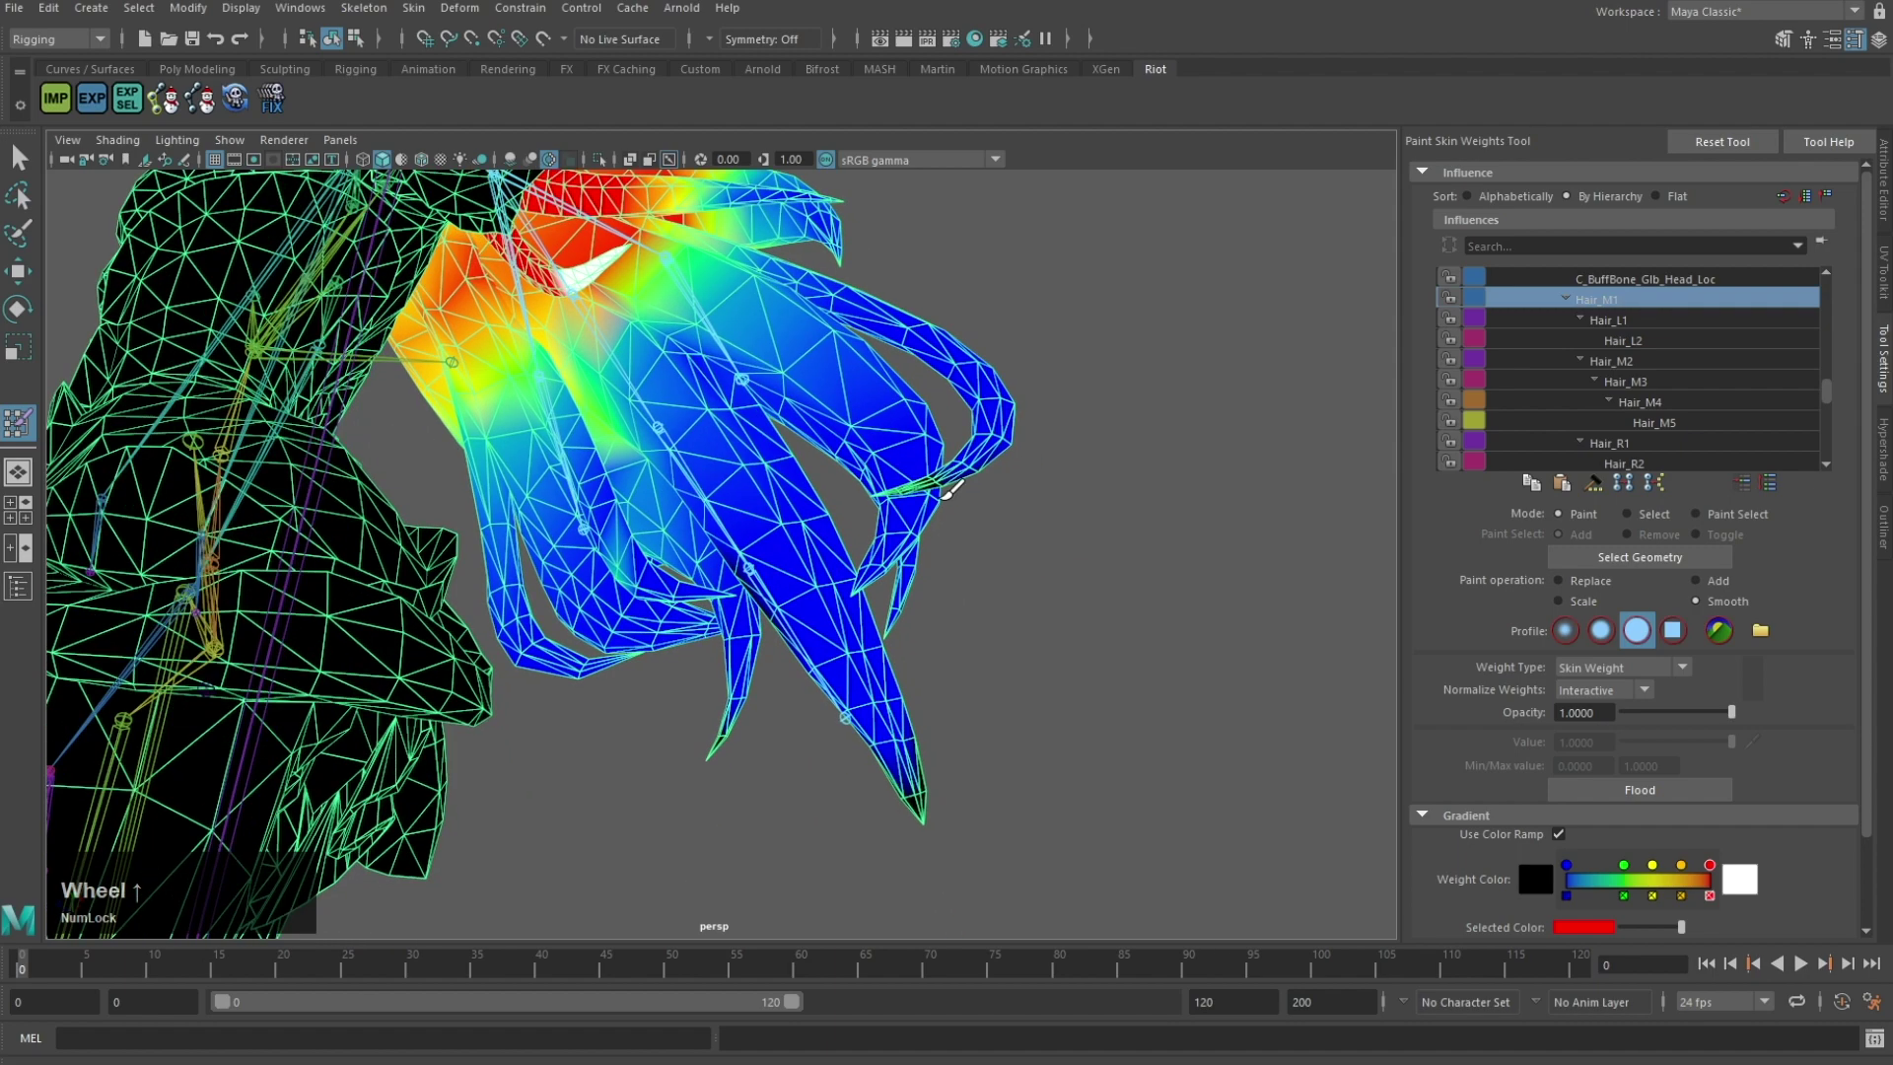
Step: Examine the Hair_M1 weight blend across the whole back hair from the side, below and behind
{"action": "left_click", "coordinate": [1117, 415]}
{"action": "scroll", "coordinate": [1104, 583], "scroll_direction": "down", "scroll_amount": 5}
{"action": "left_click_drag", "start_coordinate": [1104, 583], "coordinate": [577, 434], "text": "alt"}
{"action": "scroll", "coordinate": [574, 428], "scroll_direction": "up", "scroll_amount": 4}
{"action": "middle_click_drag", "start_coordinate": [582, 414], "coordinate": [624, 445], "text": "alt"}
{"action": "left_click_drag", "start_coordinate": [542, 700], "coordinate": [586, 552], "text": "alt"}
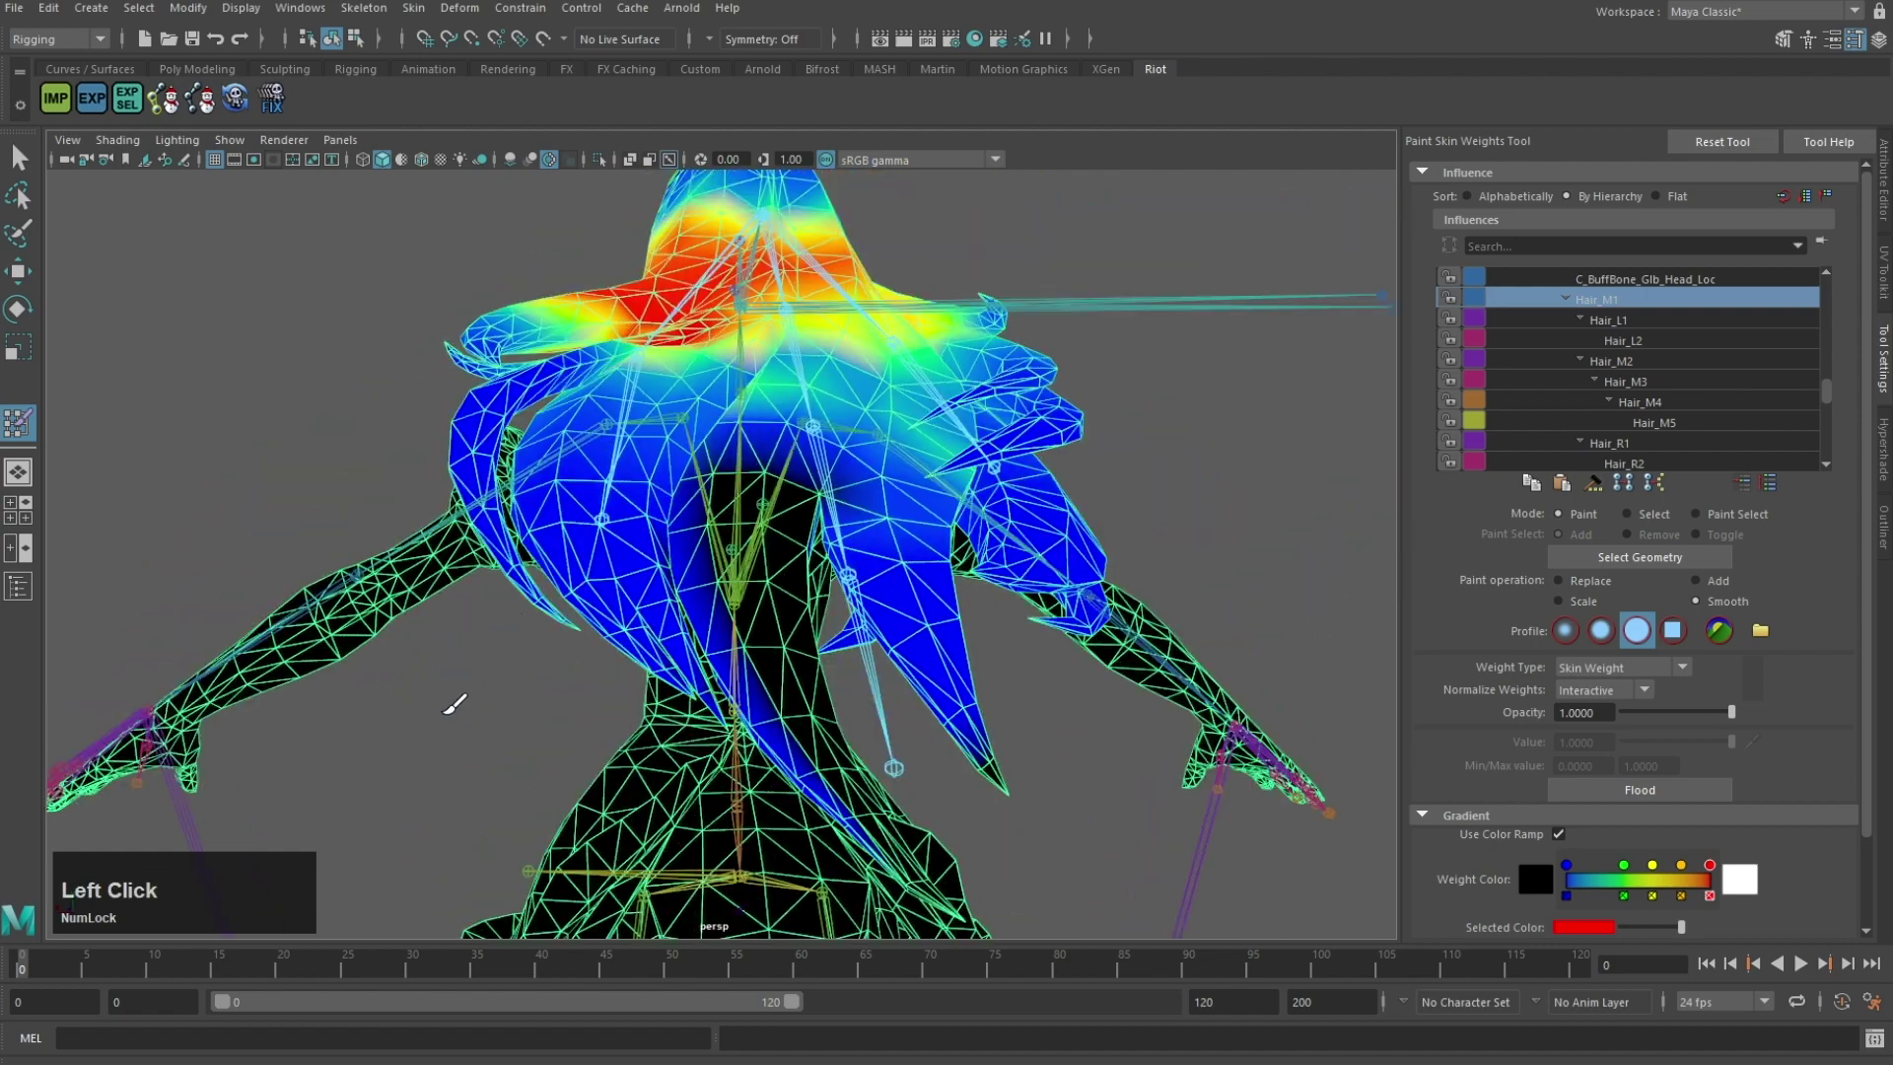
{"action": "scroll", "coordinate": [483, 630], "scroll_direction": "up", "scroll_amount": 4}
{"action": "scroll", "coordinate": [360, 561], "scroll_direction": "down", "scroll_amount": 5}
{"action": "middle_click_drag", "start_coordinate": [631, 581], "coordinate": [719, 516], "text": "alt"}
{"action": "left_click_drag", "start_coordinate": [719, 515], "coordinate": [655, 482], "text": "alt"}
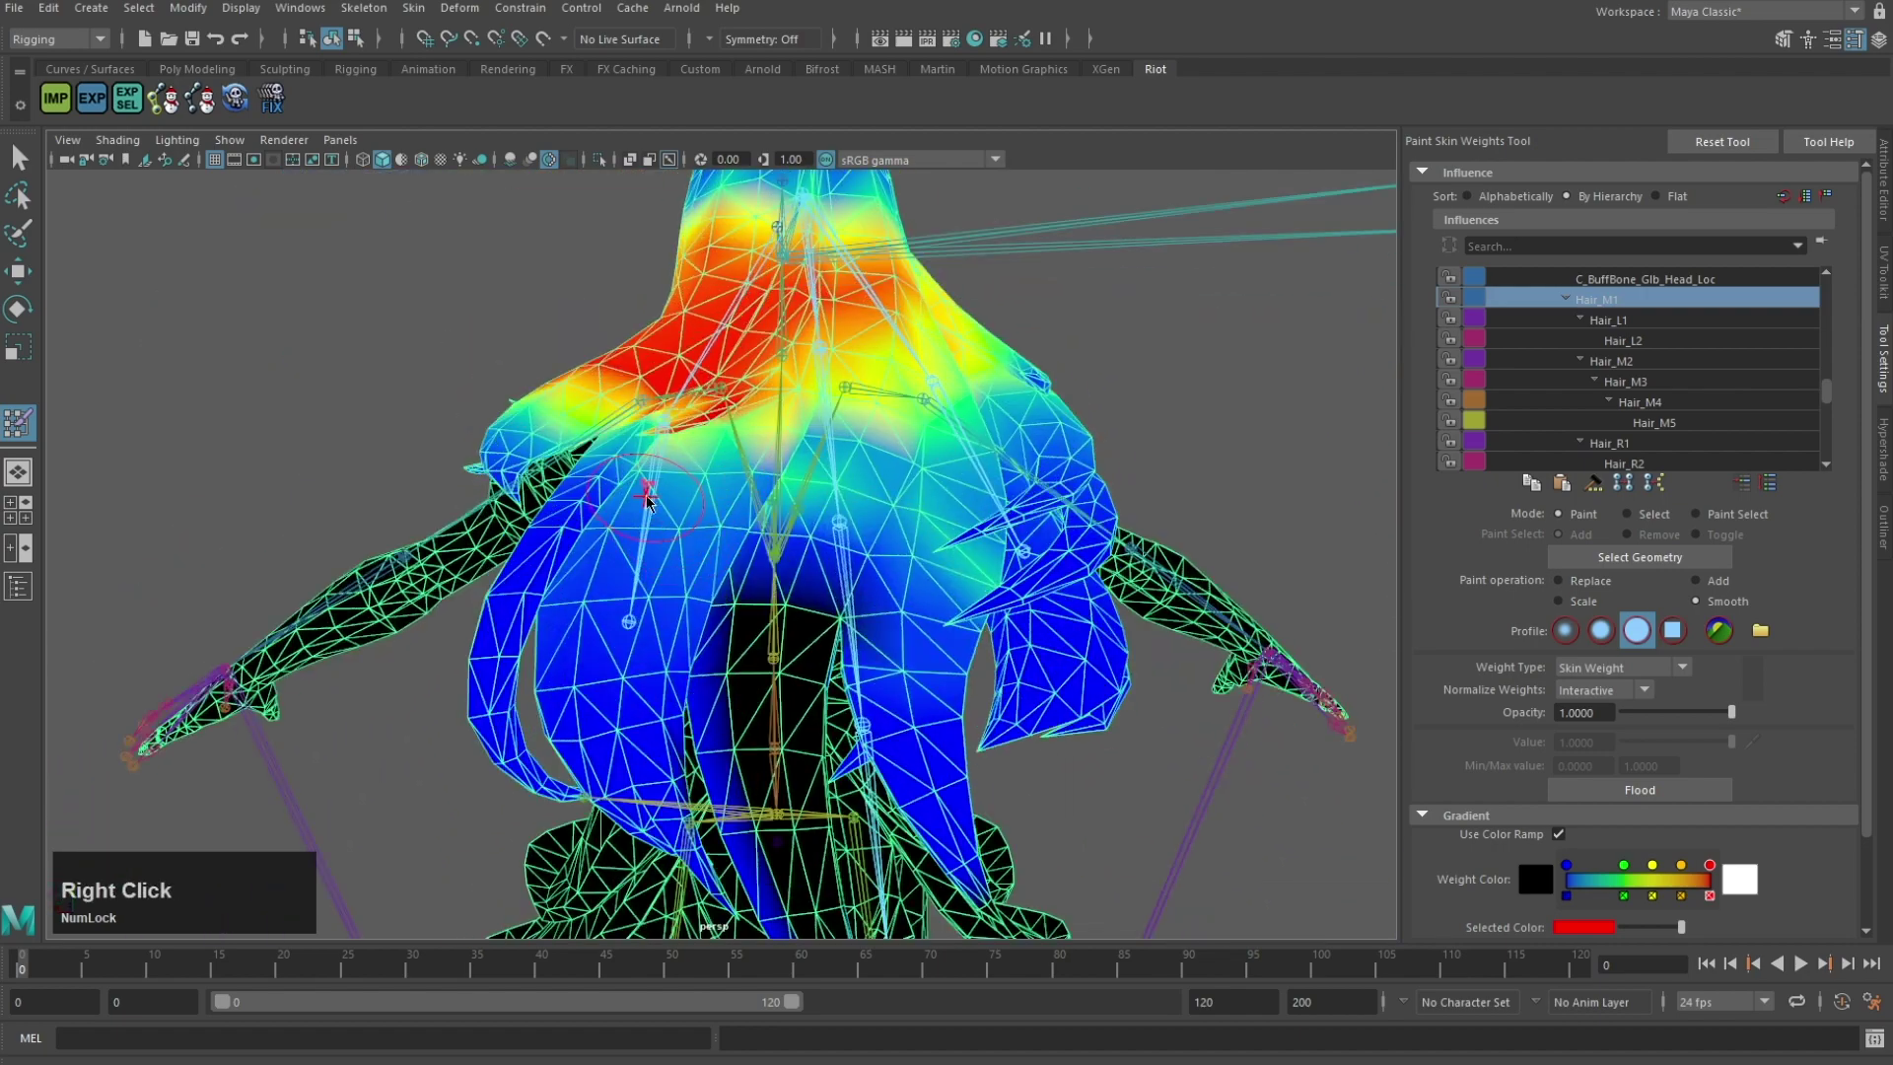
Step: Select Hair_L1 and smooth its weights down through the curled side strands to their tips
{"action": "right_click_drag", "start_coordinate": [648, 497], "coordinate": [651, 588]}
{"action": "scroll", "coordinate": [650, 591], "scroll_direction": "up", "scroll_amount": 3}
{"action": "middle_click_drag", "start_coordinate": [646, 601], "coordinate": [641, 572], "text": "alt"}
{"action": "mouse_move", "coordinate": [641, 591]}
{"action": "left_mouse_down", "text": "alt"}
{"action": "mouse_move", "coordinate": [657, 707]}
{"action": "mouse_move", "coordinate": [720, 800]}
{"action": "mouse_move", "coordinate": [702, 838]}
{"action": "left_mouse_up", "text": "alt"}
{"action": "mouse_move", "coordinate": [725, 833]}
{"action": "left_mouse_down", "text": "alt"}
{"action": "mouse_move", "coordinate": [1060, 830]}
{"action": "mouse_move", "coordinate": [1030, 631]}
{"action": "left_mouse_up", "text": "alt"}
{"action": "mouse_move", "coordinate": [976, 630]}
{"action": "left_mouse_down"}
{"action": "mouse_move", "coordinate": [912, 715]}
{"action": "mouse_move", "coordinate": [864, 842]}
{"action": "mouse_move", "coordinate": [509, 609]}
{"action": "left_mouse_up"}
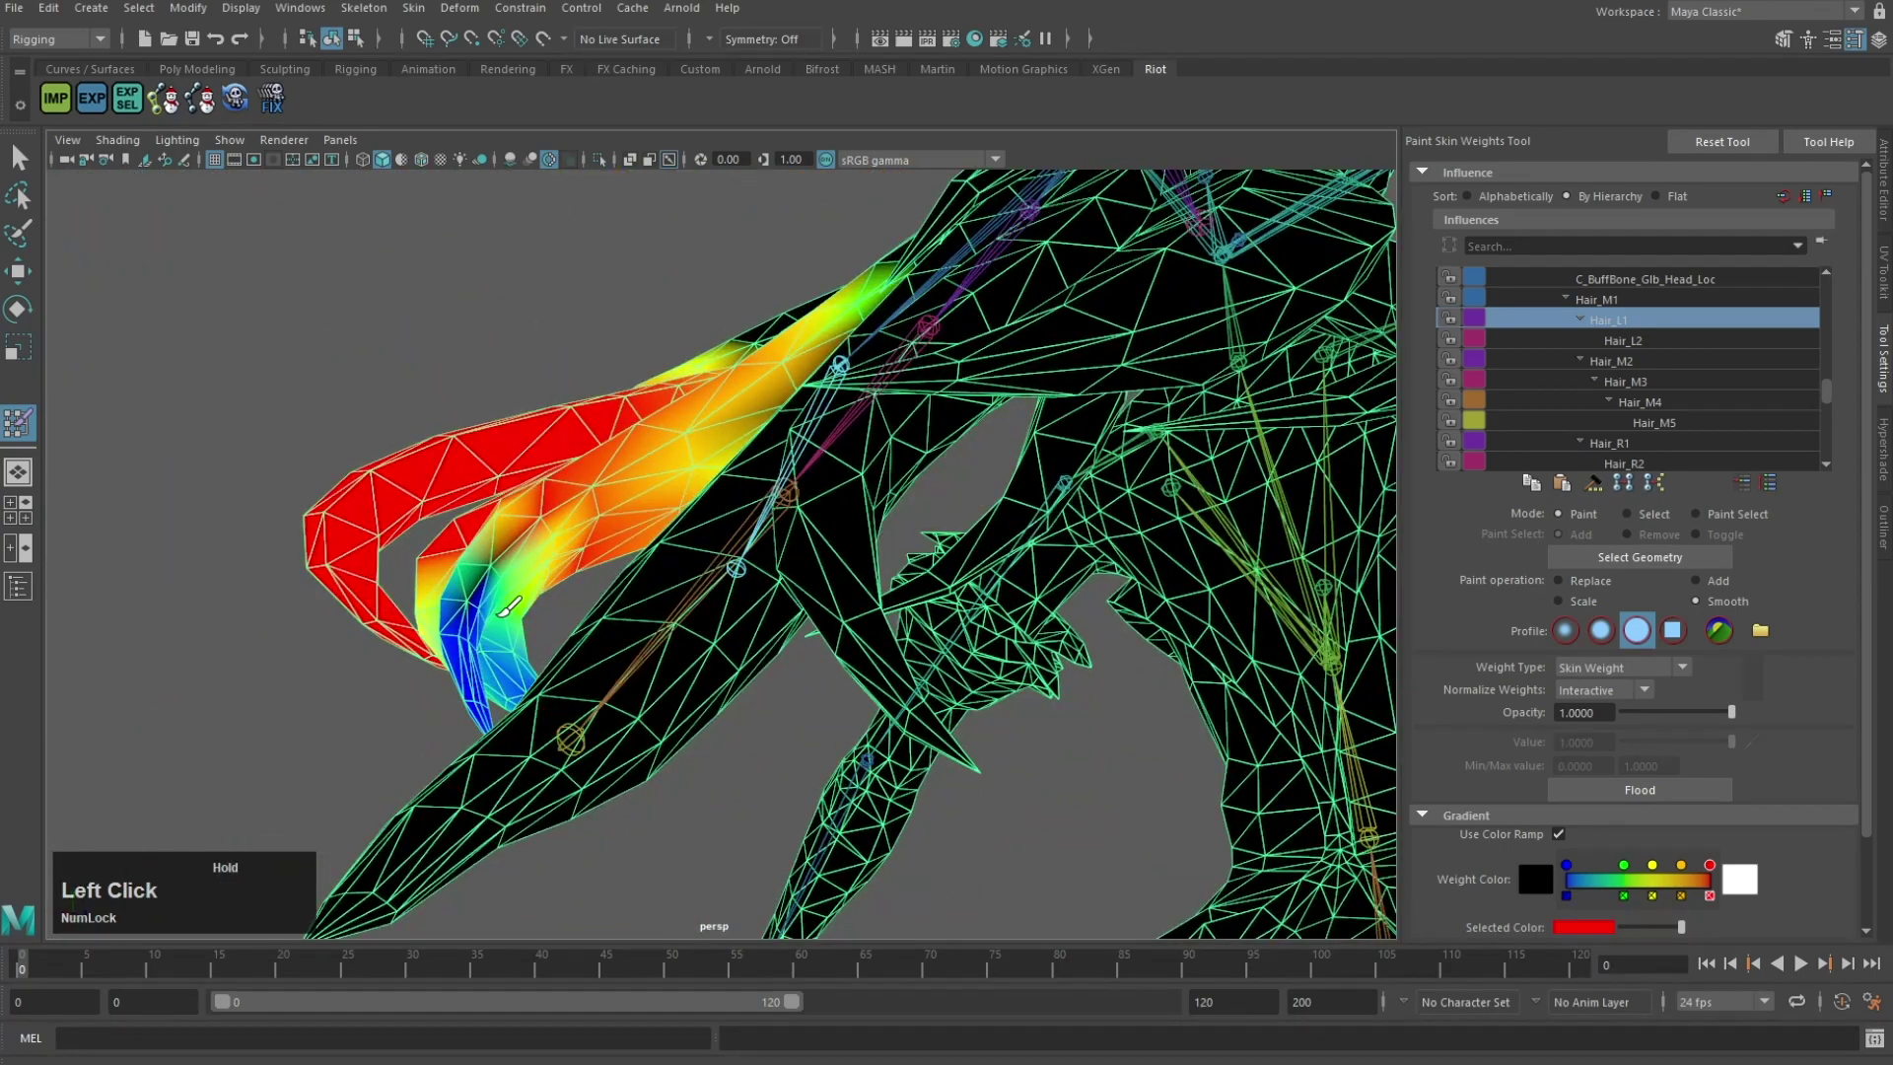
Step: Compare with Hair_M1, then reselect Hair_L1 and smooth its weights into the upper hair and toward the centre back
{"action": "scroll", "coordinate": [682, 483], "scroll_direction": "down", "scroll_amount": 3}
{"action": "left_click_drag", "start_coordinate": [682, 483], "coordinate": [769, 360], "text": "alt"}
{"action": "middle_click_drag", "start_coordinate": [768, 360], "coordinate": [757, 449], "text": "alt"}
{"action": "scroll", "coordinate": [757, 449], "scroll_direction": "up", "scroll_amount": 1}
{"action": "right_click_drag", "start_coordinate": [756, 449], "coordinate": [760, 508]}
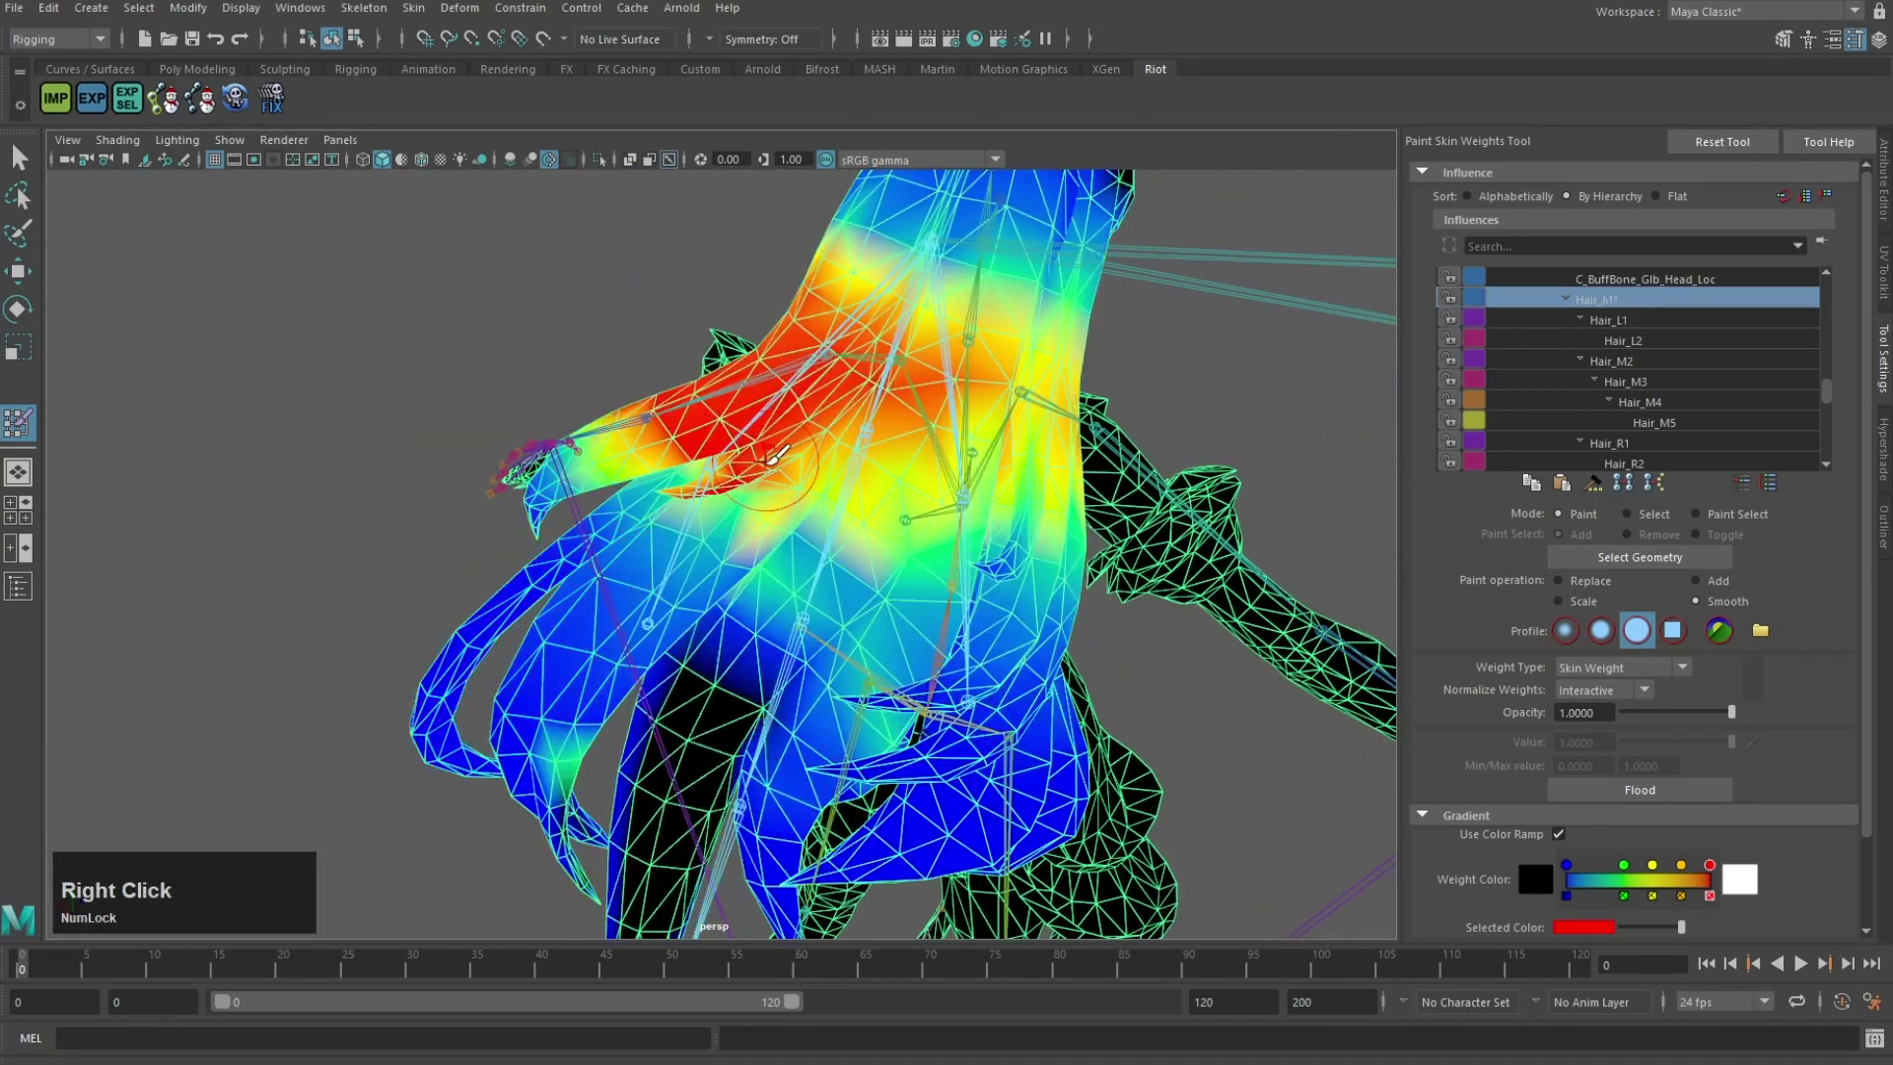
{"action": "right_click_drag", "start_coordinate": [730, 443], "coordinate": [783, 501]}
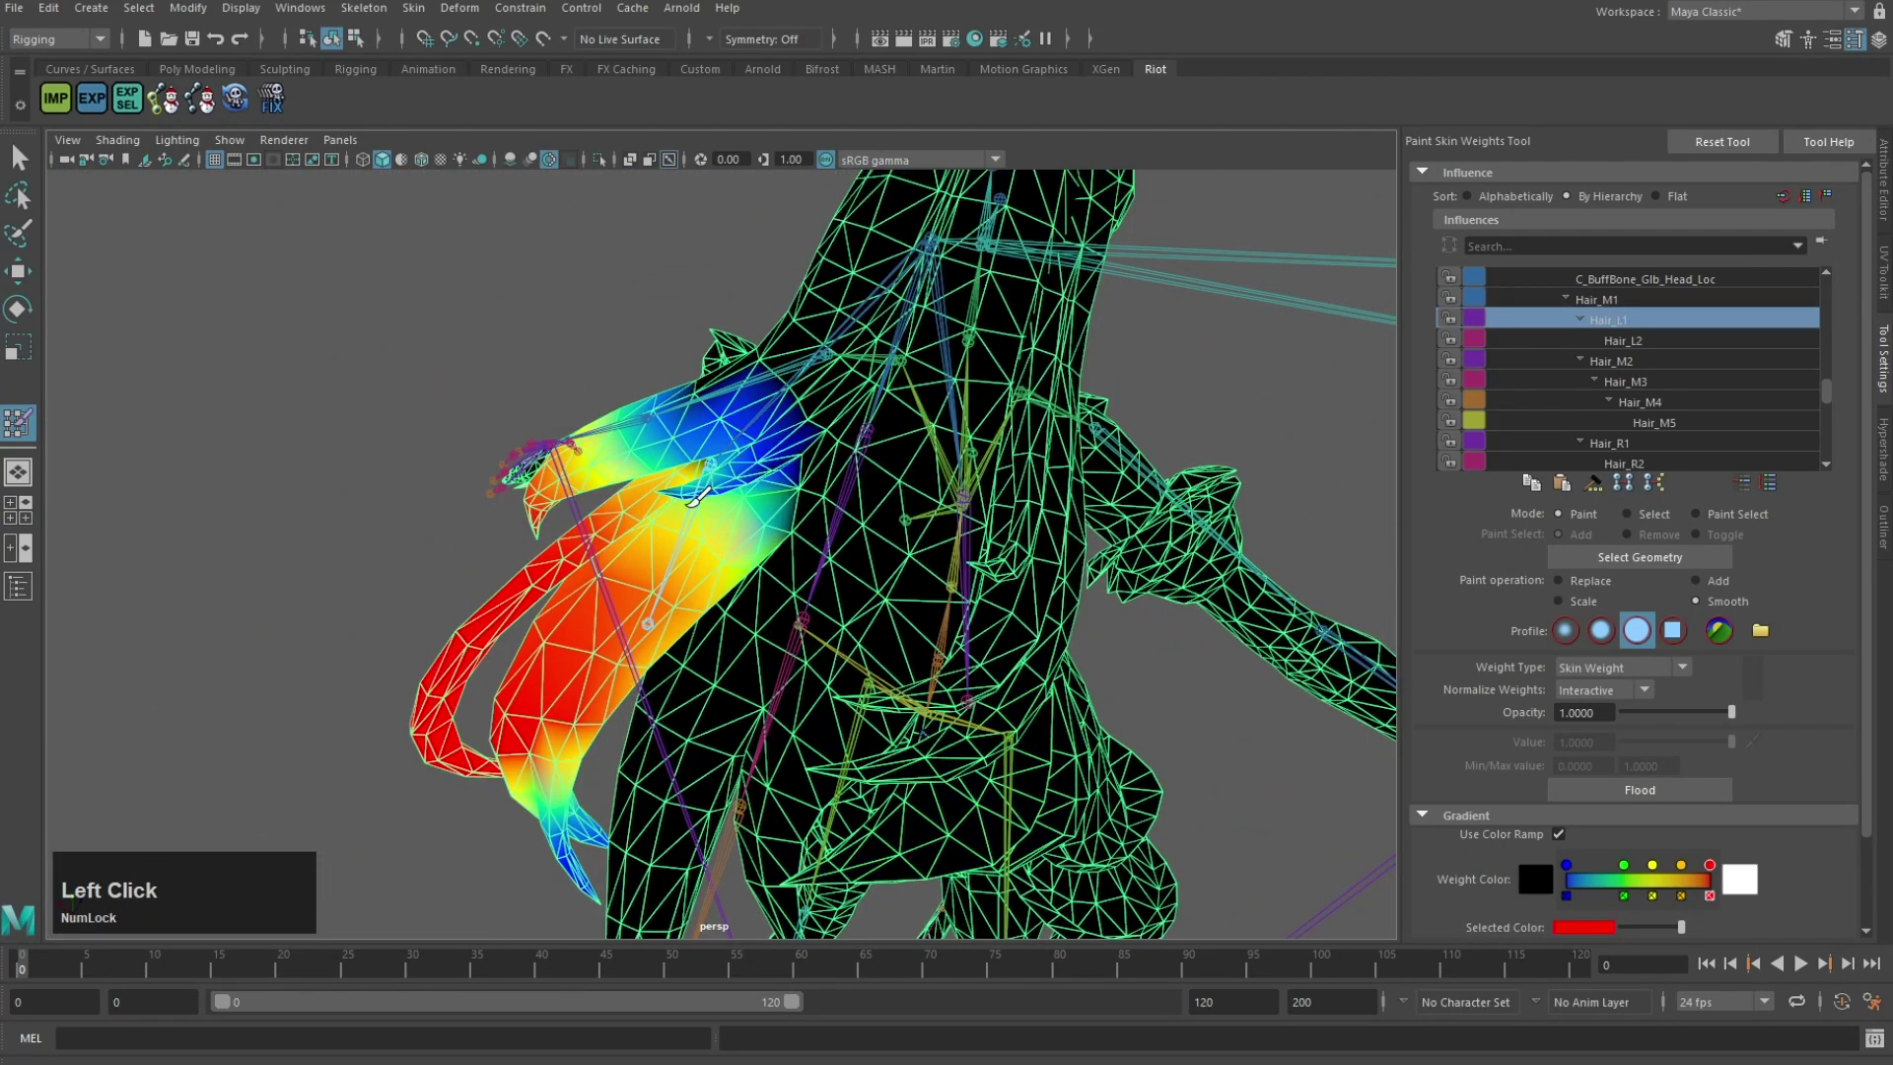
{"action": "left_click_drag", "start_coordinate": [789, 498], "coordinate": [767, 423], "text": "alt"}
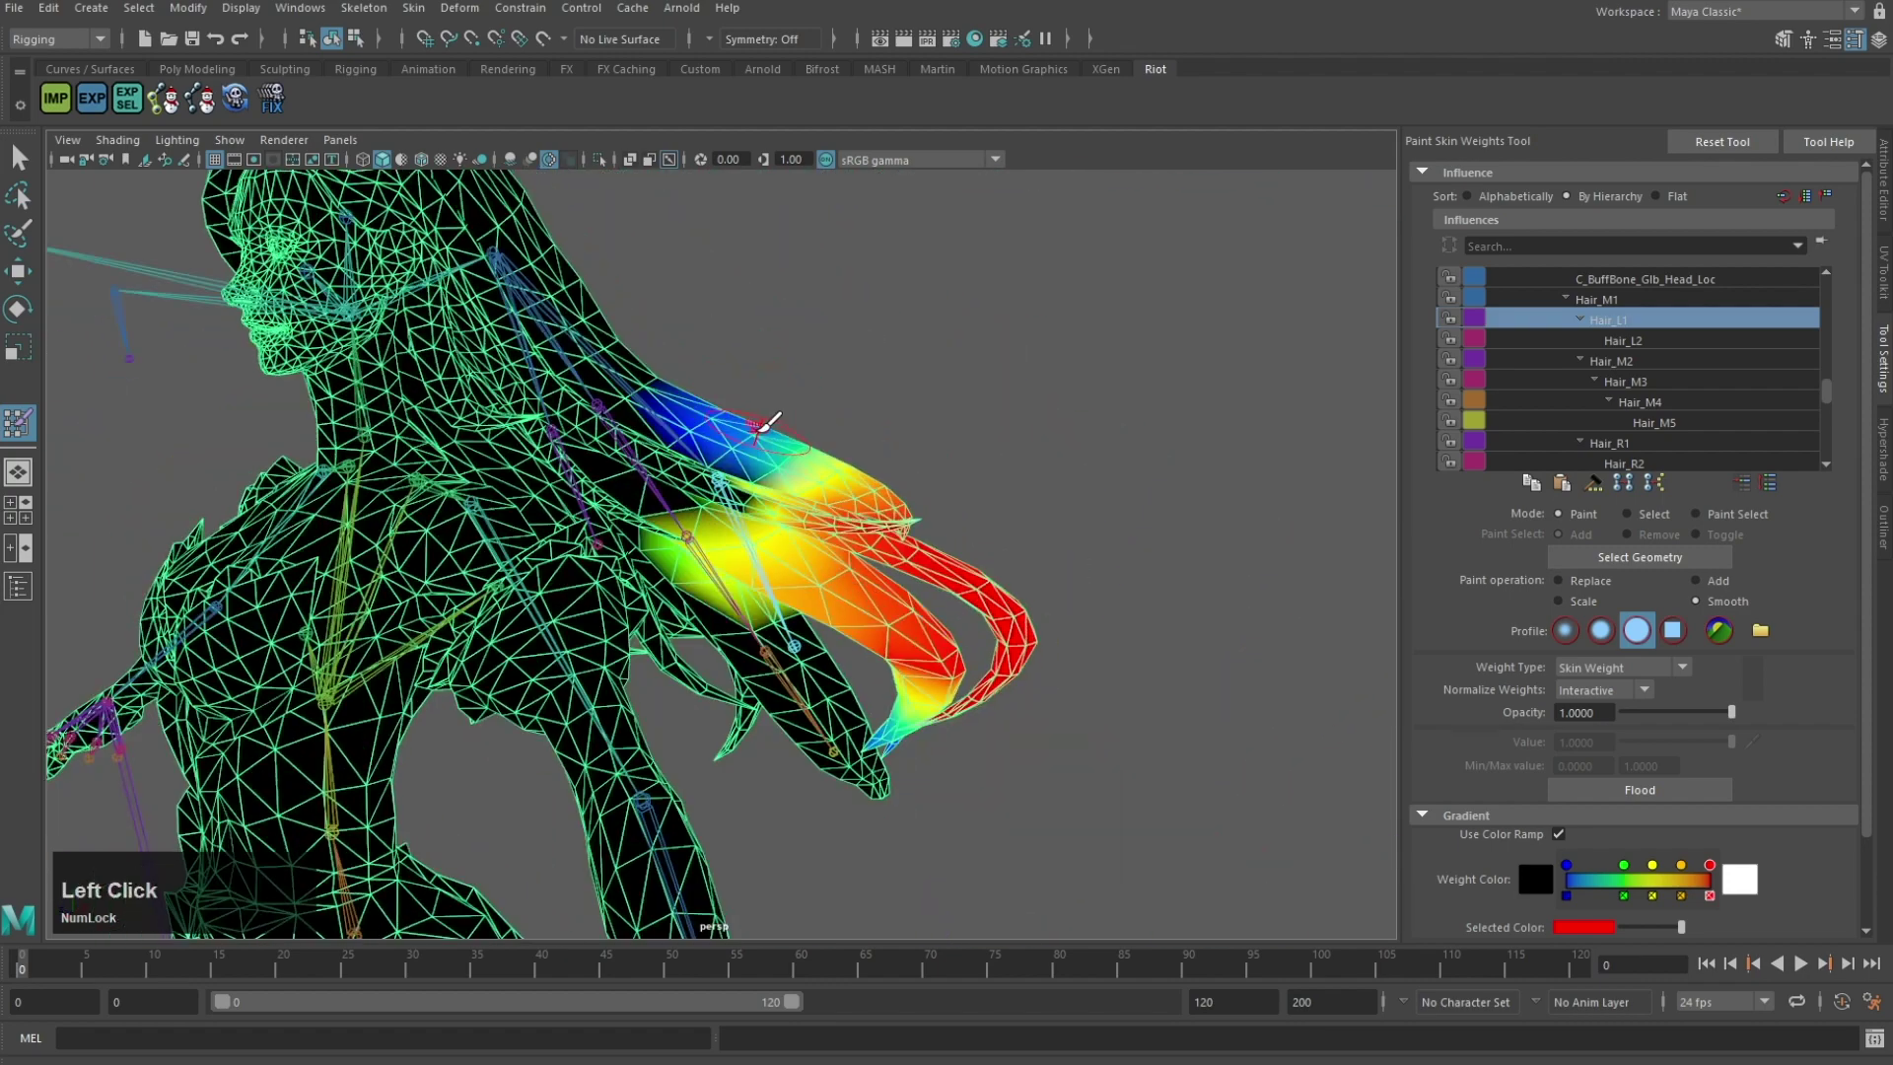
{"action": "left_click_drag", "start_coordinate": [635, 540], "coordinate": [636, 518], "text": "alt"}
{"action": "left_click_drag", "start_coordinate": [749, 567], "coordinate": [698, 606], "text": "alt"}
{"action": "middle_click_drag", "start_coordinate": [698, 613], "coordinate": [700, 574], "text": "alt"}
{"action": "left_click_drag", "start_coordinate": [804, 587], "coordinate": [838, 603], "text": "alt"}
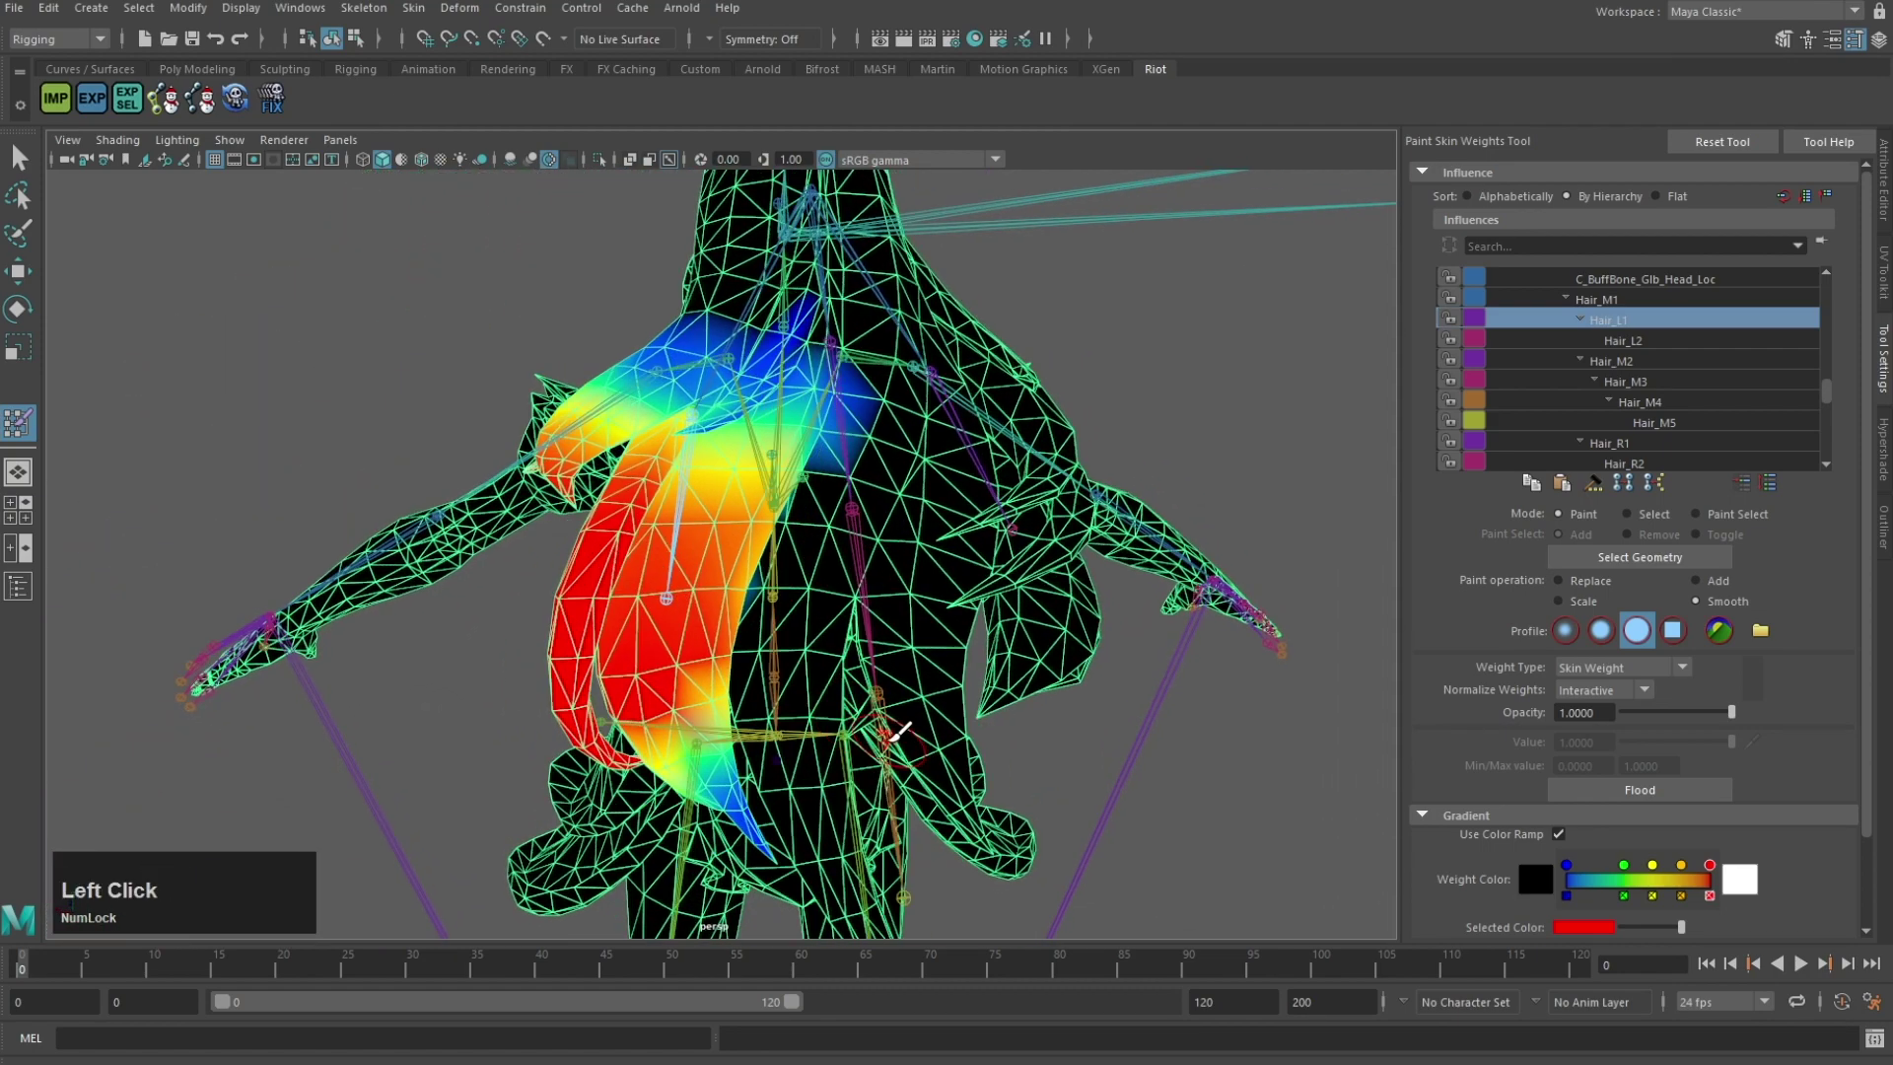
Step: Select Hair_M4 and smooth its weights across the full width of the lower back hair
{"action": "right_click_drag", "start_coordinate": [880, 727], "coordinate": [879, 527]}
{"action": "middle_click_drag", "start_coordinate": [868, 522], "coordinate": [804, 335], "text": "alt"}
{"action": "mouse_move", "coordinate": [803, 335]}
{"action": "left_mouse_down", "text": "alt"}
{"action": "mouse_move", "coordinate": [754, 360]}
{"action": "mouse_move", "coordinate": [769, 316]}
{"action": "mouse_move", "coordinate": [591, 395]}
{"action": "mouse_move", "coordinate": [631, 325]}
{"action": "mouse_move", "coordinate": [838, 387]}
{"action": "left_mouse_up", "text": "alt"}
{"action": "mouse_move", "coordinate": [552, 369]}
{"action": "left_mouse_down"}
{"action": "mouse_move", "coordinate": [1030, 372]}
{"action": "mouse_move", "coordinate": [1035, 389]}
{"action": "left_mouse_up"}
{"action": "mouse_move", "coordinate": [907, 395]}
{"action": "left_mouse_down"}
{"action": "mouse_move", "coordinate": [867, 365]}
{"action": "mouse_move", "coordinate": [601, 409]}
{"action": "left_mouse_up"}
{"action": "mouse_move", "coordinate": [601, 424]}
{"action": "left_mouse_down"}
{"action": "mouse_move", "coordinate": [627, 394]}
{"action": "mouse_move", "coordinate": [777, 338]}
{"action": "left_mouse_up"}
{"action": "mouse_move", "coordinate": [902, 298]}
{"action": "left_mouse_down", "text": "alt"}
{"action": "mouse_move", "coordinate": [914, 343]}
{"action": "mouse_move", "coordinate": [841, 390]}
{"action": "left_mouse_up", "text": "alt"}
{"action": "scroll", "coordinate": [907, 345], "scroll_direction": "down", "scroll_amount": 5}
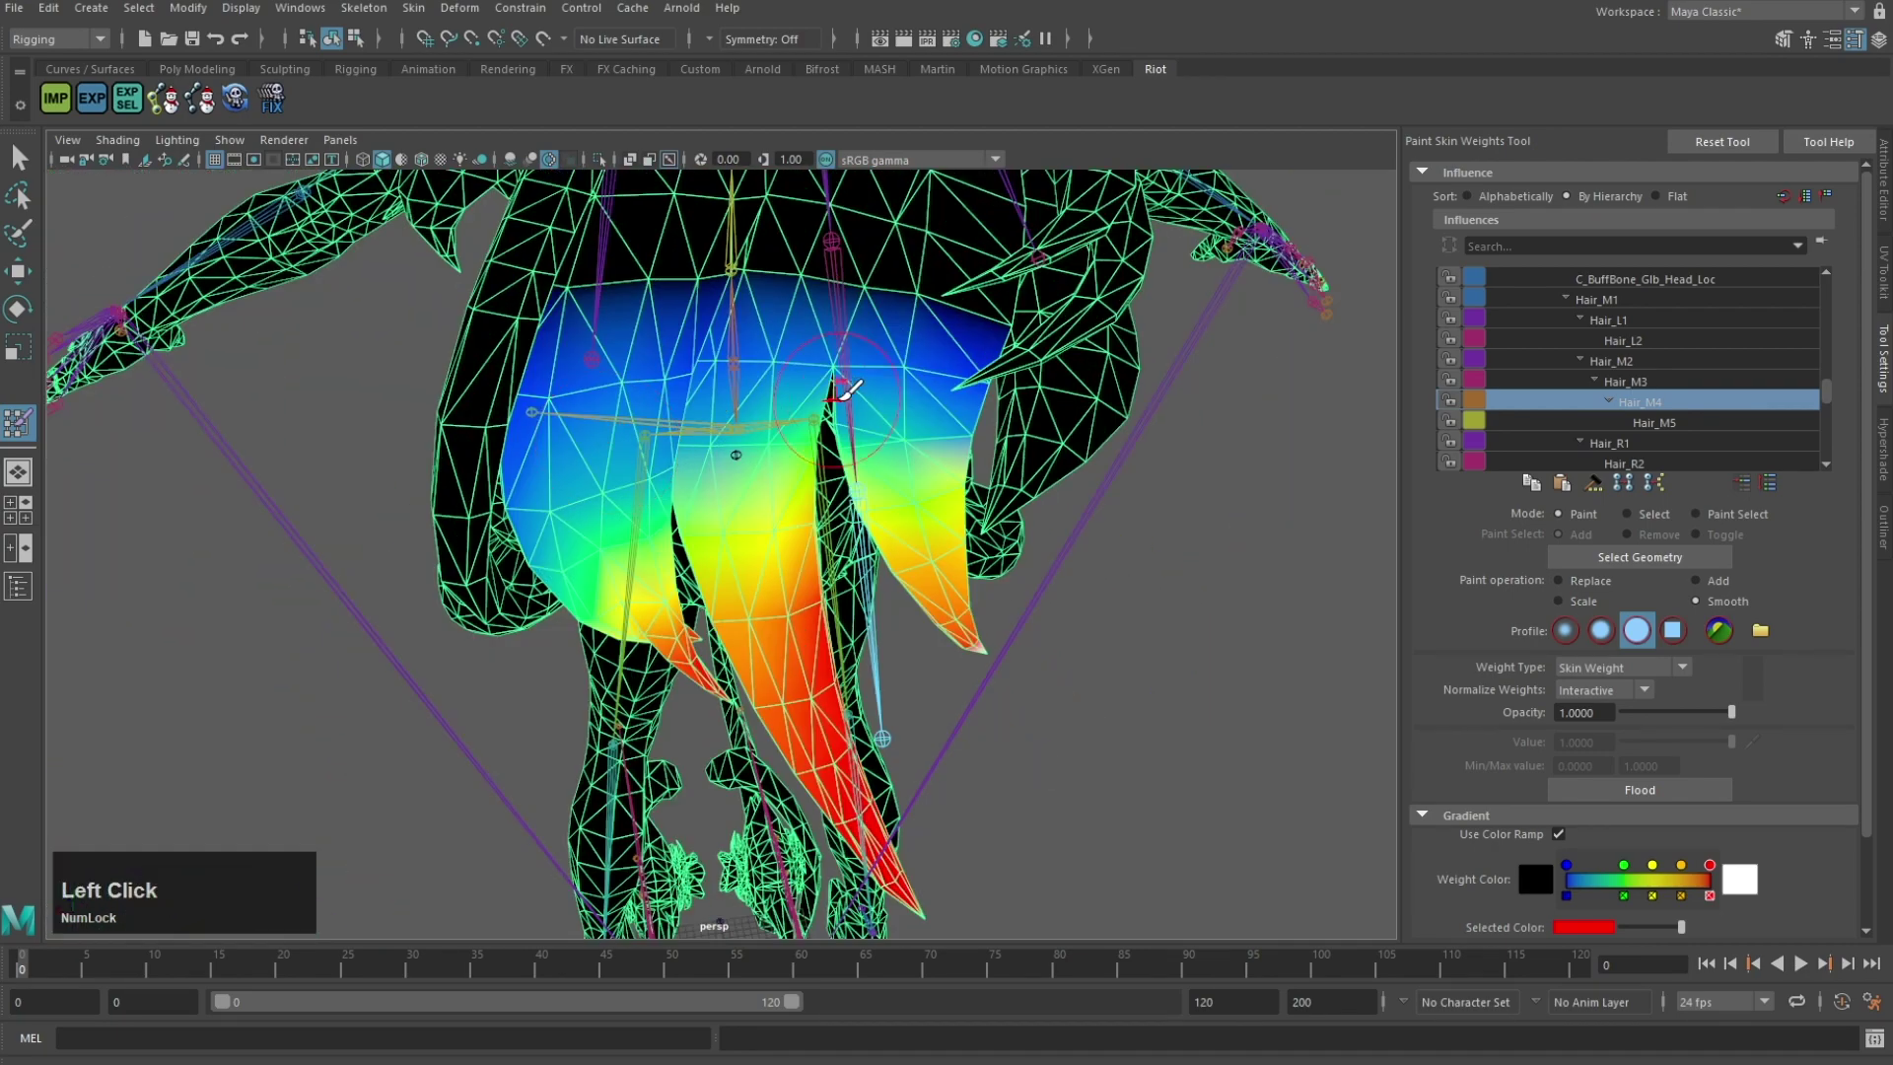
Step: Check the Hair_M3 and Hair_M2 weight blends across the middle of the back hair
{"action": "right_click_drag", "start_coordinate": [848, 397], "coordinate": [849, 345]}
{"action": "scroll", "coordinate": [838, 360], "scroll_direction": "down", "scroll_amount": 2}
{"action": "left_click_drag", "start_coordinate": [759, 369], "coordinate": [814, 365], "text": "alt"}
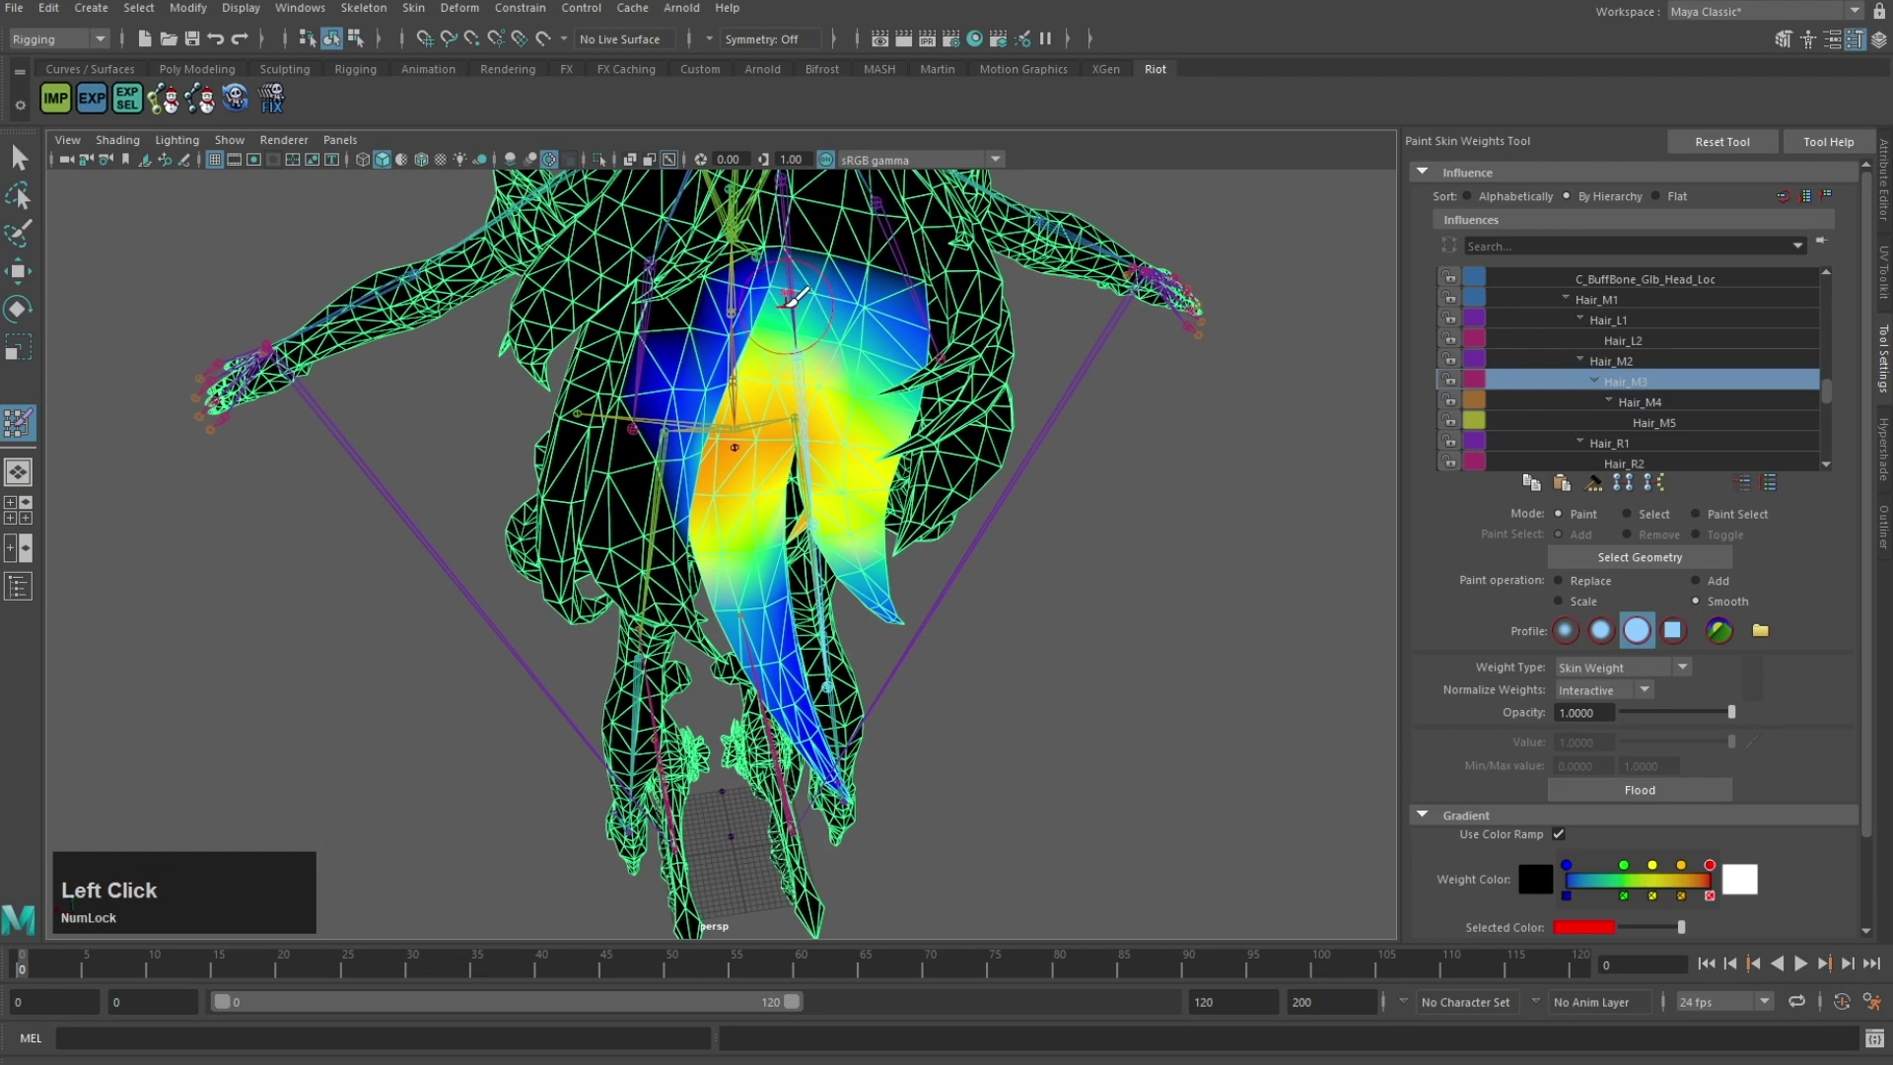
{"action": "scroll", "coordinate": [788, 258], "scroll_direction": "down", "scroll_amount": 3}
Step: Try to export the selection as a League of Legends skin over katarina.skn in the Katarina Skins/Base folder
{"action": "left_click", "coordinate": [13, 7]}
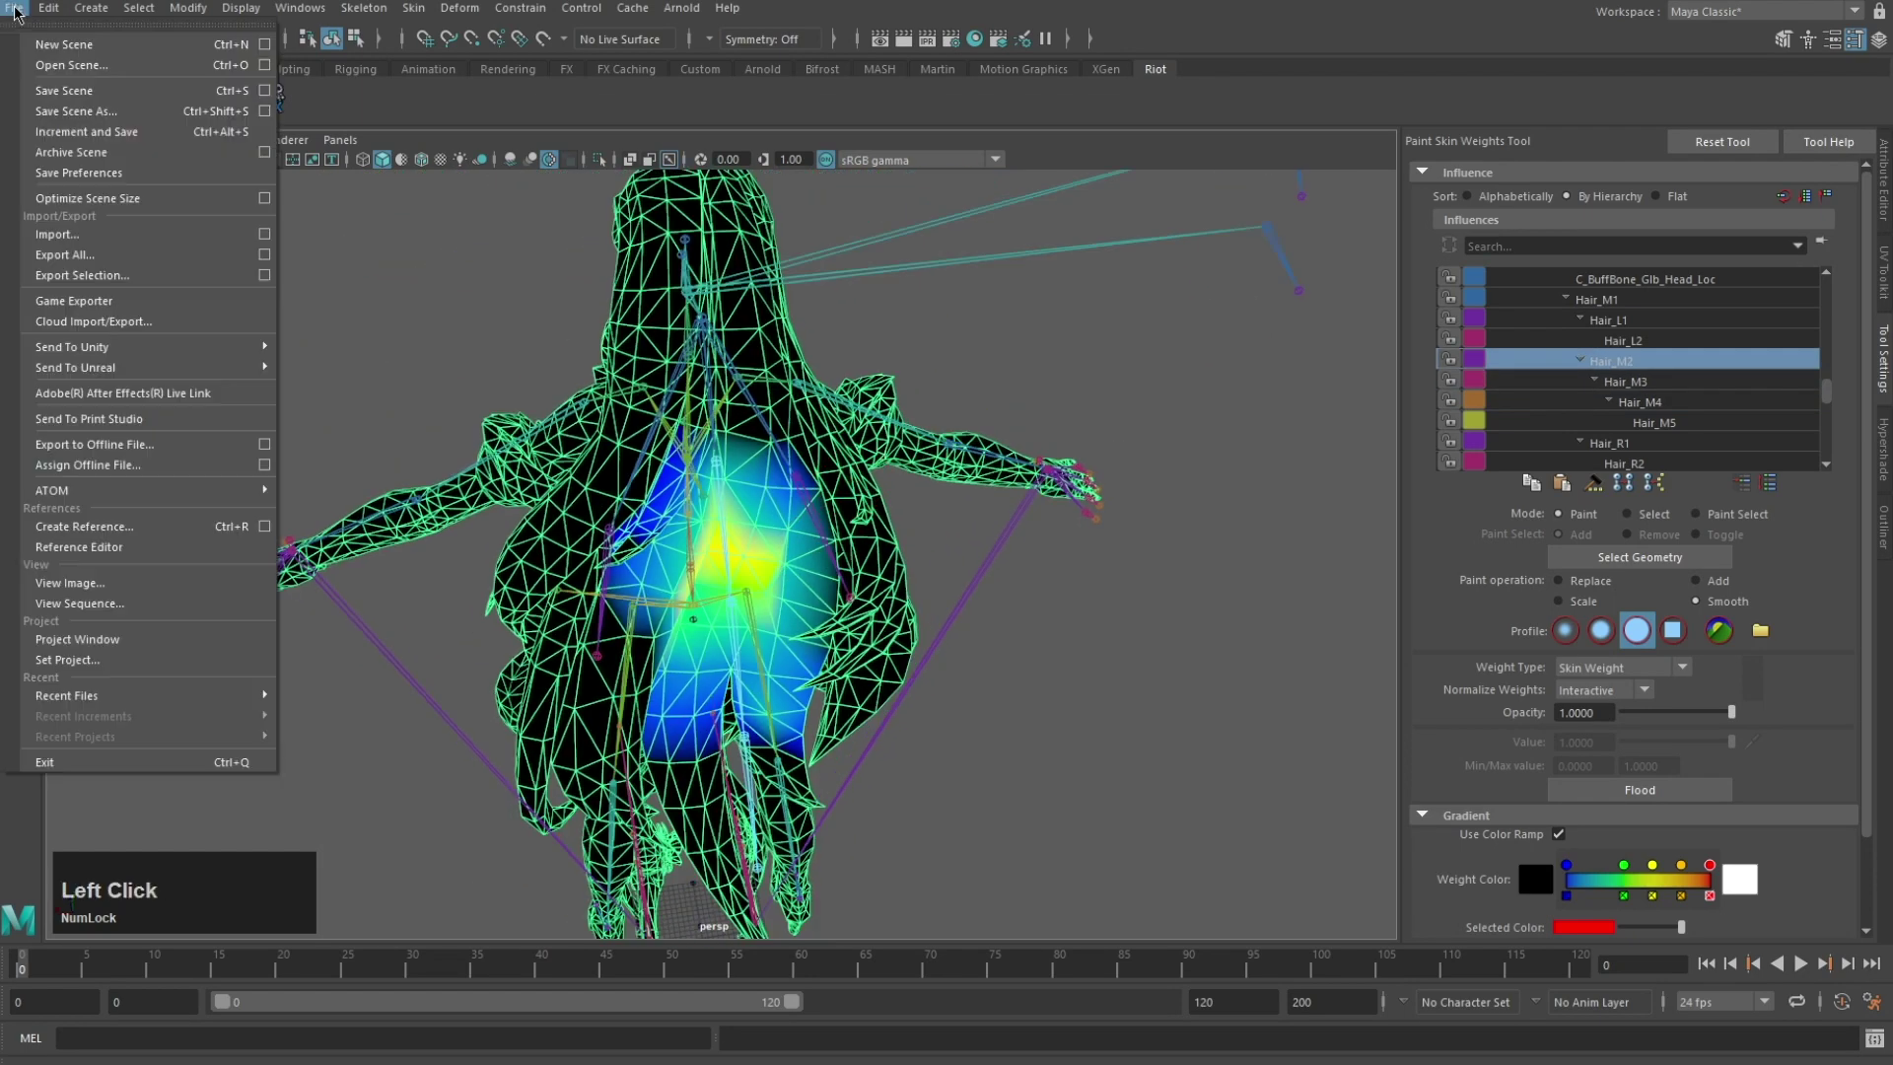
{"action": "left_click", "coordinate": [99, 276]}
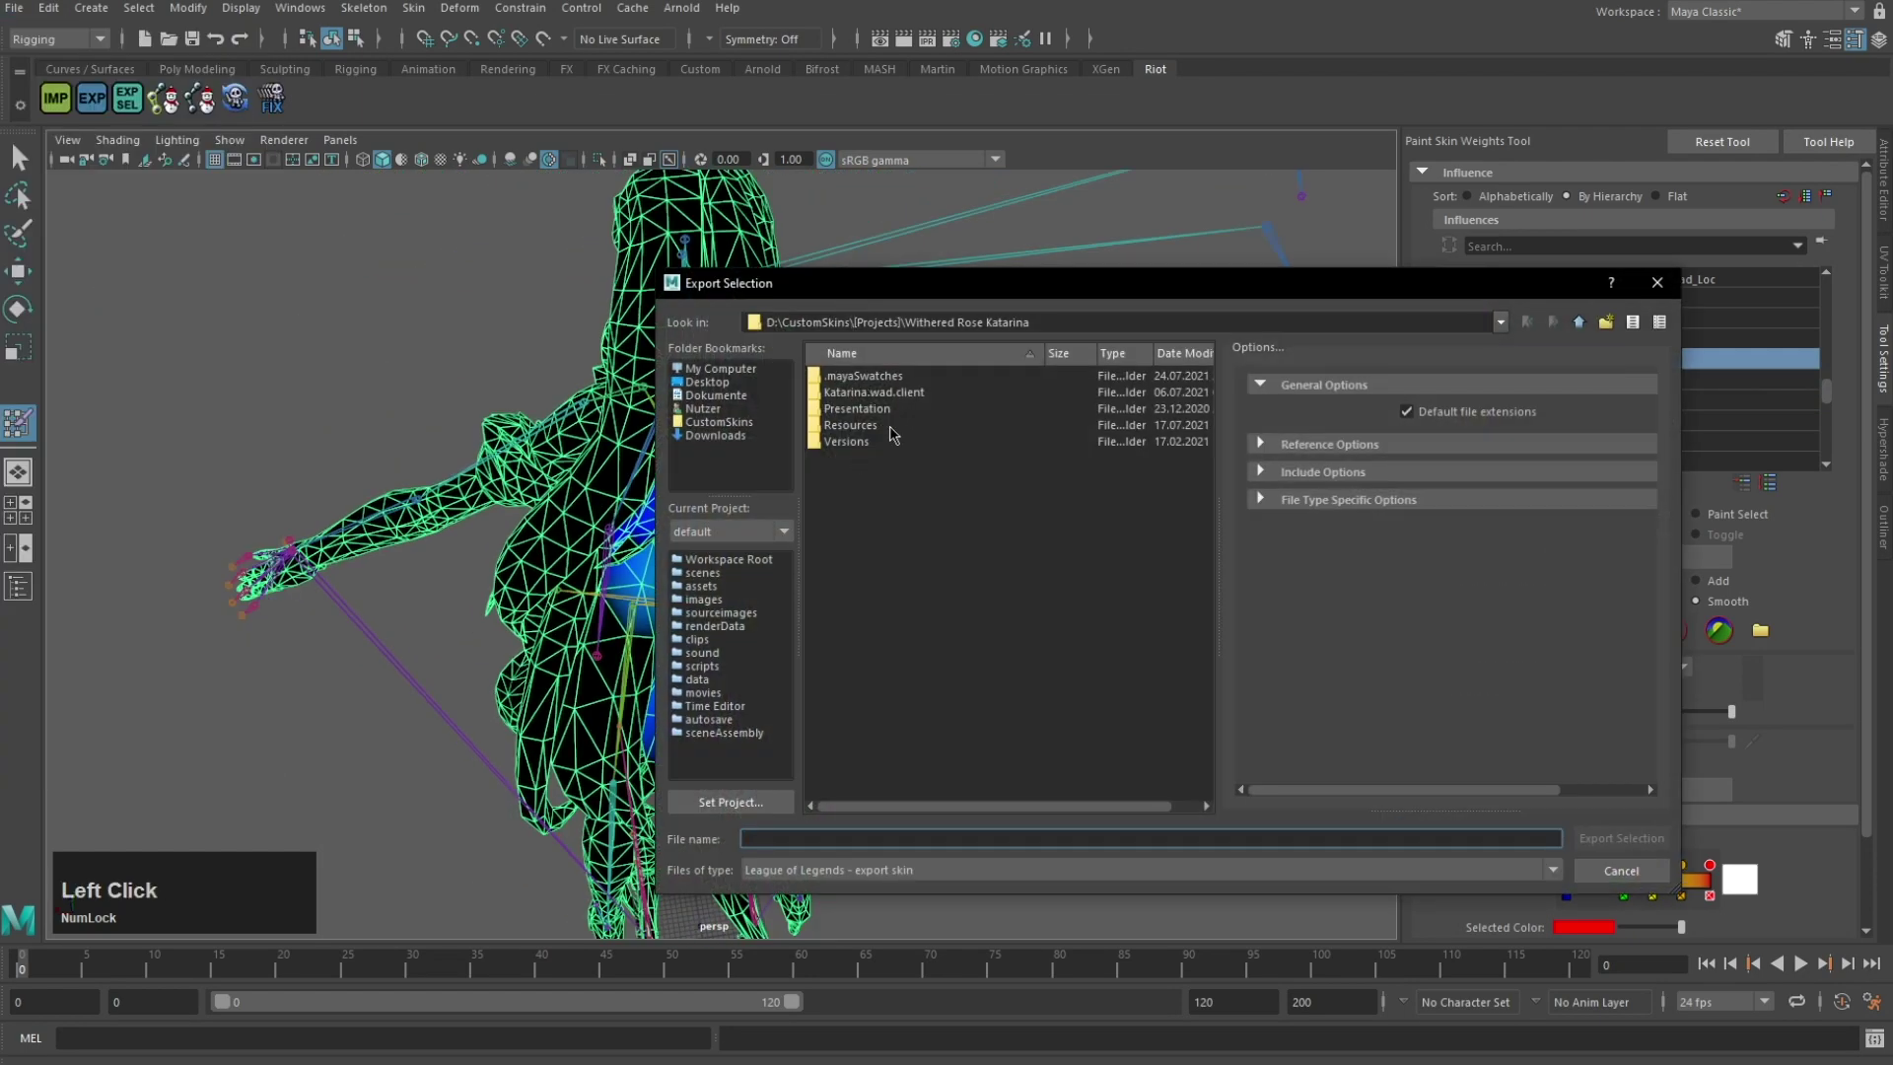
{"action": "double_click", "coordinate": [908, 393]}
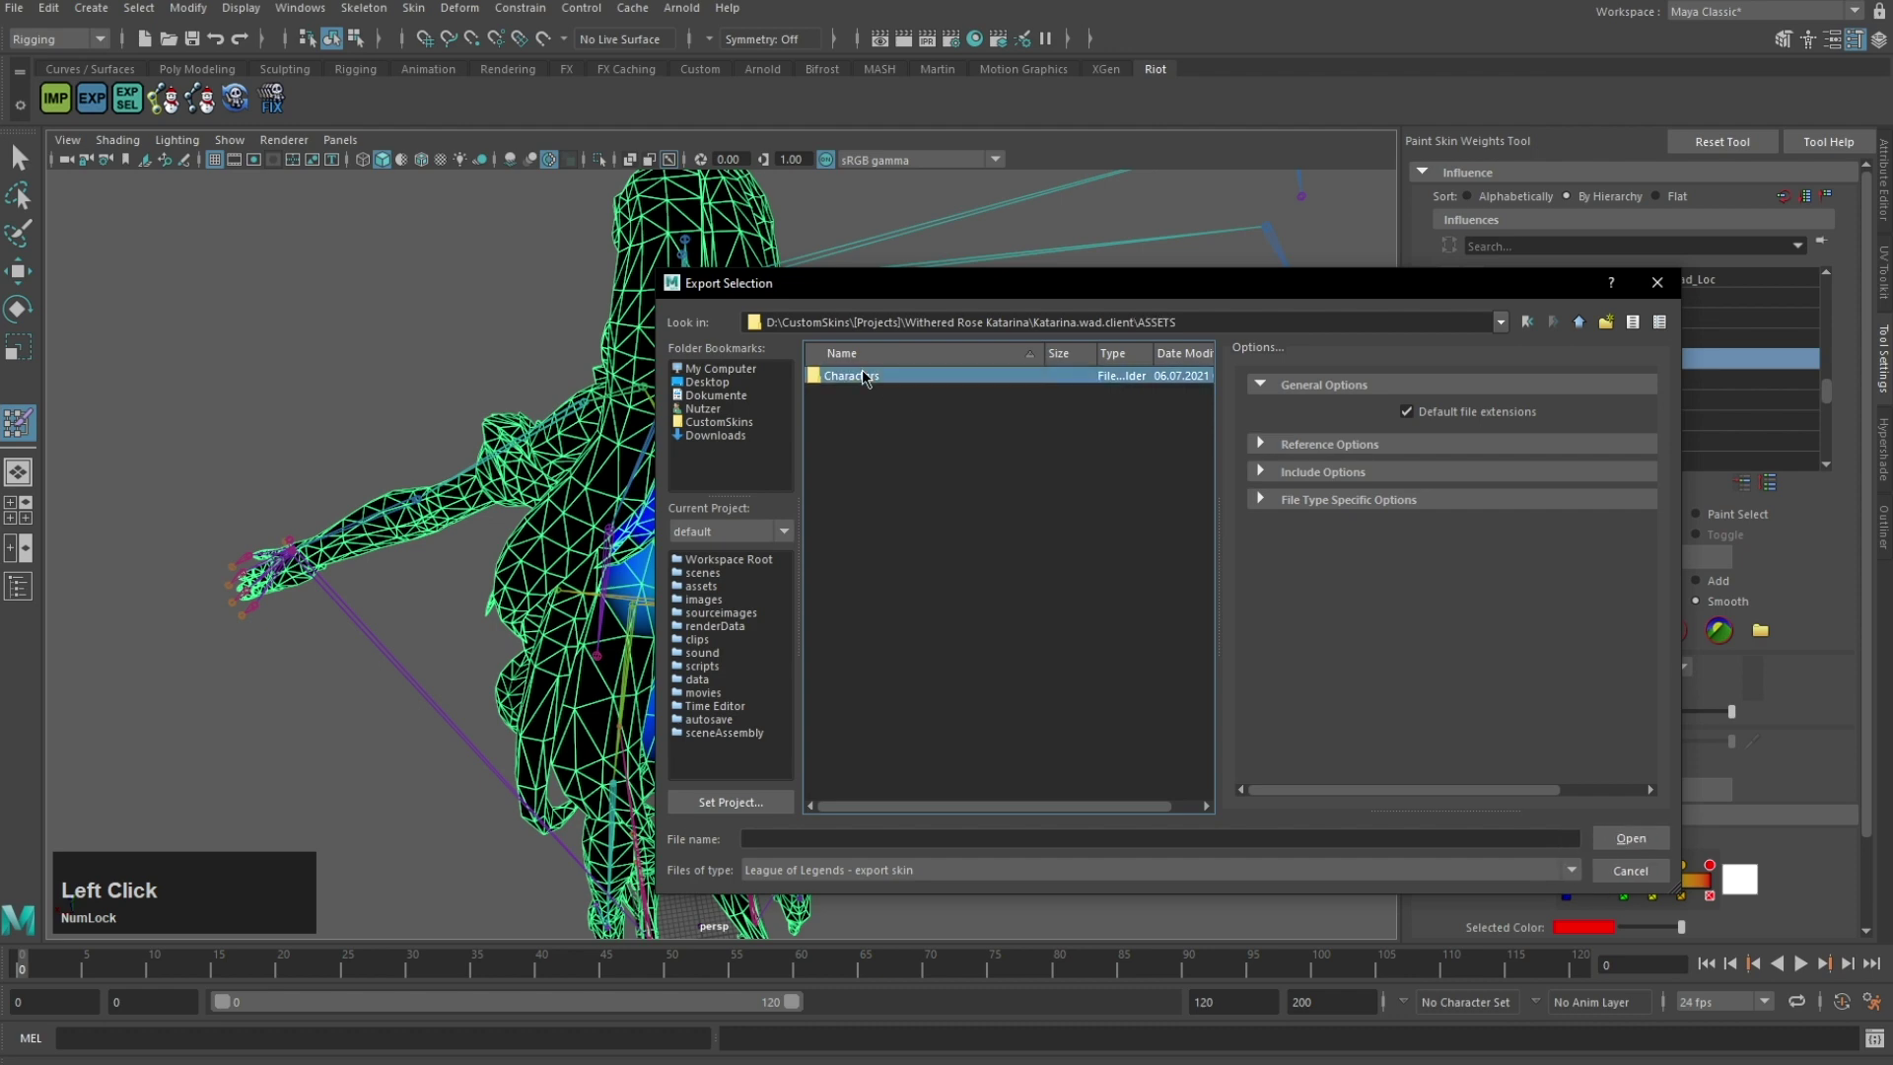
{"action": "double_click", "coordinate": [862, 375]}
{"action": "double_click", "coordinate": [861, 375]}
{"action": "double_click", "coordinate": [882, 425]}
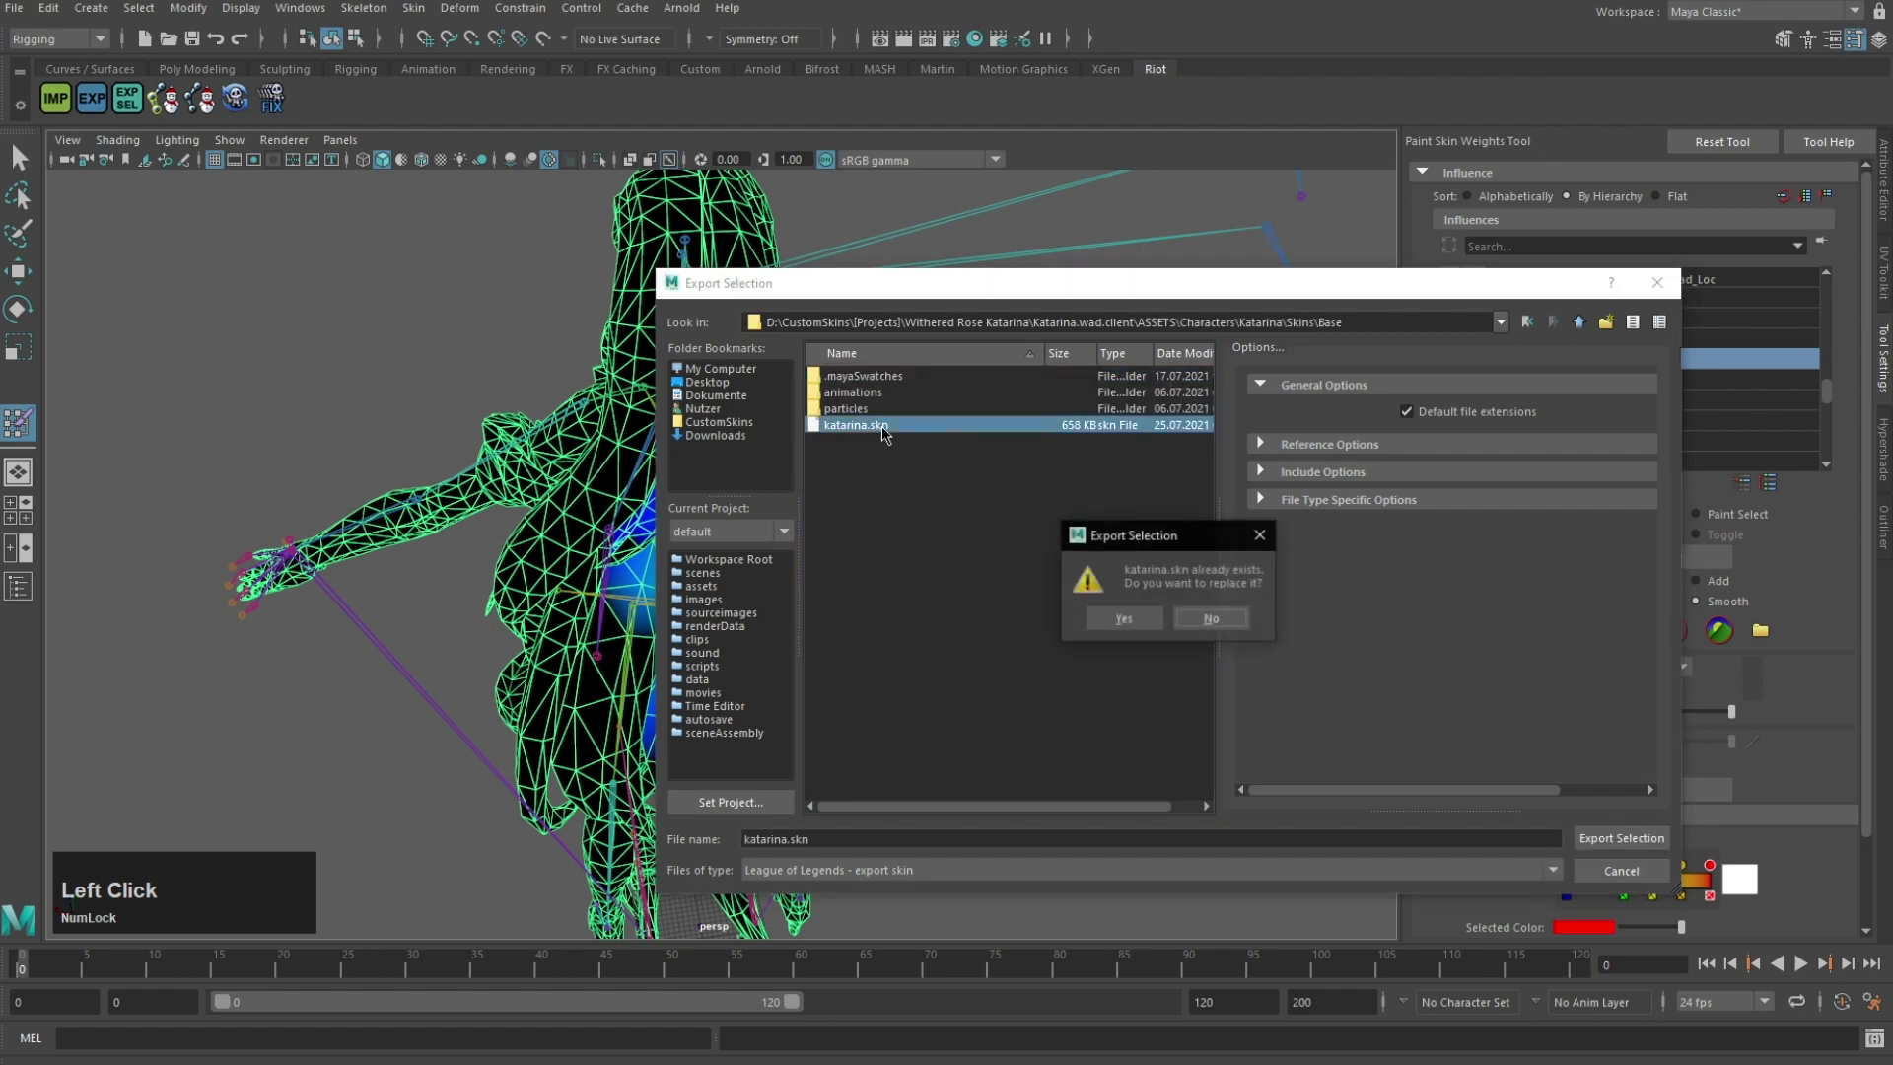
{"action": "left_click", "coordinate": [1124, 619]}
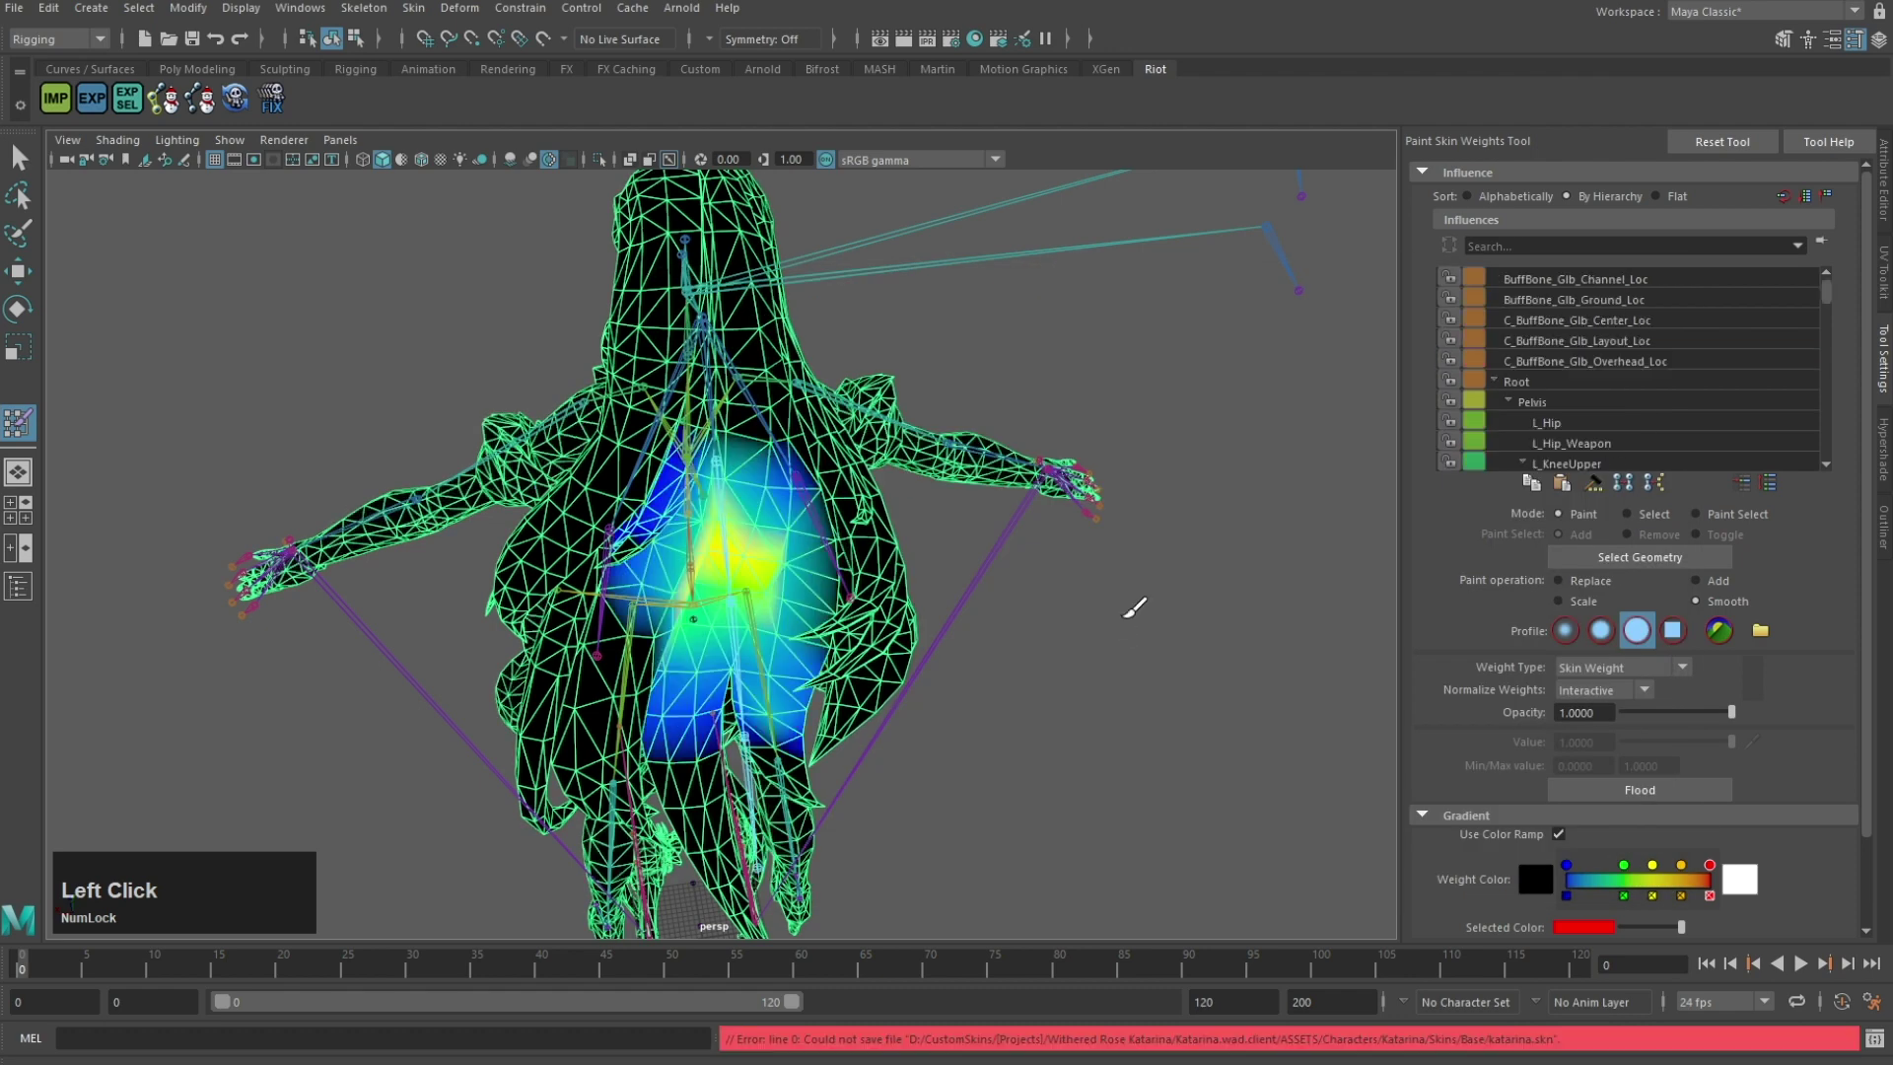
Step: Prune the mesh's small skin weights below 0.05
{"action": "left_click", "coordinate": [406, 9]}
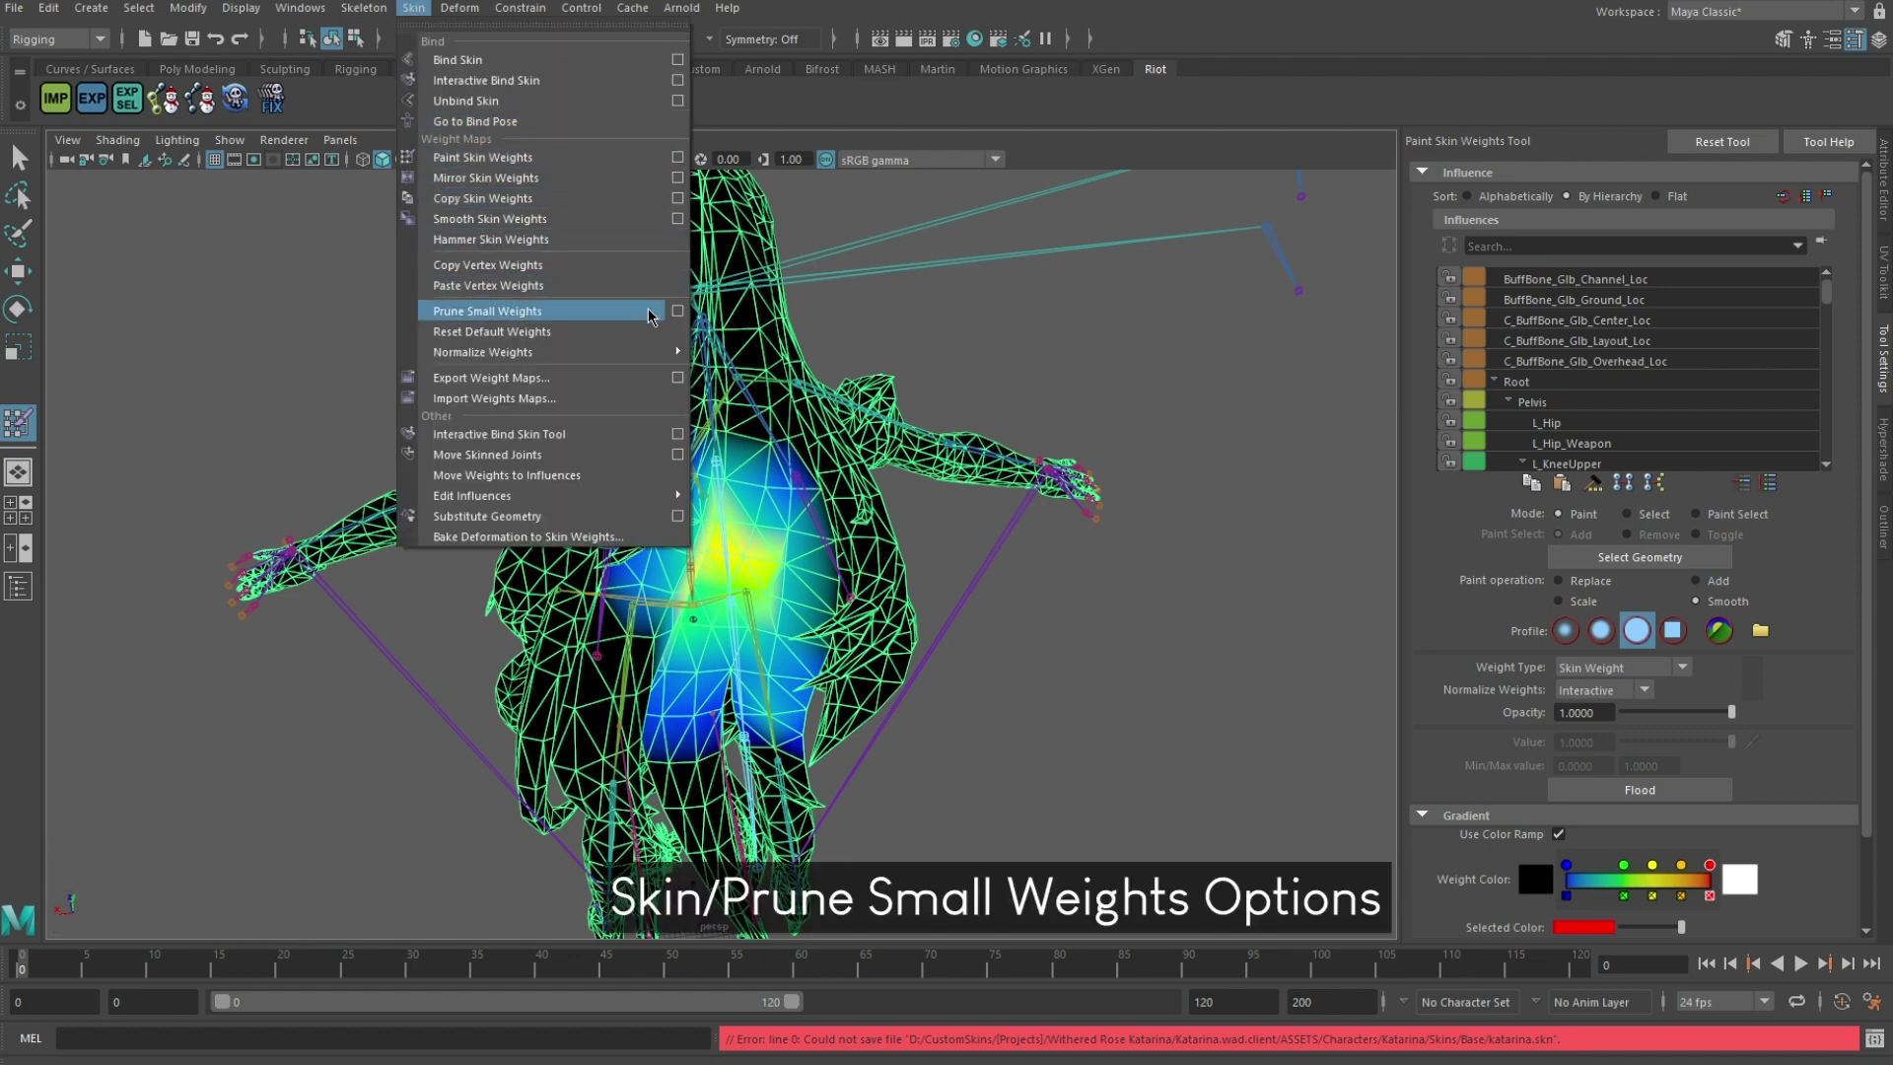
{"action": "left_click", "coordinate": [681, 309]}
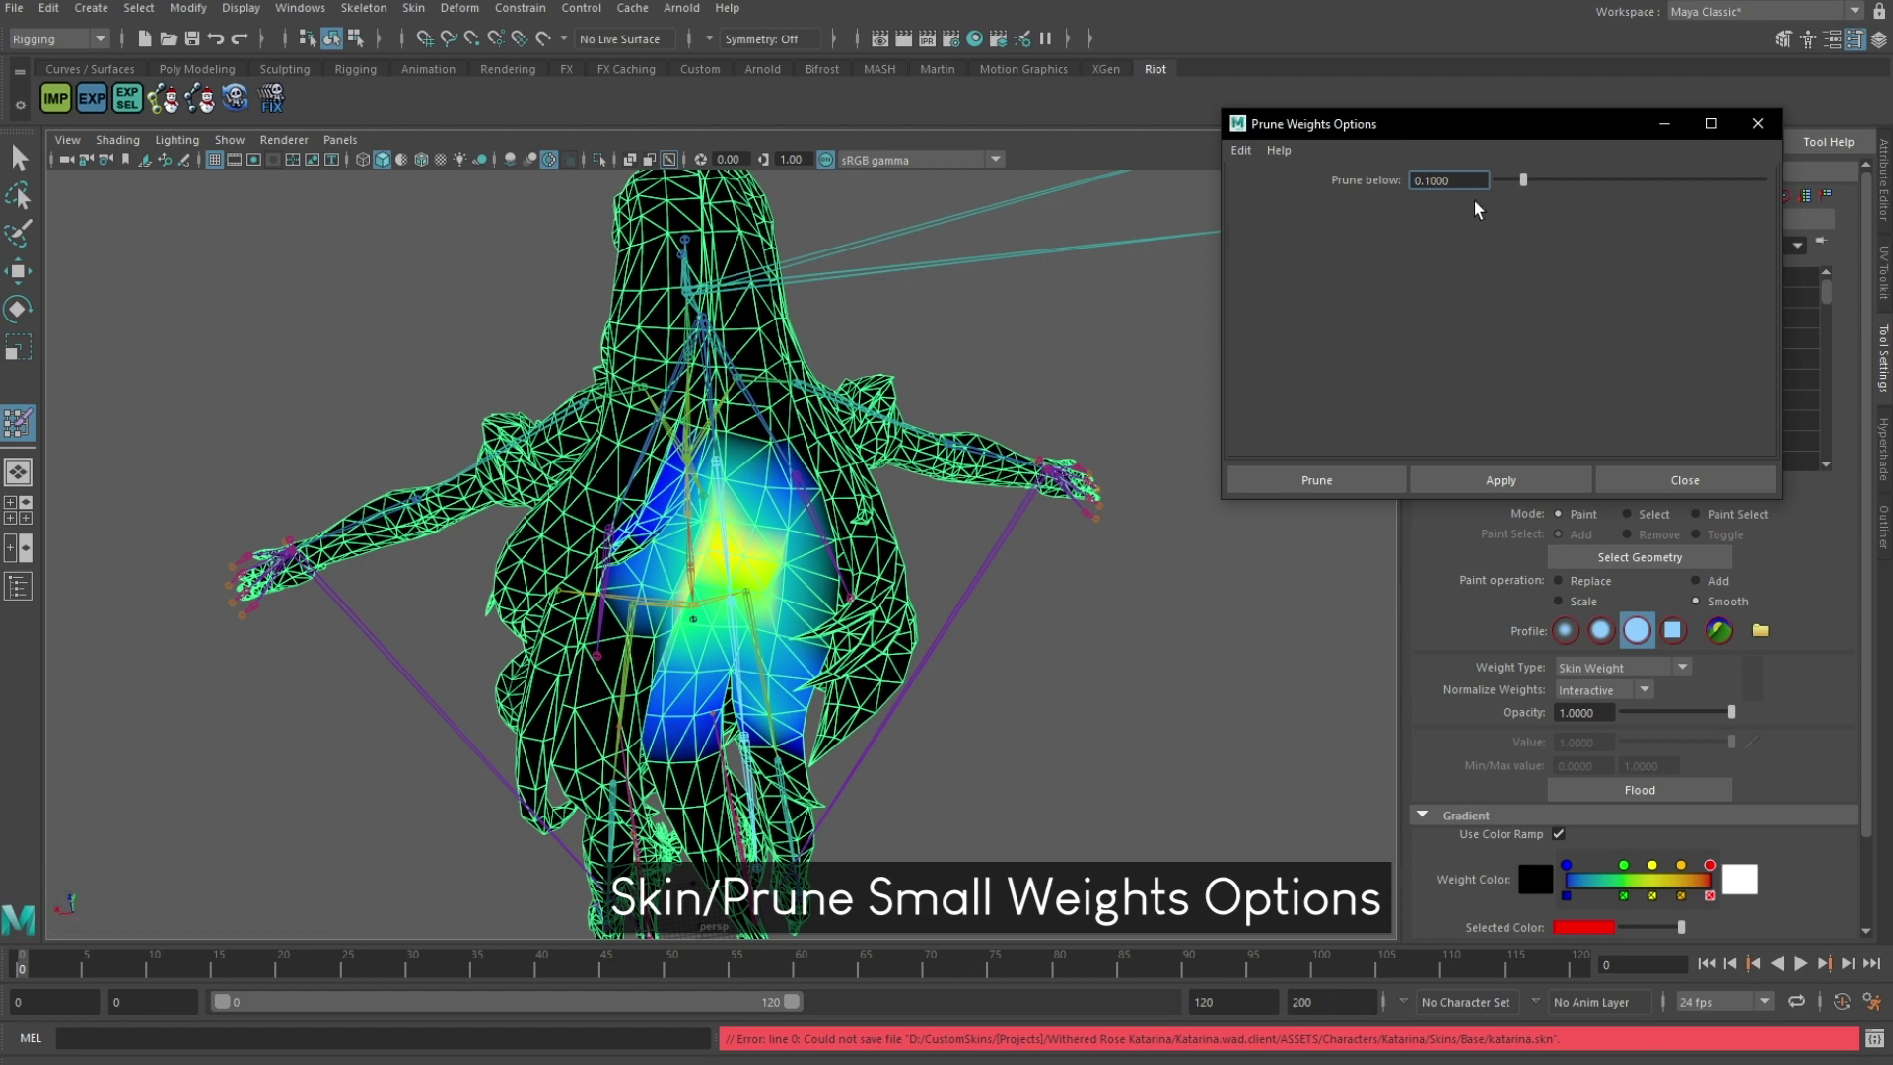
{"action": "key", "text": "Left"}
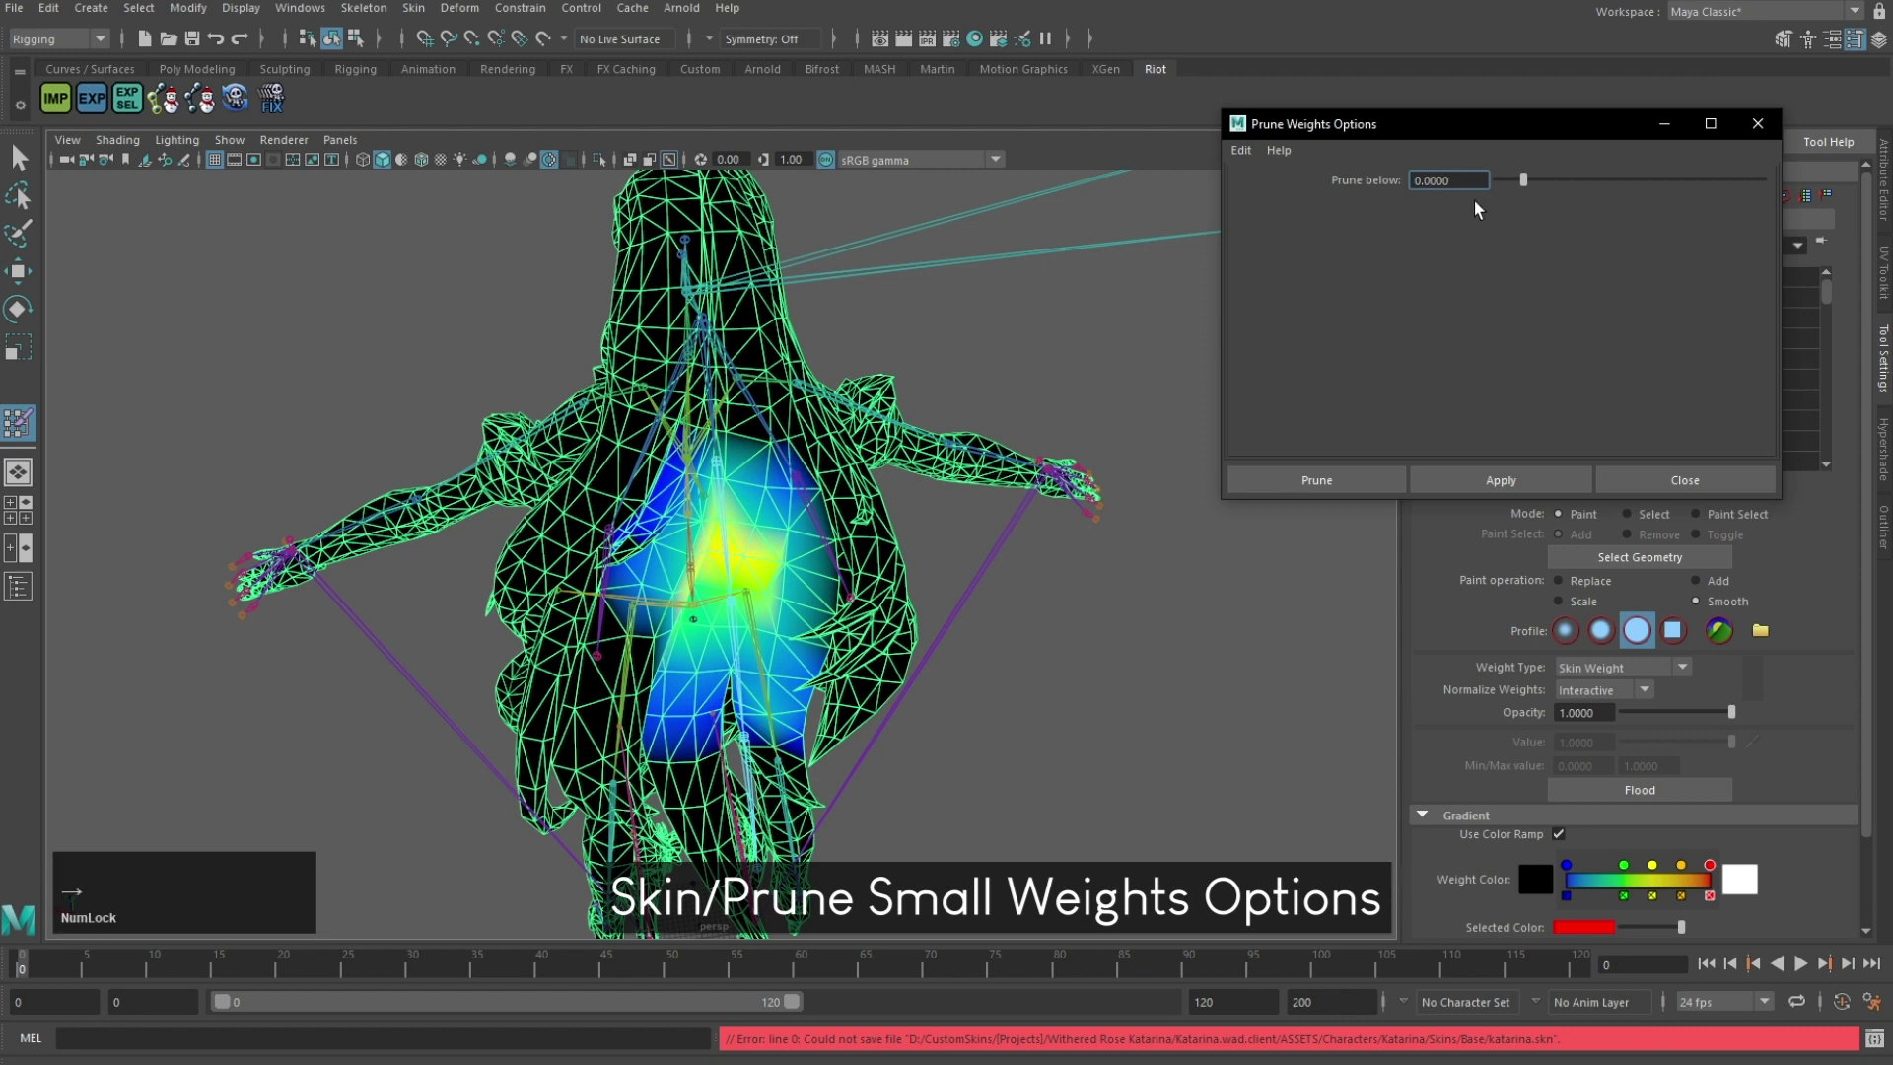
{"action": "type", "text": "5"}
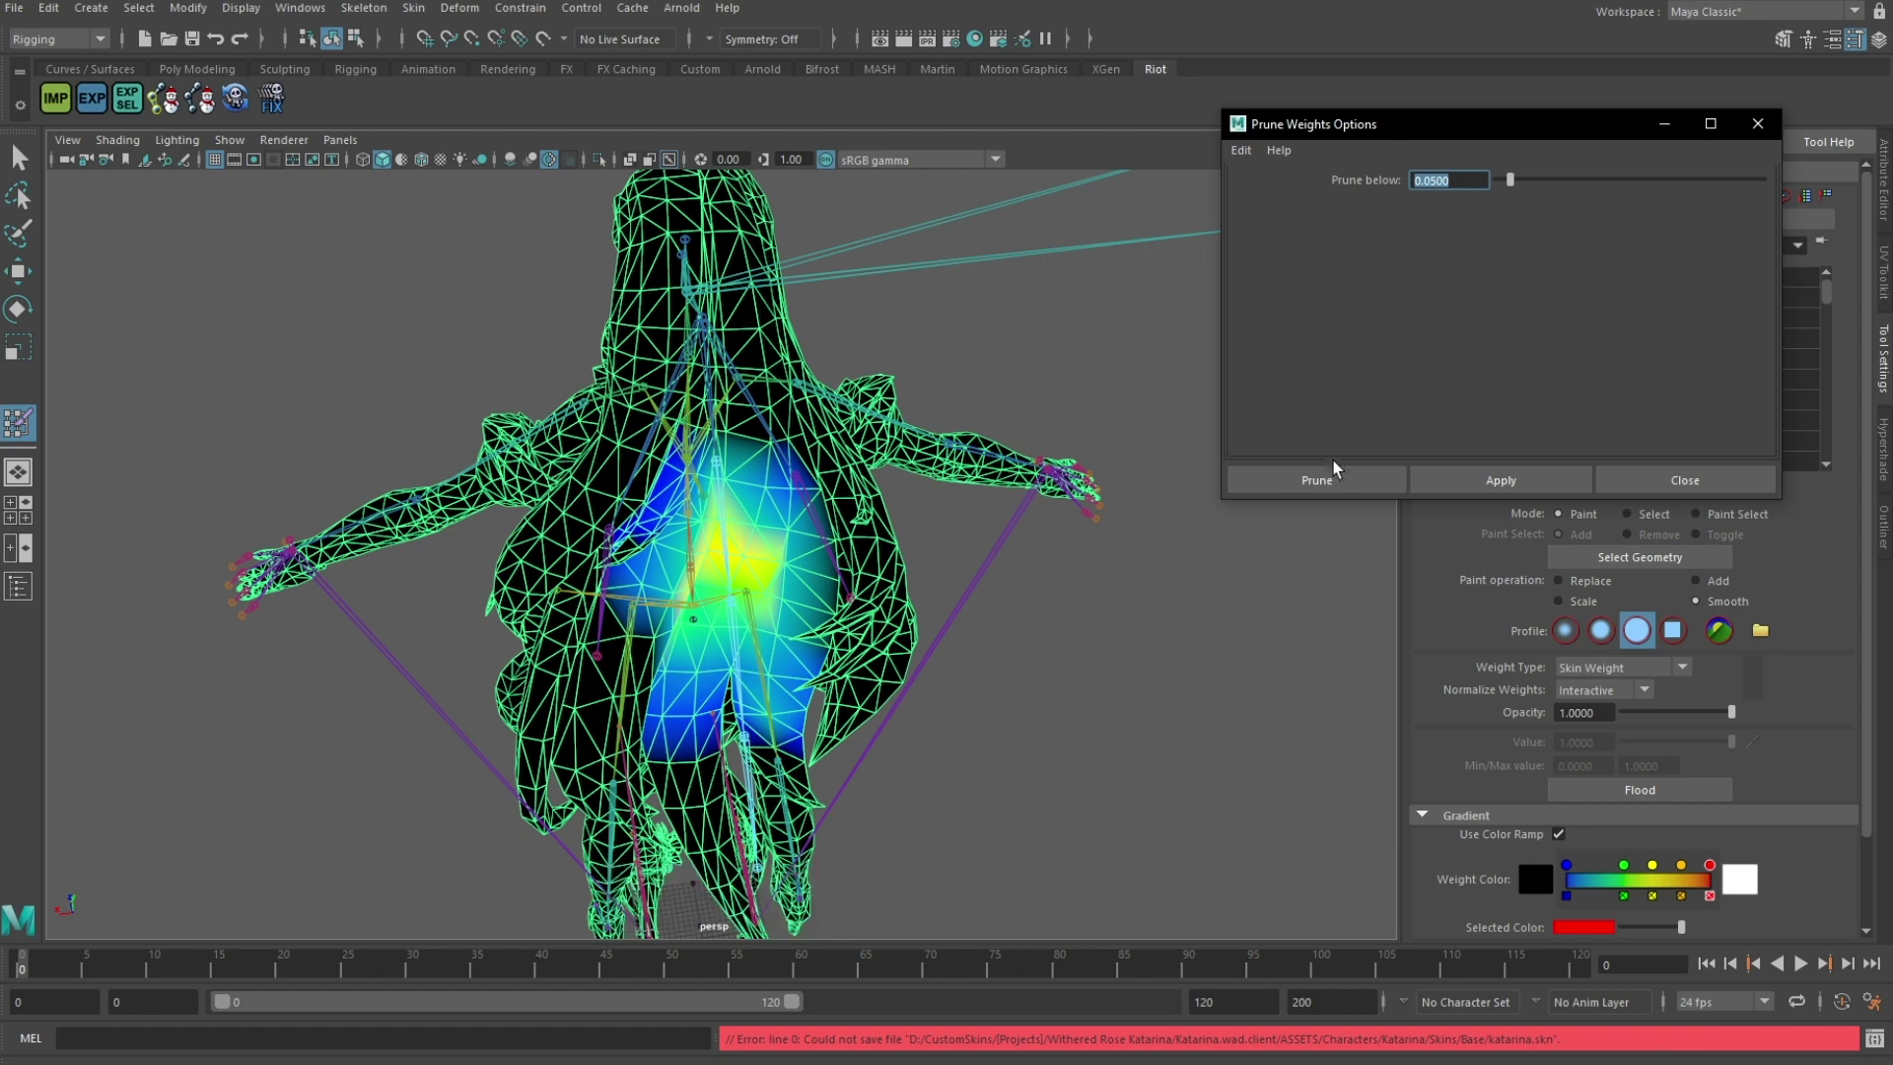
{"action": "left_click", "coordinate": [1330, 478]}
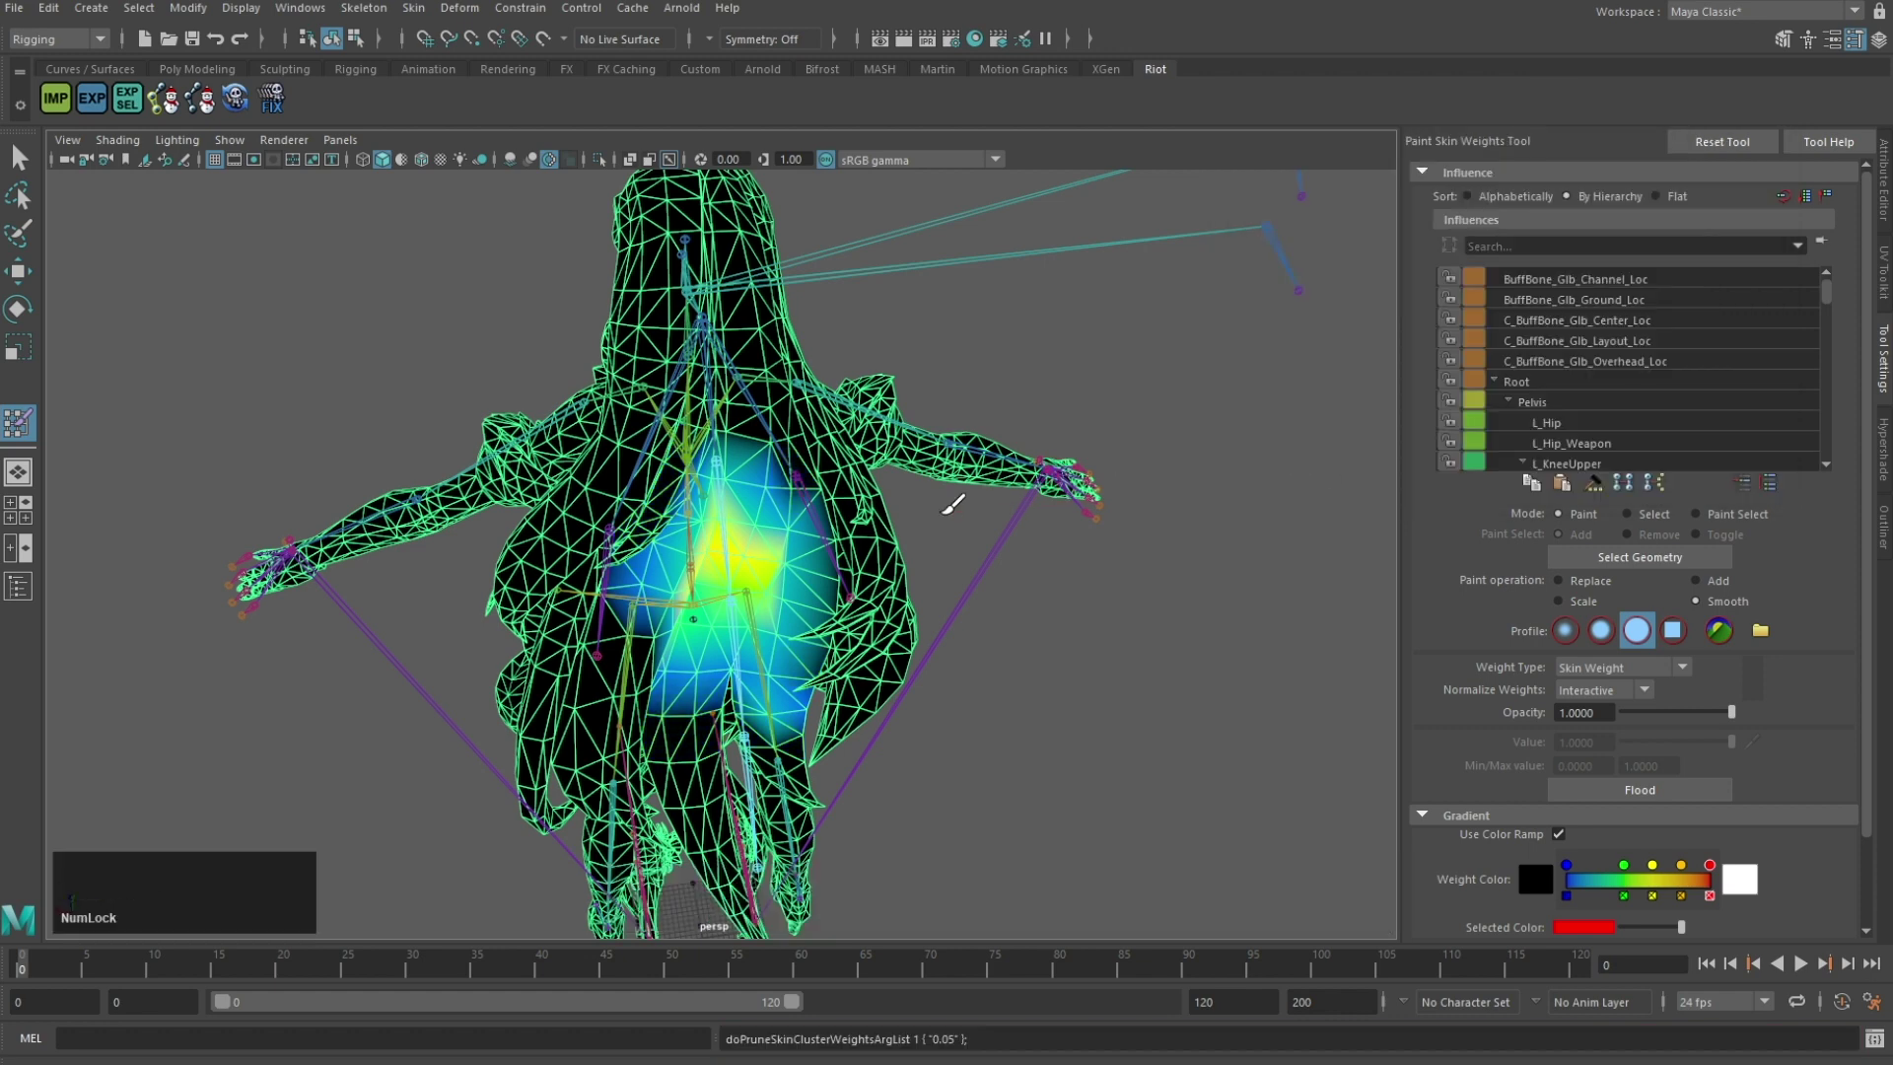
Step: Inspect the pruned weights of Hair_M1 and the lower back hair, and review the Prune Small Weights options
{"action": "right_click_drag", "start_coordinate": [714, 435], "coordinate": [818, 498]}
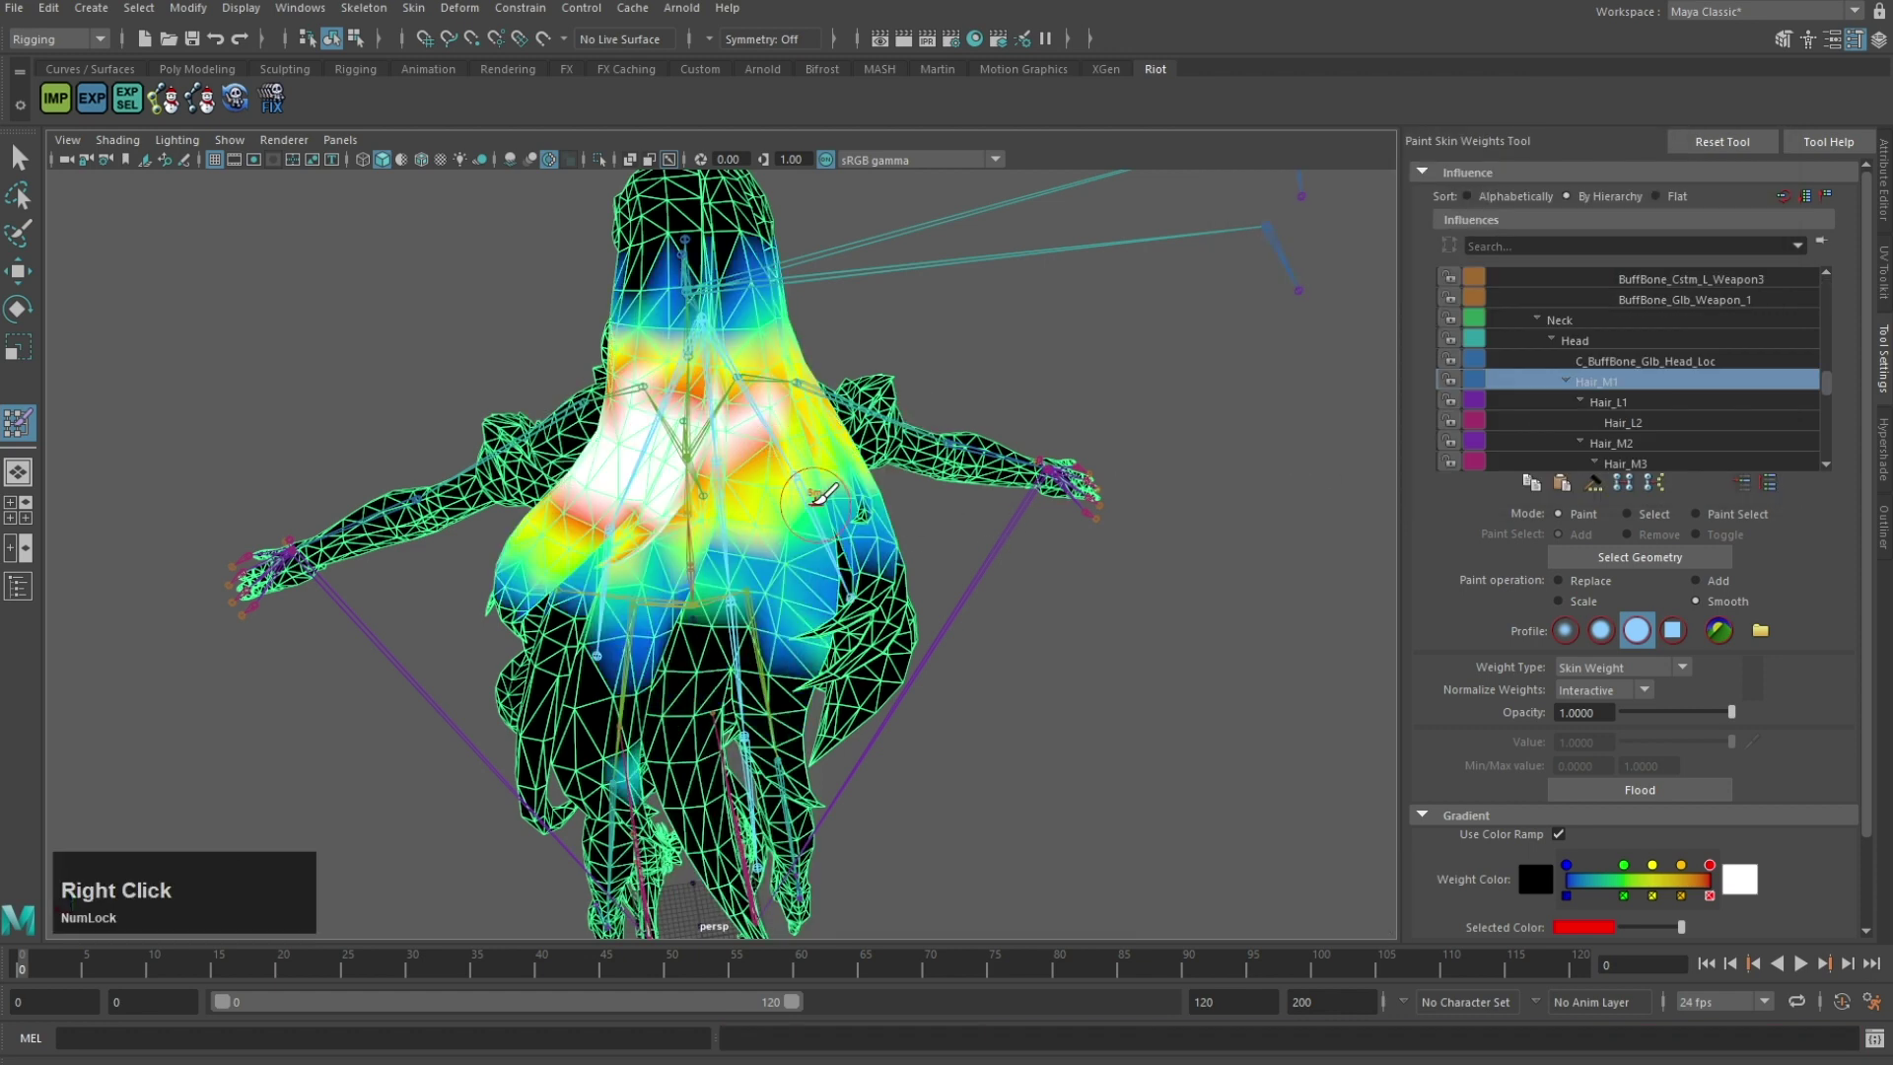
{"action": "right_click_drag", "start_coordinate": [746, 737], "coordinate": [751, 509]}
{"action": "left_click_drag", "start_coordinate": [836, 623], "coordinate": [848, 569], "text": "alt"}
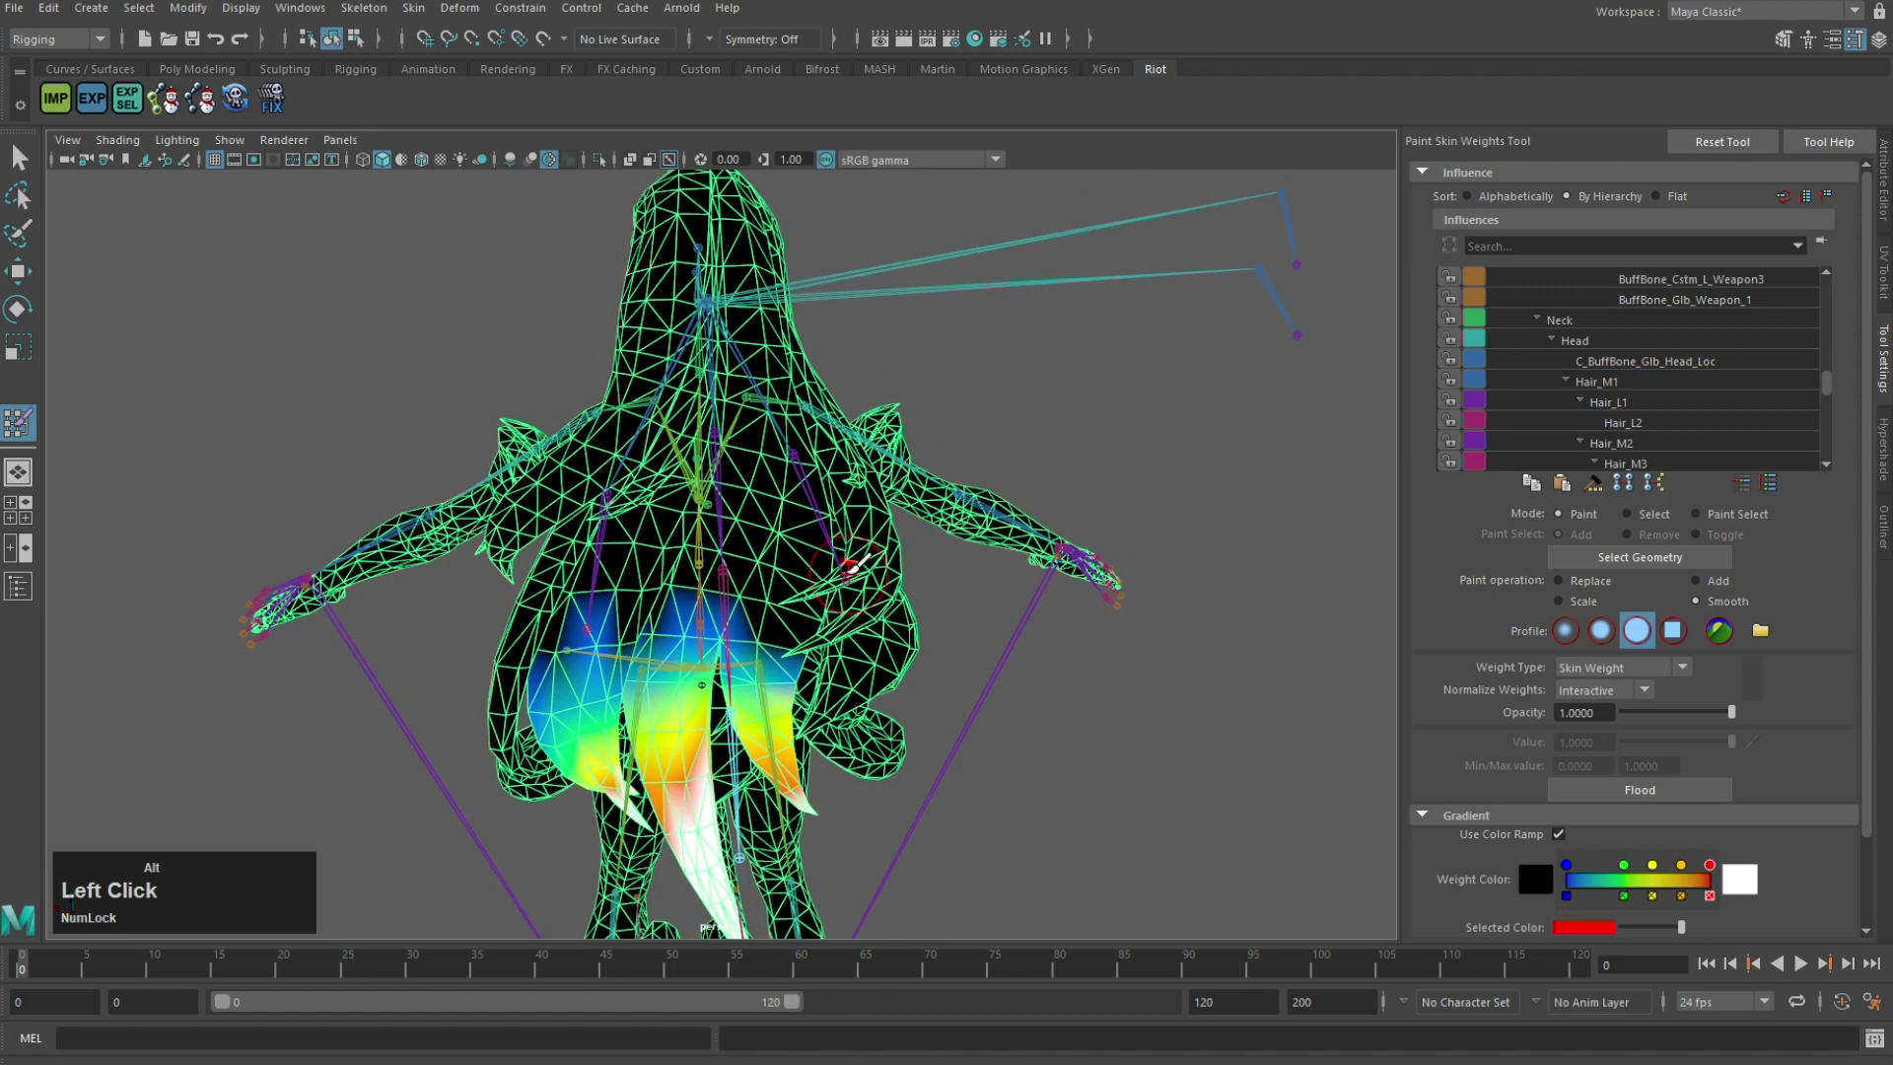
{"action": "left_click", "coordinate": [414, 8]}
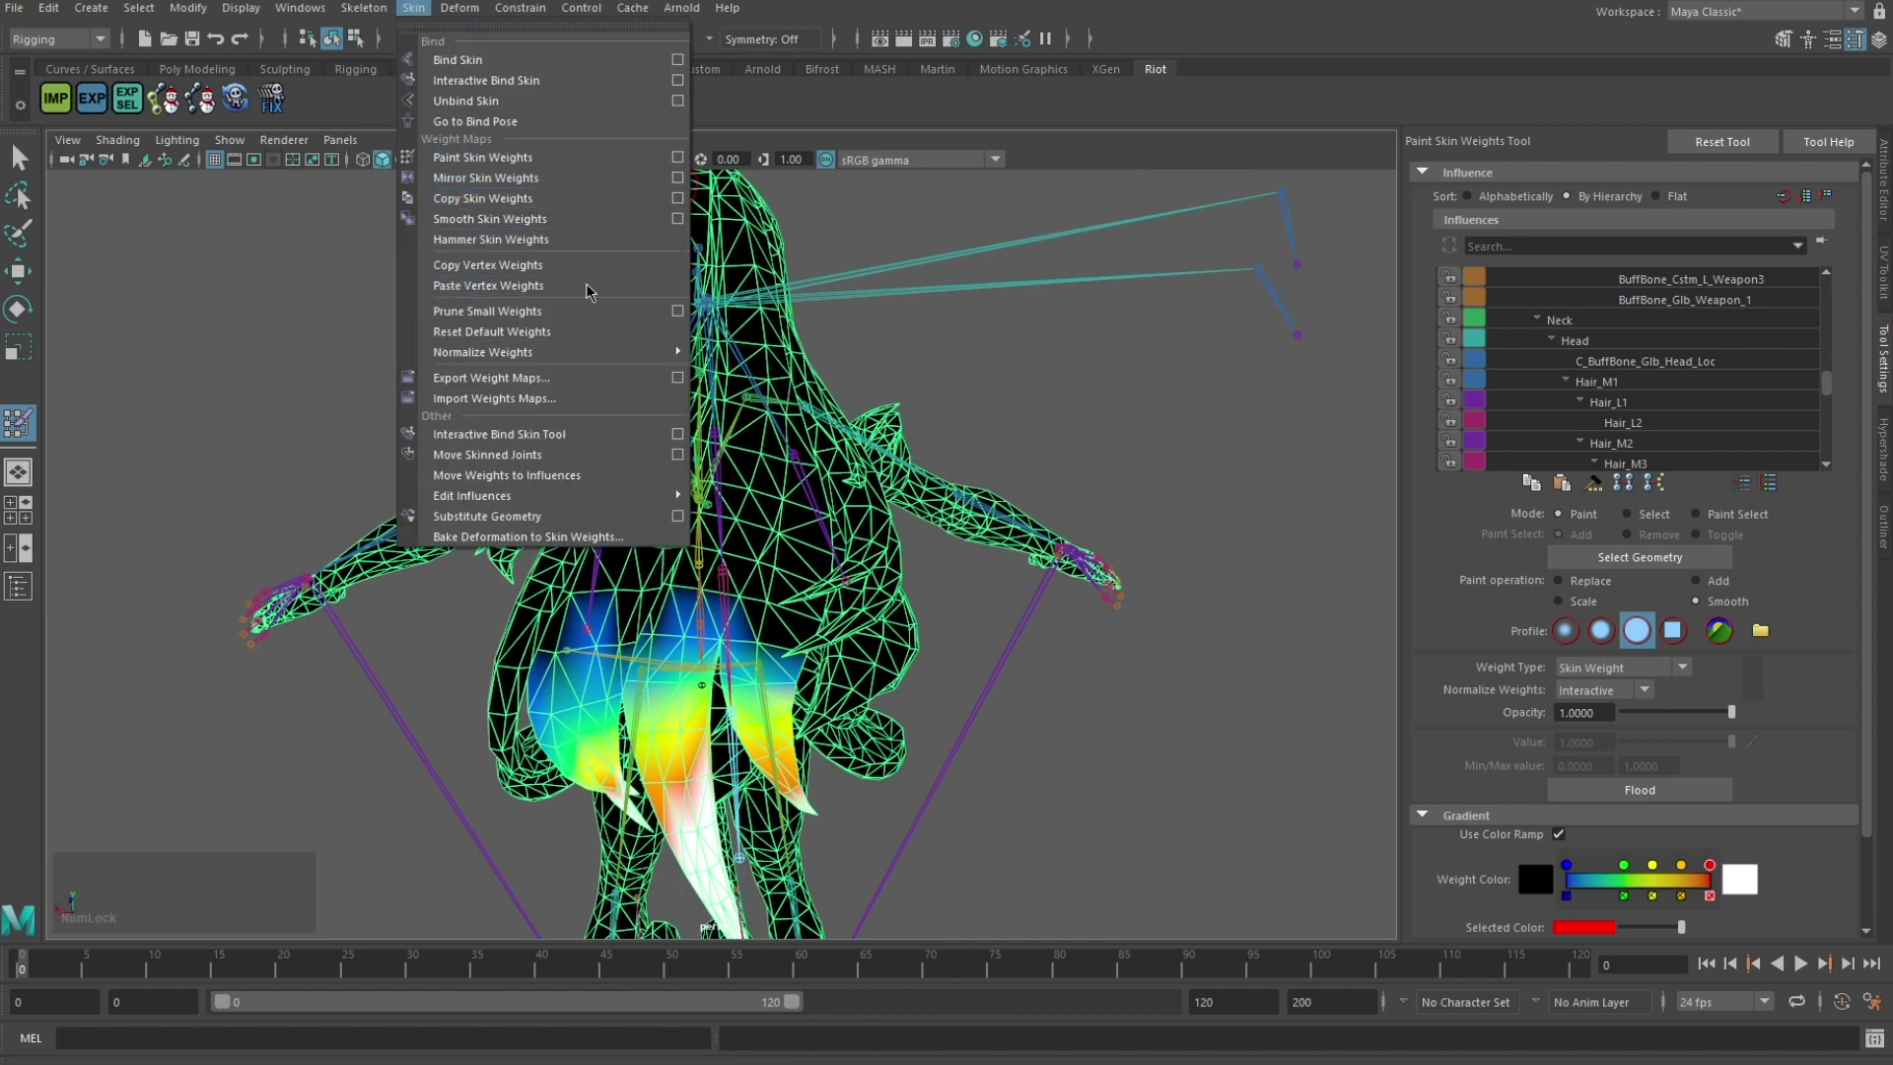
{"action": "left_click", "coordinate": [677, 310]}
{"action": "left_click", "coordinate": [1758, 123]}
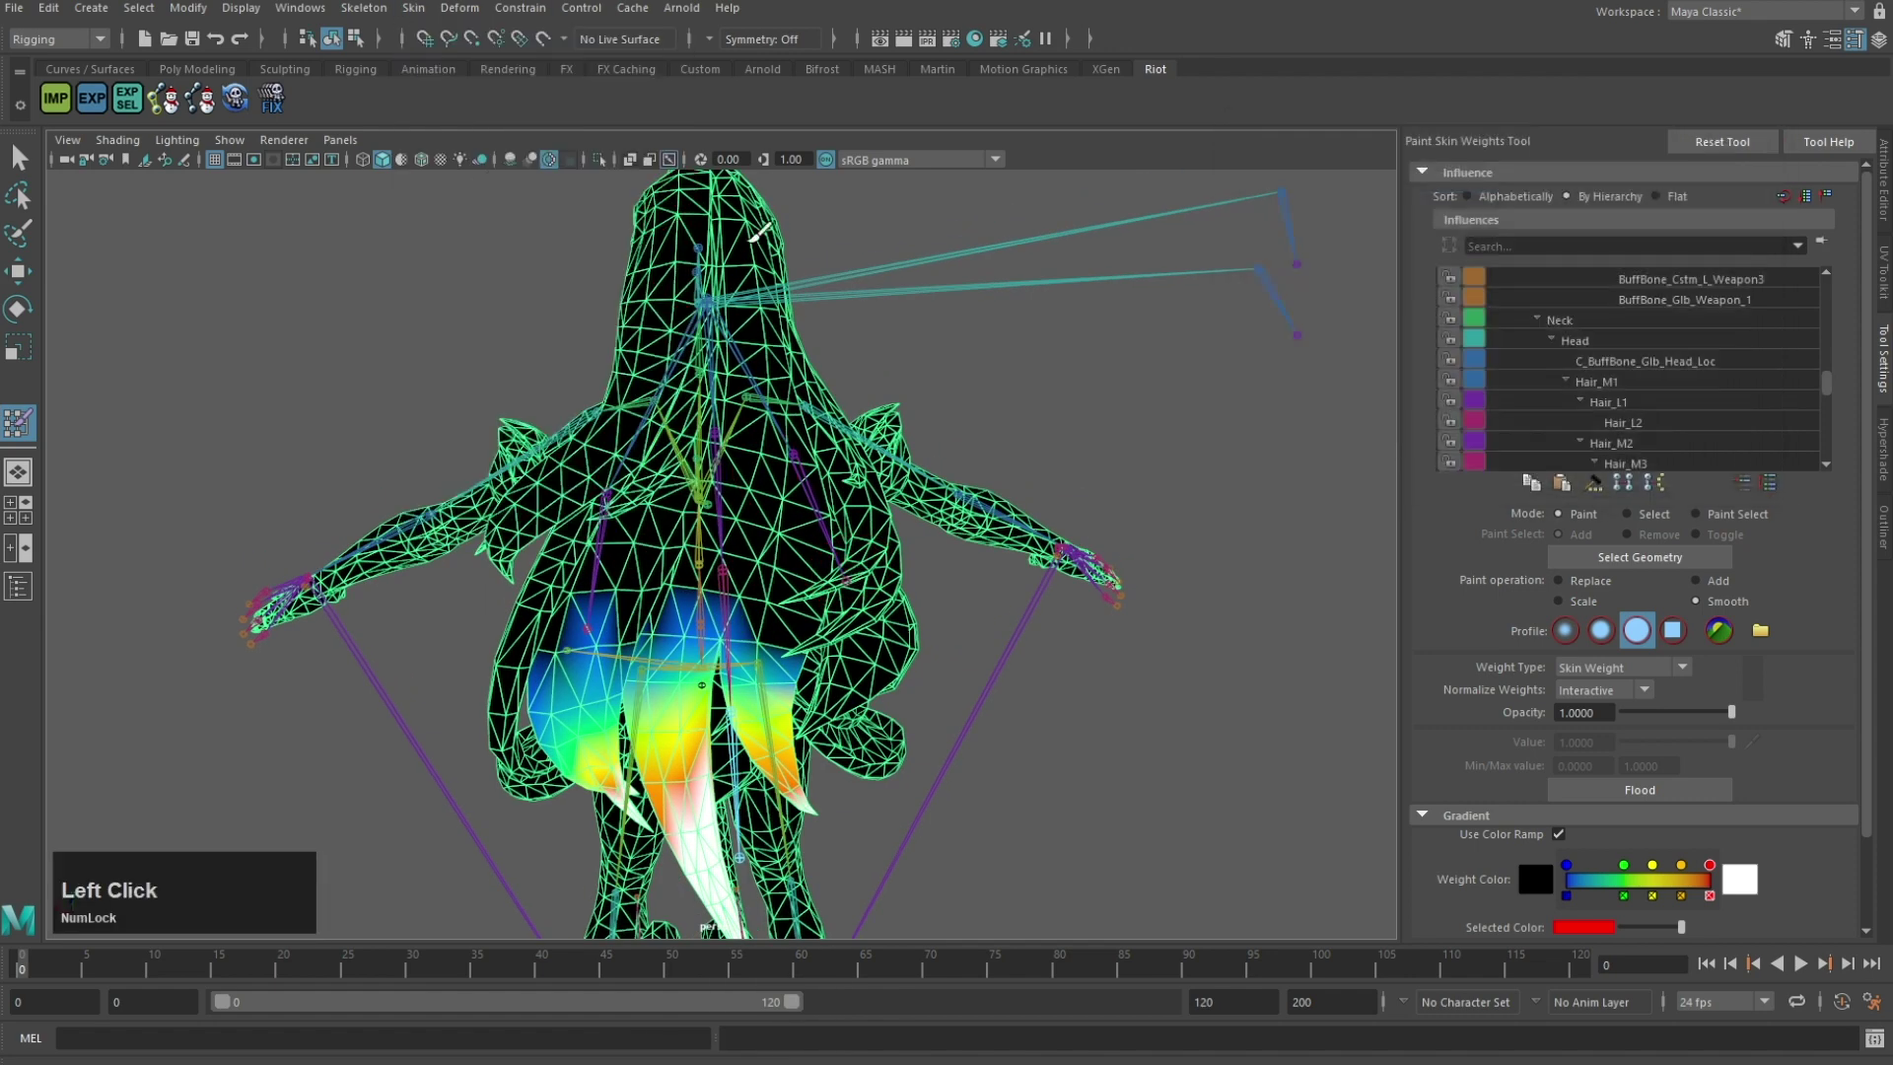
Step: Export the selected skin again over katarina.skn in the Skins/Base folder, replacing the existing file
{"action": "left_click", "coordinate": [14, 9]}
{"action": "left_click", "coordinate": [97, 278]}
{"action": "double_click", "coordinate": [856, 425]}
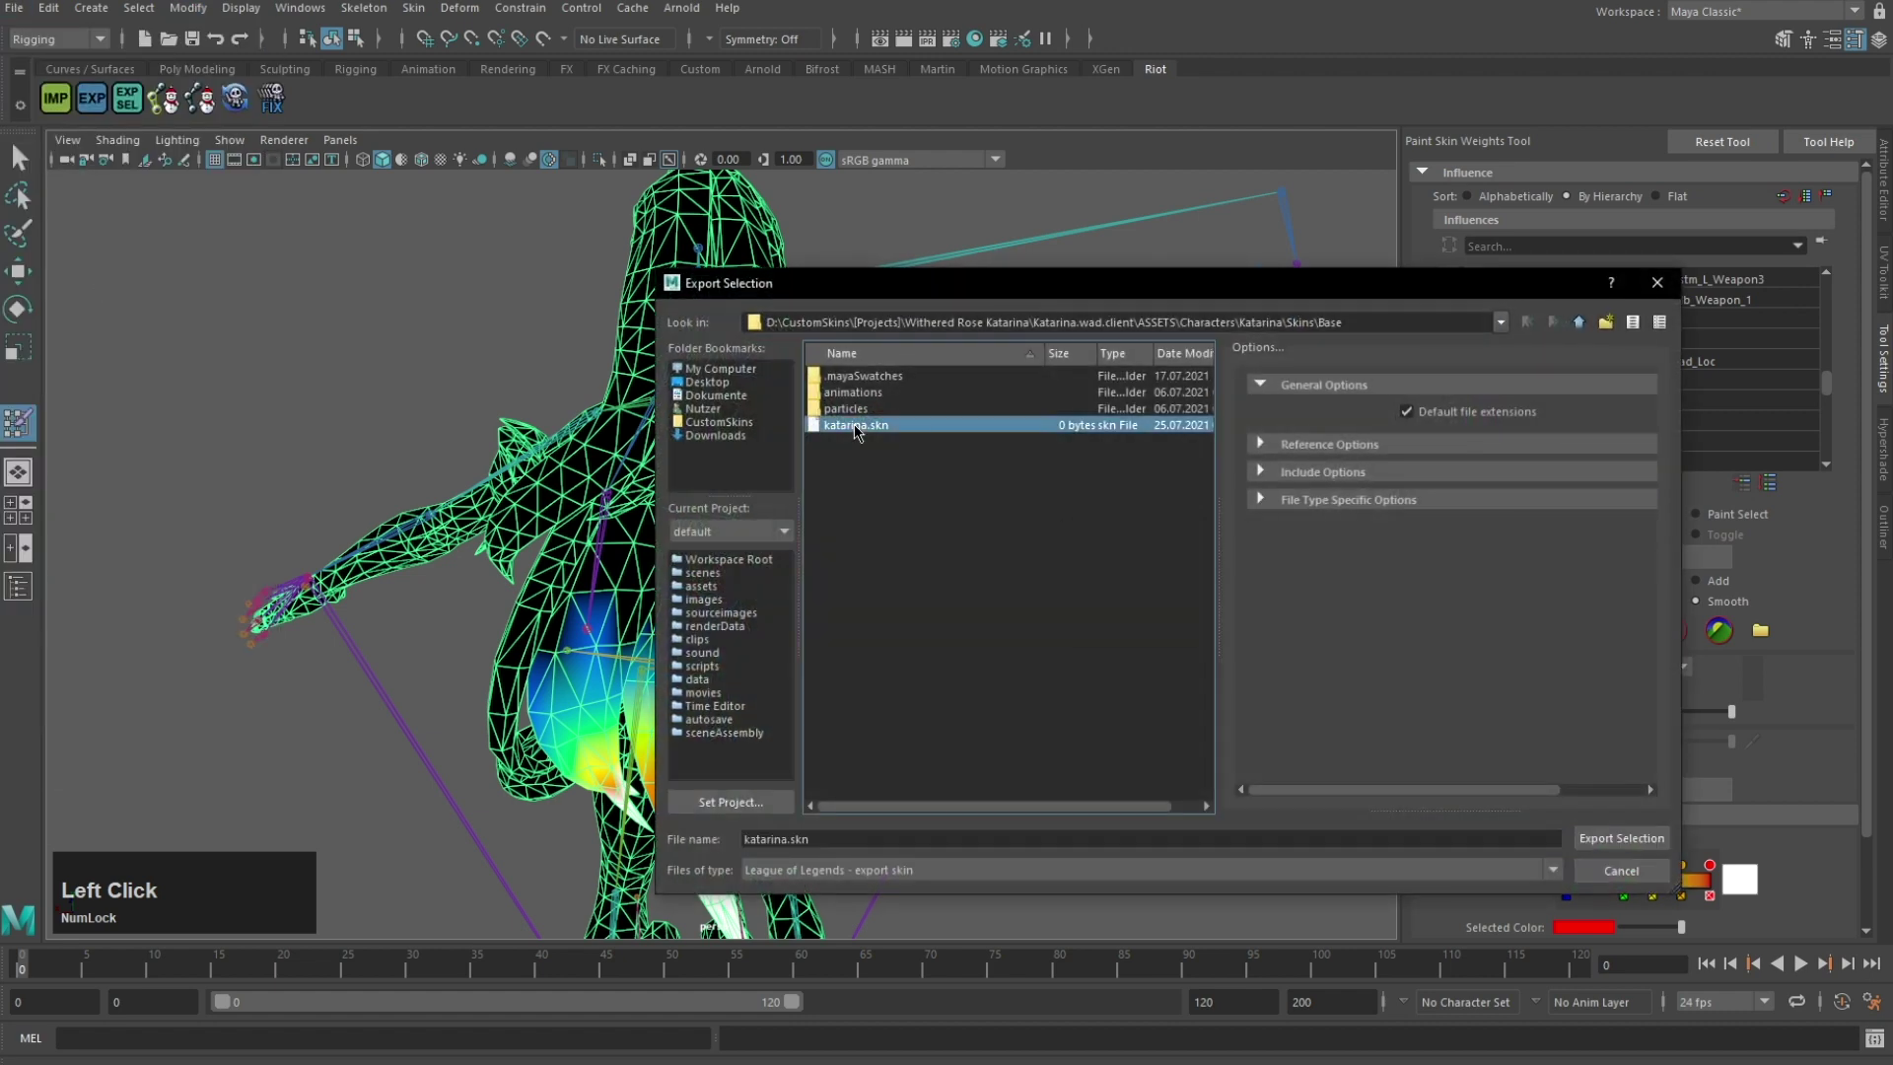
{"action": "left_click", "coordinate": [1123, 625]}
{"action": "left_click", "coordinate": [1123, 618]}
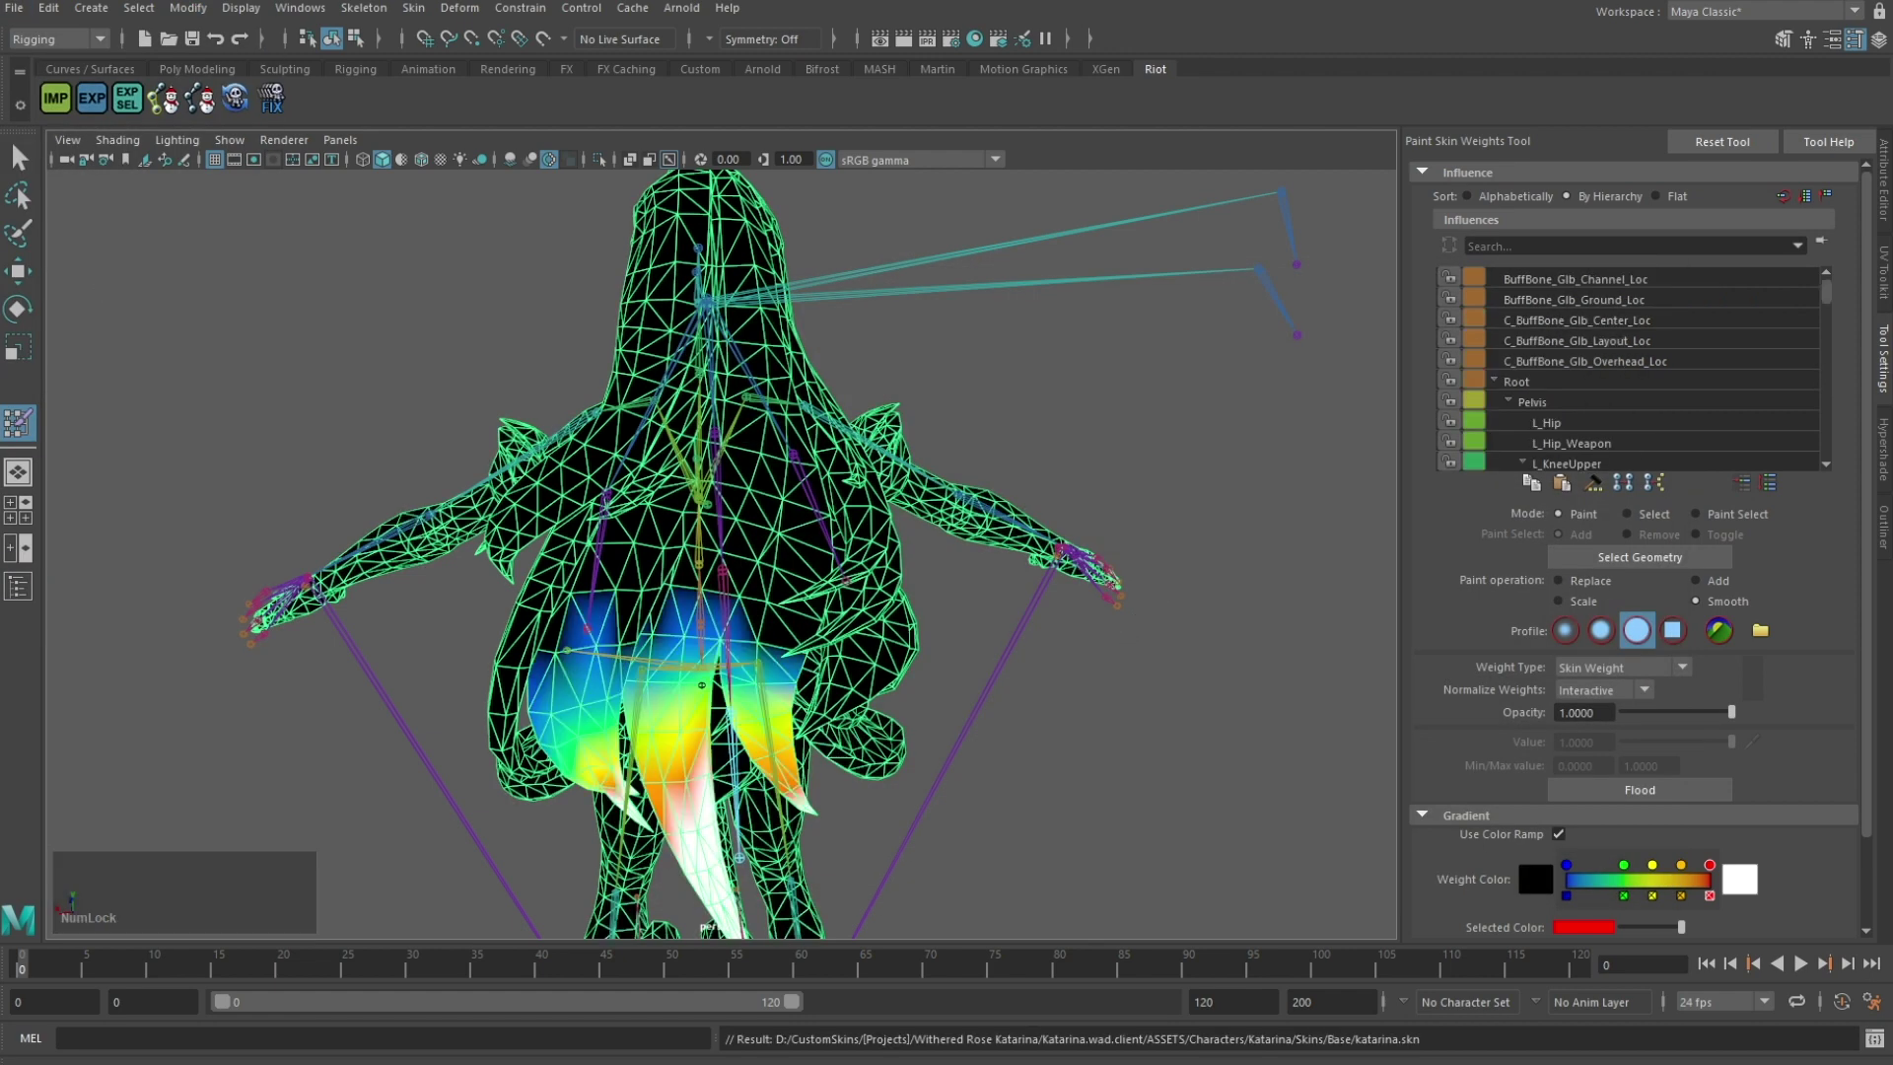
Step: Switch to Ultimate Unwrap3D and import the exported katarina.skn together with all the .anm files from the animations folder
{"action": "key", "text": "alt+Tab"}
{"action": "left_click", "coordinate": [1316, 466]}
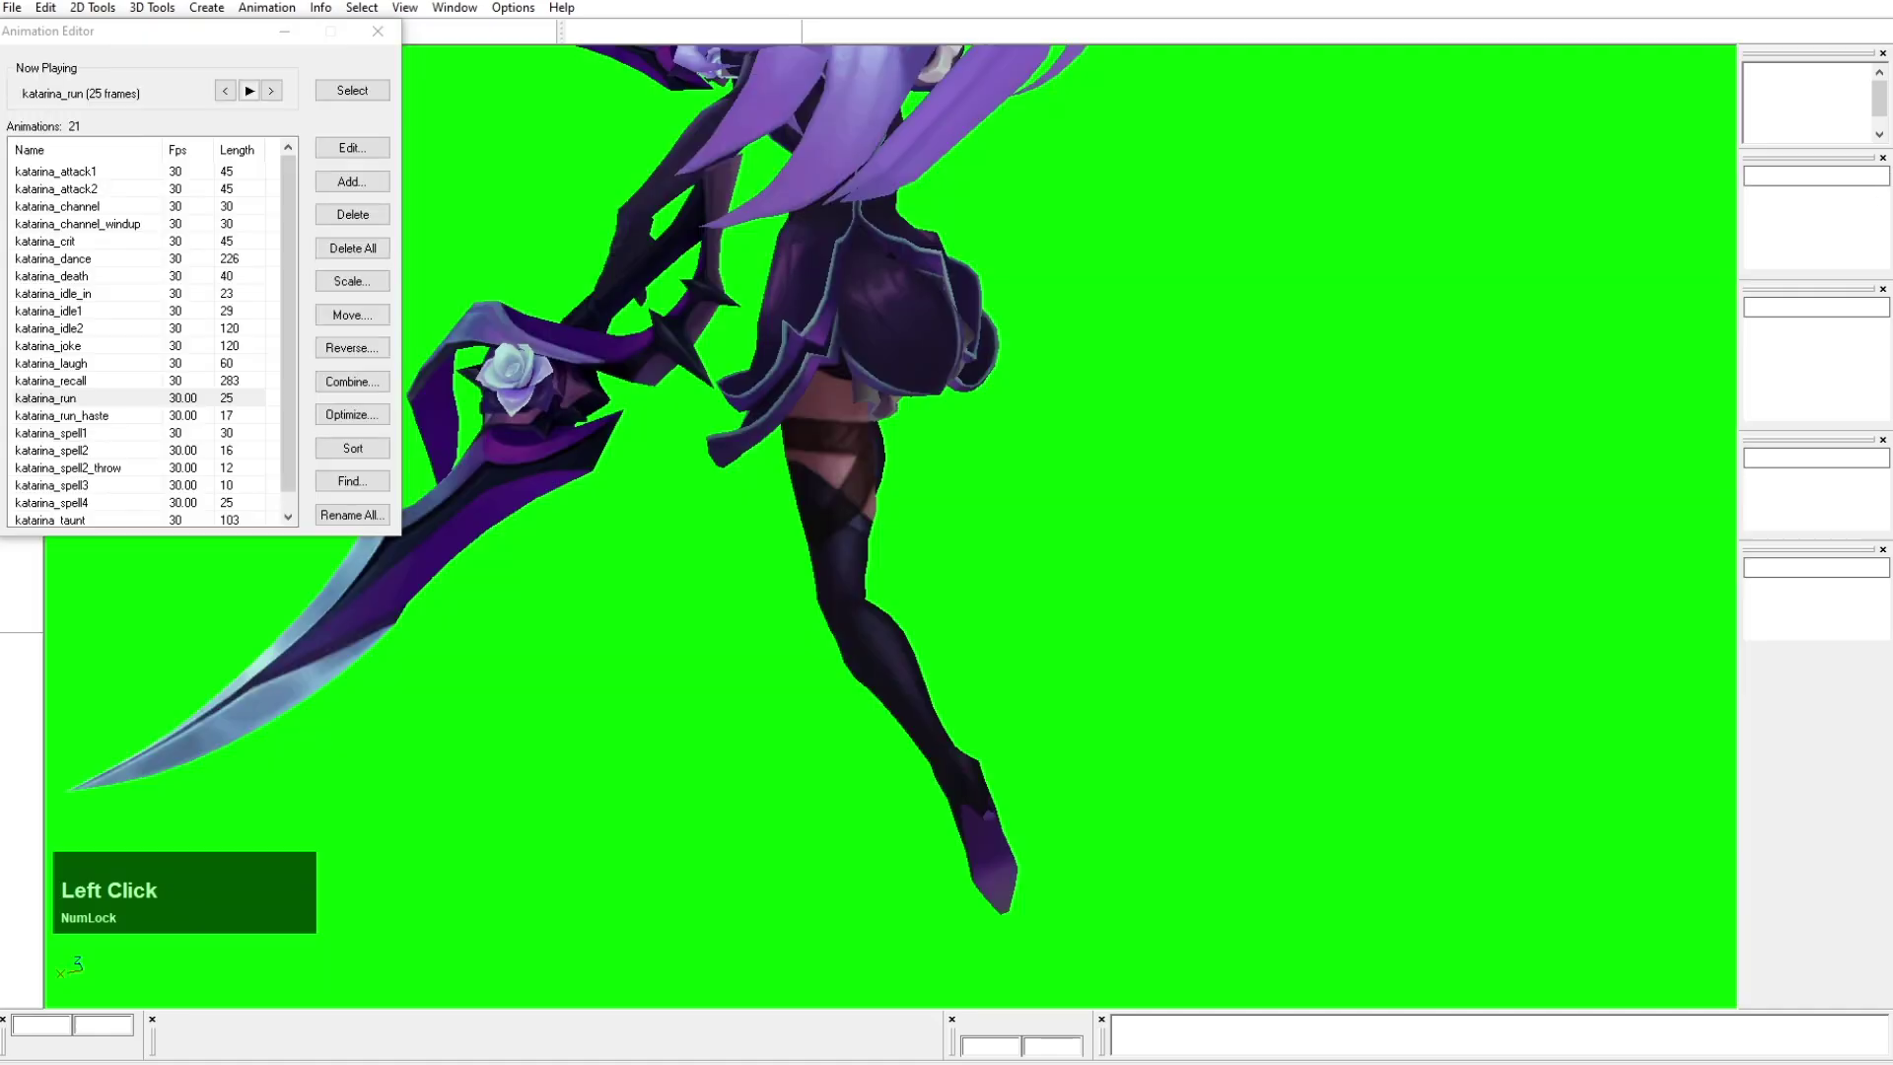
{"action": "key", "text": "alt+Tab"}
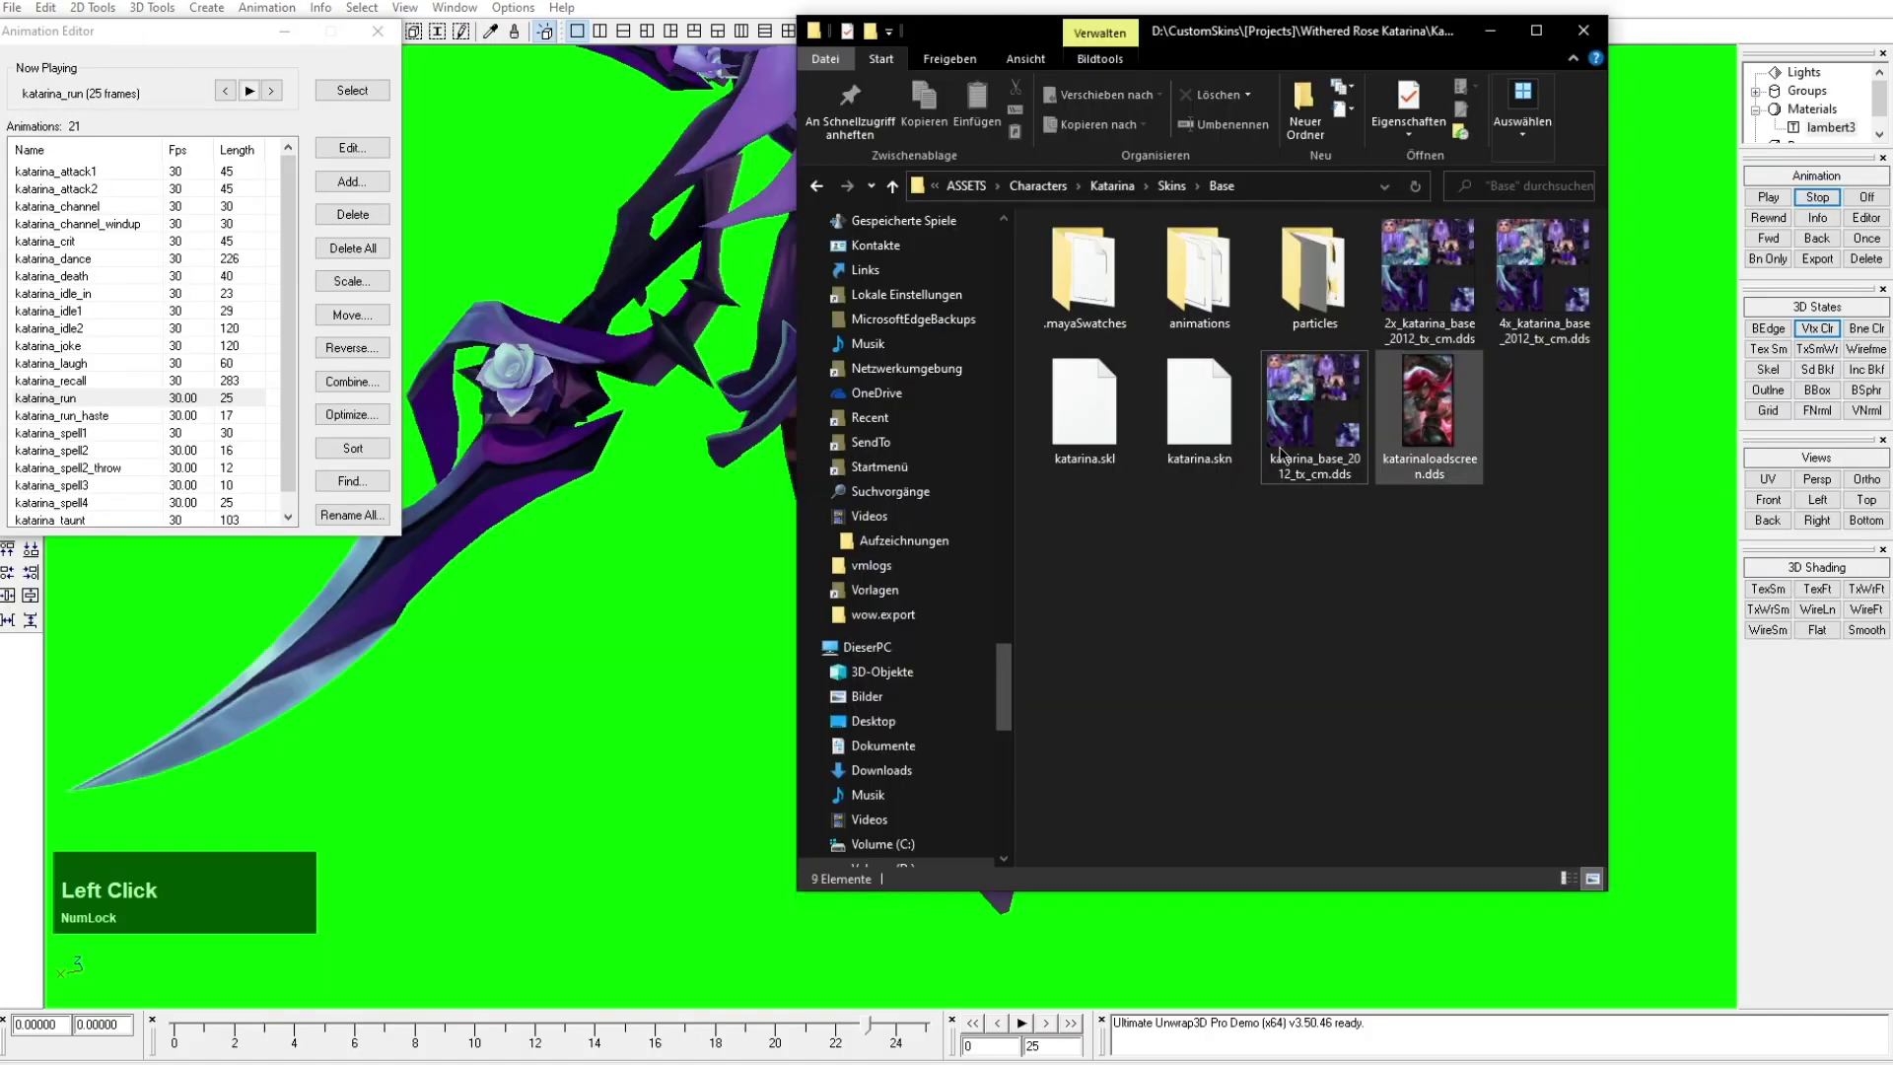
{"action": "left_click_drag", "start_coordinate": [1199, 406], "coordinate": [644, 629]}
{"action": "left_click", "coordinate": [964, 593]}
{"action": "left_click", "coordinate": [971, 669]}
{"action": "key", "text": "ctrl+a"}
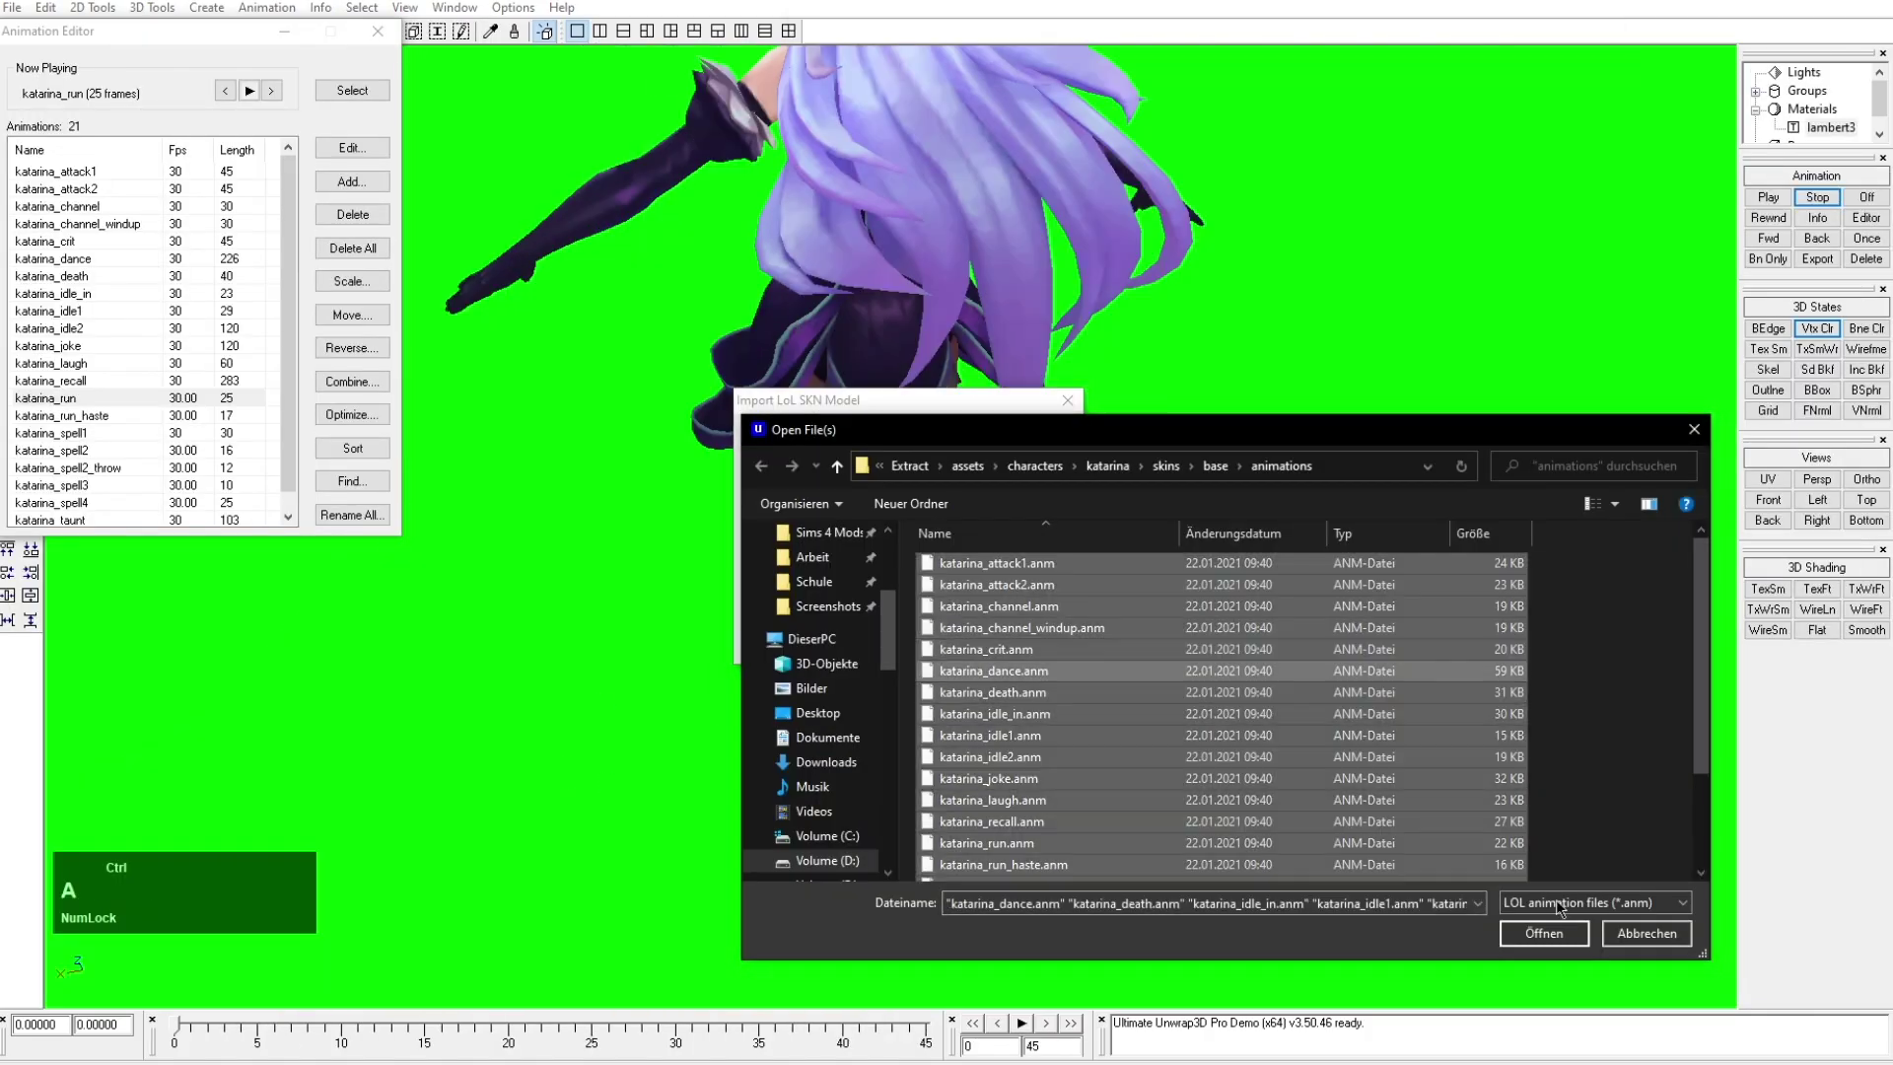
{"action": "left_click", "coordinate": [1551, 935]}
{"action": "left_click", "coordinate": [1033, 442]}
Step: Assign katarina_base_2012_tx_cm.dds as the bitmap diffuse map of the lambert3 material
{"action": "scroll", "coordinate": [936, 544], "scroll_direction": "down", "scroll_amount": 2}
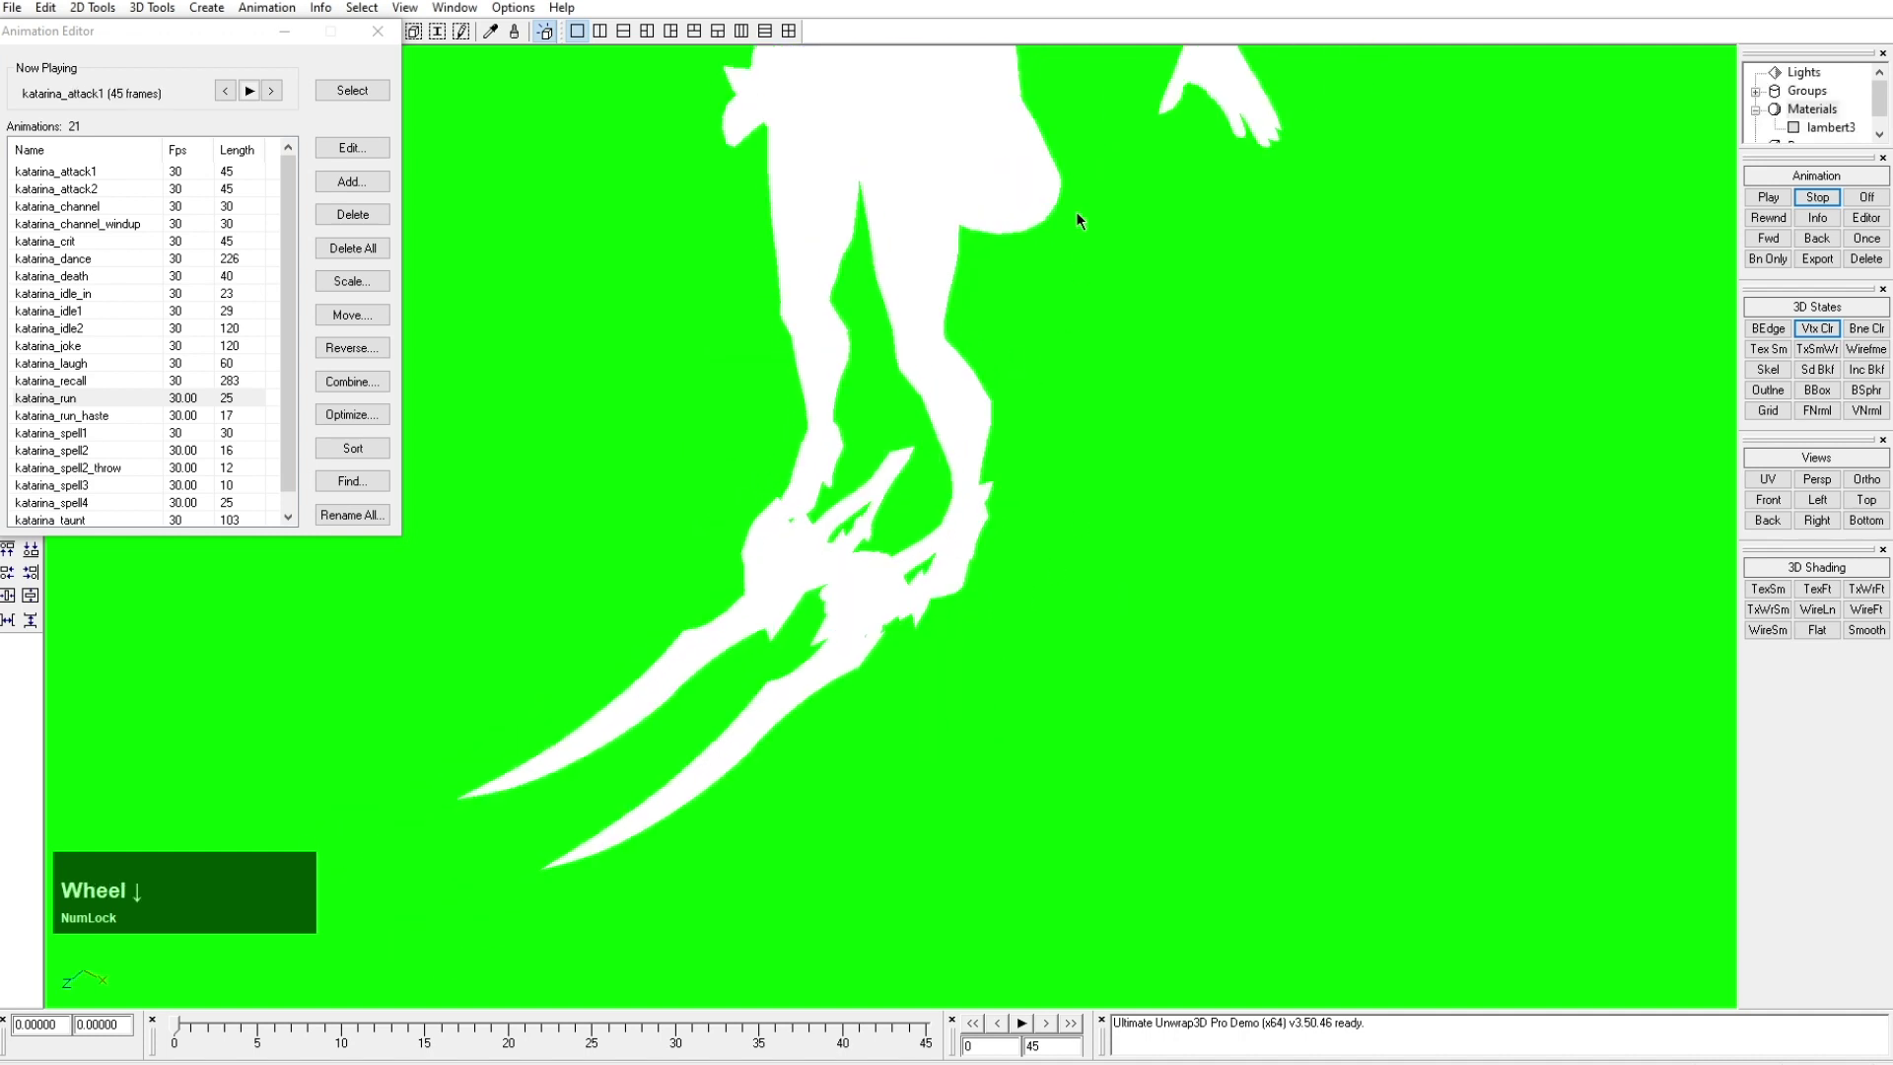
{"action": "middle_click_drag", "start_coordinate": [1075, 211], "coordinate": [1065, 611]}
{"action": "double_click", "coordinate": [1813, 128]}
{"action": "left_click", "coordinate": [1631, 123]}
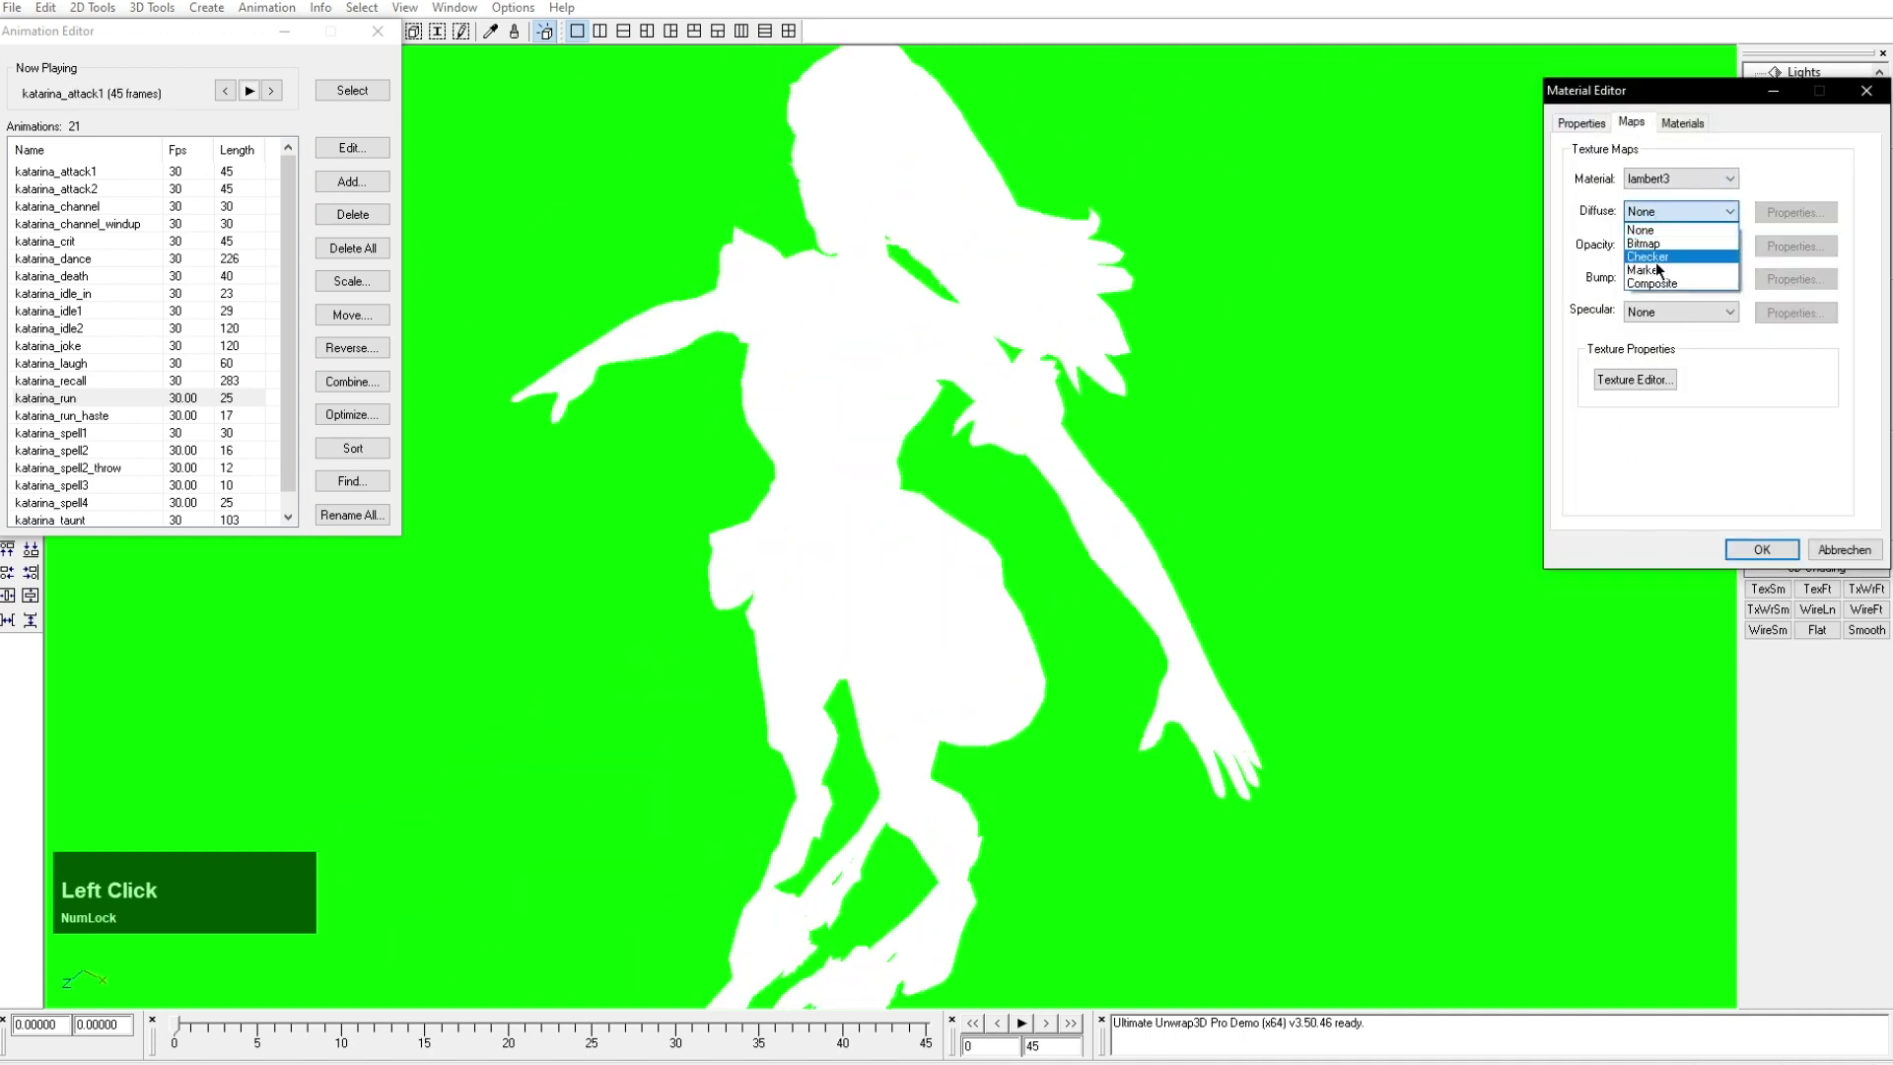
{"action": "left_click", "coordinate": [1644, 244]}
{"action": "key", "text": "alt+Tab"}
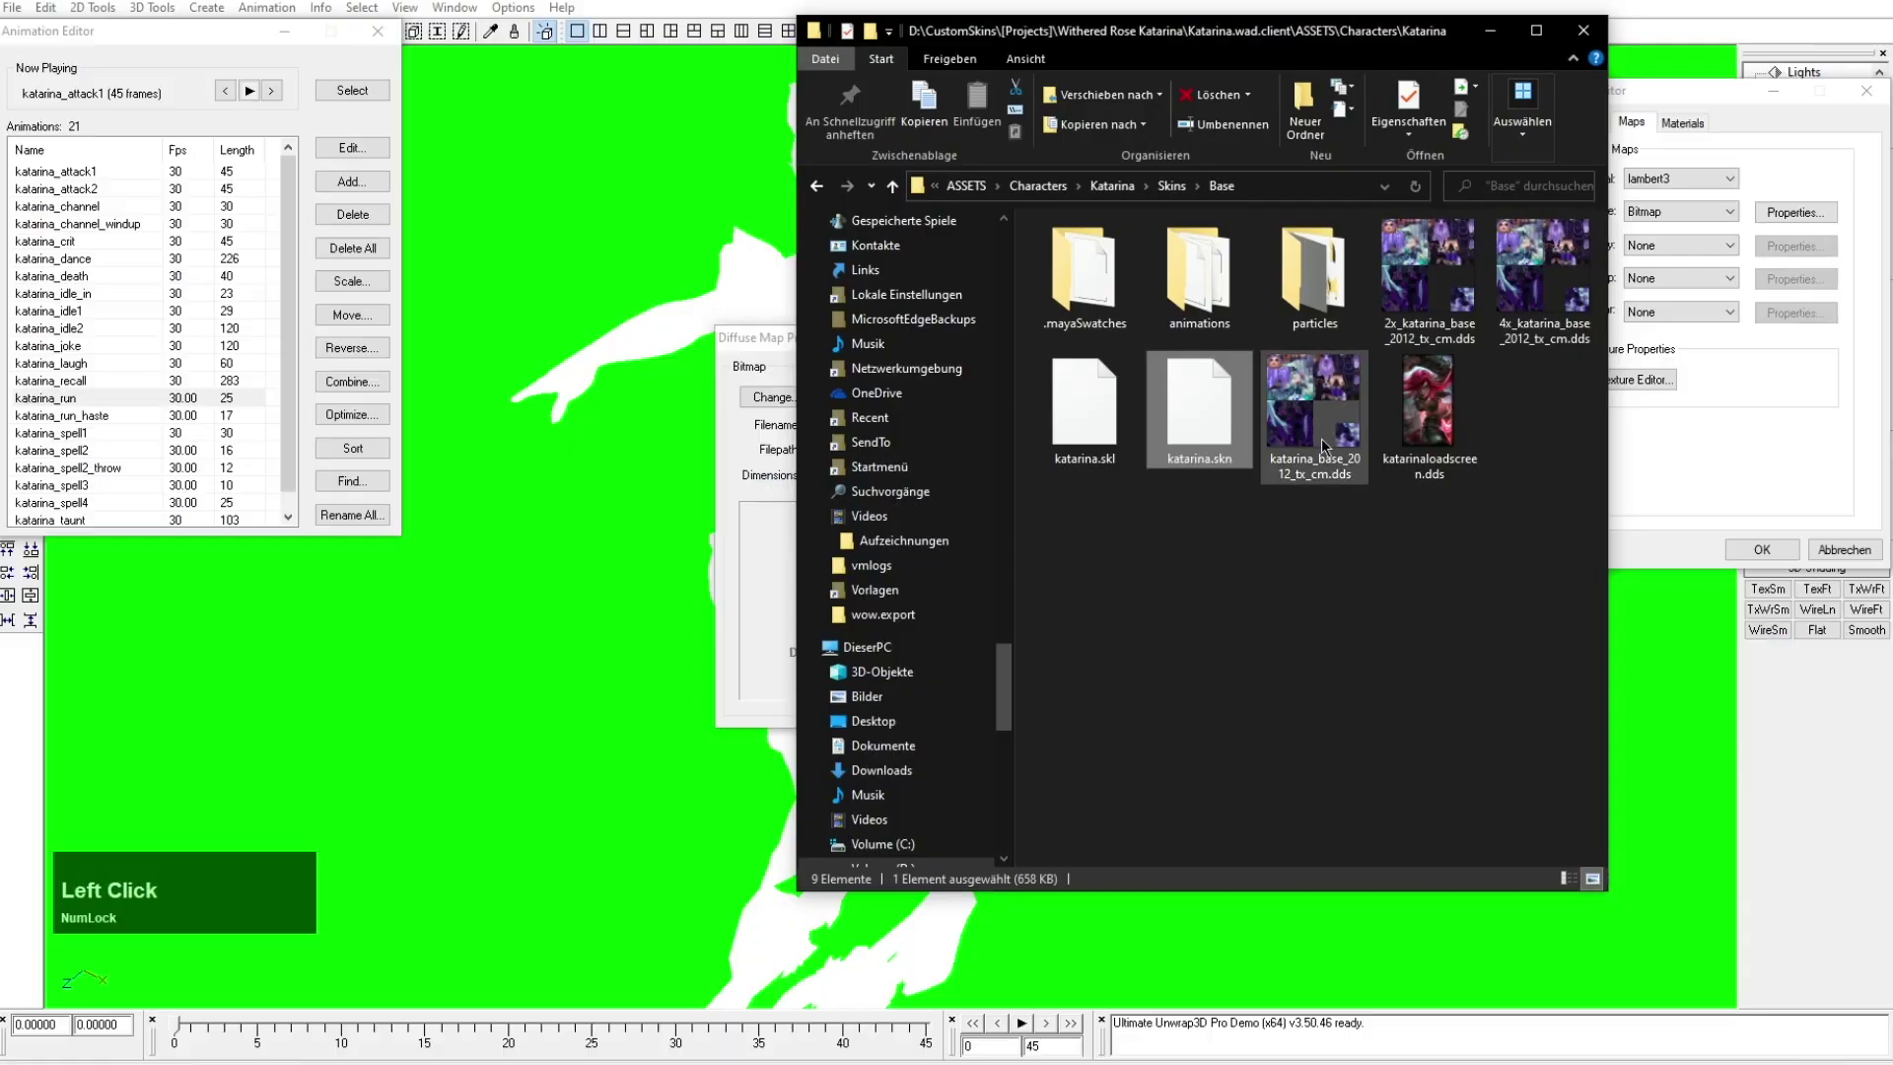
{"action": "left_click_drag", "start_coordinate": [1321, 438], "coordinate": [764, 558]}
{"action": "left_click", "coordinate": [1053, 380]}
{"action": "left_click", "coordinate": [1759, 551]}
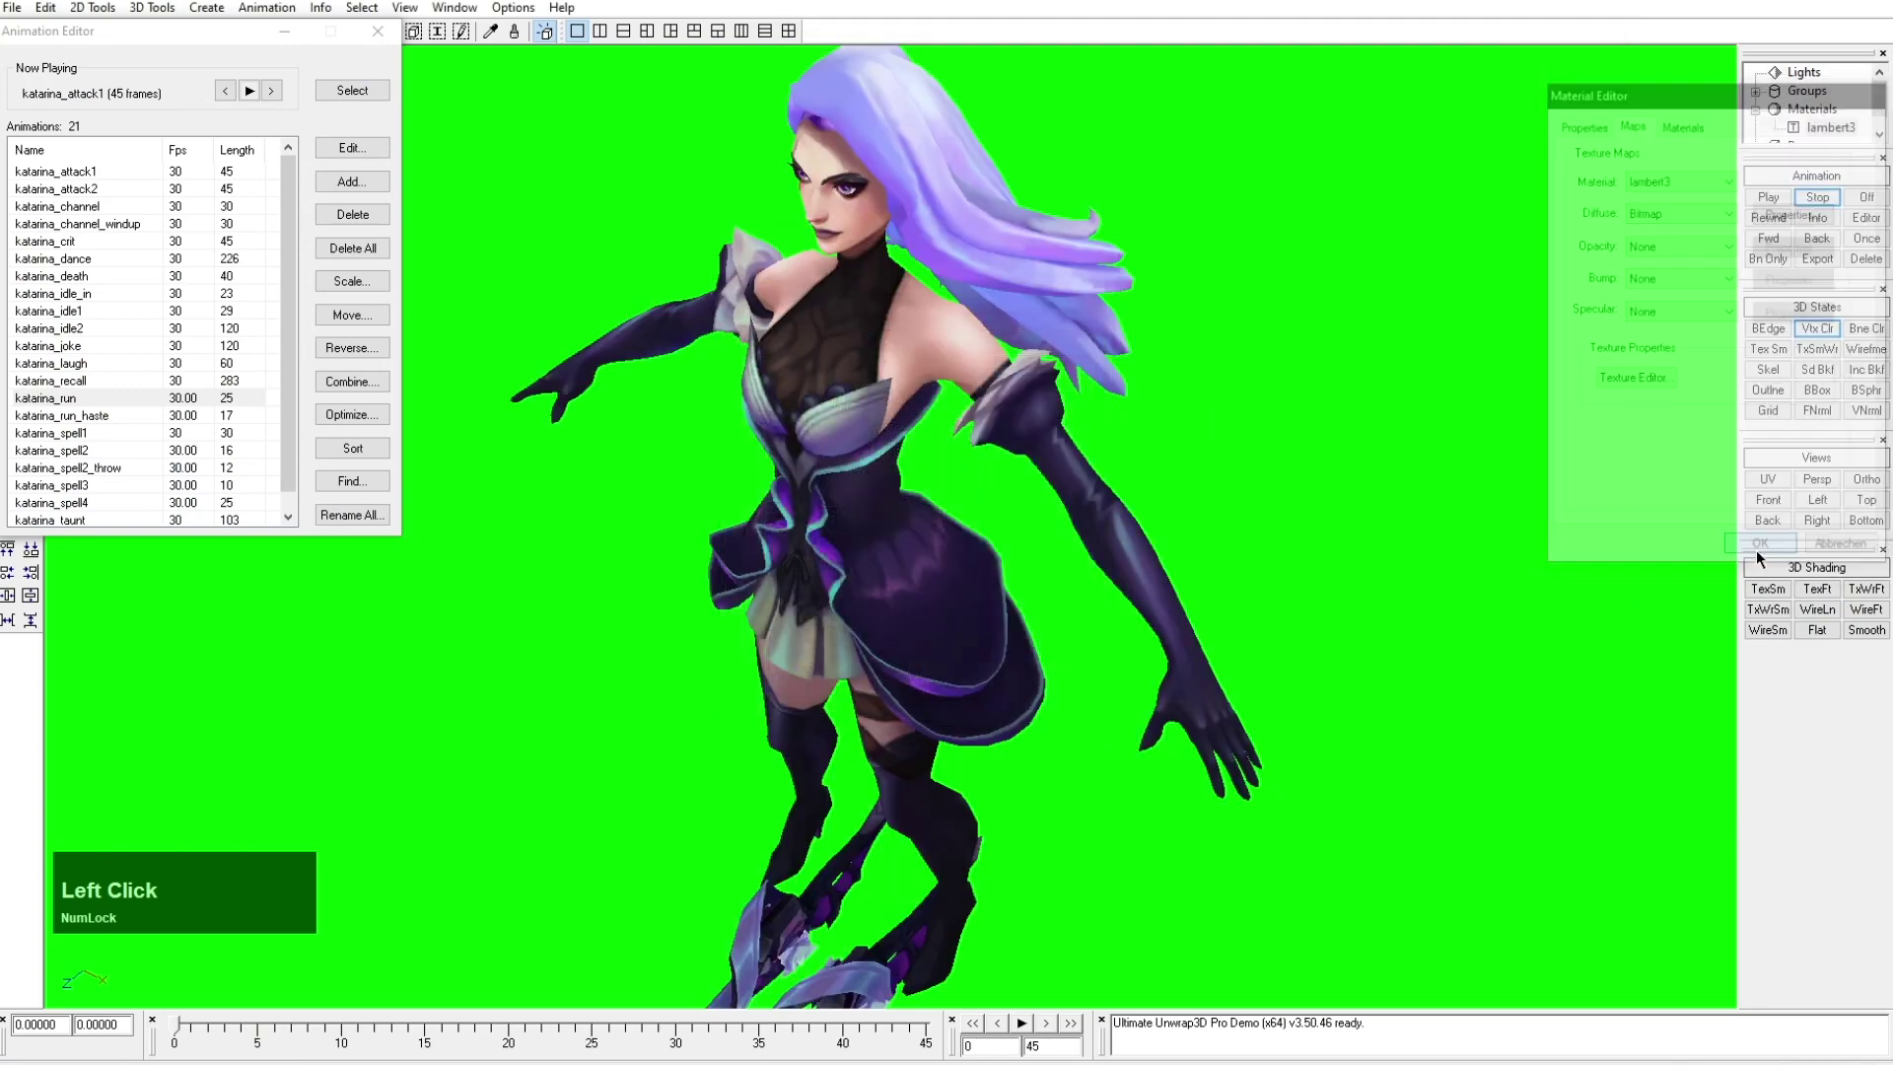
Step: Play the katarina_attack1 animation and examine the moving body and hair from the front, side and back
{"action": "scroll", "coordinate": [1256, 626], "scroll_direction": "down", "scroll_amount": 1}
{"action": "left_click_drag", "start_coordinate": [1253, 623], "coordinate": [1110, 582]}
{"action": "scroll", "coordinate": [1174, 380], "scroll_direction": "up", "scroll_amount": 1}
{"action": "middle_click", "coordinate": [1715, 114]}
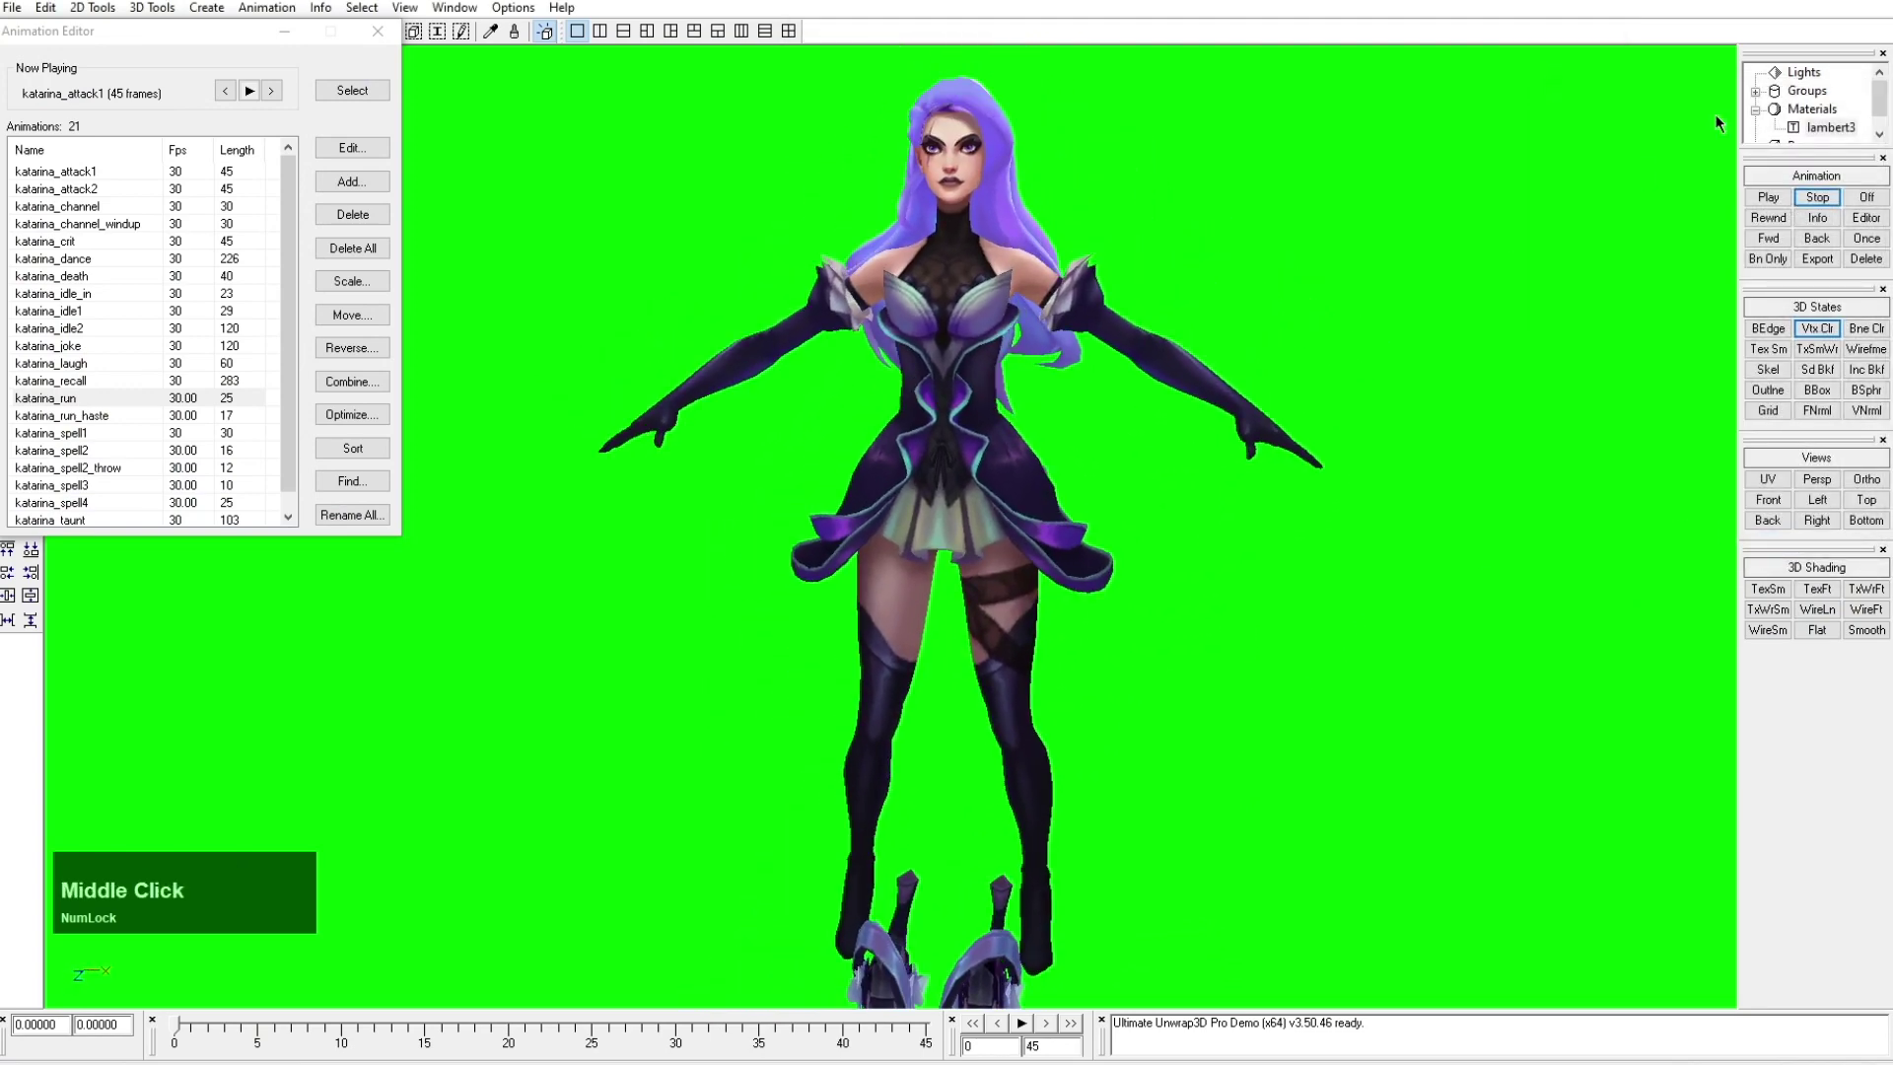
{"action": "left_click", "coordinate": [1768, 198]}
{"action": "scroll", "coordinate": [1118, 559], "scroll_direction": "down", "scroll_amount": 1}
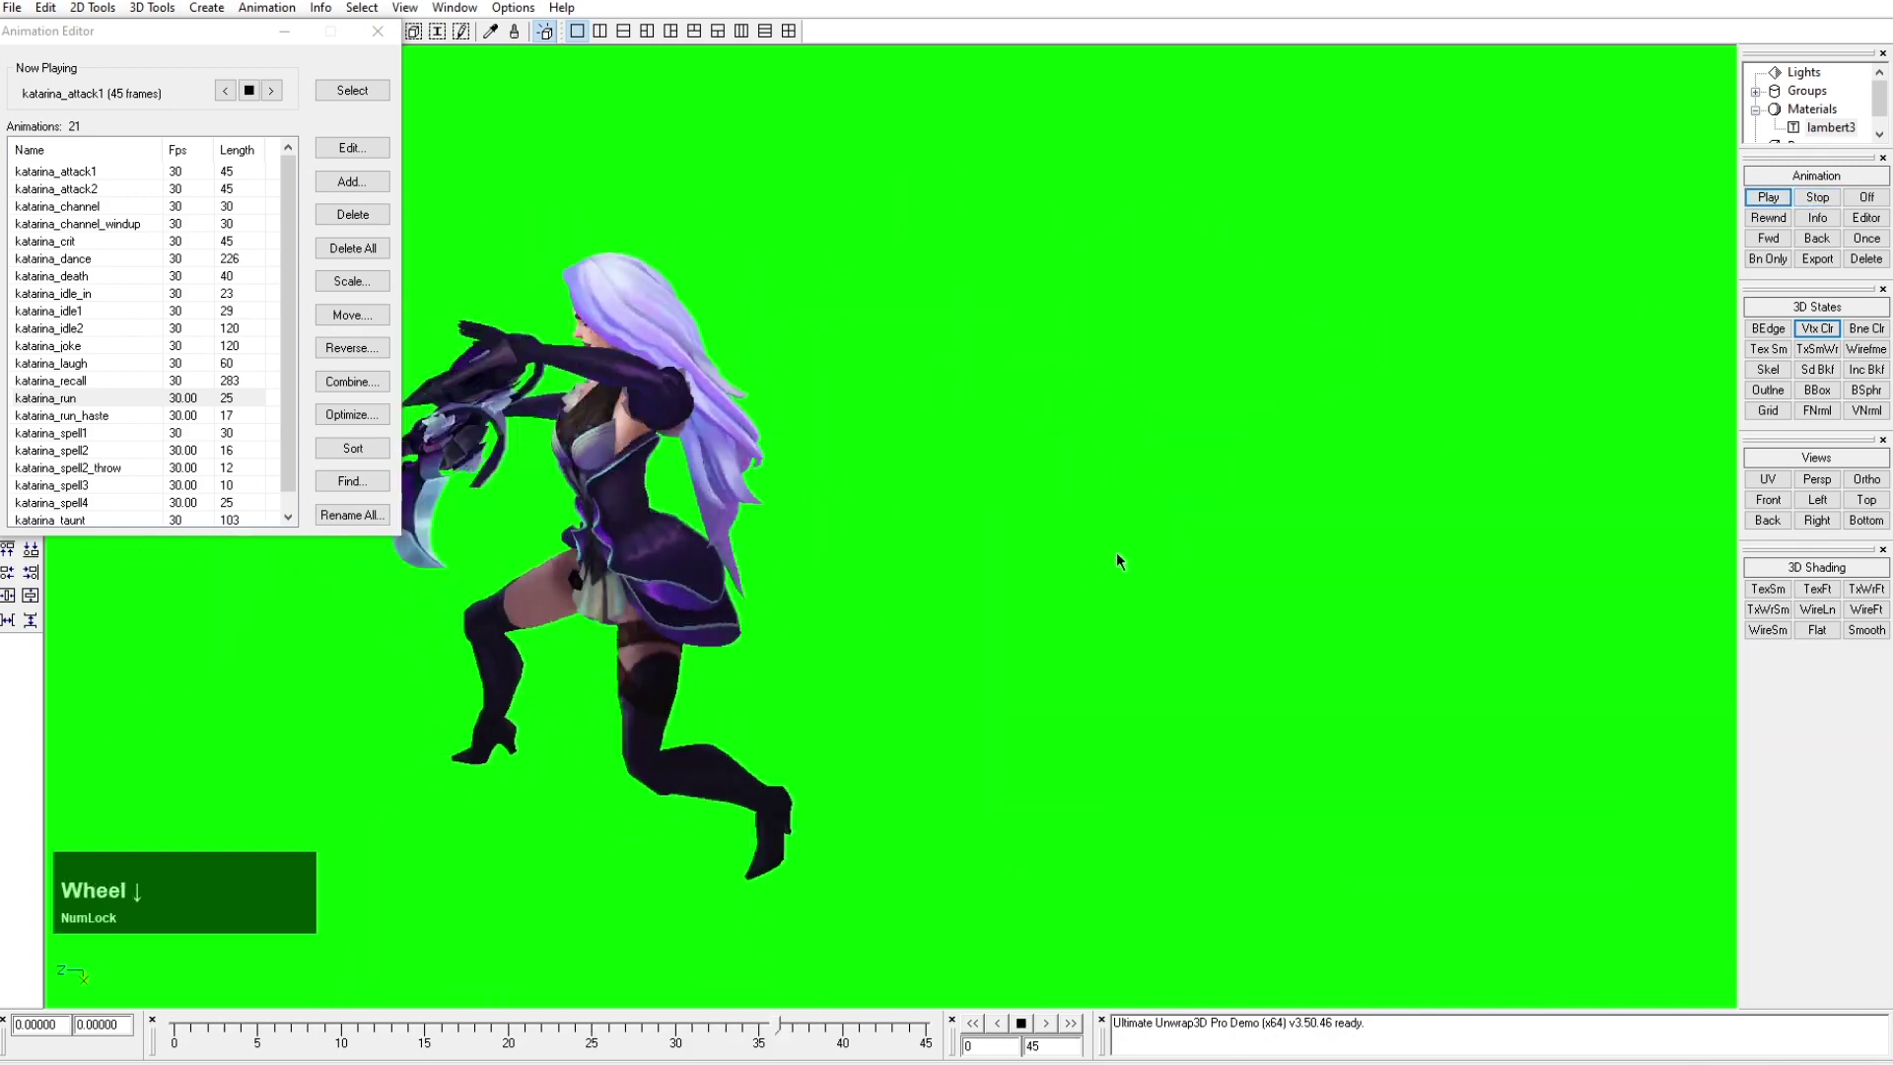
{"action": "middle_click_drag", "start_coordinate": [1108, 475], "coordinate": [1199, 453]}
{"action": "left_click_drag", "start_coordinate": [1199, 452], "coordinate": [1035, 477]}
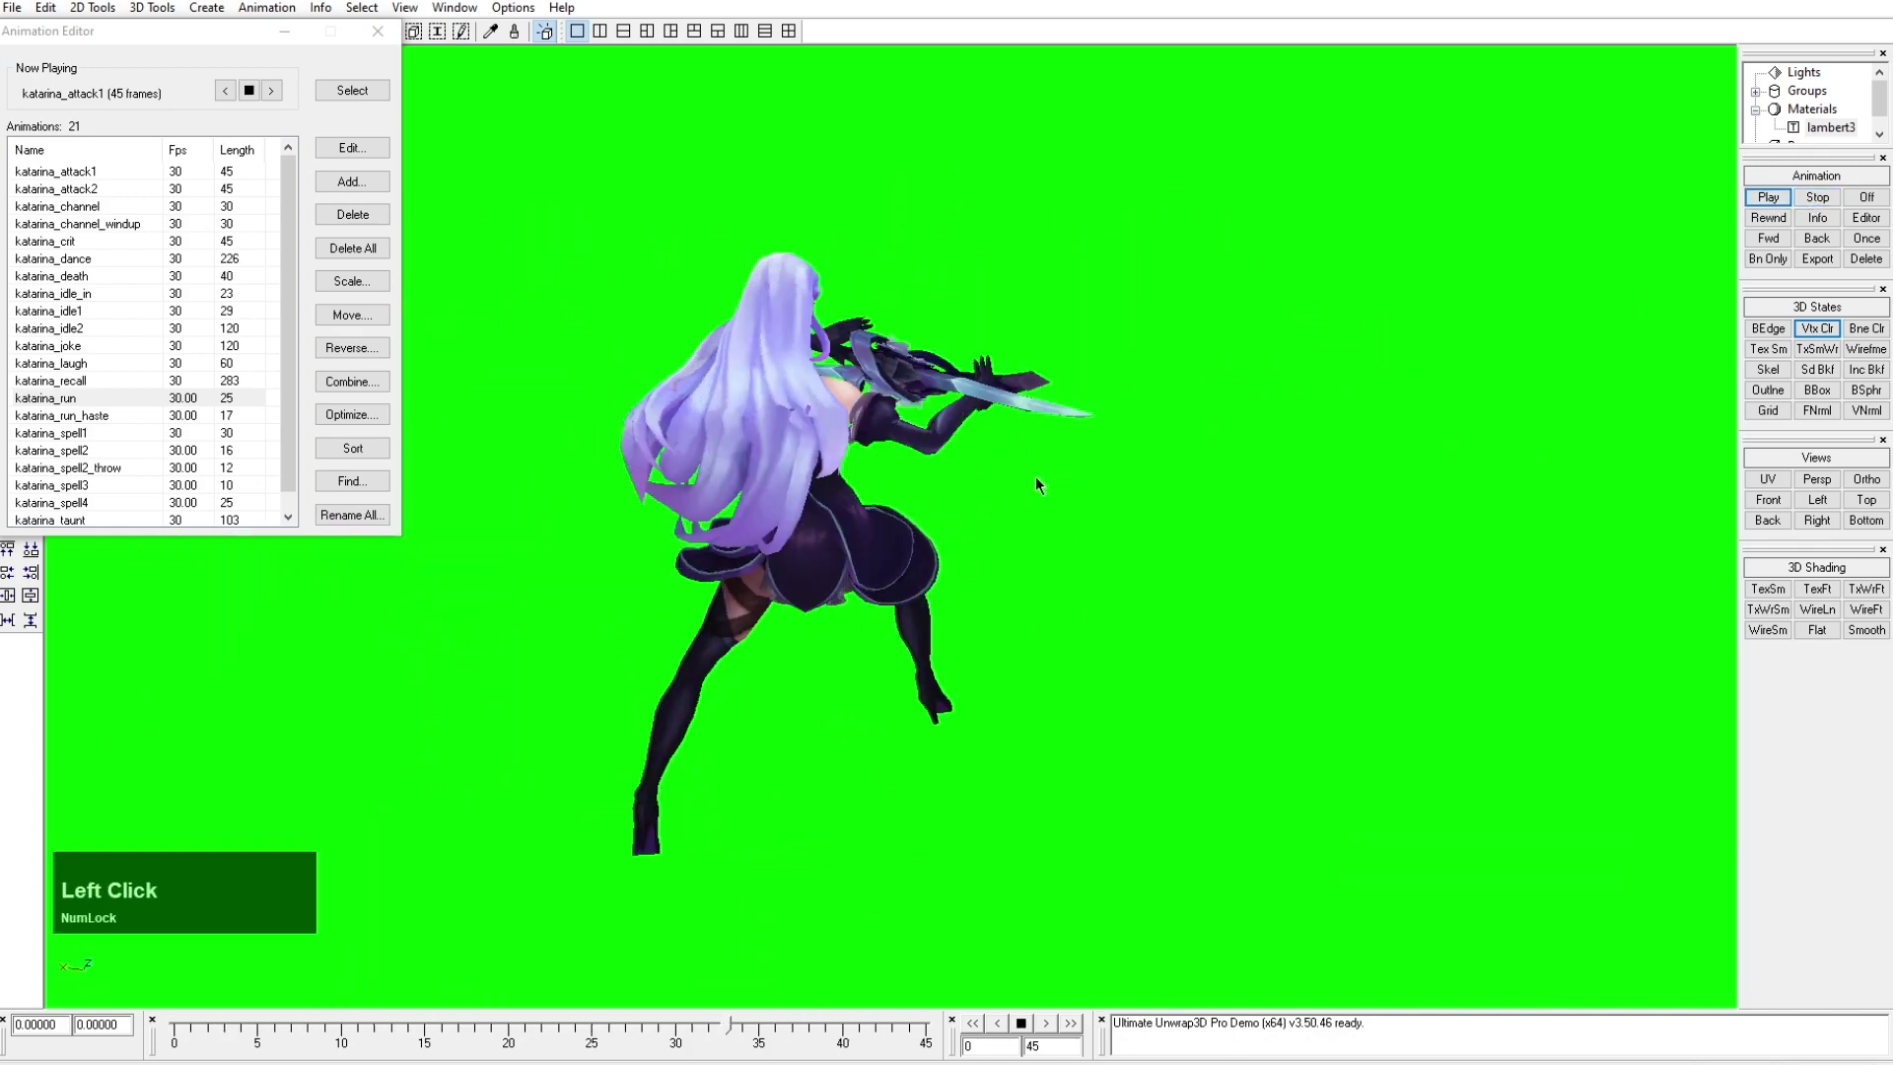
Step: Stop katarina_attack1 at different poses and examine how the hair deforms from behind and in front
{"action": "left_click", "coordinate": [1818, 197]}
{"action": "left_click_drag", "start_coordinate": [1033, 444], "coordinate": [1163, 434]}
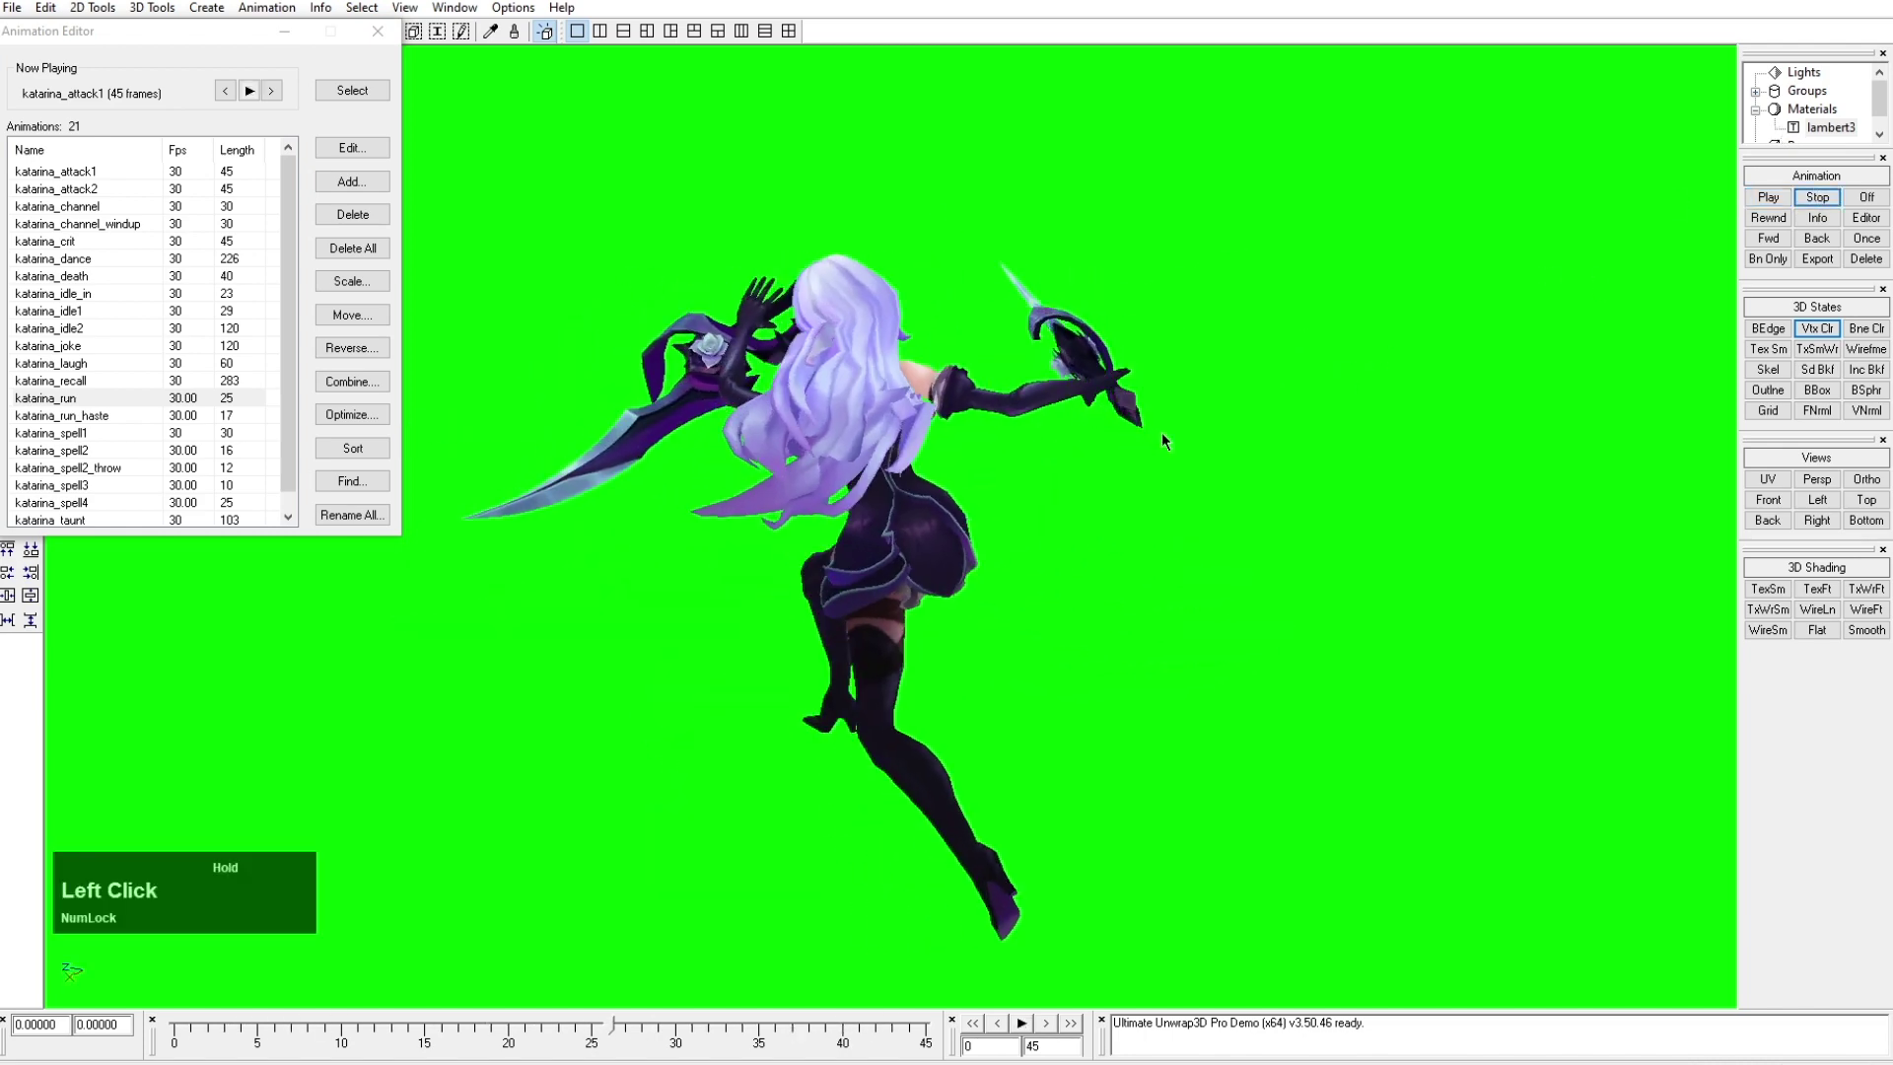
{"action": "left_click", "coordinate": [1816, 201]}
{"action": "left_click_drag", "start_coordinate": [971, 433], "coordinate": [1064, 491]}
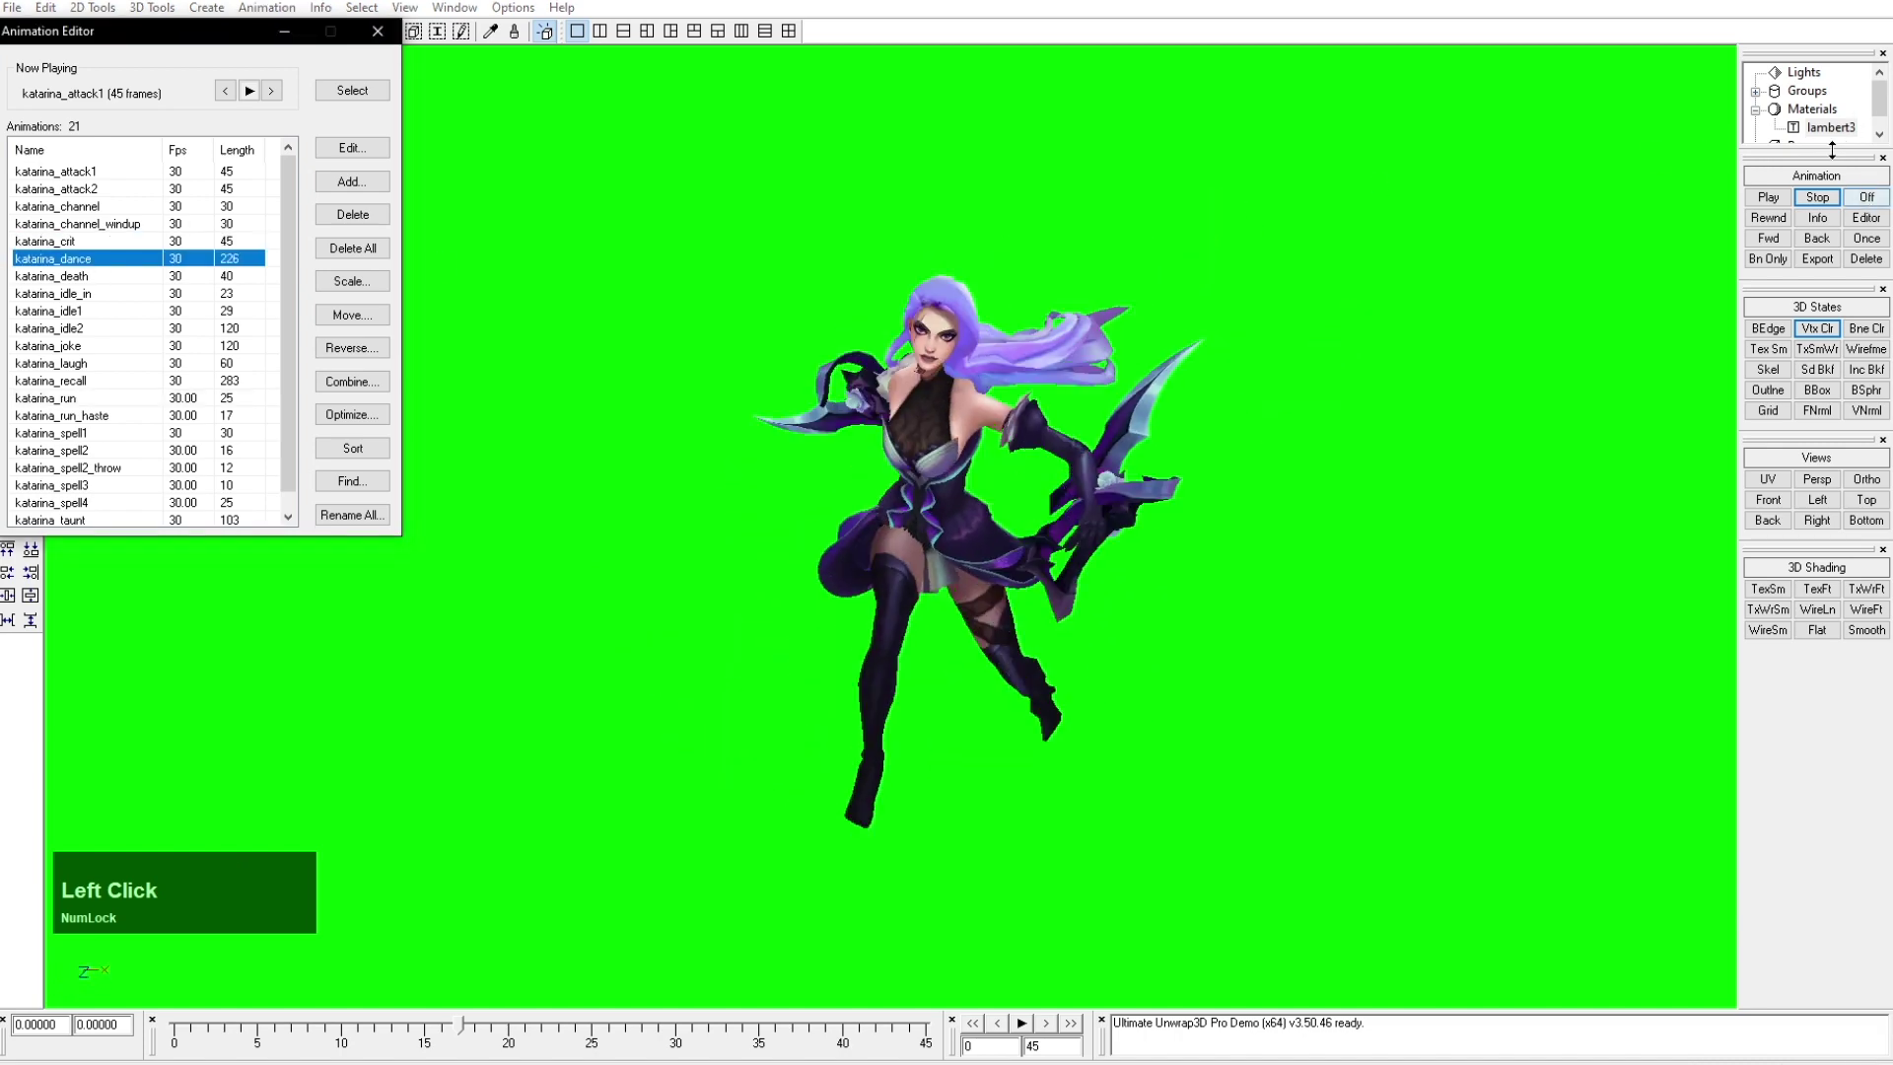
Step: Play the katarina_dance animation, examine the hair and skirt from behind, and stop playback
{"action": "left_click", "coordinate": [250, 89]}
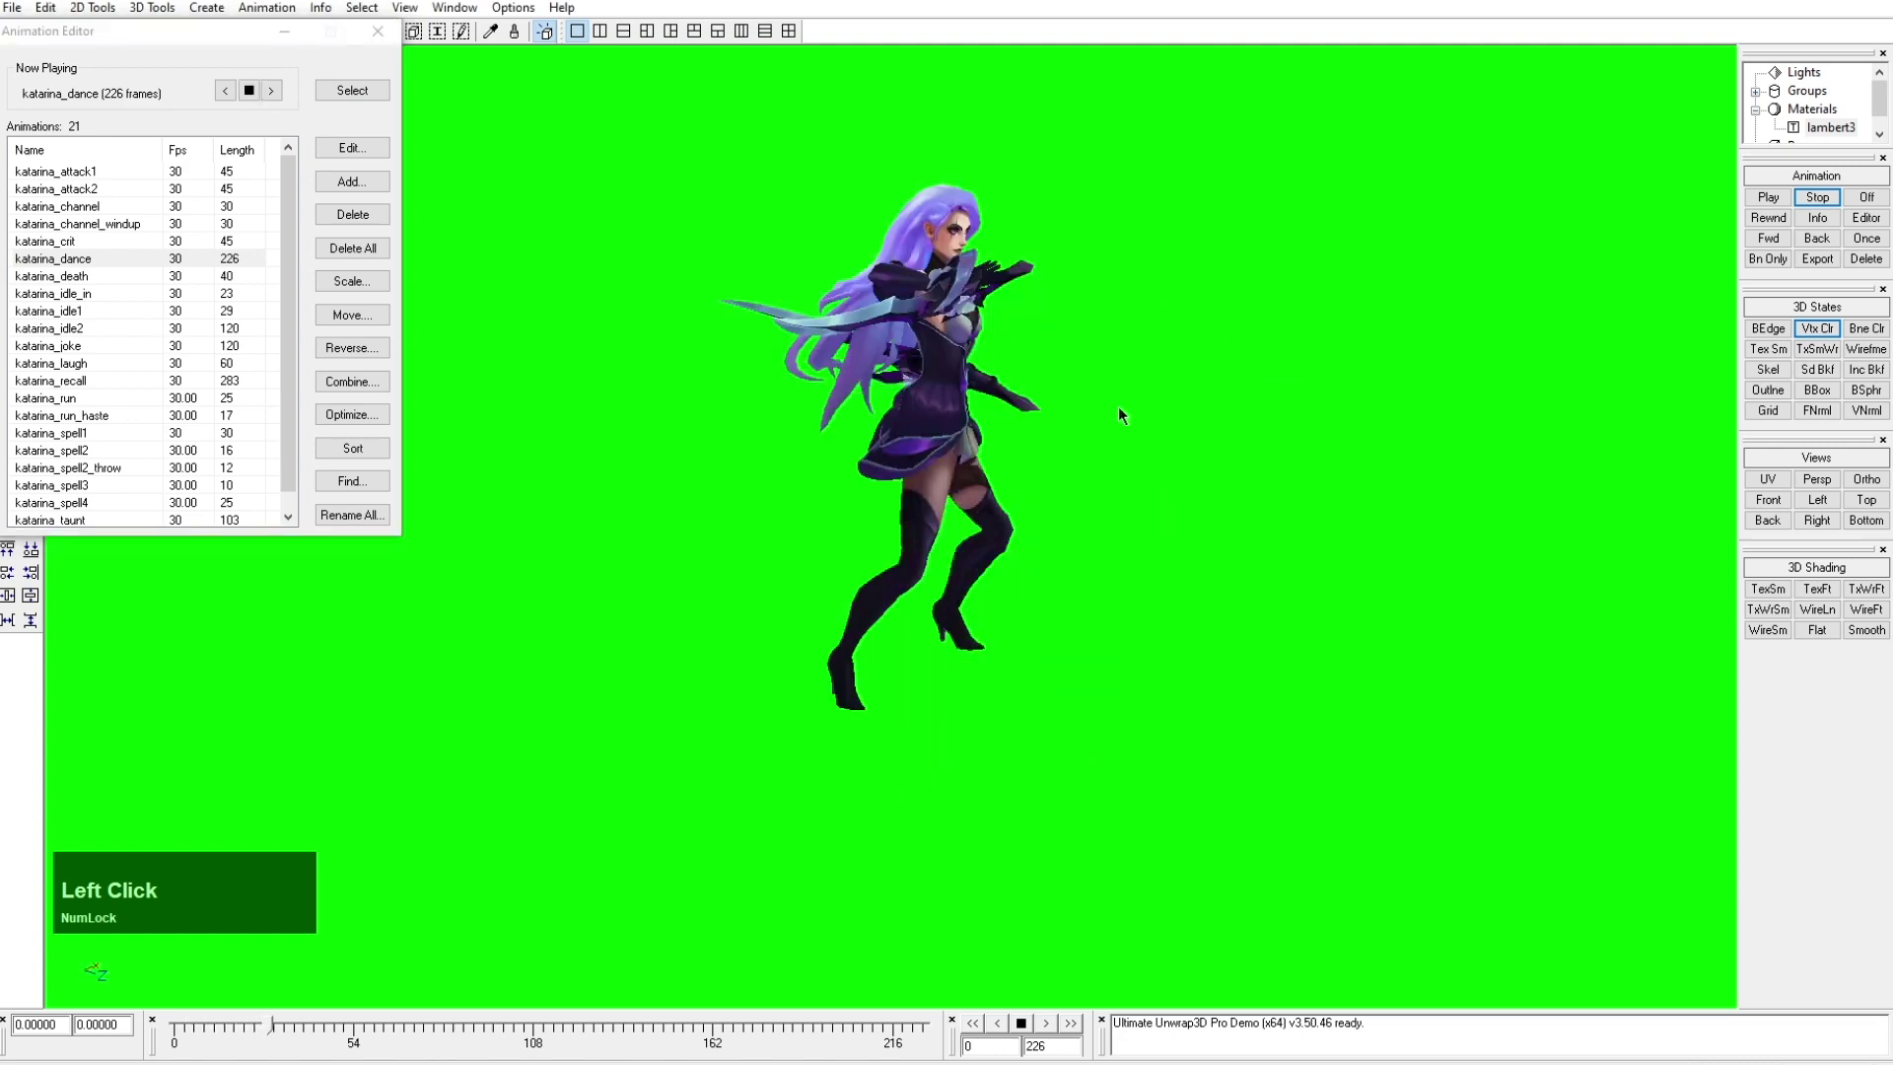
{"action": "mouse_move", "coordinate": [1117, 406]}
{"action": "left_mouse_down"}
{"action": "mouse_move", "coordinate": [832, 471]}
{"action": "mouse_move", "coordinate": [687, 434]}
{"action": "mouse_move", "coordinate": [689, 418]}
{"action": "left_mouse_up"}
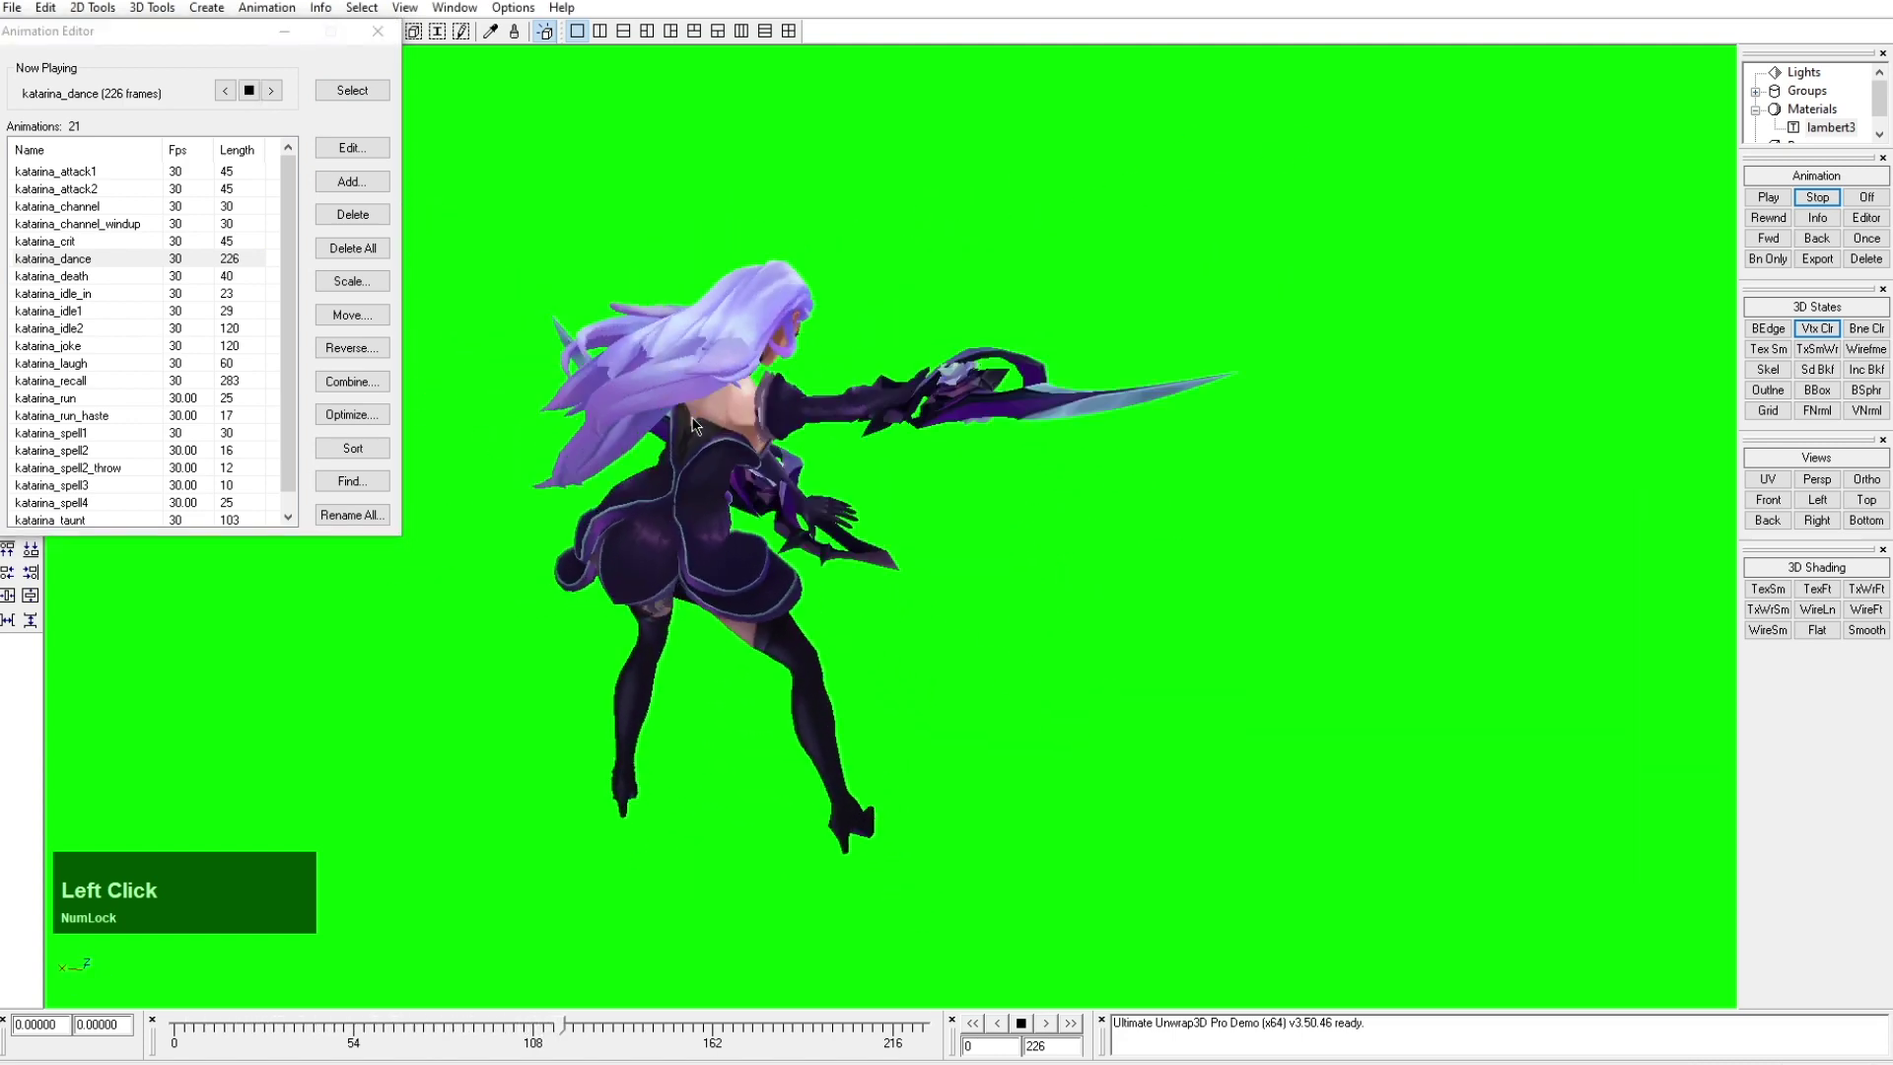
{"action": "left_click", "coordinate": [251, 91]}
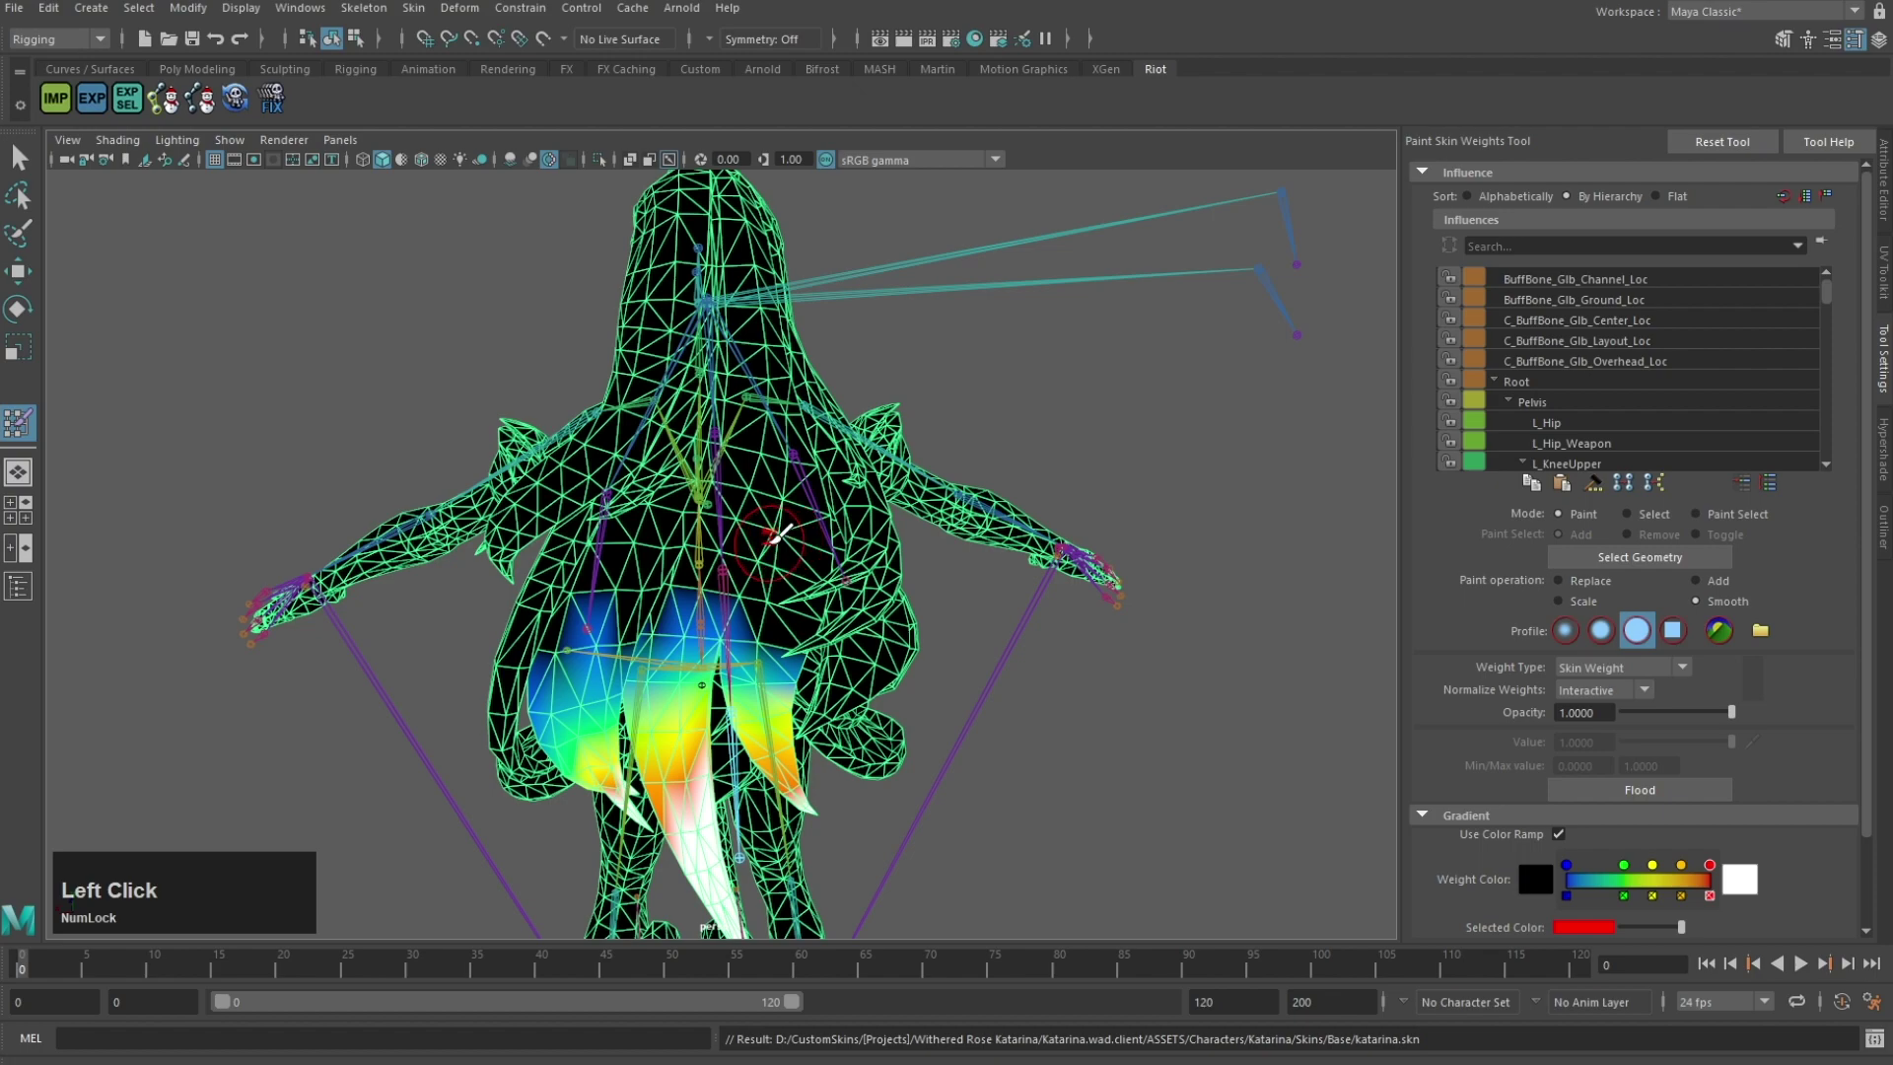
Step: Switch back to Maya, select the Hair_M1 influence and smooth its weights across the lower back hair and curled side strands
{"action": "left_click_drag", "start_coordinate": [779, 535], "coordinate": [810, 469], "text": "alt"}
{"action": "right_click_drag", "start_coordinate": [810, 471], "coordinate": [815, 414]}
{"action": "left_click_drag", "start_coordinate": [873, 451], "coordinate": [802, 380], "text": "alt"}
{"action": "right_click_drag", "start_coordinate": [807, 440], "coordinate": [812, 394]}
{"action": "scroll", "coordinate": [944, 504], "scroll_direction": "up", "scroll_amount": 3}
{"action": "left_click", "coordinate": [885, 507]}
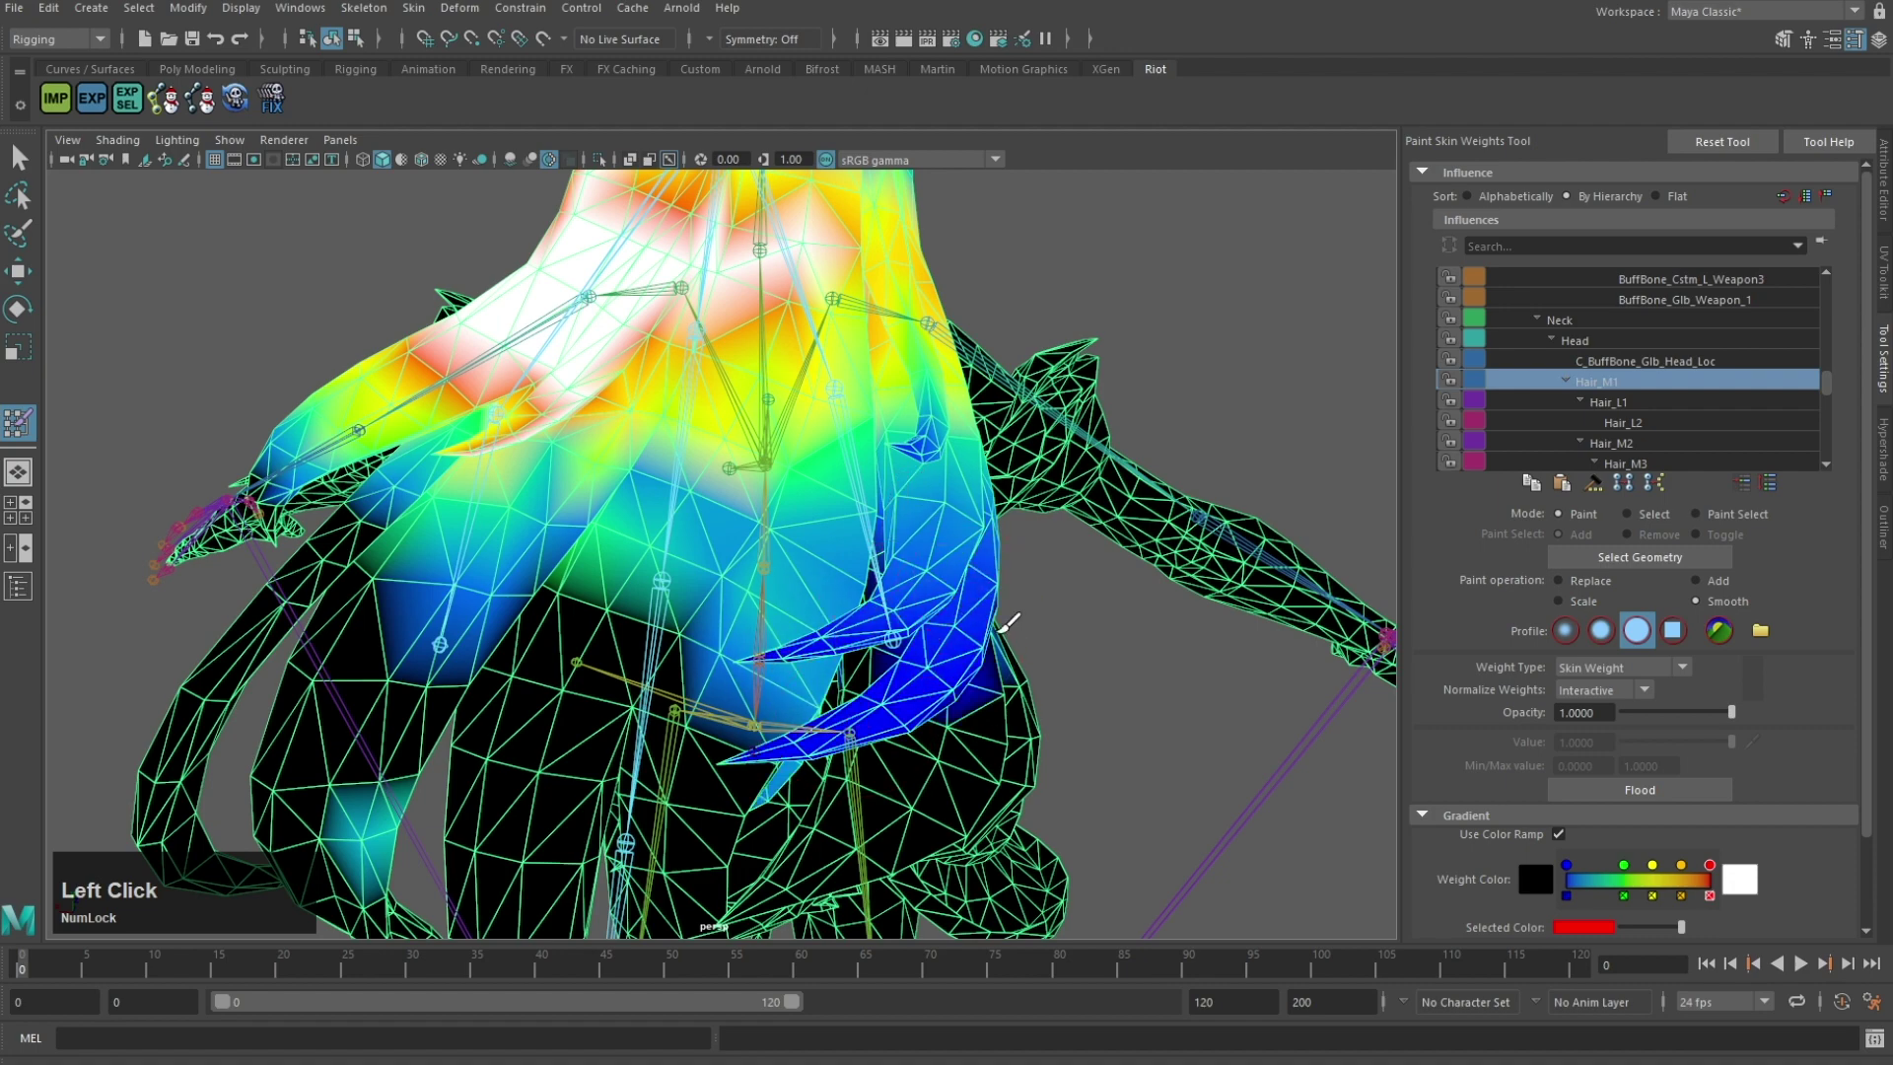
{"action": "middle_click_drag", "start_coordinate": [880, 636], "coordinate": [754, 431], "text": "alt"}
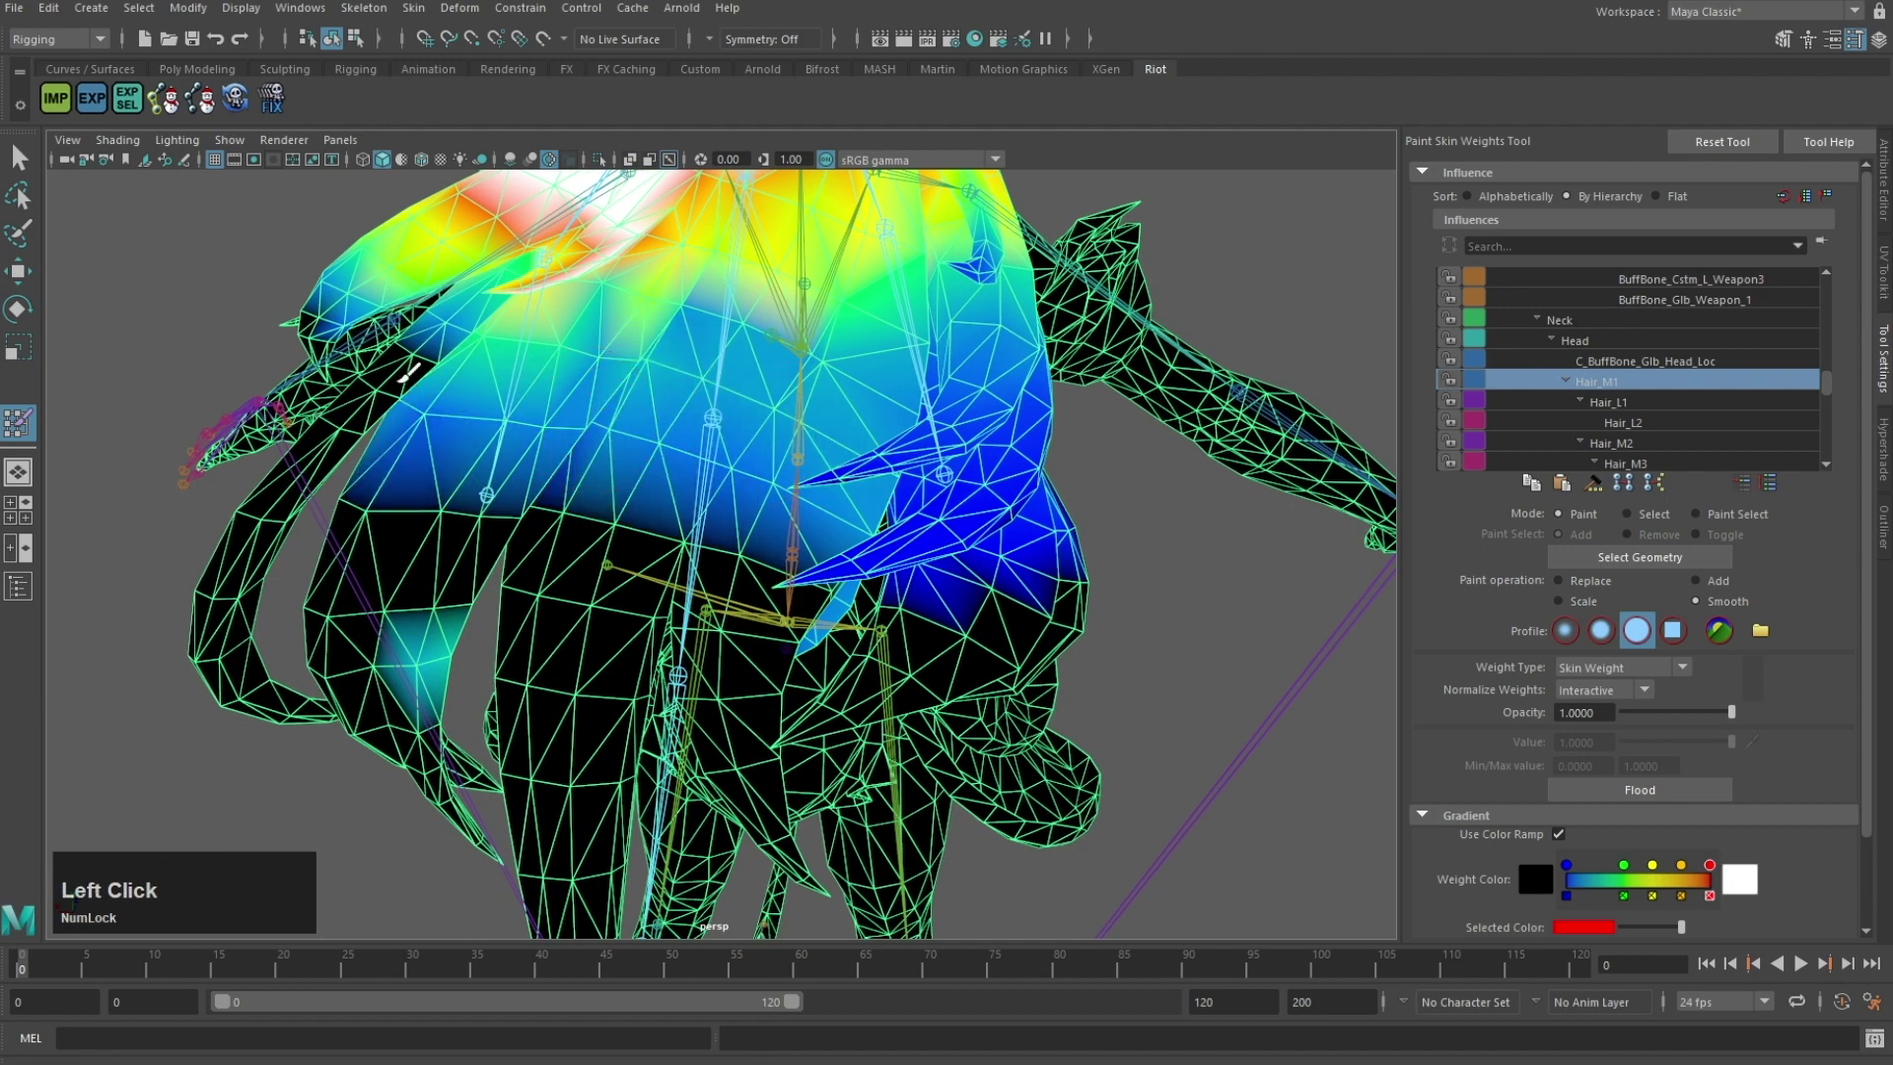
{"action": "left_click_drag", "start_coordinate": [407, 373], "coordinate": [915, 483], "text": "alt"}
{"action": "left_click", "coordinate": [990, 560]}
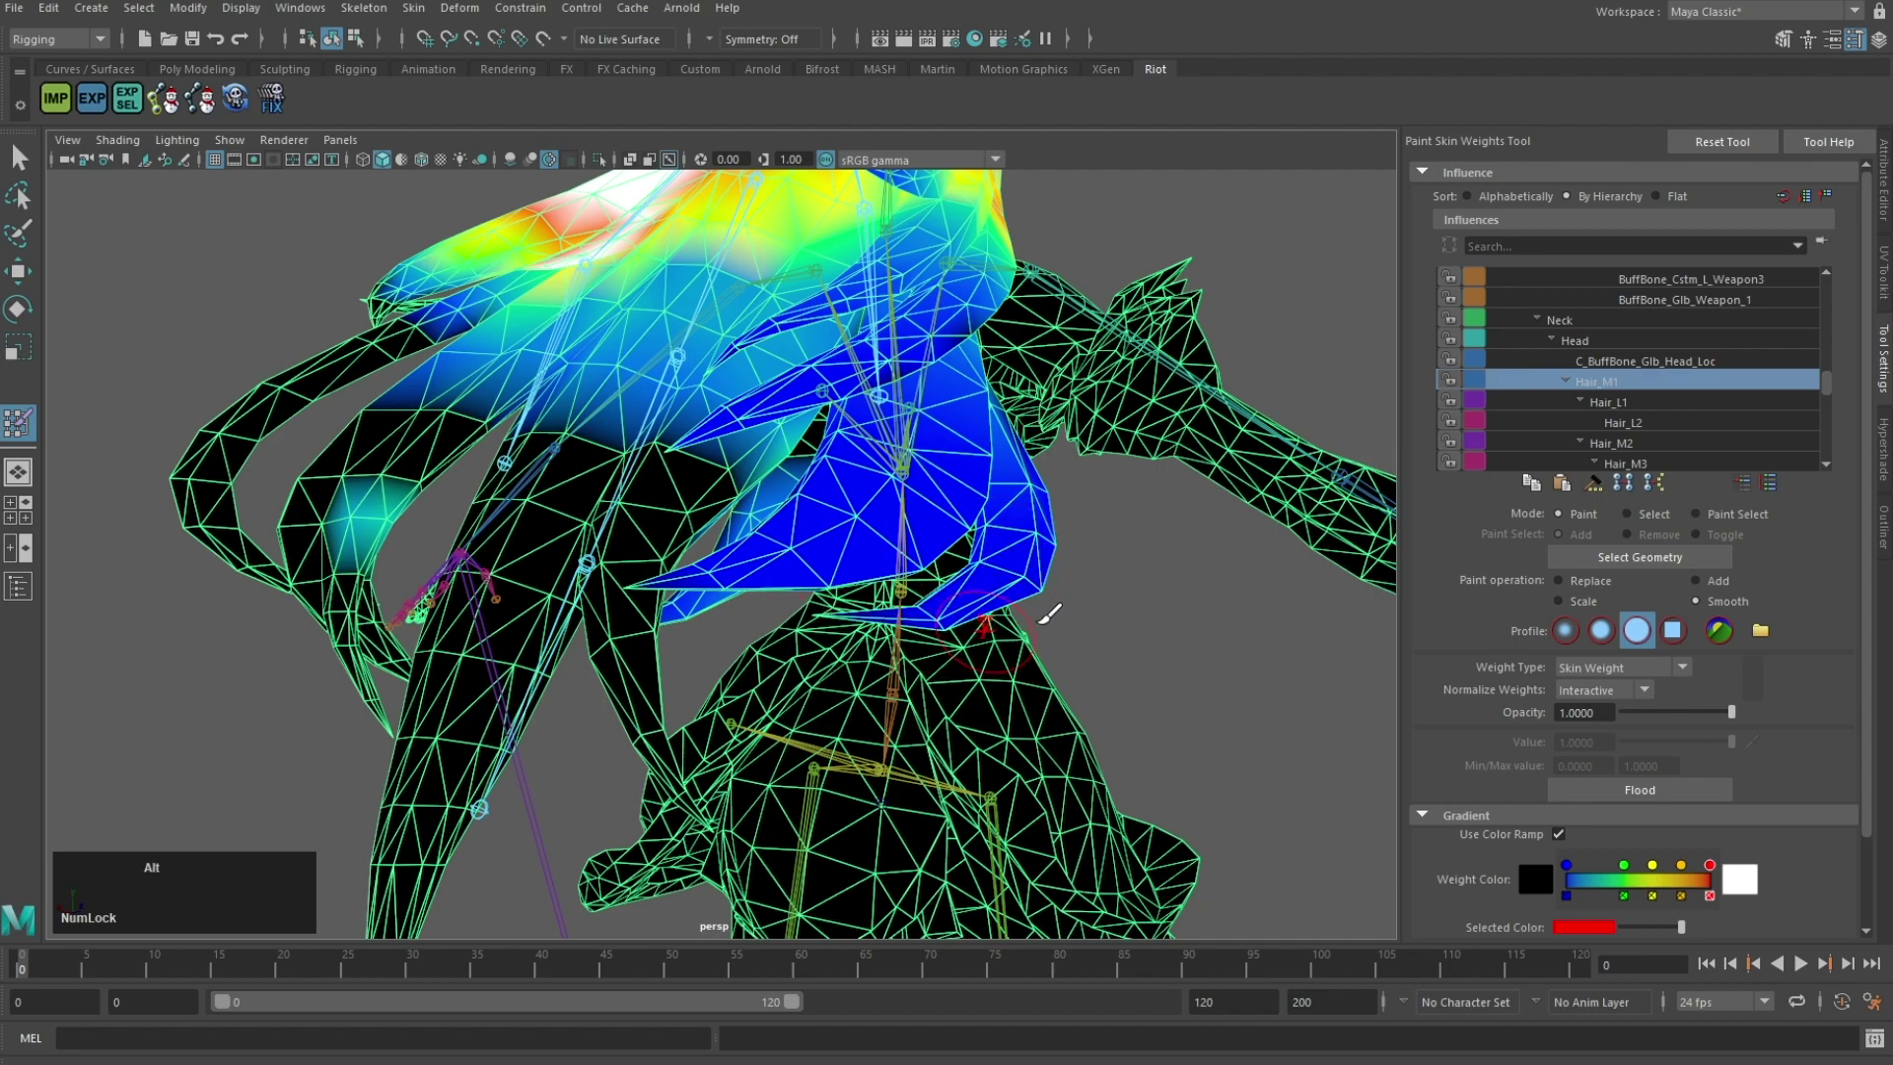
Step: Smooth the Hair_M1 weights across the side strands and down to the lower hair tips
{"action": "left_click_drag", "start_coordinate": [1040, 619], "coordinate": [680, 552], "text": "alt"}
{"action": "middle_click_drag", "start_coordinate": [680, 552], "coordinate": [710, 449], "text": "alt"}
{"action": "scroll", "coordinate": [690, 434], "scroll_direction": "up", "scroll_amount": 3}
{"action": "left_click", "coordinate": [535, 347]}
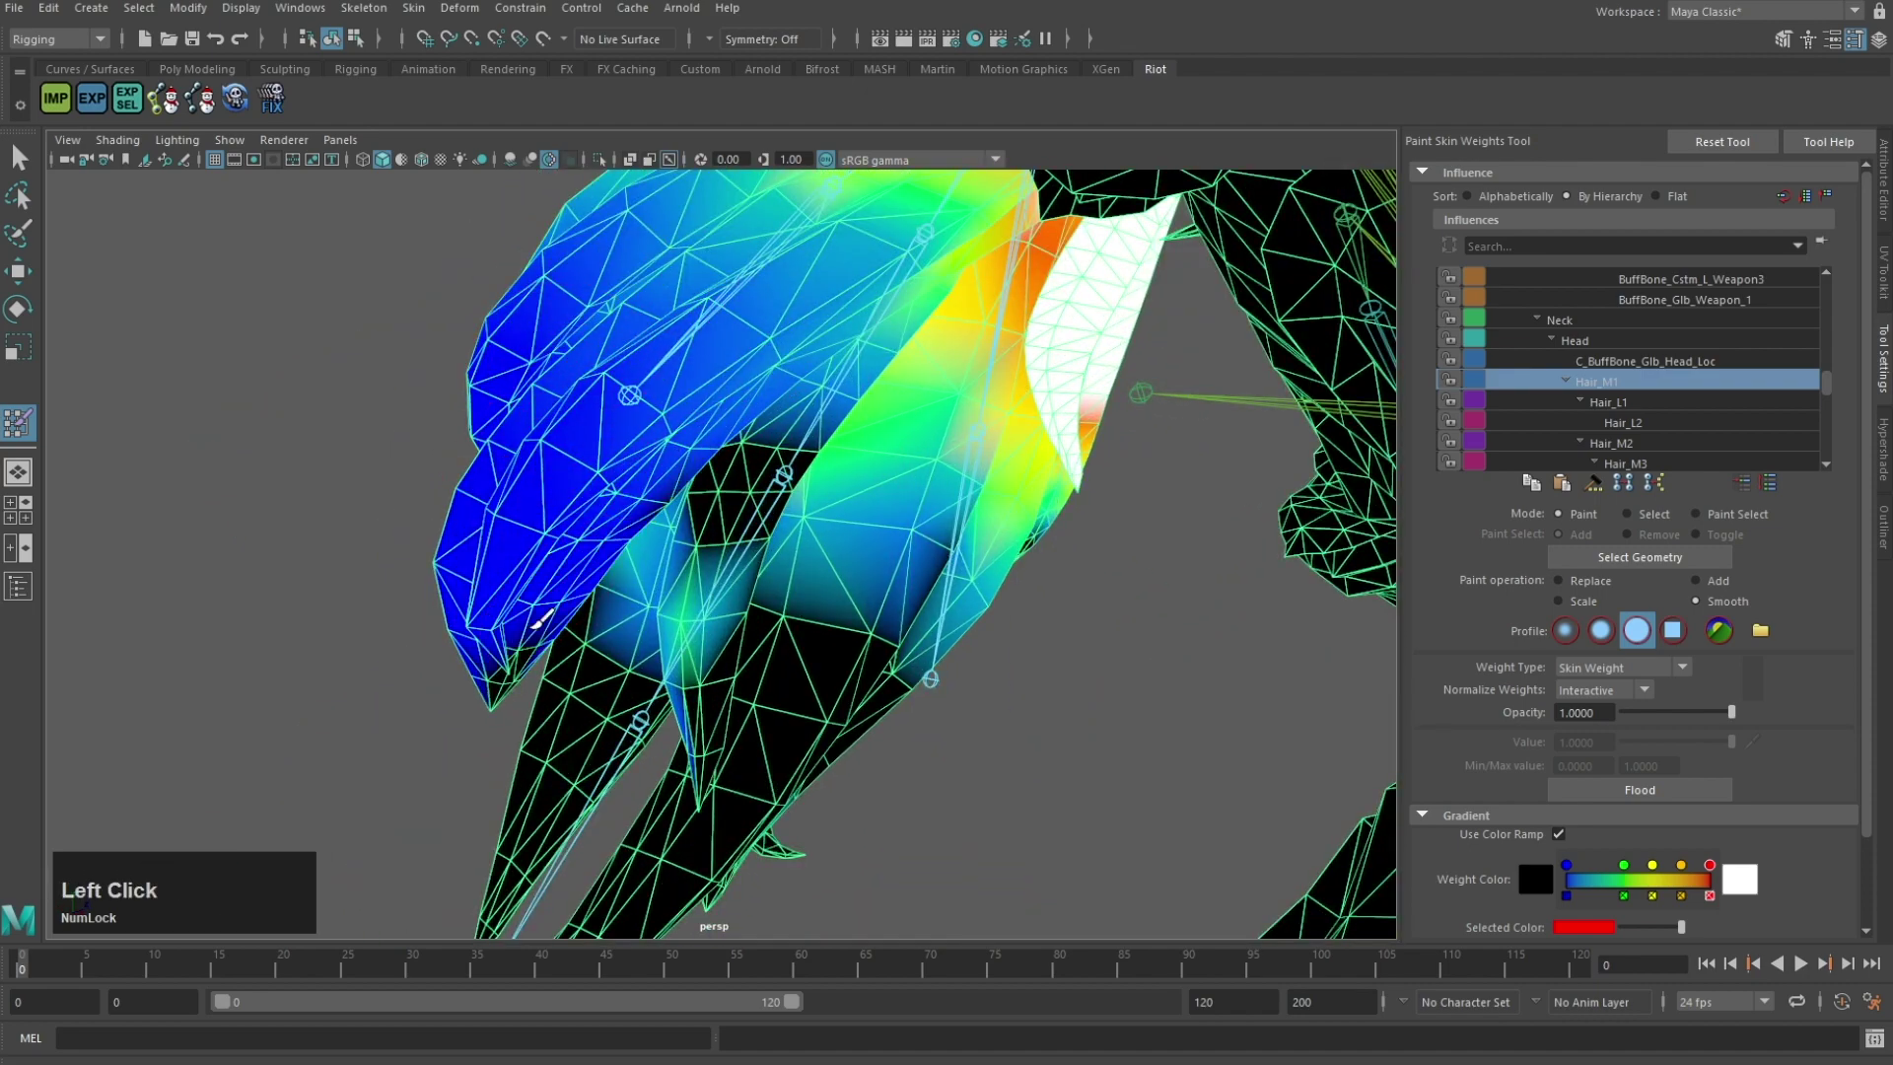
{"action": "left_click", "coordinate": [779, 456]}
{"action": "left_click_drag", "start_coordinate": [871, 537], "coordinate": [599, 471], "text": "alt"}
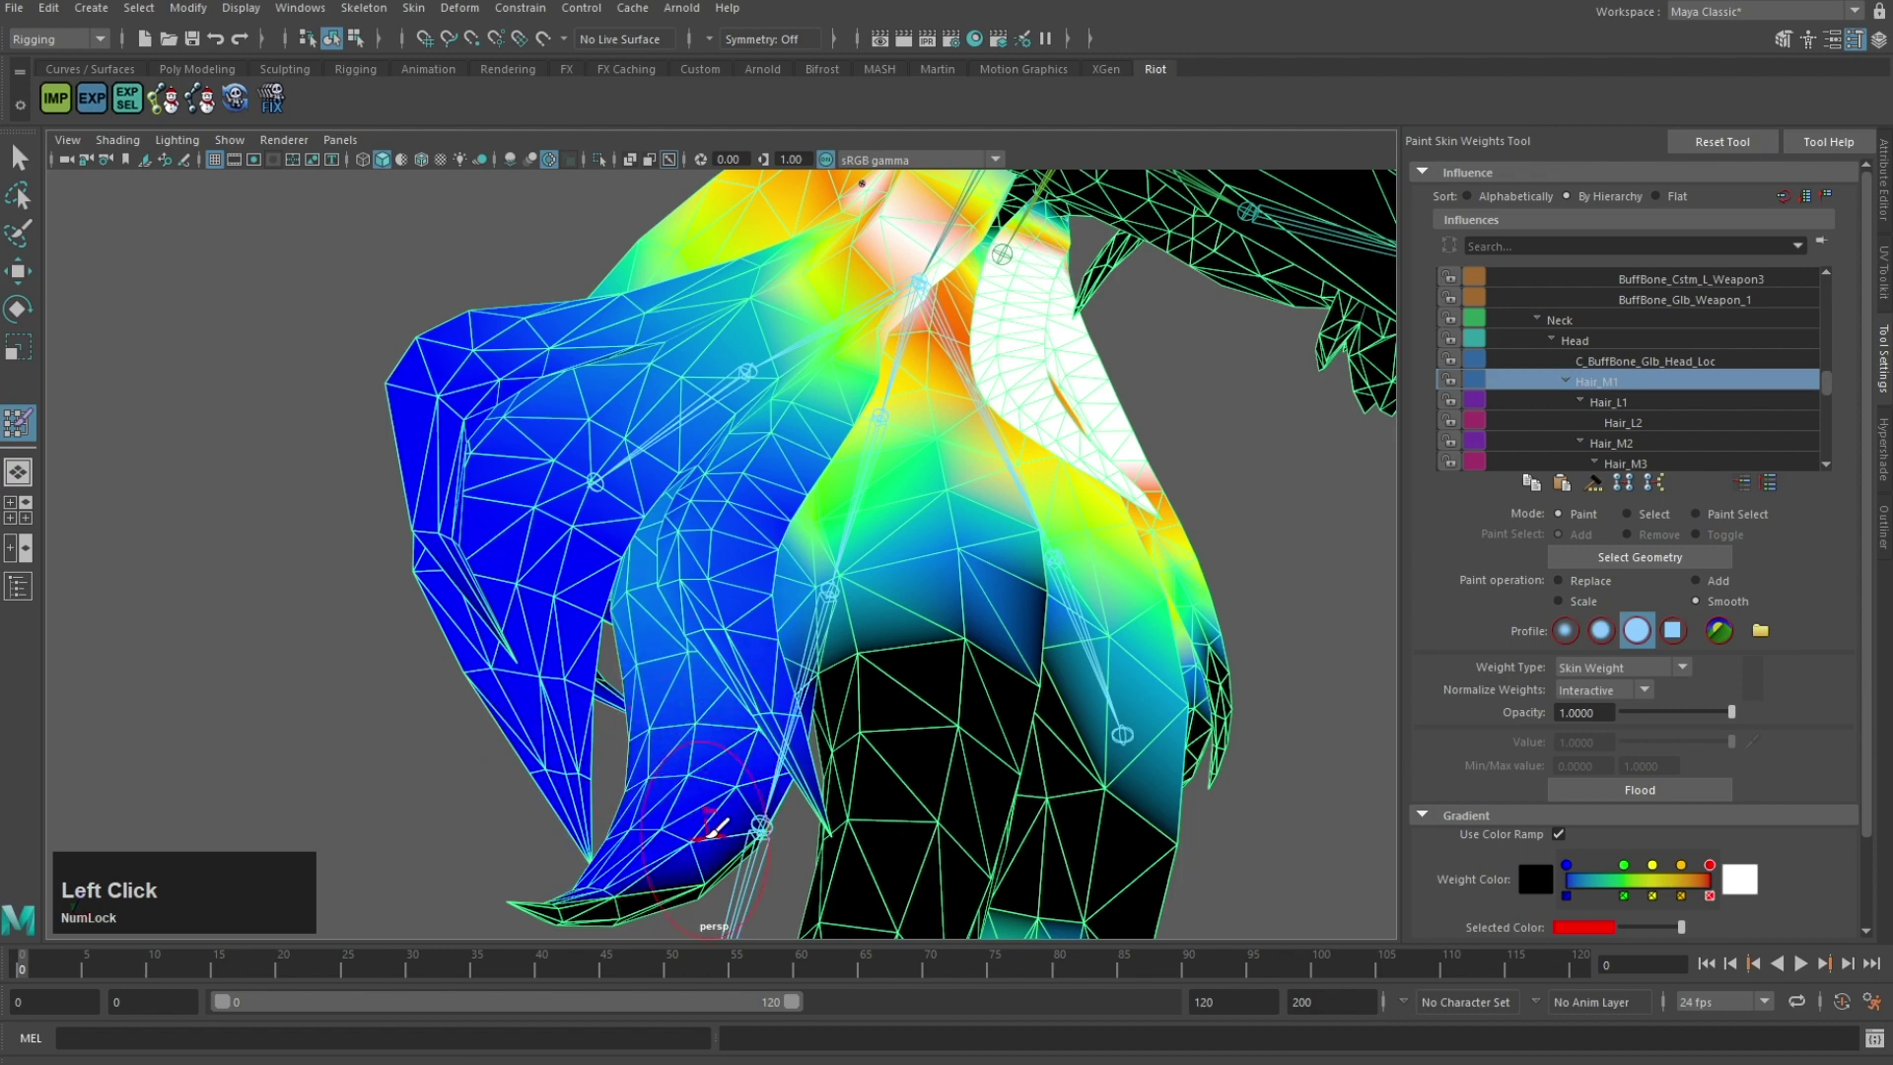
{"action": "left_click_drag", "start_coordinate": [490, 579], "coordinate": [1338, 667], "text": "alt"}
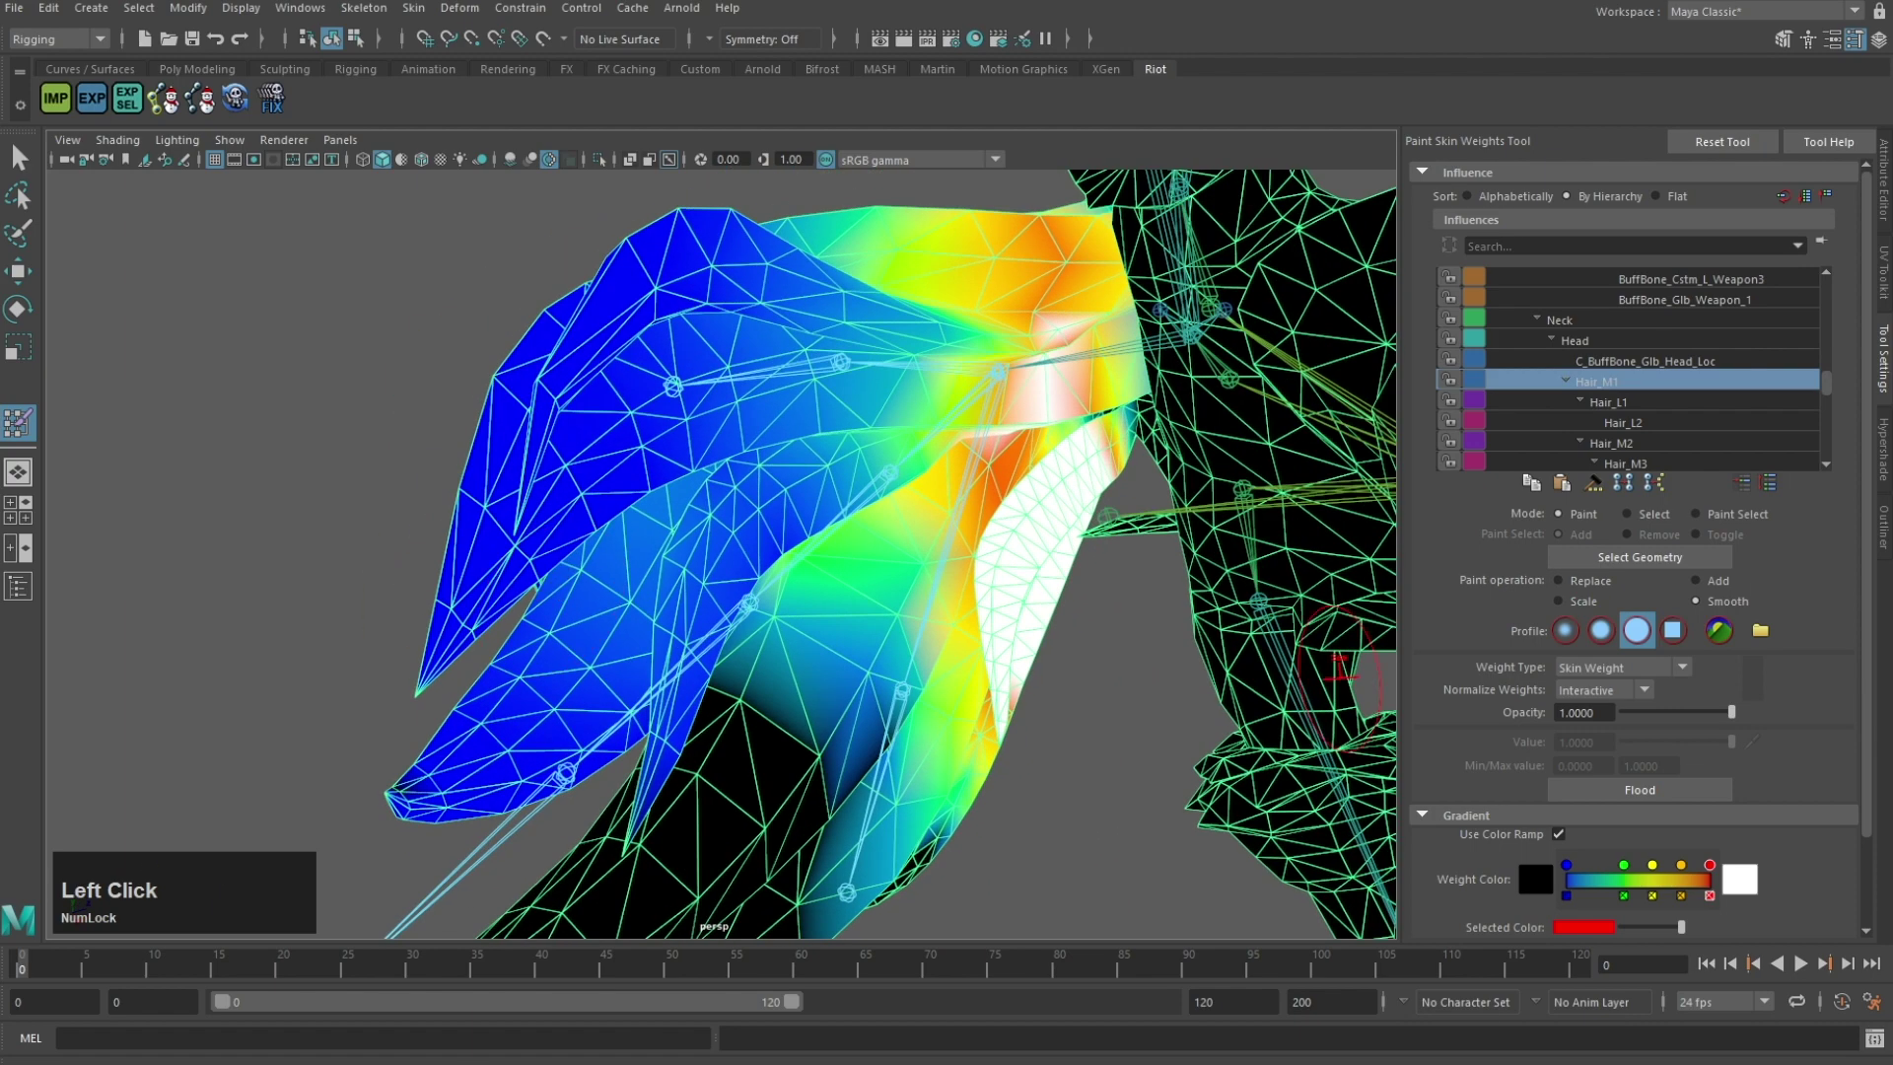
{"action": "mouse_move", "coordinate": [399, 382]}
{"action": "left_mouse_down", "text": "alt"}
{"action": "mouse_move", "coordinate": [456, 386]}
{"action": "mouse_move", "coordinate": [667, 477]}
{"action": "mouse_move", "coordinate": [696, 695]}
{"action": "left_mouse_up", "text": "alt"}
{"action": "left_click_drag", "start_coordinate": [878, 703], "coordinate": [846, 385], "text": "alt"}
{"action": "left_click_drag", "start_coordinate": [826, 591], "coordinate": [646, 379], "text": "alt"}
{"action": "mouse_move", "coordinate": [473, 443]}
{"action": "left_mouse_down", "text": "alt"}
{"action": "mouse_move", "coordinate": [542, 389]}
{"action": "mouse_move", "coordinate": [656, 374]}
{"action": "left_mouse_up", "text": "alt"}
Step: Pick the Hair_R1 influence on the model and smooth its weights over the side strands near the shoulder
{"action": "right_click_drag", "start_coordinate": [767, 343], "coordinate": [784, 404]}
{"action": "scroll", "coordinate": [788, 409], "scroll_direction": "down", "scroll_amount": 3}
{"action": "mouse_move", "coordinate": [946, 641]}
{"action": "left_mouse_down", "text": "alt"}
{"action": "mouse_move", "coordinate": [906, 520]}
{"action": "mouse_move", "coordinate": [603, 507]}
{"action": "left_mouse_up", "text": "alt"}
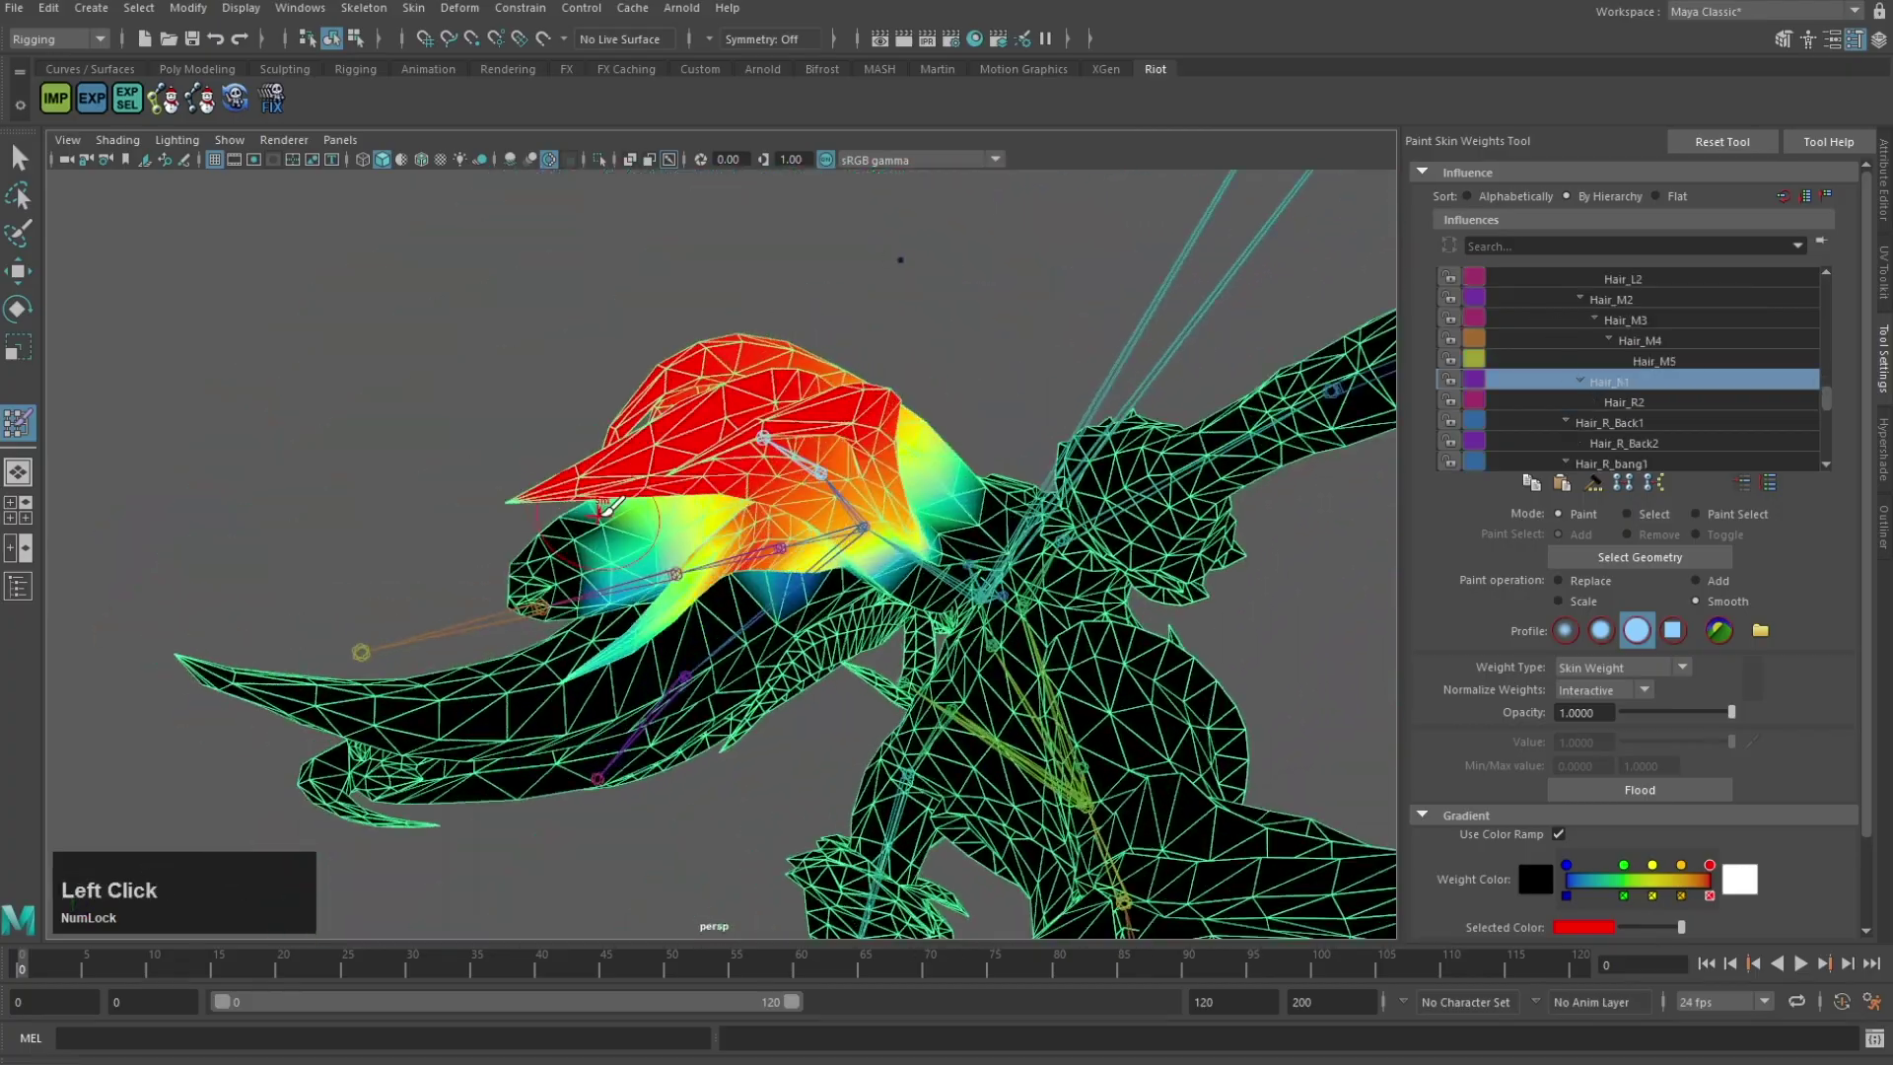
{"action": "mouse_move", "coordinate": [557, 592]}
{"action": "left_mouse_down", "text": "alt"}
{"action": "mouse_move", "coordinate": [673, 466]}
{"action": "mouse_move", "coordinate": [828, 483]}
{"action": "left_mouse_up", "text": "alt"}
{"action": "middle_click_drag", "start_coordinate": [828, 483], "coordinate": [853, 513], "text": "alt"}
{"action": "left_click_drag", "start_coordinate": [852, 513], "coordinate": [695, 548], "text": "alt"}
Step: Reselect the Hair_M1 influence and examine its weights from the lower strands up to the back of the head
{"action": "right_click_drag", "start_coordinate": [692, 550], "coordinate": [675, 567]}
{"action": "right_click_drag", "start_coordinate": [662, 473], "coordinate": [650, 492]}
{"action": "mouse_move", "coordinate": [655, 488]}
{"action": "left_mouse_down", "text": "alt"}
{"action": "mouse_move", "coordinate": [689, 345]}
{"action": "mouse_move", "coordinate": [951, 364]}
{"action": "left_mouse_up", "text": "alt"}
{"action": "right_click_drag", "start_coordinate": [927, 300], "coordinate": [924, 295]}
{"action": "left_click_drag", "start_coordinate": [815, 412], "coordinate": [1075, 562], "text": "alt"}
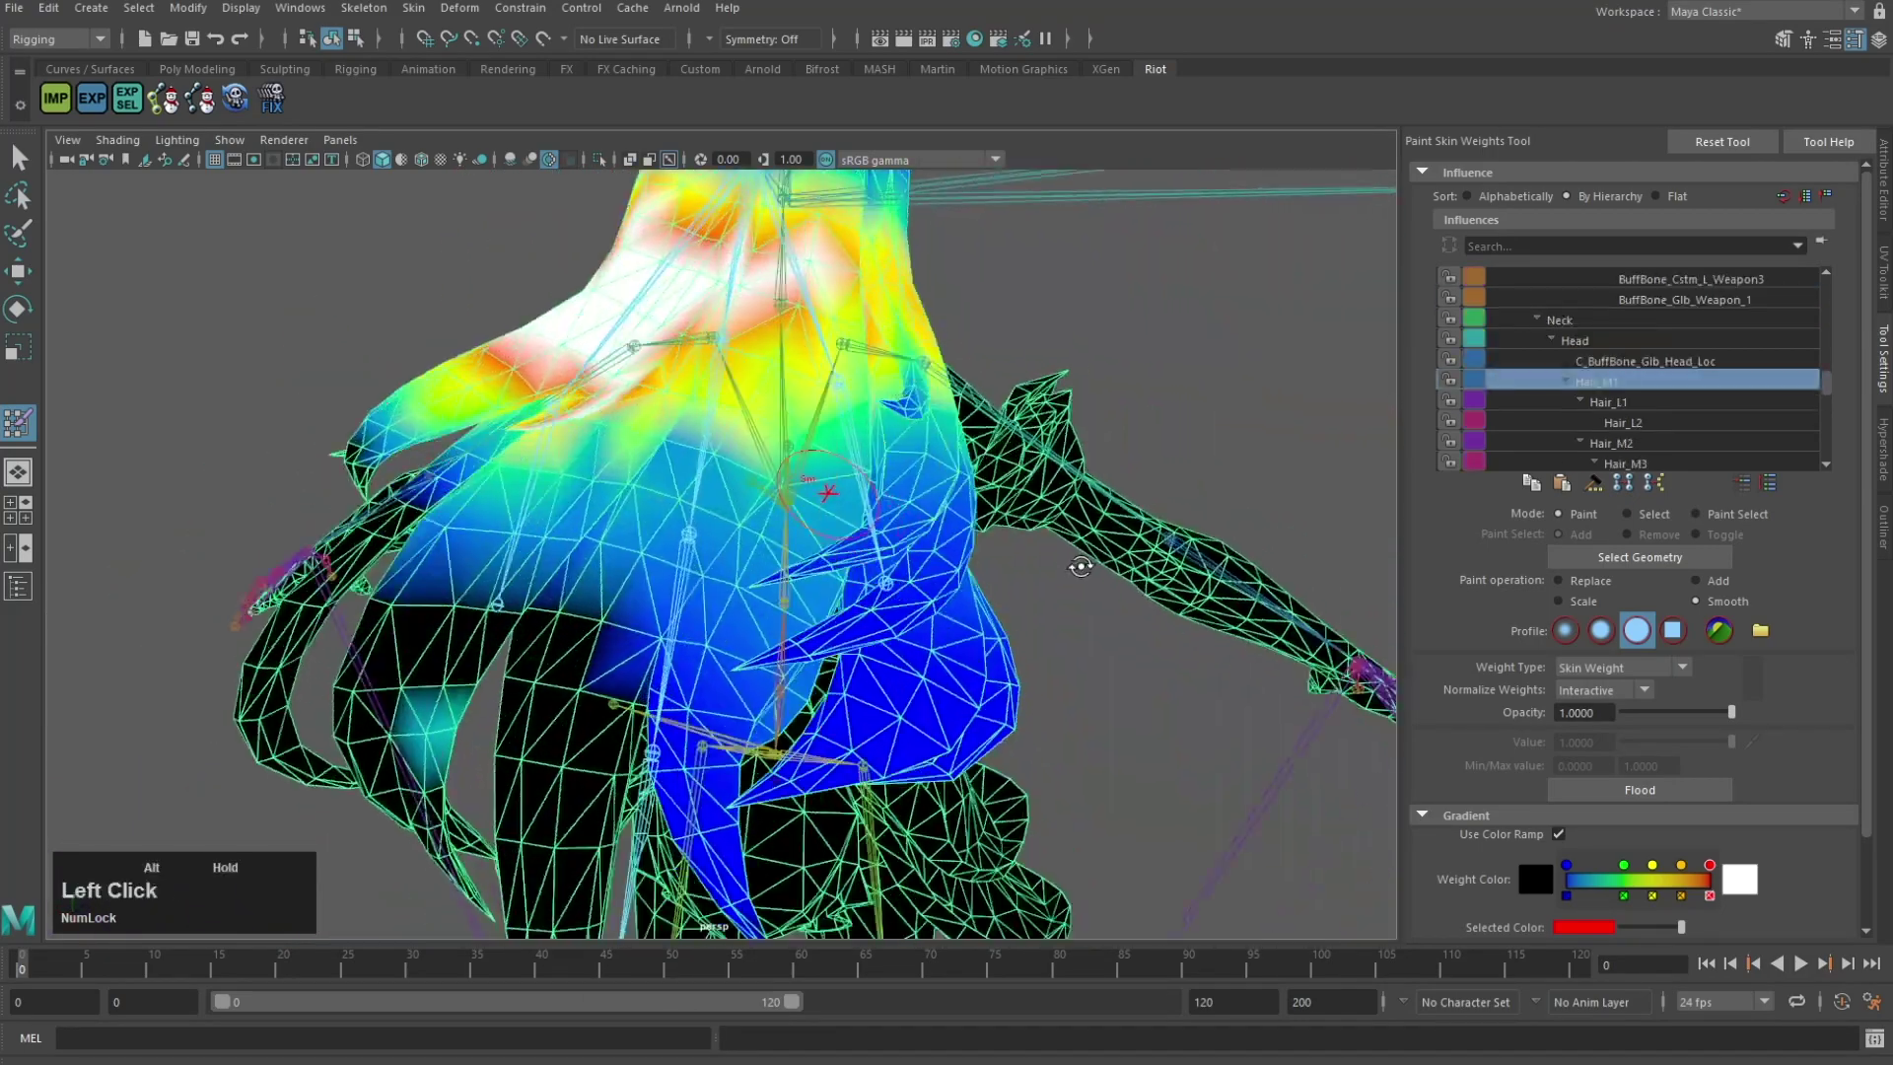
{"action": "right_click_drag", "start_coordinate": [1074, 562], "coordinate": [621, 508], "text": "alt"}
{"action": "middle_click_drag", "start_coordinate": [792, 507], "coordinate": [796, 459], "text": "alt"}
{"action": "right_click_drag", "start_coordinate": [552, 443], "coordinate": [730, 394], "text": "alt"}
{"action": "left_click_drag", "start_coordinate": [729, 394], "coordinate": [759, 444], "text": "alt"}
{"action": "middle_click_drag", "start_coordinate": [759, 443], "coordinate": [773, 549], "text": "alt"}
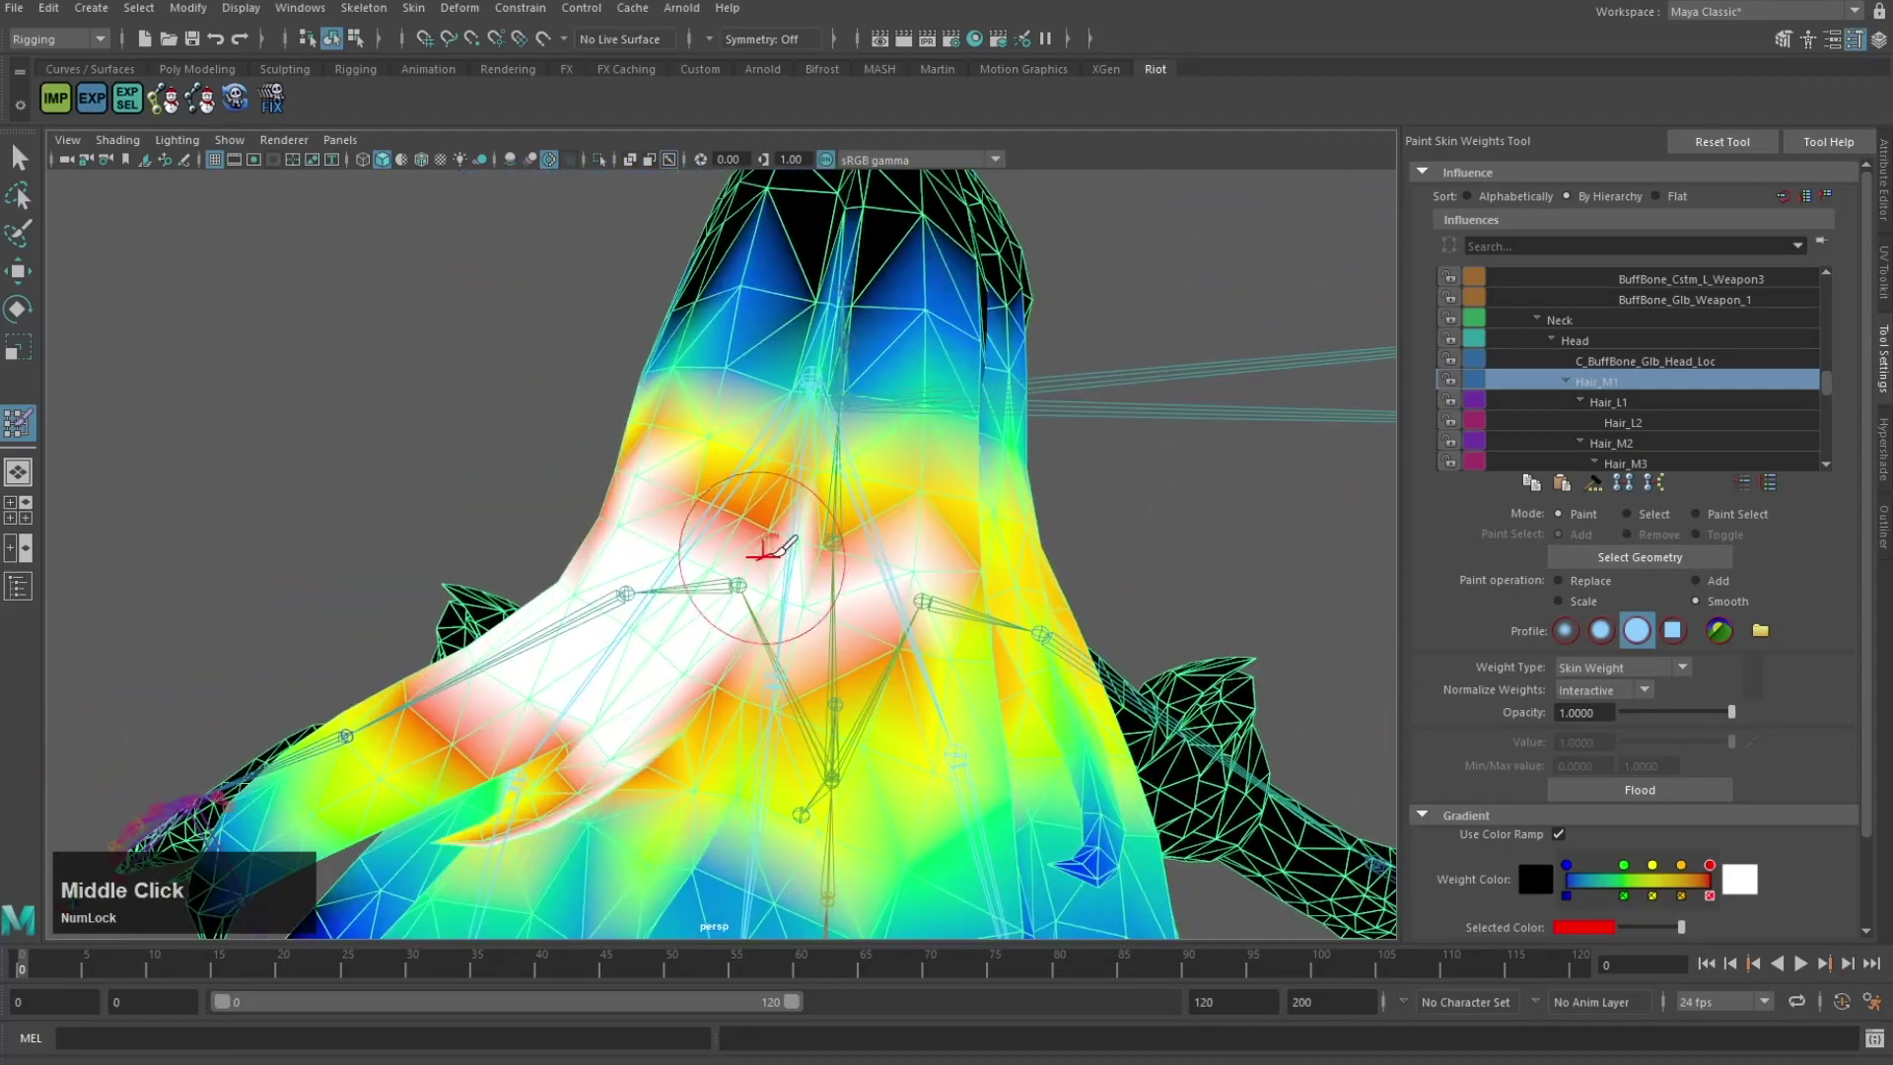
{"action": "left_click_drag", "start_coordinate": [773, 549], "coordinate": [924, 431], "text": "alt"}
Step: Pick the Head influence and smooth its weights down the back hair and the side strands below the ear
{"action": "right_click_drag", "start_coordinate": [909, 412], "coordinate": [754, 513]}
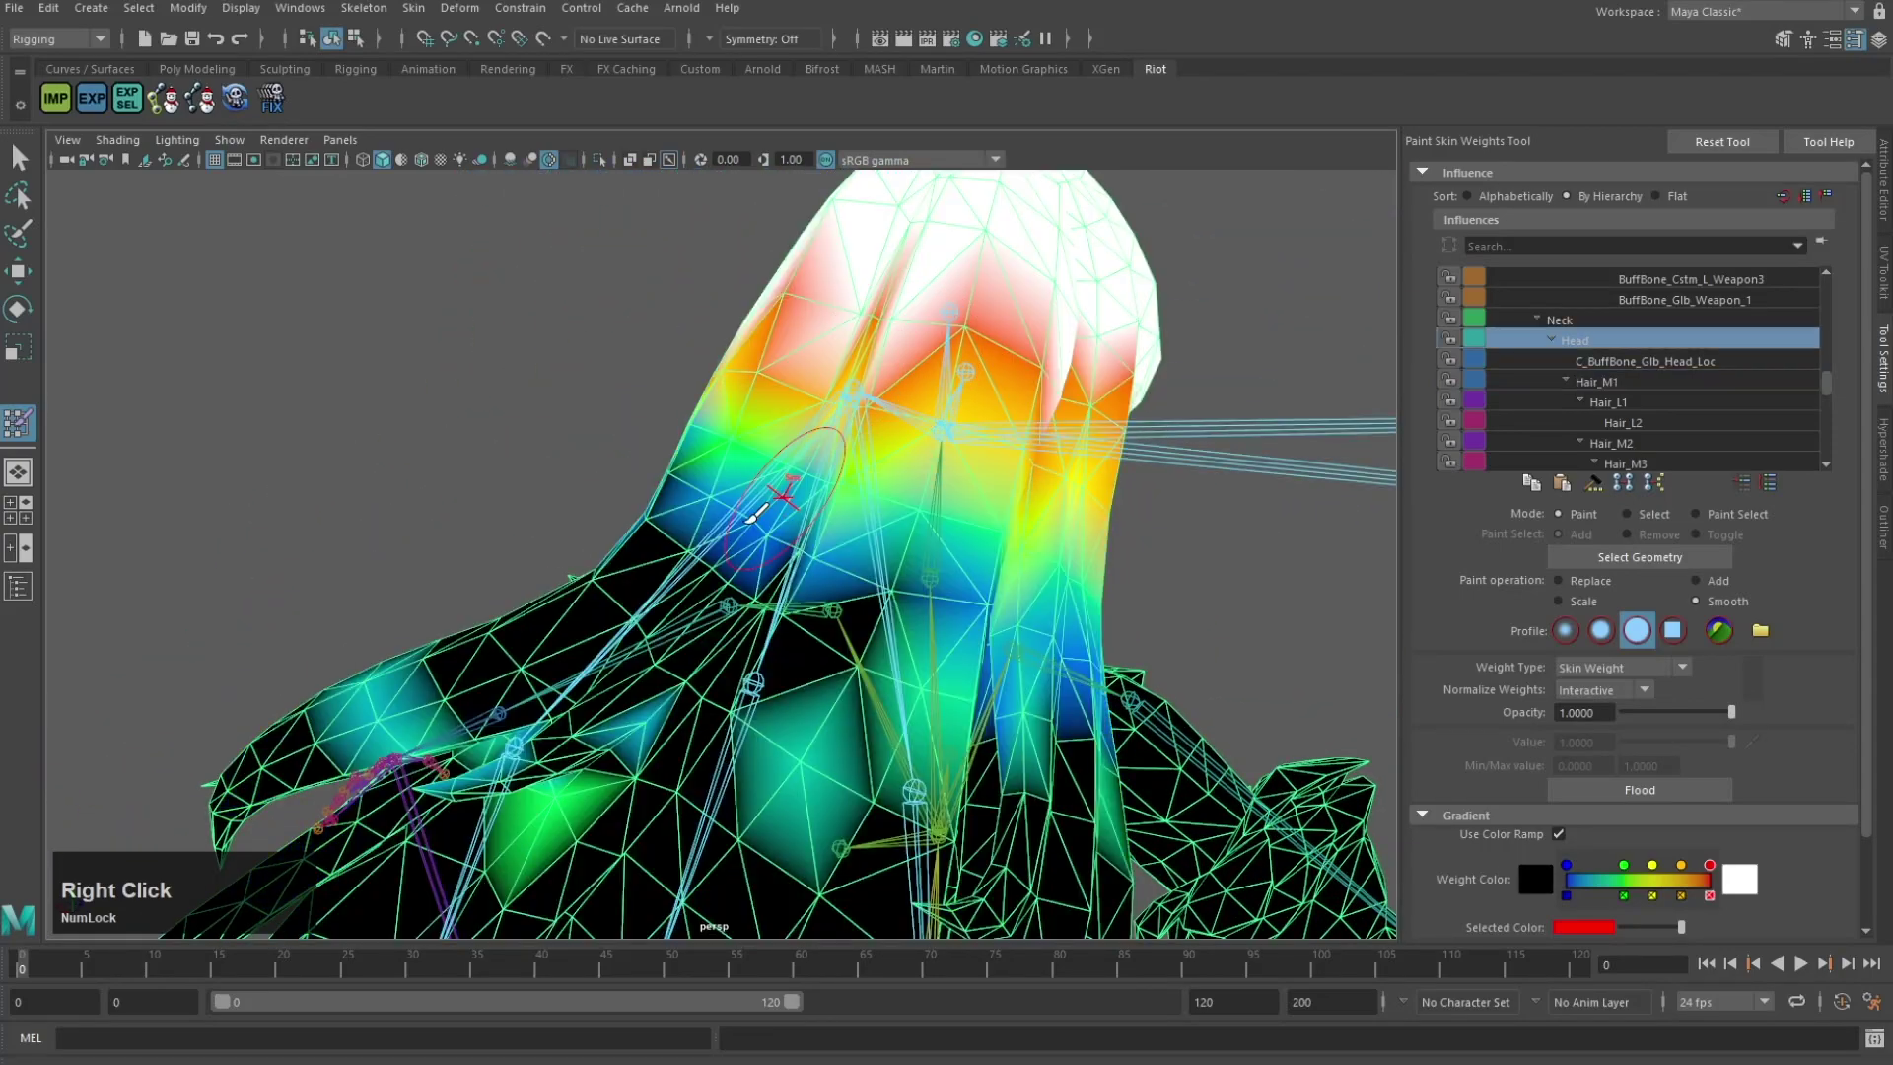
{"action": "left_click_drag", "start_coordinate": [853, 665], "coordinate": [818, 465], "text": "alt"}
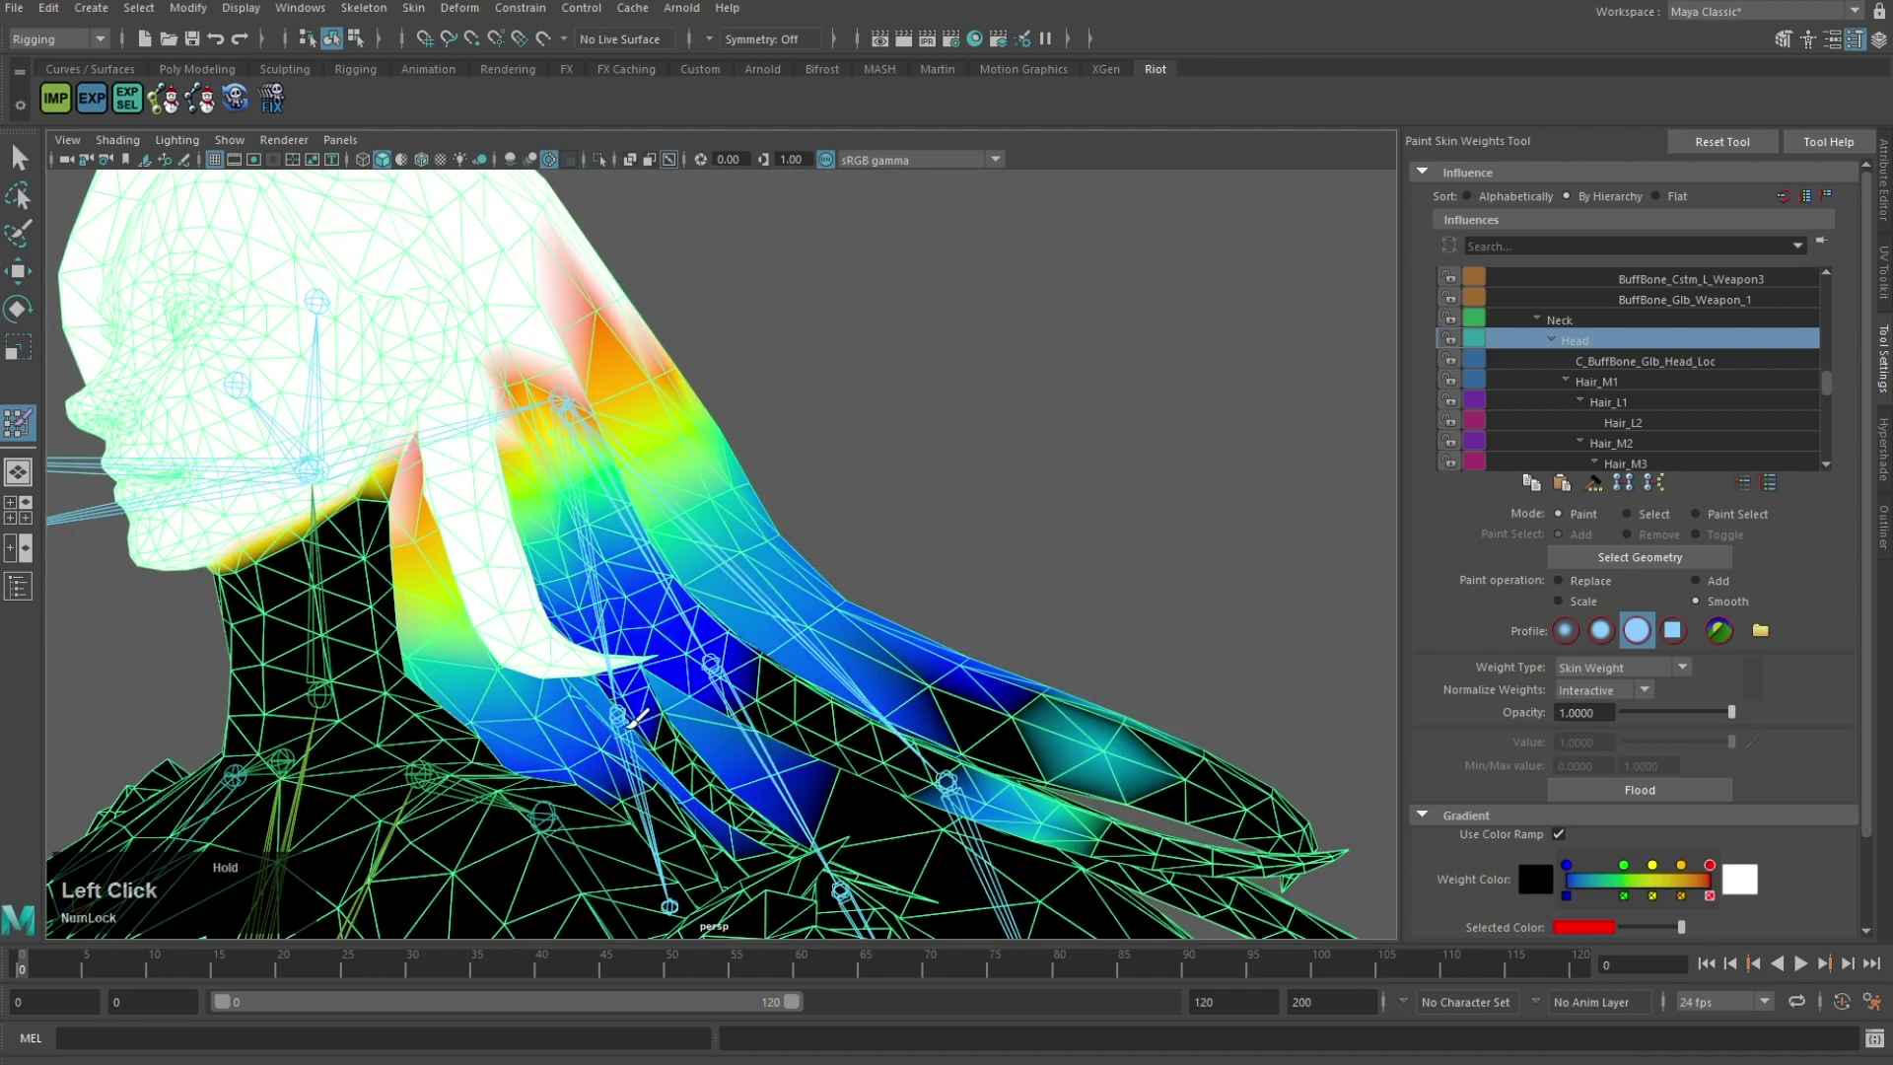
{"action": "mouse_move", "coordinate": [719, 730]}
{"action": "left_mouse_down", "text": "alt"}
{"action": "mouse_move", "coordinate": [287, 542]}
{"action": "mouse_move", "coordinate": [552, 581]}
{"action": "left_mouse_up", "text": "alt"}
{"action": "left_click_drag", "start_coordinate": [803, 627], "coordinate": [854, 684]}
{"action": "scroll", "coordinate": [854, 684], "scroll_direction": "down", "scroll_amount": 8}
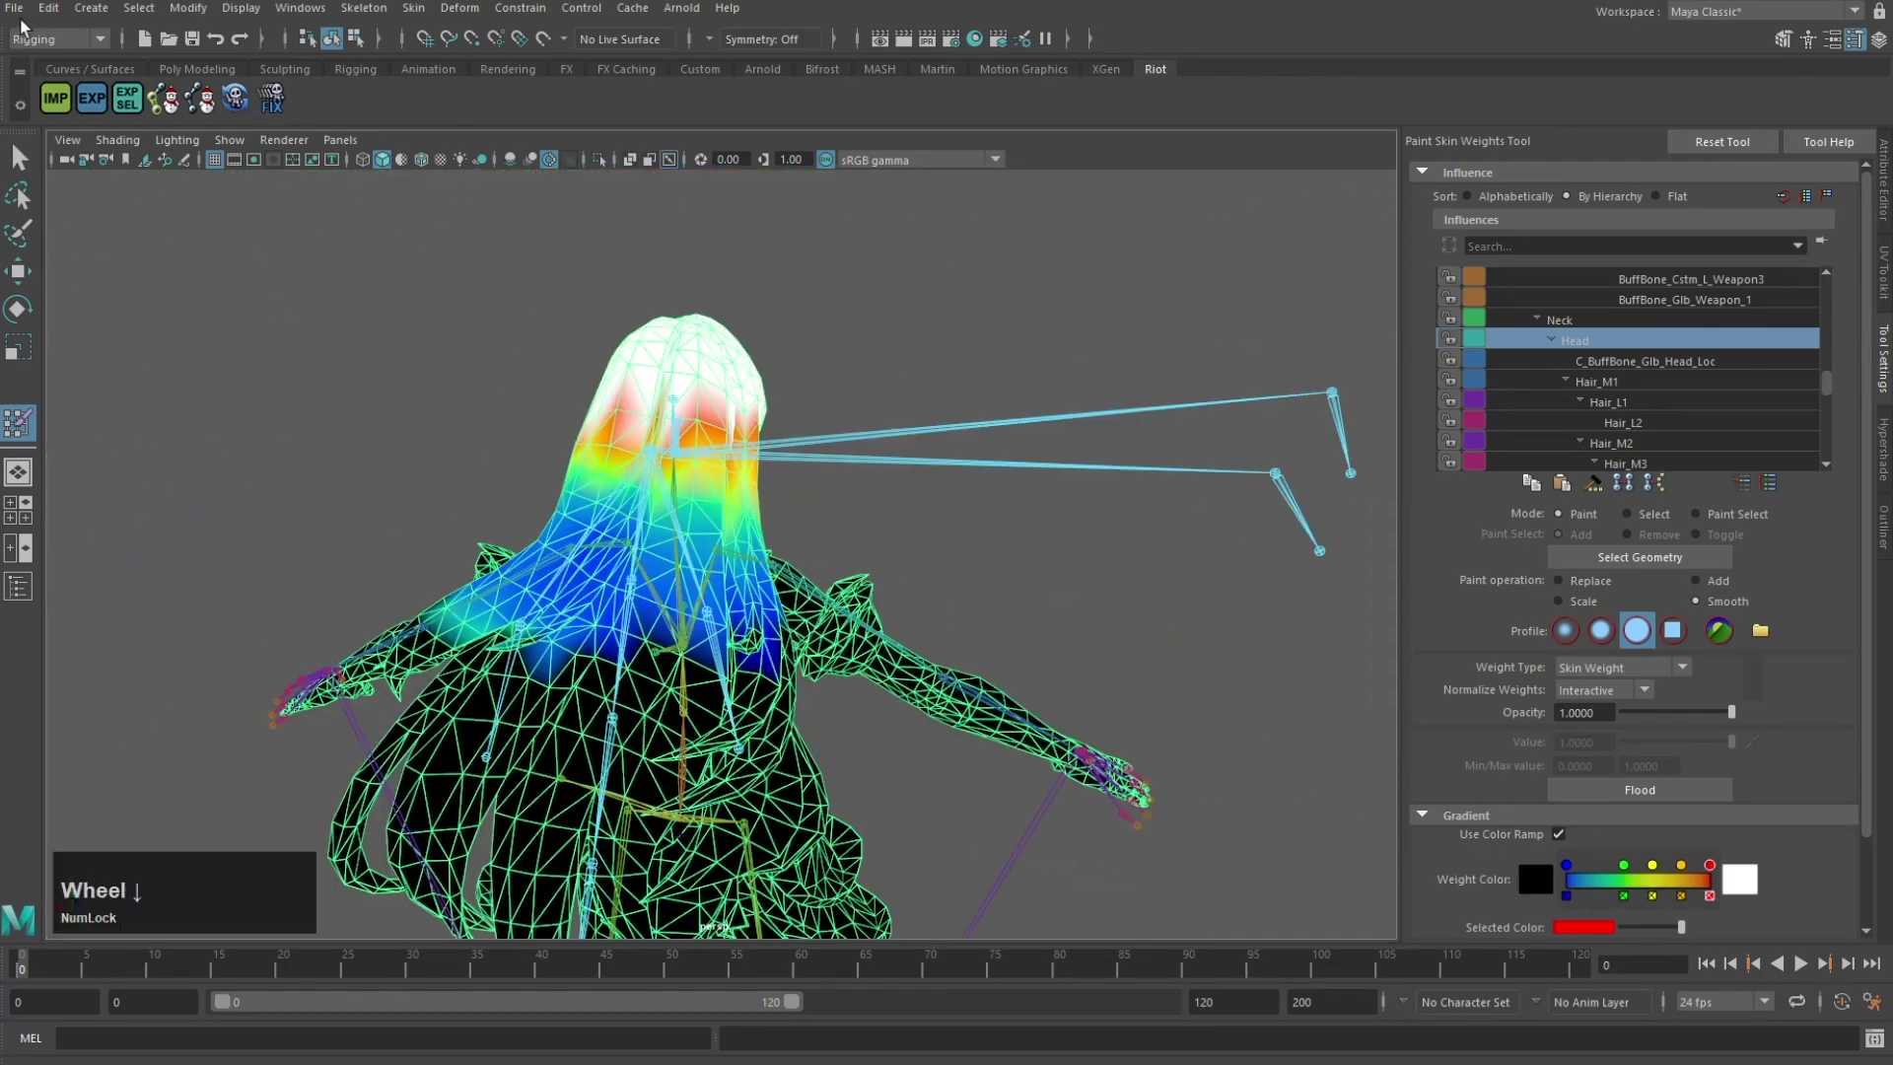
Step: Try to export the selection as a League of Legends skin, replacing katarina.skn
{"action": "left_click", "coordinate": [20, 12]}
{"action": "left_click", "coordinate": [118, 275]}
{"action": "double_click", "coordinate": [851, 428]}
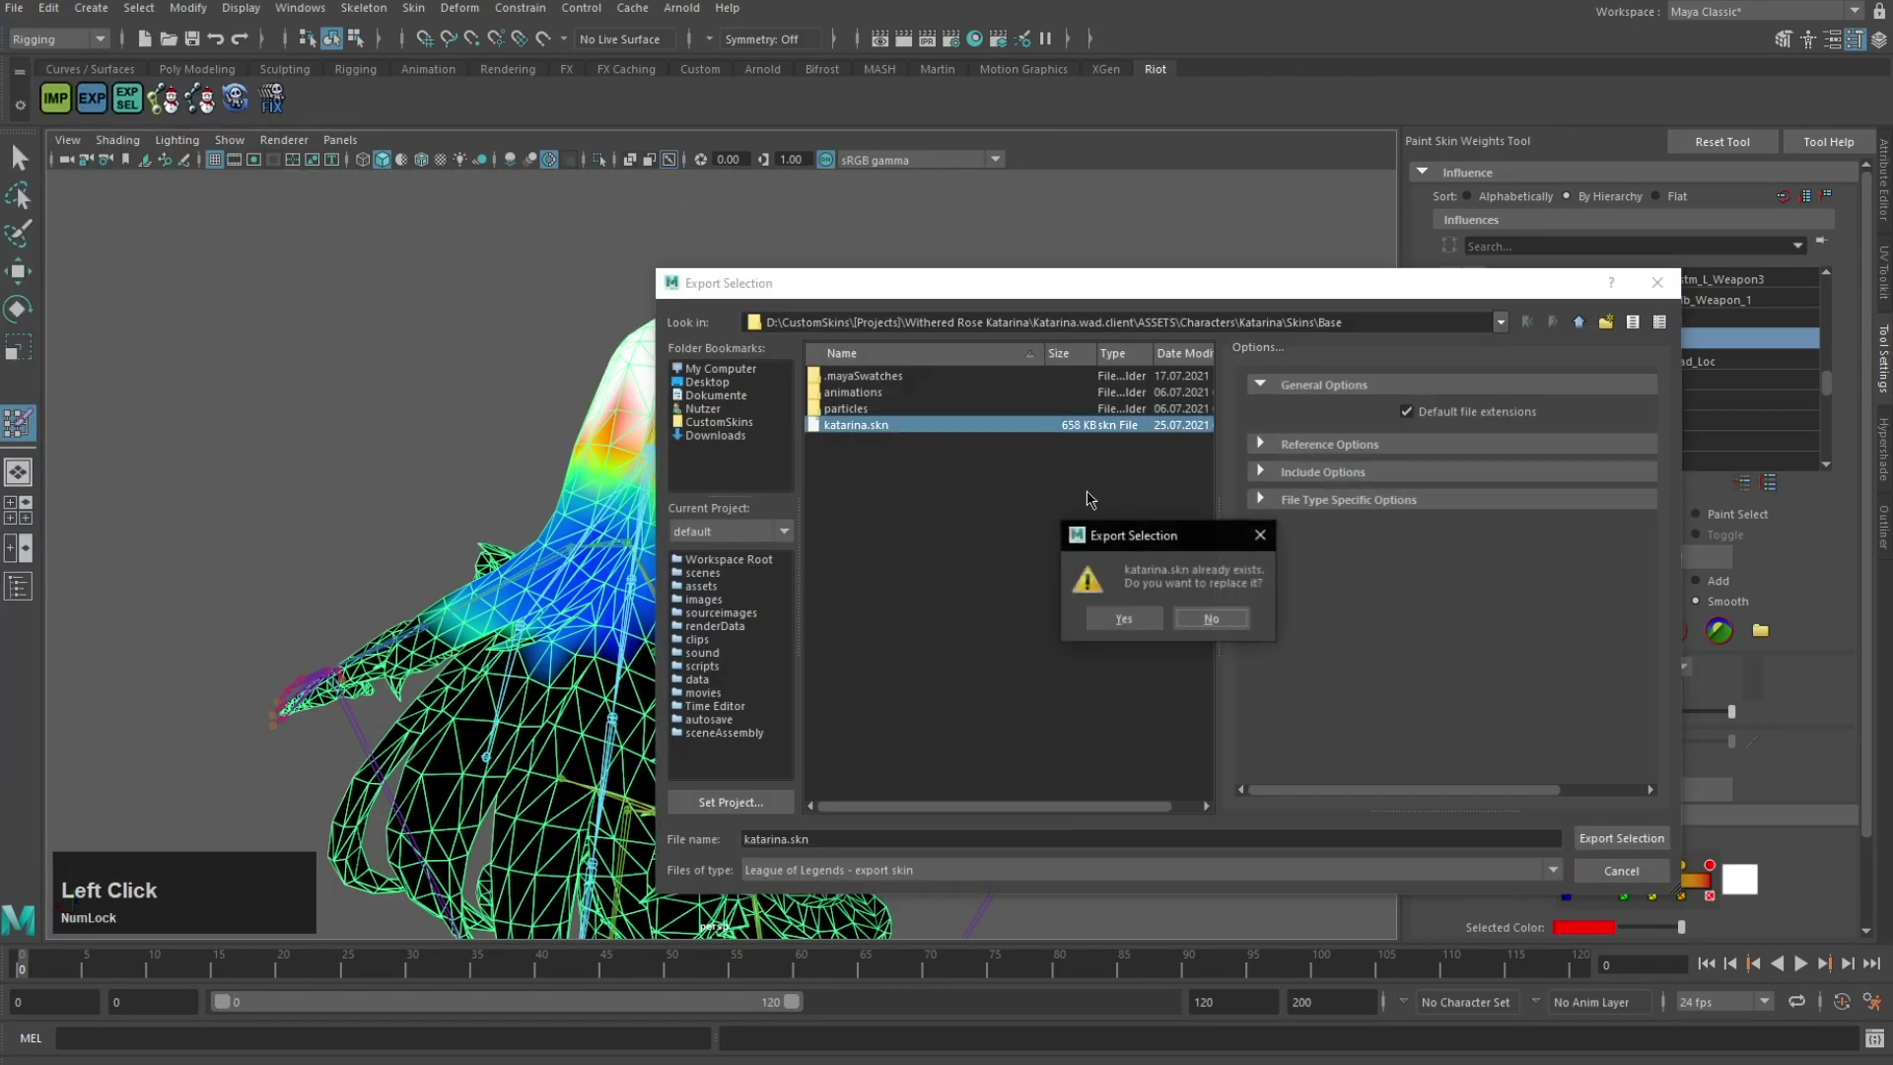
{"action": "left_click", "coordinate": [1123, 618]}
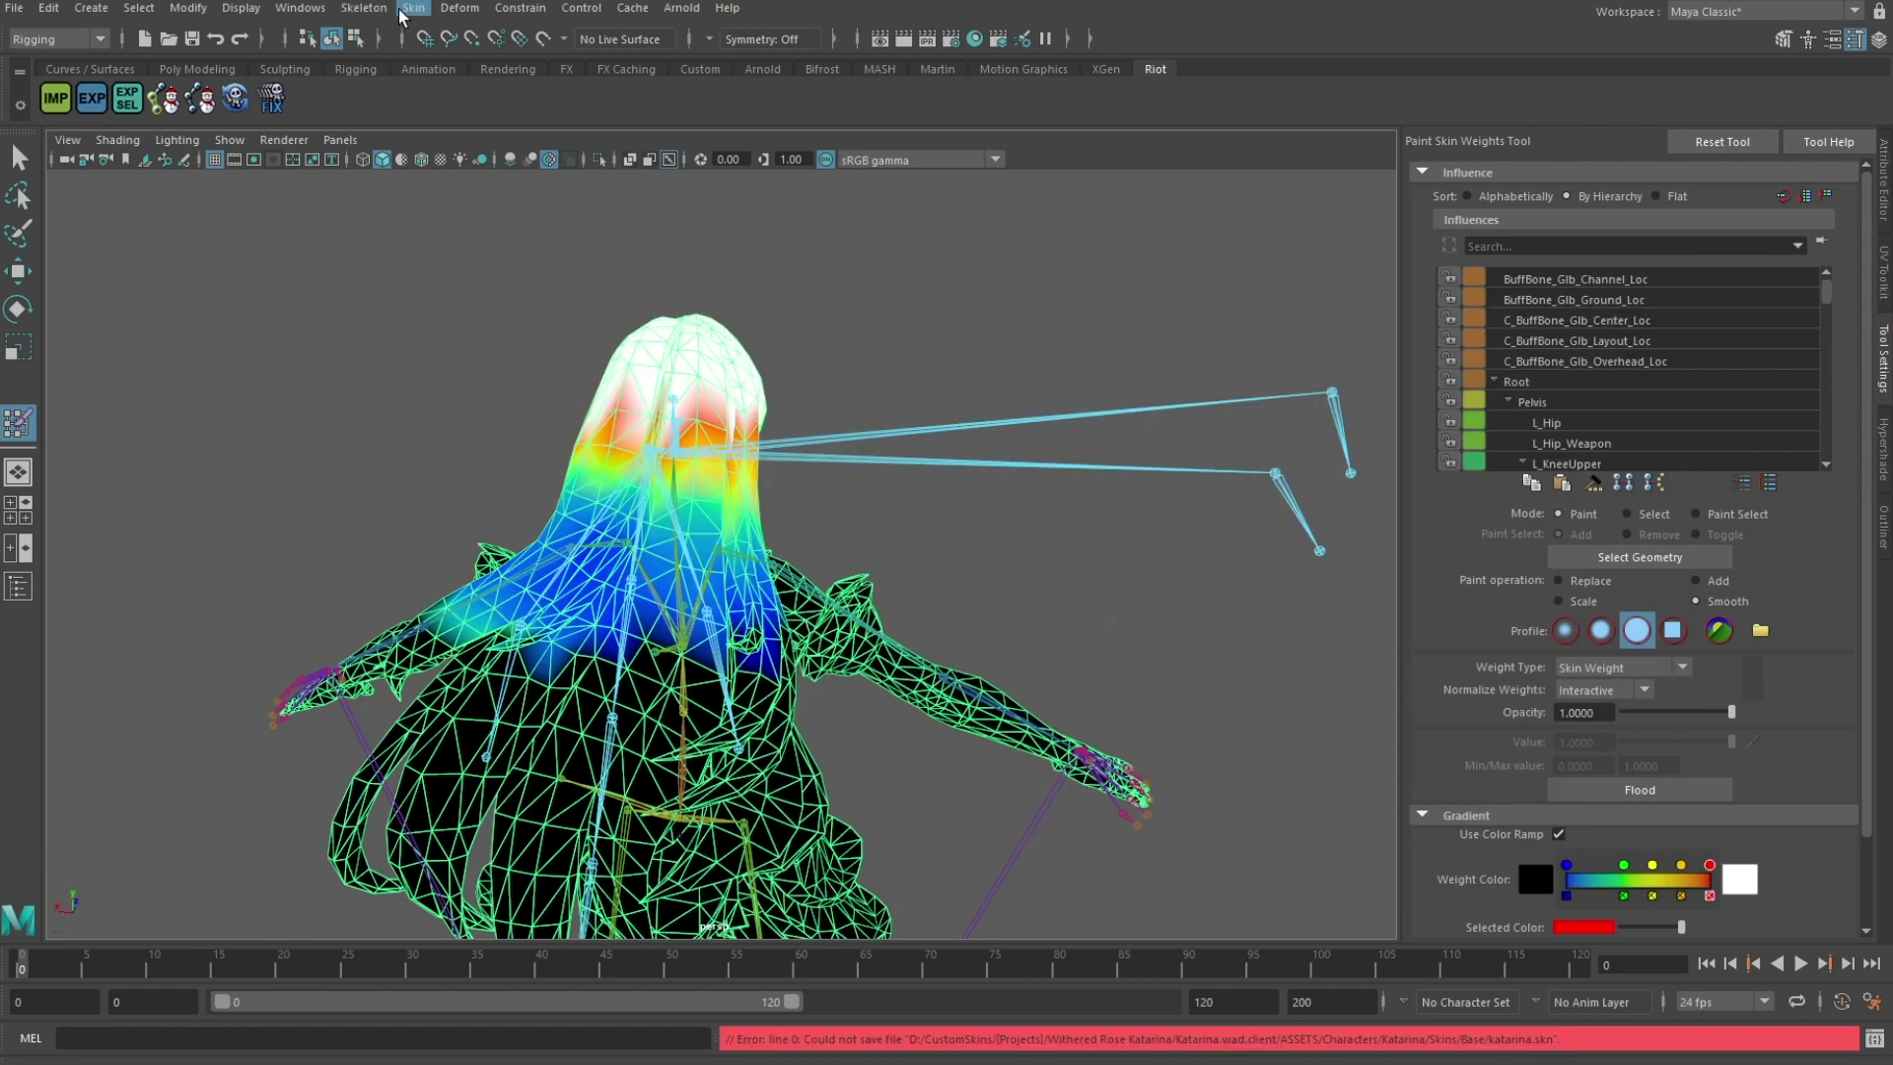
Step: Prune the small skin weights and export the selection as a League of Legends skin, replacing katarina.skn
{"action": "left_click", "coordinate": [402, 12]}
{"action": "left_click", "coordinate": [523, 312]}
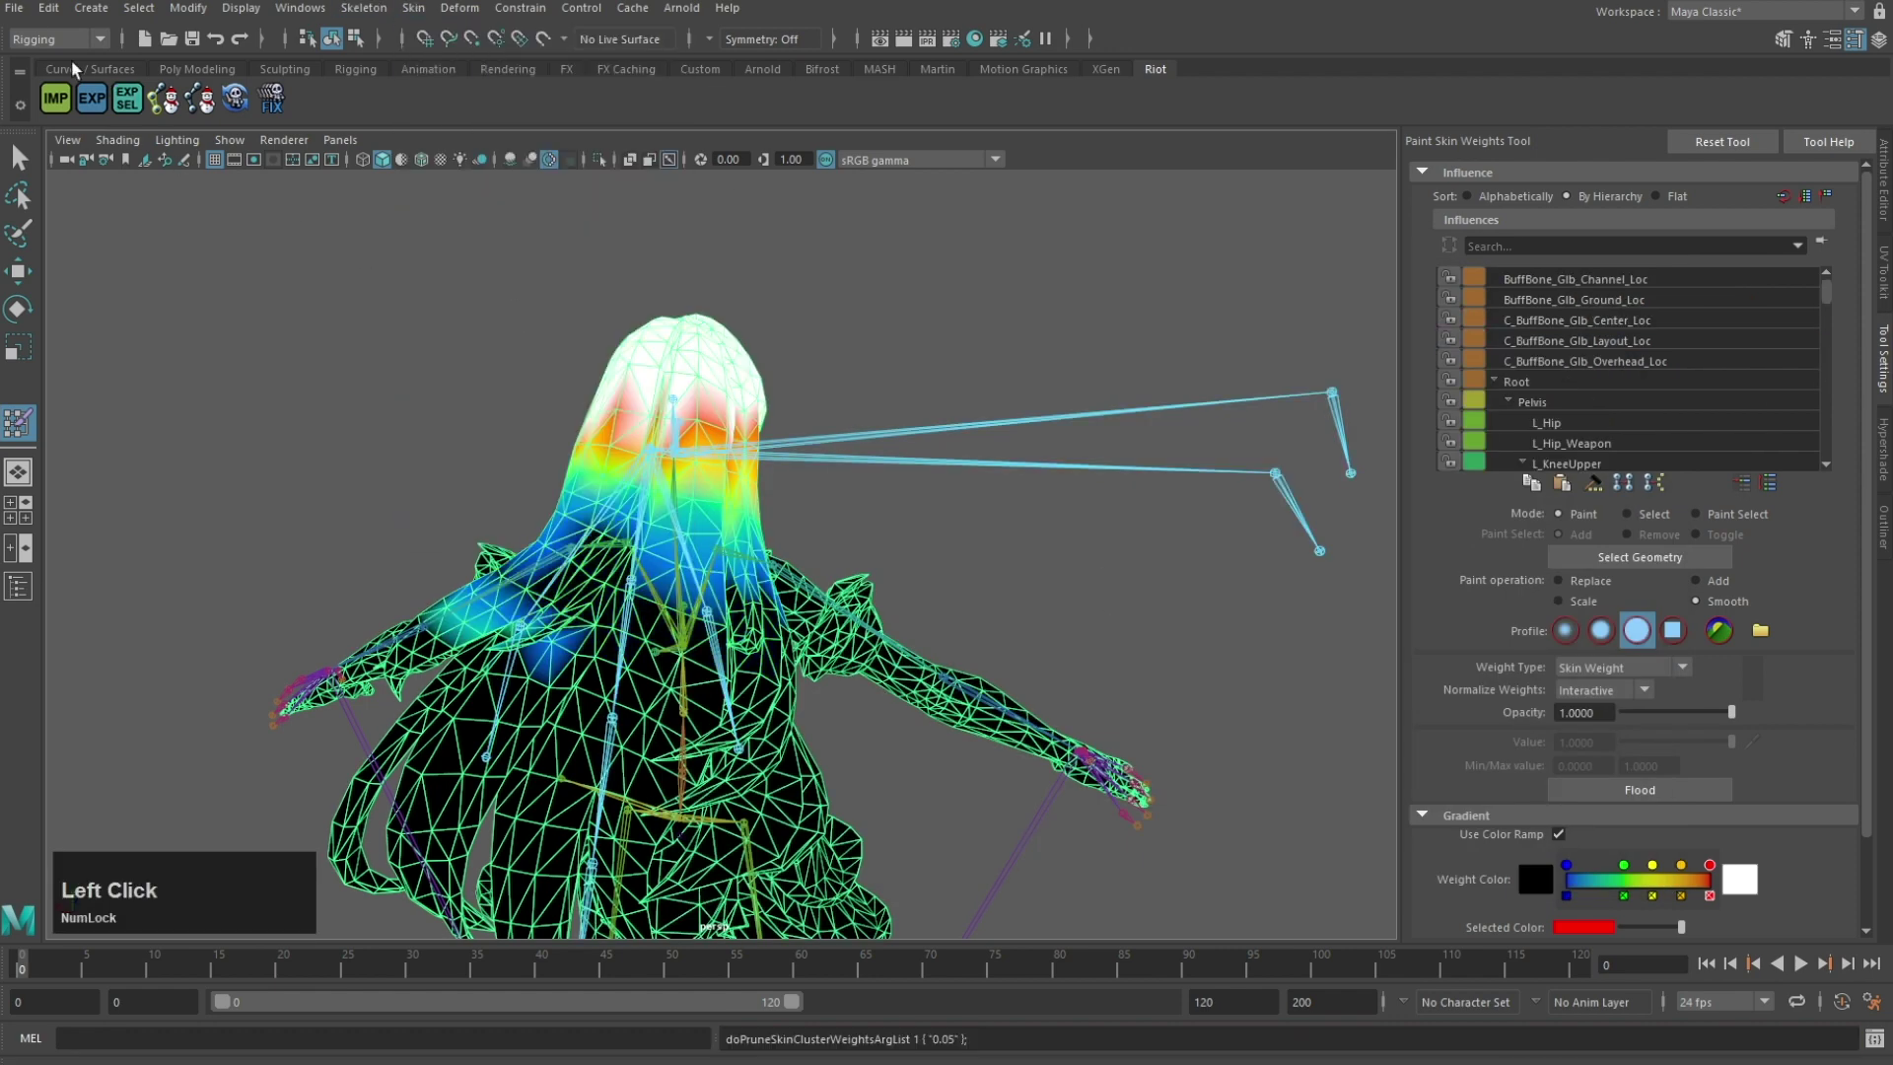
{"action": "left_click", "coordinate": [20, 9]}
{"action": "left_click", "coordinate": [88, 275]}
{"action": "double_click", "coordinate": [870, 424]}
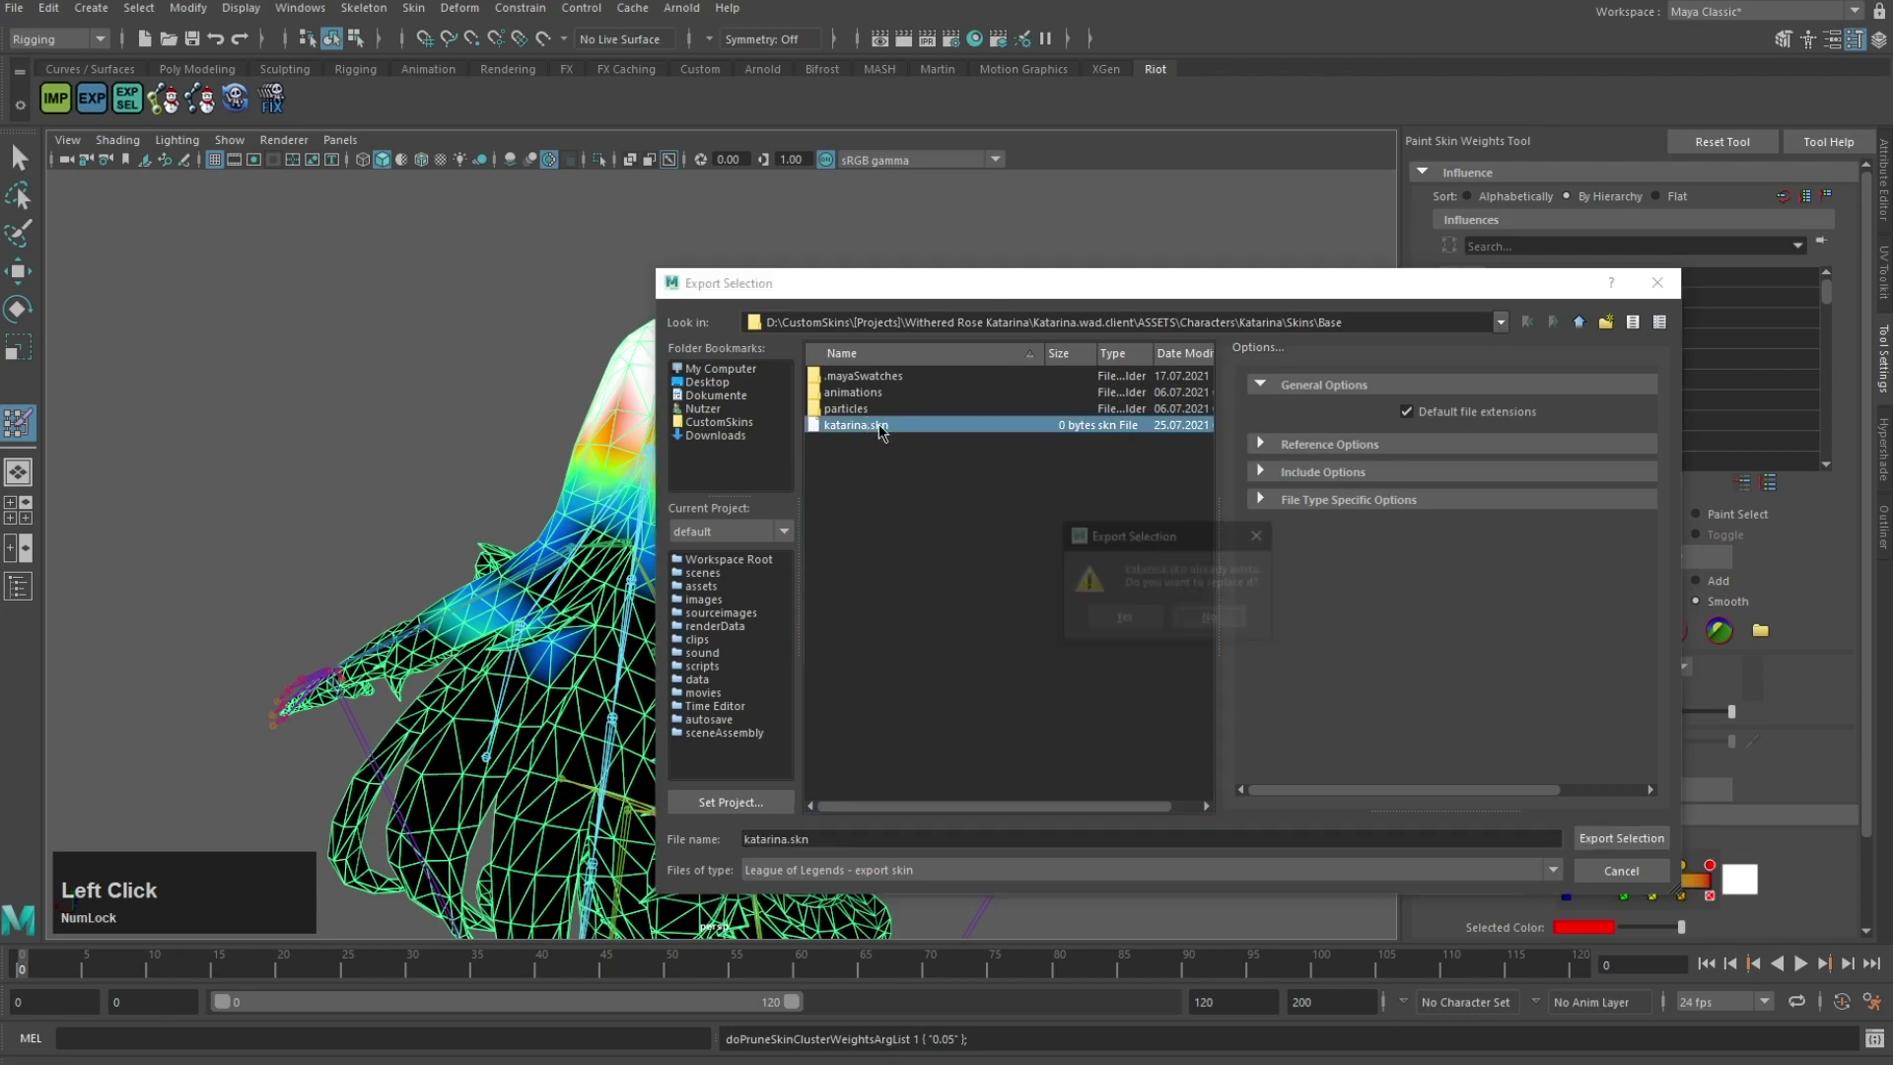
{"action": "left_click", "coordinate": [1110, 607]}
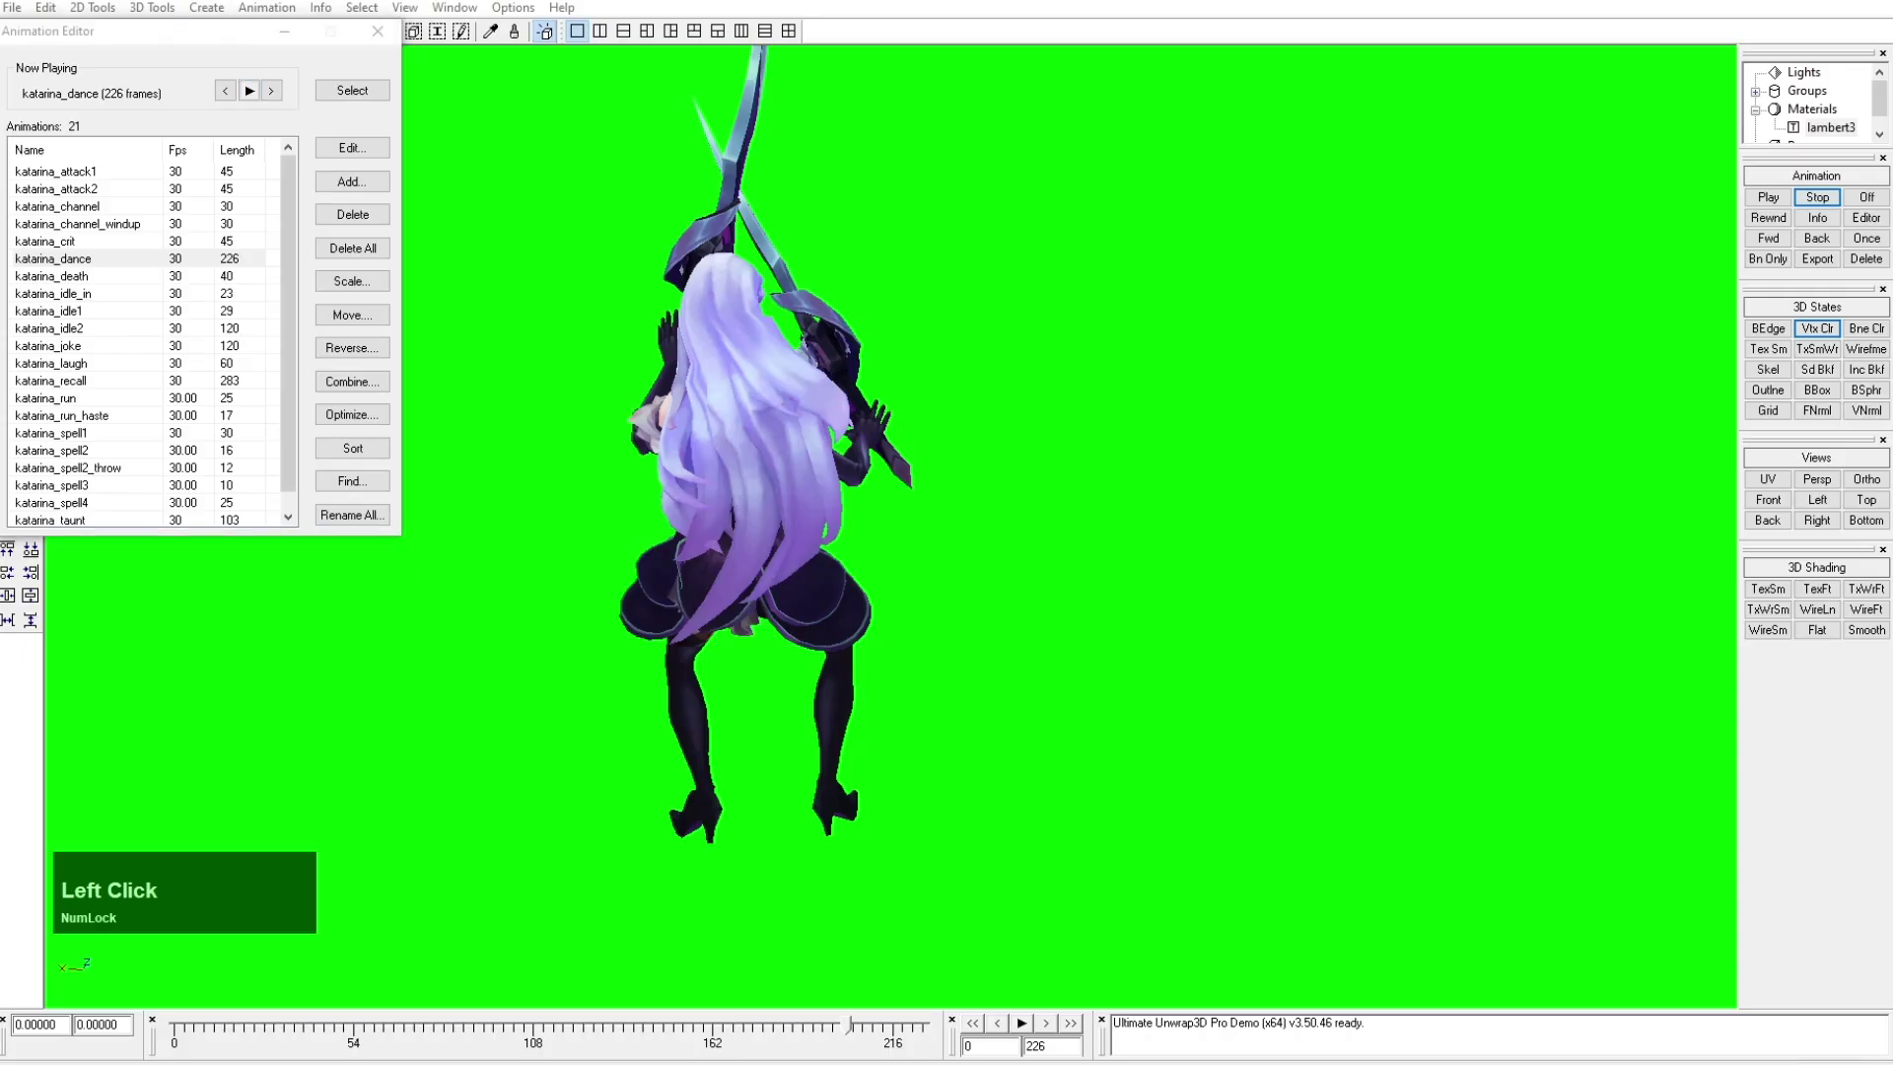
Step: Bring the exported katarina.skn from the Base folder into Ultimate Unwrap3D and import it with its skeleton and all animation files
{"action": "key", "text": "alt+Tab"}
{"action": "left_click_drag", "start_coordinate": [1067, 454], "coordinate": [1061, 512]}
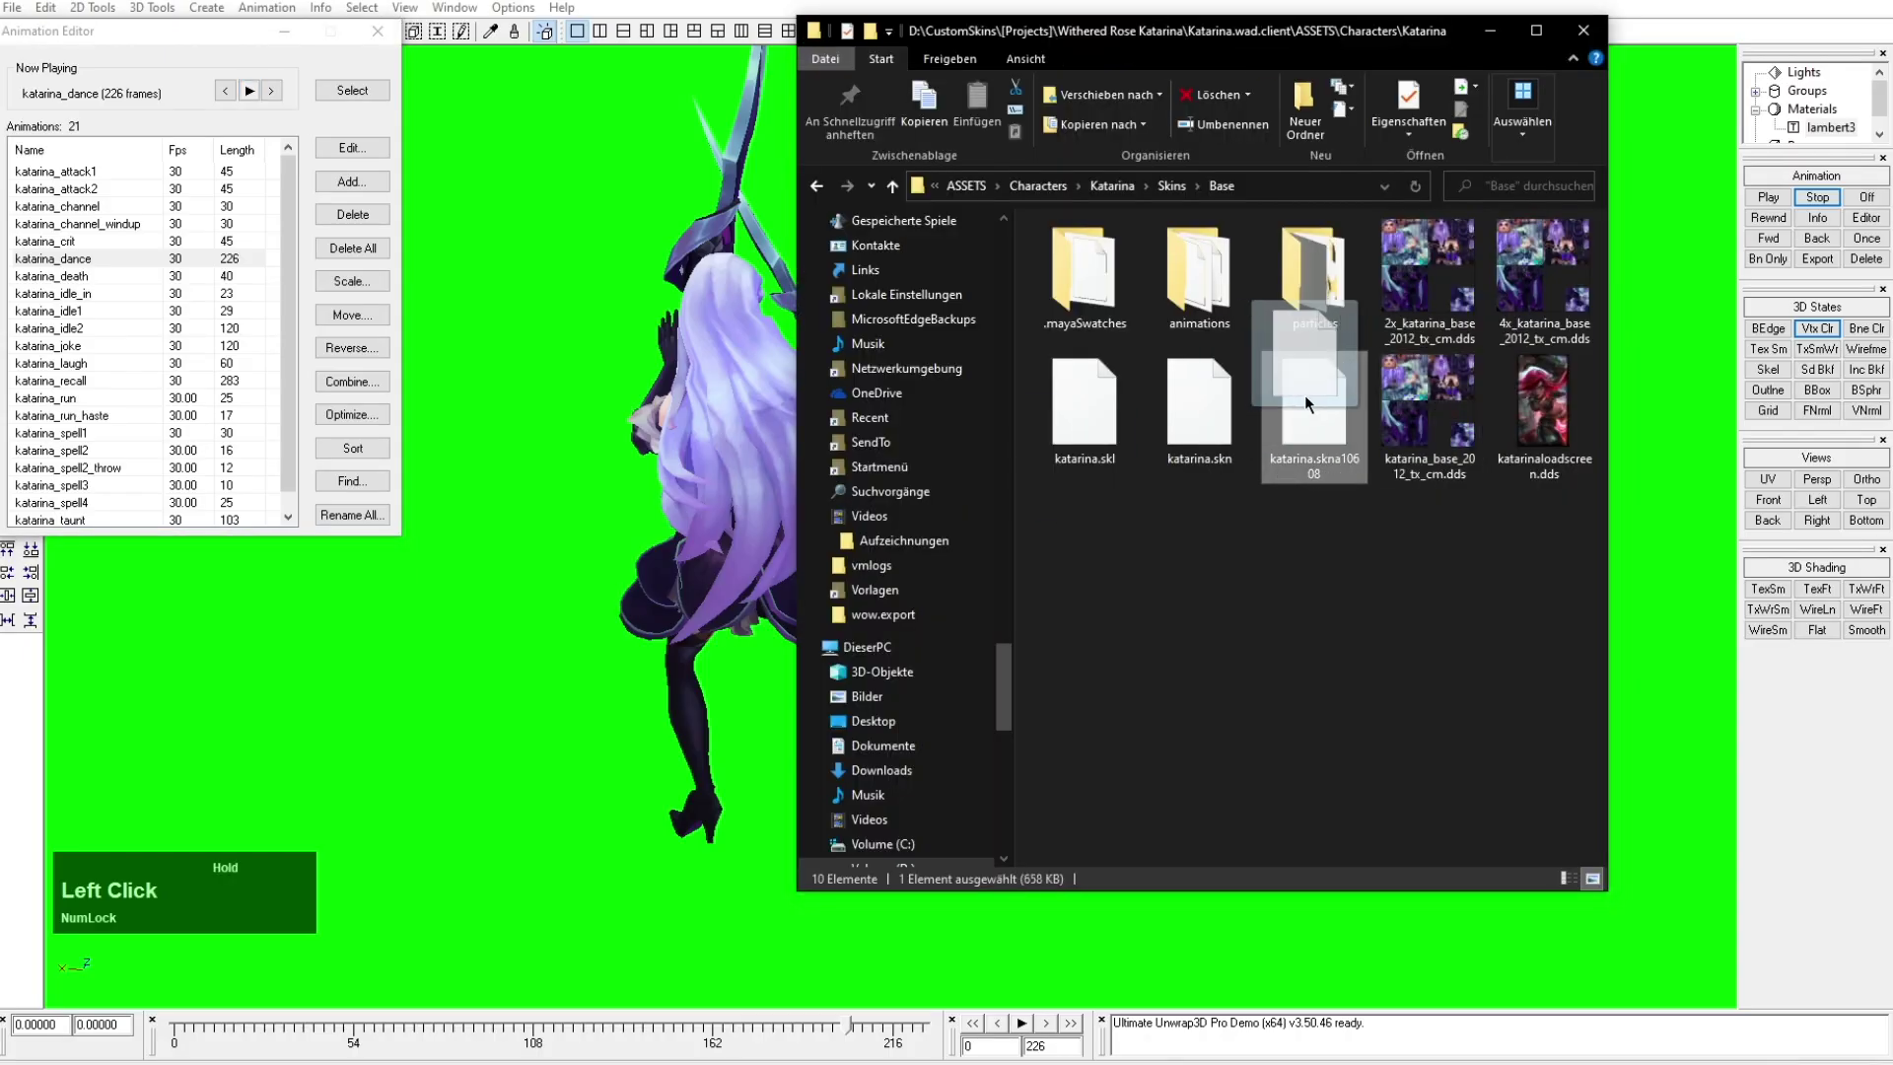
{"action": "left_click_drag", "start_coordinate": [1198, 404], "coordinate": [579, 646]}
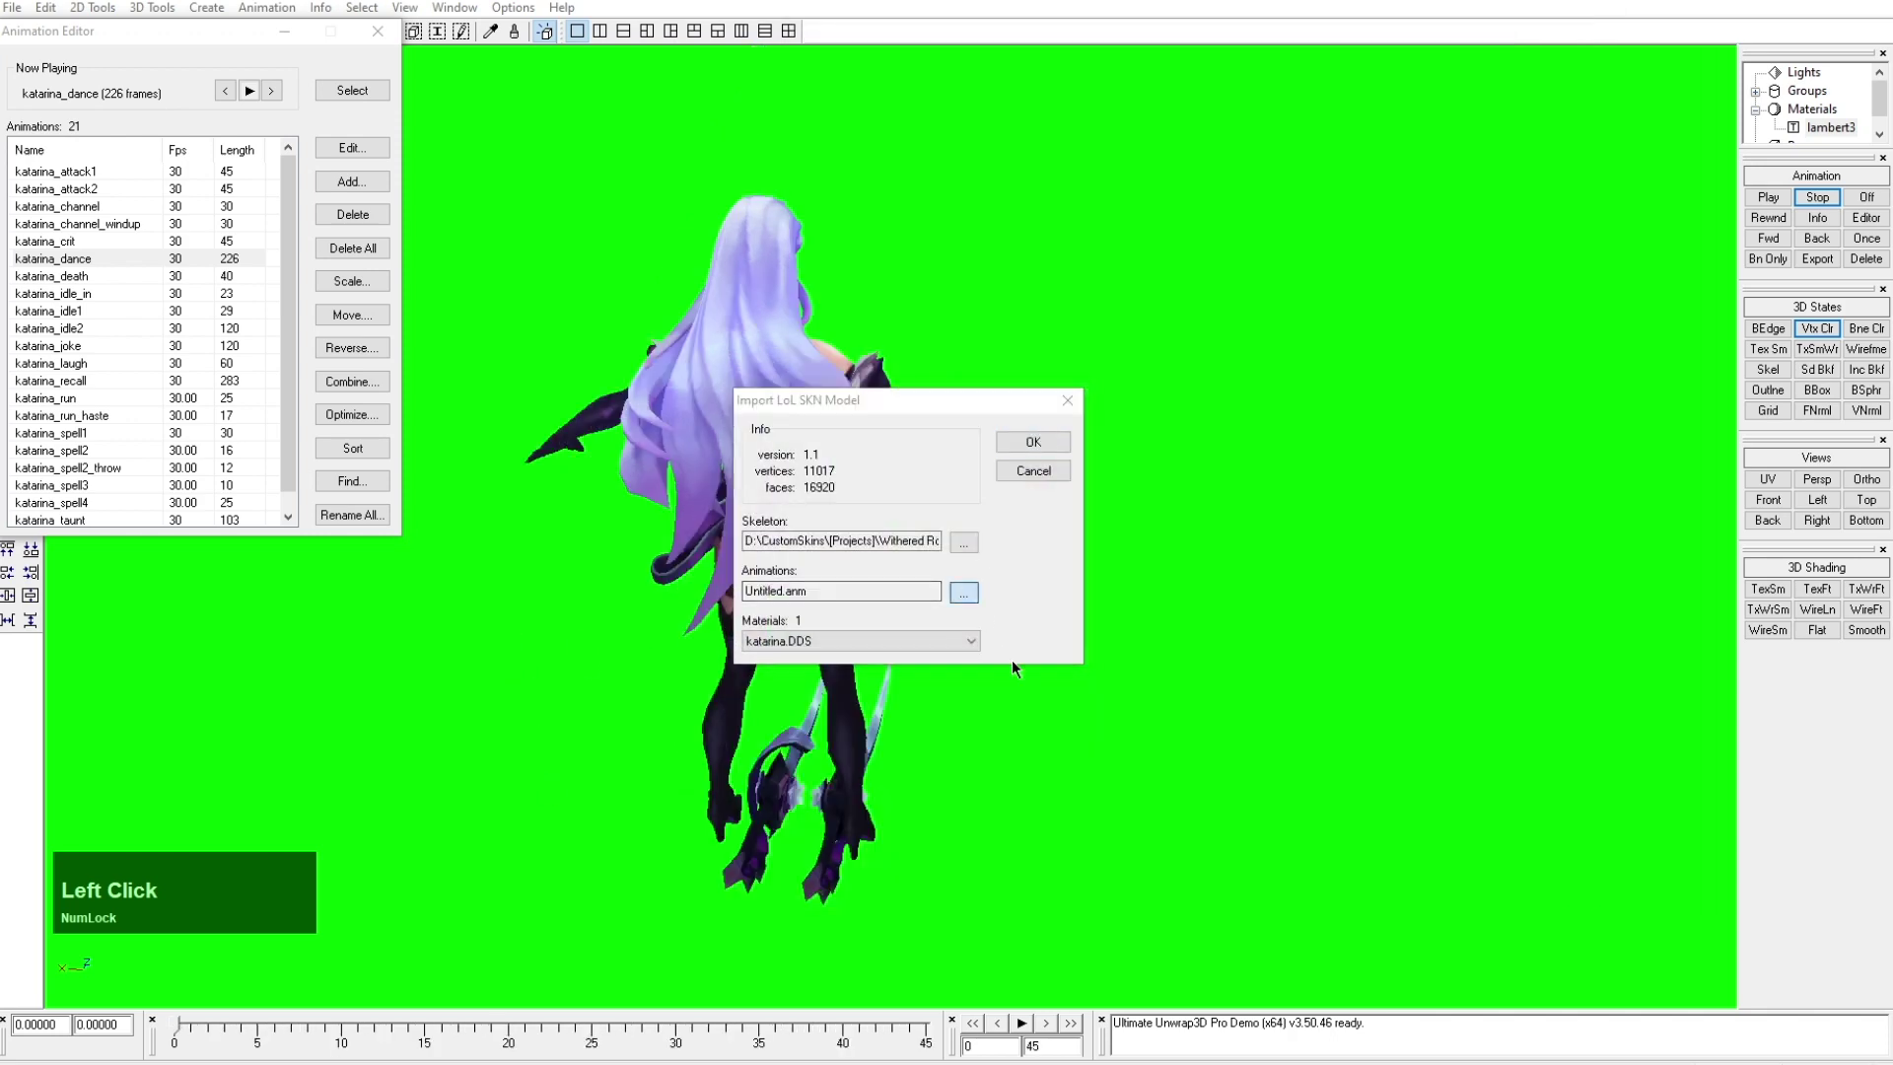
{"action": "left_click", "coordinate": [1015, 690]}
{"action": "key", "text": "ctrl+a"}
{"action": "left_click", "coordinate": [1544, 935]}
{"action": "left_click", "coordinate": [1033, 443]}
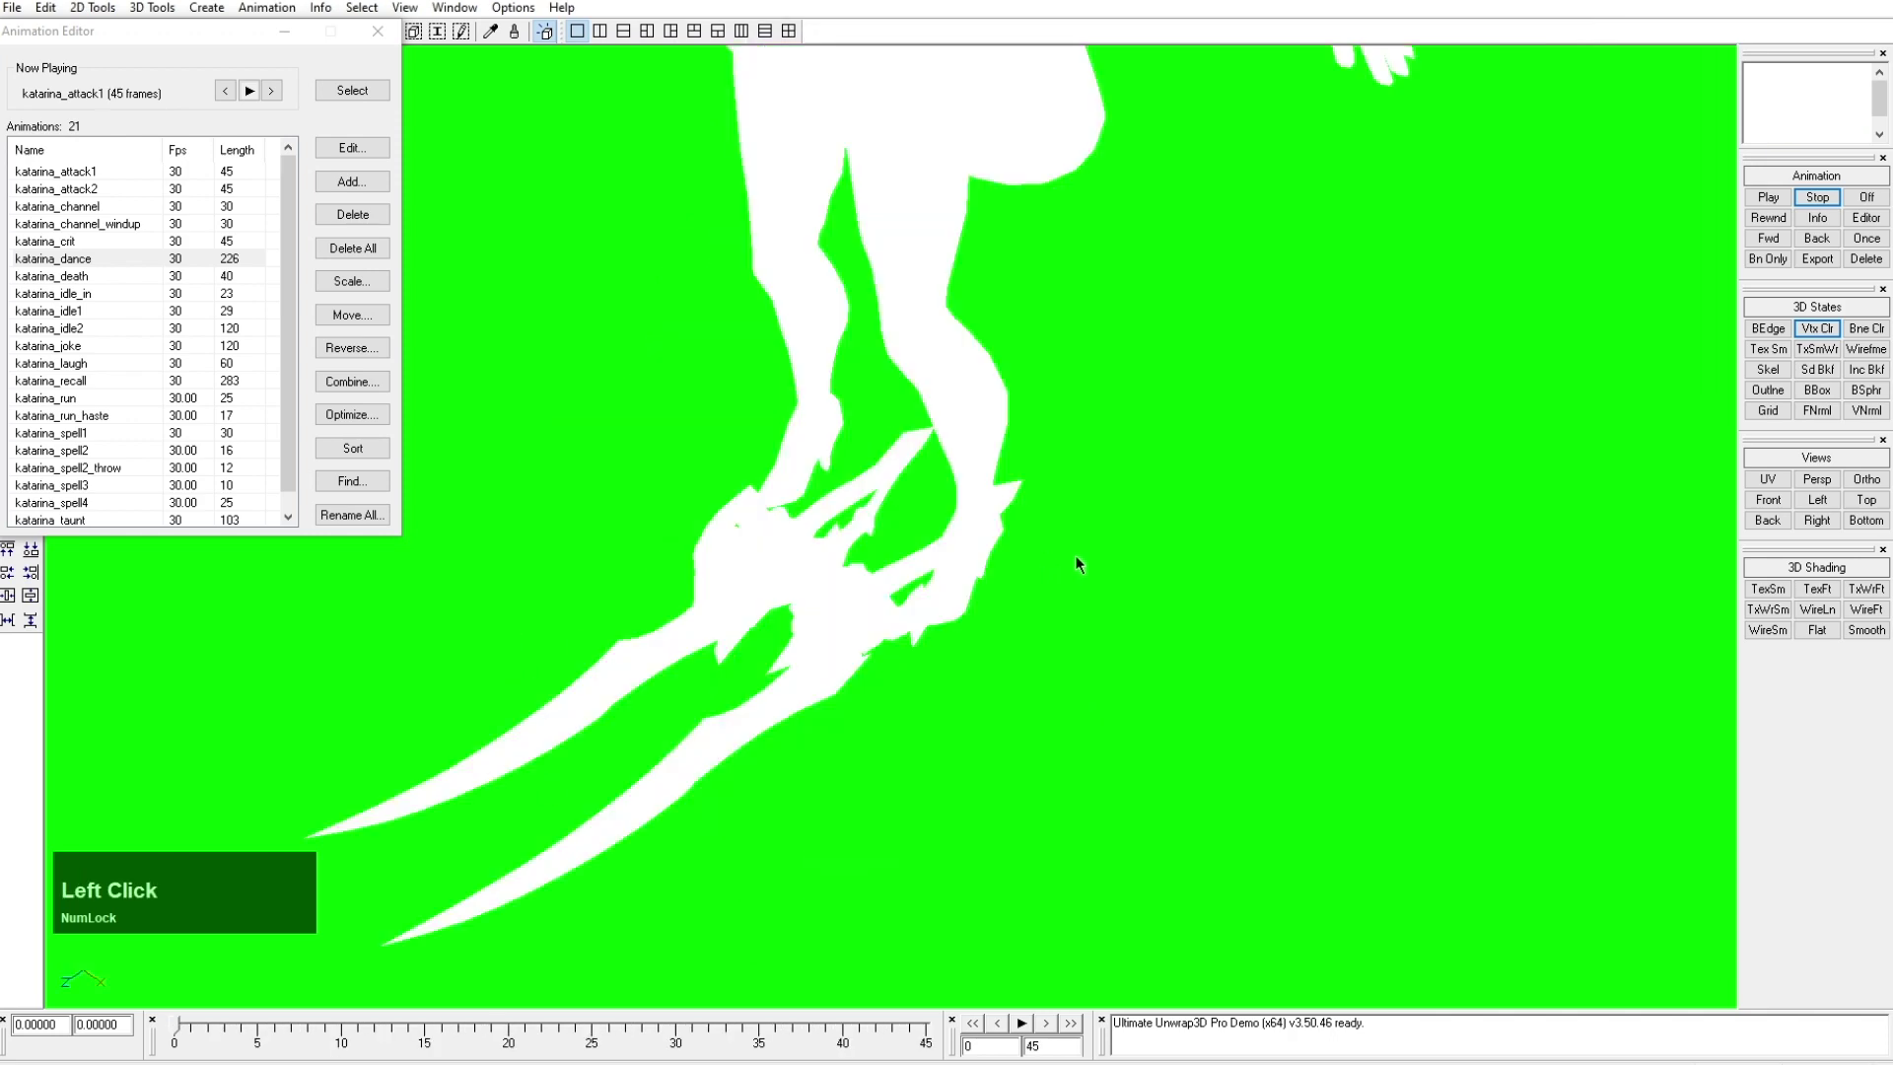
Step: Assign katarina_base_2012_tx_cm.dds as the diffuse bitmap of the lambert3 material
{"action": "middle_click_drag", "start_coordinate": [1075, 557], "coordinate": [1090, 649]}
{"action": "scroll", "coordinate": [1090, 649], "scroll_direction": "down", "scroll_amount": 2}
{"action": "double_click", "coordinate": [1822, 126]}
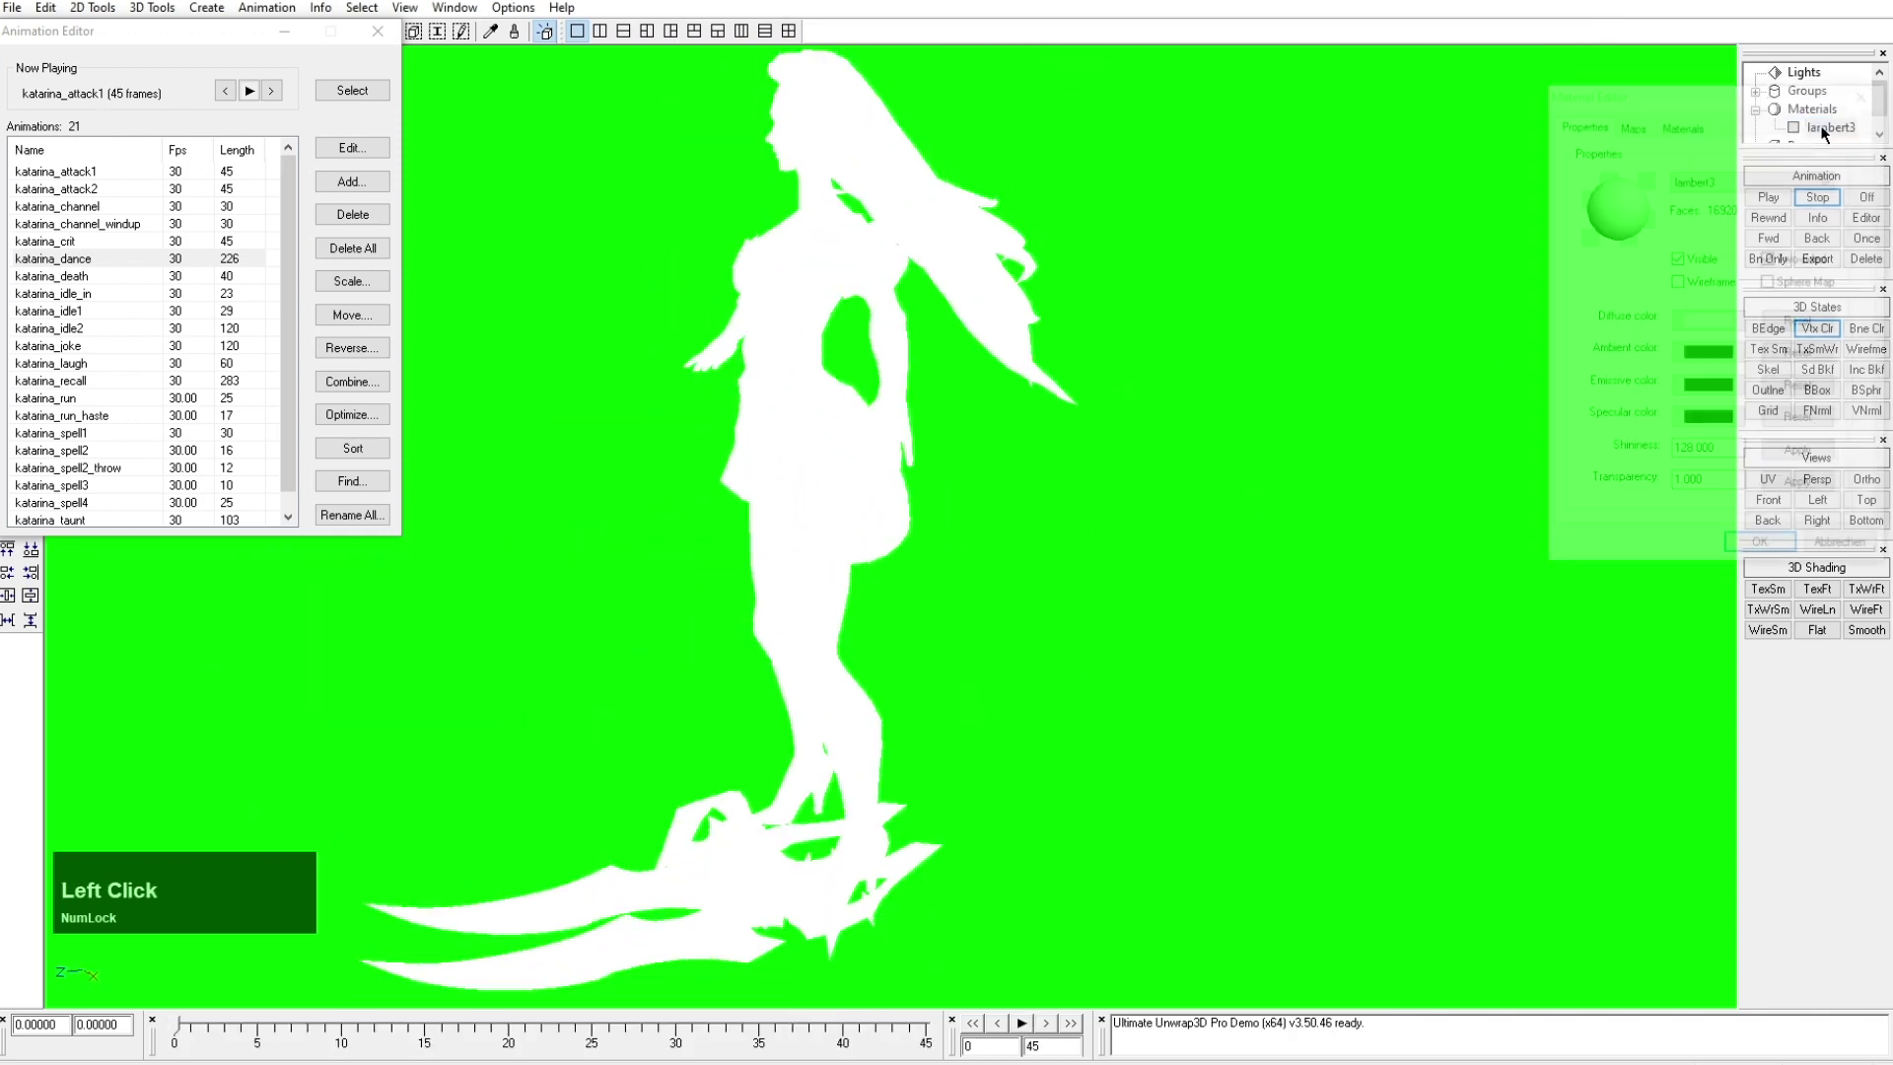
{"action": "left_click", "coordinate": [1629, 122]}
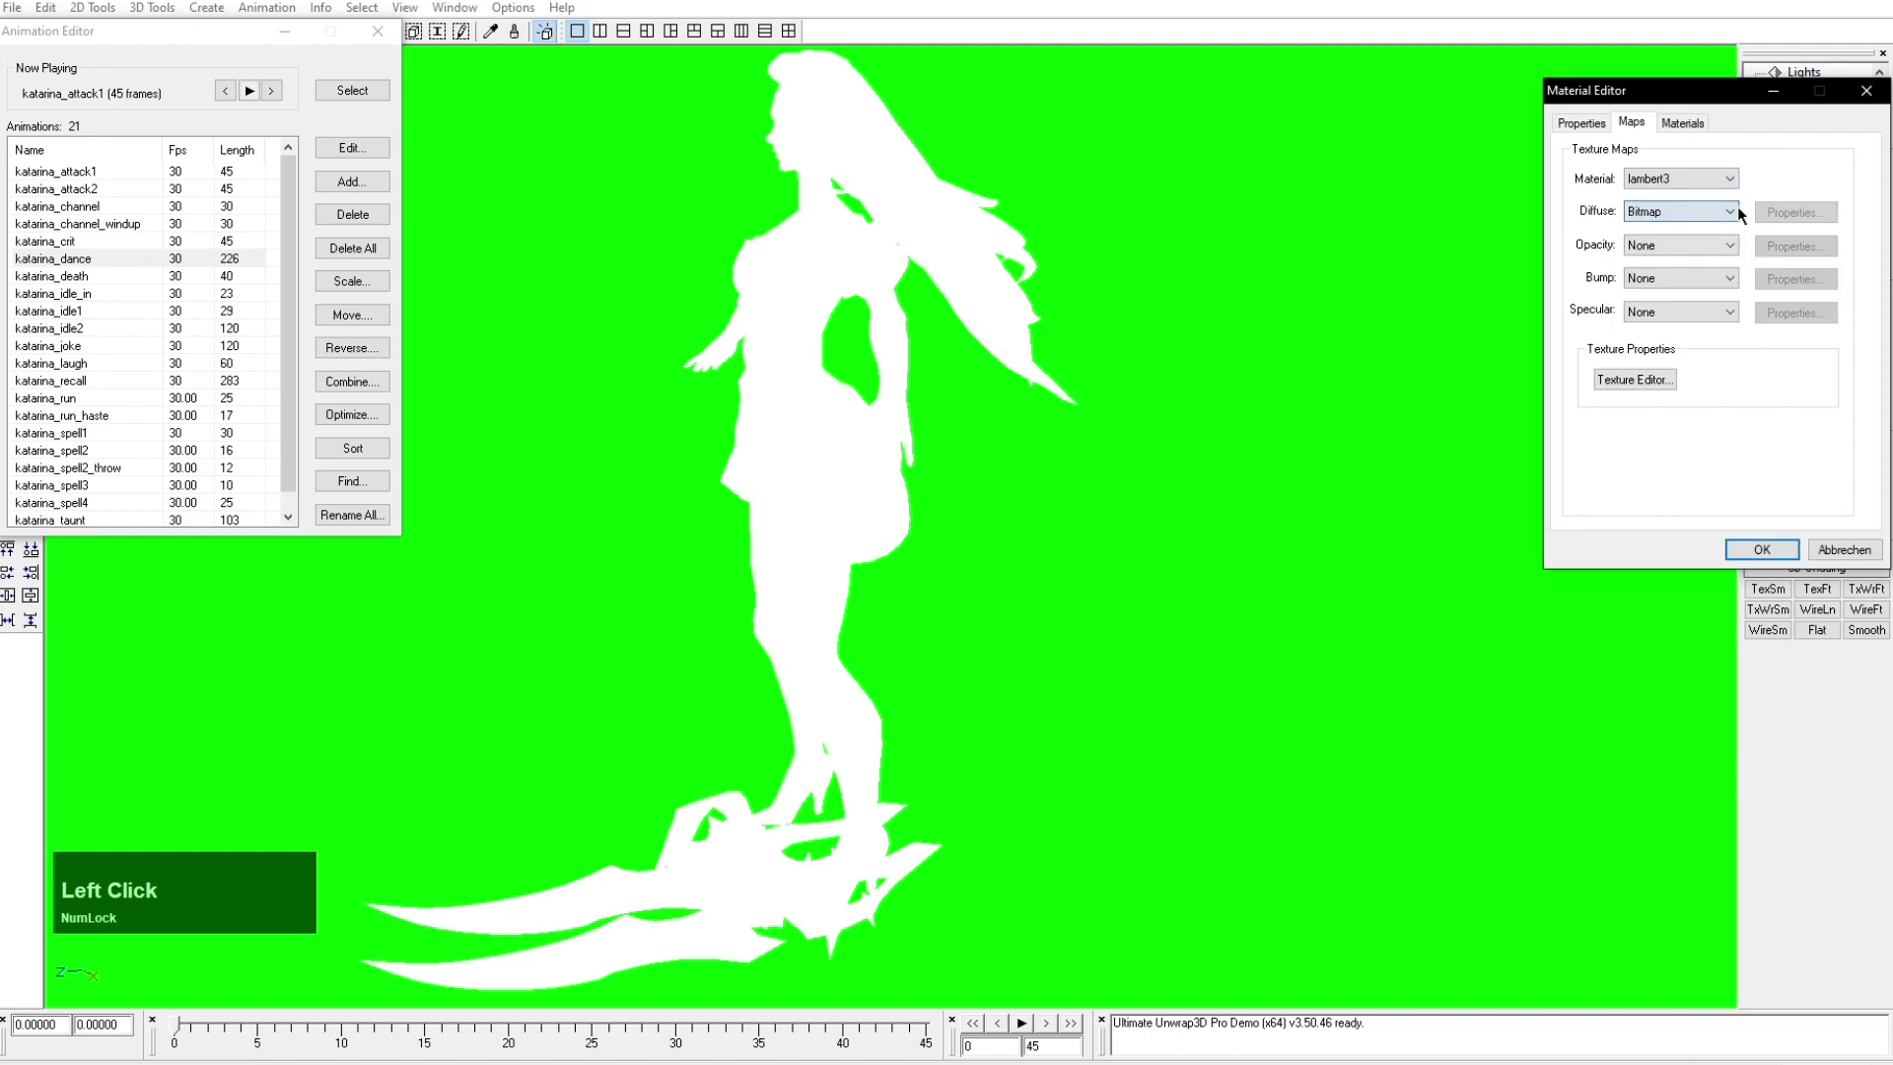
{"action": "key", "text": "alt+Tab"}
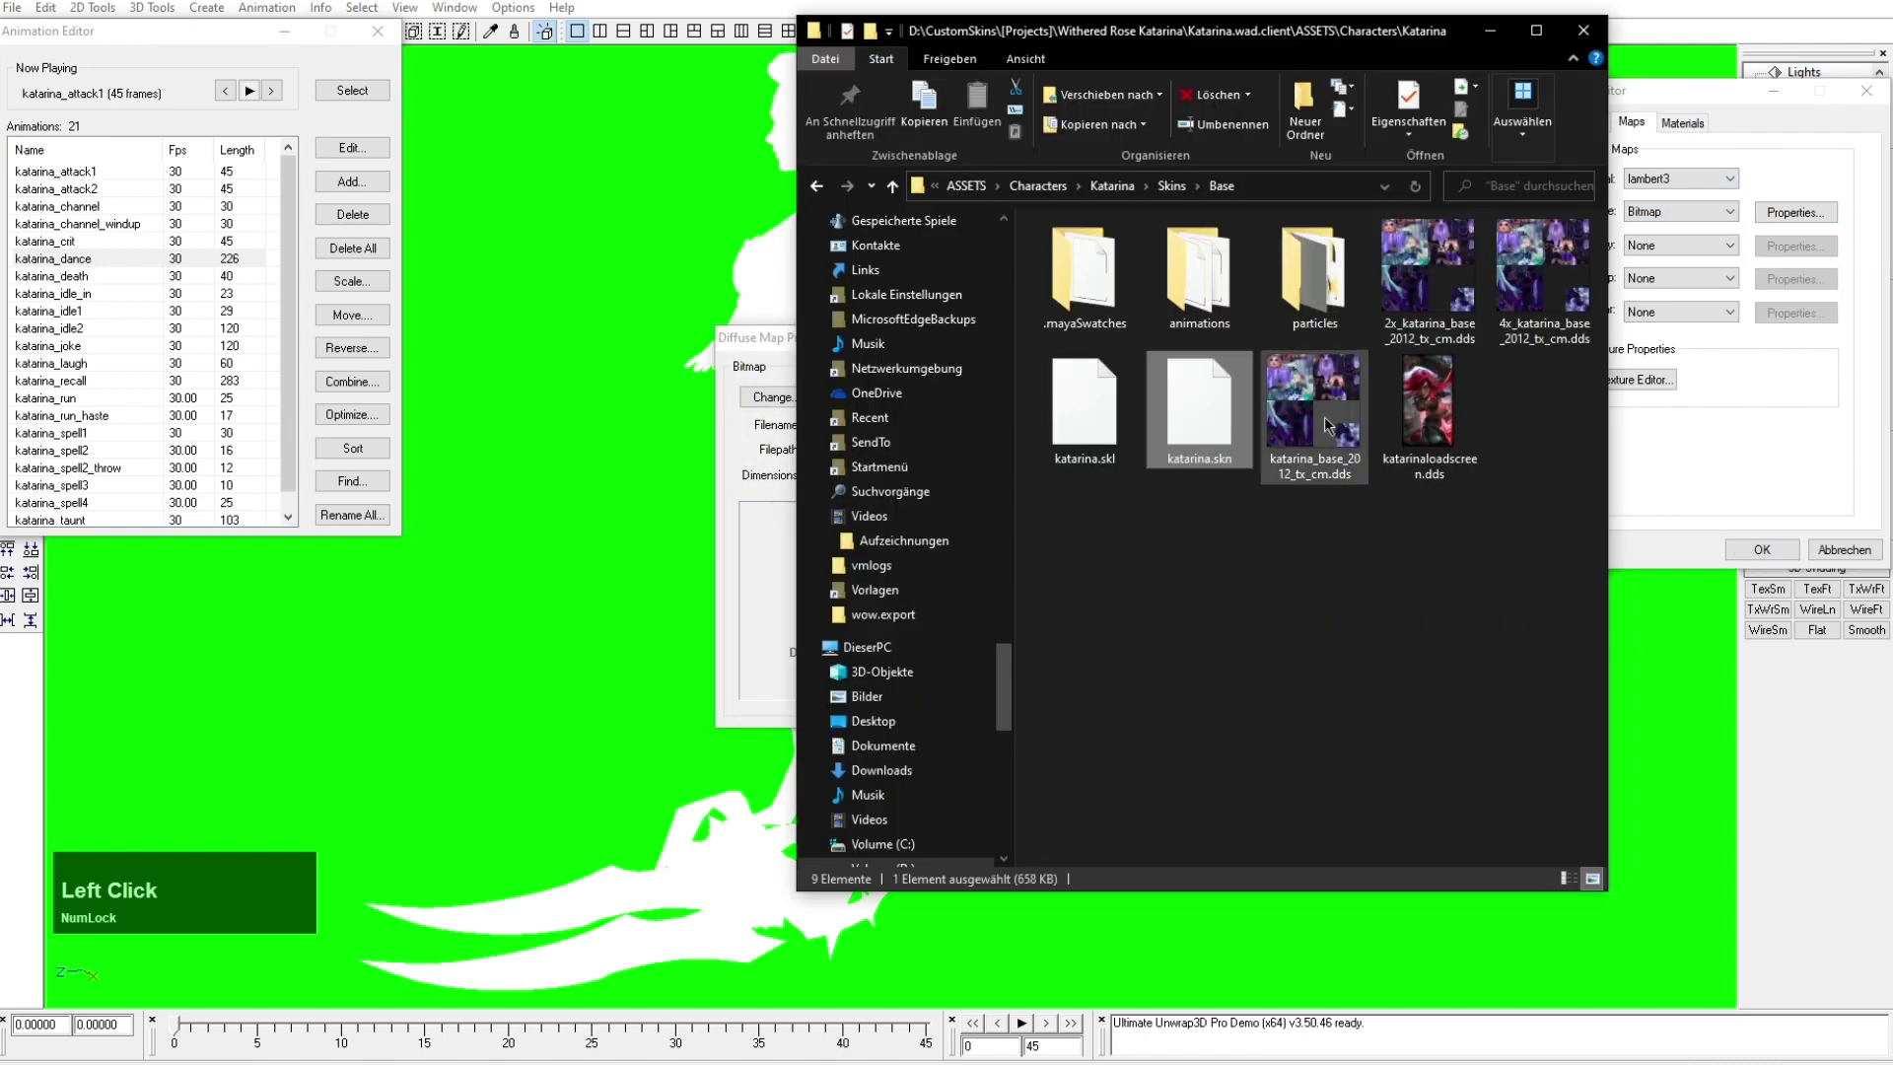
{"action": "left_click_drag", "start_coordinate": [1323, 416], "coordinate": [757, 582]}
{"action": "left_click", "coordinate": [1060, 375]}
{"action": "left_click", "coordinate": [1762, 549]}
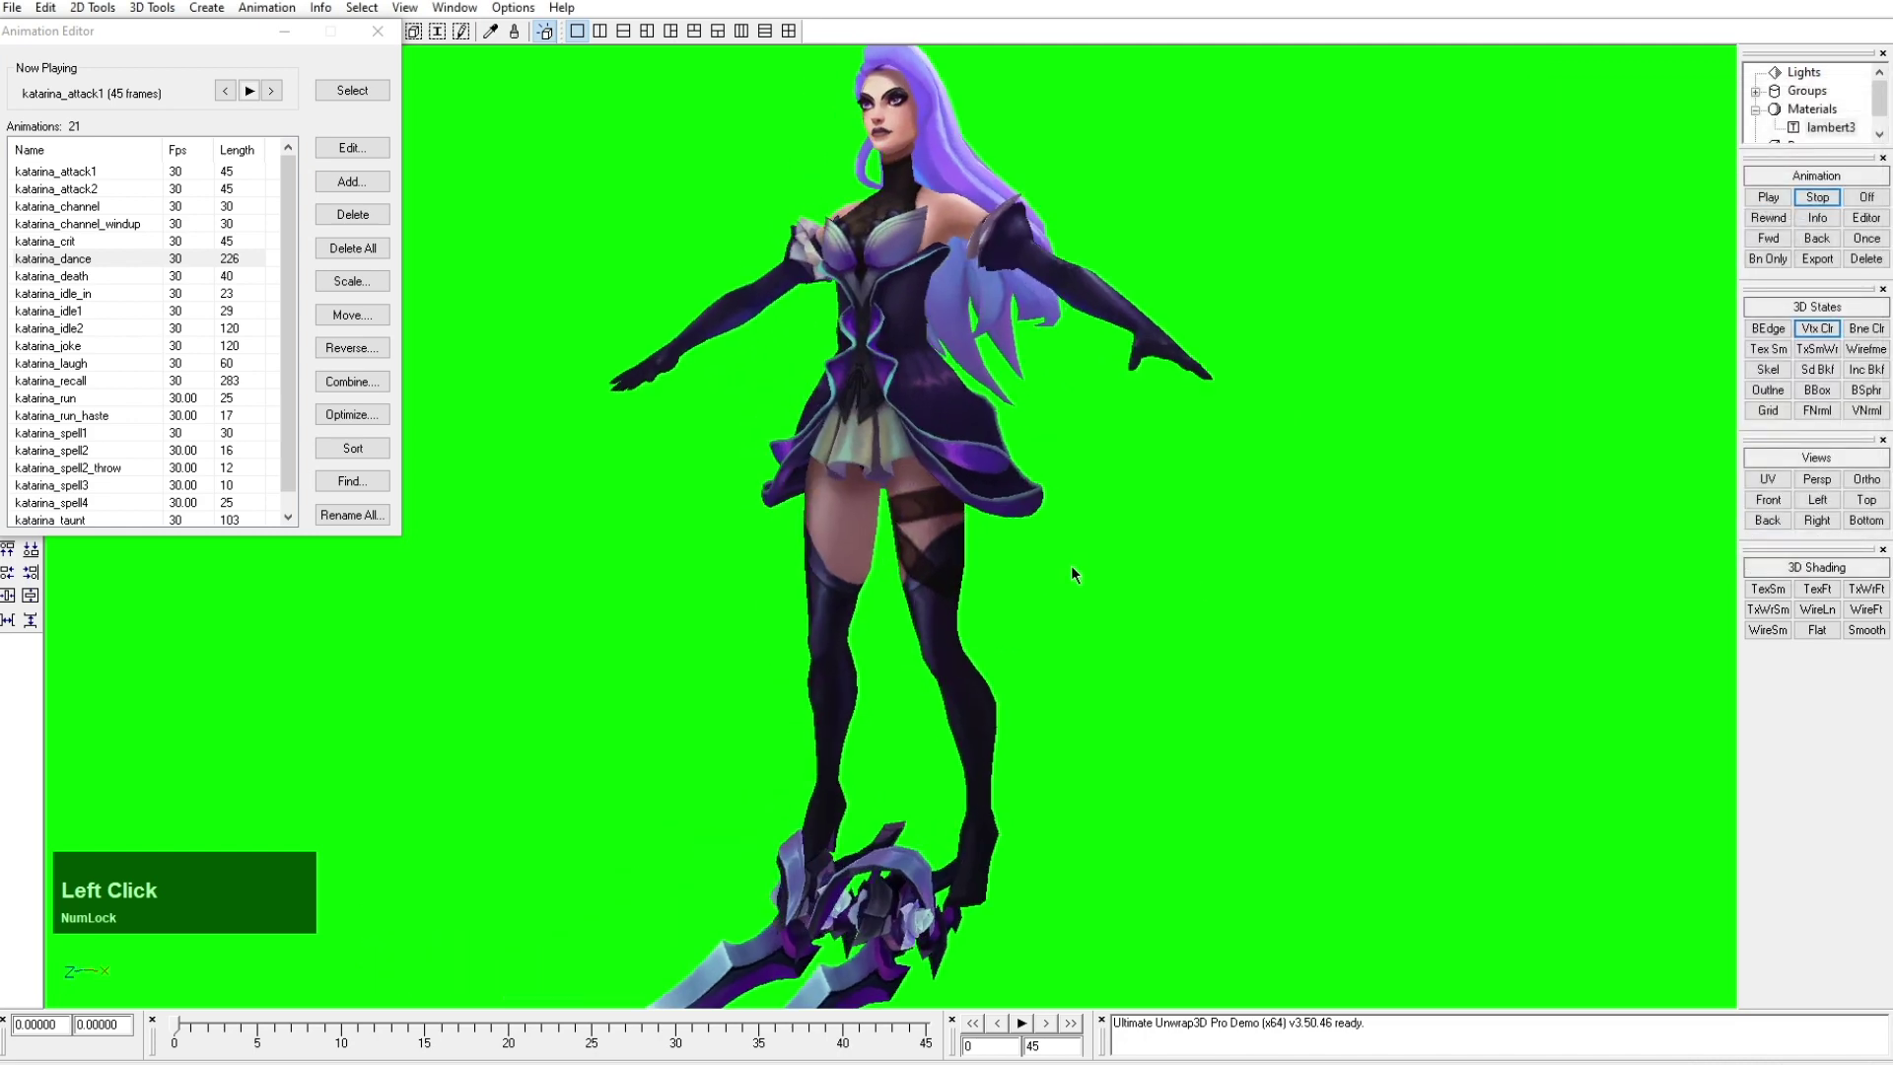
Step: Play katarina_attack1 while viewing the model from several sides and stop it in mid-attack
{"action": "scroll", "coordinate": [1070, 564], "scroll_direction": "down", "scroll_amount": 1}
{"action": "left_click", "coordinate": [1768, 197]}
{"action": "left_click_drag", "start_coordinate": [1193, 469], "coordinate": [1296, 491]}
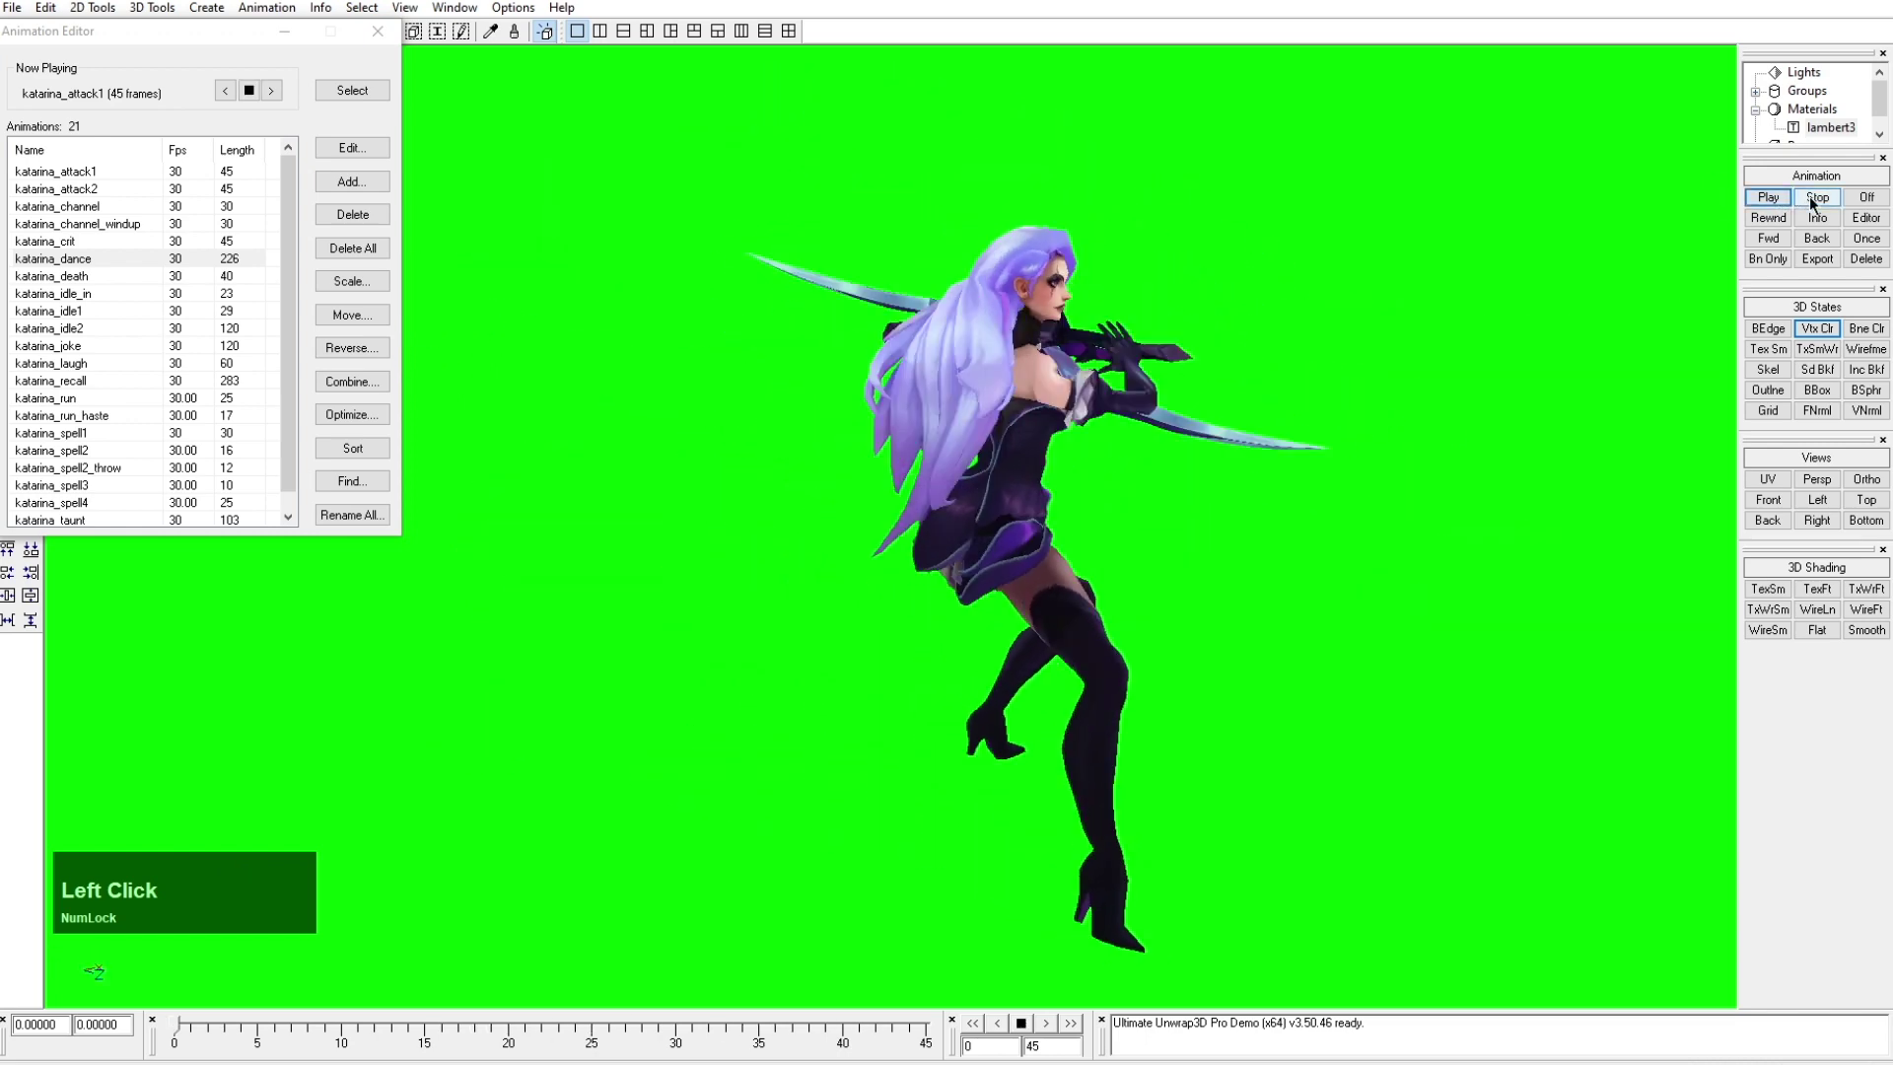
{"action": "left_click", "coordinate": [1817, 197]}
{"action": "middle_click_drag", "start_coordinate": [1207, 313], "coordinate": [1053, 571]}
{"action": "scroll", "coordinate": [1053, 572], "scroll_direction": "up", "scroll_amount": 4}
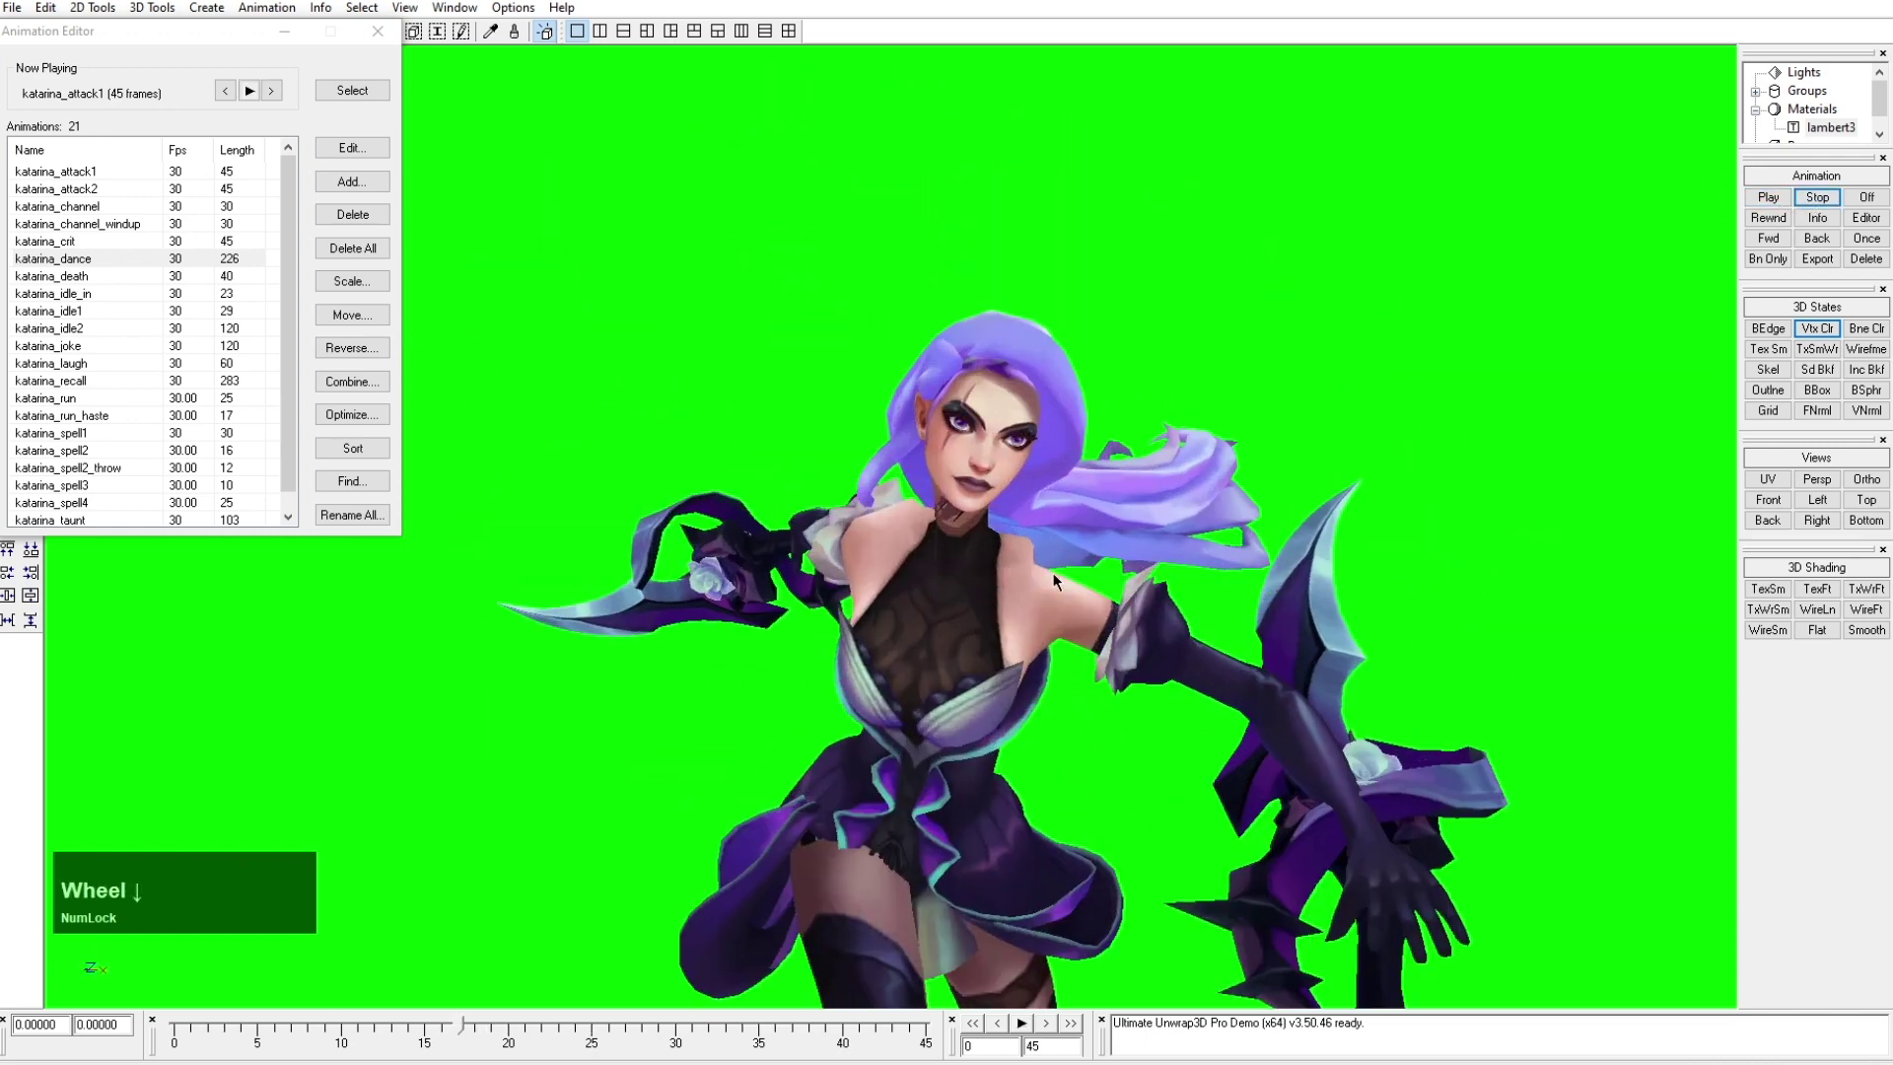
Step: Examine the hair, neck and chin of the stopped attack pose up close from the side and from below
{"action": "left_click_drag", "start_coordinate": [1053, 571], "coordinate": [1404, 536]}
{"action": "middle_click_drag", "start_coordinate": [1403, 535], "coordinate": [1161, 553]}
{"action": "scroll", "coordinate": [1159, 553], "scroll_direction": "up", "scroll_amount": 3}
{"action": "scroll", "coordinate": [1214, 777], "scroll_direction": "up", "scroll_amount": 2}
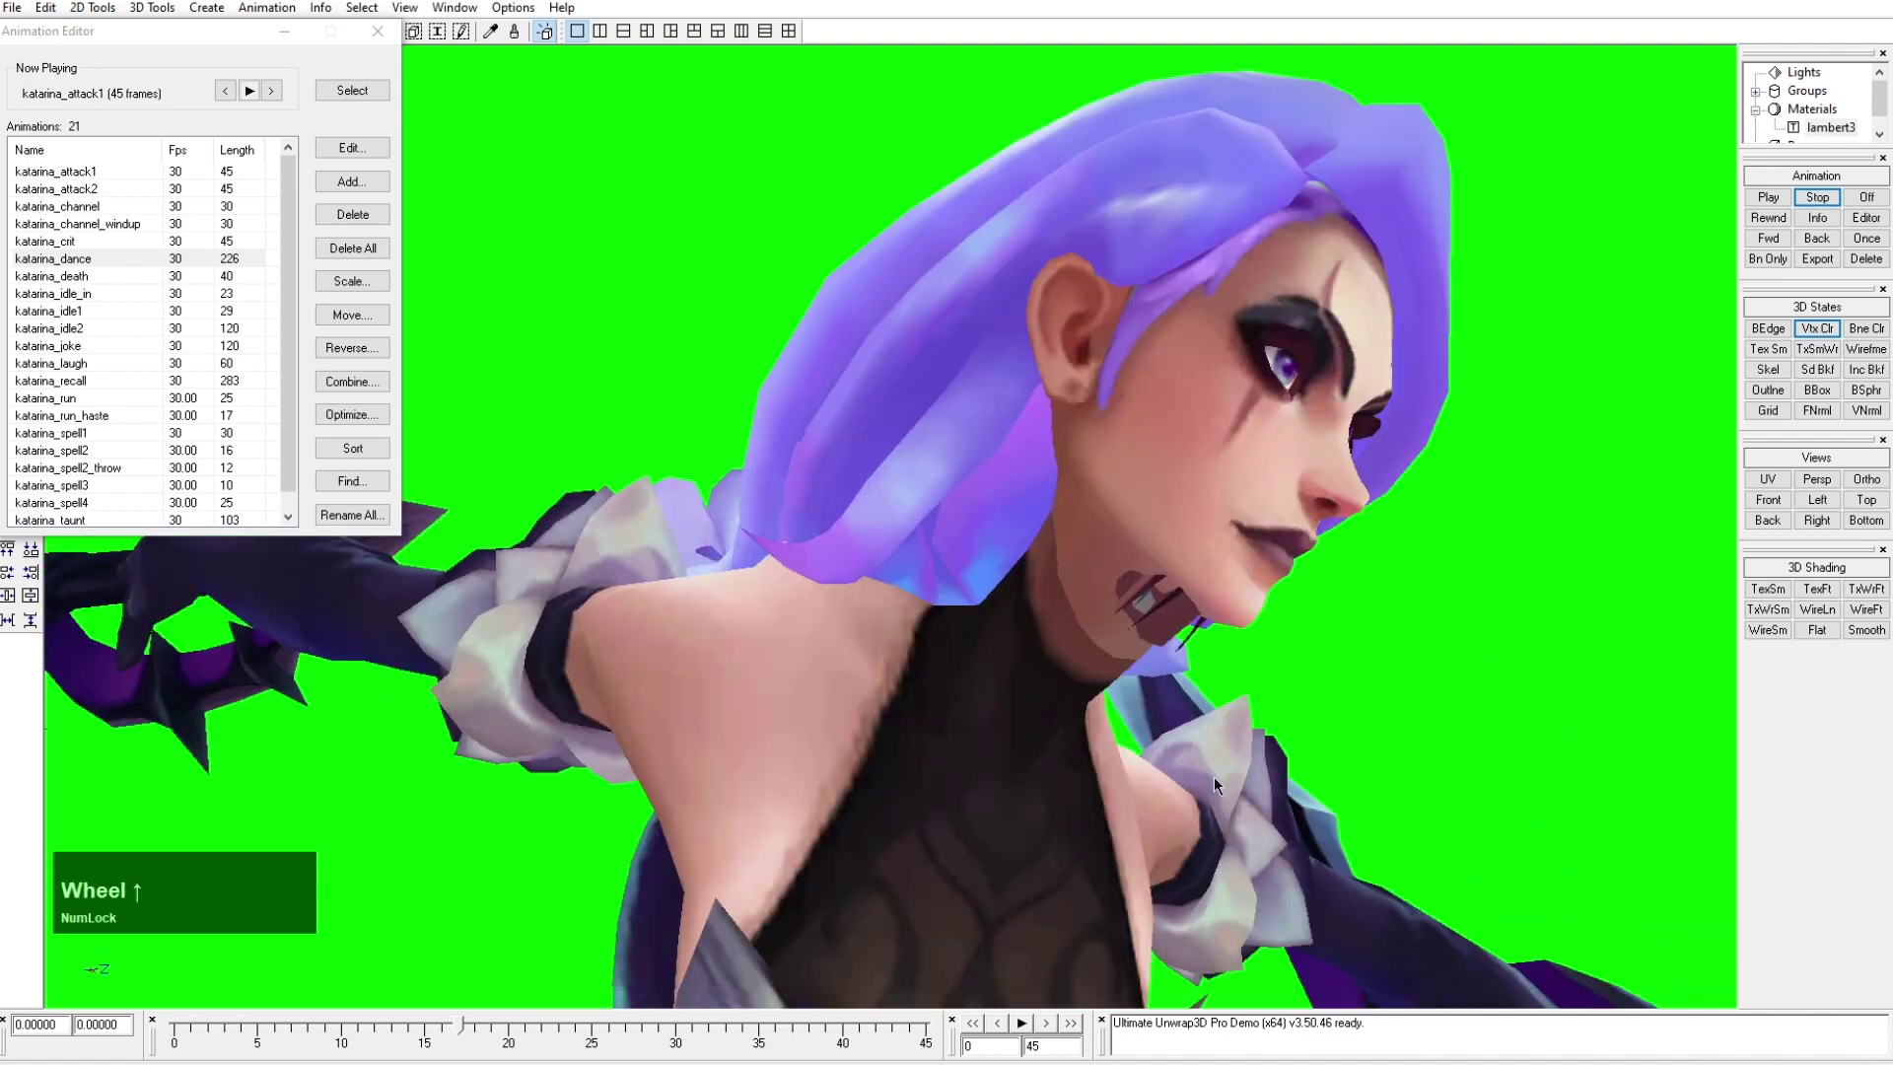
{"action": "left_click_drag", "start_coordinate": [1212, 779], "coordinate": [1258, 770]}
{"action": "scroll", "coordinate": [1261, 773], "scroll_direction": "down", "scroll_amount": 4}
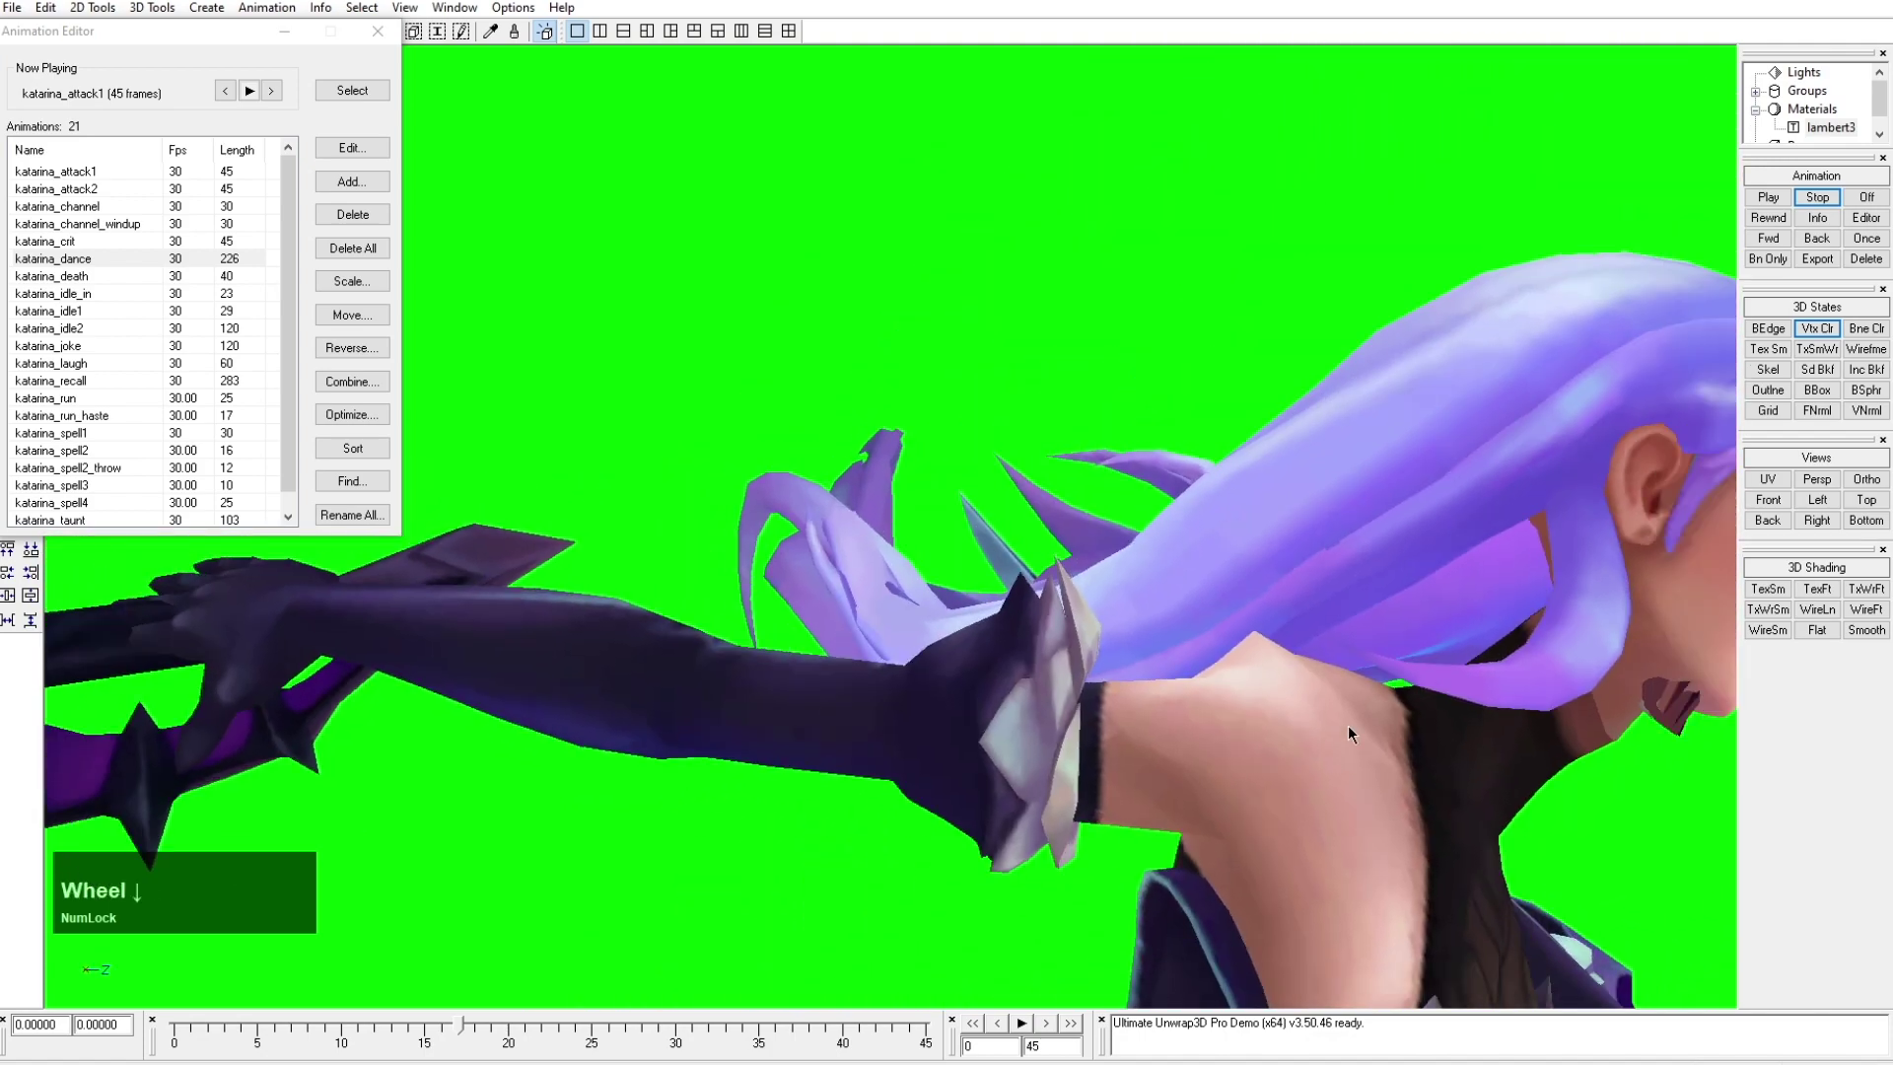
{"action": "left_click_drag", "start_coordinate": [1346, 724], "coordinate": [1180, 495]}
{"action": "scroll", "coordinate": [1282, 582], "scroll_direction": "up", "scroll_amount": 3}
{"action": "middle_click_drag", "start_coordinate": [1180, 503], "coordinate": [1068, 453]}
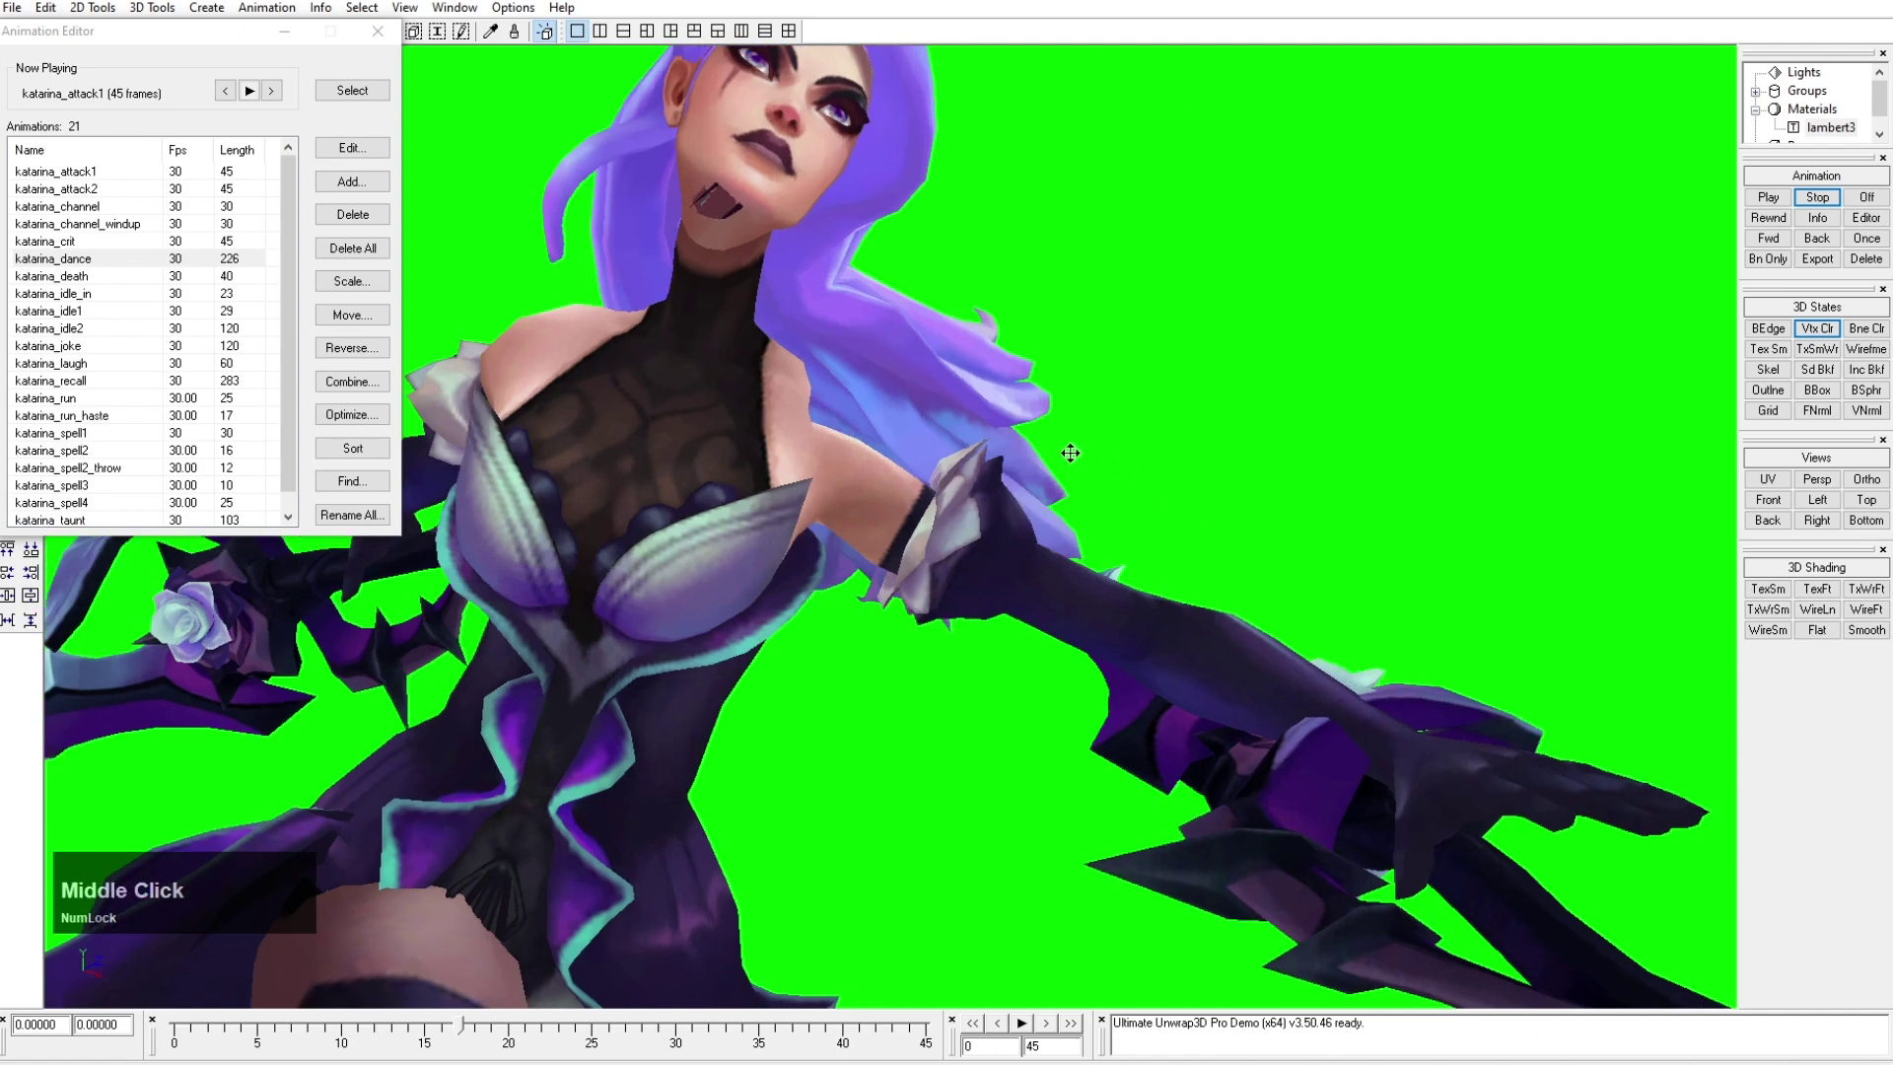
{"action": "scroll", "coordinate": [1114, 512], "scroll_direction": "down", "scroll_amount": 2}
{"action": "mouse_move", "coordinate": [1113, 511]}
{"action": "left_mouse_down"}
{"action": "mouse_move", "coordinate": [1021, 549]}
{"action": "mouse_move", "coordinate": [1060, 529]}
{"action": "mouse_move", "coordinate": [1293, 599]}
{"action": "mouse_move", "coordinate": [1363, 505]}
{"action": "mouse_move", "coordinate": [1244, 538]}
{"action": "mouse_move", "coordinate": [1086, 534]}
{"action": "left_mouse_up"}
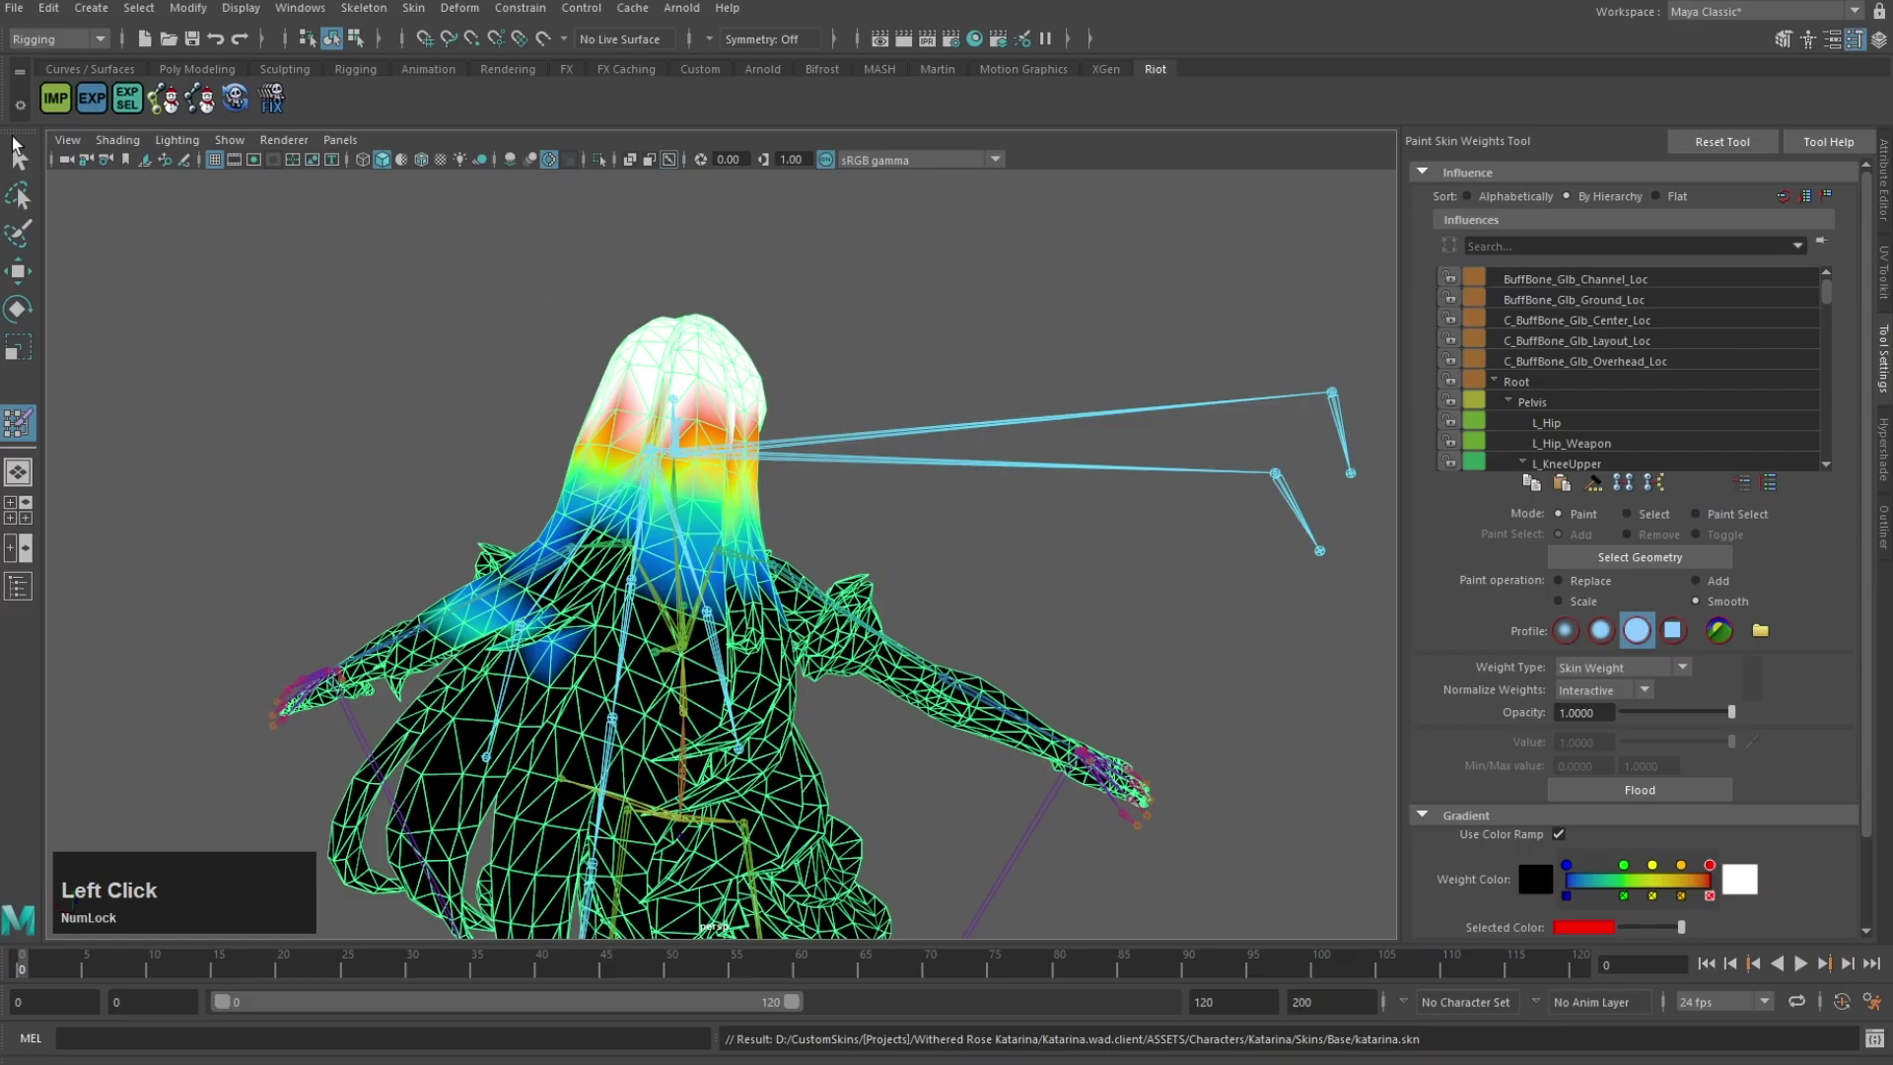
Step: Switch back to Maya, leave weight painting and examine the mesh inside and around the head using component selection
{"action": "scroll", "coordinate": [654, 422], "scroll_direction": "up", "scroll_amount": 5}
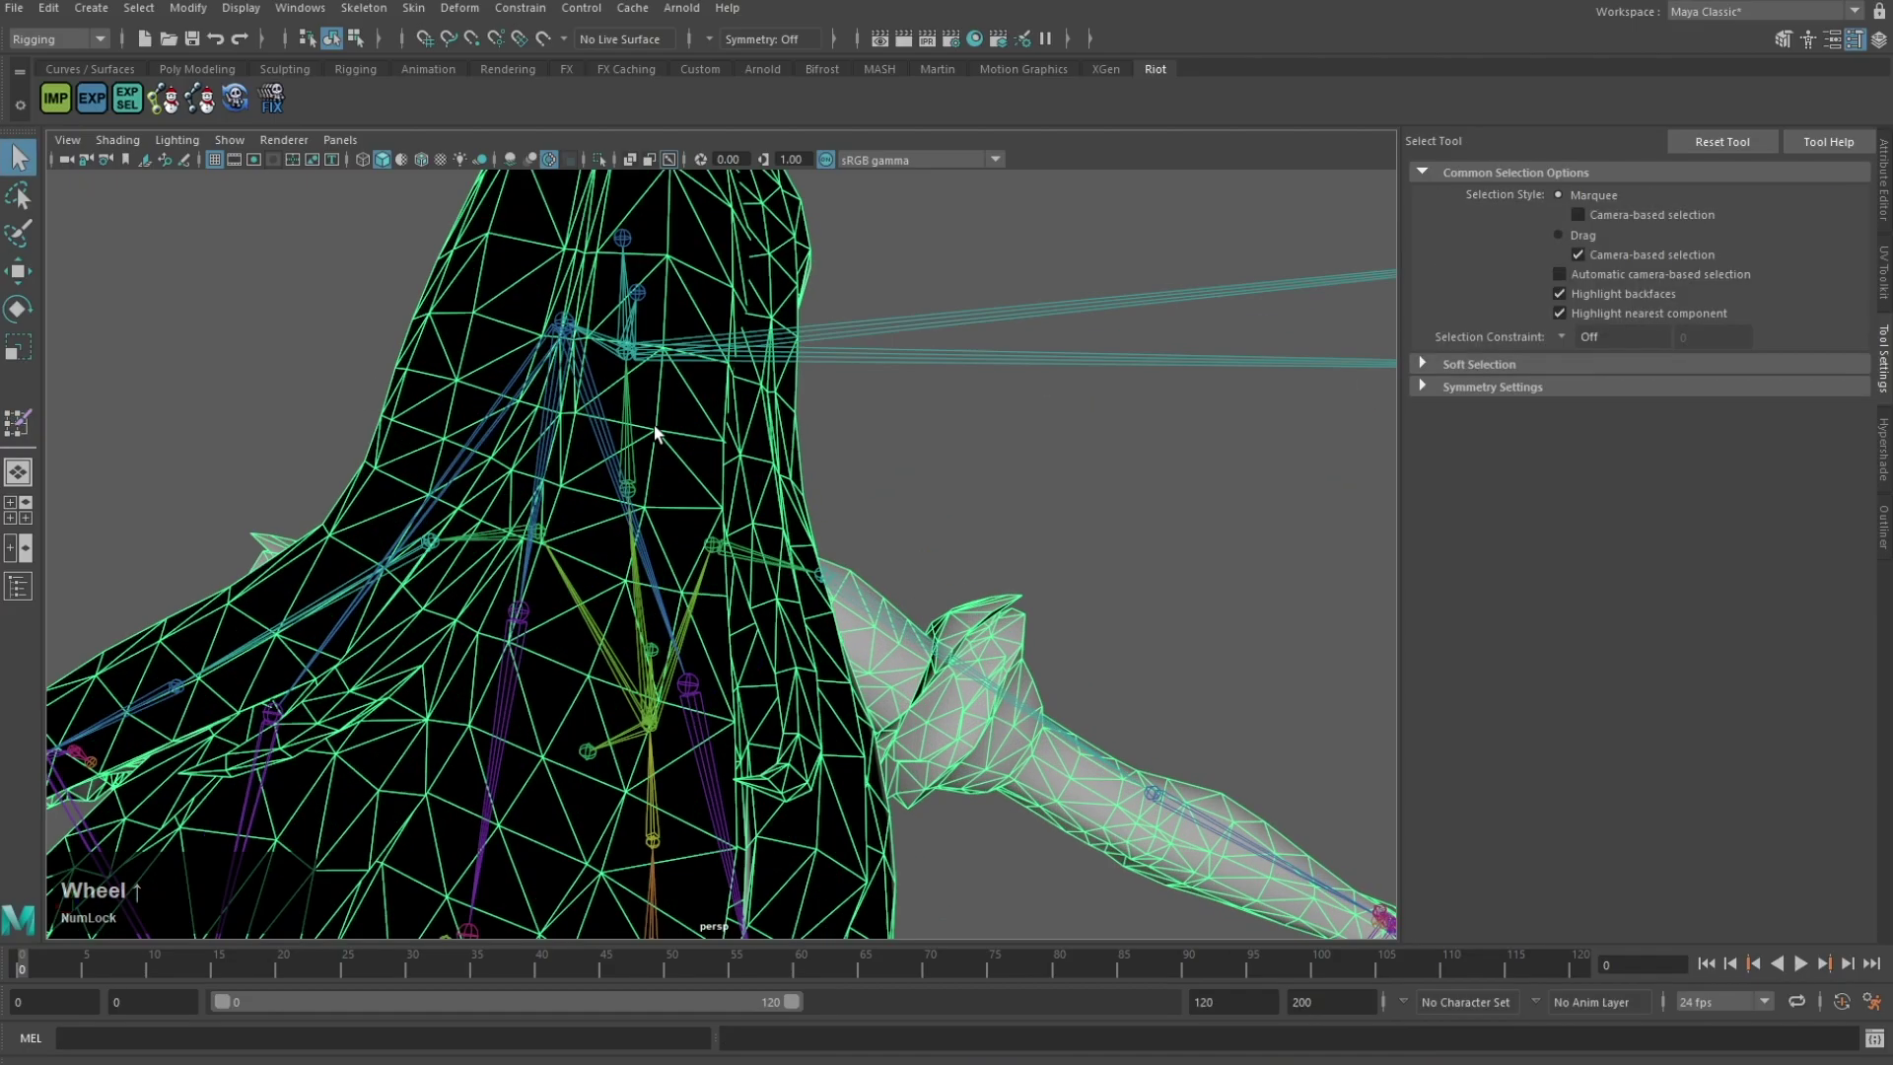
{"action": "left_click_drag", "start_coordinate": [654, 422], "coordinate": [773, 506], "text": "alt"}
{"action": "scroll", "coordinate": [807, 506], "scroll_direction": "up", "scroll_amount": 5}
{"action": "scroll", "coordinate": [991, 540], "scroll_direction": "up", "scroll_amount": 3}
{"action": "left_click_drag", "start_coordinate": [404, 288], "coordinate": [726, 304], "text": "alt"}
{"action": "middle_click_drag", "start_coordinate": [727, 305], "coordinate": [861, 454], "text": "alt"}
{"action": "left_click_drag", "start_coordinate": [861, 453], "coordinate": [978, 515], "text": "alt"}
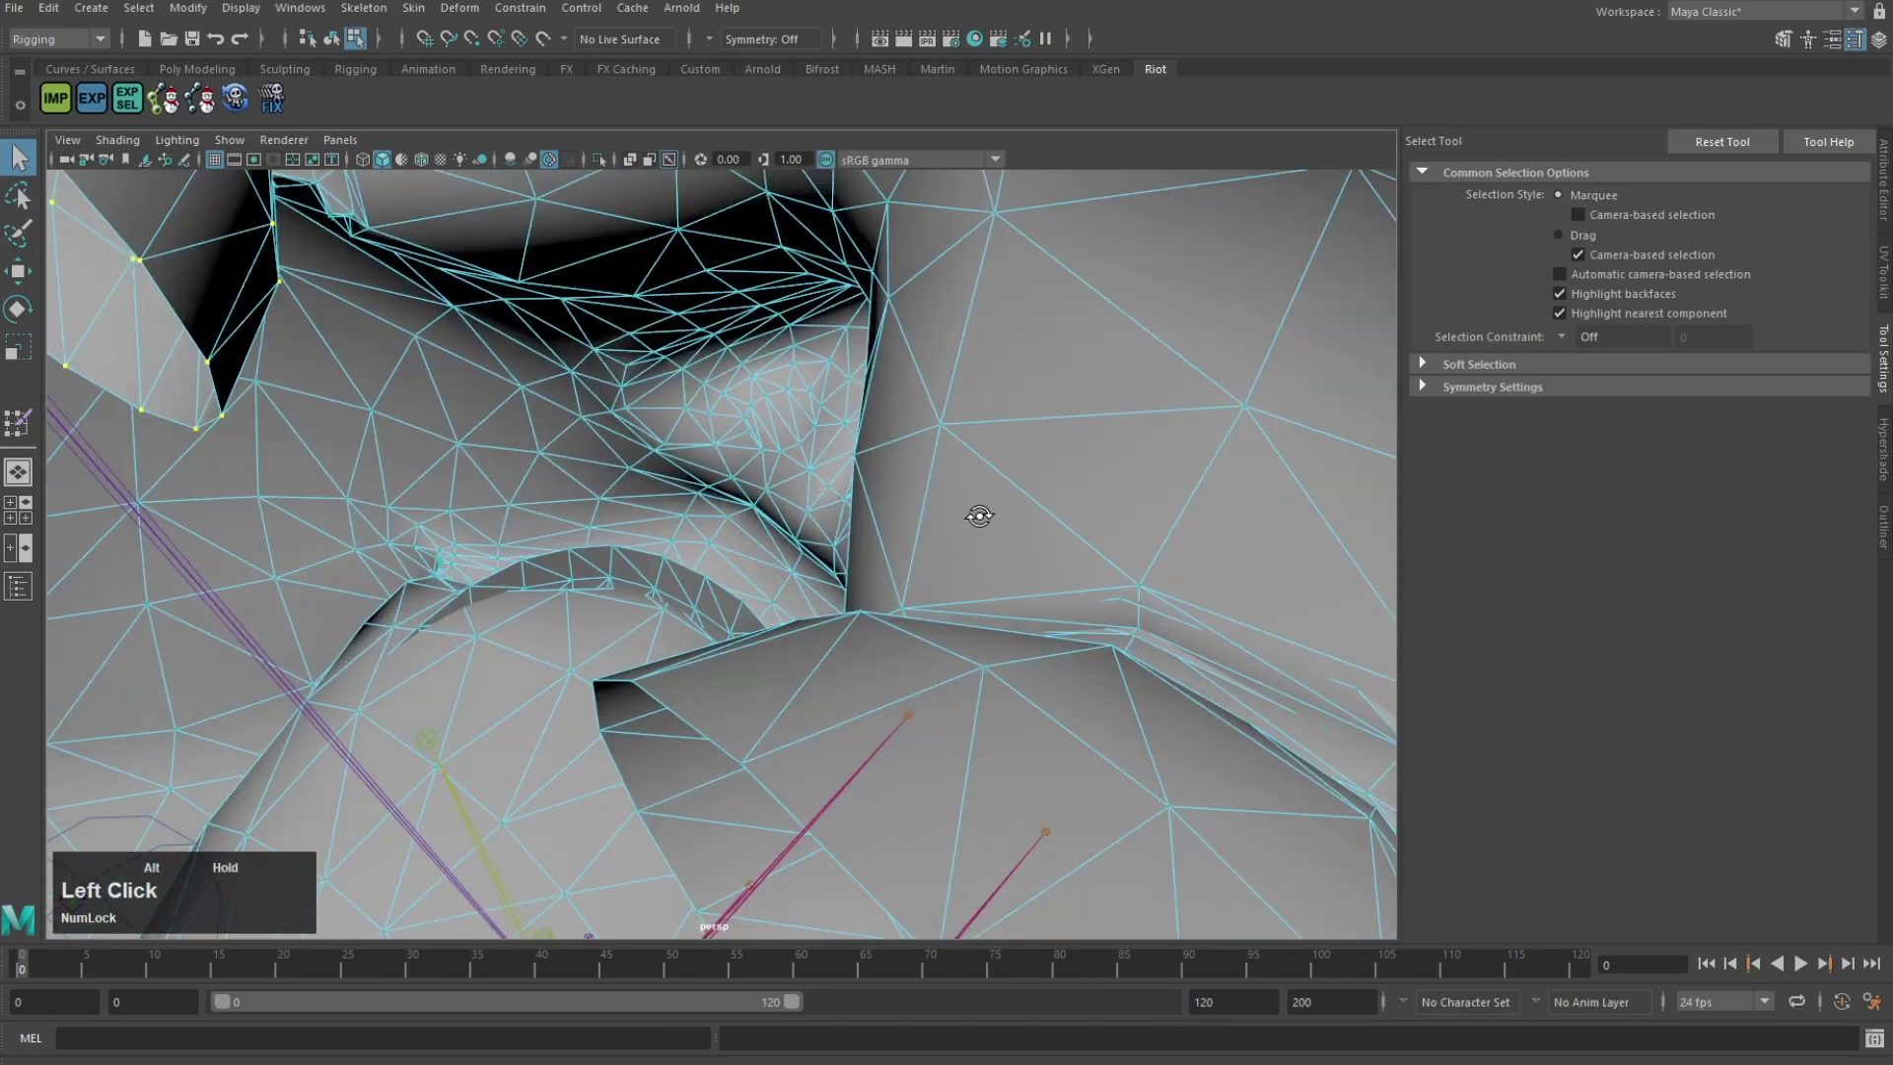
{"action": "left_click_drag", "start_coordinate": [705, 605], "coordinate": [797, 507], "text": "alt"}
{"action": "scroll", "coordinate": [797, 507], "scroll_direction": "down", "scroll_amount": 3}
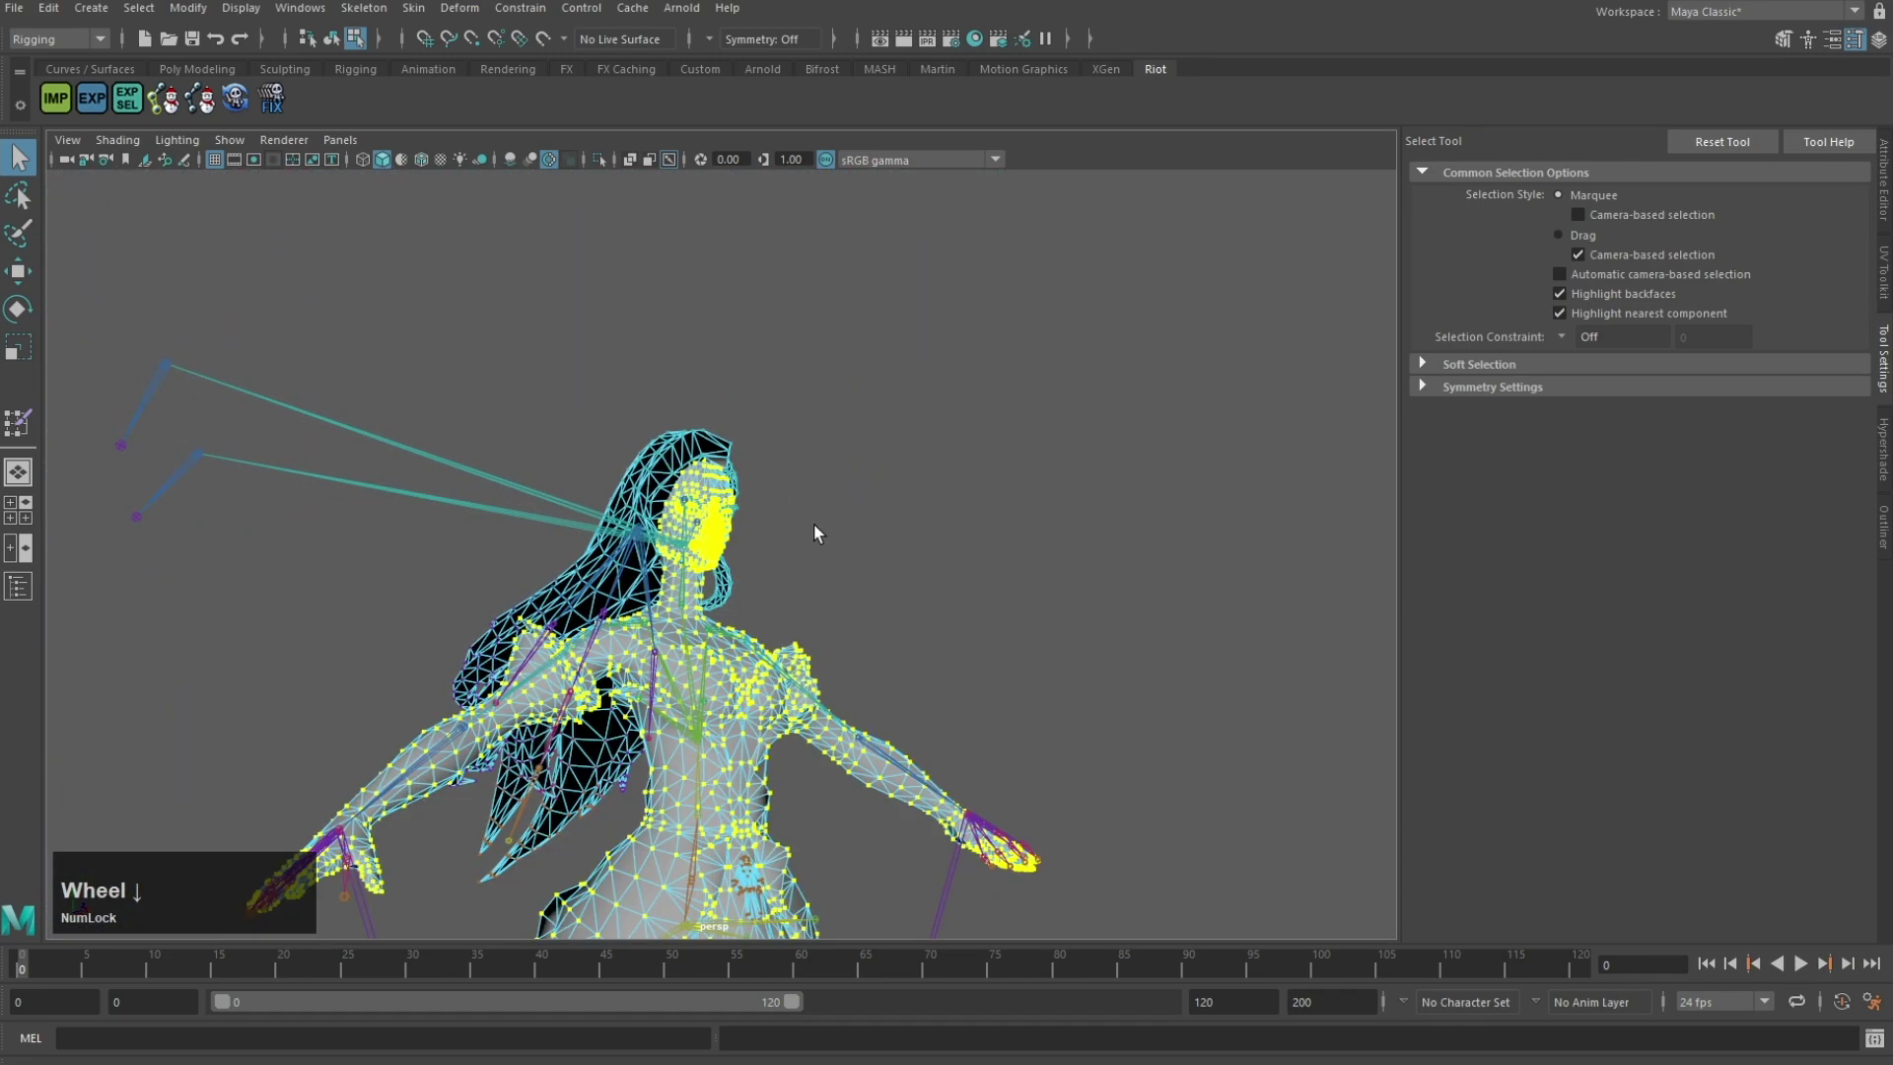
{"action": "scroll", "coordinate": [813, 533], "scroll_direction": "down", "scroll_amount": 5}
{"action": "middle_click_drag", "start_coordinate": [828, 532], "coordinate": [925, 544], "text": "alt"}
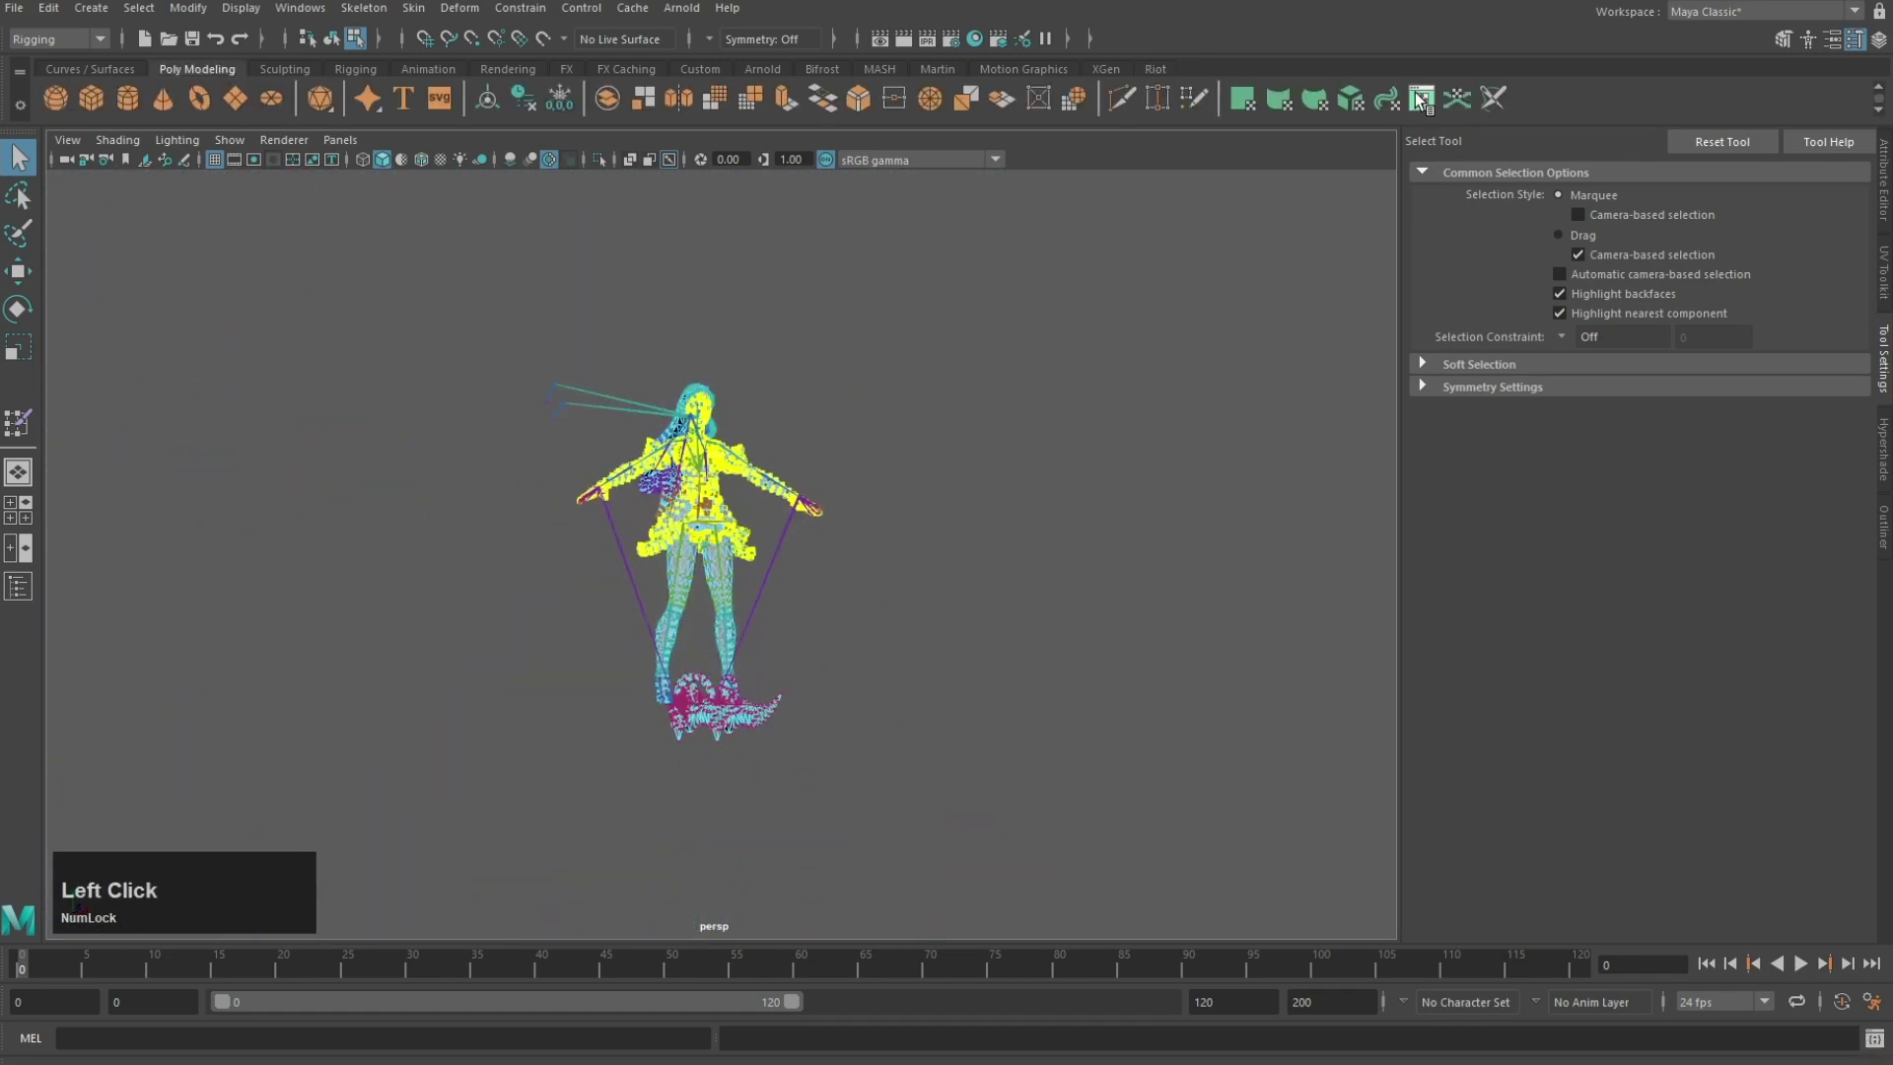
Step: Open the UV Editor and check the selected neck UV shell against the neck on the model
{"action": "left_click", "coordinate": [1419, 101]}
{"action": "scroll", "coordinate": [1057, 349], "scroll_direction": "up", "scroll_amount": 3}
{"action": "middle_click_drag", "start_coordinate": [1057, 347], "coordinate": [995, 427], "text": "alt"}
{"action": "scroll", "coordinate": [1110, 412], "scroll_direction": "up", "scroll_amount": 2}
{"action": "scroll", "coordinate": [1110, 412], "scroll_direction": "up", "scroll_amount": 2}
{"action": "scroll", "coordinate": [680, 394], "scroll_direction": "up", "scroll_amount": 6}
{"action": "middle_click_drag", "start_coordinate": [651, 365], "coordinate": [645, 749], "text": "alt"}
{"action": "scroll", "coordinate": [646, 710], "scroll_direction": "up", "scroll_amount": 4}
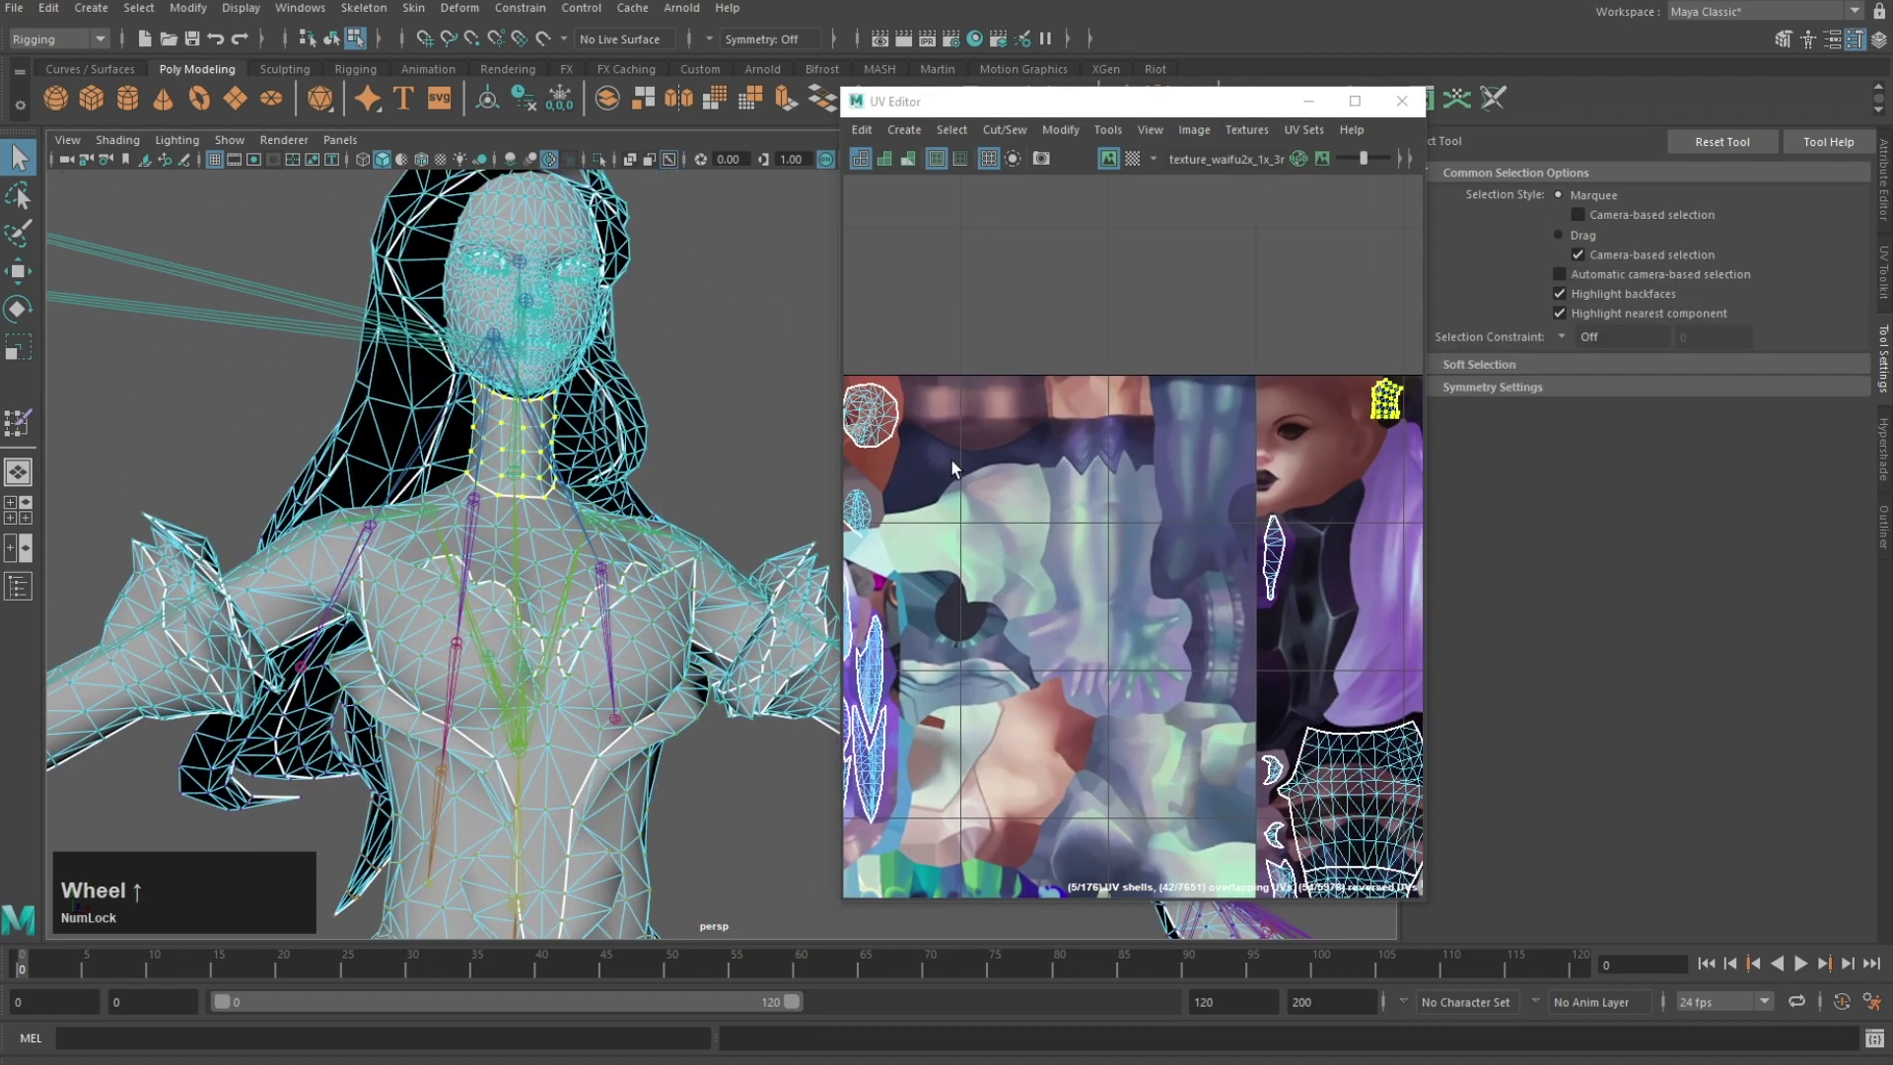
Step: Select the two narrow strip UV shells beside the face and look for them around the mouth and chin
{"action": "left_click", "coordinate": [921, 454]}
{"action": "middle_click_drag", "start_coordinate": [920, 454], "coordinate": [1281, 468], "text": "alt"}
{"action": "scroll", "coordinate": [1169, 454], "scroll_direction": "up", "scroll_amount": 3}
{"action": "scroll", "coordinate": [1171, 450], "scroll_direction": "up", "scroll_amount": 2}
{"action": "left_click", "coordinate": [1178, 412]}
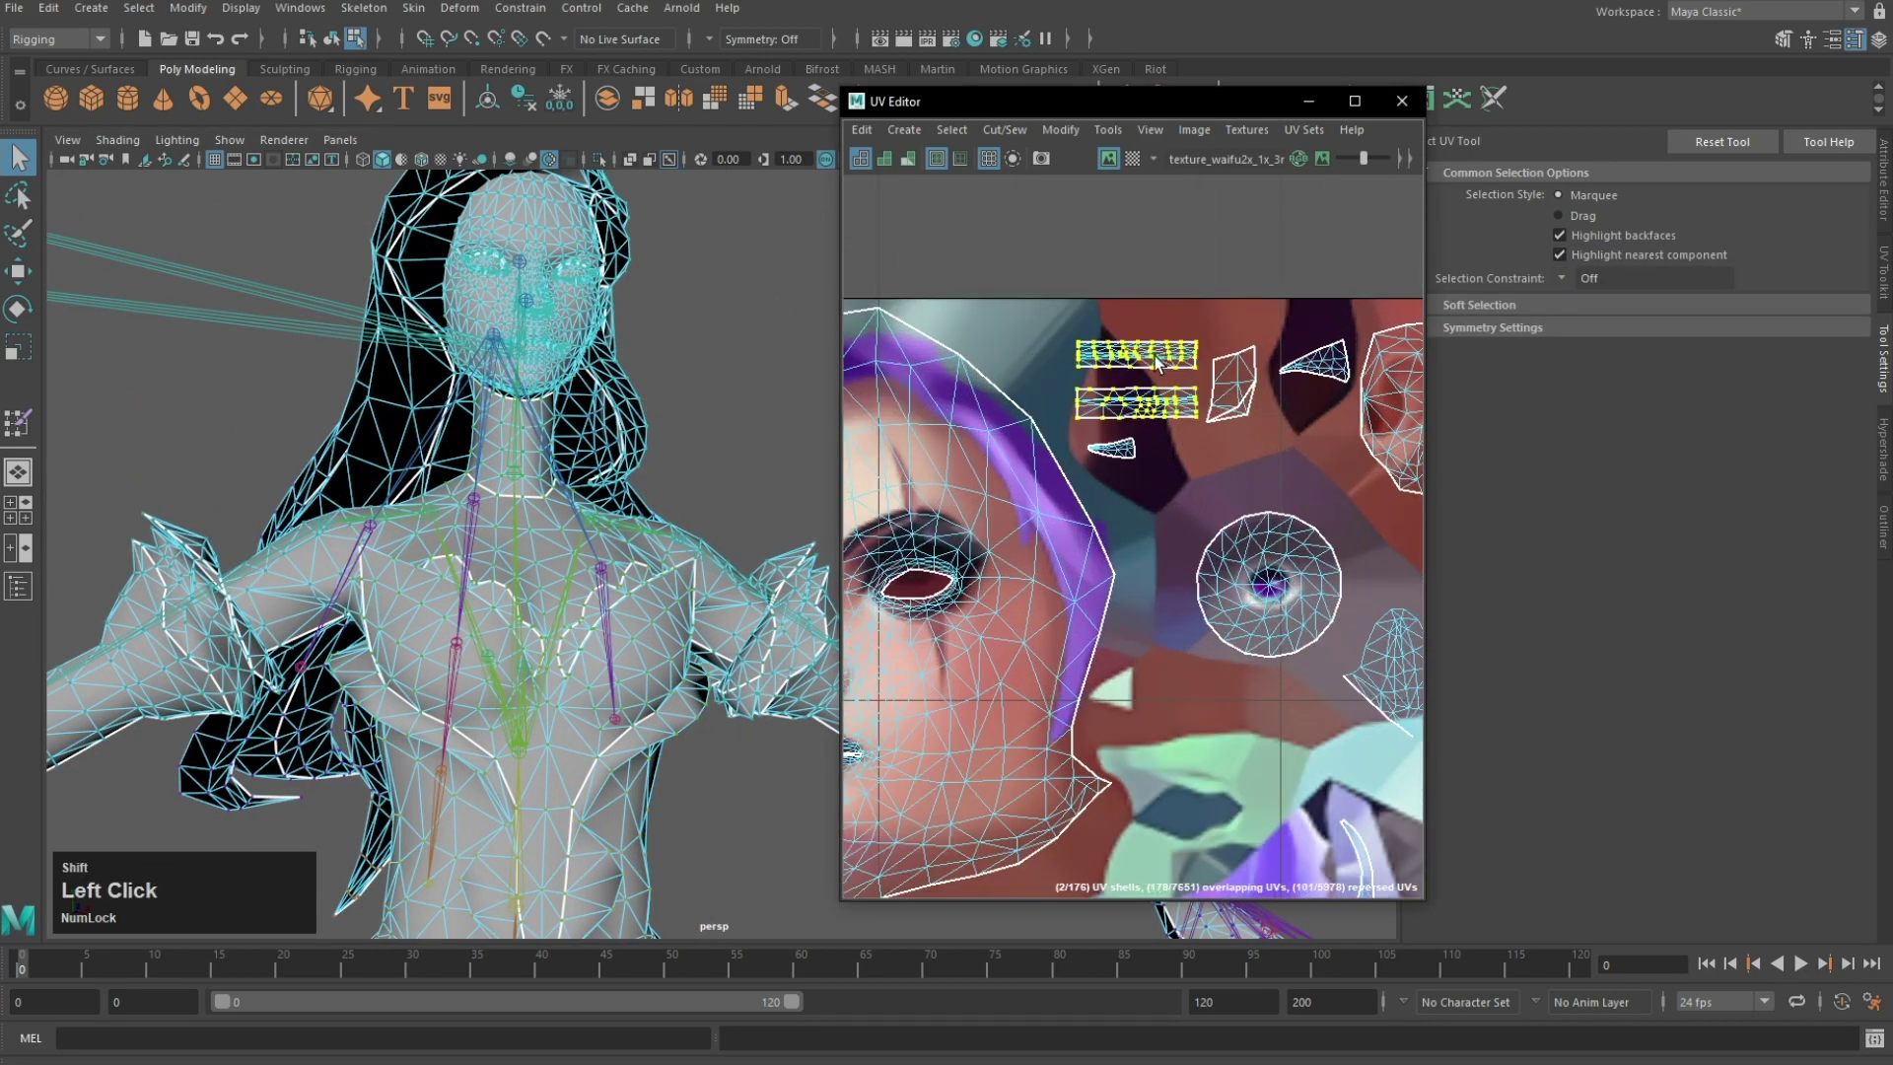
{"action": "middle_click_drag", "start_coordinate": [504, 355], "coordinate": [645, 473], "text": "alt"}
{"action": "scroll", "coordinate": [499, 481], "scroll_direction": "up", "scroll_amount": 5}
Step: Add the small wedge-shaped and four-sided UV shells beside the strips to the selection and look for them on the face
{"action": "left_click", "coordinate": [1128, 449], "text": "shift"}
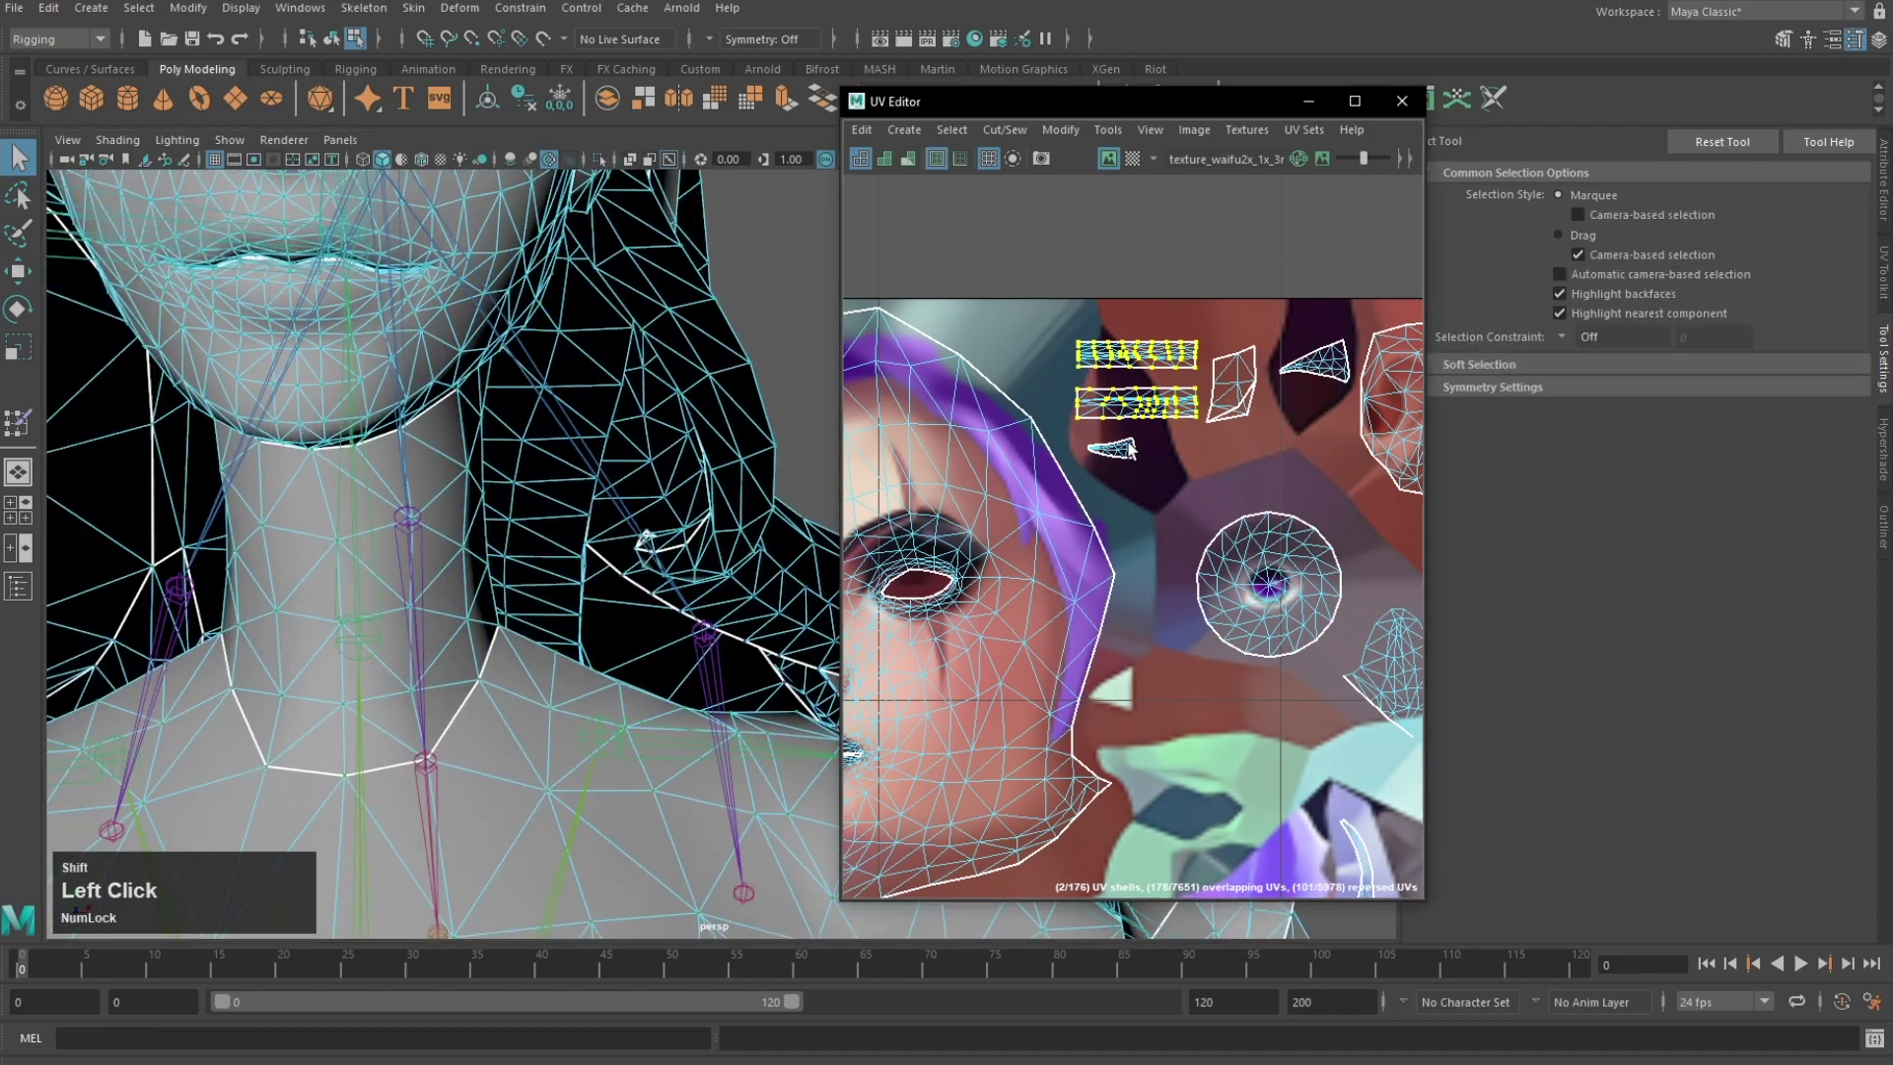
{"action": "left_click", "coordinate": [1213, 381], "text": "shift"}
{"action": "scroll", "coordinate": [601, 473], "scroll_direction": "down", "scroll_amount": 5}
{"action": "left_click_drag", "start_coordinate": [582, 473], "coordinate": [690, 463], "text": "alt"}
{"action": "scroll", "coordinate": [1044, 425], "scroll_direction": "down", "scroll_amount": 4}
{"action": "middle_click_drag", "start_coordinate": [1044, 425], "coordinate": [1068, 450], "text": "alt"}
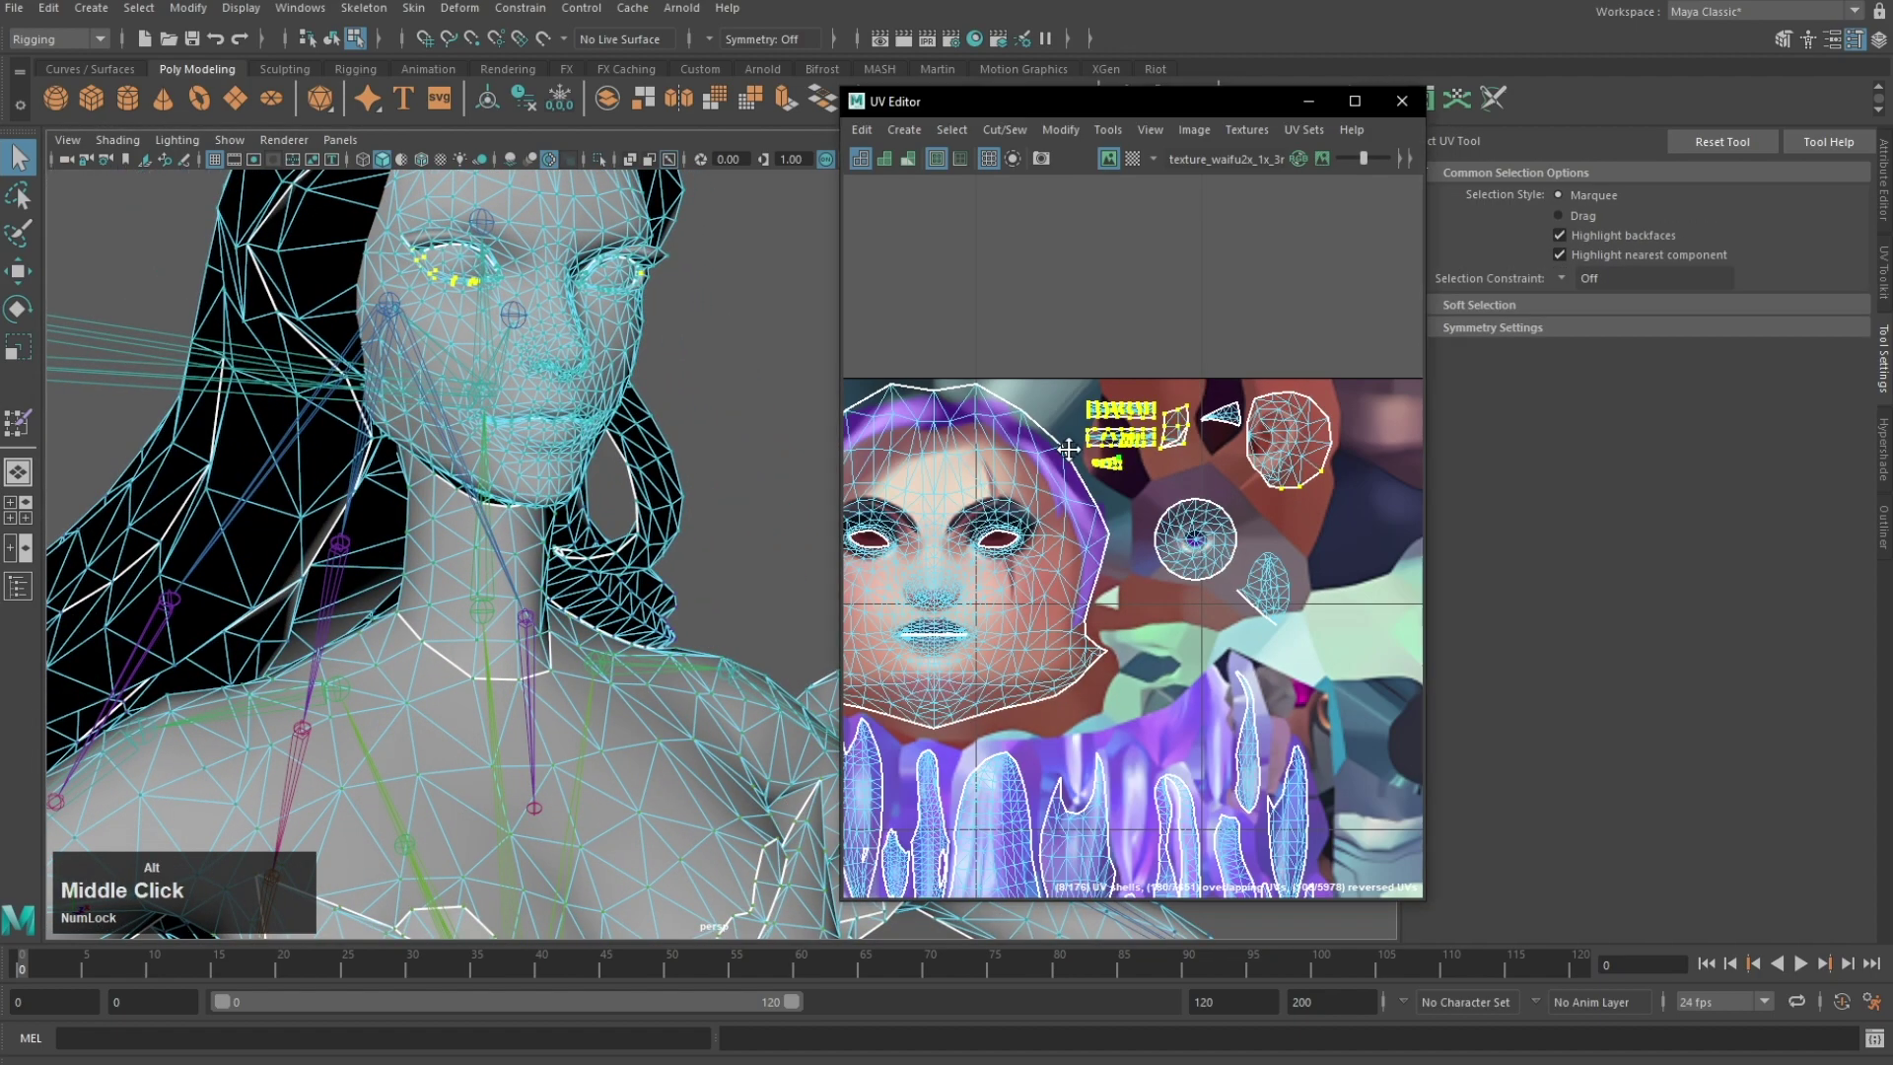
Step: Add the small triangular UV shell beside the ear to the selection, try moving the selected parts off the face, and undo the move
{"action": "scroll", "coordinate": [1069, 449], "scroll_direction": "up", "scroll_amount": 6}
{"action": "left_click_drag", "start_coordinate": [981, 488], "coordinate": [984, 492]}
{"action": "middle_click_drag", "start_coordinate": [1228, 458], "coordinate": [817, 455], "text": "alt"}
{"action": "scroll", "coordinate": [1309, 444], "scroll_direction": "up", "scroll_amount": 2}
{"action": "middle_click_drag", "start_coordinate": [1299, 440], "coordinate": [1143, 417], "text": "alt"}
{"action": "left_click_drag", "start_coordinate": [954, 352], "coordinate": [1145, 570], "text": "shift"}
{"action": "middle_click_drag", "start_coordinate": [1323, 412], "coordinate": [1099, 461]}
{"action": "left_click_drag", "start_coordinate": [1136, 487], "coordinate": [1144, 489], "text": "shift"}
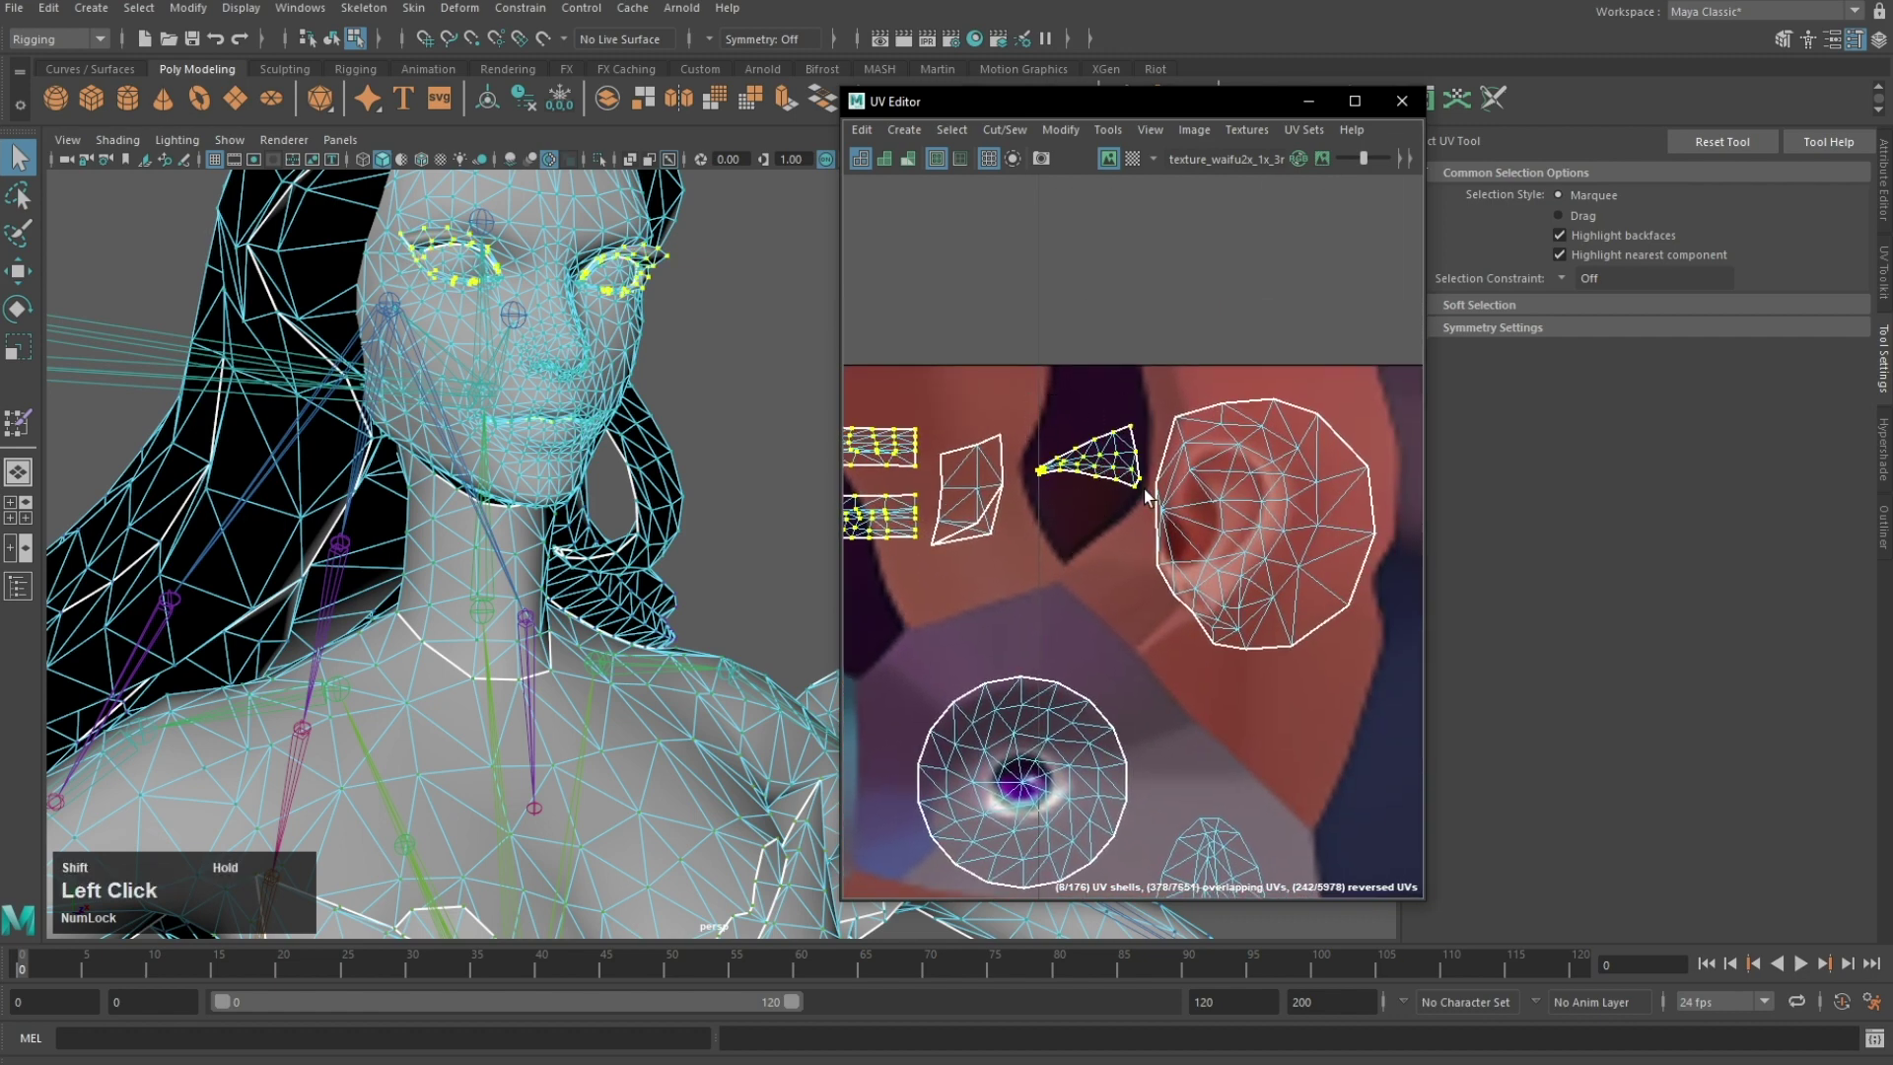
{"action": "key", "text": "w"}
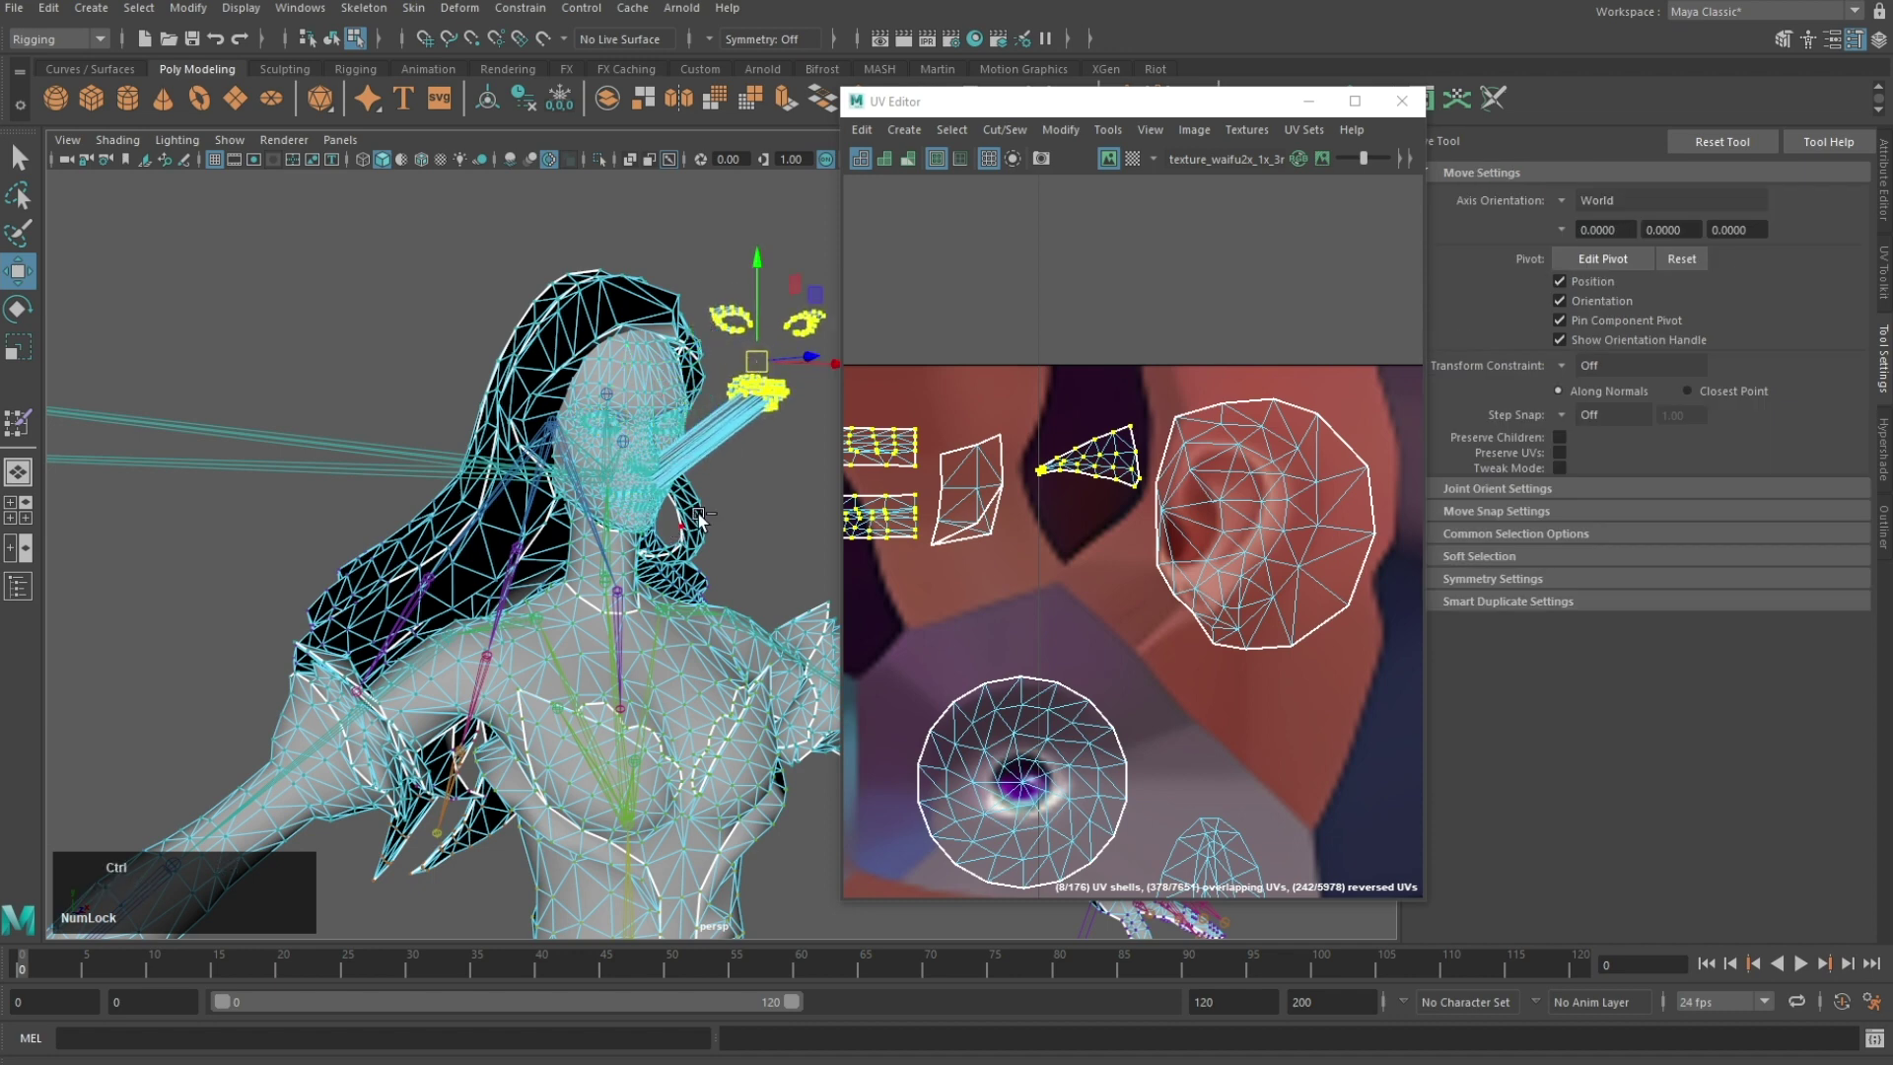
{"action": "key", "text": "ctrl+z"}
Step: Add the round eye shell and the dome-shaped shell below it to the selection, pull the parts away from the head to check, and undo
{"action": "middle_click_drag", "start_coordinate": [1216, 700], "coordinate": [1281, 486], "text": "alt"}
{"action": "left_click_drag", "start_coordinate": [979, 439], "coordinate": [1057, 508], "text": "shift"}
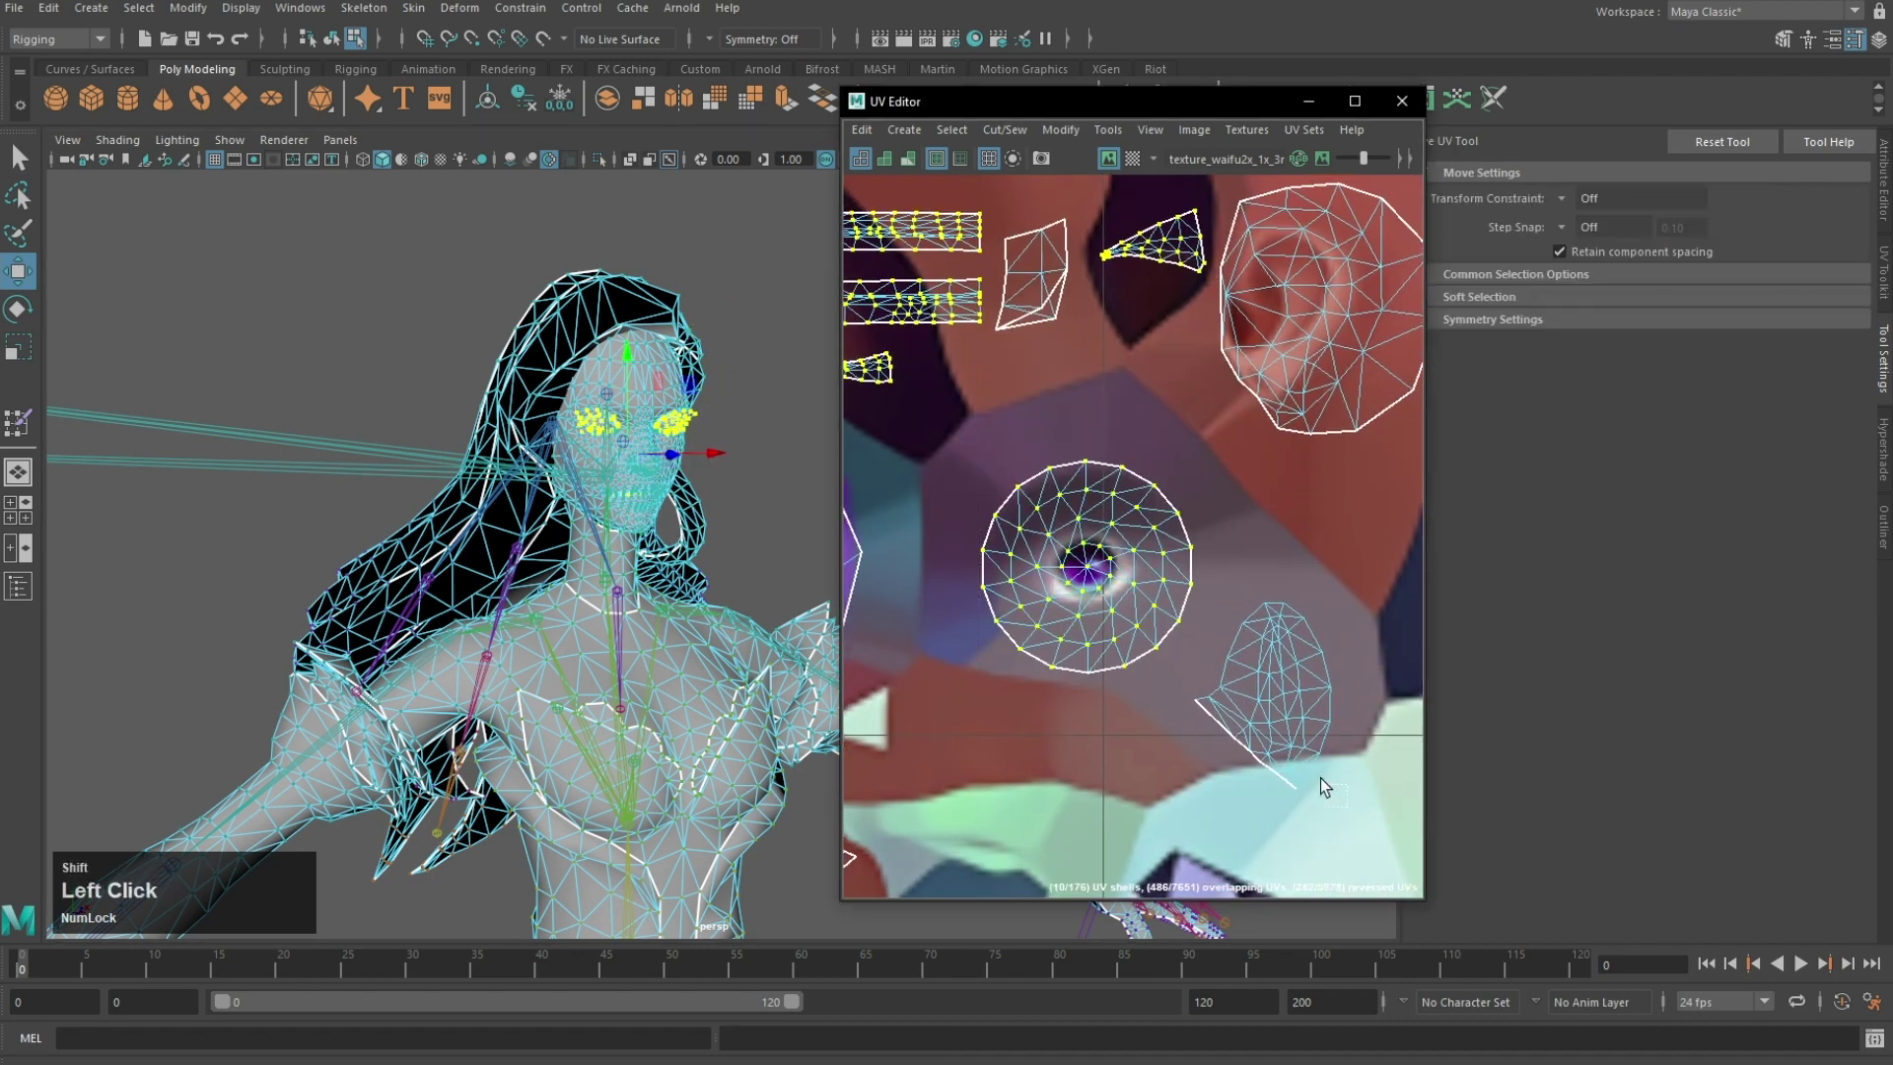
{"action": "left_click_drag", "start_coordinate": [712, 454], "coordinate": [883, 456]}
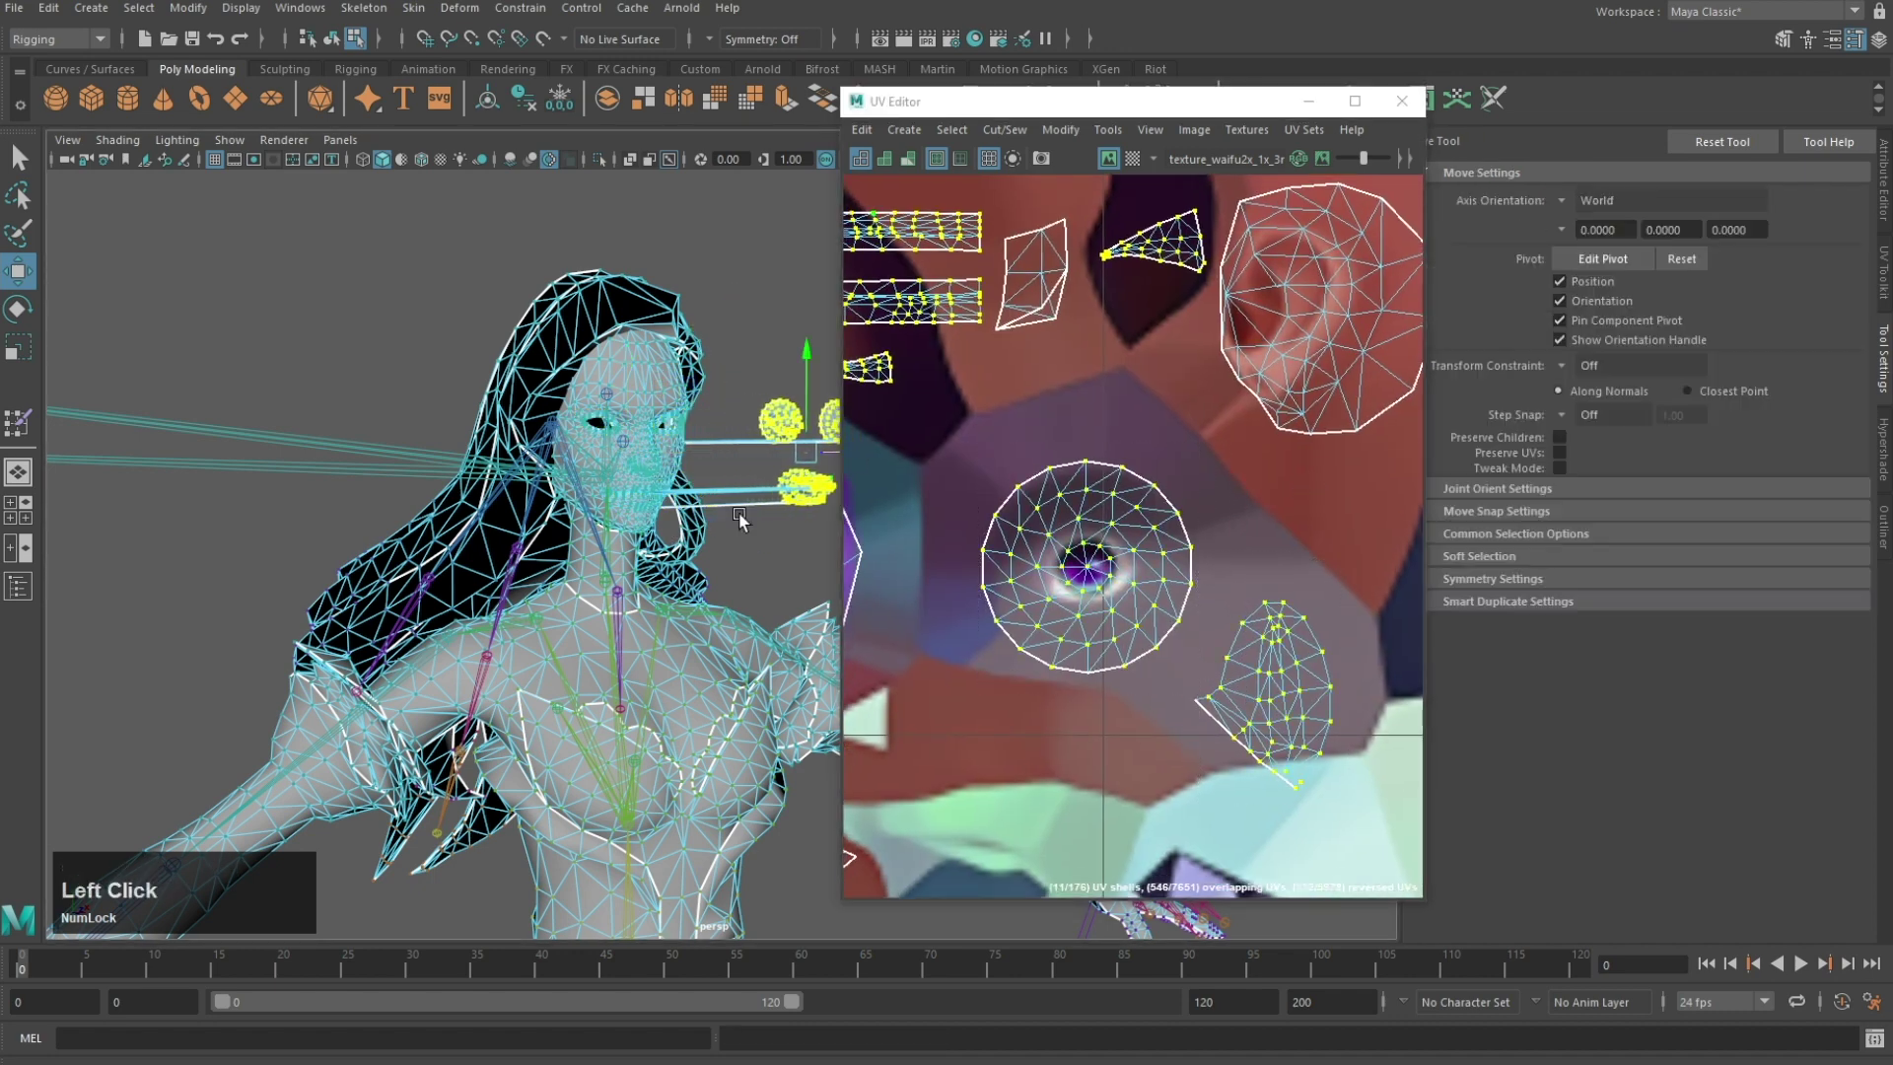
{"action": "left_click_drag", "start_coordinate": [743, 520], "coordinate": [643, 511], "text": "alt"}
{"action": "middle_click_drag", "start_coordinate": [643, 510], "coordinate": [744, 499], "text": "alt"}
{"action": "key", "text": "ctrl+z"}
{"action": "scroll", "coordinate": [720, 502], "scroll_direction": "up", "scroll_amount": 7}
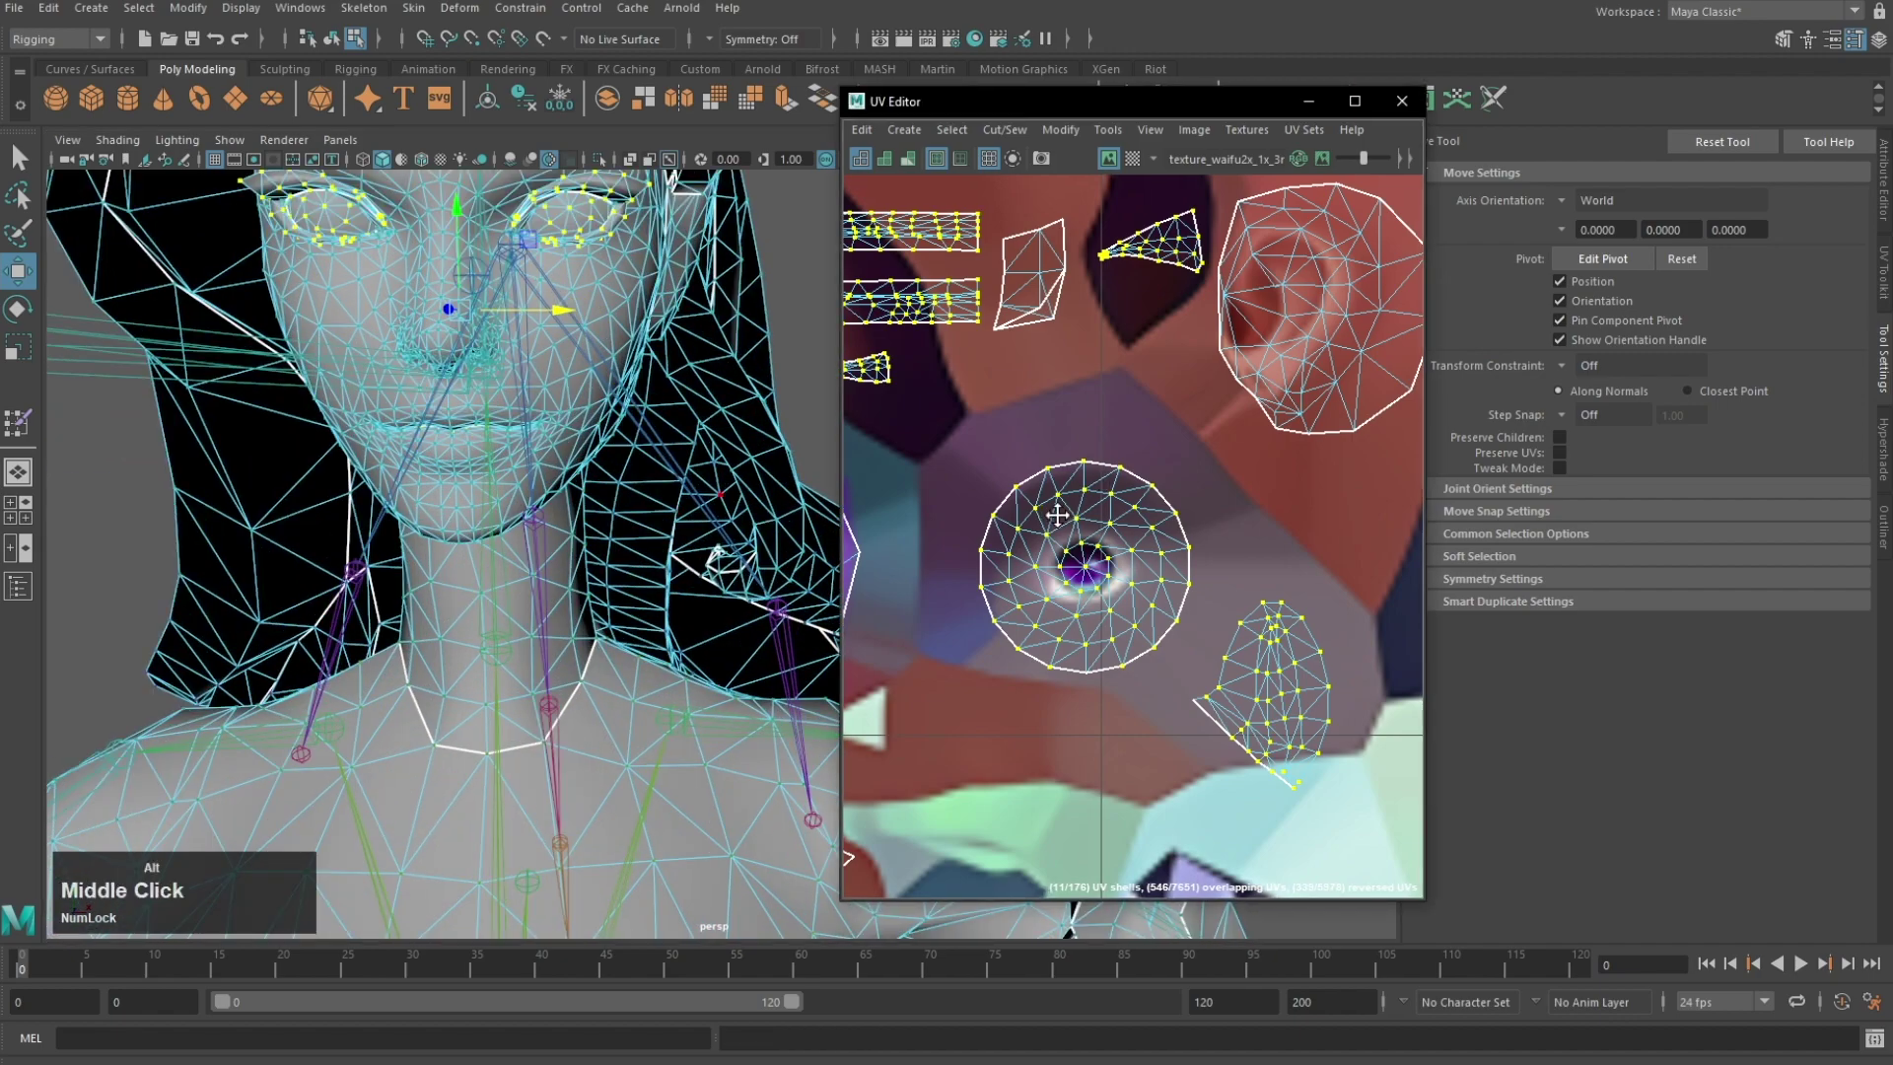
Step: Close the UV Editor and start painting skin weights on the selected eye and mouth vertices, viewing the head from below
{"action": "middle_click_drag", "start_coordinate": [928, 511], "coordinate": [1262, 527], "text": "alt"}
{"action": "scroll", "coordinate": [1263, 528], "scroll_direction": "down", "scroll_amount": 5}
{"action": "left_click", "coordinate": [1402, 101]}
{"action": "left_click", "coordinate": [413, 7]}
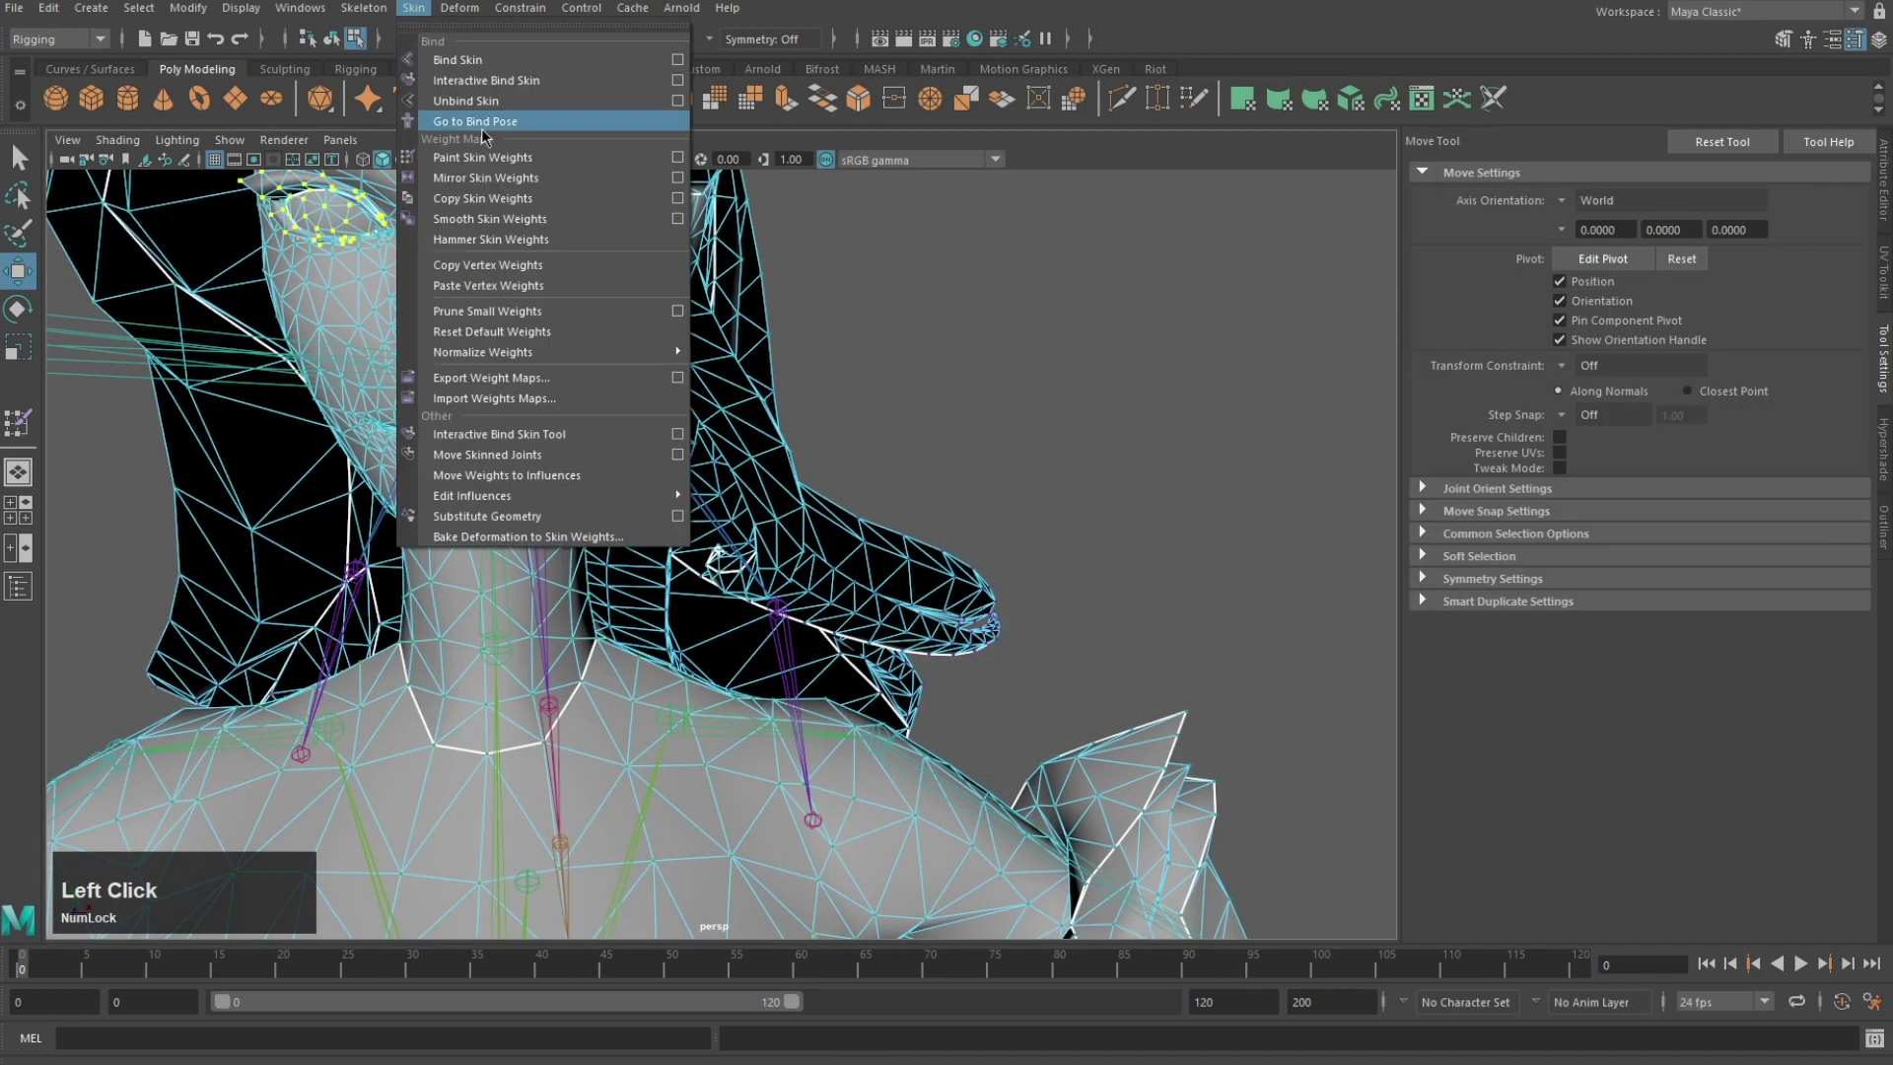
{"action": "left_click", "coordinate": [512, 158]}
{"action": "mouse_move", "coordinate": [537, 365]}
{"action": "left_mouse_down", "text": "alt"}
{"action": "mouse_move", "coordinate": [870, 503]}
{"action": "mouse_move", "coordinate": [1029, 631]}
{"action": "left_mouse_up", "text": "alt"}
{"action": "scroll", "coordinate": [996, 552], "scroll_direction": "up", "scroll_amount": 5}
{"action": "left_click_drag", "start_coordinate": [773, 423], "coordinate": [900, 536], "text": "alt"}
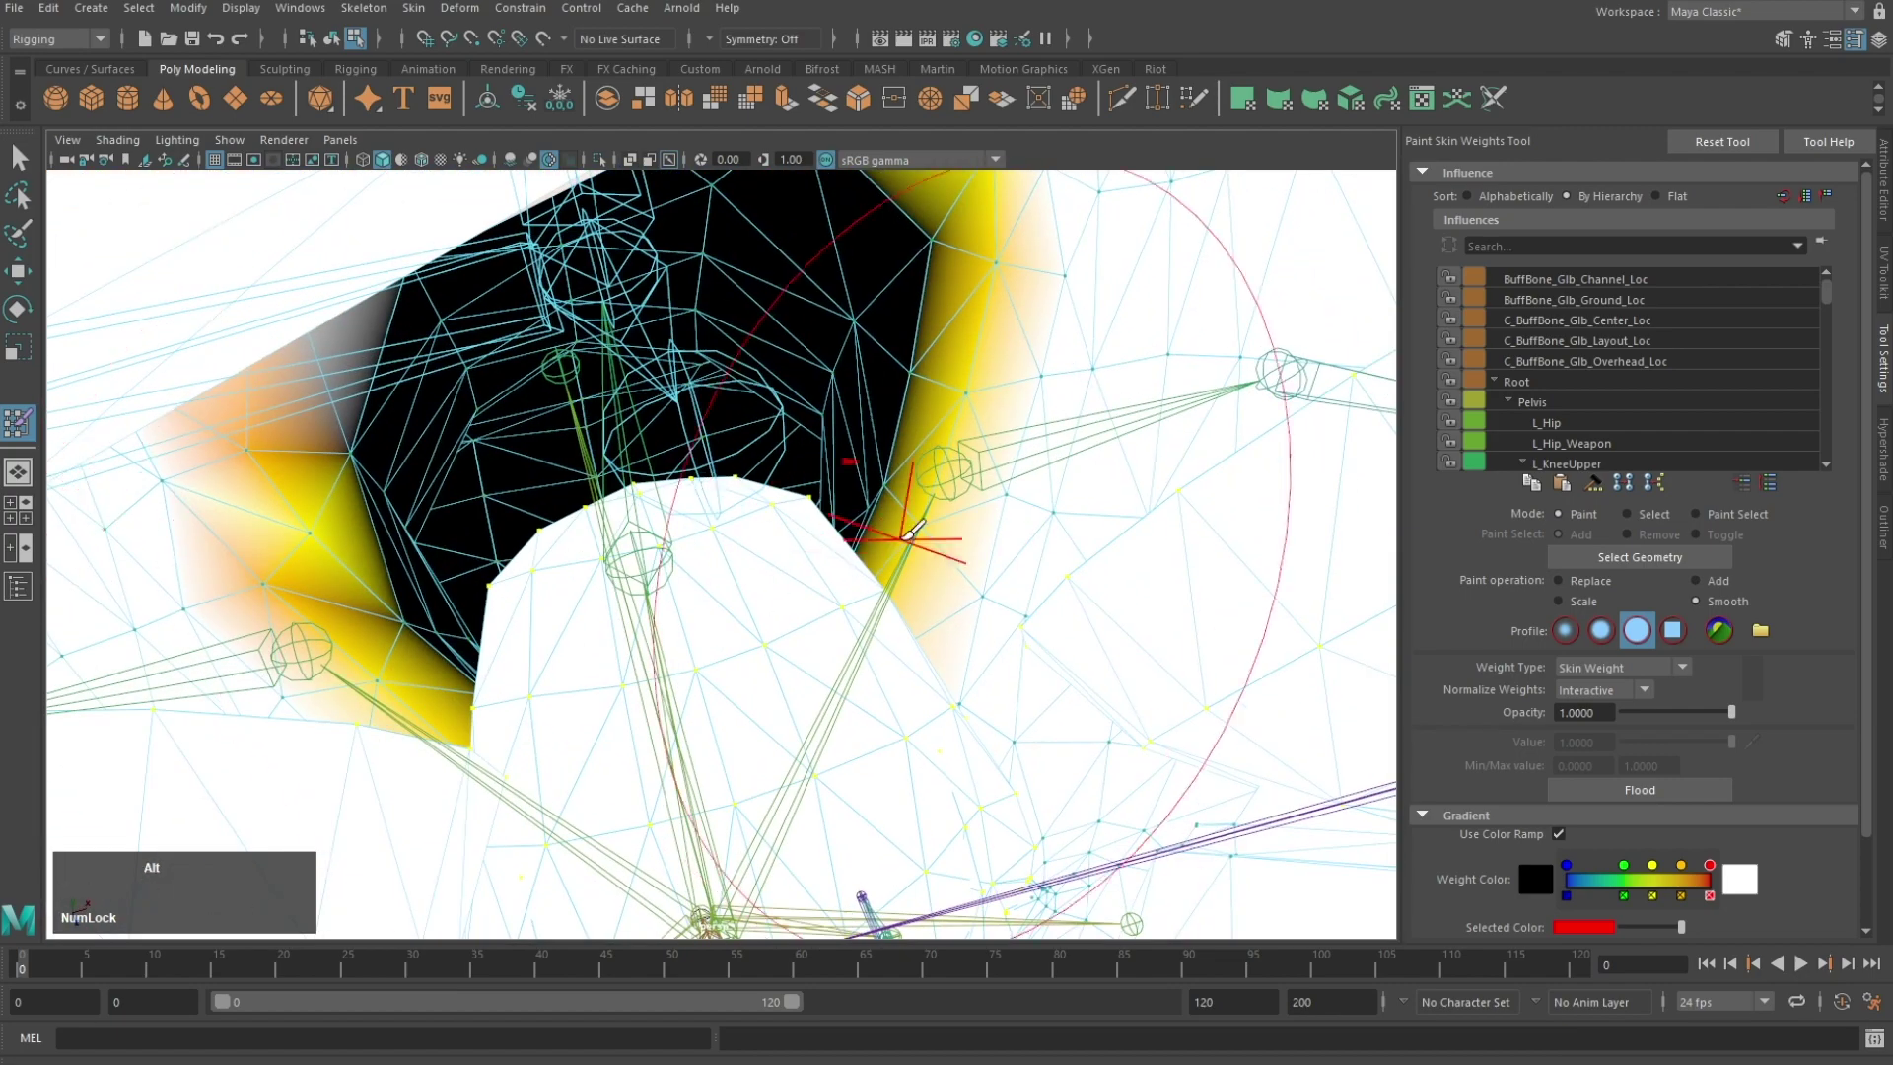
Step: Flood the selected vertices with a skin weight of 1.0 using the Replace operation, check the head, and leave weight painting
{"action": "left_click", "coordinate": [1585, 585]}
{"action": "left_click", "coordinate": [1725, 791]}
{"action": "mouse_move", "coordinate": [1144, 712]}
{"action": "left_mouse_down", "text": "alt"}
{"action": "mouse_move", "coordinate": [992, 672]}
{"action": "mouse_move", "coordinate": [1156, 654]}
{"action": "left_mouse_up", "text": "alt"}
{"action": "middle_click_drag", "start_coordinate": [1156, 654], "coordinate": [1014, 541], "text": "alt"}
{"action": "left_click_drag", "start_coordinate": [1014, 540], "coordinate": [1010, 528], "text": "alt"}
{"action": "mouse_move", "coordinate": [1010, 528]}
{"action": "middle_mouse_down", "text": "alt"}
{"action": "mouse_move", "coordinate": [1005, 494]}
{"action": "mouse_move", "coordinate": [985, 541]}
{"action": "middle_mouse_up", "text": "alt"}
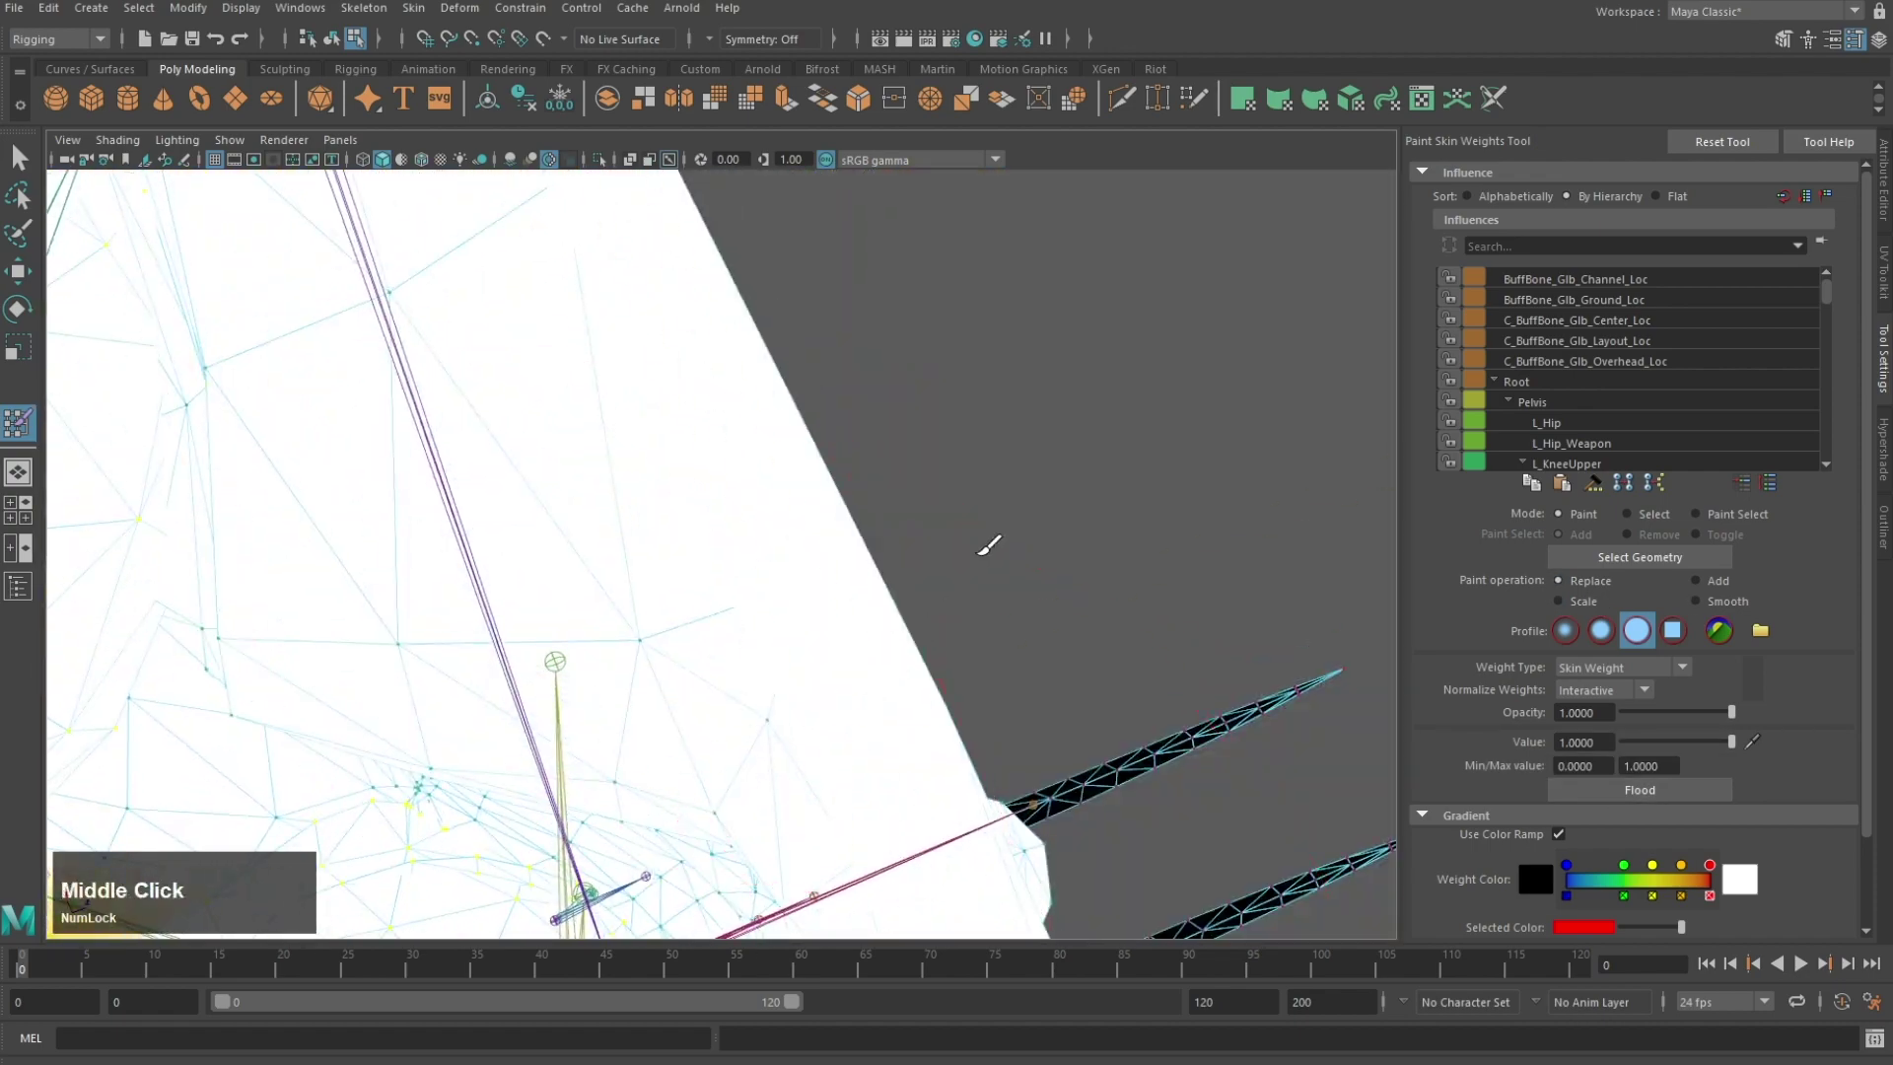
{"action": "left_click_drag", "start_coordinate": [985, 541], "coordinate": [943, 409], "text": "alt"}
{"action": "middle_click_drag", "start_coordinate": [944, 409], "coordinate": [900, 435], "text": "alt"}
{"action": "key", "text": "q"}
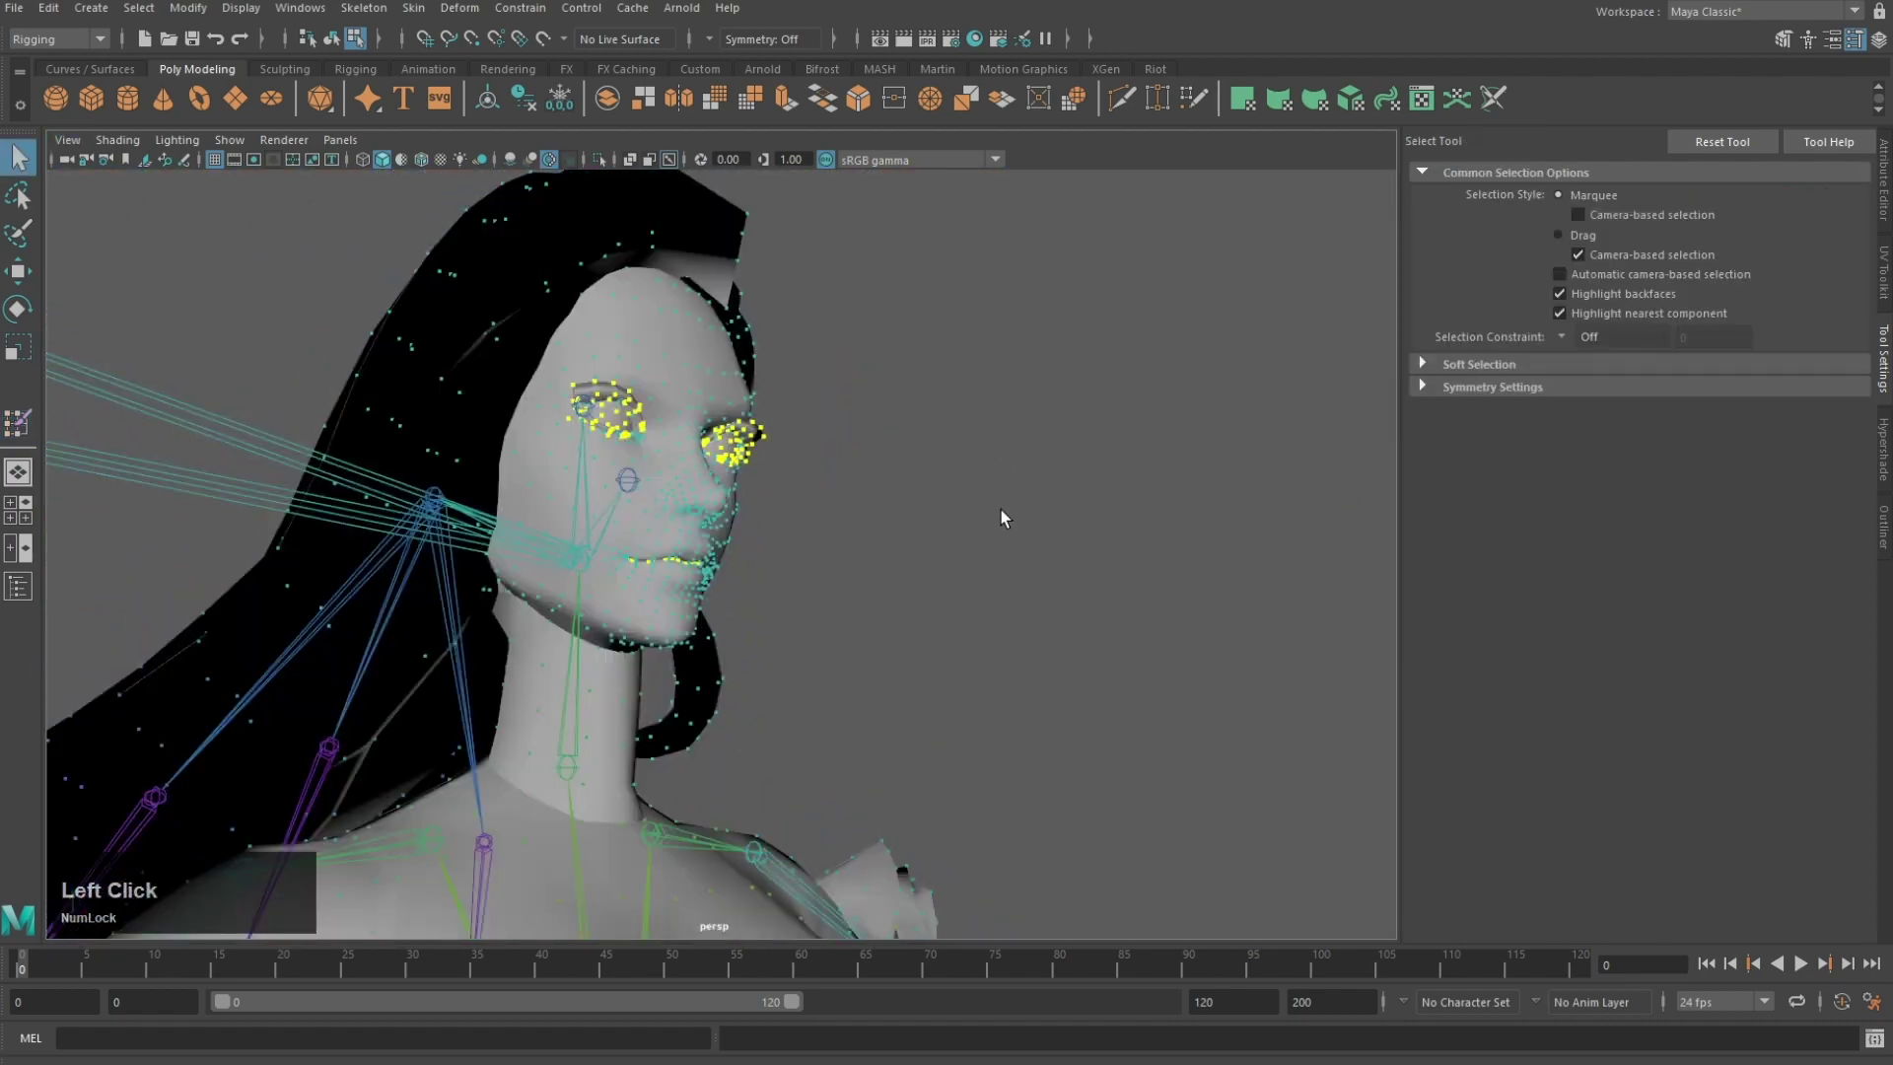
Step: Return to object selection and export the selected mesh as a League of Legends skin, overwriting katarina.skn in the Base folder
{"action": "left_click", "coordinate": [694, 540]}
{"action": "left_click_drag", "start_coordinate": [1036, 557], "coordinate": [942, 565], "text": "alt"}
{"action": "left_click", "coordinate": [14, 9]}
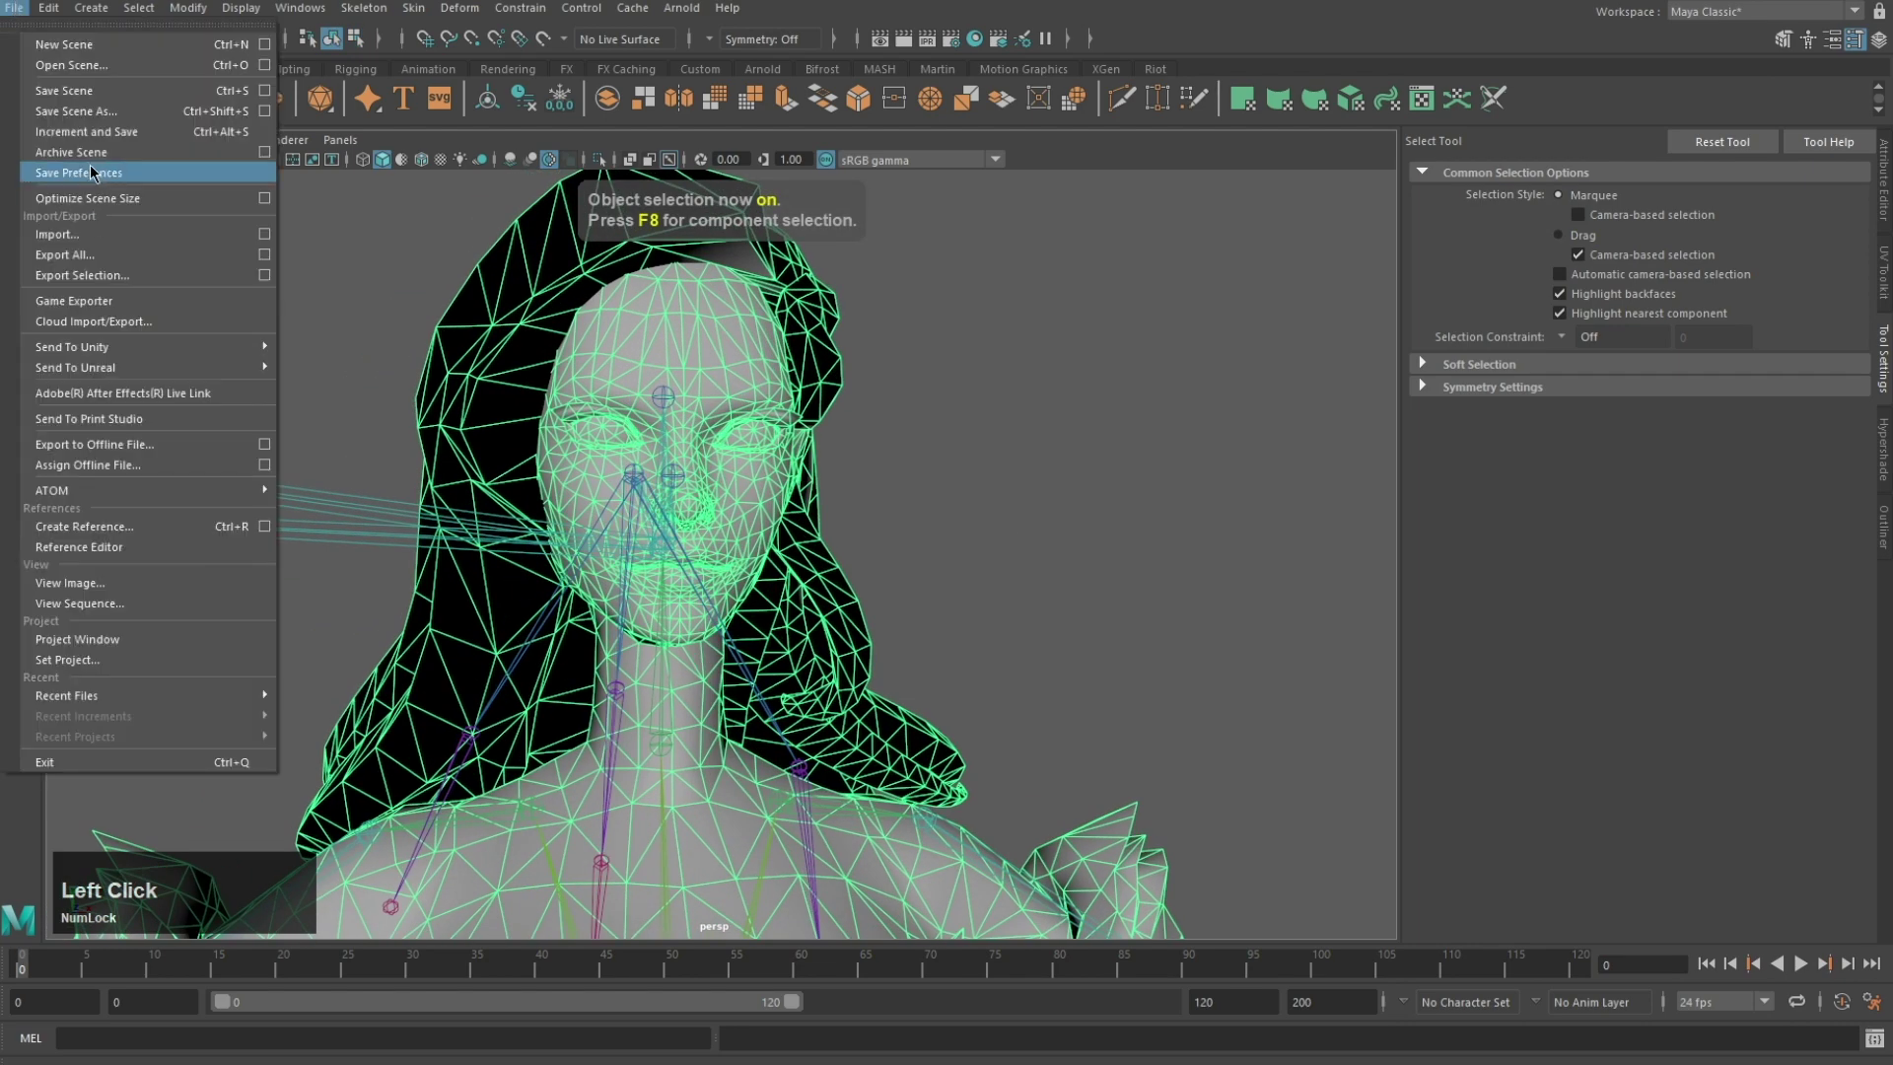
{"action": "left_click", "coordinate": [84, 275]}
{"action": "left_click", "coordinate": [865, 425]}
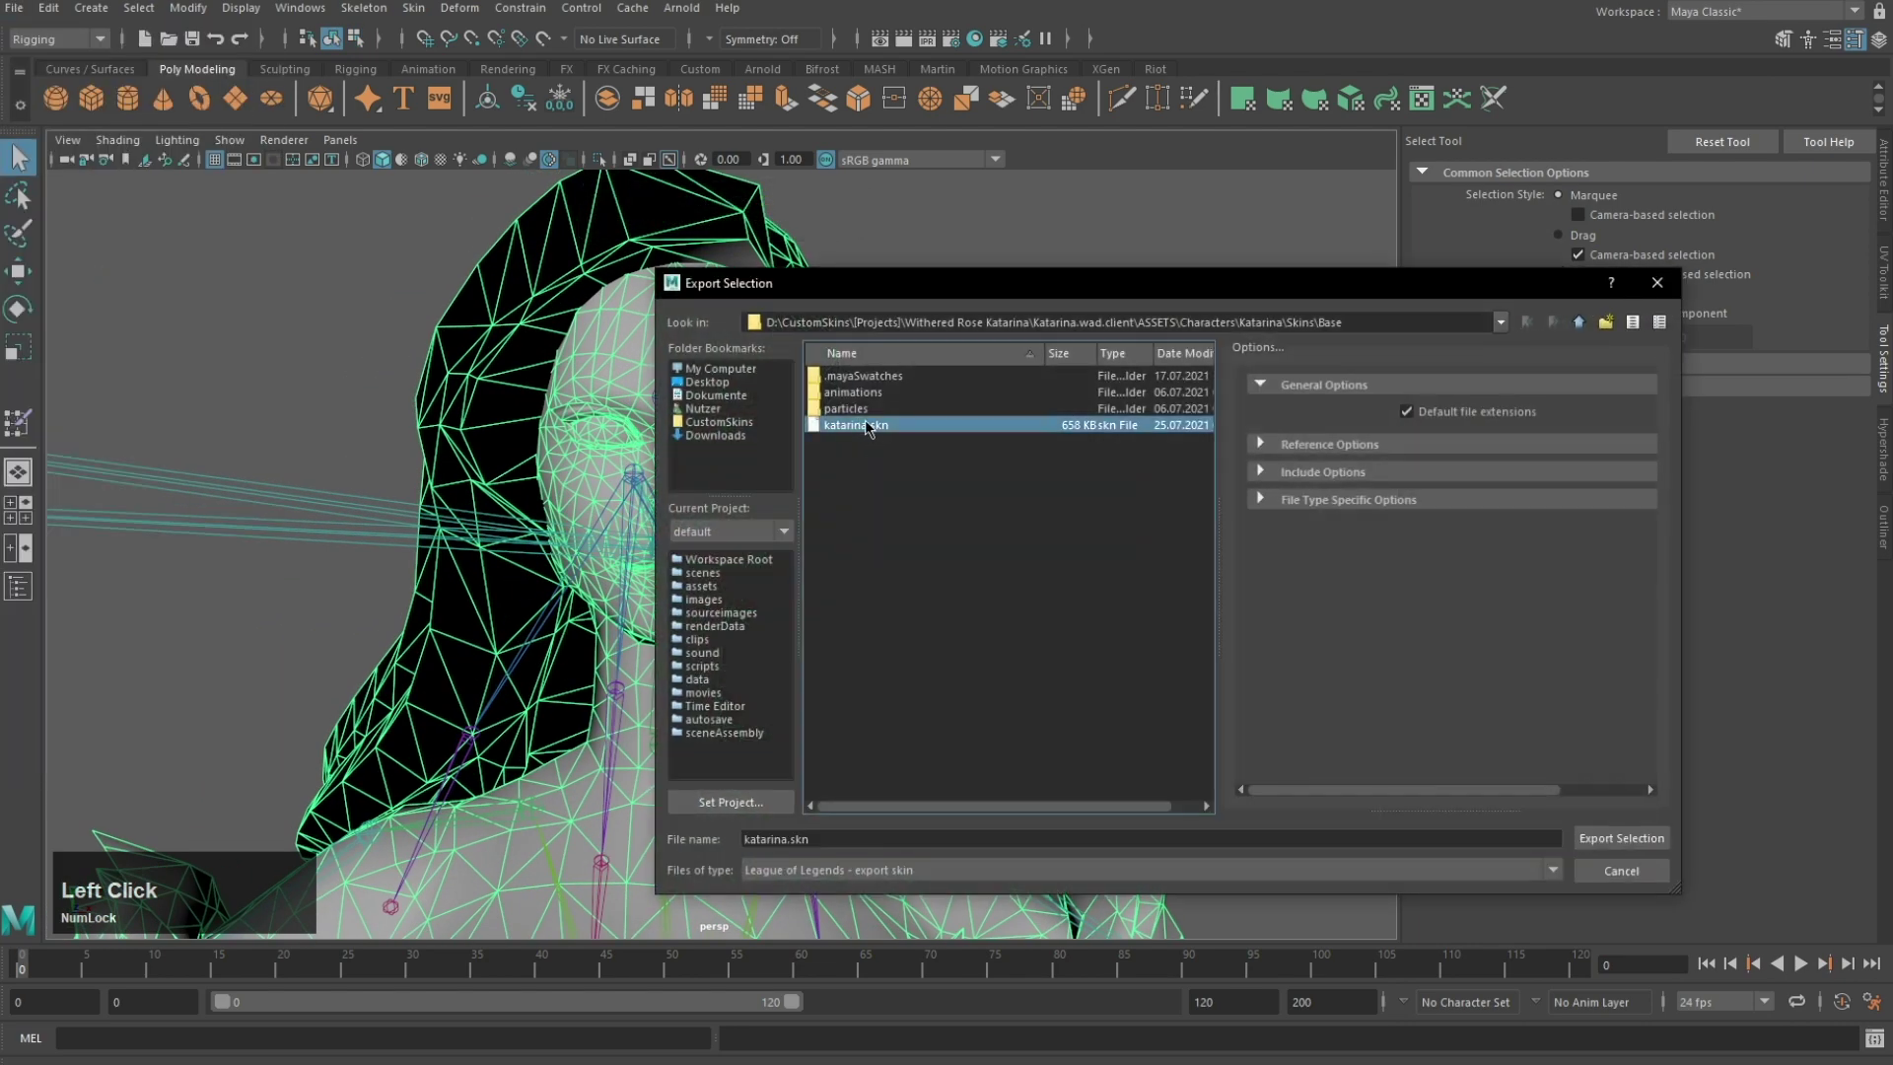
{"action": "double_click", "coordinate": [915, 434]}
{"action": "left_click", "coordinate": [1103, 604]}
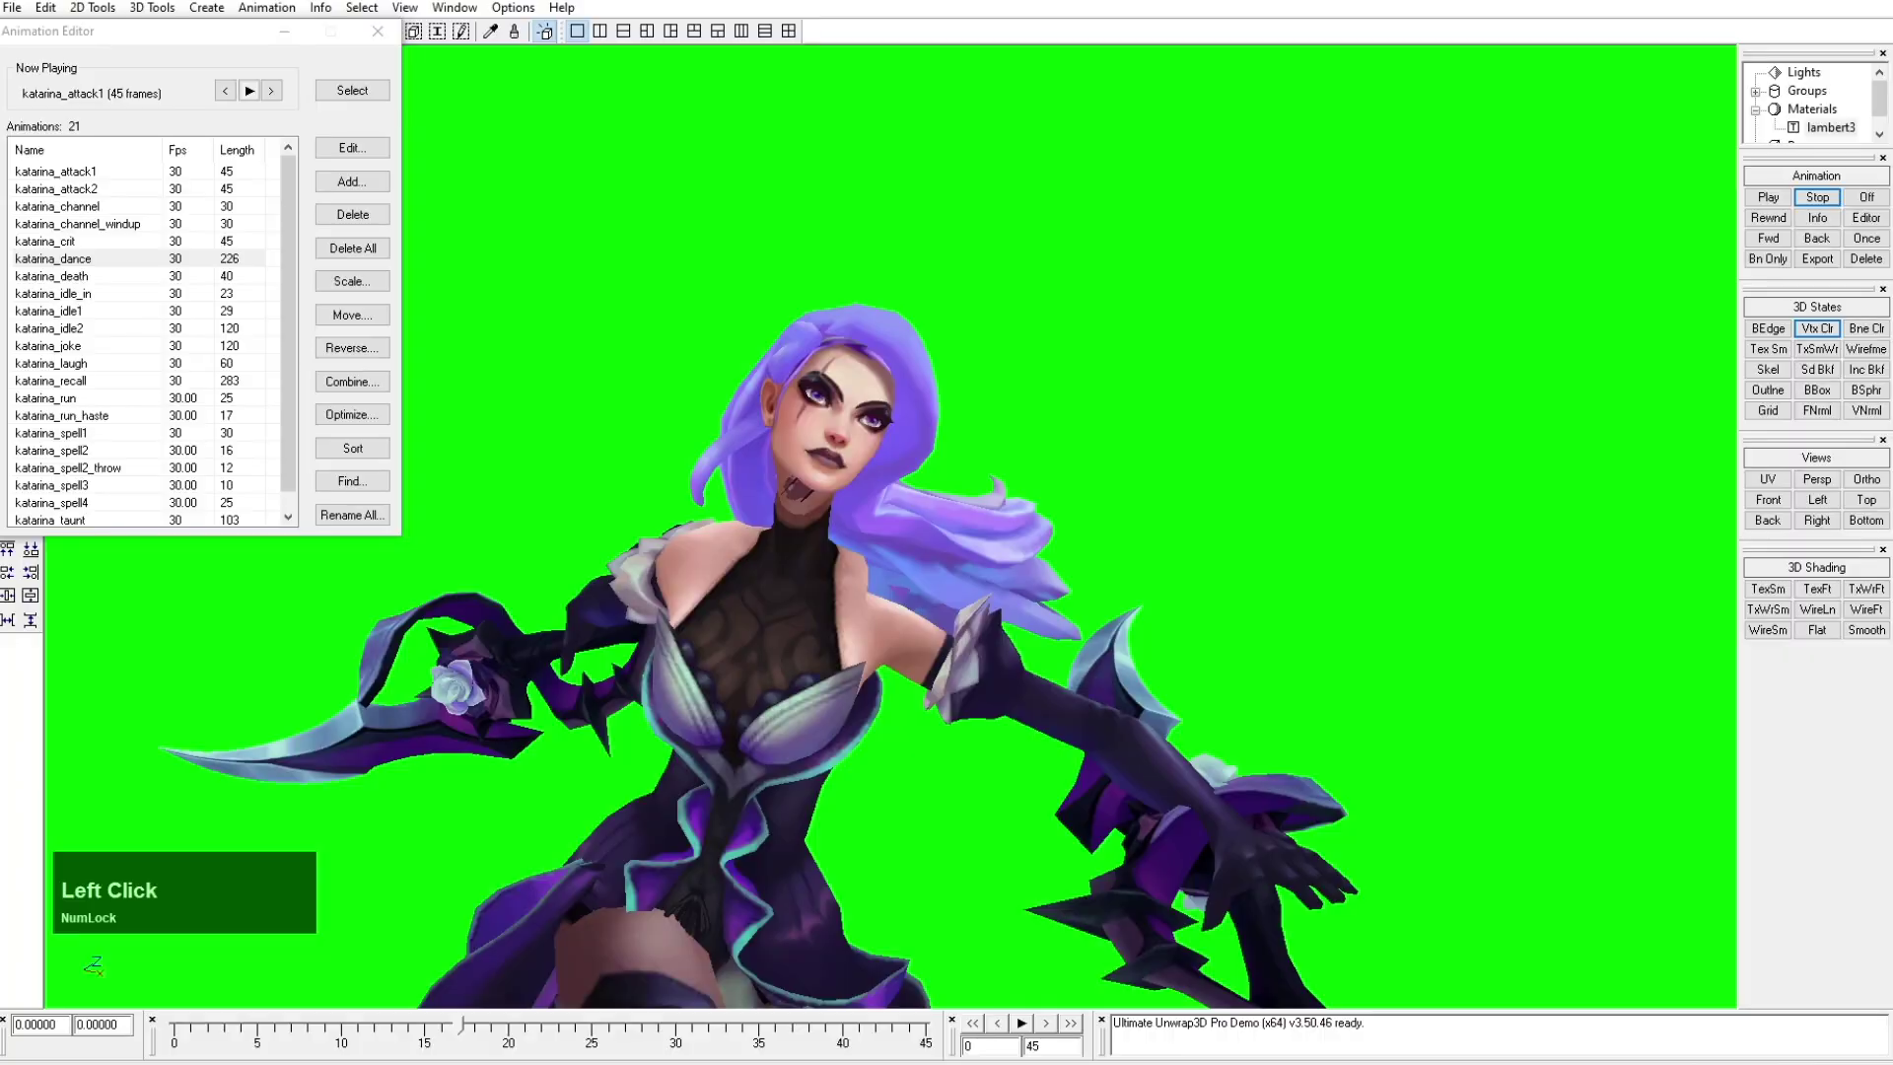
Step: Switch to Ultimate Unwrap3D and import the re-exported Katarina SKN model together with all of its animation files
{"action": "left_click", "coordinate": [169, 161]}
{"action": "left_click_drag", "start_coordinate": [605, 566], "coordinate": [607, 568]}
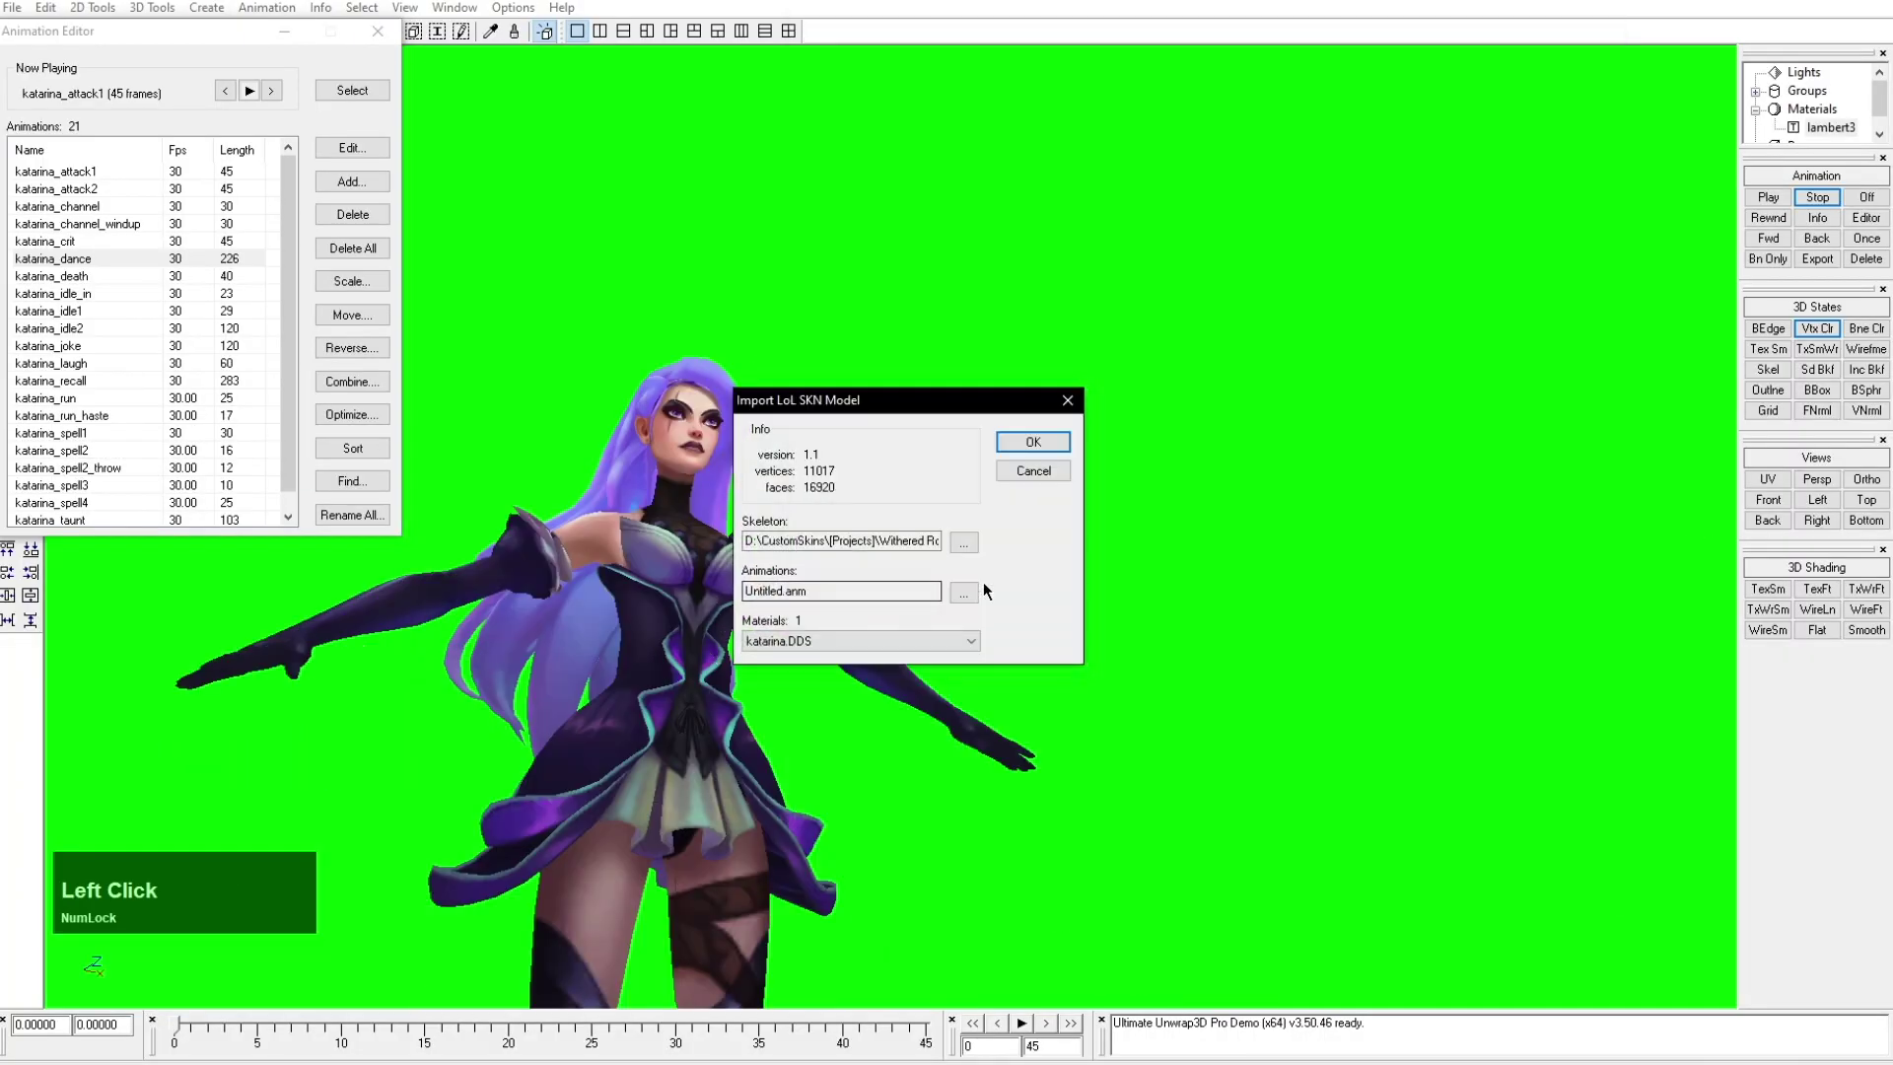
{"action": "left_click", "coordinate": [1008, 670]}
{"action": "key", "text": "ctrl+a"}
{"action": "left_click", "coordinate": [1542, 933]}
{"action": "left_click", "coordinate": [1038, 442]}
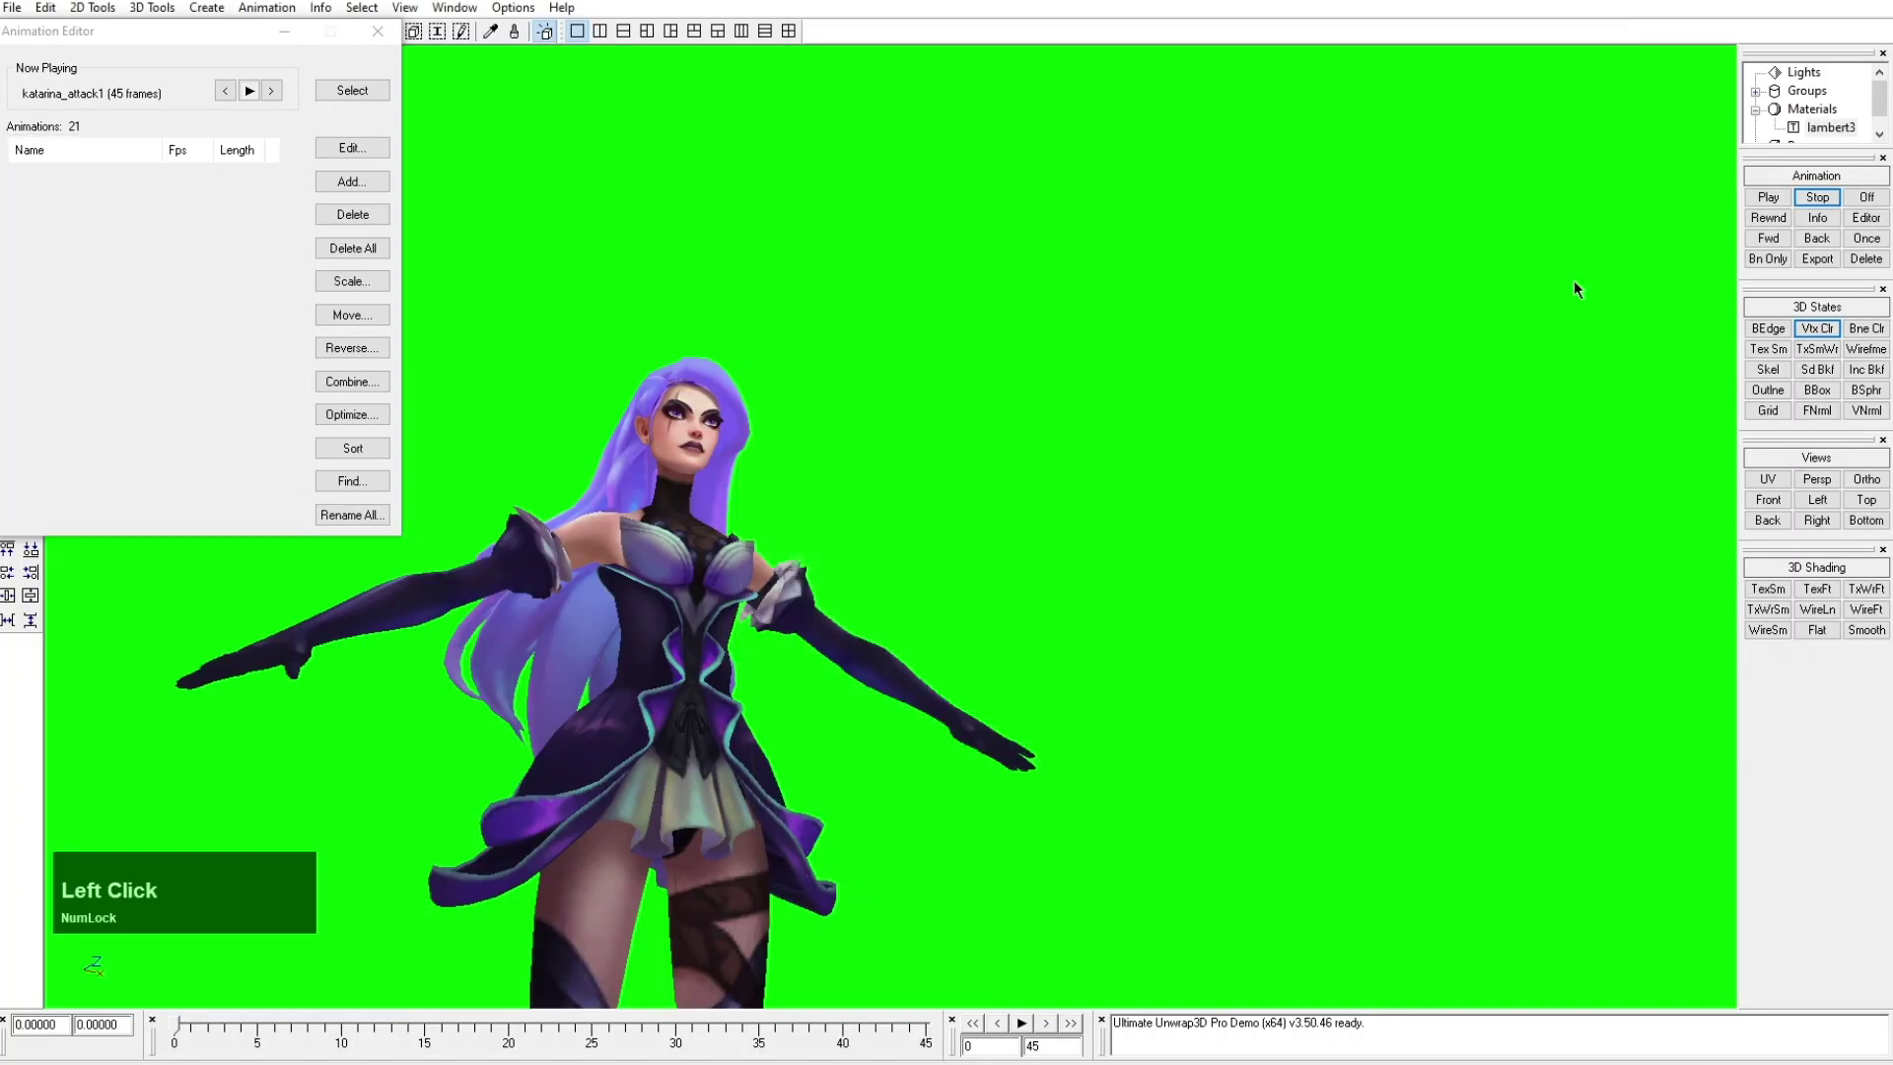
Step: Assign katarina_base_2012_tx_cm.dds as the diffuse bitmap of the lambert3 material
{"action": "double_click", "coordinate": [1809, 108]}
{"action": "left_click", "coordinate": [1632, 124]}
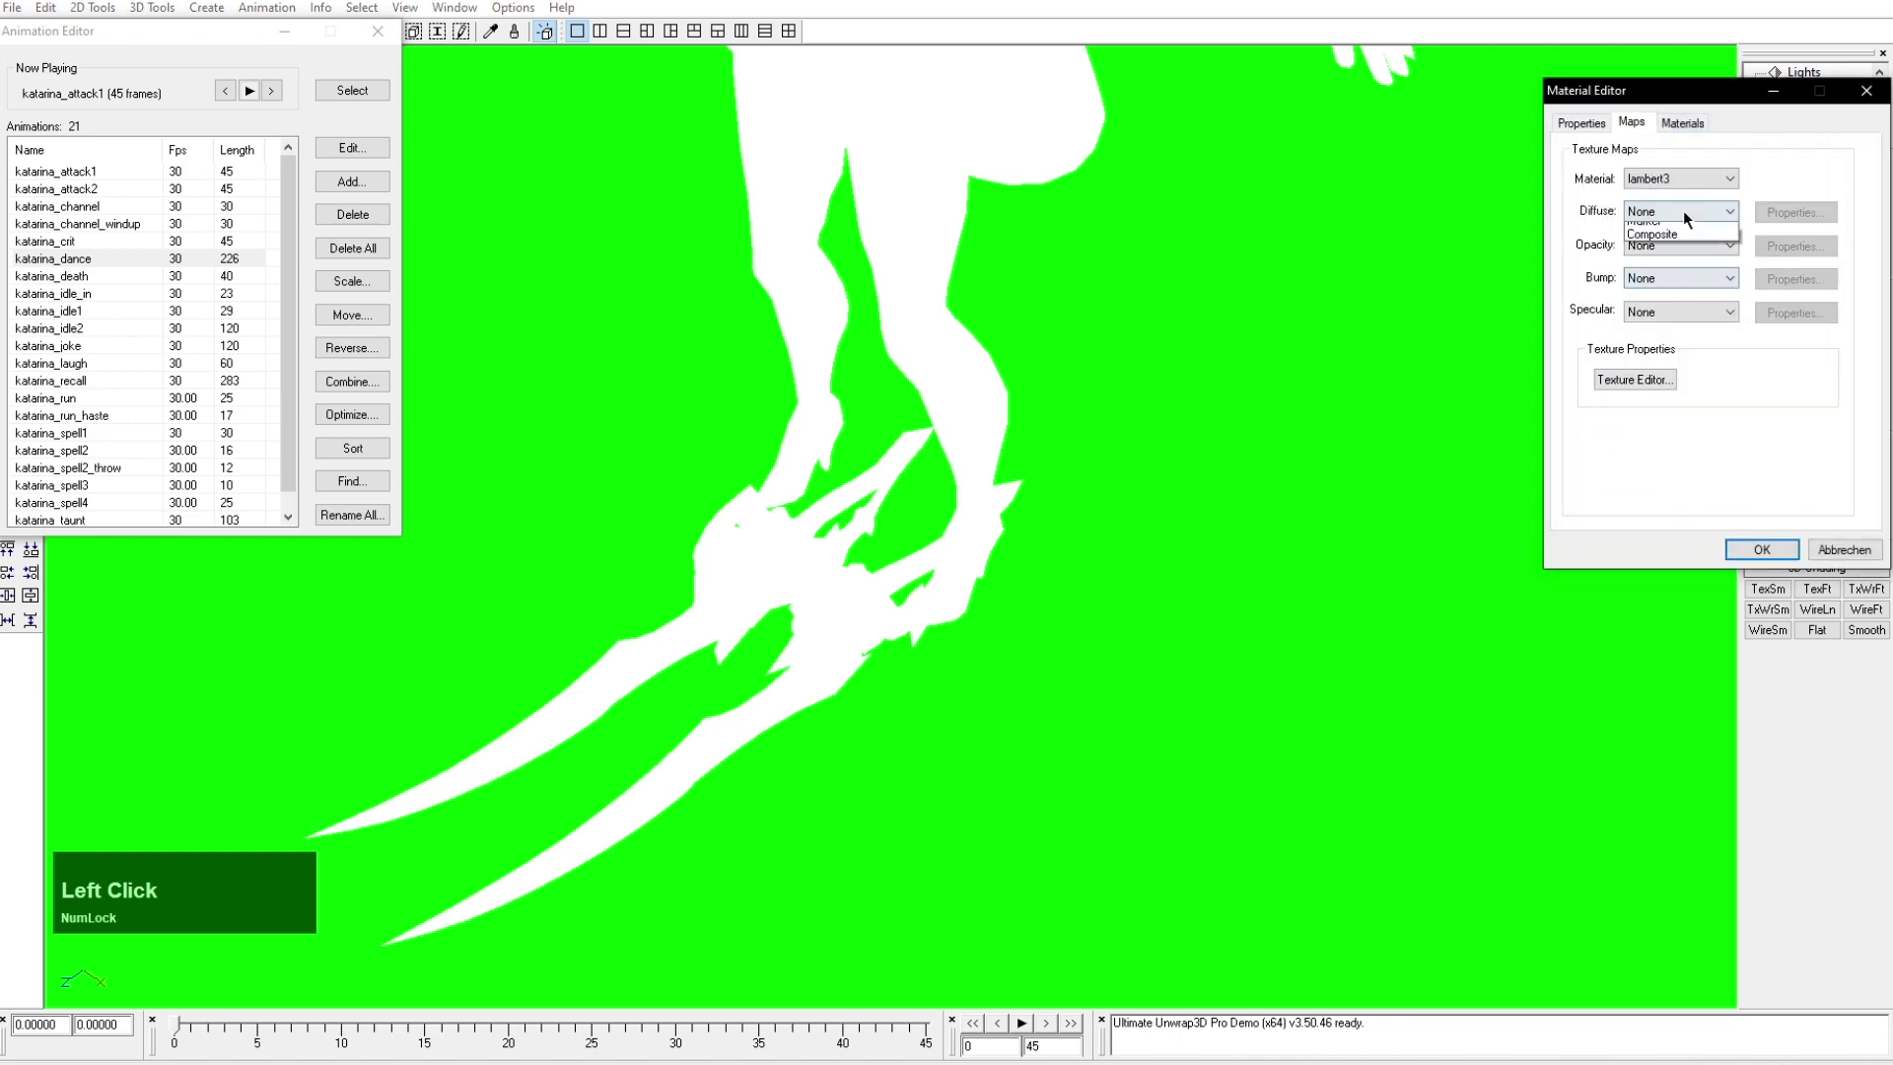
{"action": "left_click", "coordinate": [1771, 216]}
{"action": "key", "text": "alt+Tab"}
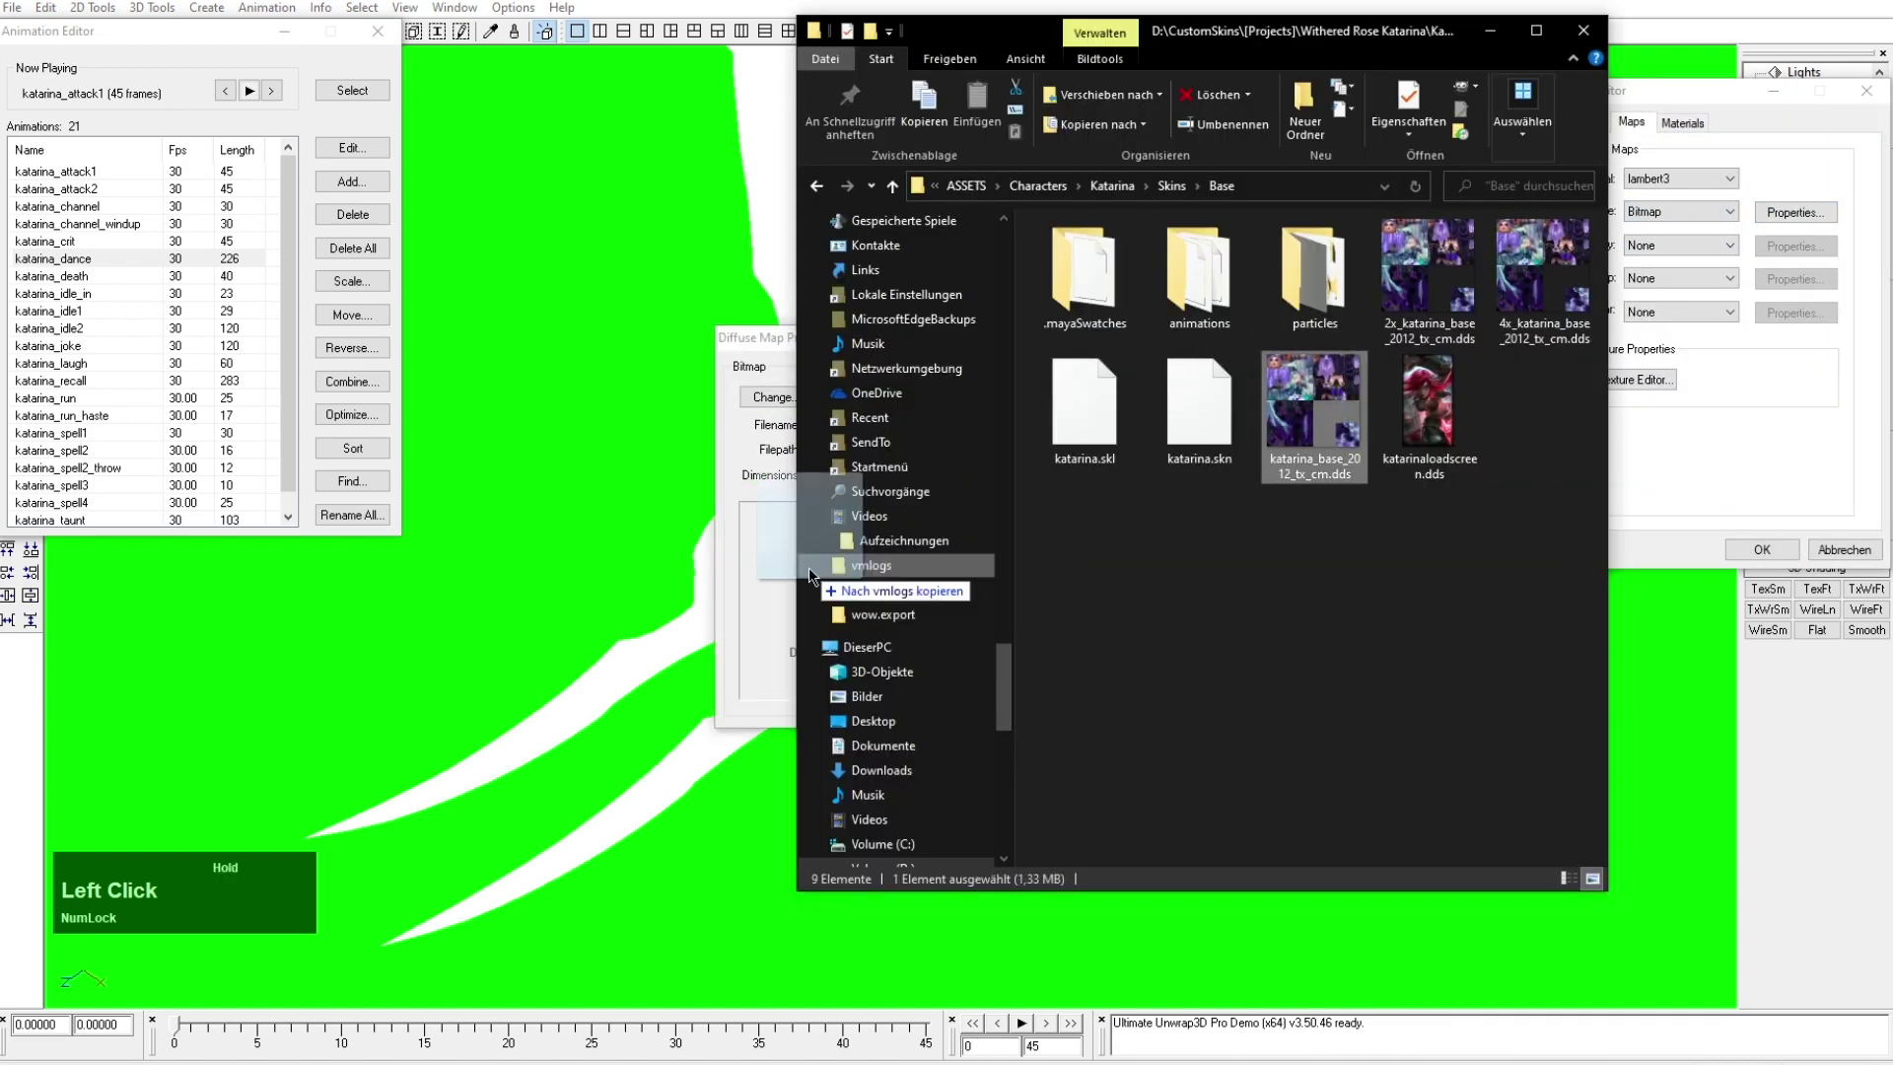
{"action": "left_click_drag", "start_coordinate": [809, 566], "coordinate": [764, 611]}
{"action": "left_click", "coordinate": [1048, 372]}
{"action": "left_click", "coordinate": [1783, 547]}
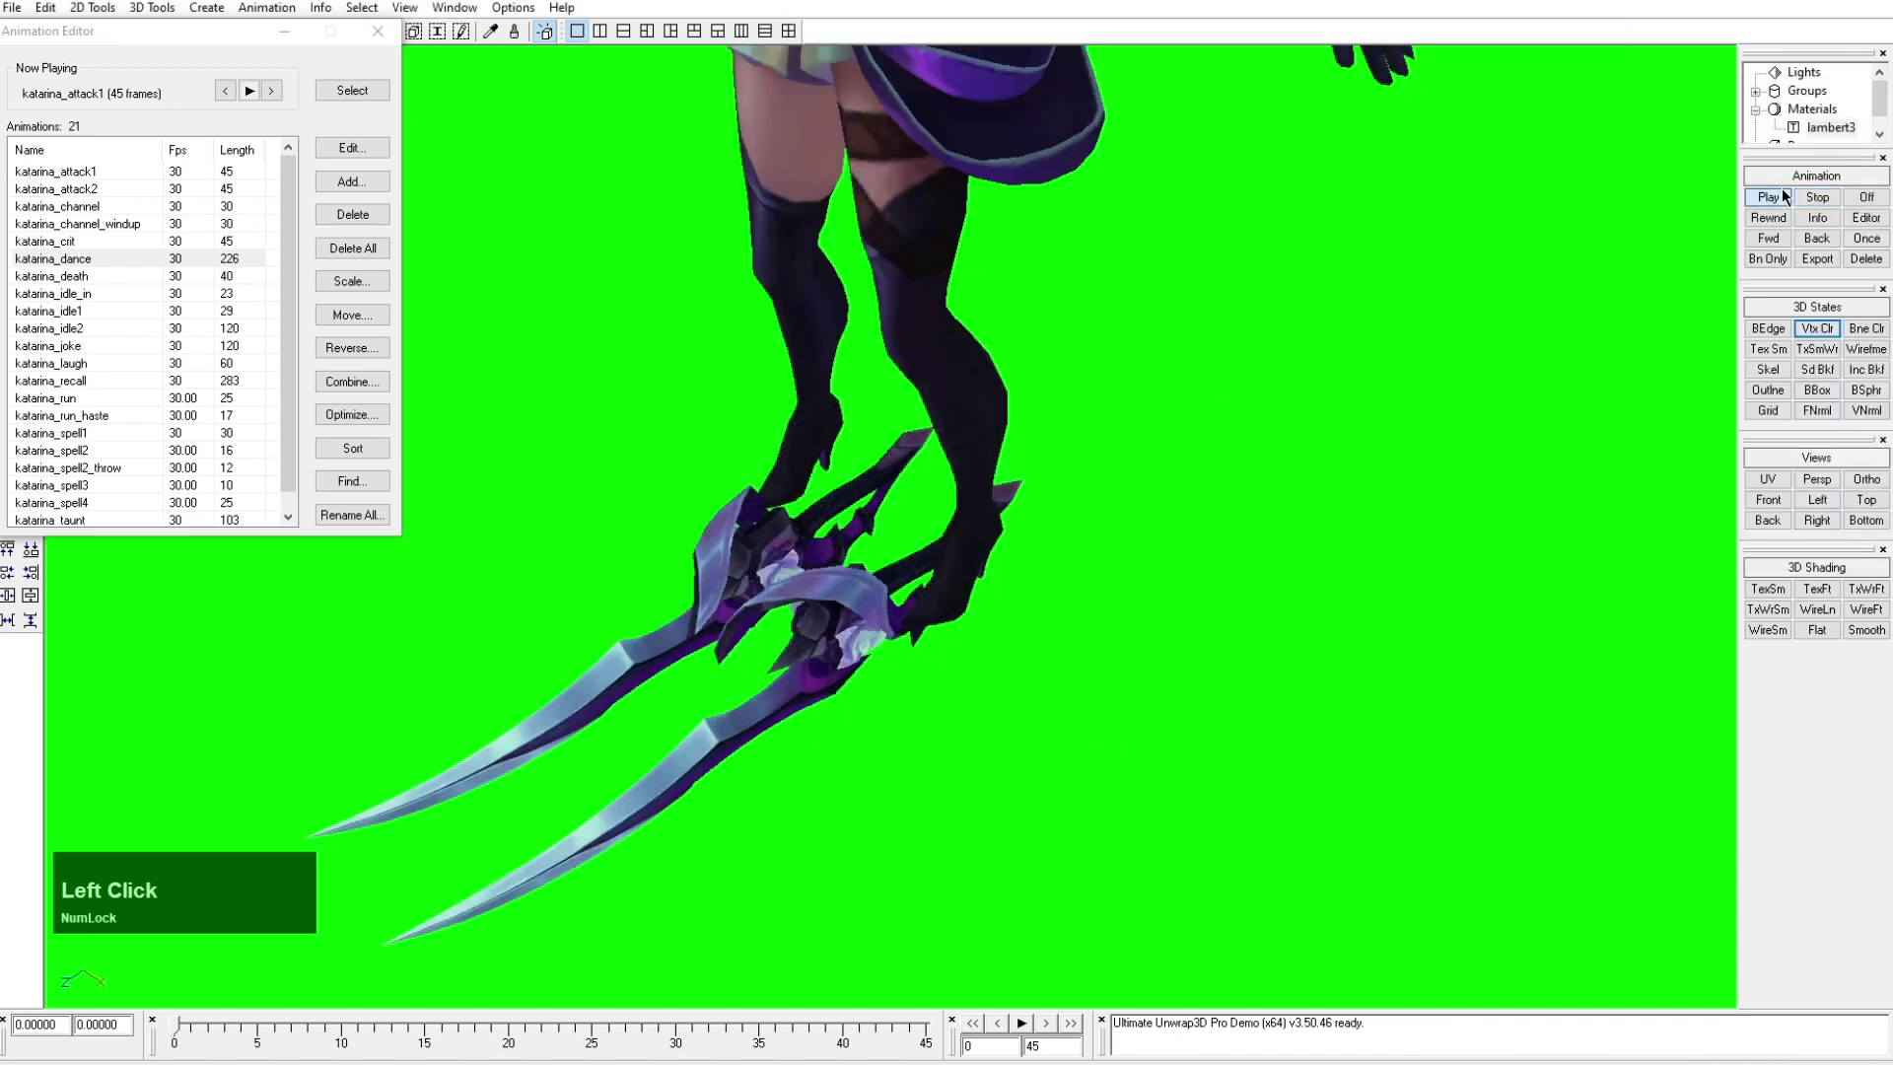
Step: Play the katarina_attack1 animation and inspect the chin, neck and hair up close from several angles
{"action": "left_click", "coordinate": [1782, 197]}
{"action": "middle_click_drag", "start_coordinate": [1222, 347], "coordinate": [1120, 335]}
{"action": "middle_click_drag", "start_coordinate": [1071, 678], "coordinate": [1152, 450]}
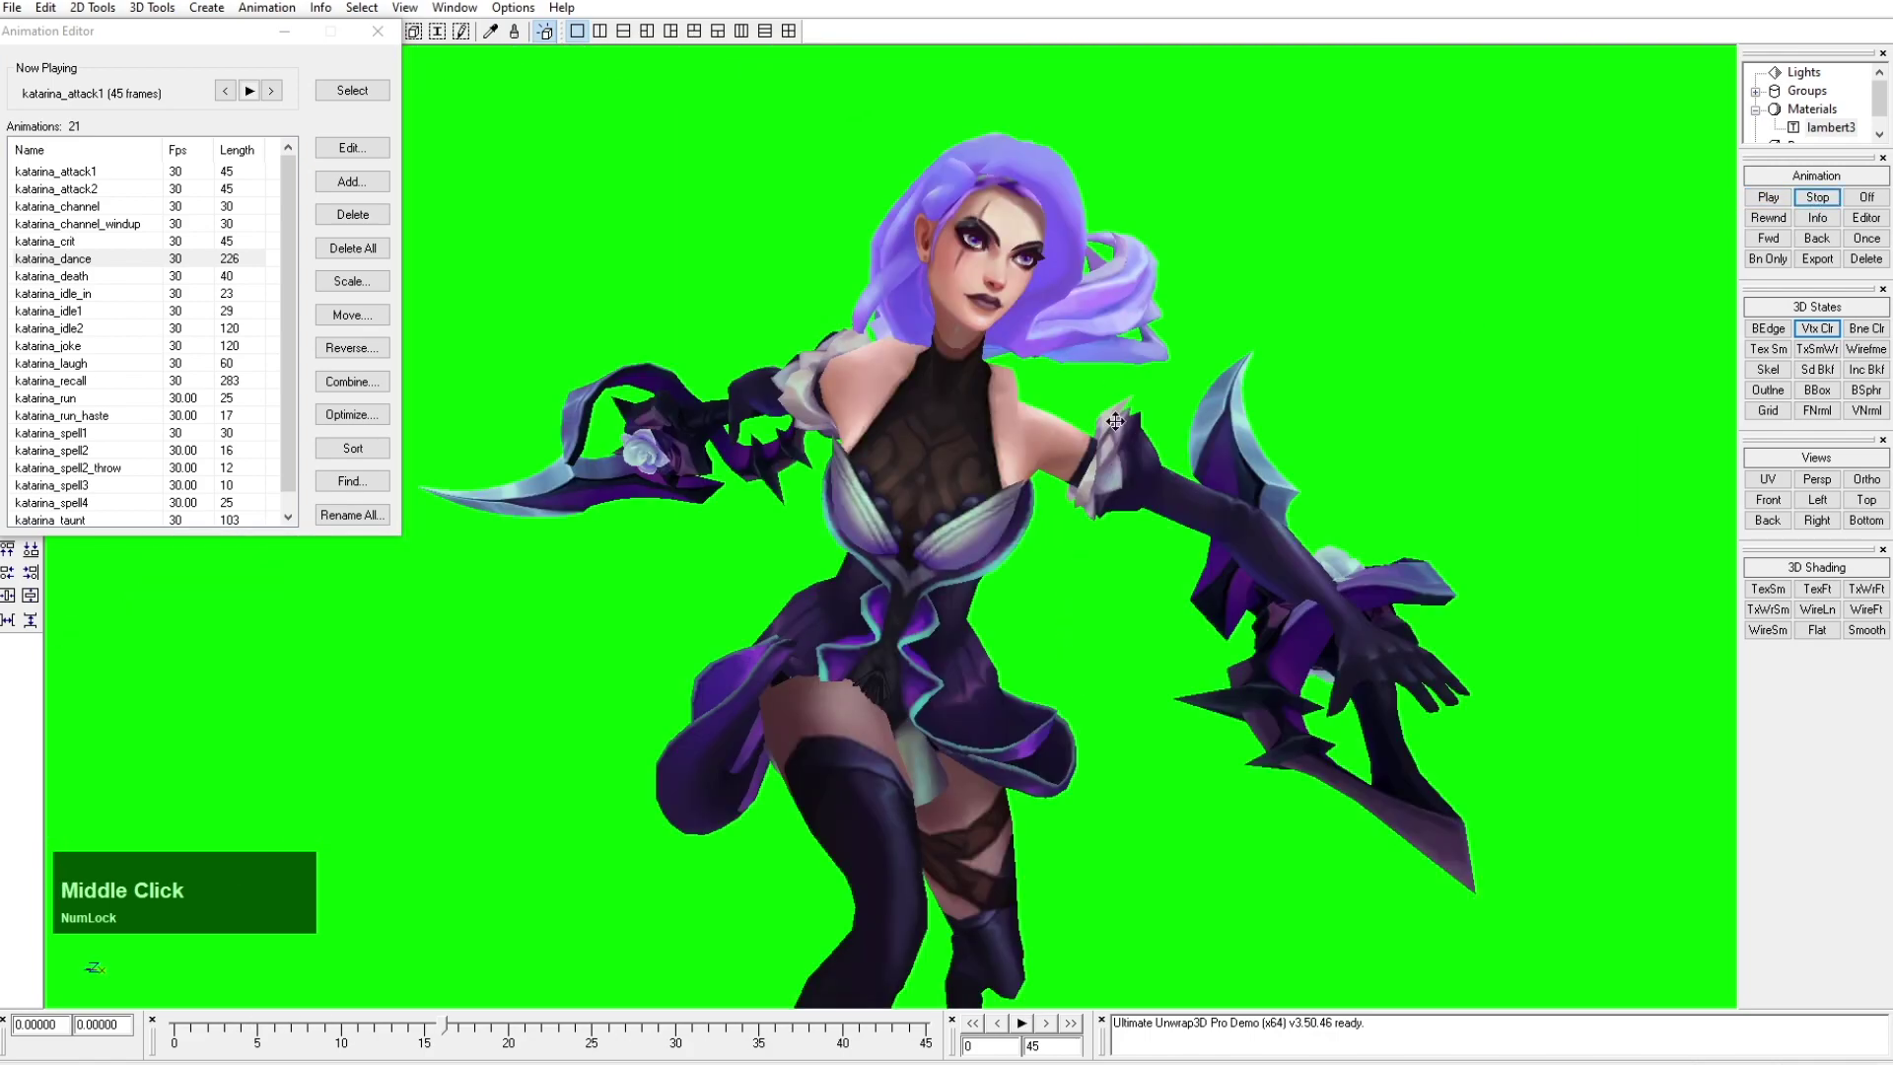
{"action": "scroll", "coordinate": [1151, 450], "scroll_direction": "up", "scroll_amount": 3}
{"action": "left_click_drag", "start_coordinate": [1151, 449], "coordinate": [1079, 483]}
{"action": "scroll", "coordinate": [1601, 311], "scroll_direction": "up", "scroll_amount": 5}
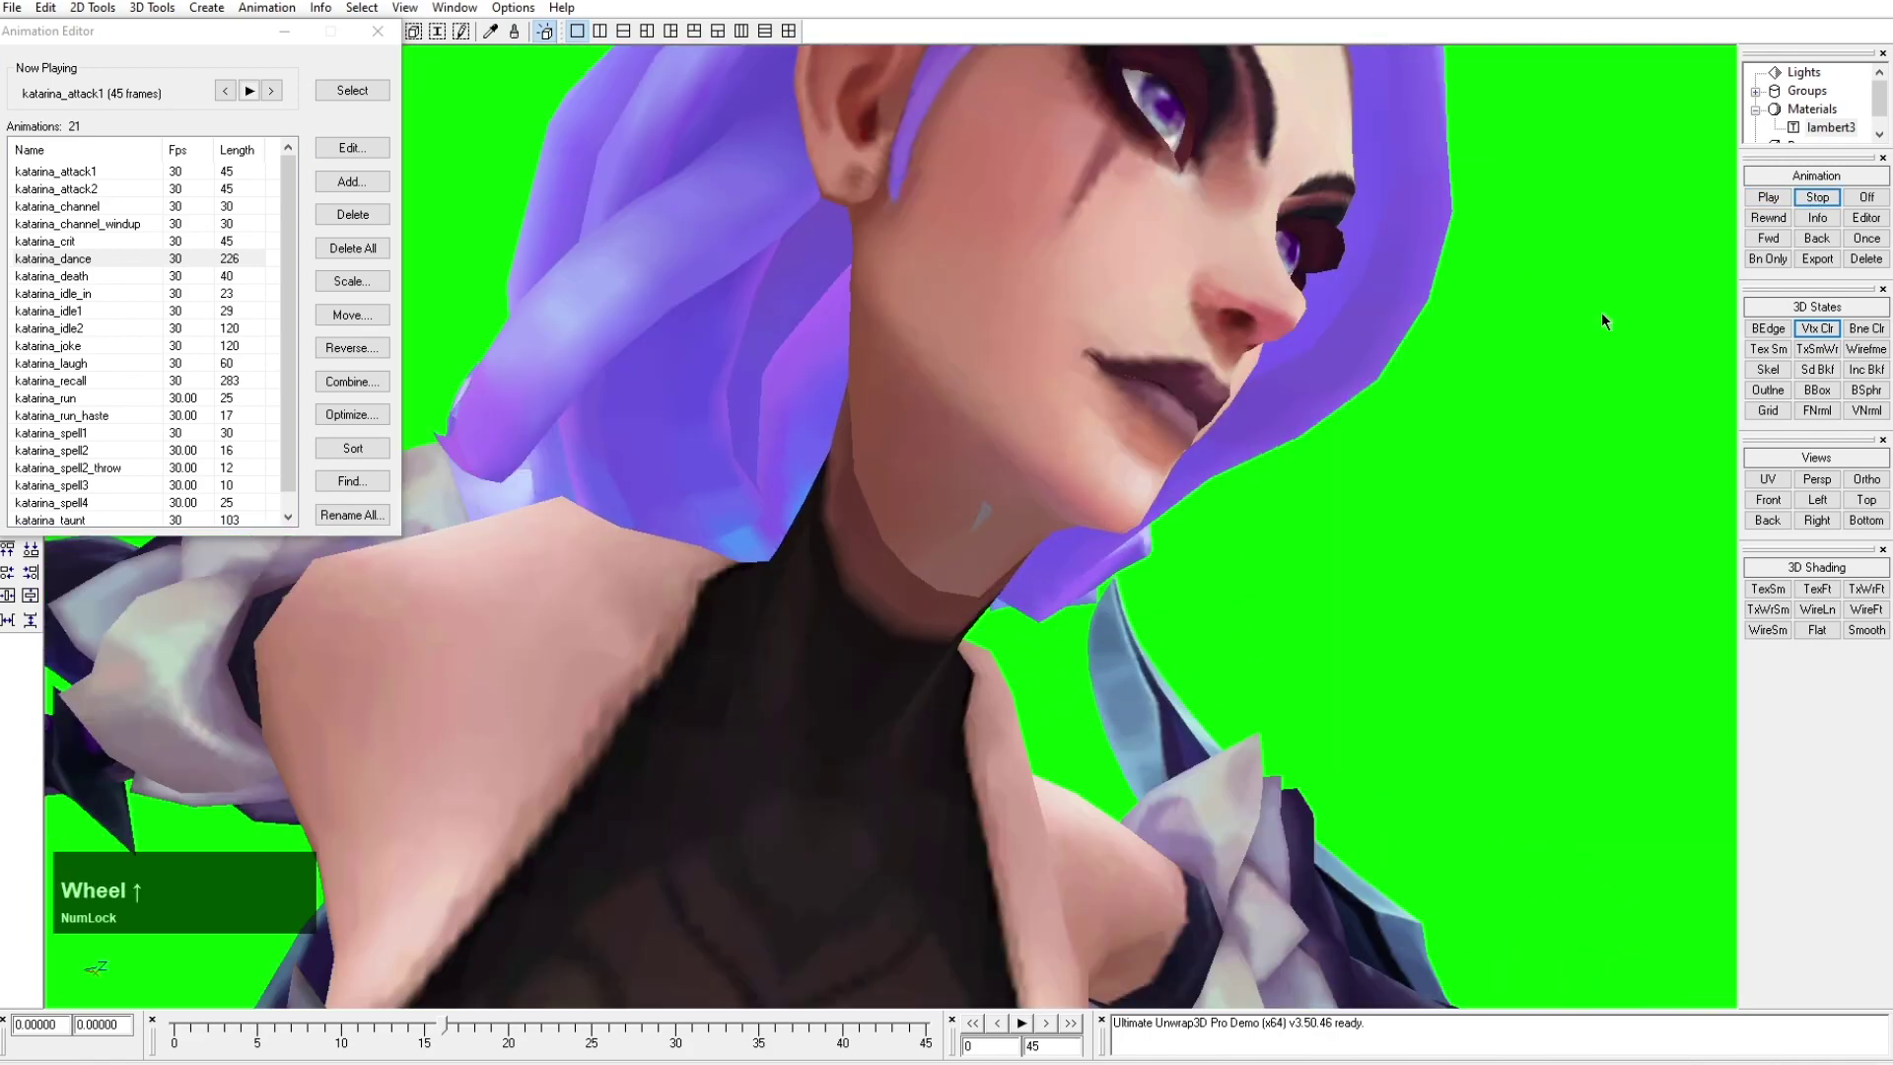
{"action": "left_click", "coordinate": [1784, 196]}
{"action": "left_click", "coordinate": [1802, 196]}
{"action": "left_click_drag", "start_coordinate": [955, 558], "coordinate": [1653, 247]}
{"action": "left_click", "coordinate": [1814, 197]}
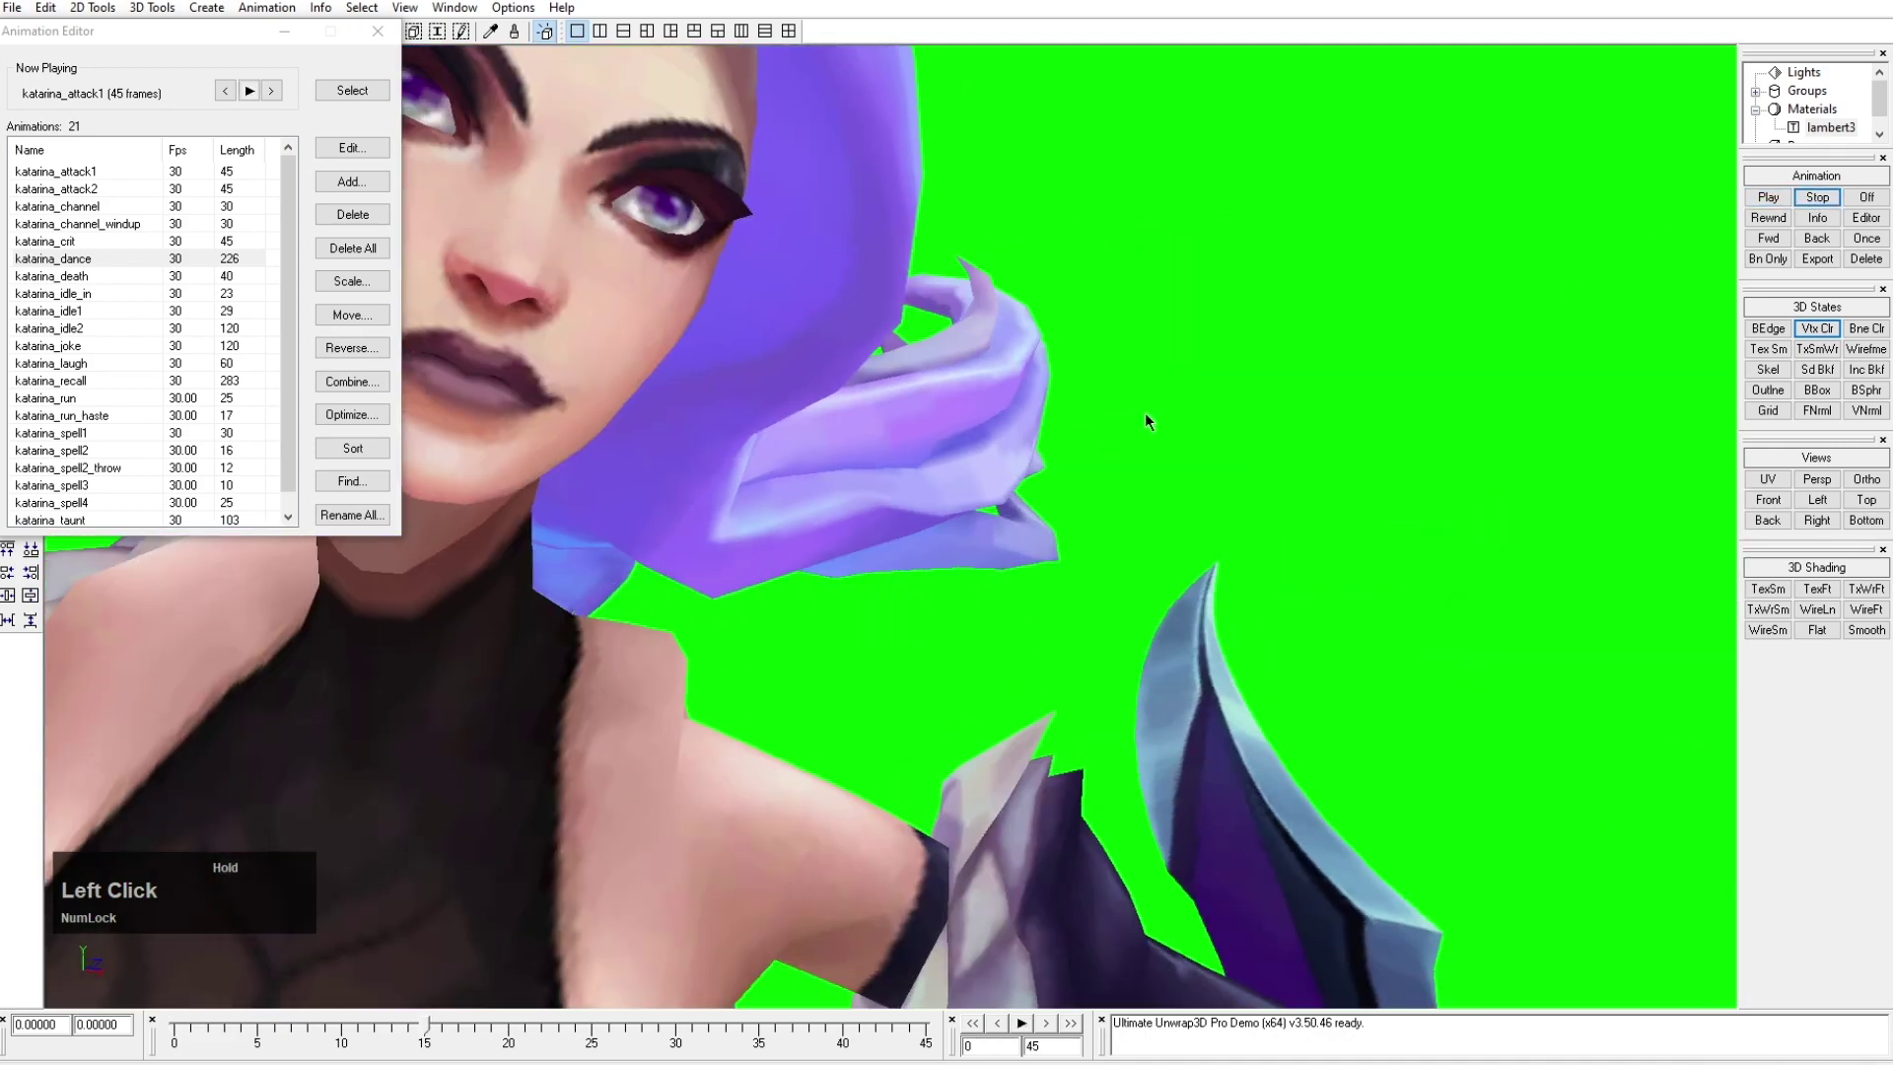
{"action": "scroll", "coordinate": [1180, 437], "scroll_direction": "down", "scroll_amount": 3}
{"action": "left_click", "coordinate": [1173, 424]}
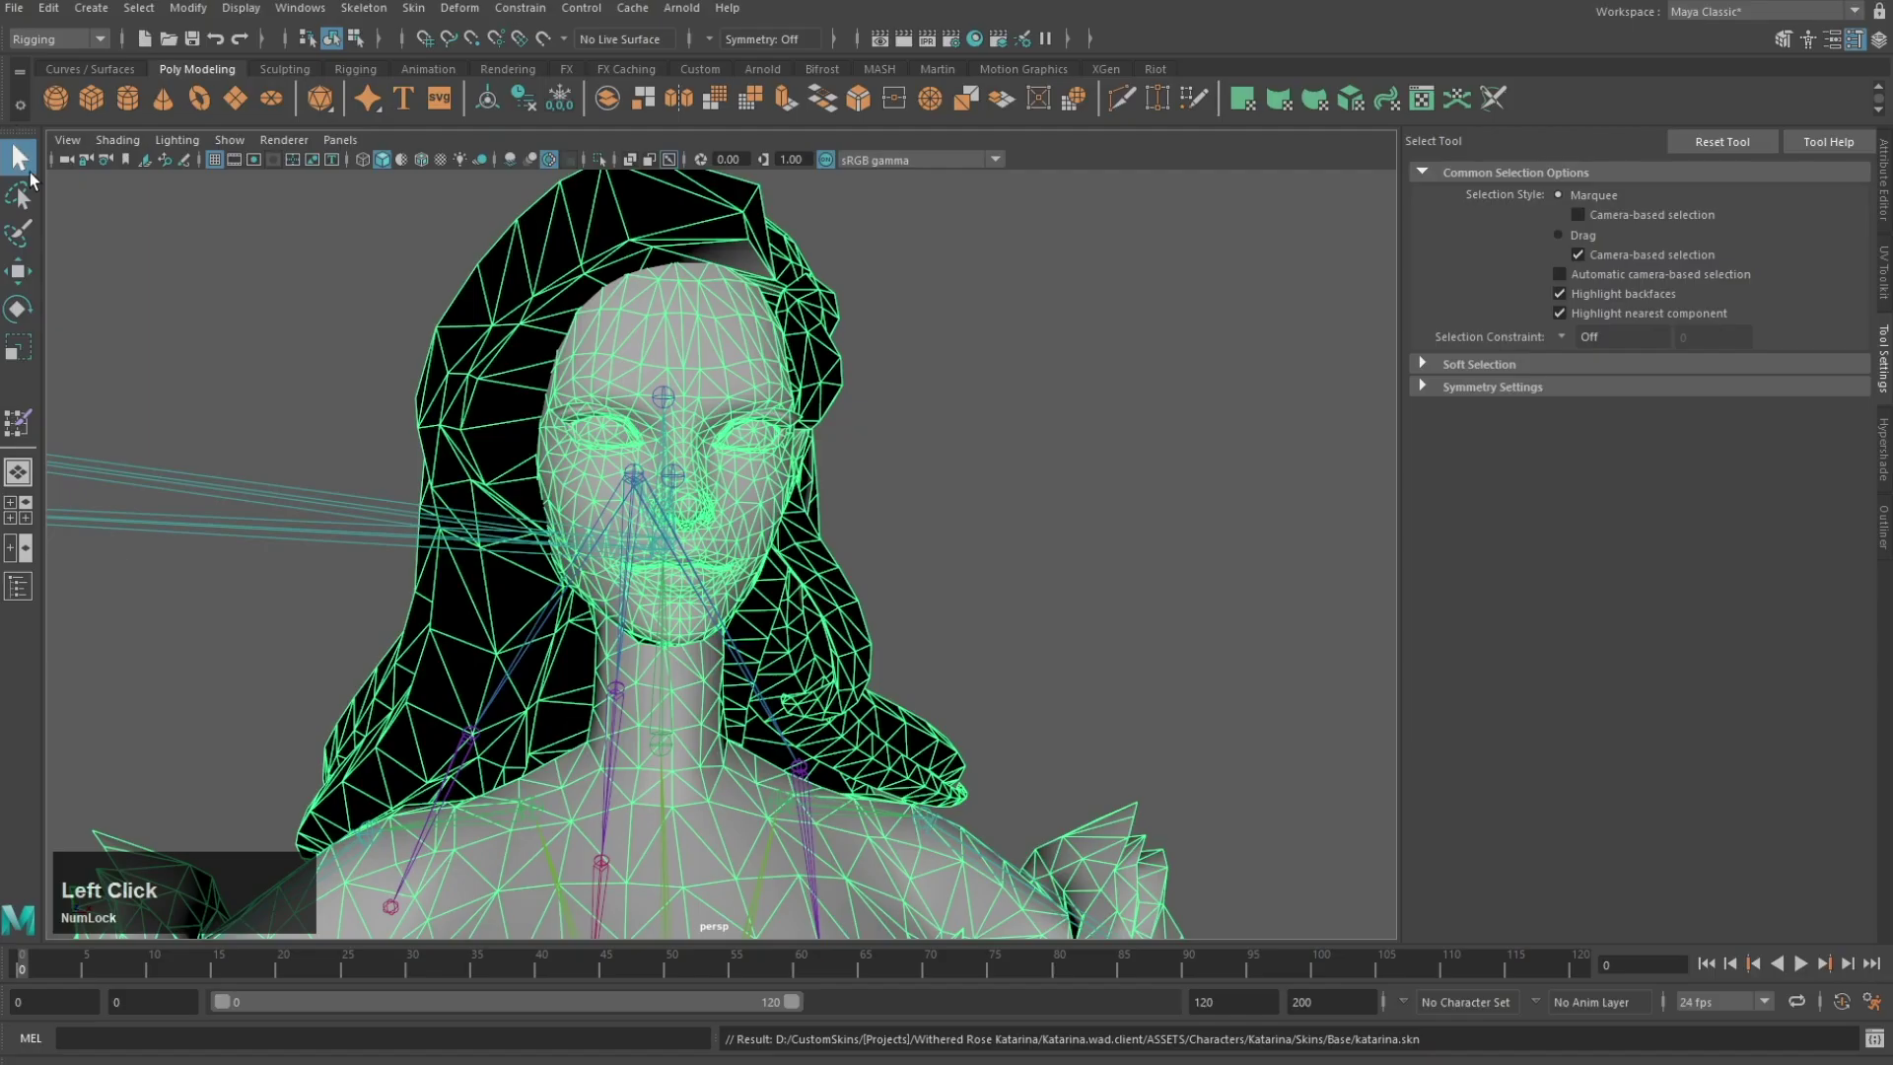
Step: Switch back to Maya, test the head weights by moving the head joint away from the body, and return the skeleton to bind pose
{"action": "left_click_drag", "start_coordinate": [730, 604], "coordinate": [601, 604], "text": "alt"}
{"action": "left_click", "coordinate": [903, 605]}
{"action": "scroll", "coordinate": [897, 609], "scroll_direction": "down", "scroll_amount": 4}
{"action": "key", "text": "w"}
{"action": "left_click_drag", "start_coordinate": [897, 609], "coordinate": [1118, 297], "text": "alt"}
{"action": "left_click_drag", "start_coordinate": [801, 394], "coordinate": [594, 246]}
{"action": "left_click", "coordinate": [822, 400]}
{"action": "left_click", "coordinate": [413, 7]}
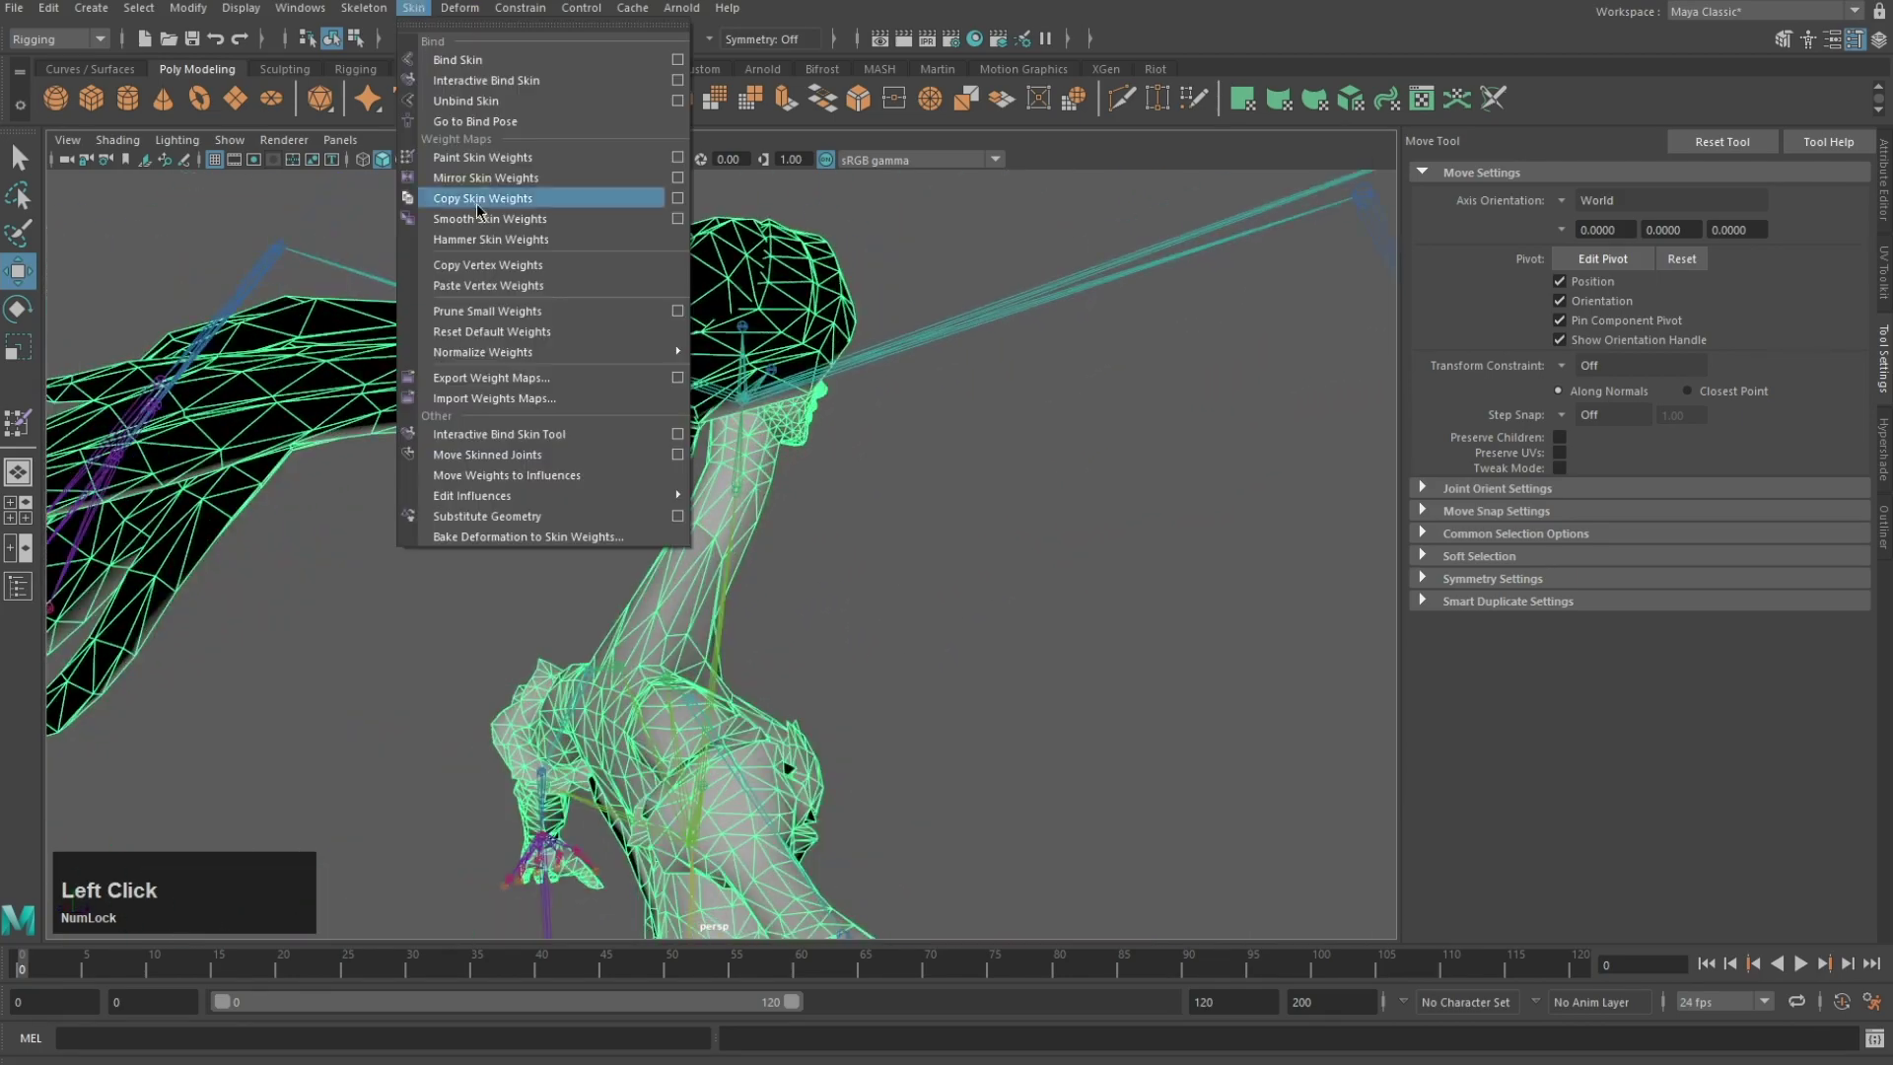
{"action": "left_click", "coordinate": [482, 121]}
{"action": "left_click_drag", "start_coordinate": [984, 439], "coordinate": [826, 446], "text": "alt"}
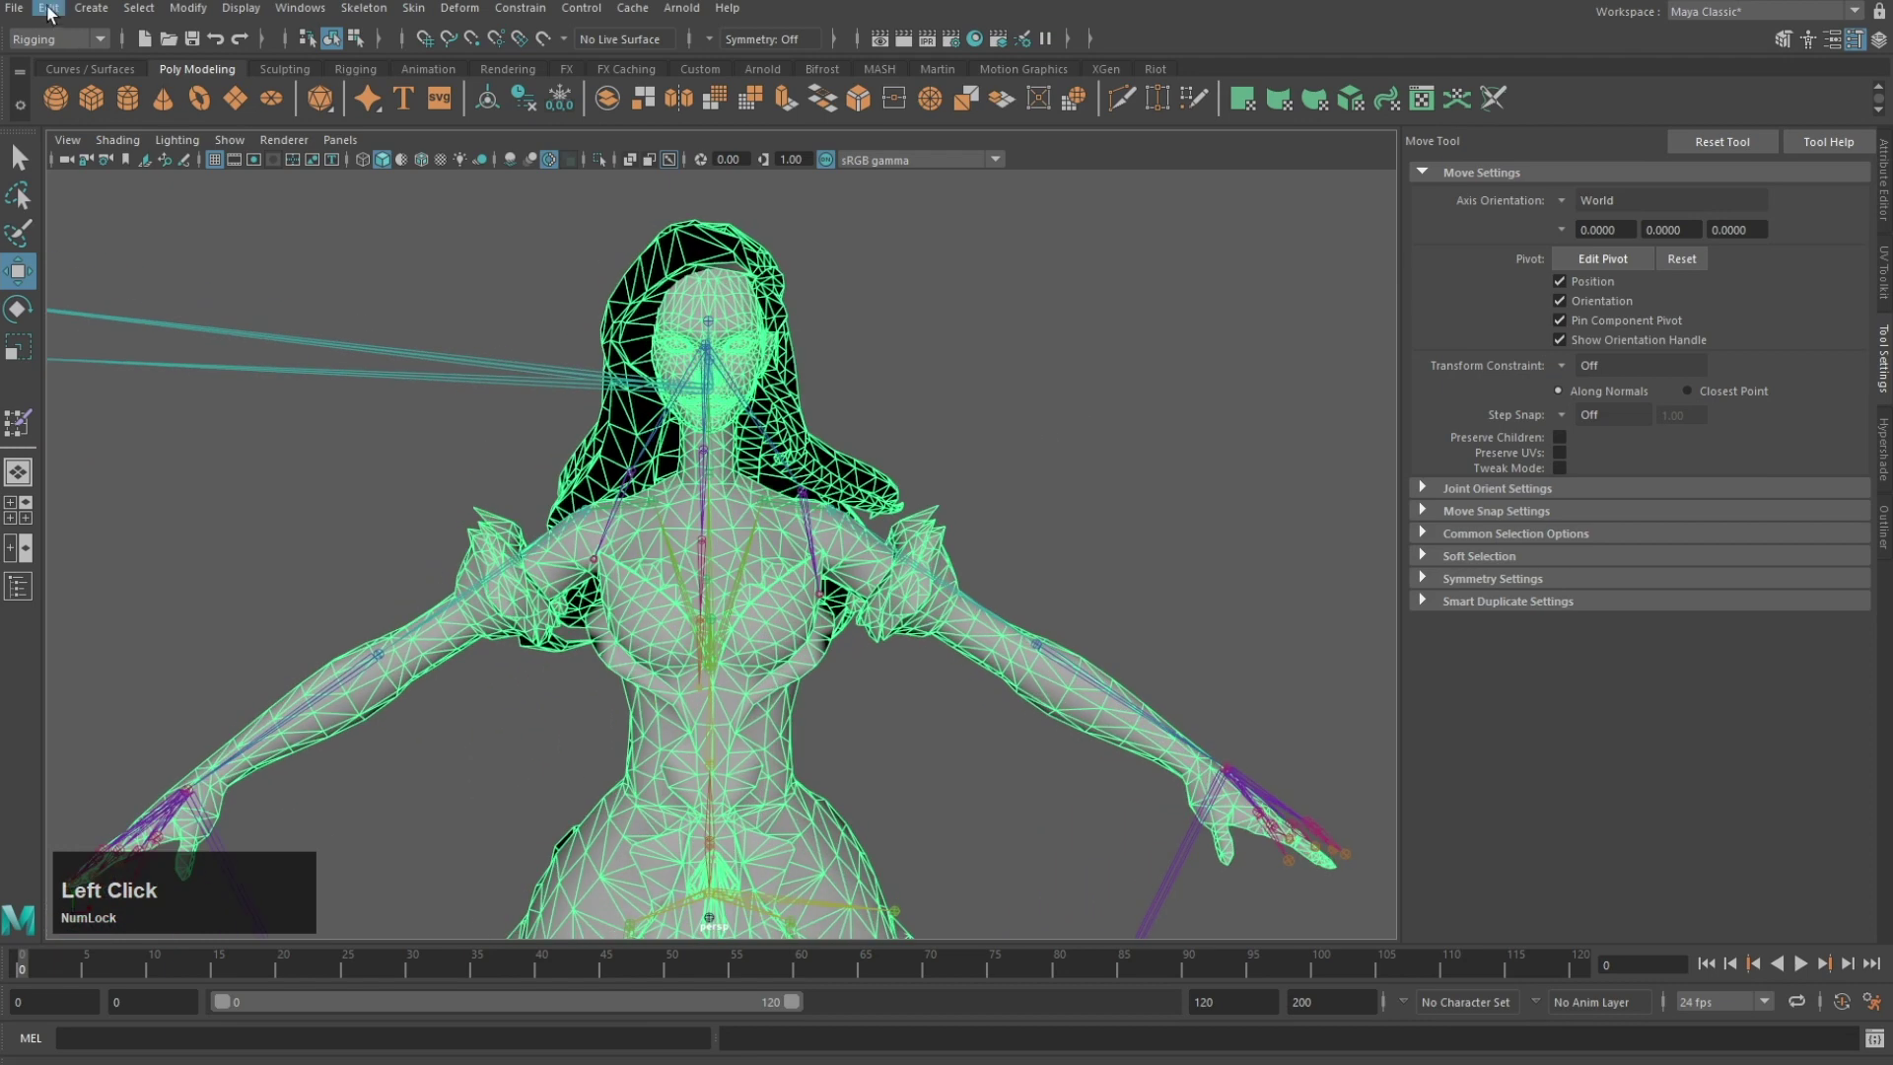
Step: Export the whole scene as FBX to the Withered Rose Katarina folder, overwriting "withered rose katarin wip.fbx"
{"action": "left_click", "coordinate": [14, 7]}
{"action": "left_click", "coordinate": [59, 253]}
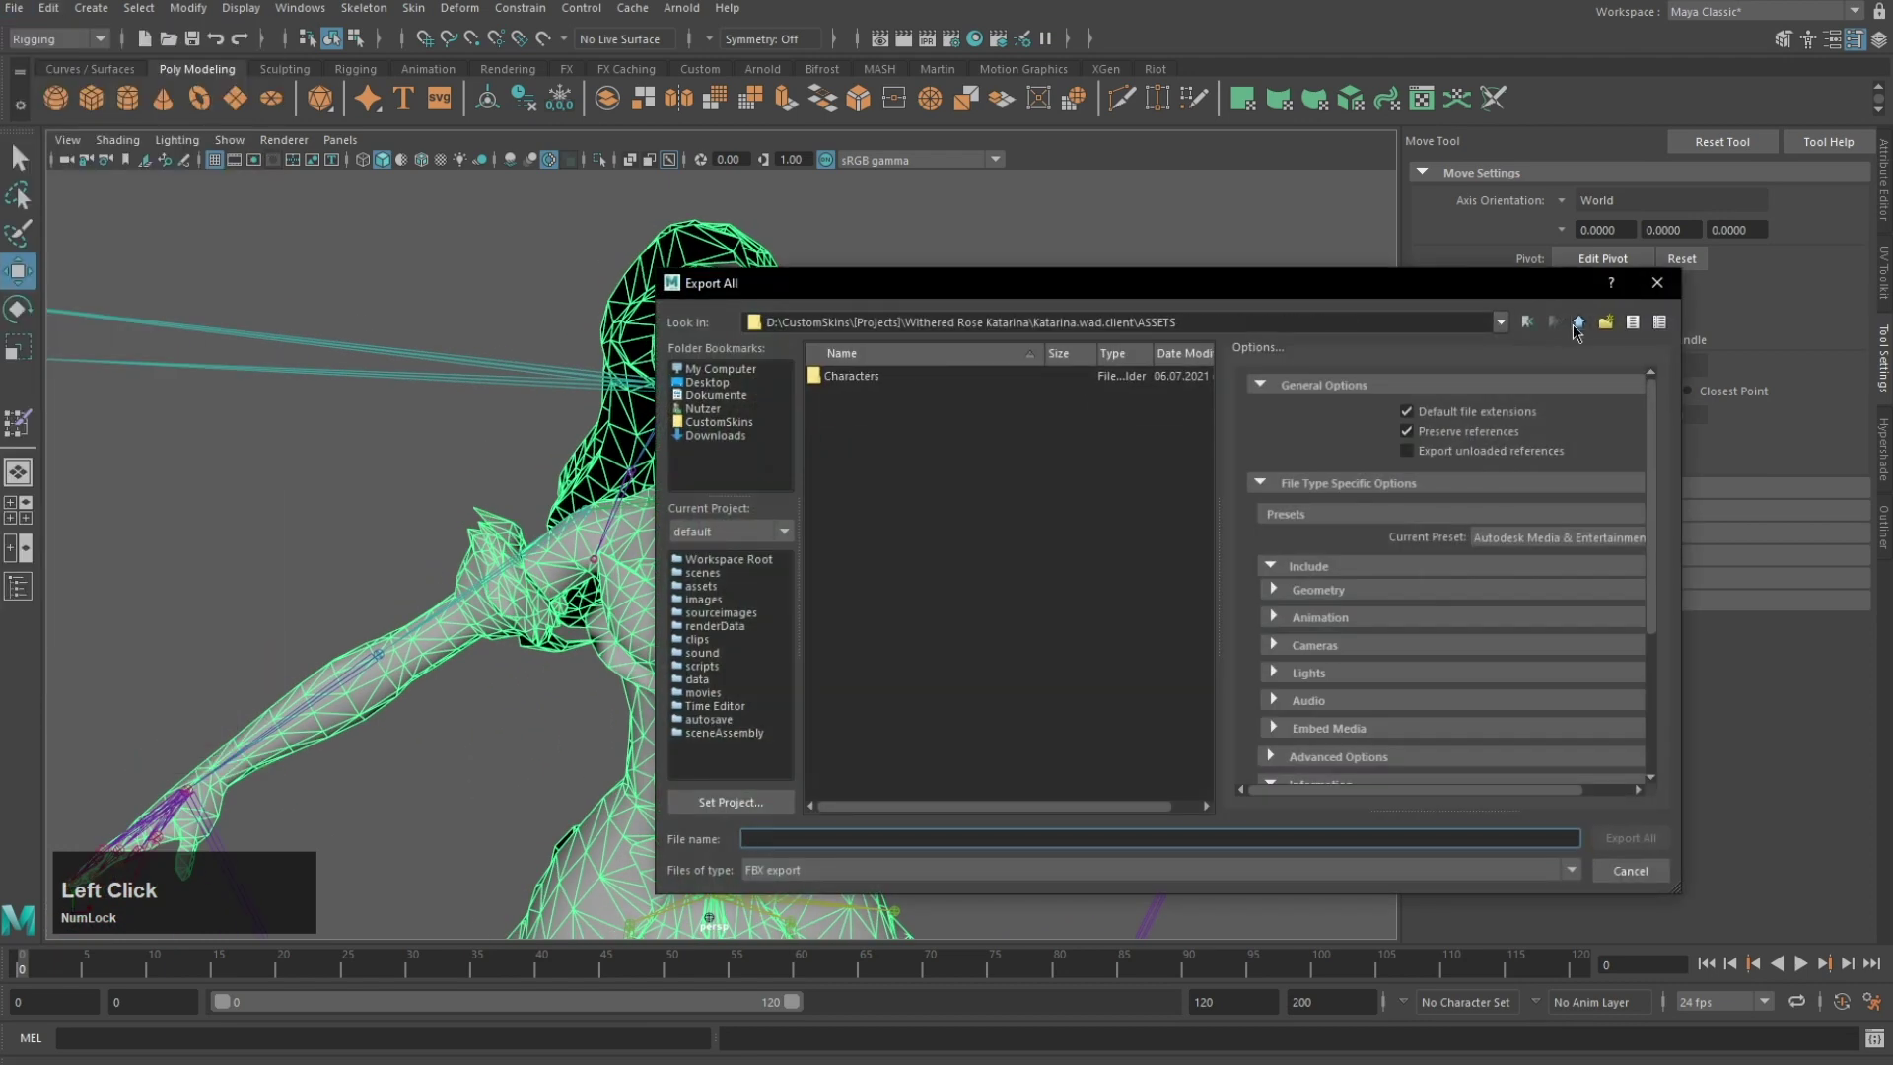
{"action": "double_click", "coordinate": [892, 457]}
{"action": "left_click", "coordinate": [1124, 621]}
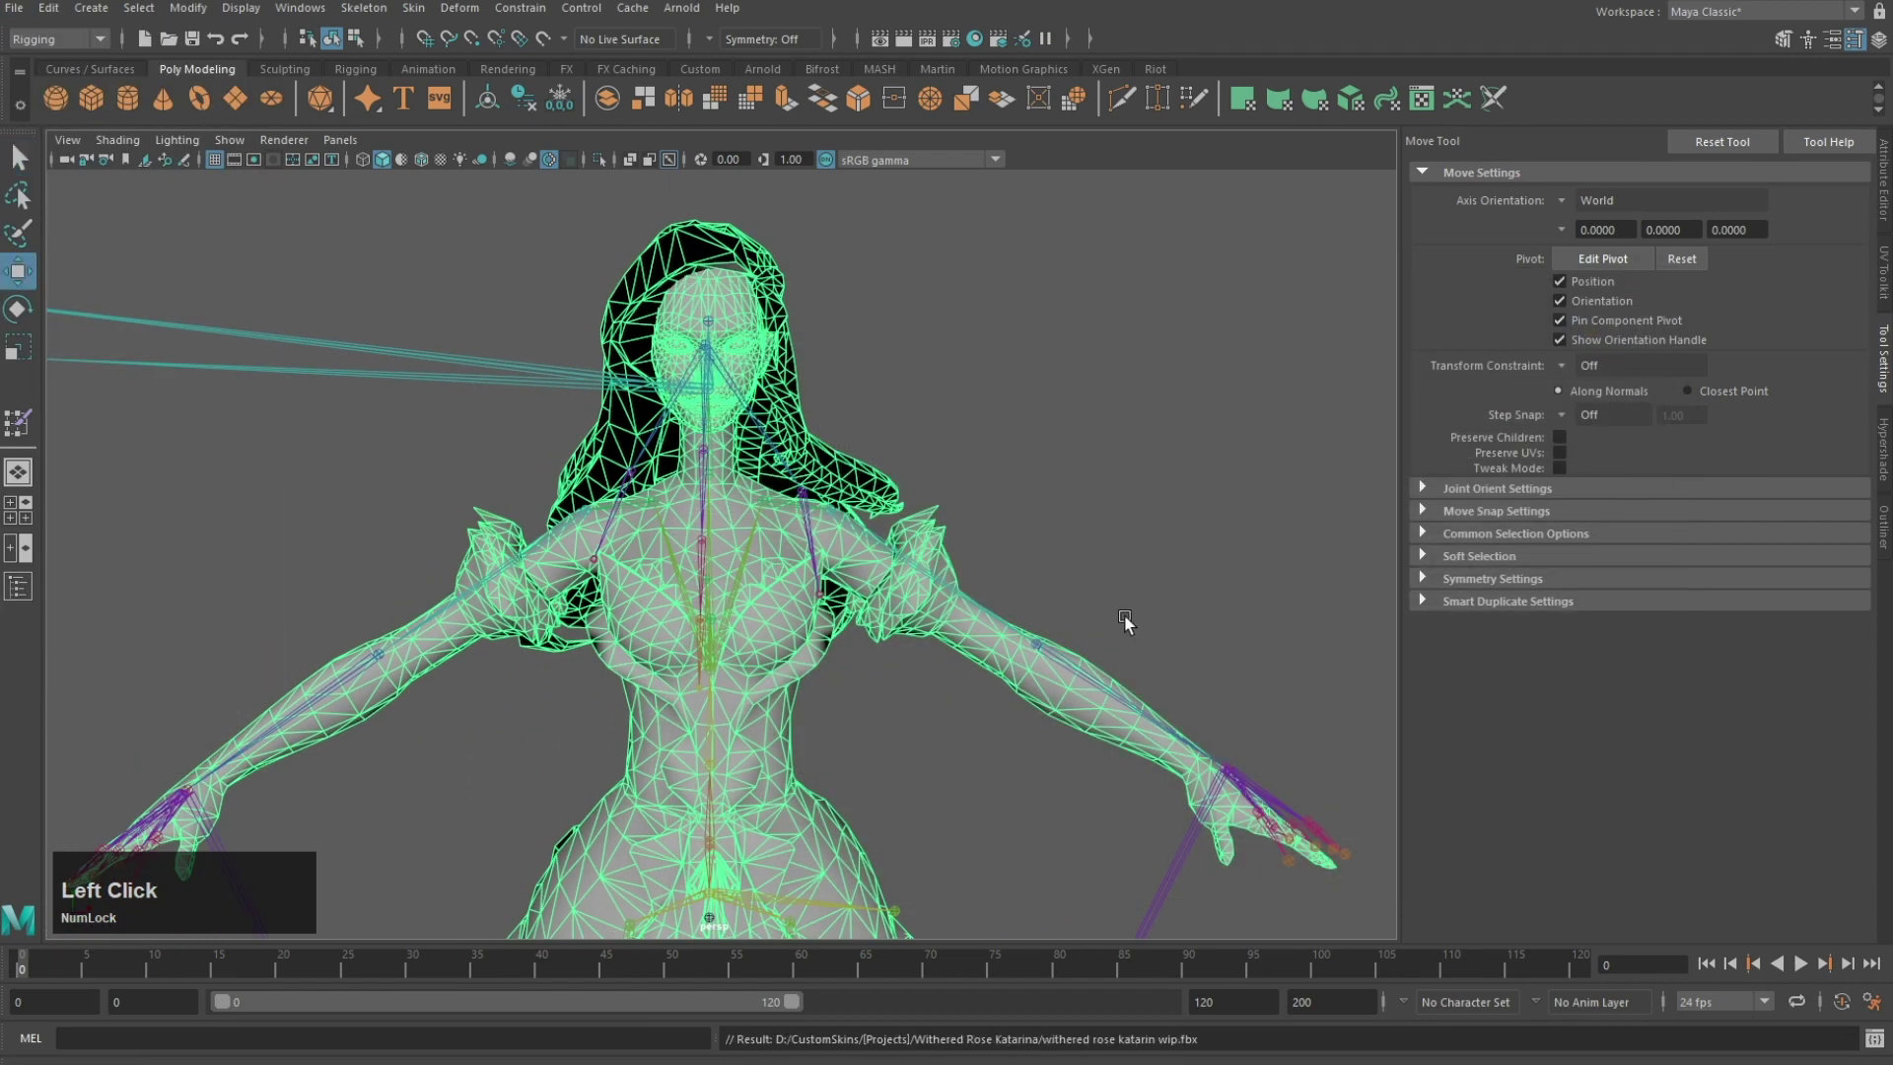
{"action": "key", "text": "Num_Lock"}
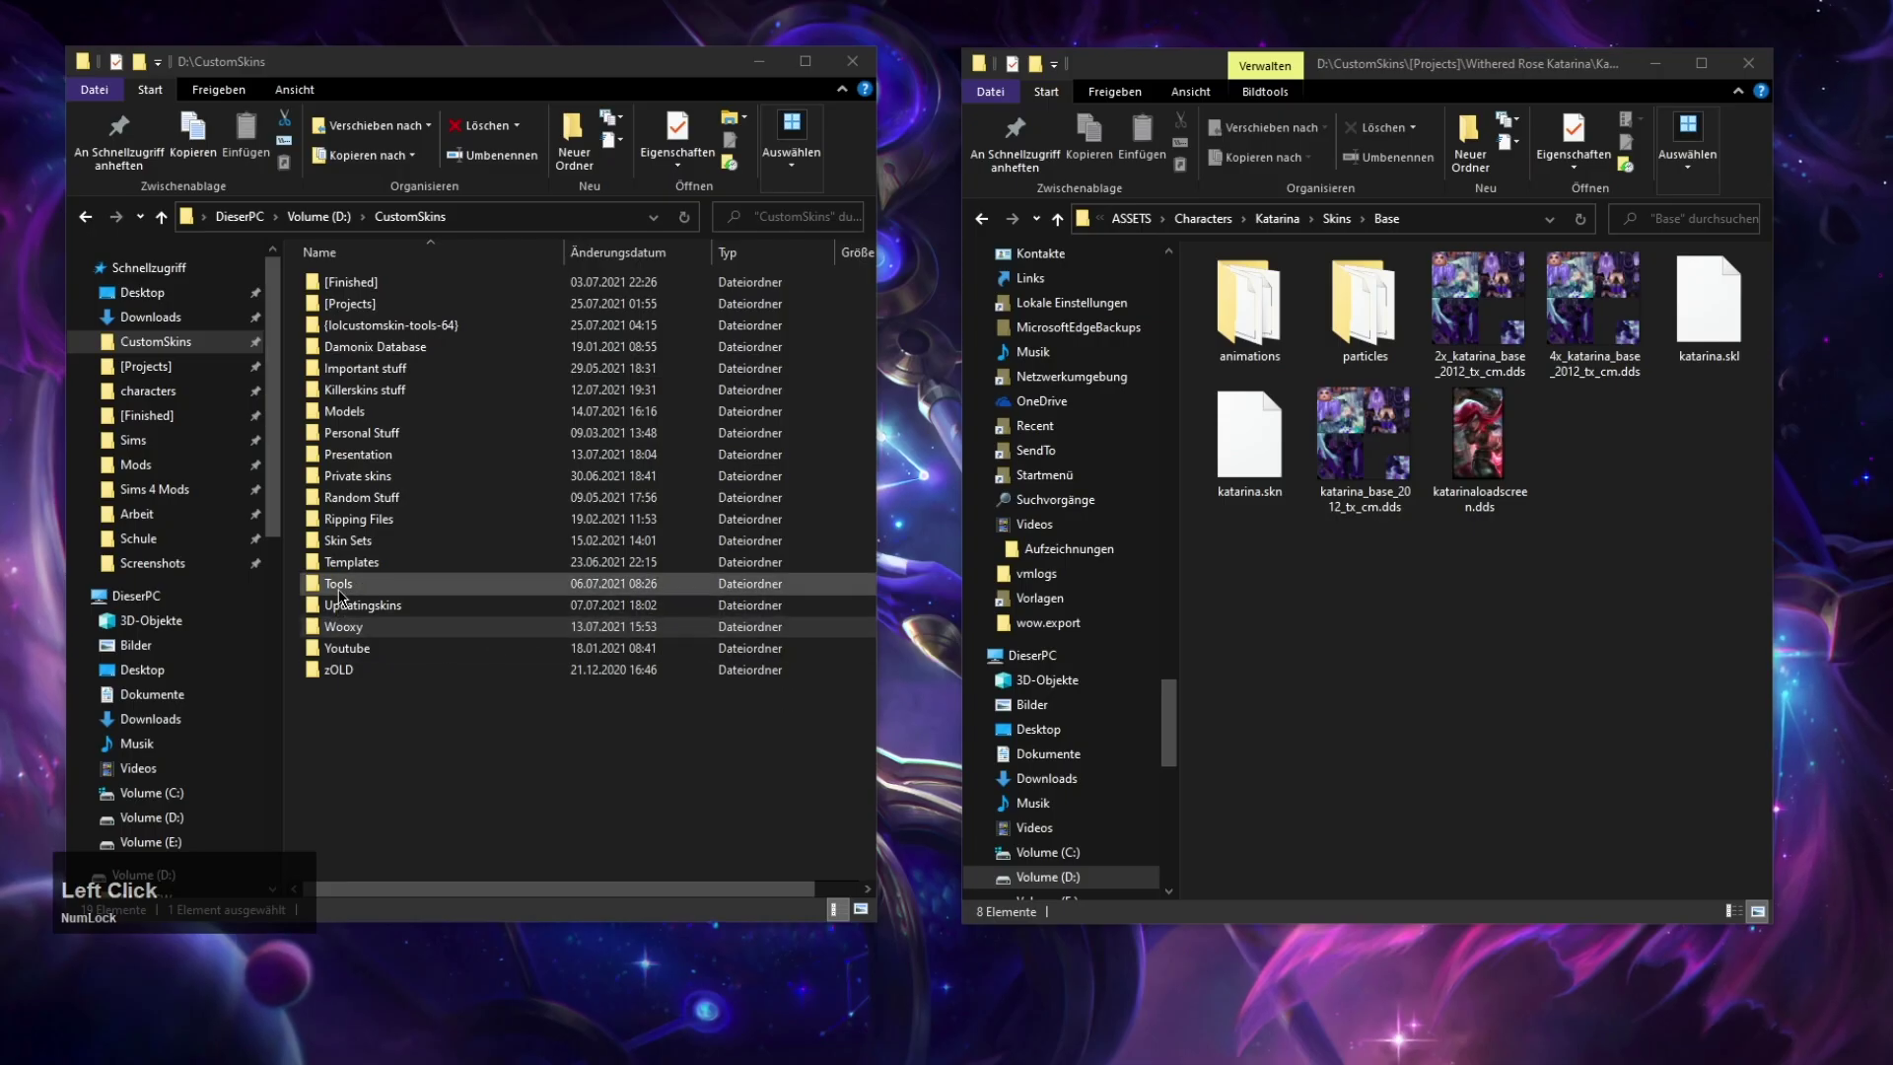
Step: In File Explorer, open the Tools folder and convert katarina.skl from the Base folder with skl-convert.exe
{"action": "double_click", "coordinate": [345, 604]}
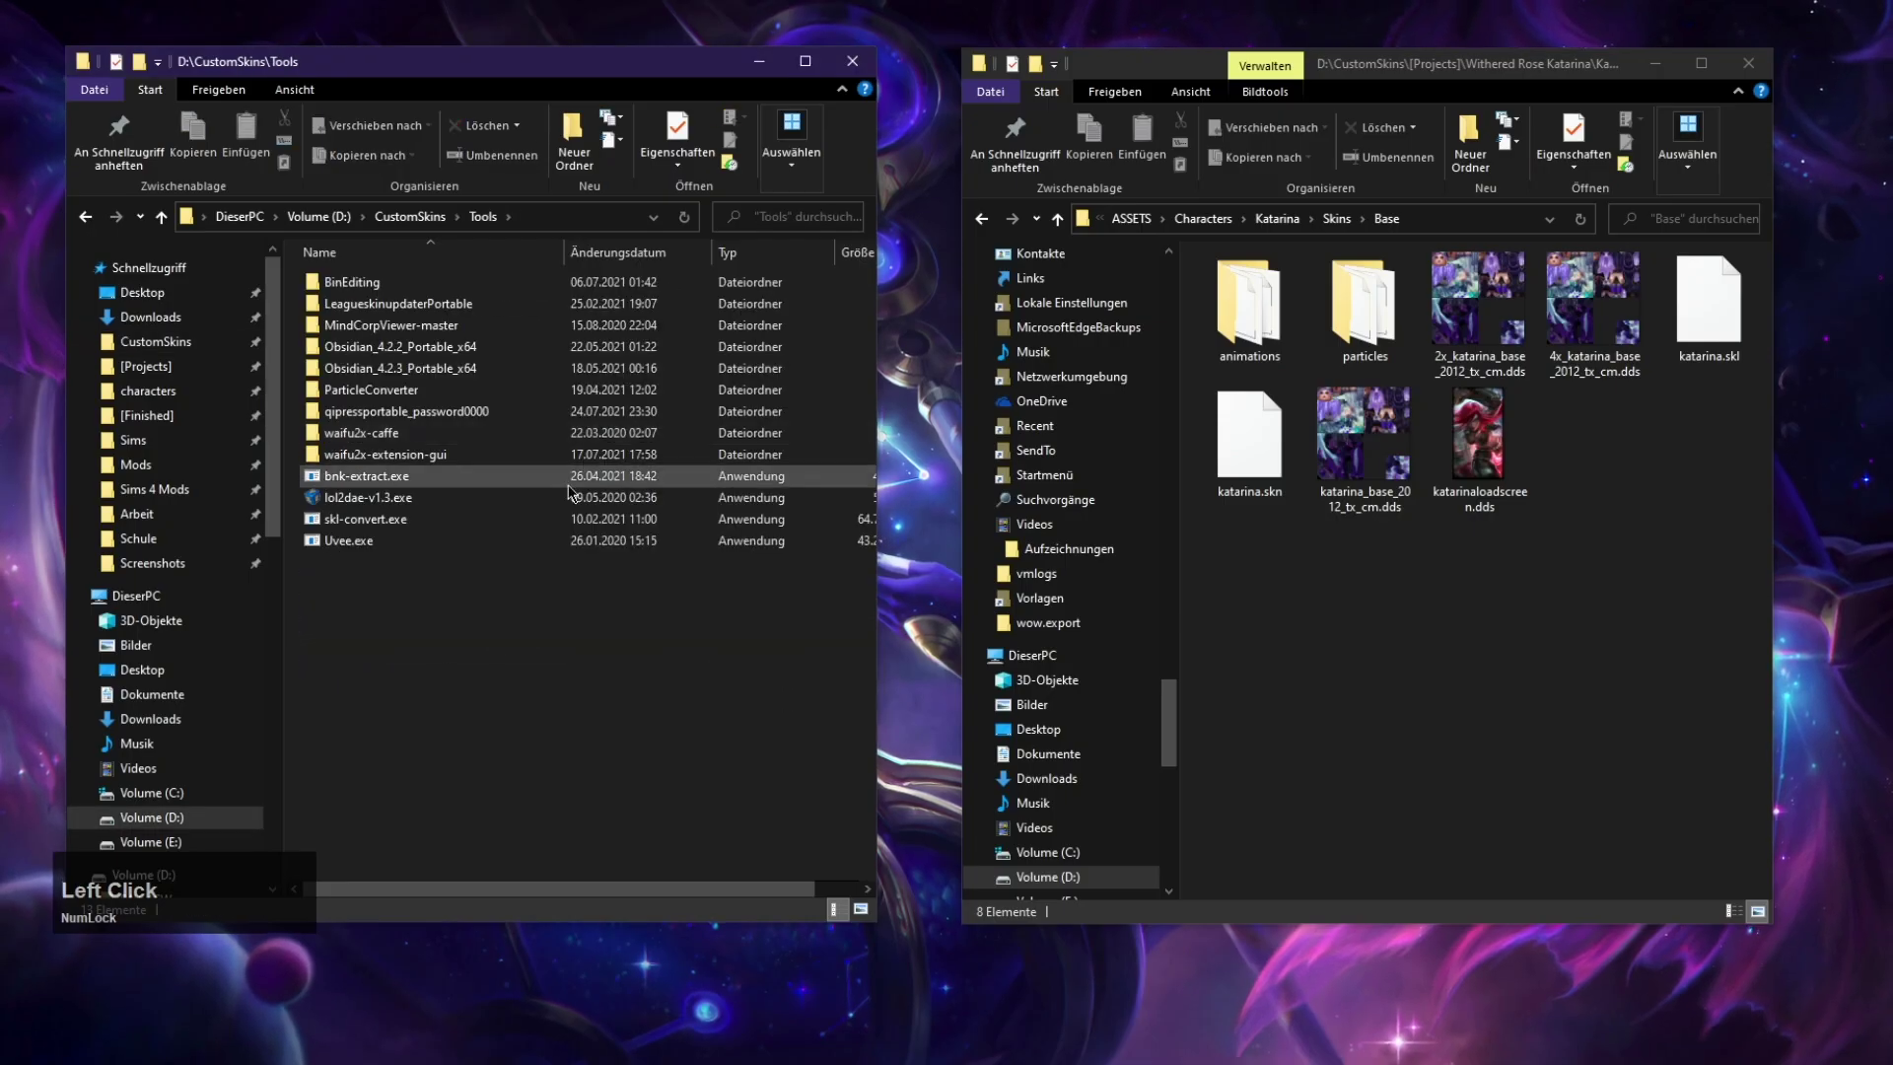
{"action": "left_click_drag", "start_coordinate": [1681, 326], "coordinate": [366, 523]}
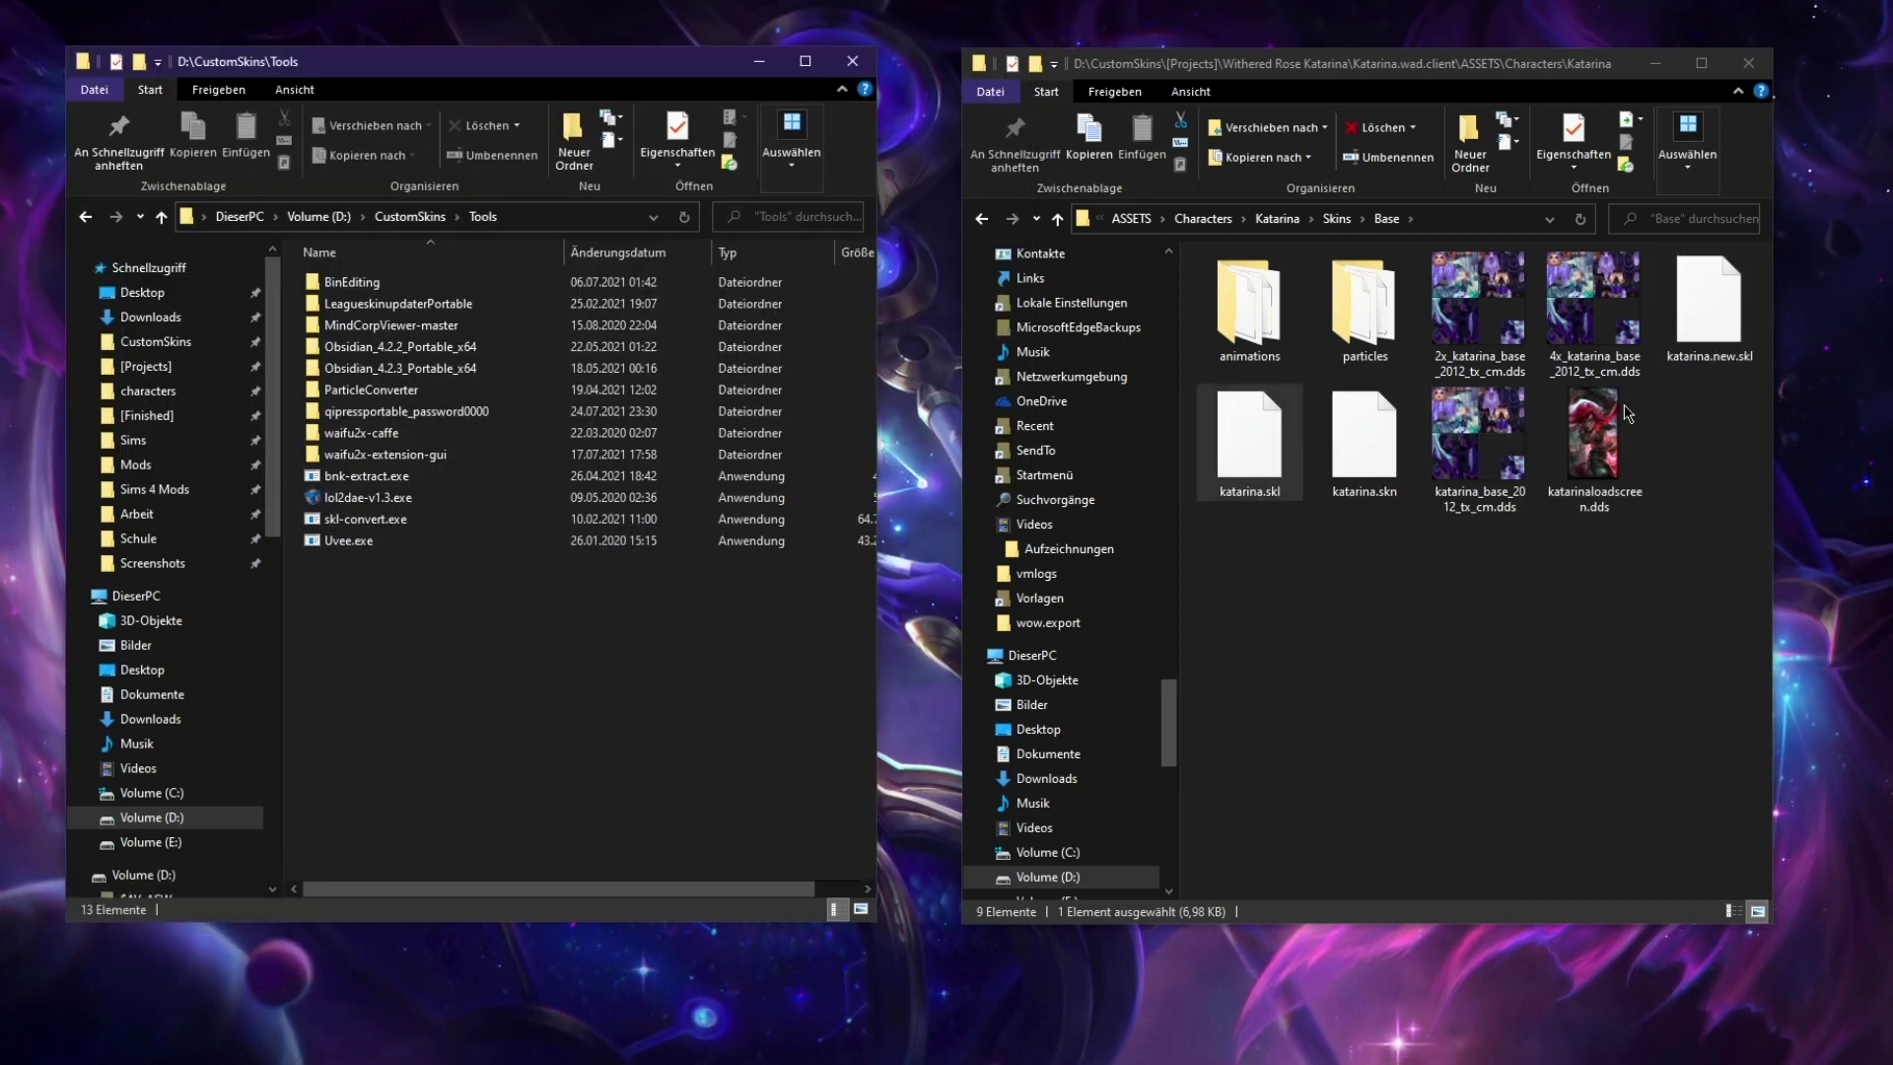
Step: Delete the original katarina.skl and rename katarina.new.skl to katarina.skl
{"action": "left_click", "coordinate": [1244, 480]}
{"action": "key", "text": "Delete"}
{"action": "right_click", "coordinate": [1723, 316]}
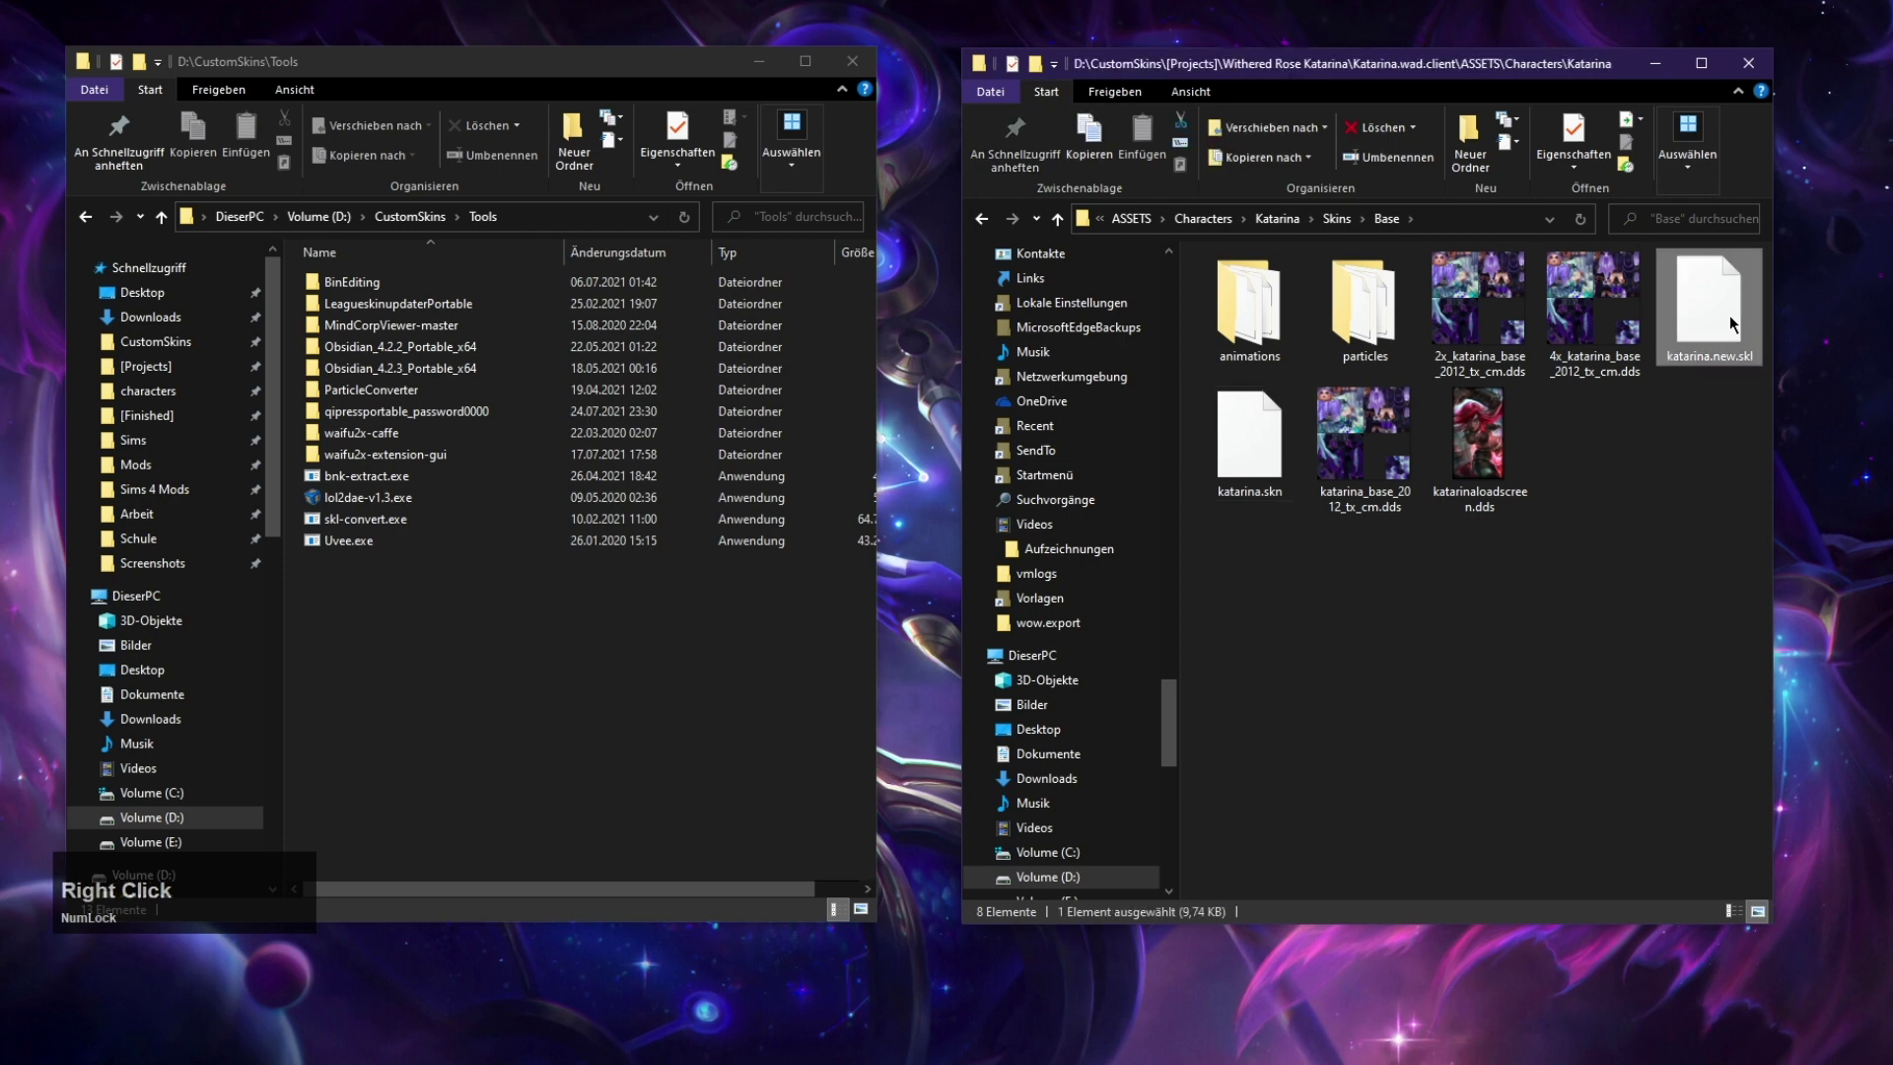
{"action": "left_click", "coordinate": [1491, 684]}
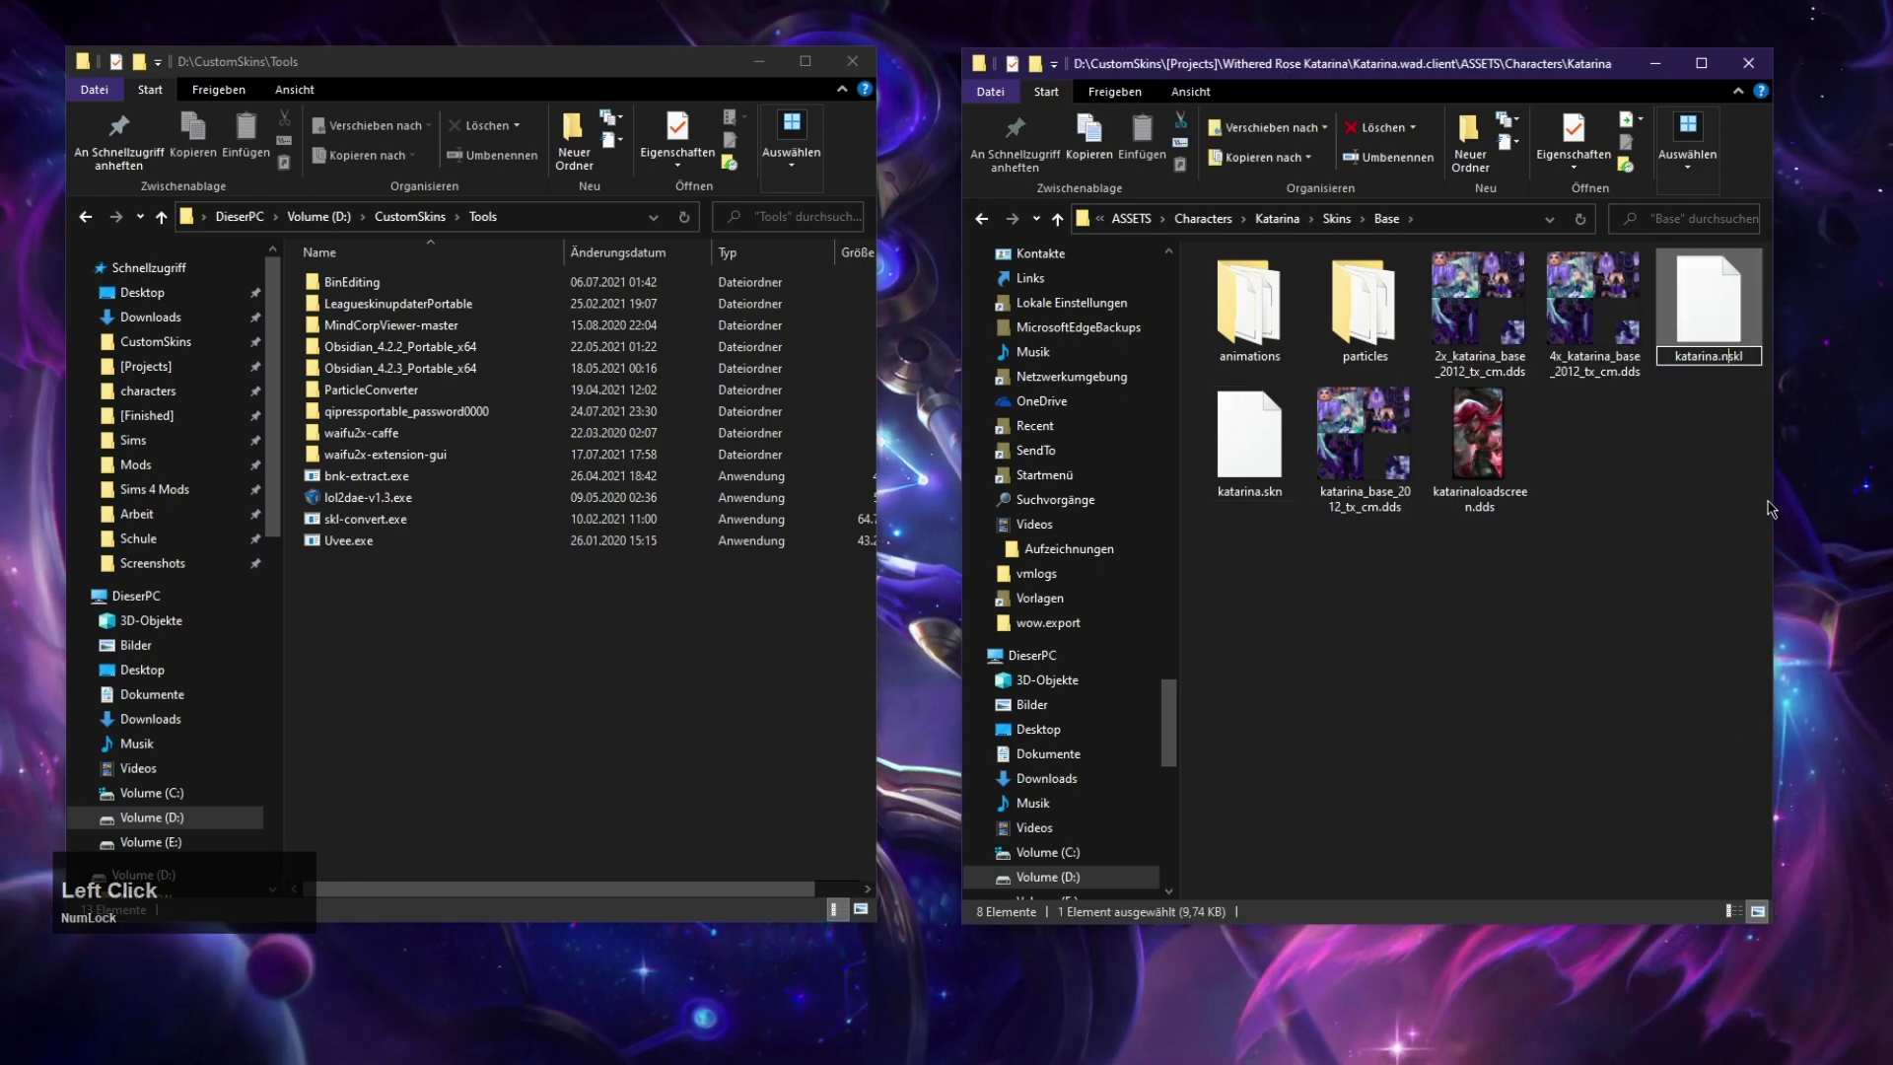
{"action": "key", "text": "Return"}
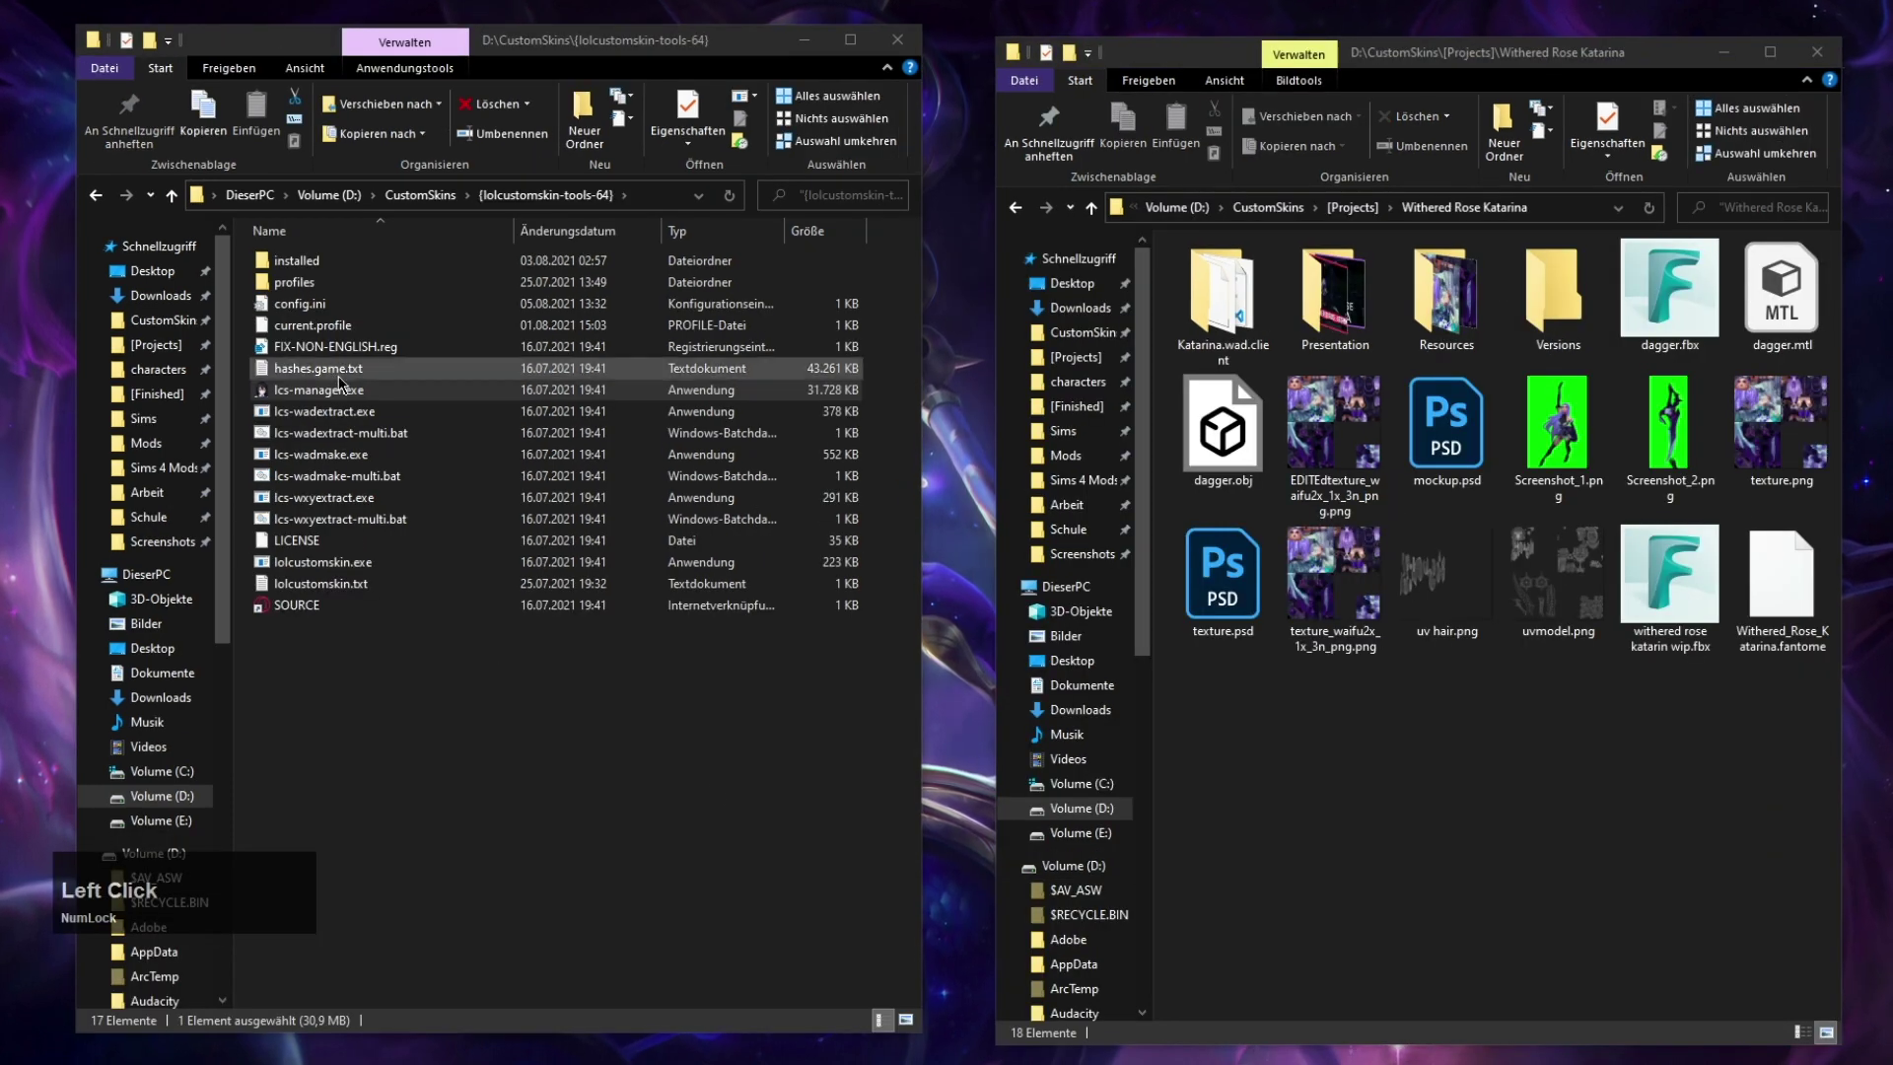
Step: Launch lcs-manager.exe and create a new mod named Withered Rose Katarina with the author's name and version 1.0
{"action": "left_click", "coordinate": [339, 398]}
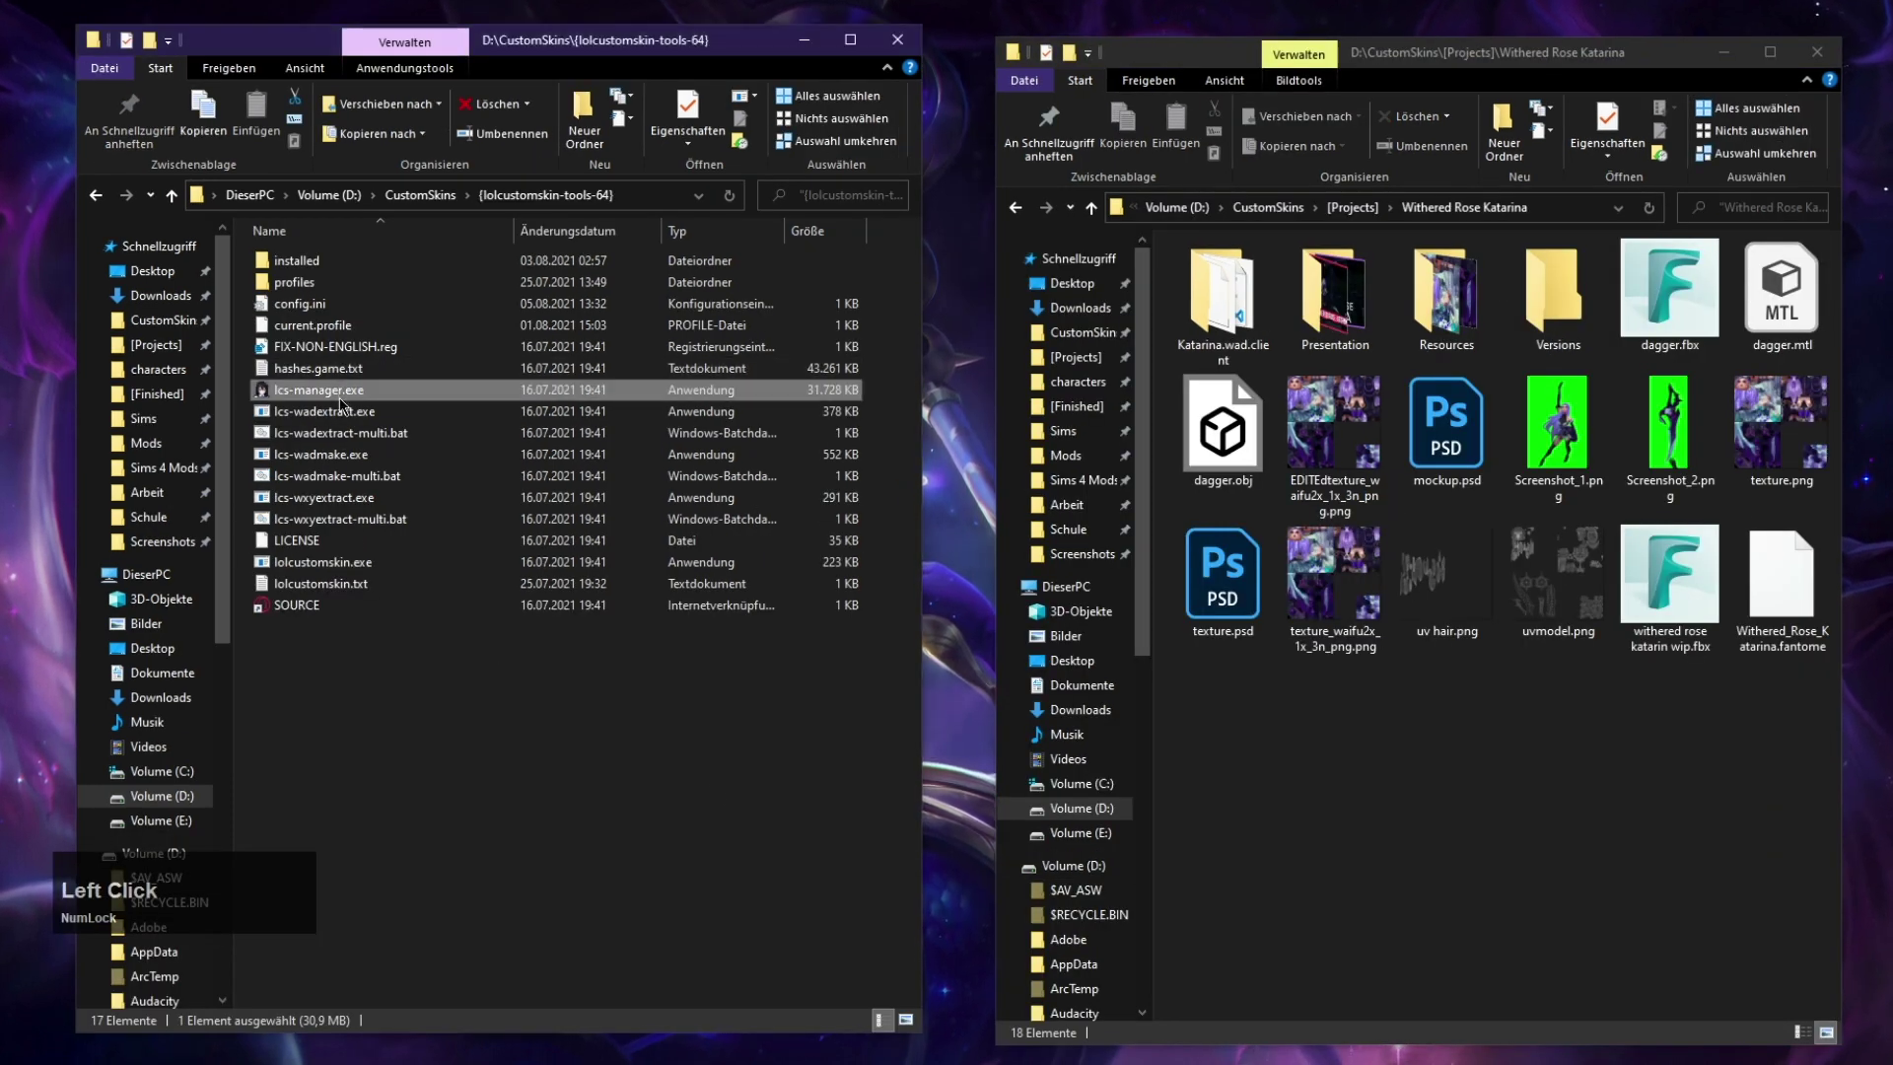
{"action": "double_click", "coordinate": [339, 398]}
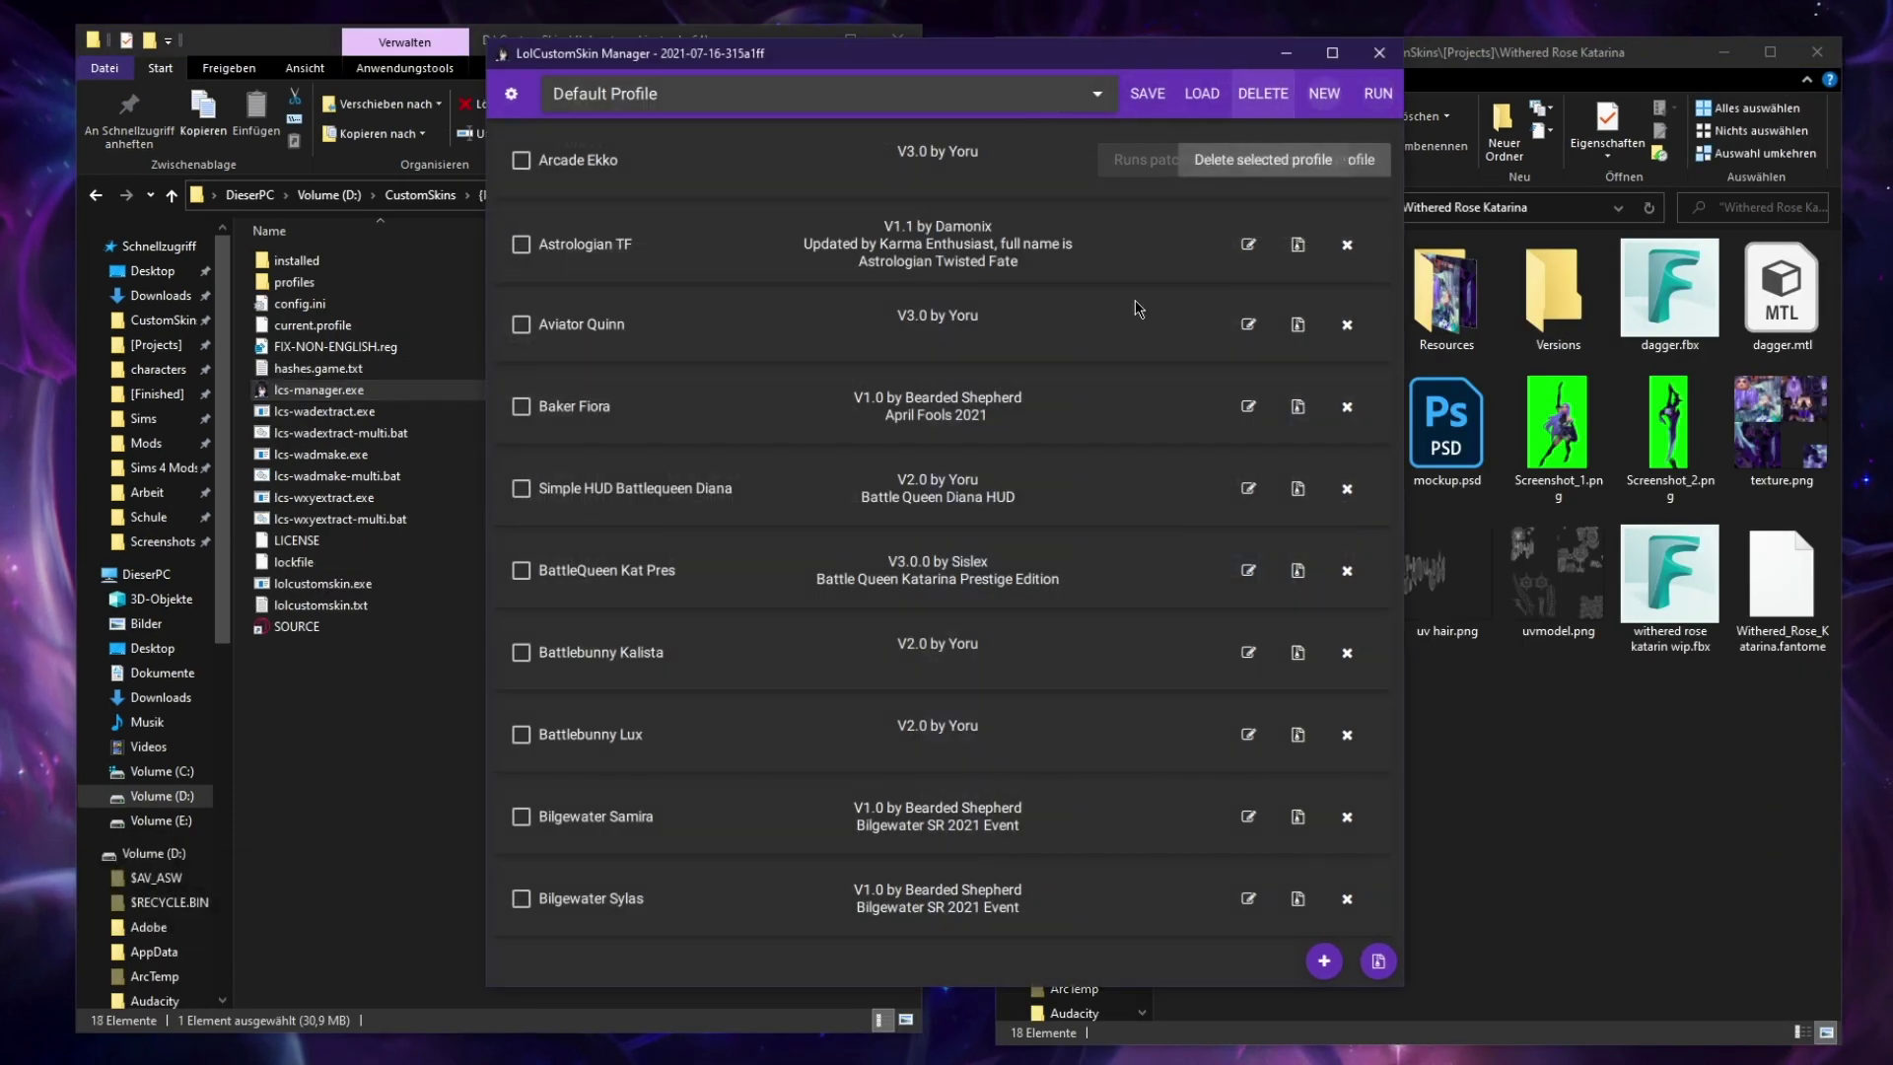
{"action": "left_click", "coordinate": [1323, 958]}
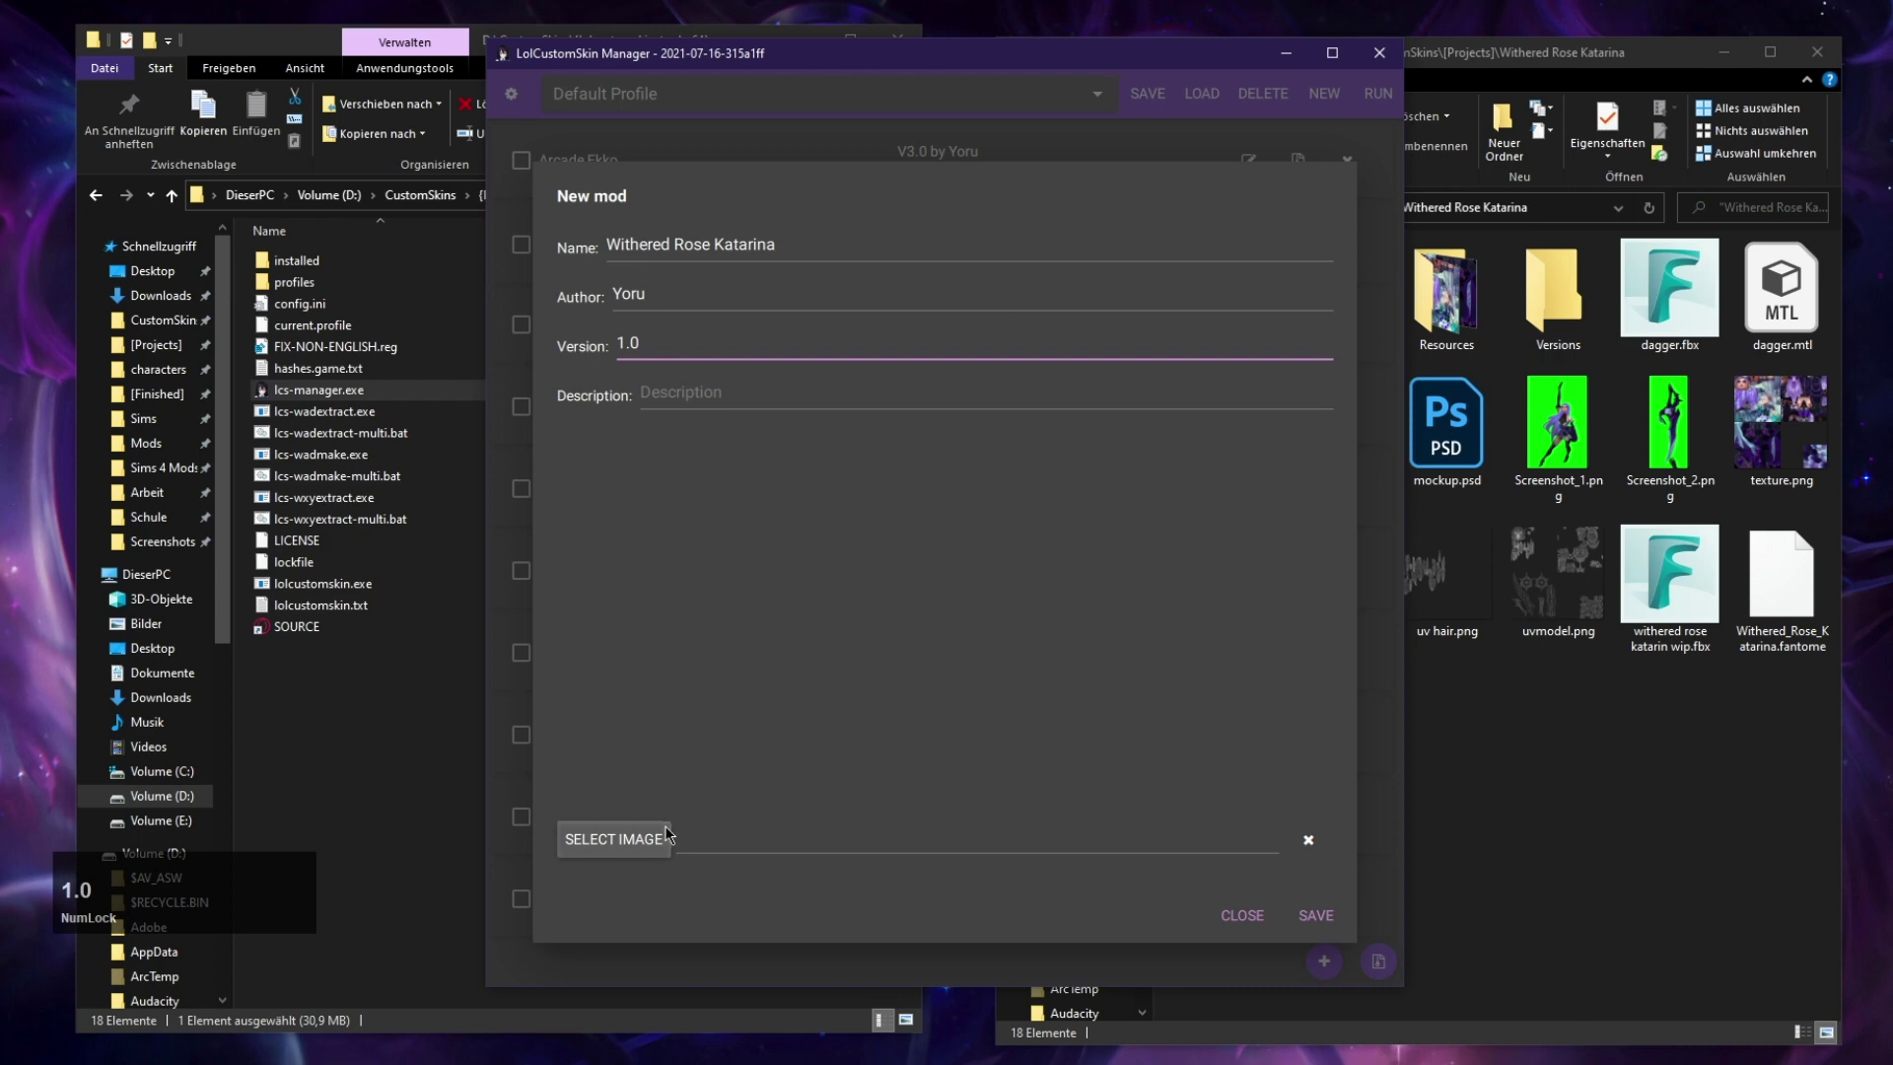
{"action": "left_click", "coordinate": [1315, 915]}
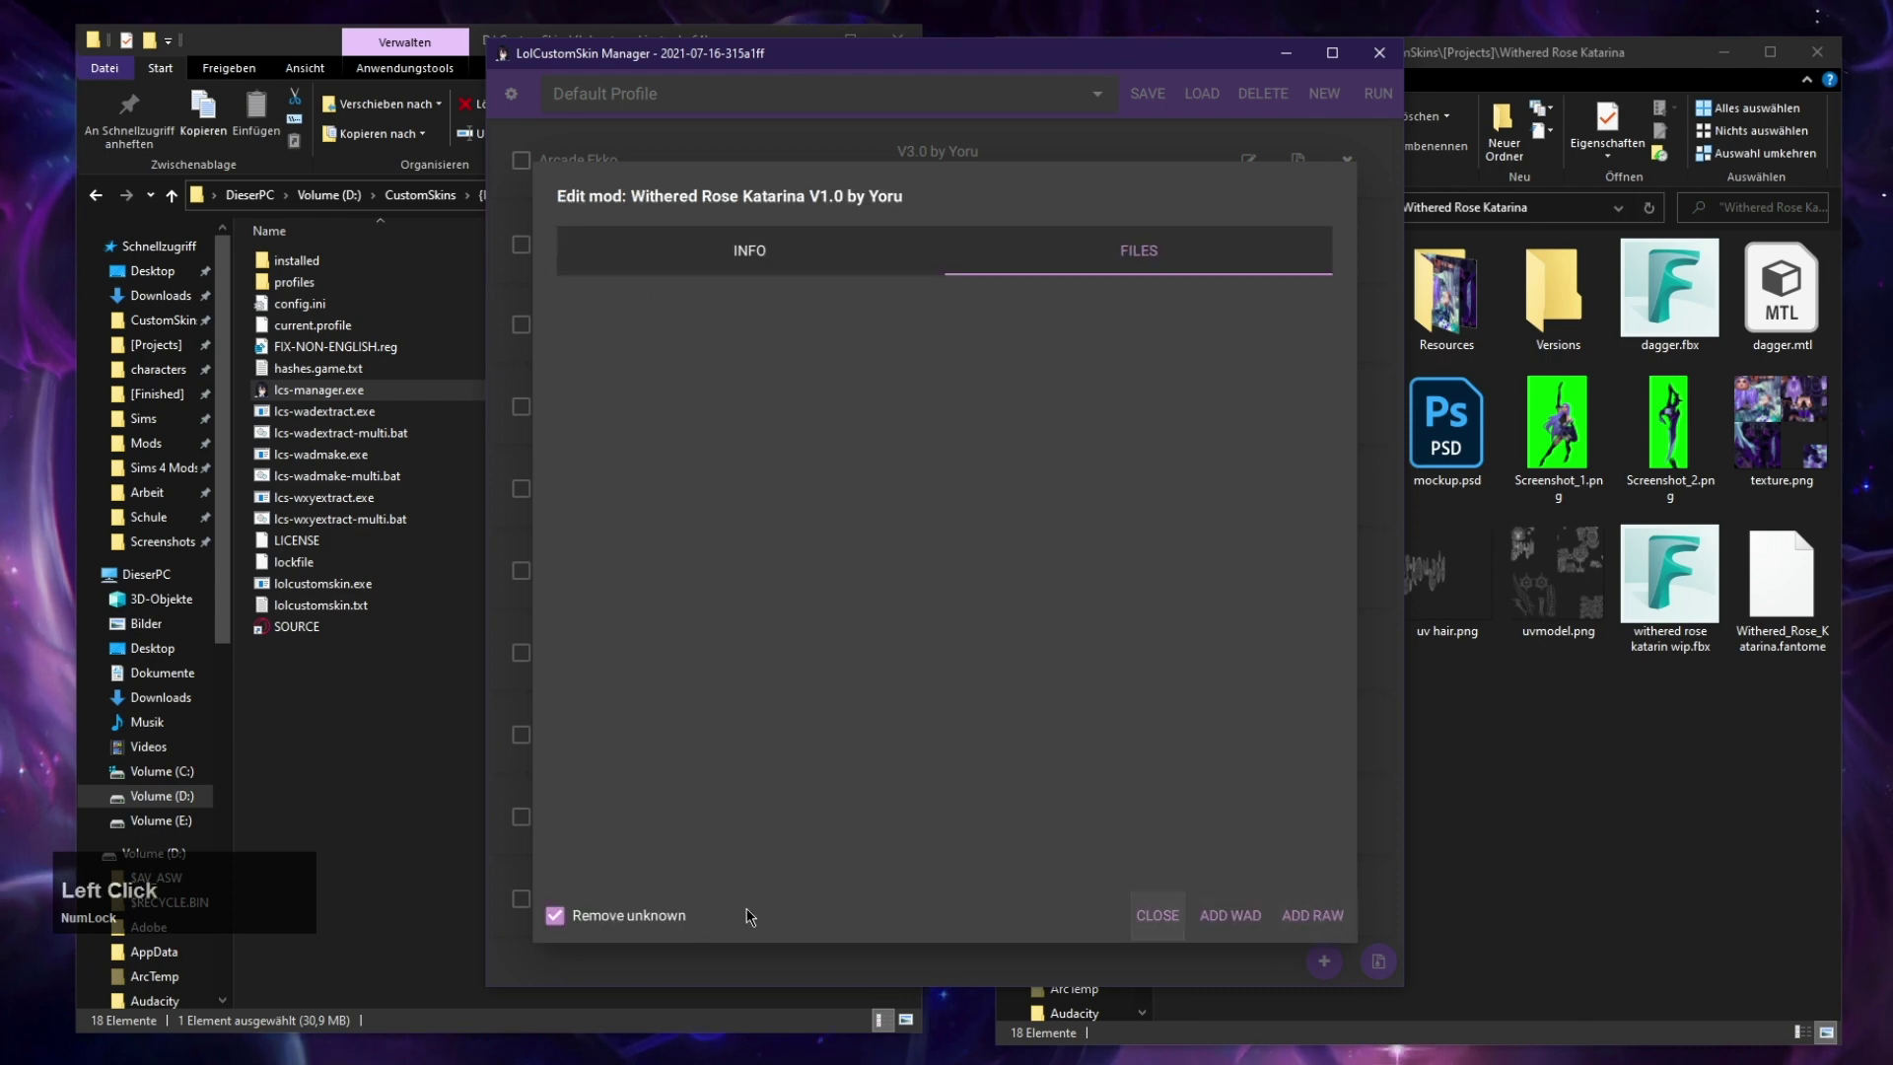
Step: Turn off removing unknown files and add the Katarina.wad.client folder from the Withered Rose Katarina project folder to the mod's files
{"action": "left_click_drag", "start_coordinate": [1075, 56], "coordinate": [730, 42]}
{"action": "left_click", "coordinate": [1221, 301]}
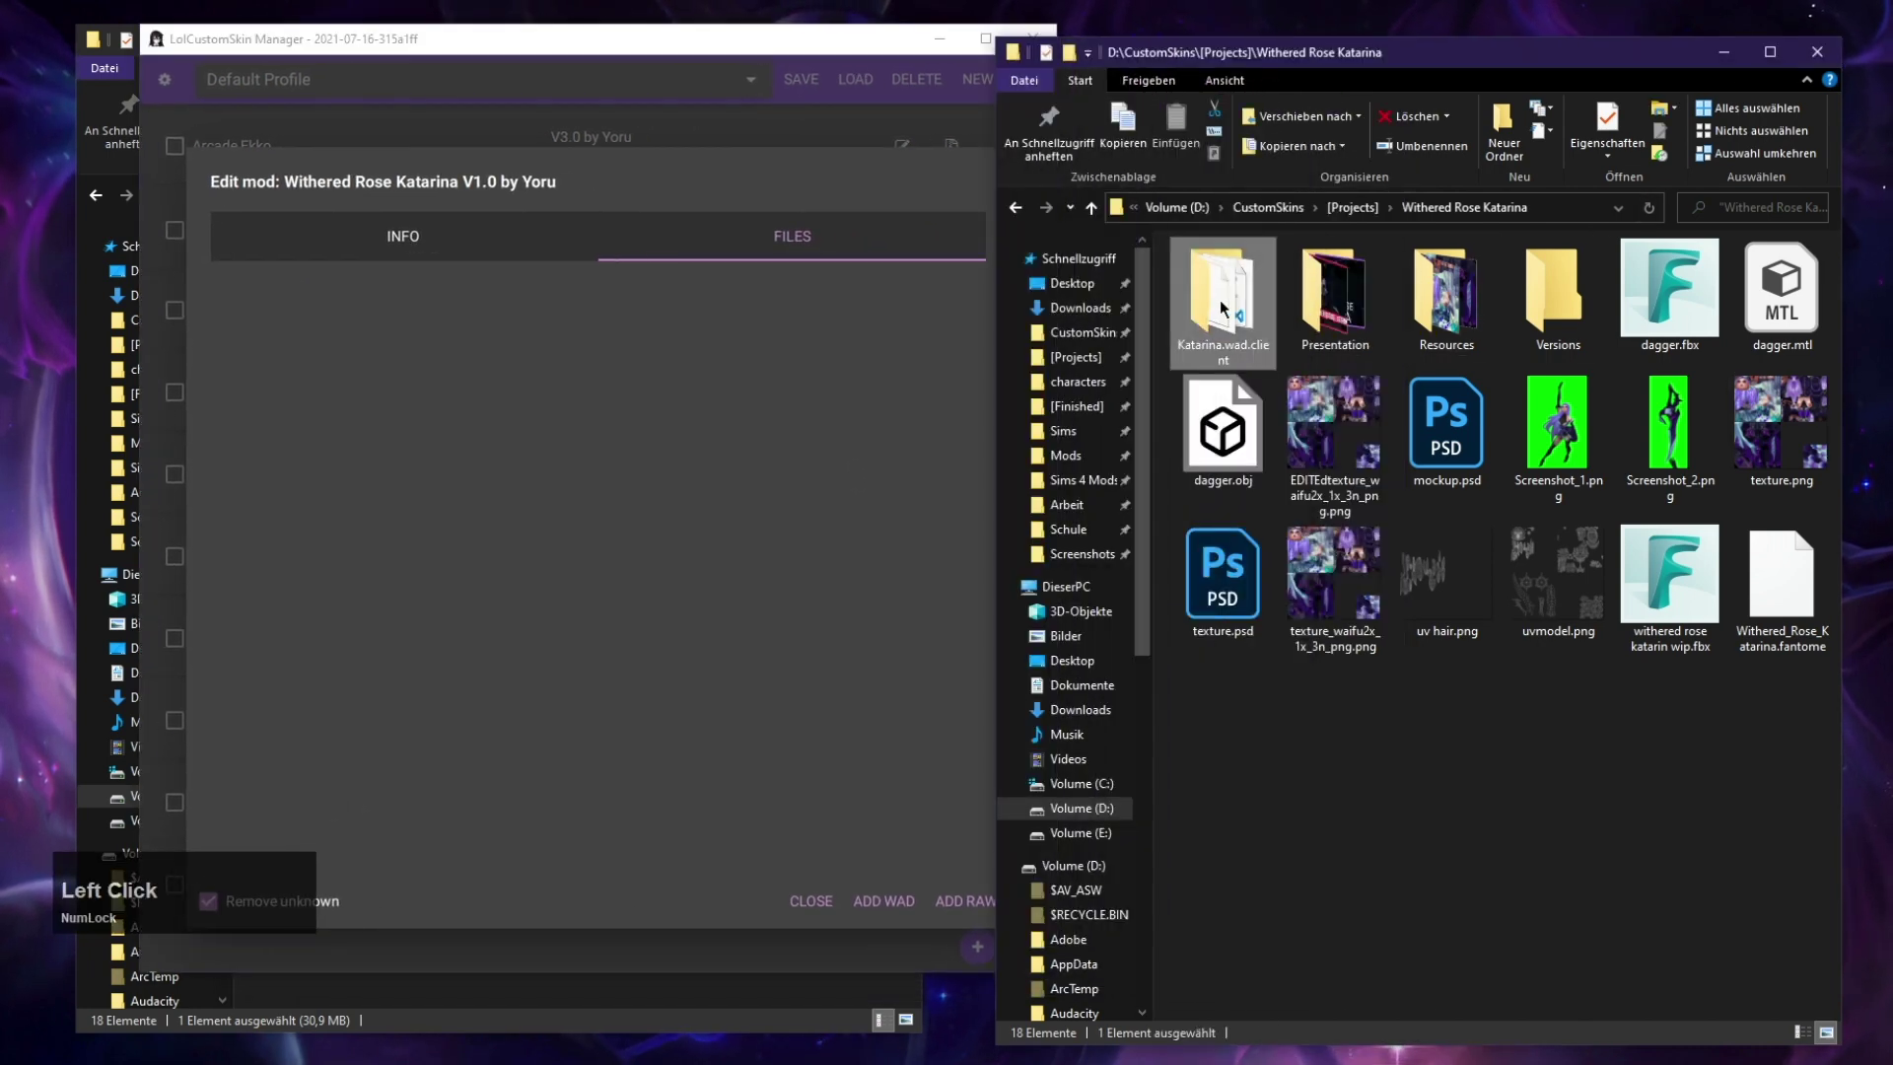
{"action": "left_click", "coordinate": [338, 897]}
{"action": "left_click_drag", "start_coordinate": [1224, 299], "coordinate": [711, 511]}
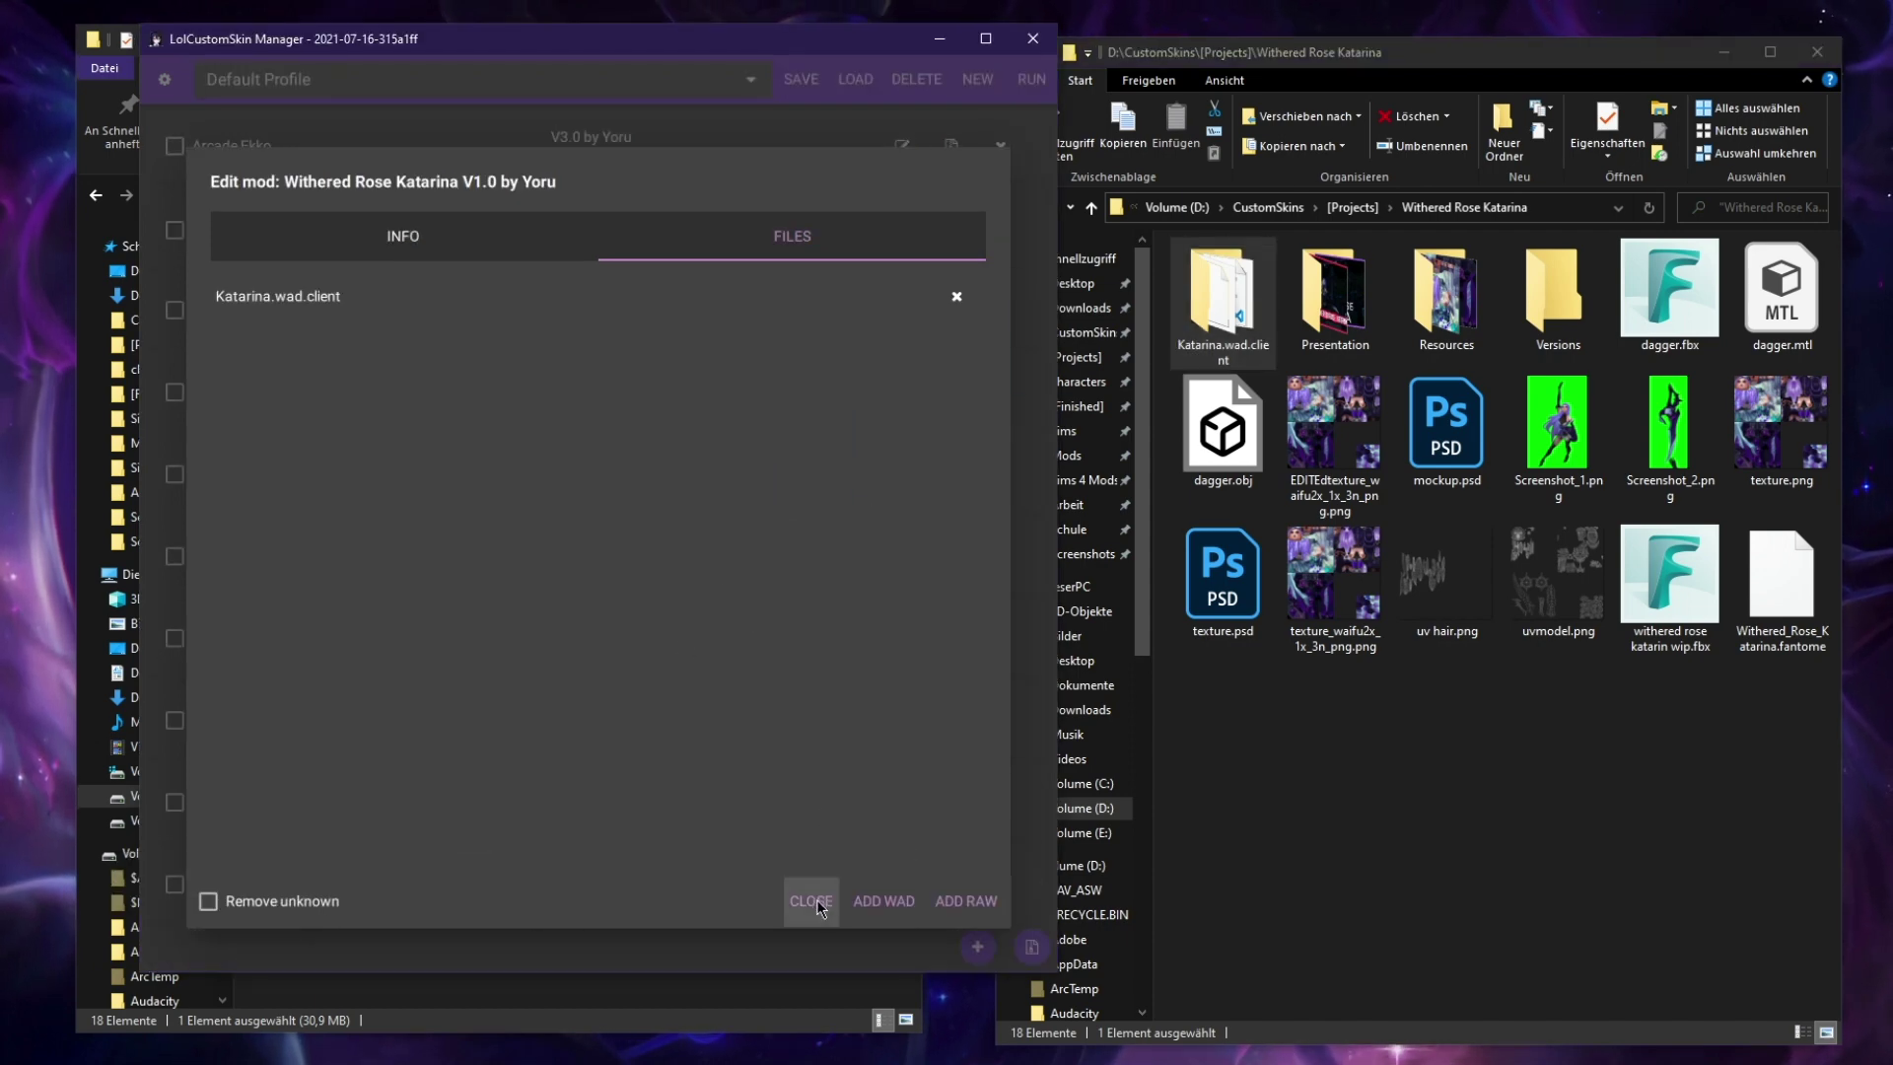
{"action": "left_click", "coordinate": [816, 899]}
Step: Run the Default Profile to apply the Withered Rose Katarina mod to the game
{"action": "left_click_drag", "start_coordinate": [1049, 166], "coordinate": [1046, 914]}
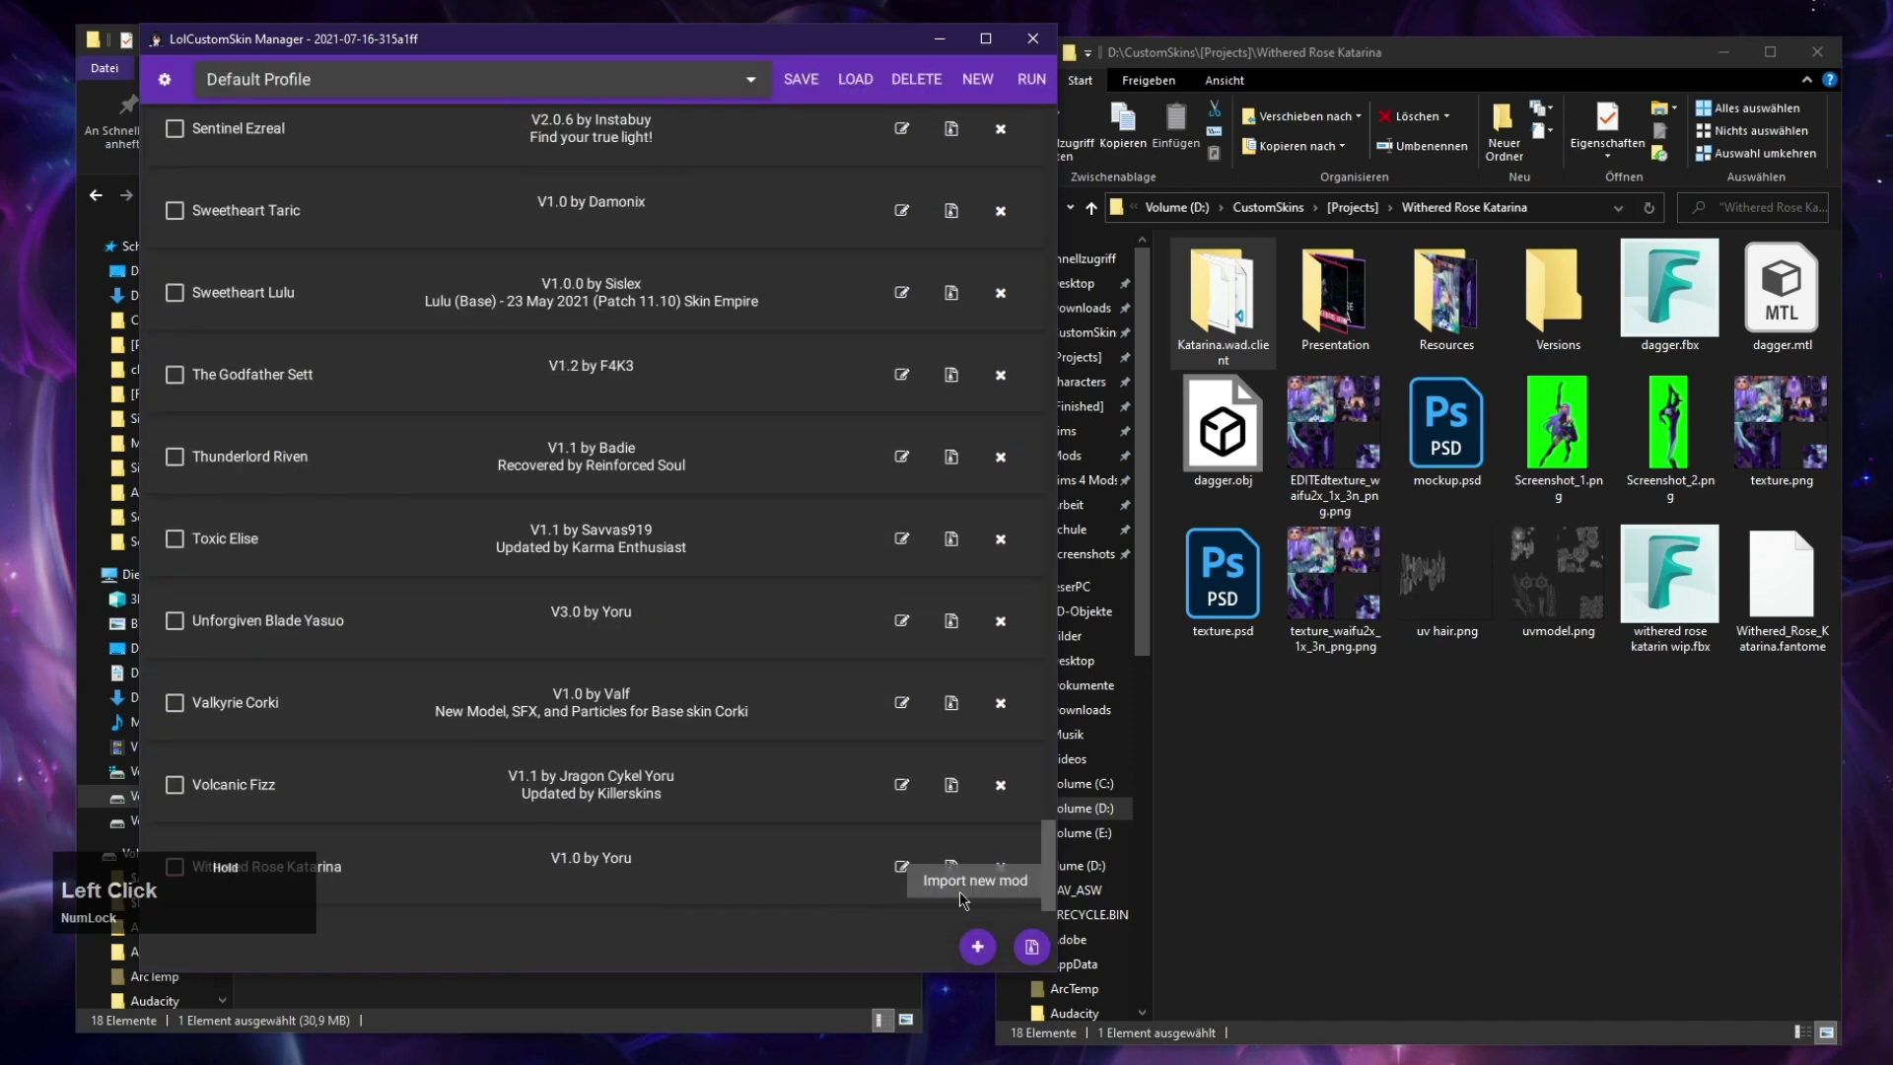
{"action": "left_click", "coordinate": [1043, 79]}
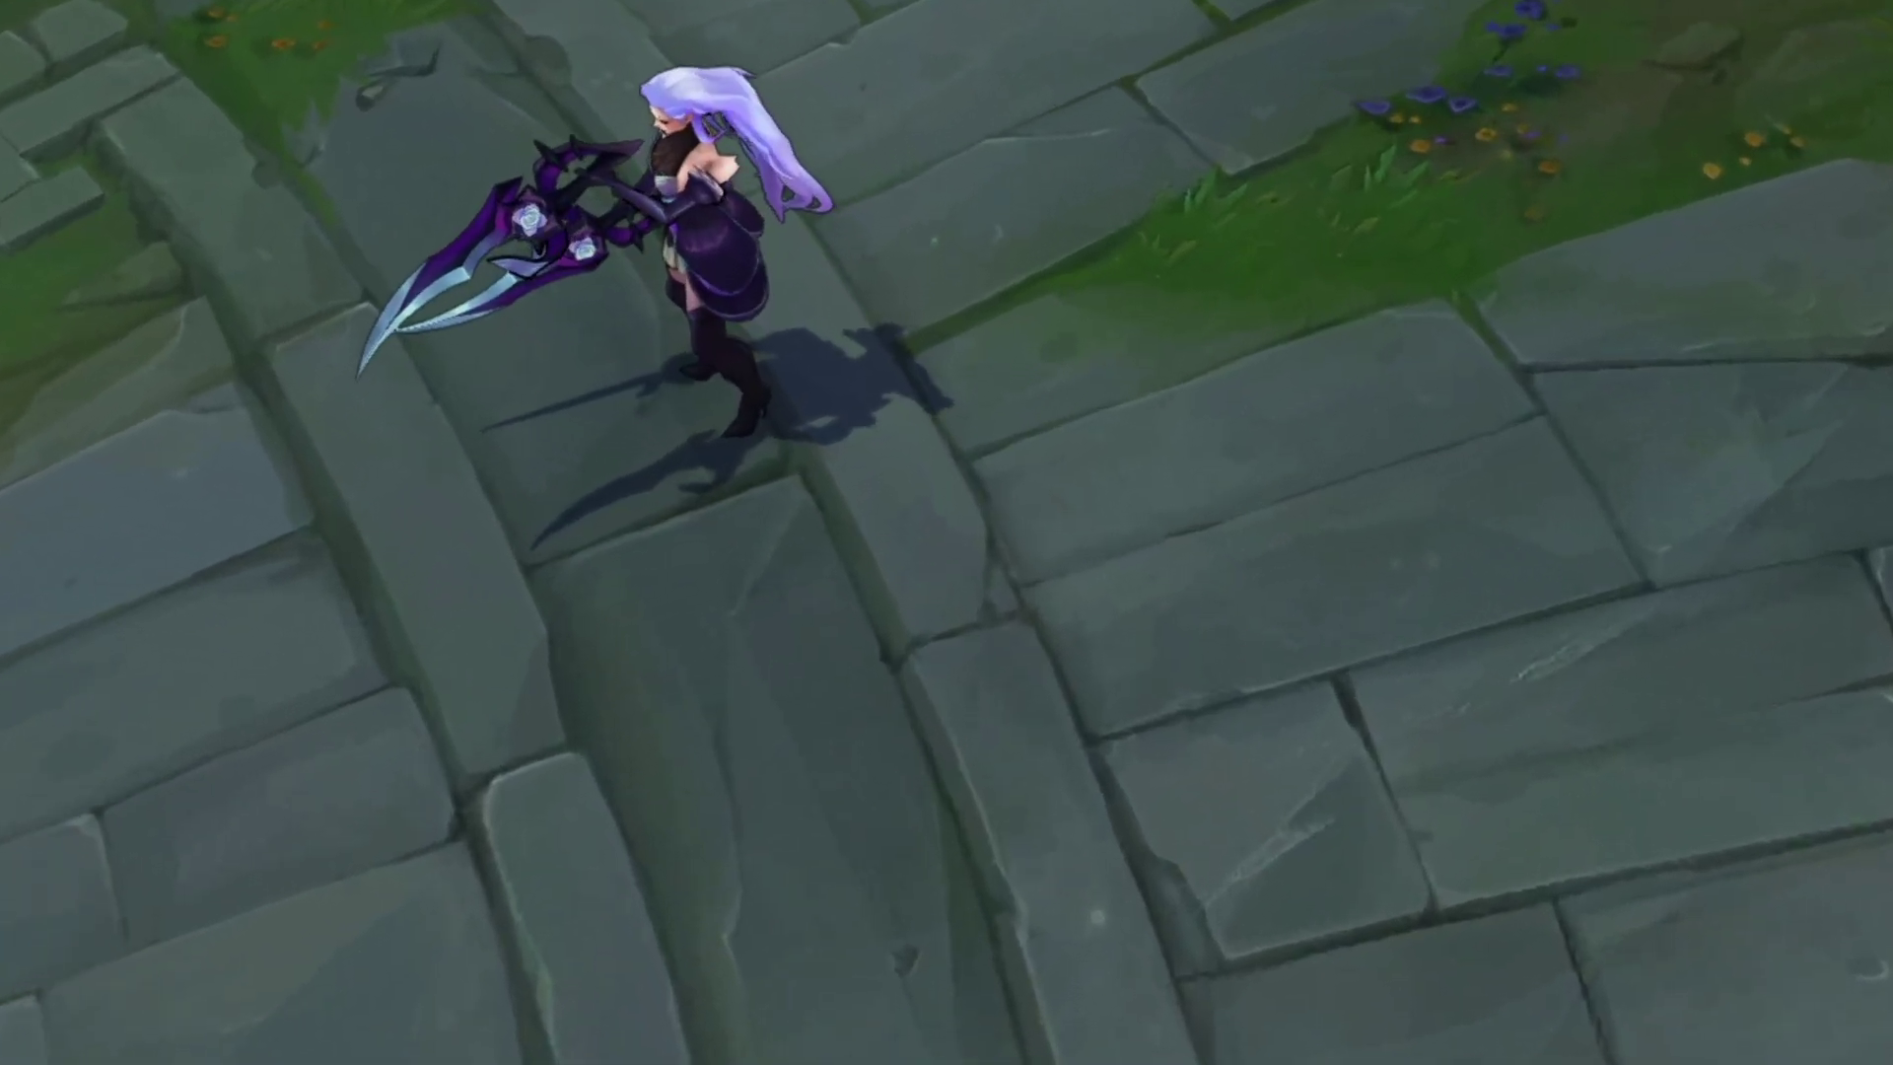
{"action": "right_click", "coordinate": [1255, 486]}
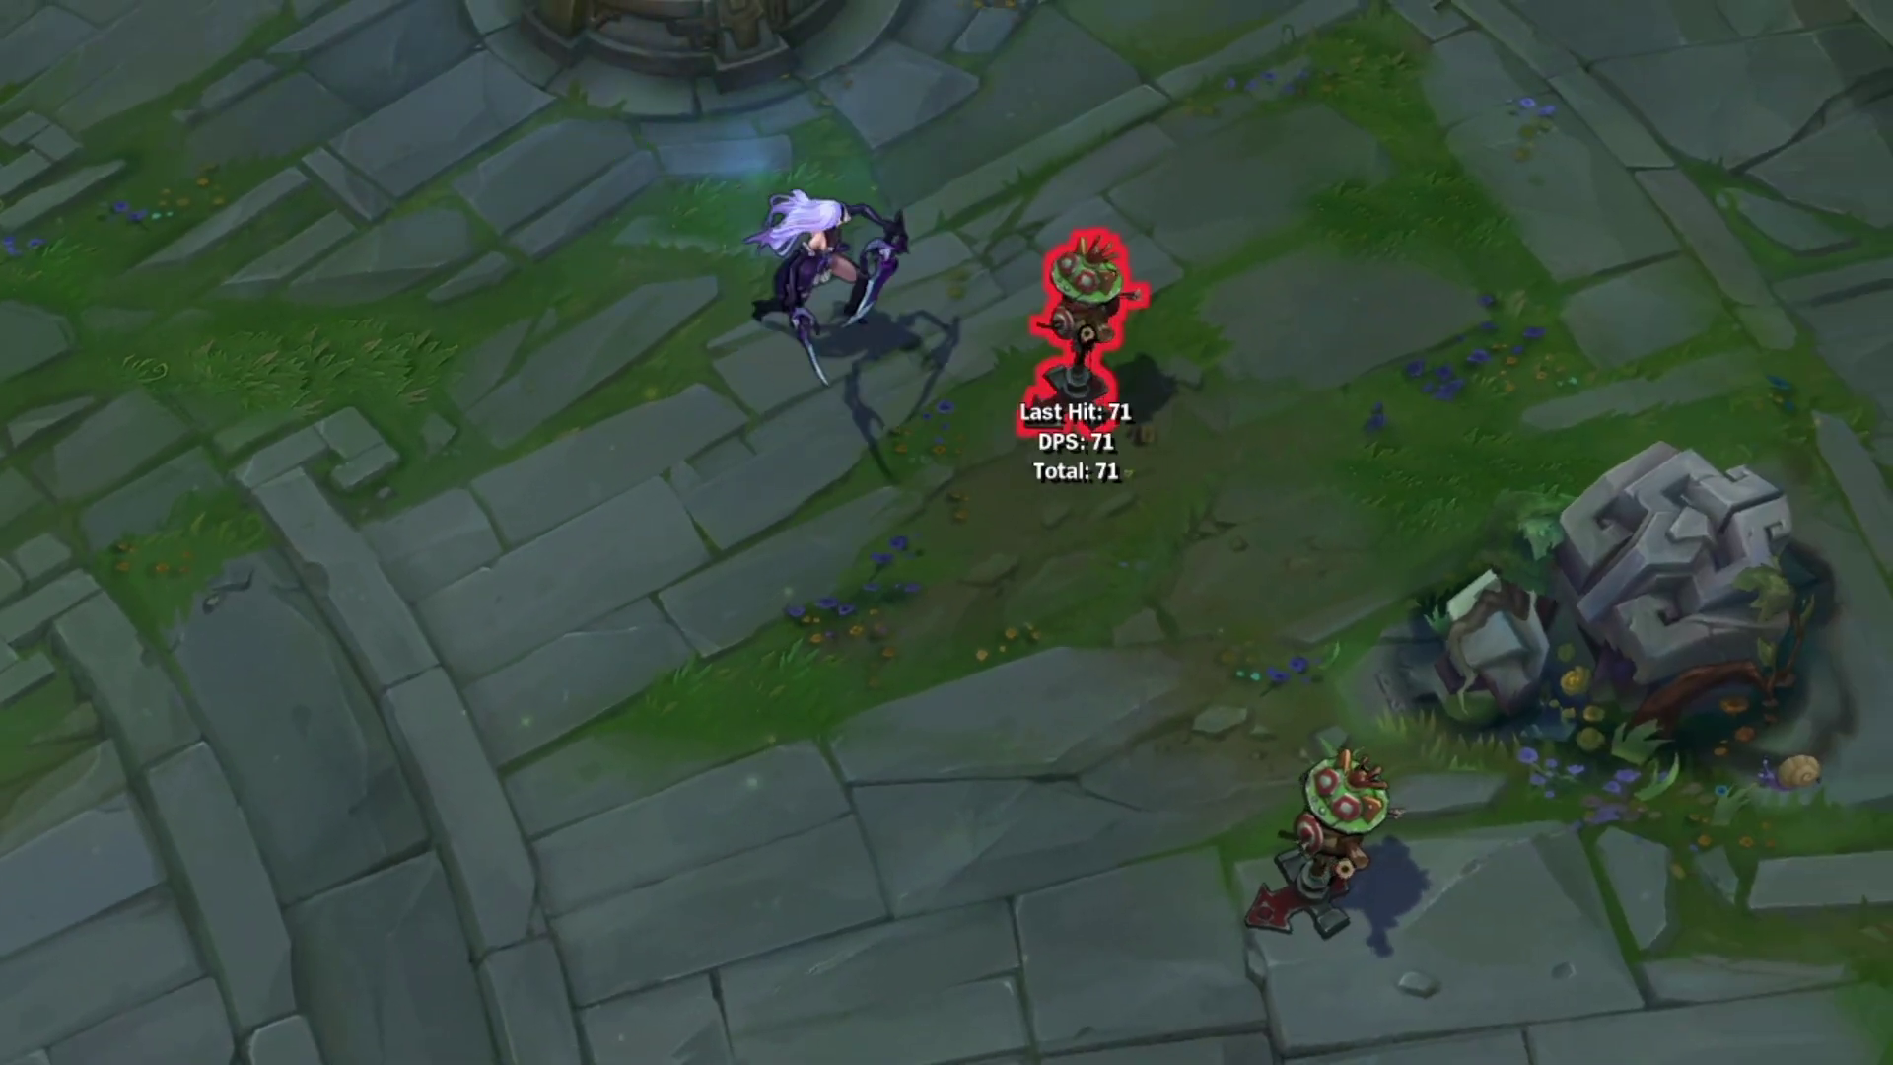
{"action": "key", "text": "q"}
{"action": "right_click", "coordinate": [692, 758]}
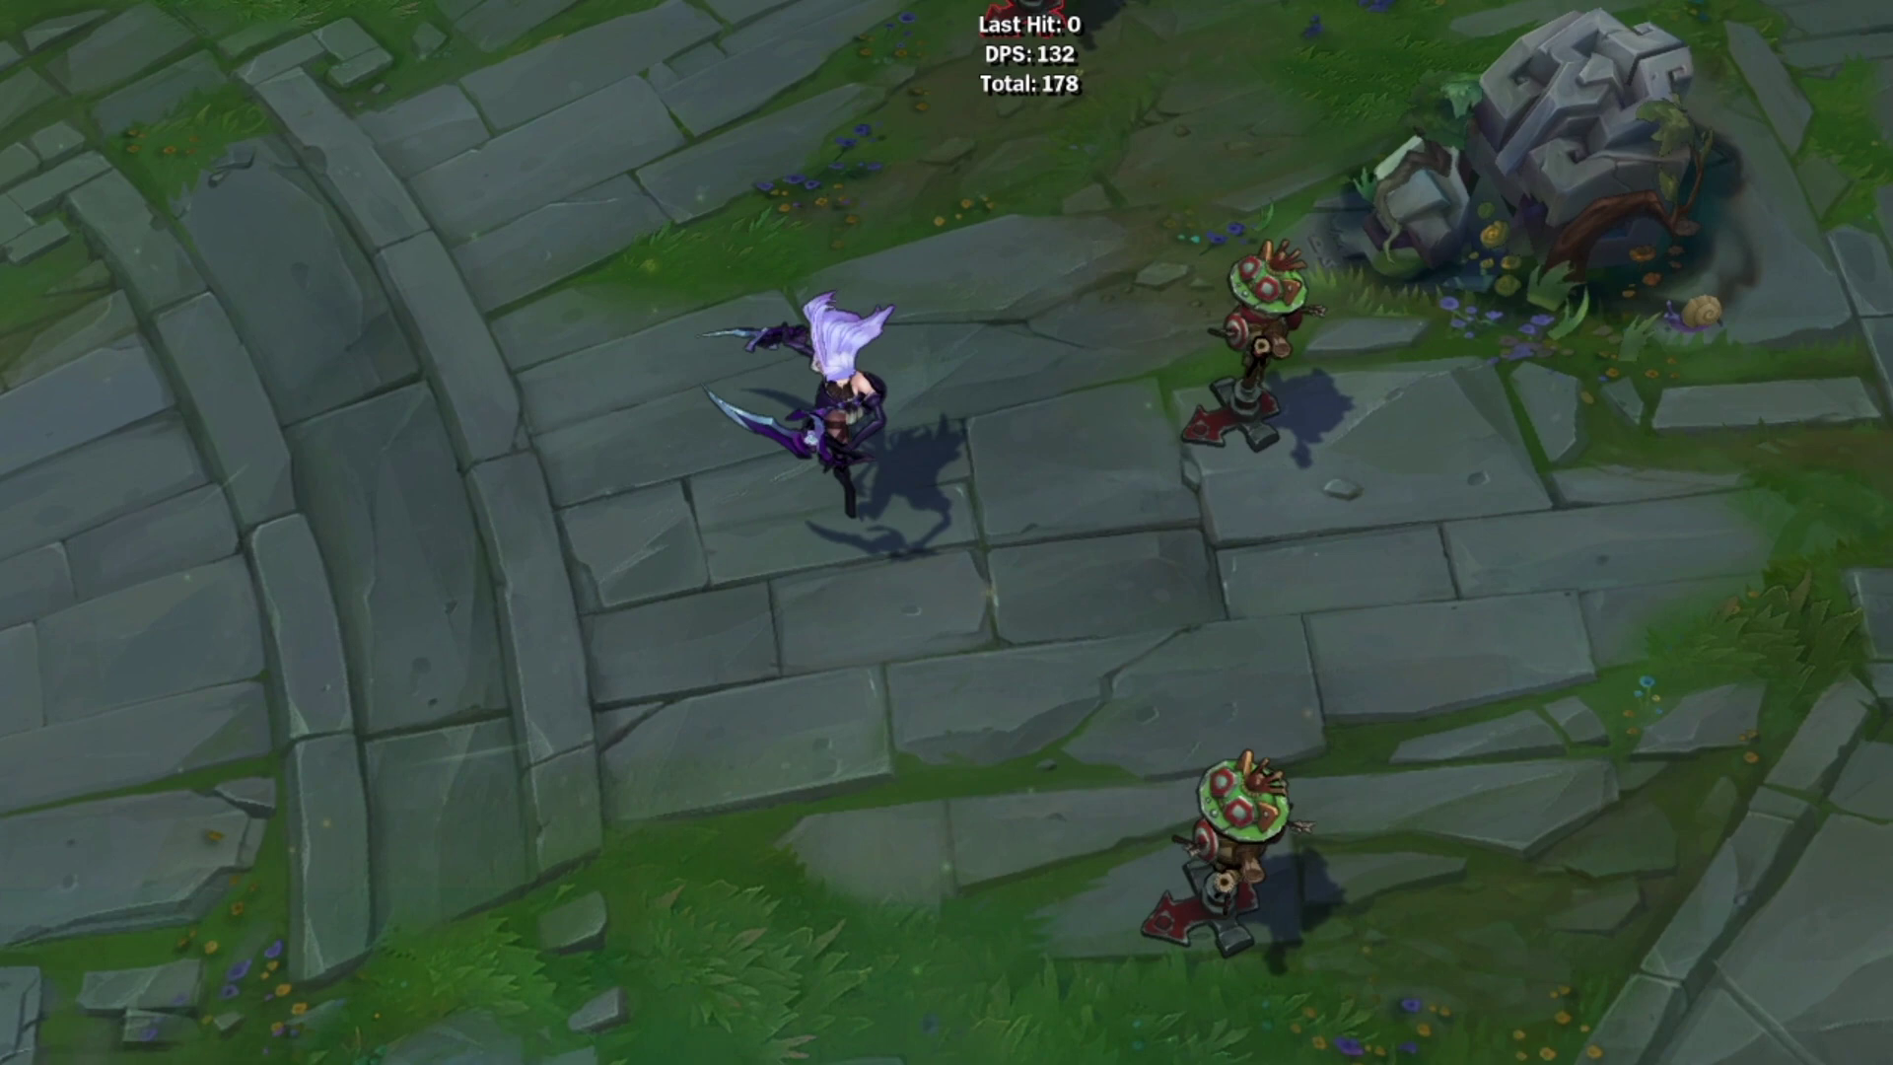
{"action": "scroll", "coordinate": [946, 532], "scroll_direction": "up", "scroll_amount": 5}
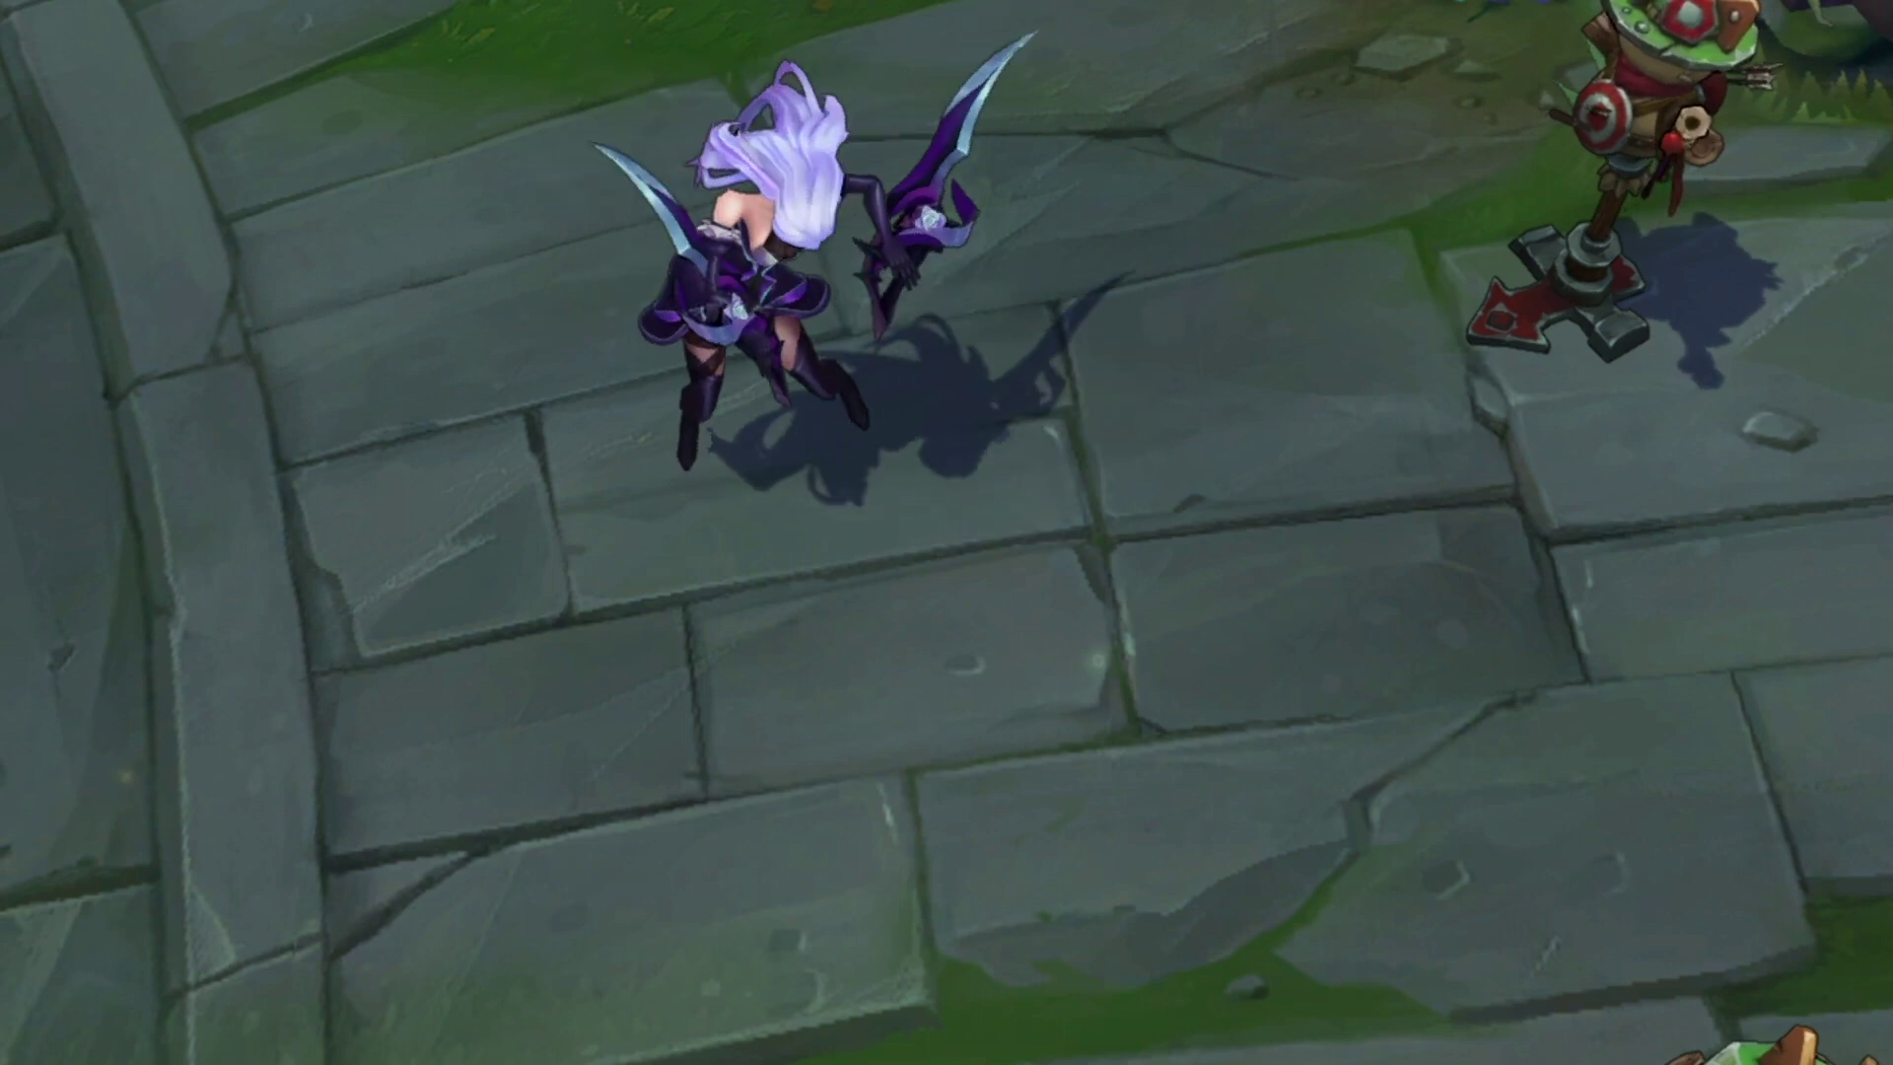
{"action": "scroll", "coordinate": [947, 532], "scroll_direction": "down", "scroll_amount": 5}
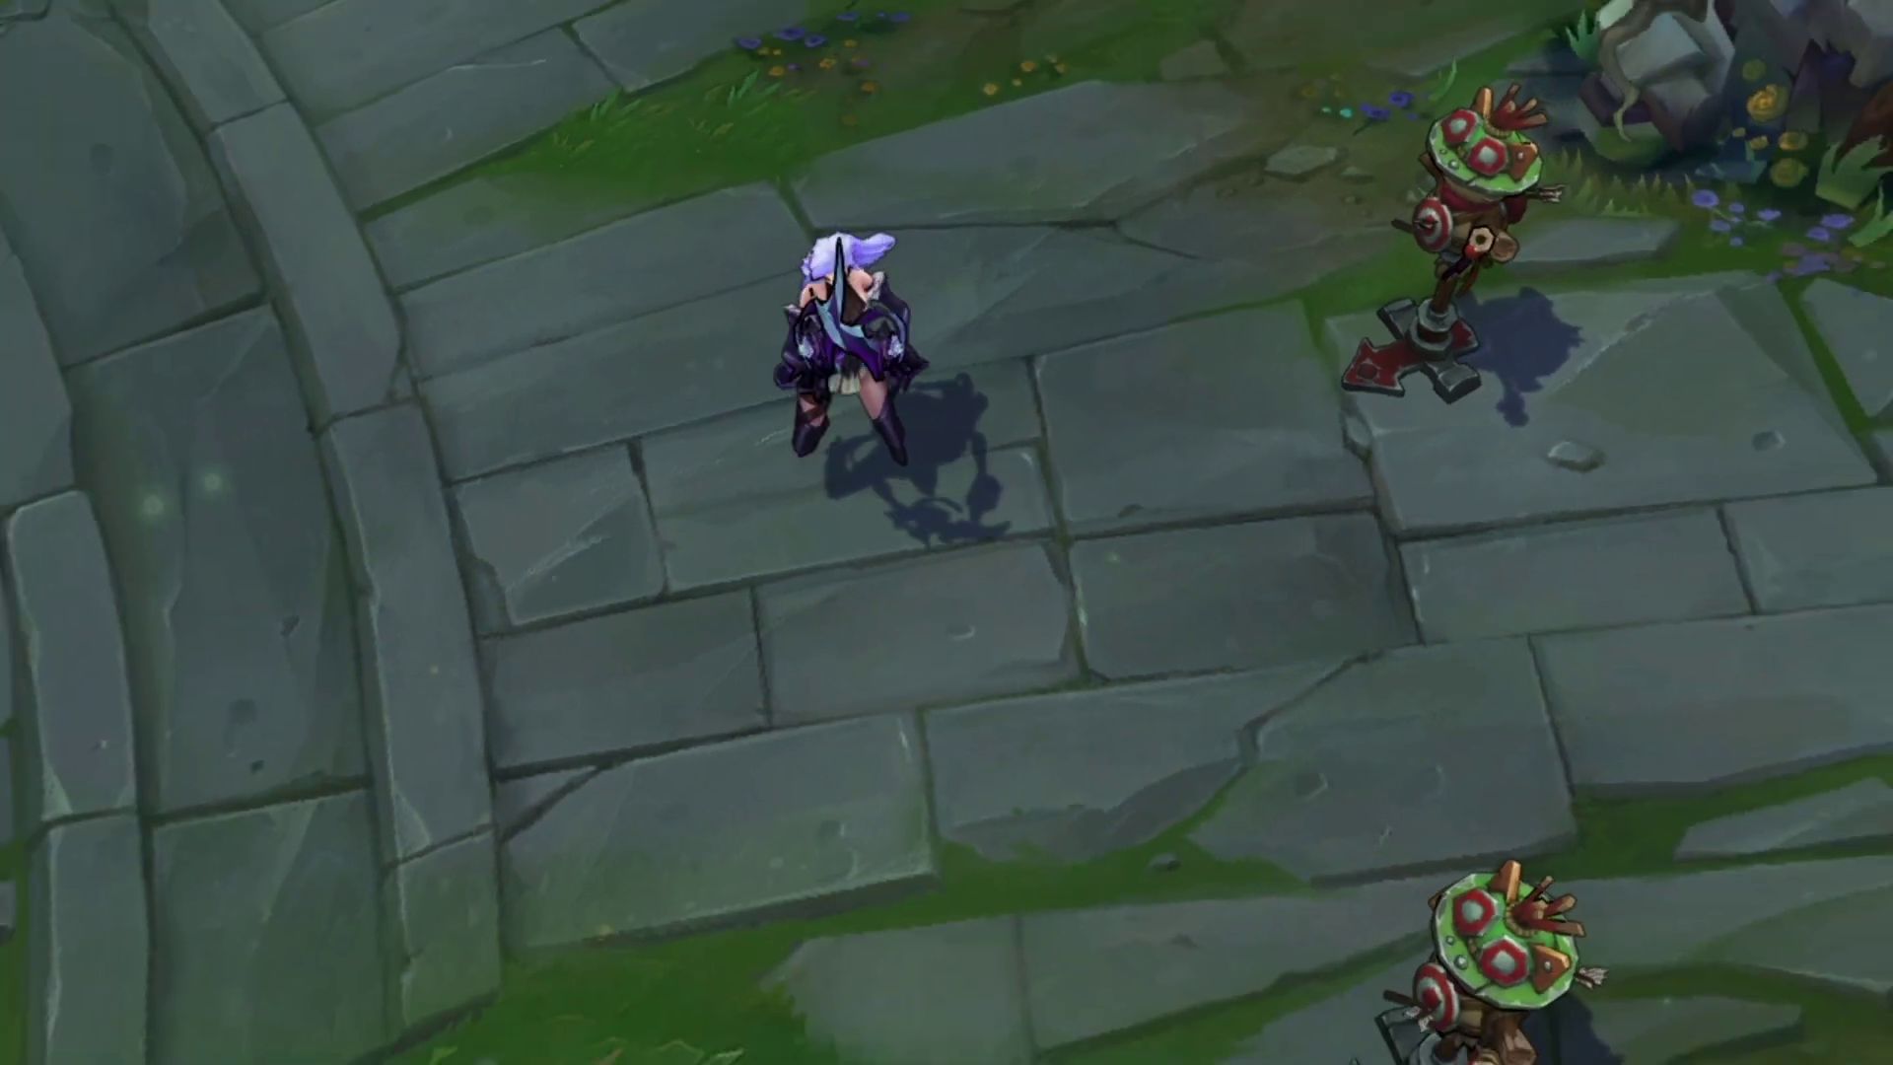
{"action": "right_click", "coordinate": [710, 157]}
{"action": "right_click", "coordinate": [1429, 247]}
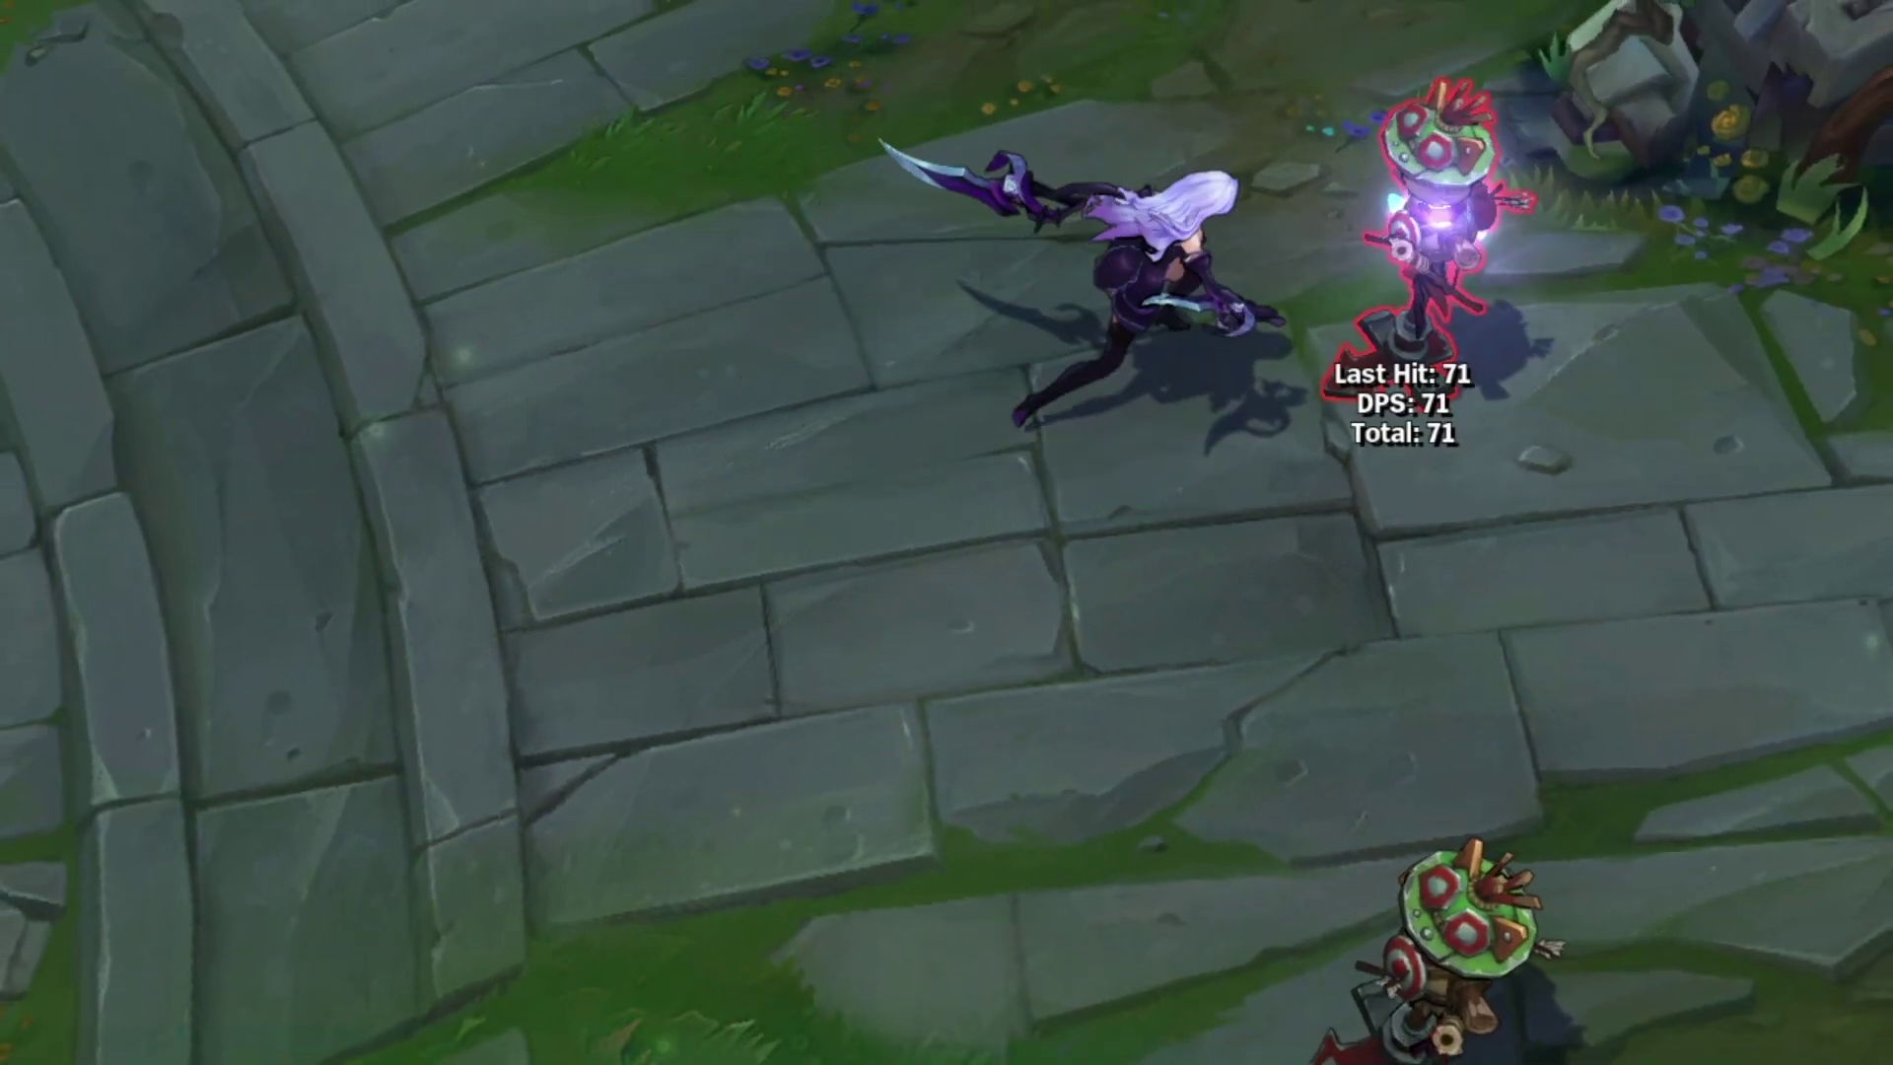
{"action": "right_click", "coordinate": [873, 996]}
{"action": "scroll", "coordinate": [946, 533], "scroll_direction": "down", "scroll_amount": 4}
{"action": "right_click", "coordinate": [1444, 996]}
{"action": "right_click", "coordinate": [697, 634]}
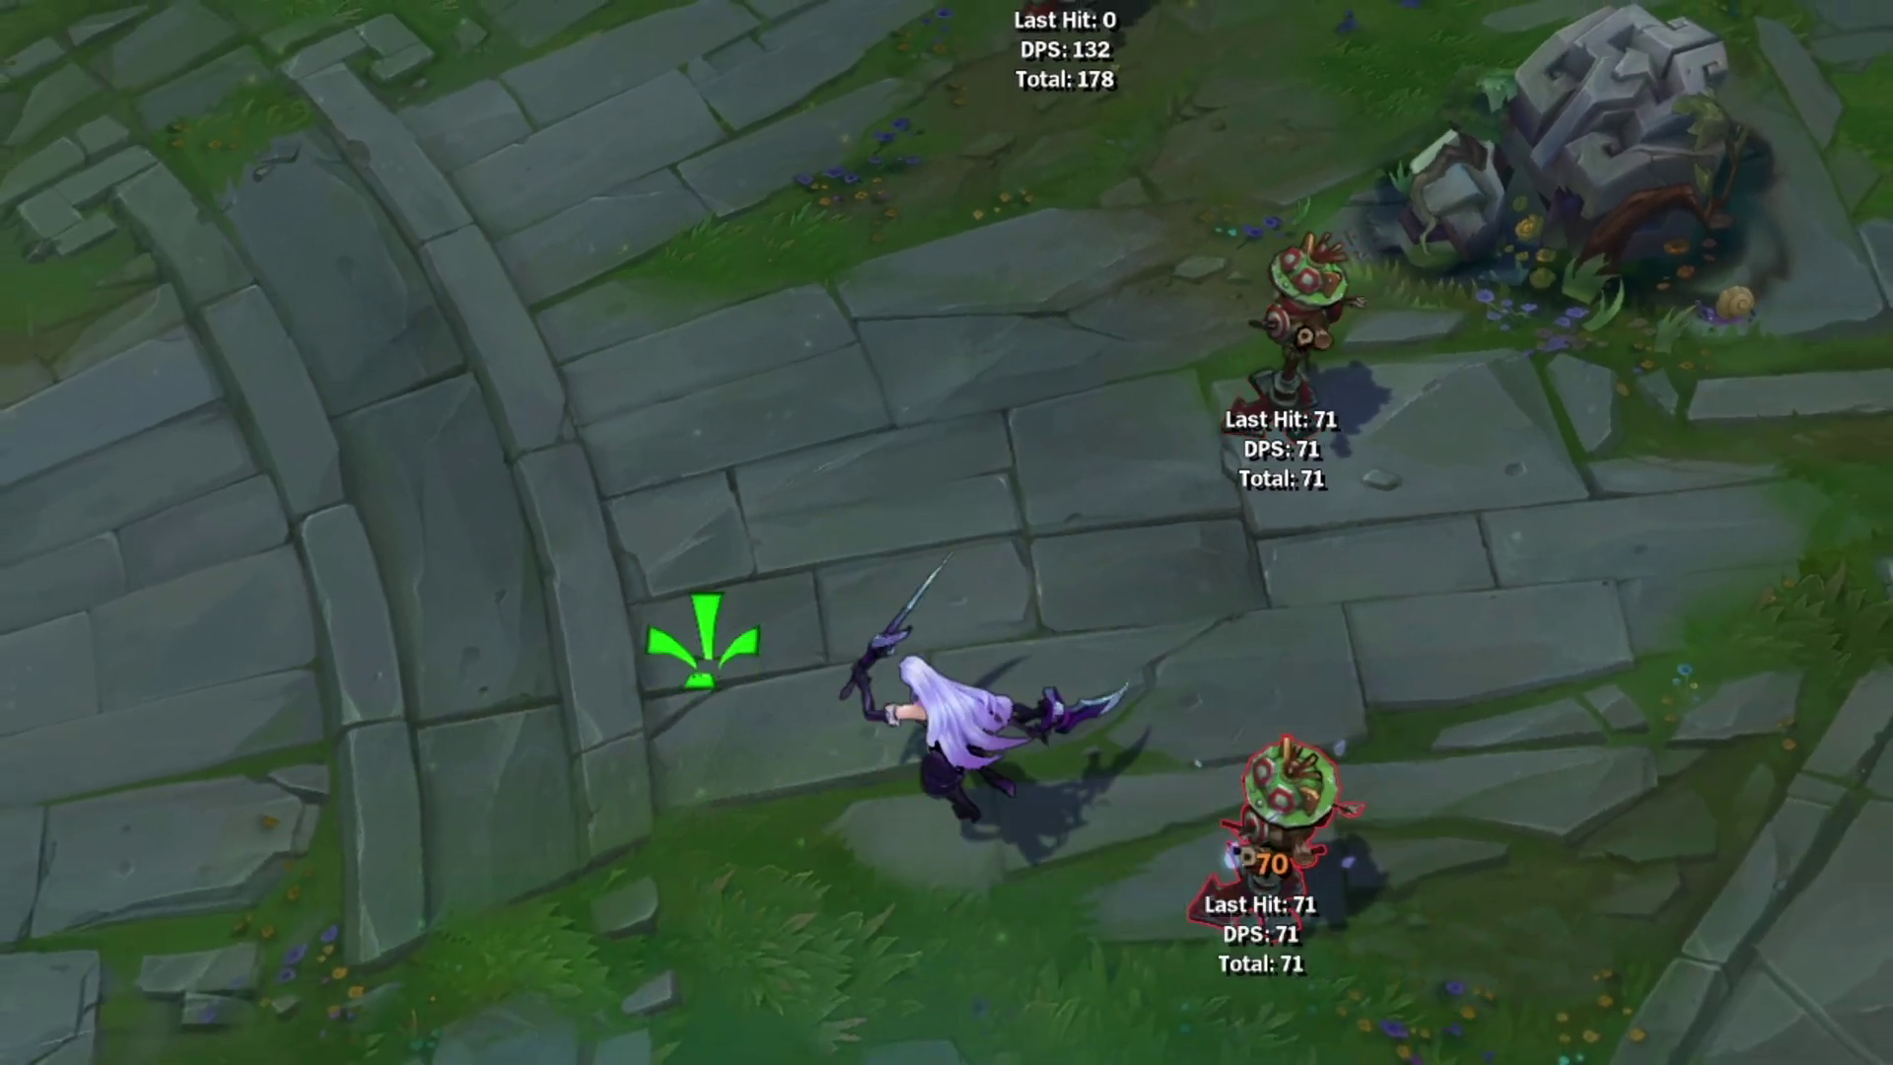
{"action": "right_click", "coordinate": [684, 309]}
{"action": "right_click", "coordinate": [1239, 350]}
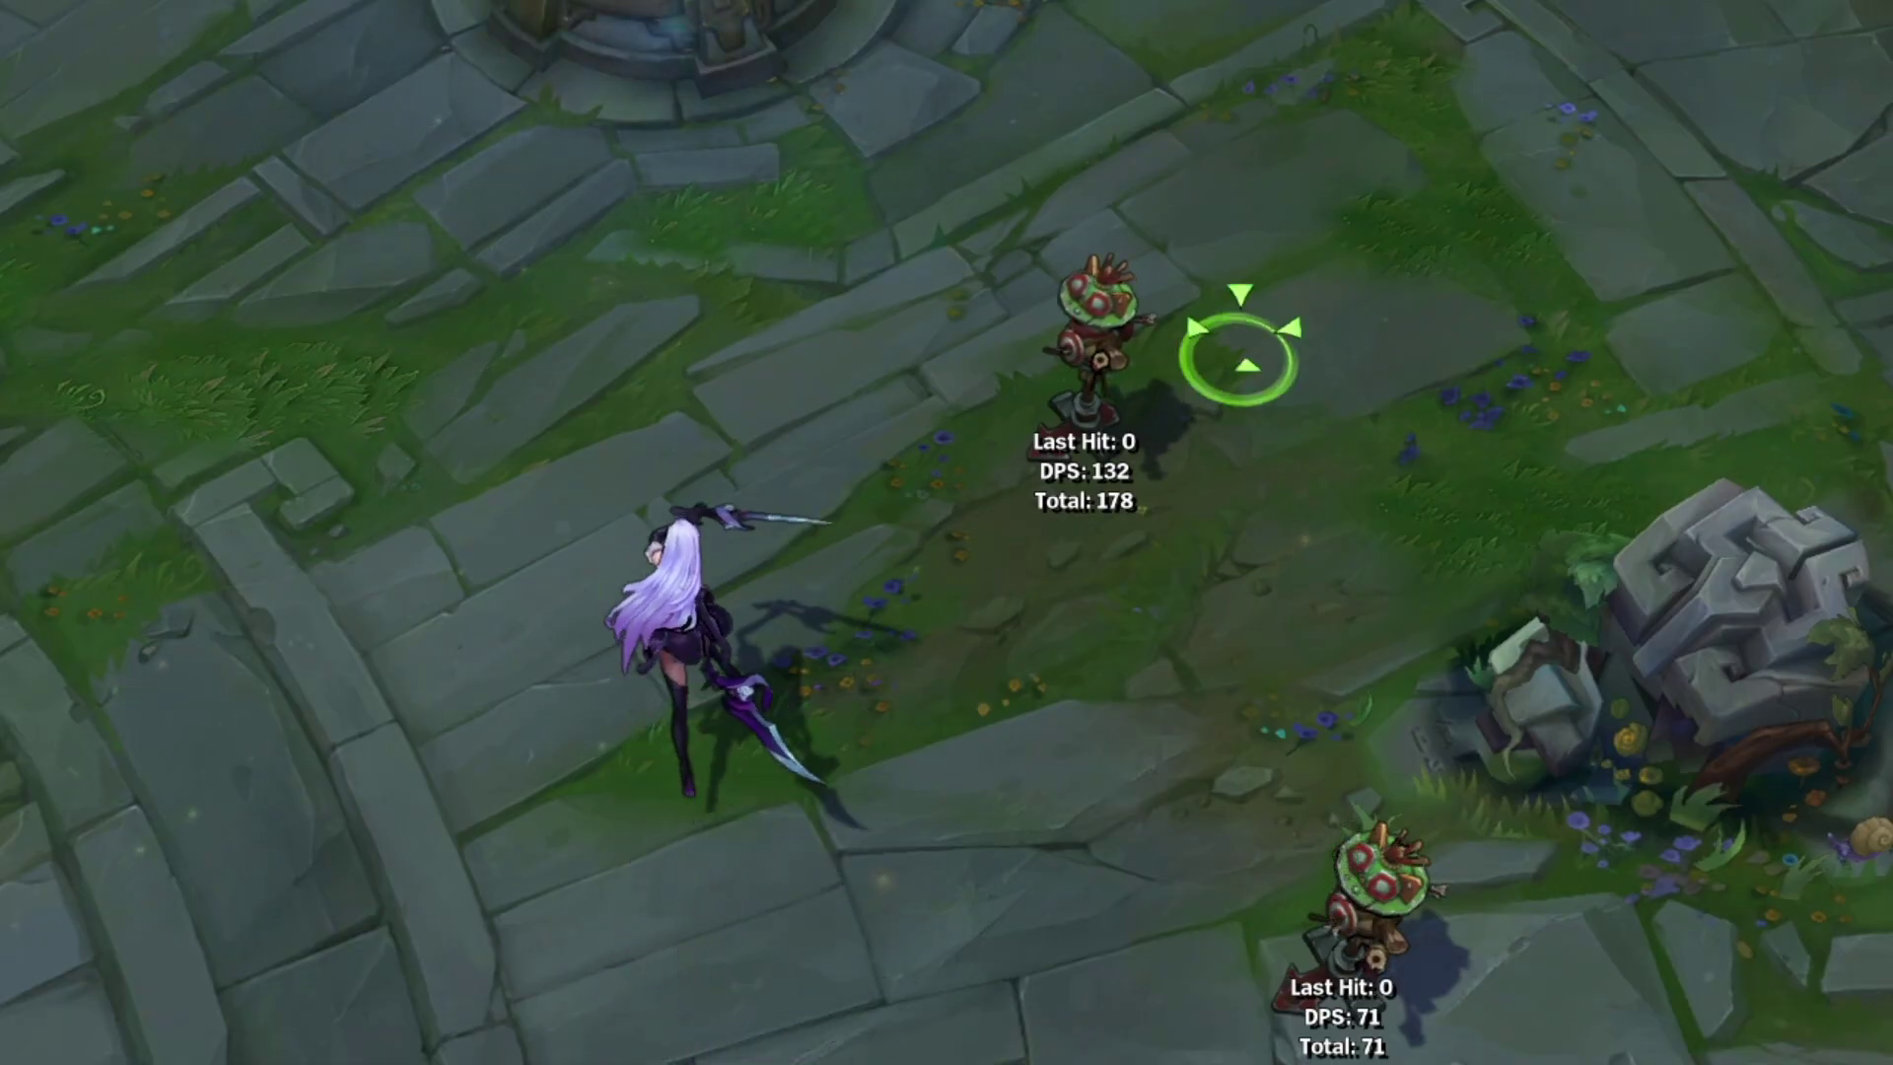
{"action": "right_click", "coordinate": [1286, 404]}
{"action": "right_click", "coordinate": [1102, 330]}
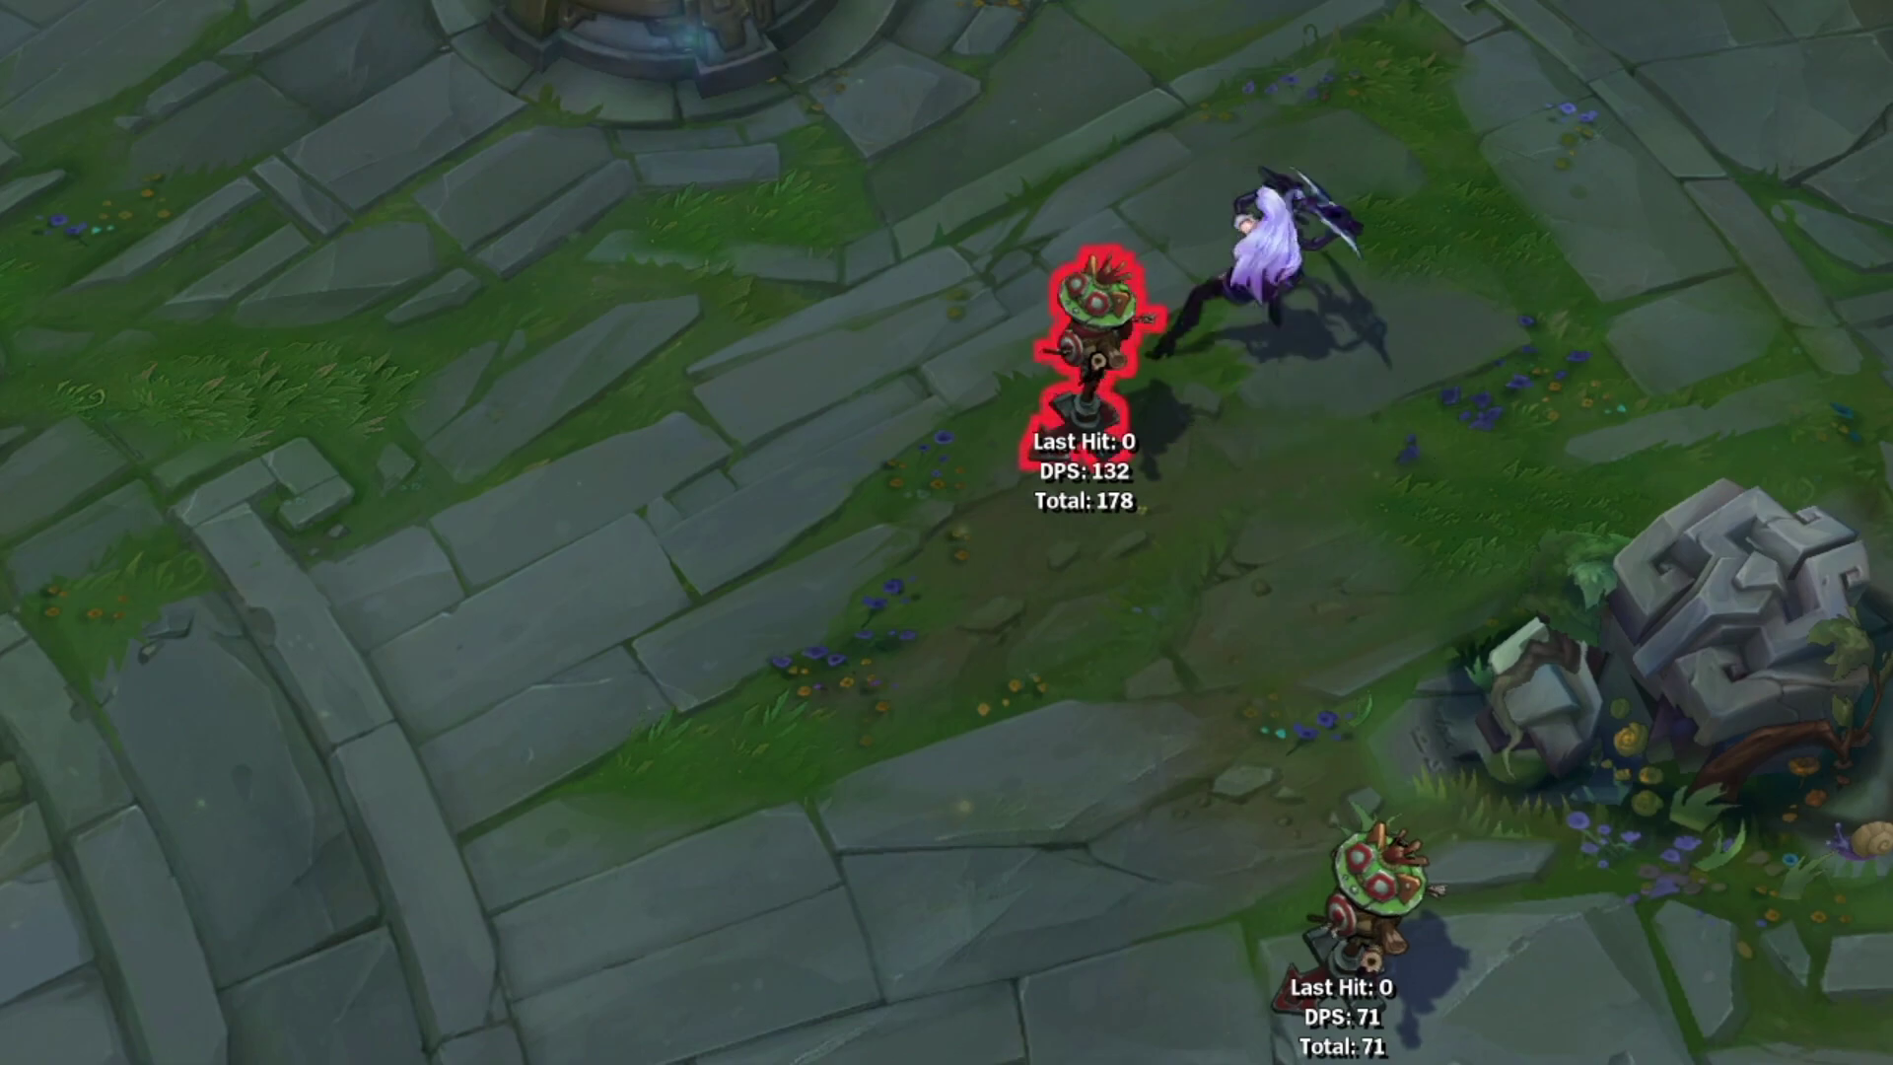
{"action": "right_click", "coordinate": [1504, 350]}
{"action": "right_click", "coordinate": [1432, 662]}
{"action": "right_click", "coordinate": [1632, 540]}
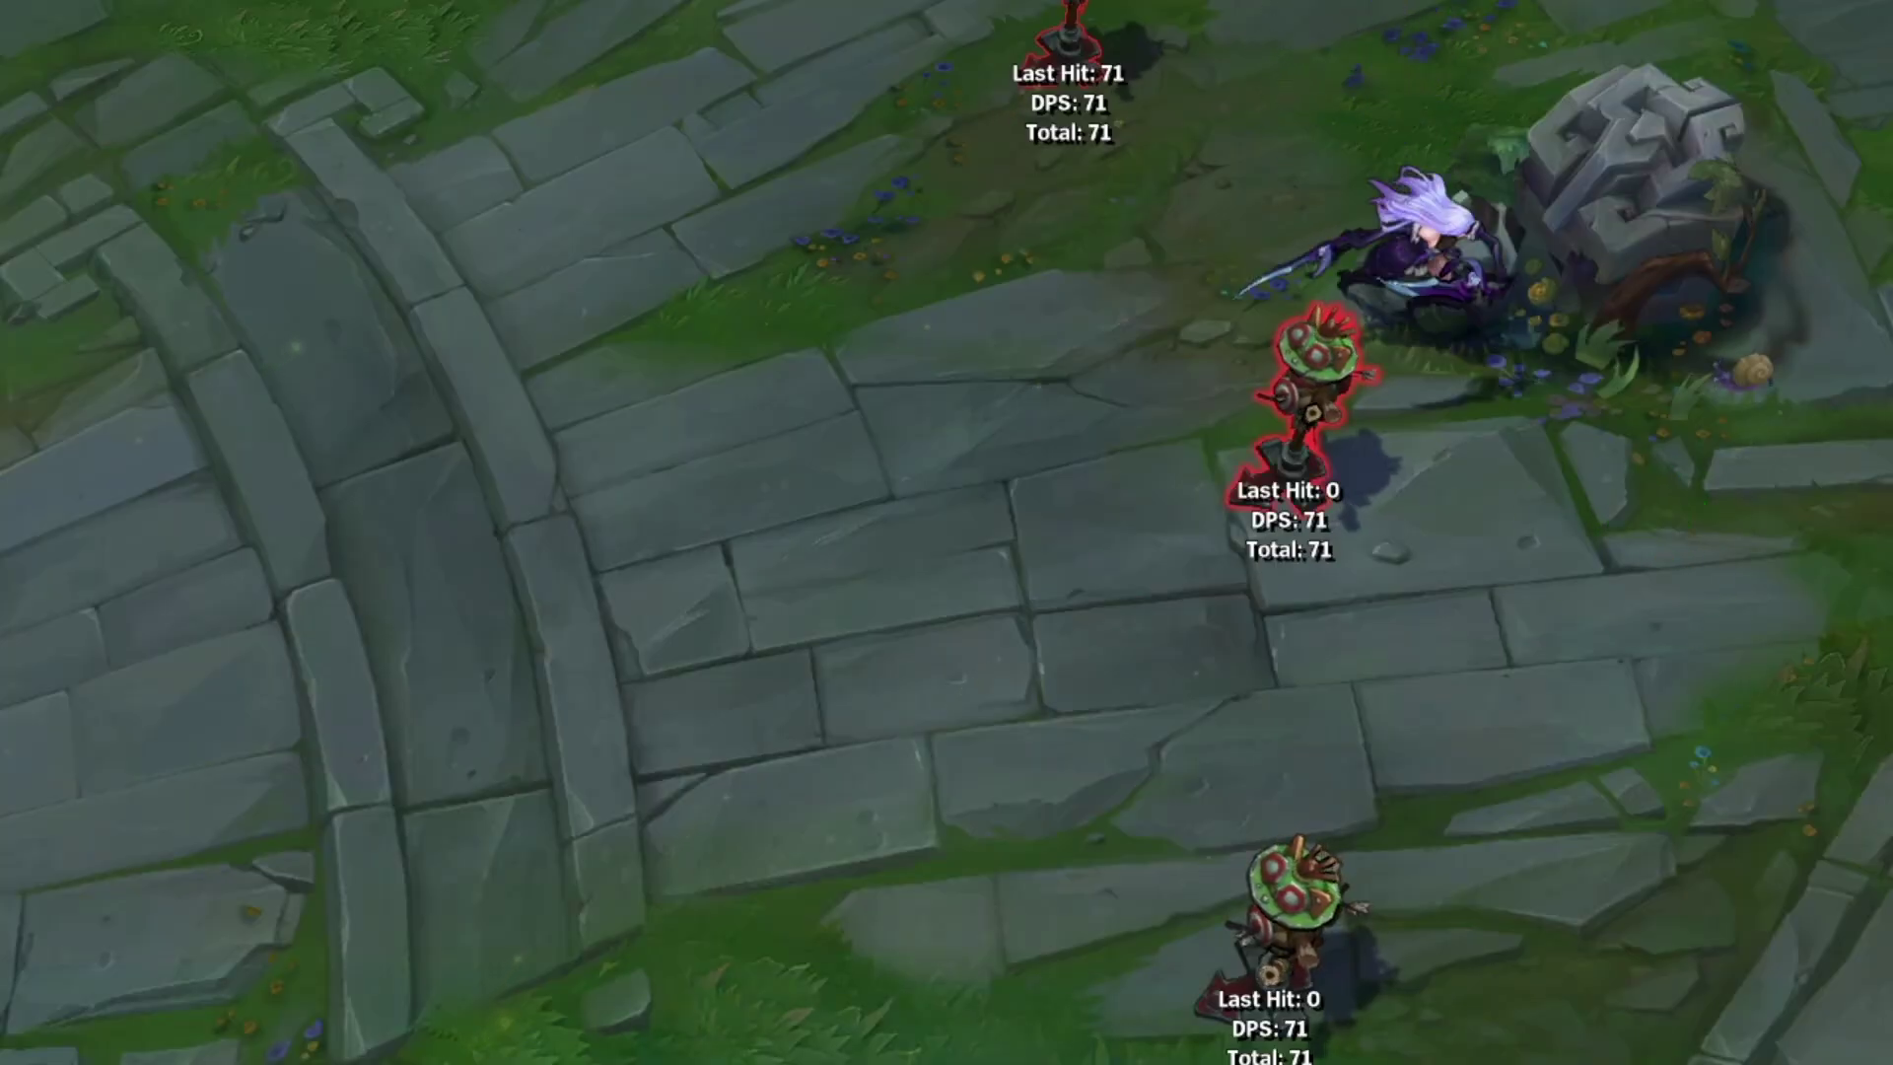
{"action": "right_click", "coordinate": [1306, 389]}
{"action": "right_click", "coordinate": [1641, 658]}
{"action": "right_click", "coordinate": [1645, 895]}
{"action": "right_click", "coordinate": [1303, 902]}
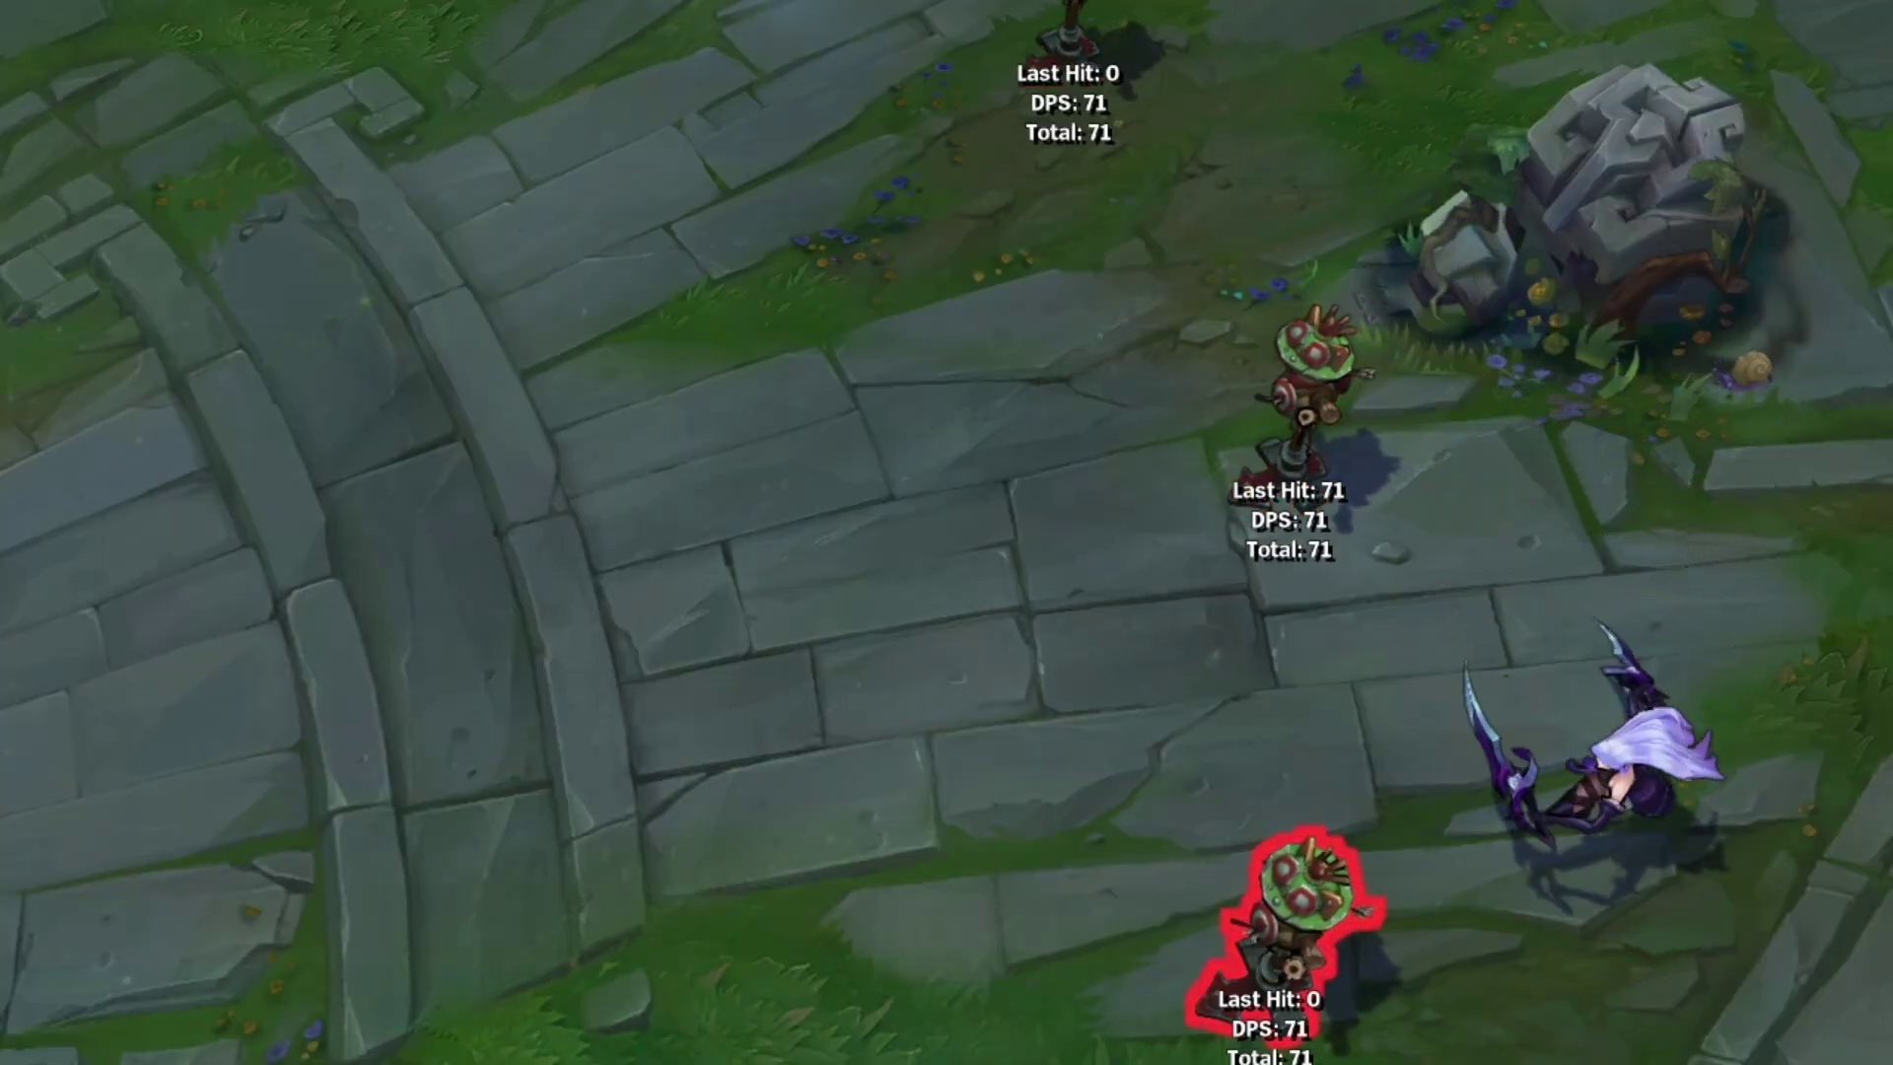
{"action": "right_click", "coordinate": [1180, 618]}
{"action": "right_click", "coordinate": [1313, 384]}
{"action": "key", "text": "q"}
{"action": "right_click", "coordinate": [1732, 323]}
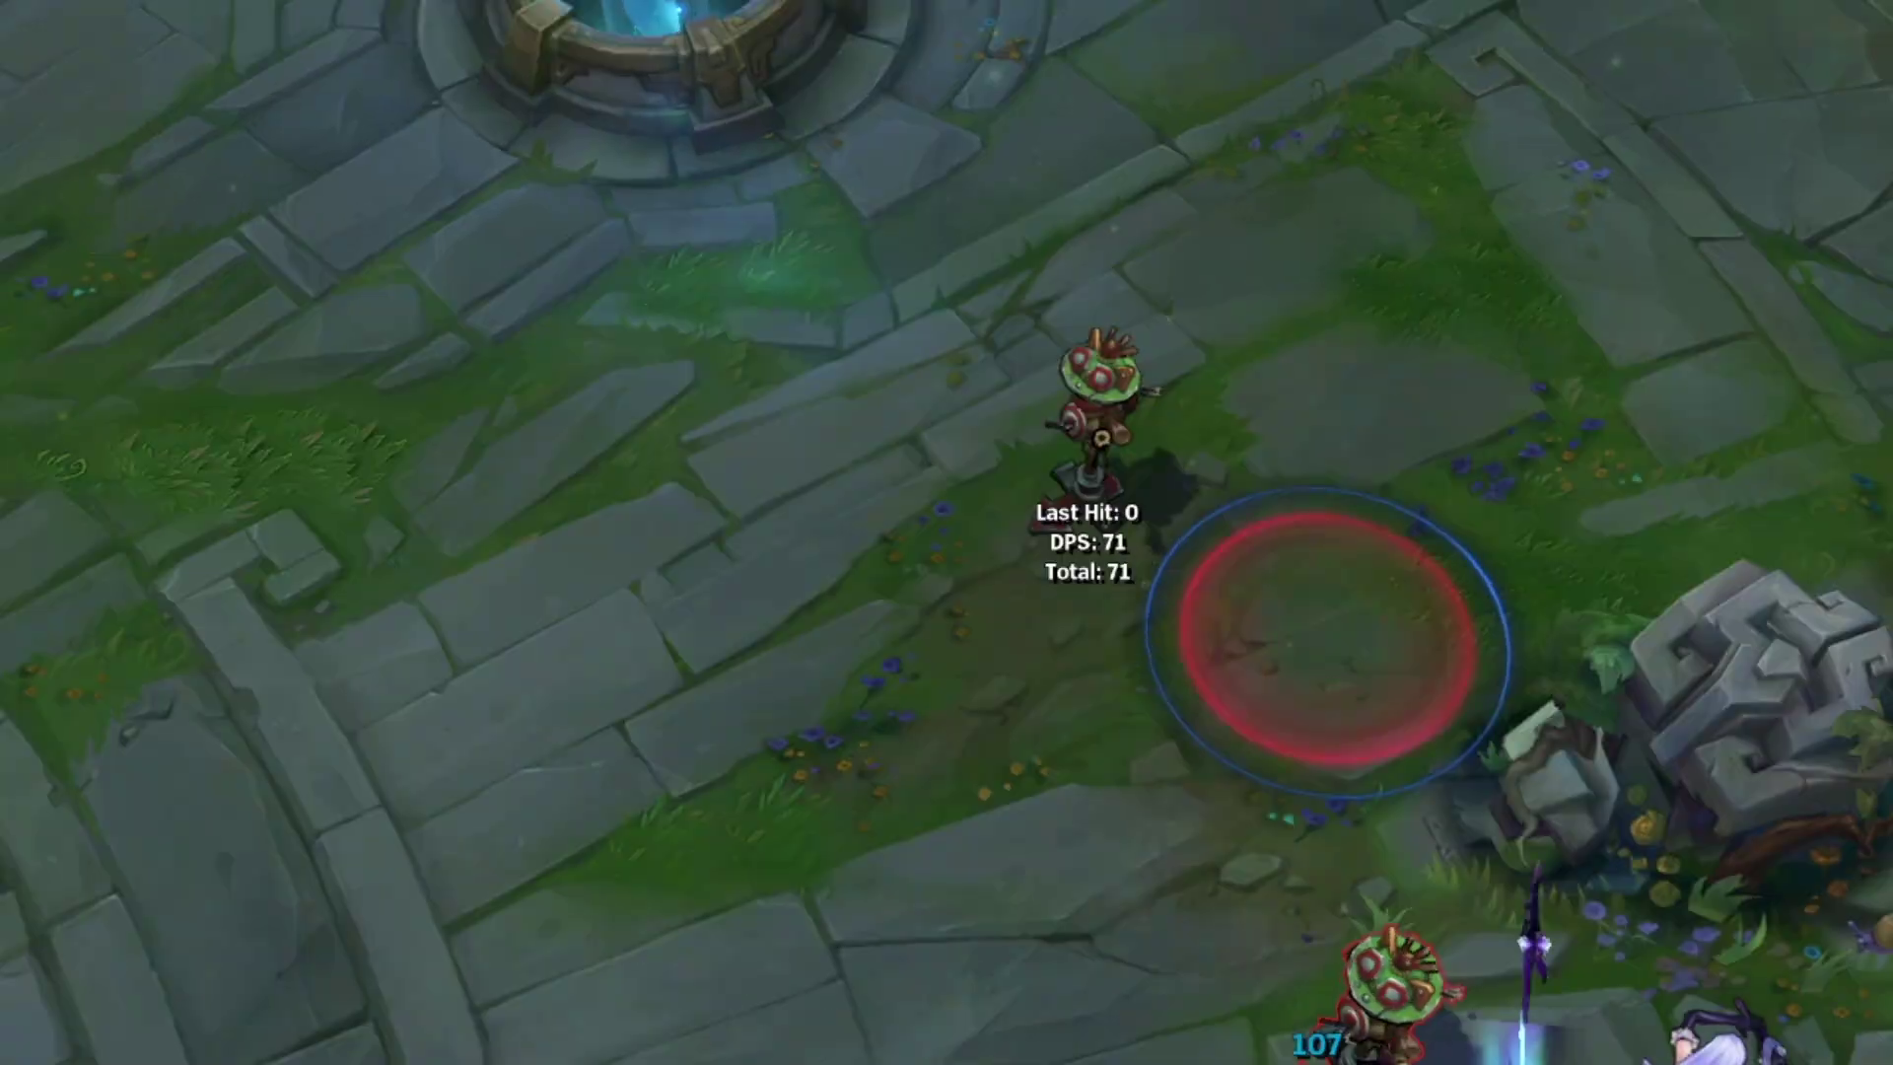
{"action": "right_click", "coordinate": [1335, 652]}
{"action": "right_click", "coordinate": [1047, 734]}
{"action": "right_click", "coordinate": [751, 349]}
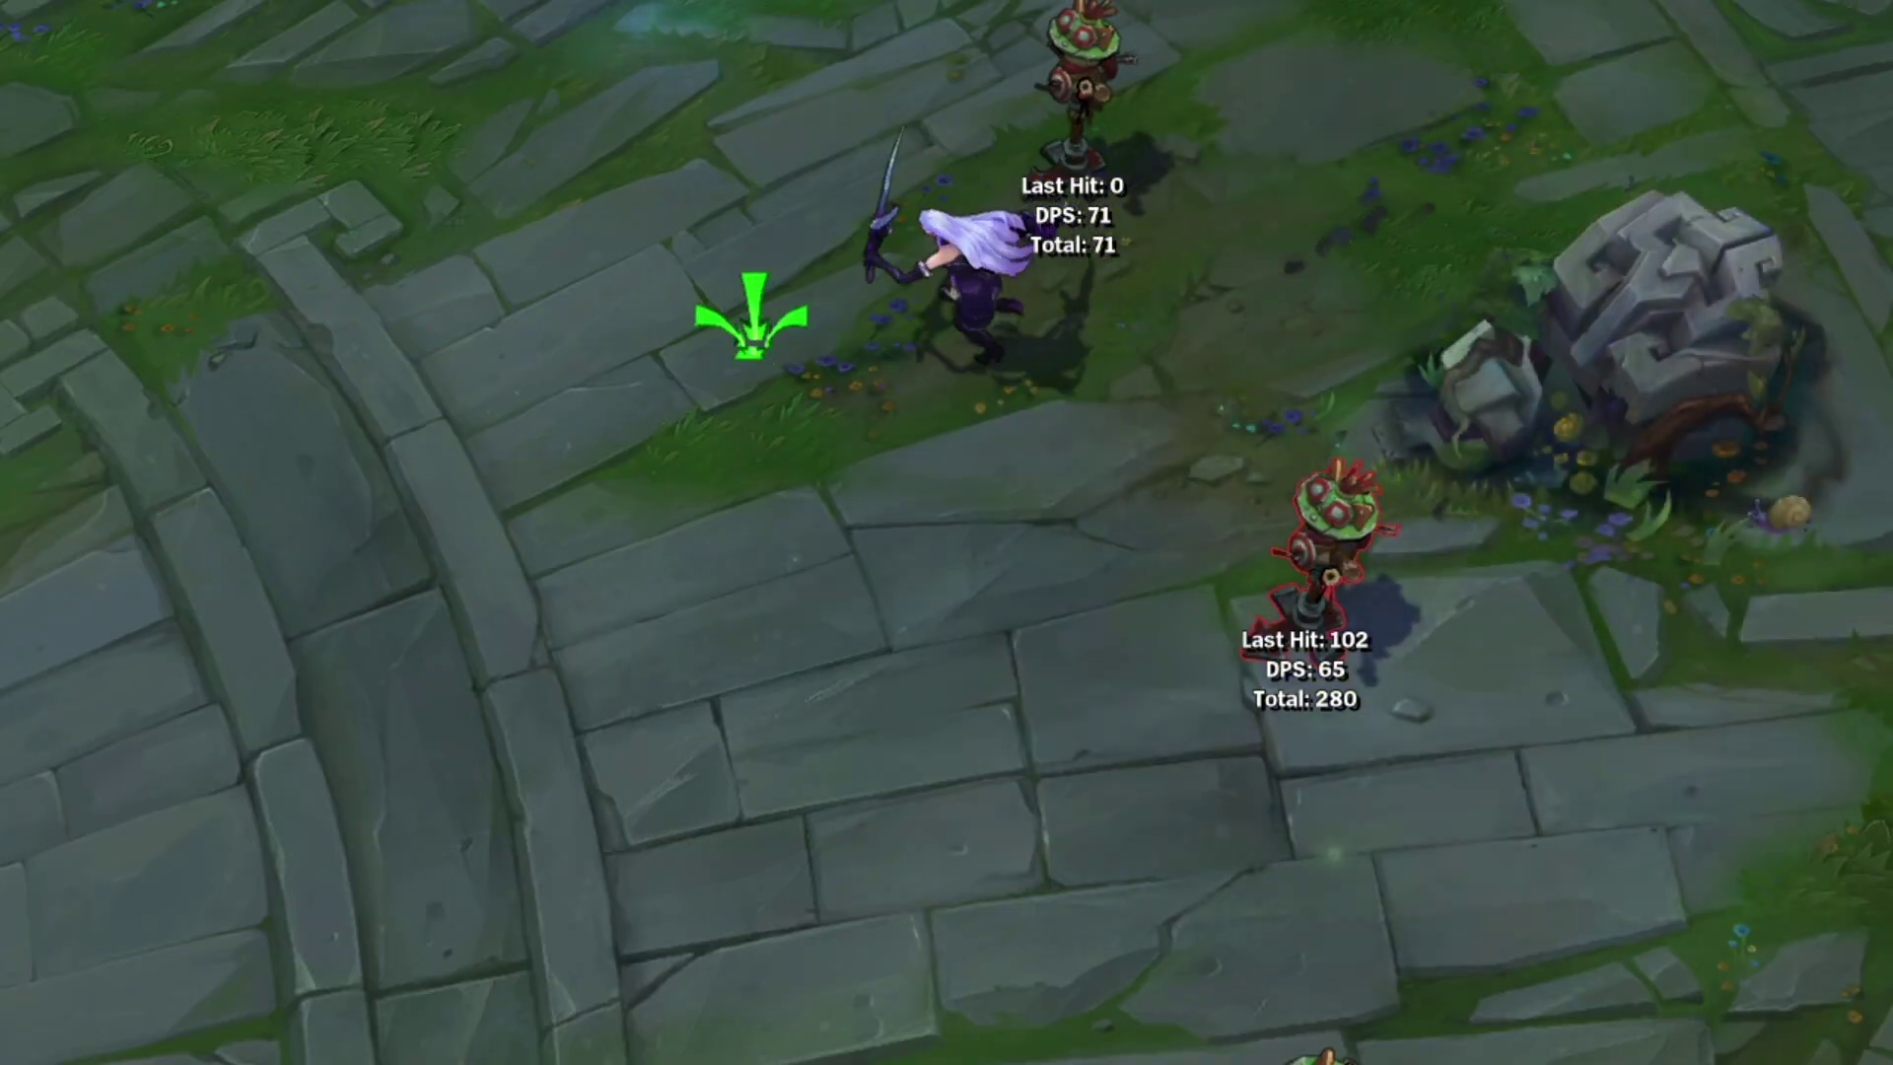
{"action": "right_click", "coordinate": [838, 639]}
{"action": "right_click", "coordinate": [786, 342]}
{"action": "right_click", "coordinate": [802, 591]}
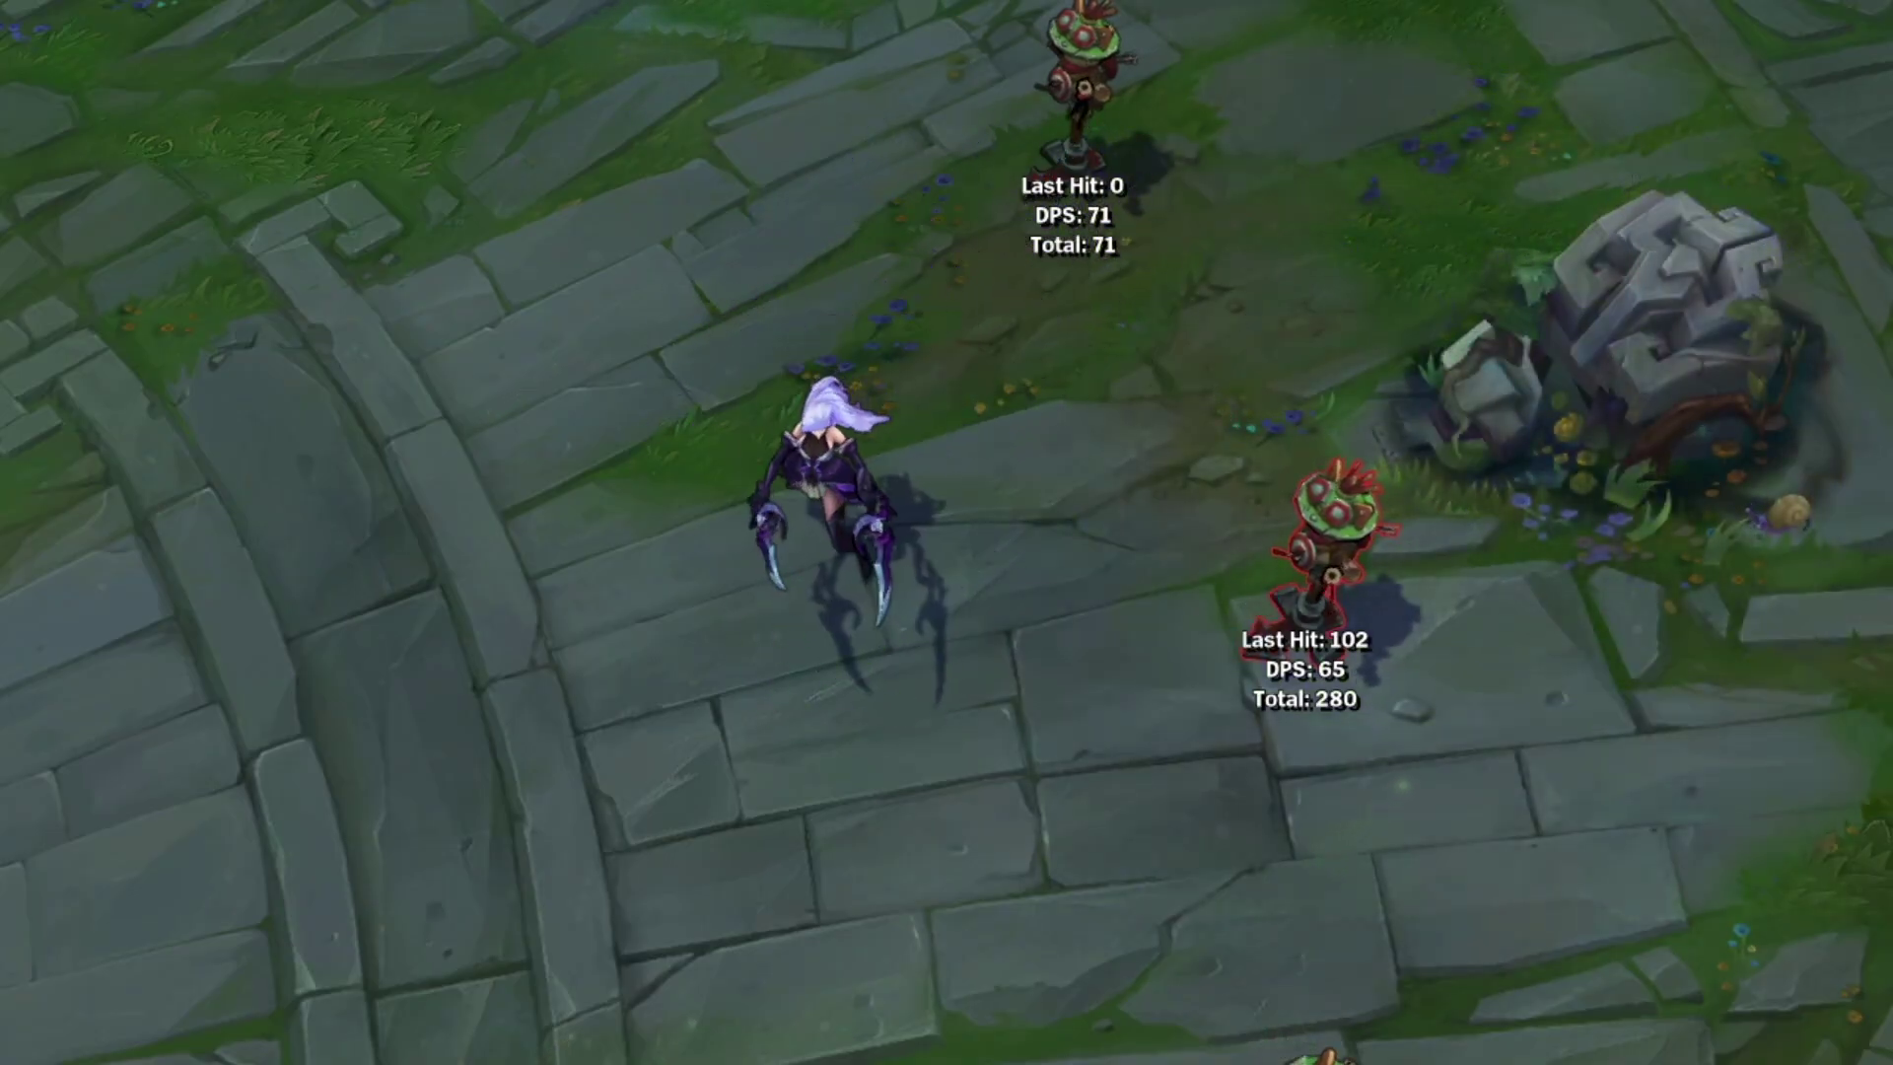
{"action": "key", "text": "b"}
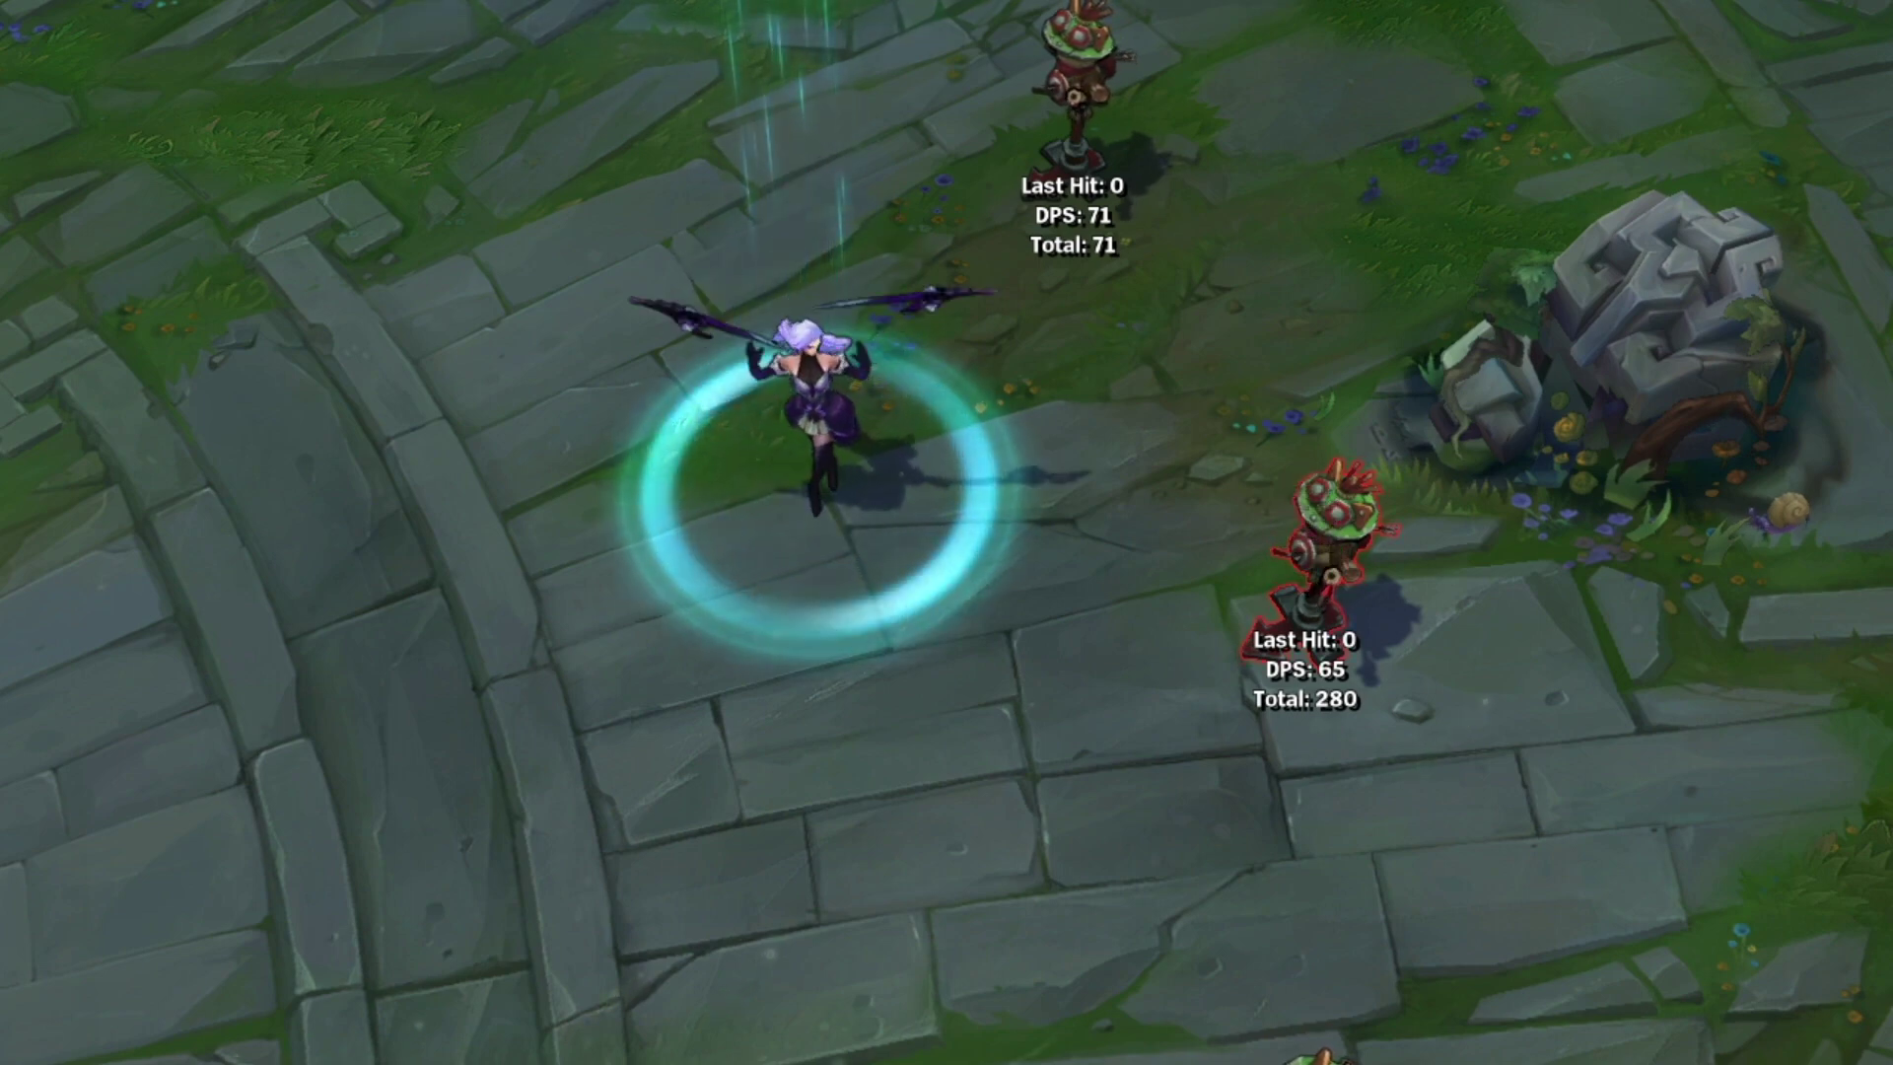